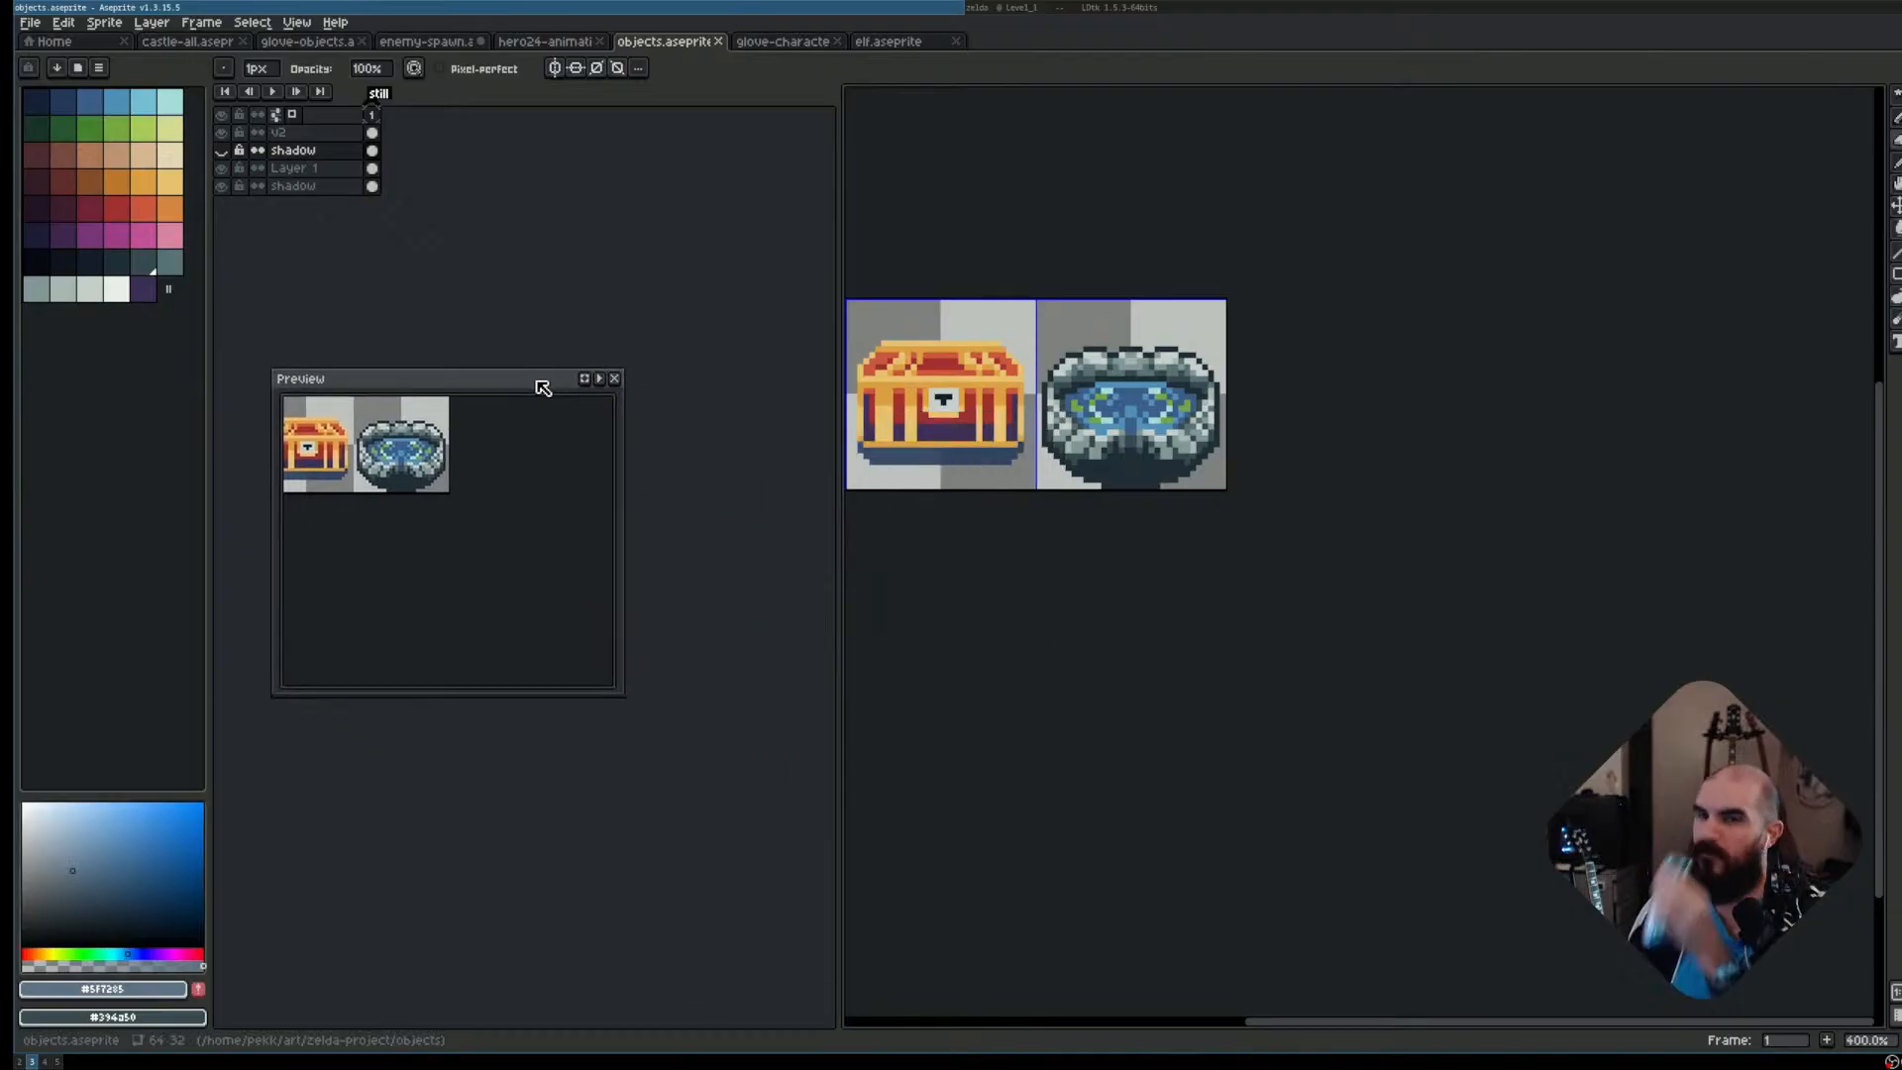
Close the preview window and open elf.aseprite to view the archer sprite
click(577, 343)
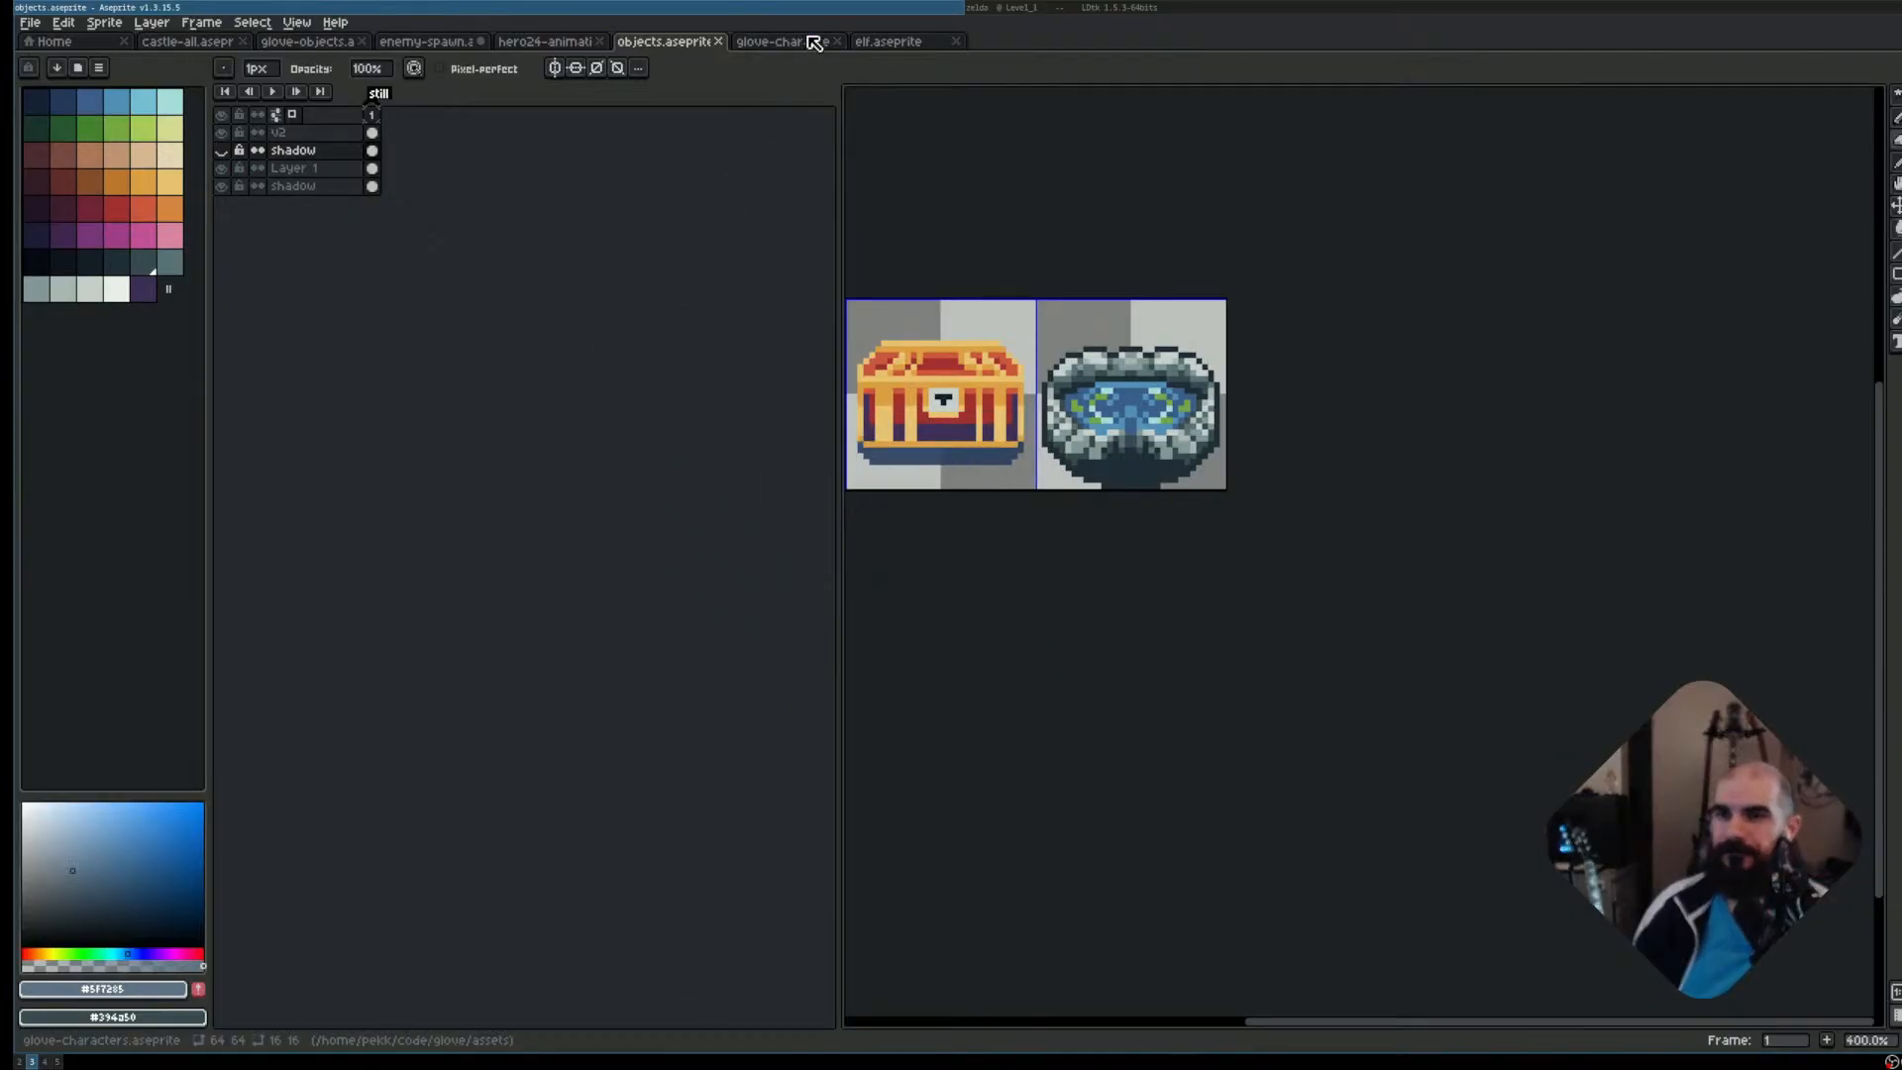
click(908, 42)
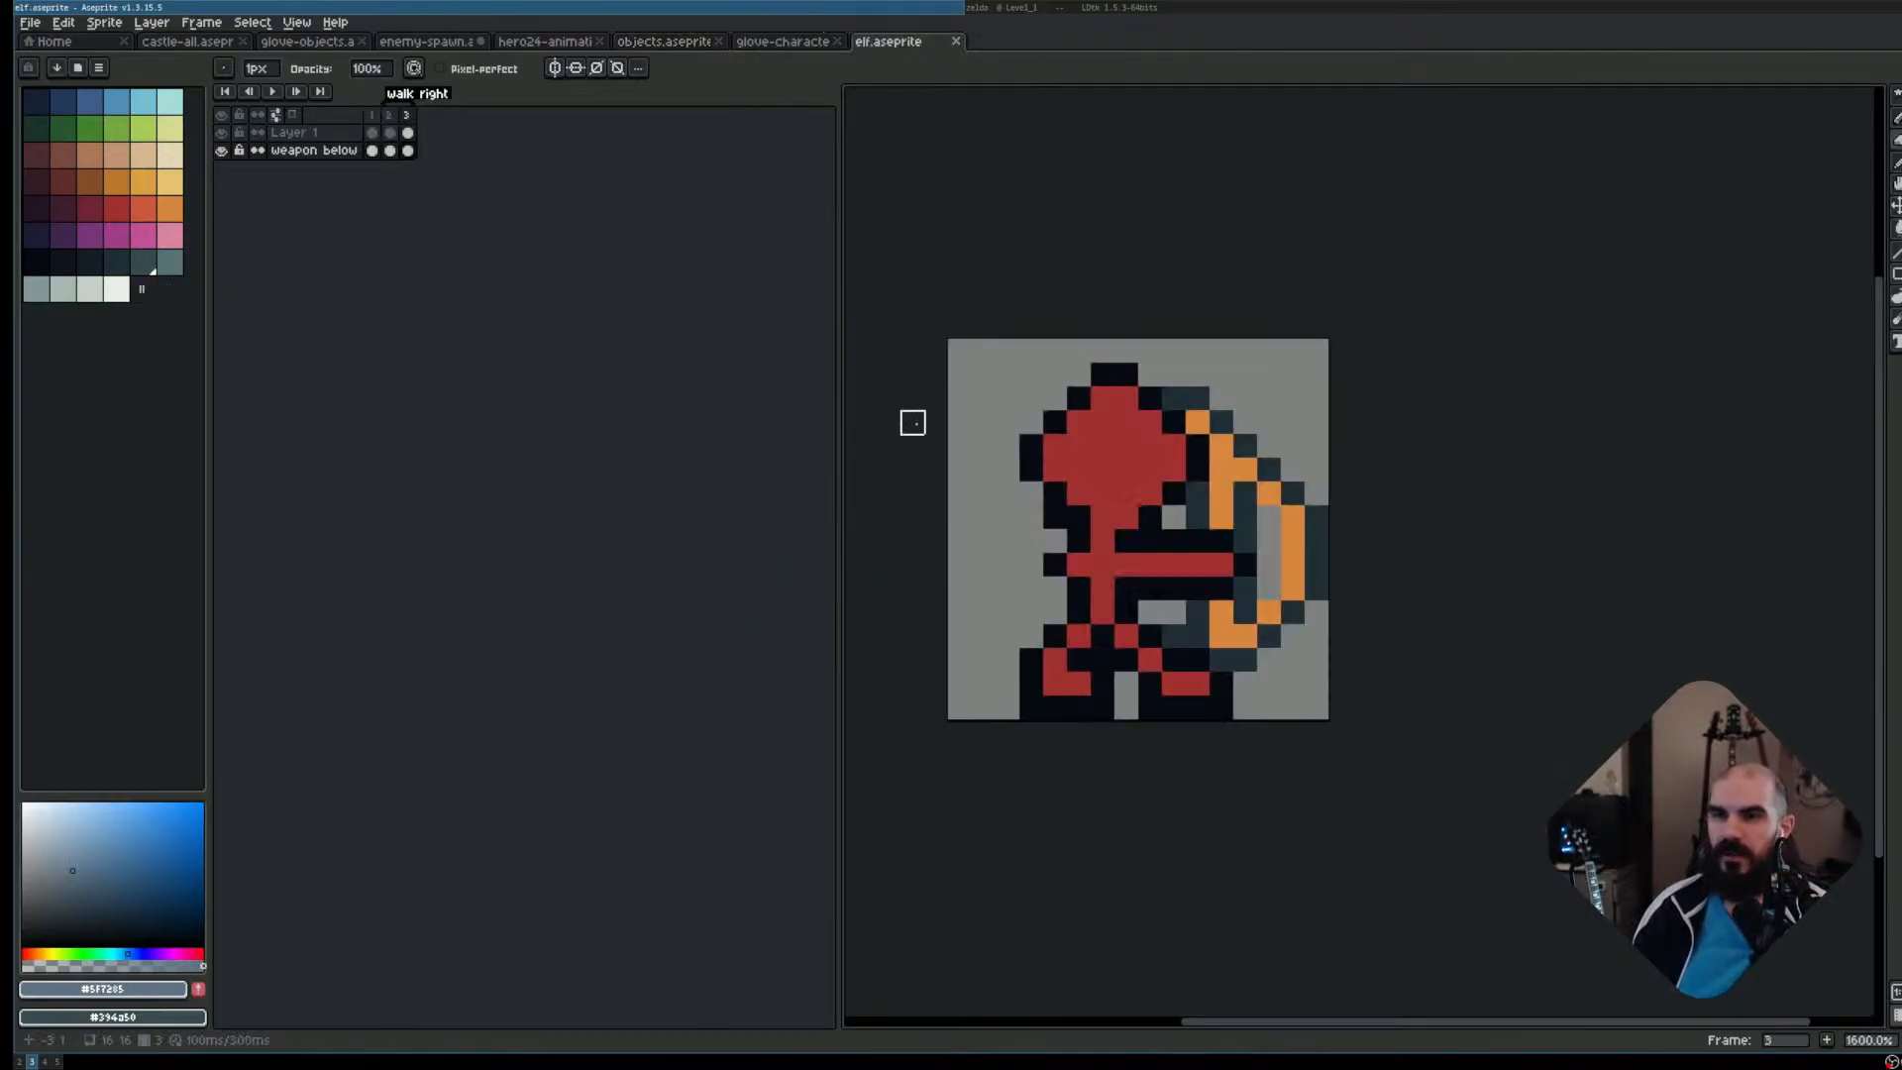
scroll(1078, 420, down, 2)
scroll(1057, 436, up, 2)
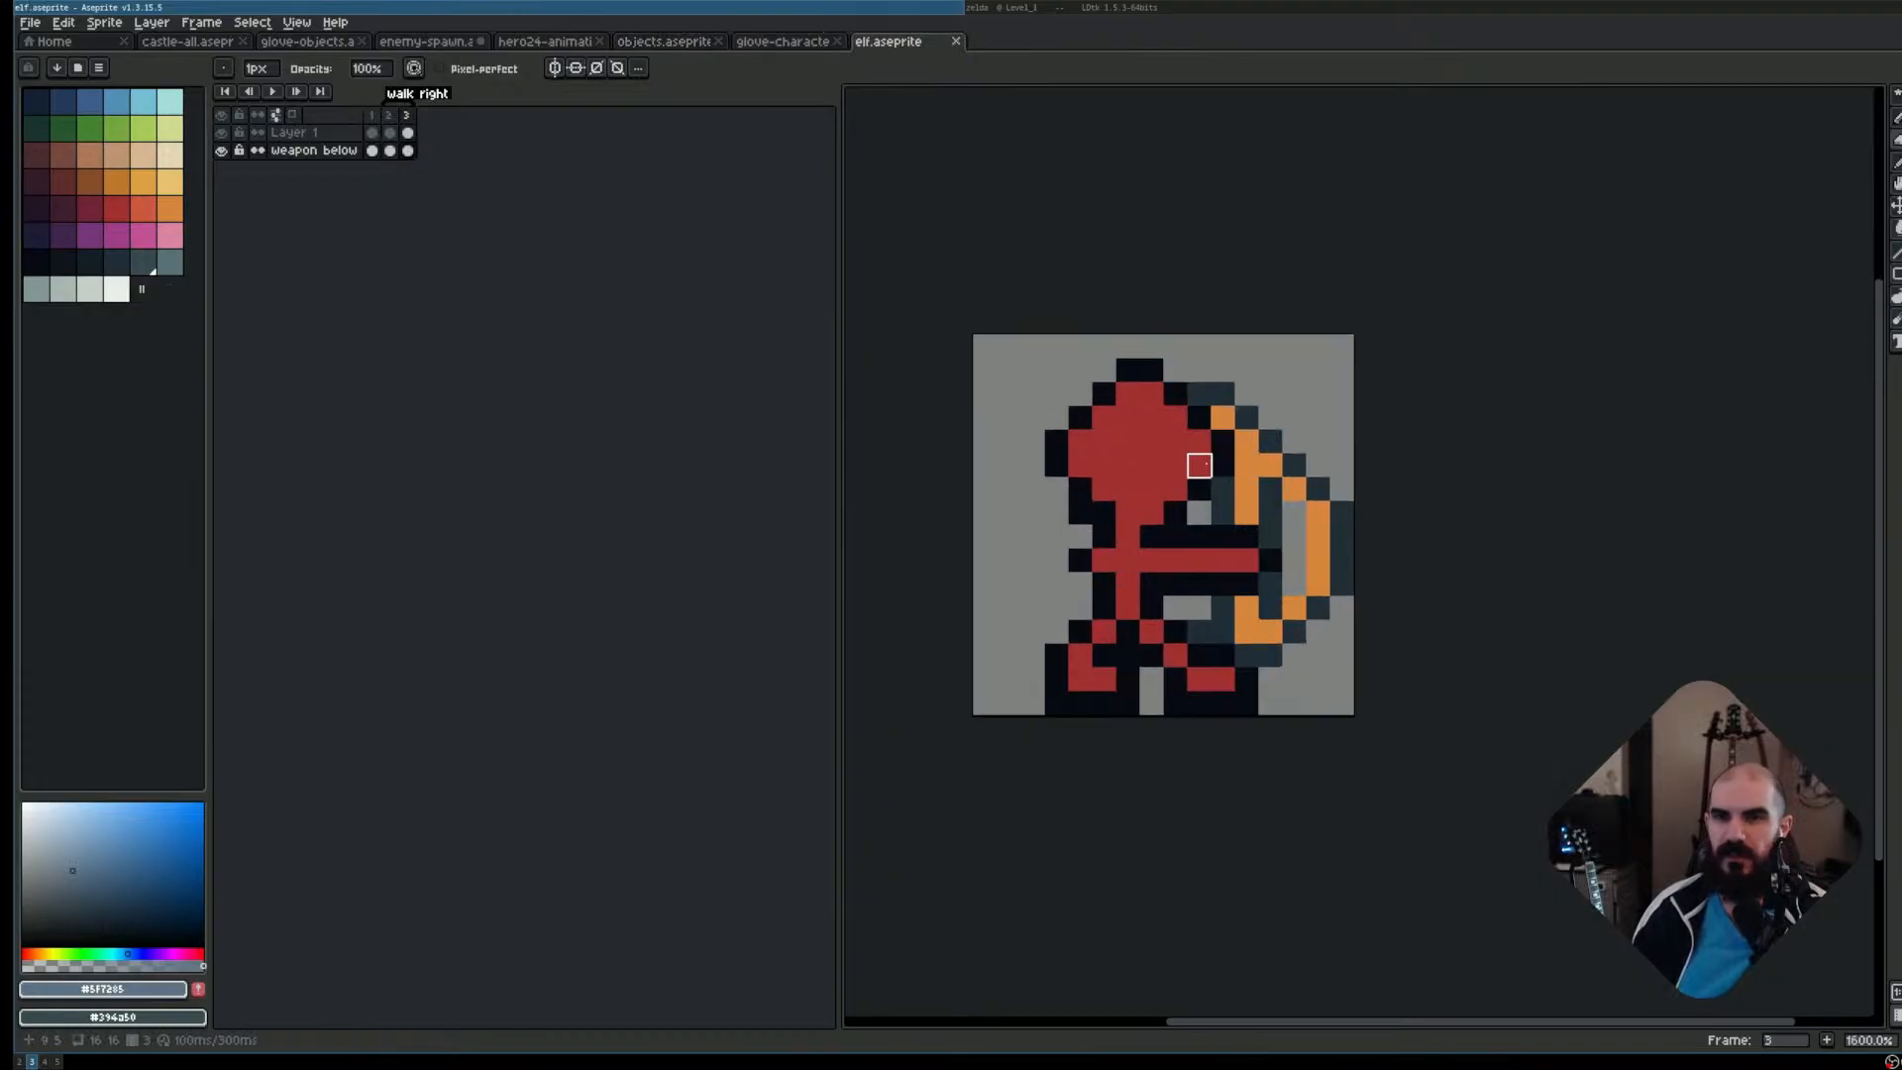
scroll(1209, 465, down, 1)
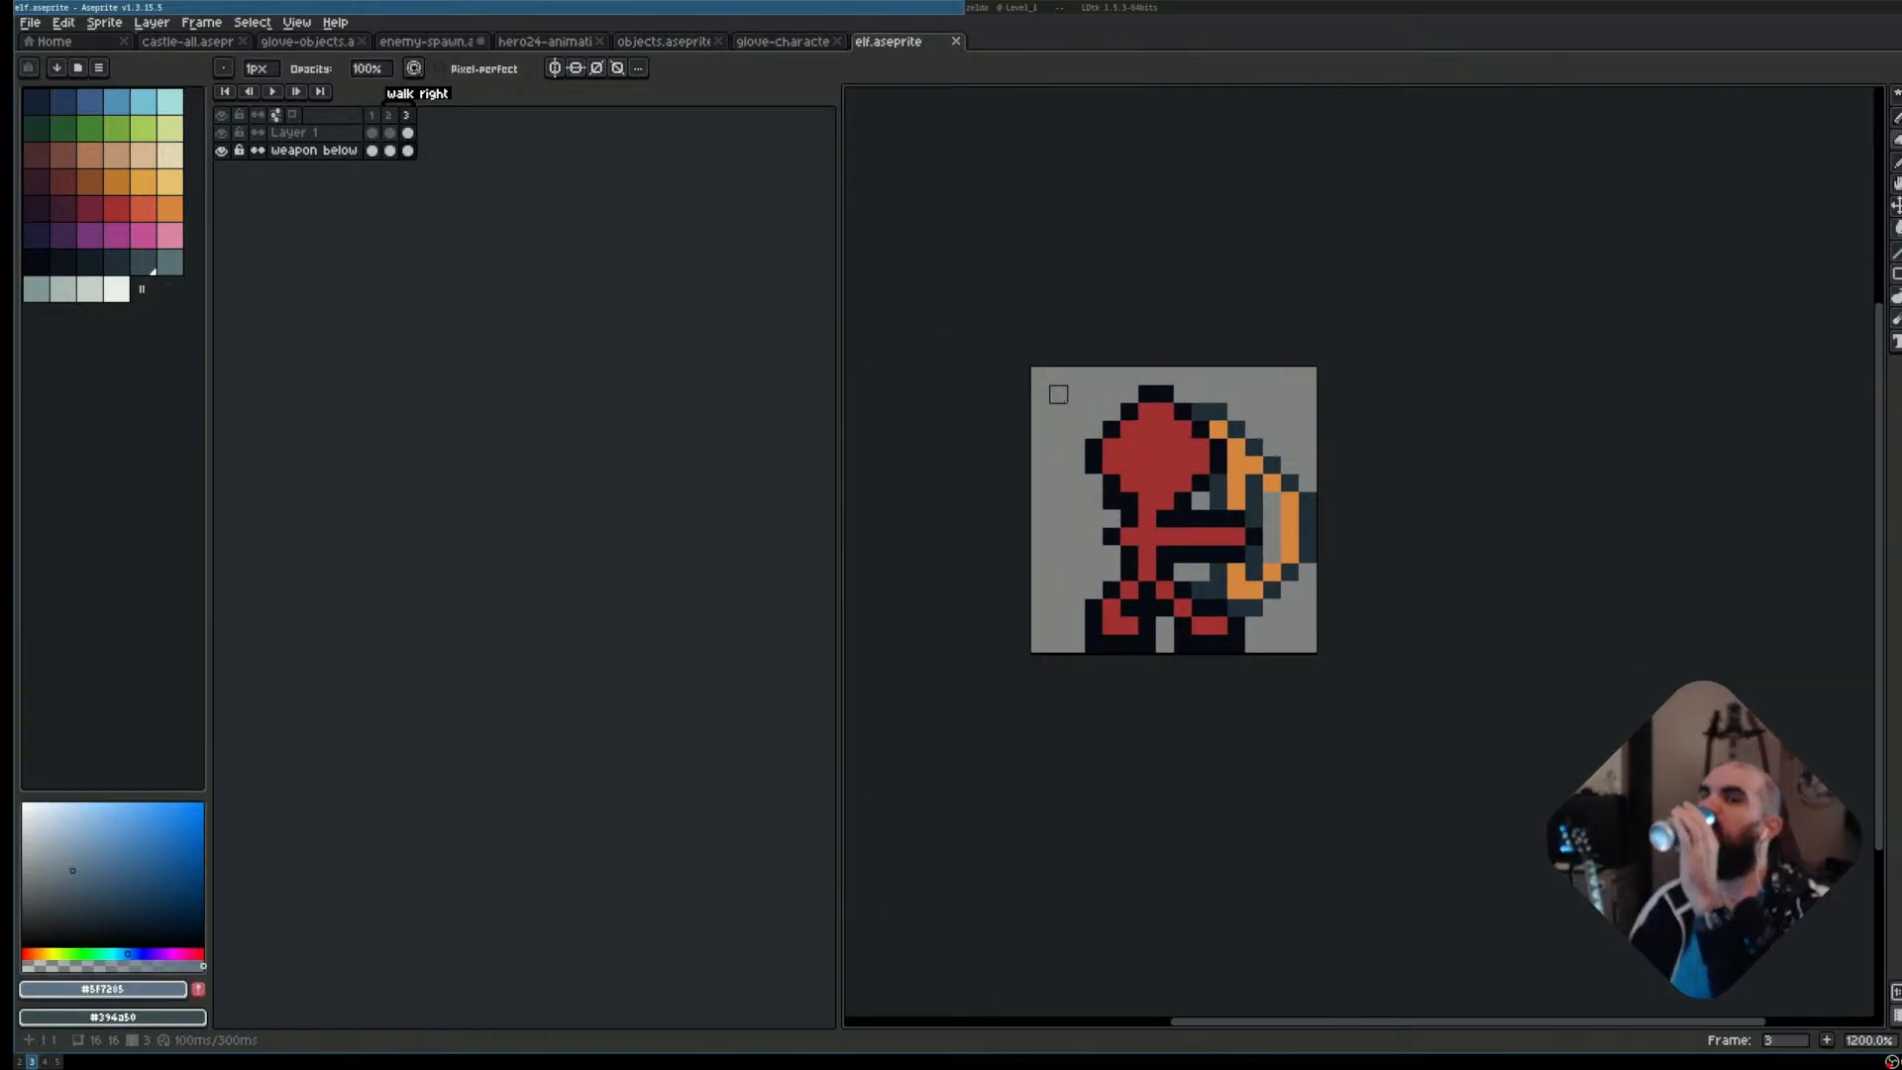
scroll(1074, 435, down, 3)
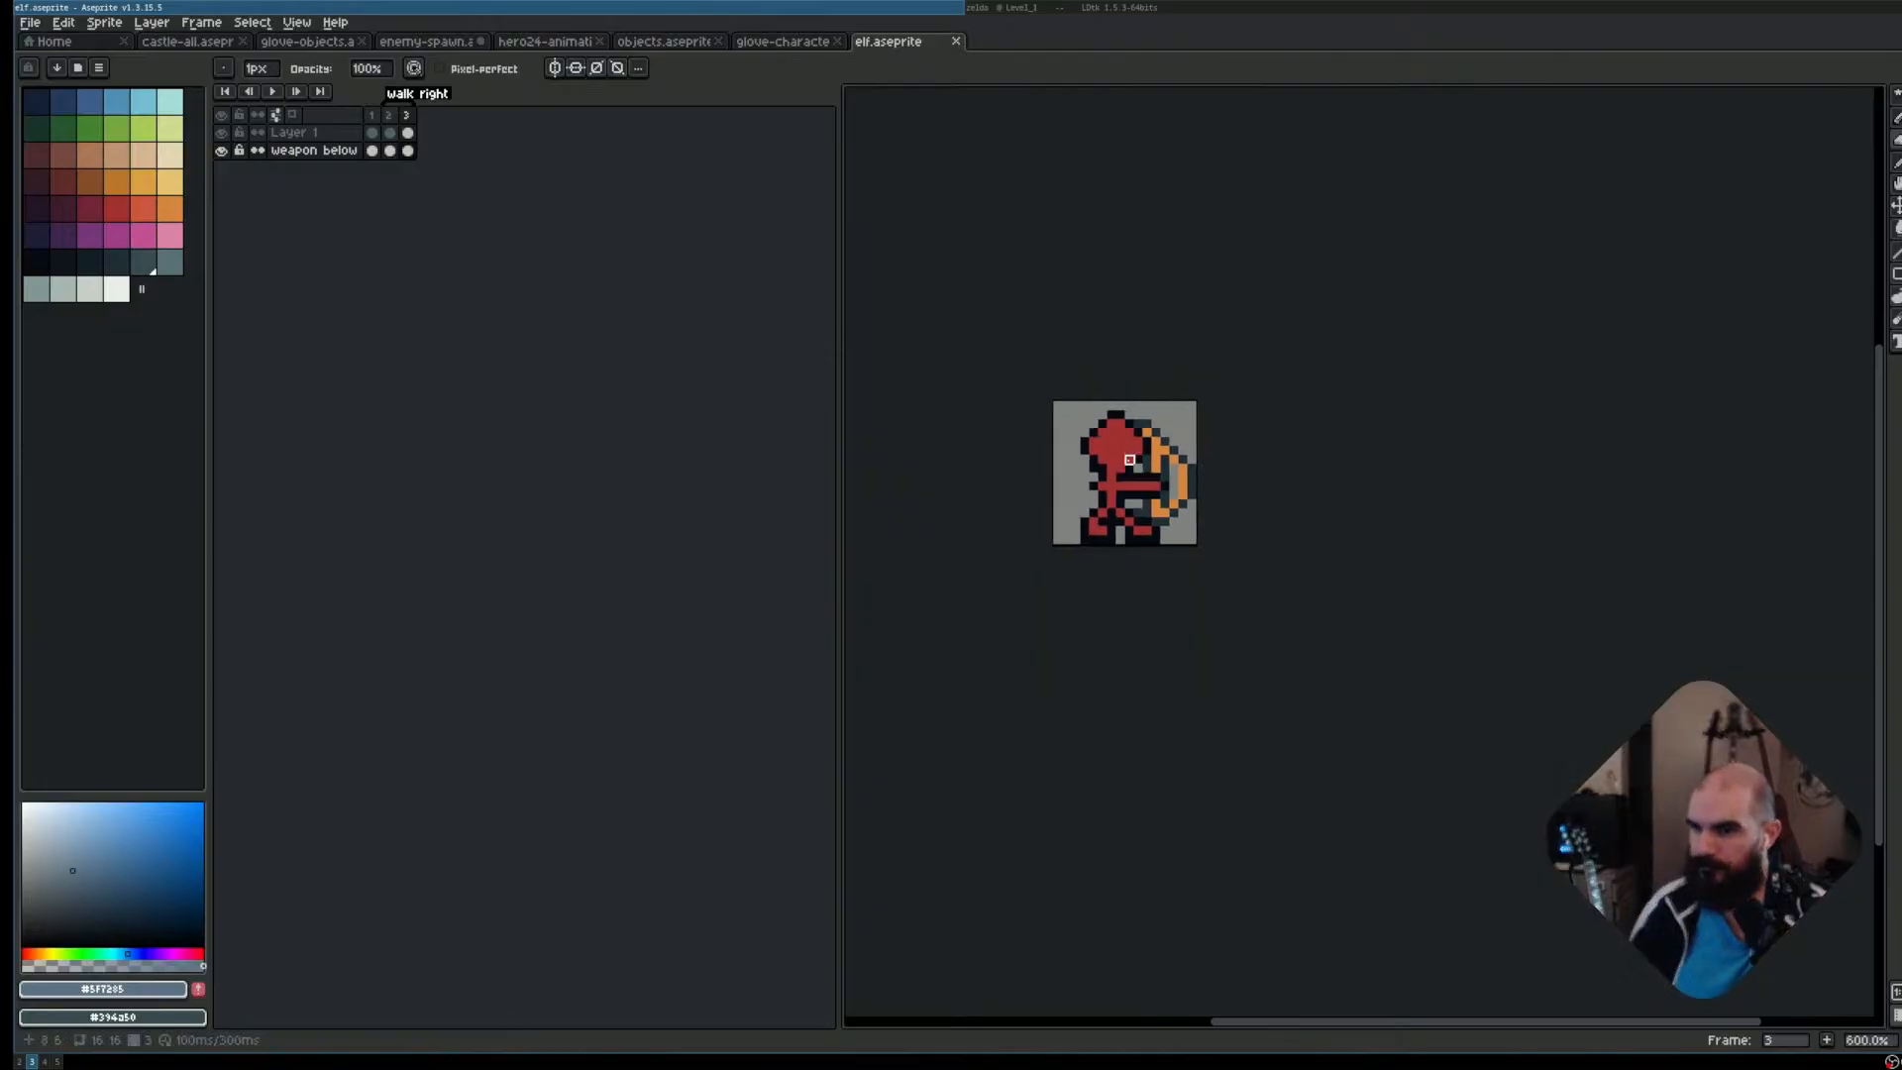
scroll(1173, 503, up, 1)
mouse_move(1226, 464)
mouse_down()
mouse_move(1099, 463)
mouse_move(1213, 444)
mouse_up()
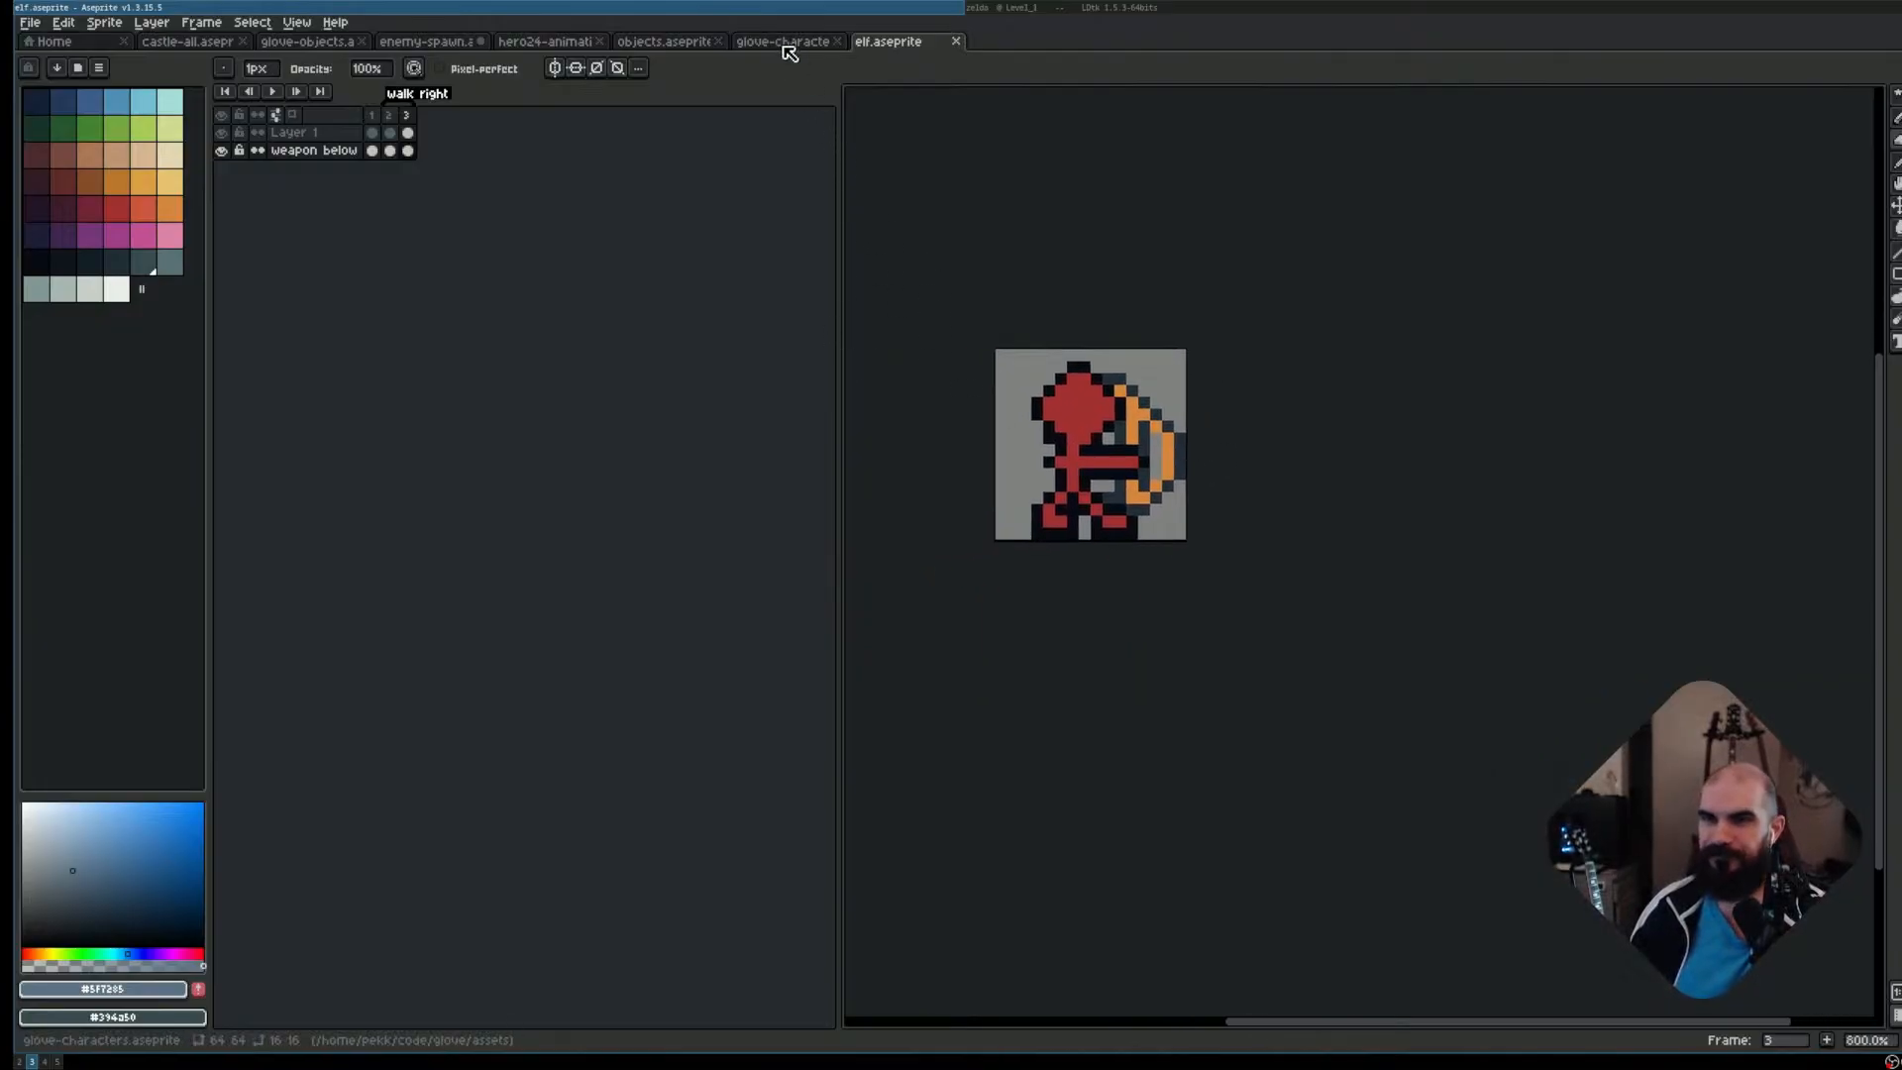
scroll(1014, 349, up, 1)
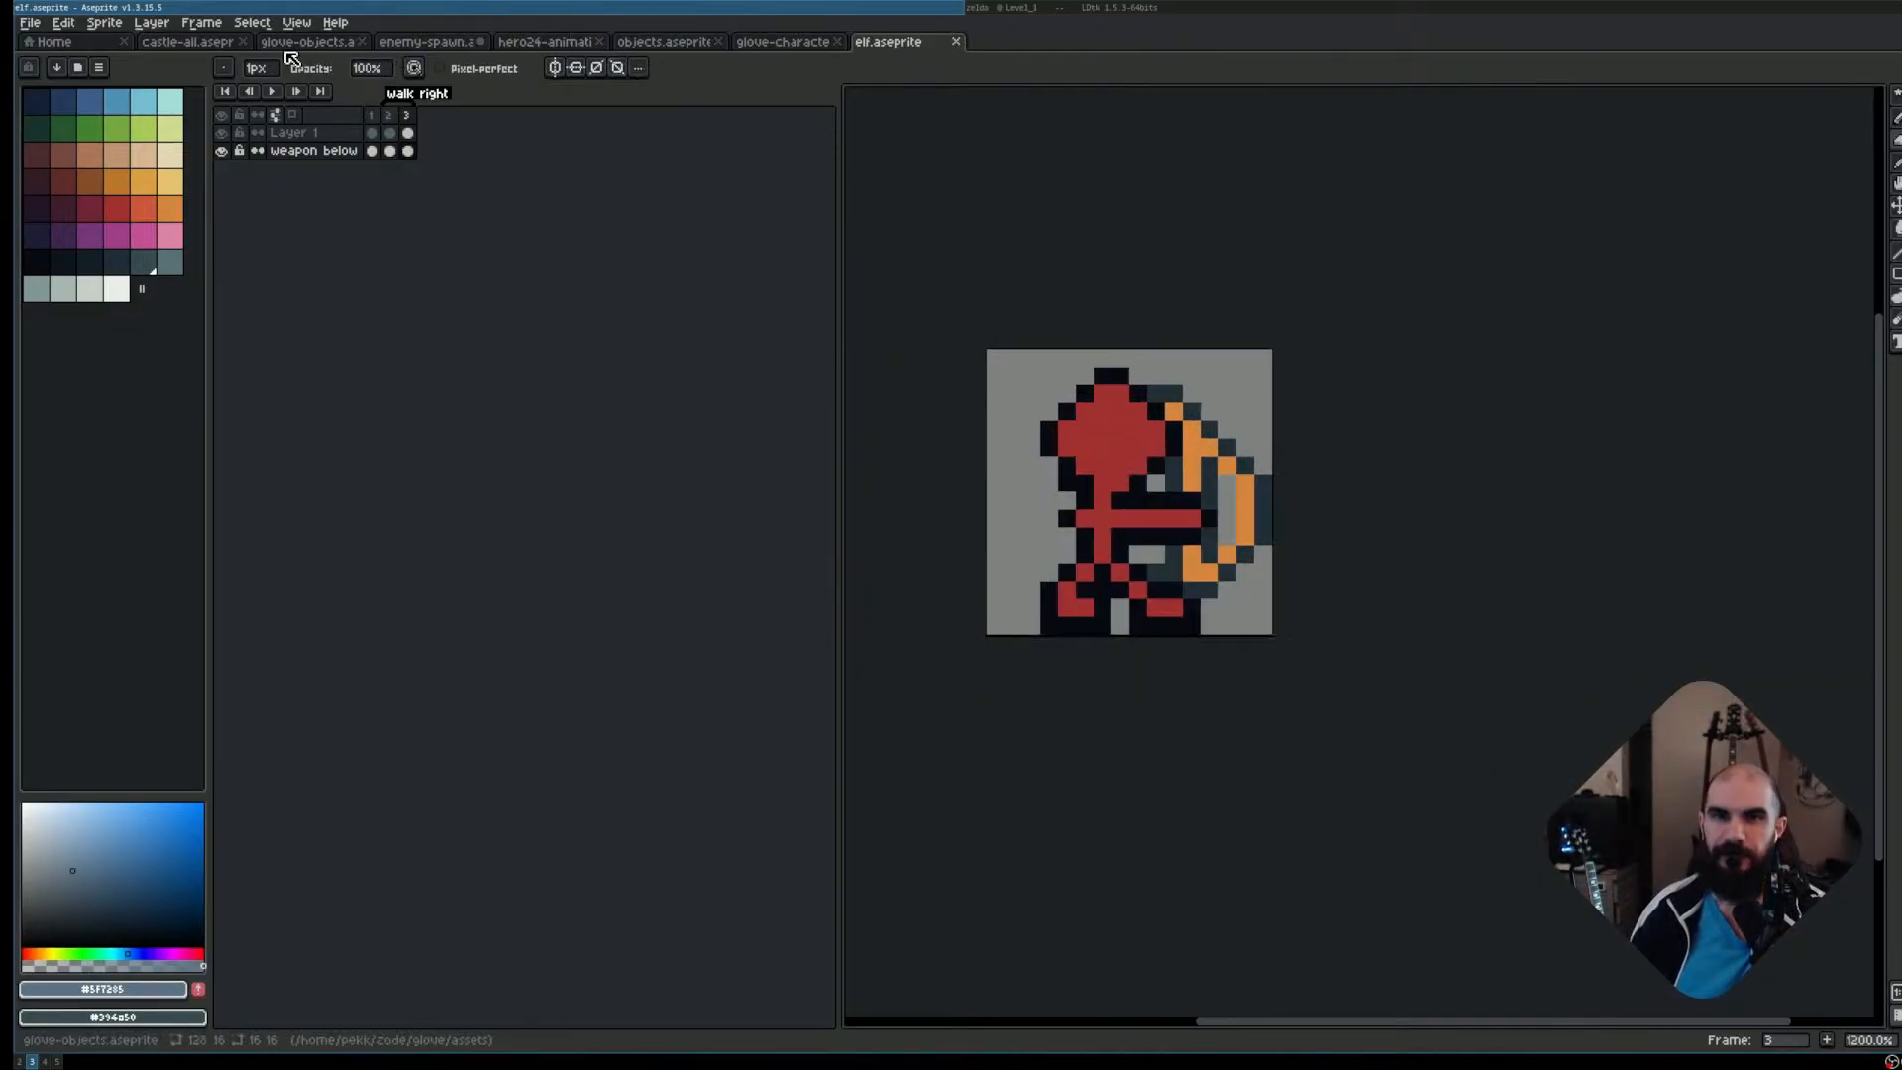
Examine the Elf, Wiz, Reap and Huntress frames in the glove-characters file
click(743, 43)
click(410, 115)
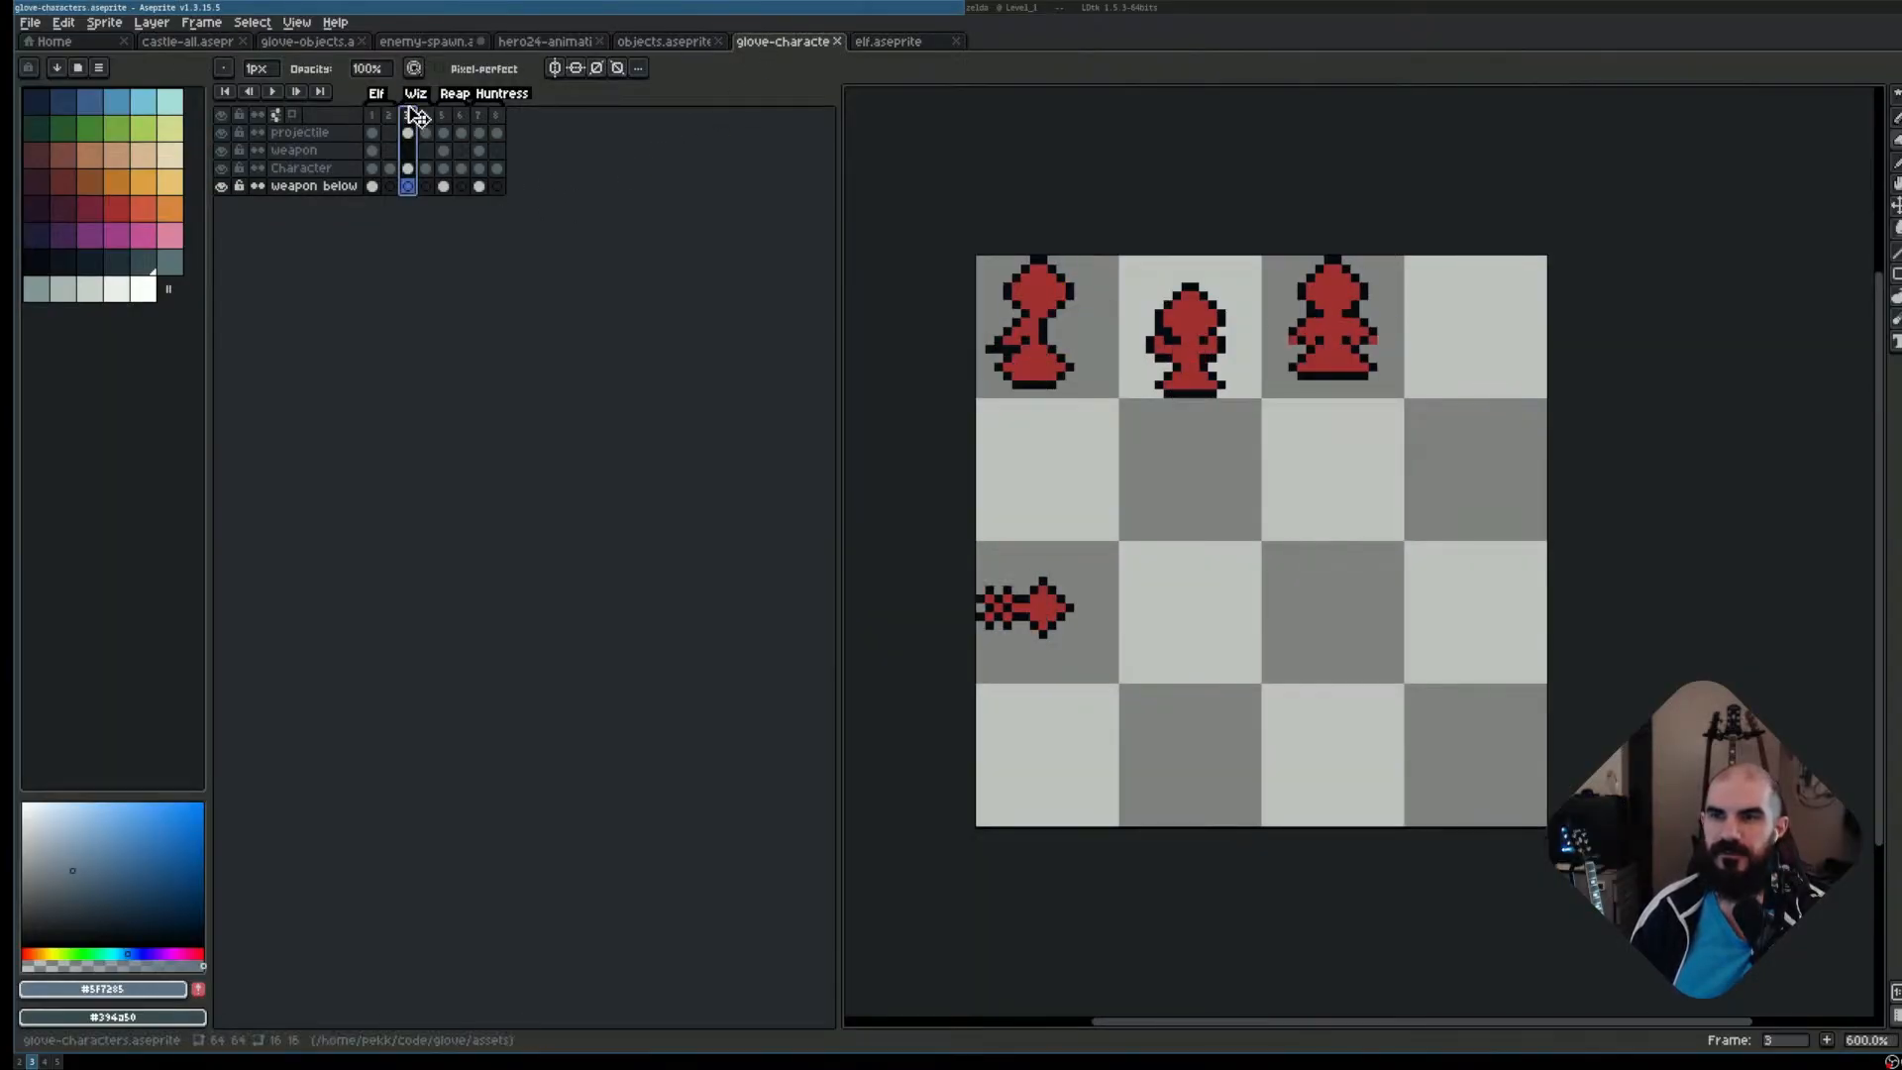
click(423, 115)
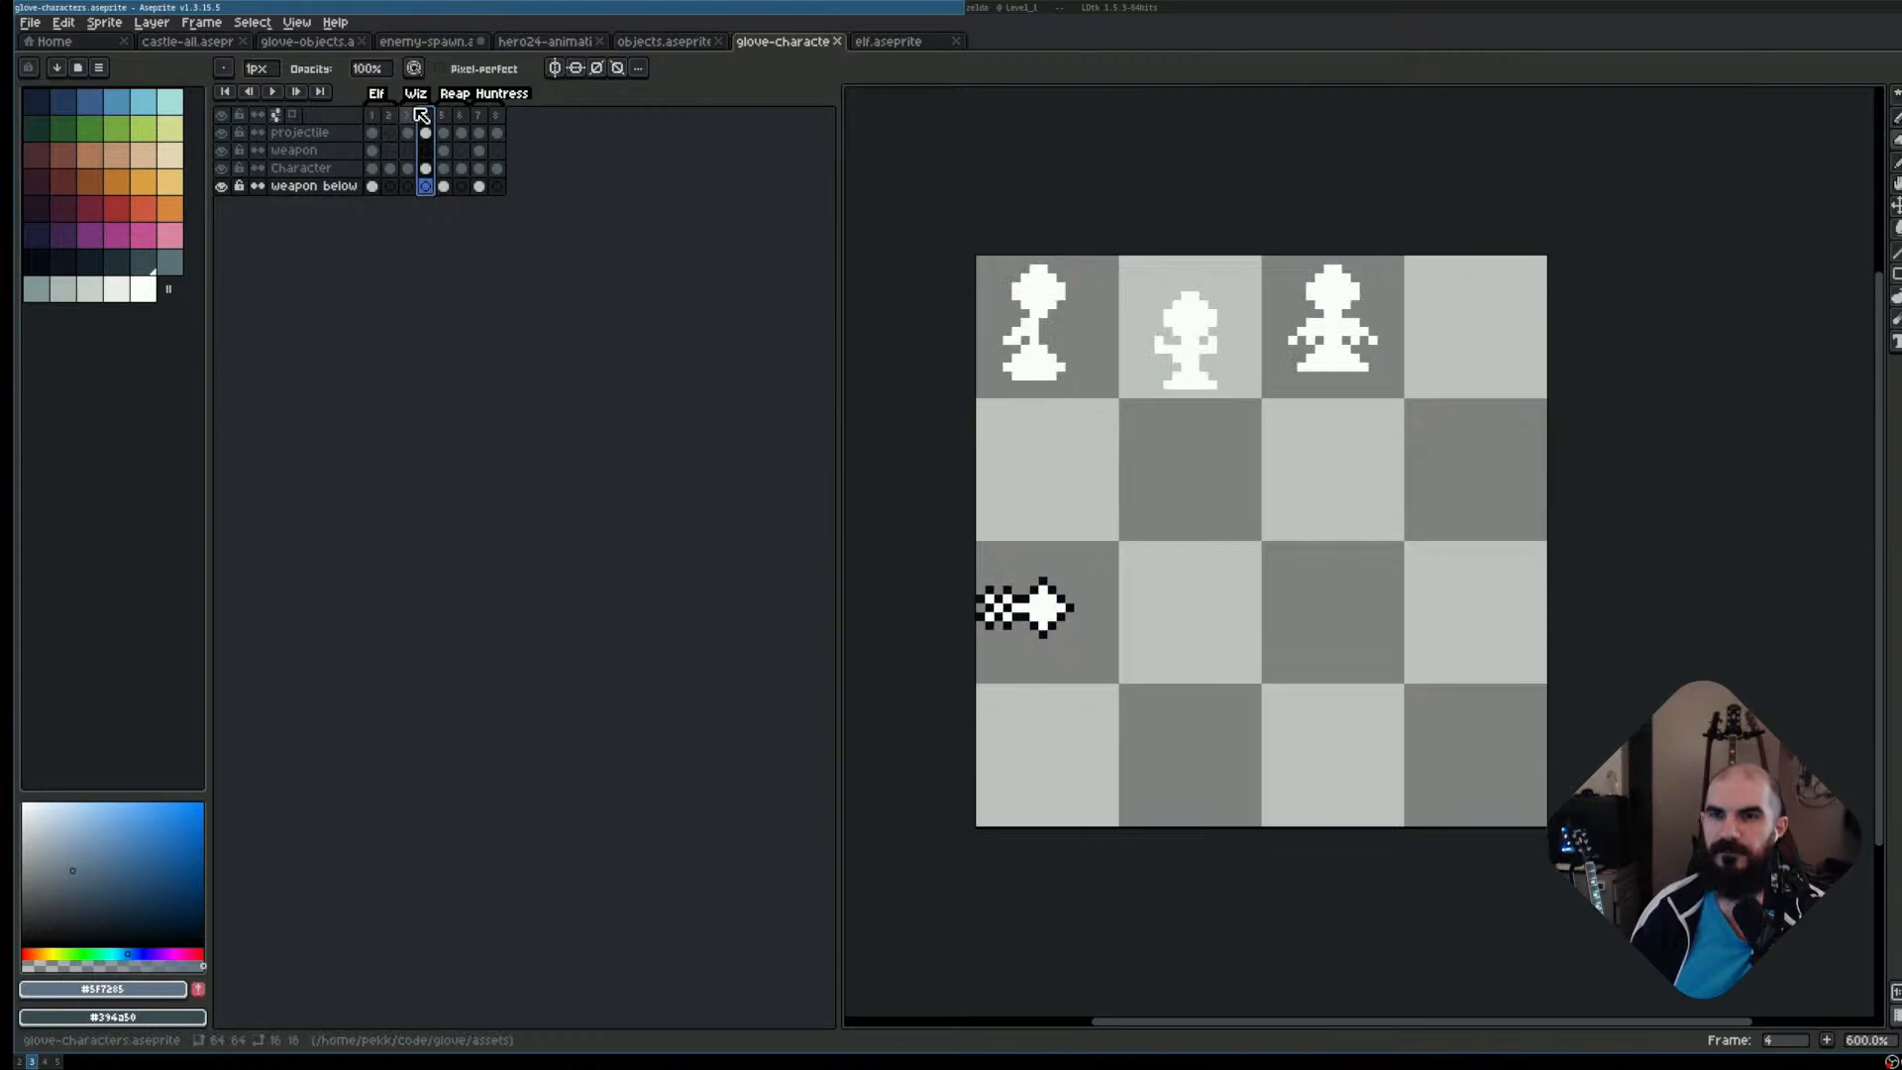
click(407, 115)
click(424, 115)
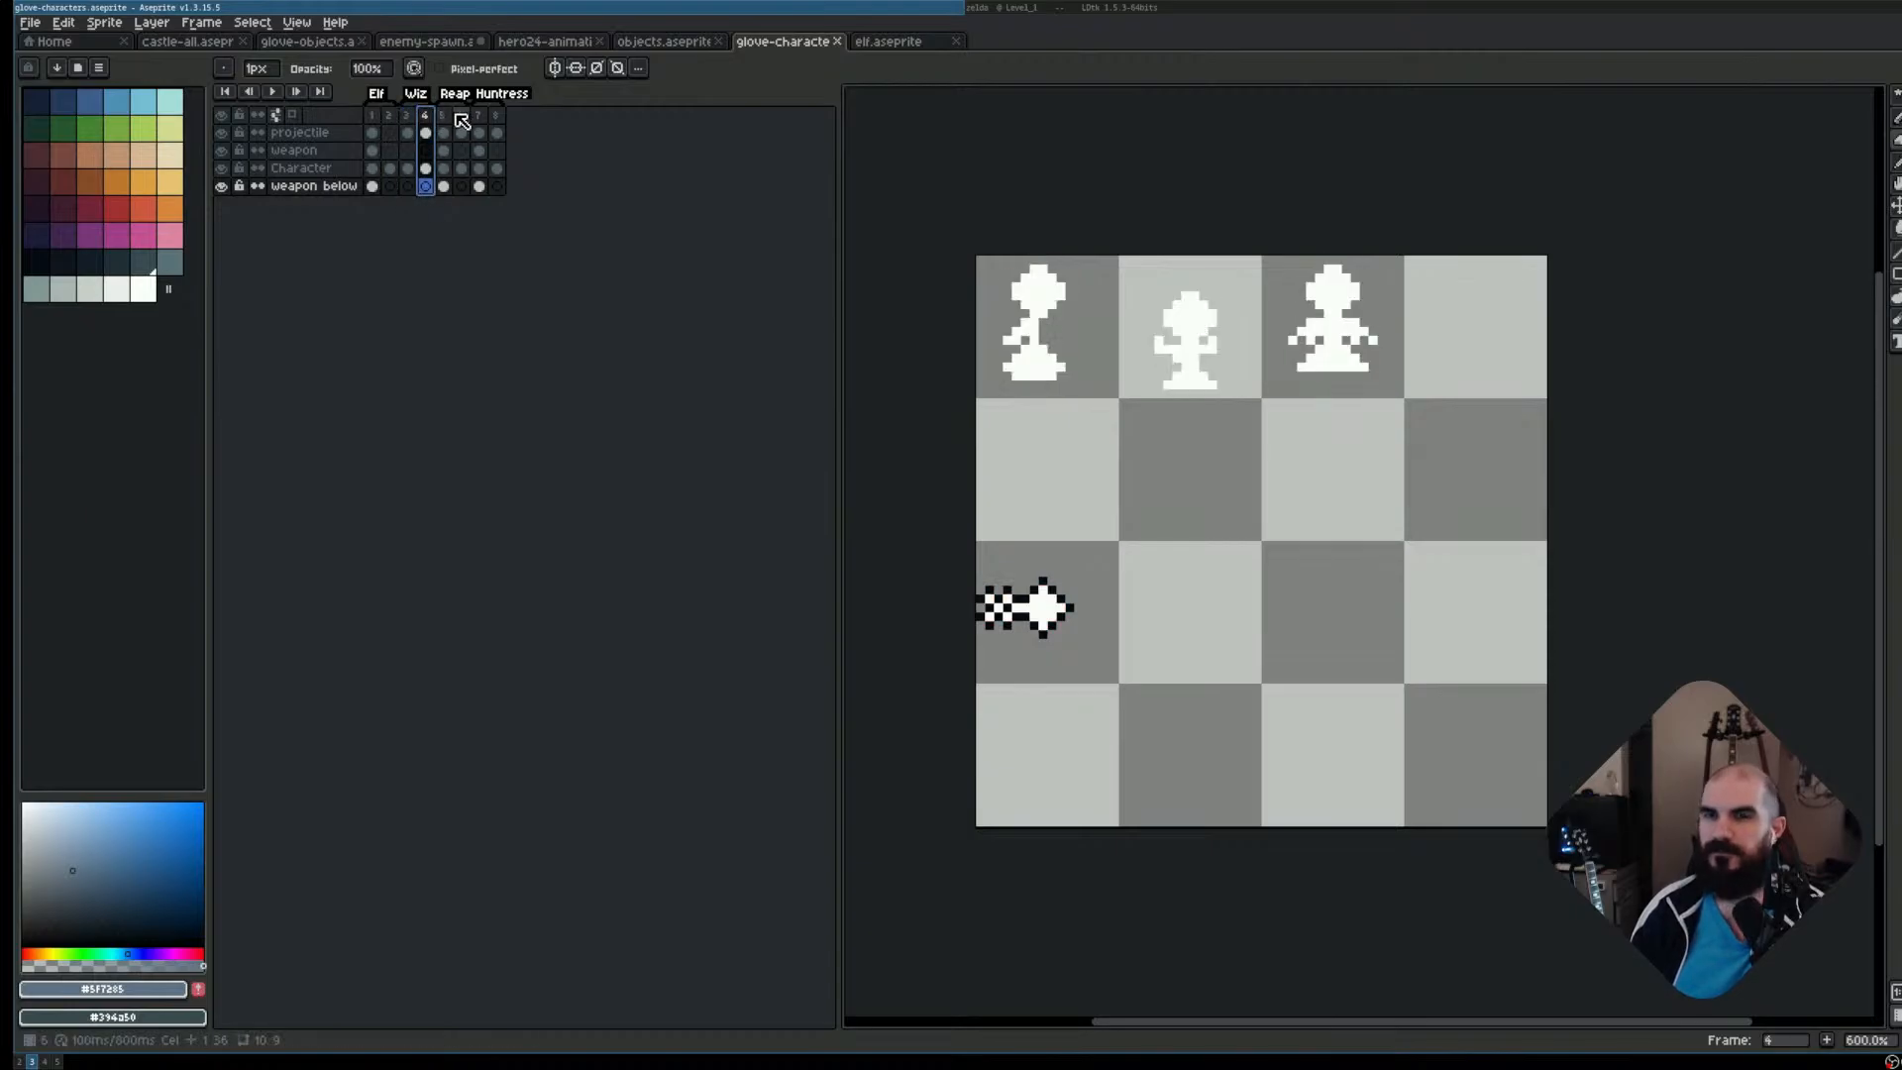
click(459, 114)
click(495, 115)
click(375, 115)
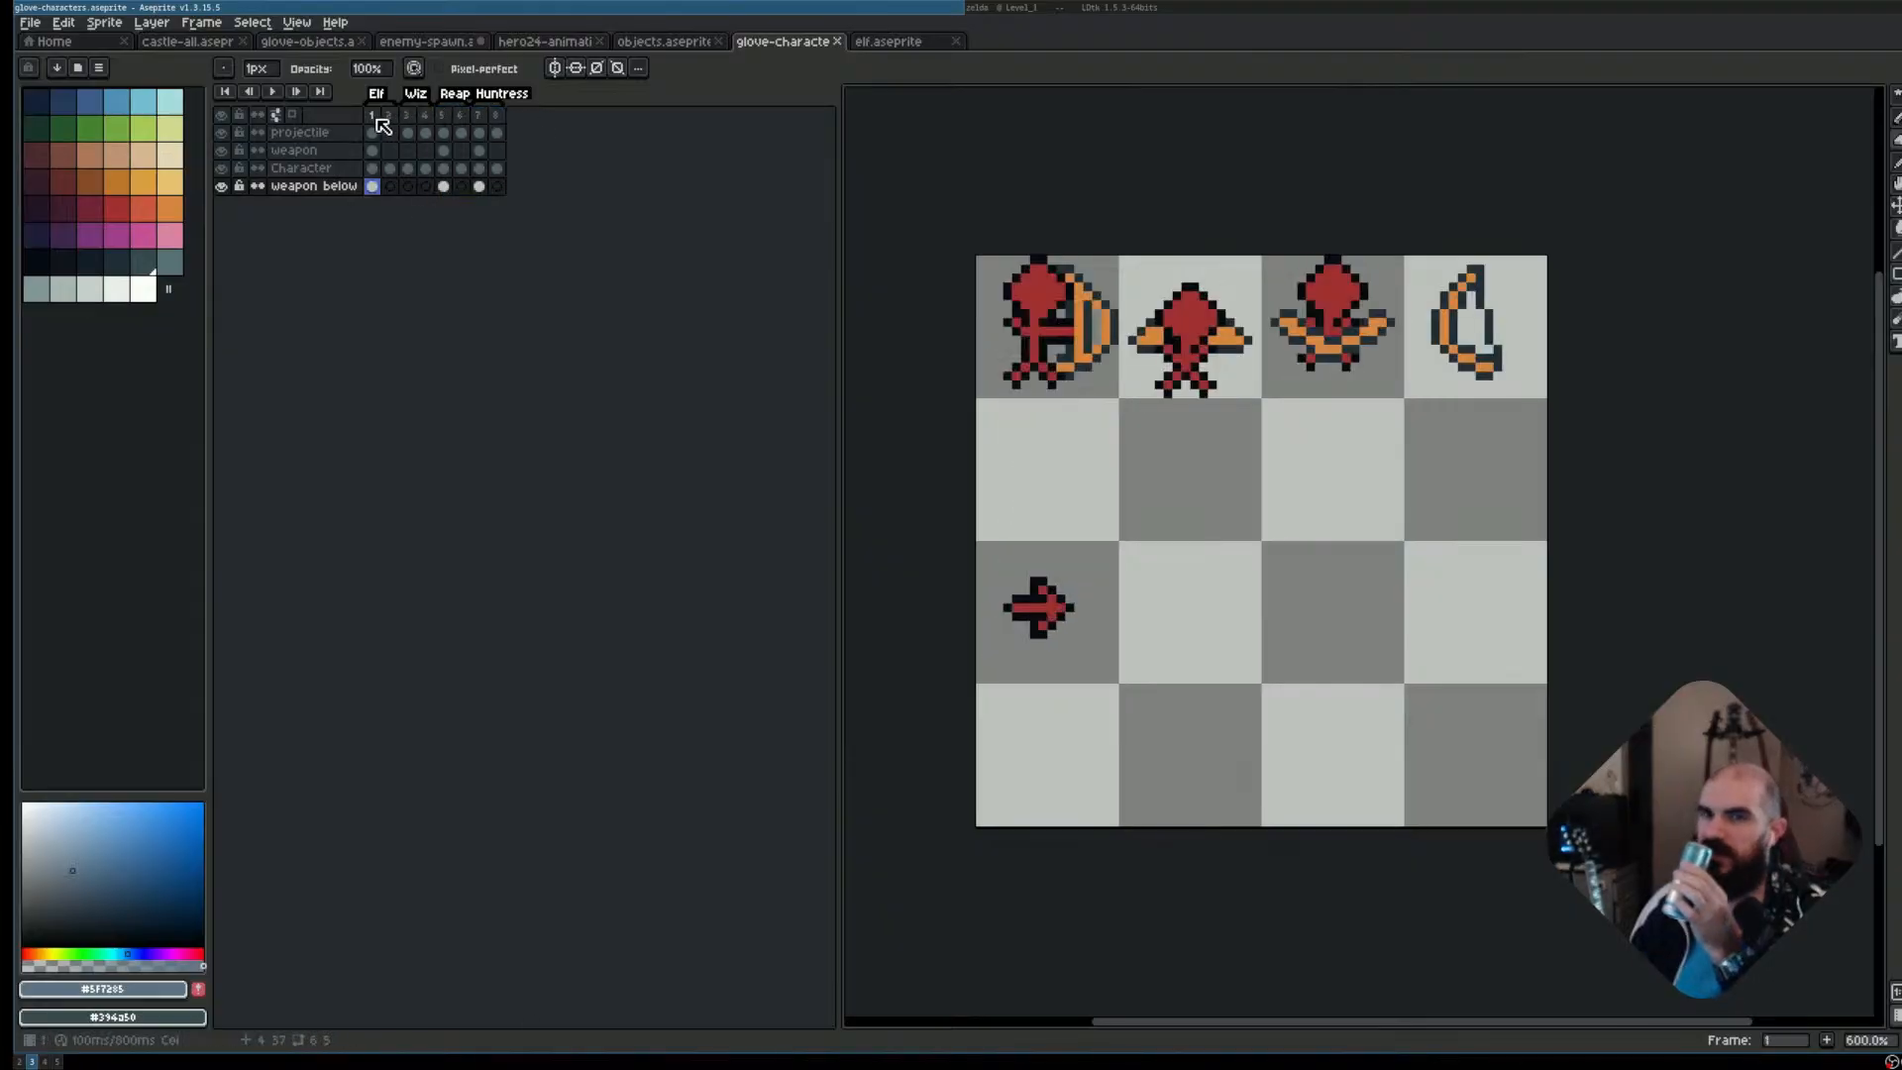
click(423, 114)
click(407, 115)
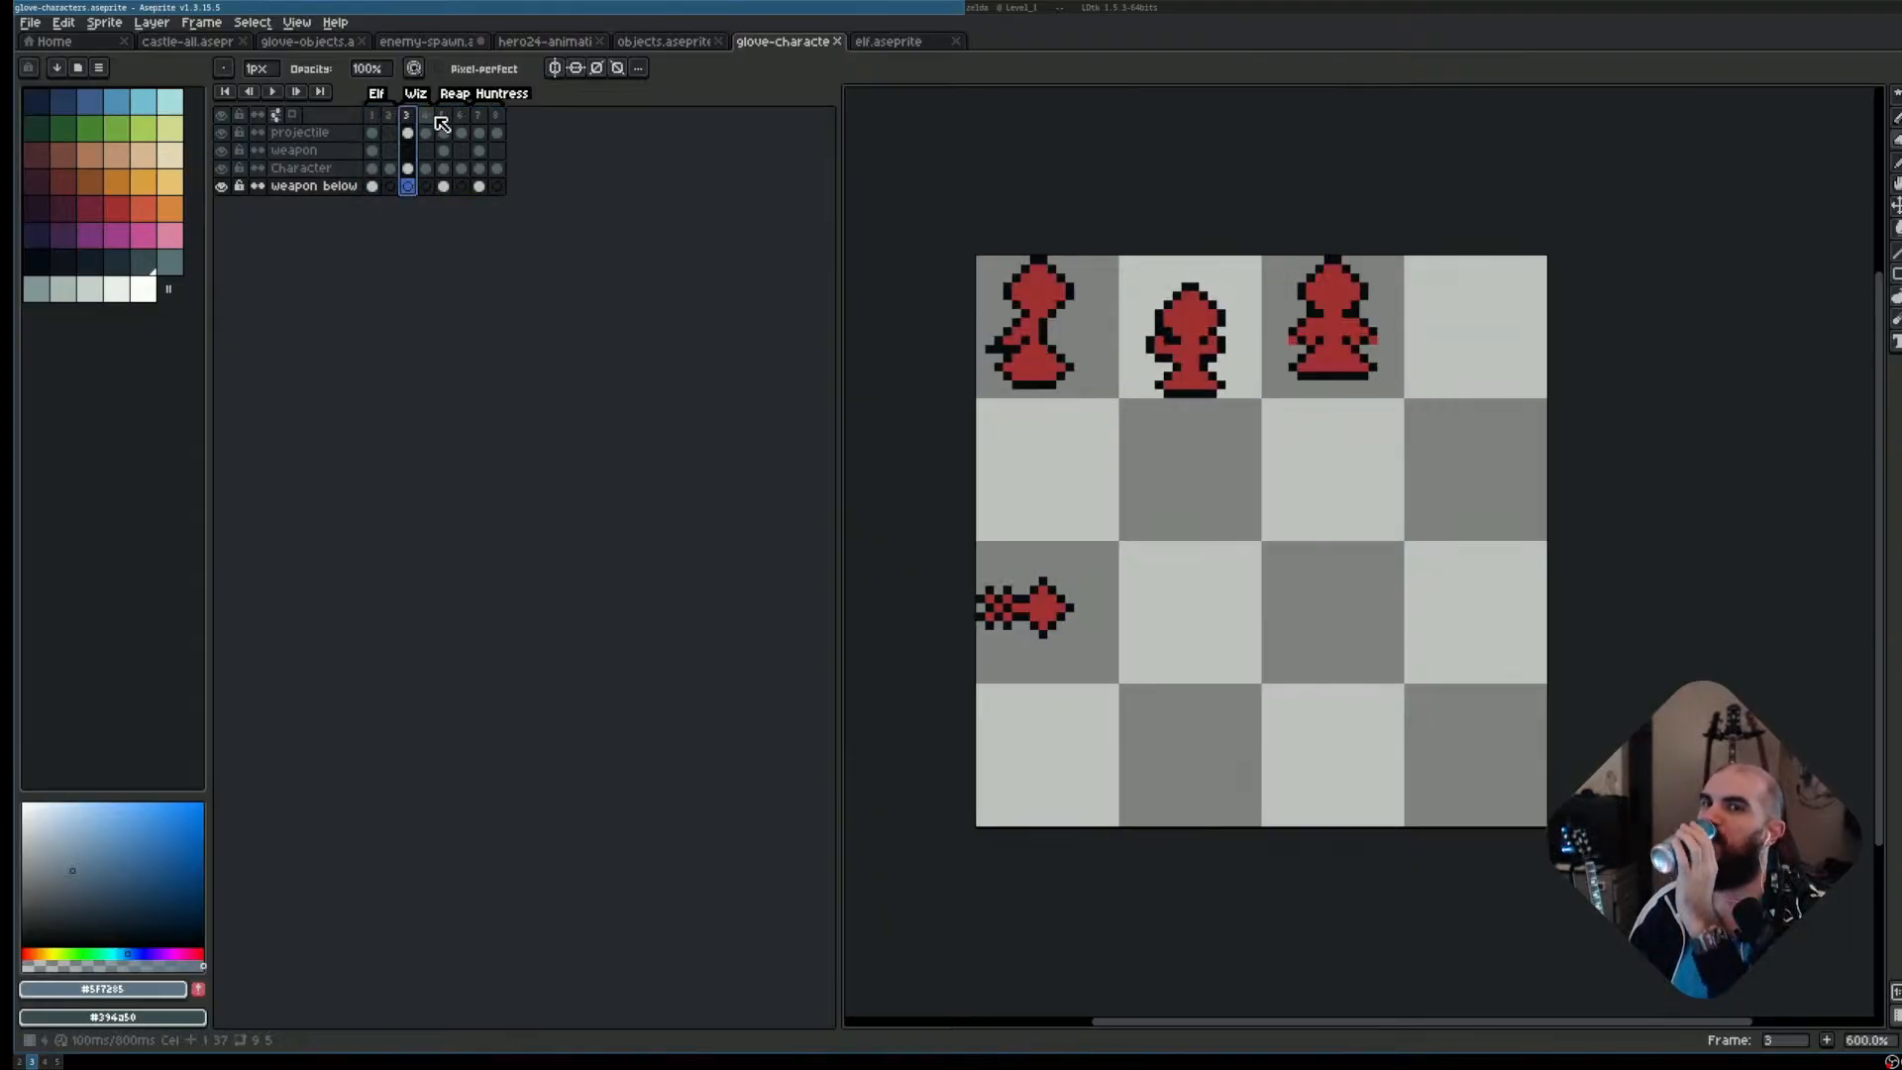
click(424, 115)
drag(442, 115, 495, 114)
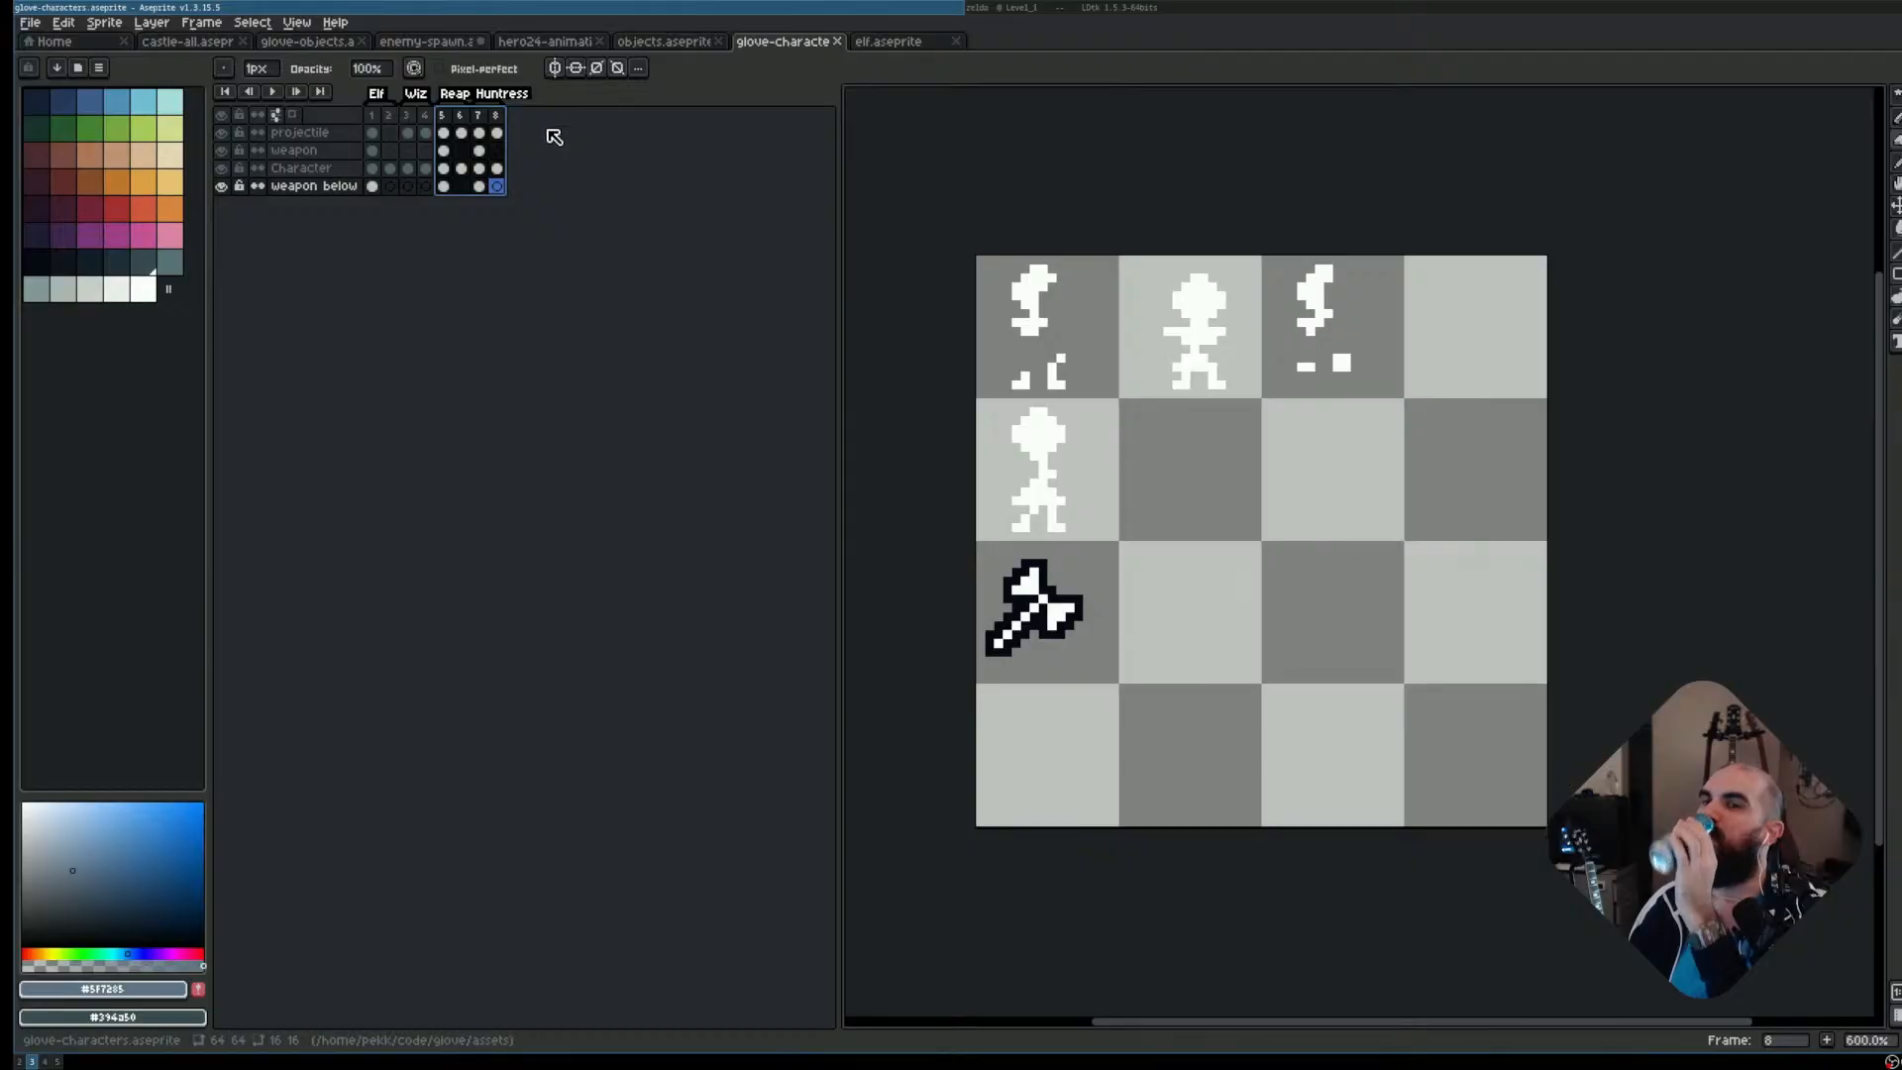
click(372, 115)
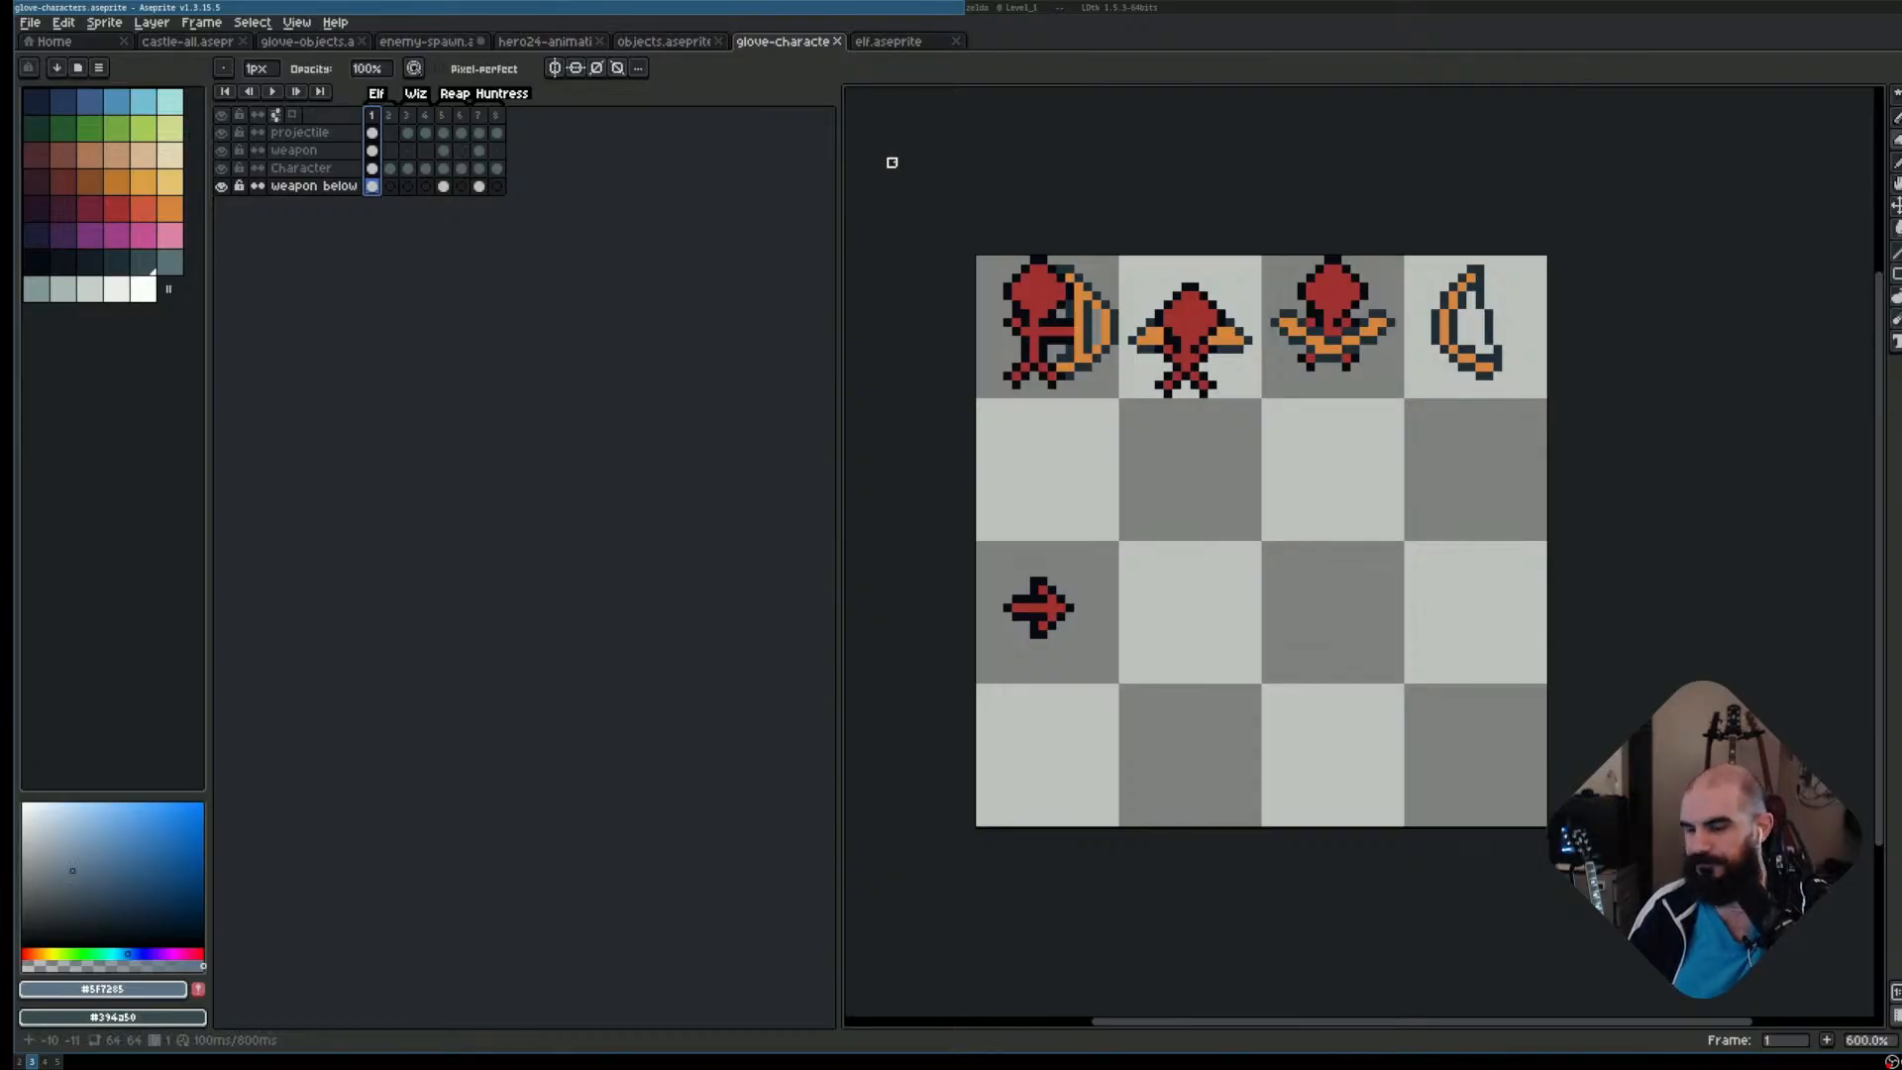
Return to elf.aseprite and compare the three frames of the walk right animation
click(910, 52)
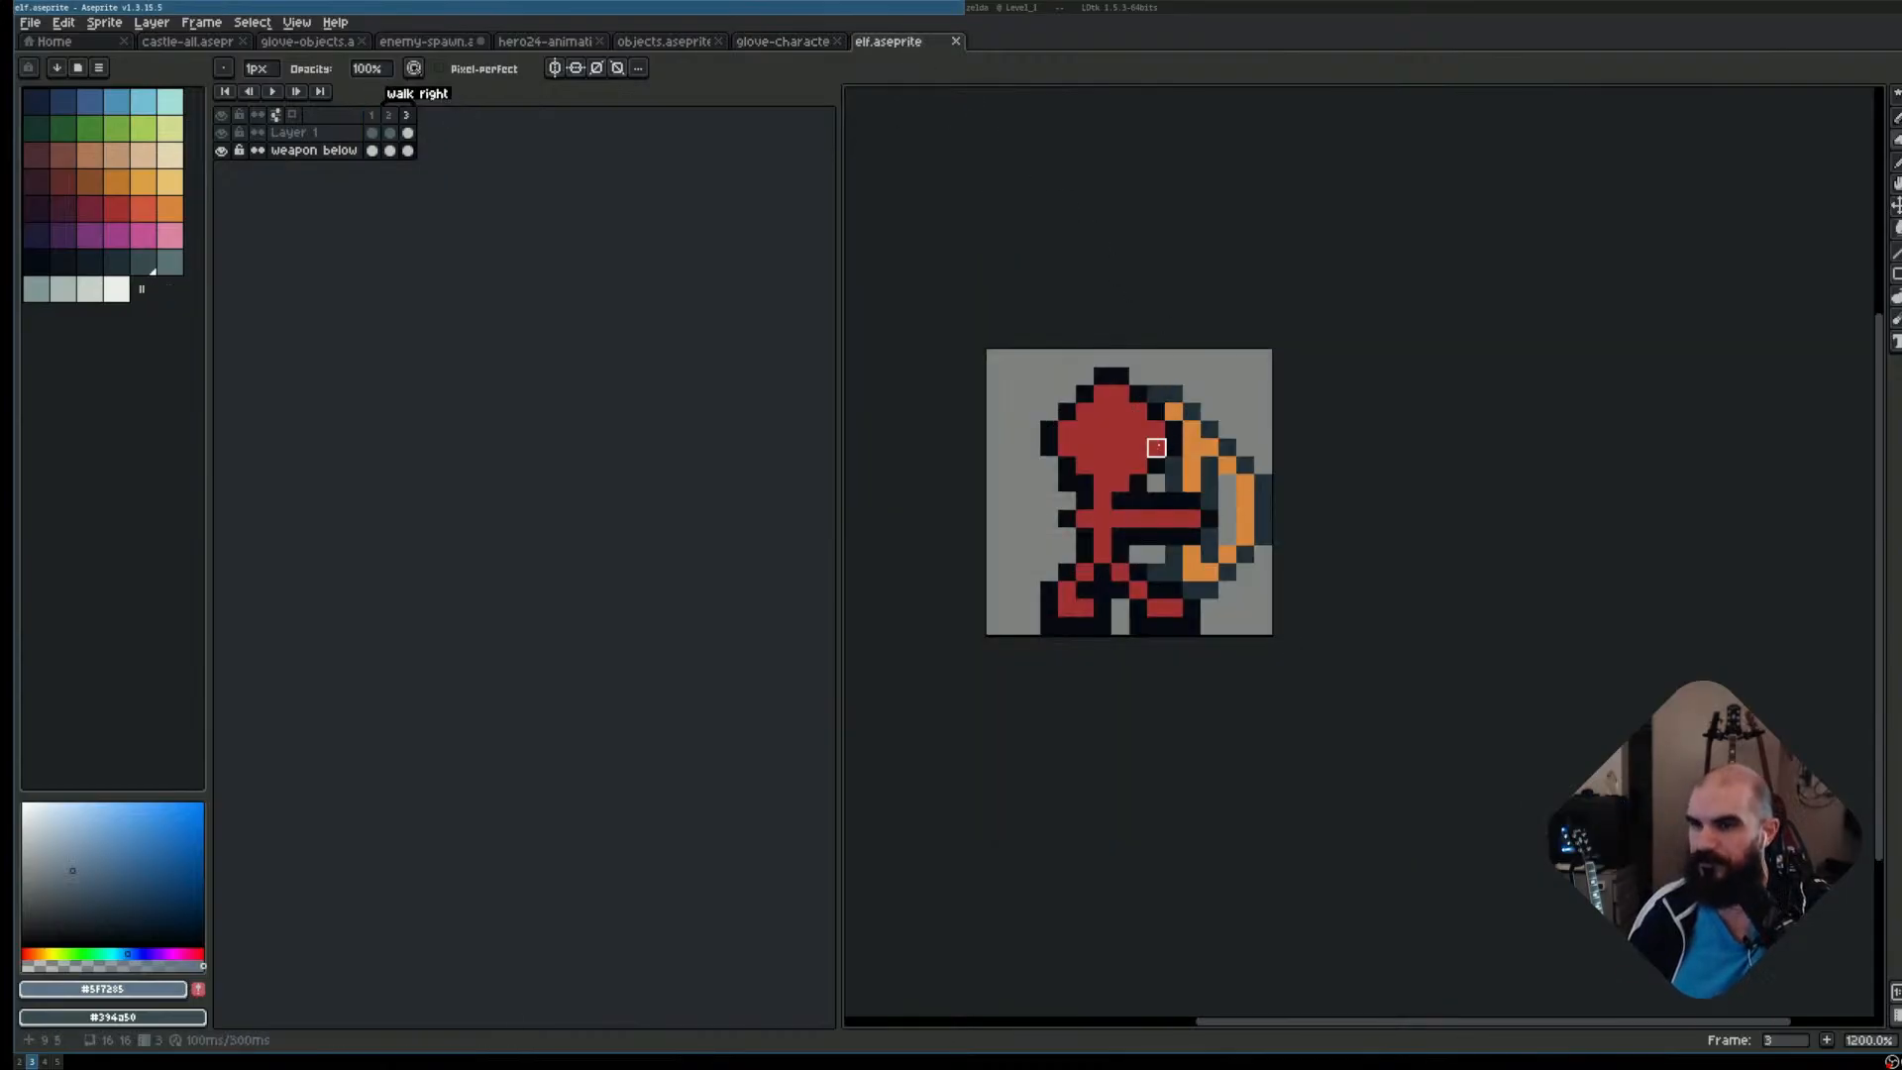
scroll(1155, 446, up, 1)
mouse_move(1155, 540)
mouse_down()
mouse_move(1201, 488)
mouse_move(1150, 505)
mouse_up()
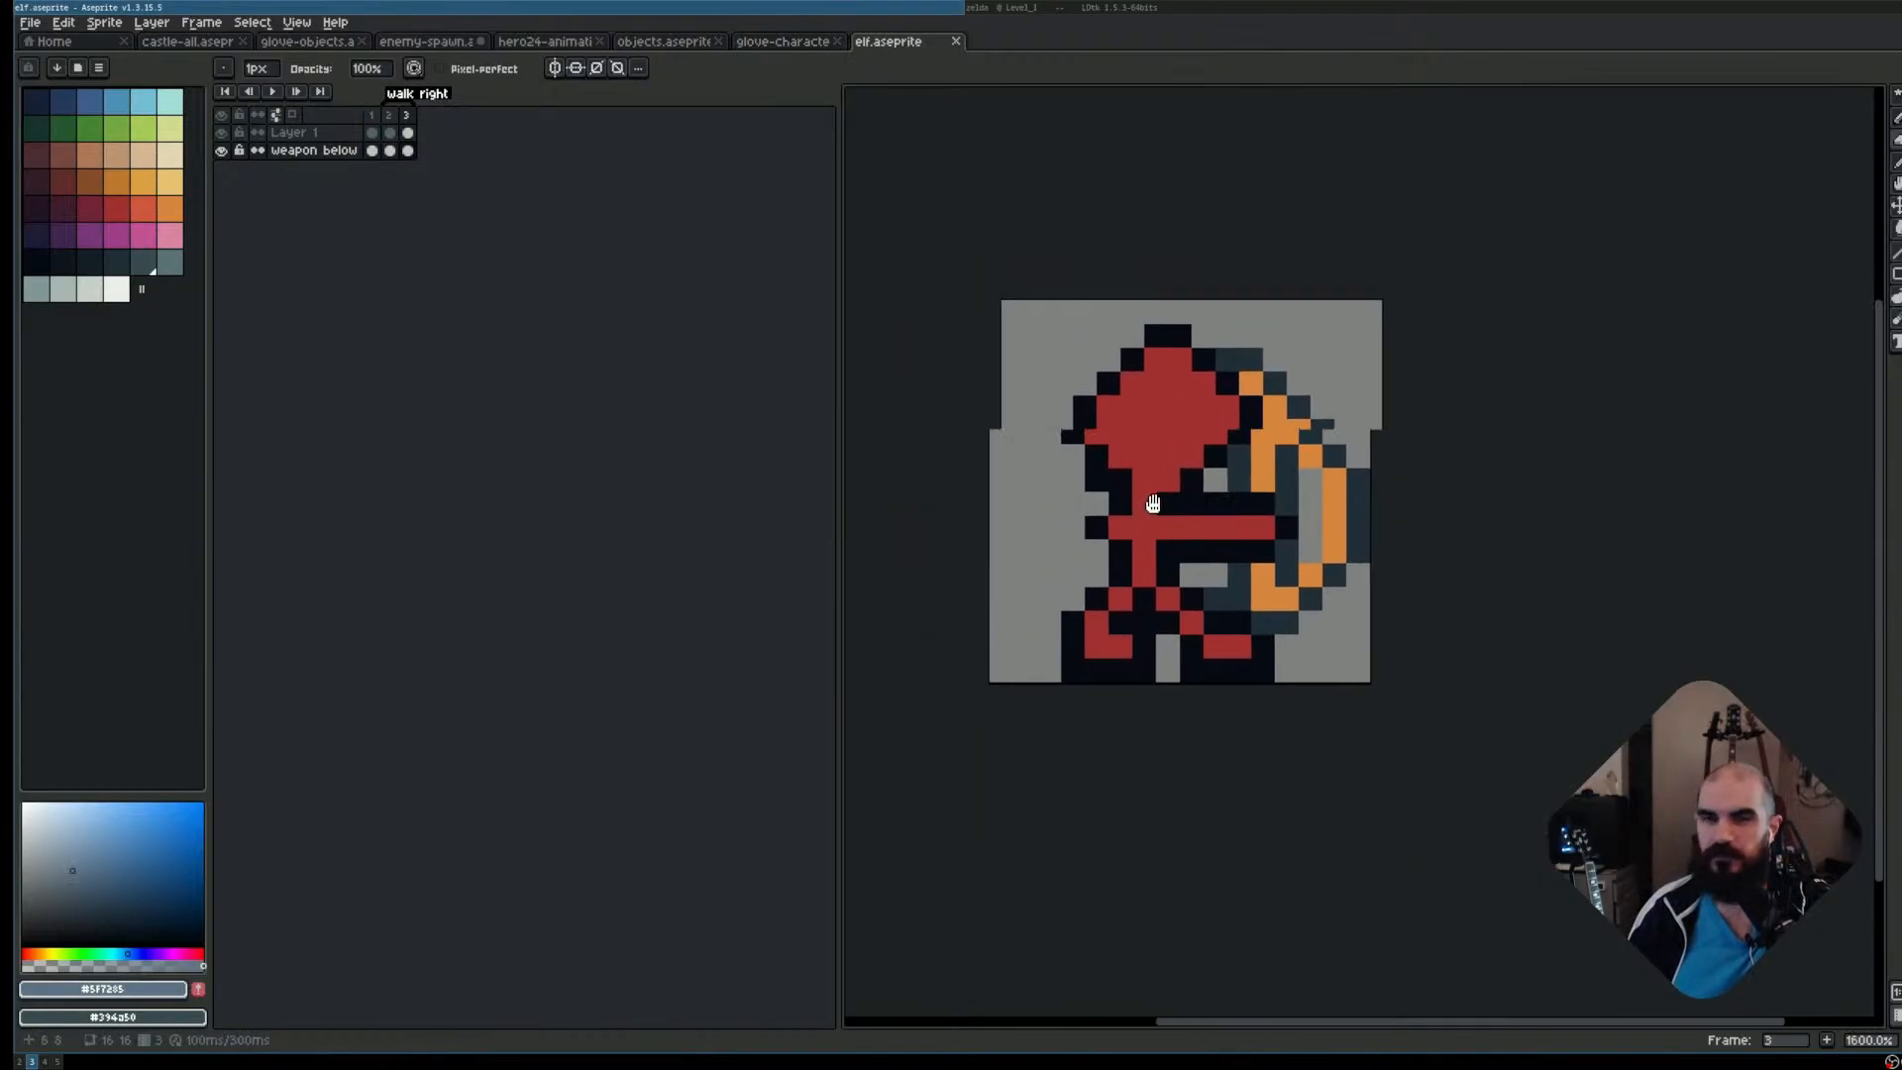
key(Left)
key(Left)
key(Right)
key(Right)
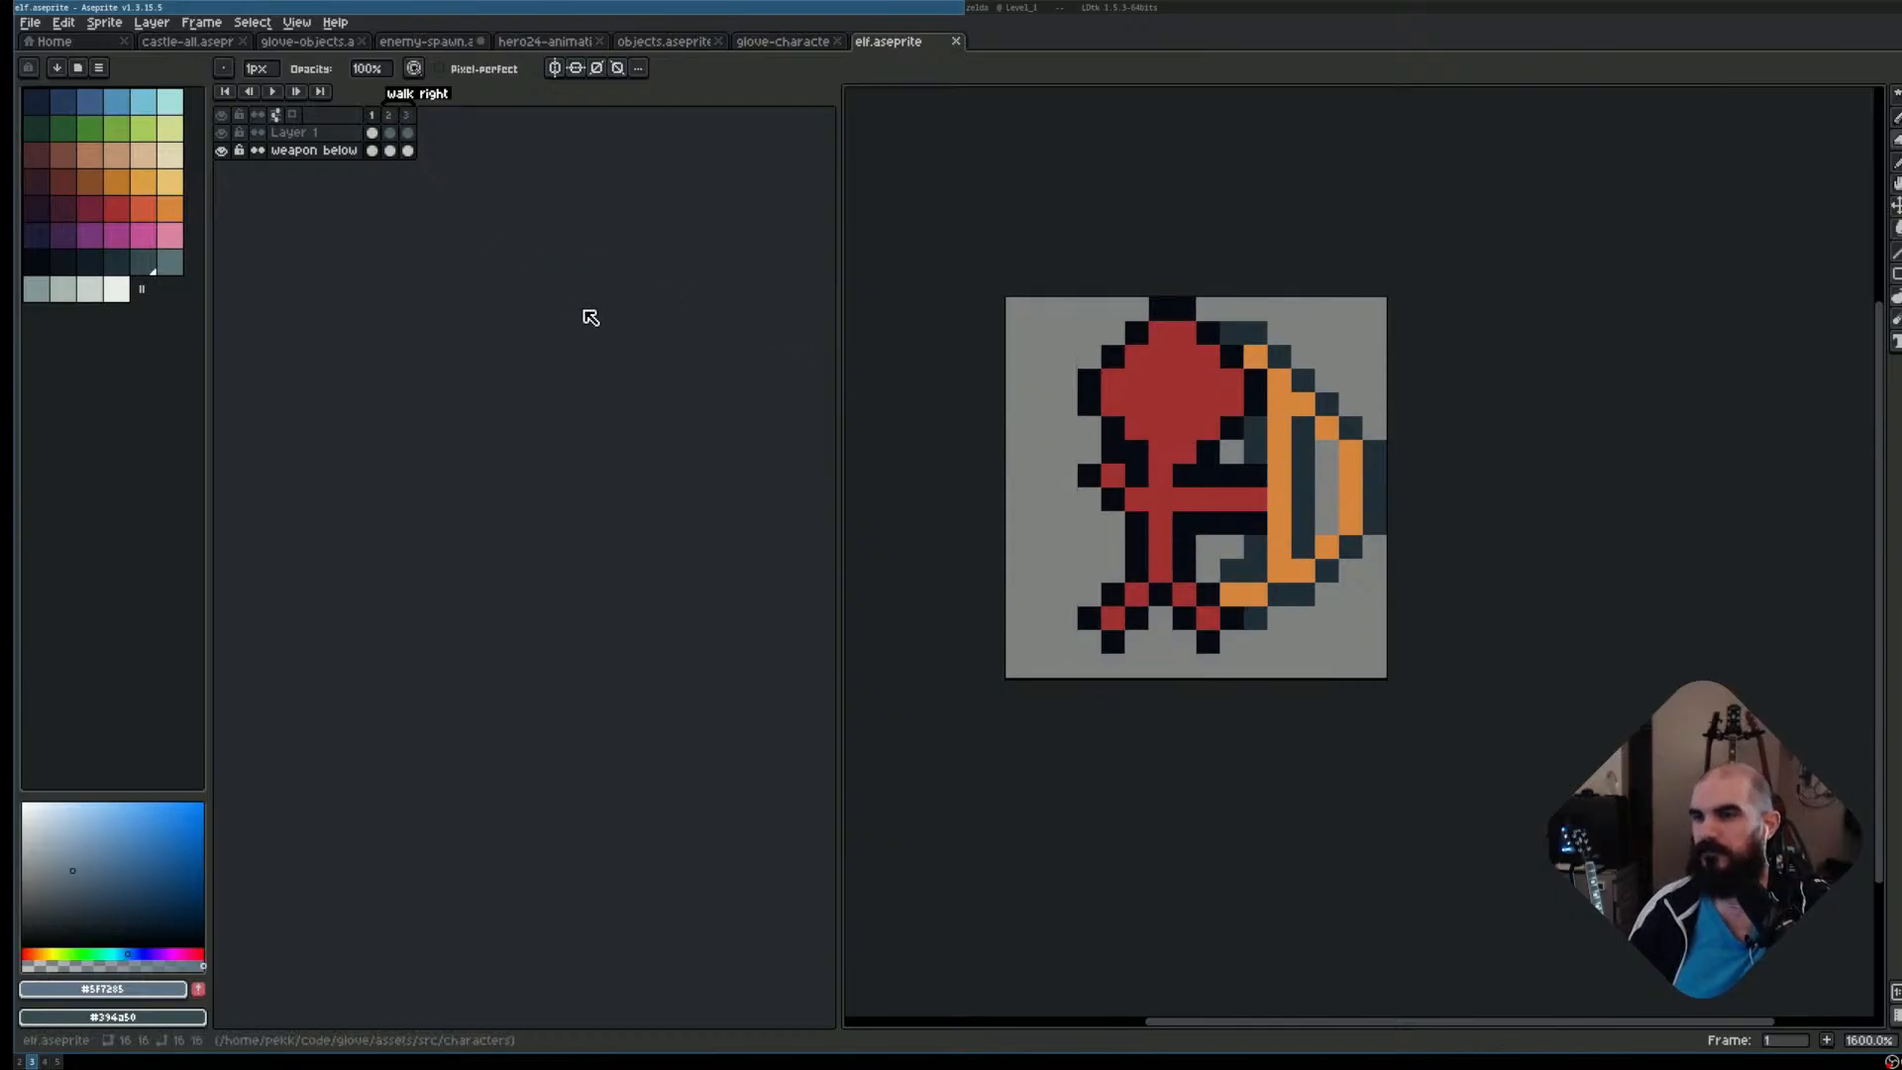
key(Left)
key(Left)
key(Right)
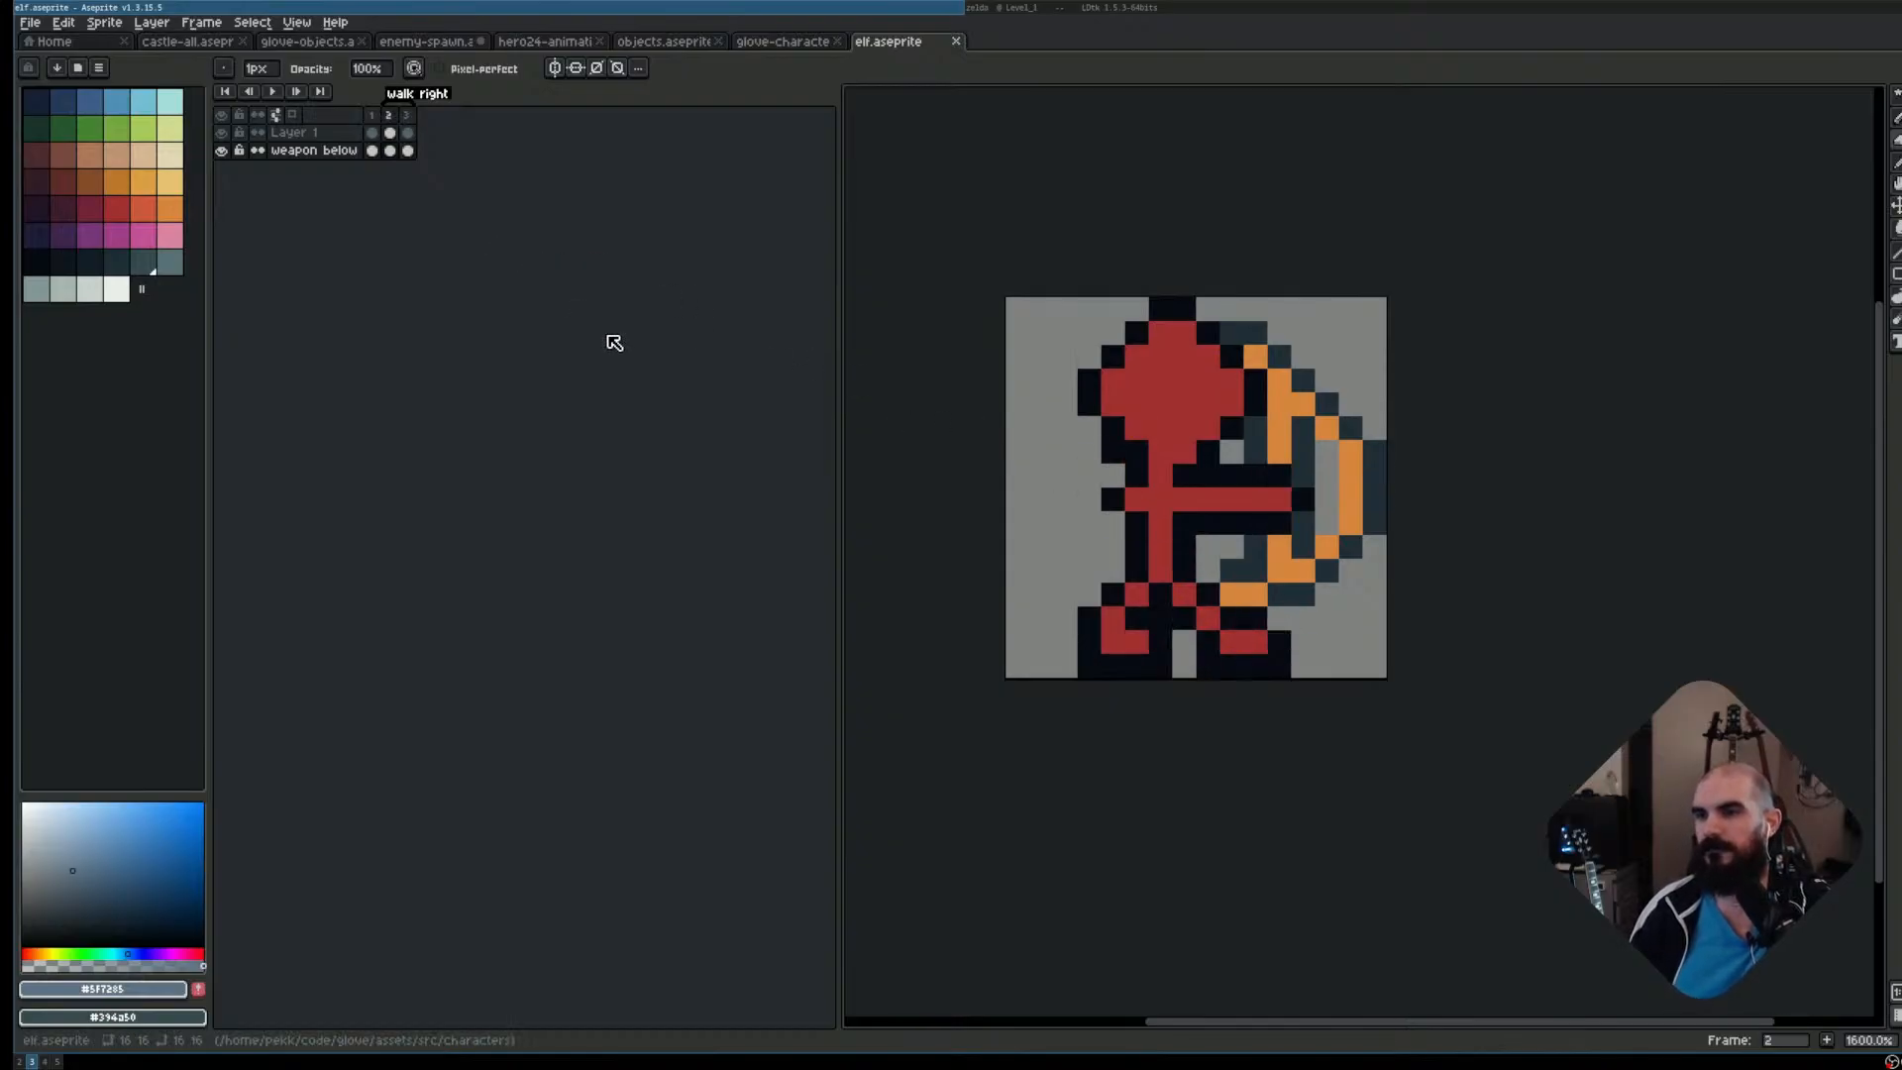
key(Left)
key(Right)
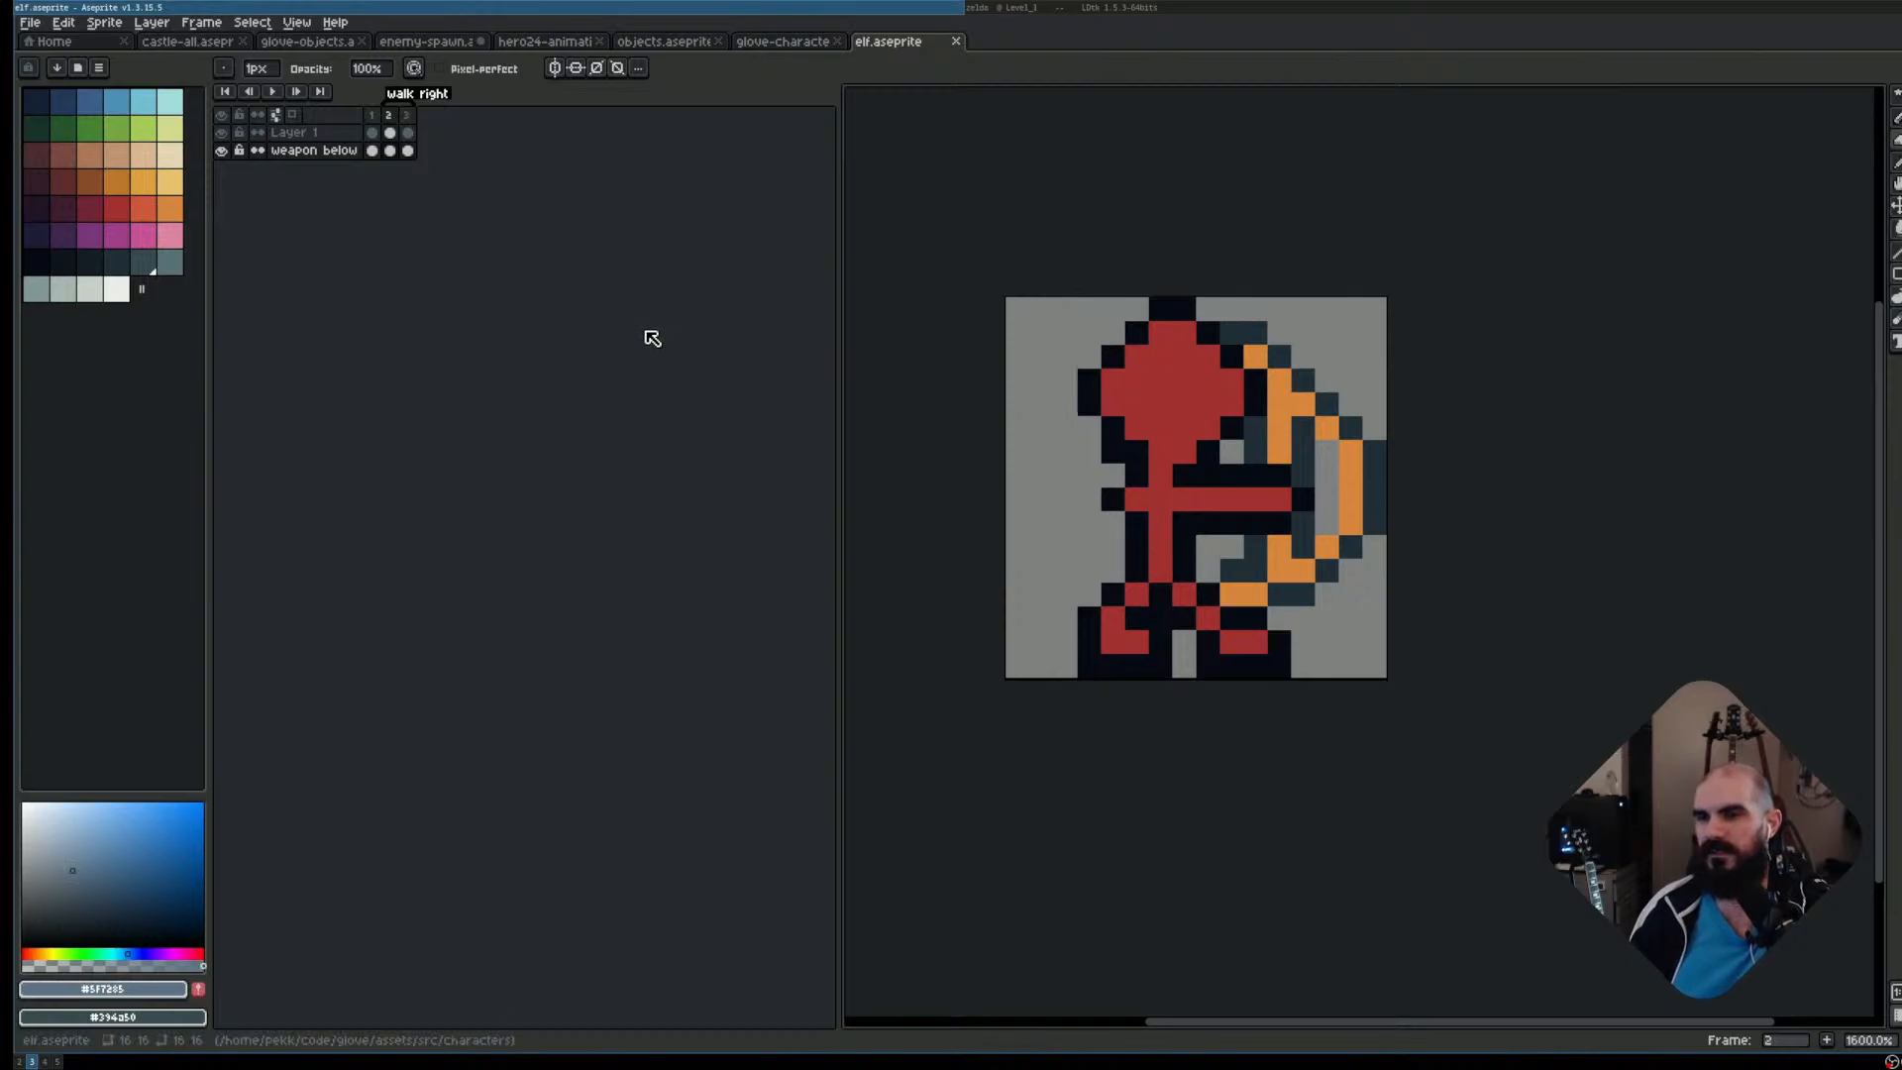
Try to move the elf's rear foot one pixel right in frame 3 on the weapon below layer
key(Right)
key(m)
drag(1077, 581, 1170, 684)
key(Right)
key(Left)
key(ctrl+d)
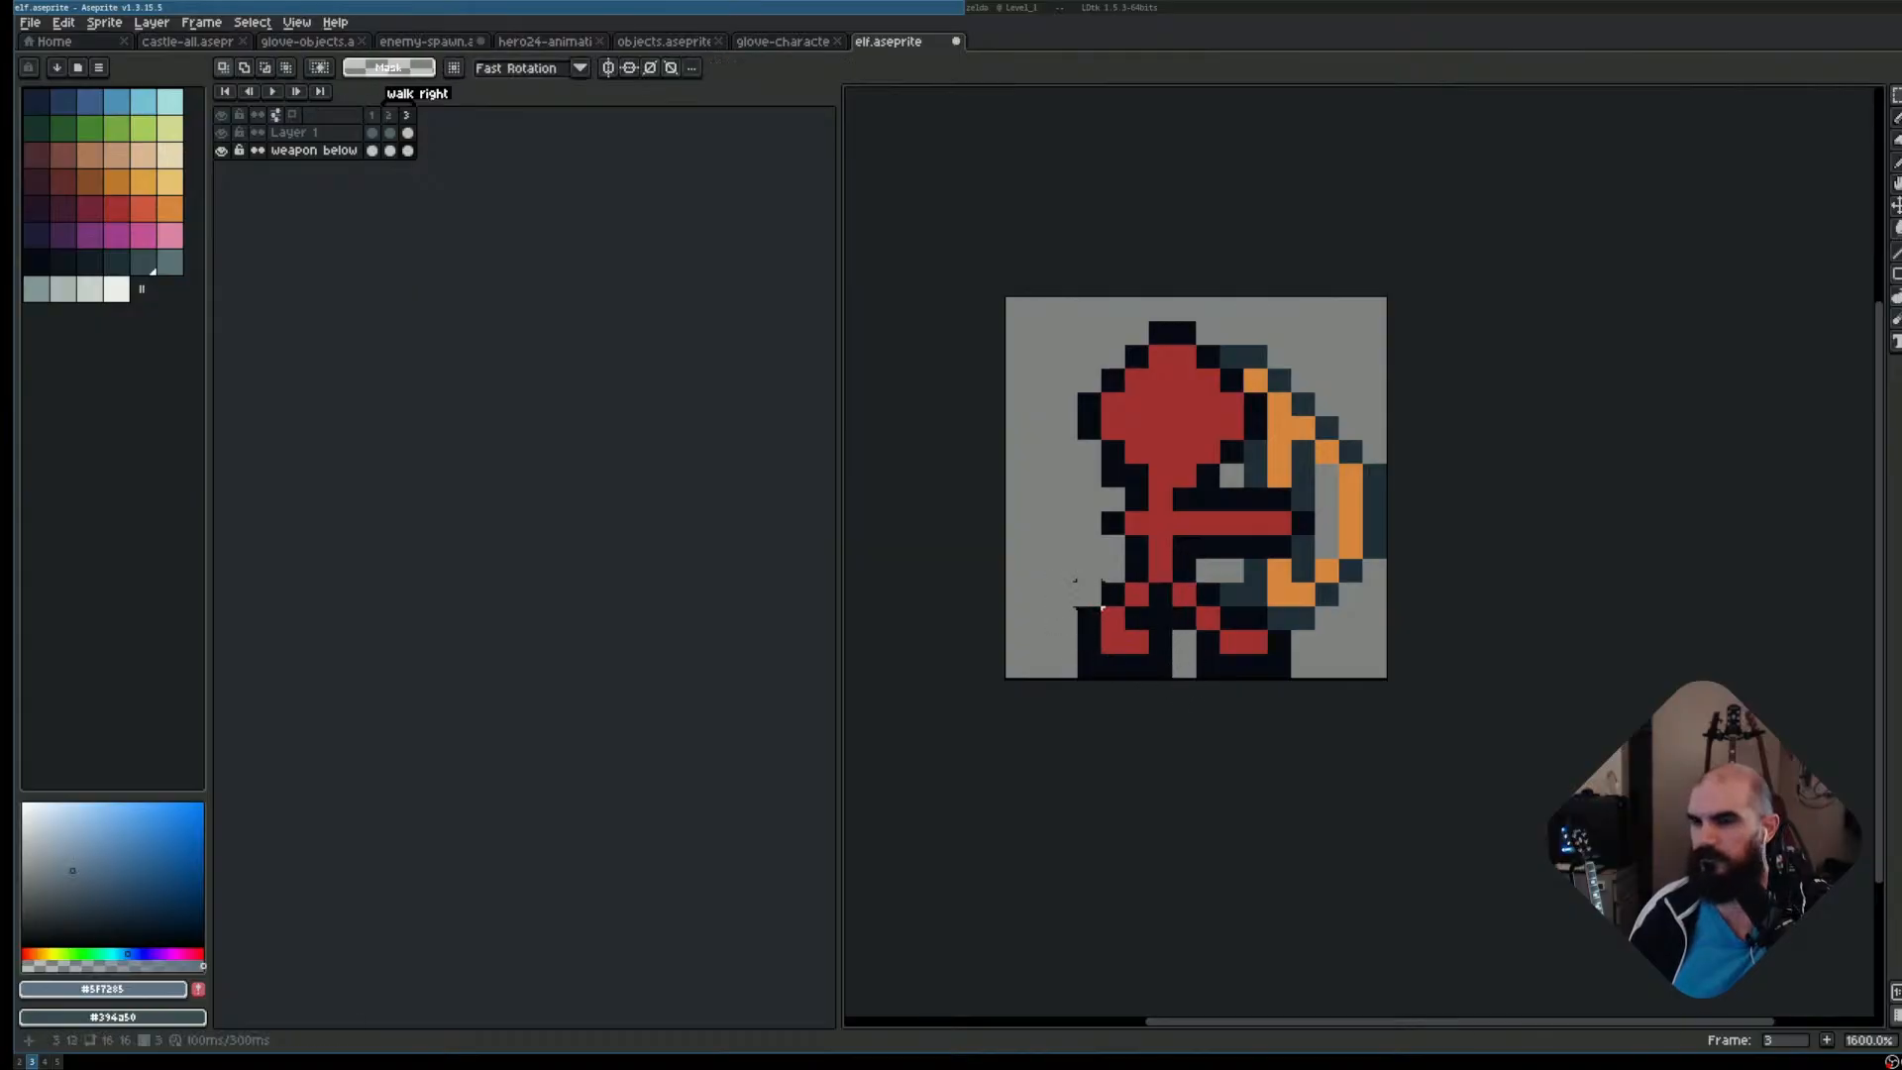
Rename Layer 1 to hero and shift the elf's rear foot in frame 3 one pixel right
drag(1076, 581, 1175, 681)
click(289, 131)
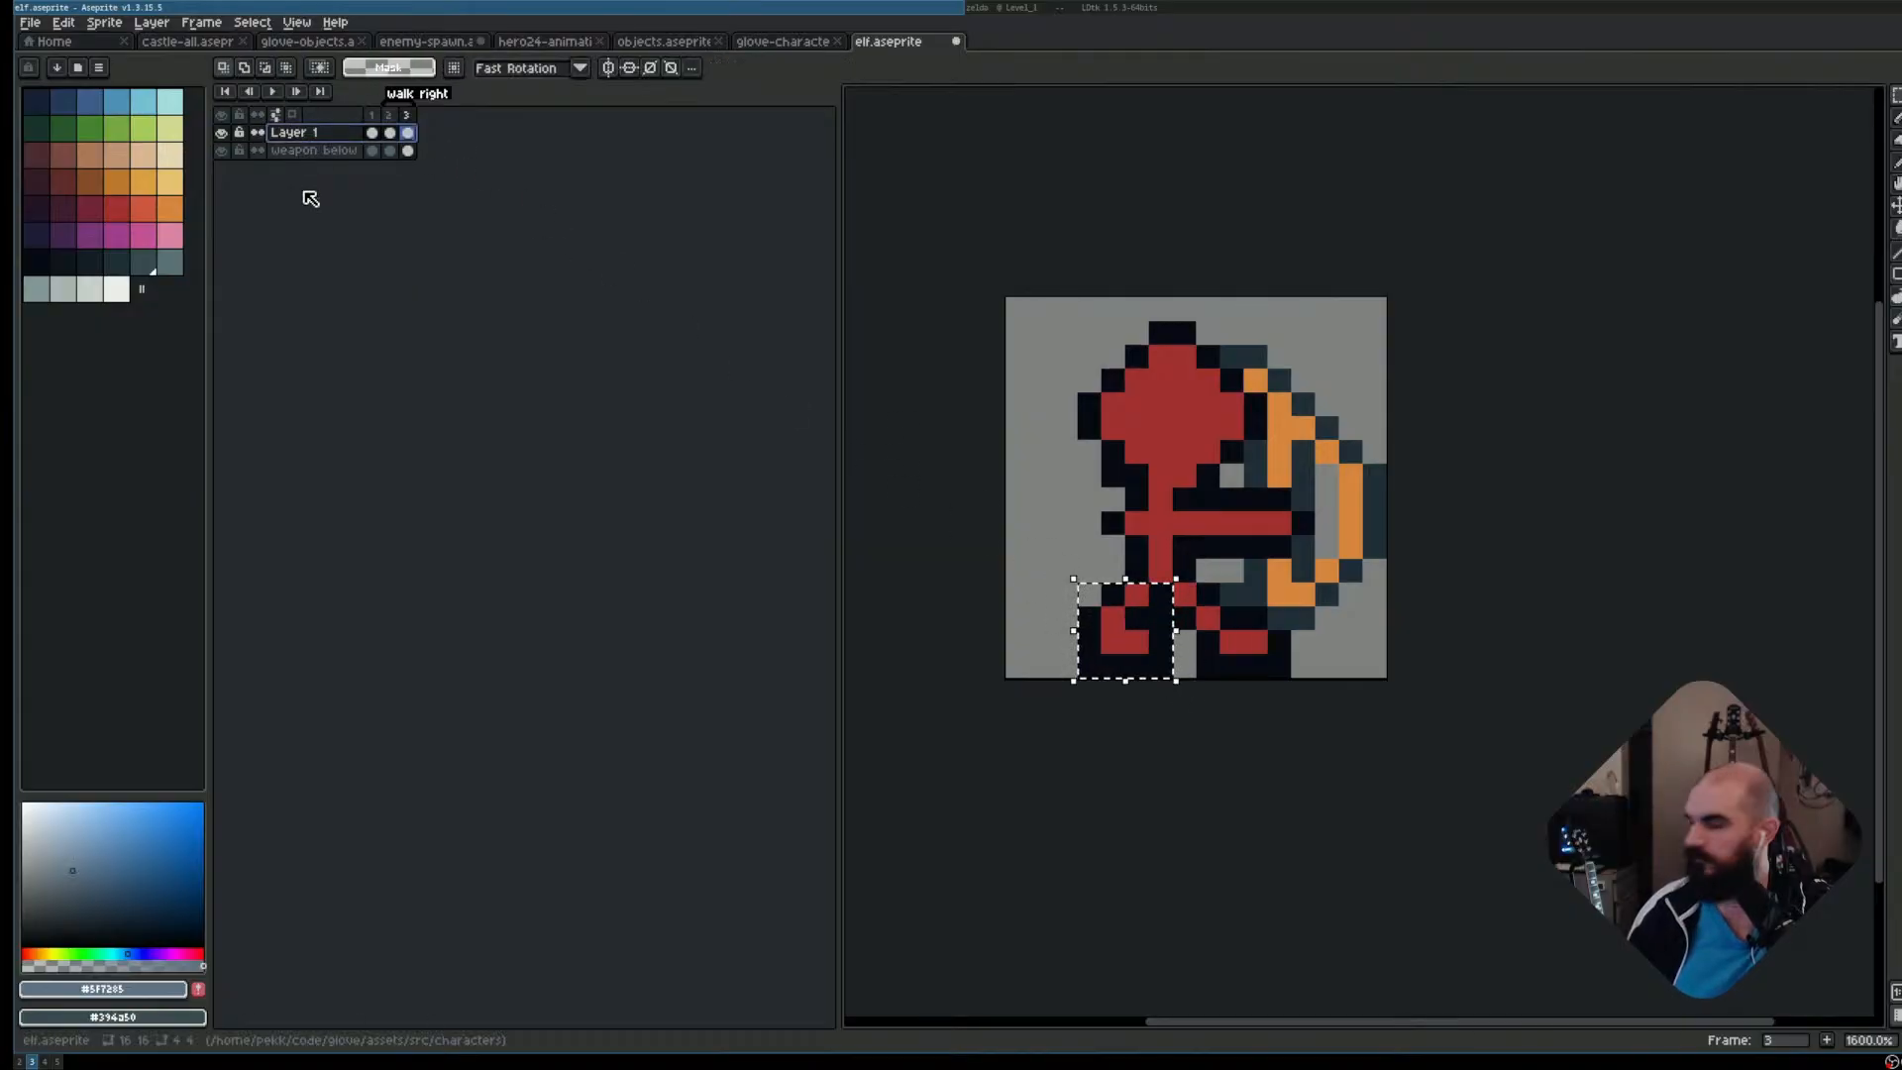
key(shift+p)
text(hero)
key(Return)
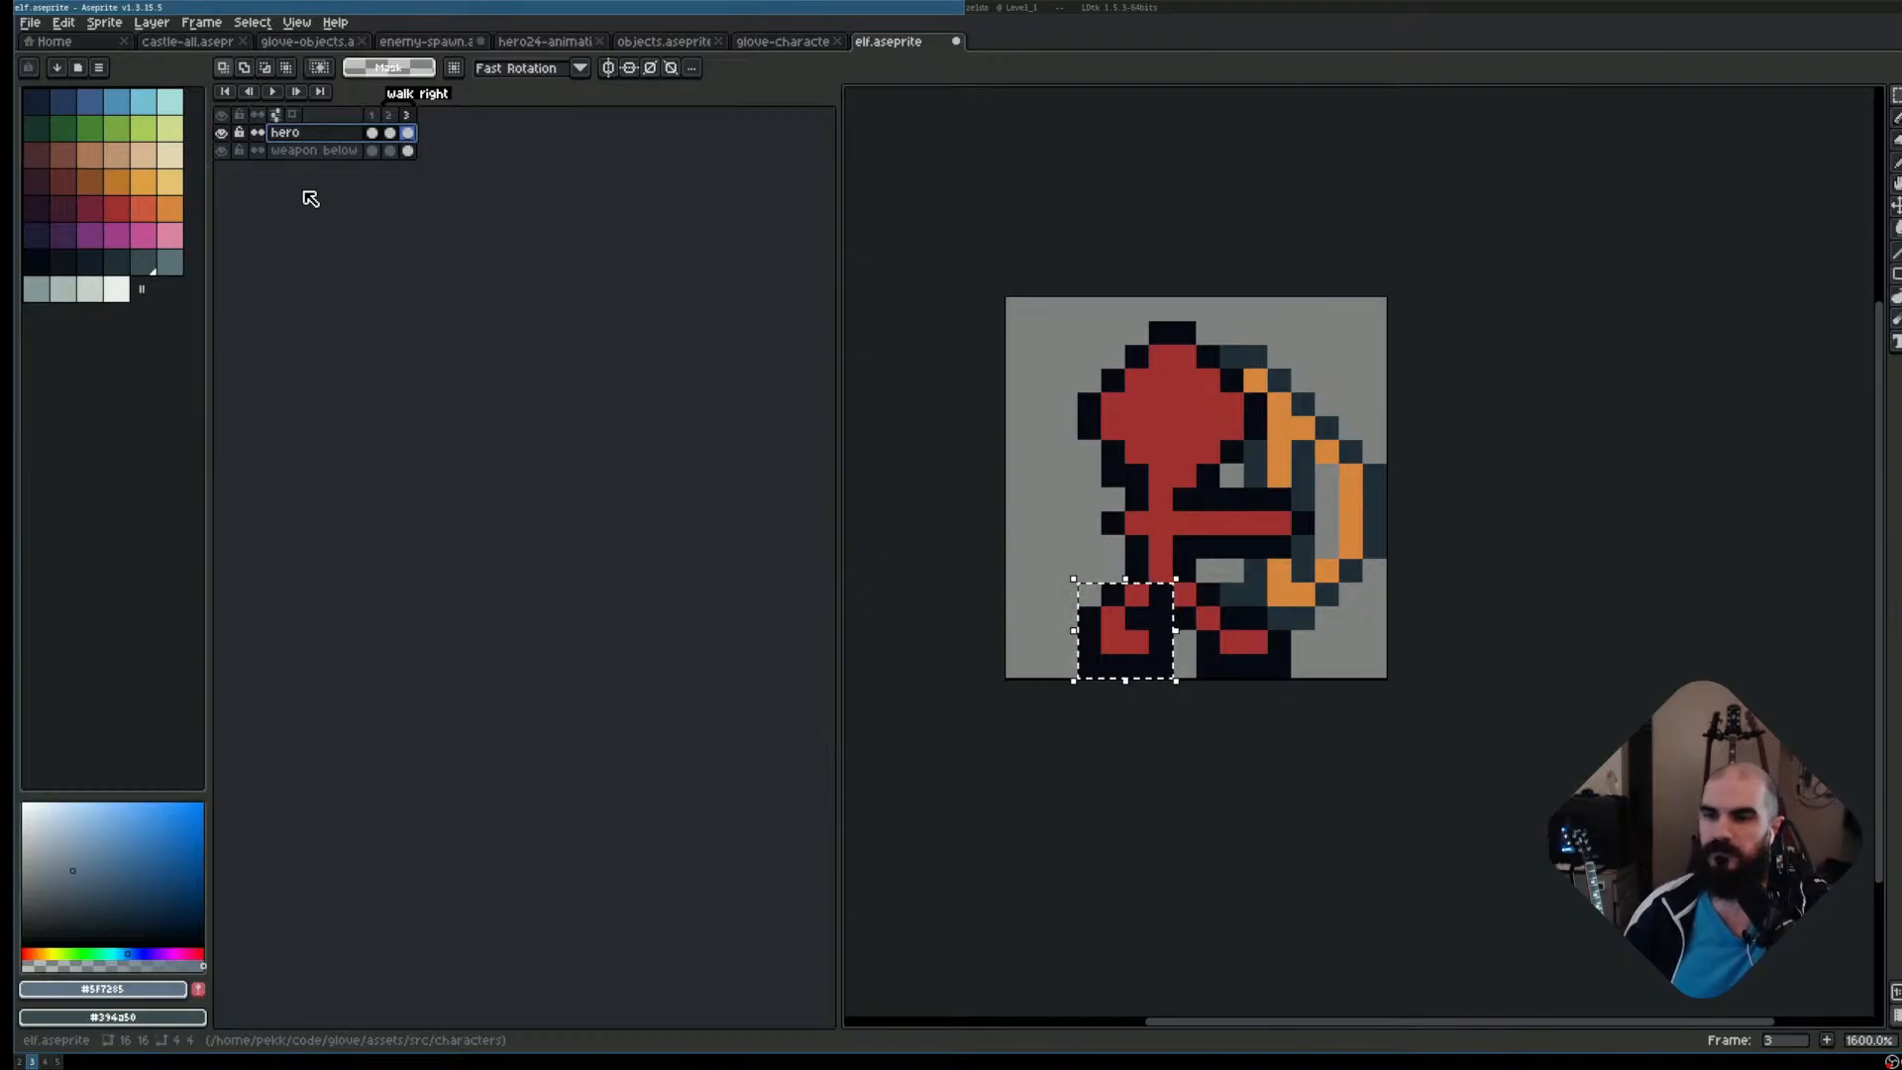
key(Right)
key(ctrl+d)
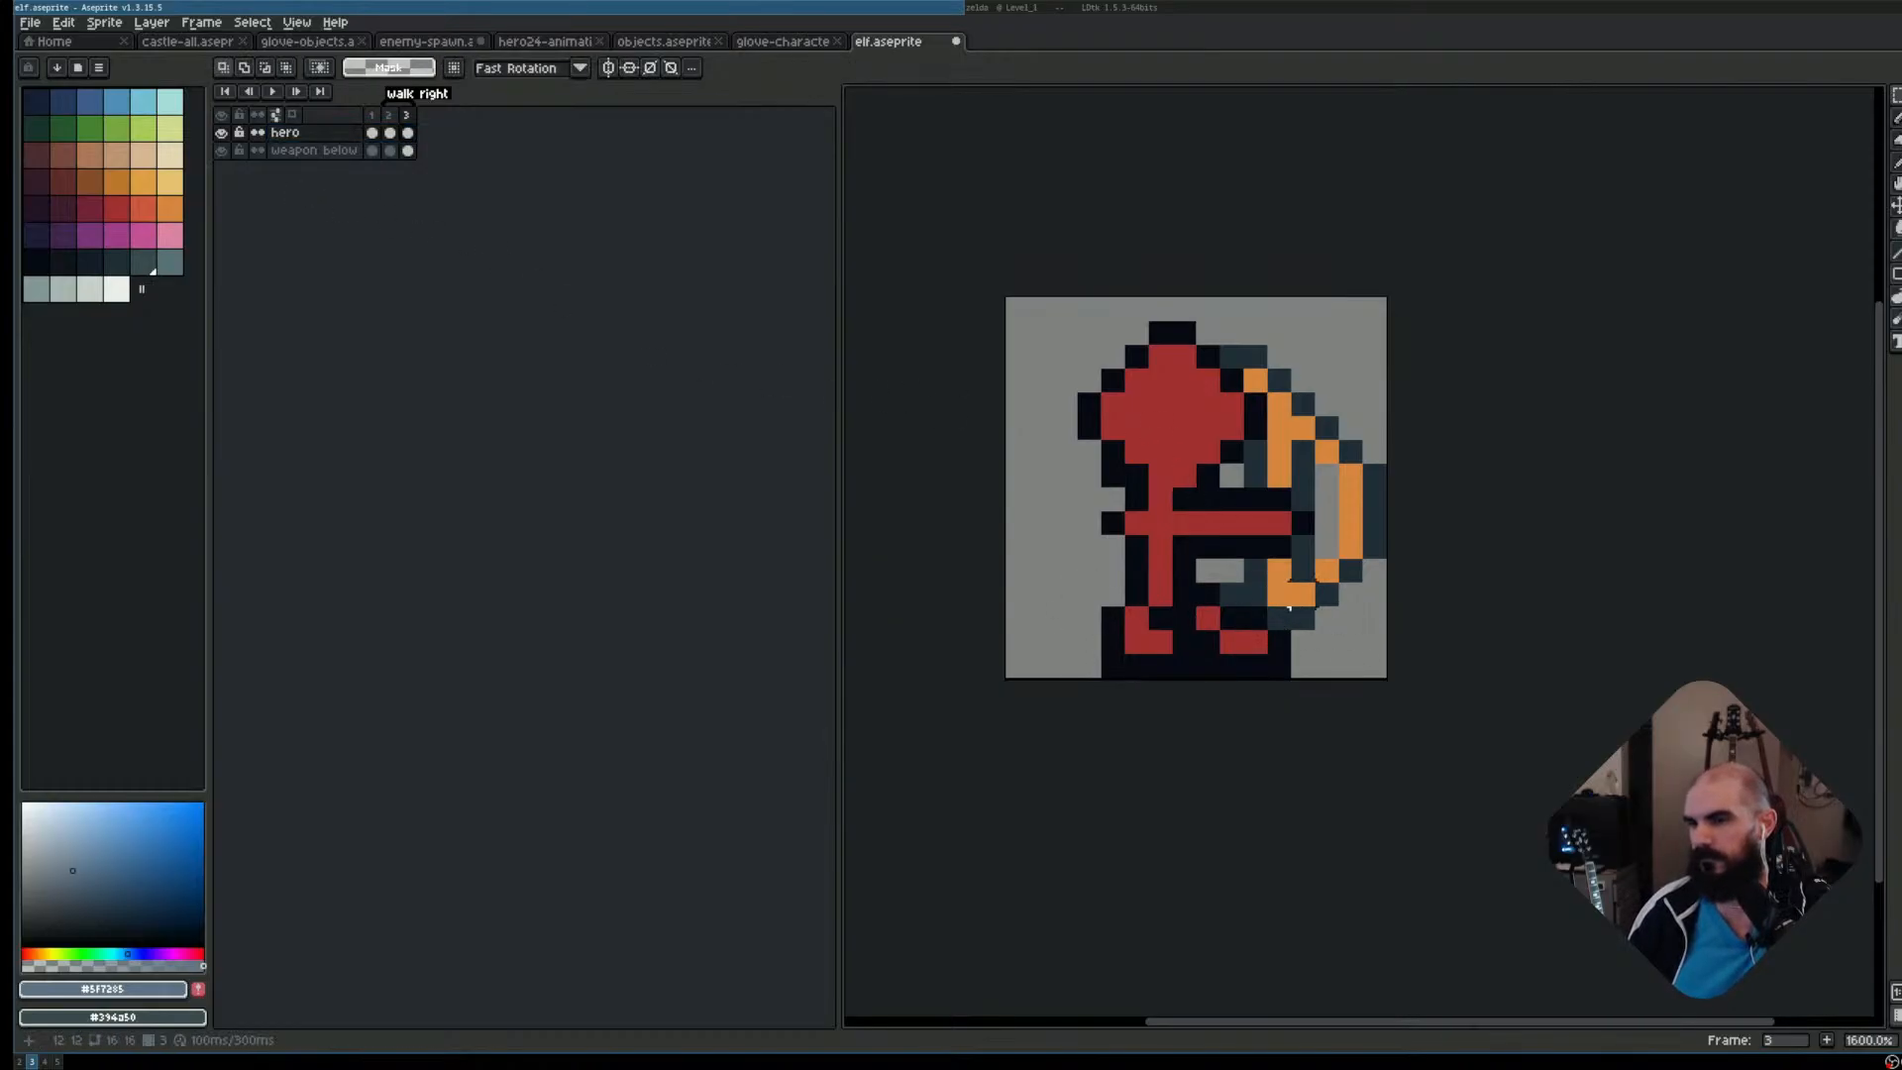
Try to shift the elf's front foot in frame 3 one pixel left, and undo the move
drag(1277, 606, 1228, 664)
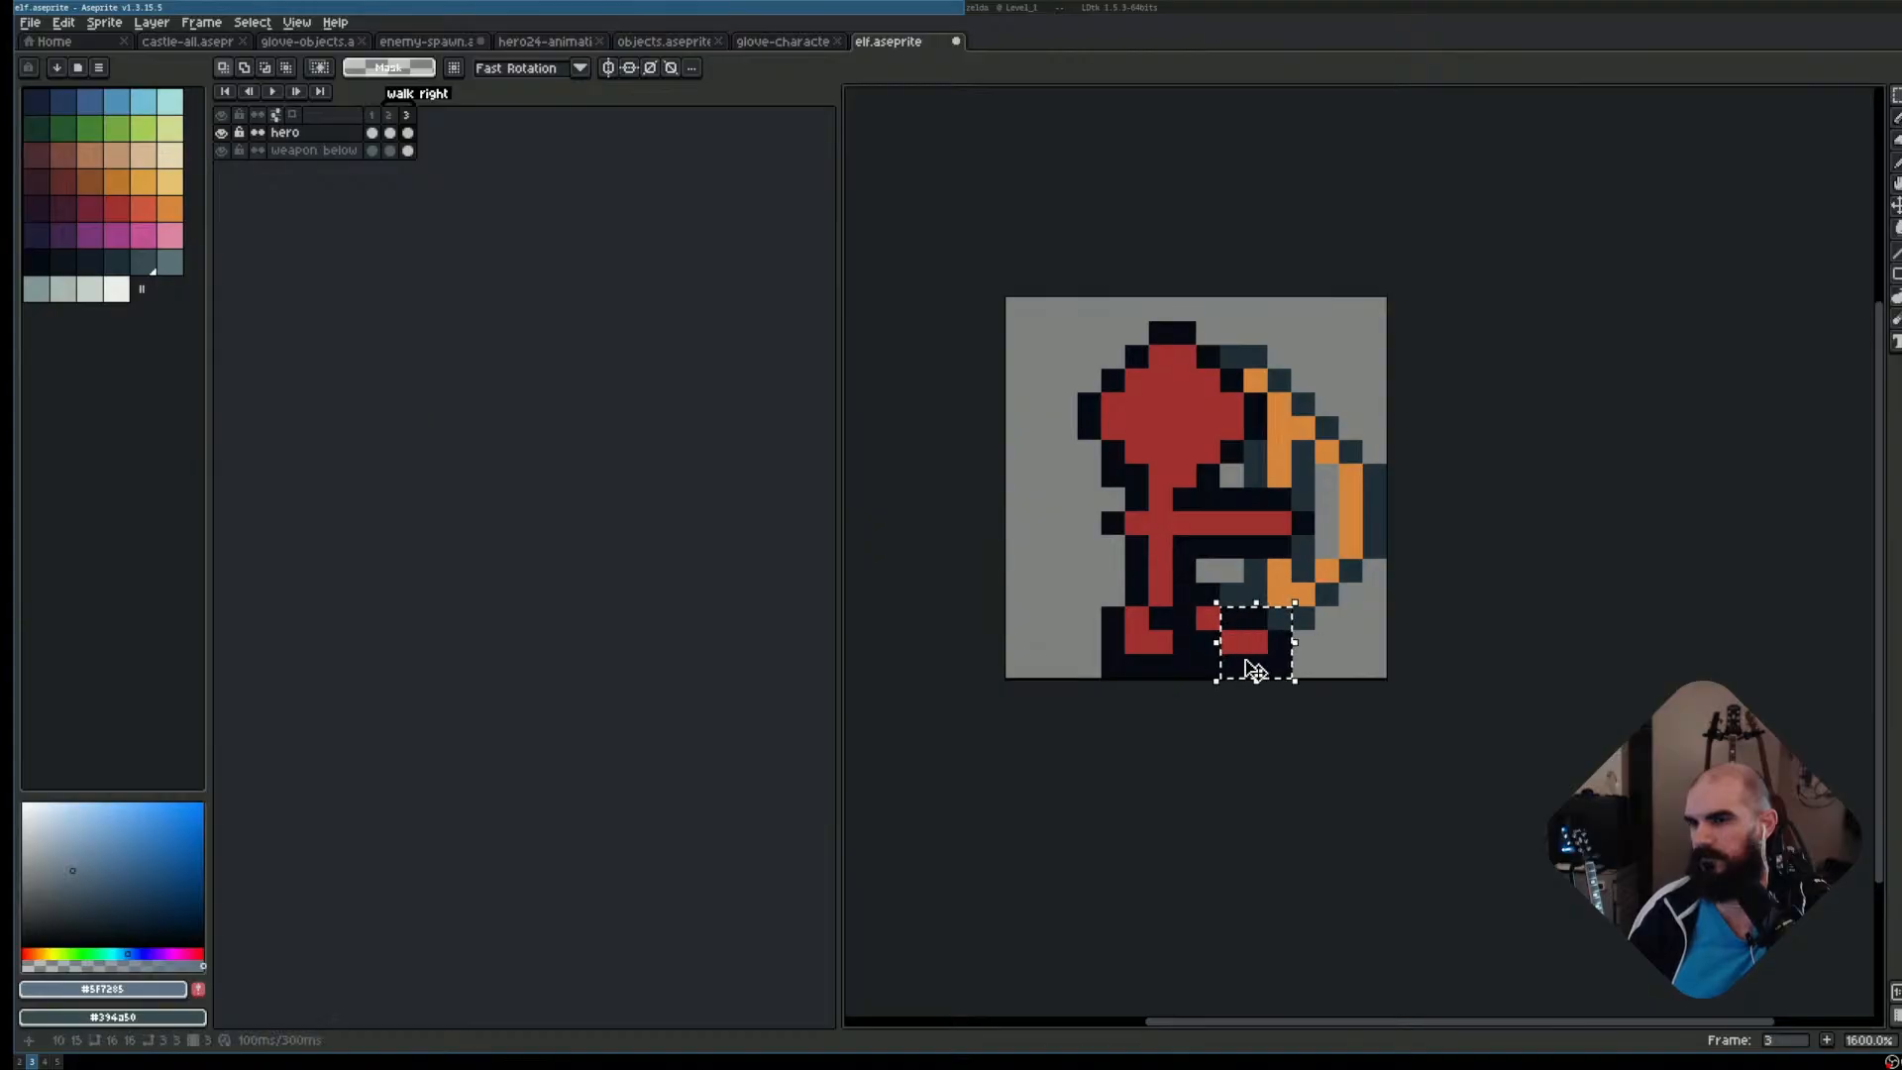
key(Left)
key(ctrl+d)
key(ctrl+z)
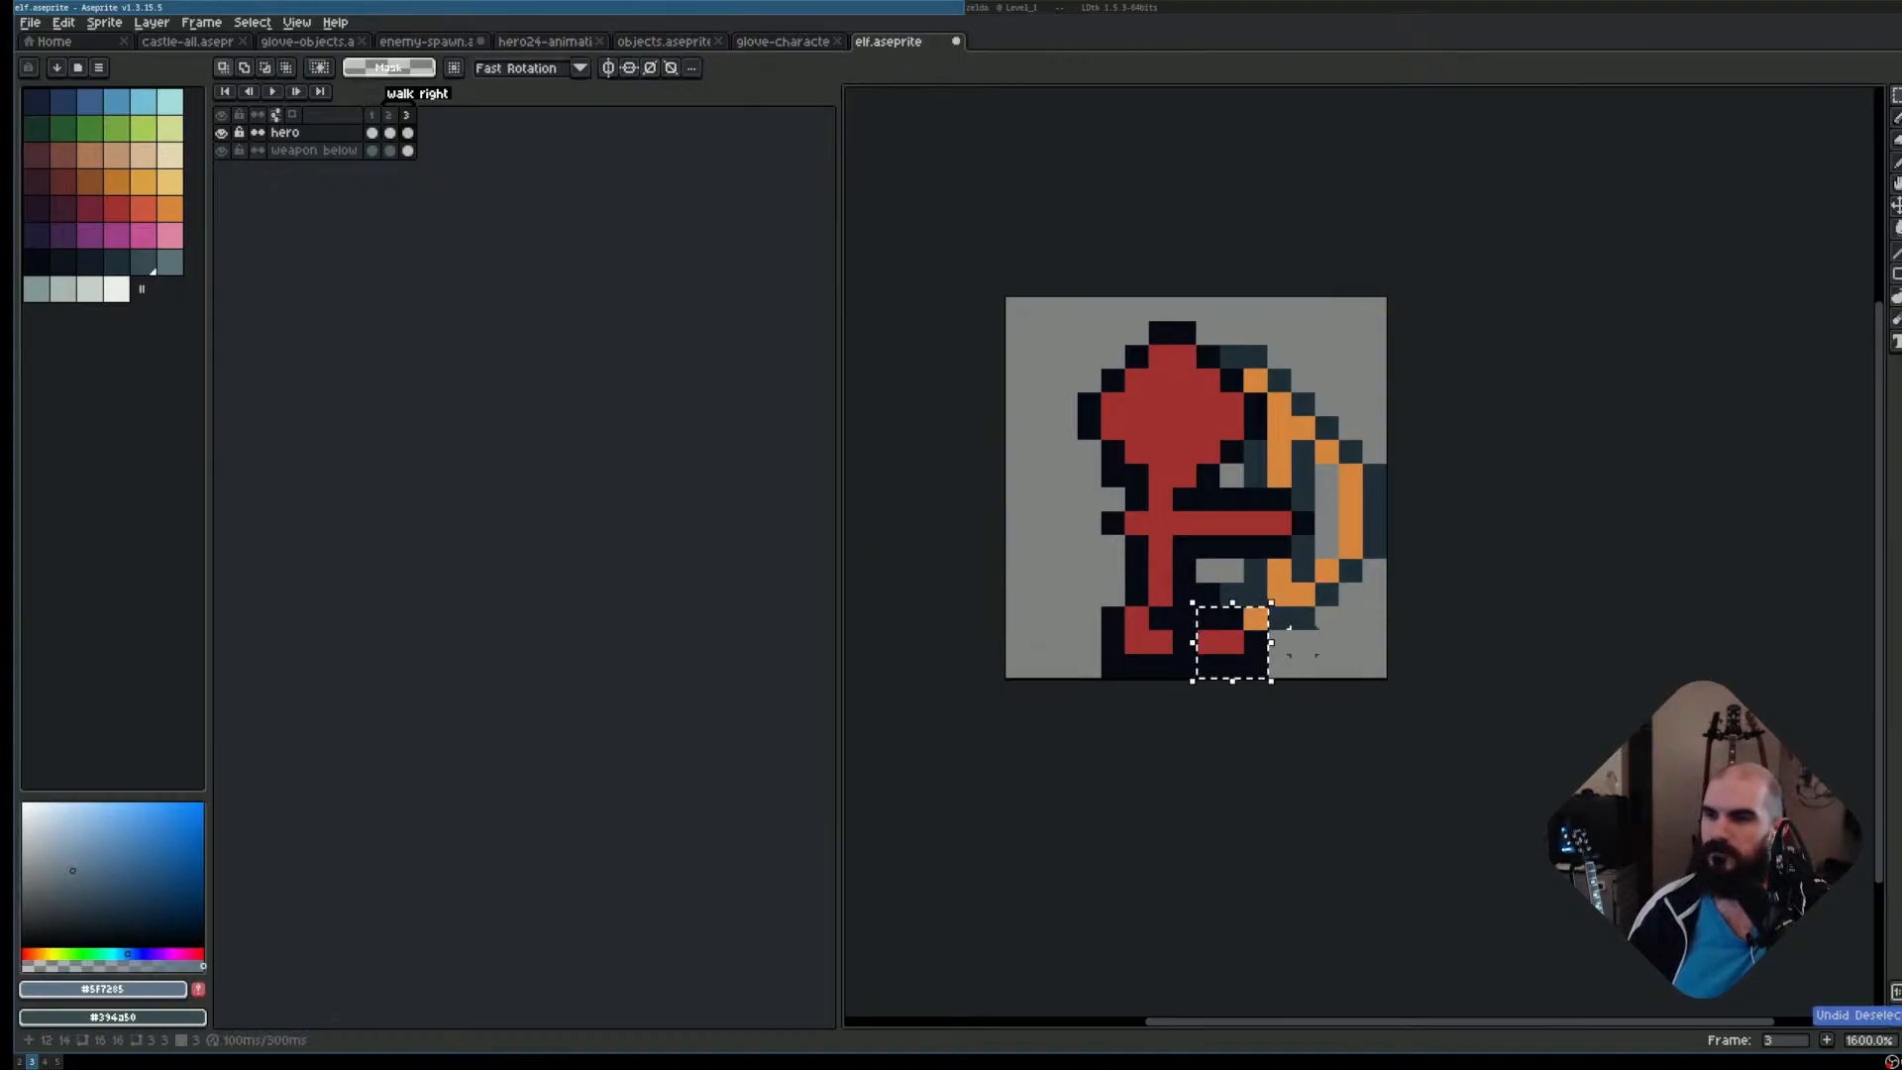
key(ctrl+z)
key(ctrl+d)
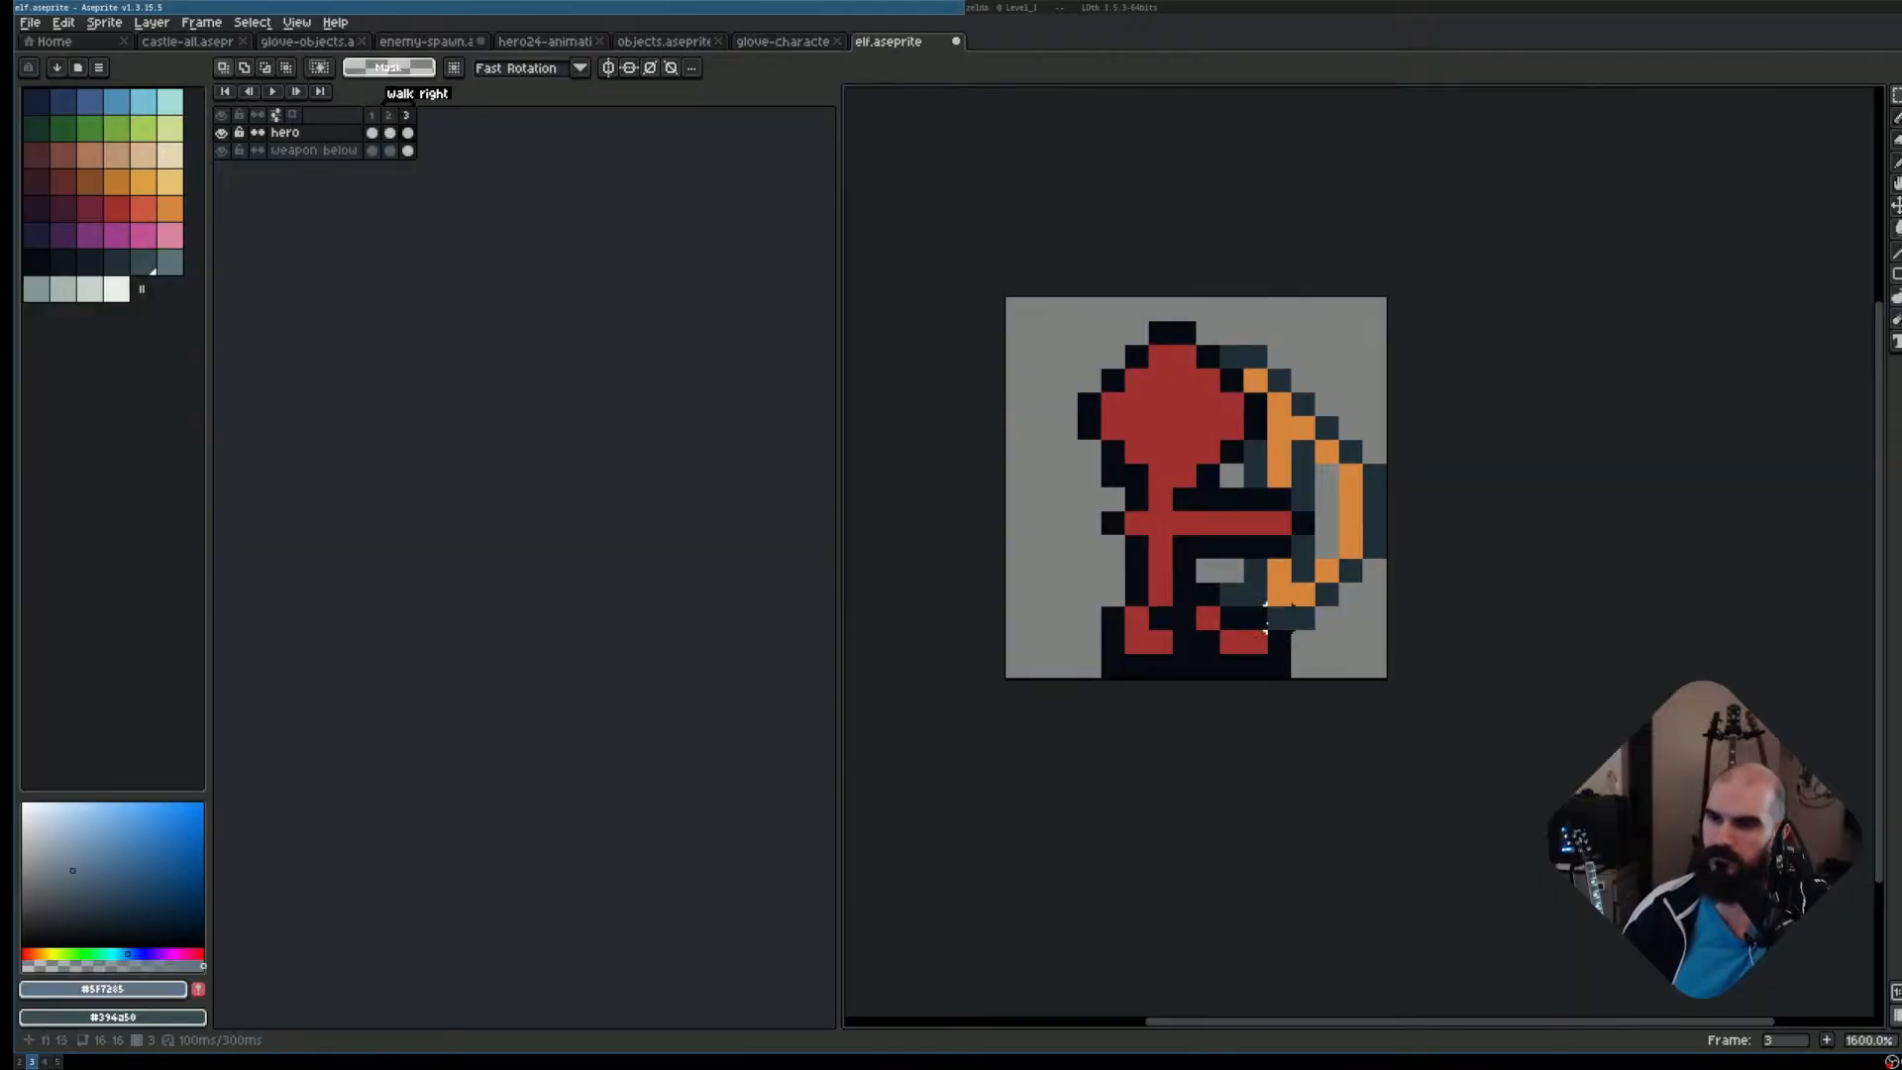
Select a four-by-three-pixel area around the elf's front foot in frame 3 and shift it one pixel left
mouse_move(1233, 616)
mouse_down()
mouse_move(1303, 668)
mouse_move(1259, 652)
mouse_up()
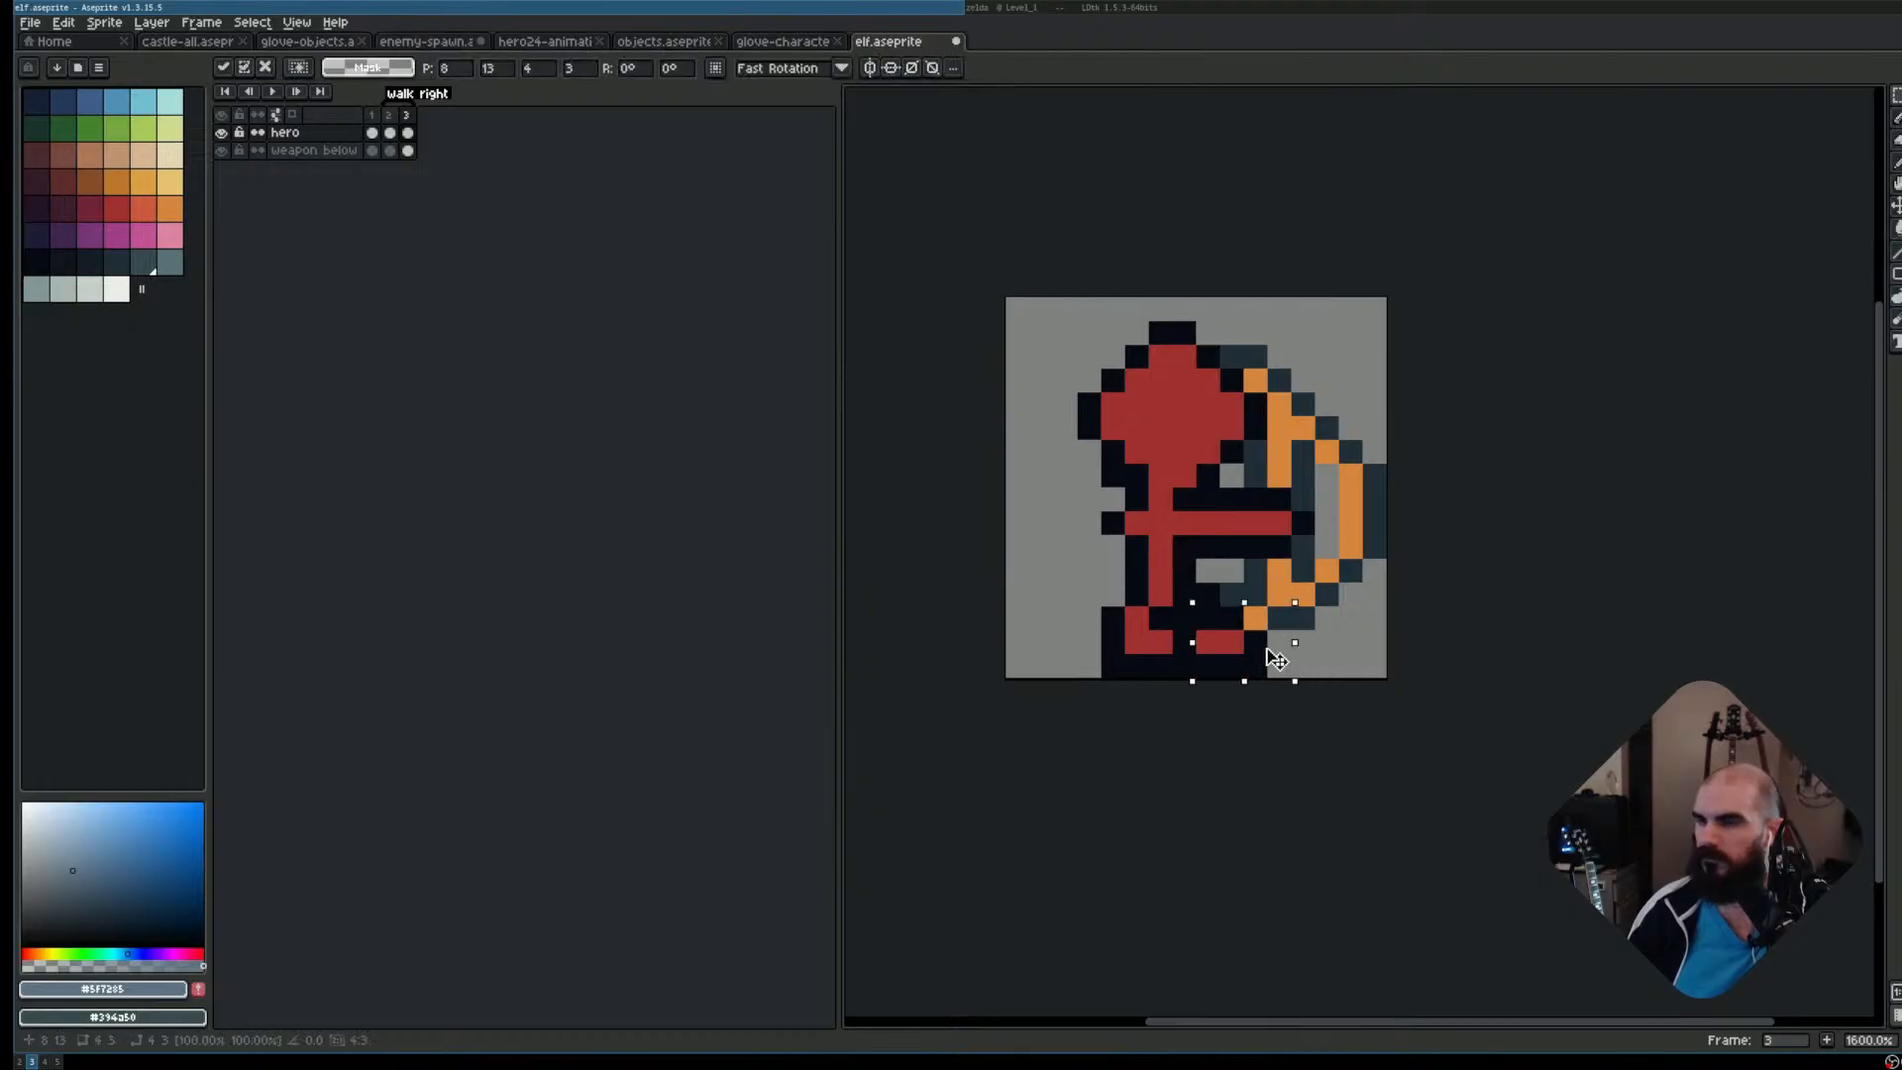
key(ctrl+d)
key(b)
scroll(1449, 595, down, 1)
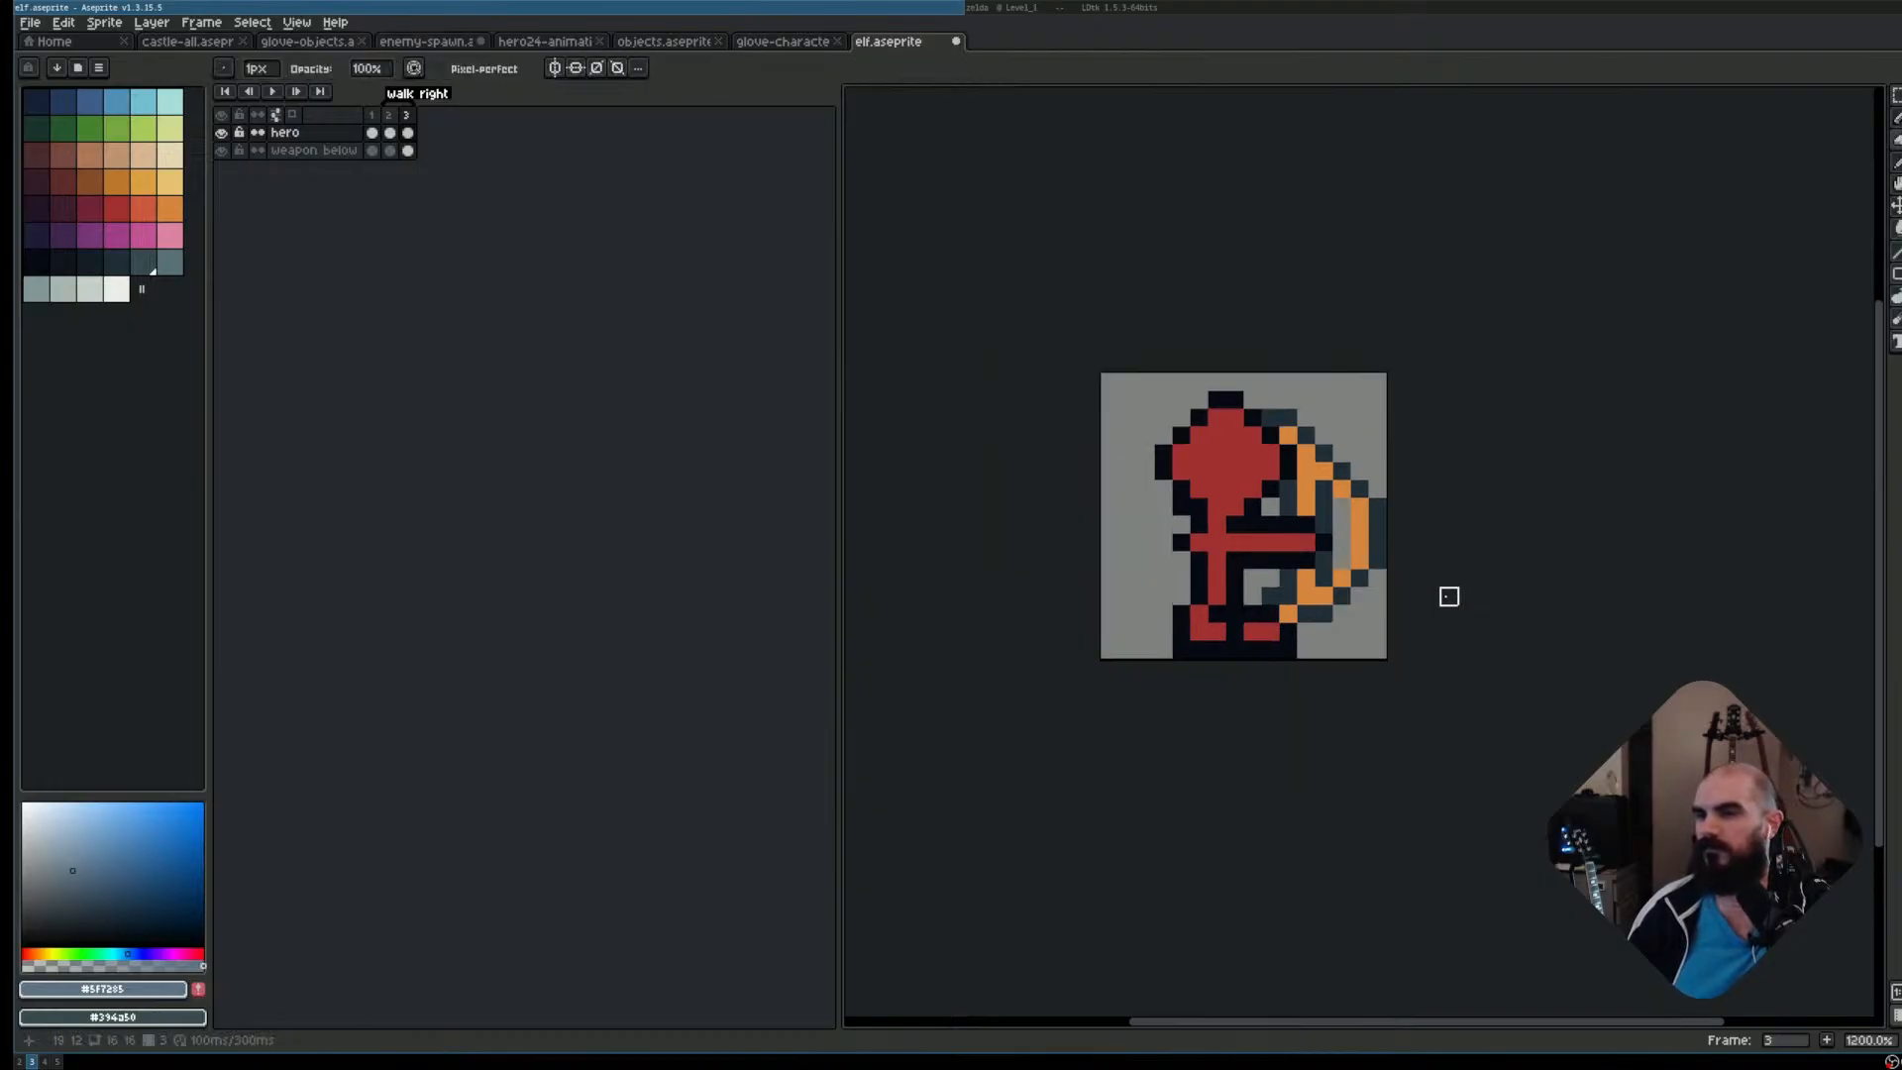
Flip through the three walk right frames to examine the elf's foot positions
key(Left)
key(Left)
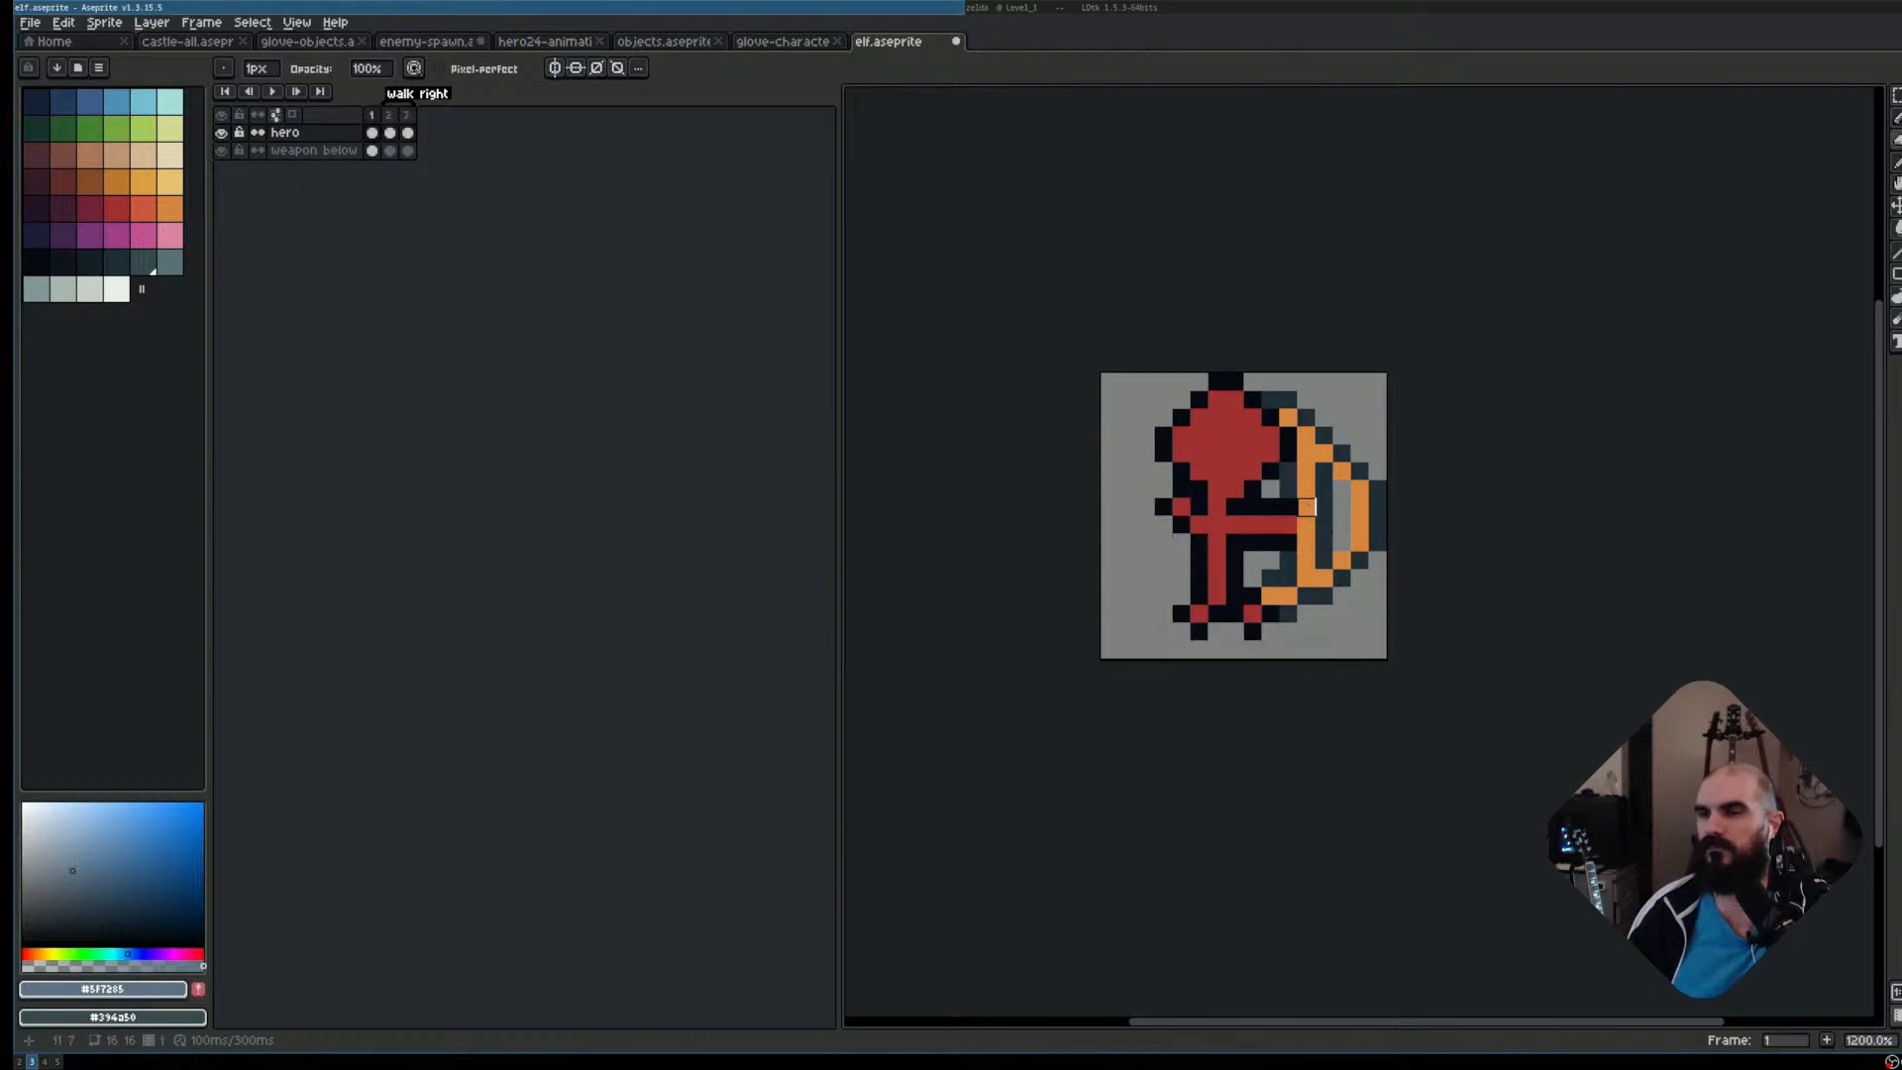
key(Right)
key(Right)
key(Left)
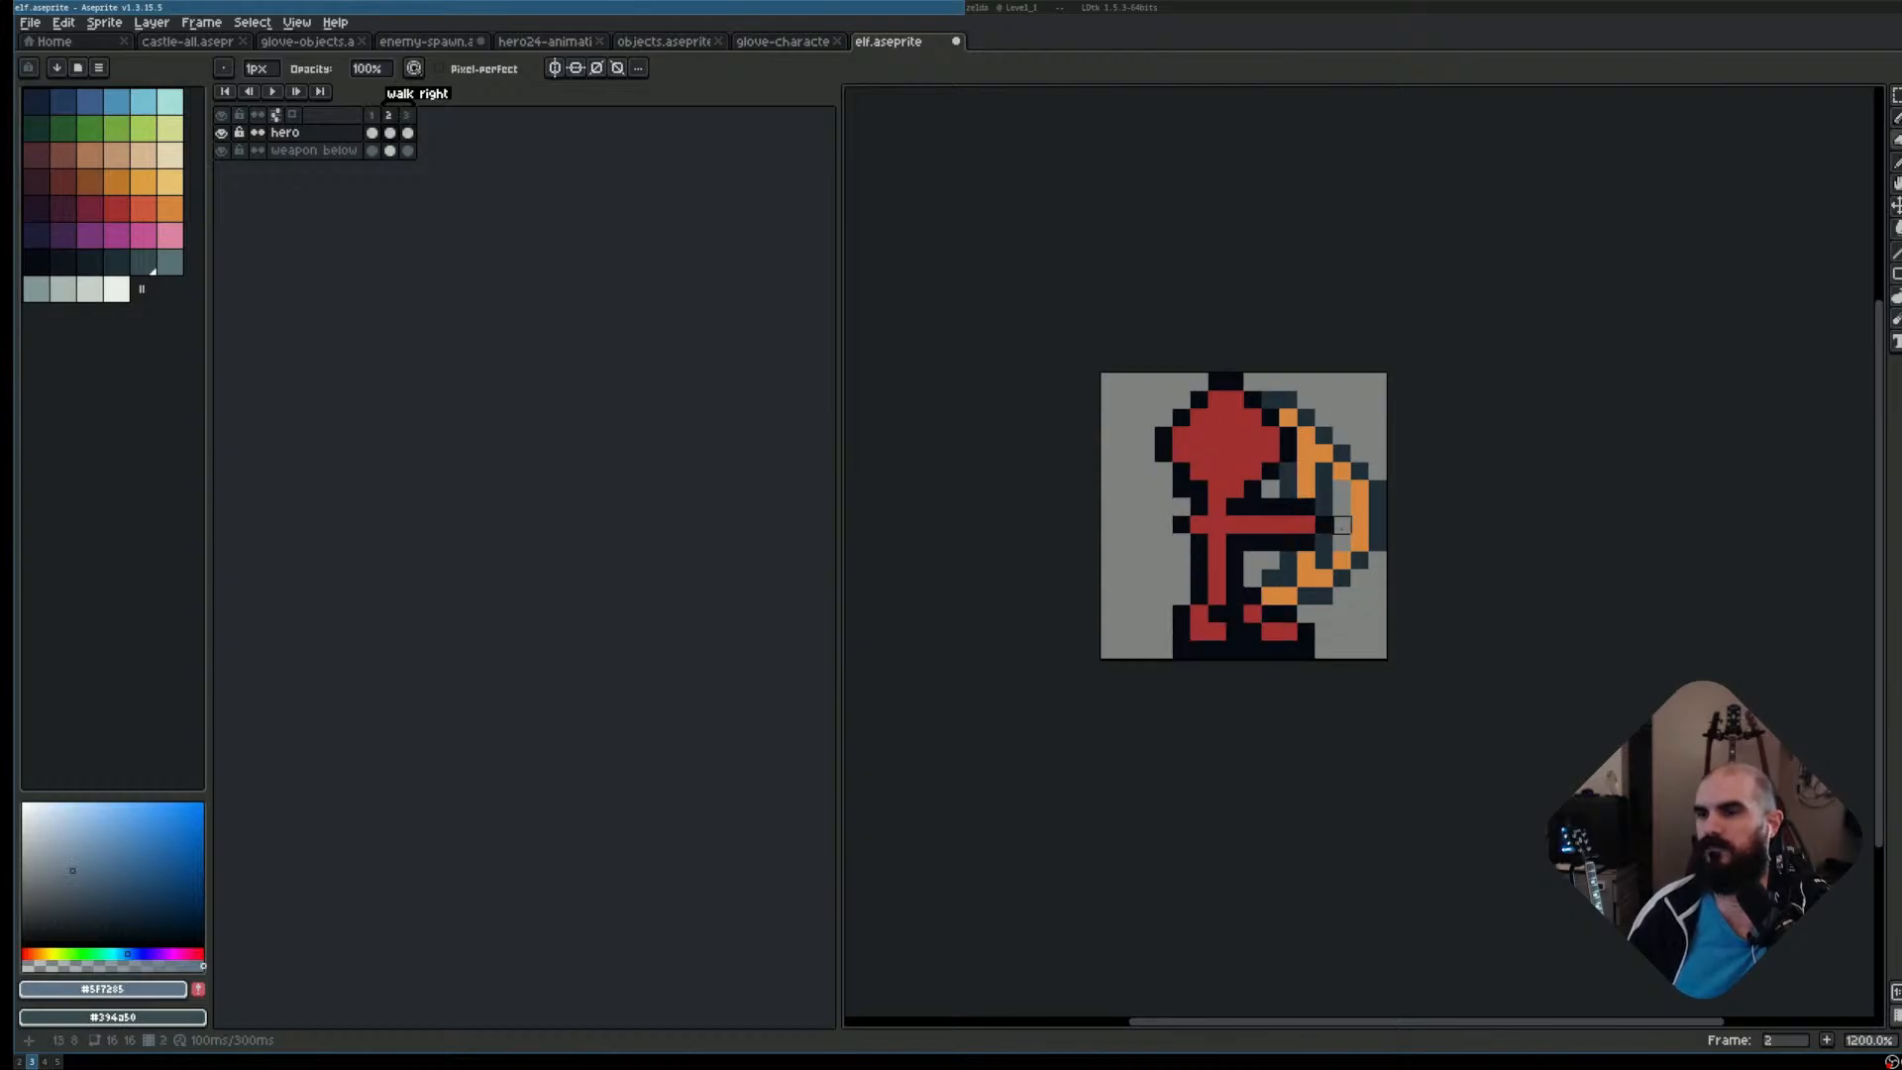
key(Right)
key(Left)
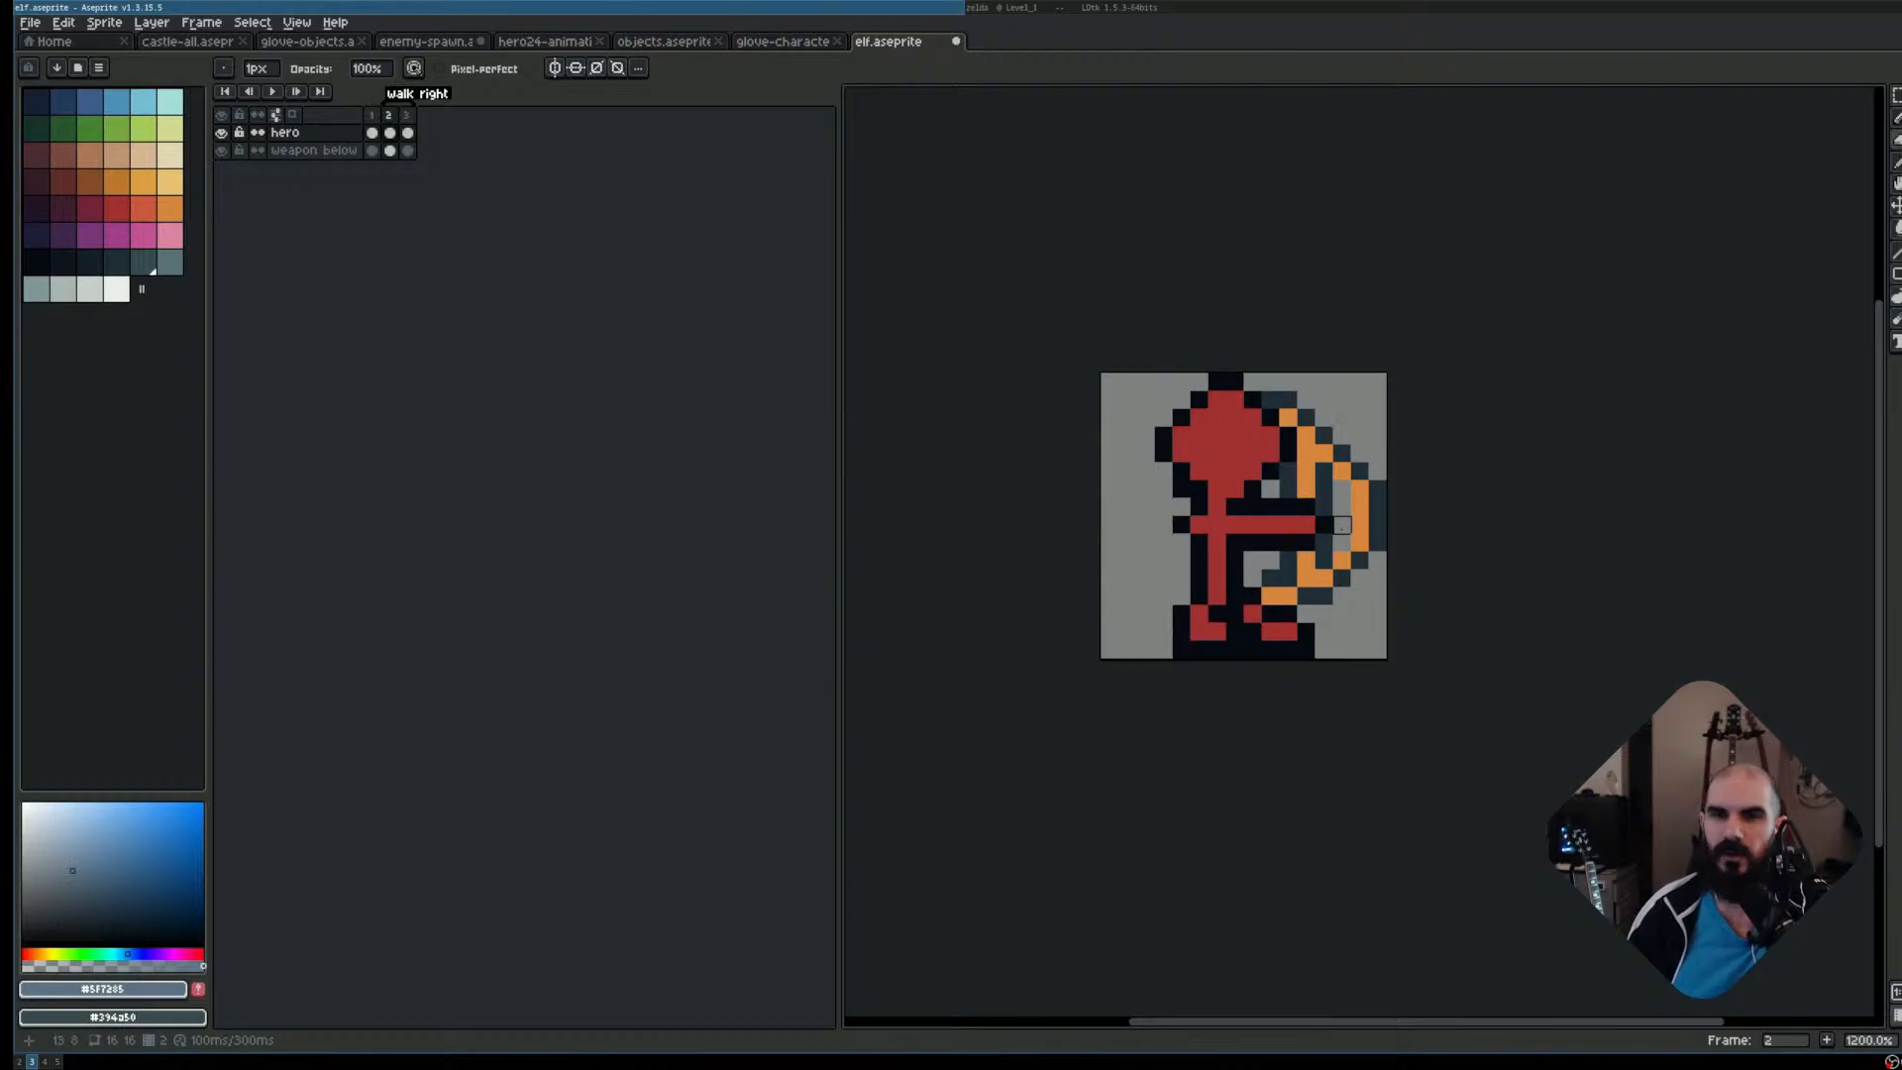
key(Right)
Undo the elf's foot shifts until frame 3 has its original stance again, and compare it with frame 2
key(ctrl+z)
key(ctrl+z)
key(ctrl+z)
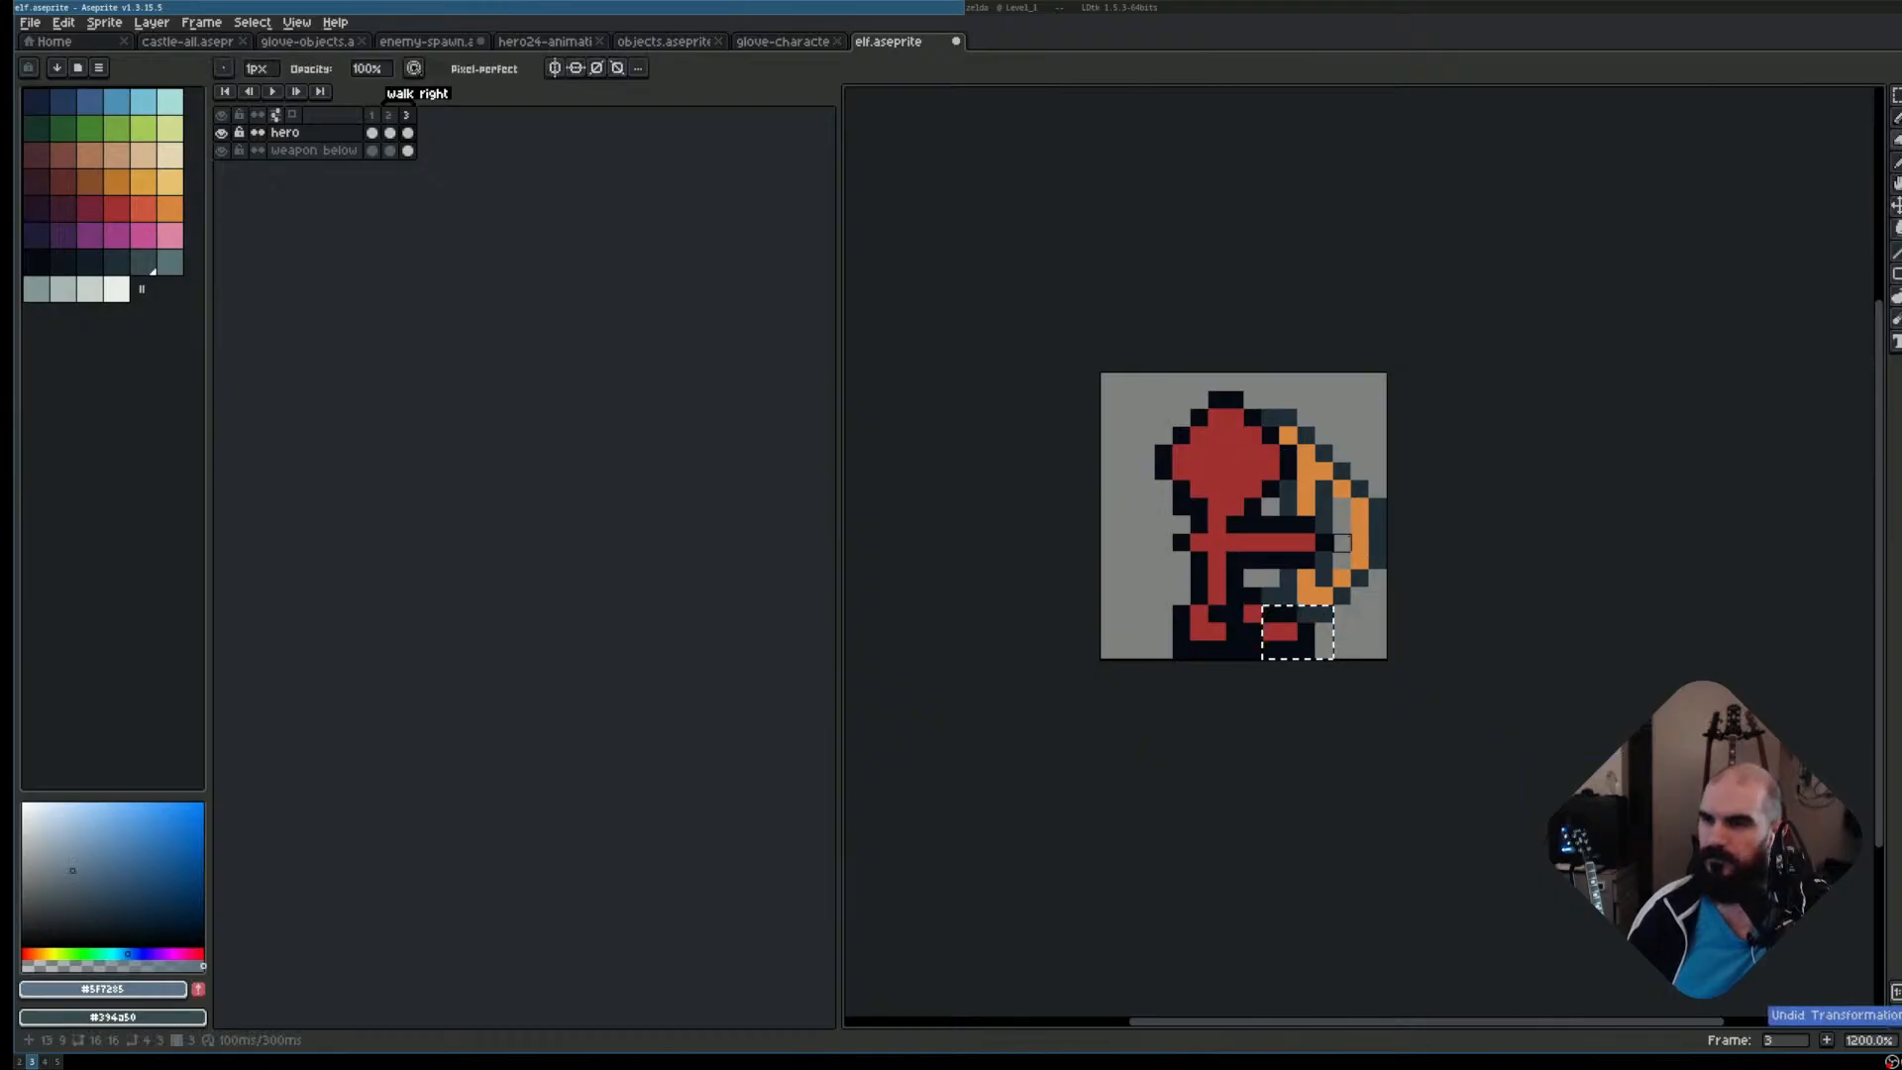
key(ctrl)
key(ctrl+z)
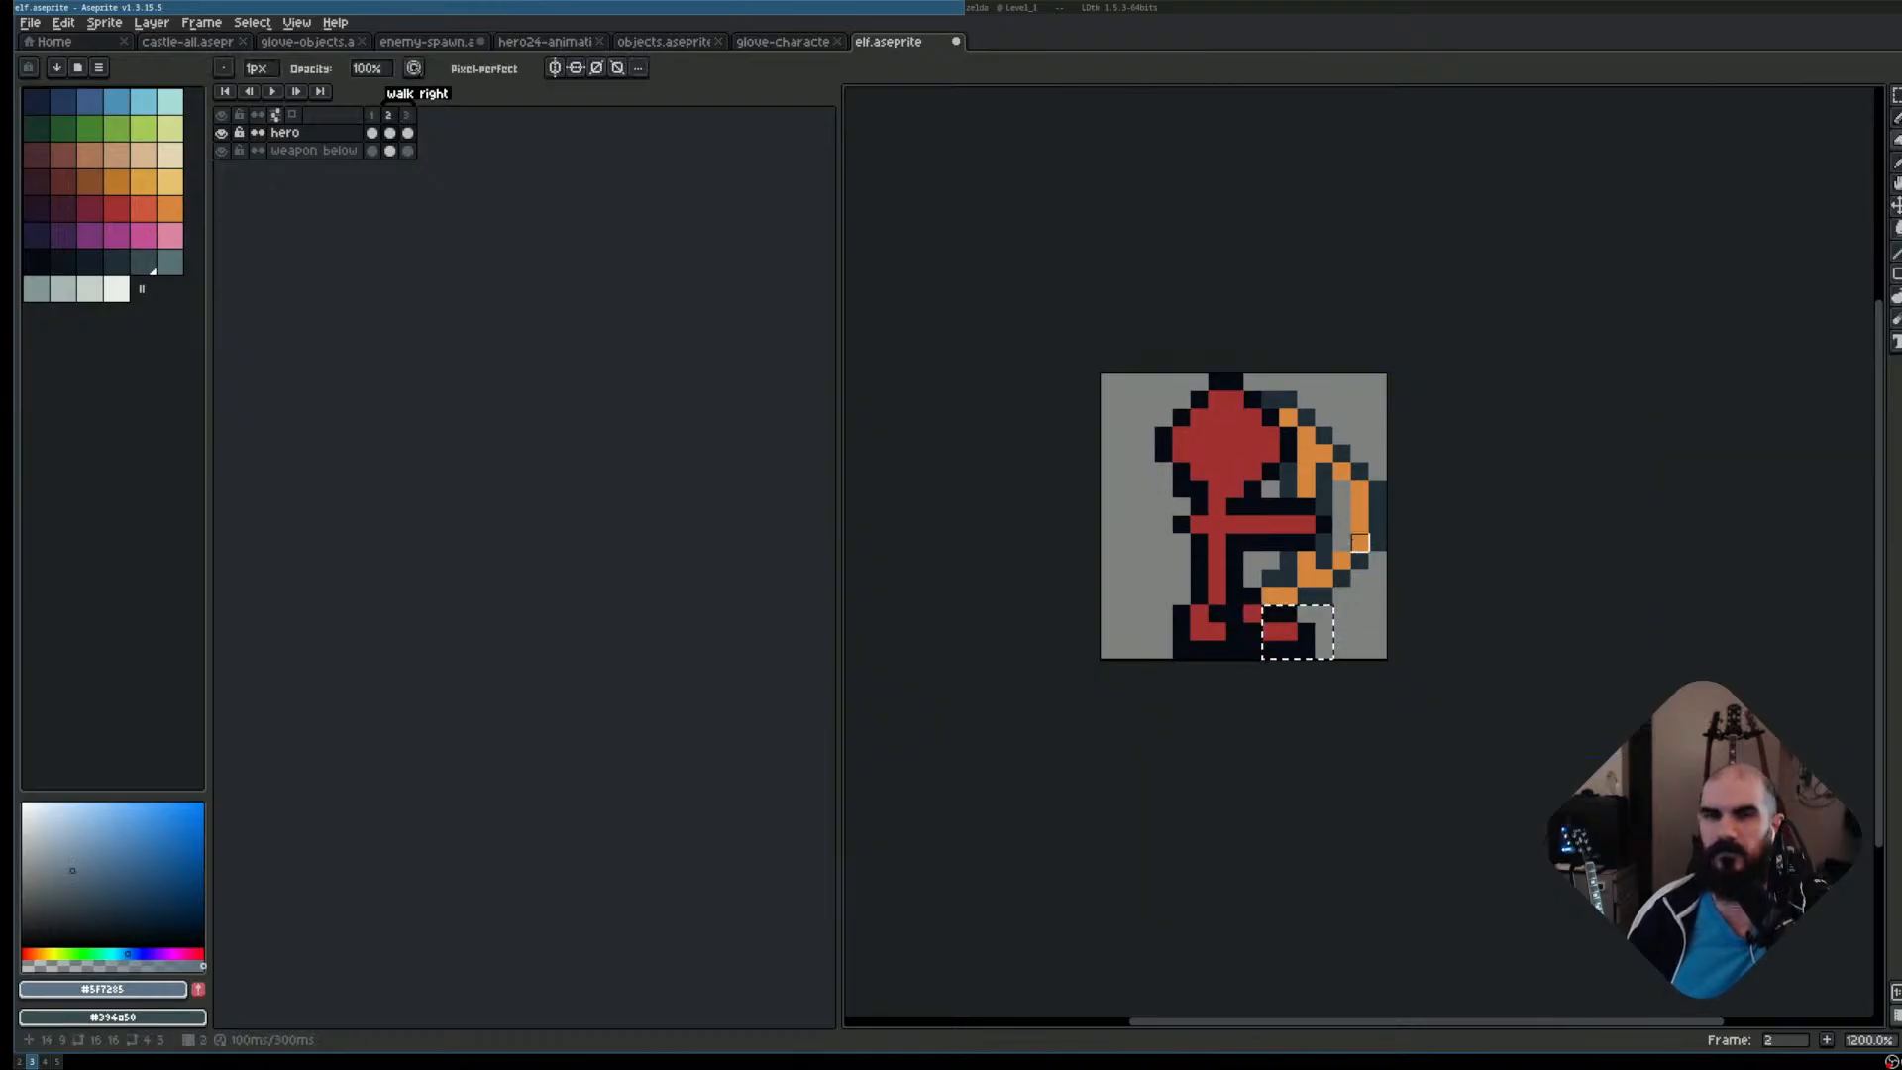
key(ctrl+z)
key(ctrl+z)
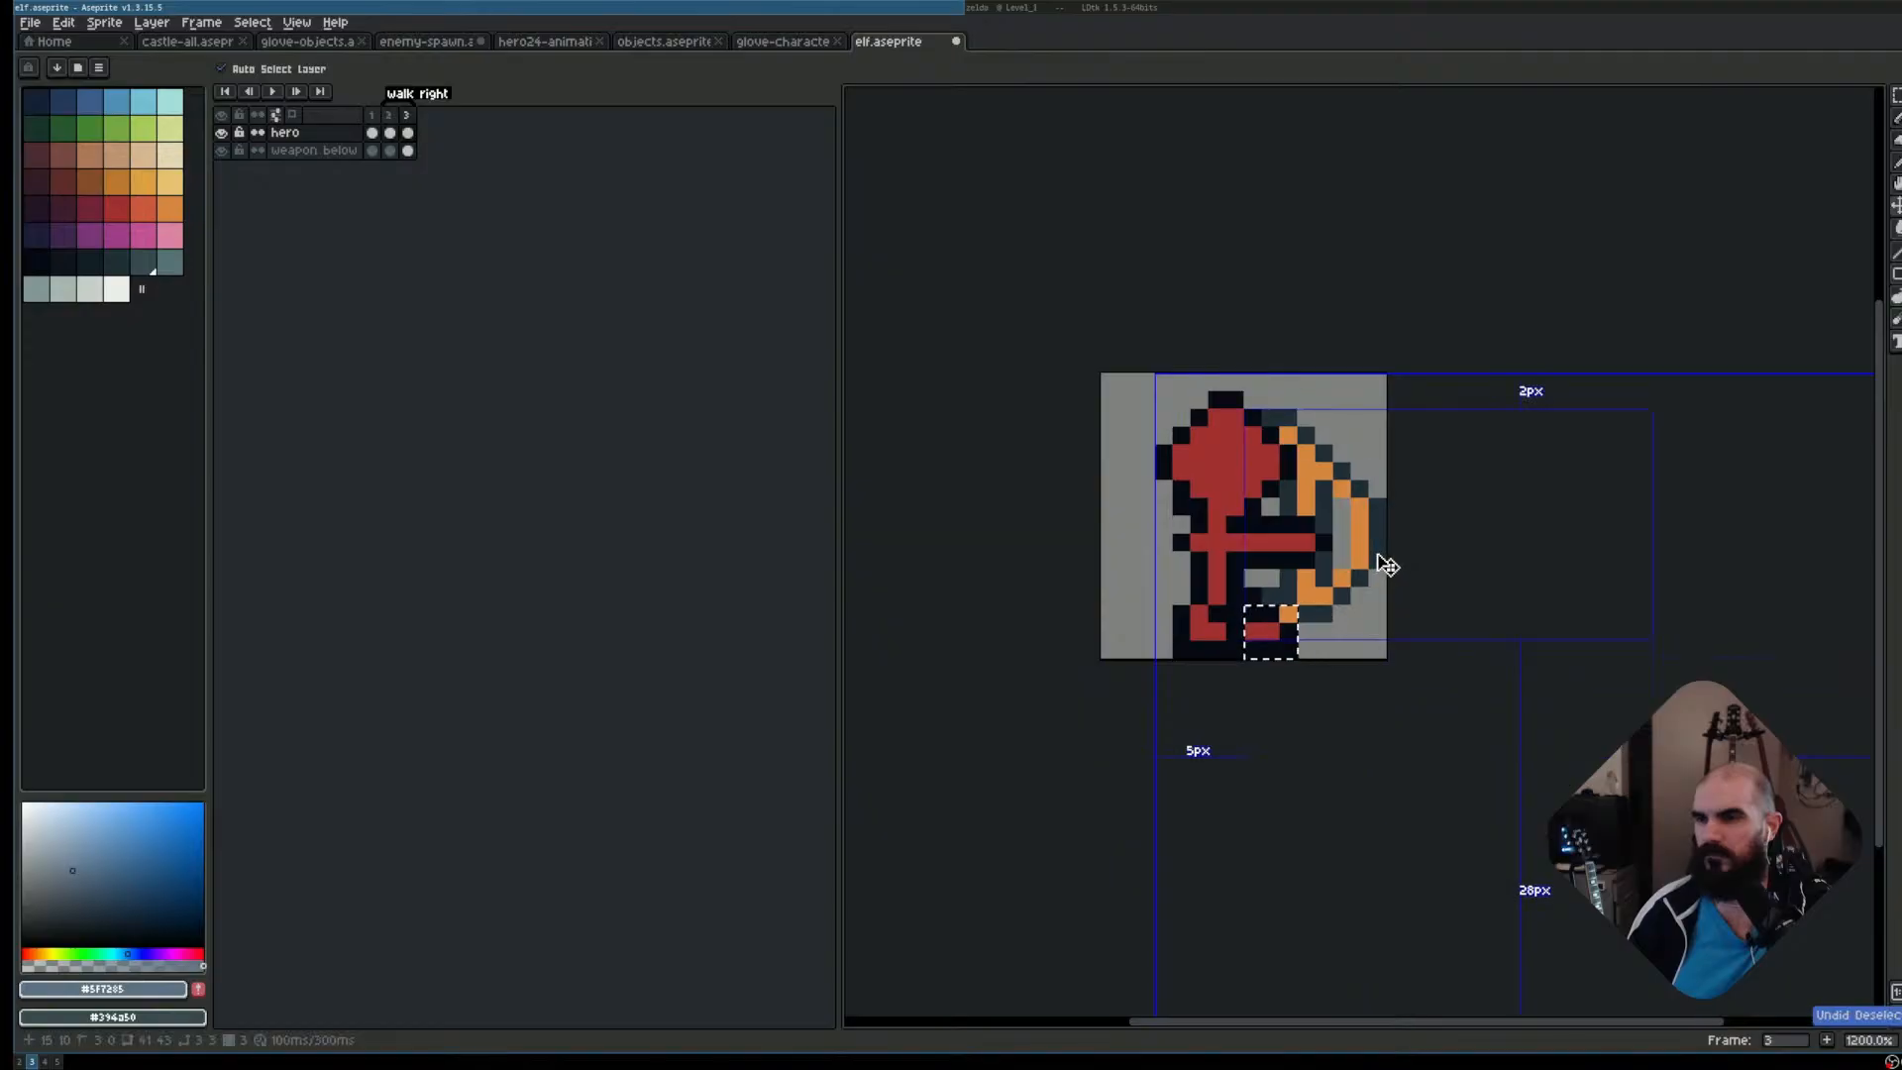
key(ctrl+z)
key(ctrl+z)
key(ctrl+z)
key(ctrl+z)
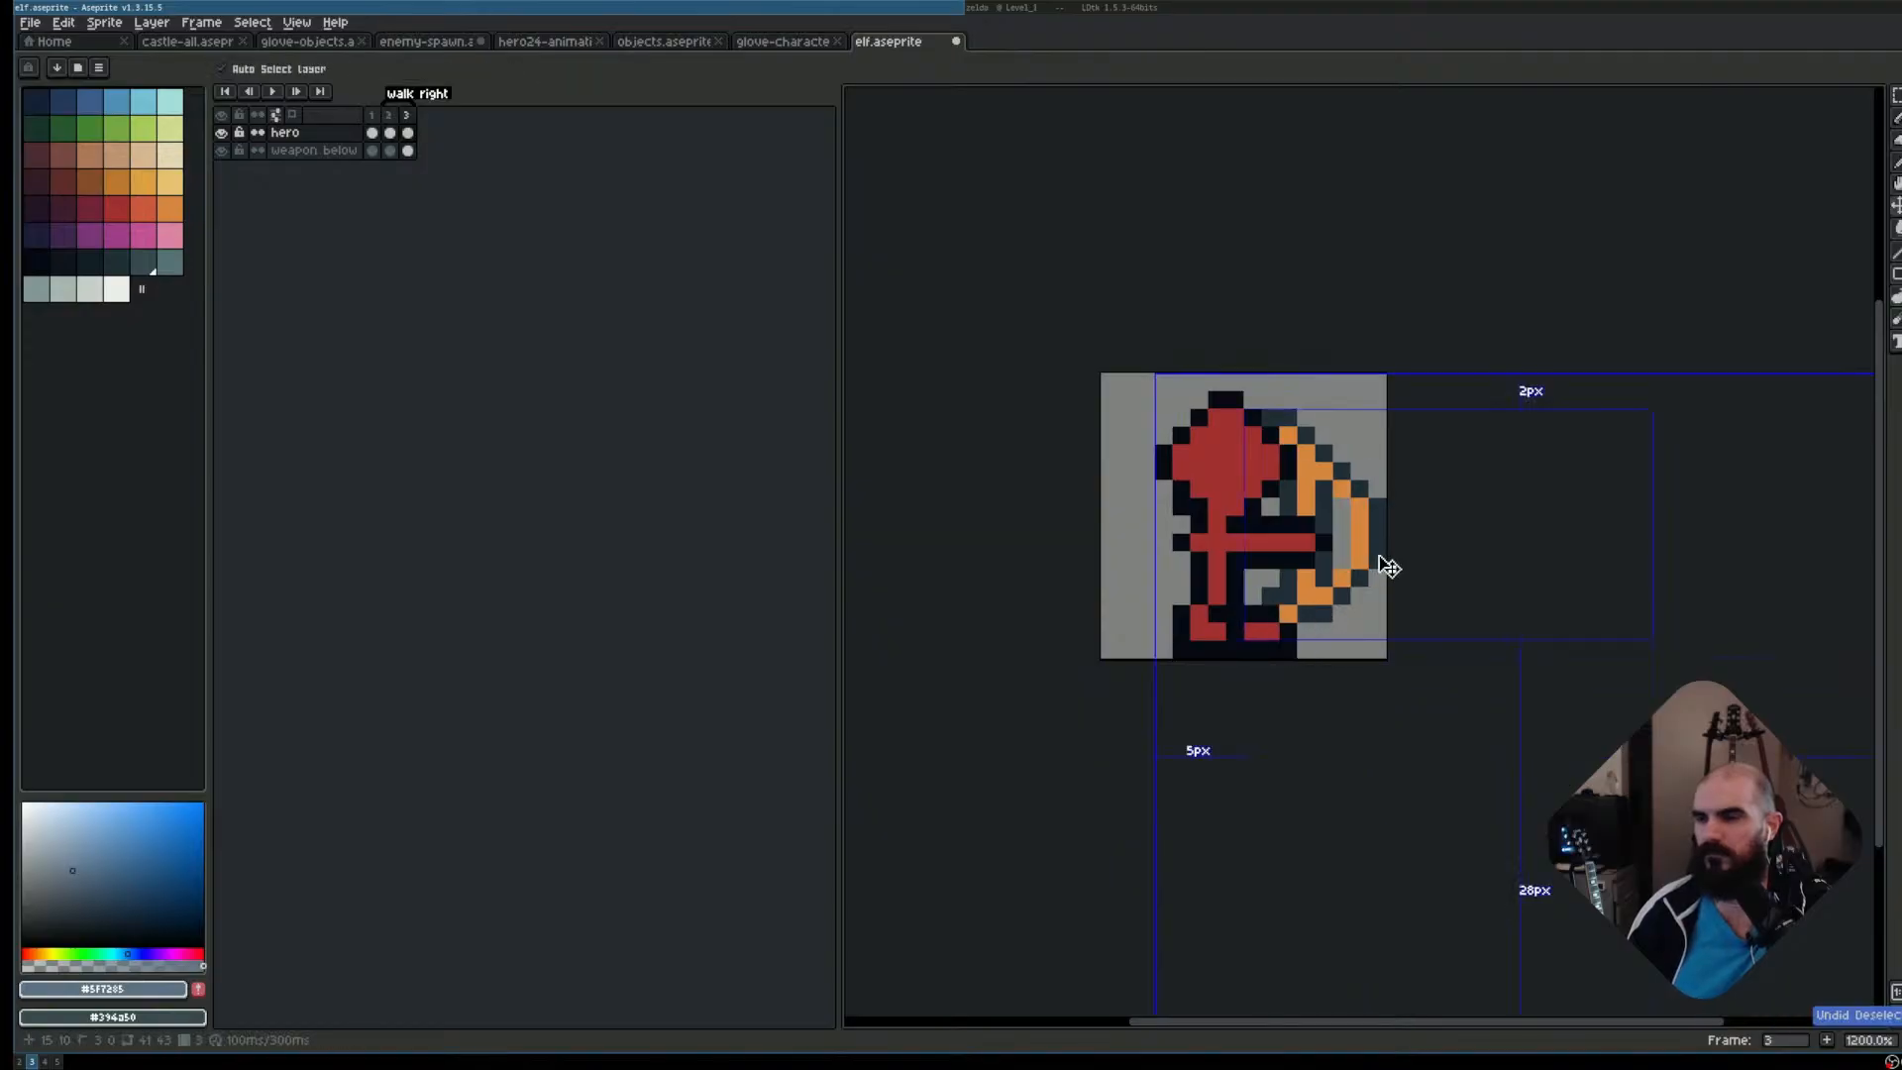
key(ctrl+z)
key(ctrl+z)
key(ctrl+z)
key(ctrl+z)
key(ctrl+z)
key(ctrl+z)
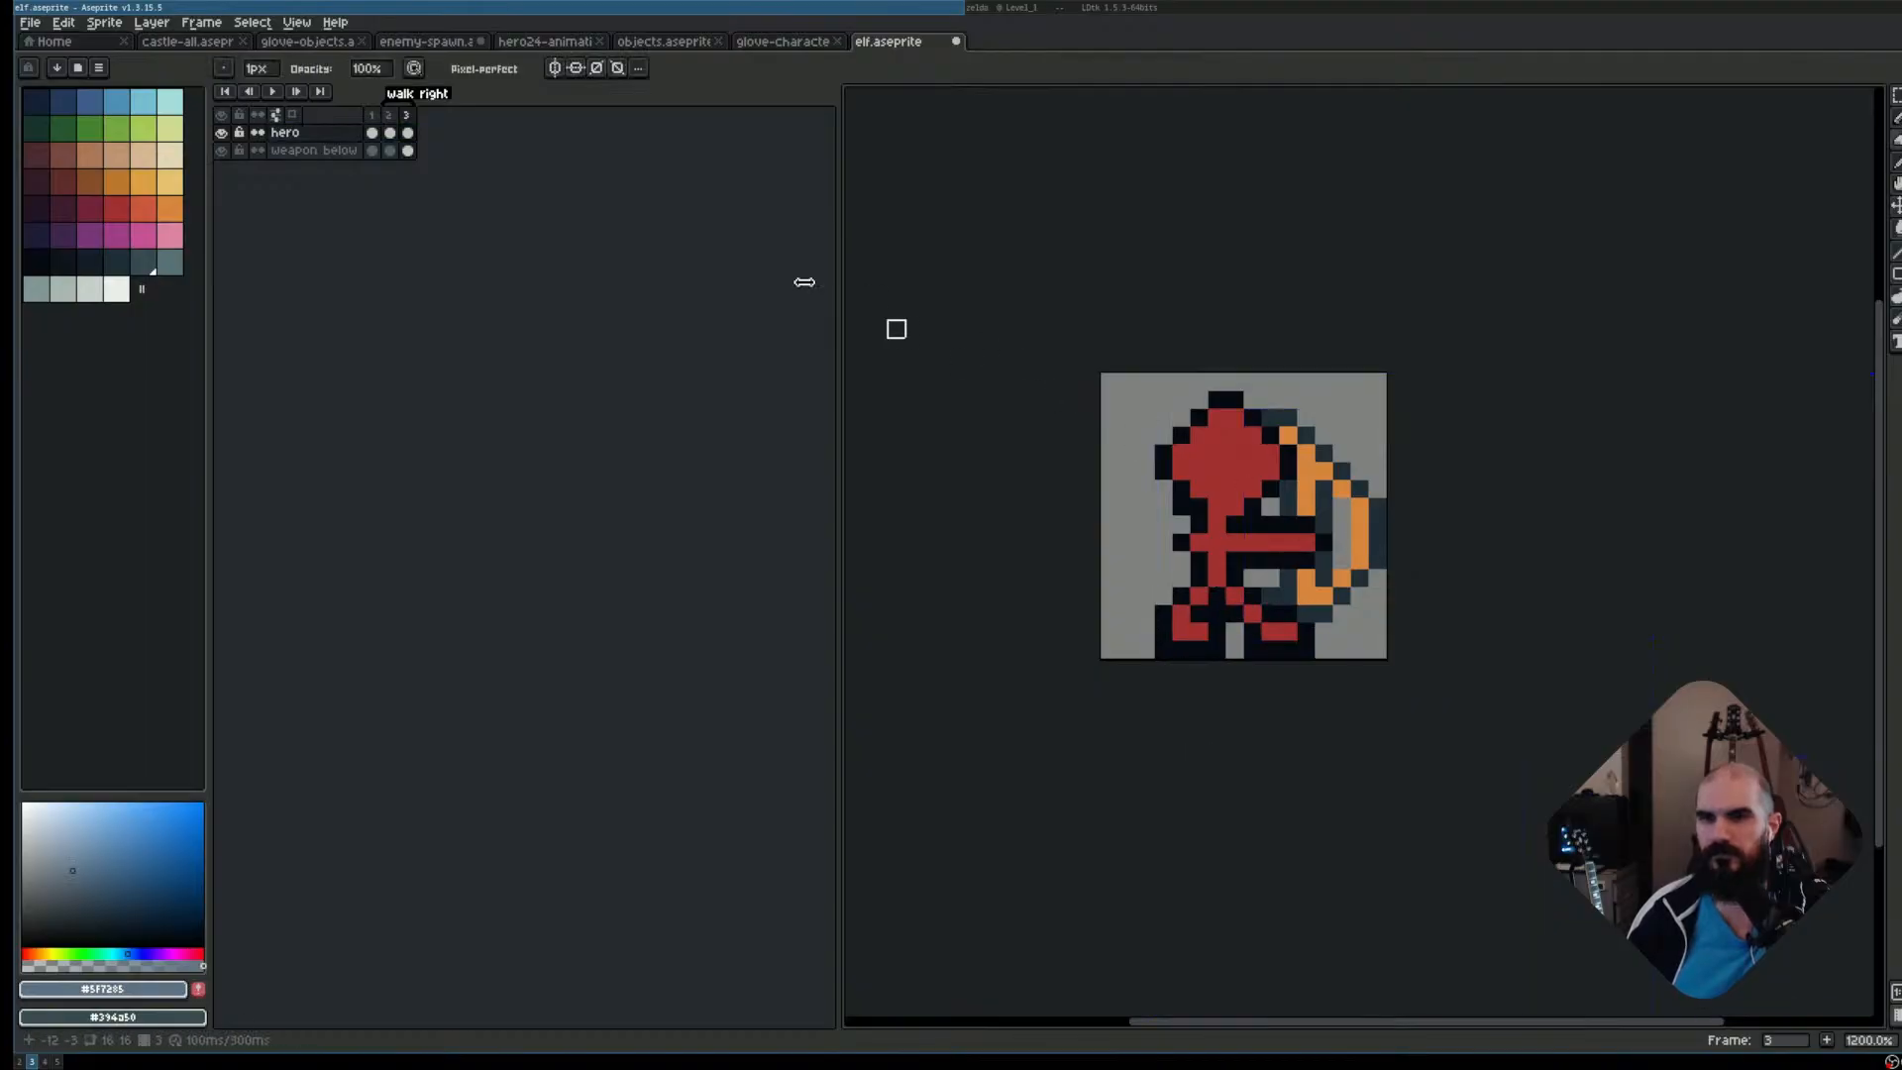
click(389, 131)
key(Right)
key(Left)
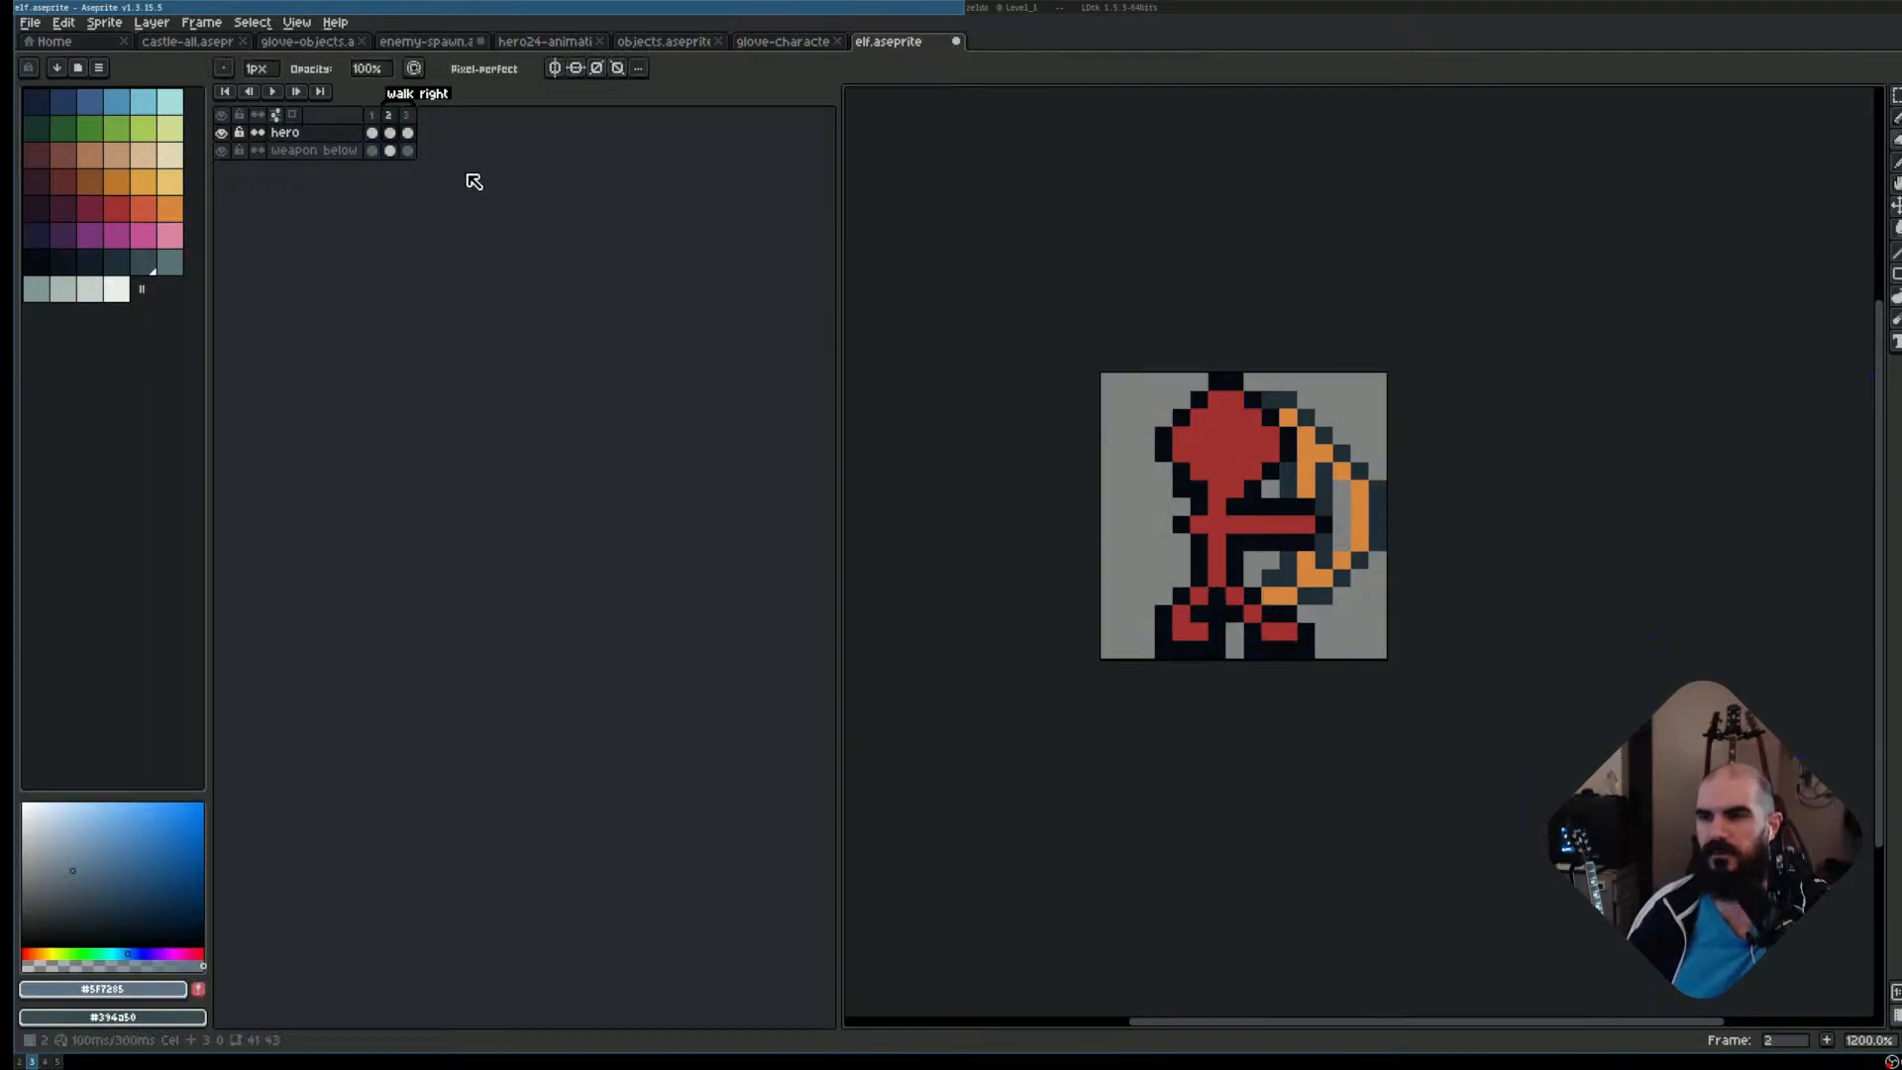
key(Right)
Turn off the selection preference "Transform cels in selected layers or frames on timeline" and apply the change
click(62, 26)
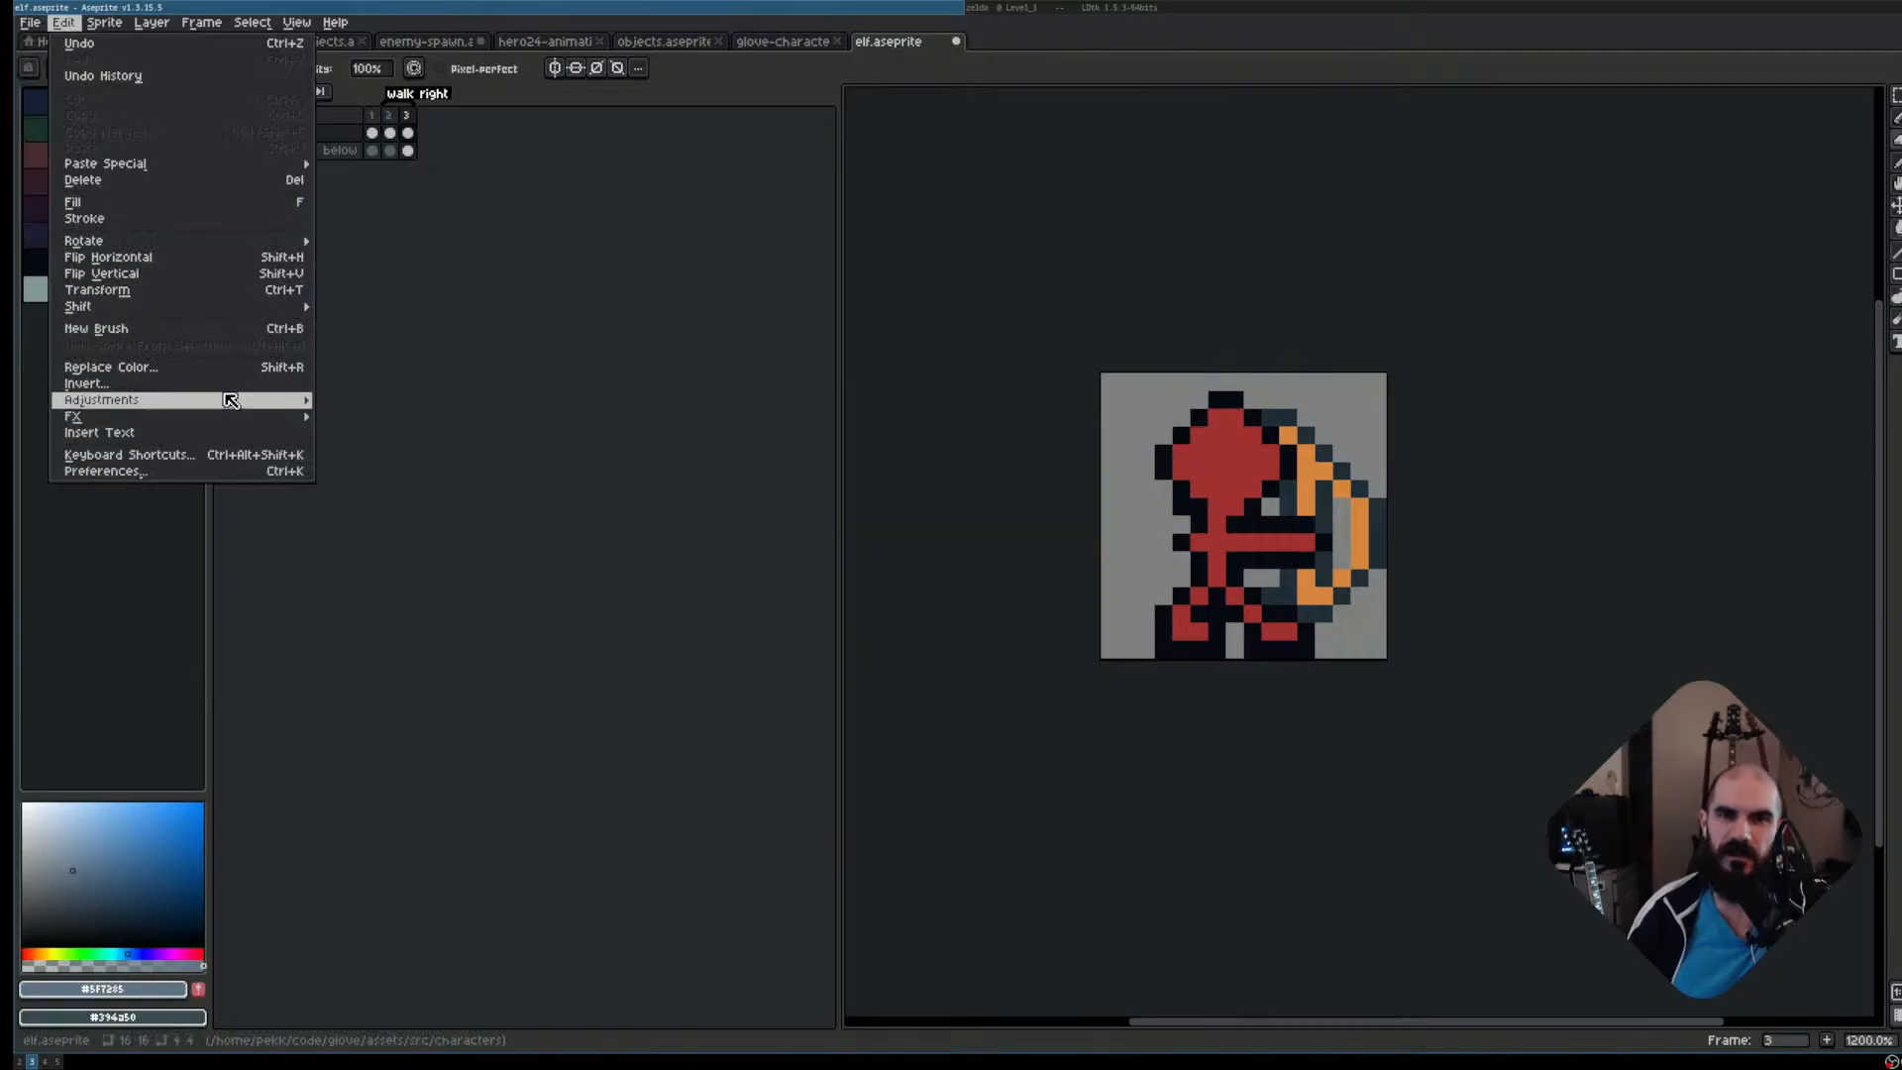
click(220, 471)
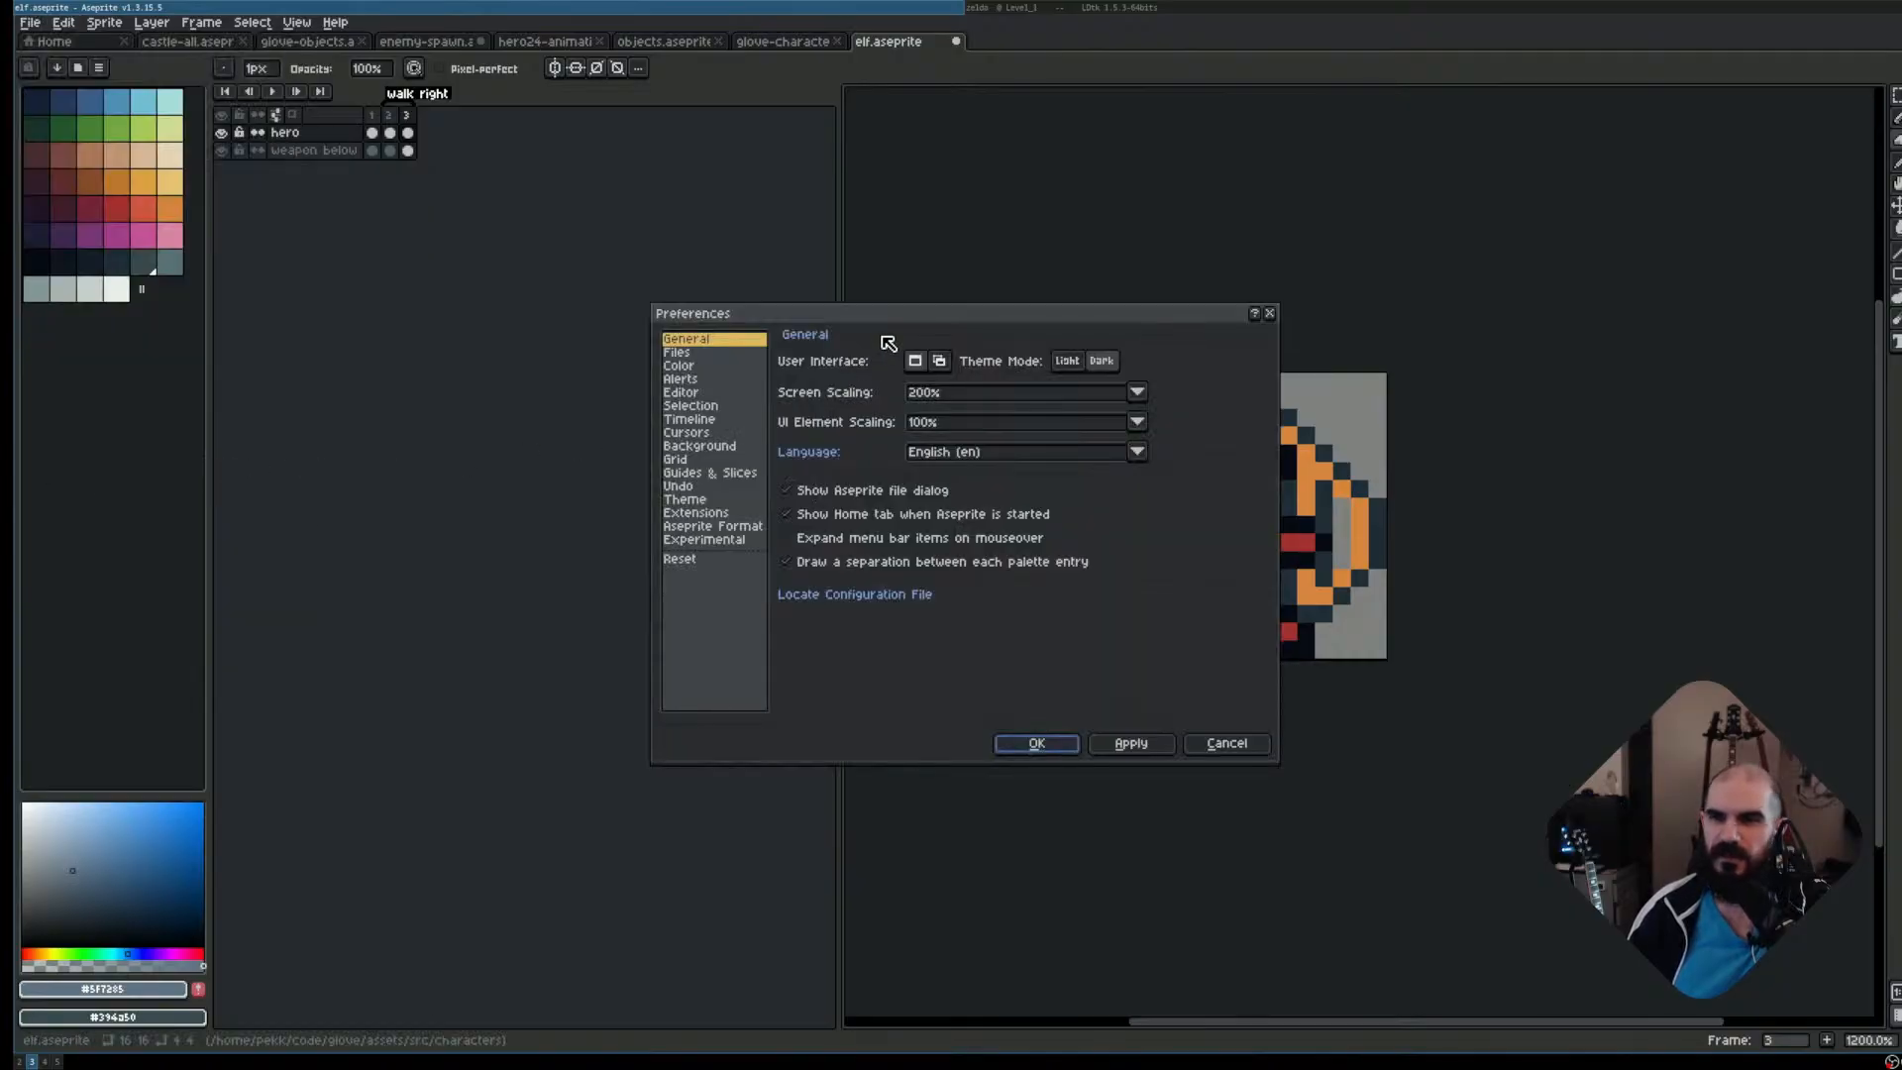
drag(901, 316, 773, 301)
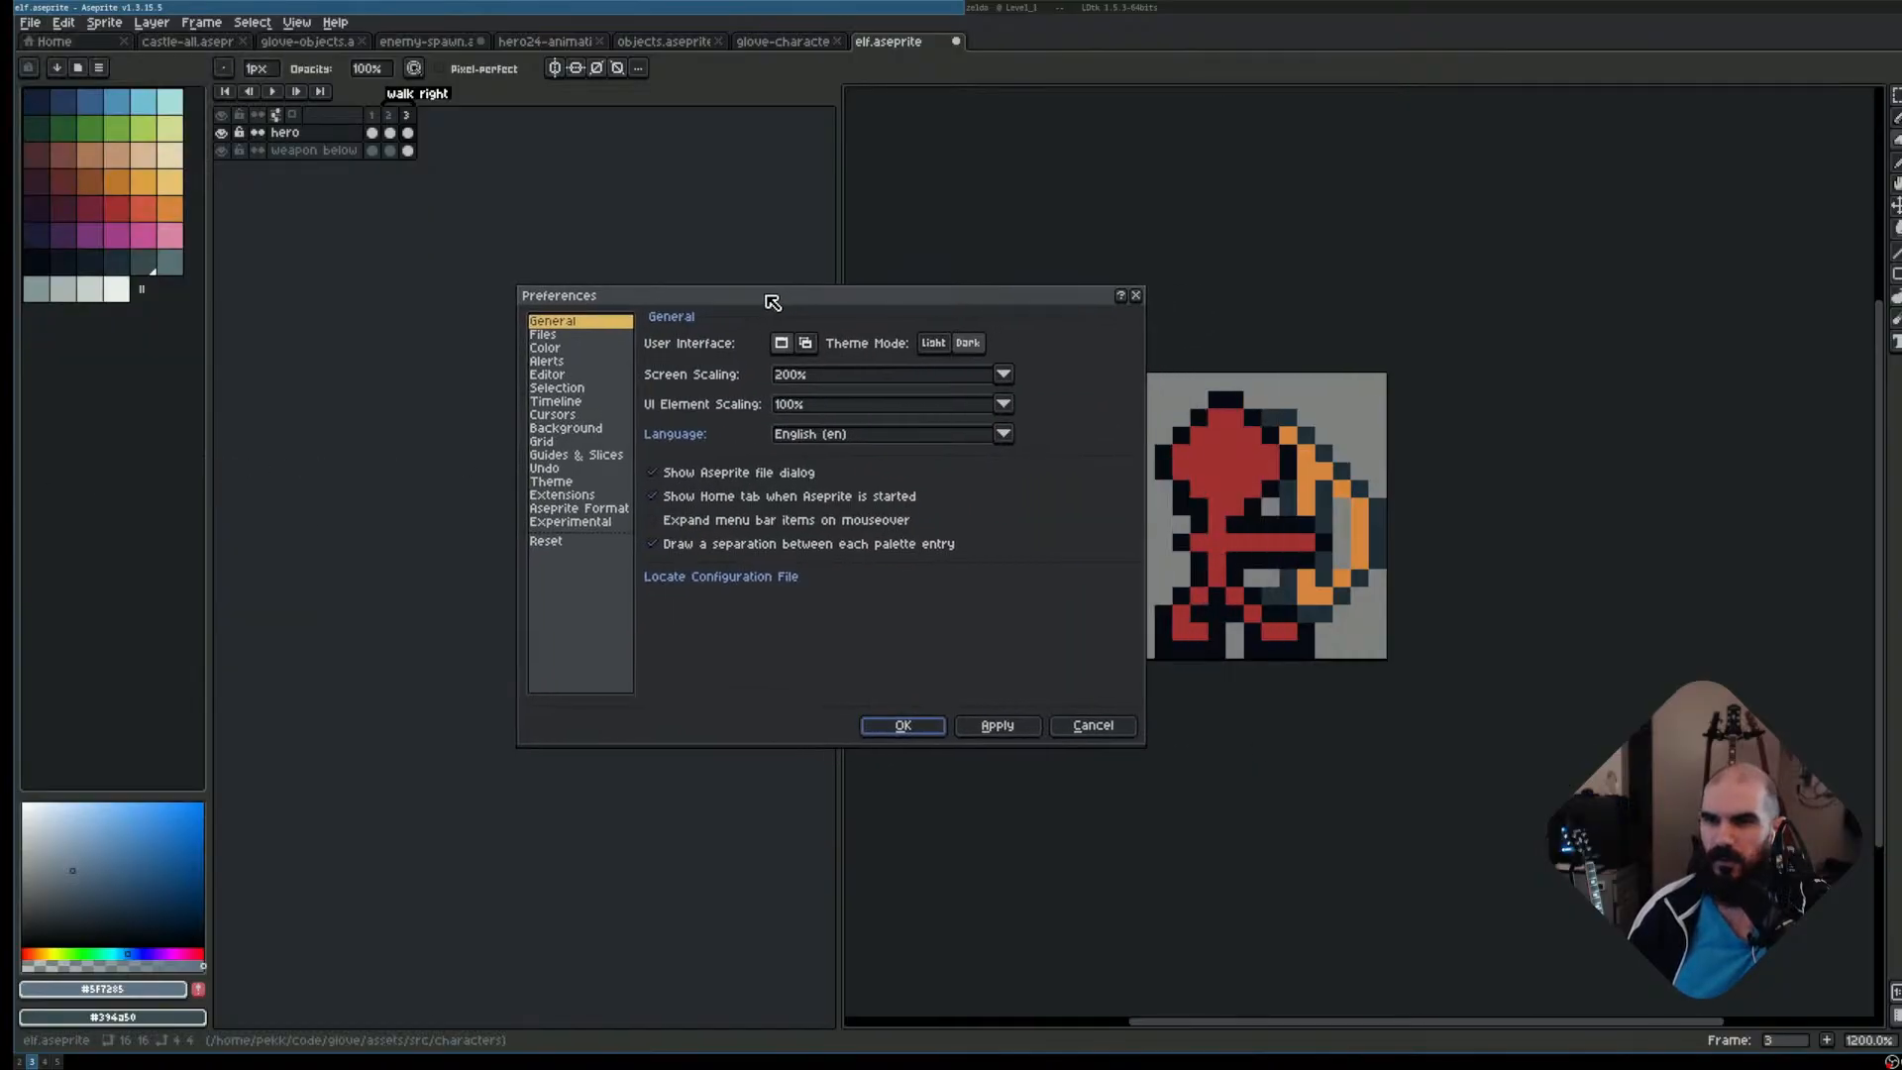
click(595, 337)
click(574, 391)
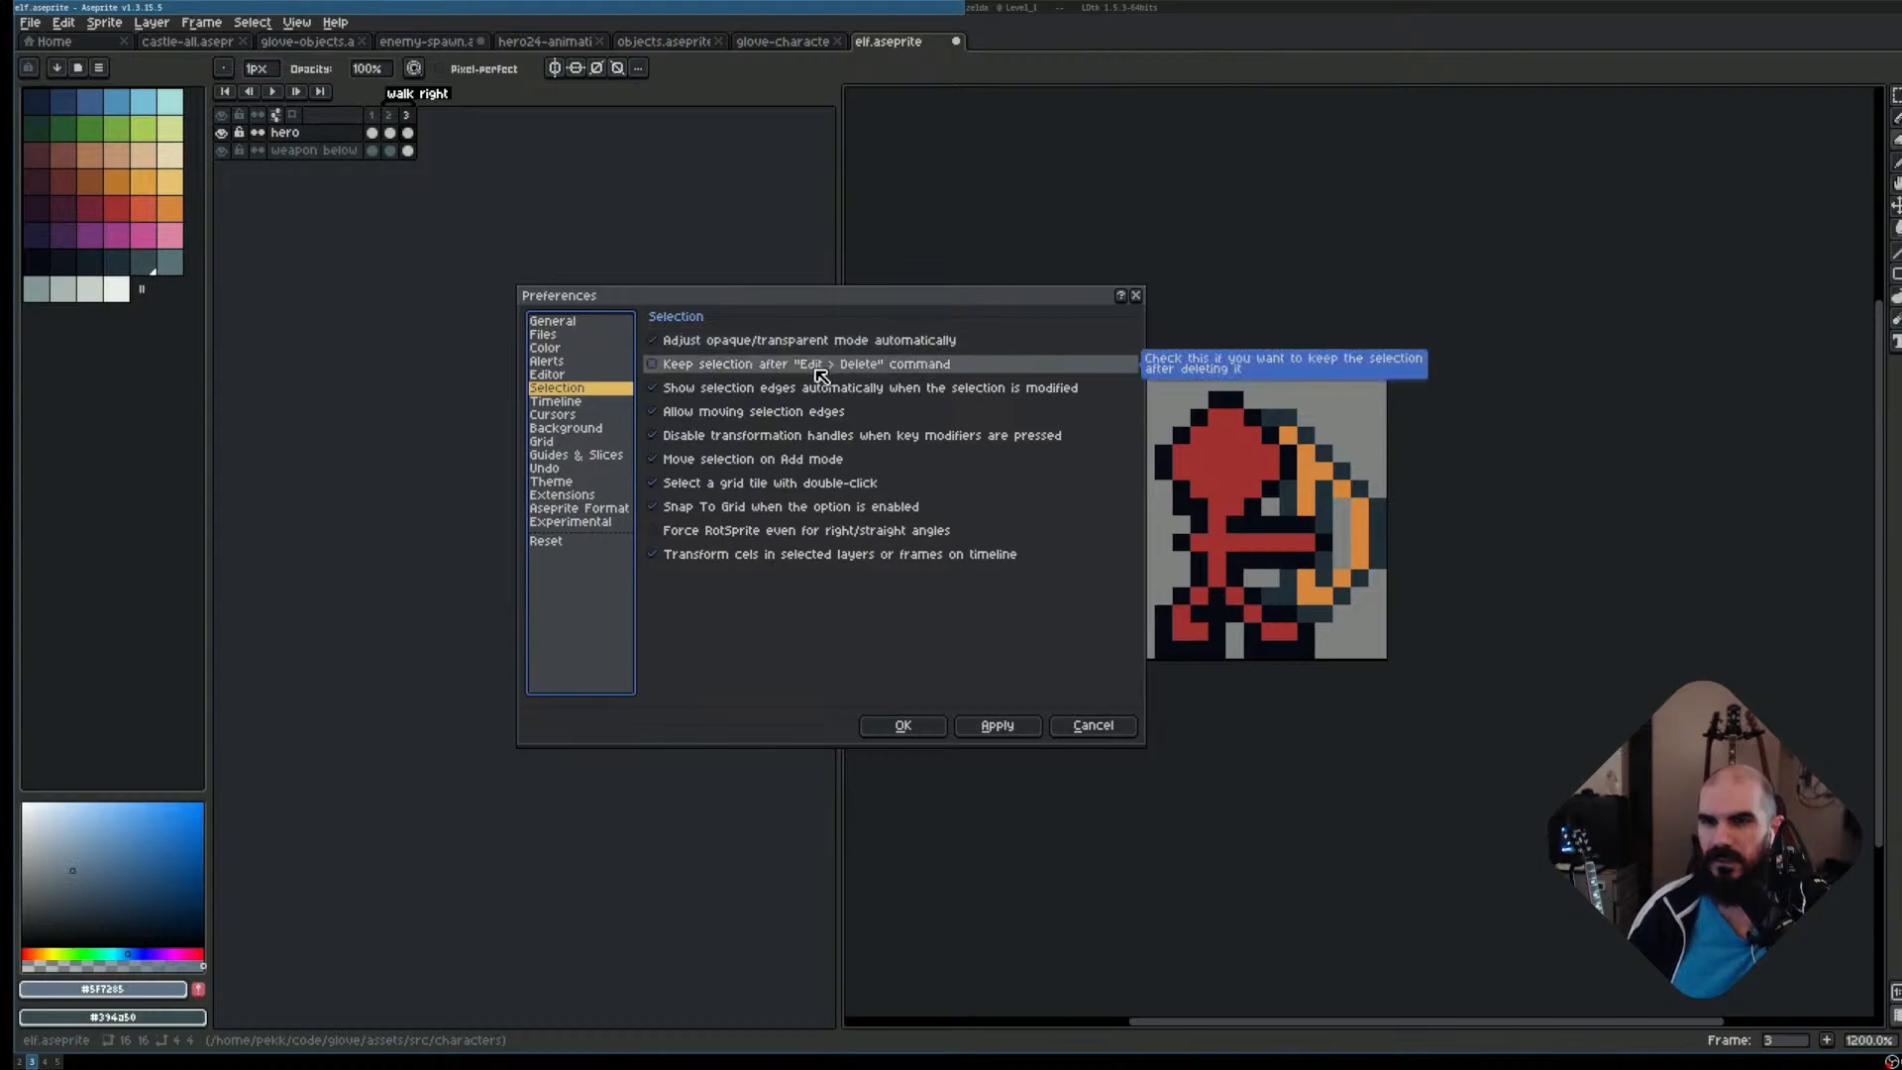
mouse_move(786, 398)
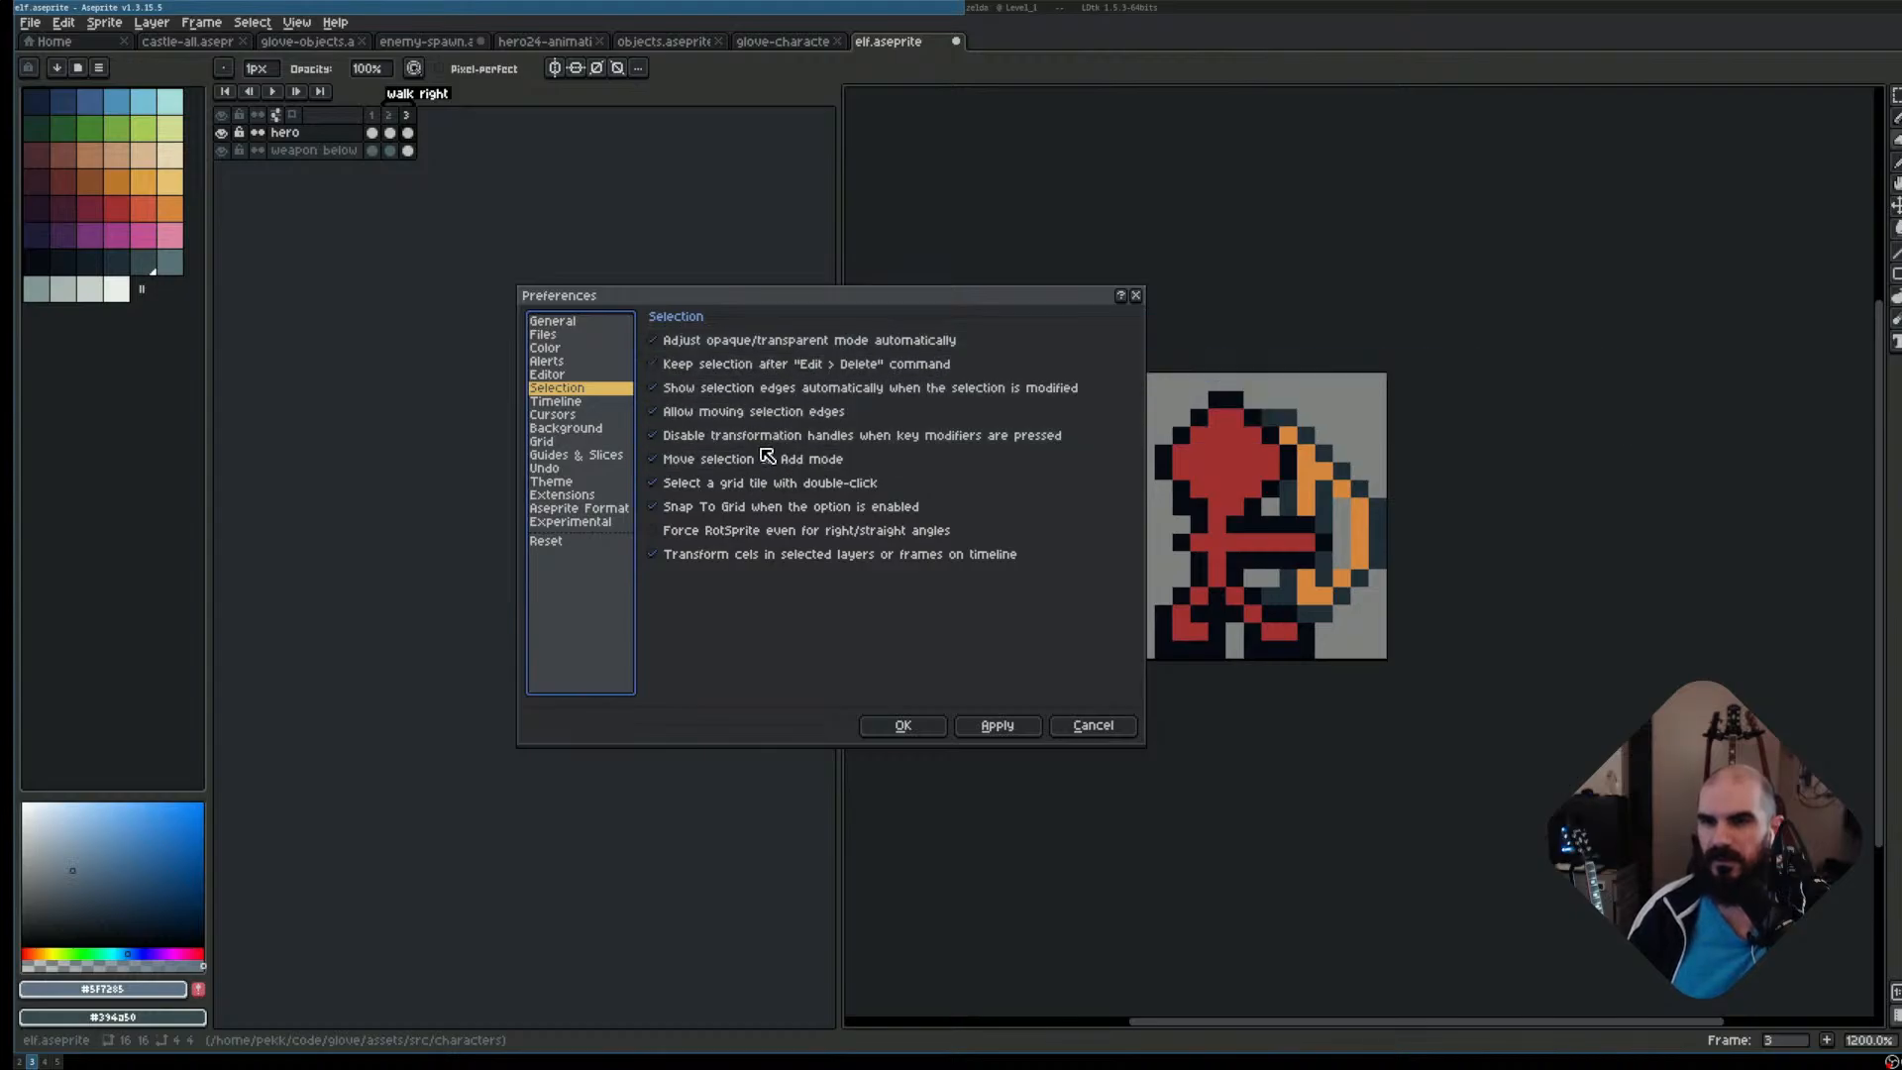
mouse_move(906, 463)
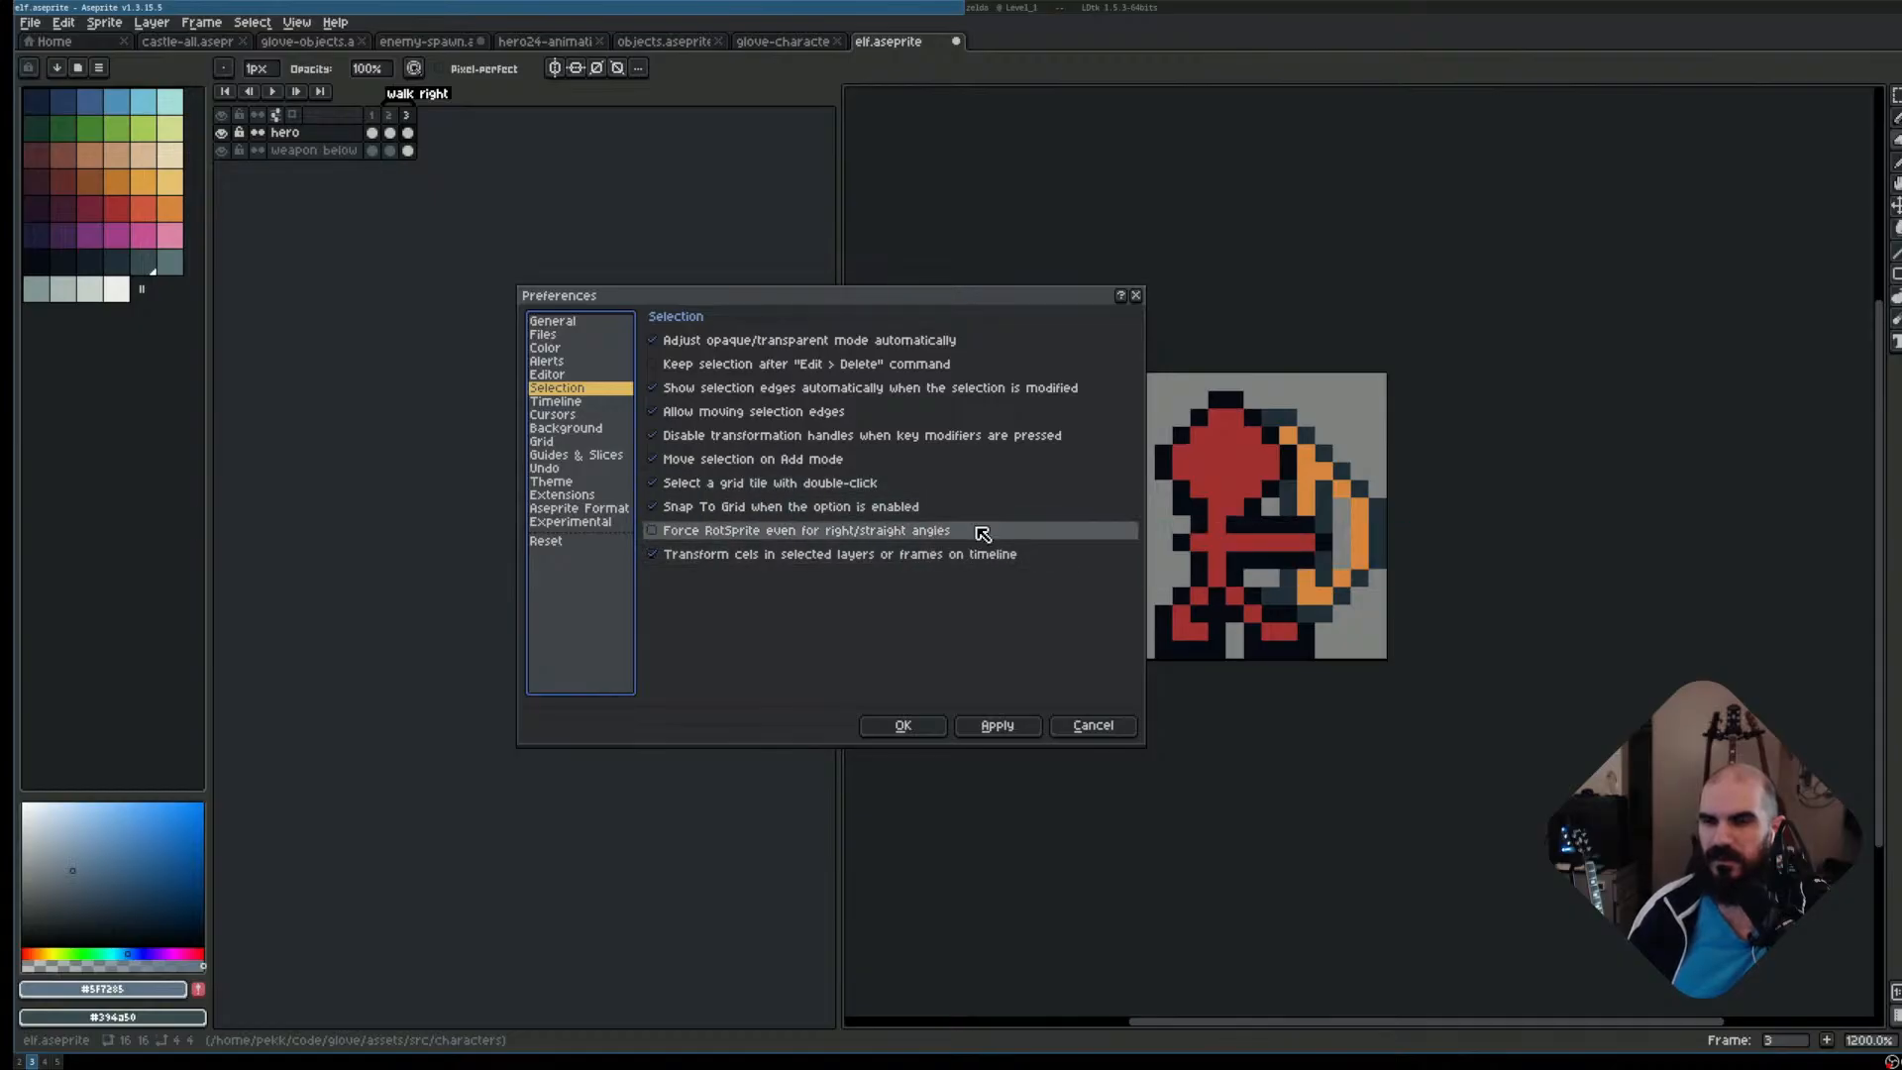
mouse_move(1023, 554)
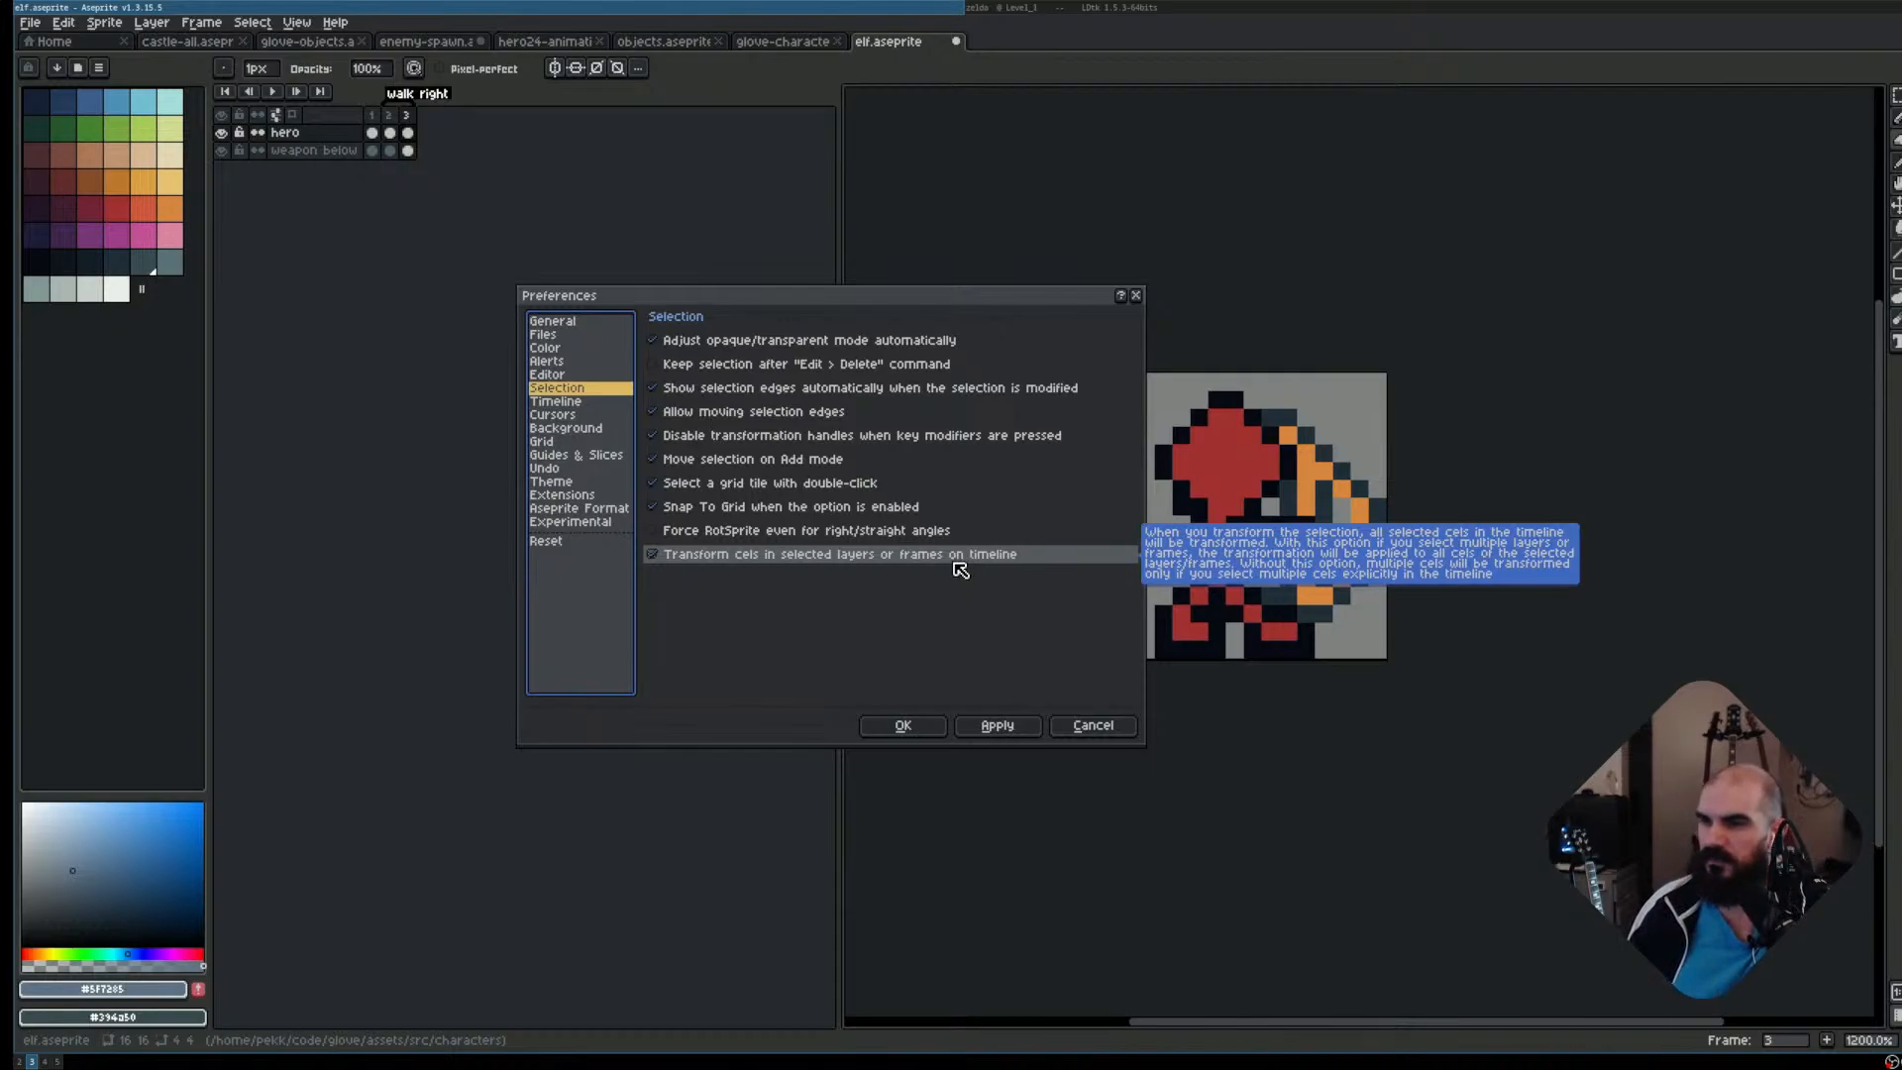
click(954, 560)
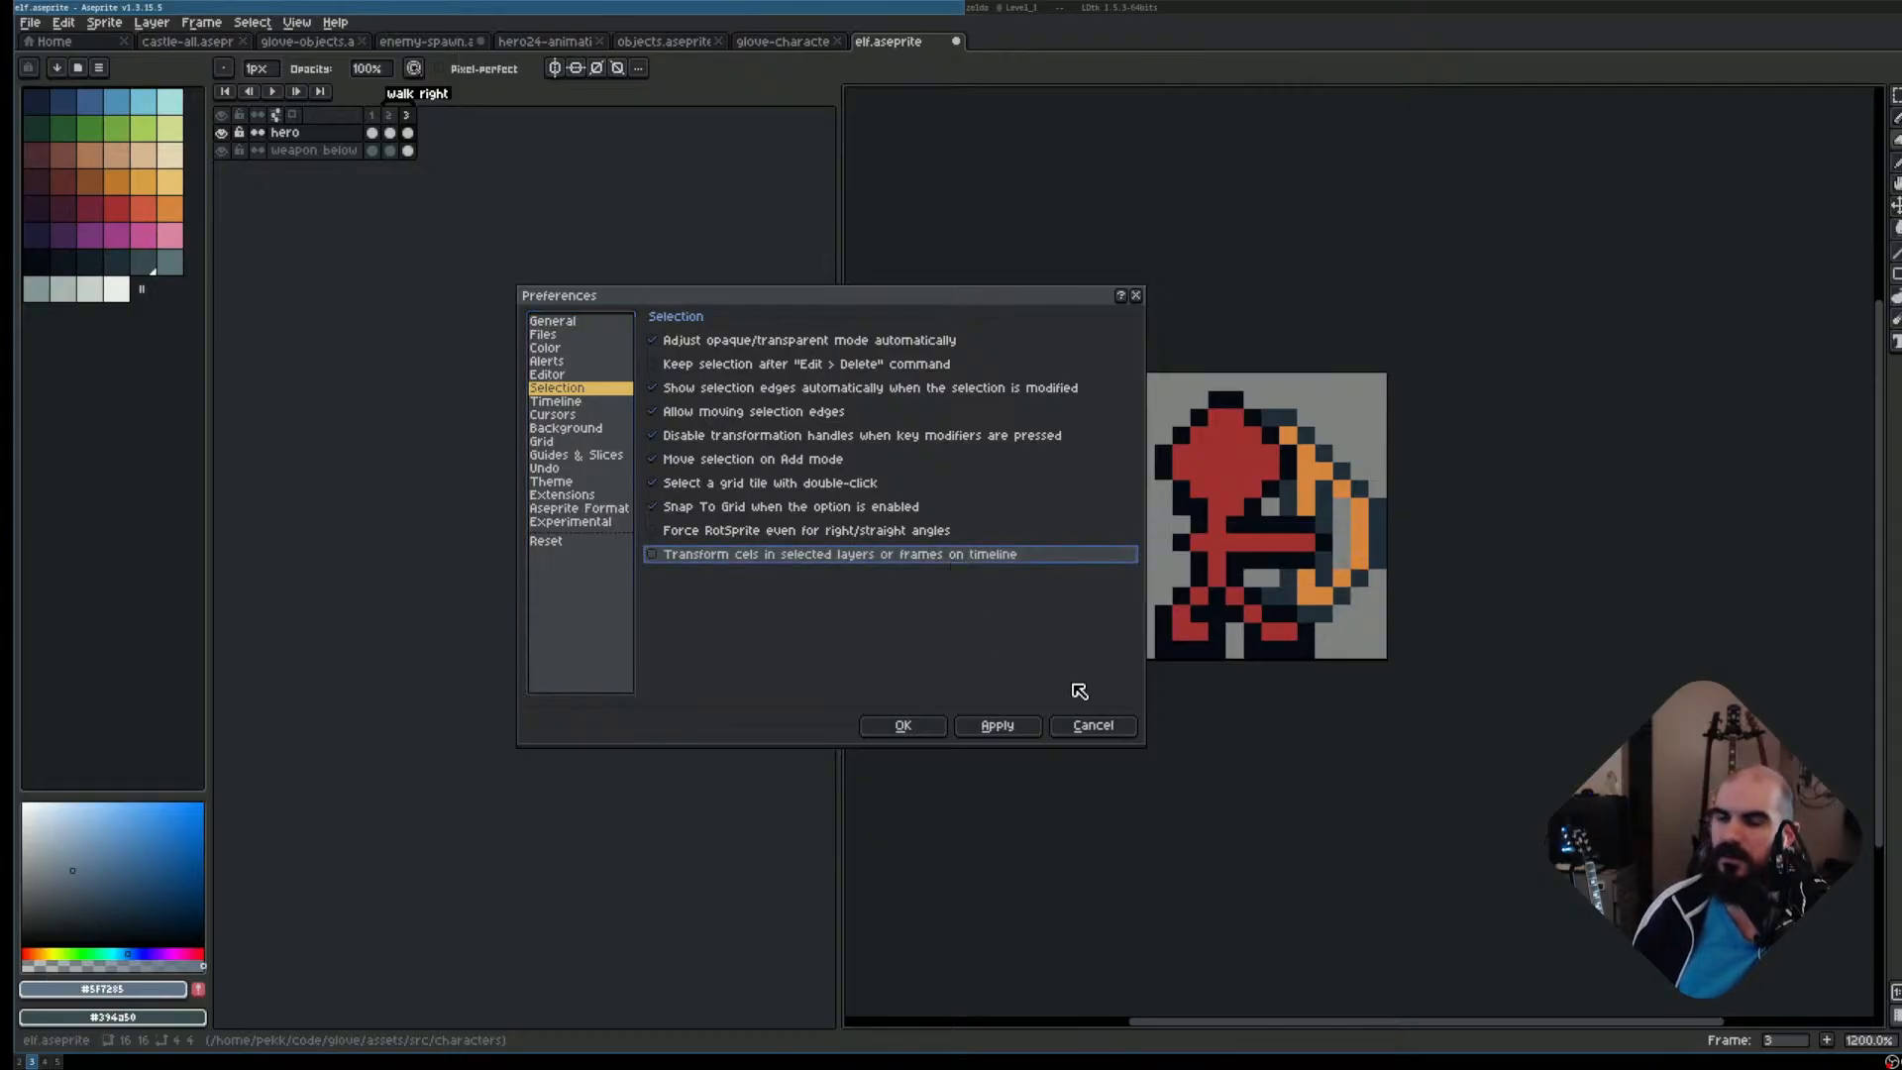
click(999, 725)
click(897, 730)
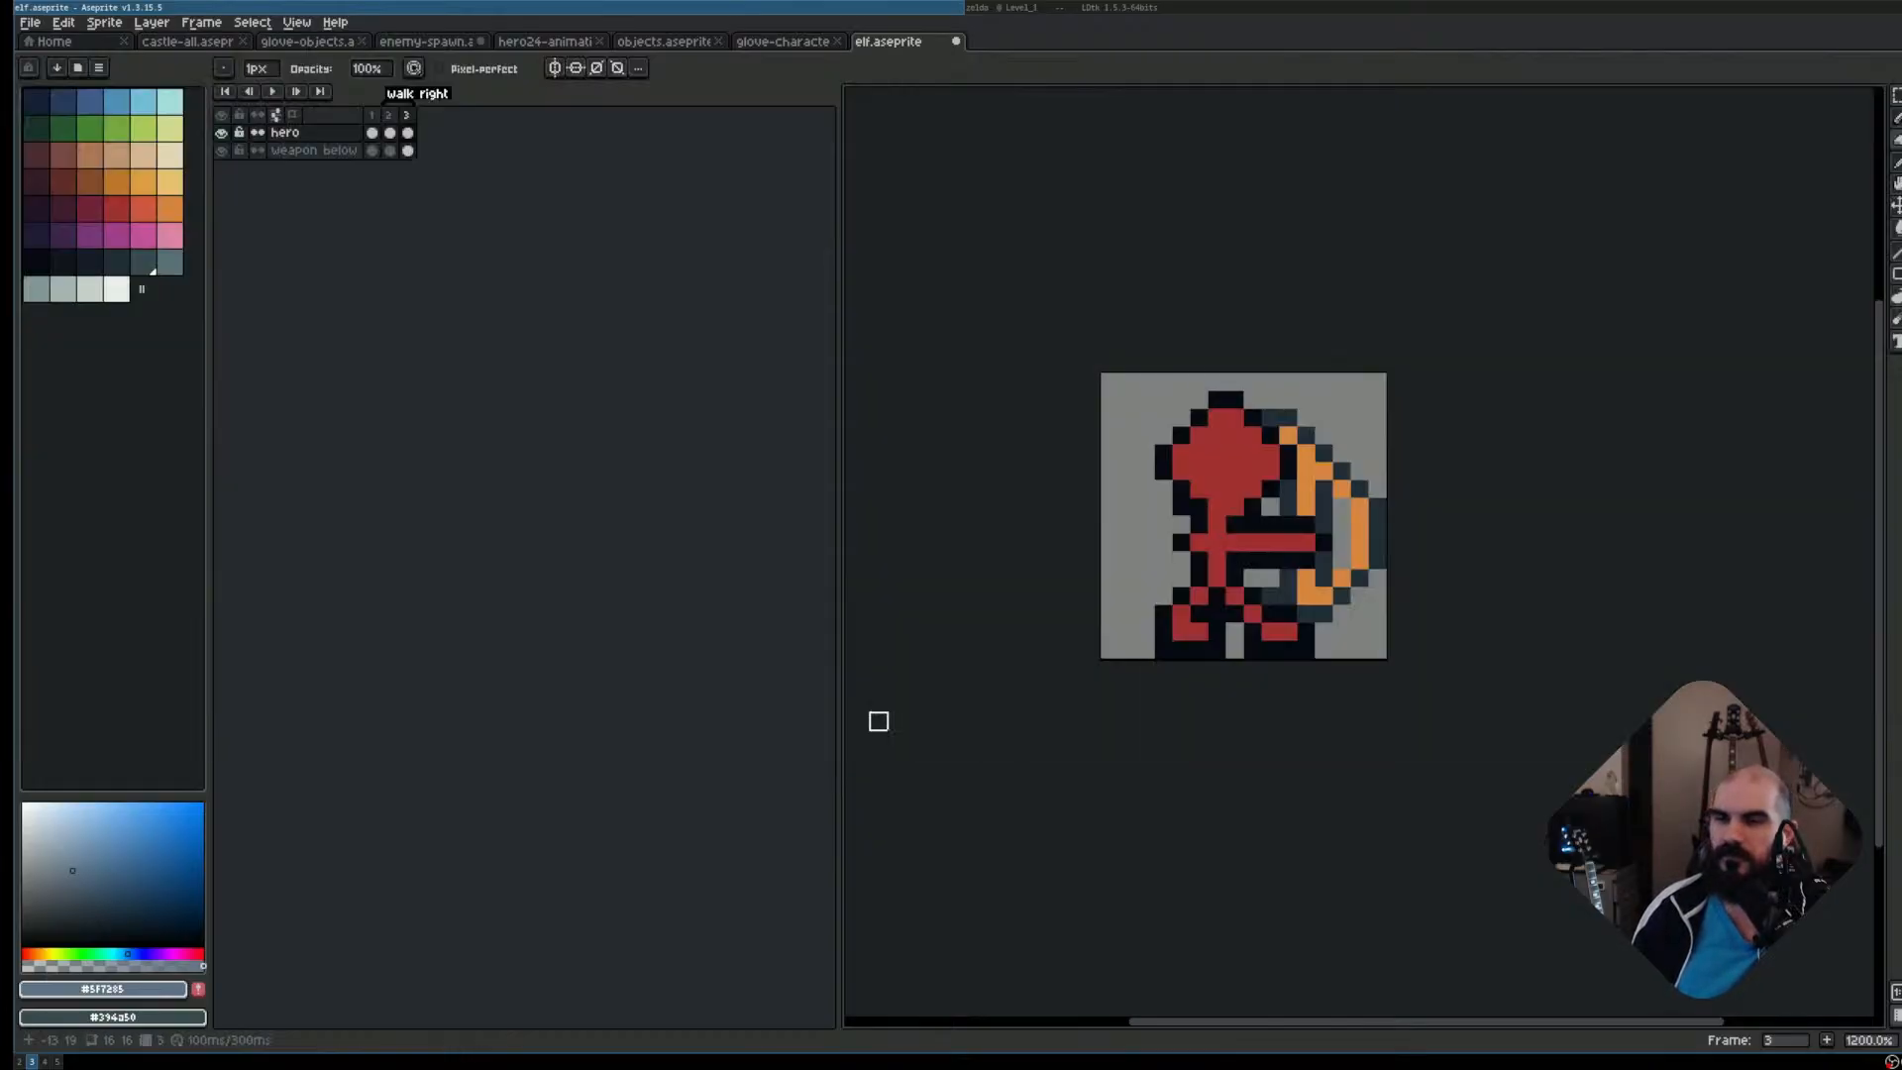
Select a four-by-four-pixel area around the elf's rear foot in frame 3, shift it one pixel right and deselect
key(m)
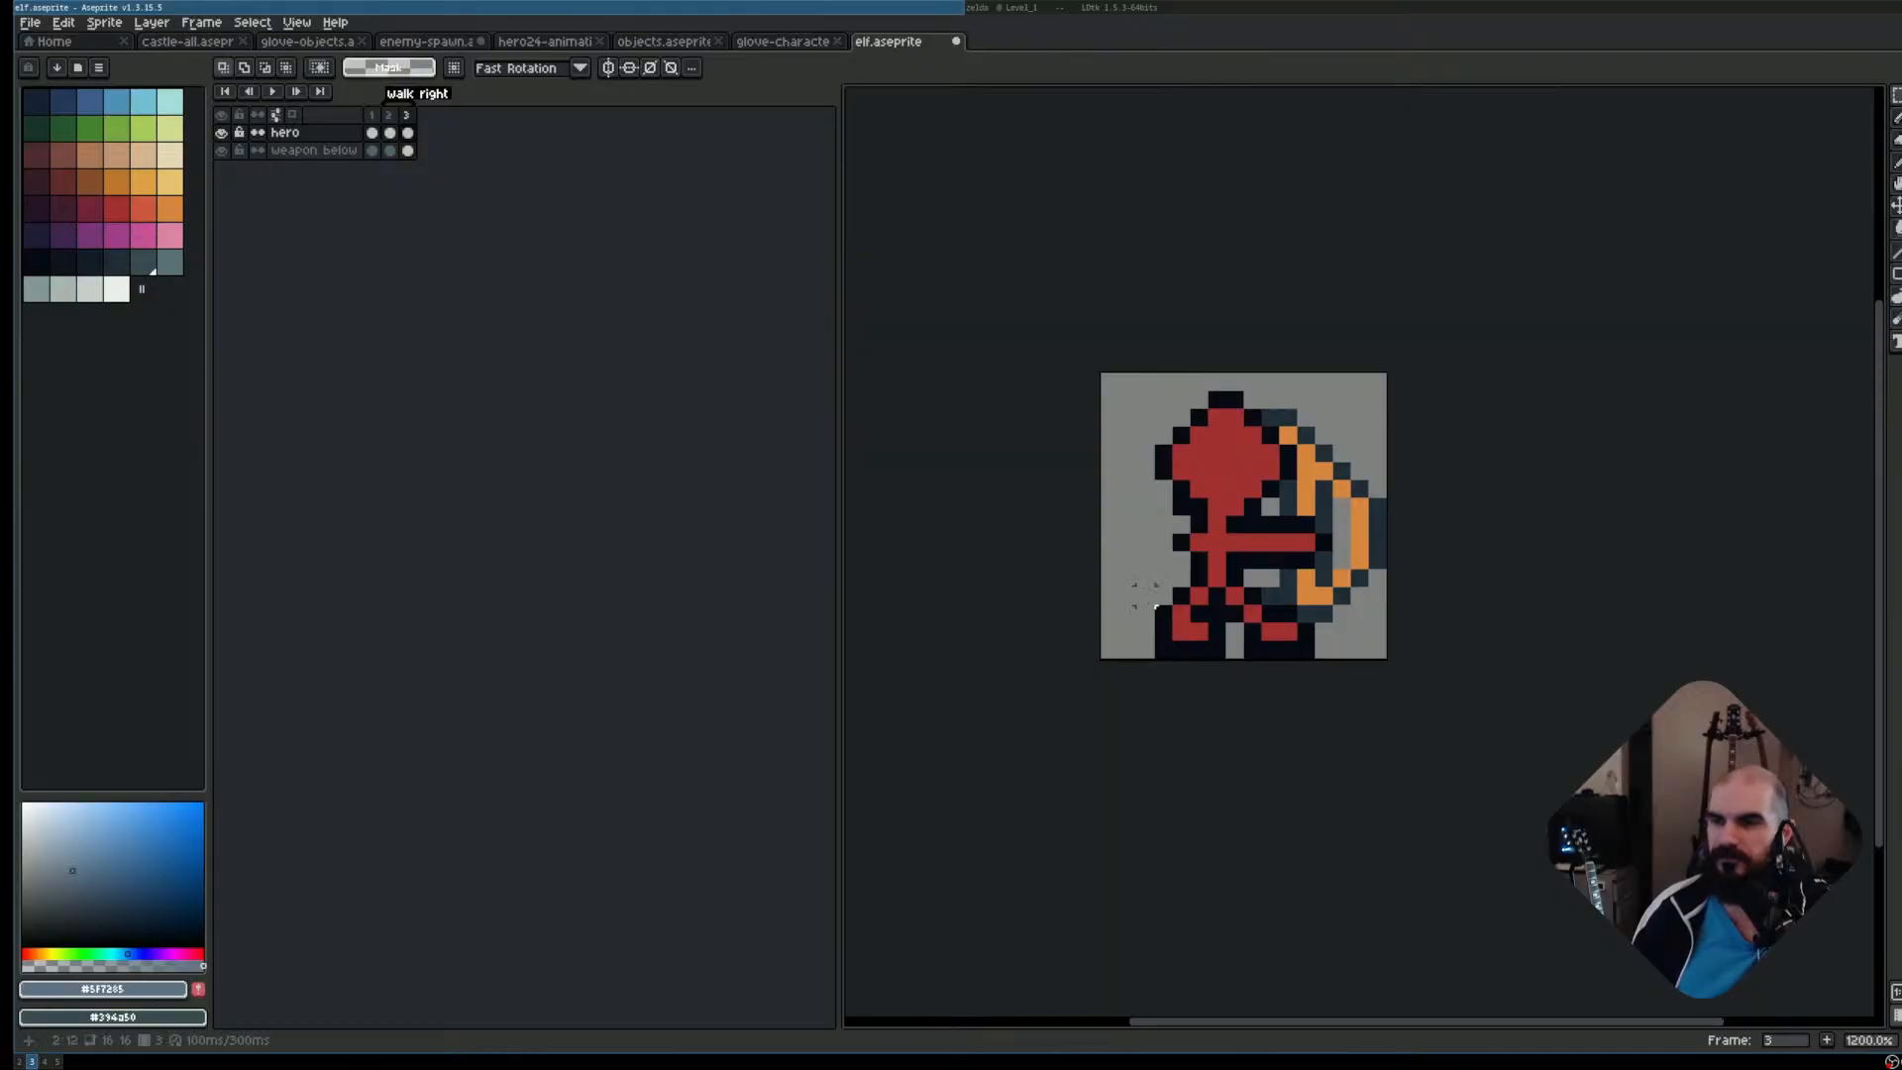
click(397, 118)
key(Left)
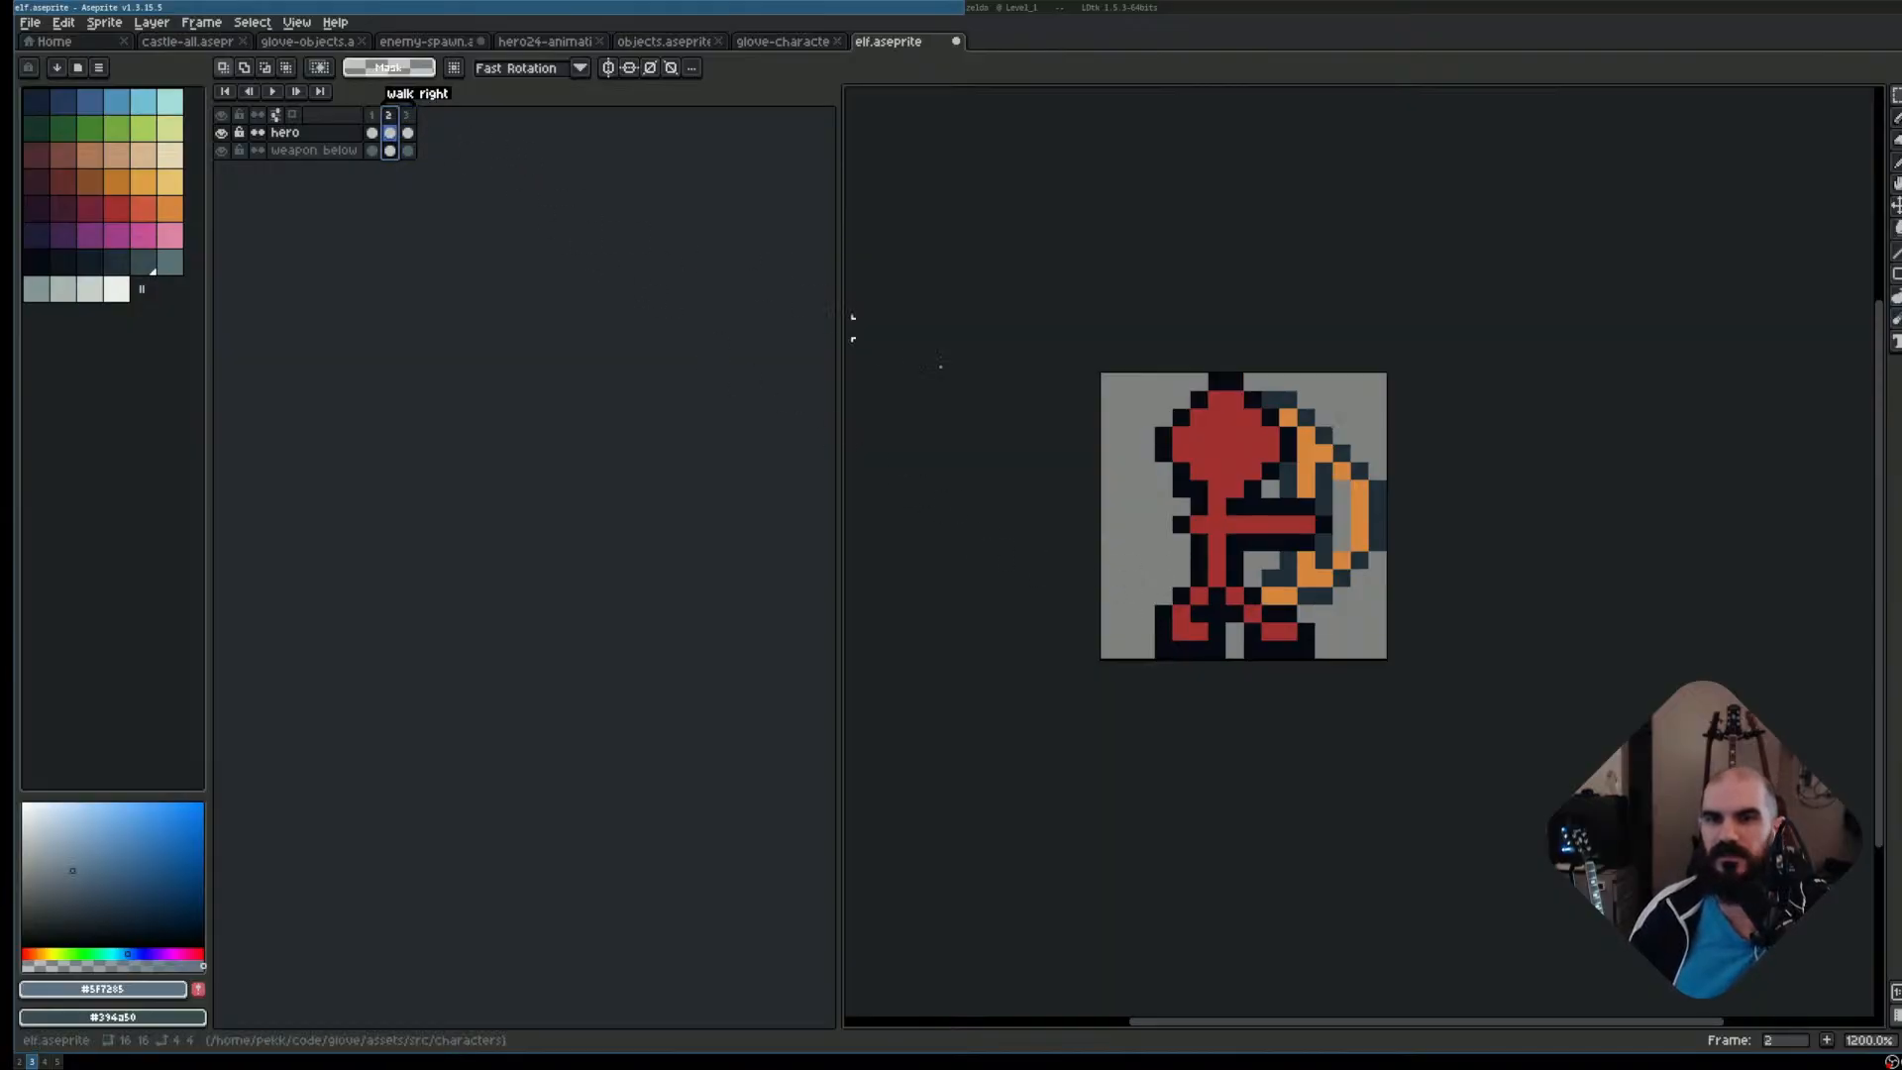
key(Right)
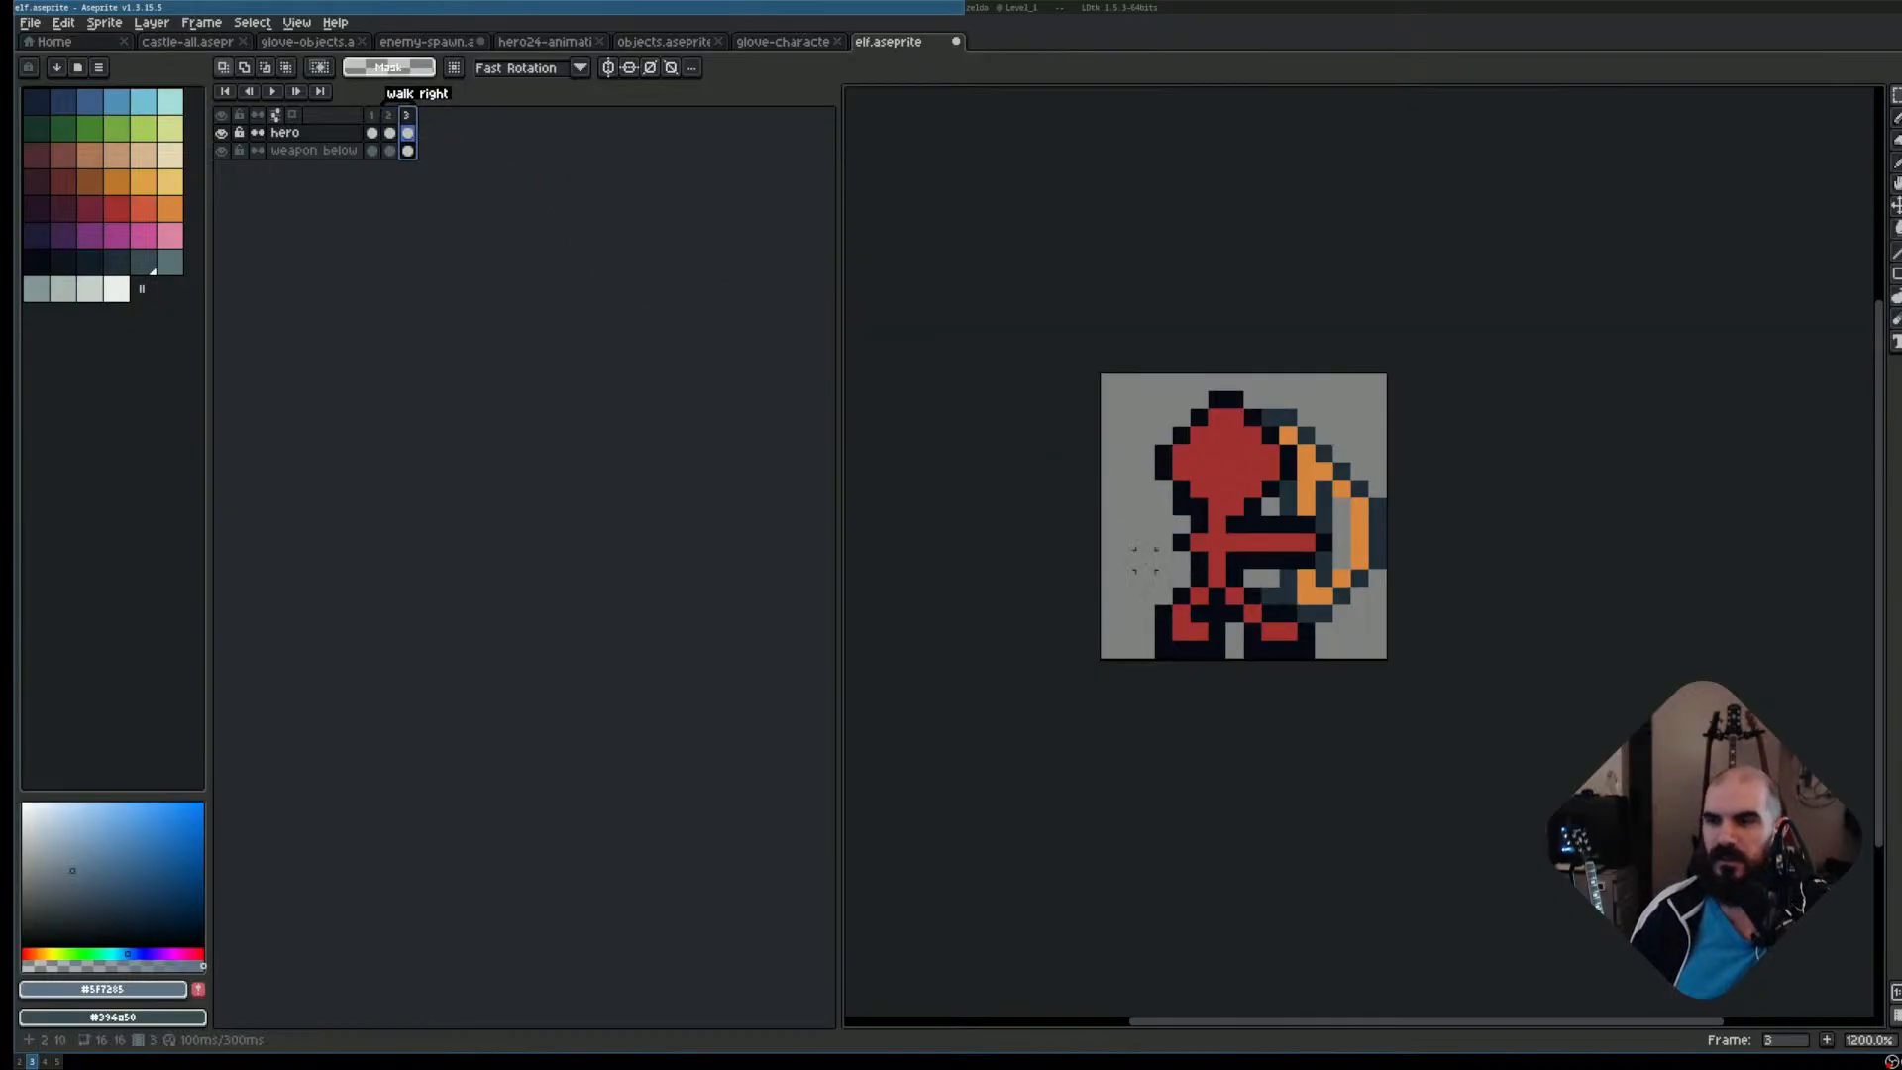
drag(1173, 588, 1247, 659)
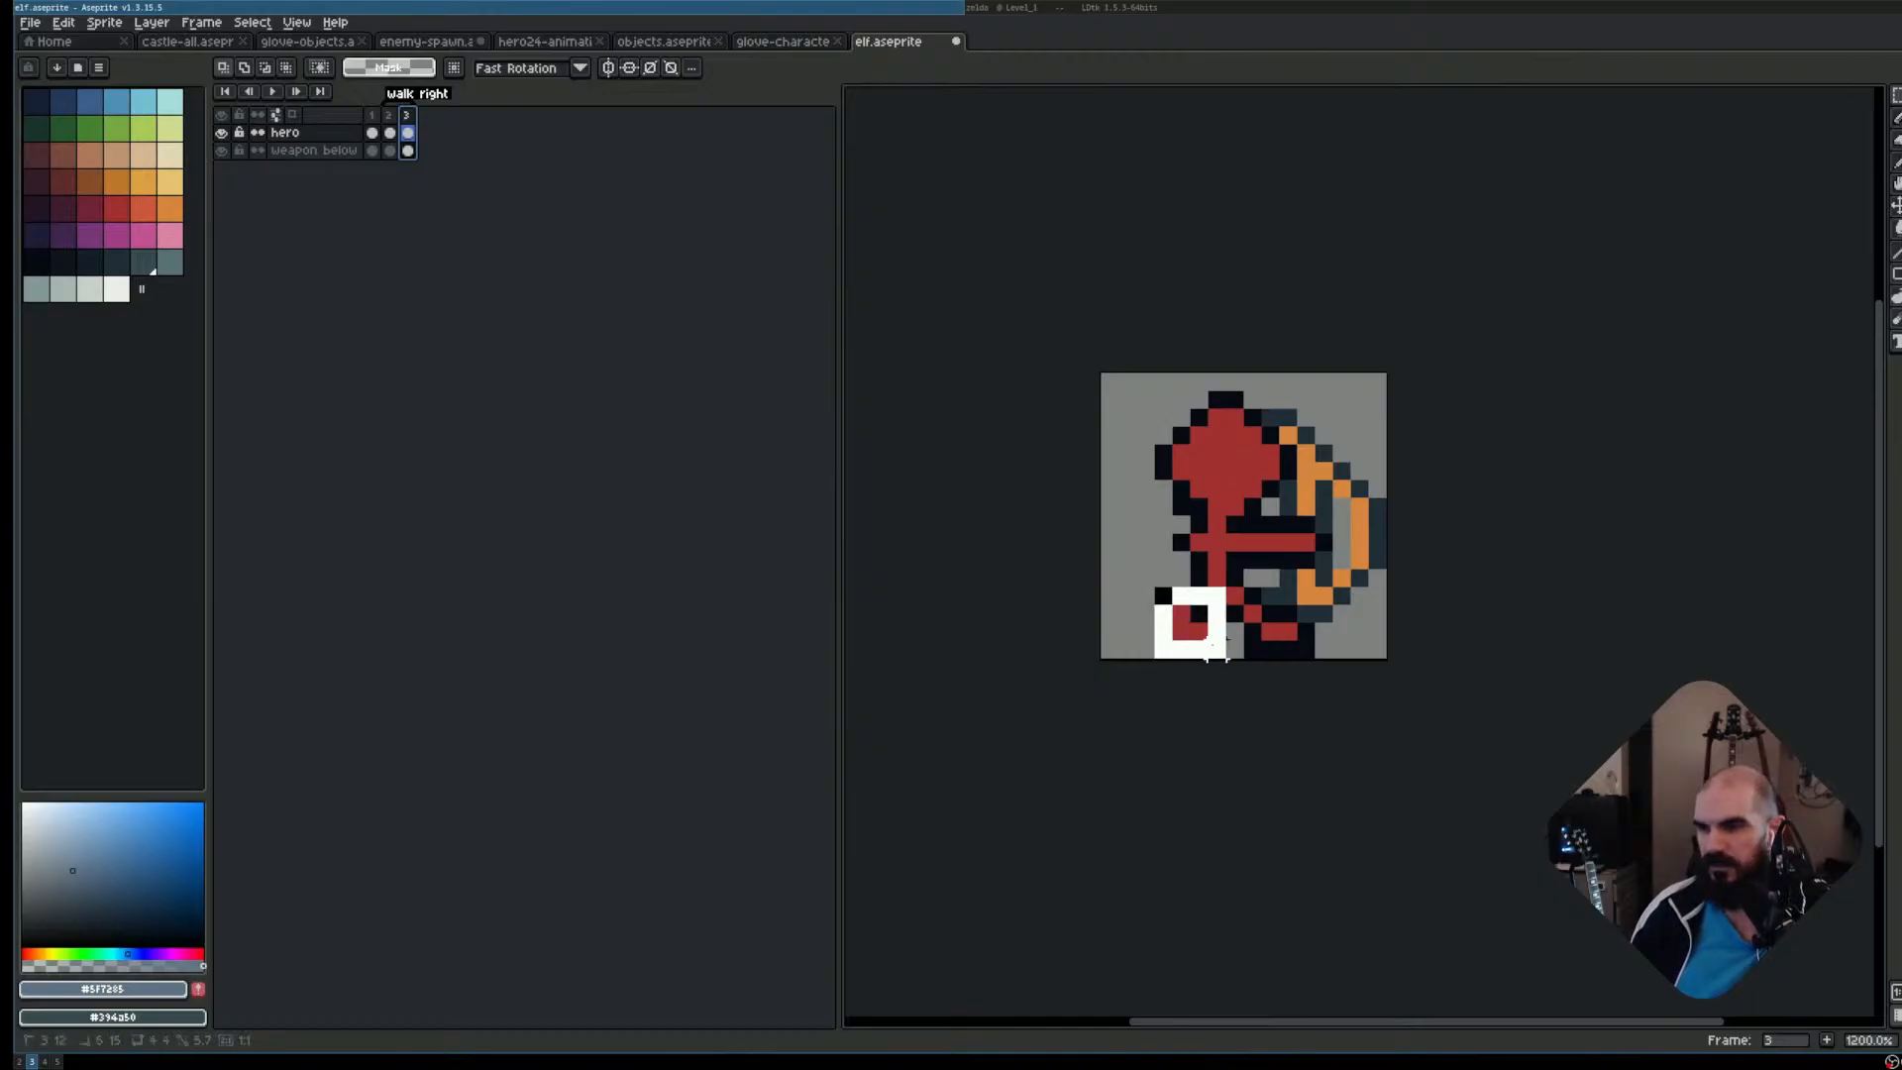
key(ctrl+d)
Flip between frames 2 and 3 to compare the foot positions, and undo the rear foot shift
key(Left)
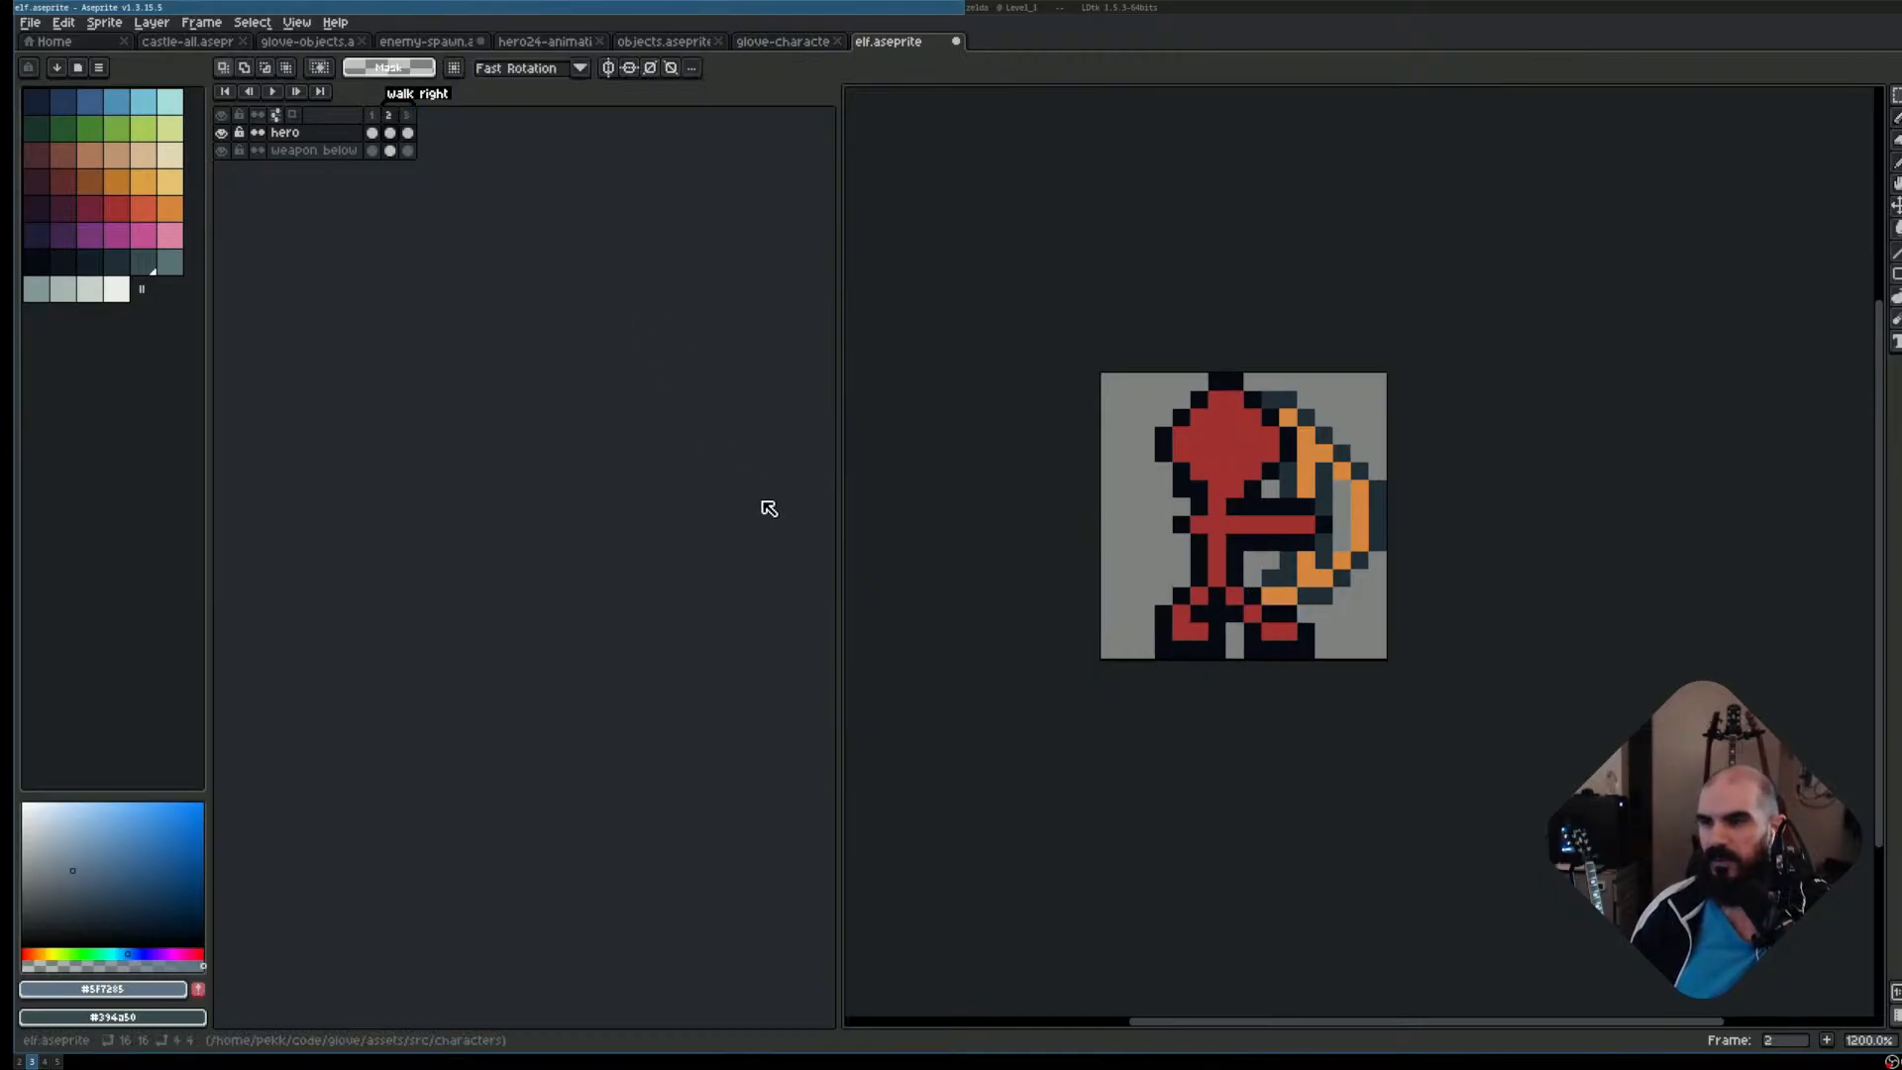
key(Right)
key(Left)
key(Right)
key(Left)
key(Right)
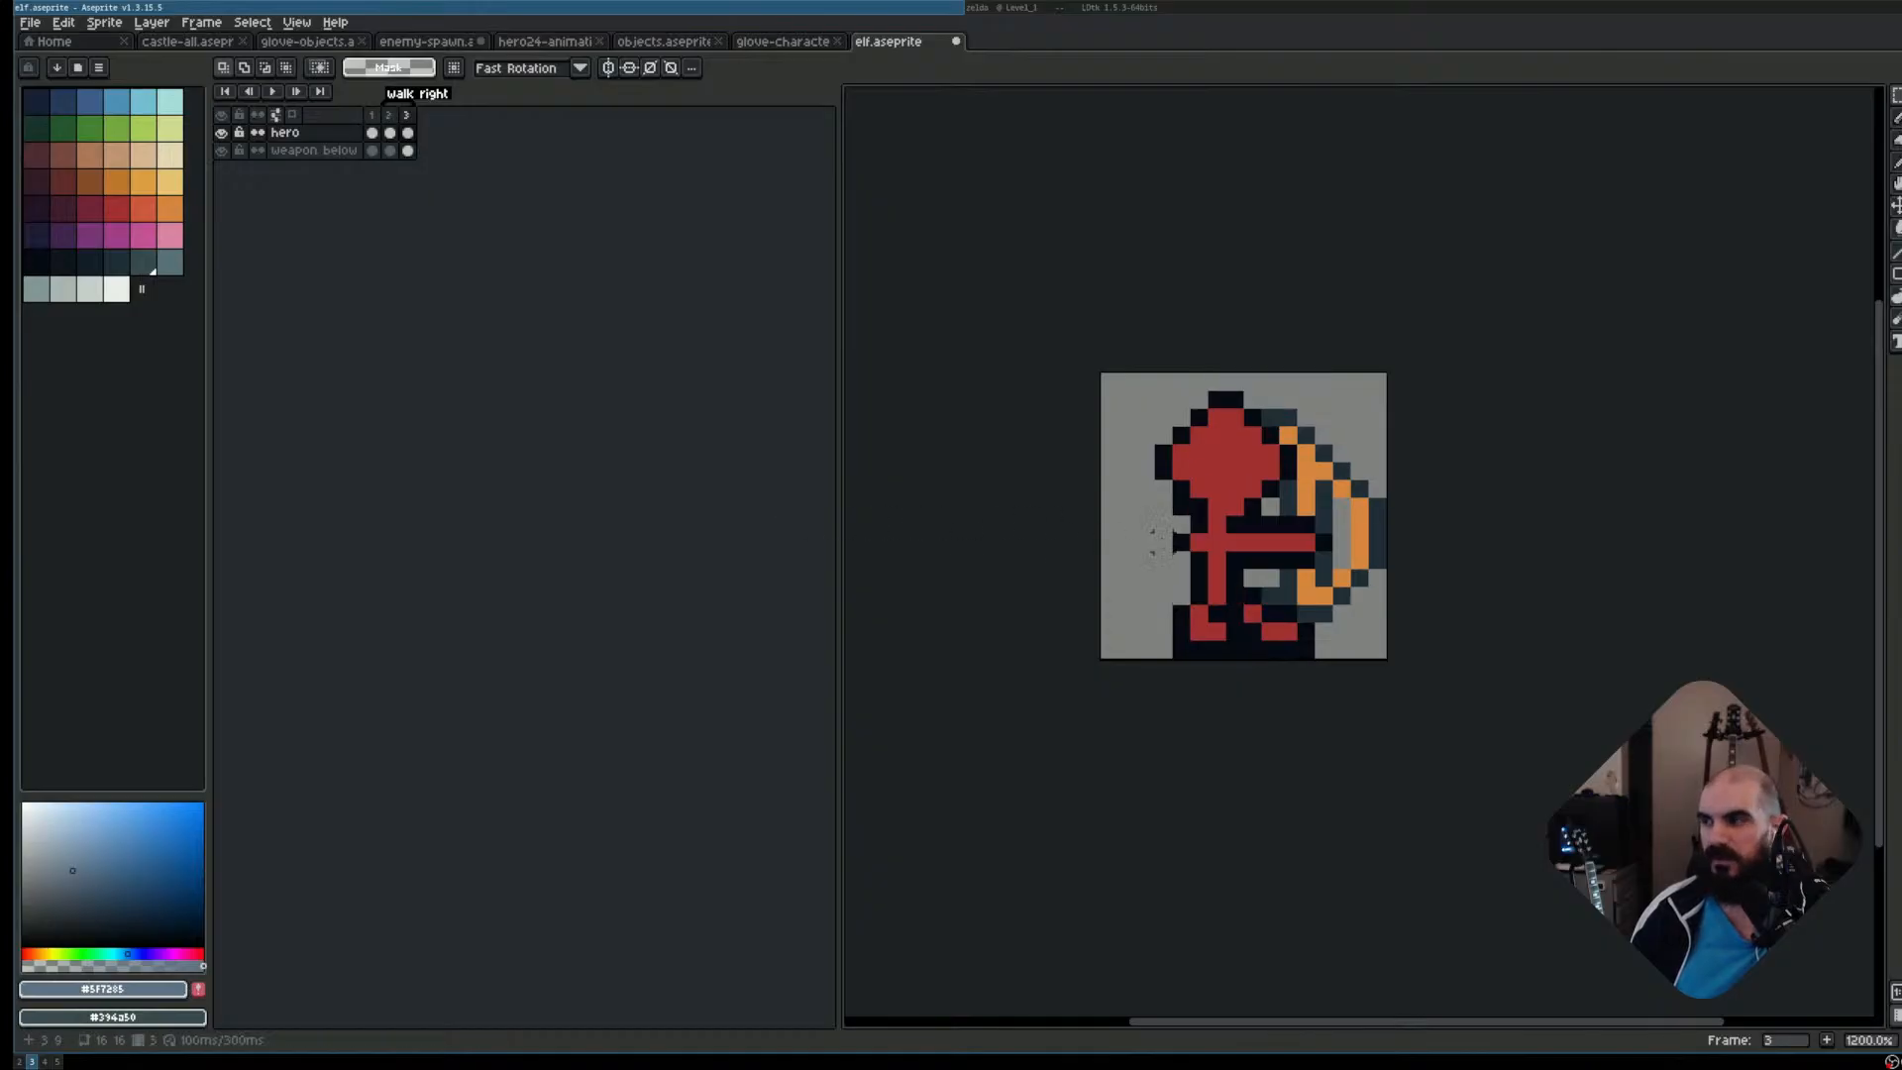
key(Left)
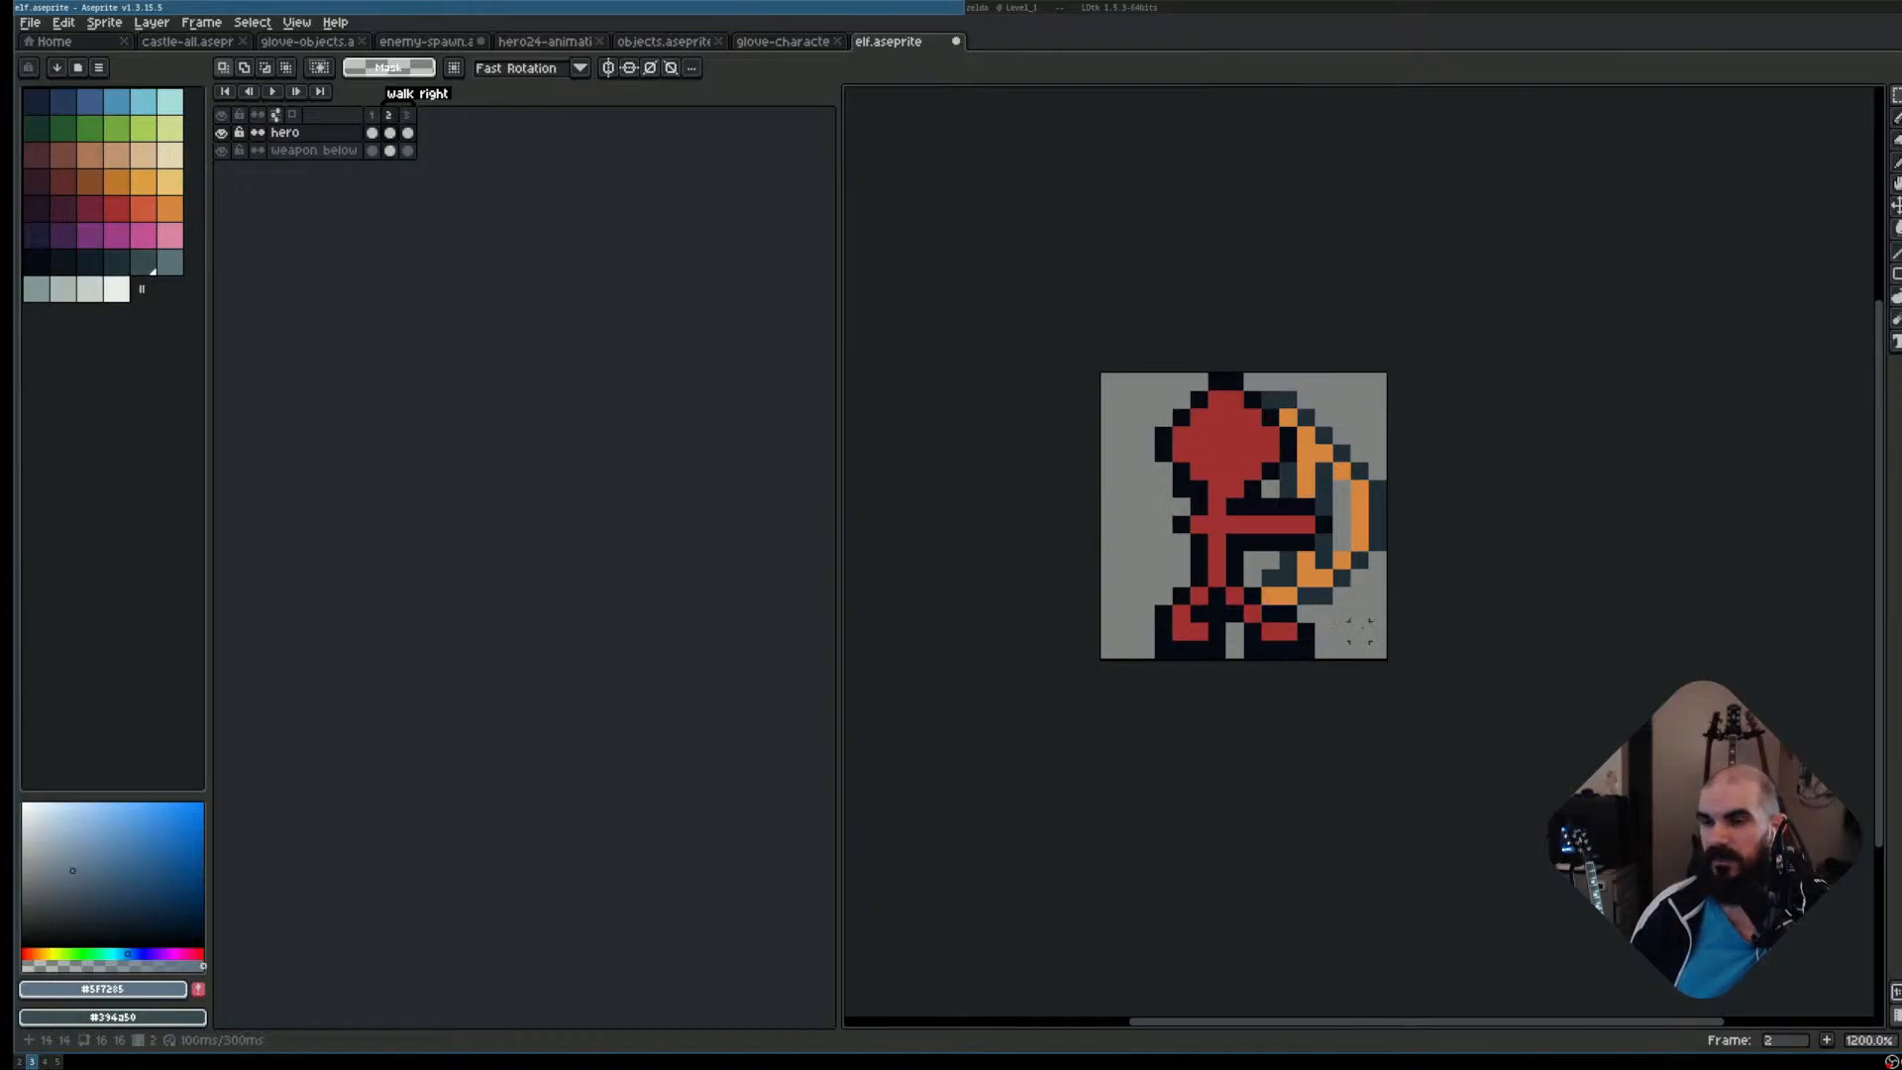
key(Right)
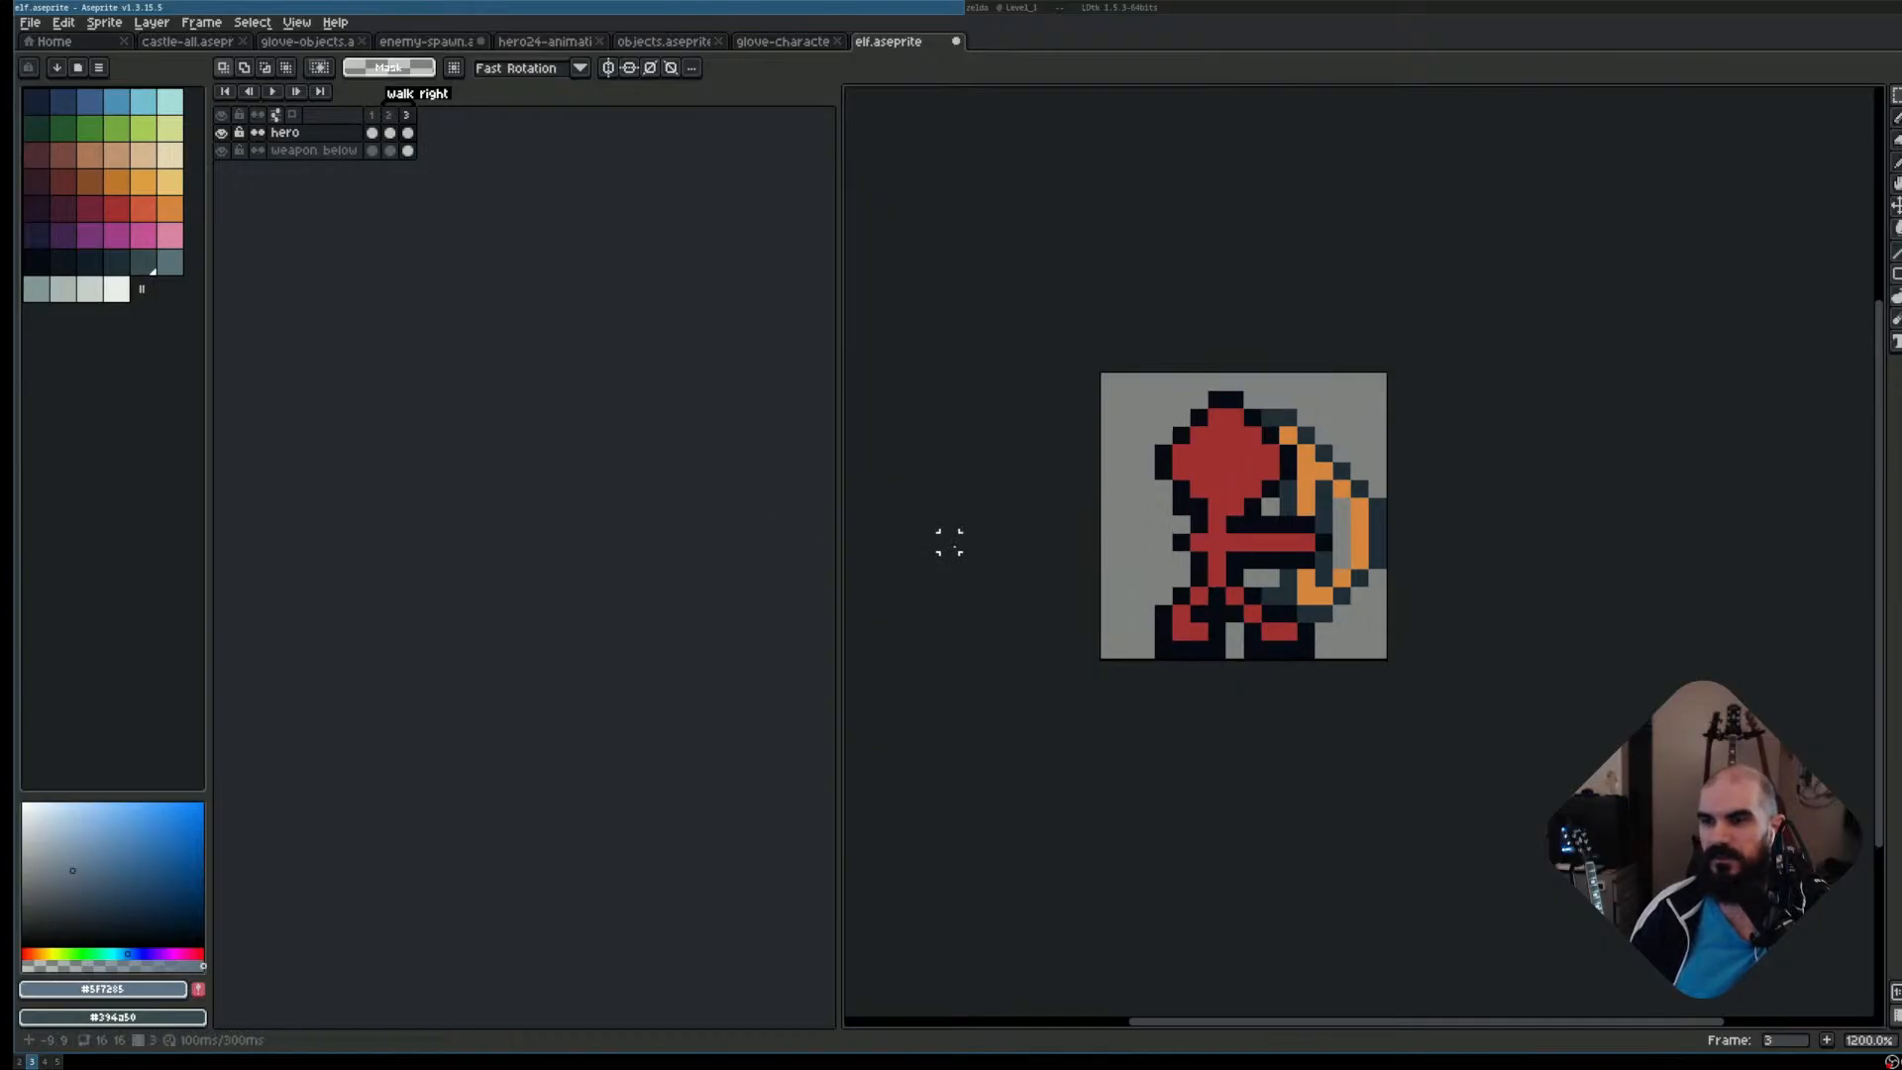
Turn the selection preference "Transform cels in selected layers or frames on timeline" back on and apply it
click(103, 24)
mouse_move(64, 22)
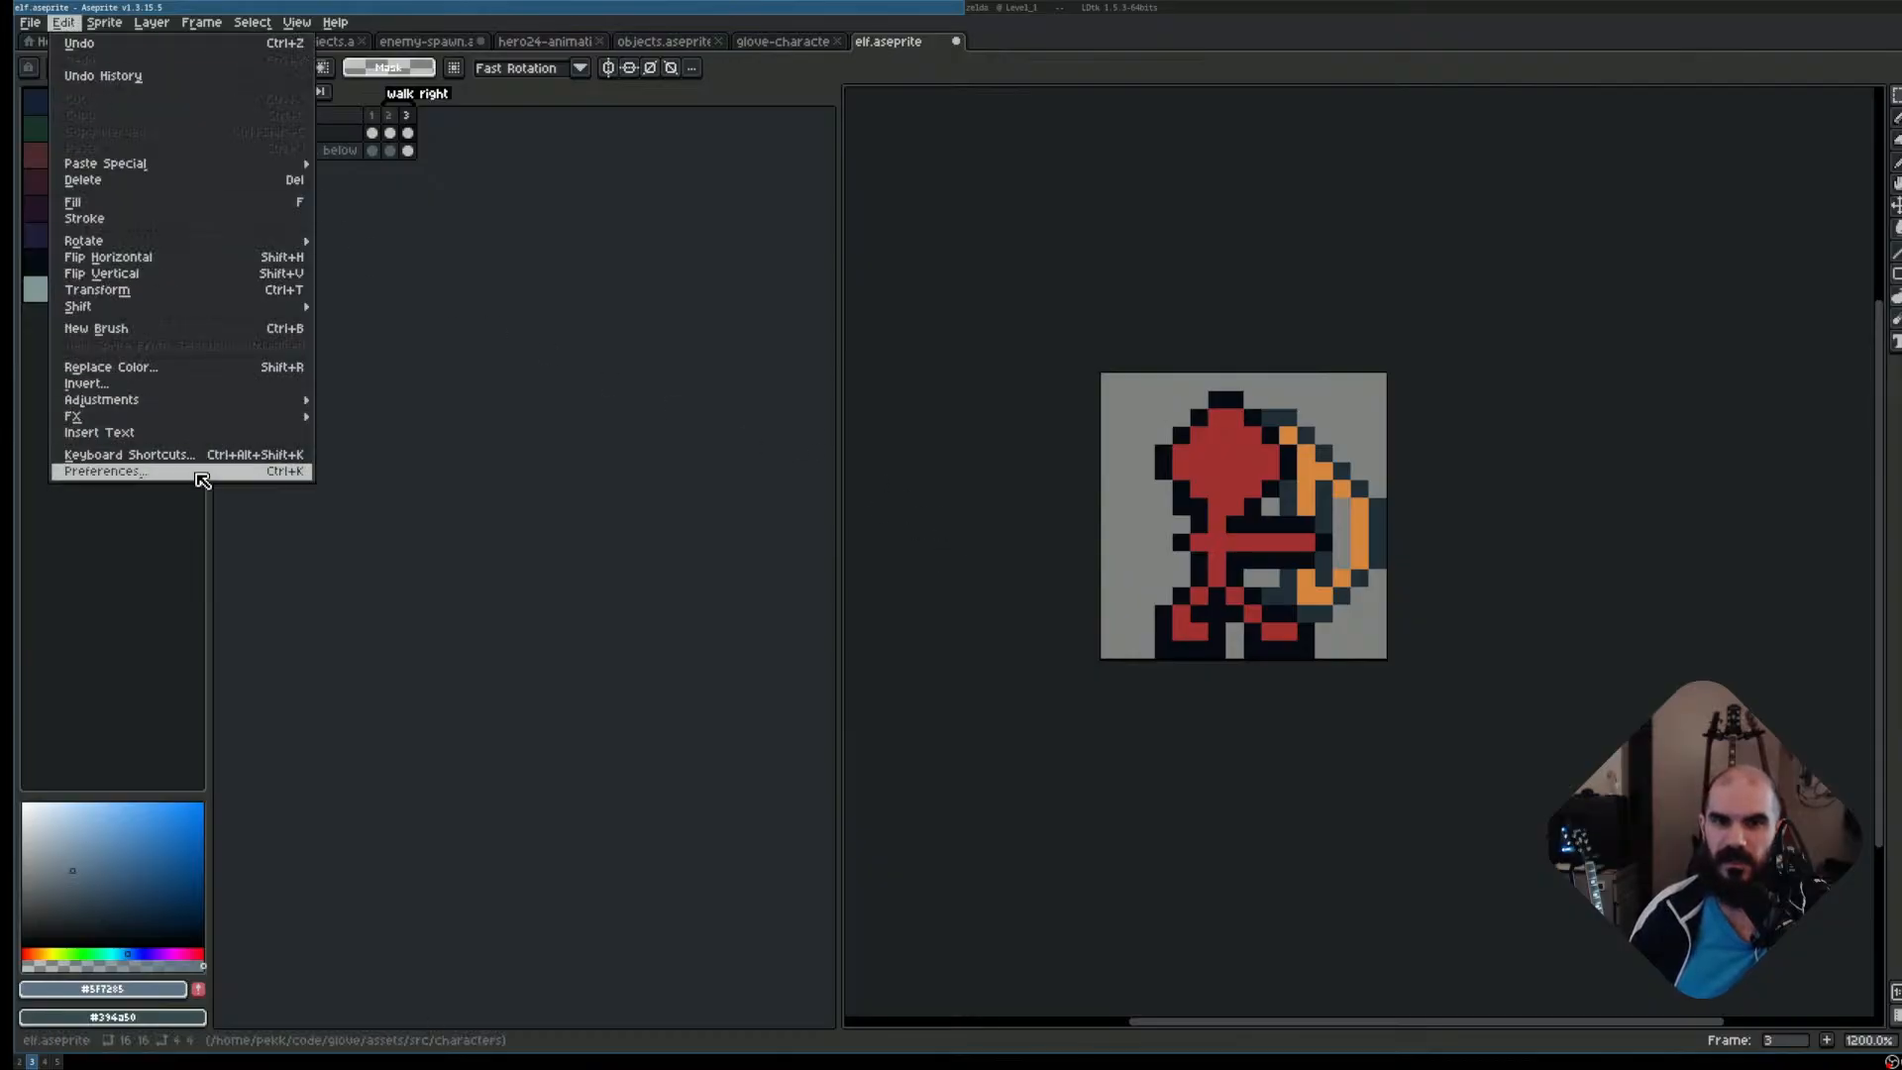
click(199, 474)
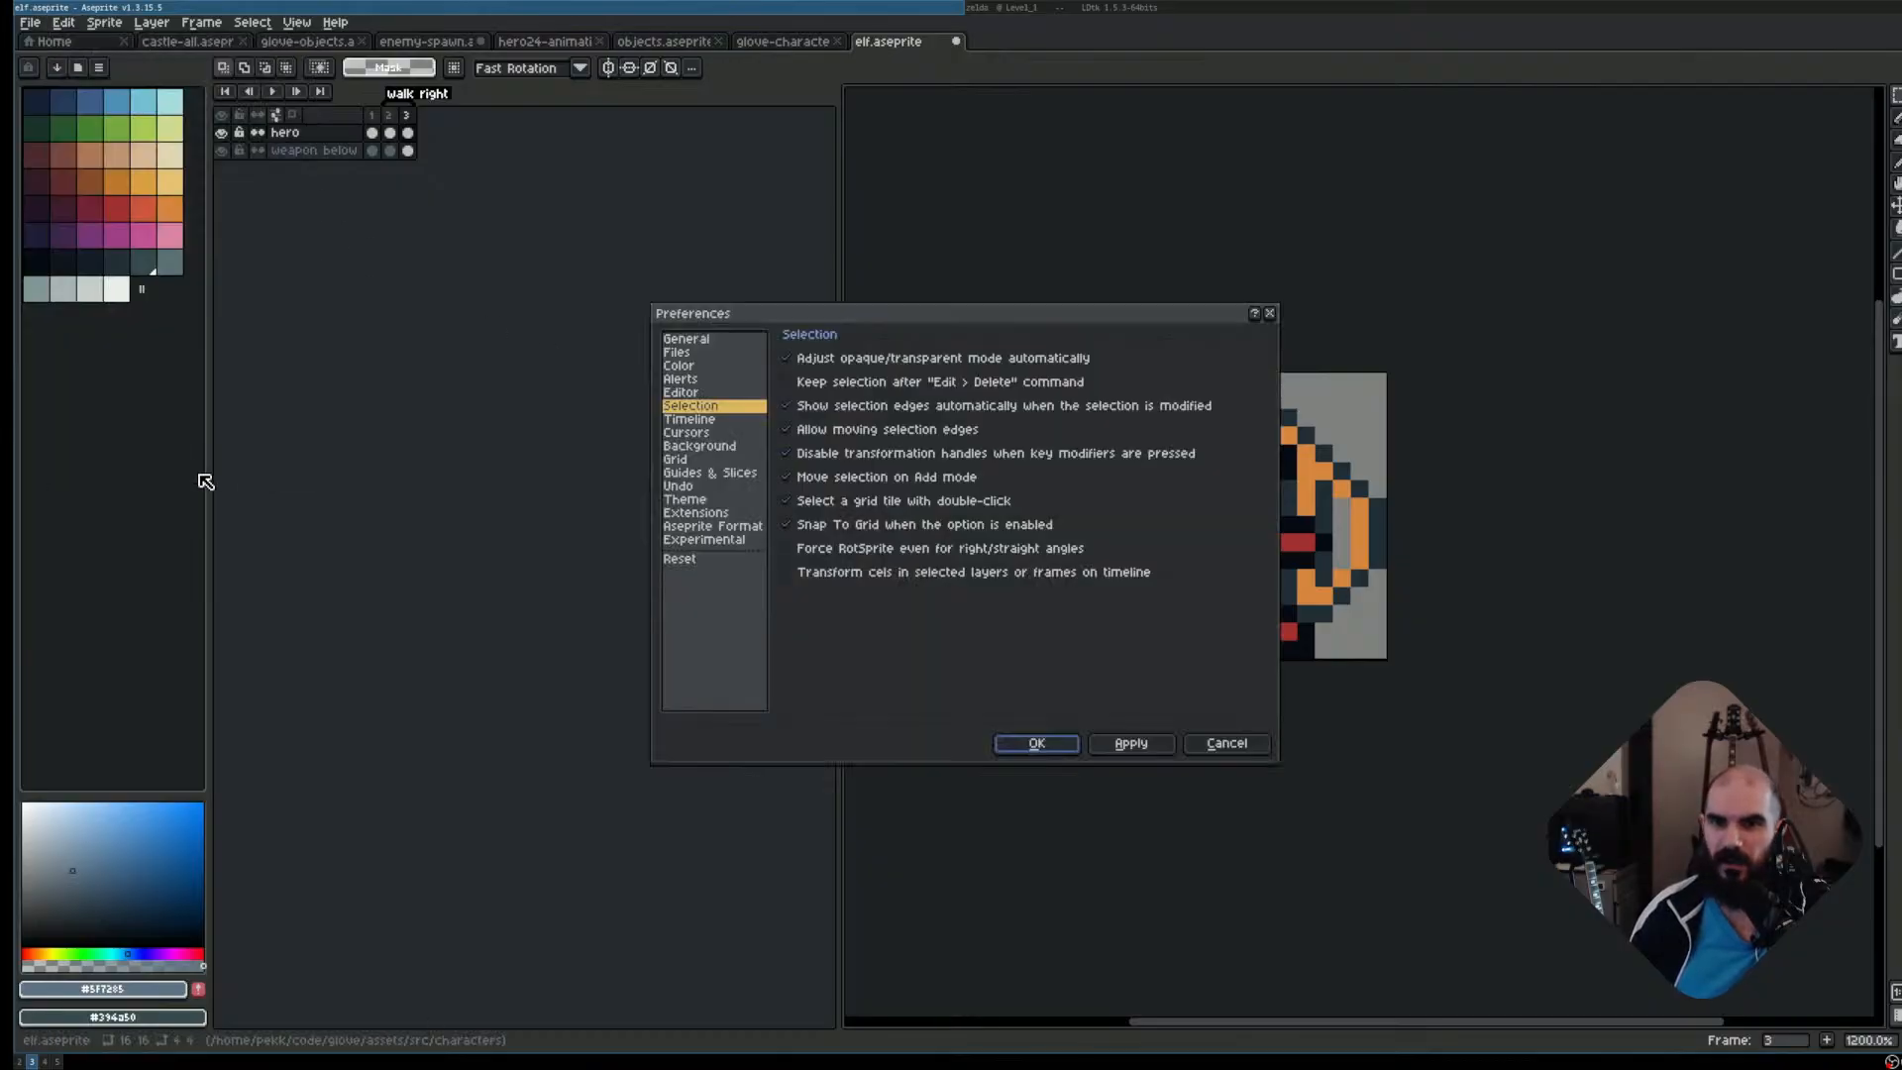
click(901, 572)
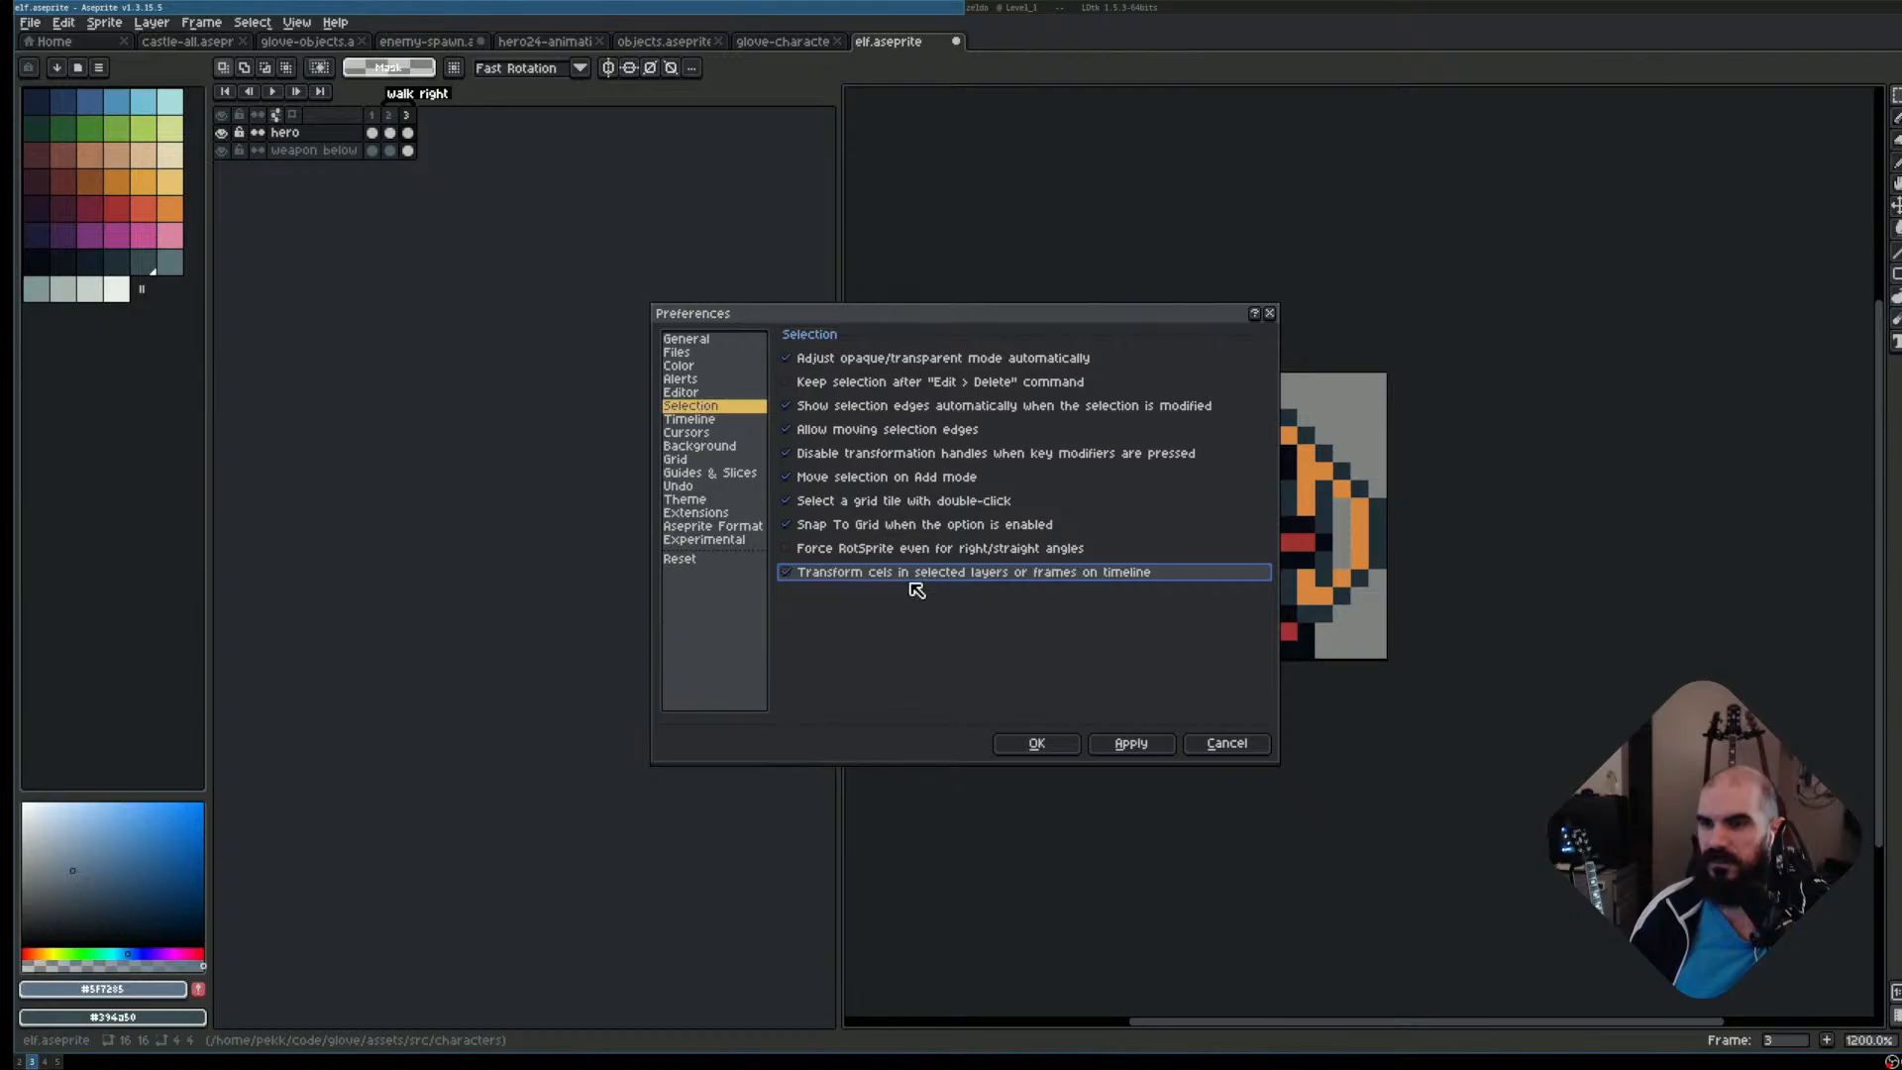
click(1130, 743)
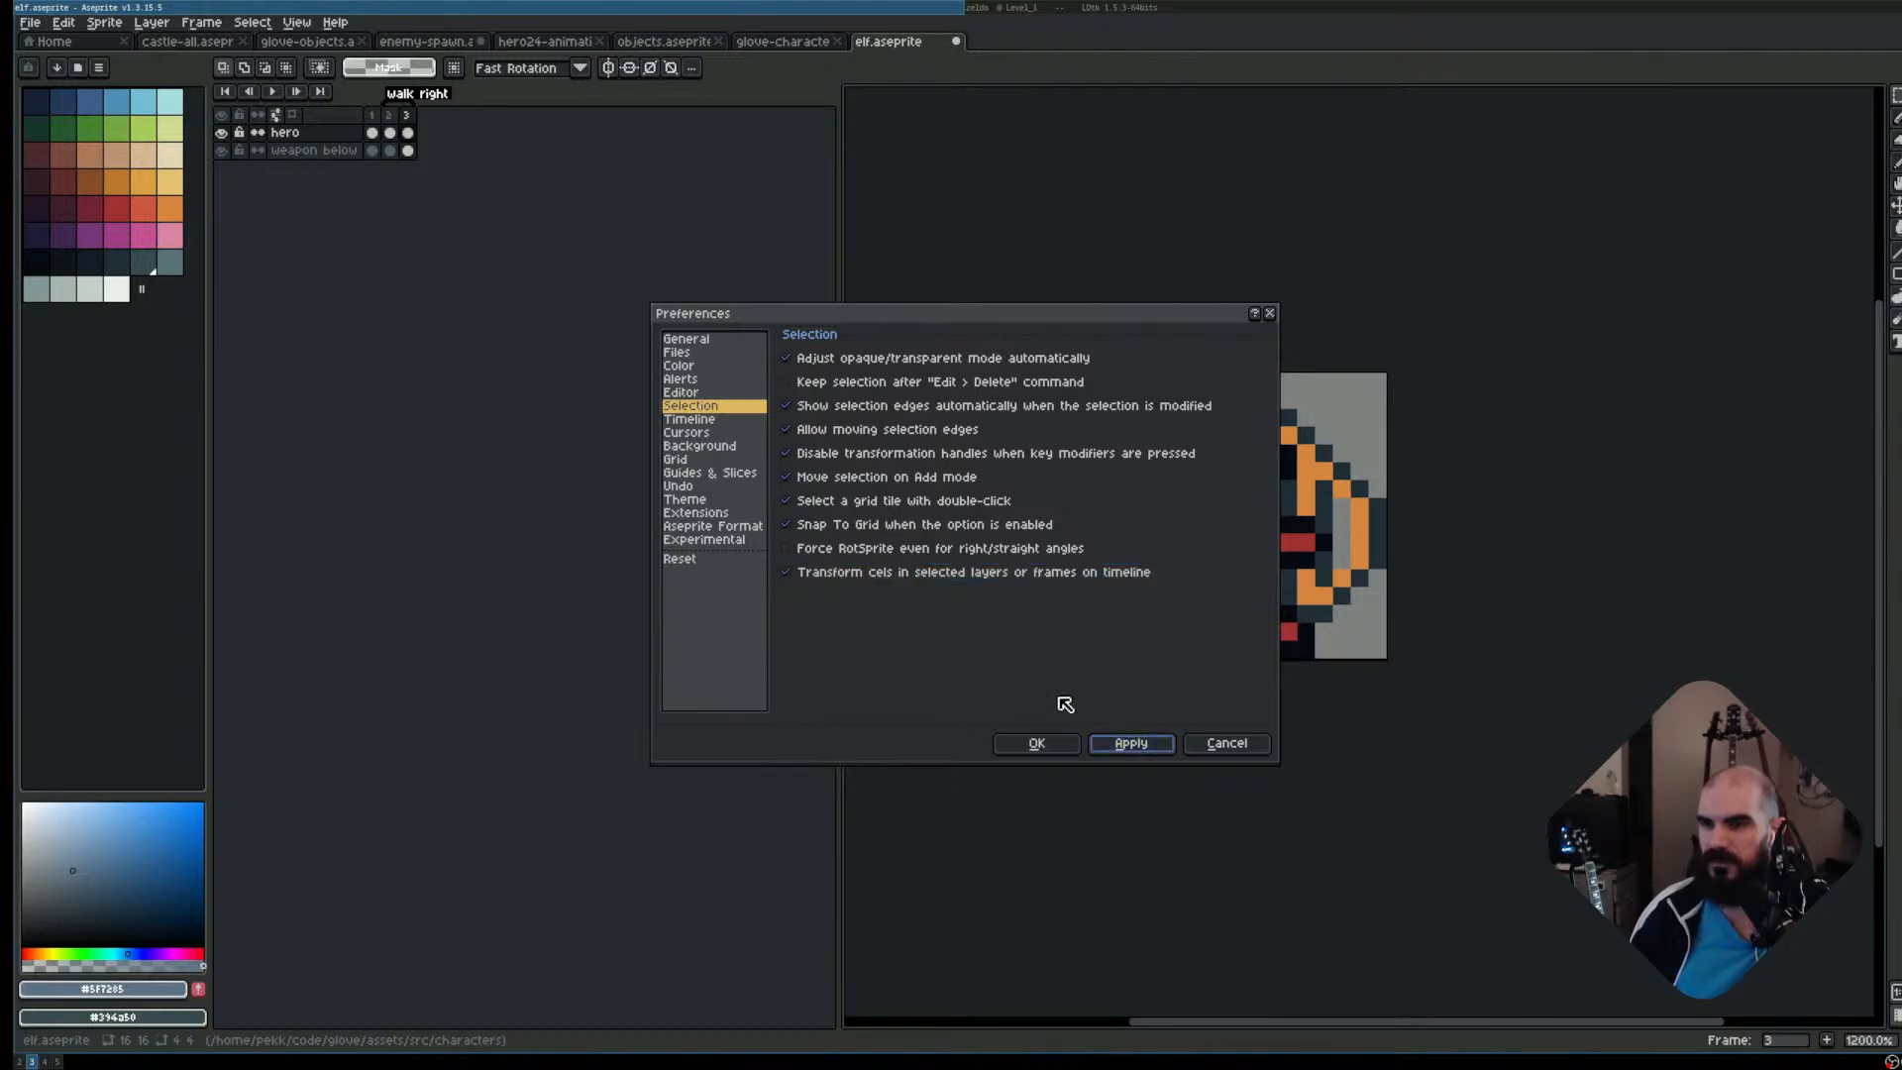
click(1036, 743)
Try shifting the elf's rear foot in frame 3 one pixel right, compare with frame 2, and undo the move
drag(1152, 586, 1217, 682)
key(ctrl+d)
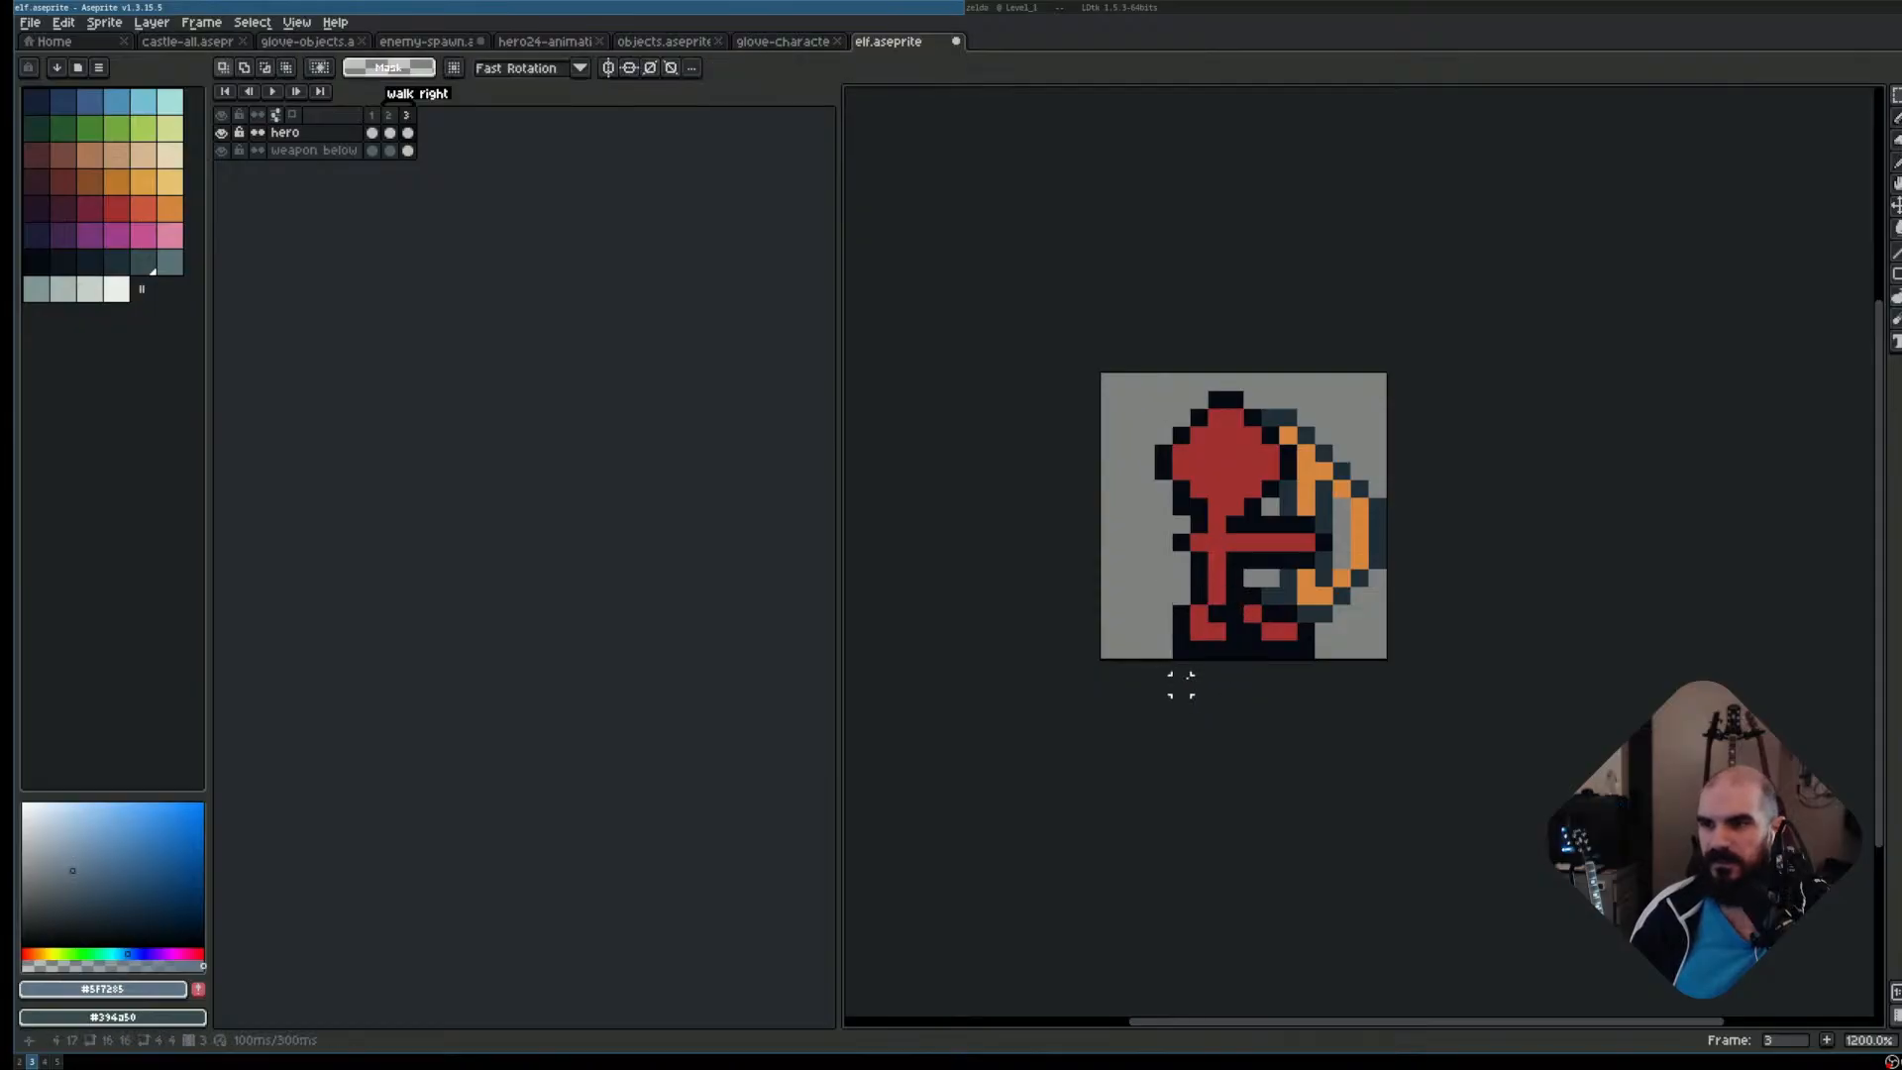
key(comma)
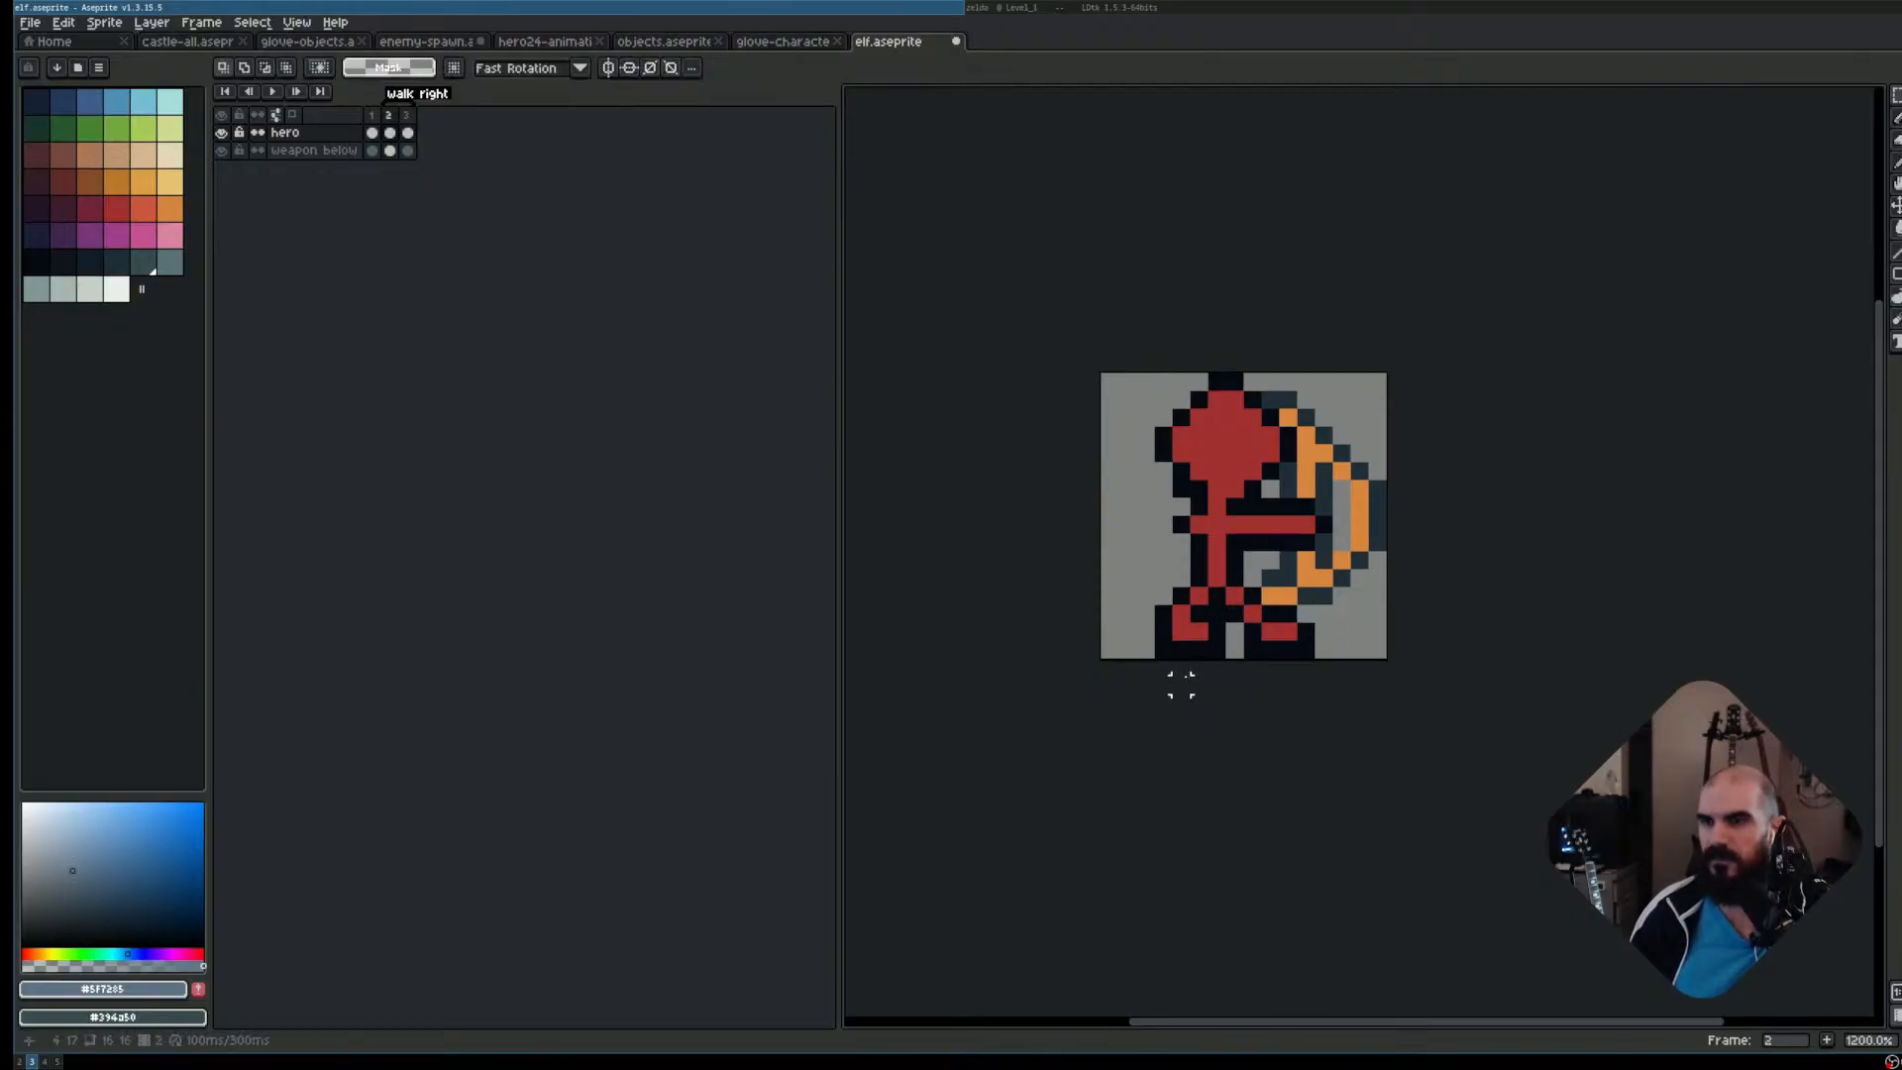
key(period)
key(comma)
key(period)
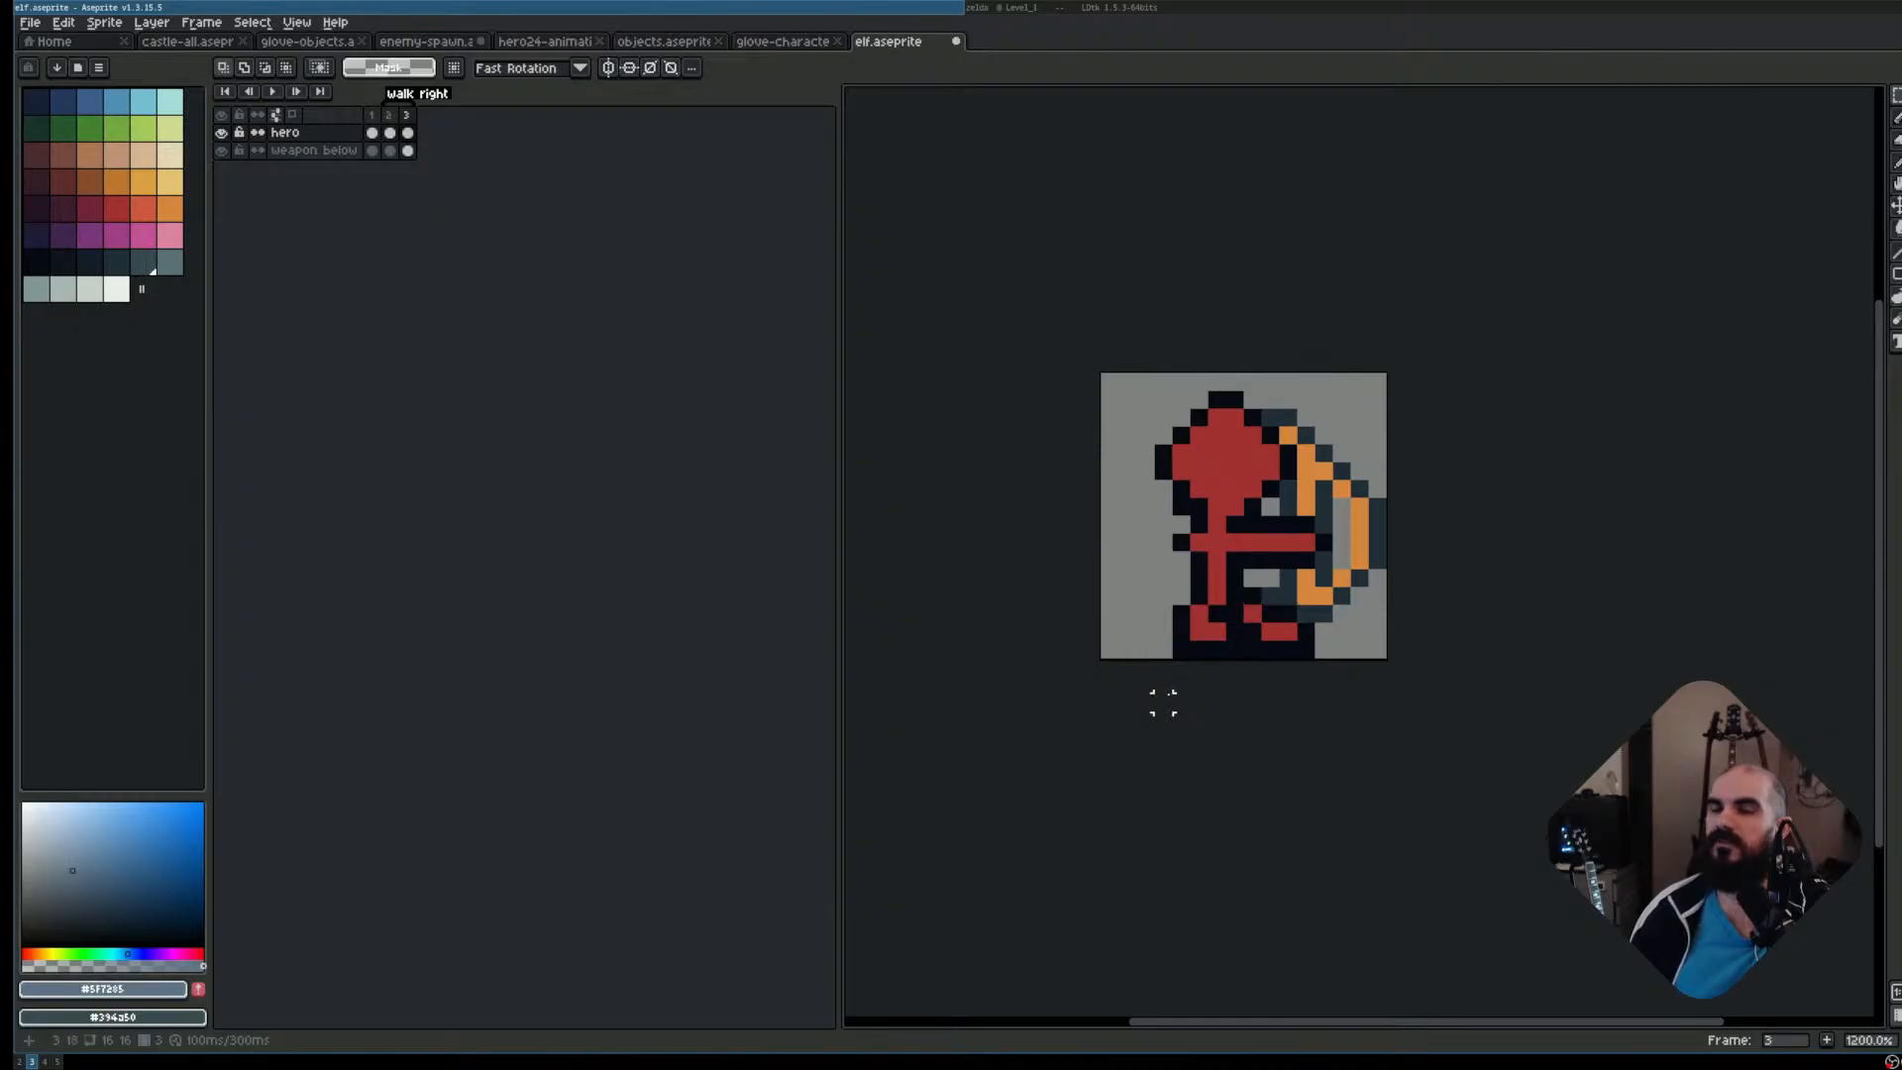
key(comma)
key(period)
key(ctrl+z)
key(ctrl+z)
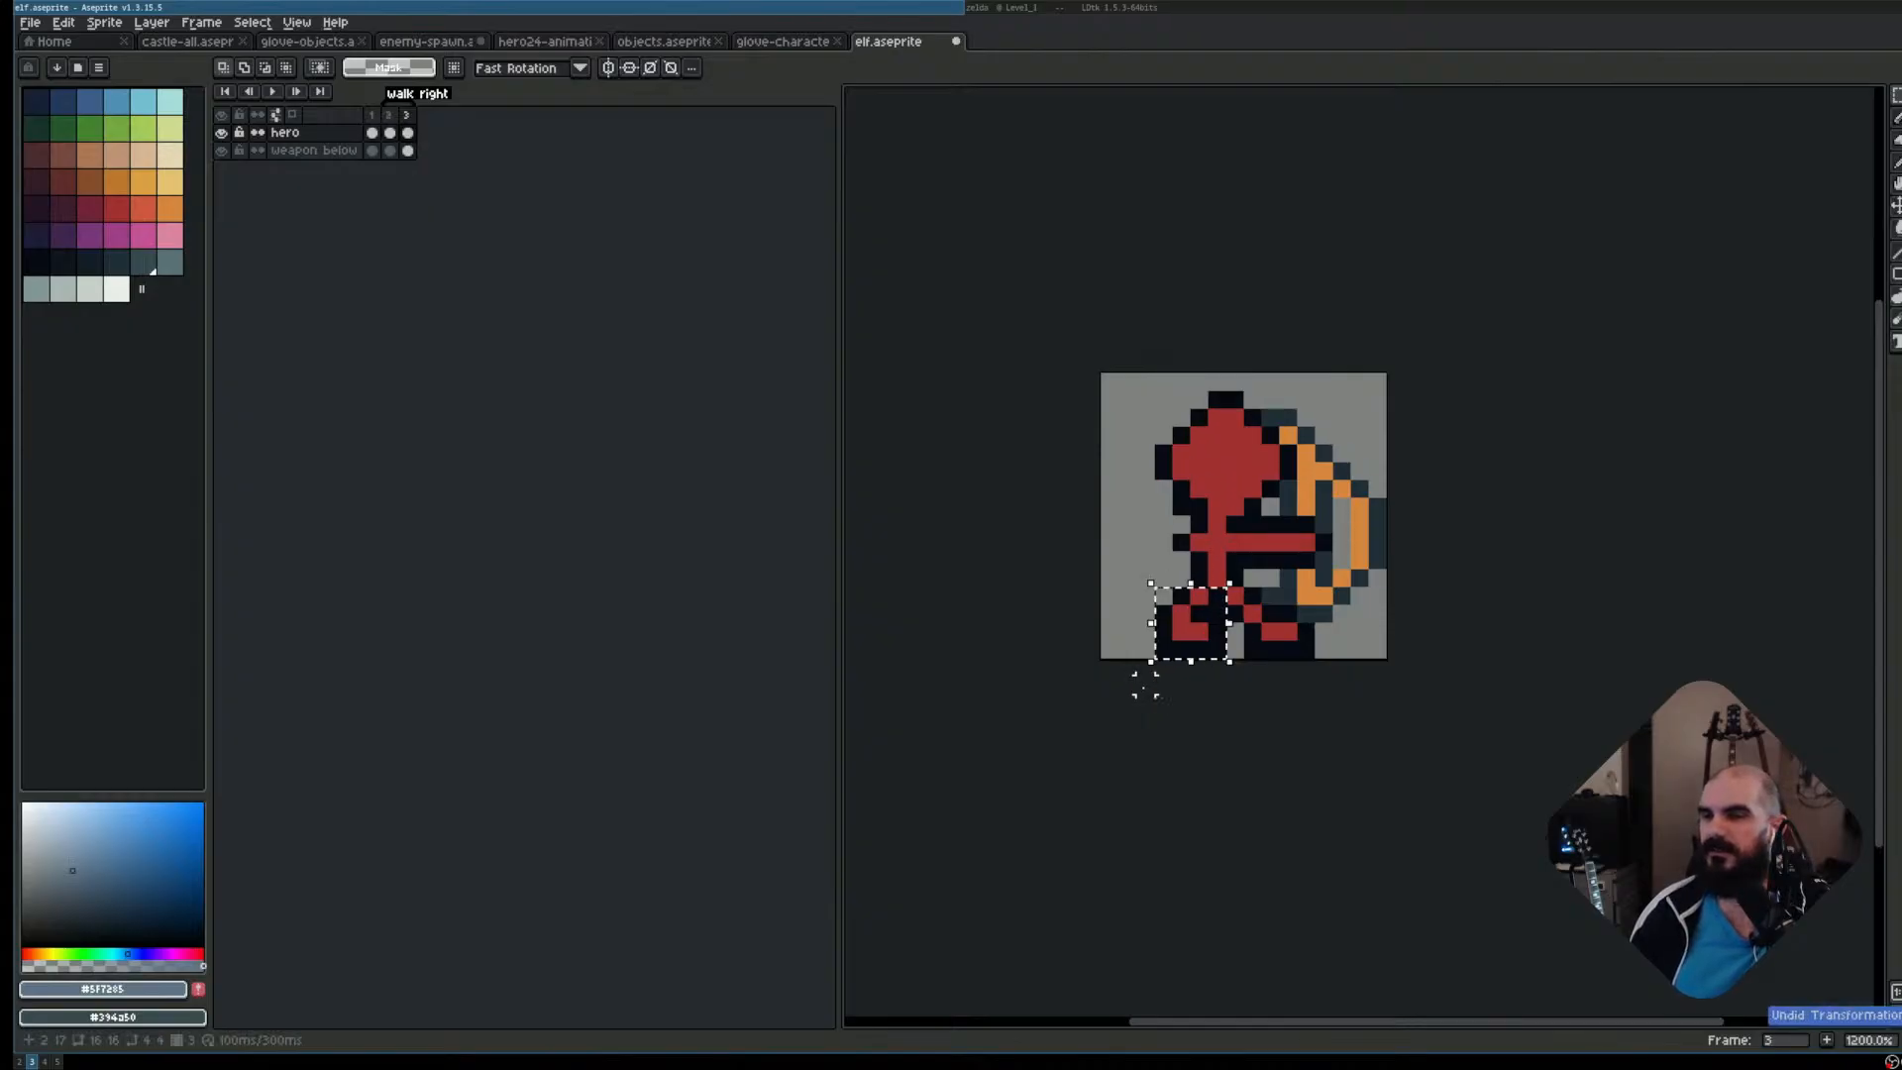
key(ctrl+d)
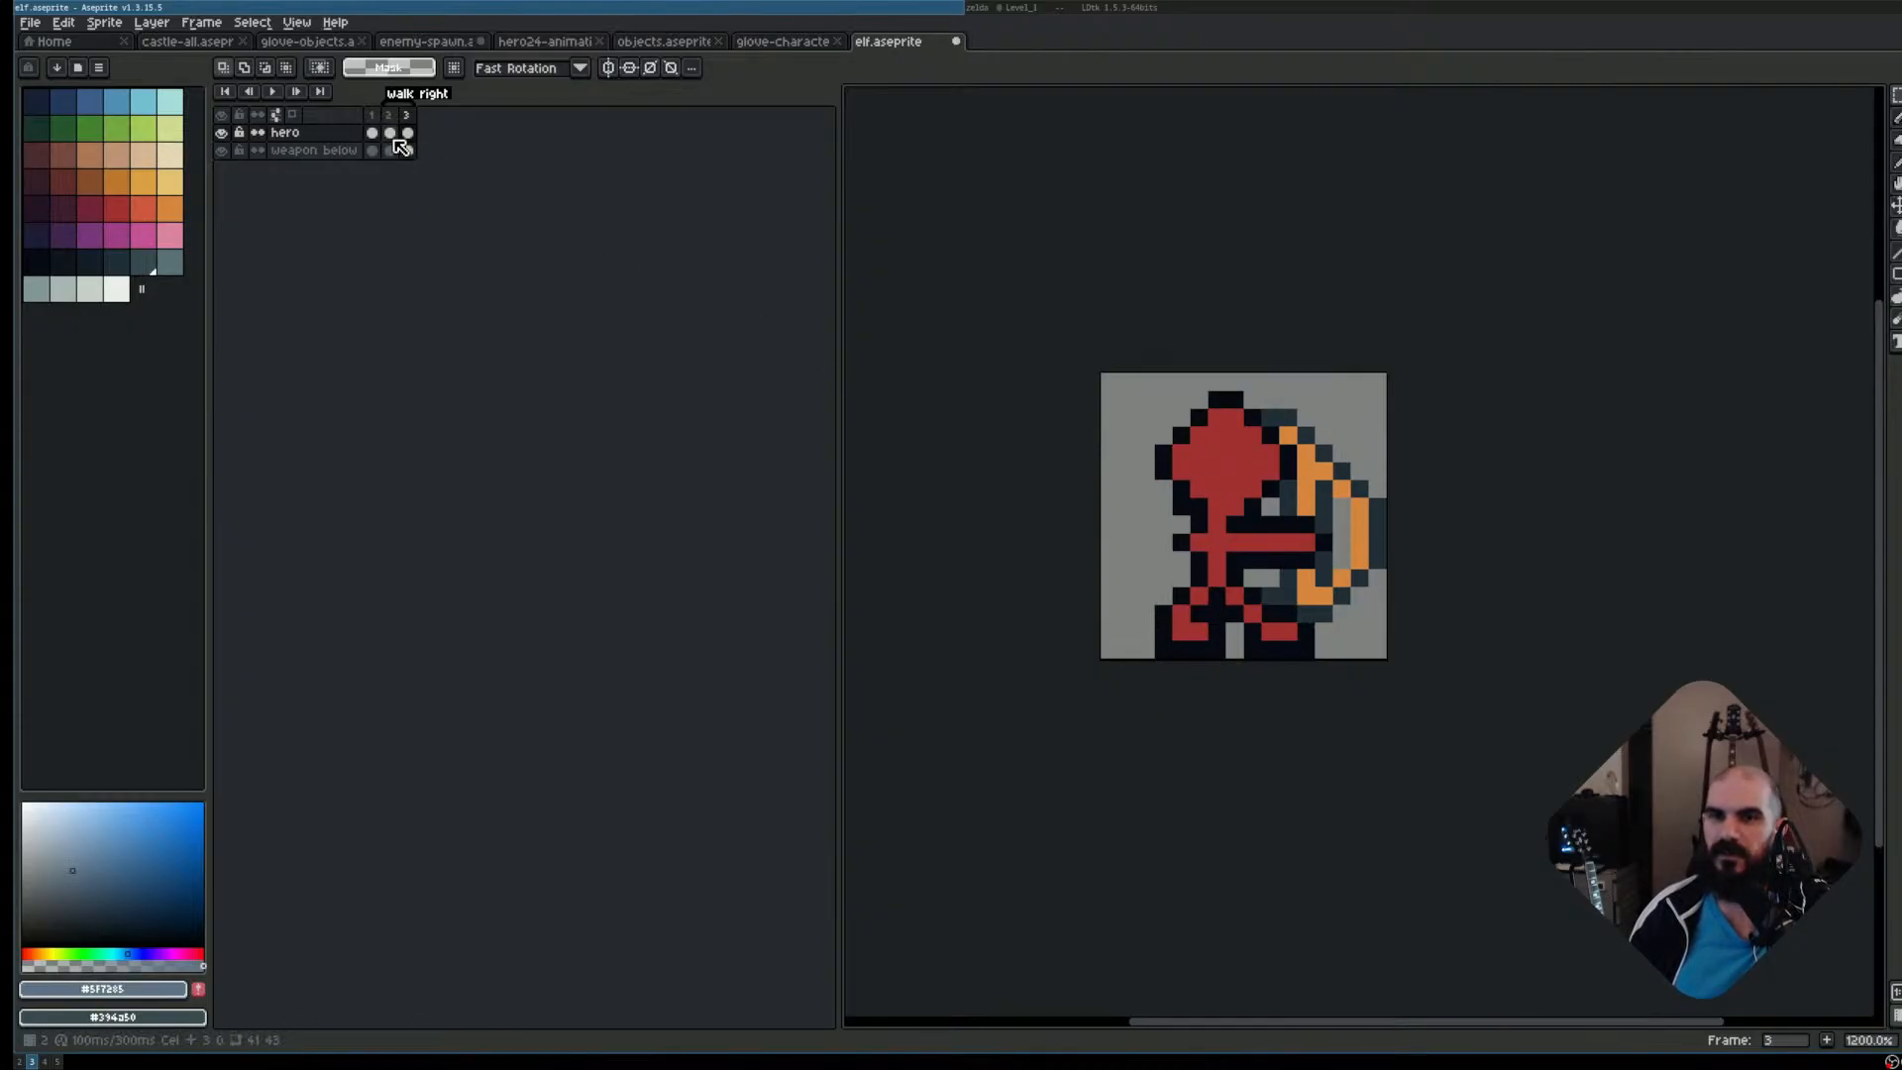
Try shifting the elf's rear foot one pixel right with the hero cels of frames 2 and 3 selected, and compare both frames
drag(394, 140, 407, 136)
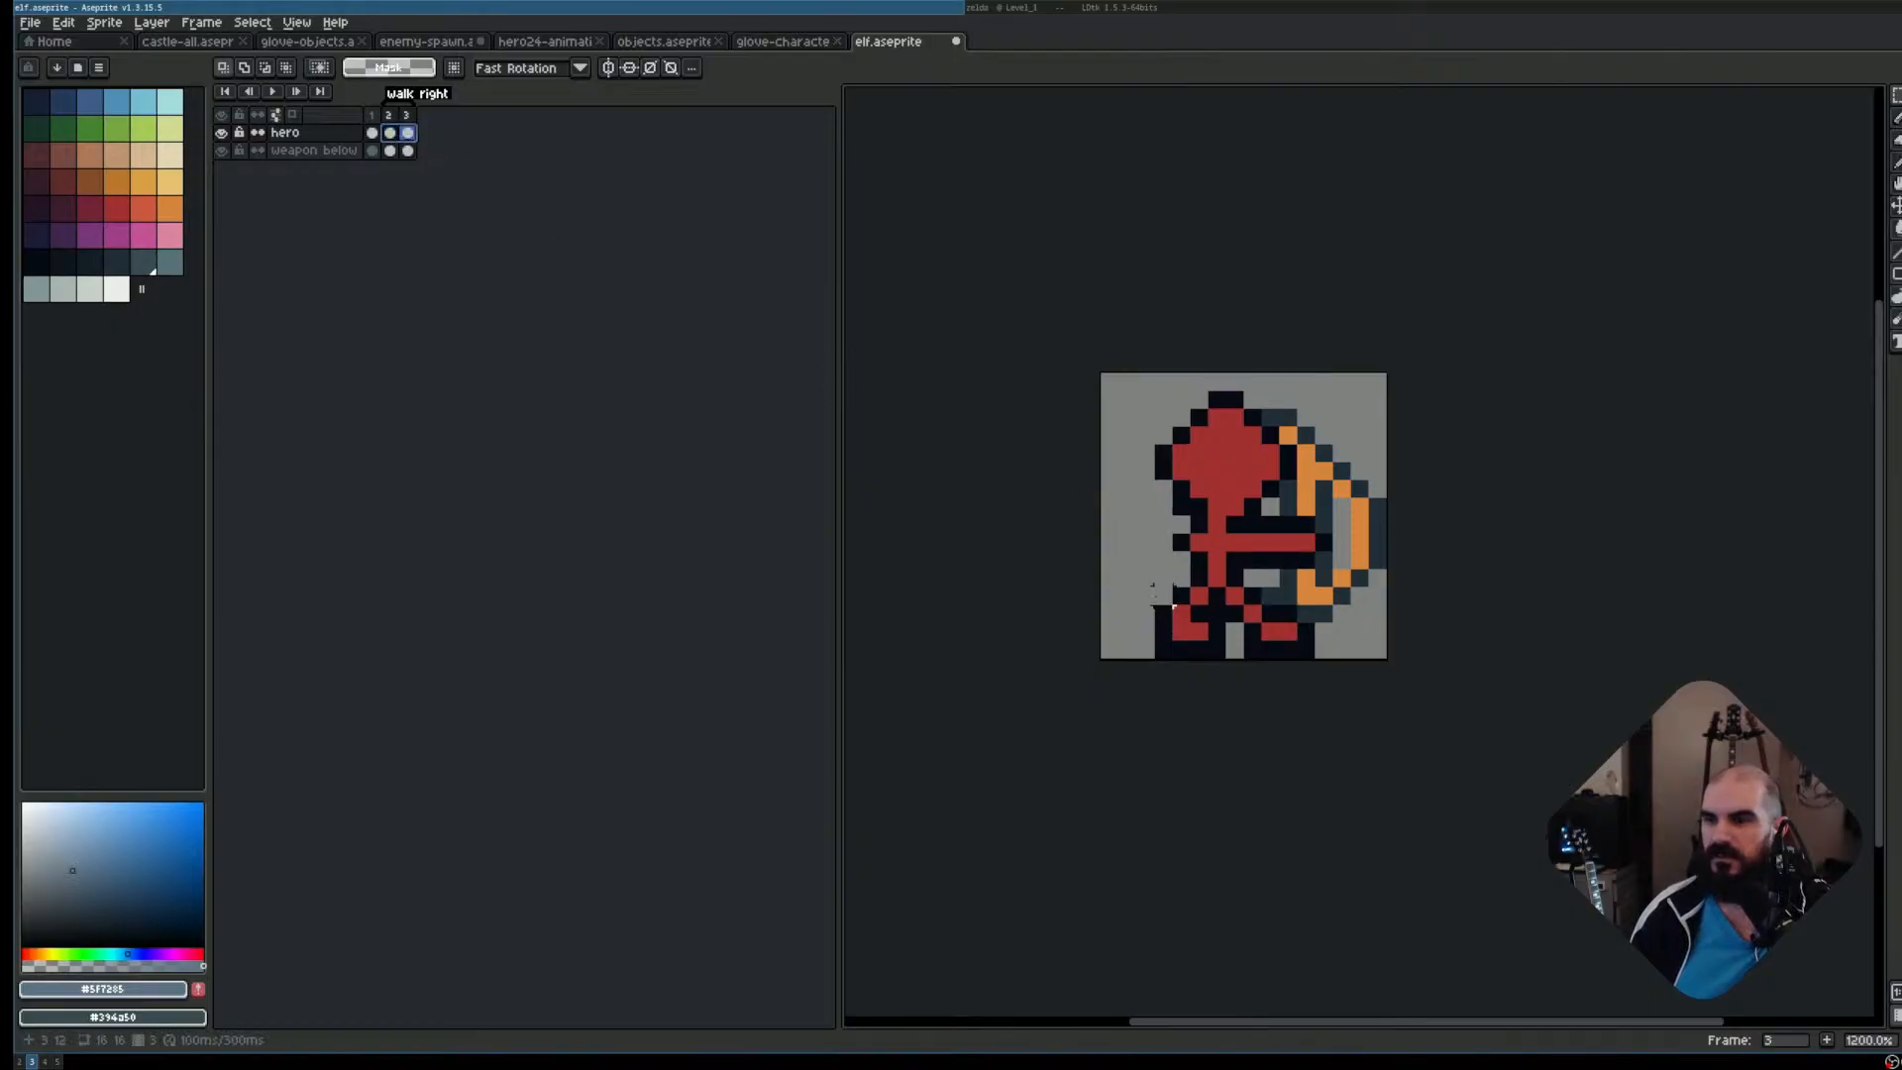
drag(1152, 584, 1228, 662)
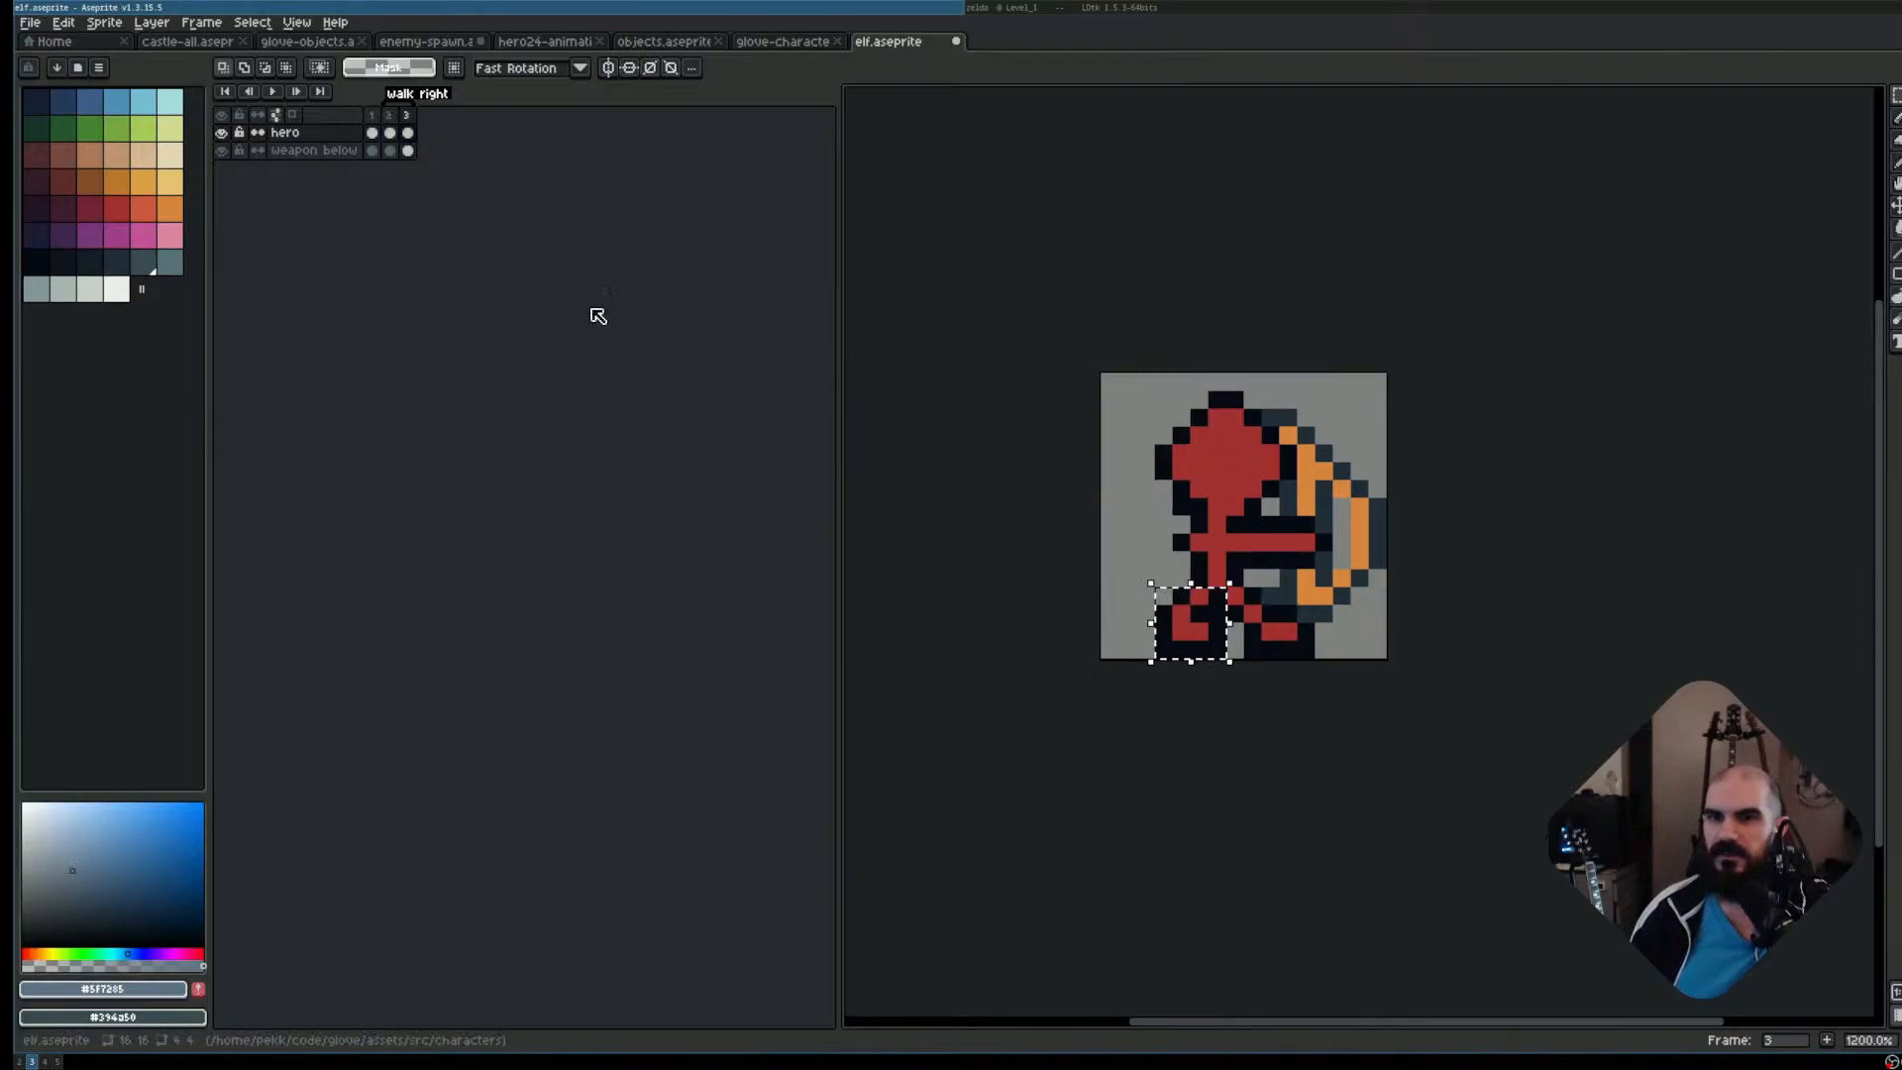
drag(392, 138, 424, 144)
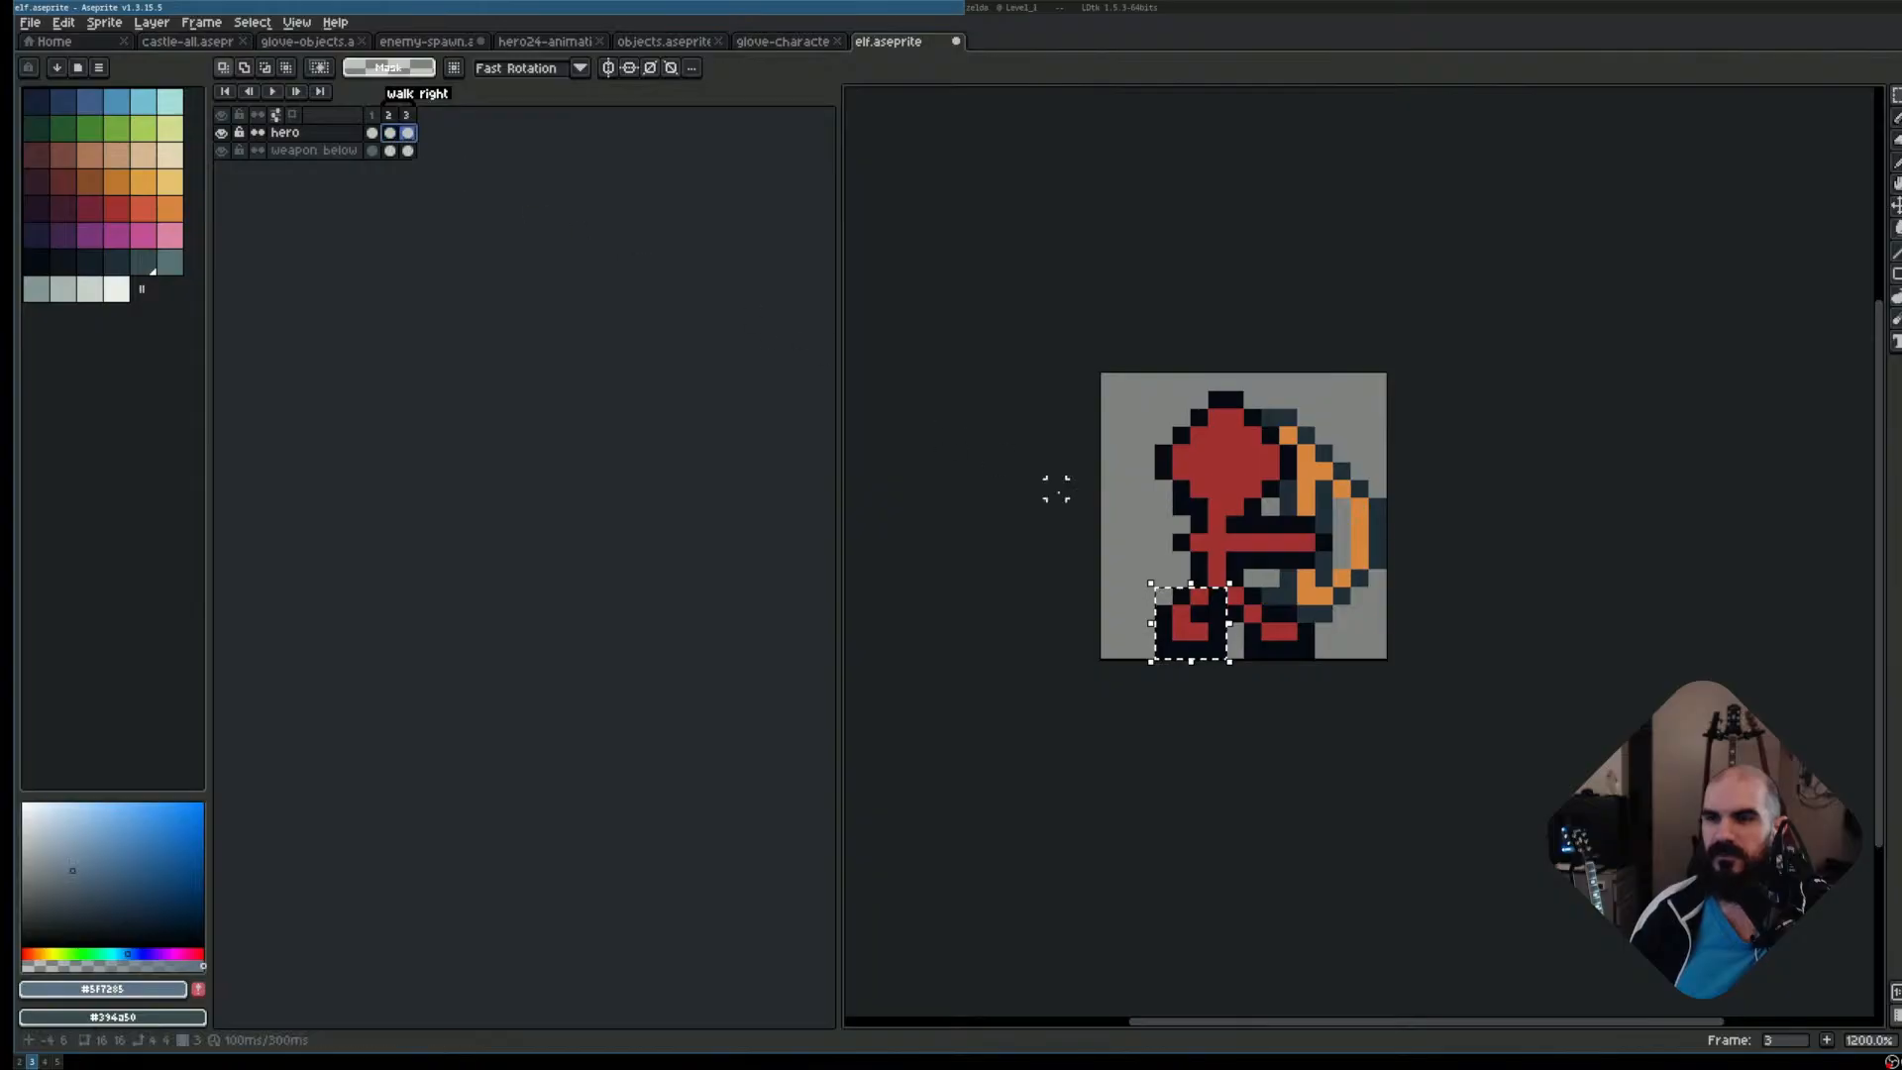
key(Right)
key(Escape)
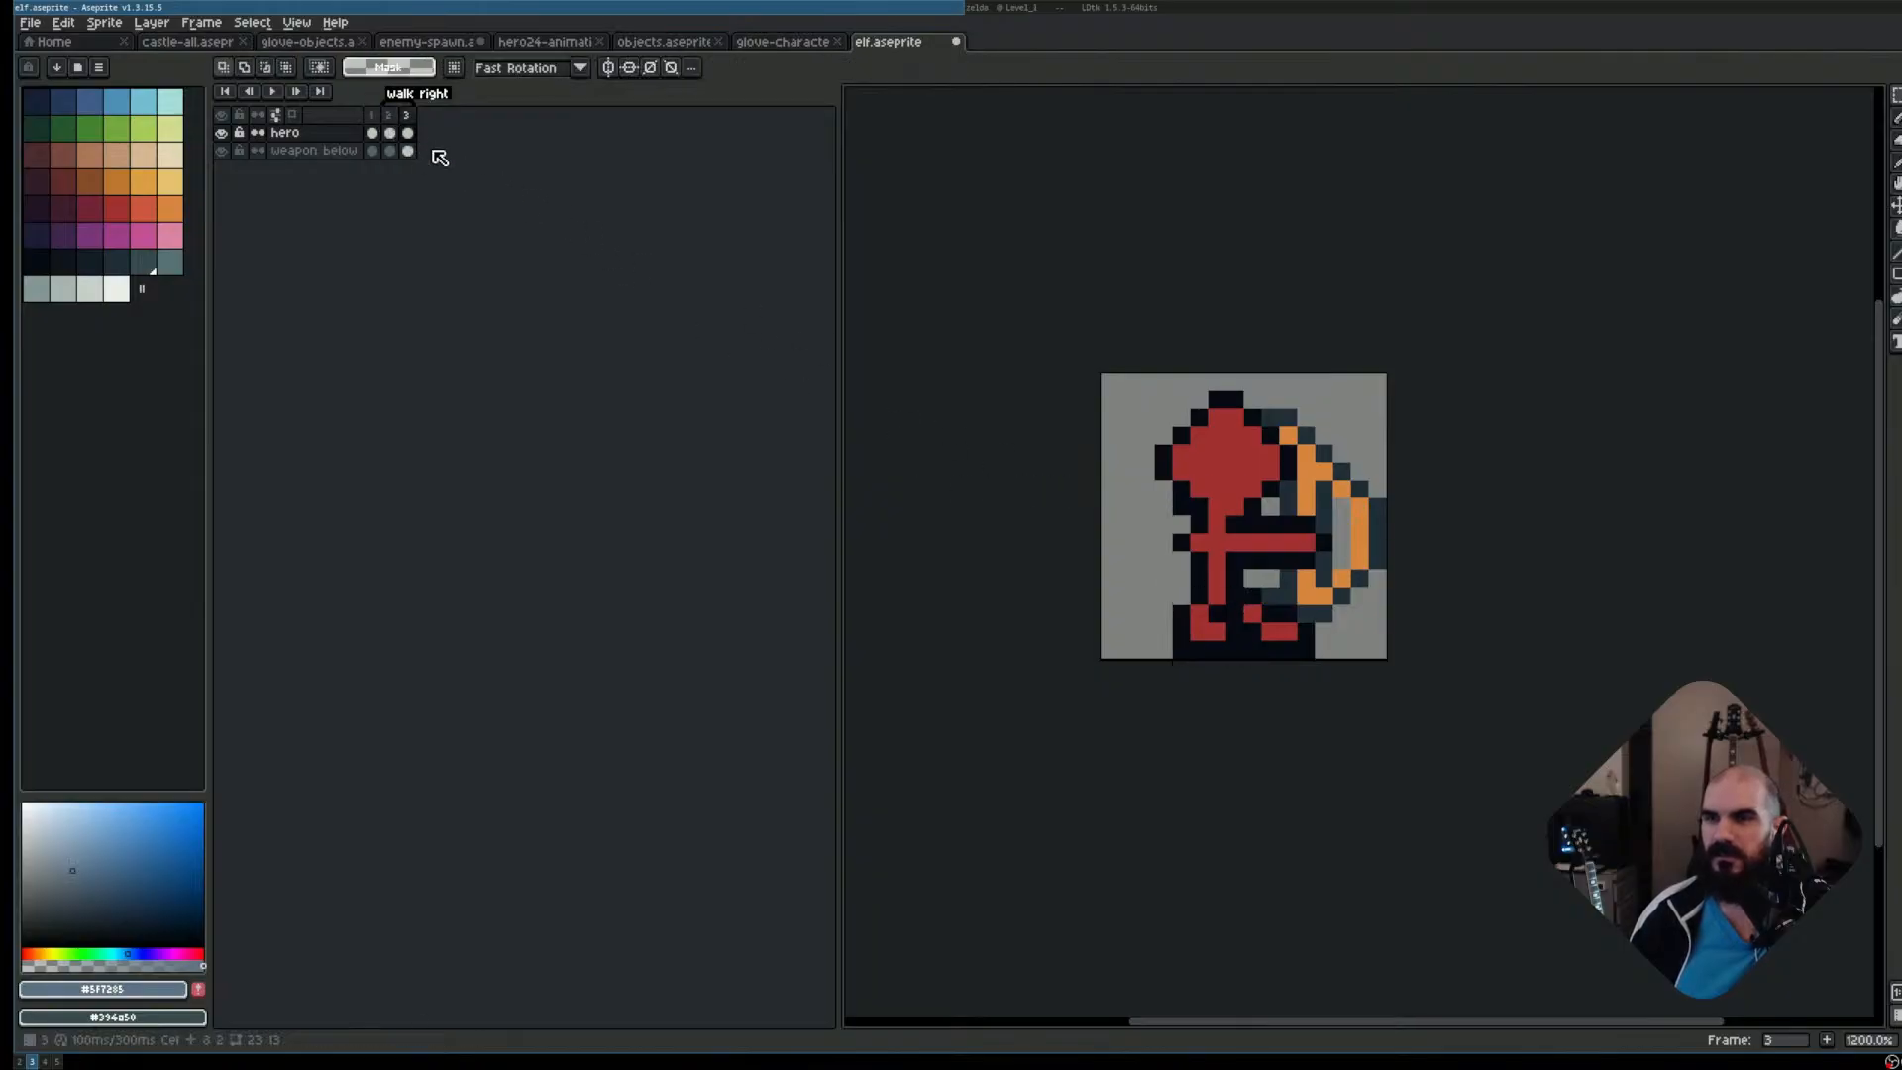
key(Left)
key(Right)
key(Left)
key(Right)
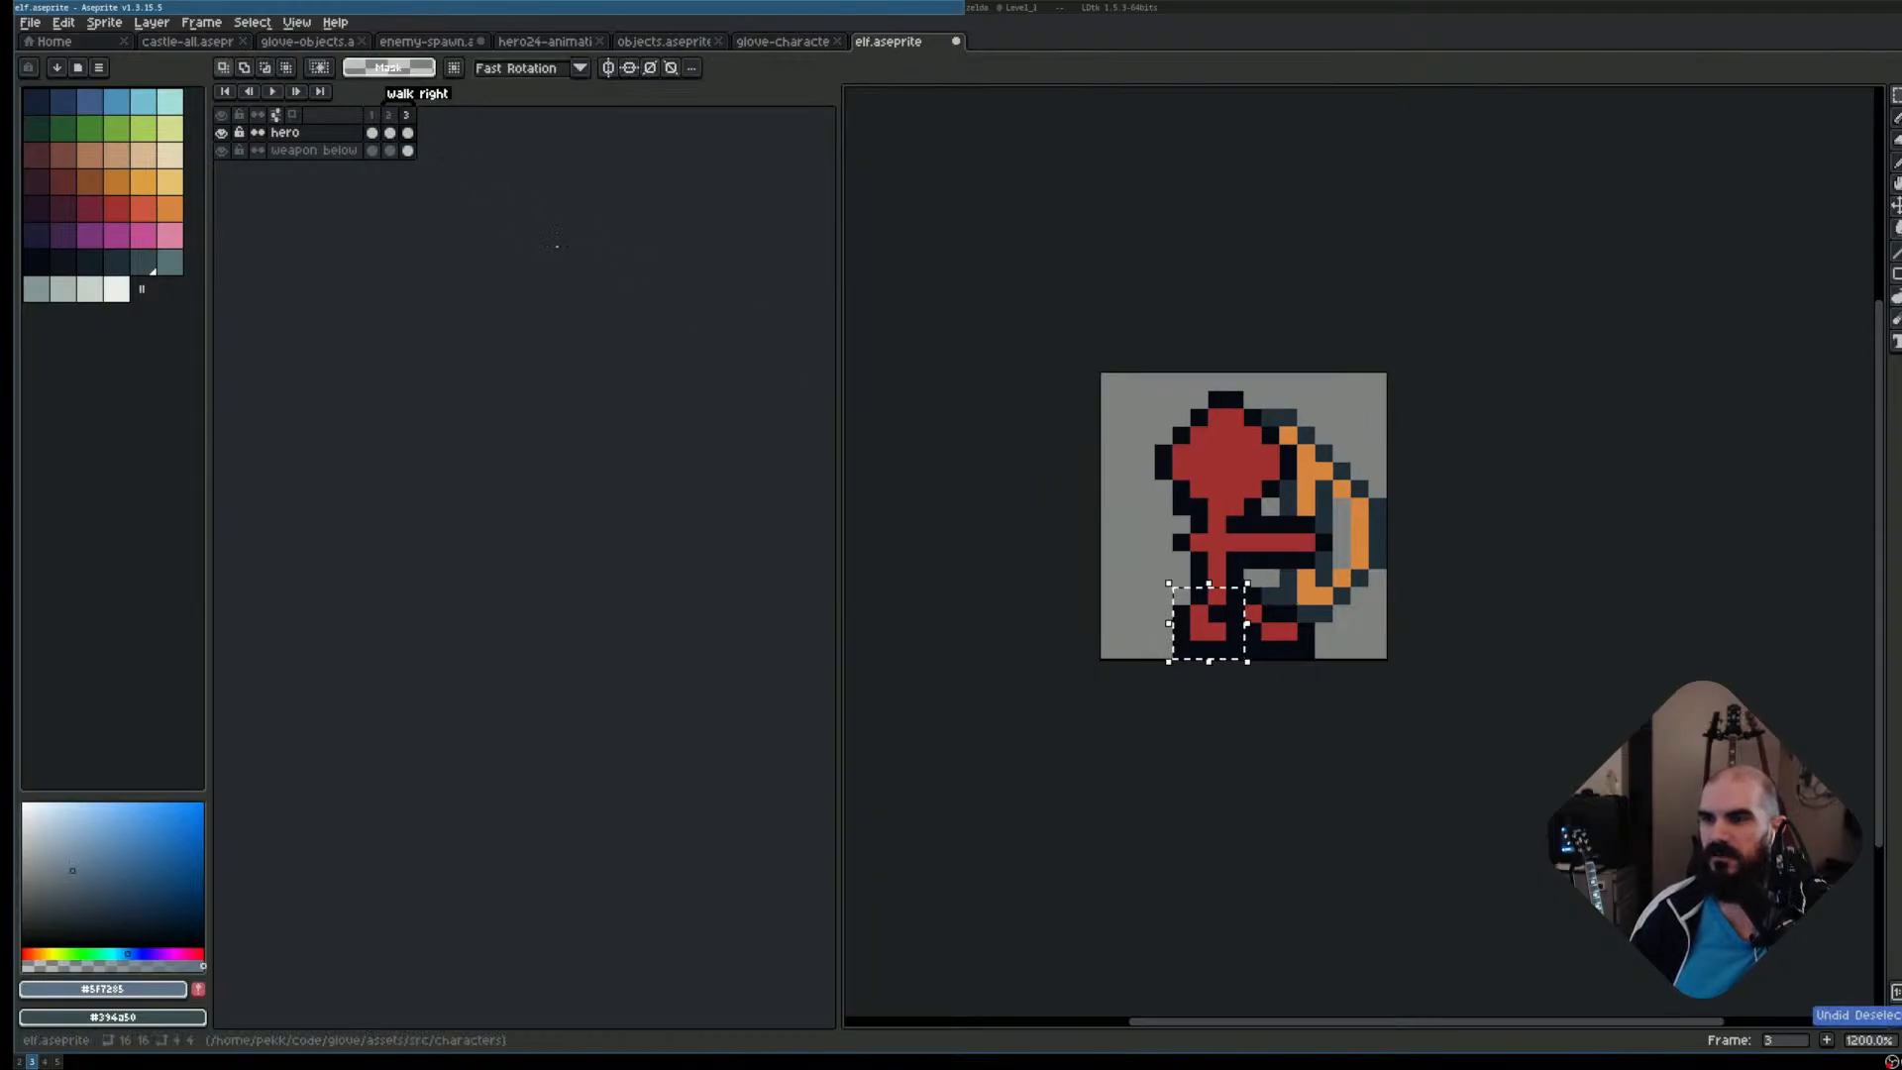
Turn off the selection preference "Transform cels in selected layers or frames on timeline" and save the preferences
click(89, 28)
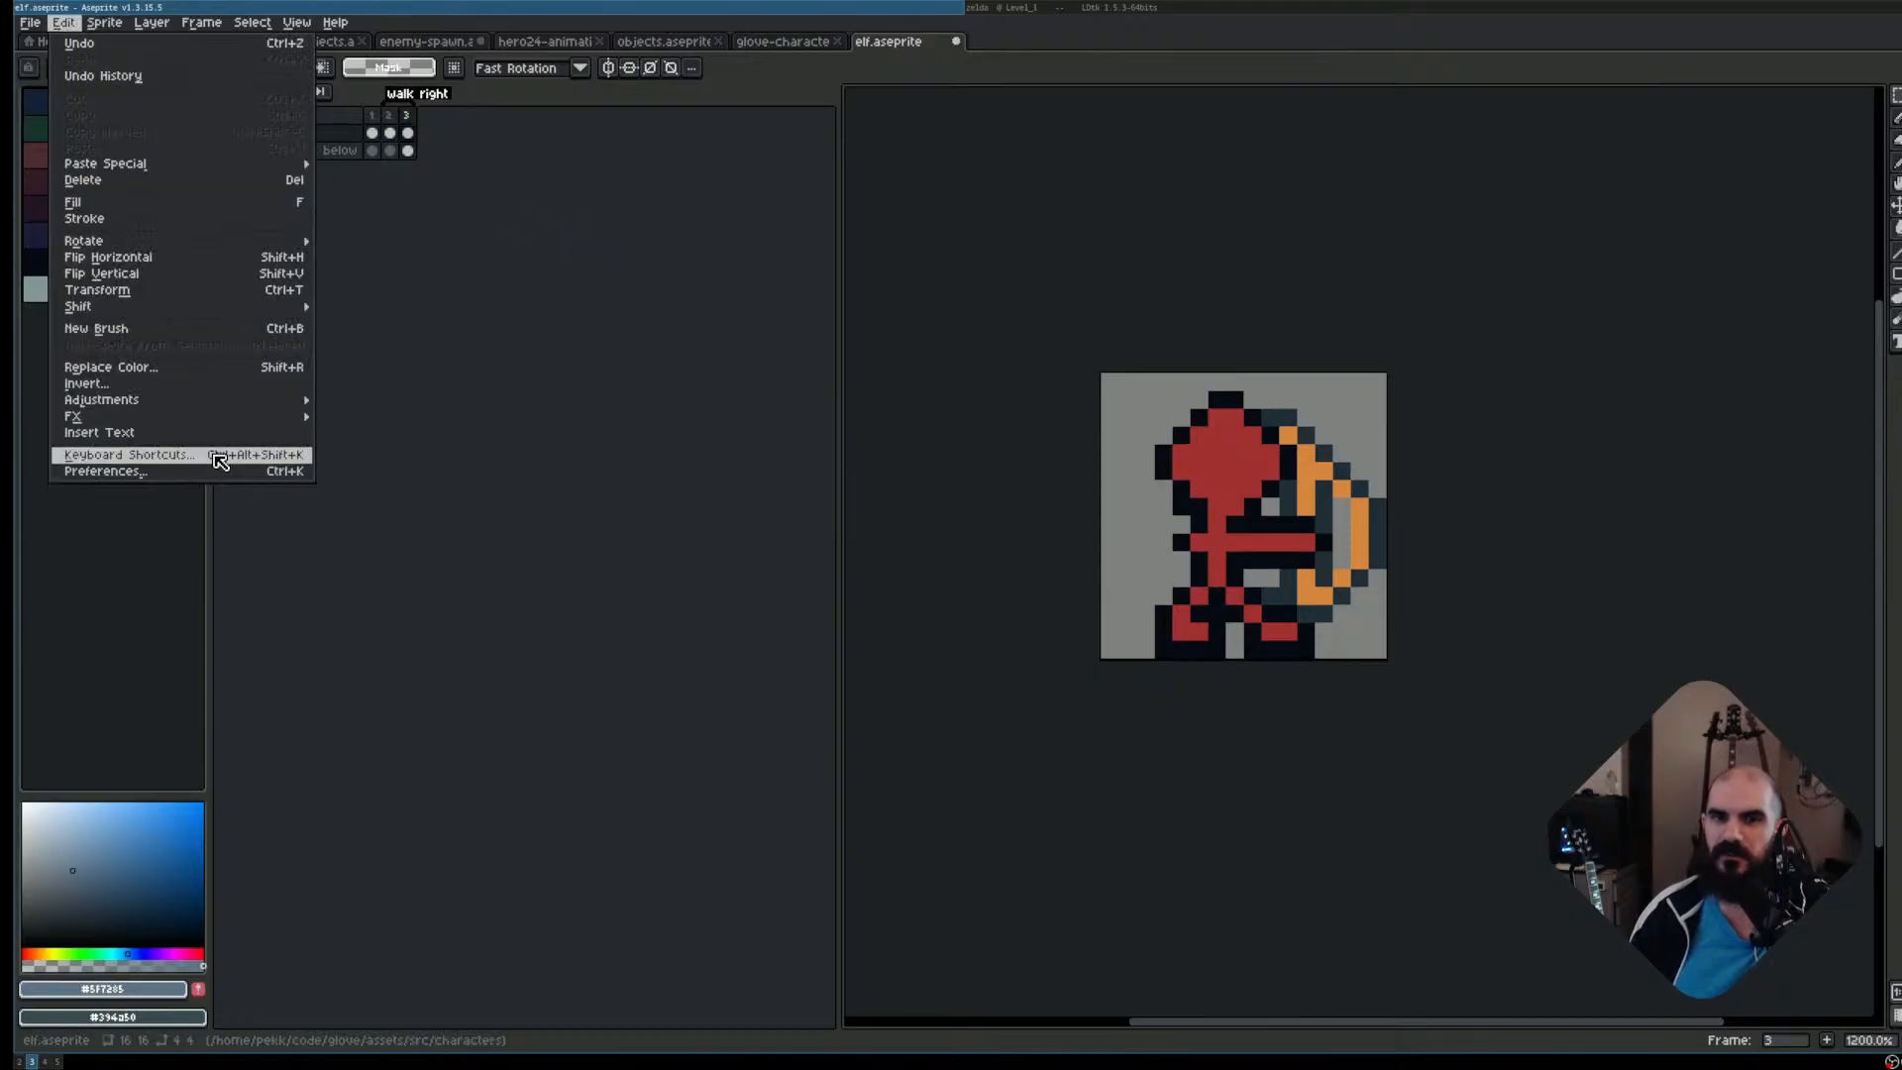
click(223, 471)
click(812, 572)
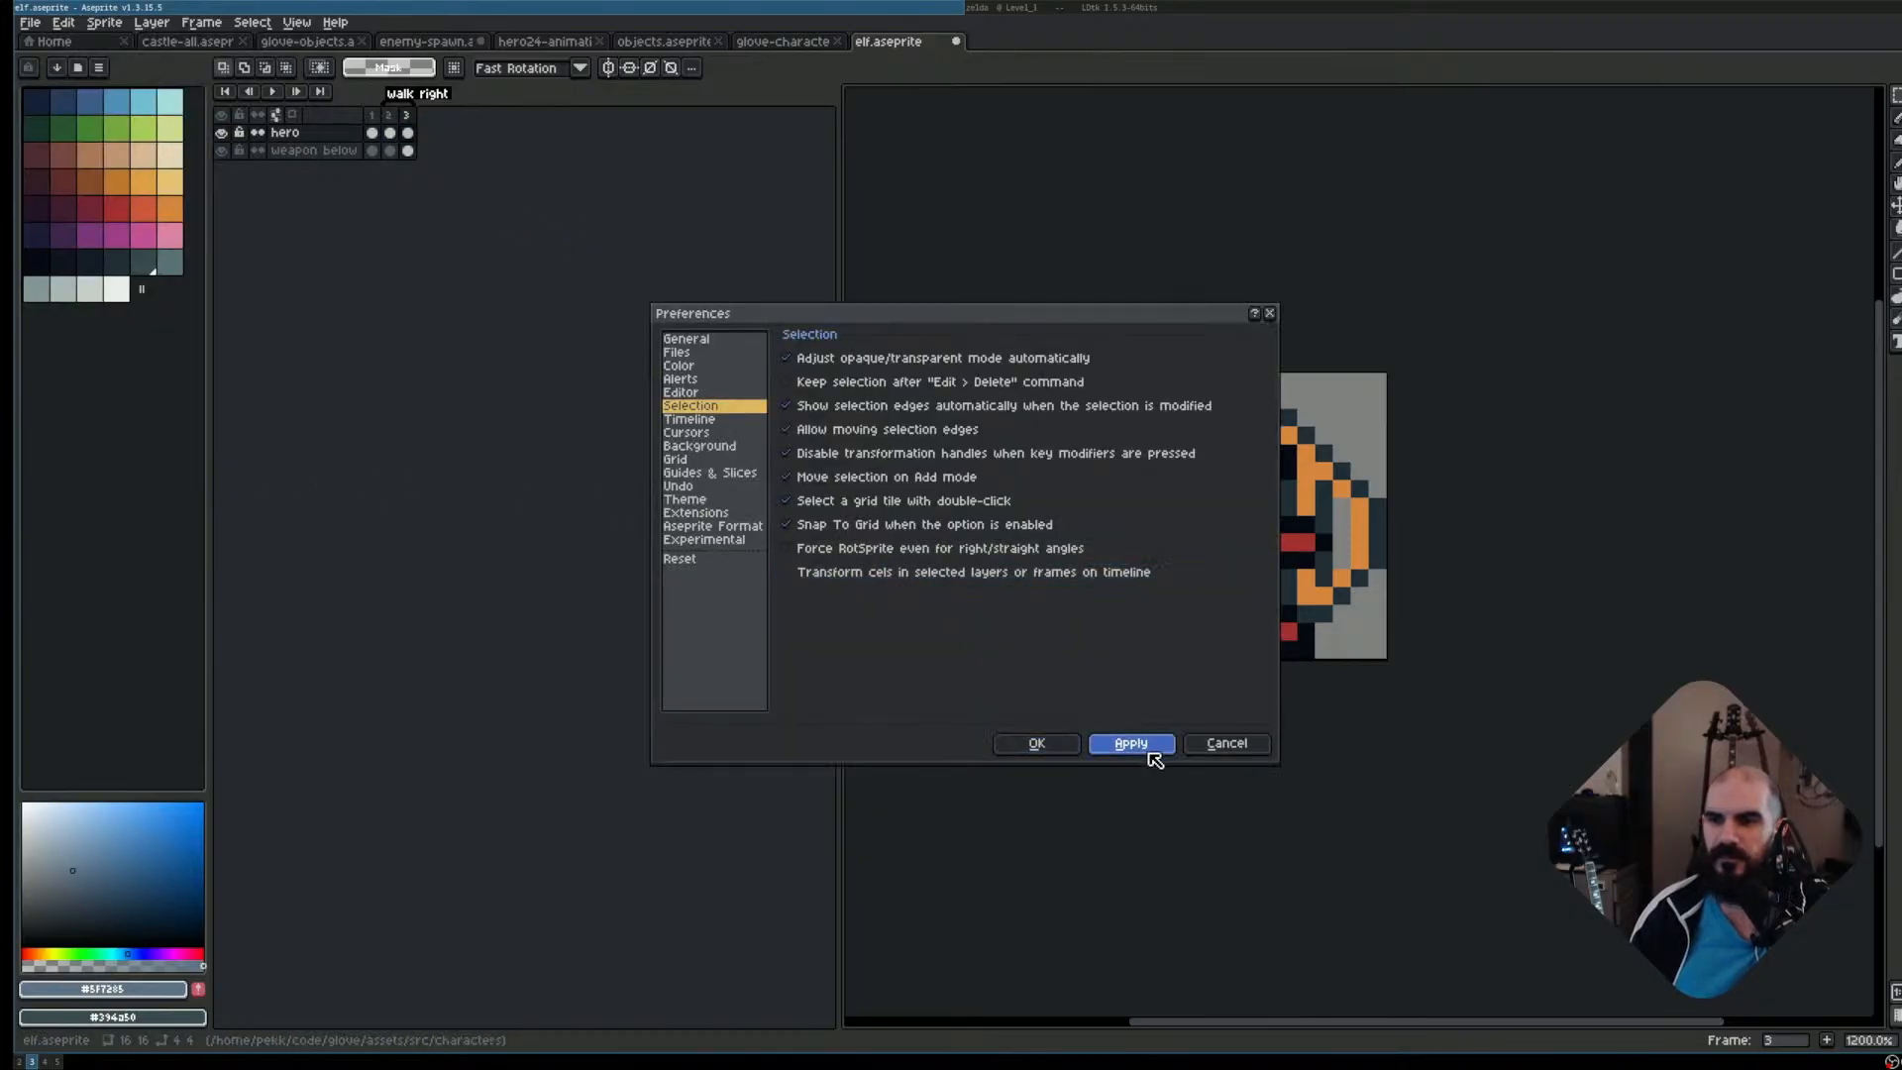
click(1038, 745)
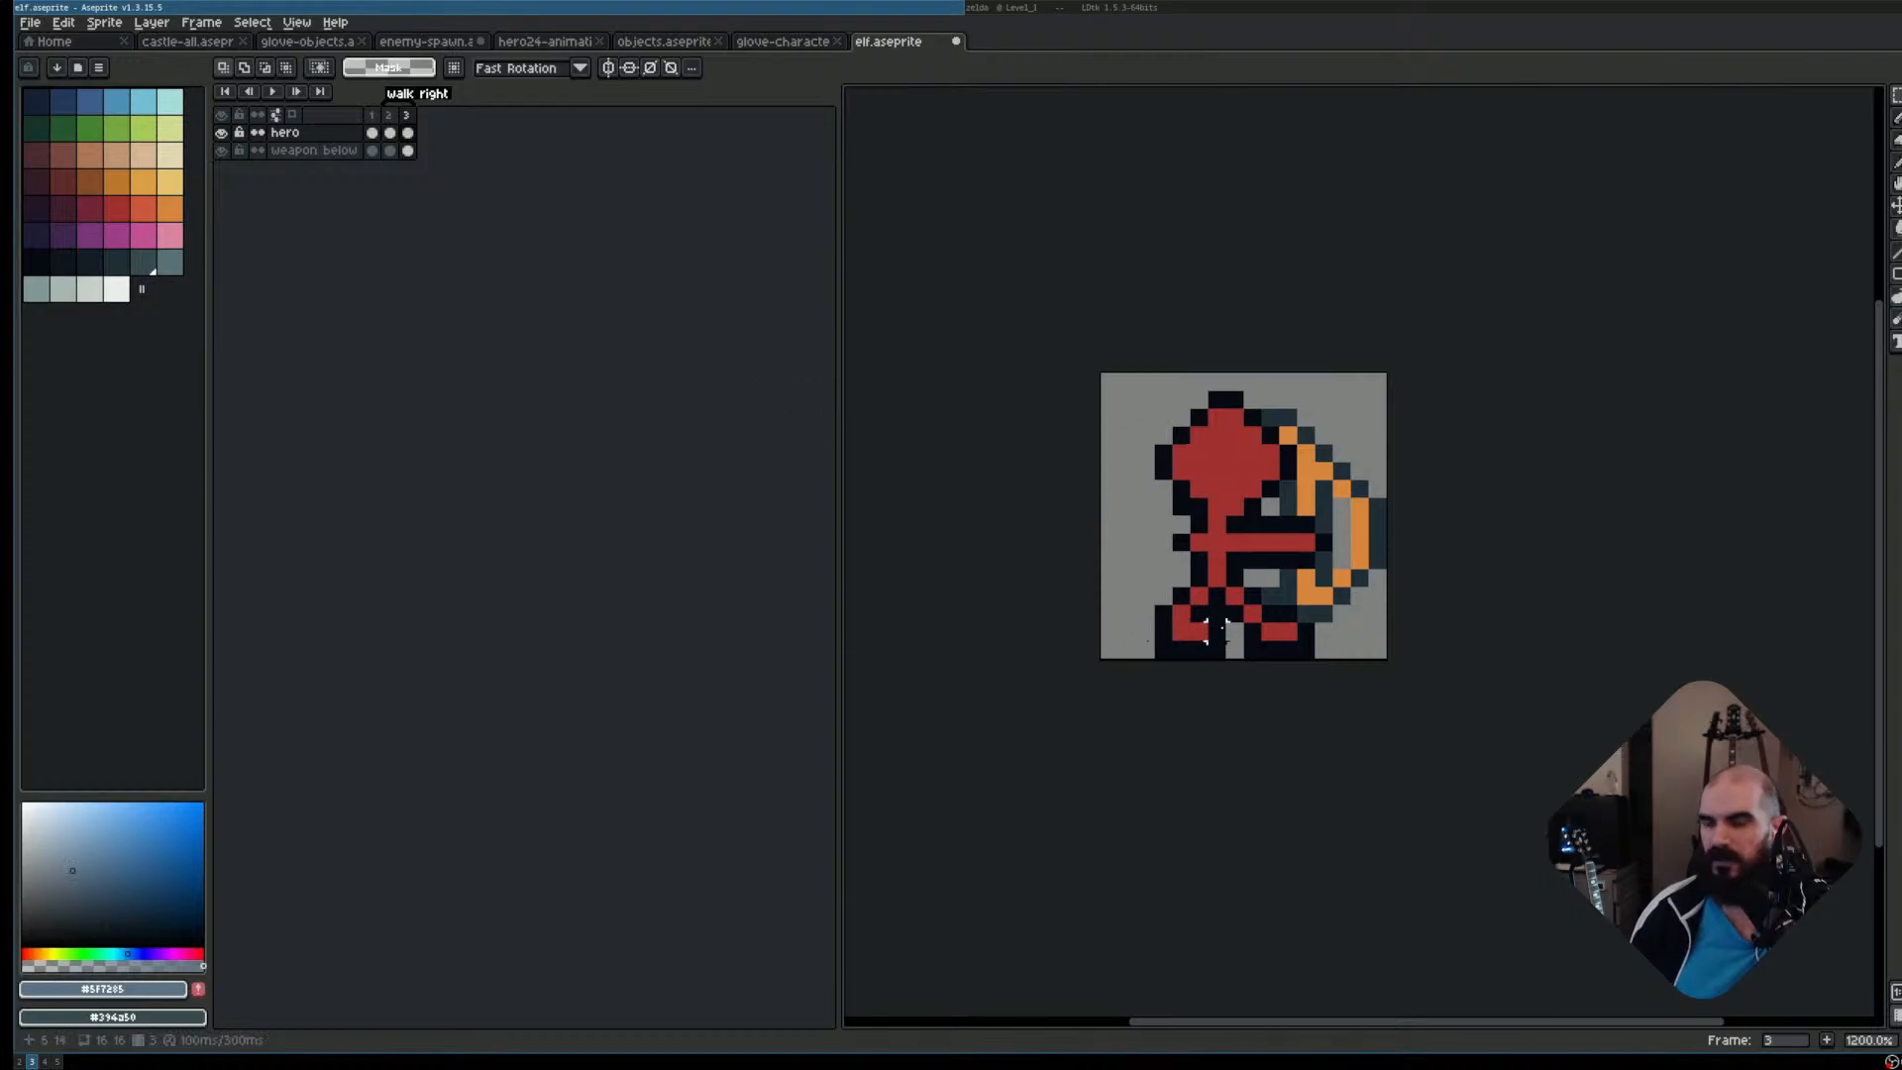
Try shifting a four-by-three-pixel area of the elf's rear foot in frame 3 one pixel right, and undo it
scroll(1110, 604, up, 3)
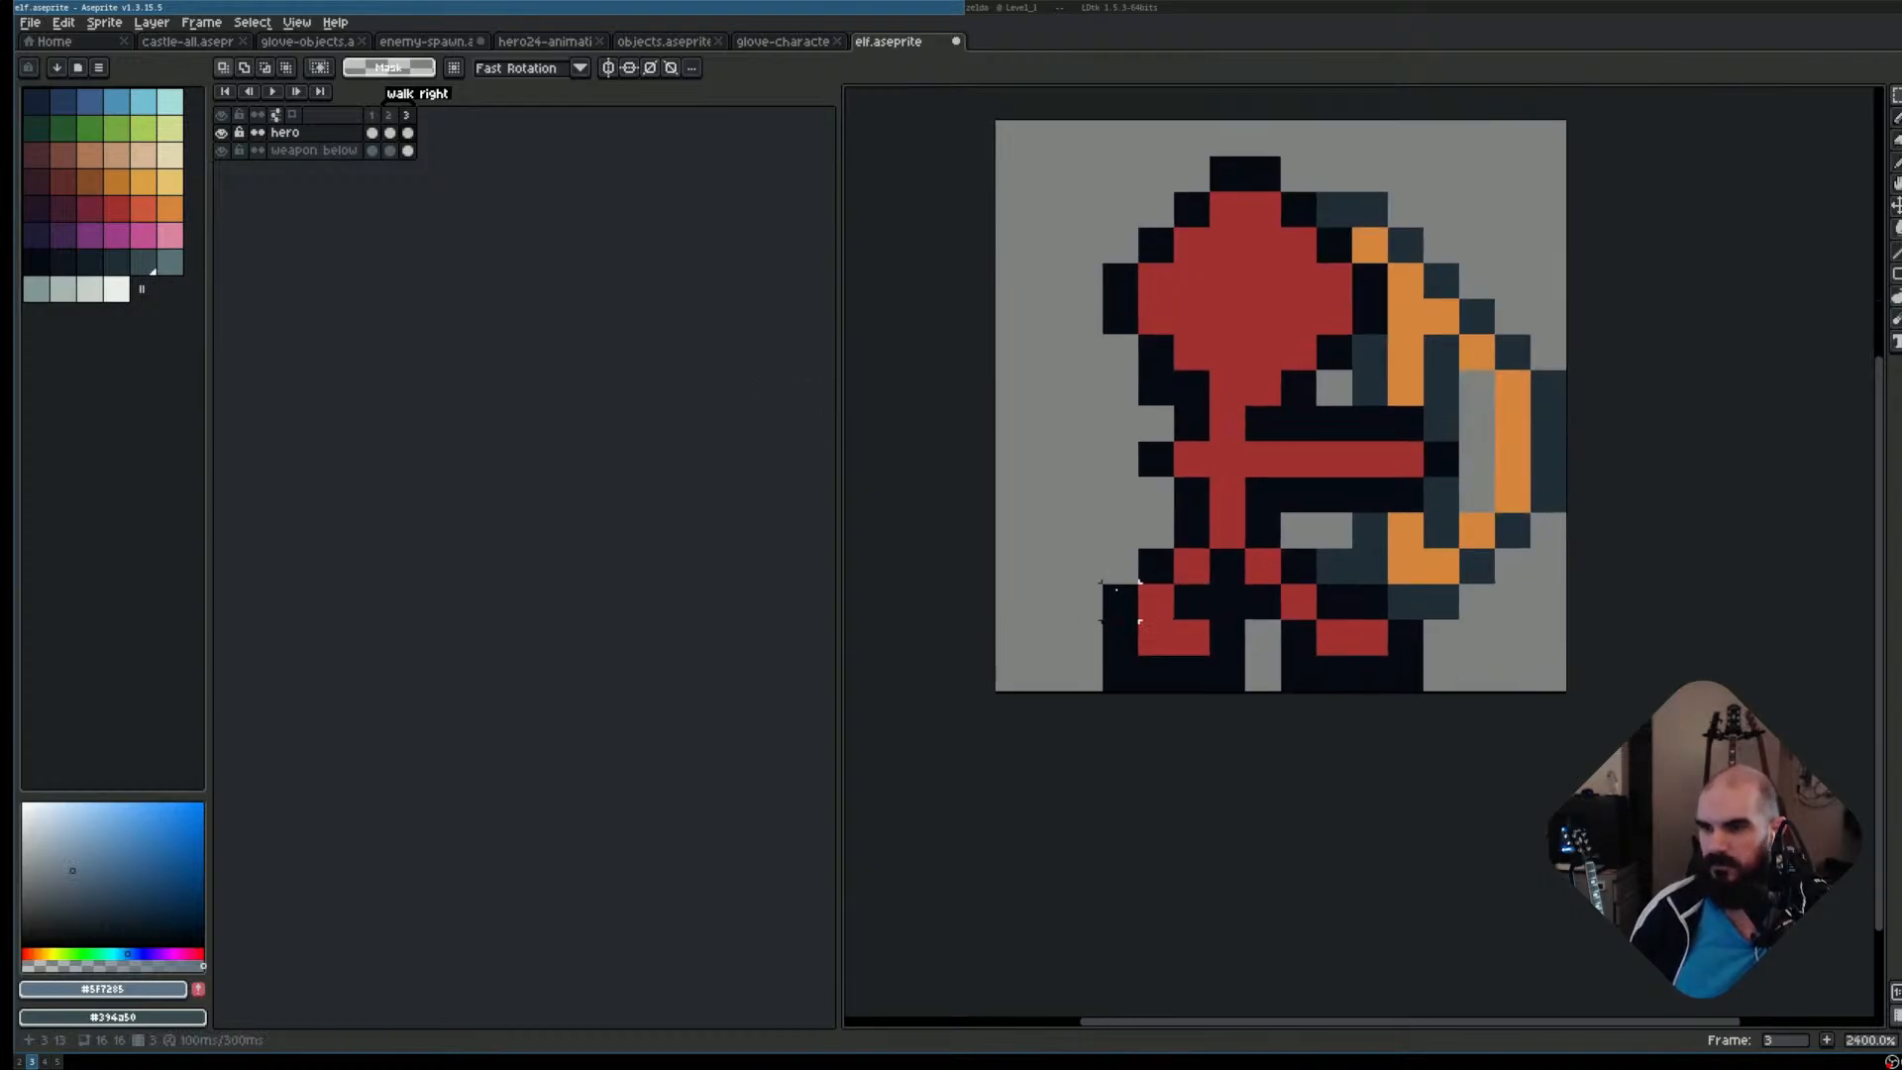
mouse_move(1120, 601)
mouse_down()
mouse_move(1192, 673)
mouse_move(1227, 670)
mouse_up()
key(Right)
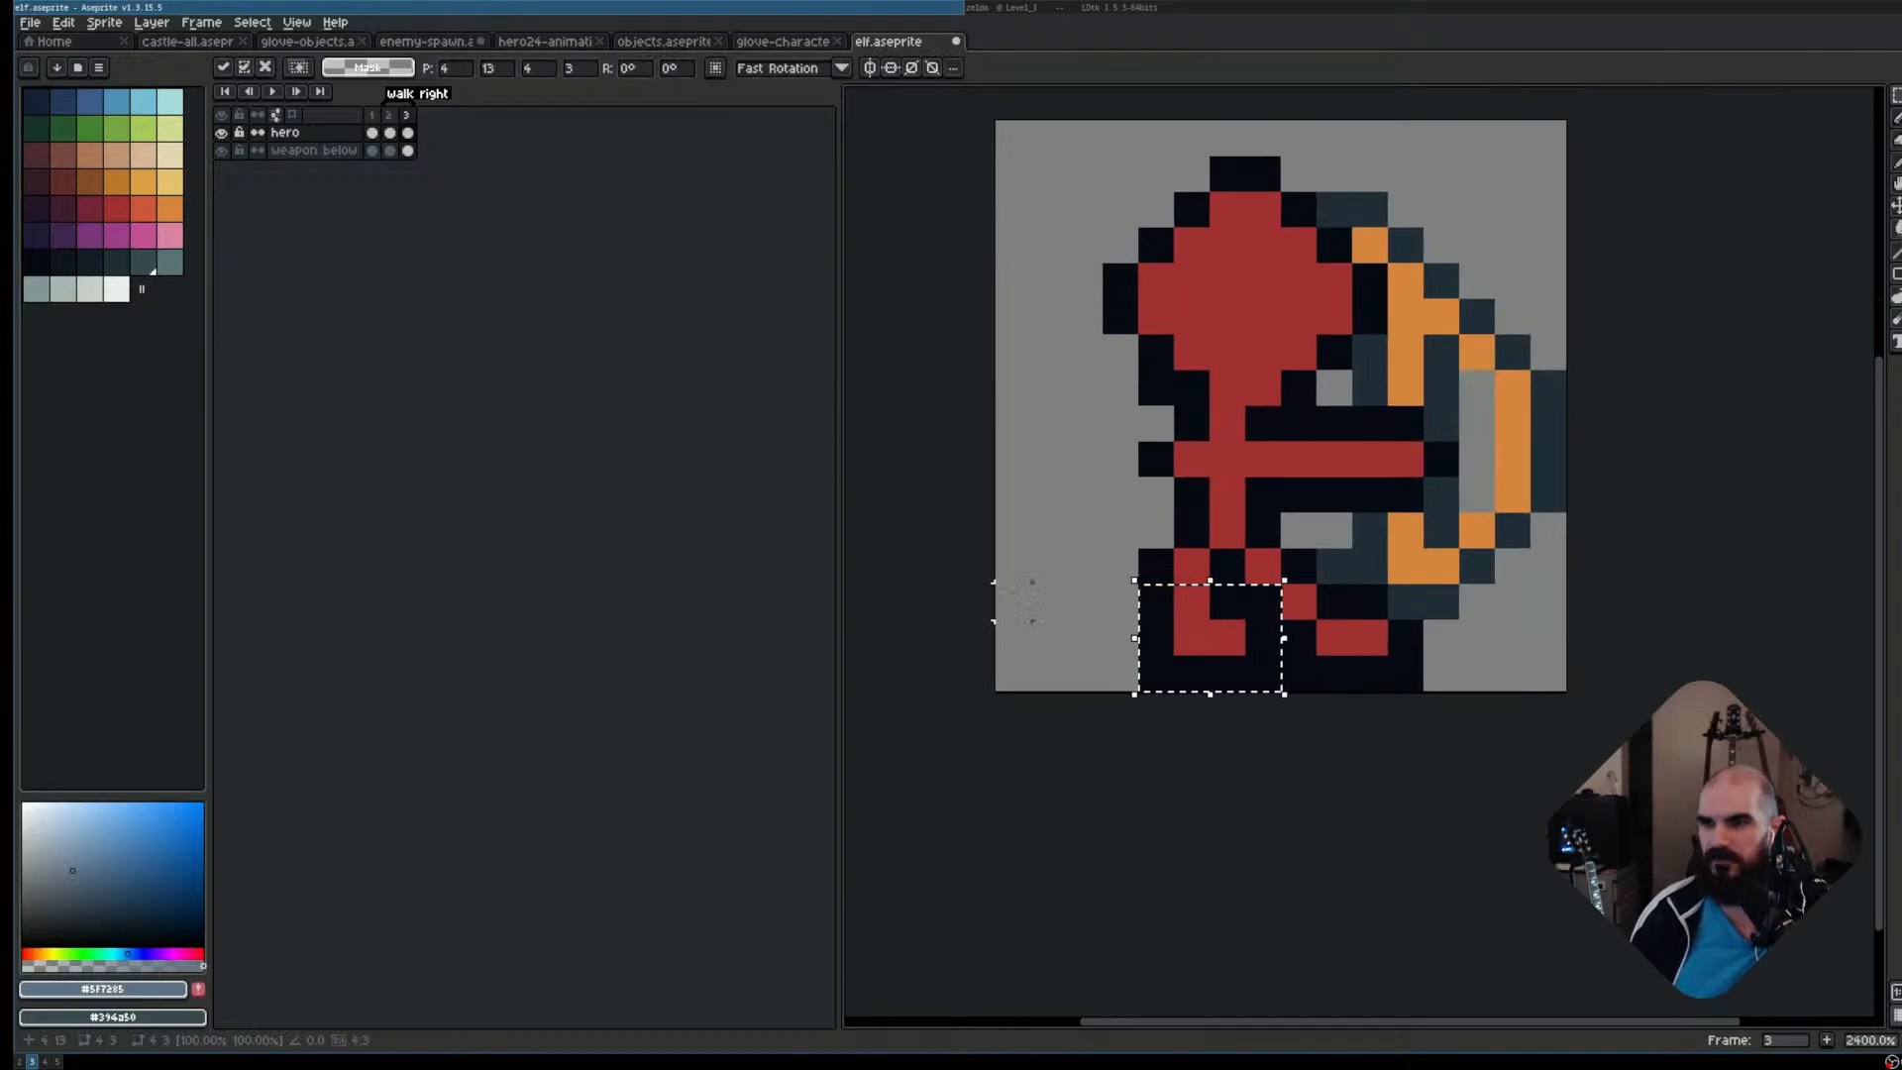
click(1012, 602)
key(ctrl+z)
key(ctrl+z)
key(ctrl+z)
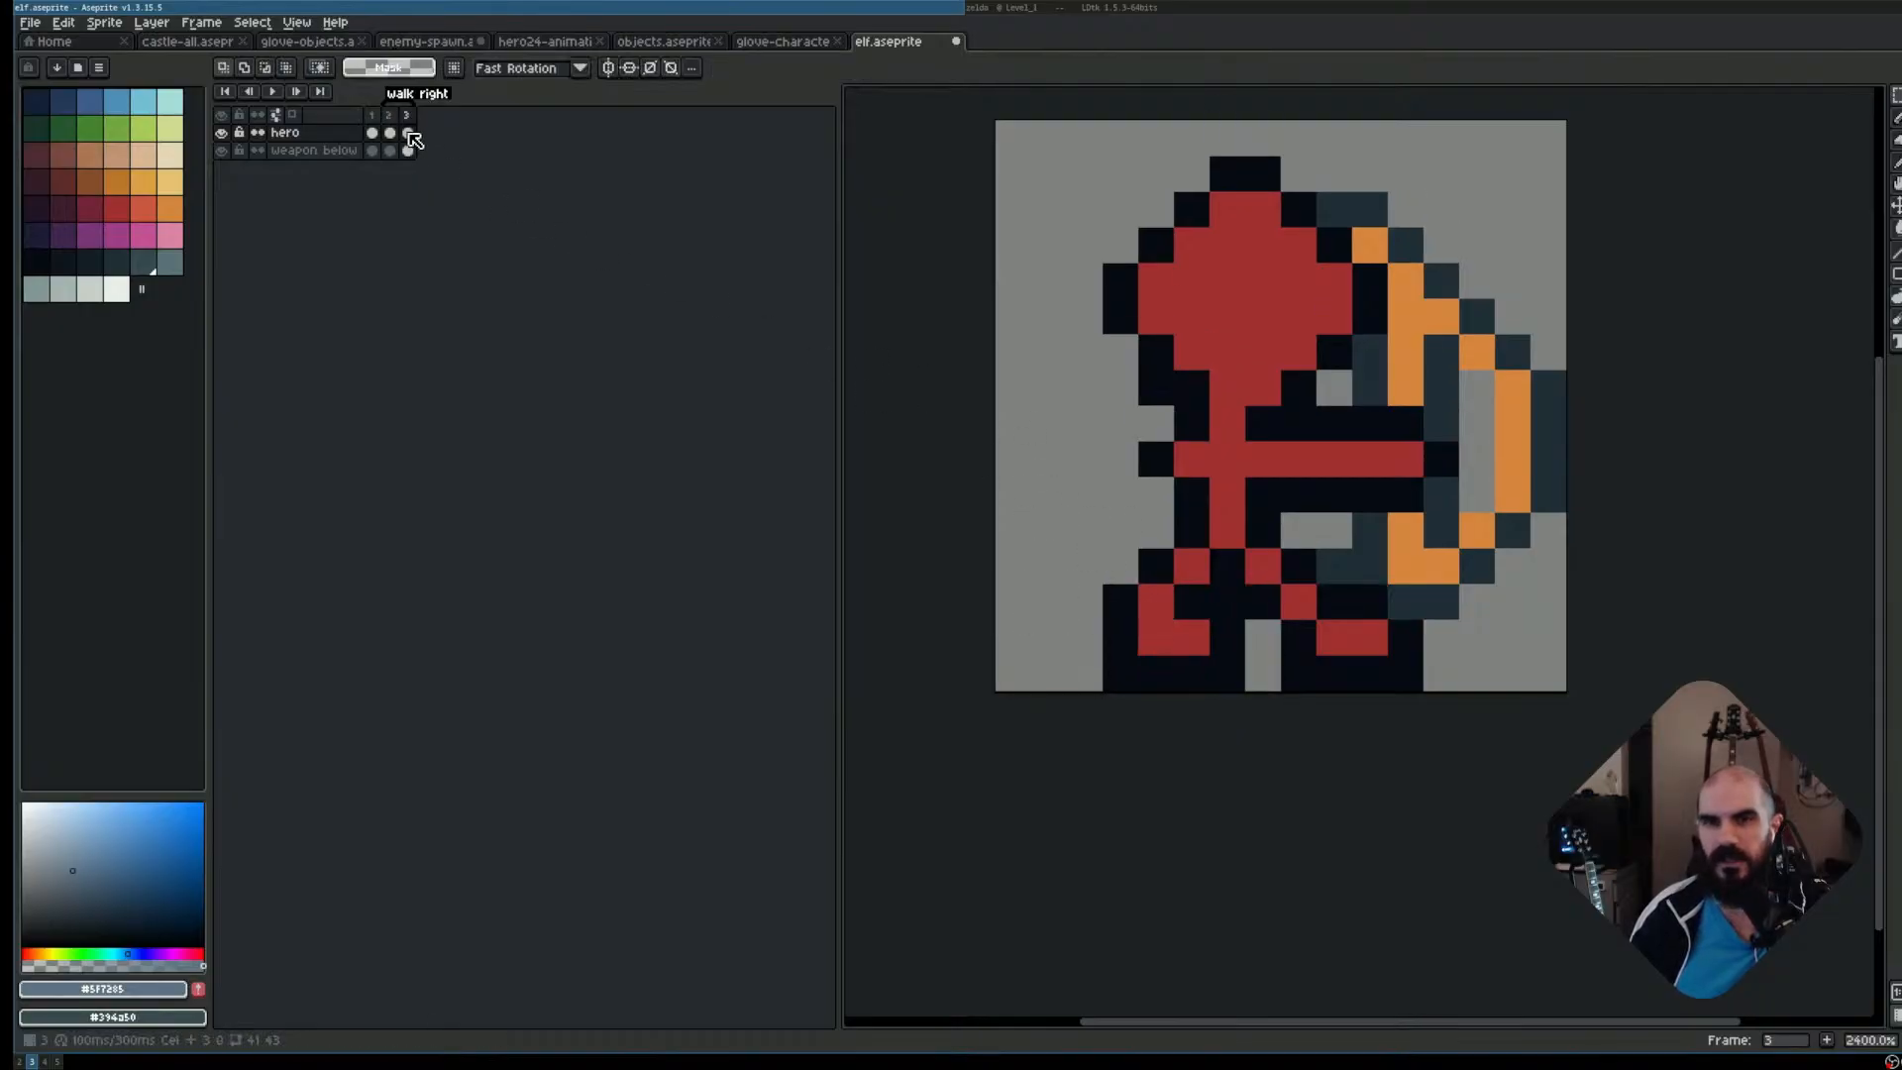
Try shifting the rear foot one pixel right with the hero cels of frames 2 and 3 selected, compare the frames and undo
drag(1120, 602, 1218, 662)
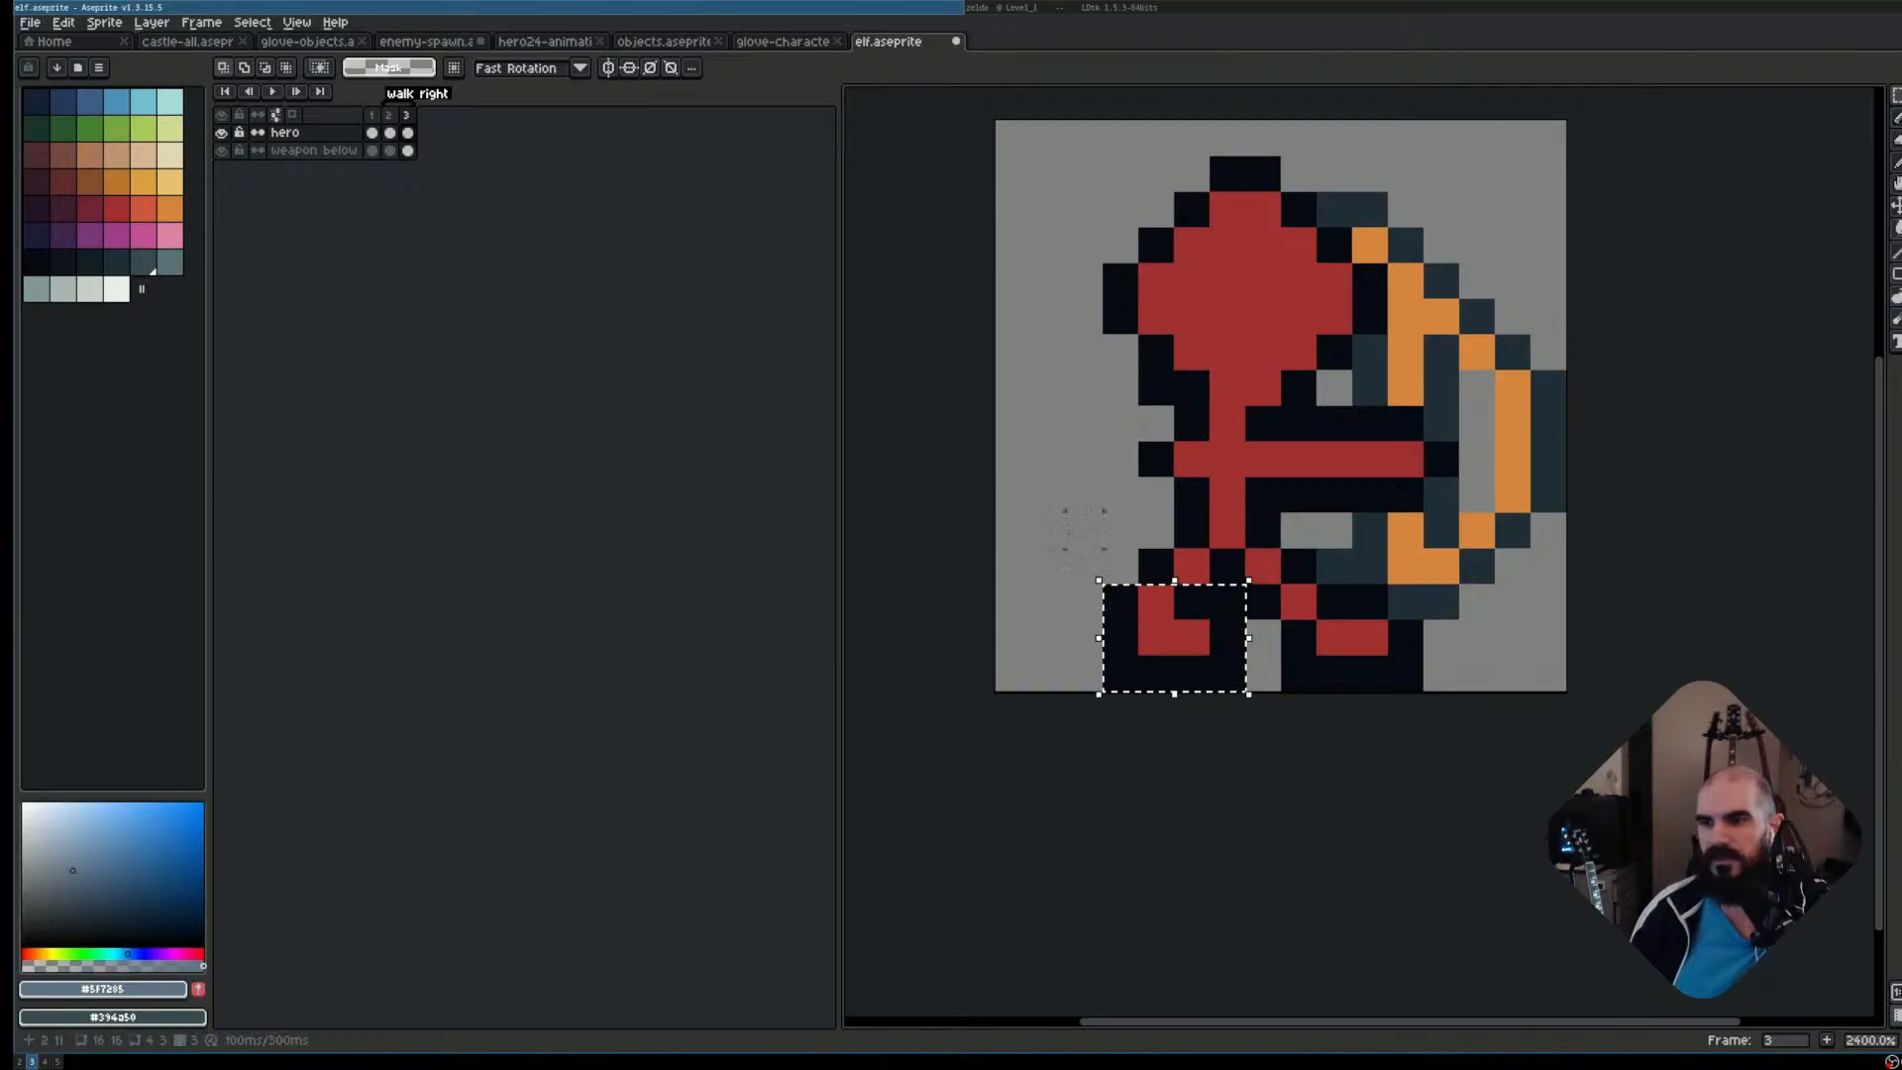
drag(391, 134, 408, 135)
key(Right)
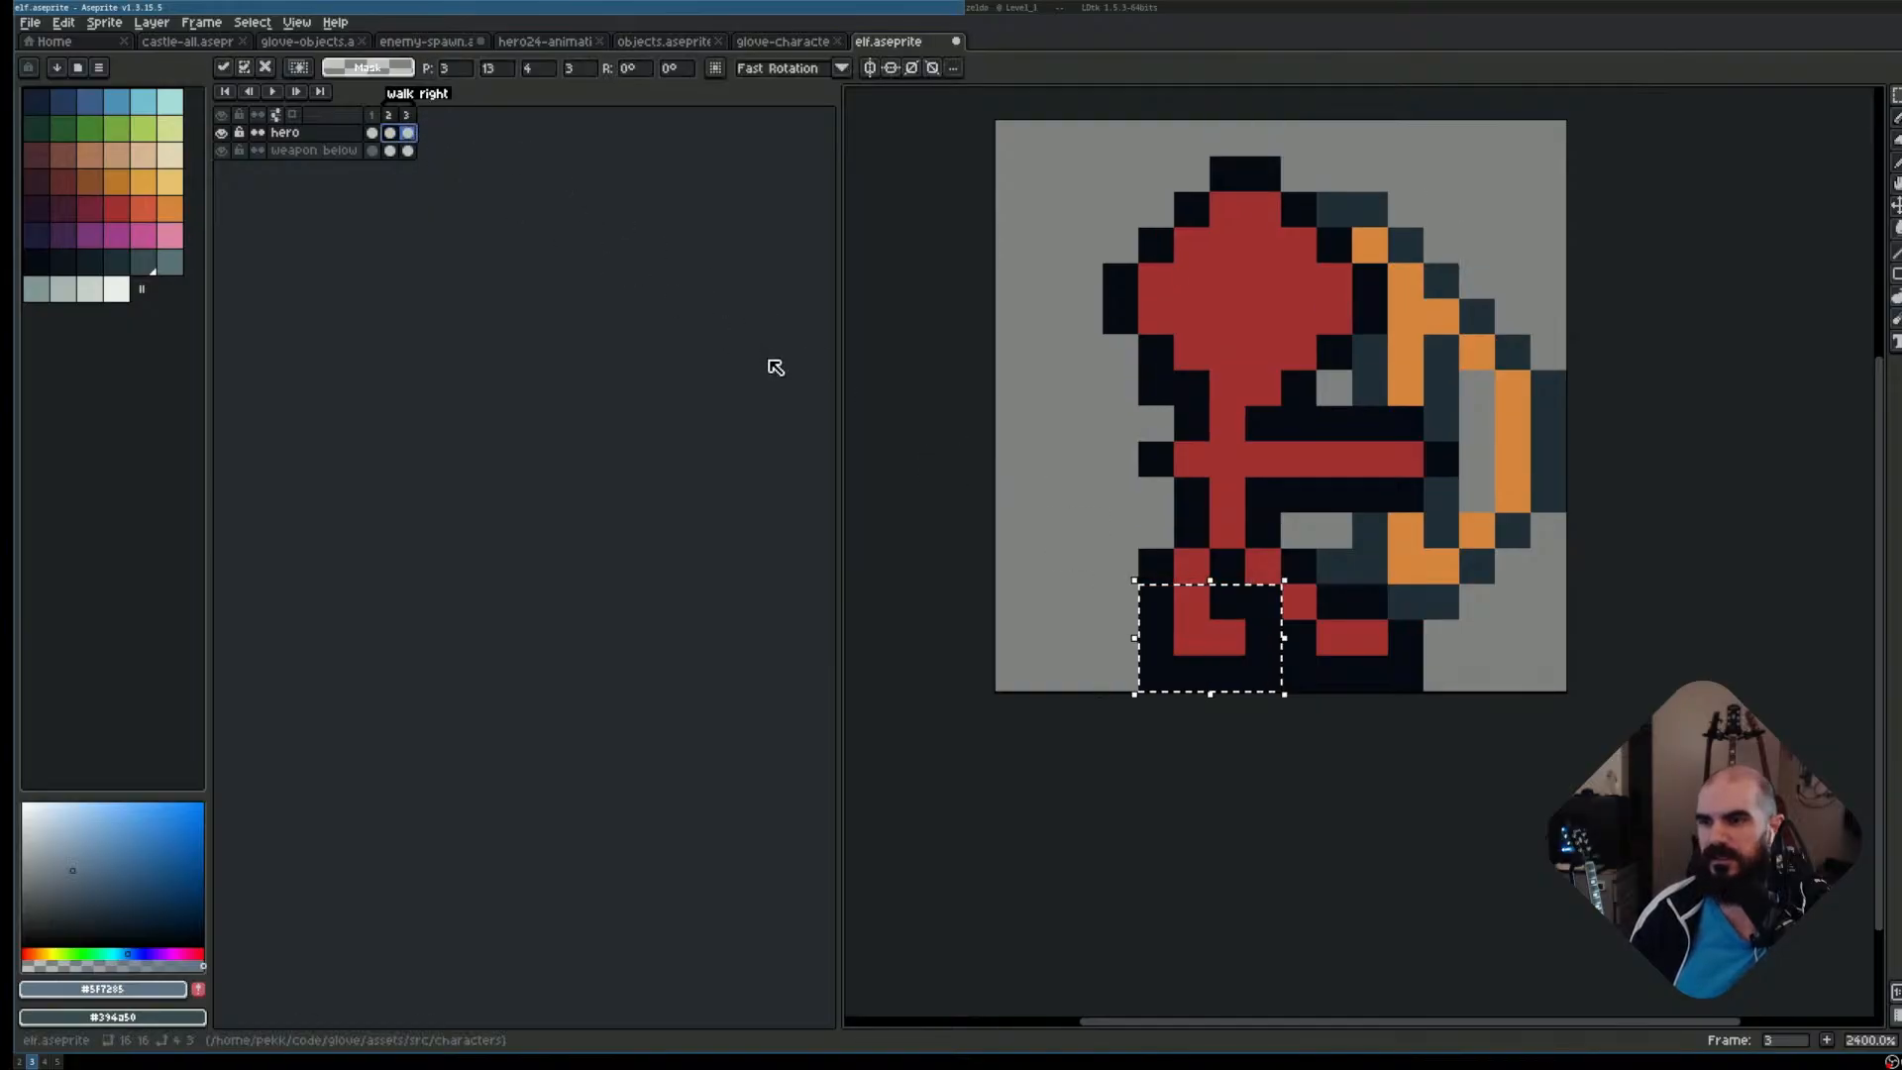
key(ctrl+d)
key(Left)
key(ctrl+z)
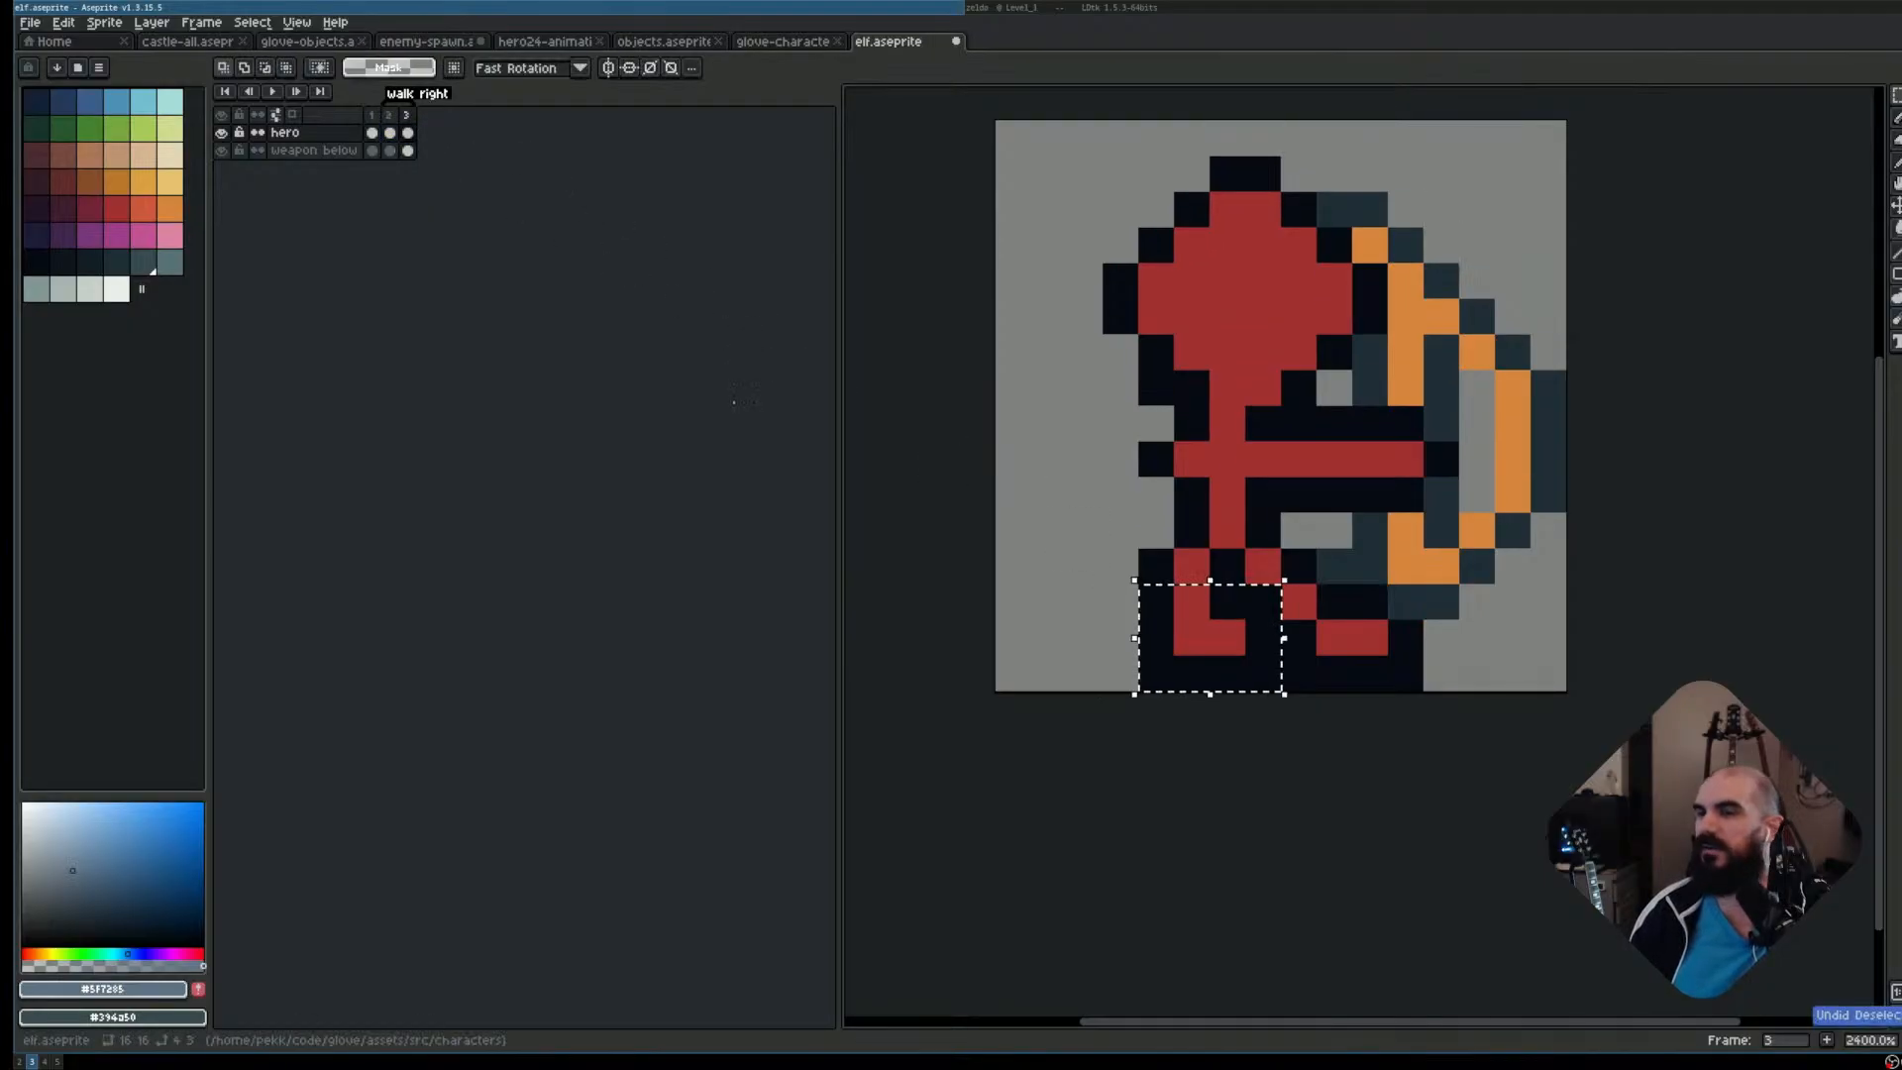
key(ctrl+z)
key(Left)
key(Right)
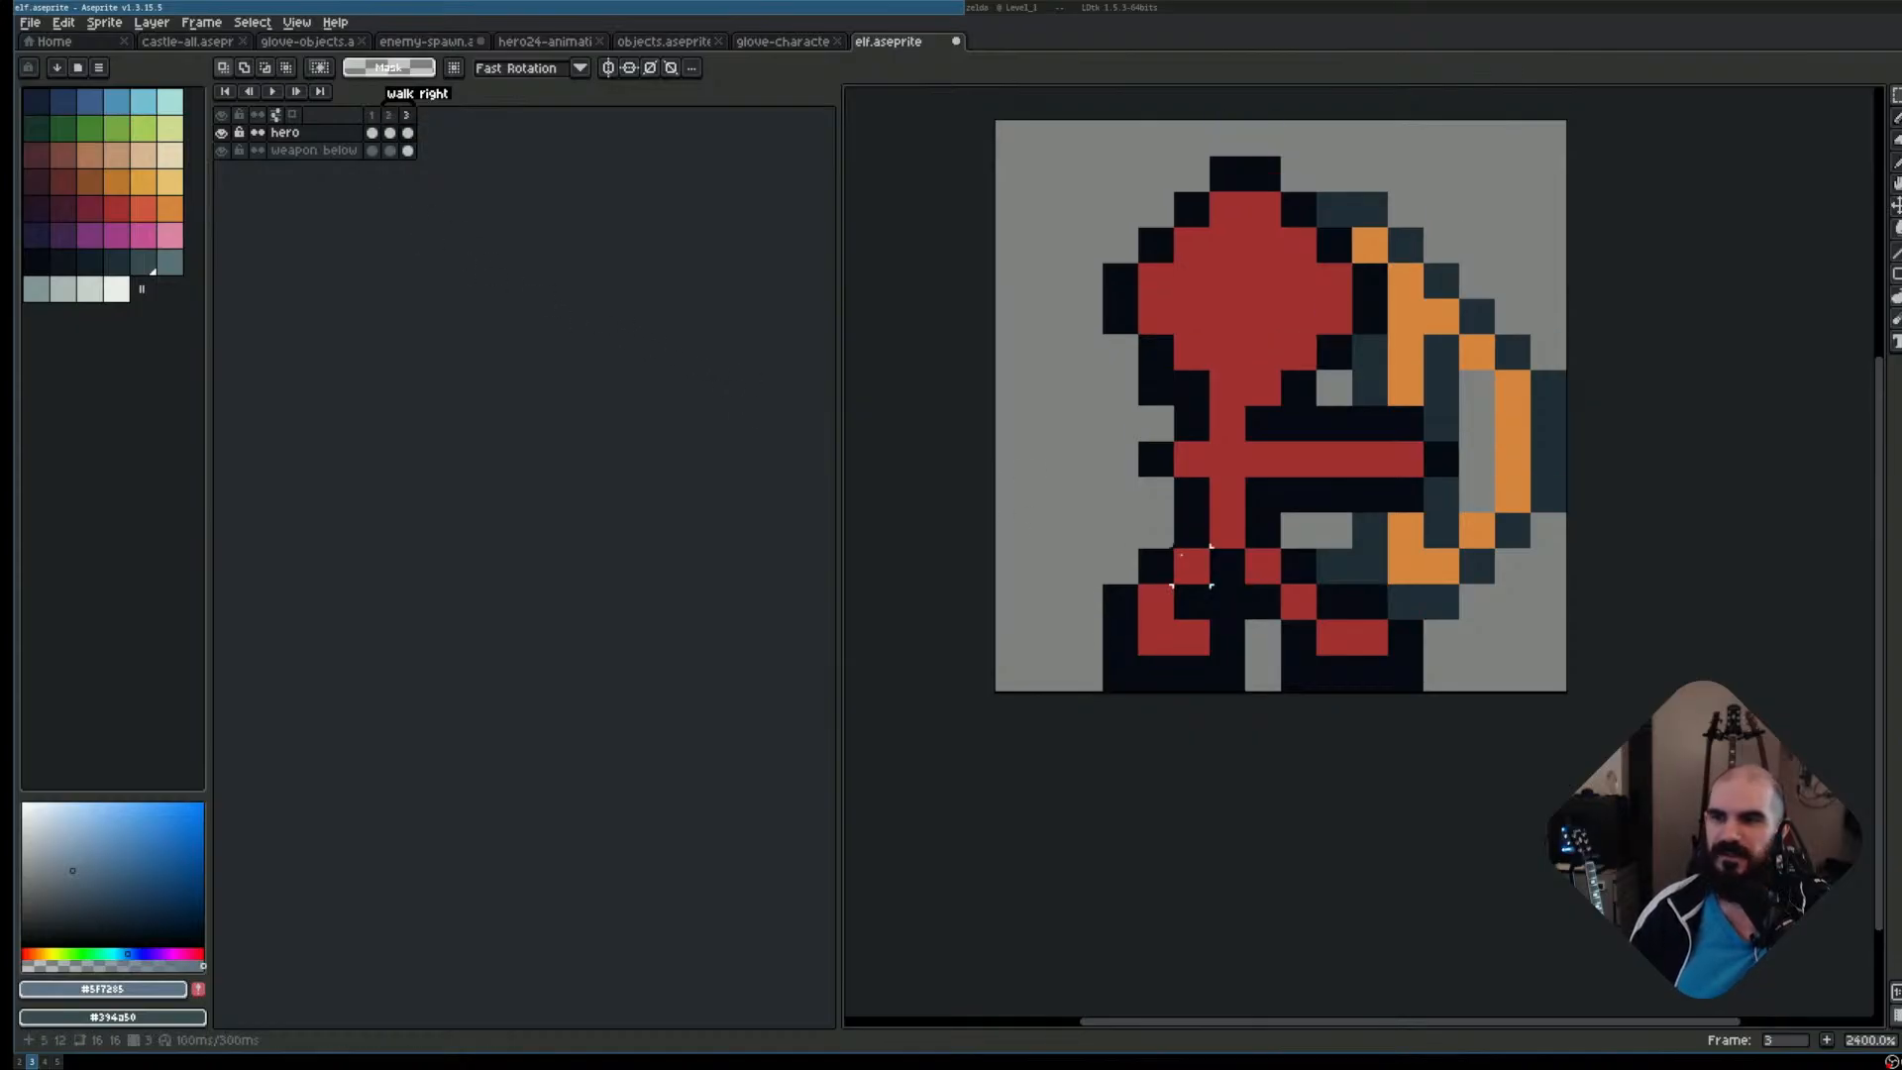
Select the elf's rear foot with its lower leg in frame 3, shift it one pixel right and deselect
scroll(1219, 561, up, 1)
scroll(1159, 583, down, 1)
drag(1197, 614, 1145, 791)
key(Right)
key(ctrl+d)
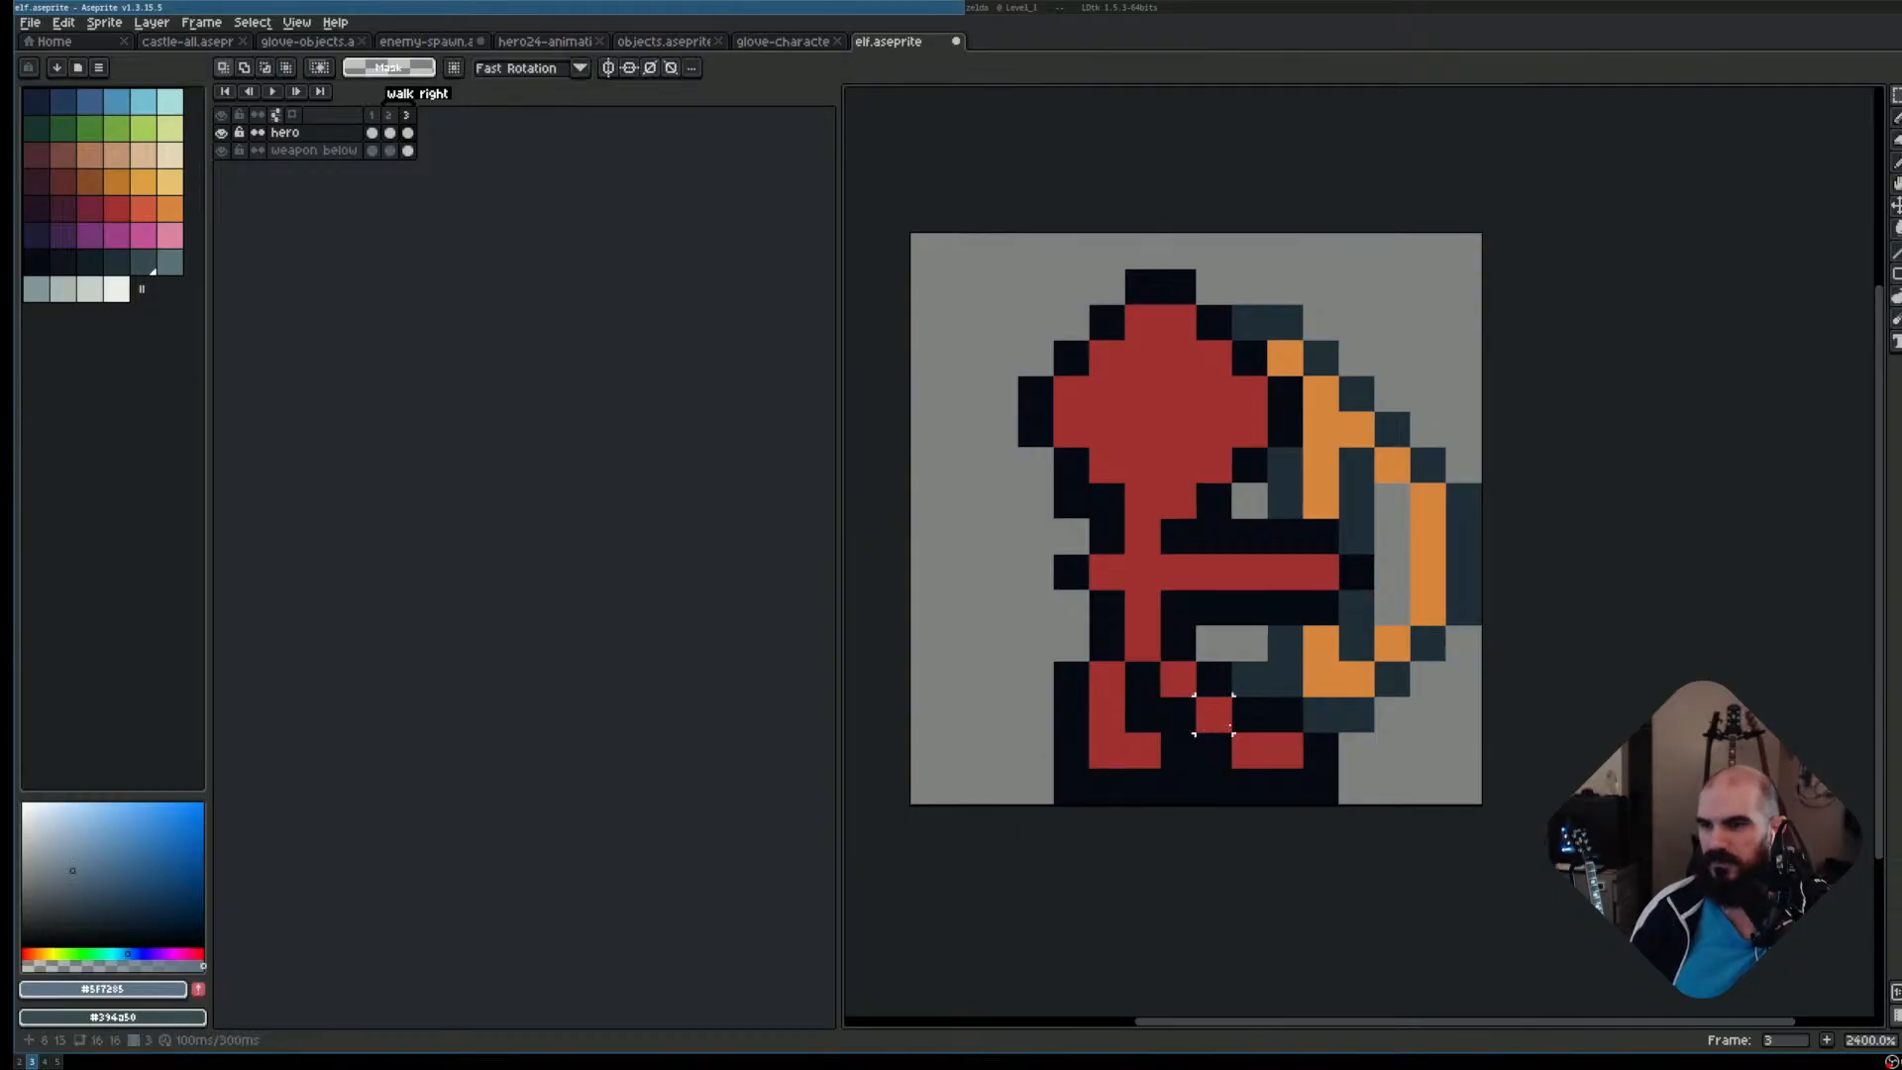
Select a three-by-three-pixel area around the elf's front foot in frame 3, shift it one pixel left and deselect
drag(1244, 719, 1319, 784)
key(Right)
key(Left)
key(Left)
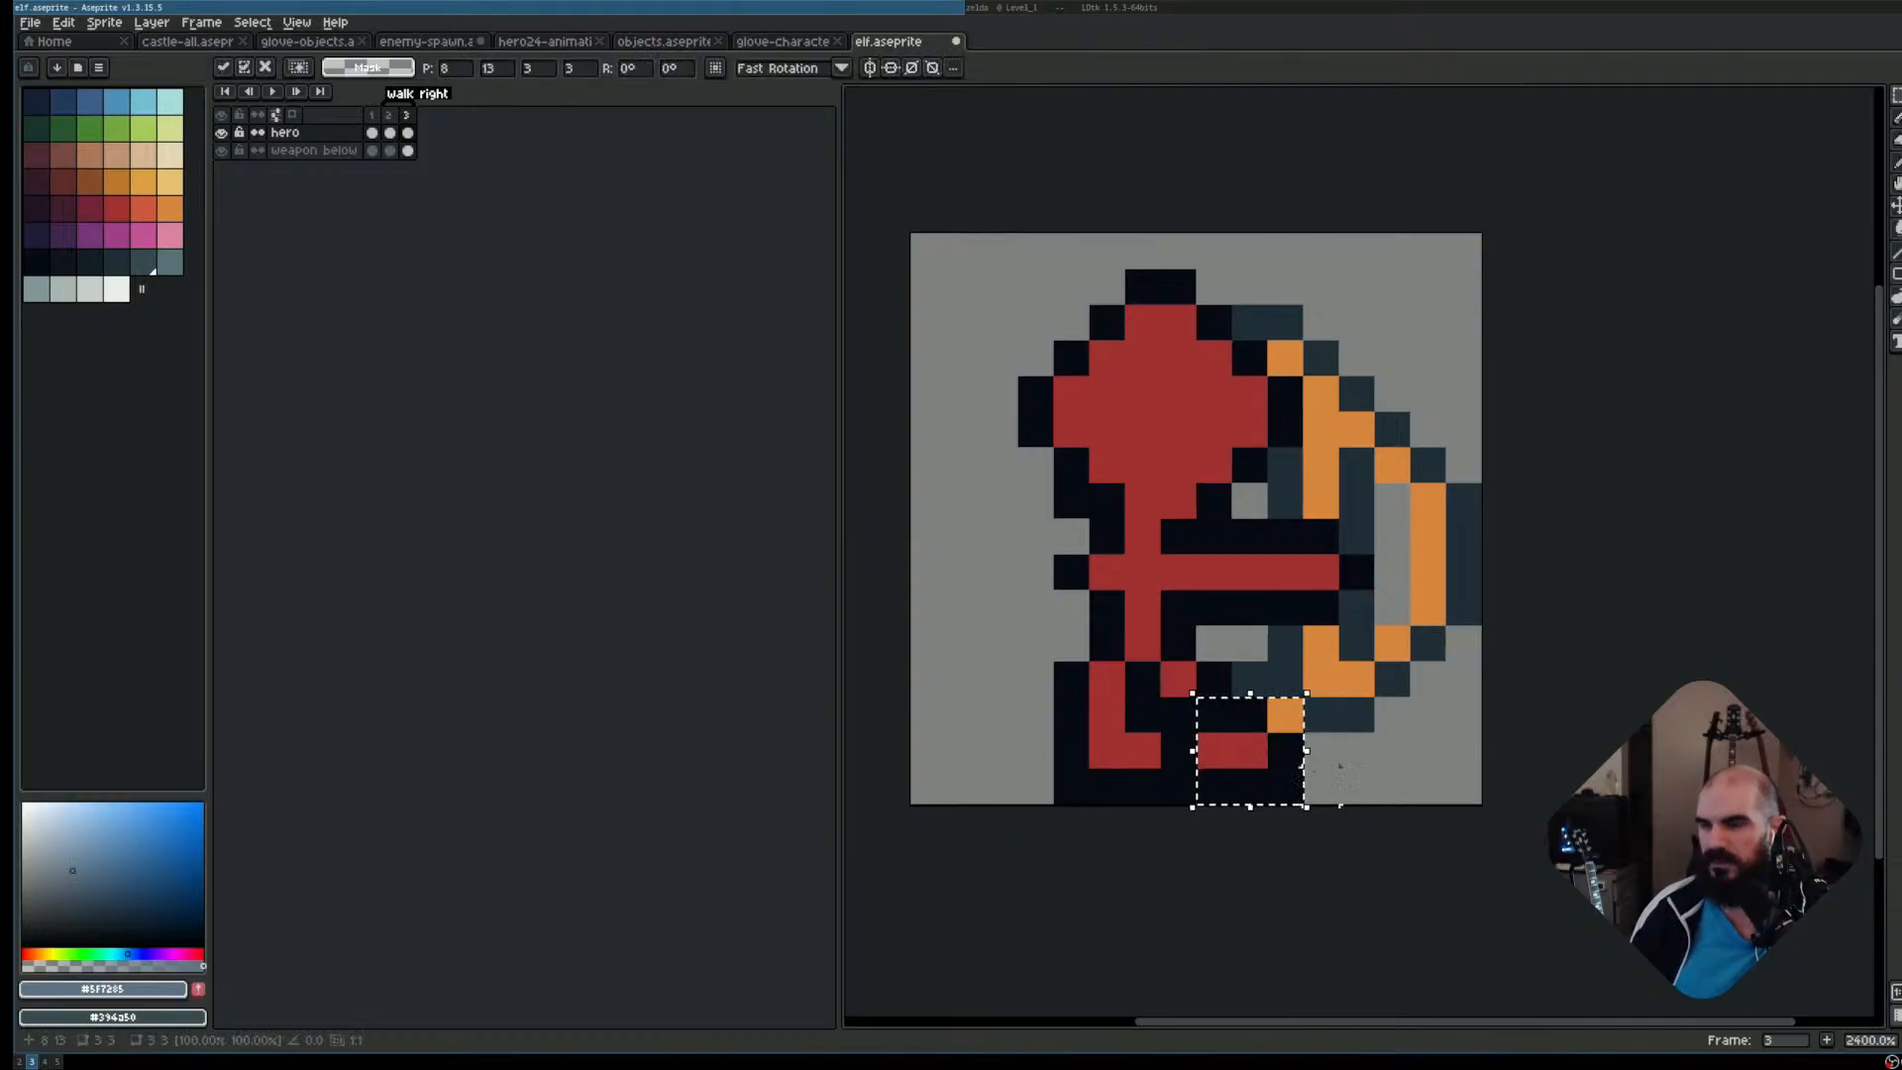
key(ctrl+d)
scroll(1290, 639, down, 2)
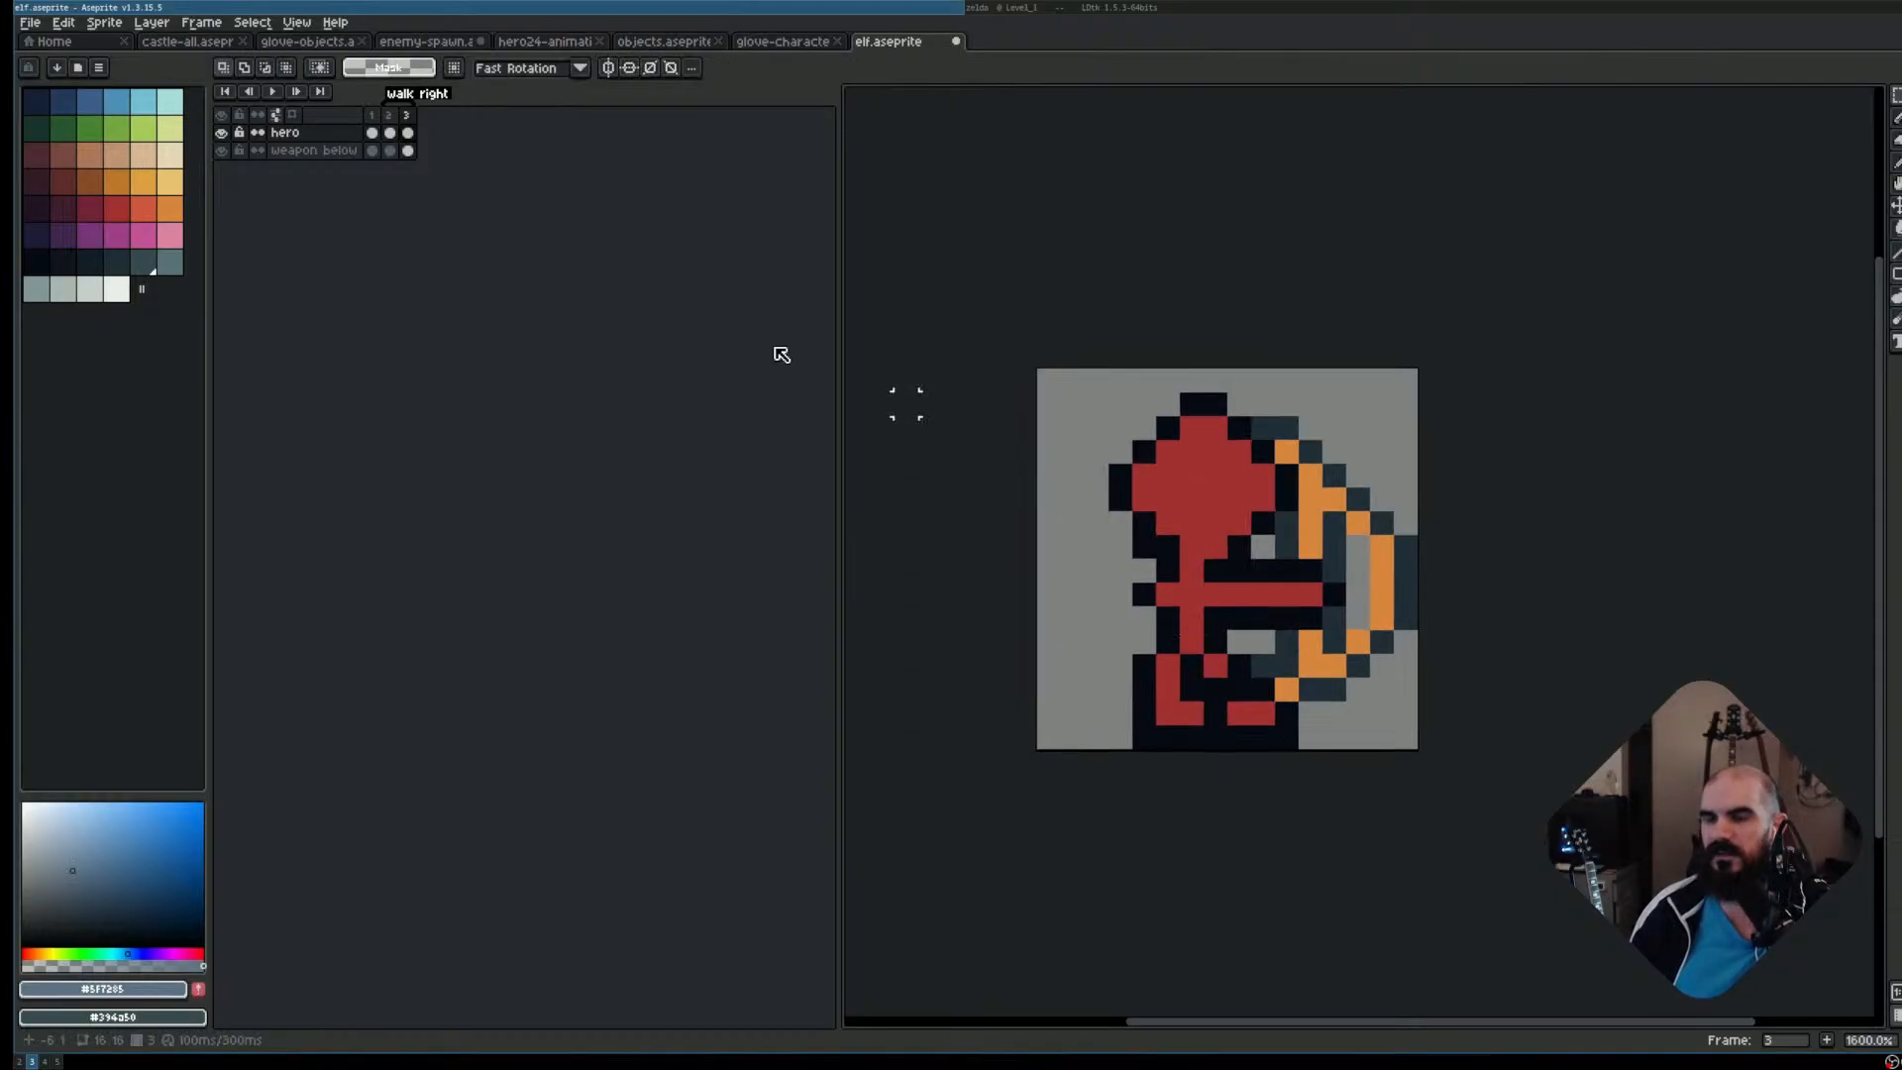
Flip repeatedly between frames 2 and 3, close up and at a smaller scale, to examine the walk motion
key(Left)
key(Right)
key(Left)
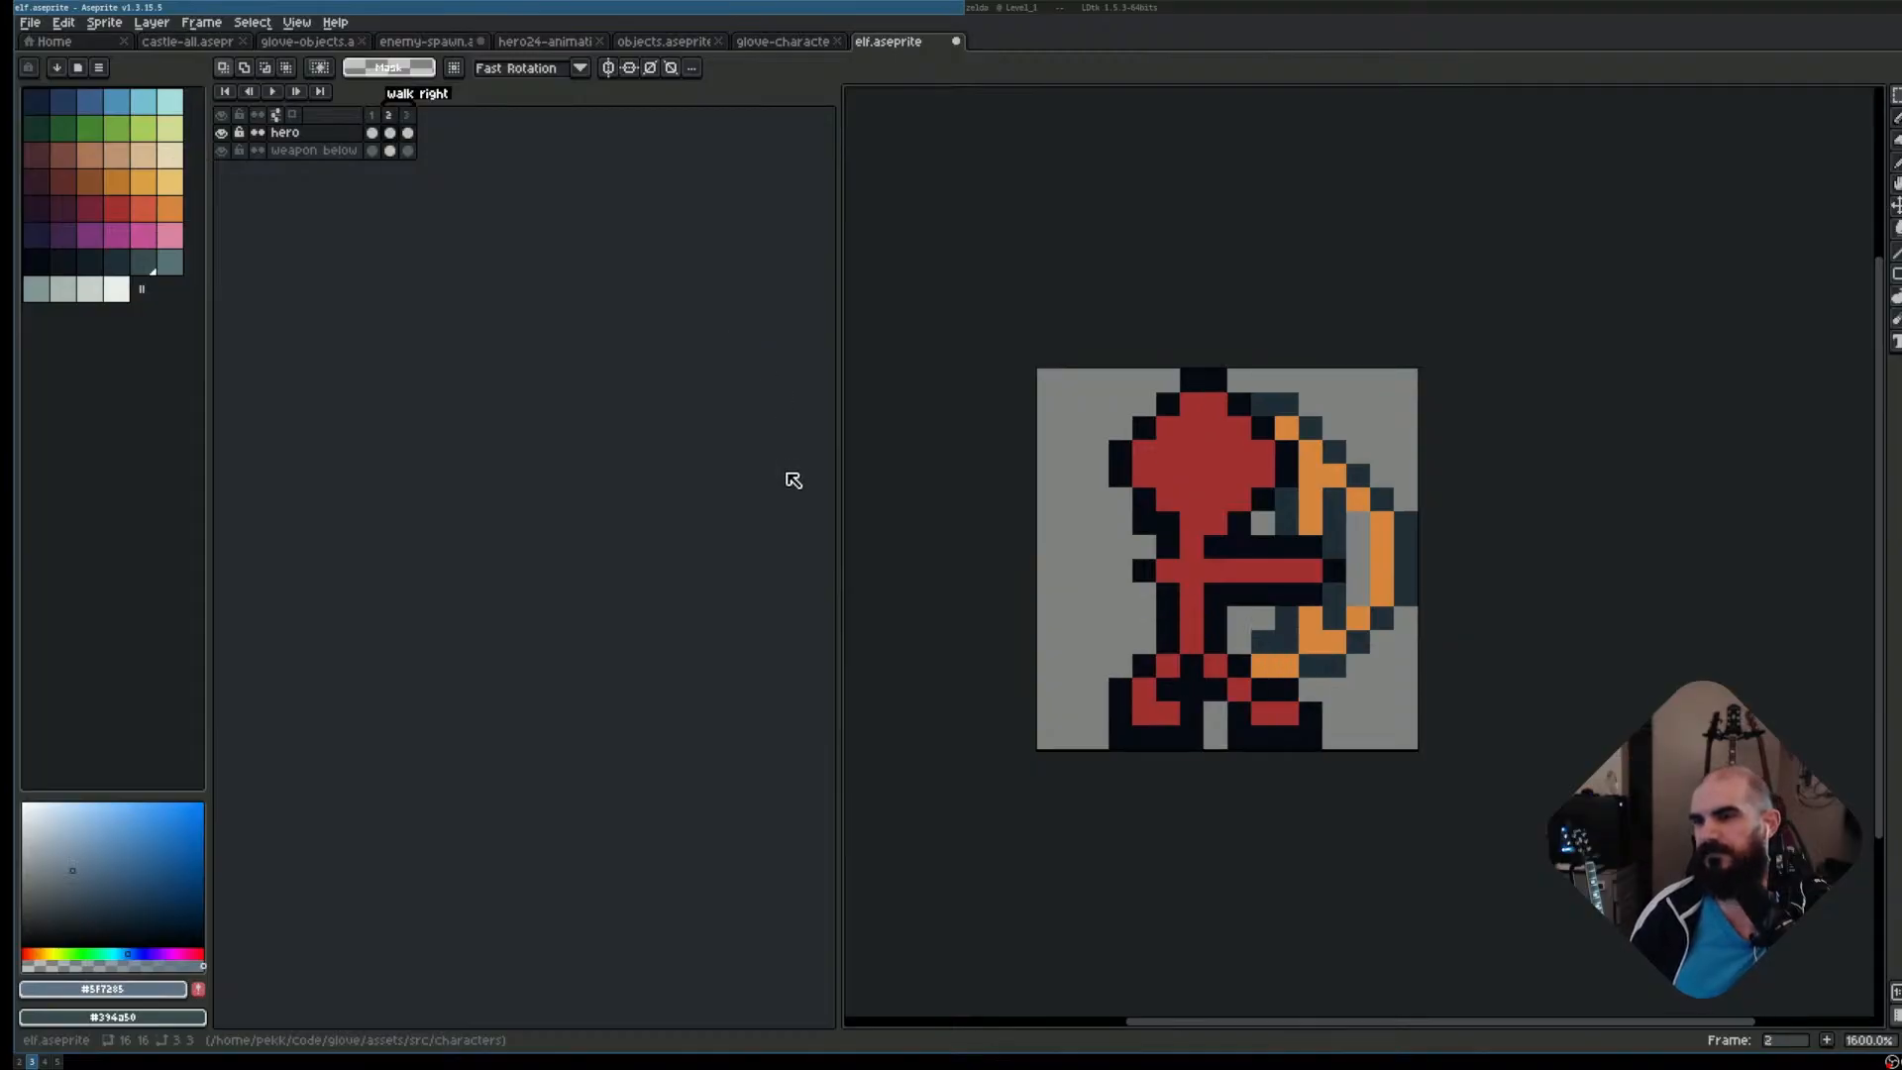
key(Right)
key(Left)
key(Right)
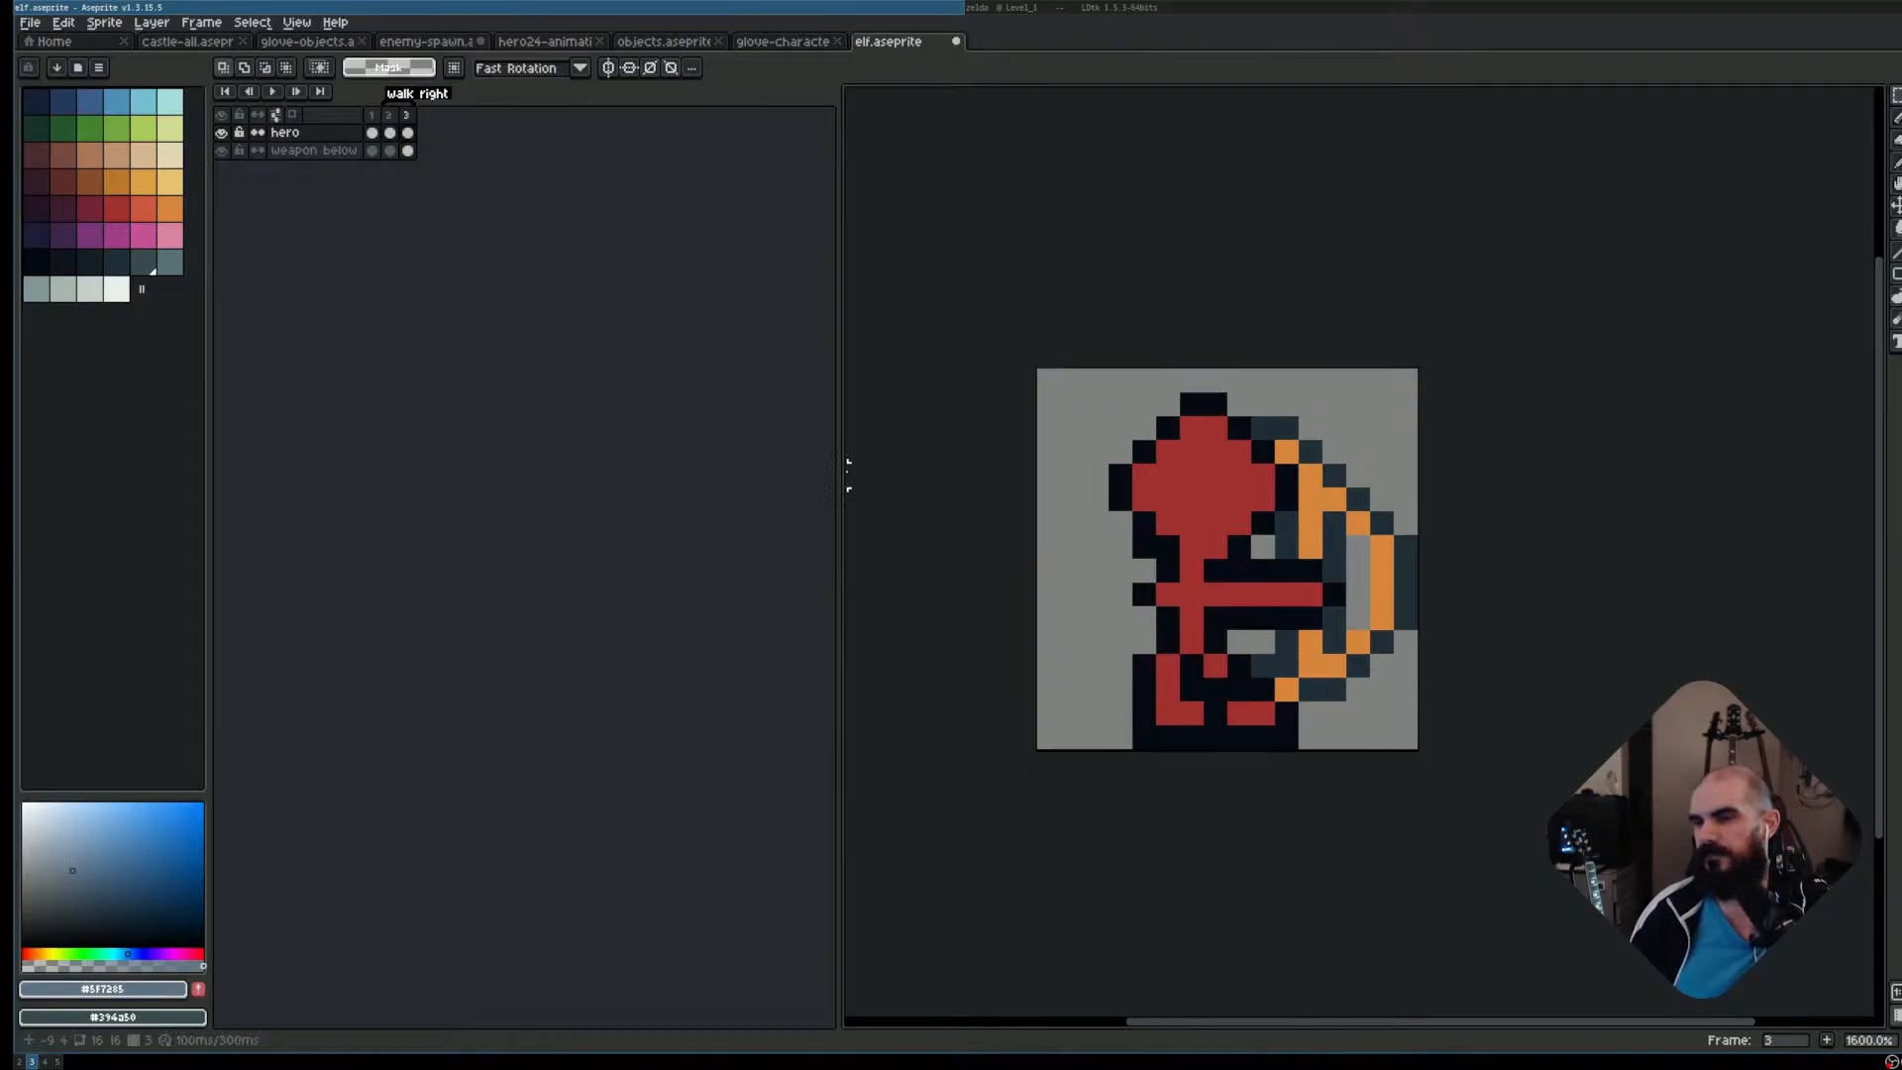
key(Left)
key(Right)
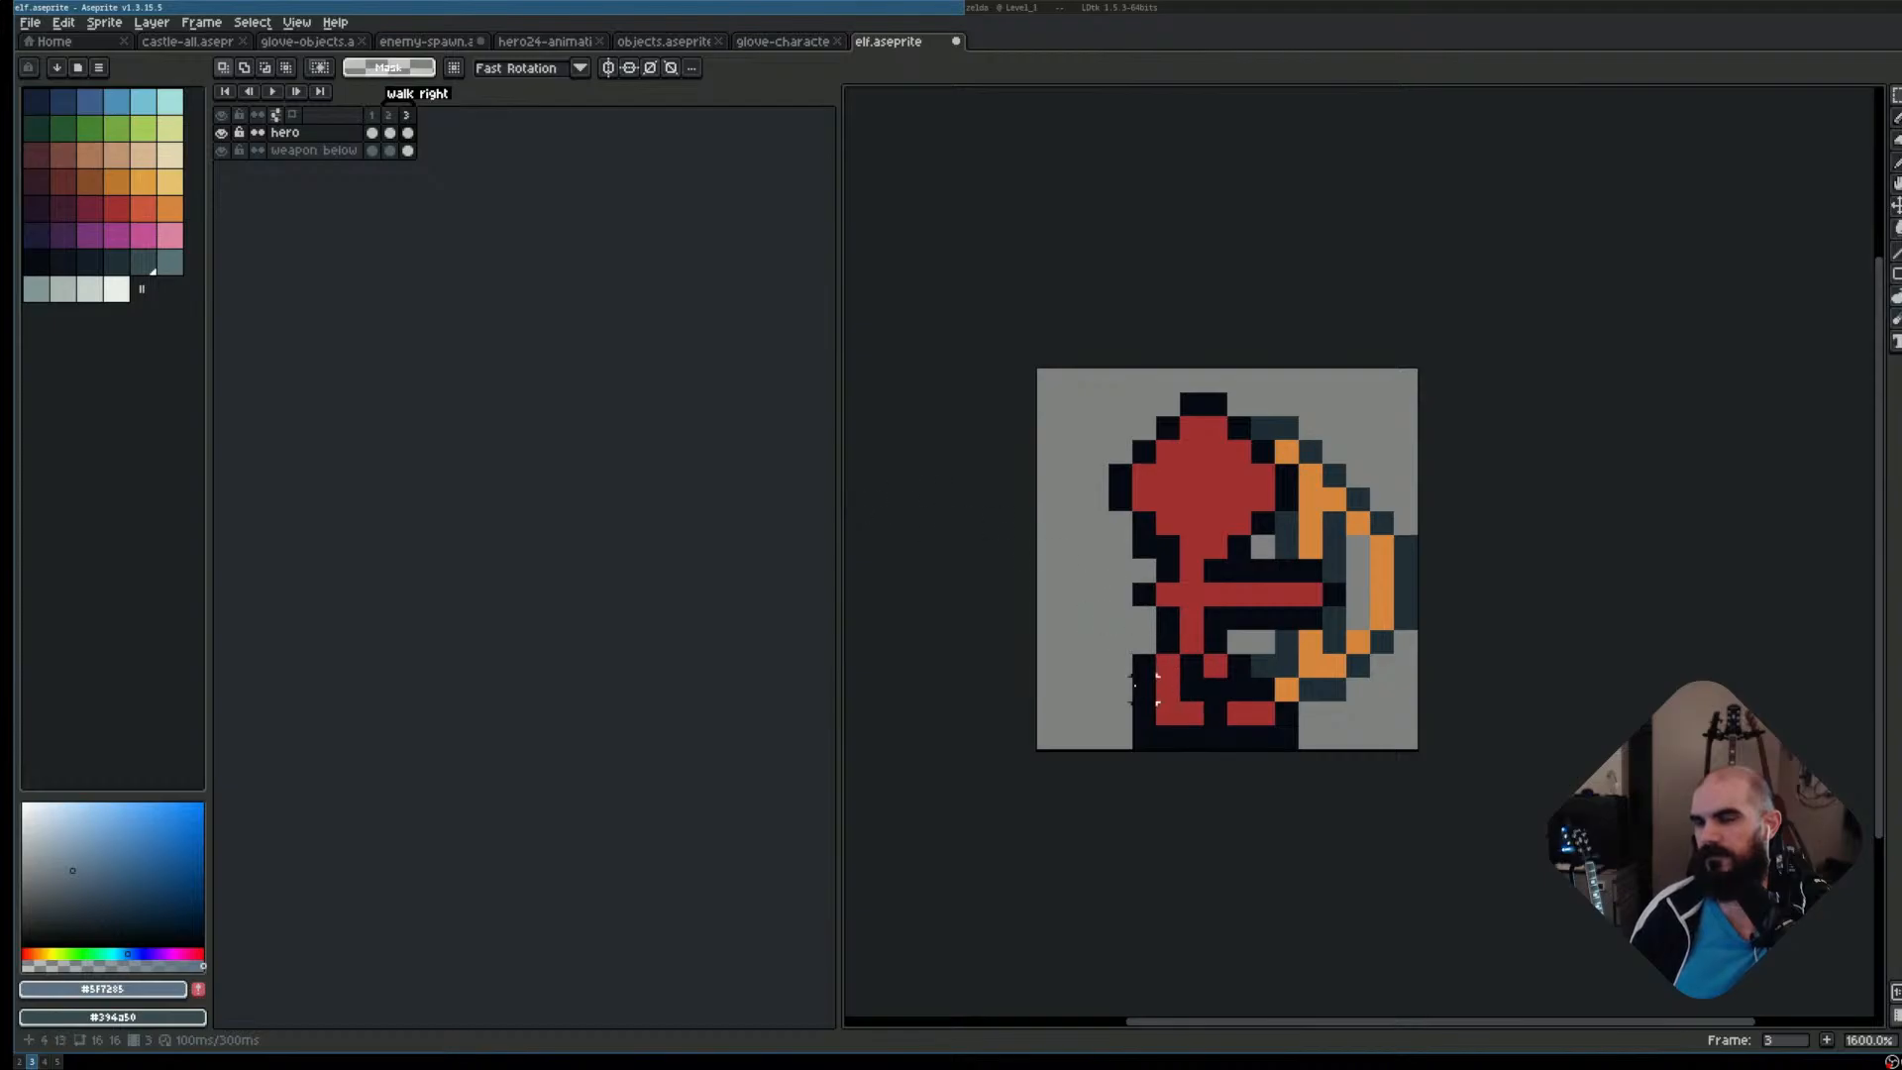
scroll(1133, 679, down, 6)
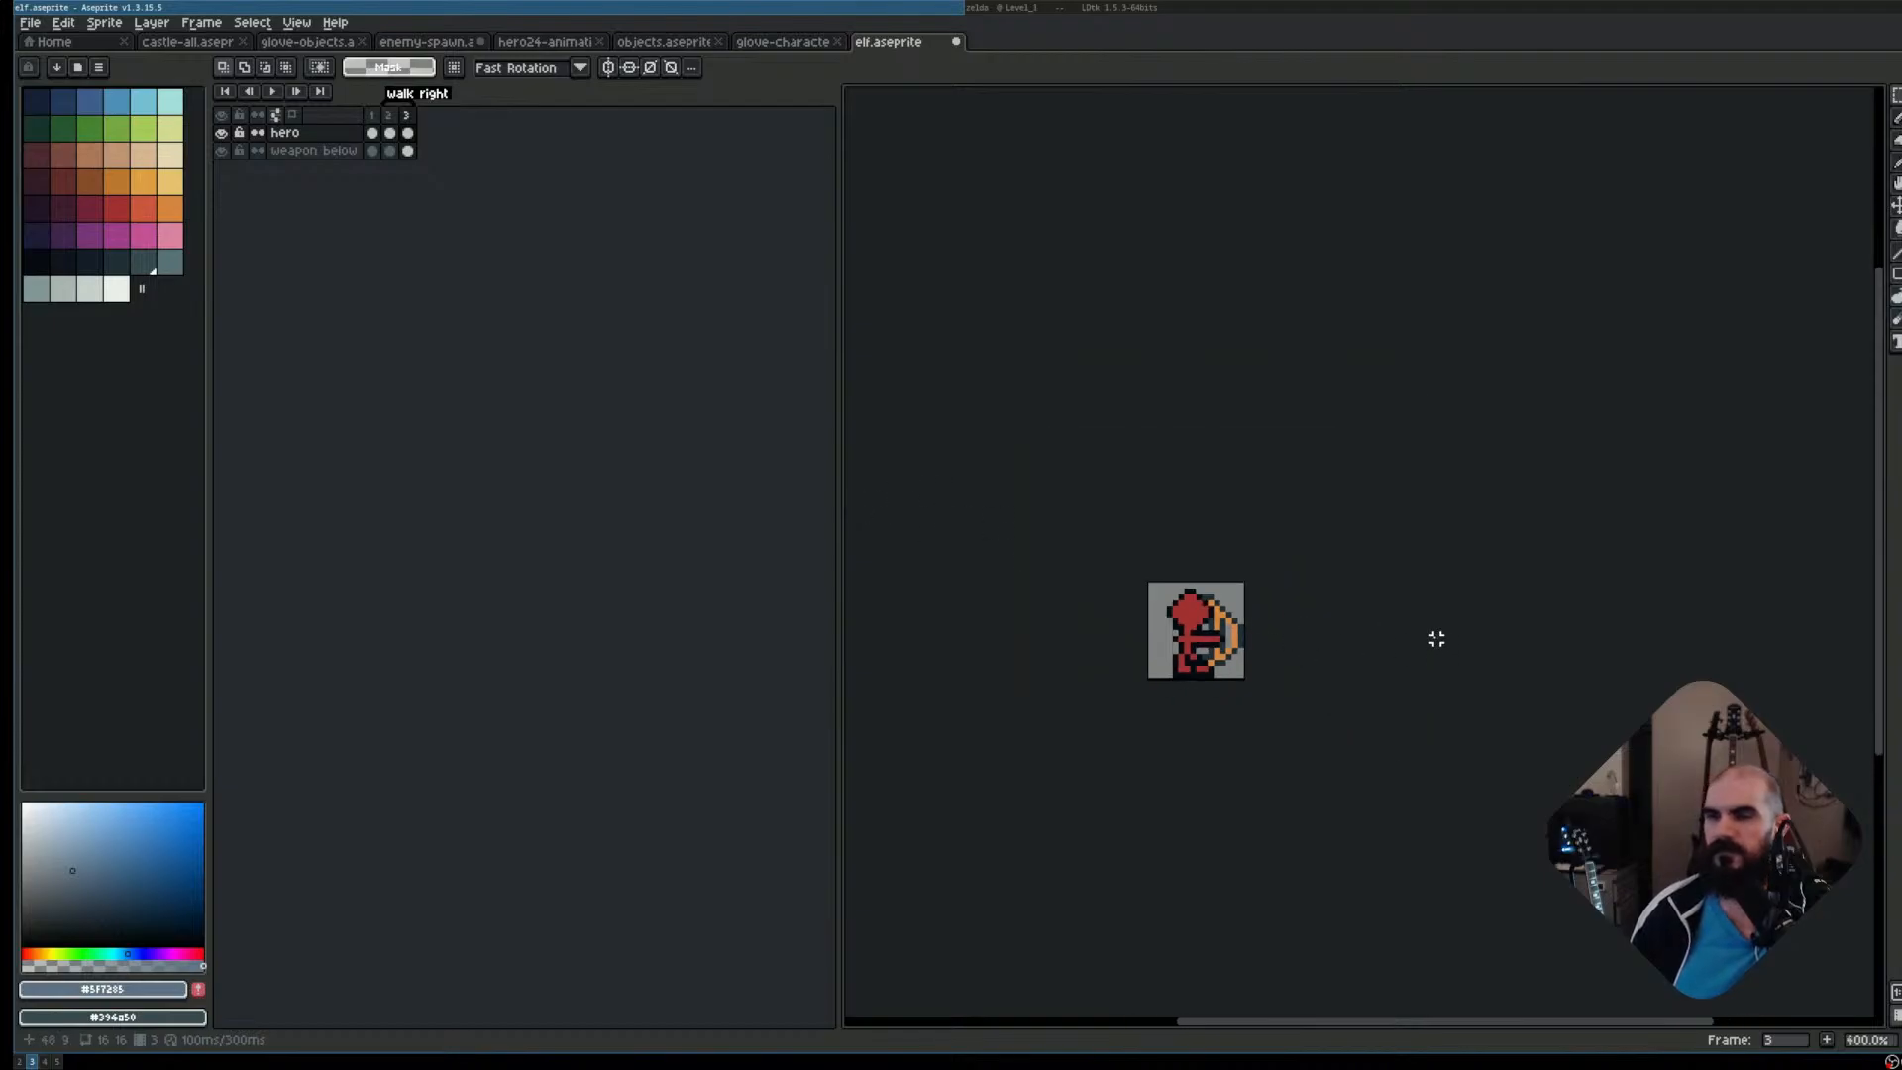
scroll(1341, 628, up, 4)
key(Right)
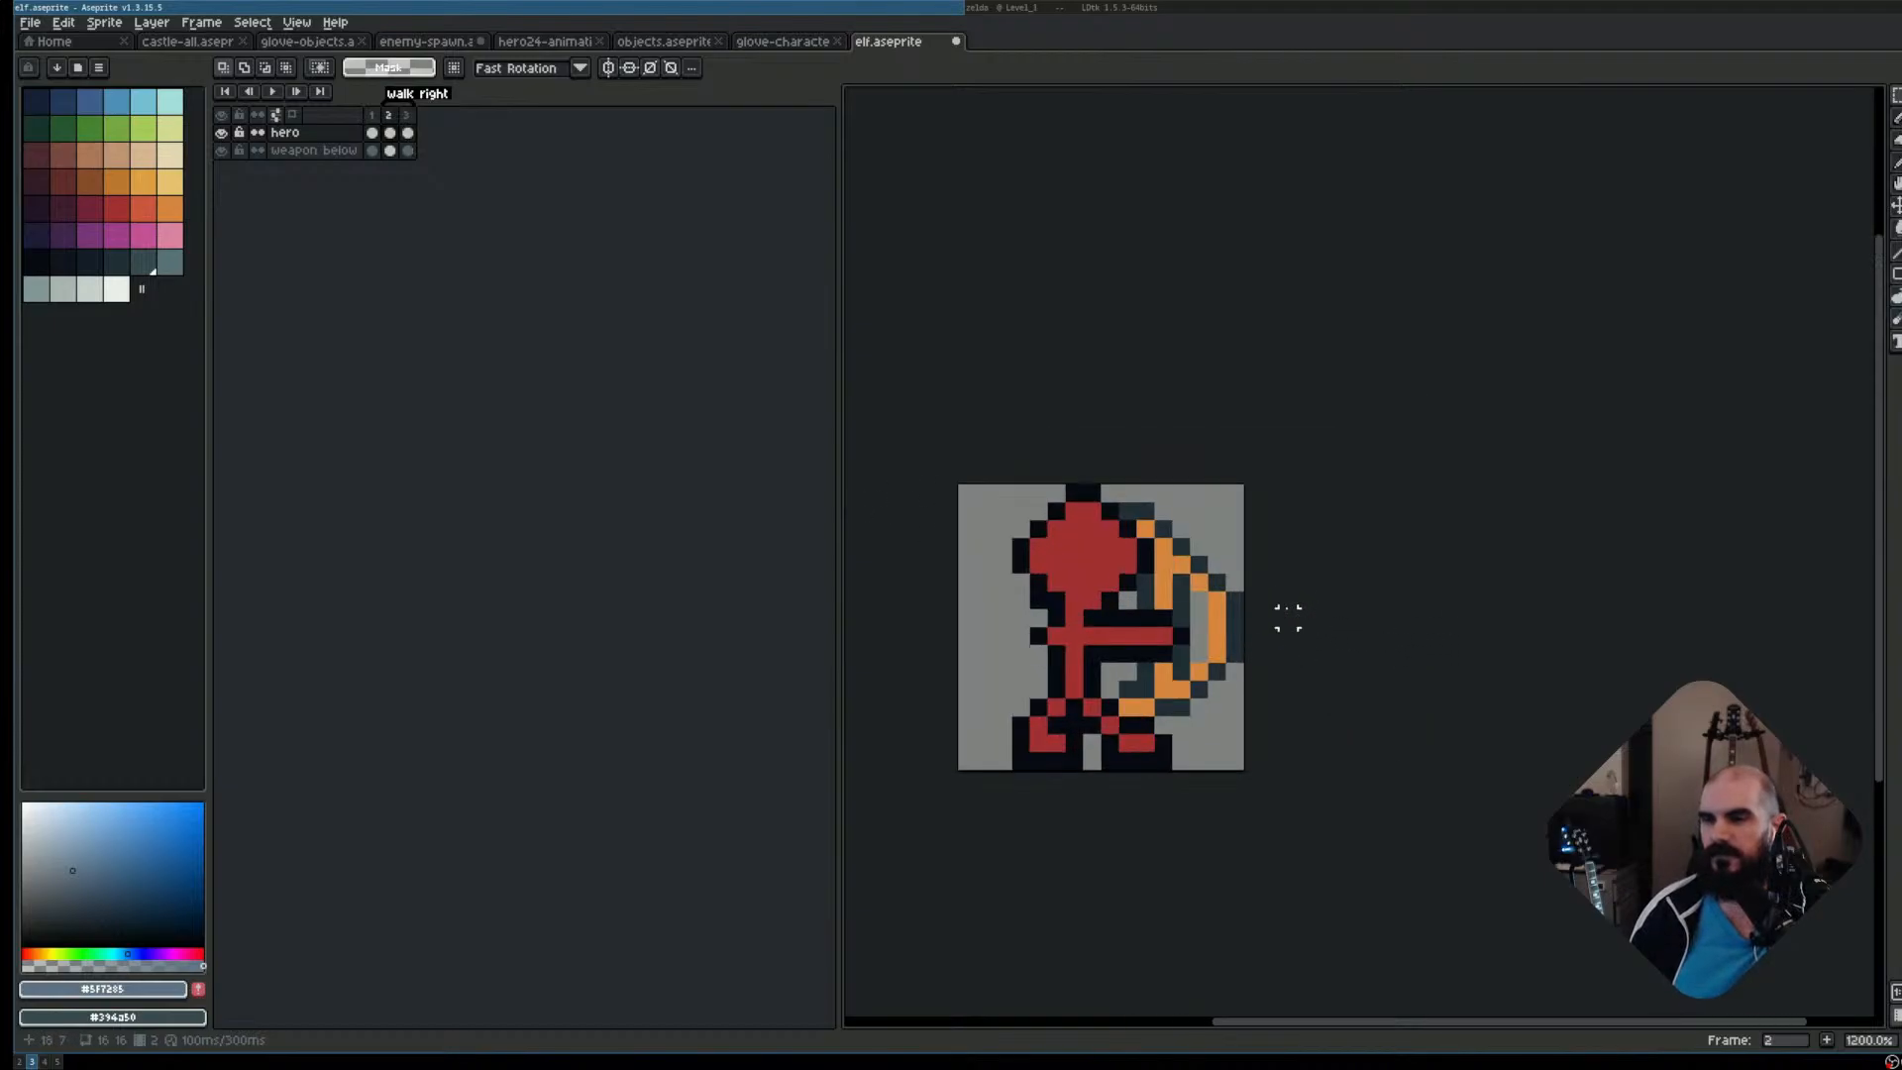
key(Left)
key(Right)
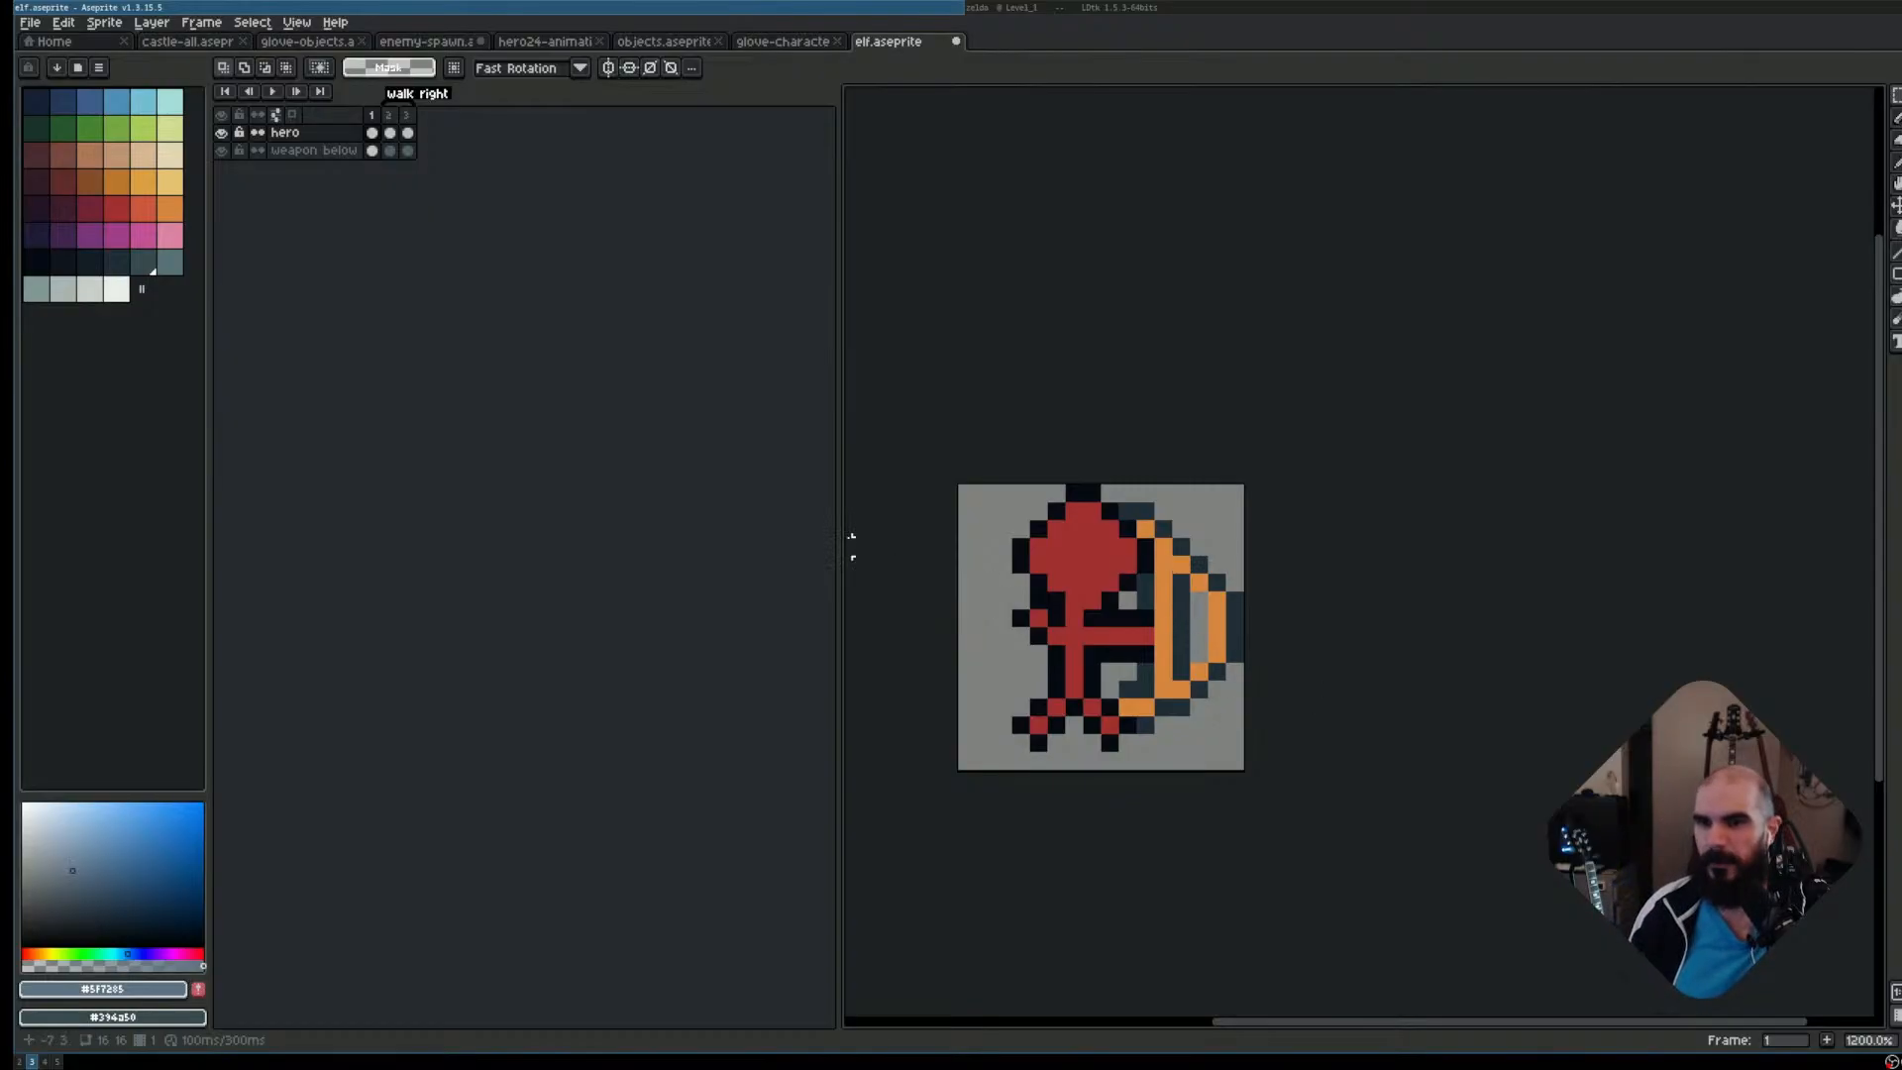
Dock the timeline below the canvas and make it slightly taller
drag(840, 531, 717, 539)
drag(1232, 575, 1053, 378)
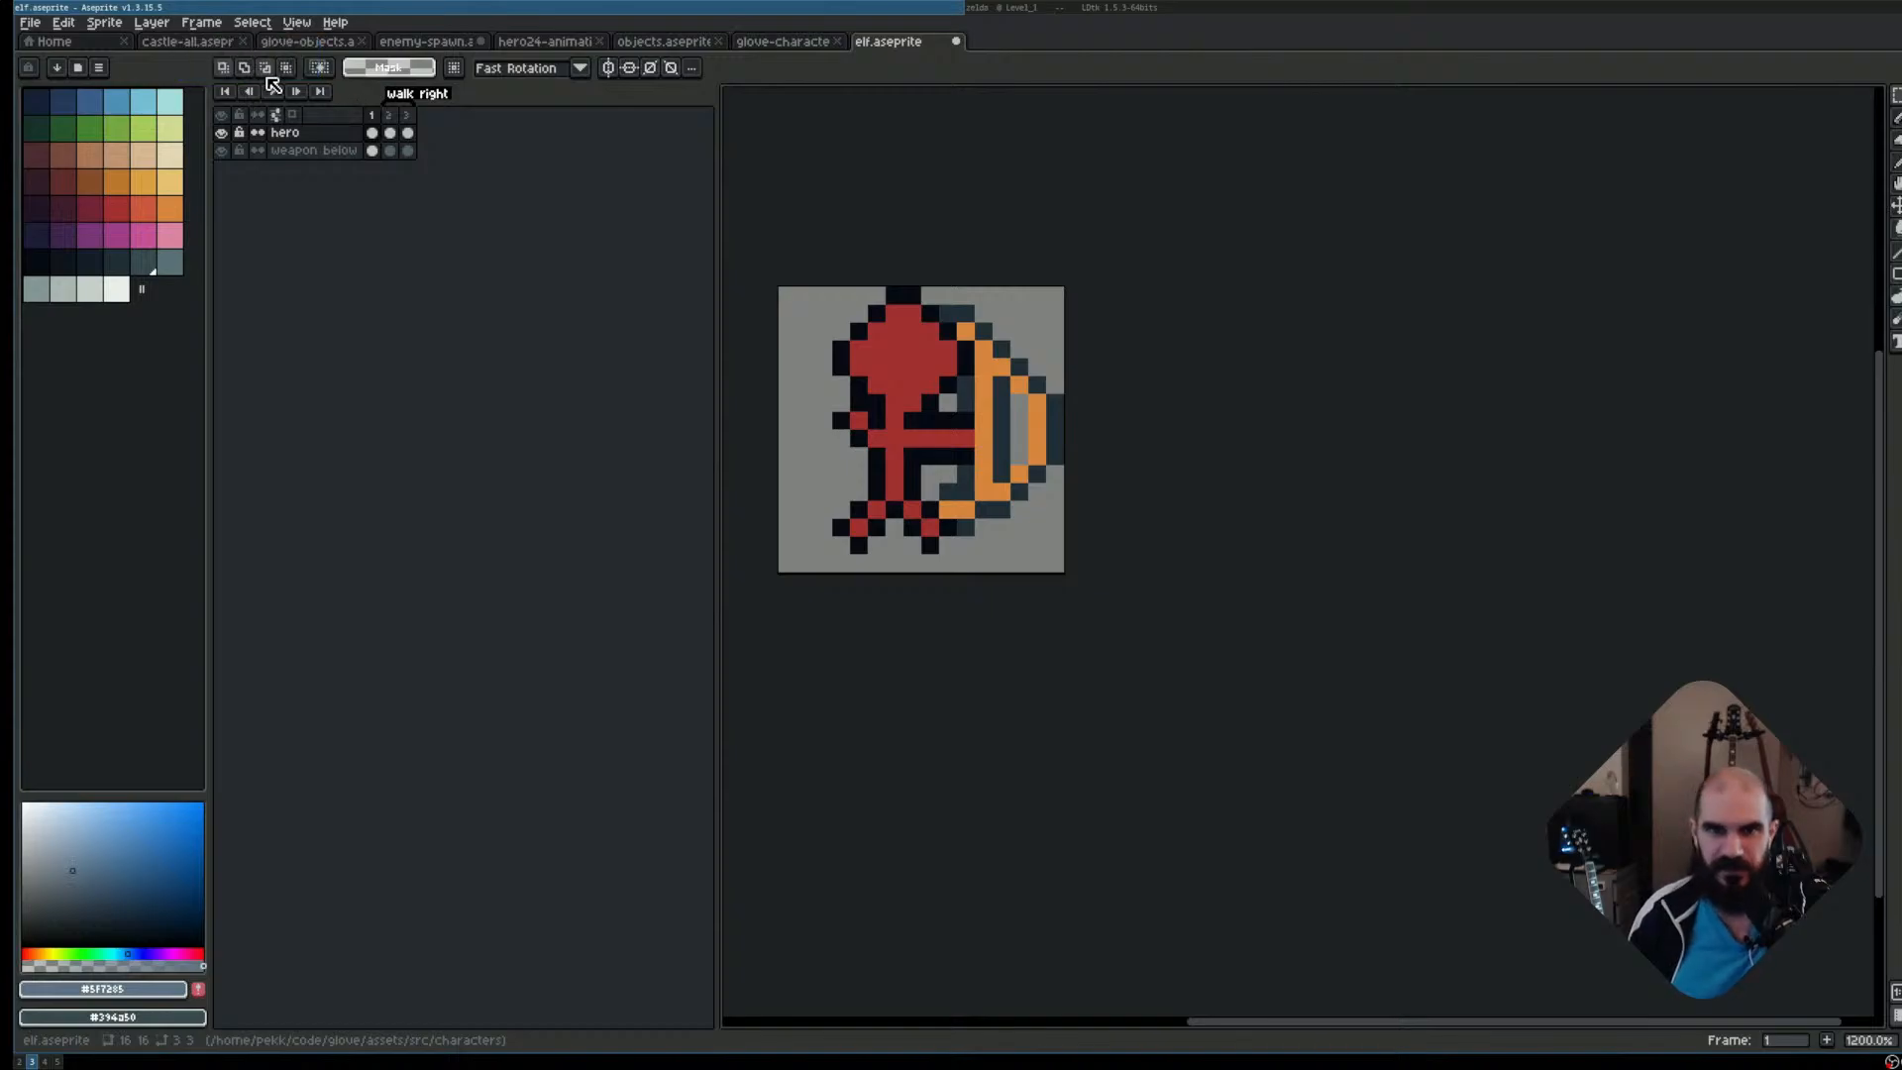
click(284, 114)
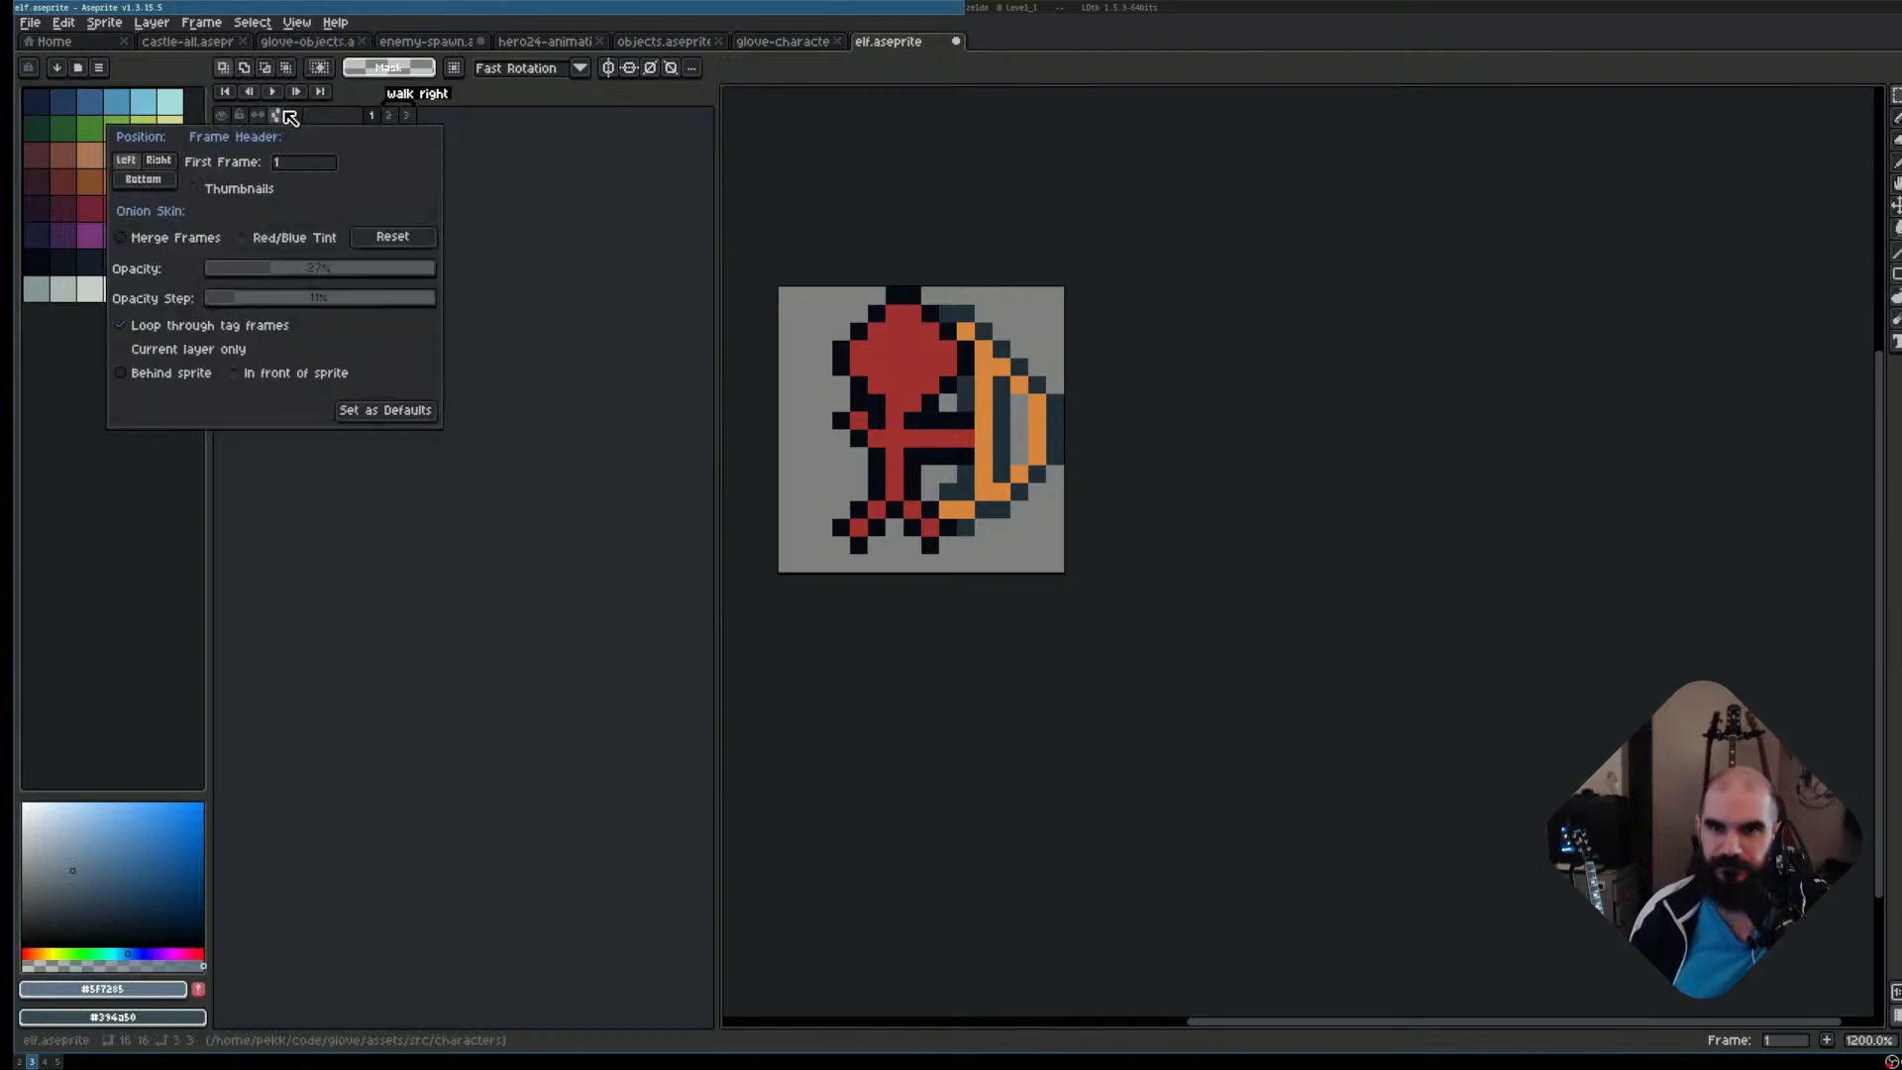
click(143, 178)
click(554, 524)
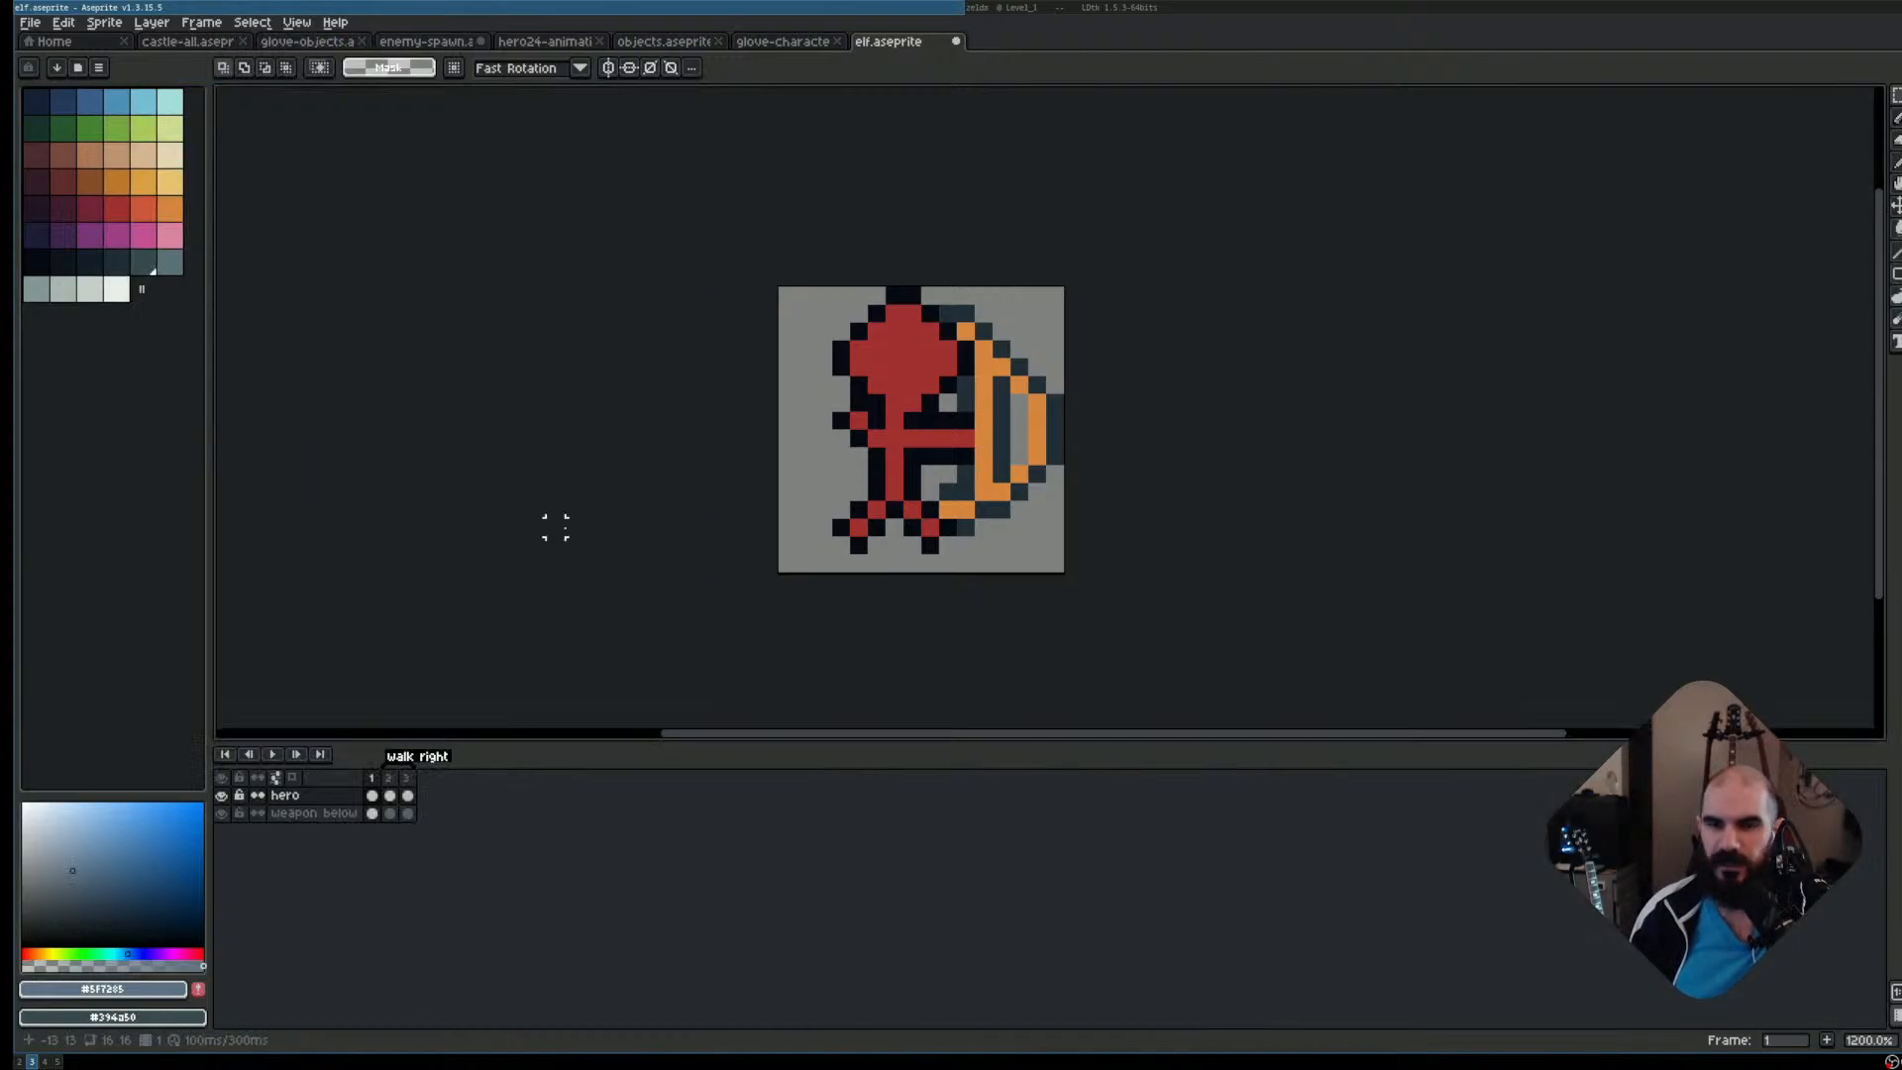
scroll(778, 512, up, 1)
drag(1003, 411, 629, 447)
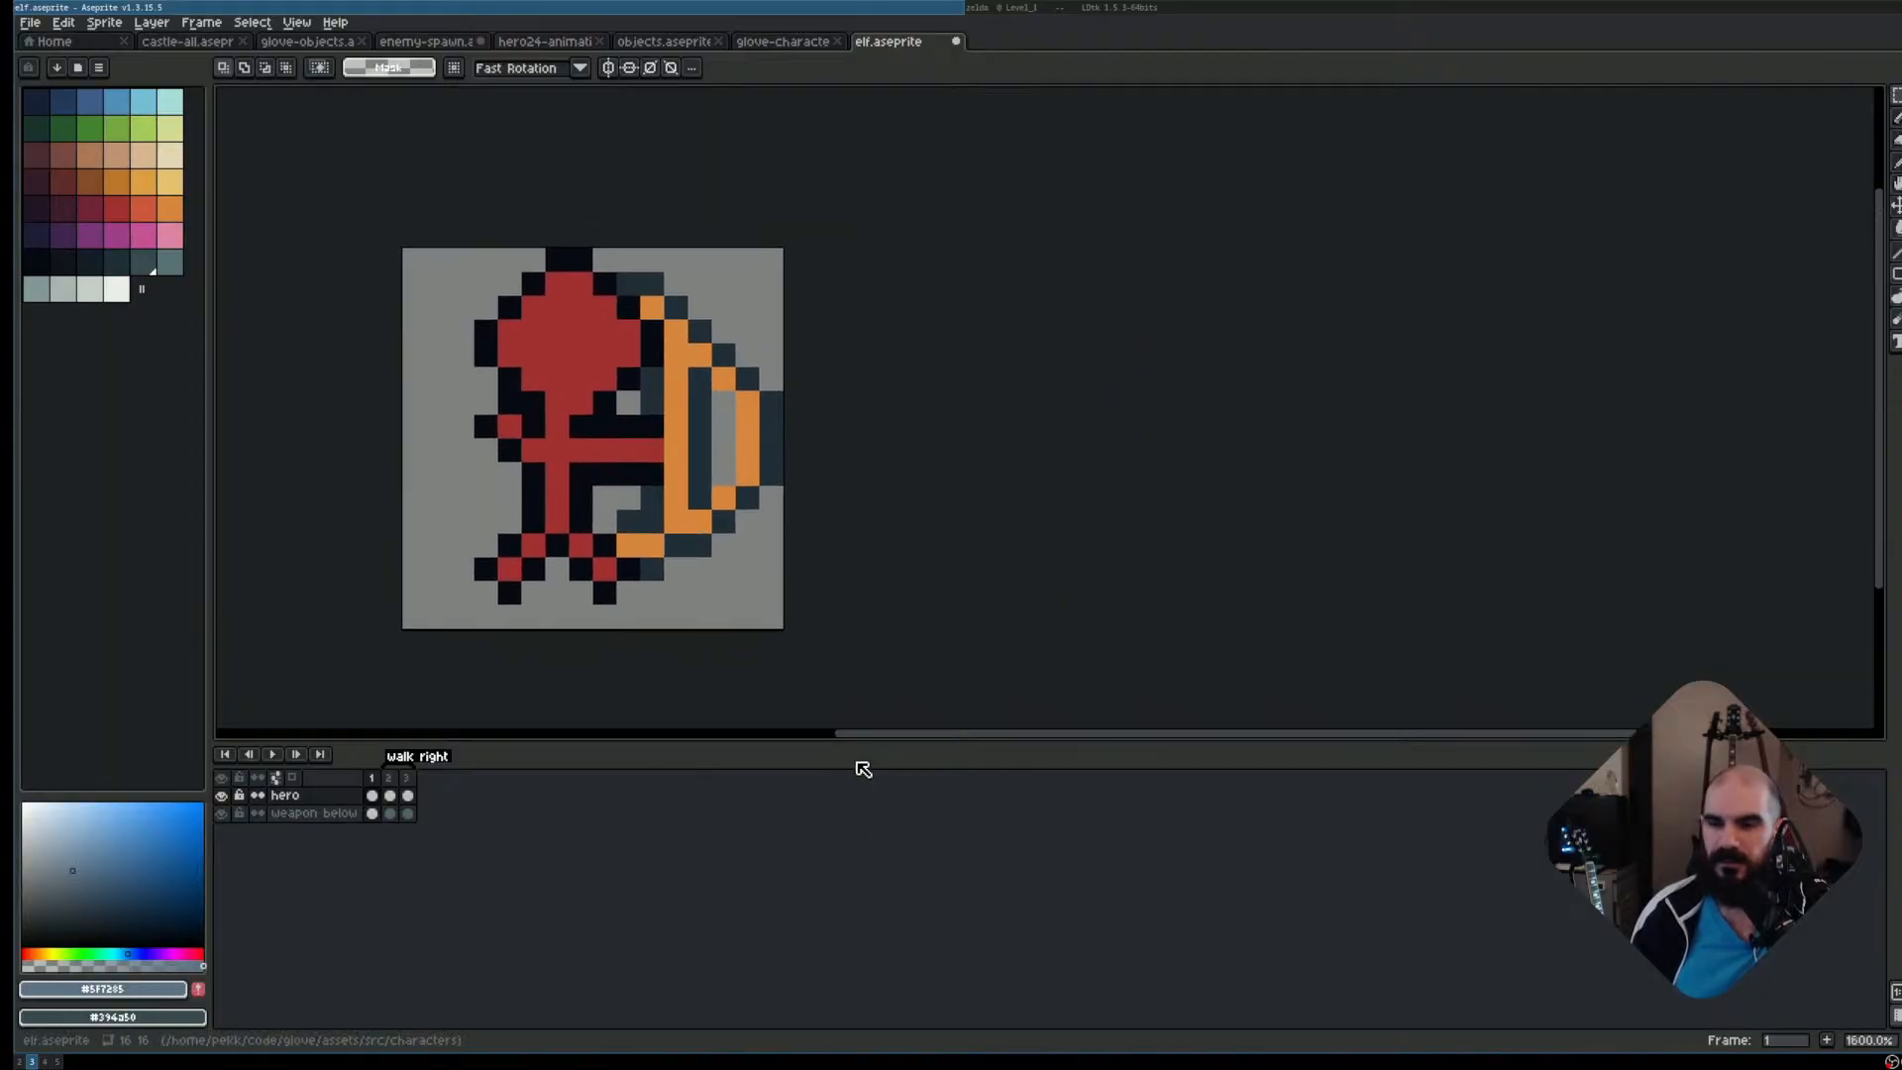
drag(884, 751, 863, 683)
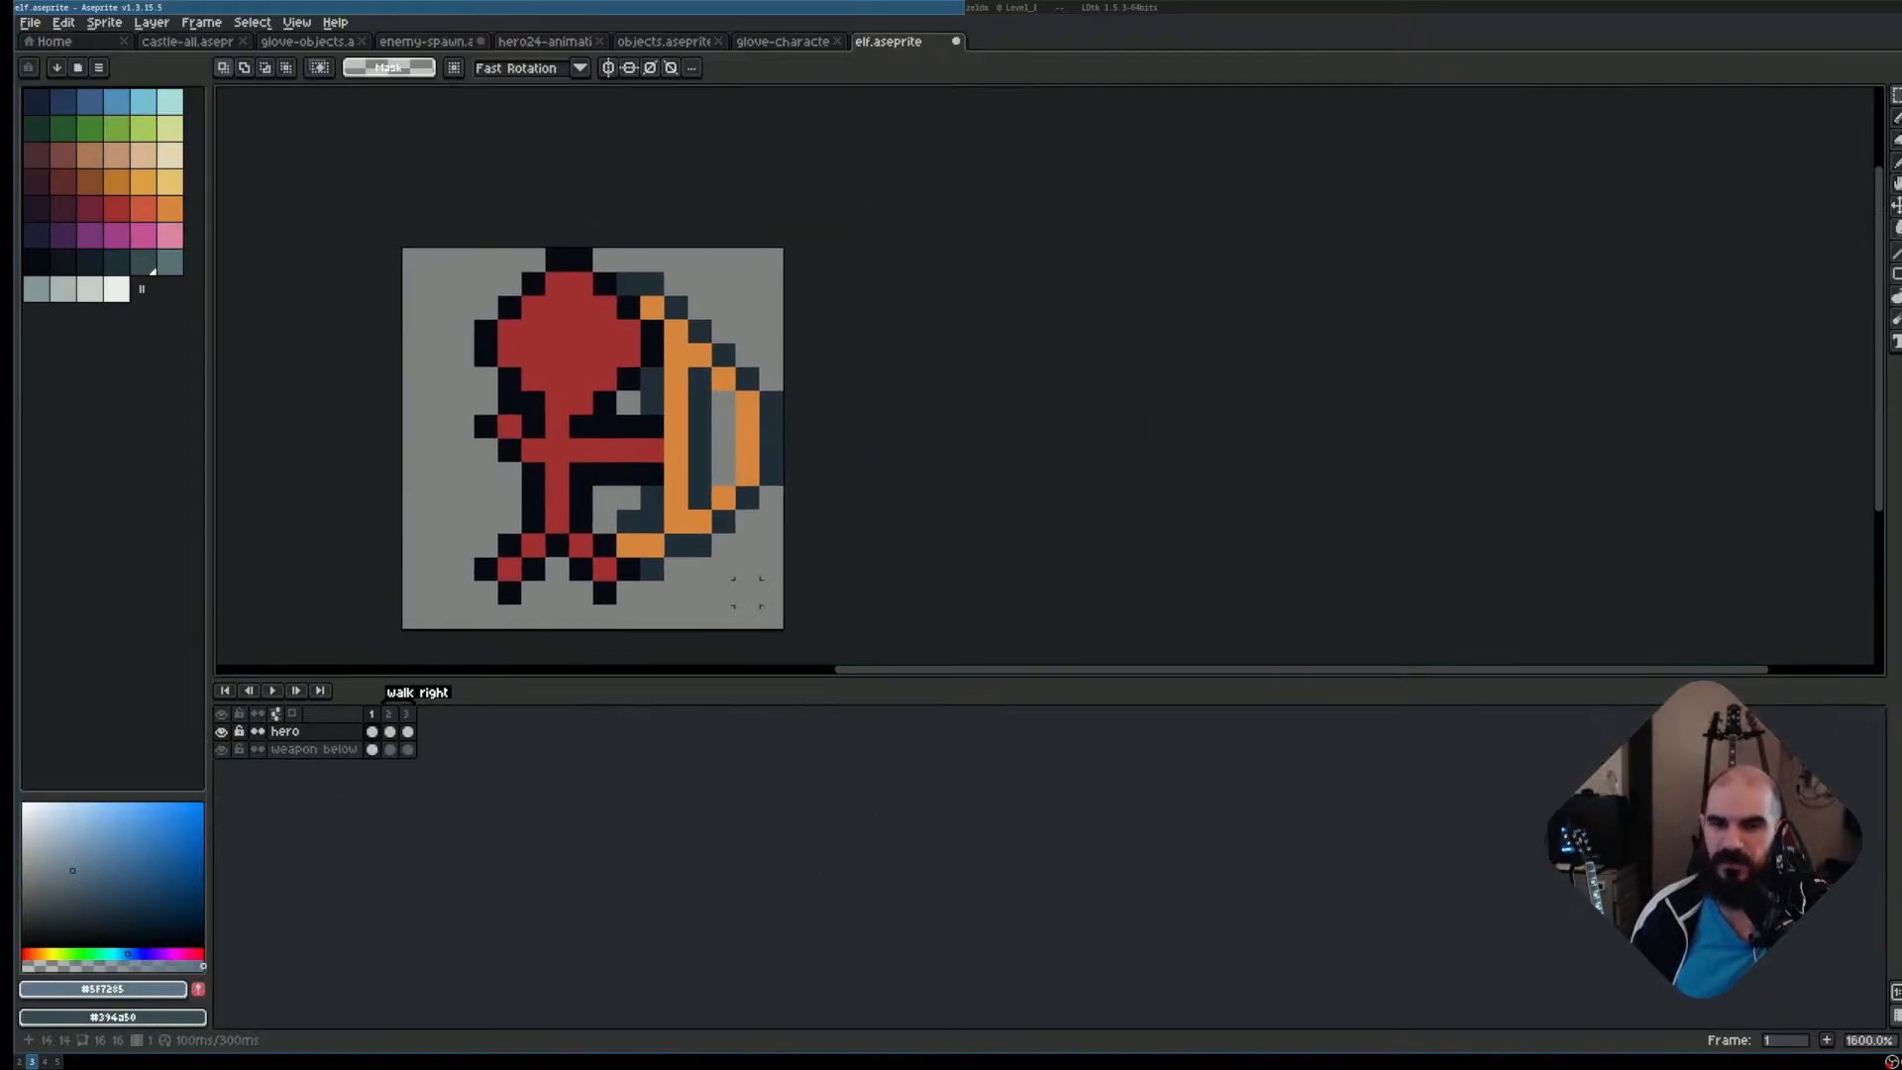
drag(1012, 515, 1012, 451)
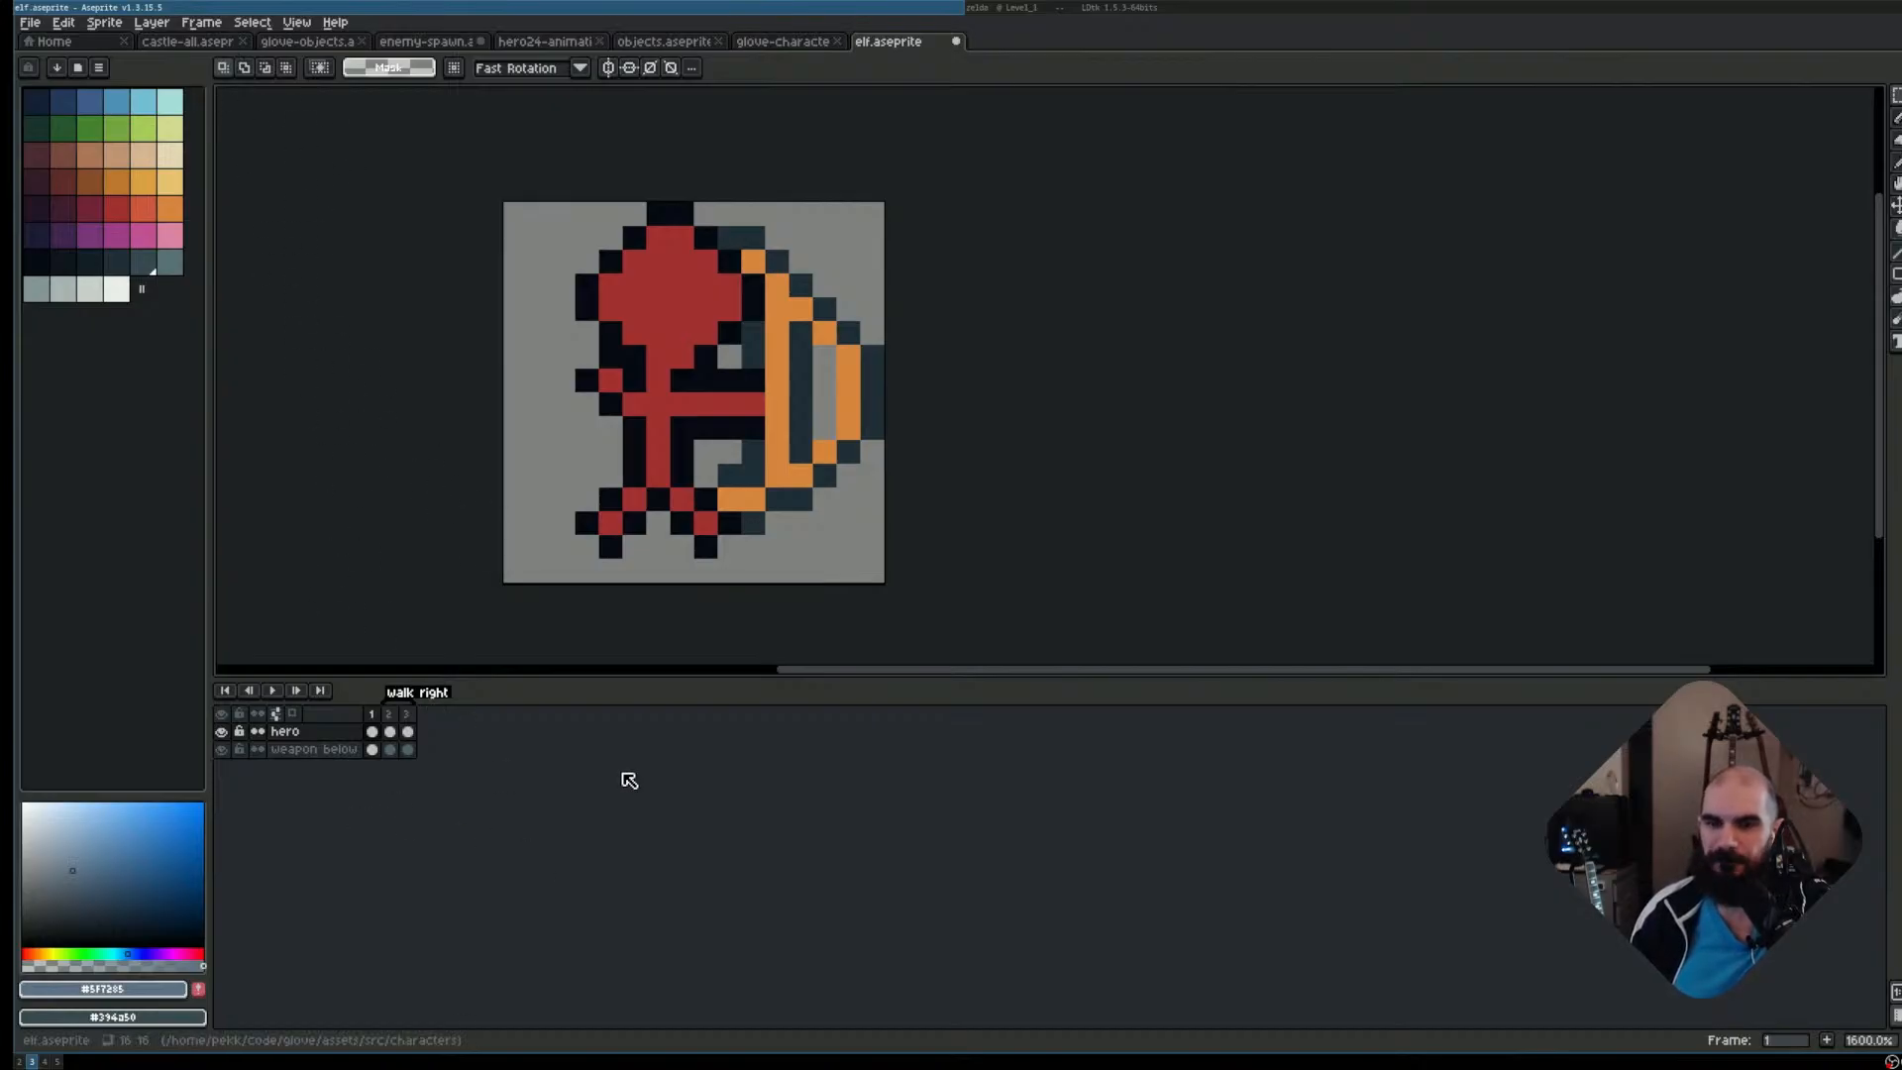
Go to the hero cel in frame 3 and flip to the previous frame and back to check the pose
scroll(849, 475, up, 1)
mouse_move(958, 479)
mouse_down()
mouse_move(1101, 493)
mouse_move(1089, 509)
mouse_move(926, 480)
mouse_up()
scroll(1099, 494, down, 1)
scroll(894, 479, up, 2)
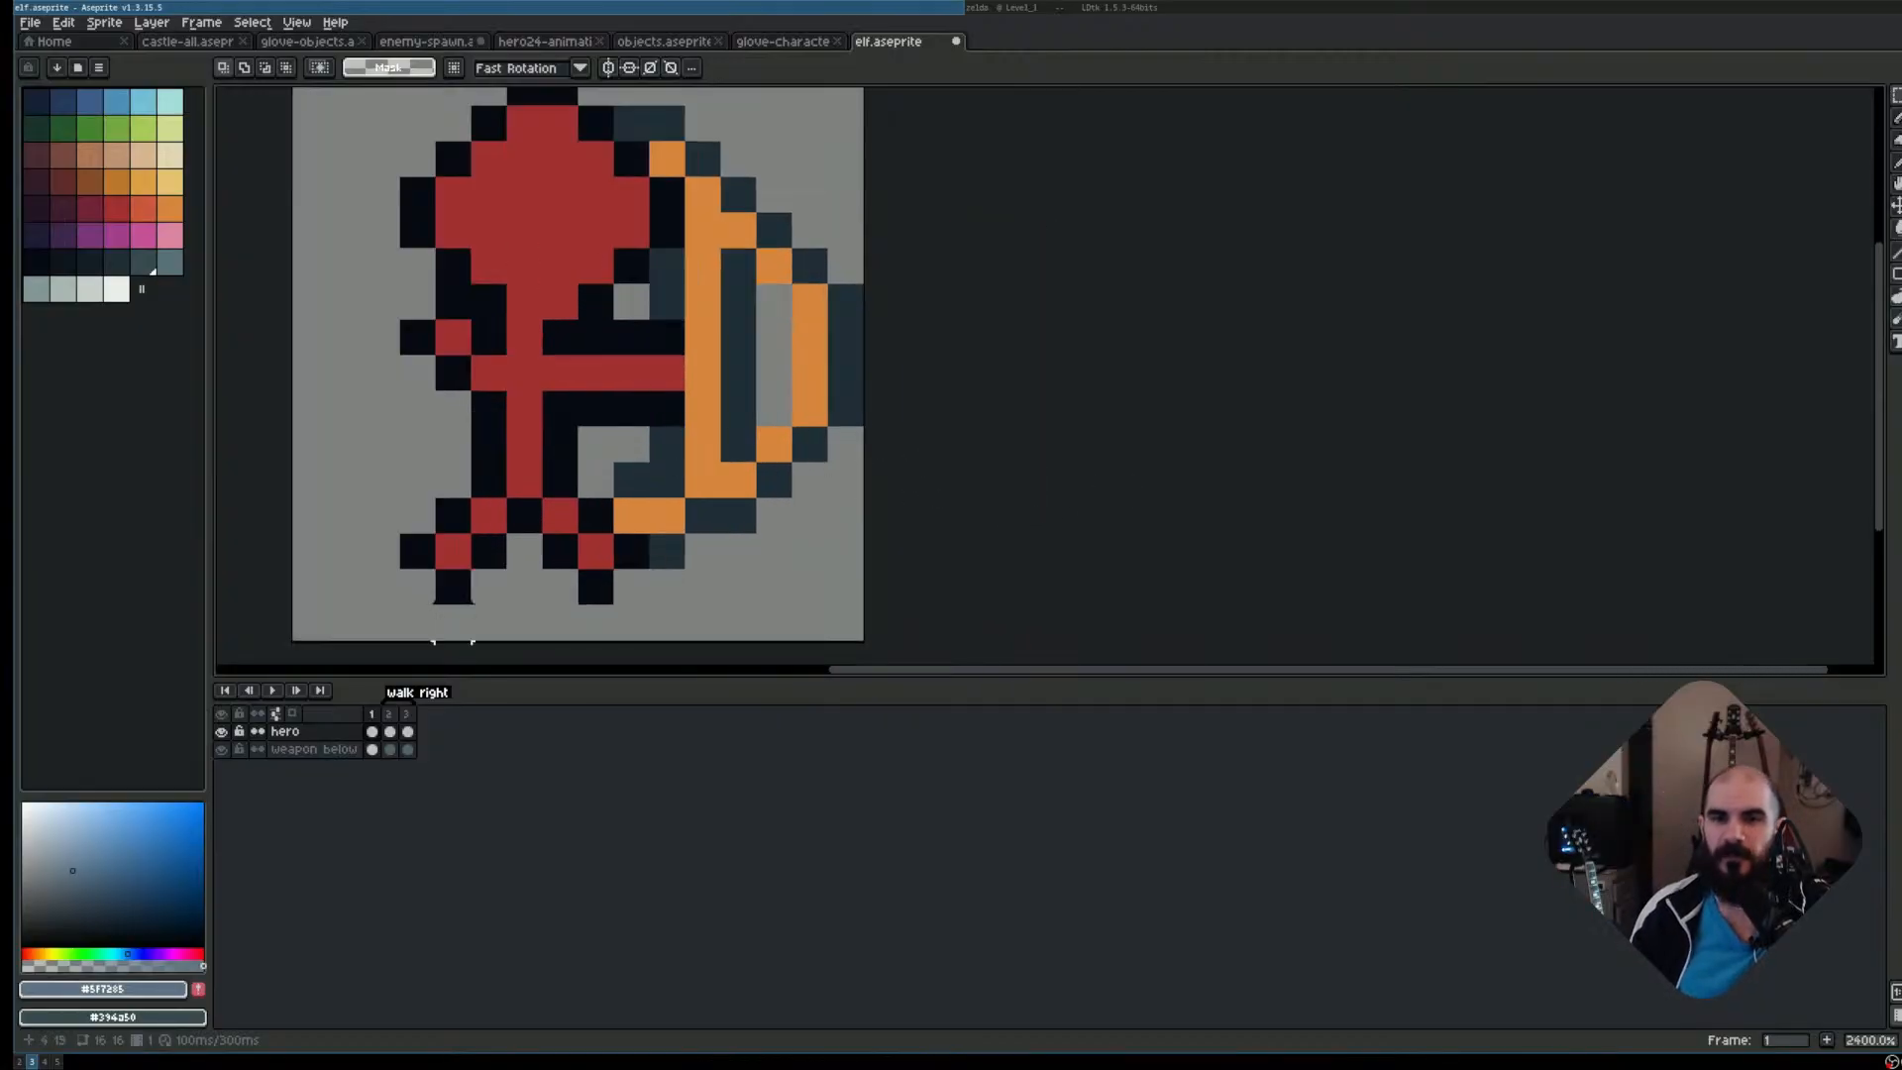
click(408, 730)
drag(782, 431, 873, 441)
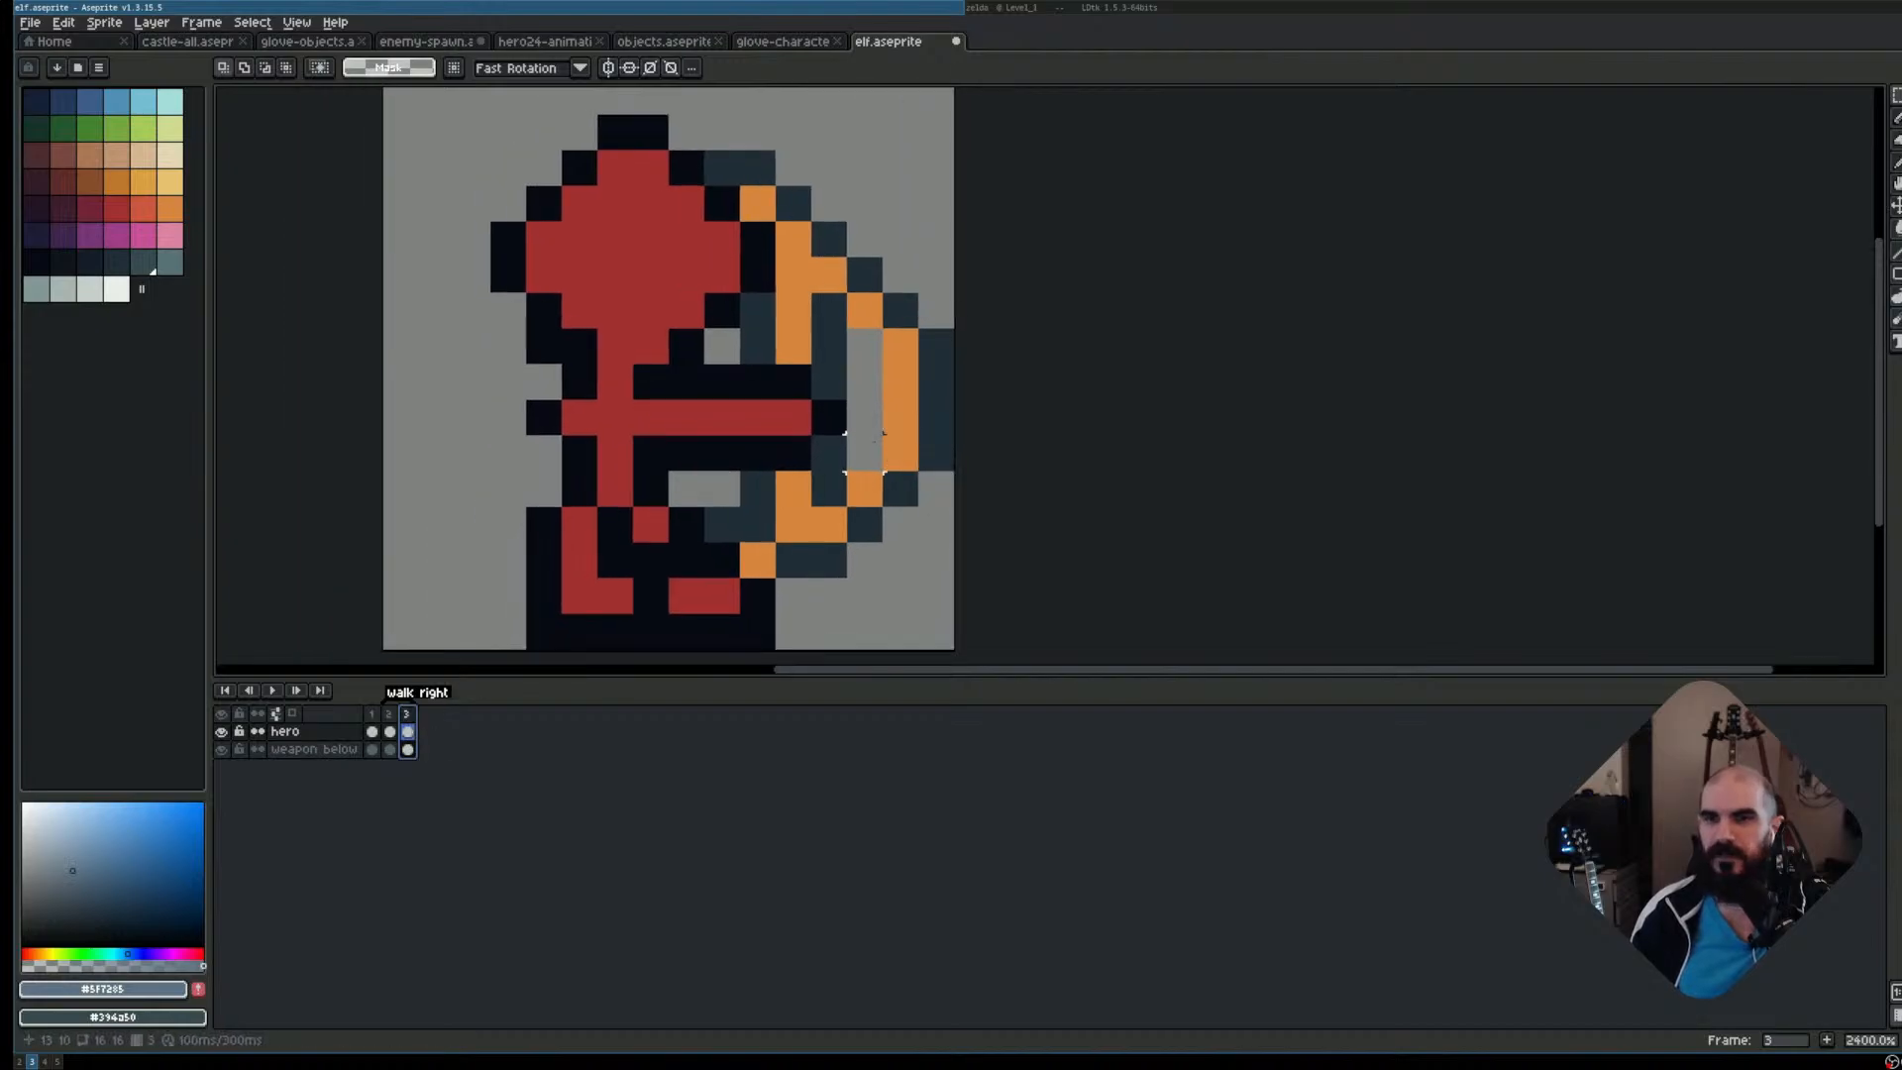
scroll(864, 453, down, 2)
key(comma)
key(period)
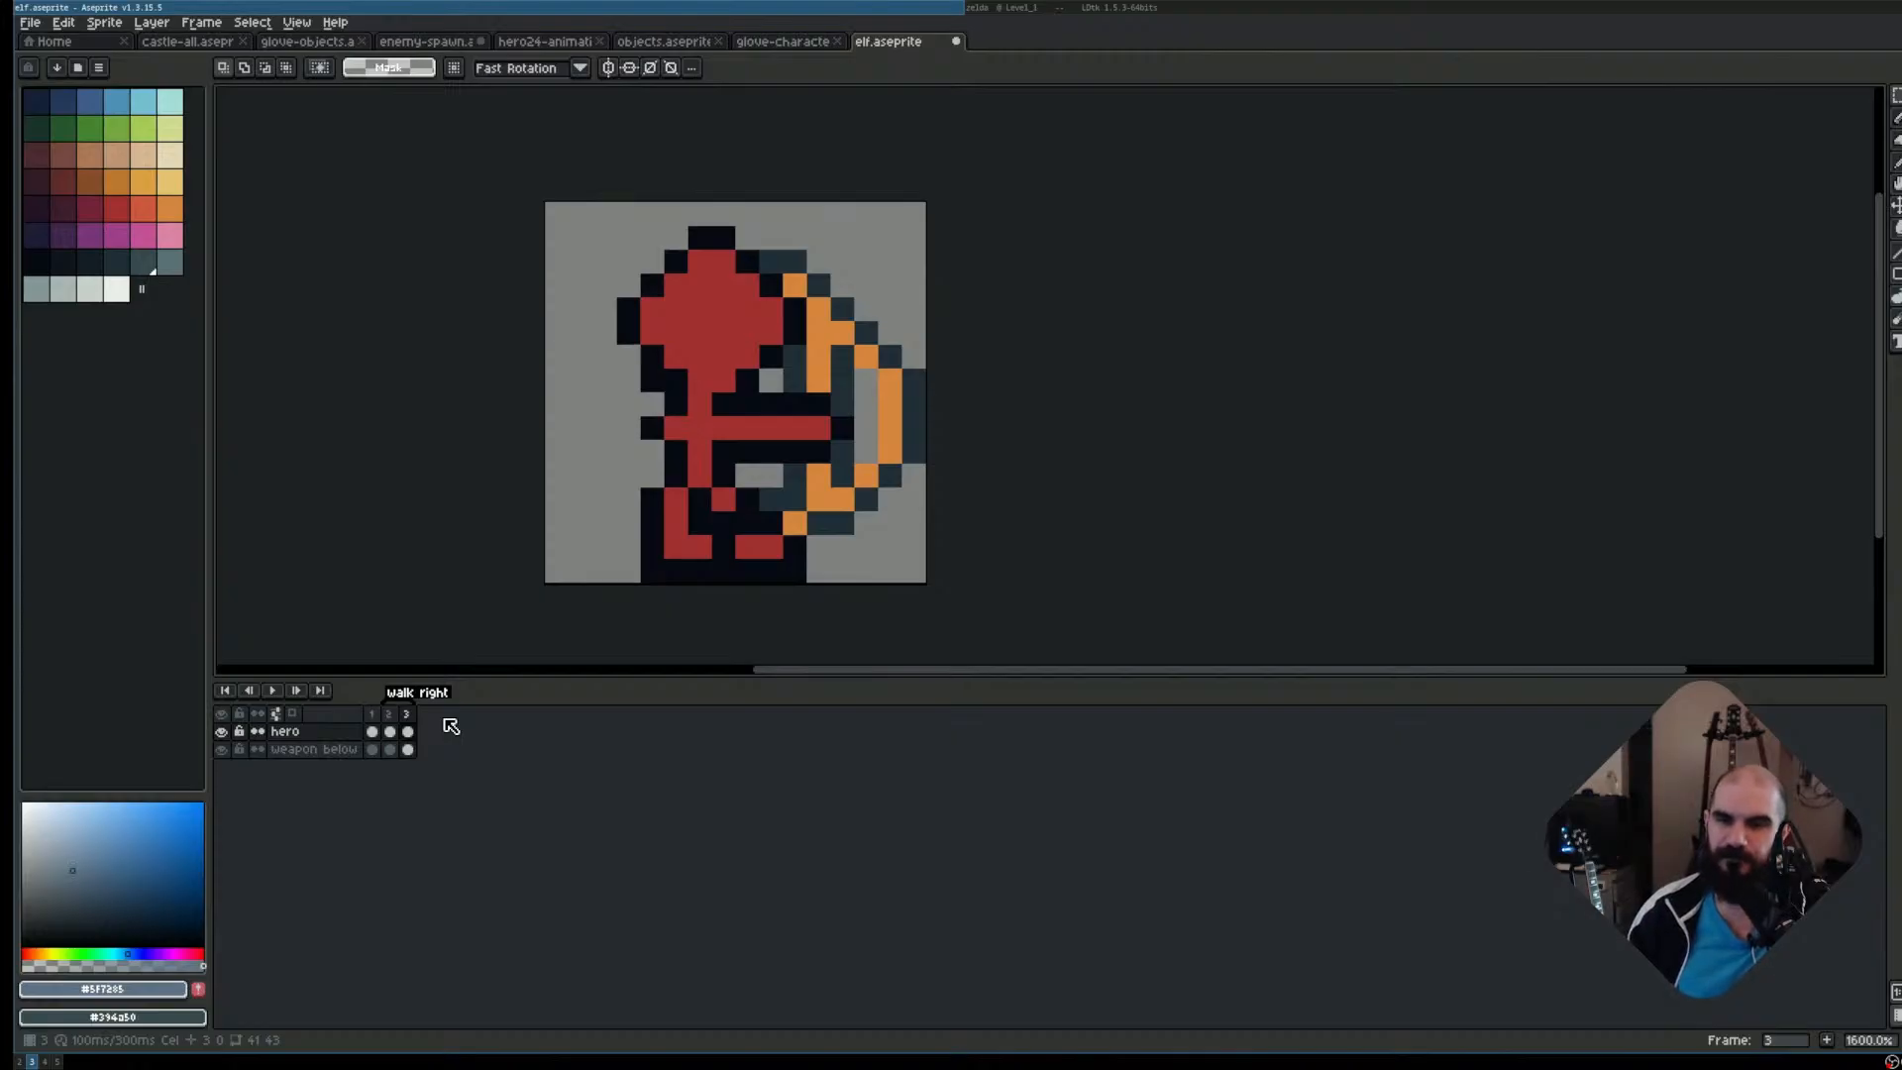
Add a new frame 4 after frame 3 as a copy of the frame 3 pose
key(shift+n)
key(ctrl+z)
key(alt+n)
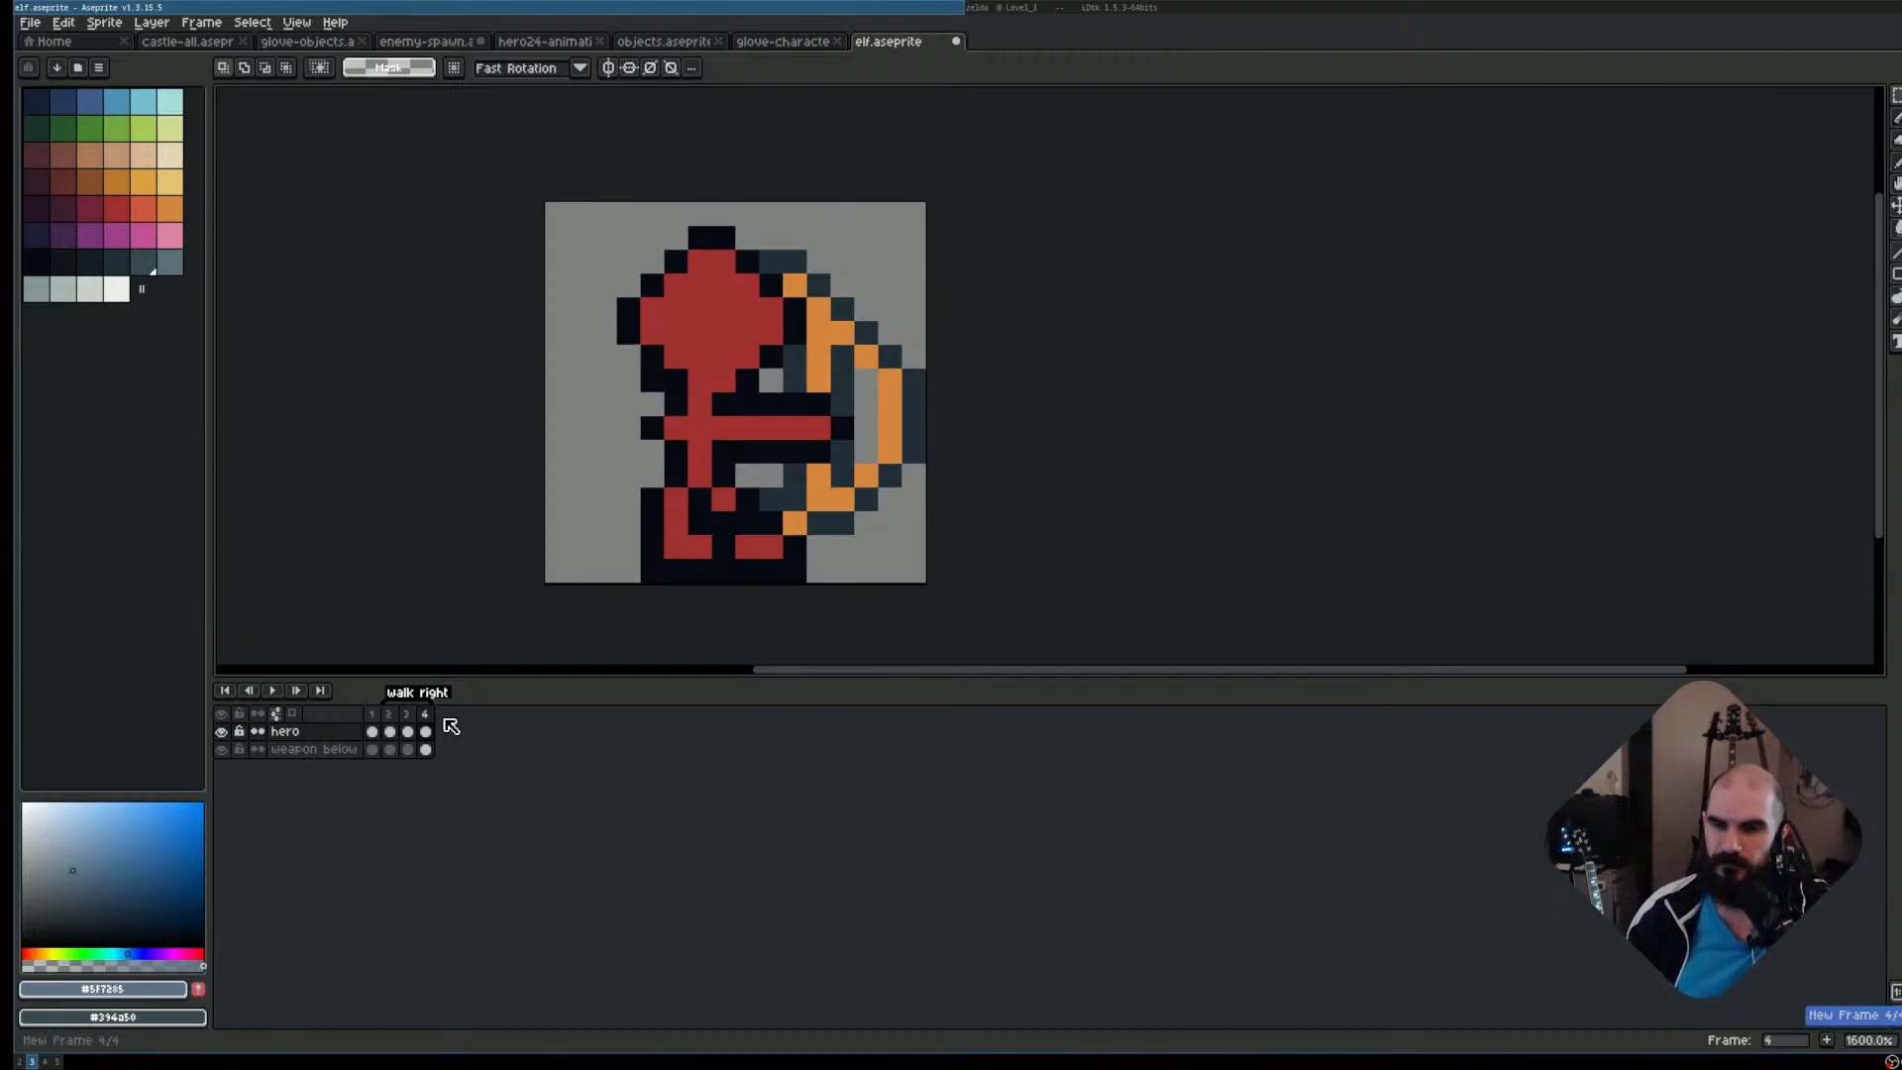
scroll(770, 593, up, 2)
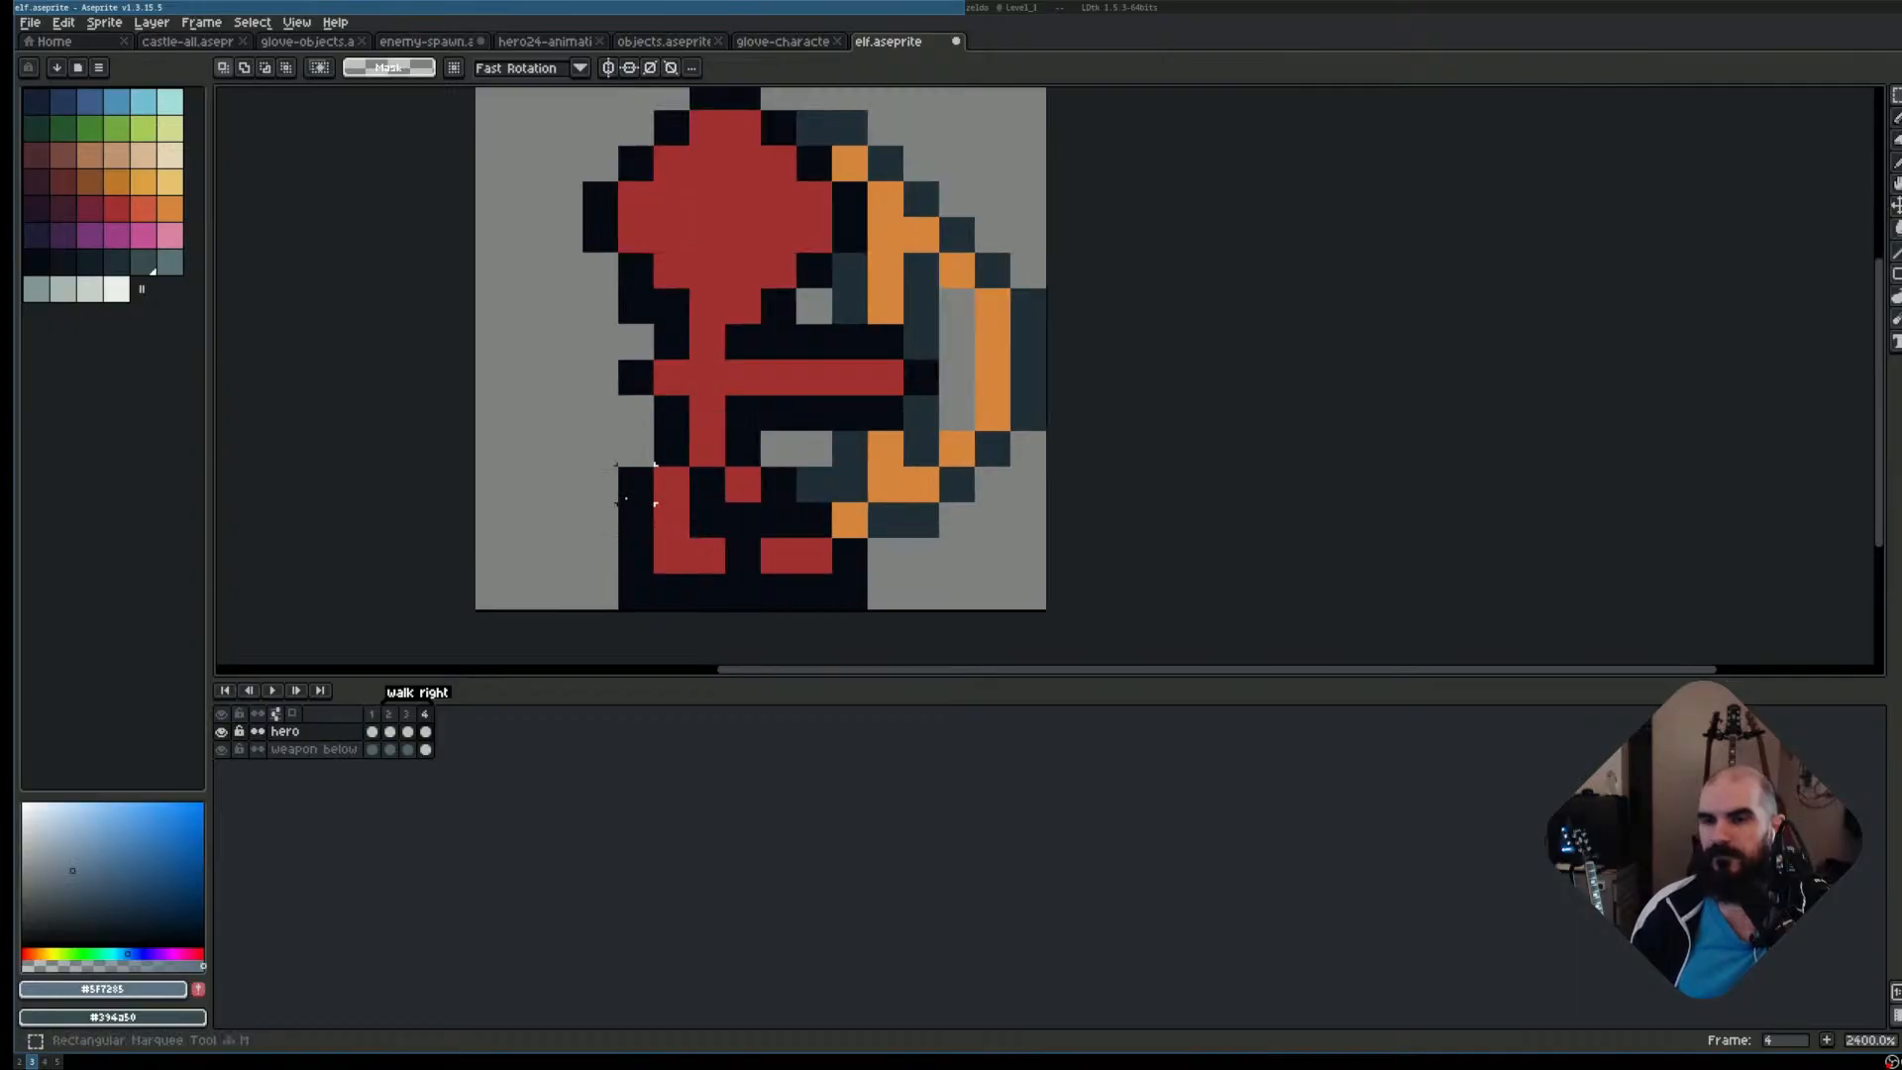
Shift the back leg in frame 4 one pixel forward and erase the stray red pixel beside it with a 1 px brush
drag(636, 484, 734, 573)
key(ctrl+d)
key(e)
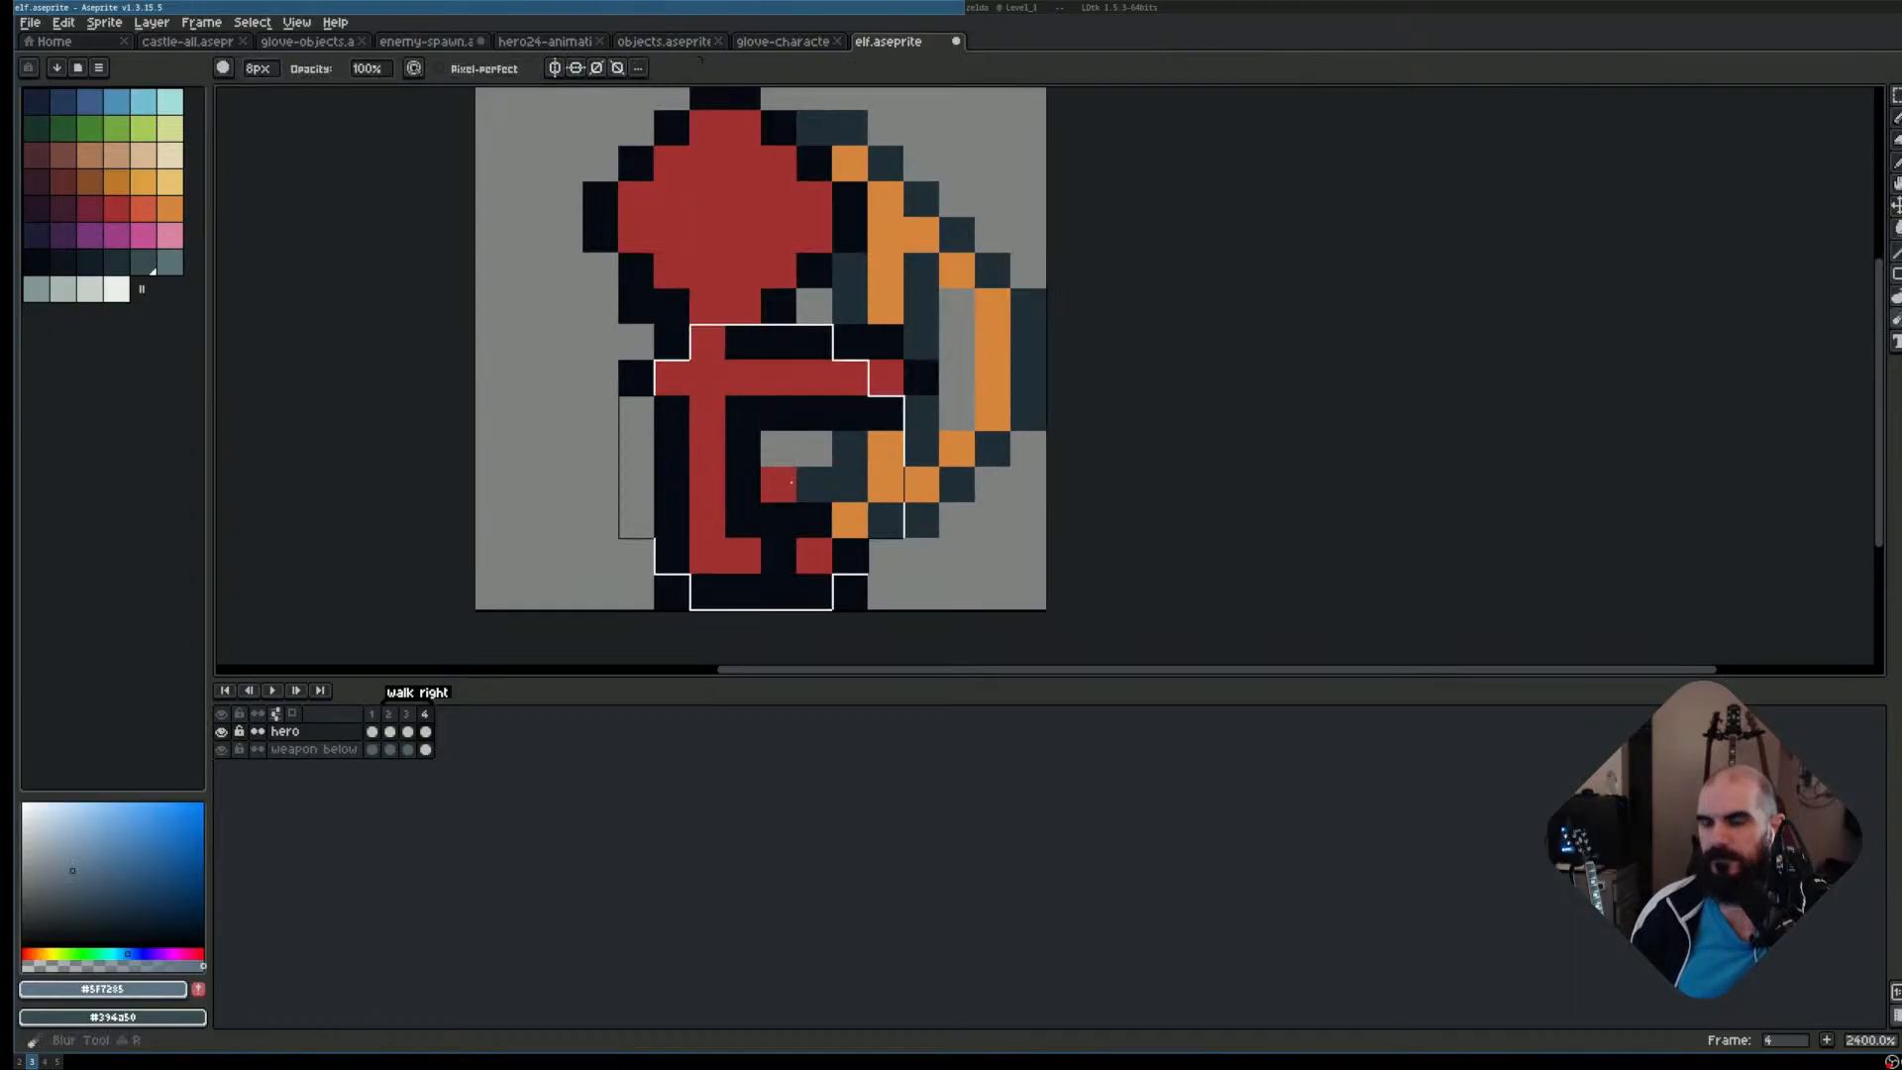
key(minus)
key(minus)
key(minus)
key(minus)
key(minus)
key(minus)
key(minus)
click(782, 484)
scroll(859, 538, down, 2)
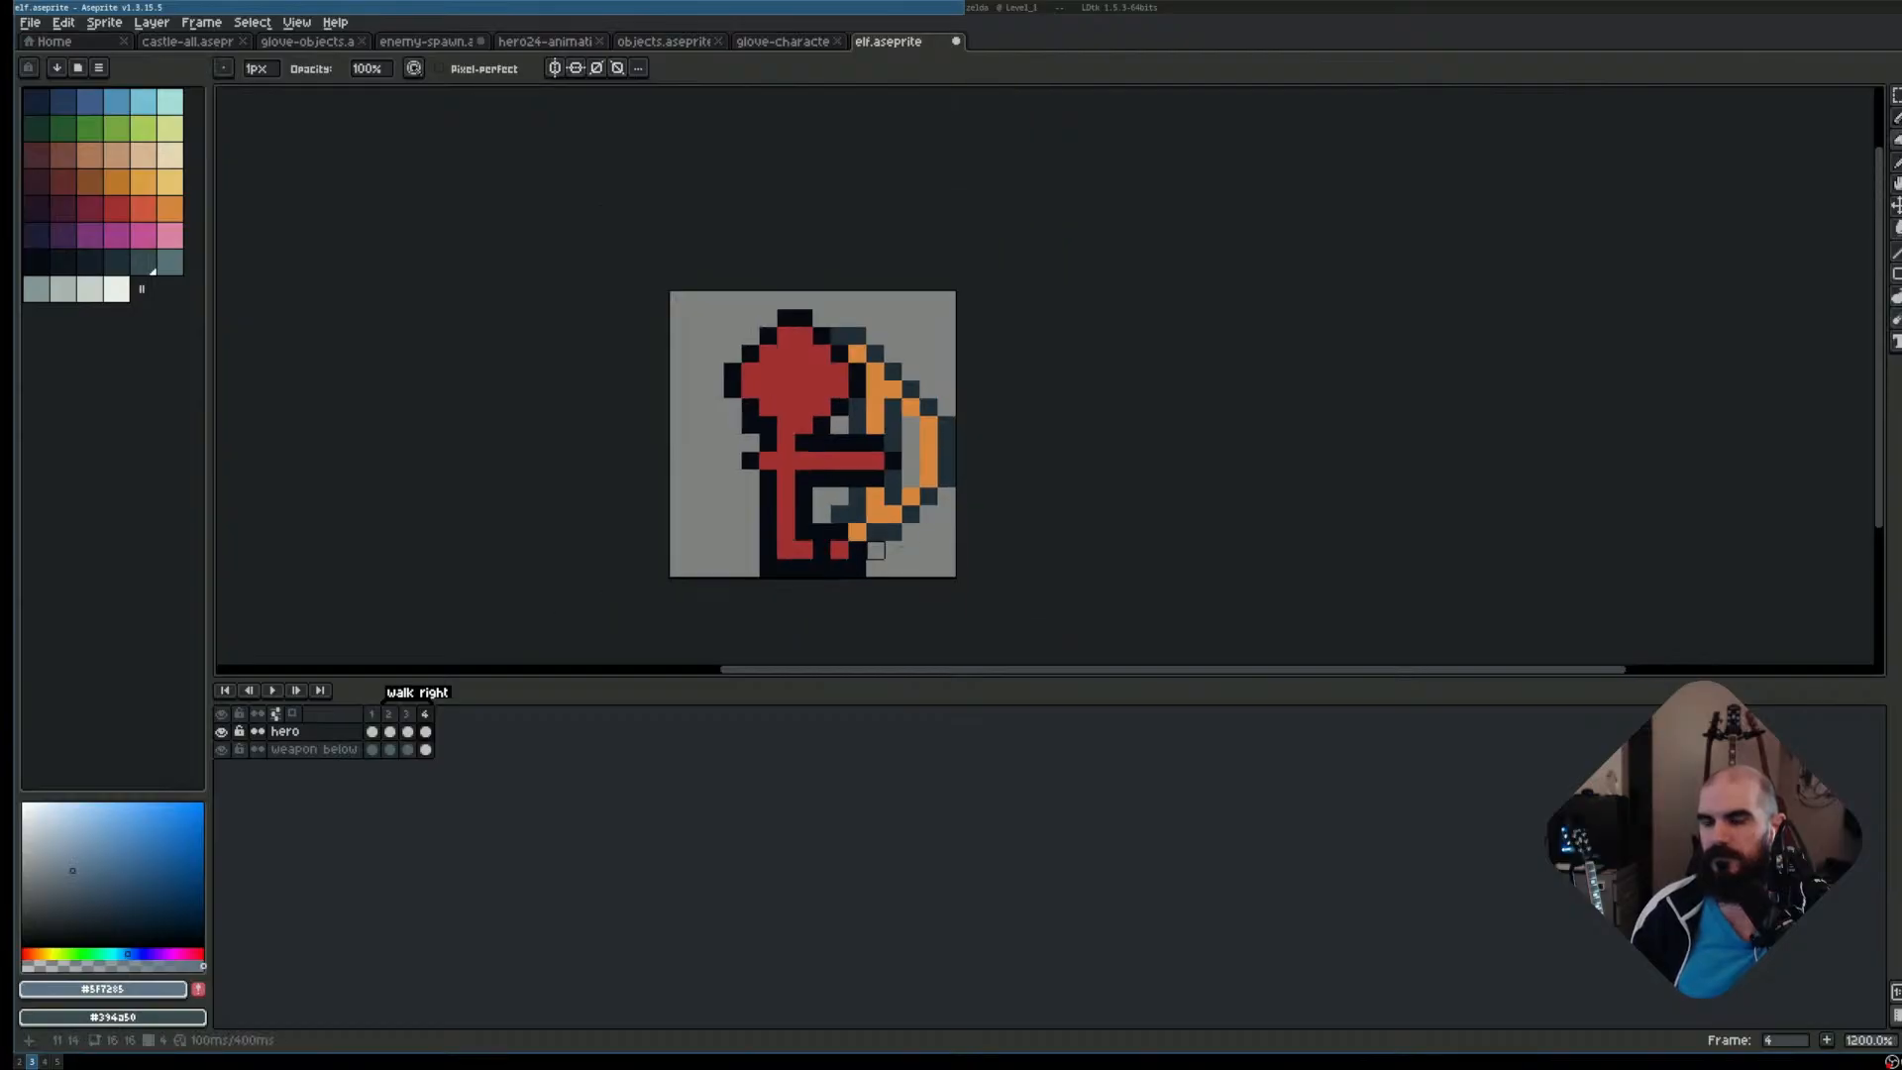
Select the front foot in frame 4 and delete it, leaving a single standing leg
key(m)
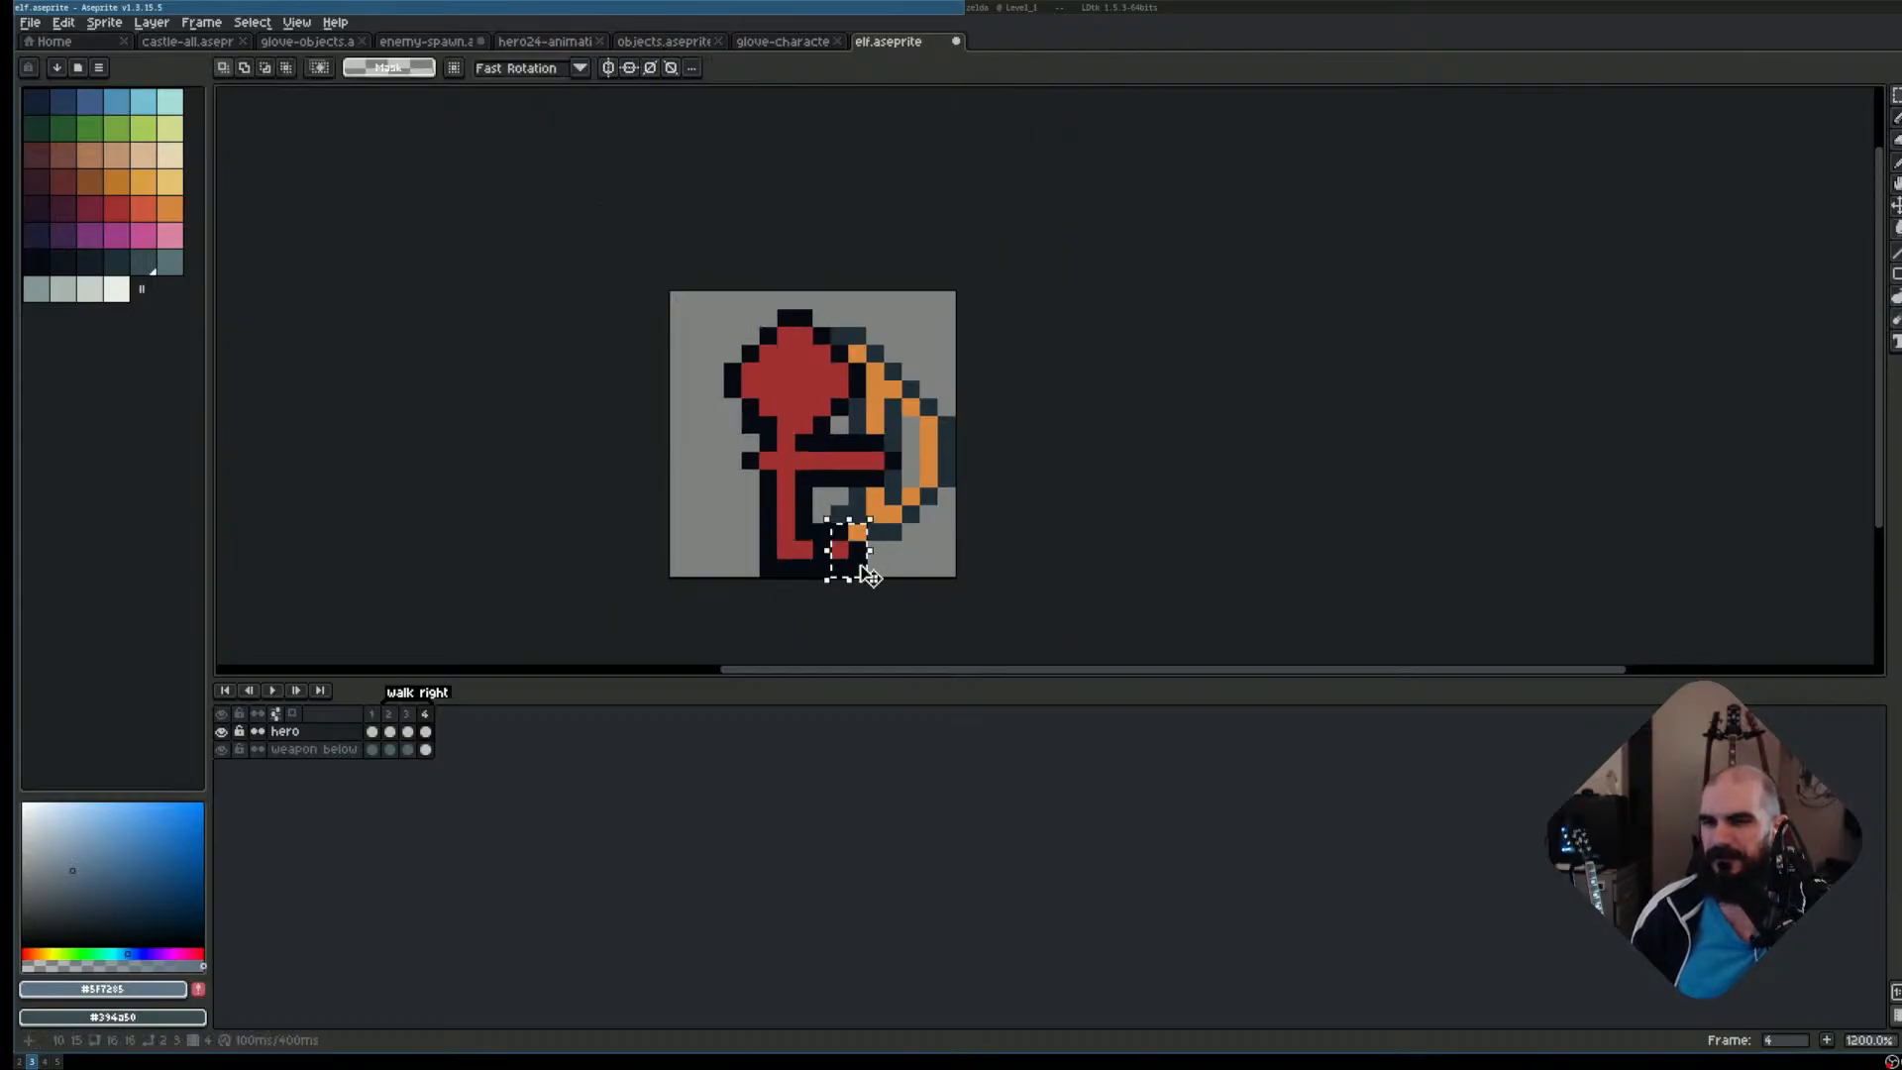
scroll(957, 579, down, 2)
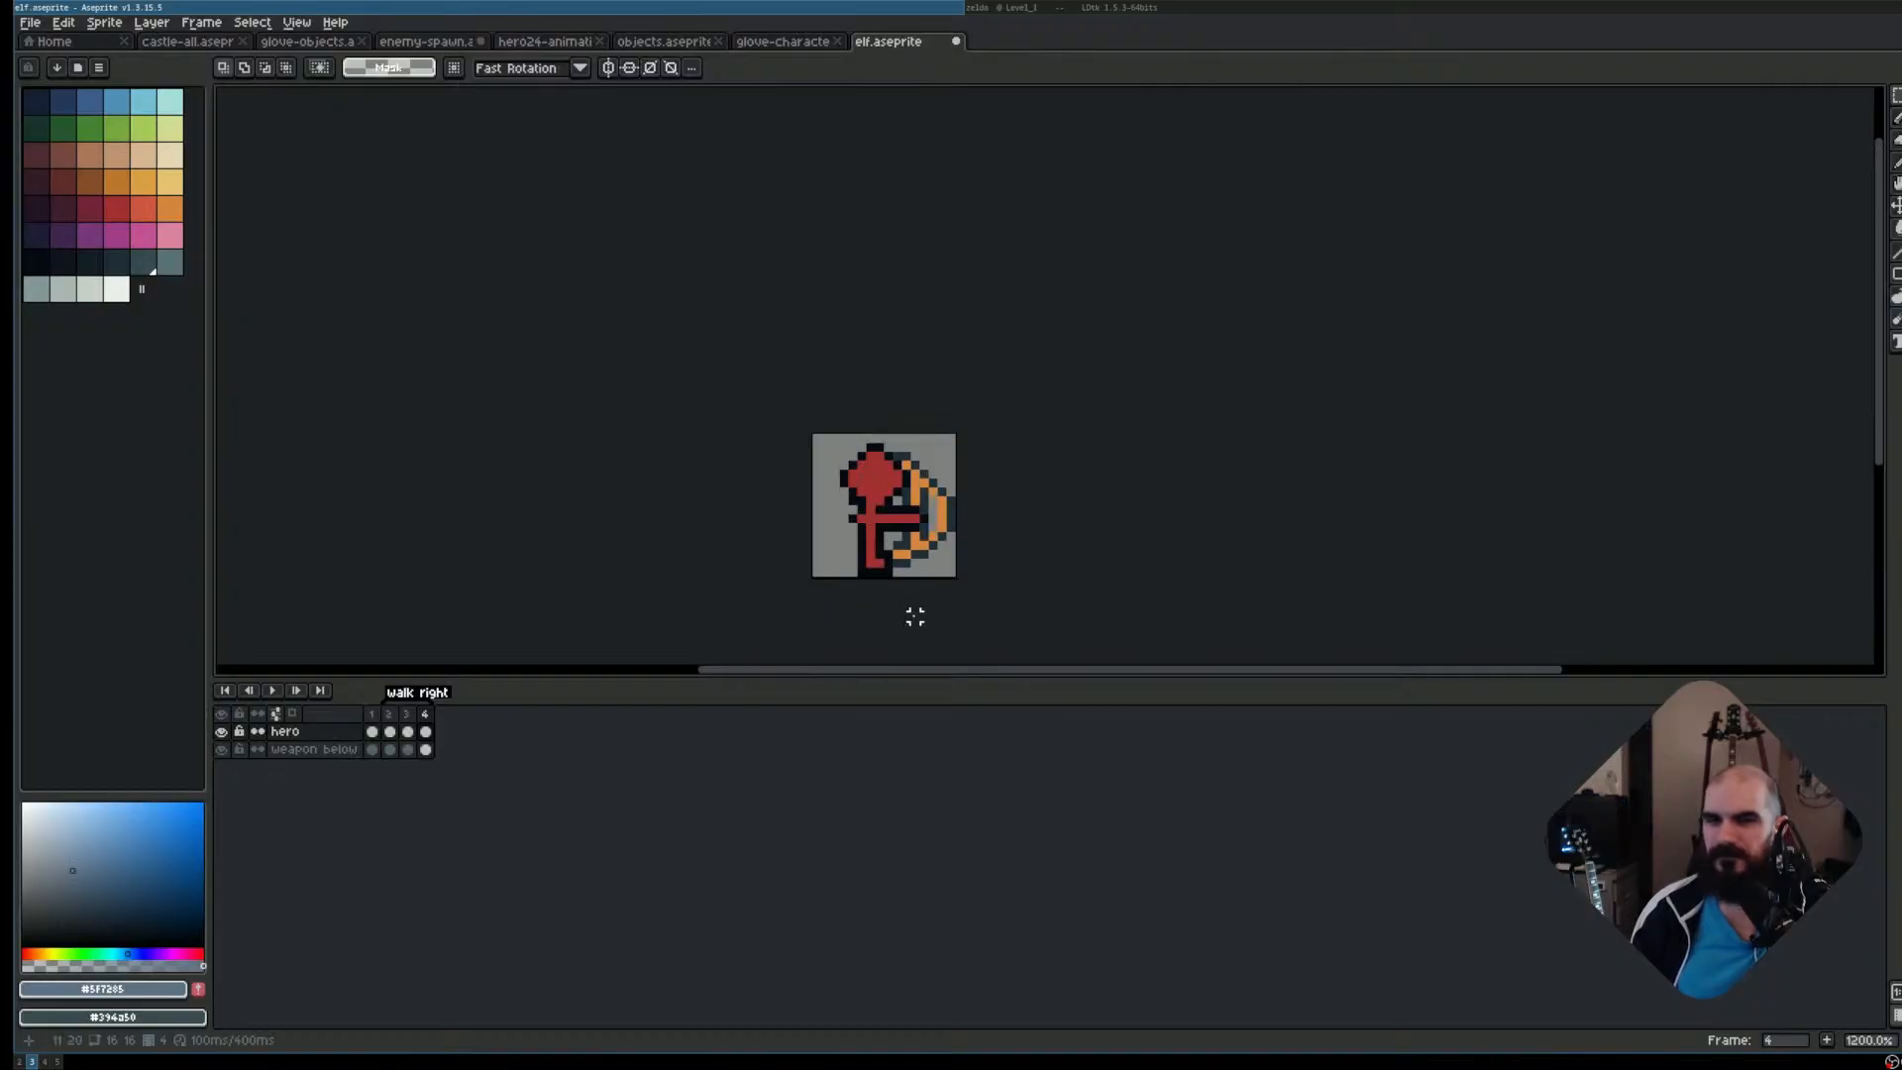
Play the walk cycle and step through to frame 4 at several zoom levels to examine the motion
key(Return)
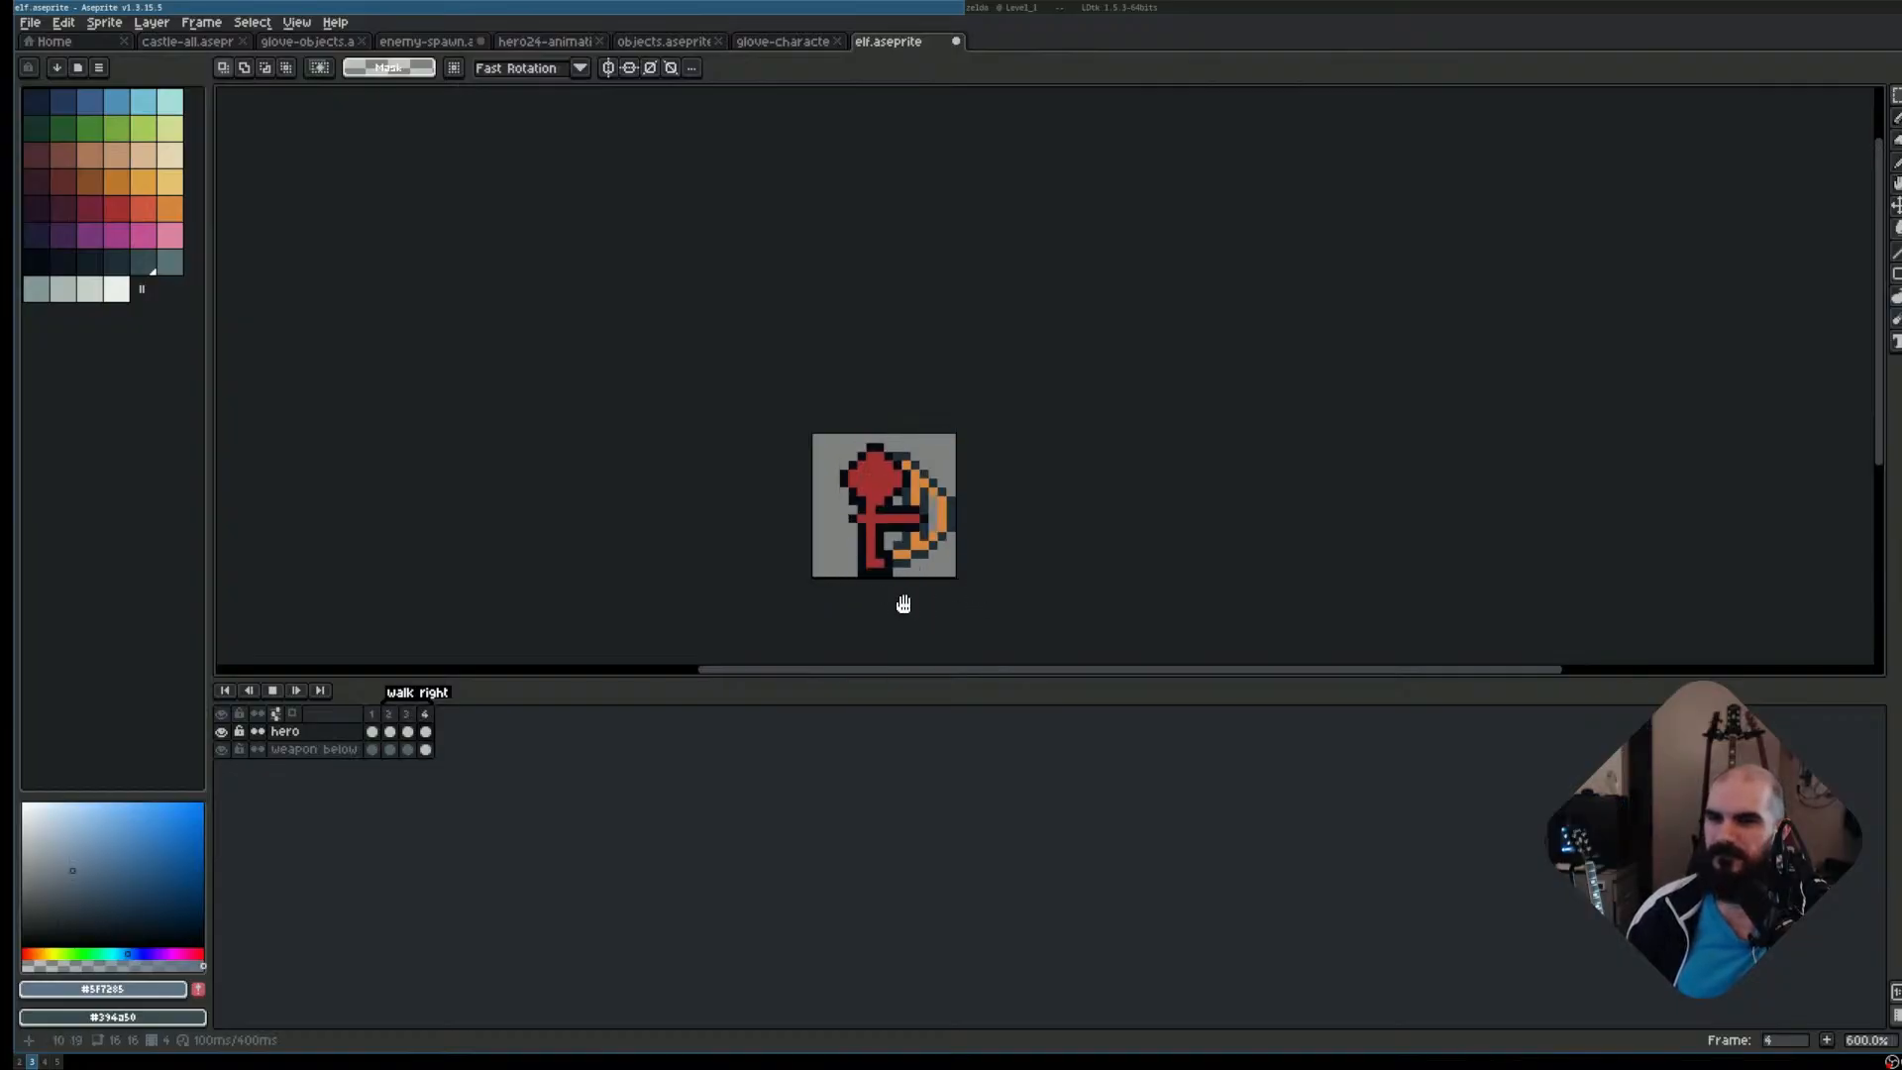
key(Return)
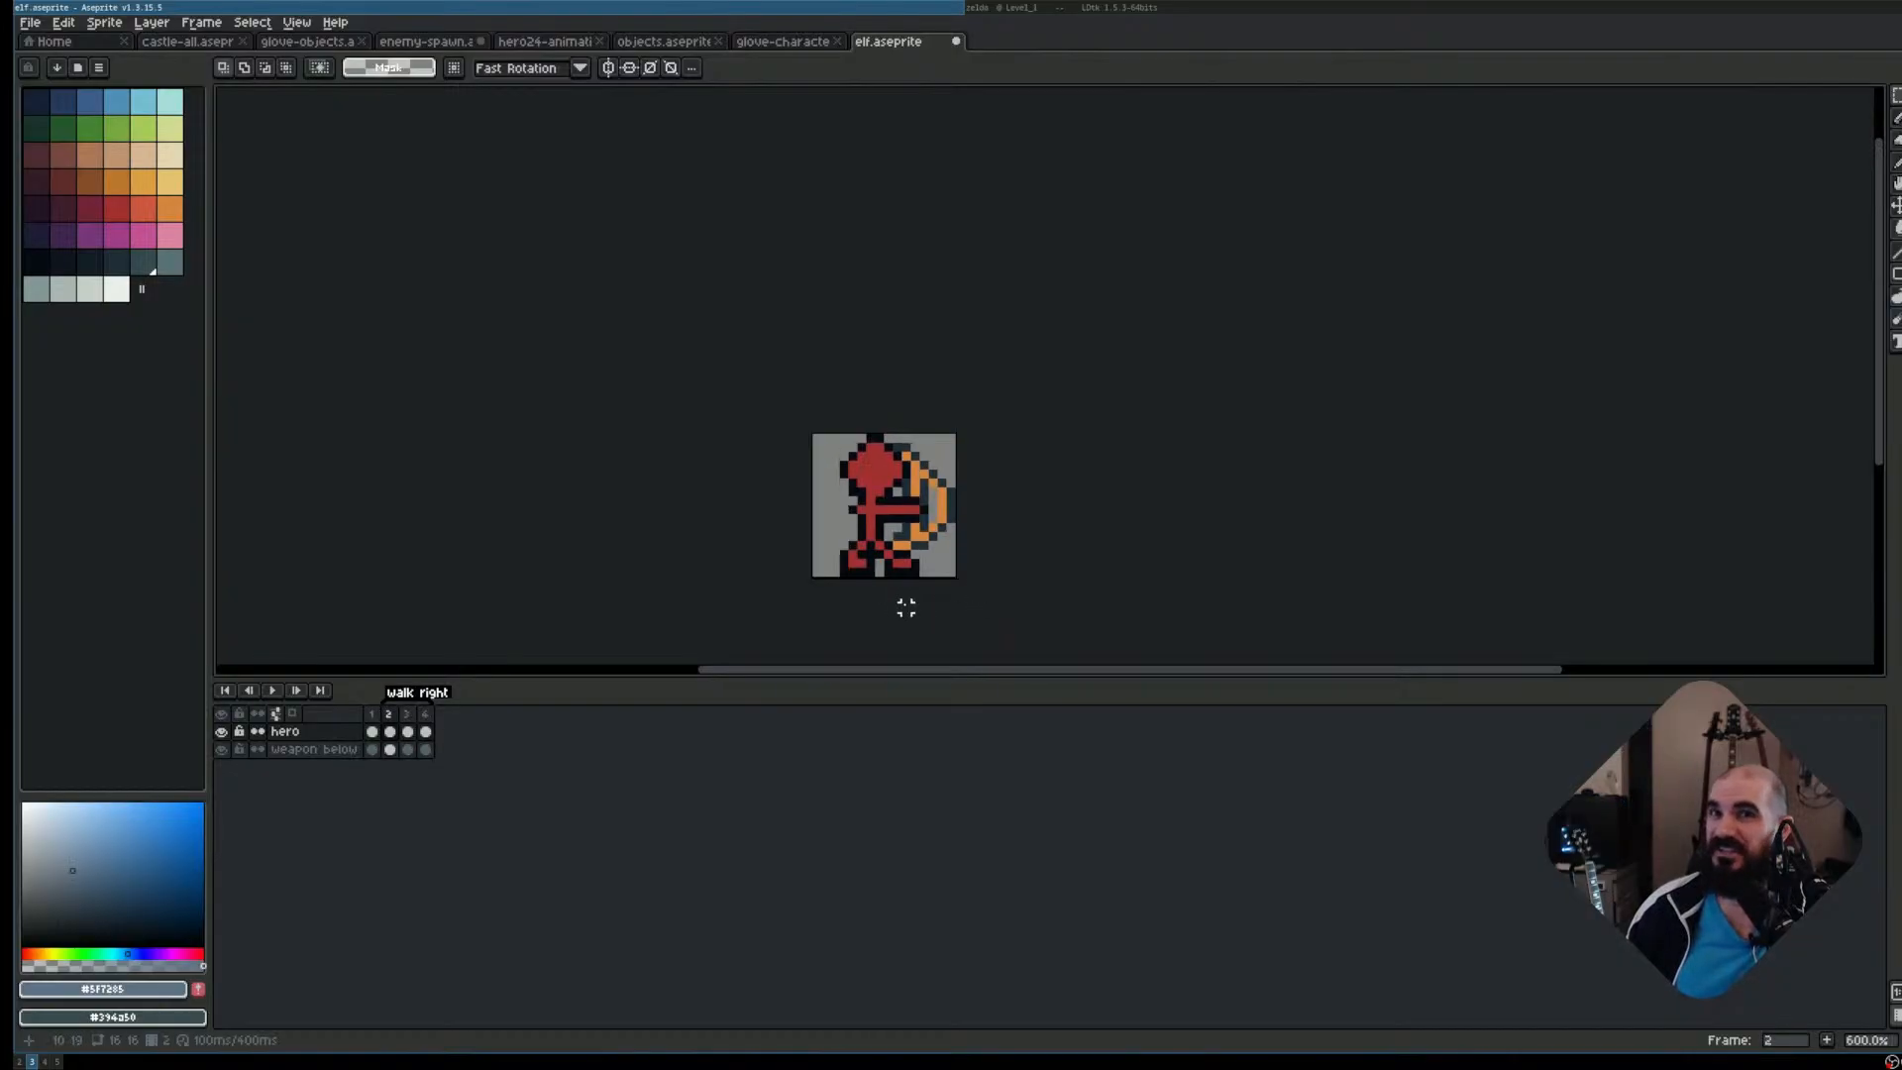
key(alt+Down)
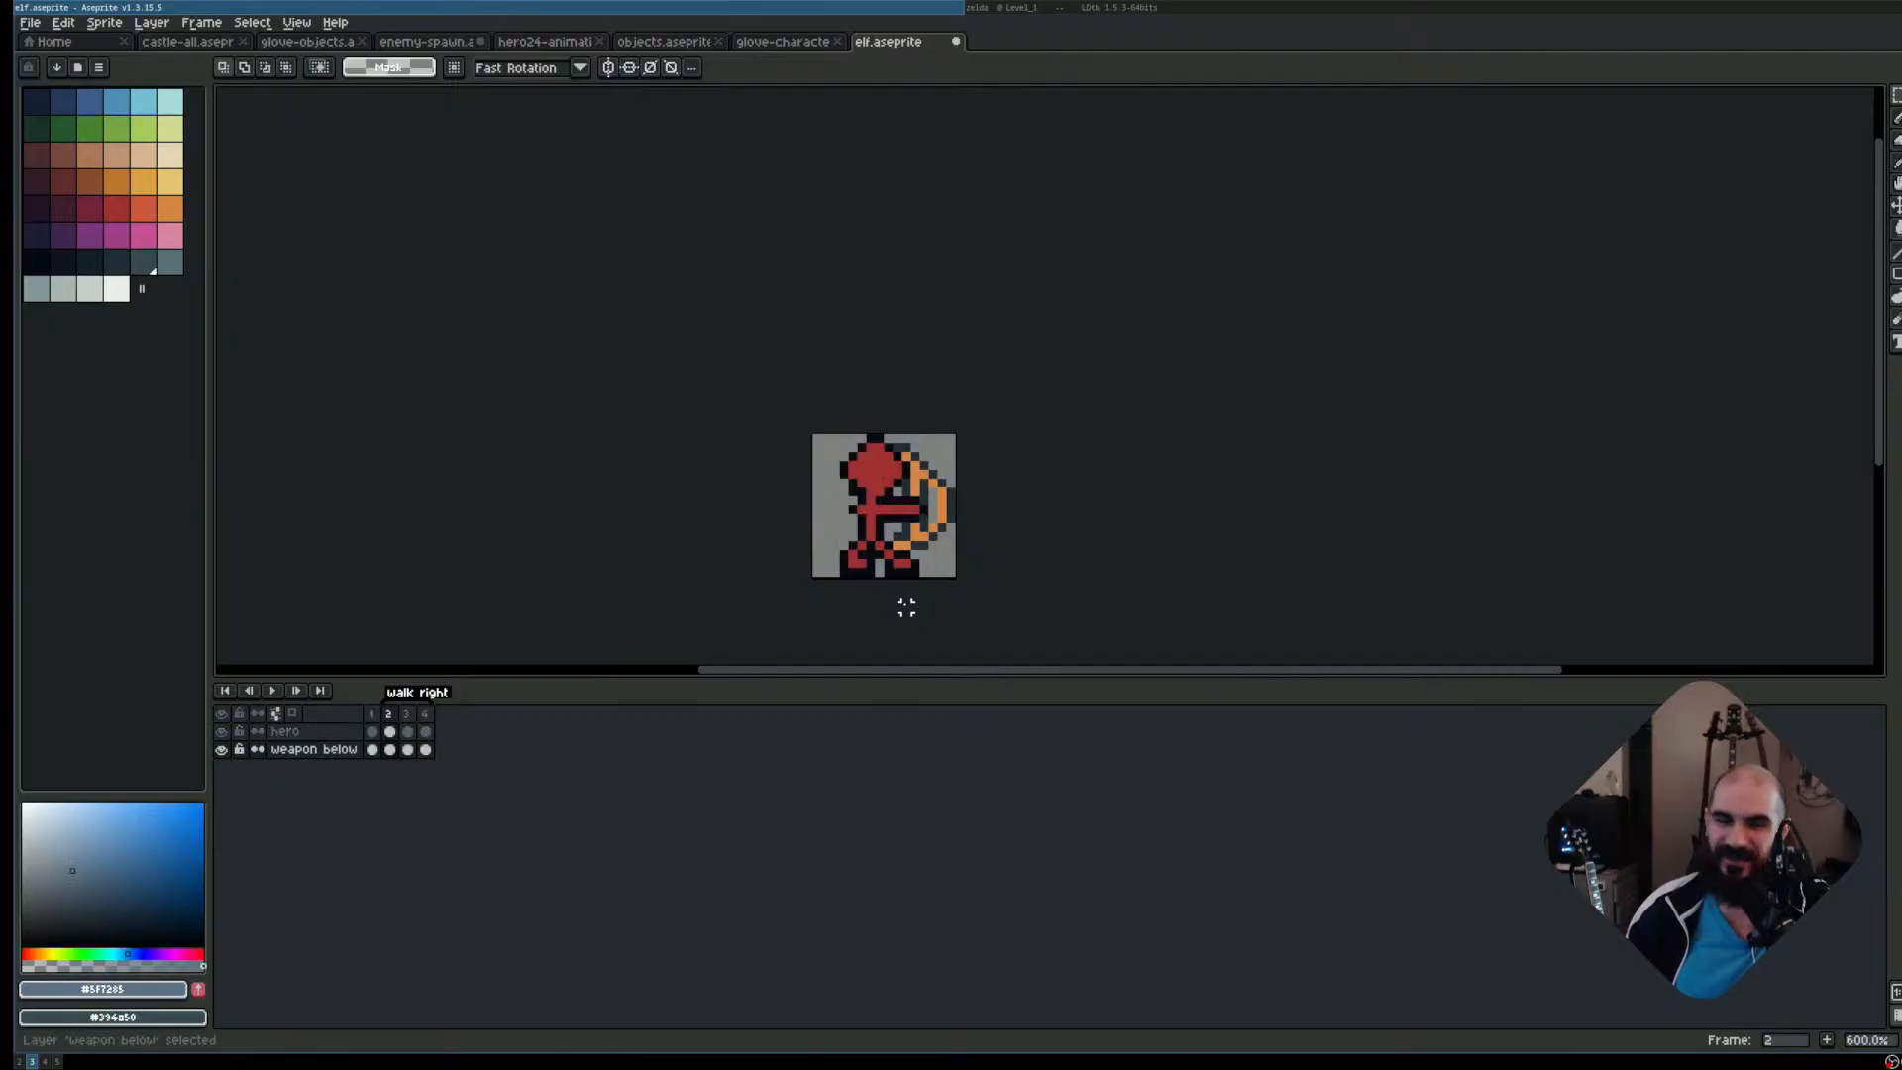
key(Right)
key(Right)
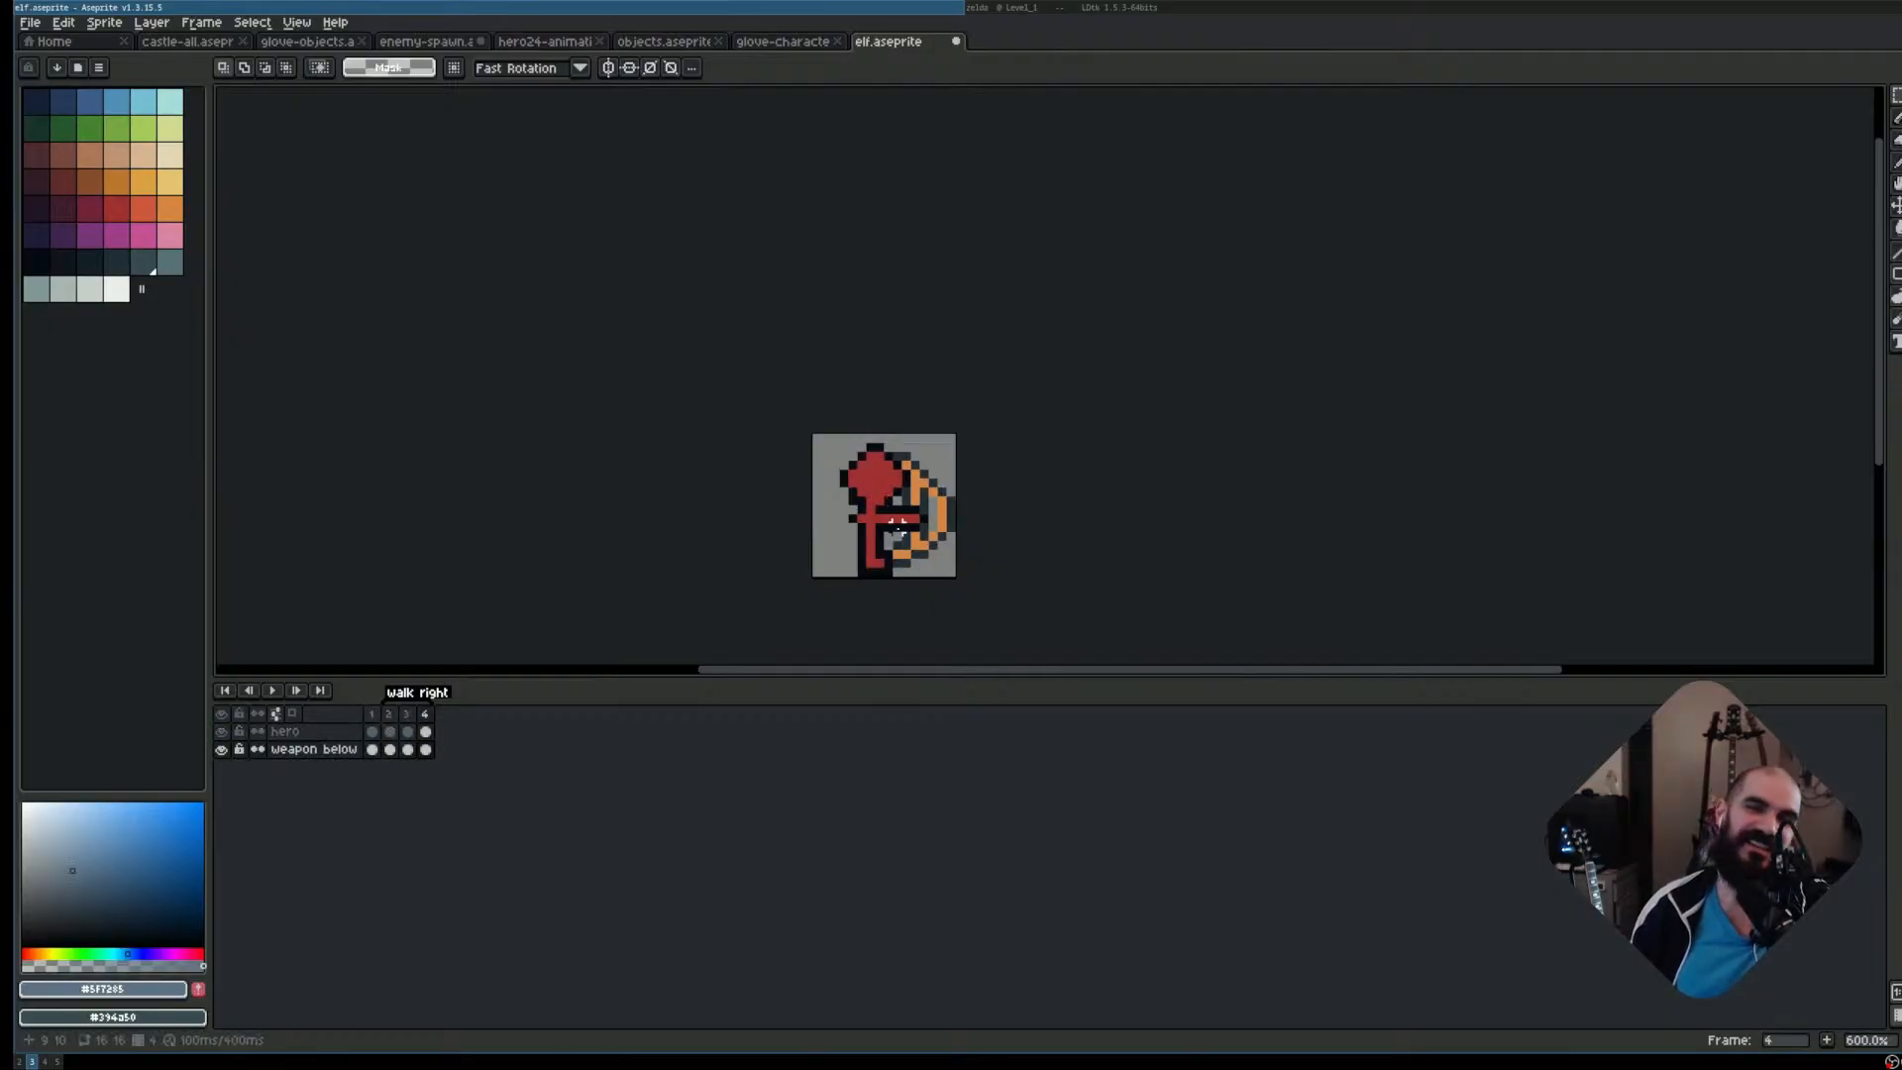
scroll(922, 574, up, 3)
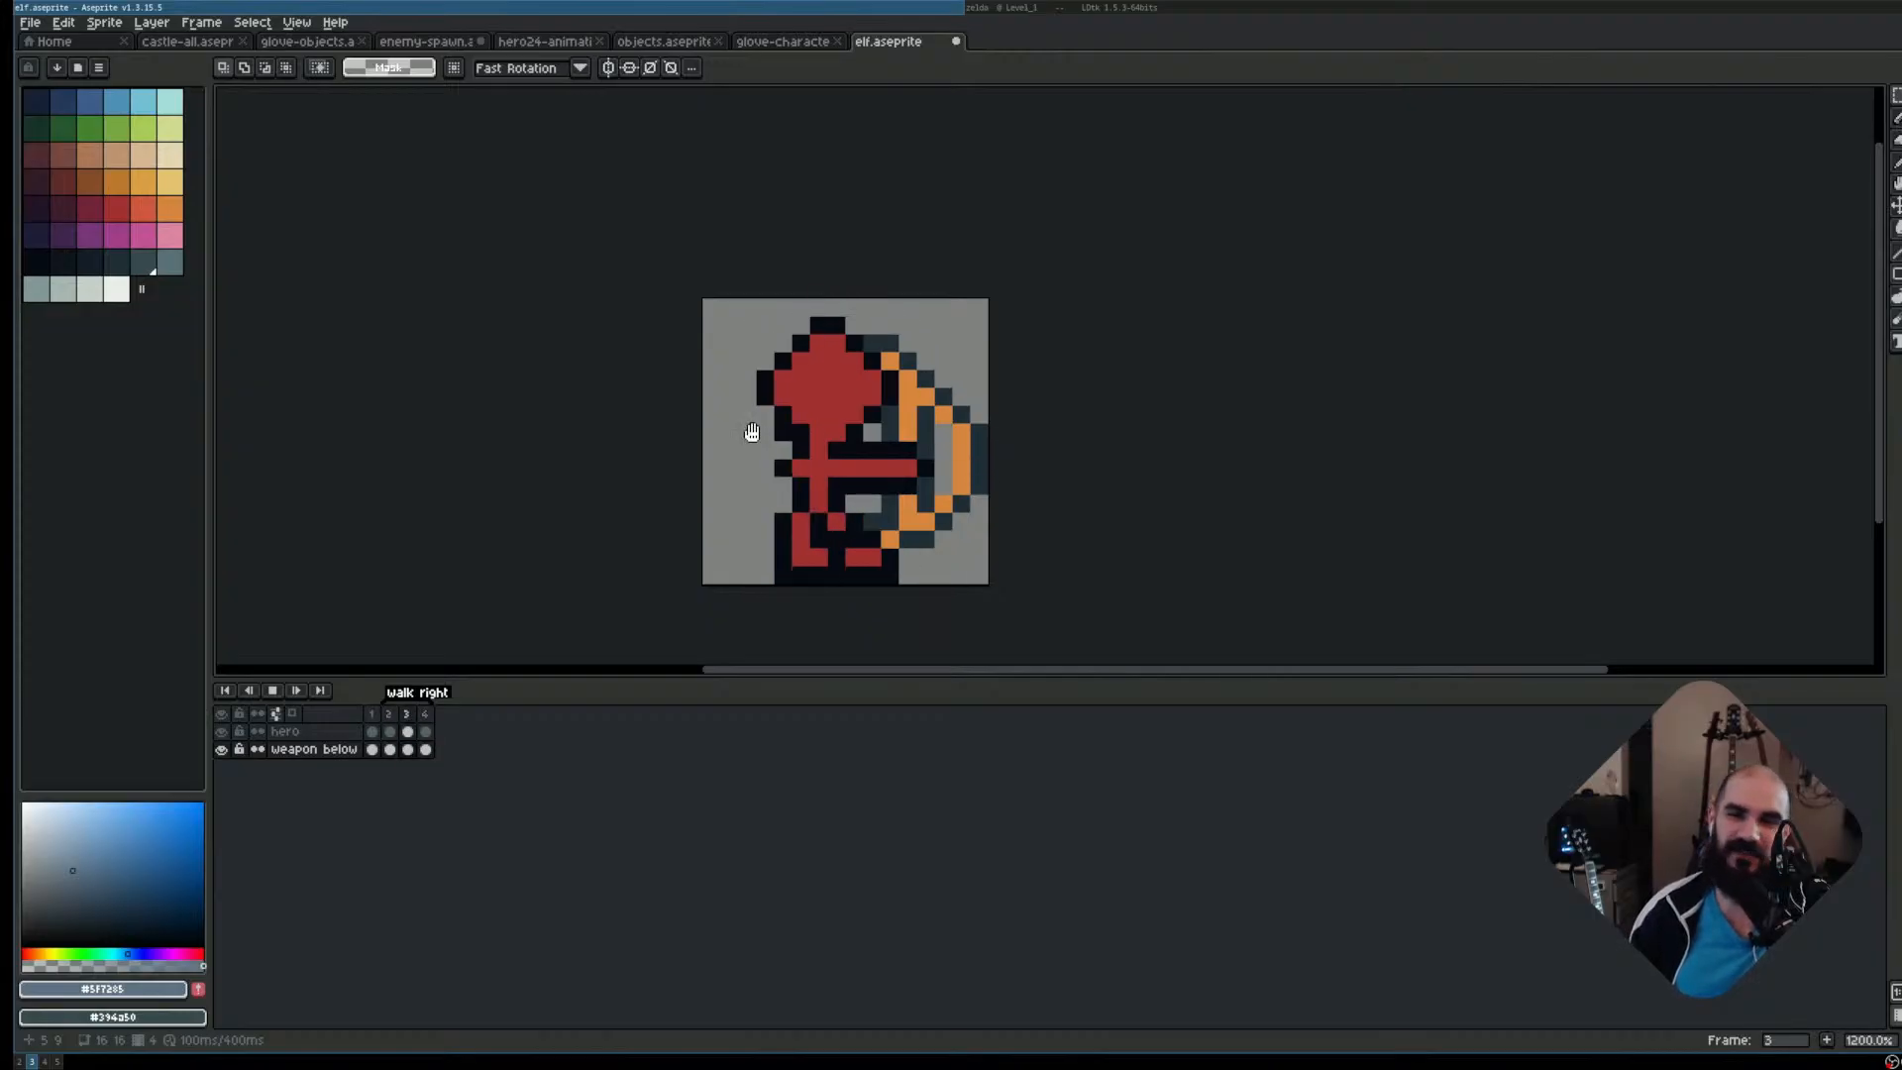
scroll(865, 461, down, 4)
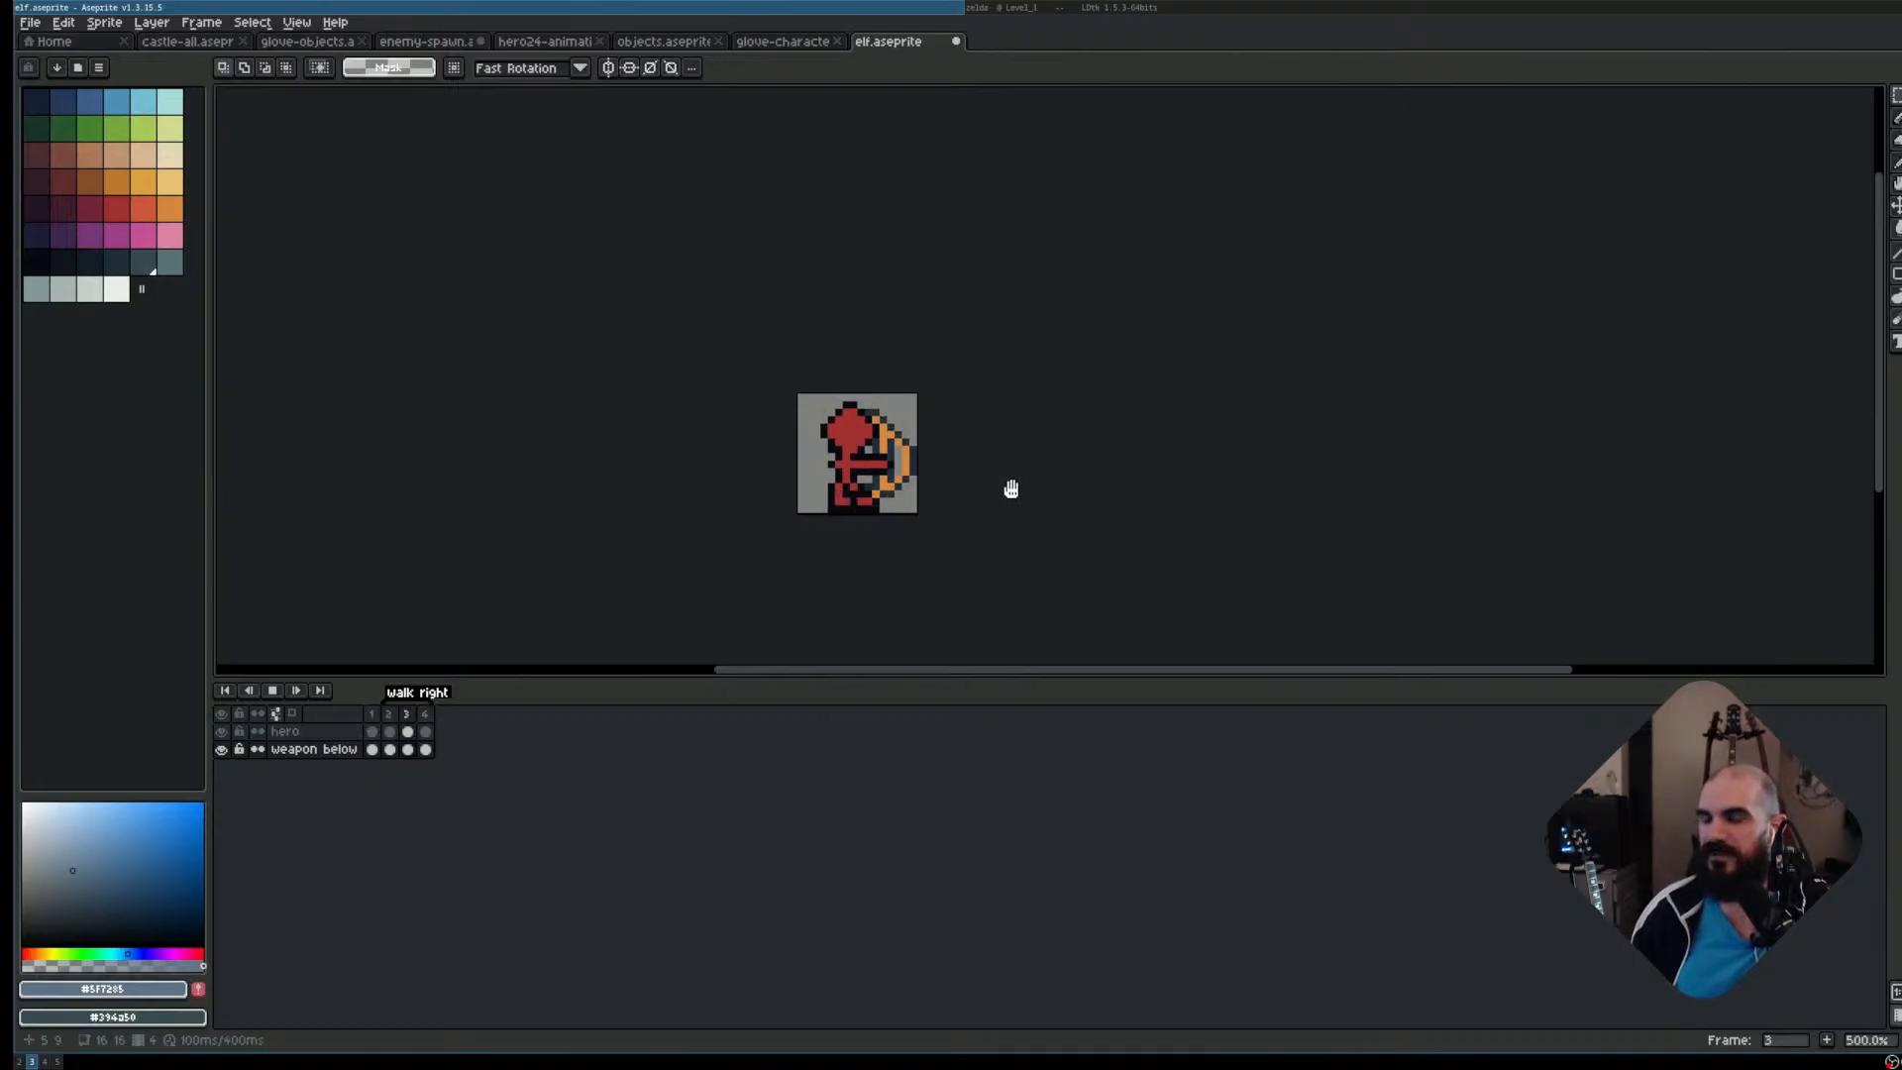
key(Return)
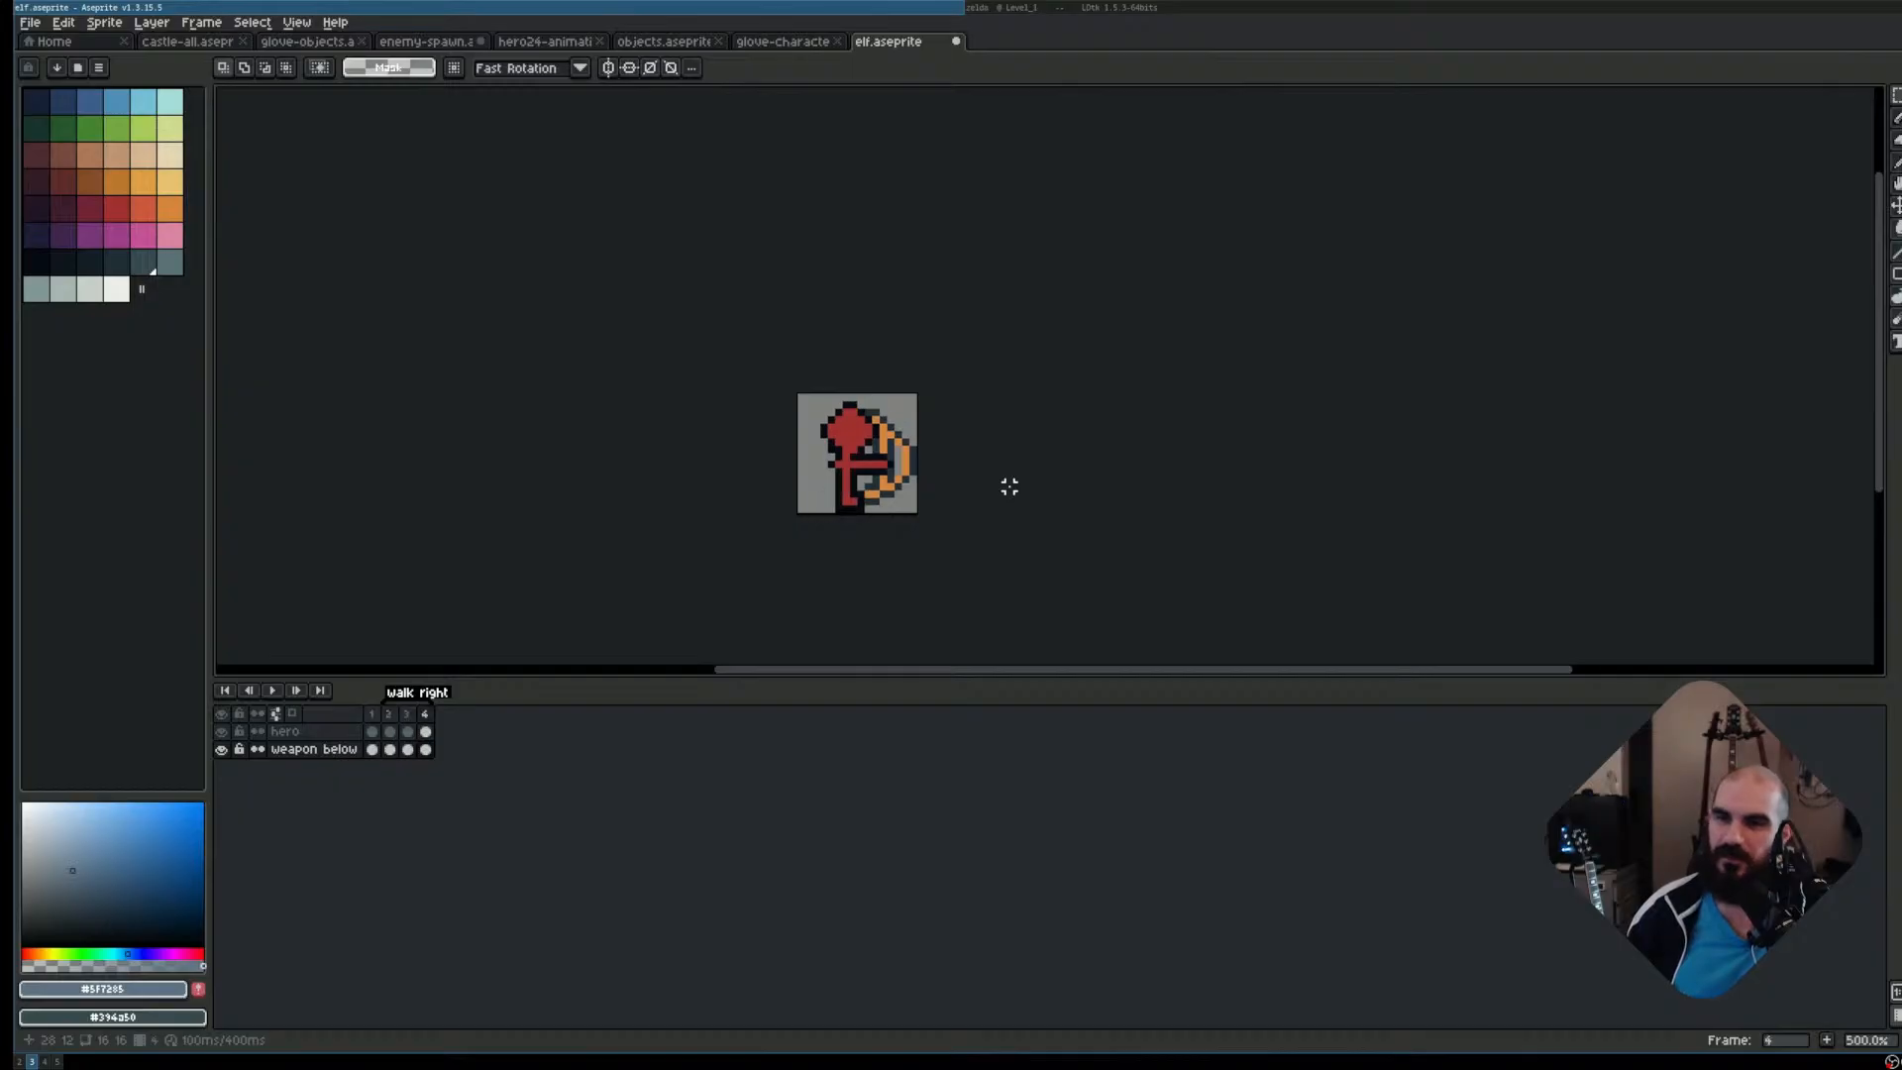
Add a new frame 5 after frame 4 as a copy of the frame 4 pose
key(i)
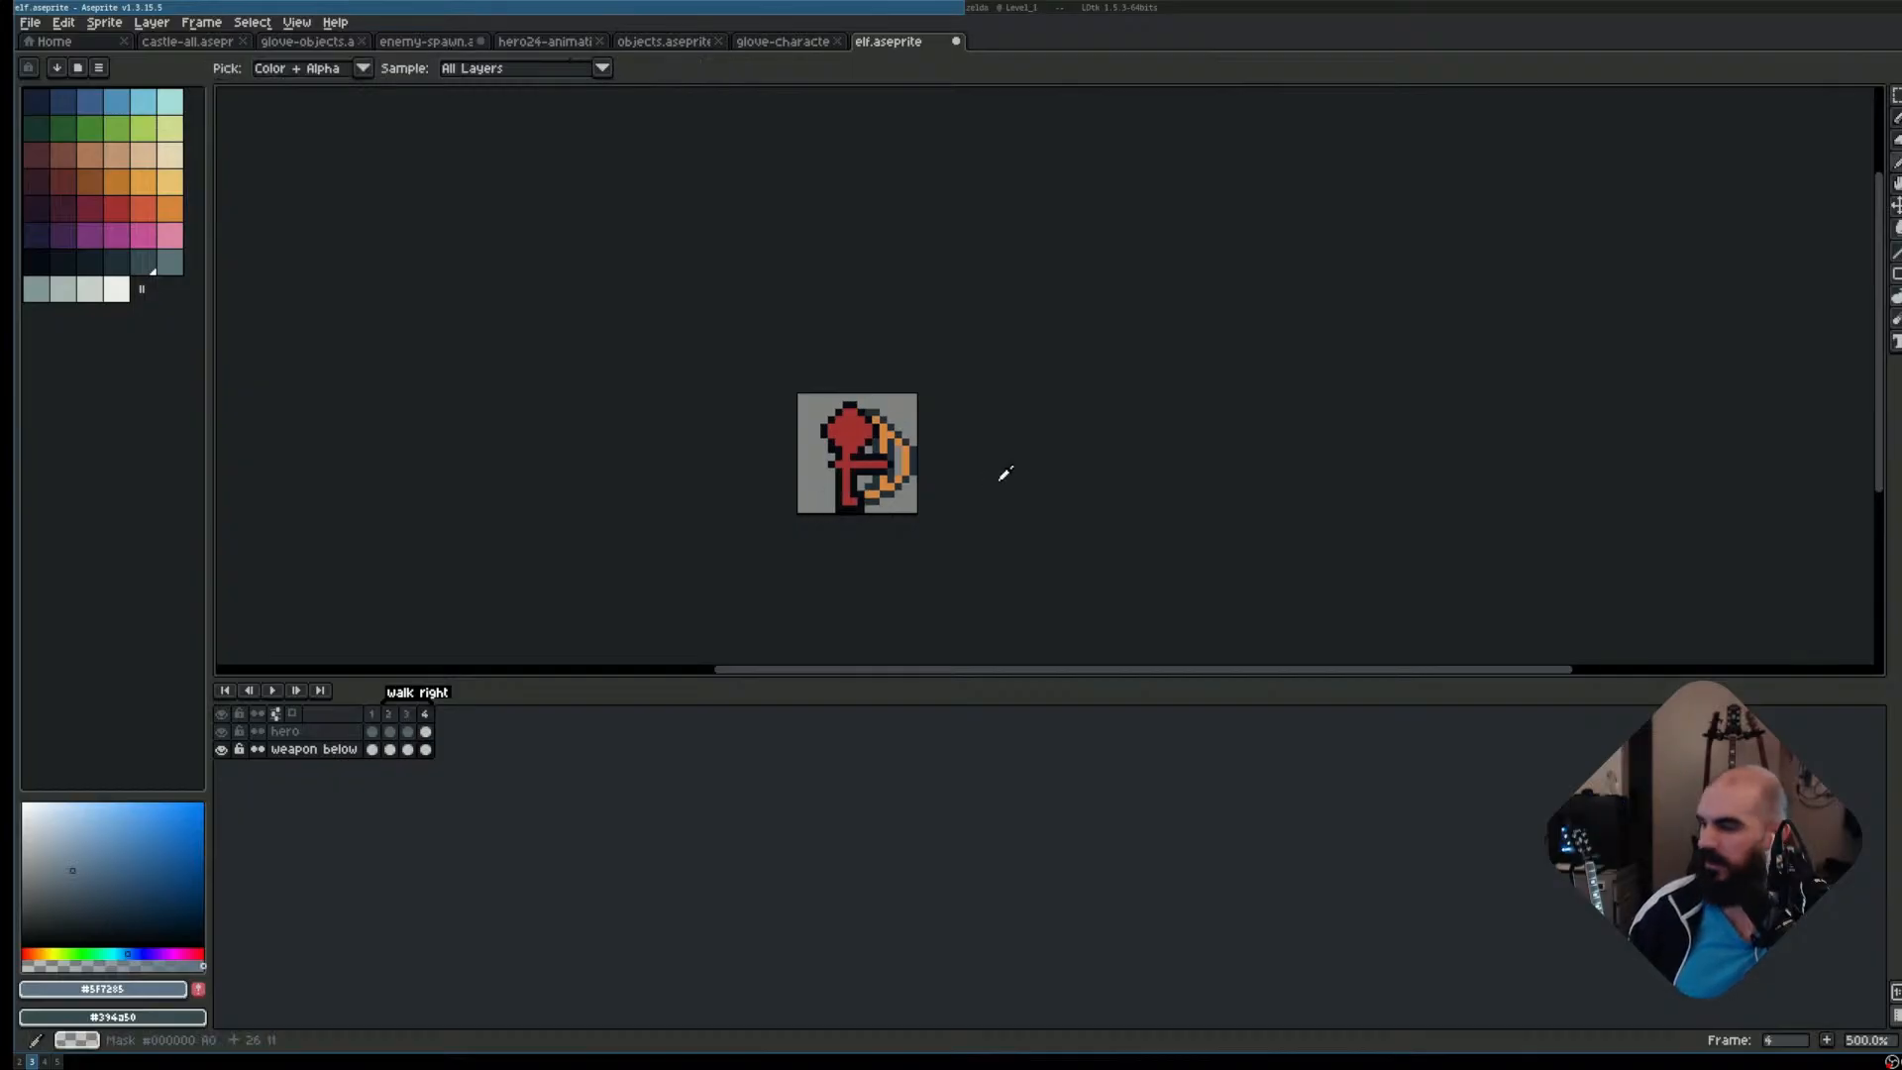
key(alt+n)
scroll(787, 484, up, 4)
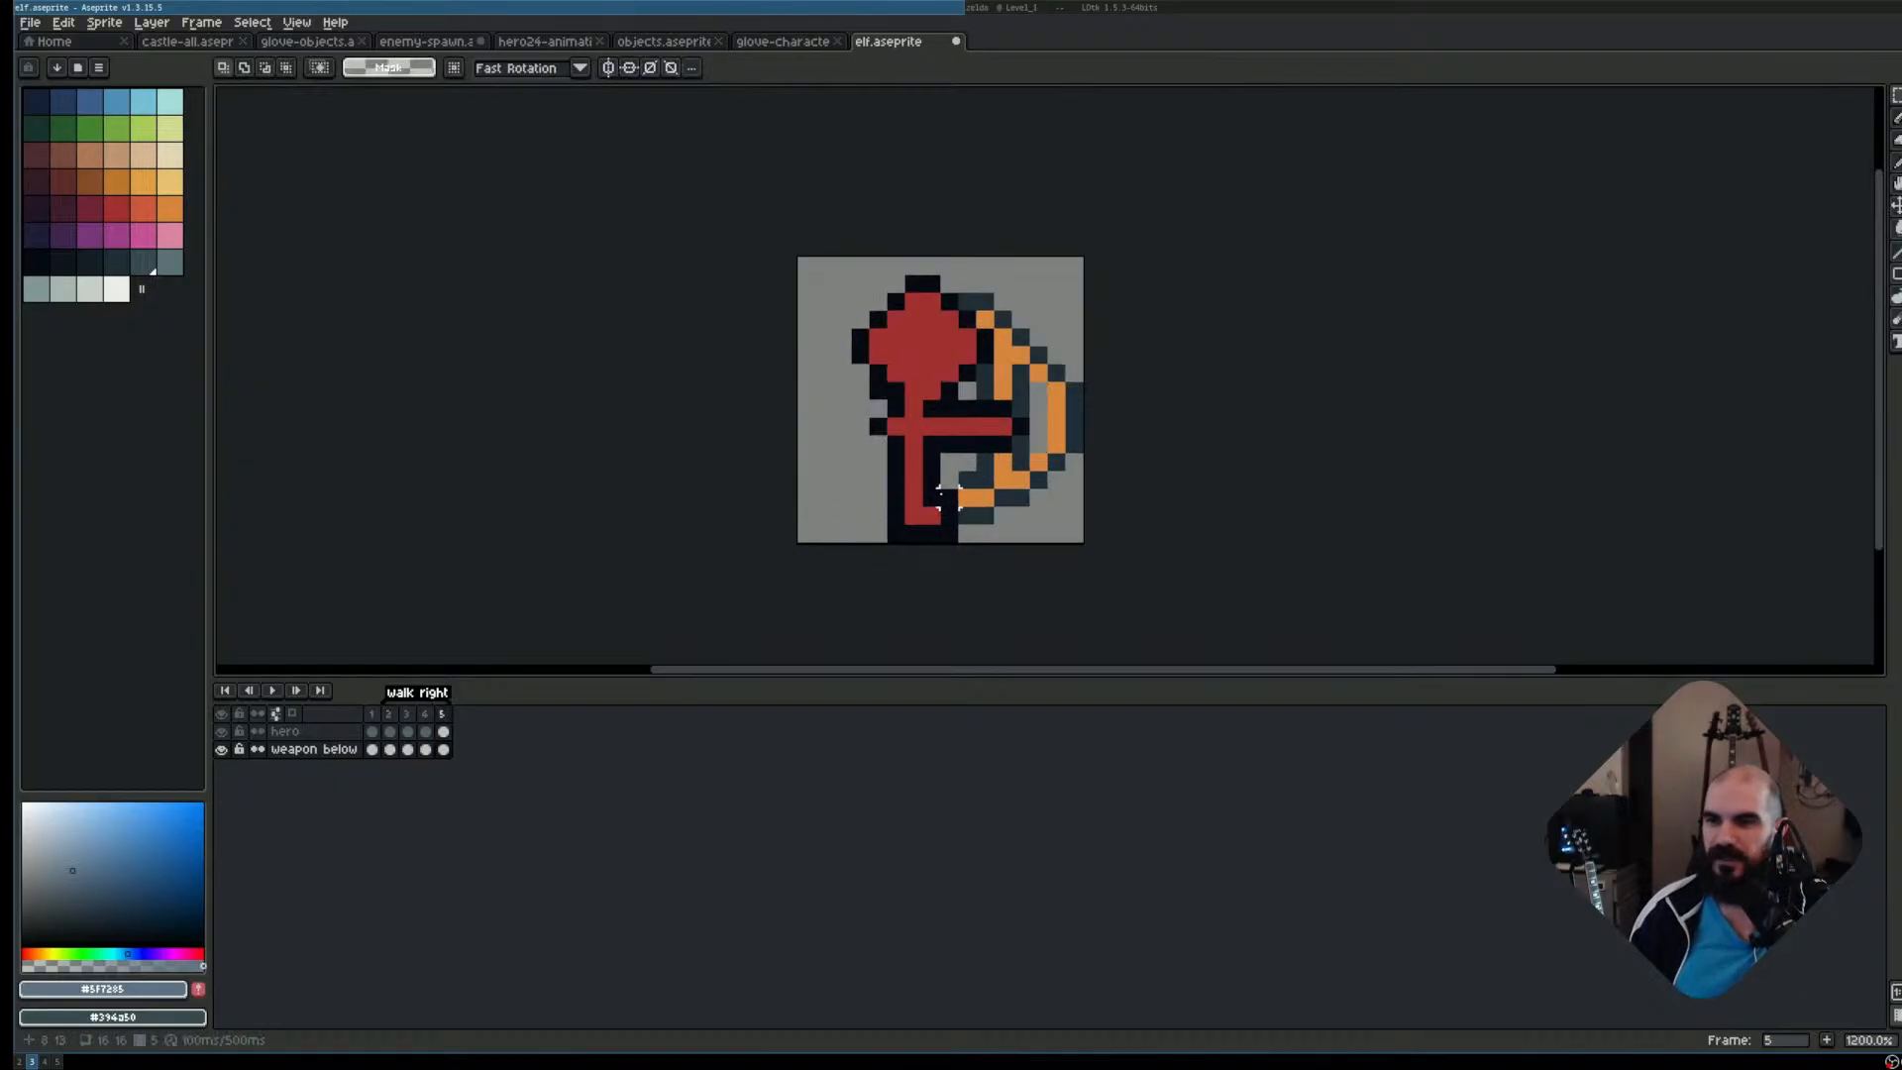
Try to move the foot in frame 5 of the hero layer one pixel forward and undo the move
scroll(941, 490, up, 1)
drag(827, 477, 929, 555)
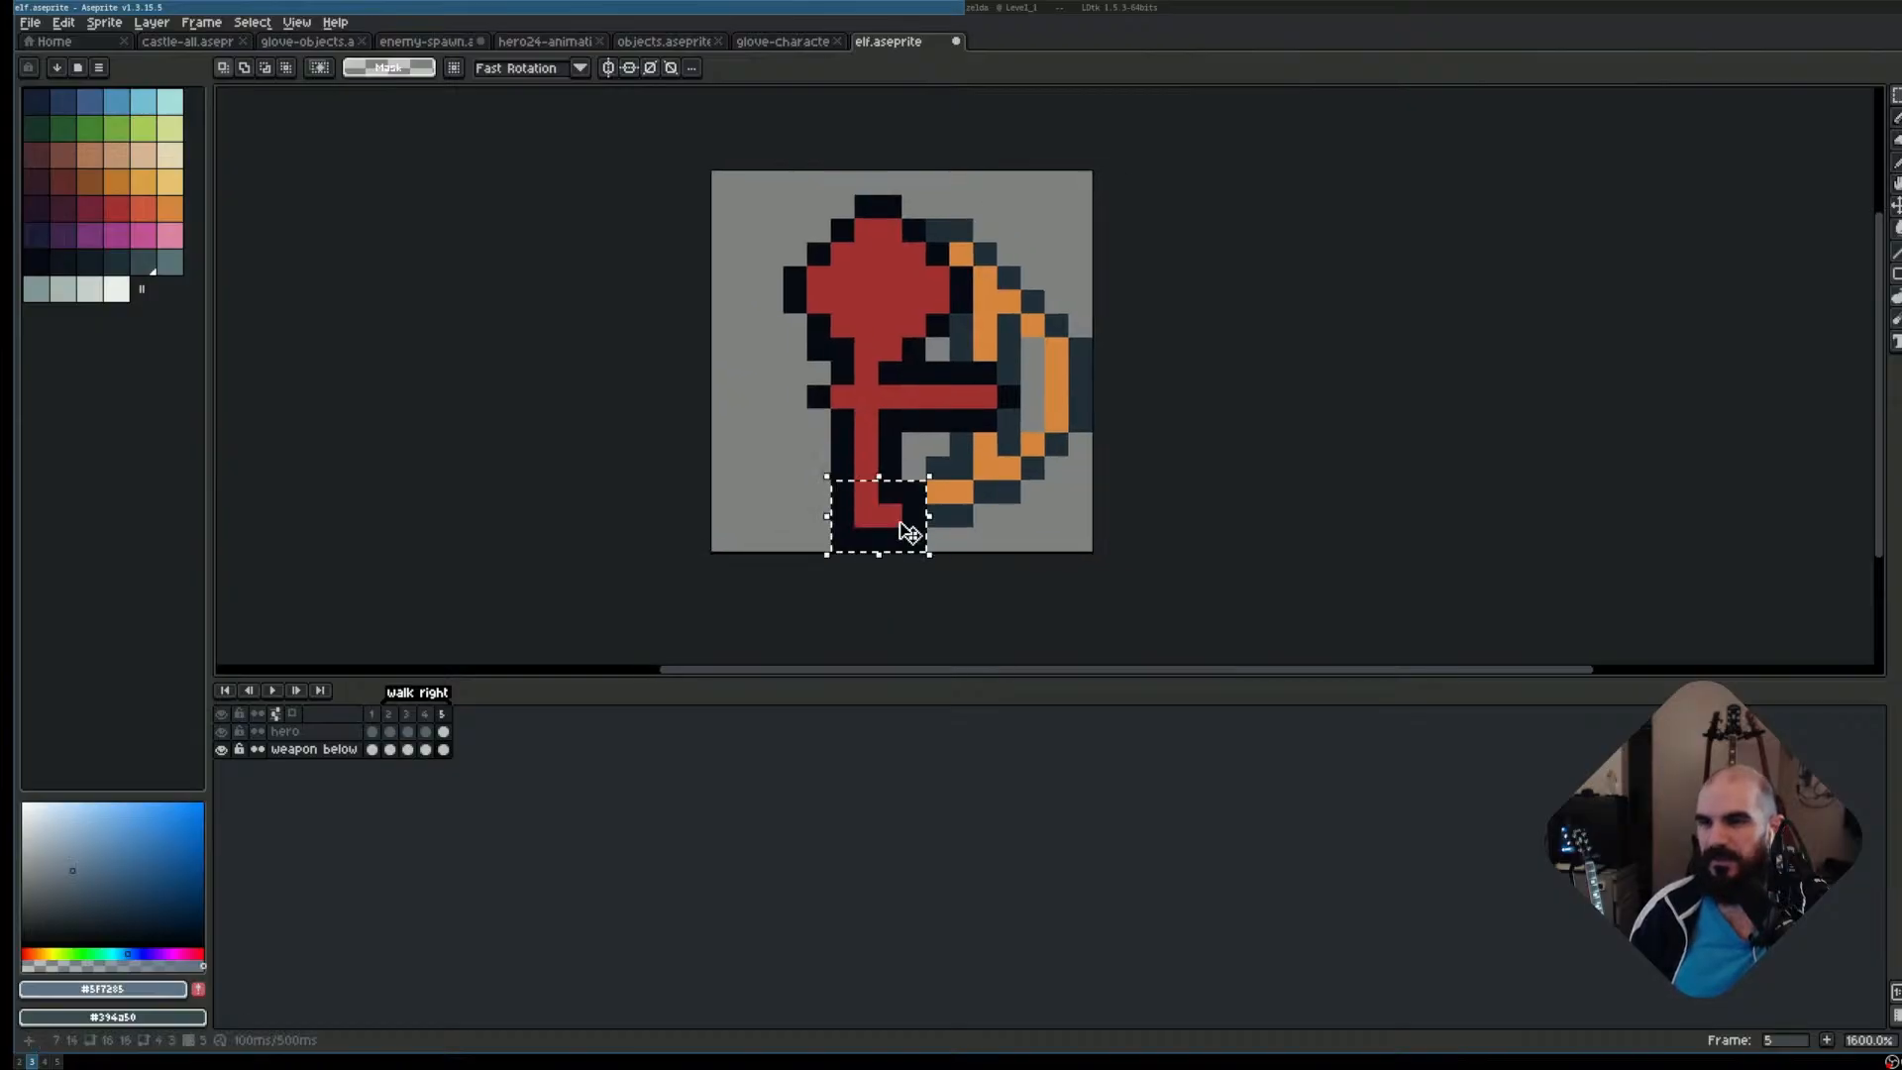
key(ctrl+z)
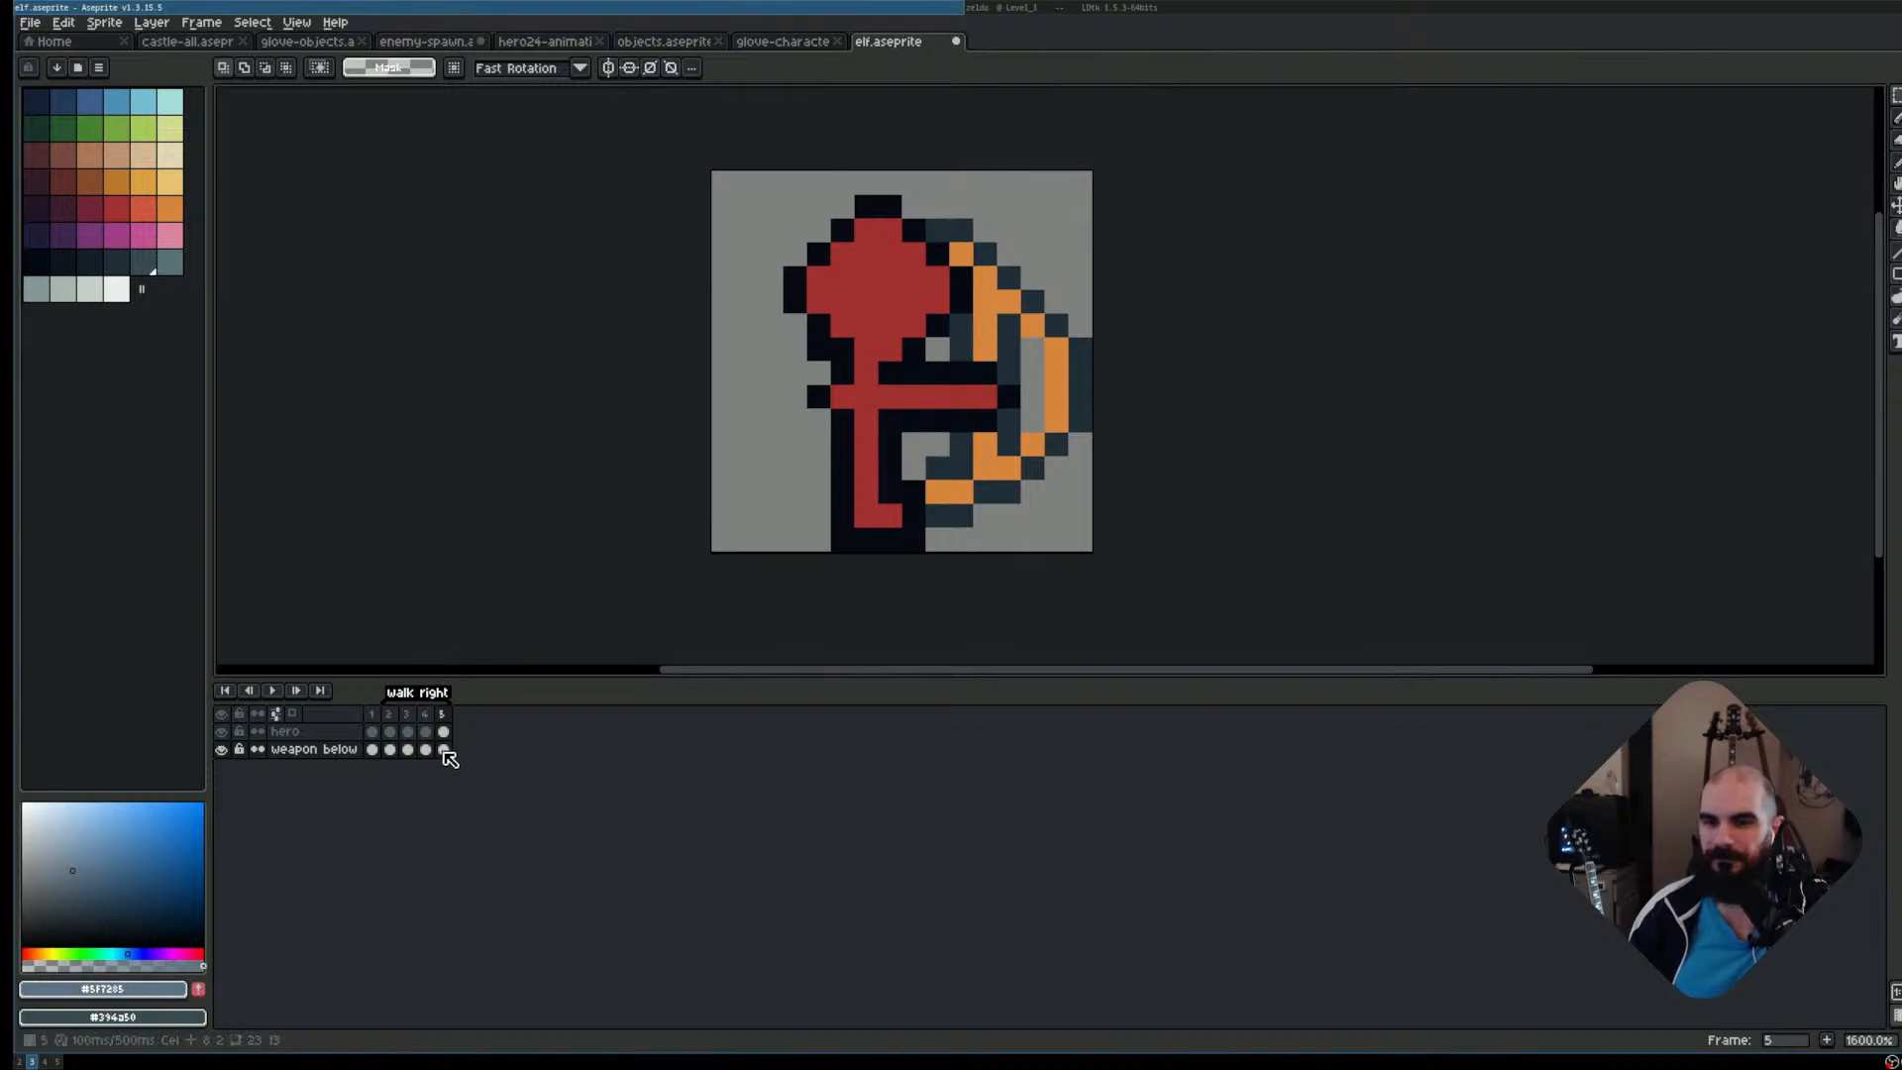
click(443, 731)
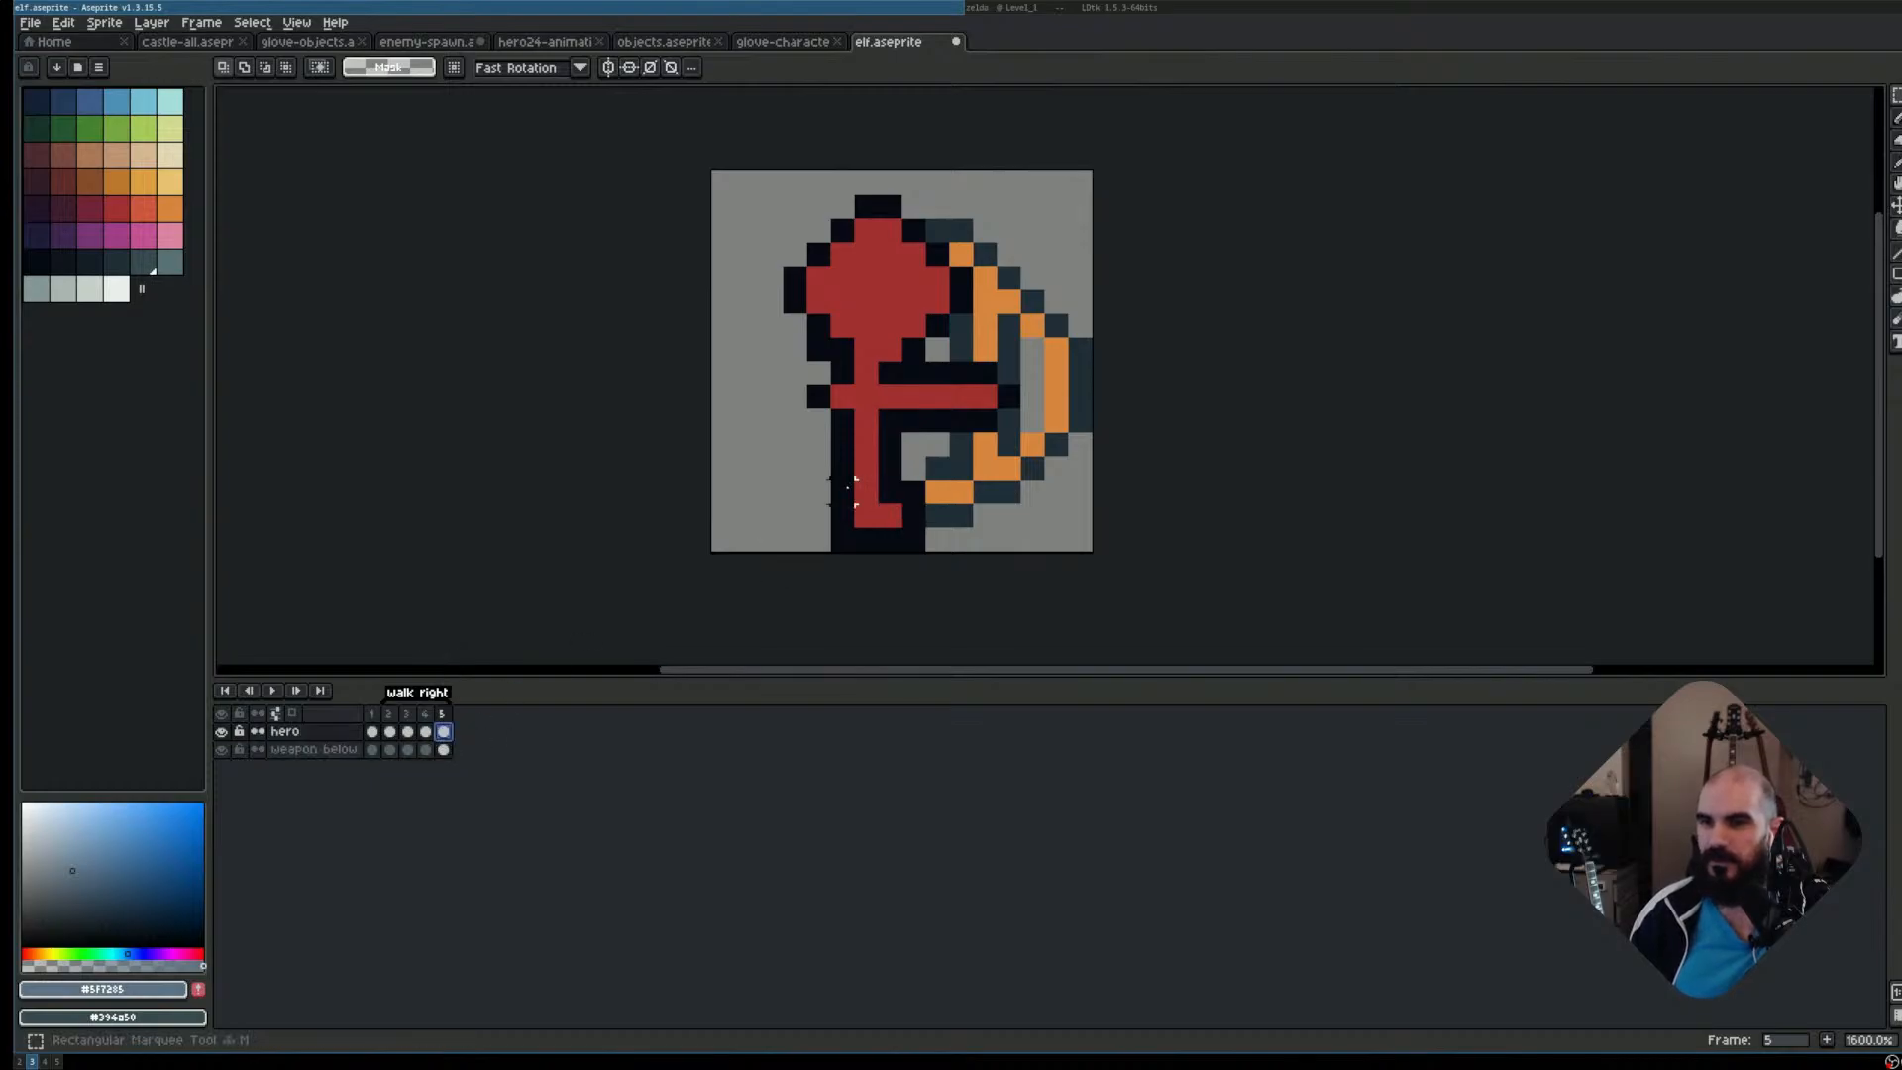
mouse_move(846, 487)
mouse_down()
mouse_move(917, 544)
mouse_move(871, 531)
mouse_move(889, 547)
mouse_up()
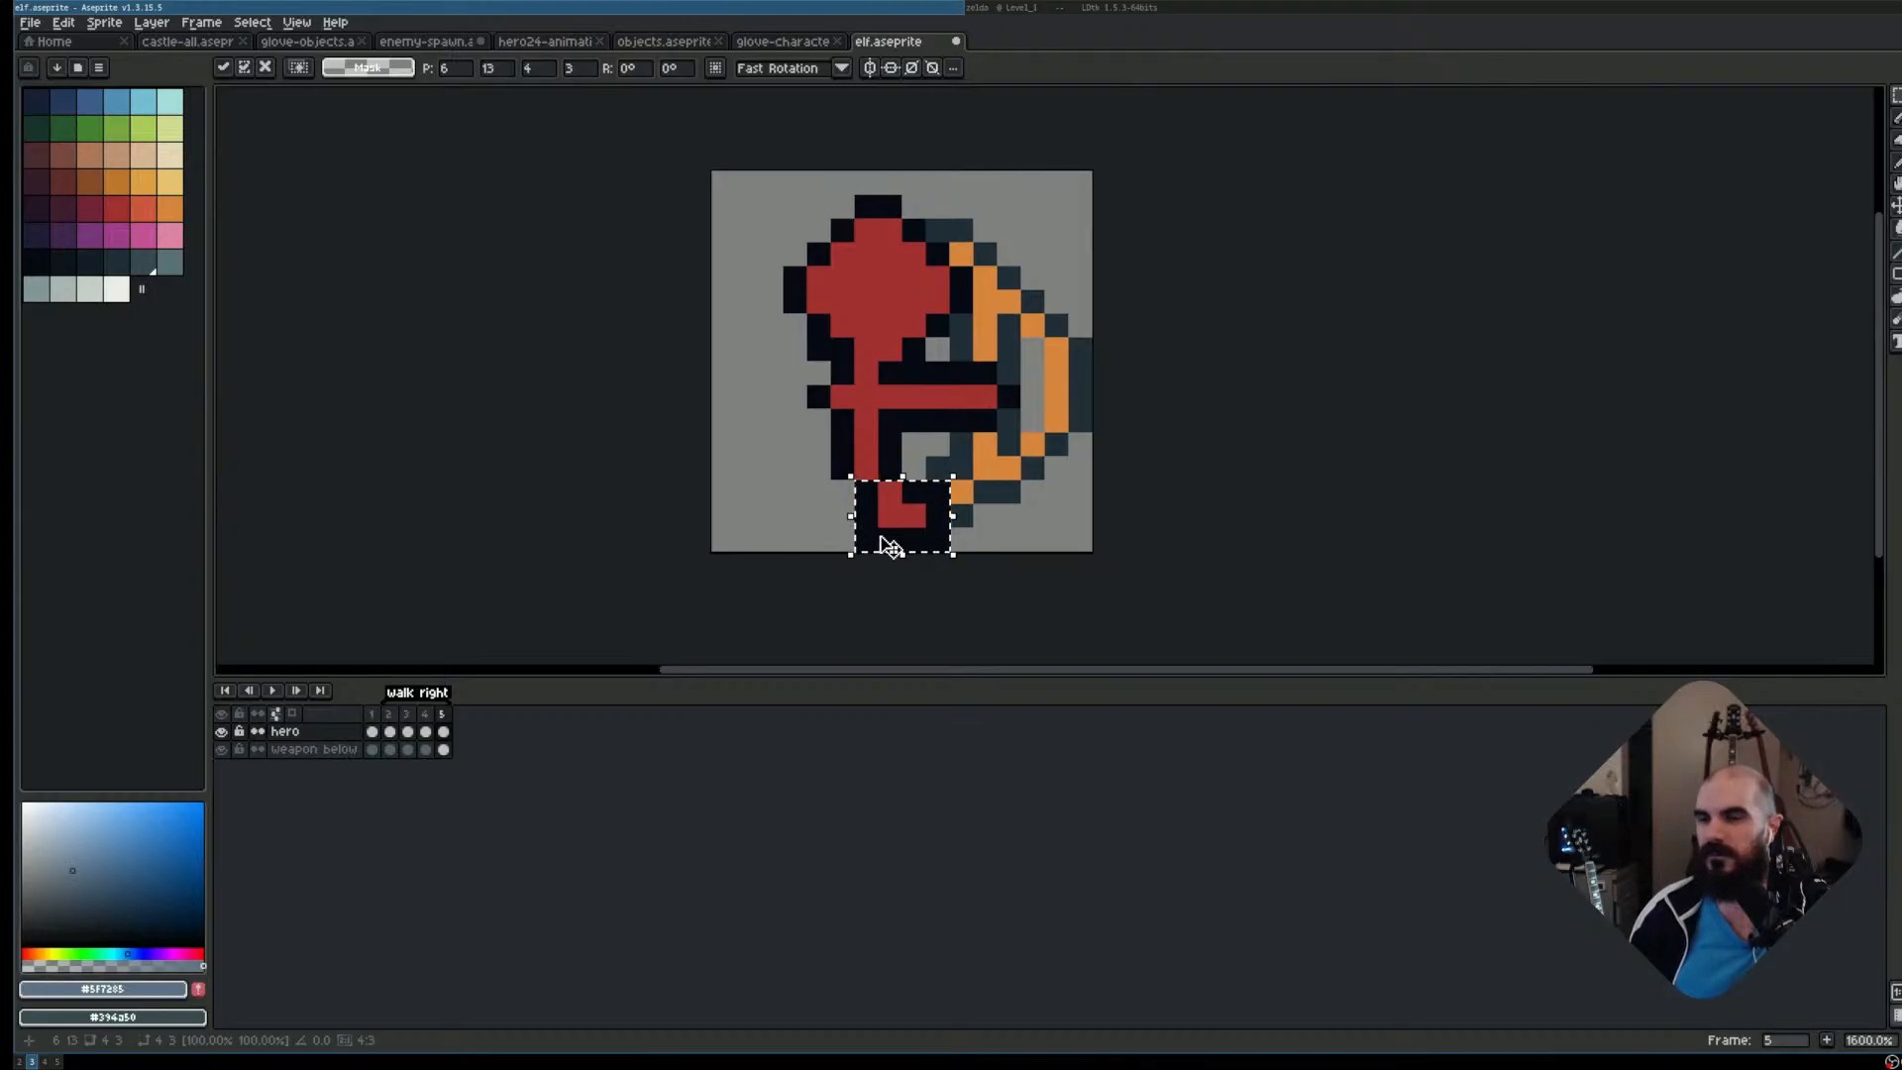
key(Return)
key(ctrl+z)
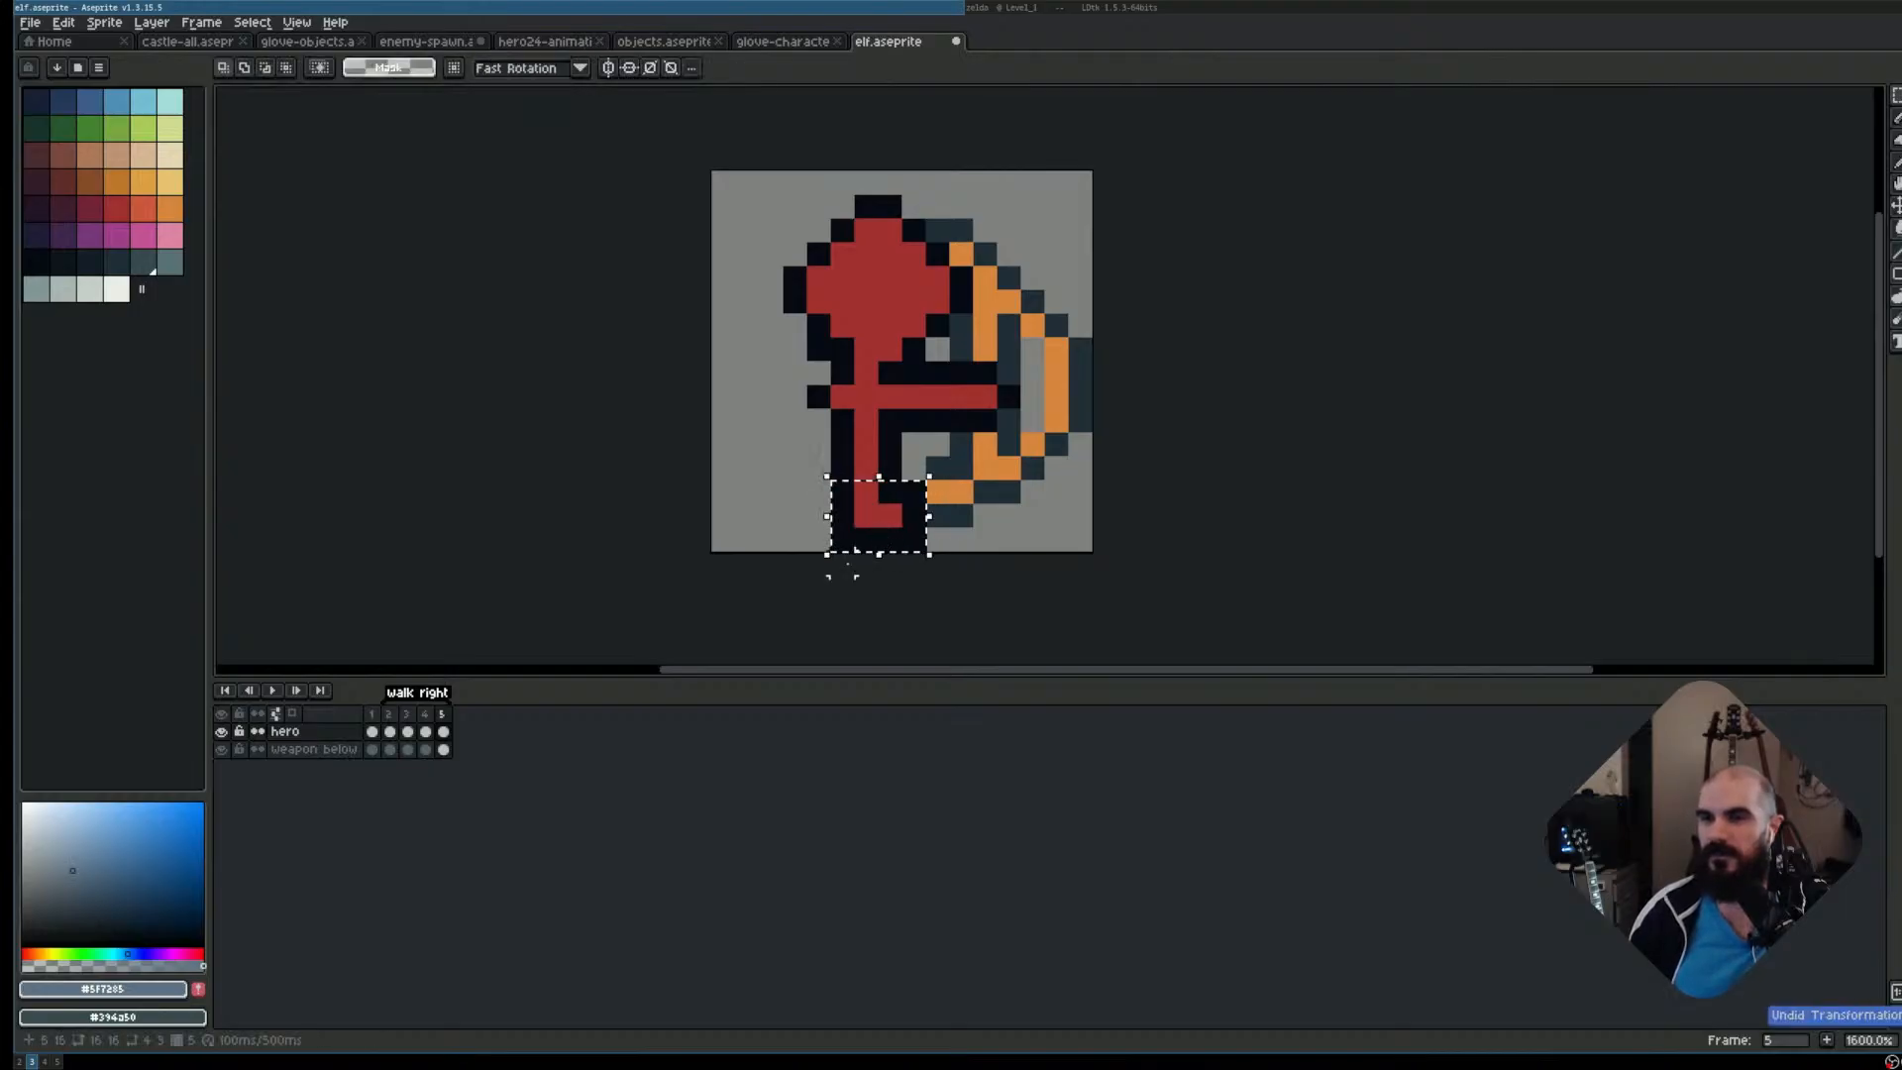
Clear the hero cel in frame 5 and copy frame 3 to the end of the timeline as frame 6
click(443, 731)
key(Delete)
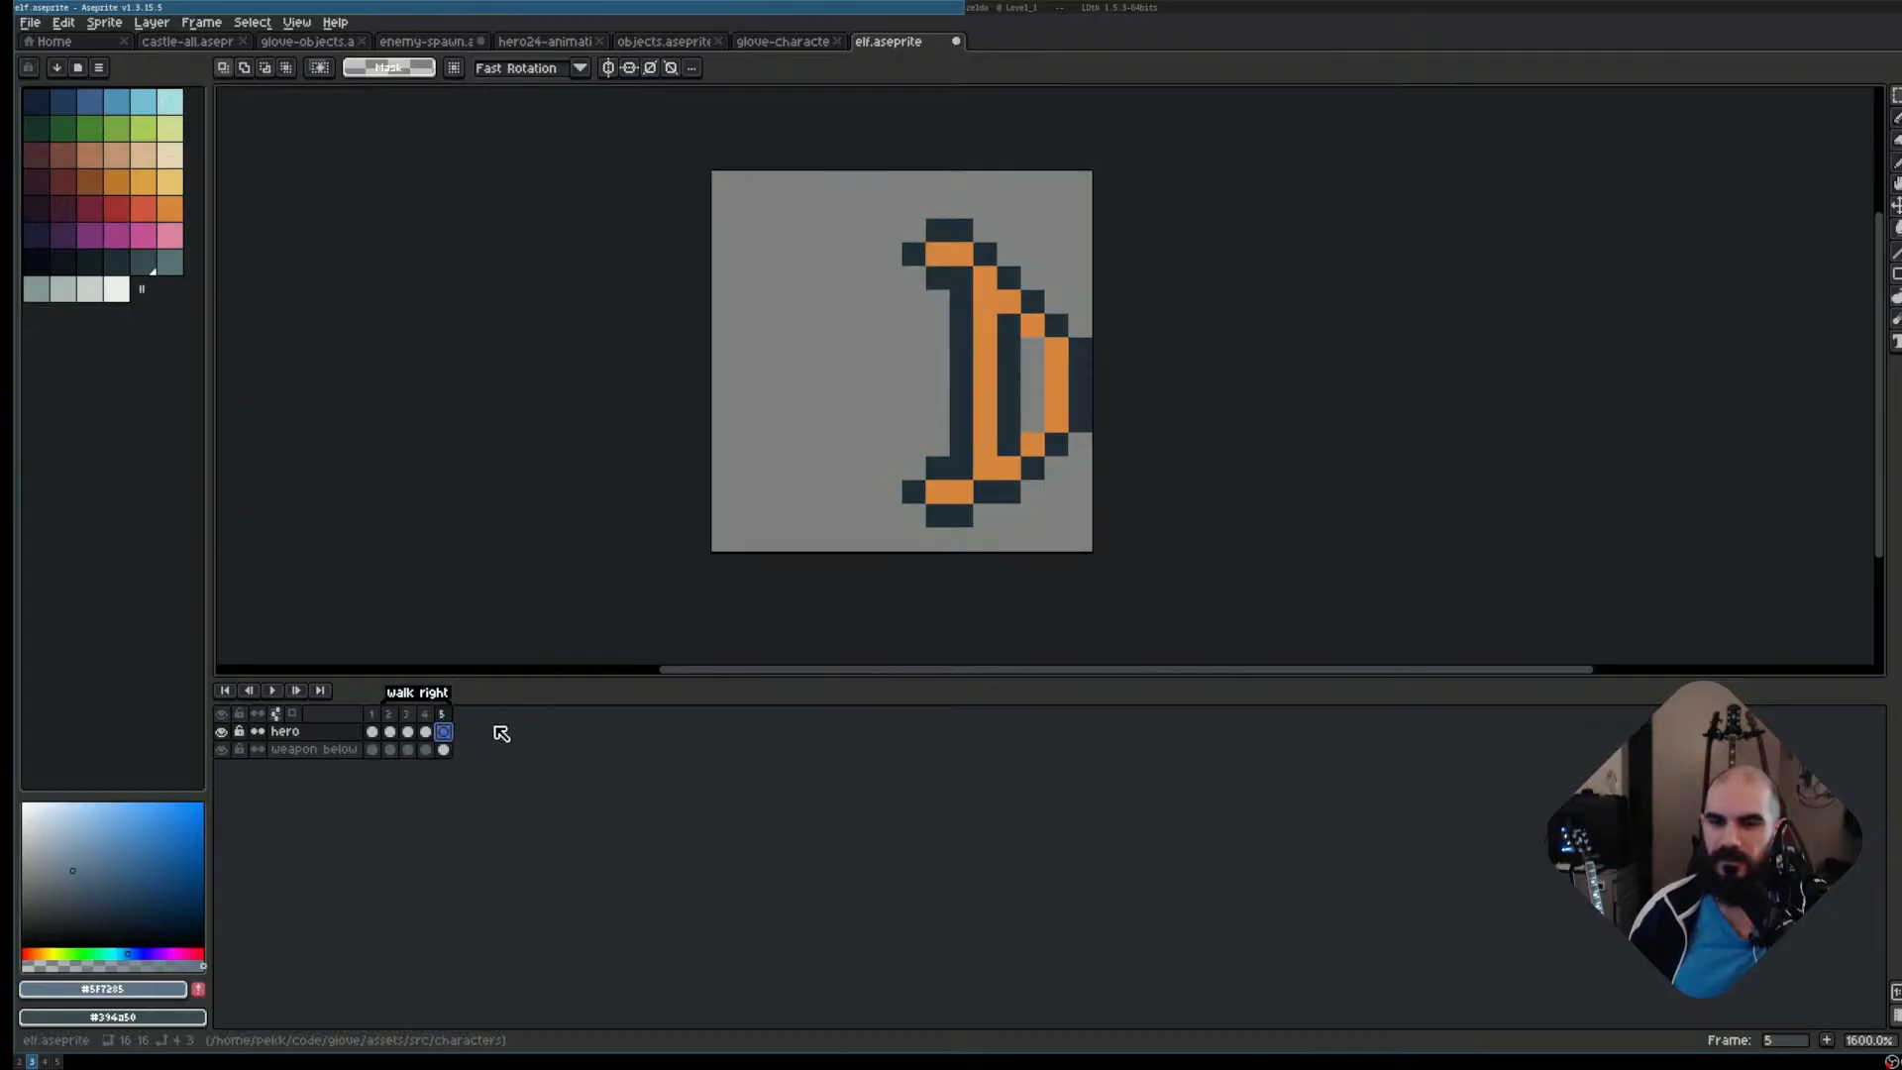
click(407, 732)
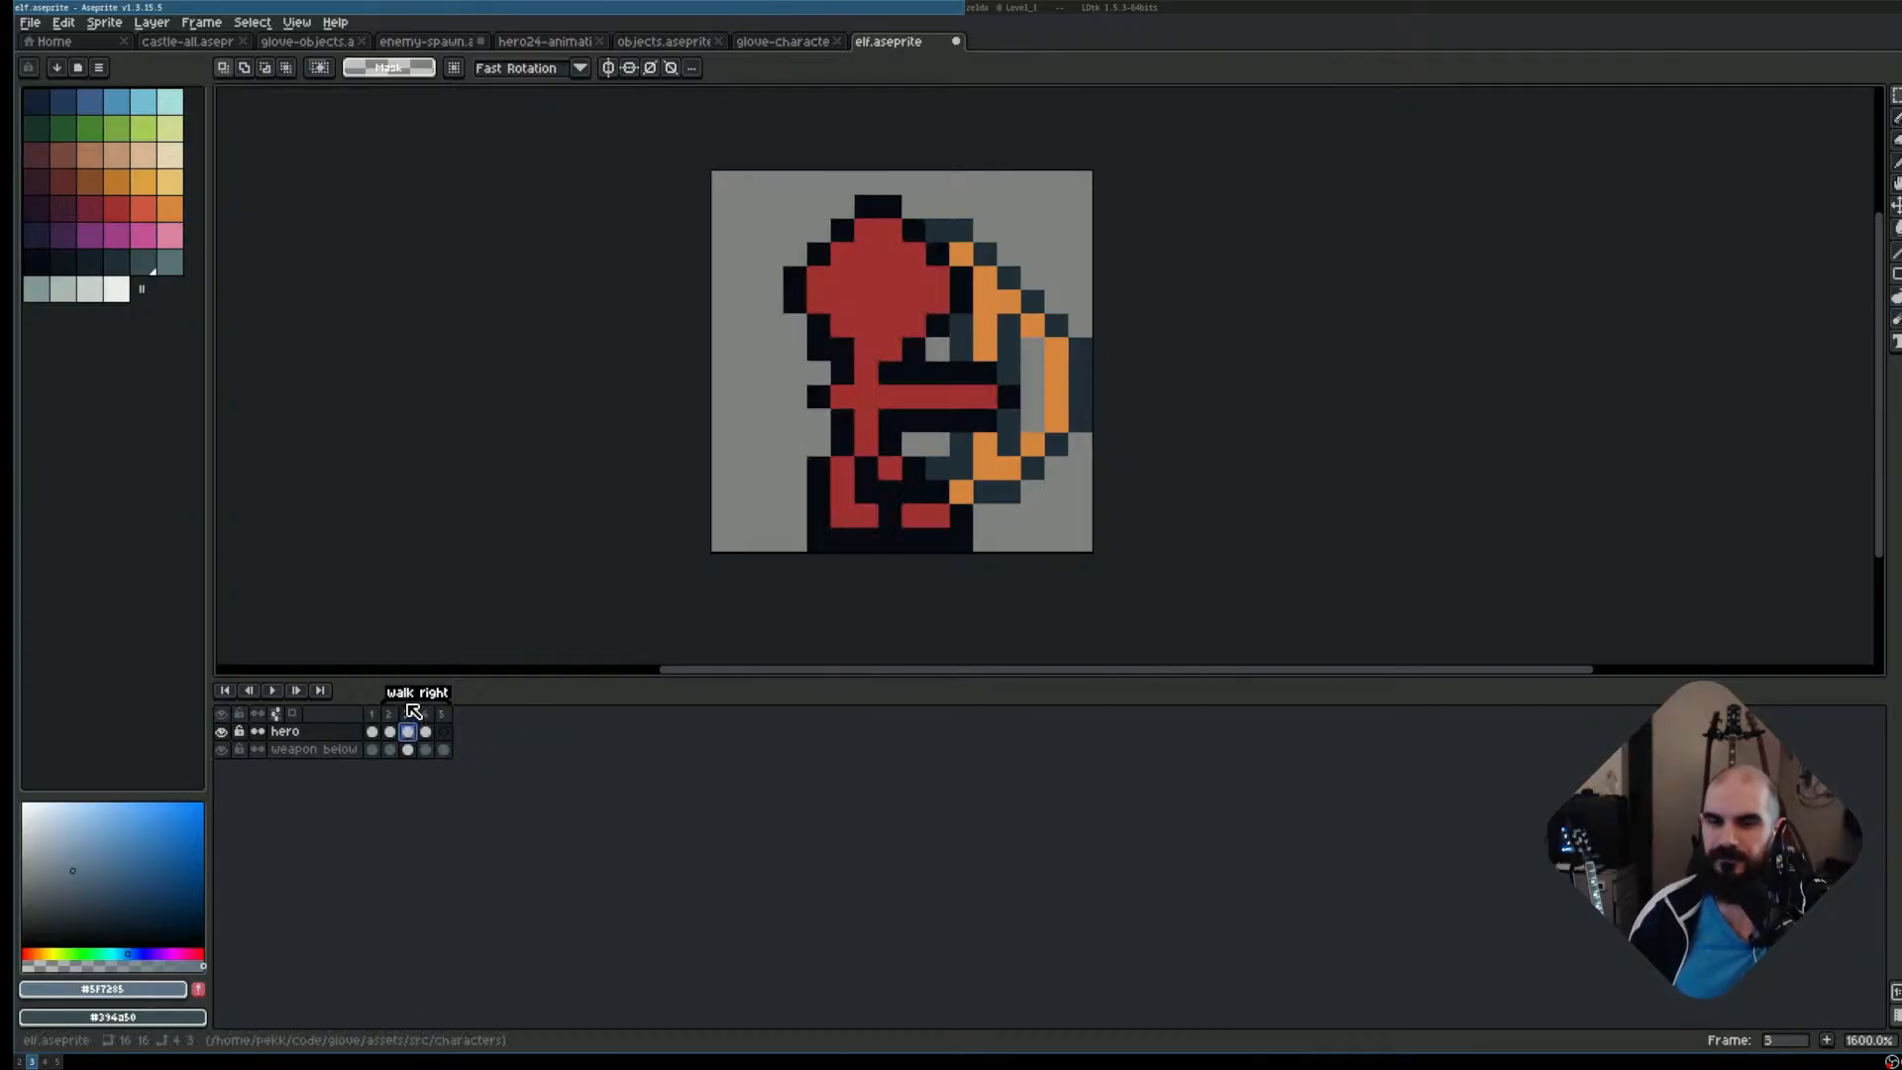
click(412, 711)
drag(416, 713, 461, 714)
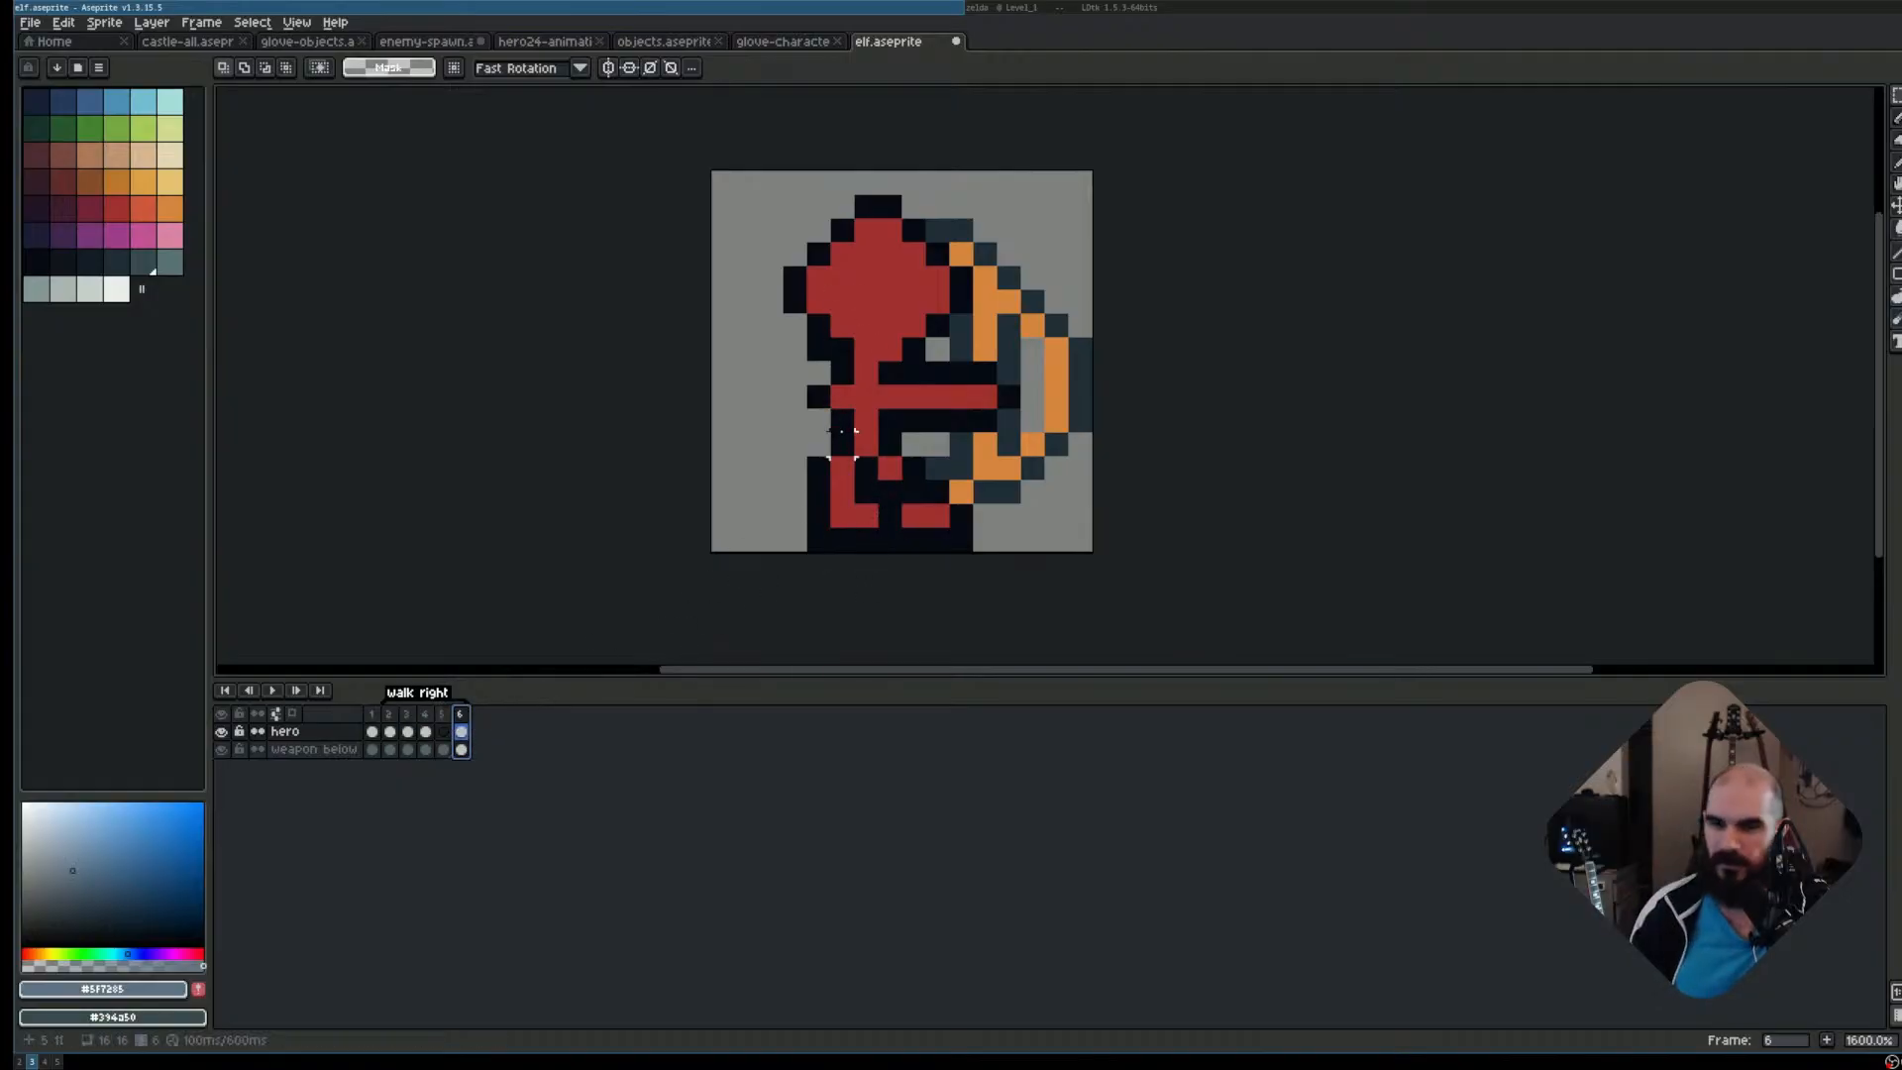
Raise the elf's upper body on the hero layer one pixel in frame 6, leaving the legs in place
scroll(842, 431, down, 1)
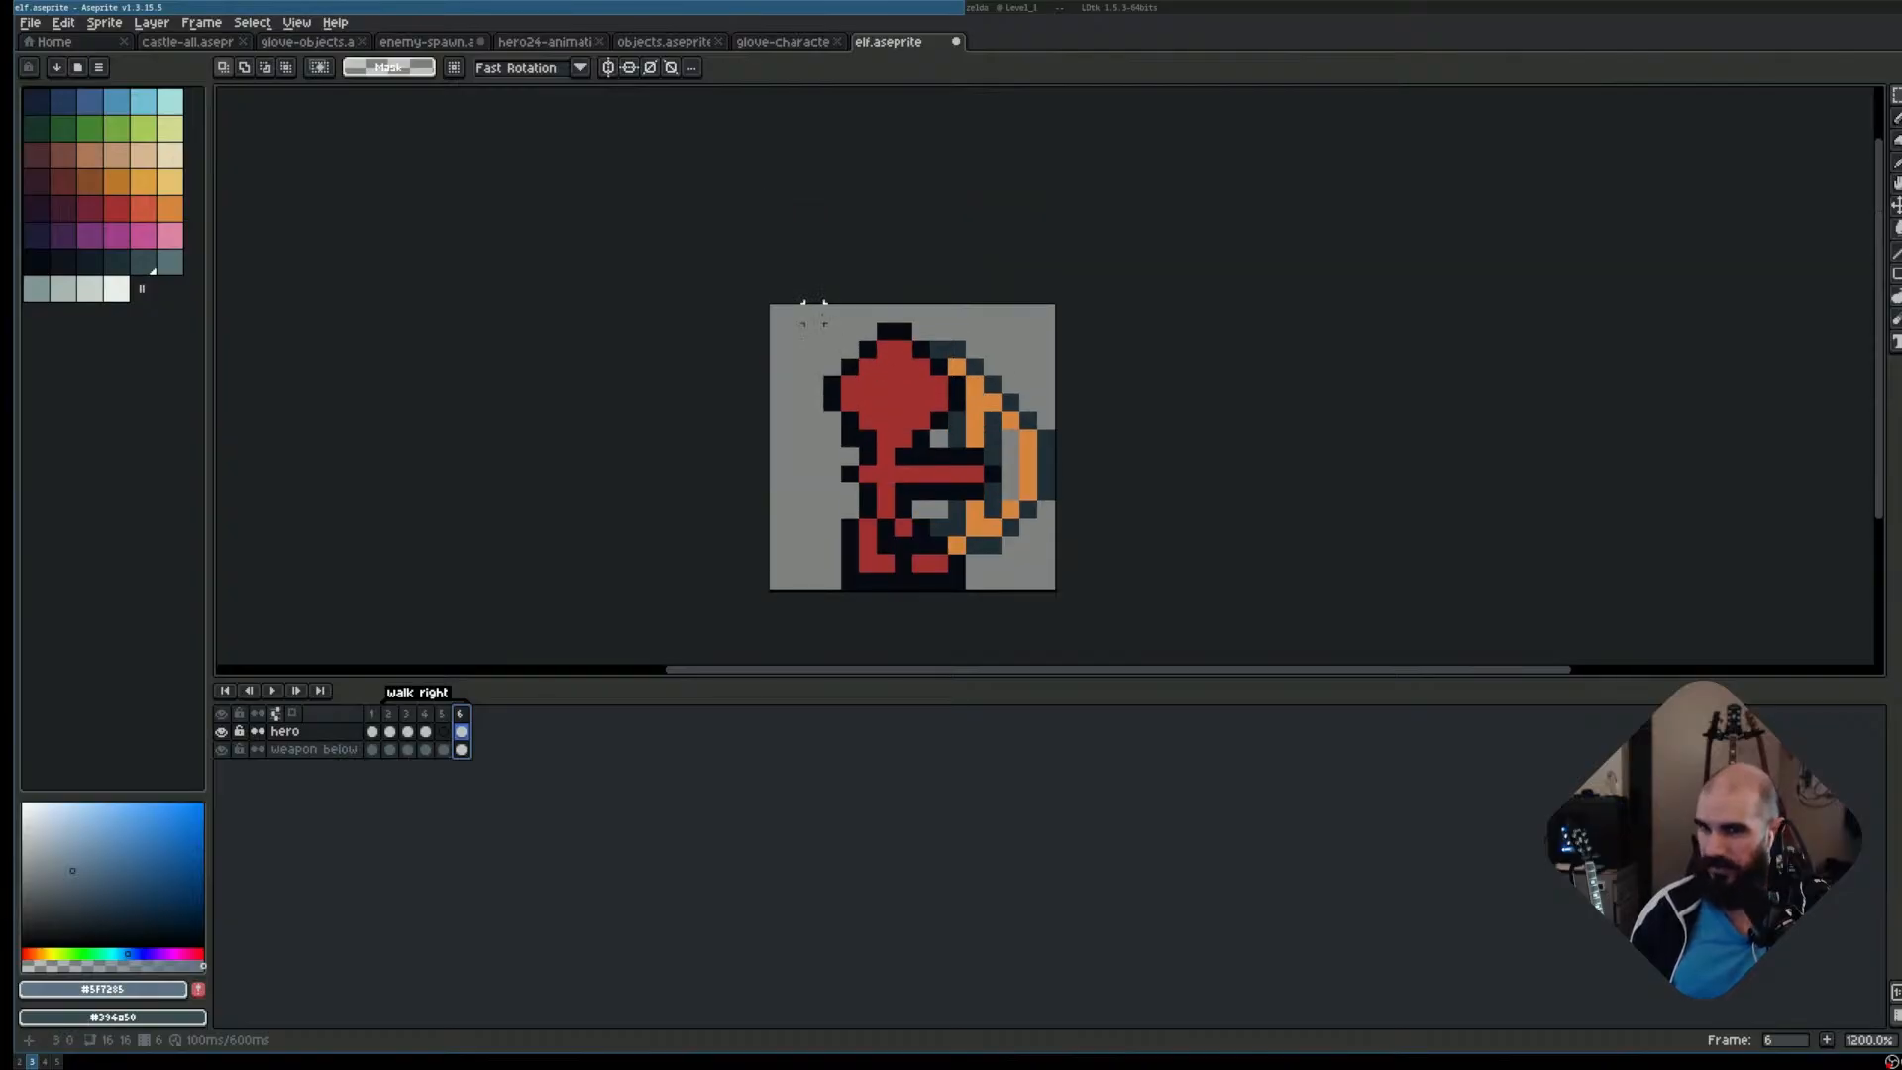
drag(802, 320, 1041, 517)
key(Up)
key(ctrl+d)
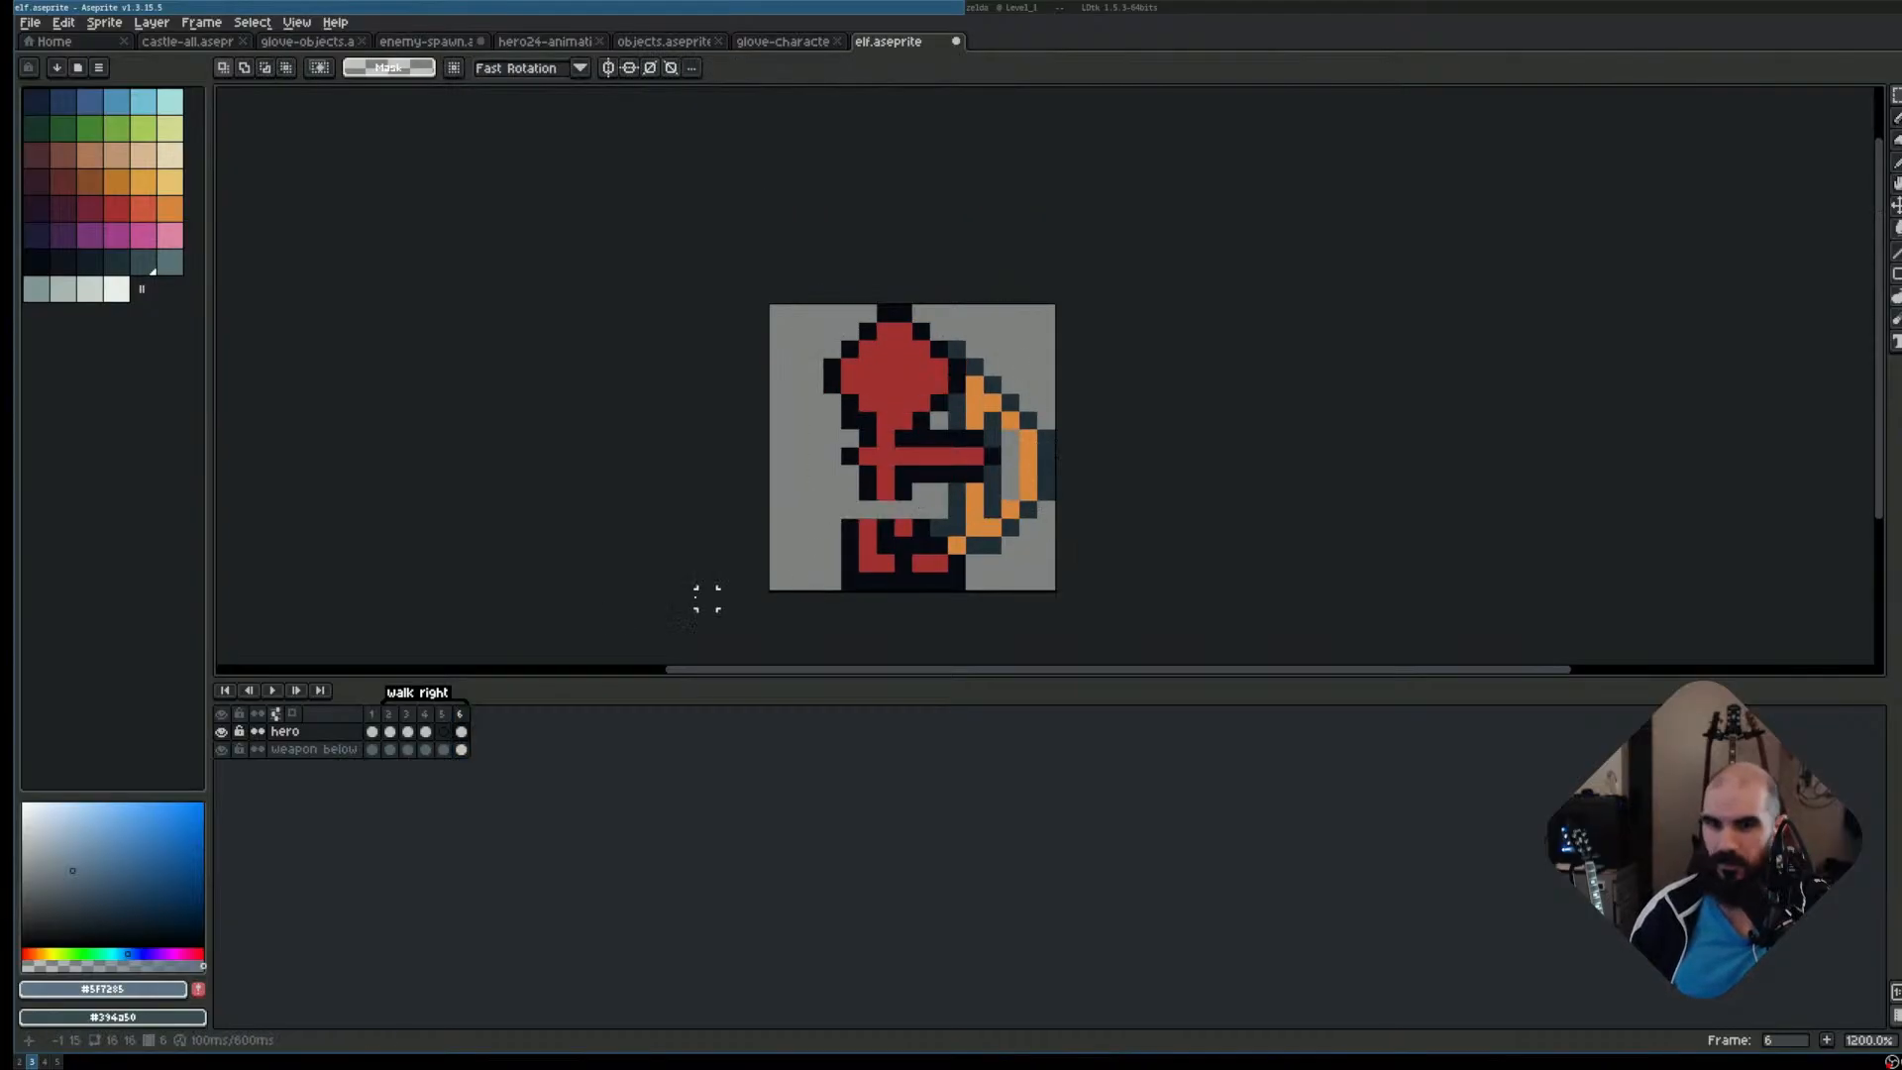
Go through frames 2 to 6 one after another to compare the poses of the walk cycle
click(395, 715)
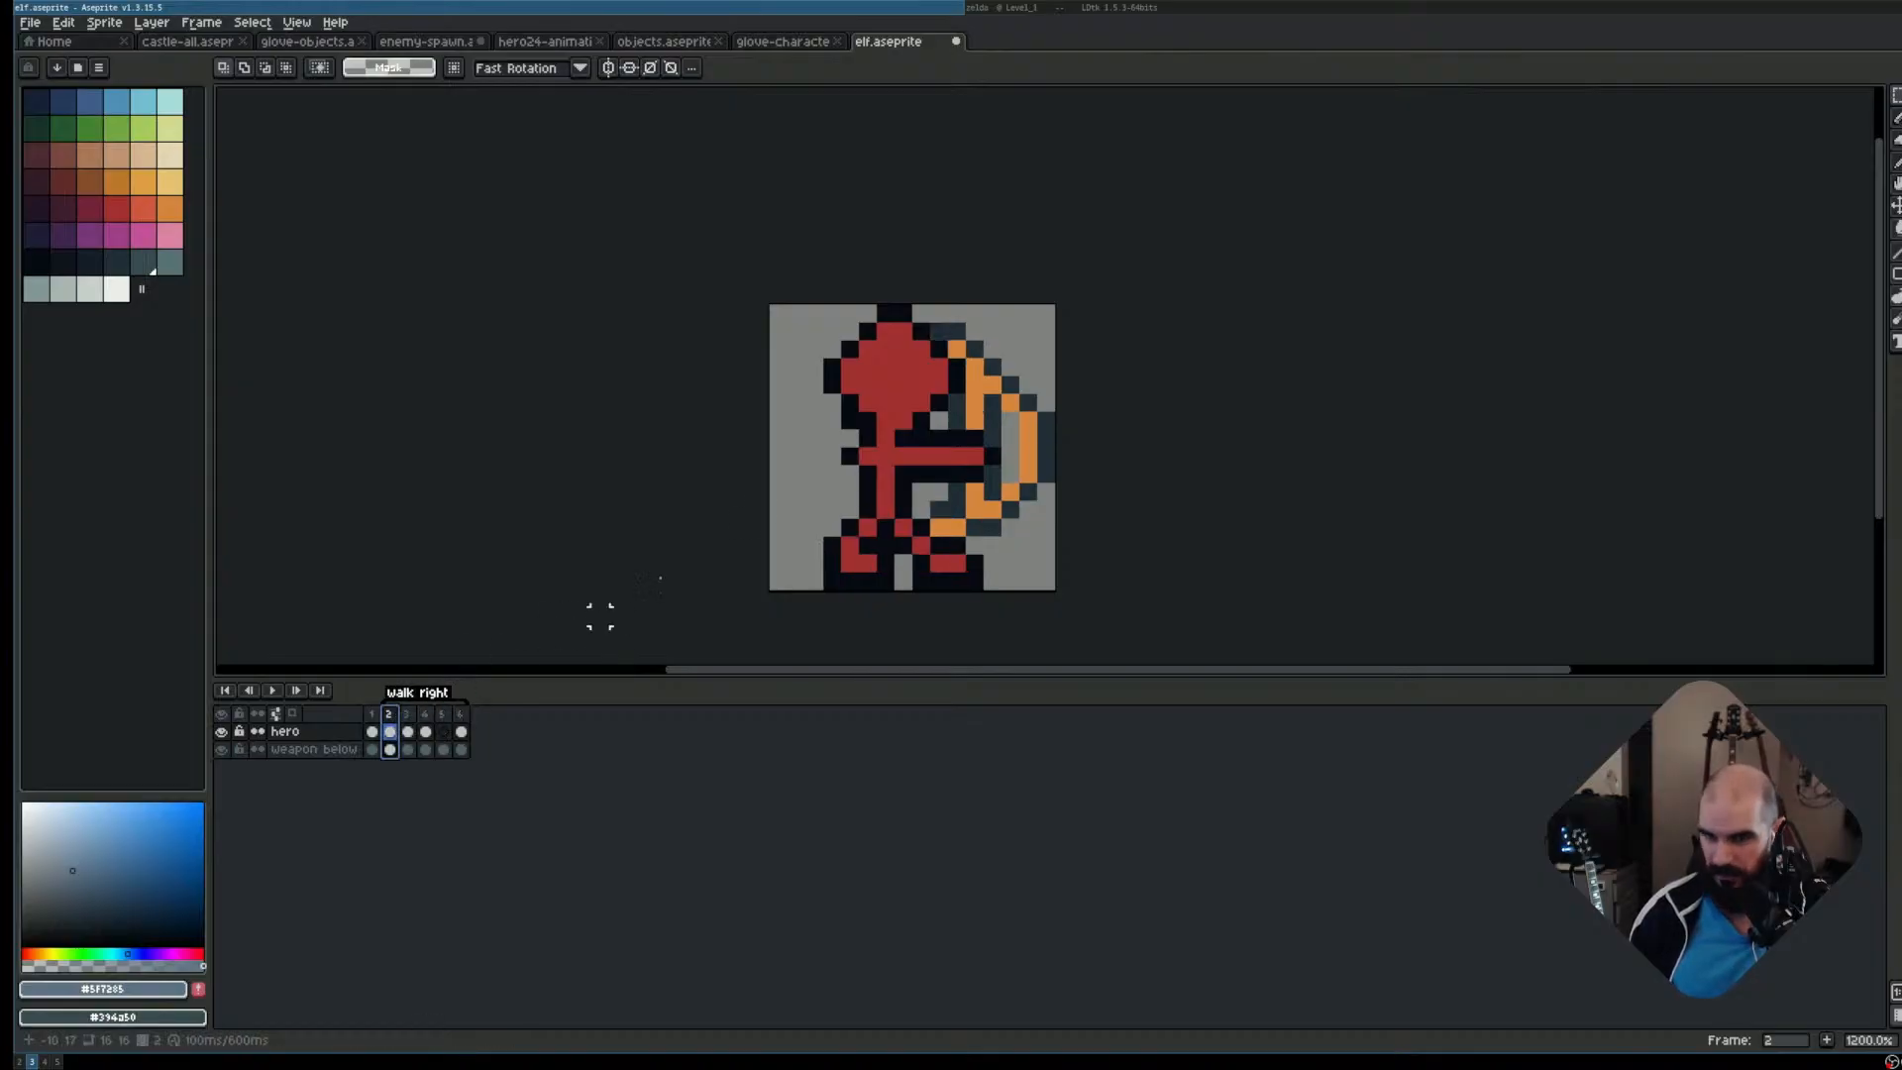
click(406, 714)
click(424, 714)
click(444, 714)
click(461, 714)
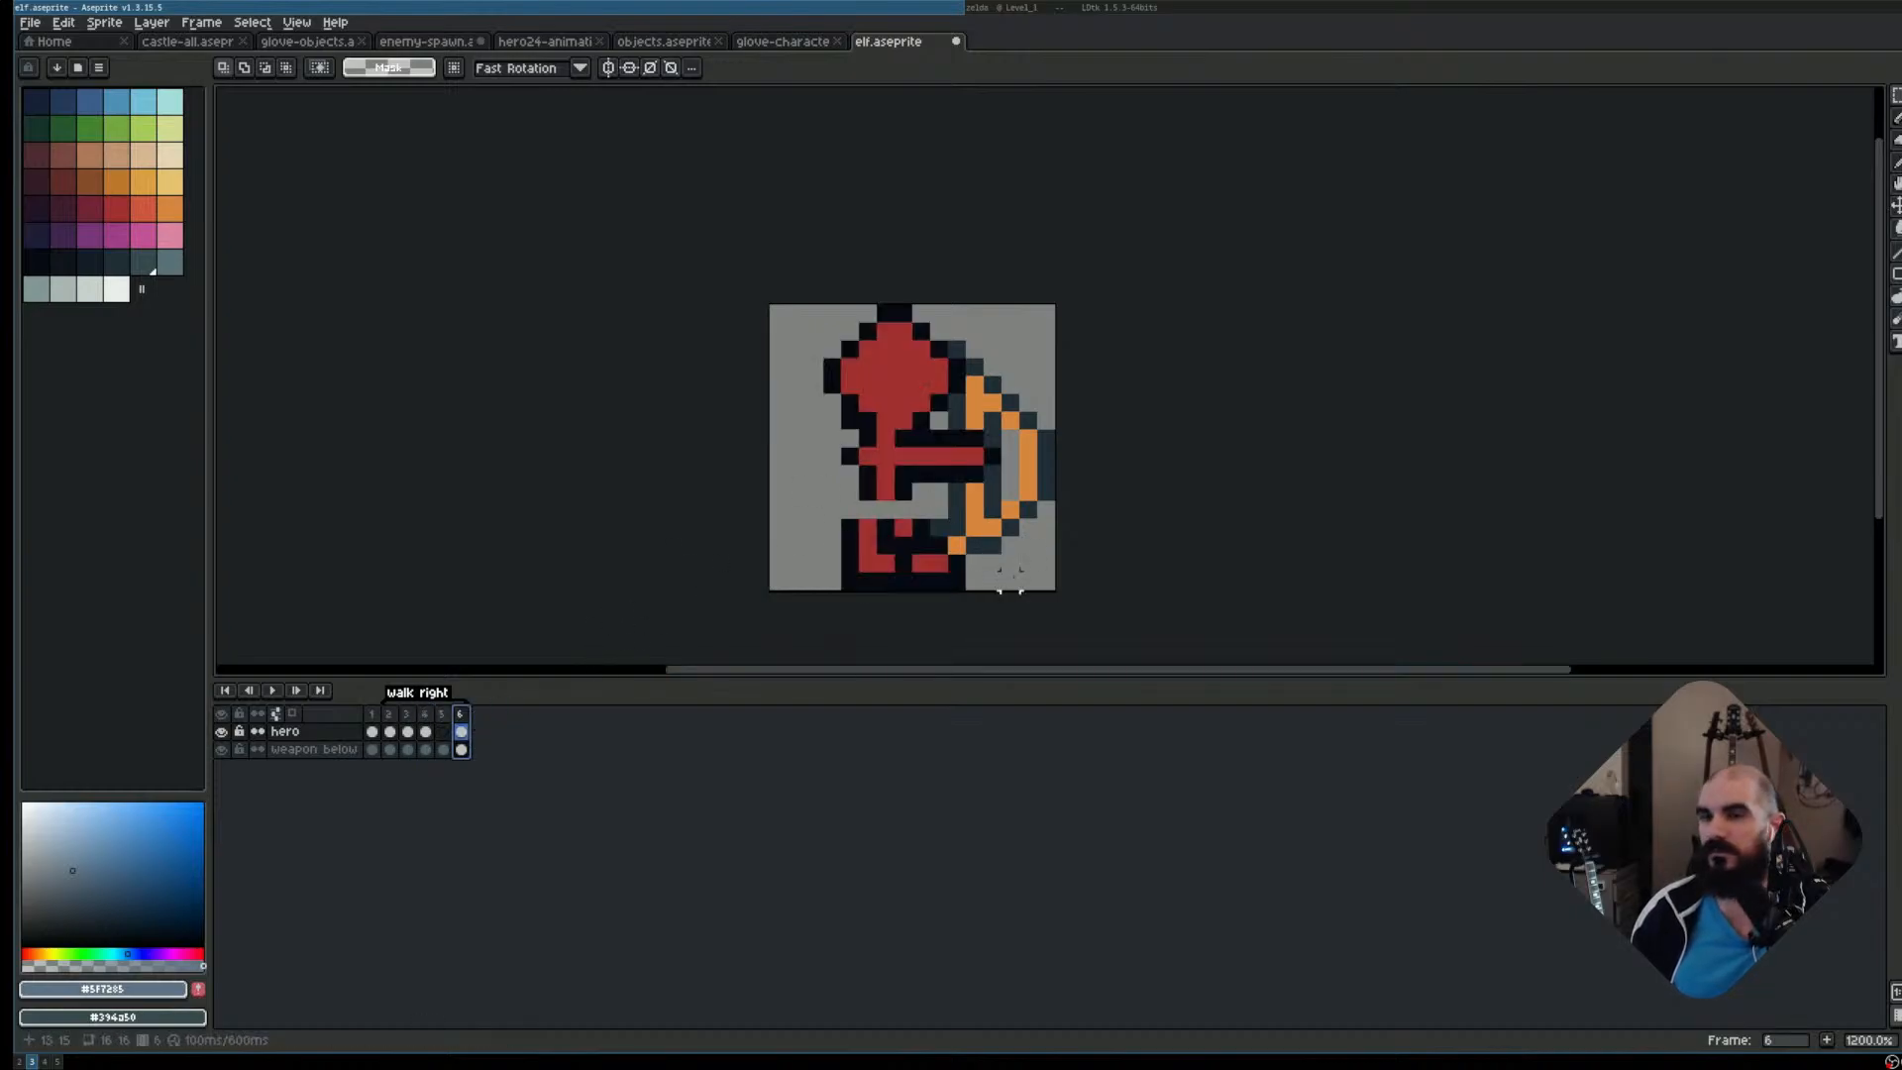
Resize the canvas to 32 × 32 px, keeping the existing artwork horizontally centred at the canvas's bottom edge
scroll(885, 420, down, 1)
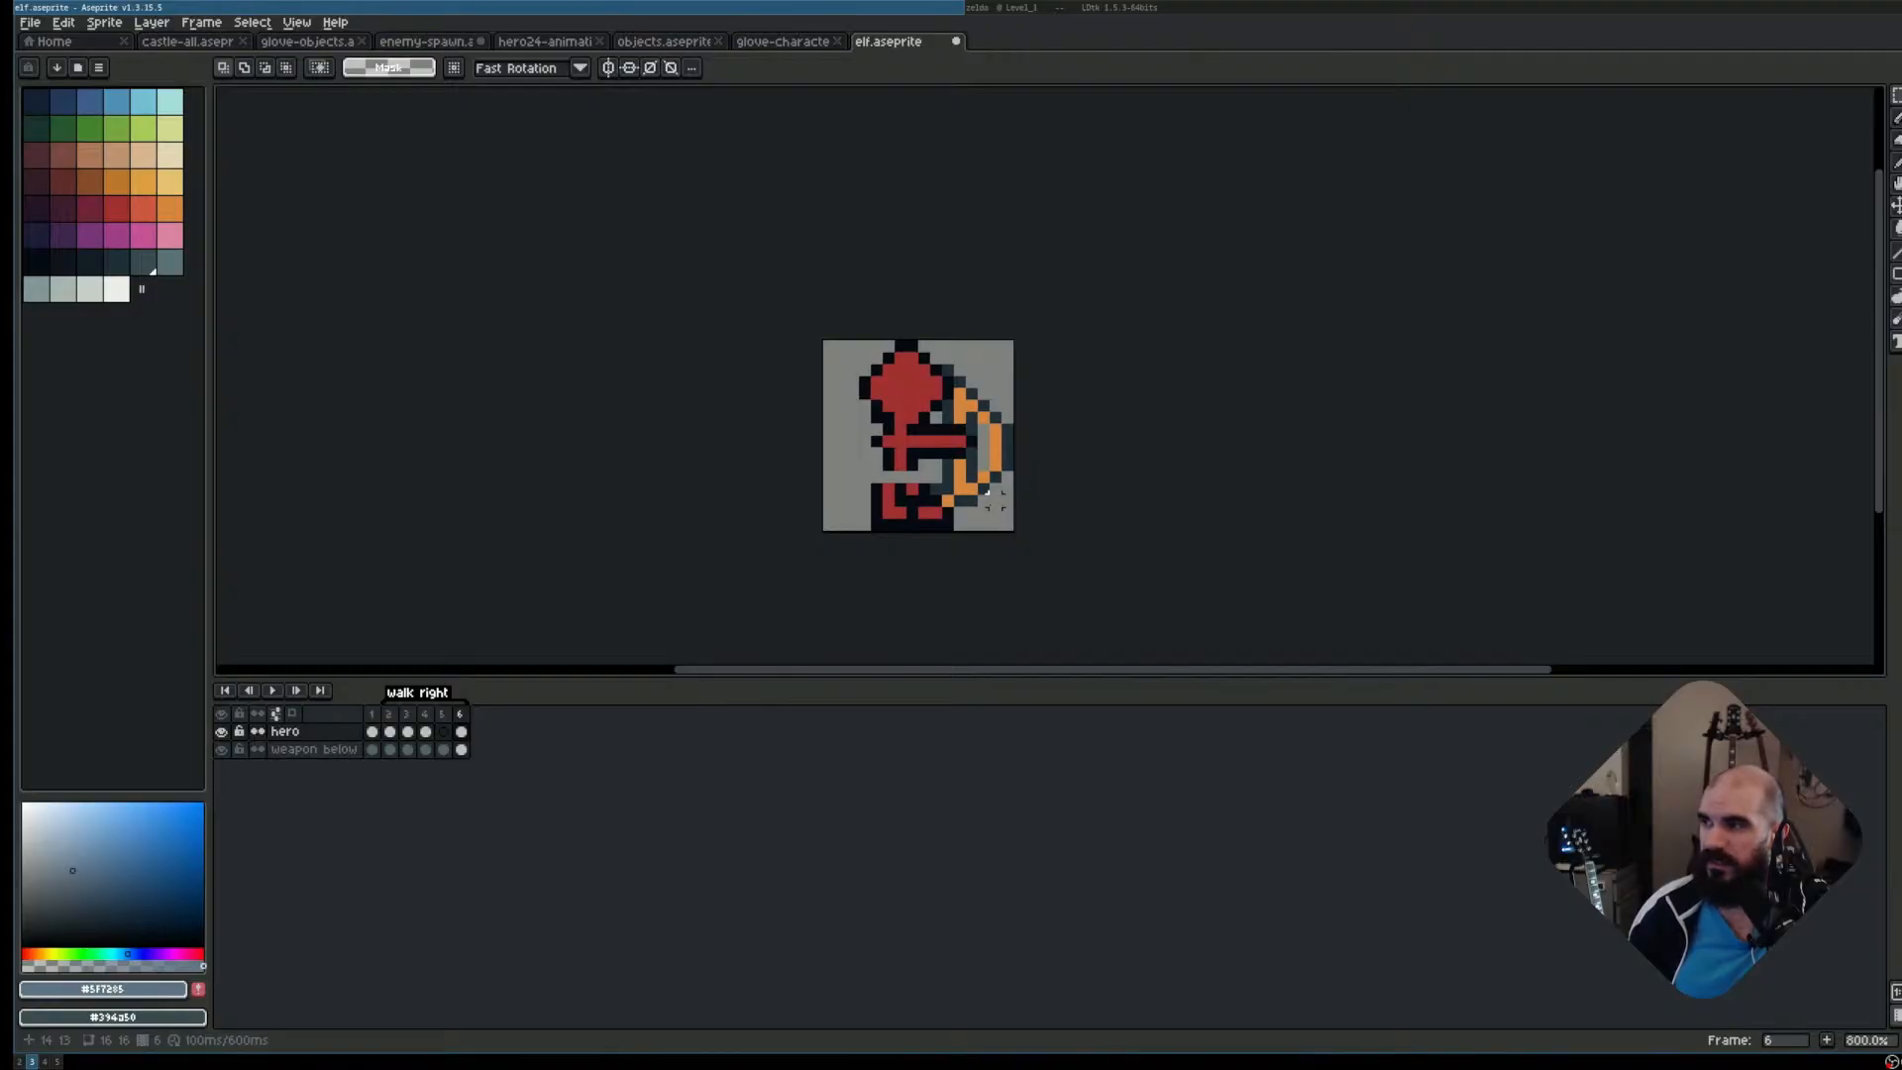
key(ctrl+alt+c)
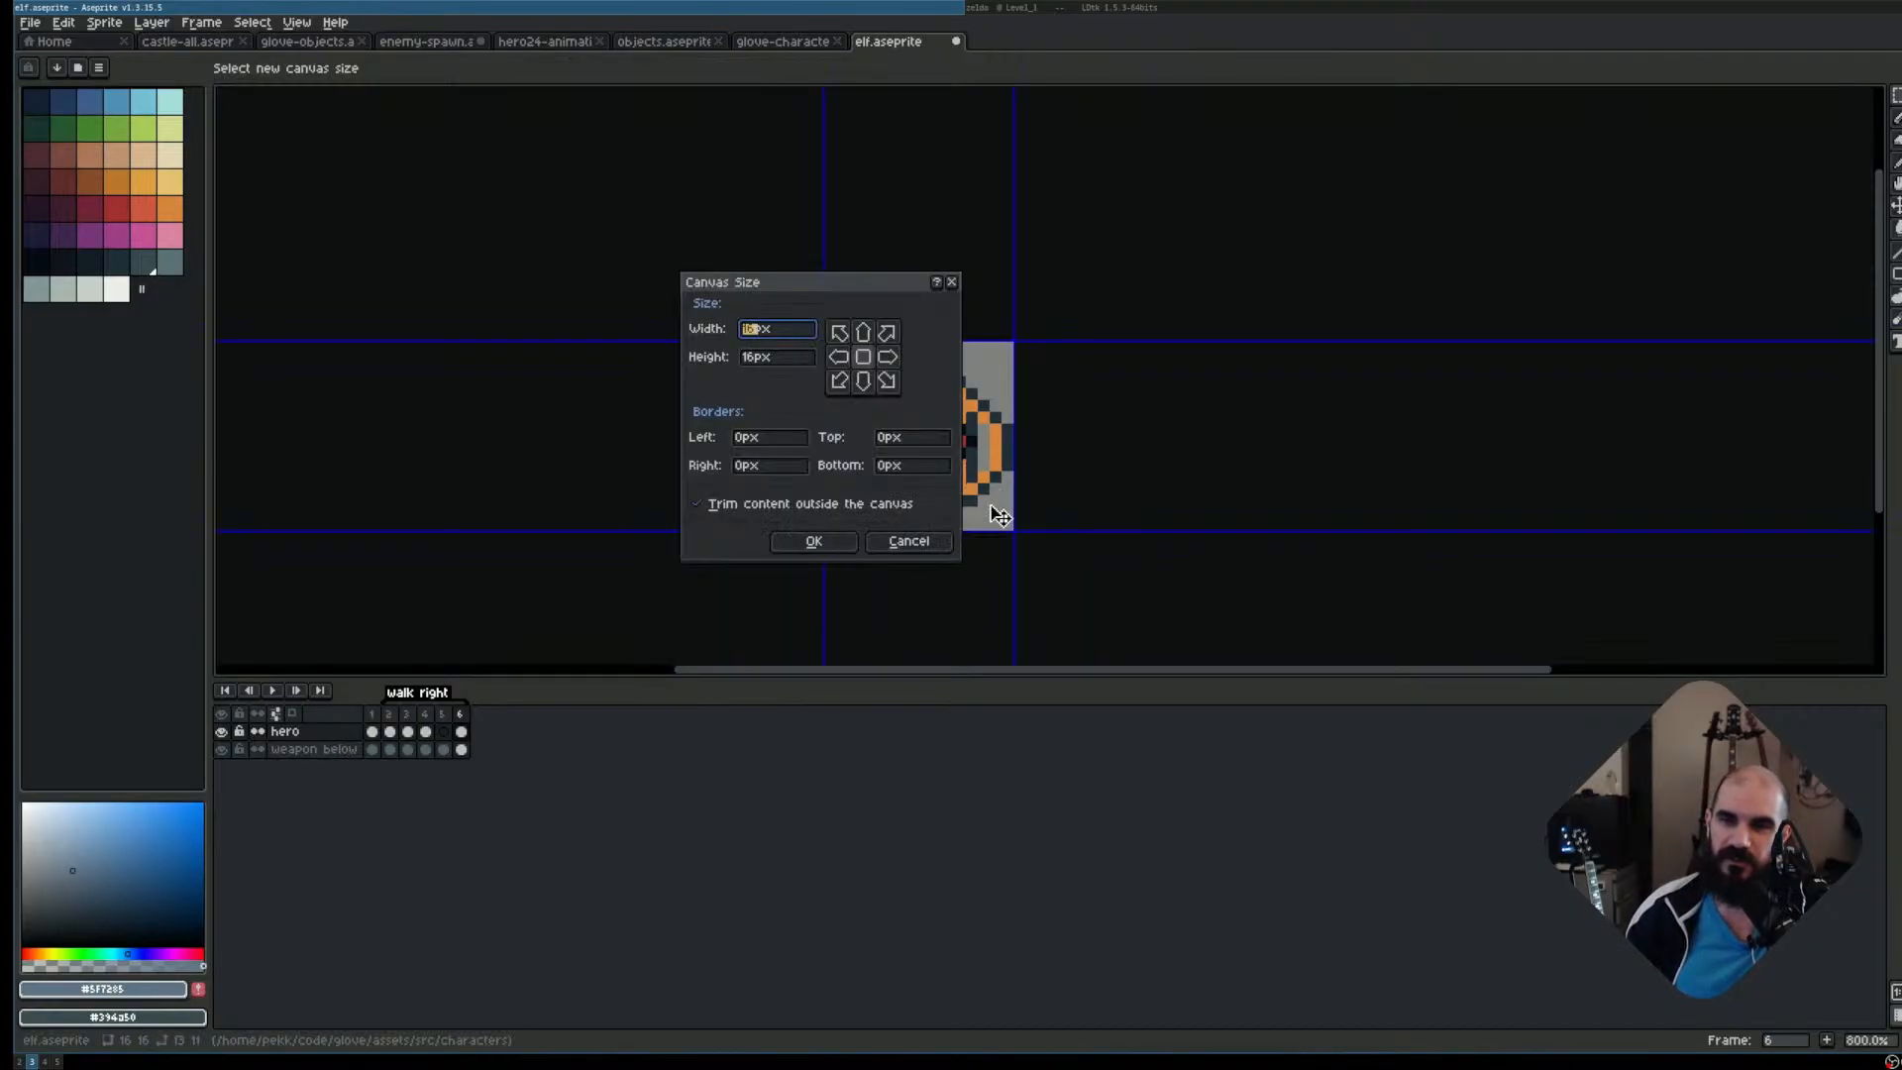
text(32)
key(Tab)
text(32)
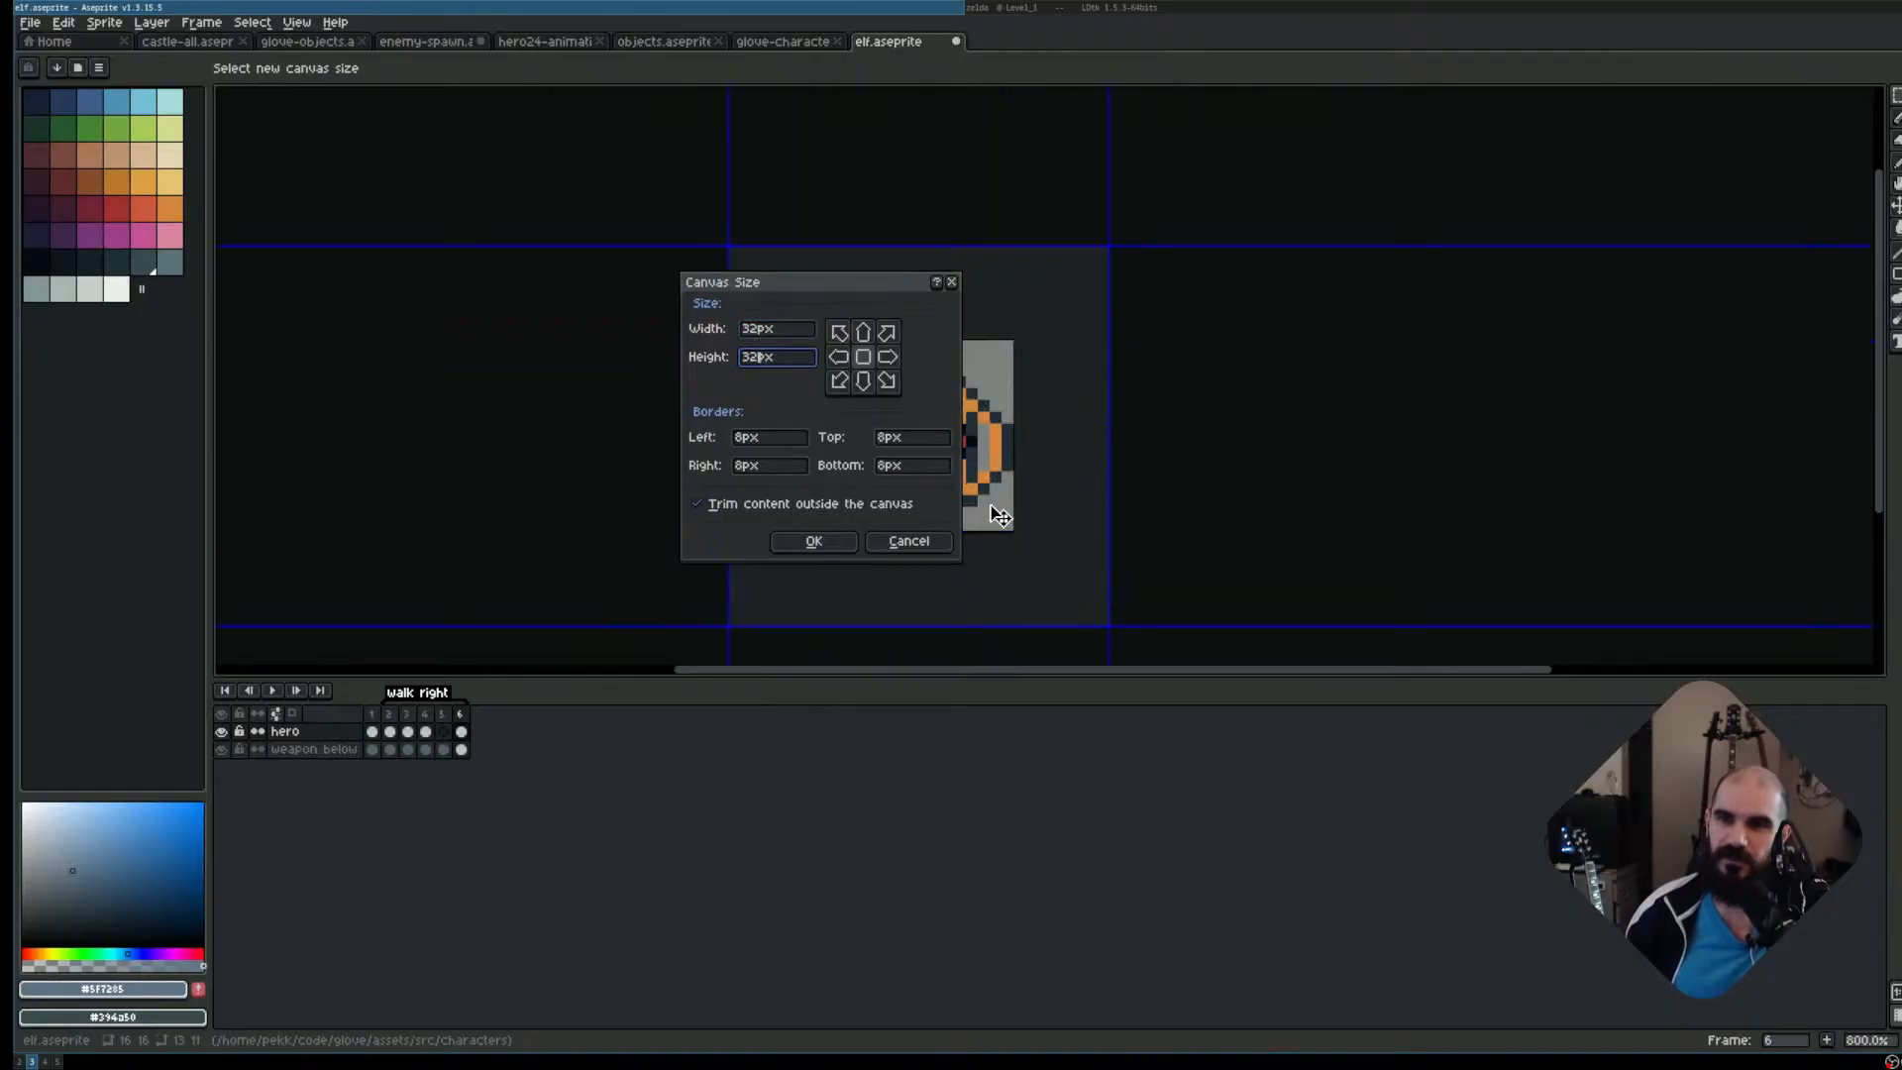
click(814, 541)
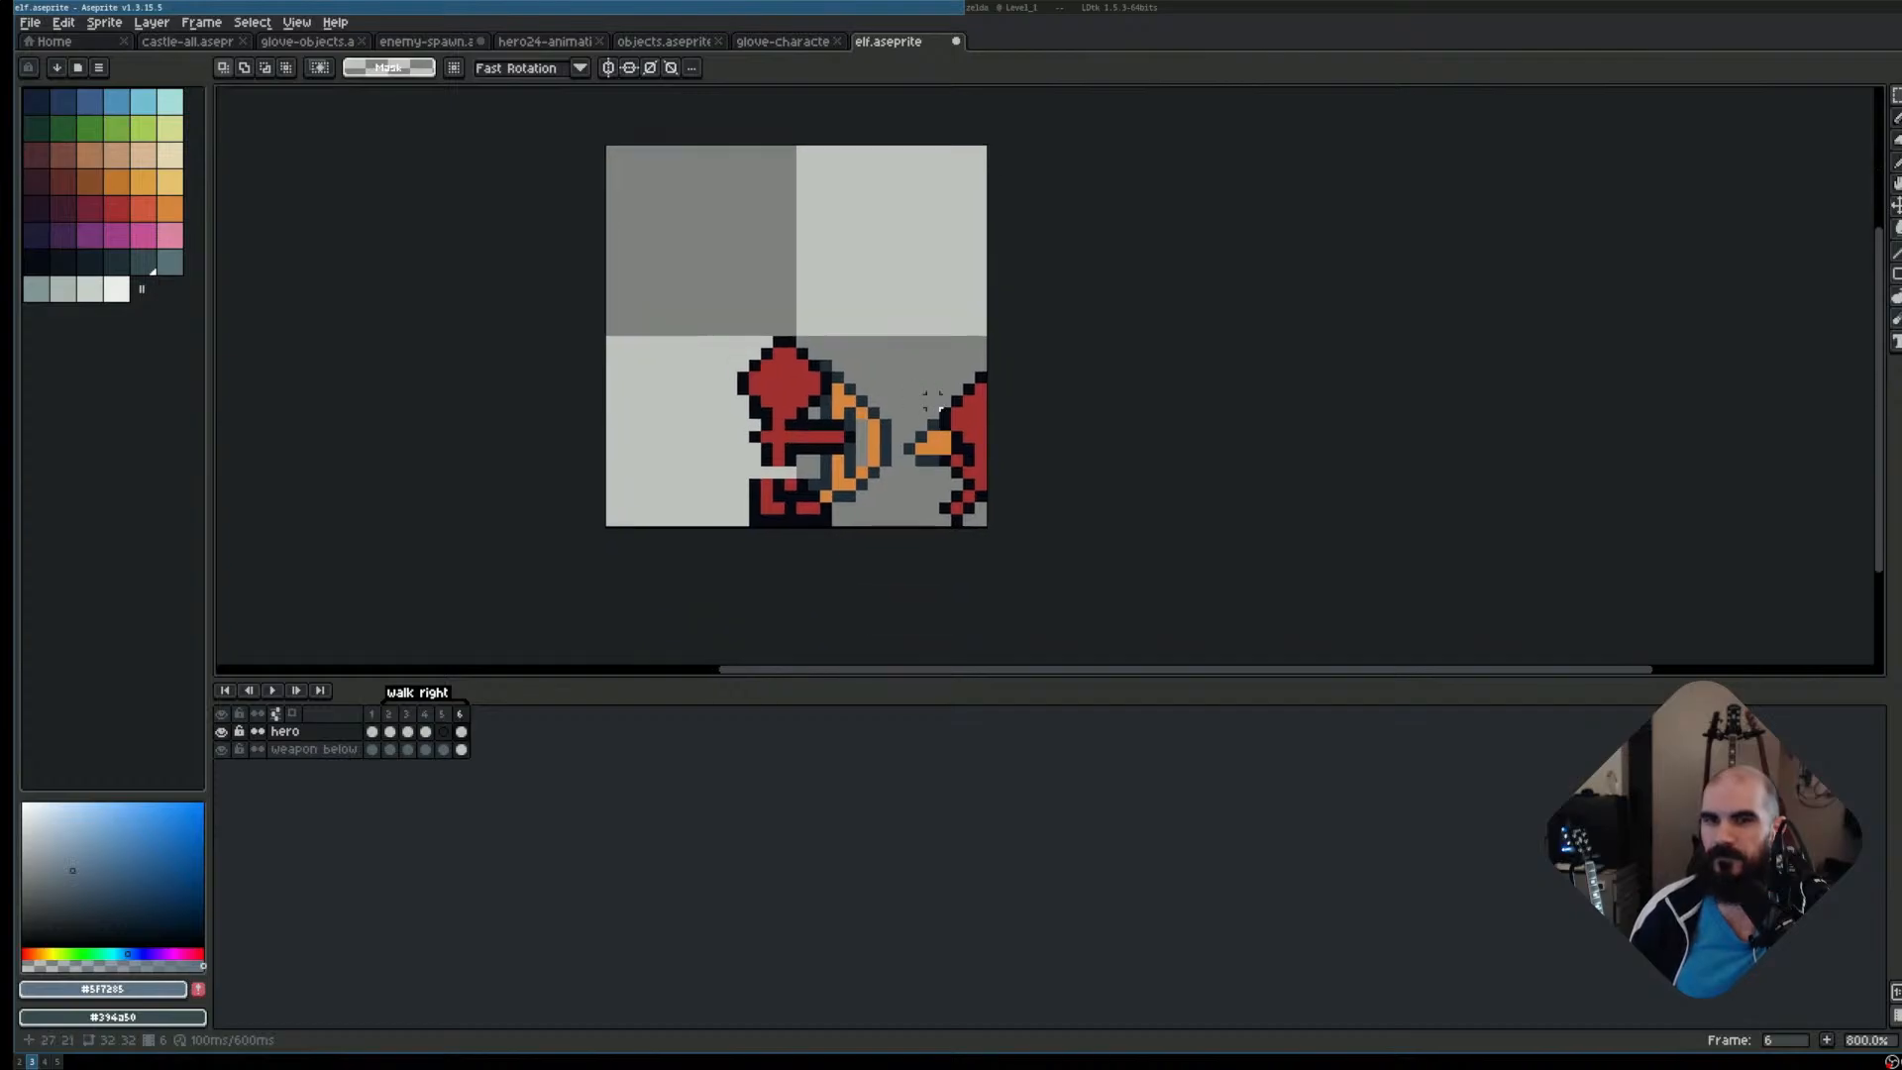
Delete the stray red artwork at the canvas's right edge from the hero layer in frame 6
click(444, 713)
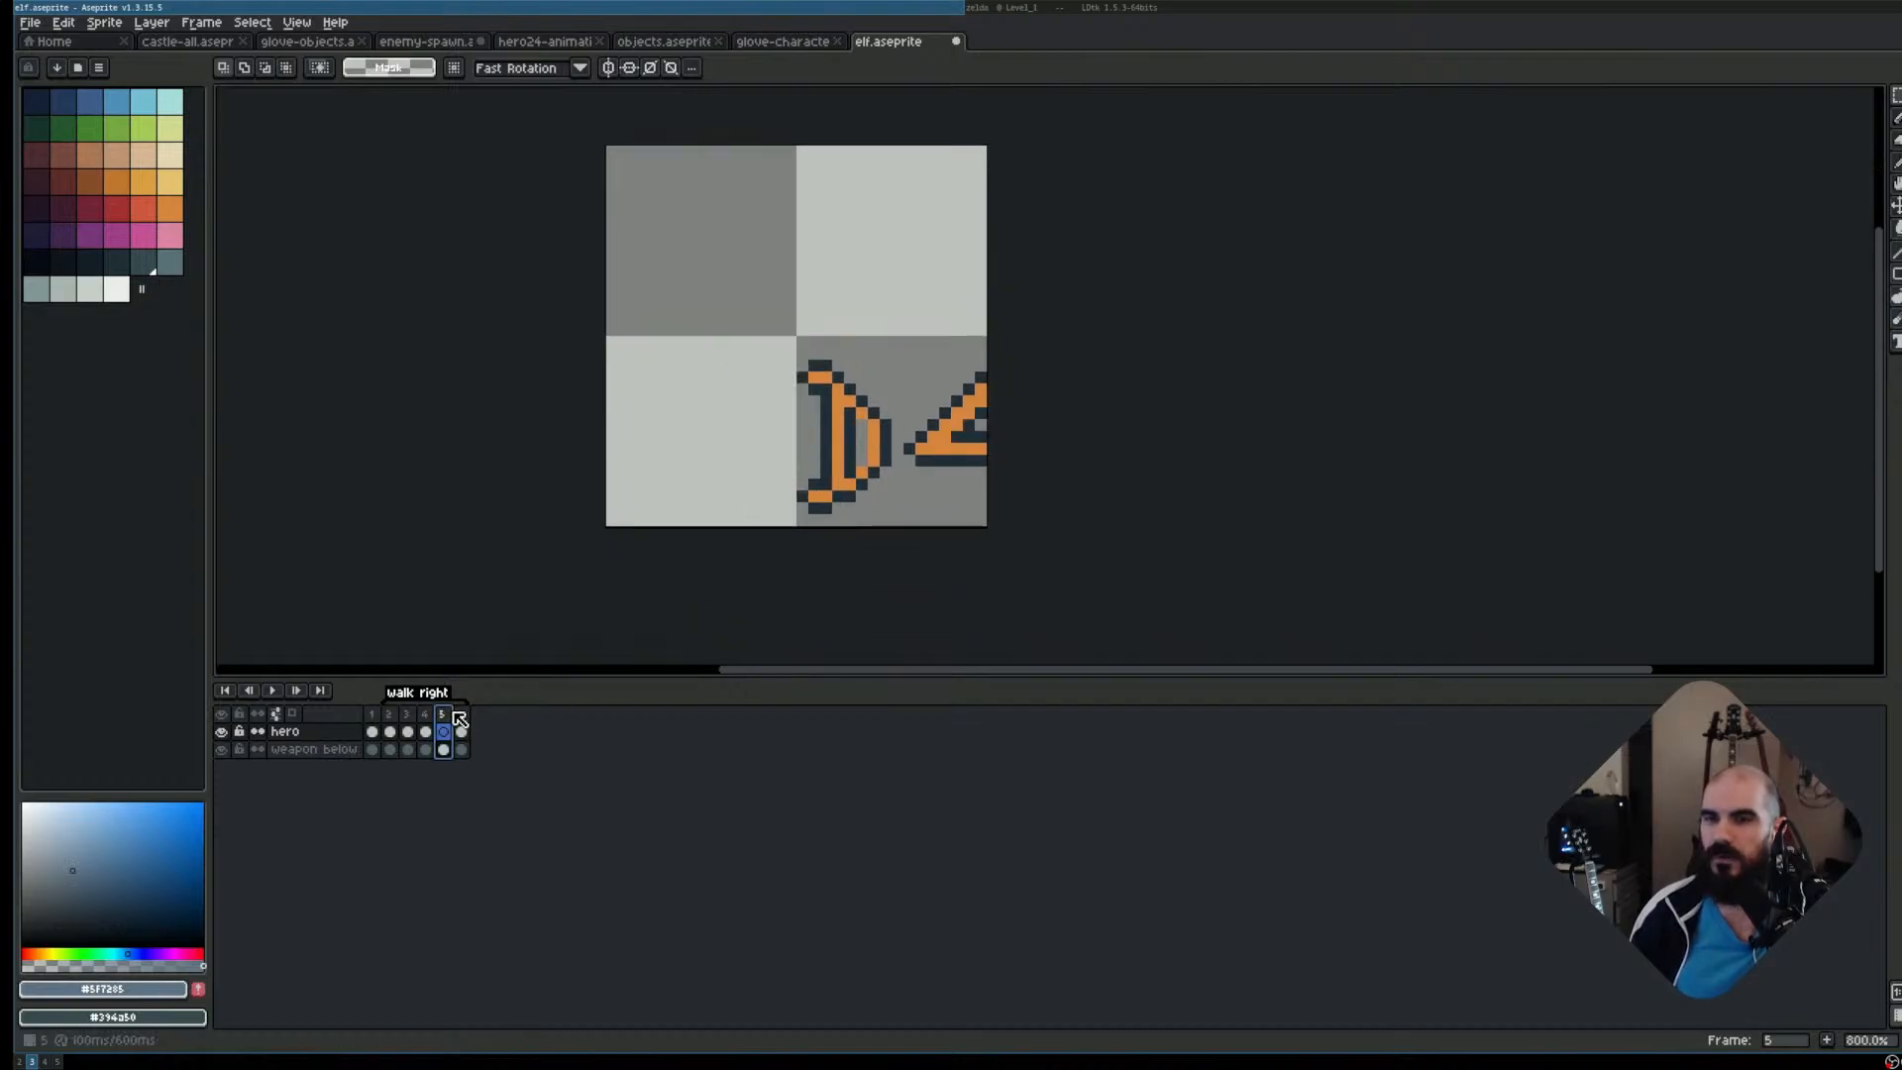
click(460, 713)
drag(943, 376, 1321, 700)
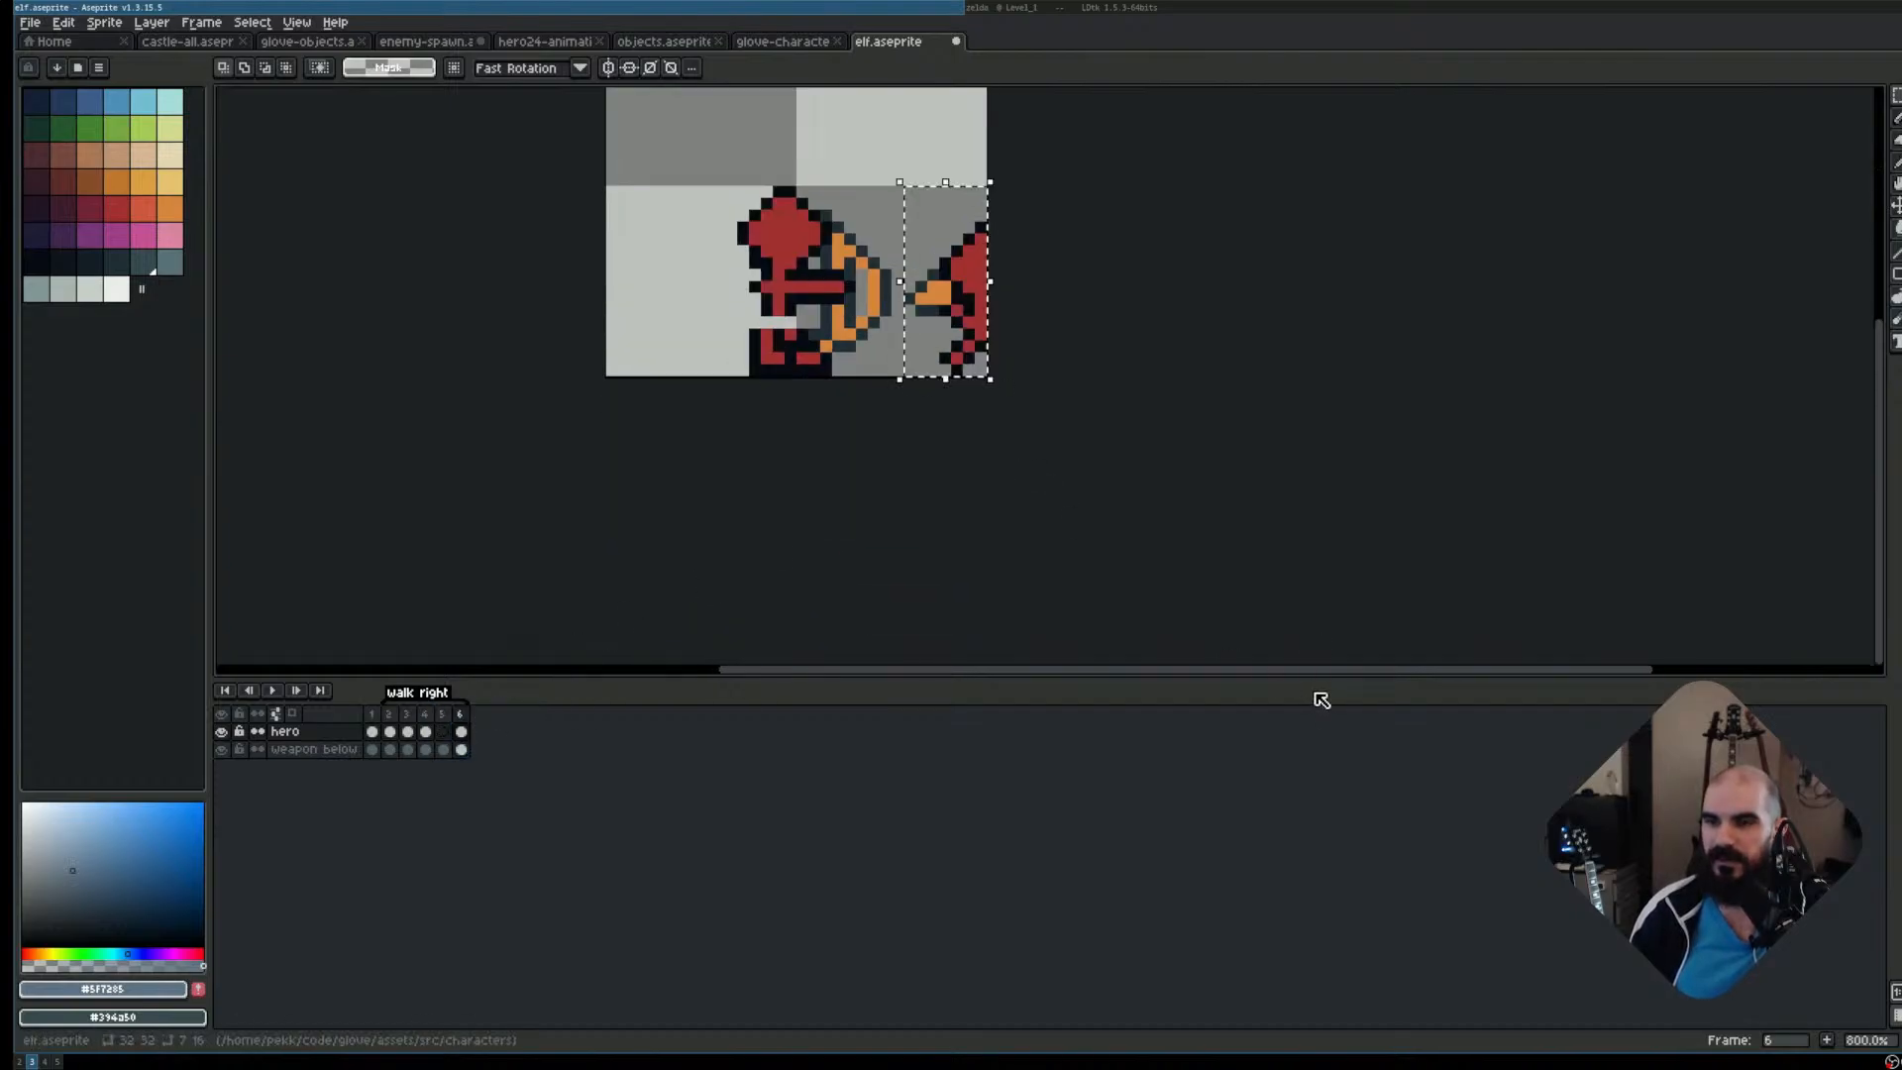
key(Delete)
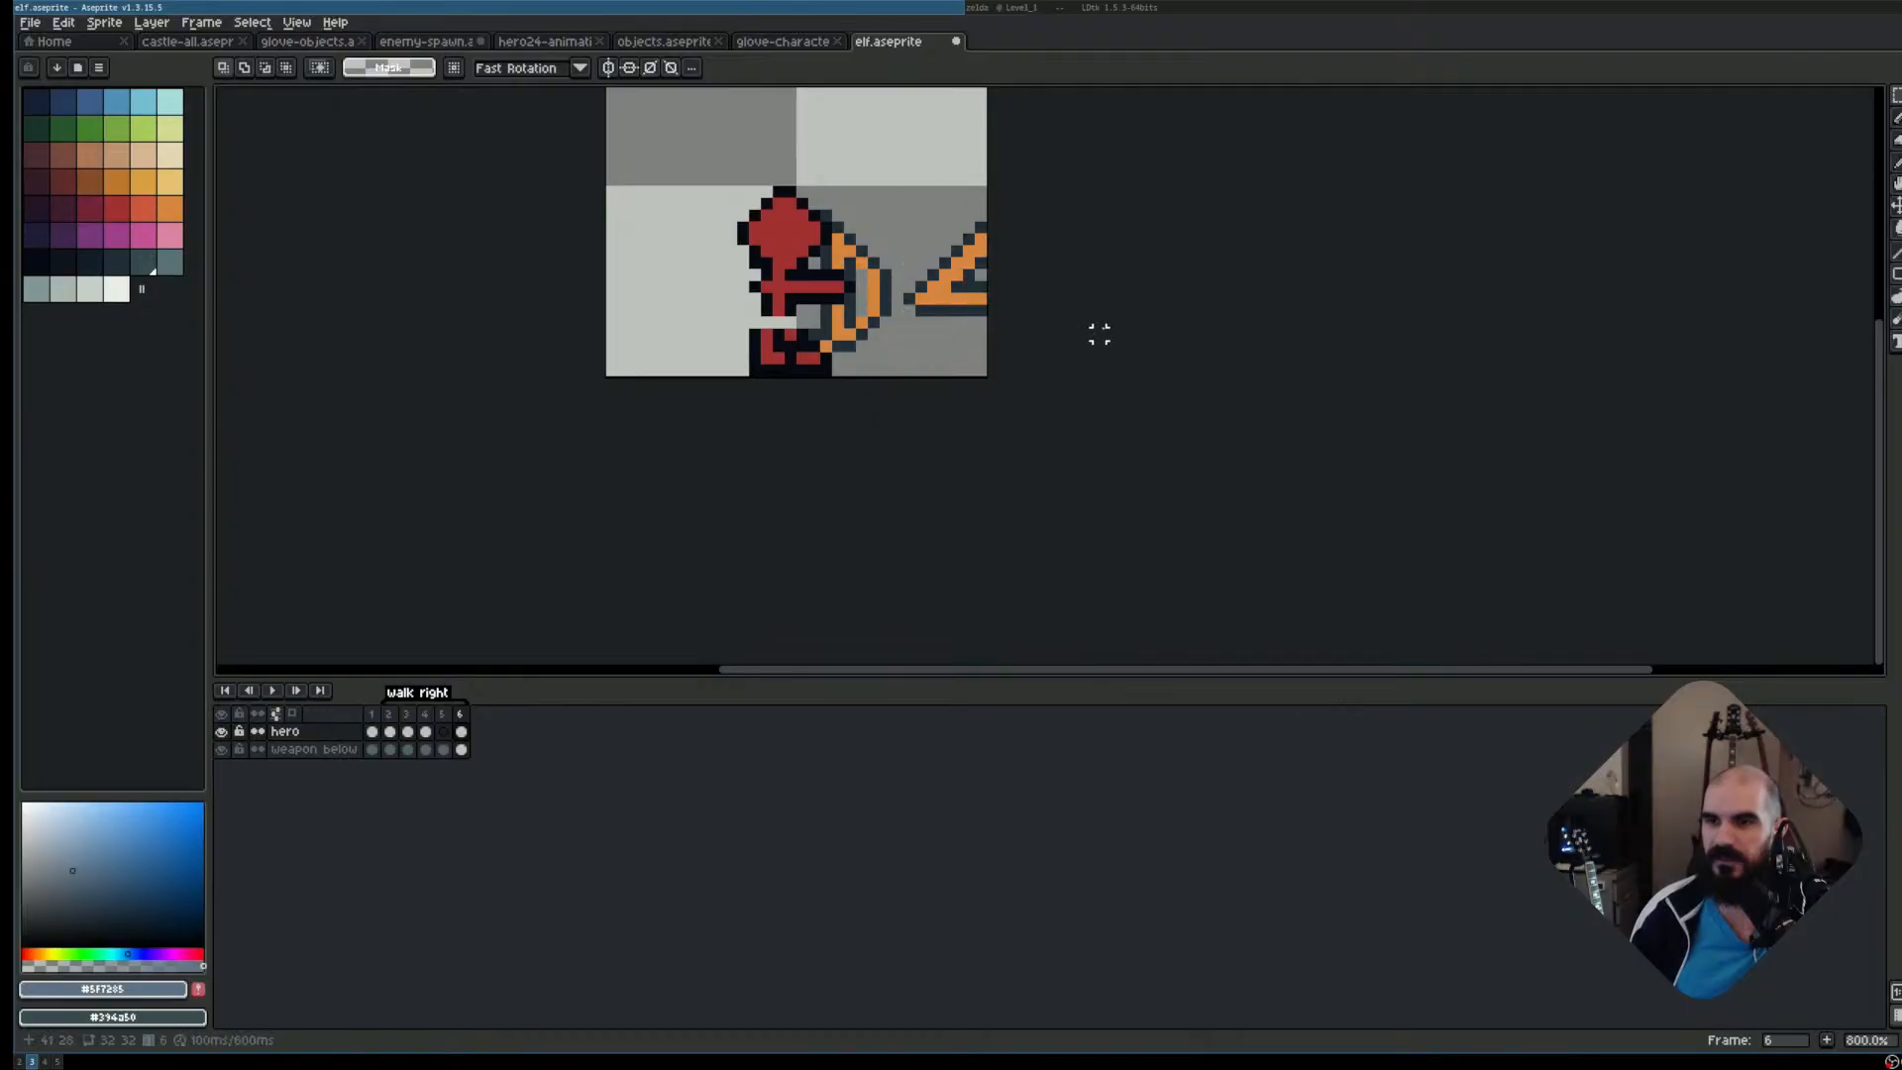
Delete the stray orange artwork at the canvas's right edge from the weapon below layer in frame 6
click(462, 750)
drag(885, 295, 1189, 566)
key(Delete)
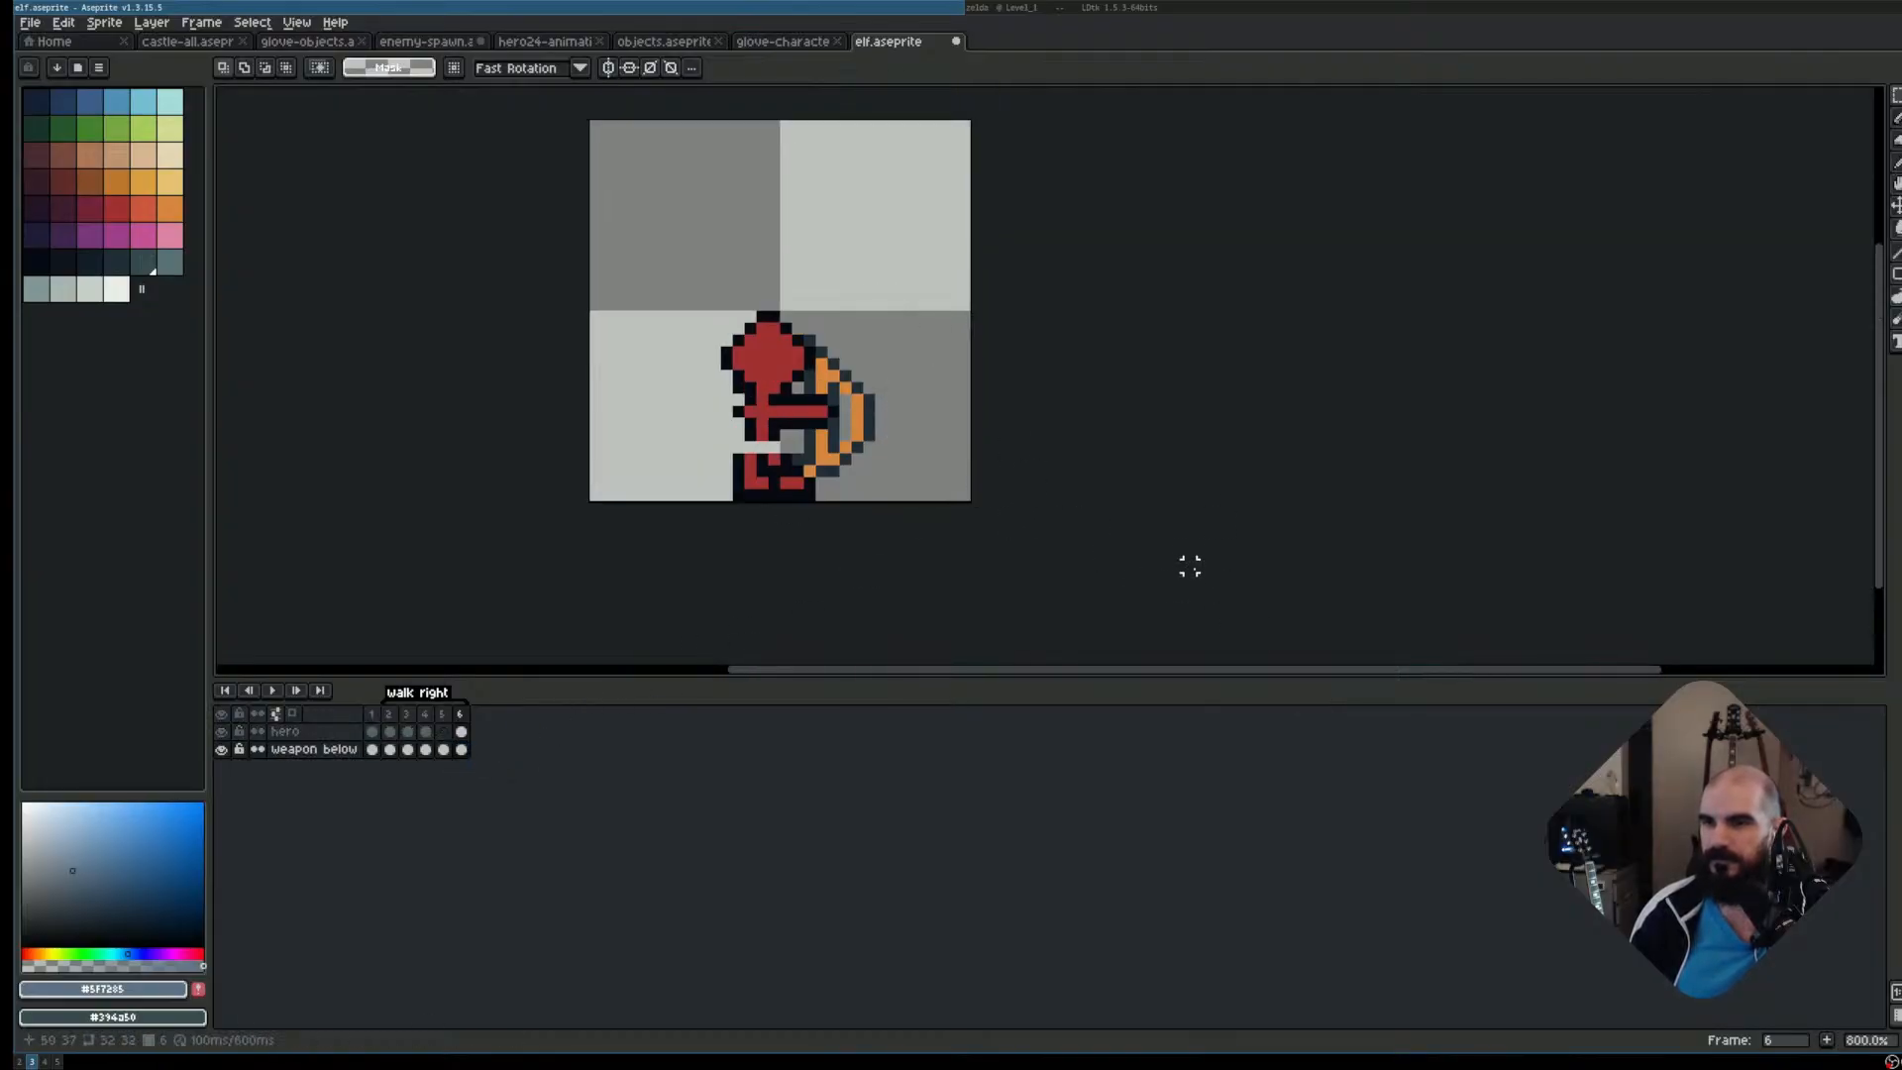
scroll(1005, 401, down, 1)
scroll(980, 403, up, 1)
drag(928, 402, 1103, 431)
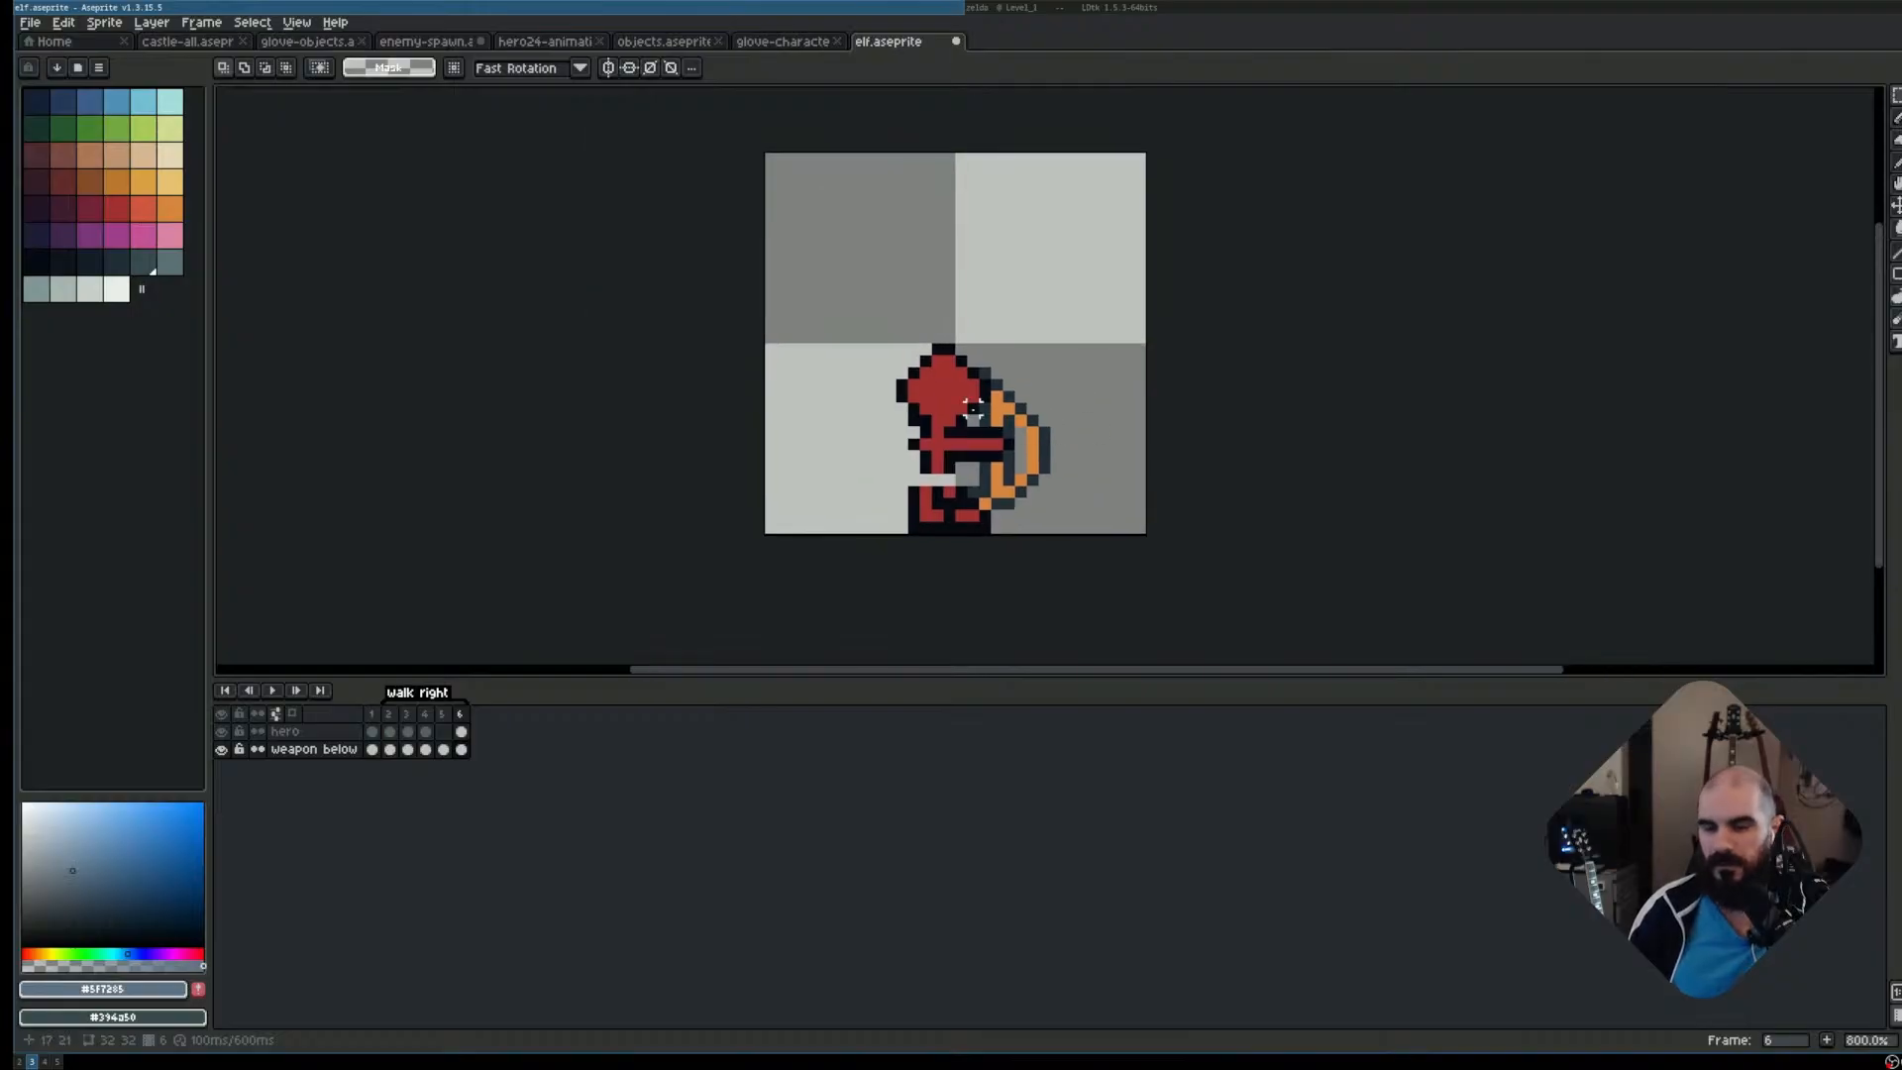
scroll(1068, 421, down, 1)
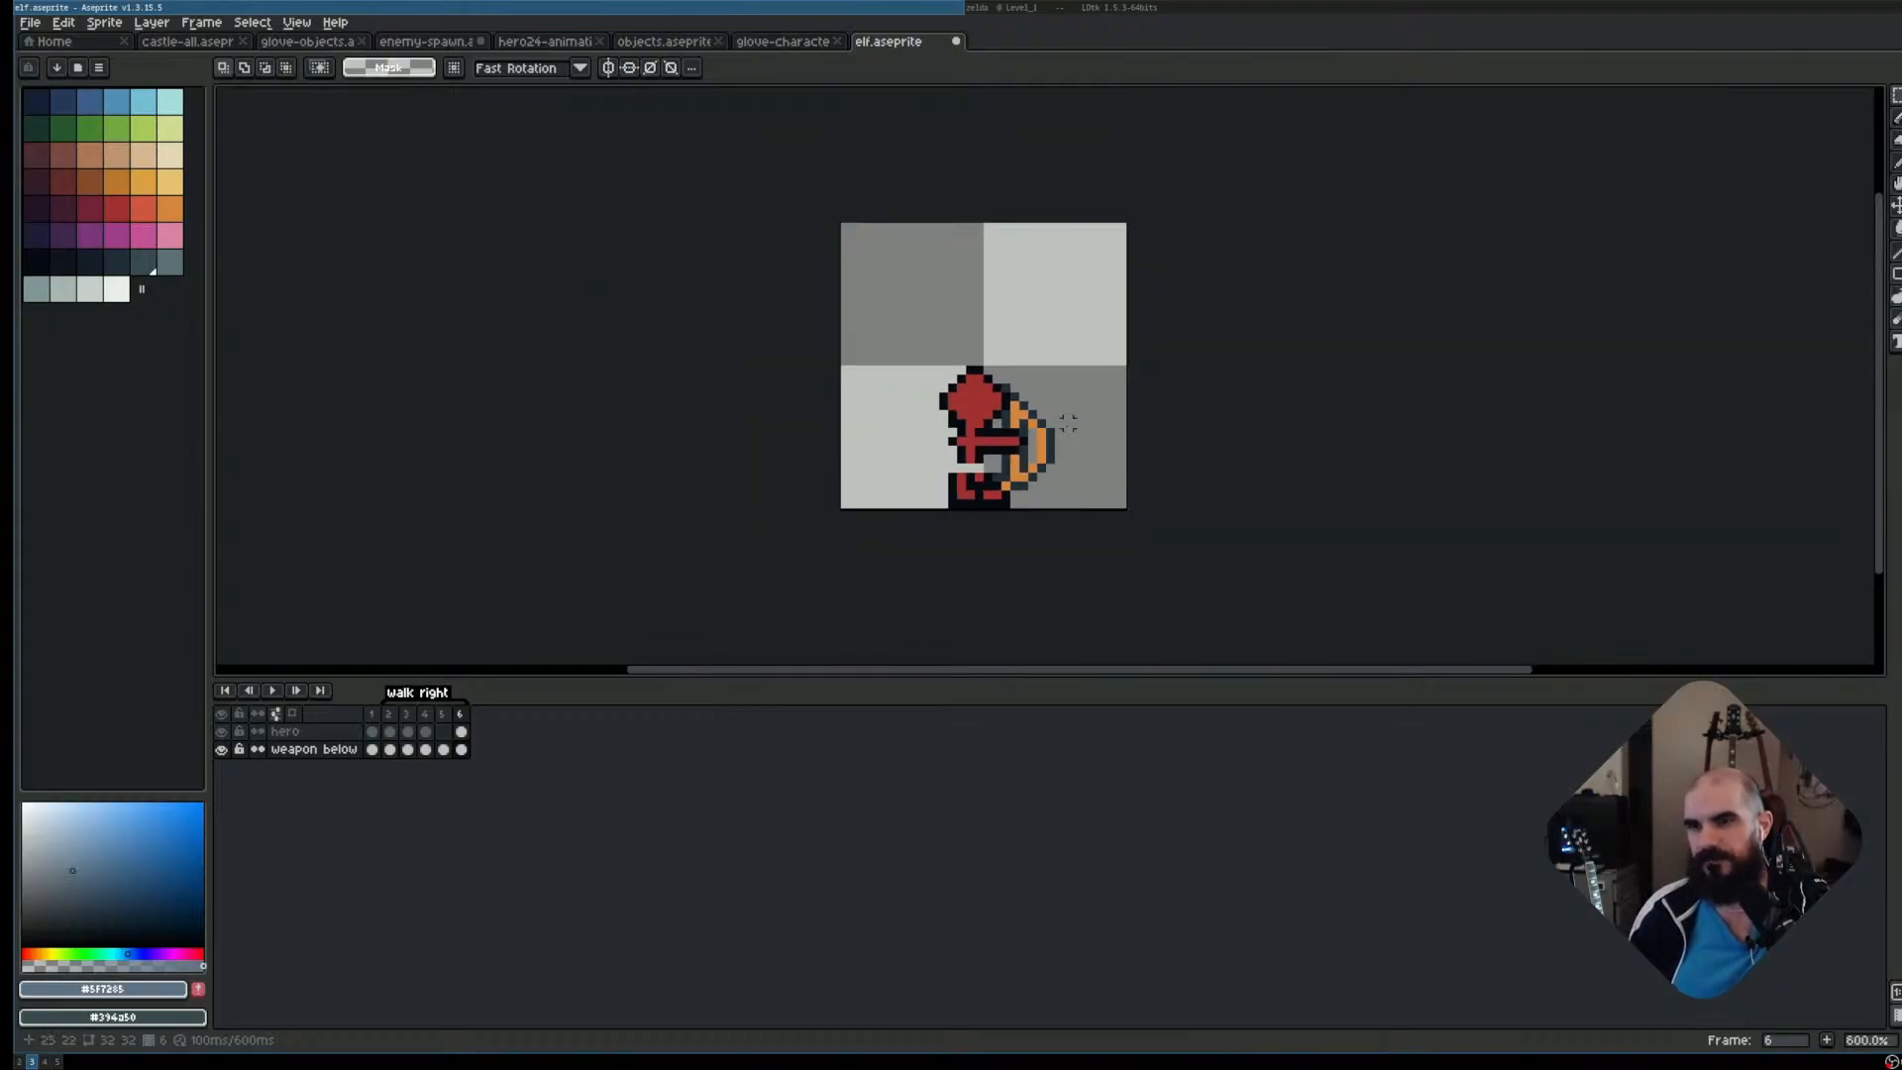
Resize the canvas to 24 × 24 px, keeping the existing artwork horizontally centred at the canvas's bottom edge
scroll(1058, 421, up, 1)
key(ctrl+alt+c)
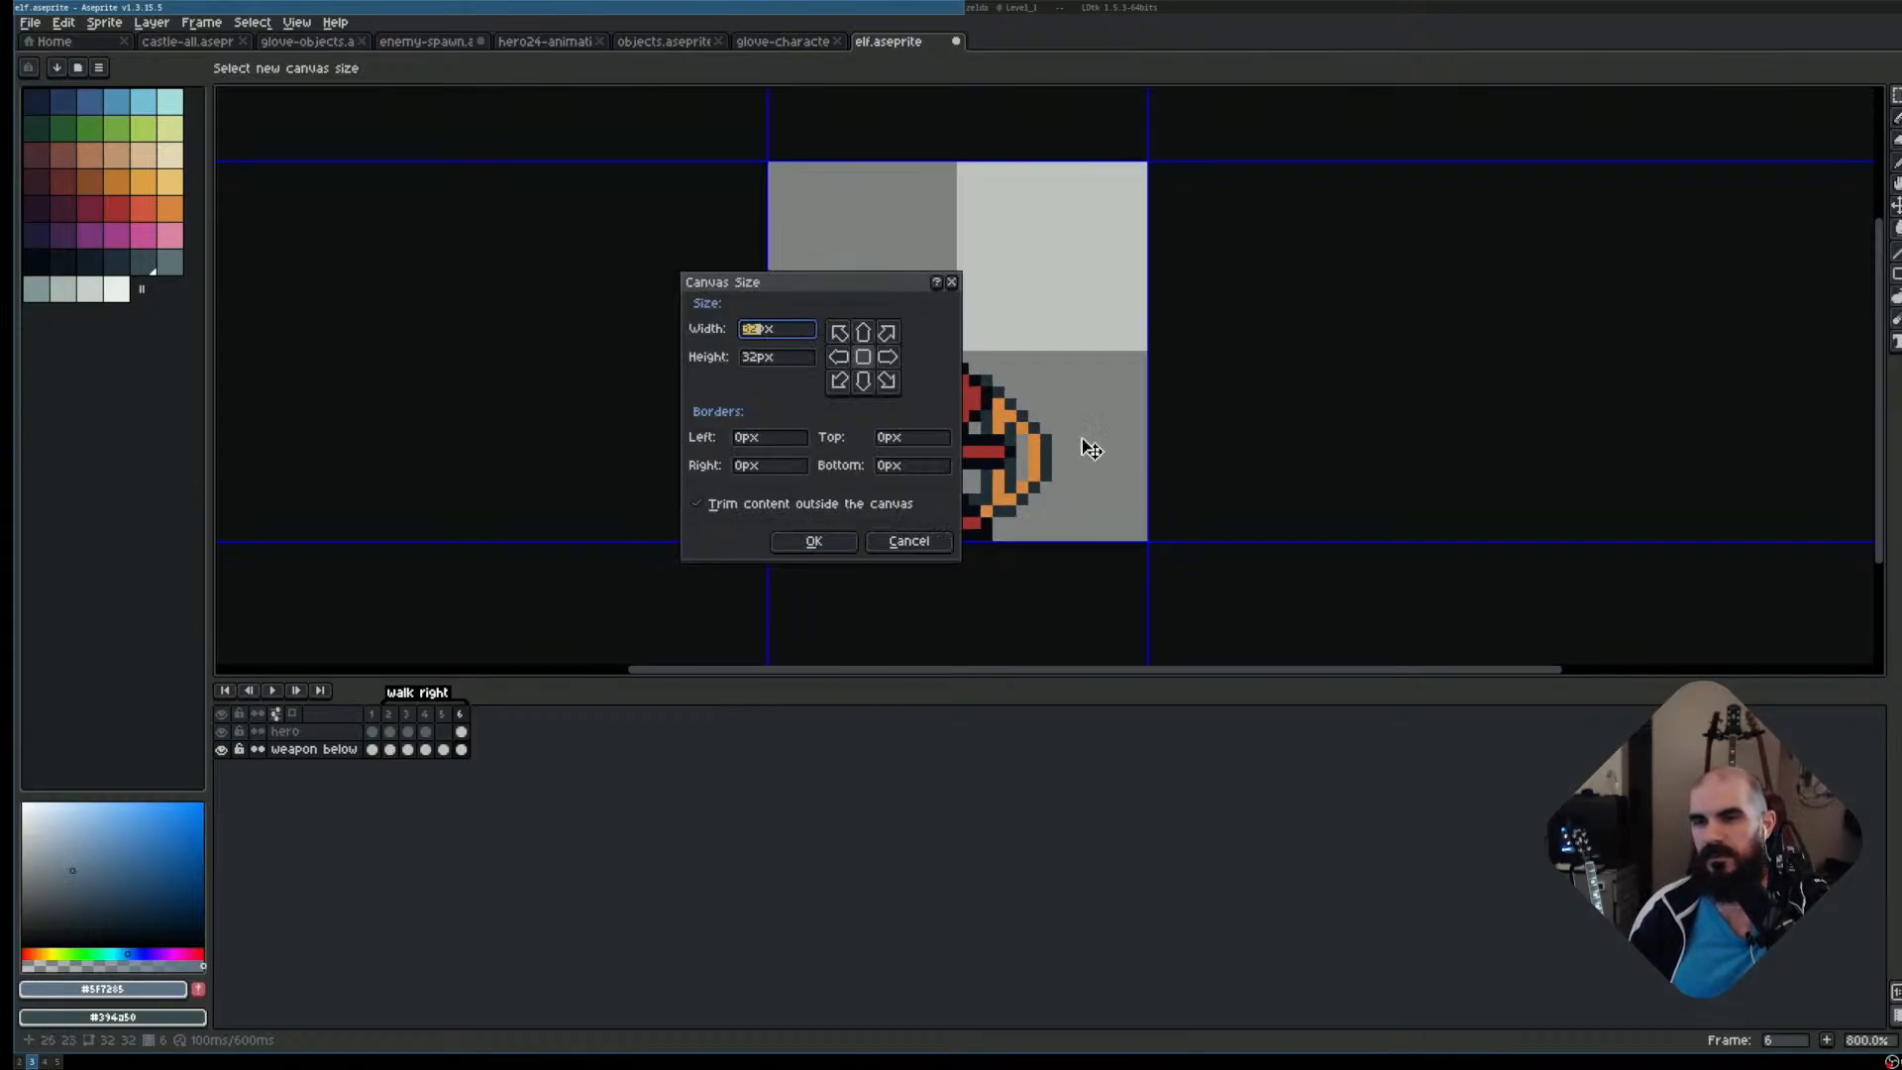
text(24)
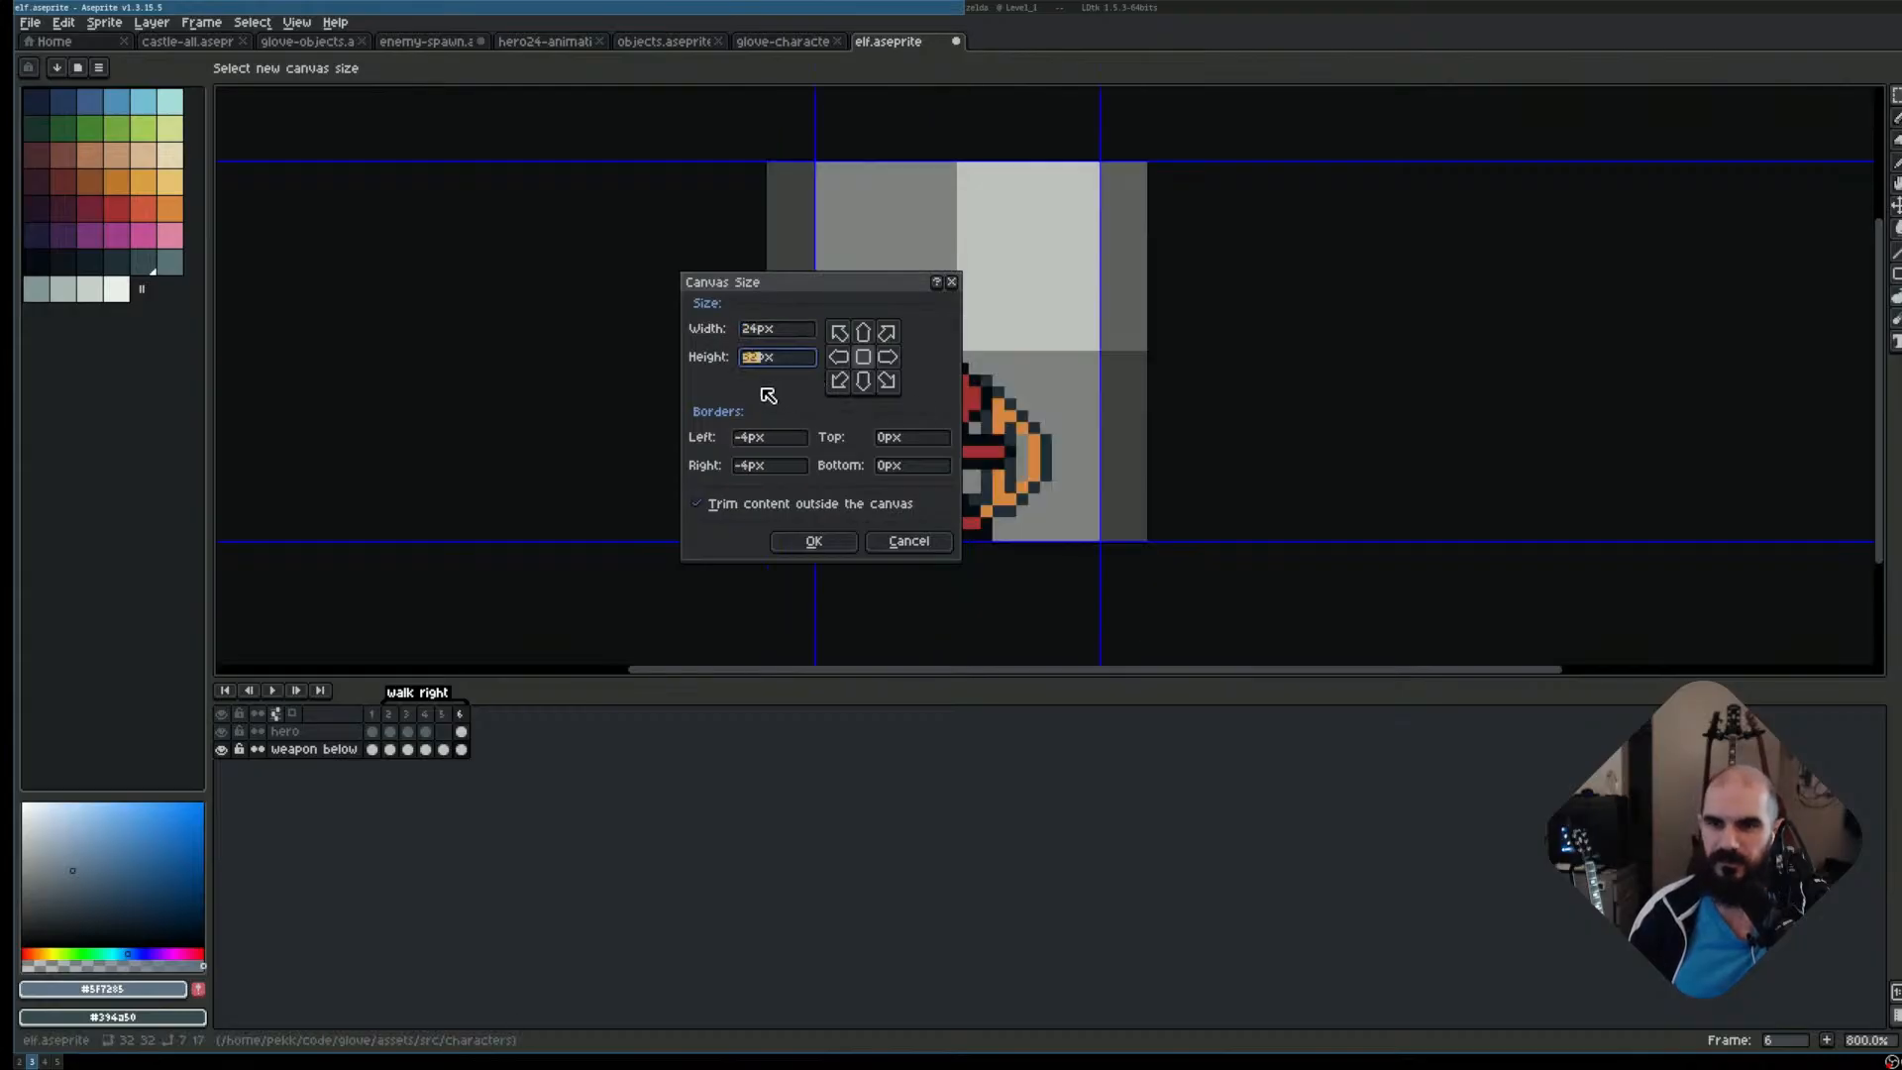
key(Tab)
text(24)
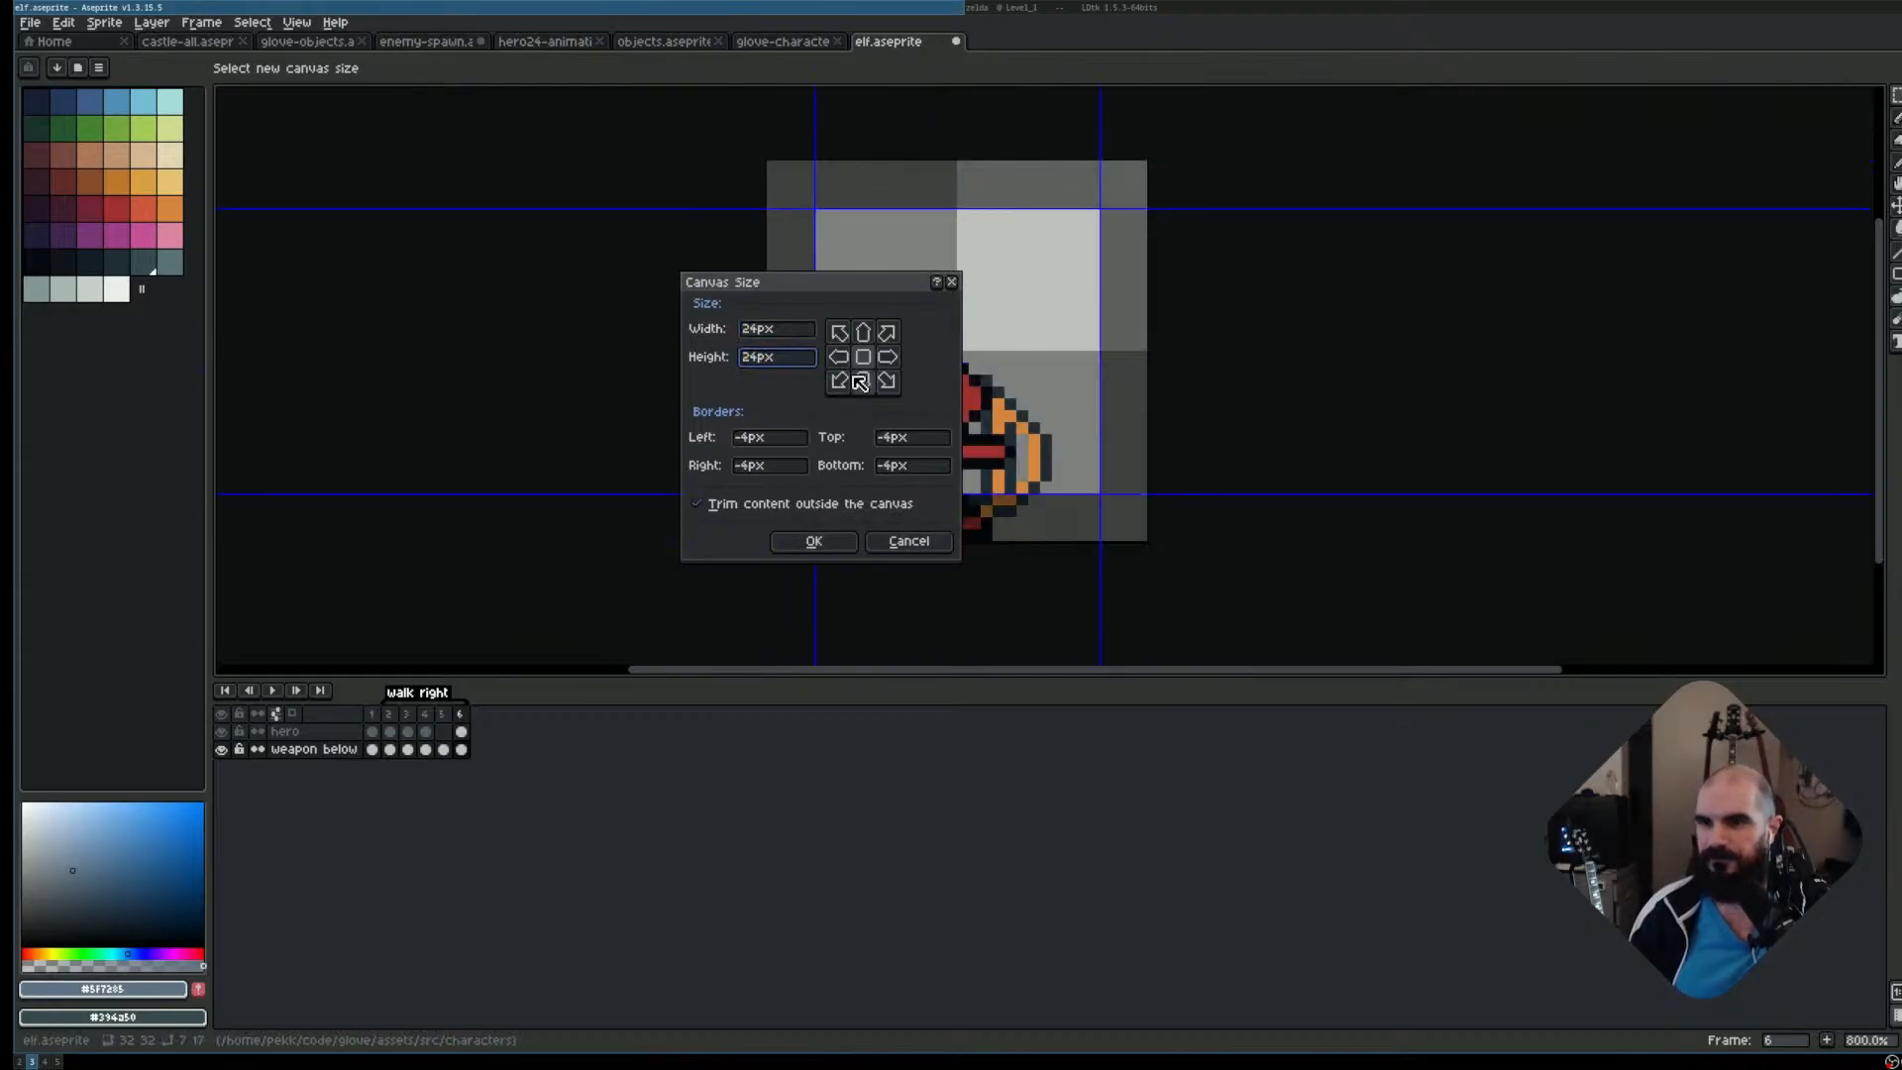
click(832, 540)
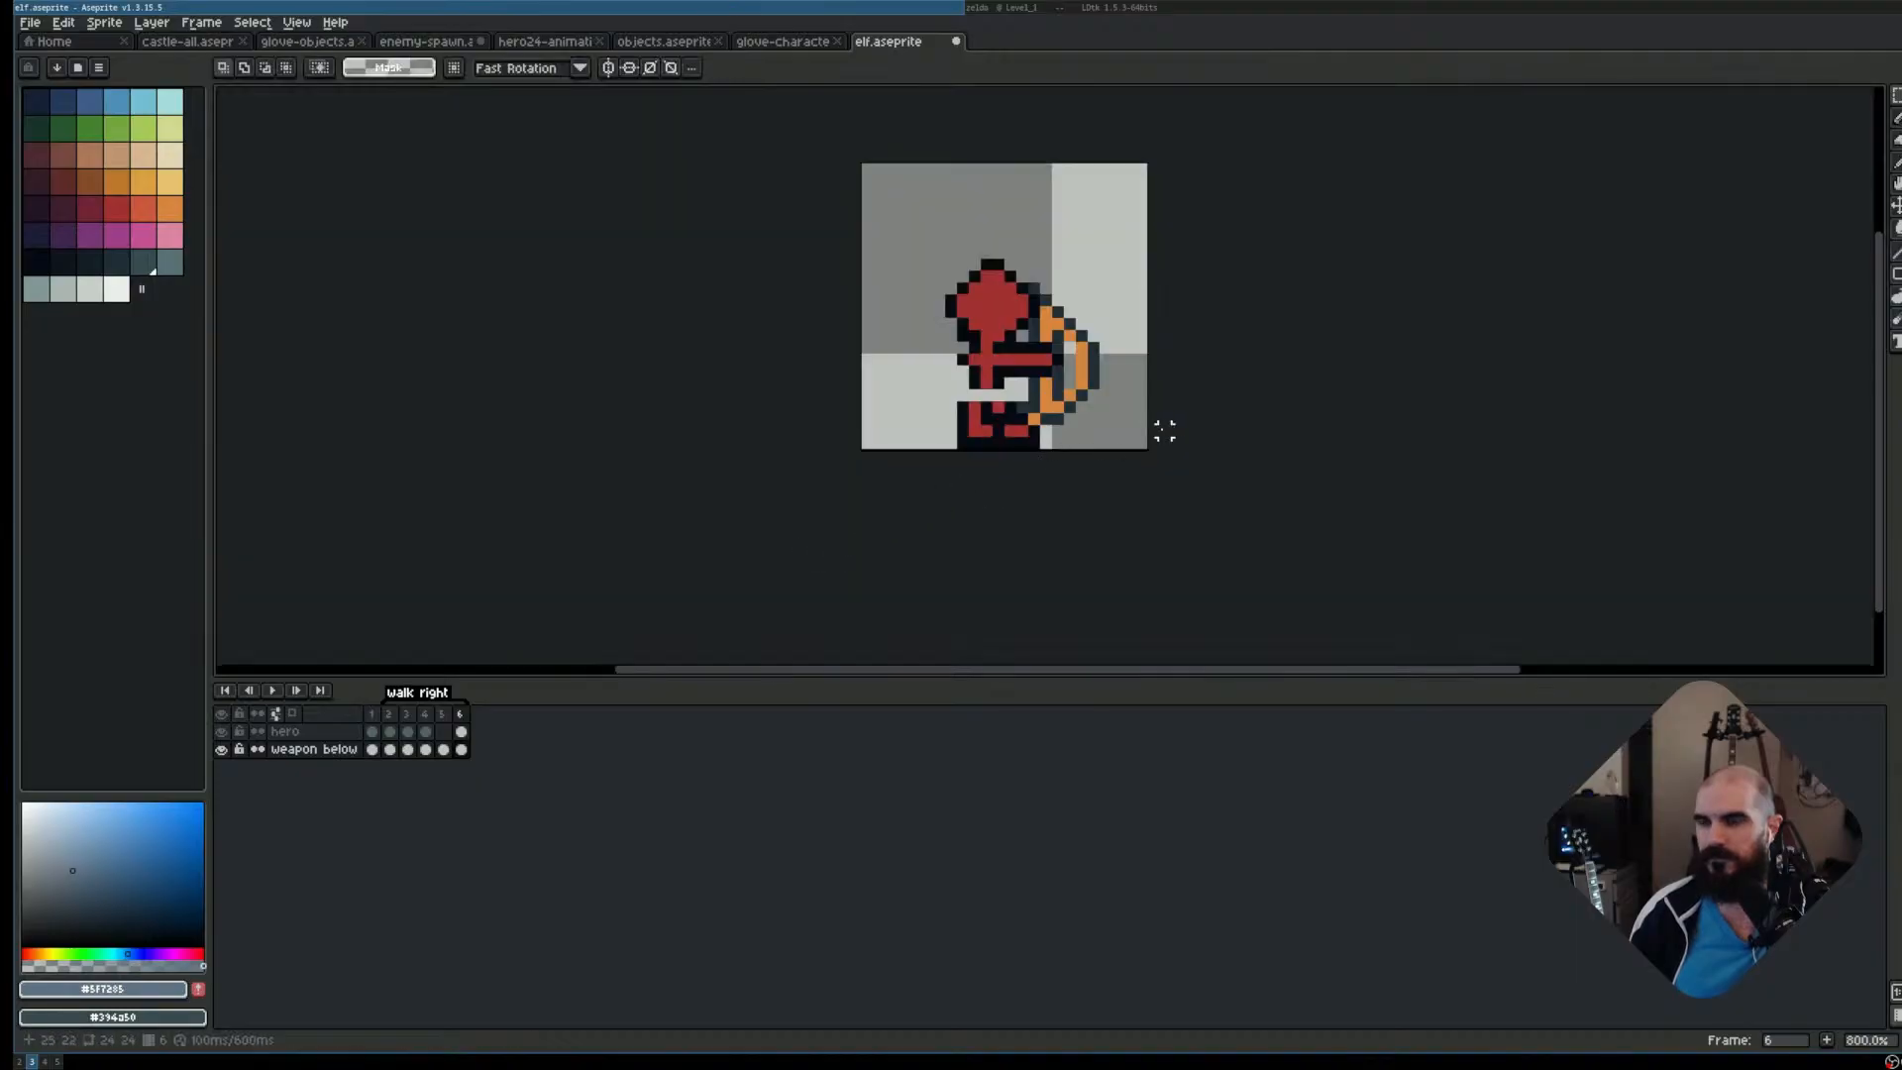
scroll(1149, 431, up, 2)
scroll(972, 532, down, 2)
drag(776, 213, 969, 404)
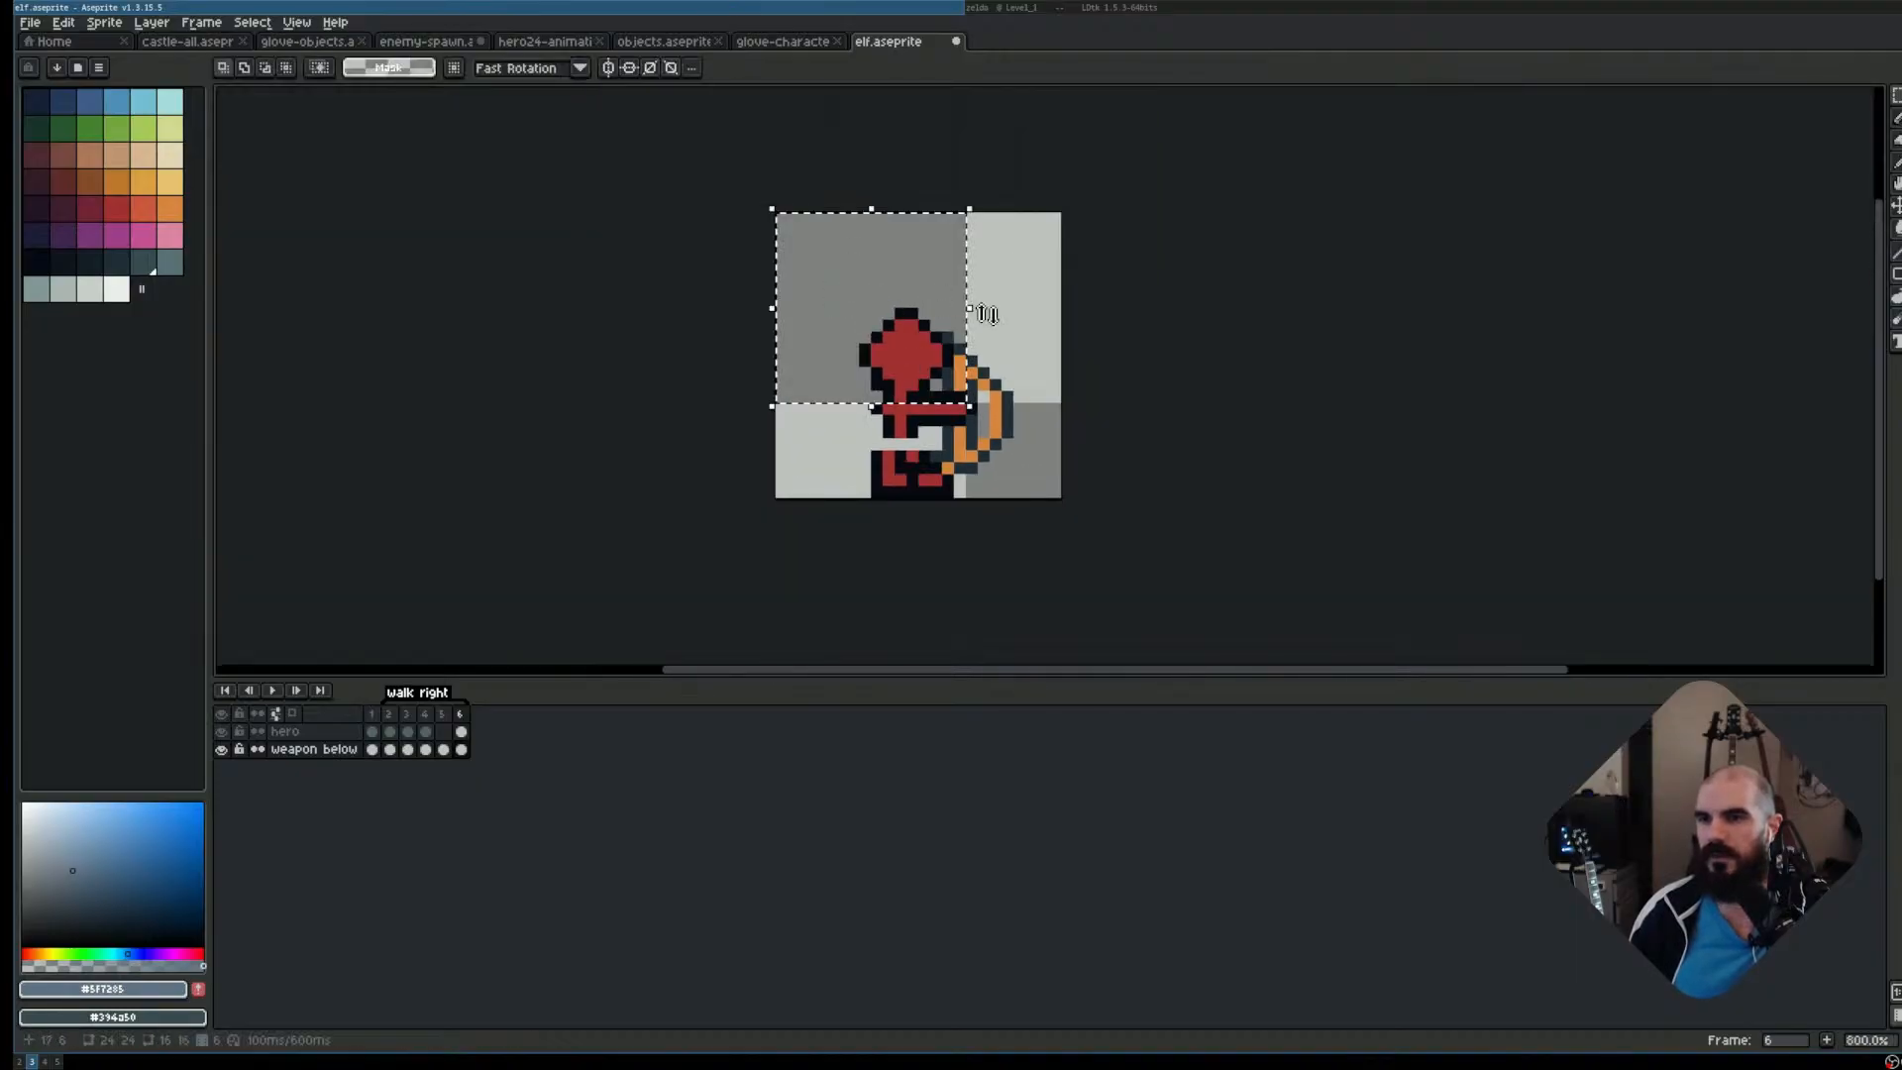
click(1029, 311)
double_click(1019, 356)
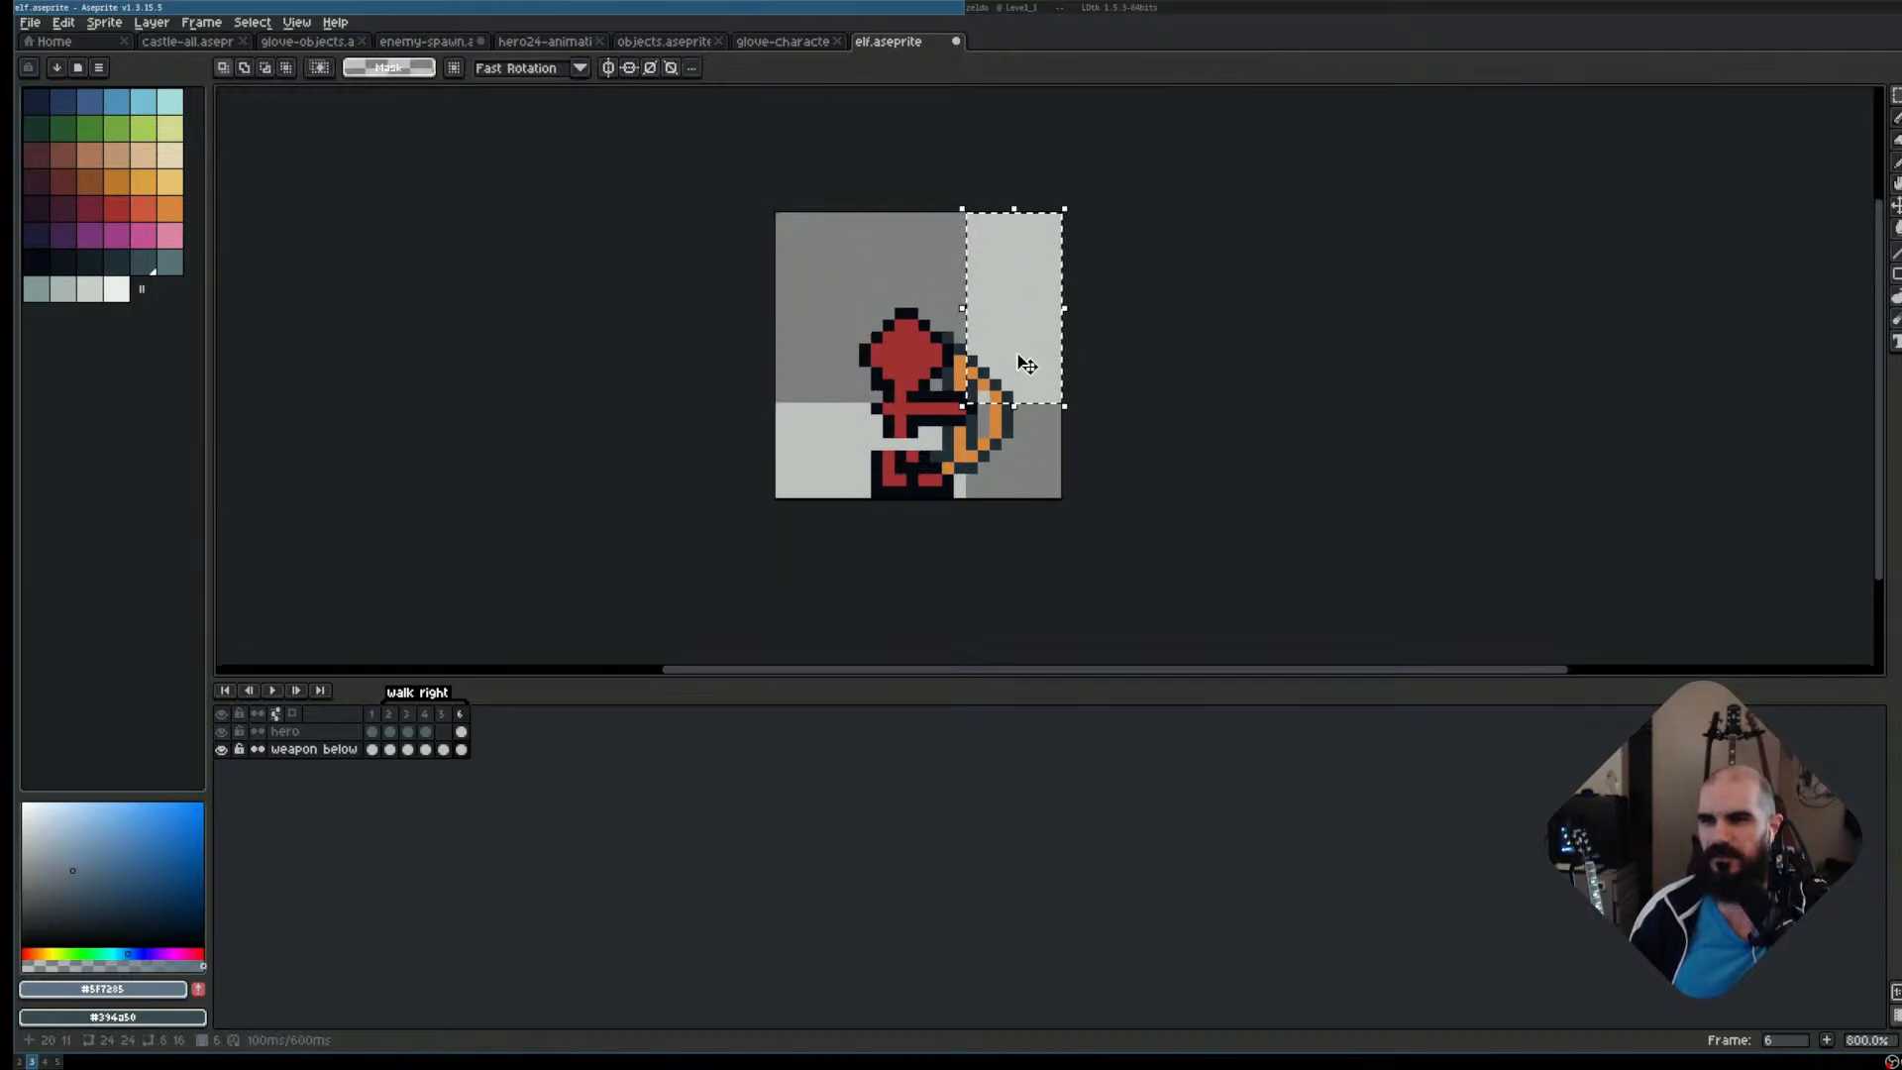
click(1031, 454)
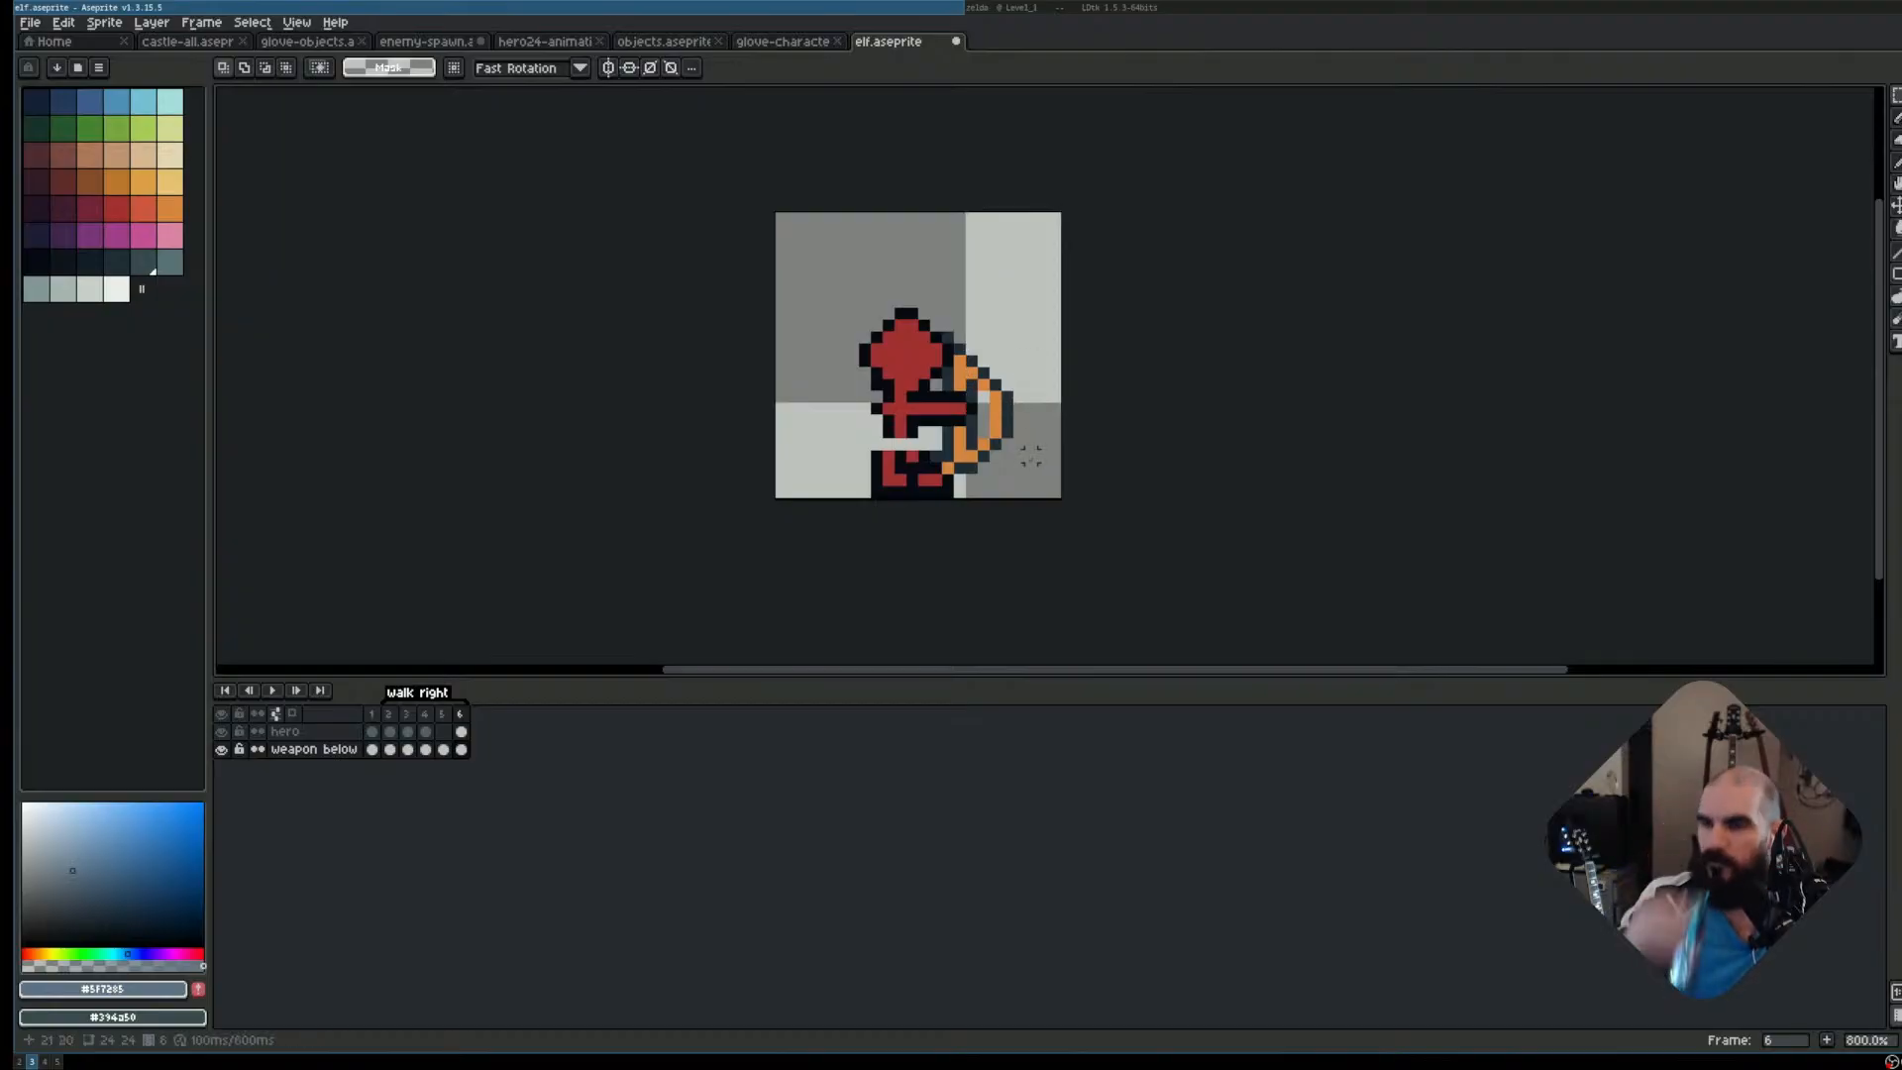
key(ctrl+z)
key(ctrl+z)
key(ctrl+z)
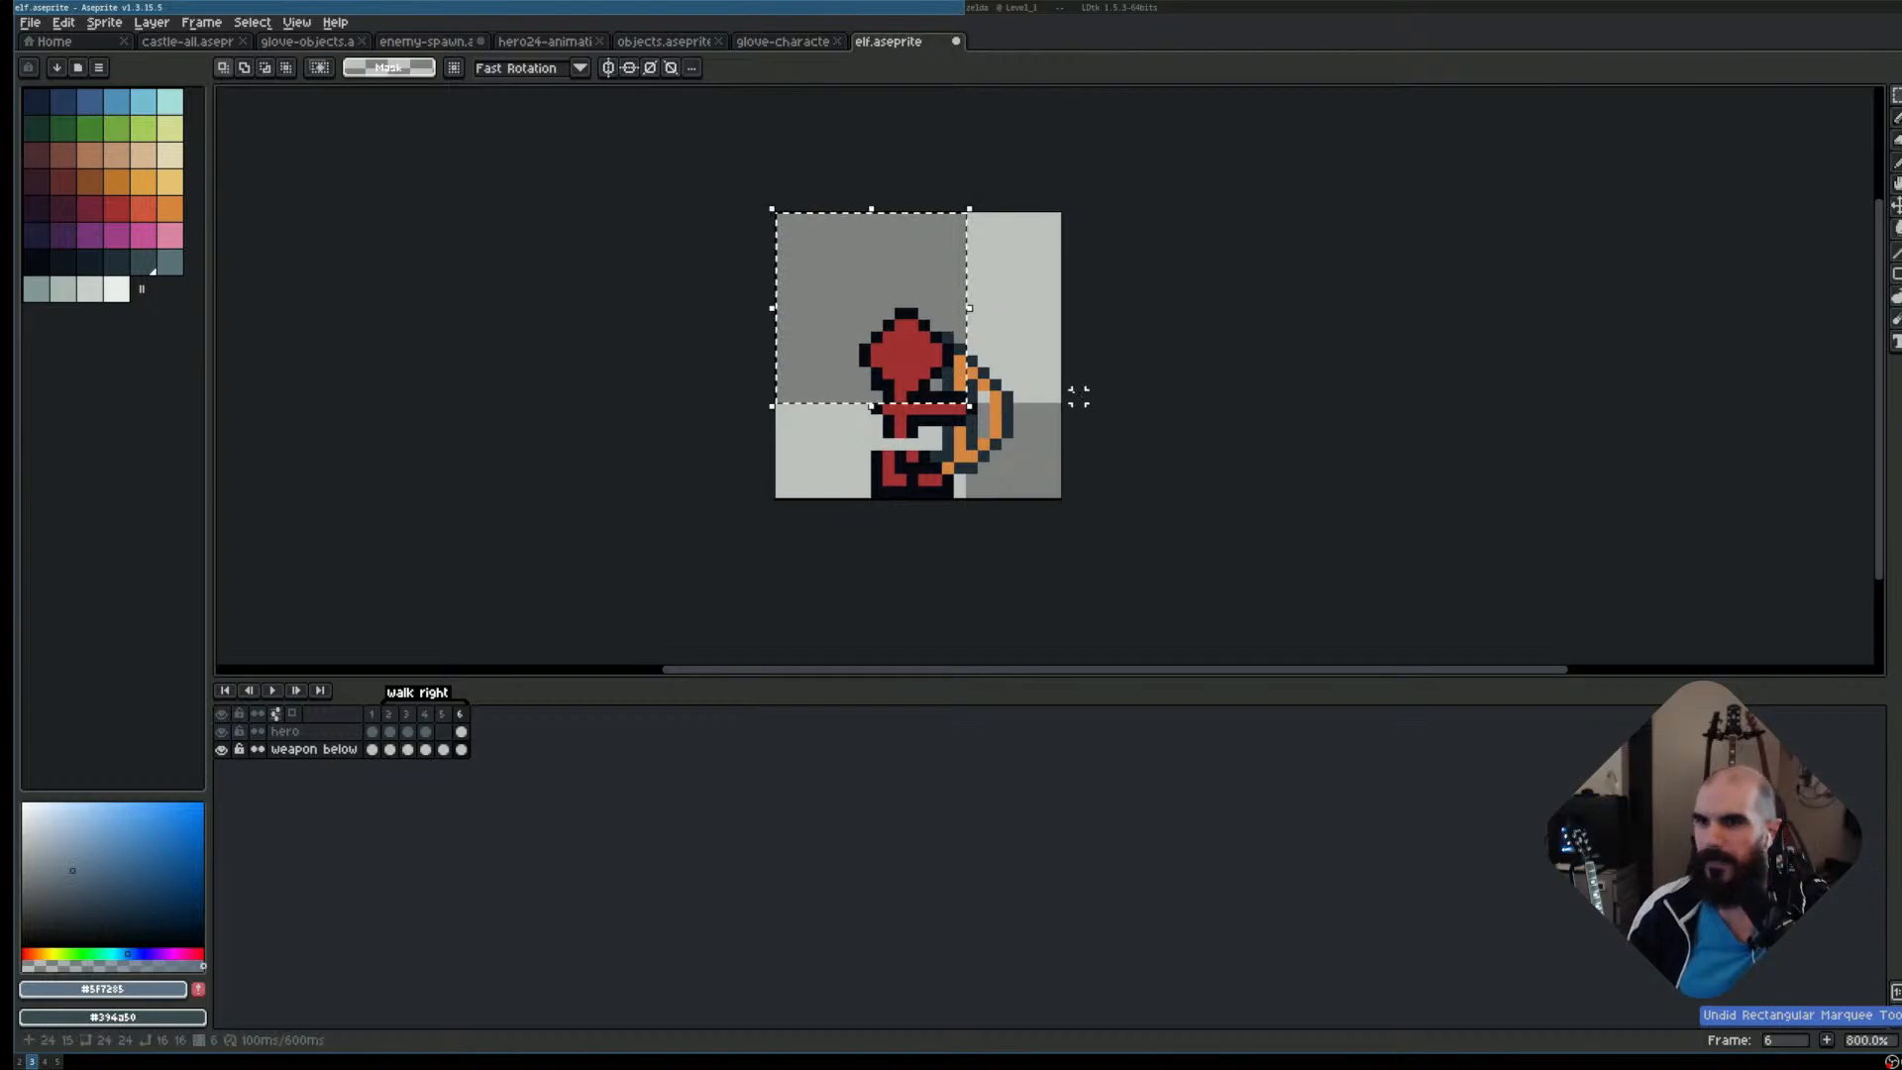
click(1138, 374)
Set the grid cell size to 8 × 8 px
key(ctrl+g)
click(947, 533)
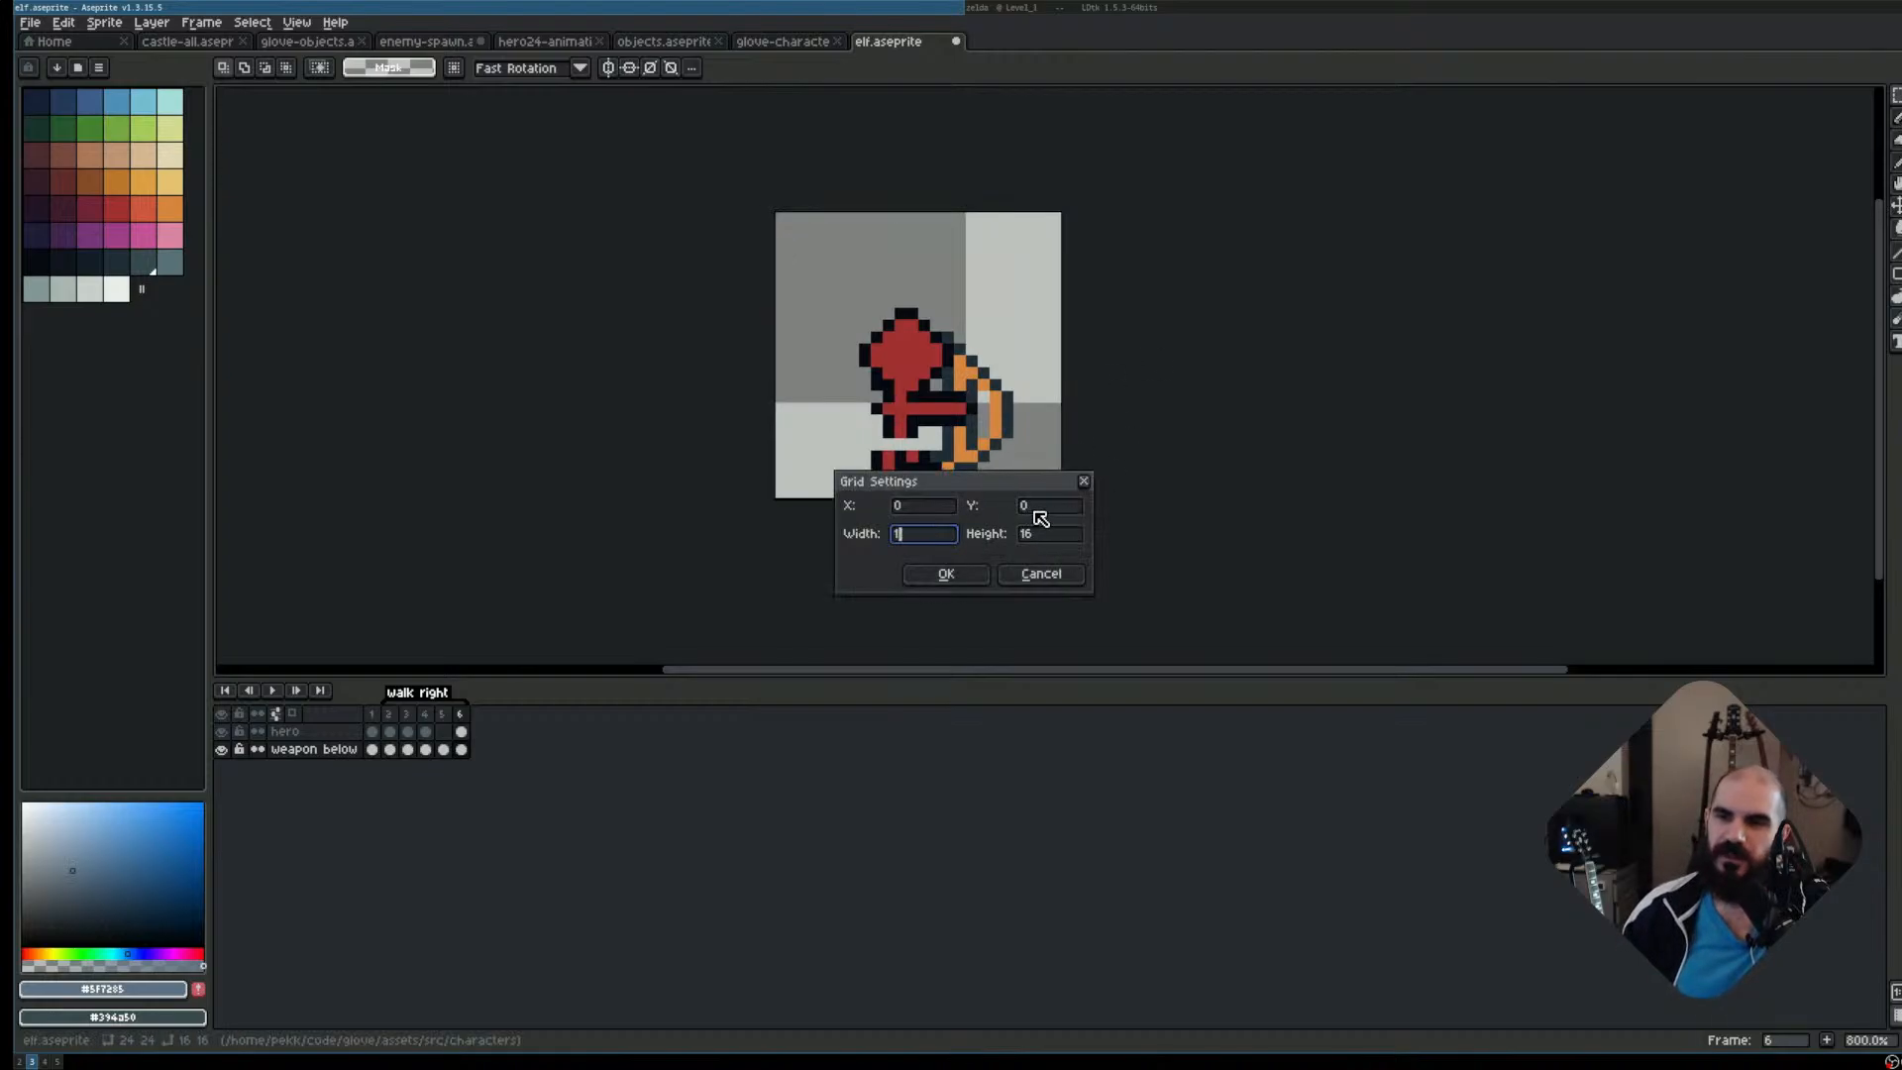
key(BackSpace)
text(8)
key(Tab)
text(8)
key(Return)
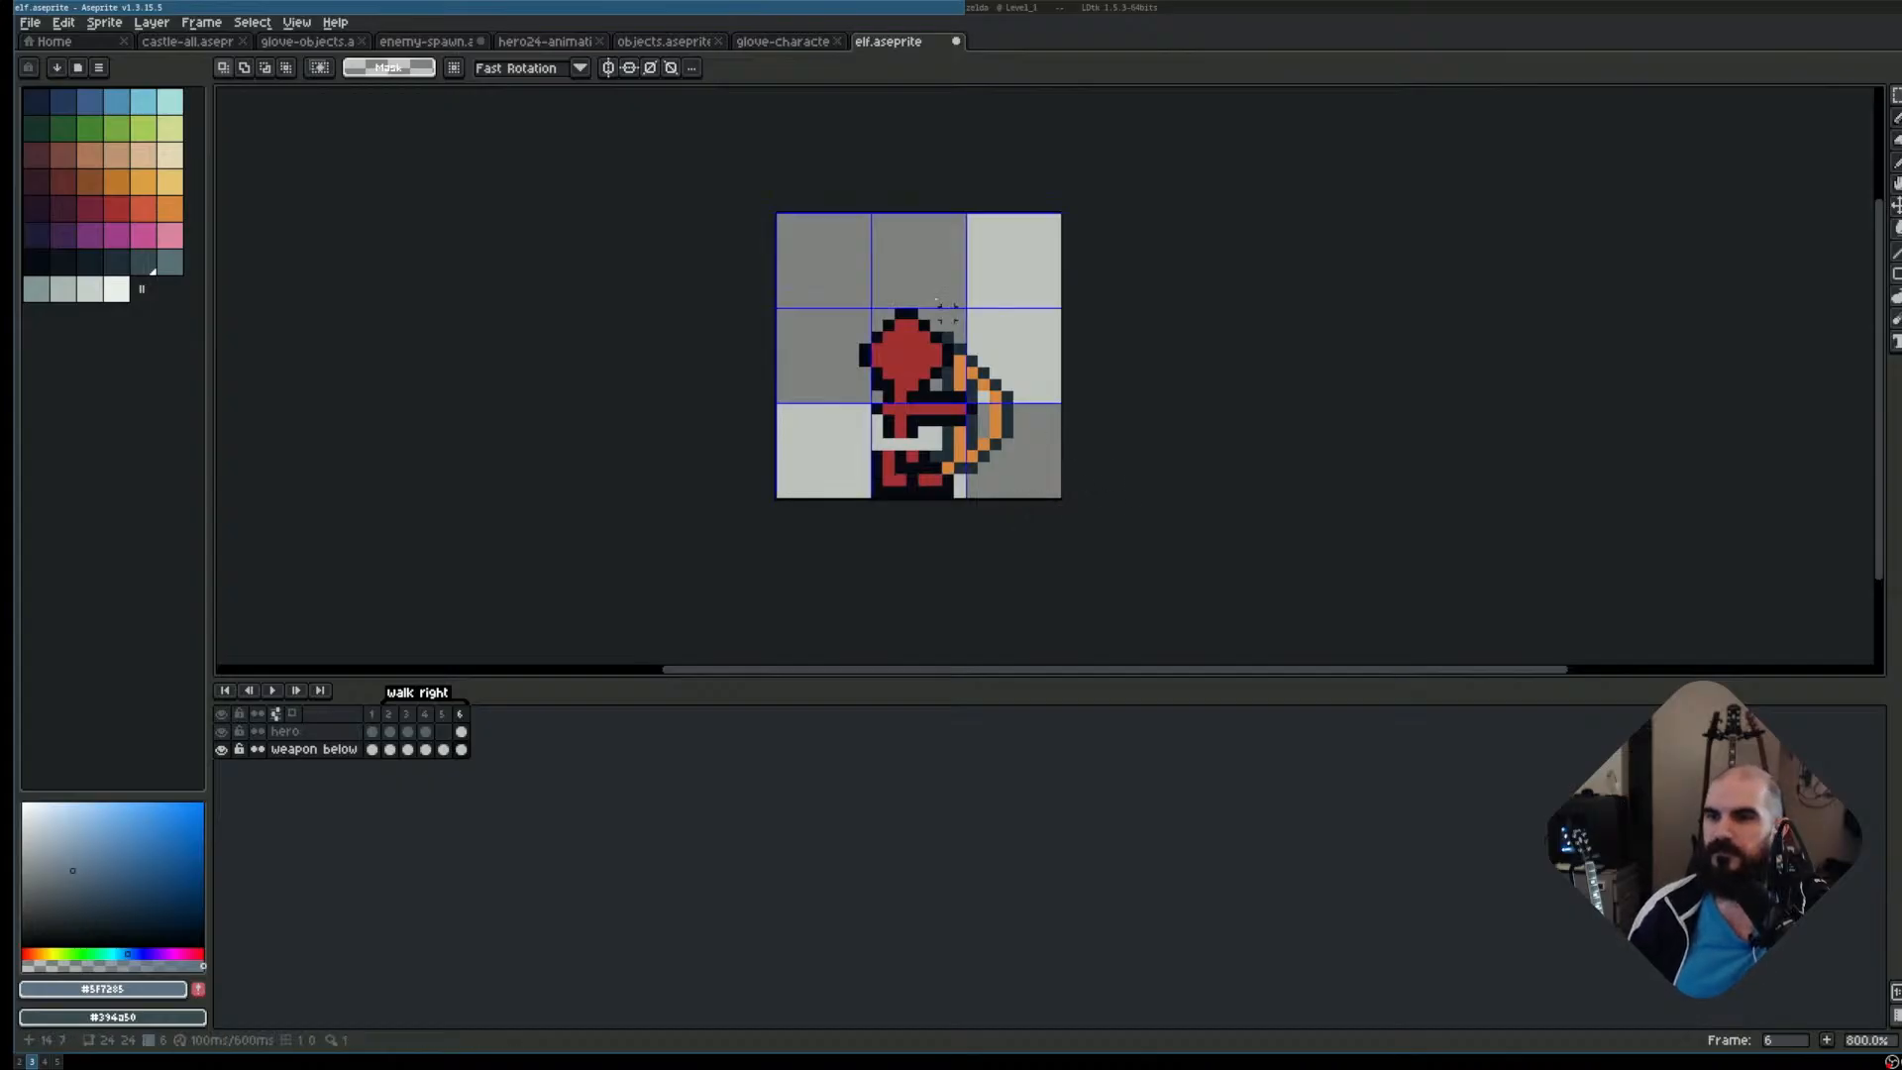
drag(841, 230, 1010, 285)
click(1020, 370)
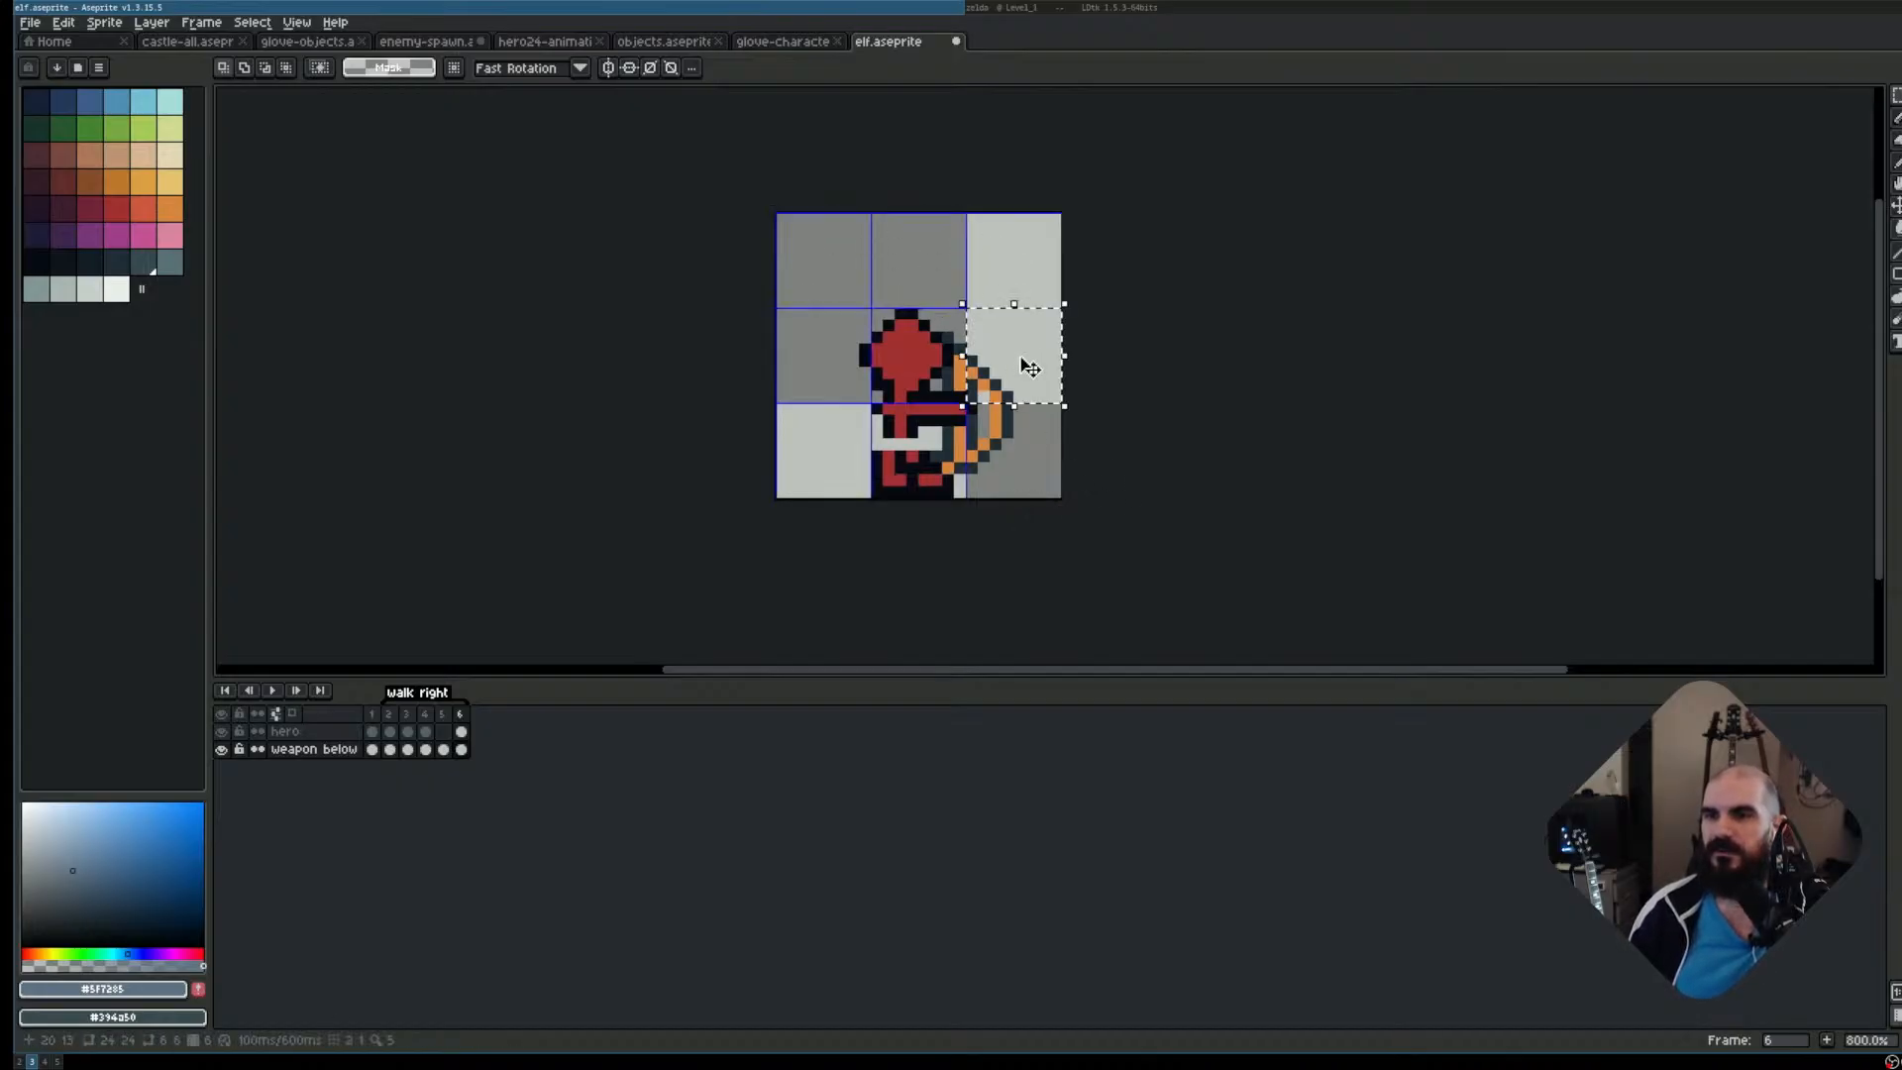
key(ctrl+d)
scroll(979, 282, down, 2)
scroll(961, 292, up, 2)
drag(832, 247, 834, 260)
mouse_move(835, 261)
mouse_down()
mouse_move(919, 381)
mouse_move(880, 307)
mouse_move(1071, 392)
mouse_move(1085, 455)
mouse_up()
key(ctrl+d)
key(ctrl+d)
drag(1045, 337, 1083, 437)
key(ctrl+d)
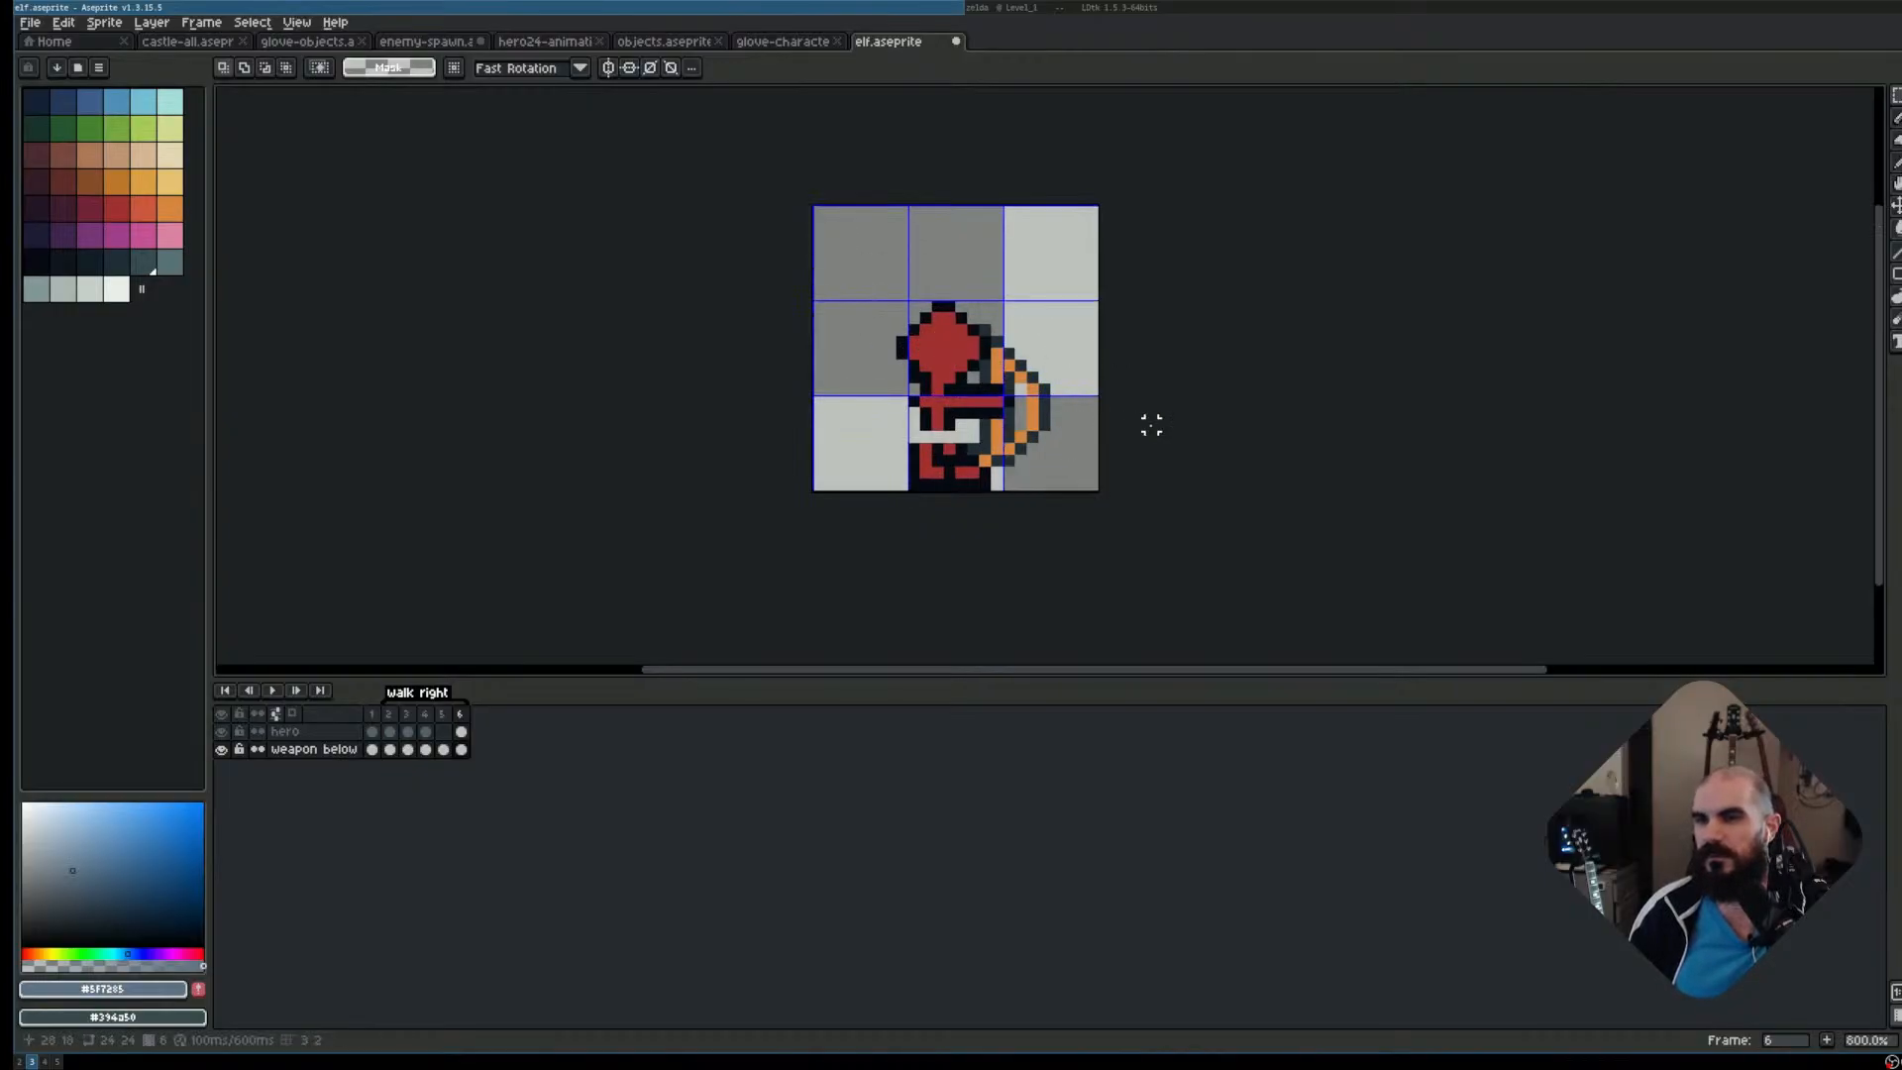
Delete frames 5 and 6, and place a copy of frame 3 at the end of the walk right cycle as frame 5
scroll(1151, 424, up, 2)
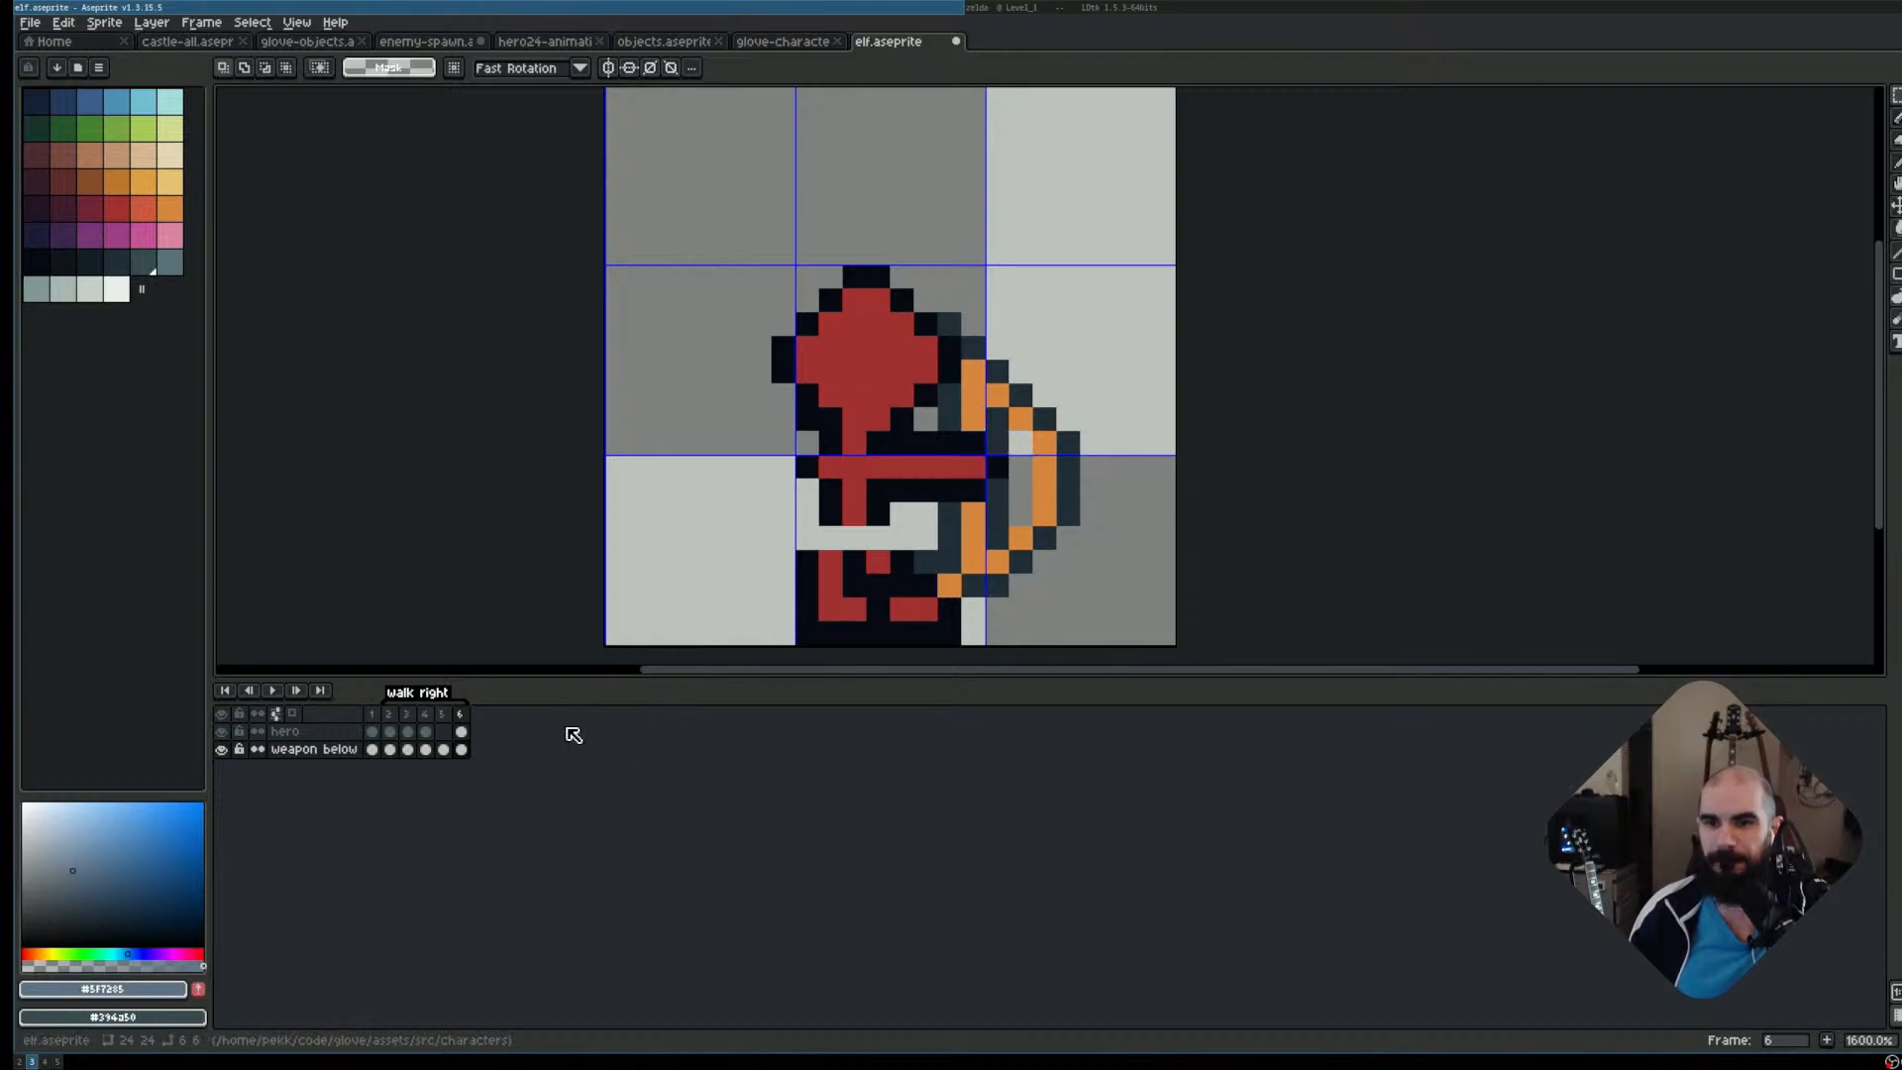
click(443, 717)
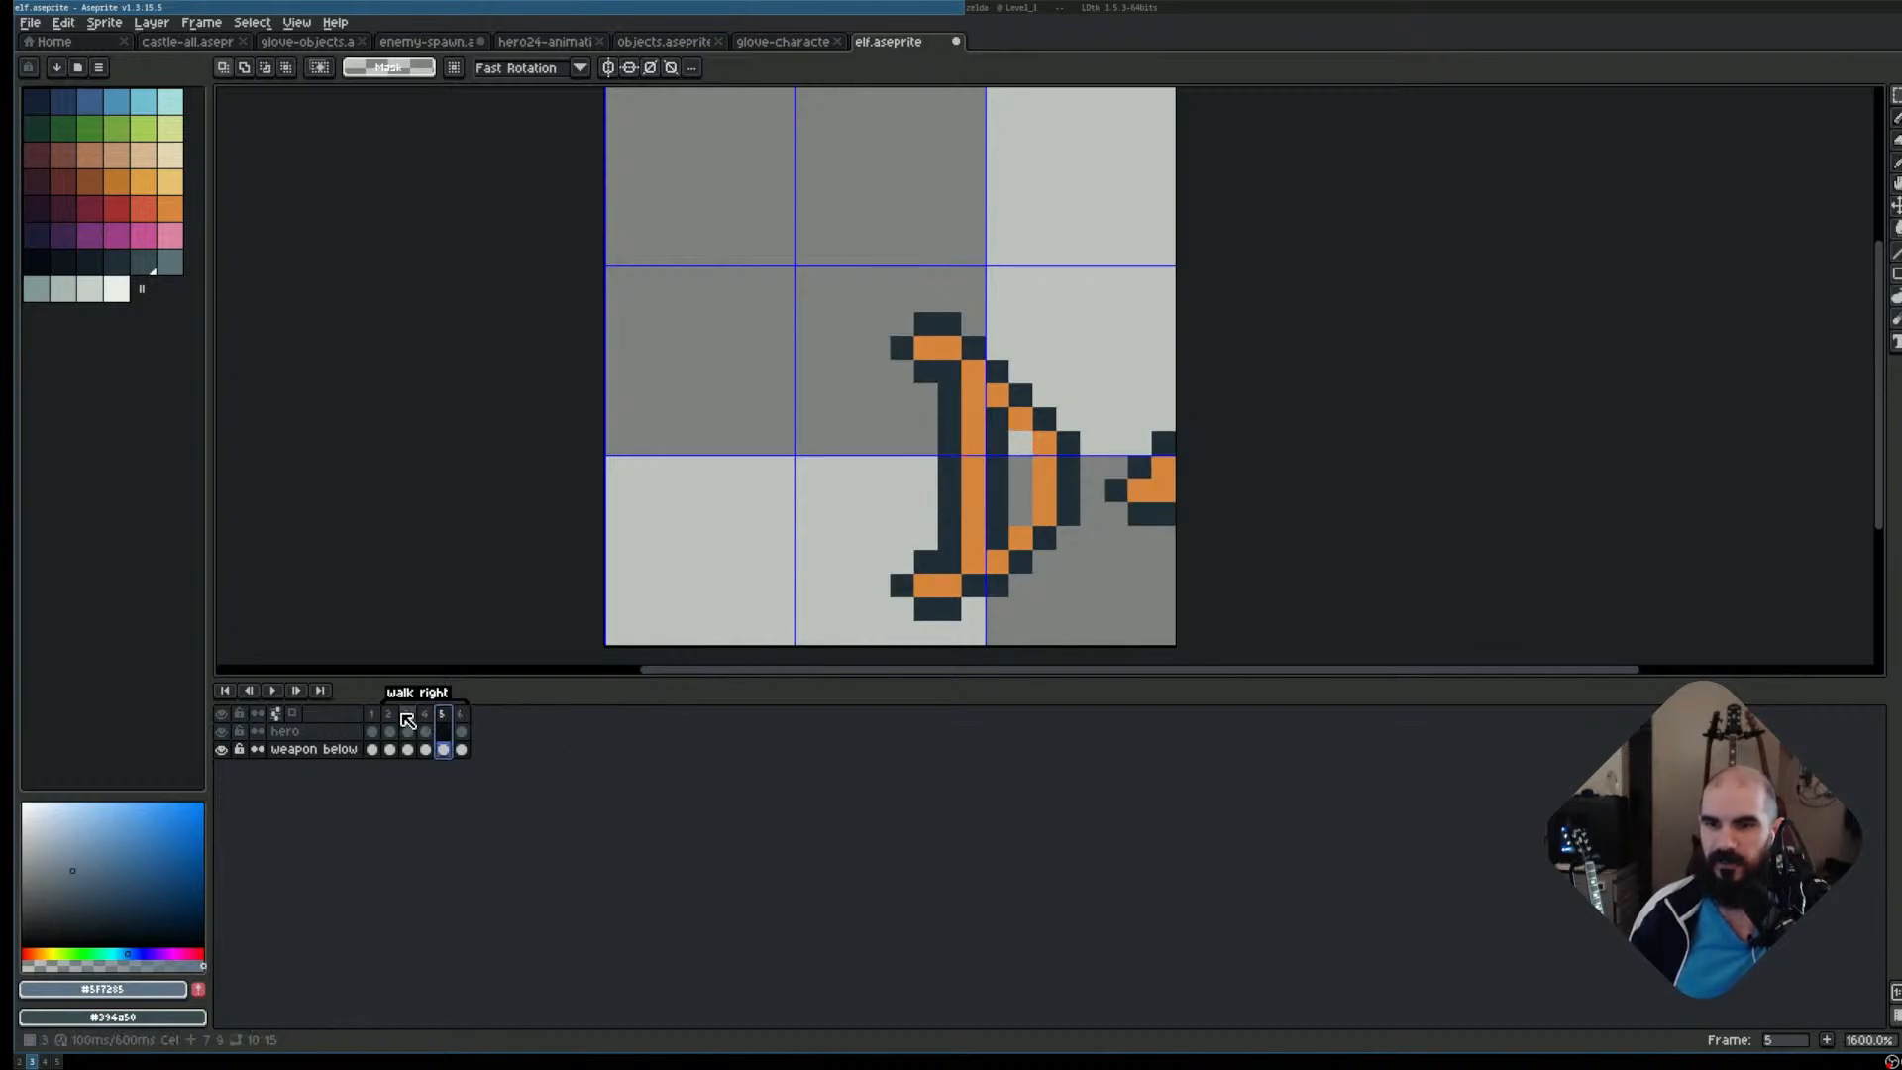
click(461, 718)
click(442, 717)
key(Left)
click(411, 719)
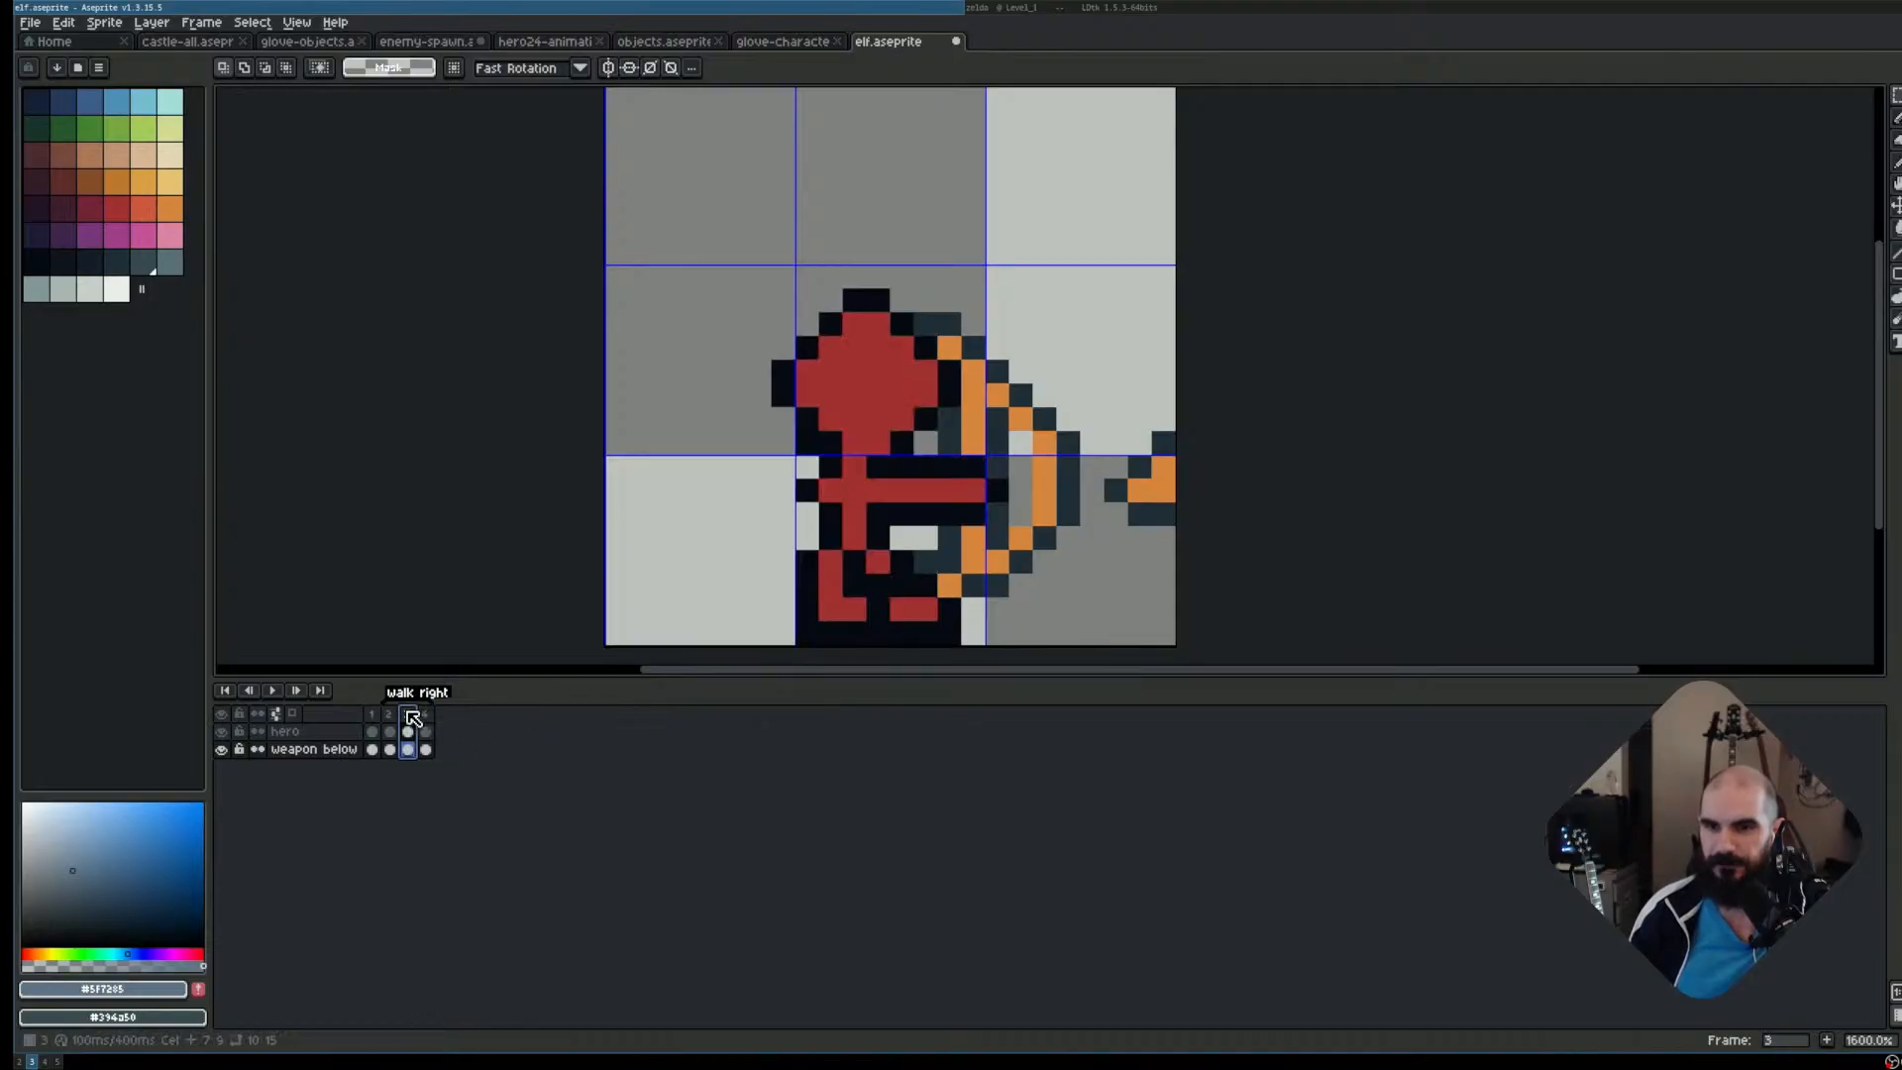
drag(409, 708, 457, 710)
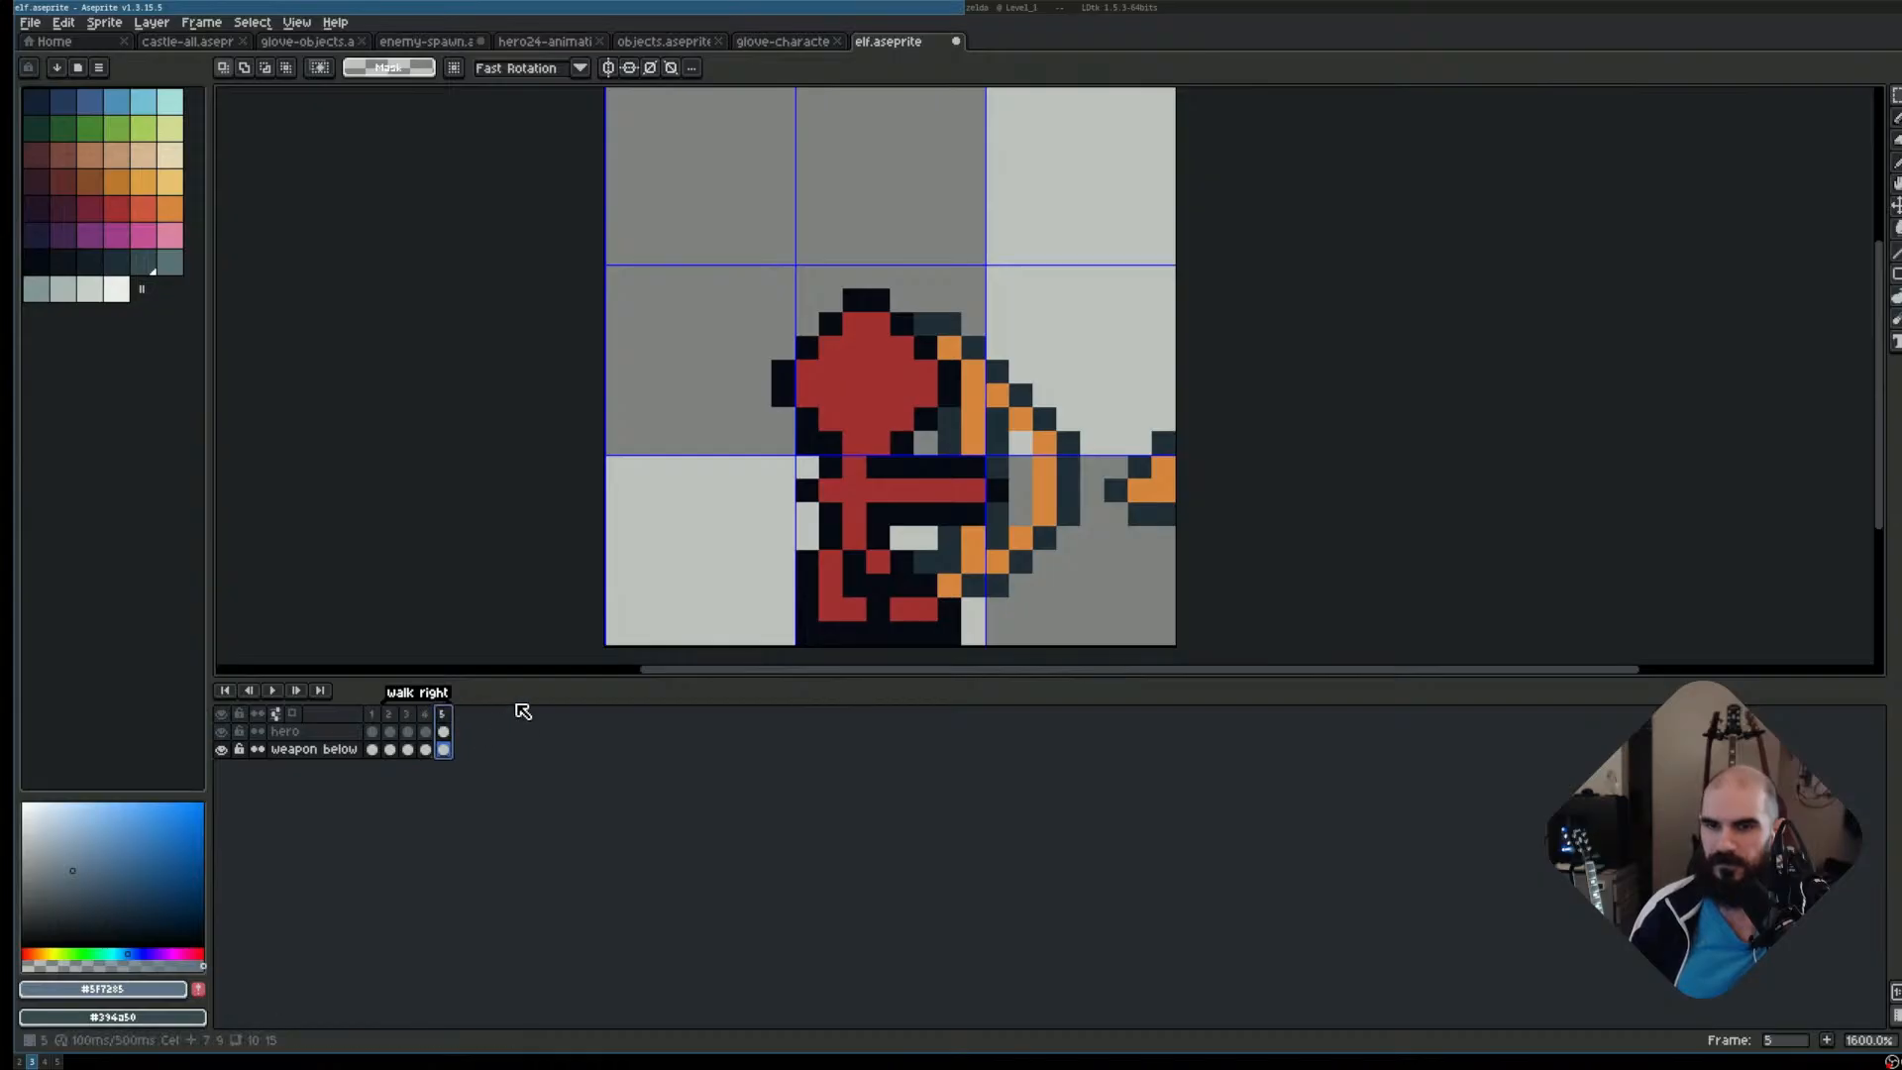
scroll(1050, 431, down, 1)
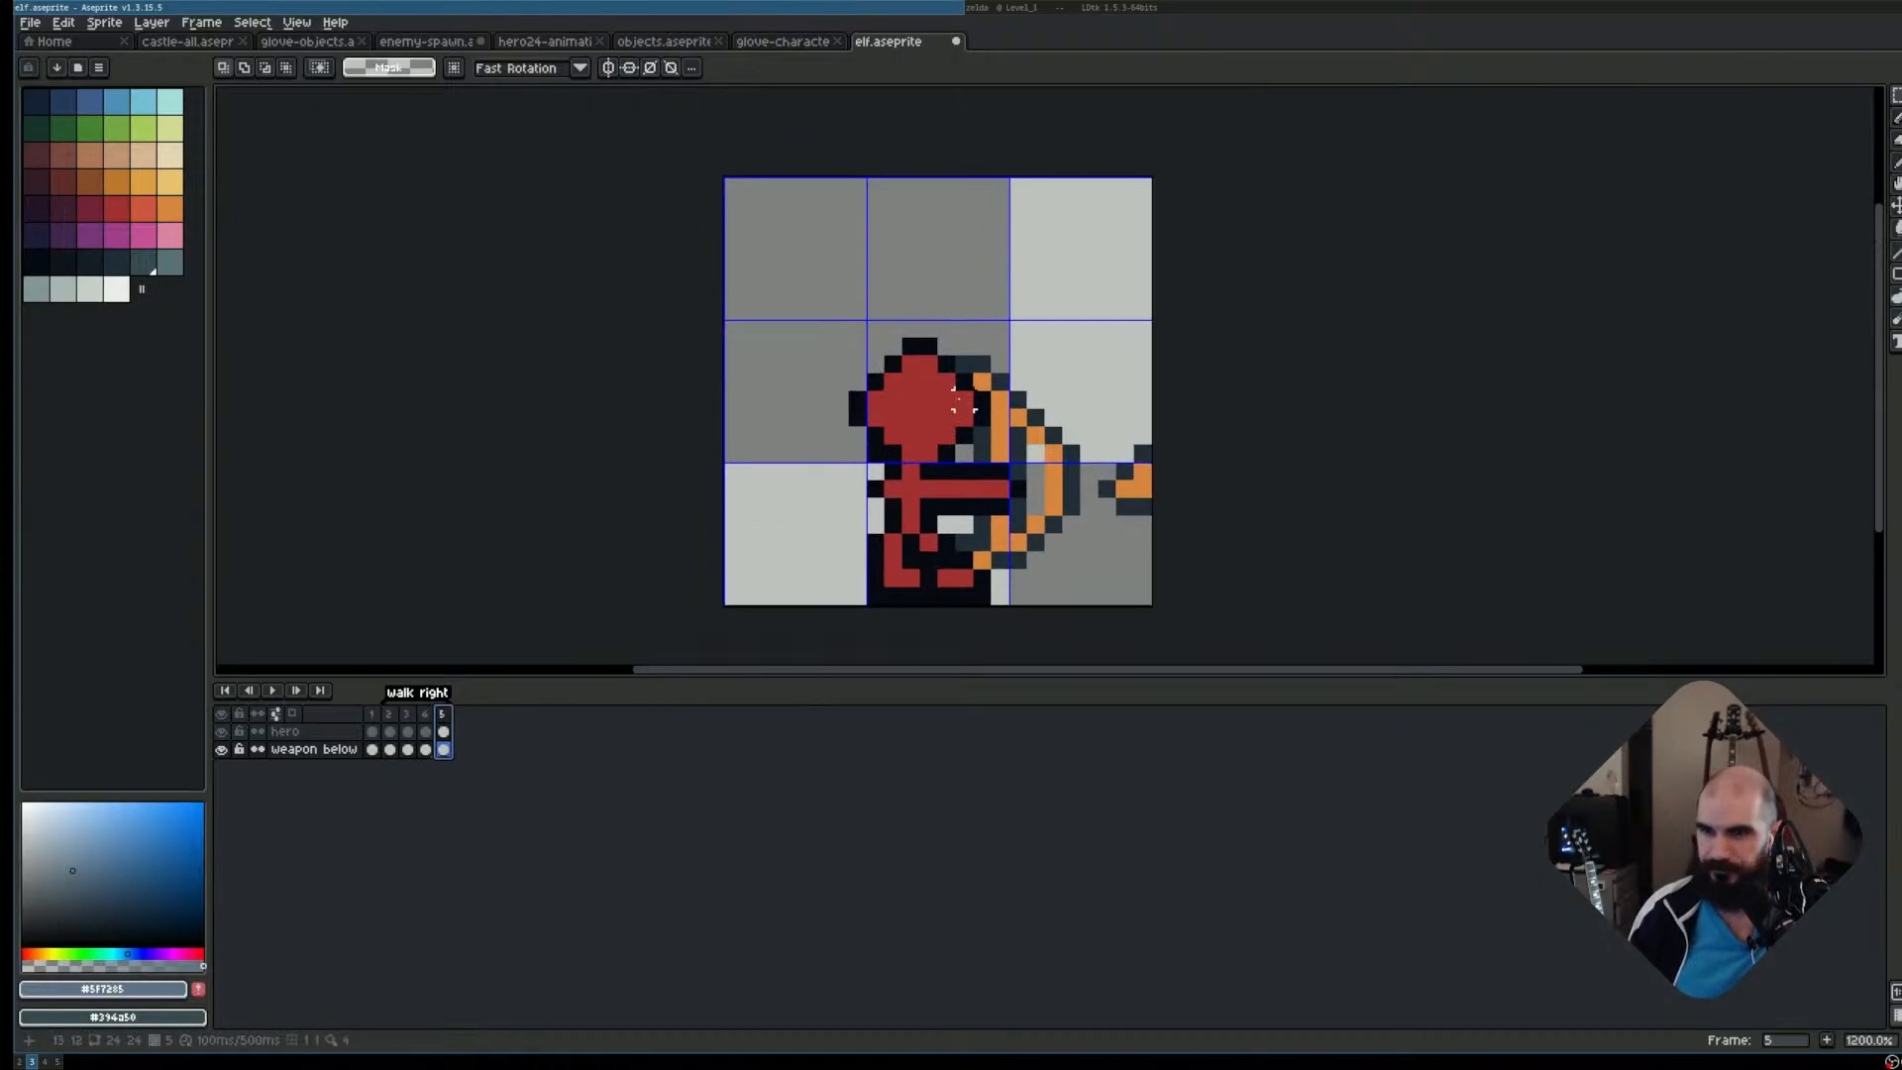
scroll(1001, 423, up, 1)
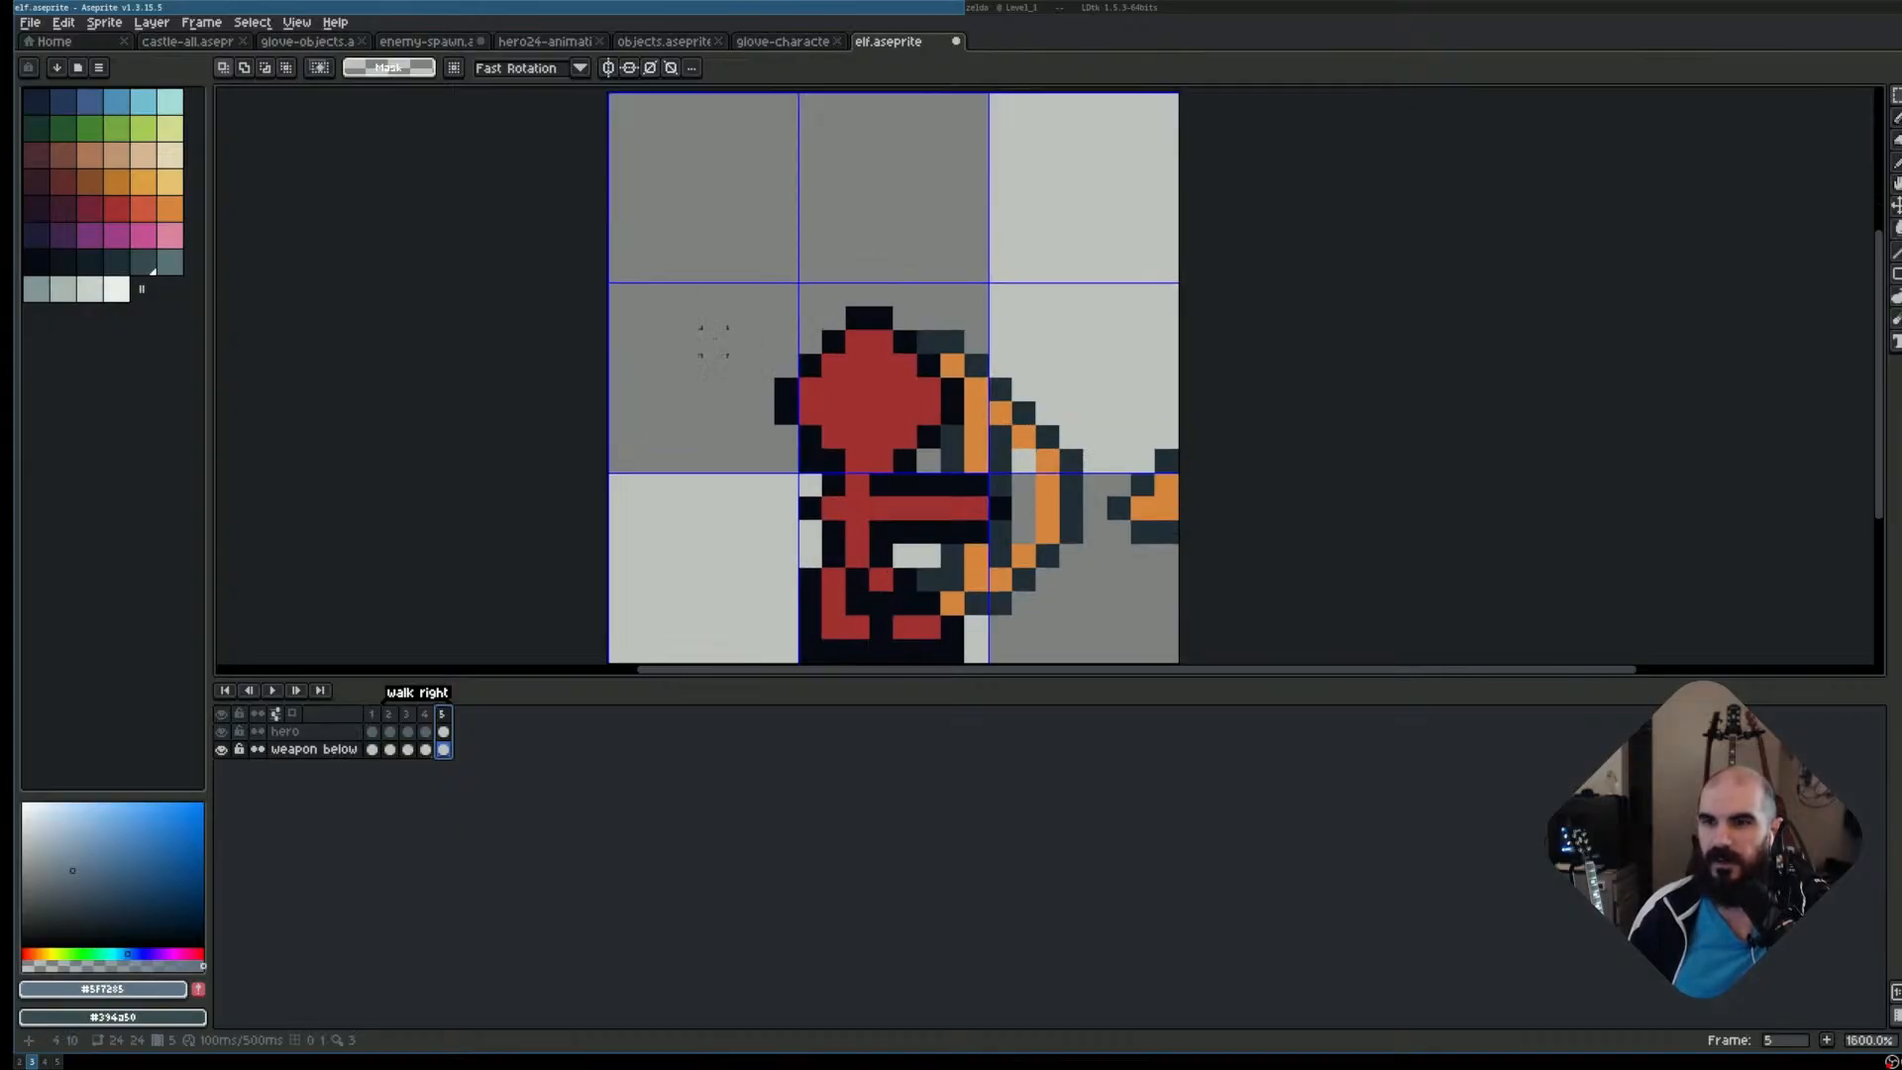
drag(713, 341, 1038, 411)
click(690, 367)
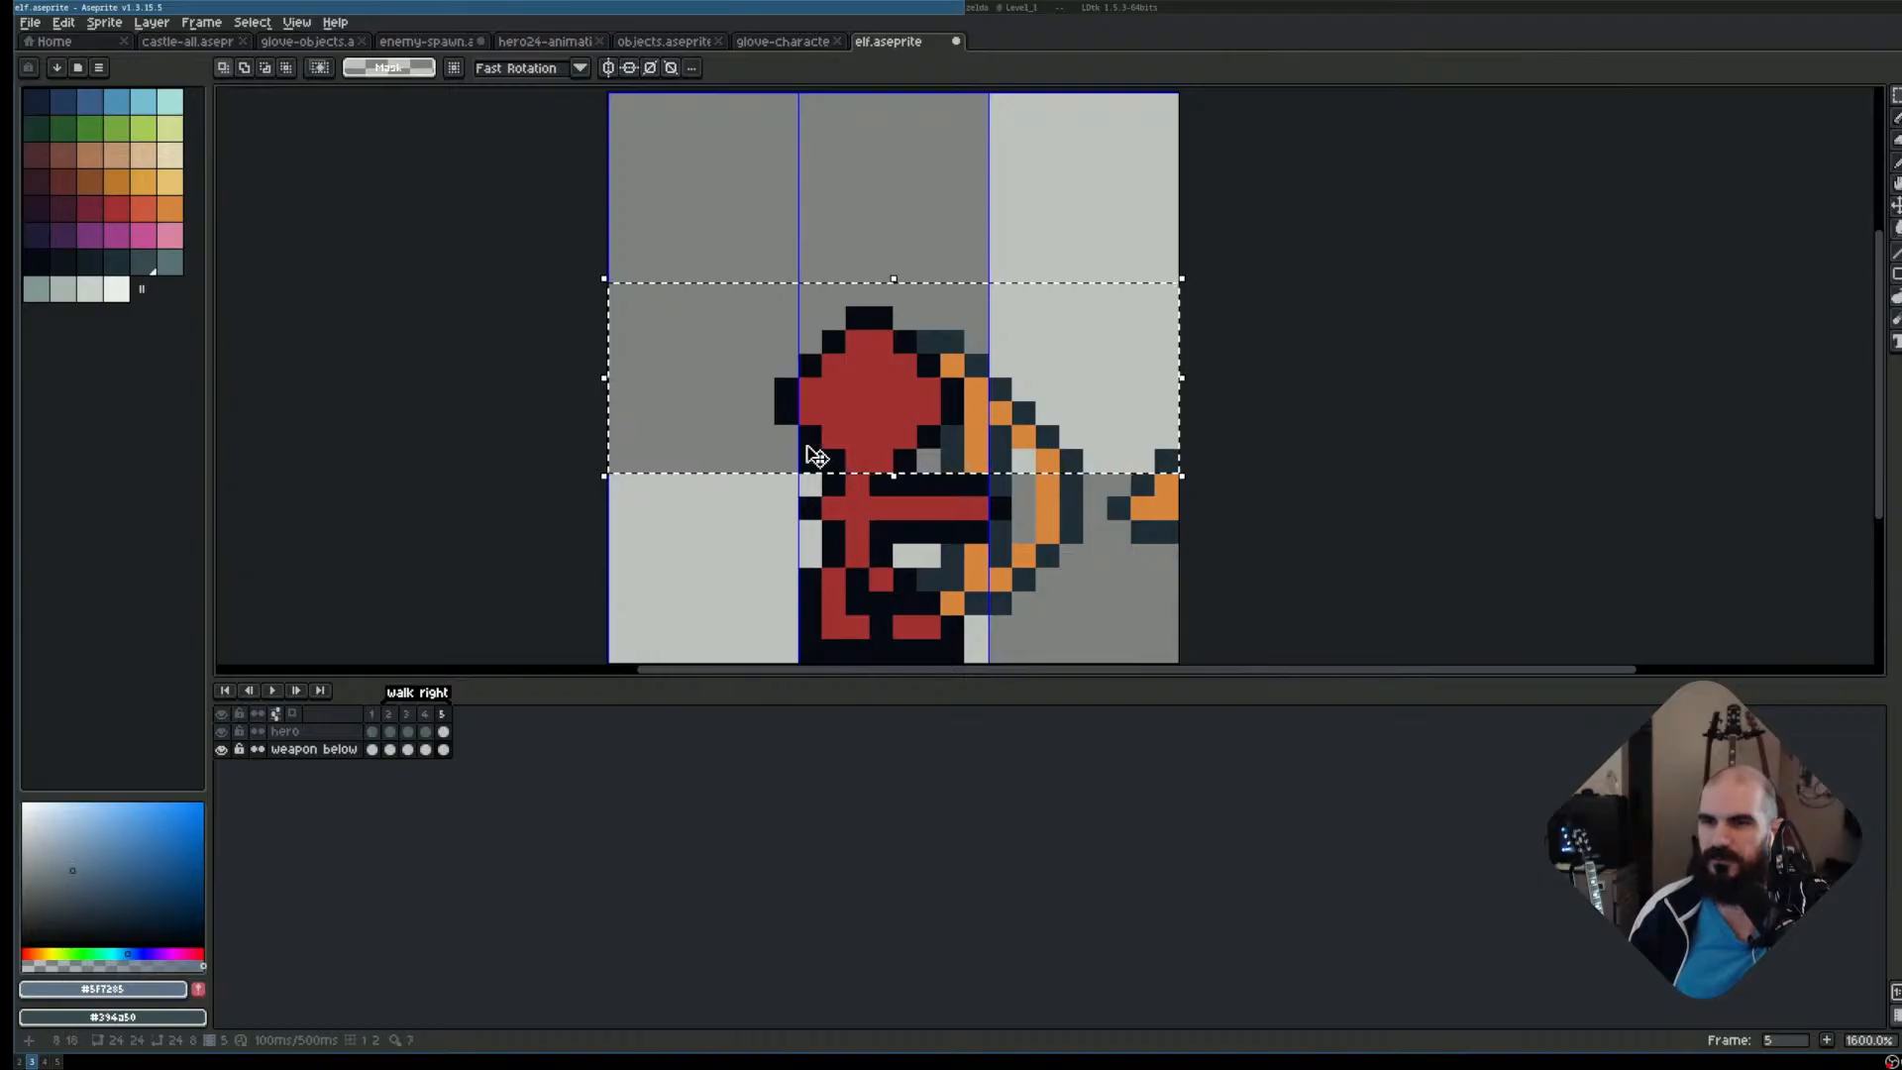
key(ctrl+d)
drag(738, 293, 1053, 557)
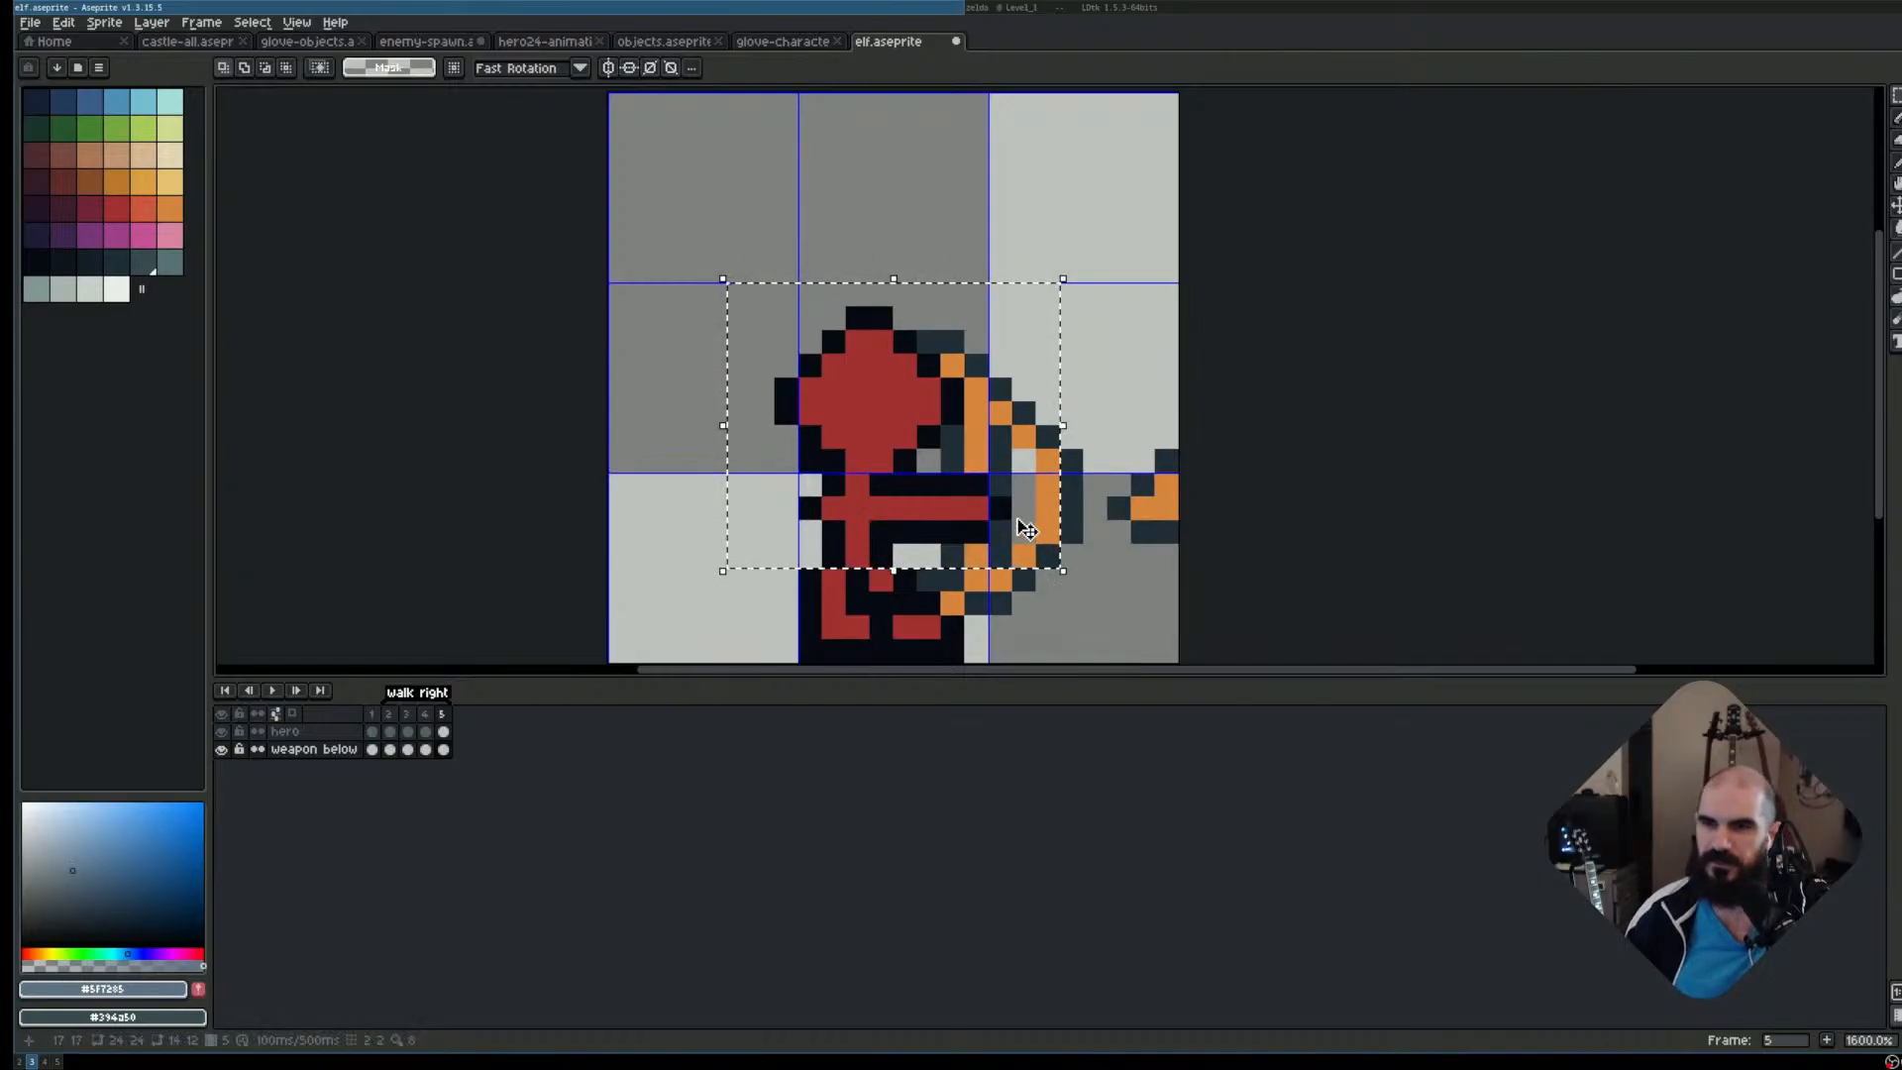
key(ctrl+d)
Set the grid to 4 × 4 px cells, with its origin at X 0, Y 0
key(ctrl+g)
text(4)
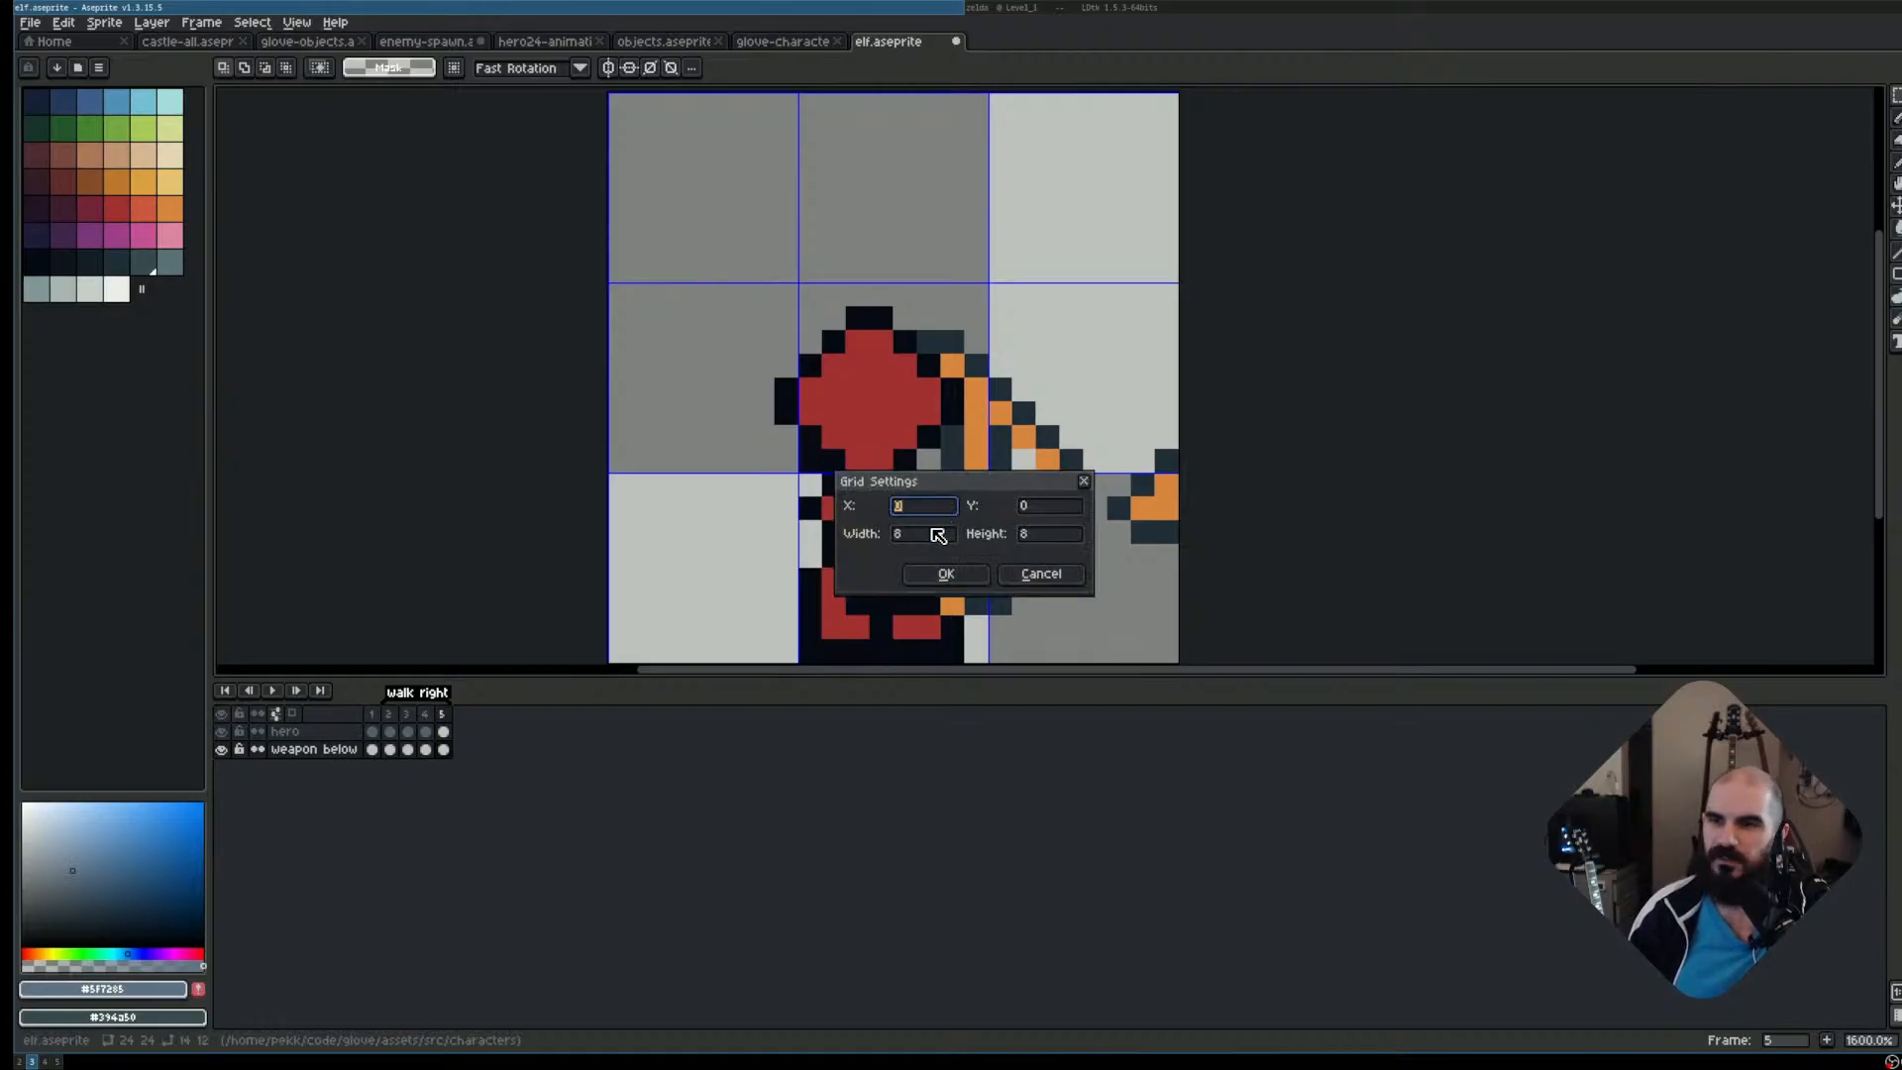
key(BackSpace)
text(0)
key(Tab)
key(Tab)
text(4)
key(Tab)
text(4)
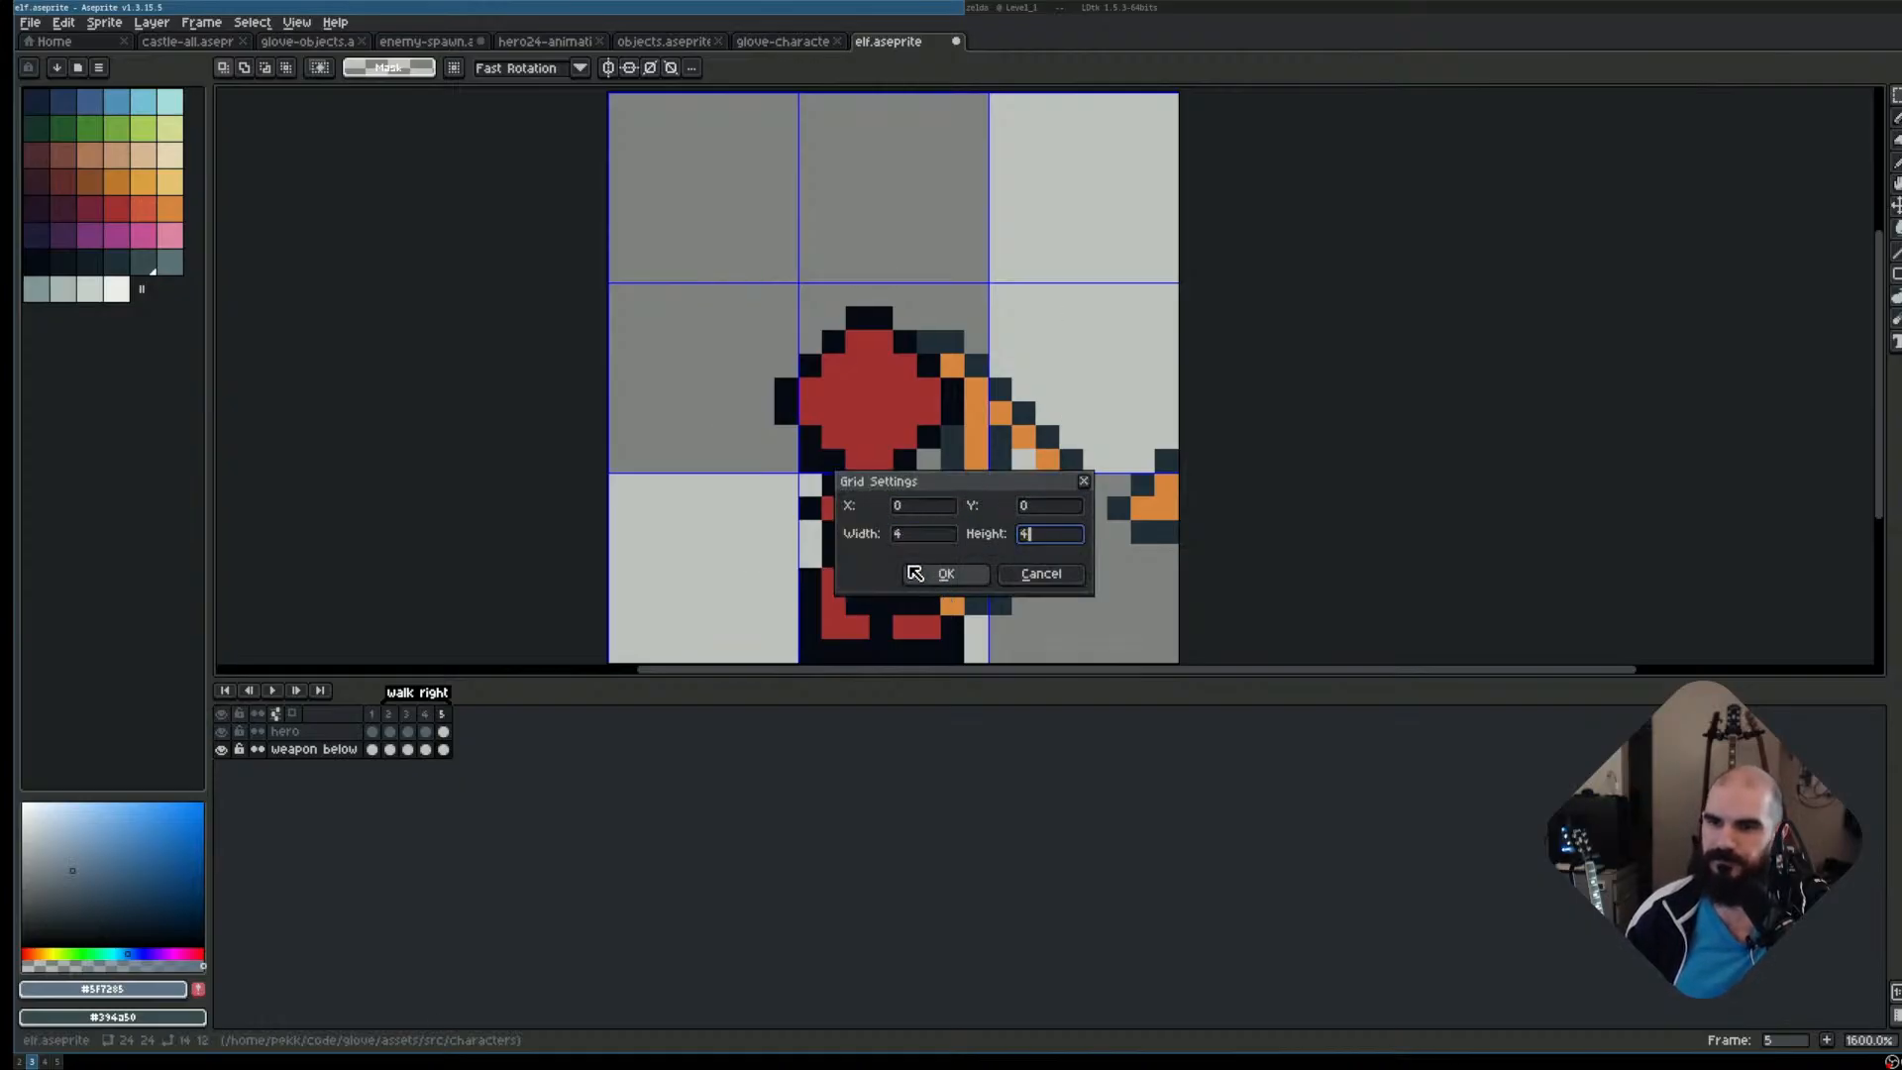
key(Tab)
click(920, 572)
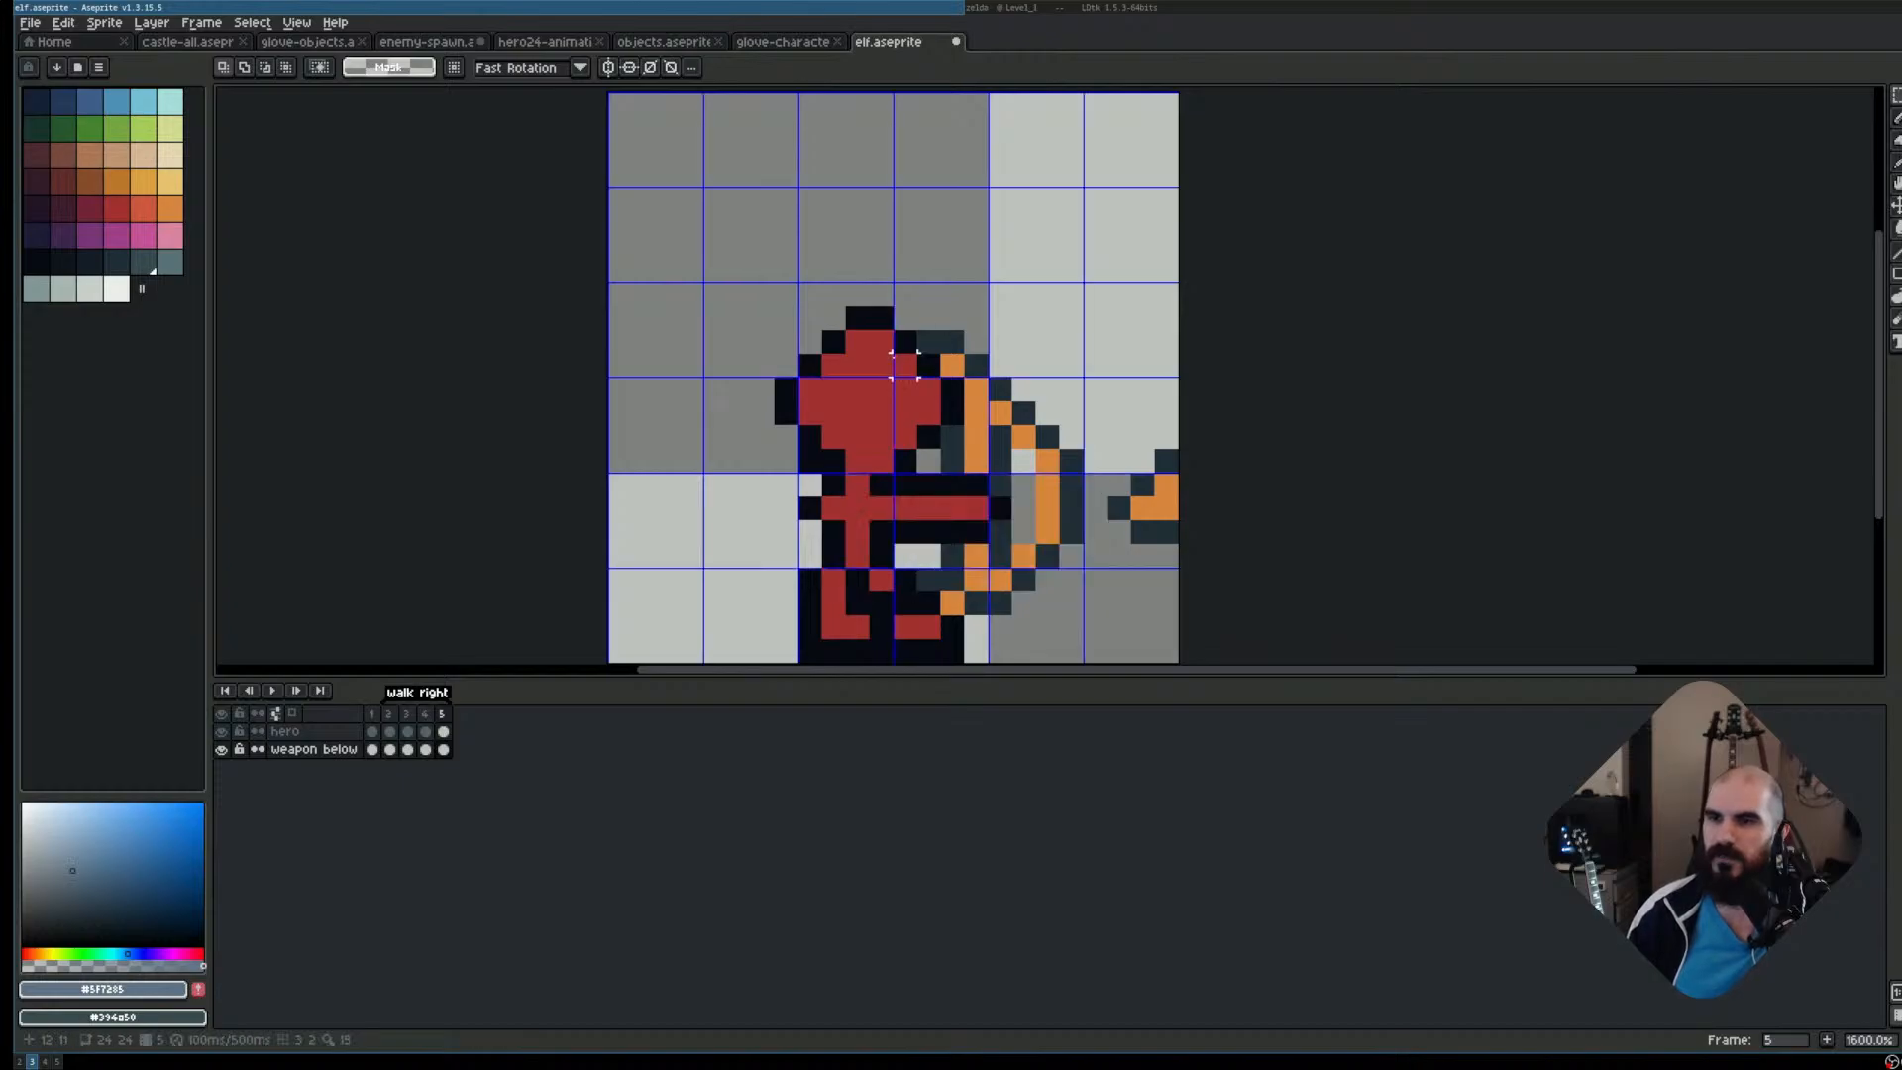
Select the 24 × 12 px band around the elf's upper body in frame 5 and shift the hero layer's content up 1 px
drag(667, 339, 1158, 555)
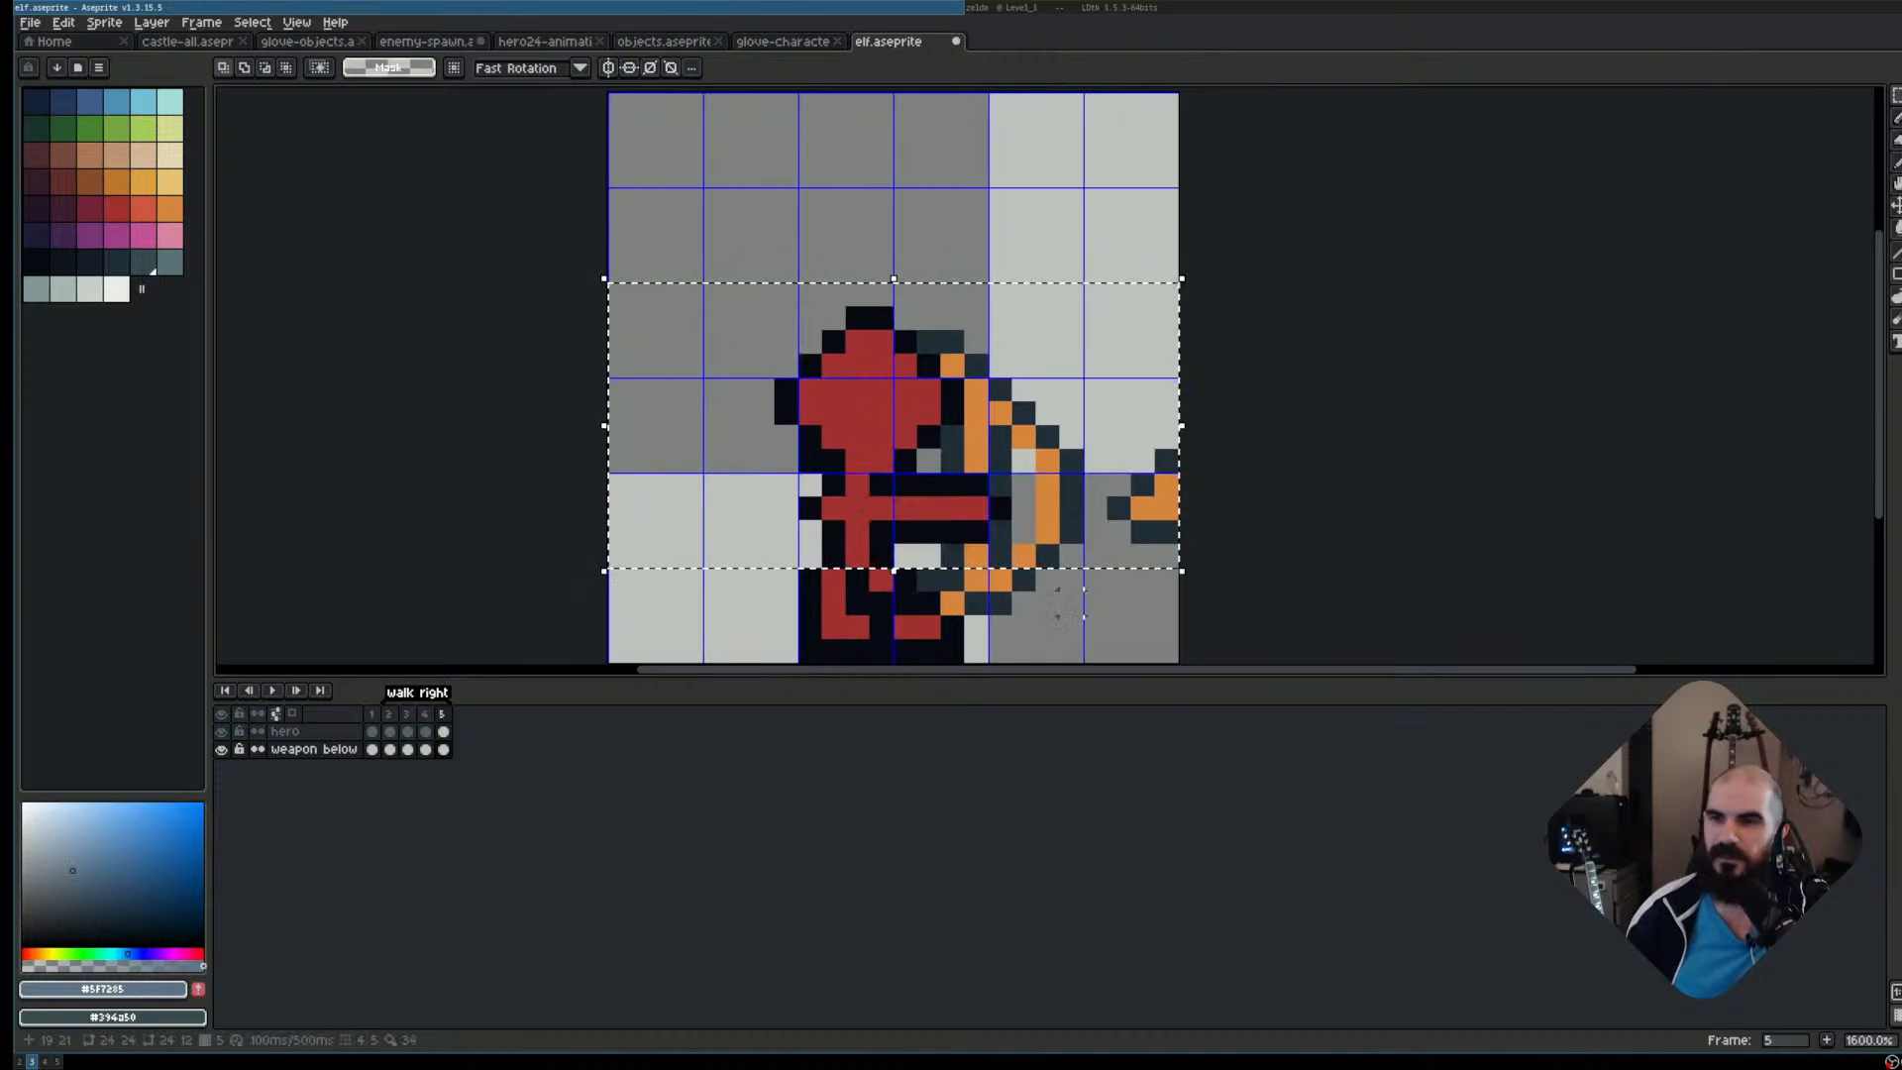
key(Up)
key(Down)
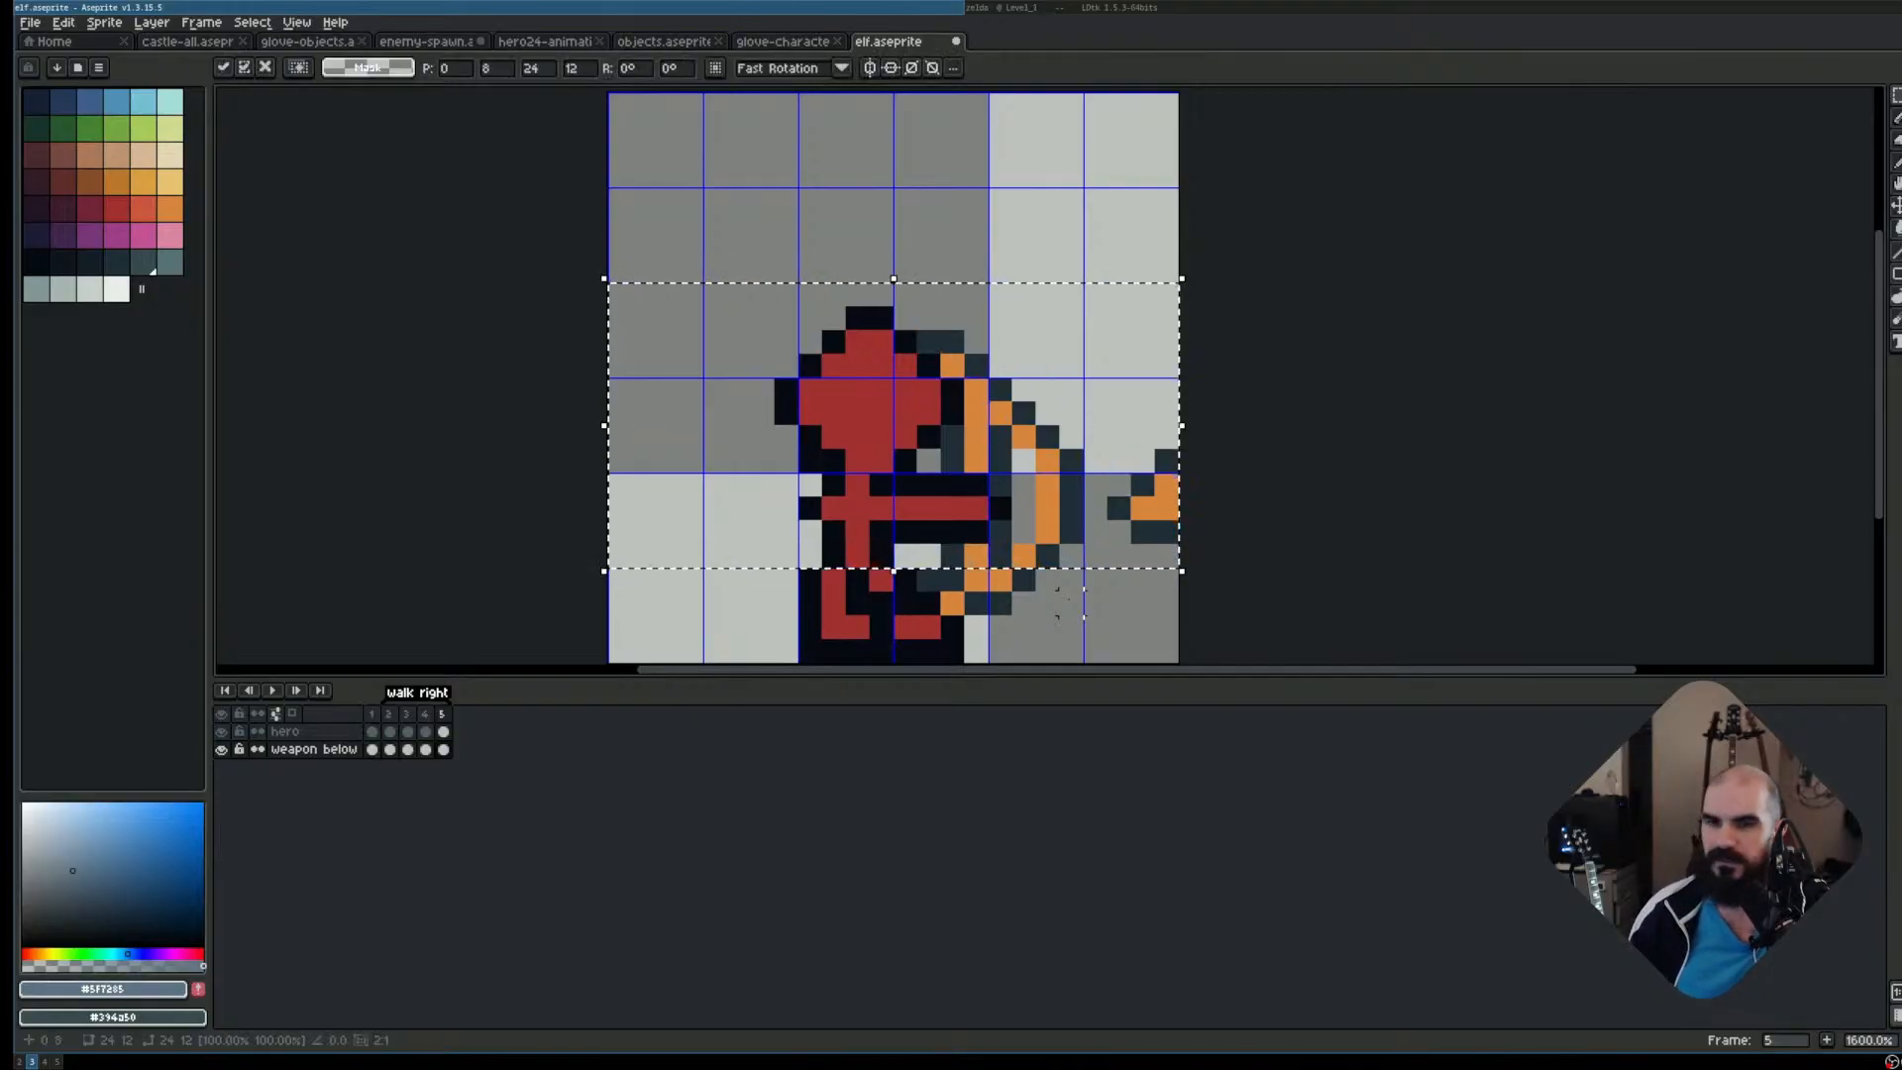
click(443, 731)
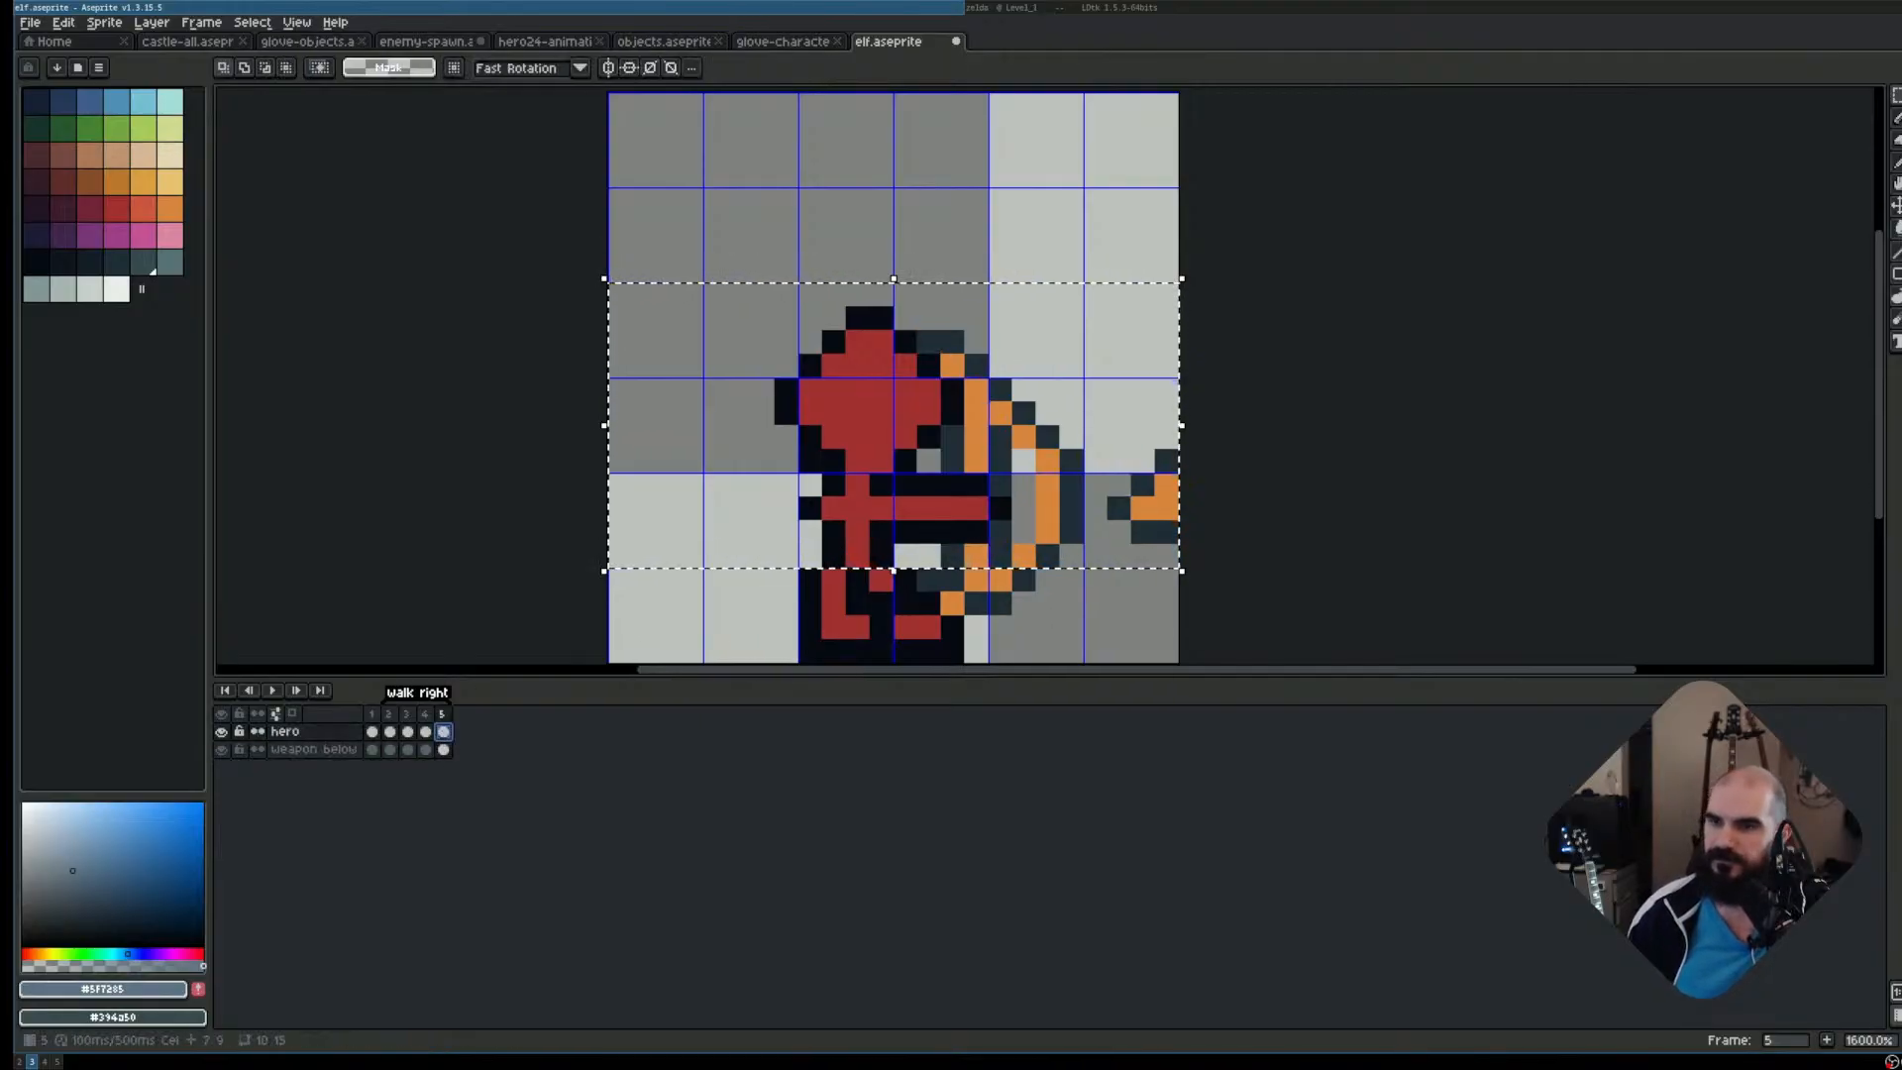
key(Up)
key(ctrl+d)
Fill the waist gap on frame 5's hero layer with a red #a53030 pixel and dark #090a14 outline pixels on both sides
click(426, 751)
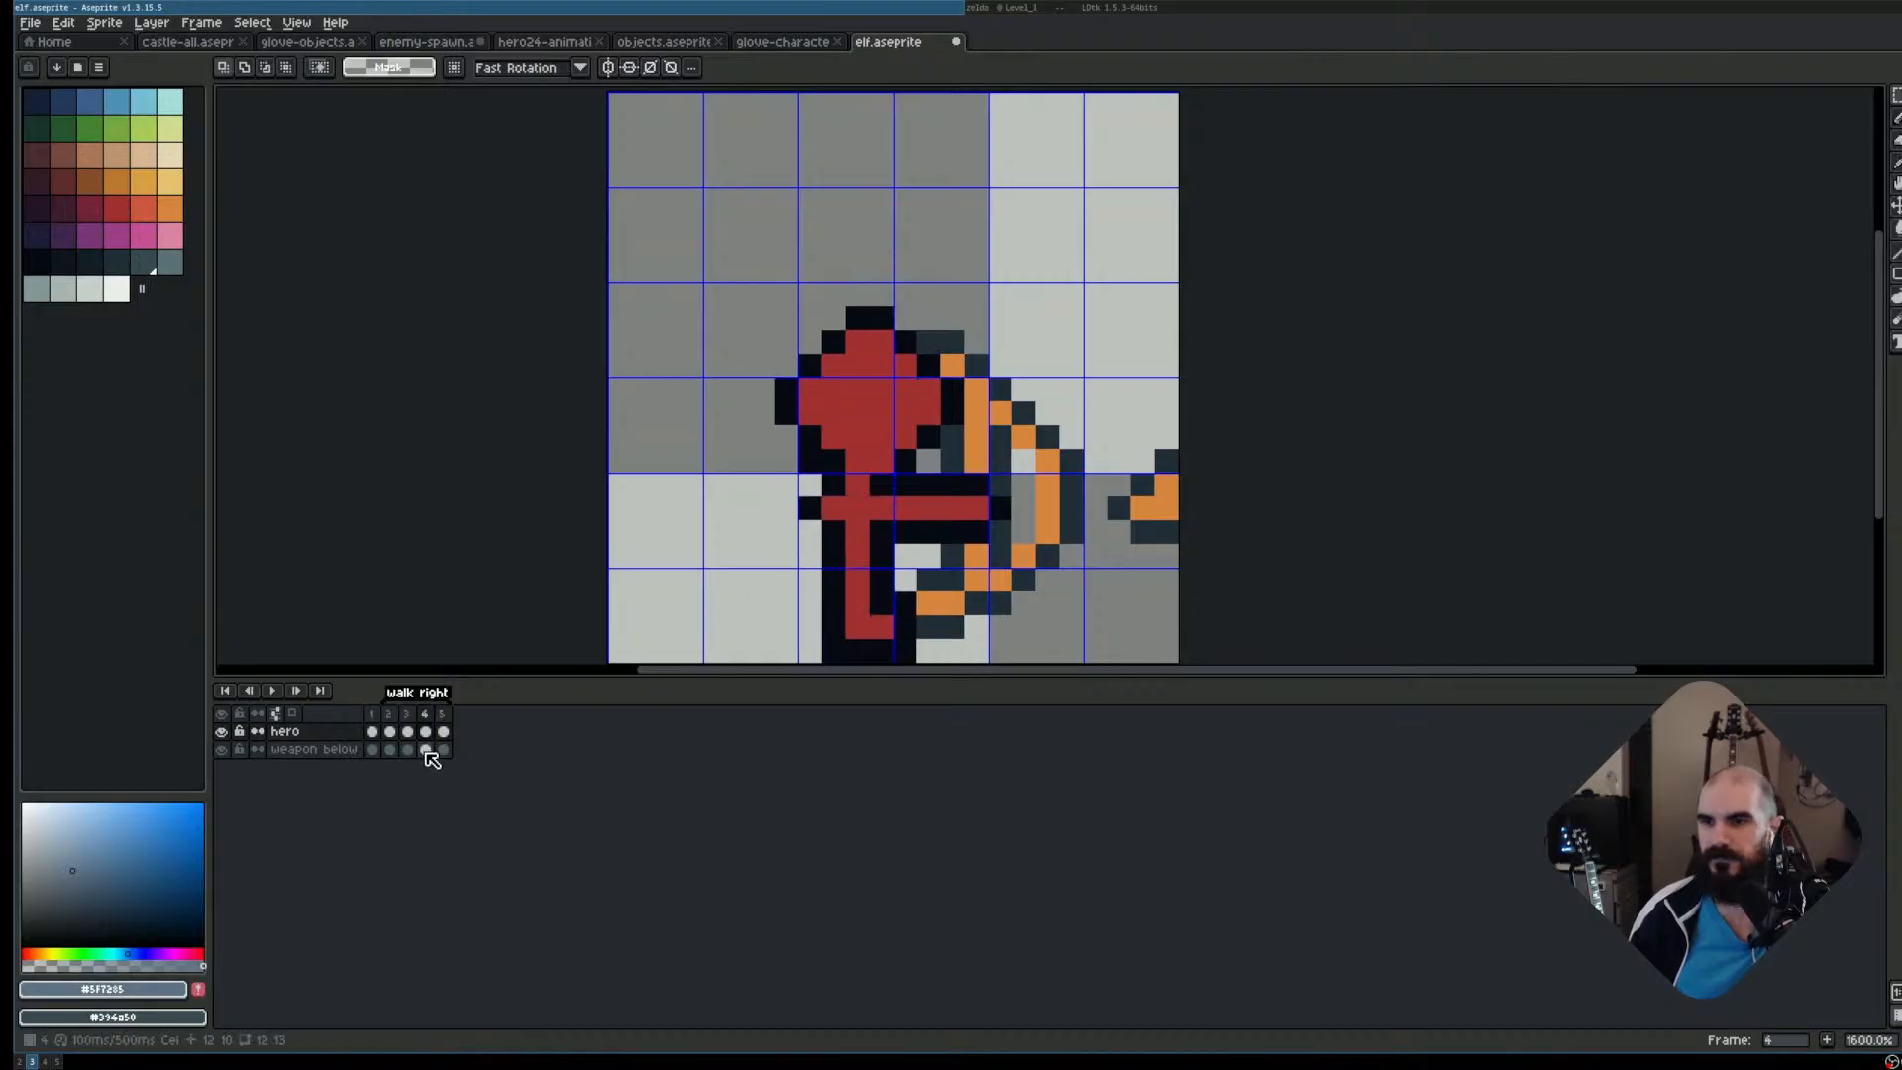
key(Right)
scroll(837, 596, up, 1)
alt+click(850, 560)
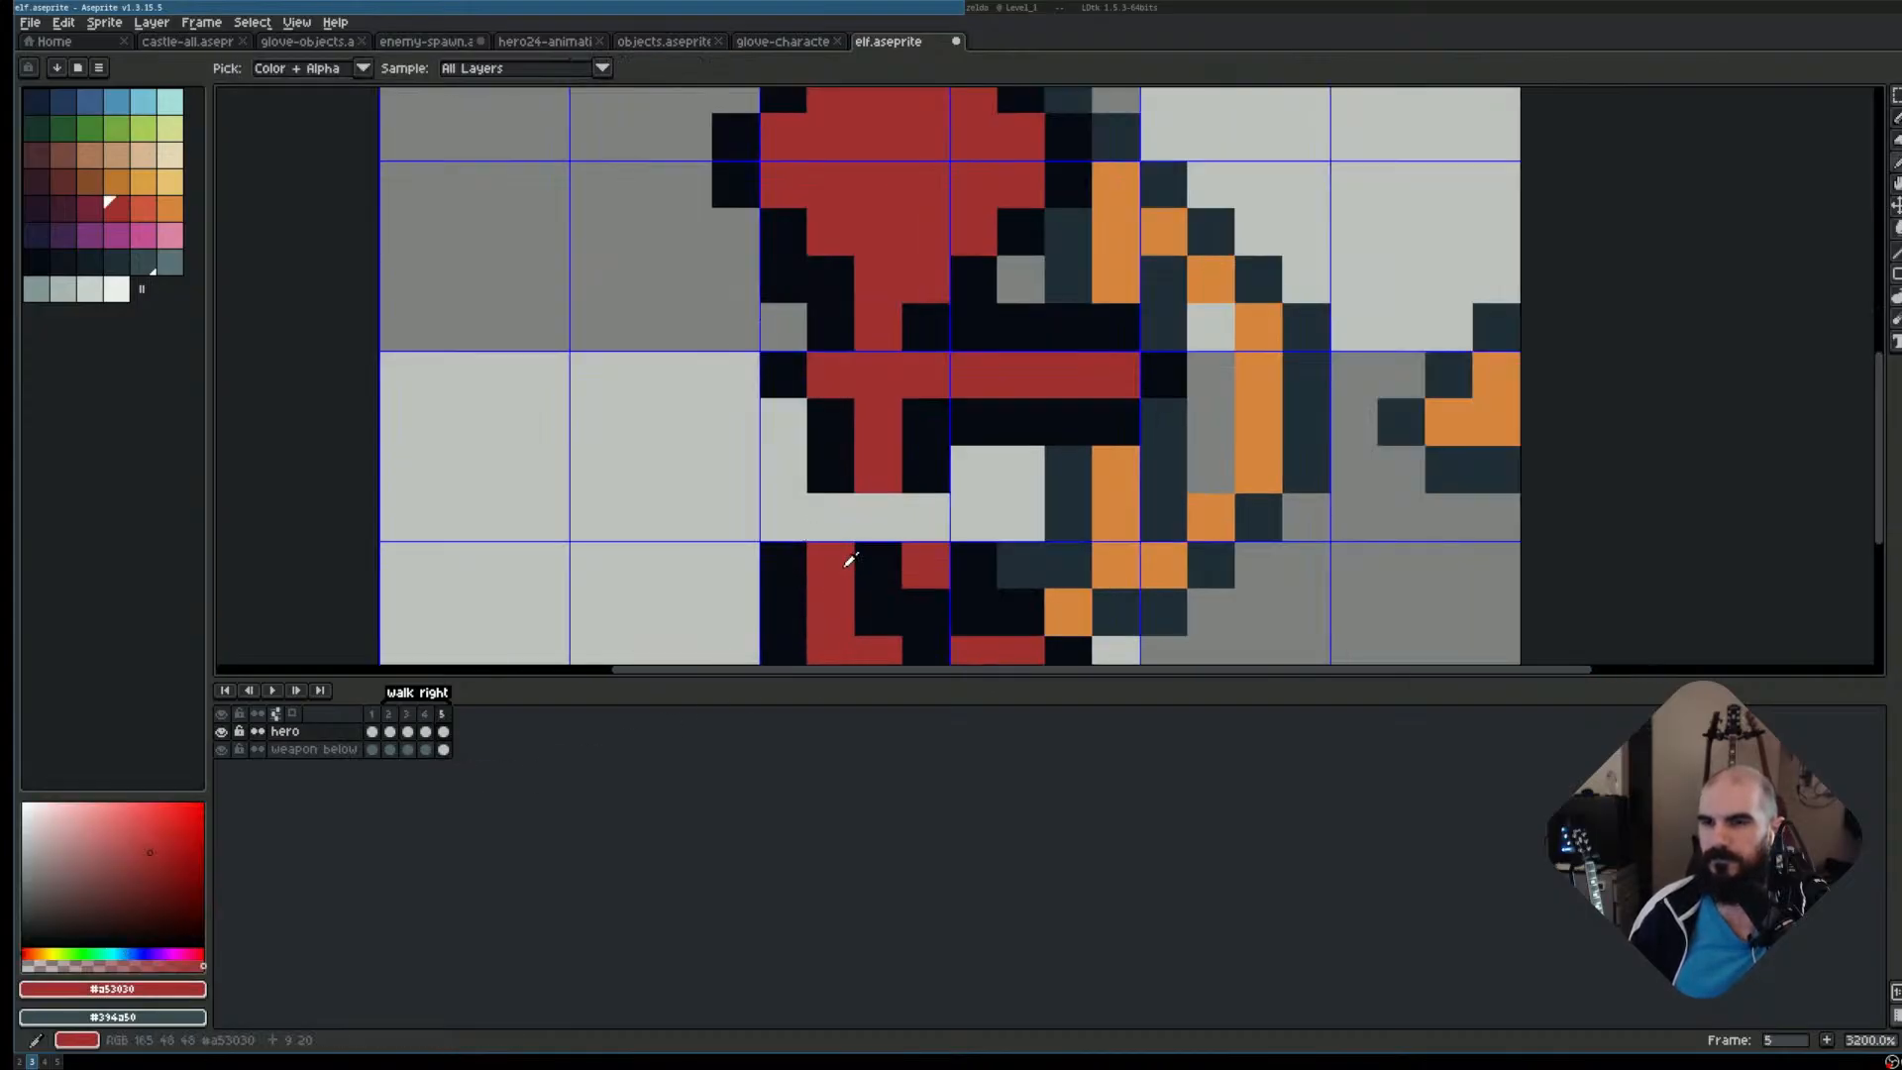
click(875, 515)
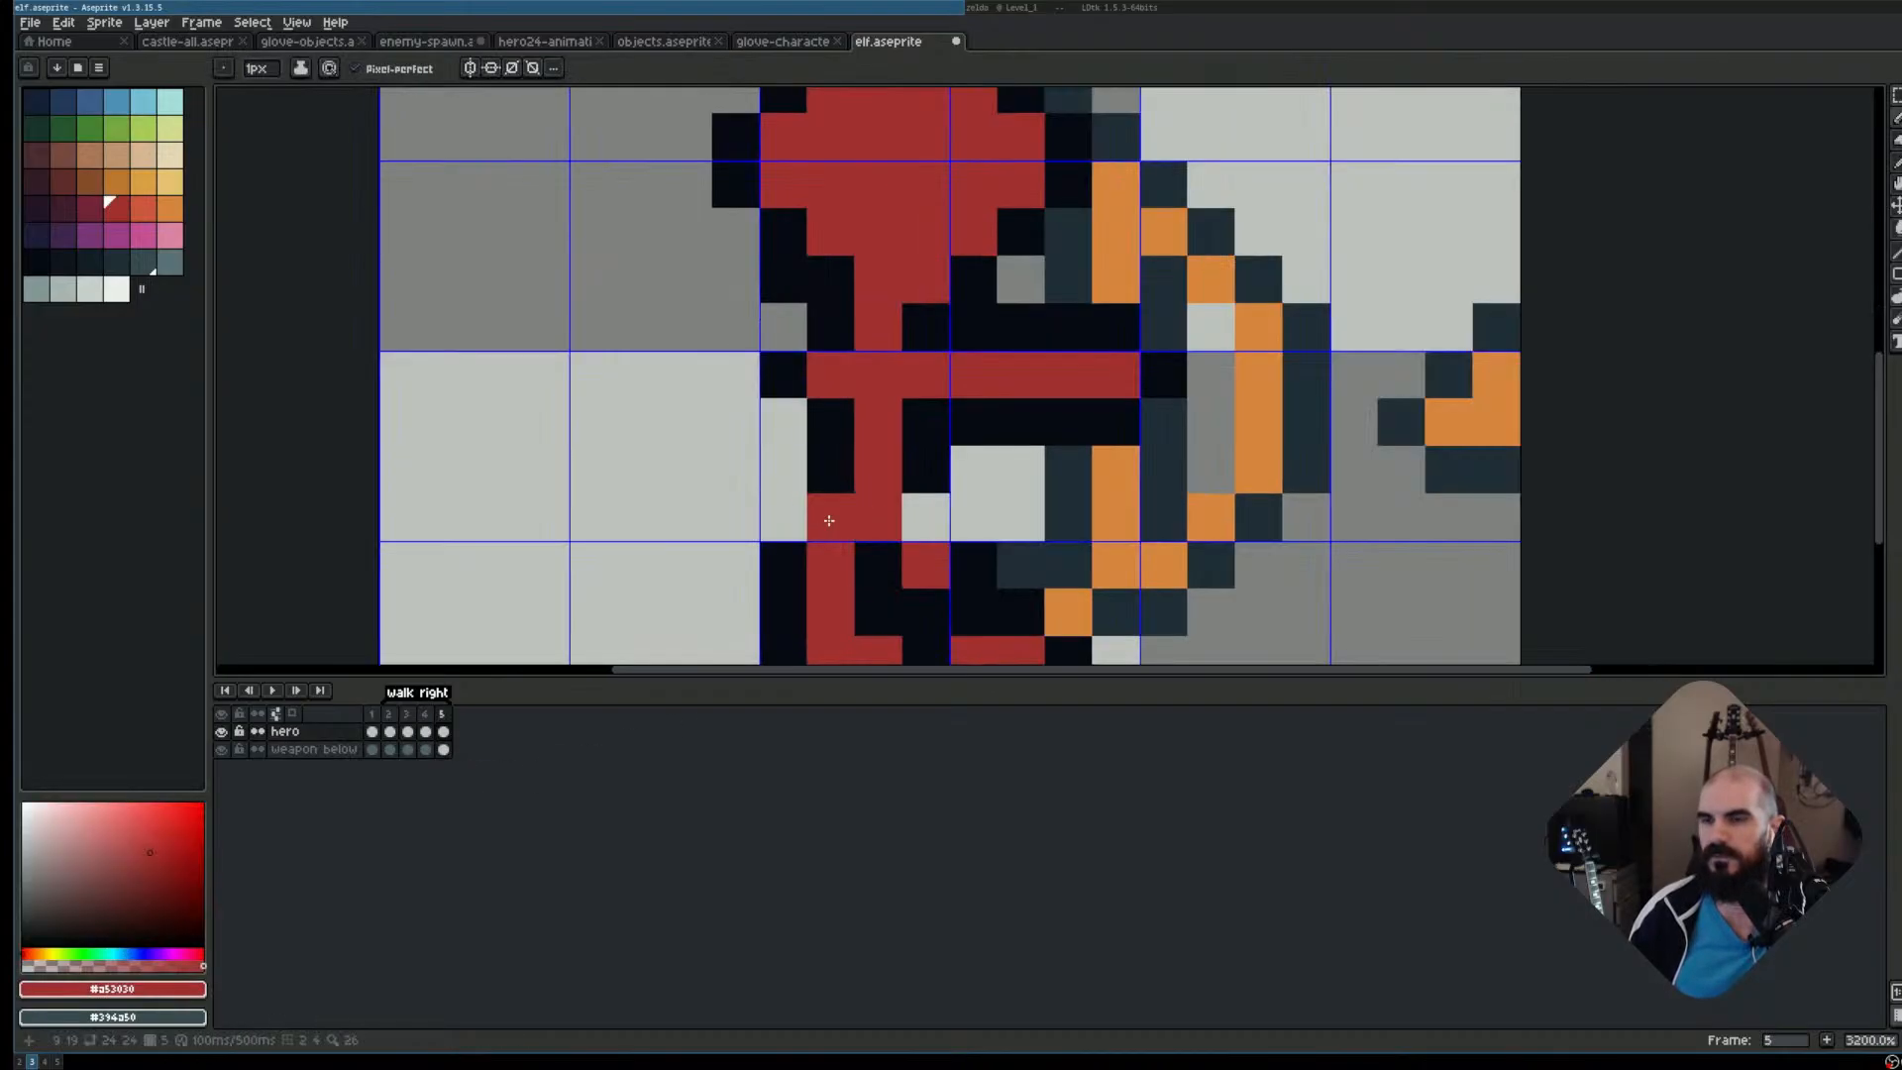
alt+click(836, 472)
click(830, 517)
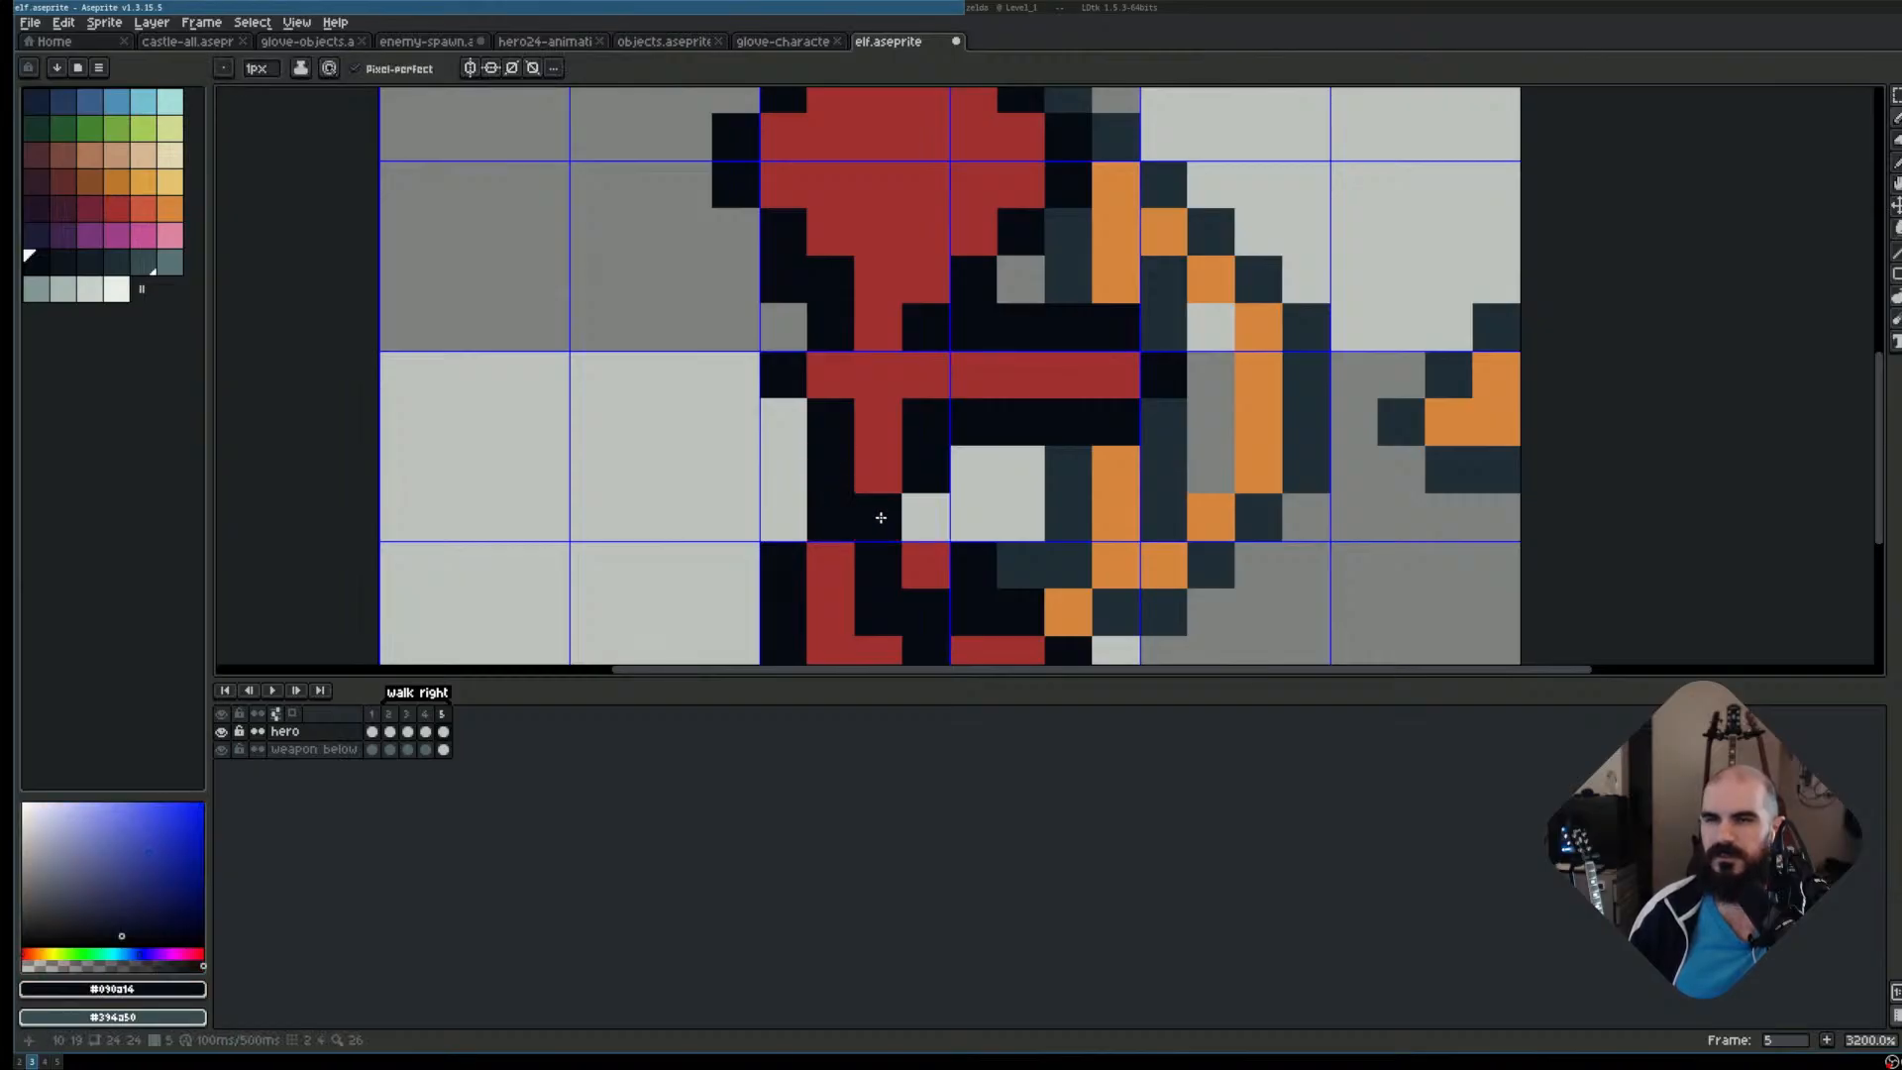
click(925, 517)
click(1067, 517)
scroll(1095, 515, down, 1)
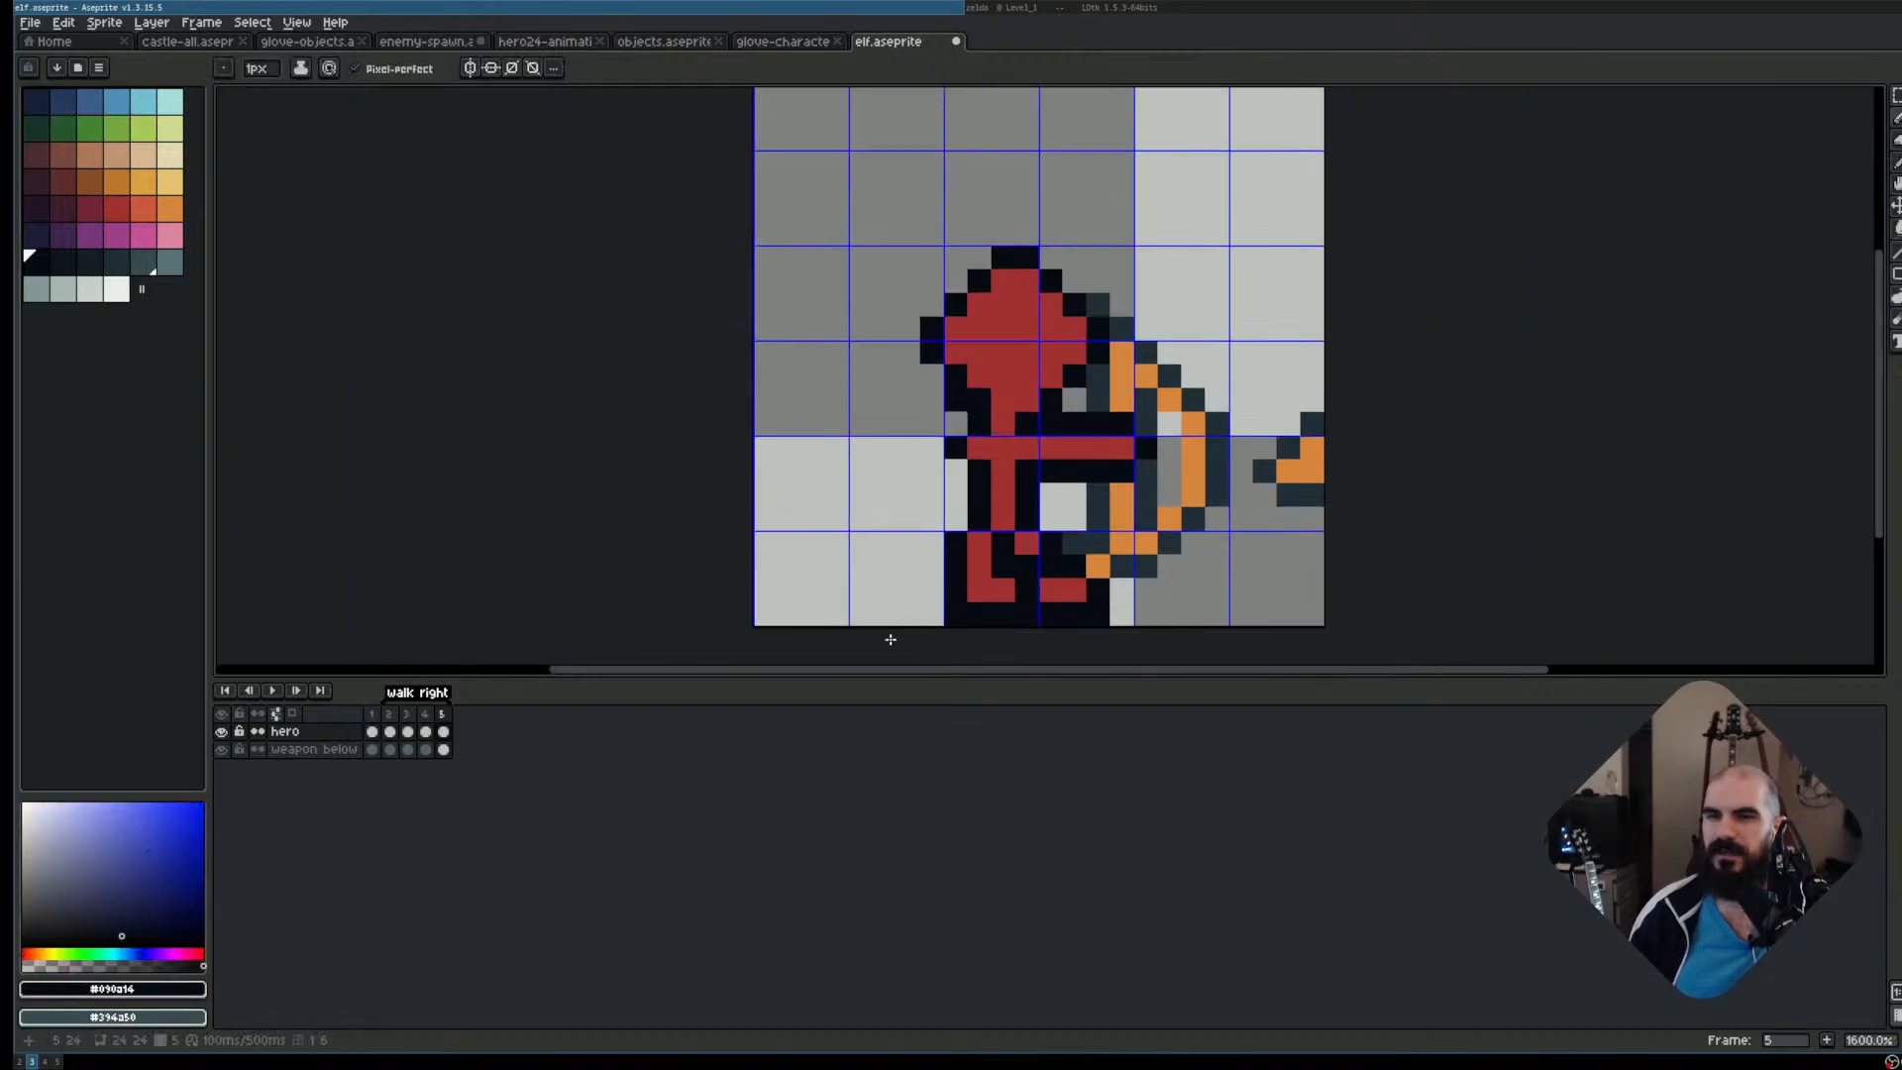
Play the walk right animation and go through its frames one by one to check the motion
key(Return)
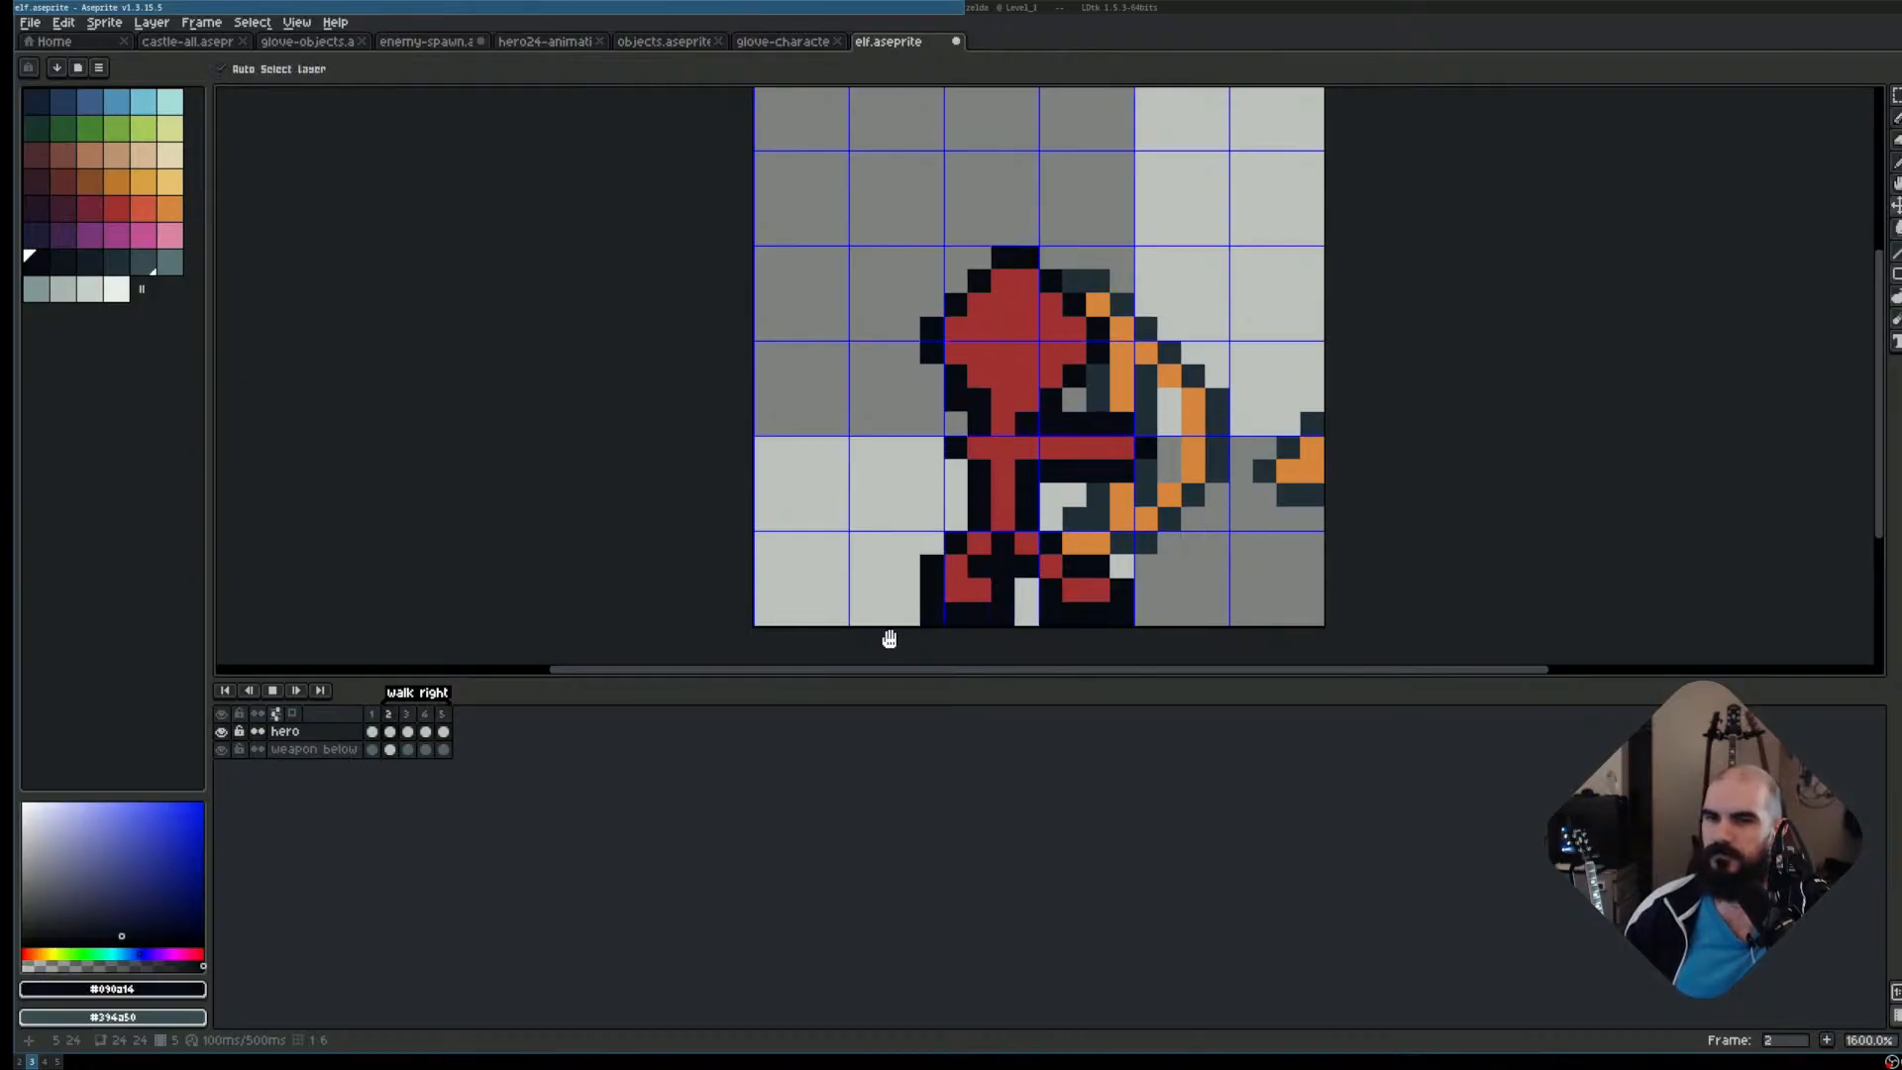
key(Return)
key(Return)
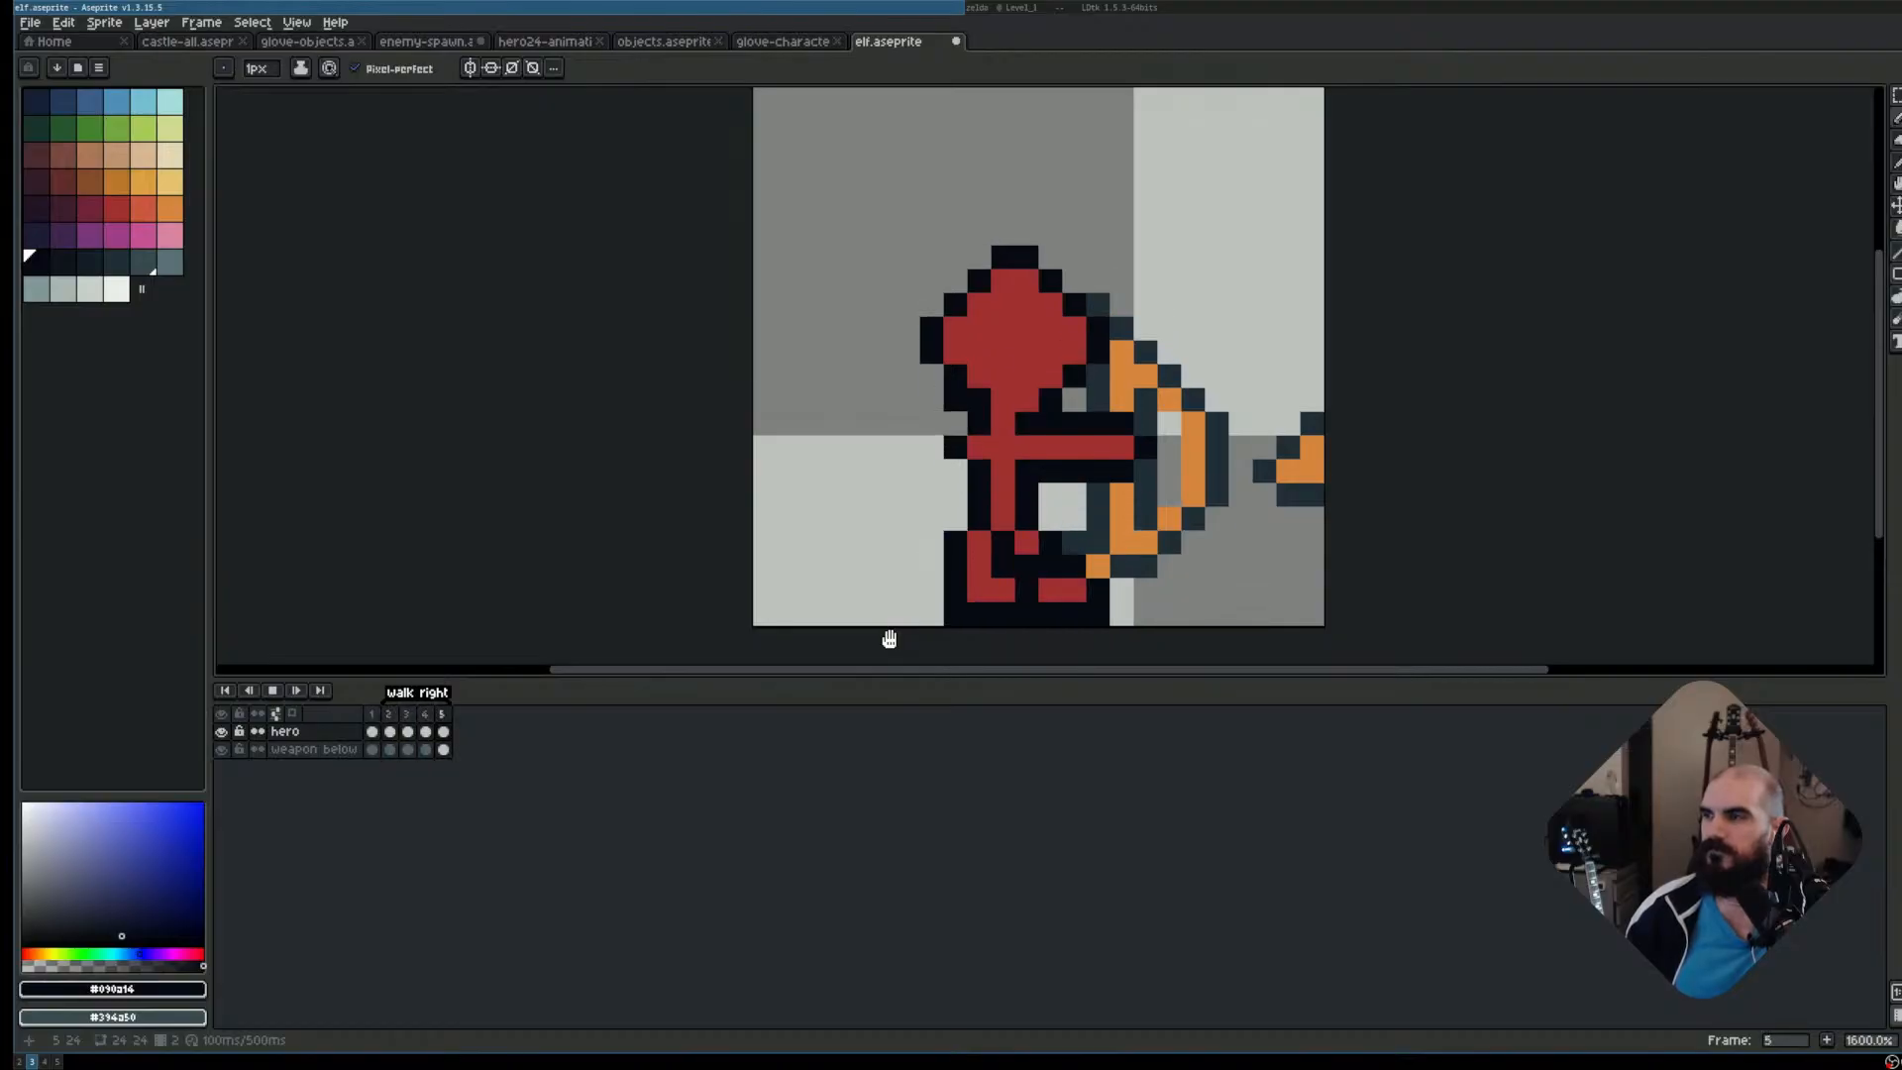
key(Return)
key(Left)
key(Right)
key(Right)
key(Right)
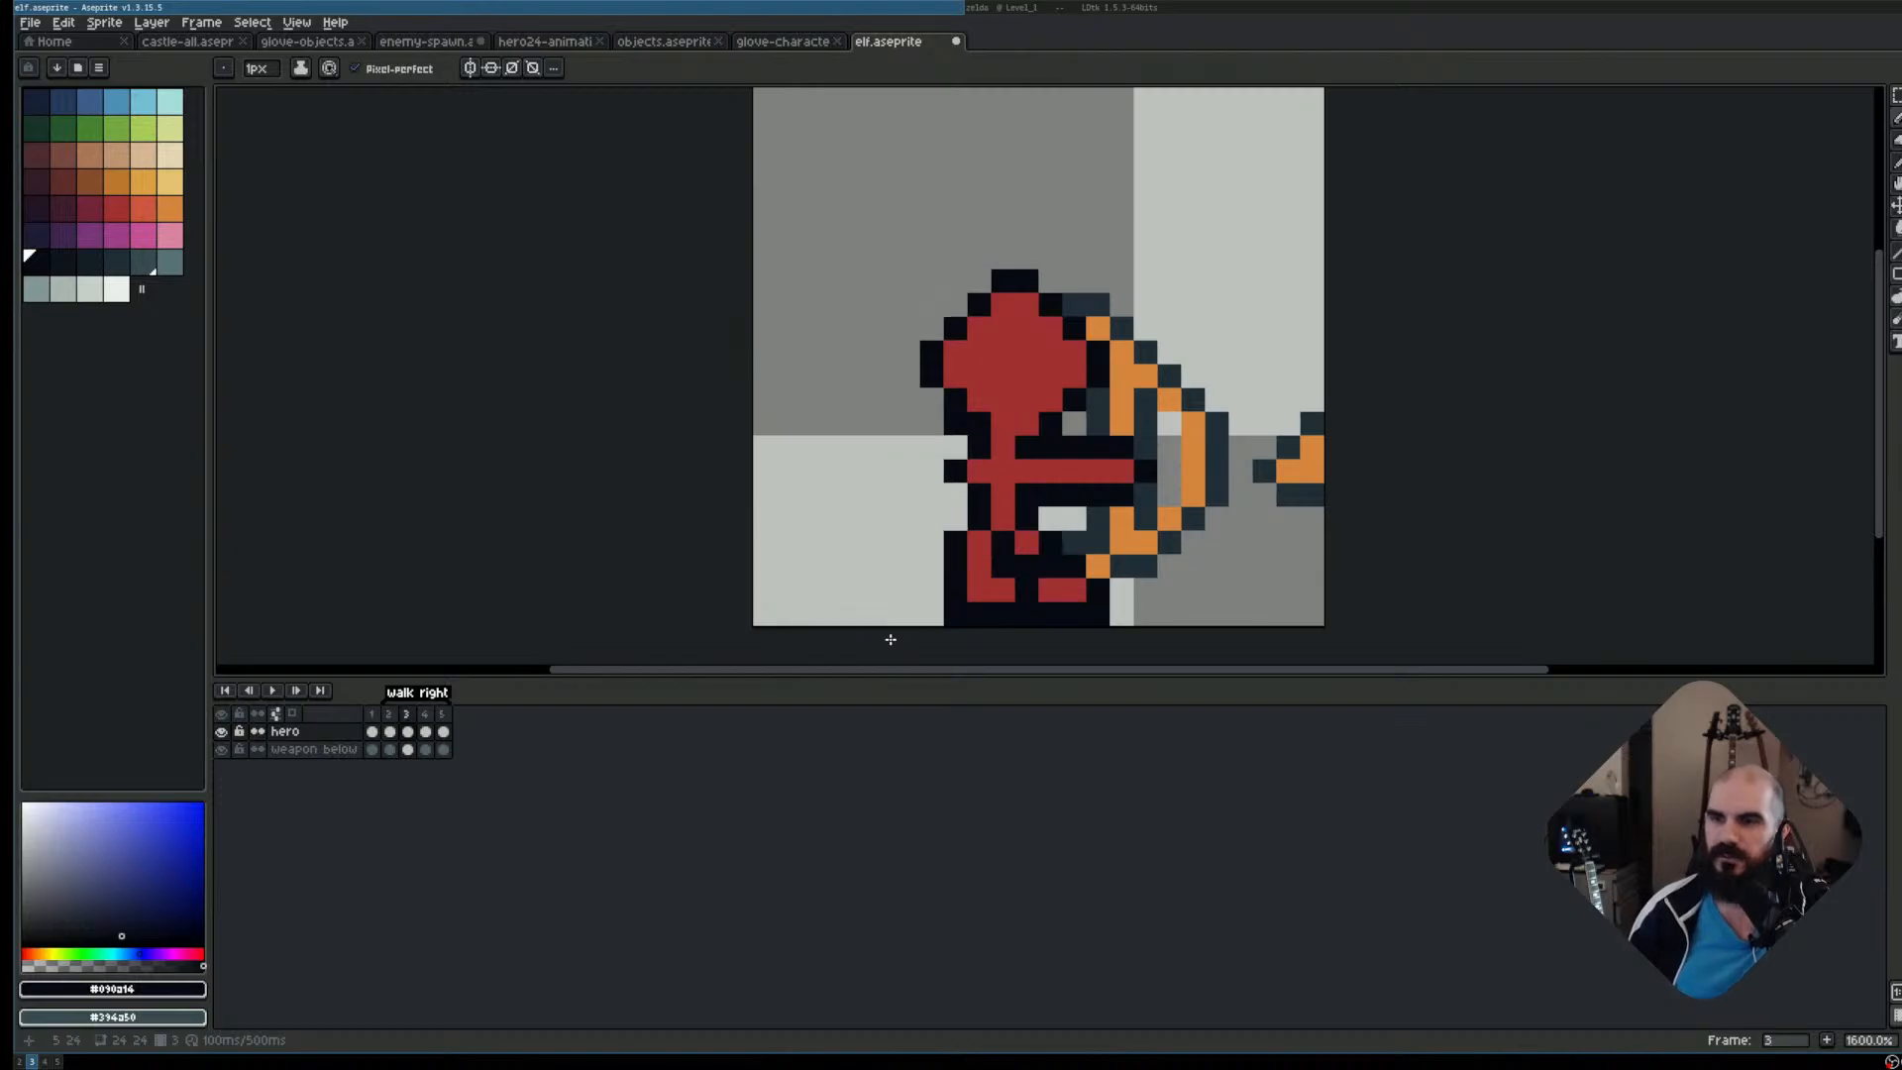
Erase the stray bow fragment at the canvas's right edge on frame 5's weapon below layer
click(426, 750)
click(444, 750)
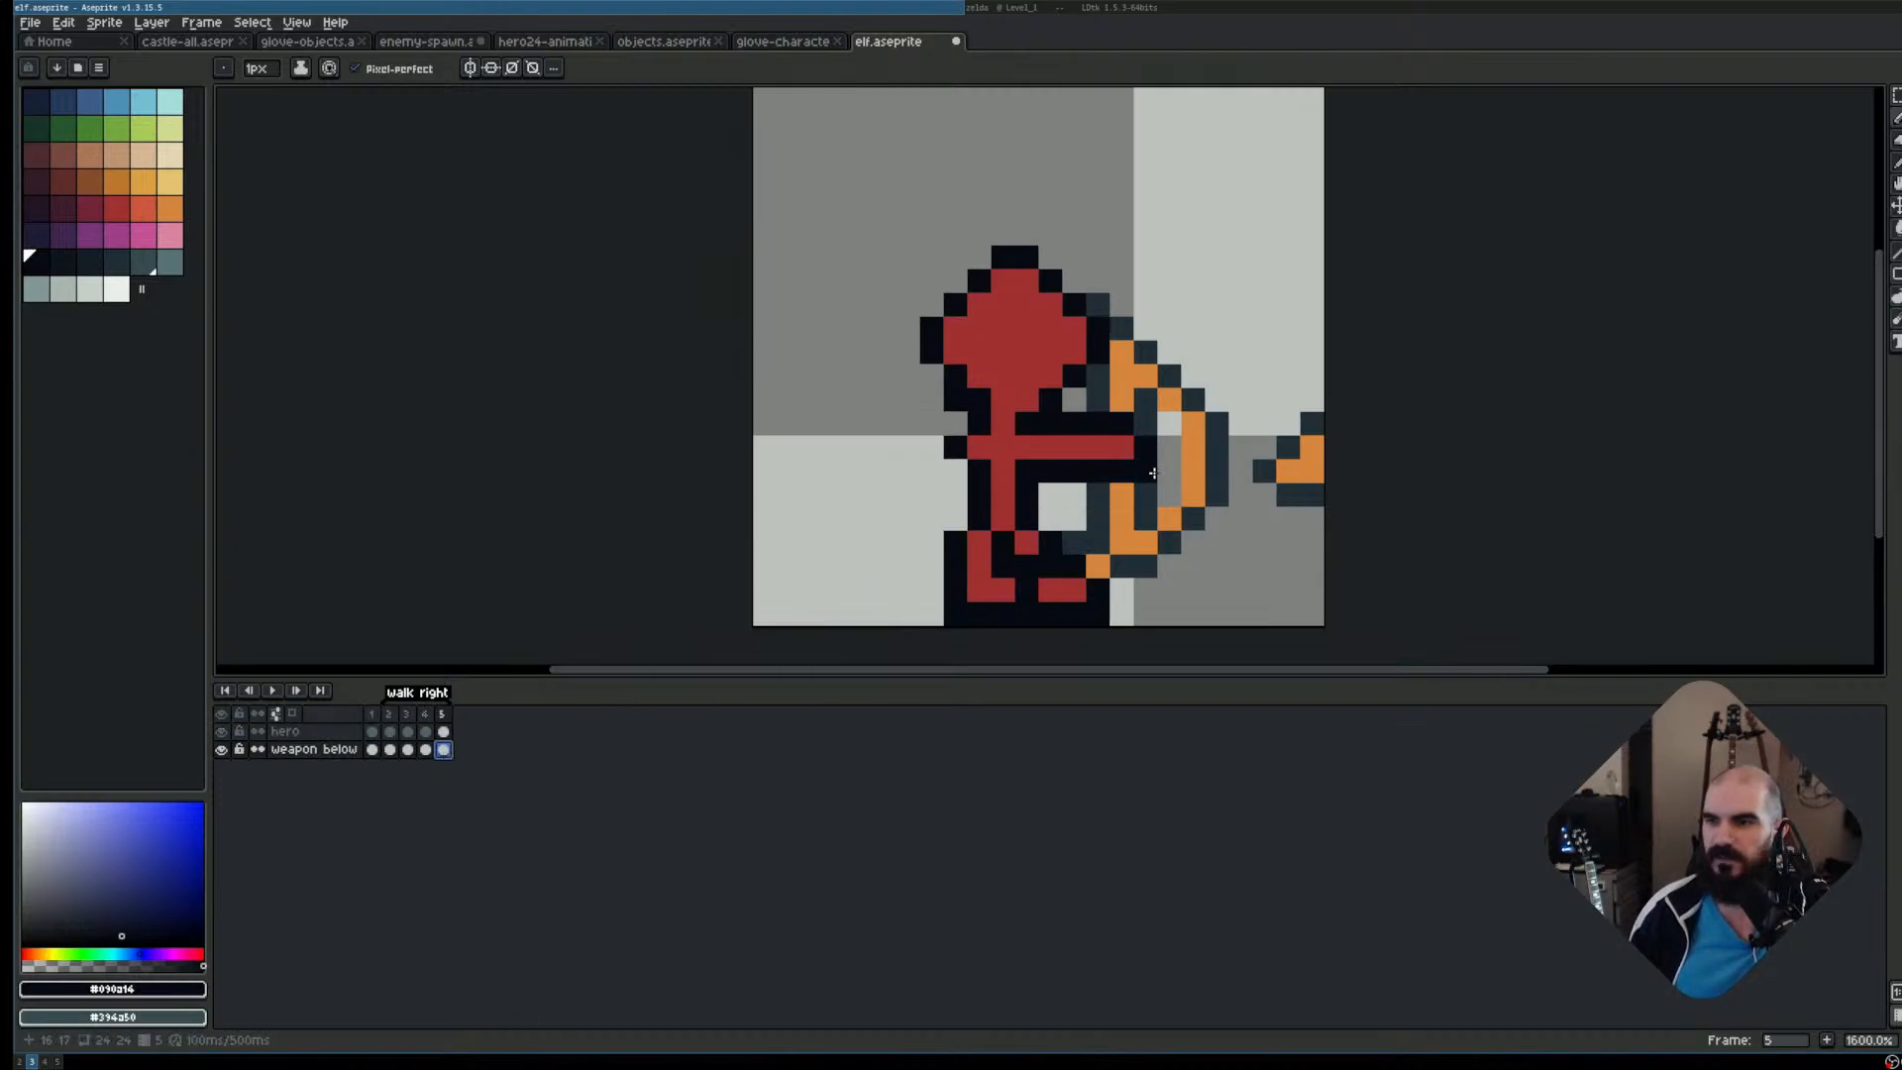
key(m)
drag(1263, 377, 1380, 518)
key(Delete)
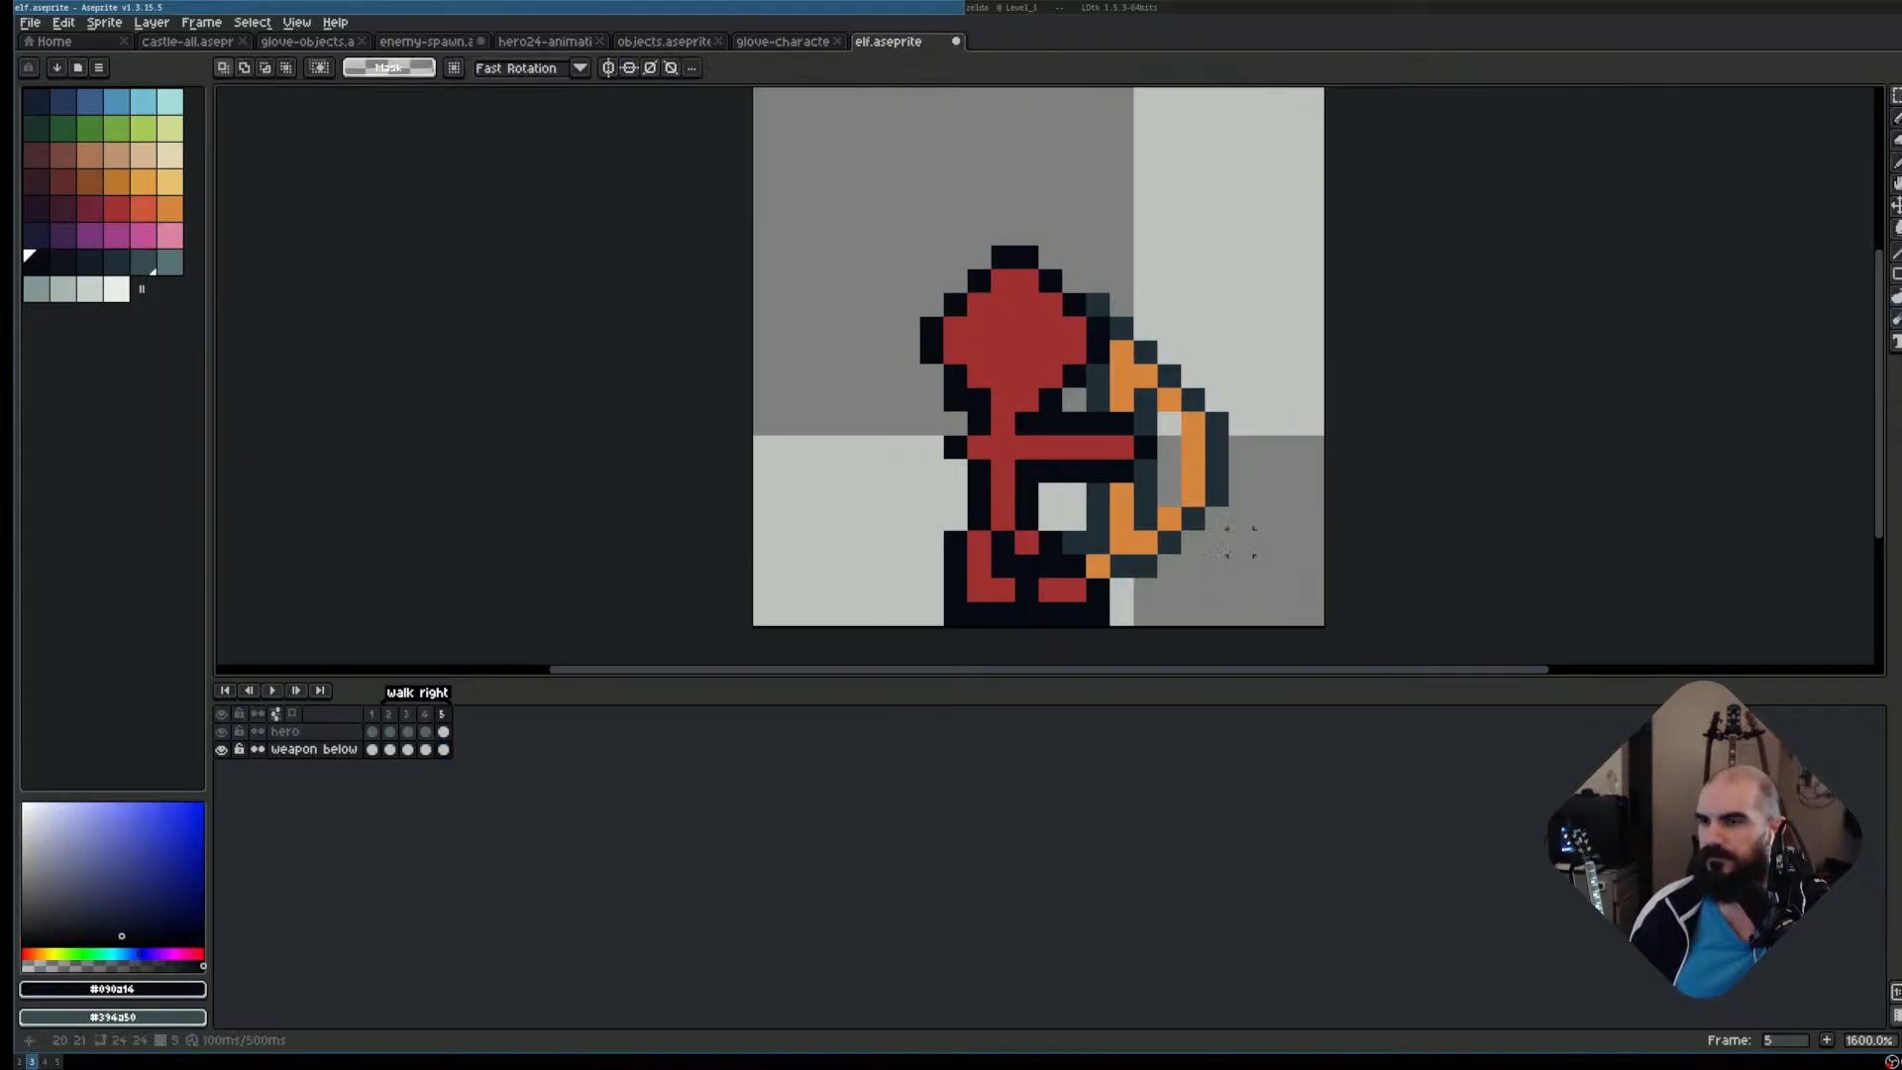
Move the bow on frame 5's weapon below layer up 1 px to match the raised upper body
key(v)
drag(1186, 525, 1183, 495)
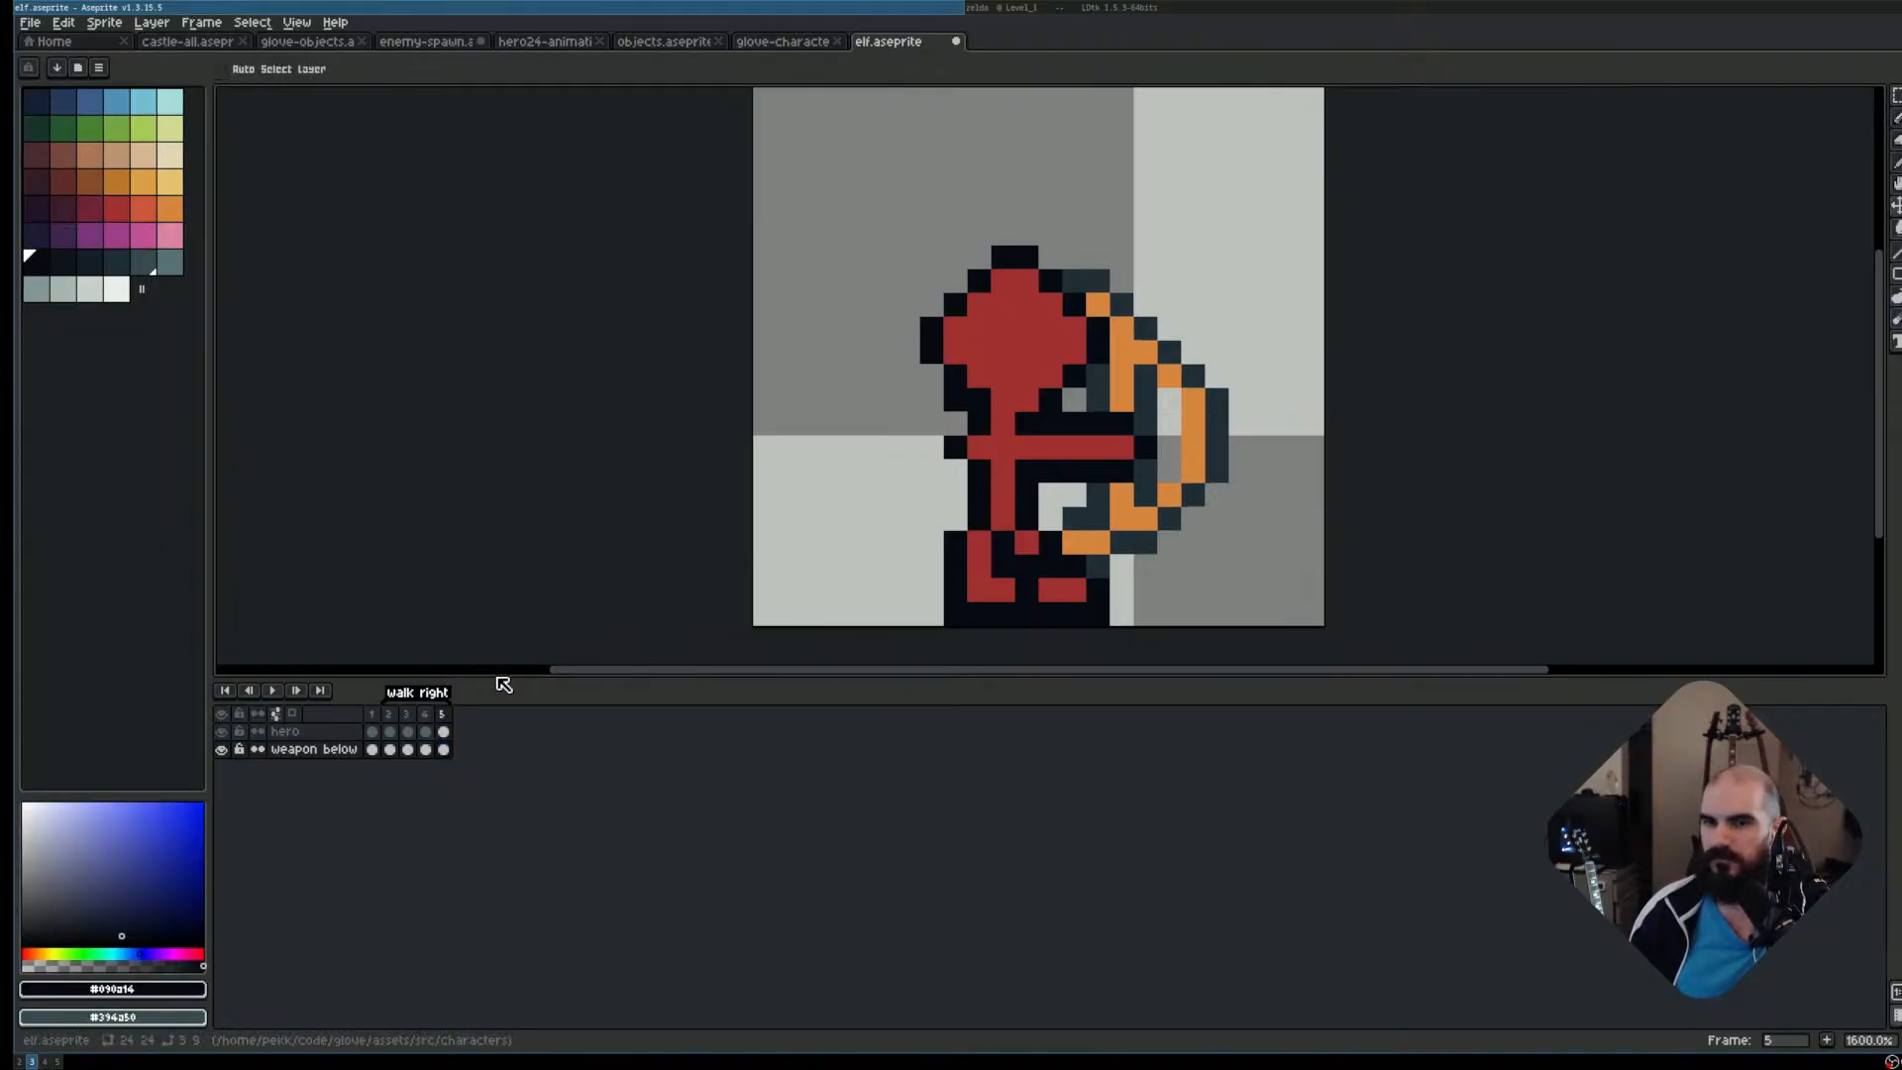
key(Left)
key(Left)
key(Left)
Erase the stray bow fragment at the right edge from the weapon below cels of frames 2 to 5 together
drag(389, 750, 446, 751)
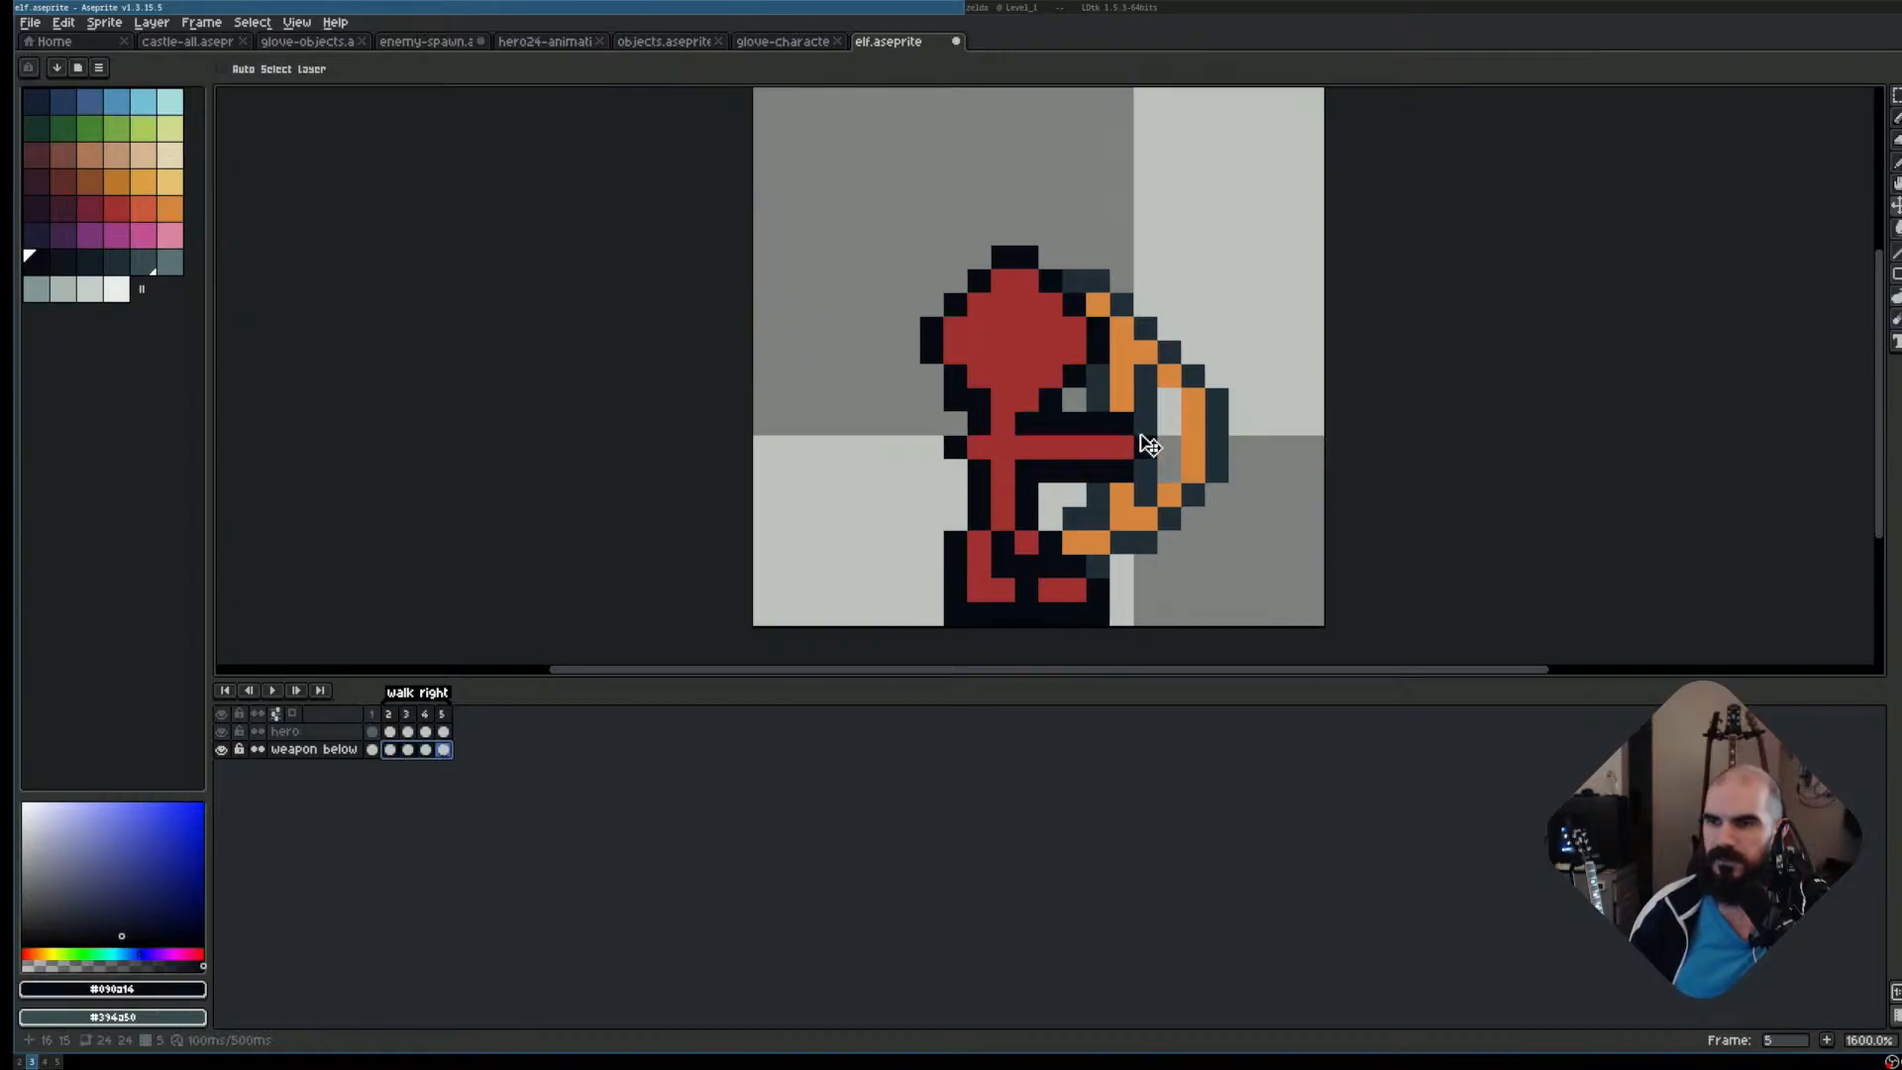
click(425, 750)
key(m)
drag(1229, 317, 1379, 637)
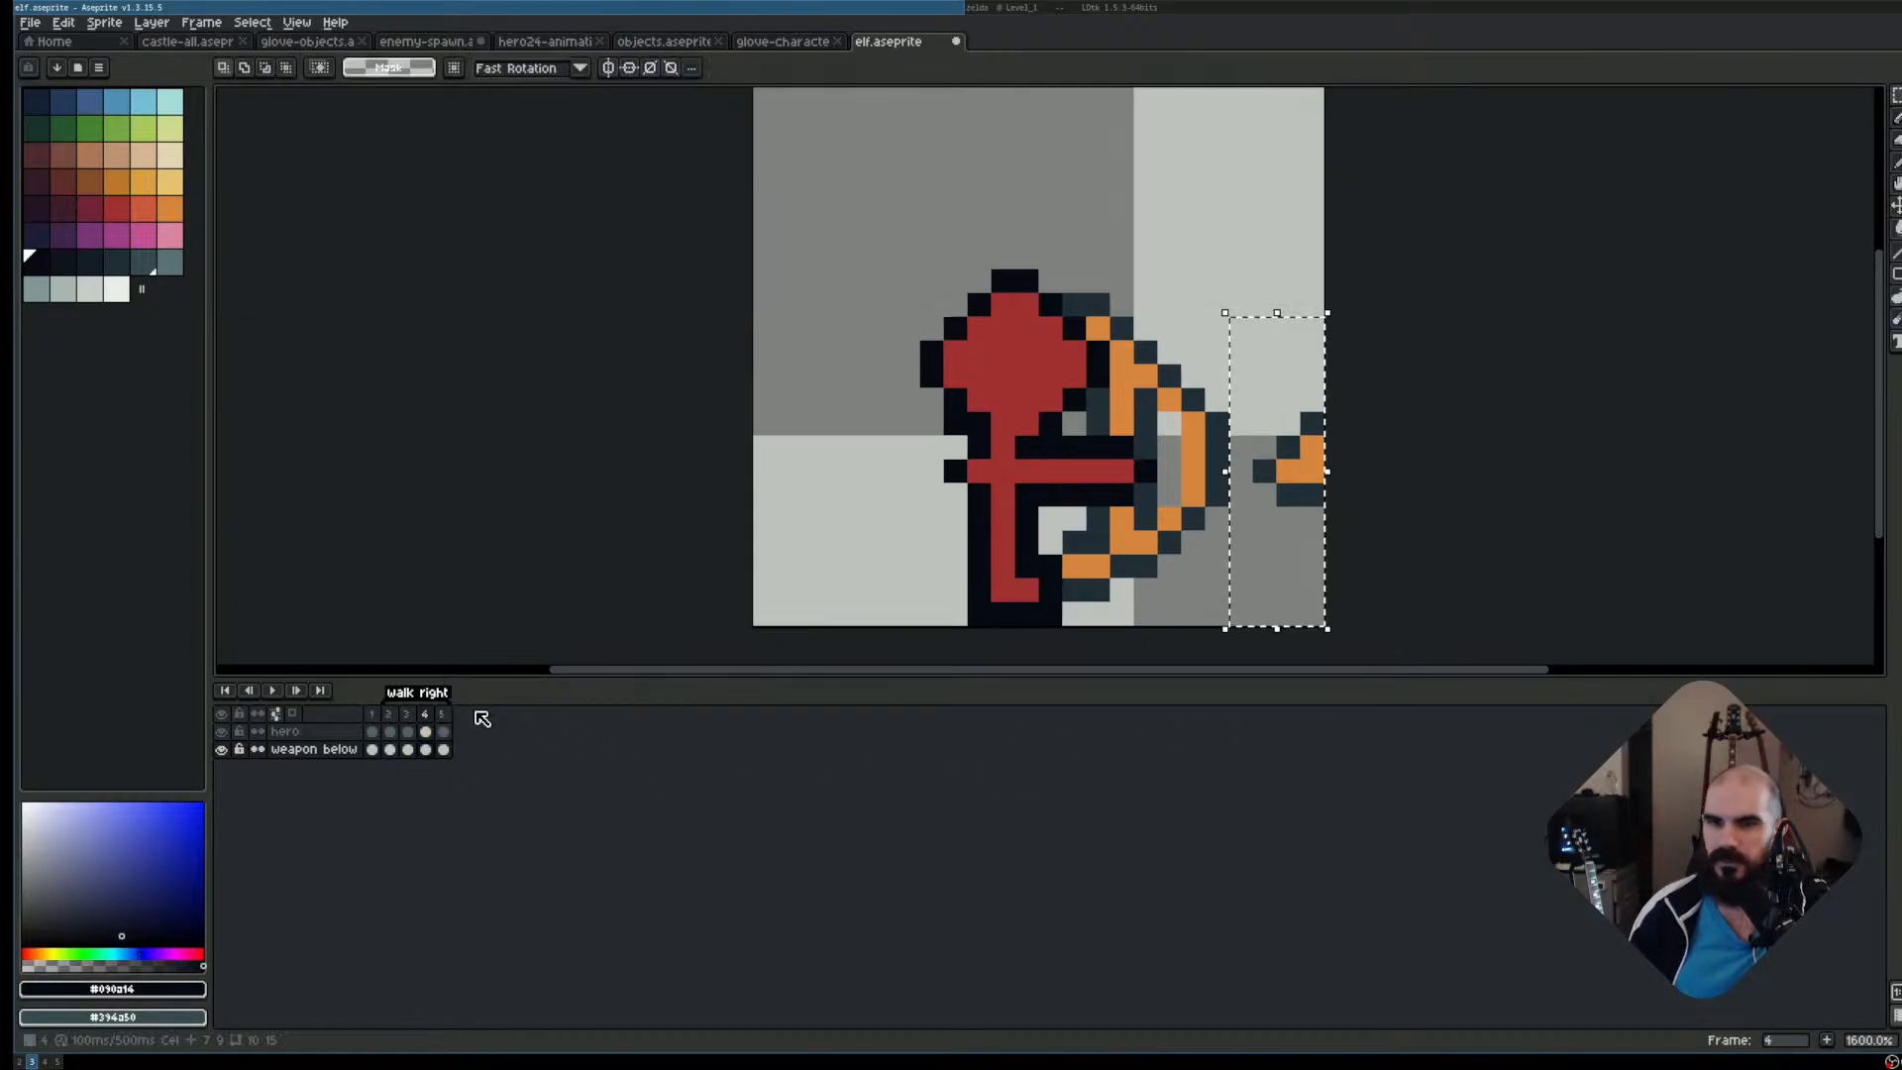
drag(392, 752, 448, 753)
key(Delete)
key(ctrl+d)
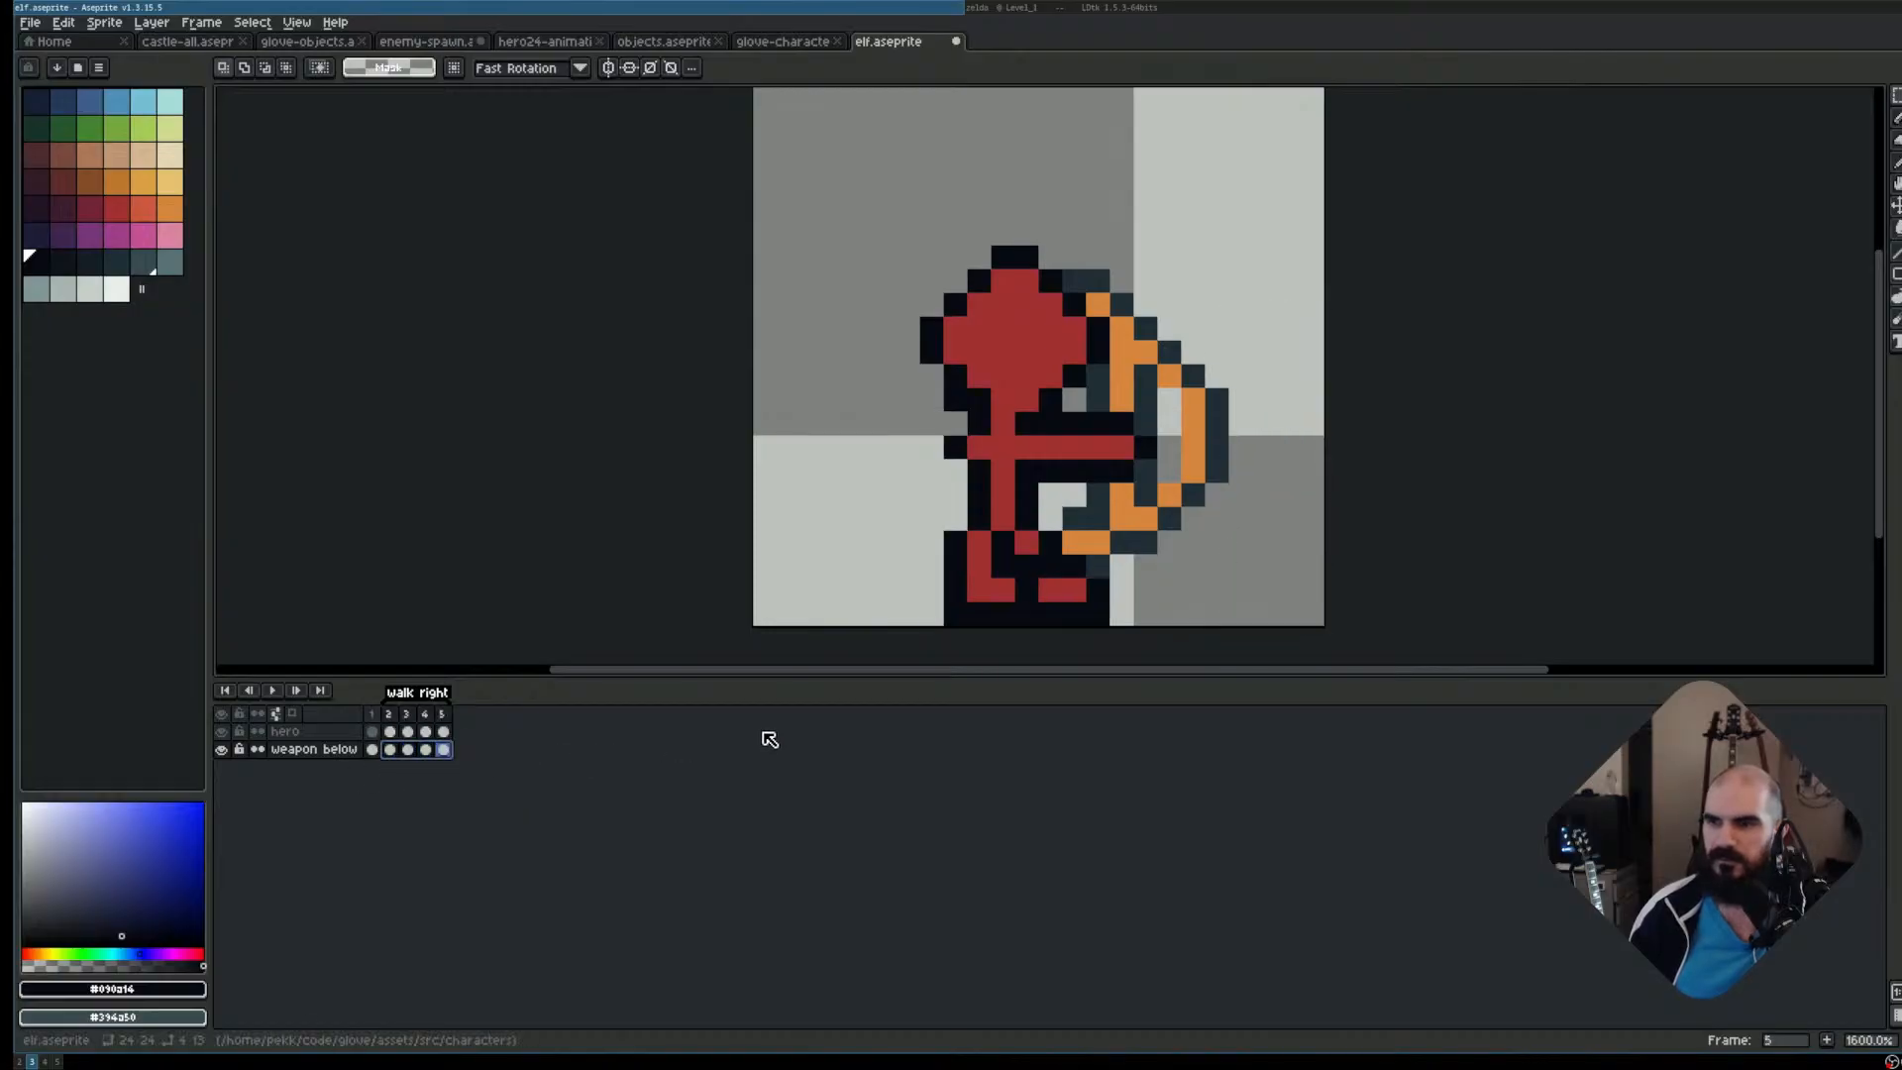
key(Escape)
Erase the stray bow fragment from frame 1's weapon below layer and save the file
key(Left)
key(Left)
key(Left)
key(Left)
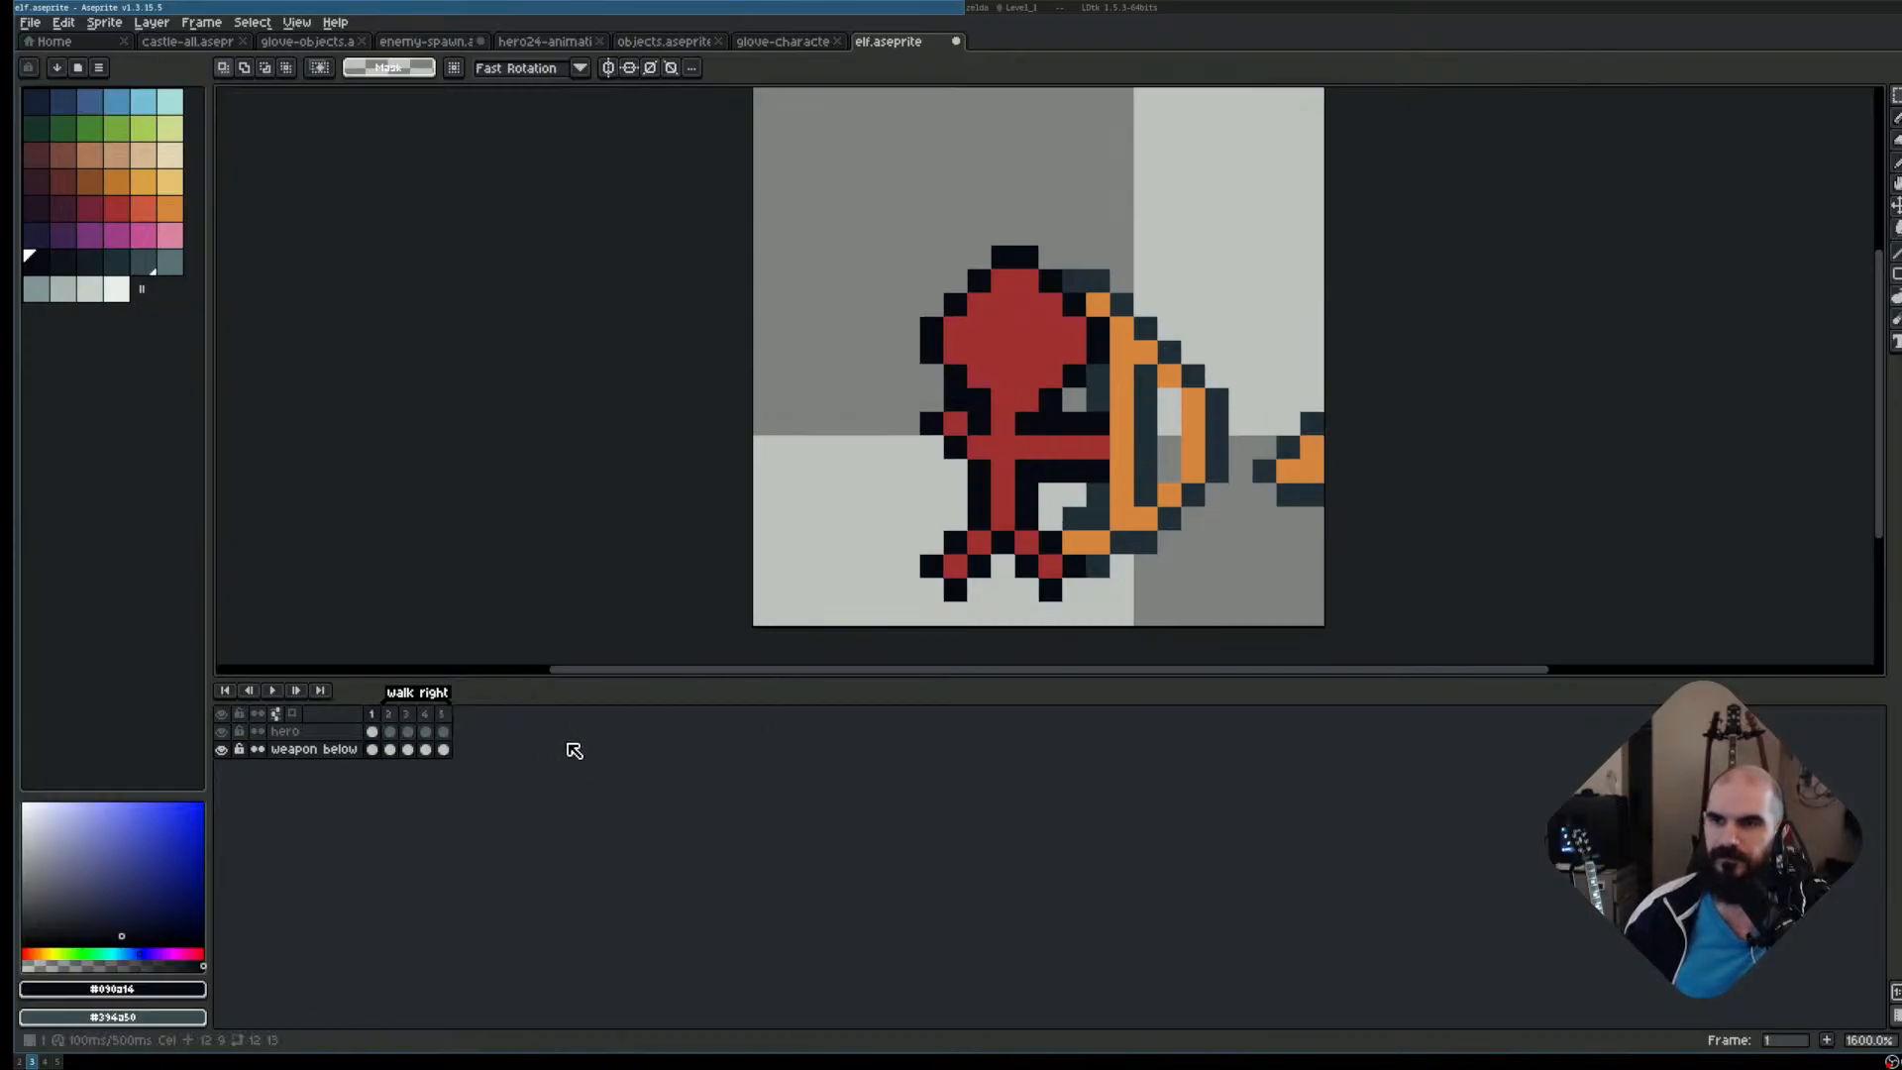
click(390, 753)
key(Left)
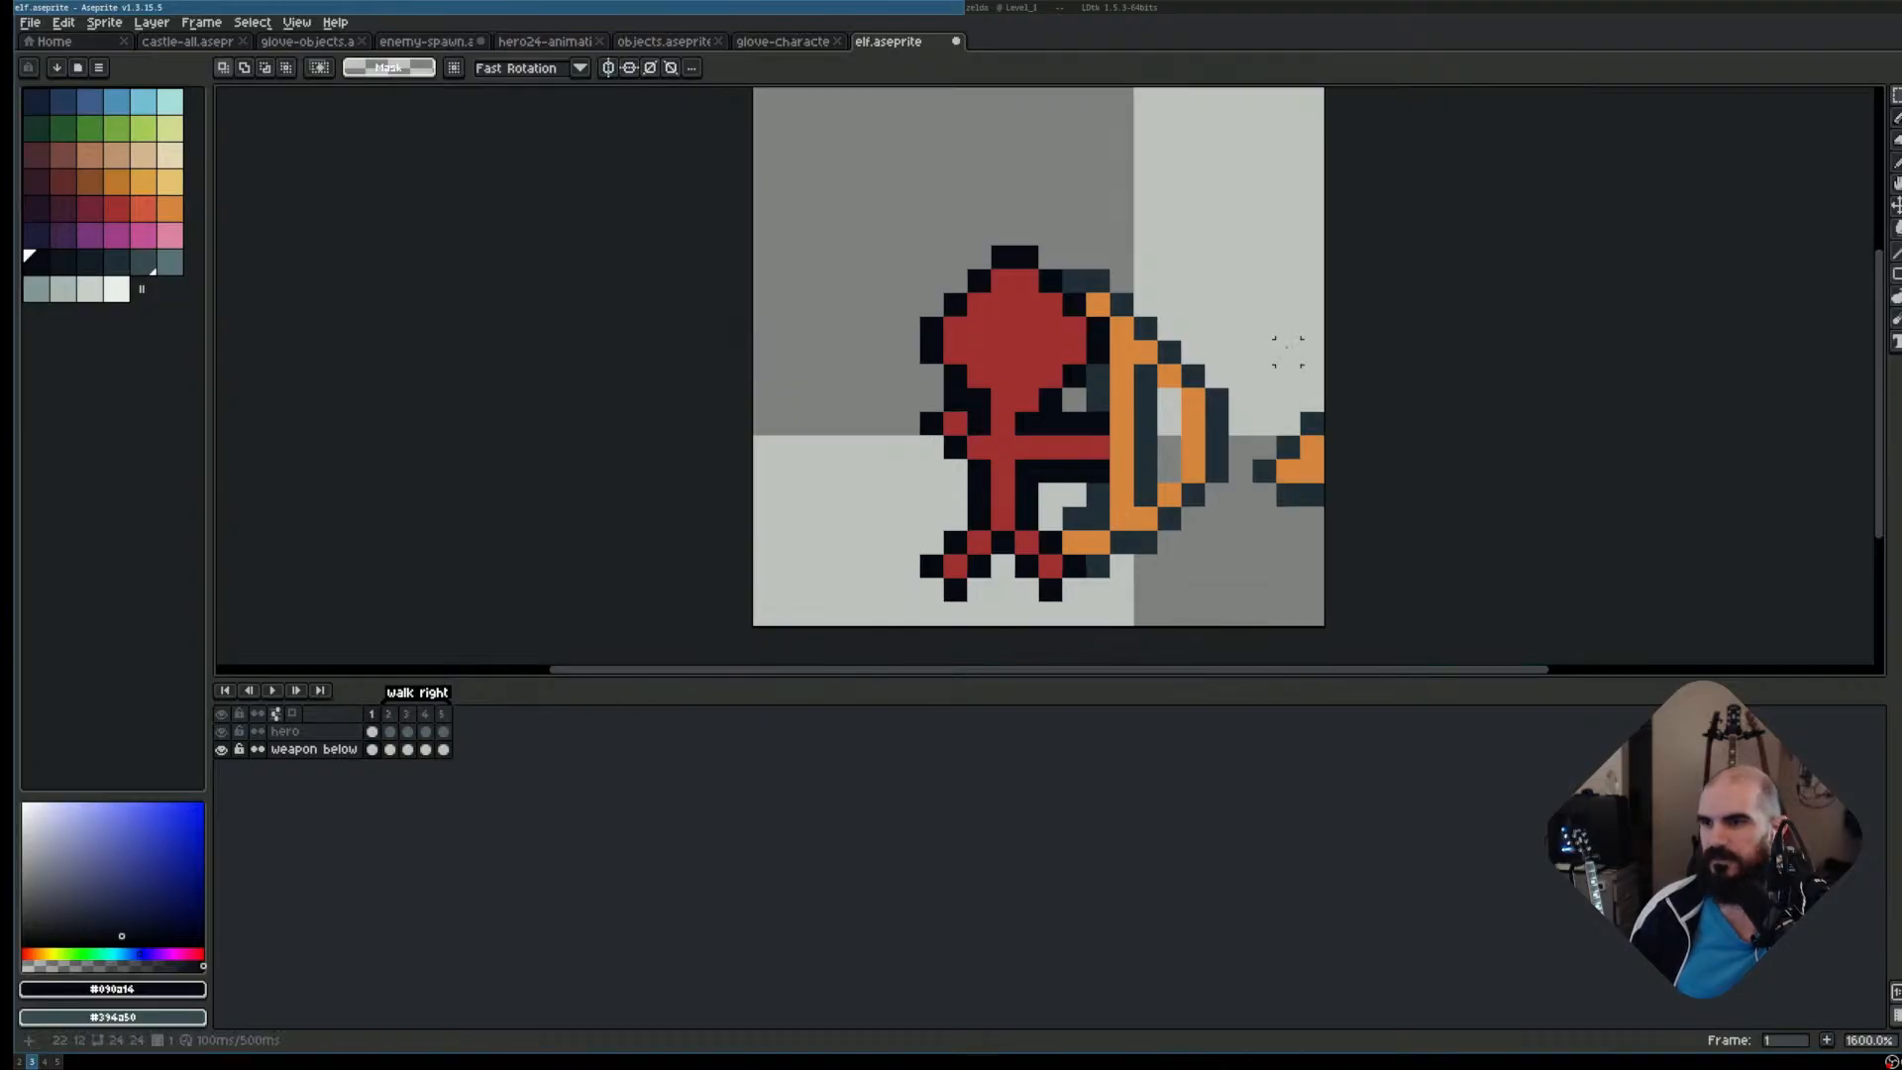
drag(1264, 424, 1319, 543)
key(Delete)
key(ctrl+s)
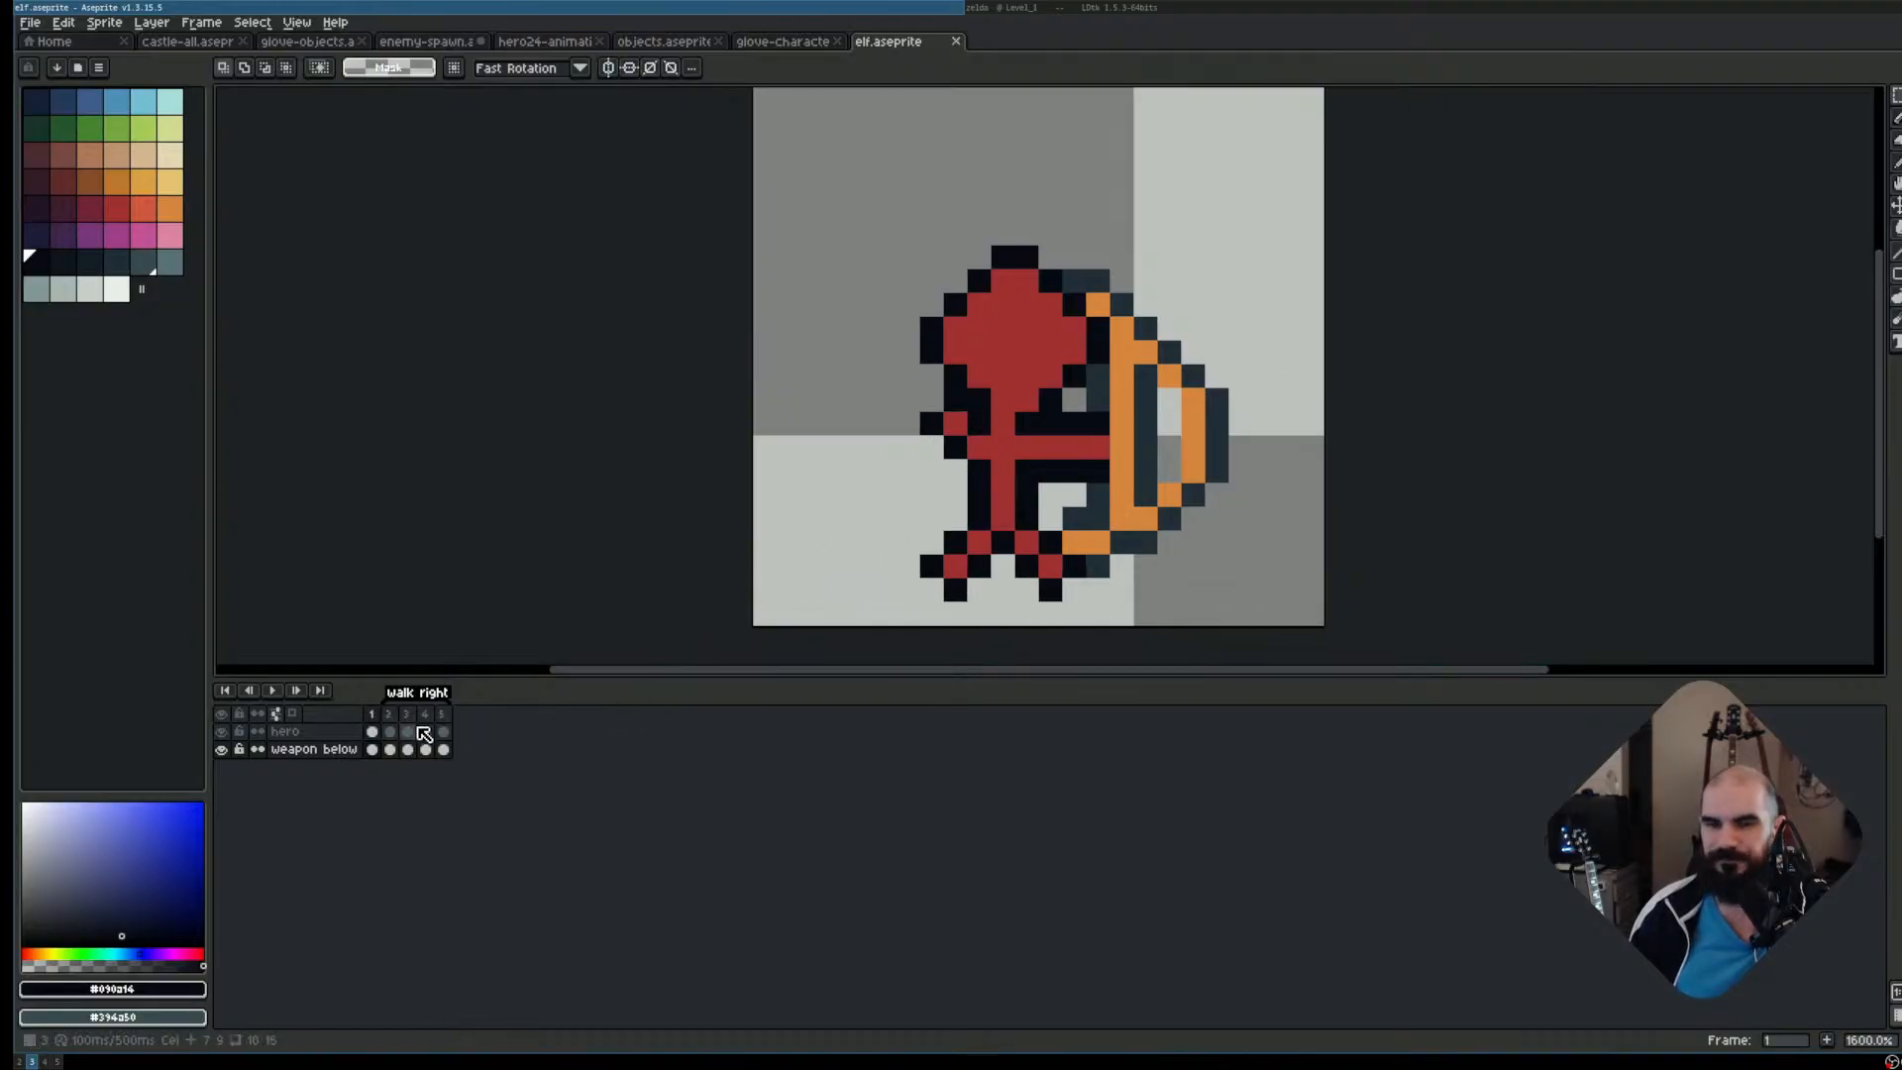
Play the walk right animation at a smaller zoom and compare its frames with the standing pose in frame 1
key(Right)
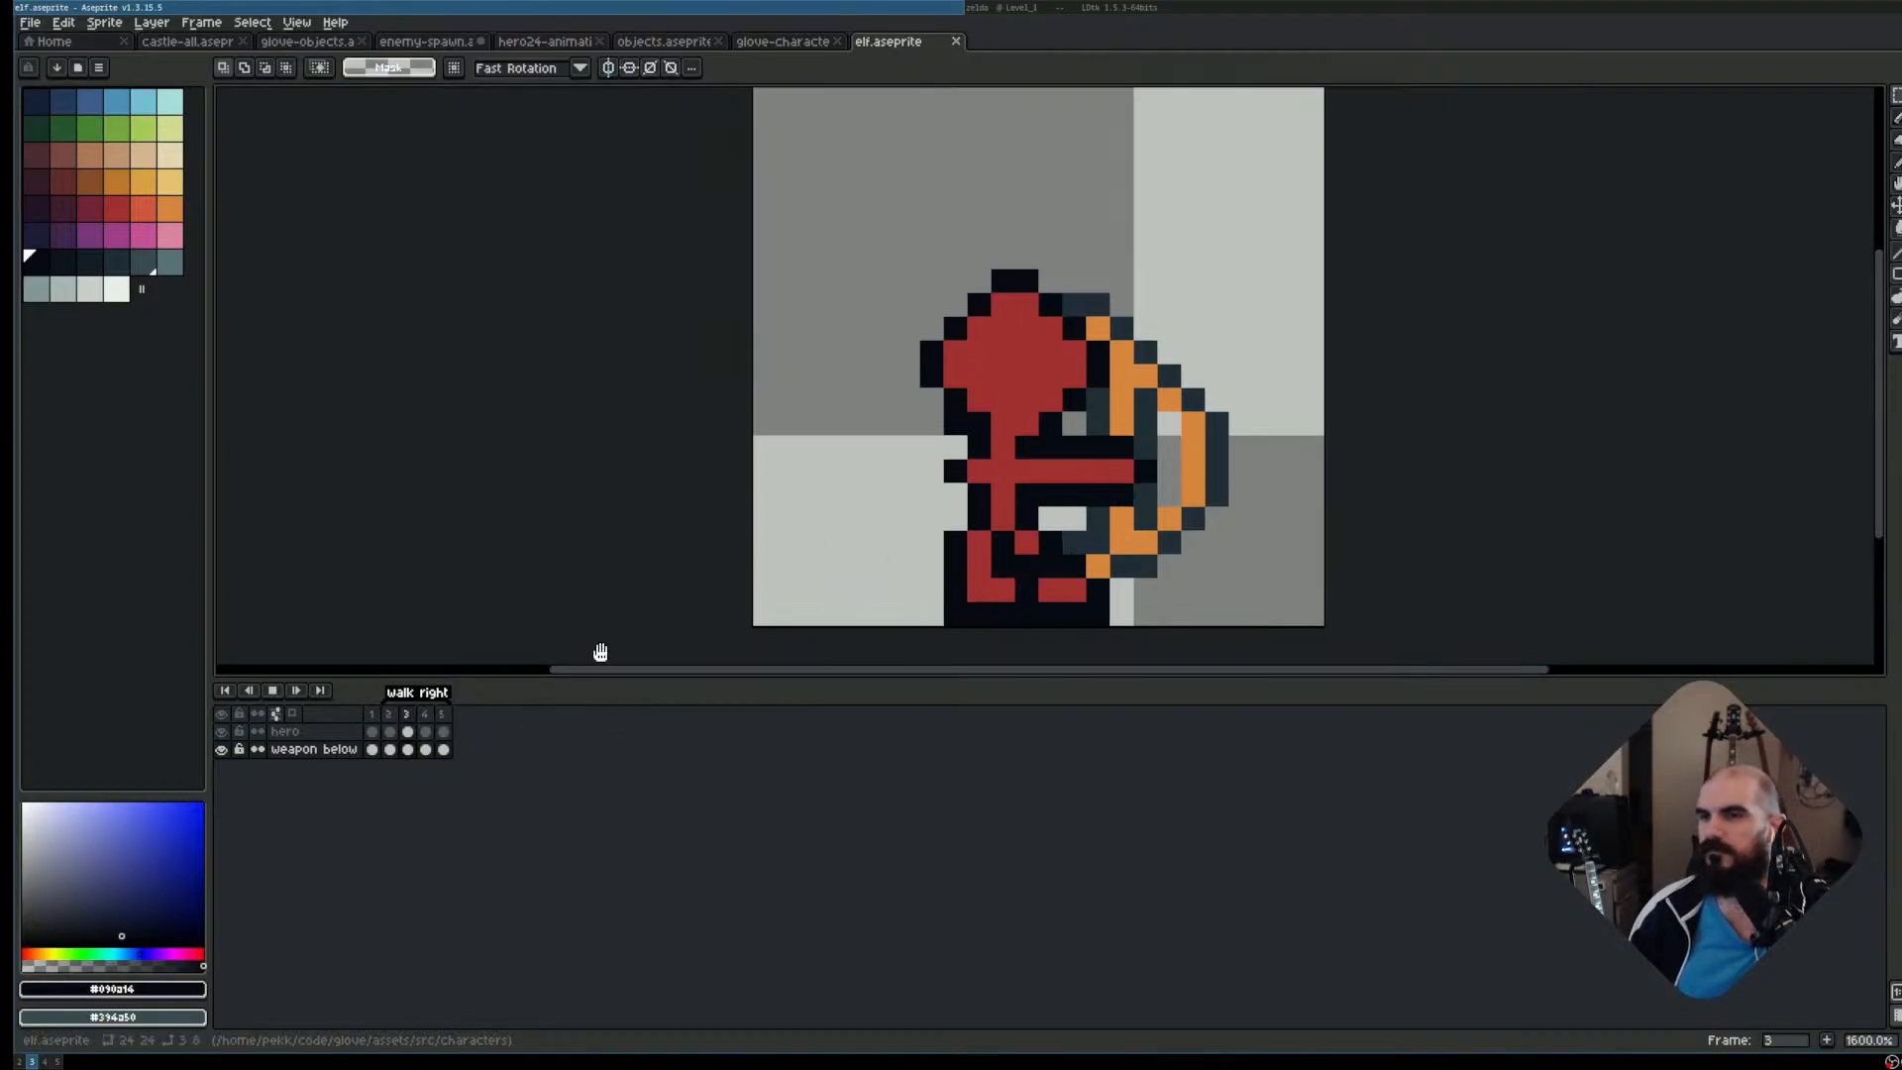
scroll(1193, 460, down, 2)
drag(1369, 439, 1238, 472)
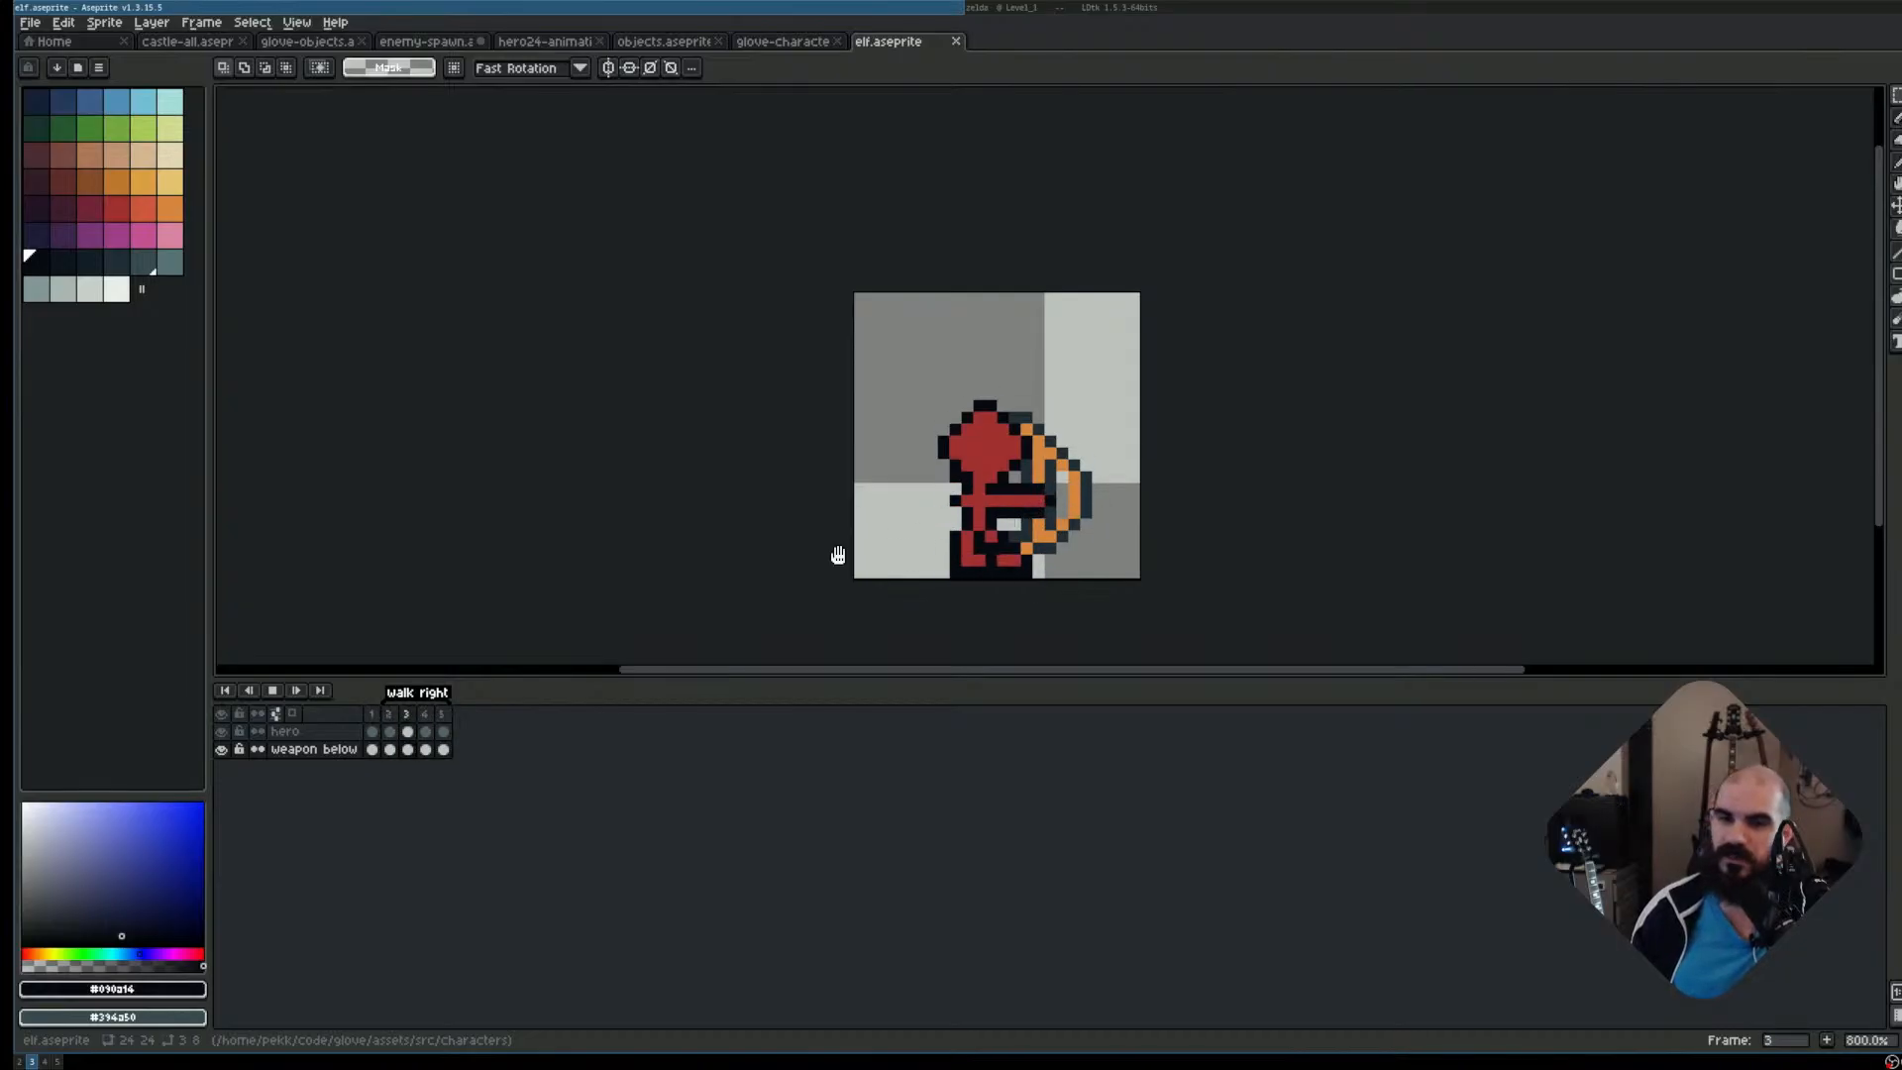
key(Return)
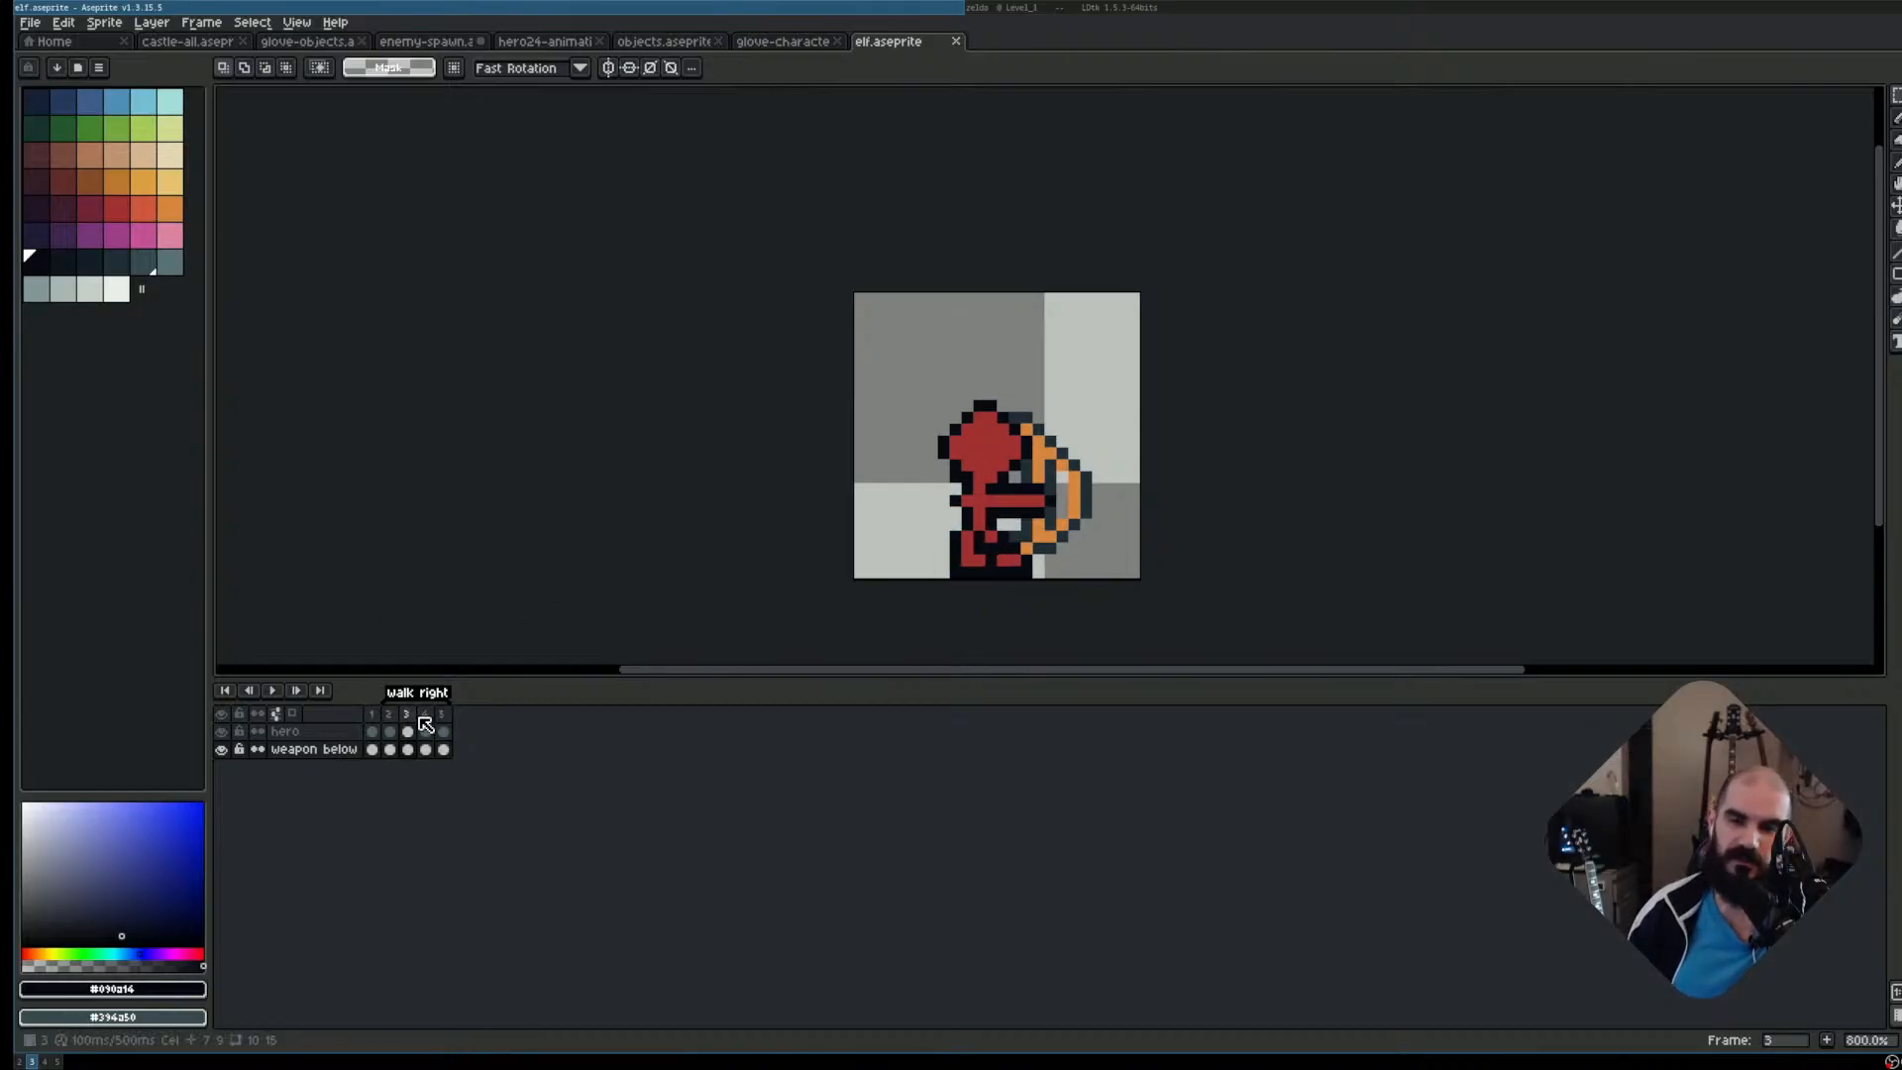
key(Left)
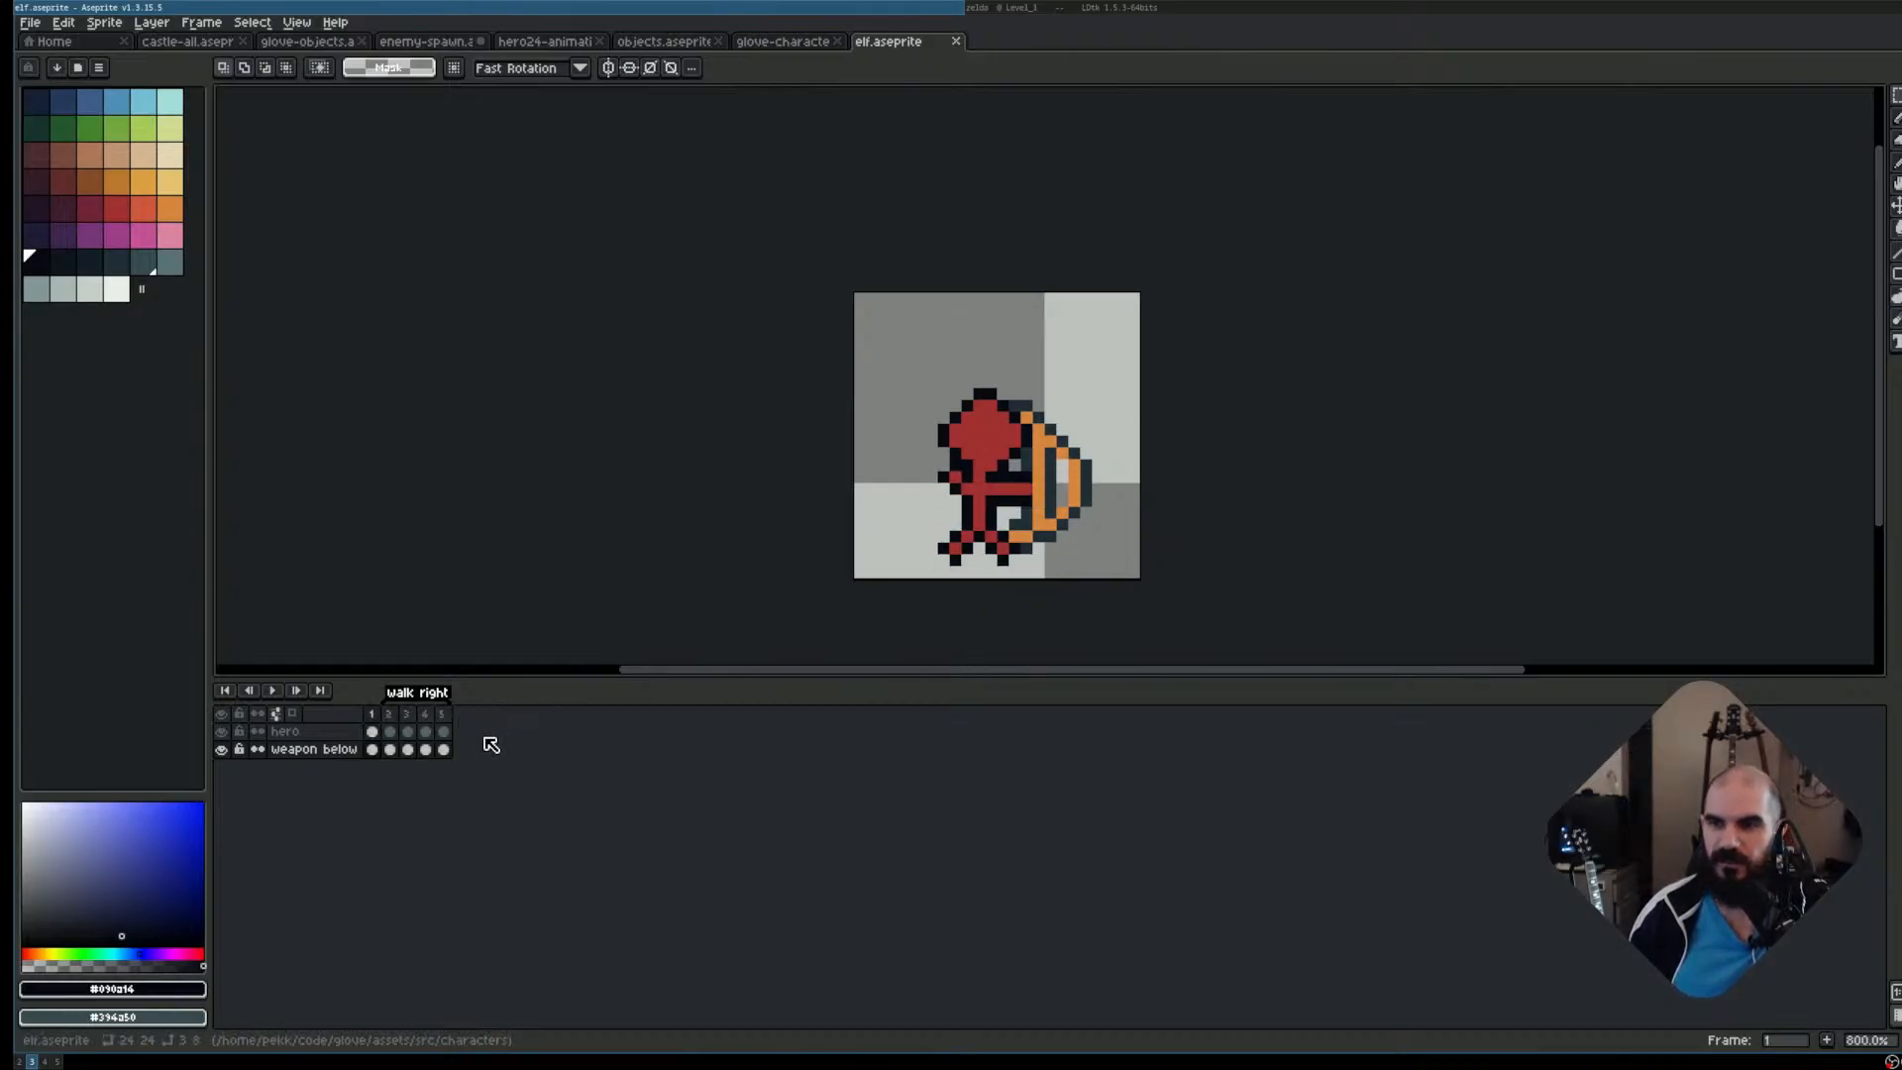
key(Right)
key(Right)
key(Left)
key(Left)
key(Right)
key(Right)
key(Right)
key(Right)
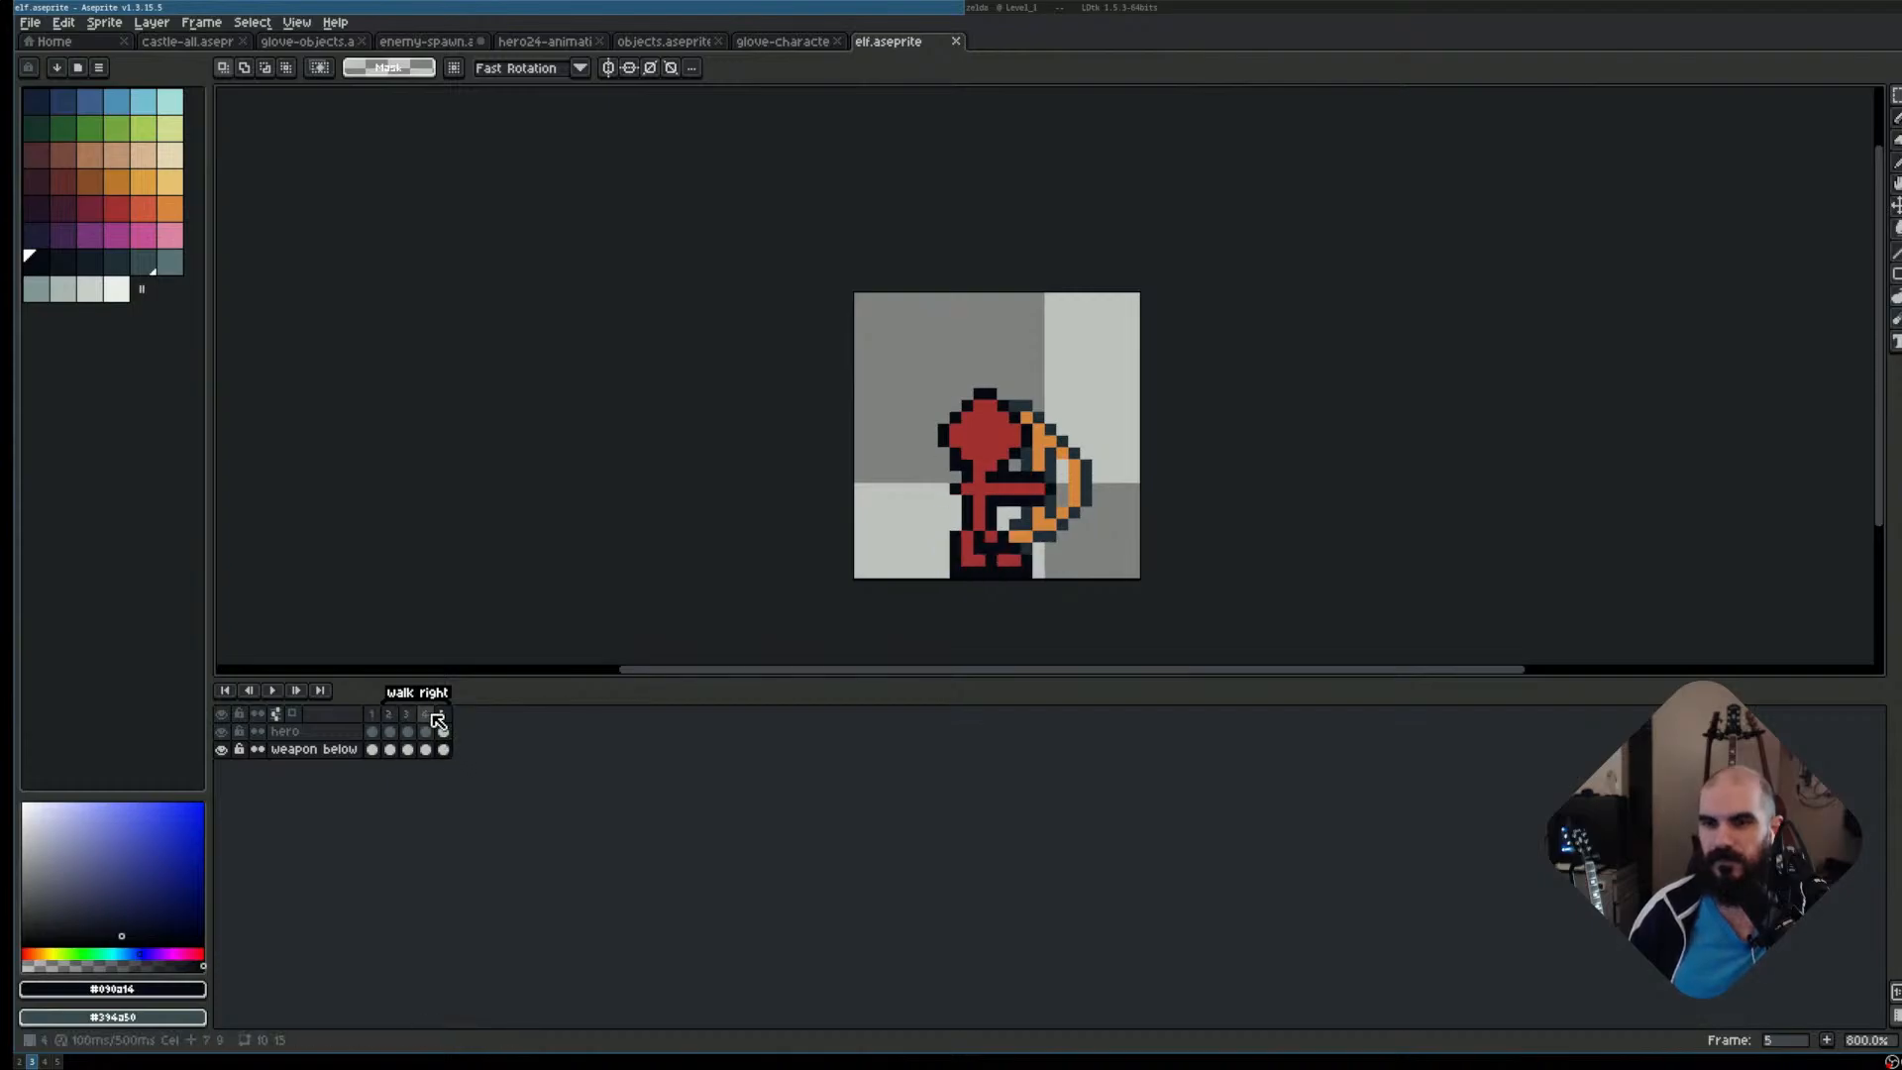
click(391, 715)
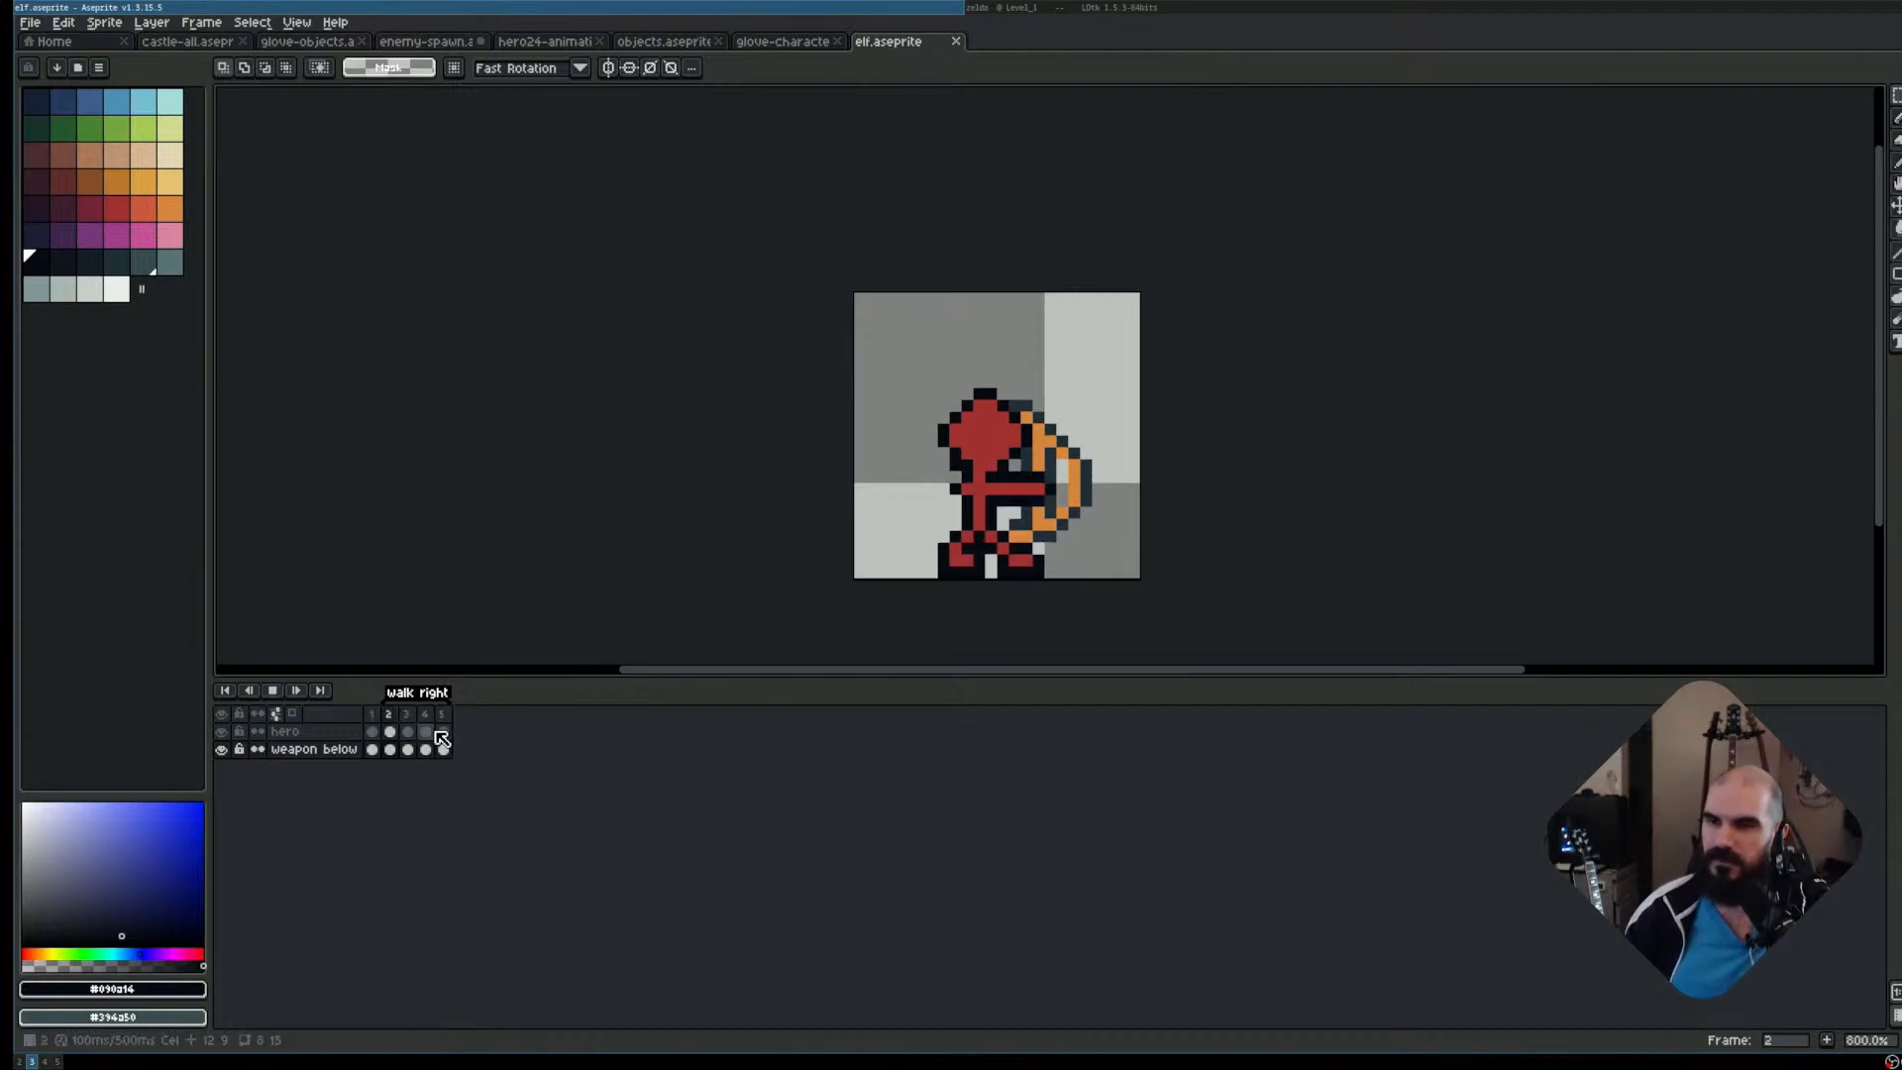
click(442, 733)
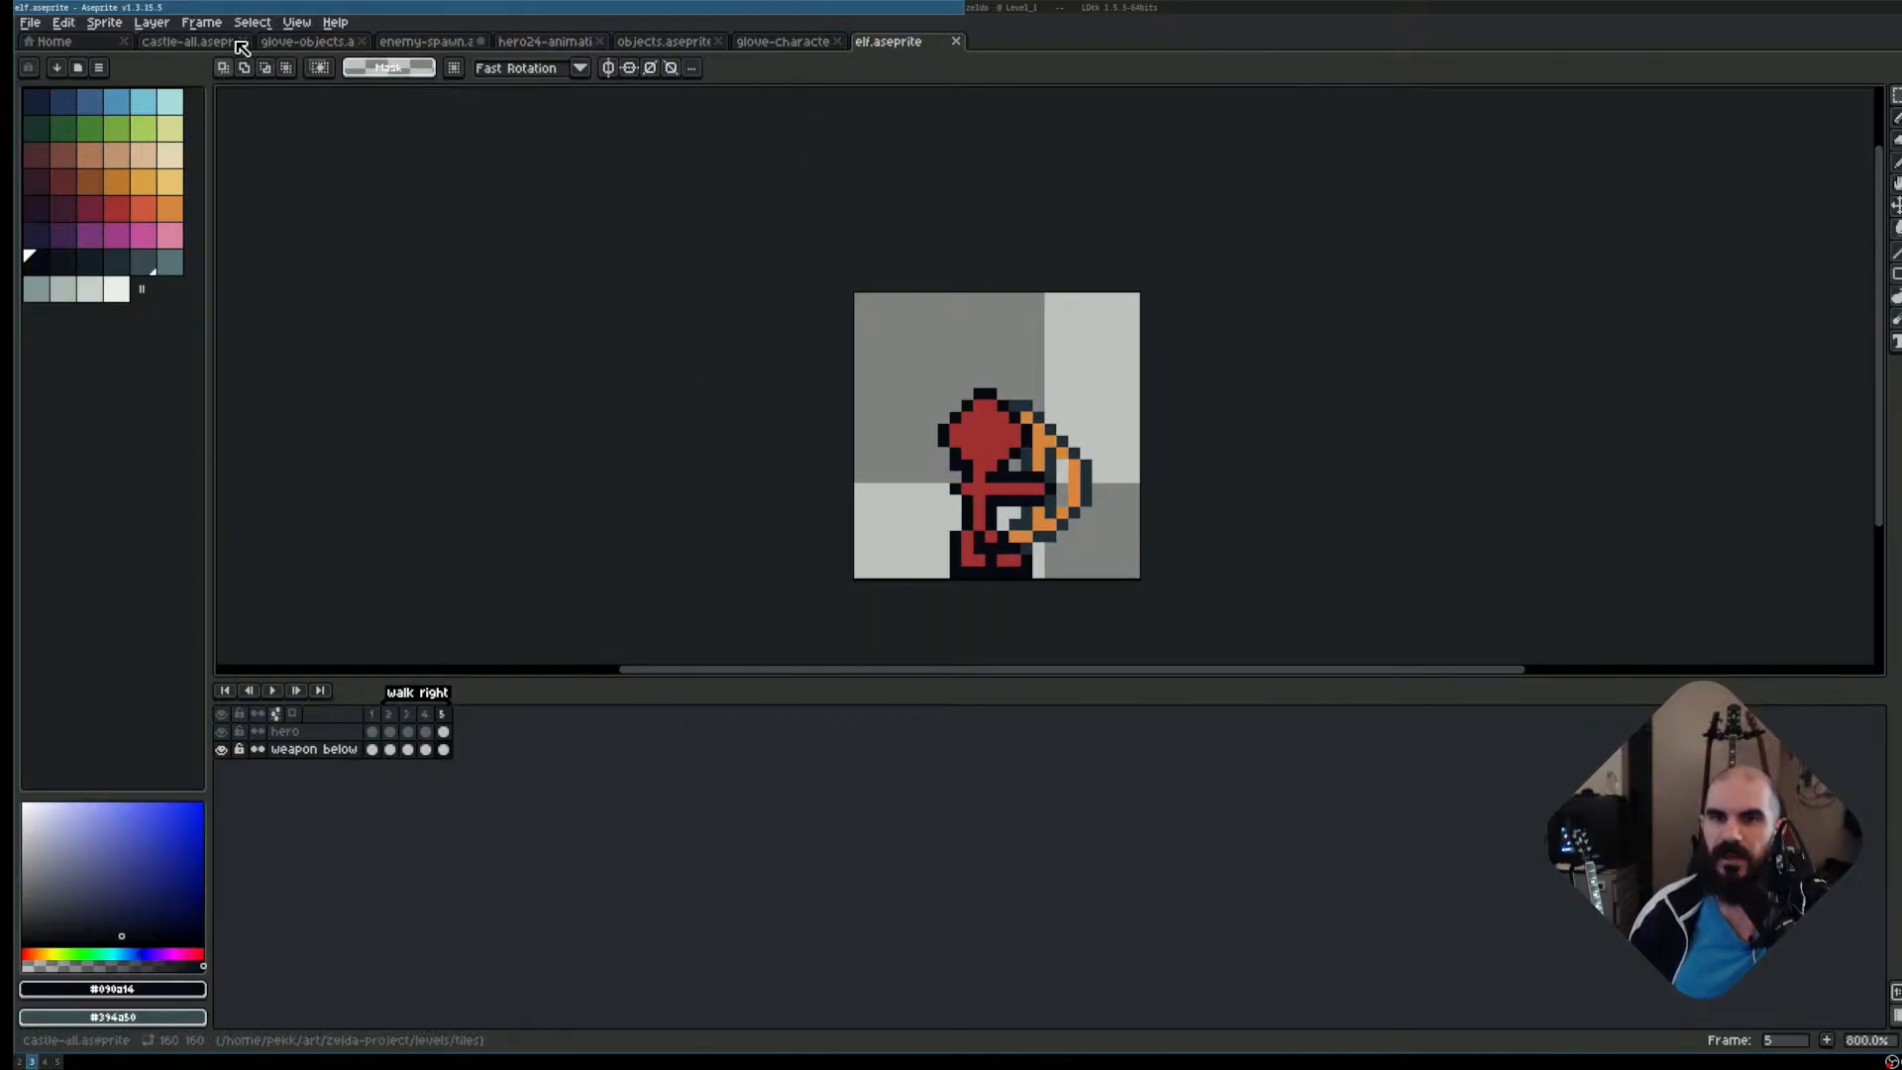
Close the unneeded castle-all, glove-objects, enemy-spawn, hero24-animations and objects files
click(188, 42)
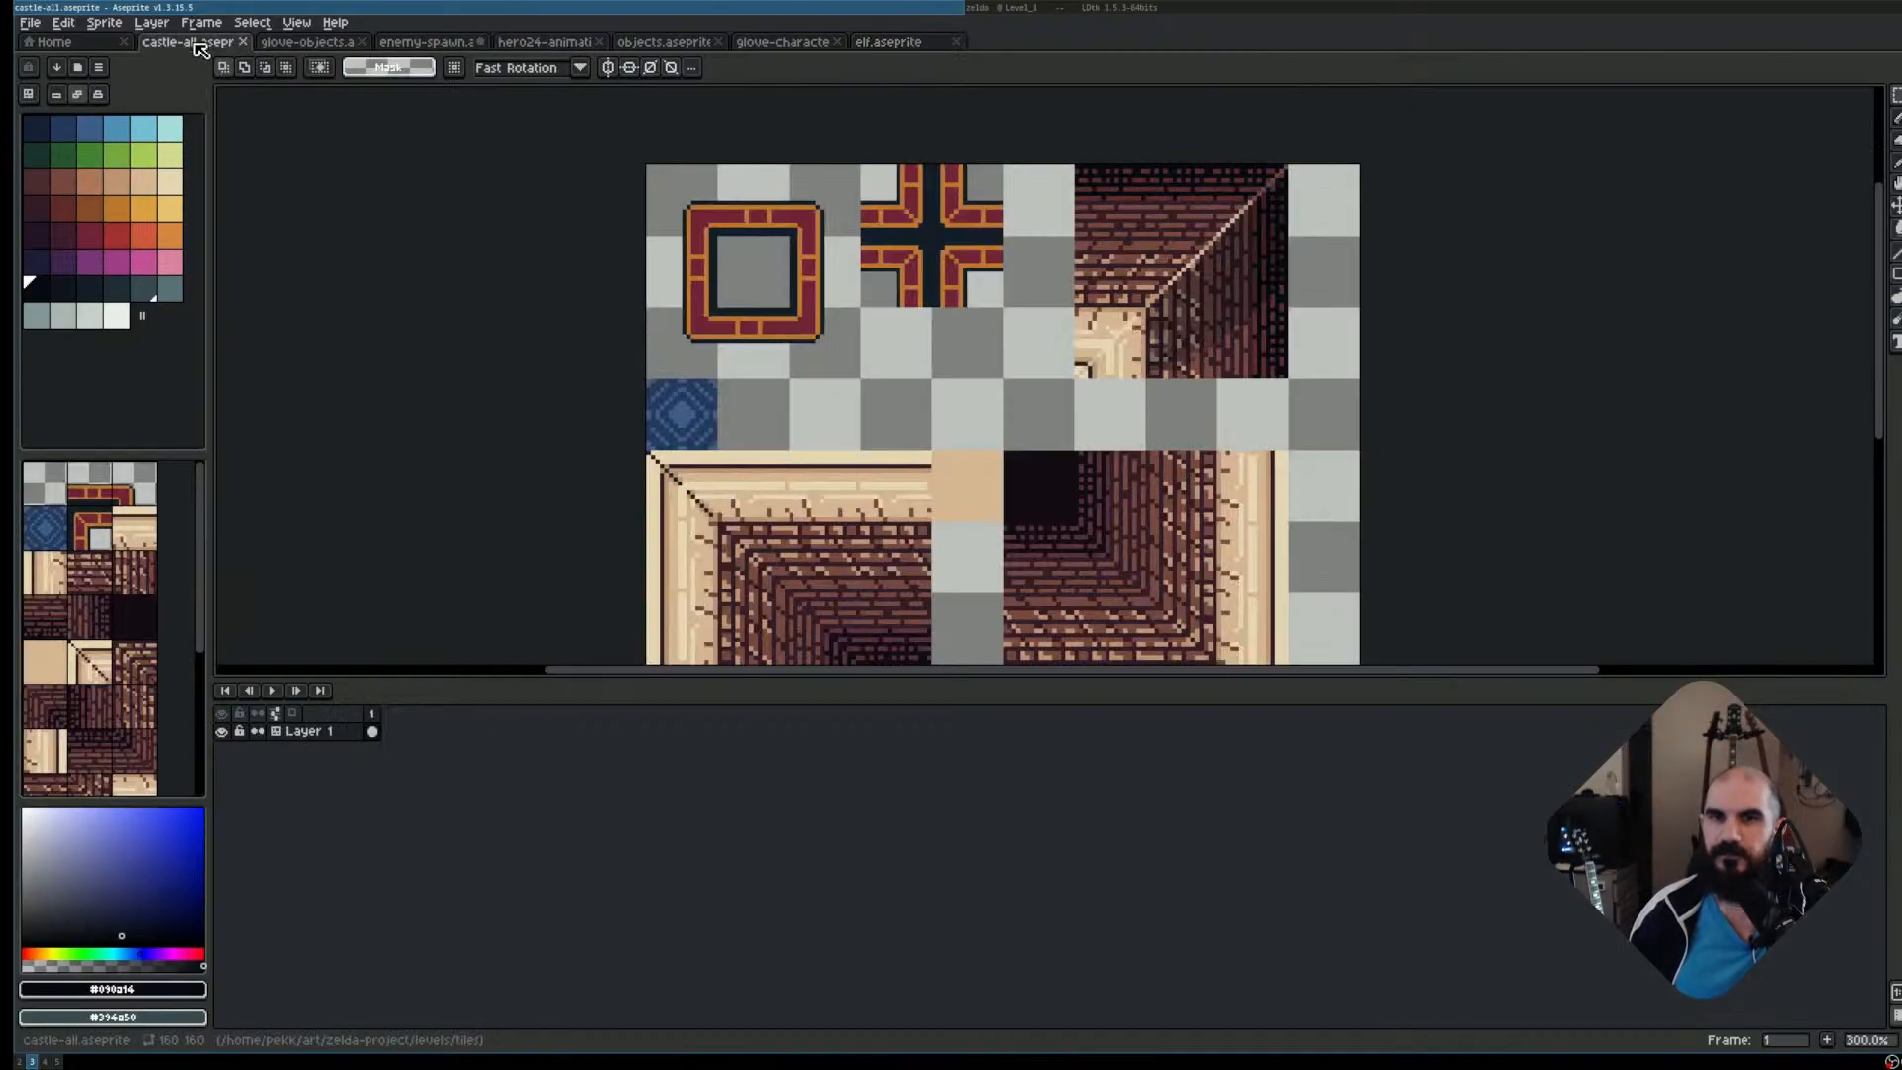
key(ctrl+w)
key(ctrl+w)
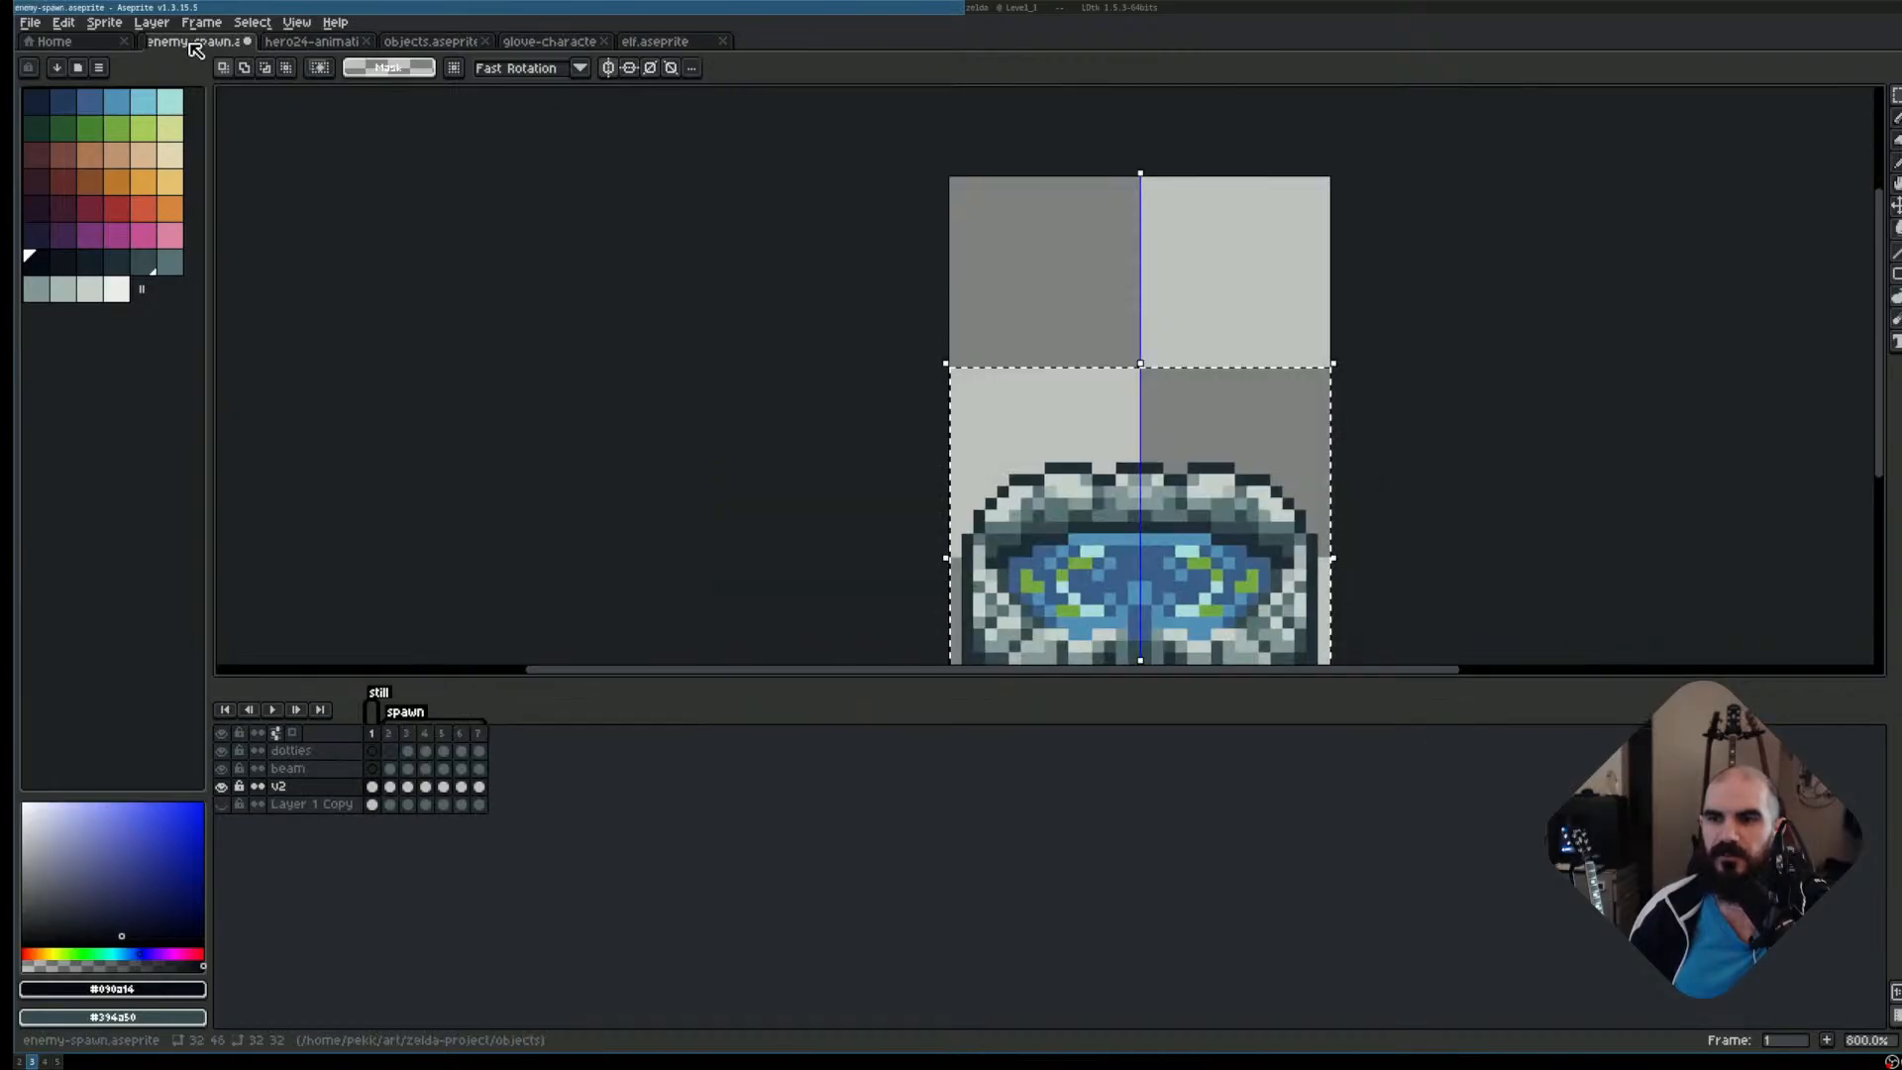
key(ctrl+w)
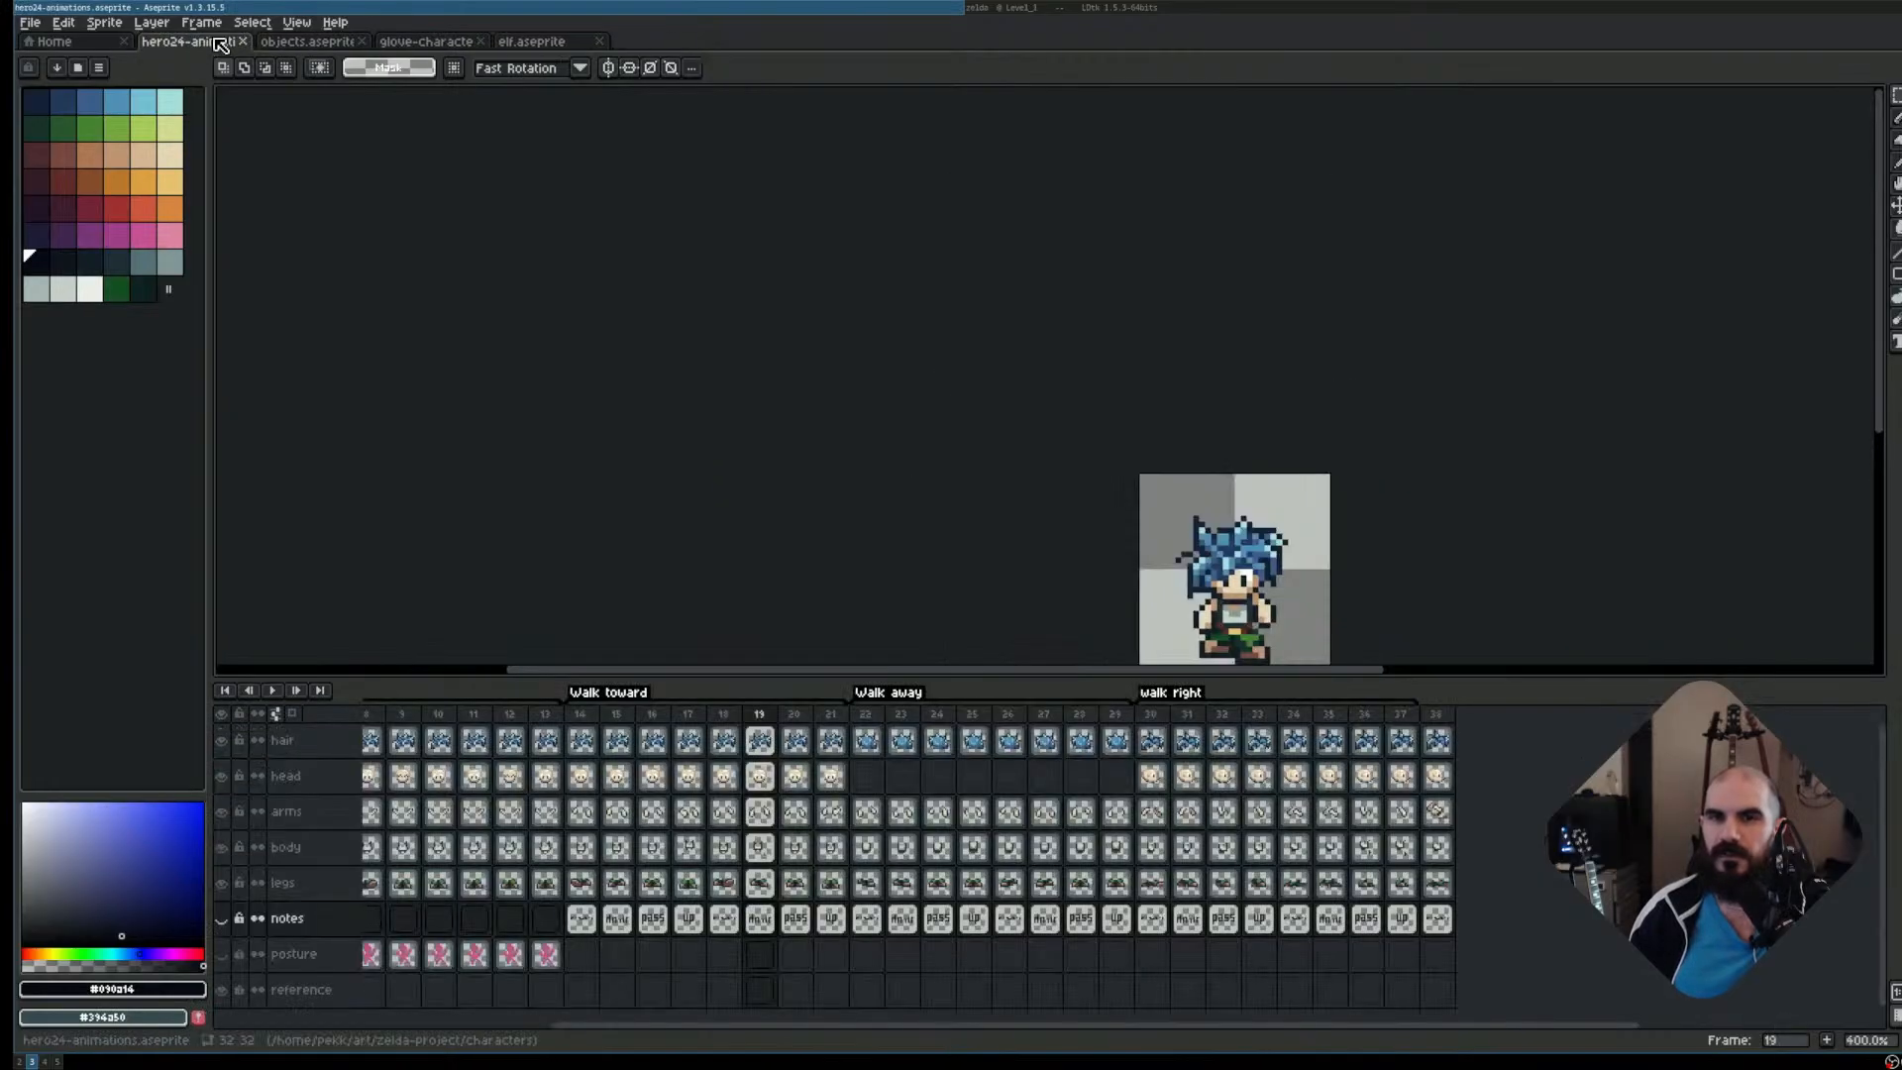
key(ctrl+w)
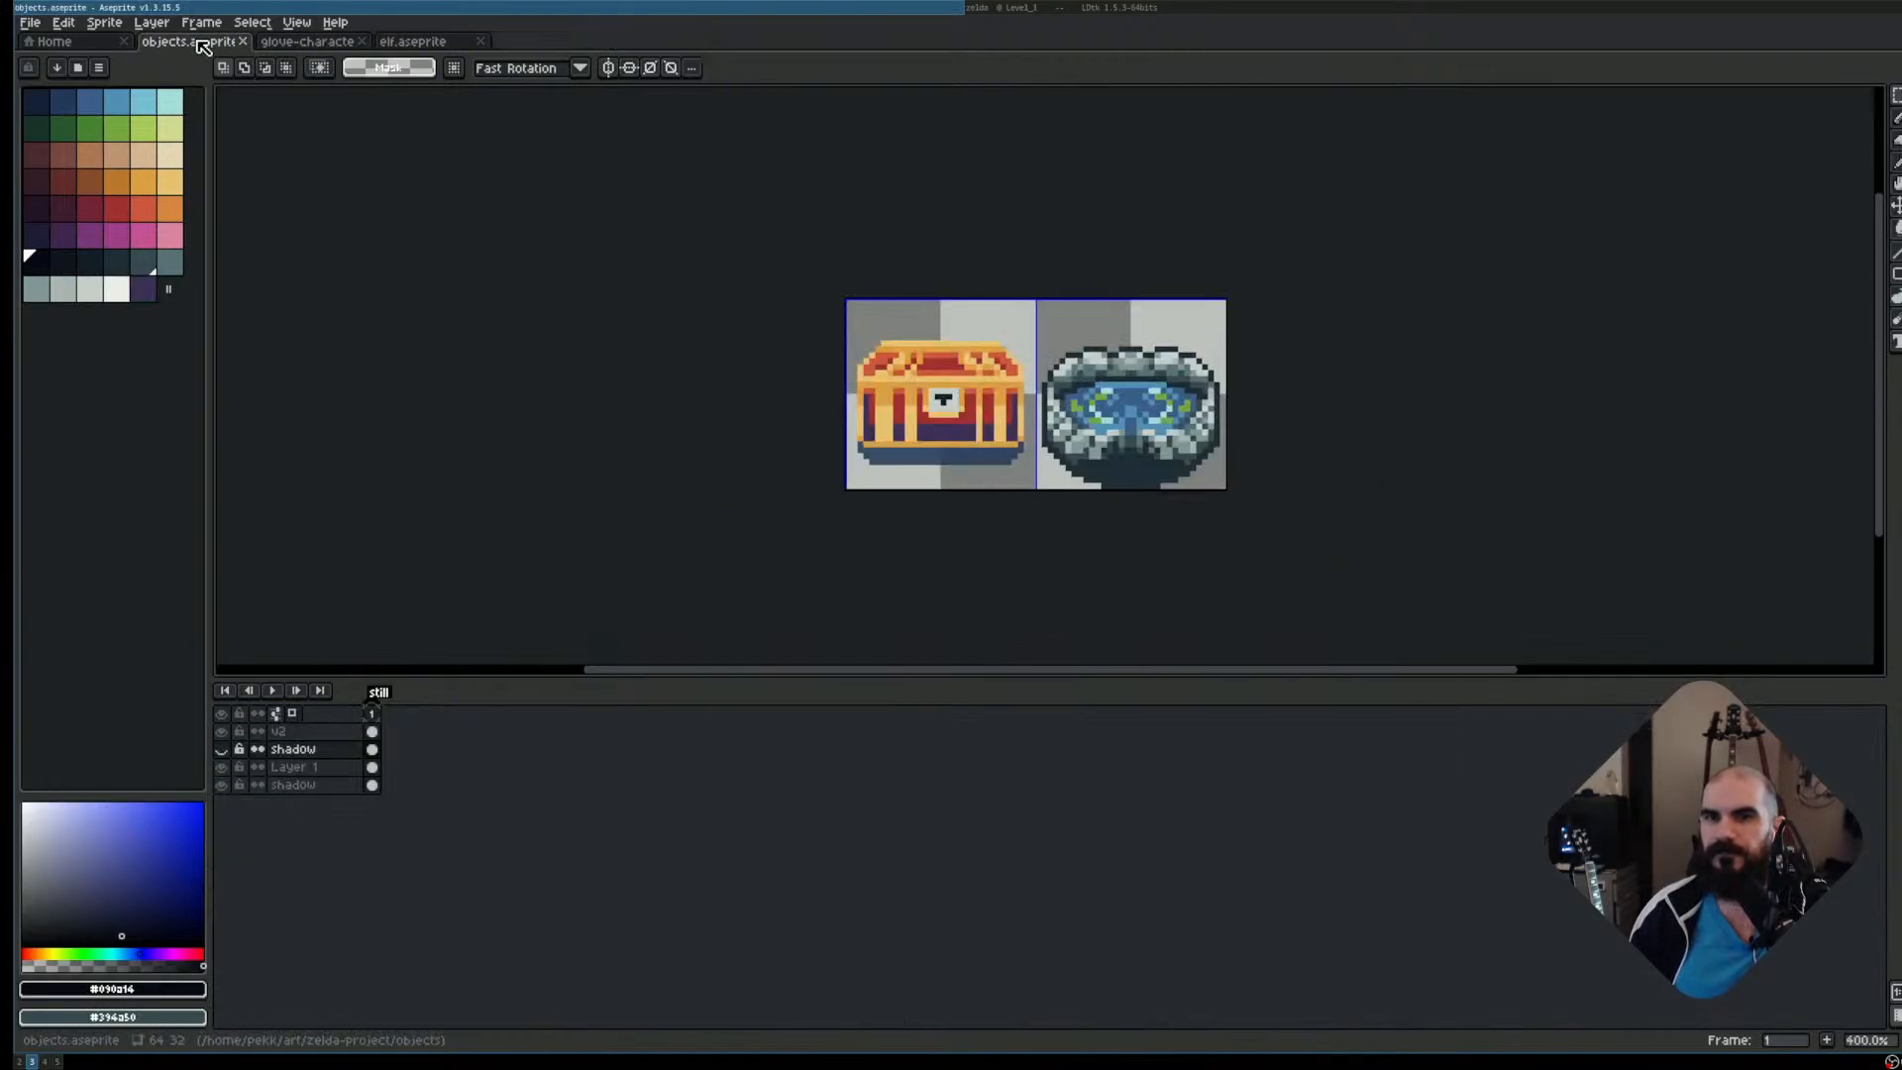
key(ctrl+w)
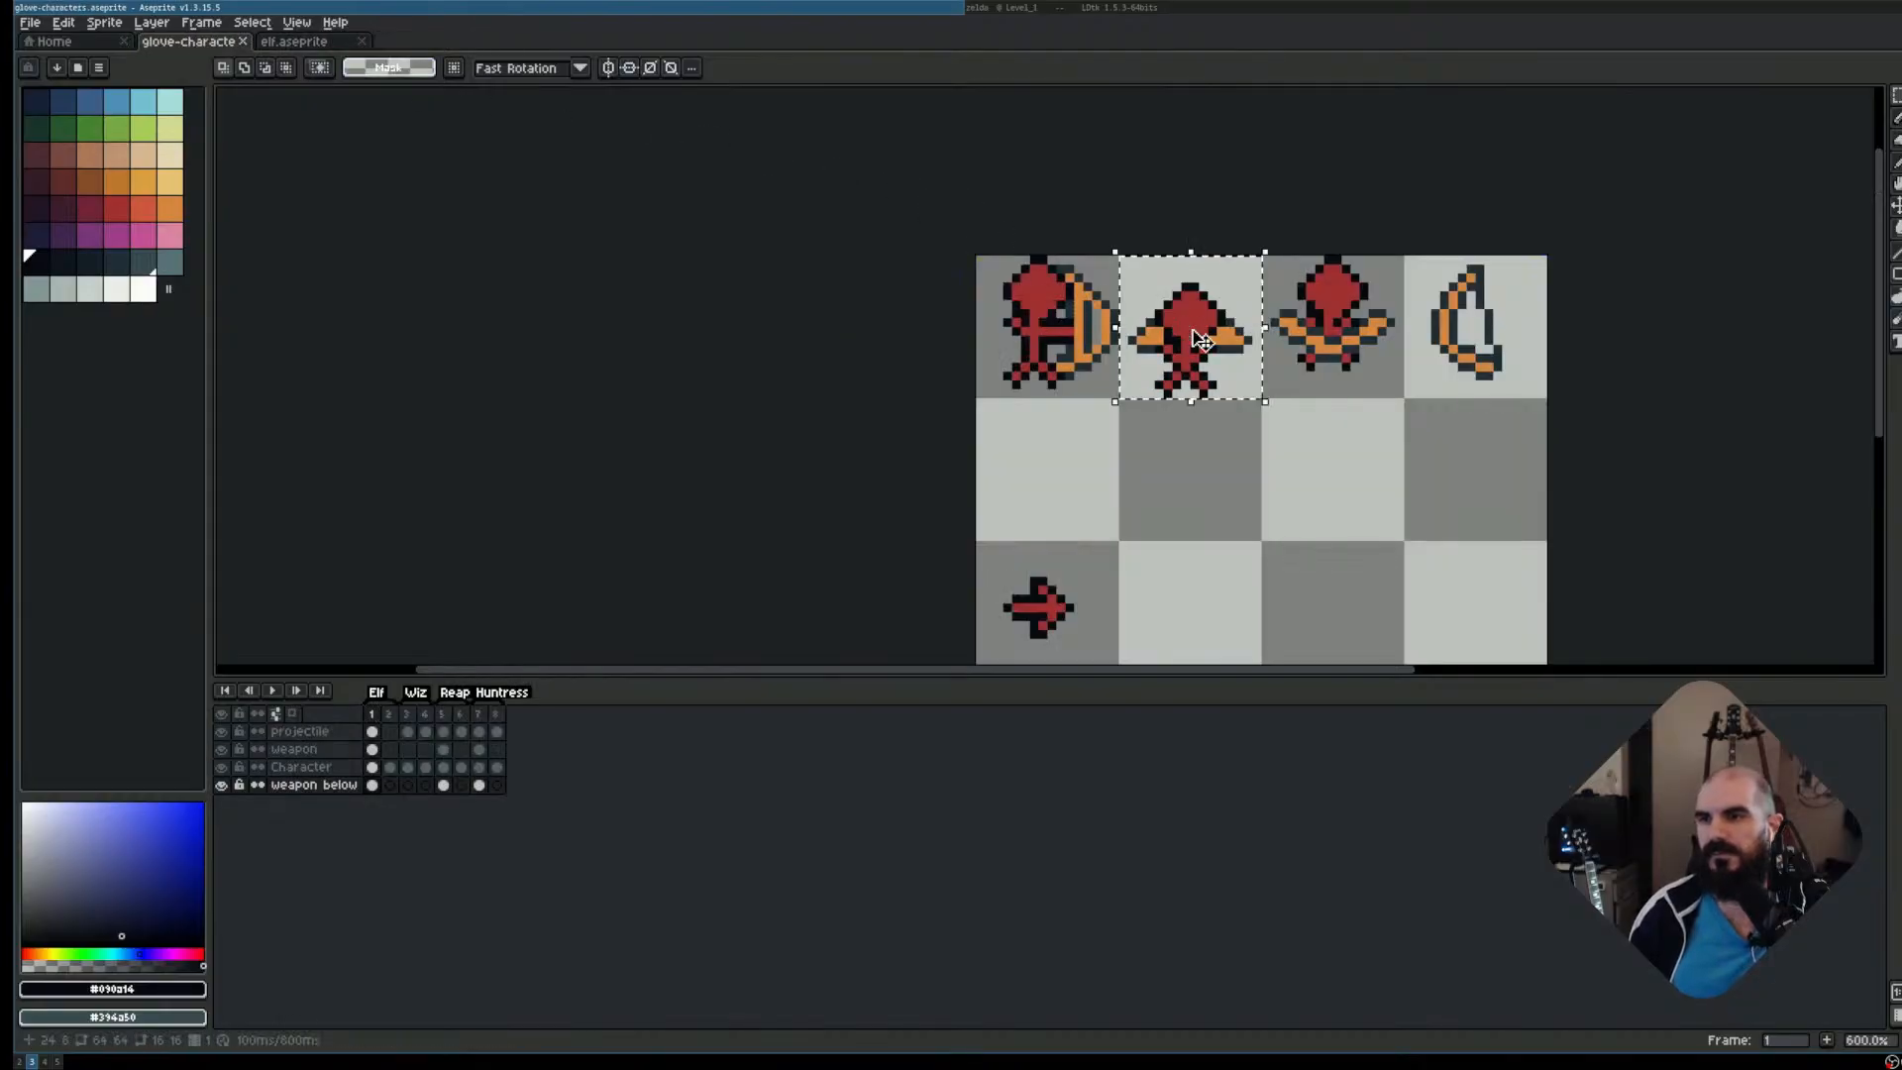
Return to elf.aseprite, add an empty frame 6 after the walk right frames, and make its hero cel active
click(336, 41)
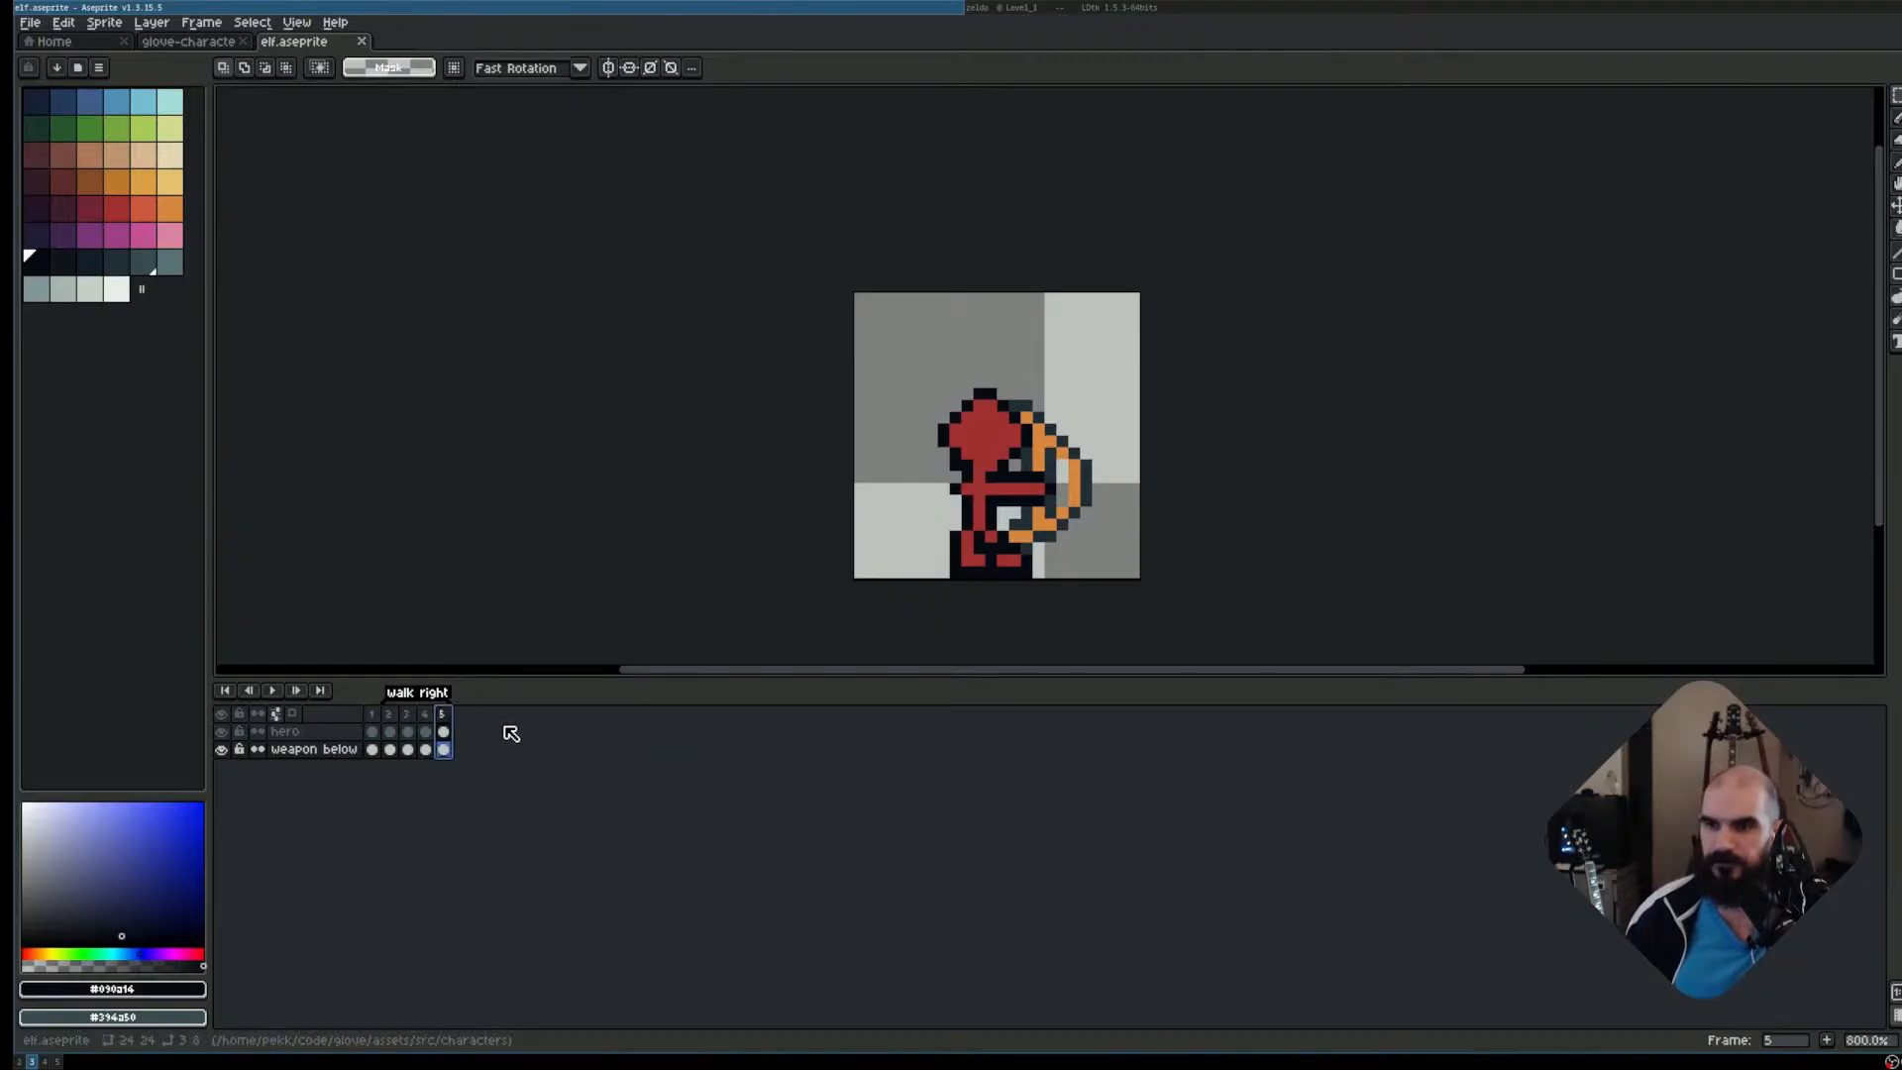
right_click(442, 713)
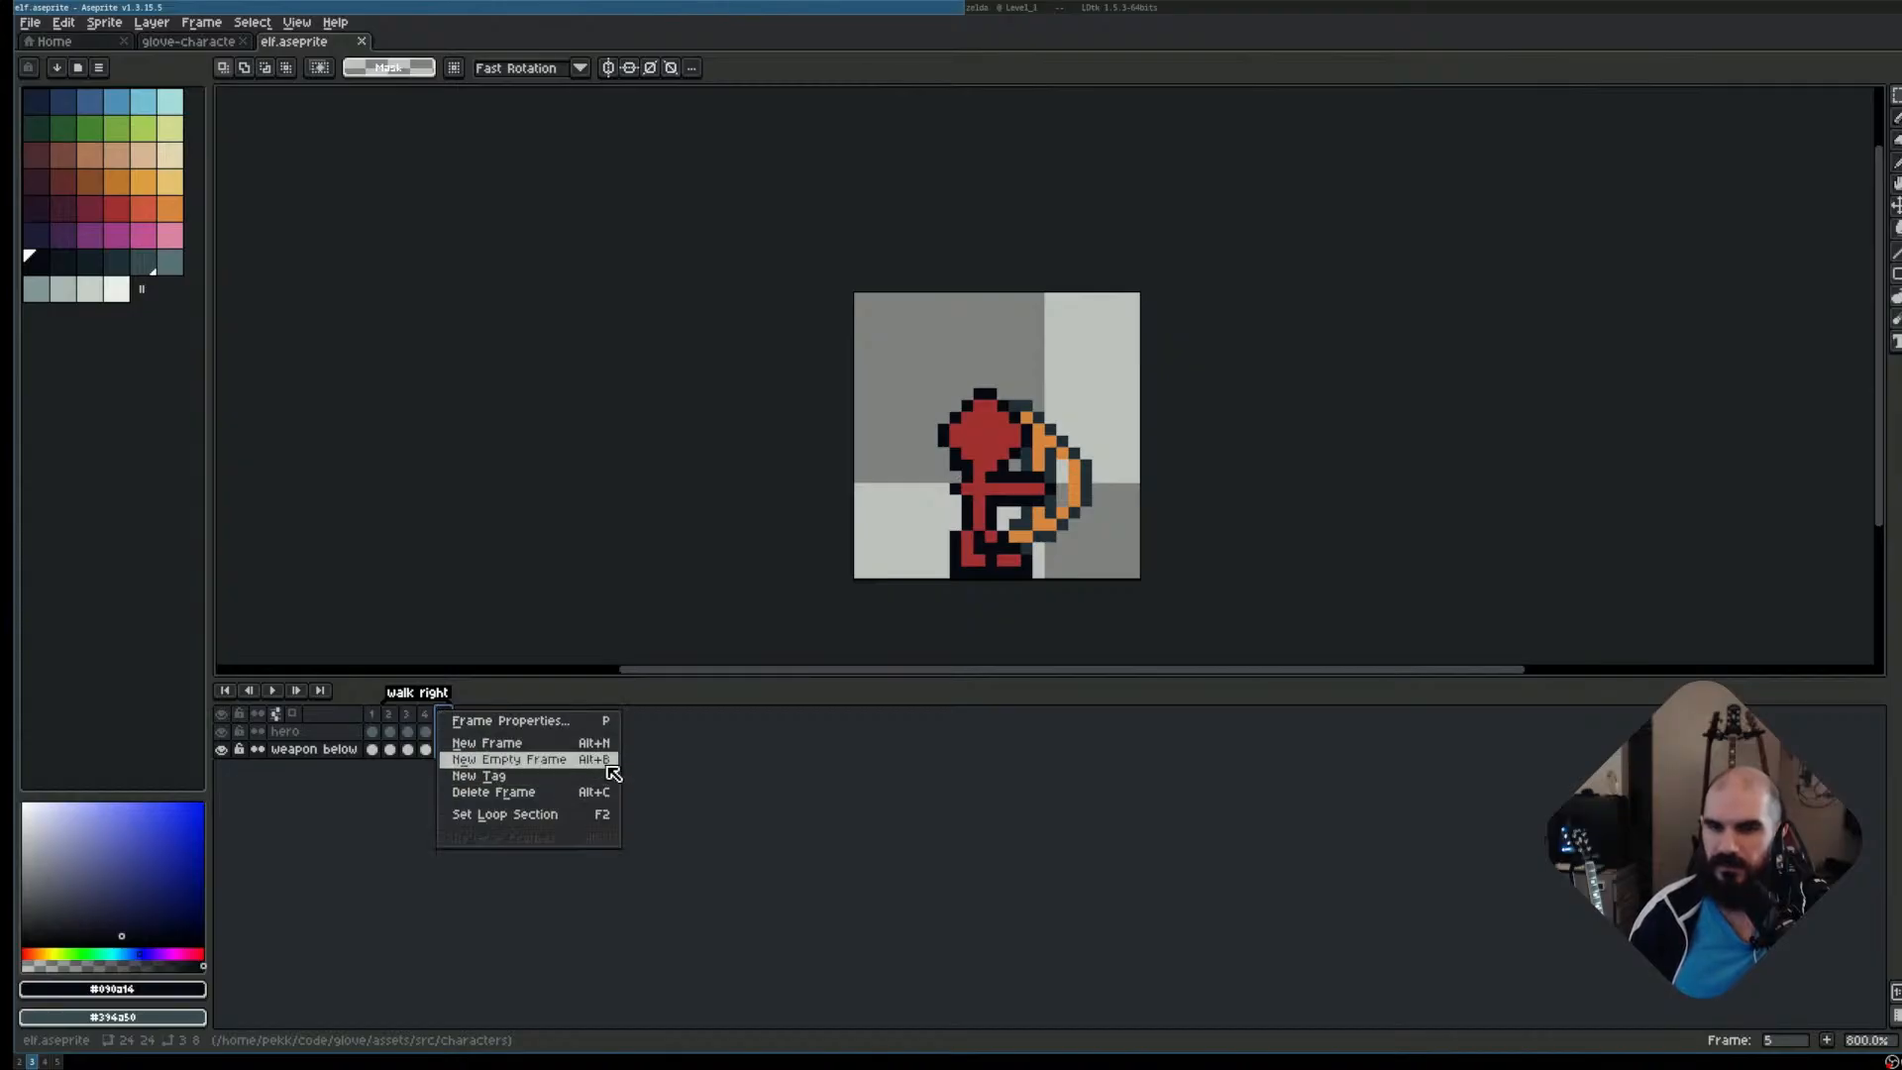
click(735, 781)
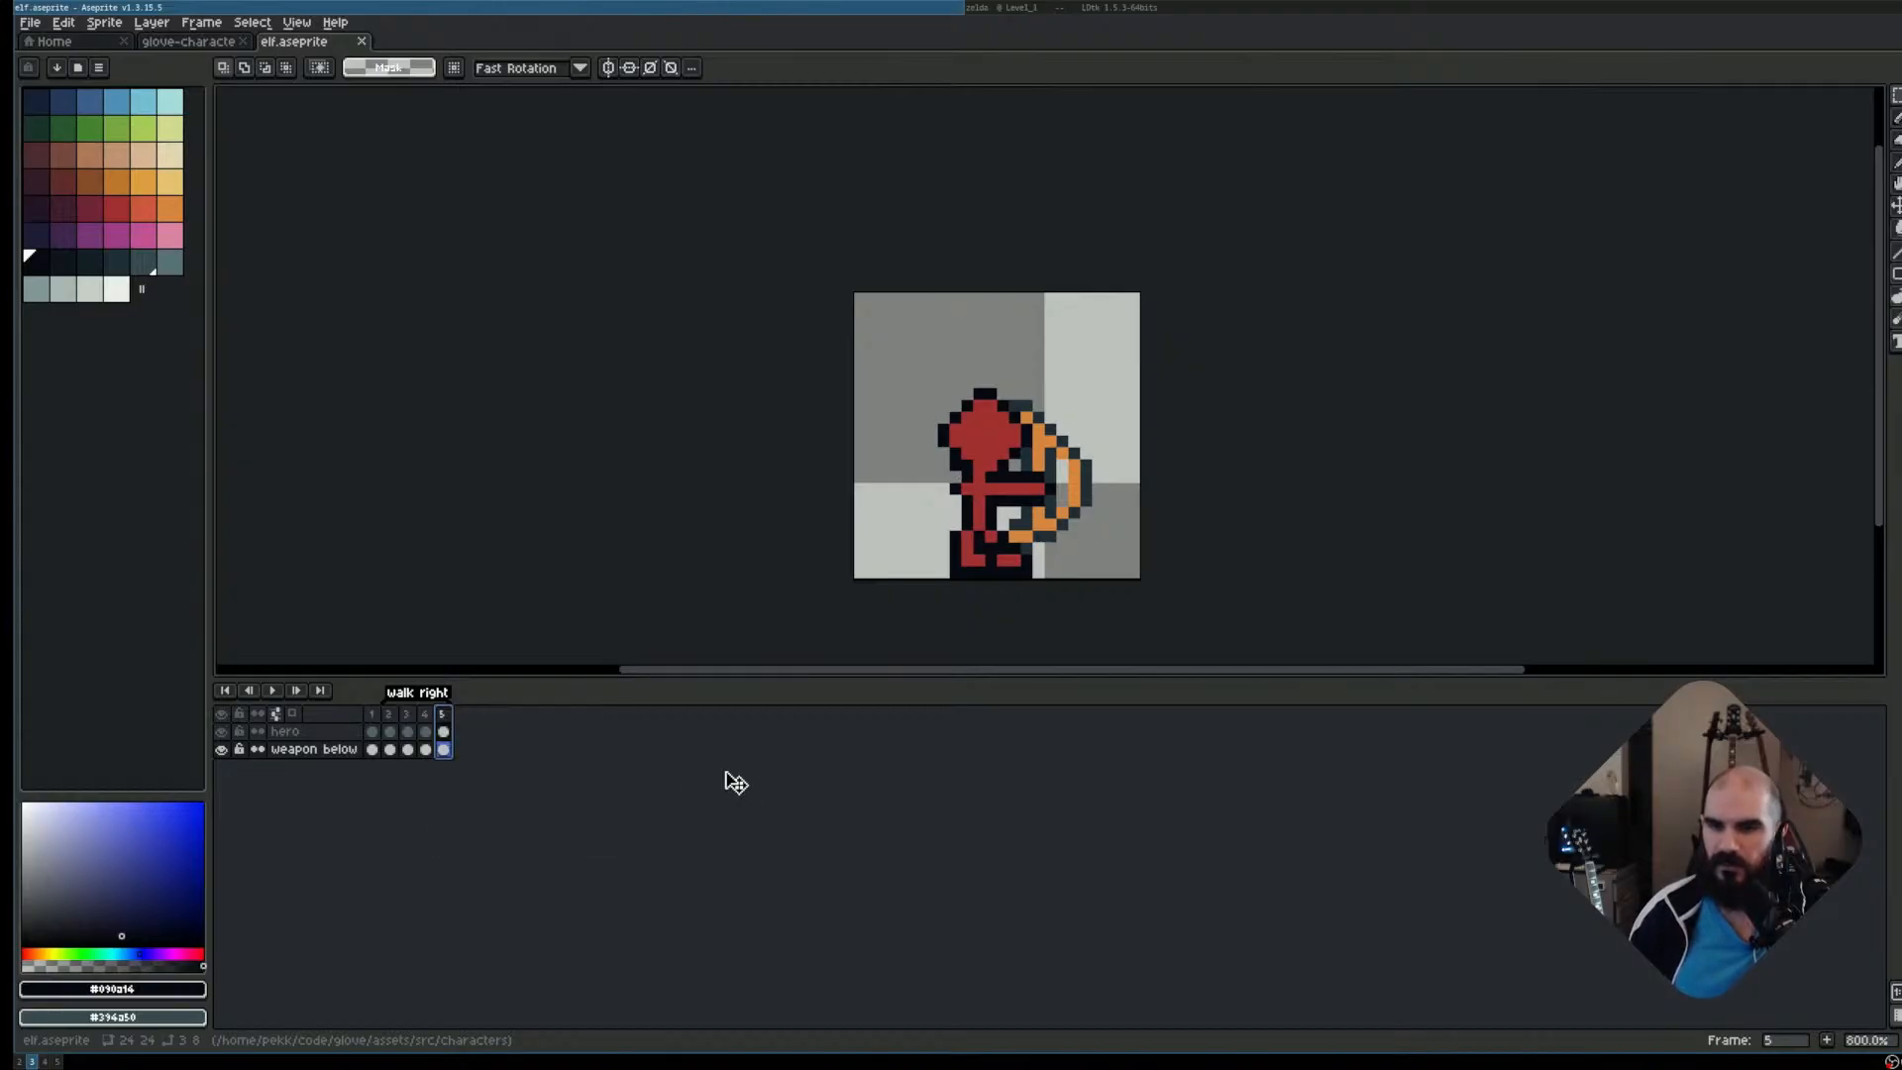
key(alt+n)
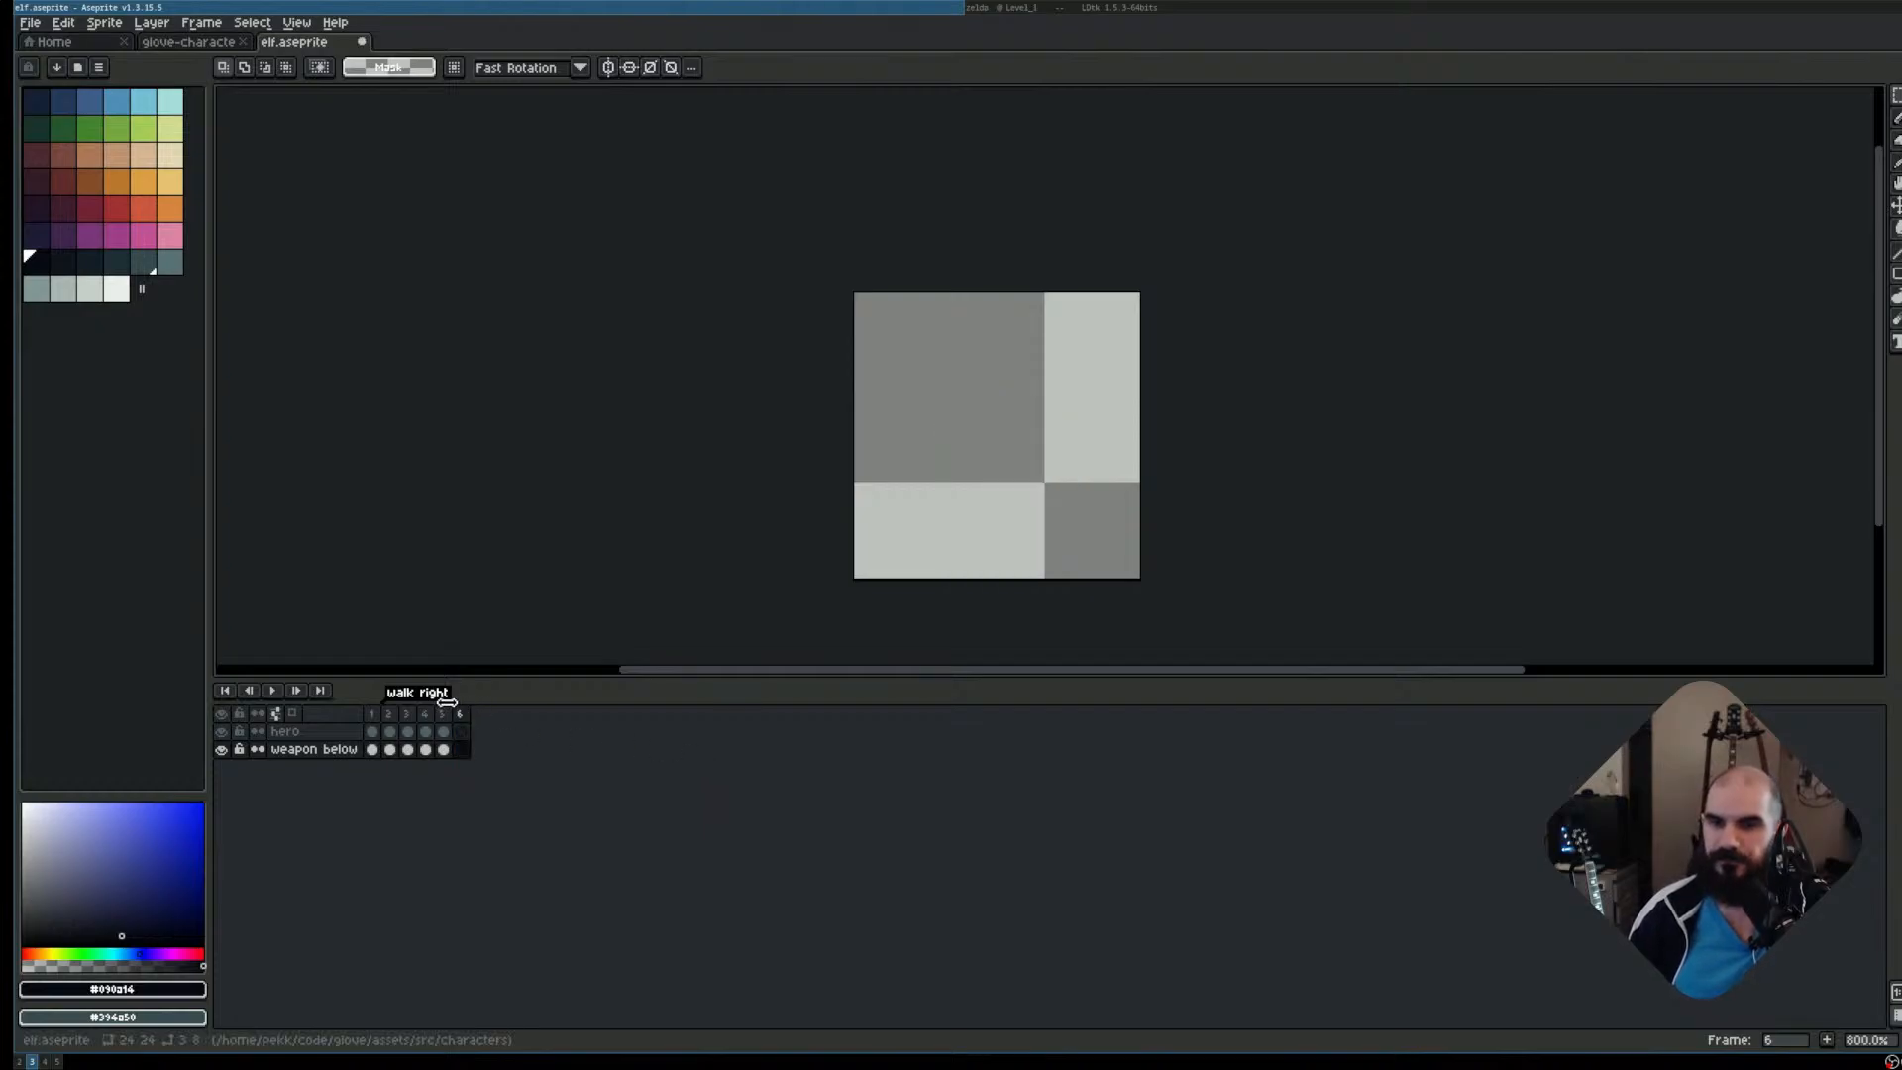
click(460, 731)
key(ctrl+v)
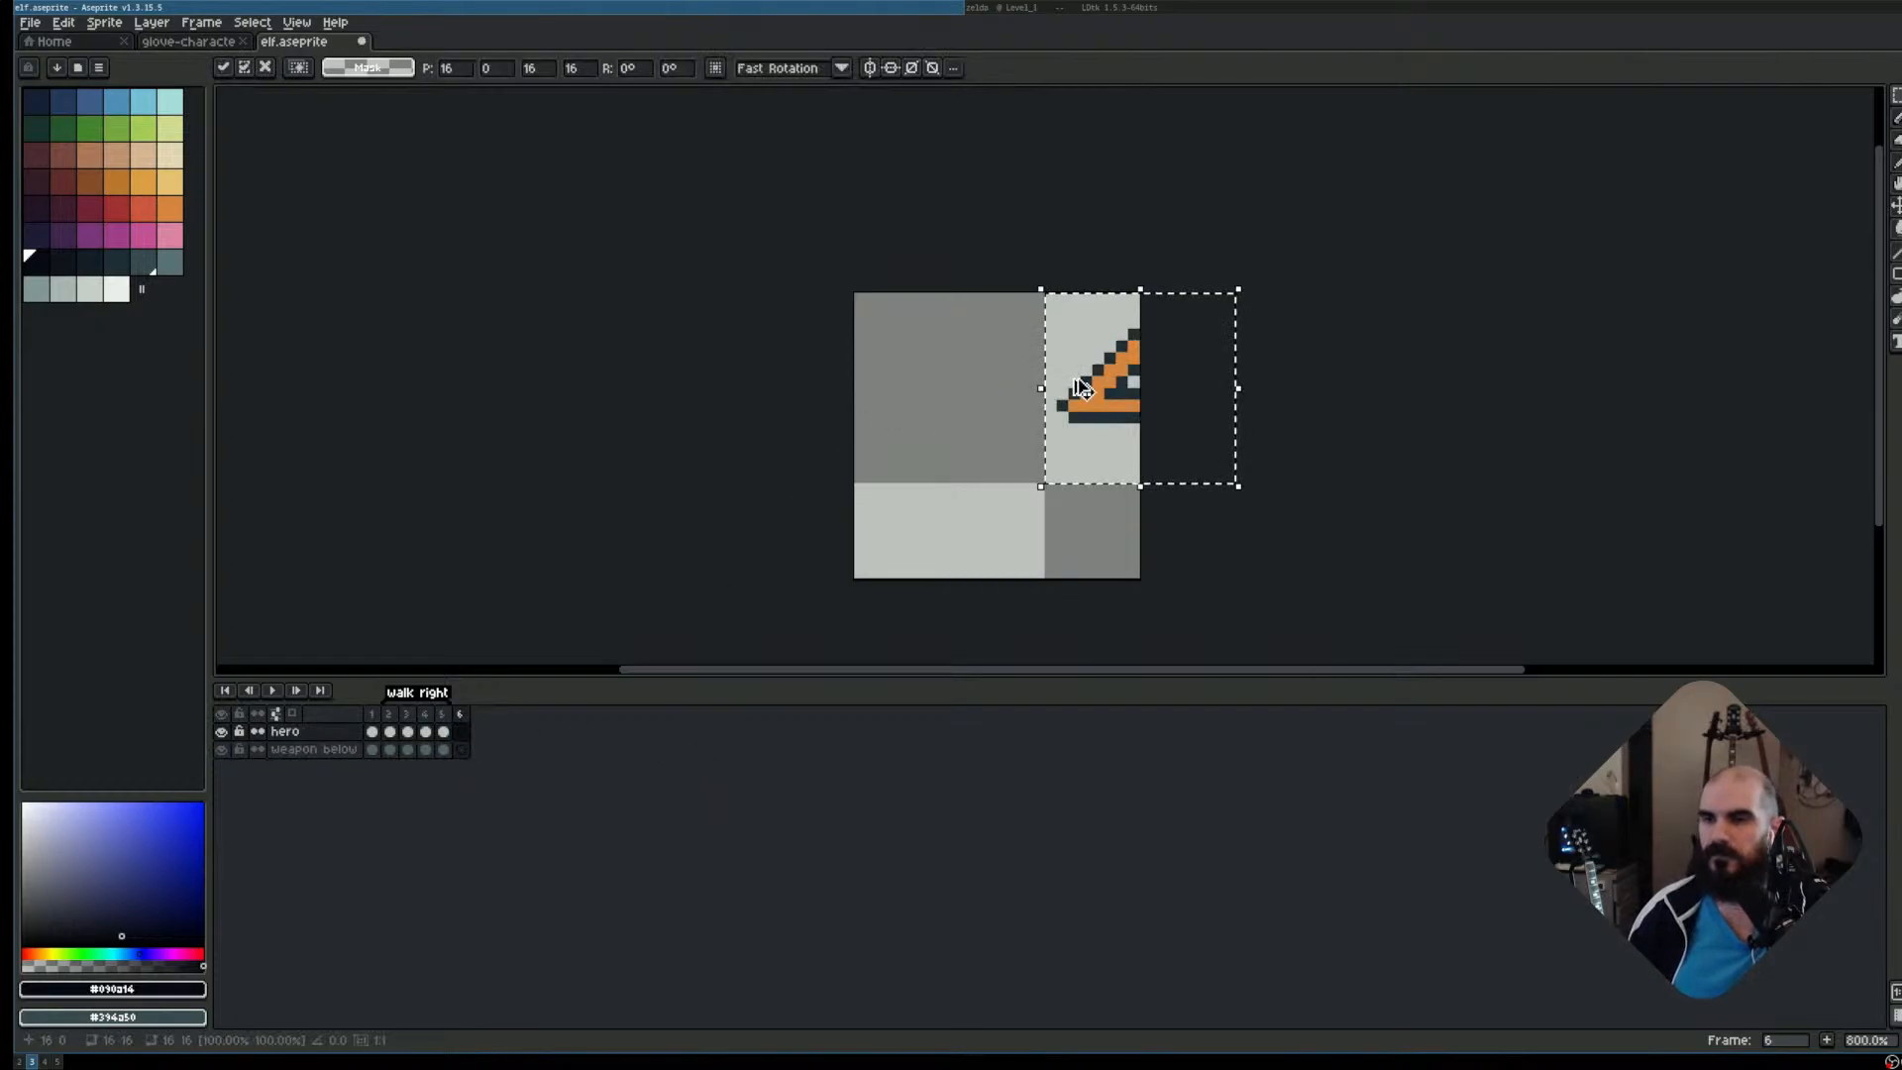
key(Escape)
key(ctrl+v)
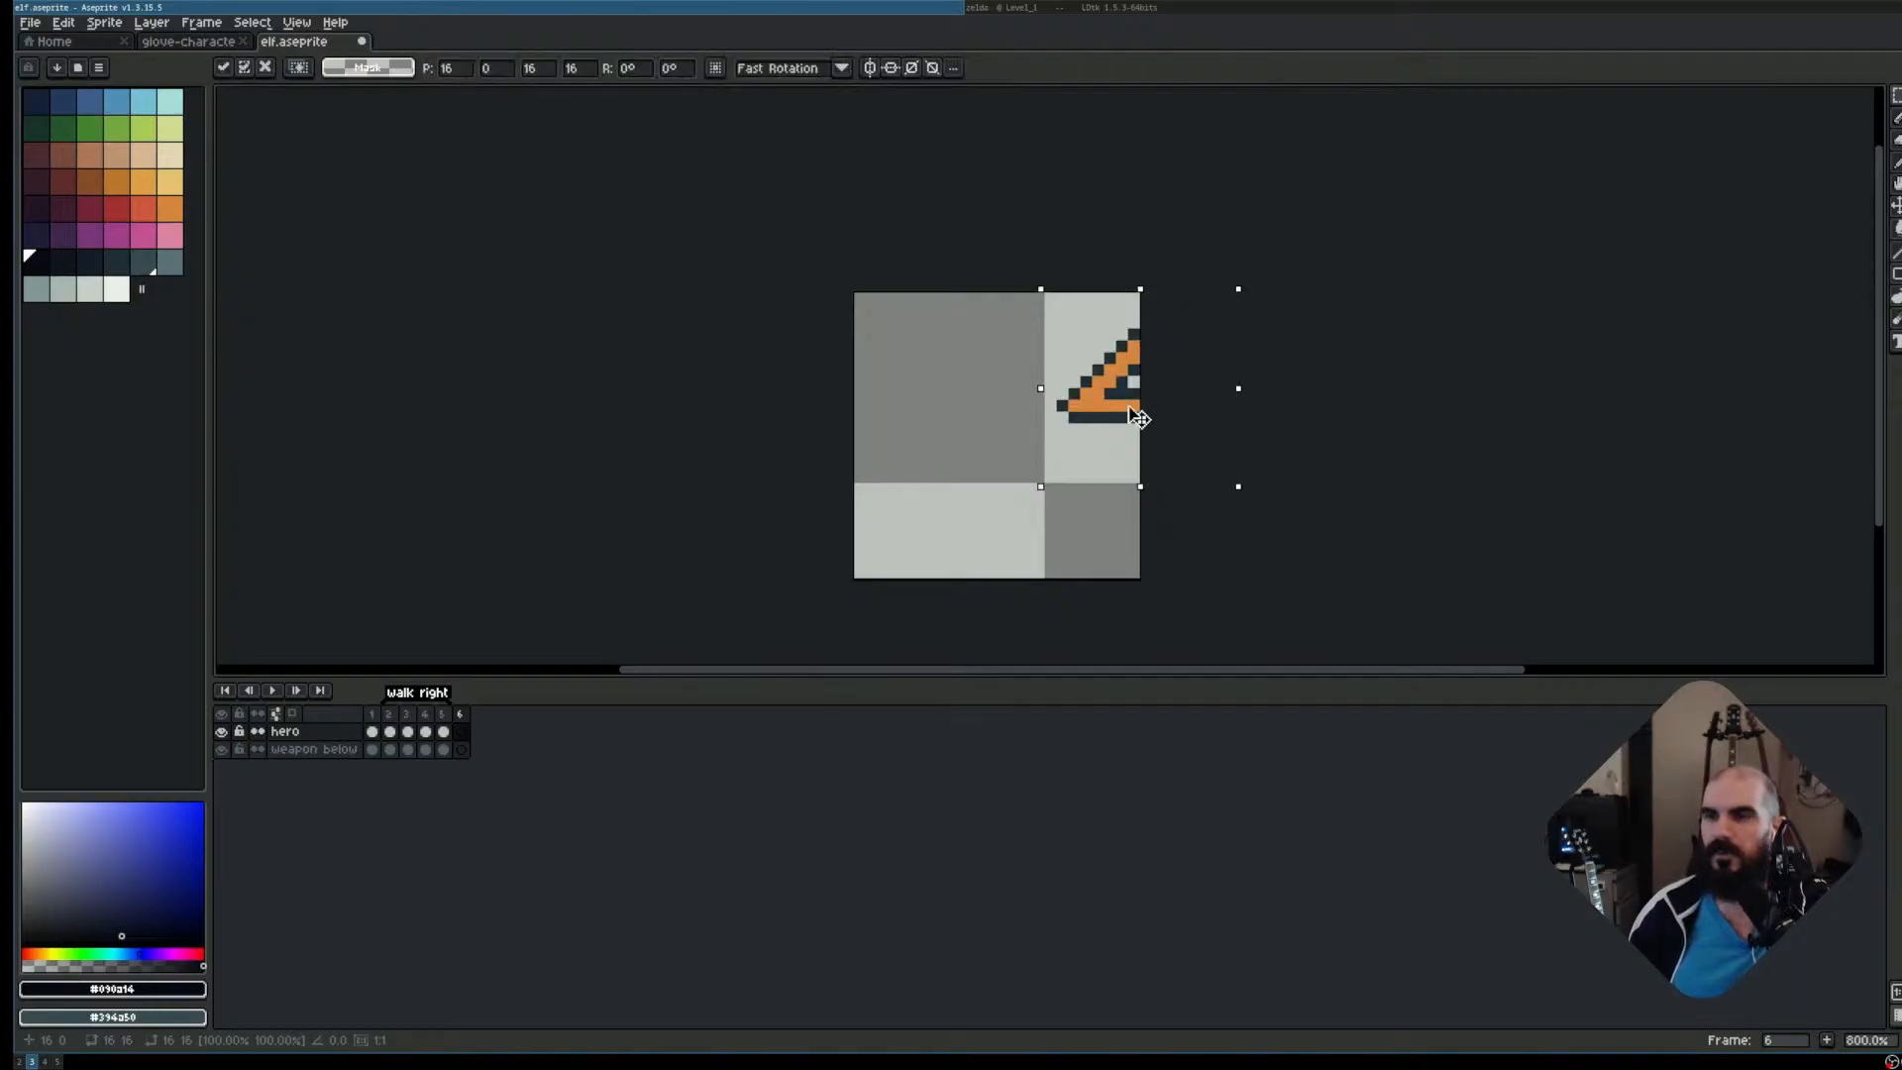
drag(1132, 404, 1018, 471)
key(Escape)
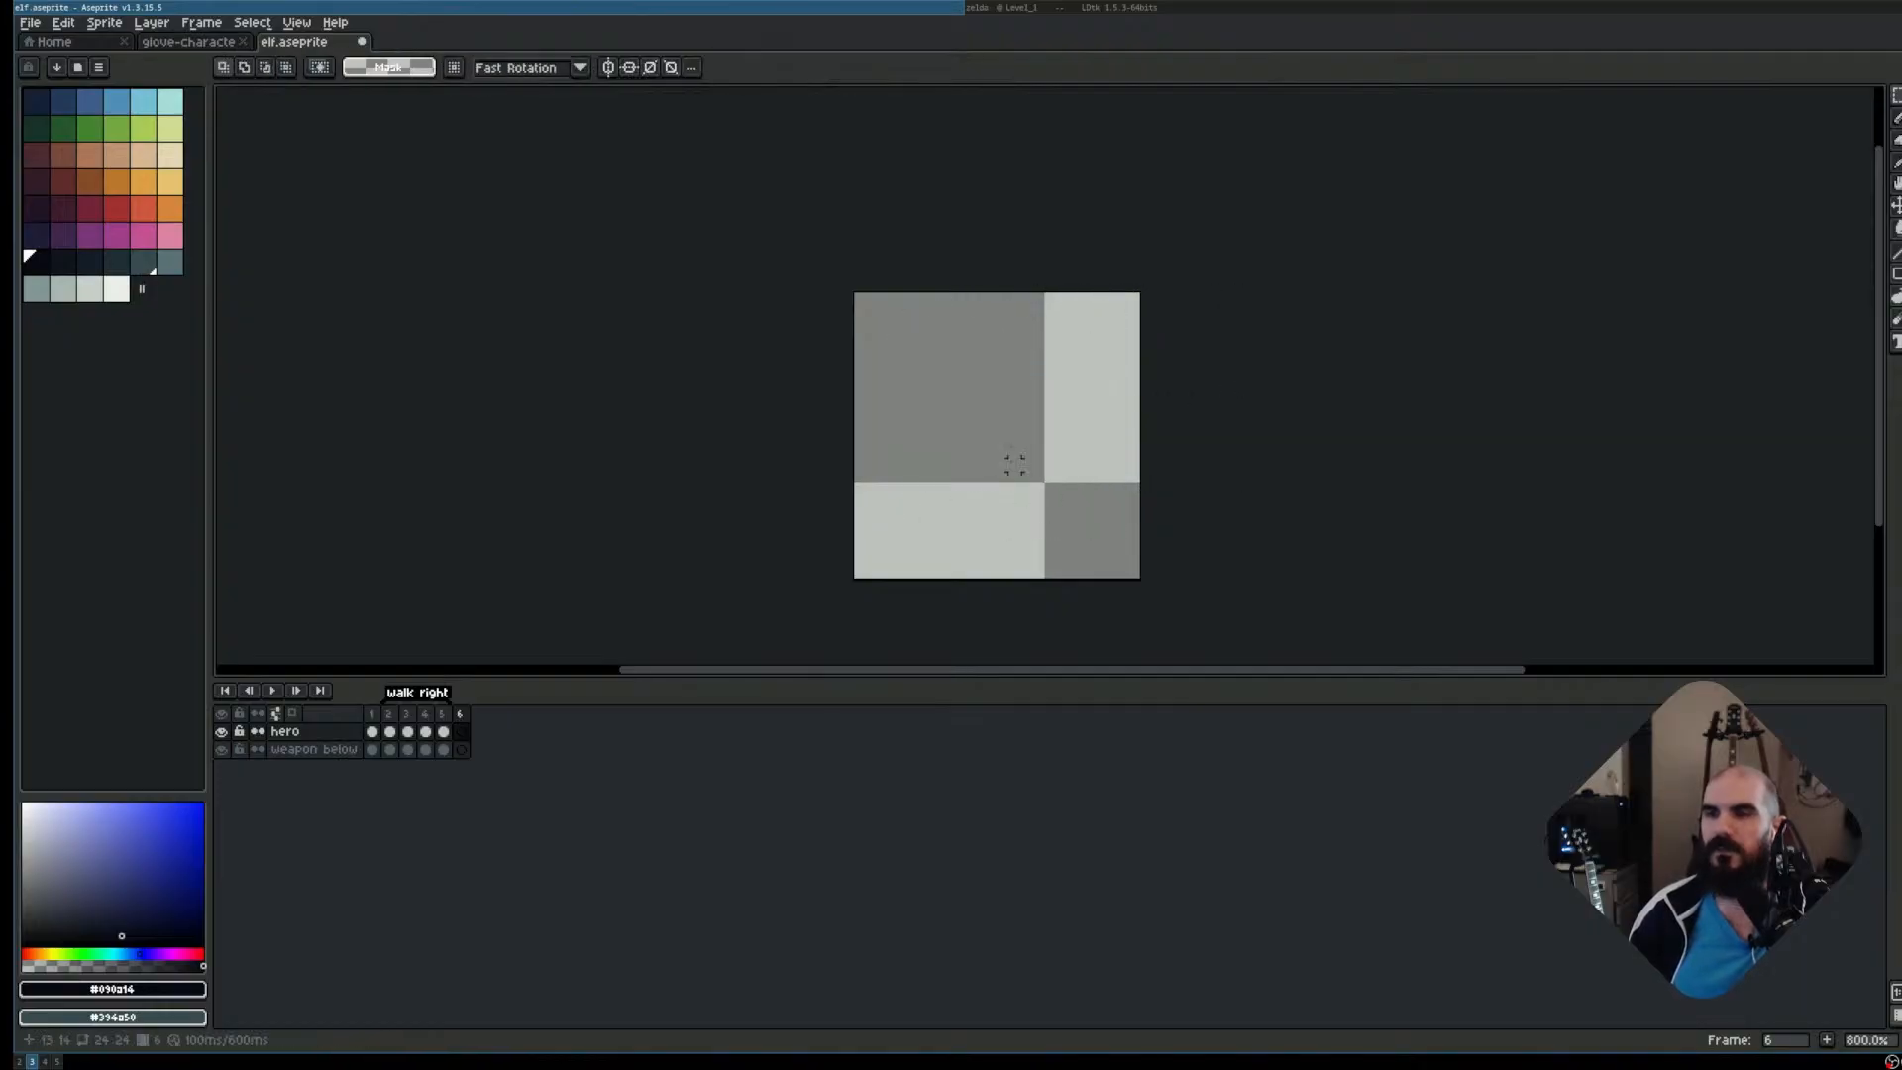
Try copying the Elf's Character cel from the glove-characters file into frame 6 of elf.aseprite, and undo the paste
click(183, 41)
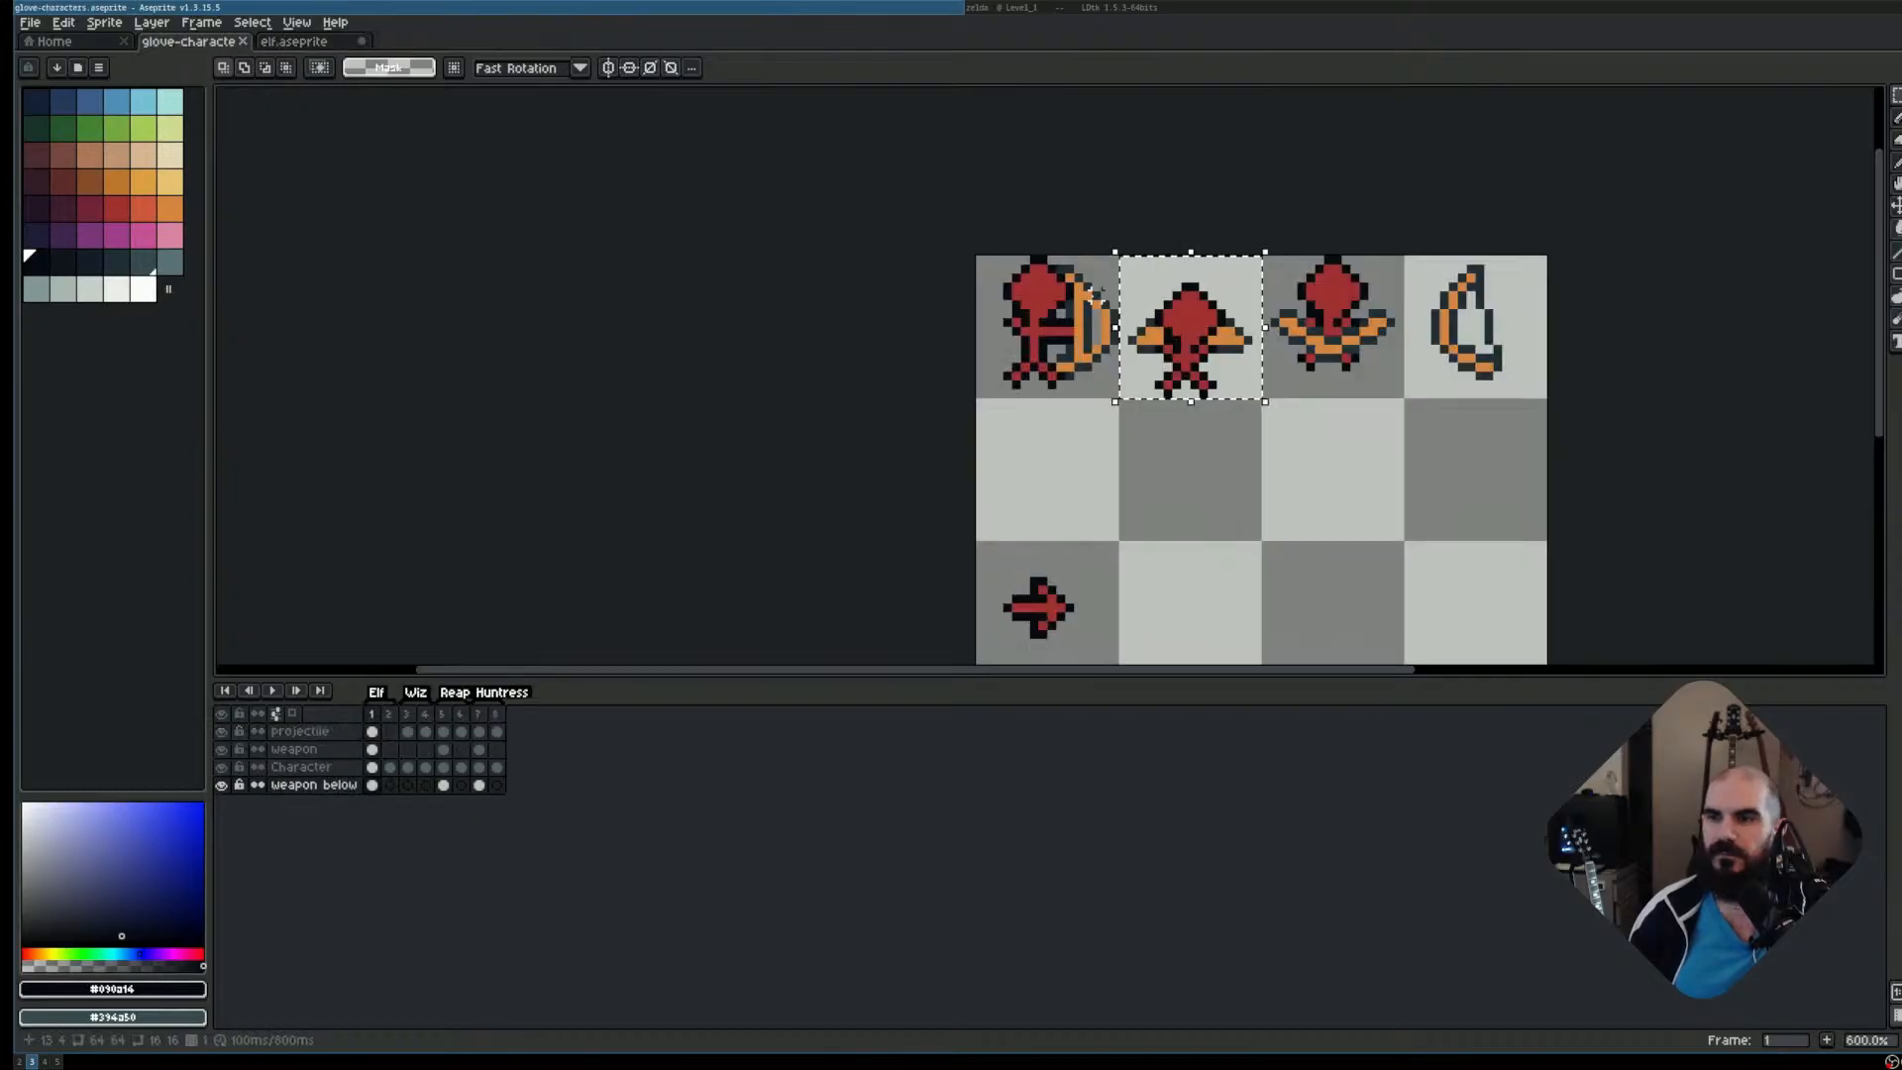
click(479, 767)
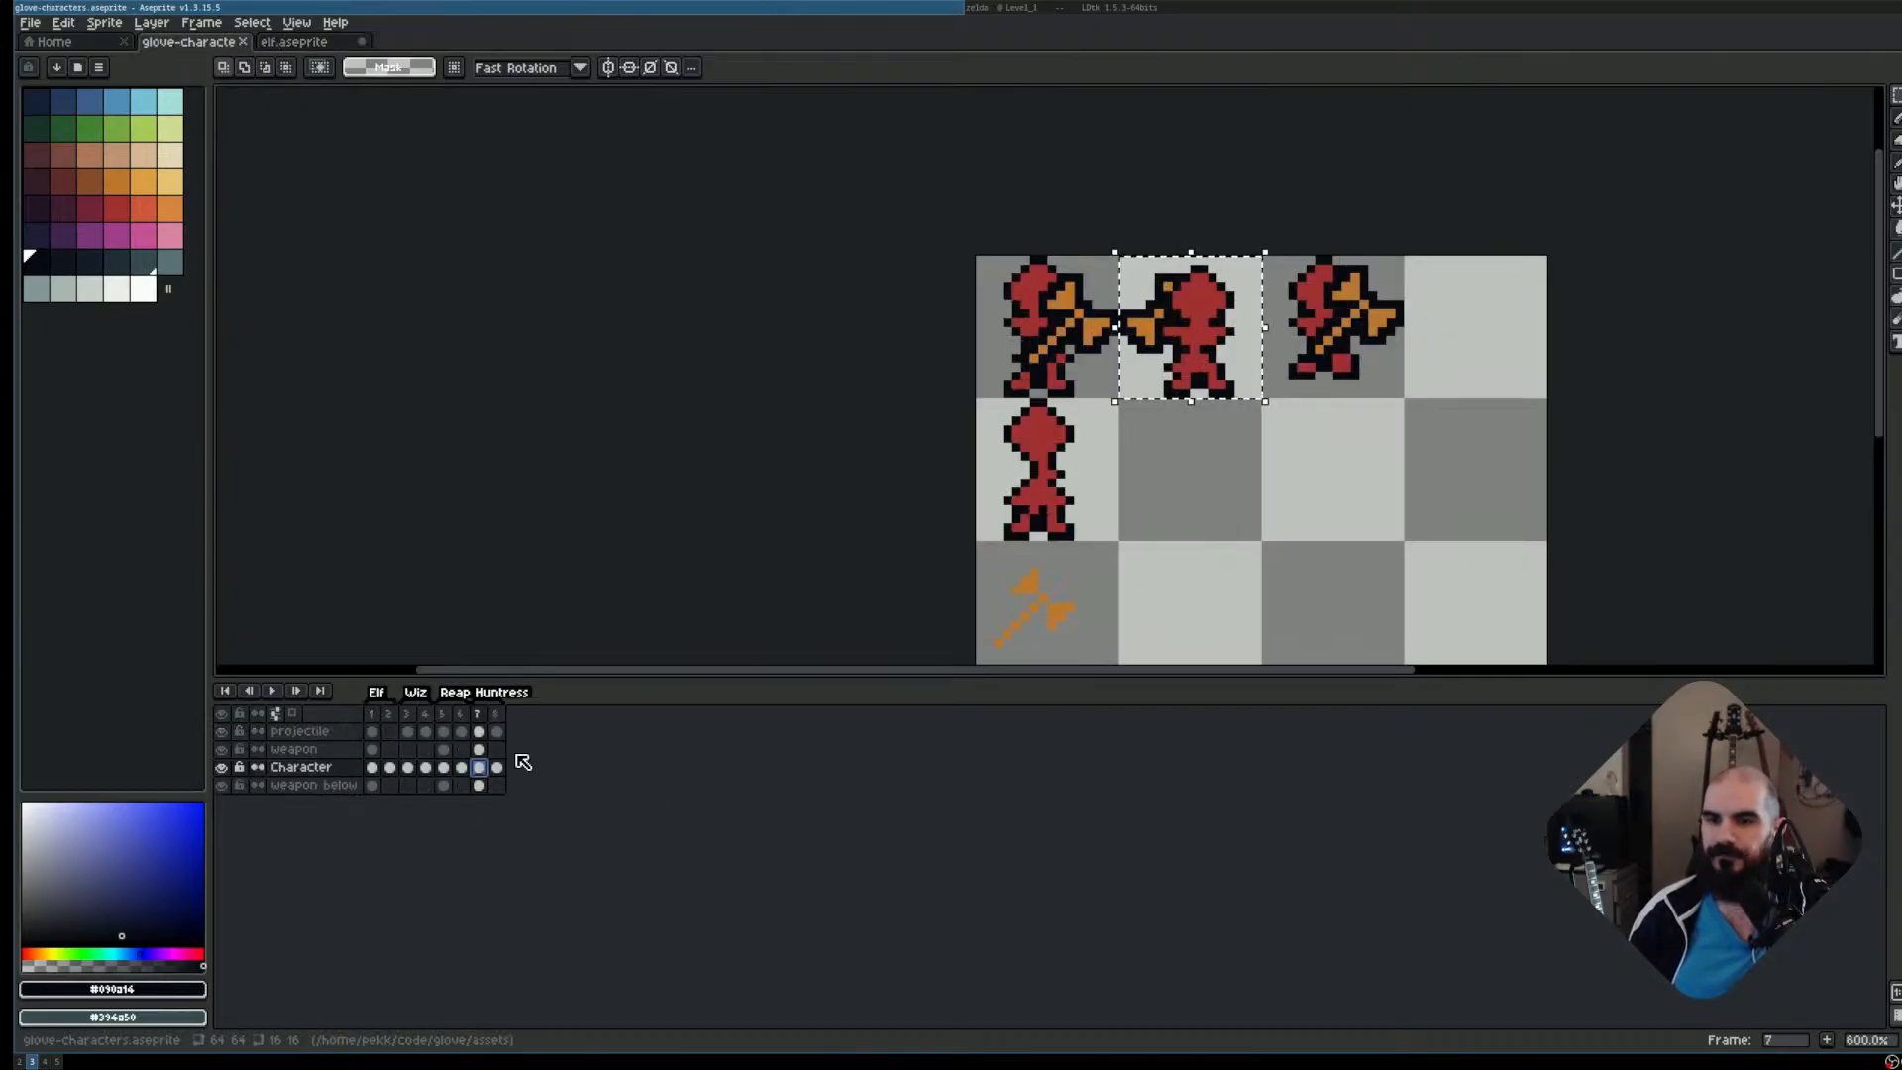
click(373, 768)
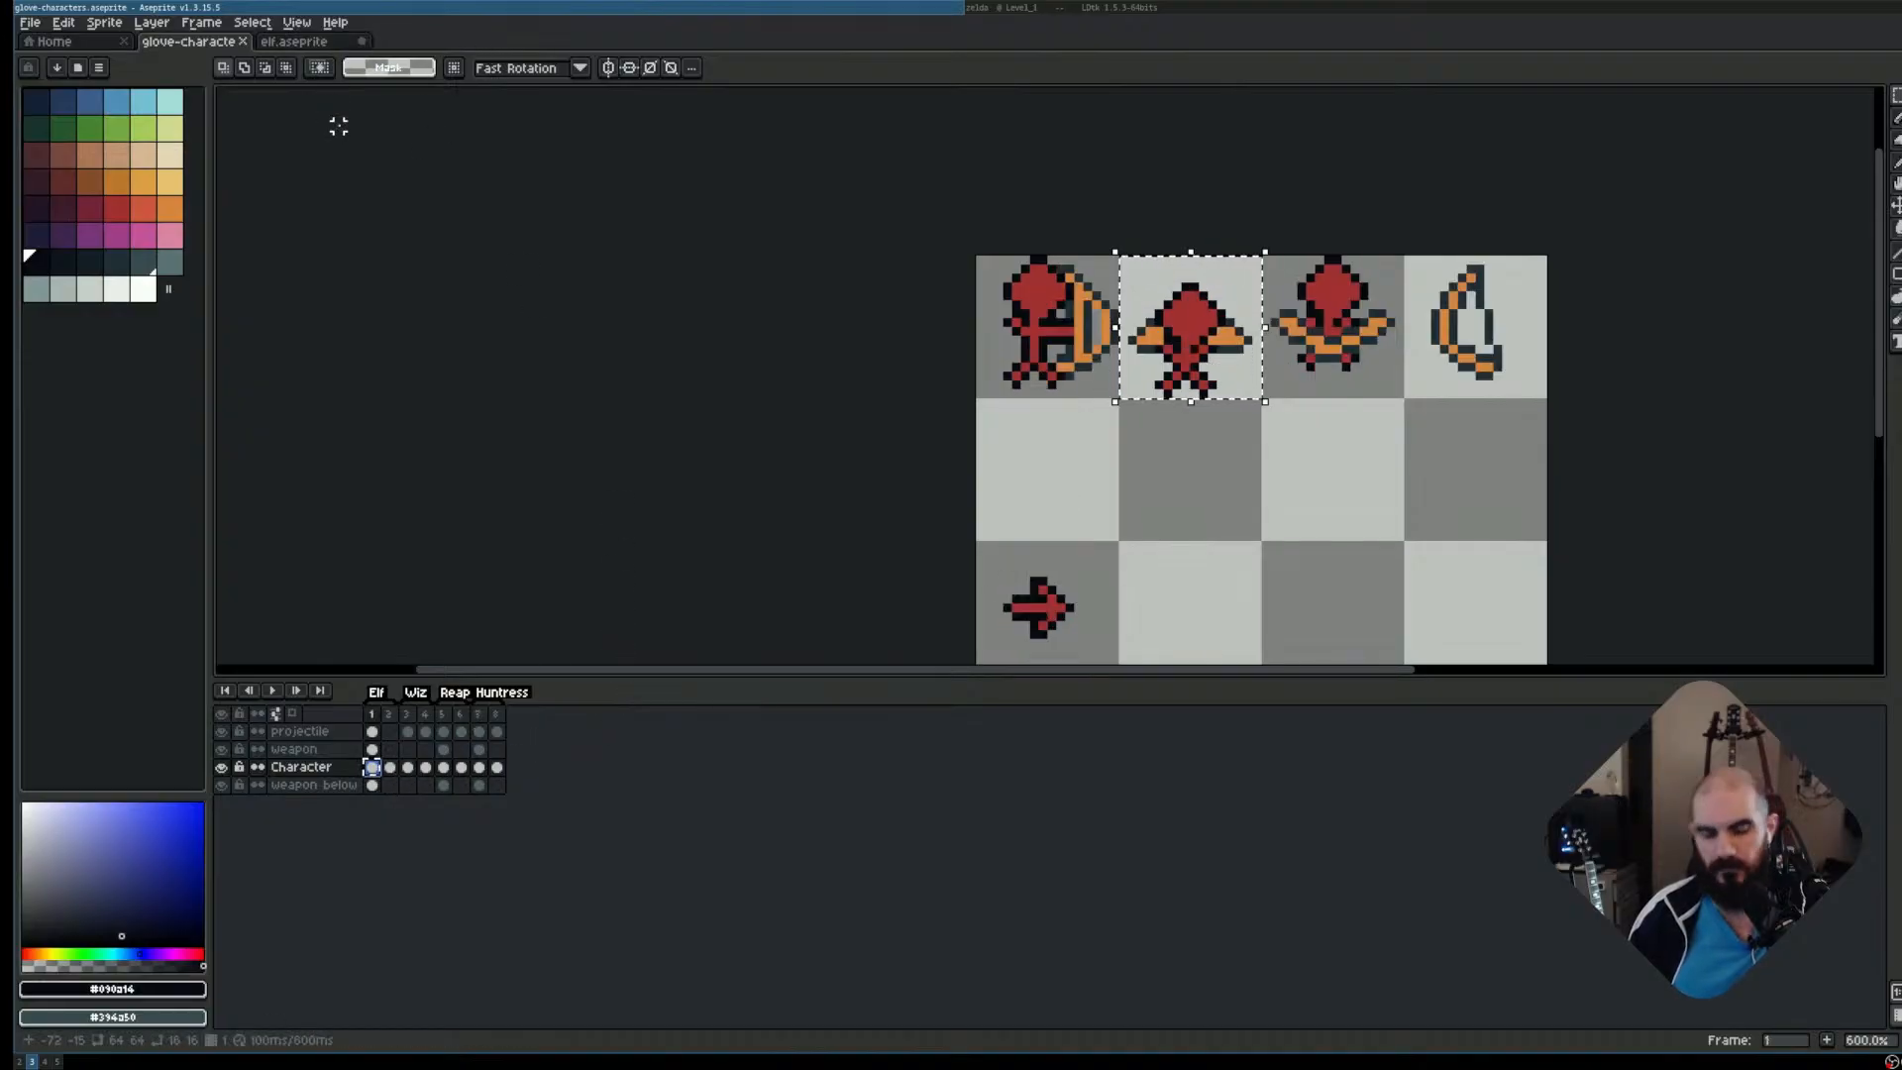
click(302, 42)
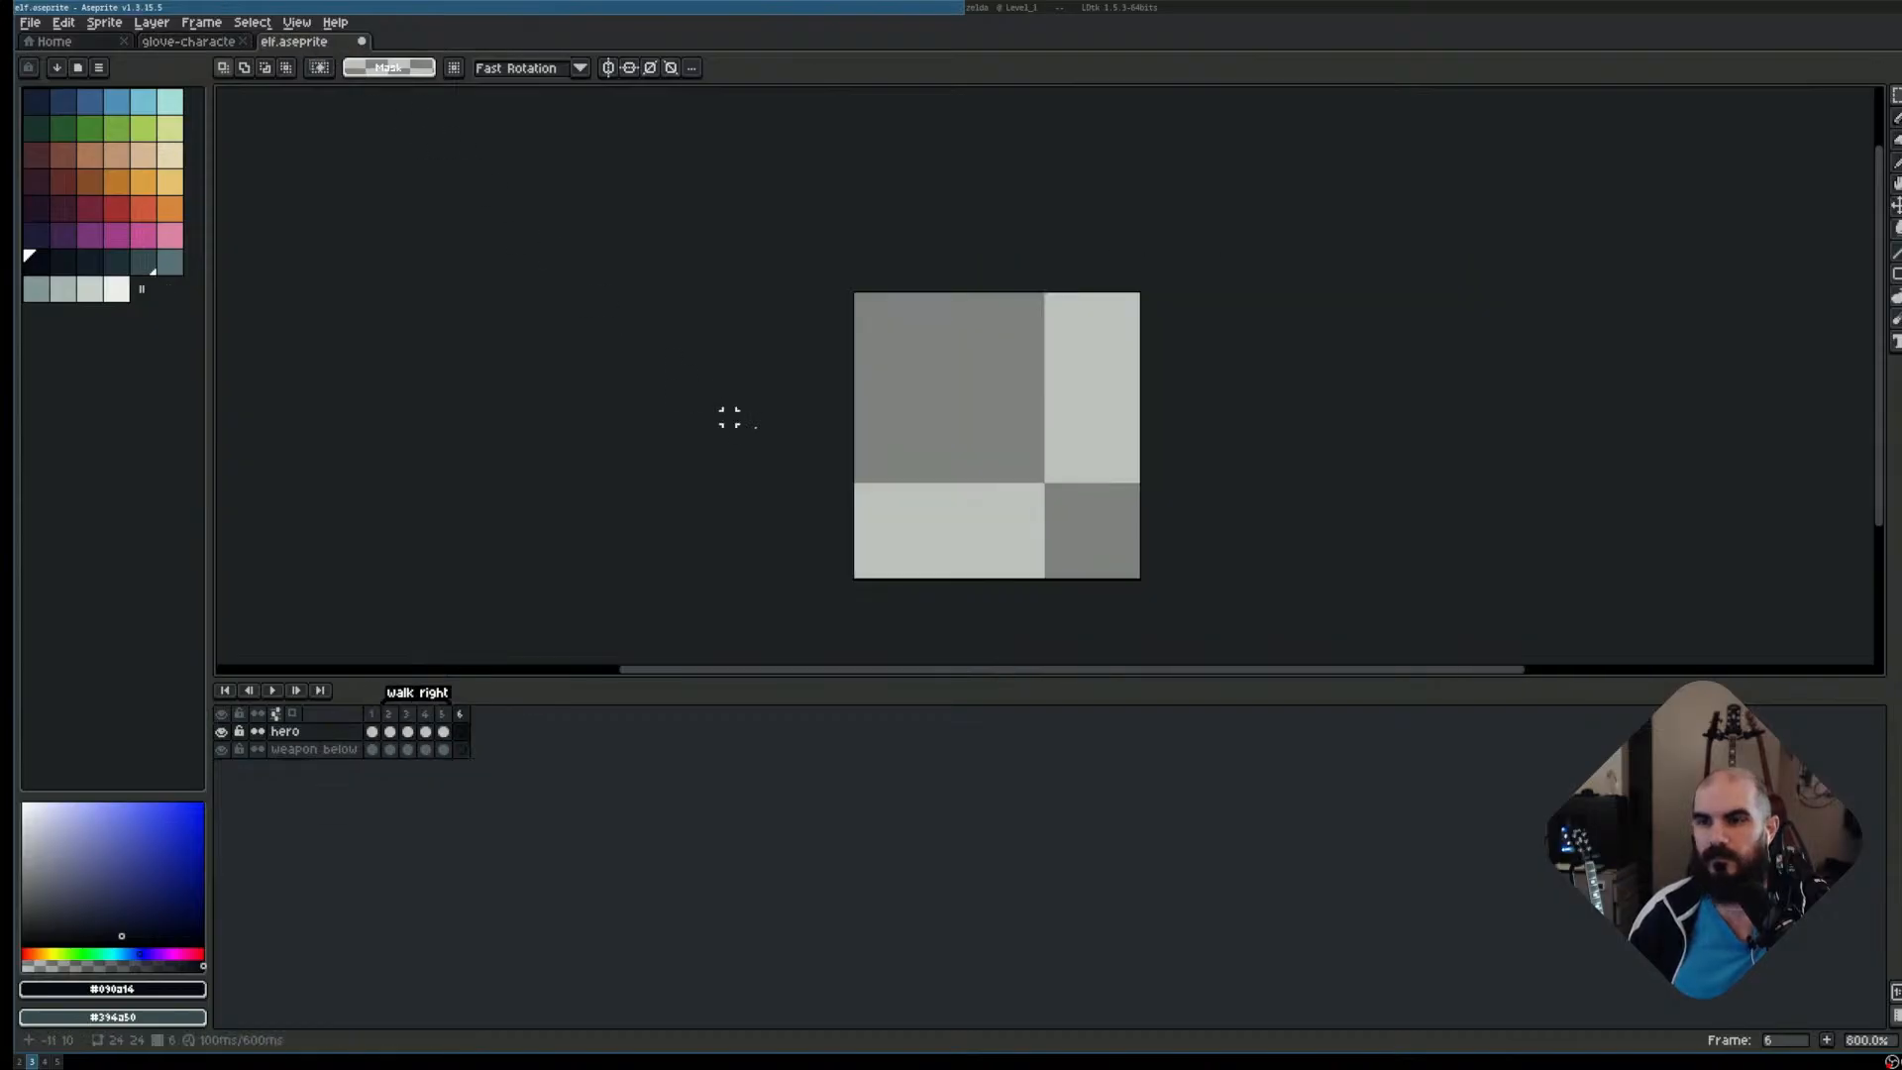
key(ctrl+z)
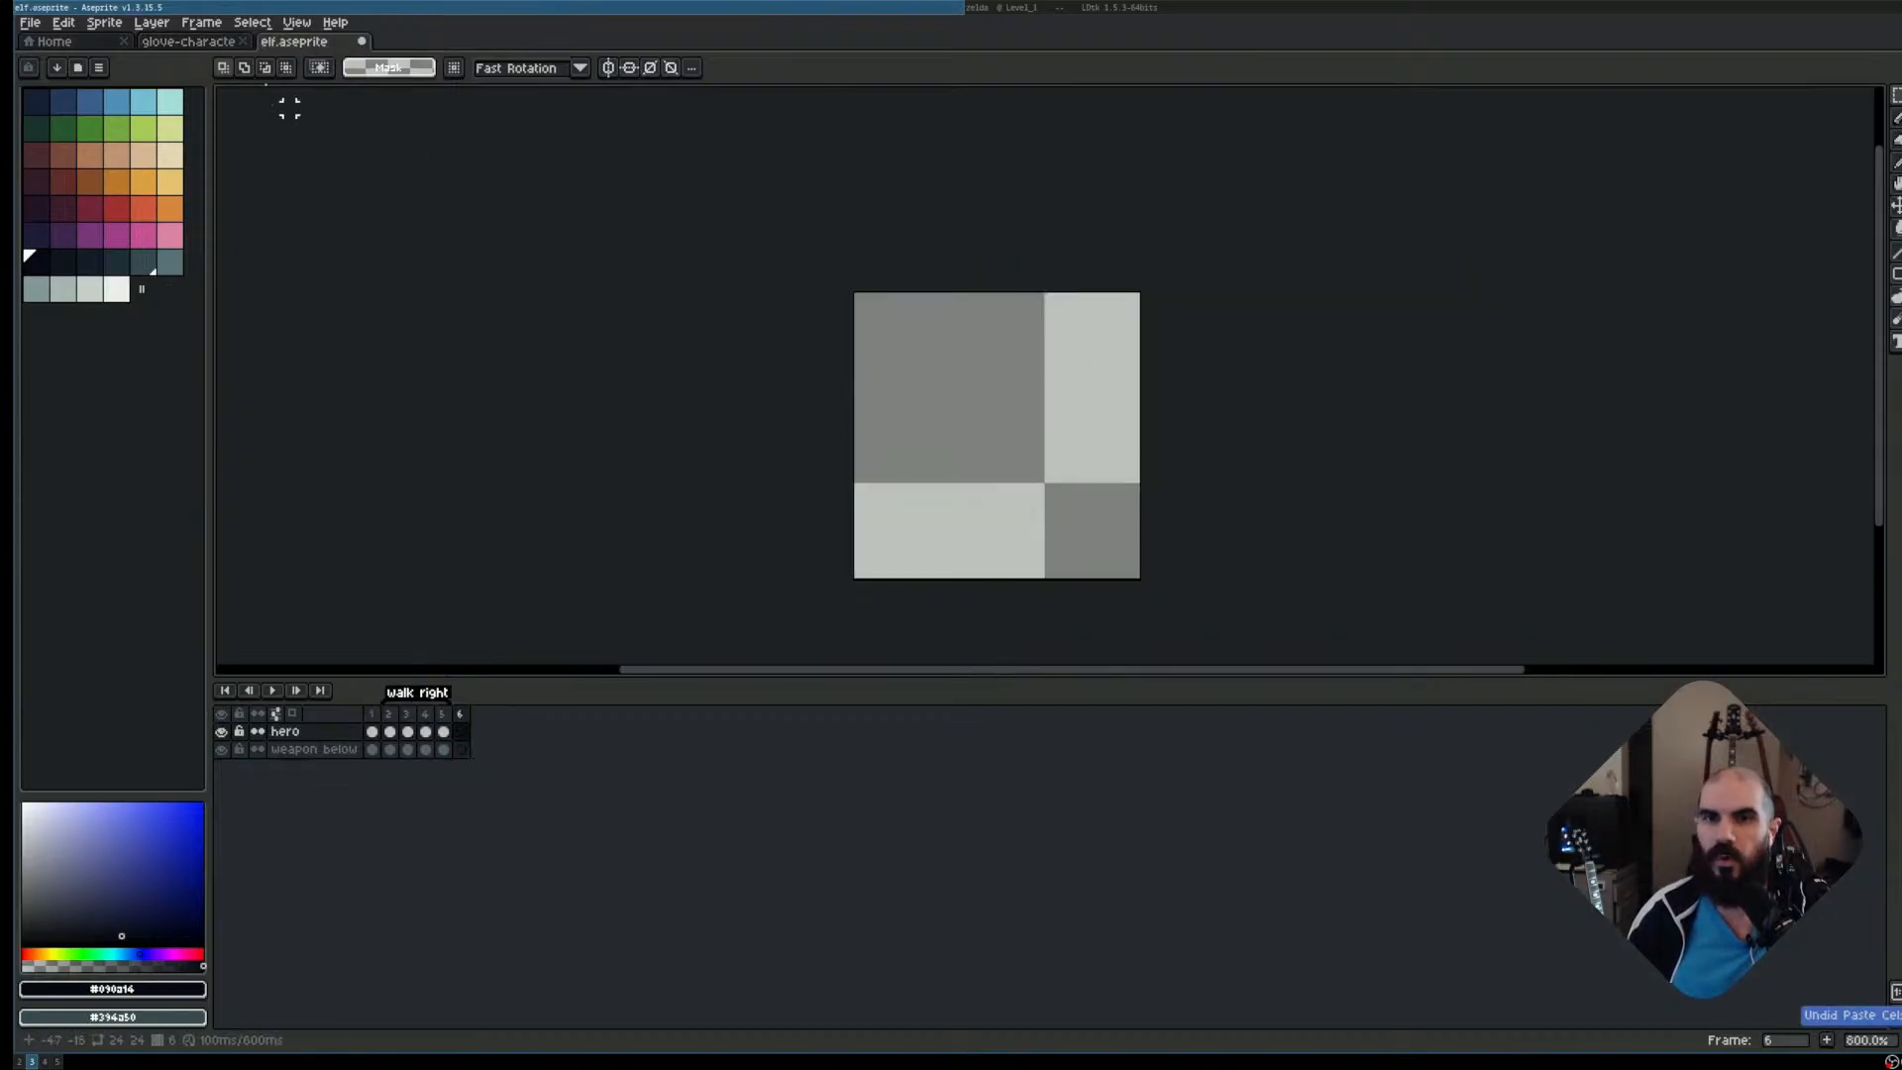
Copy the Elf's second Character pose from glove-characters and paste it into the hero cel of frame 6 in elf.aseprite at X 4, Y 7
click(124, 40)
click(71, 43)
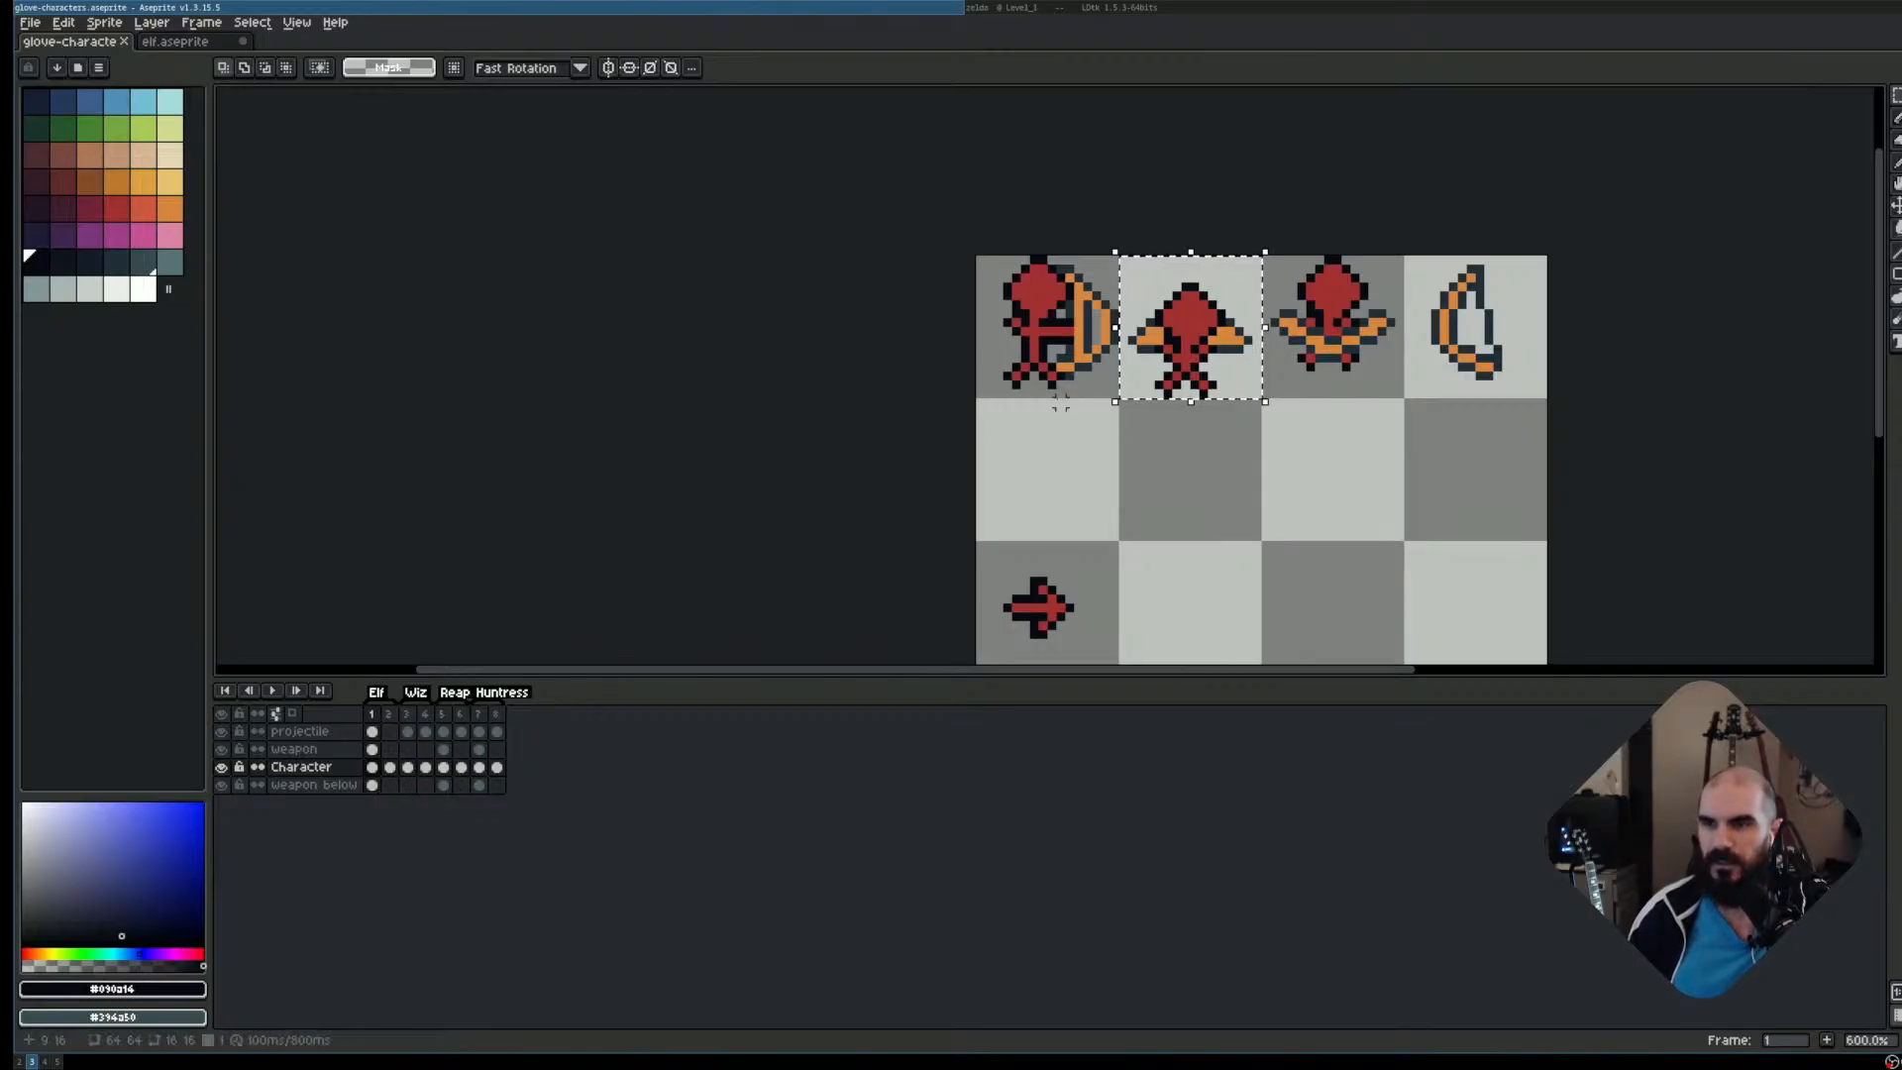
double_click(1193, 332)
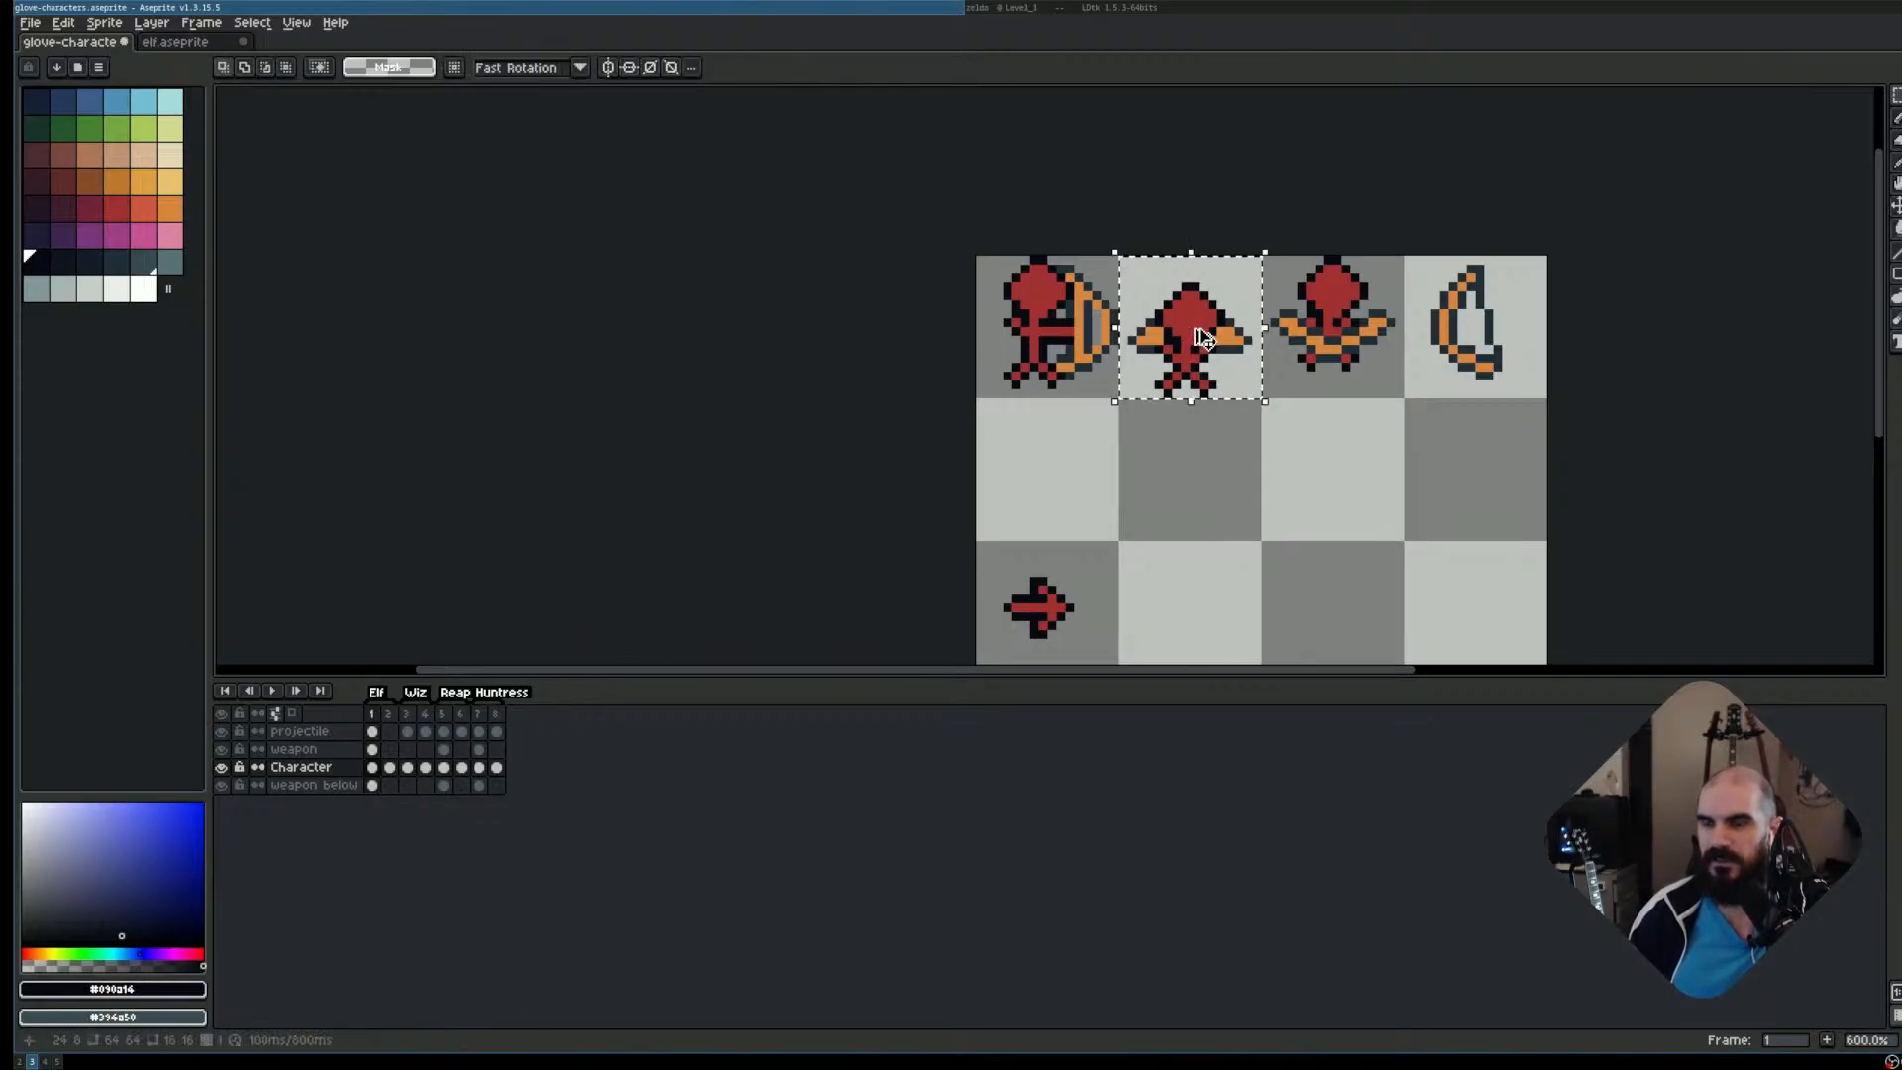
key(ctrl+c)
key(ctrl+Tab)
key(ctrl+v)
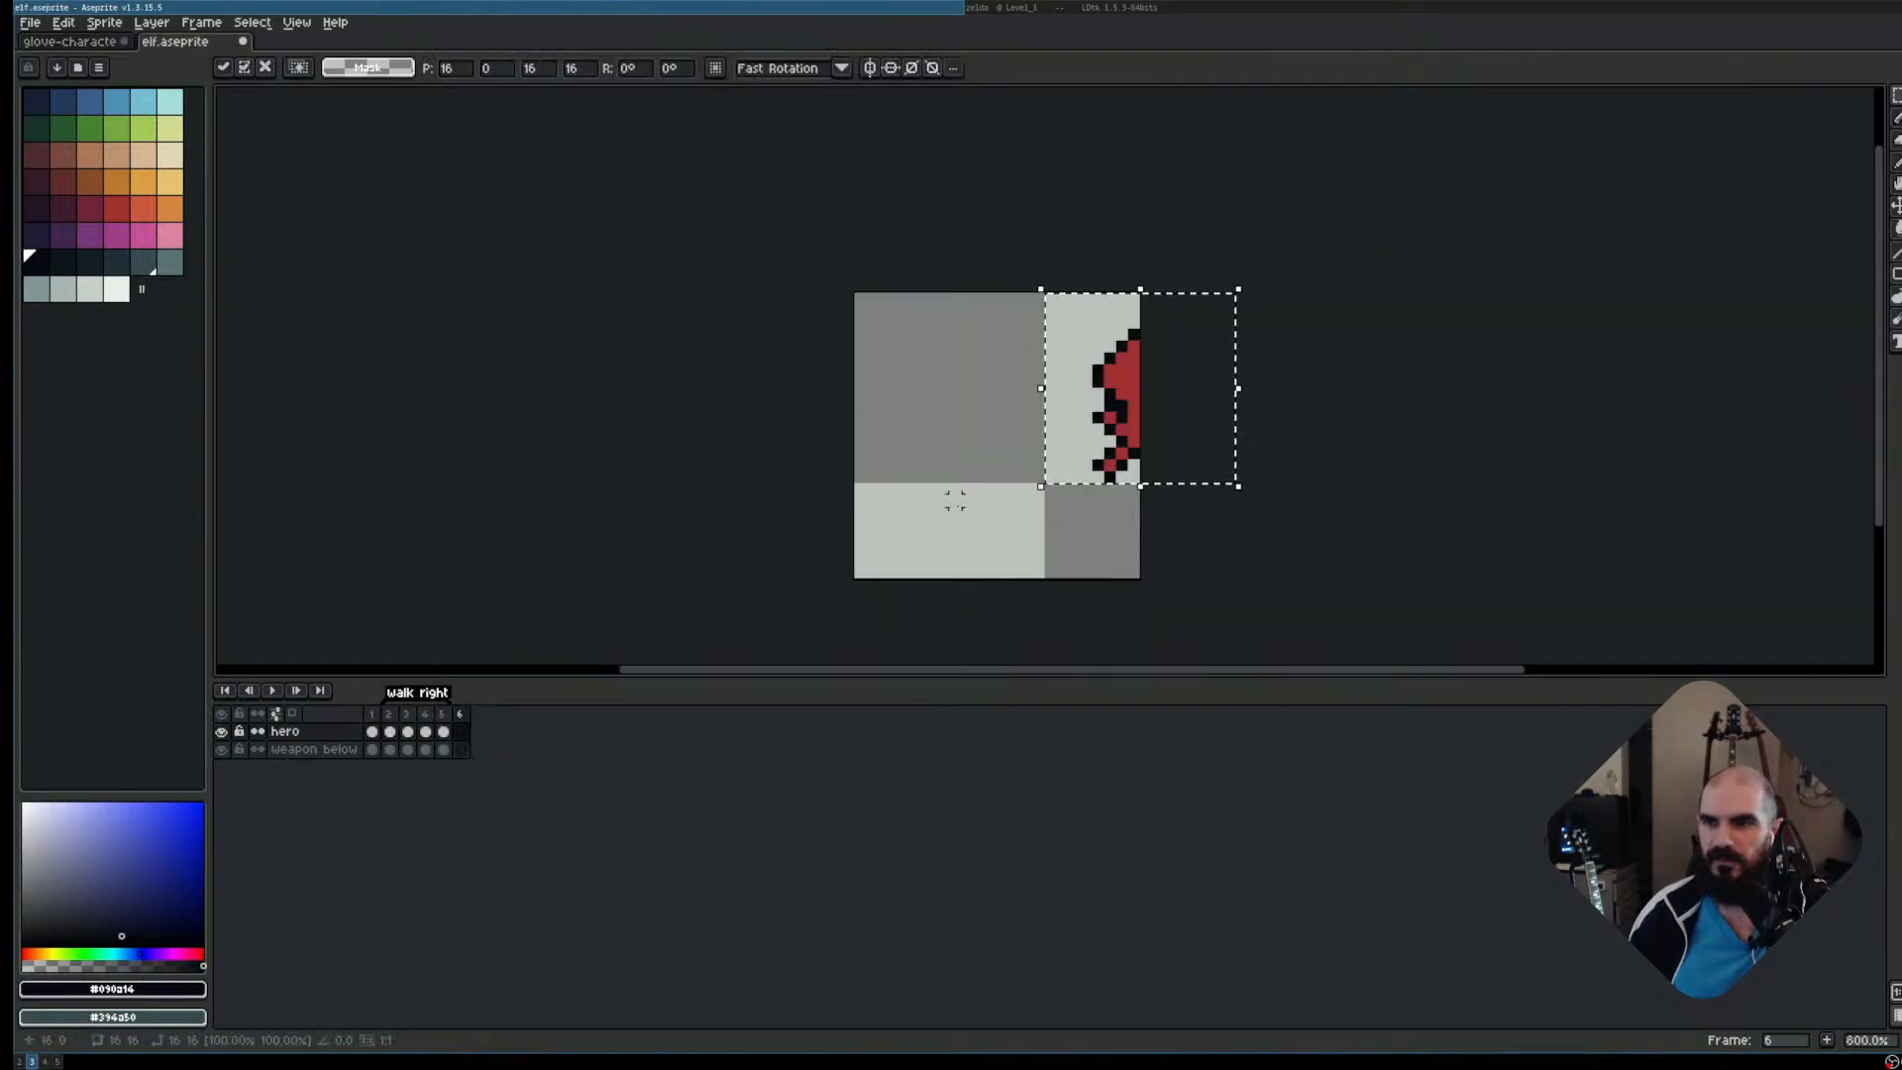
drag(1128, 440, 985, 522)
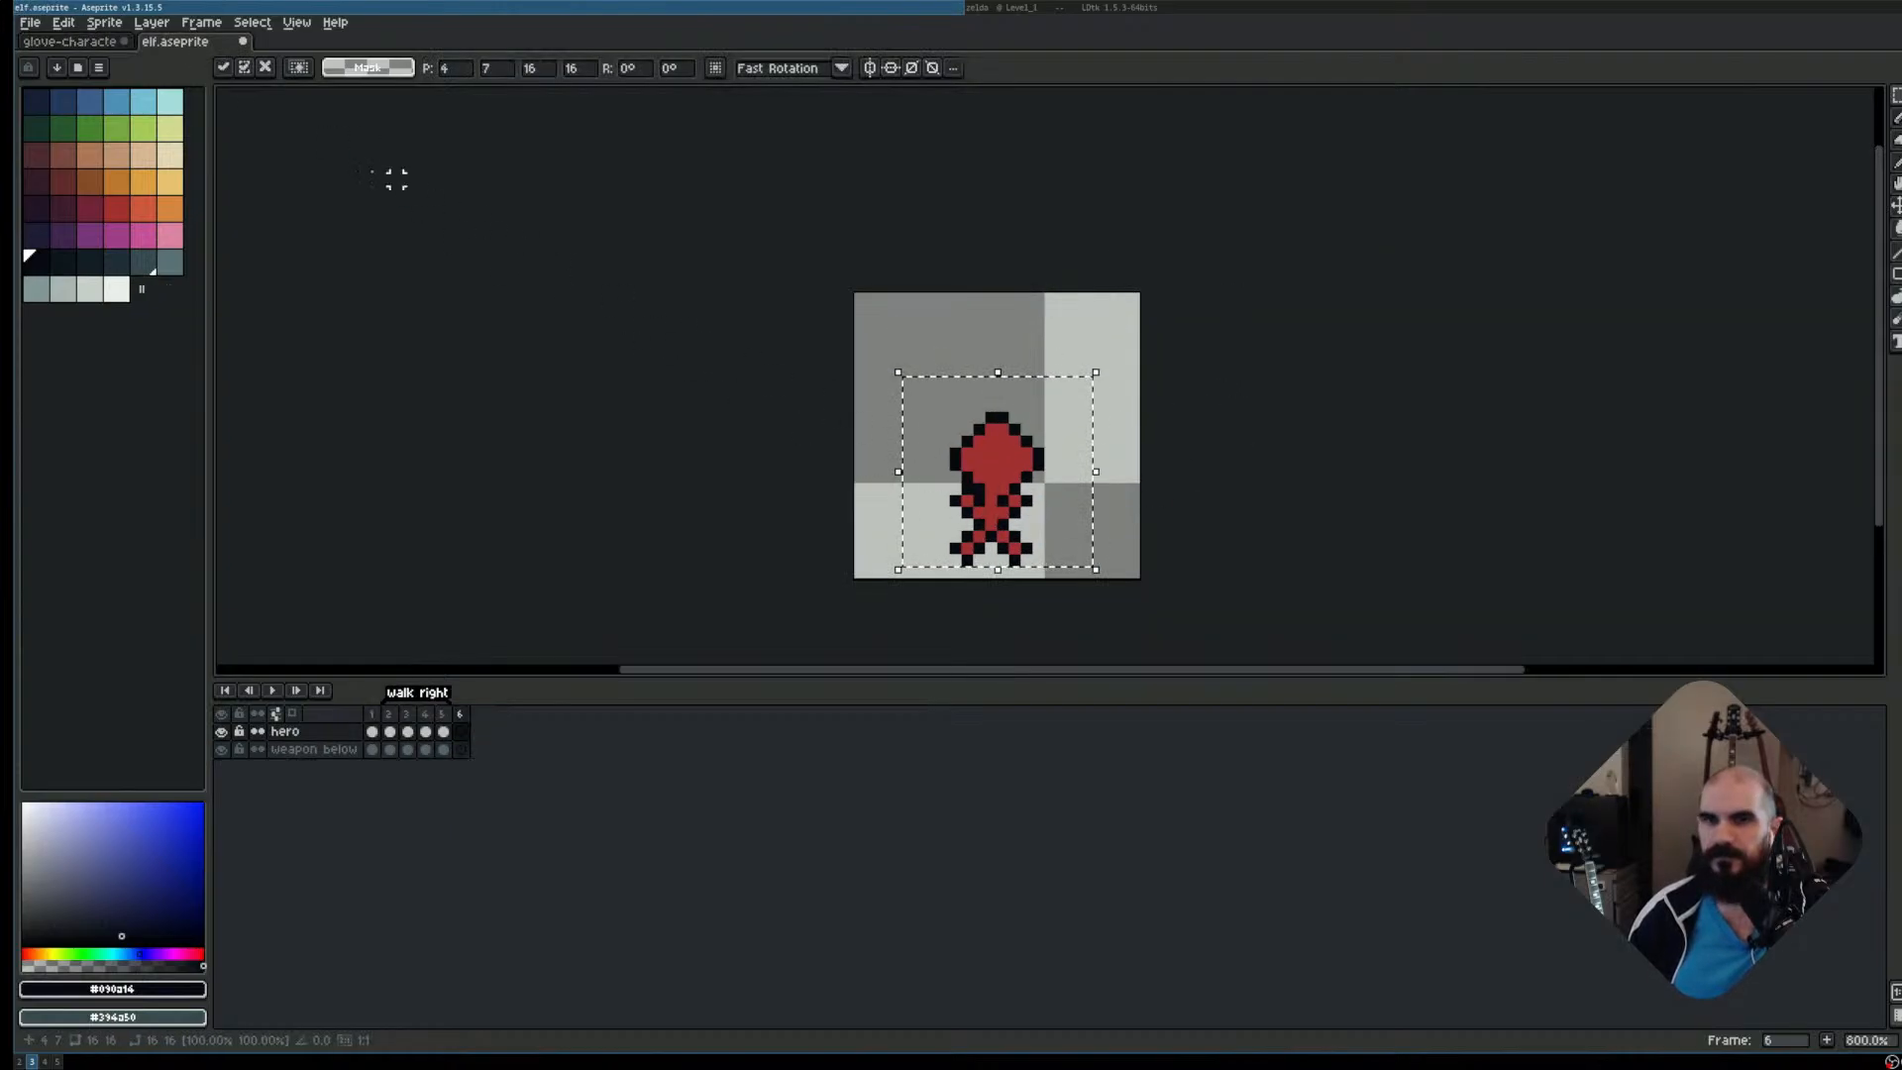
Check the pose in glove-characters and move the pasted elf in frame 6 to X 4, Y 8, leaving nothing selected
click(92, 49)
scroll(1163, 495, up, 4)
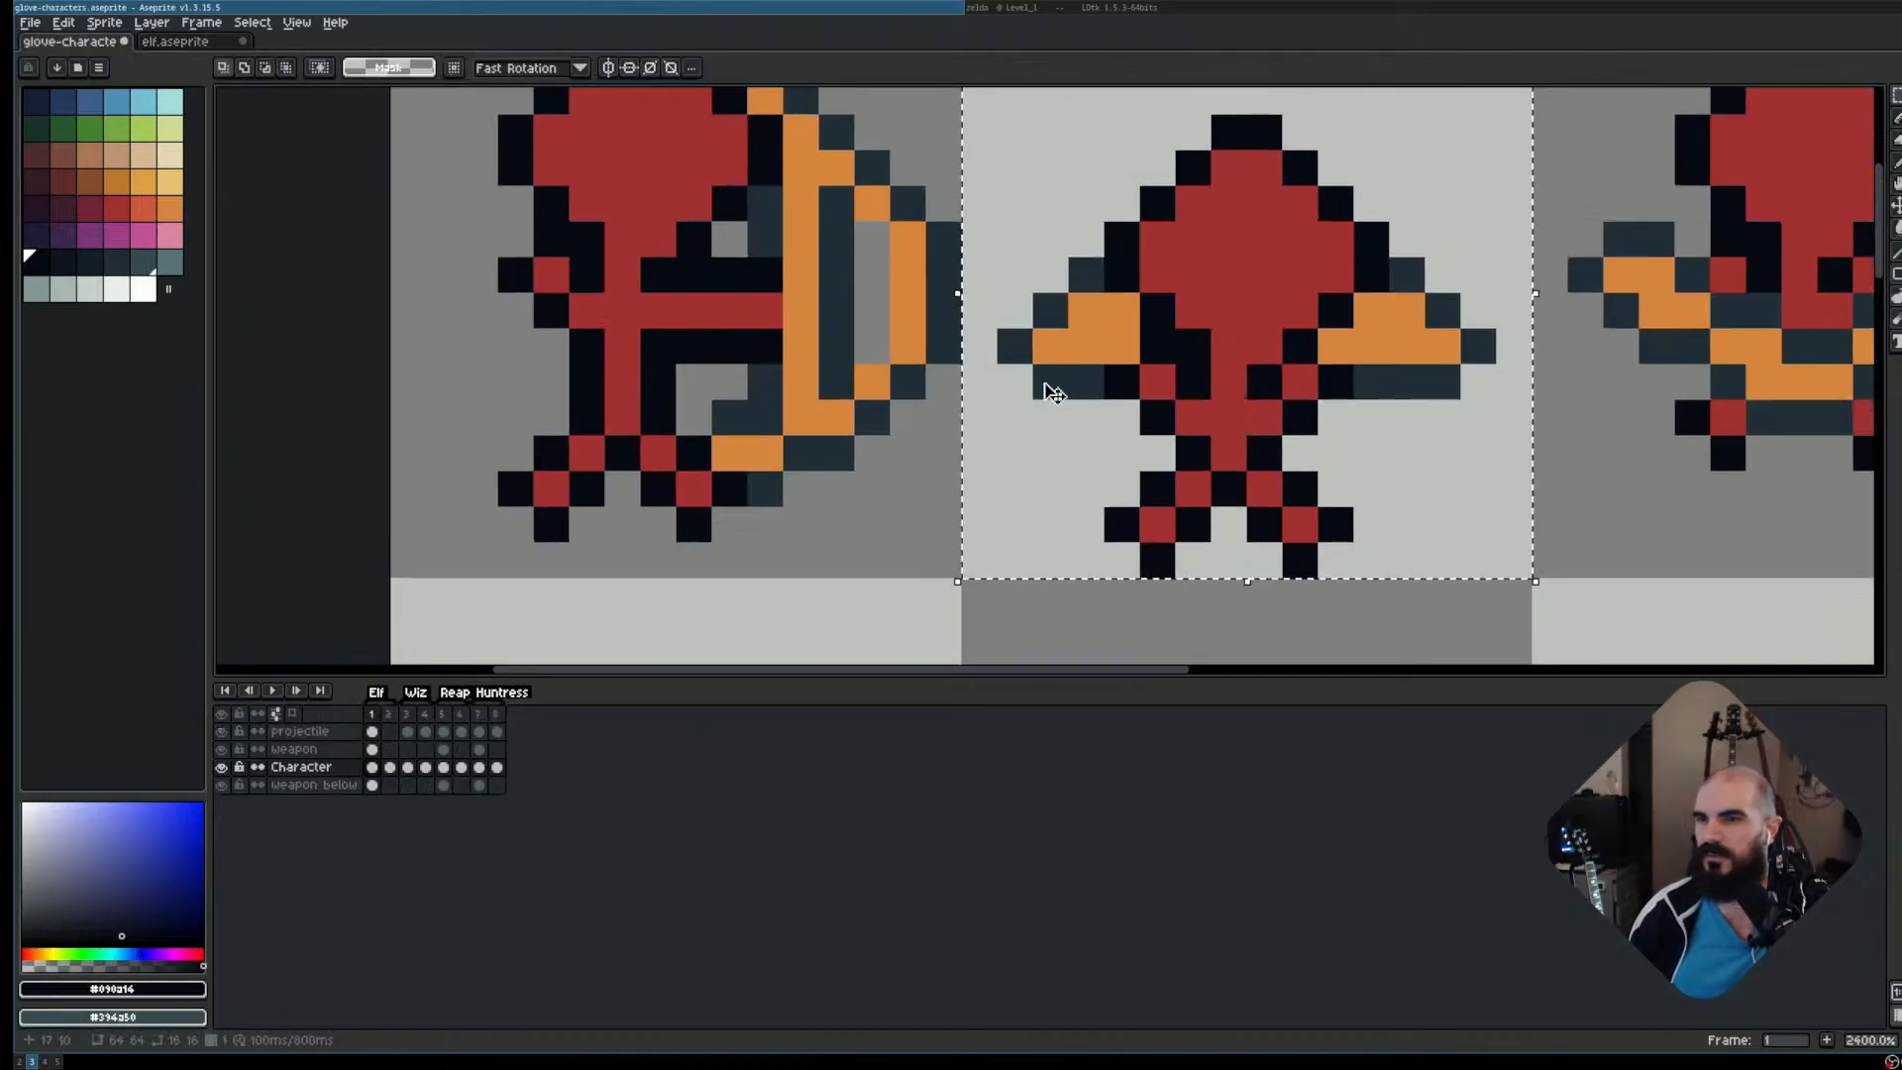
drag(1343, 374, 1227, 404)
click(174, 42)
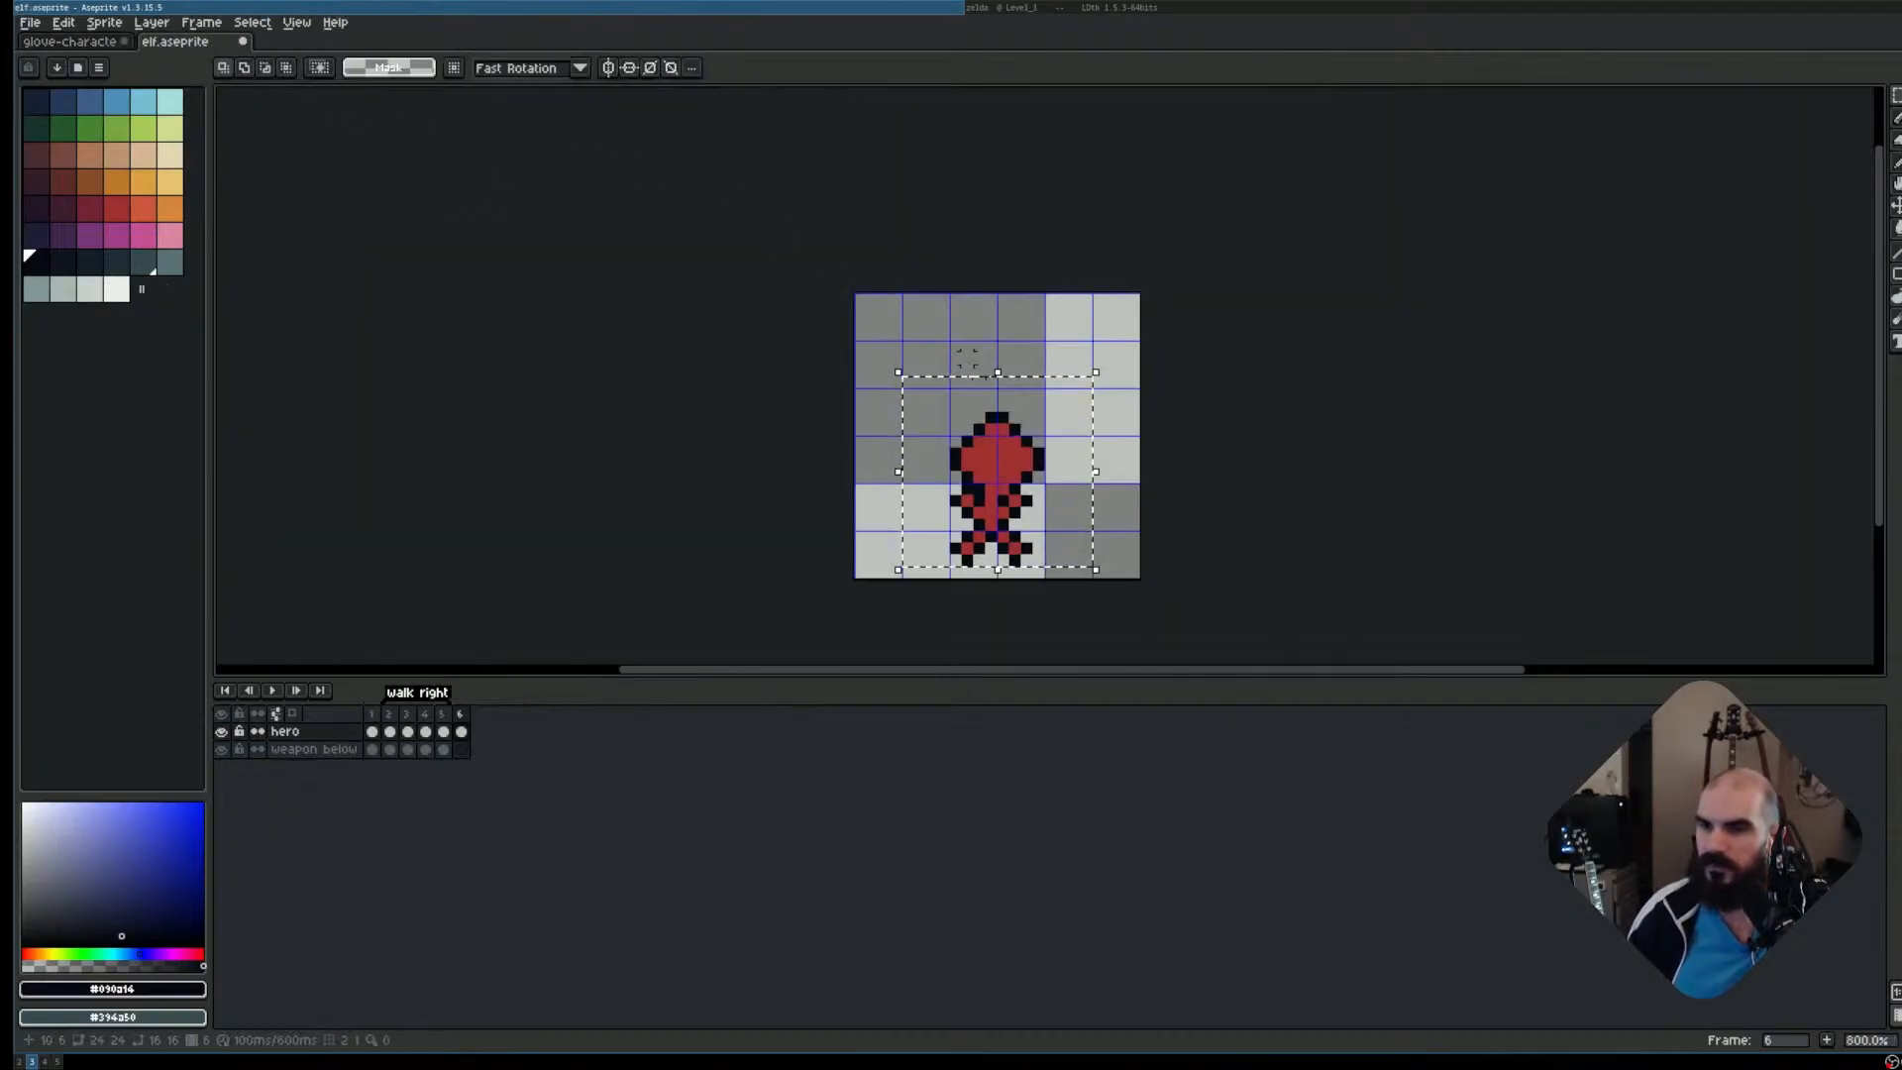
scroll(1020, 386, up, 2)
drag(1054, 451, 1001, 436)
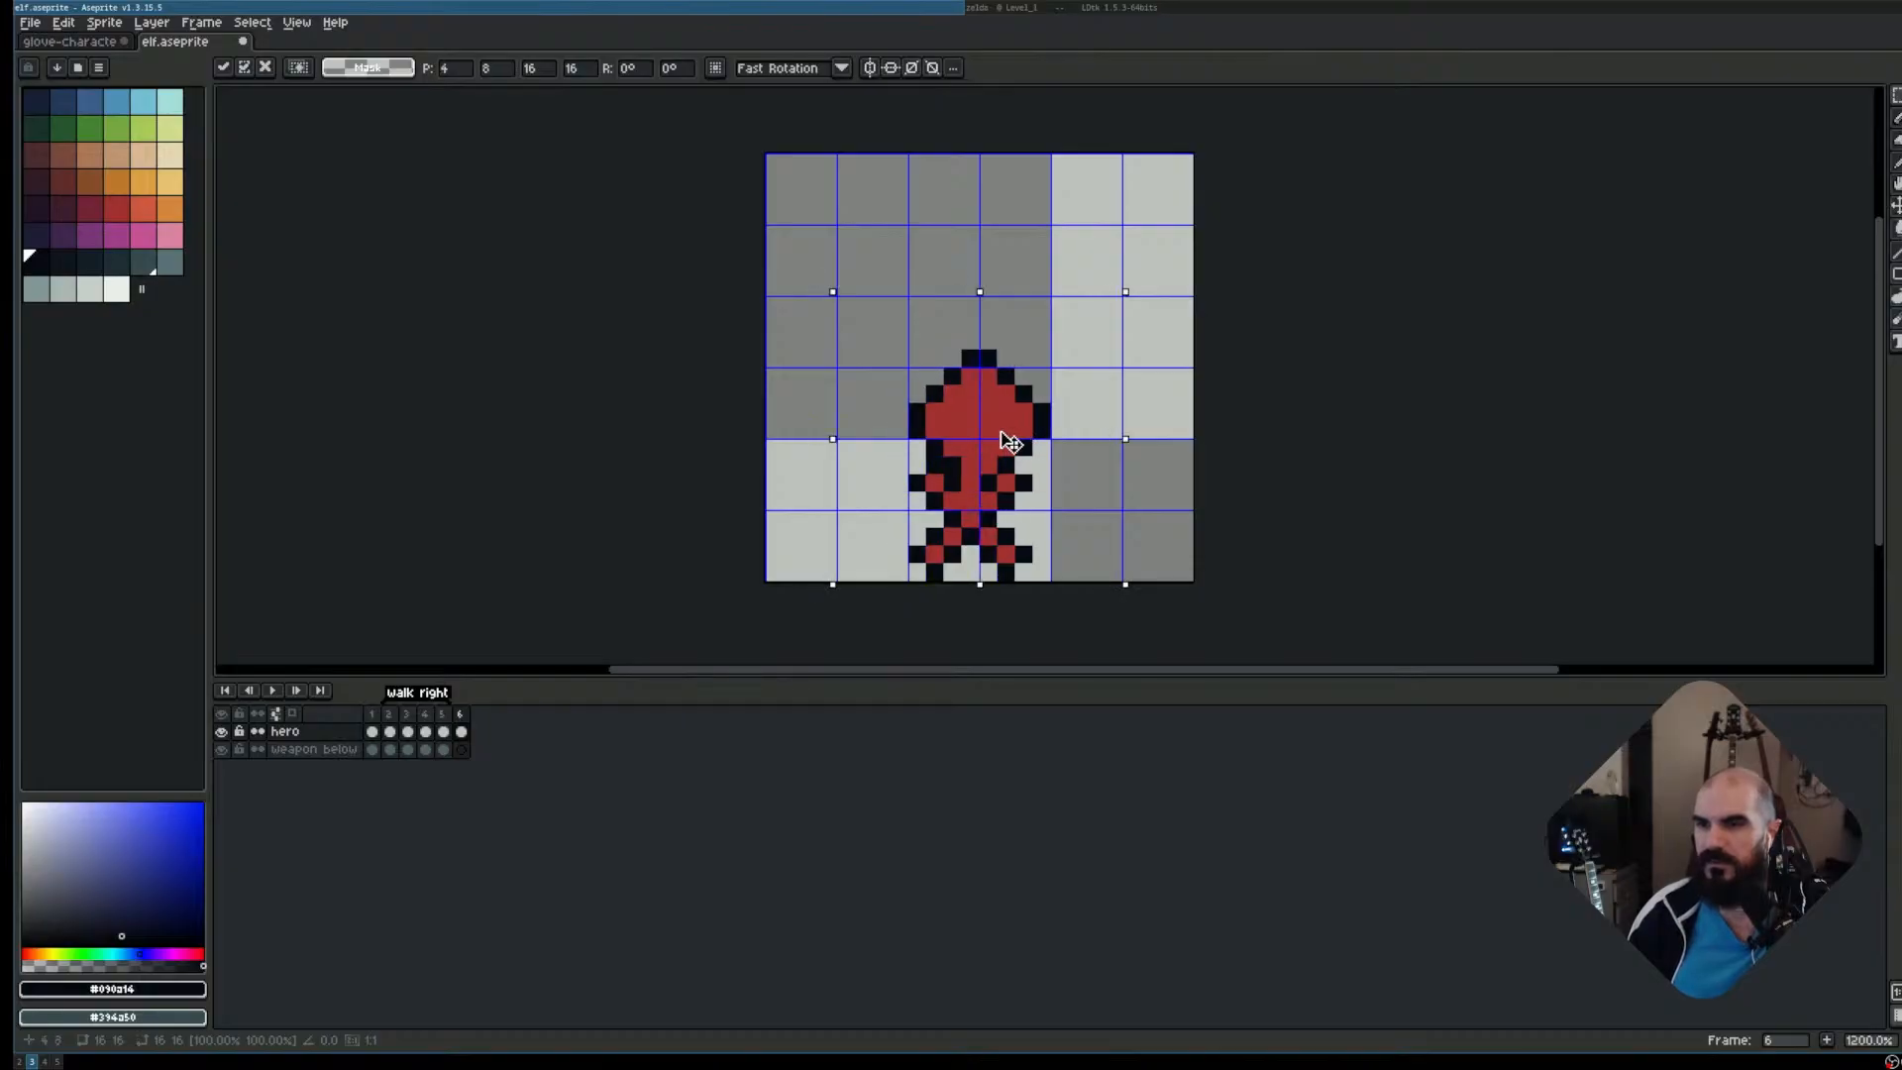
key(ctrl+d)
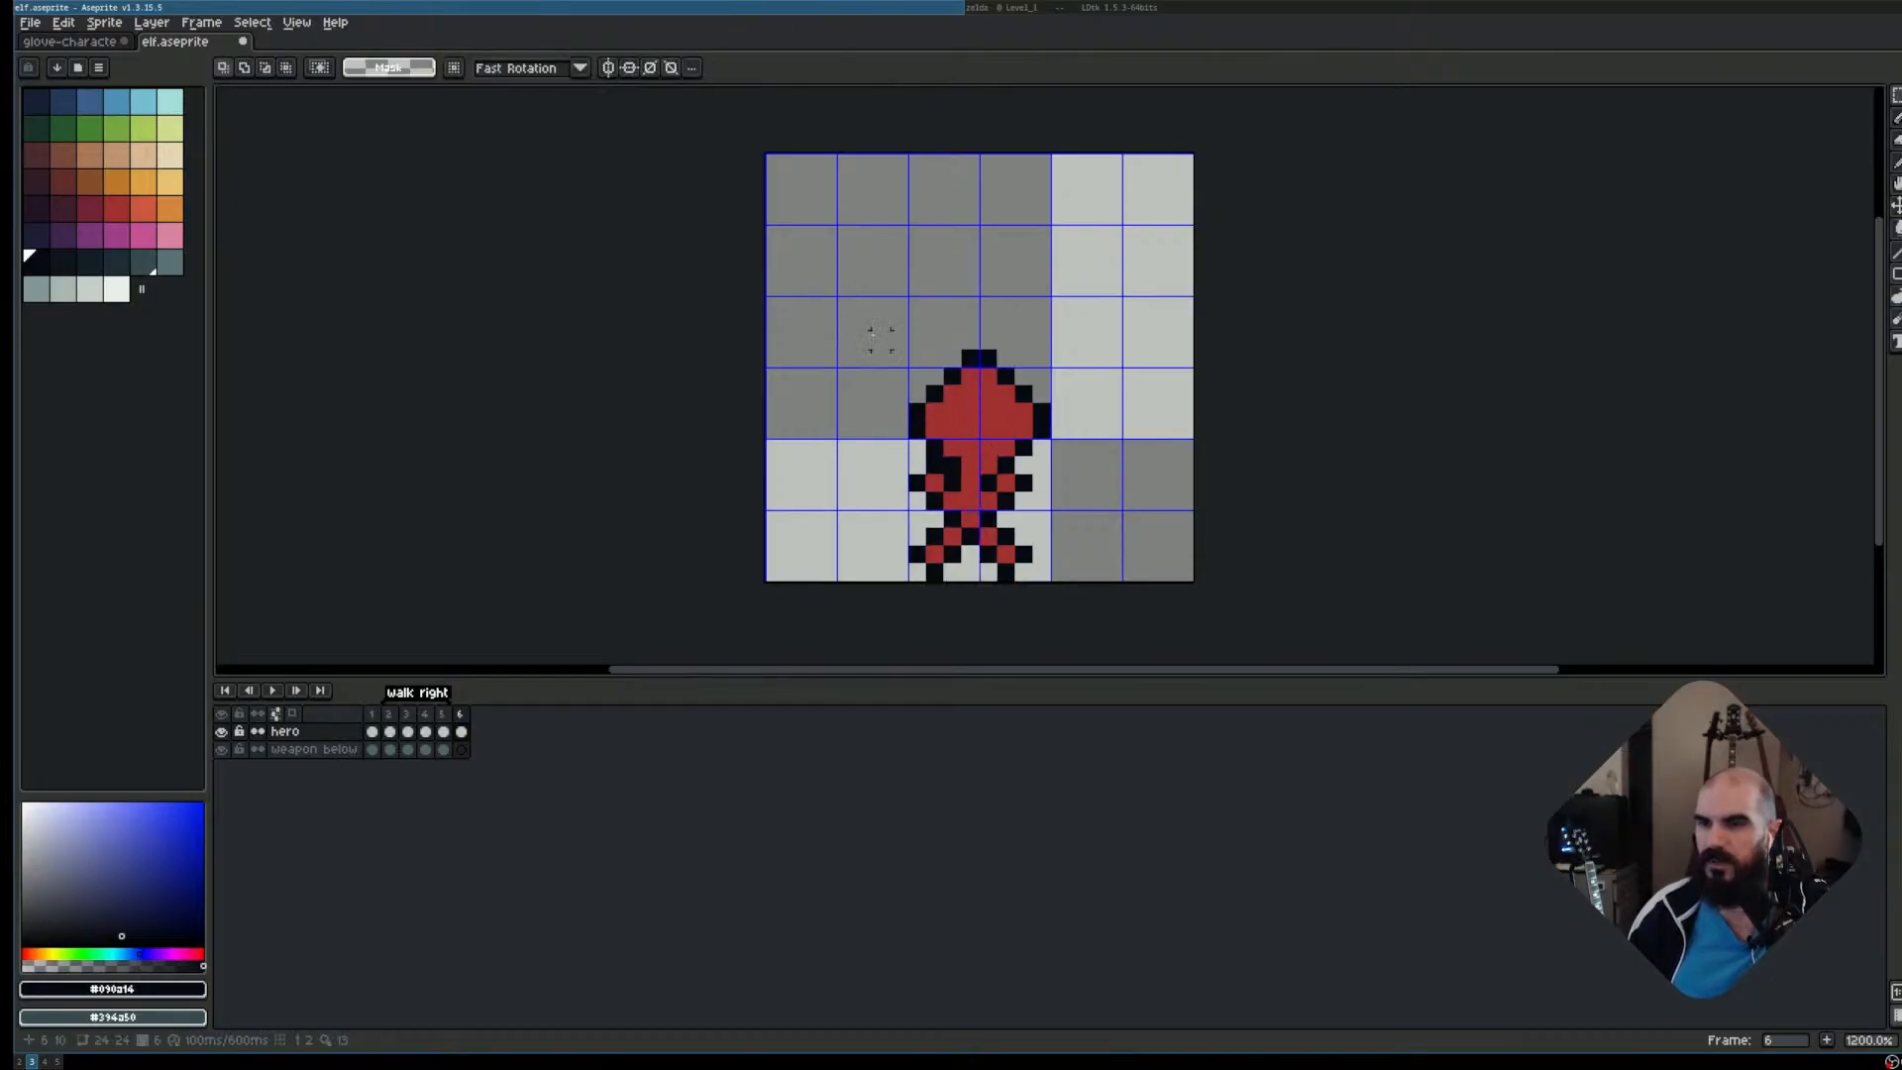
Check the elf's placement on the frame 6 grid with marquee selections, and clear them
drag(879, 339, 1090, 569)
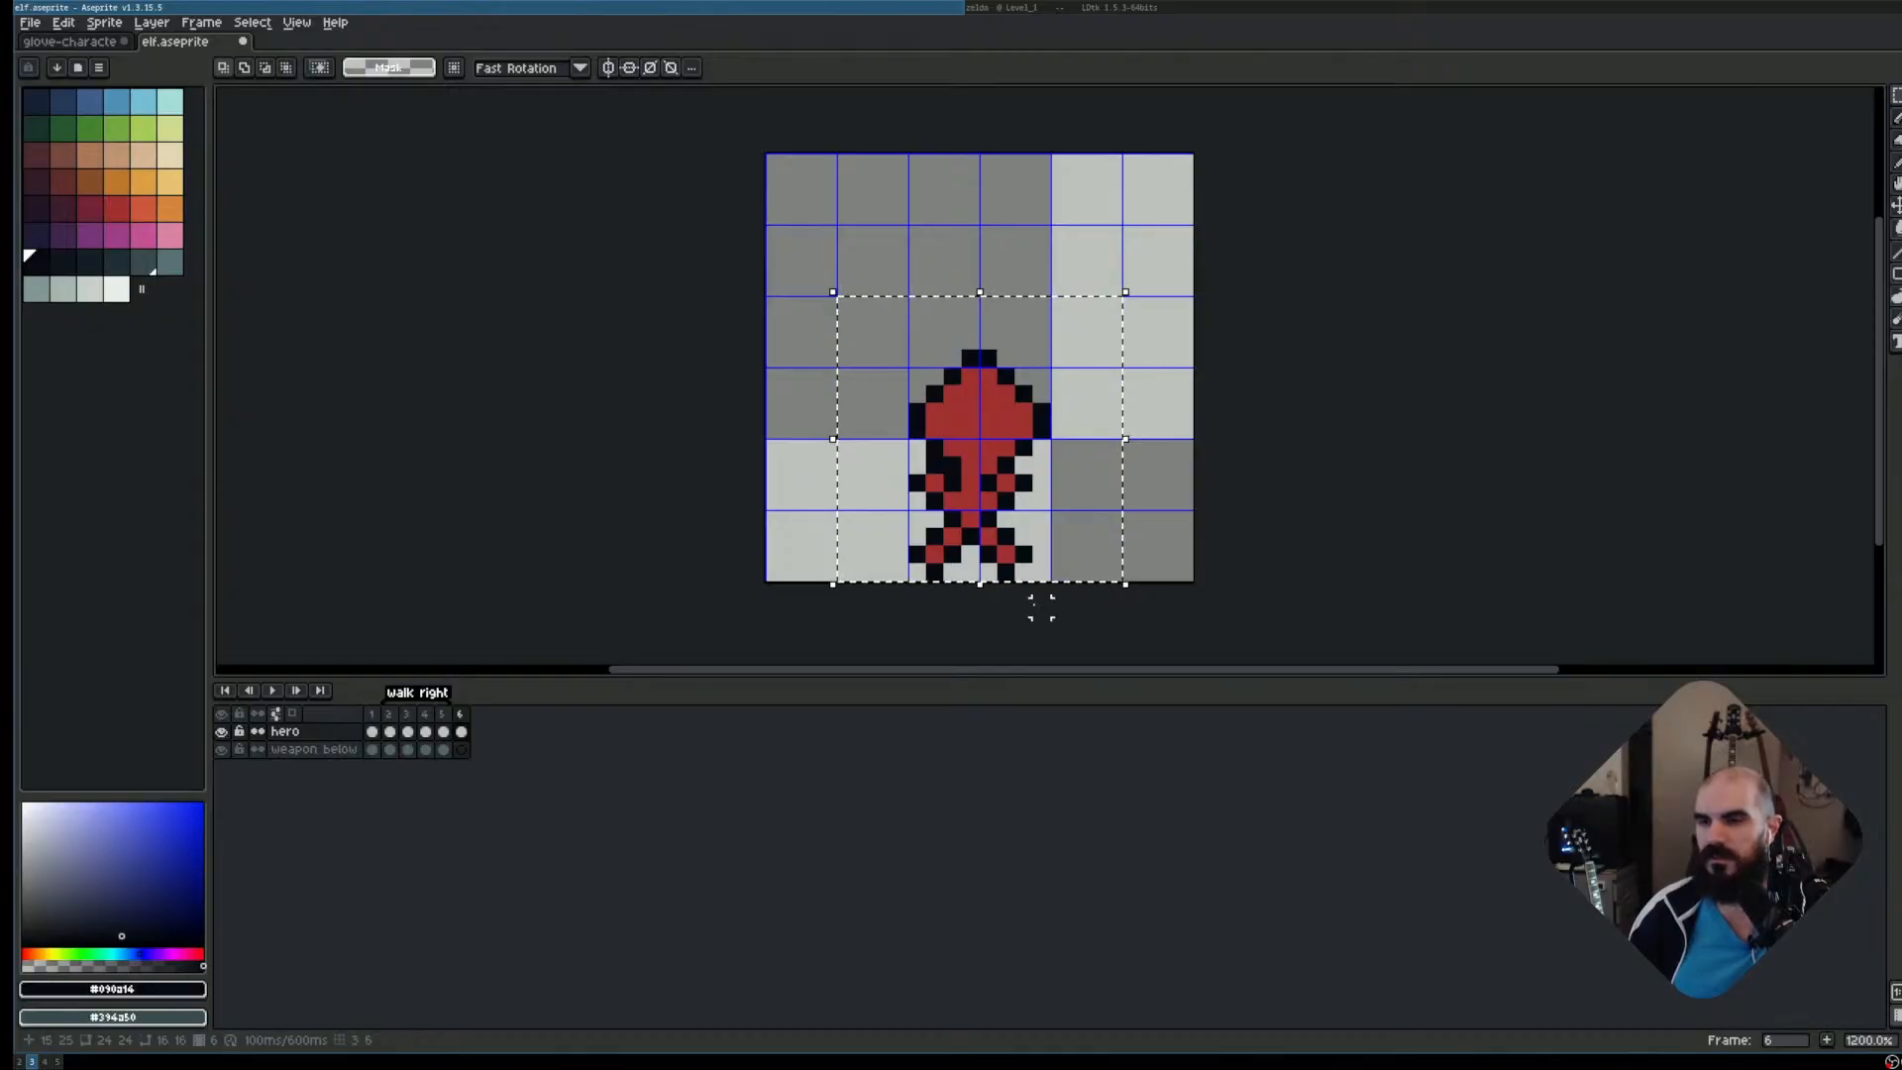
key(ctrl+d)
drag(927, 348, 1034, 541)
key(ctrl+d)
Copy the second pose's bow from the Elf's weapon below cel in glove-characters and return to elf.aseprite
click(61, 43)
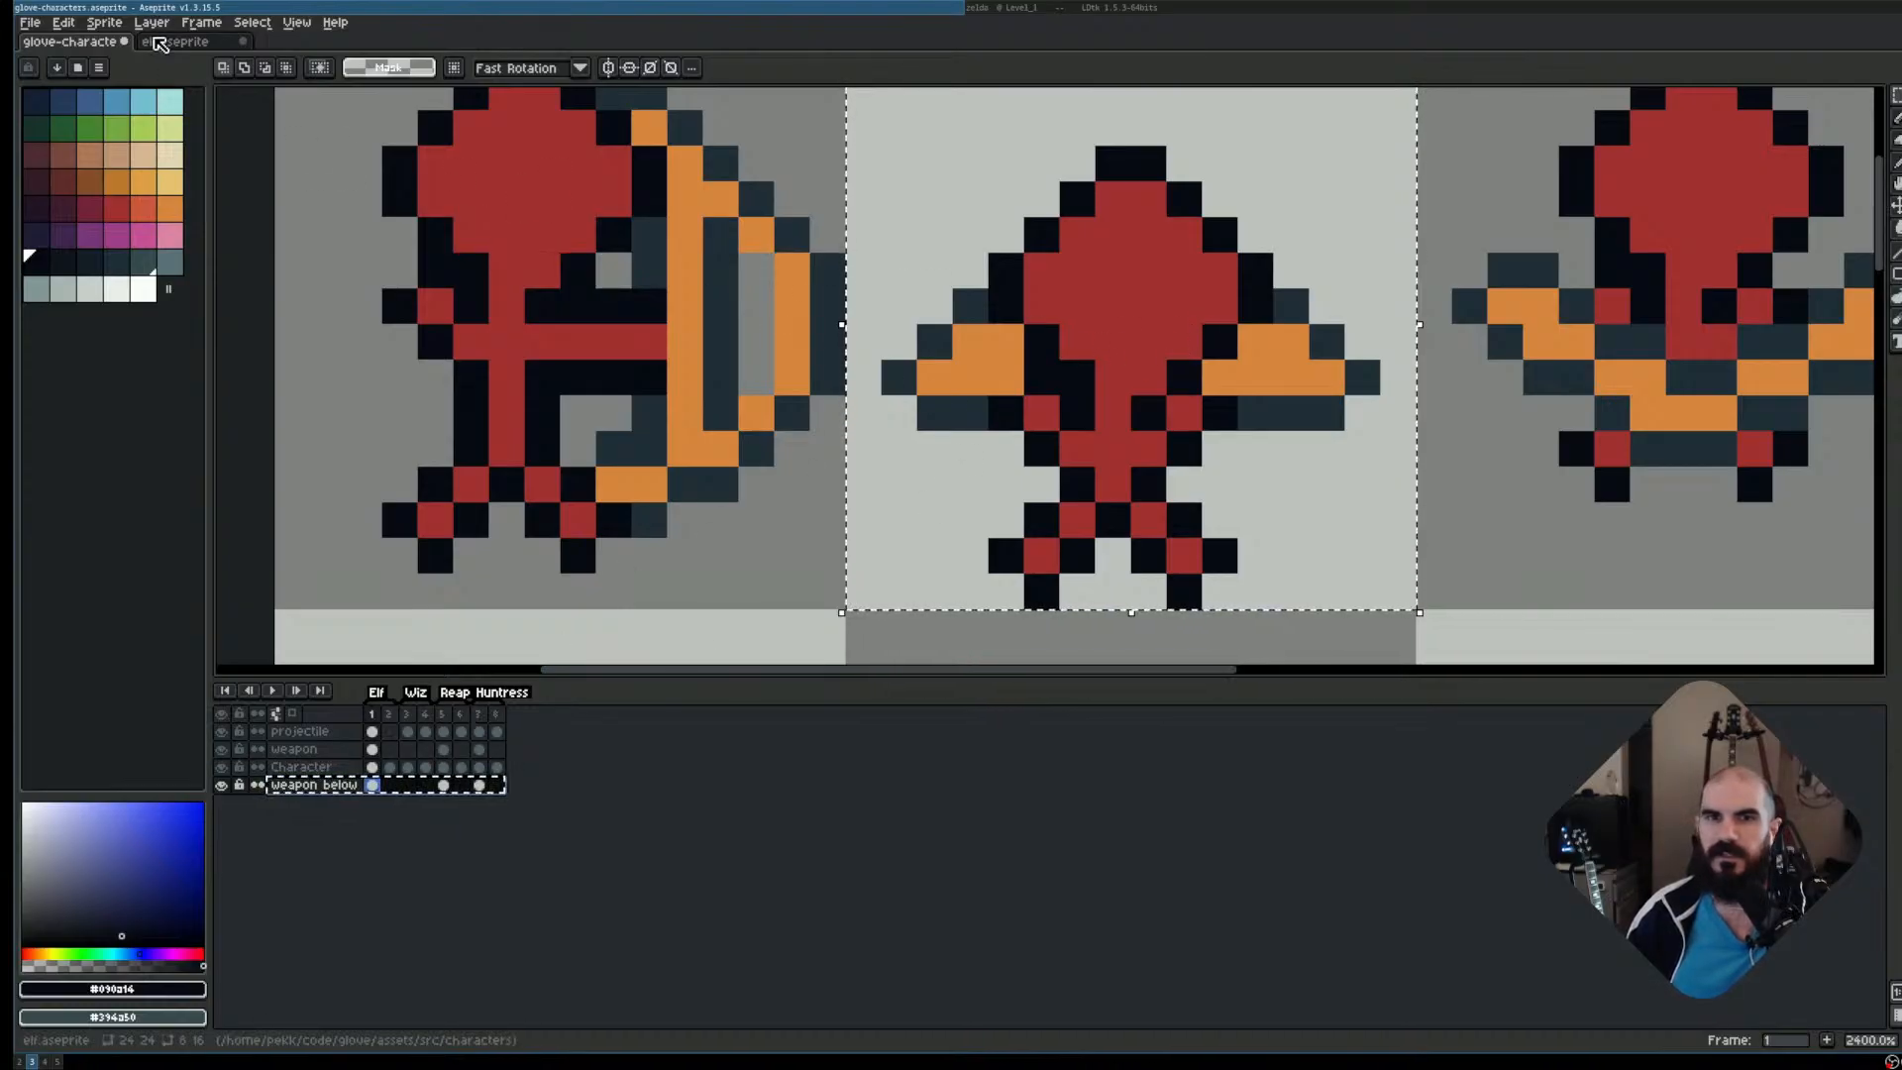
key(ctrl+Tab)
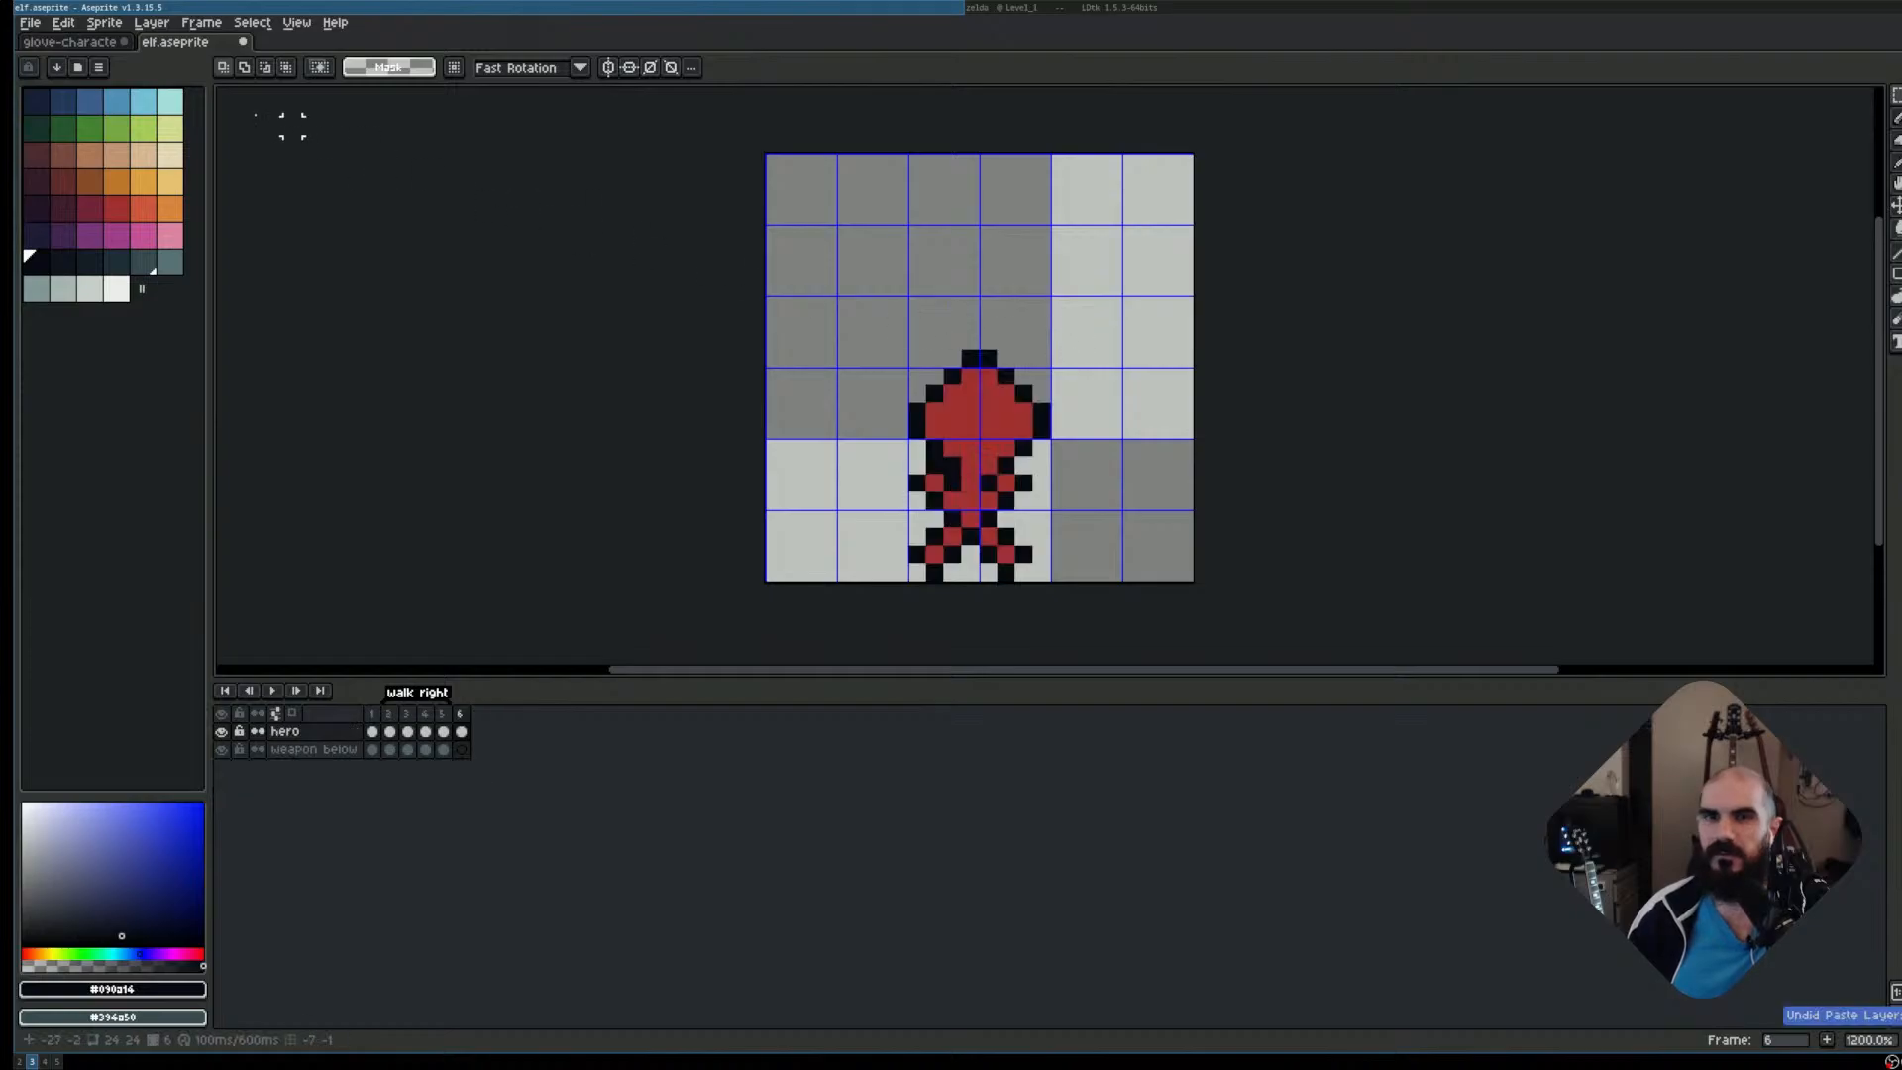
click(61, 44)
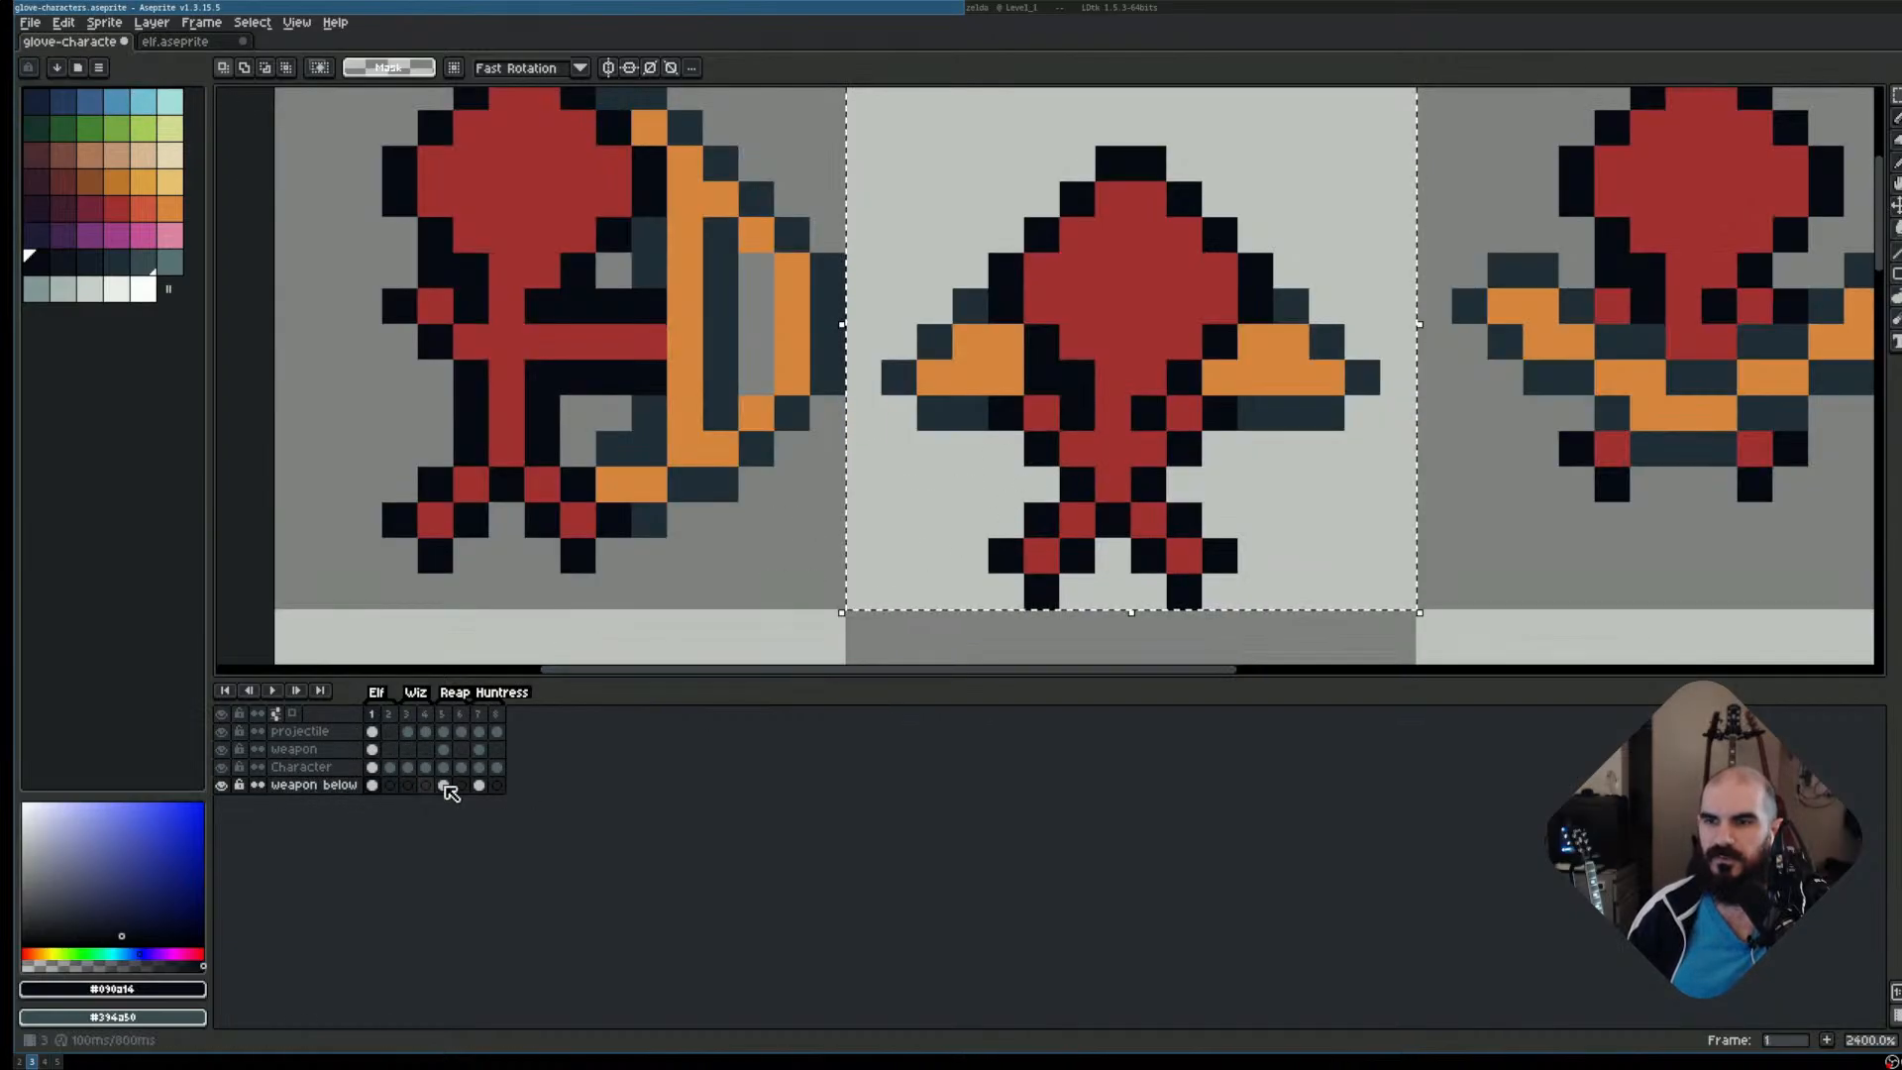
key(ctrl+Tab)
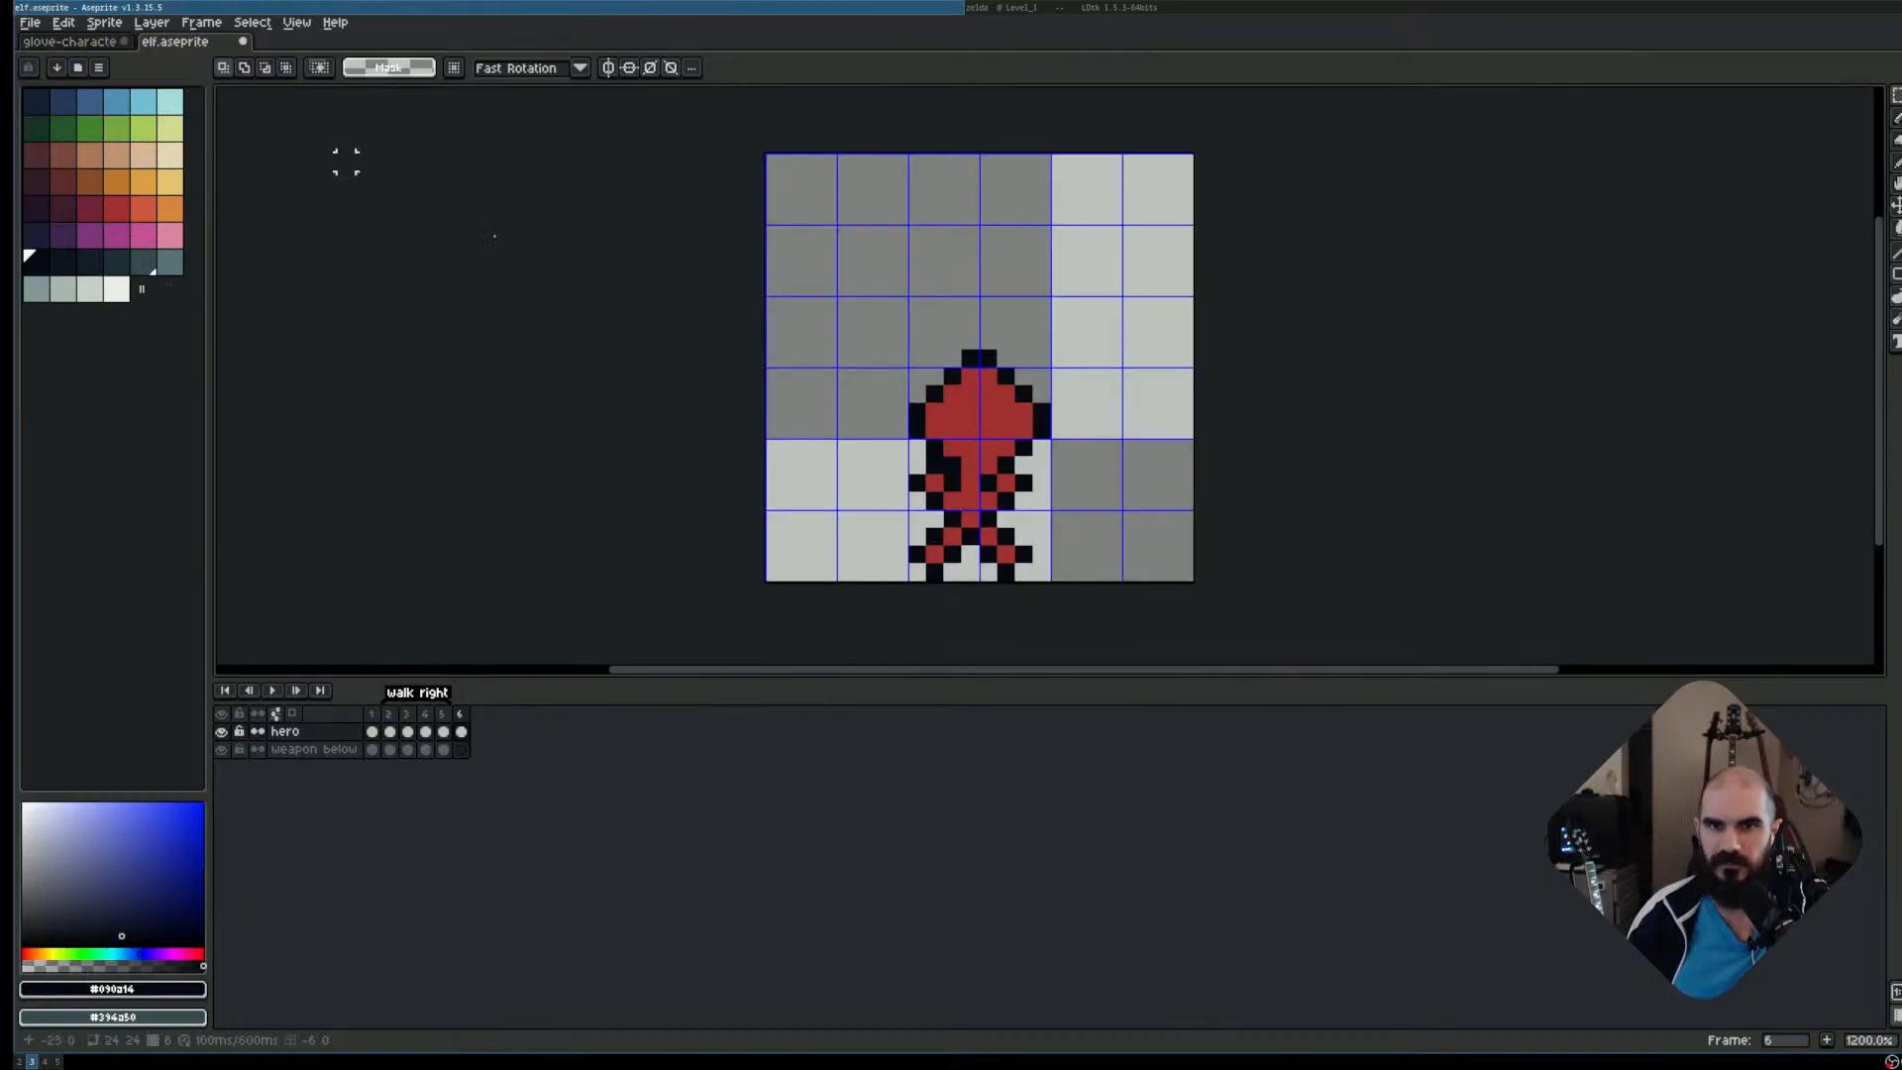
key(ctrl+v)
drag(1223, 383, 951, 495)
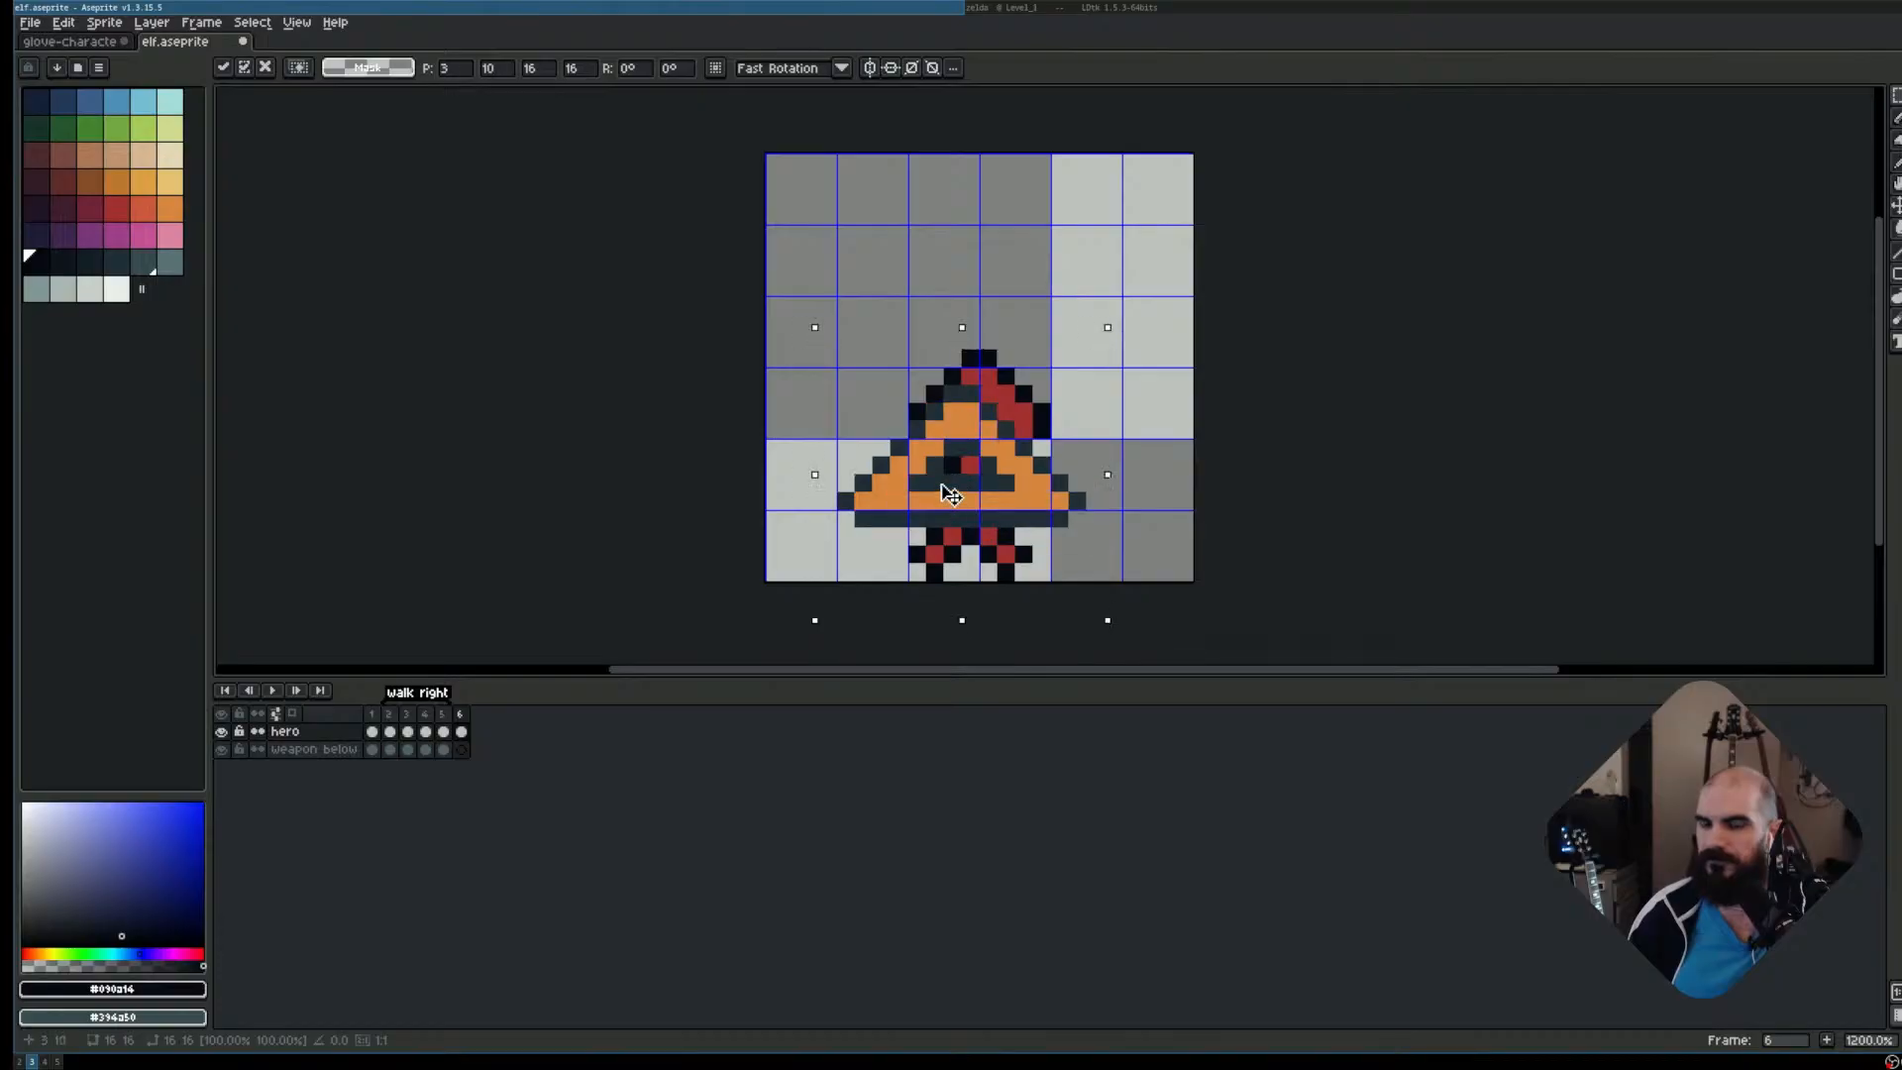
key(Escape)
Paste the bow into frame 6 of the weapon below layer and place it behind the elf at X 4, Y 10
click(313, 751)
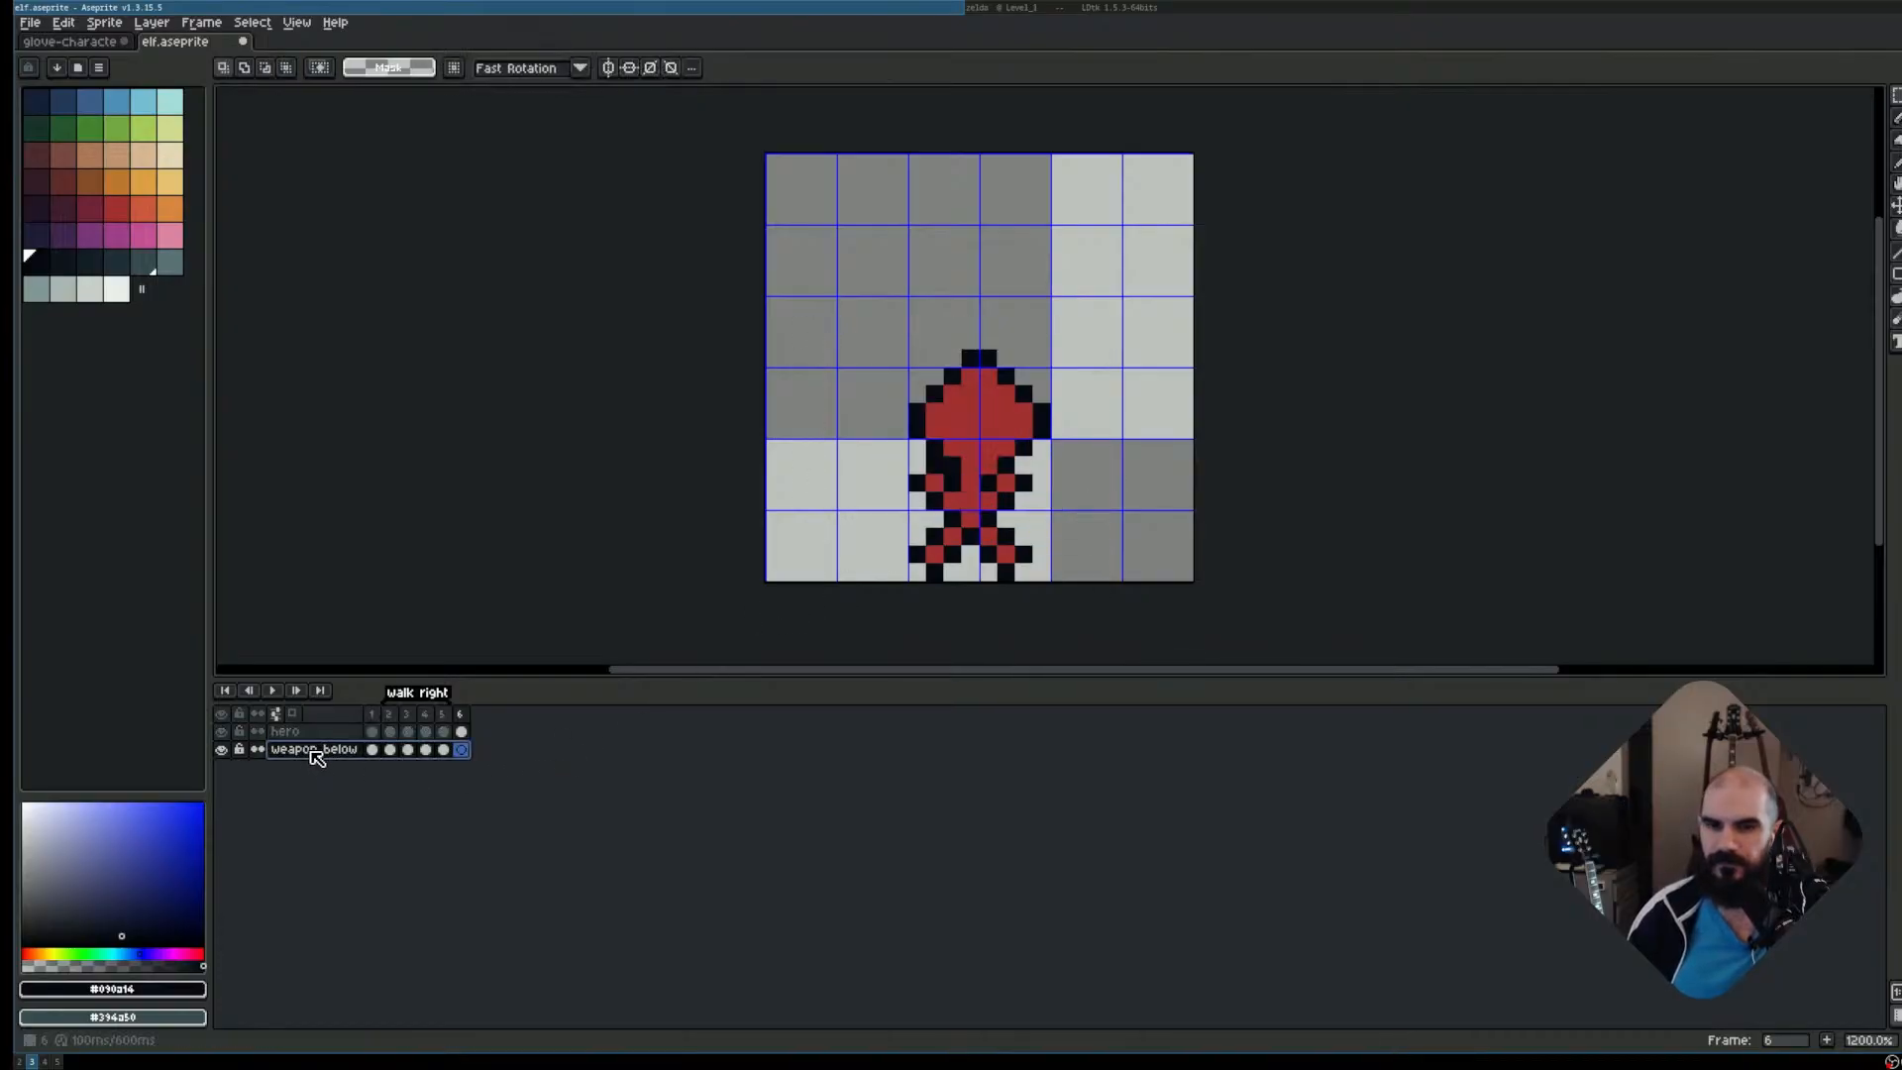
key(ctrl+v)
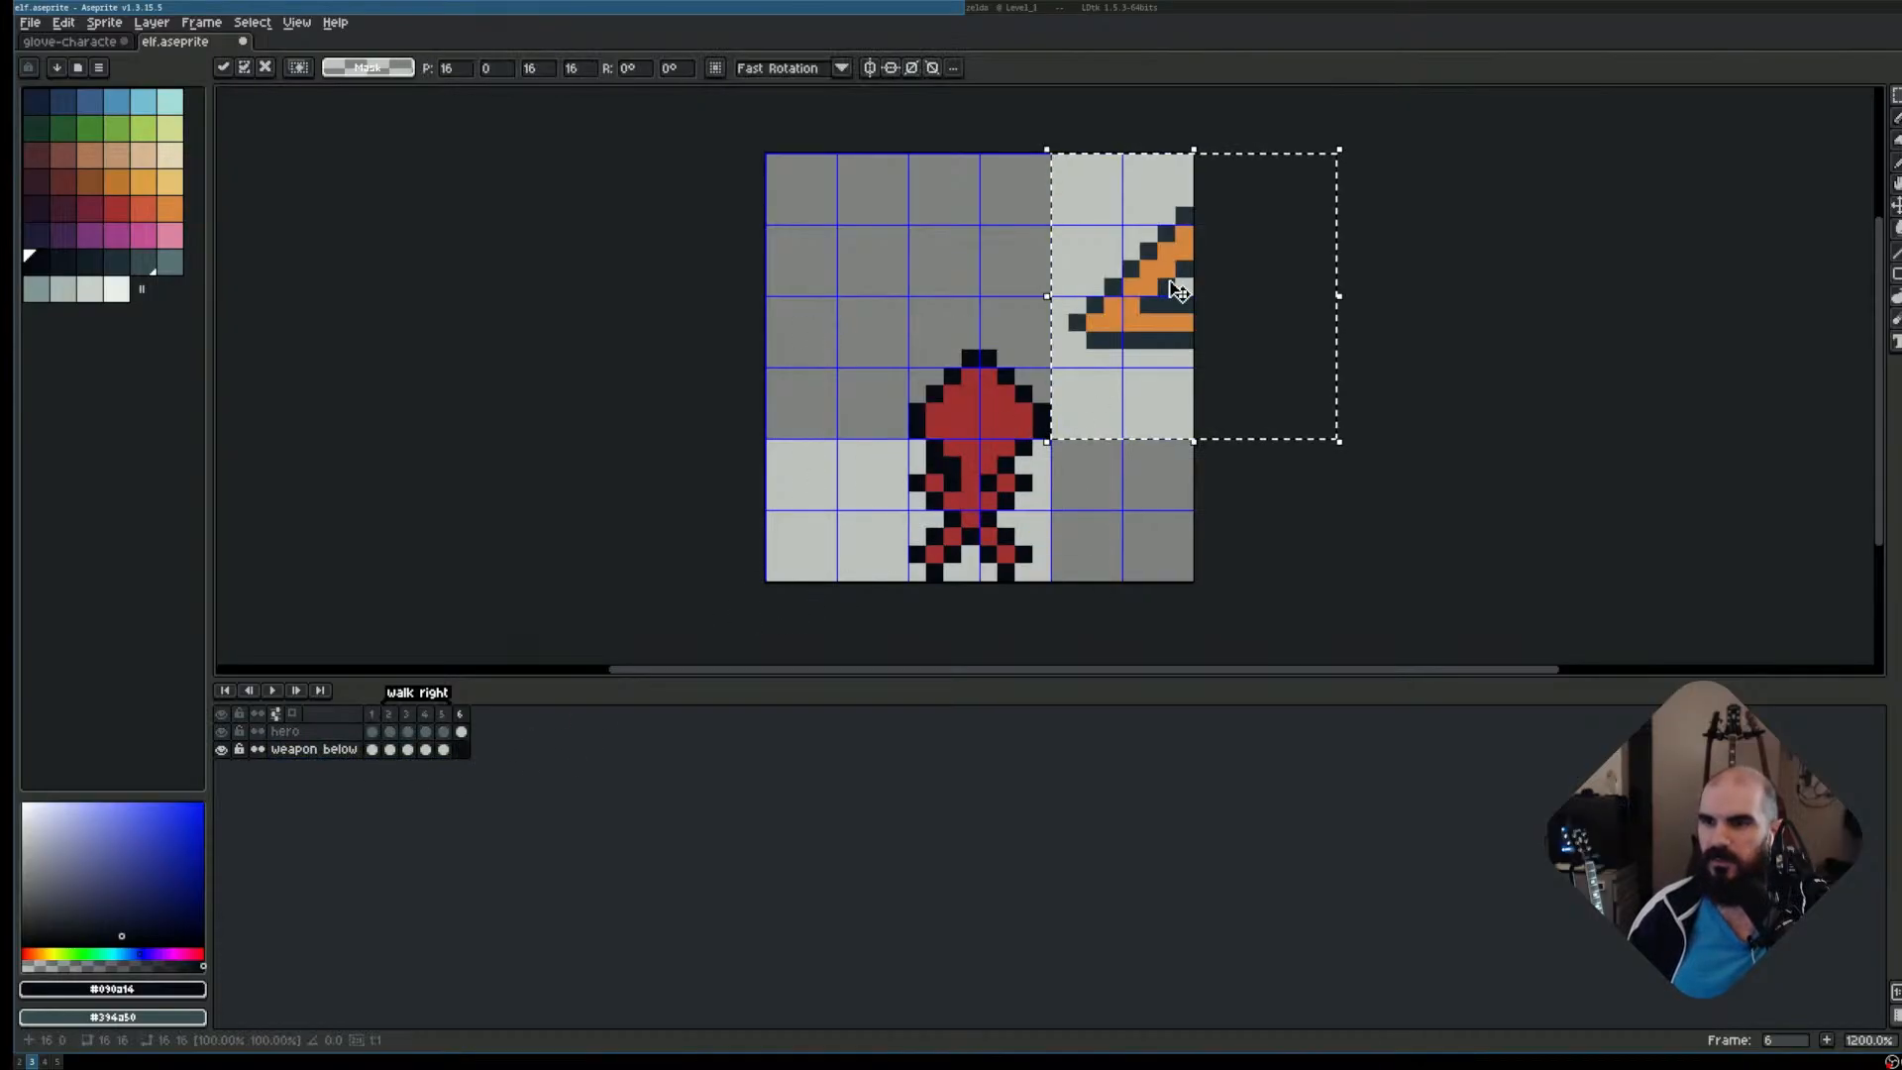
drag(1179, 290, 1037, 503)
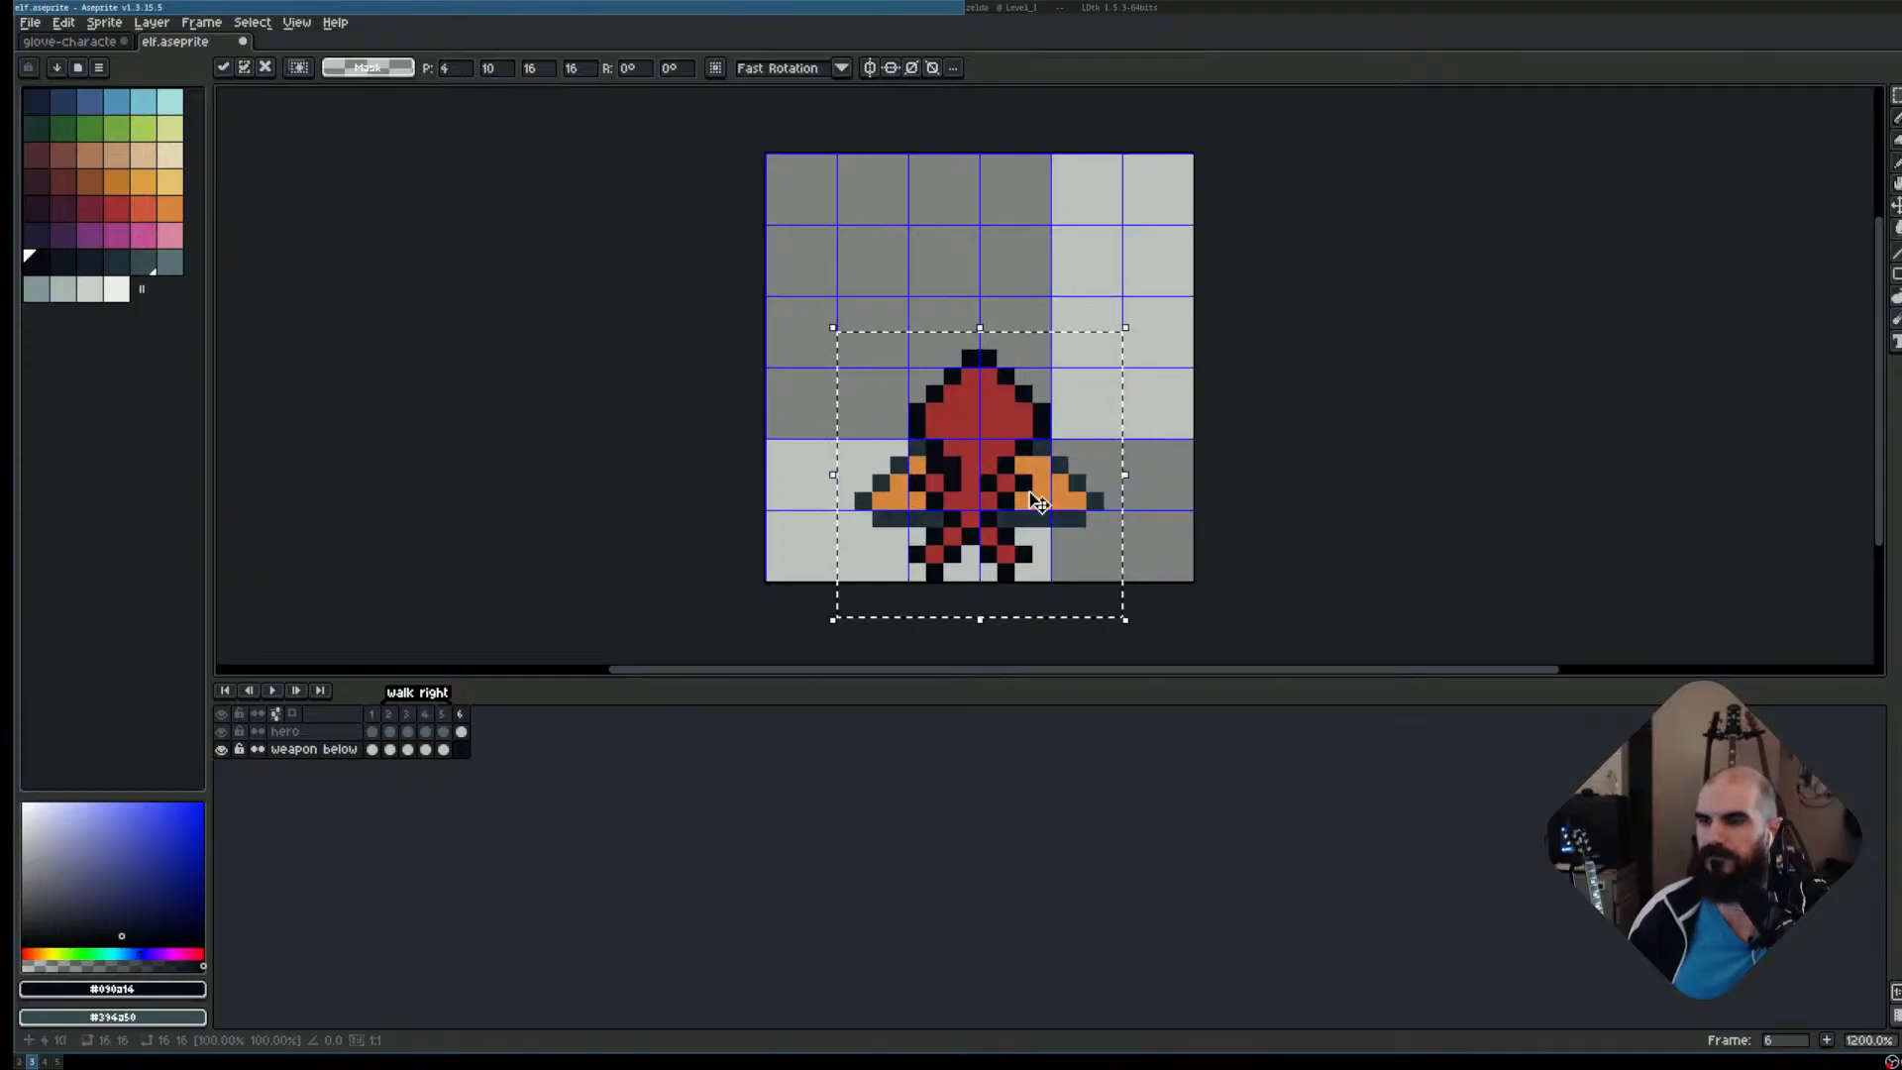
click(1184, 428)
Set the glove-characters grid to 4 by 4 pixels, show it over the elf poses, and clear the selection
click(69, 42)
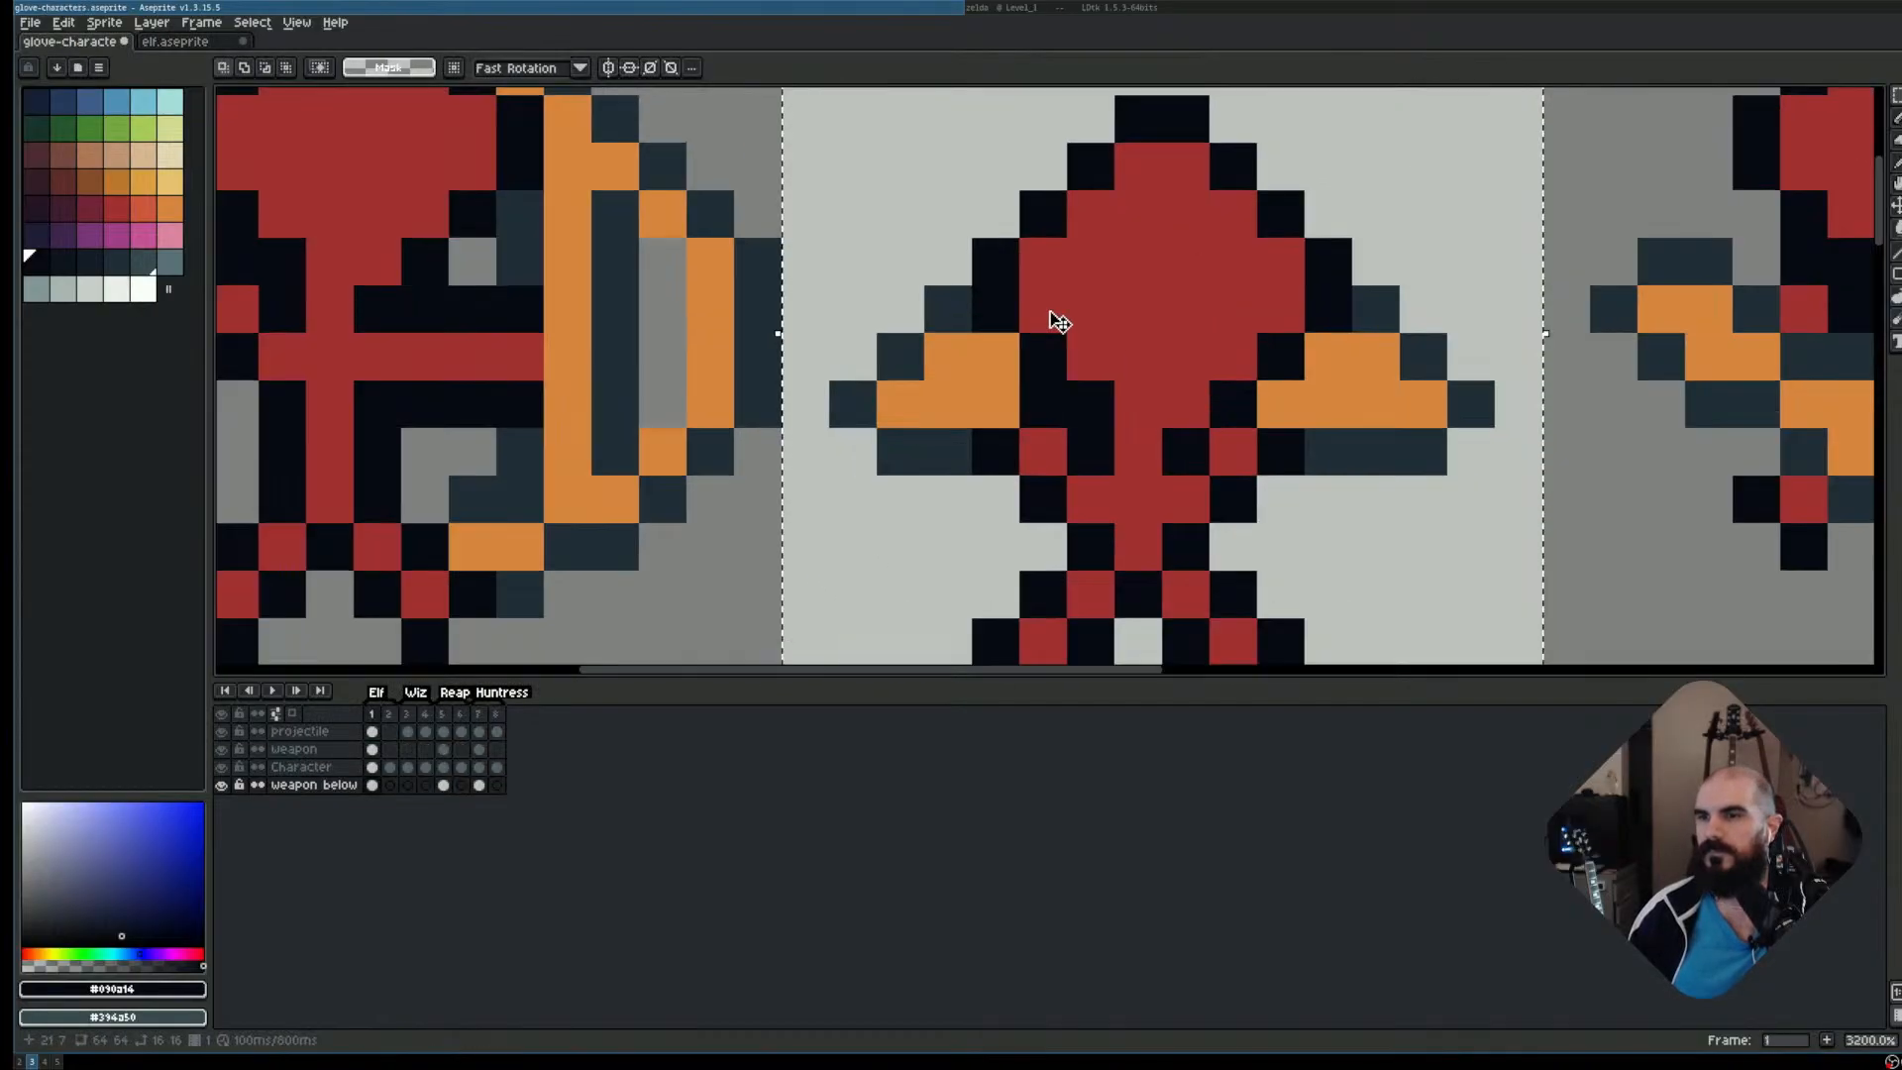
scroll(1057, 312, down, 2)
drag(1143, 287, 1078, 339)
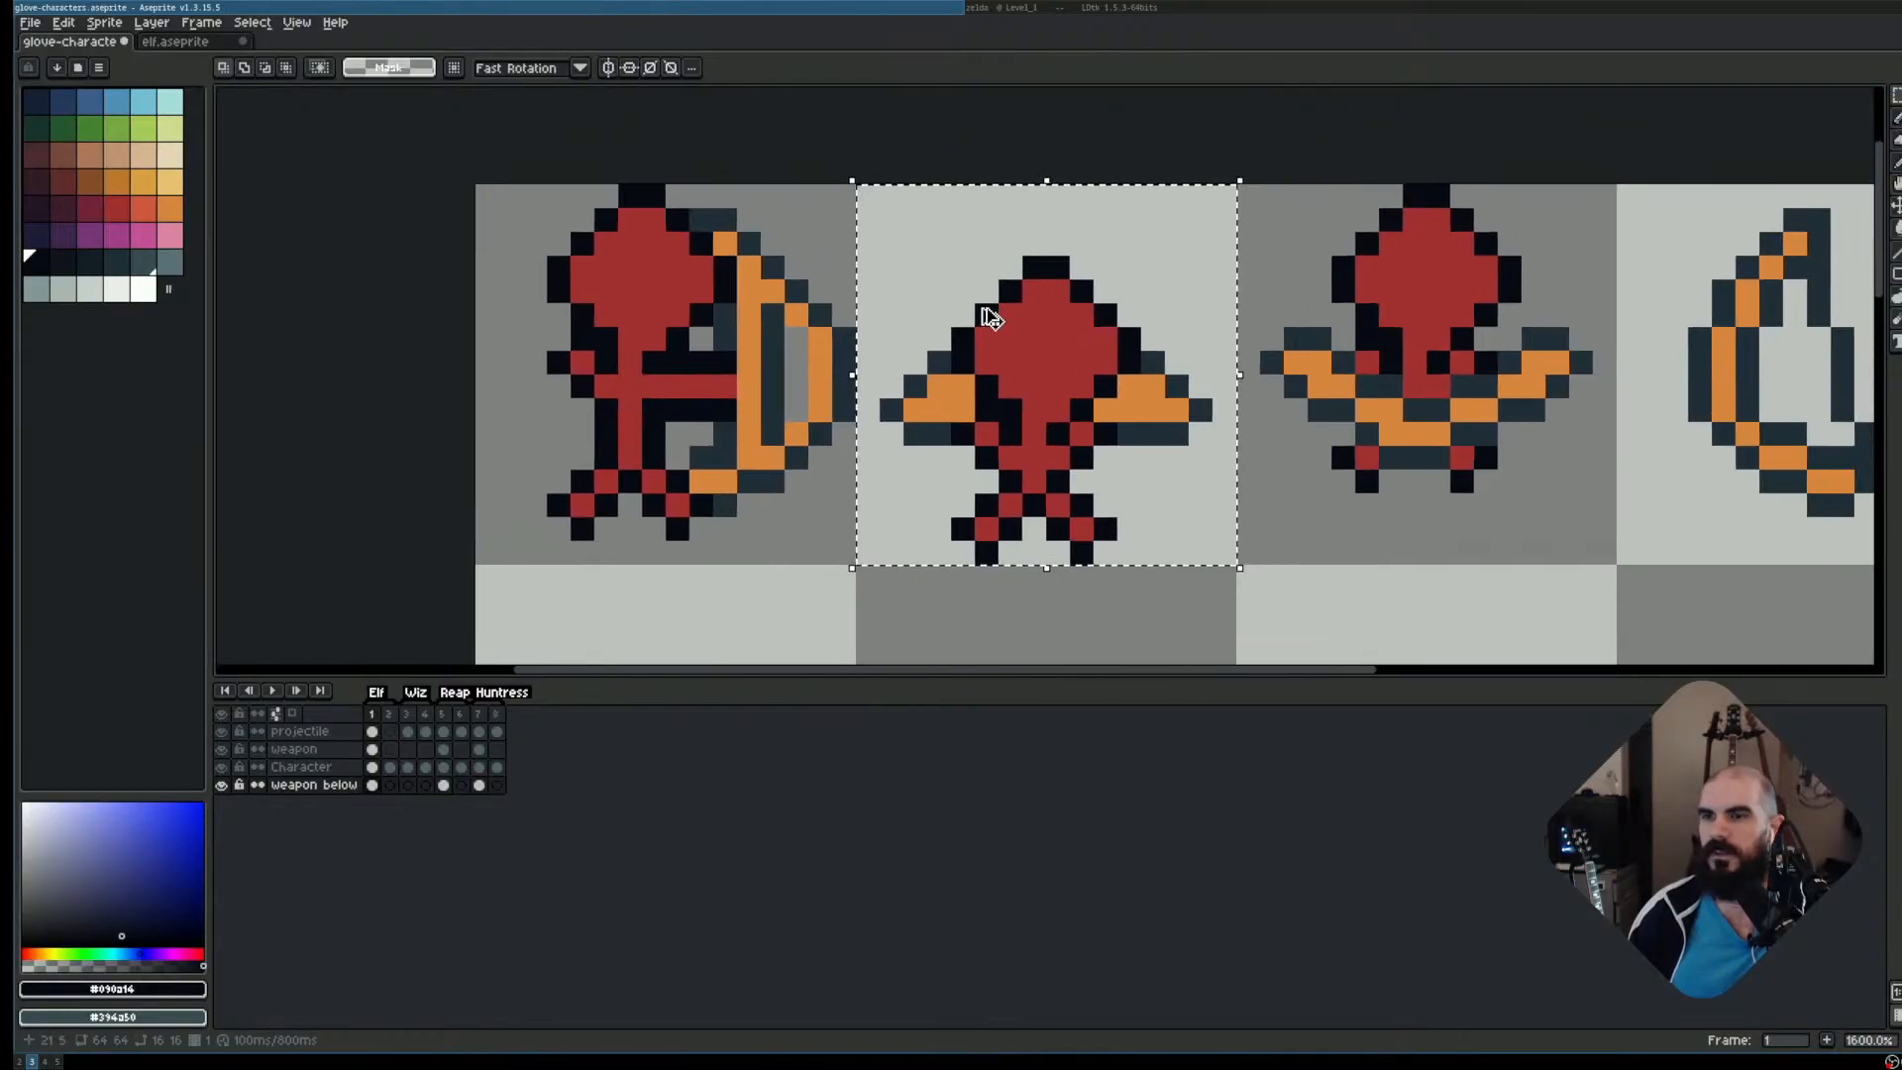
key(ctrl+g)
key(Tab)
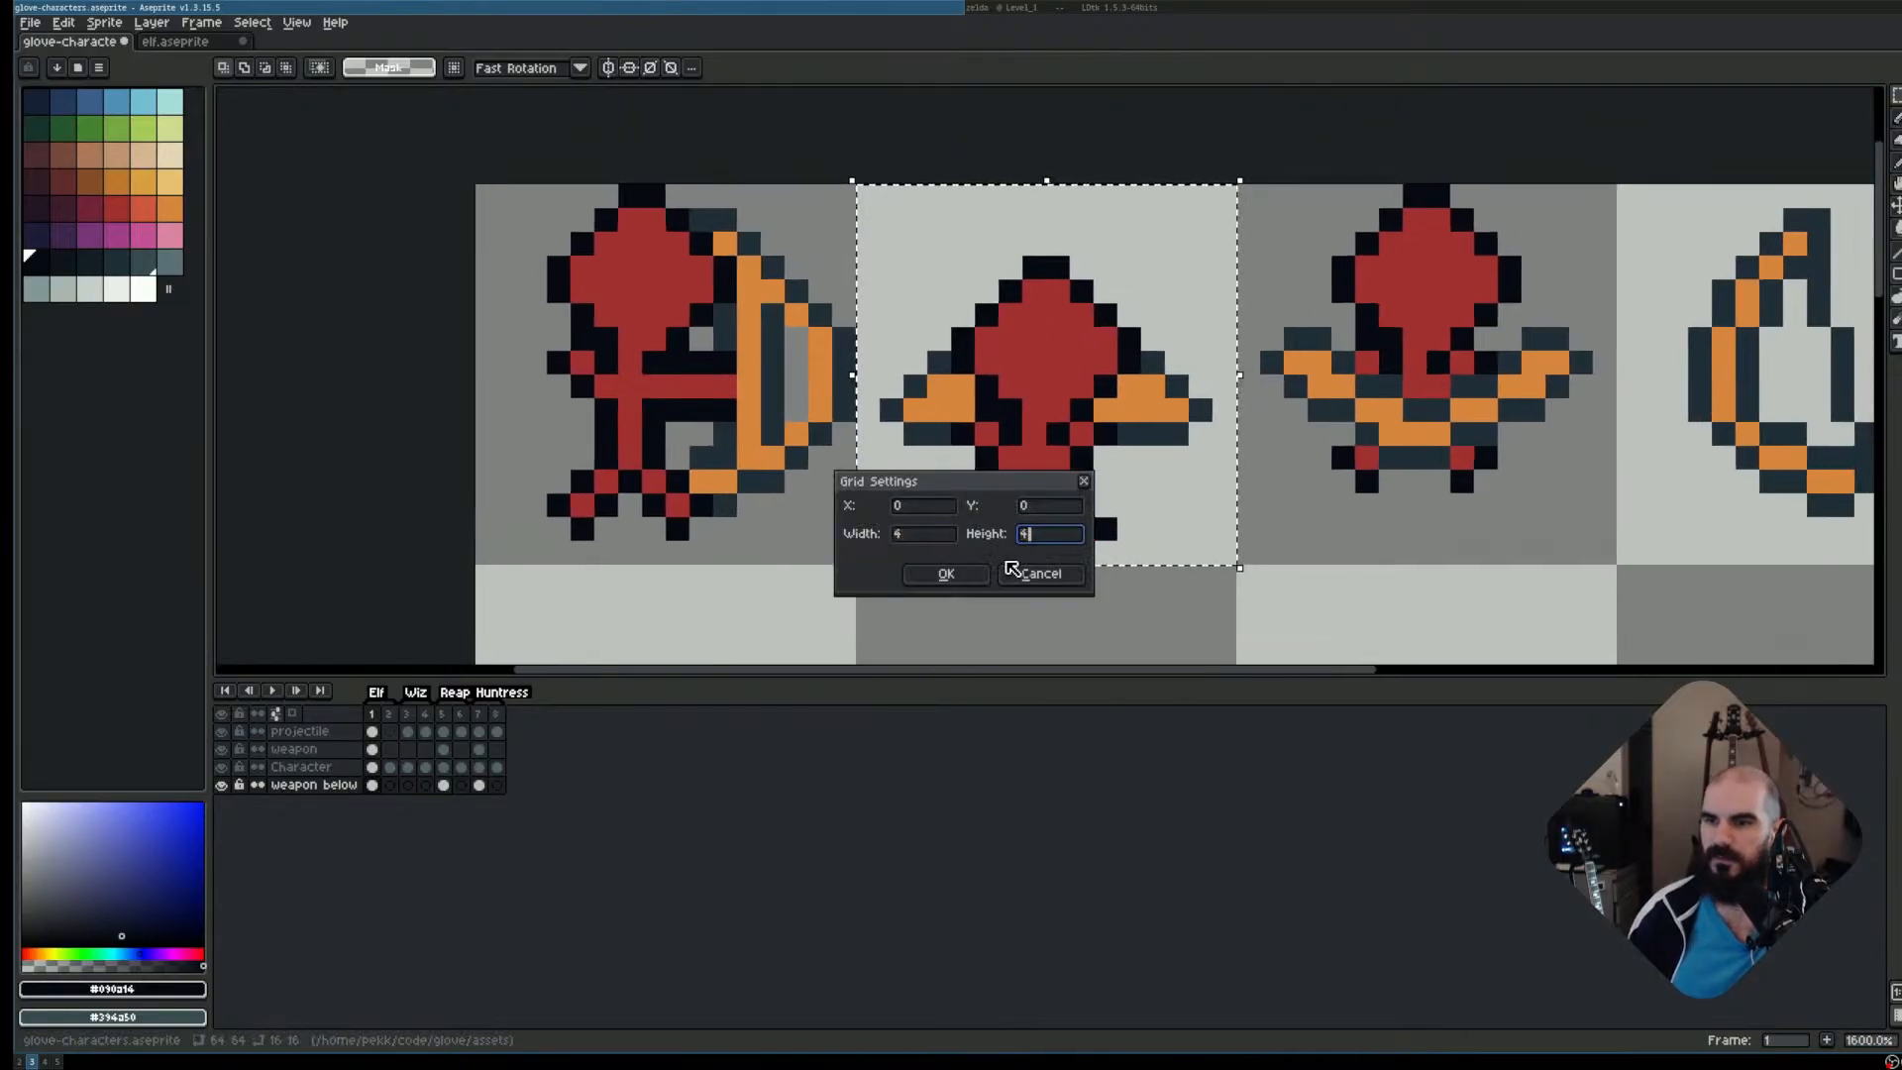
click(946, 573)
key(ctrl+d)
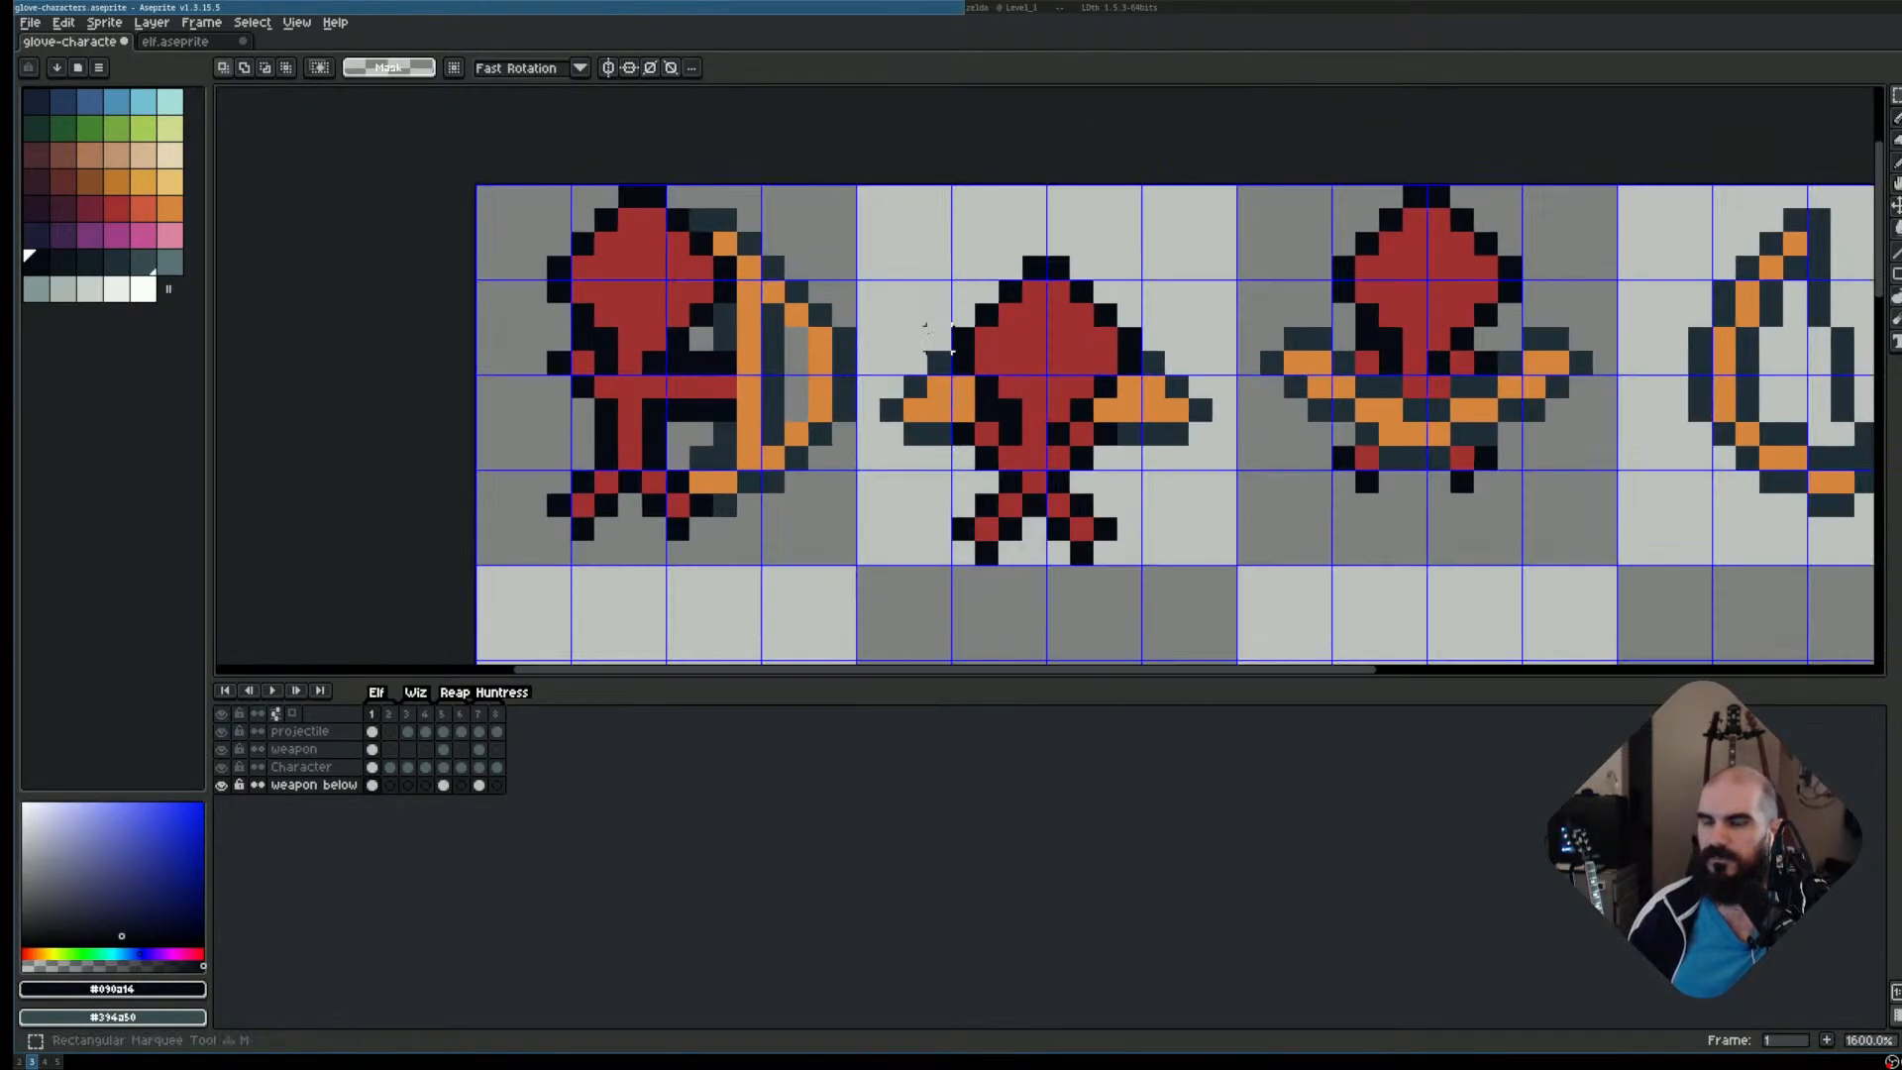
Check where the bow sits against the second pose's grid rows, marking the 16 by 4 pixel band across it
drag(915, 434, 1176, 434)
drag(913, 268, 1188, 262)
click(891, 244)
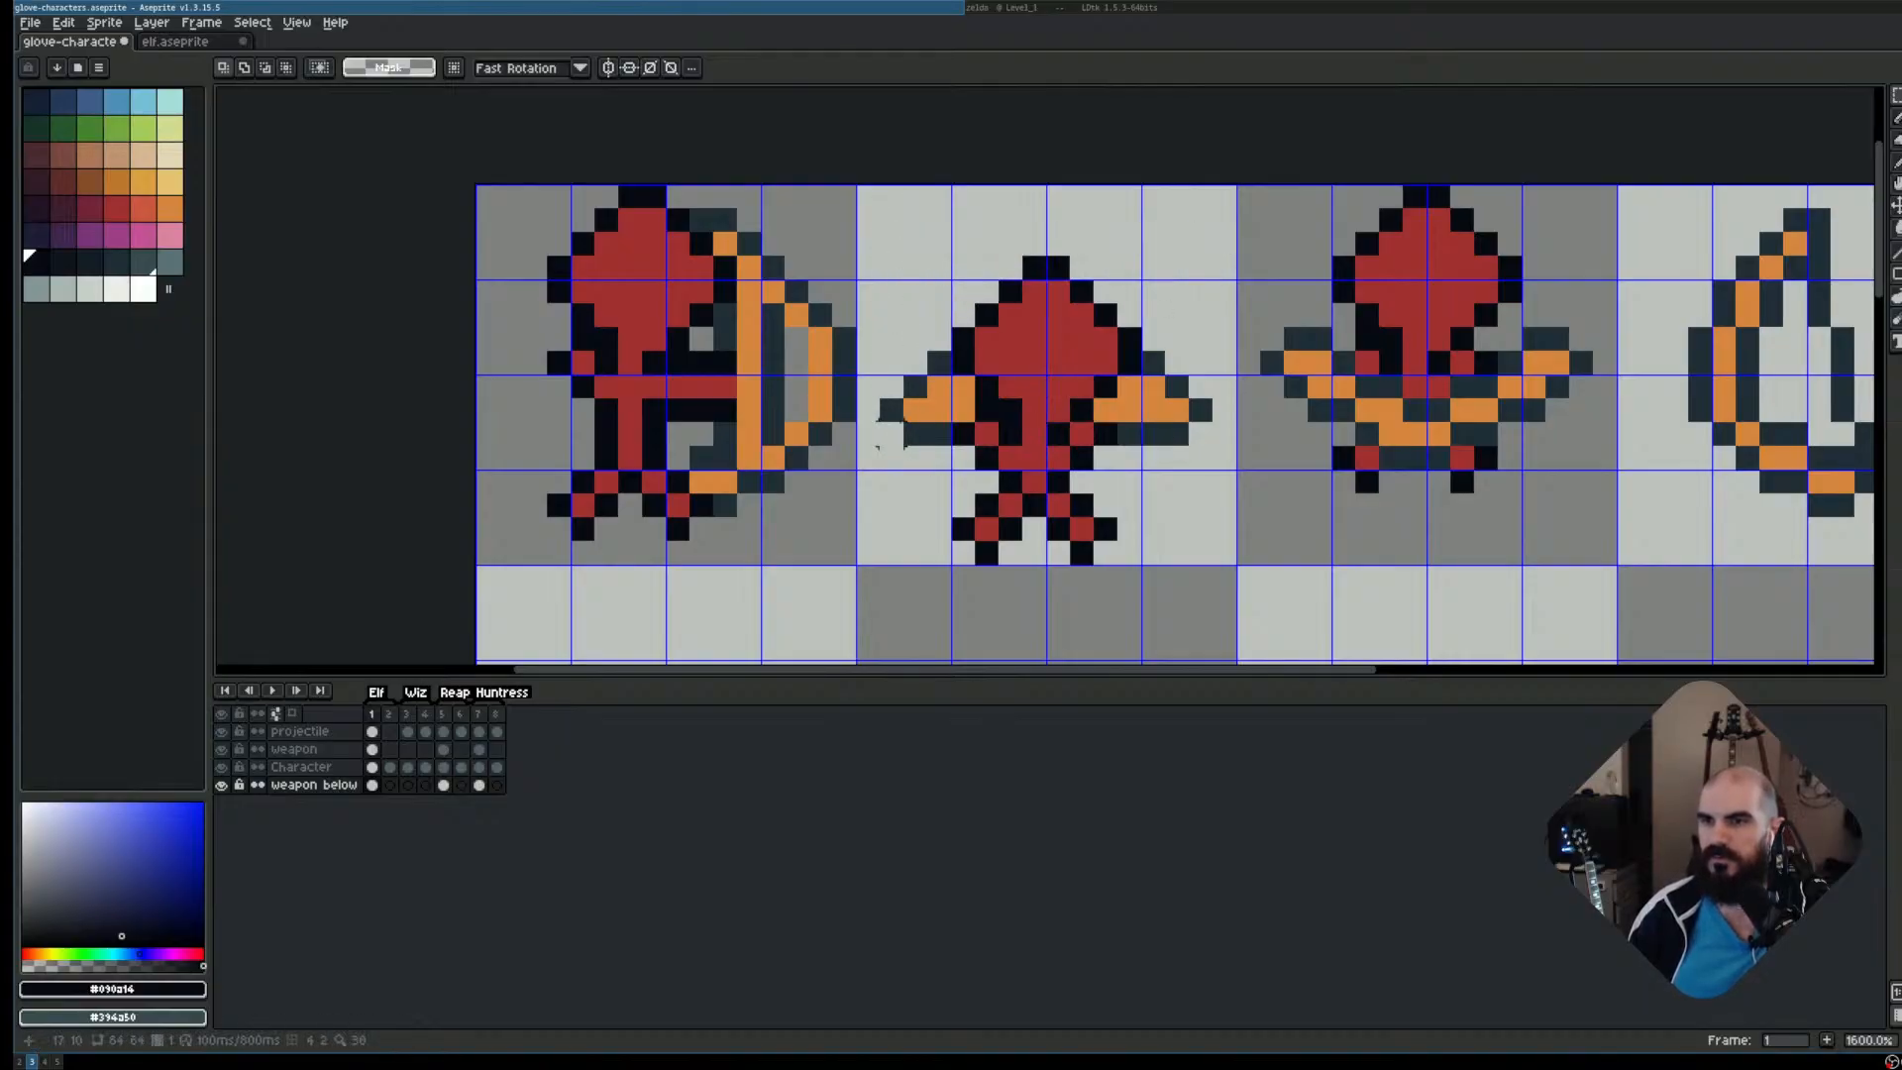
drag(876, 448, 1238, 397)
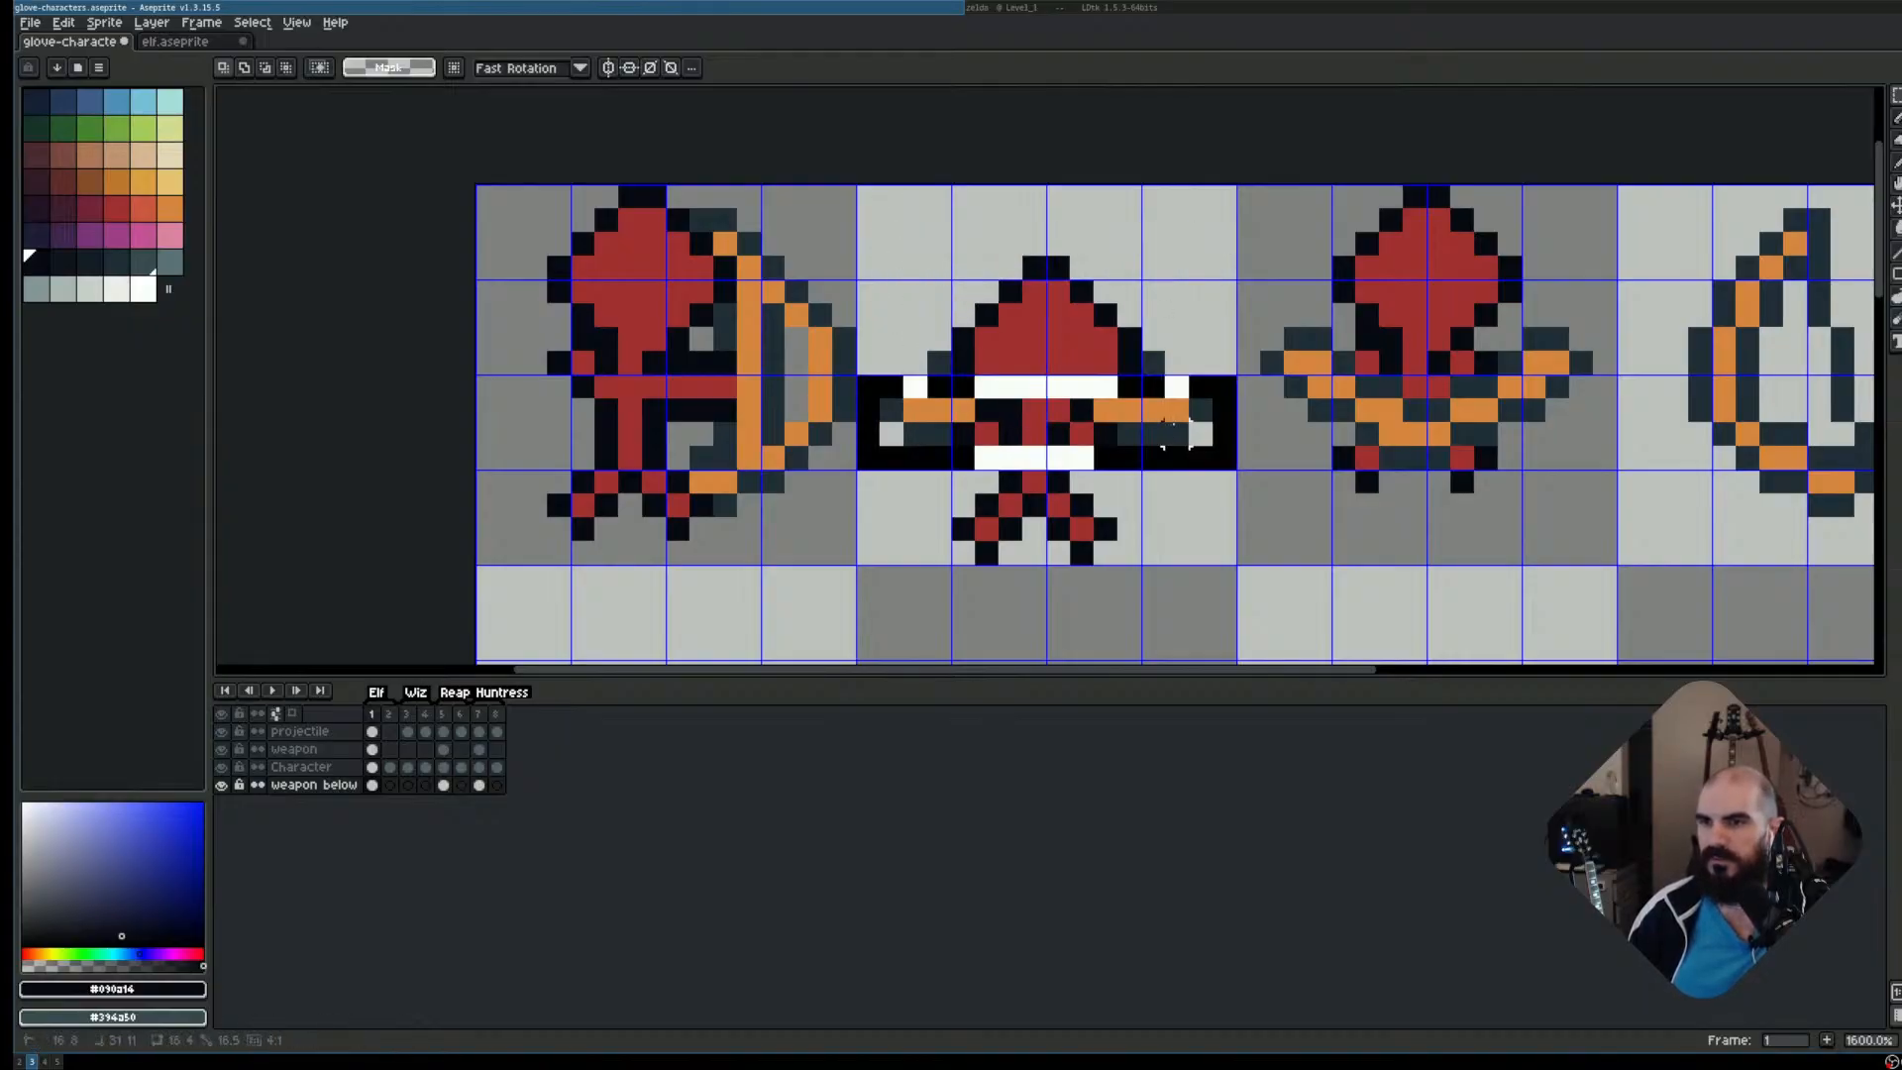
Move the bow in frame 6 of elf.aseprite's weapon below layer up two pixels to match the glove-characters pose
click(185, 43)
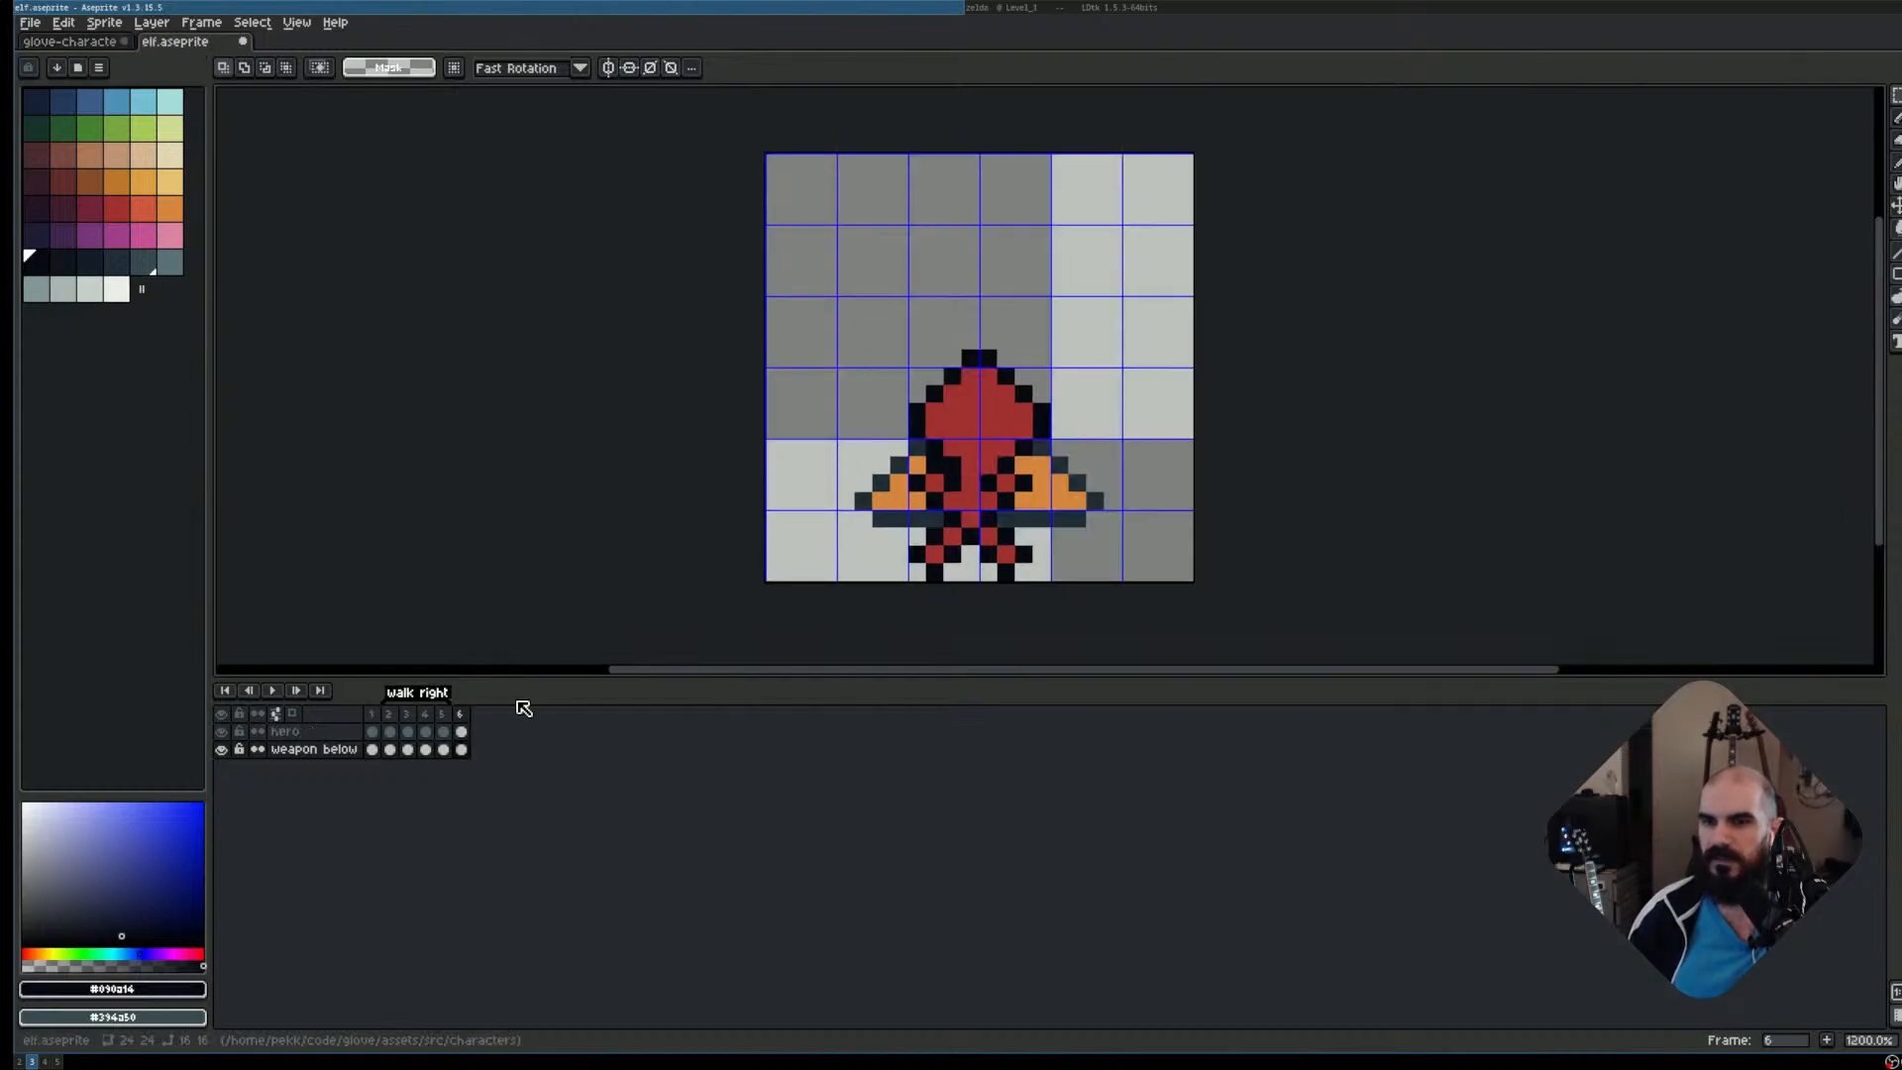
click(310, 750)
key(v)
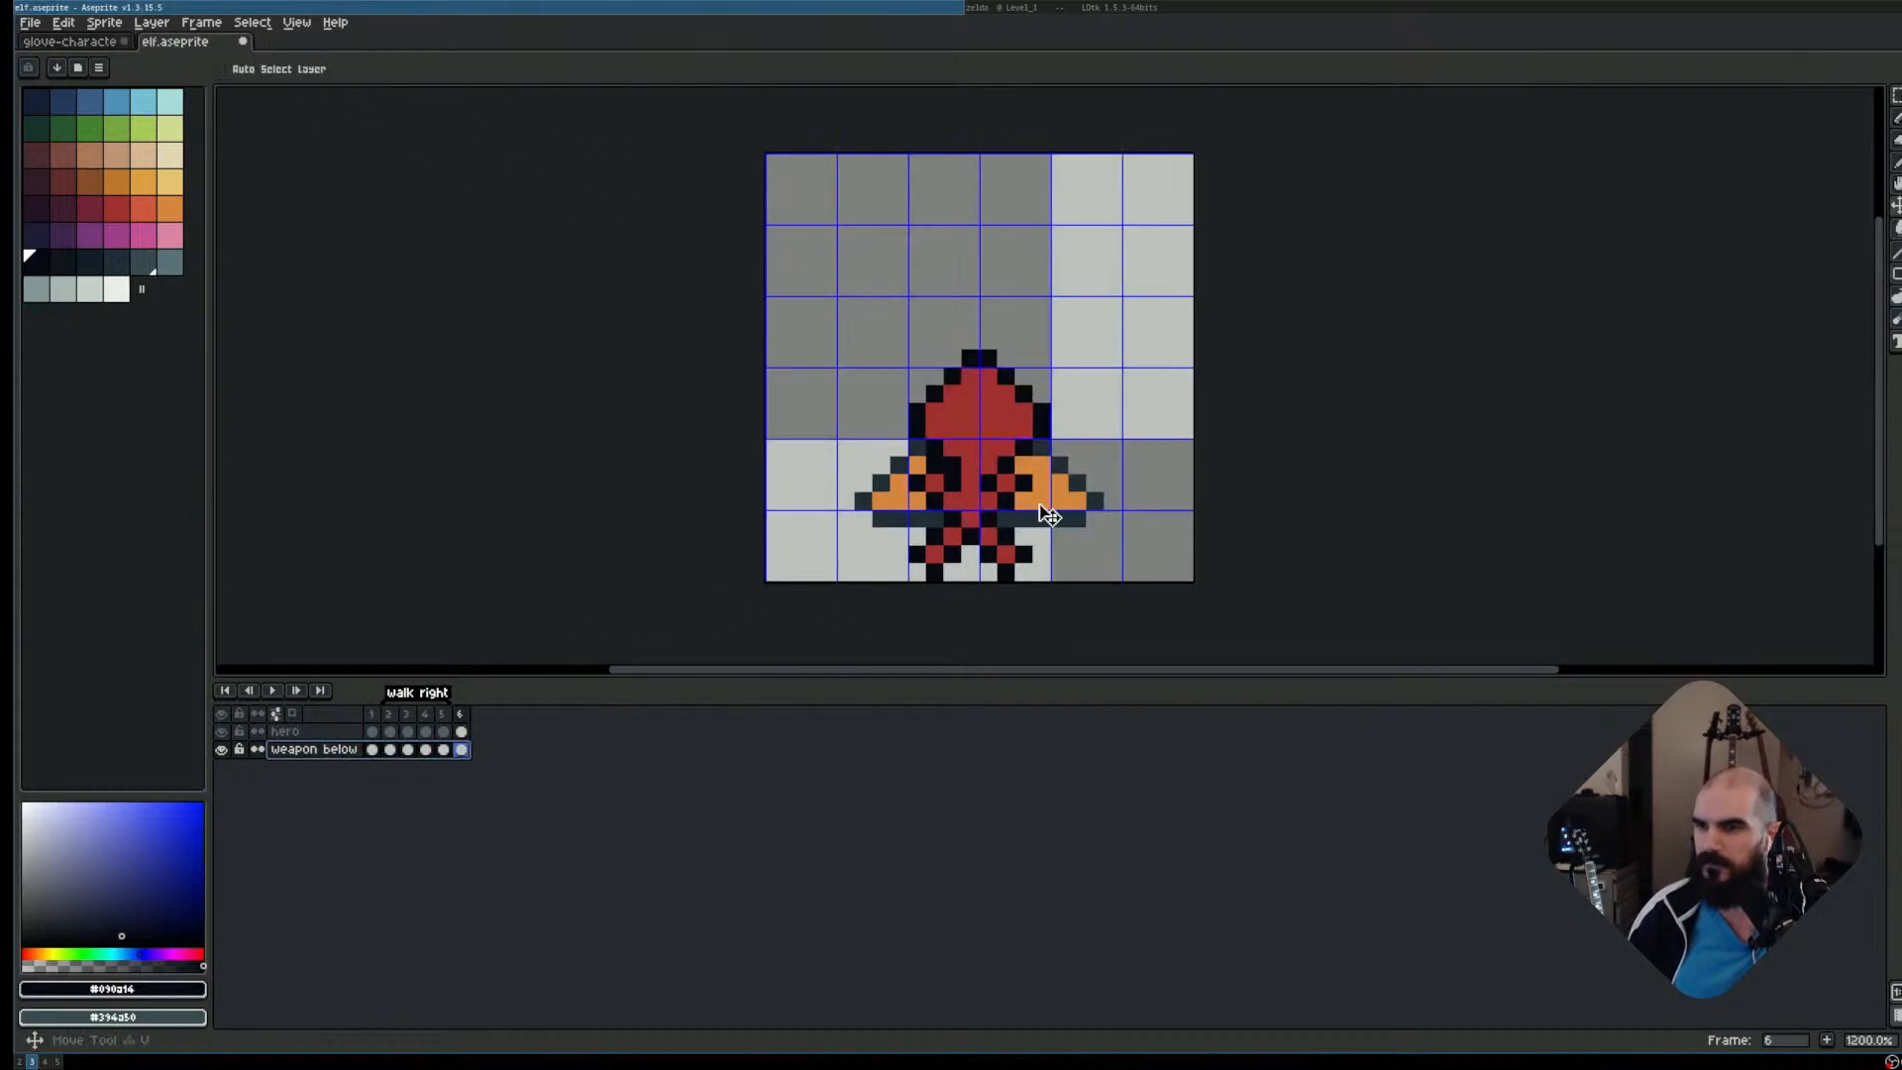
drag(1048, 513, 1048, 496)
key(Escape)
scroll(944, 351, up, 1)
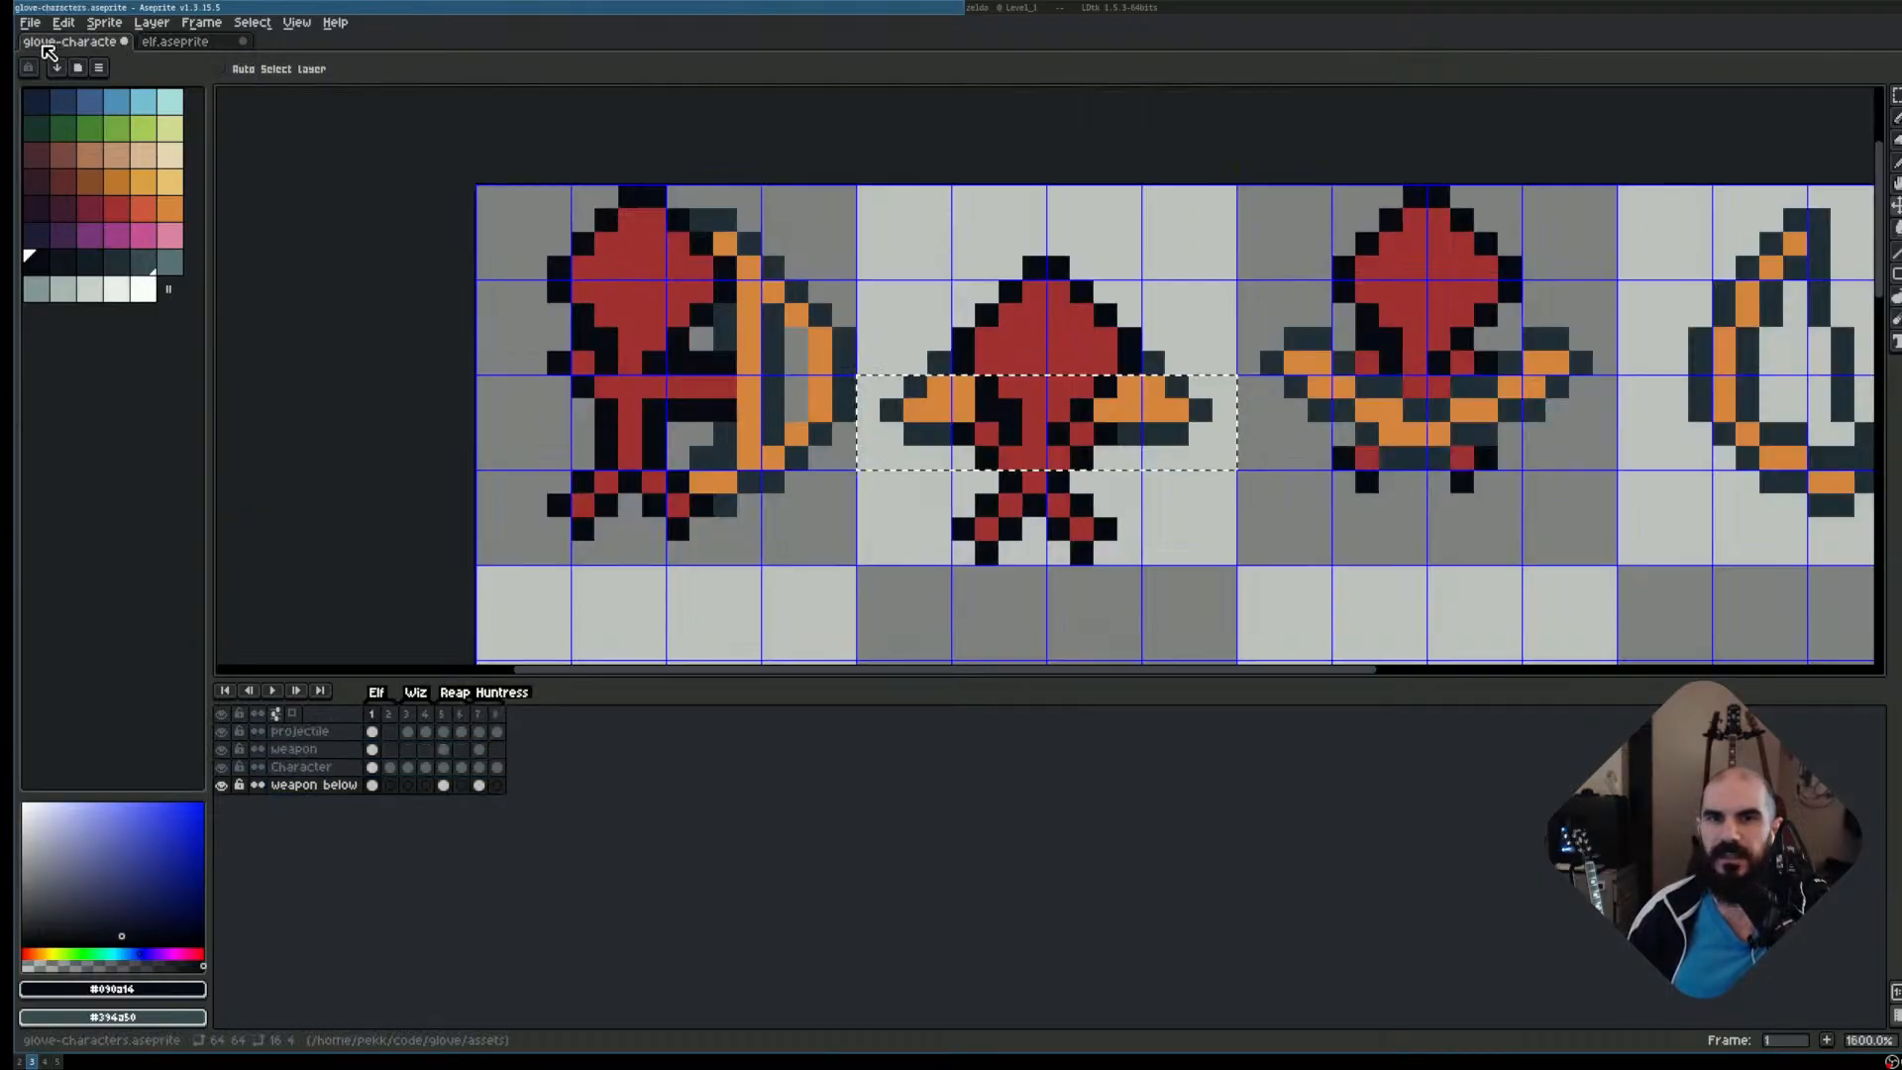
click(59, 42)
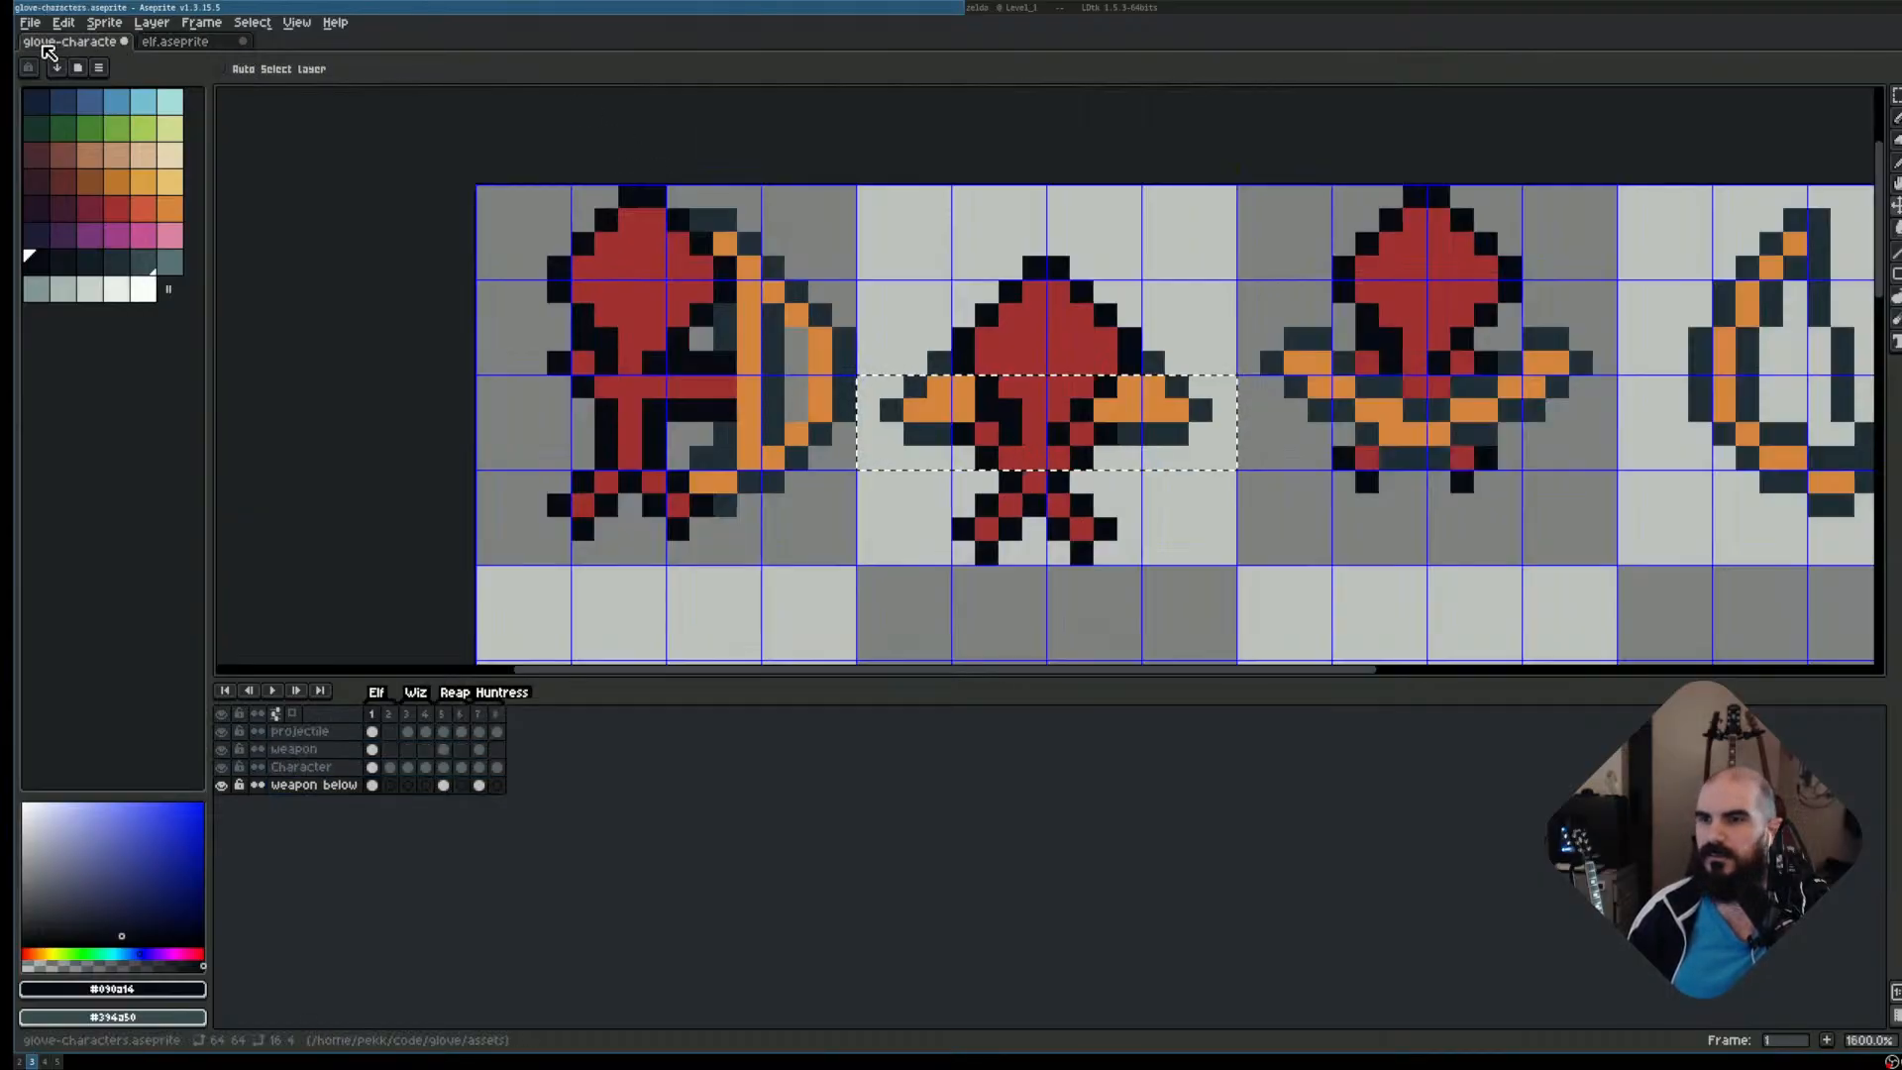
click(150, 41)
drag(950, 502, 966, 479)
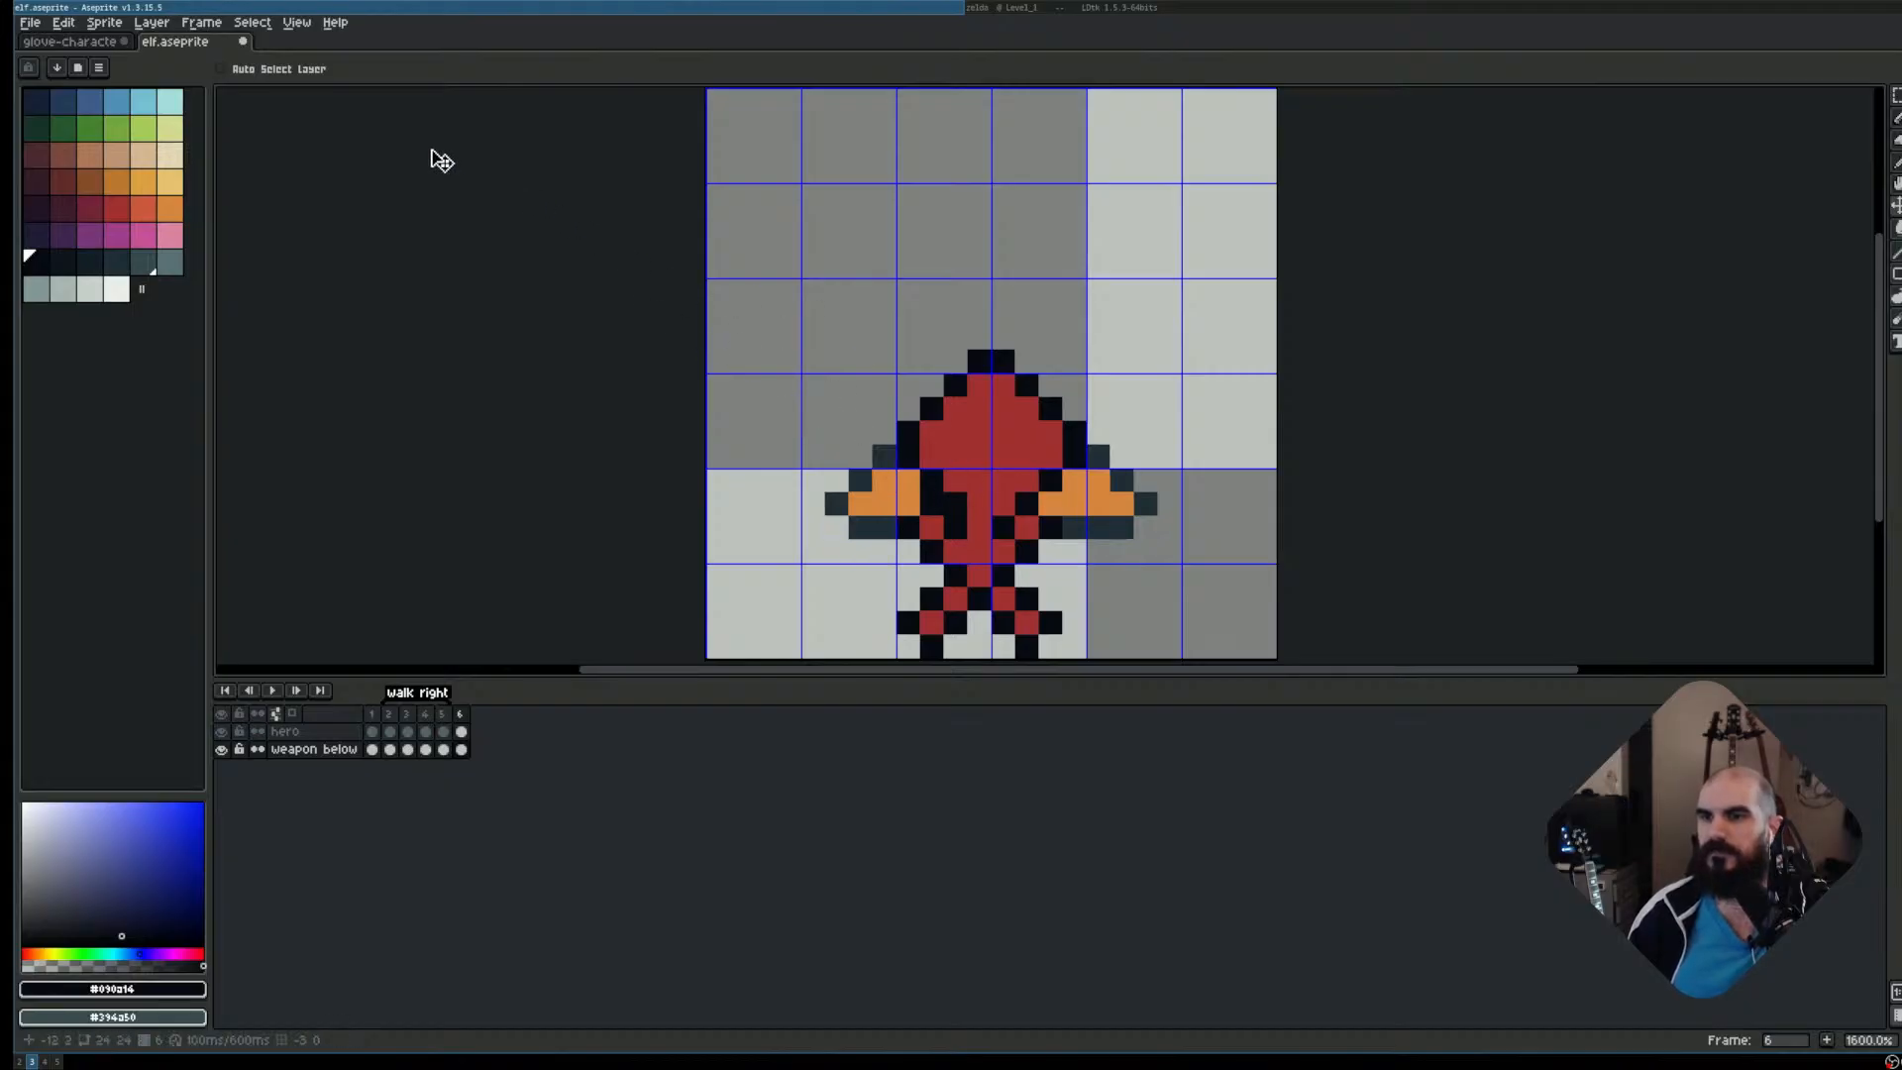
Compare frame 6 with the glove-characters pose once more and save elf.aseprite
click(83, 42)
click(182, 46)
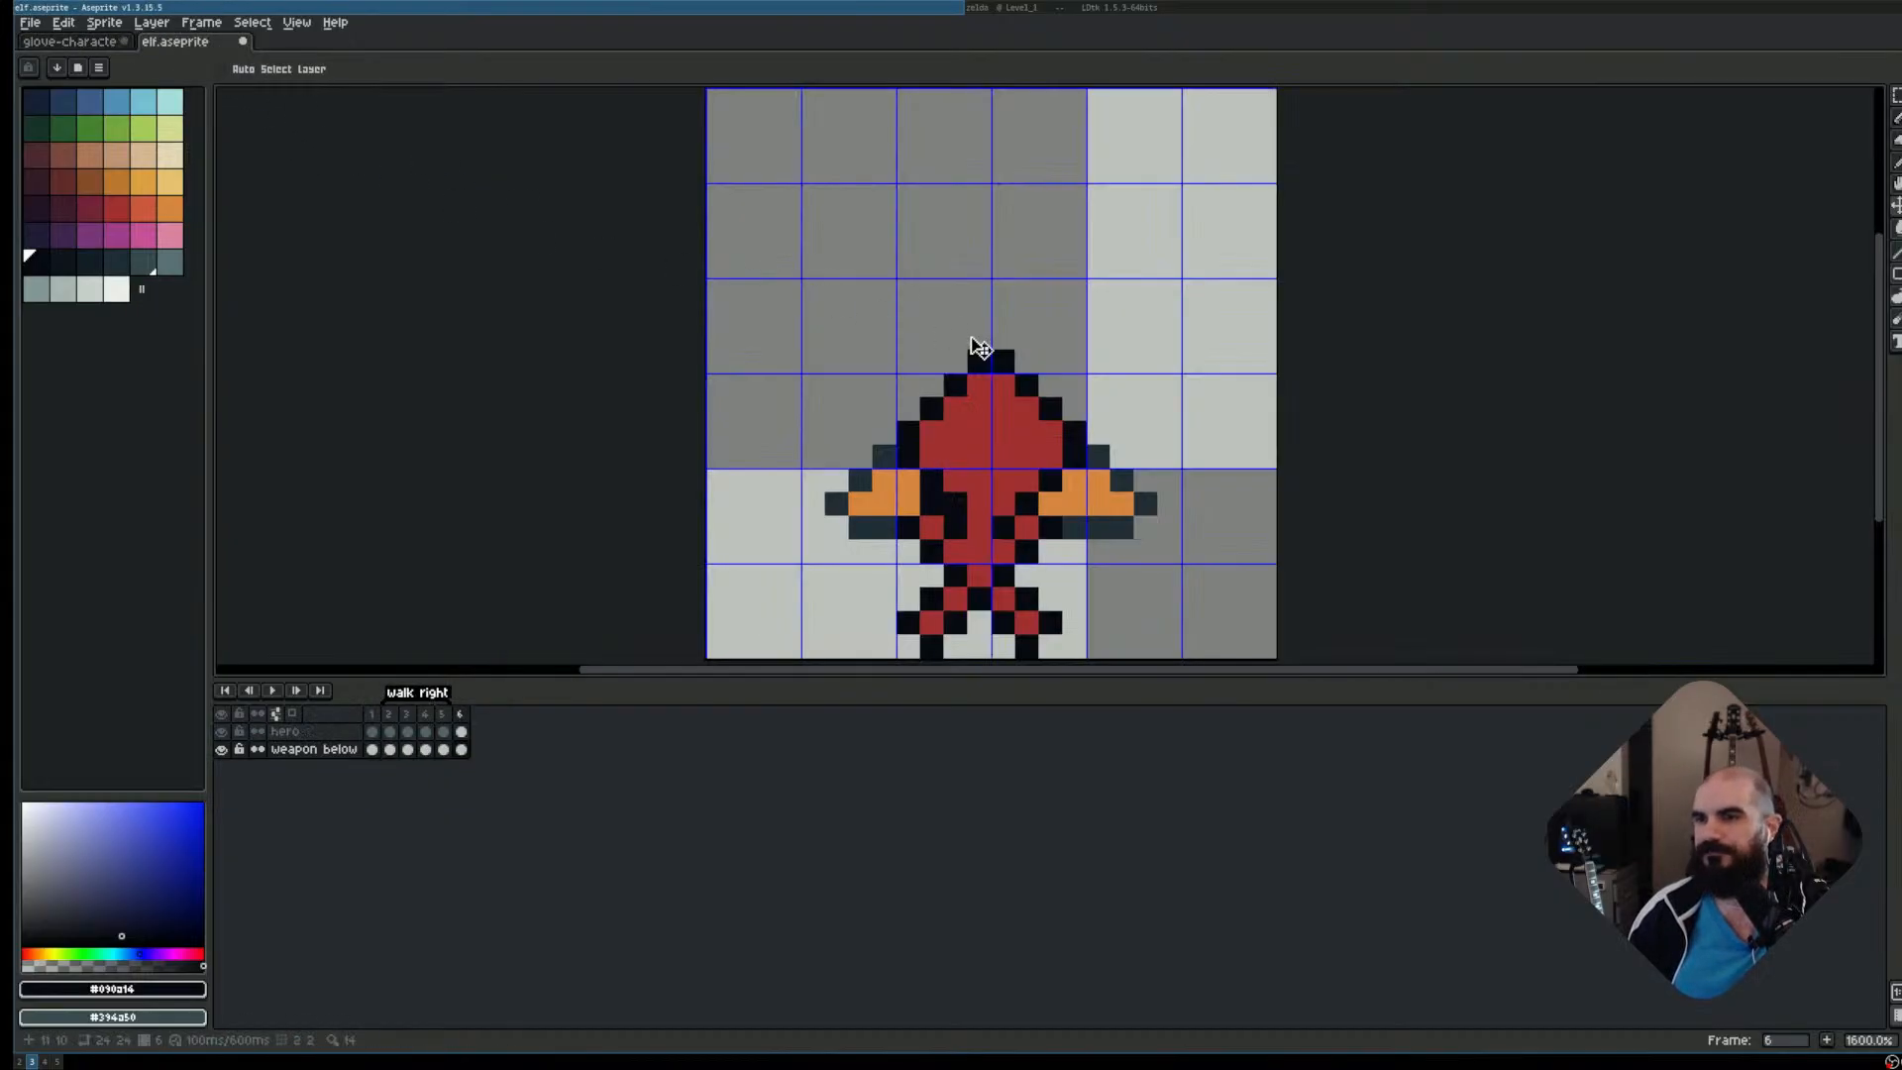
scroll(965, 342, down, 3)
key(ctrl+s)
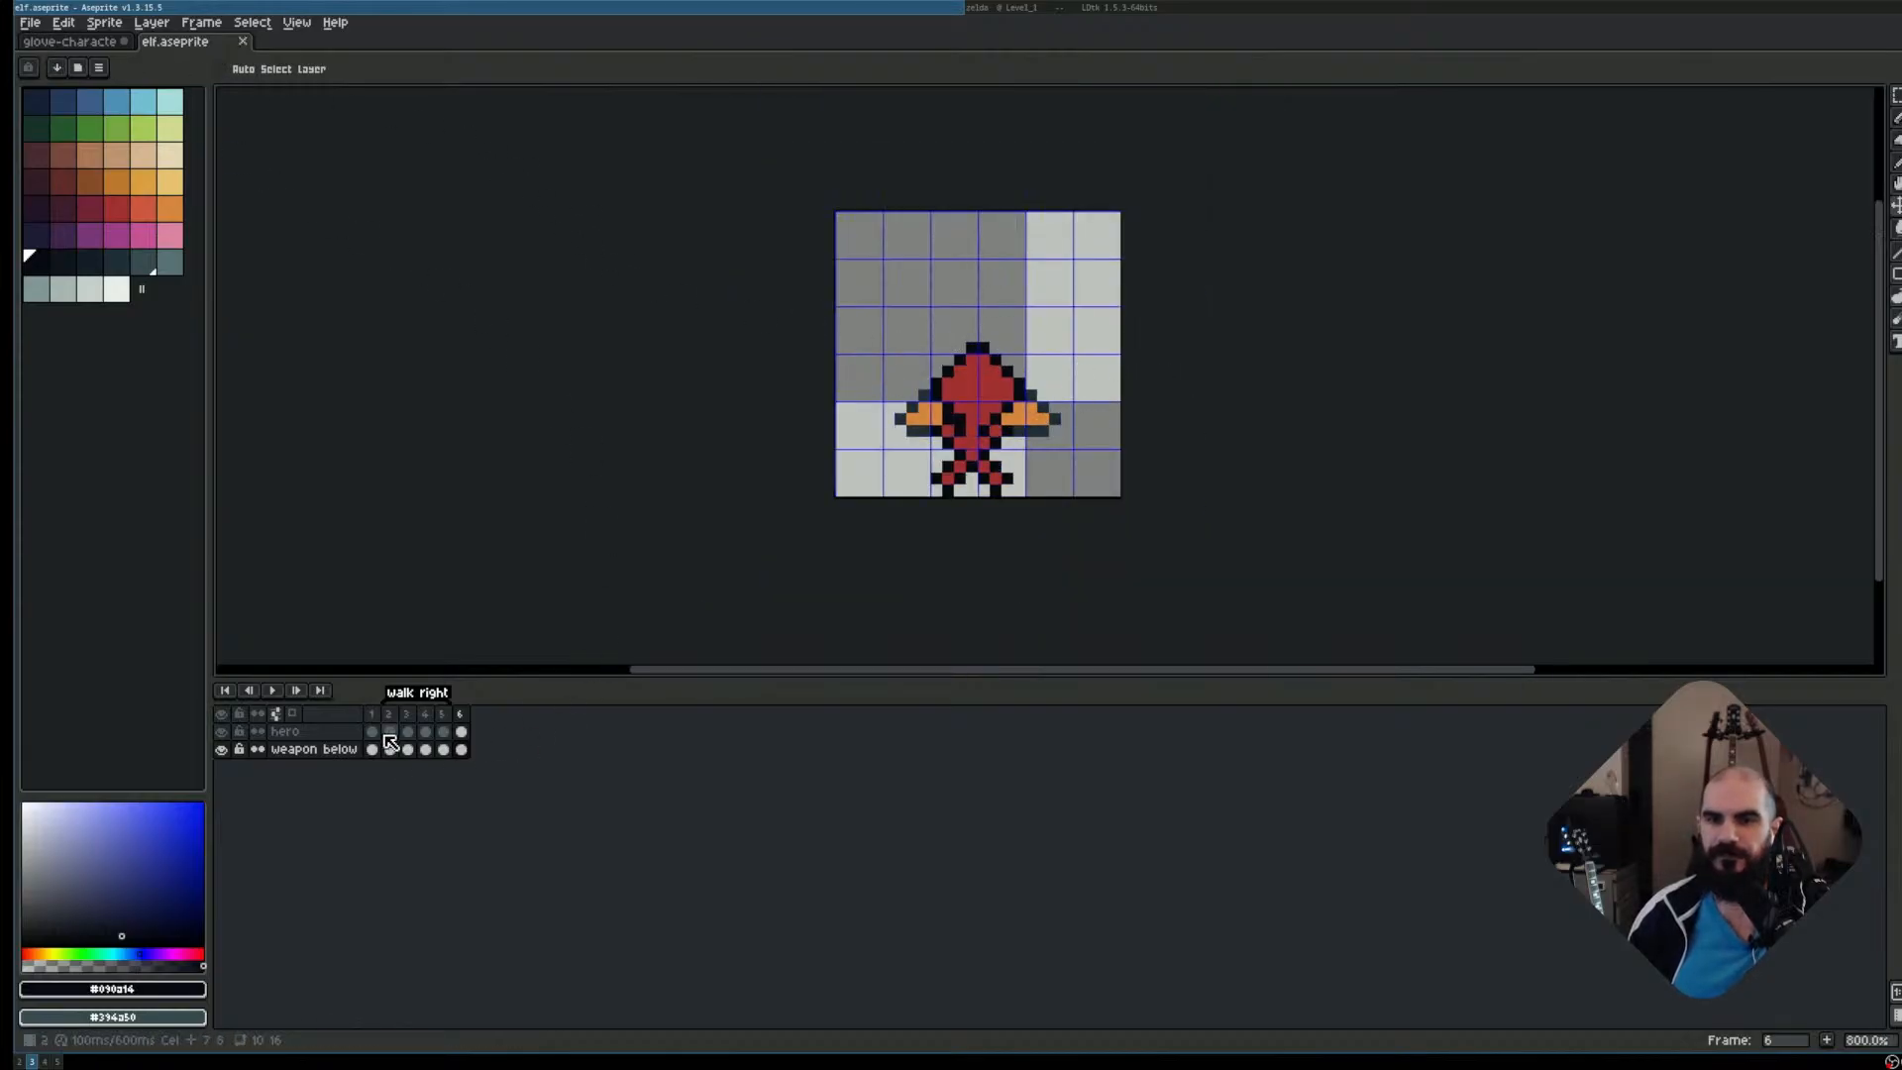
Enable Auto Select Layer to make the hero layer active by picking the elf, and turn the option off again
click(284, 69)
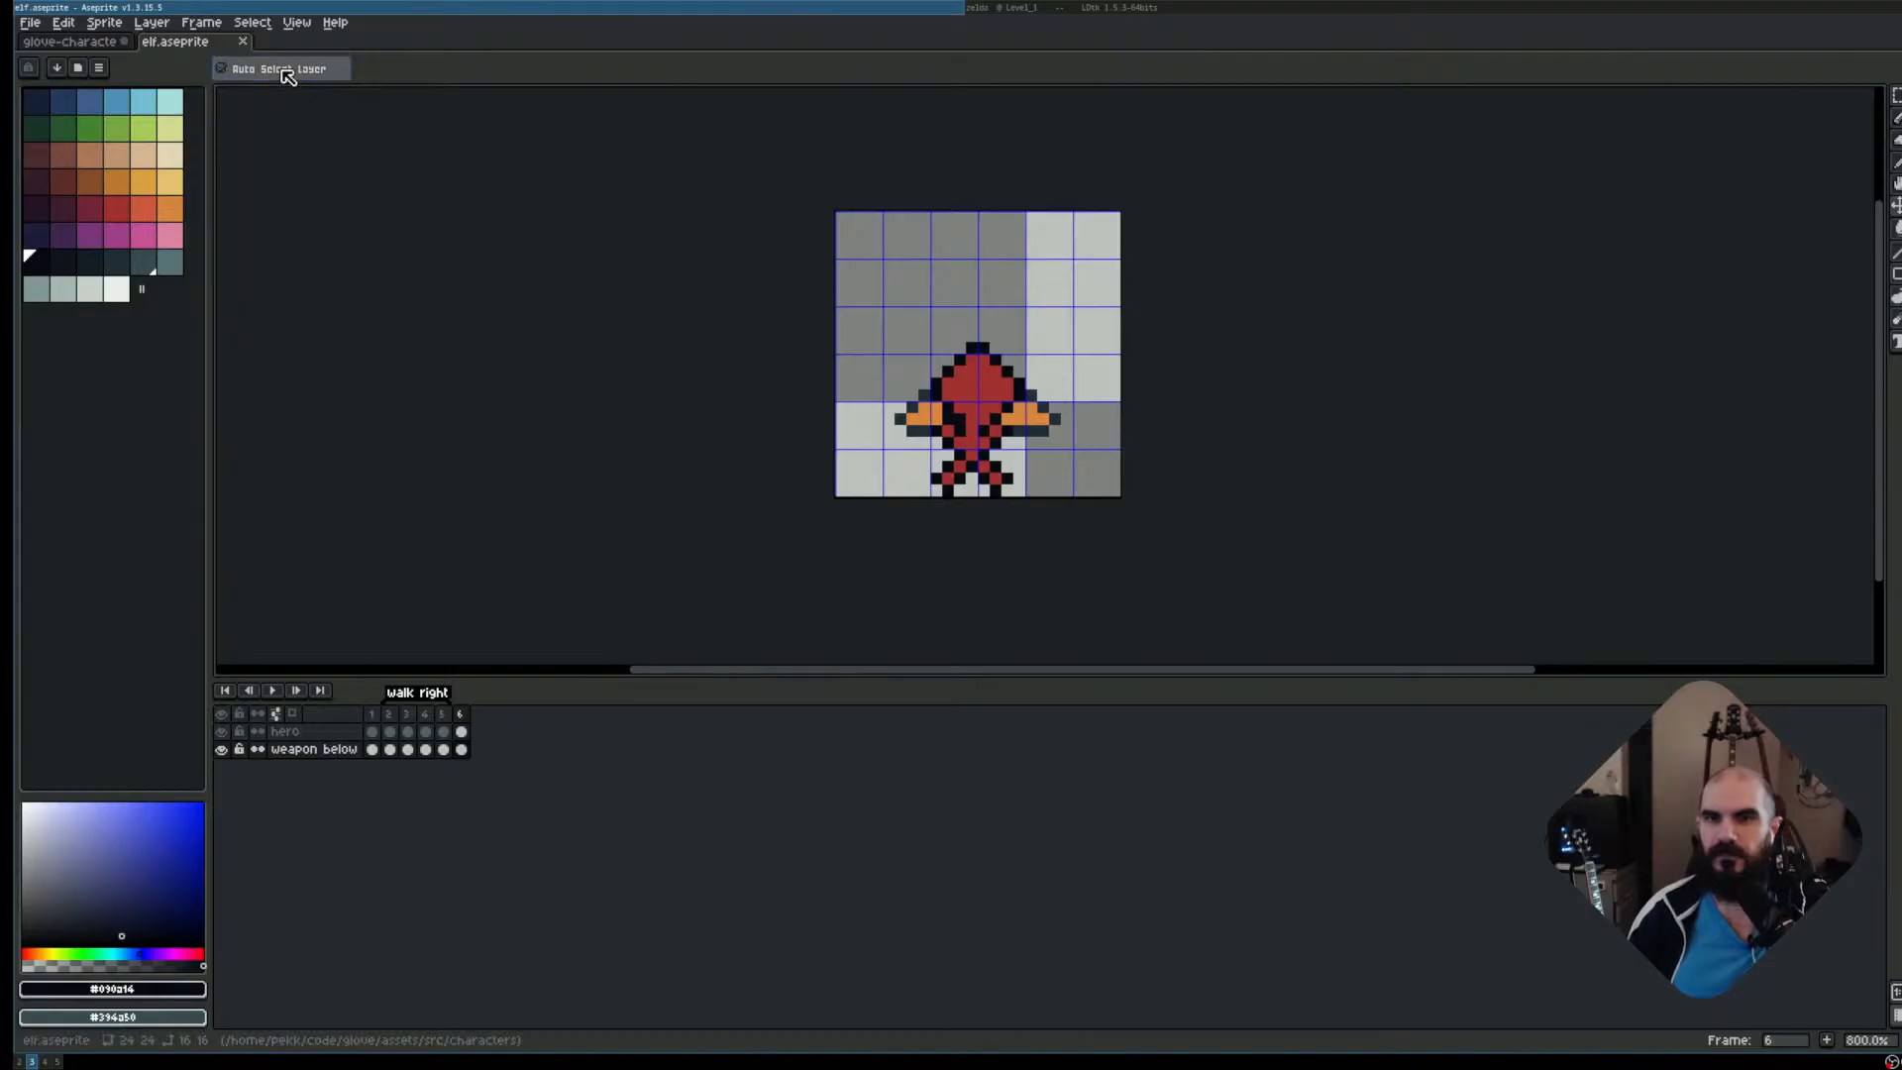
click(975, 399)
click(1027, 416)
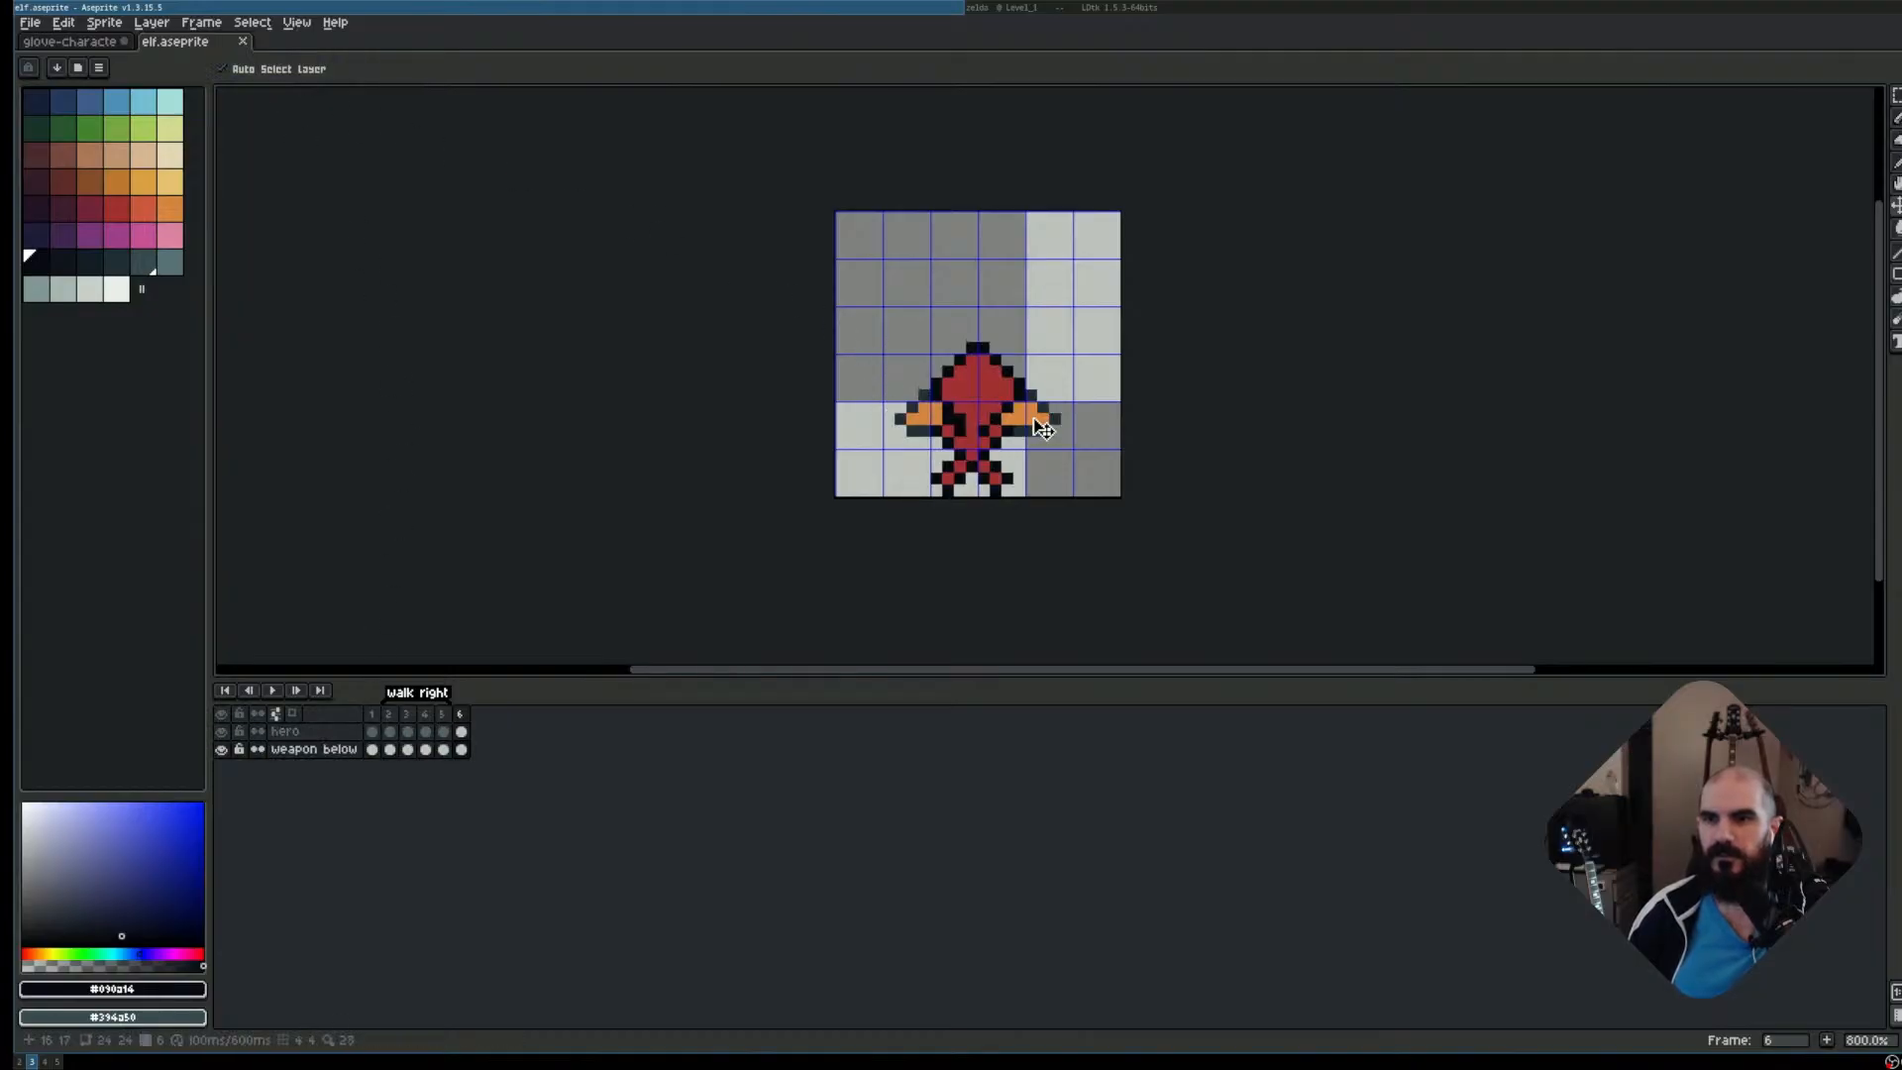
click(978, 434)
click(286, 74)
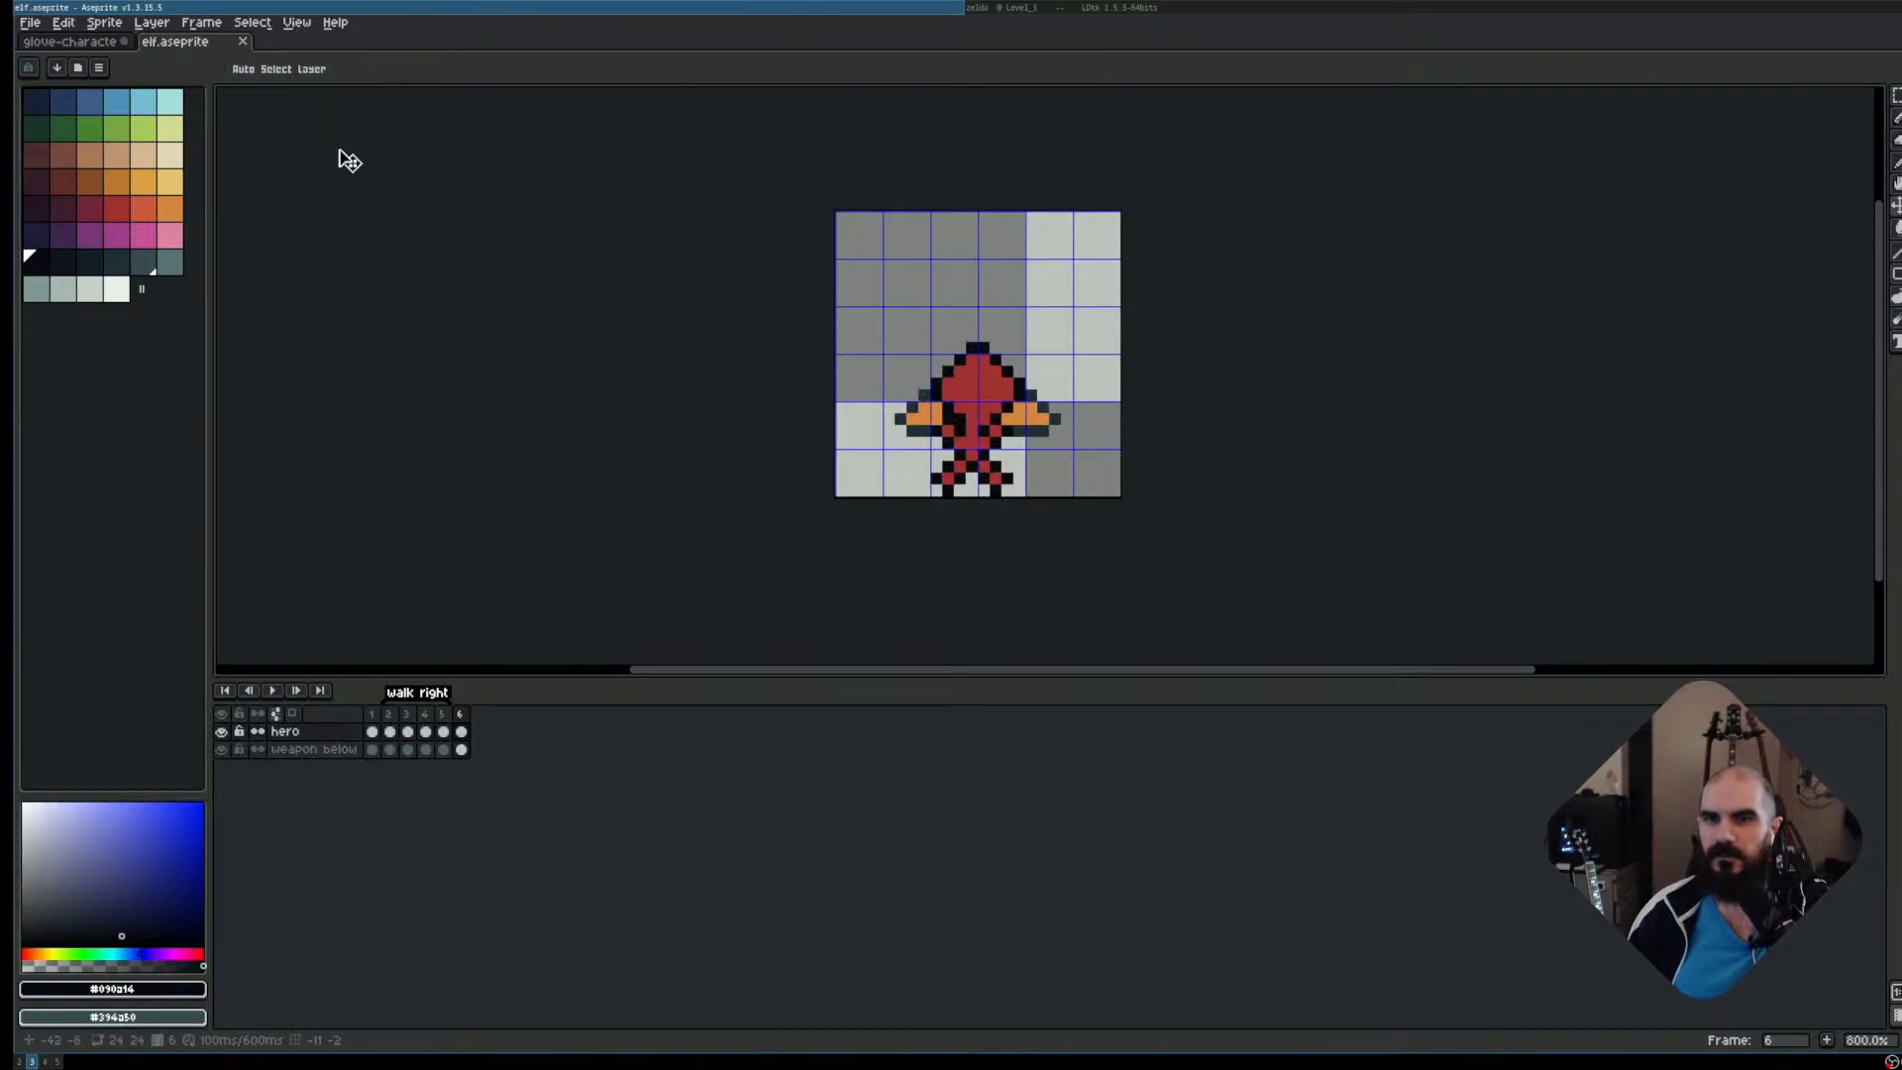
scroll(857, 504, up, 3)
drag(1206, 326, 875, 442)
scroll(877, 439, down, 1)
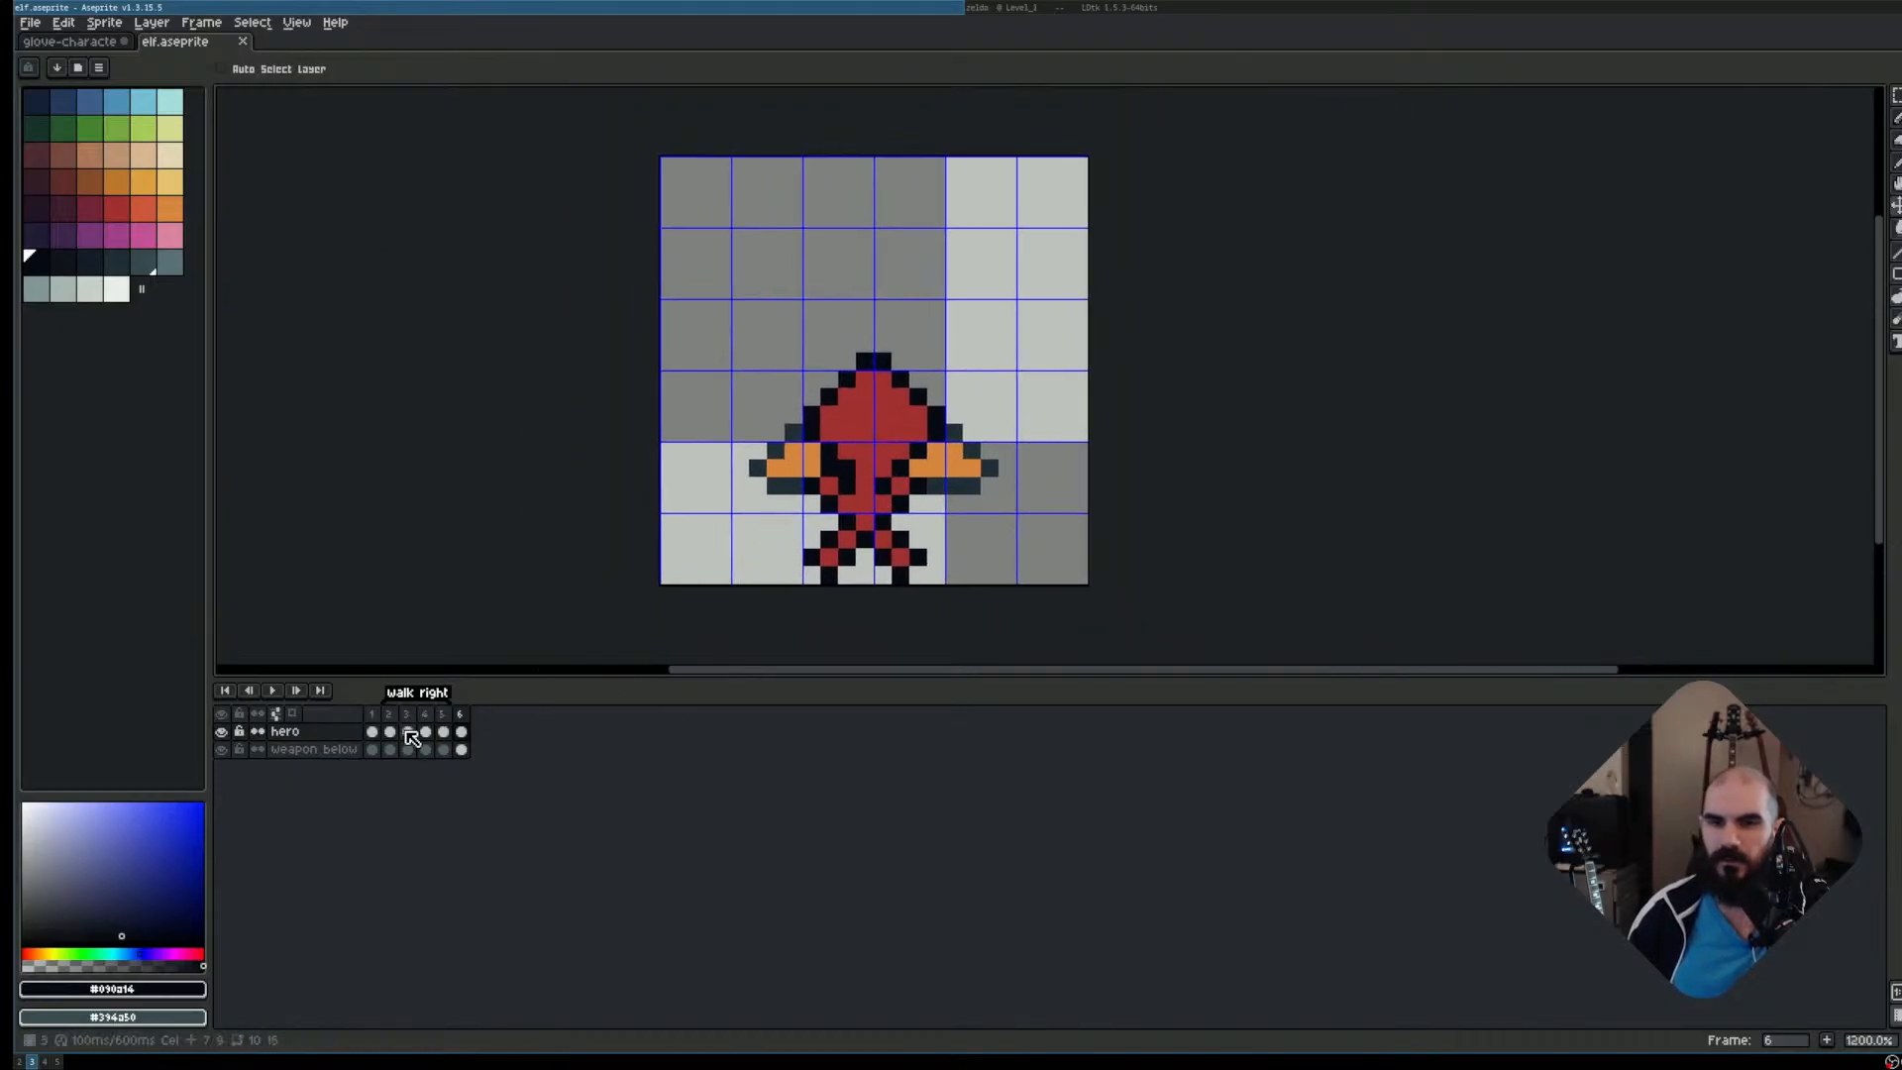
right_click(473, 721)
click(573, 797)
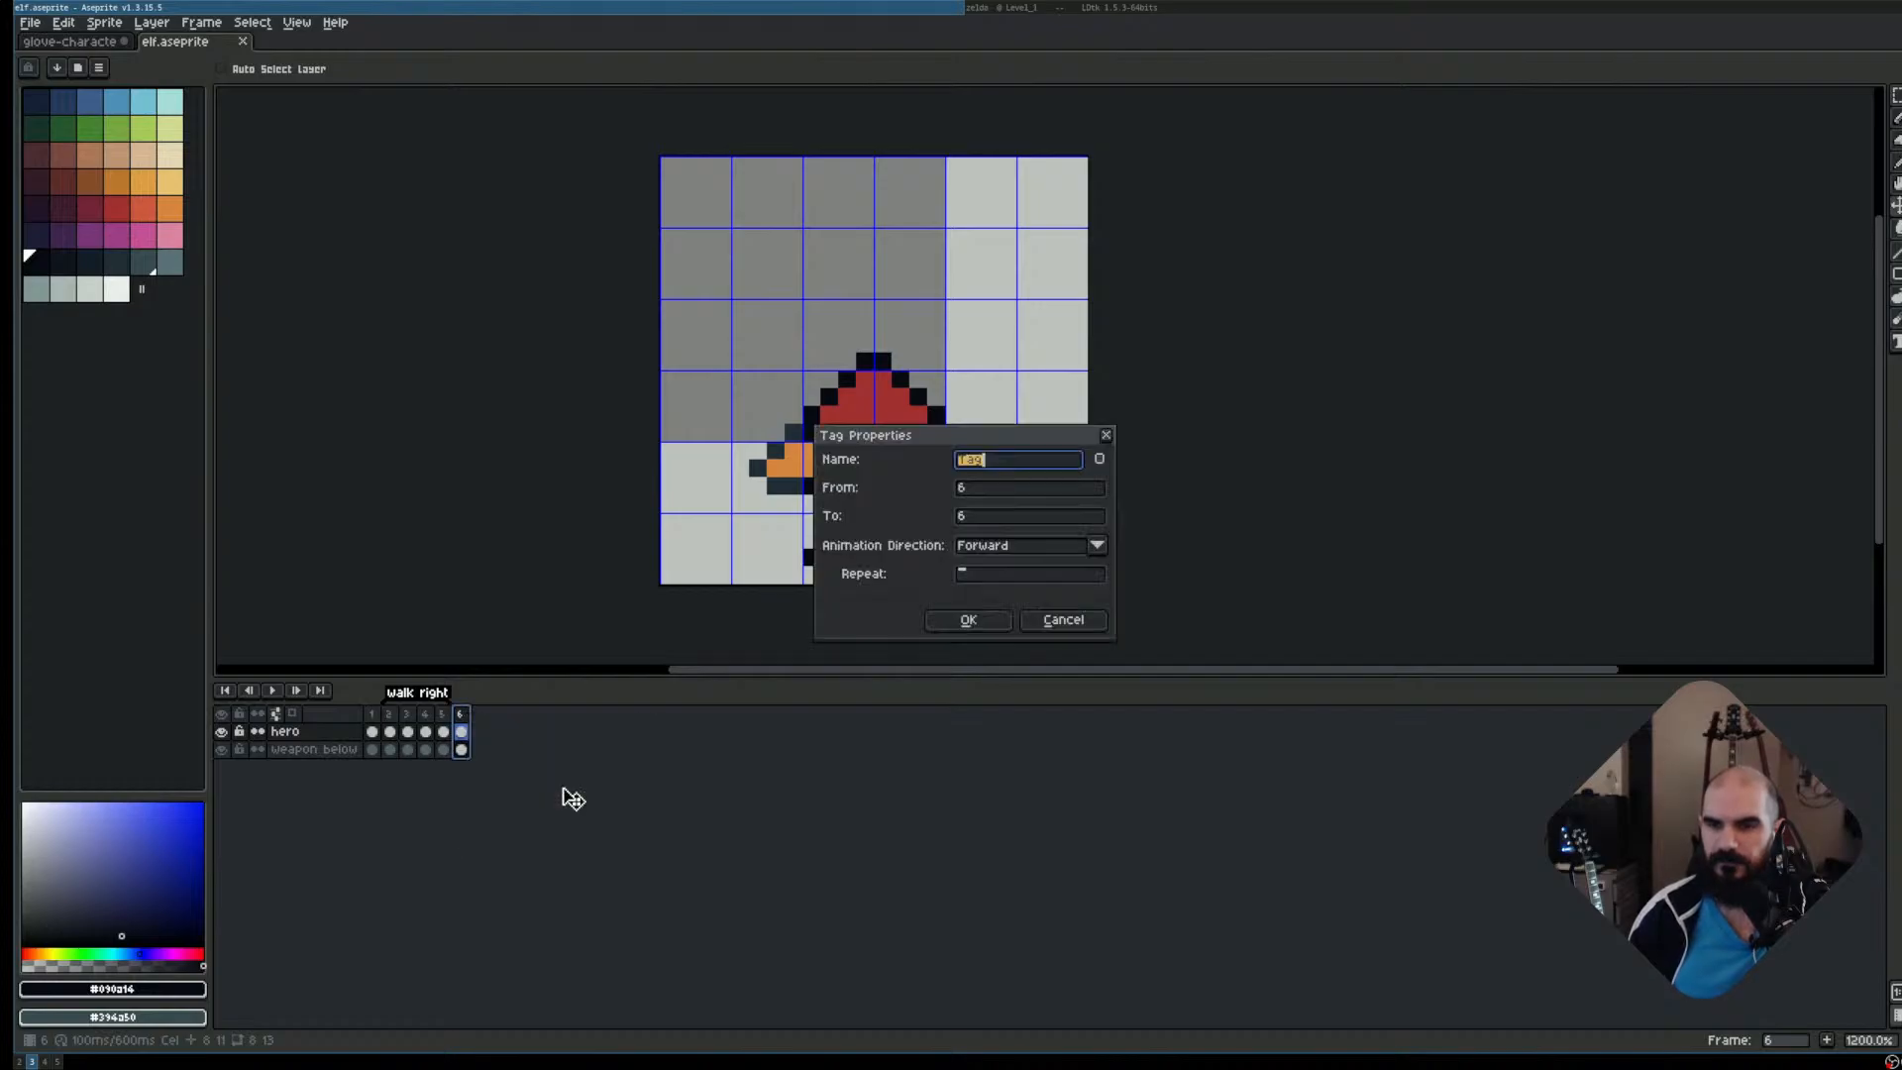
key(Escape)
click(64, 23)
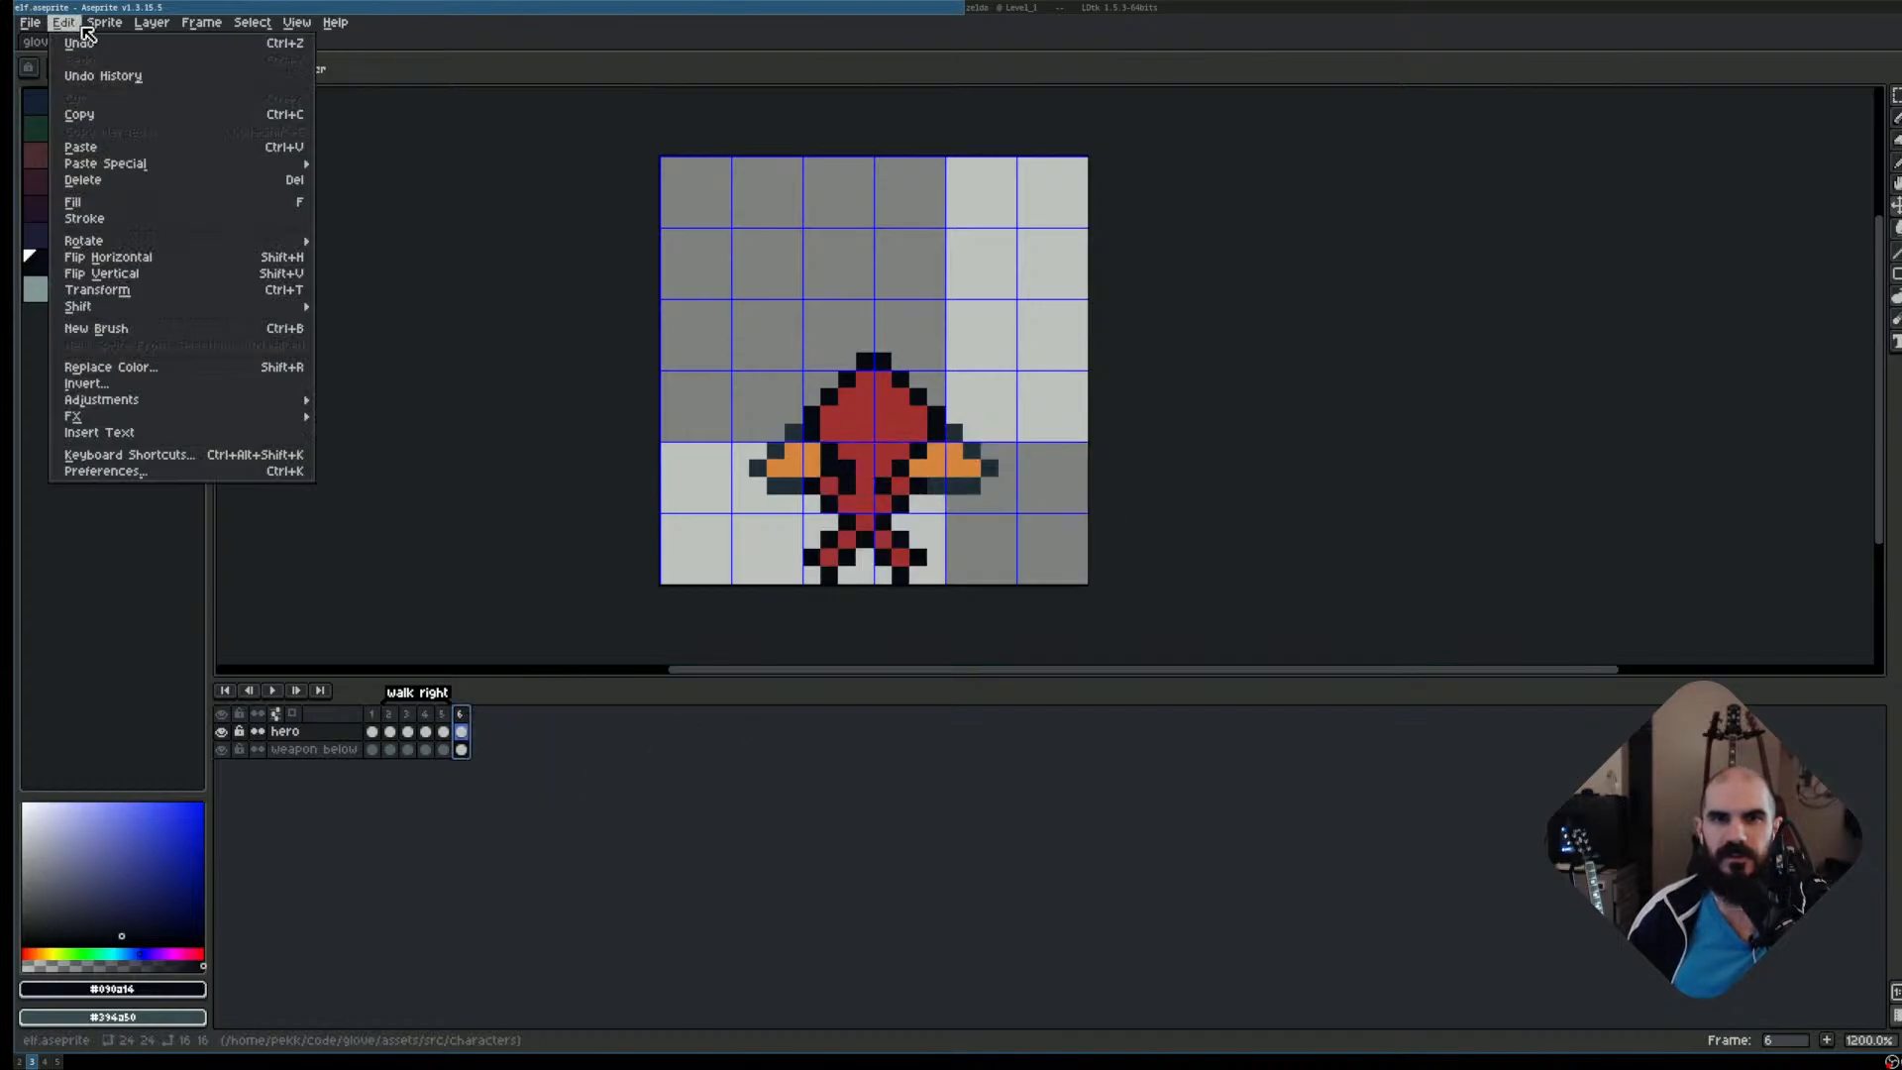
mouse_move(95, 26)
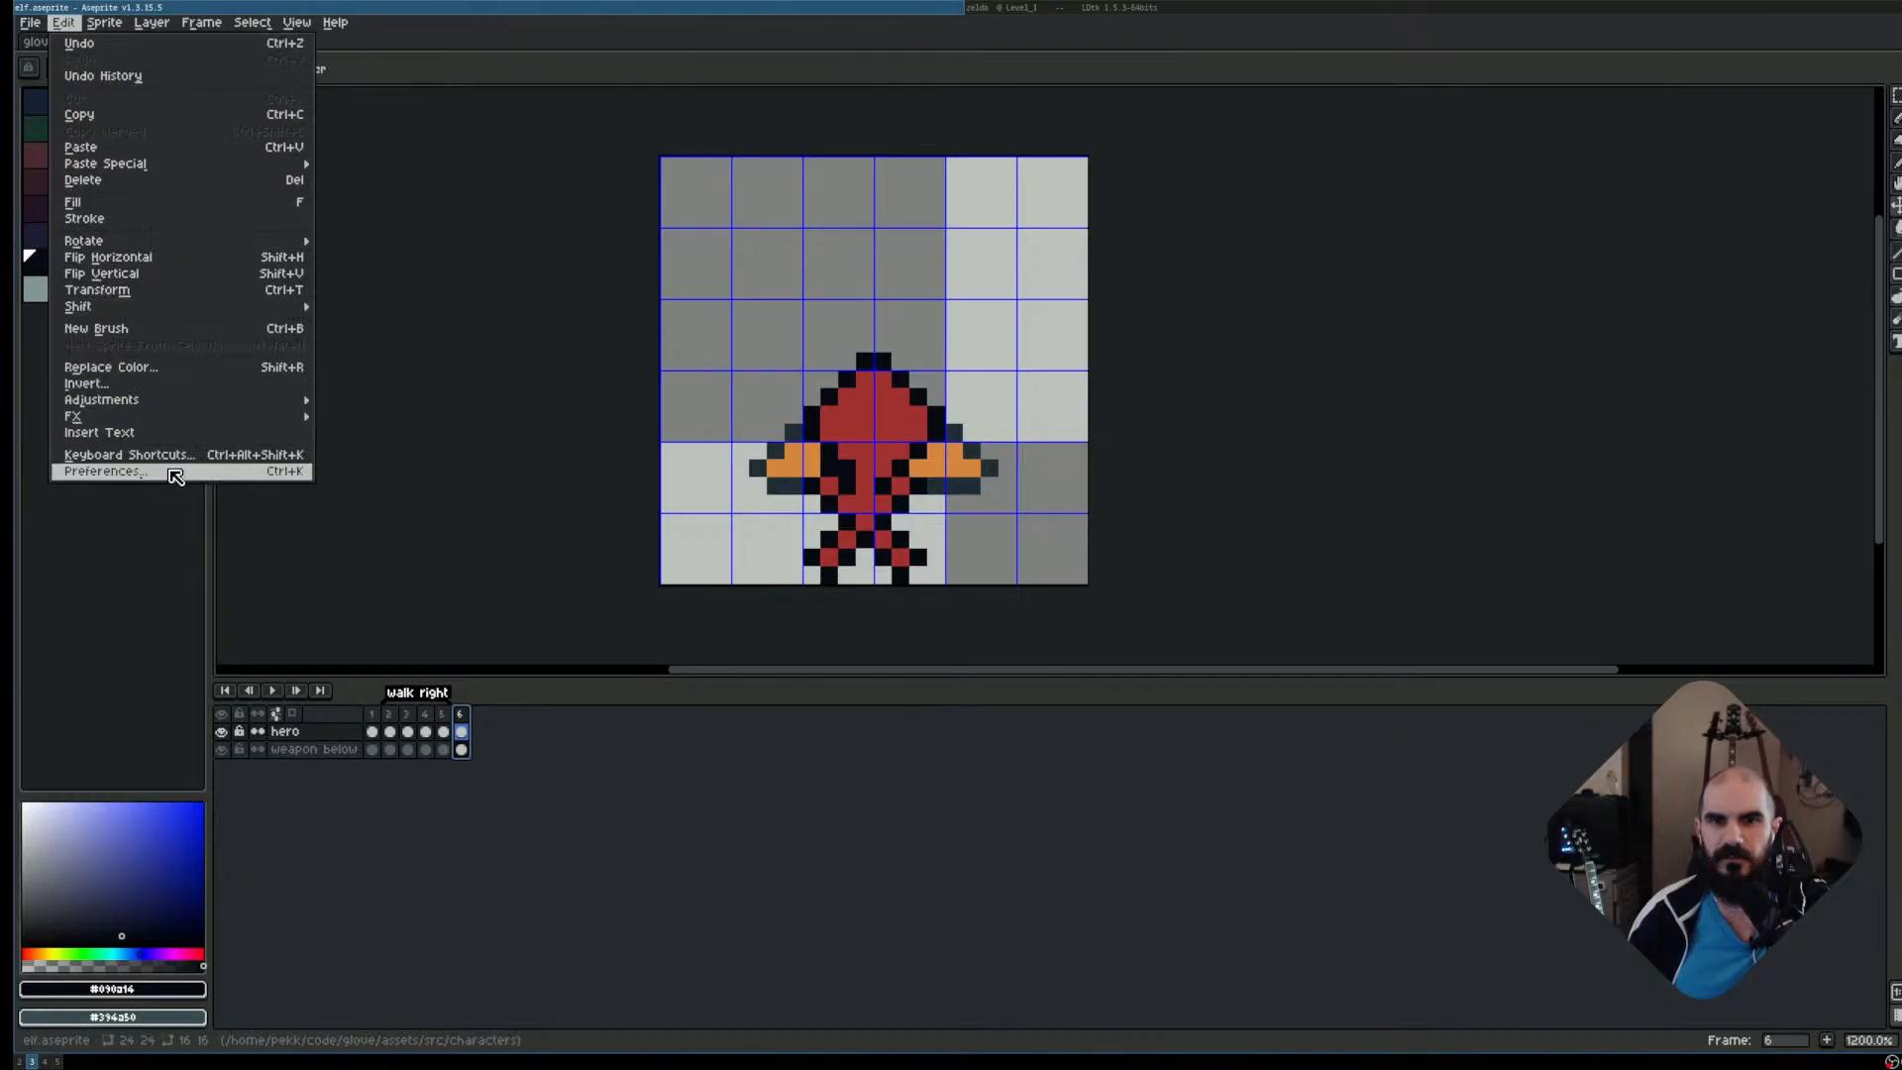
click(175, 474)
key(Escape)
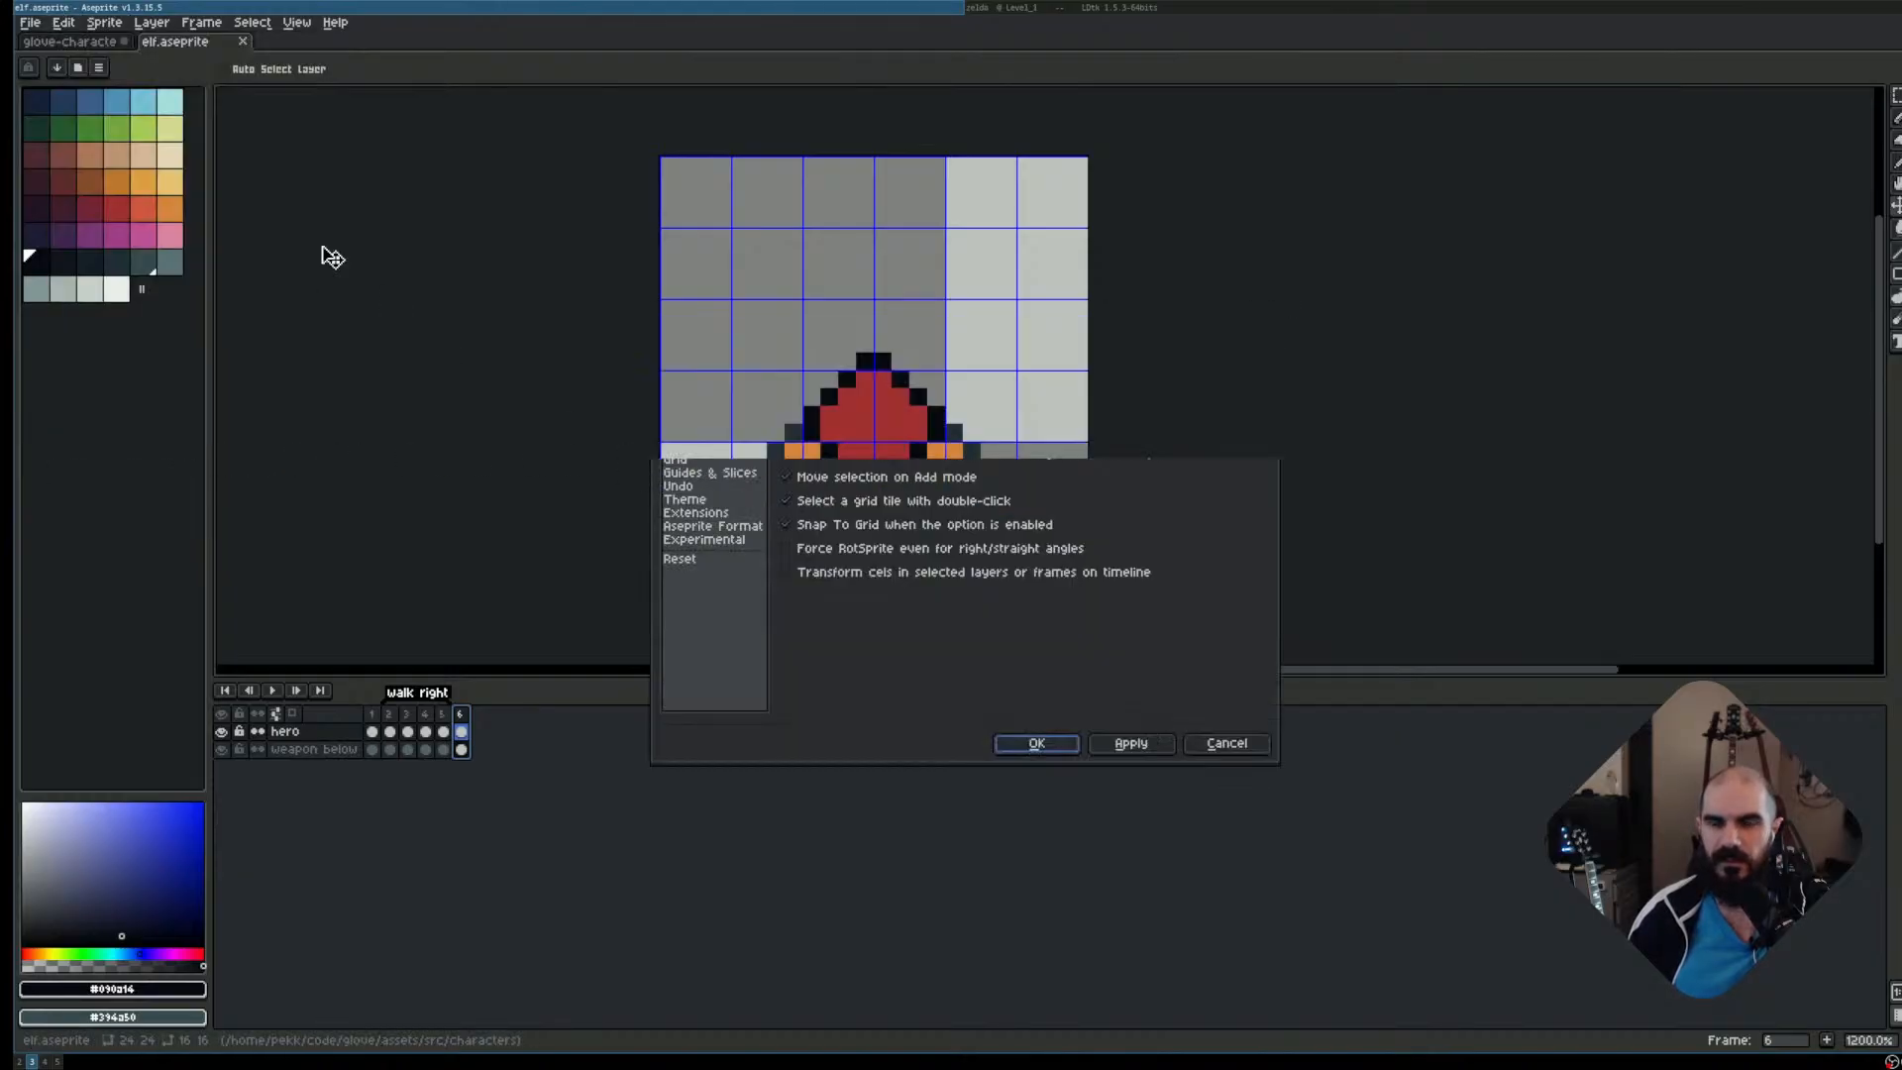
Assign Alt+T as the keyboard shortcut for the New Tag command
click(63, 23)
click(220, 459)
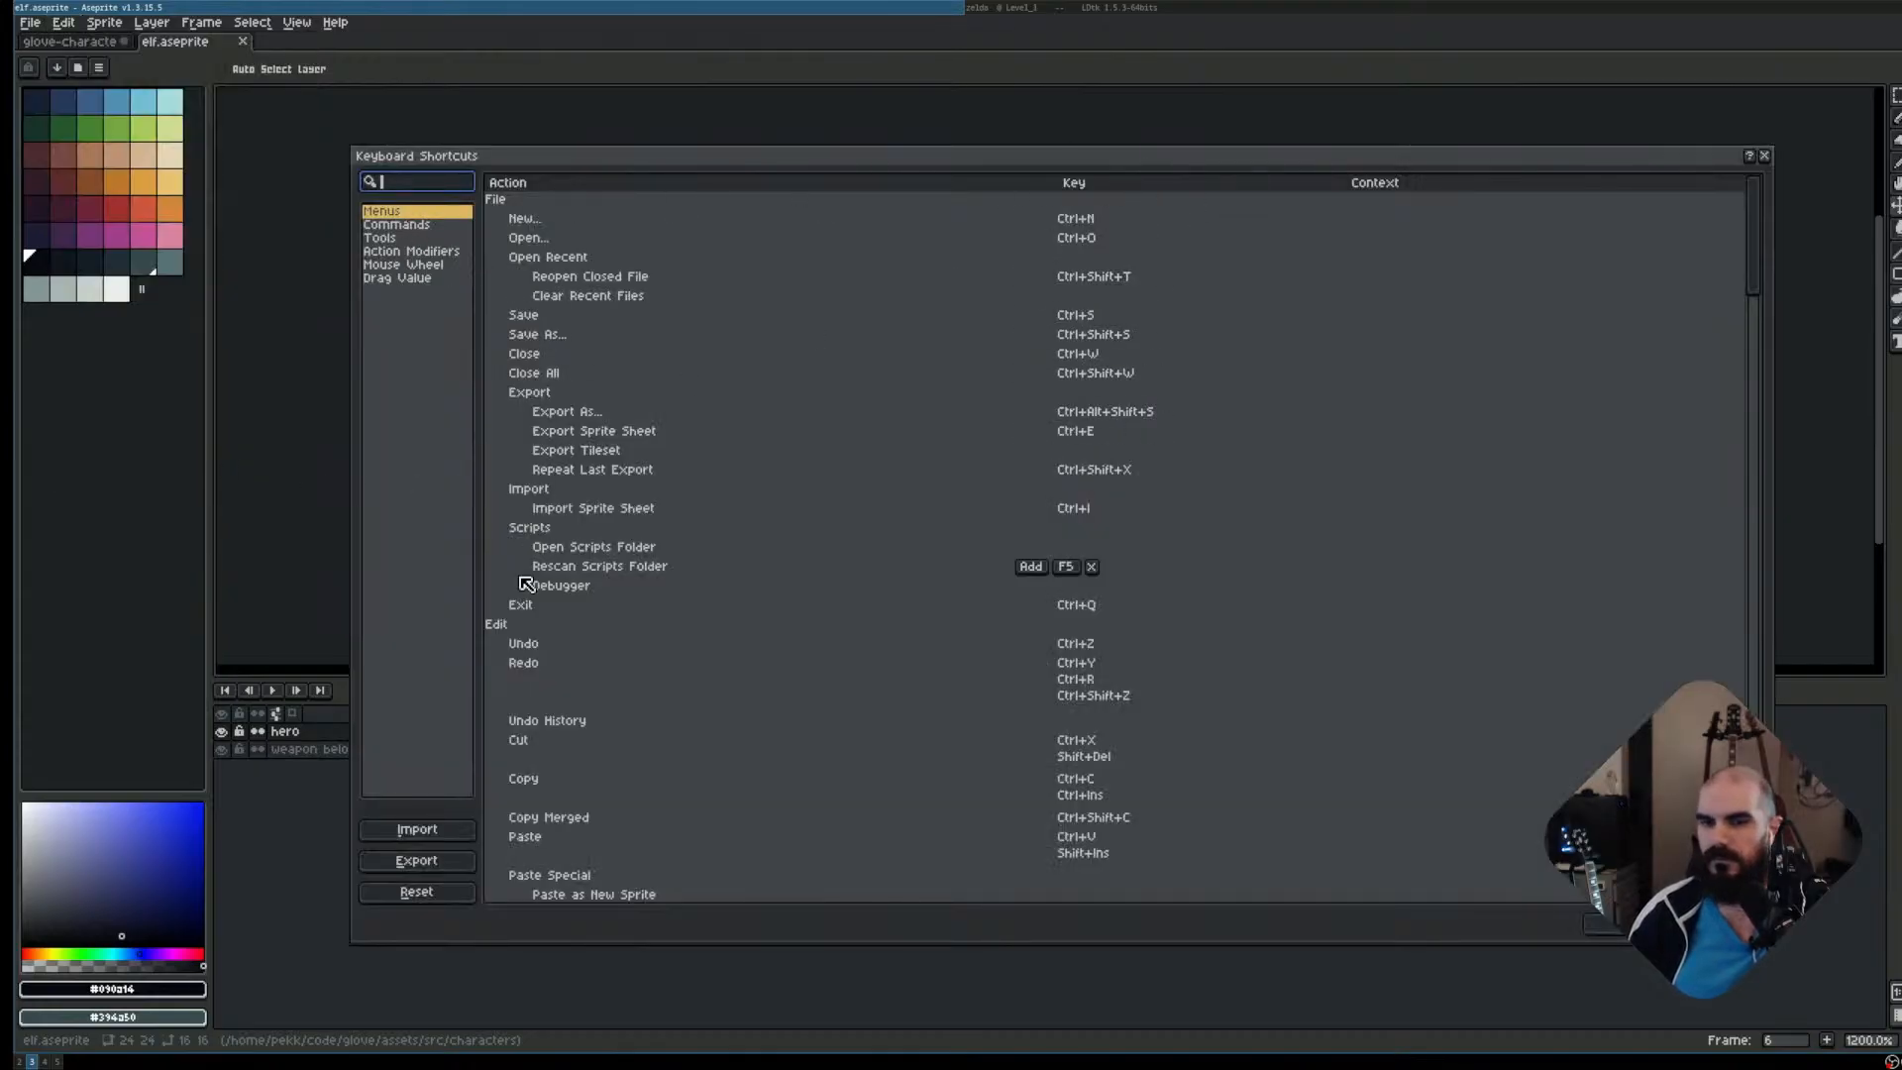
click(389, 238)
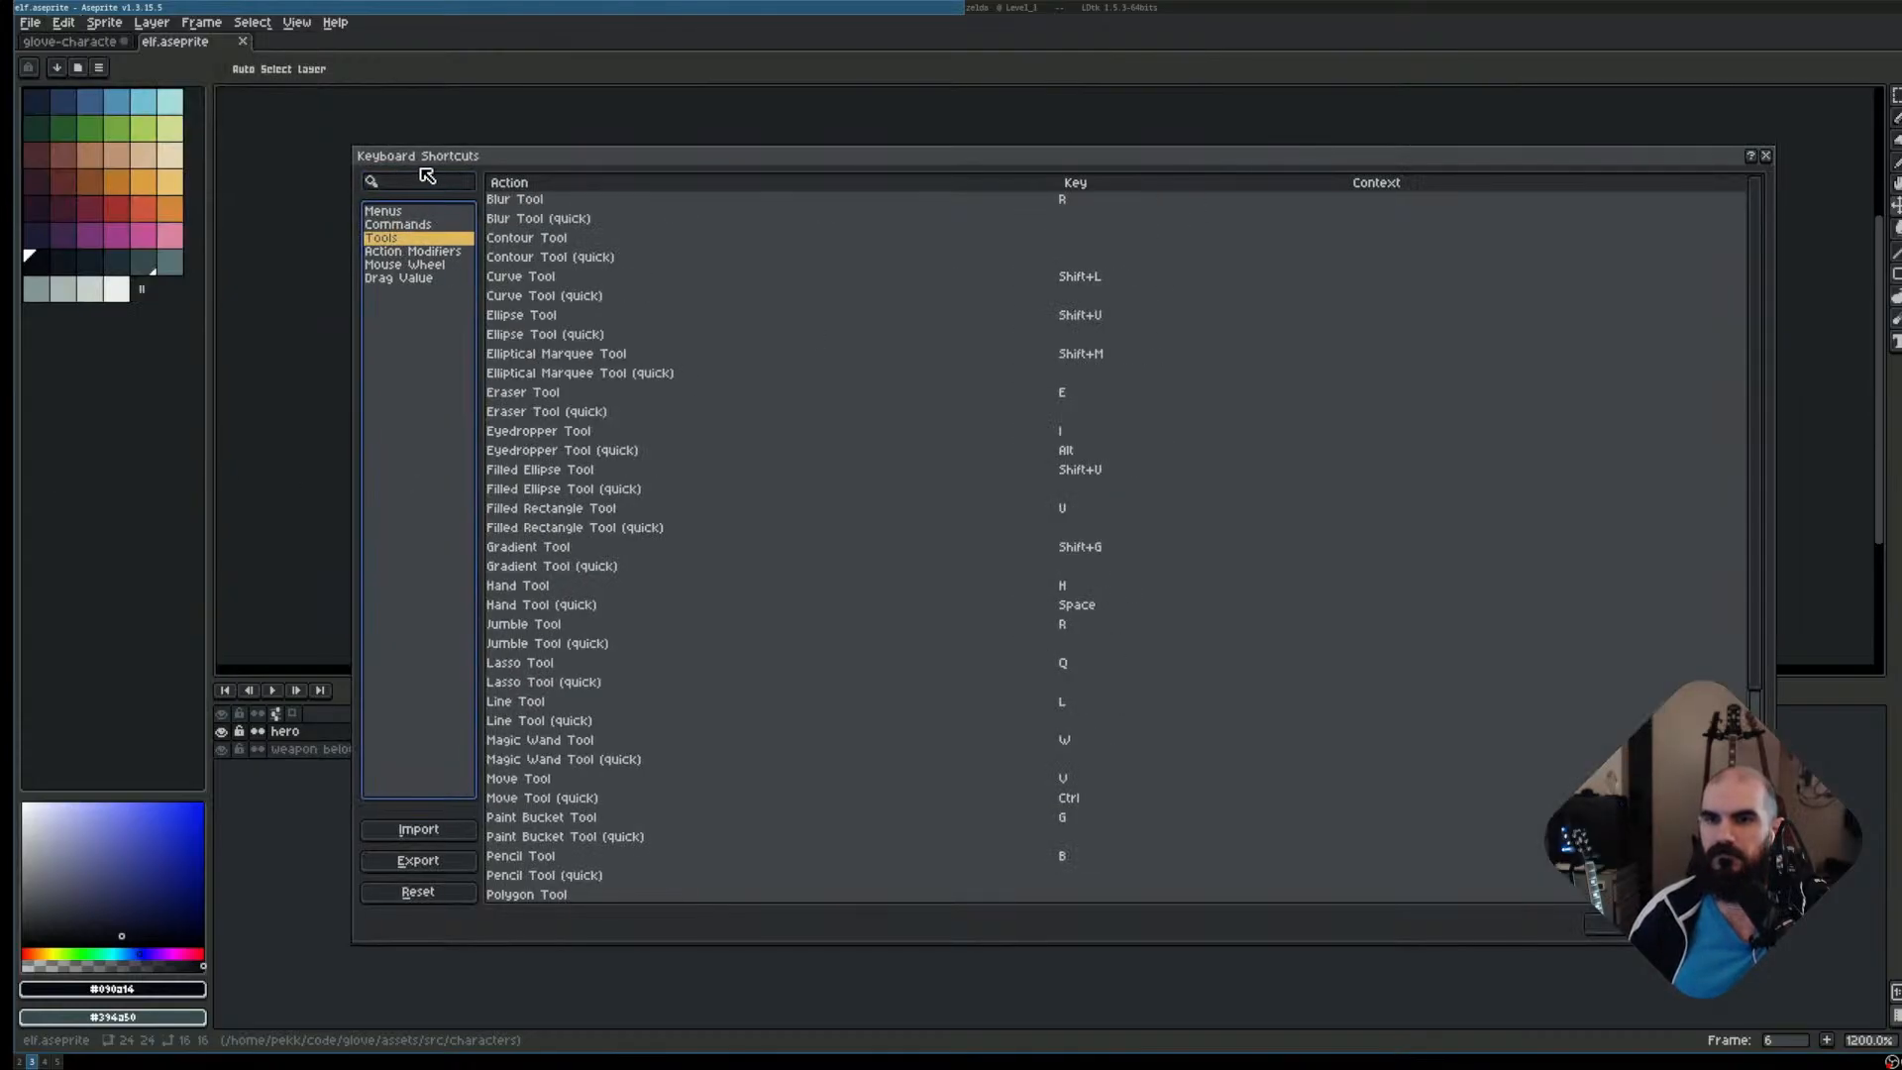
text(new tag)
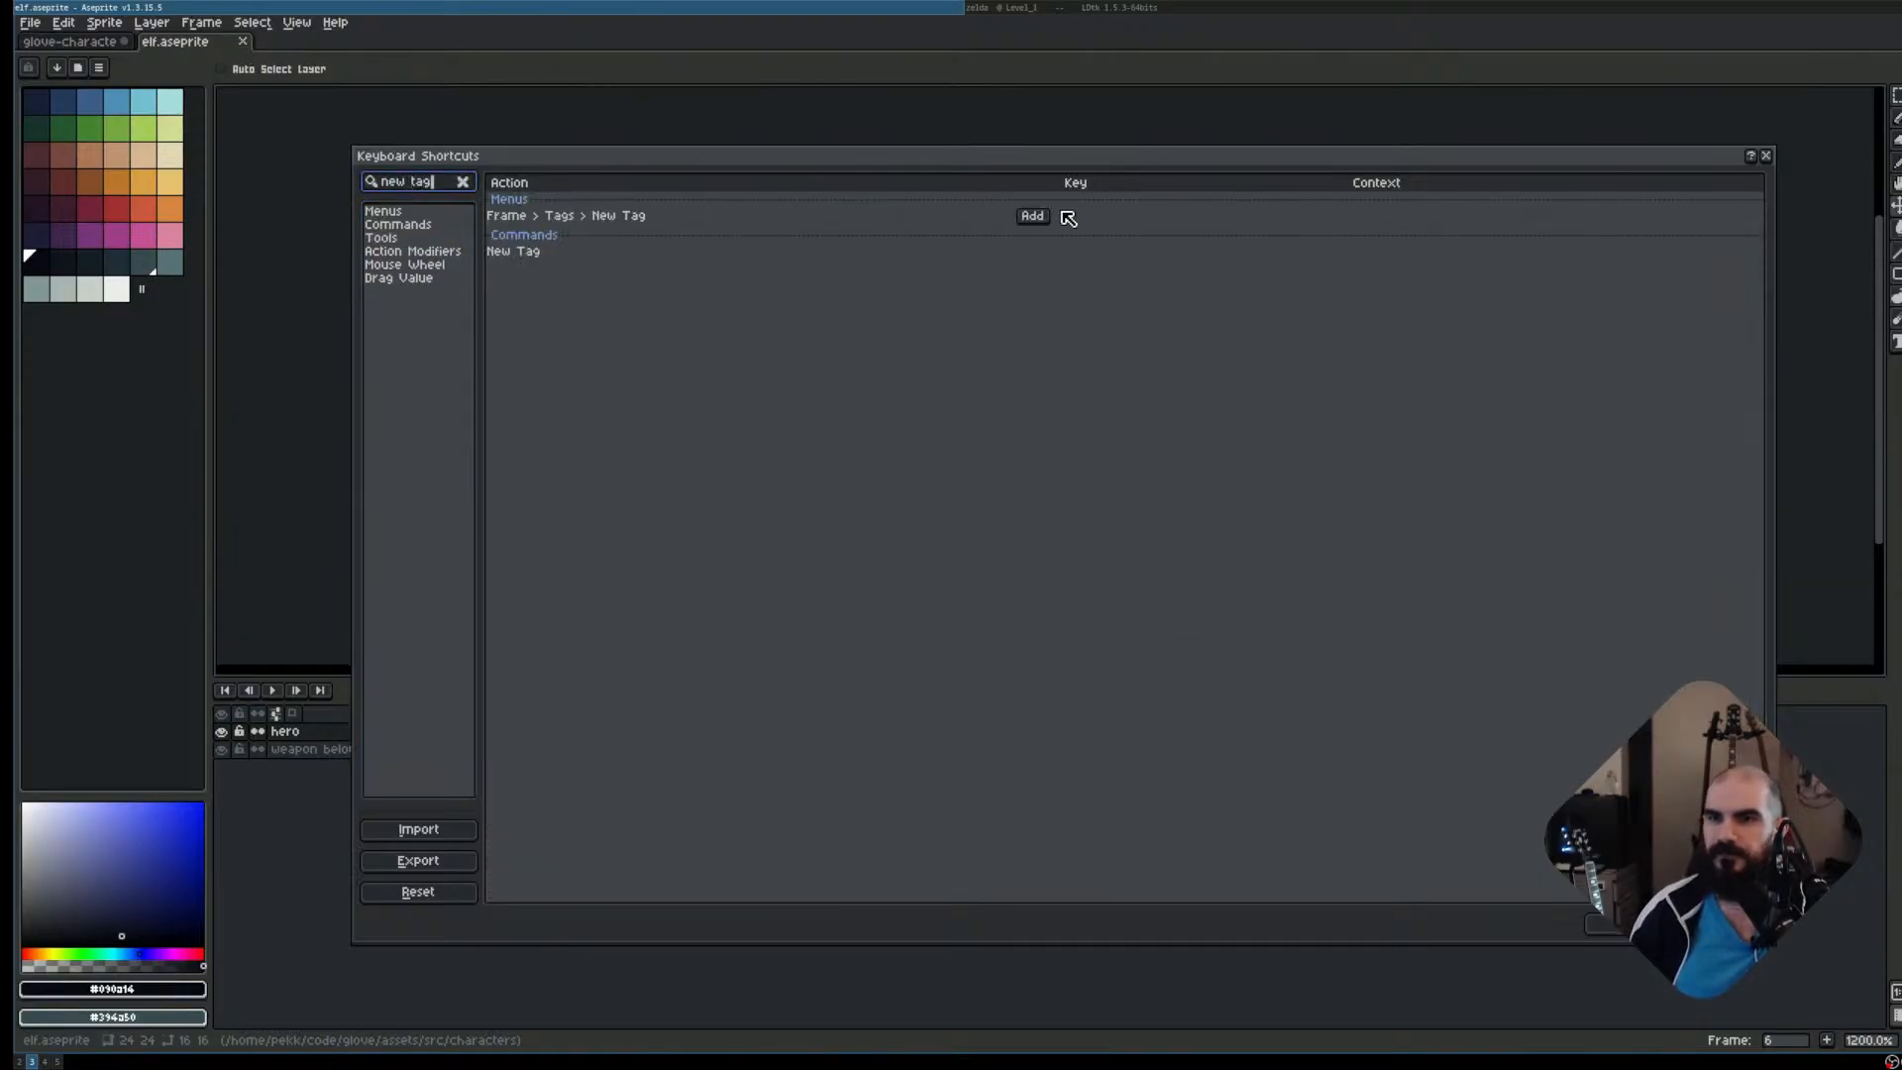
click(1033, 216)
key(alt+t)
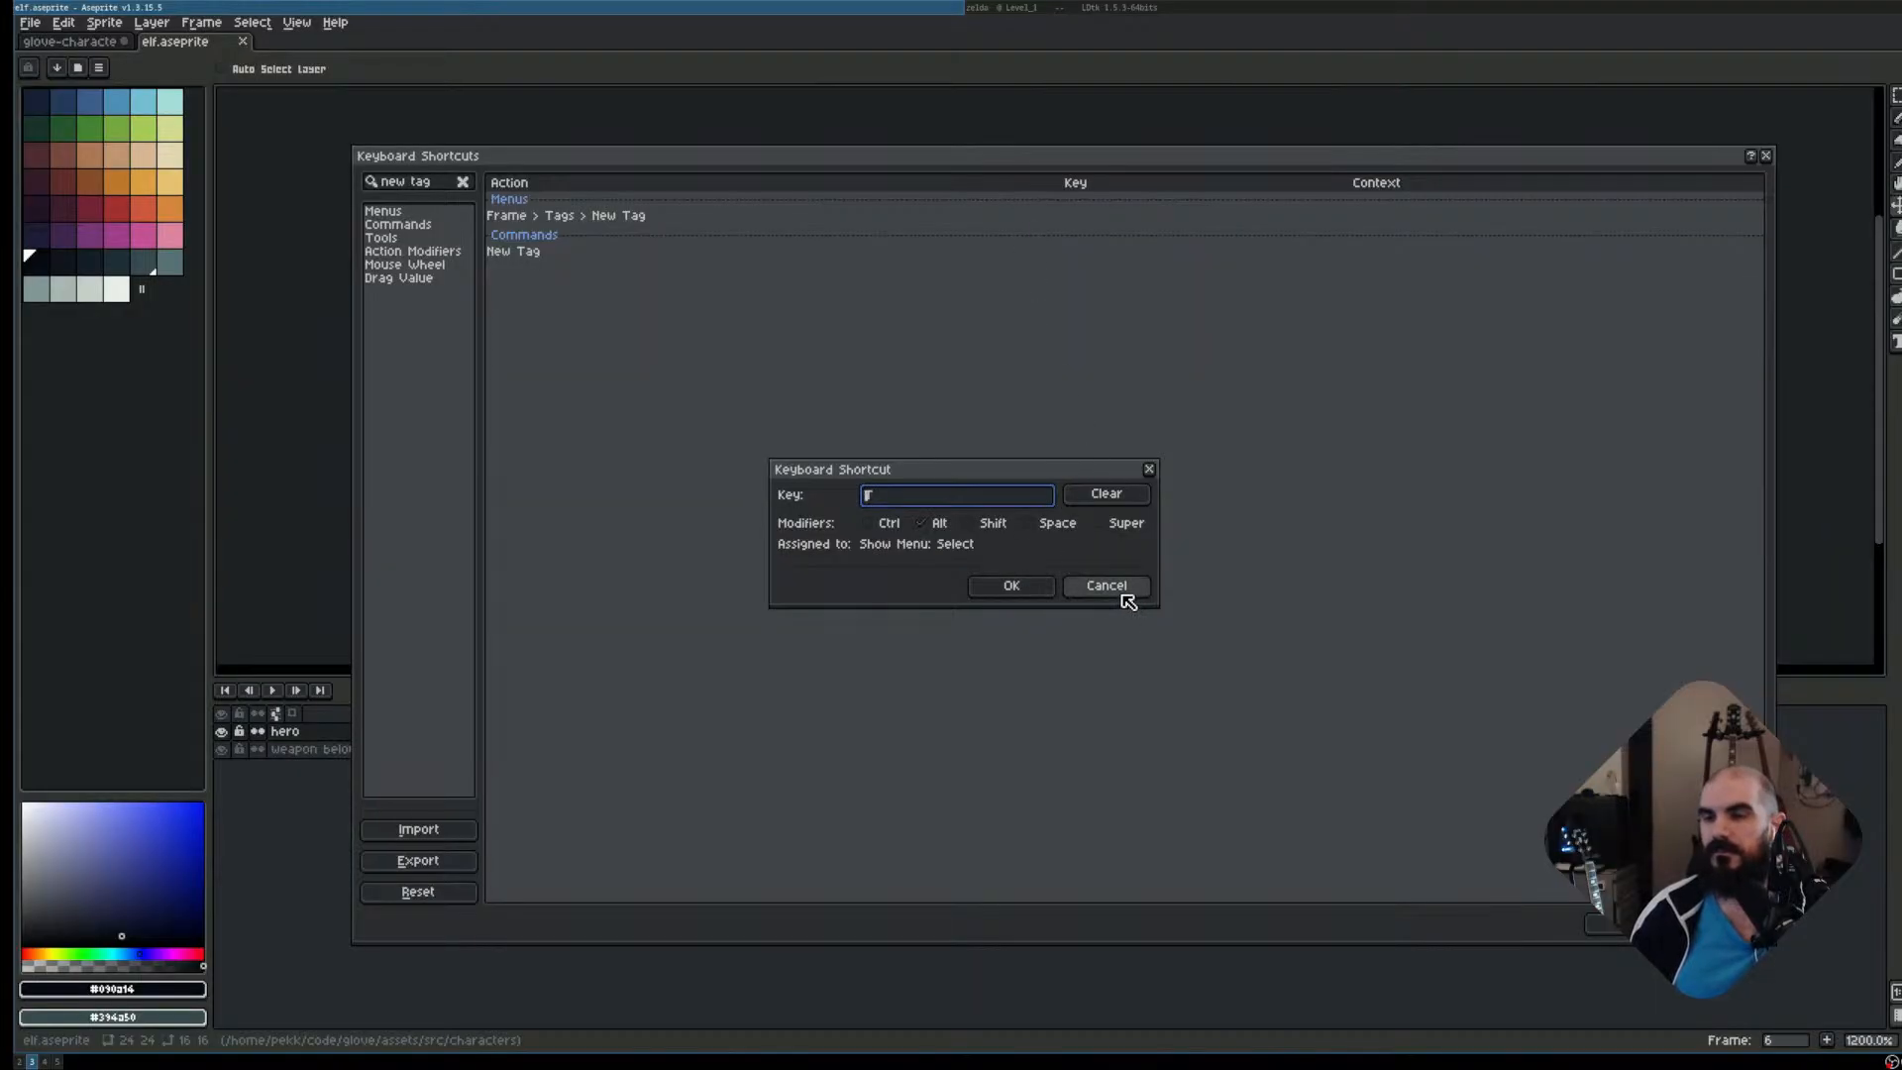
click(1030, 592)
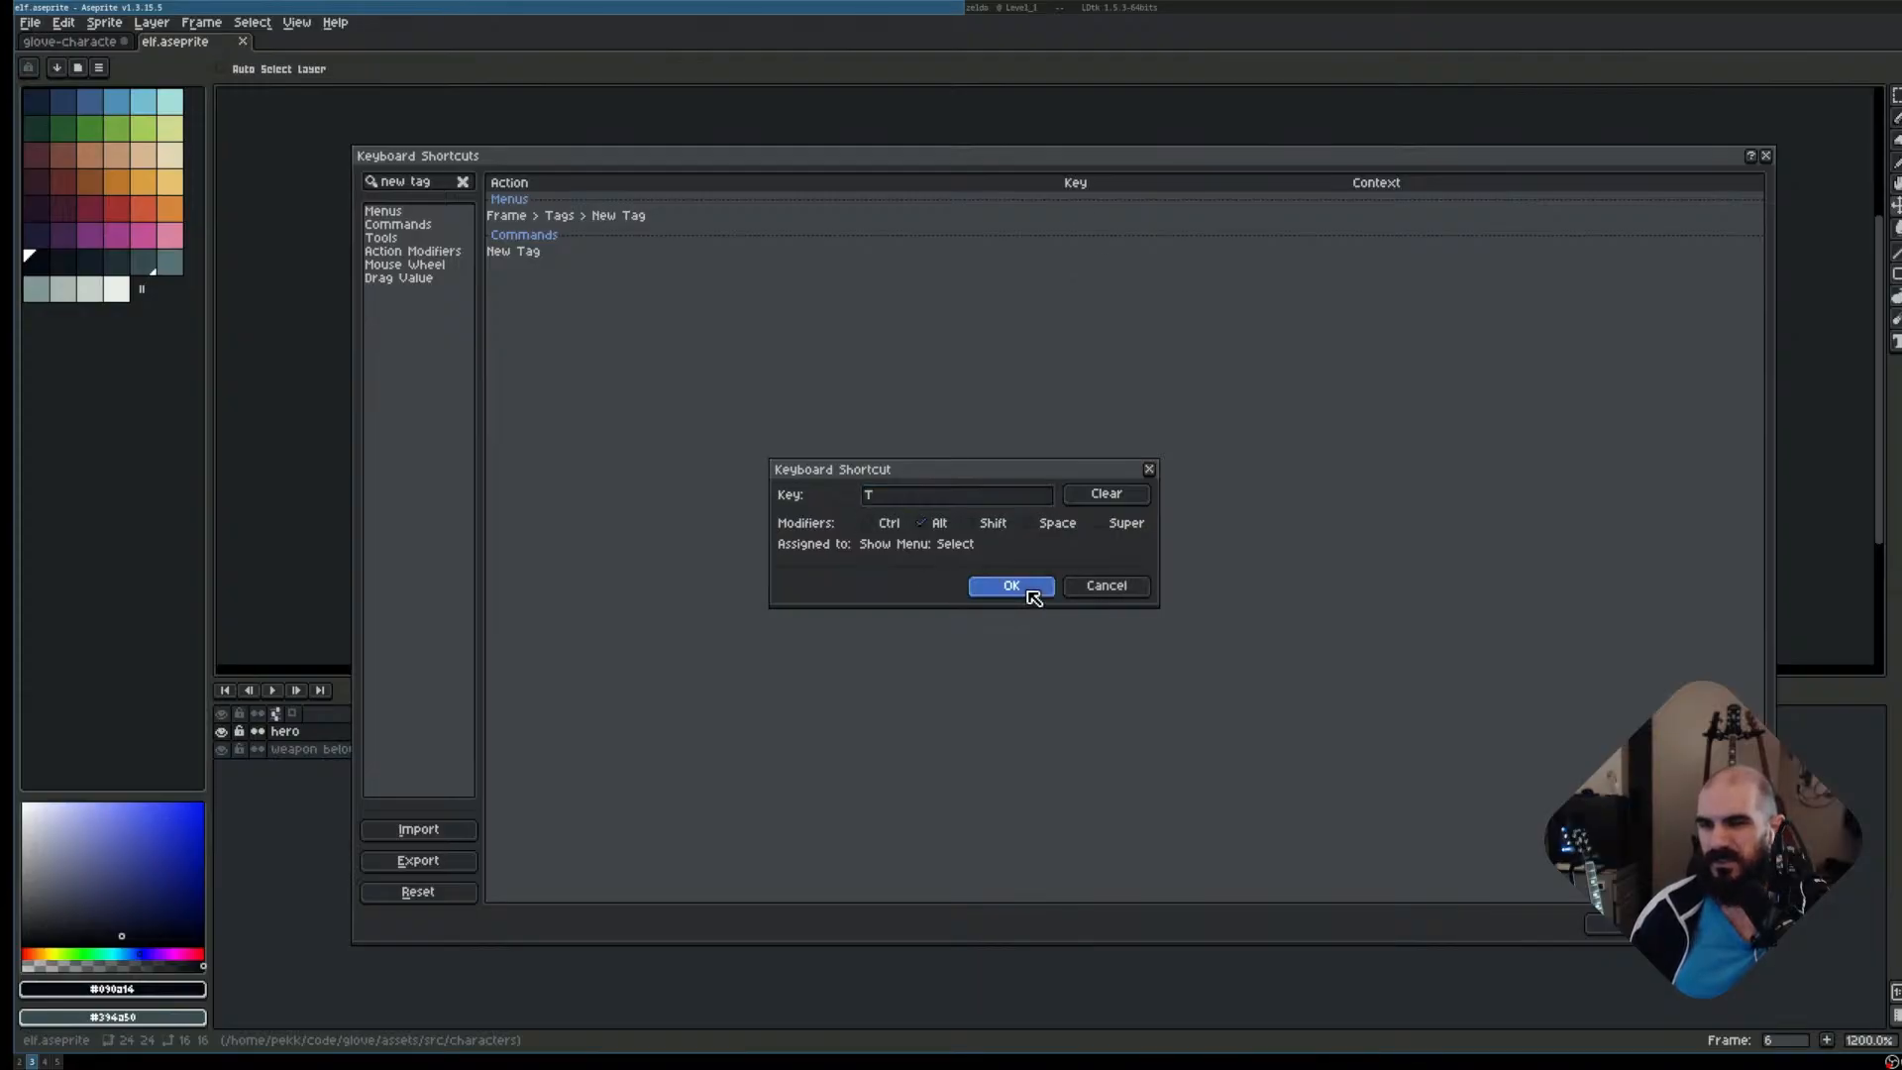
click(1601, 924)
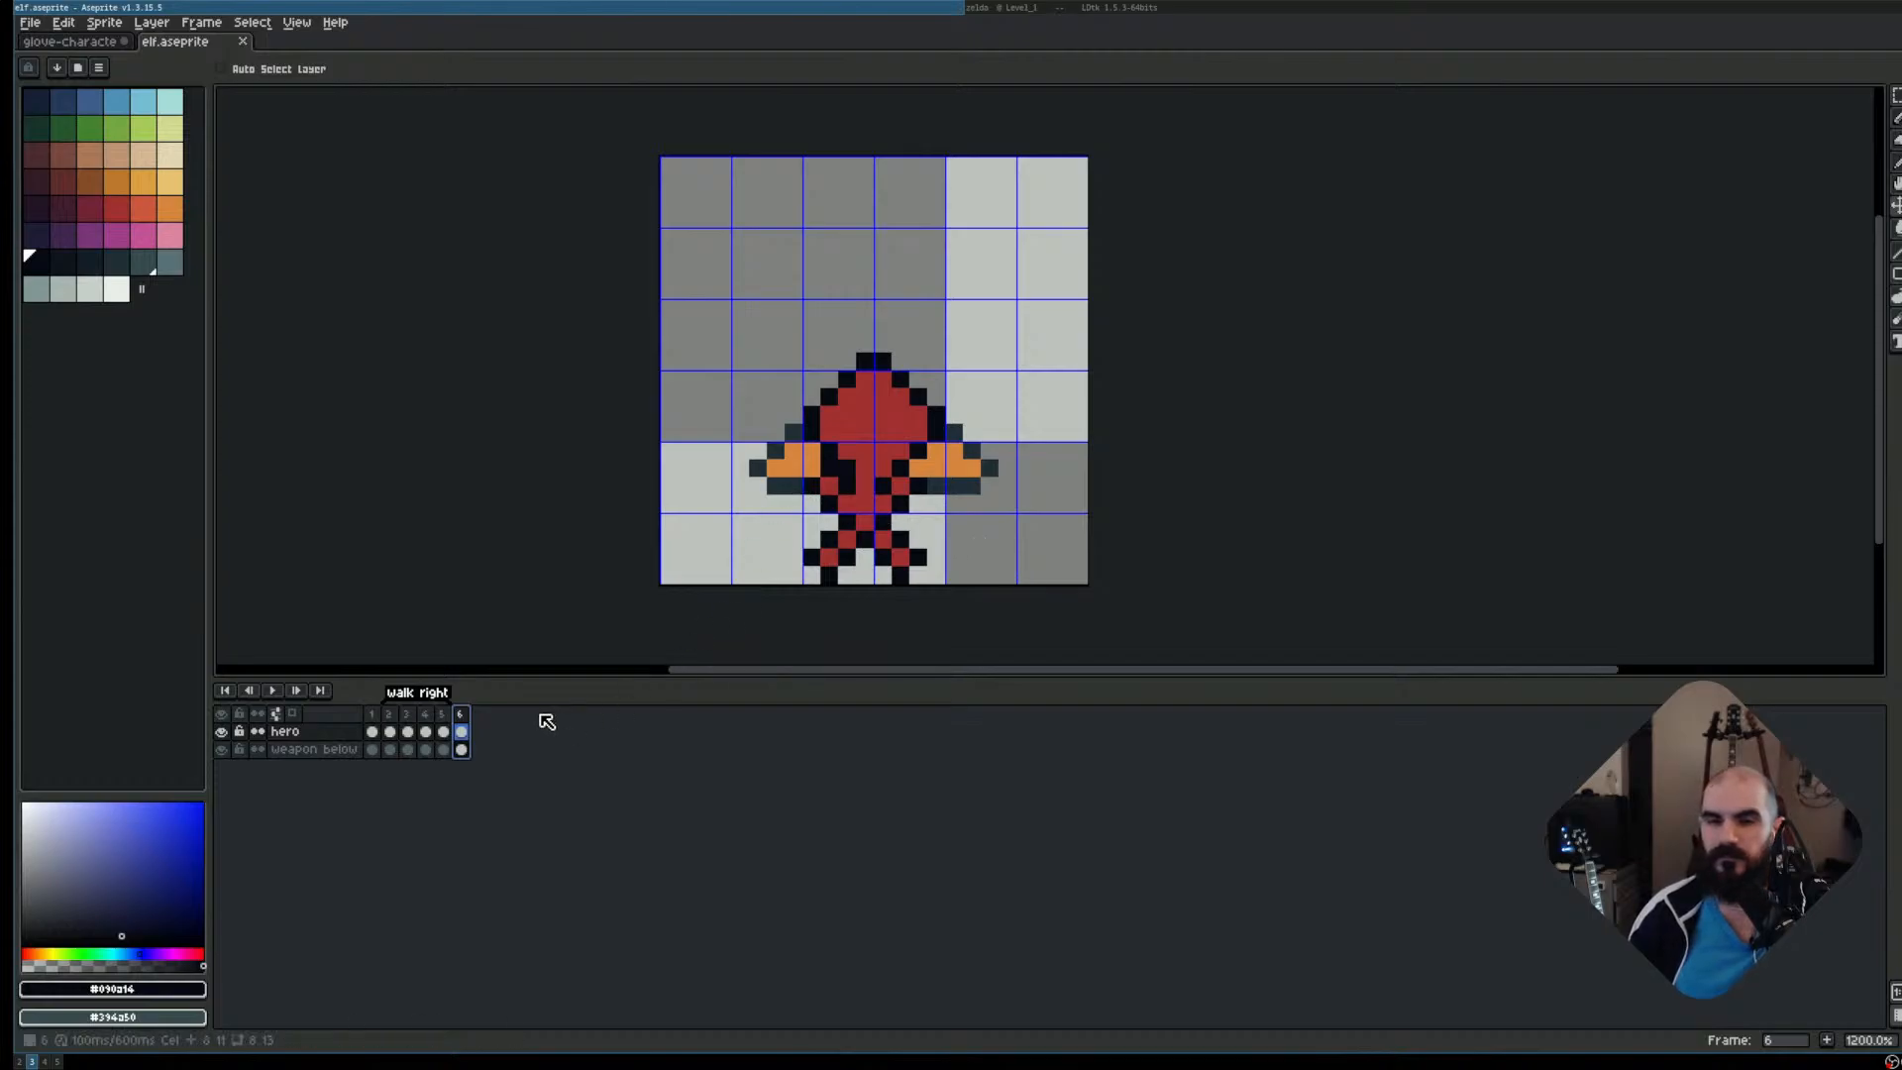
Tag frame 6 as a new animation named walk up, playing forward
key(alt+t)
text(walk up)
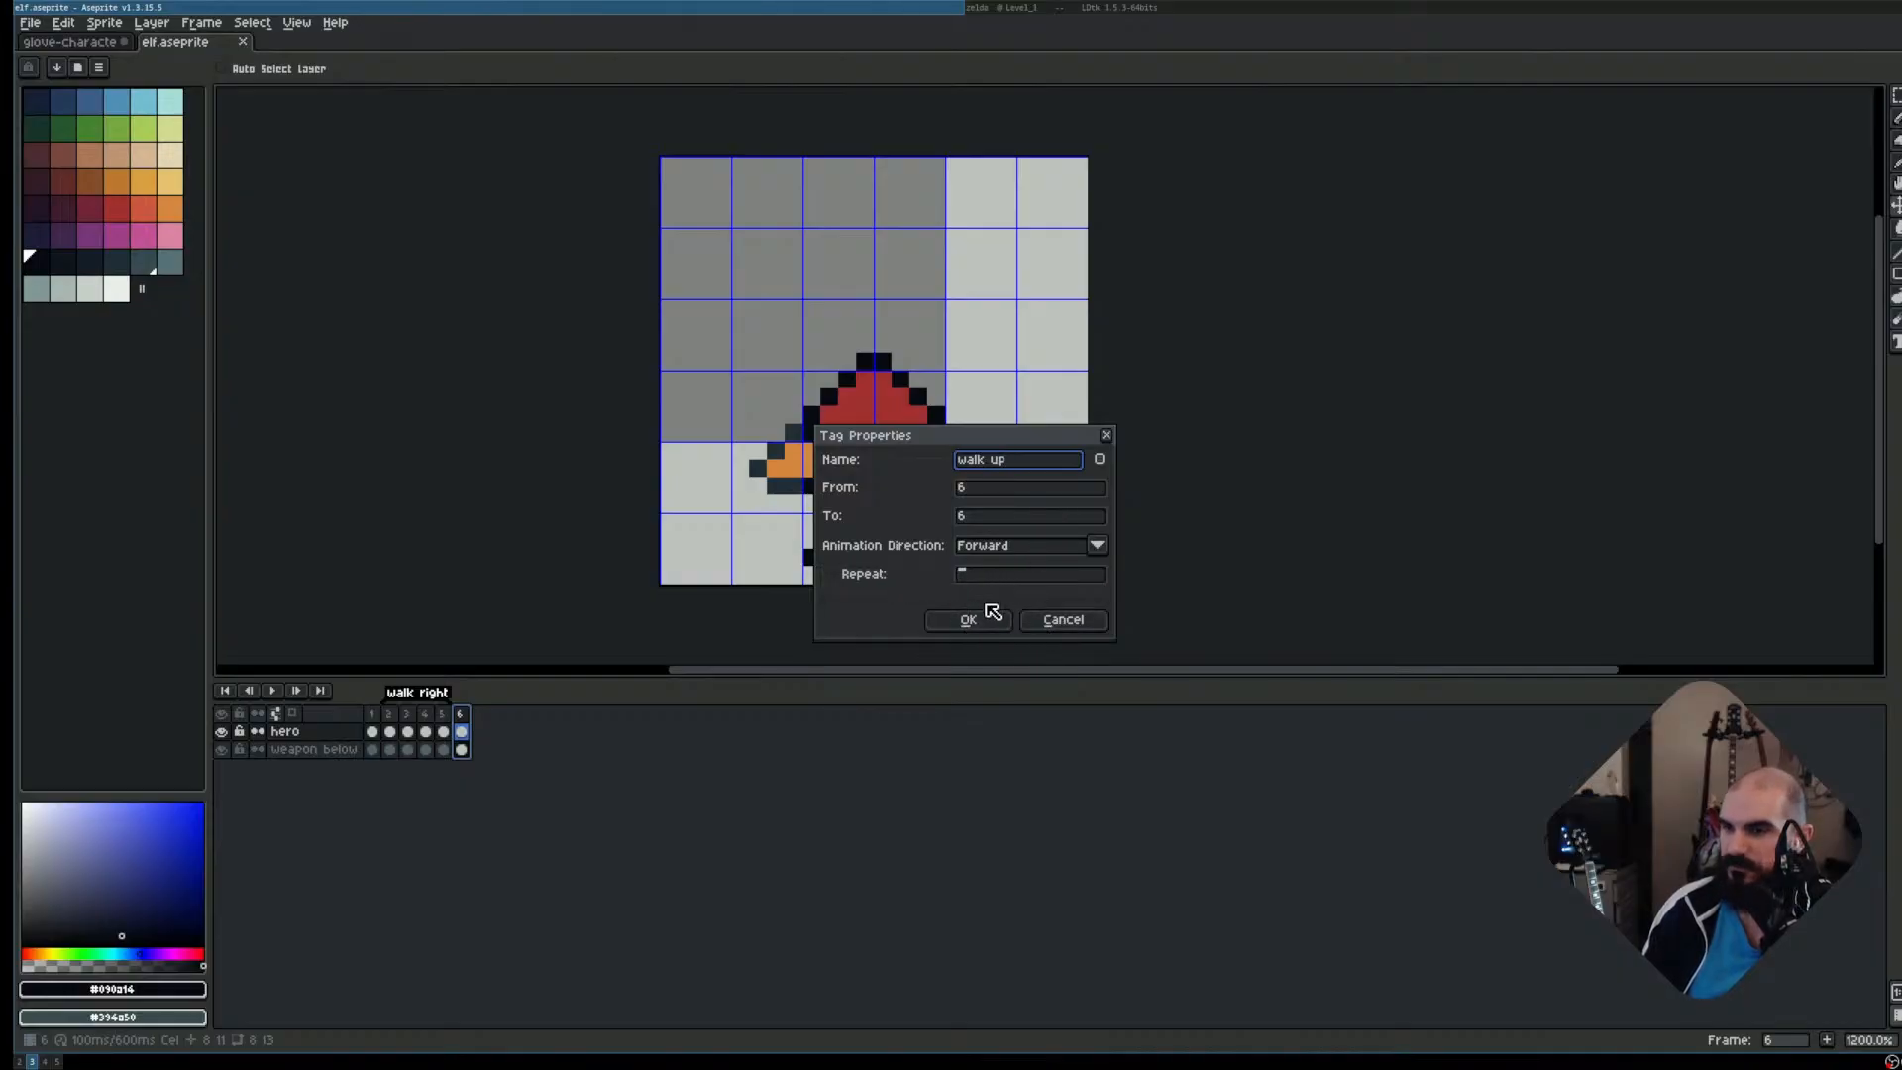
click(966, 626)
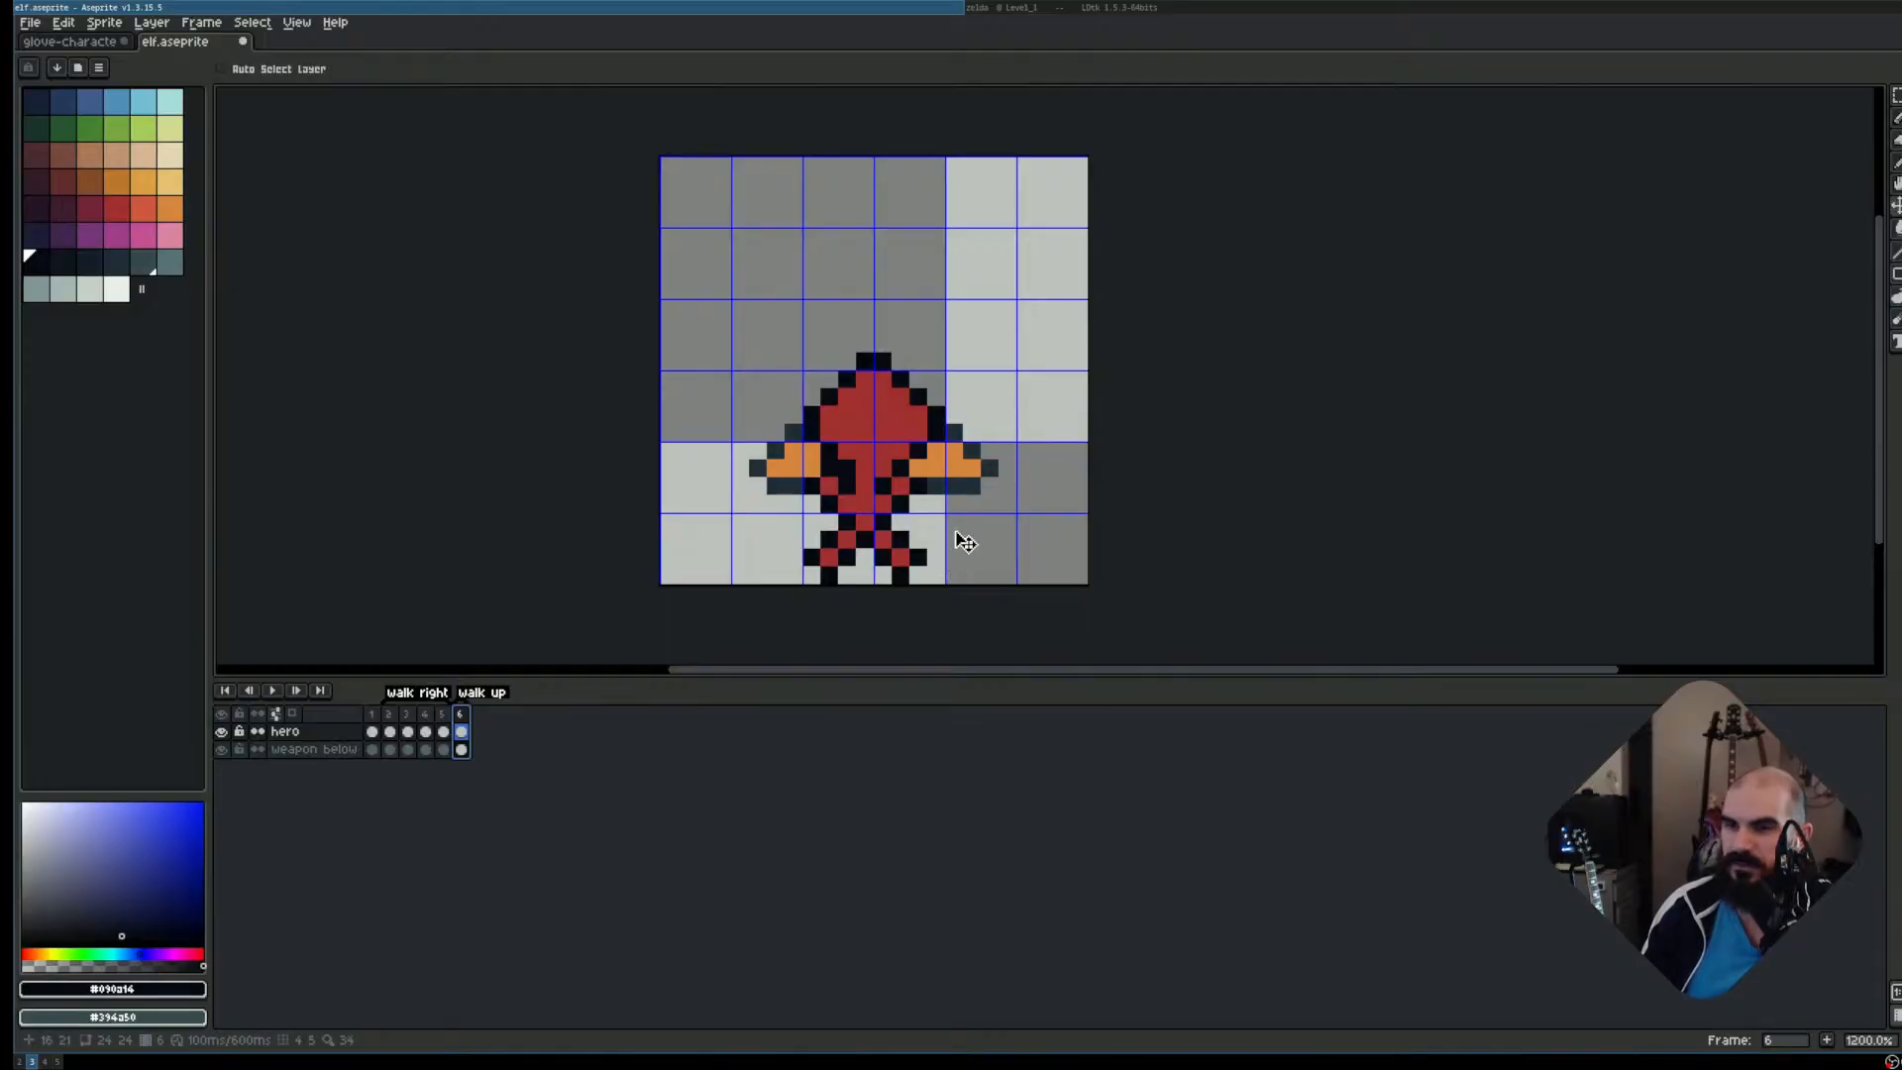
Check how the elf in frame 6 fits its 16 by 16 pixel grid area by marking that area, and clear the selection
key(m)
mouse_move(733, 301)
mouse_down()
mouse_move(1016, 584)
mouse_move(942, 425)
mouse_move(731, 299)
mouse_up()
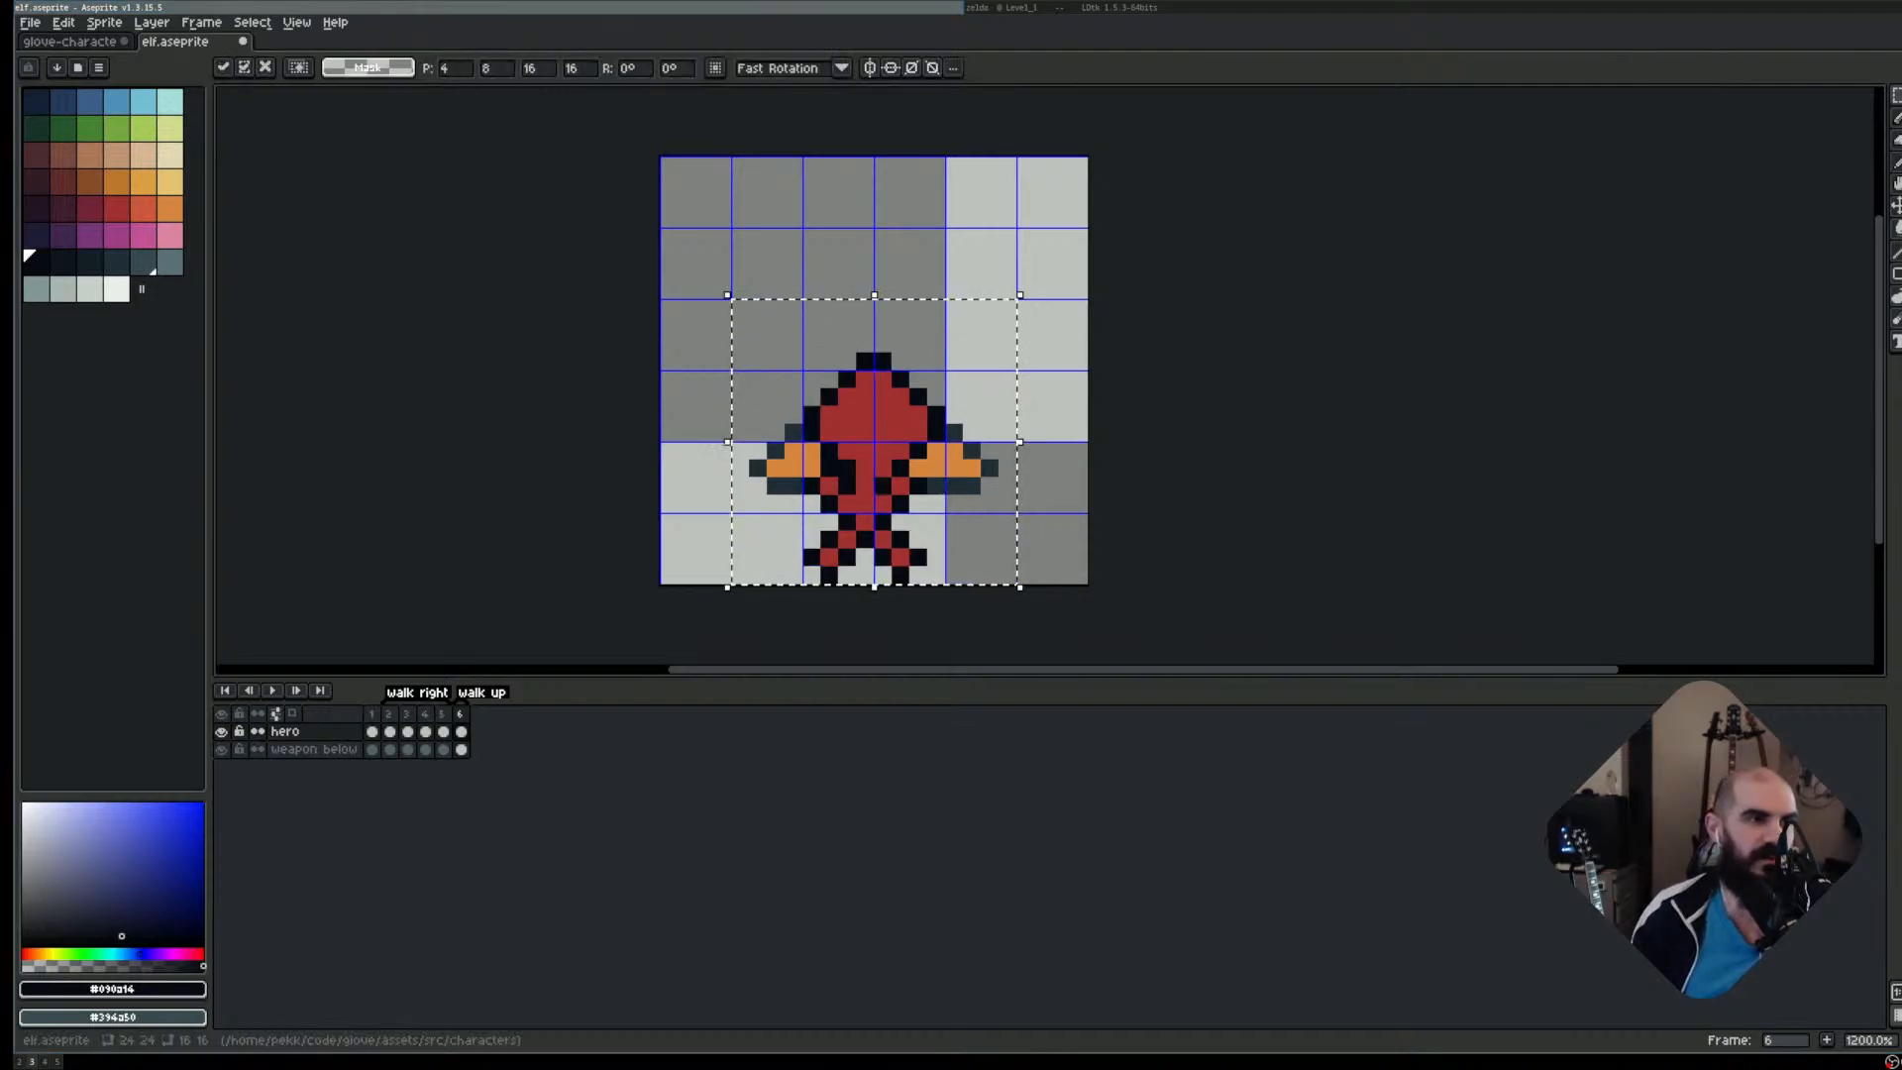
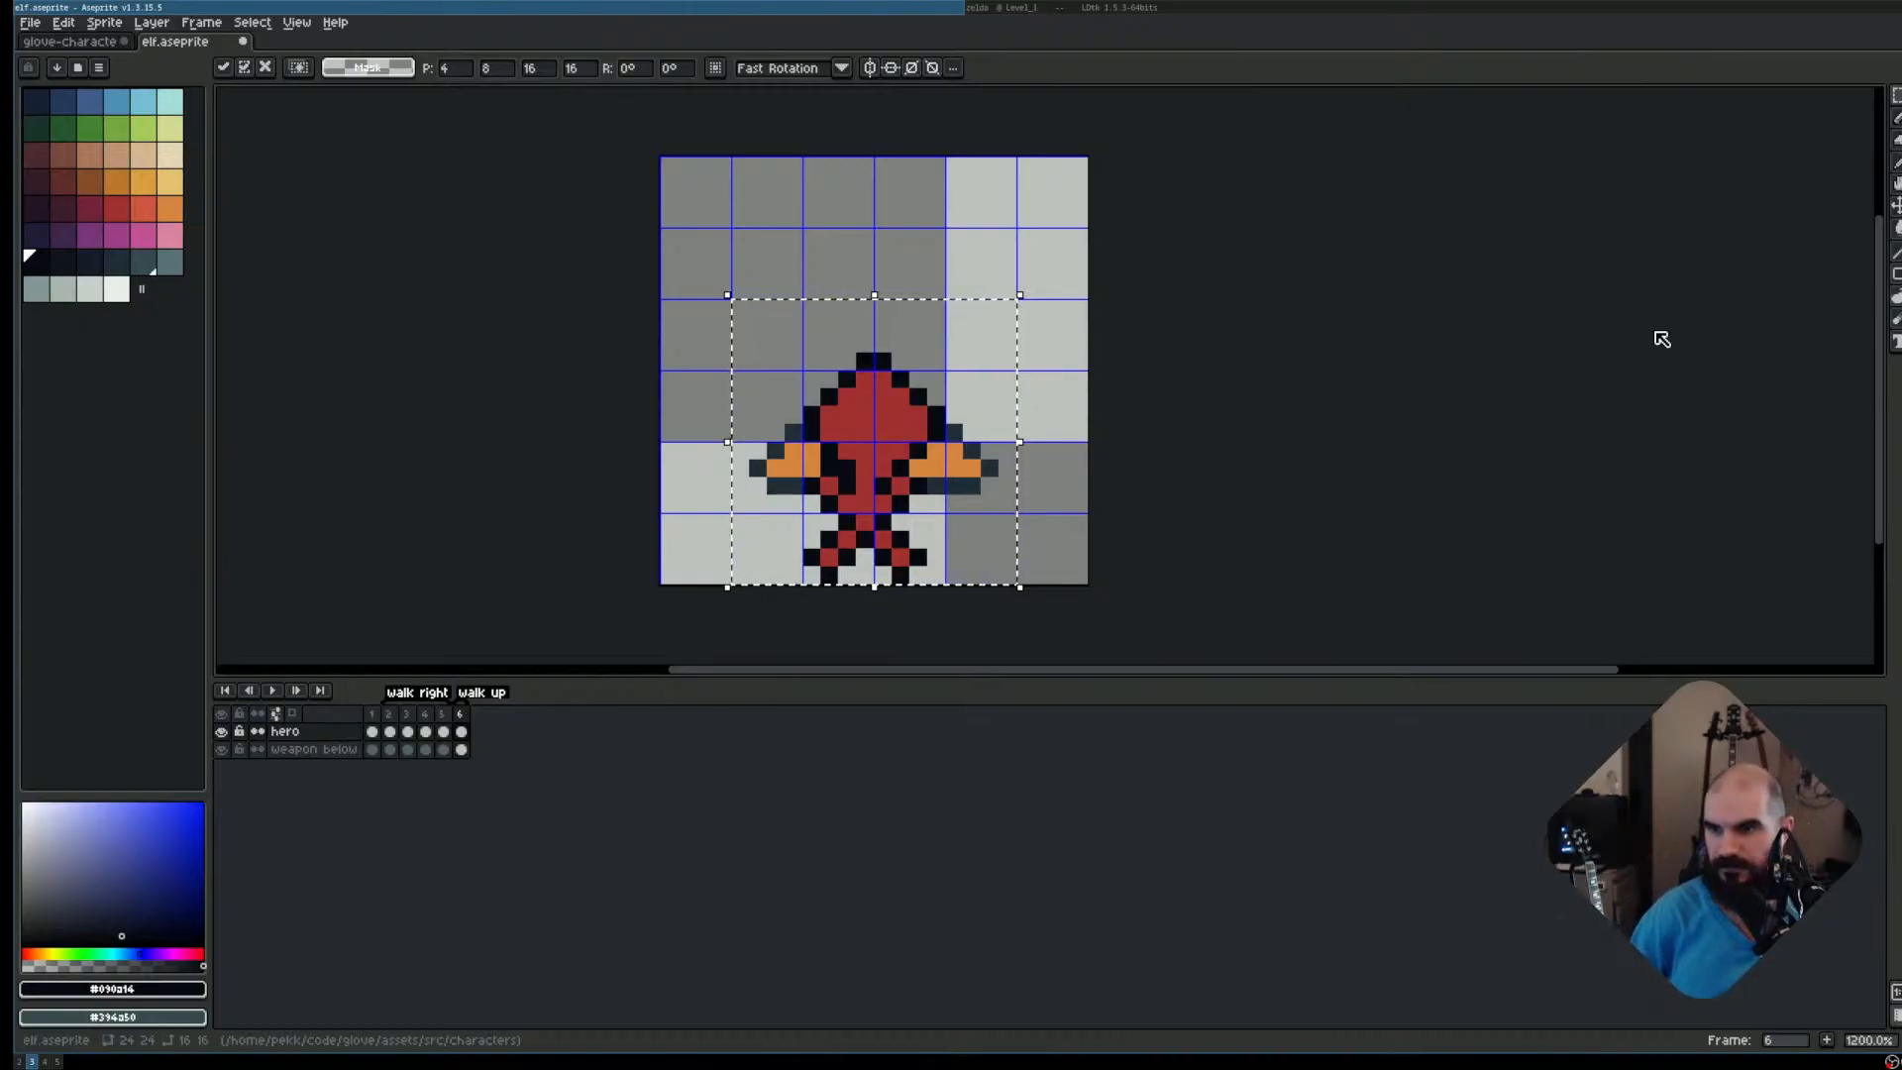
click(1166, 574)
drag(758, 325, 976, 539)
click(1104, 536)
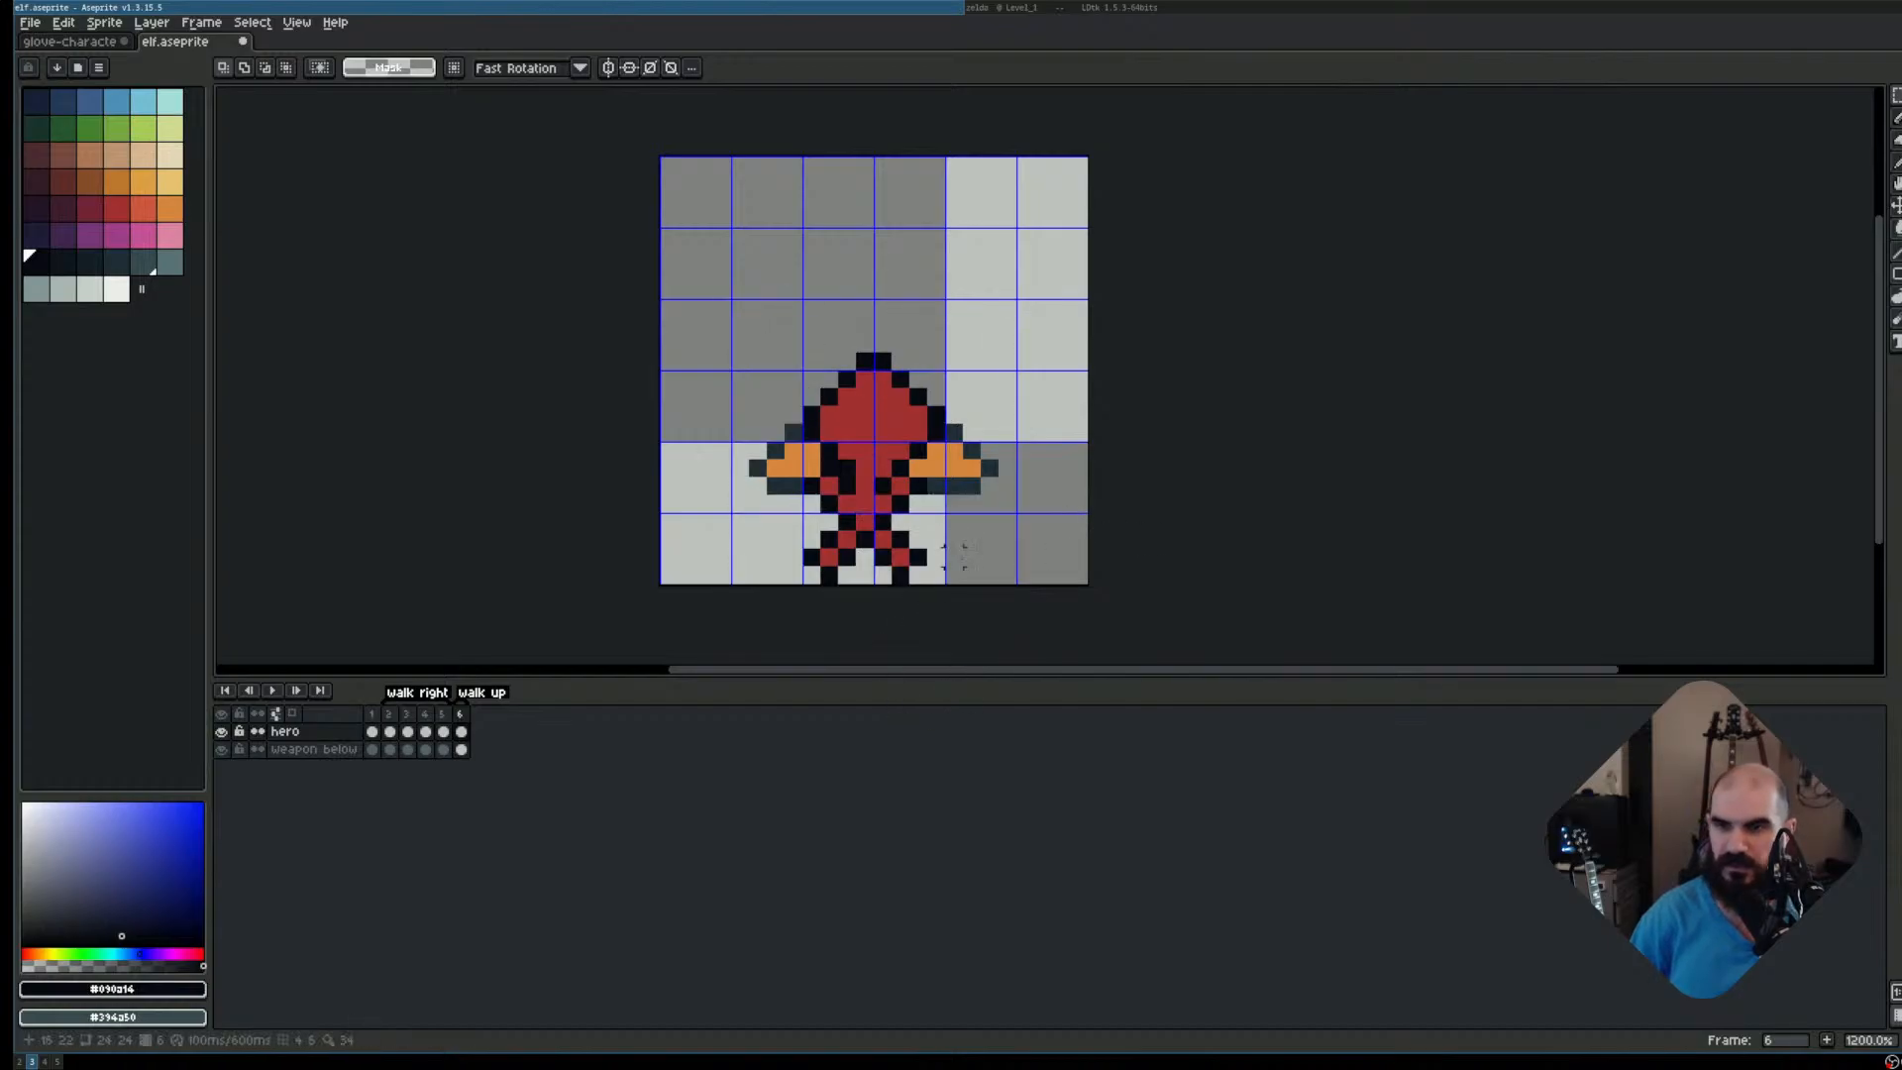
scroll(1092, 510, up, 1)
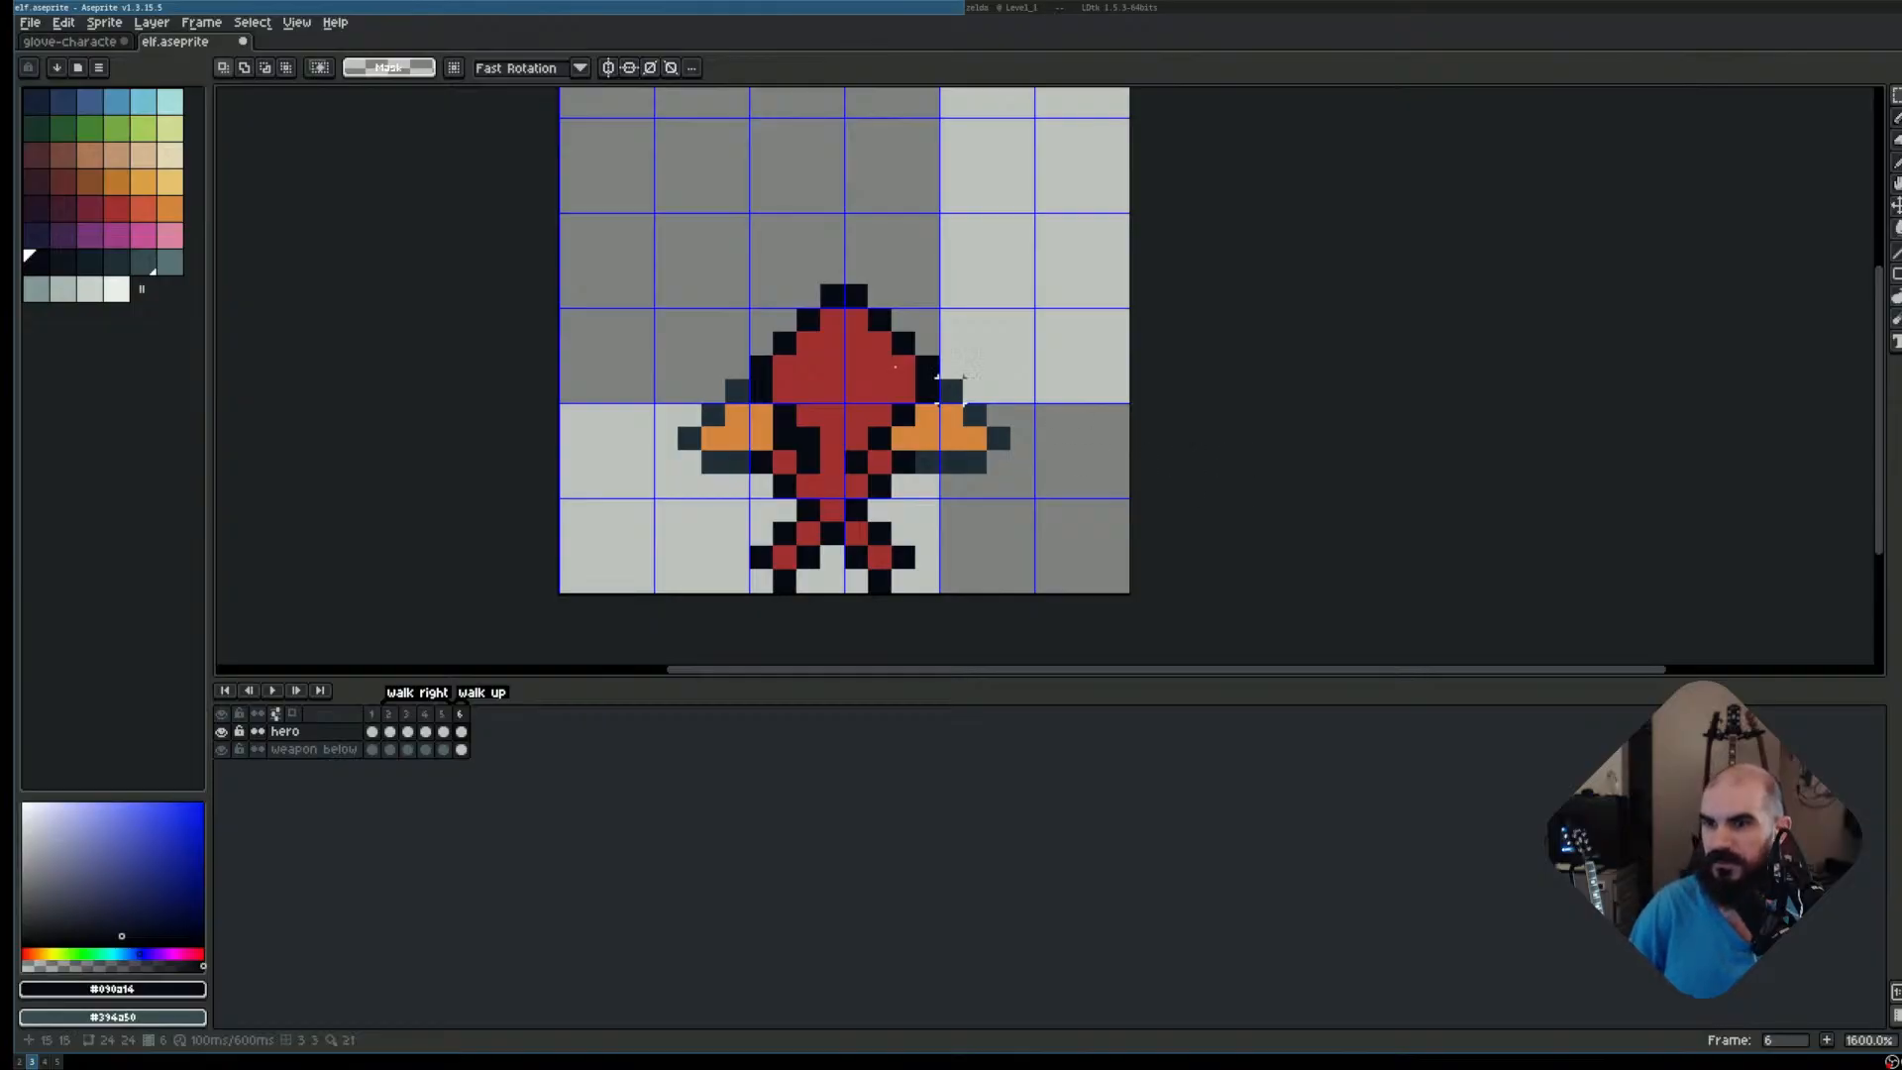
mouse_move(713, 272)
mouse_down()
mouse_move(933, 514)
mouse_move(951, 510)
mouse_move(833, 345)
mouse_move(975, 533)
mouse_up()
key(ctrl+d)
key(ctrl+d)
drag(1000, 223, 666, 582)
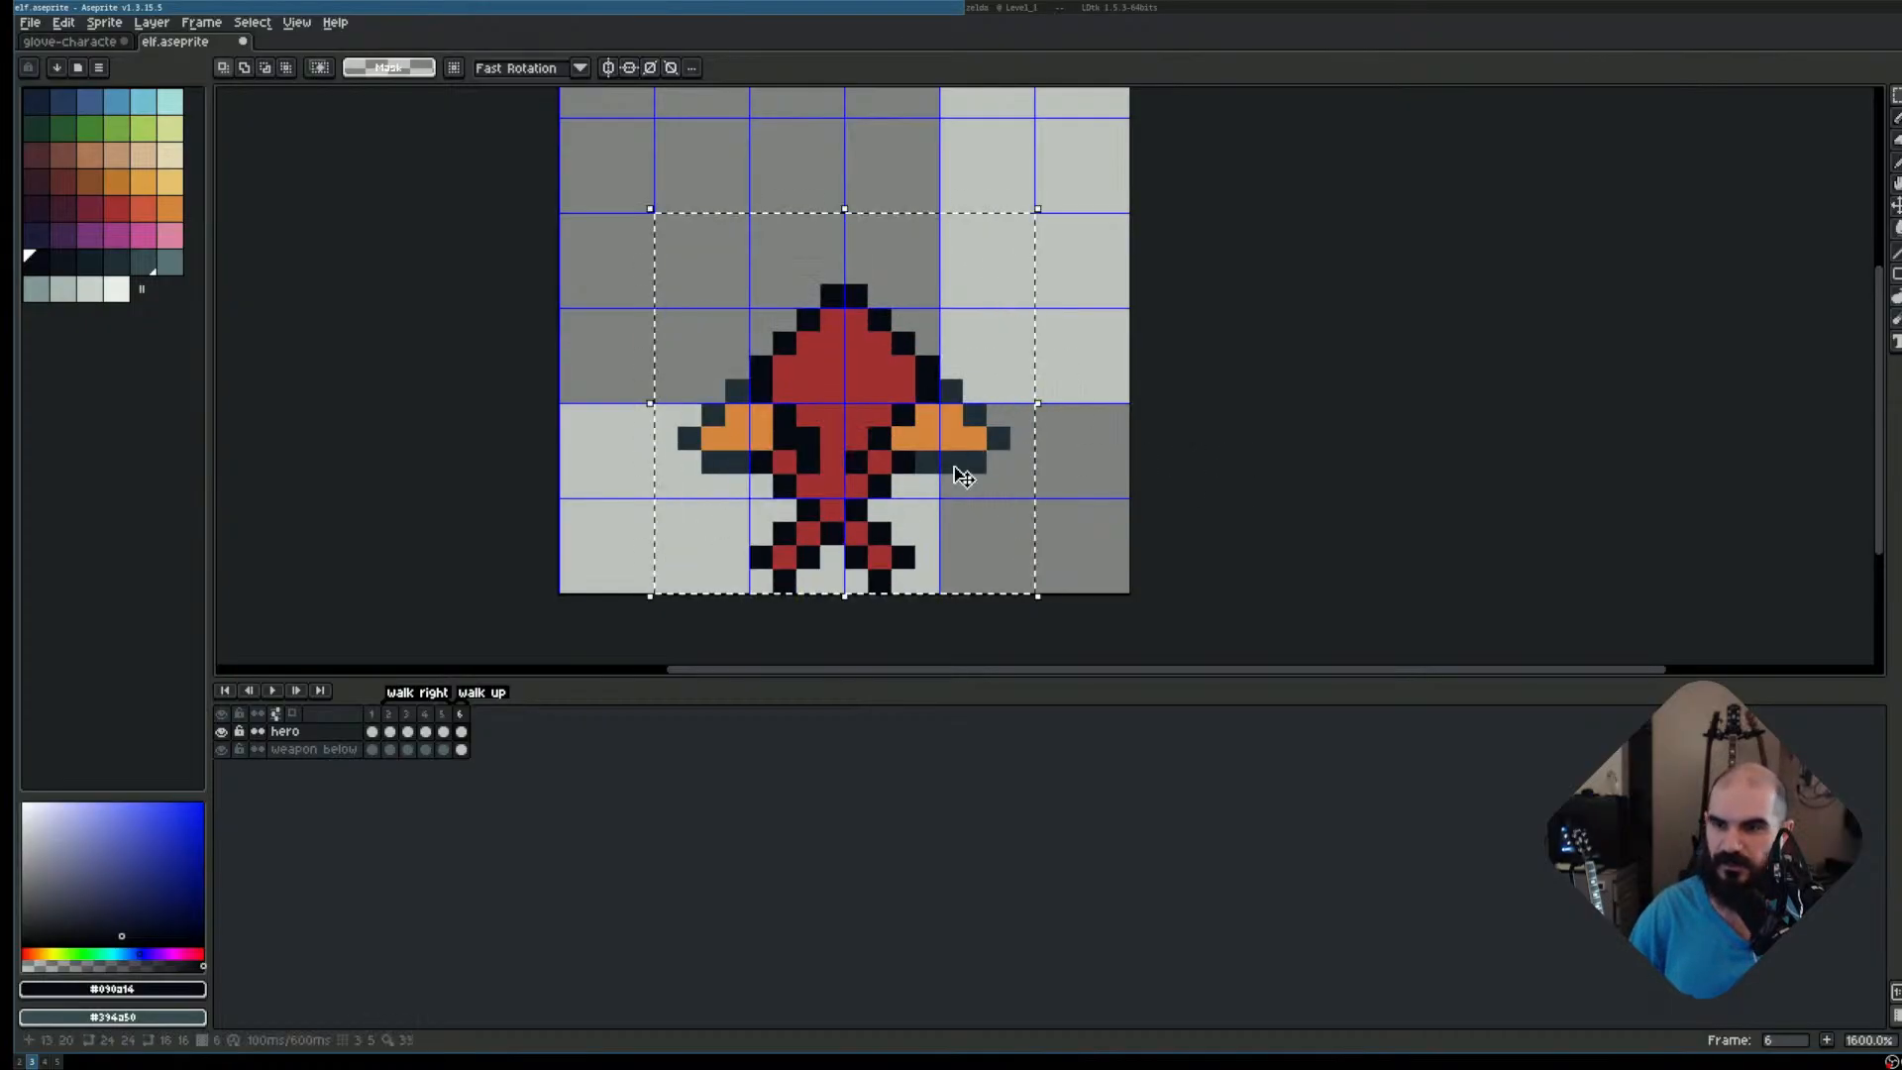
key(ctrl+d)
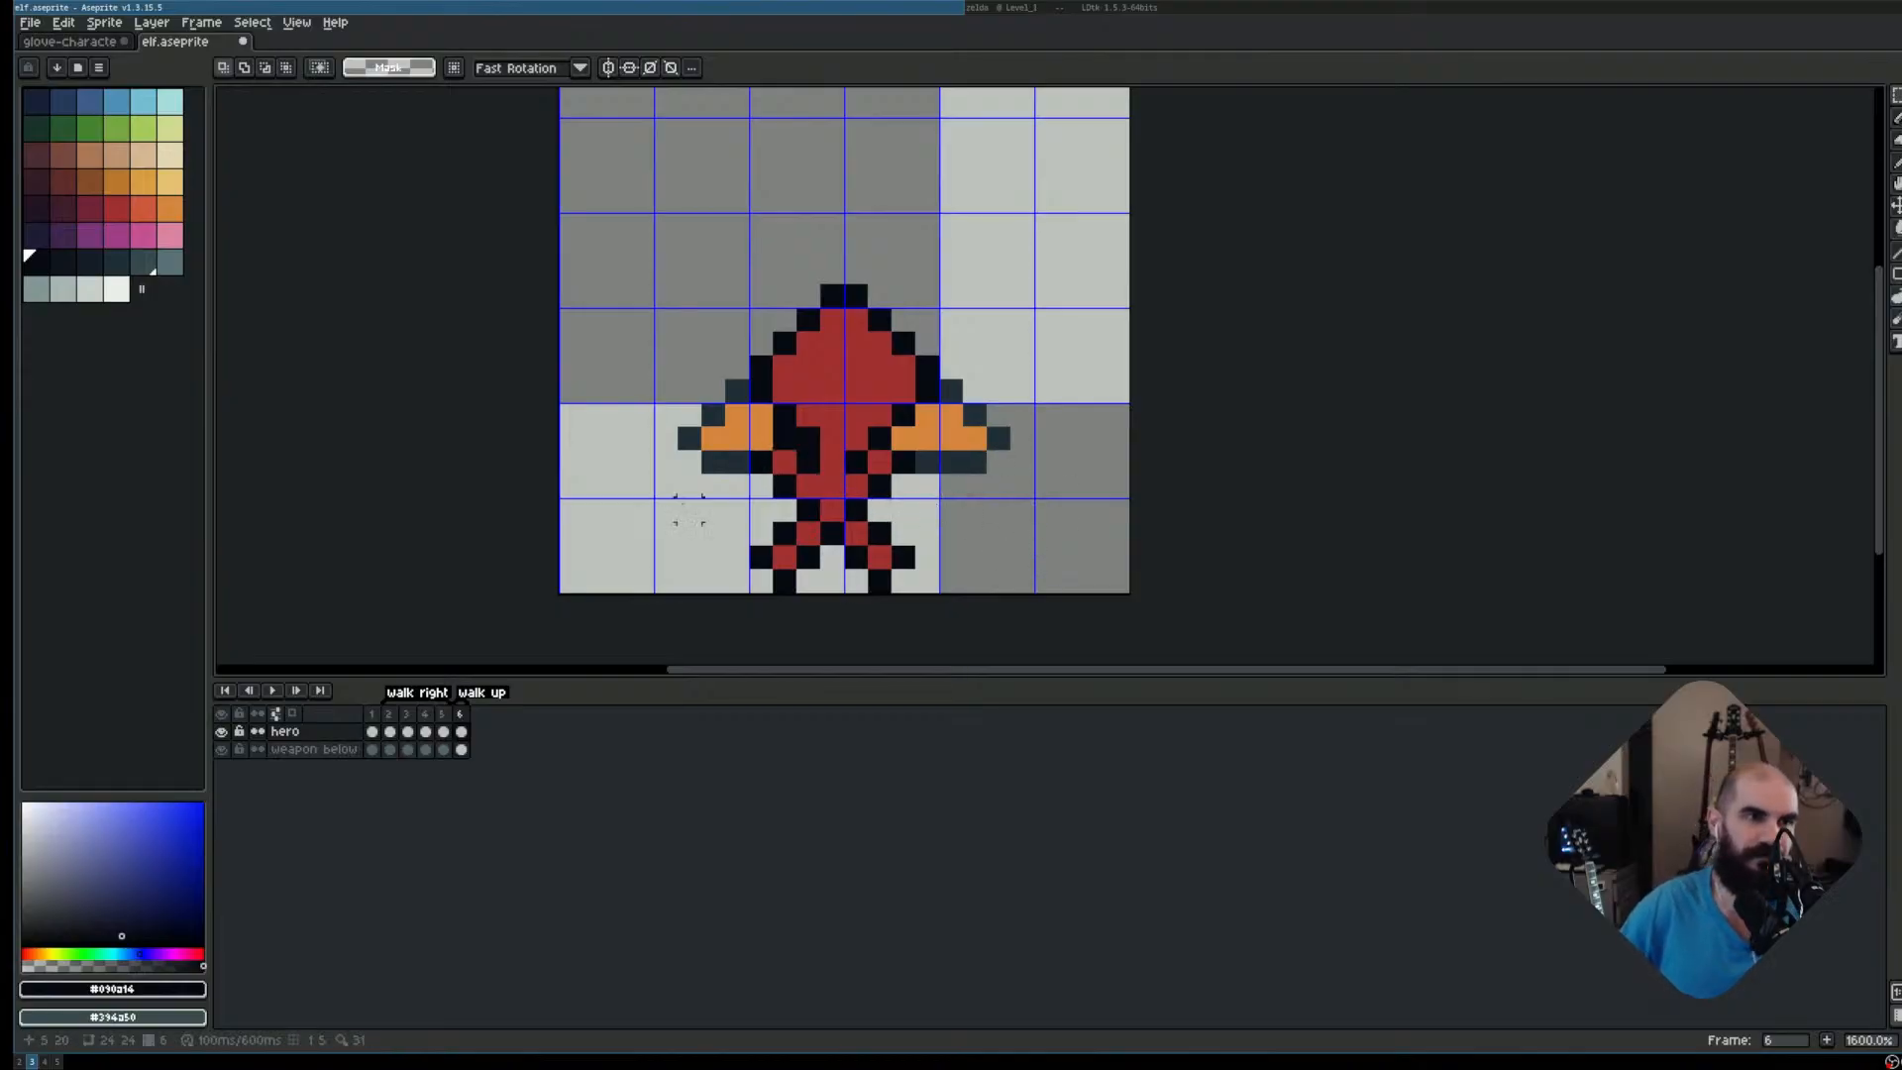
drag(688, 221, 1030, 442)
key(ctrl+d)
scroll(929, 488, up, 1)
scroll(993, 426, down, 1)
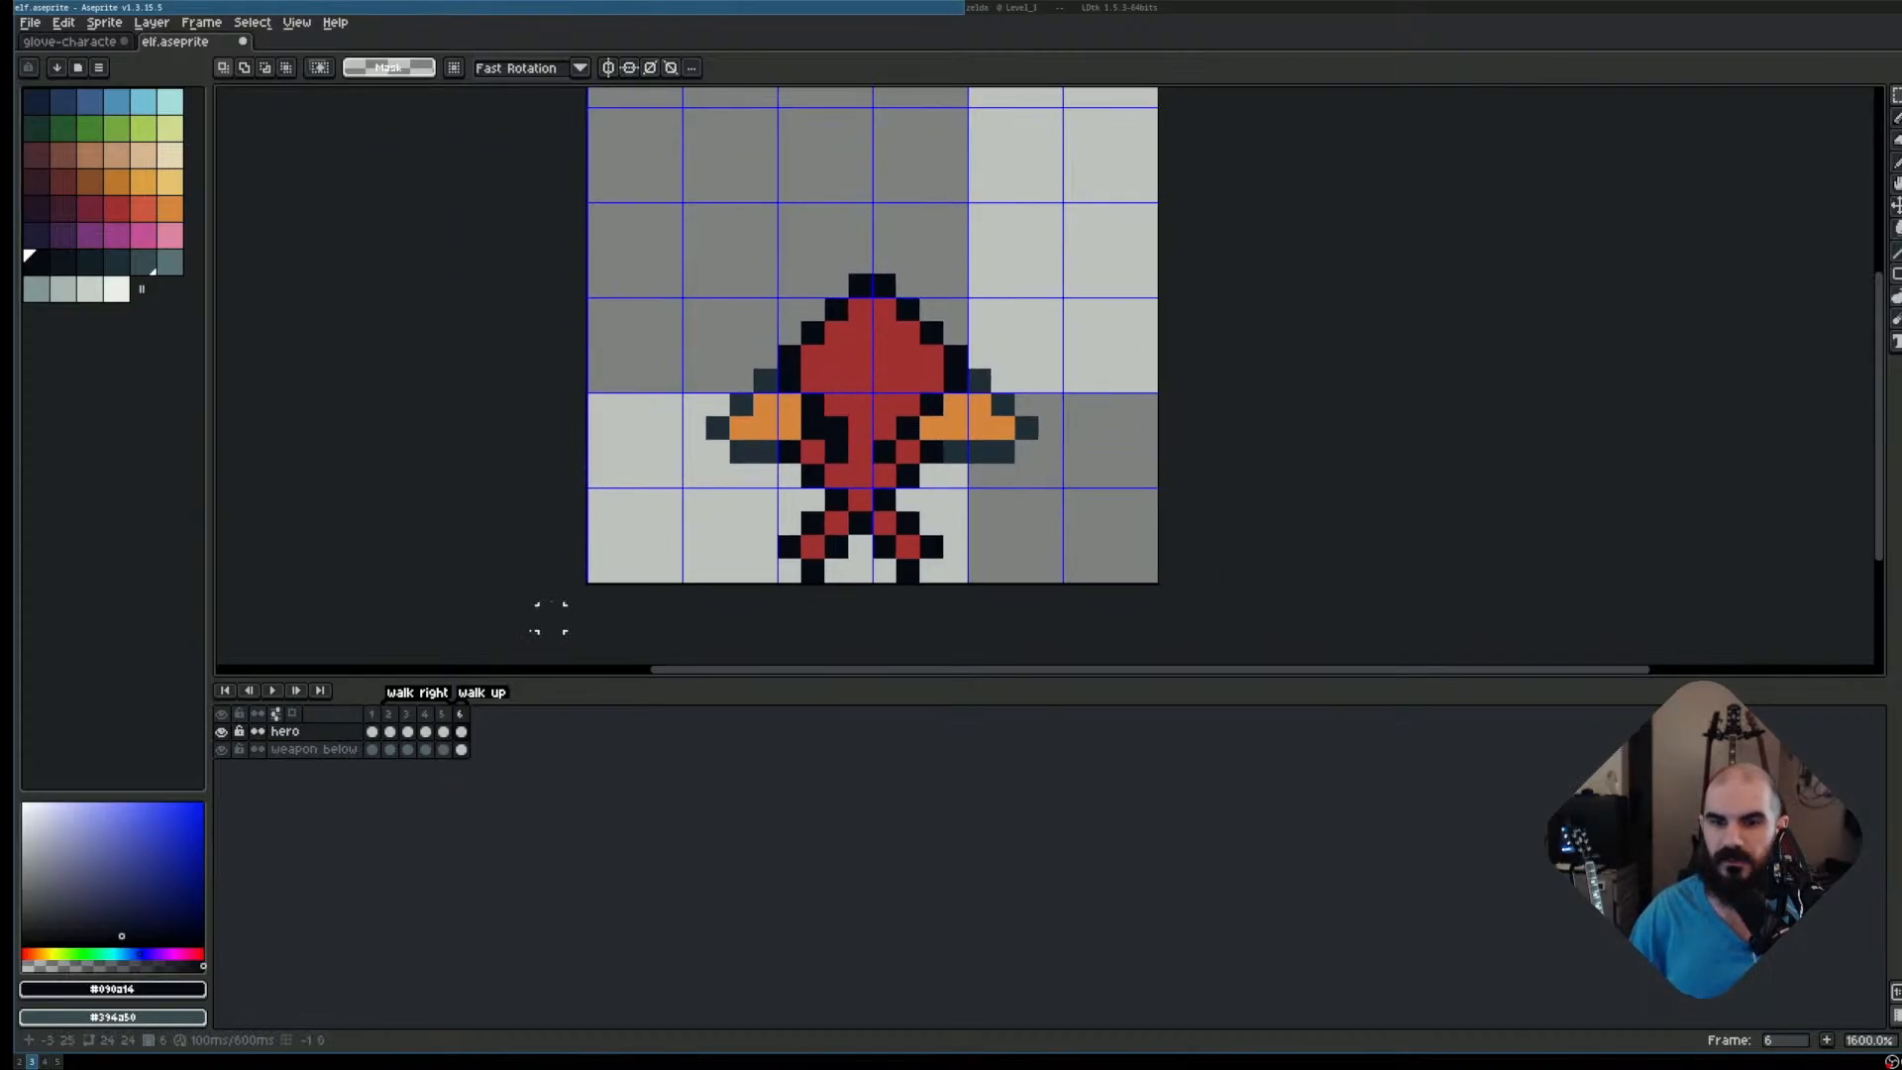
Compare the frame 6 pose with frame 5 and play back the walk right animation
click(459, 713)
click(443, 732)
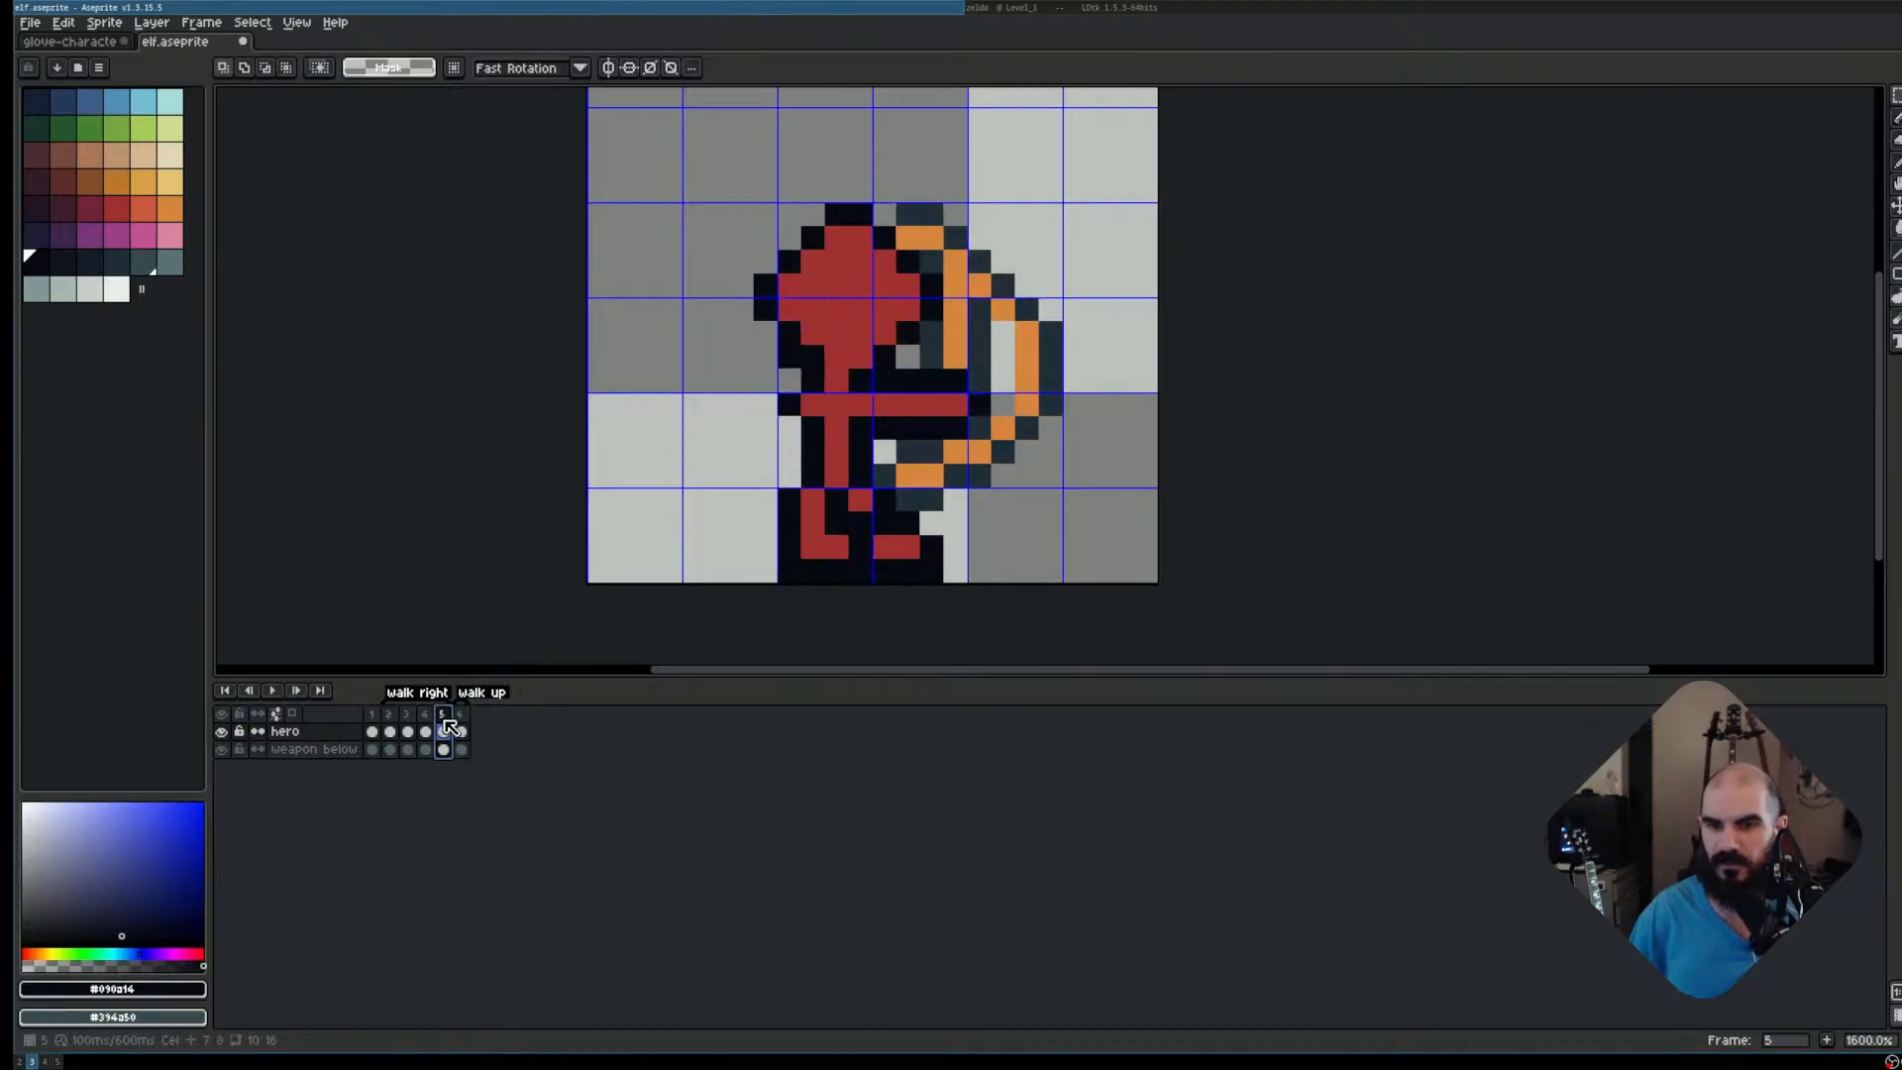
click(460, 733)
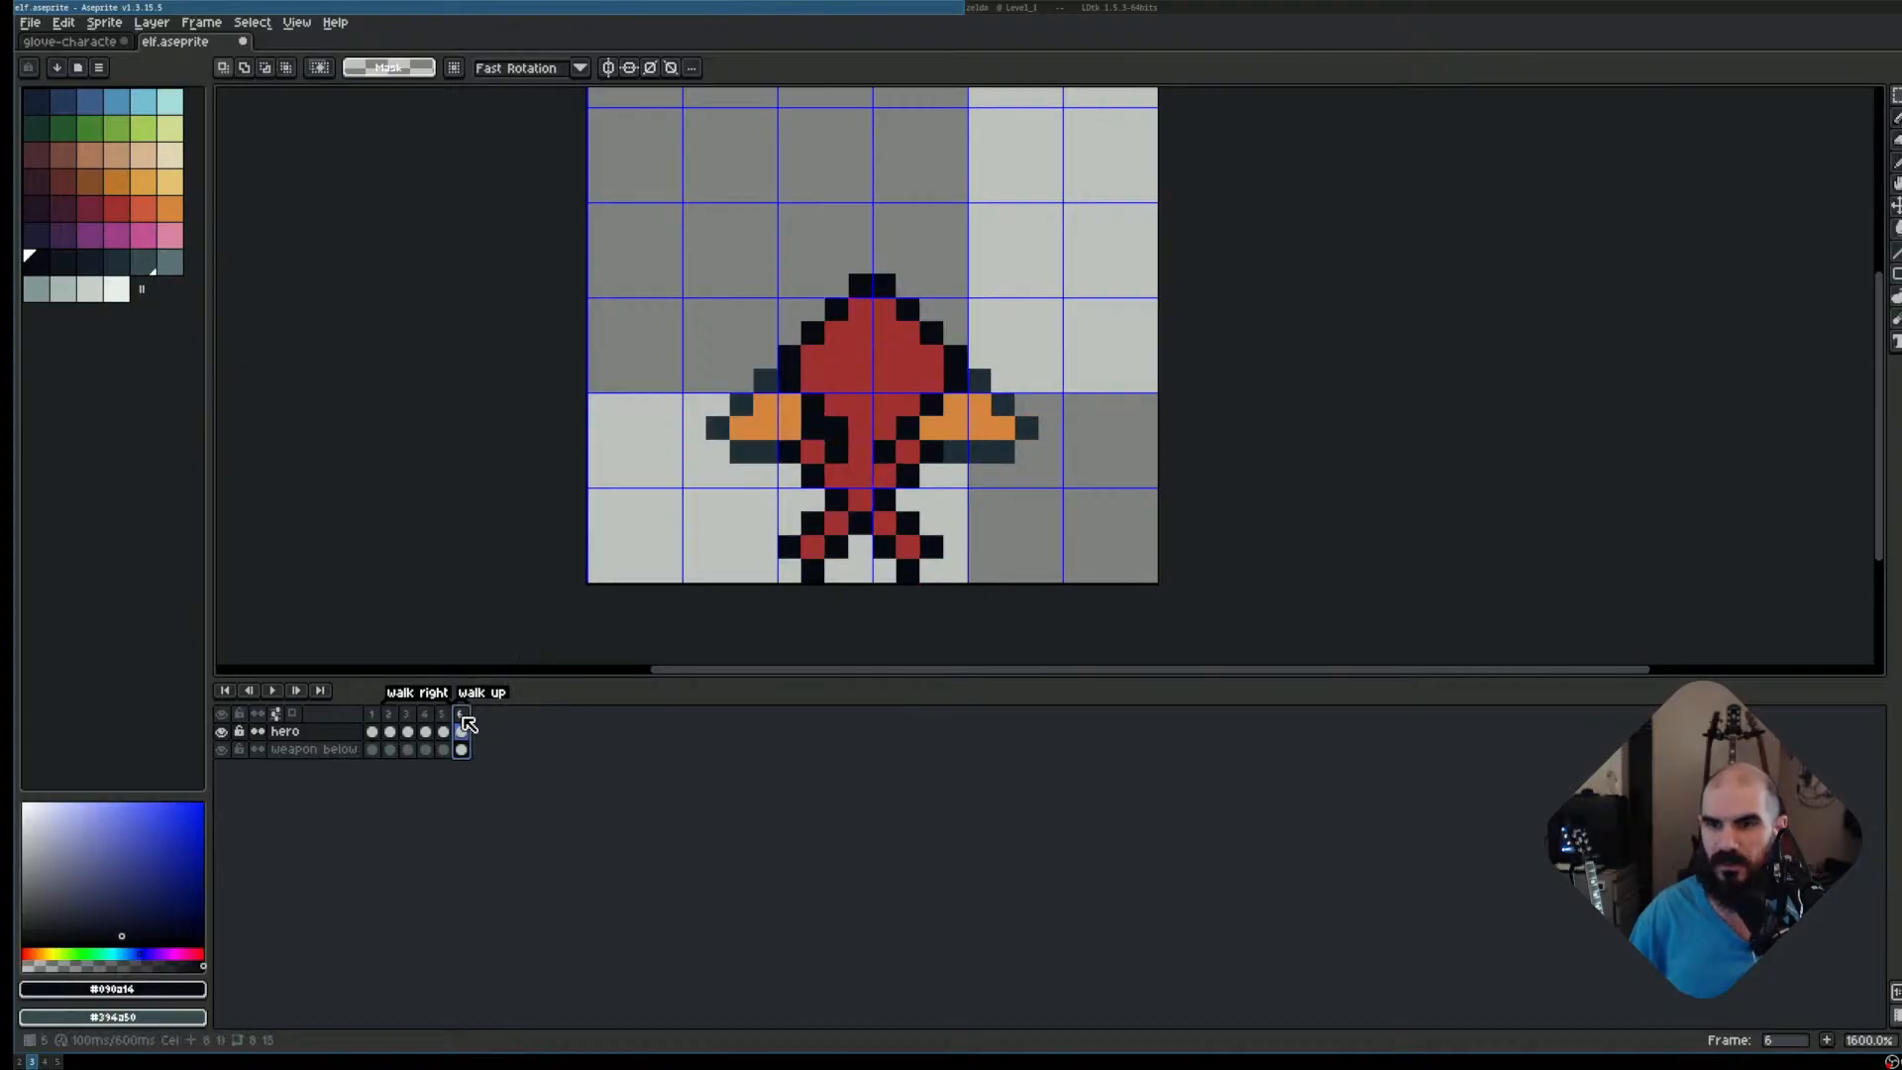
click(391, 713)
key(Return)
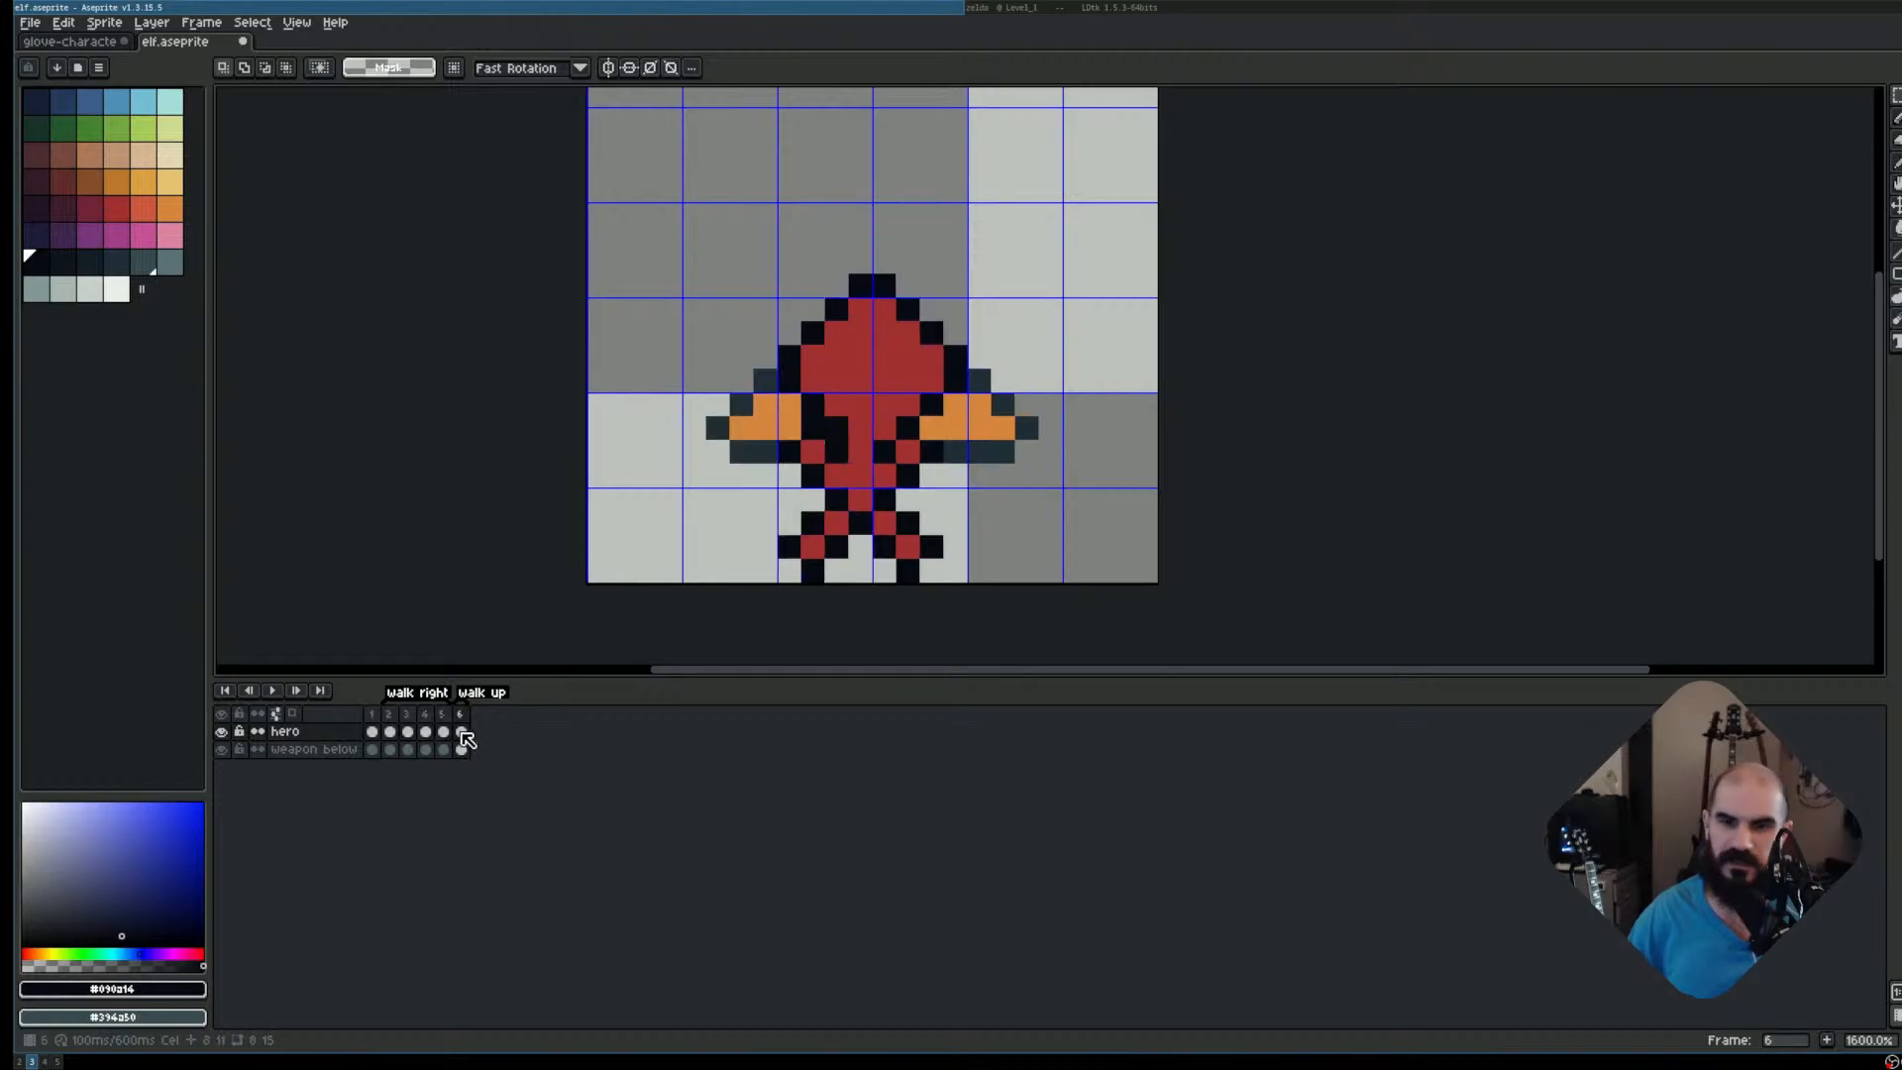
key(Left)
key(Return)
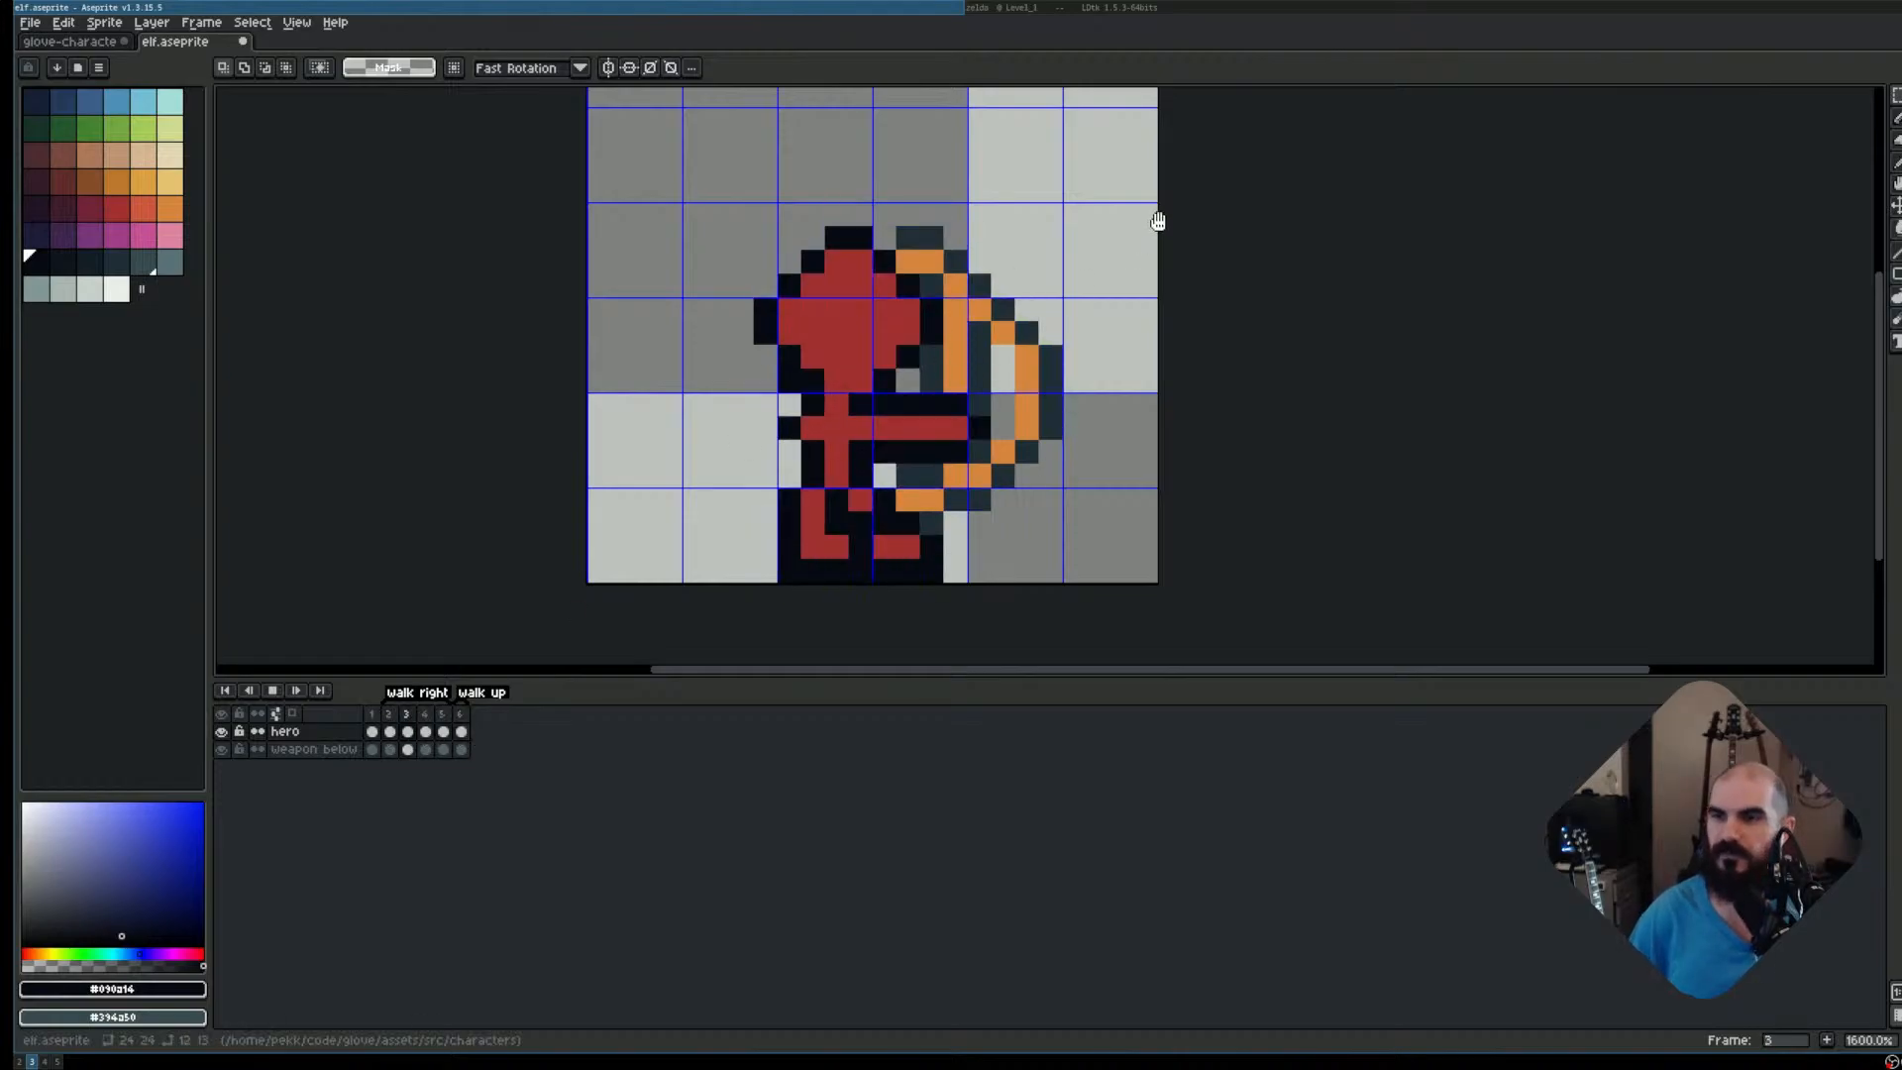
scroll(1155, 306, down, 4)
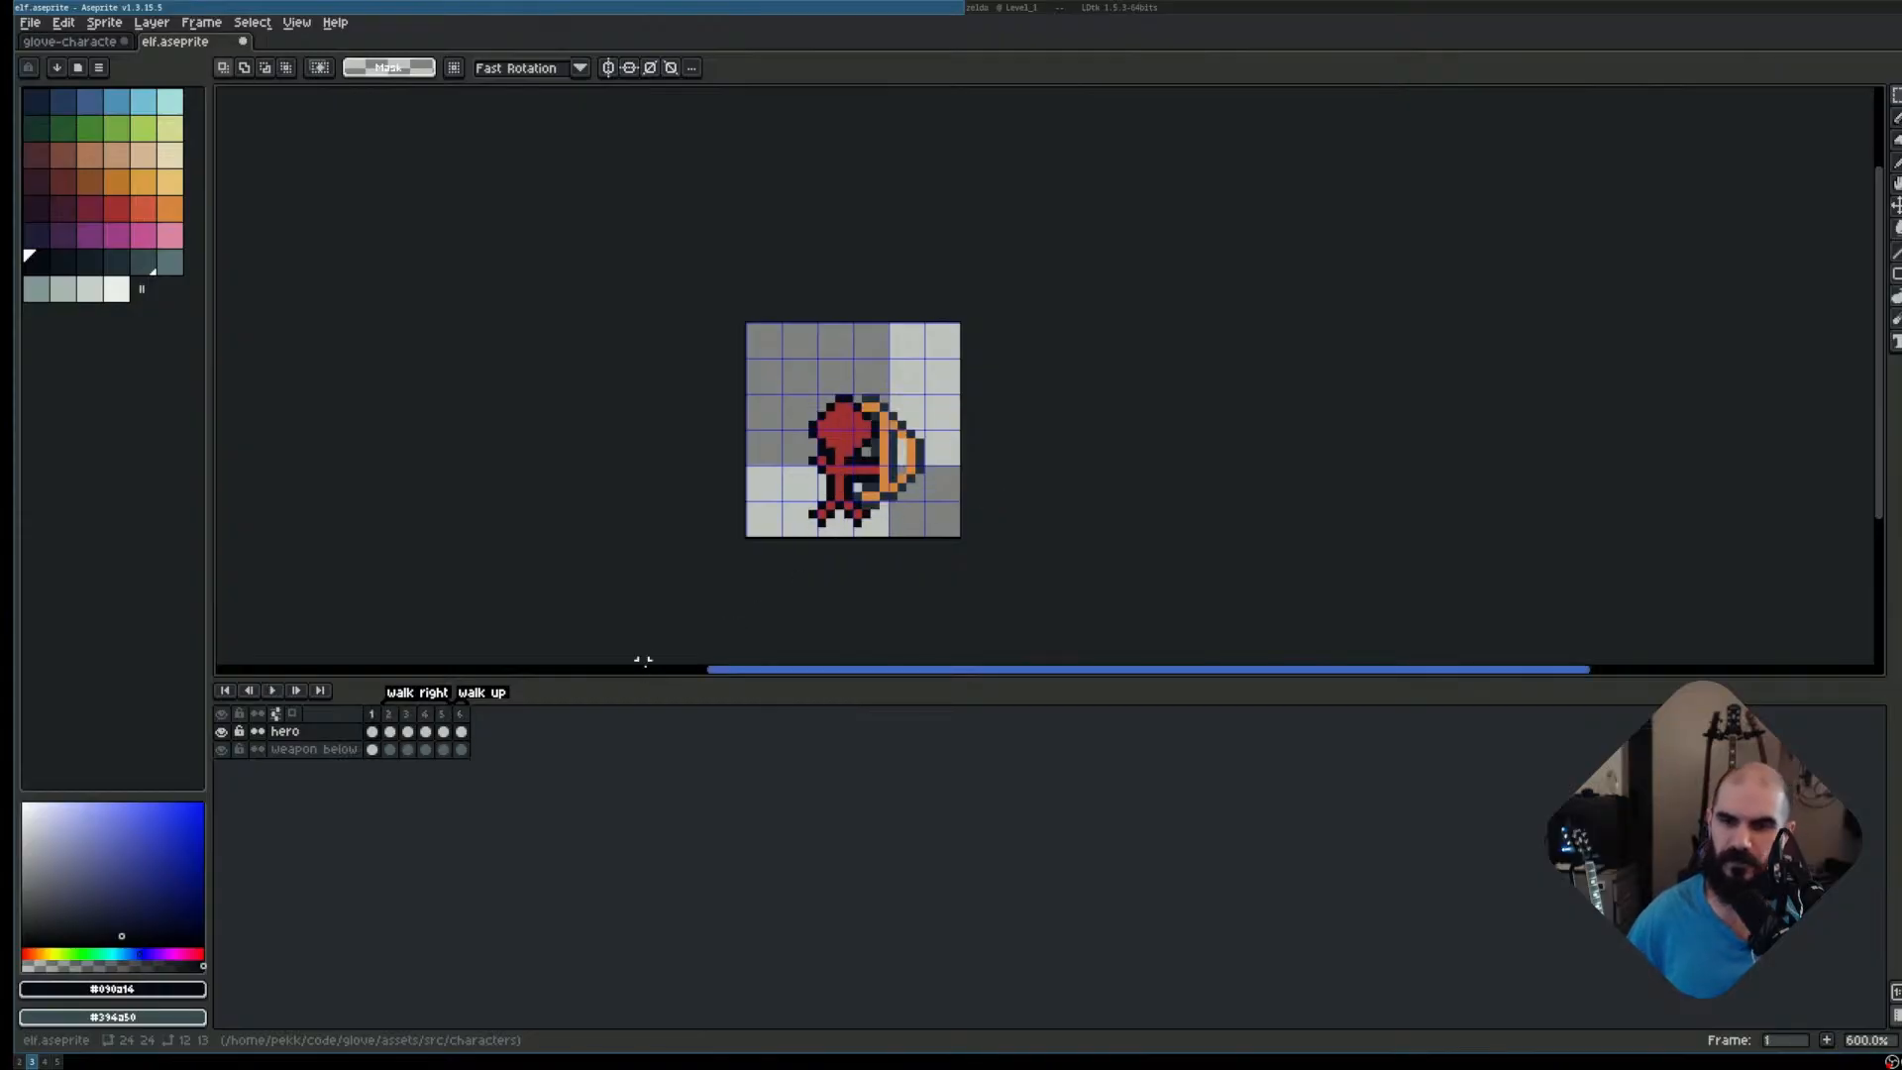
key(Return)
scroll(917, 530, up, 4)
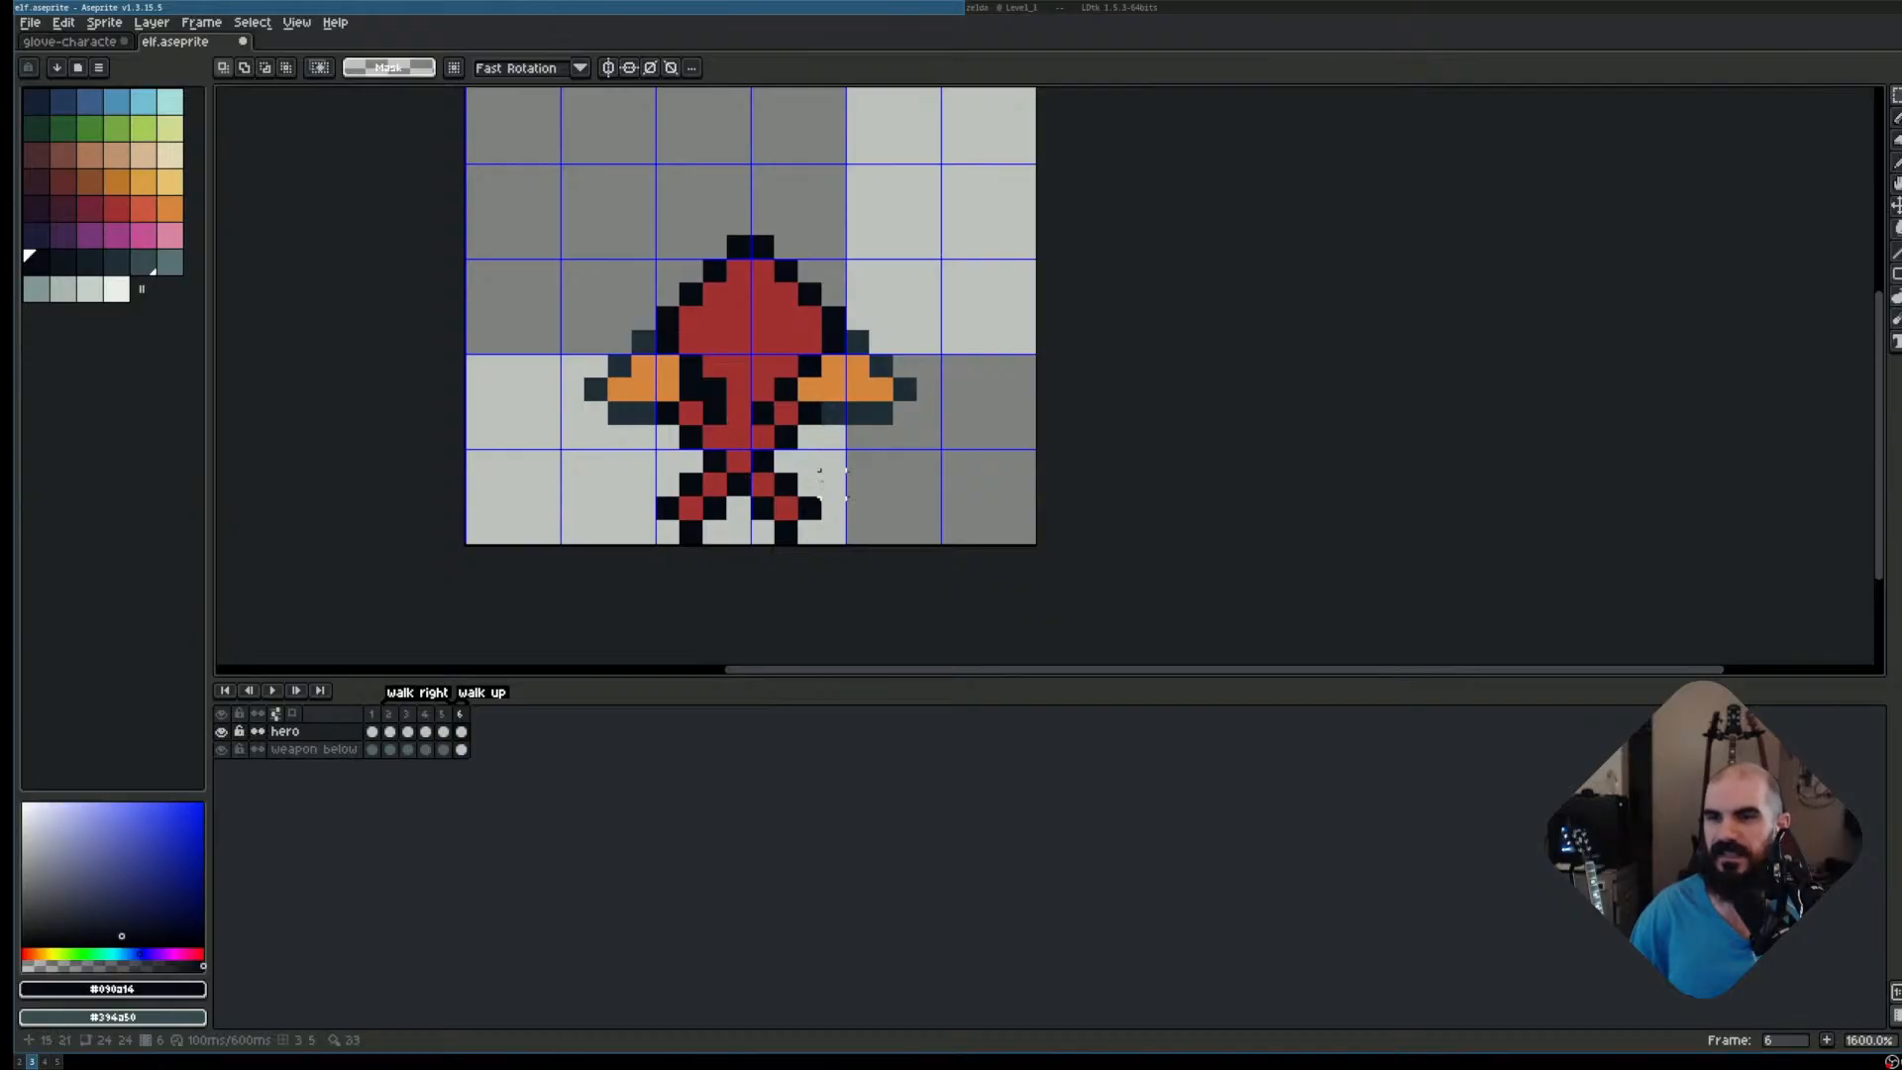
Erase both of the elf's crossed lower legs from frame 6 of the hero layer
key(m)
scroll(738, 495, up, 2)
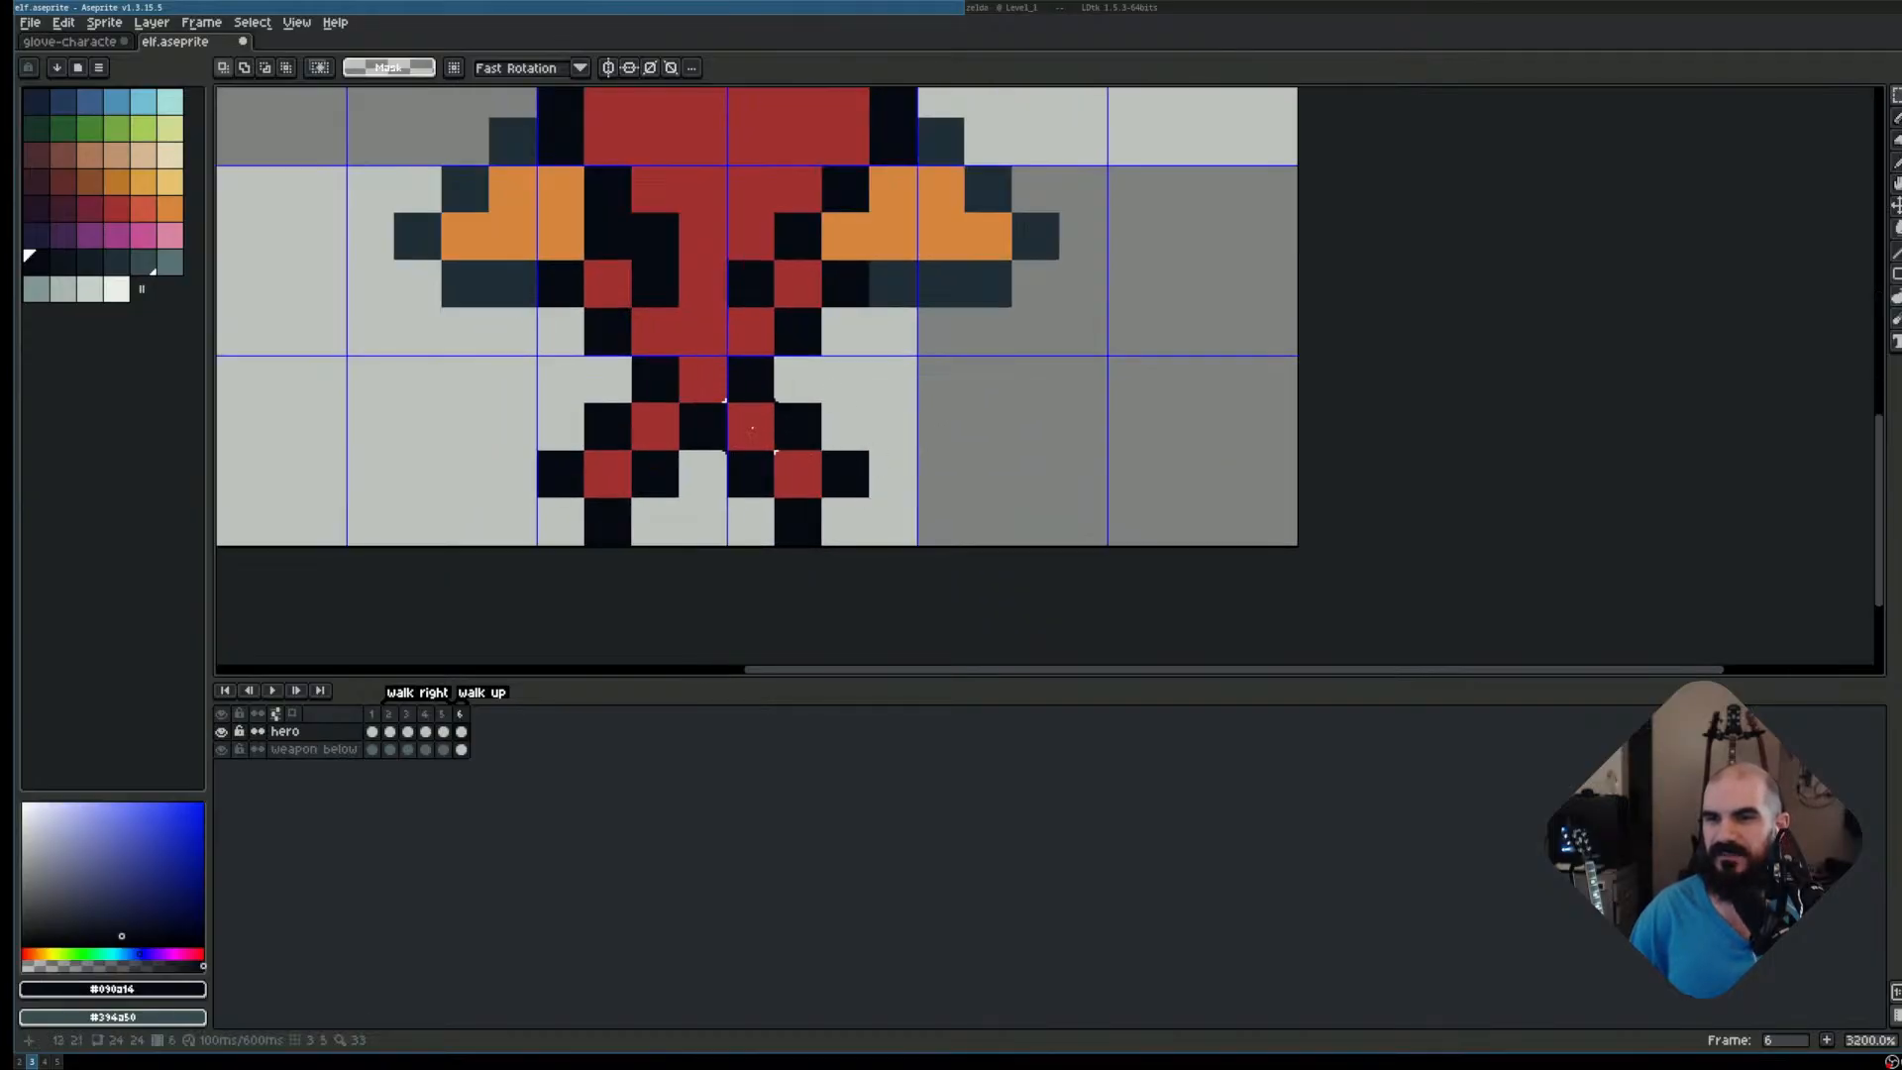
drag(728, 401, 893, 561)
key(Delete)
drag(543, 409, 713, 538)
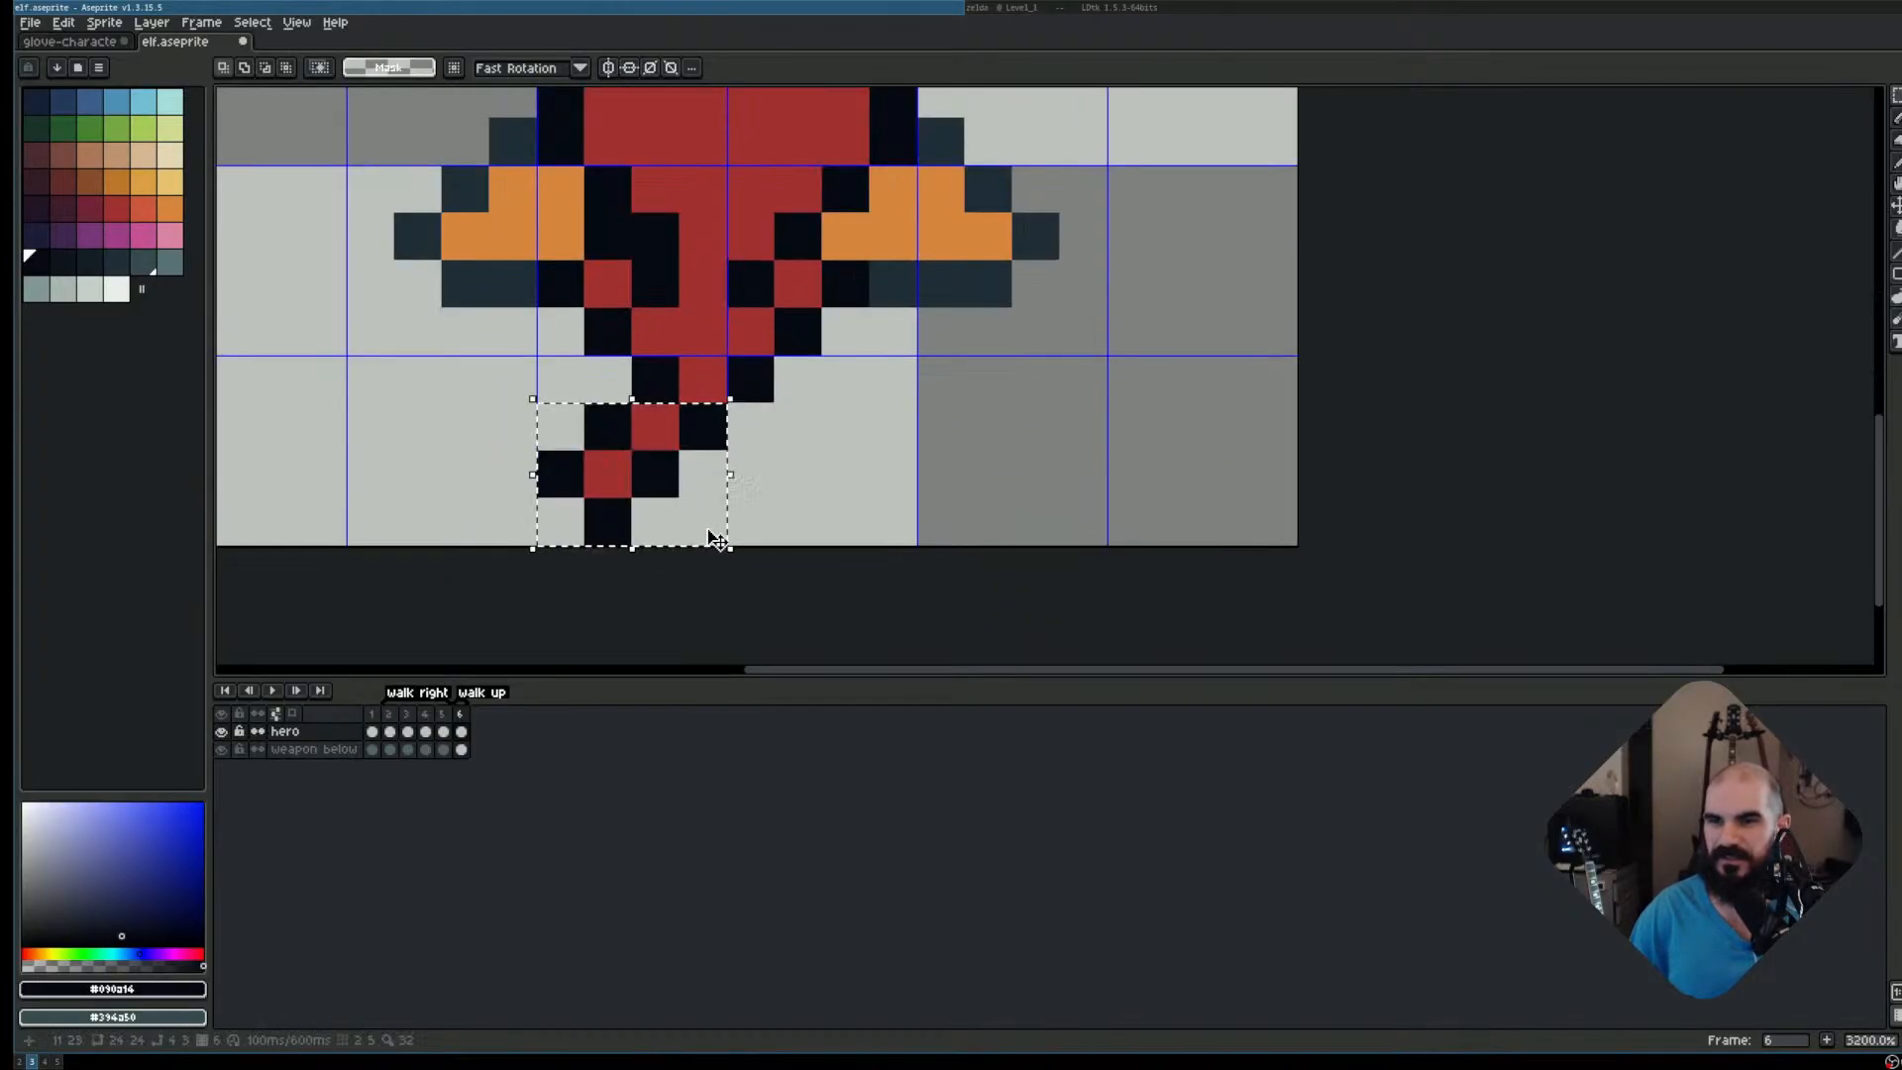
key(Delete)
Draw a new lower body with two short, outward-pointing legs in the body's red #a53030 in frame 6
scroll(870, 415, up, 1)
scroll(904, 361, down, 5)
key(i)
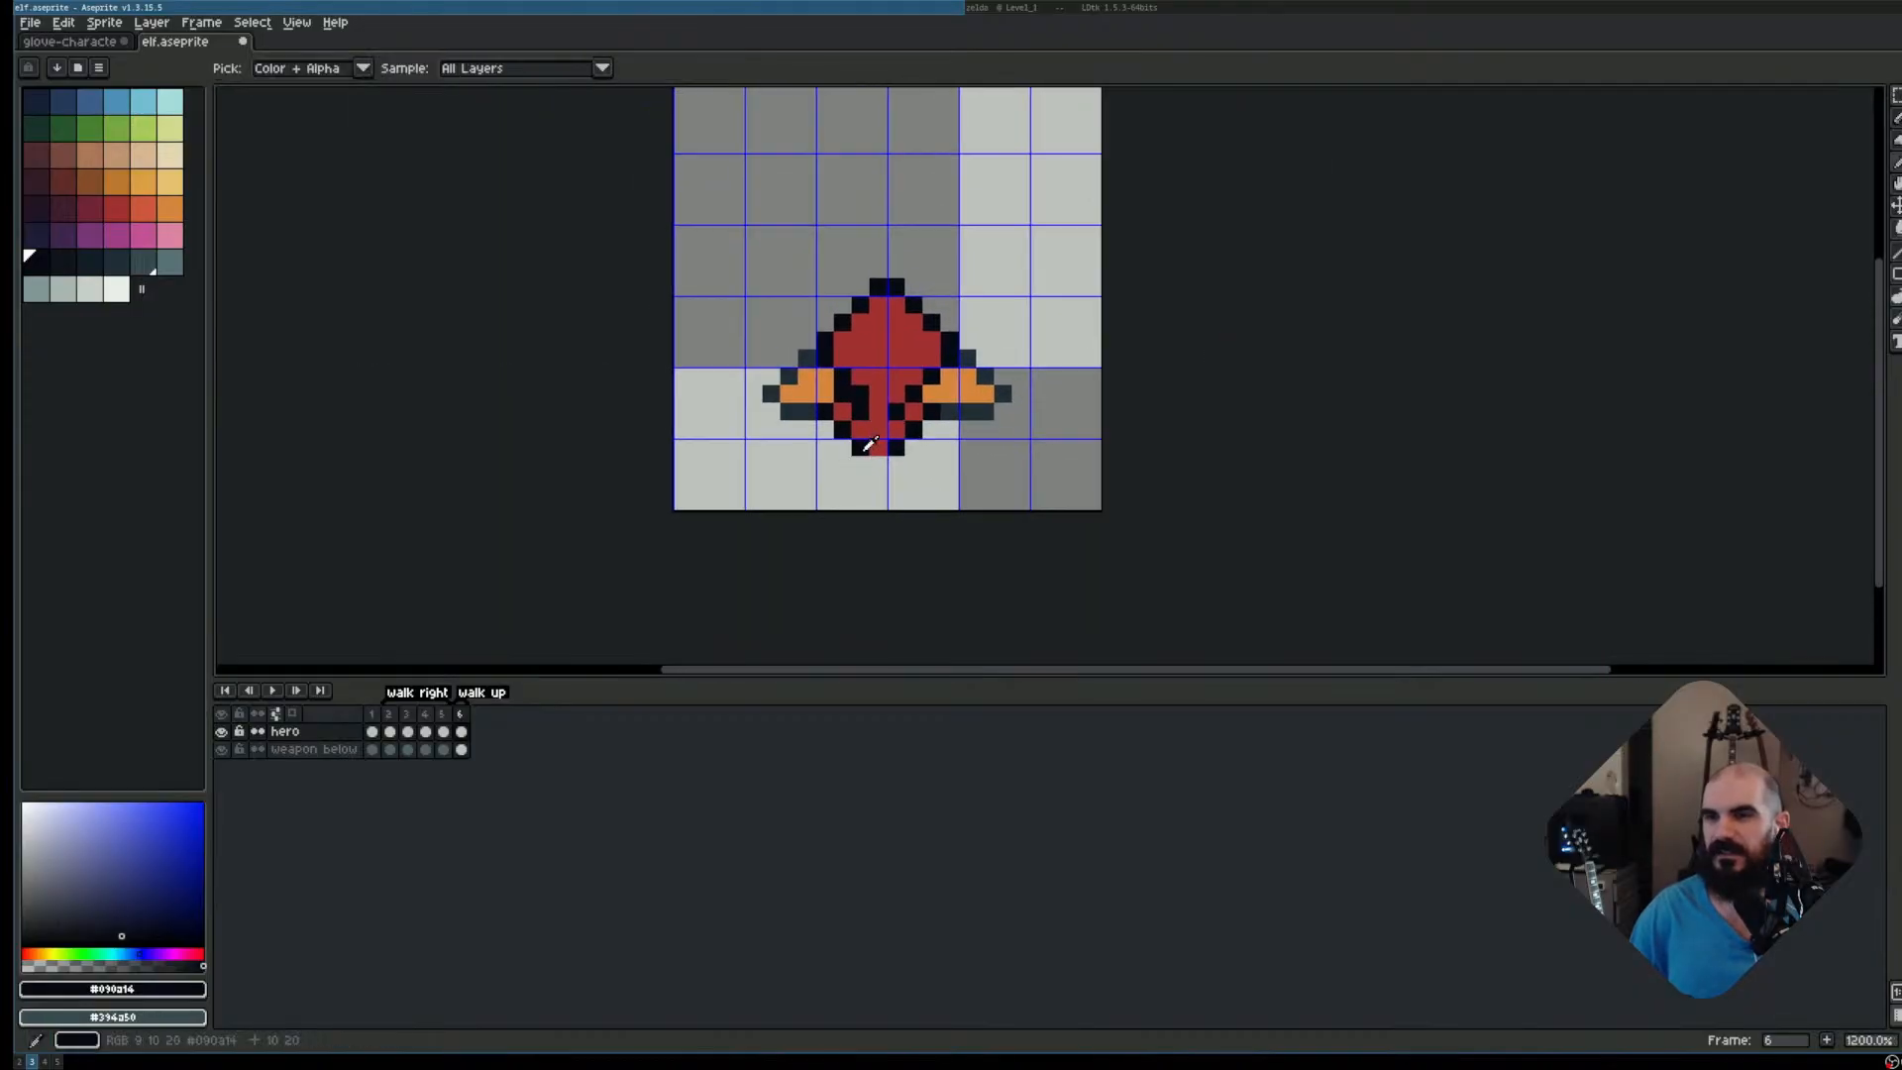
click(881, 452)
key(b)
click(879, 452)
drag(878, 468, 896, 483)
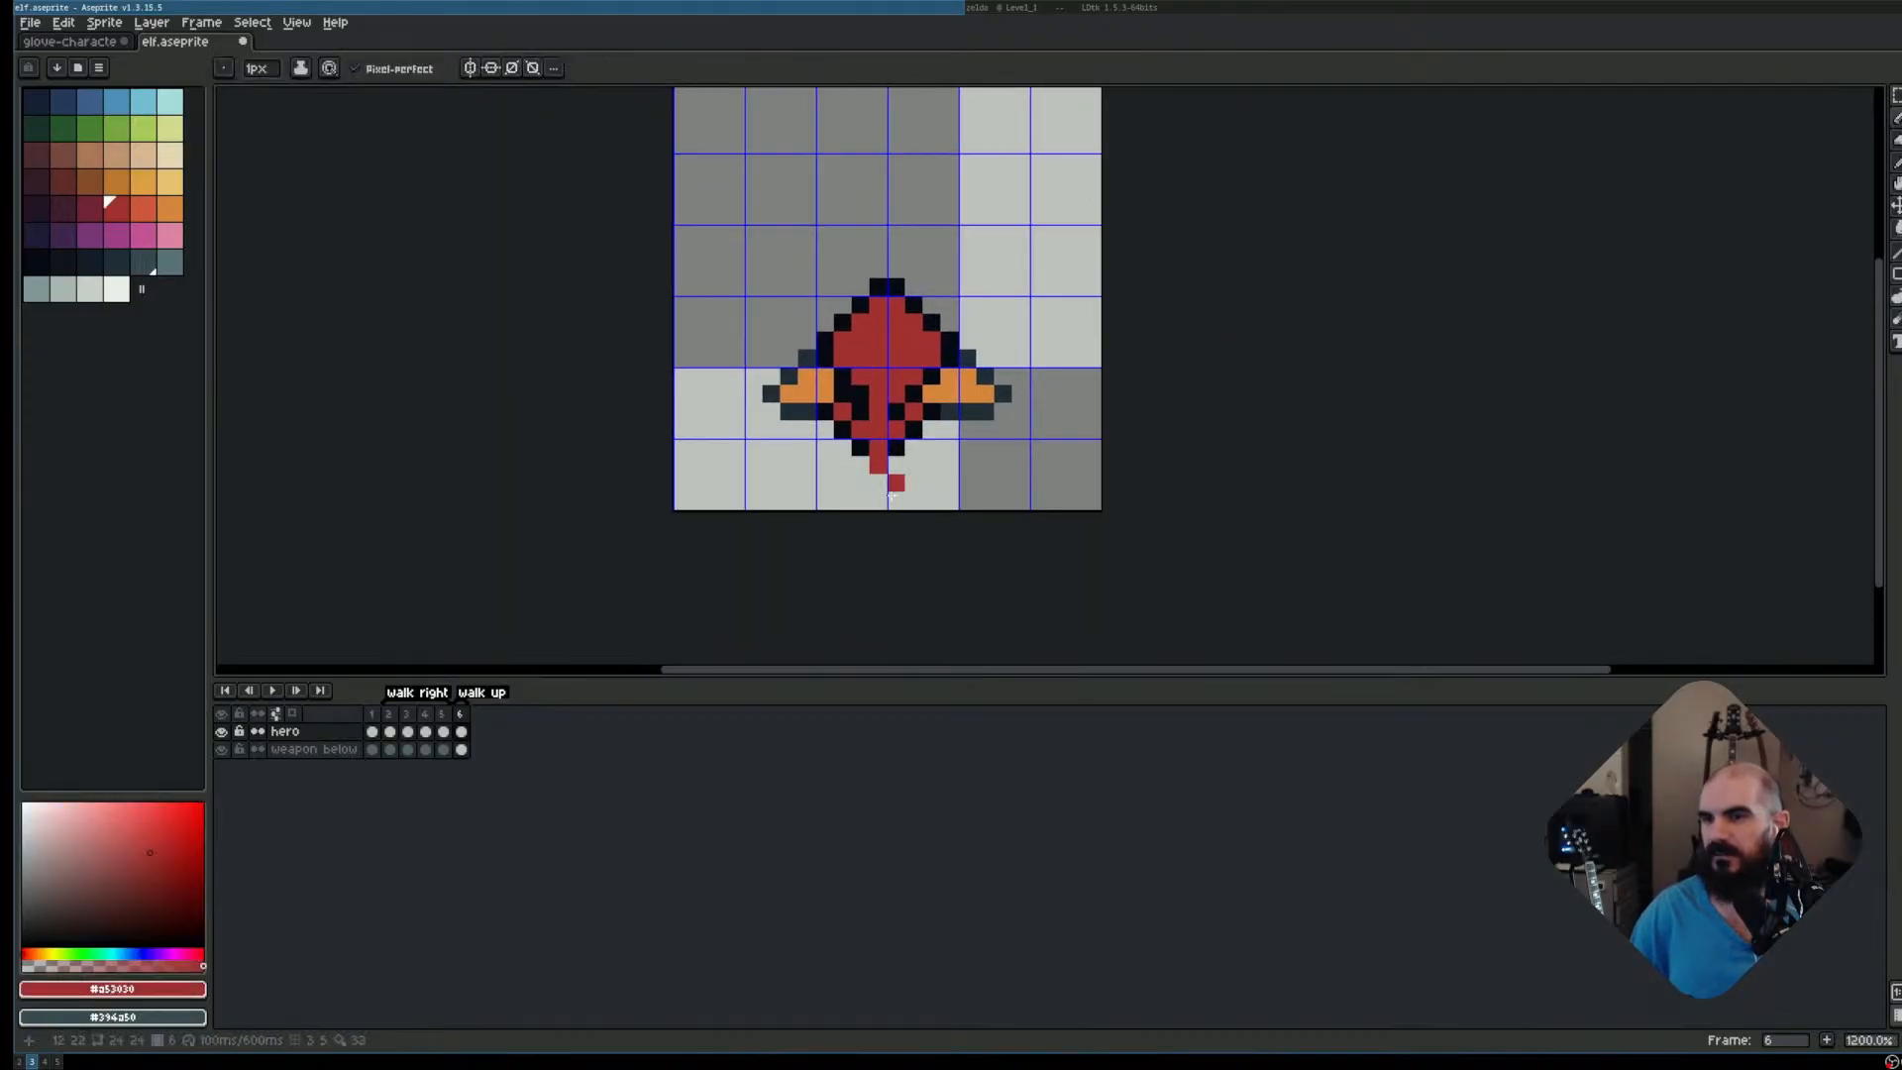
click(894, 485)
click(895, 496)
drag(855, 485, 852, 494)
click(843, 499)
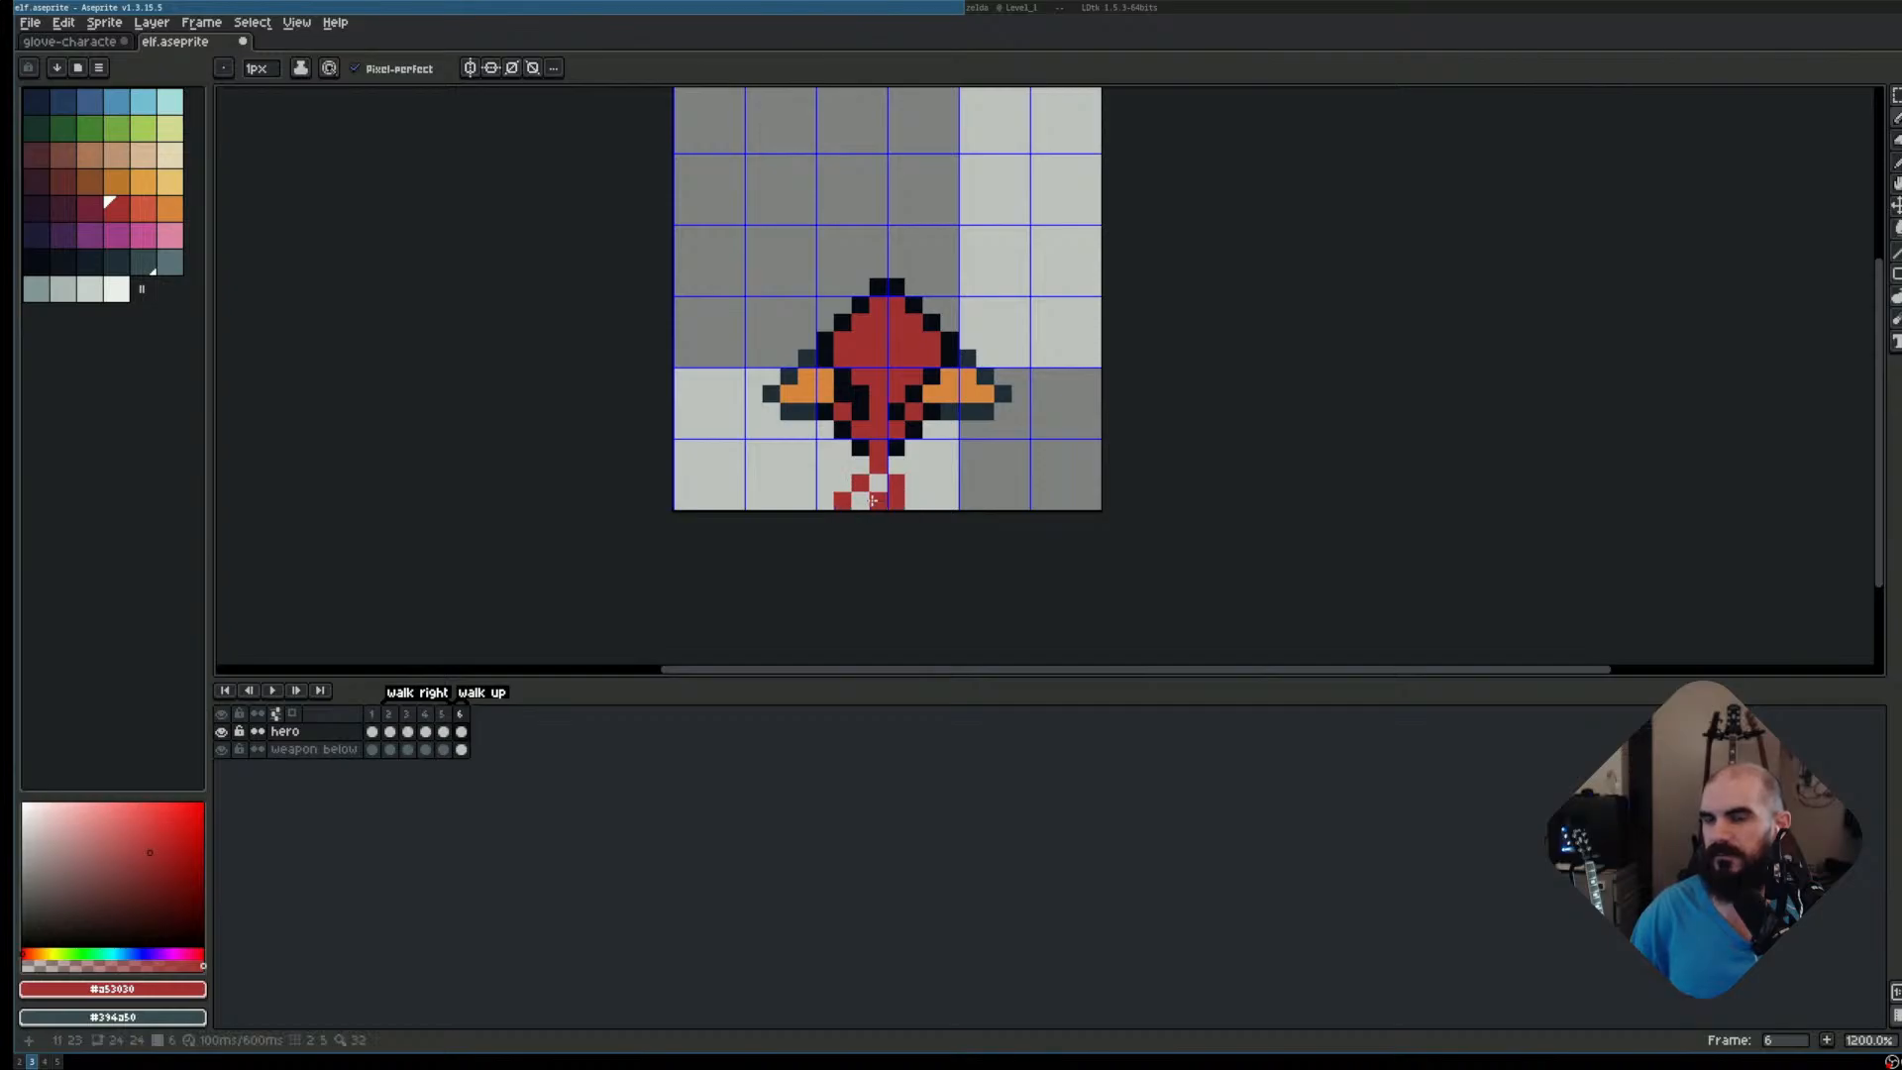
click(914, 499)
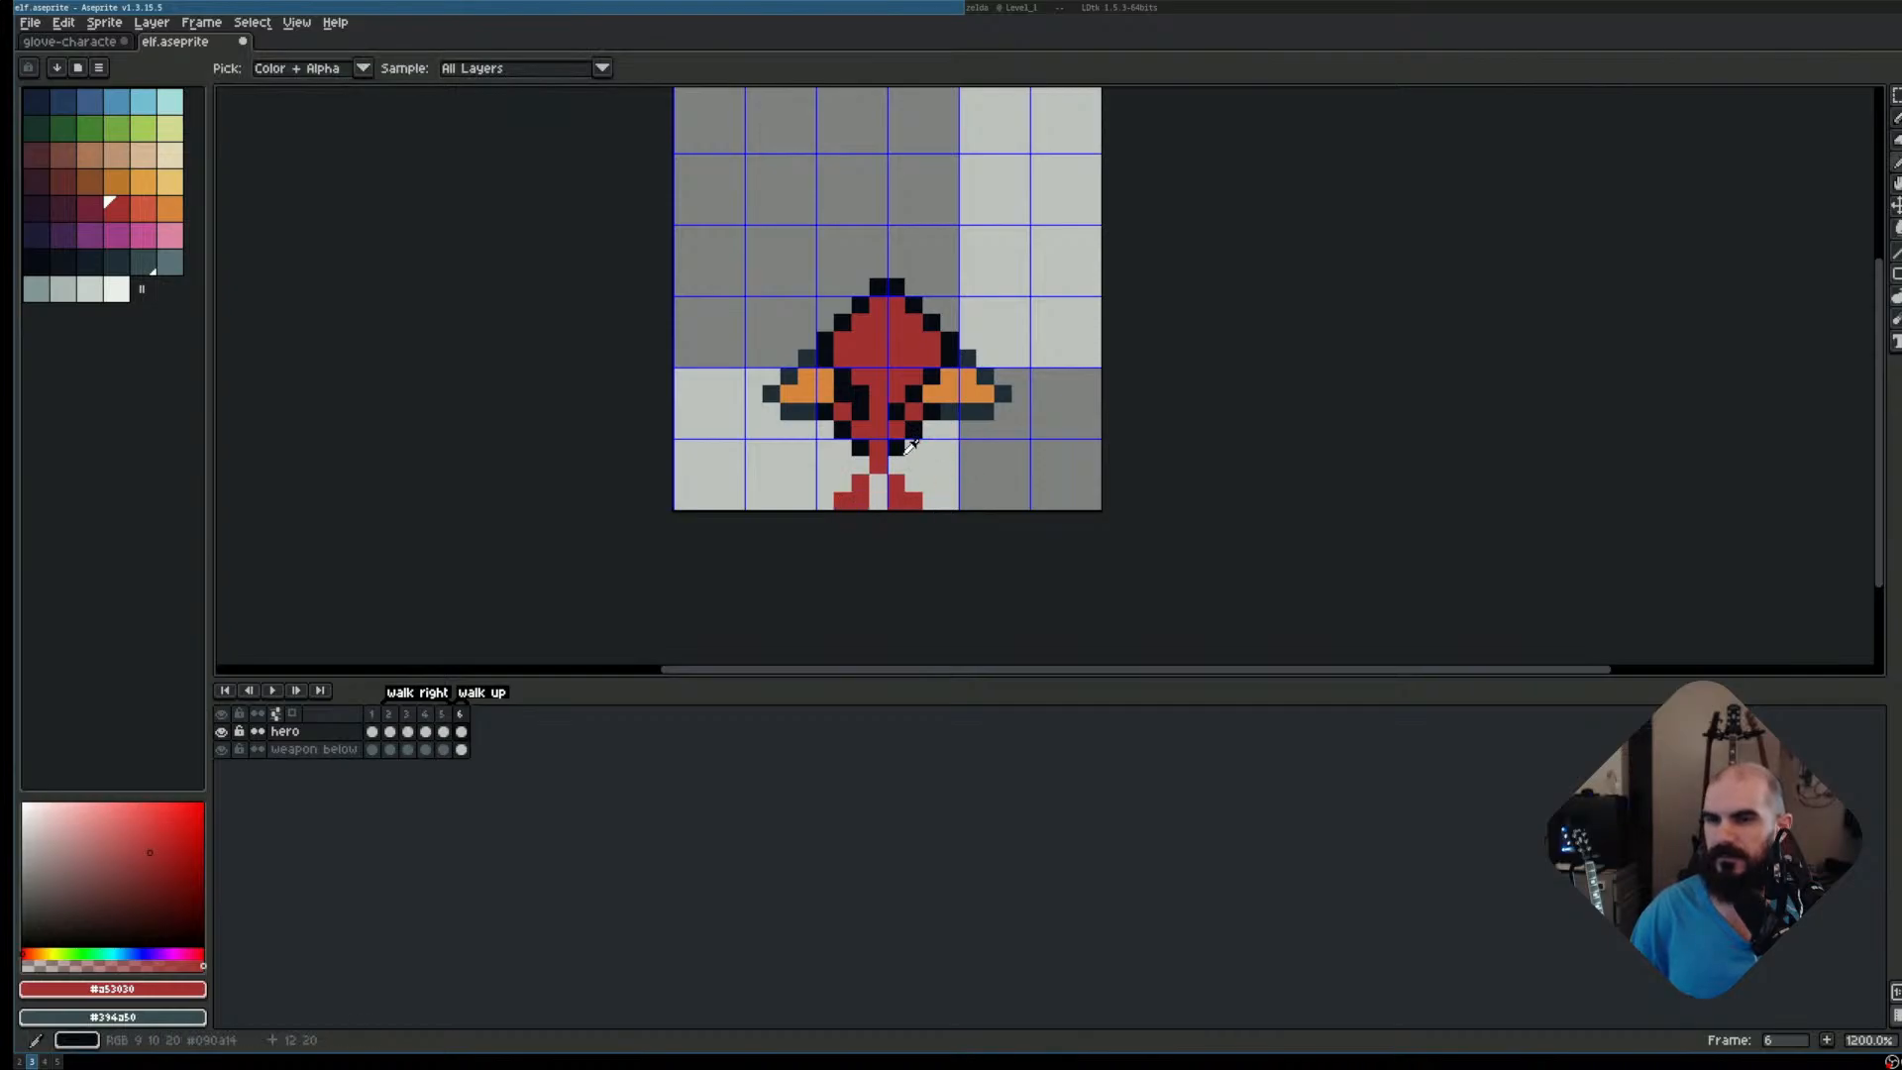
Outline the new lower body and legs in the near-black #090a14, including the gap between the legs
click(30, 256)
click(896, 465)
click(913, 483)
click(930, 498)
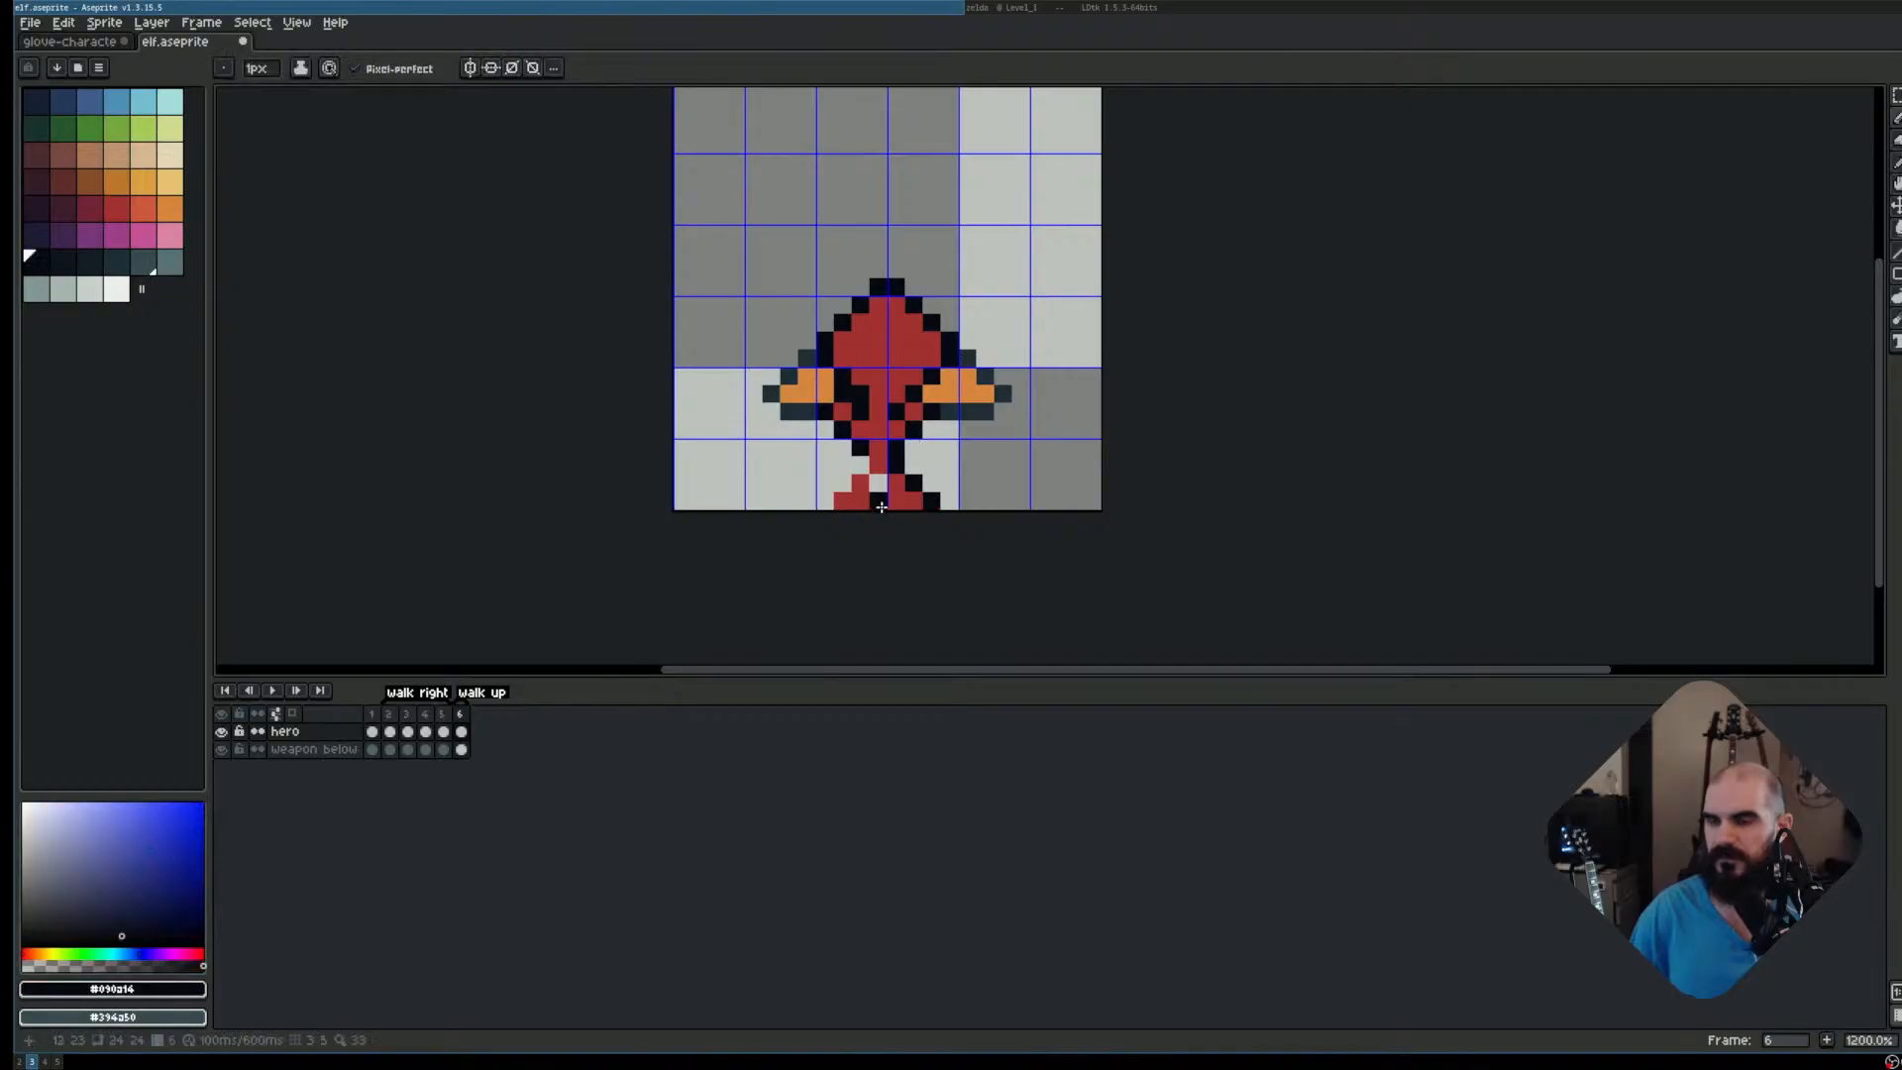
drag(878, 483, 880, 500)
click(854, 465)
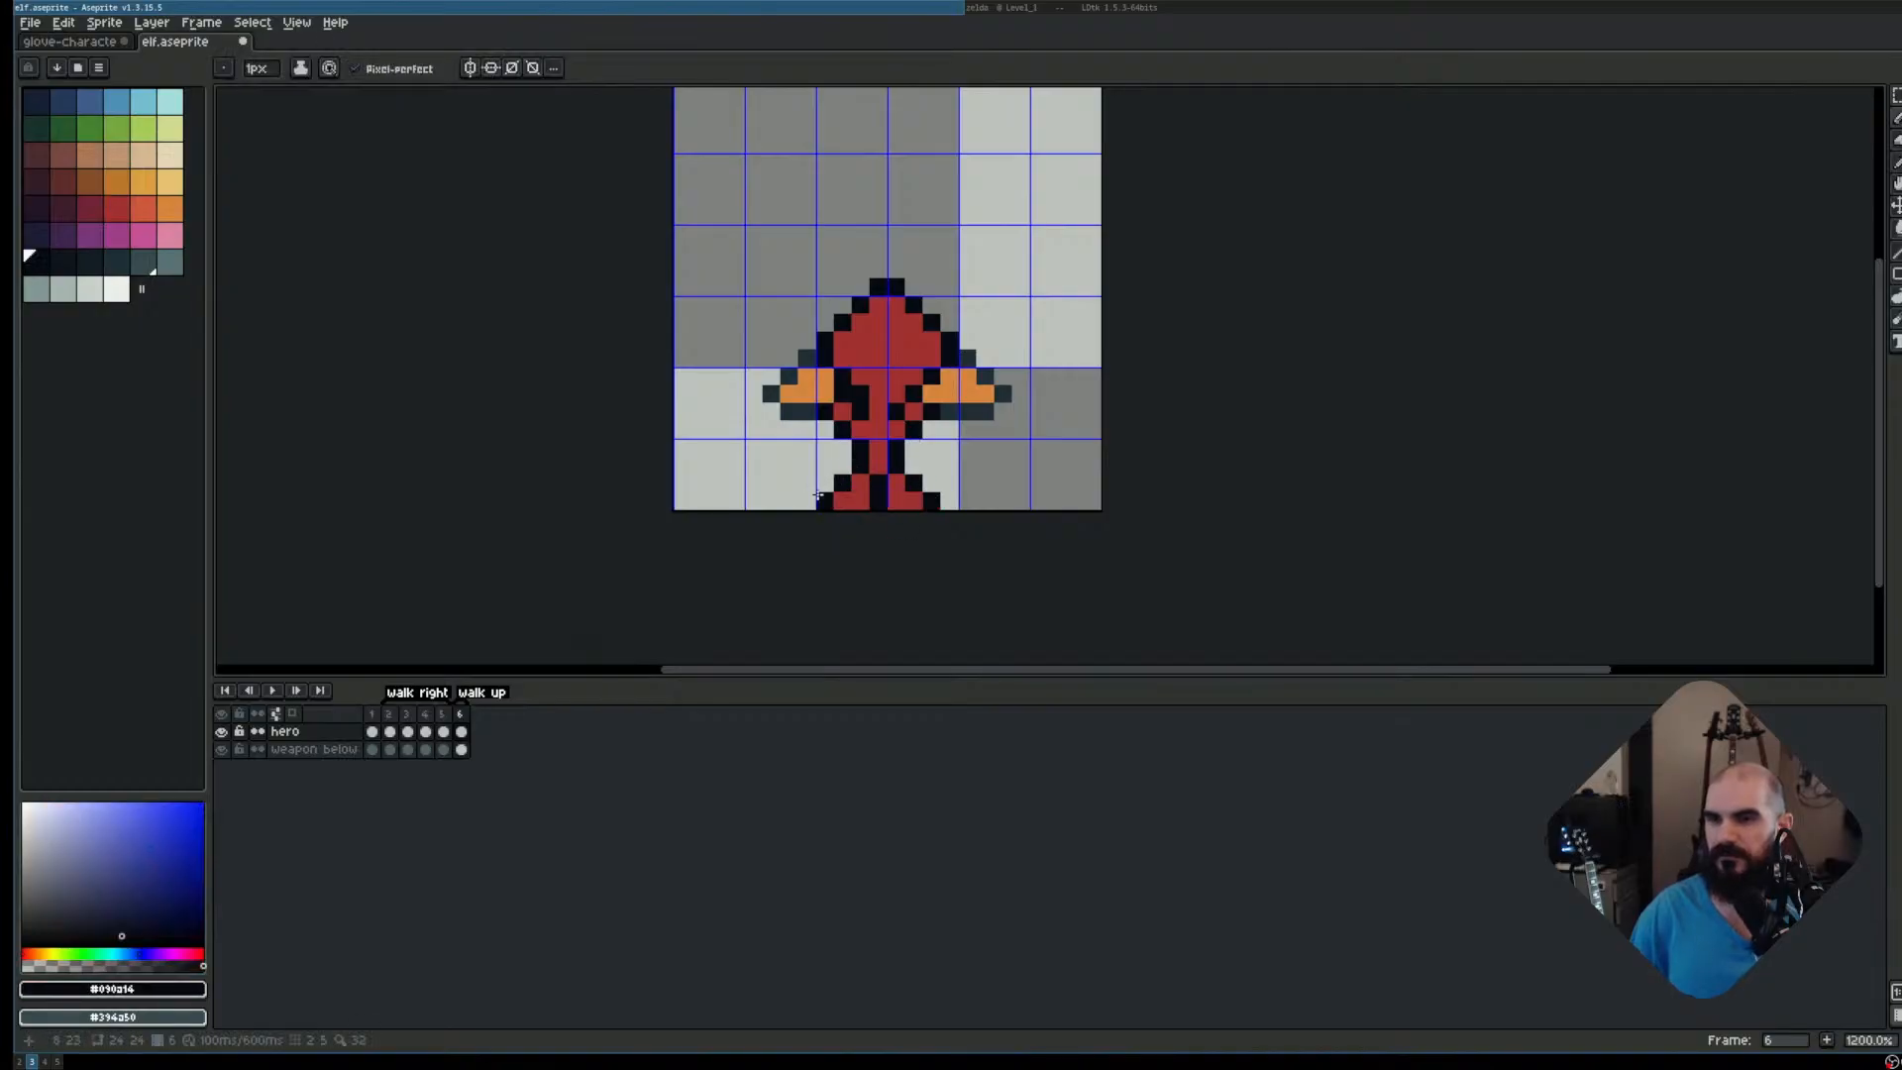
scroll(1074, 302, down, 1)
key(m)
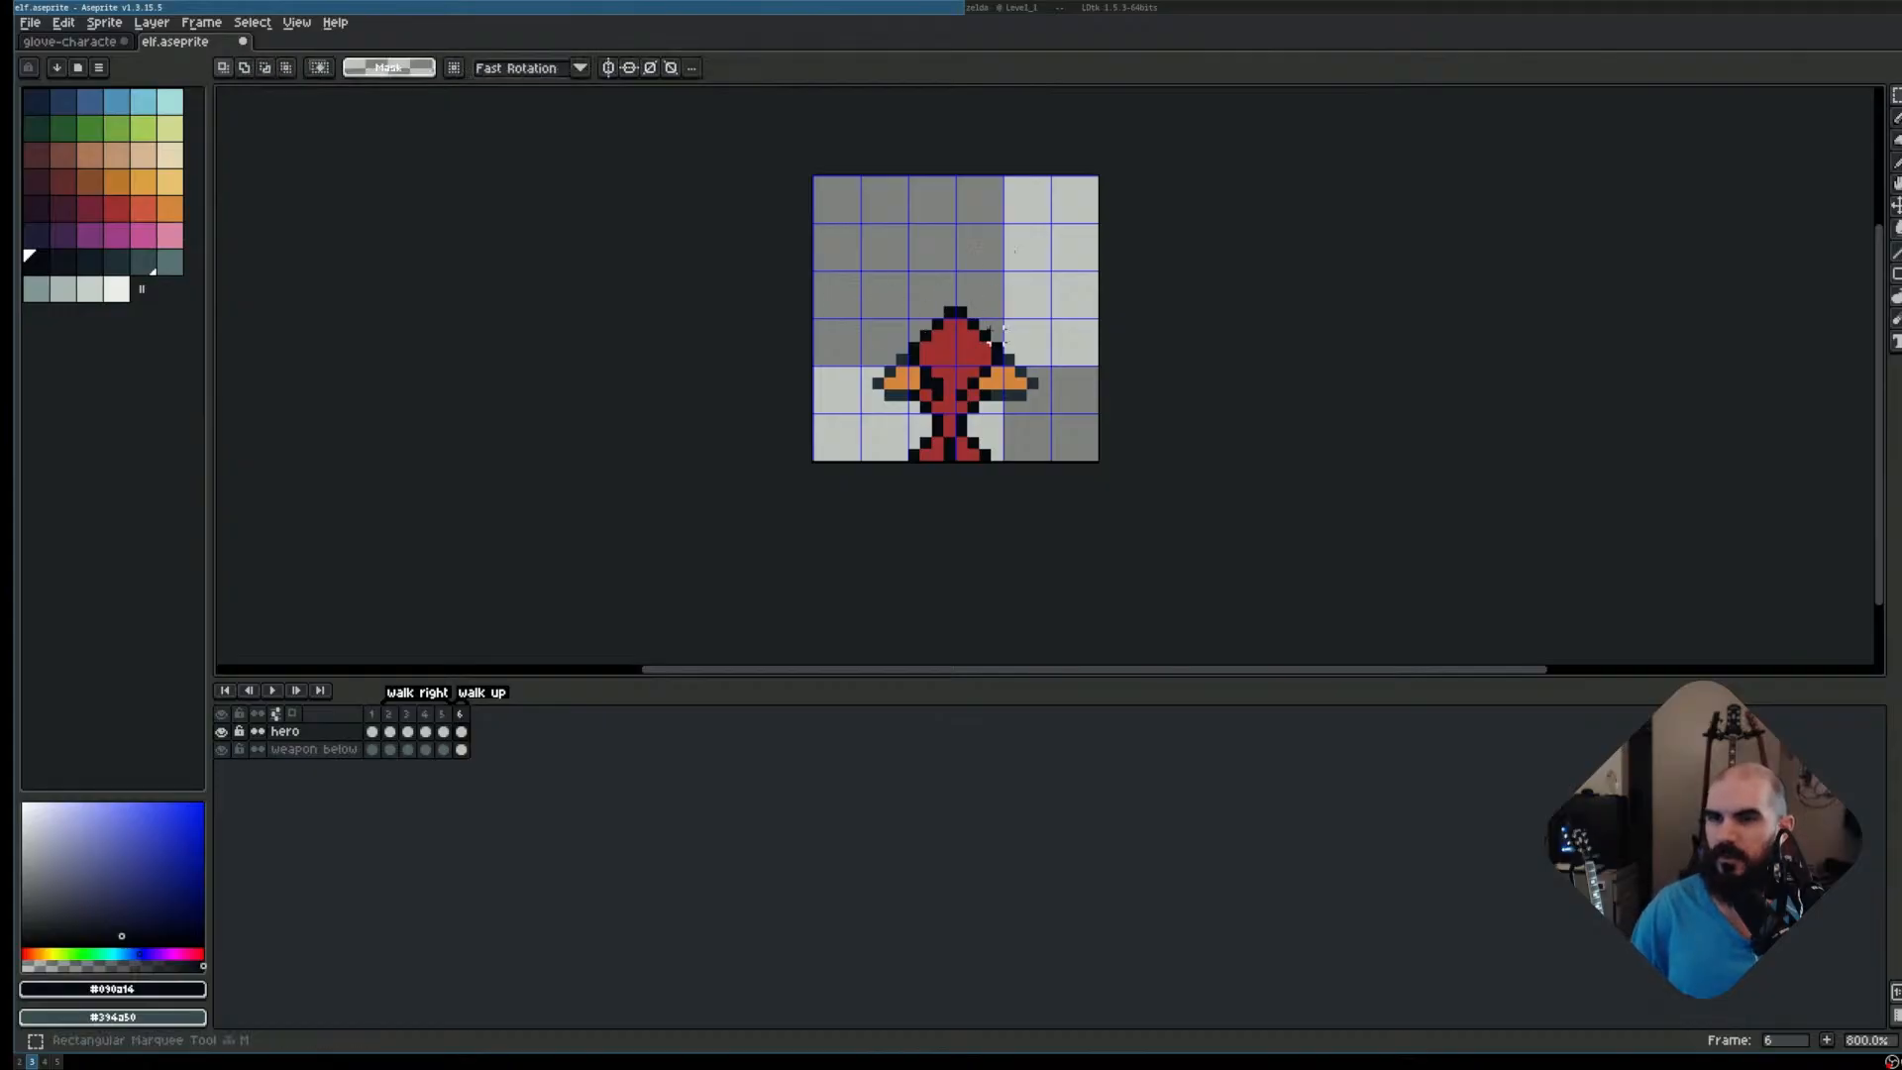
Move the elf up one pixel in frame 6 on both the hero and weapon below layers
drag(1034, 285, 938, 293)
scroll(975, 312, up, 1)
drag(796, 208, 862, 232)
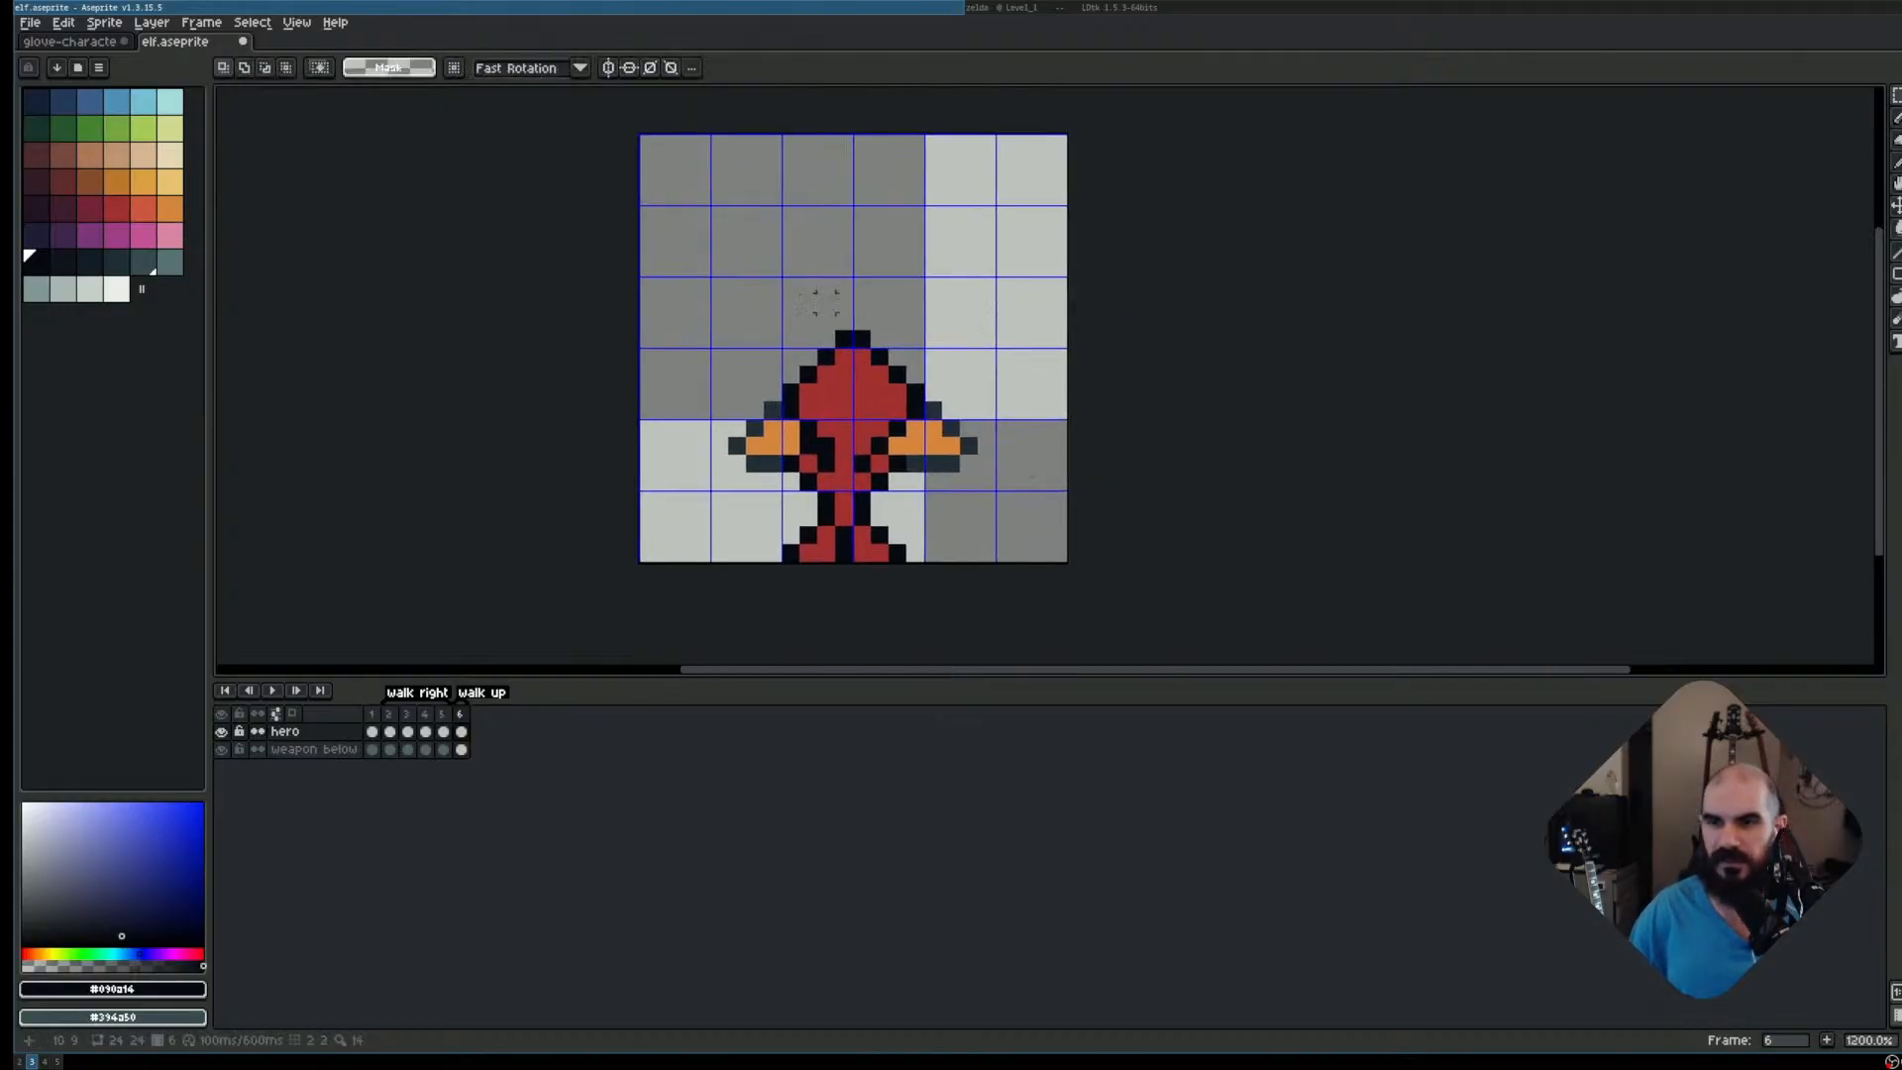
drag(754, 319, 986, 550)
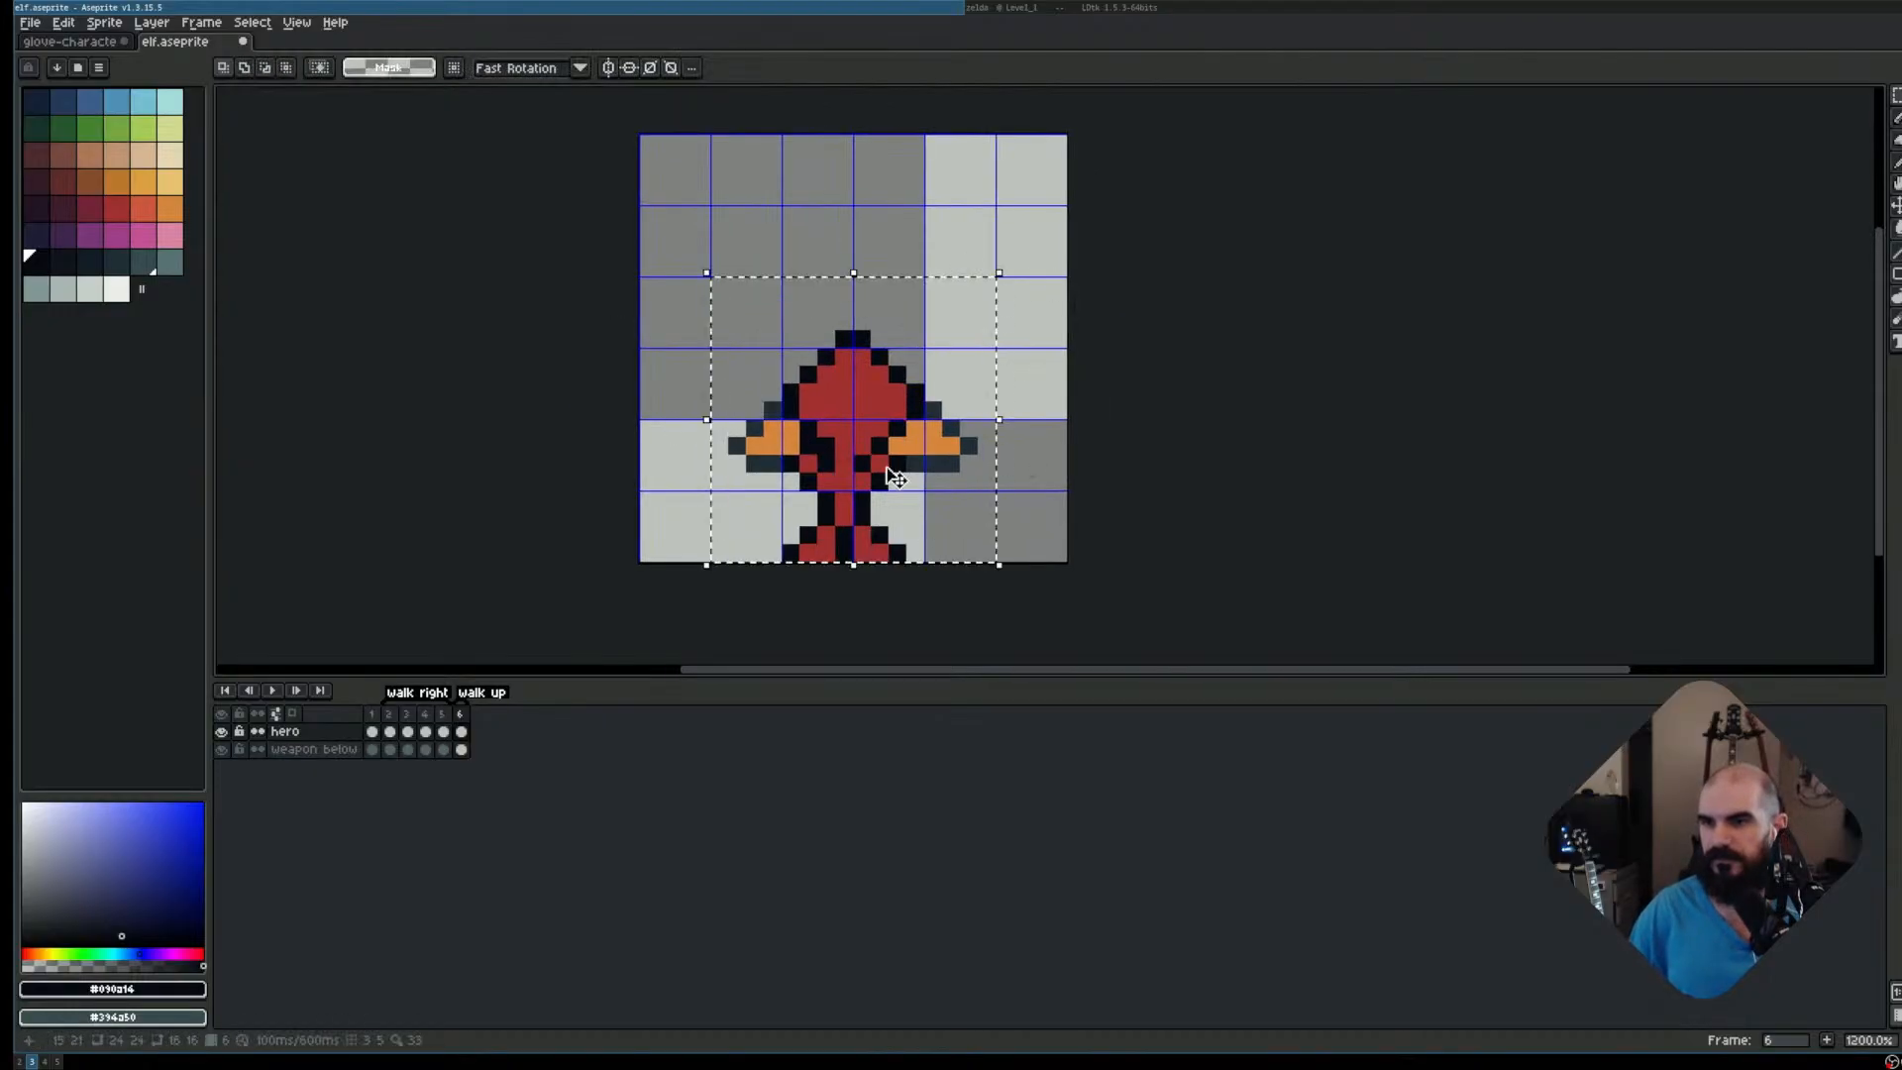
mouse_move(874, 443)
mouse_down()
mouse_move(873, 426)
mouse_move(863, 456)
mouse_up()
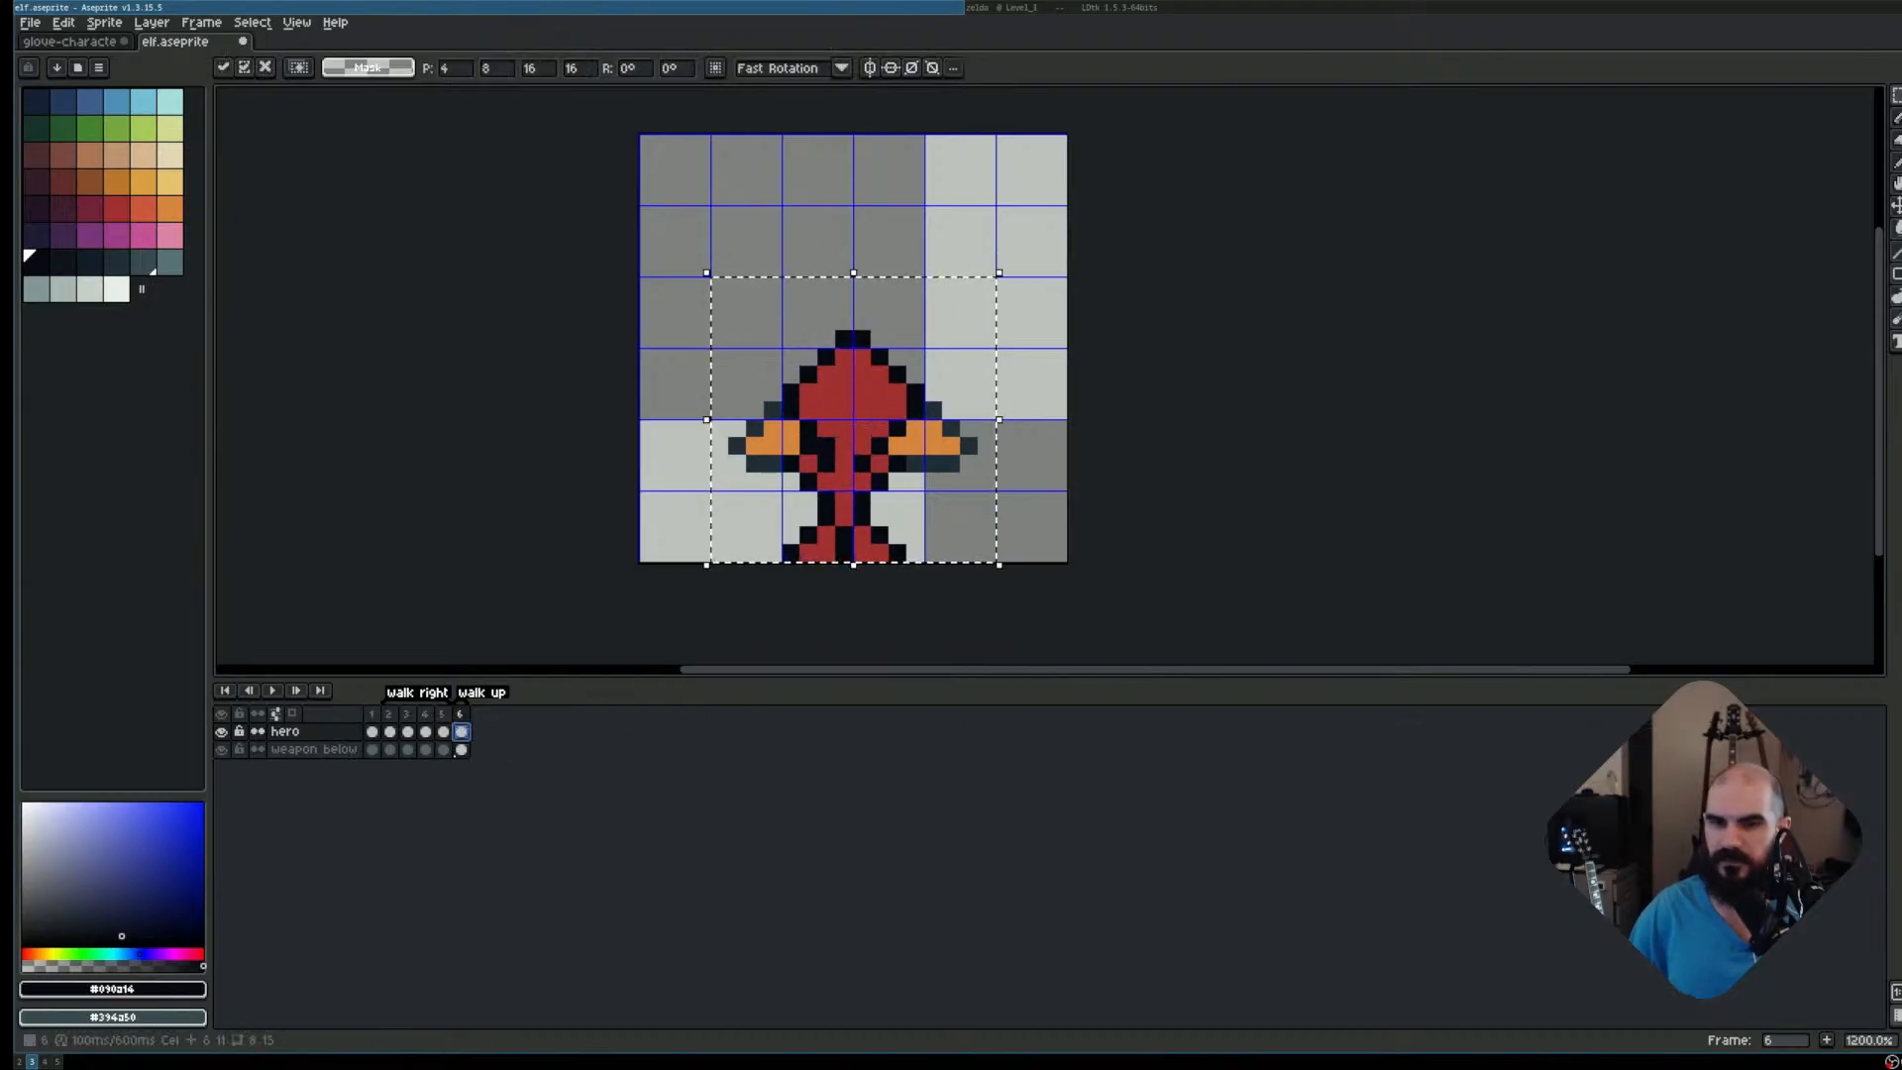
drag(462, 732, 461, 749)
drag(842, 448, 850, 419)
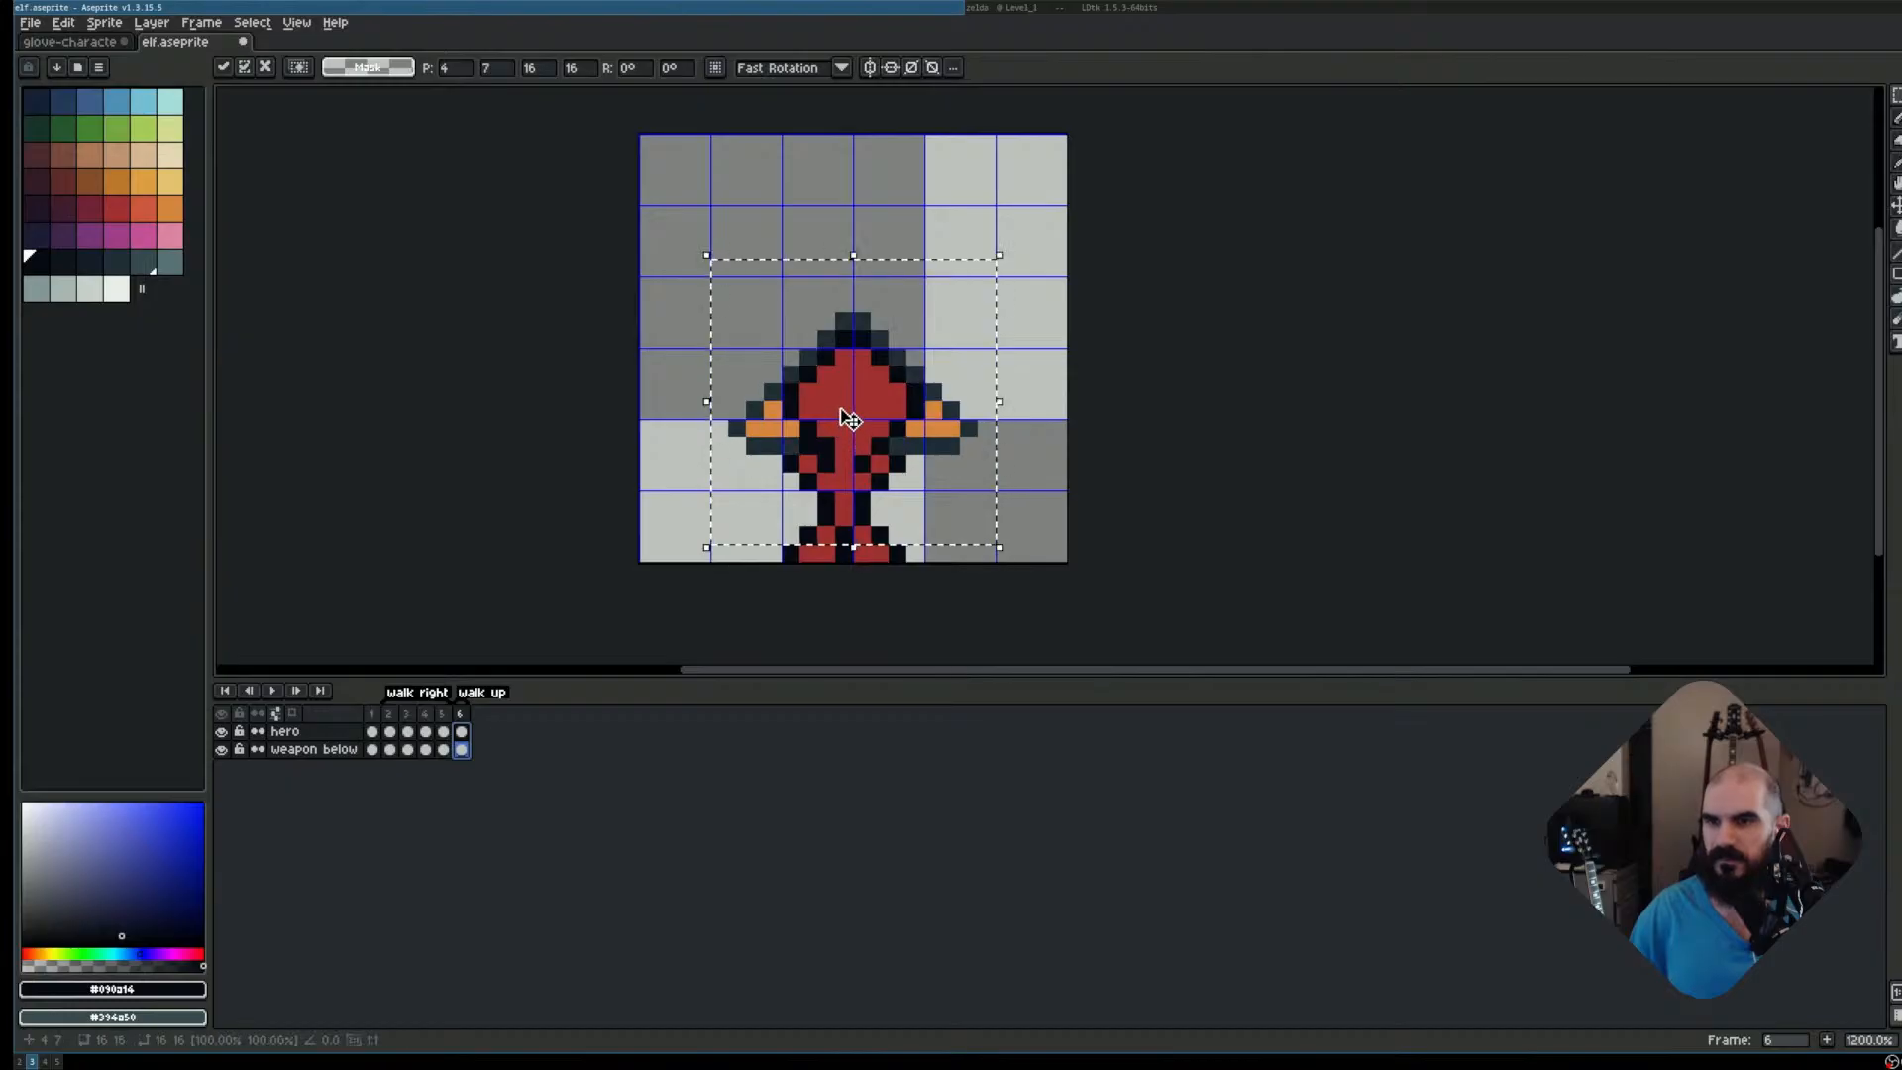
click(894, 604)
Draw a near-black #090a14 pixel row beneath both feet on frame 6's weapon below layer and save the file
scroll(802, 553, up, 1)
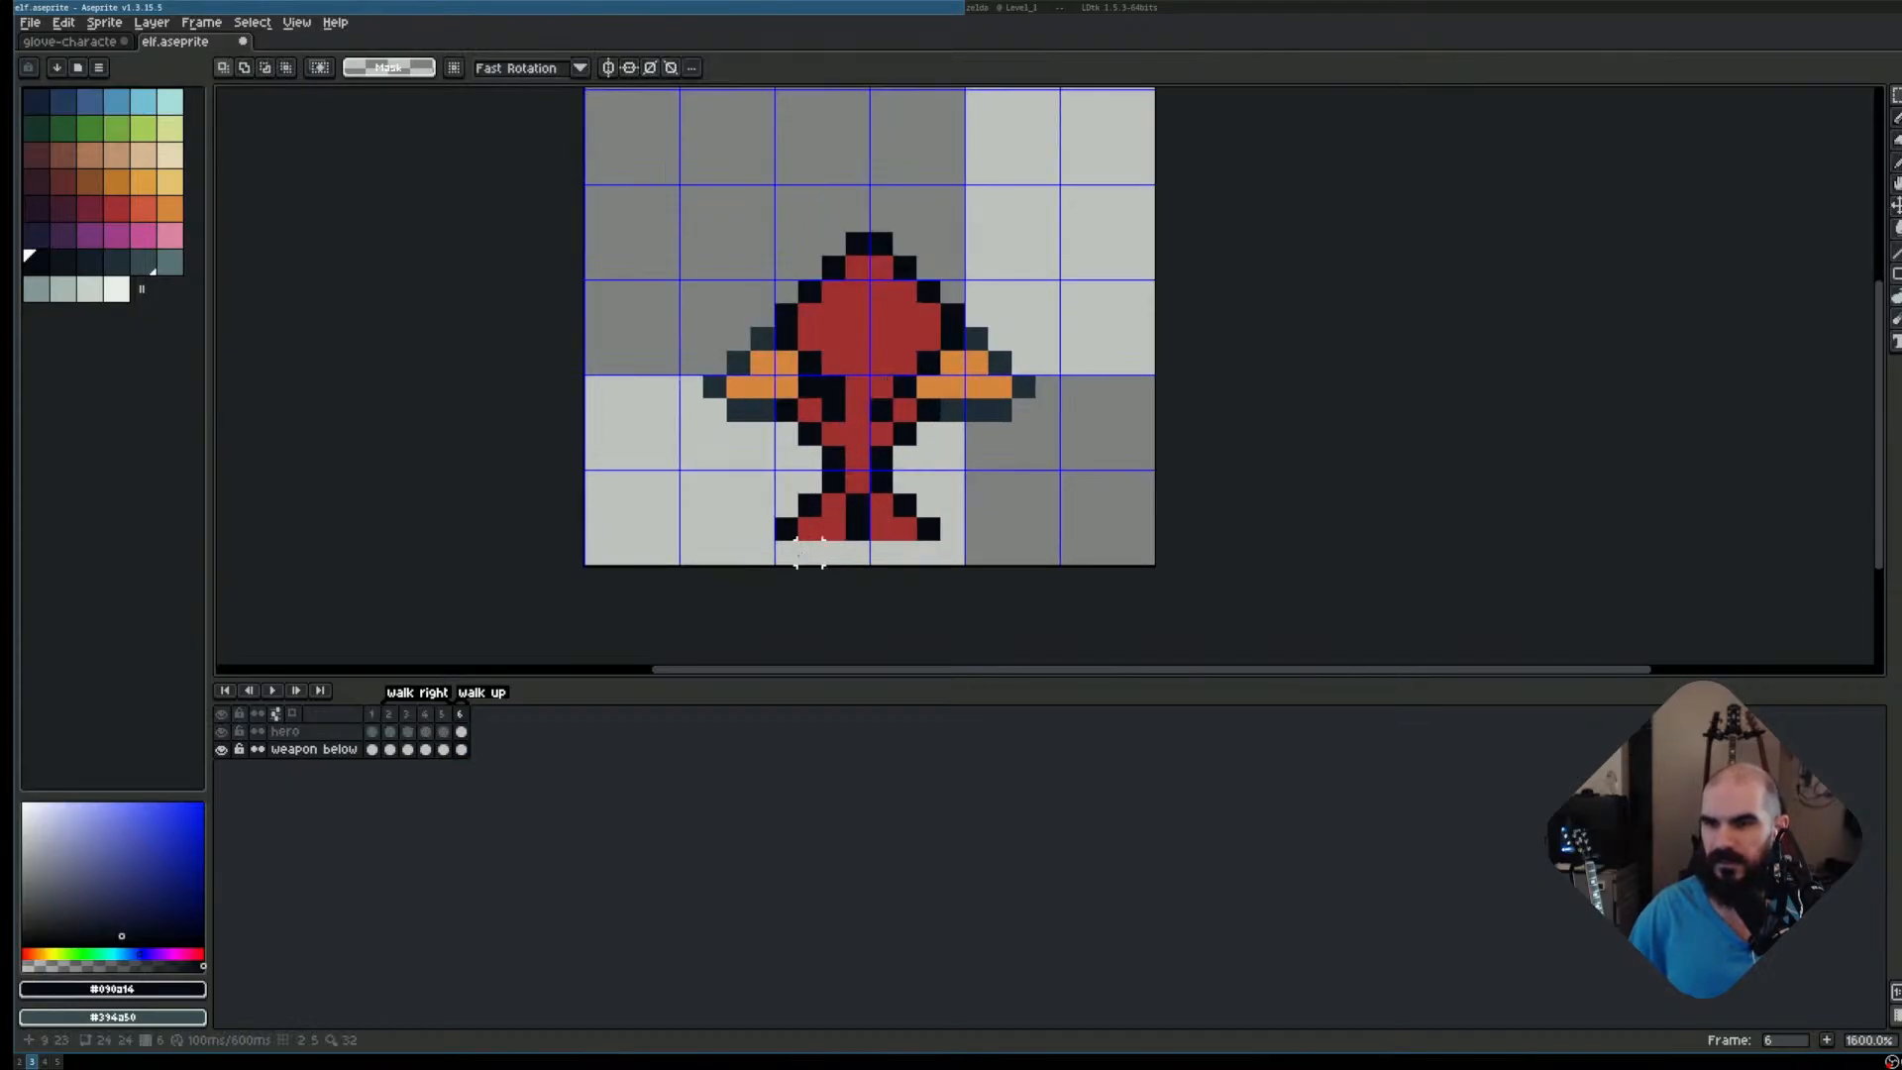
key(i)
key(b)
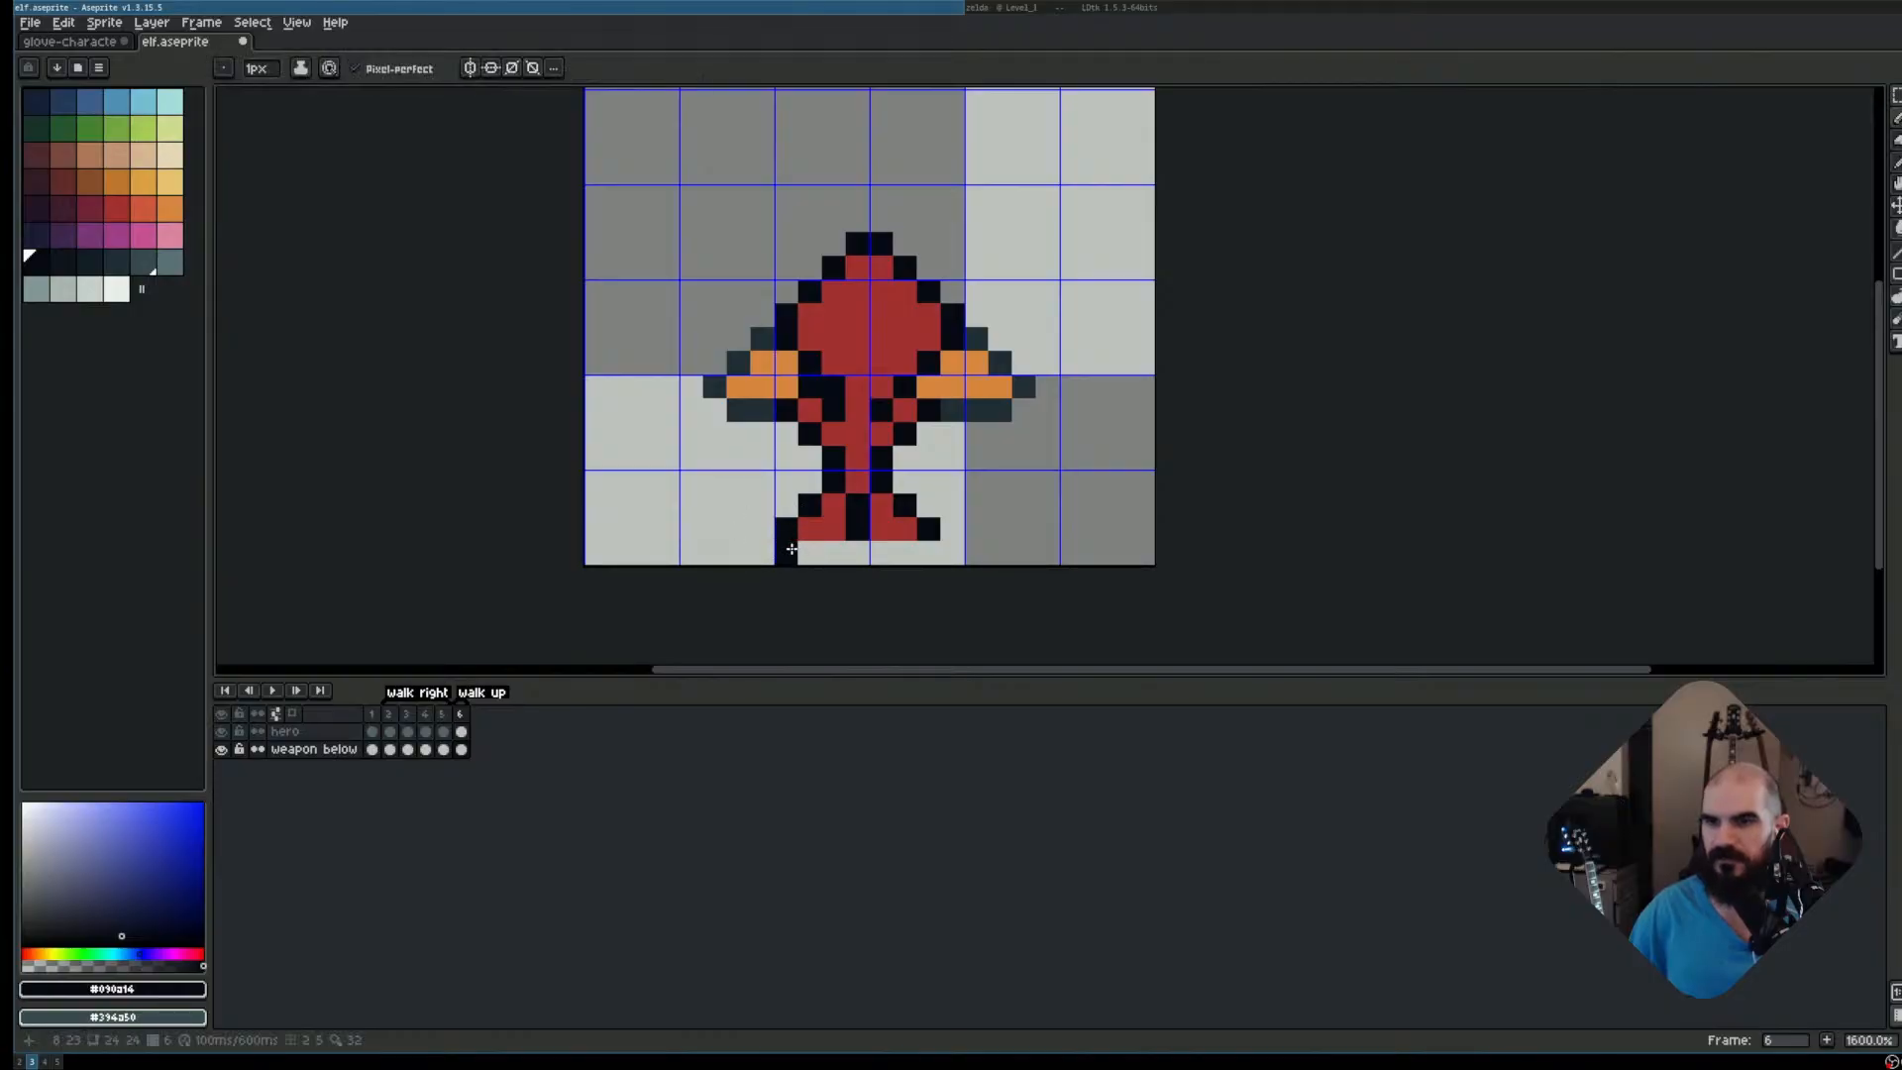
drag(791, 550, 931, 550)
scroll(977, 345, down, 2)
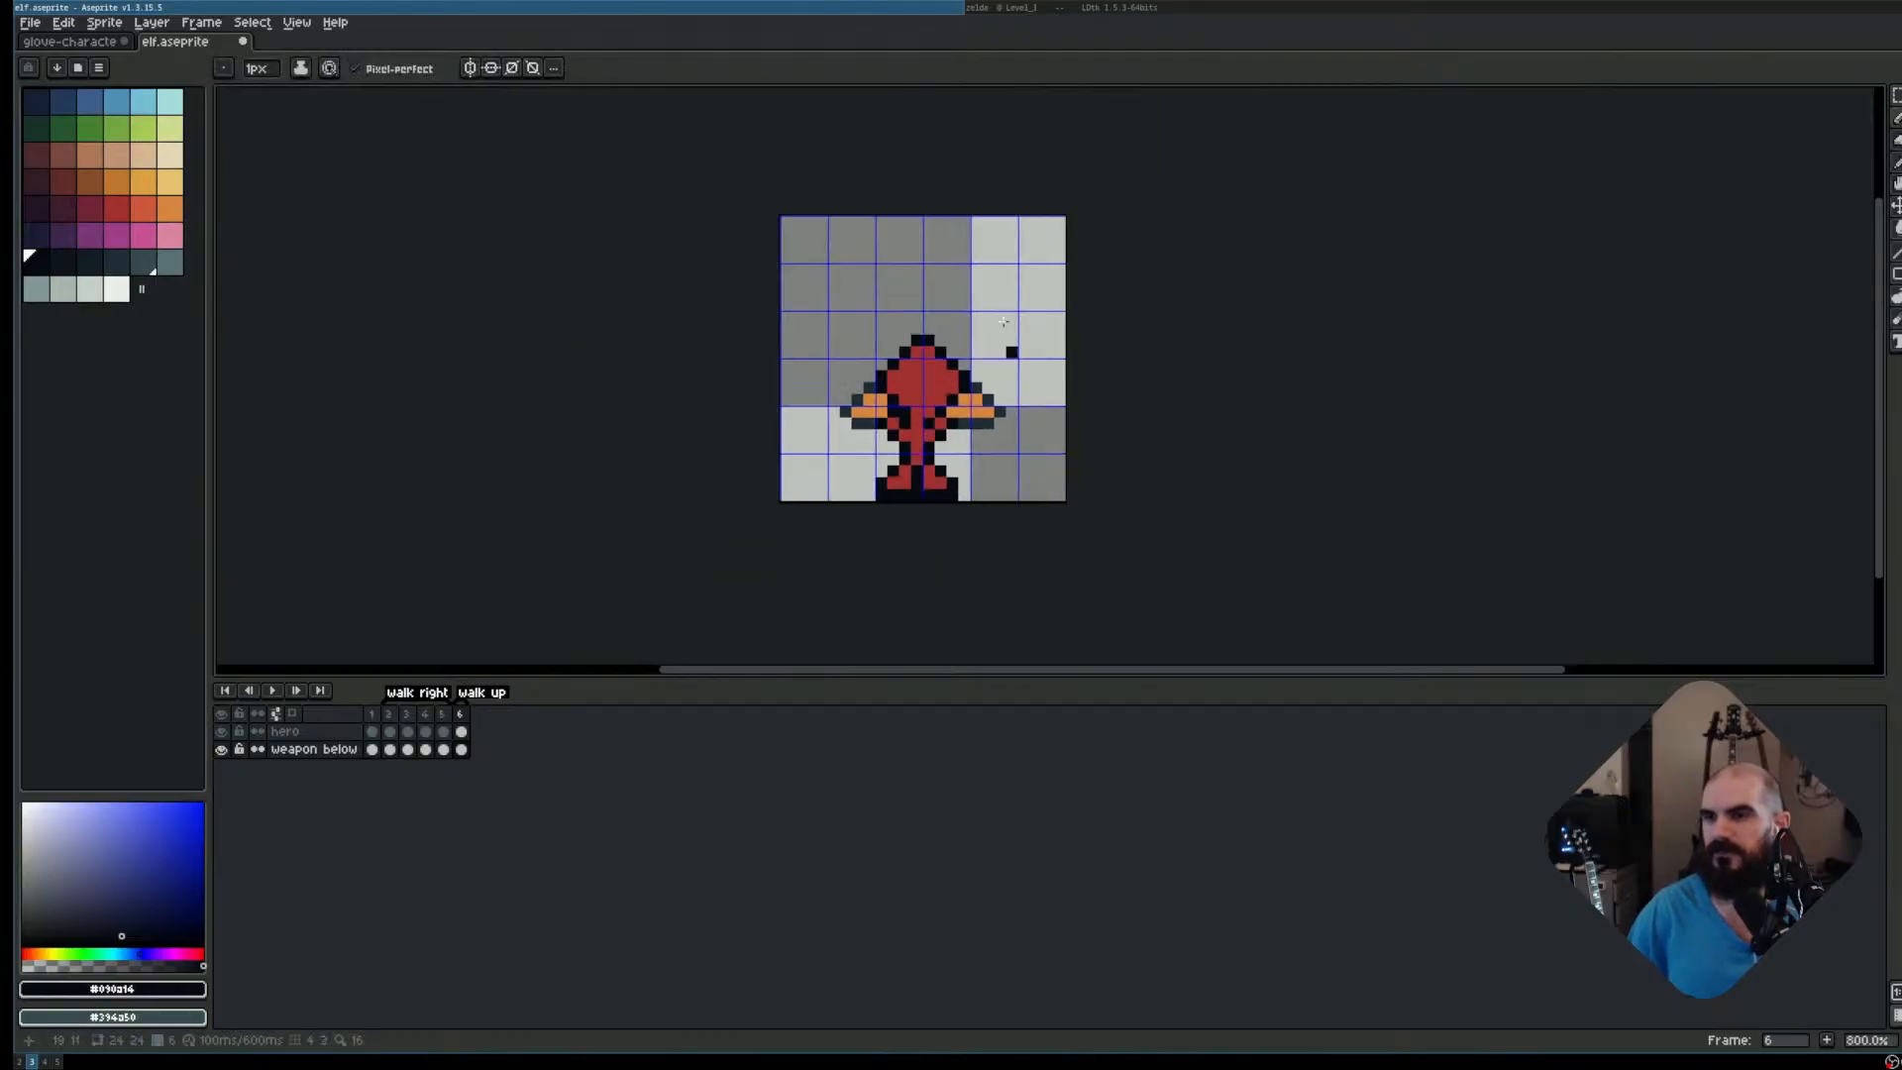
key(ctrl+s)
scroll(1010, 431, up, 2)
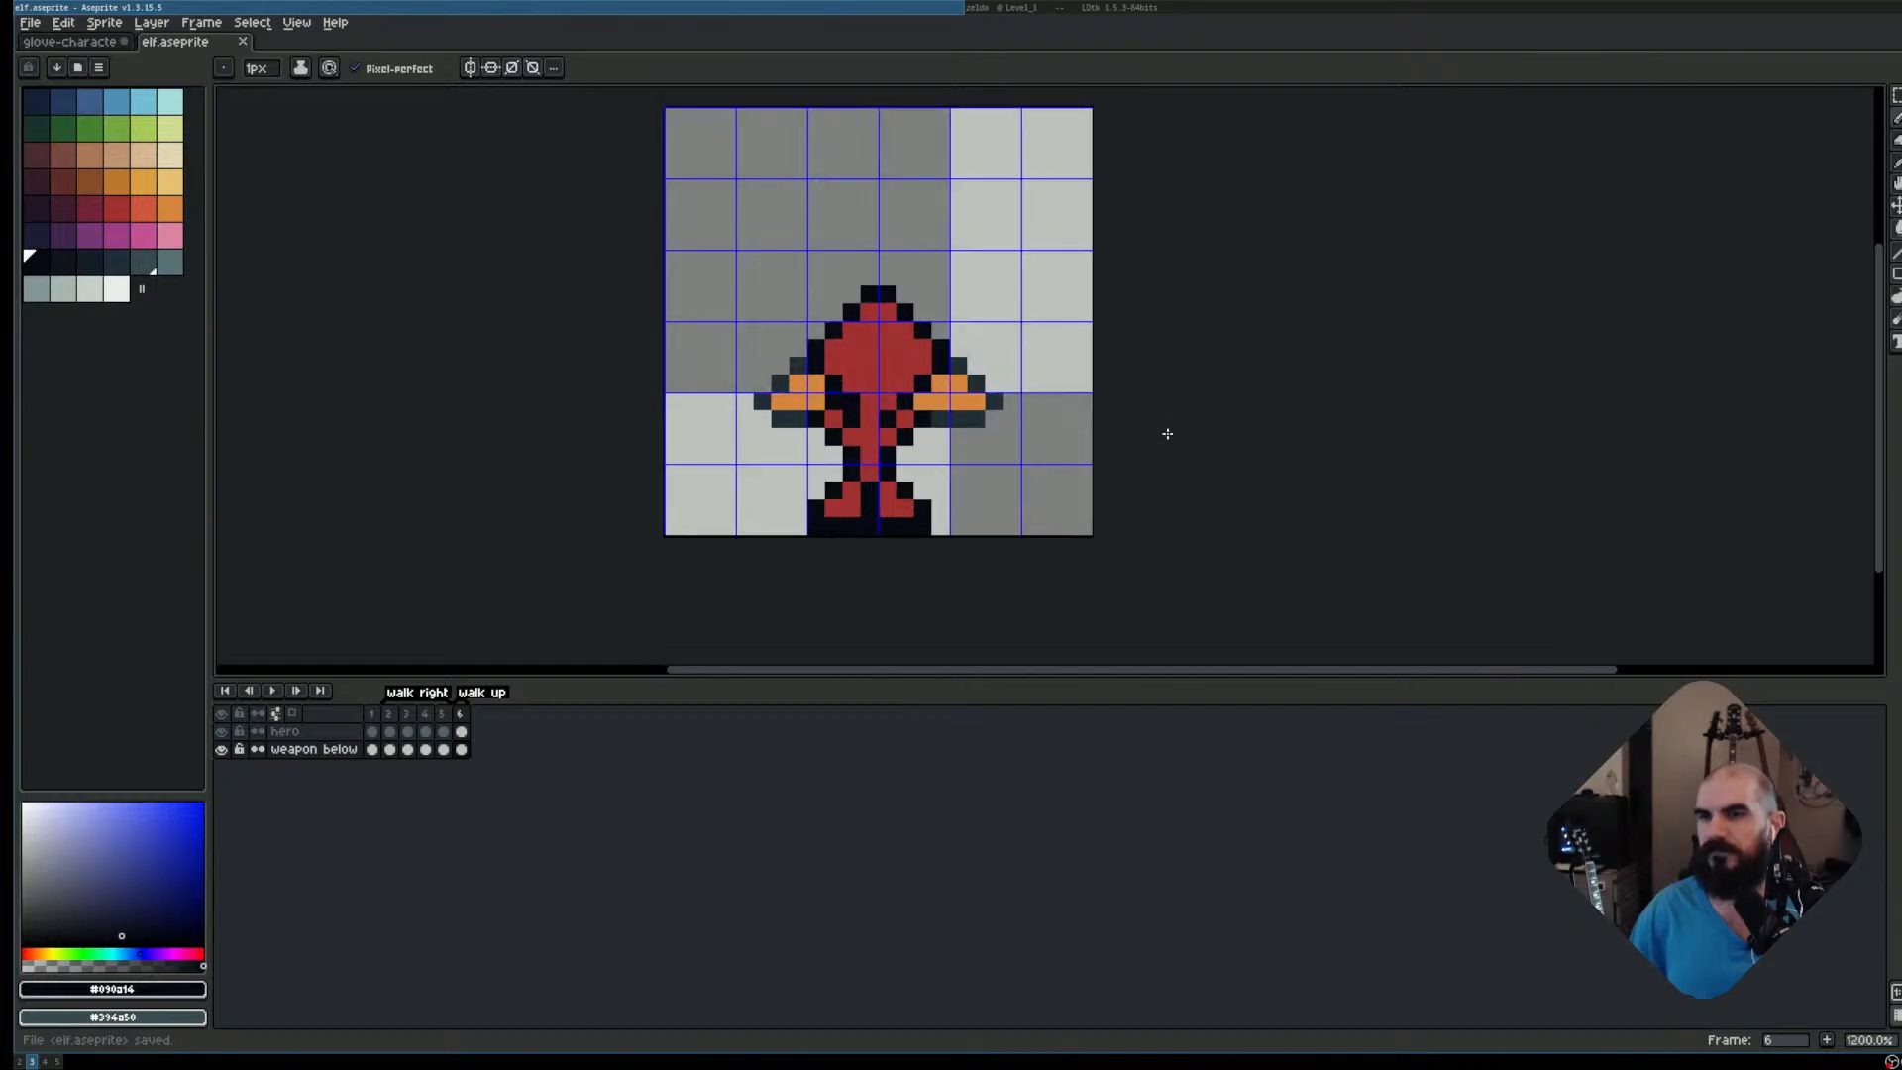
scroll(1166, 436, down, 2)
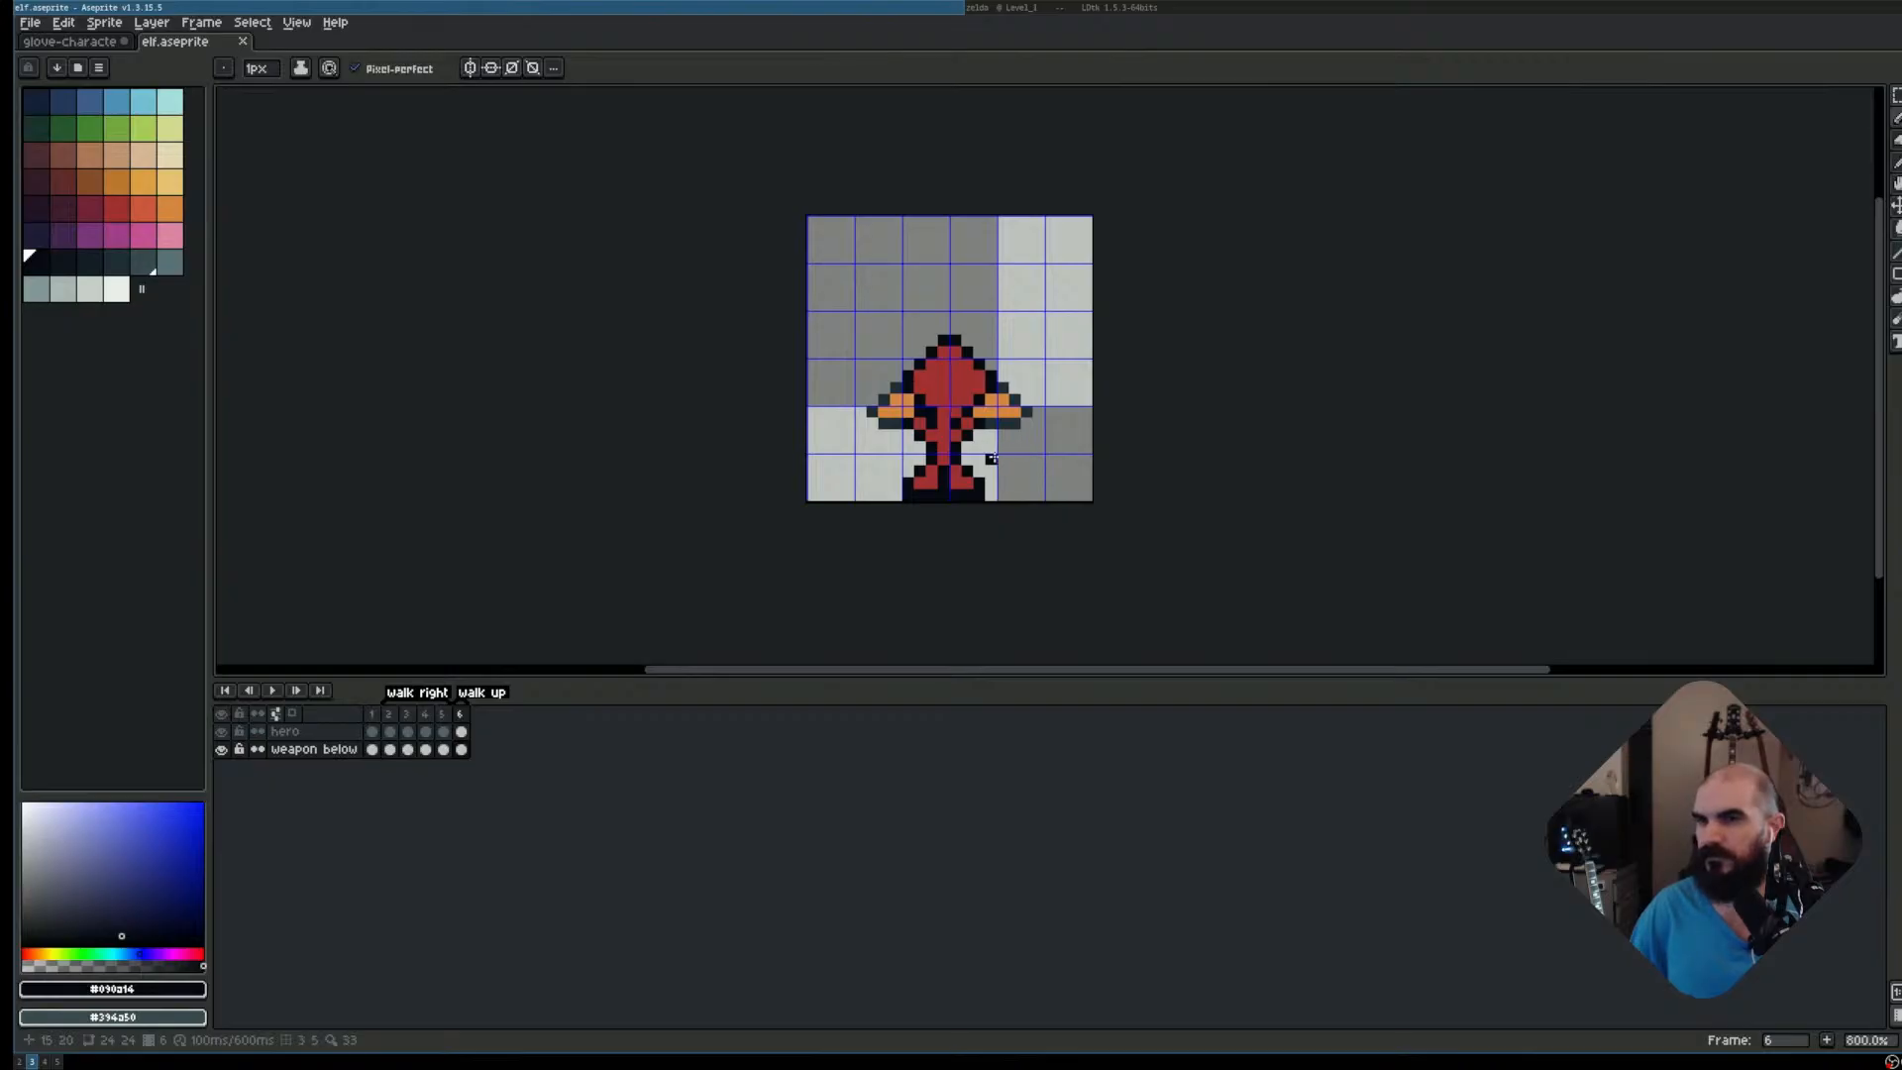
scroll(1002, 467, up, 2)
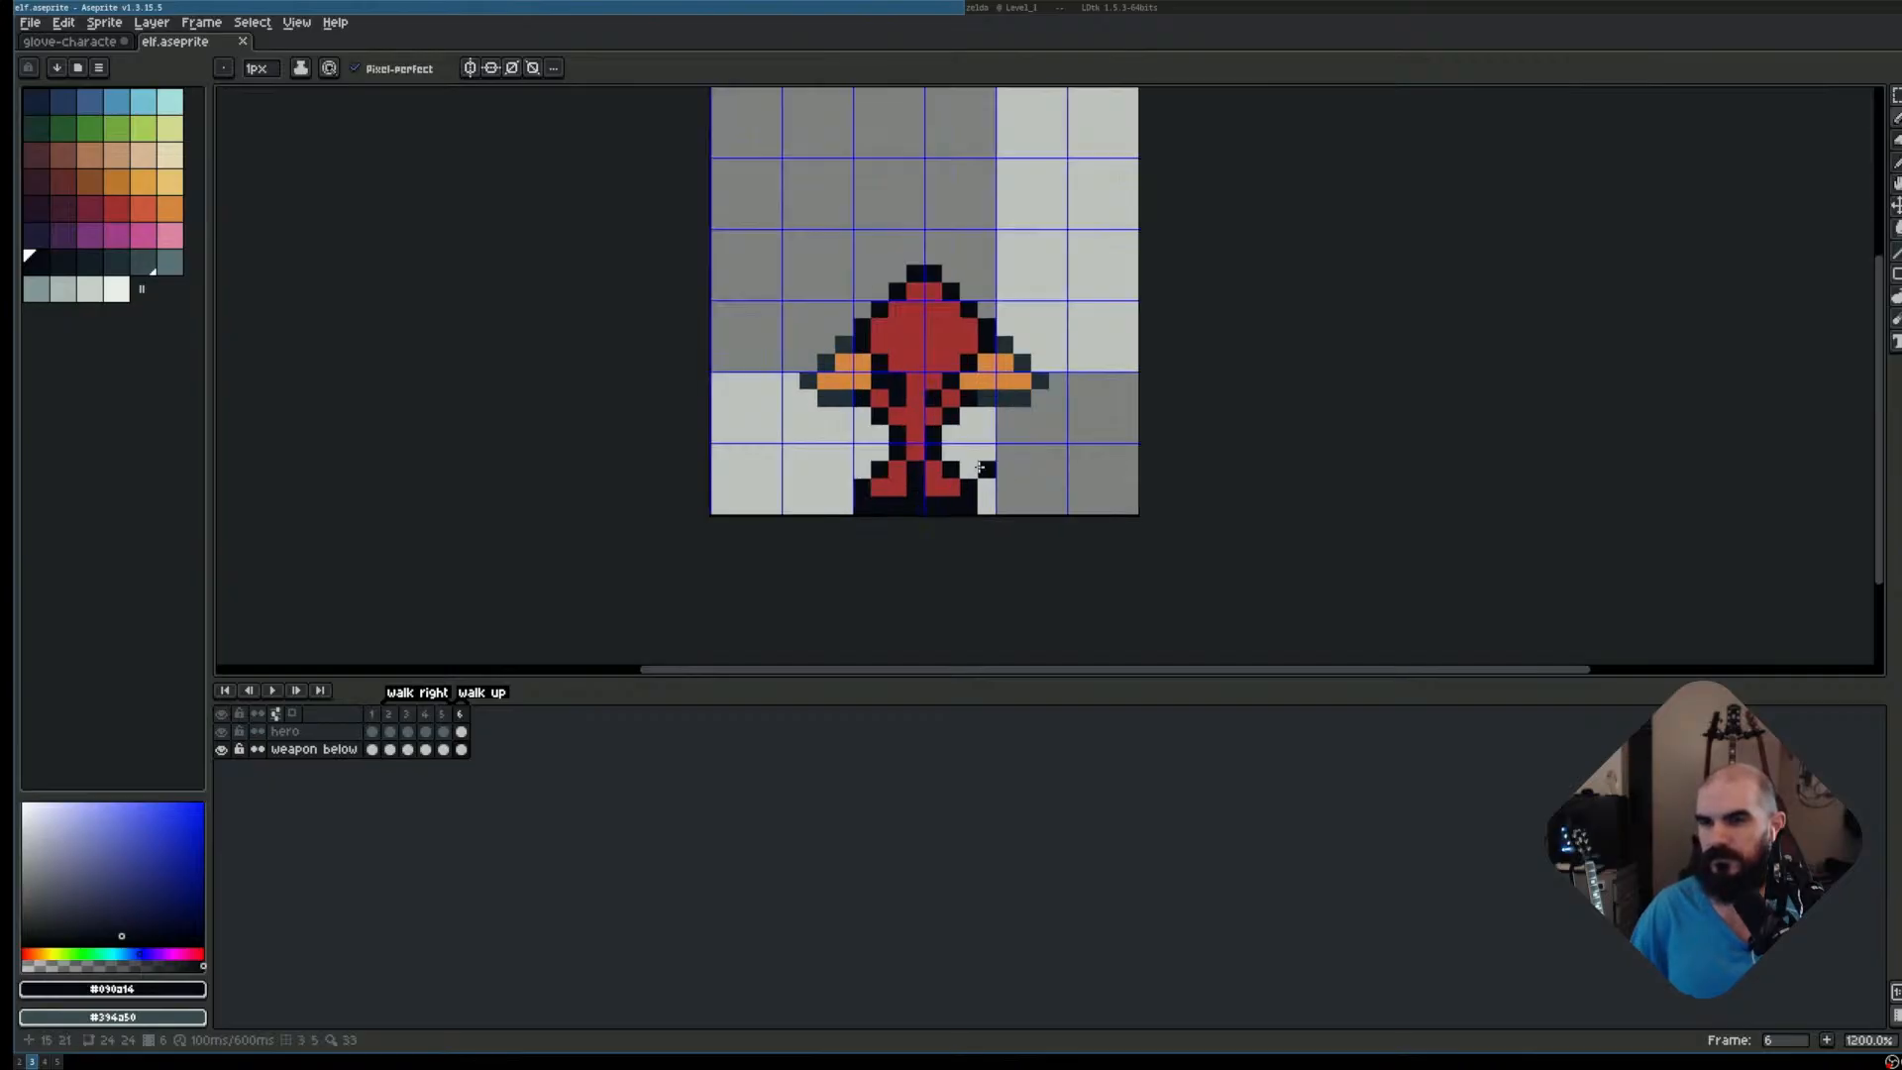
Erase the near-black pixel row beneath the feet from frame 6 of the weapon below layer
key(e)
click(947, 515)
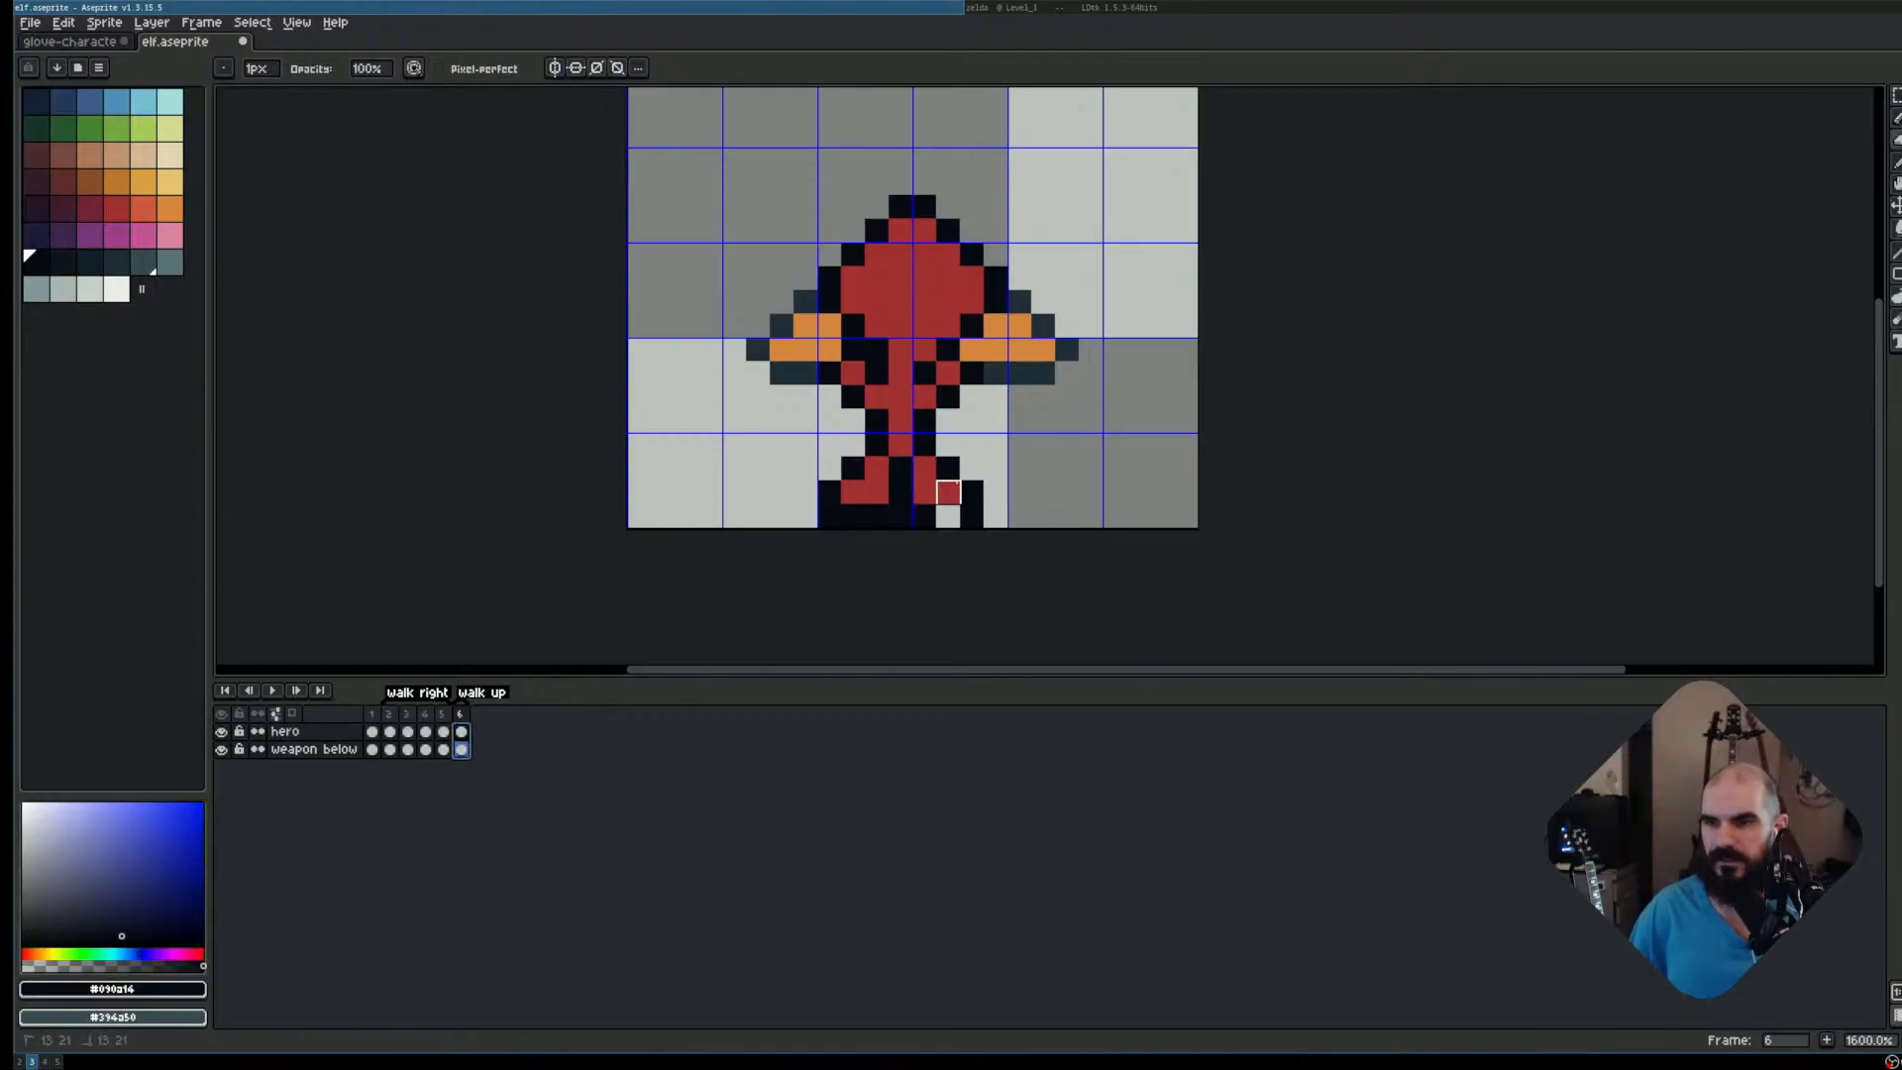
click(971, 516)
drag(924, 516, 900, 516)
click(852, 516)
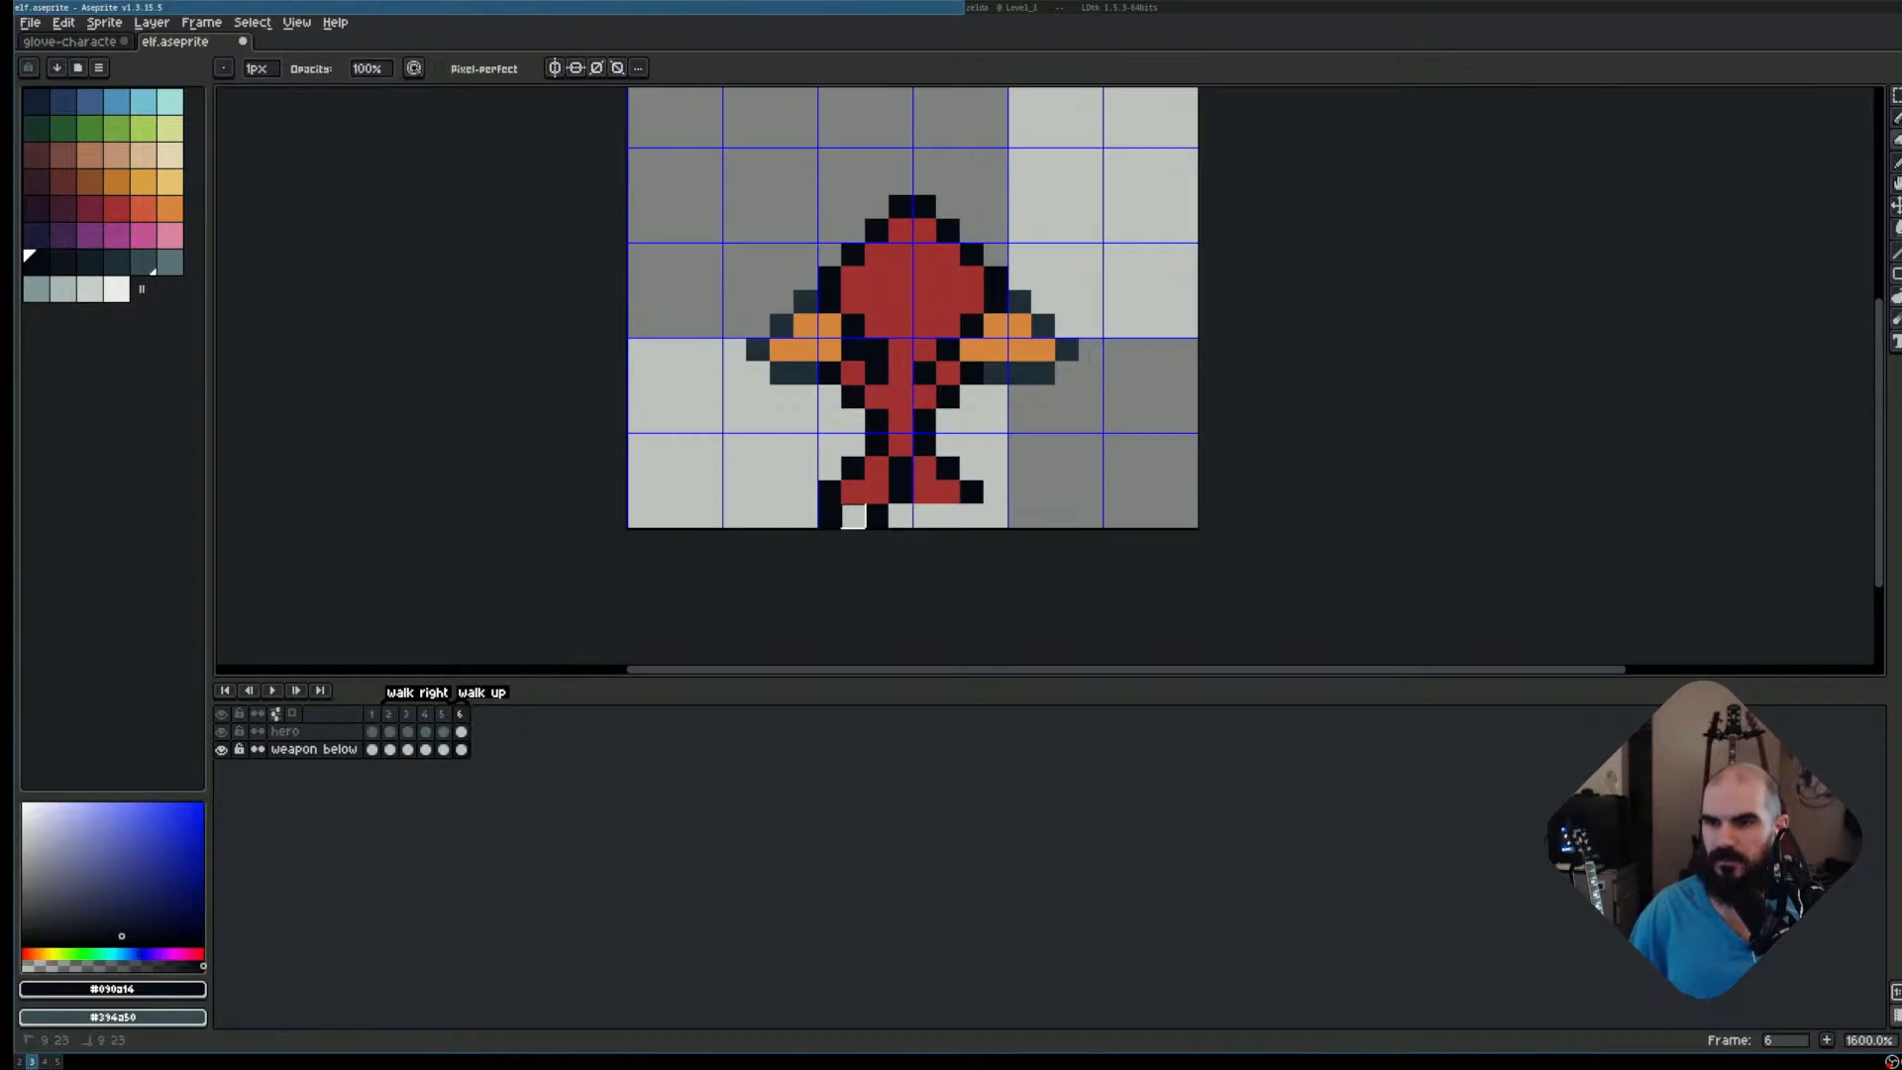
click(830, 516)
click(877, 516)
Draw the near-black #090a14 bottom outline beneath both feet on frame 6 of the hero layer
click(461, 731)
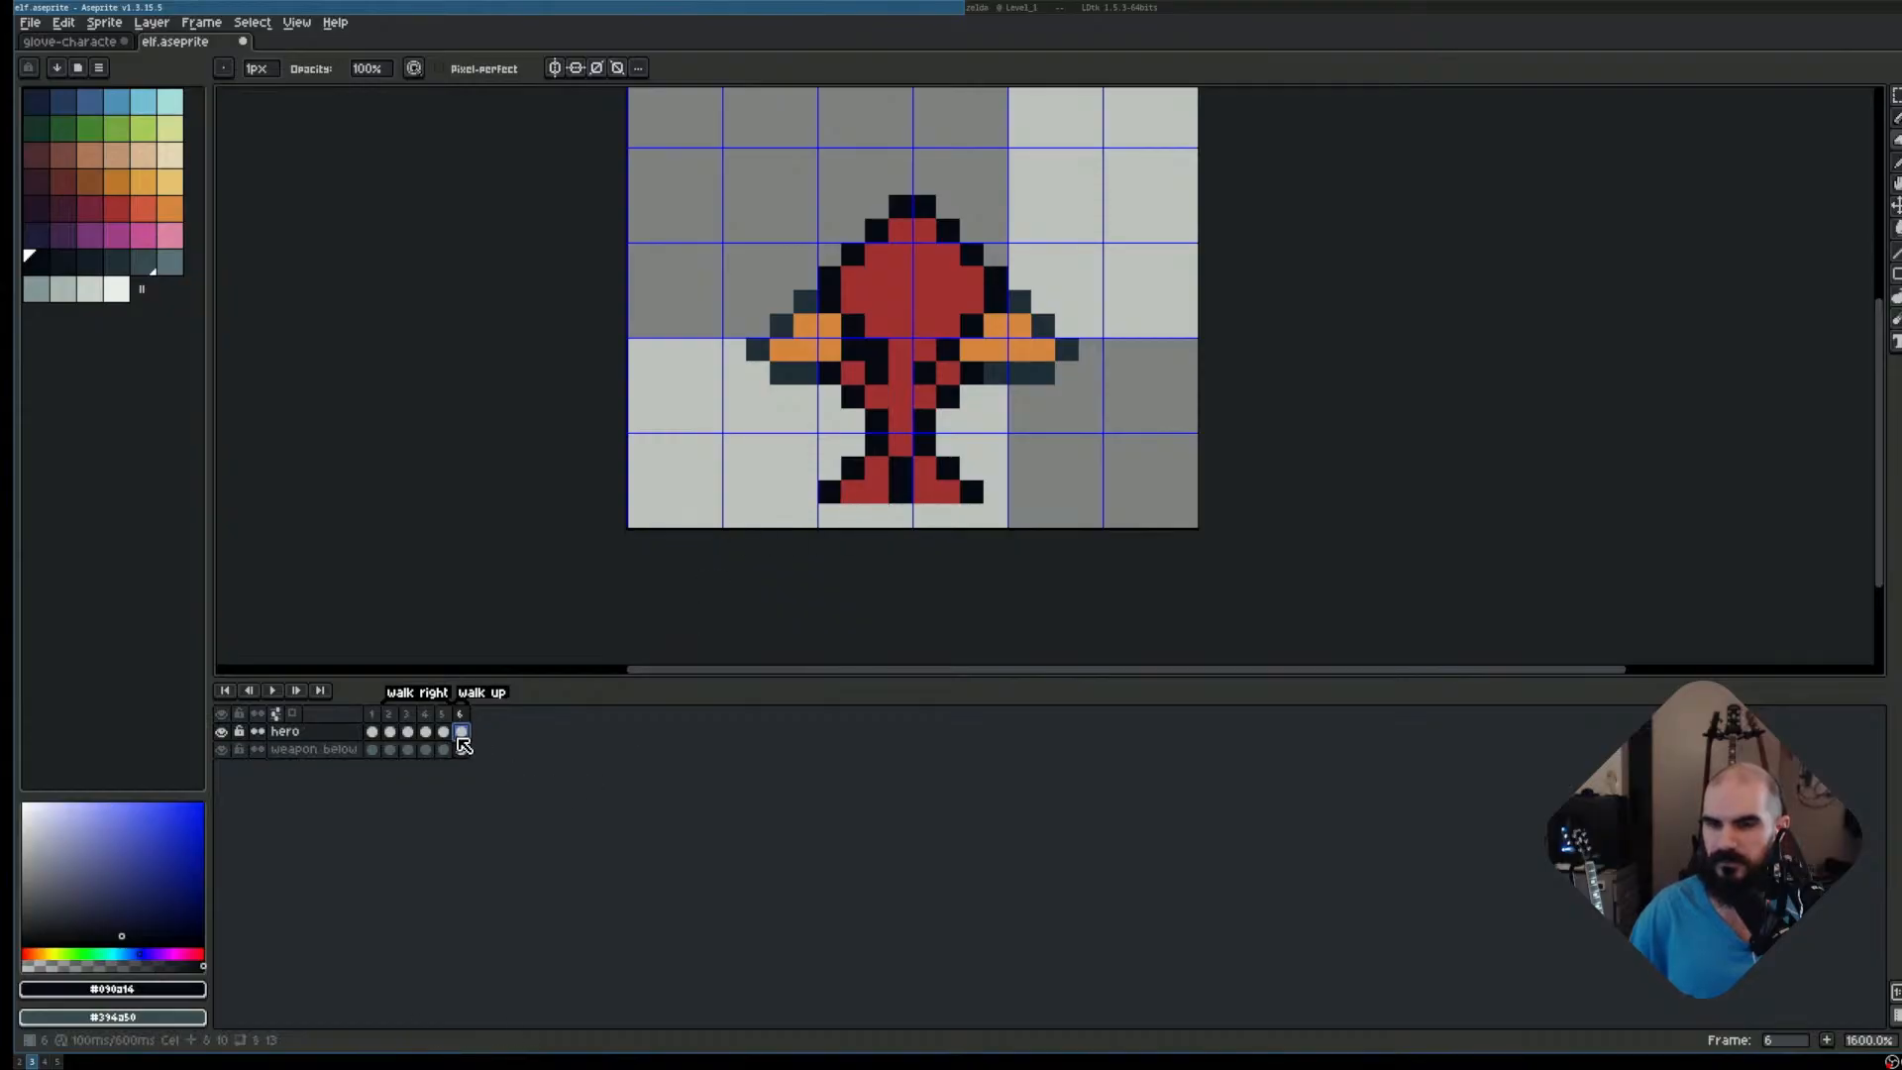
key(b)
drag(829, 516, 972, 516)
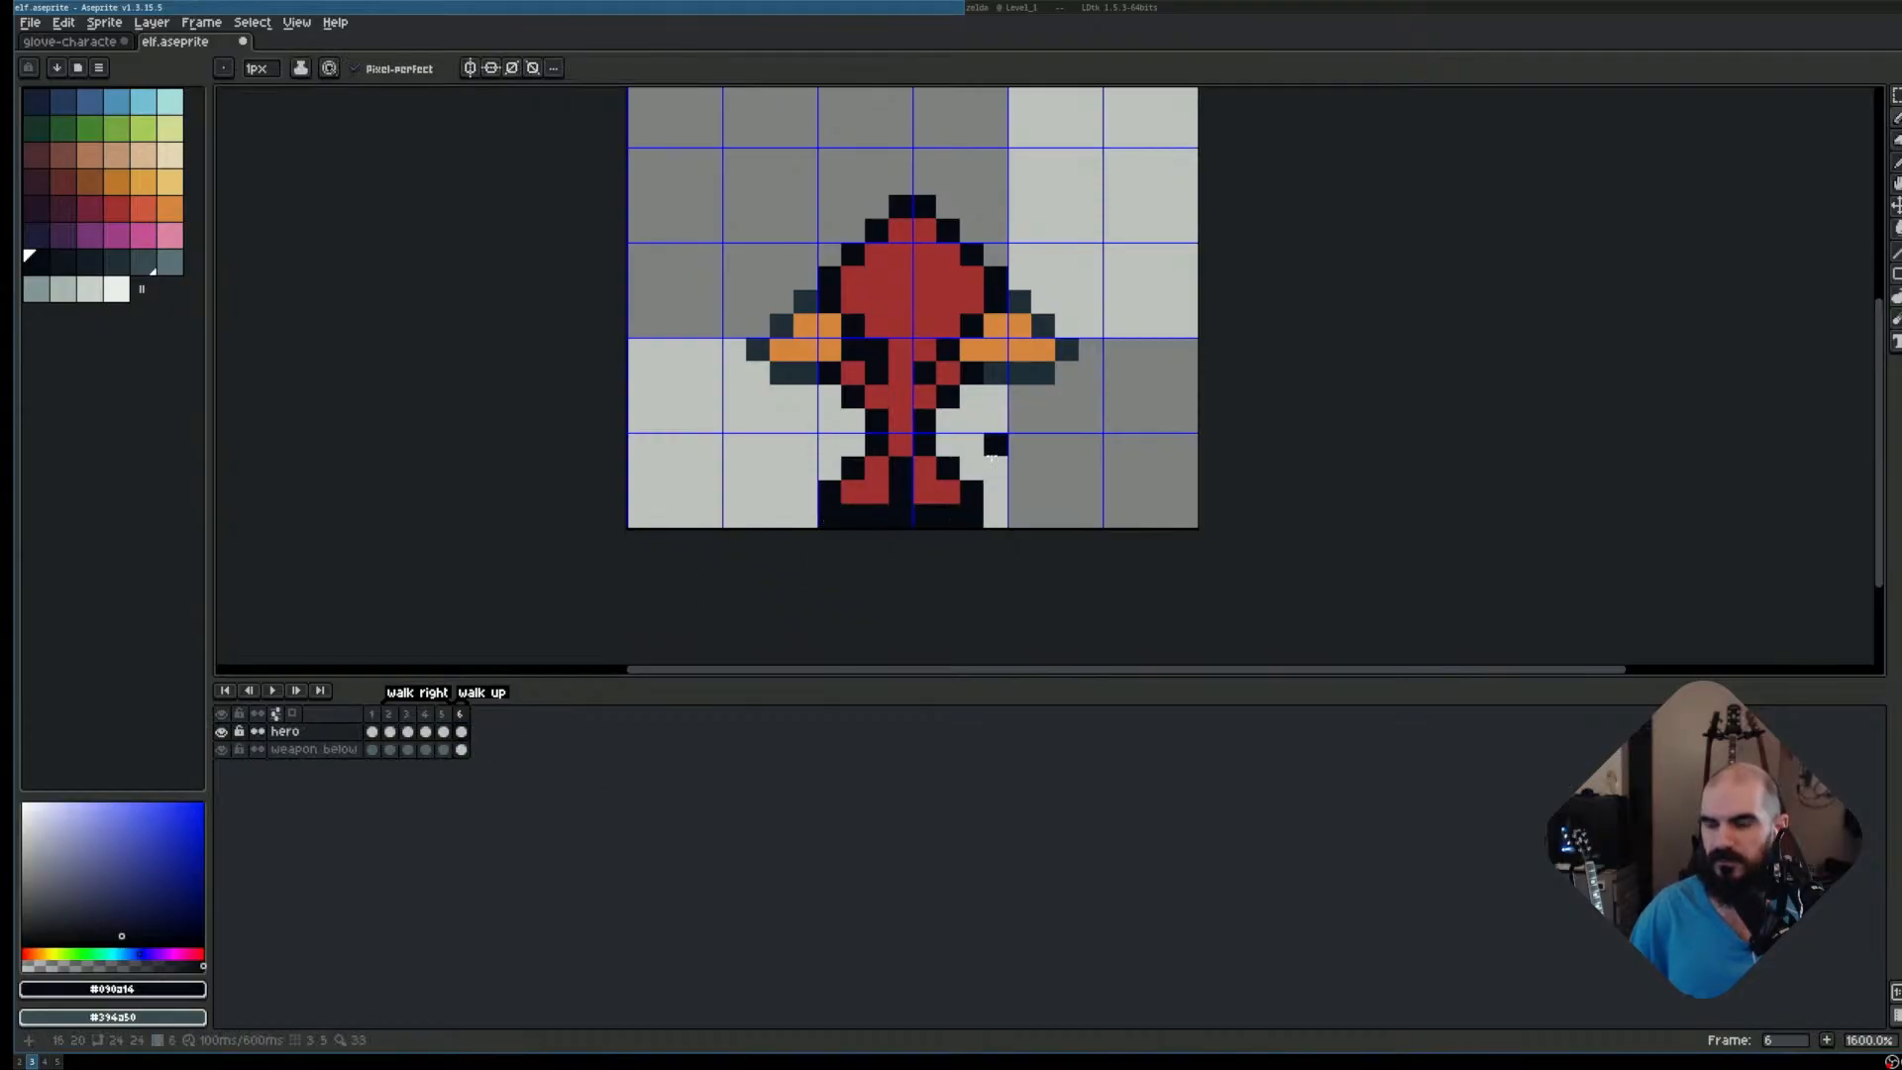
scroll(990, 461, up, 2)
scroll(1038, 532, down, 2)
Trim the outward-pointing feet into two straight, one-pixel-wide red legs and close their outline in near-black #090a14
key(m)
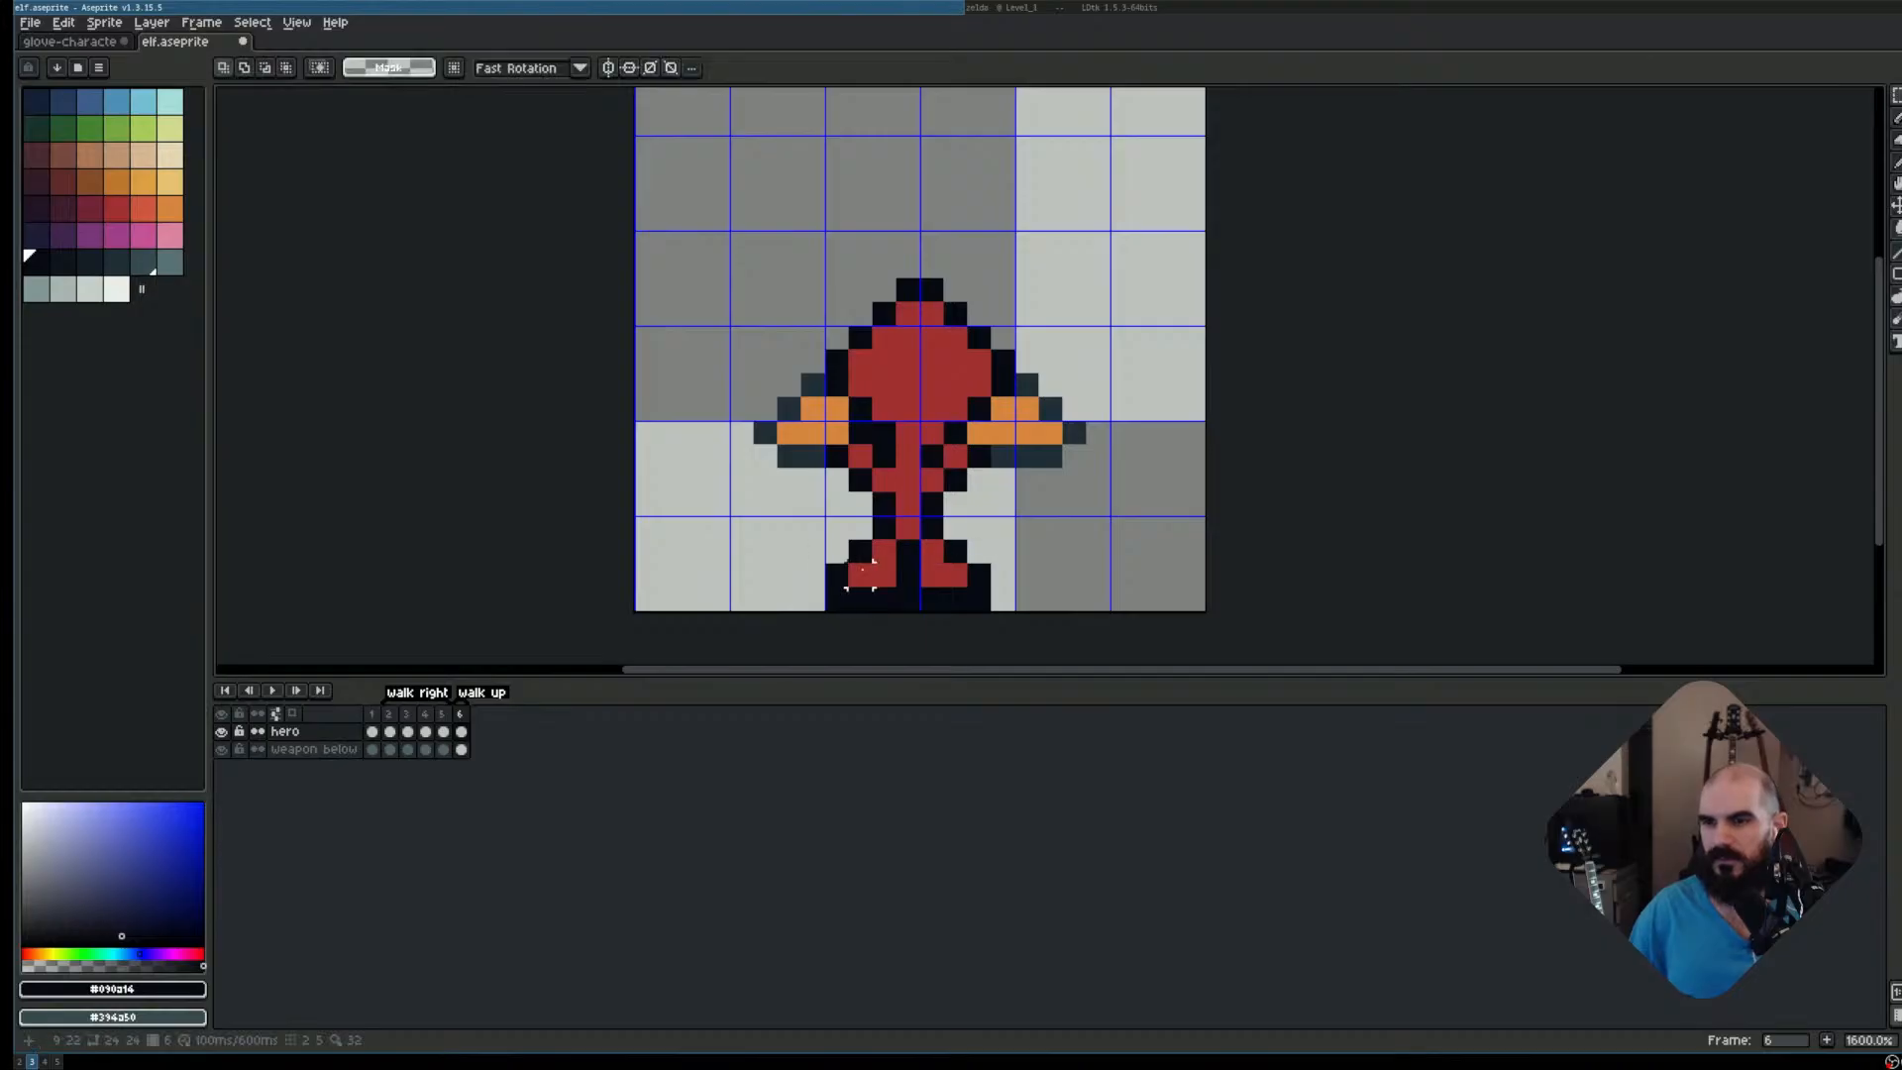
drag(836, 576, 841, 589)
drag(841, 582, 896, 594)
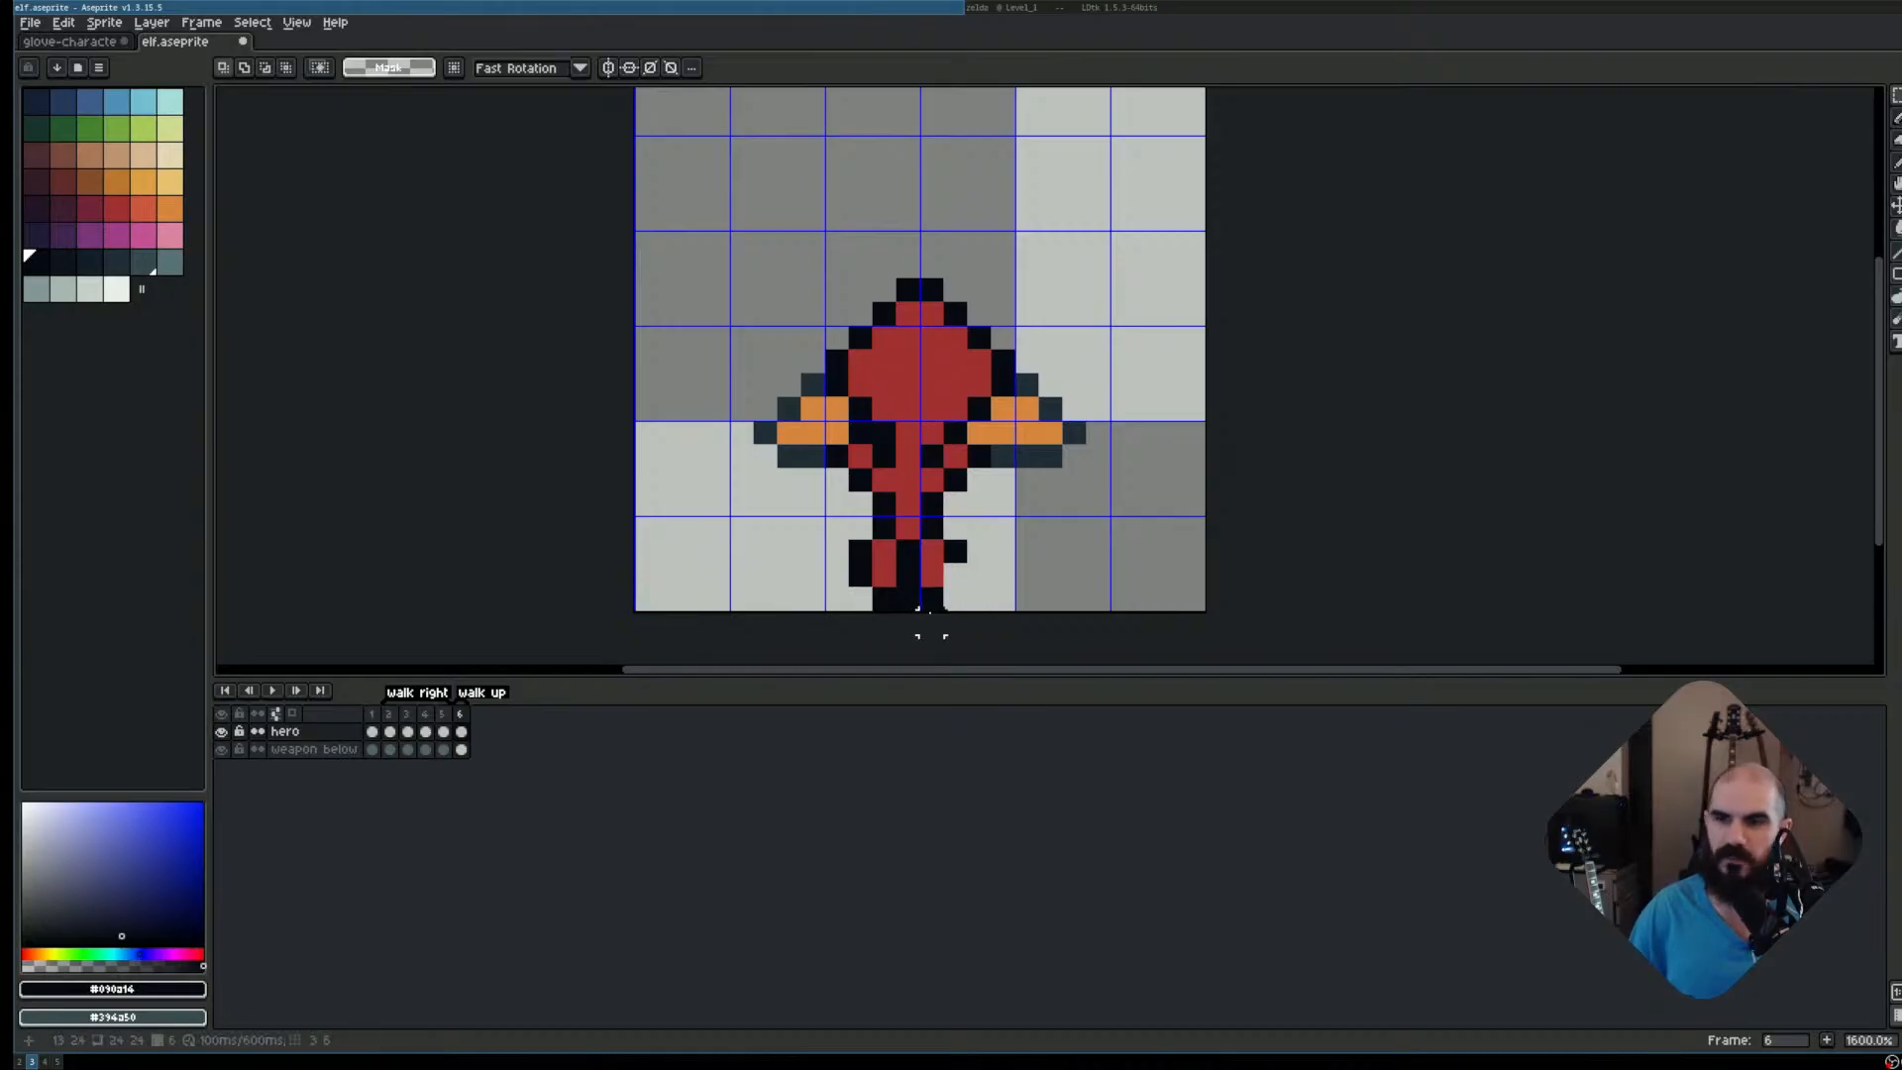
key(b)
click(956, 574)
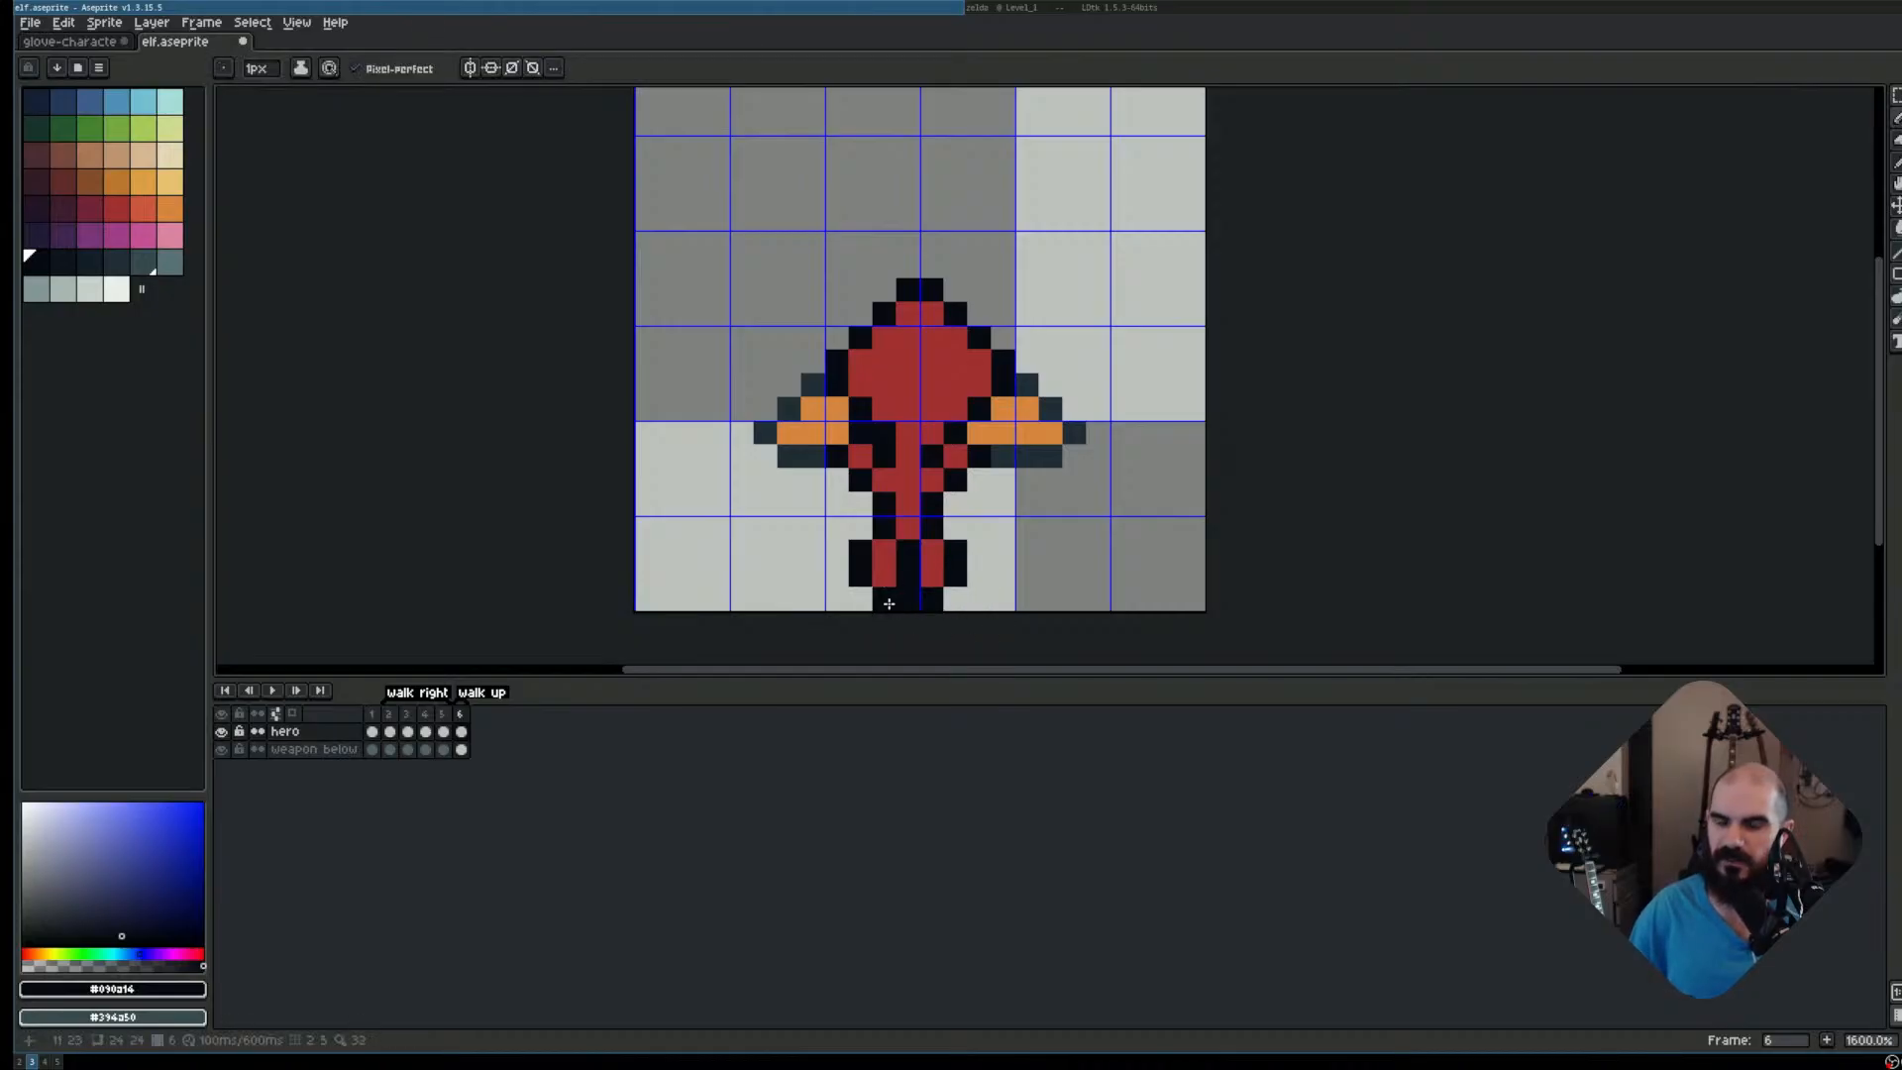
click(860, 598)
click(956, 598)
scroll(998, 590, down, 1)
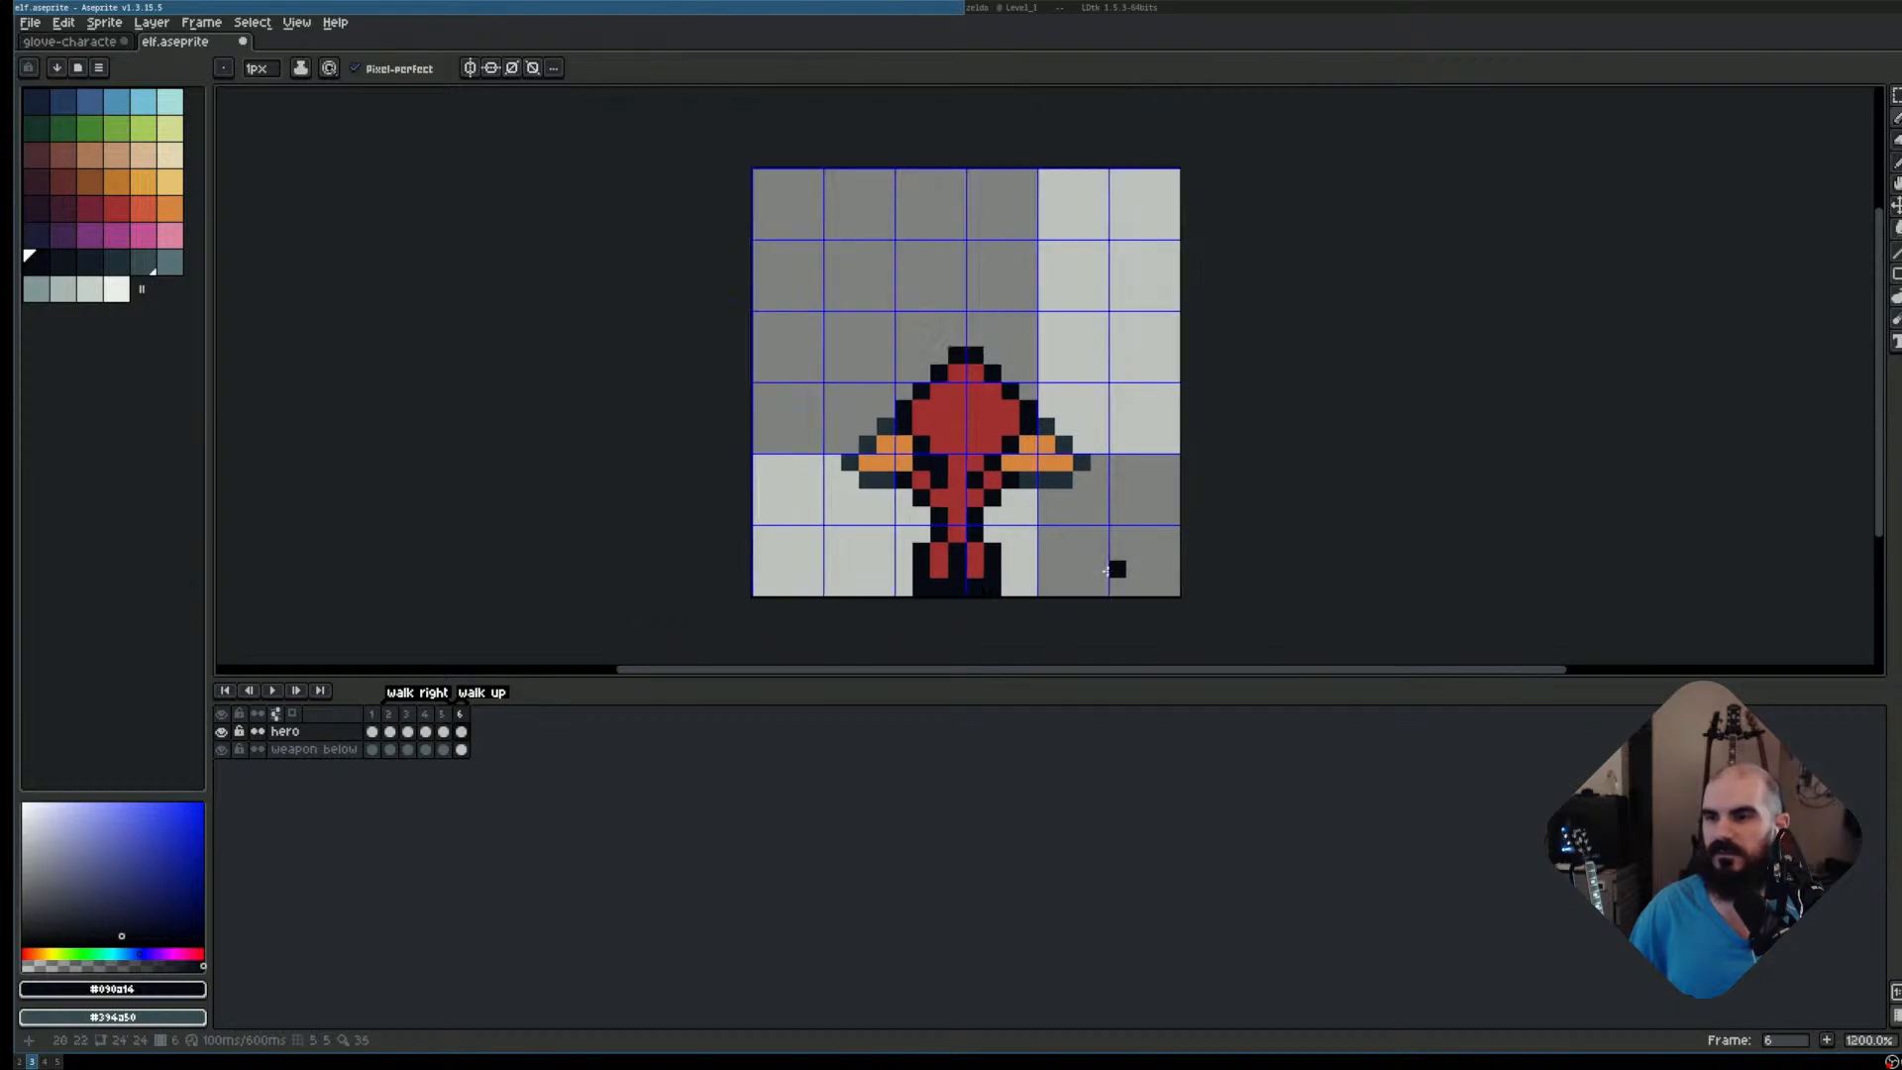
Examine the redrawn frame 6 pose and compare it with the elf poses in the glove-characters sprite
scroll(1079, 568, up, 1)
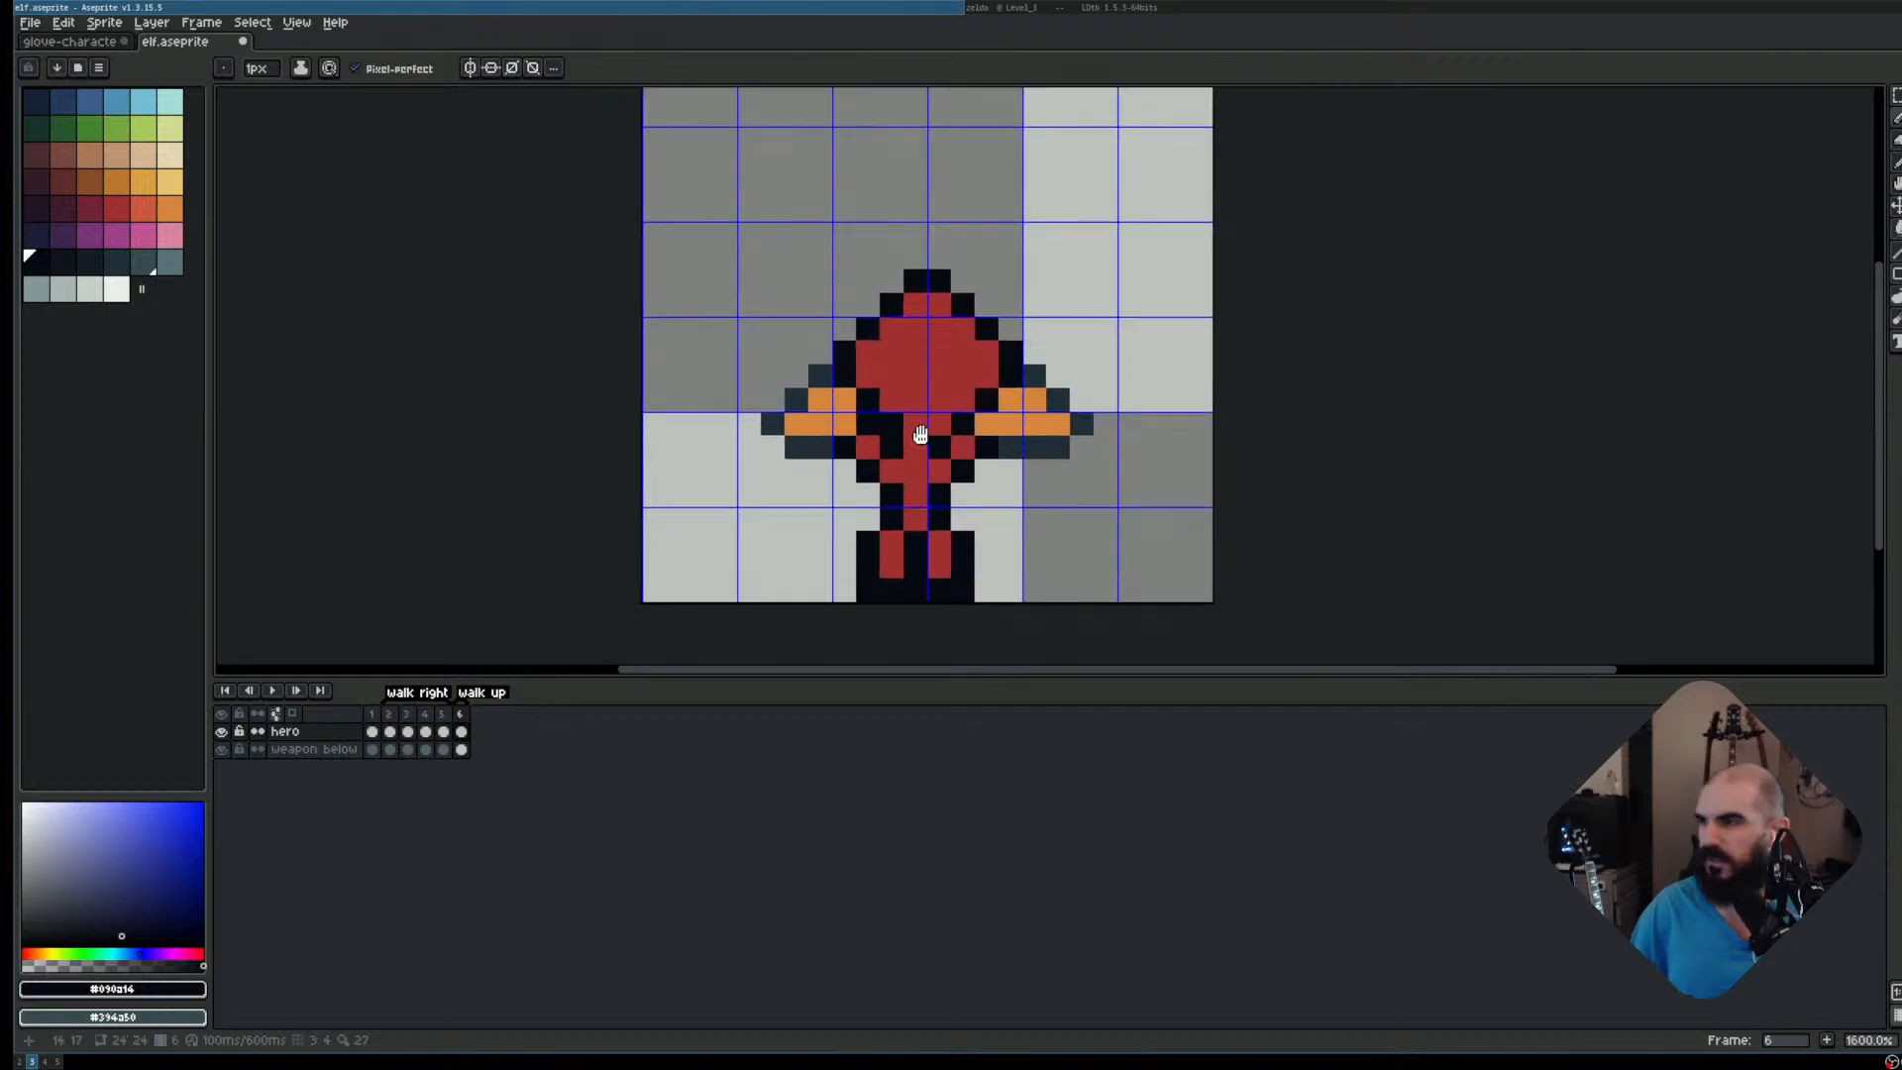
scroll(912, 433, right, 2)
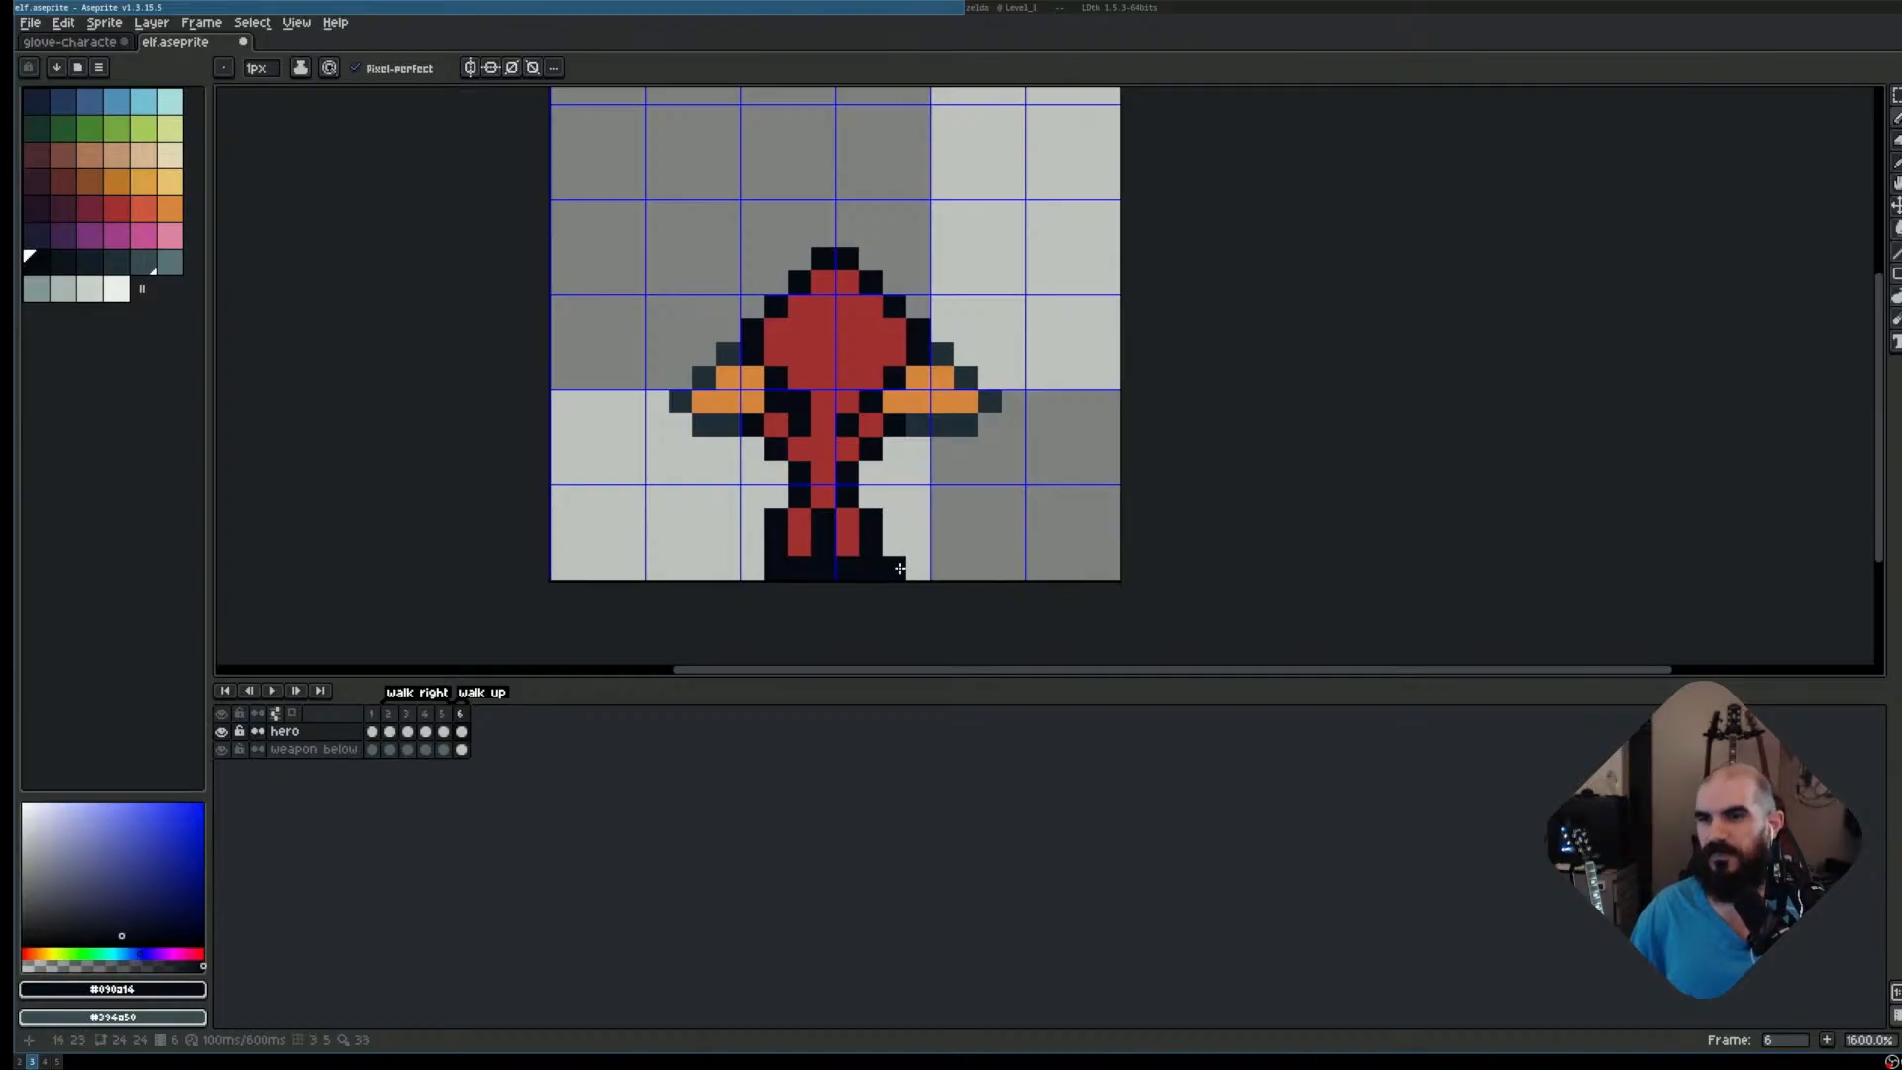
scroll(1082, 518, down, 3)
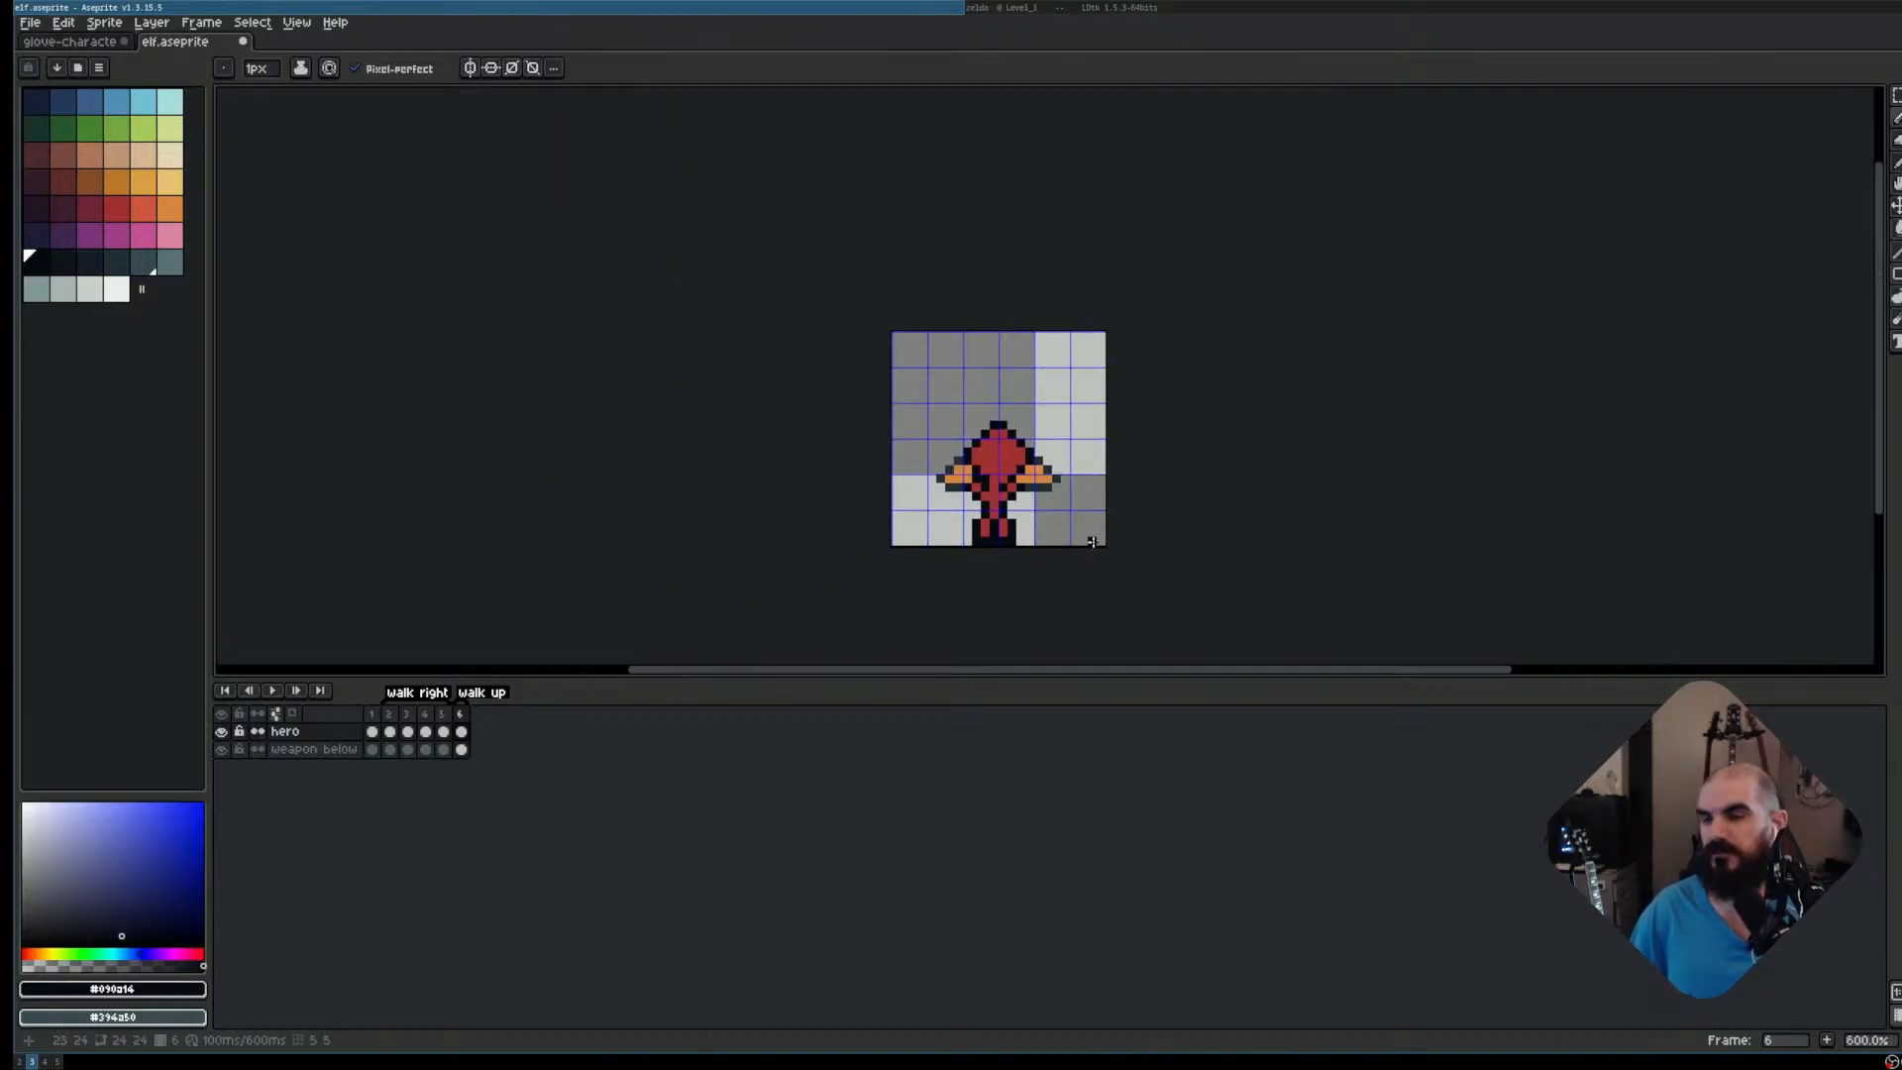
scroll(1077, 525, up, 1)
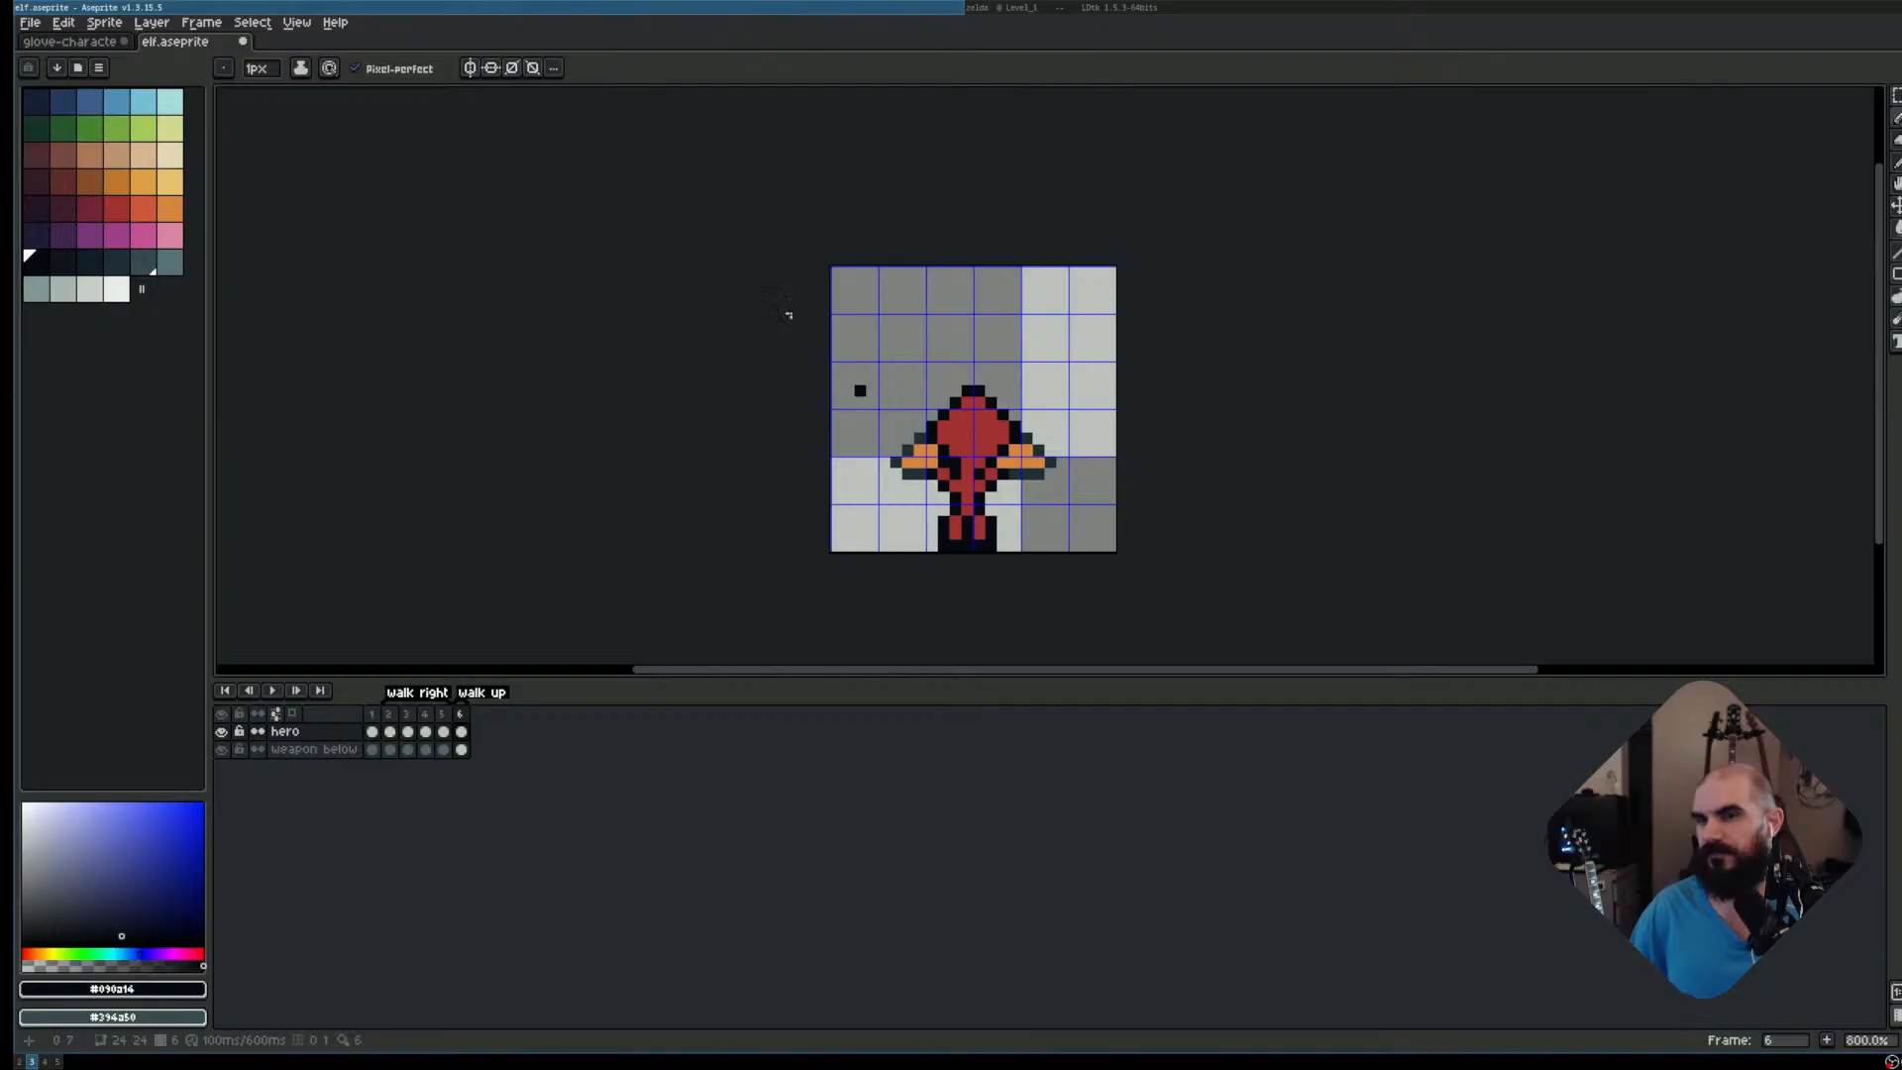
click(70, 43)
click(170, 46)
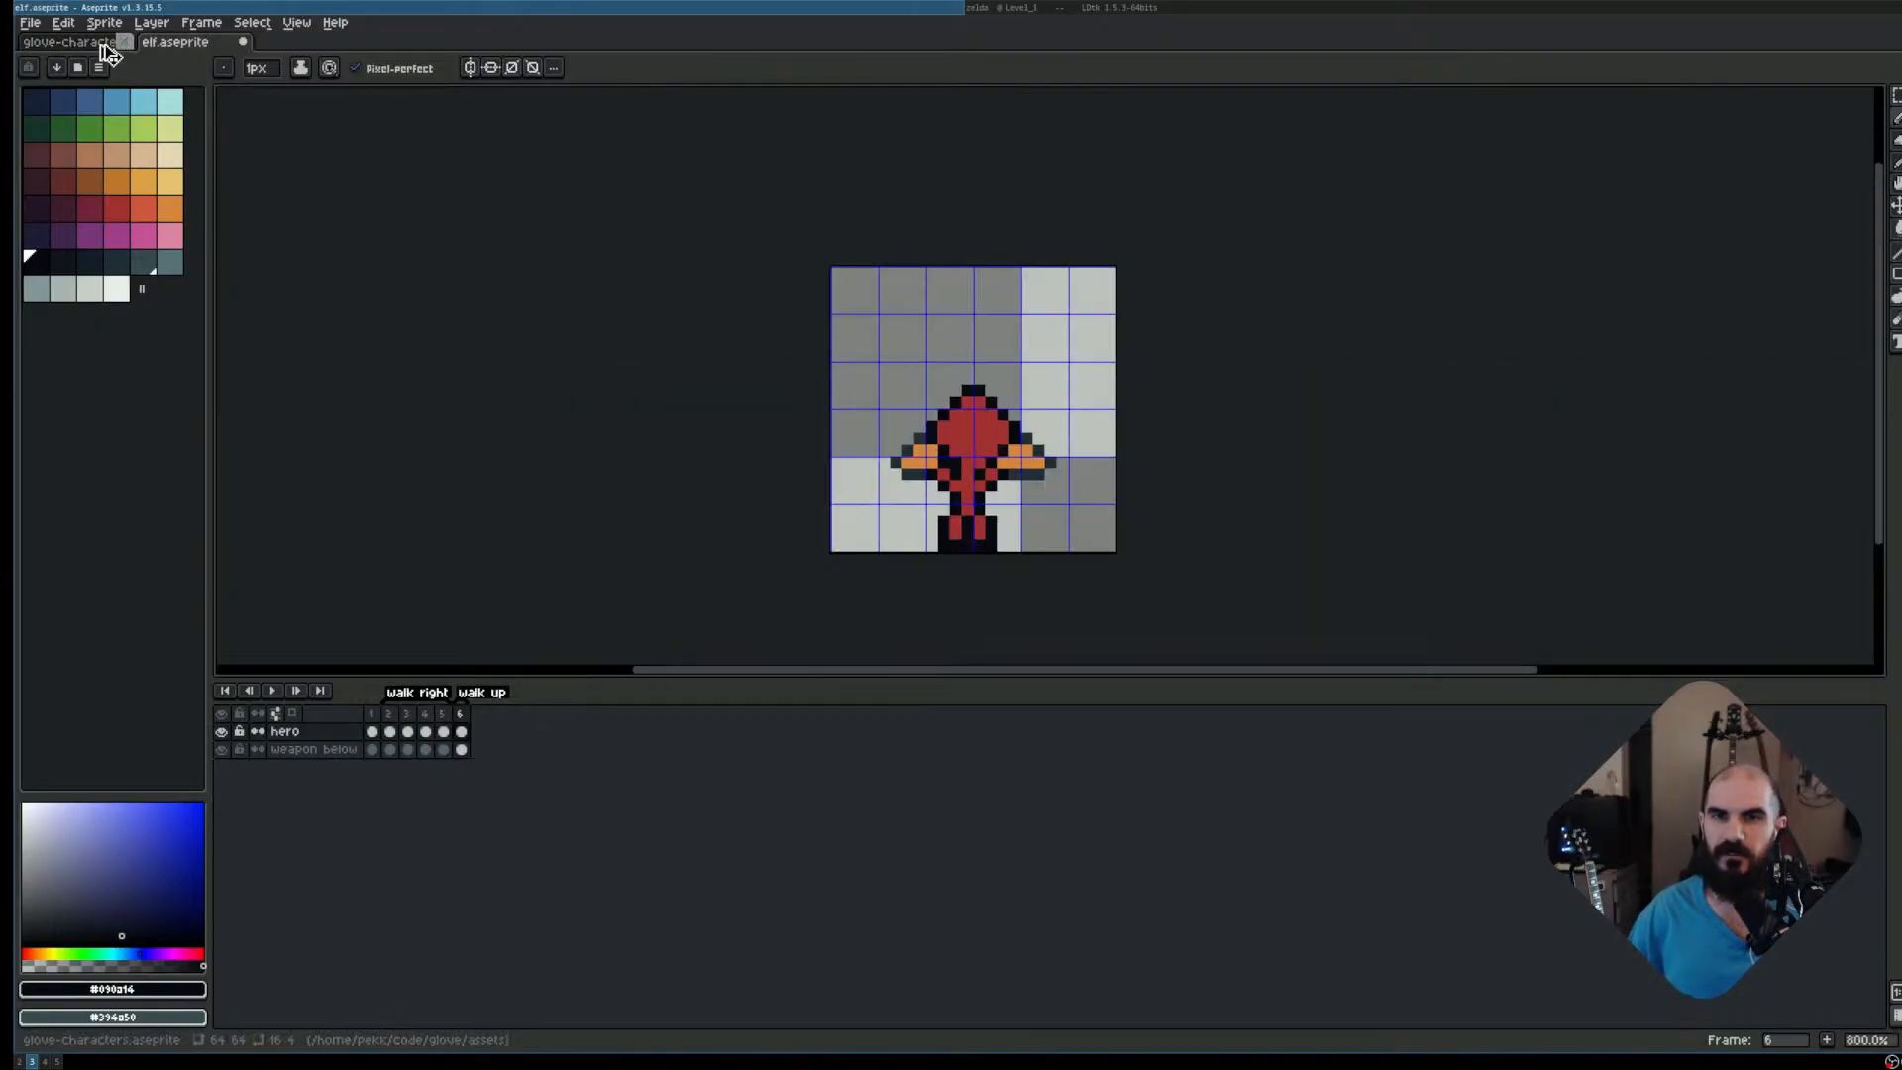
click(103, 46)
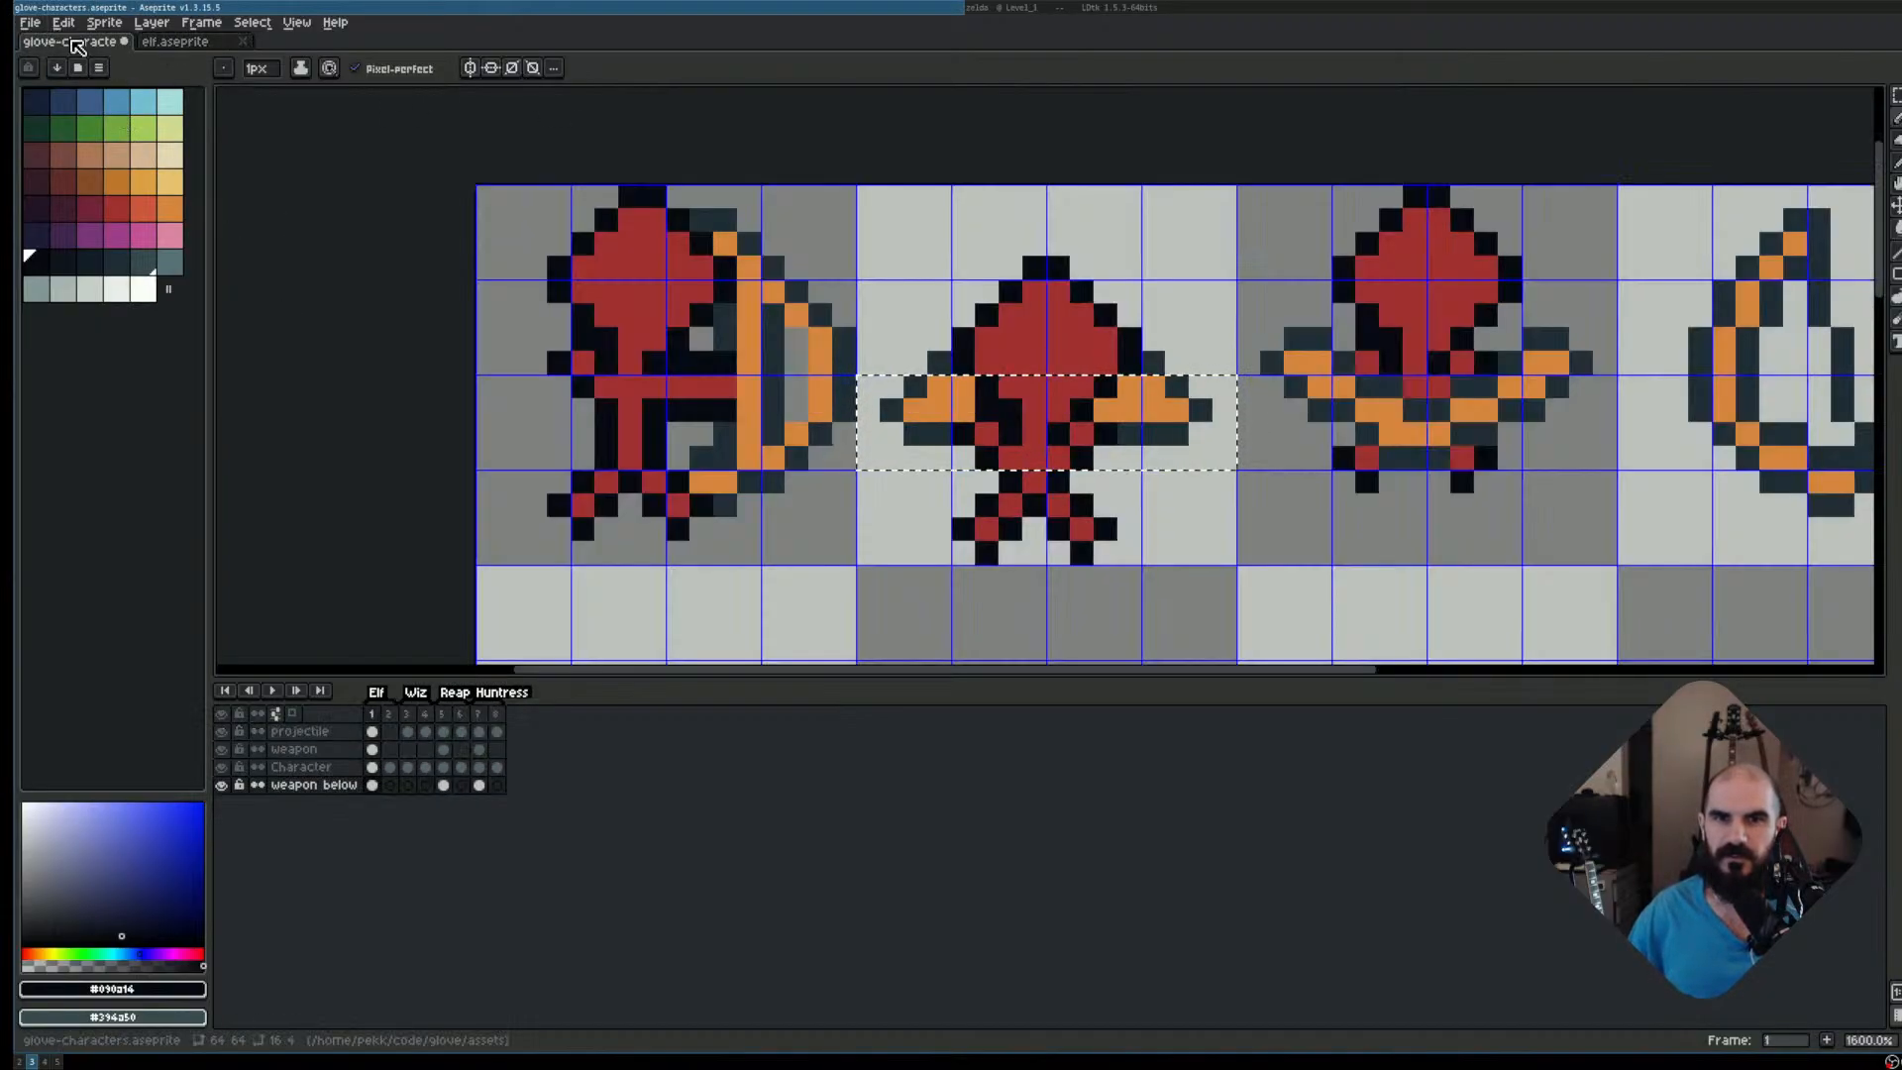
click(175, 44)
Open hero24-animations.aseprite from the recent files on the Home page
click(104, 22)
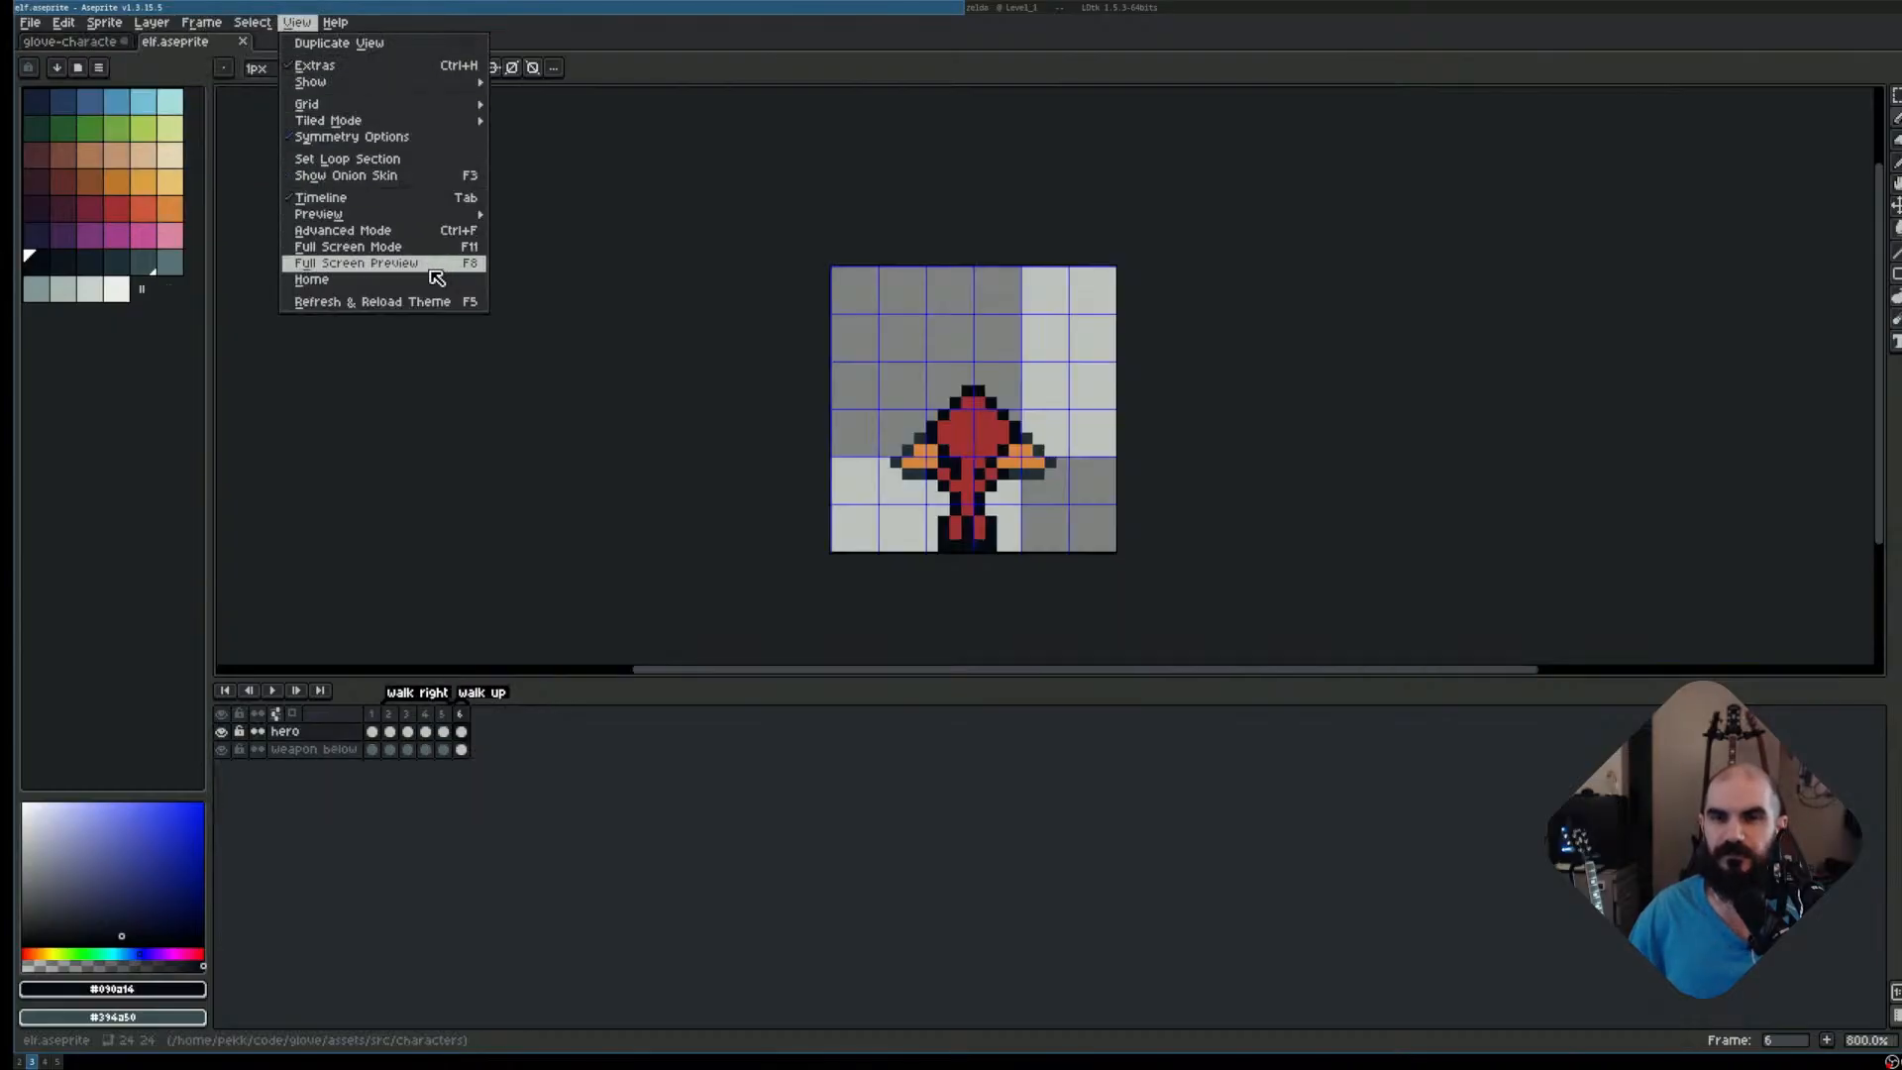
click(428, 280)
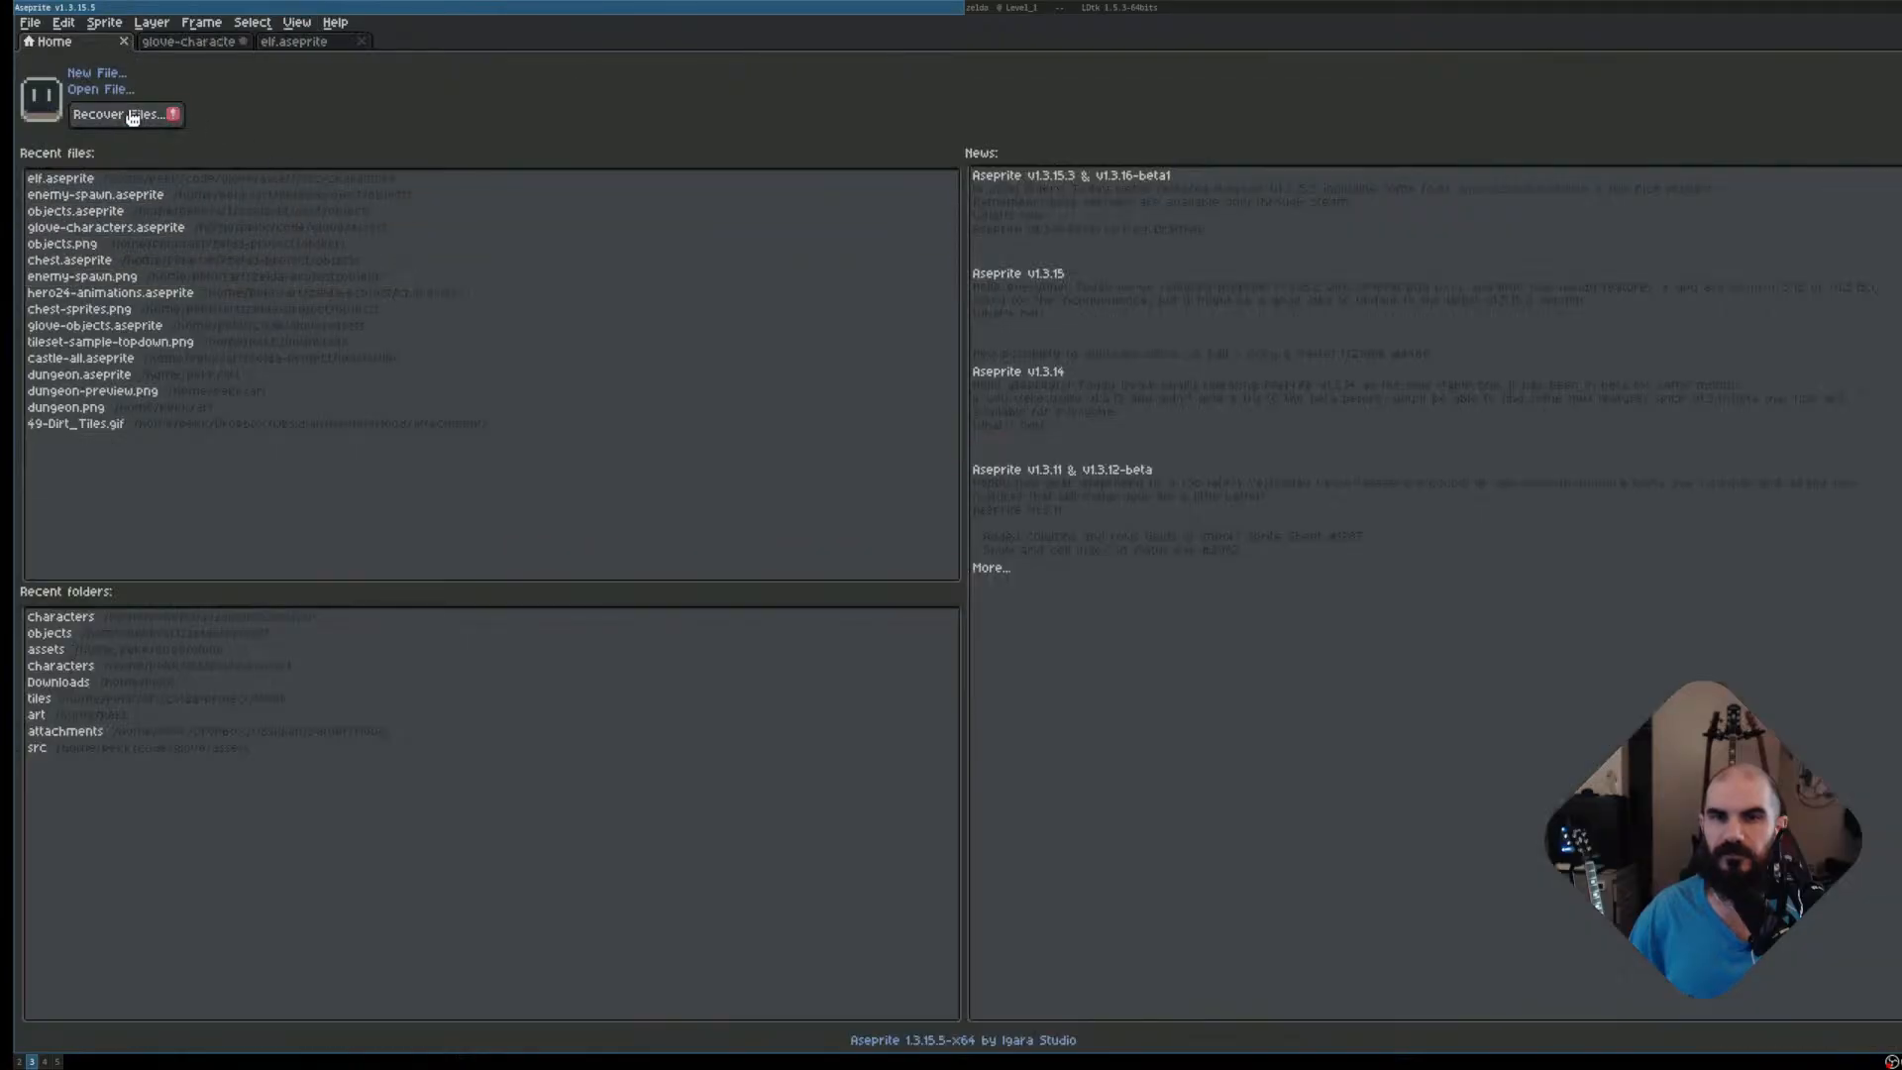
drag(134, 183, 425, 190)
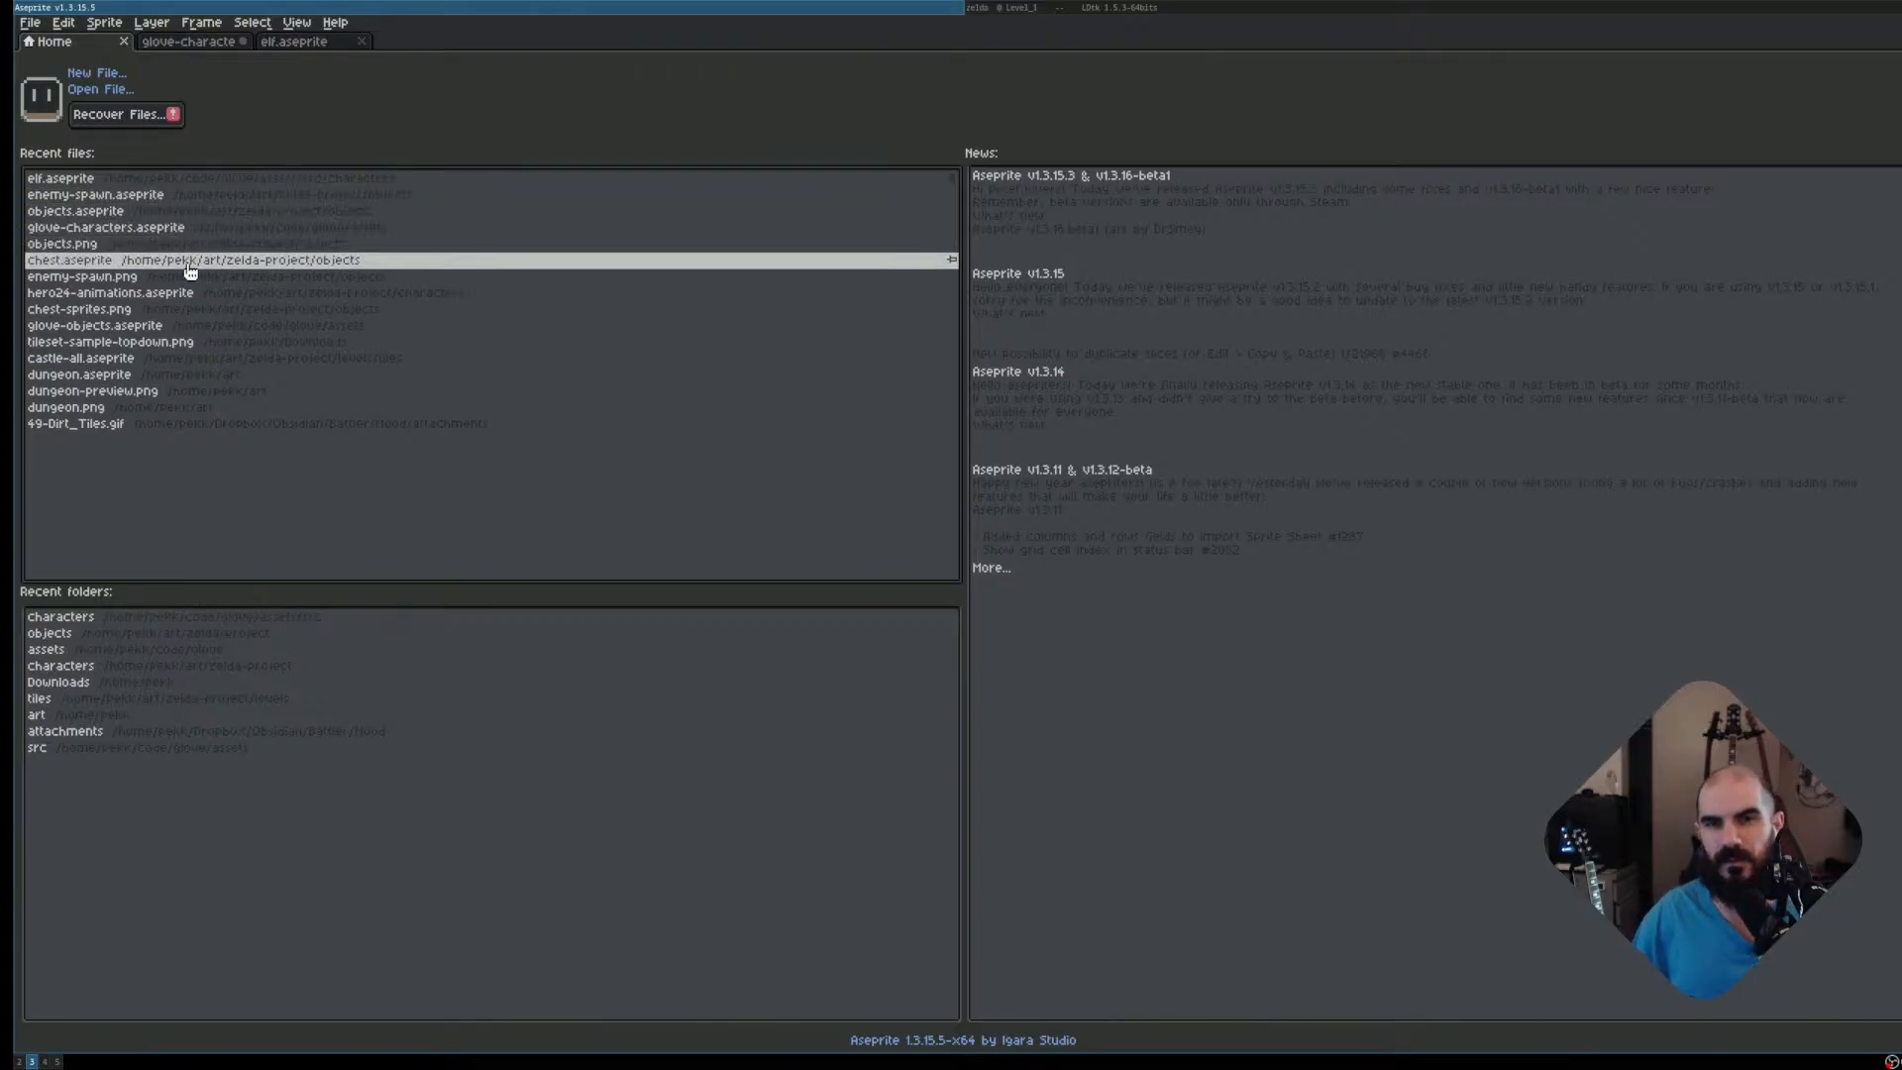
click(169, 292)
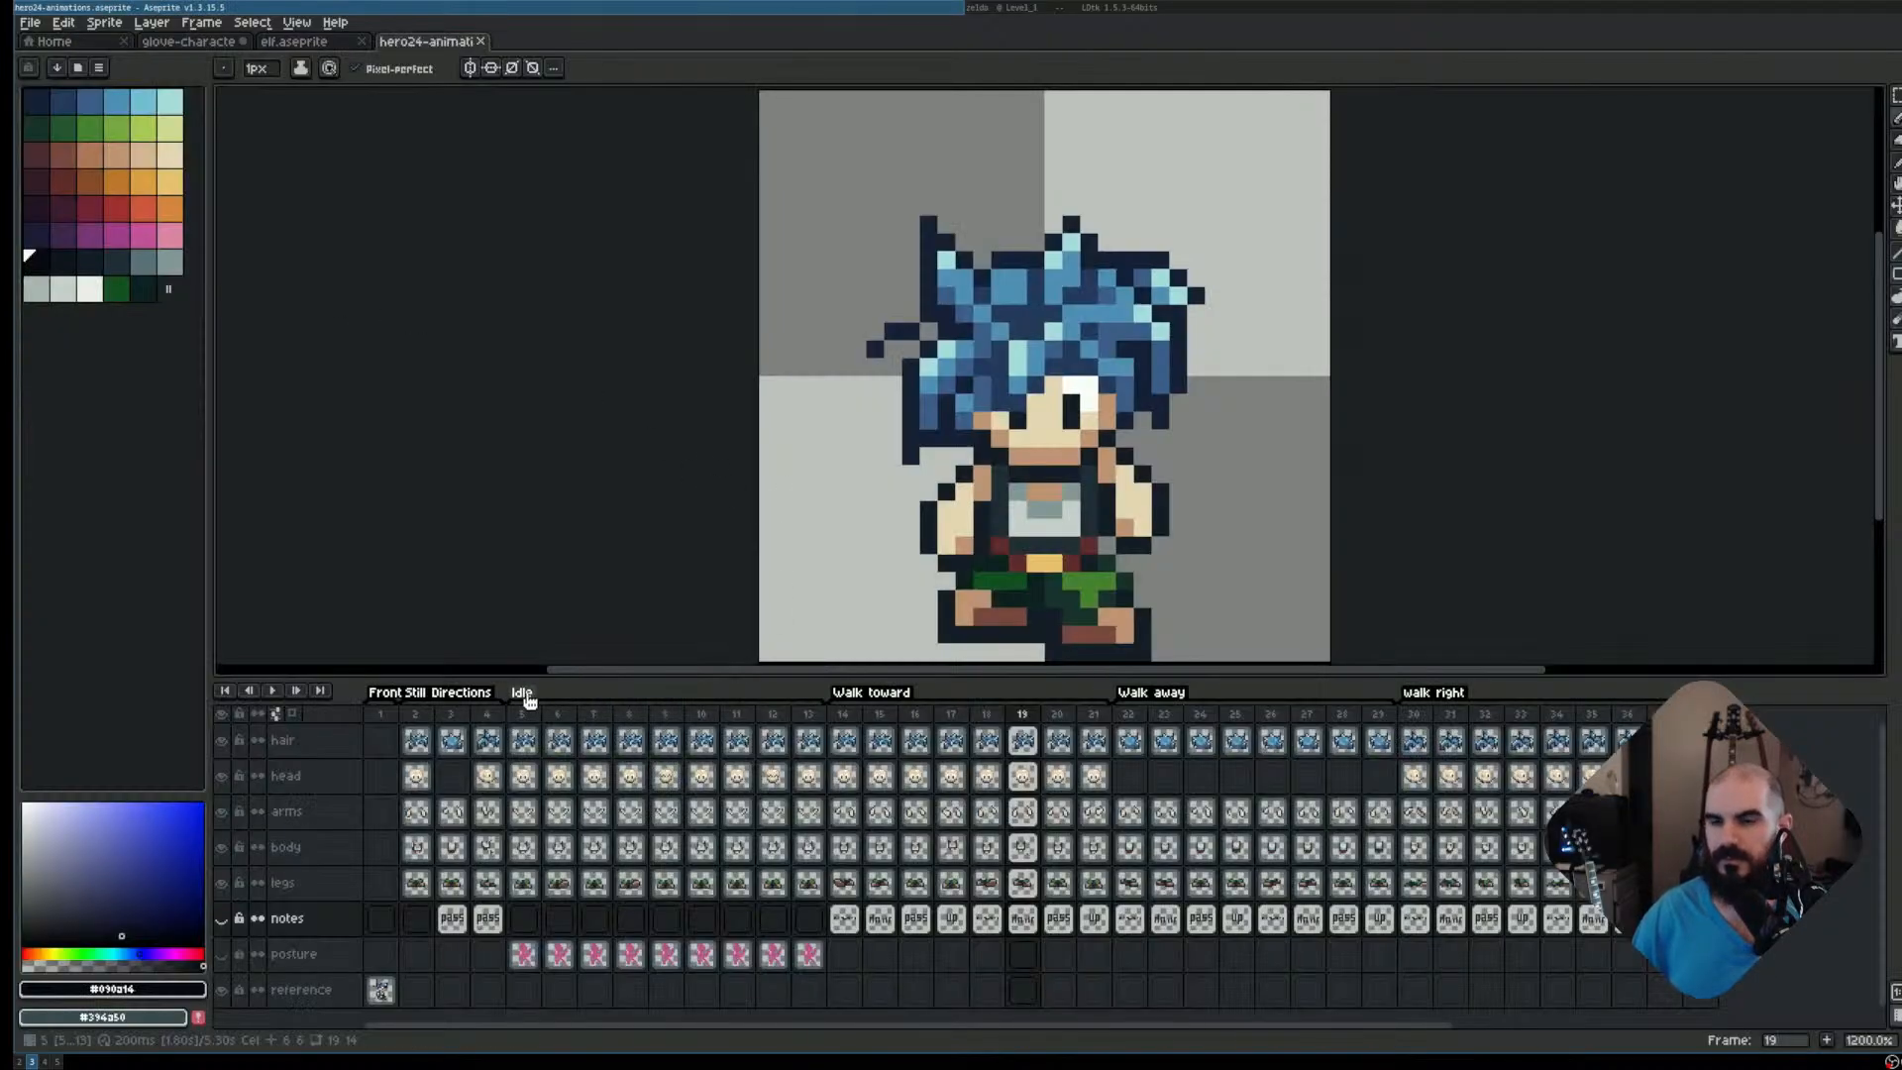
Step through the hero's Walk away animation frame by frame, starting at frame 22
click(1135, 718)
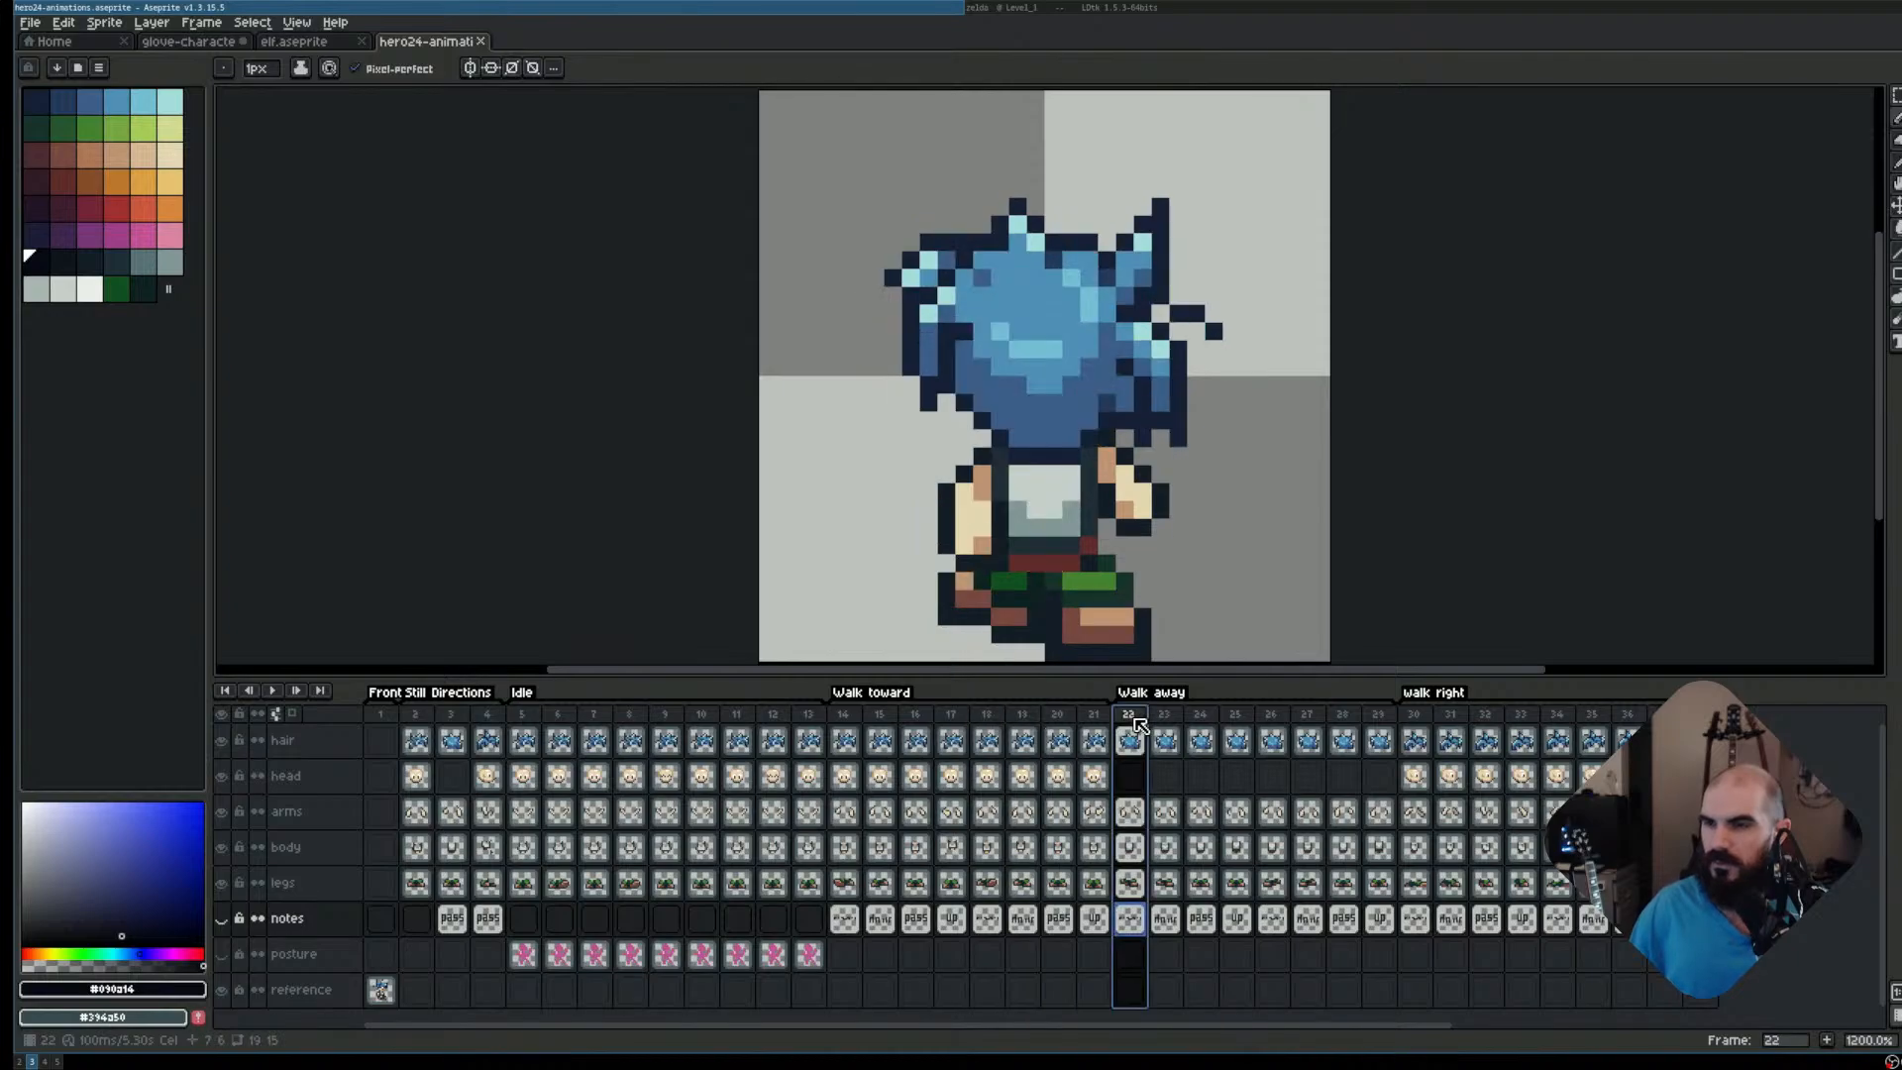
key(Right)
key(Right)
key(Right)
key(Right)
key(Right)
key(Right)
key(Right)
key(Right)
key(Right)
Play back the Walk away animation several times to study its leg motion, and return to frame 22
key(Return)
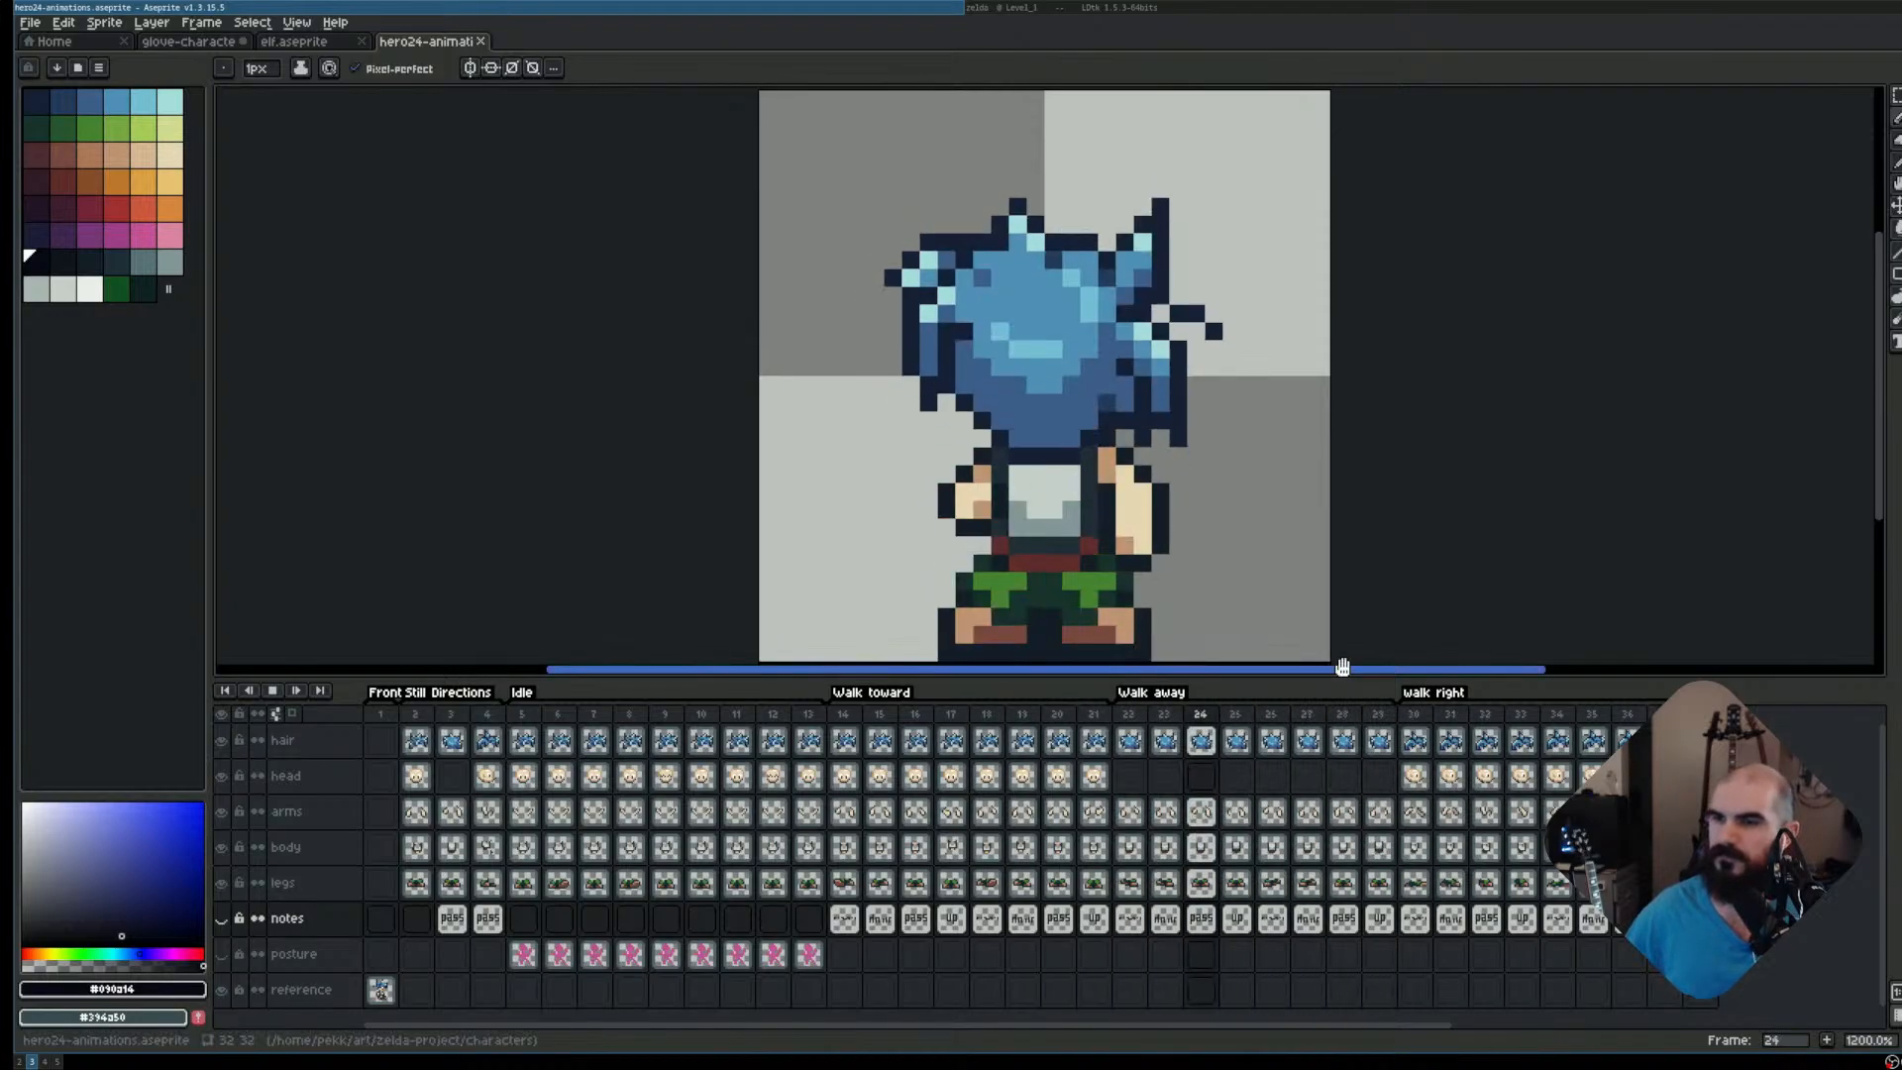
key(Return)
key(Left)
key(Left)
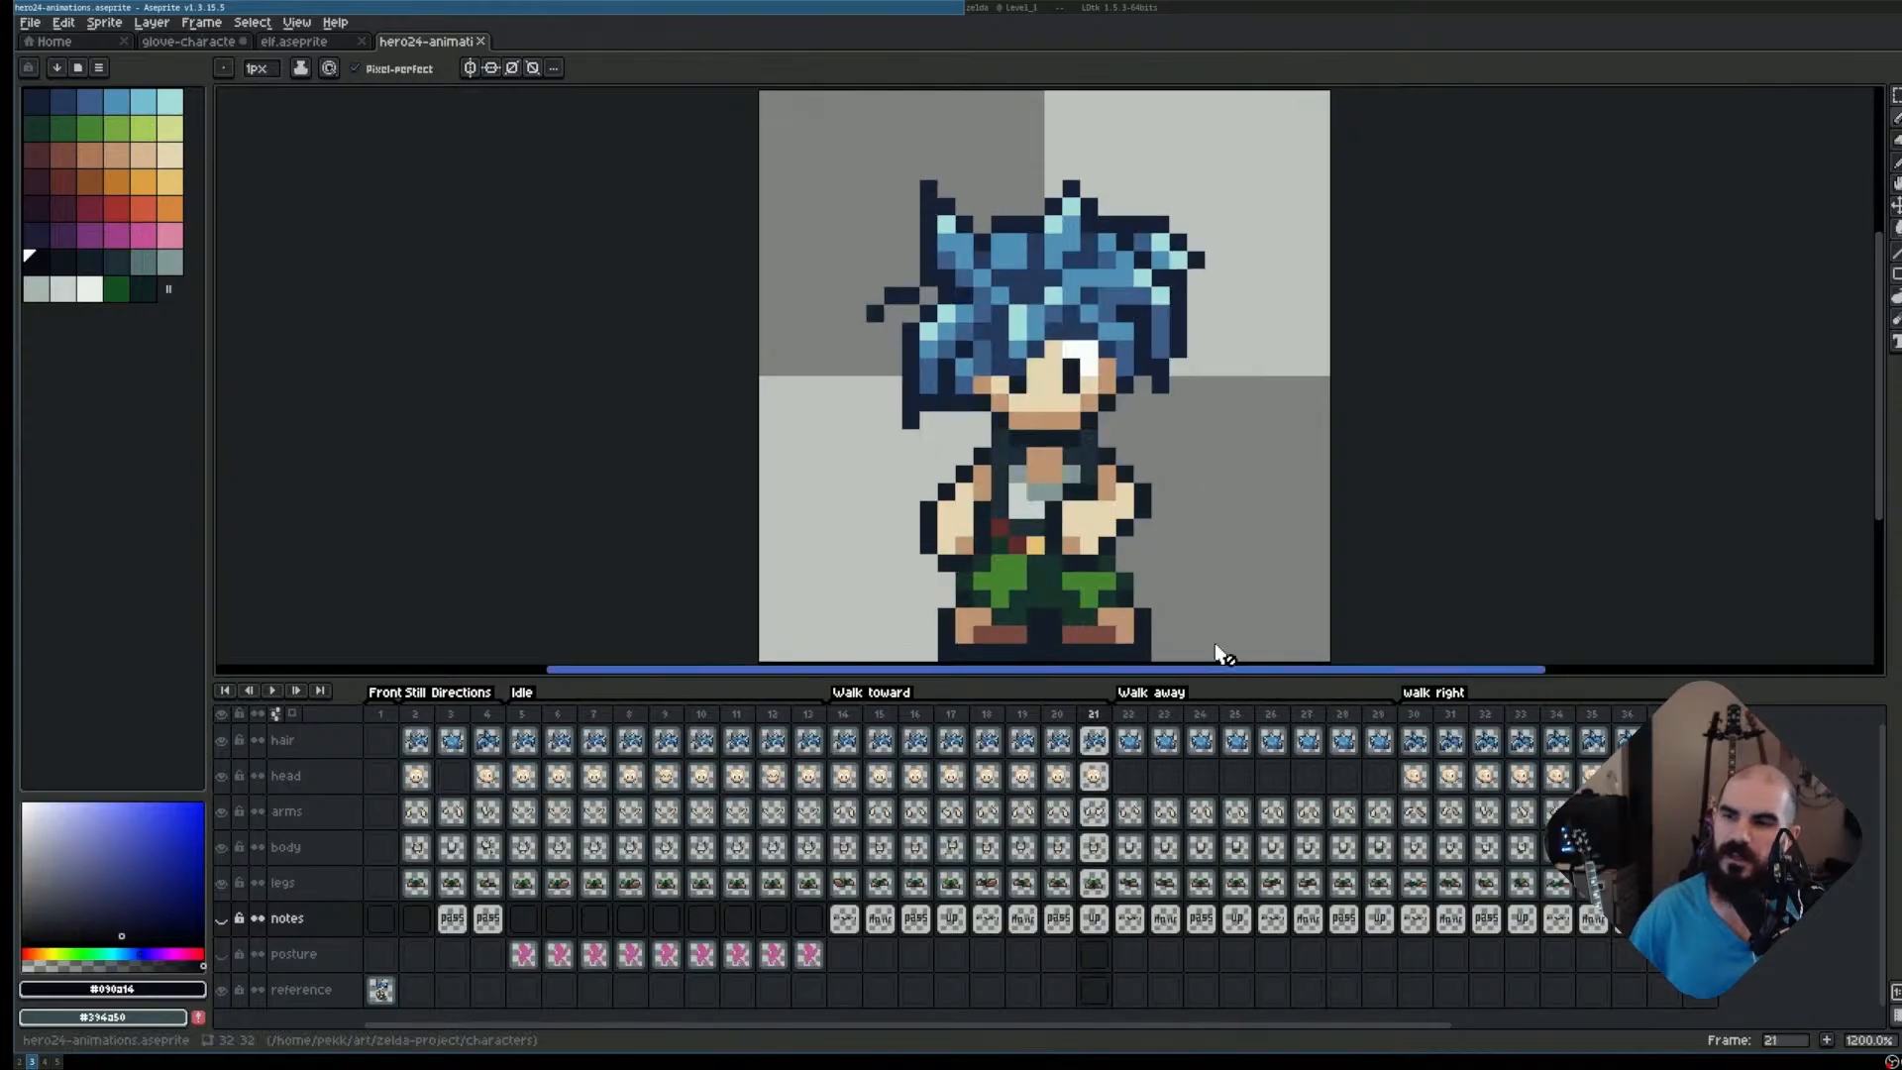
key(Right)
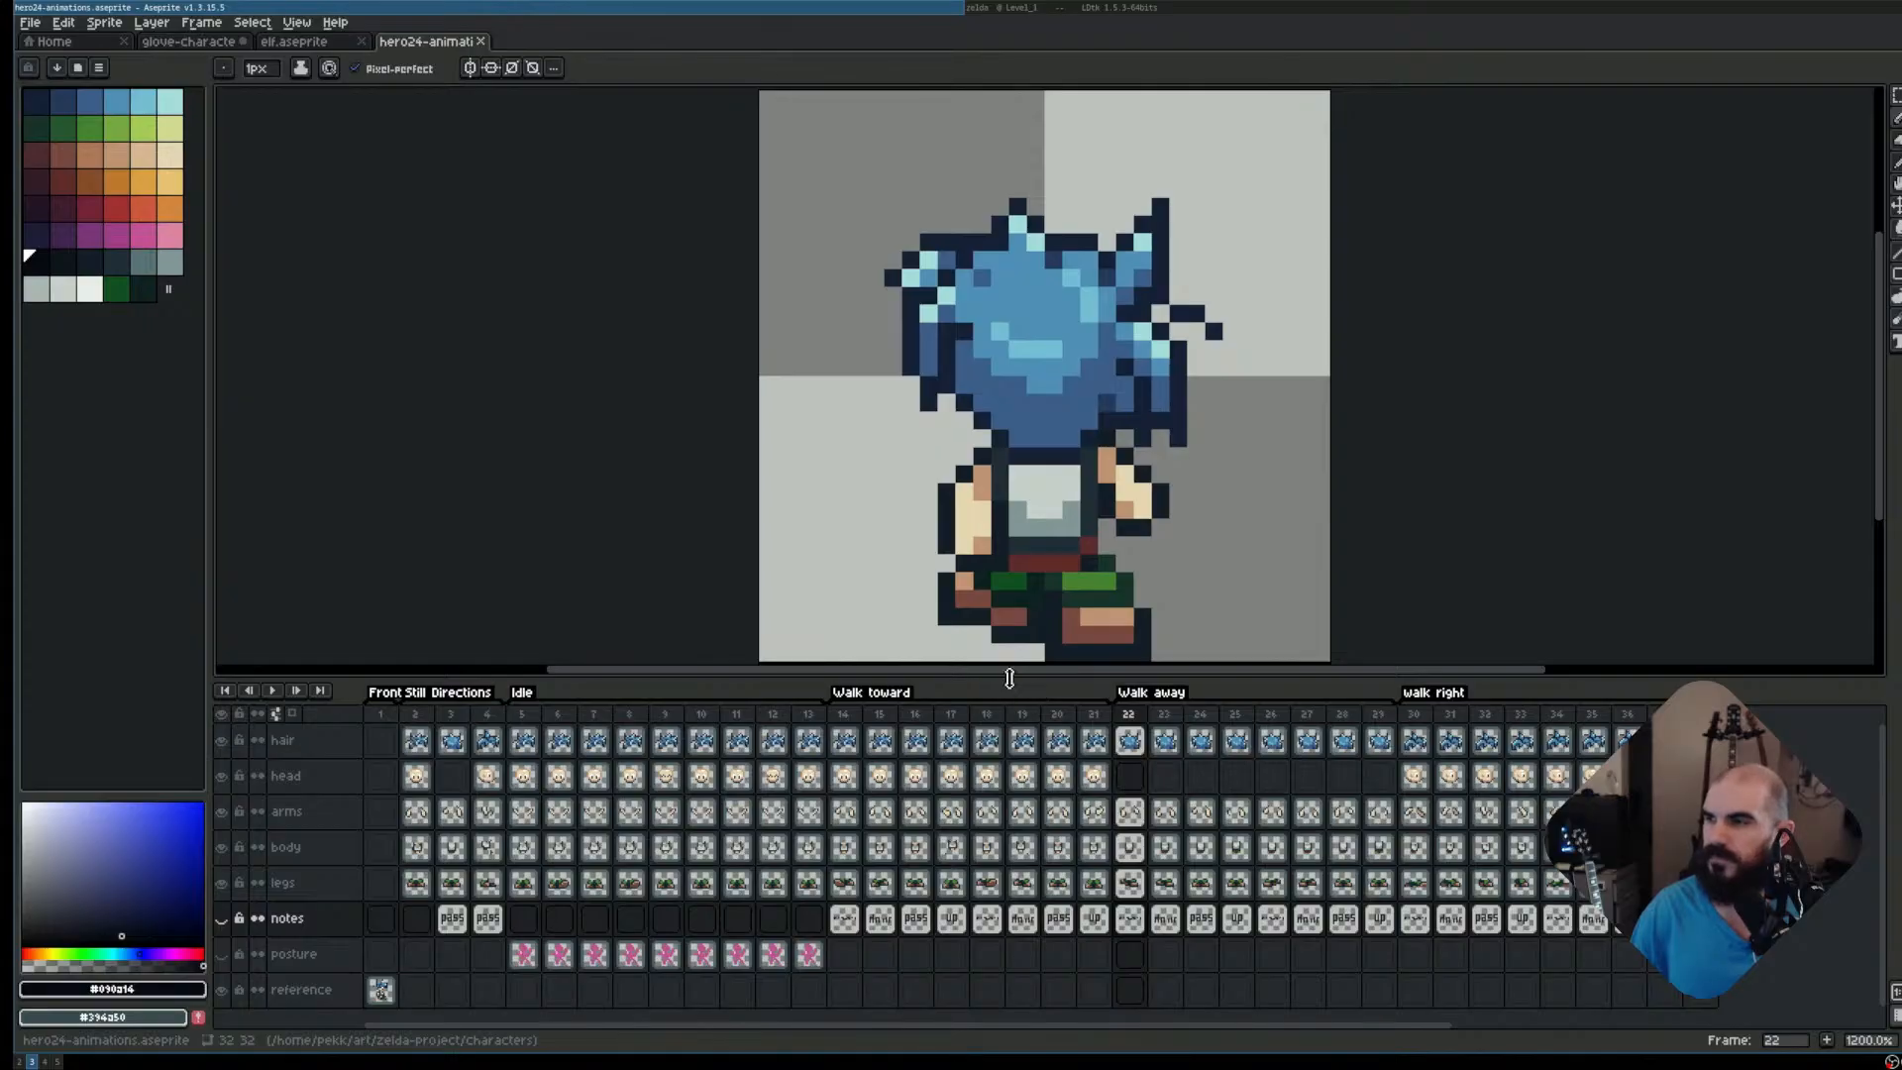
key(Return)
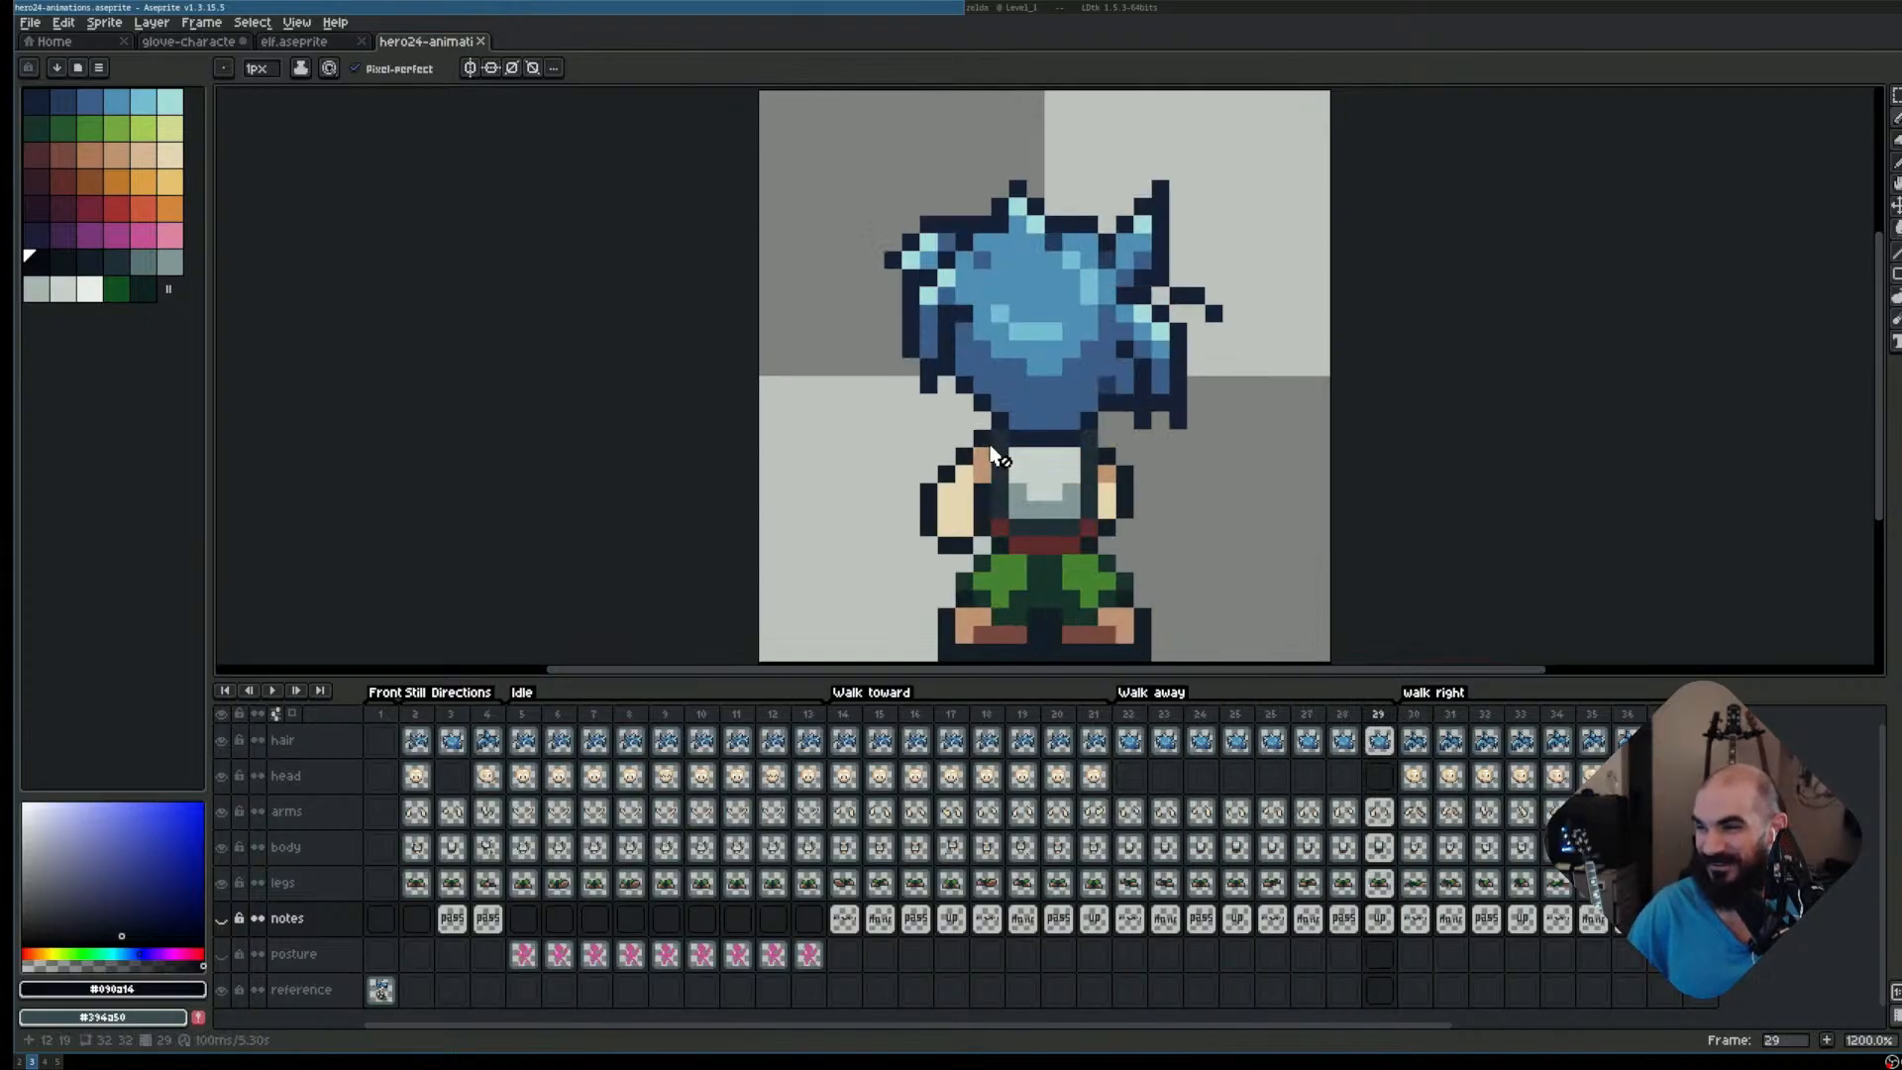
key(Return)
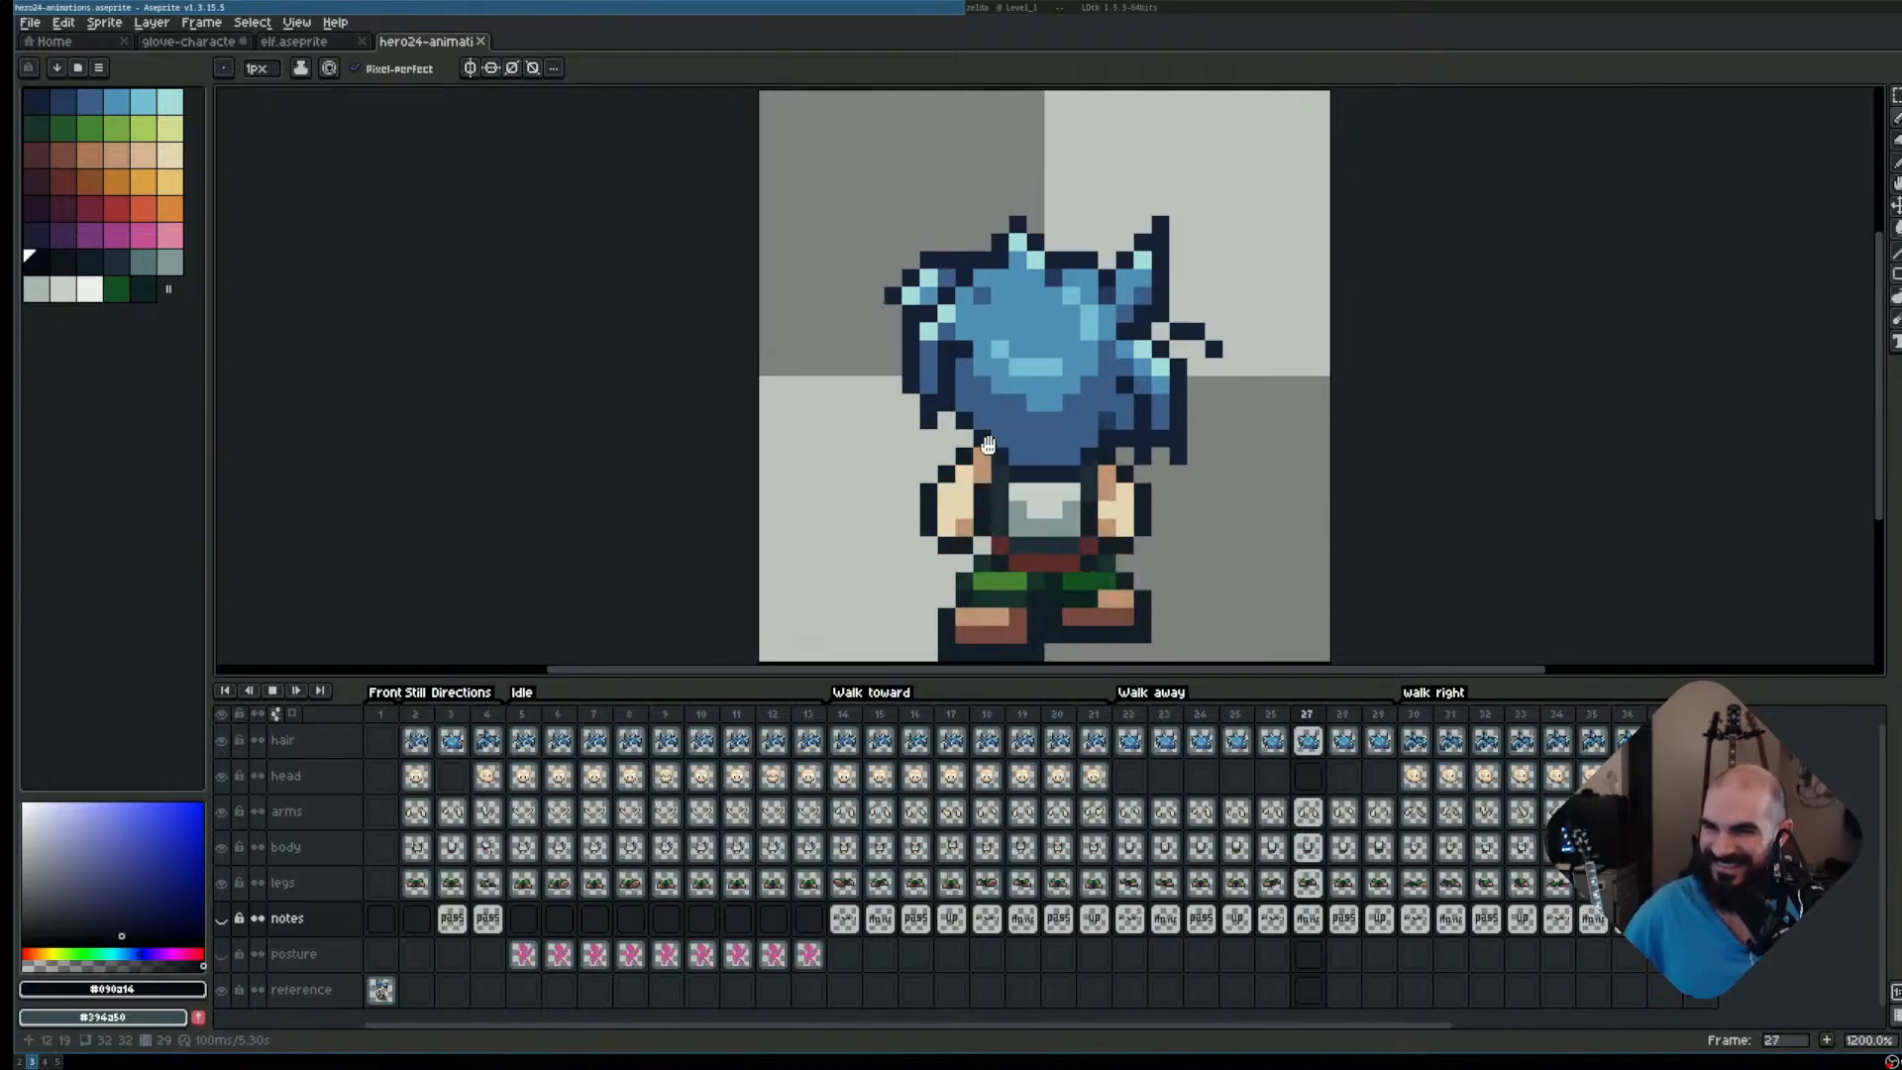
key(Return)
key(Right)
key(Left)
key(Left)
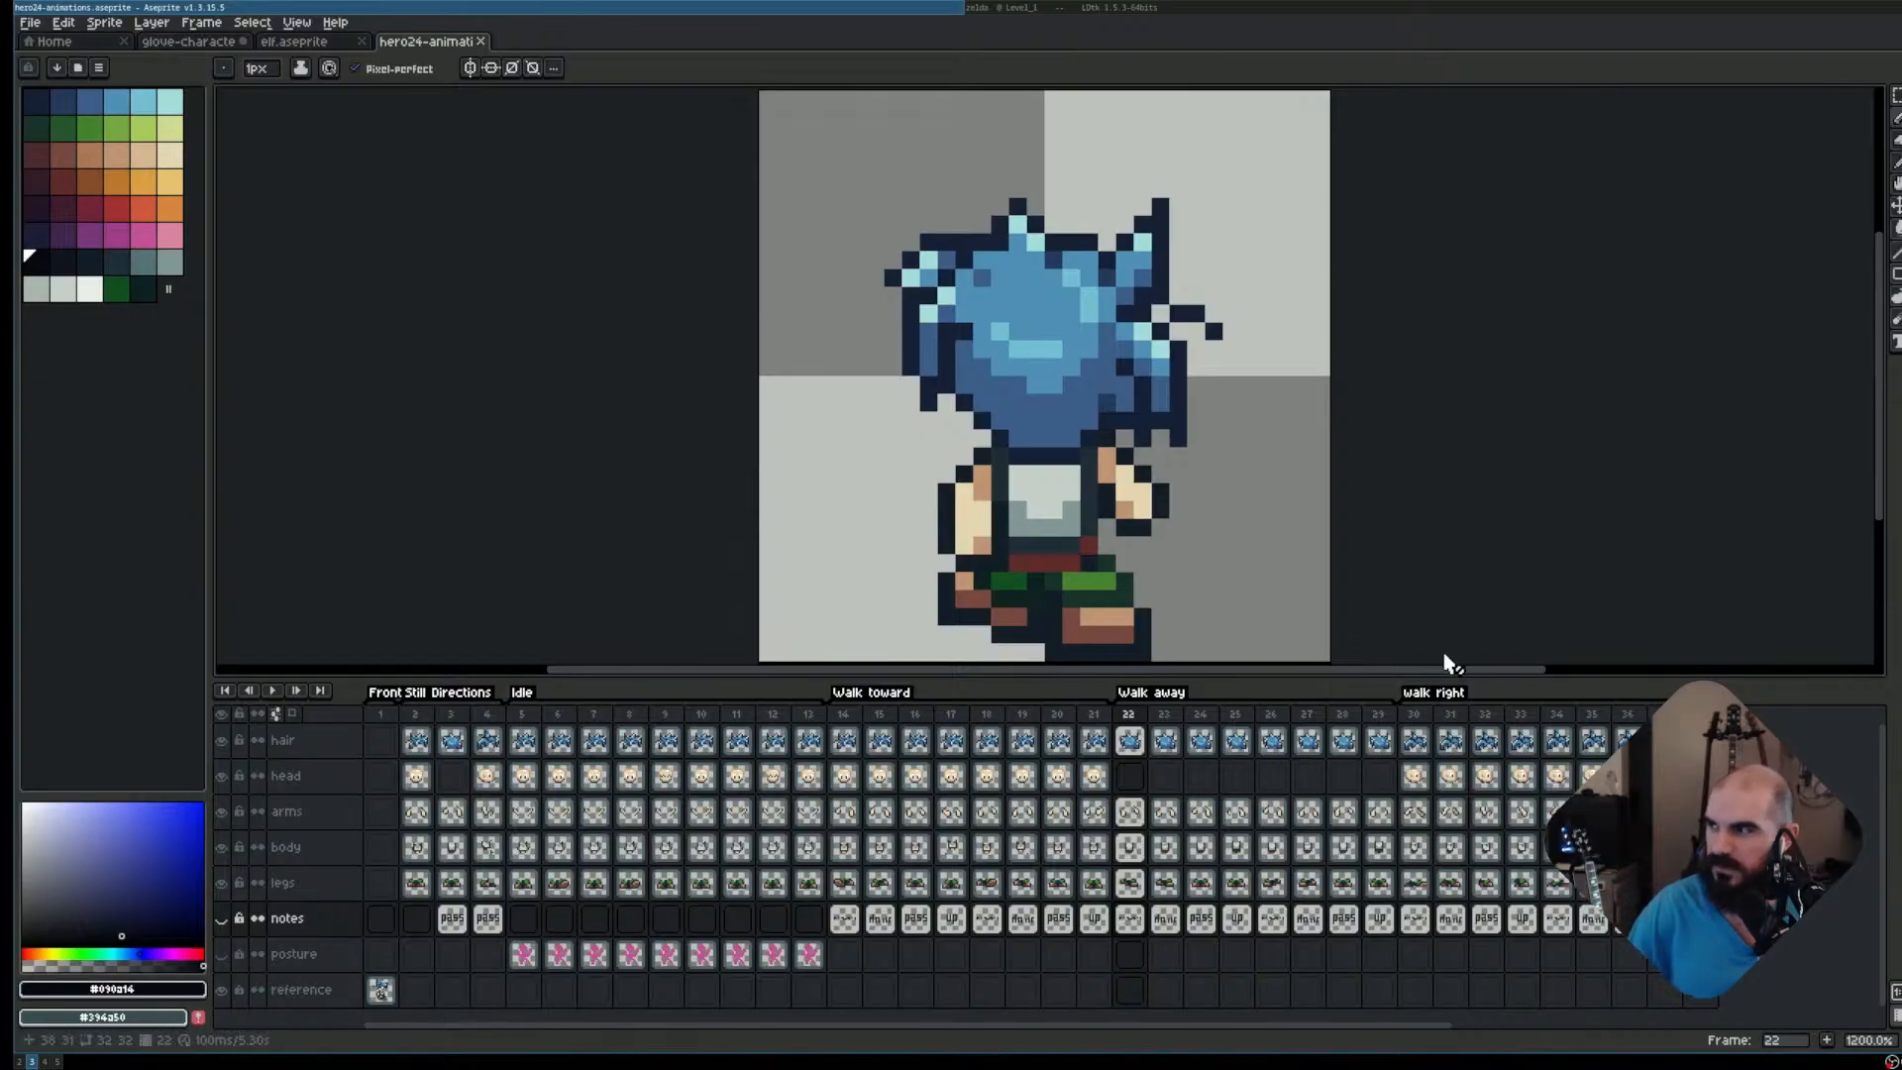
Play the hero's Walk away animation again from frame 22 and compare its neighbouring frames
click(1145, 715)
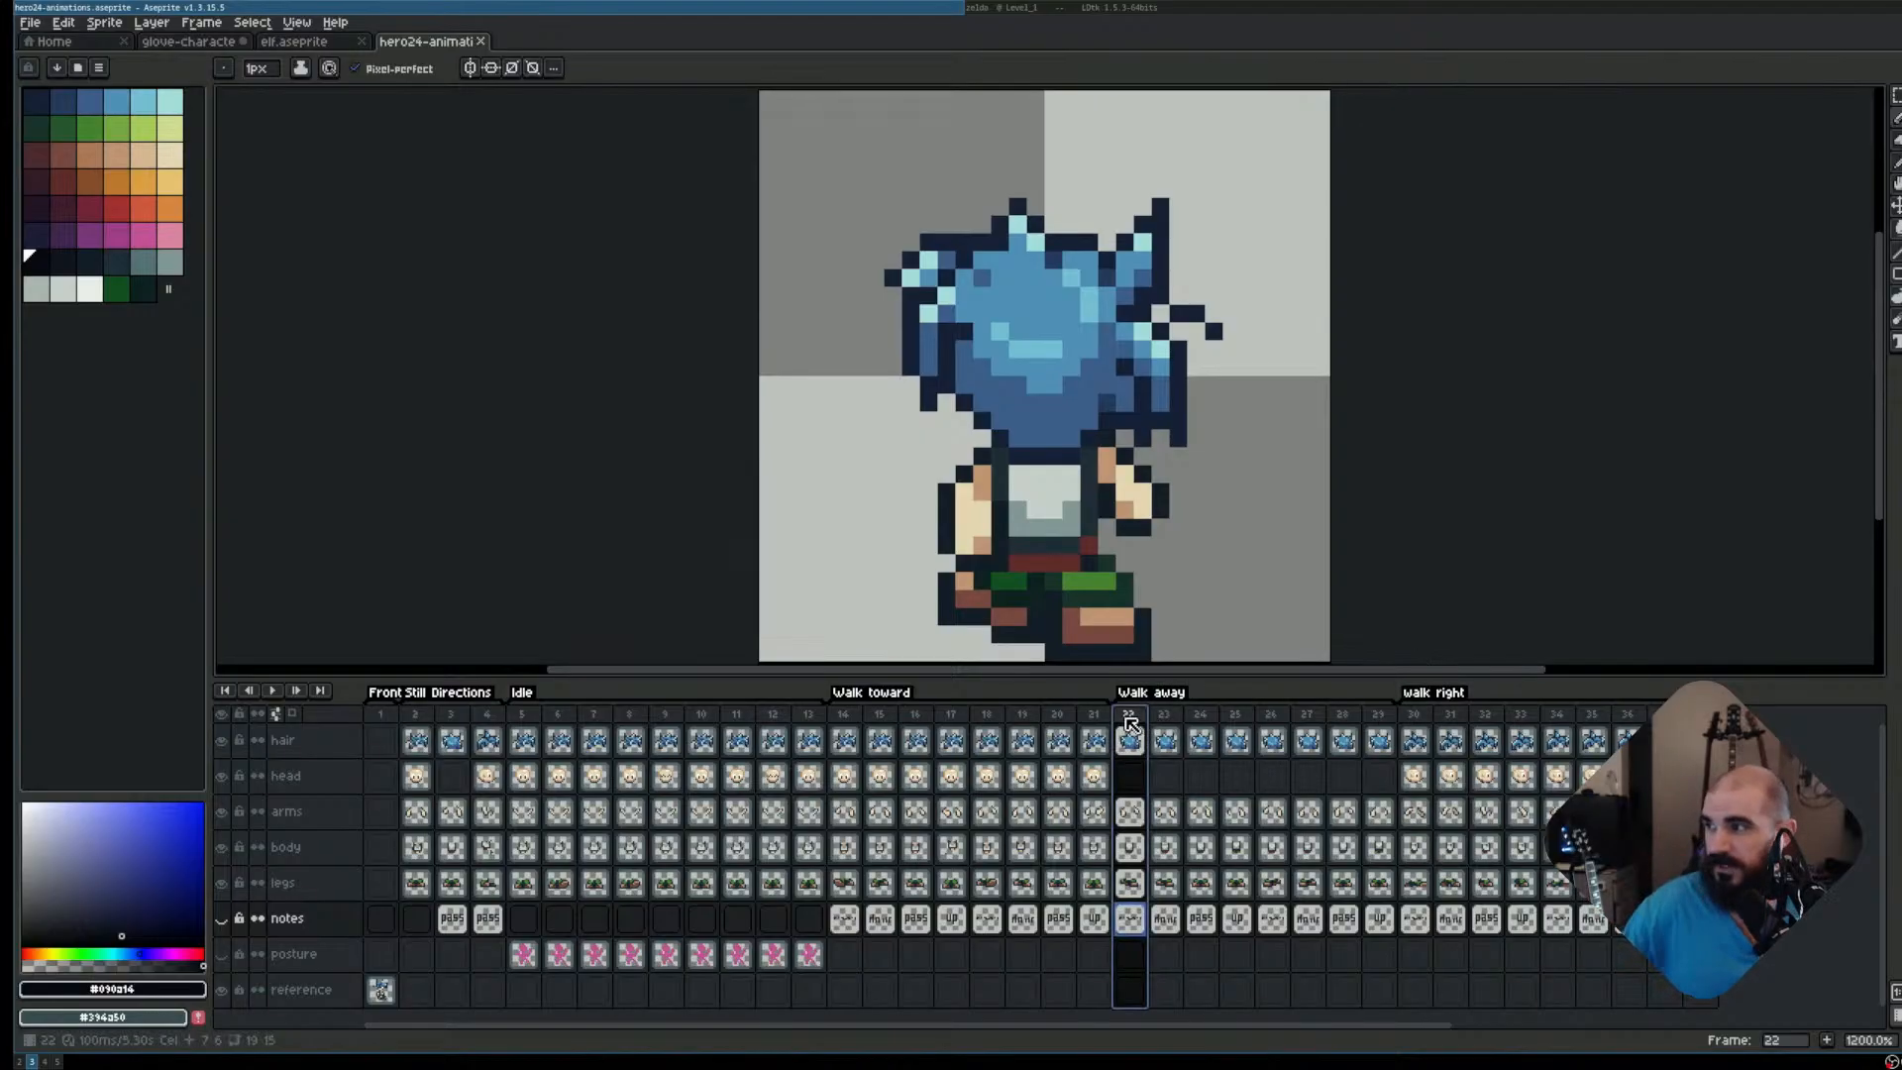
scroll(903, 341, down, 1)
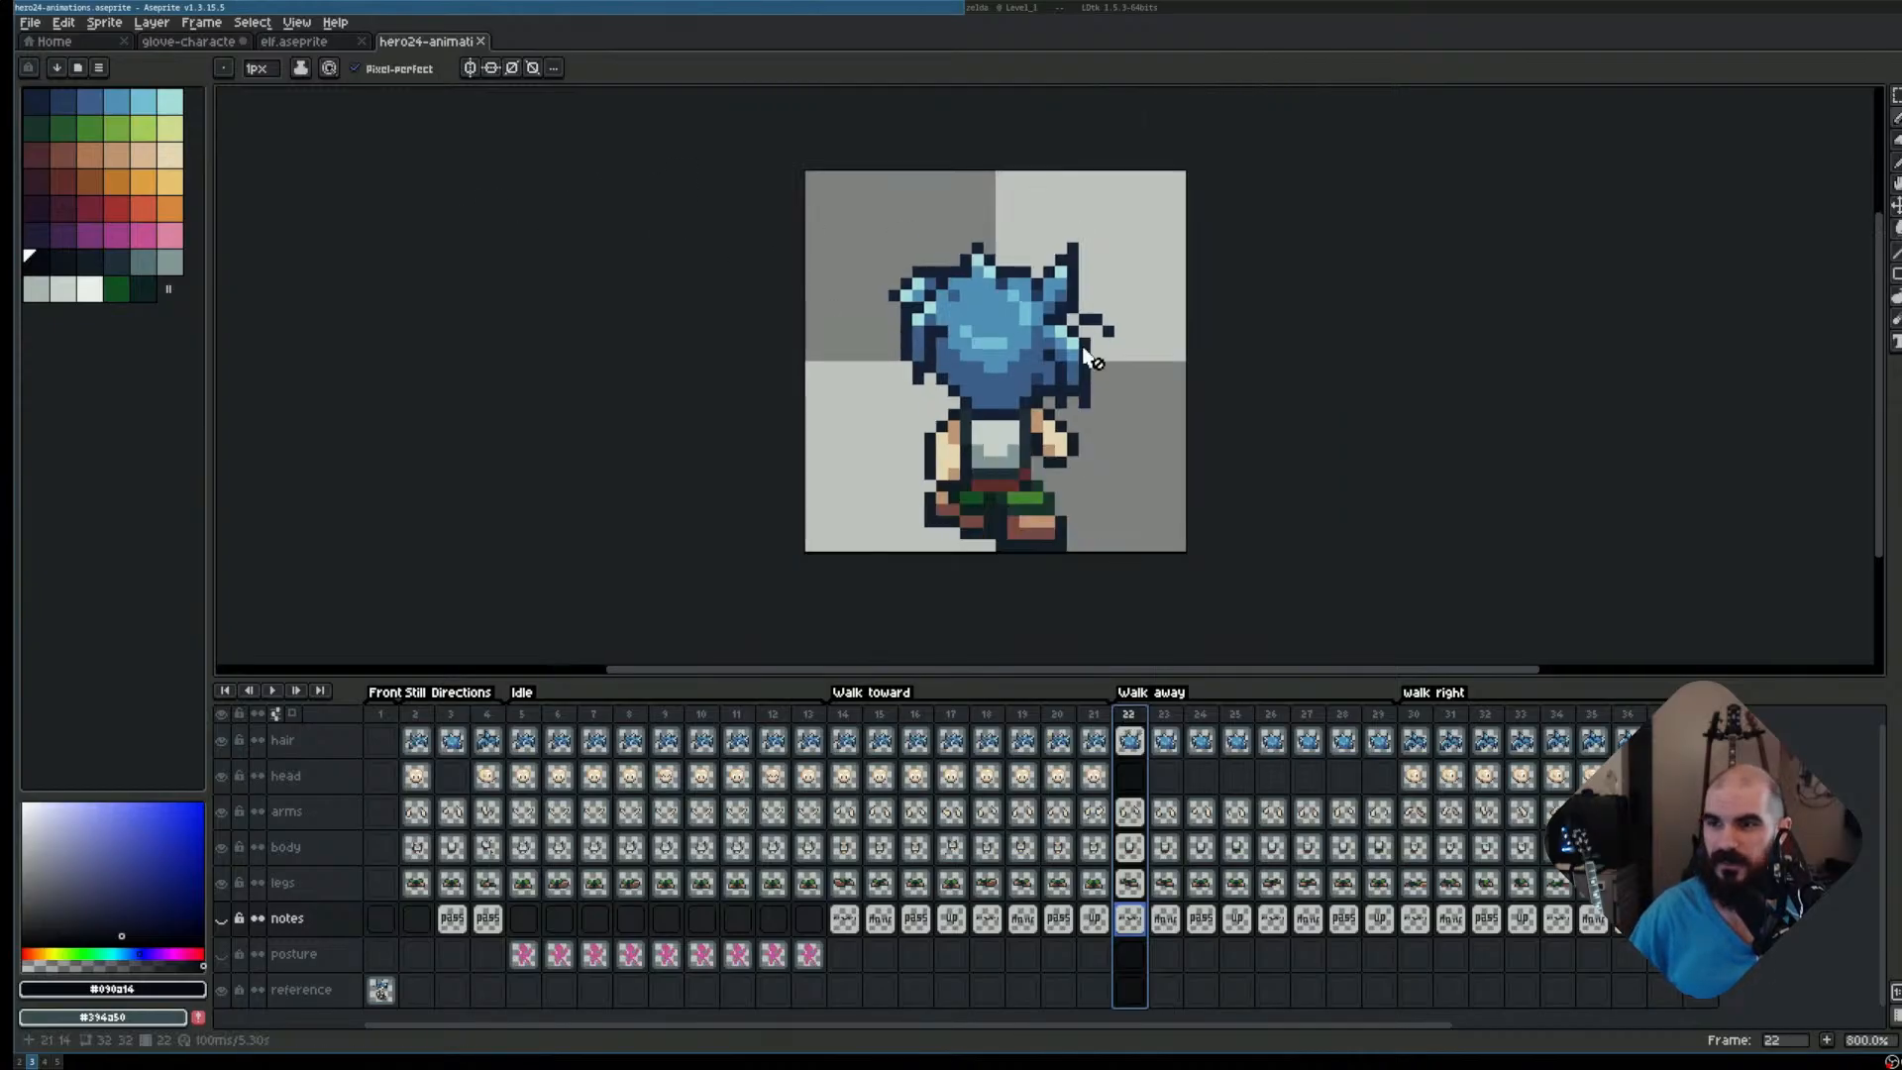
scroll(1168, 368, up, 1)
scroll(1193, 354, down, 1)
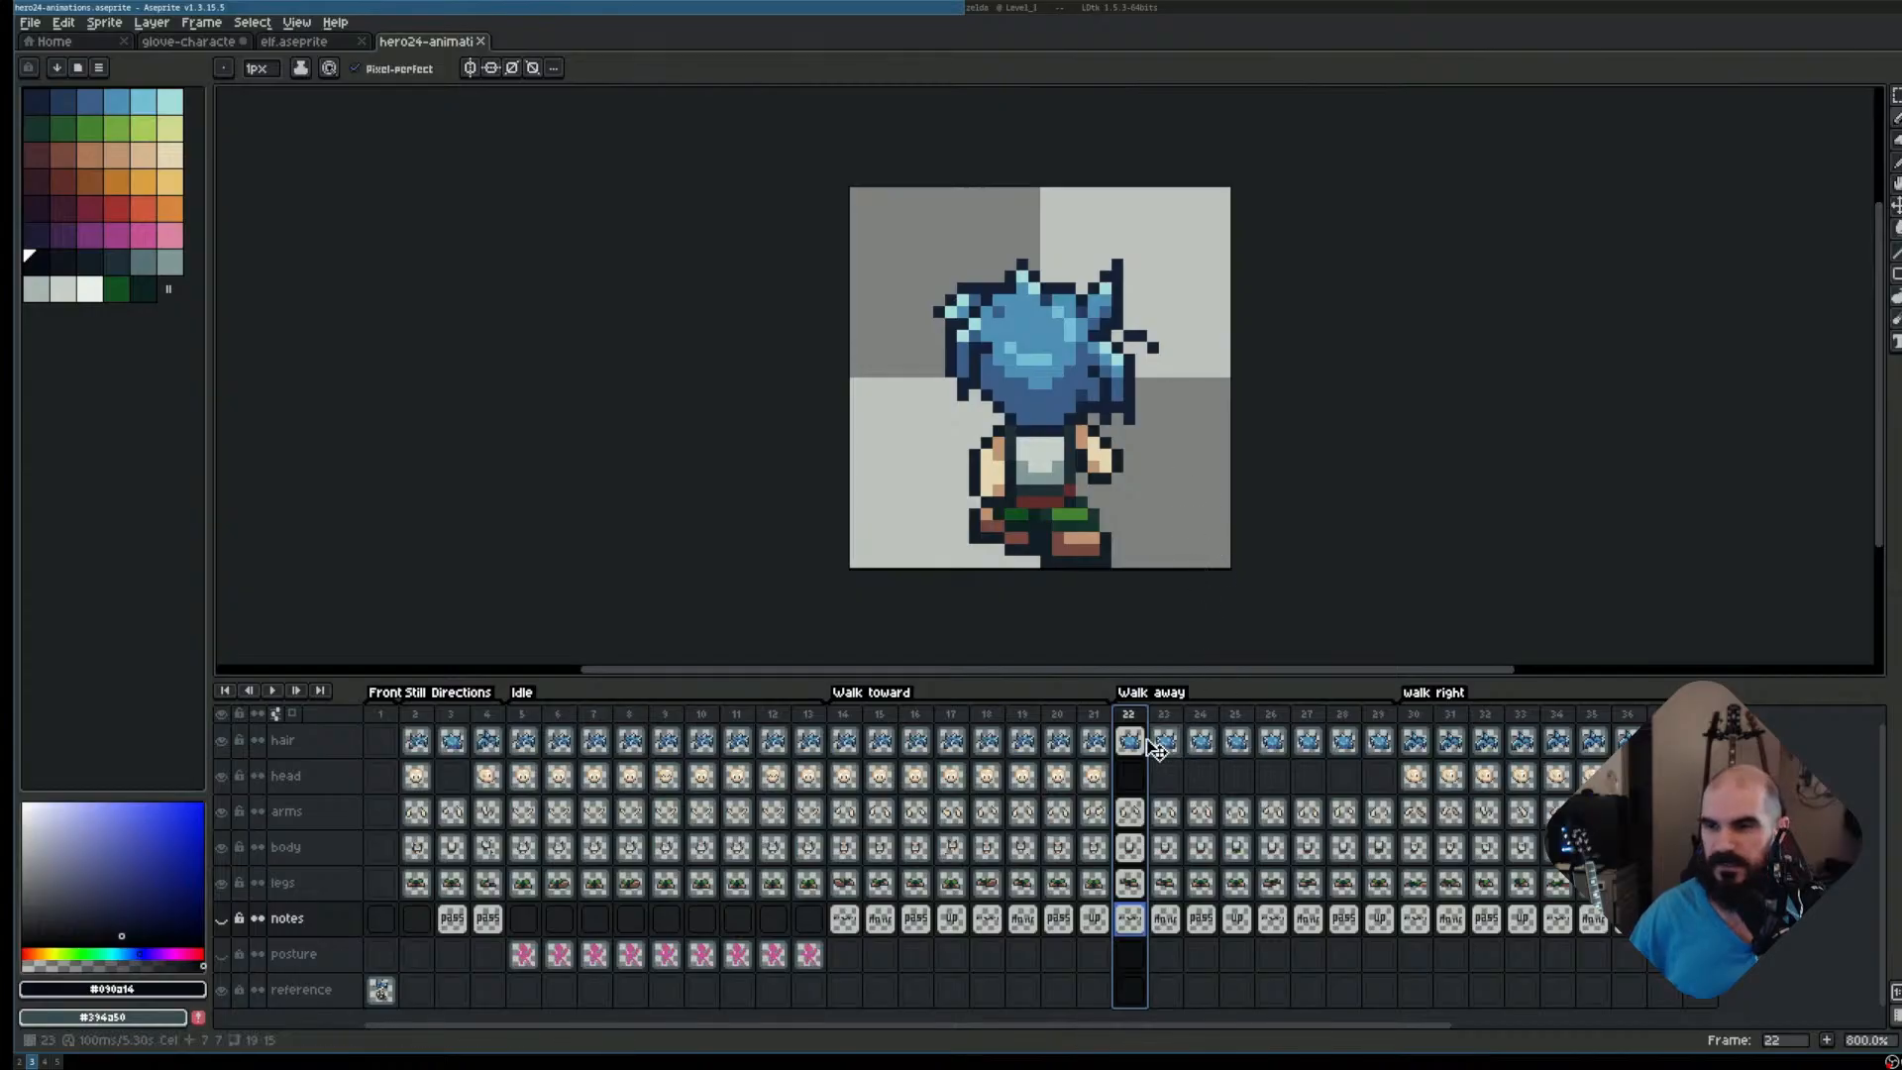
key(Return)
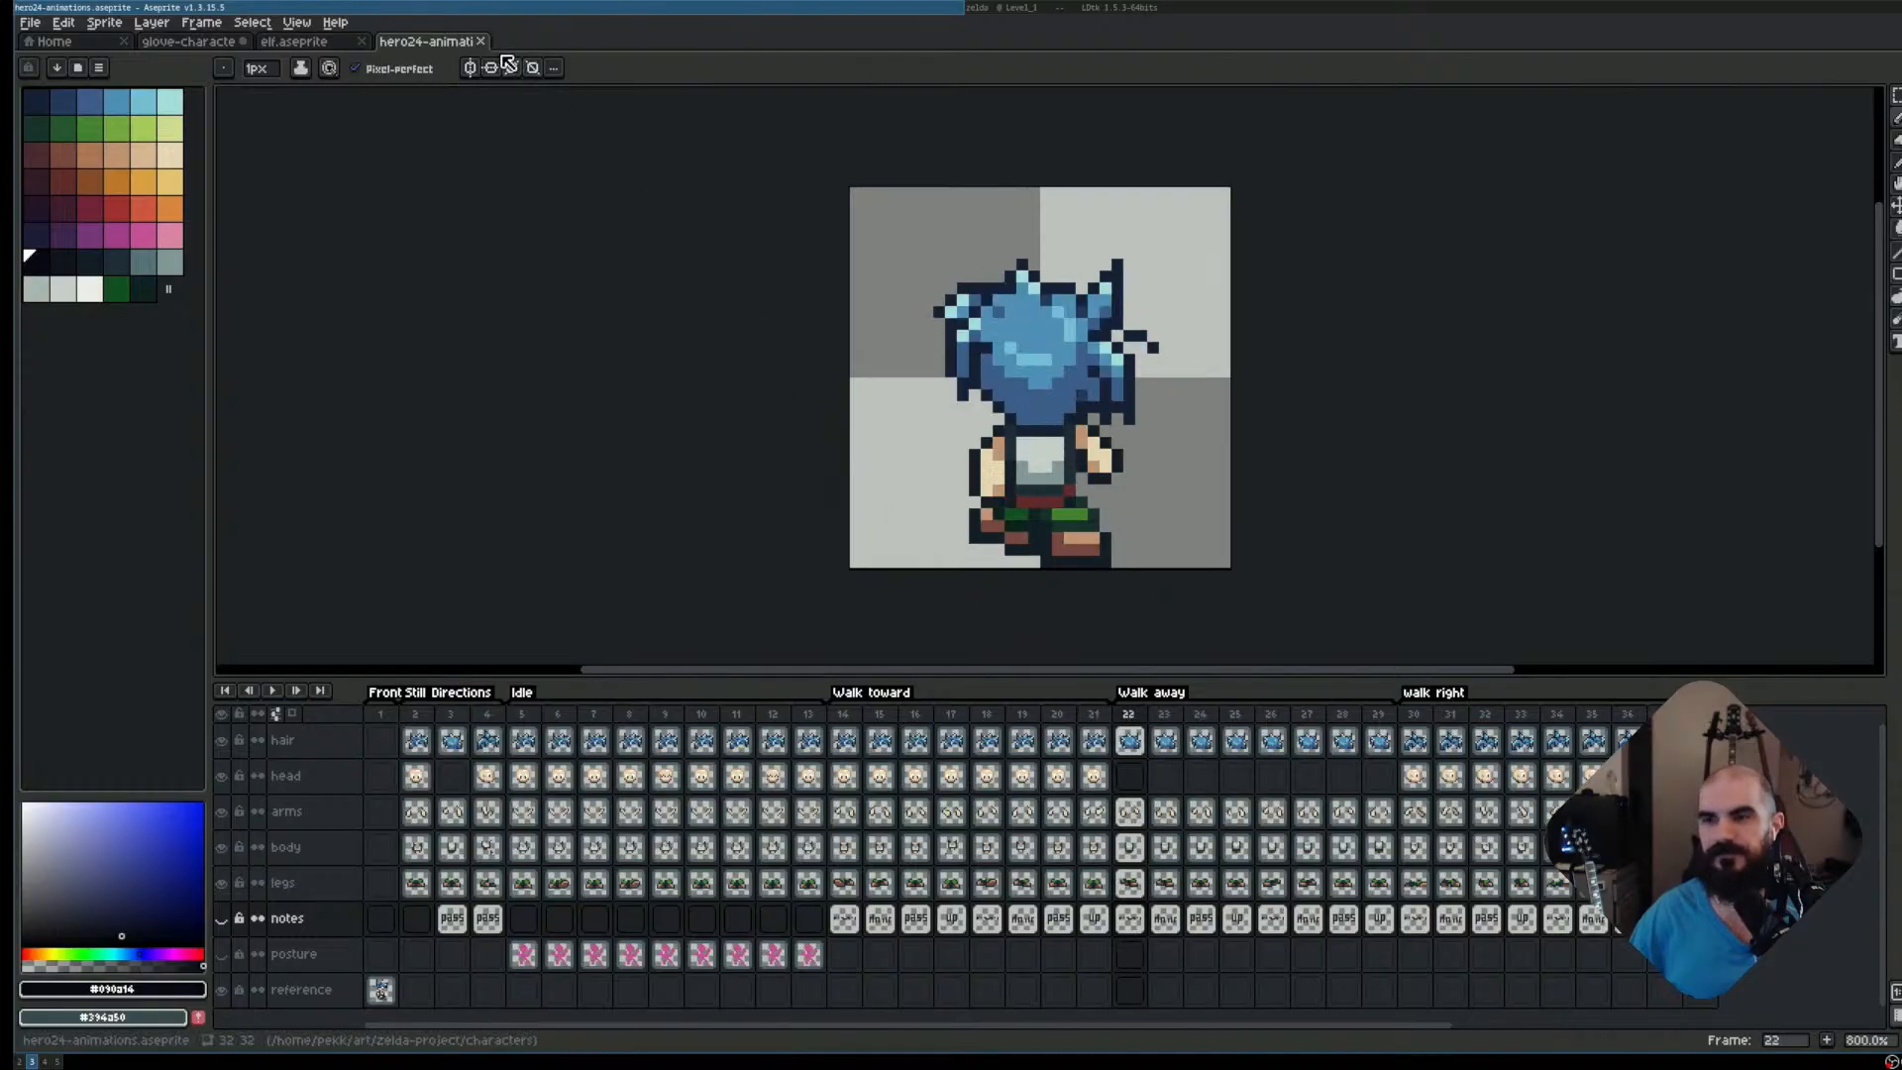
key(Right)
key(Left)
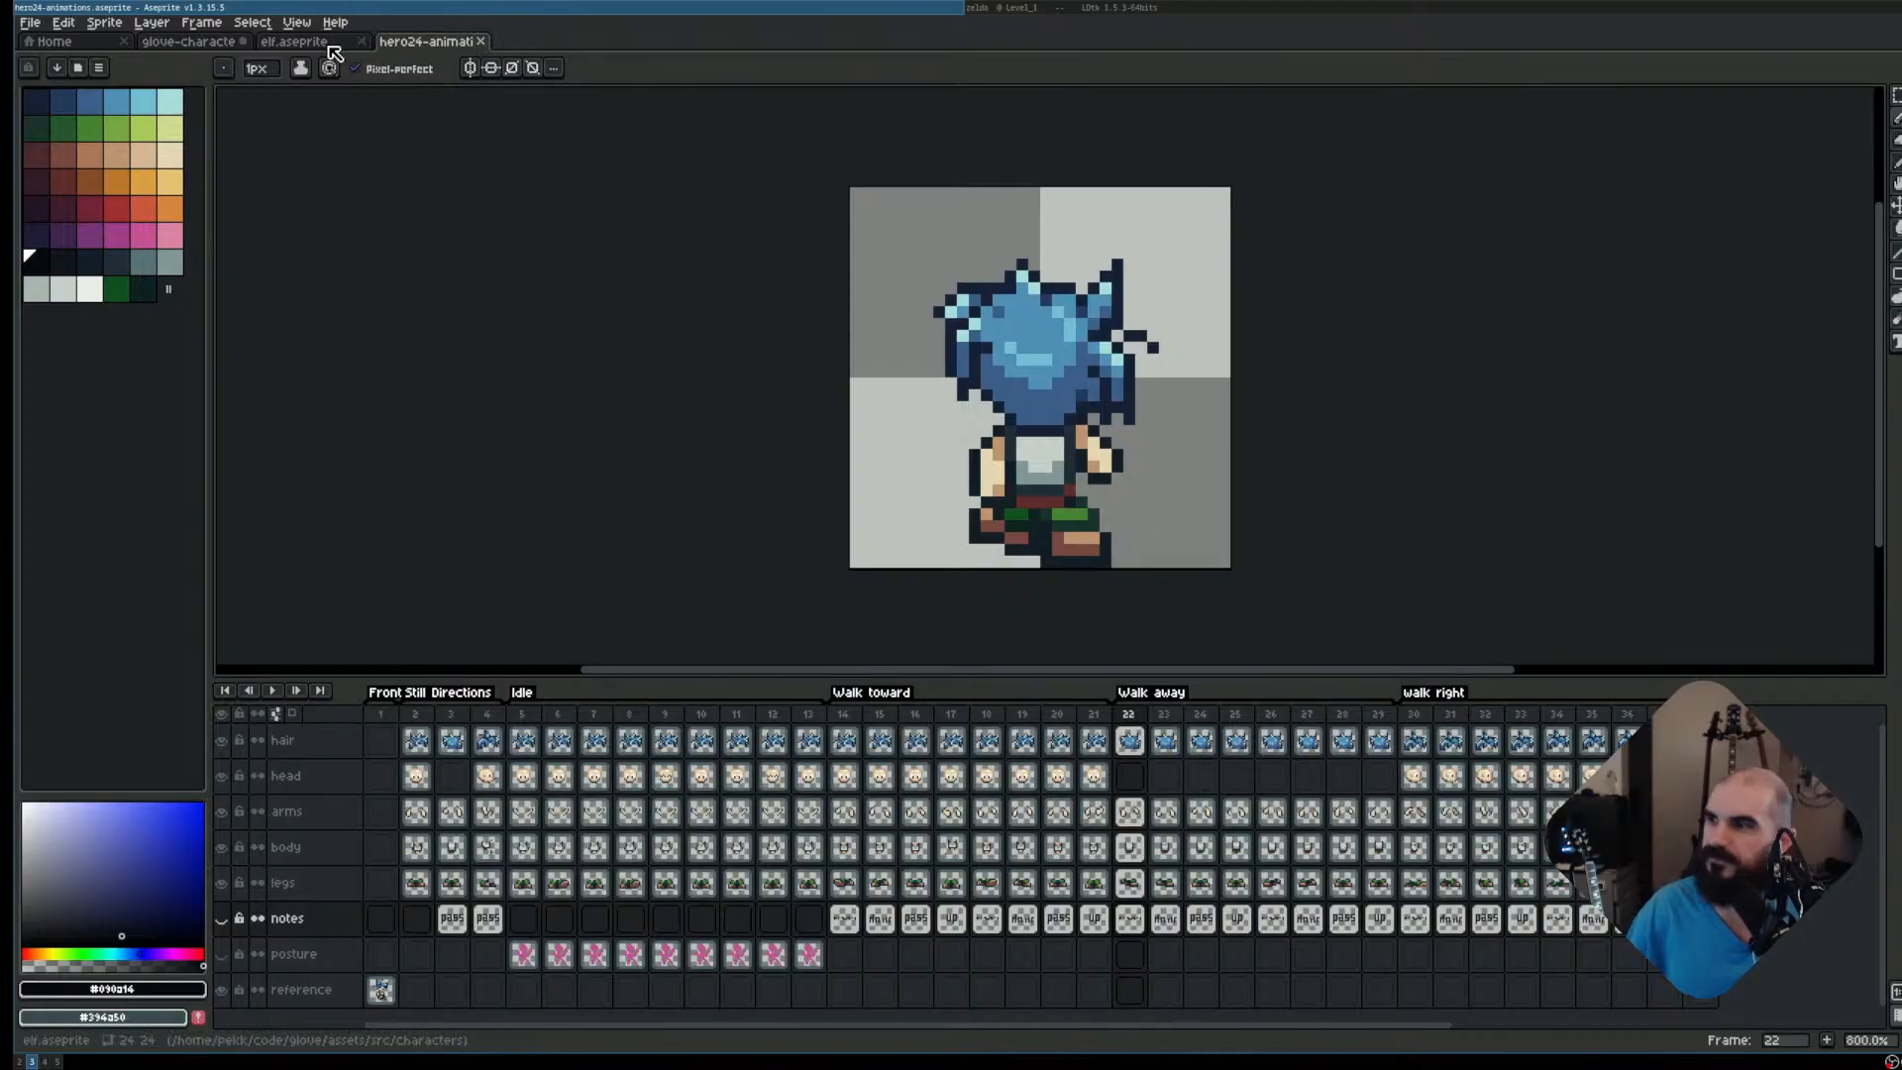
Return to elf.aseprite and widen both feet on frame 6 outward with red #a53030 pixels
click(297, 41)
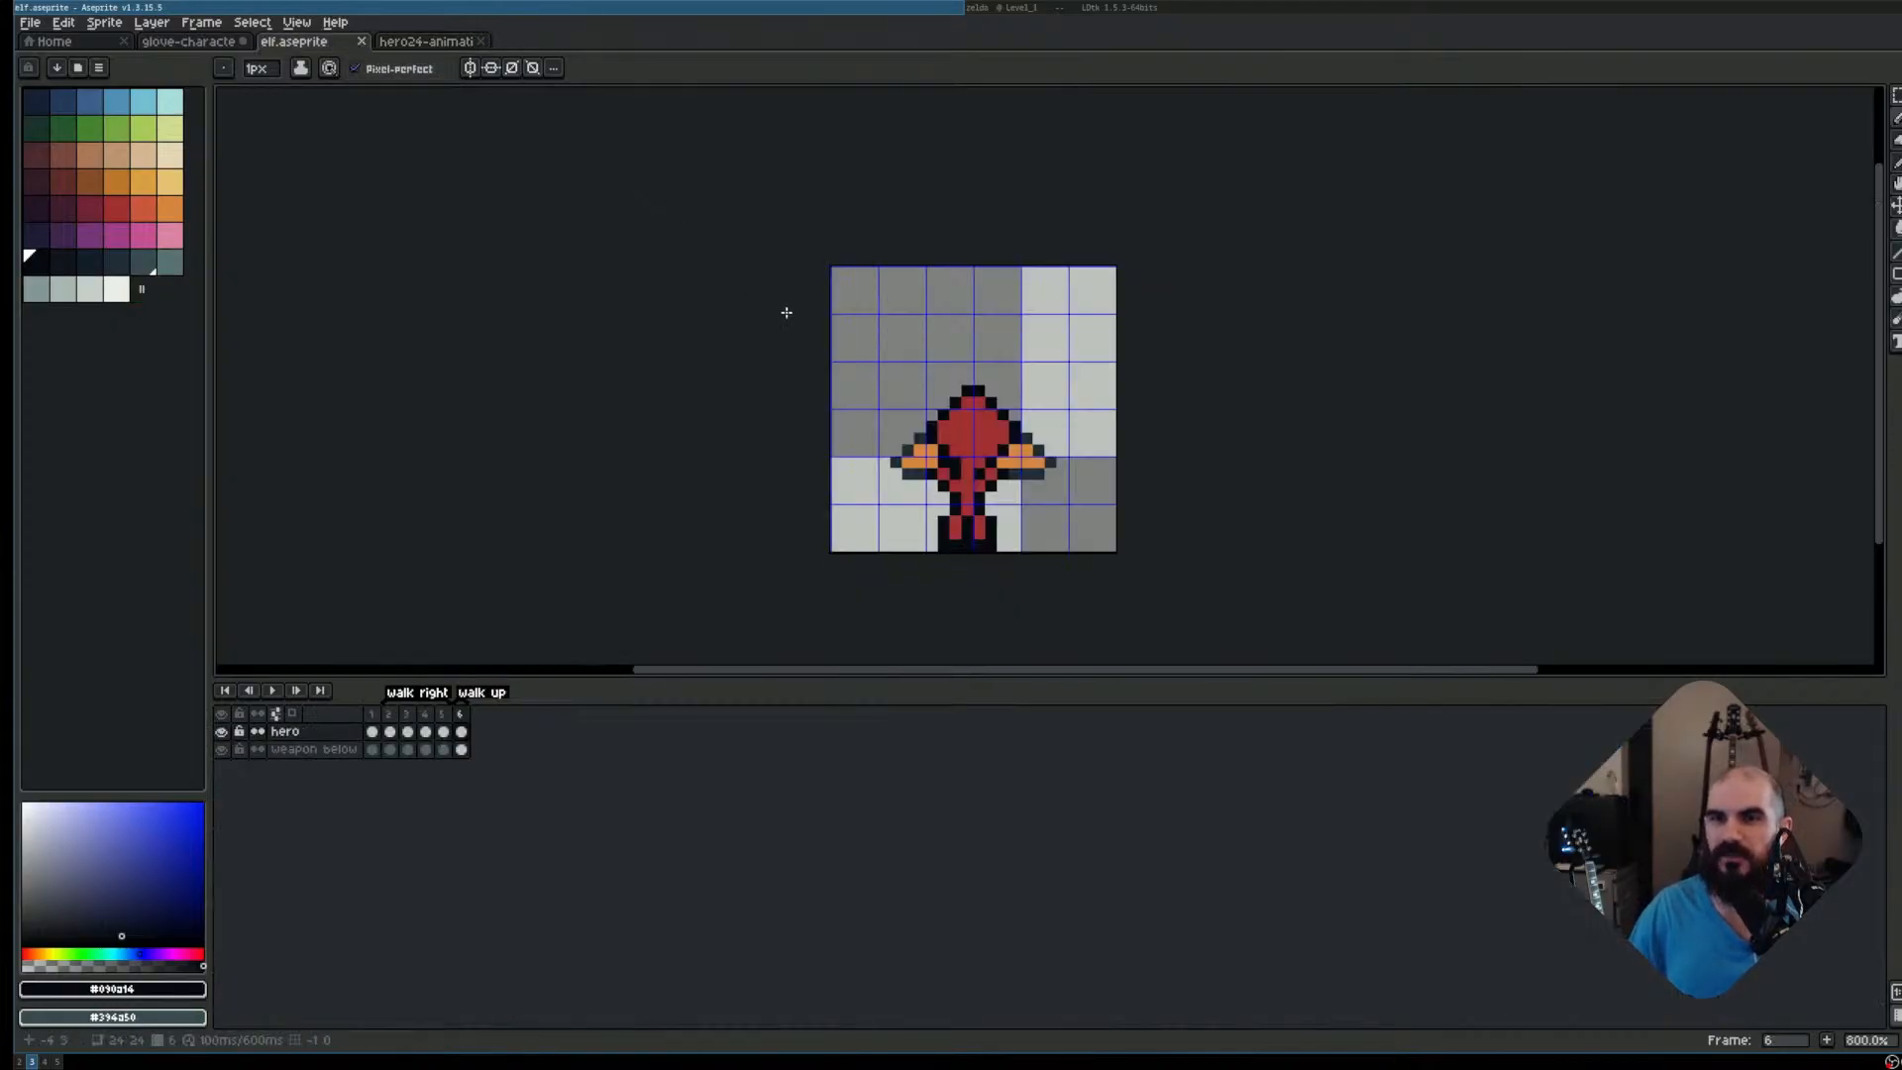
scroll(905, 446, up, 3)
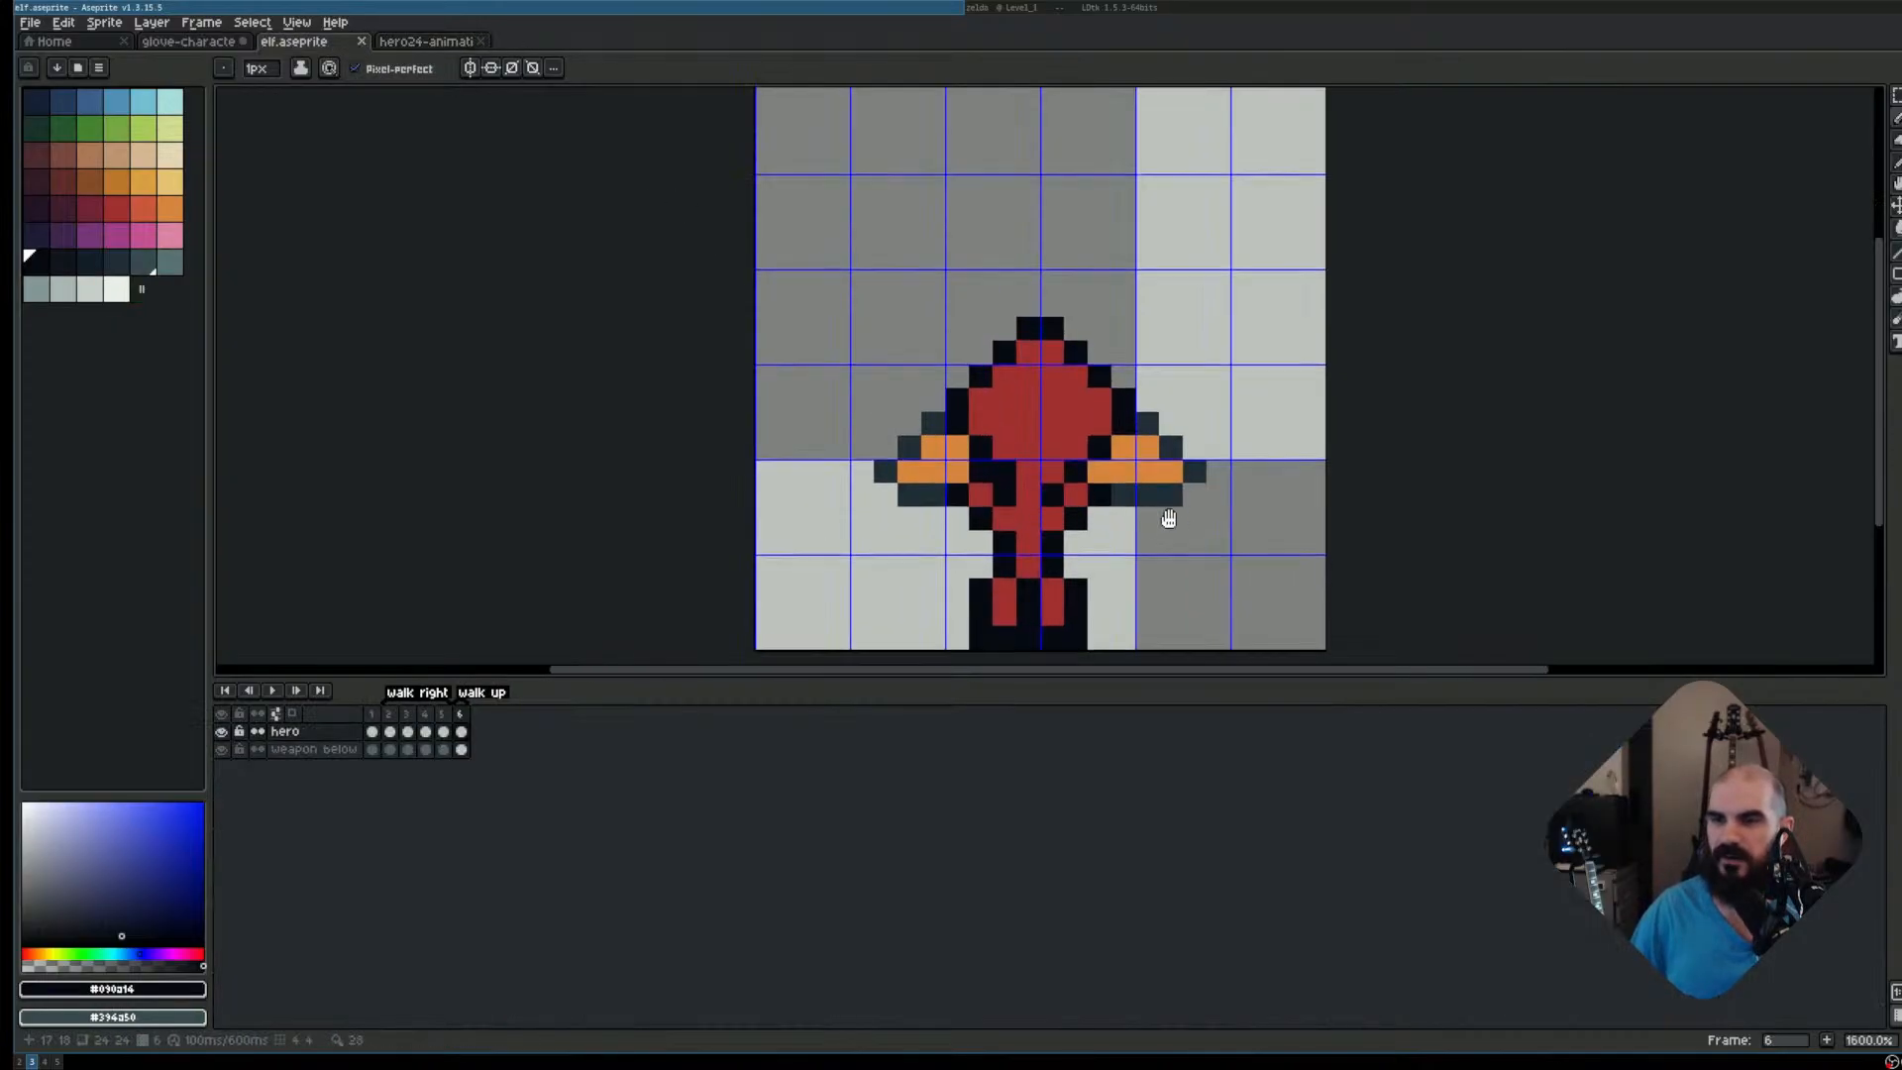
scroll(1166, 517, right, 3)
key(m)
scroll(1030, 484, down, 2)
scroll(1030, 483, left, 2)
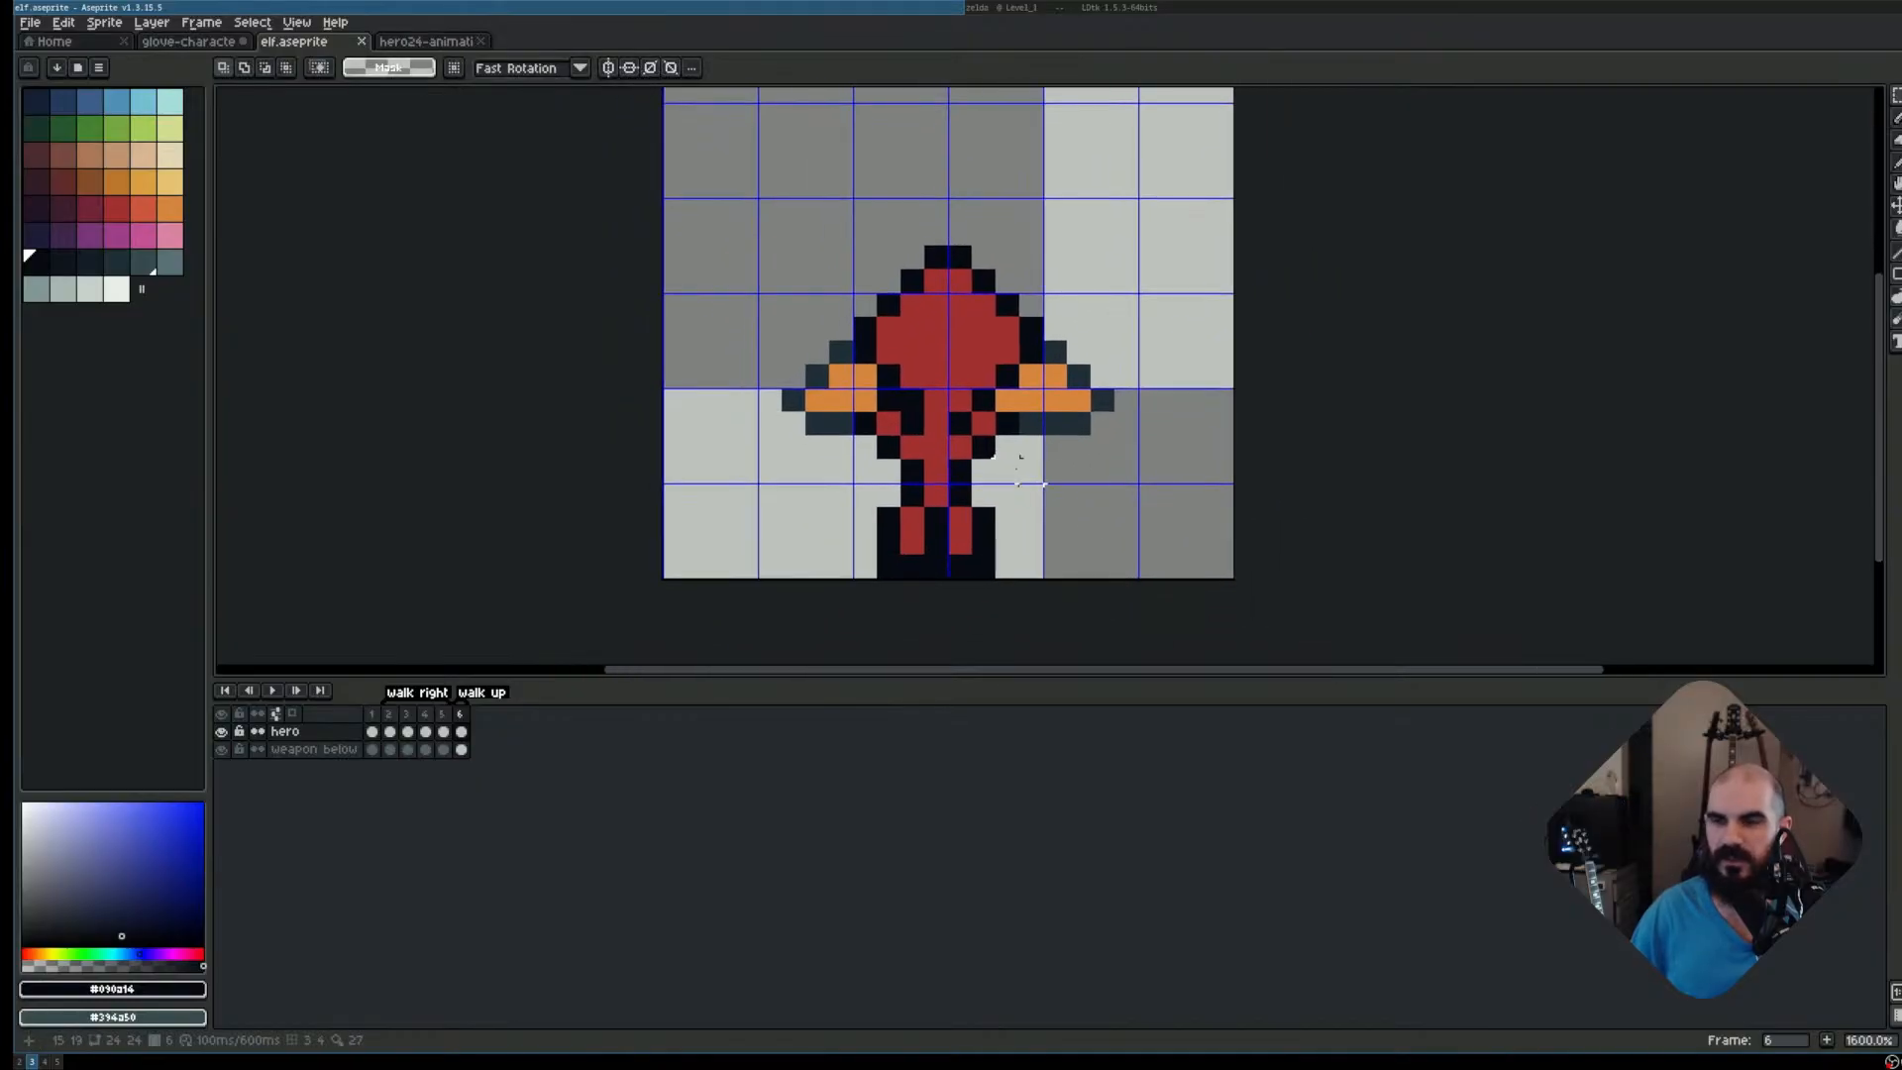
scroll(1005, 495, up, 1)
drag(936, 578, 970, 599)
click(1003, 598)
key(i)
click(941, 567)
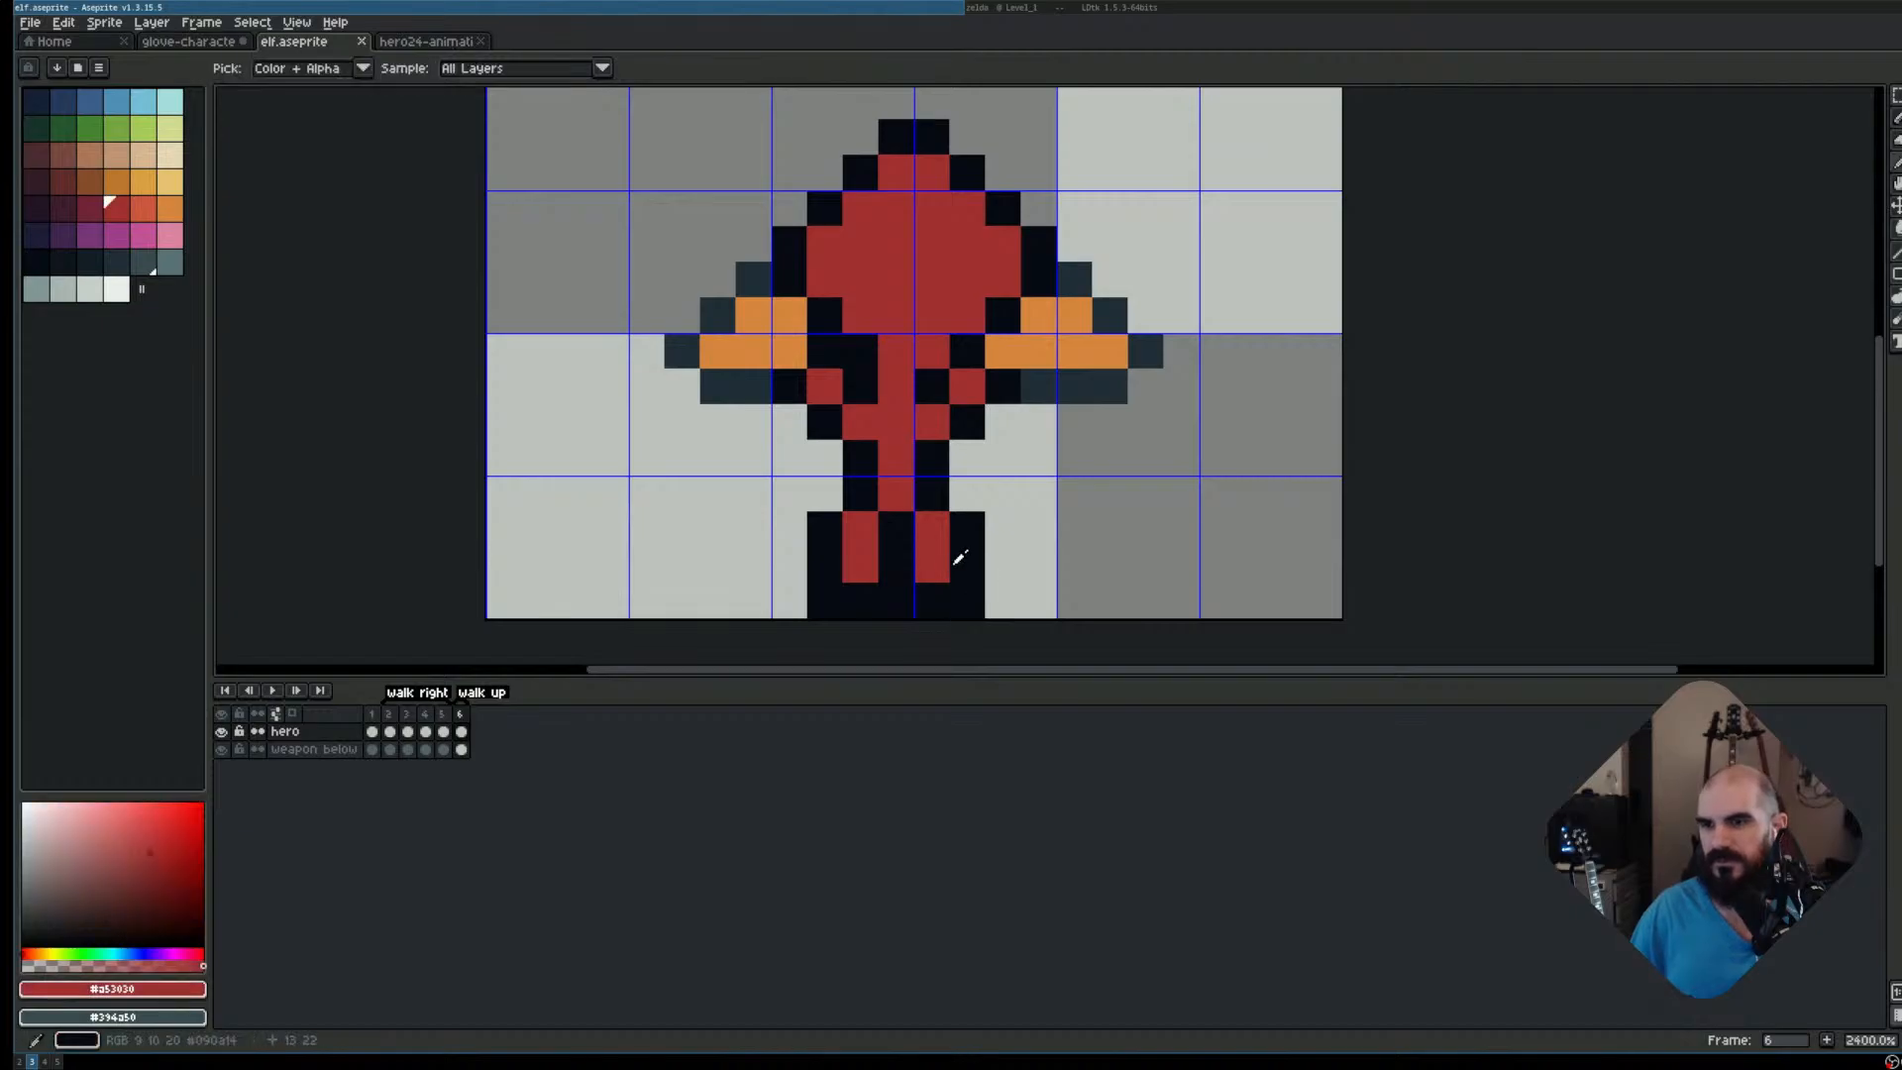
key(b)
click(966, 564)
click(830, 574)
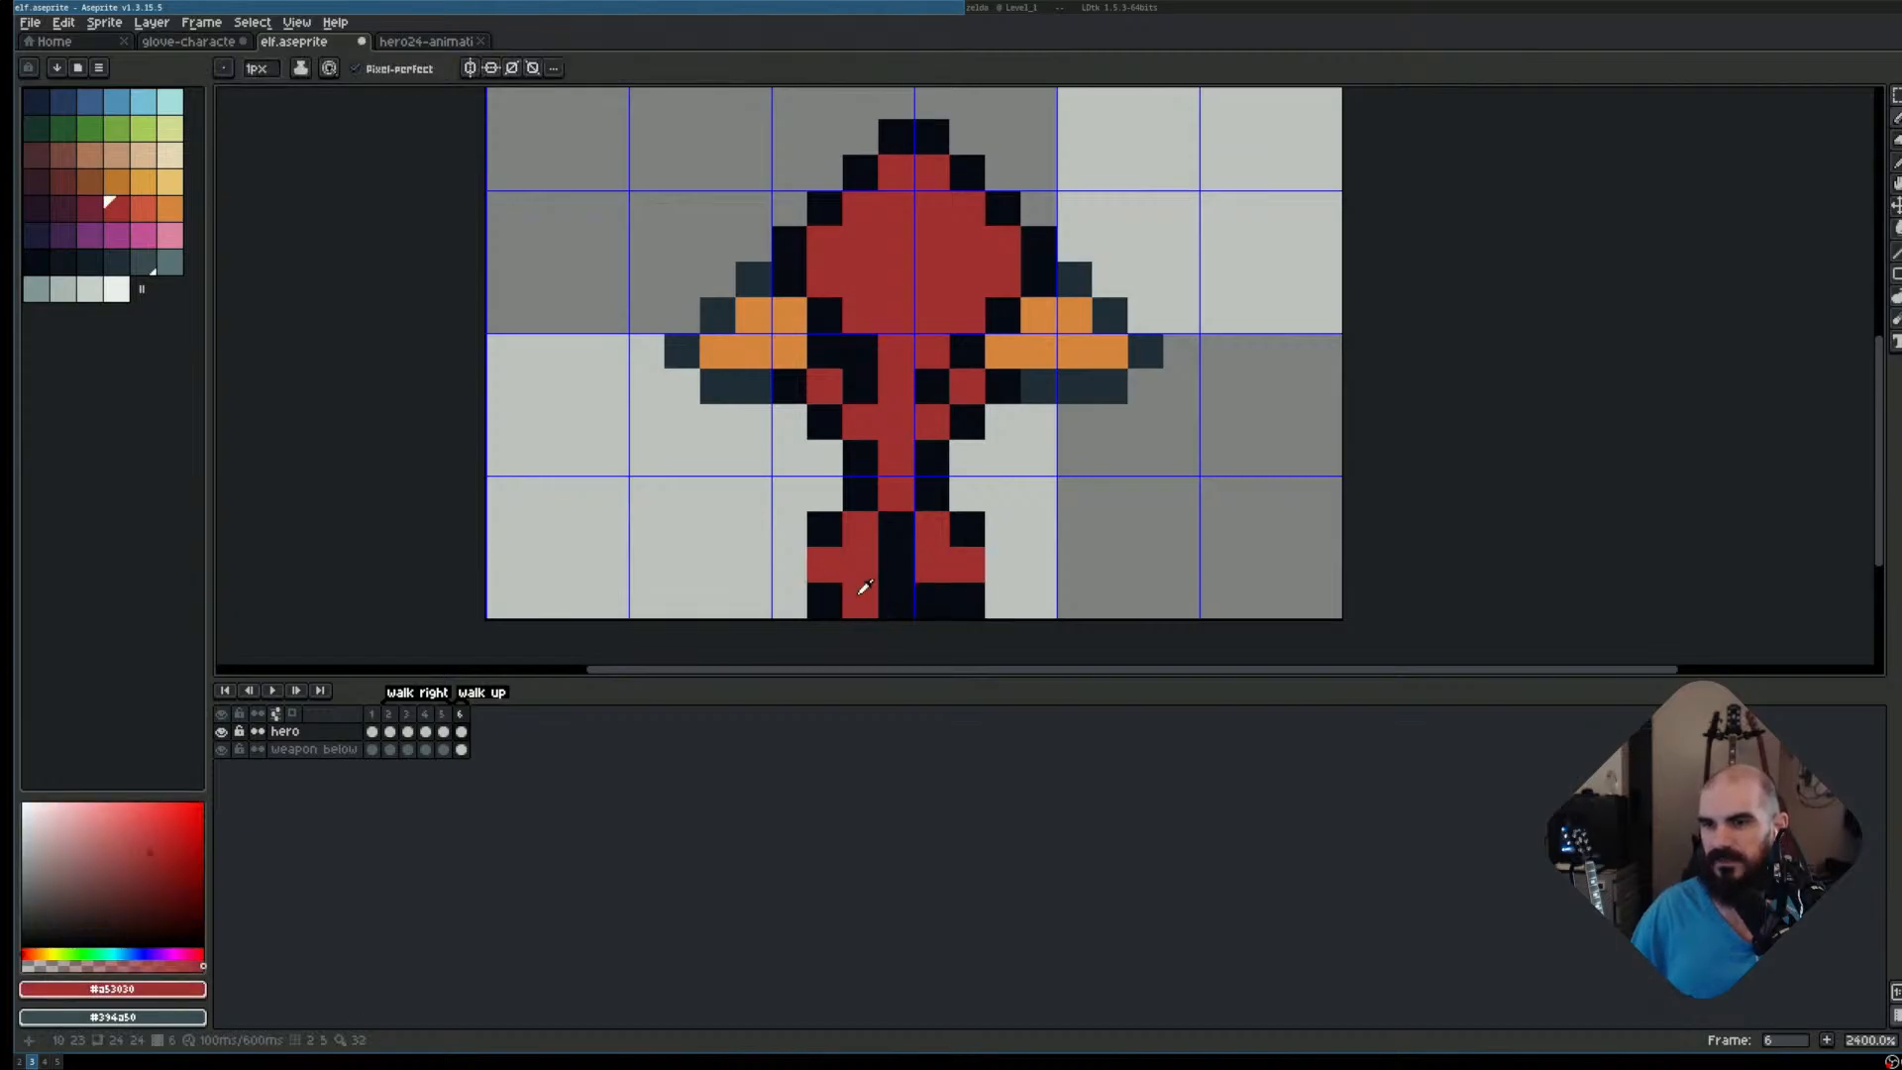
Outline the widened feet on frame 6 in near-black #090a14 and erase the excess outline pixel beside the right foot
key(i)
click(858, 594)
key(b)
click(783, 590)
drag(1002, 564, 1002, 600)
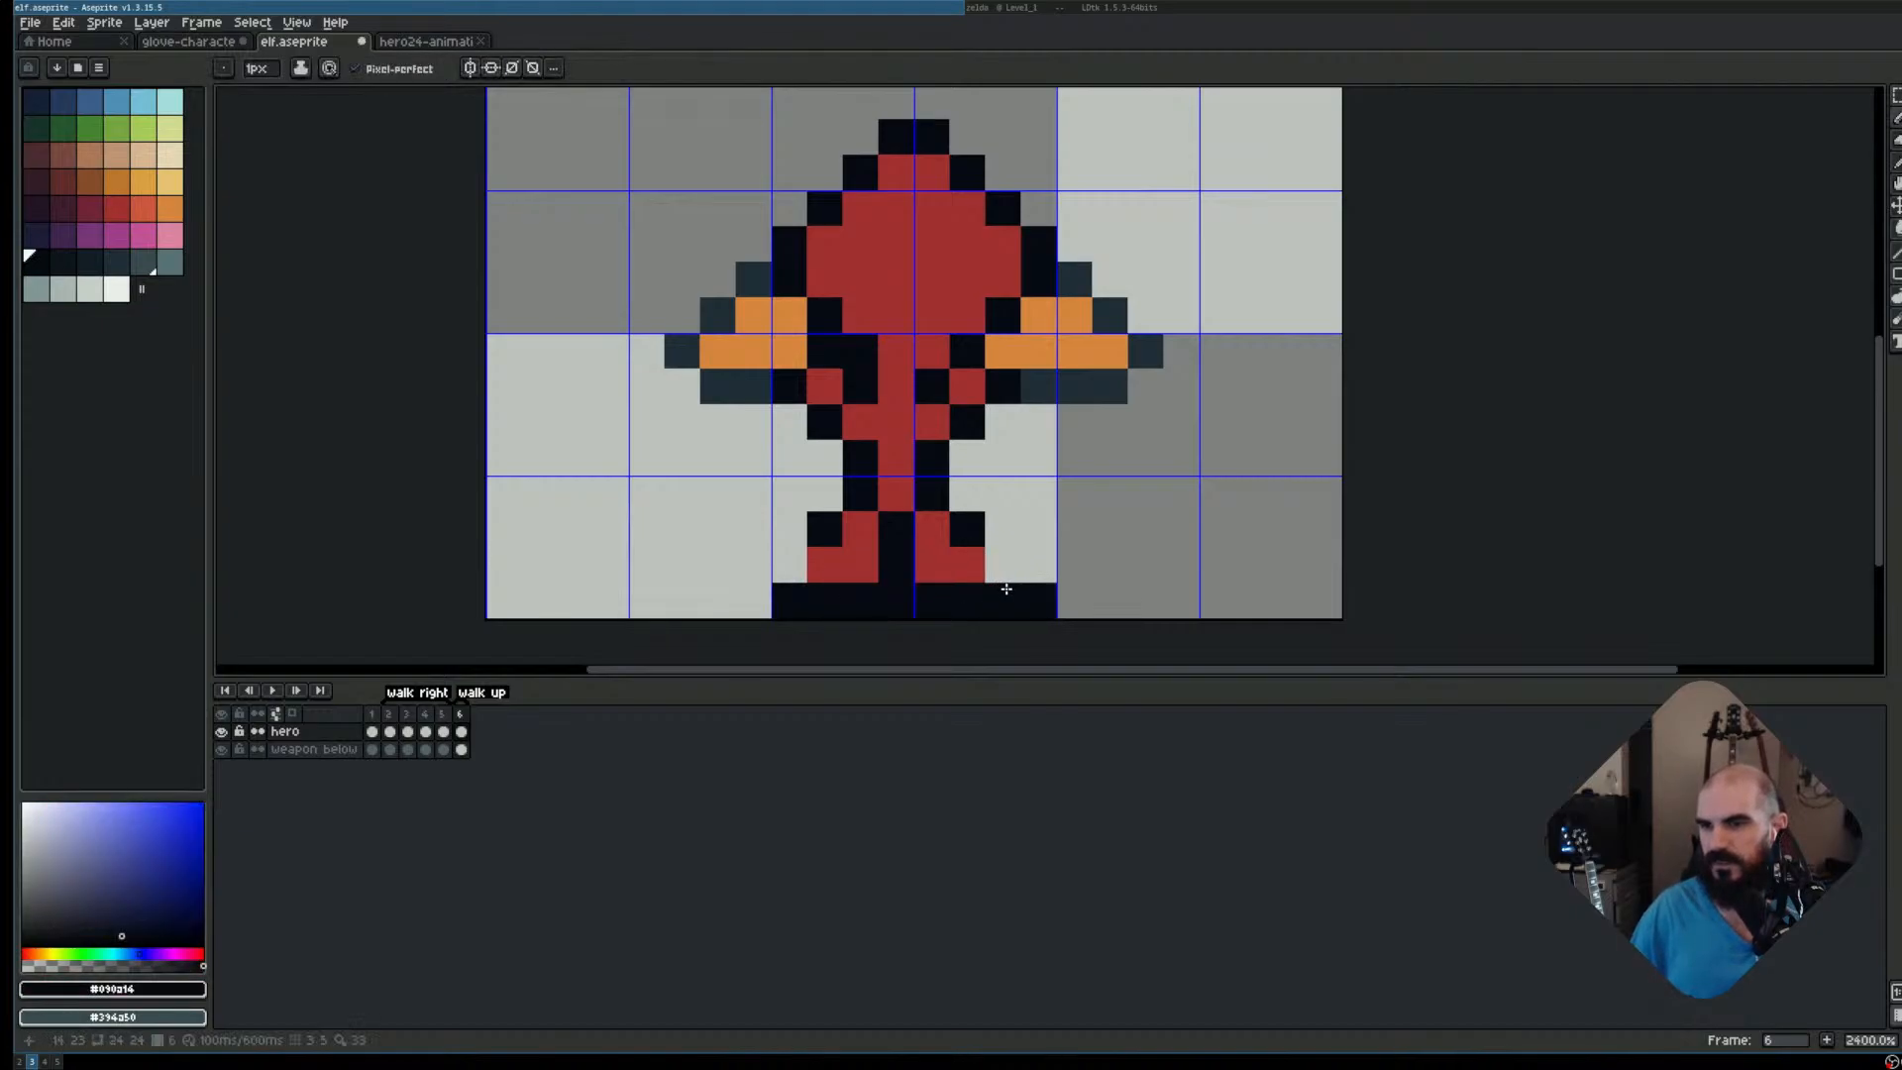
click(790, 565)
click(753, 565)
key(e)
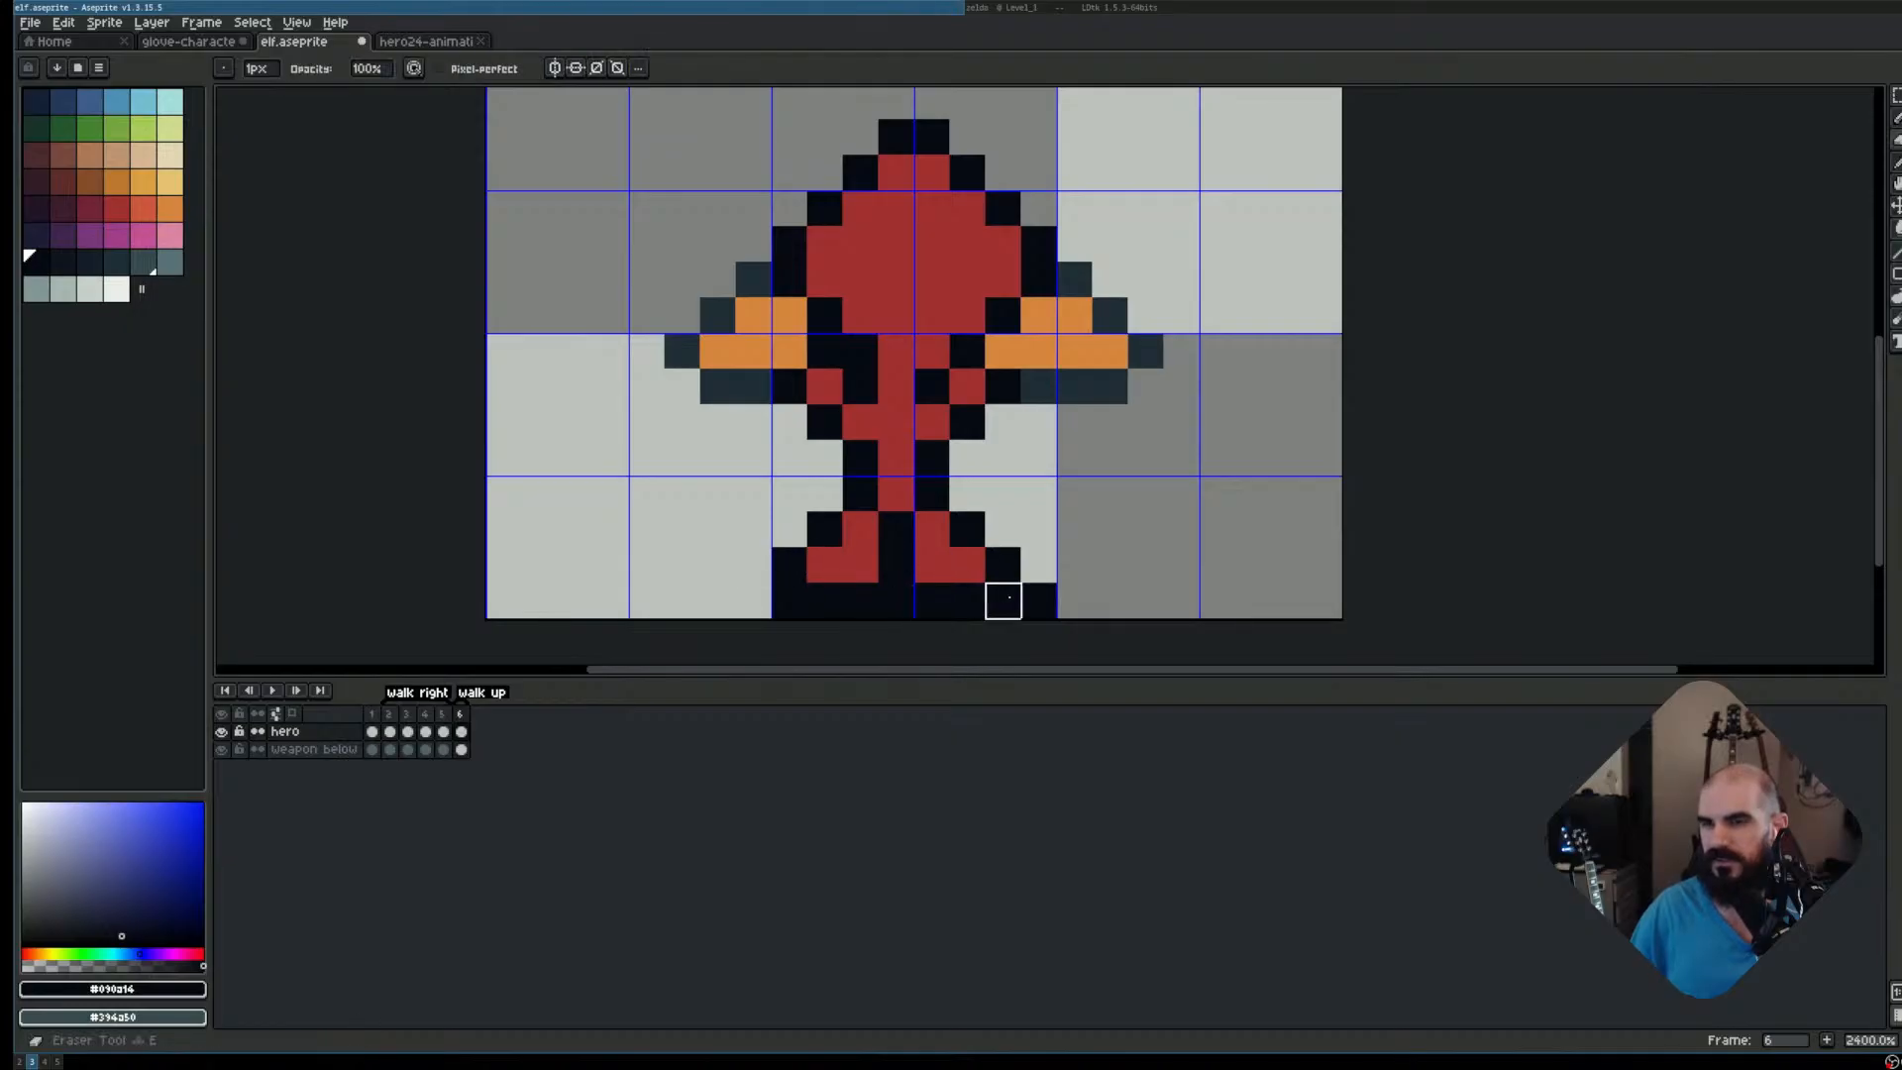
click(1037, 600)
scroll(1080, 496, down, 4)
scroll(1128, 516, up, 3)
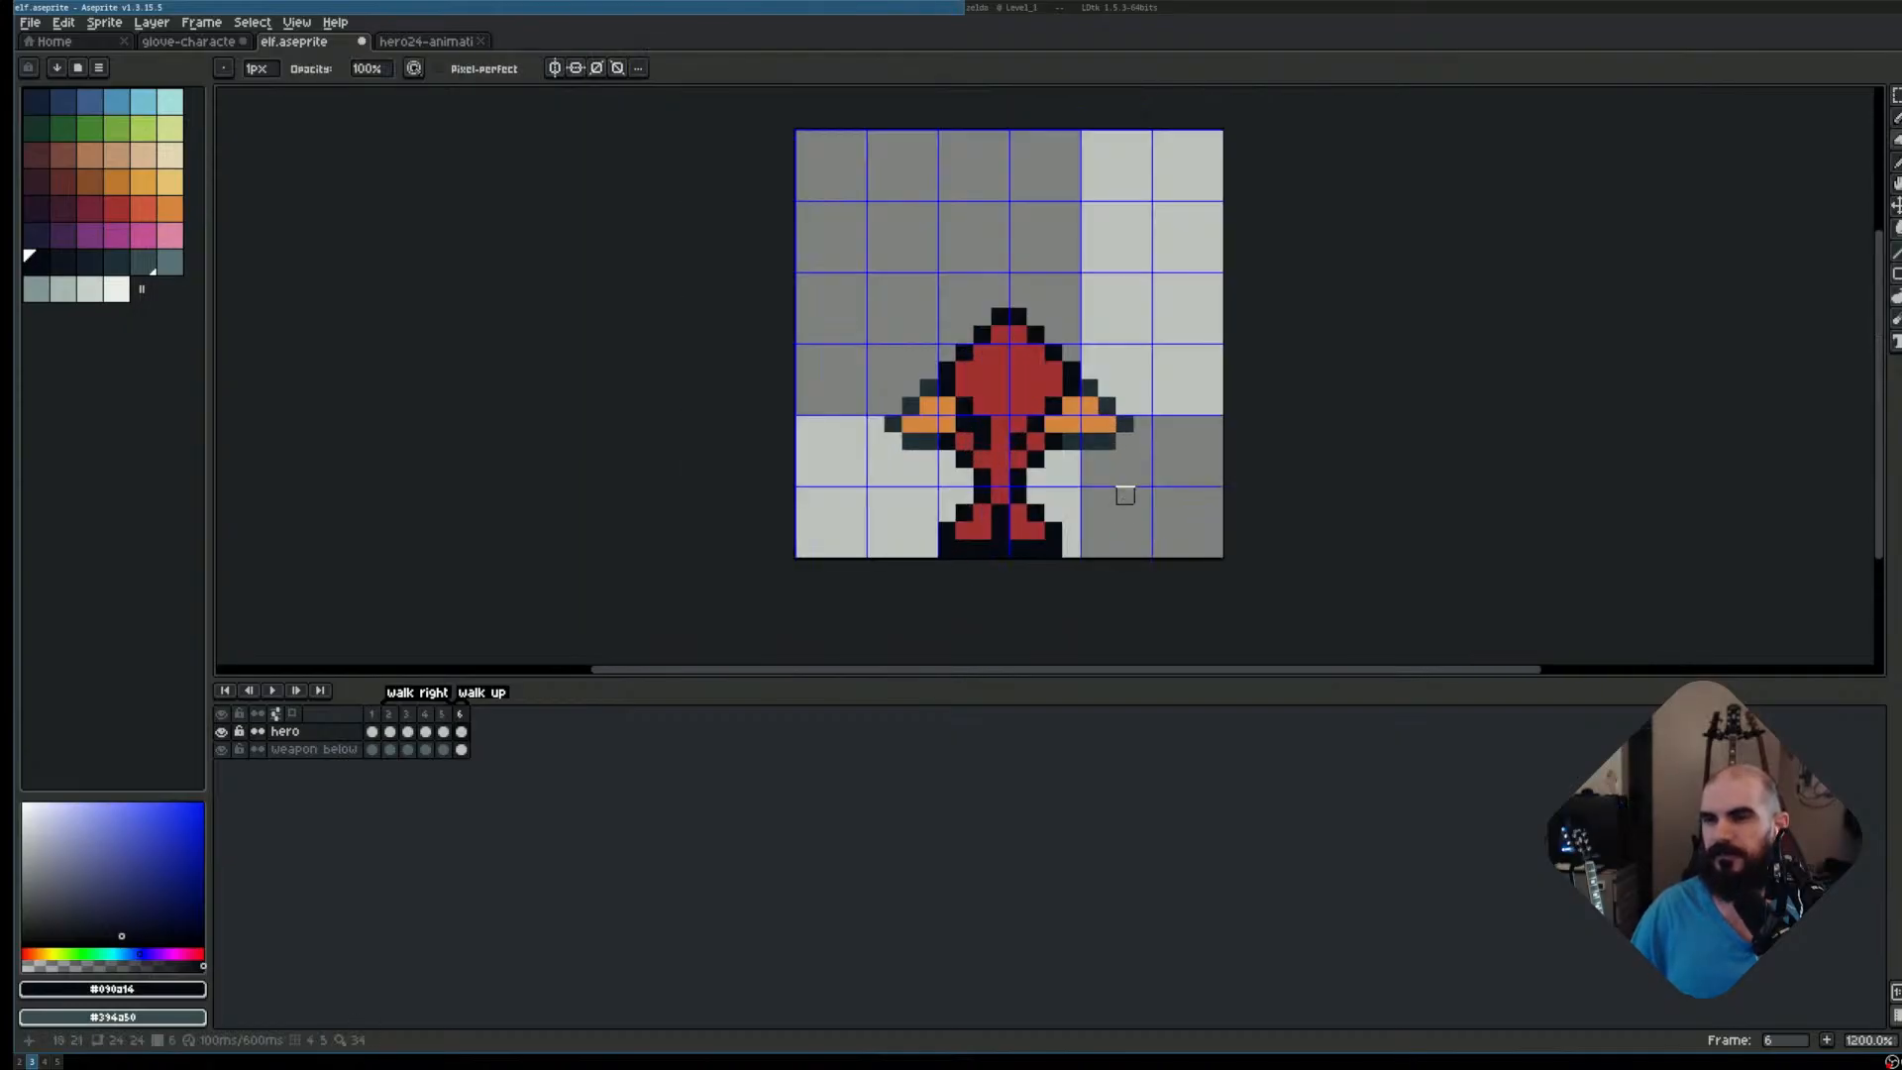
Step through the walk right frames to compare their poses with the frame 6 pose
click(461, 713)
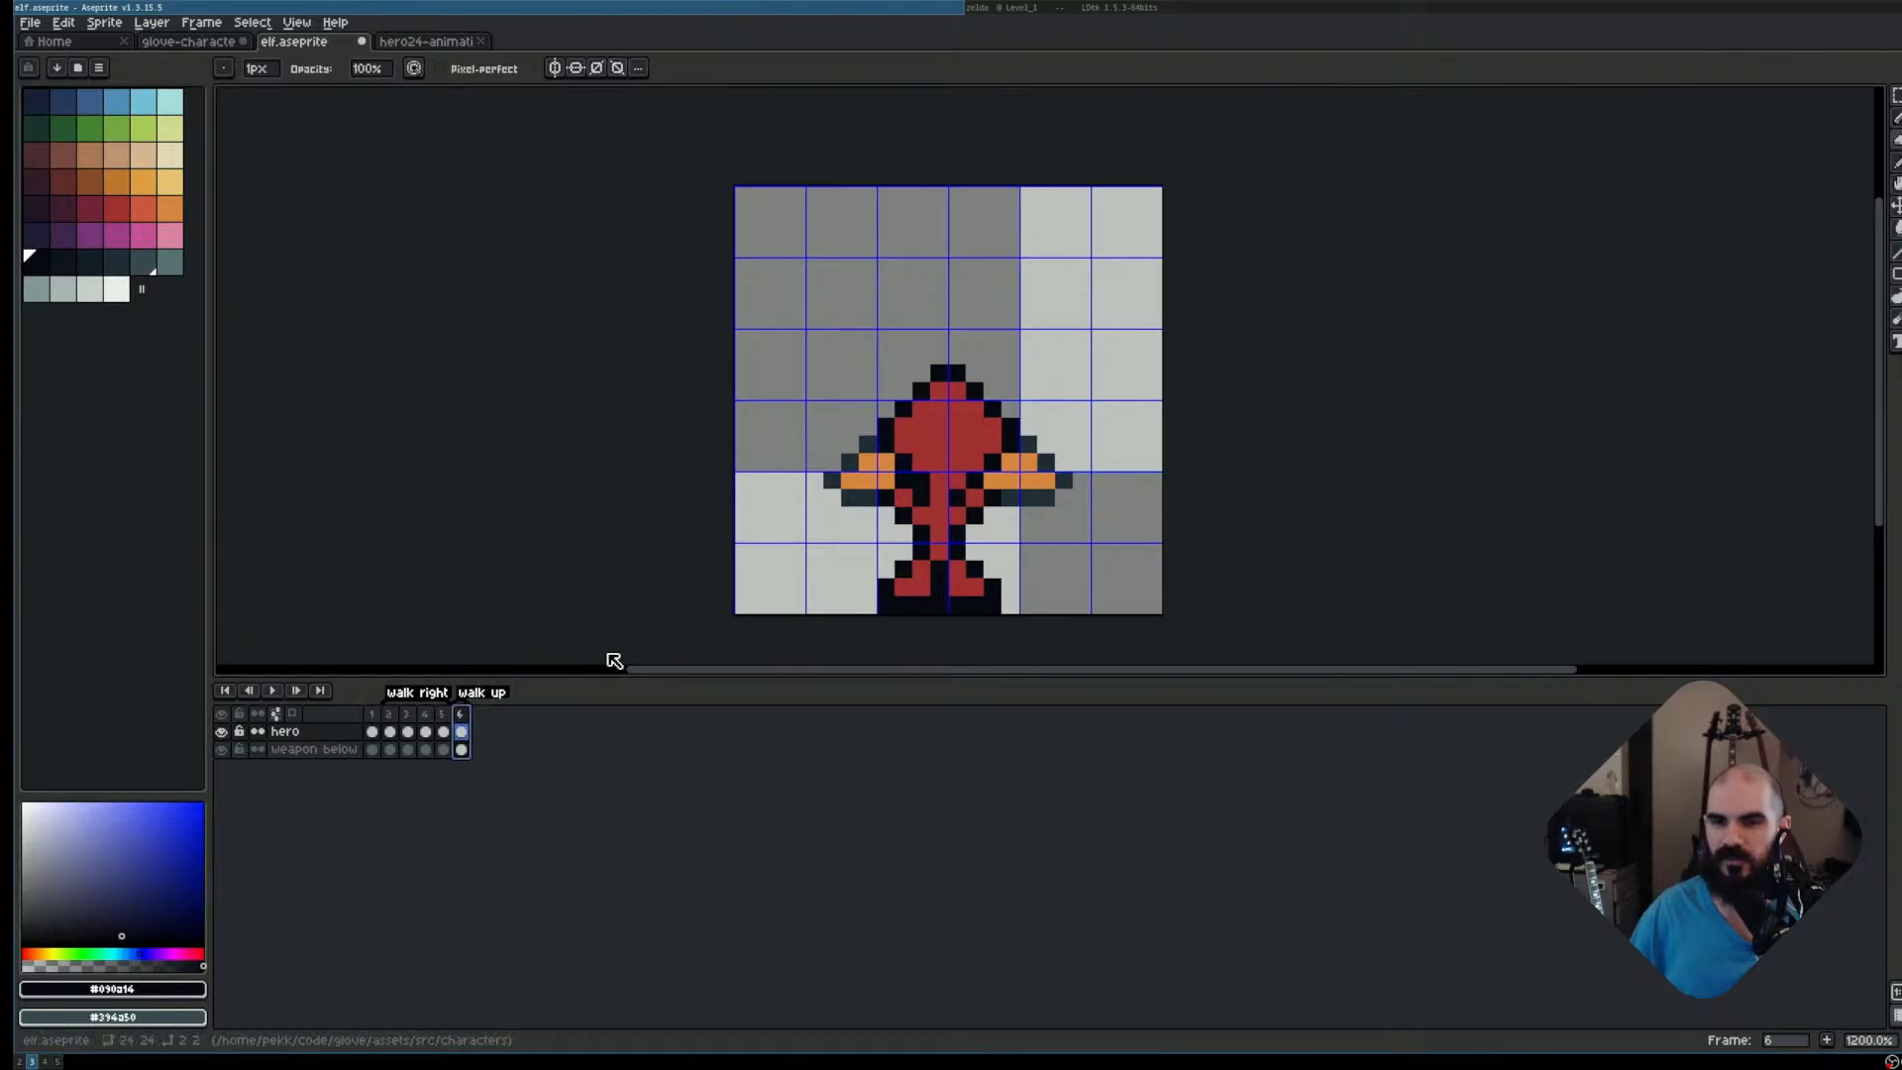
mouse_move(1152, 480)
mouse_down()
mouse_move(1076, 466)
mouse_move(1101, 454)
mouse_up()
scroll(1101, 490, up, 1)
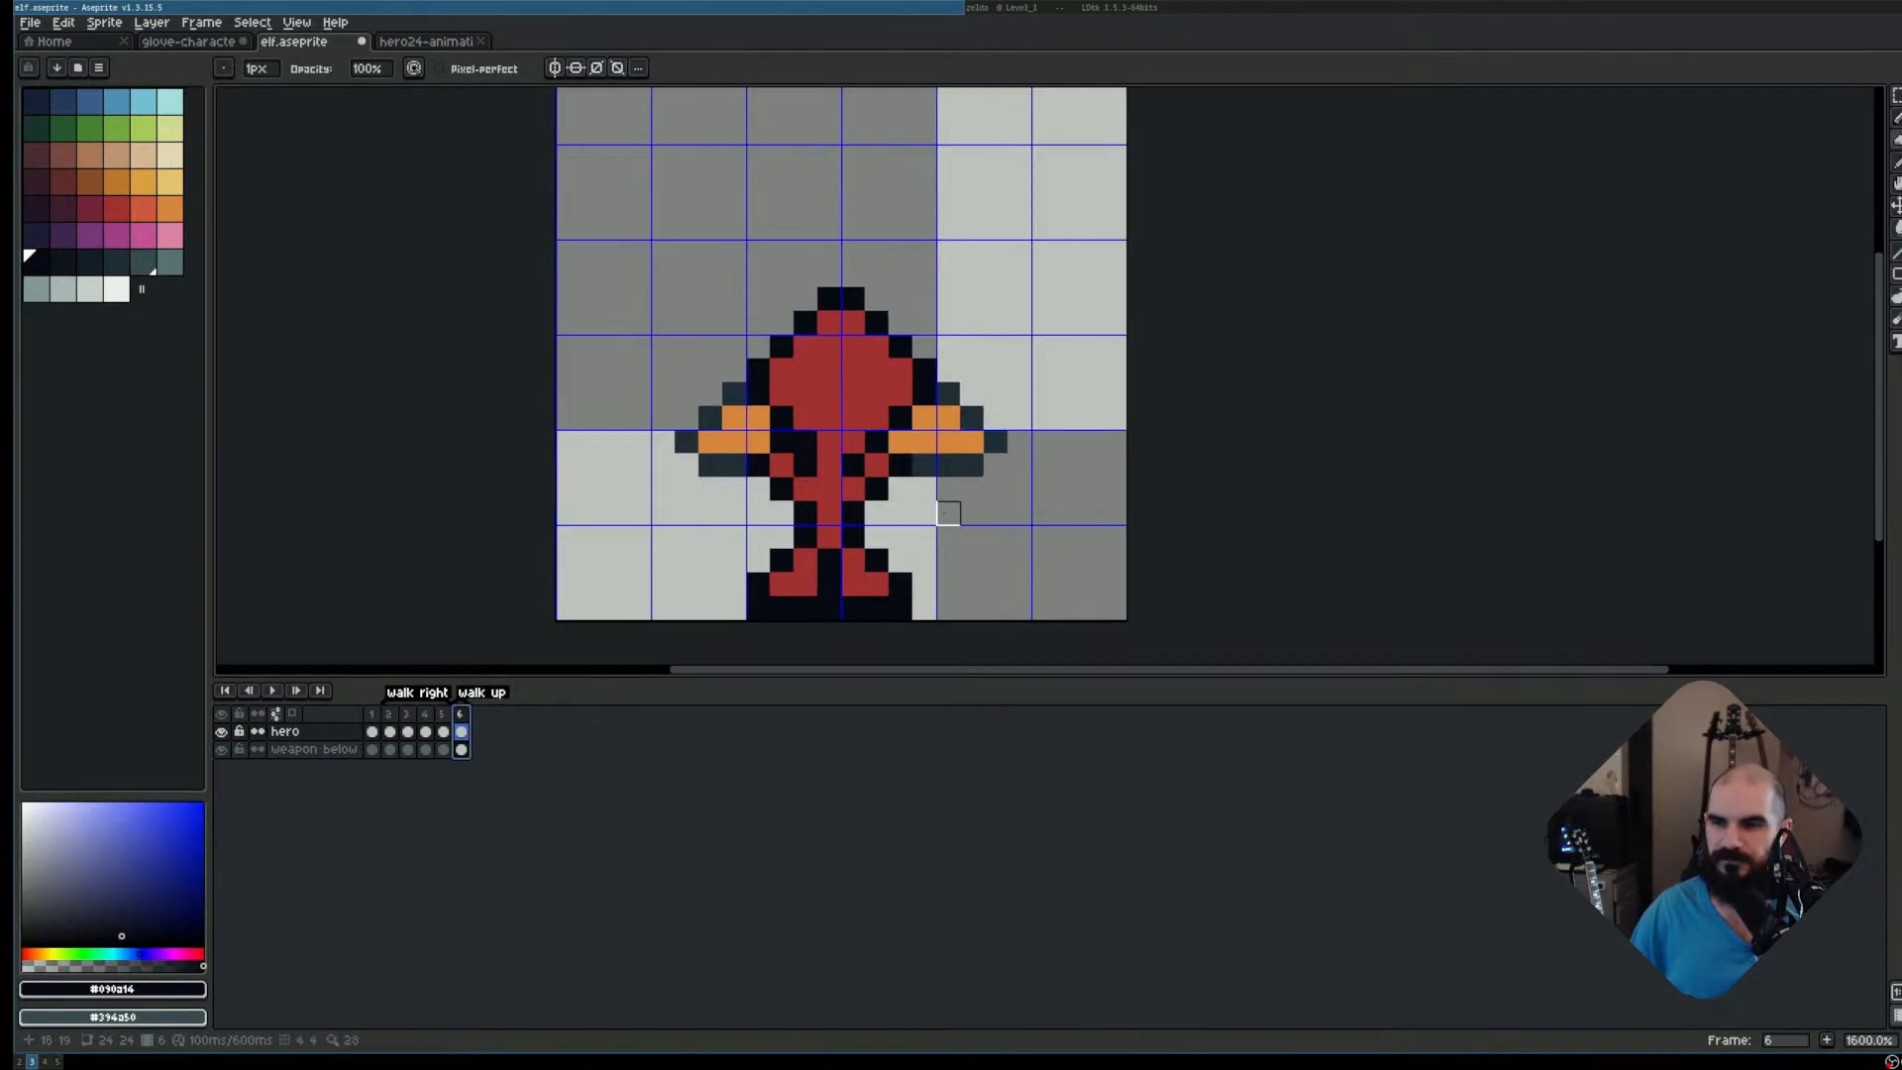
click(407, 713)
key(Left)
key(Left)
key(Left)
key(Left)
key(Left)
key(Left)
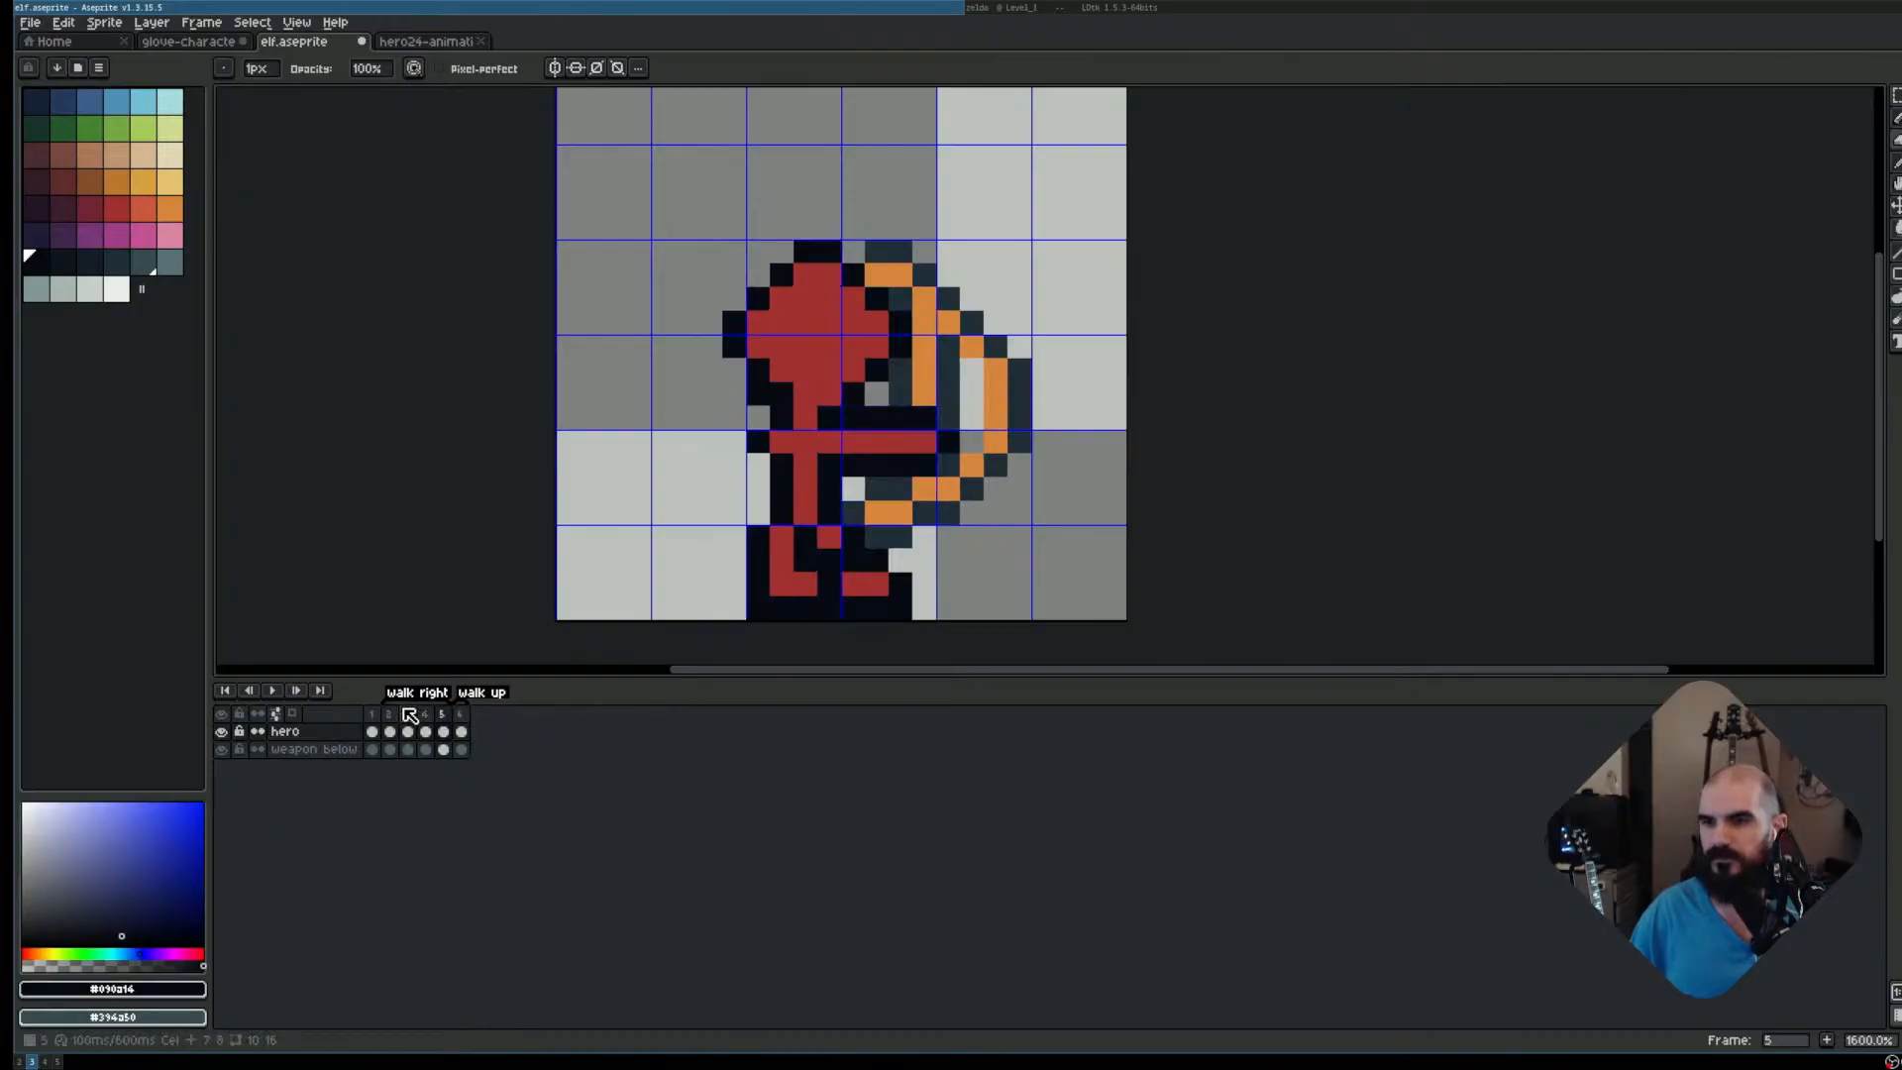
Raise the elf's right foot and lower leg by one pixel on frame 6
click(460, 715)
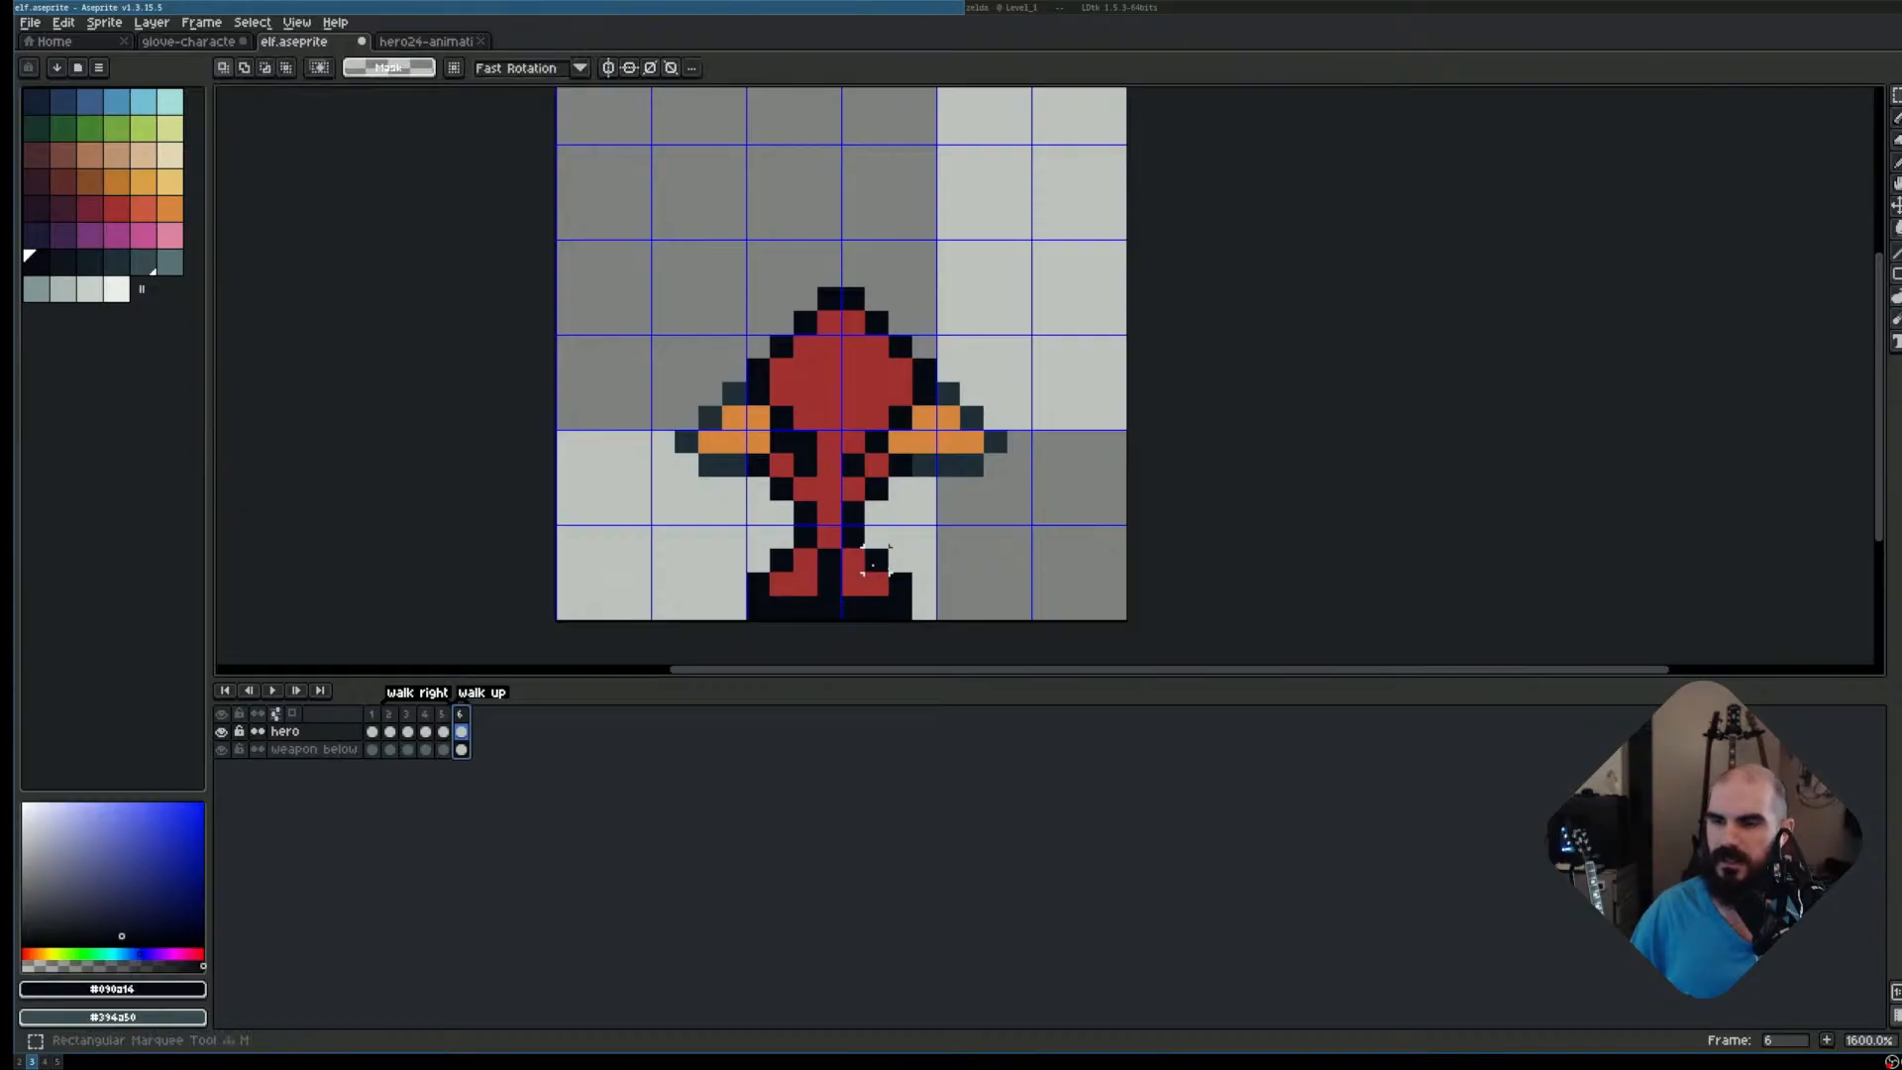
key(m)
drag(838, 547, 884, 566)
click(1018, 607)
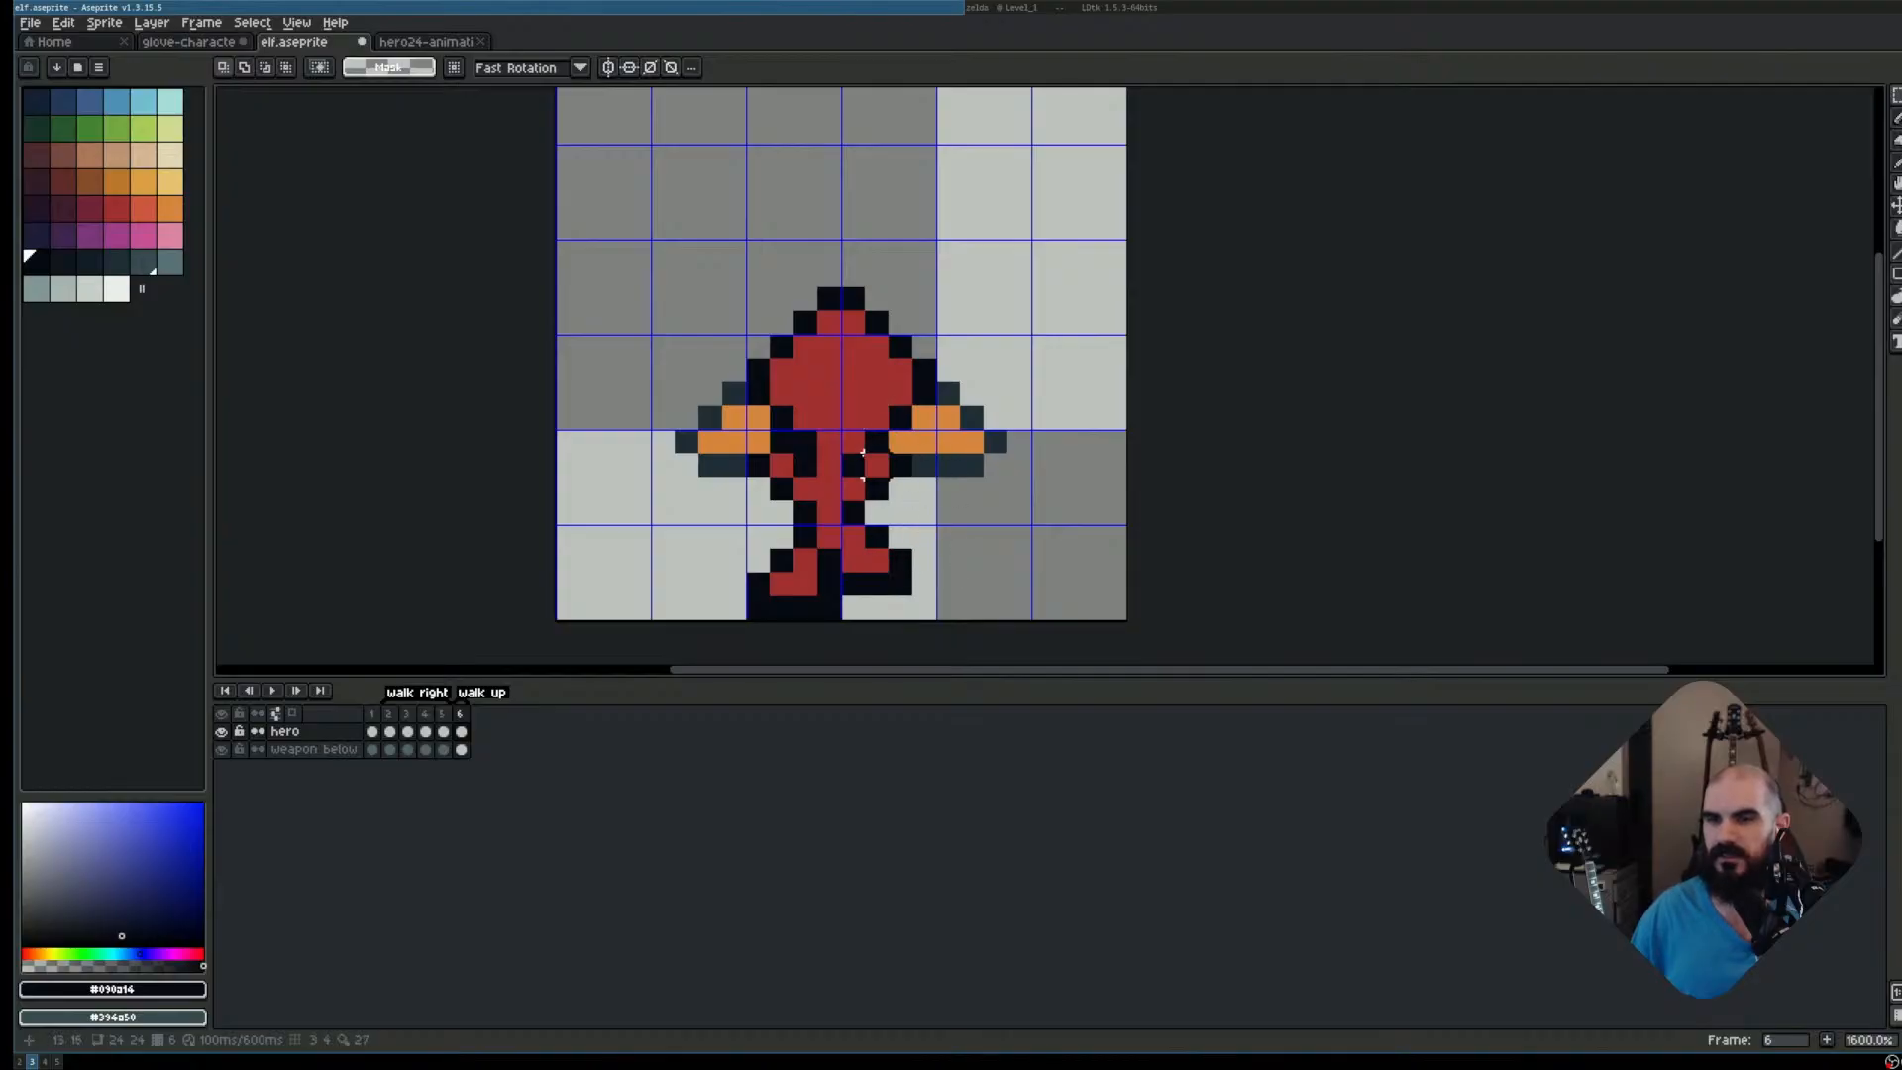
Add frame 7 to the walk up tag as a copy of frame 6, and compare the two frames
key(i)
key(alt+n)
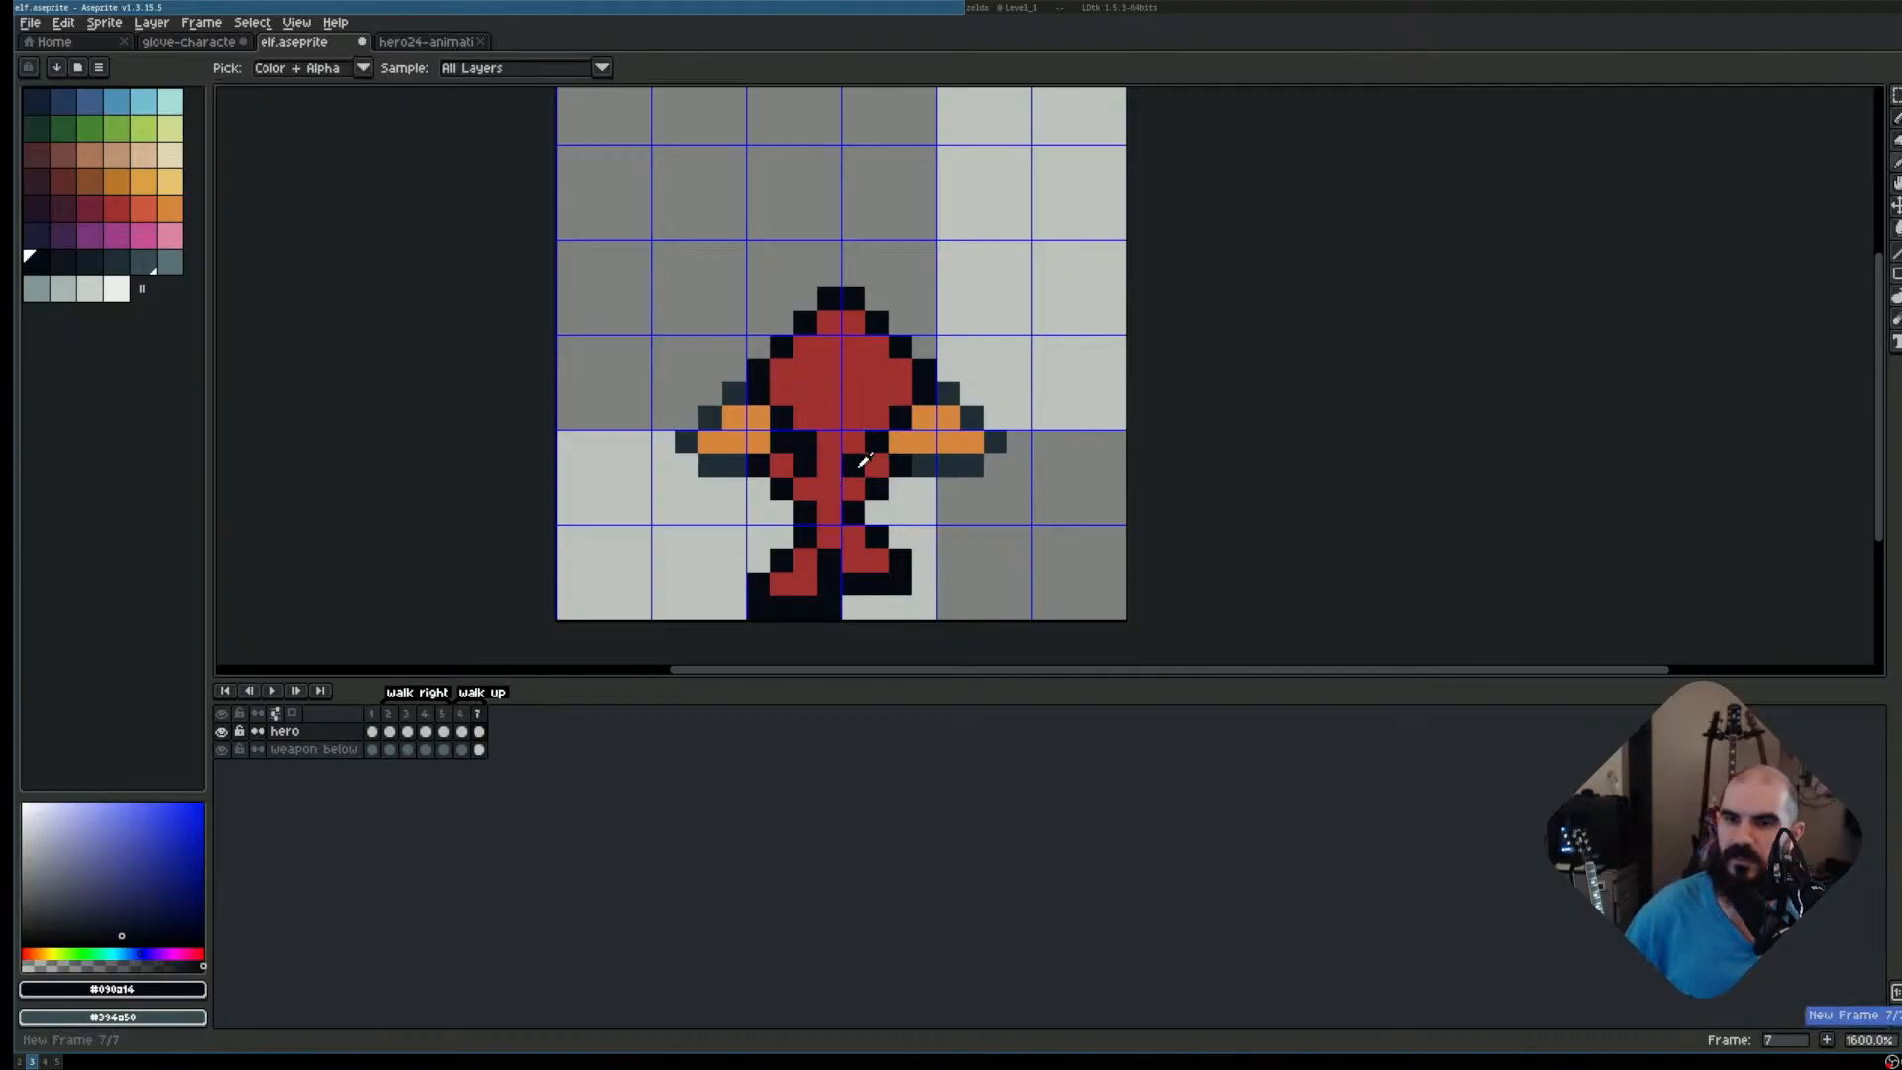
key(m)
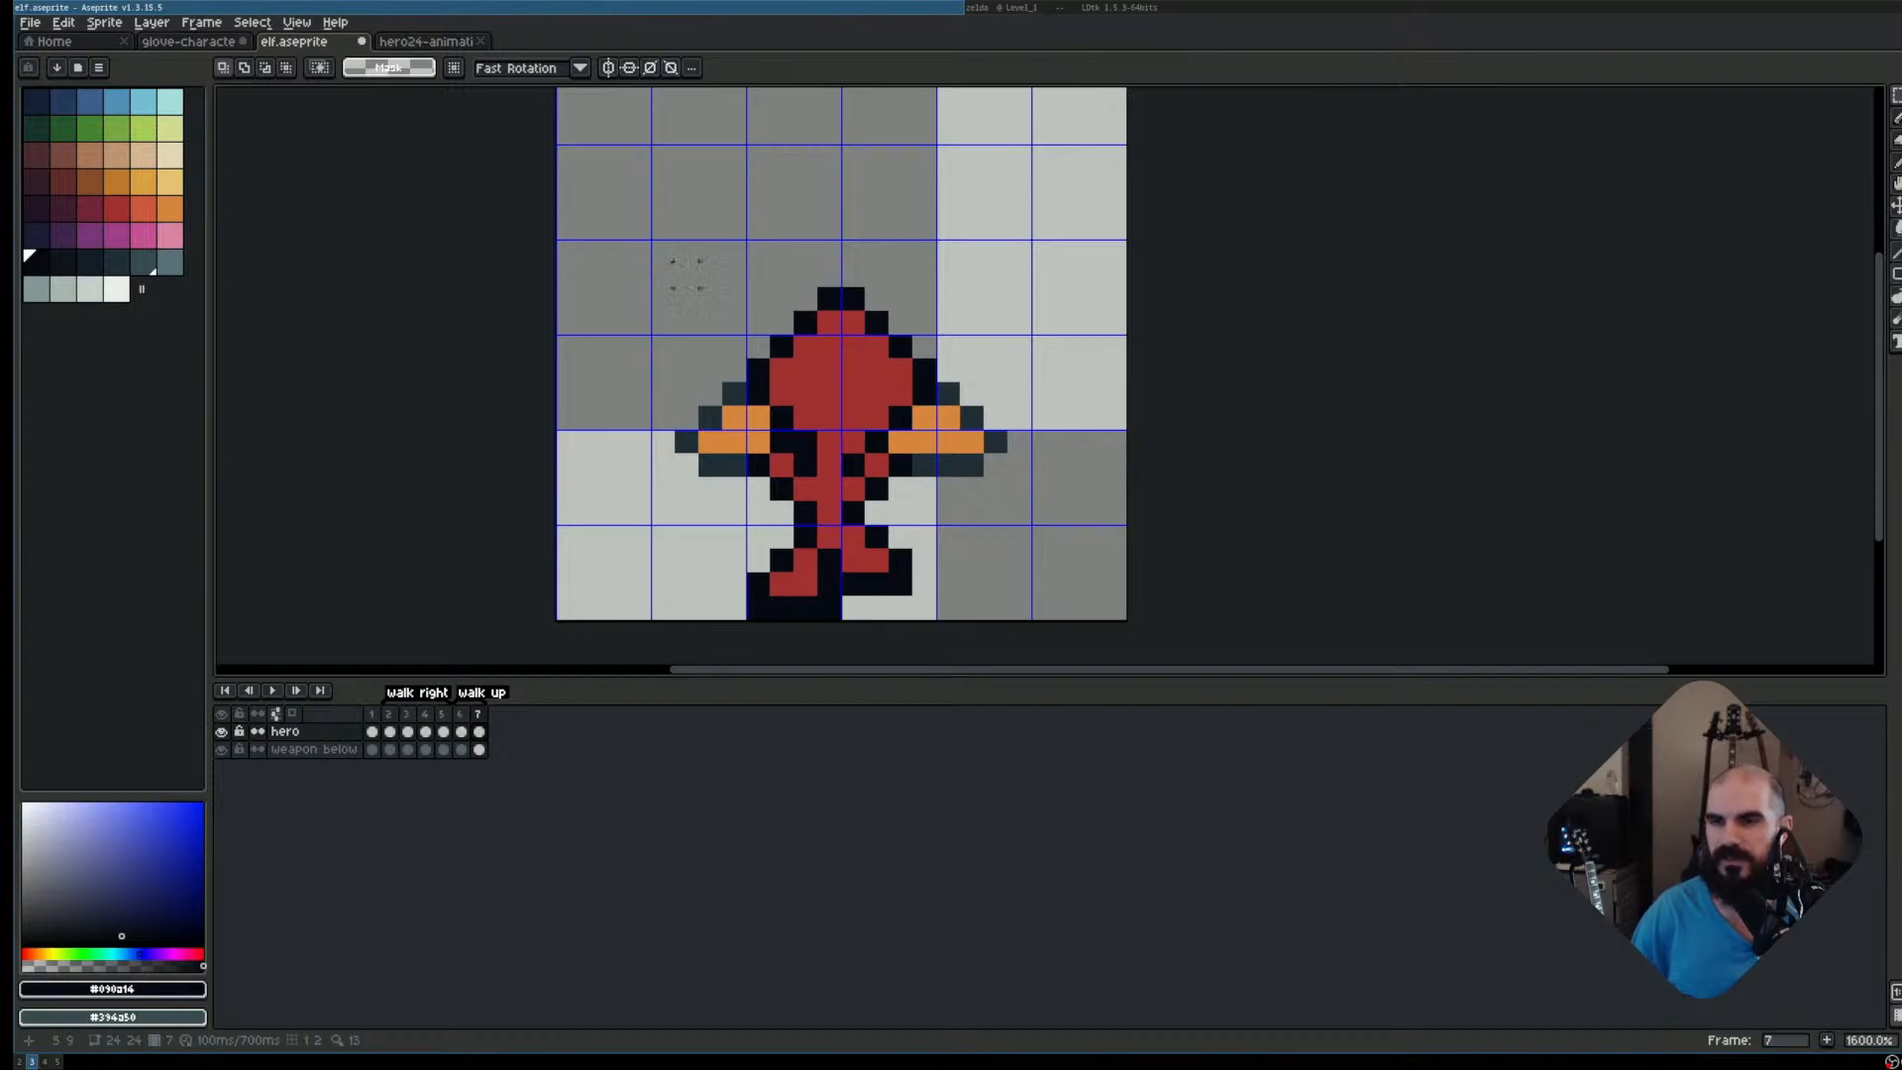
click(471, 715)
click(466, 715)
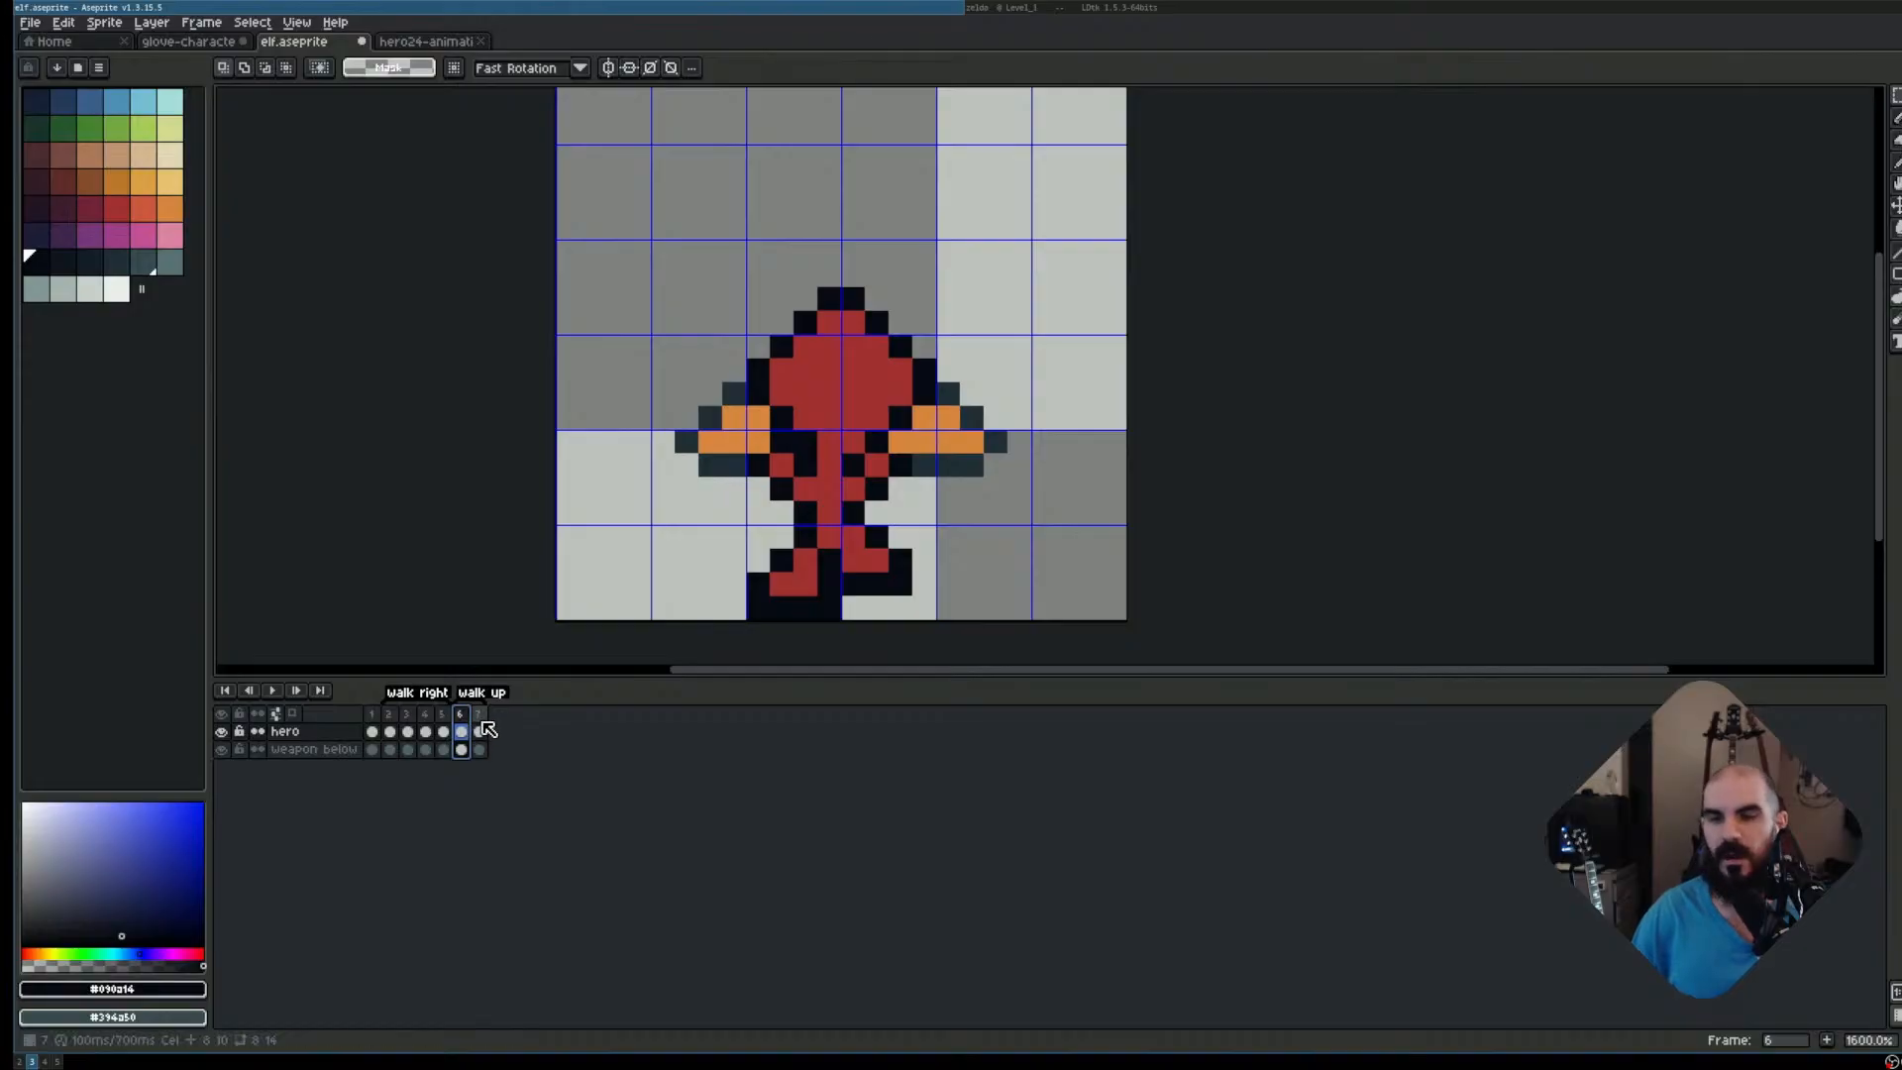
click(478, 715)
Move the elf's upper body and bow down one pixel on frame 7, across the hero and weapon below layers
drag(684, 272, 1032, 526)
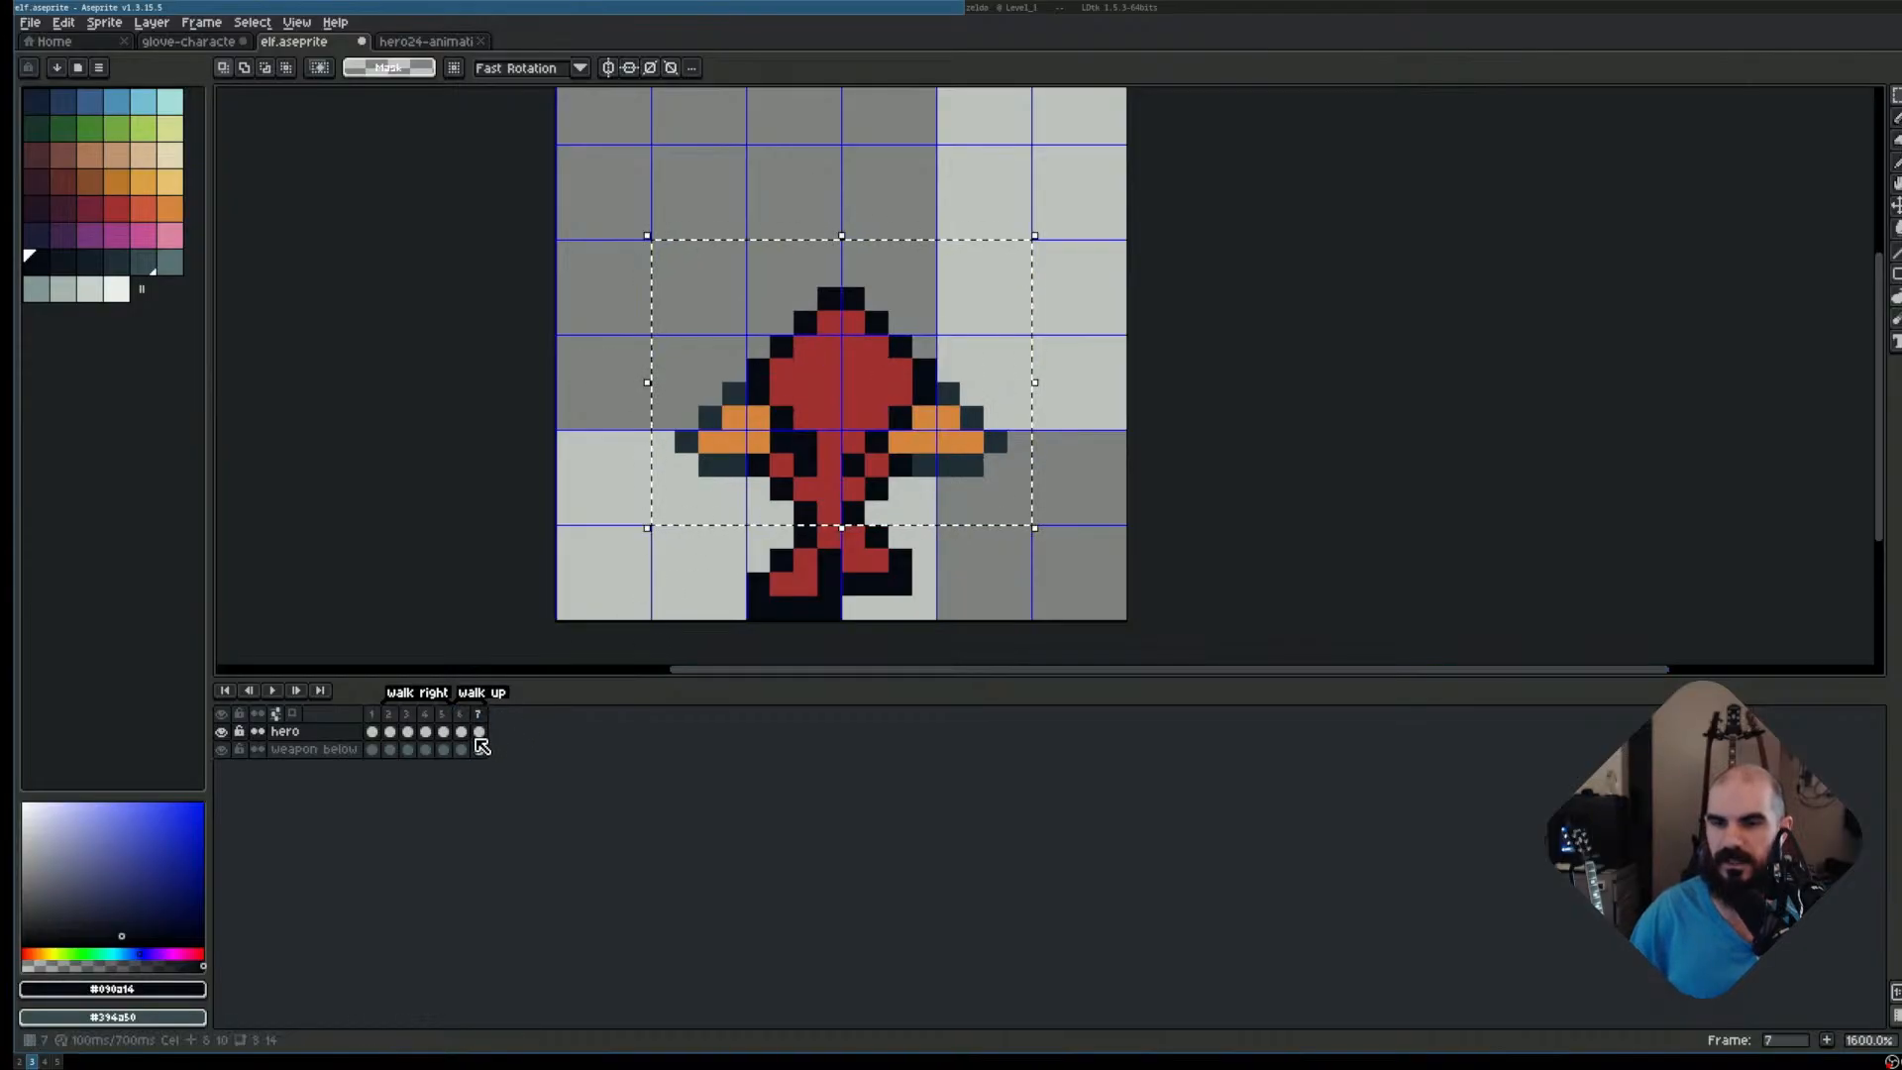
drag(478, 732, 480, 749)
click(856, 354)
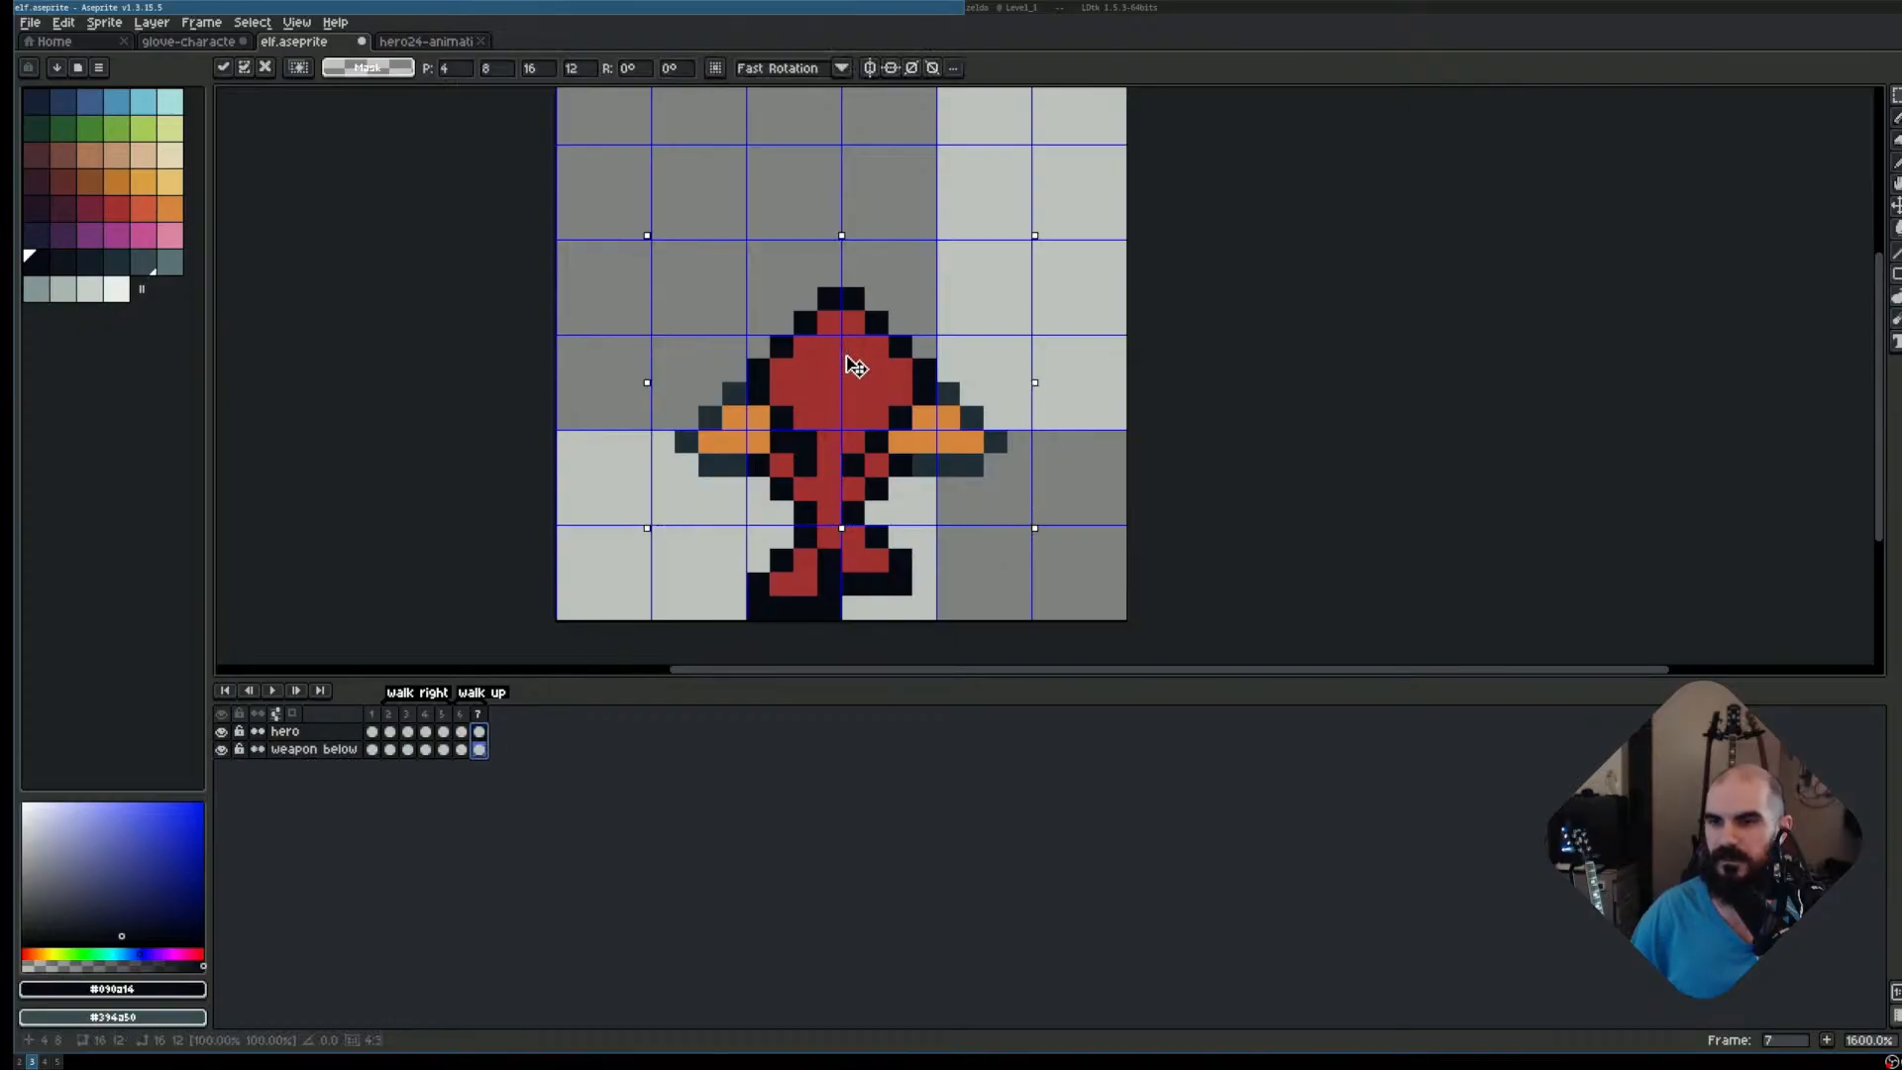
drag(845, 355, 847, 361)
key(ctrl+d)
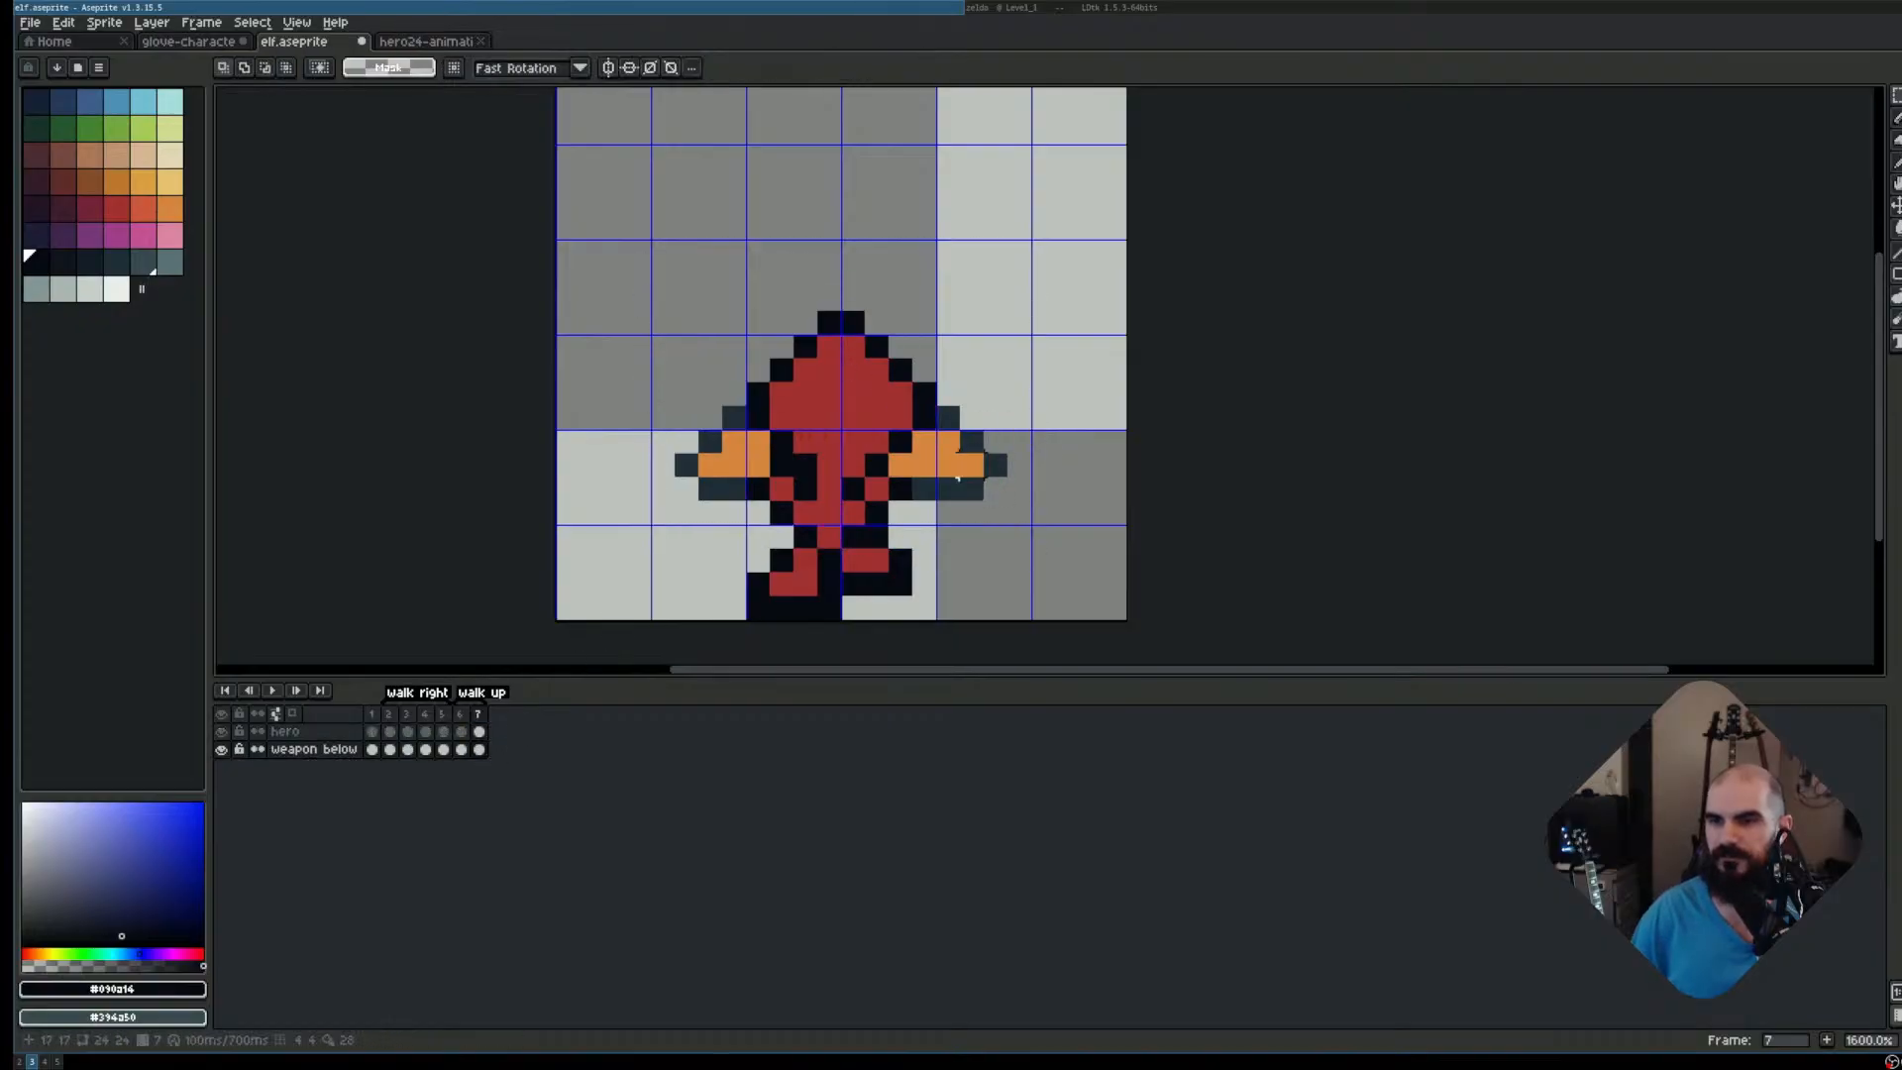
Flip between frames 6 and 7 to check the body bob, and add frame 8 as a copy of frame 7
key(Left)
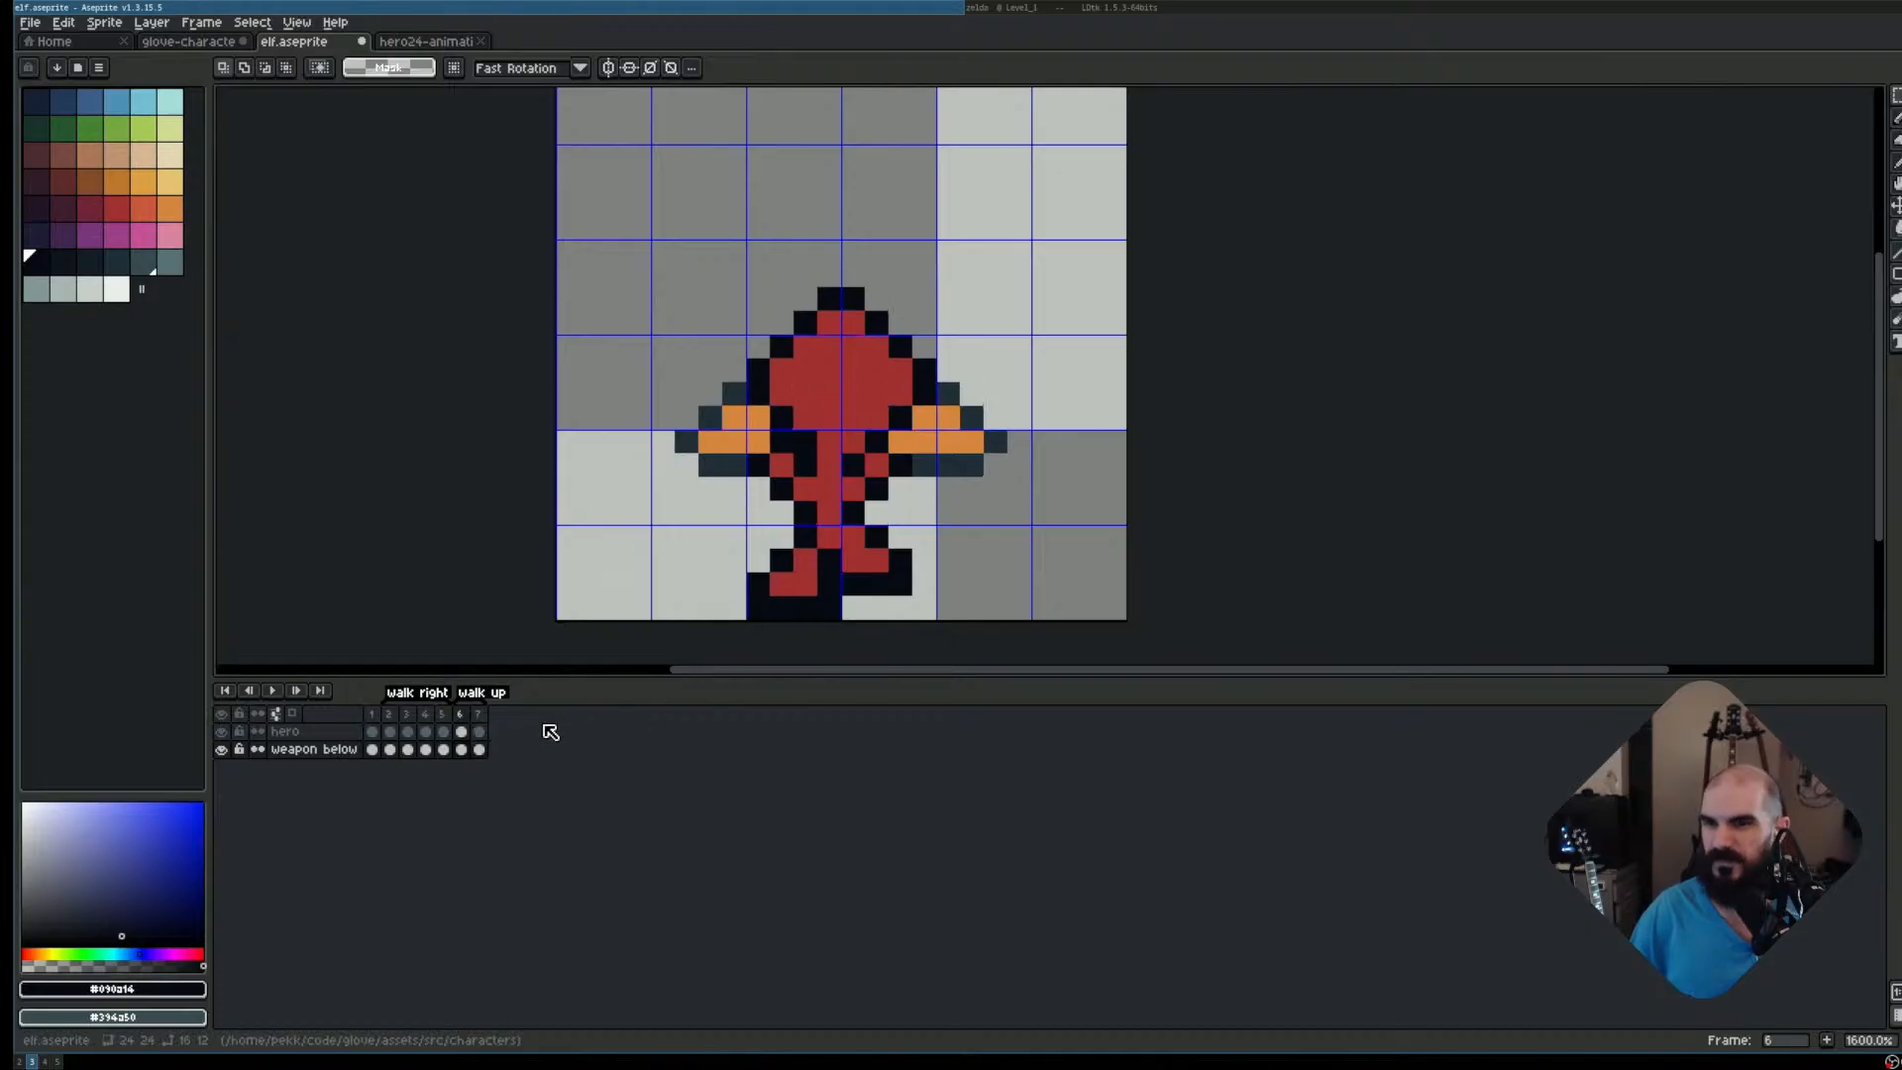
key(Right)
key(Left)
key(Right)
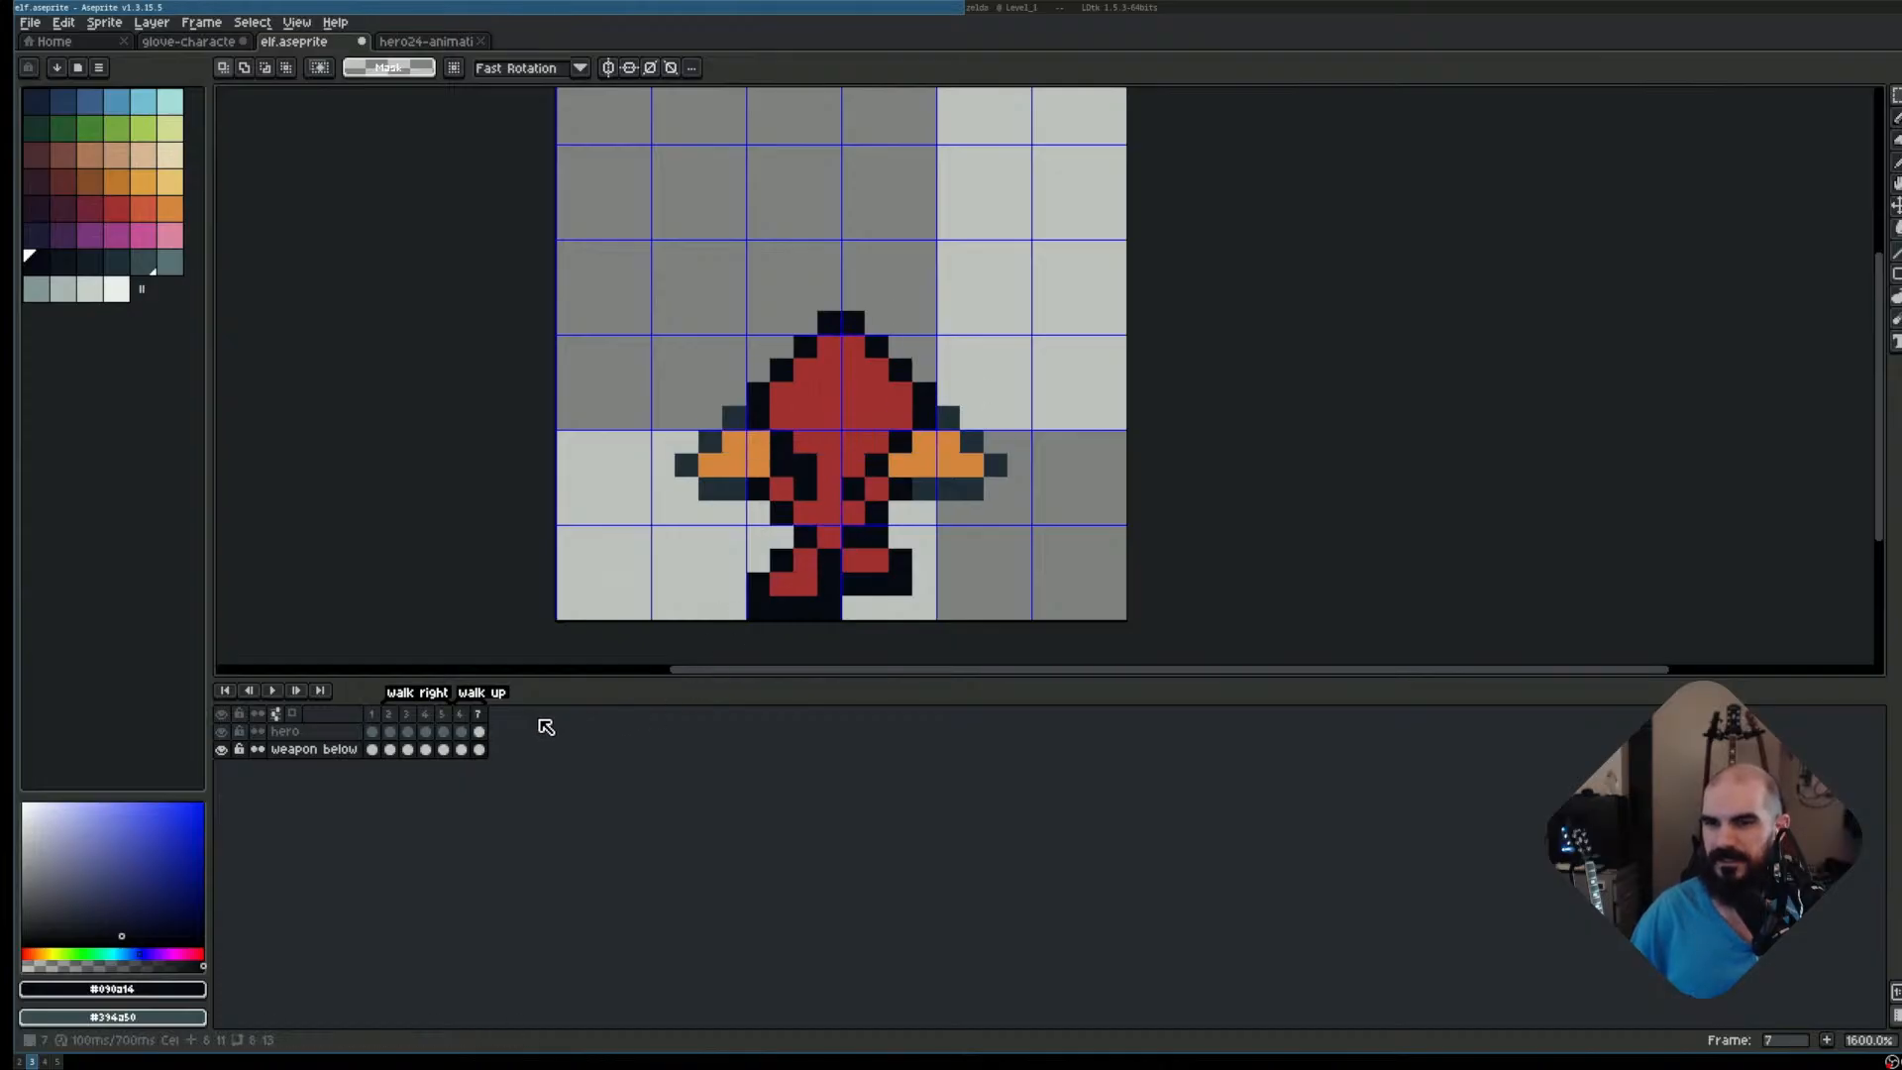
key(alt+n)
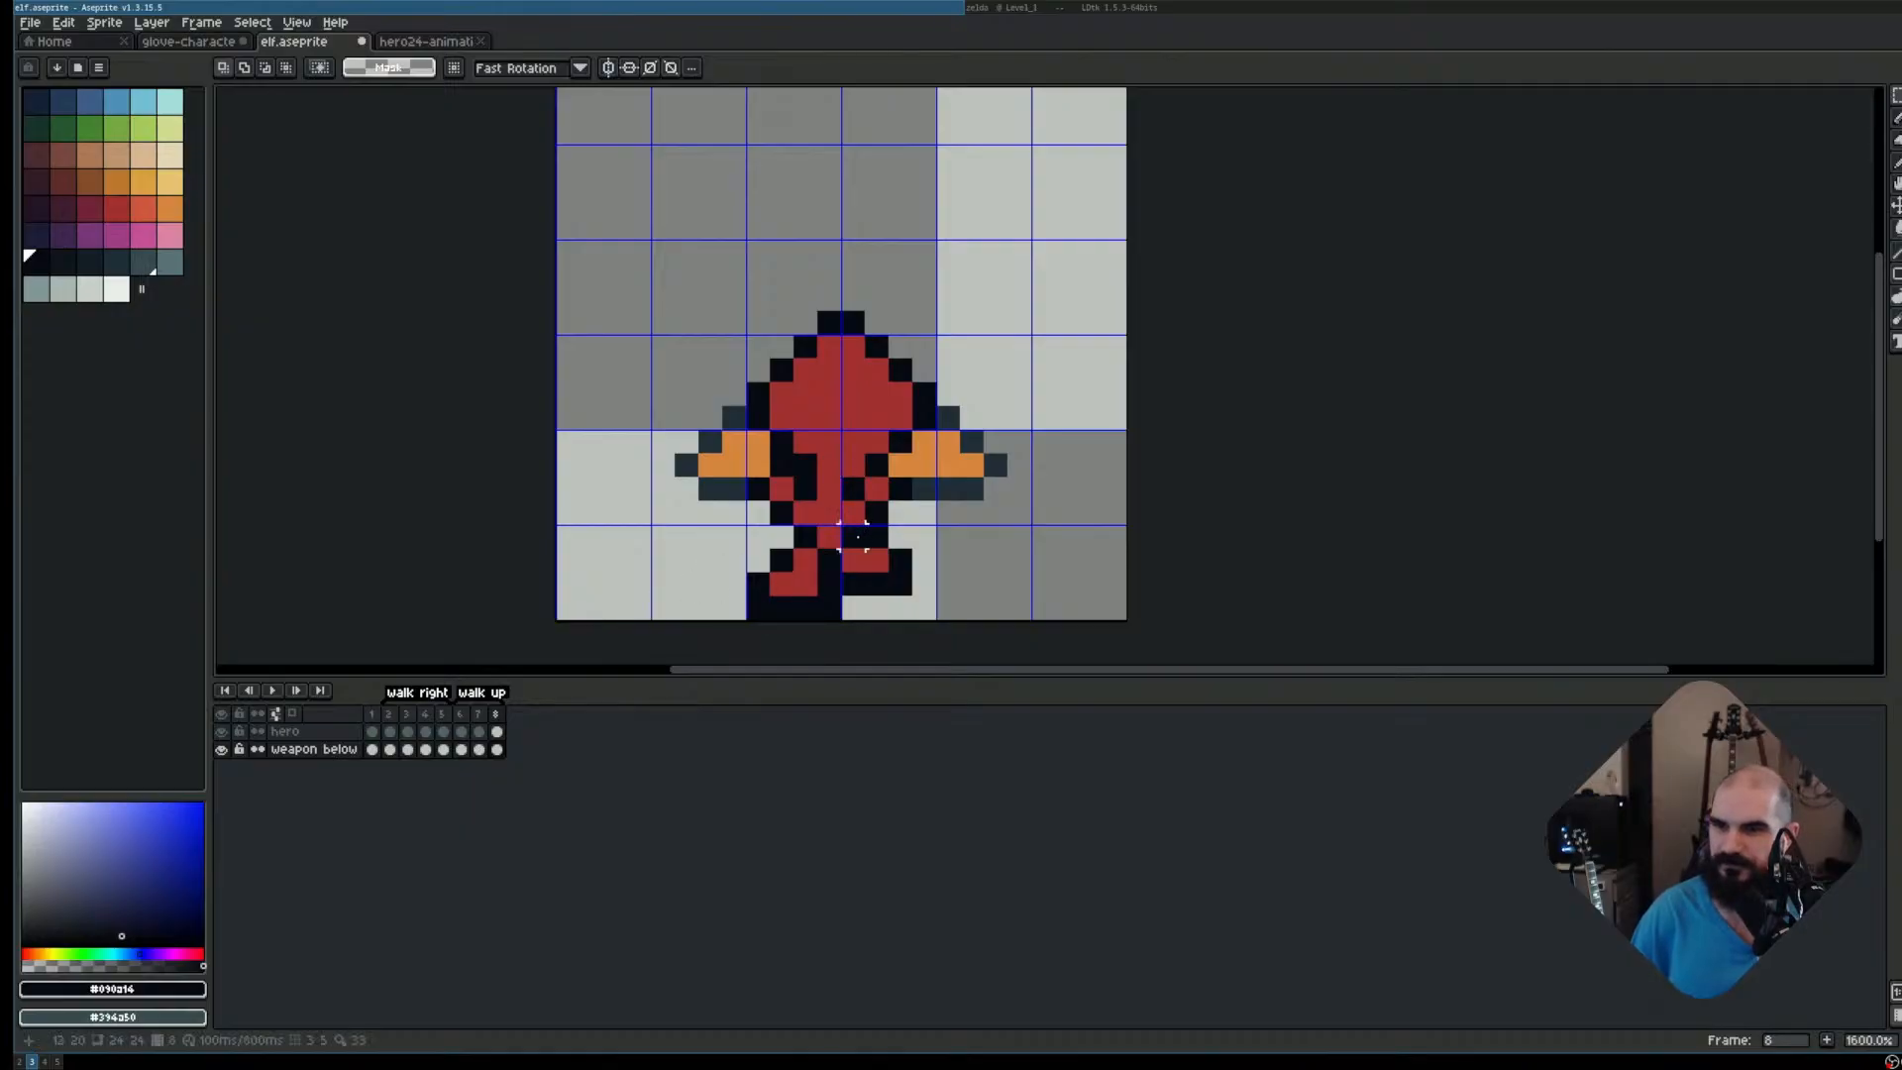
Step back and forth through walk right frames 2 to 5 to study the timing of the body bob and leg poses
click(386, 716)
click(407, 728)
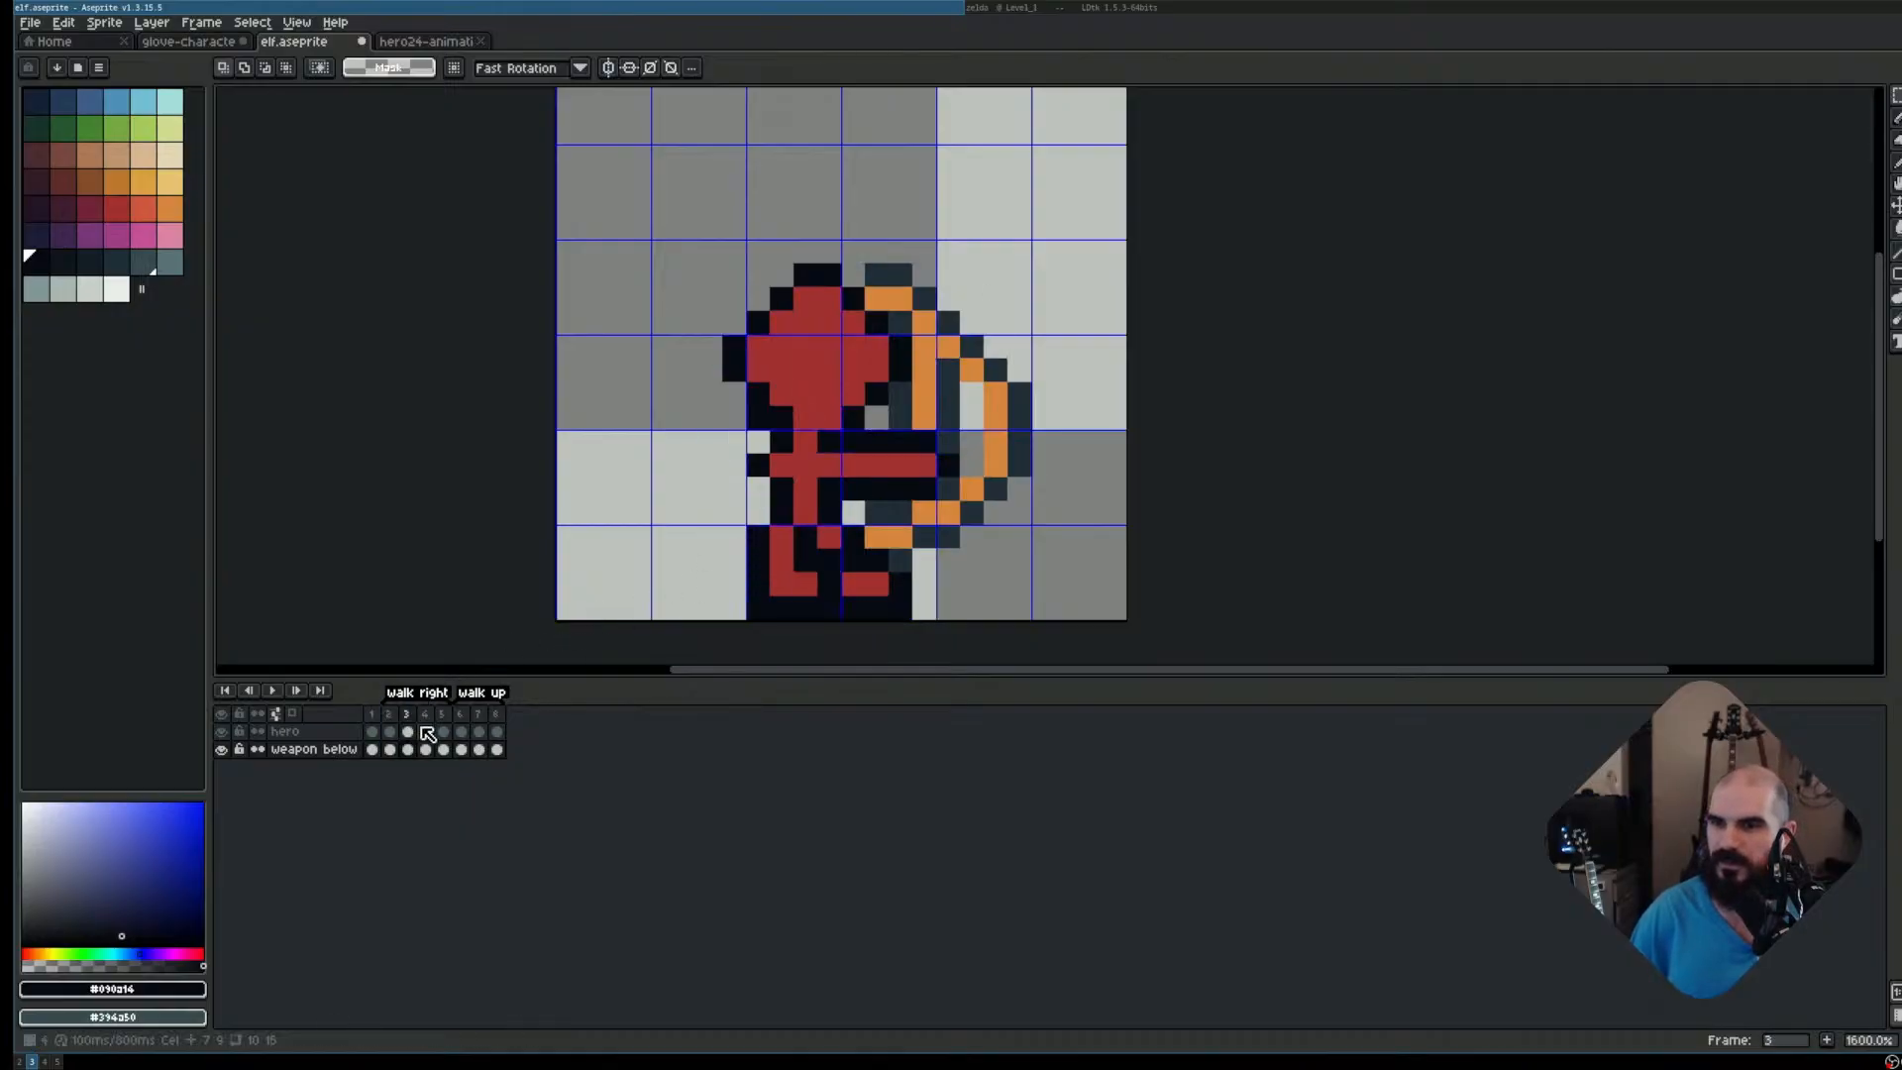
click(426, 730)
key(Right)
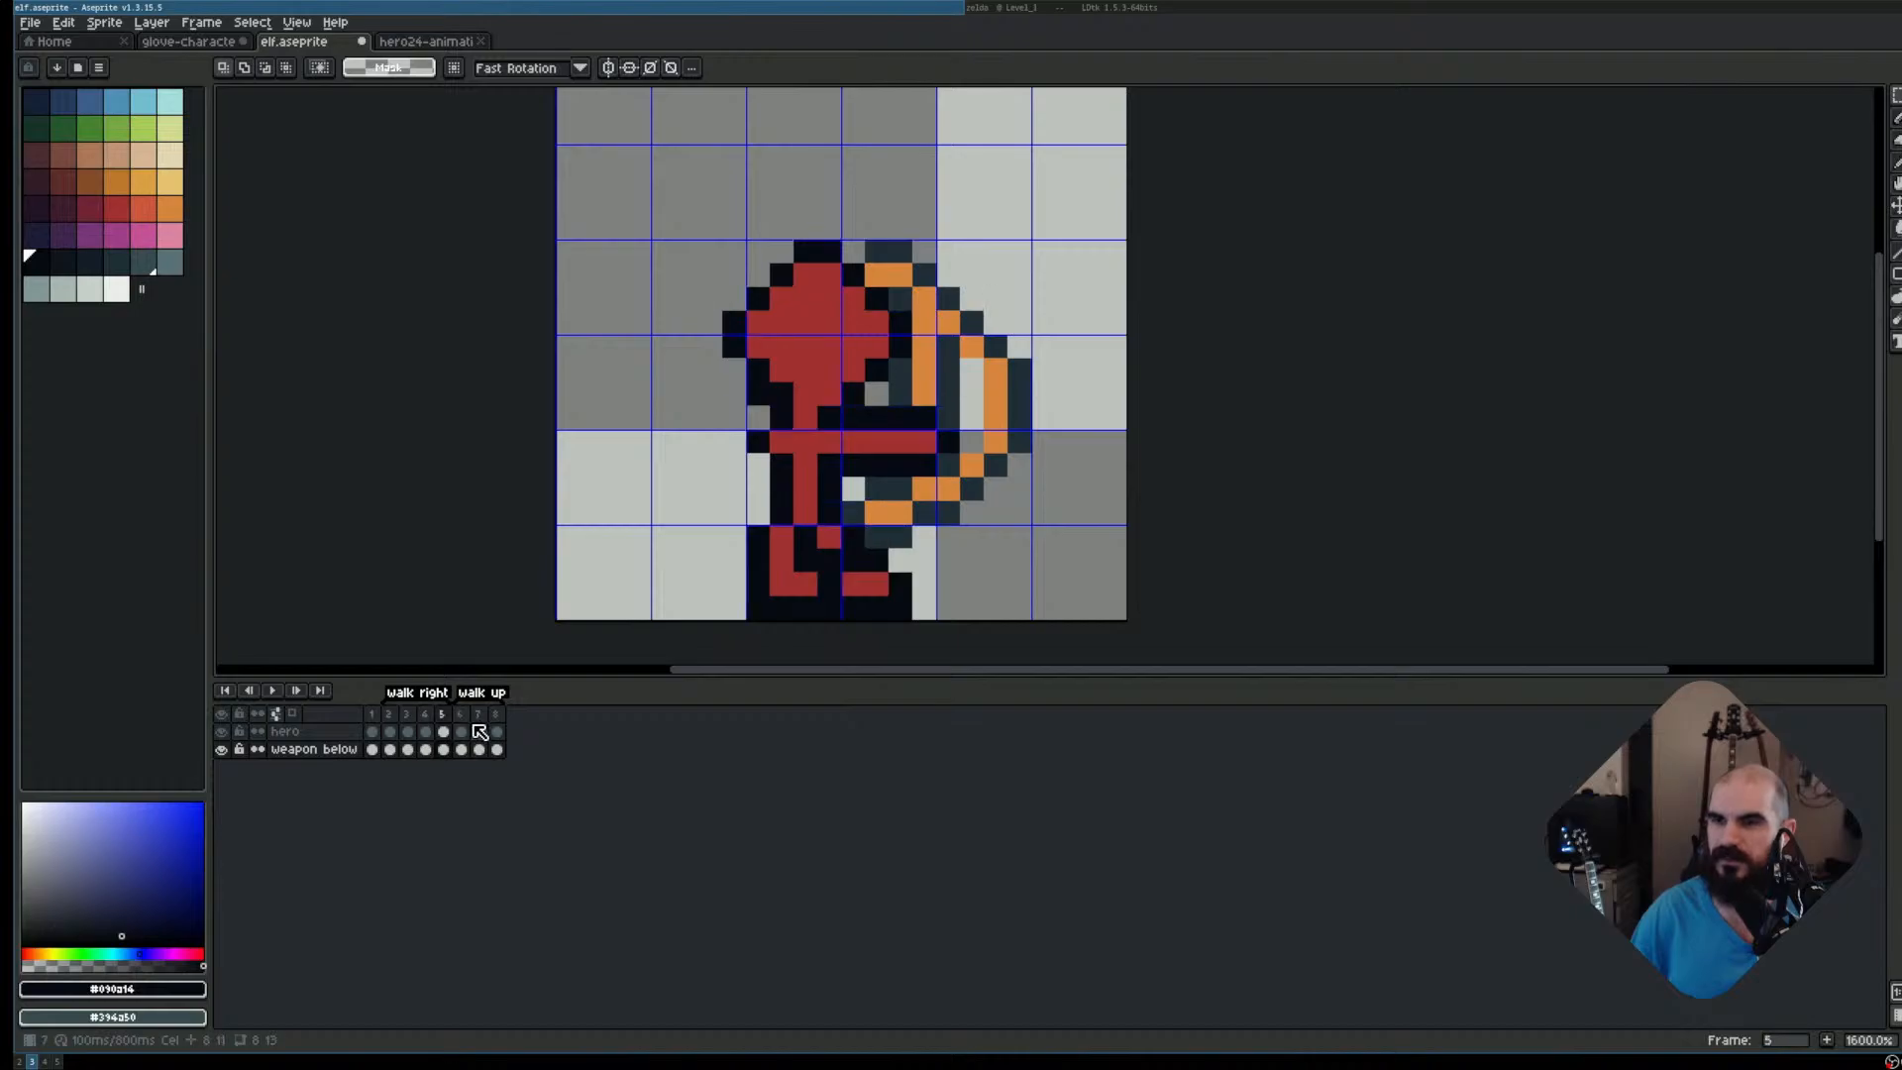
key(Left)
key(Left)
key(Right)
key(Right)
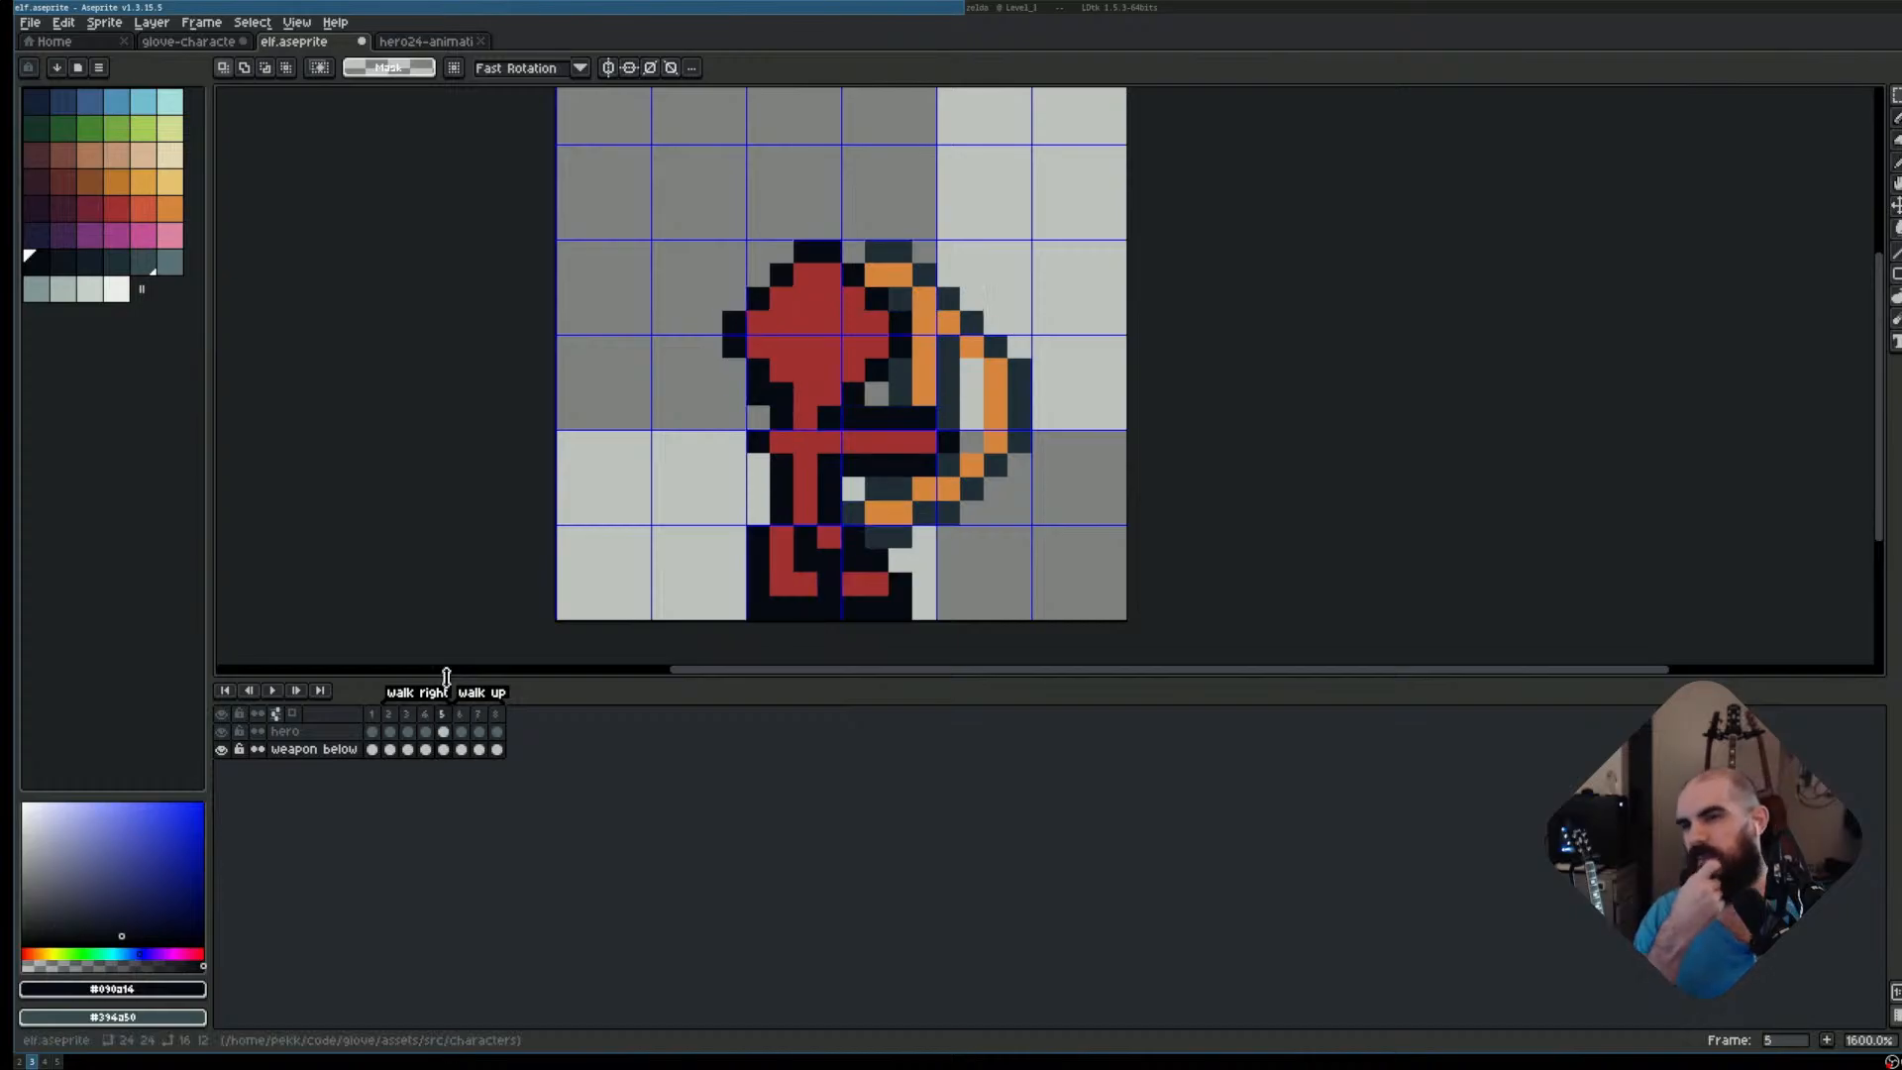
key(Left)
key(Left)
key(Left)
key(Right)
key(Right)
key(Right)
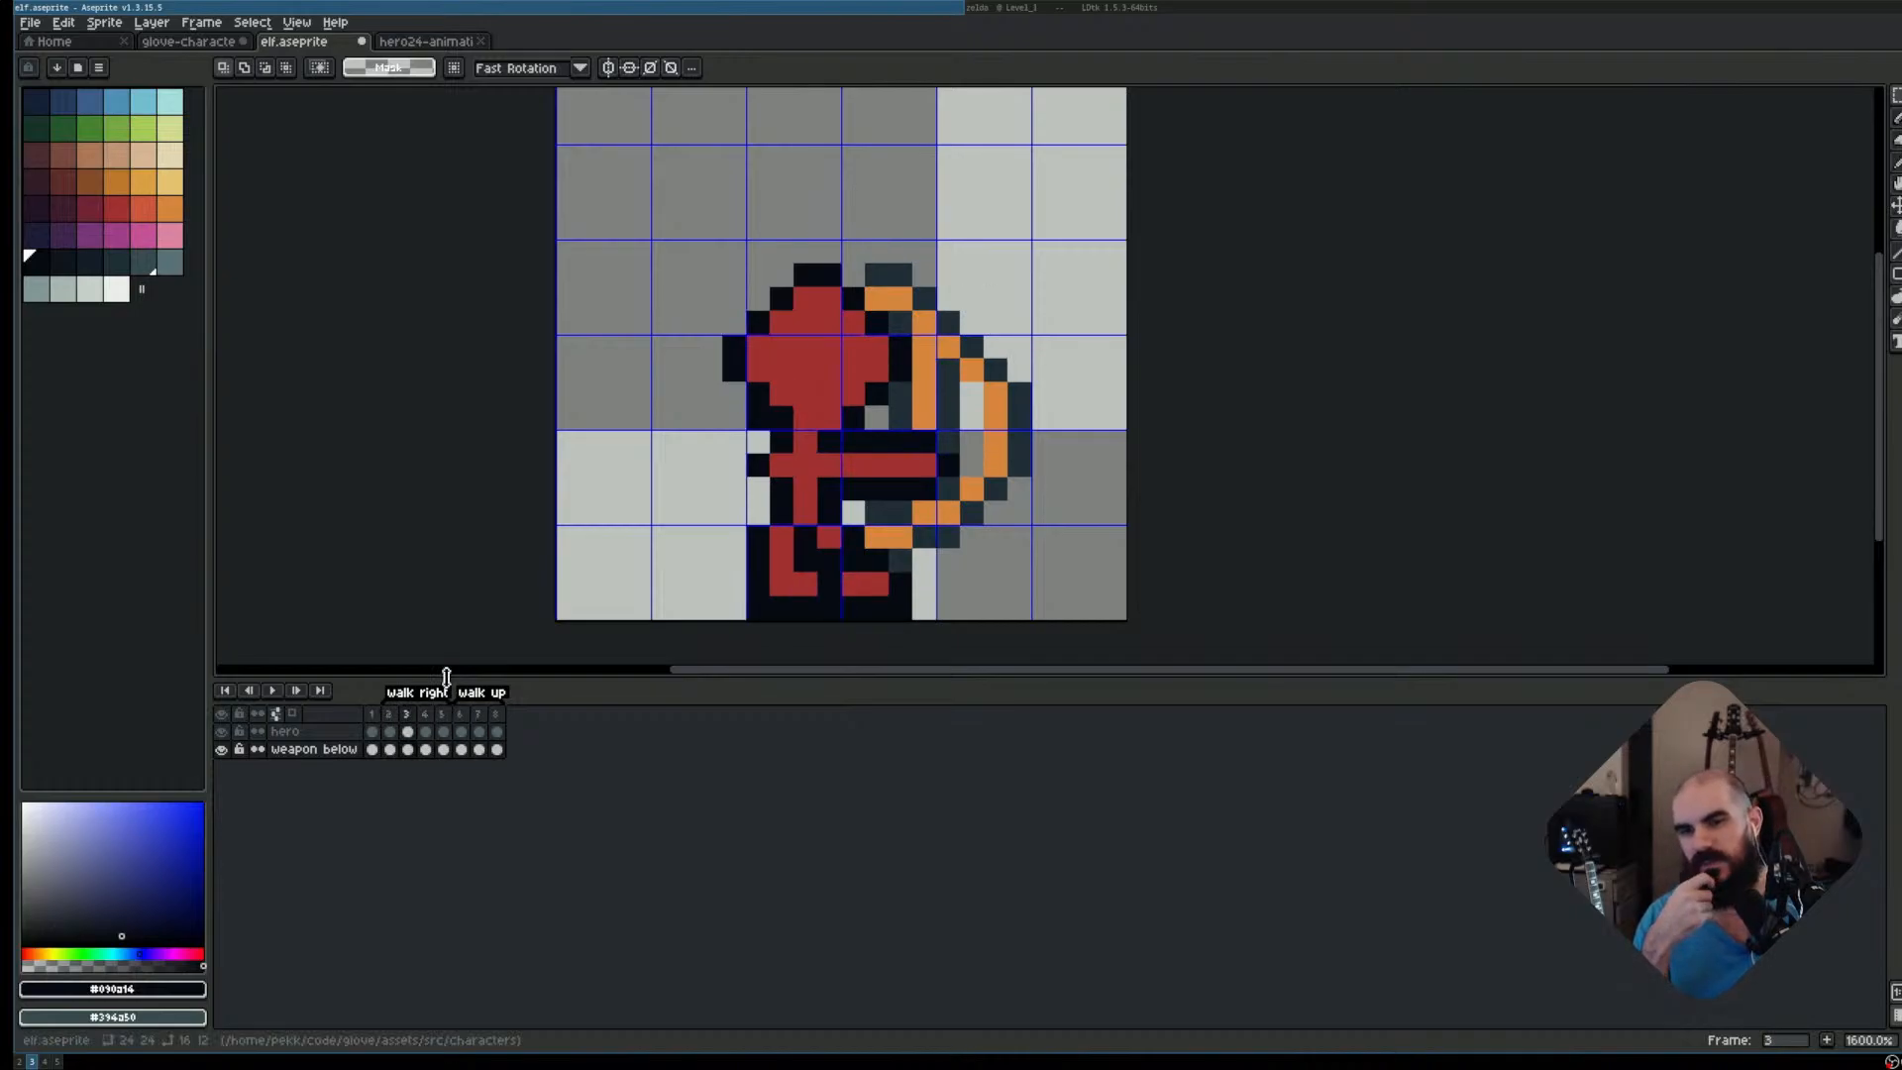
key(Left)
key(Left)
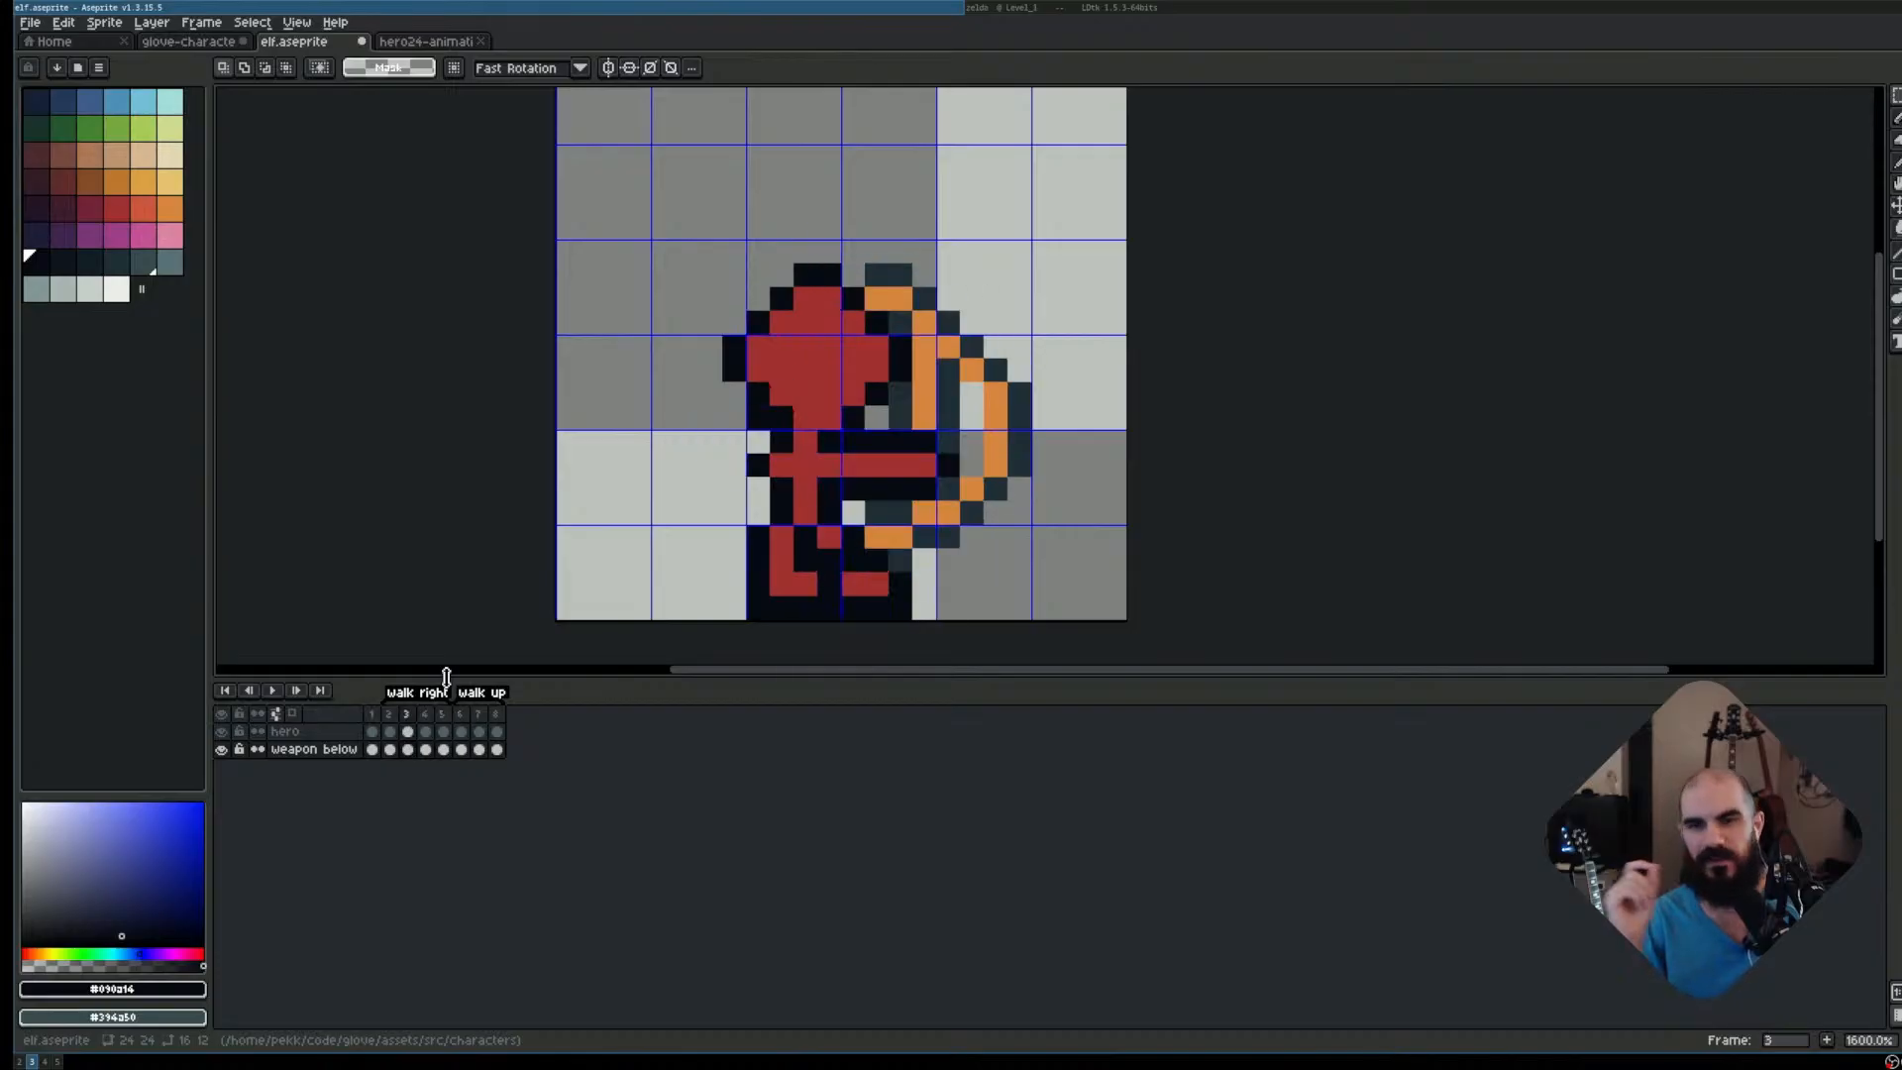
key(Right)
key(Right)
key(Left)
key(Left)
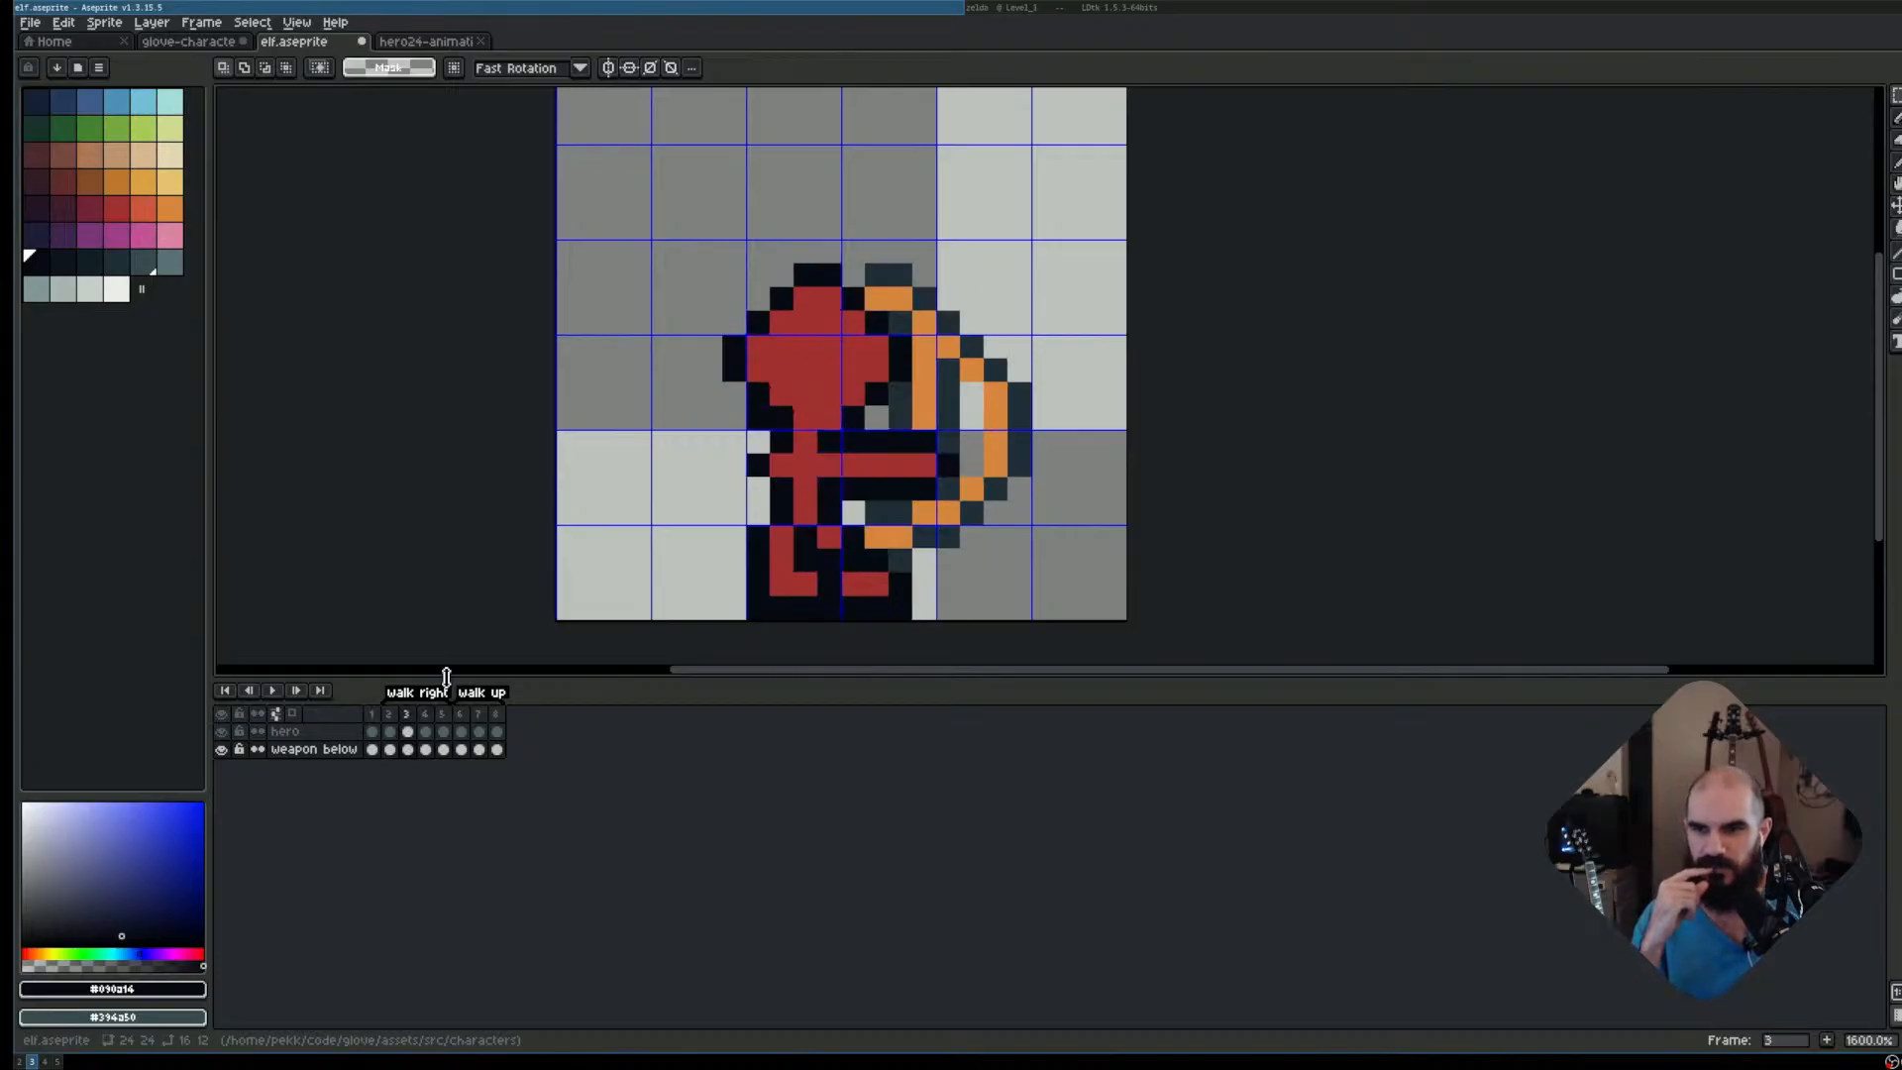
key(Right)
key(Left)
key(Left)
key(Right)
key(Right)
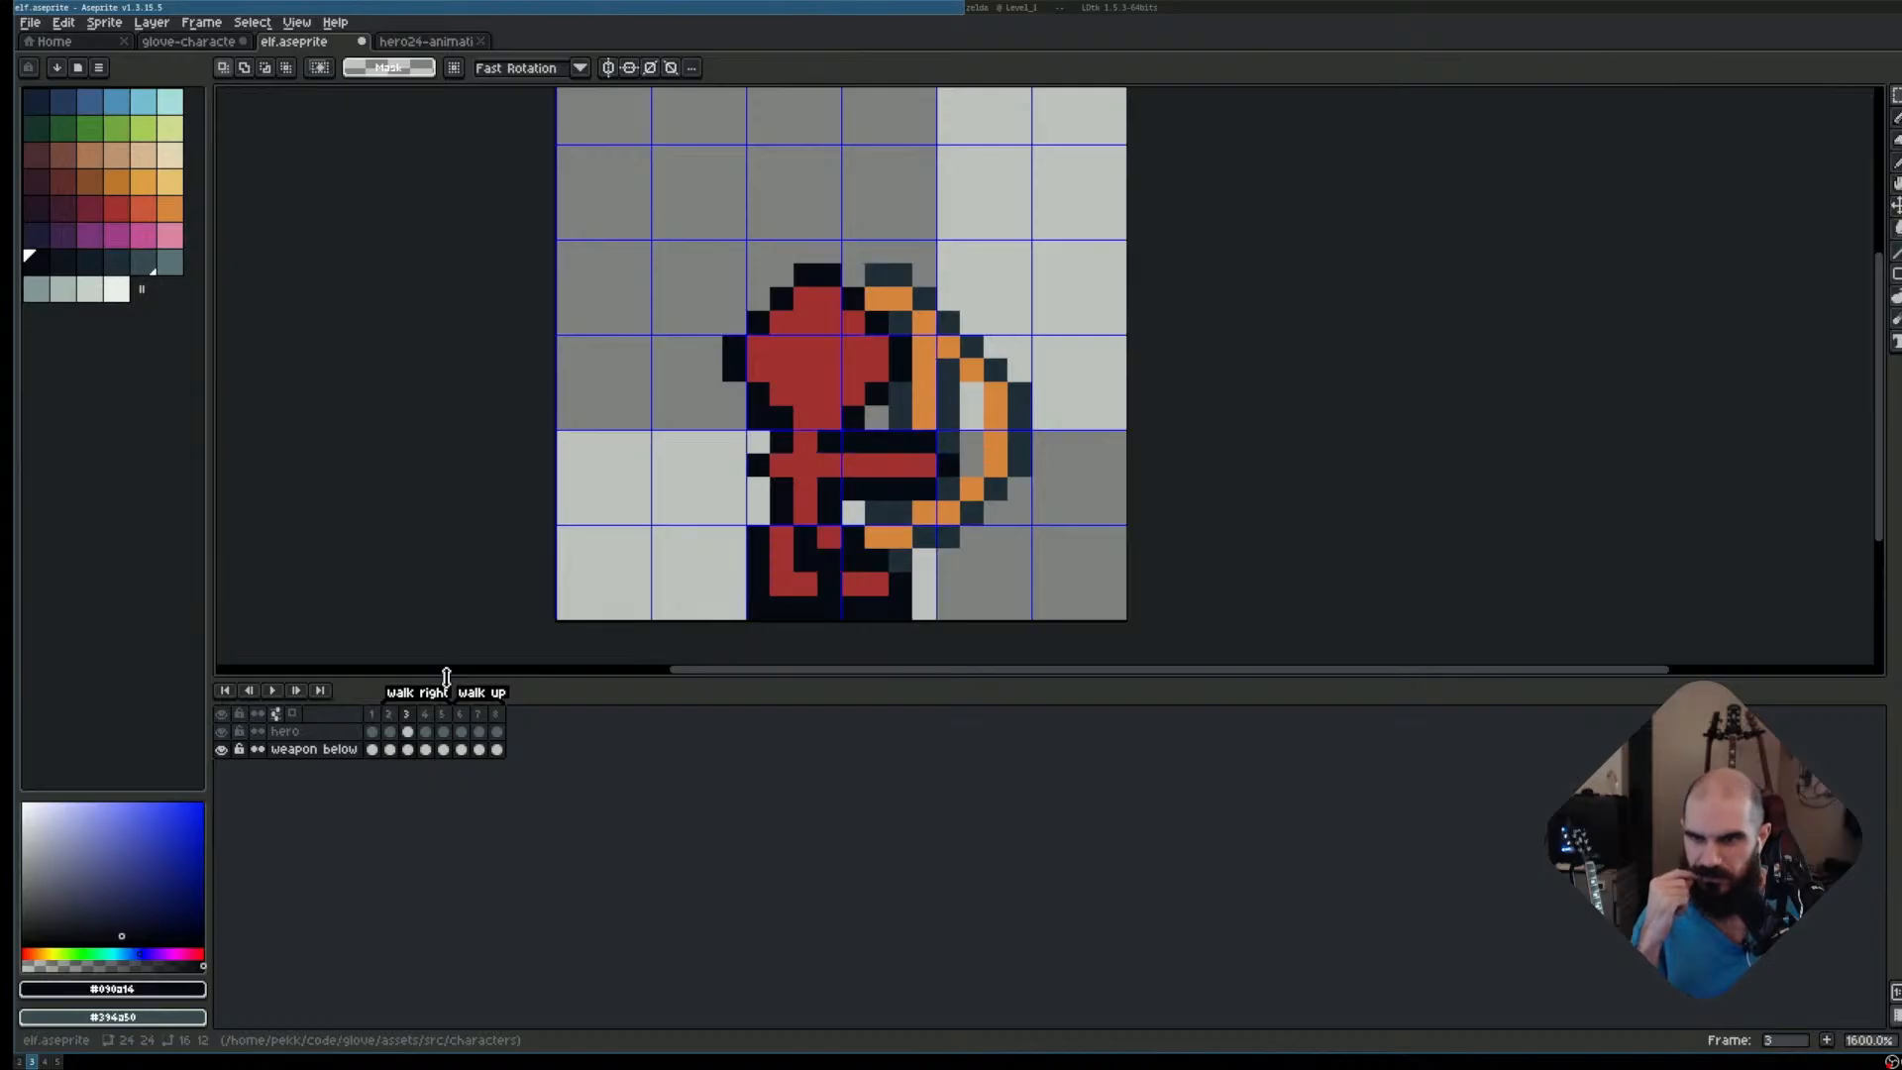
key(Left)
key(Right)
key(Right)
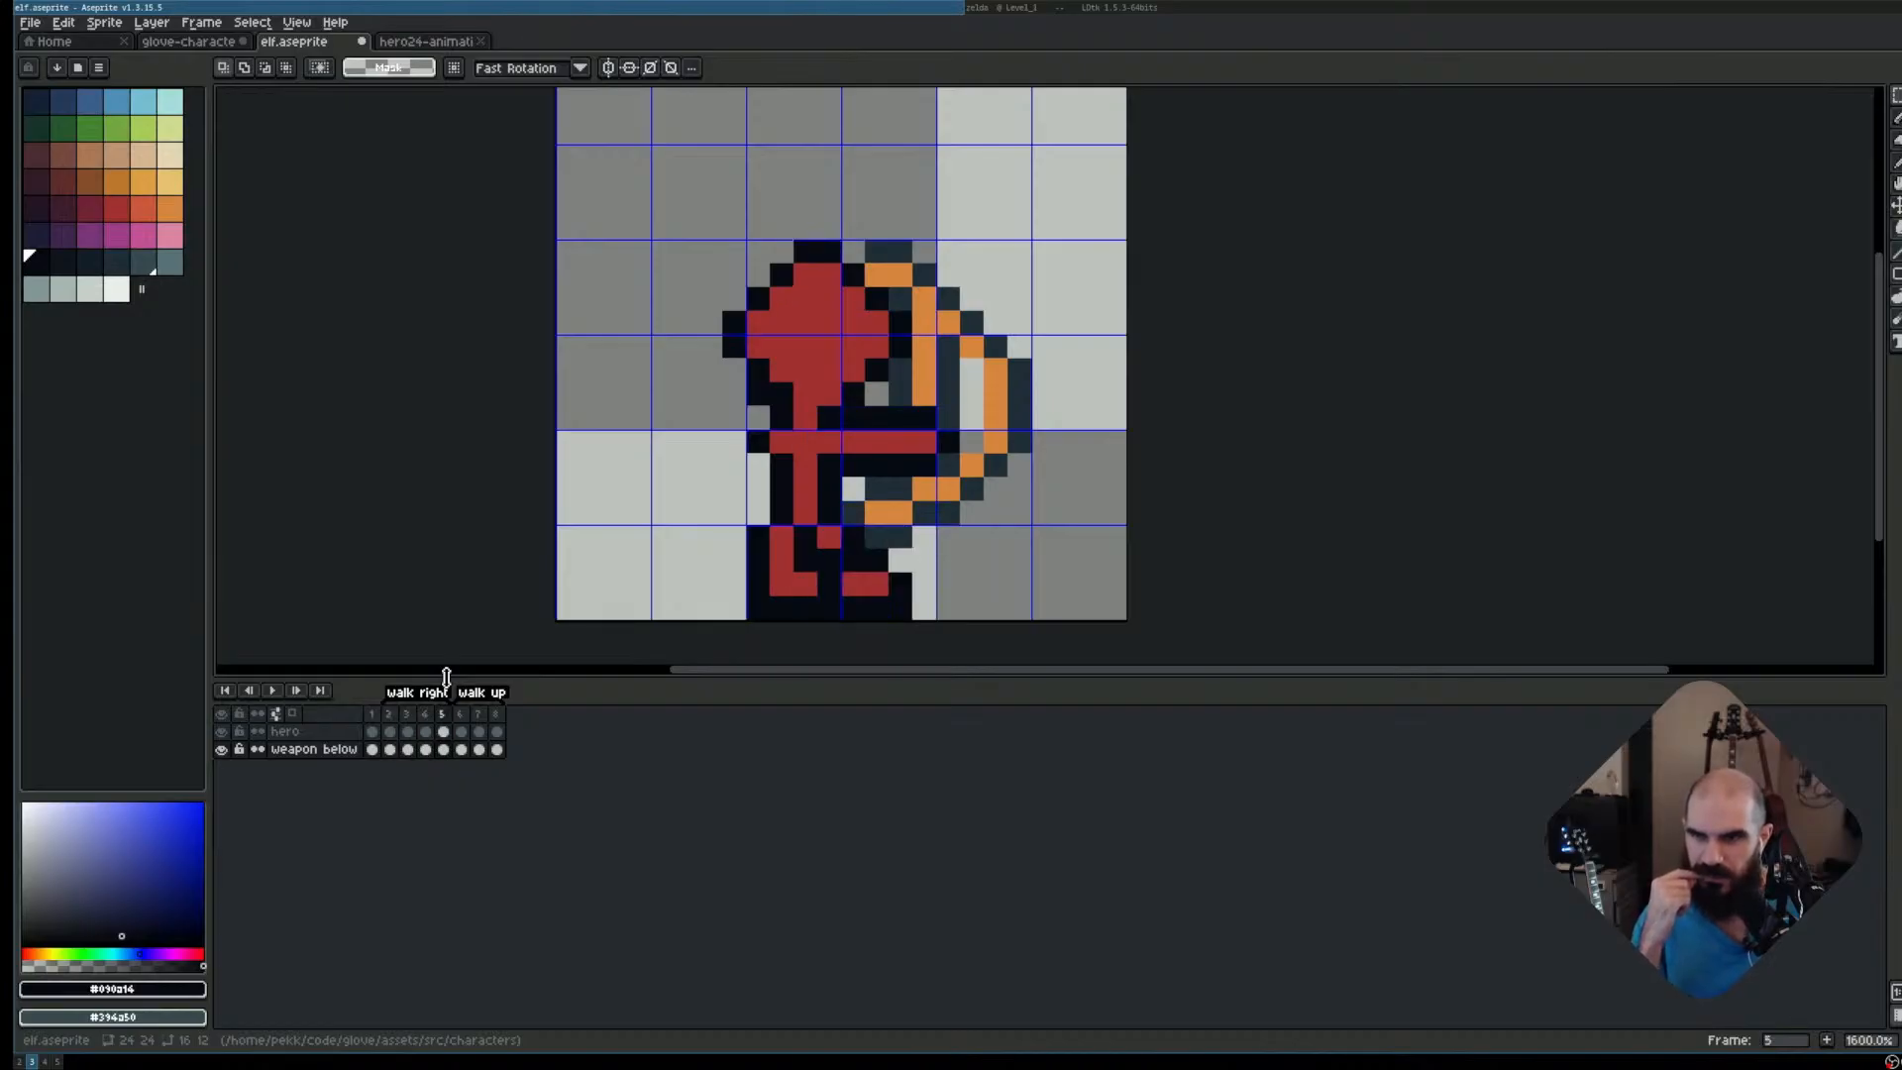
Flip between walk right frames 3, 4 and 5 to compare the body height in each pose
key(Right)
key(Left)
key(Left)
key(Left)
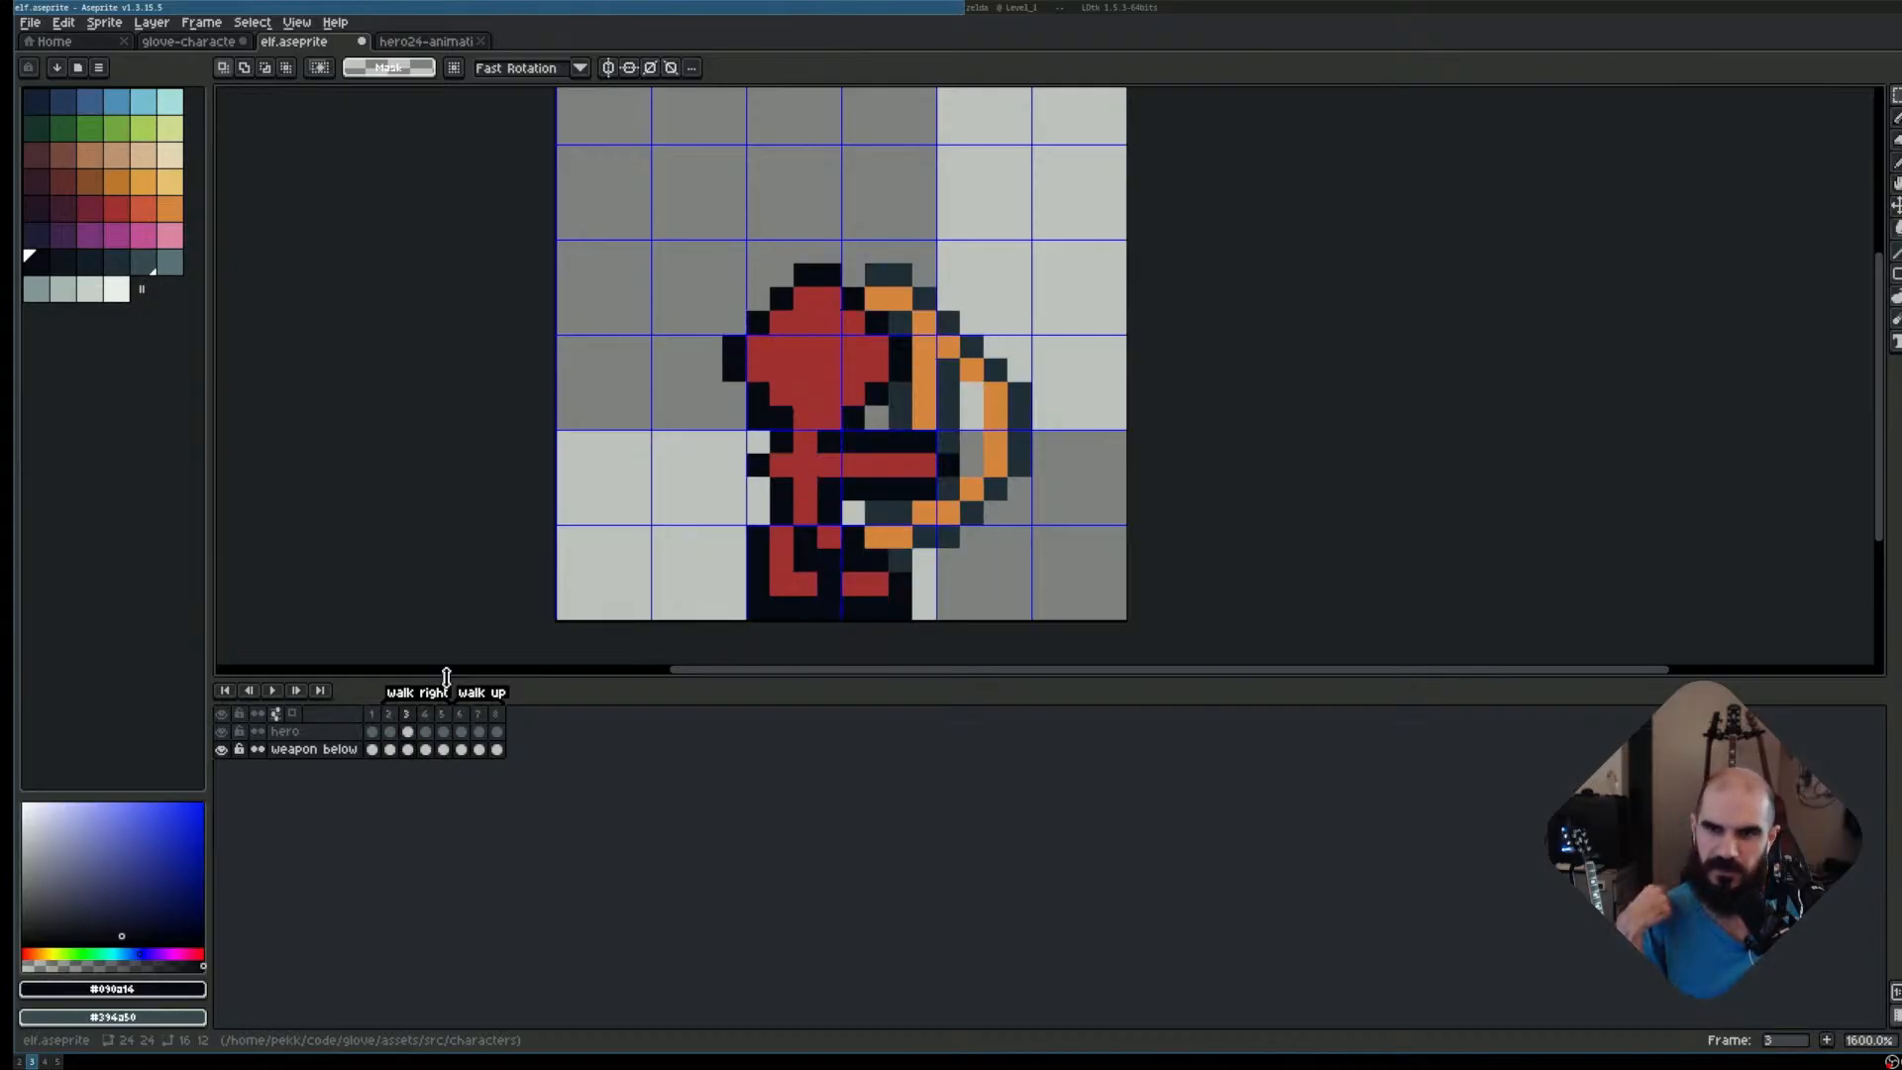
key(Right)
key(Left)
key(Right)
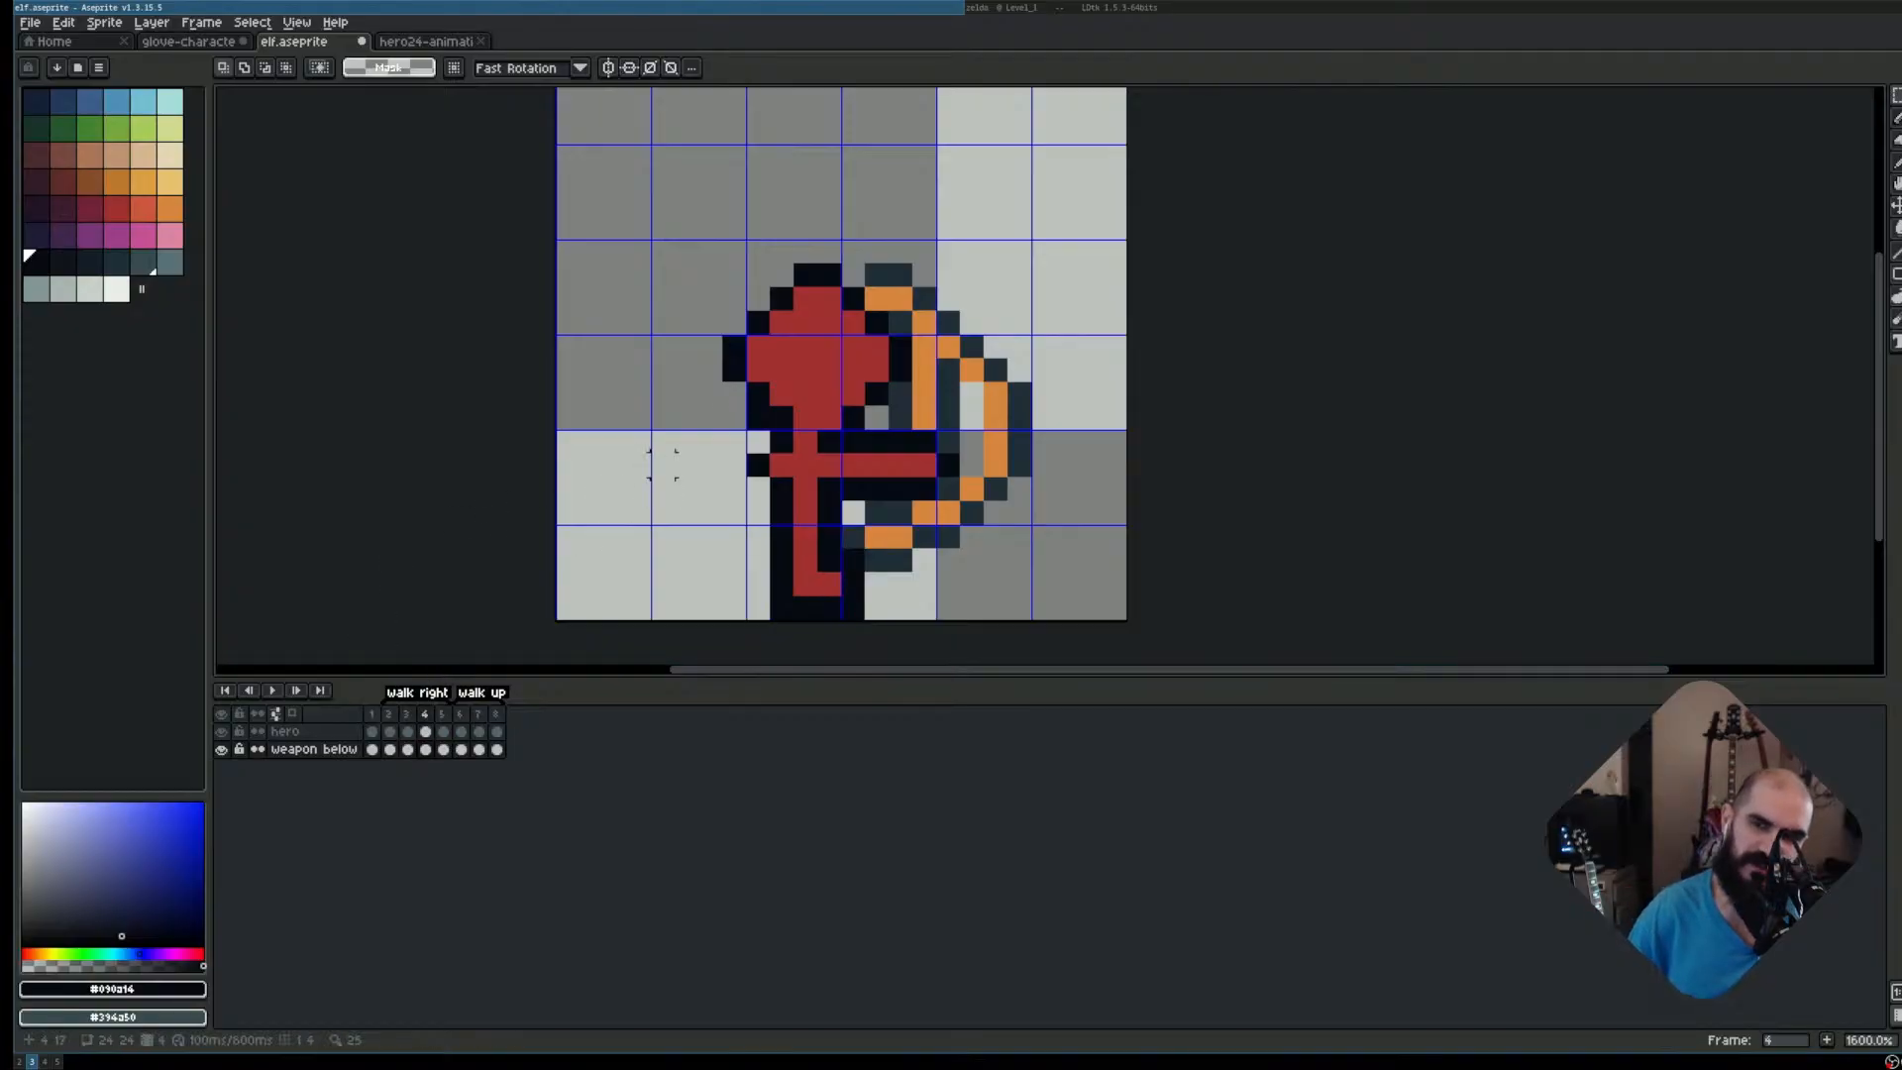
Move the elf's upper body and bow up one pixel on frame 4, across the hero and weapon below layers
drag(721, 274, 1034, 527)
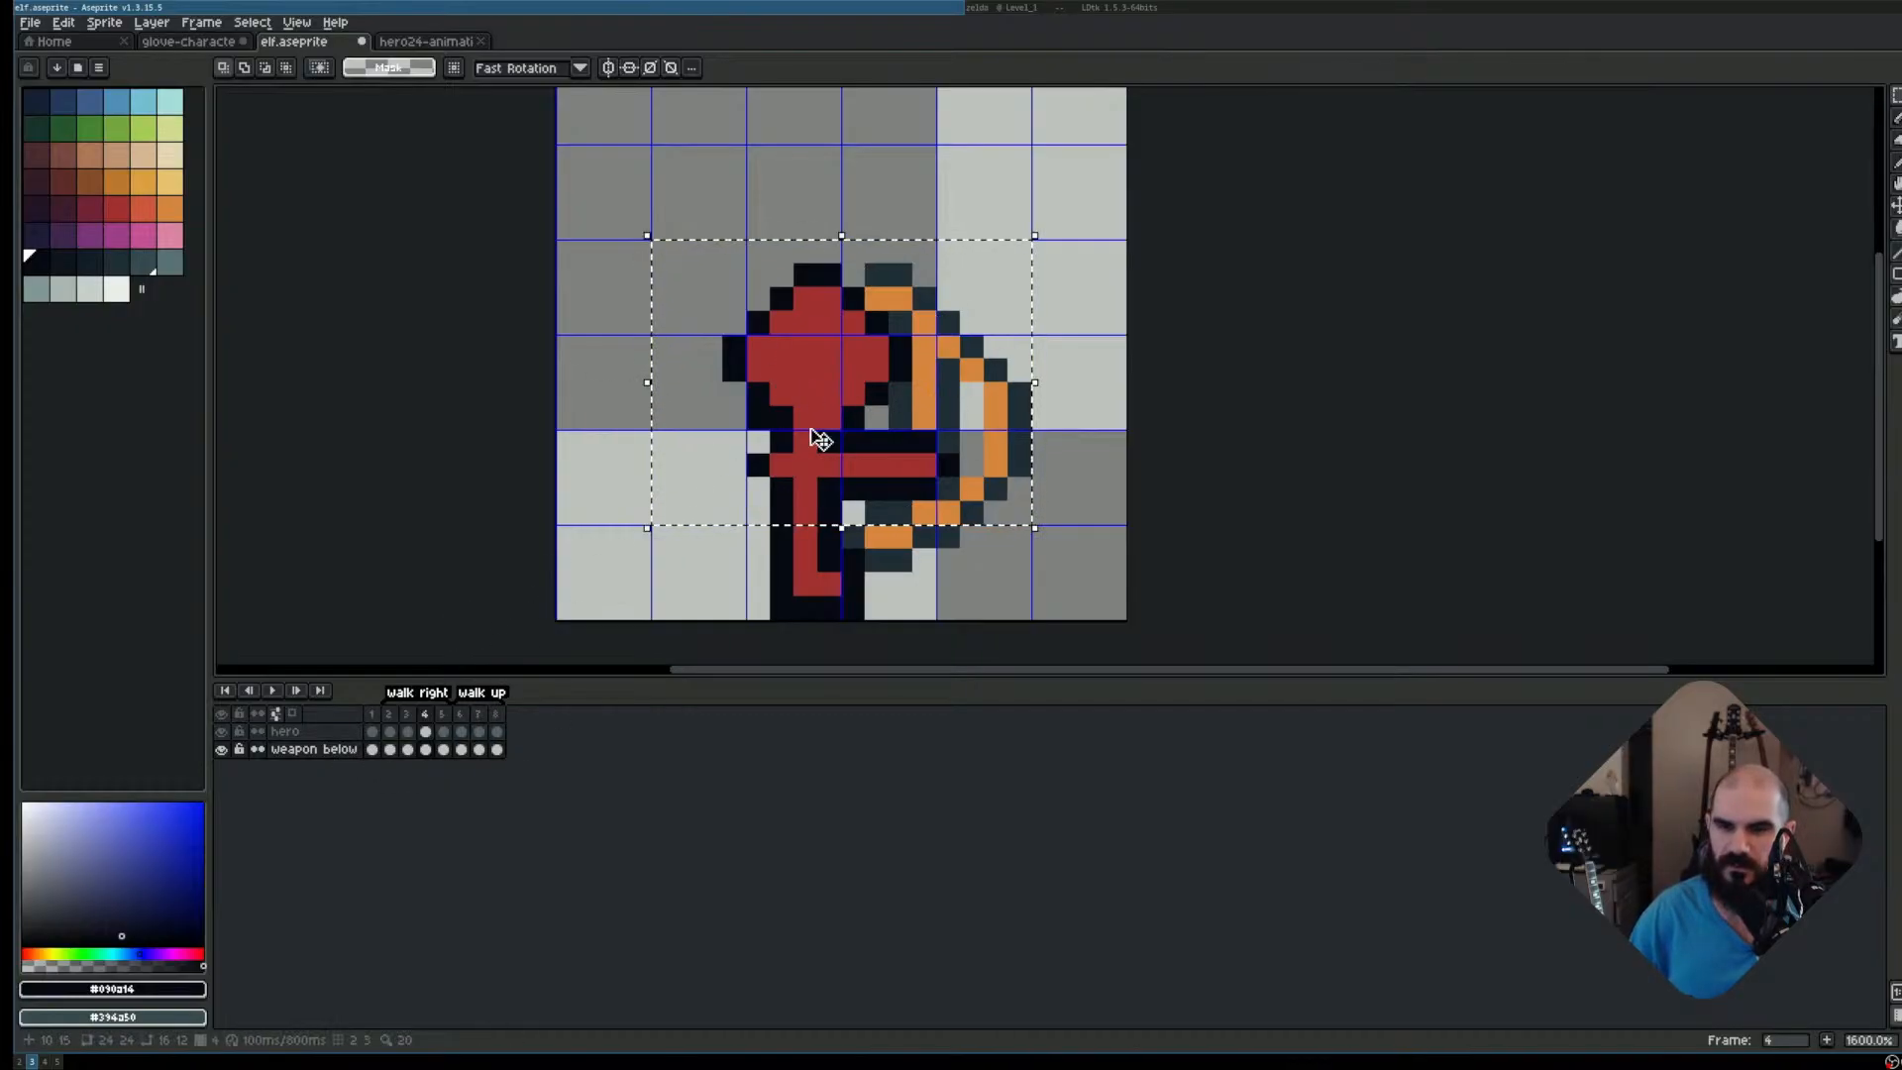
click(856, 398)
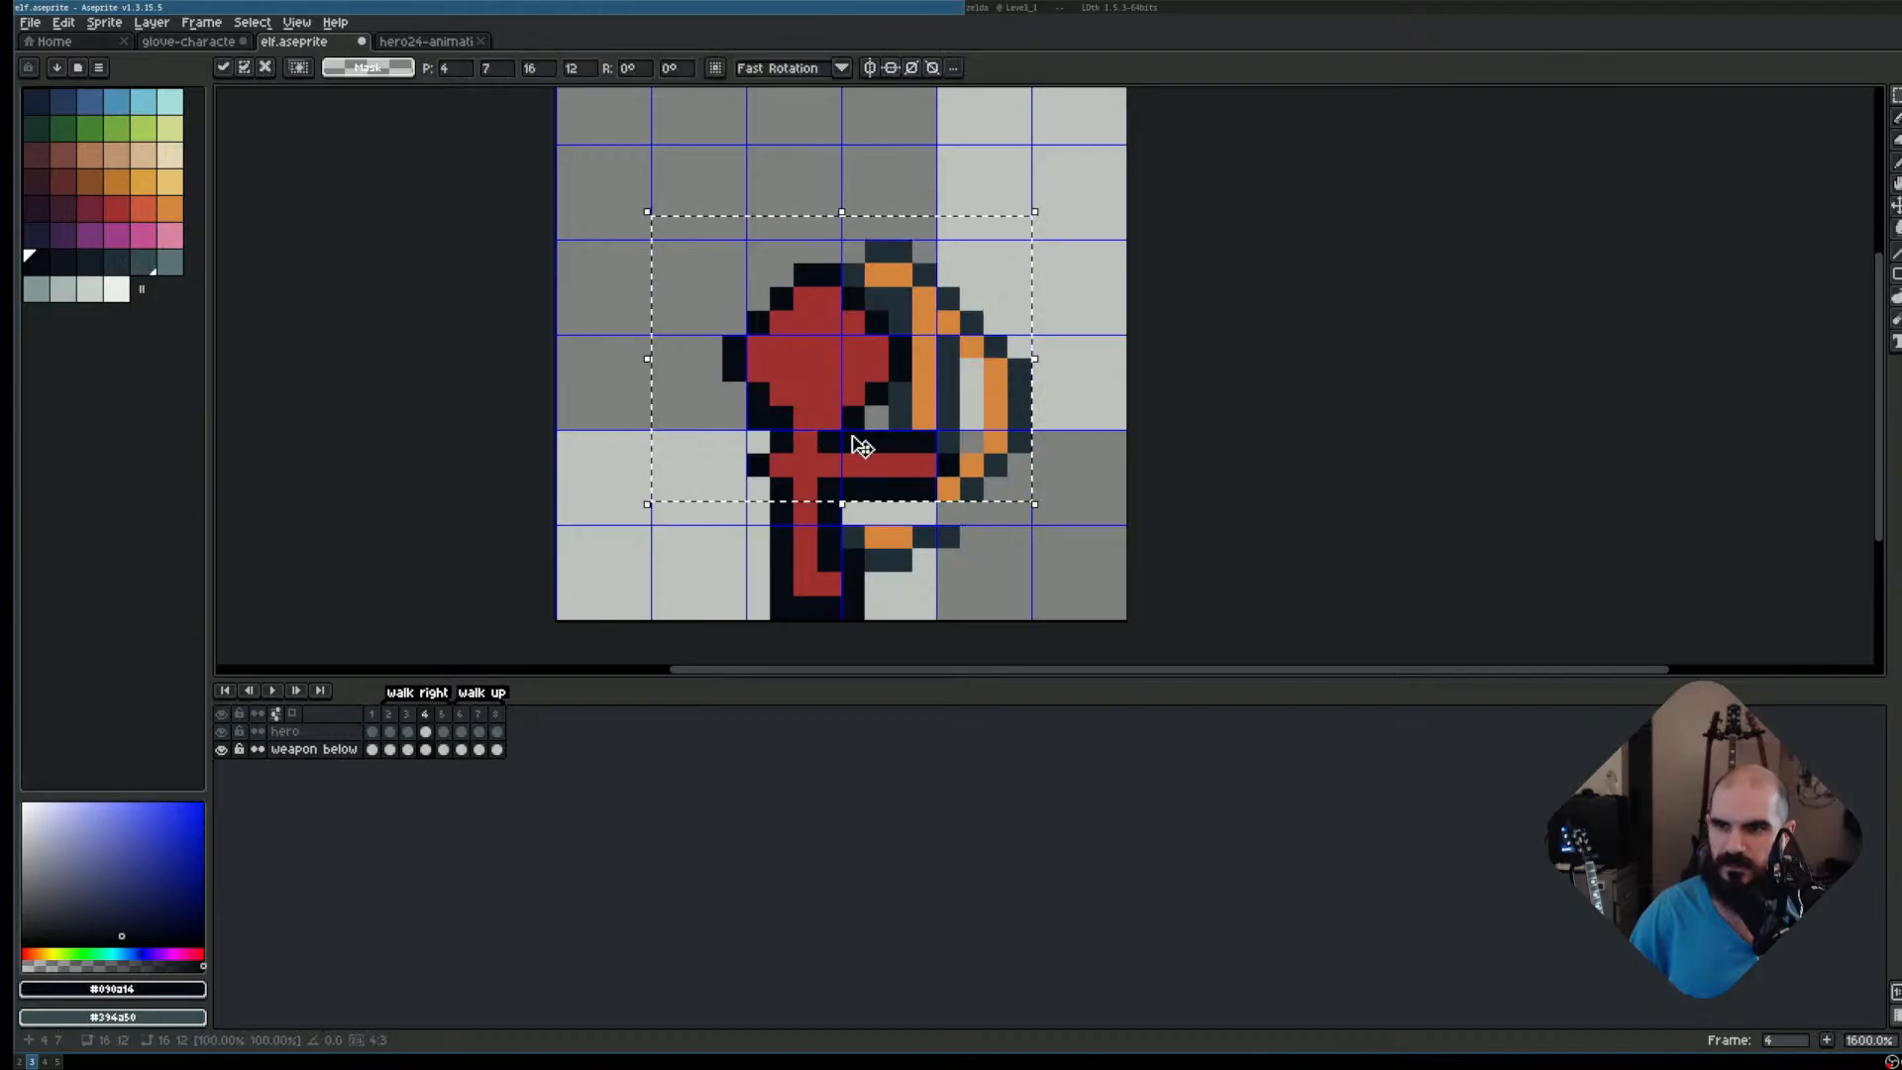
click(782, 560)
key(ctrl+z)
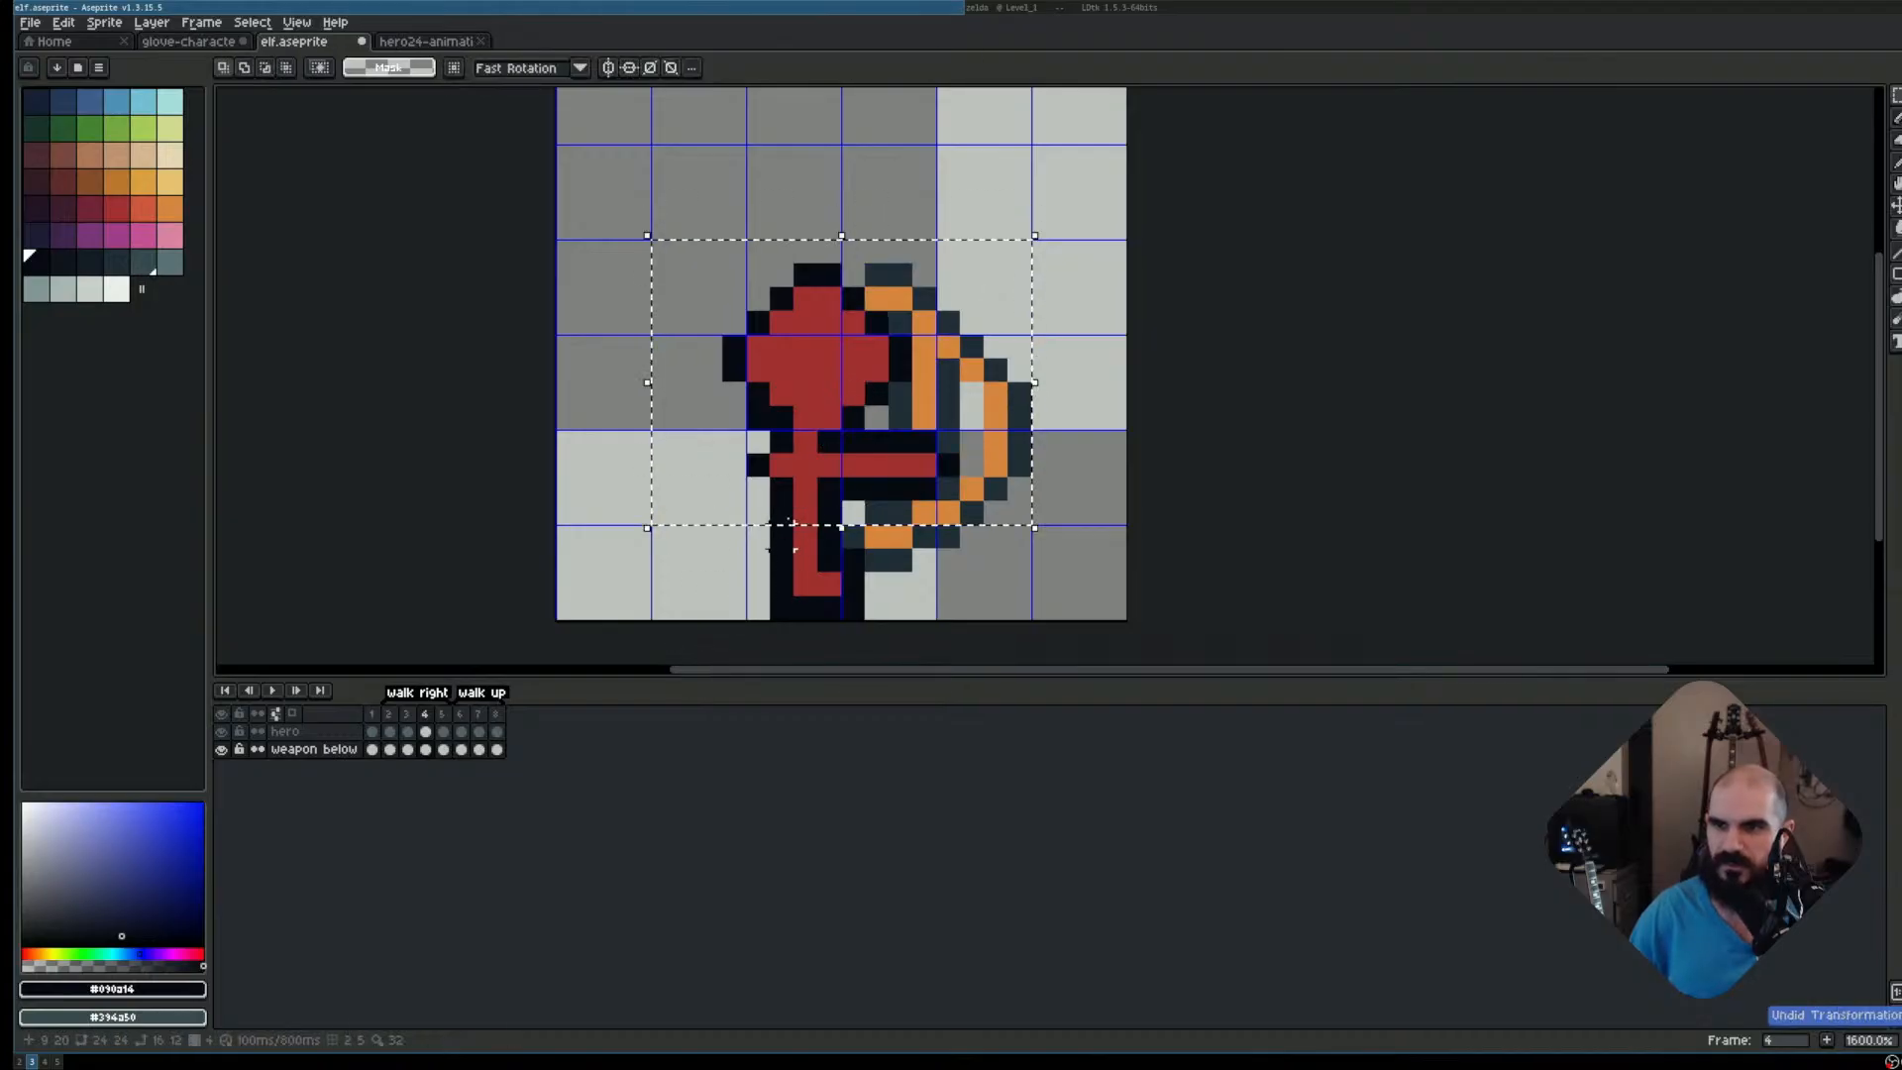
drag(425, 732, 427, 750)
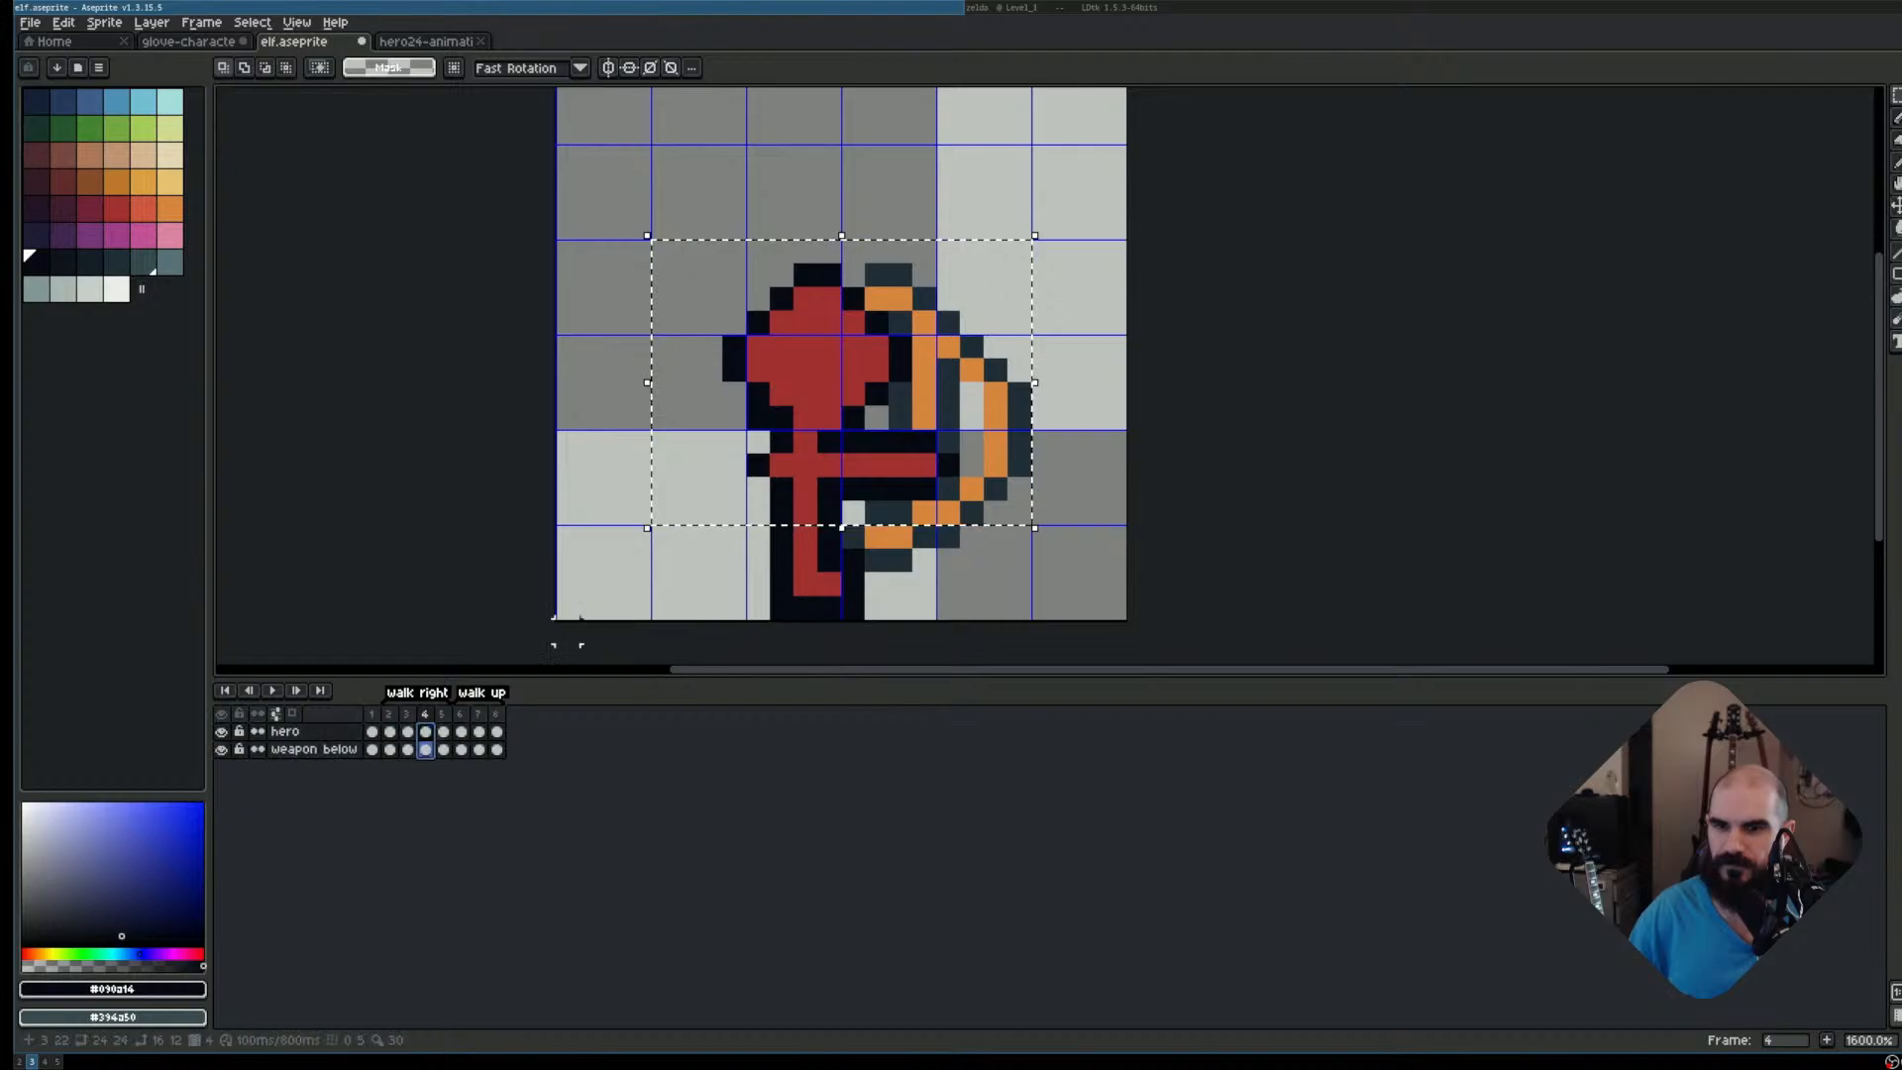
drag(781, 413, 786, 395)
click(807, 614)
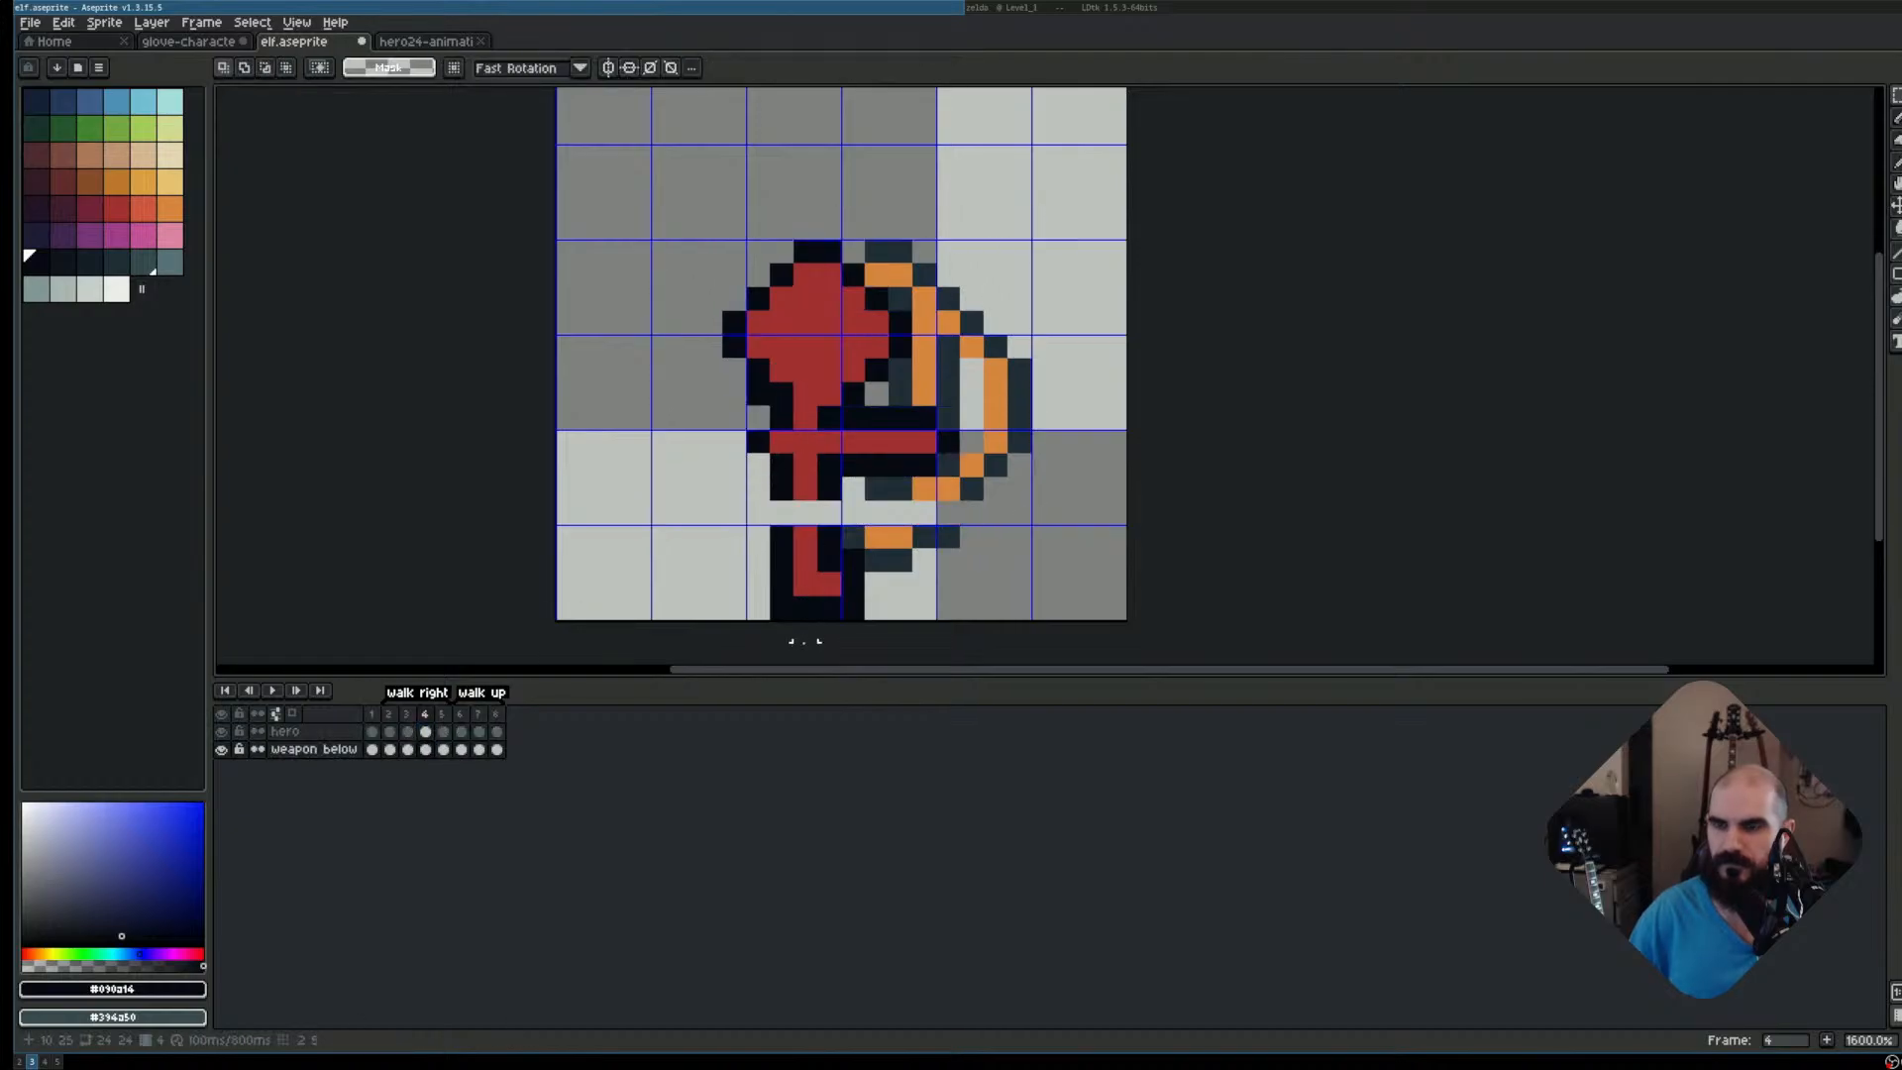
Move the bow's leftover lower tip up one pixel on frame 4 of the weapon below layer to rejoin the bow
key(i)
key(m)
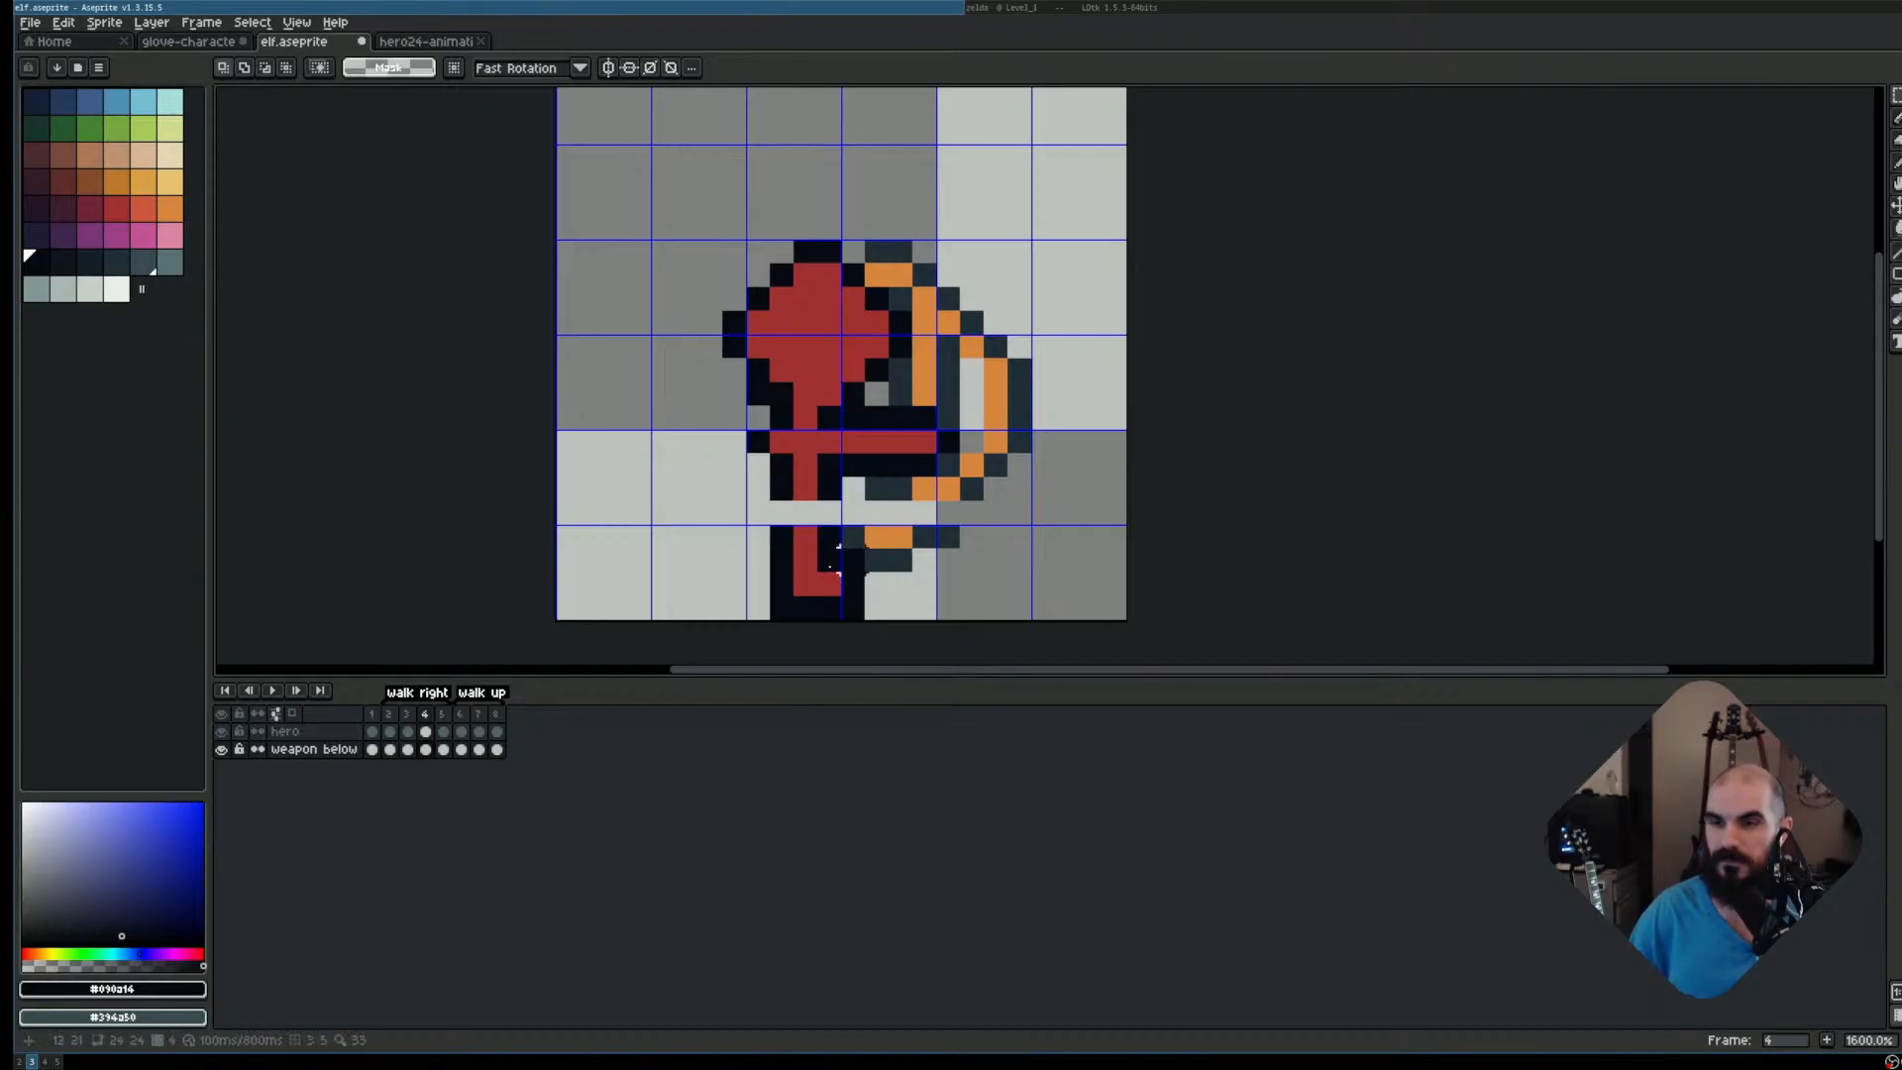
drag(766, 495, 892, 528)
click(891, 553)
click(758, 535)
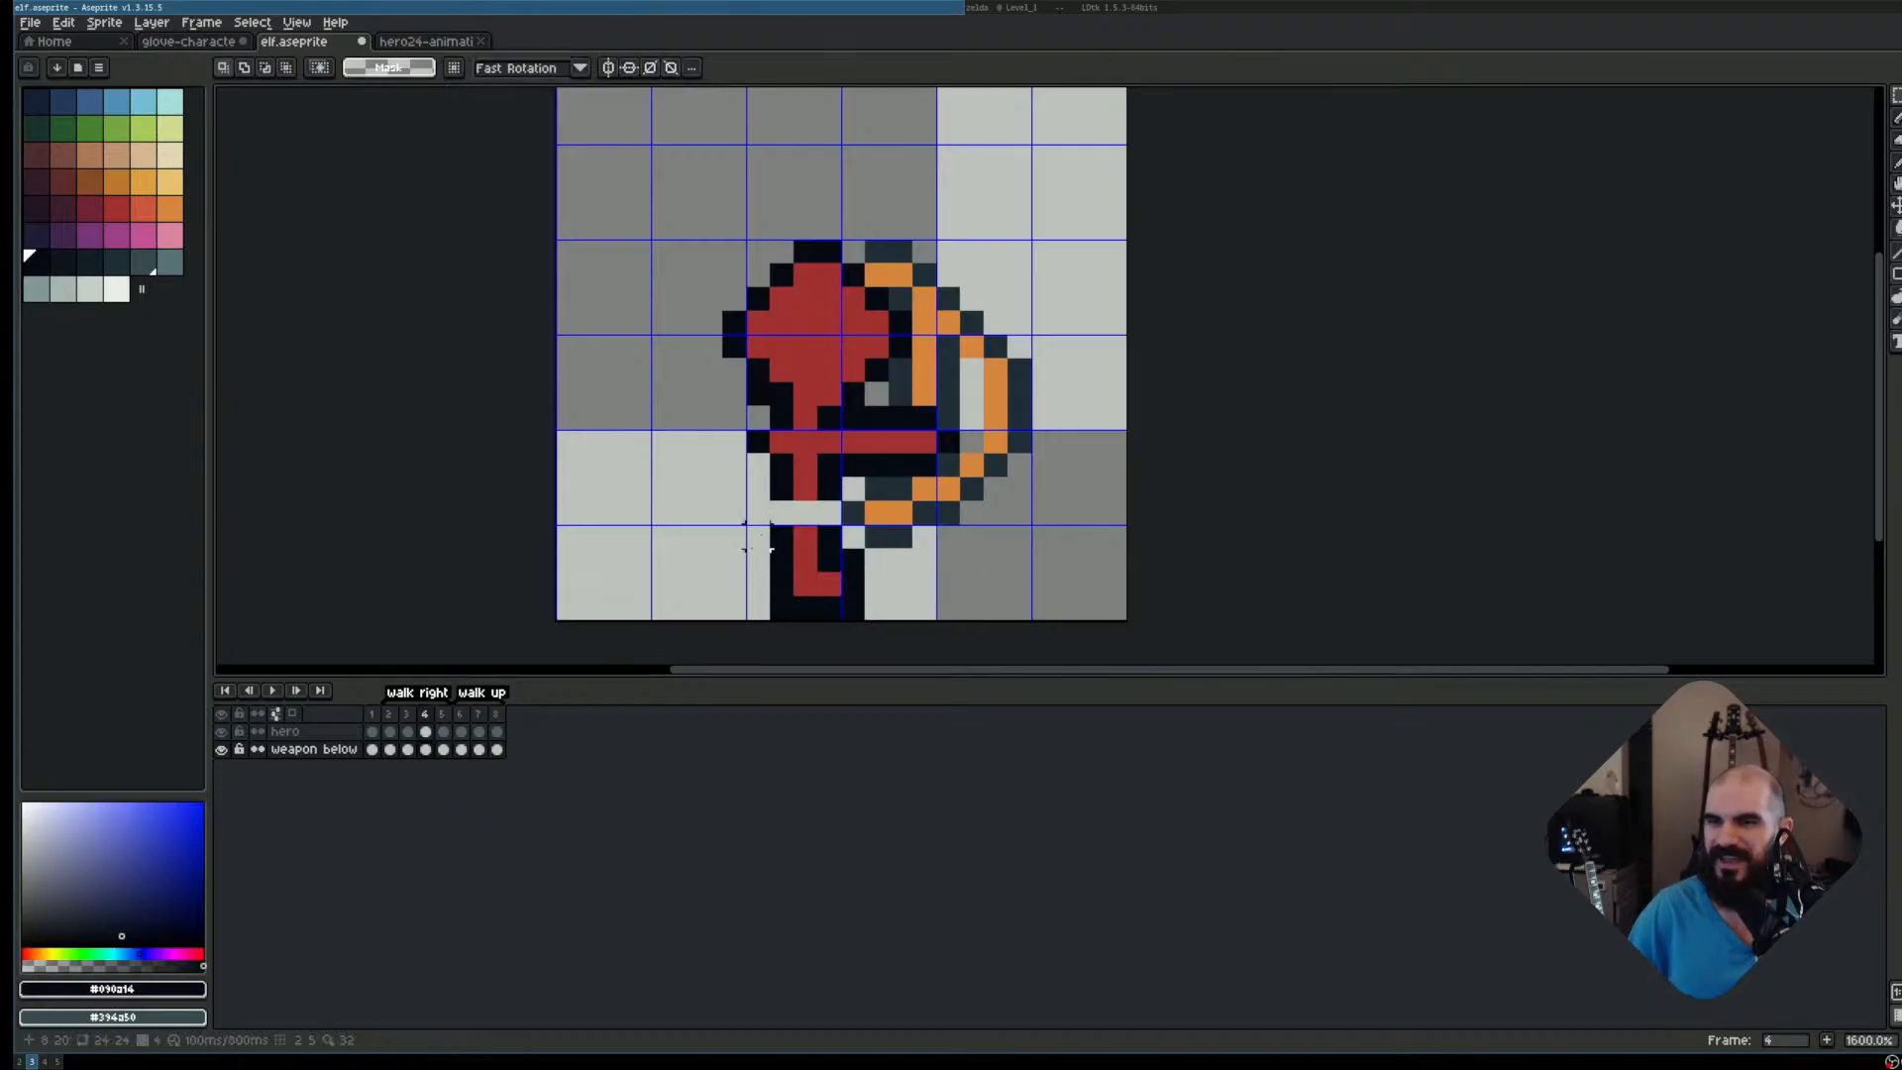
Close the one-pixel waist gap between torso and legs on frame 4 of the hero layer
drag(782, 485, 806, 530)
click(425, 731)
click(1043, 584)
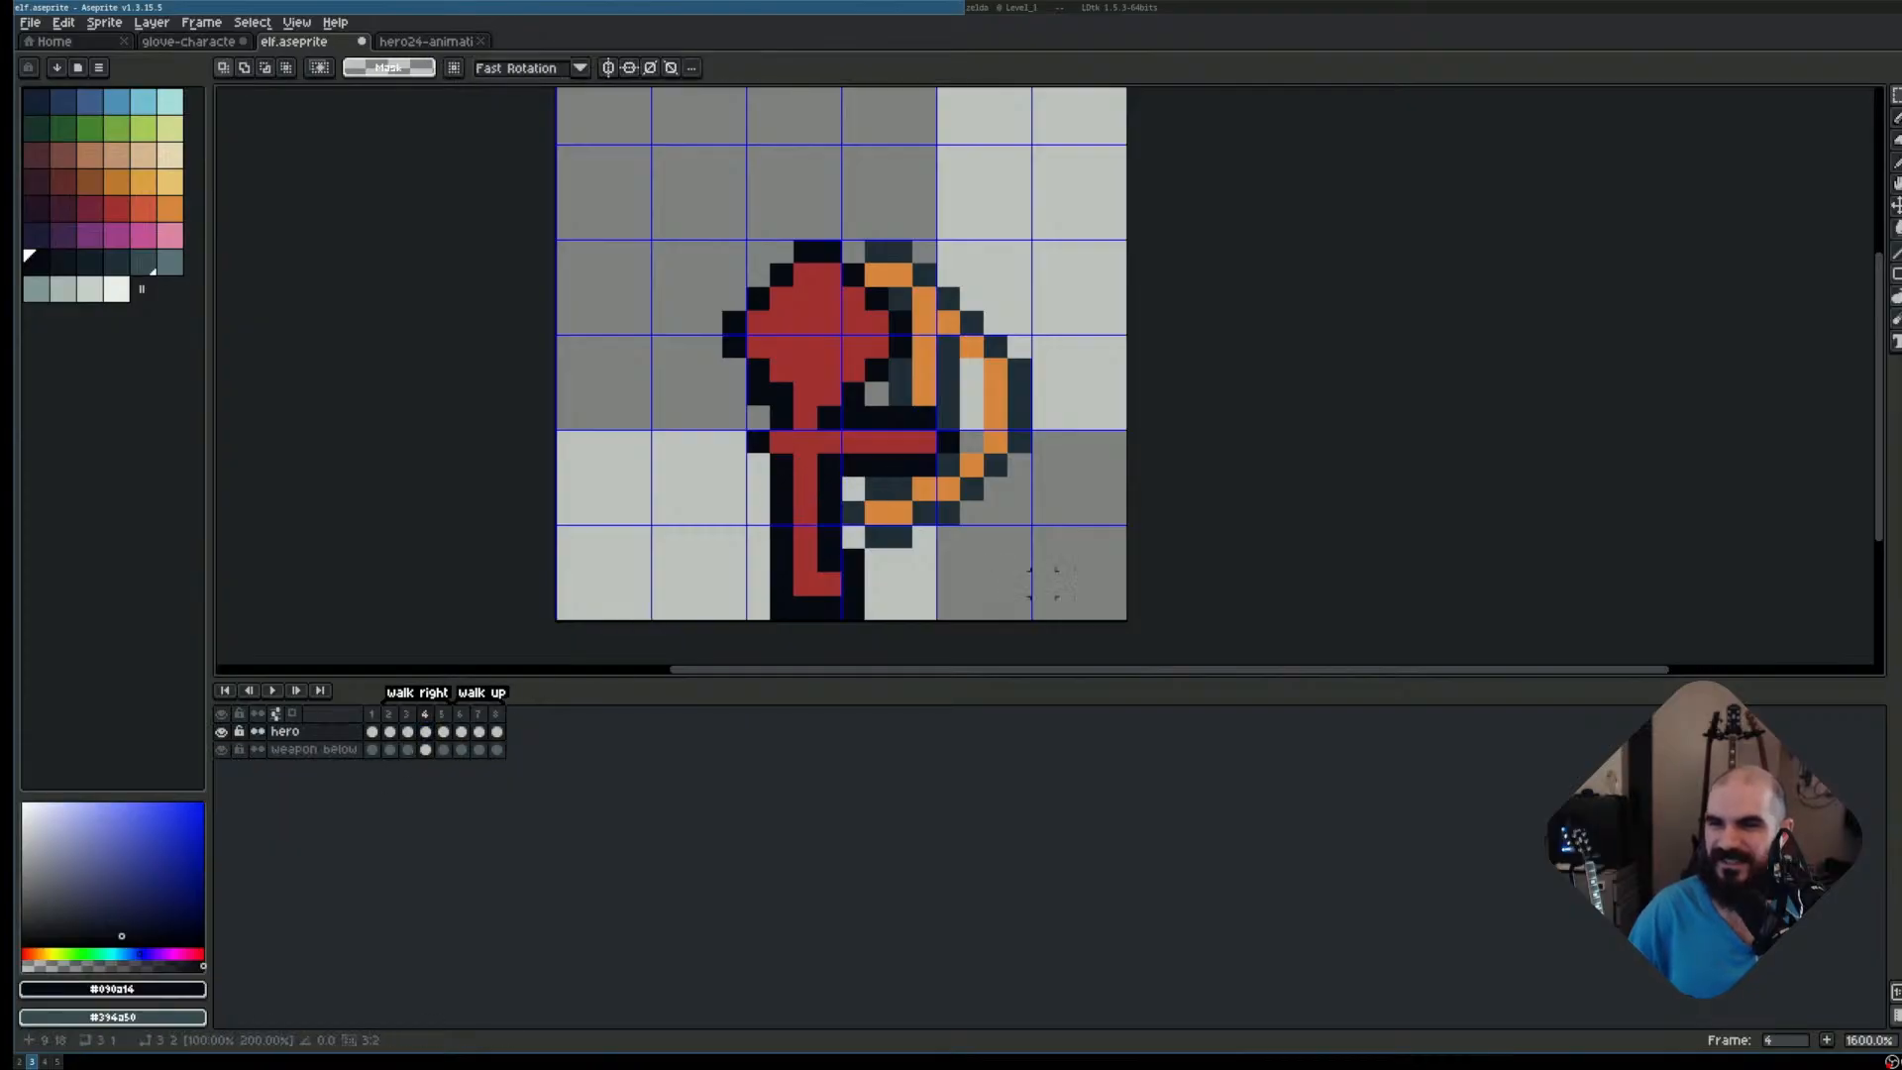
Move the elf's upper body and bow up one pixel on frame 5, across the hero and weapon below layers
click(445, 723)
drag(828, 298, 926, 481)
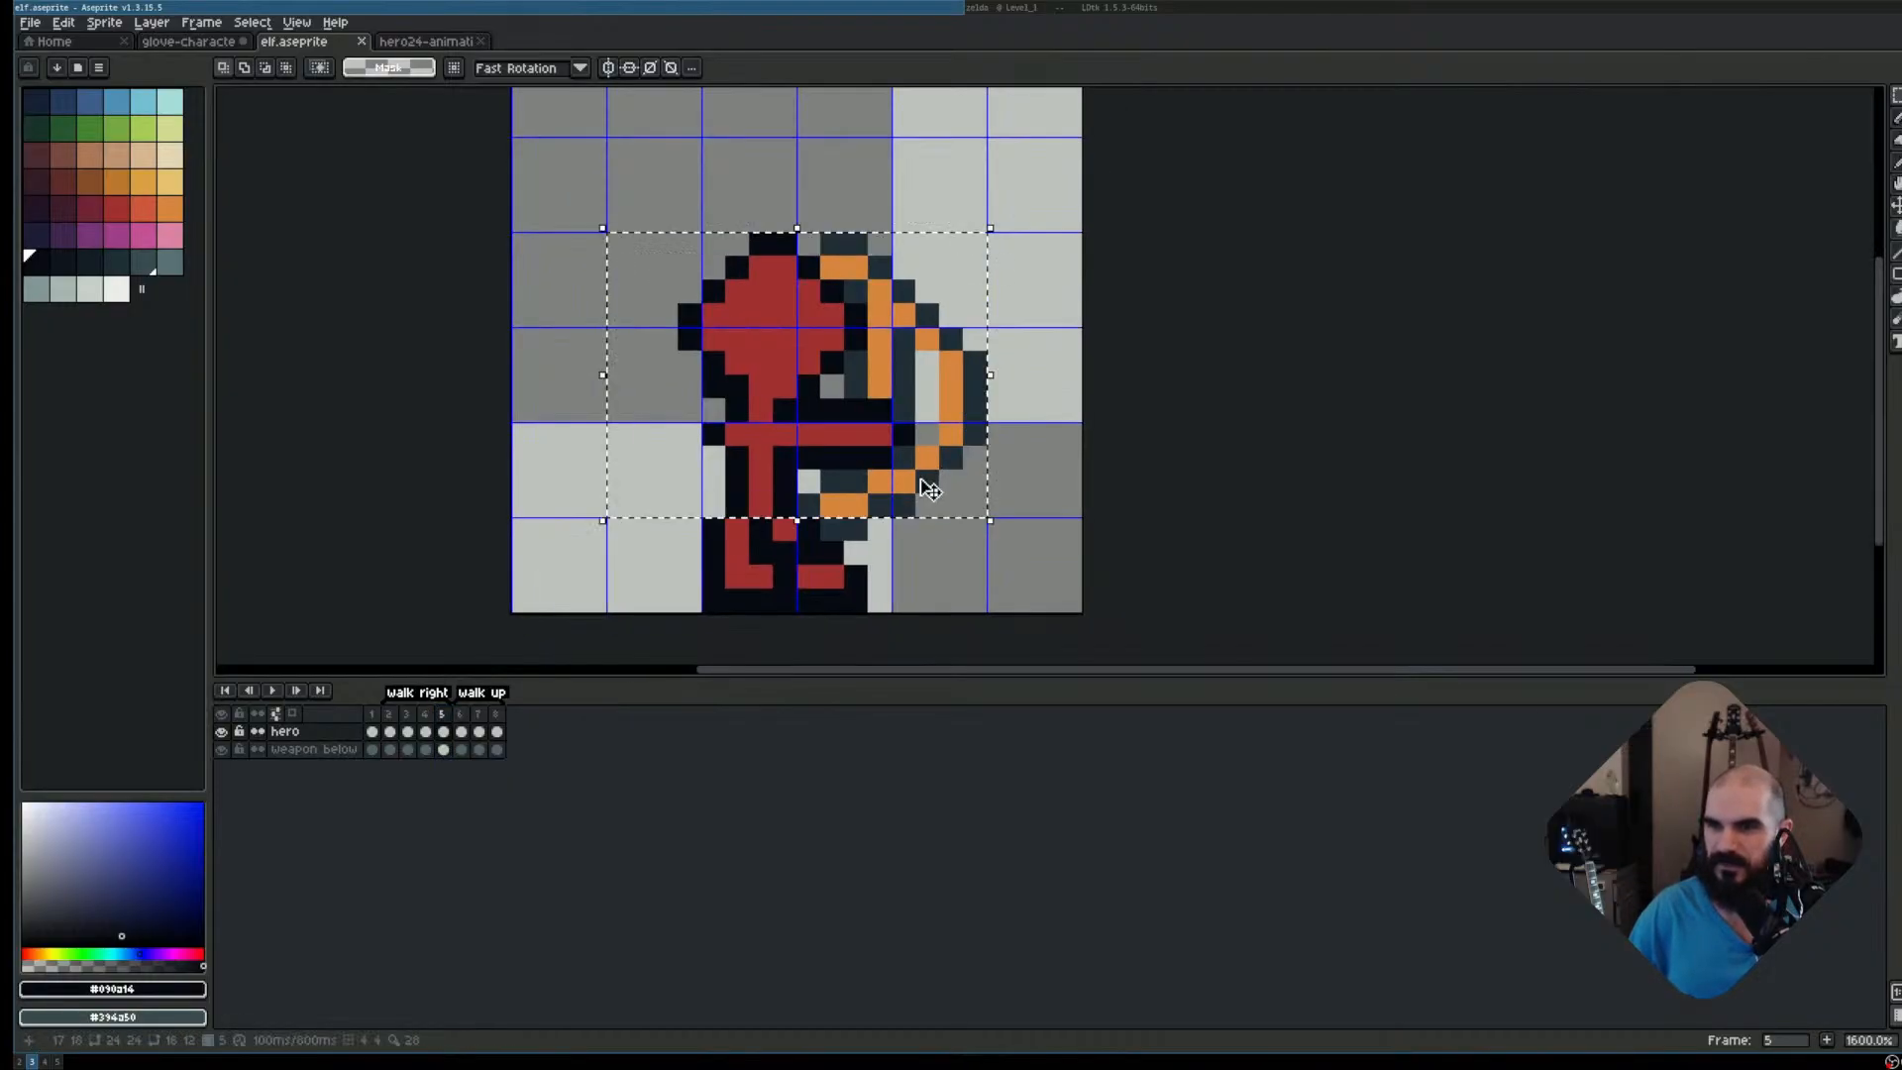
drag(446, 730, 447, 748)
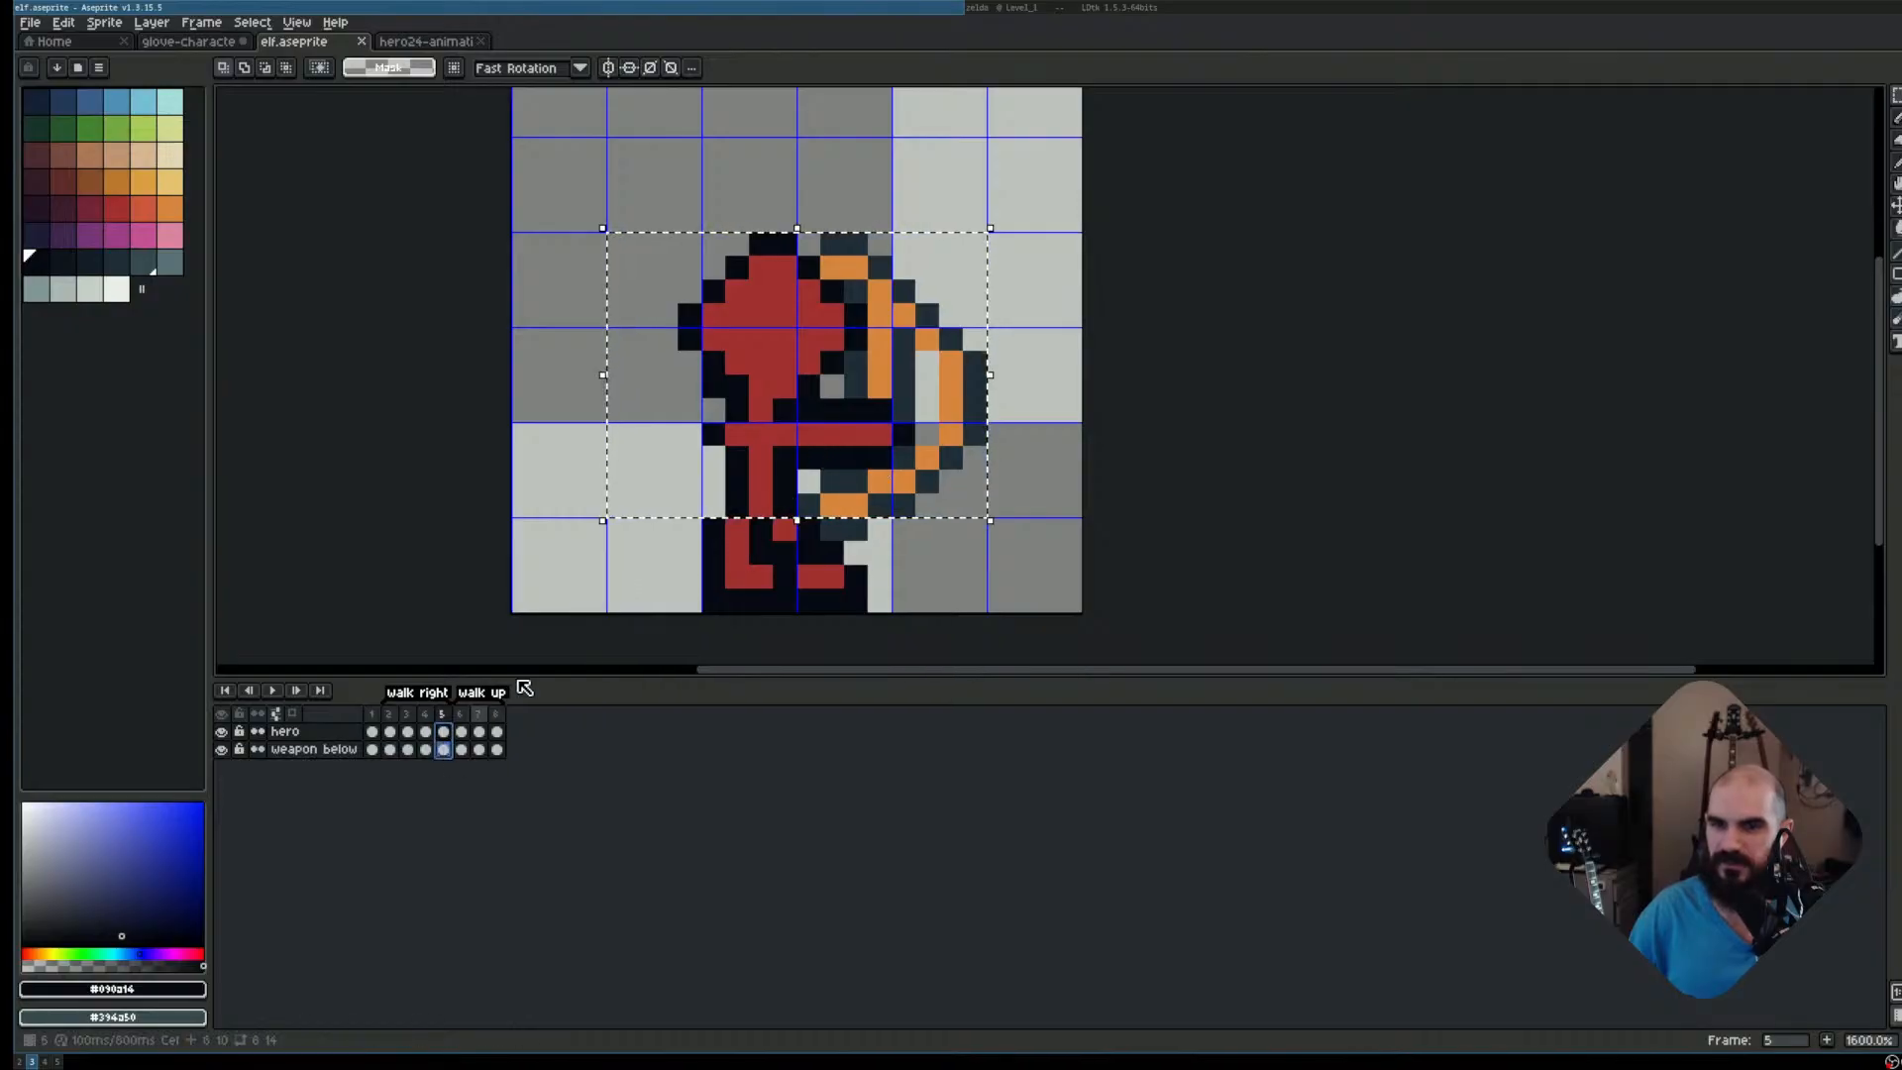
drag(786, 397, 790, 364)
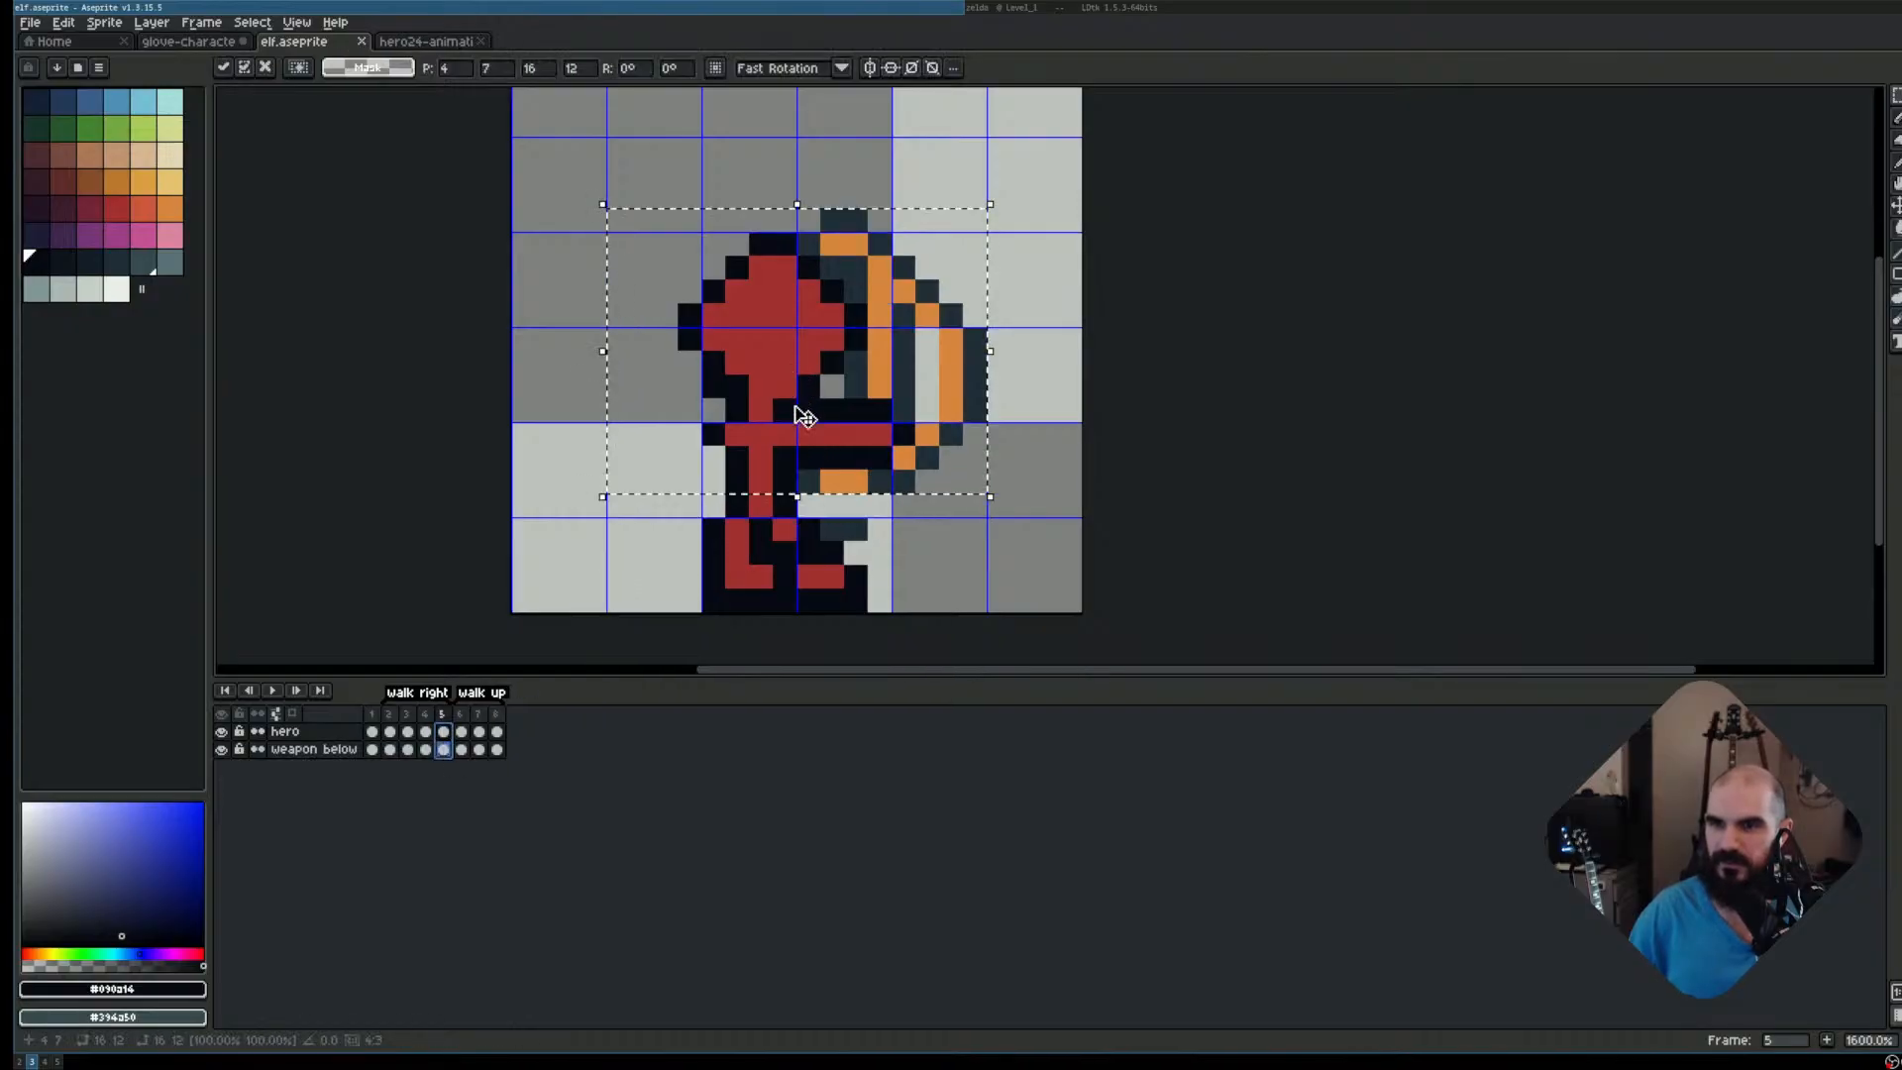
click(877, 505)
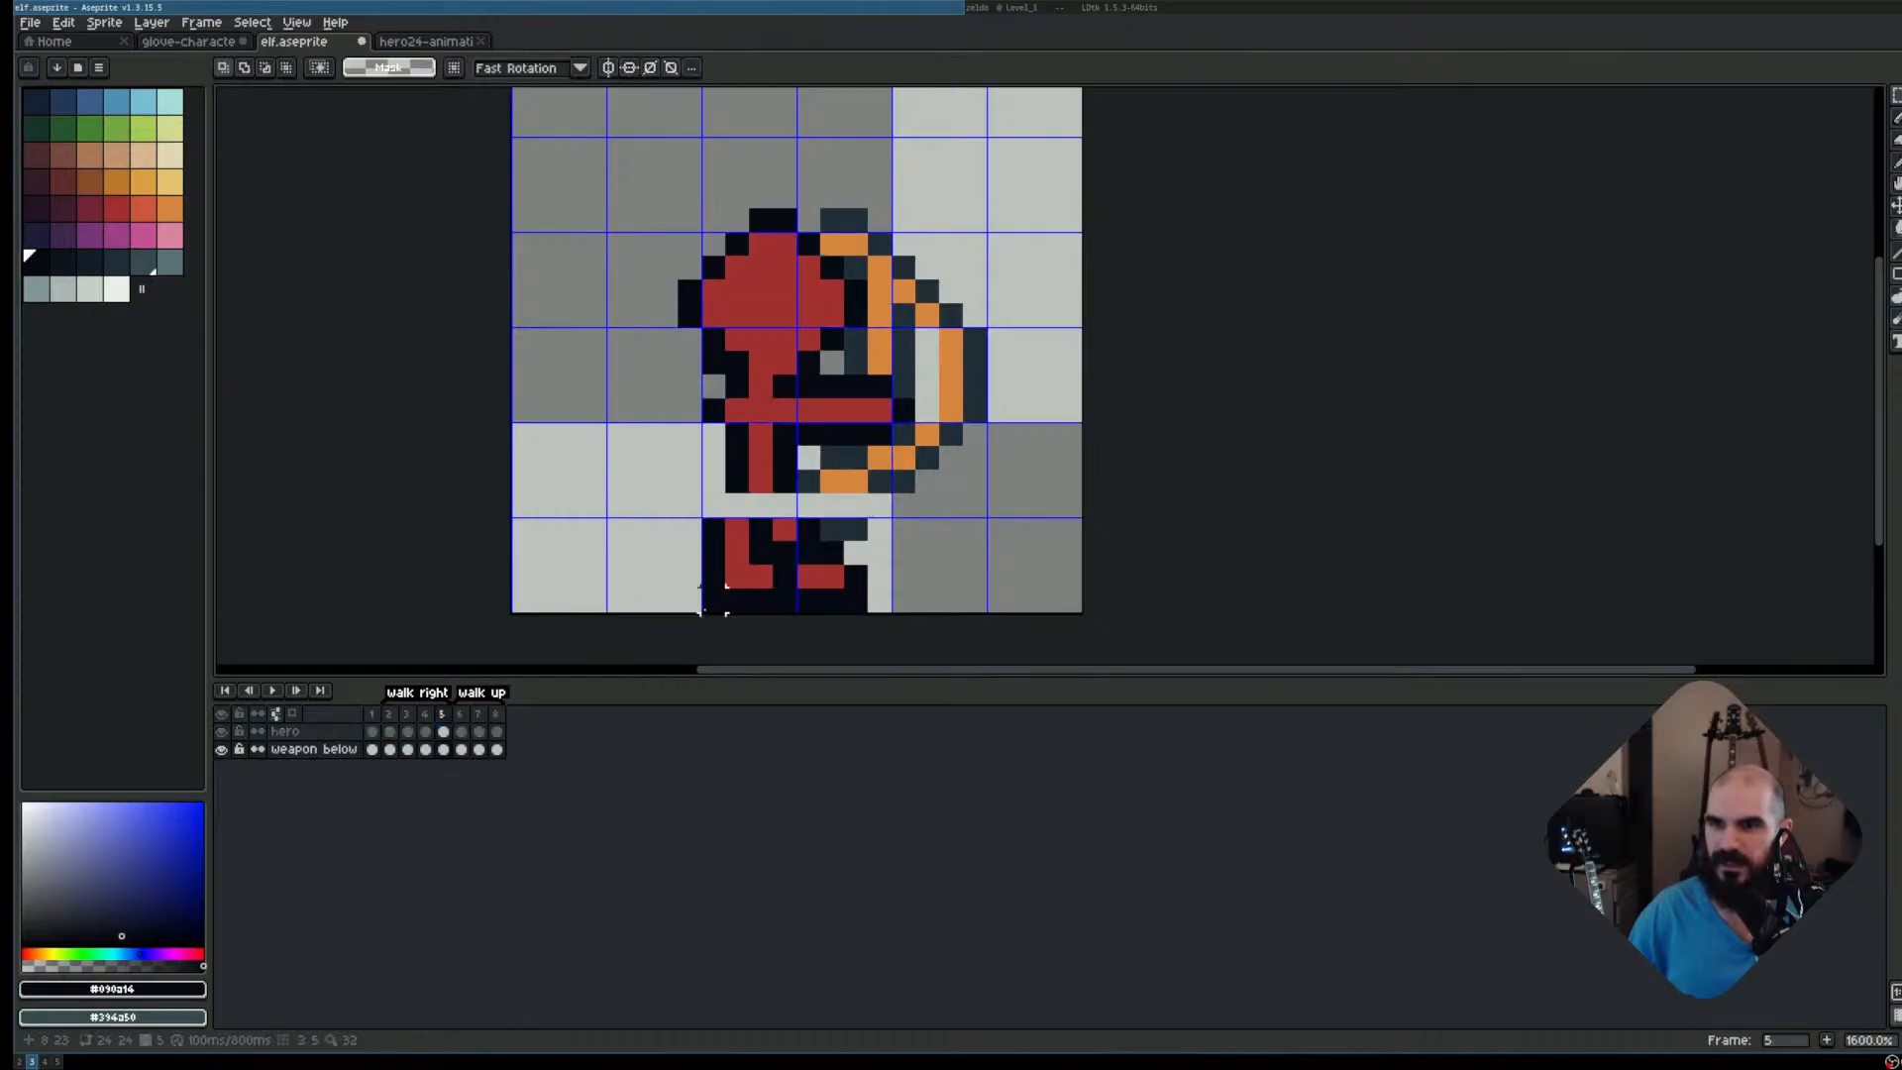
Fill the waist gap on frame 5 of the hero layer with the body red and the dark outline colour
click(442, 731)
alt+click(736, 527)
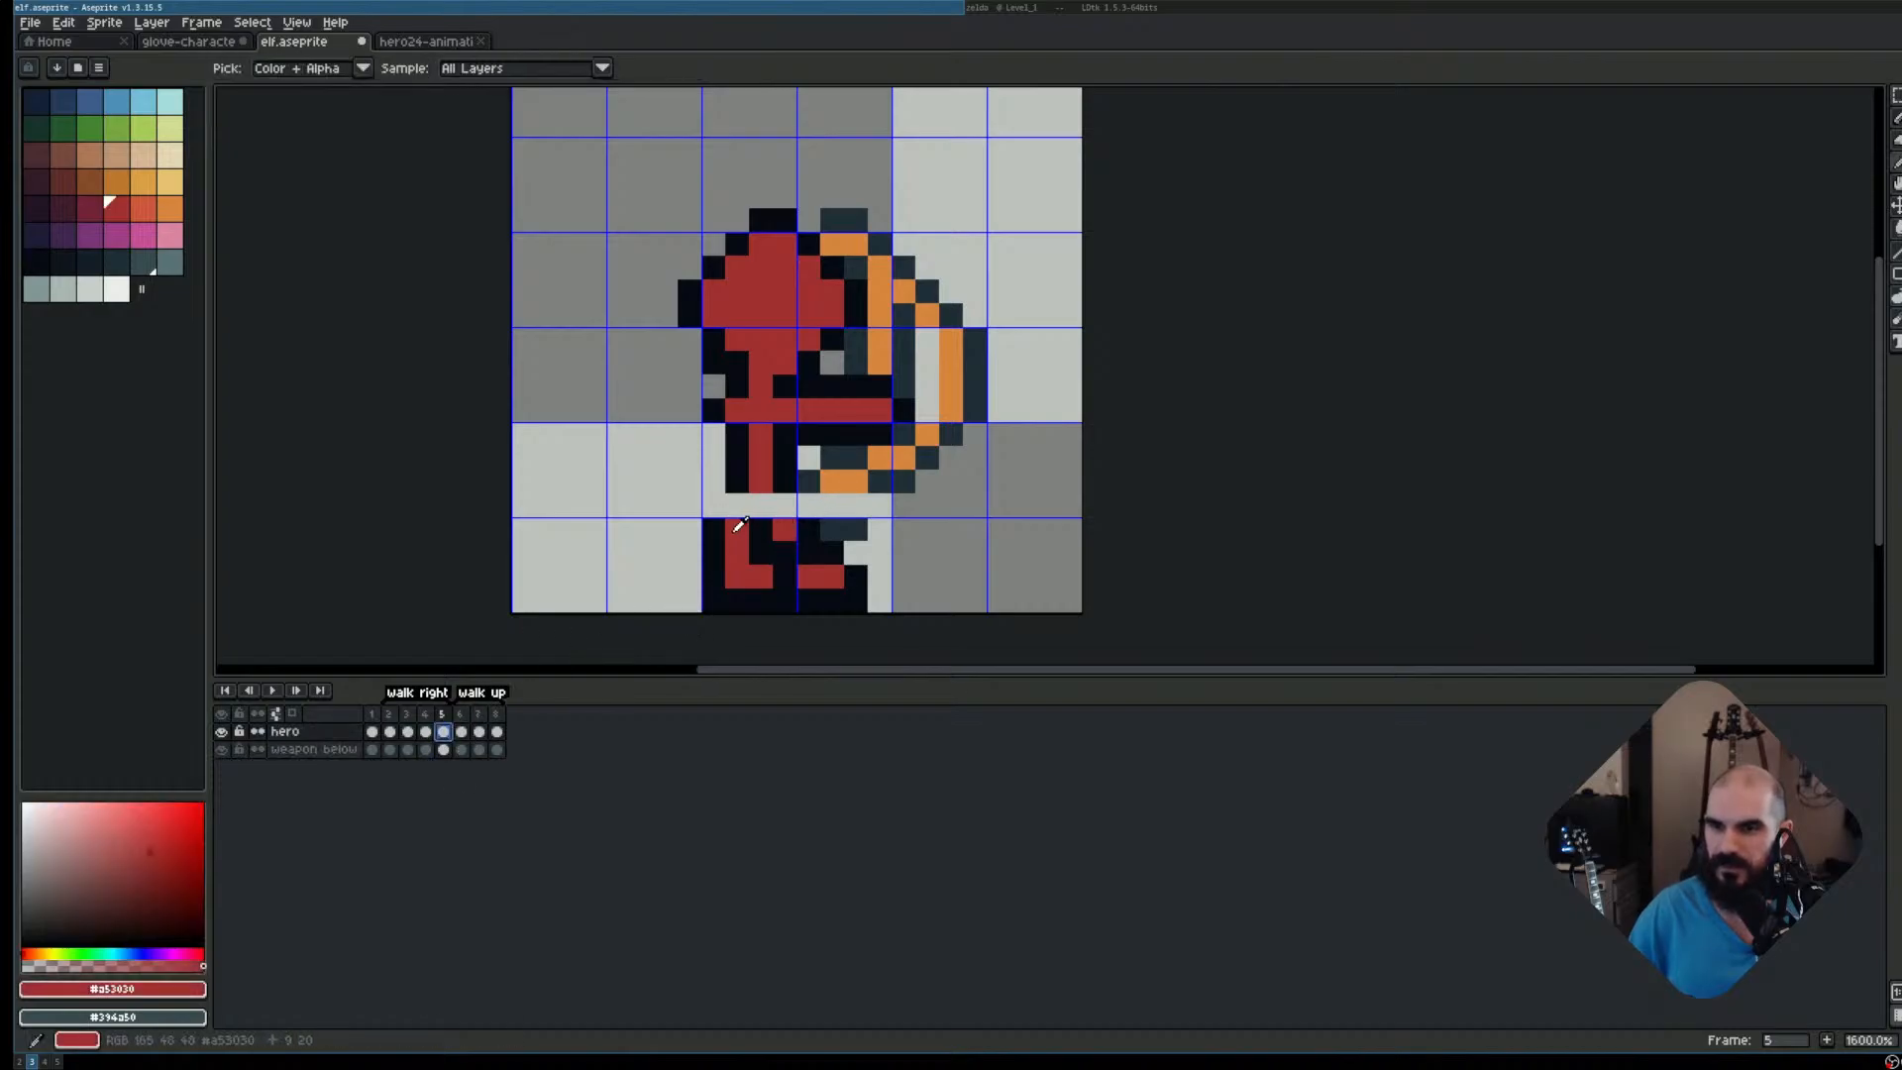
key(b)
click(763, 503)
alt+click(714, 536)
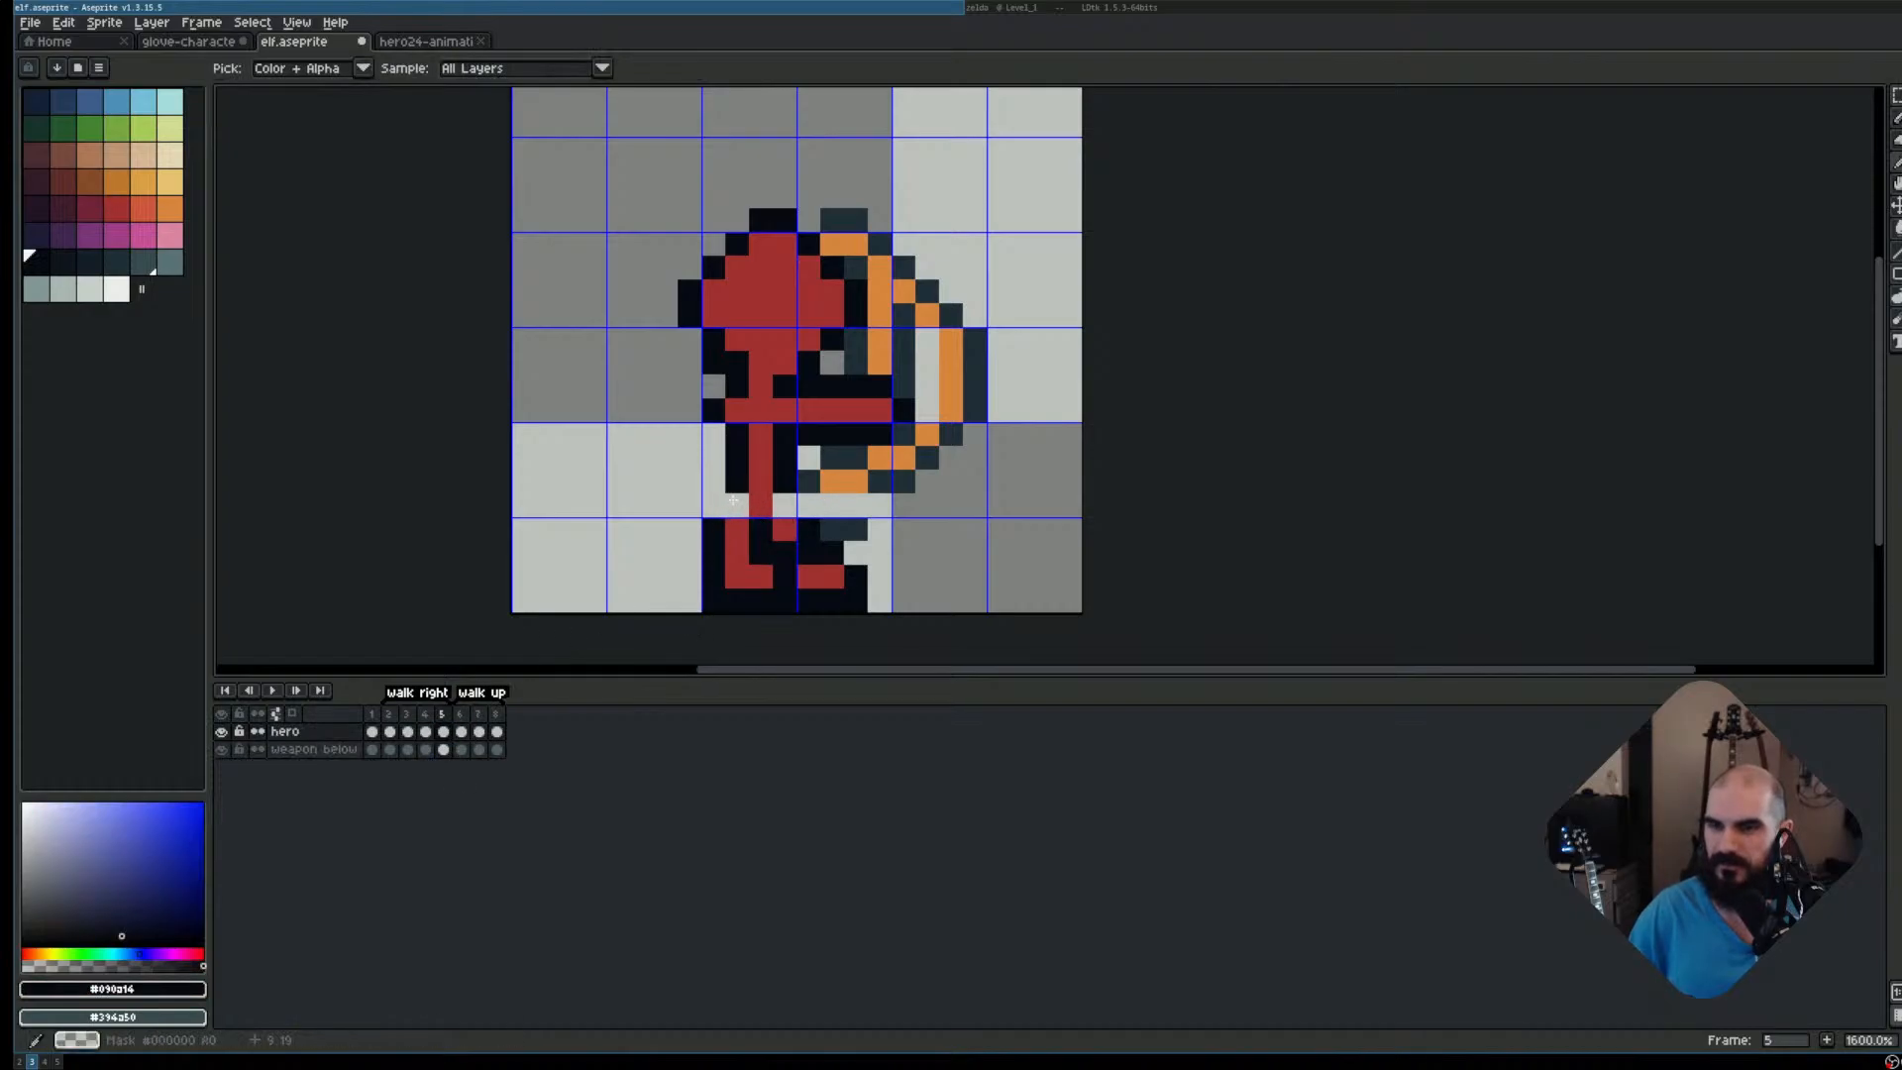
Move the bow's leftover lower tip up one pixel on frame 5 of the weapon below layer, and save the file
click(442, 748)
key(v)
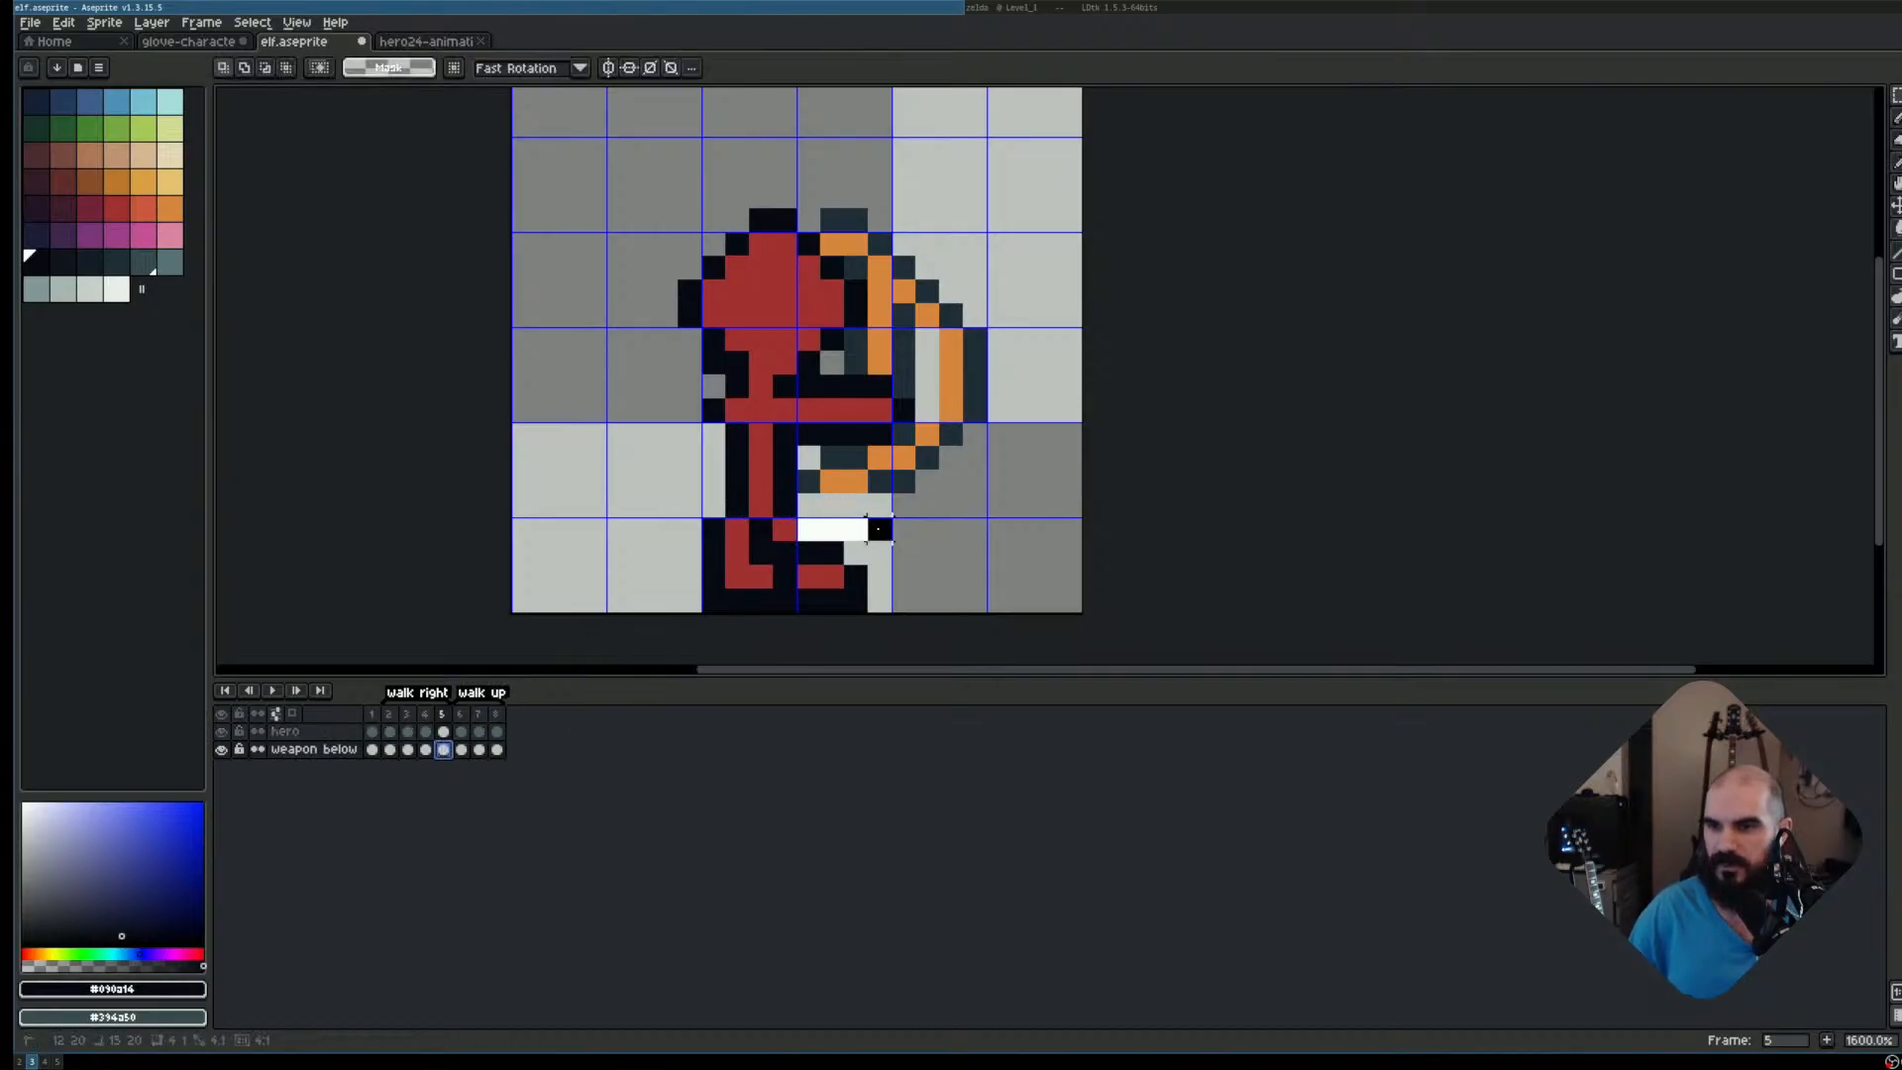
drag(811, 535, 812, 511)
key(ctrl+s)
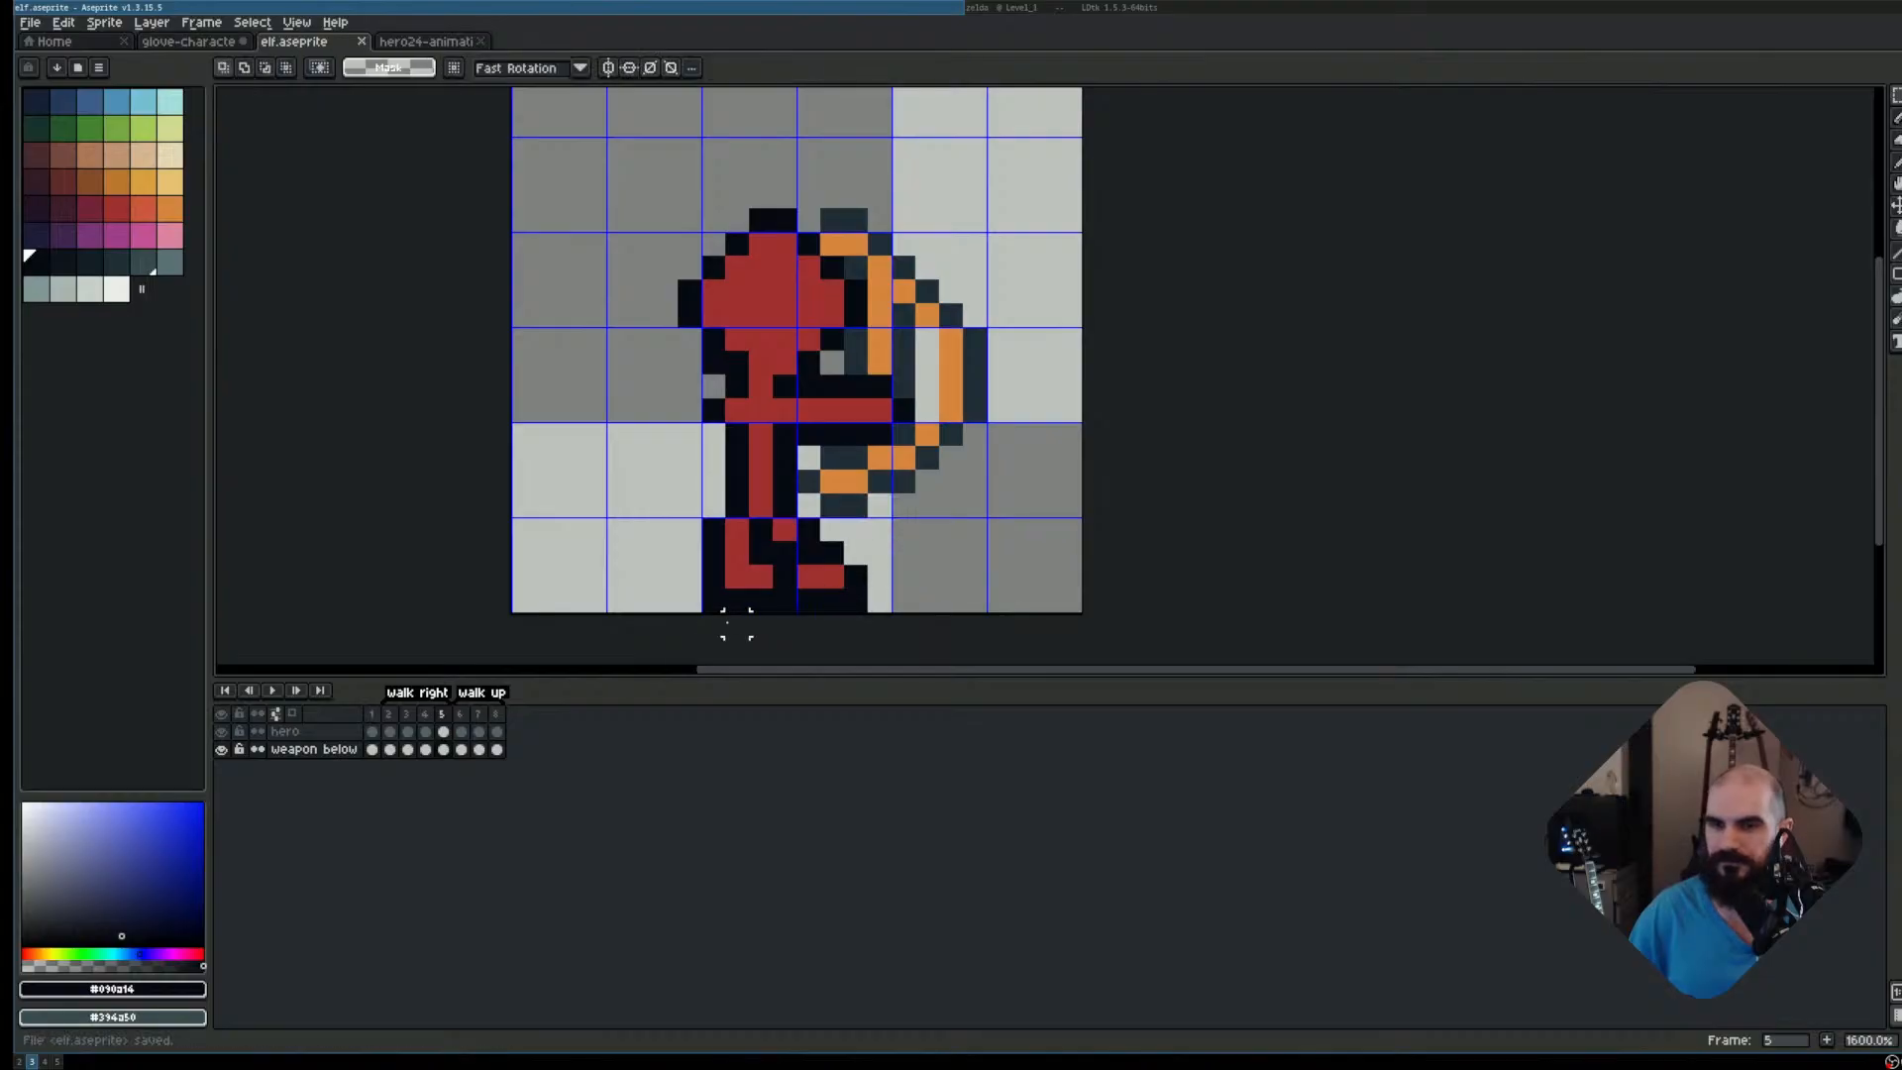
Play the walk right animation at a smaller zoom, and step through its frames to check the revised body bob
key(Return)
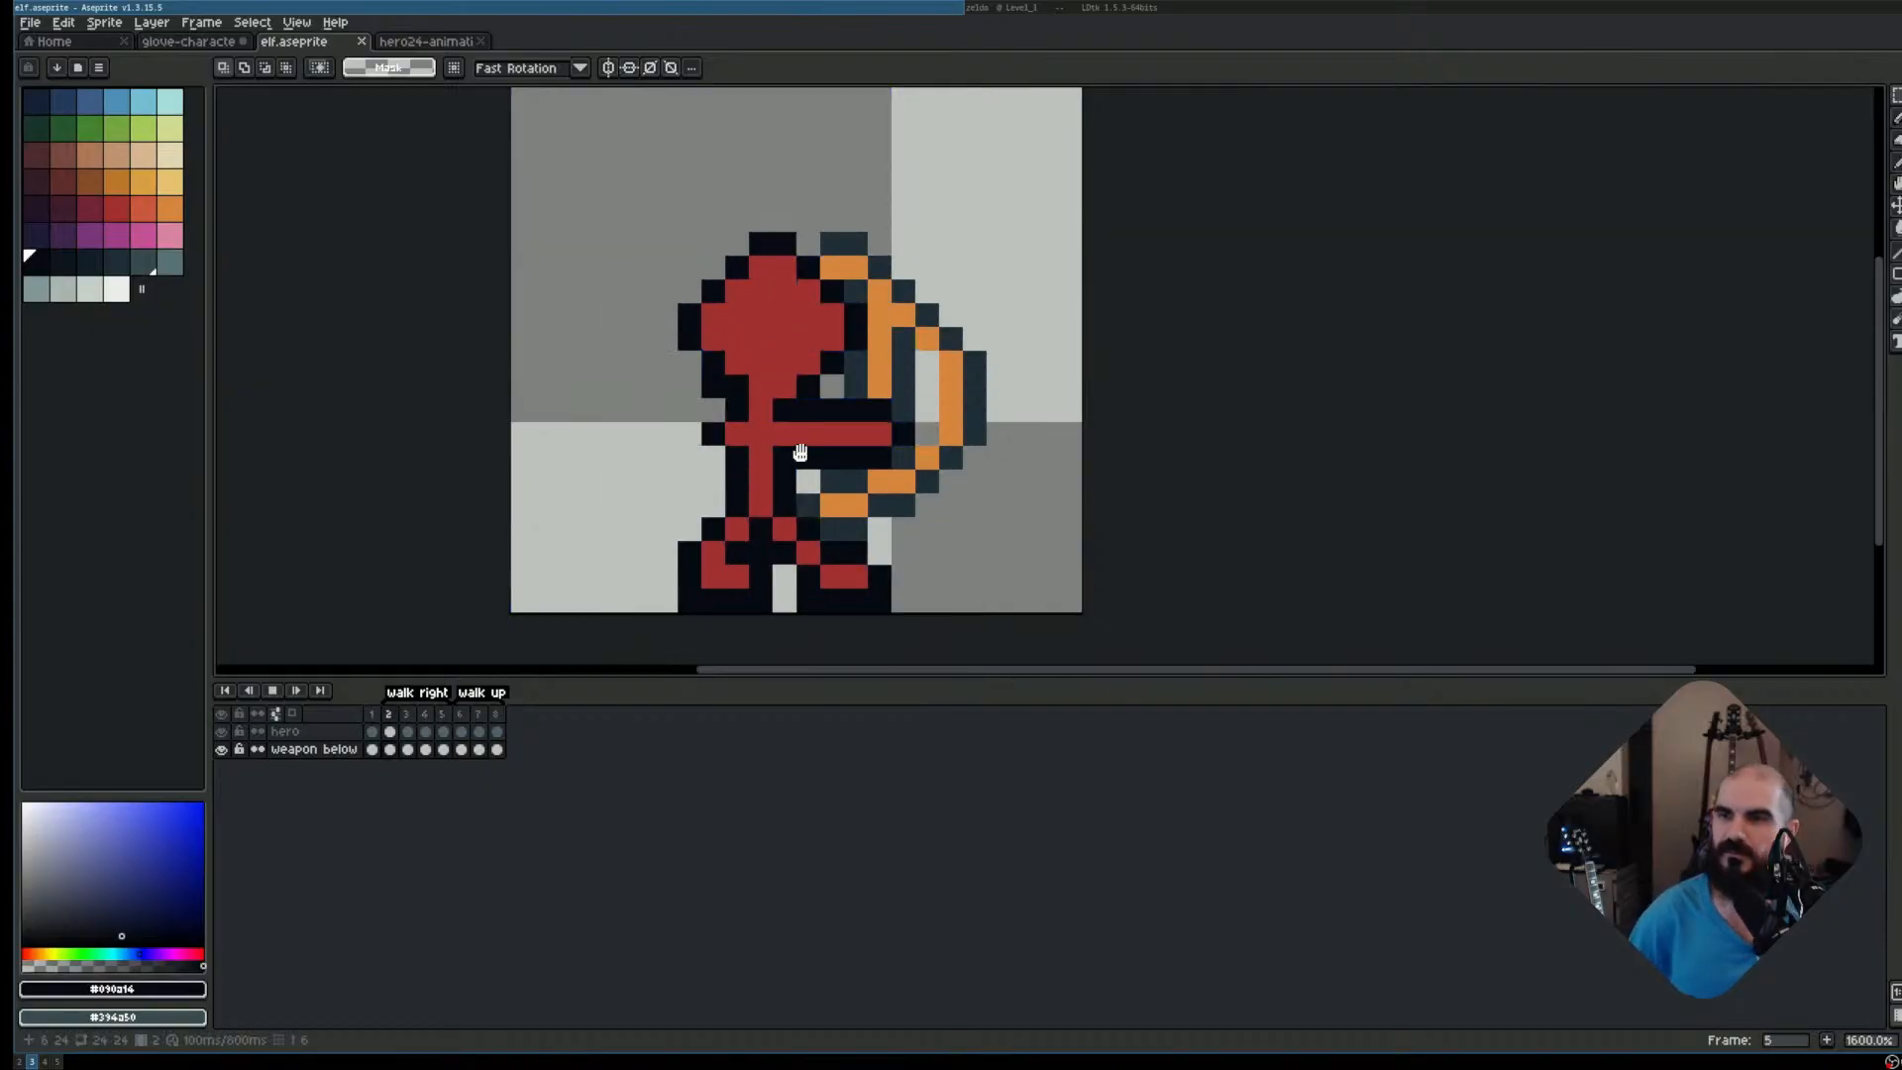
scroll(958, 344, down, 3)
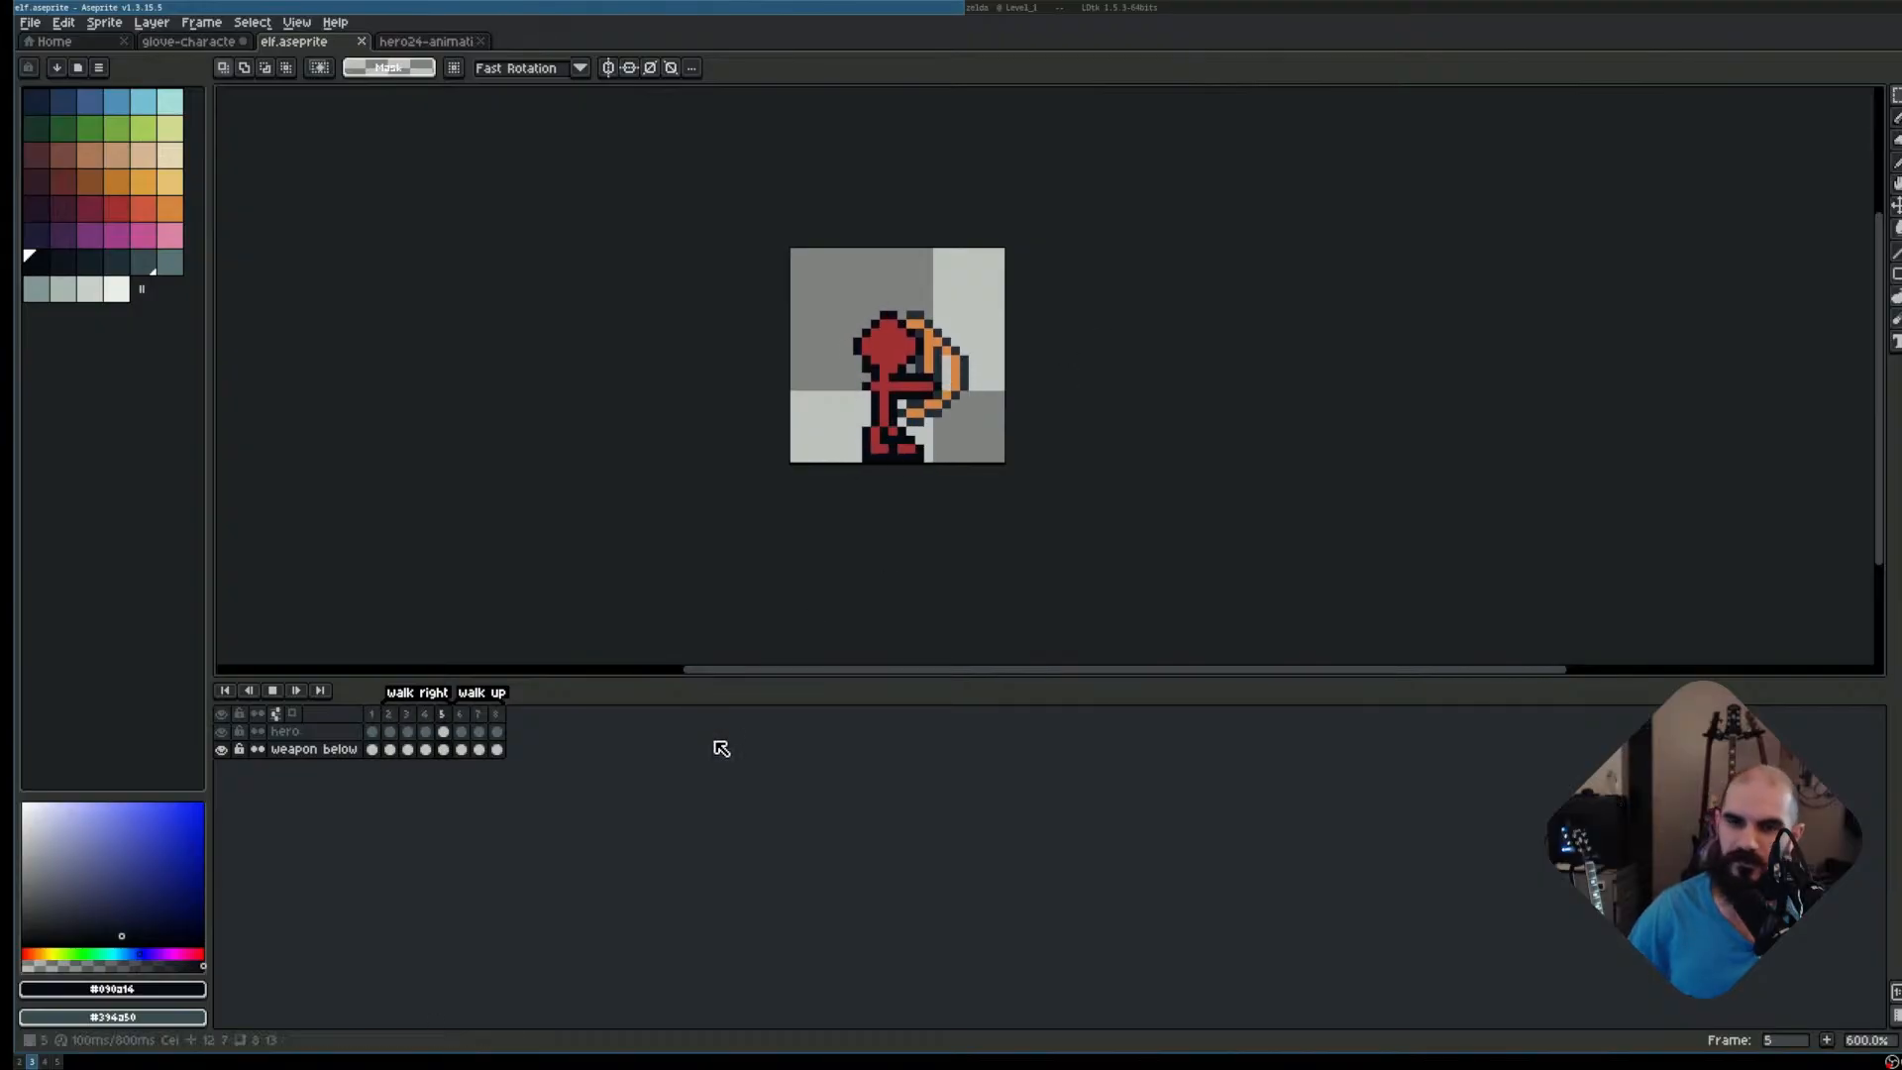
key(Return)
key(Left)
key(Left)
key(Right)
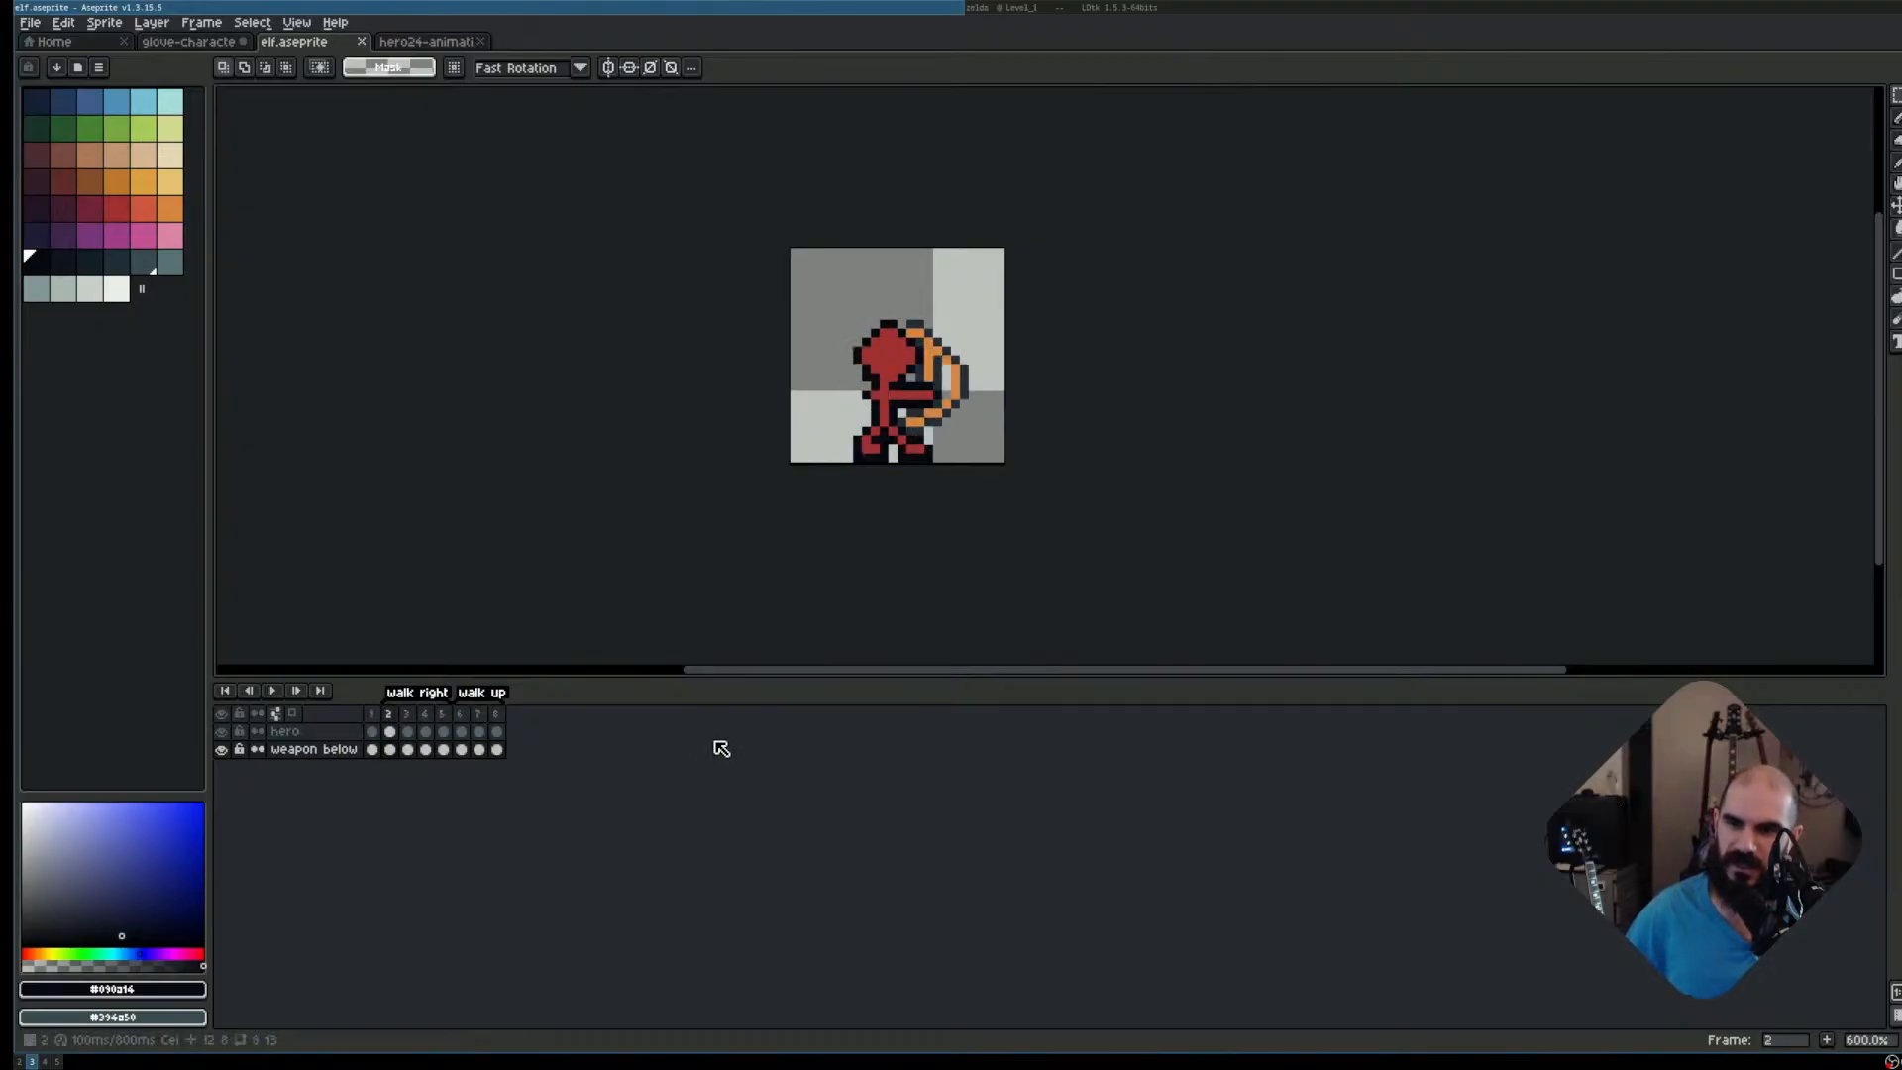
key(Right)
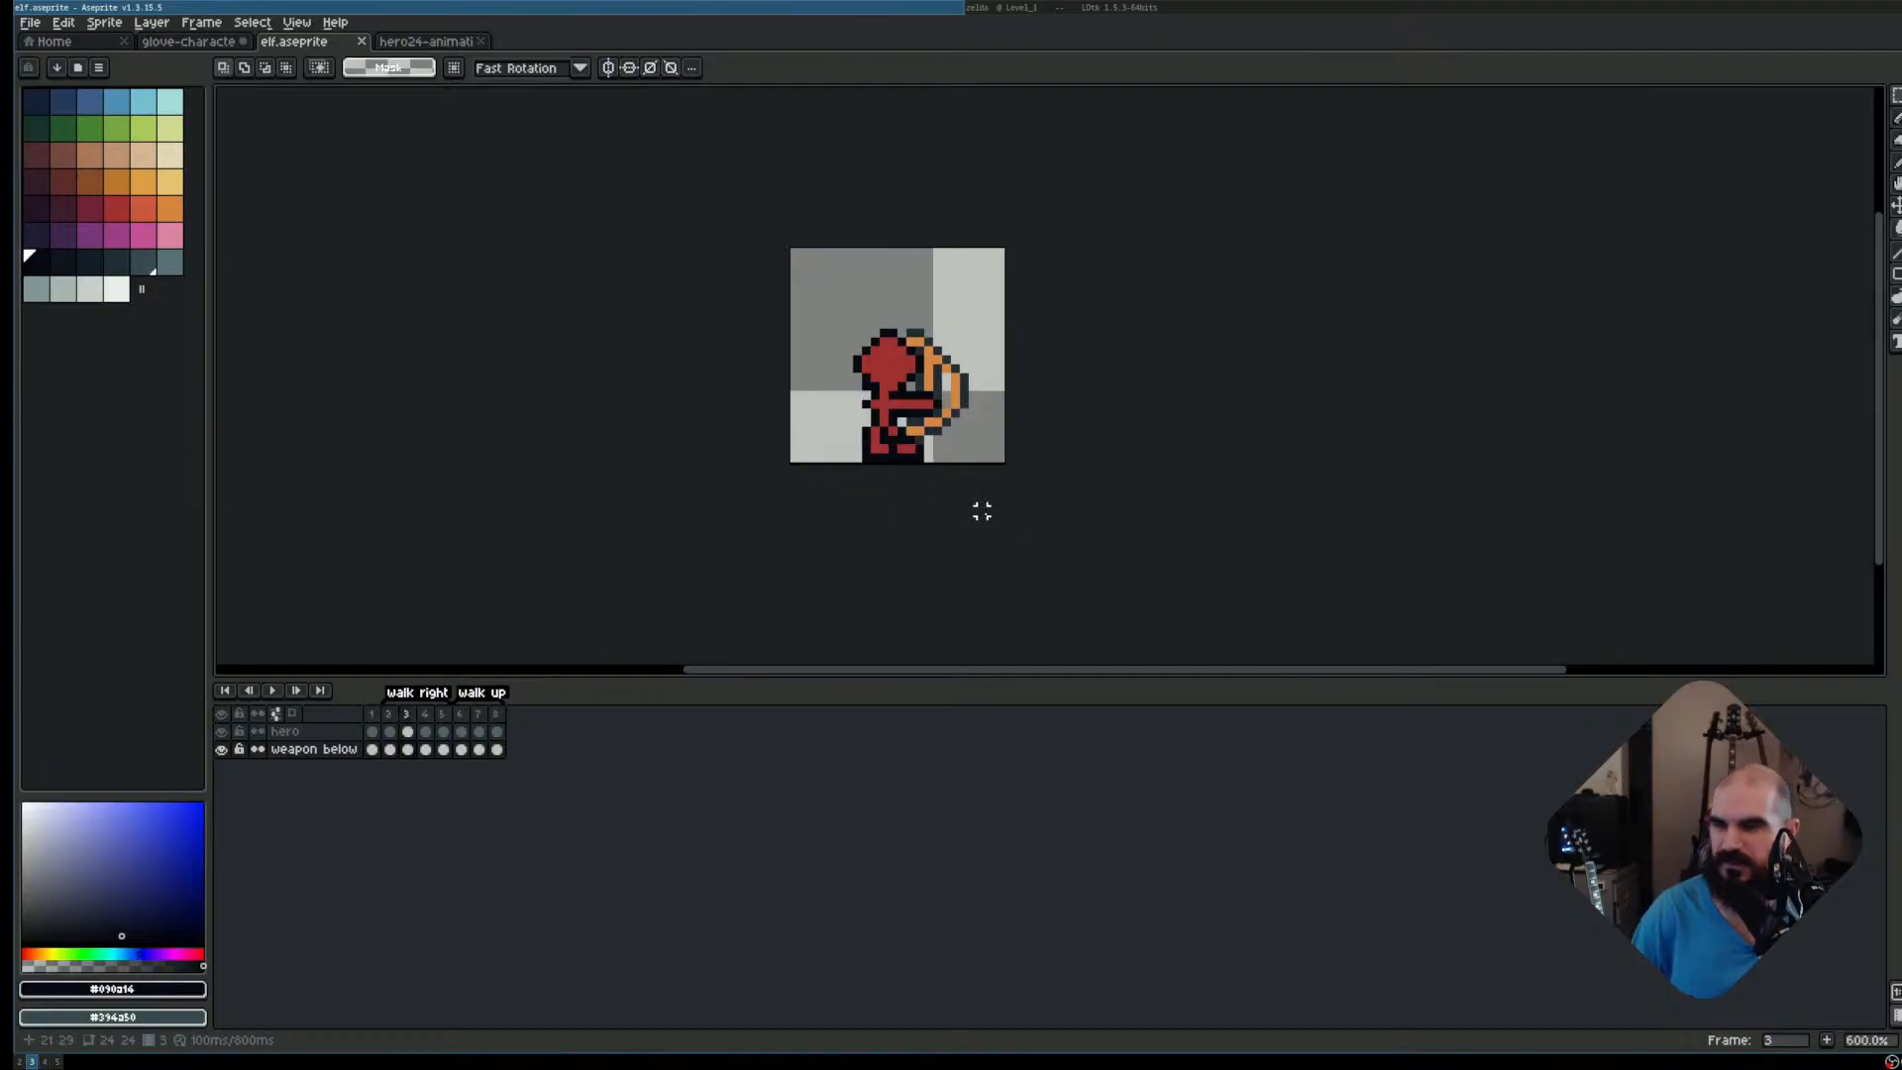
key(Right)
key(Right)
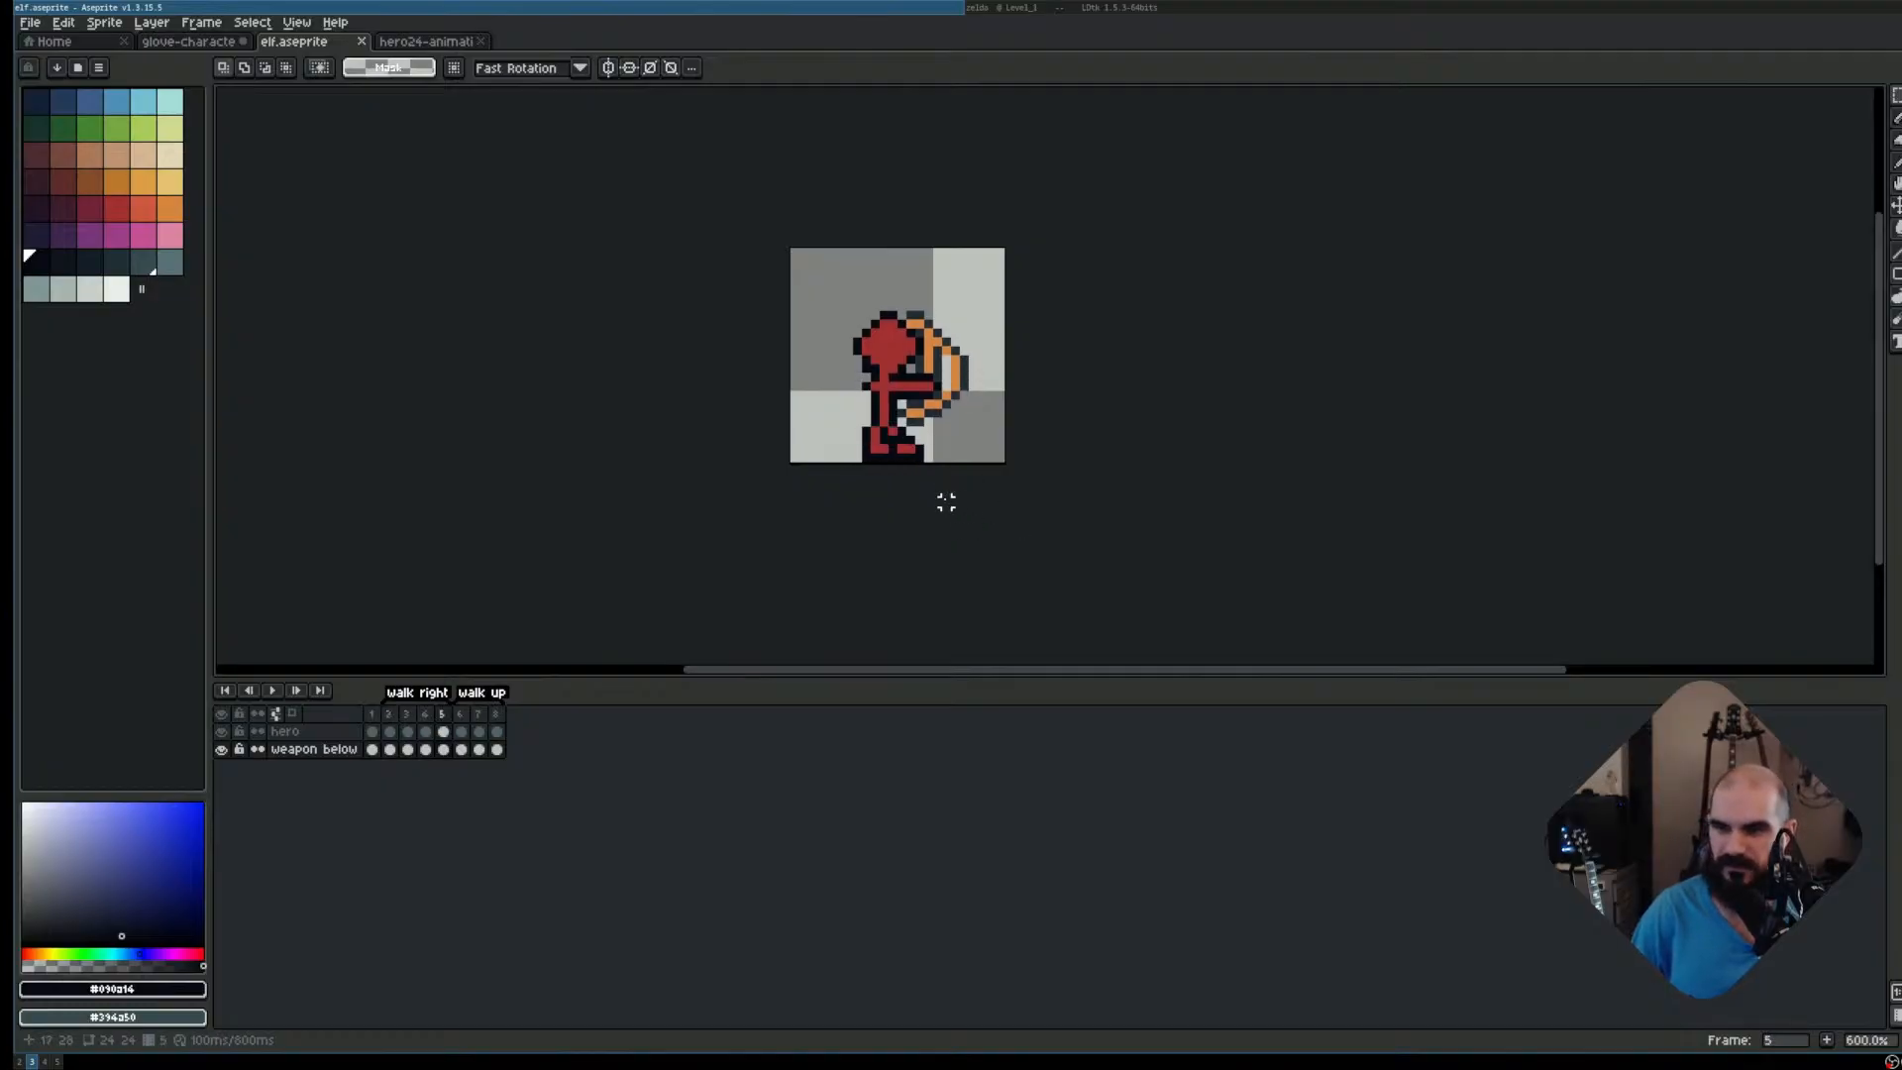
Show the grid and flip through walk up frames 6, 7 and 8 to compare their poses
click(465, 715)
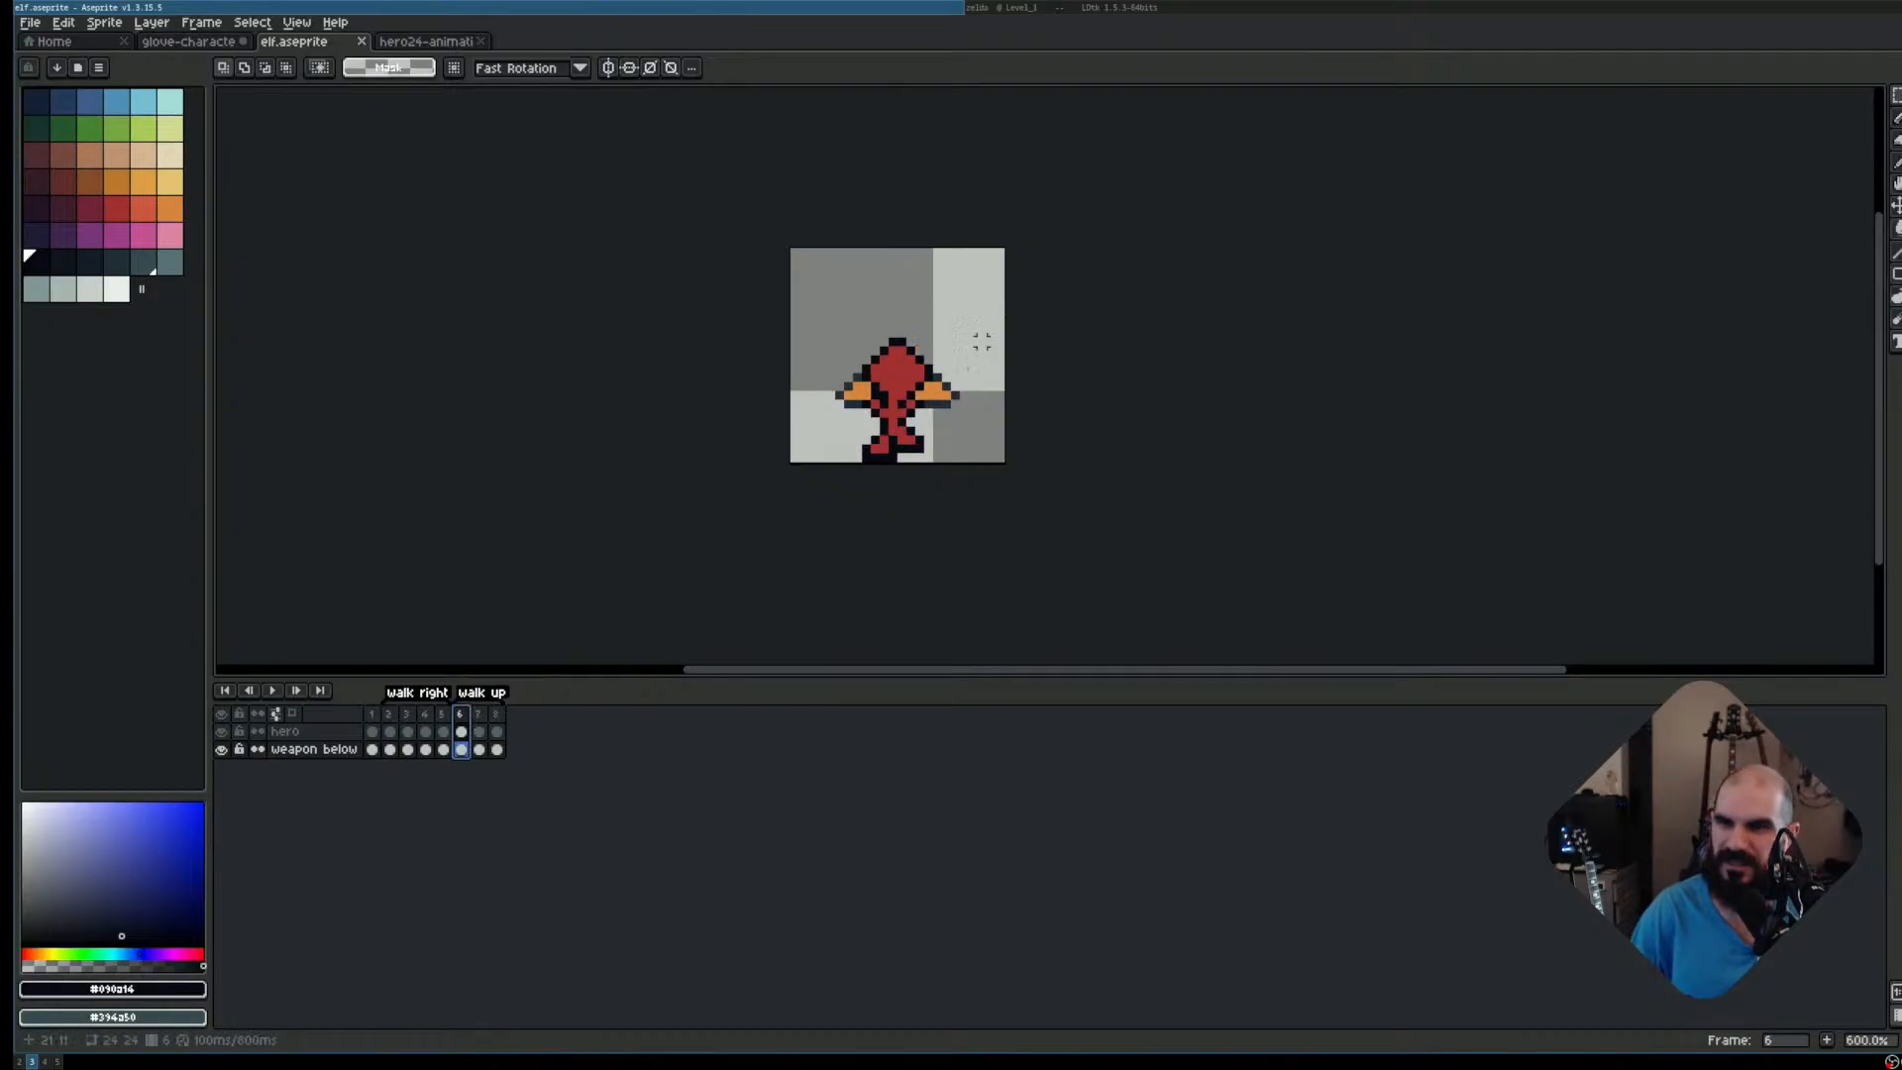
scroll(981, 396, up, 3)
scroll(950, 464, down, 2)
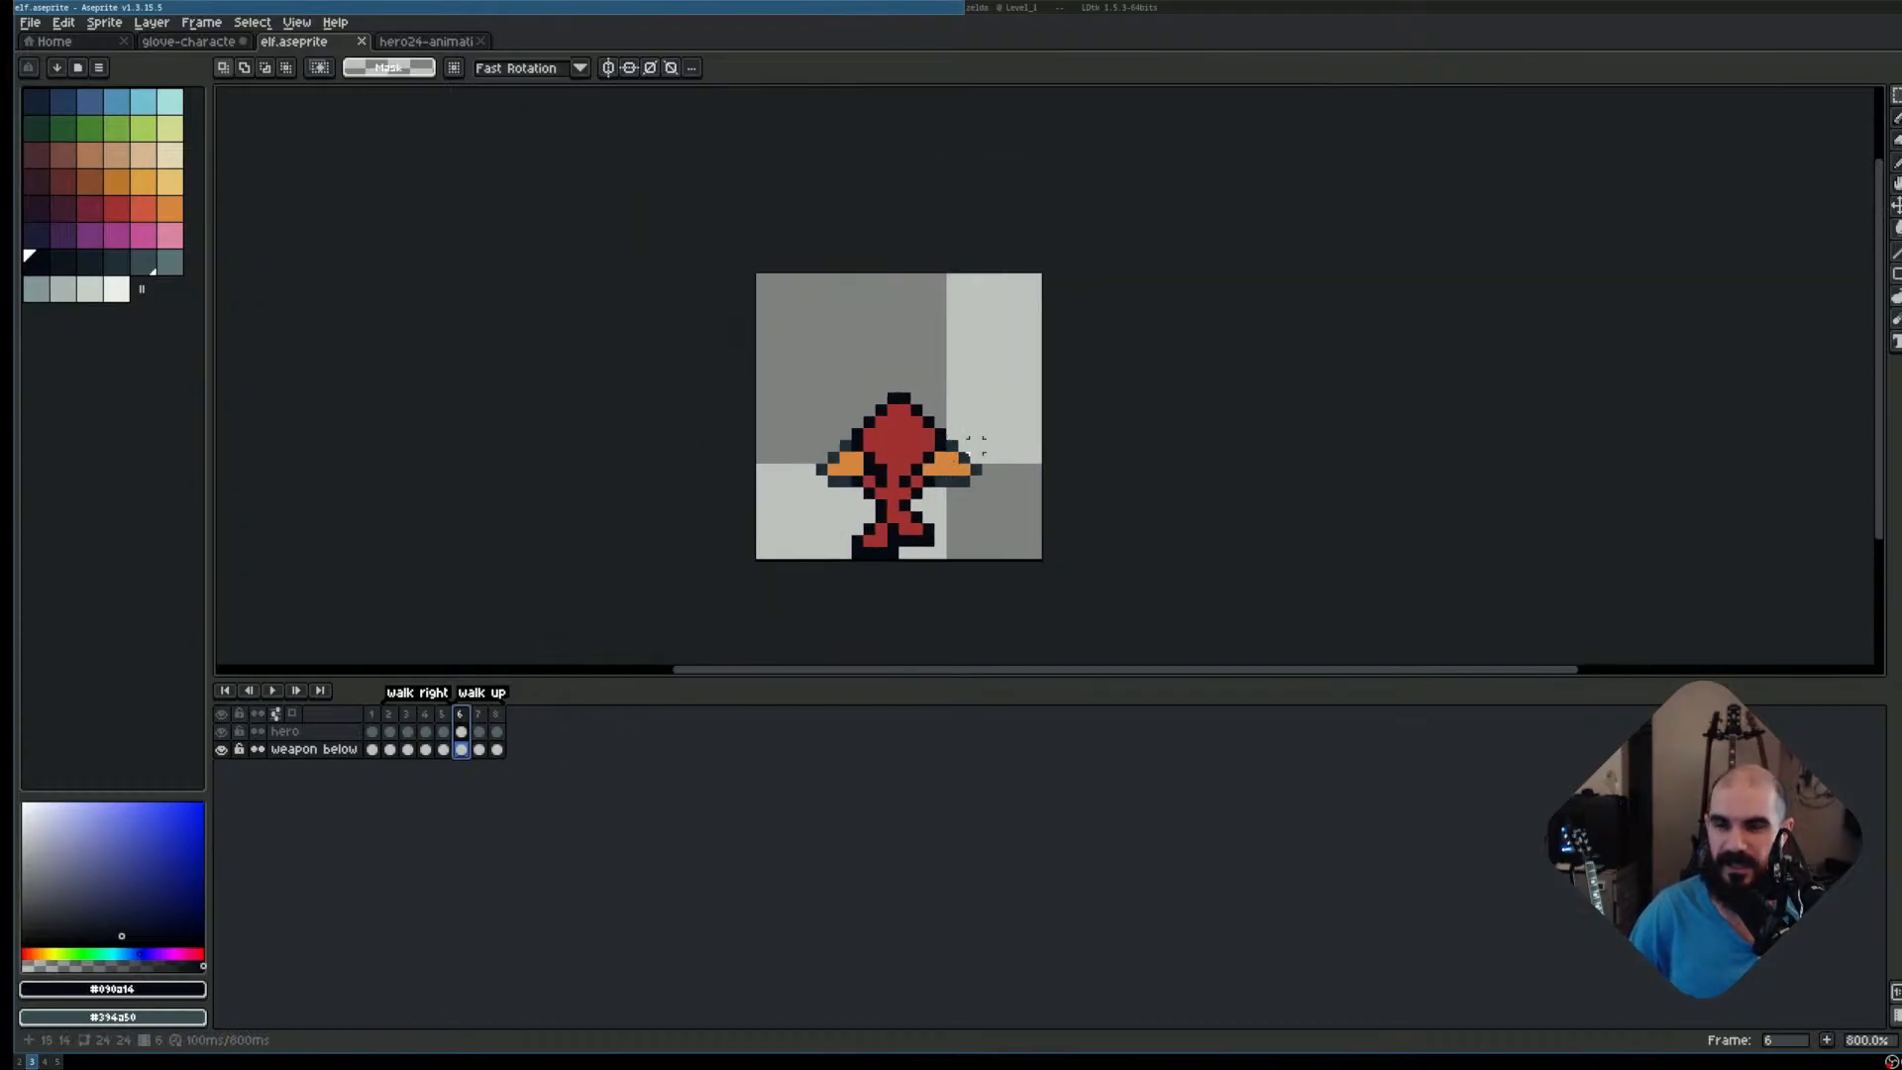
scroll(1023, 409, up, 1)
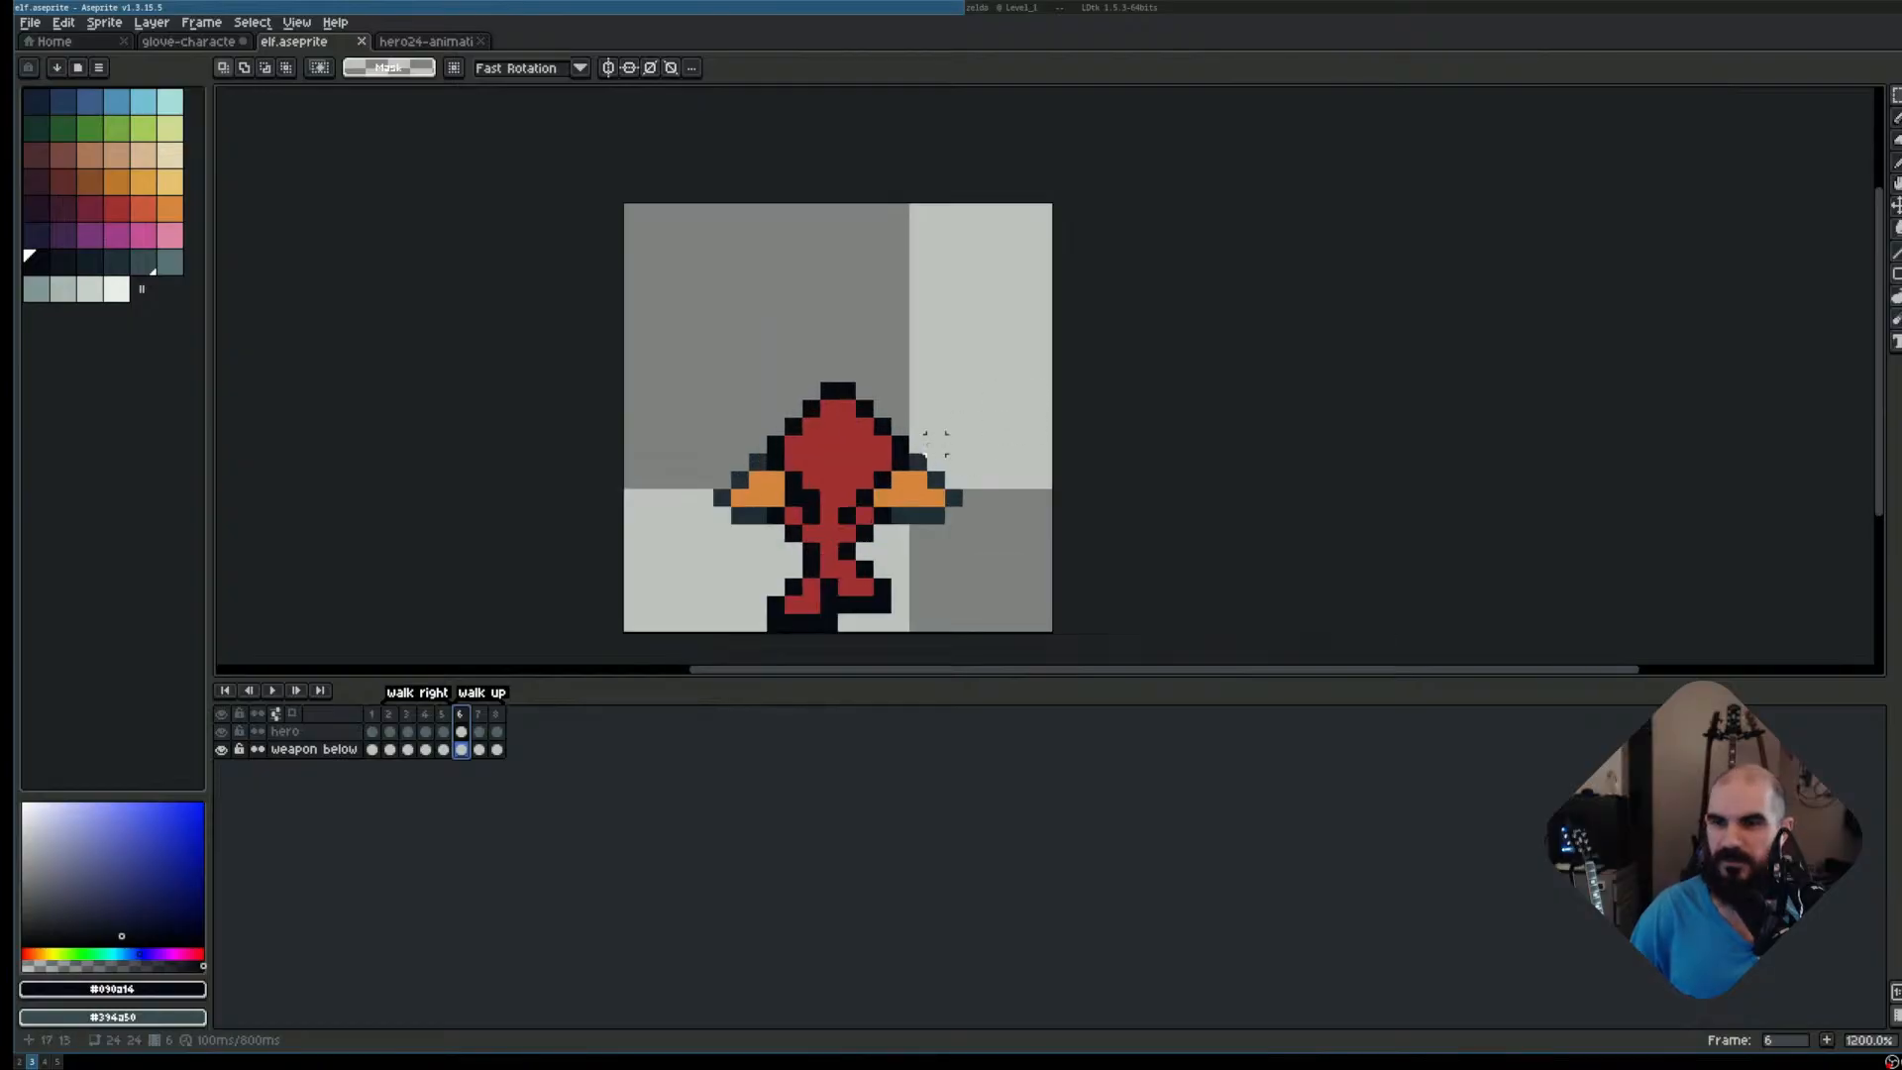
key(ctrl+')
scroll(1020, 386, up, 1)
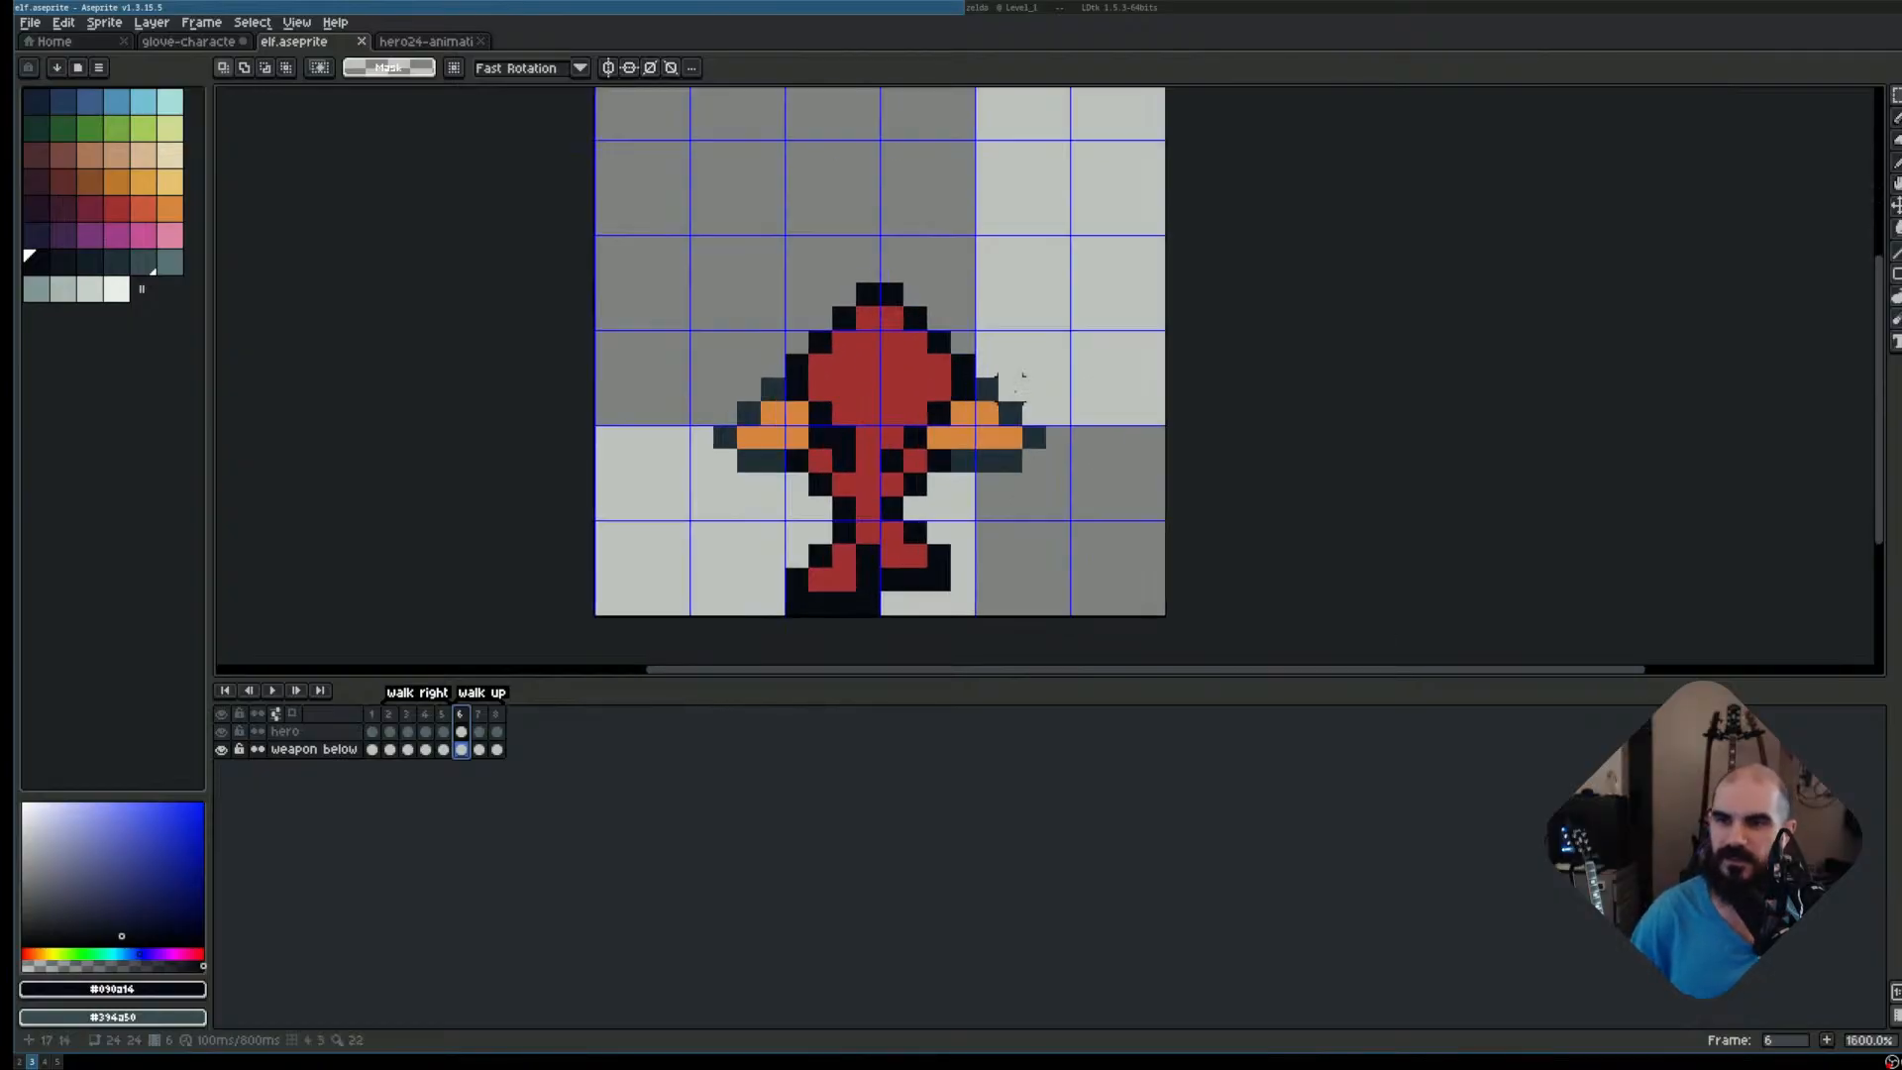
click(479, 733)
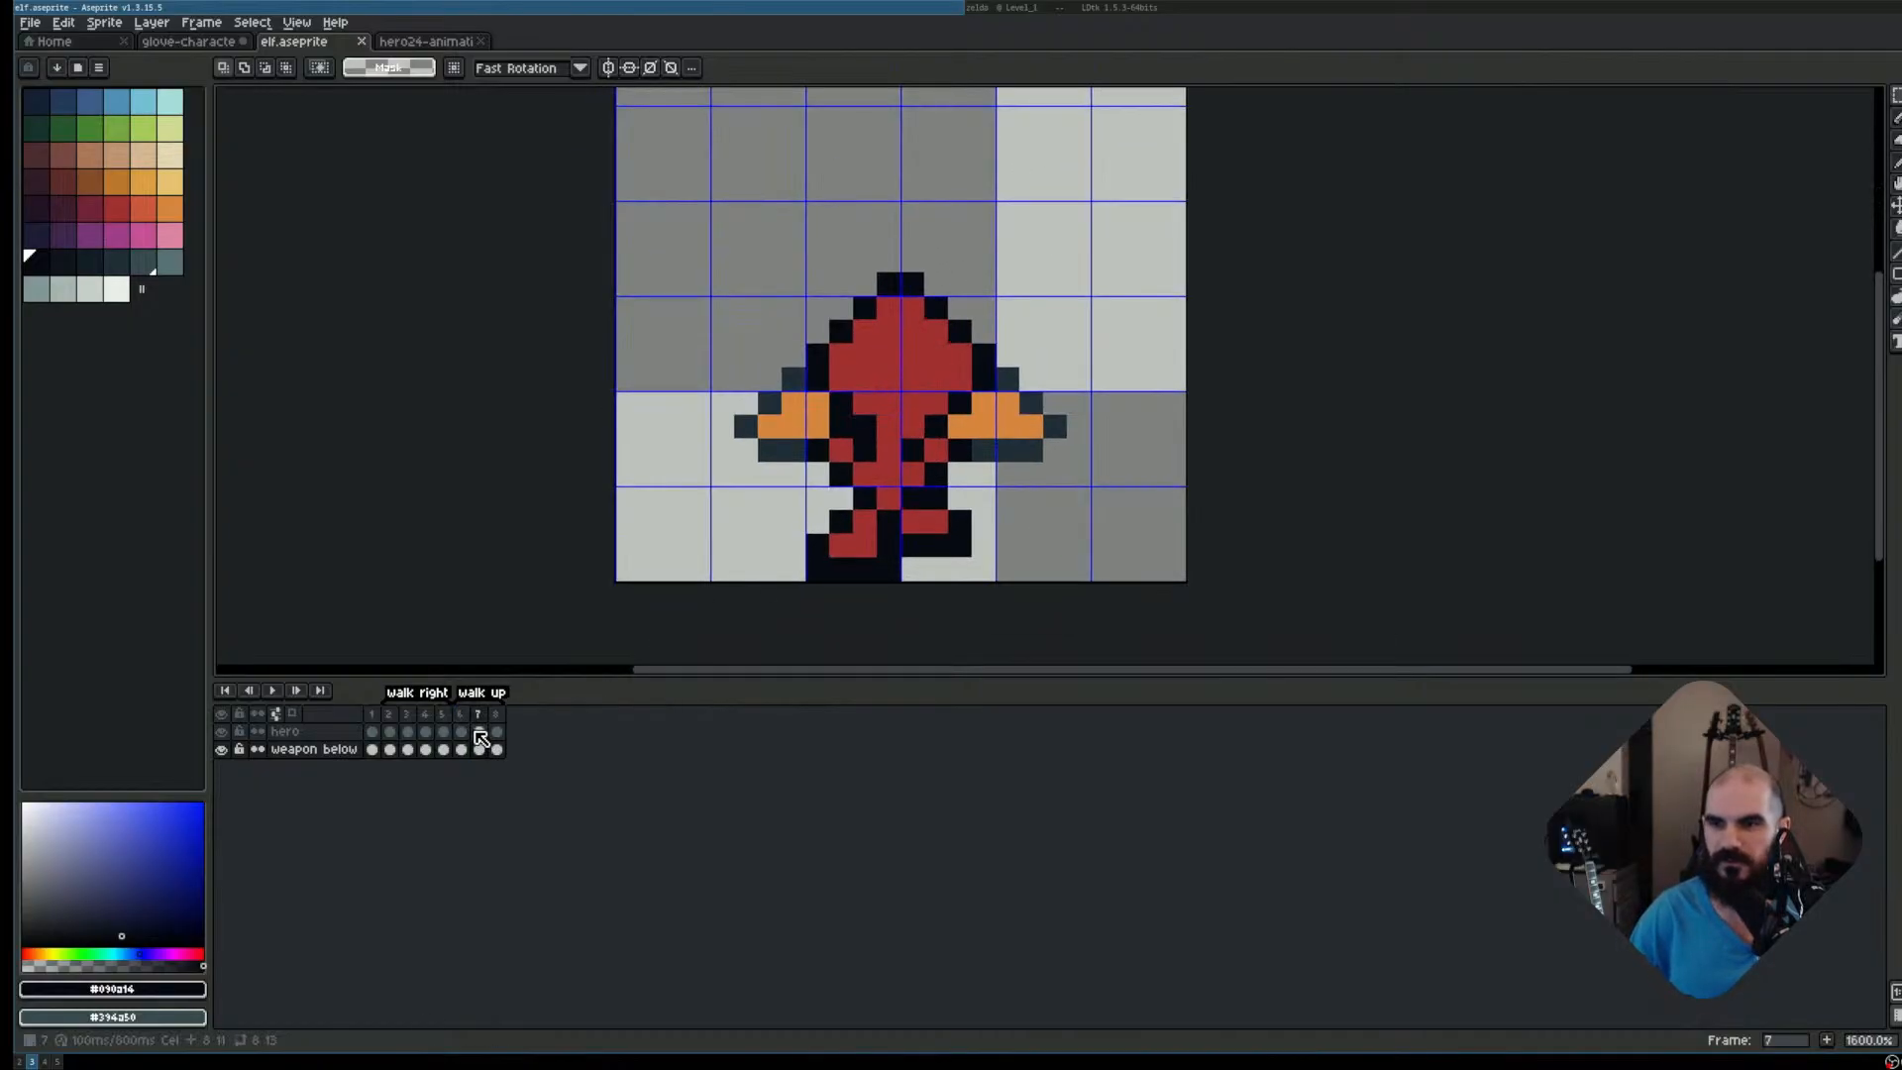
key(Left)
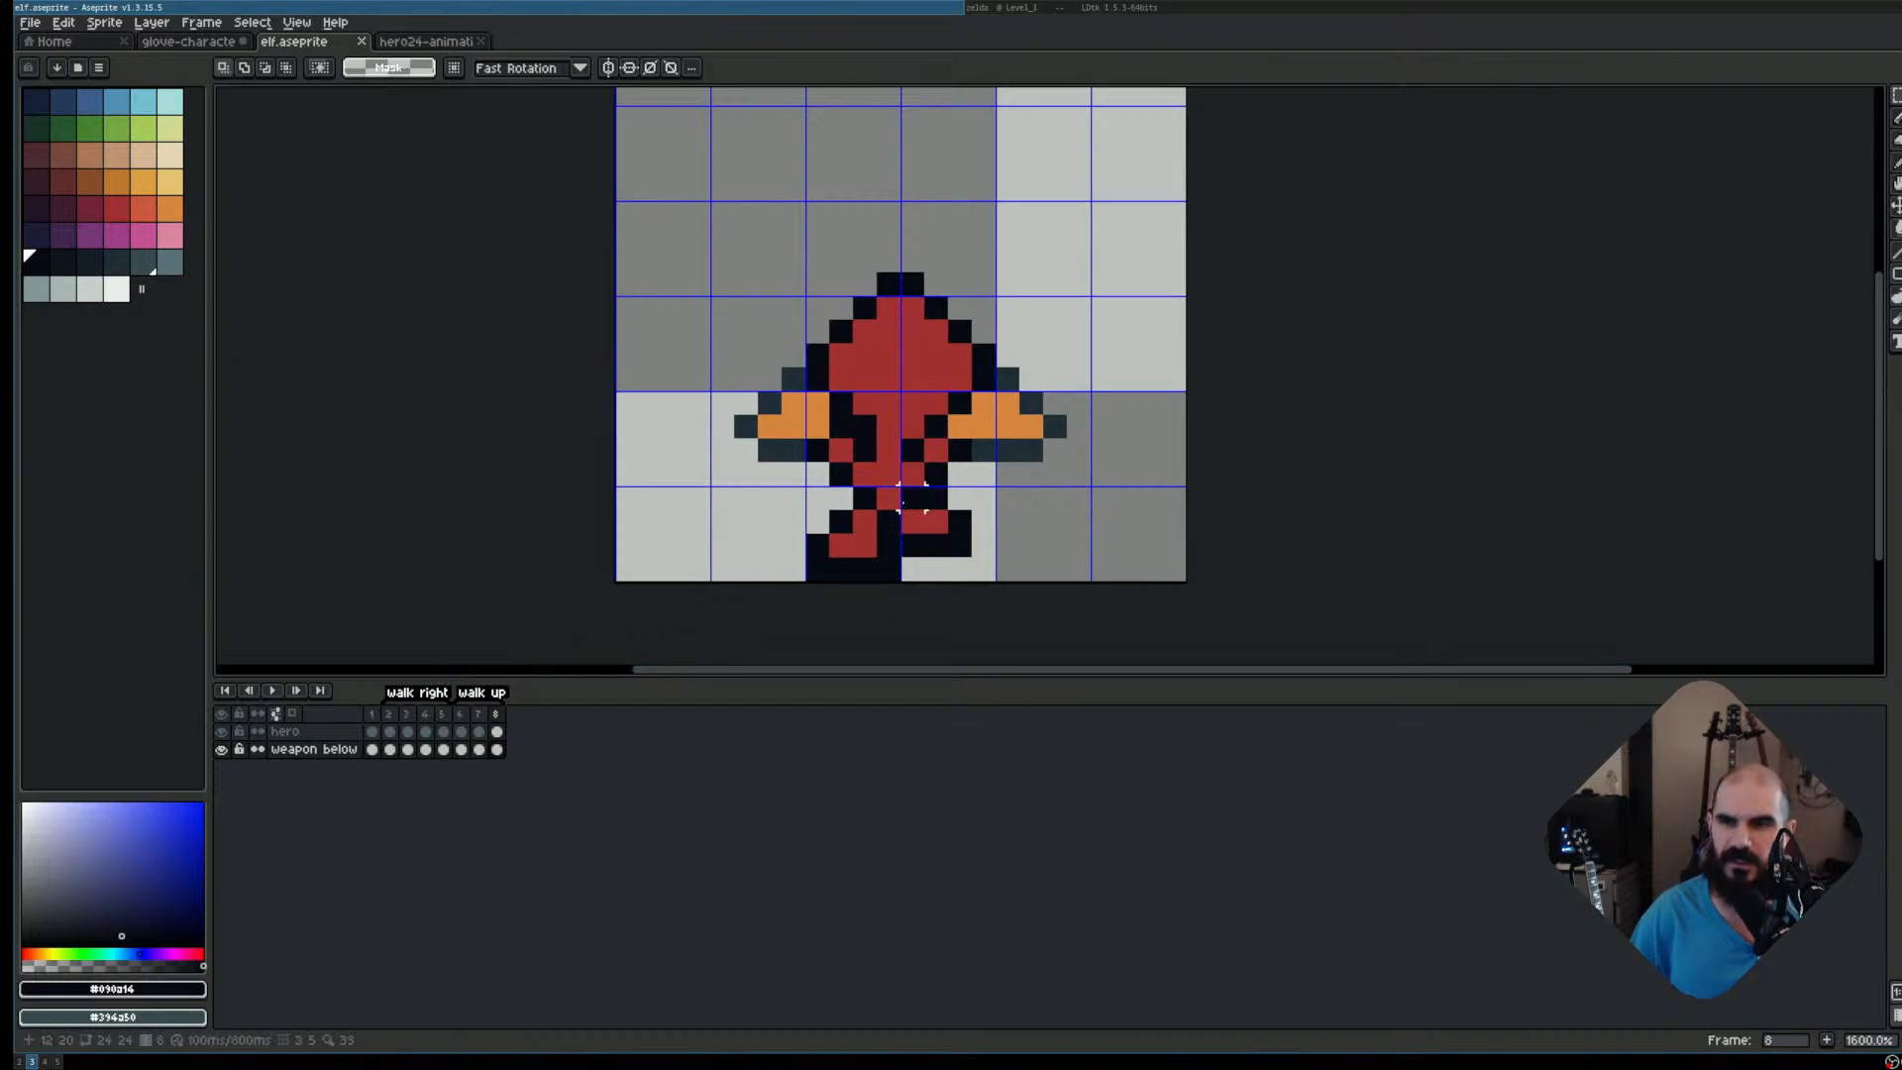
drag(818, 497, 884, 566)
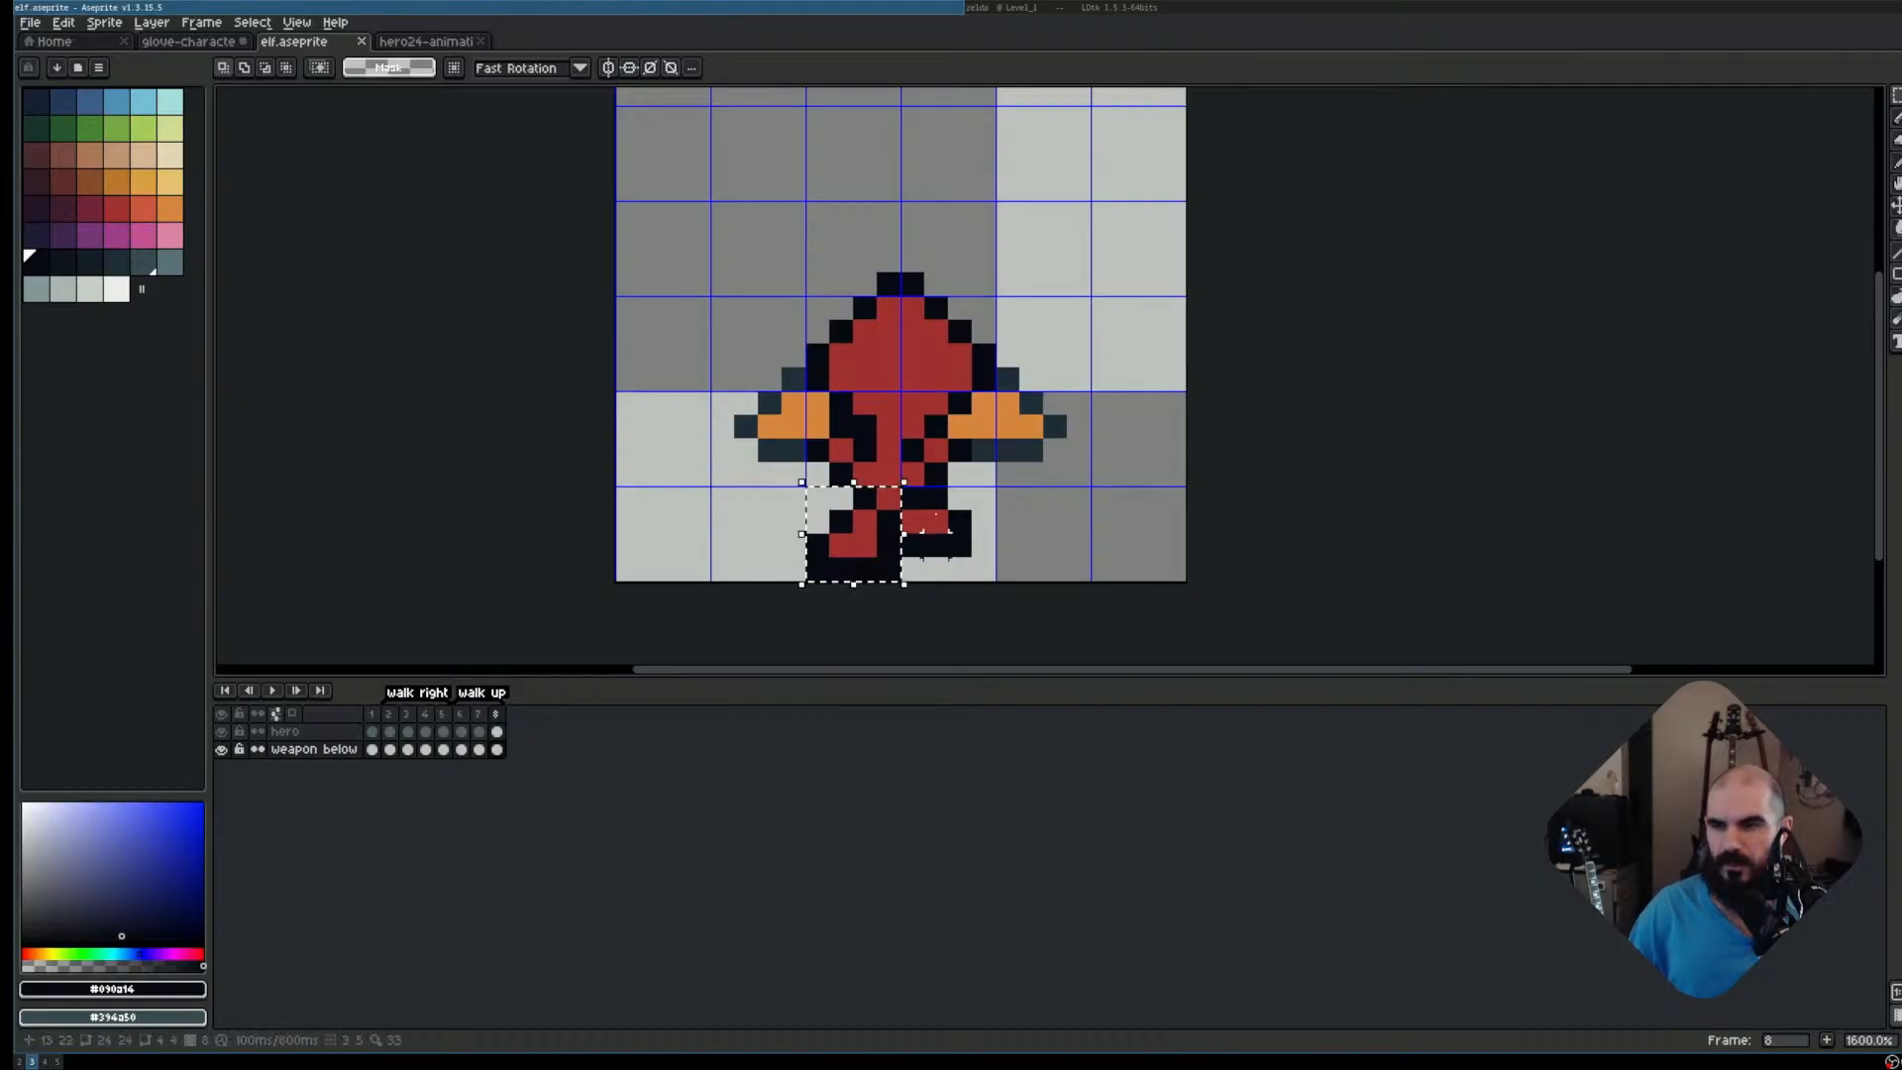
key(ctrl+d)
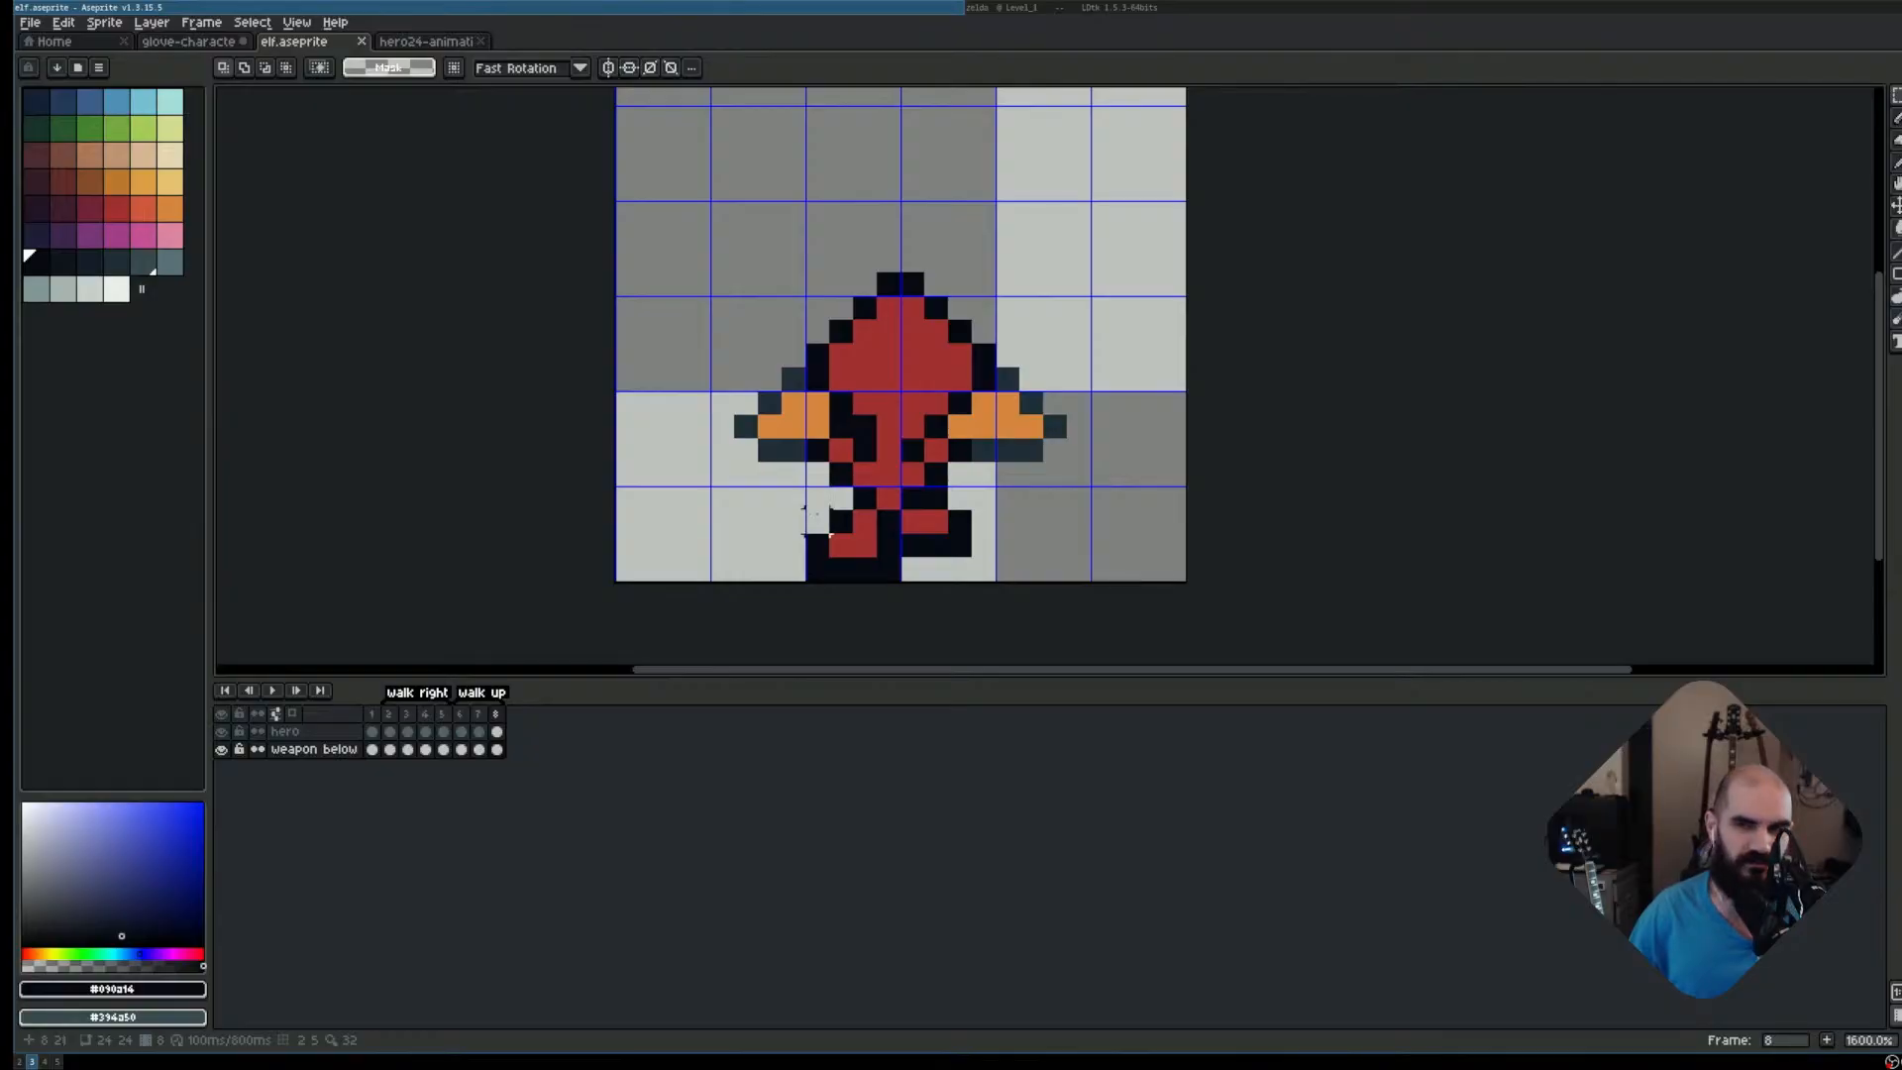
drag(818, 497, 882, 567)
key(ctrl+d)
click(871, 552)
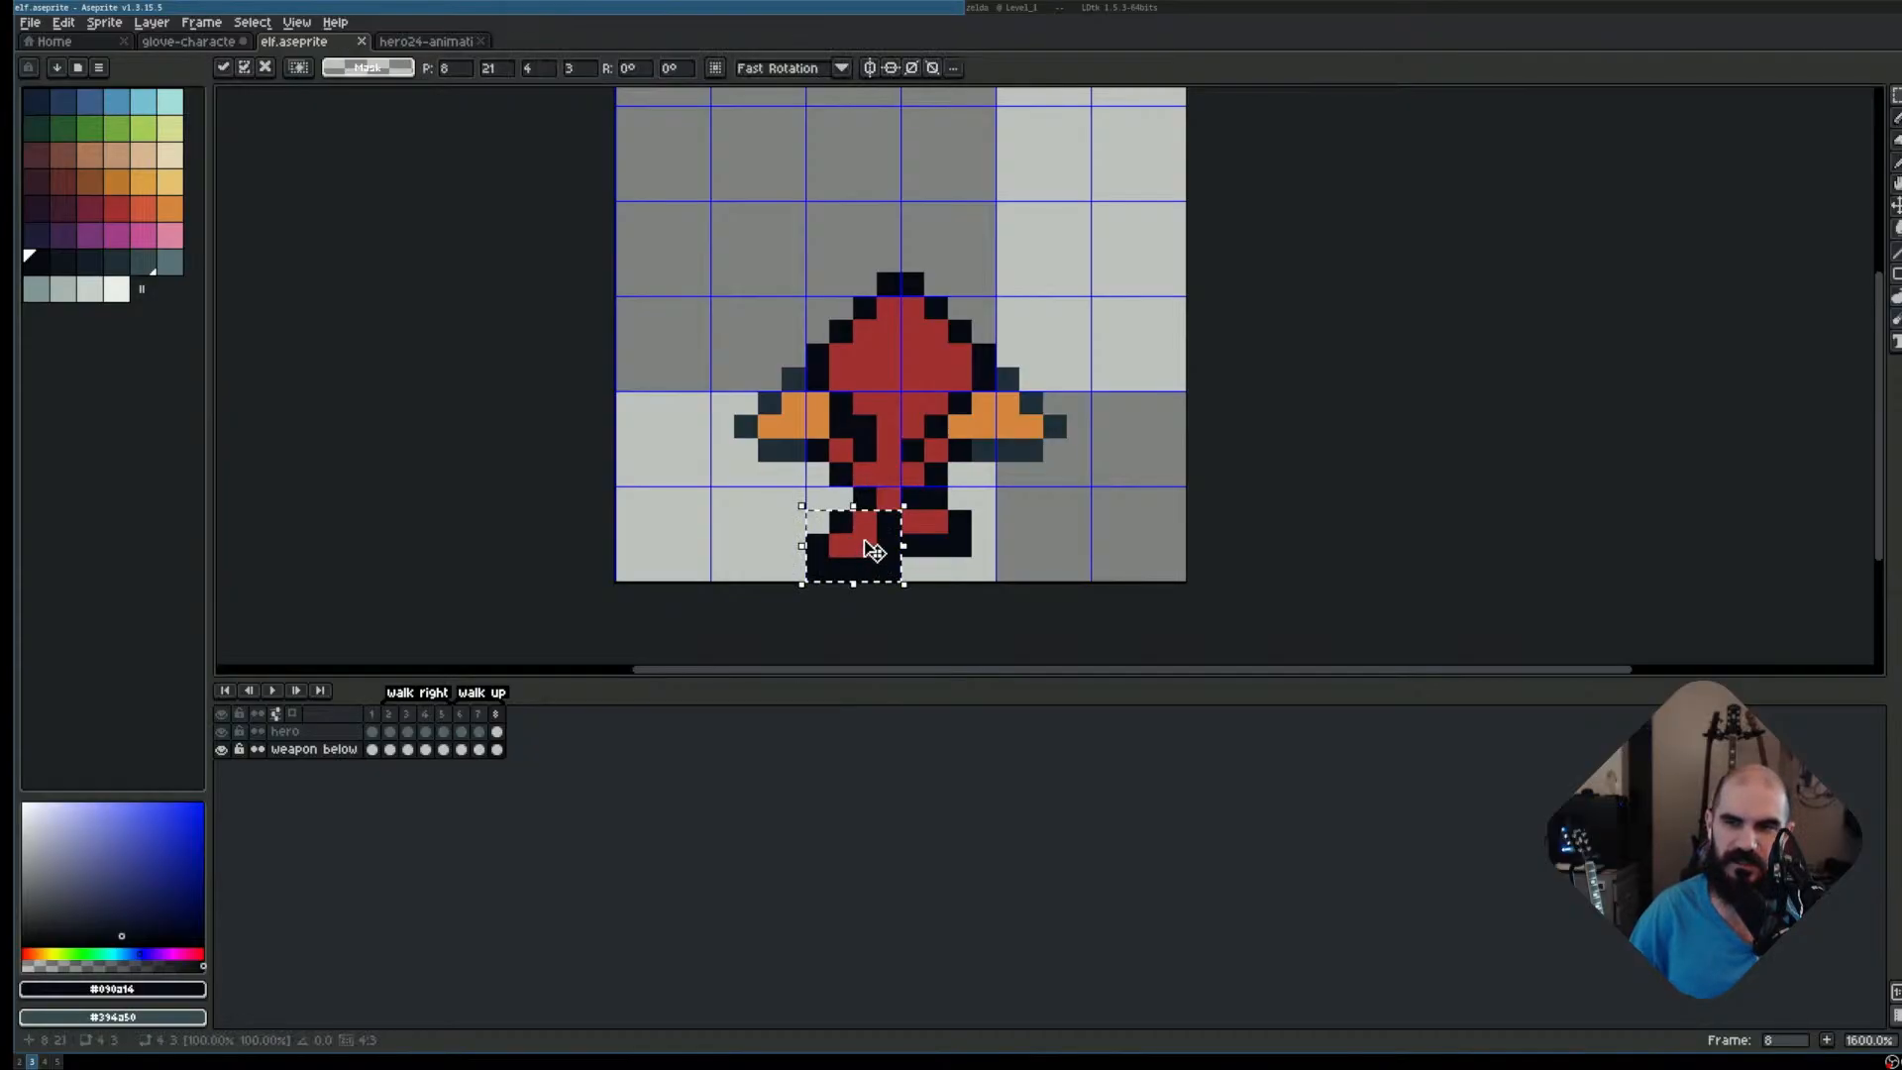
key(ctrl+d)
Move the elf's upper body and bow up one pixel on frame 8 across both layers, and make the hero layer active
drag(710, 199, 1094, 487)
drag(497, 748, 497, 731)
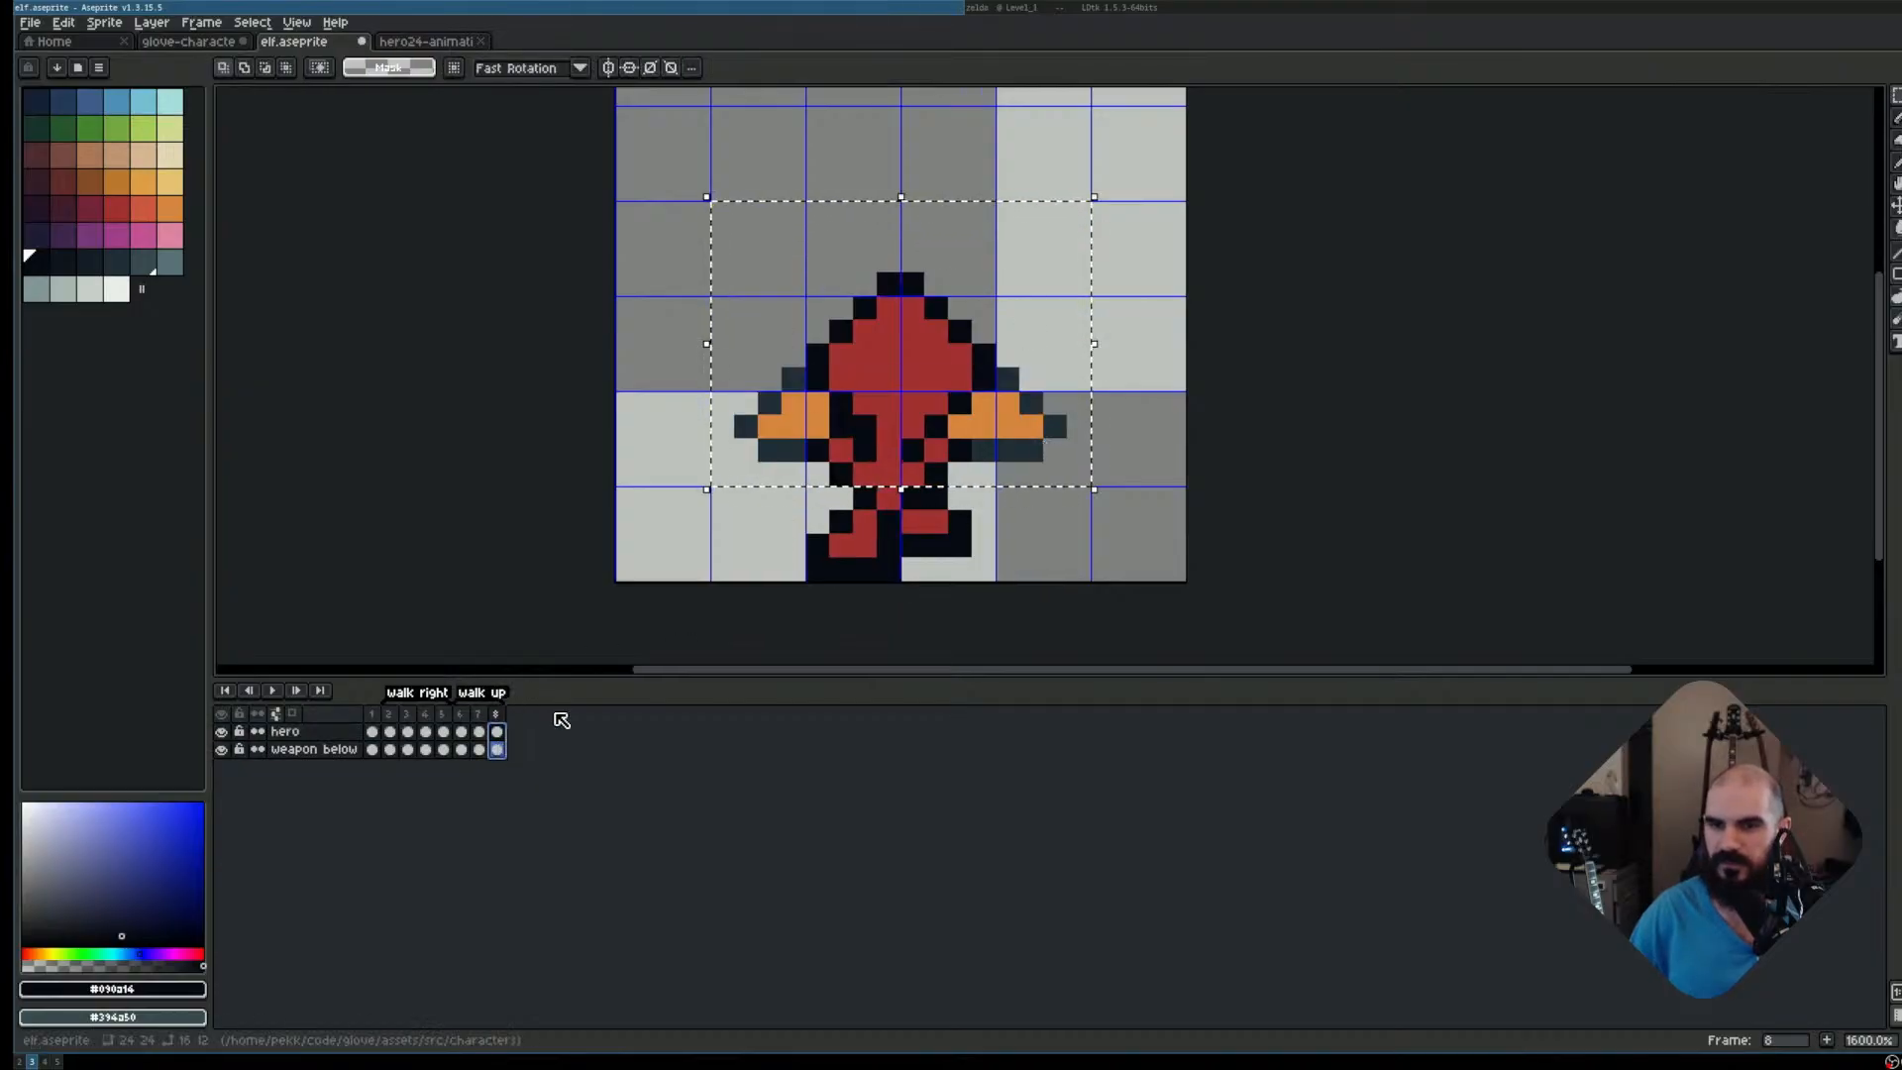
drag(903, 390, 904, 365)
key(ctrl+d)
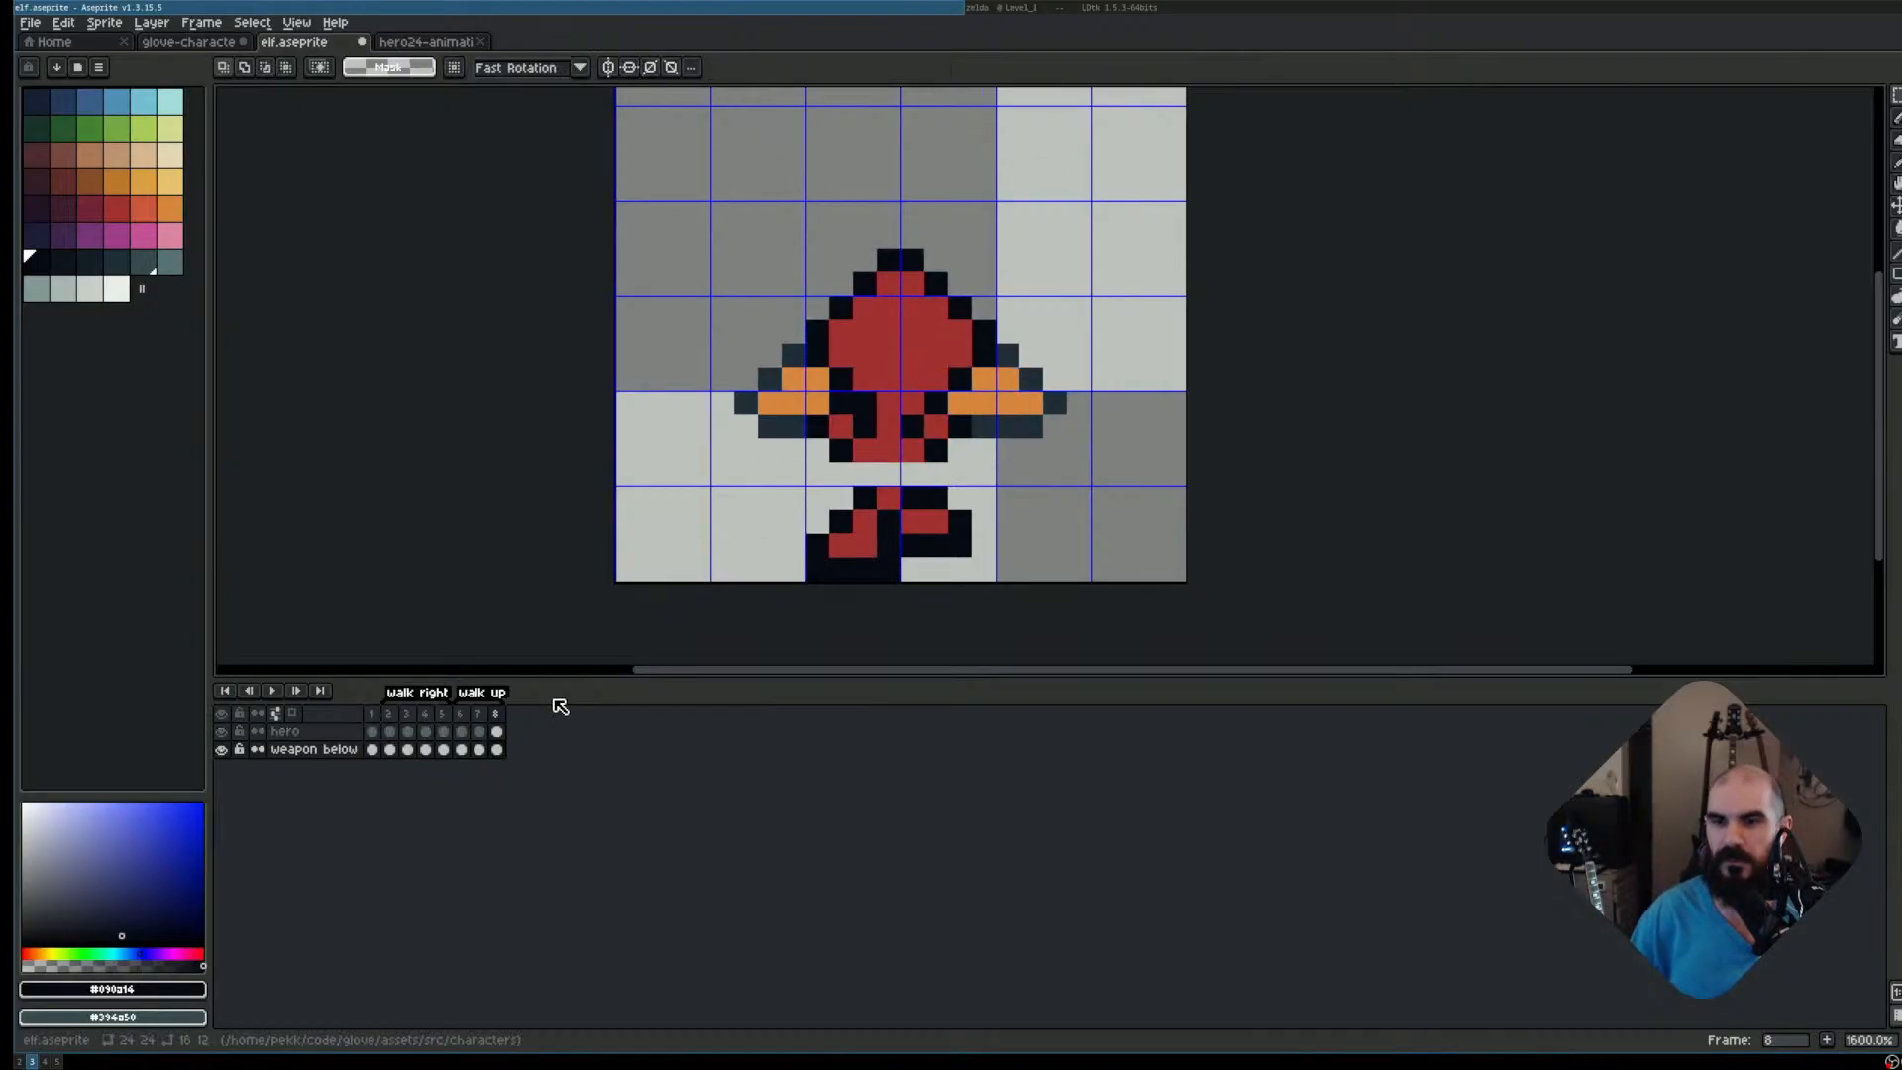
click(497, 731)
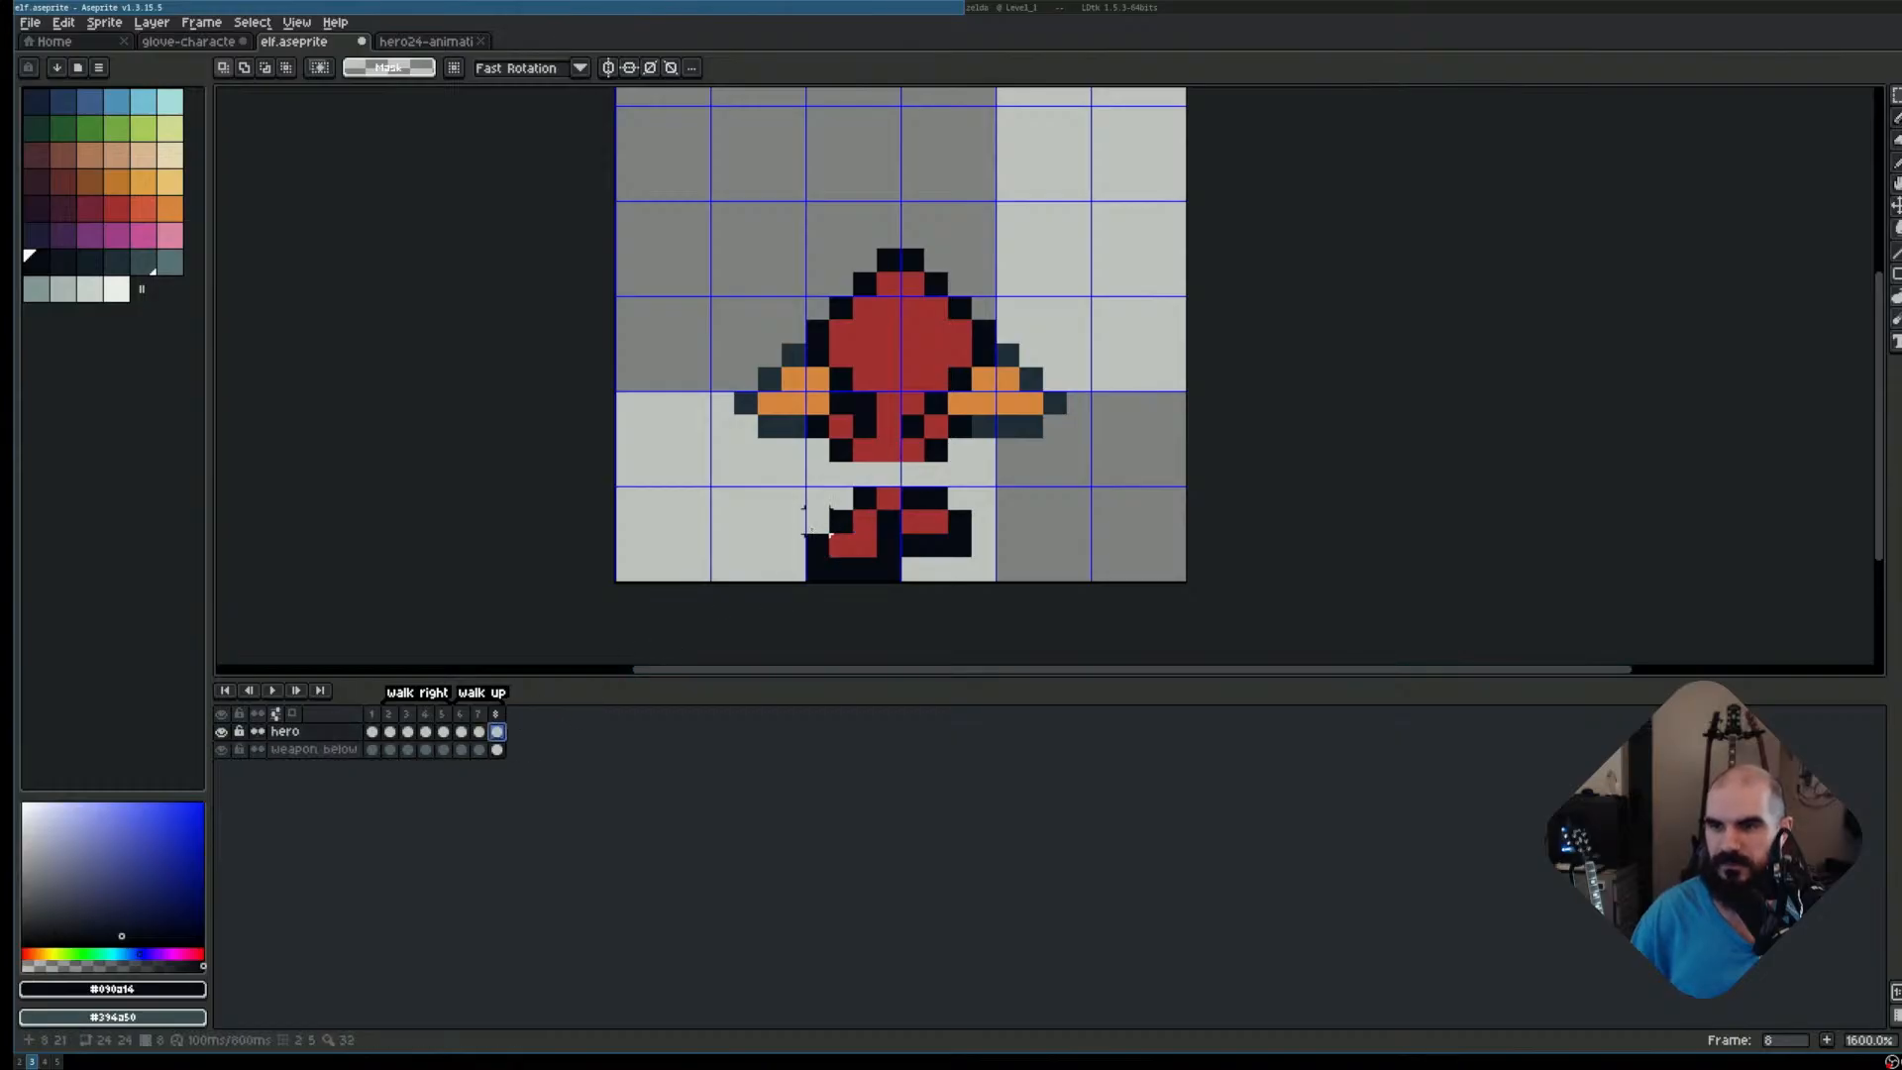
Try to raise the elf's left foot one pixel on frame 8 and rejoin torso and legs with red pixels and dark side outlines
drag(818, 522, 862, 549)
click(936, 521)
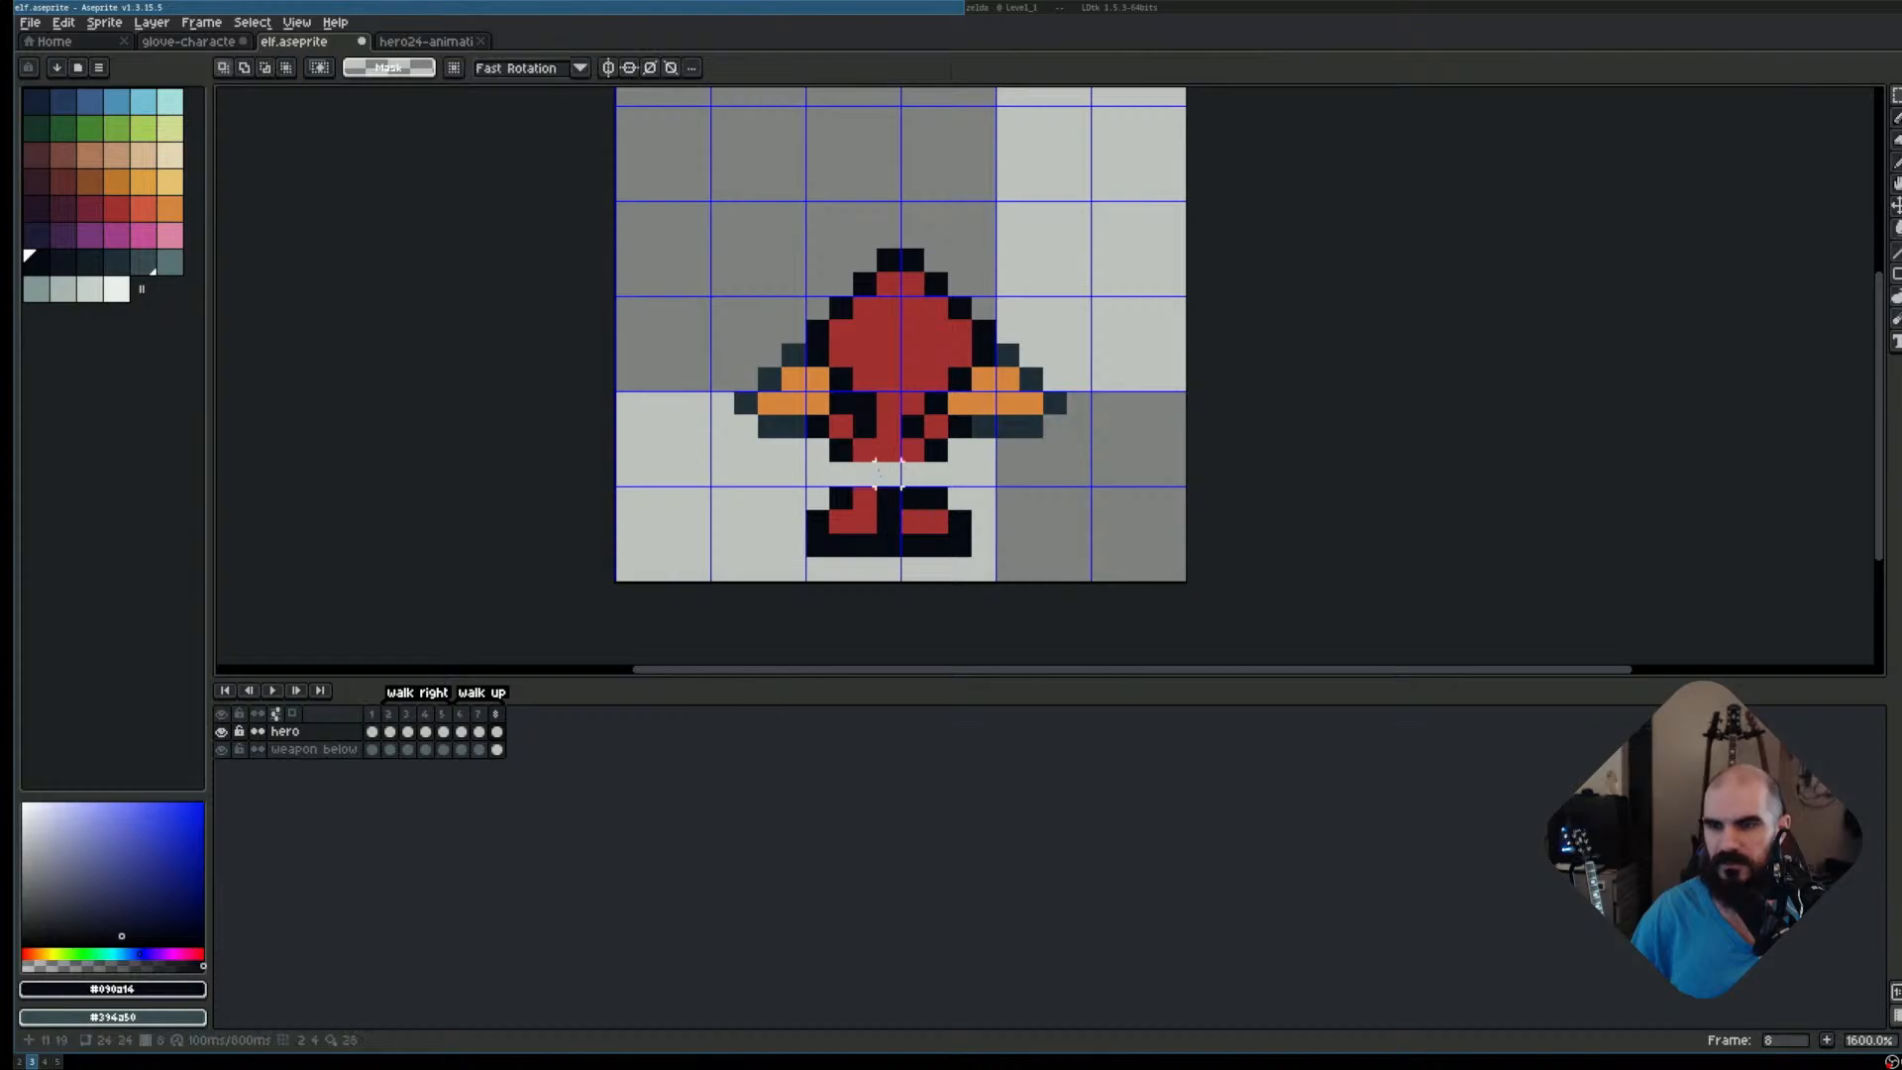
click(109, 205)
key(b)
drag(862, 472, 908, 480)
alt+click(841, 499)
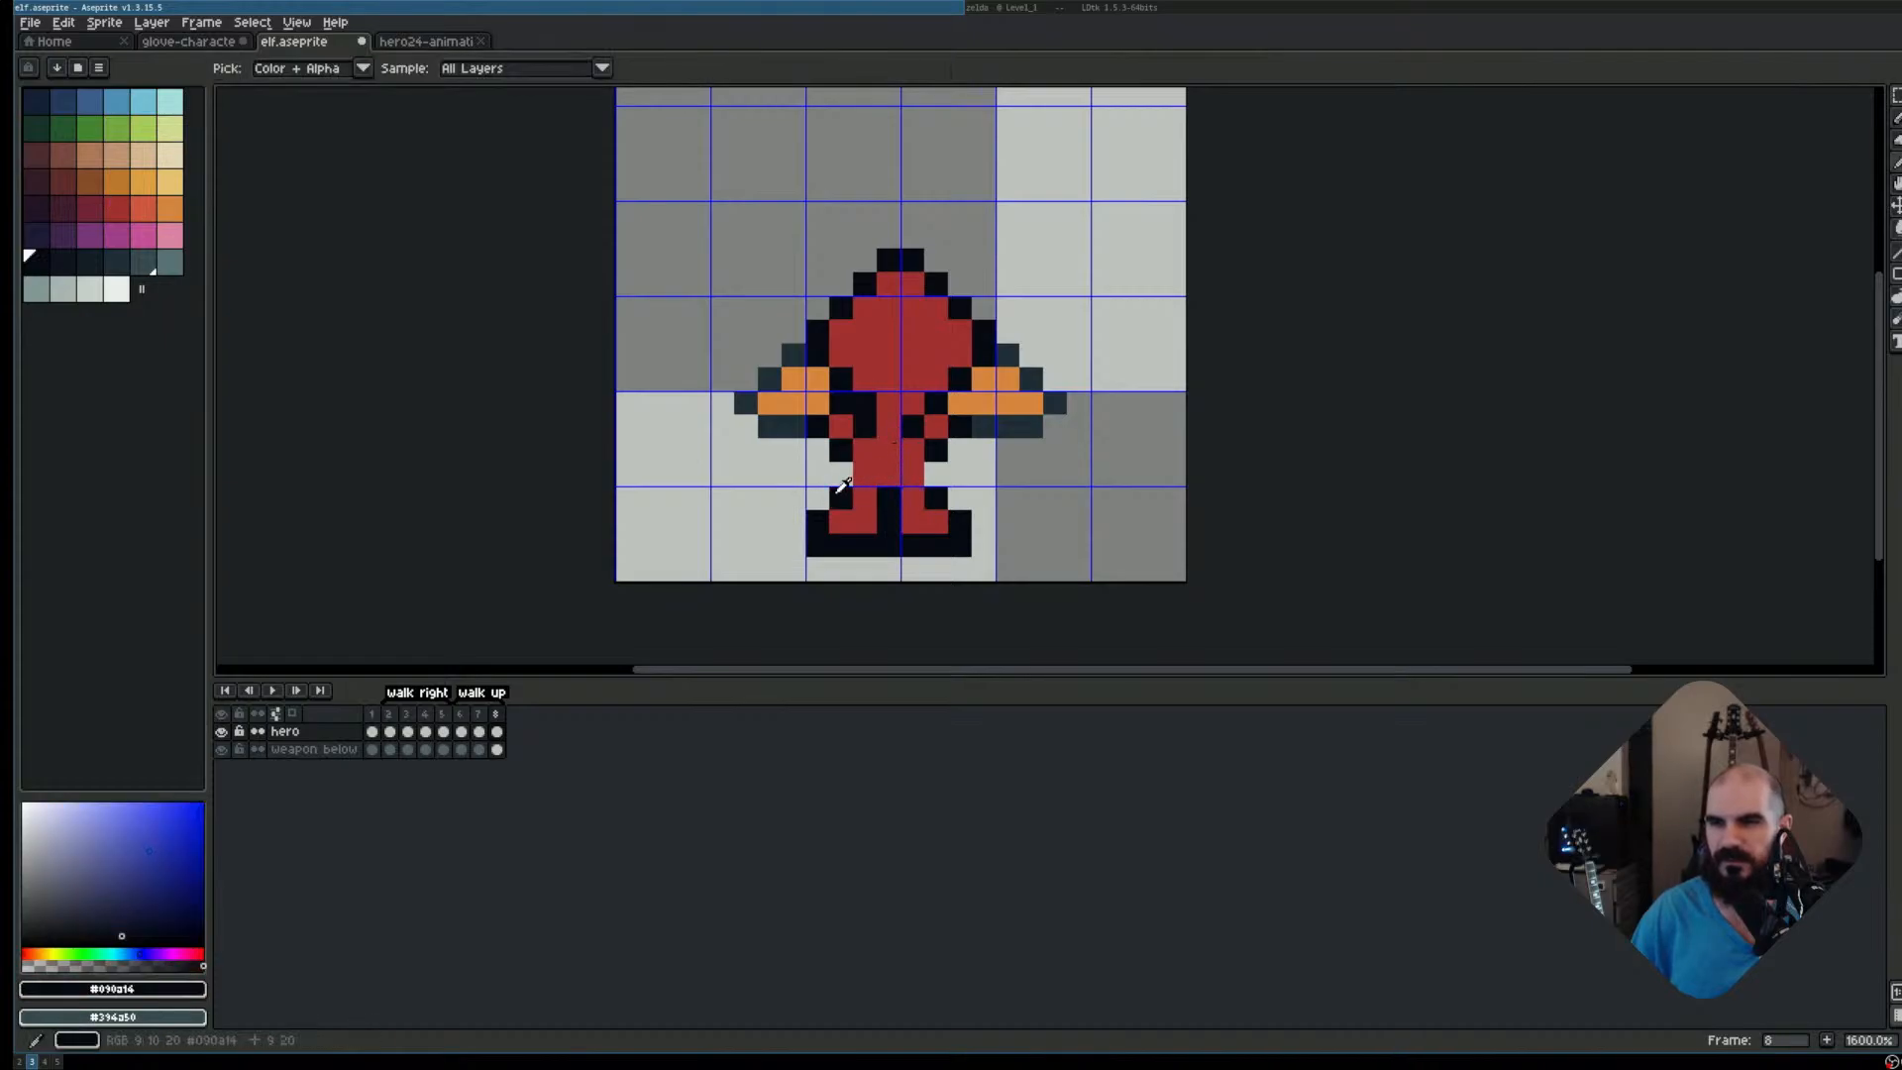
click(936, 473)
key(e)
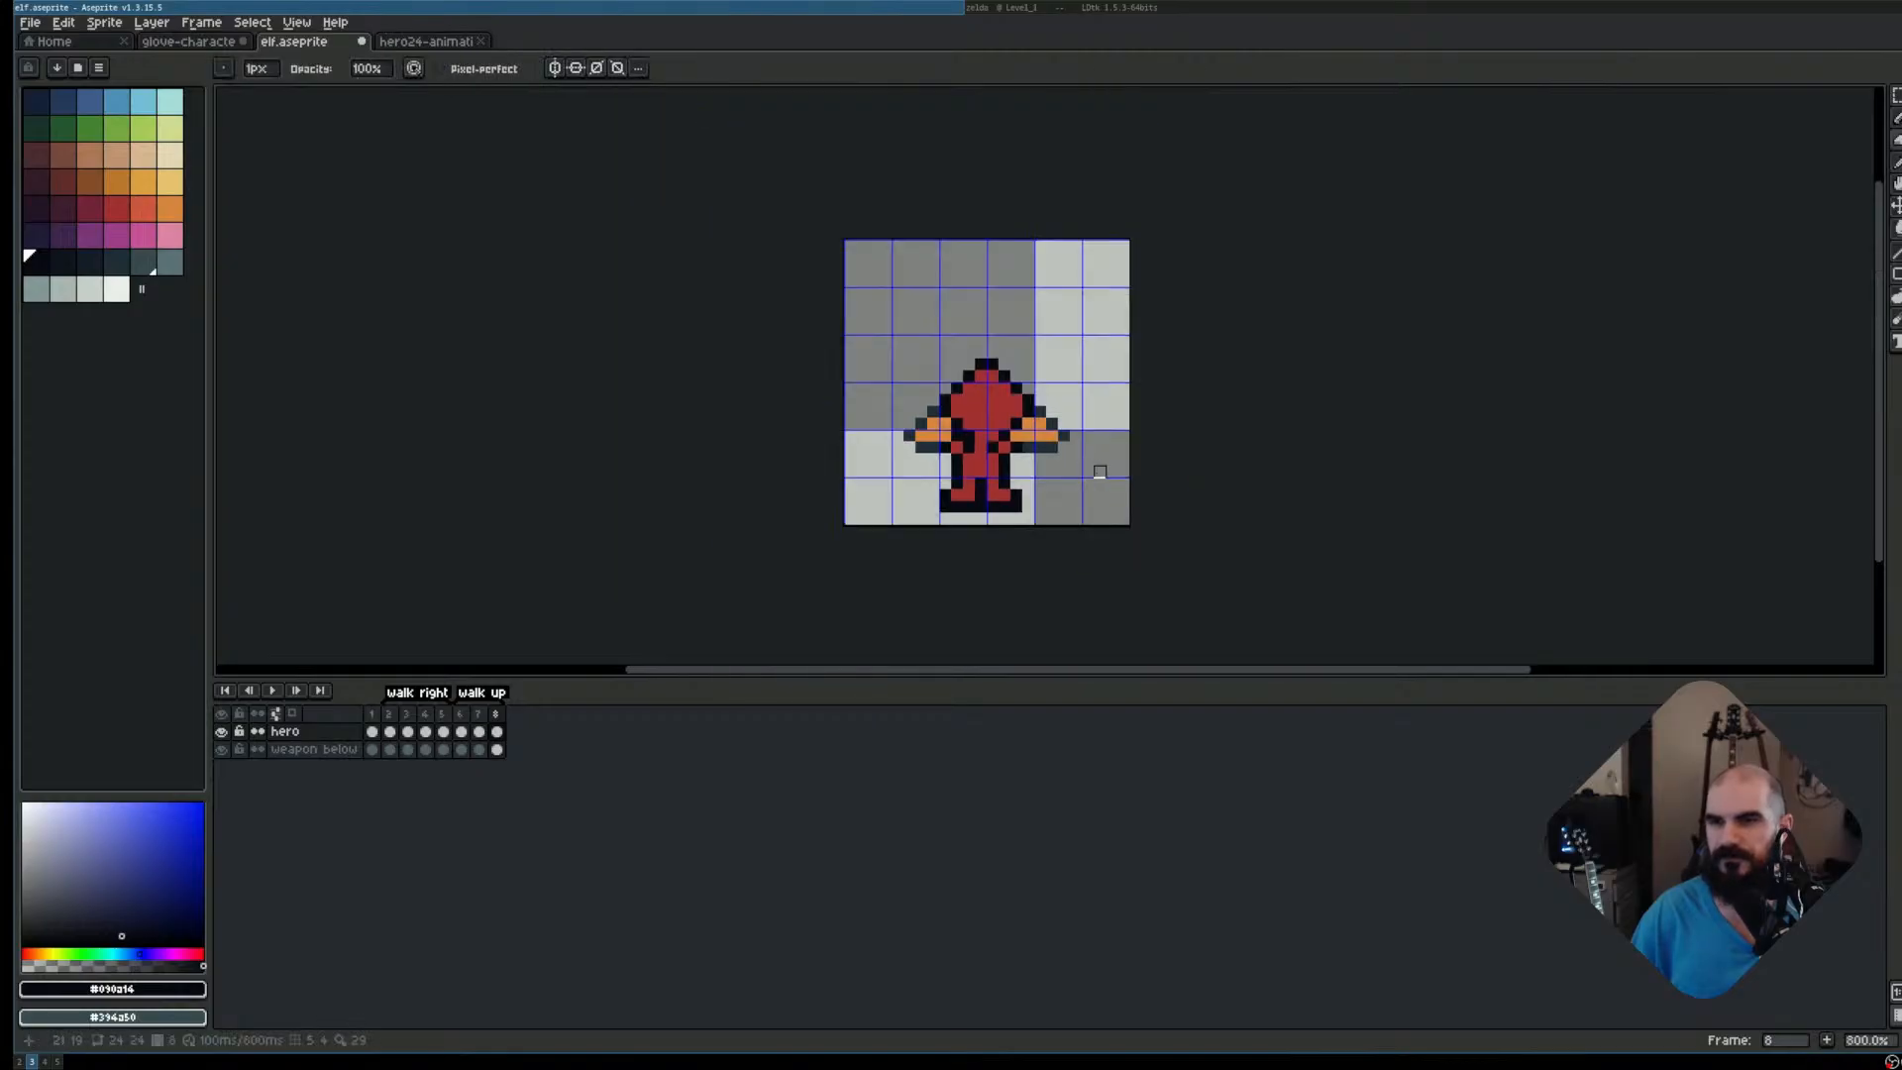
Play the walk up animation at a smaller zoom, and compare the first and last frames
scroll(1079, 485, down, 2)
key(Return)
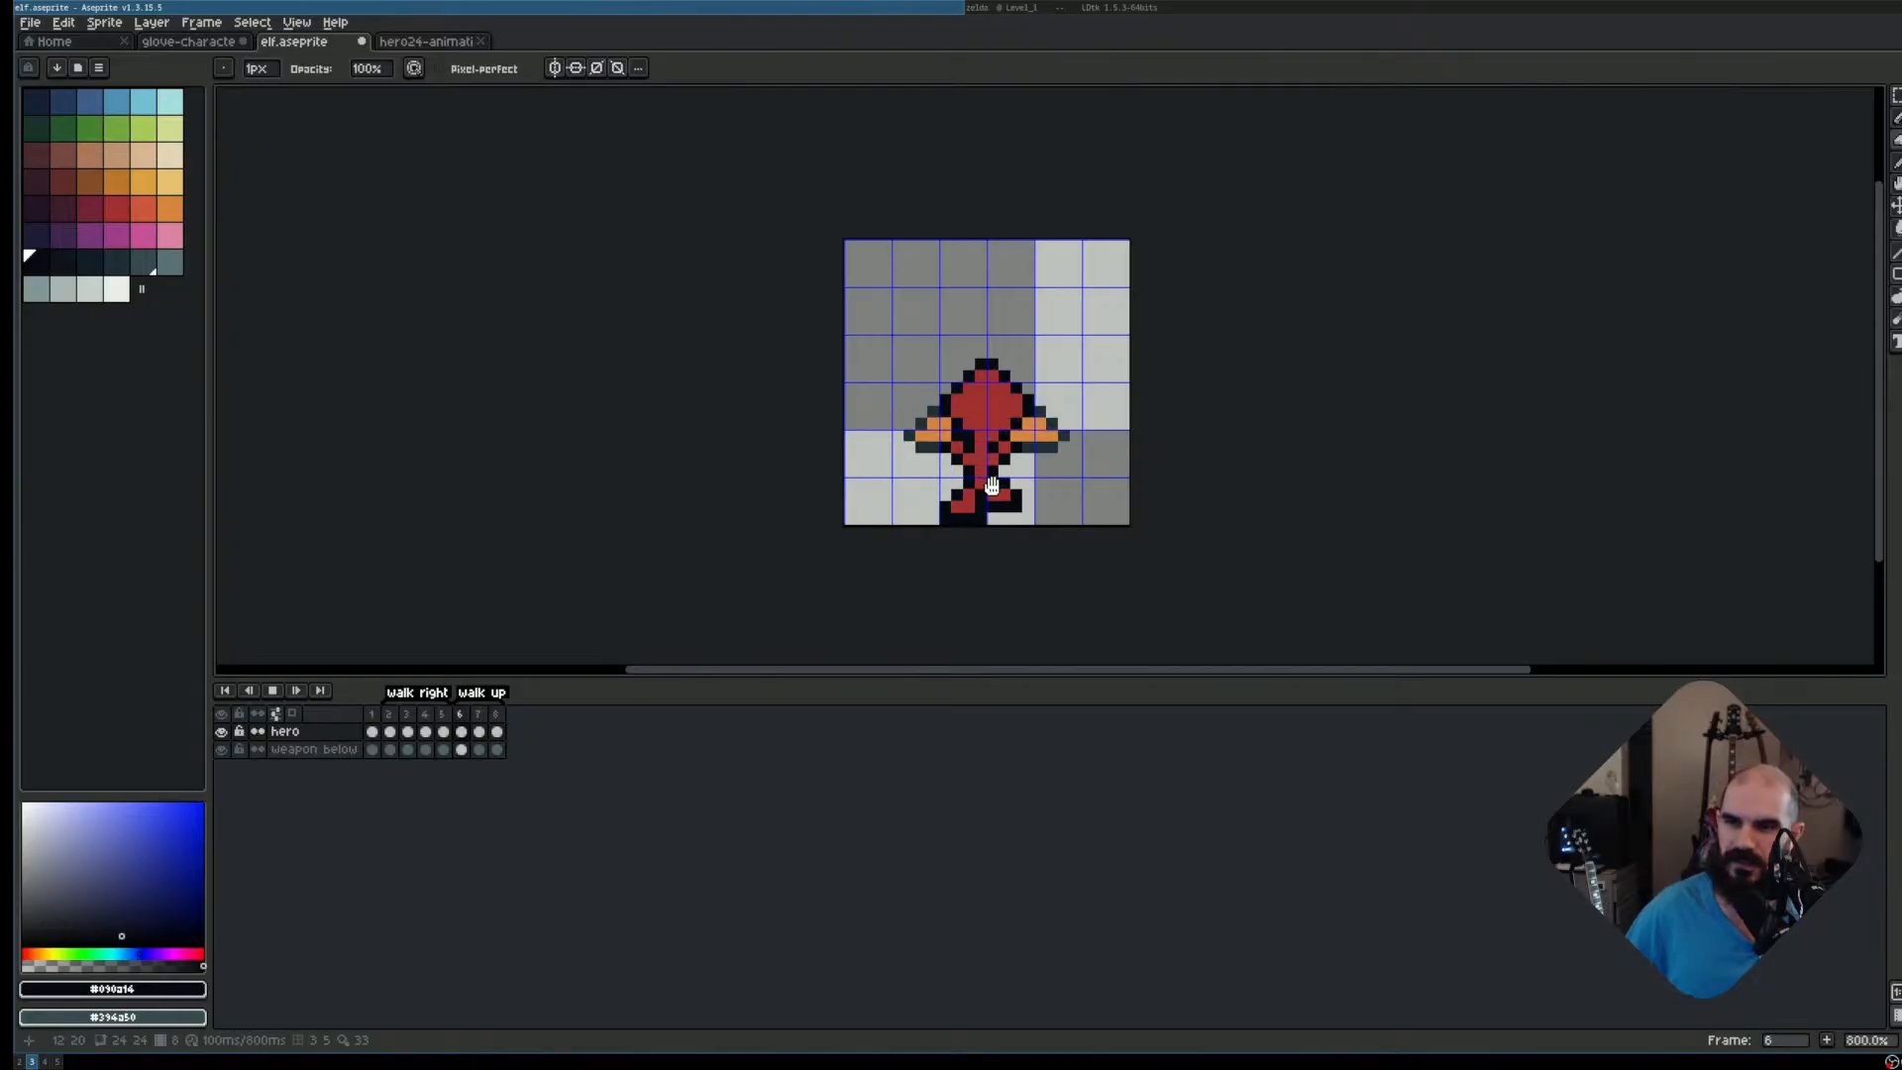
key(Return)
key(Home)
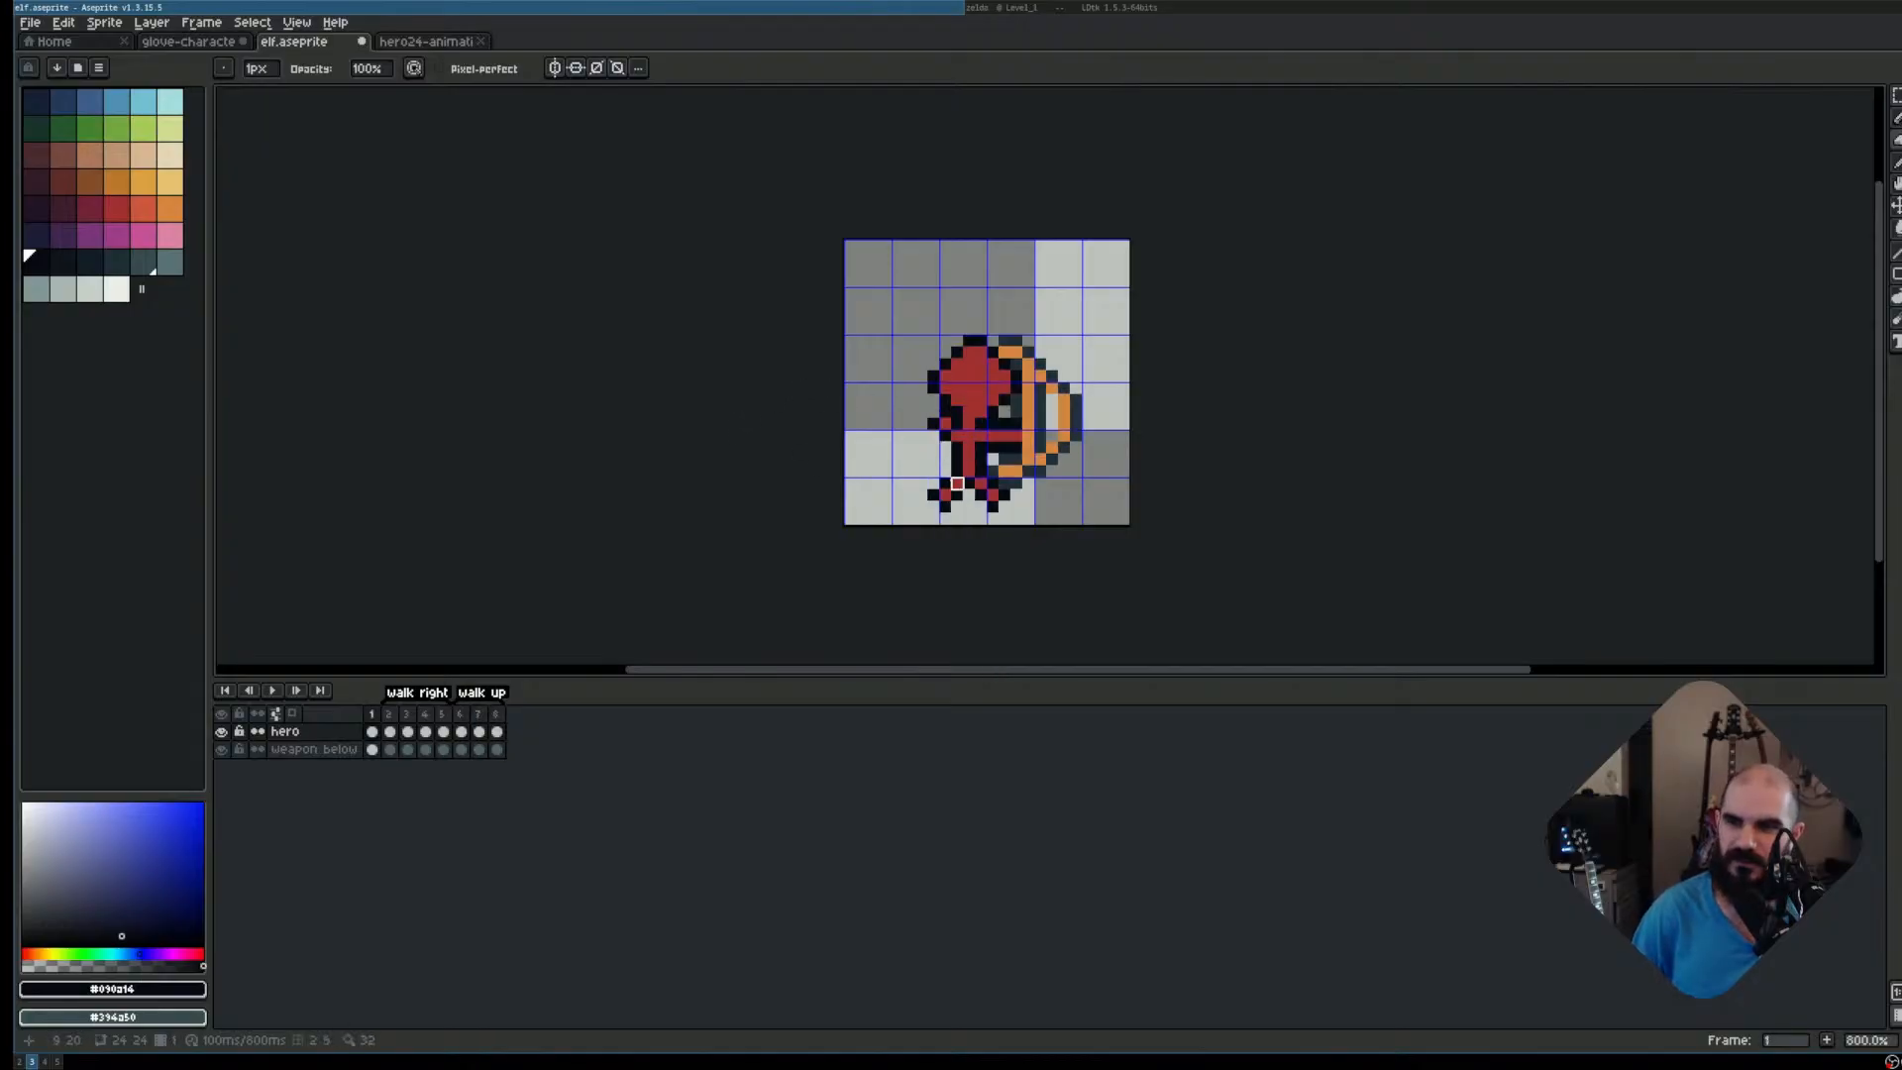
key(End)
Undo the foot and leg edits on frame 8, keeping the one-pixel lift of the upper body and bow
key(v)
key(ctrl+z)
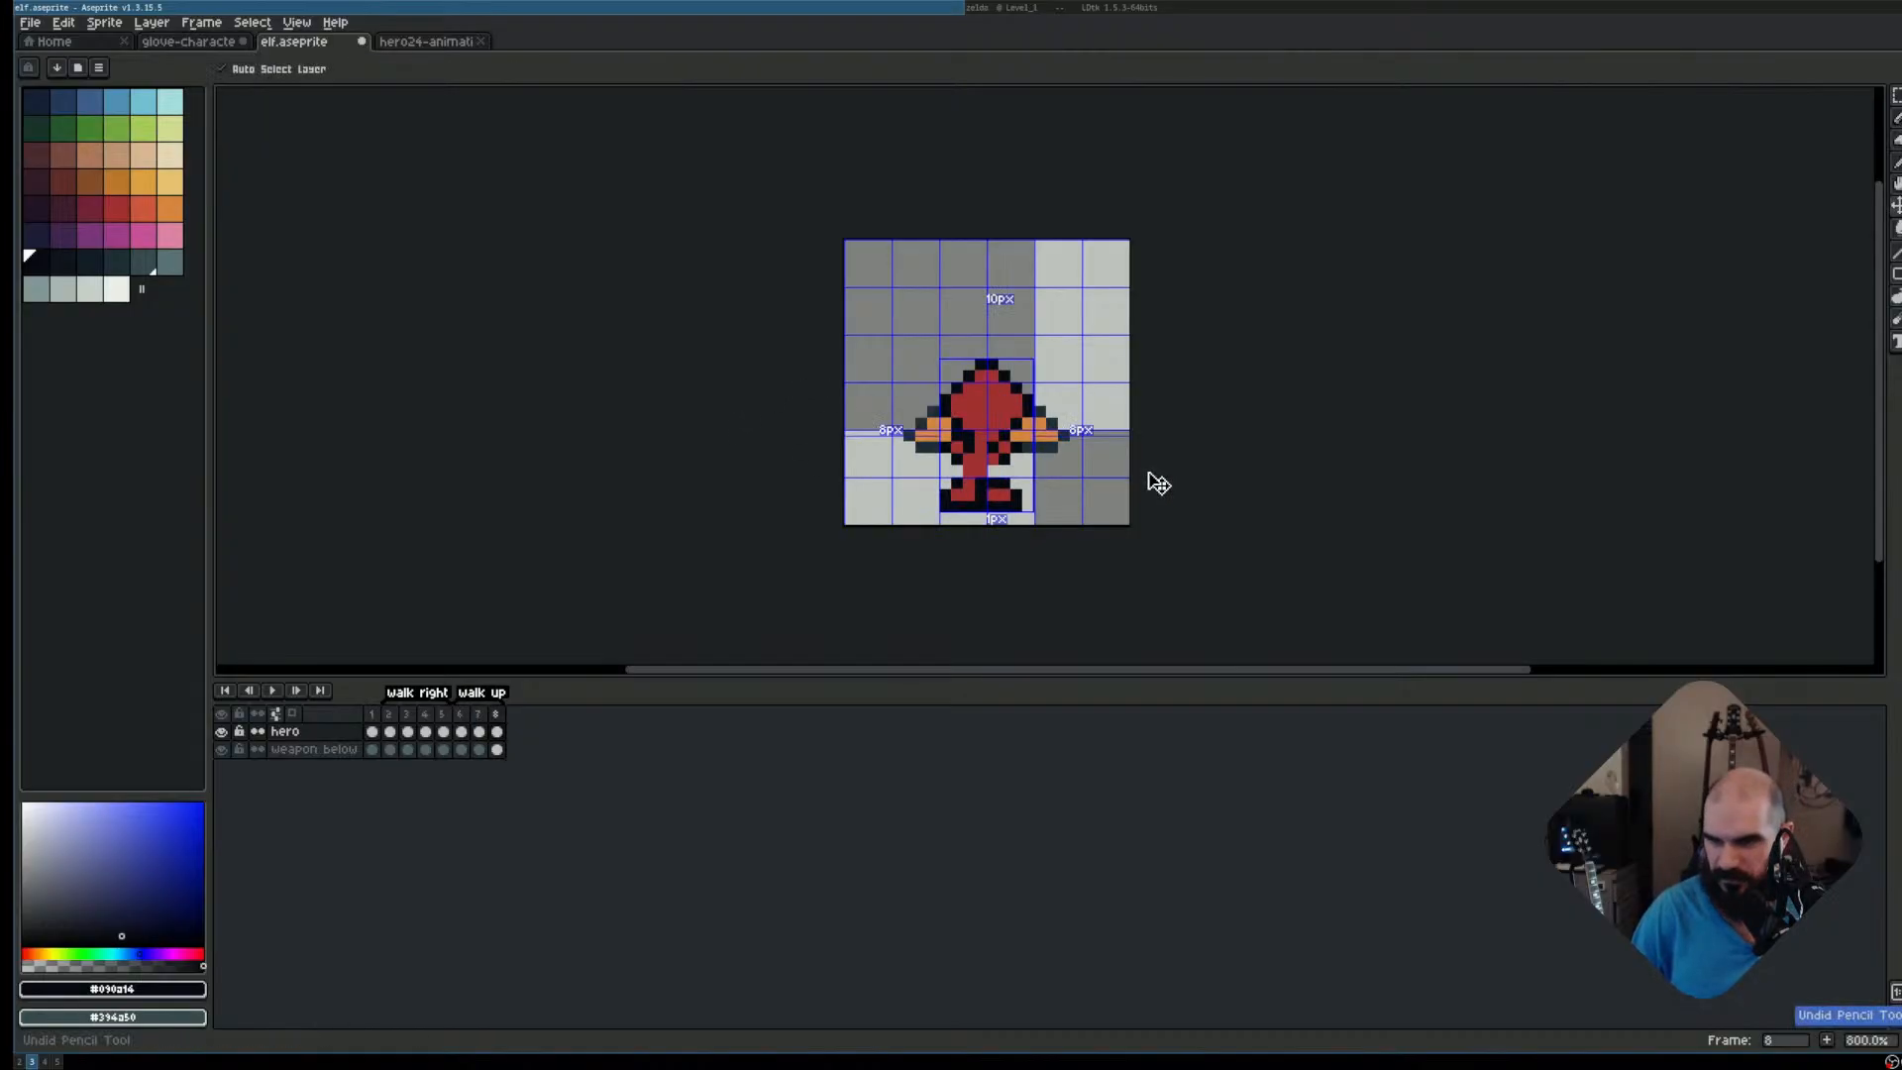
key(ctrl+z)
key(ctrl+z)
key(ctrl+z)
key(ctrl+z)
key(ctrl+z)
key(ctrl+z)
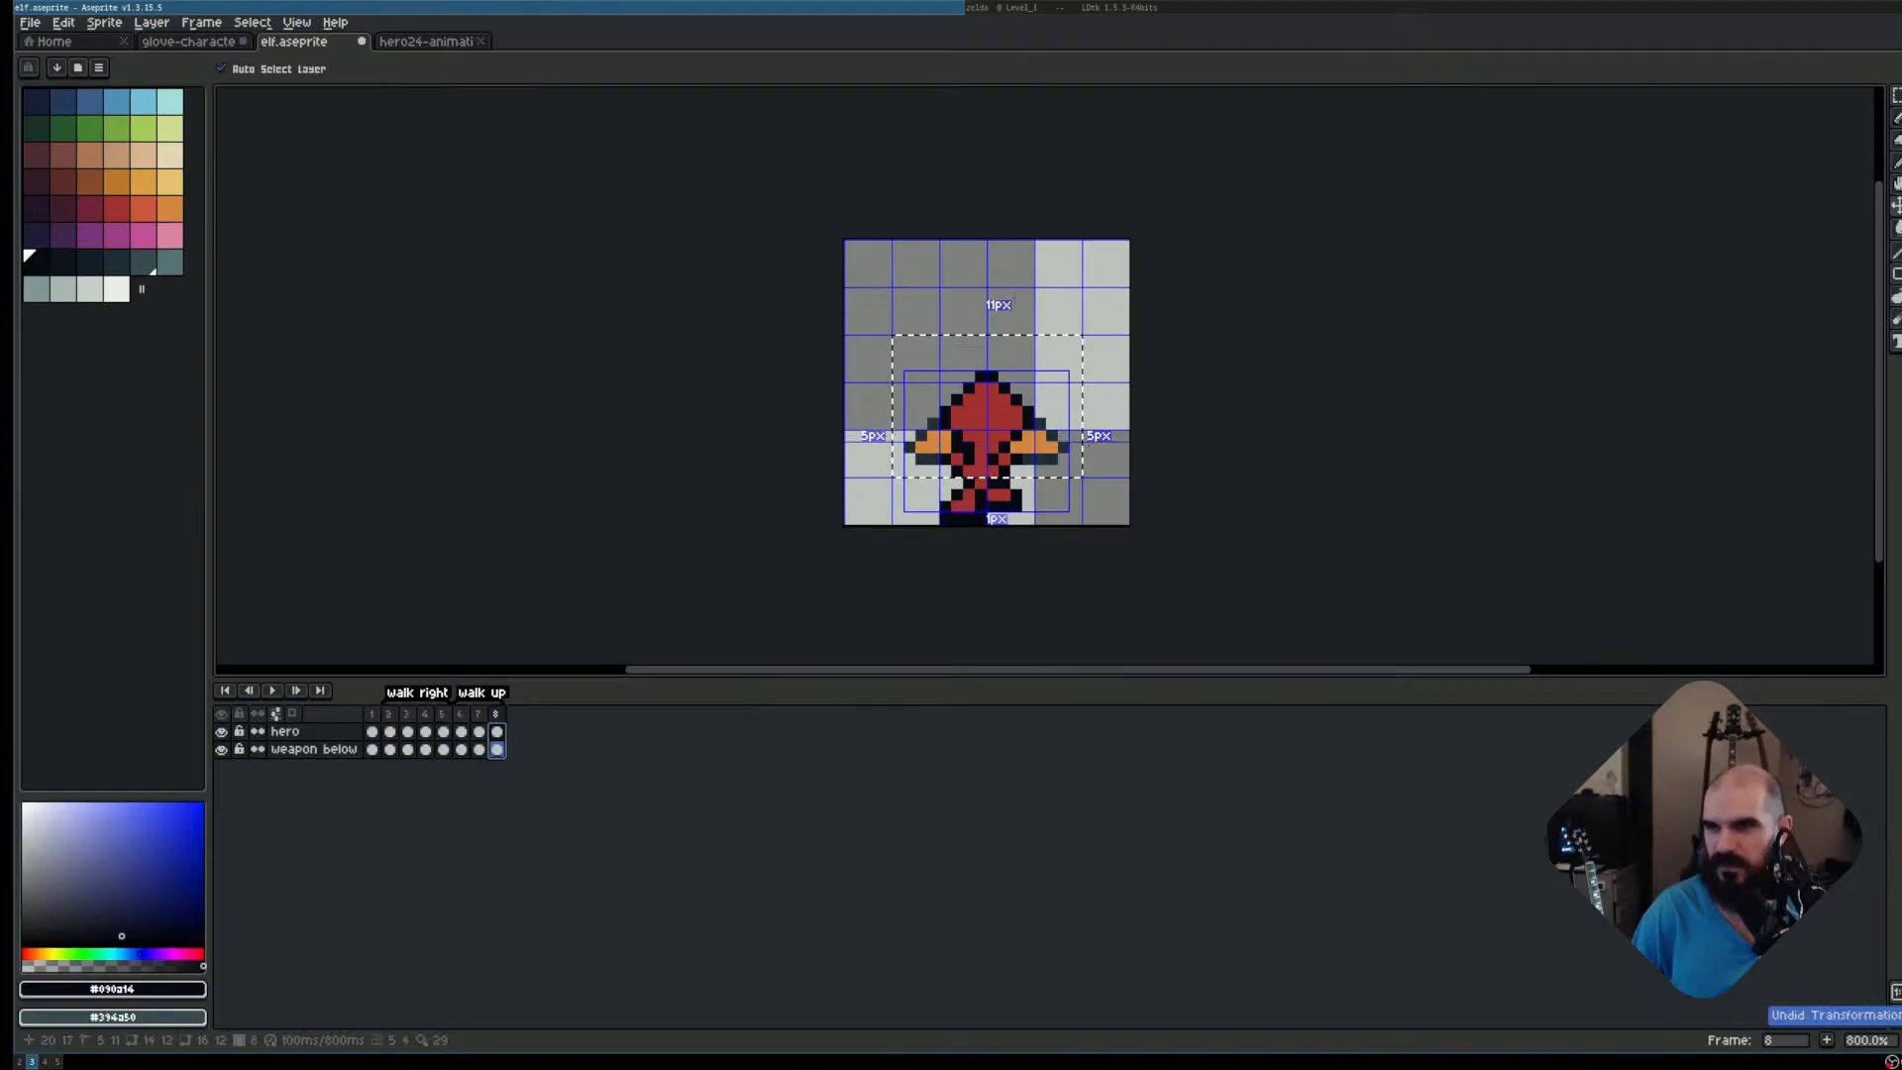
key(b)
key(ctrl+y)
key(ctrl+y)
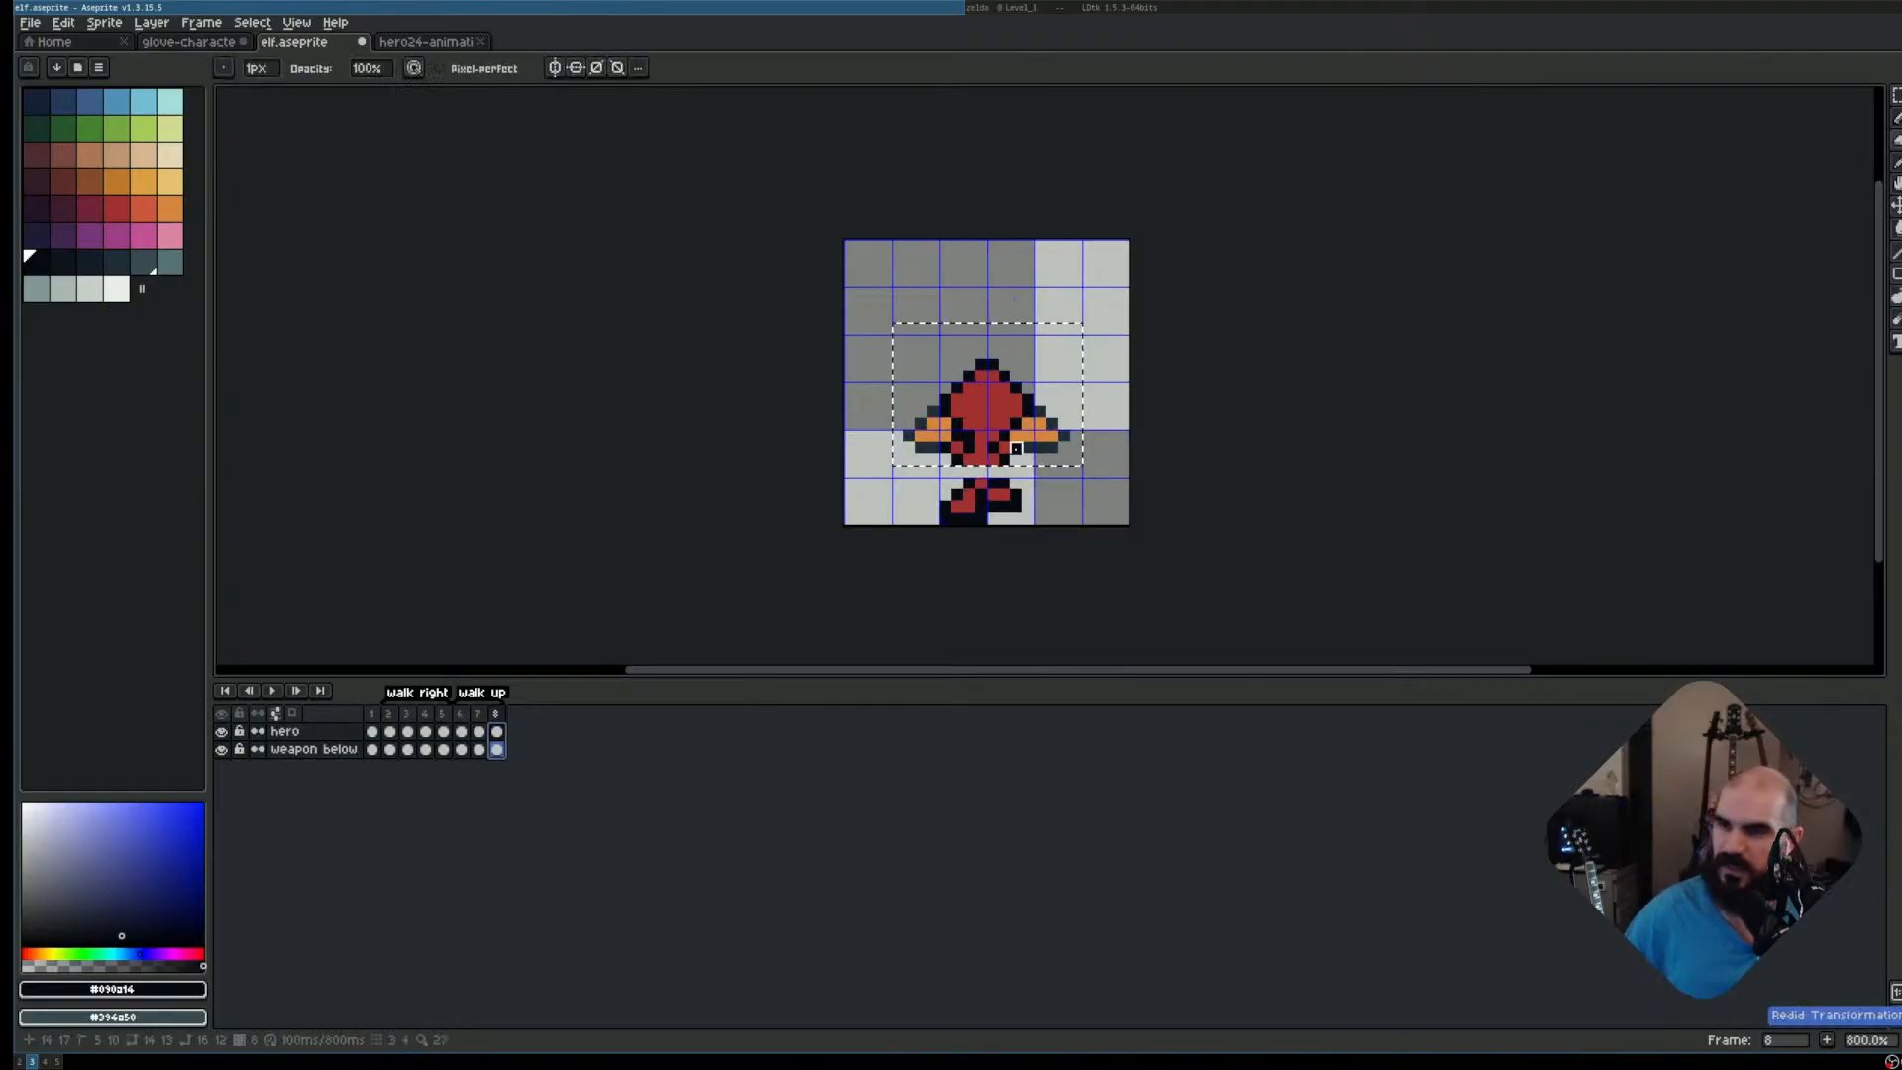
Clear the selection and bridge the waist gap on frame 8 with a red #a53030 pixel and #090a14 outline pixels beside it
key(ctrl+d)
scroll(862, 436, up, 2)
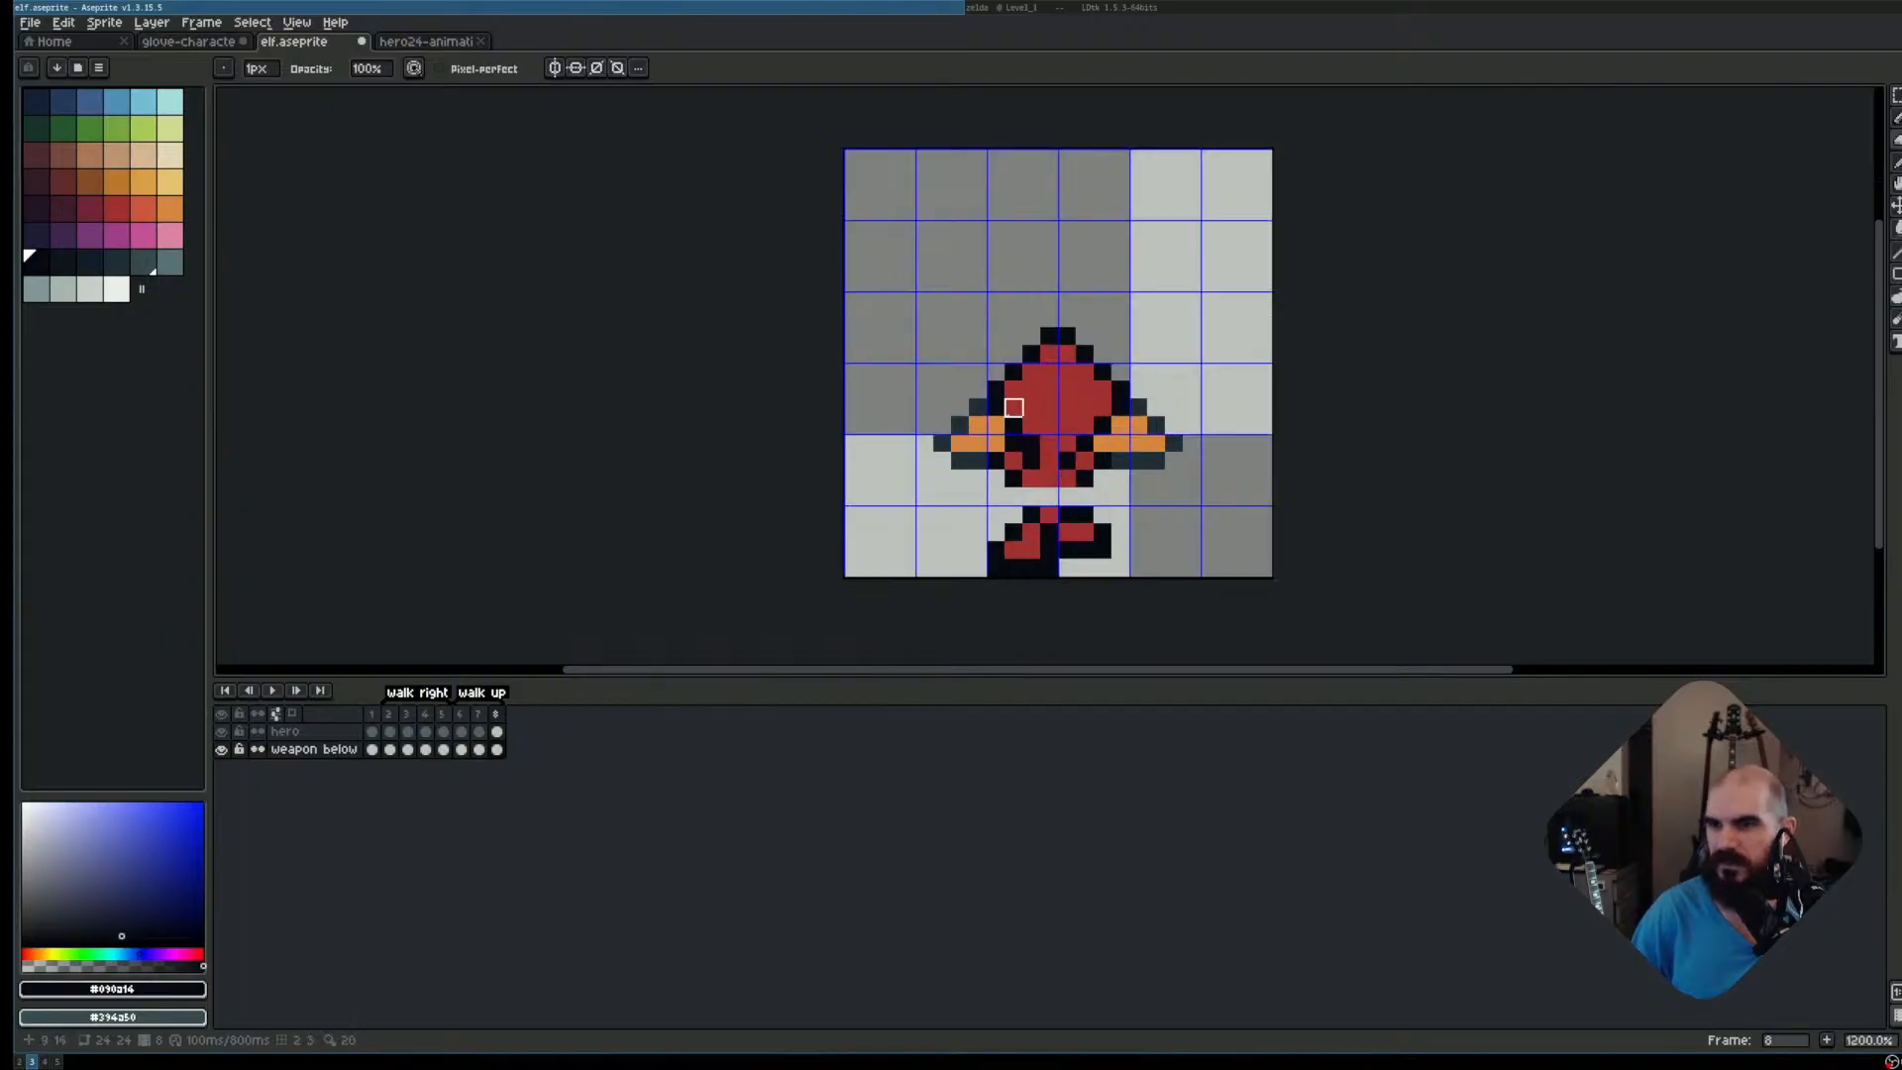
alt+click(1049, 515)
click(1049, 497)
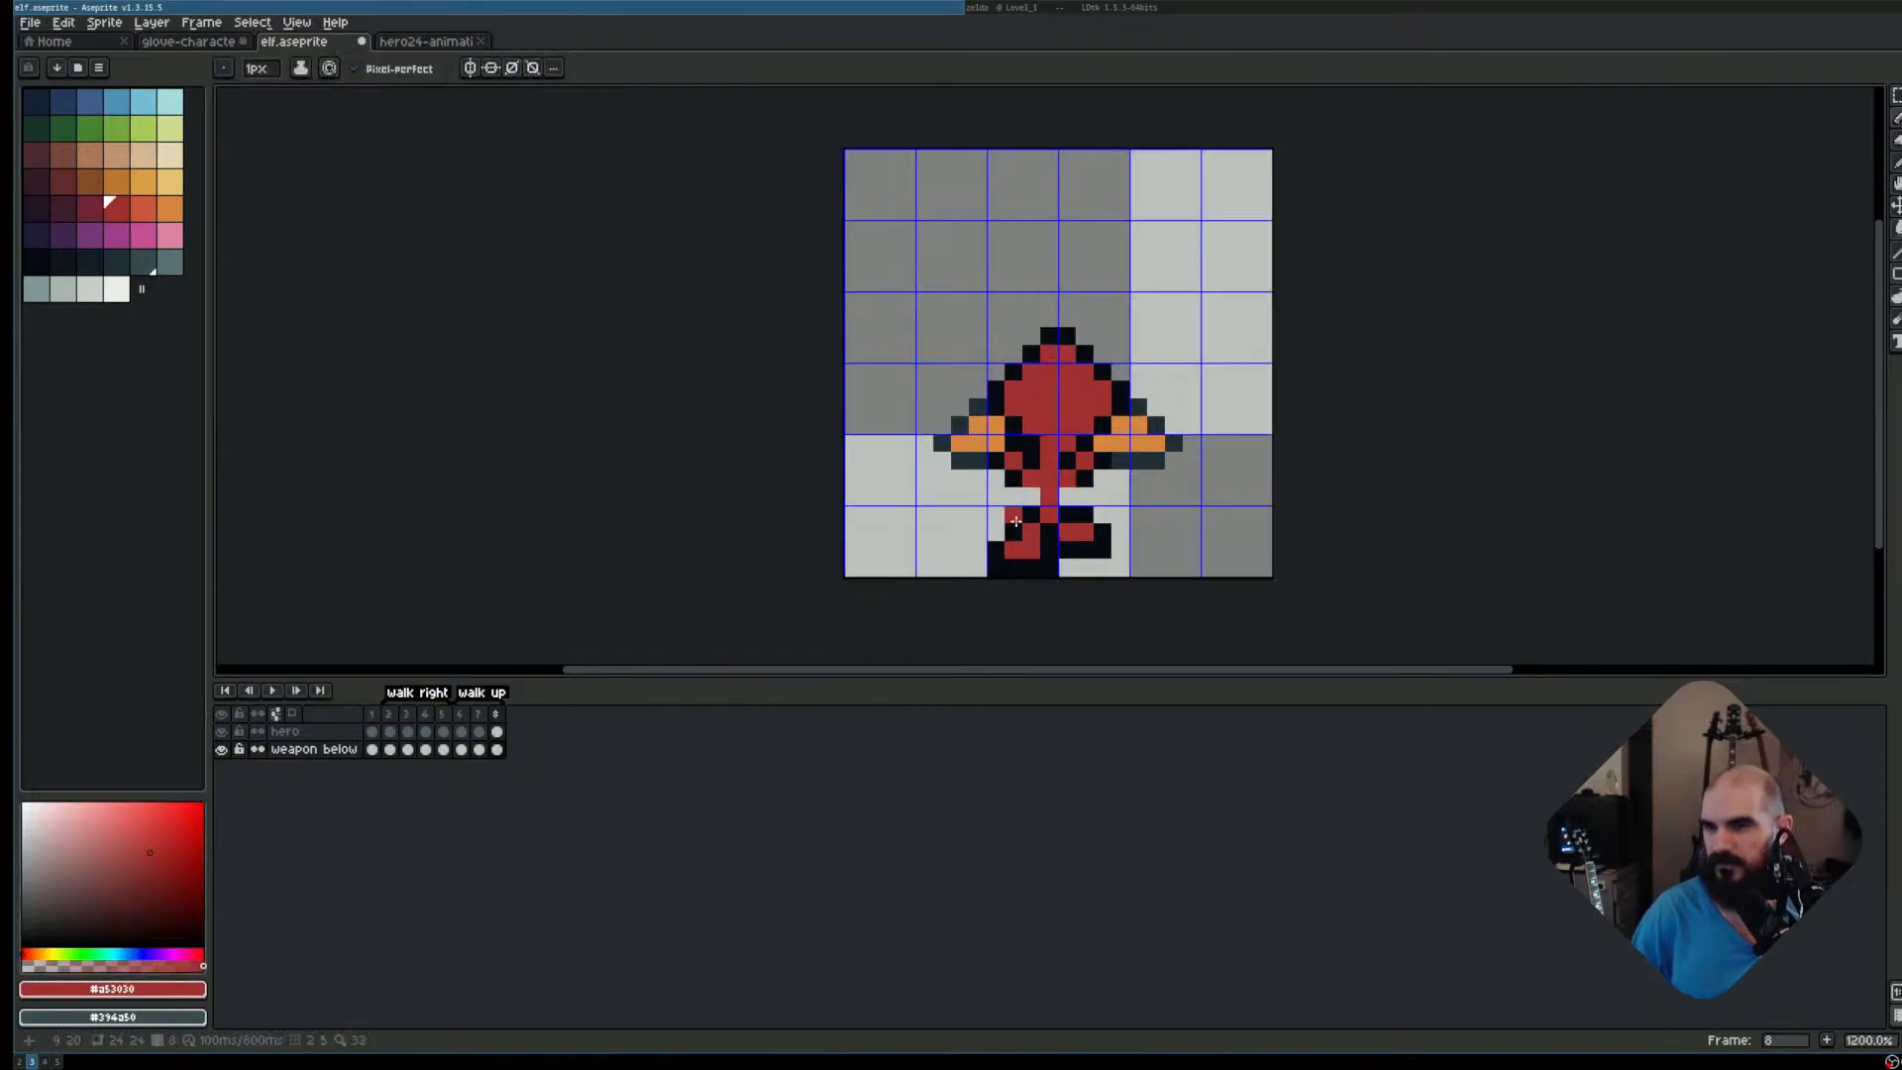
alt+click(1035, 507)
click(1070, 490)
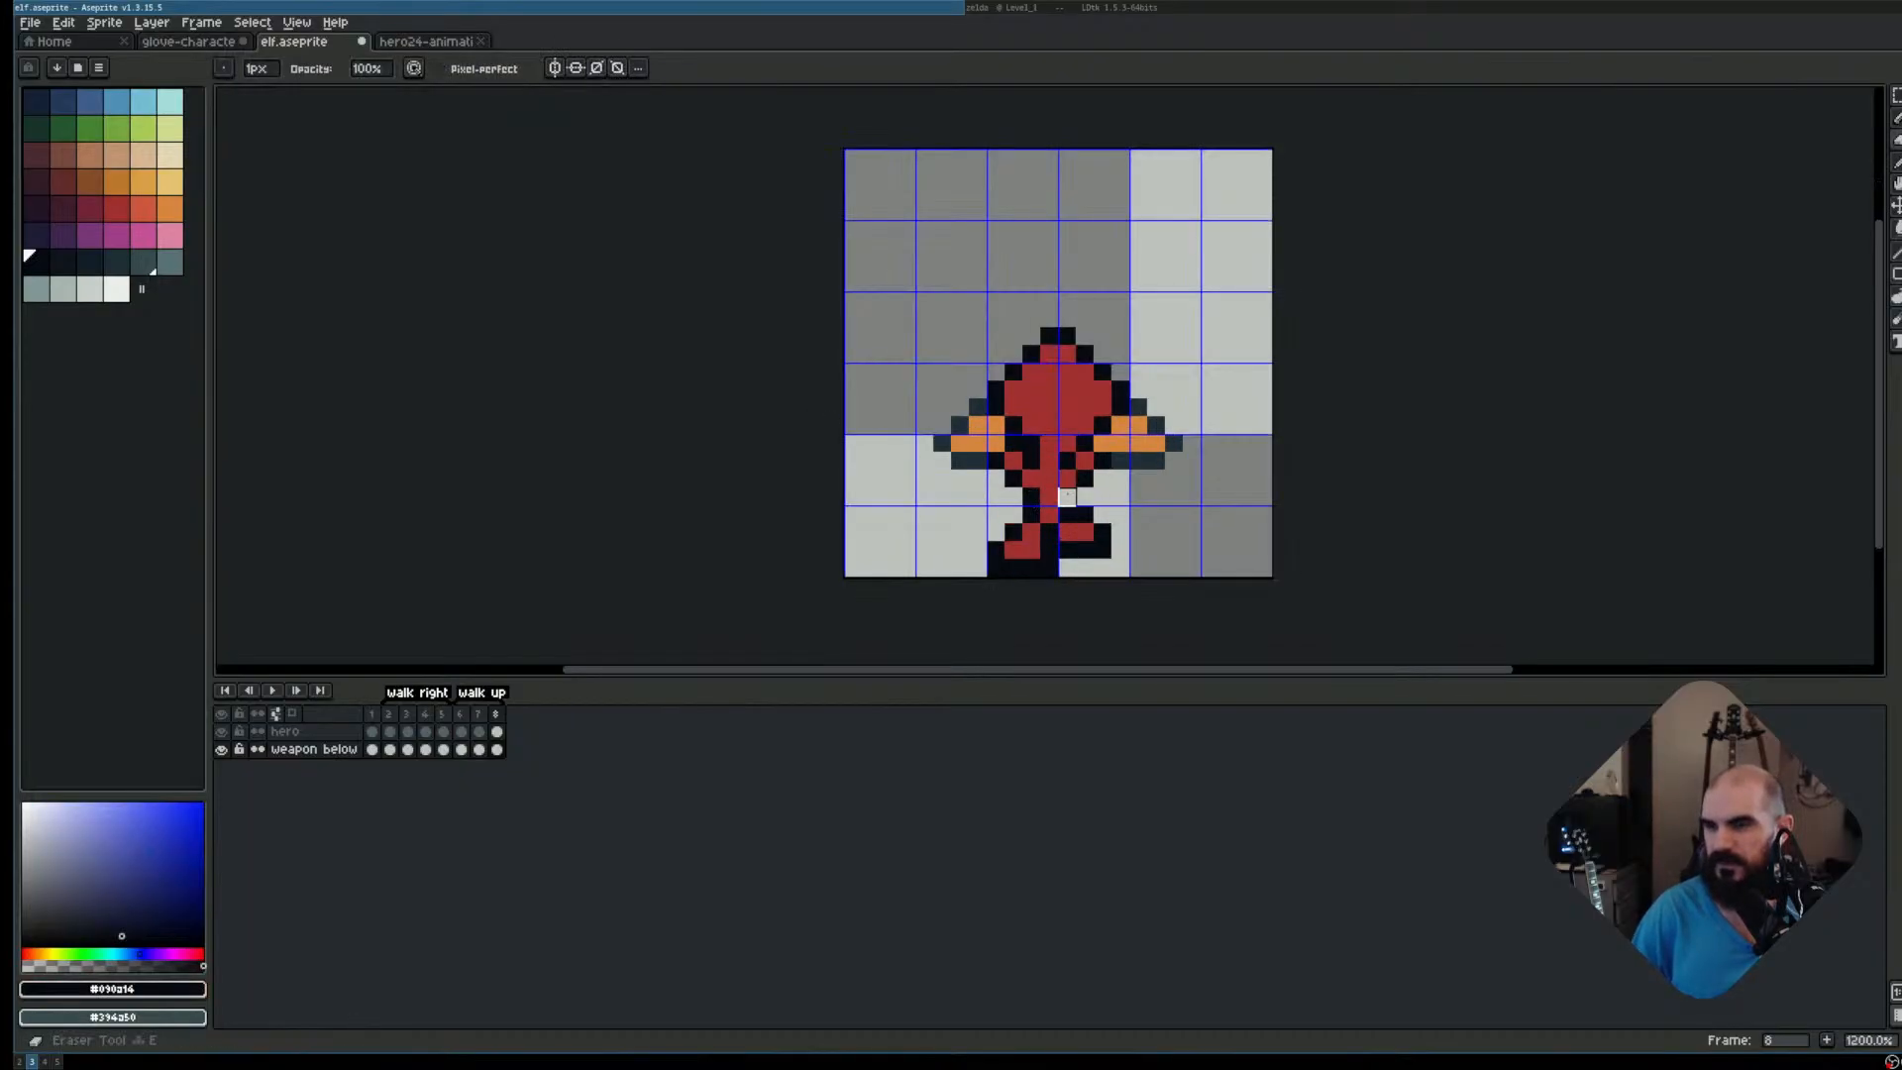
scroll(1223, 490, down, 3)
scroll(1215, 506, up, 1)
mouse_move(1216, 506)
mouse_down()
mouse_move(1190, 478)
mouse_move(1124, 475)
mouse_move(933, 503)
mouse_move(904, 523)
mouse_move(926, 546)
mouse_move(888, 543)
mouse_move(890, 503)
mouse_up()
key(m)
scroll(1112, 482, up, 2)
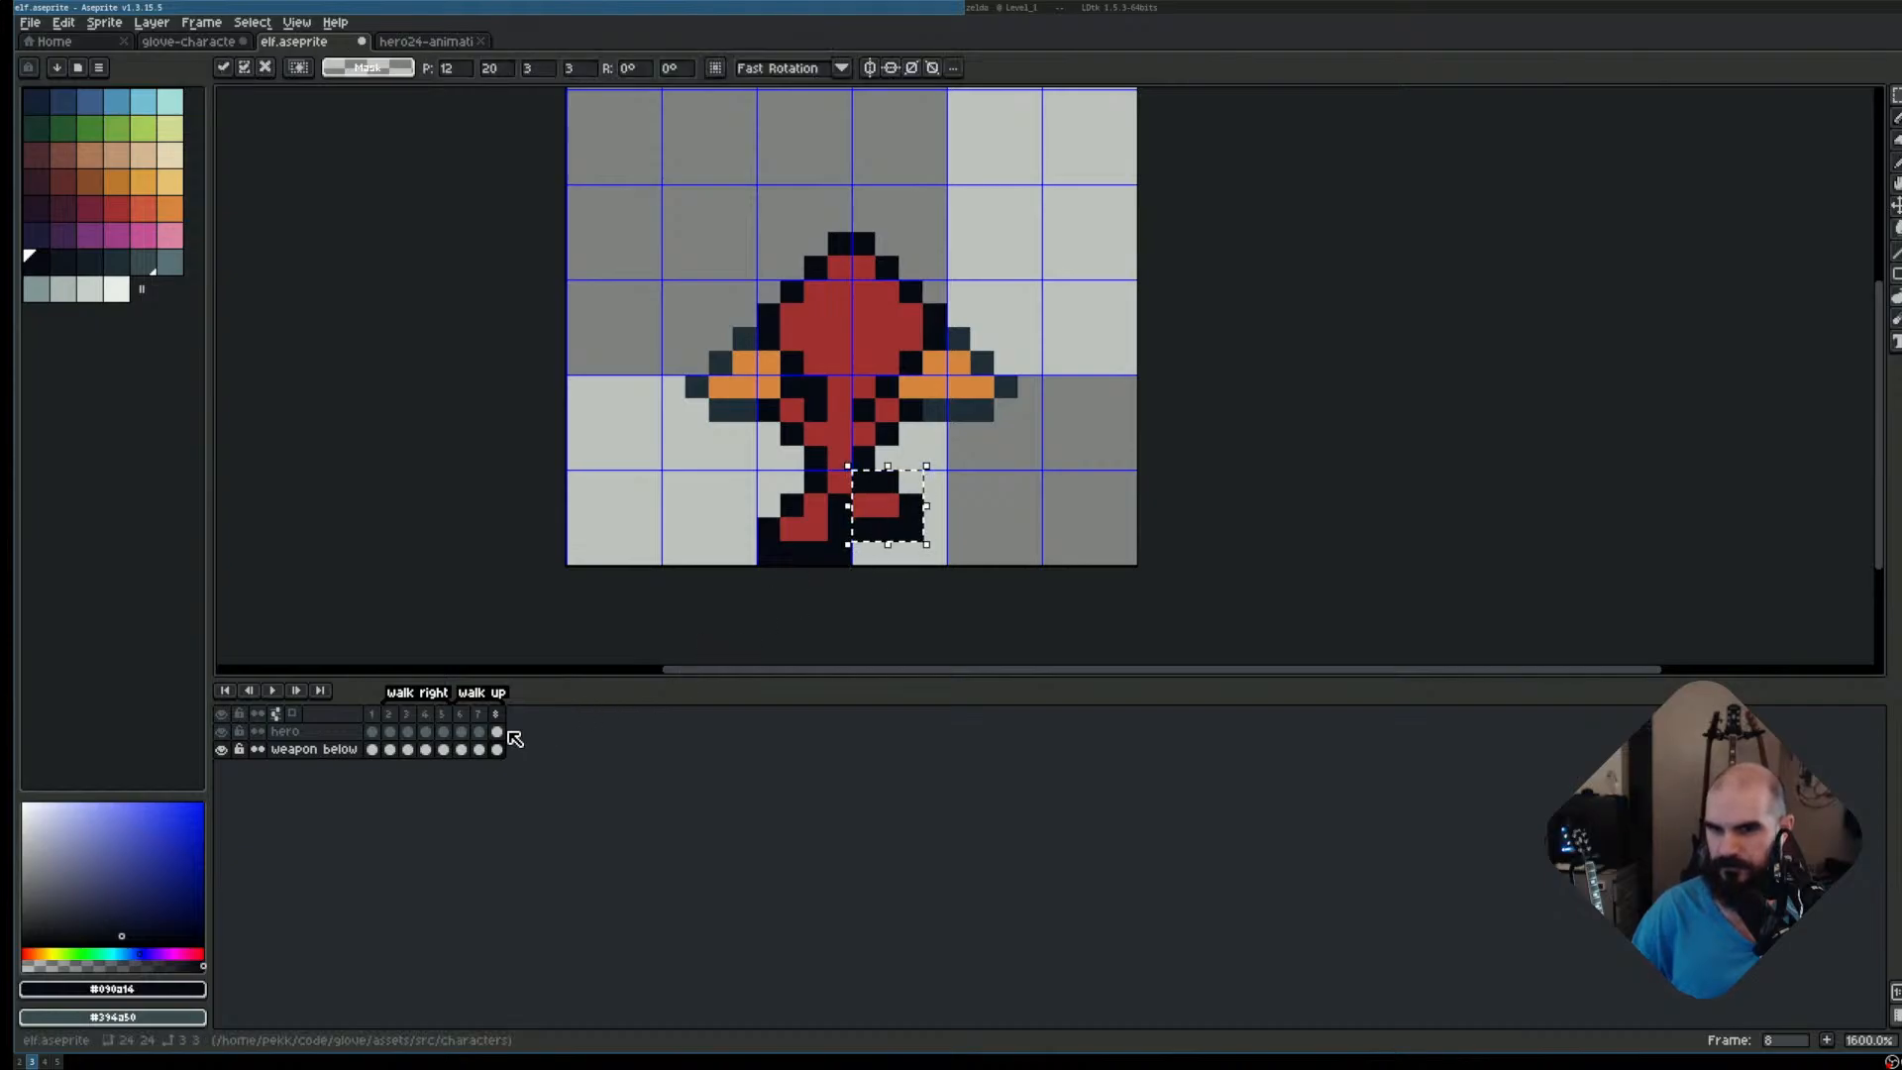
Undo the foot selection and the recent pencil strokes that painted the right leg's outline on the weapon below layer
click(497, 732)
key(ctrl+z)
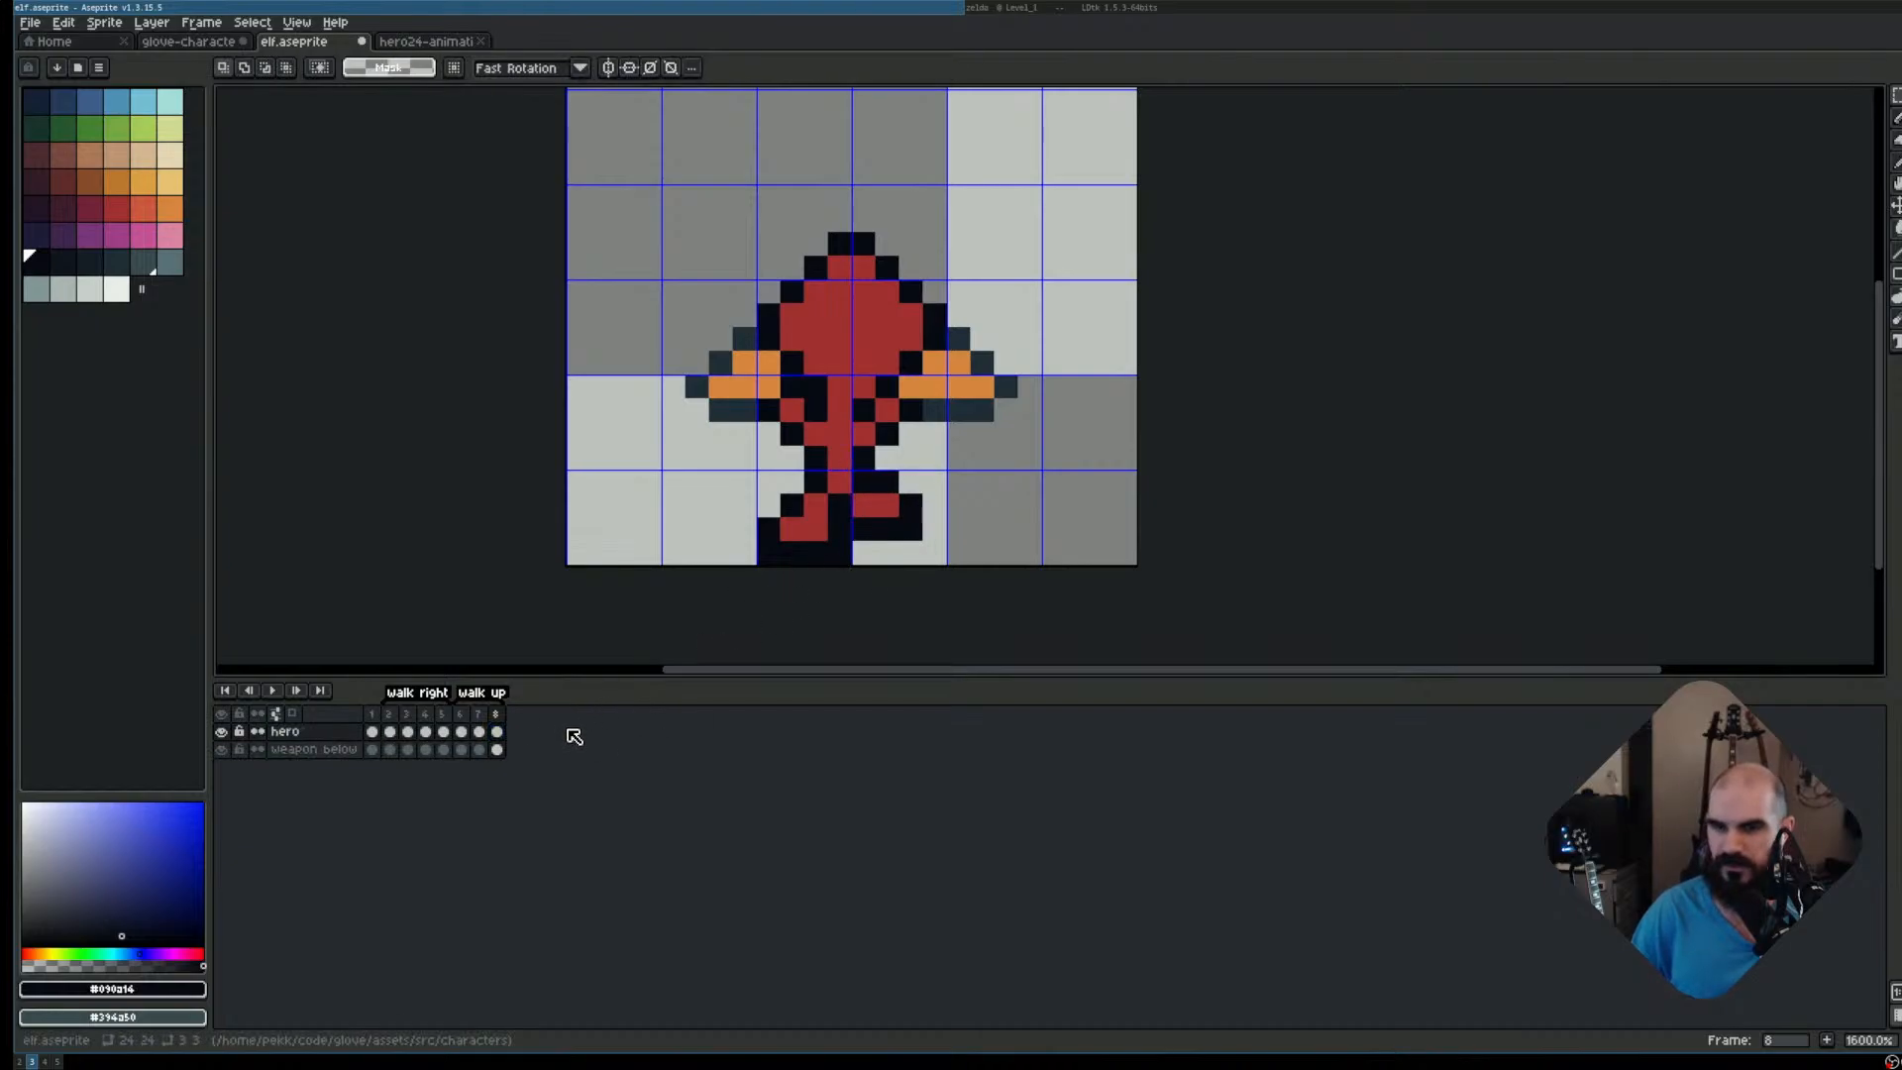
key(ctrl+z)
key(ctrl+z)
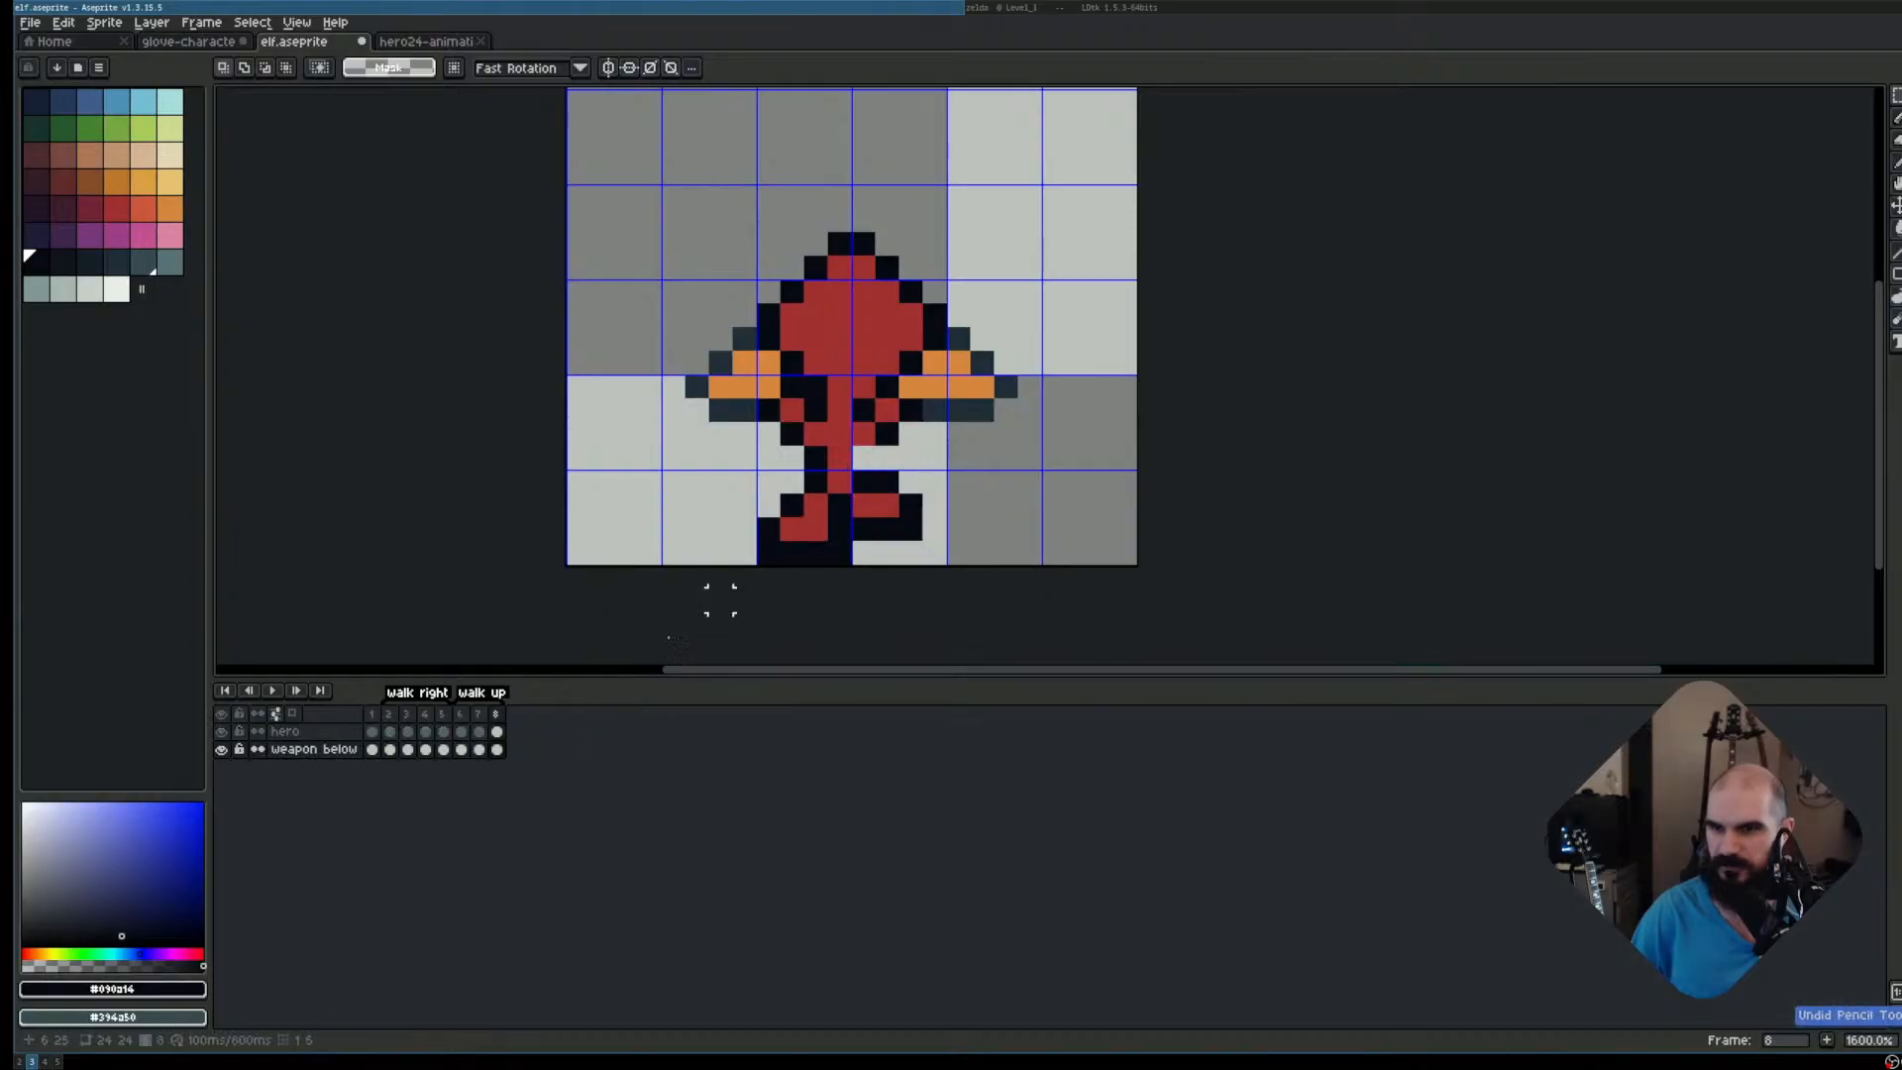
key(ctrl+z)
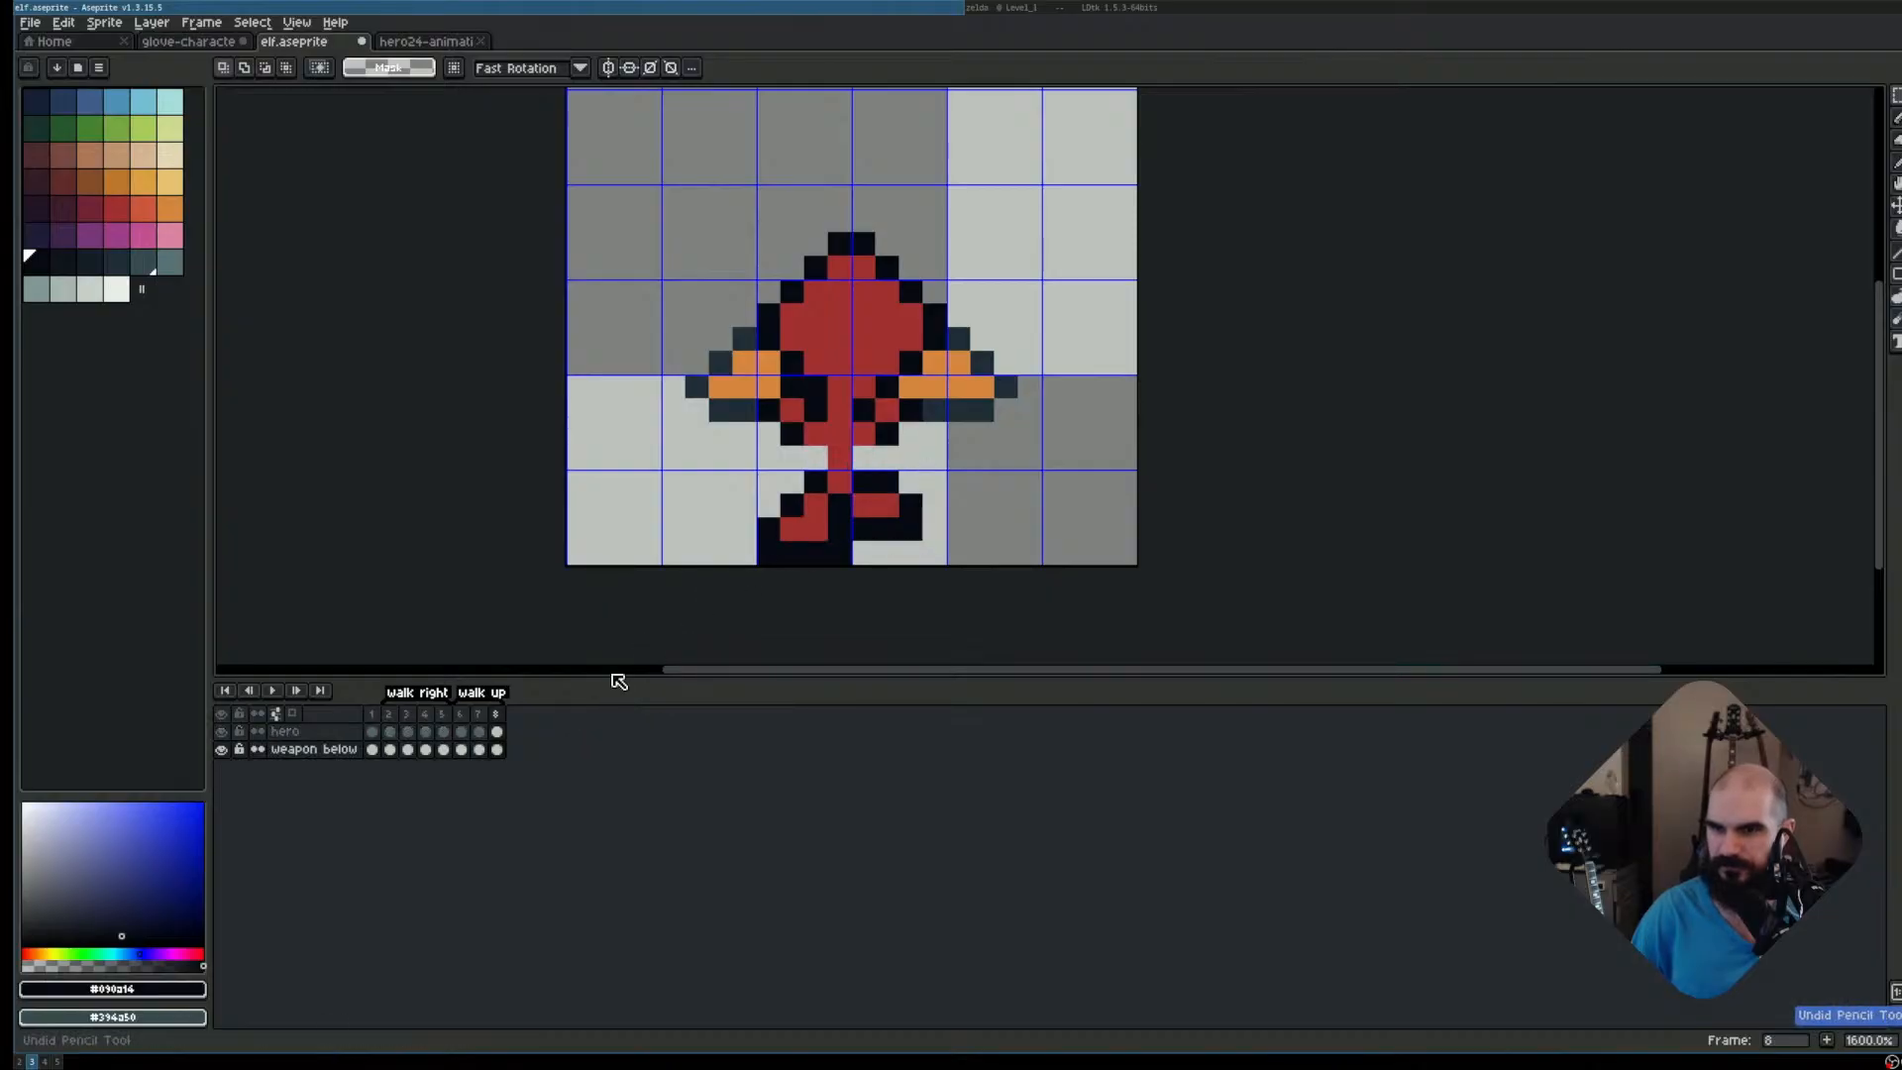
Toggle the weapon below layer's visibility to check which pixels it holds in frame 8, leaving it visible
click(222, 751)
click(222, 750)
click(221, 750)
click(222, 749)
click(221, 750)
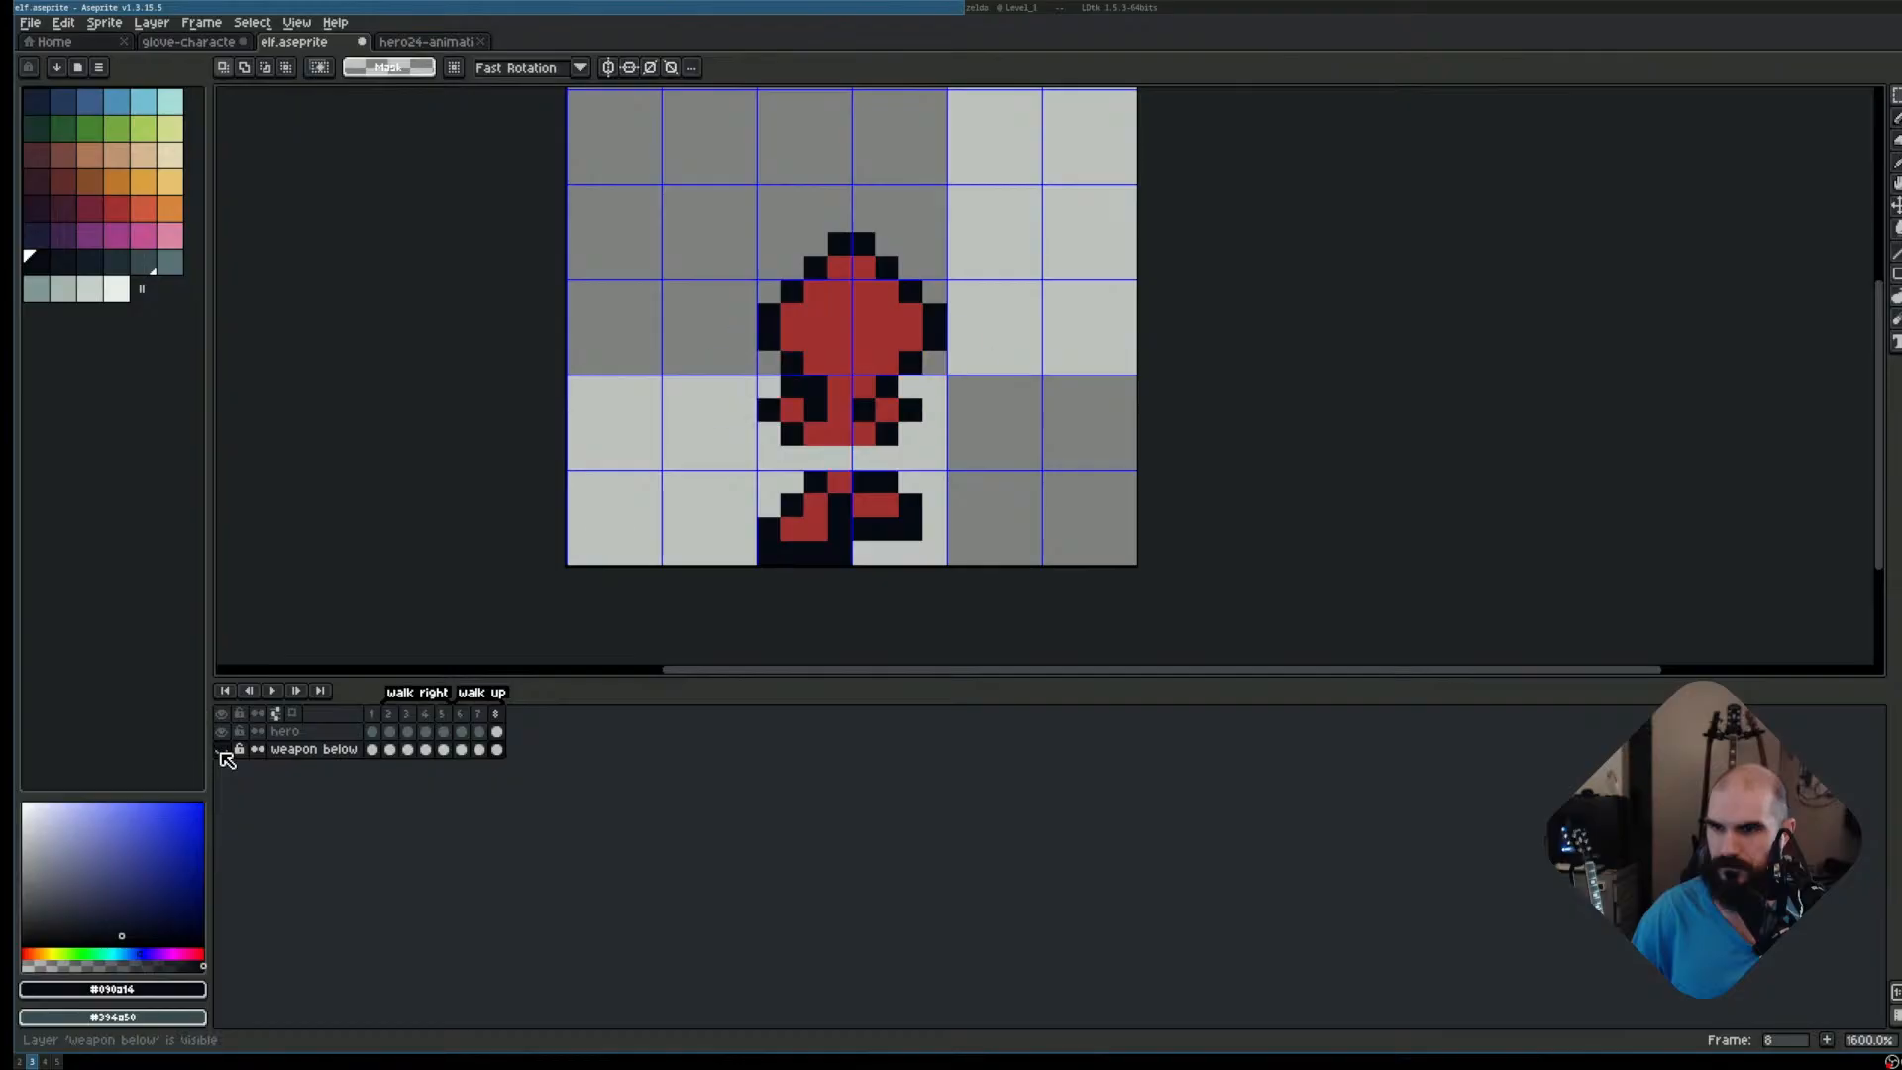
click(222, 750)
Repaint the red leg and its black outline on the hero layer in frame 8
key(b)
key(Up)
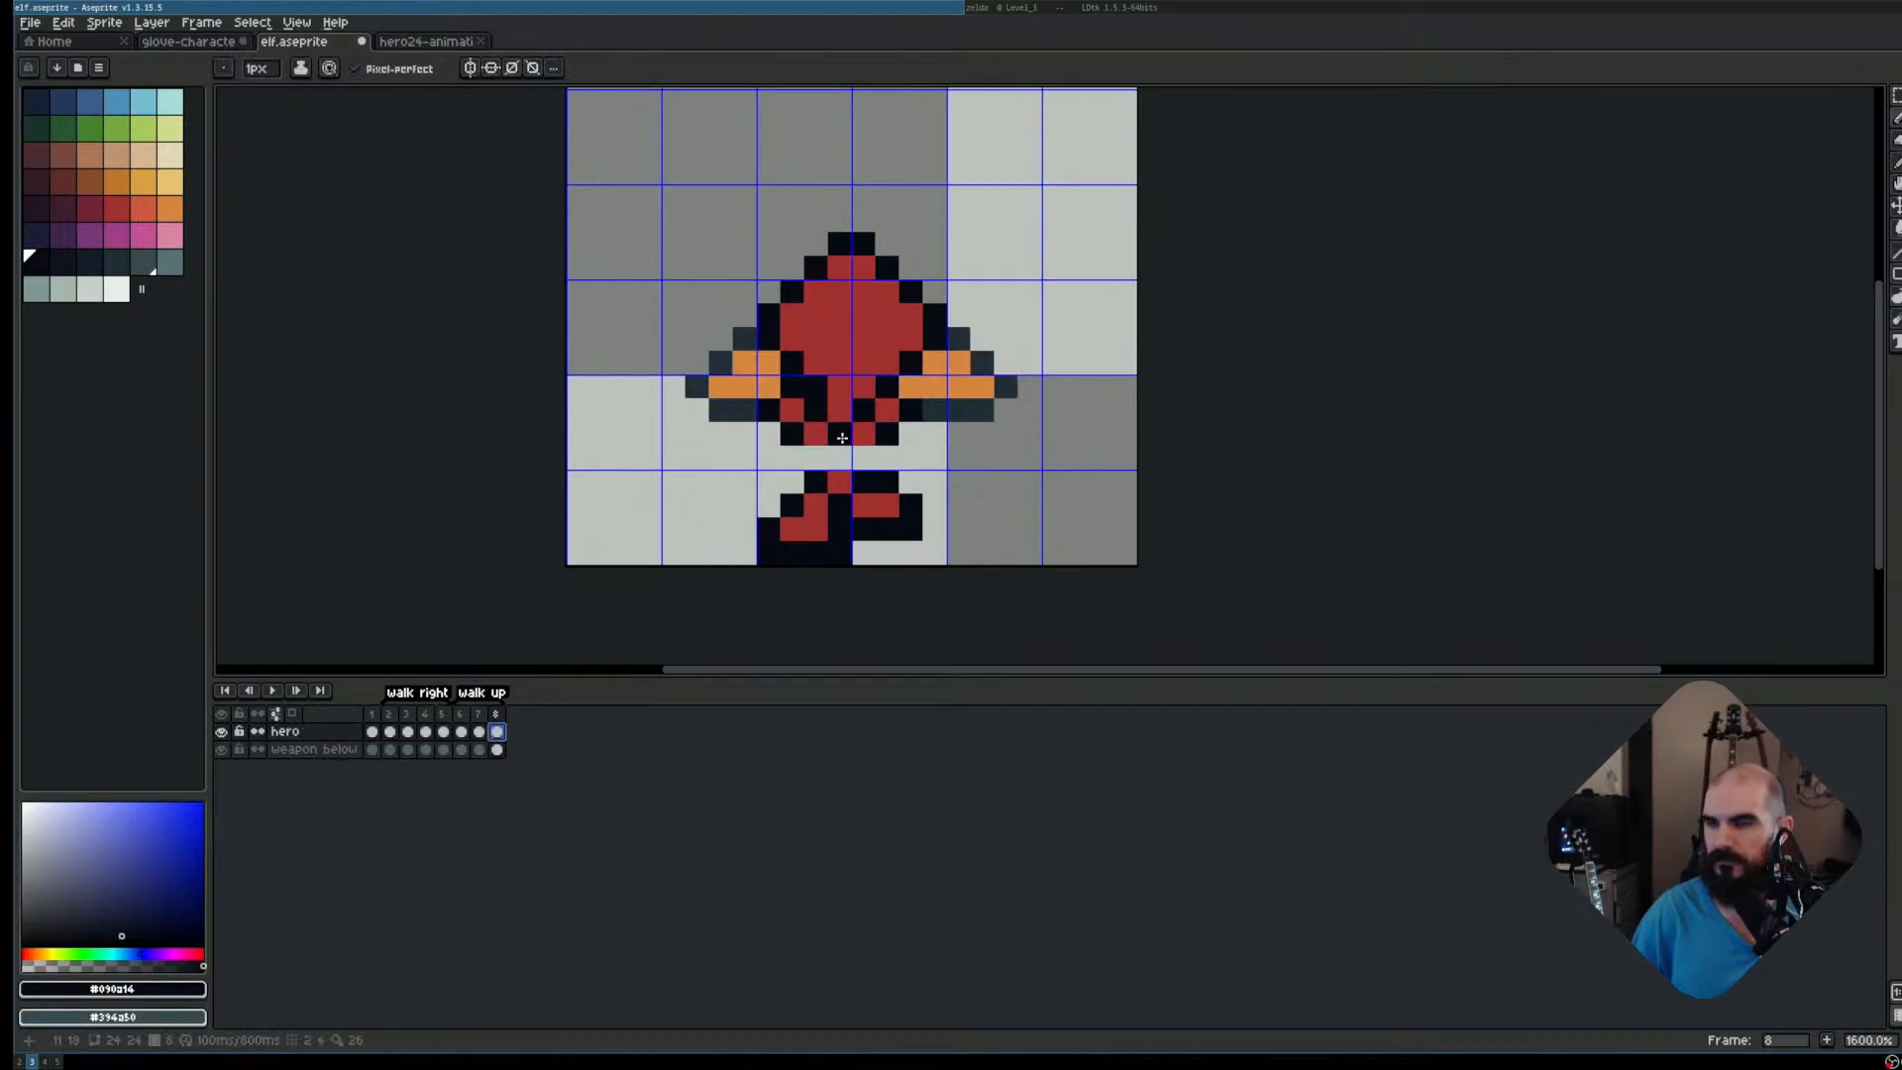
click(111, 203)
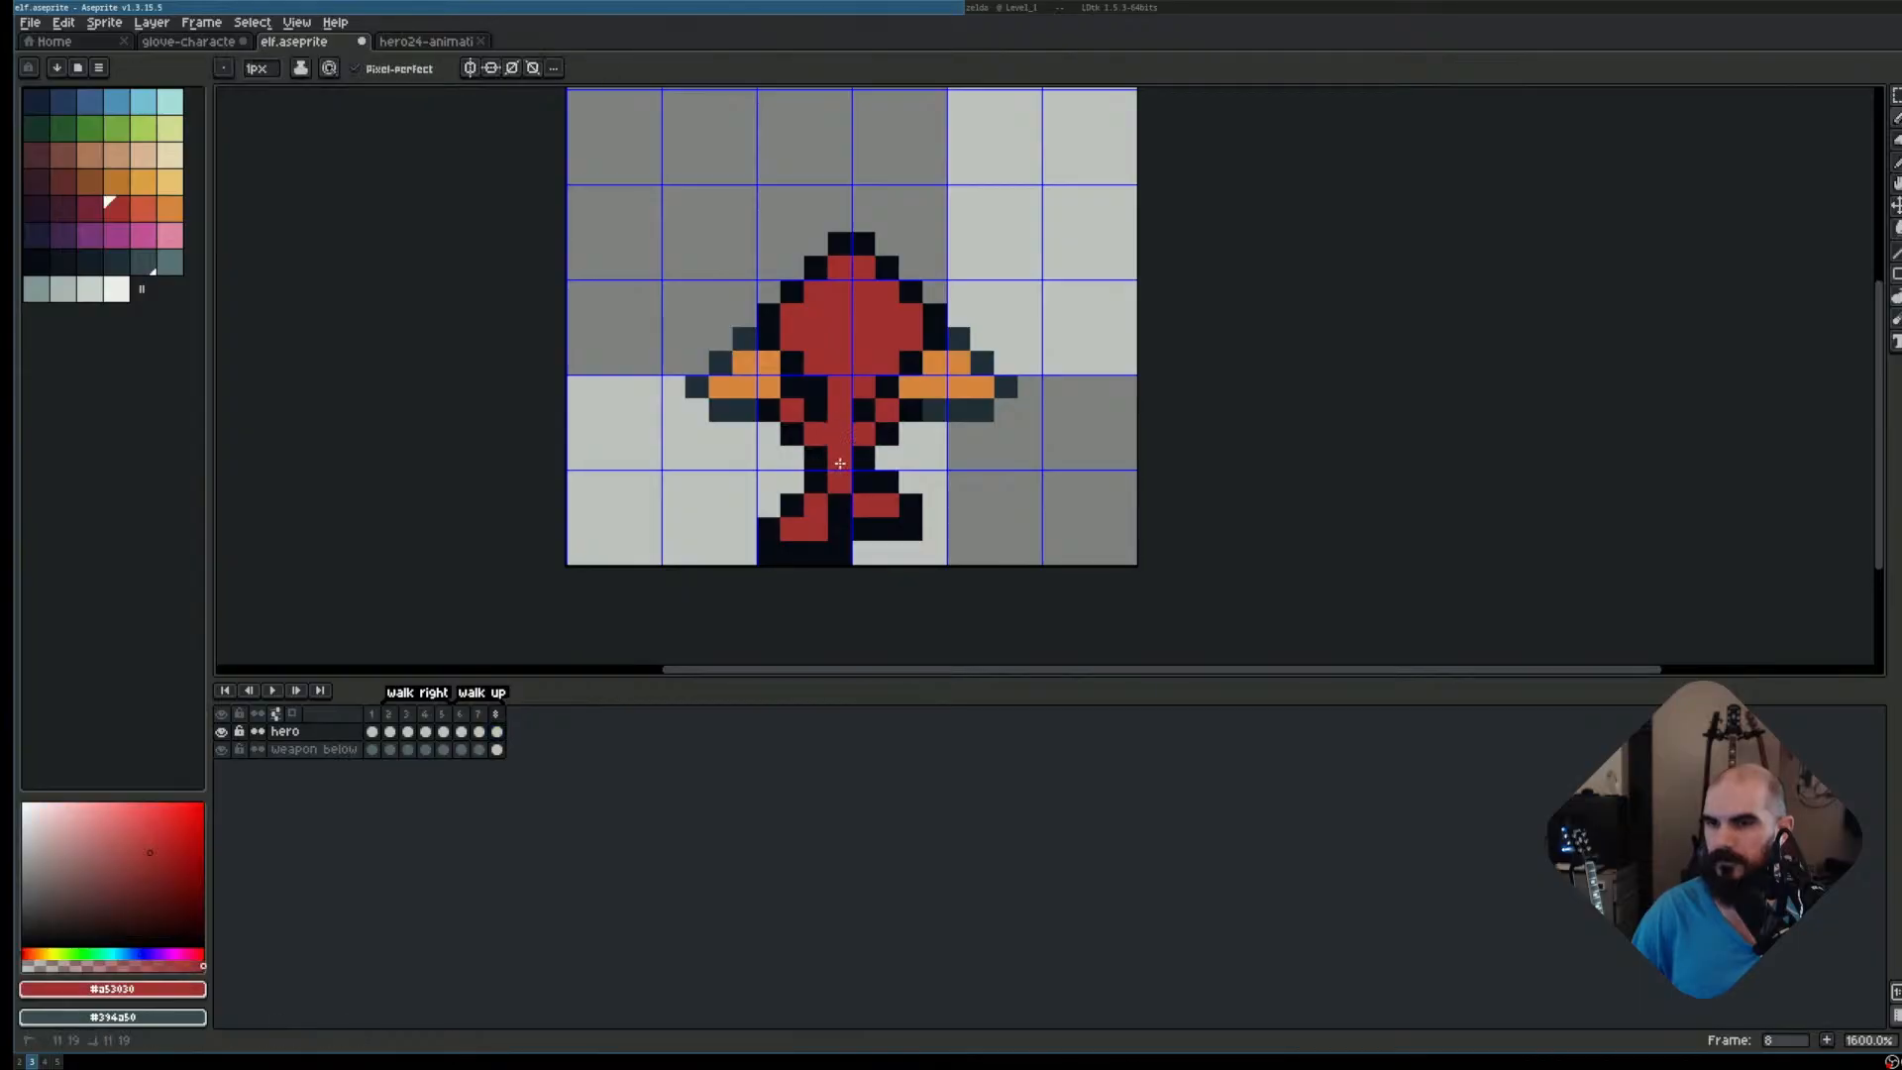
Move the right foot down one pixel in frame 8 and fill the gap below the leg with the black outline colour
scroll(1092, 500, down, 1)
drag(938, 486, 955, 523)
drag(944, 516, 943, 534)
click(924, 474)
key(b)
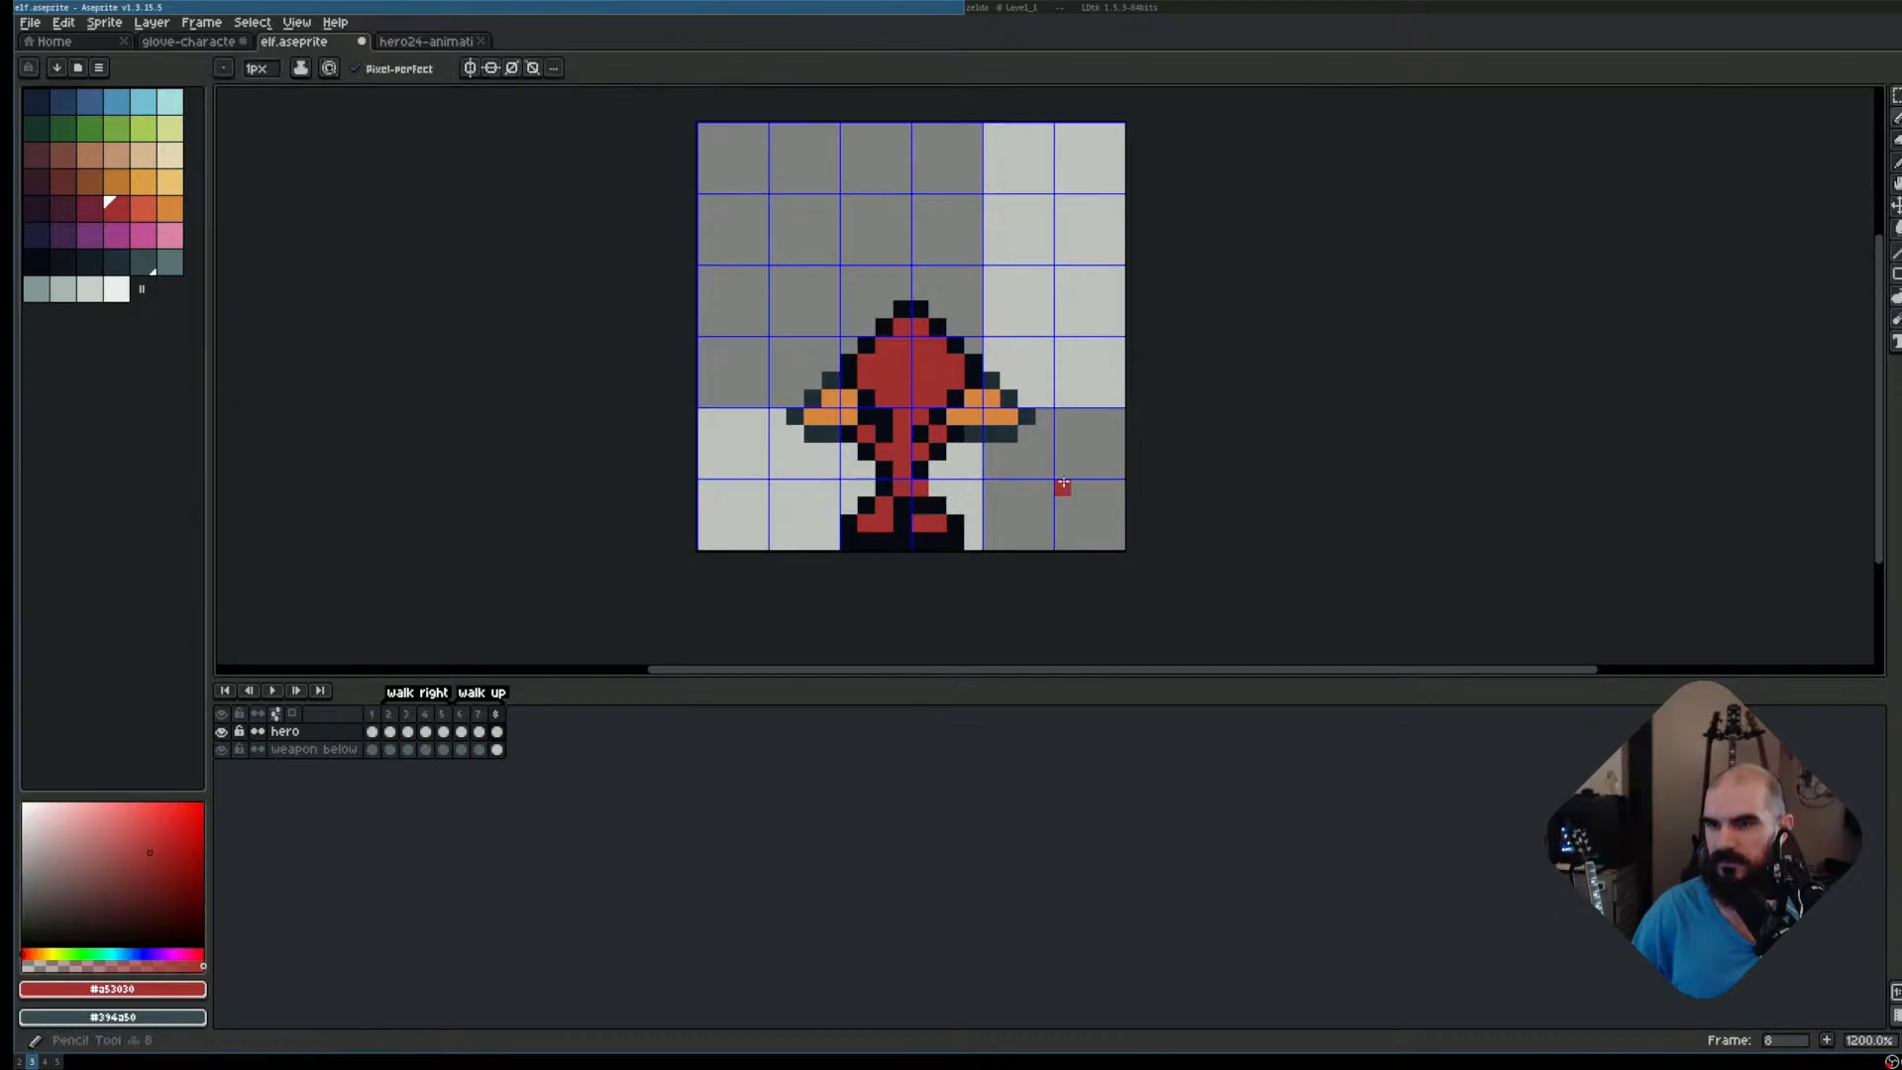
alt+click(921, 486)
click(1009, 487)
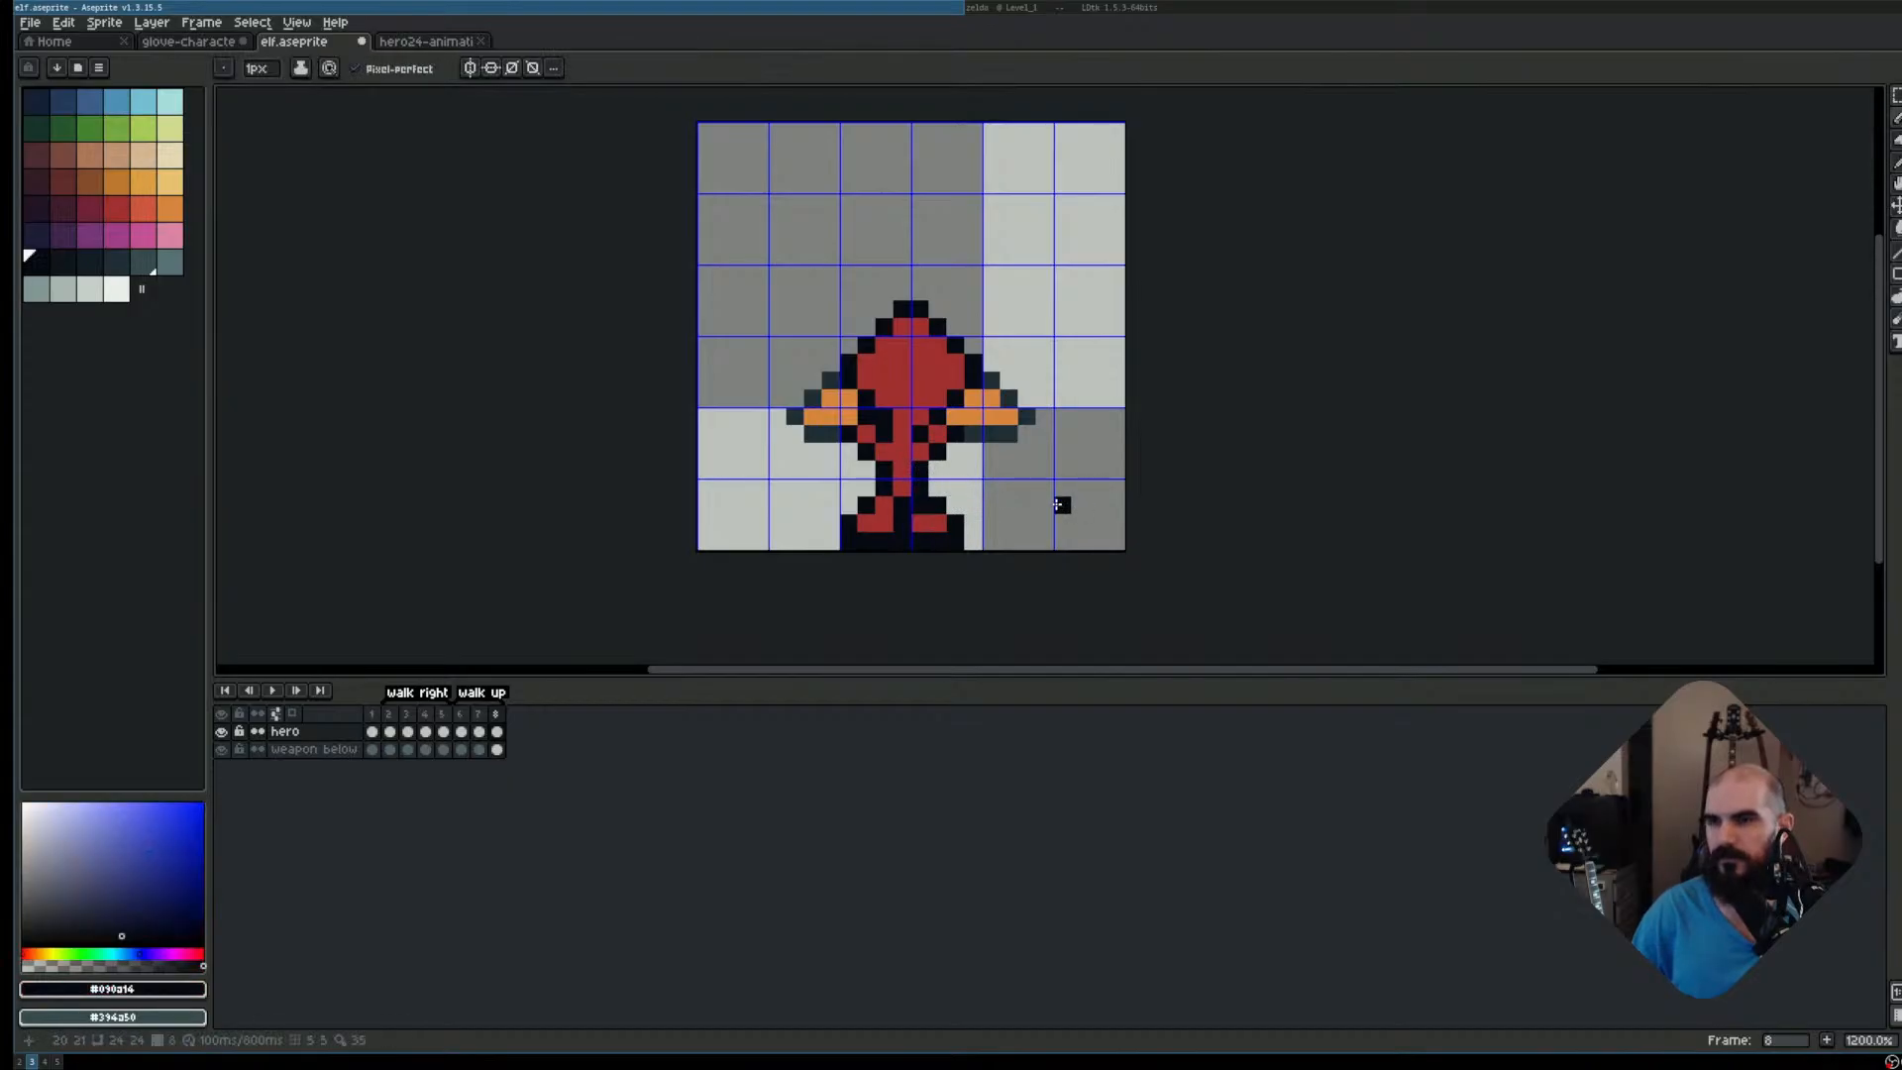
scroll(1020, 480, up, 3)
alt+right_click(877, 503)
scroll(971, 493, down, 1)
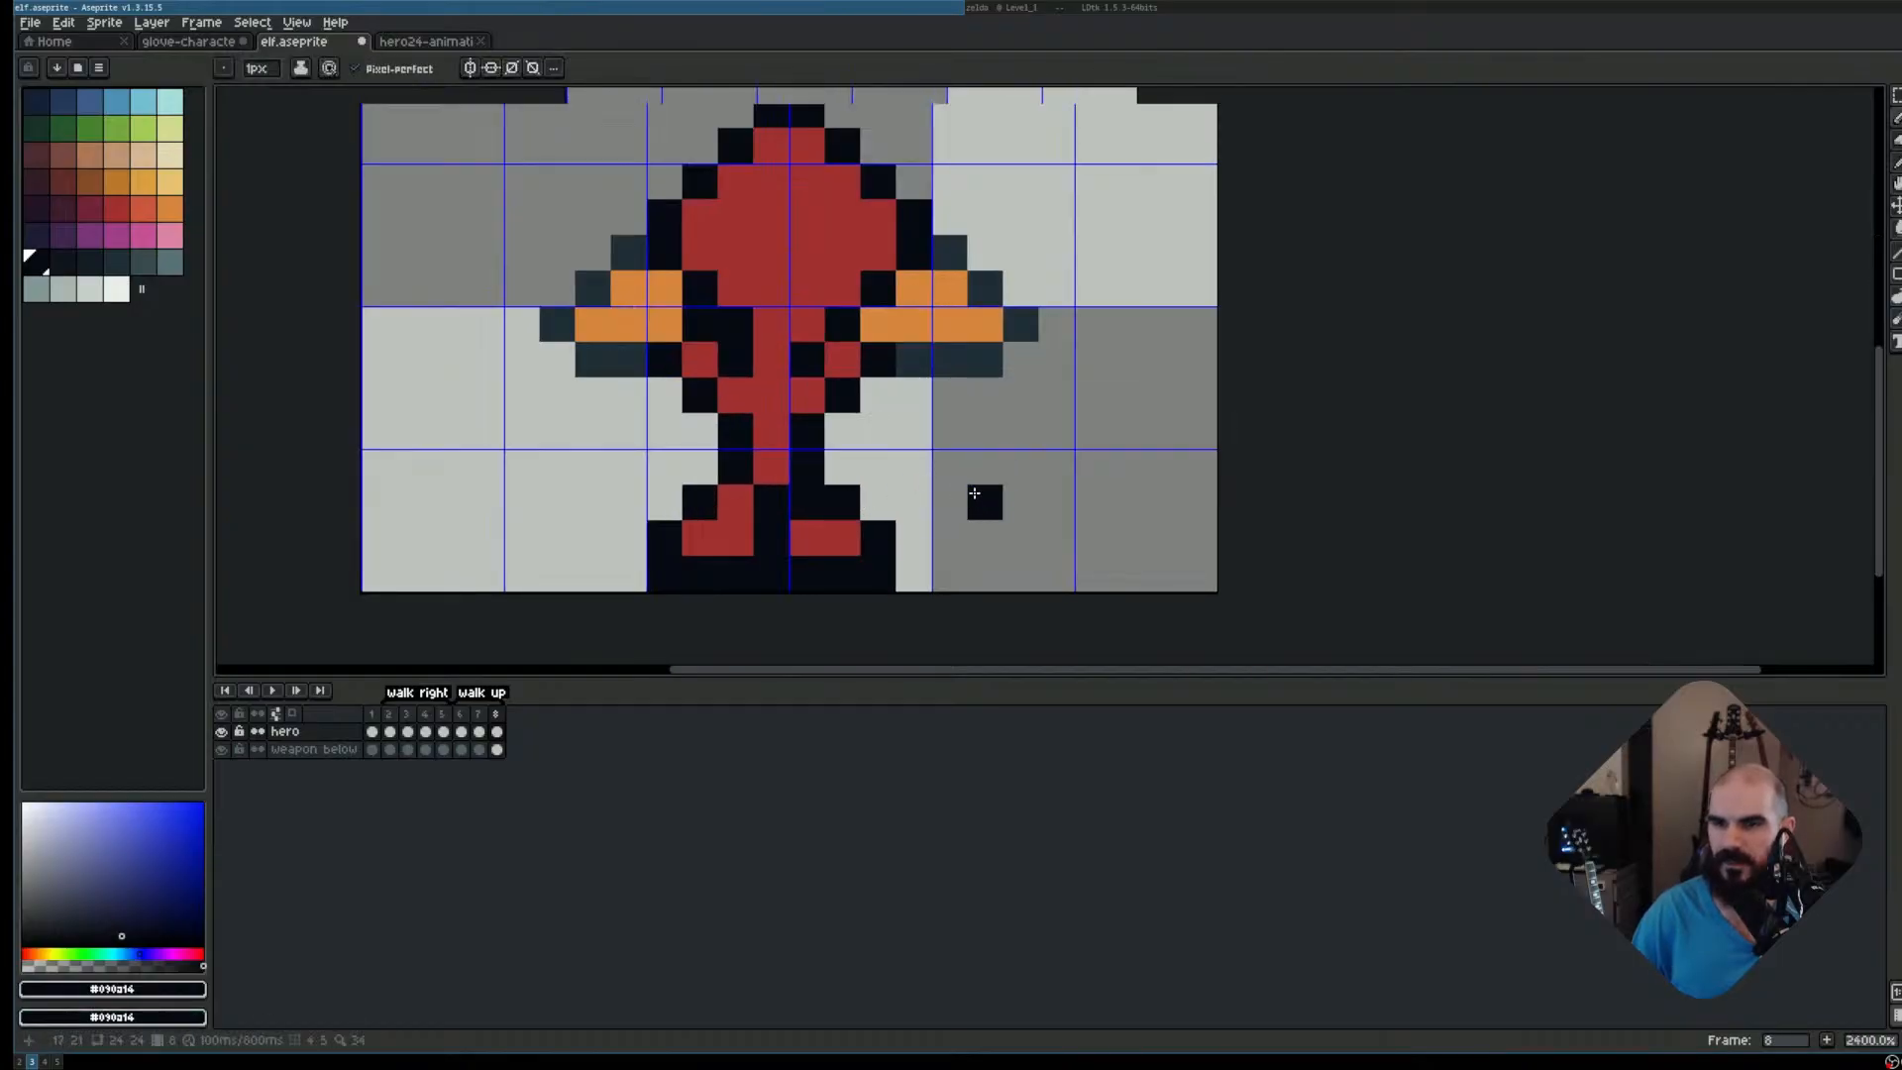
drag(893, 406, 893, 411)
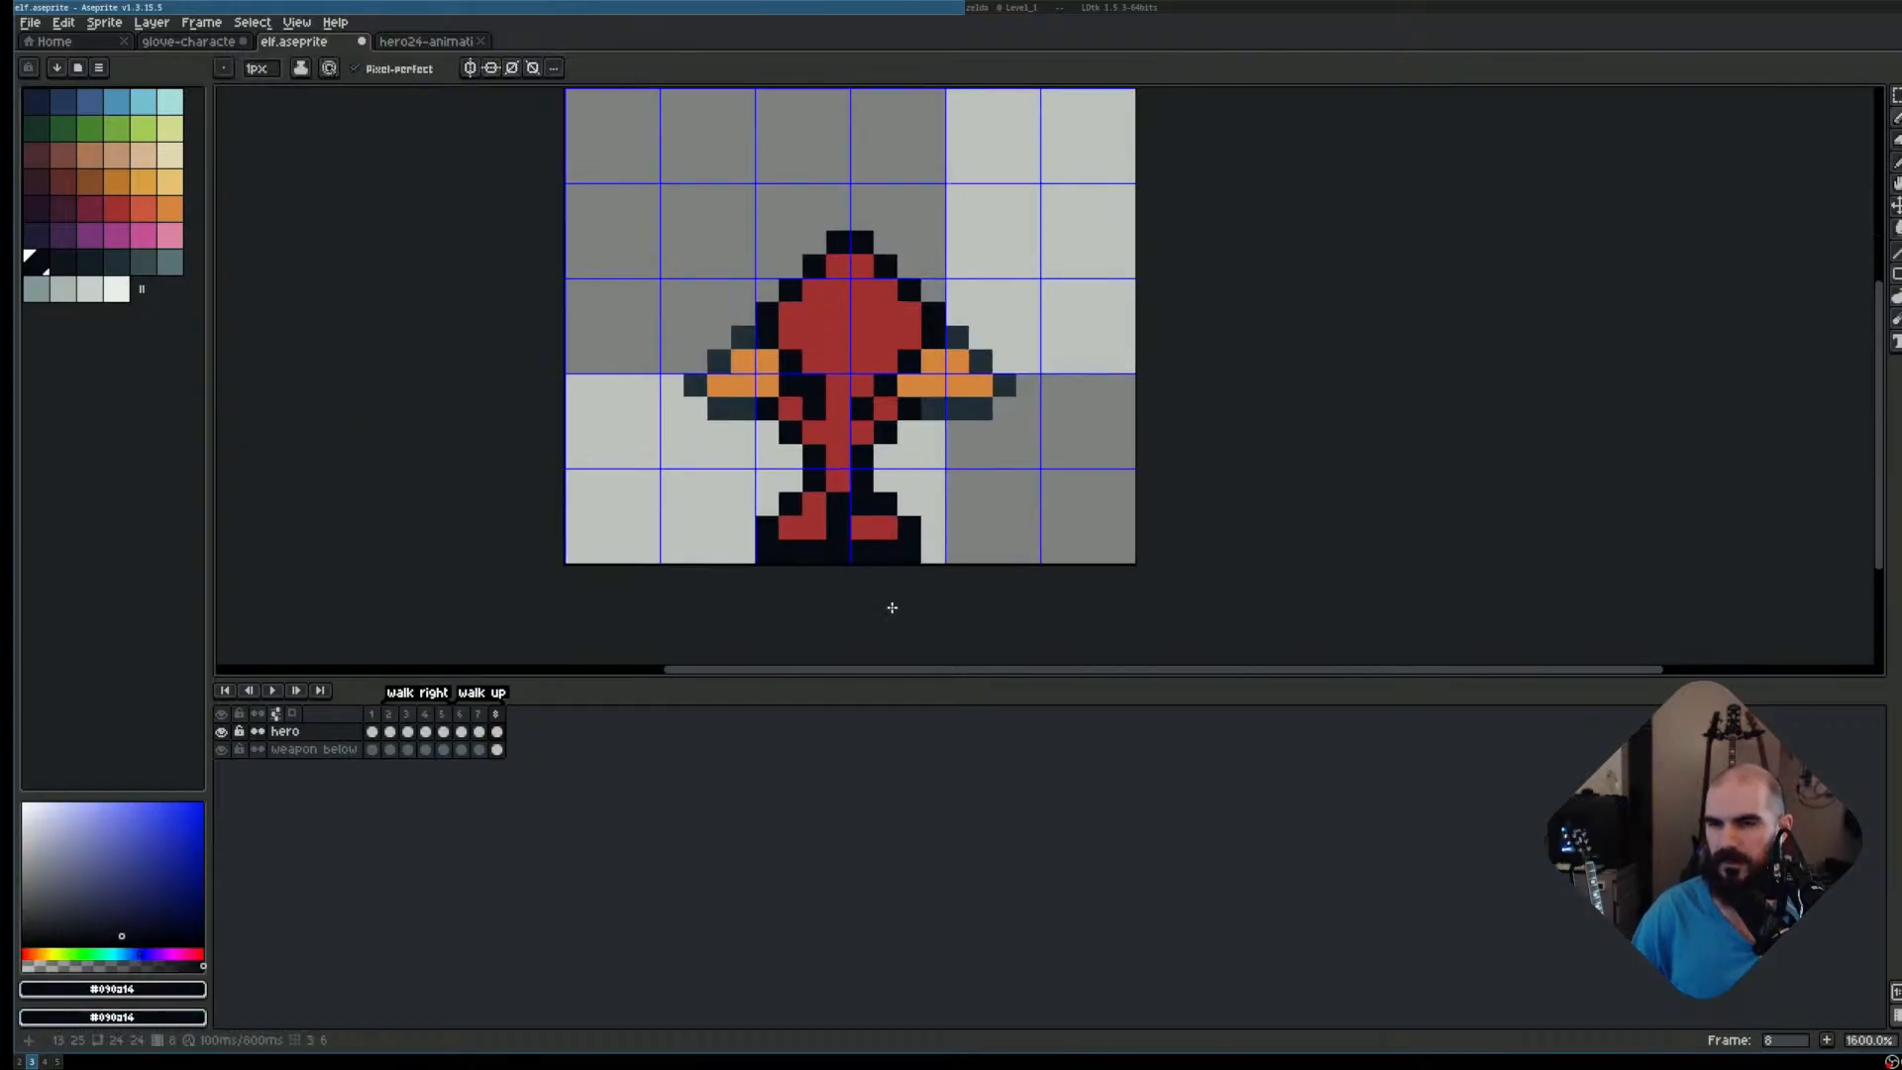
key(m)
drag(847, 488, 924, 566)
key(ctrl+d)
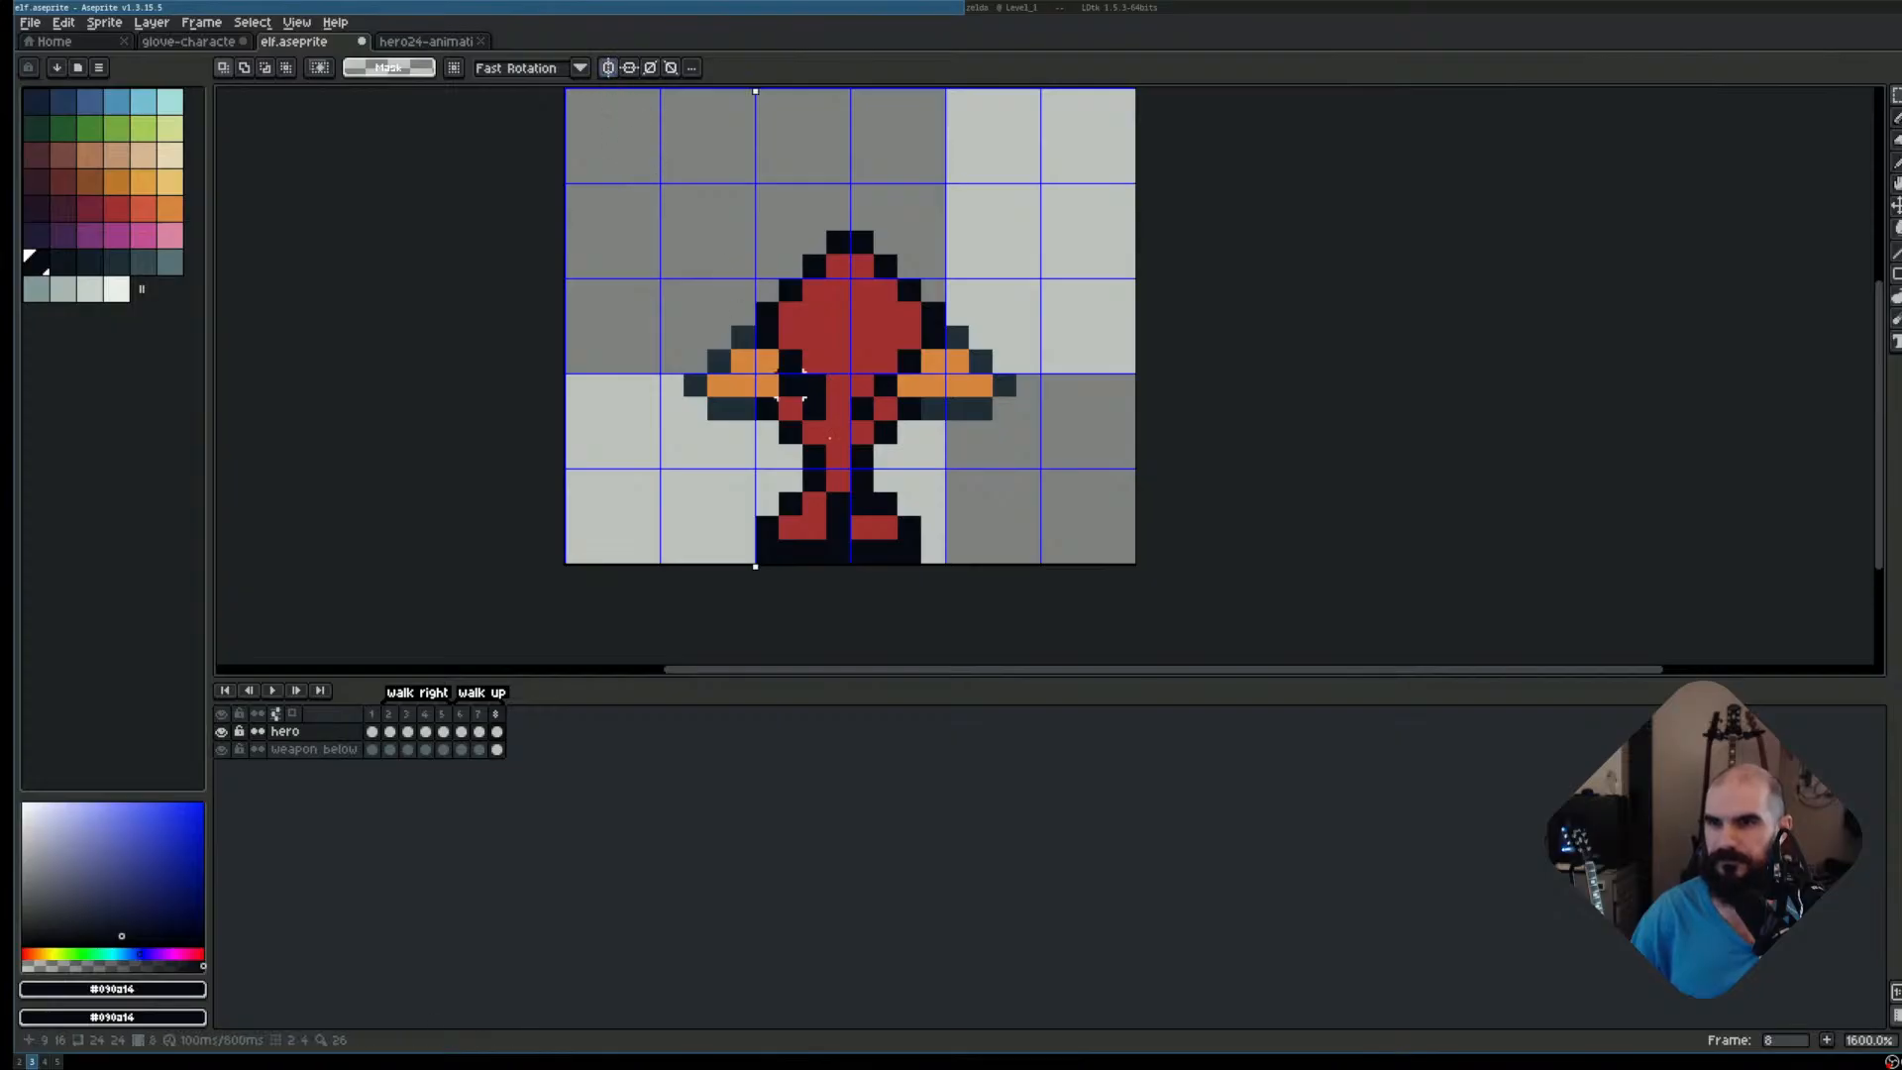
key(b)
click(109, 203)
click(695, 528)
click(695, 505)
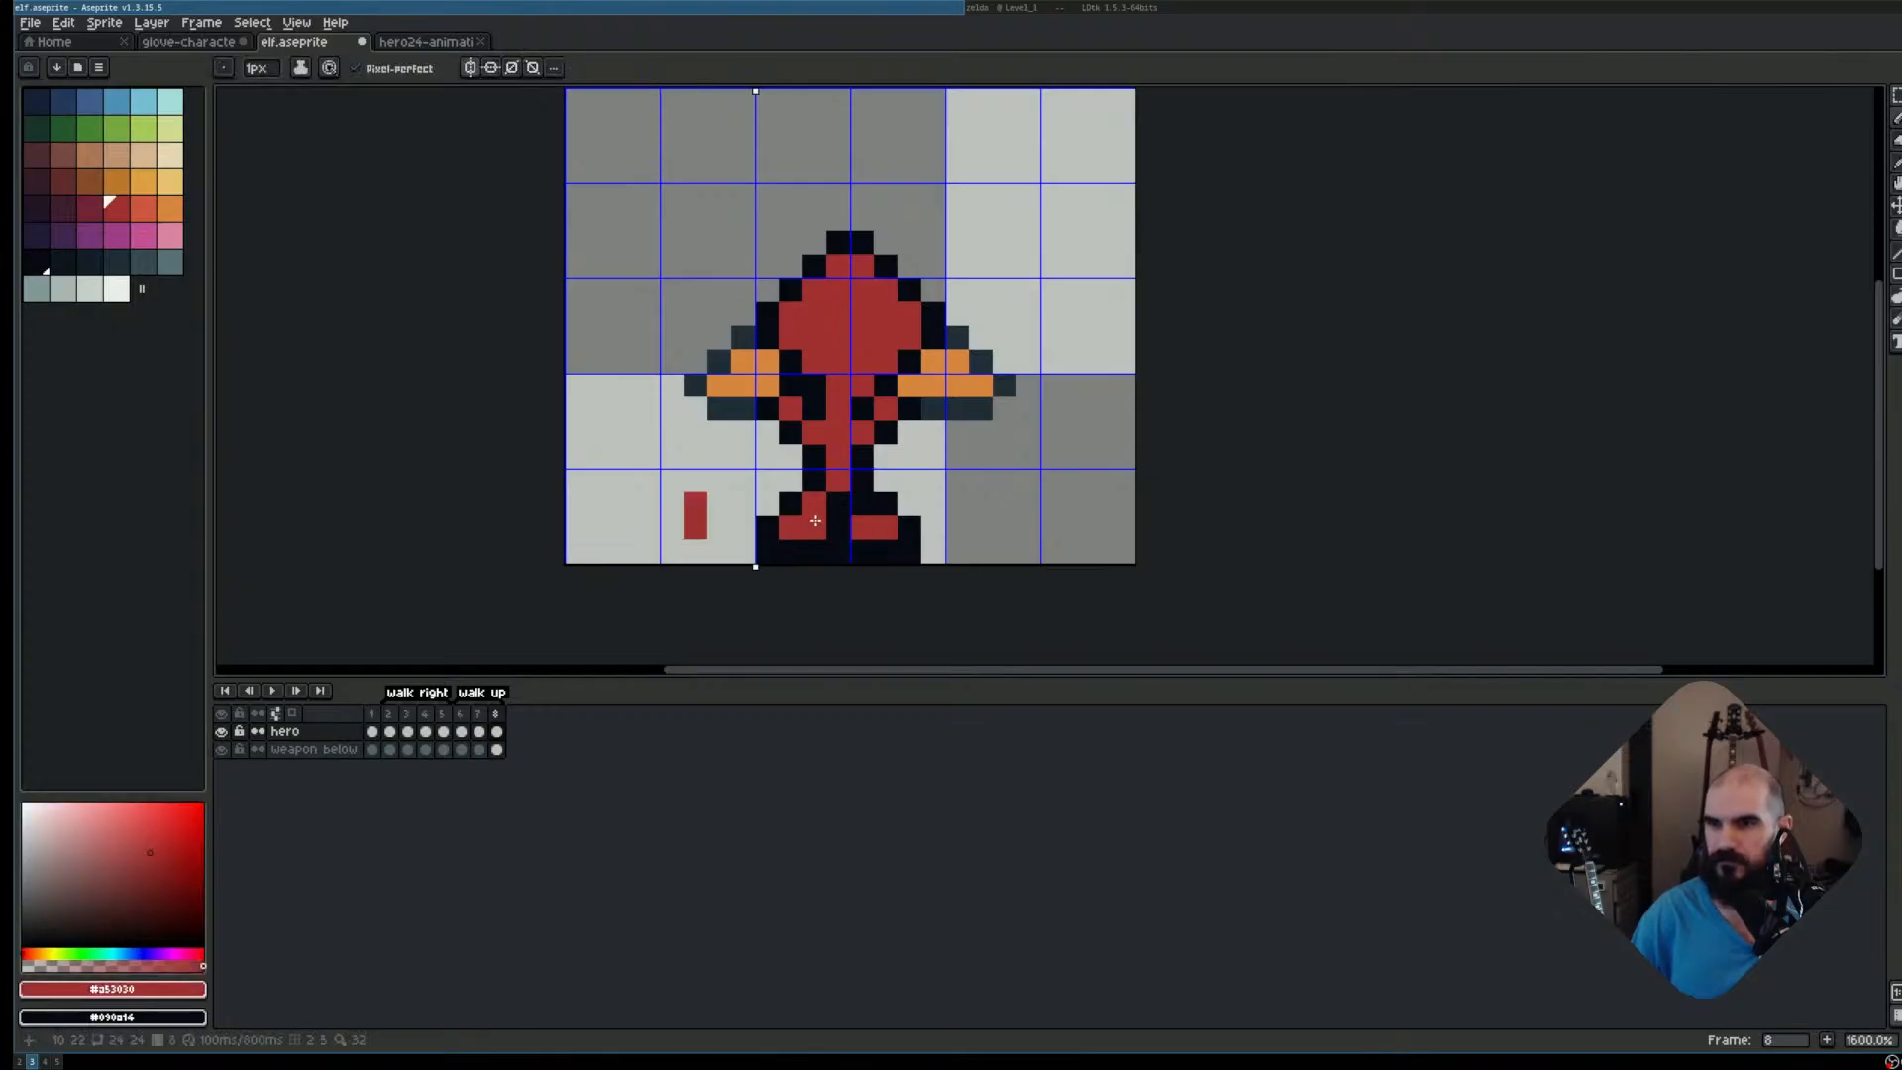
key(ctrl+z)
key(ctrl+z)
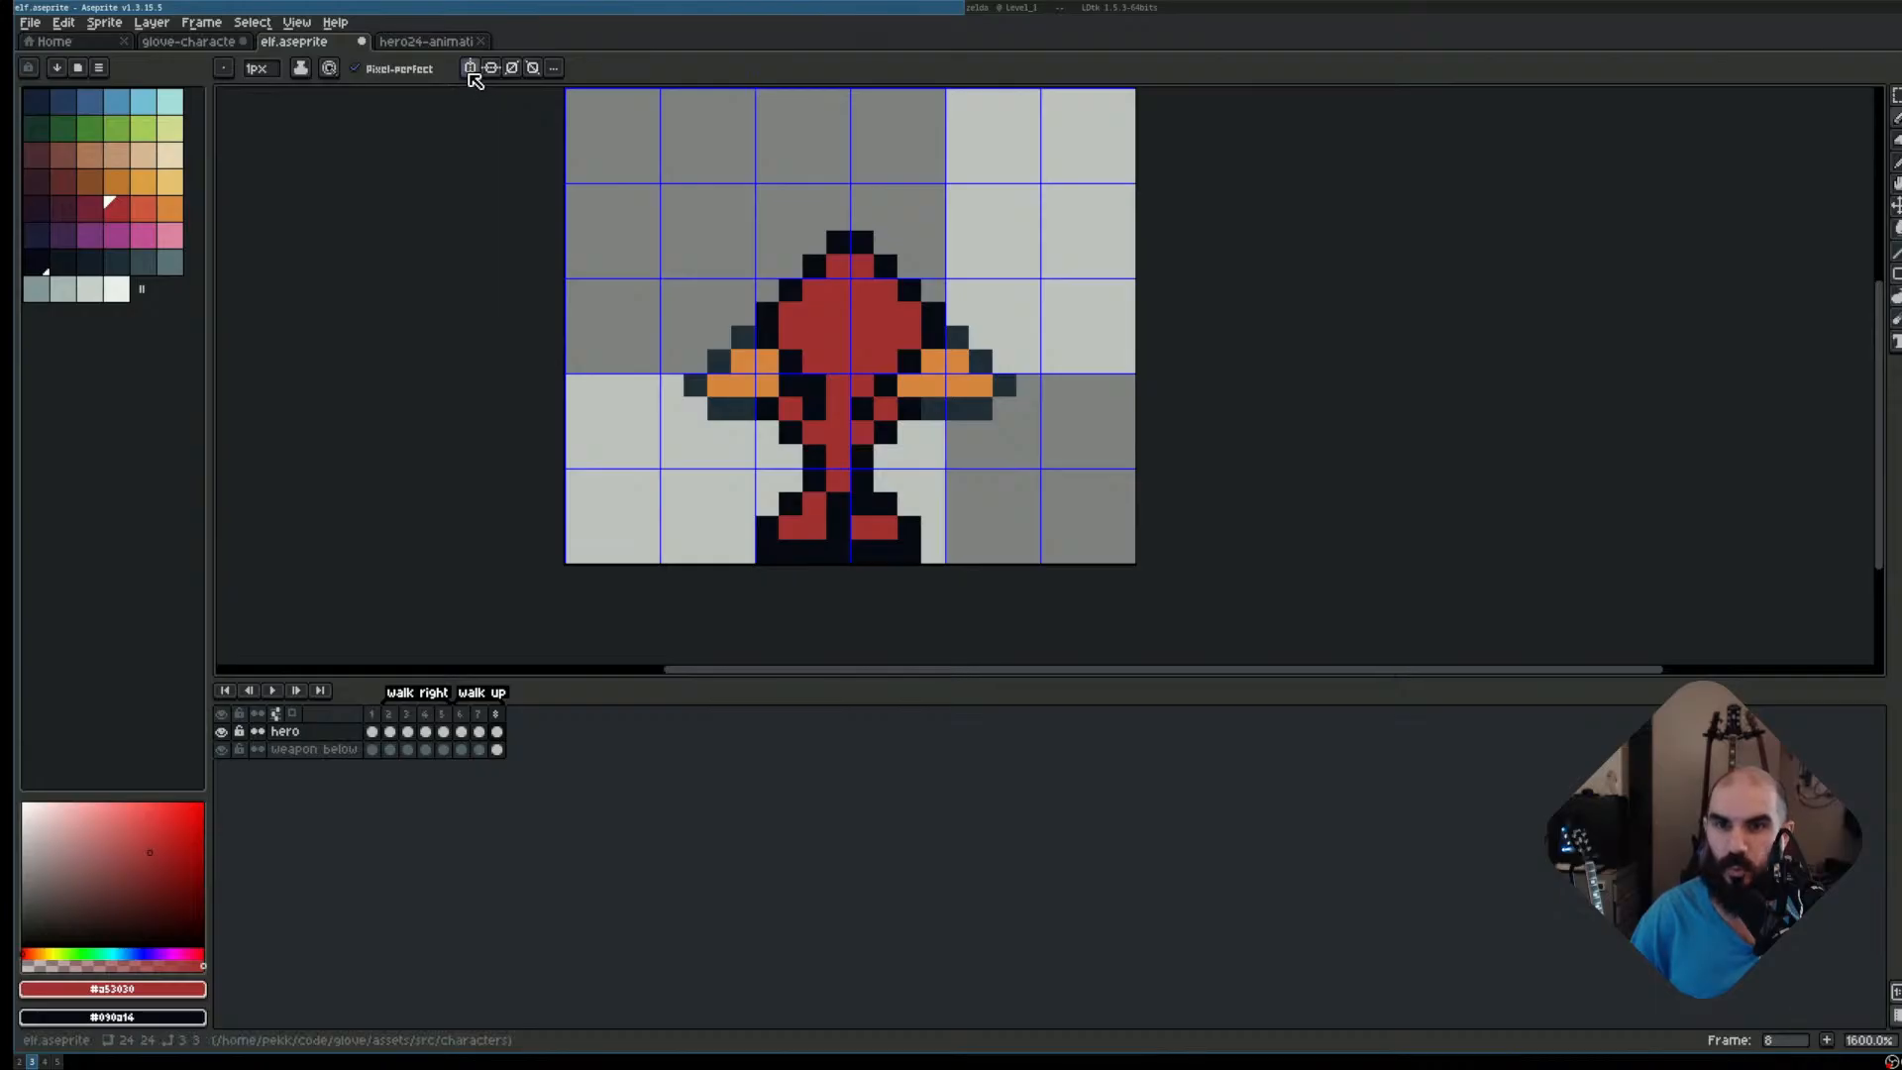
Place the vertical symmetry axis at the sprite's centre and paint a mirrored red pixel on the upper part of the feet
scroll(903, 193, down, 2)
drag(957, 218, 947, 396)
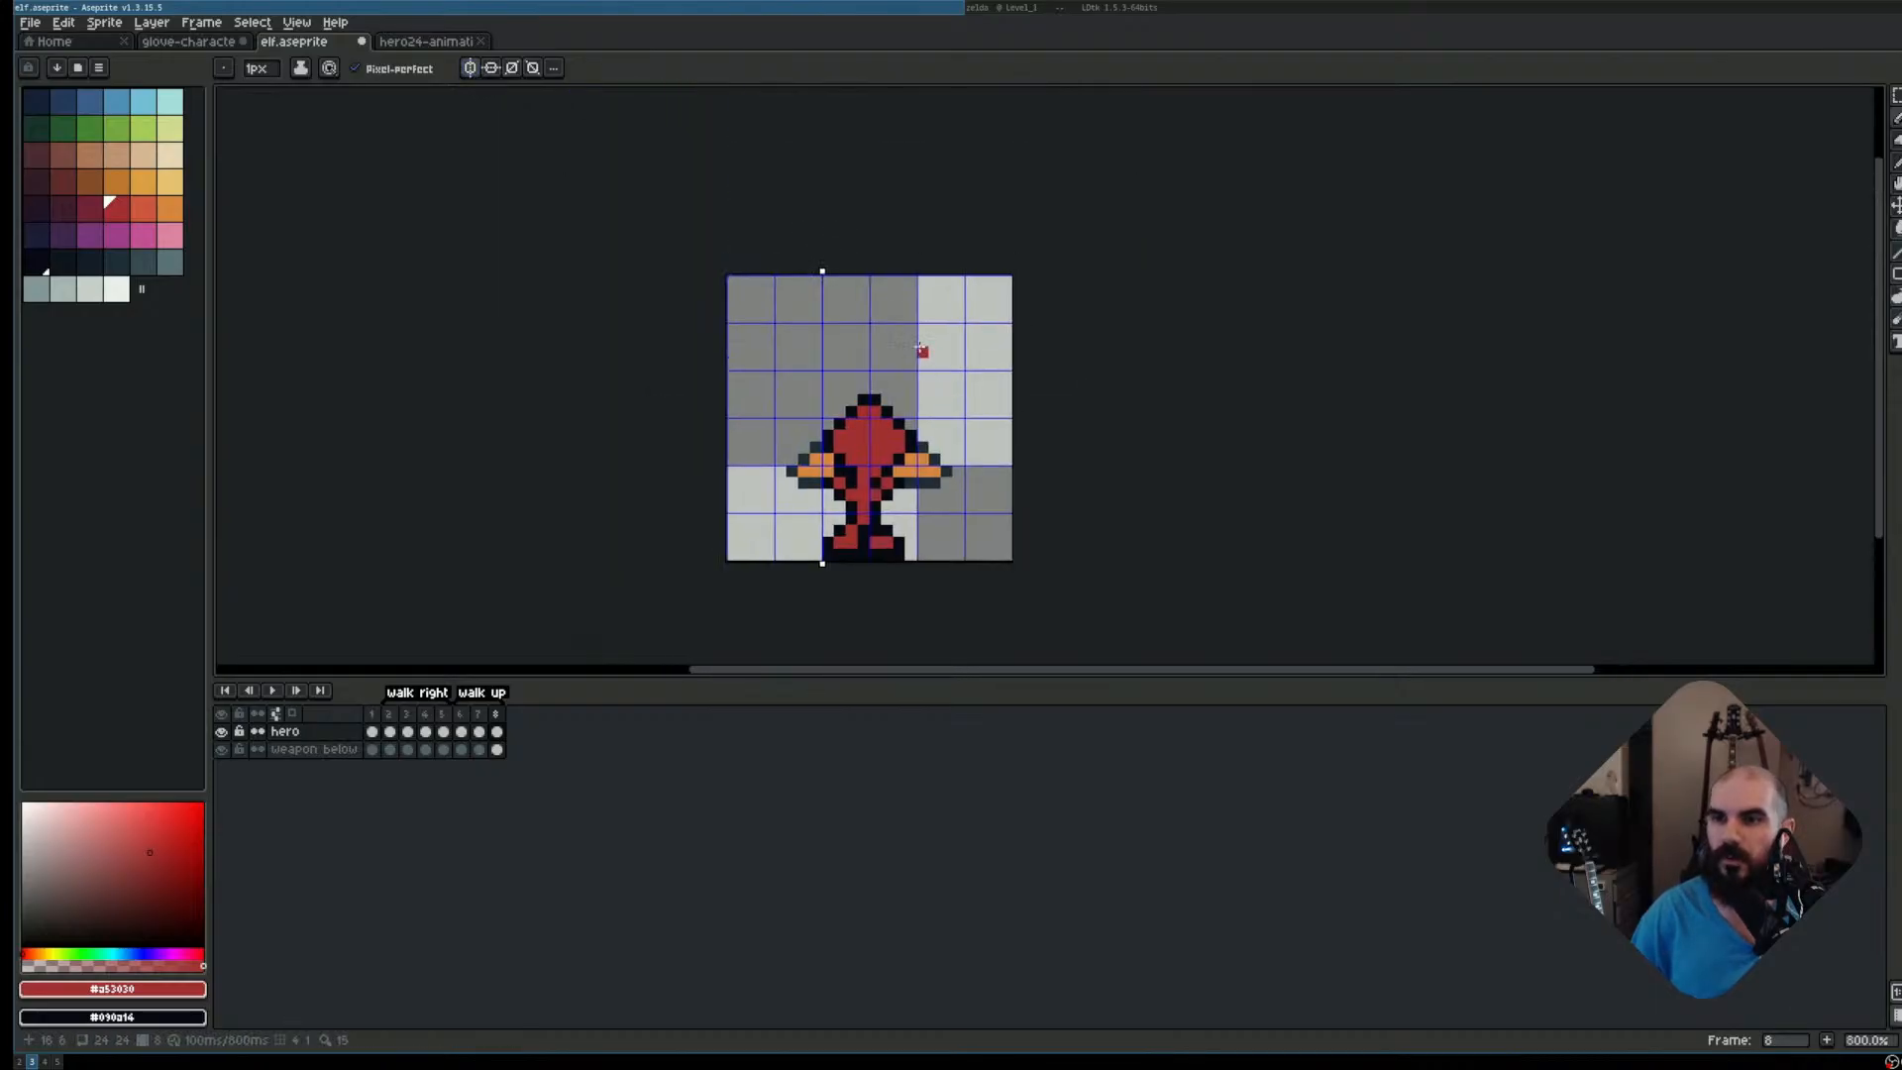
scroll(919, 352, up, 2)
drag(966, 330, 959, 255)
scroll(959, 255, down, 1)
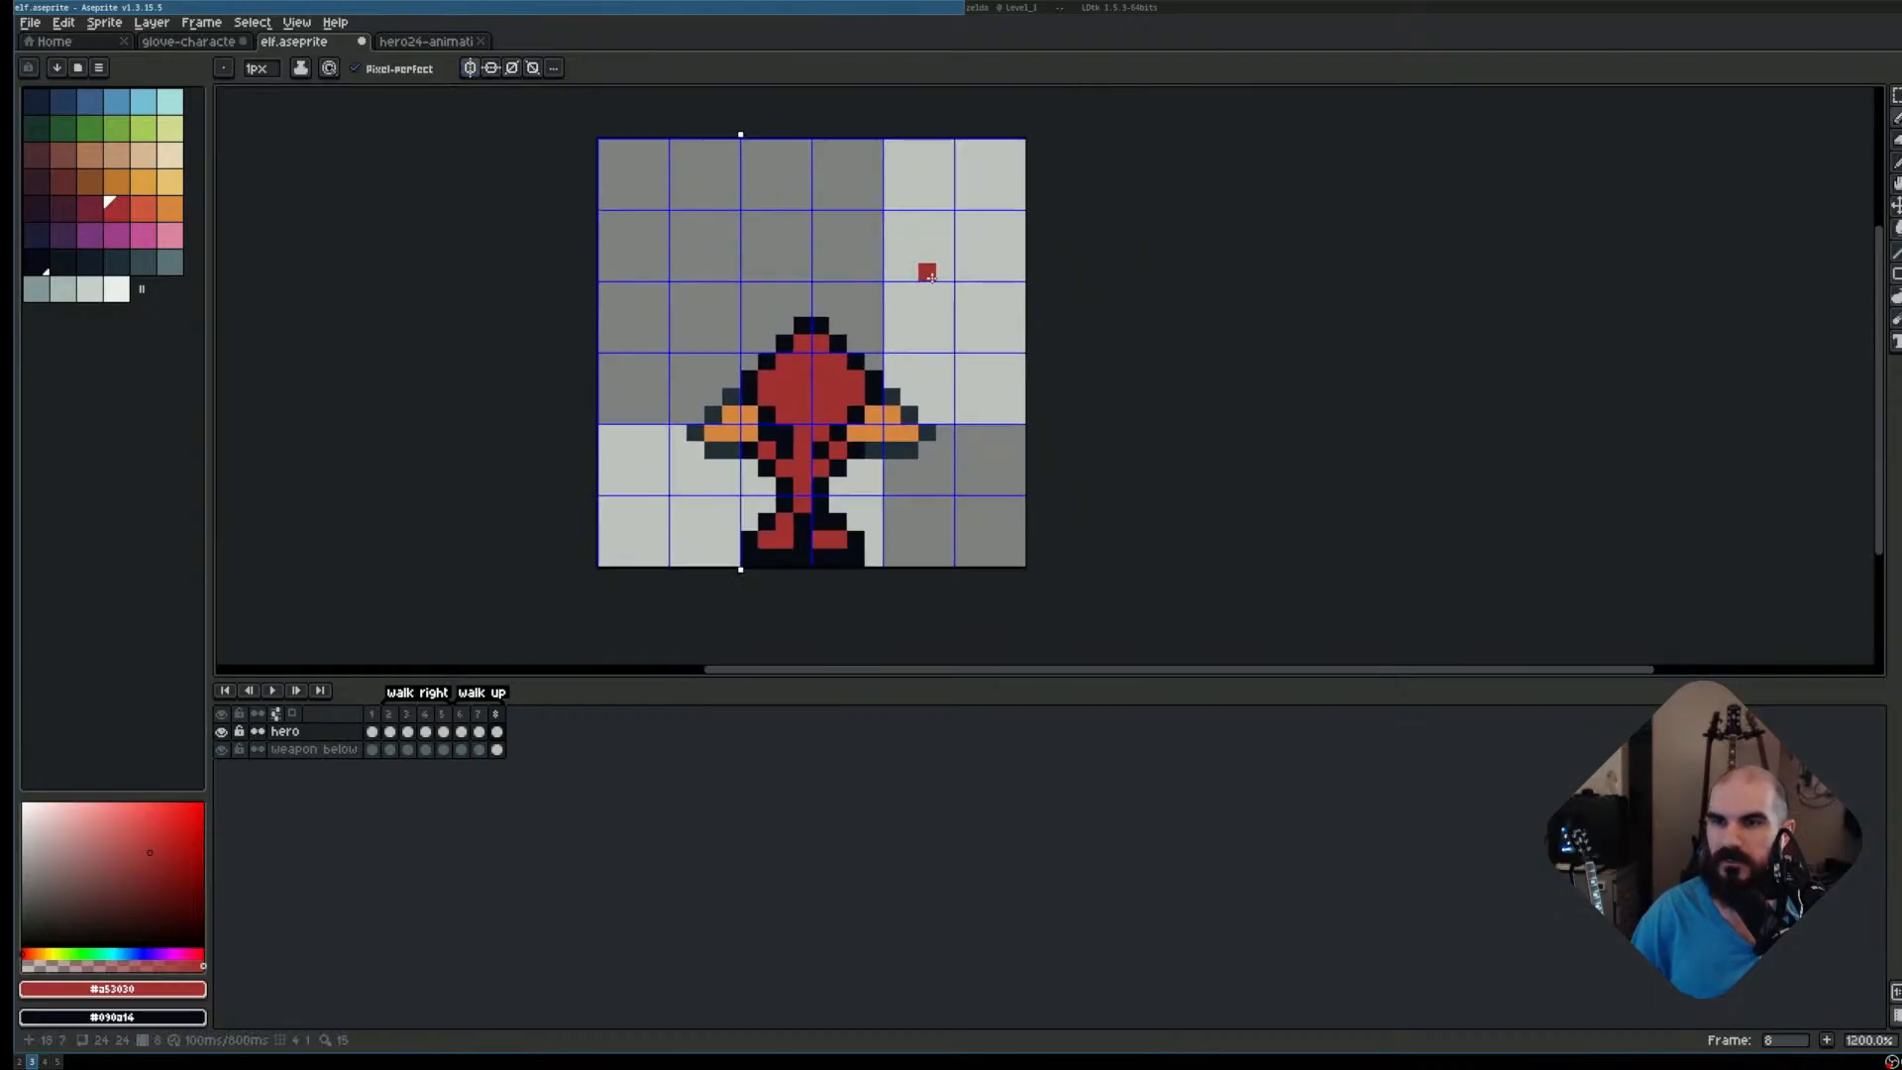
click(470, 69)
drag(748, 129, 811, 130)
click(782, 526)
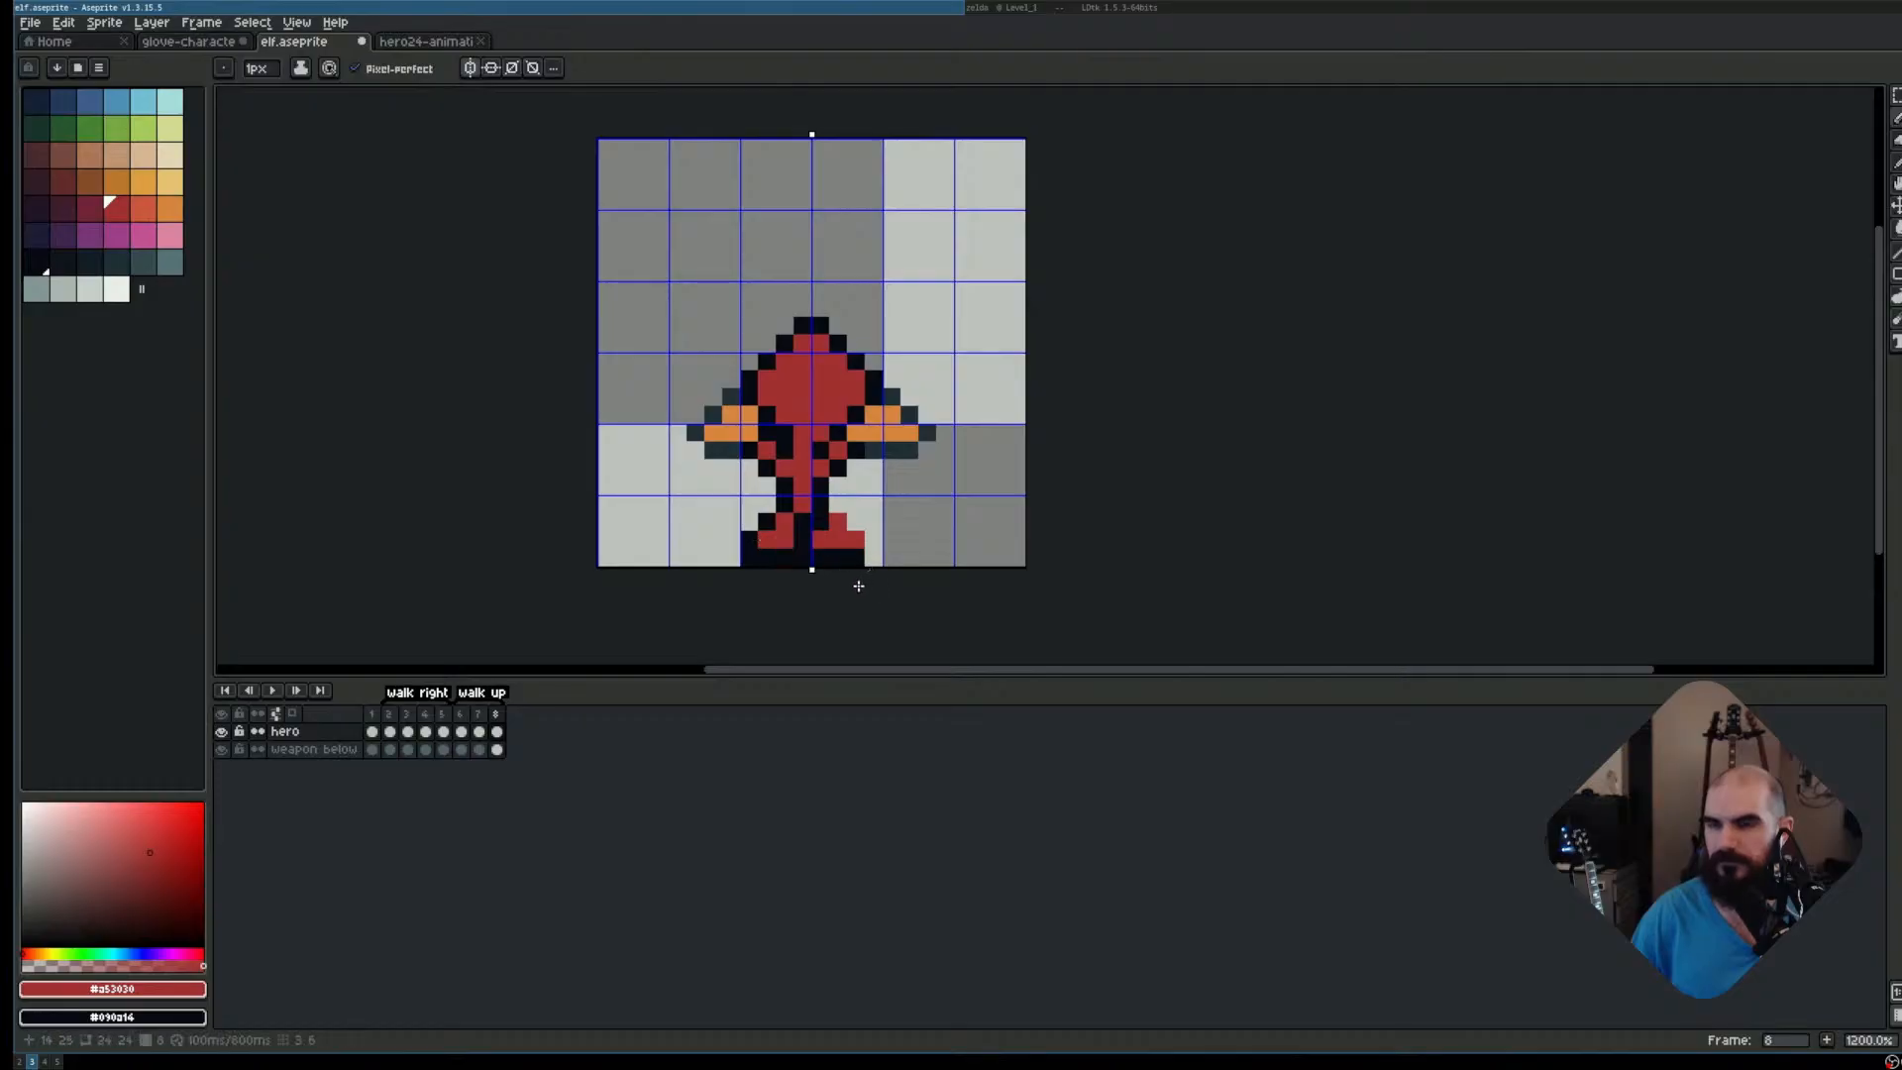
Paint mirrored black outline pixels around both feet and turn off vertical symmetry
alt+click(776, 508)
click(768, 522)
click(748, 538)
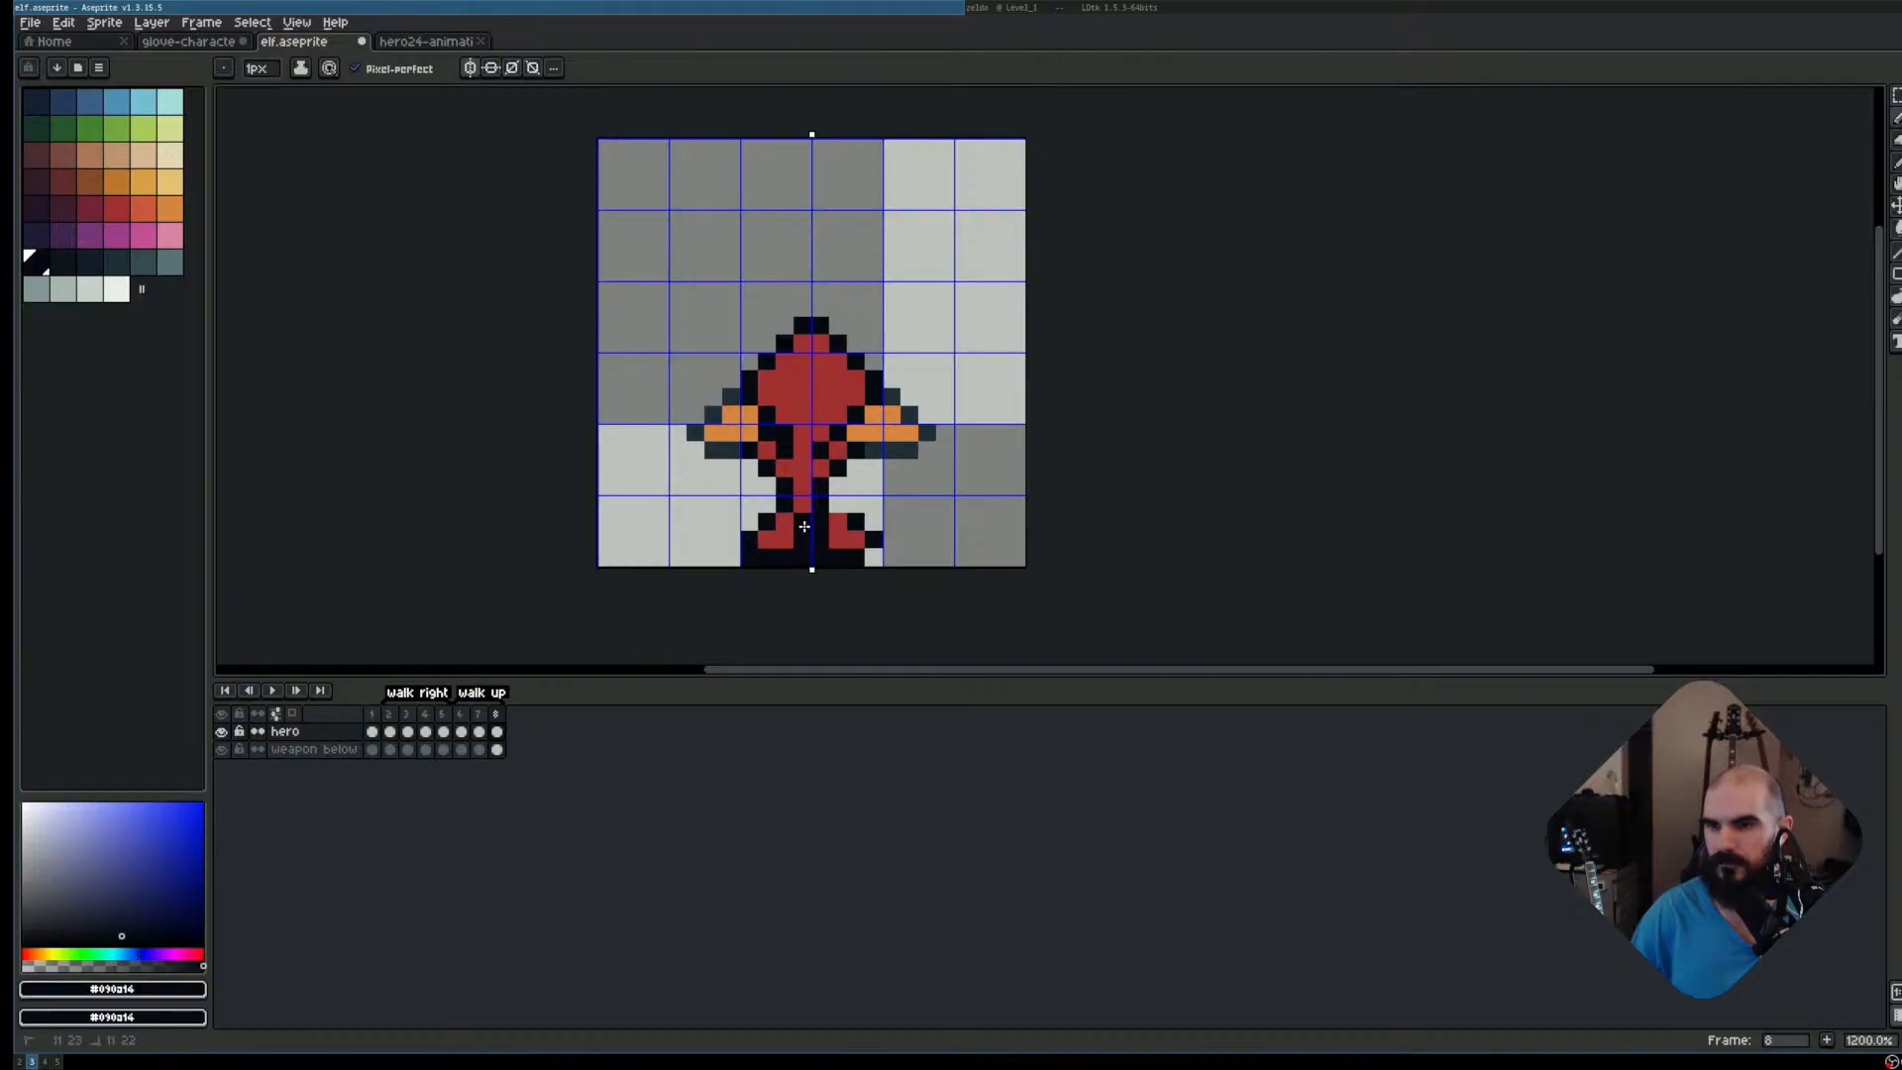
click(748, 560)
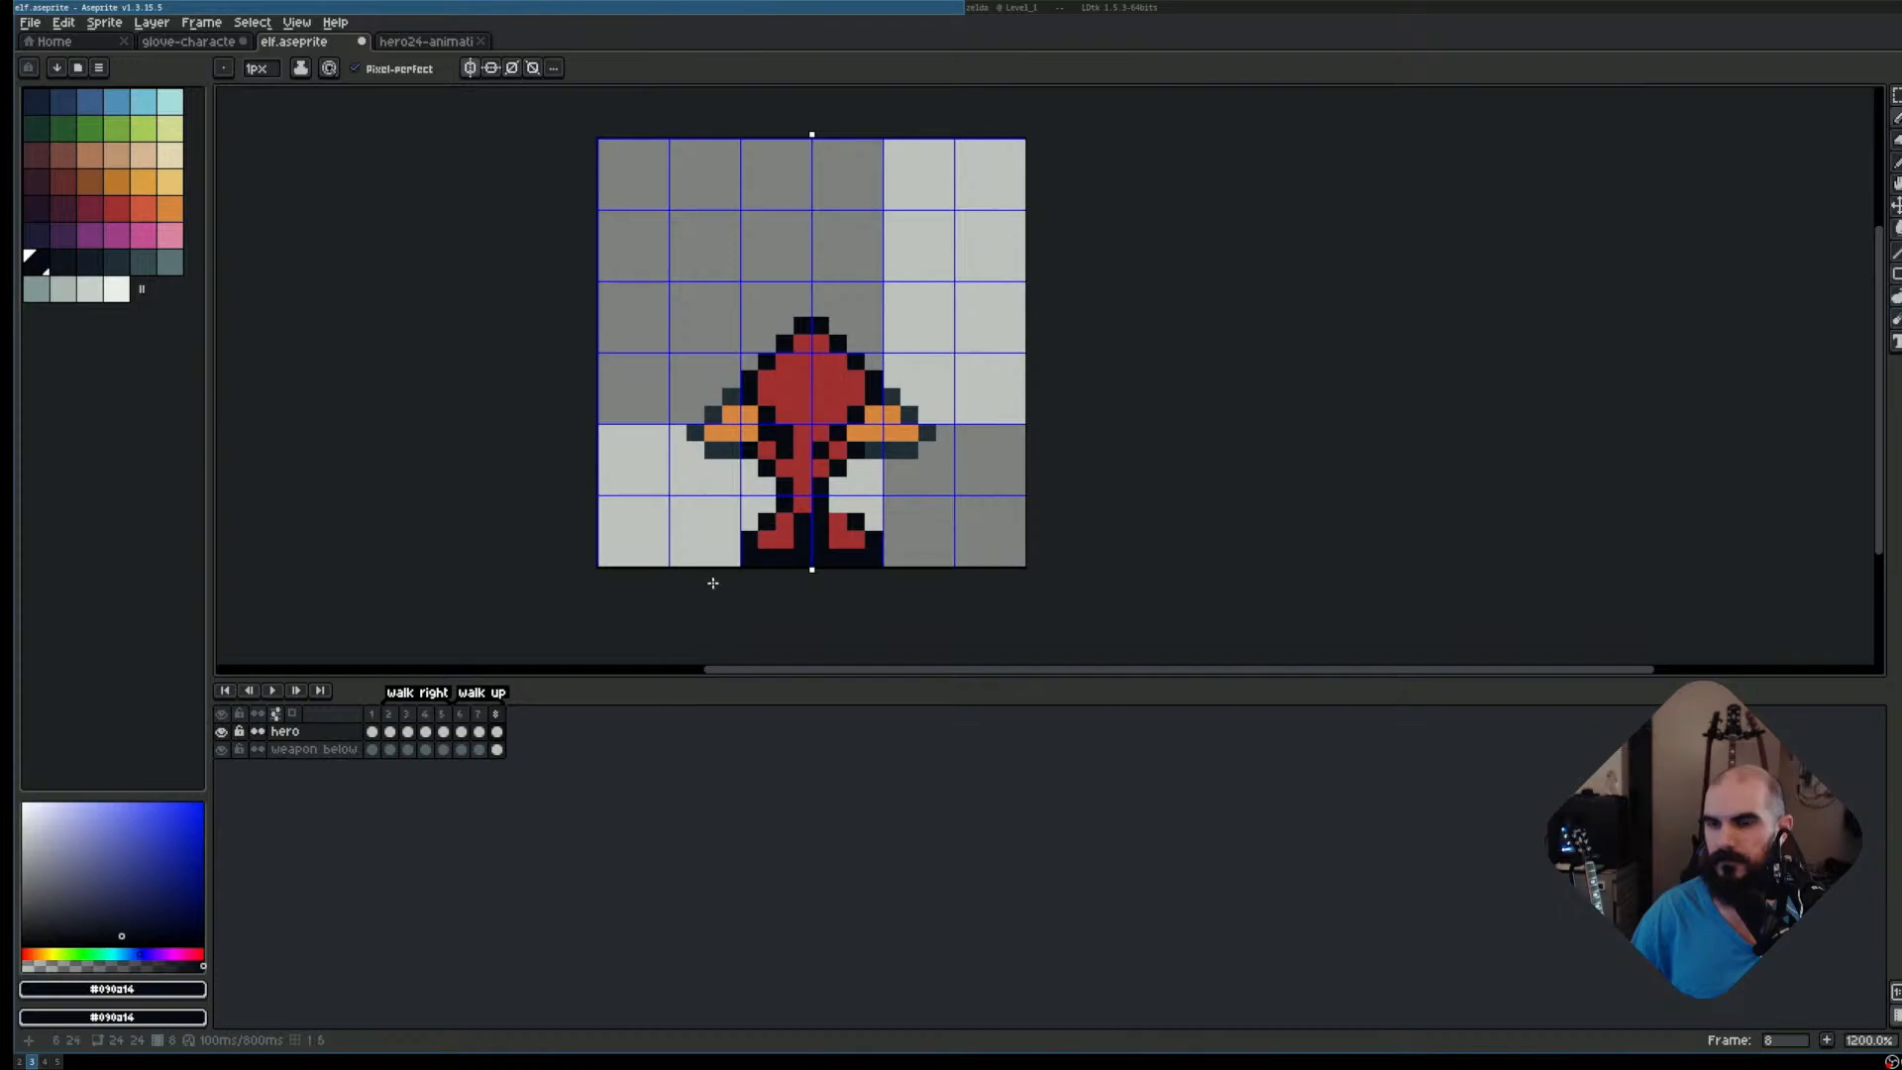
click(781, 500)
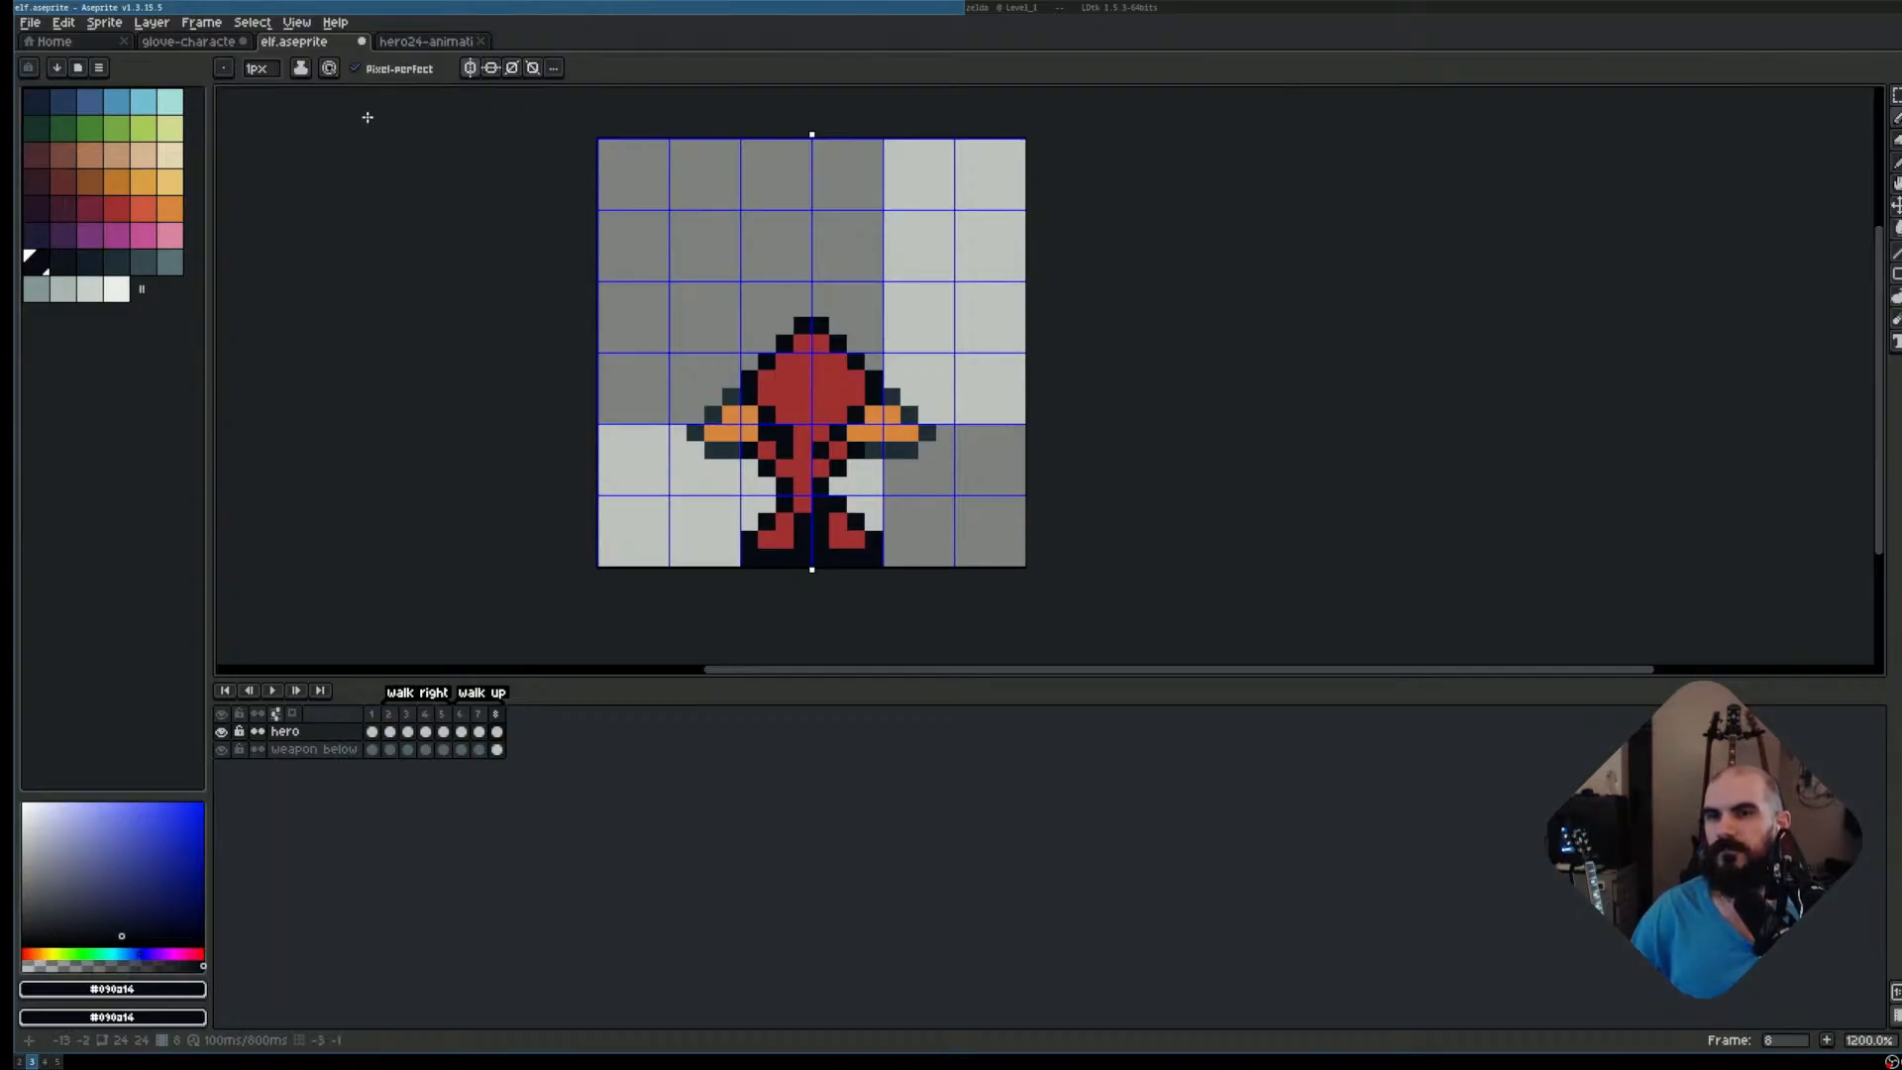
click(470, 67)
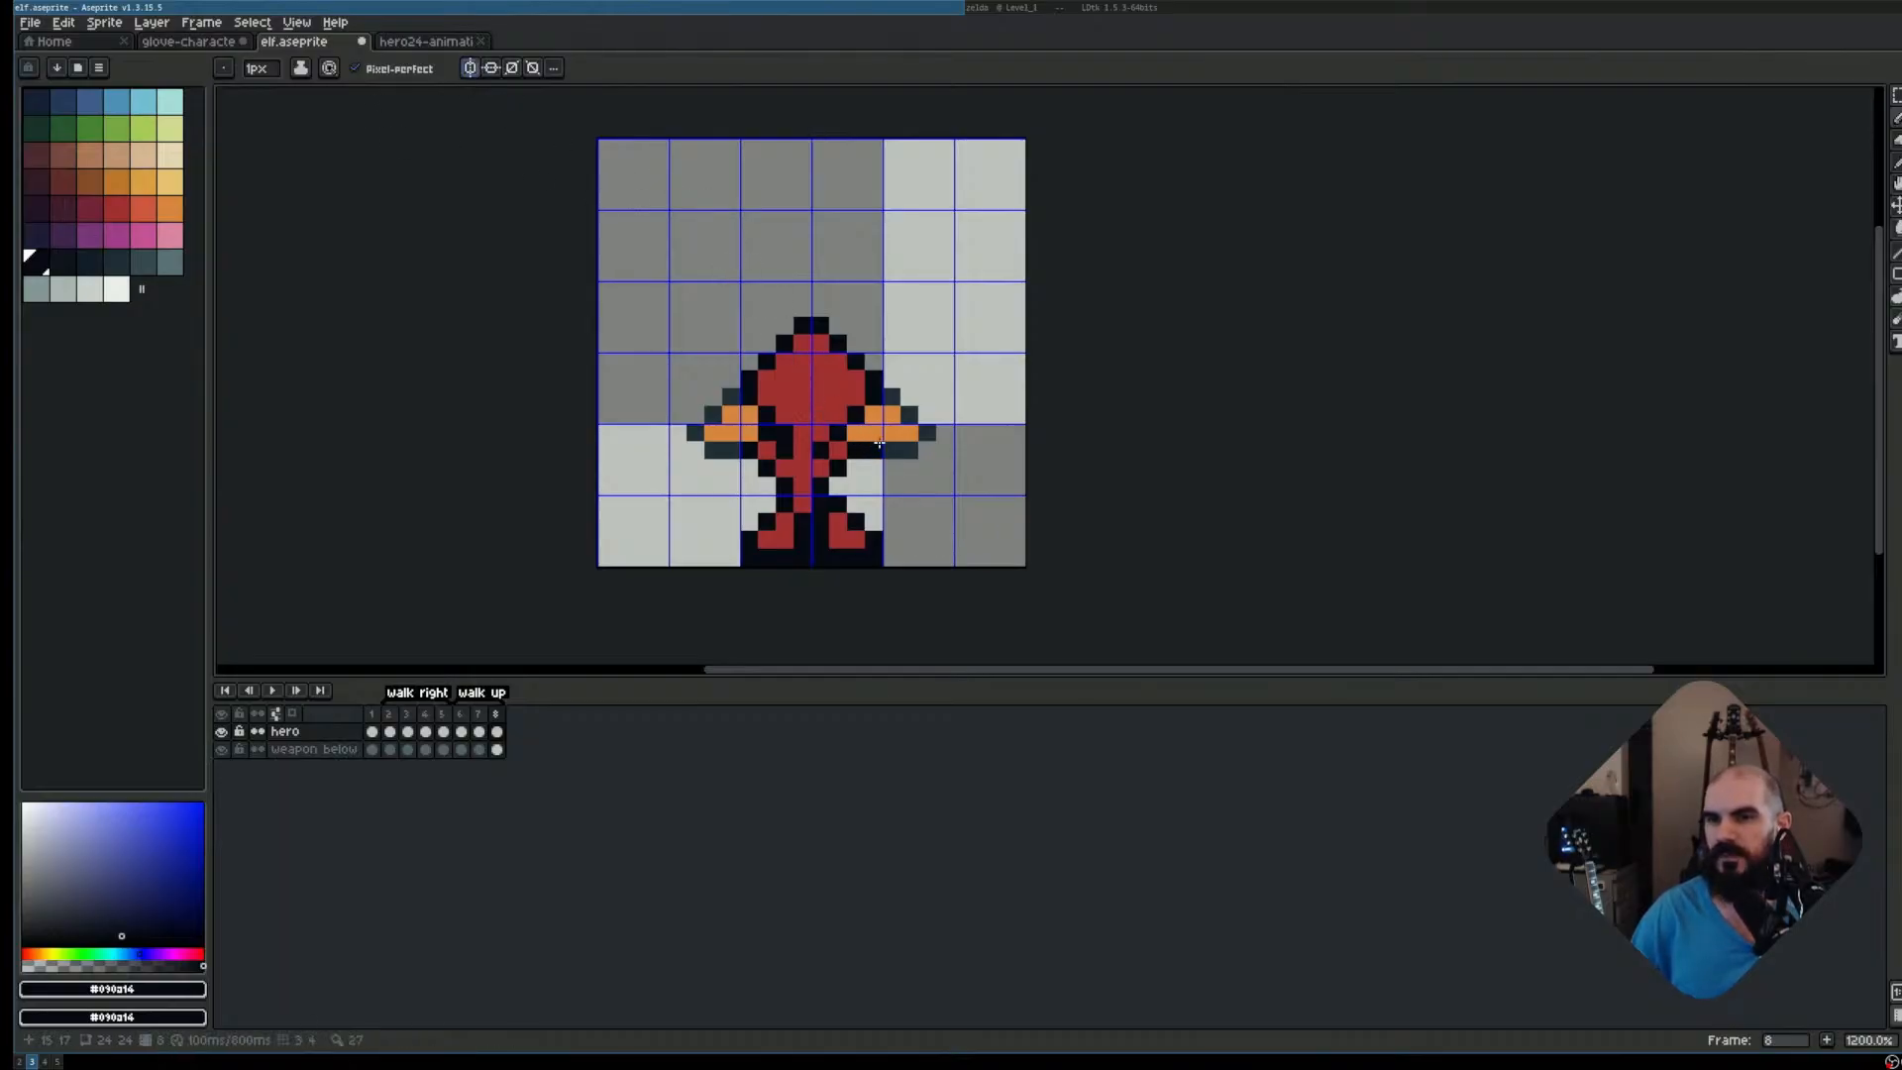
Erase the stray black pixels directly above the right foot
scroll(878, 445, up, 1)
scroll(956, 425, up, 2)
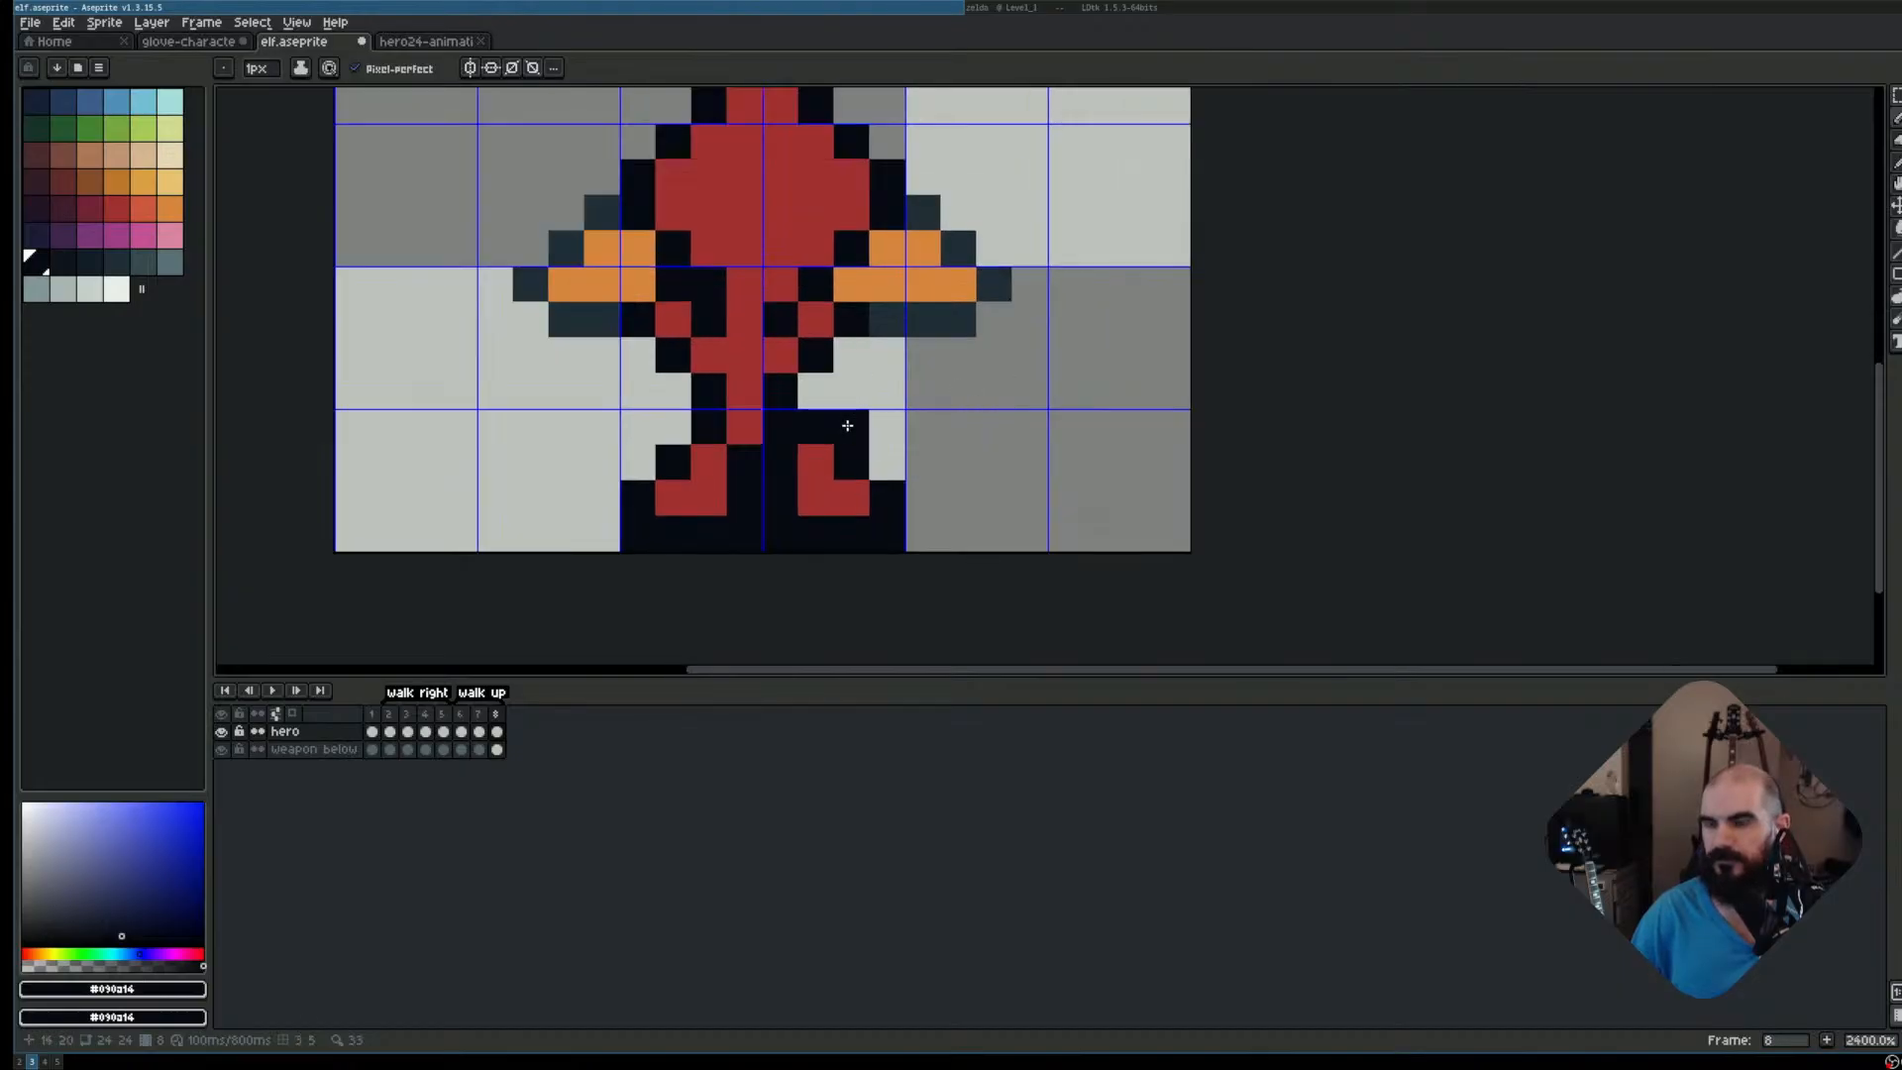
key(e)
click(816, 427)
Select the right foot and shift it one pixel left, closer to the other foot
key(m)
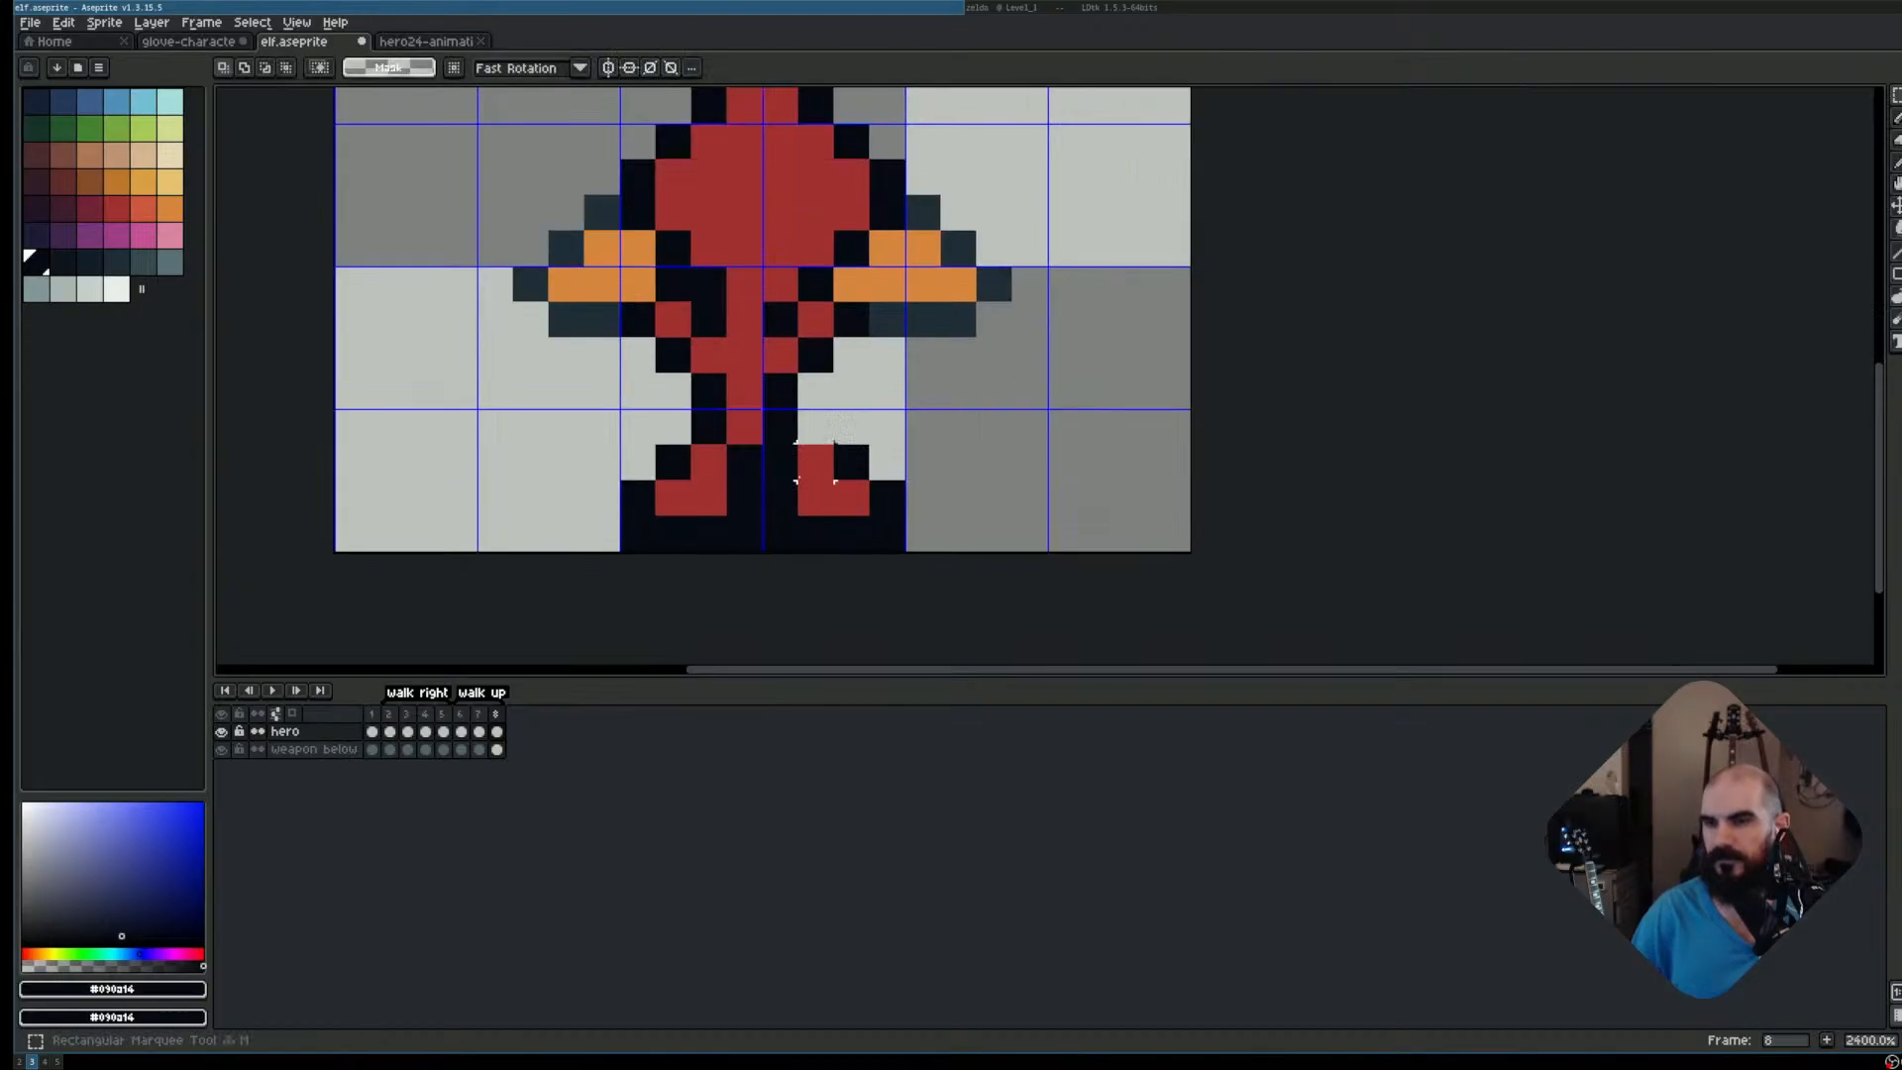
drag(764, 444, 897, 557)
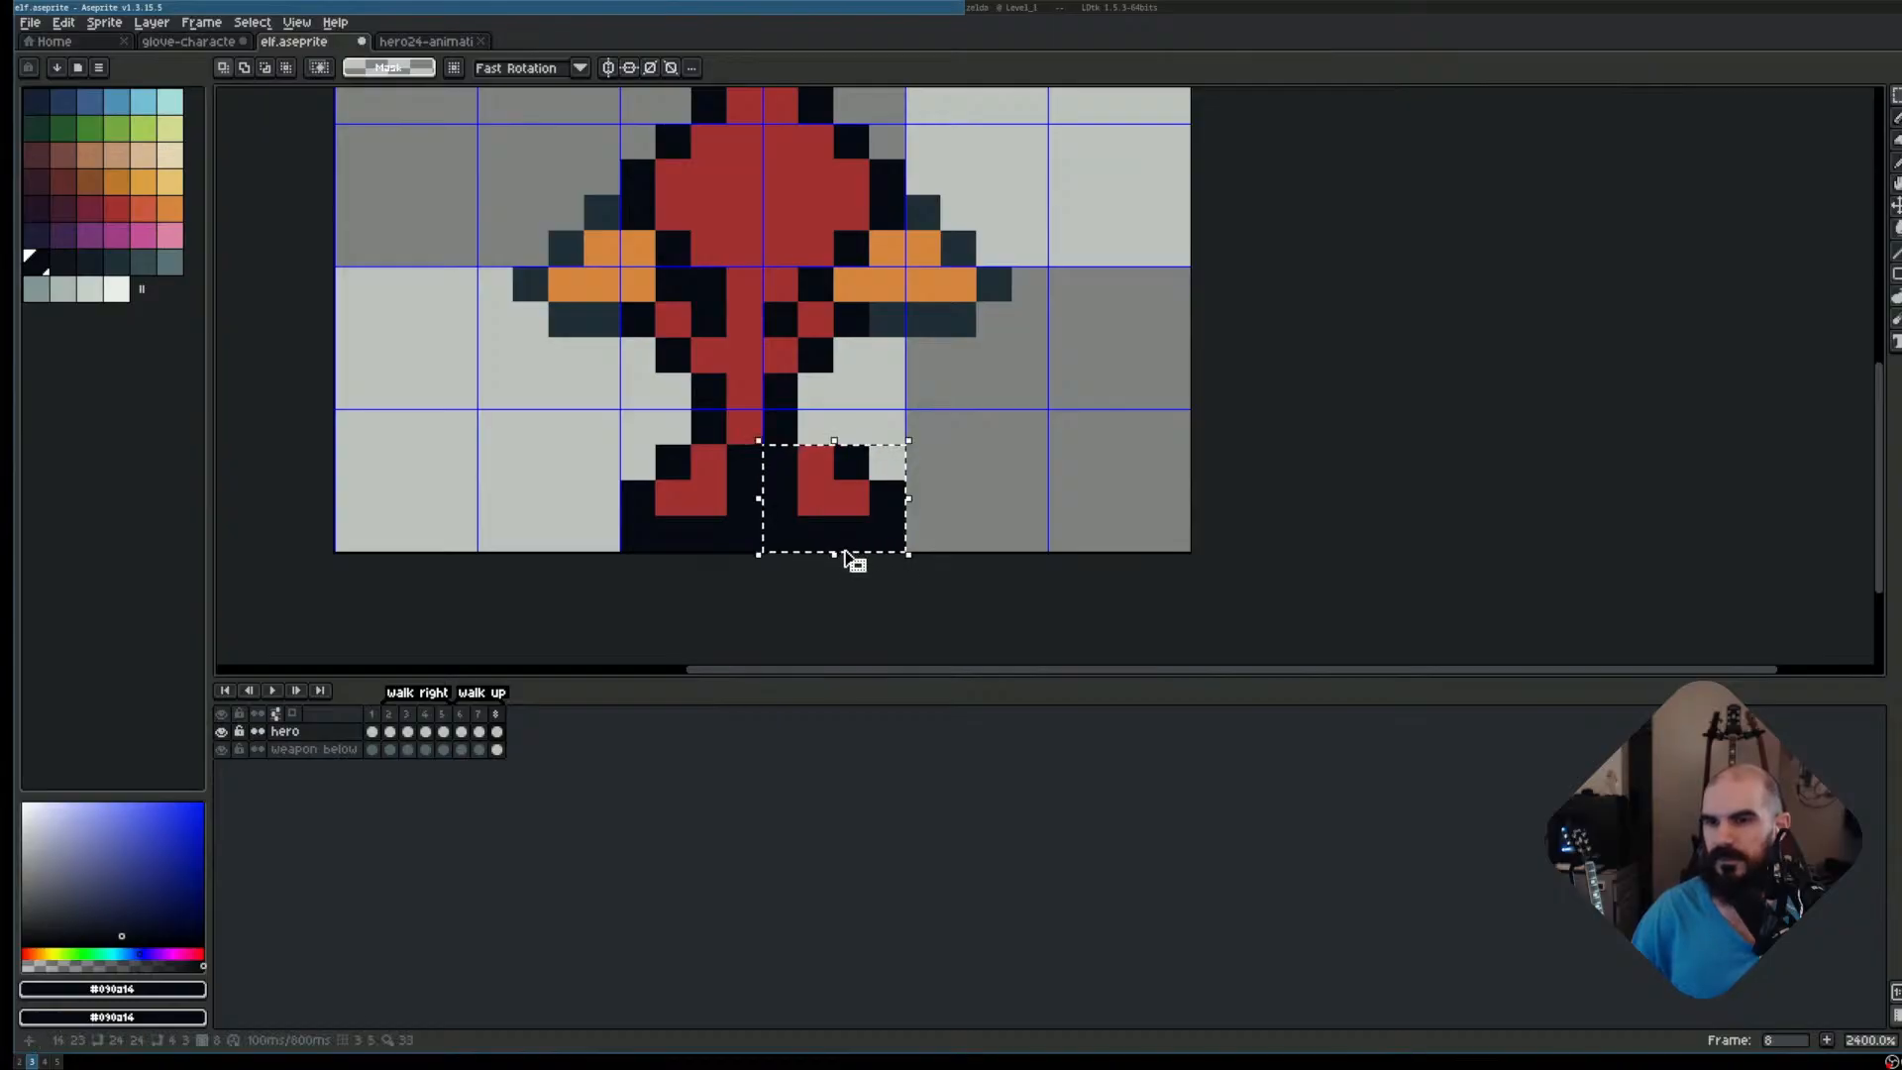
key(ctrl+d)
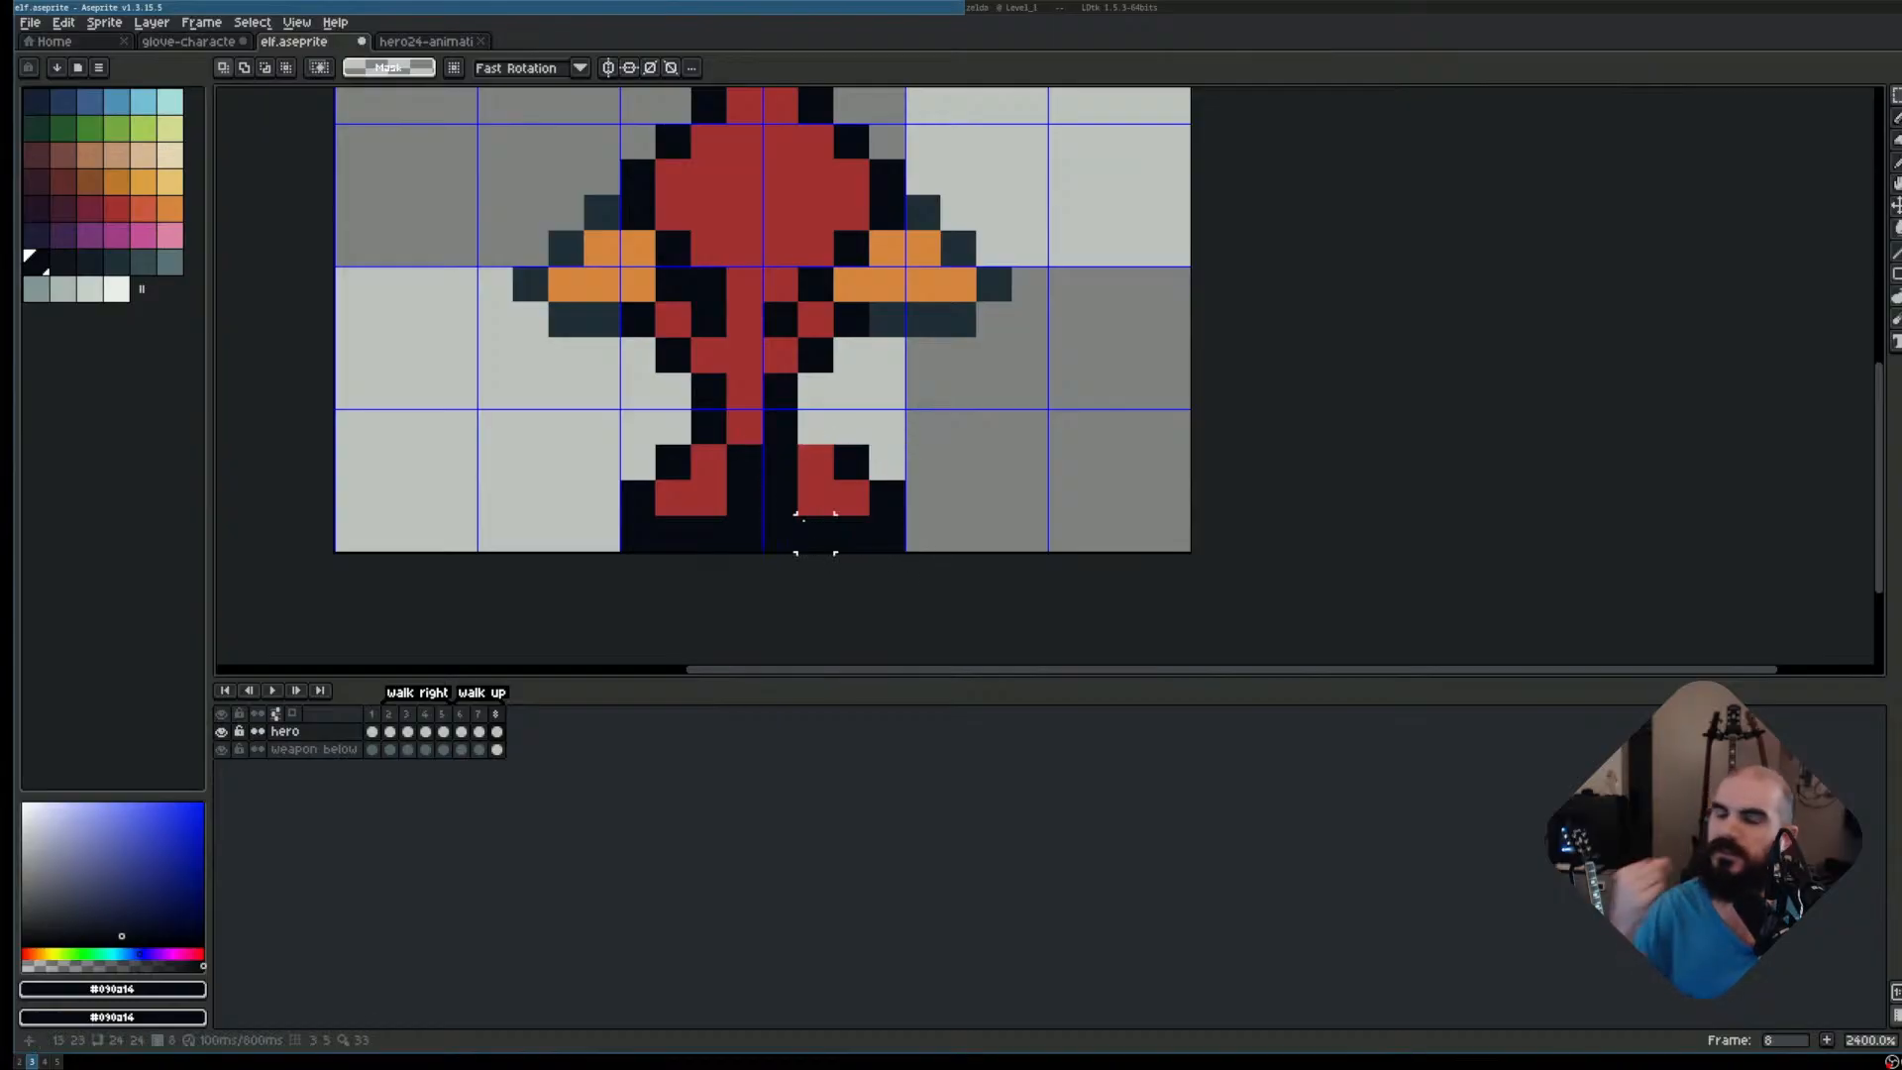
drag(738, 286, 935, 582)
key(ctrl+d)
scroll(817, 463, up, 1)
drag(844, 536, 822, 536)
key(ctrl+d)
scroll(880, 564, down, 2)
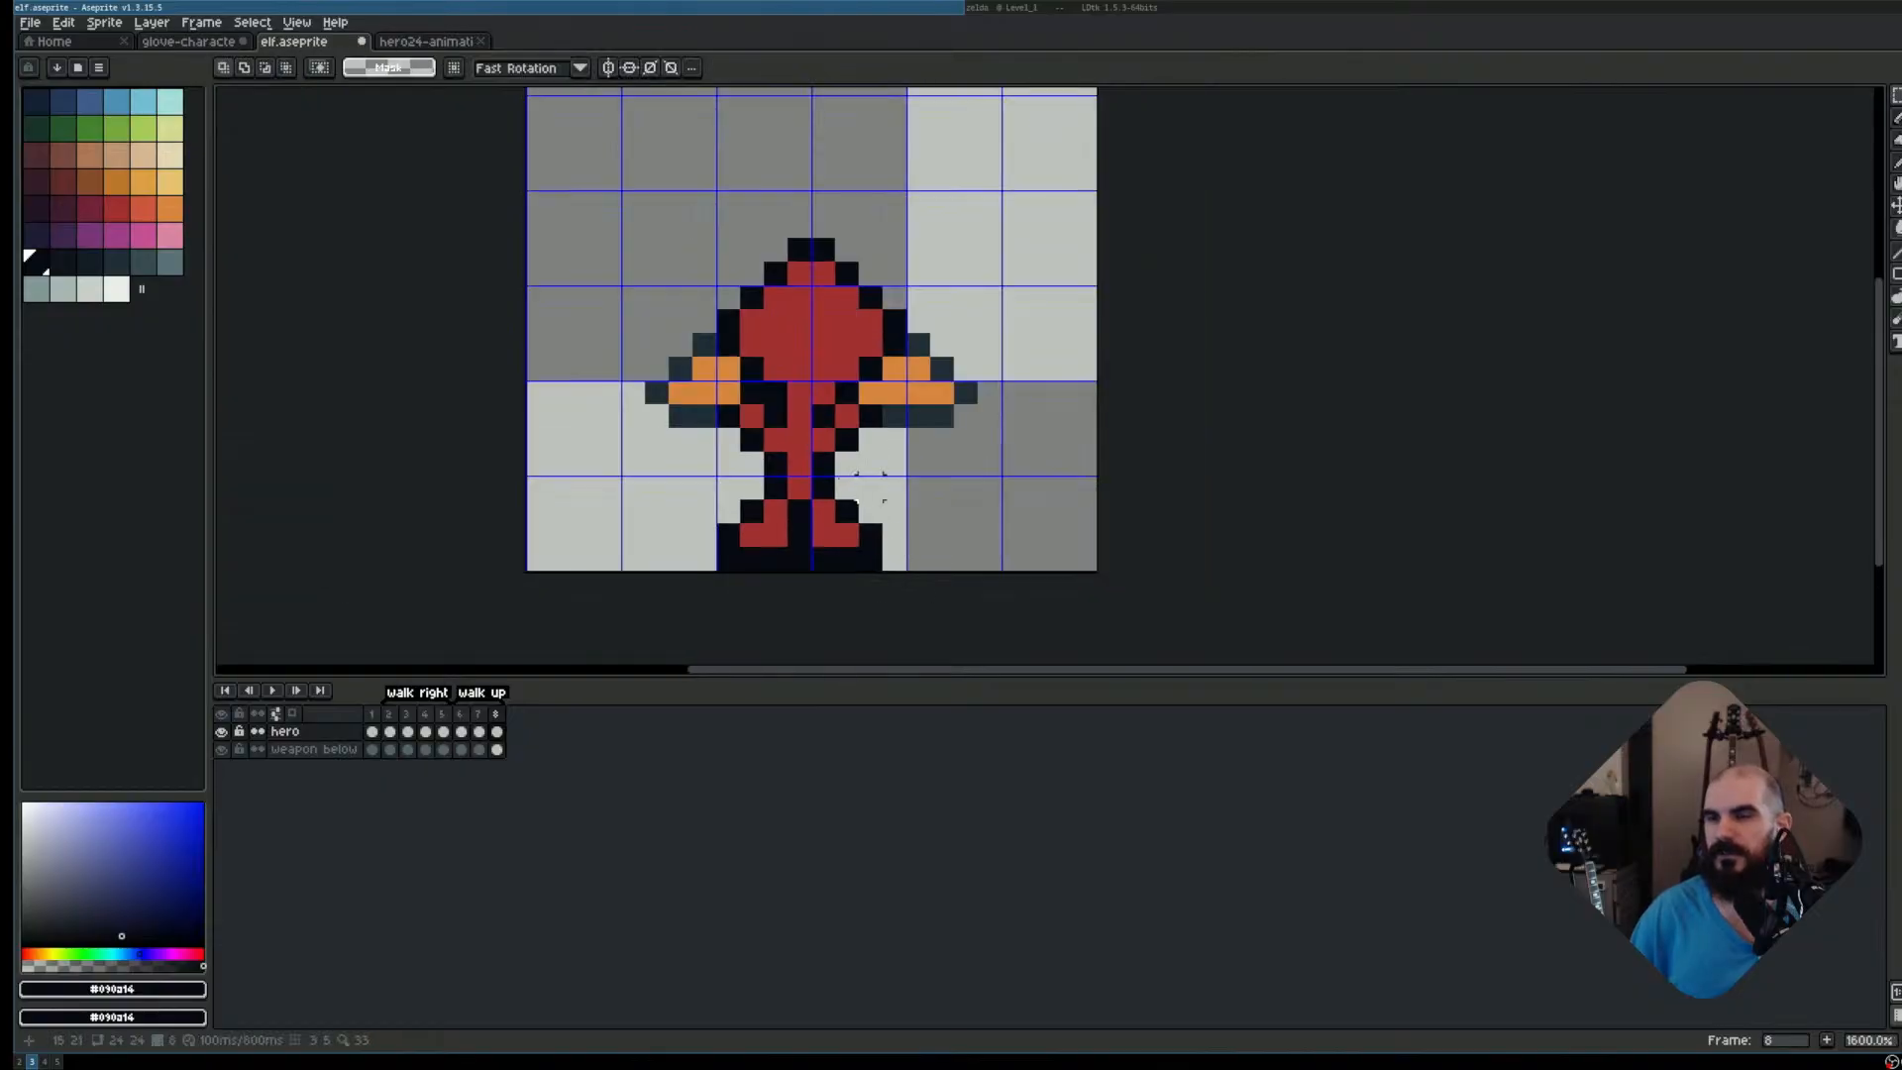
Compare the character's pose and feet in frames 6, 7, 8 and 1, and return to frame 8
click(467, 713)
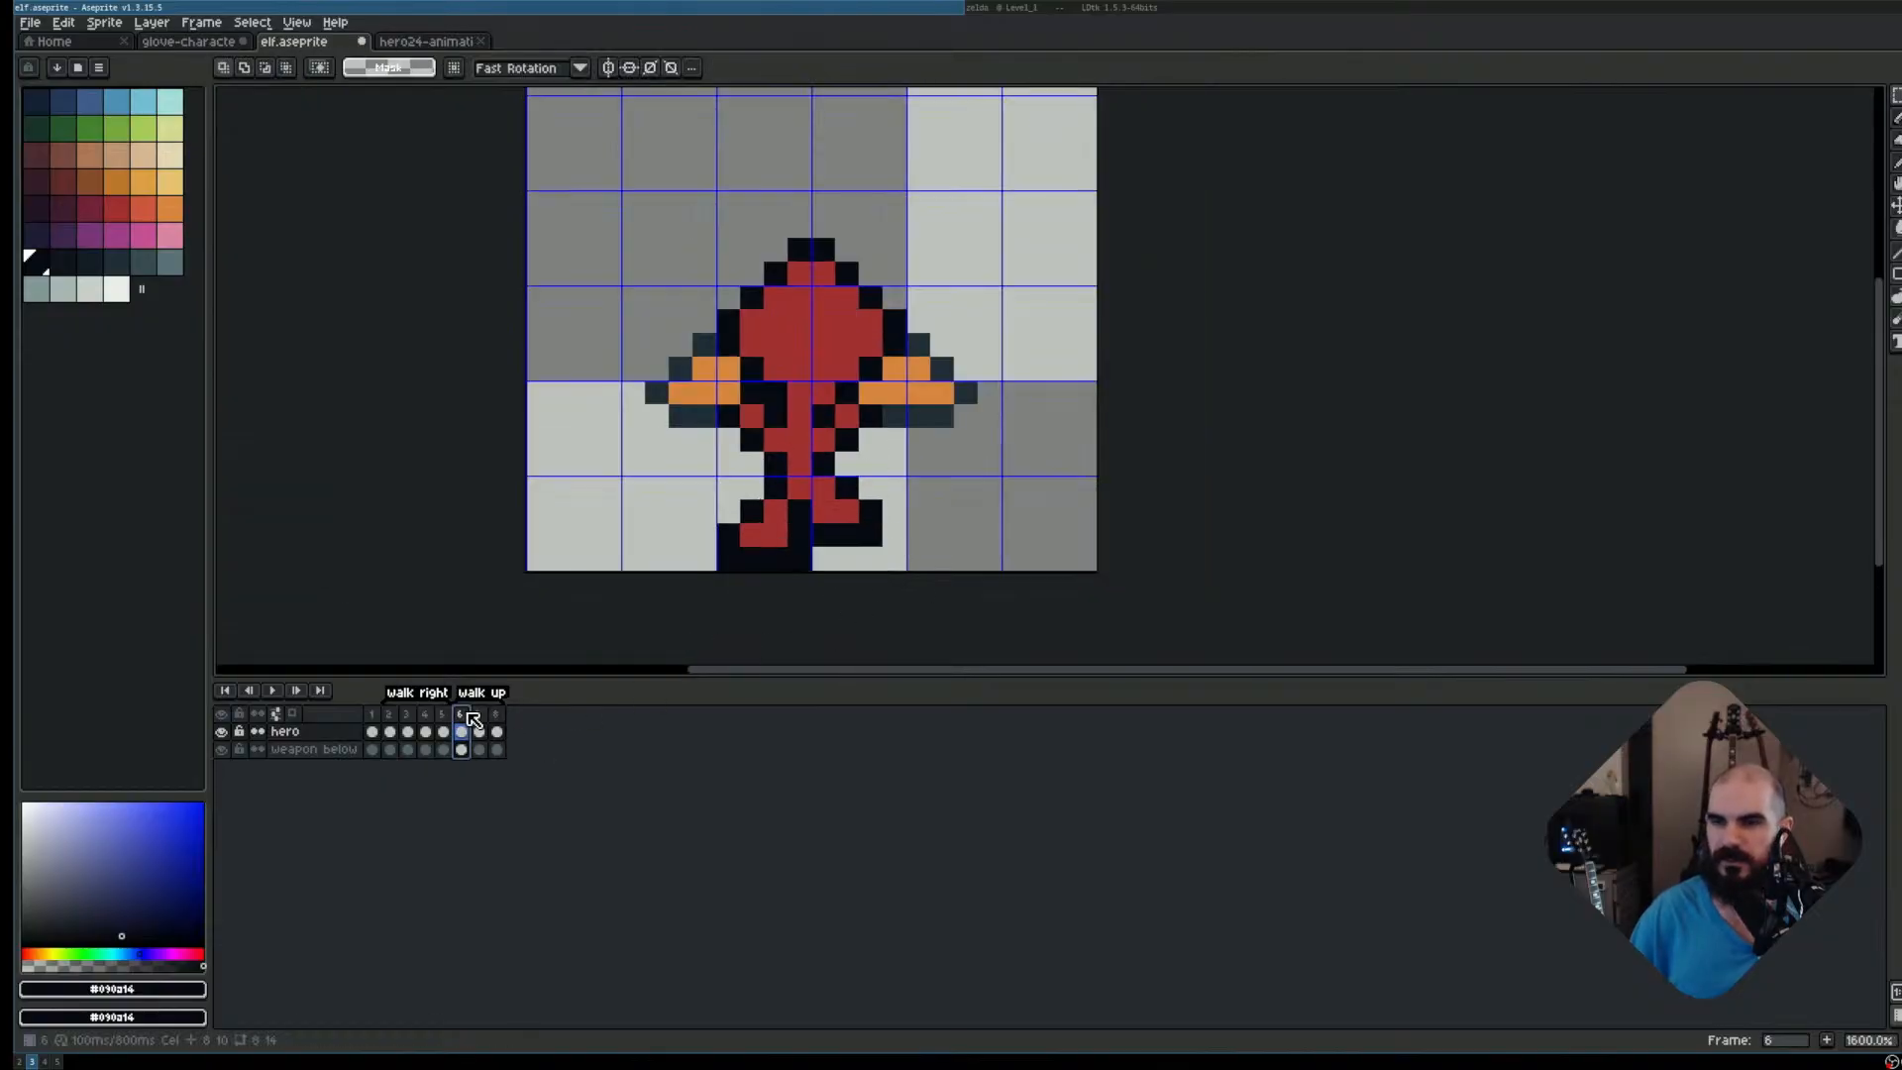
click(480, 723)
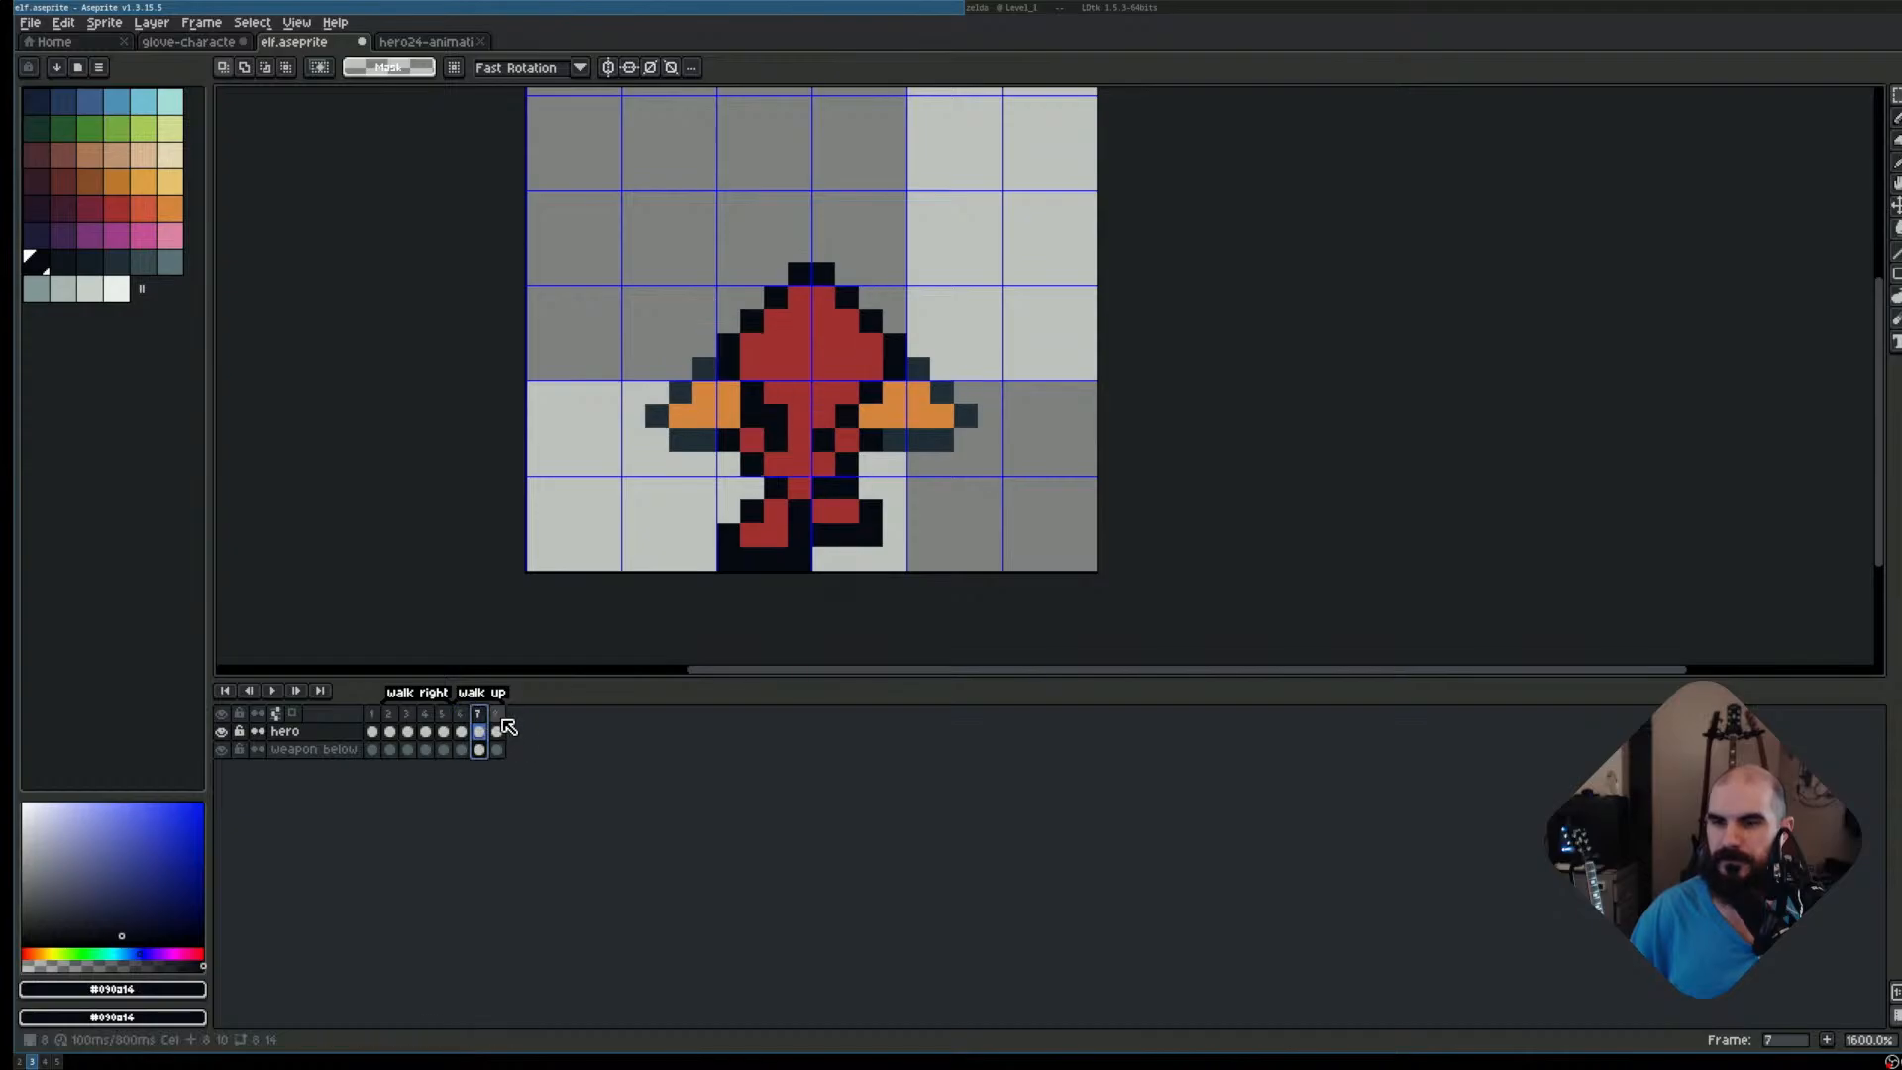
click(498, 723)
click(377, 719)
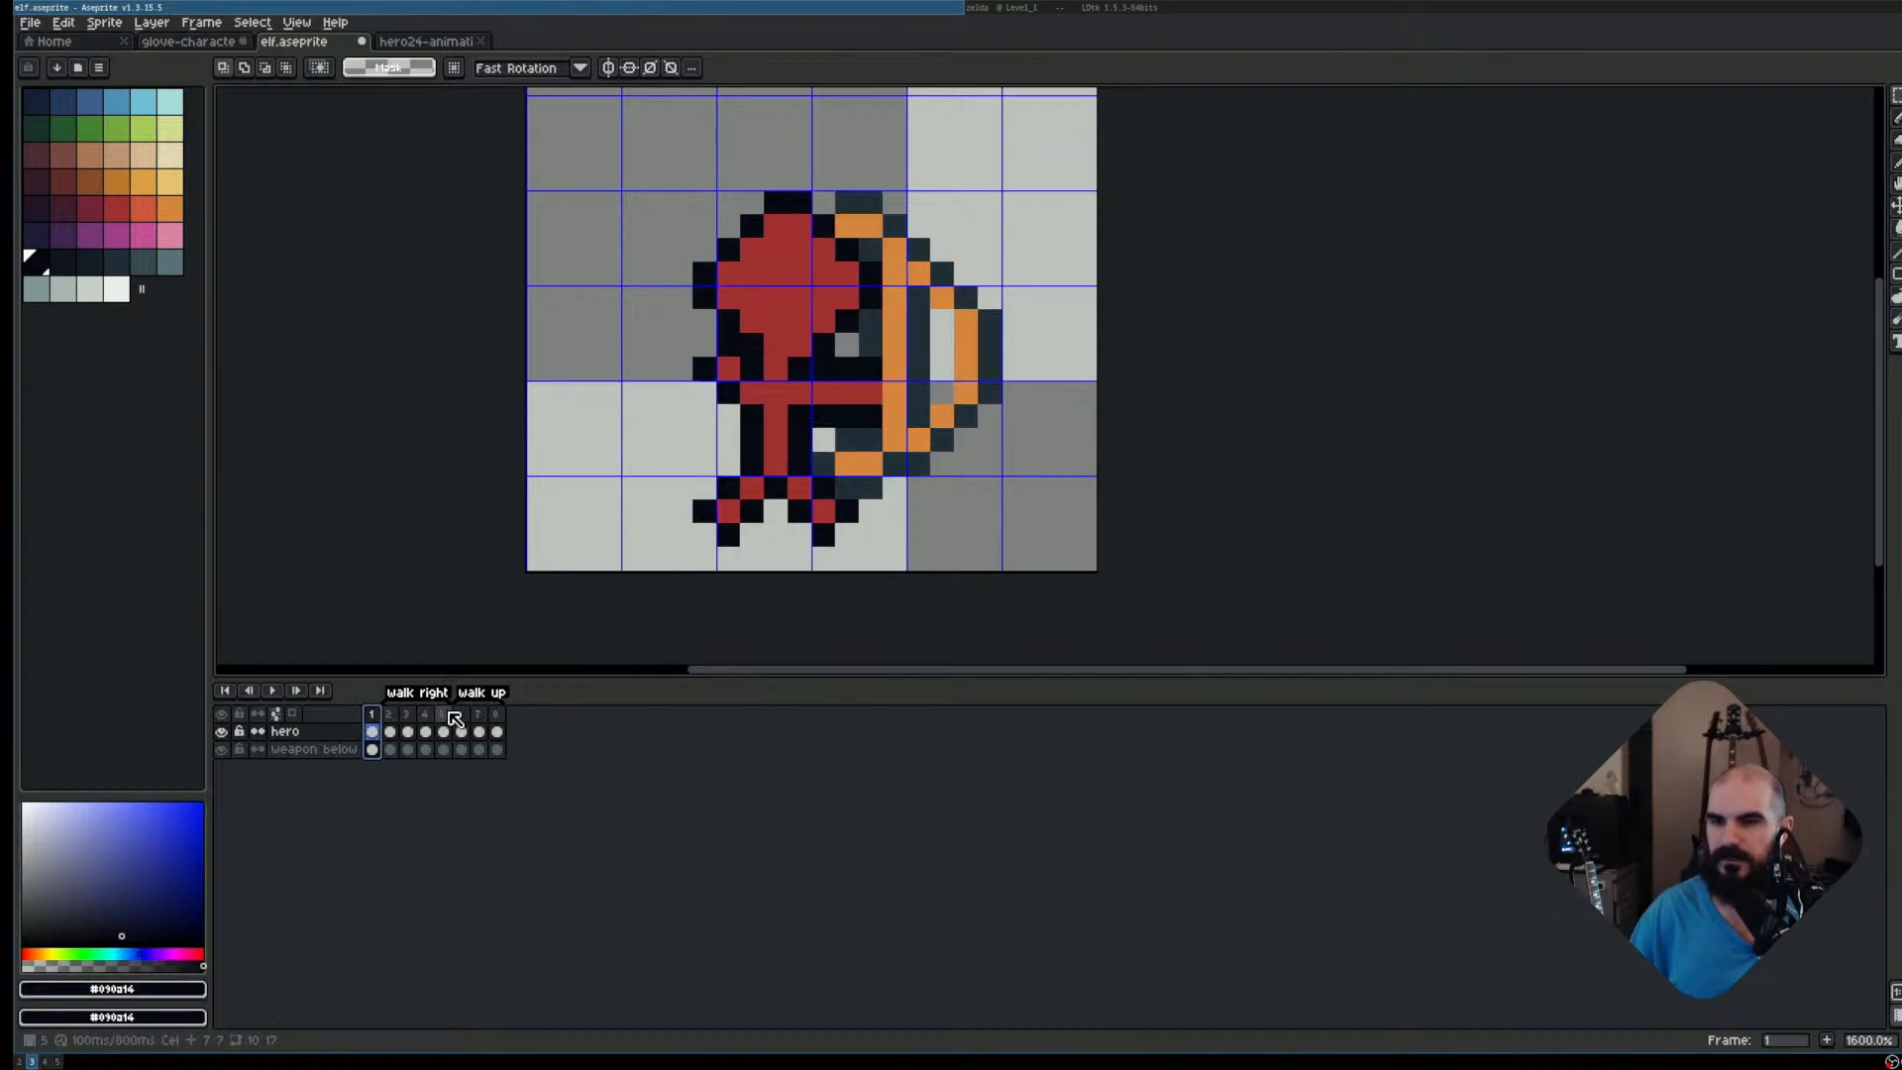
drag(775, 178, 753, 562)
key(ctrl+d)
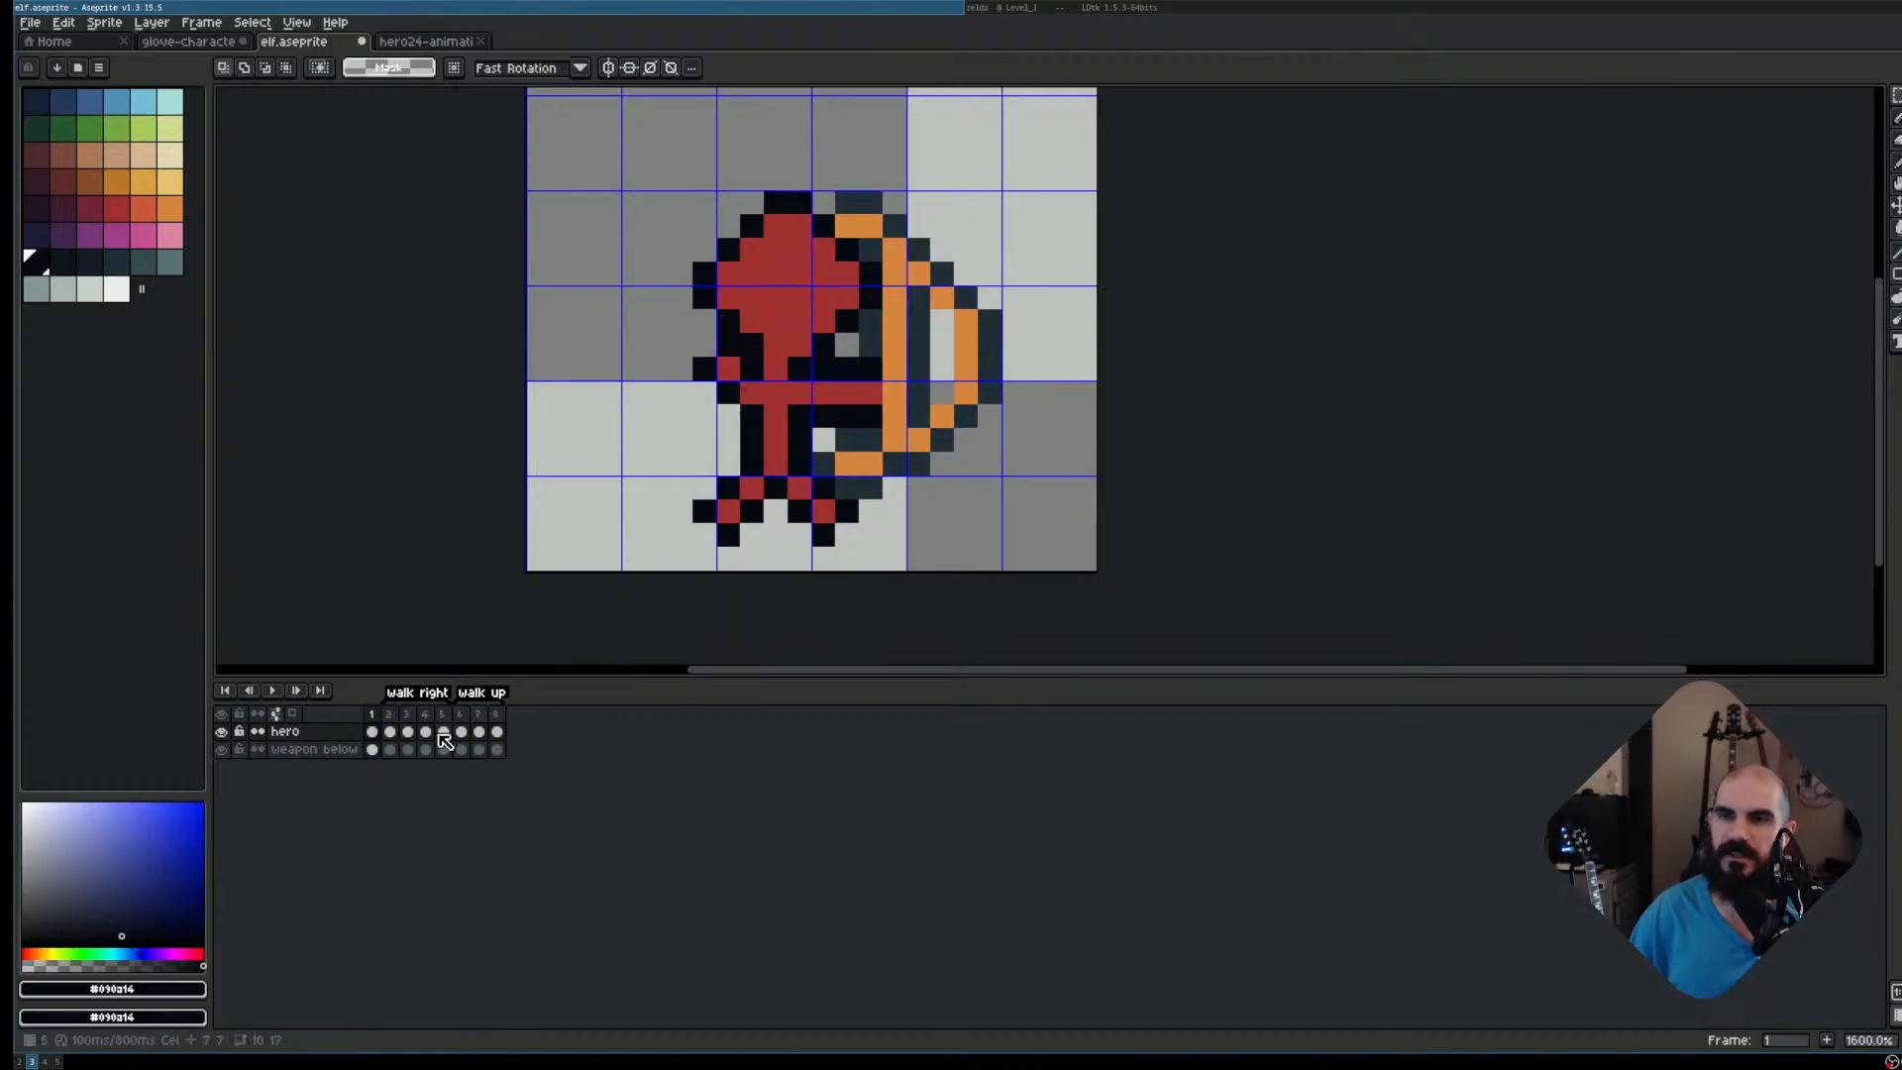
click(496, 713)
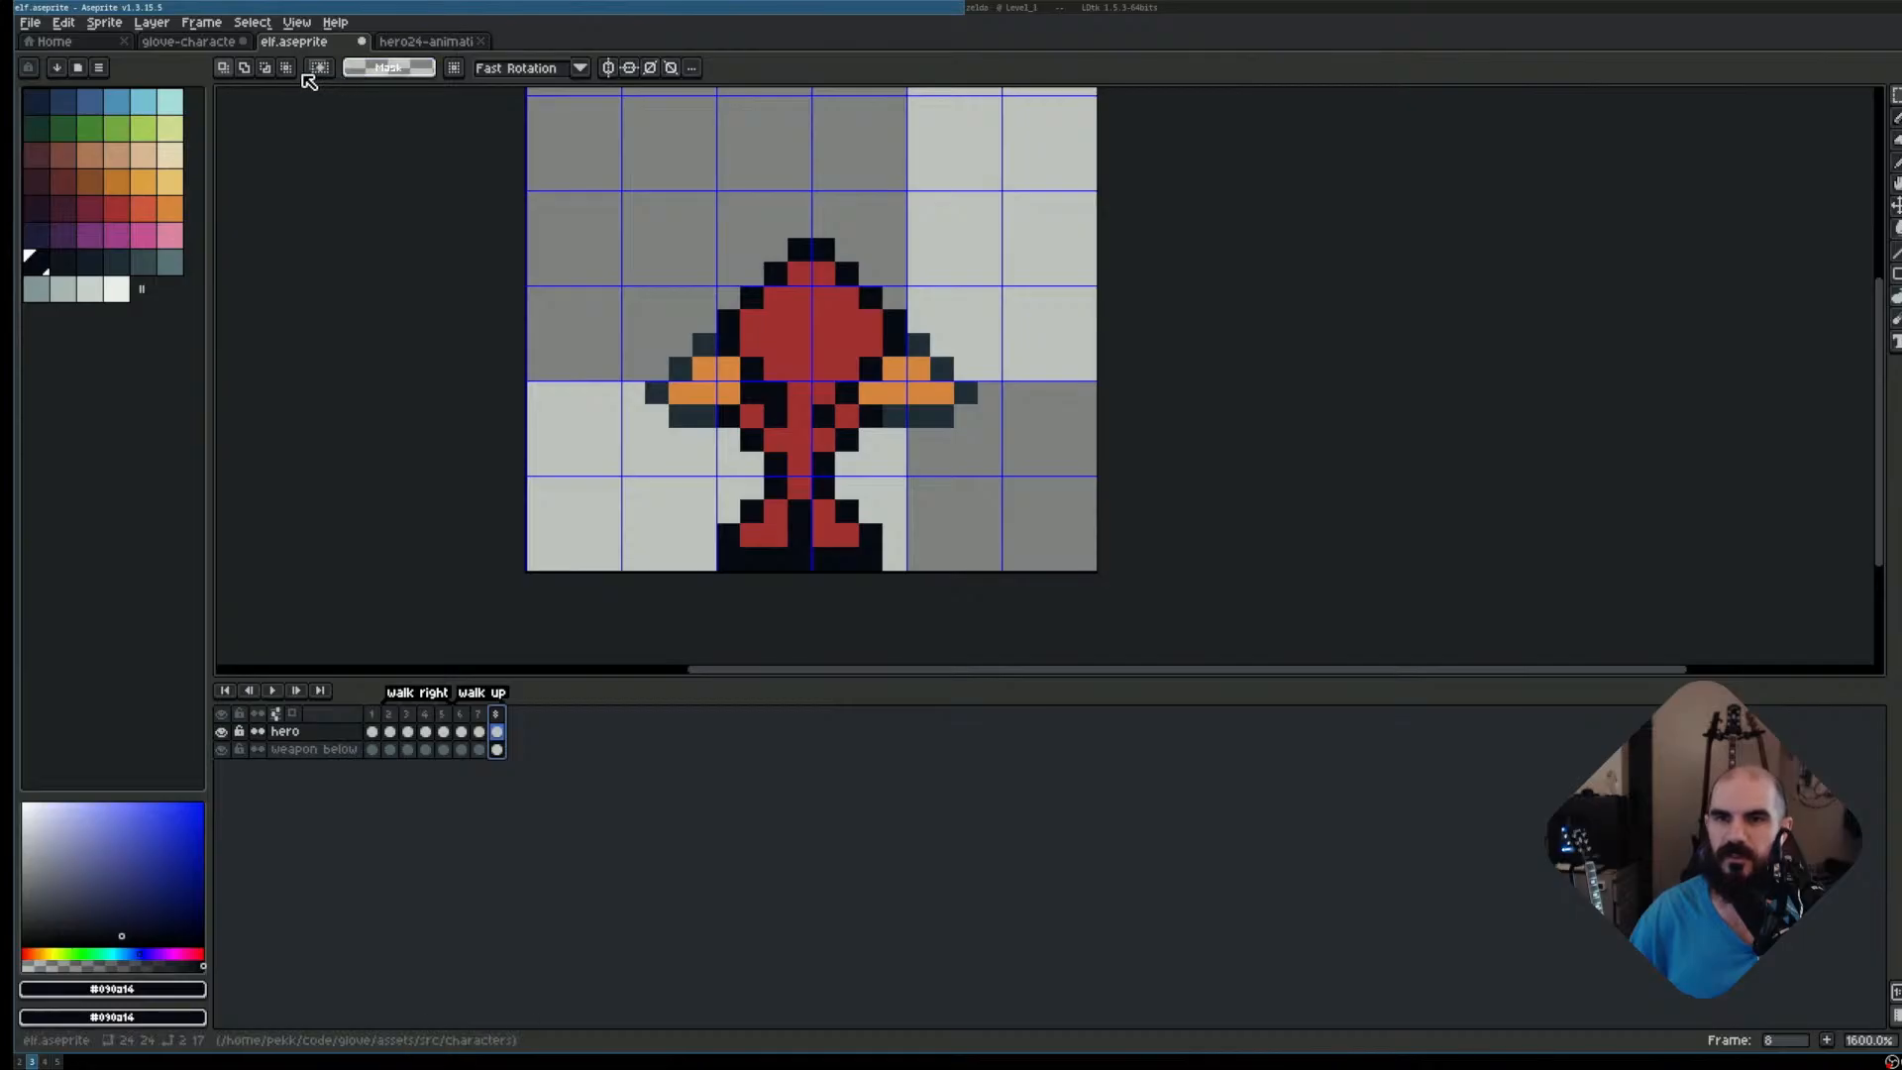
click(611, 68)
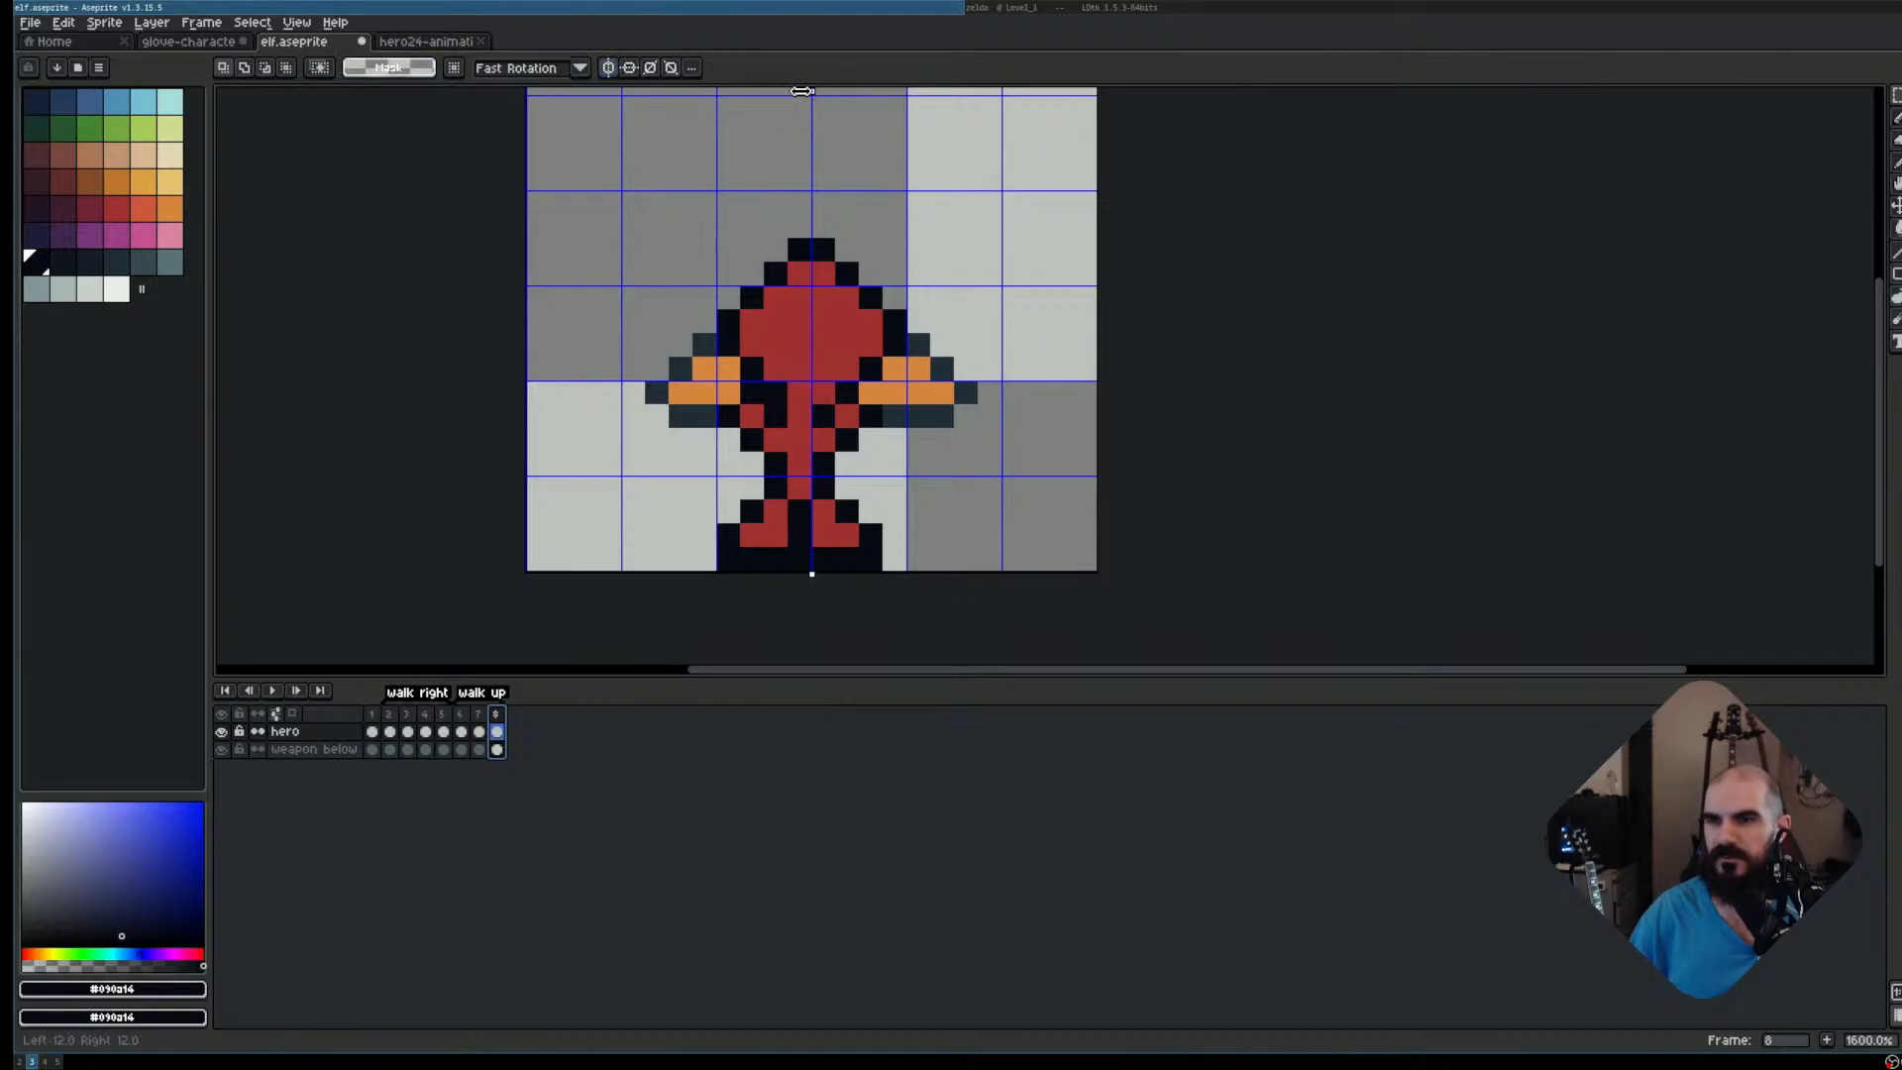
drag(811, 92, 796, 92)
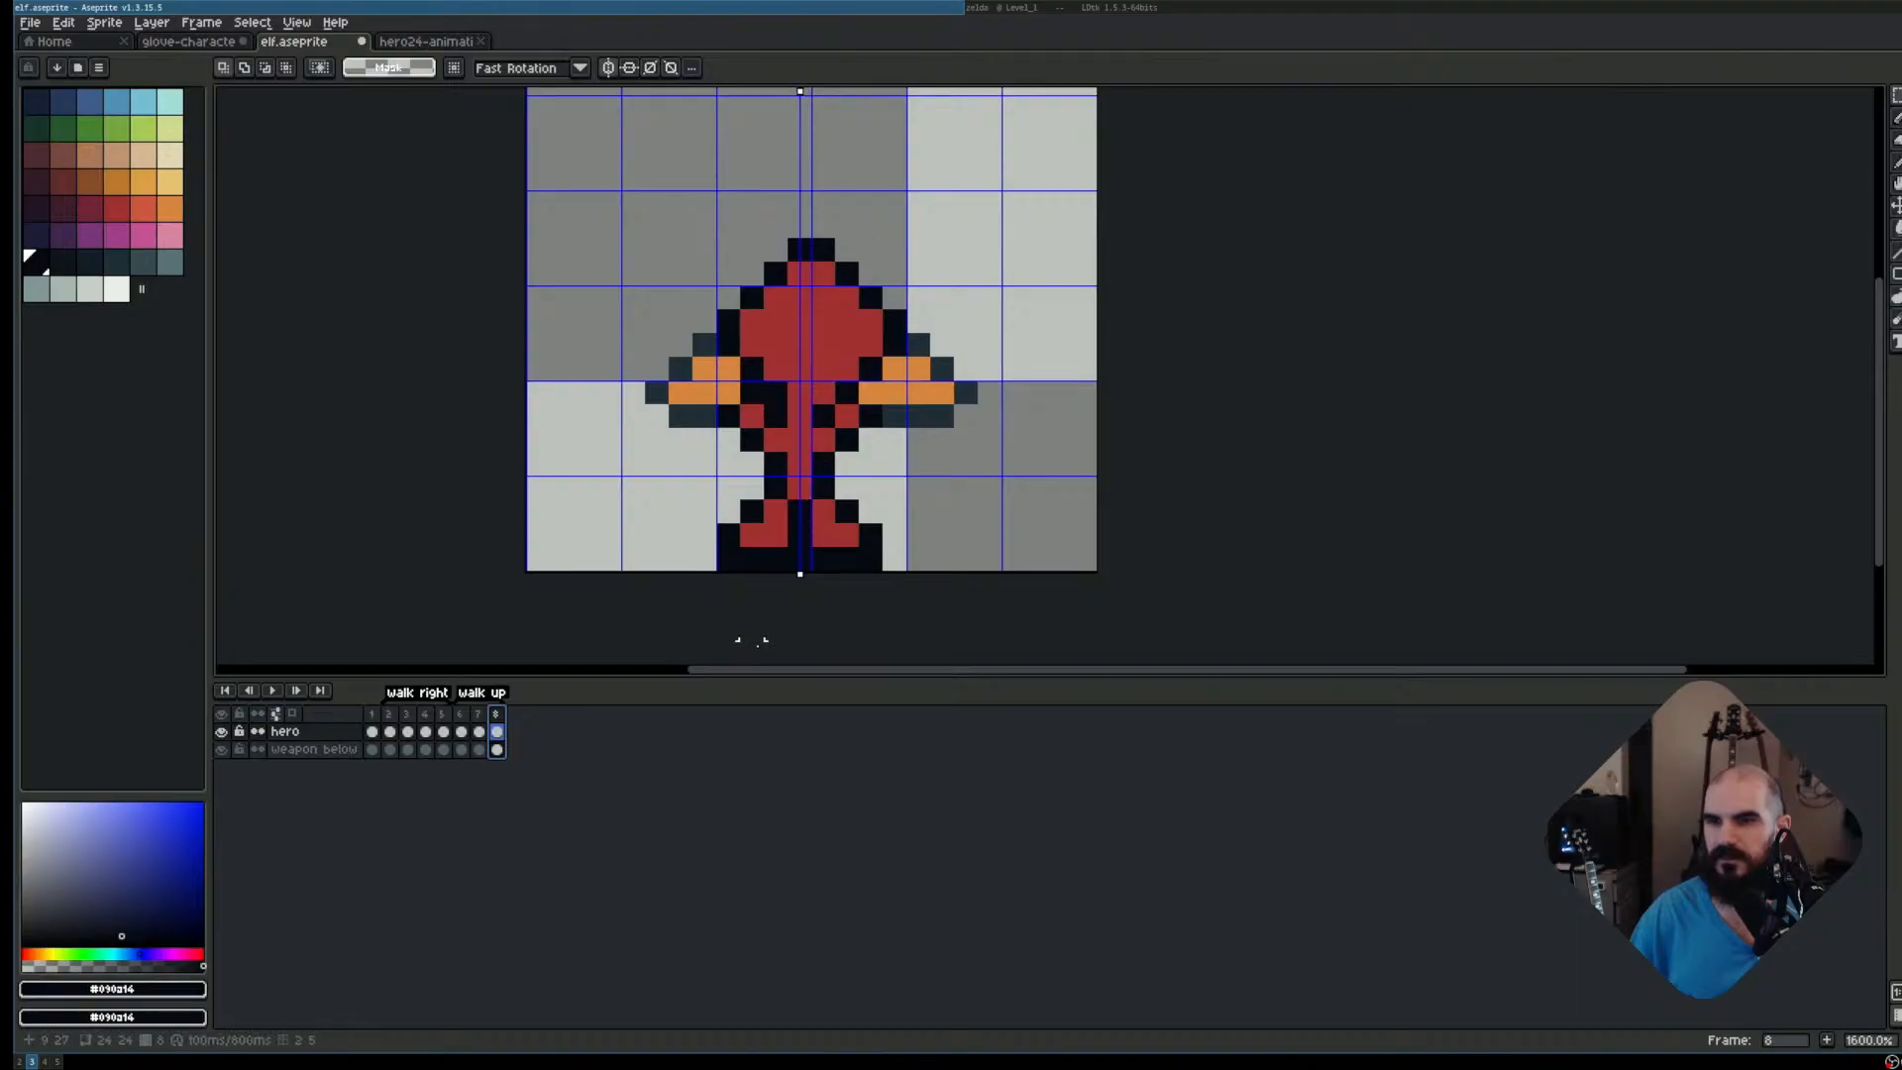
key(b)
alt+click(782, 515)
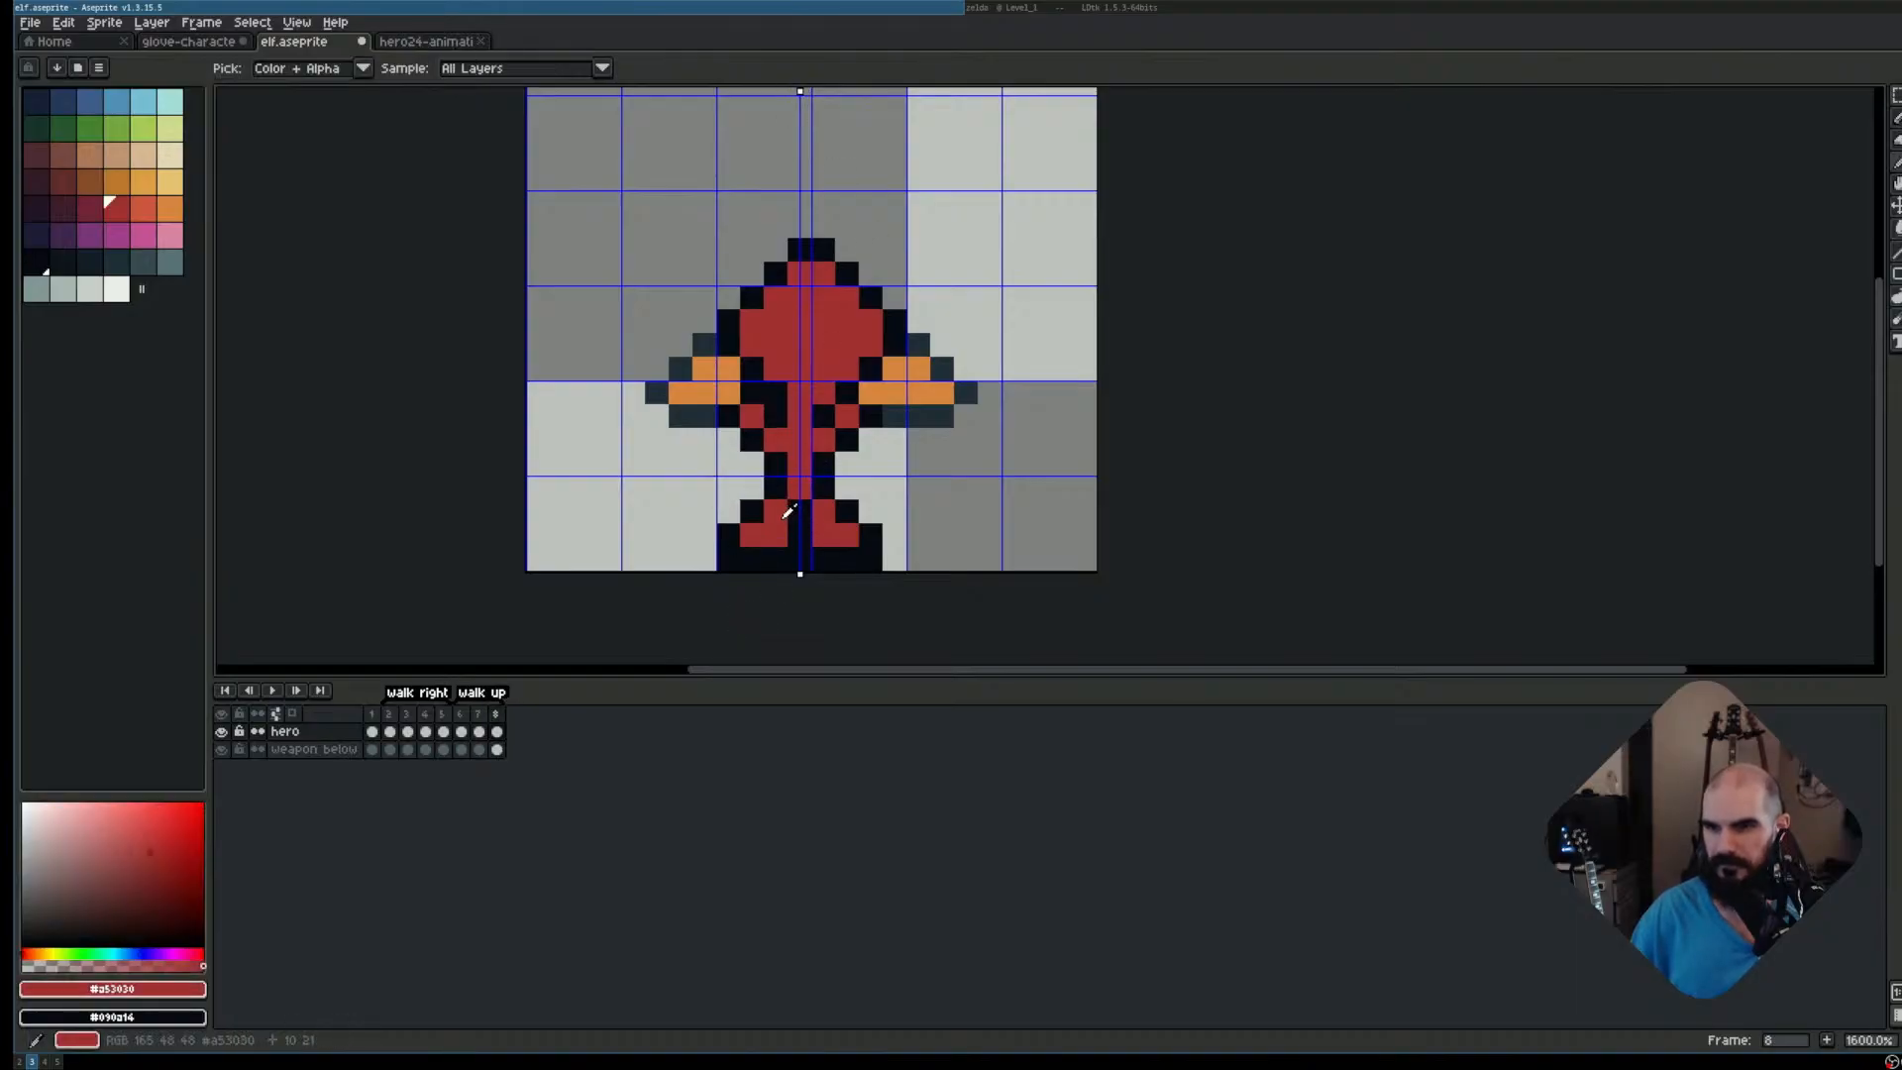
alt+click(807, 515)
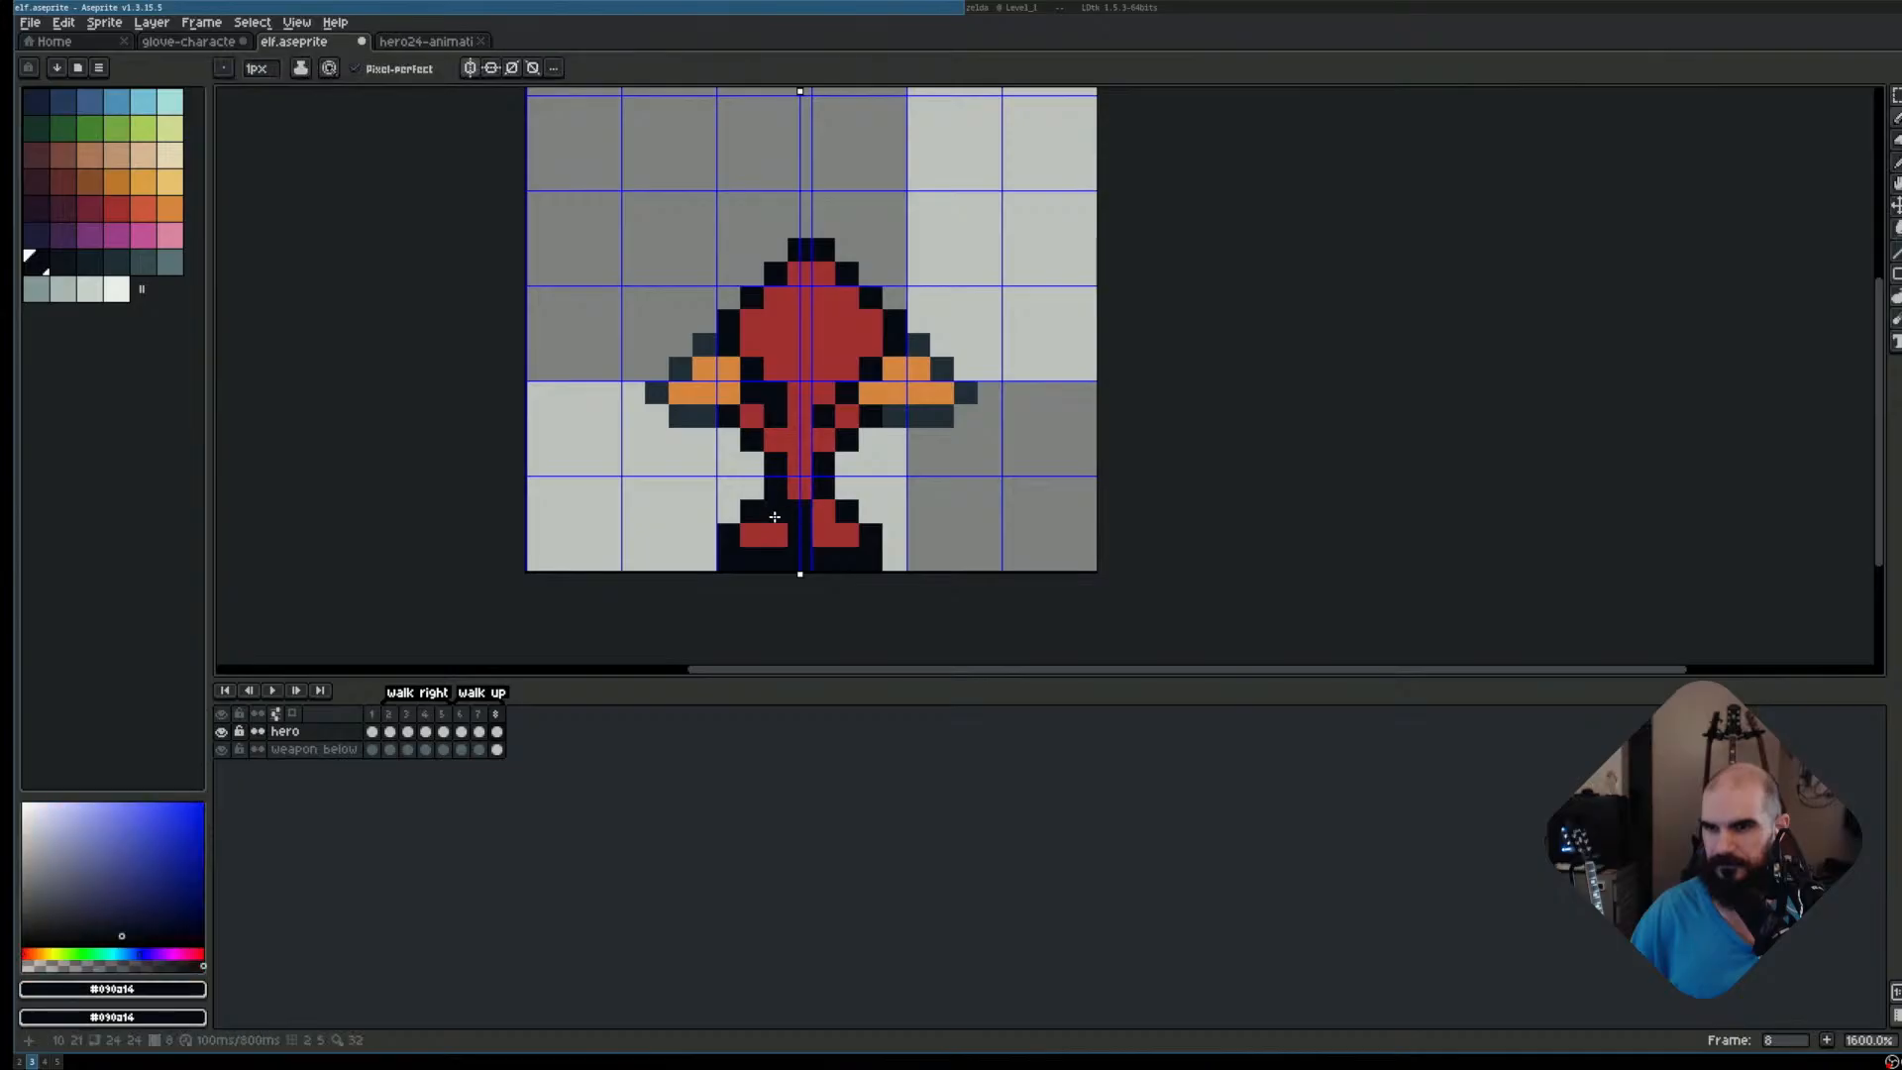
alt+click(777, 510)
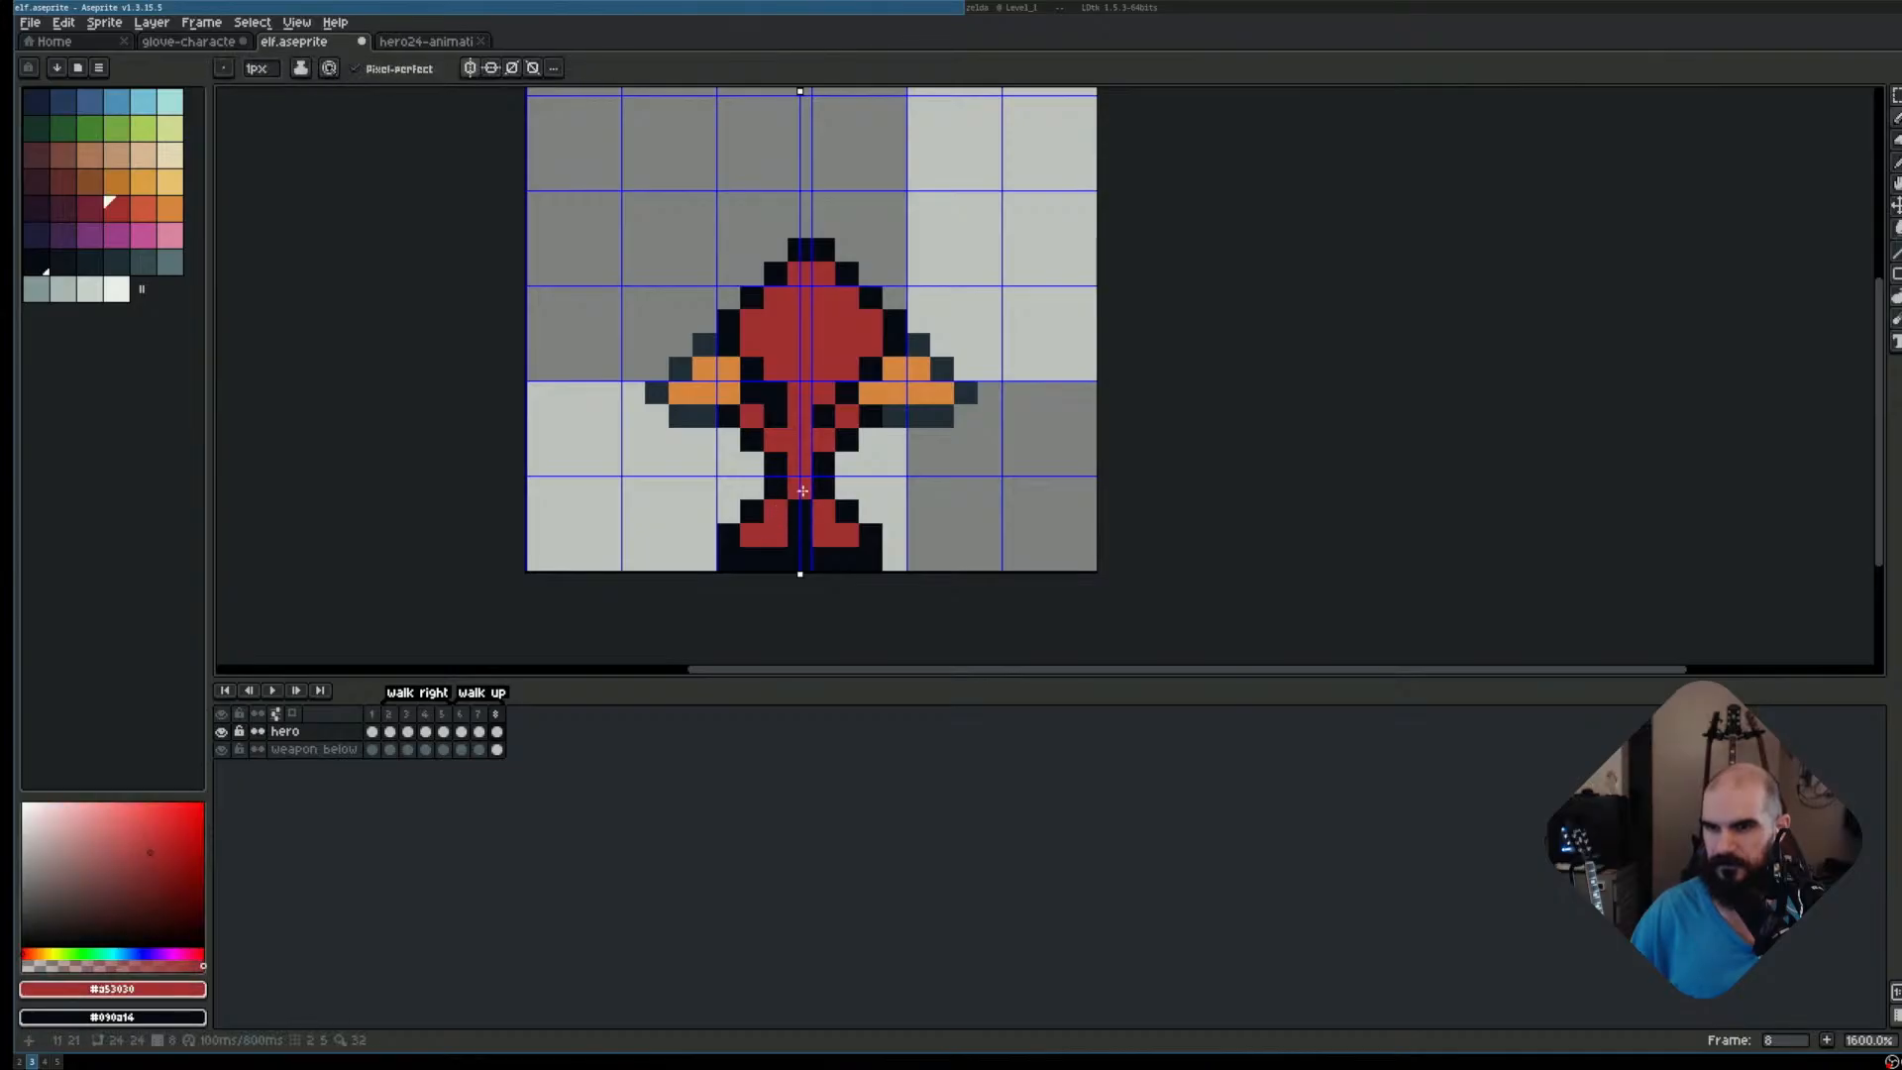
click(871, 487)
key(ctrl+z)
key(v)
key(b)
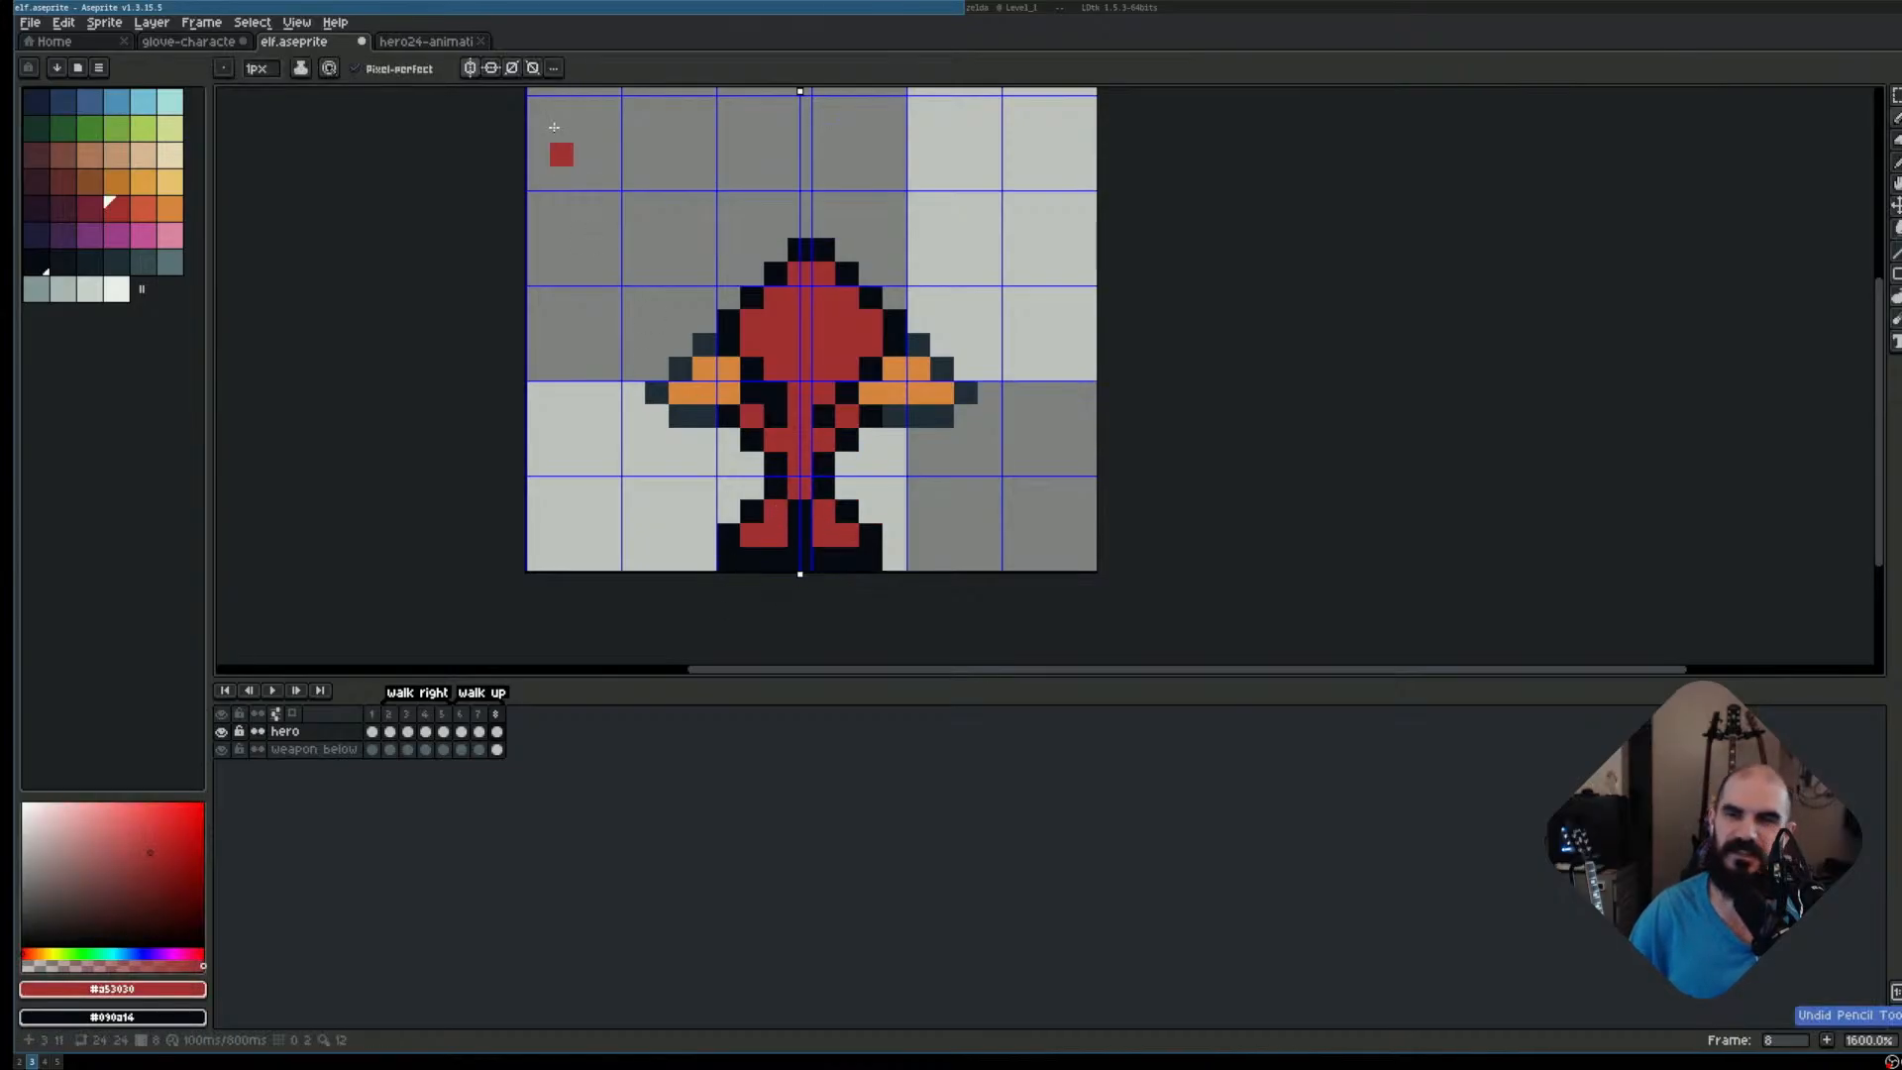
click(474, 67)
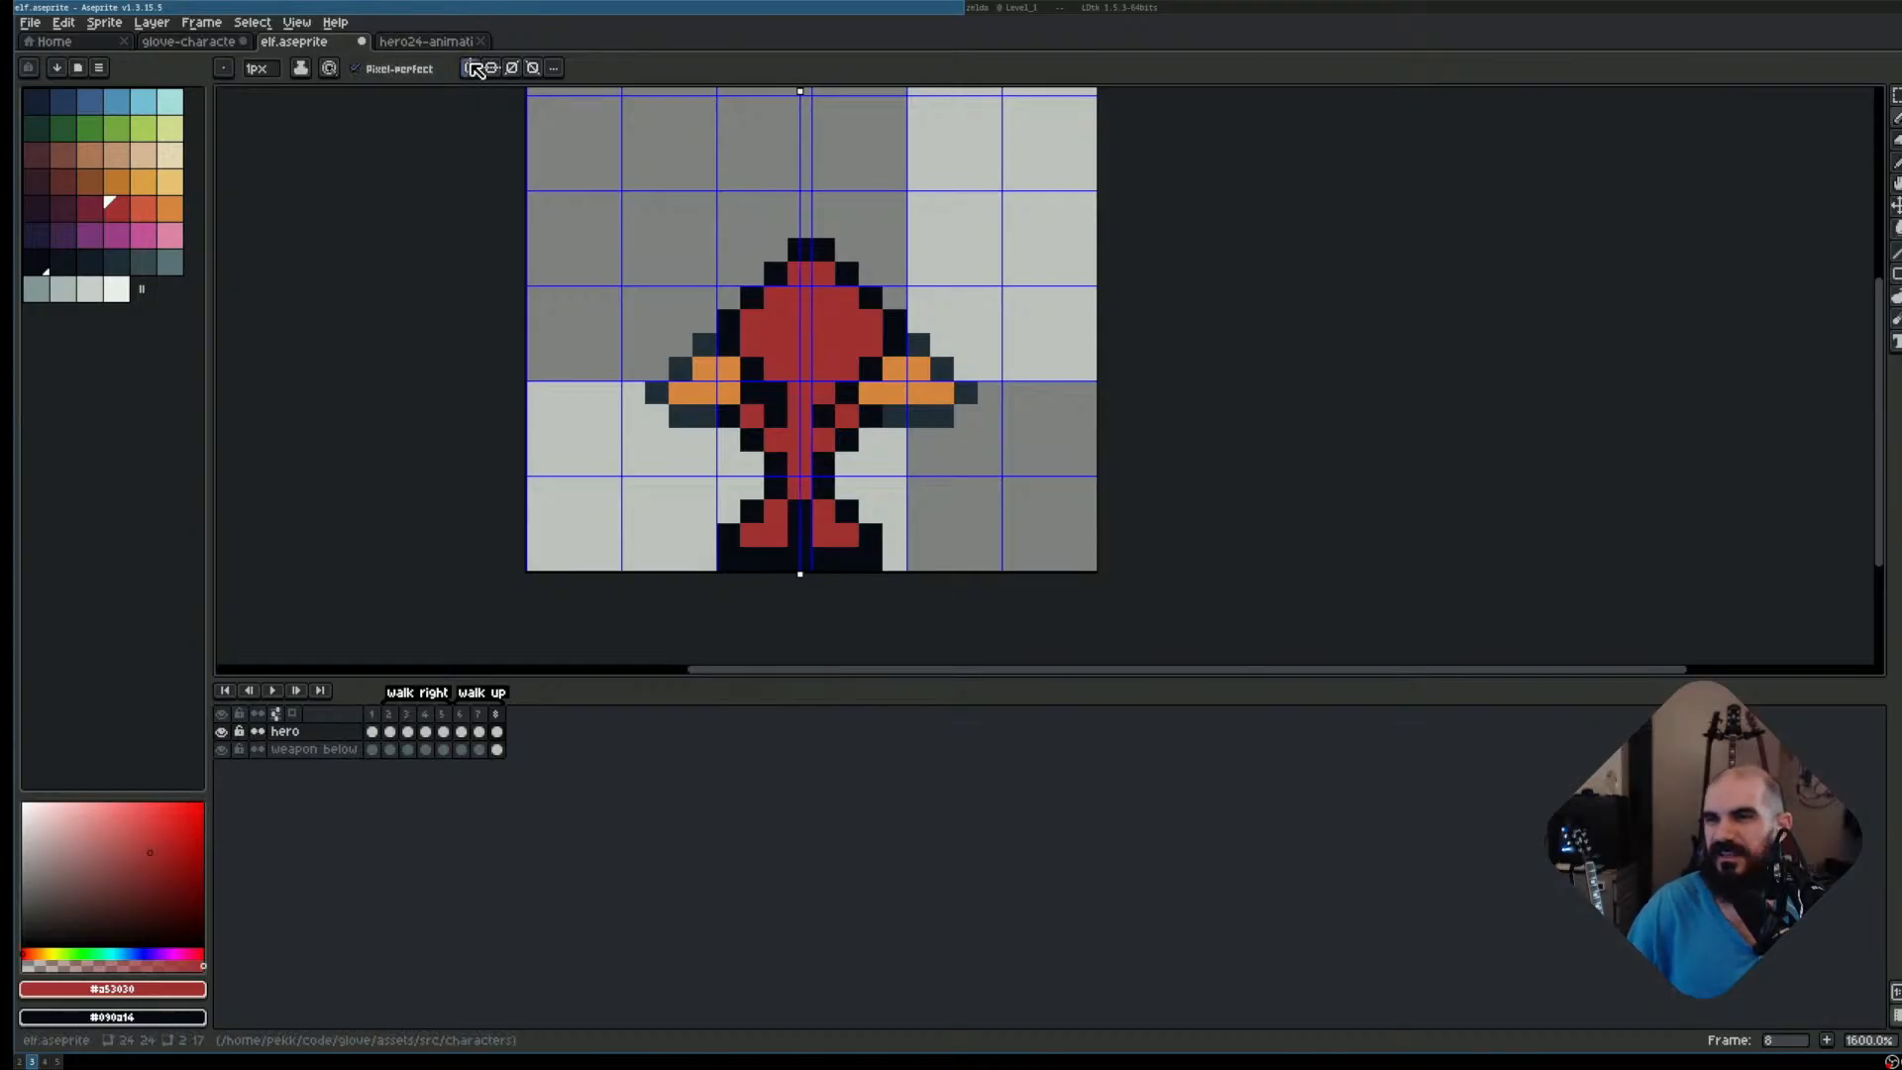
click(871, 250)
click(473, 66)
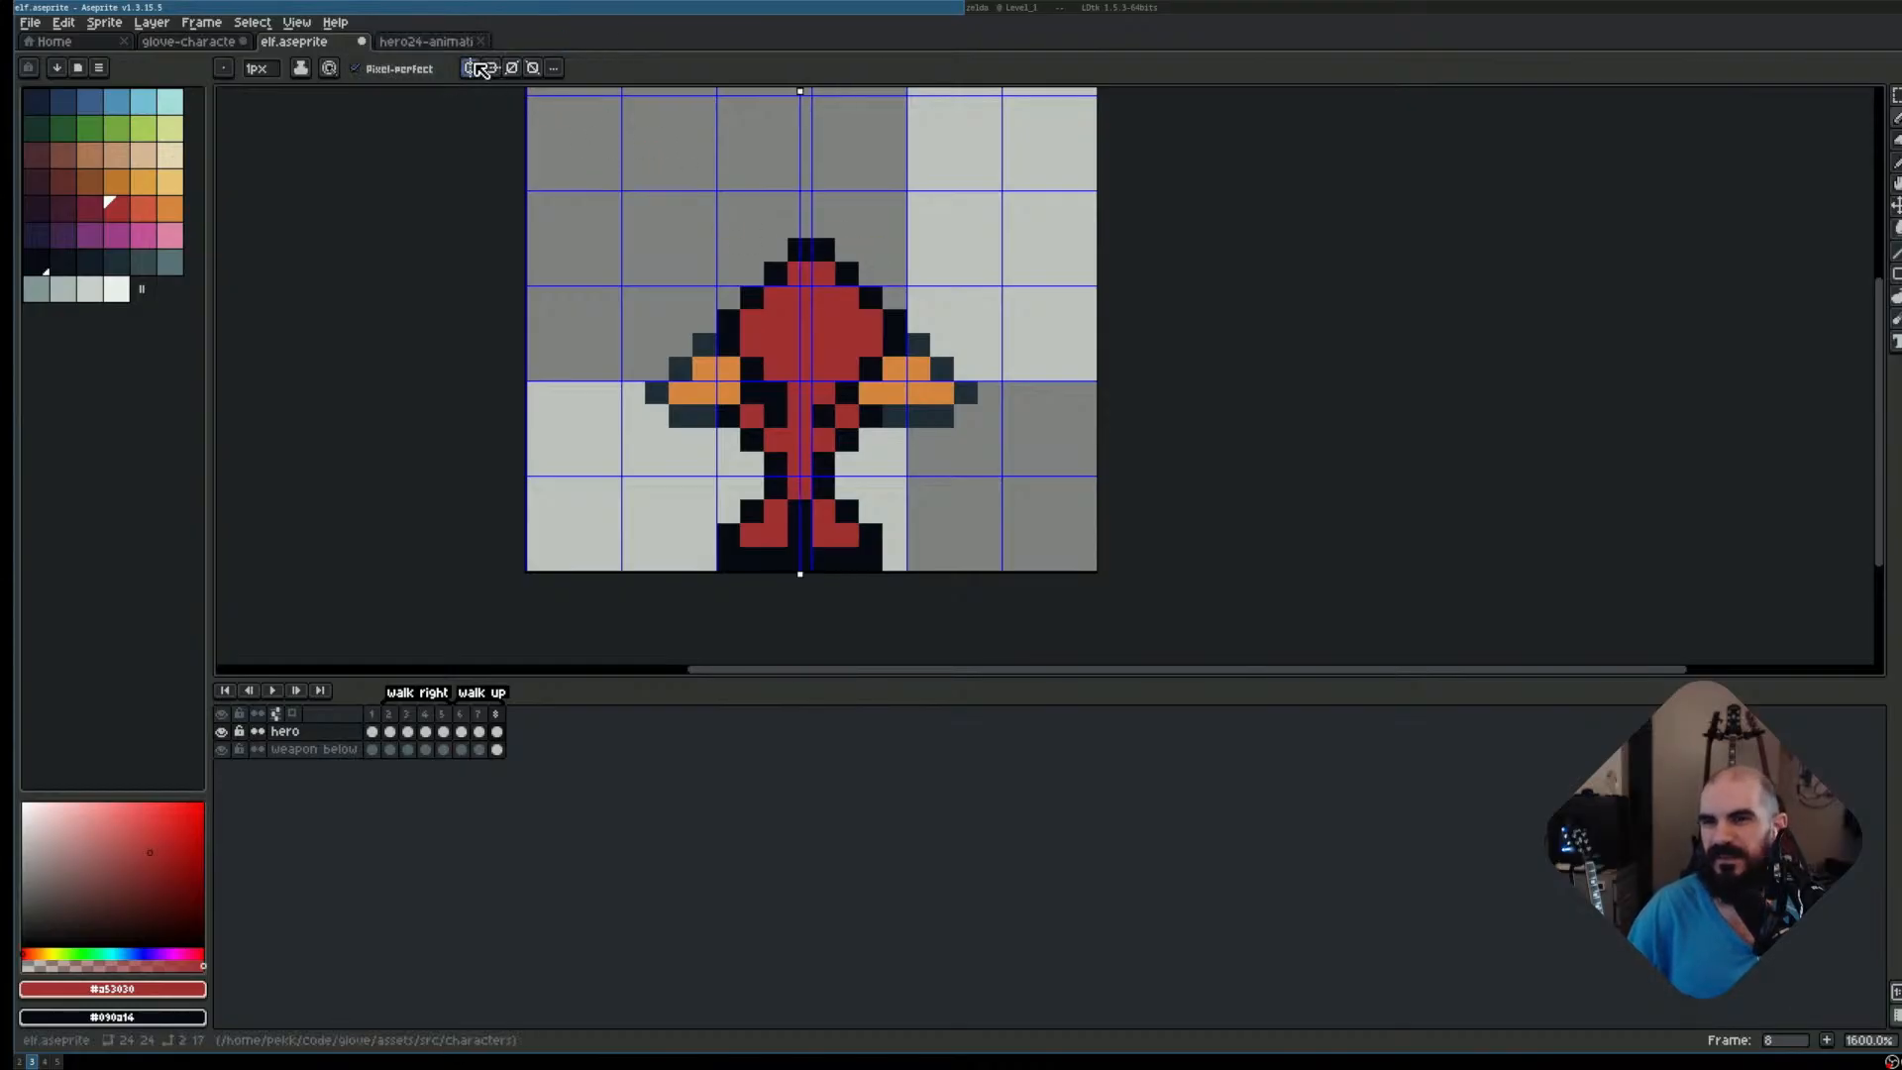
click(473, 67)
scroll(847, 305, down, 1)
scroll(847, 305, up, 1)
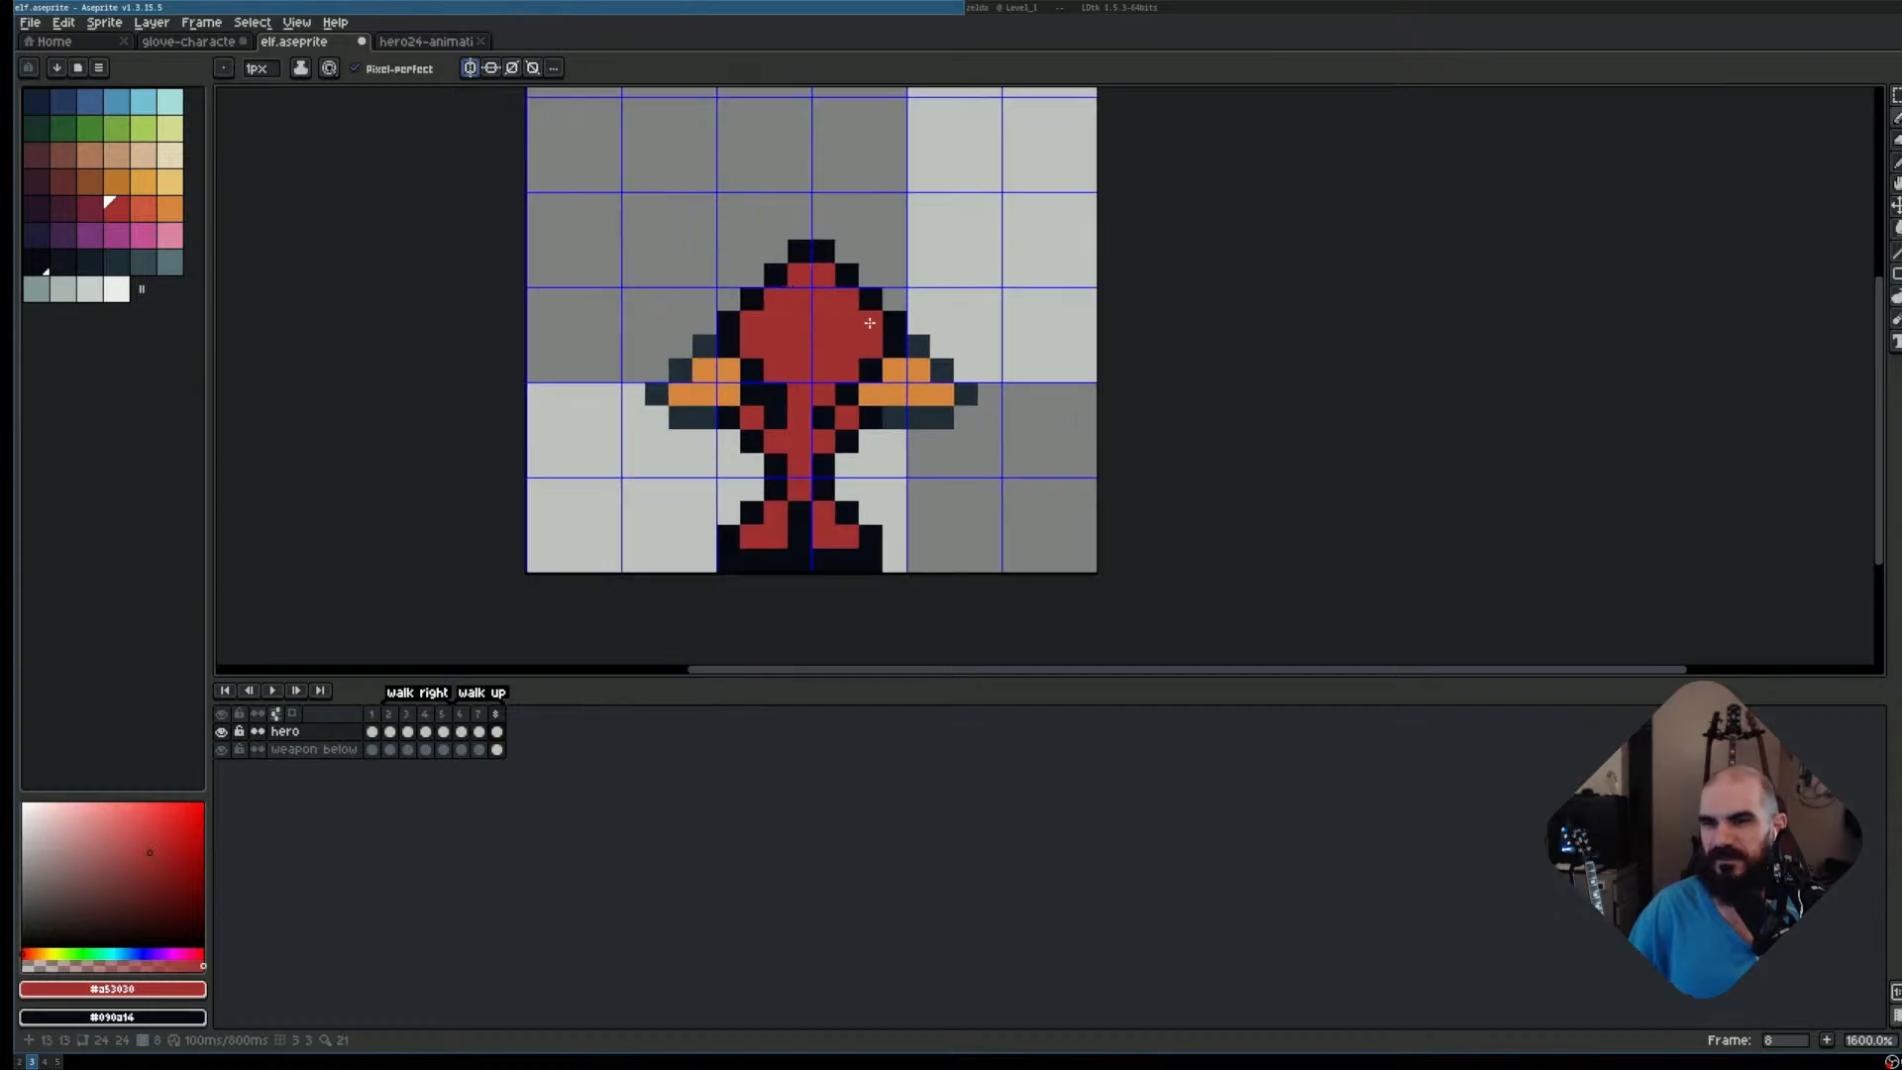
Select the 3 by 3 pixel right foot and move it one pixel right, away from the other foot
scroll(887, 373, up, 1)
drag(772, 369, 683, 348)
key(m)
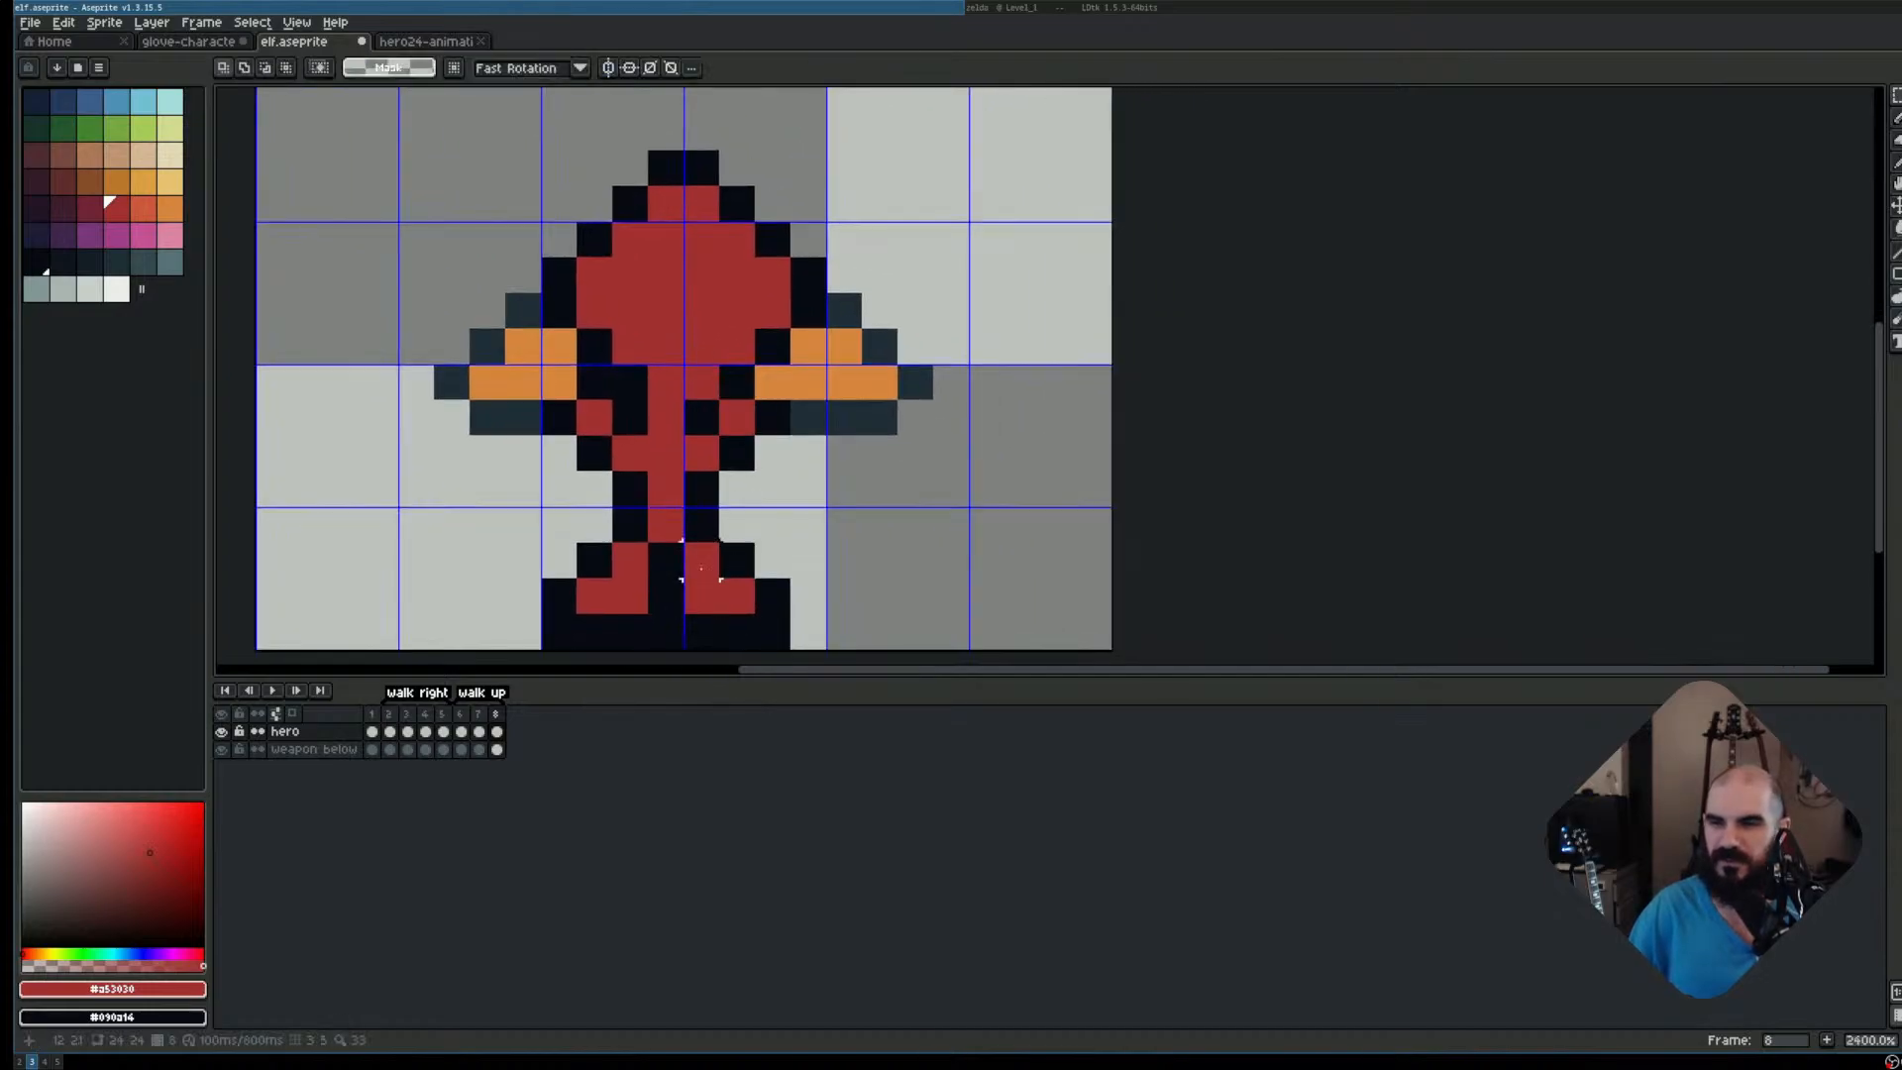
drag(703, 564, 763, 628)
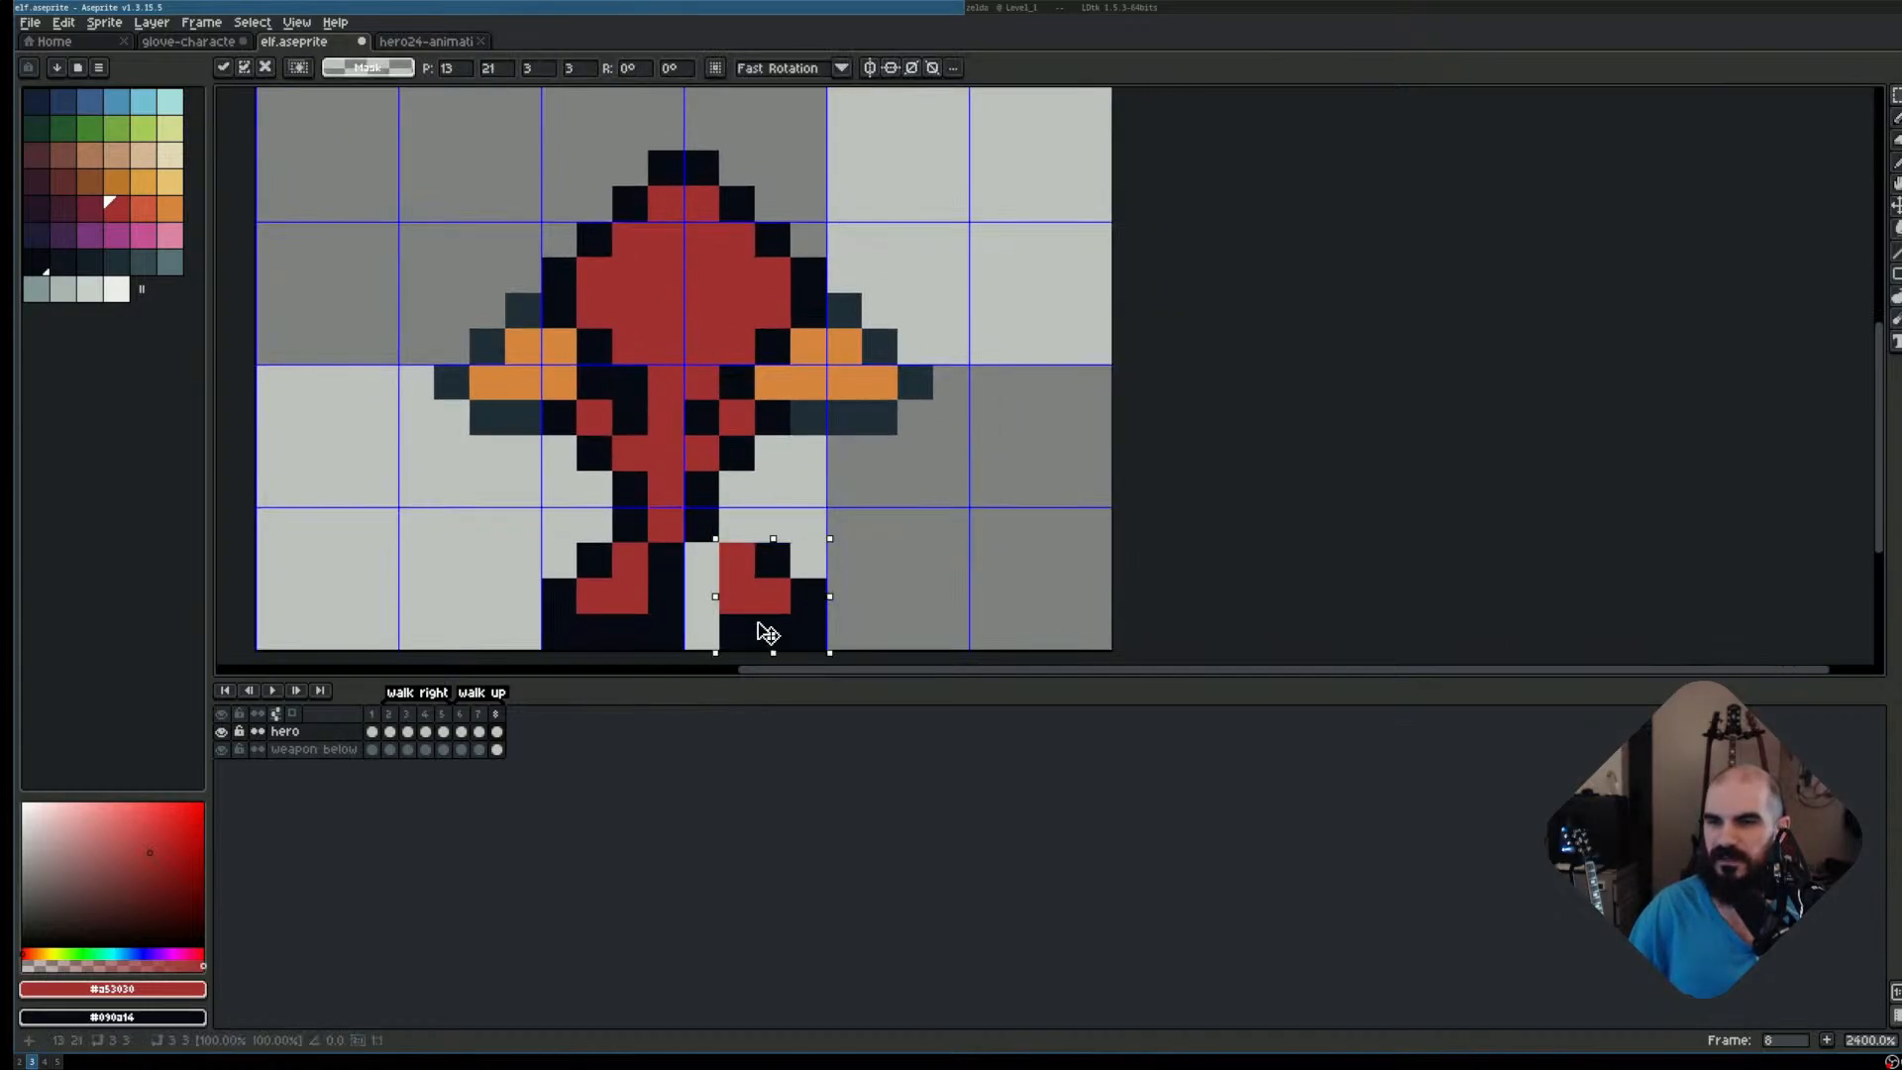
click(703, 521)
Fill the empty pixel column between the feet with black and pick up the red body colour
key(b)
mouse_move(701, 555)
mouse_down()
mouse_move(701, 499)
mouse_move(704, 634)
mouse_up()
alt+click(709, 506)
alt+click(703, 550)
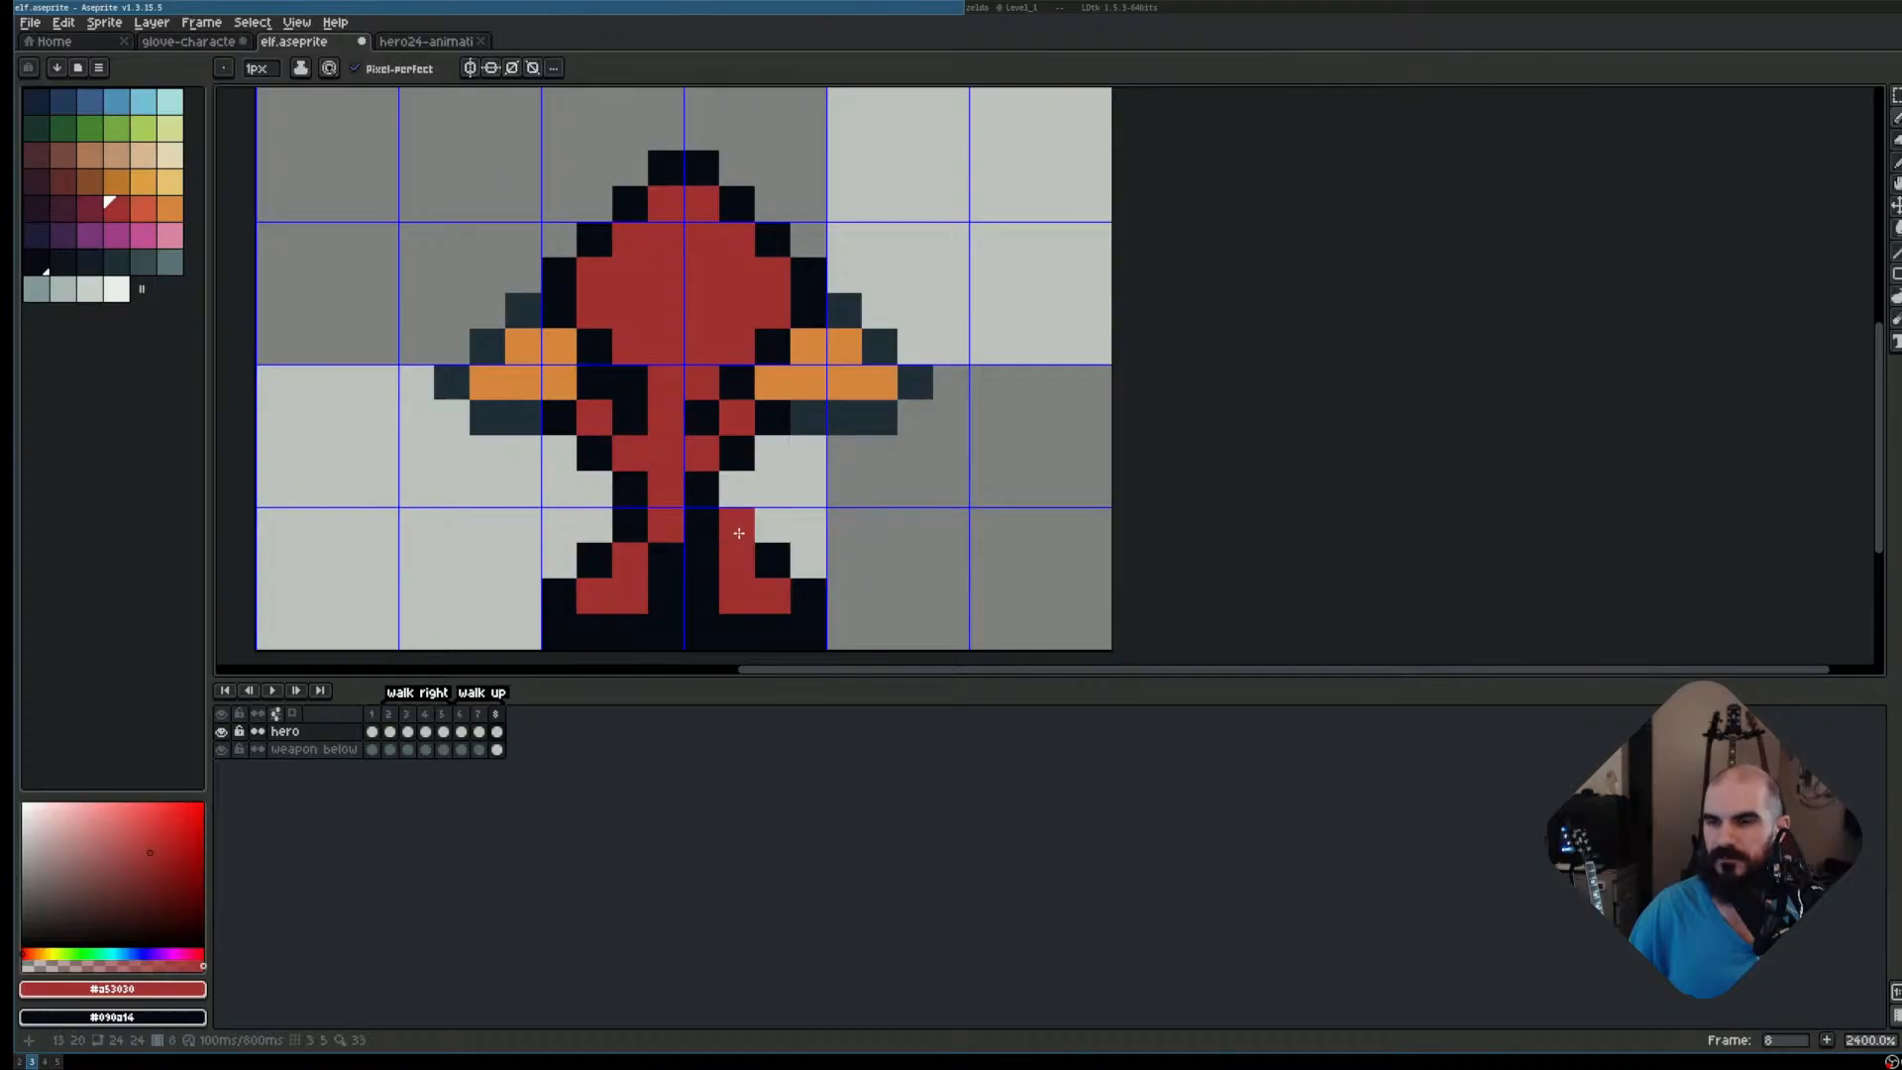
Widen the right leg above the foot by one pixel with red and outline its outer edge in black
scroll(947, 554, down, 2)
scroll(940, 550, up, 2)
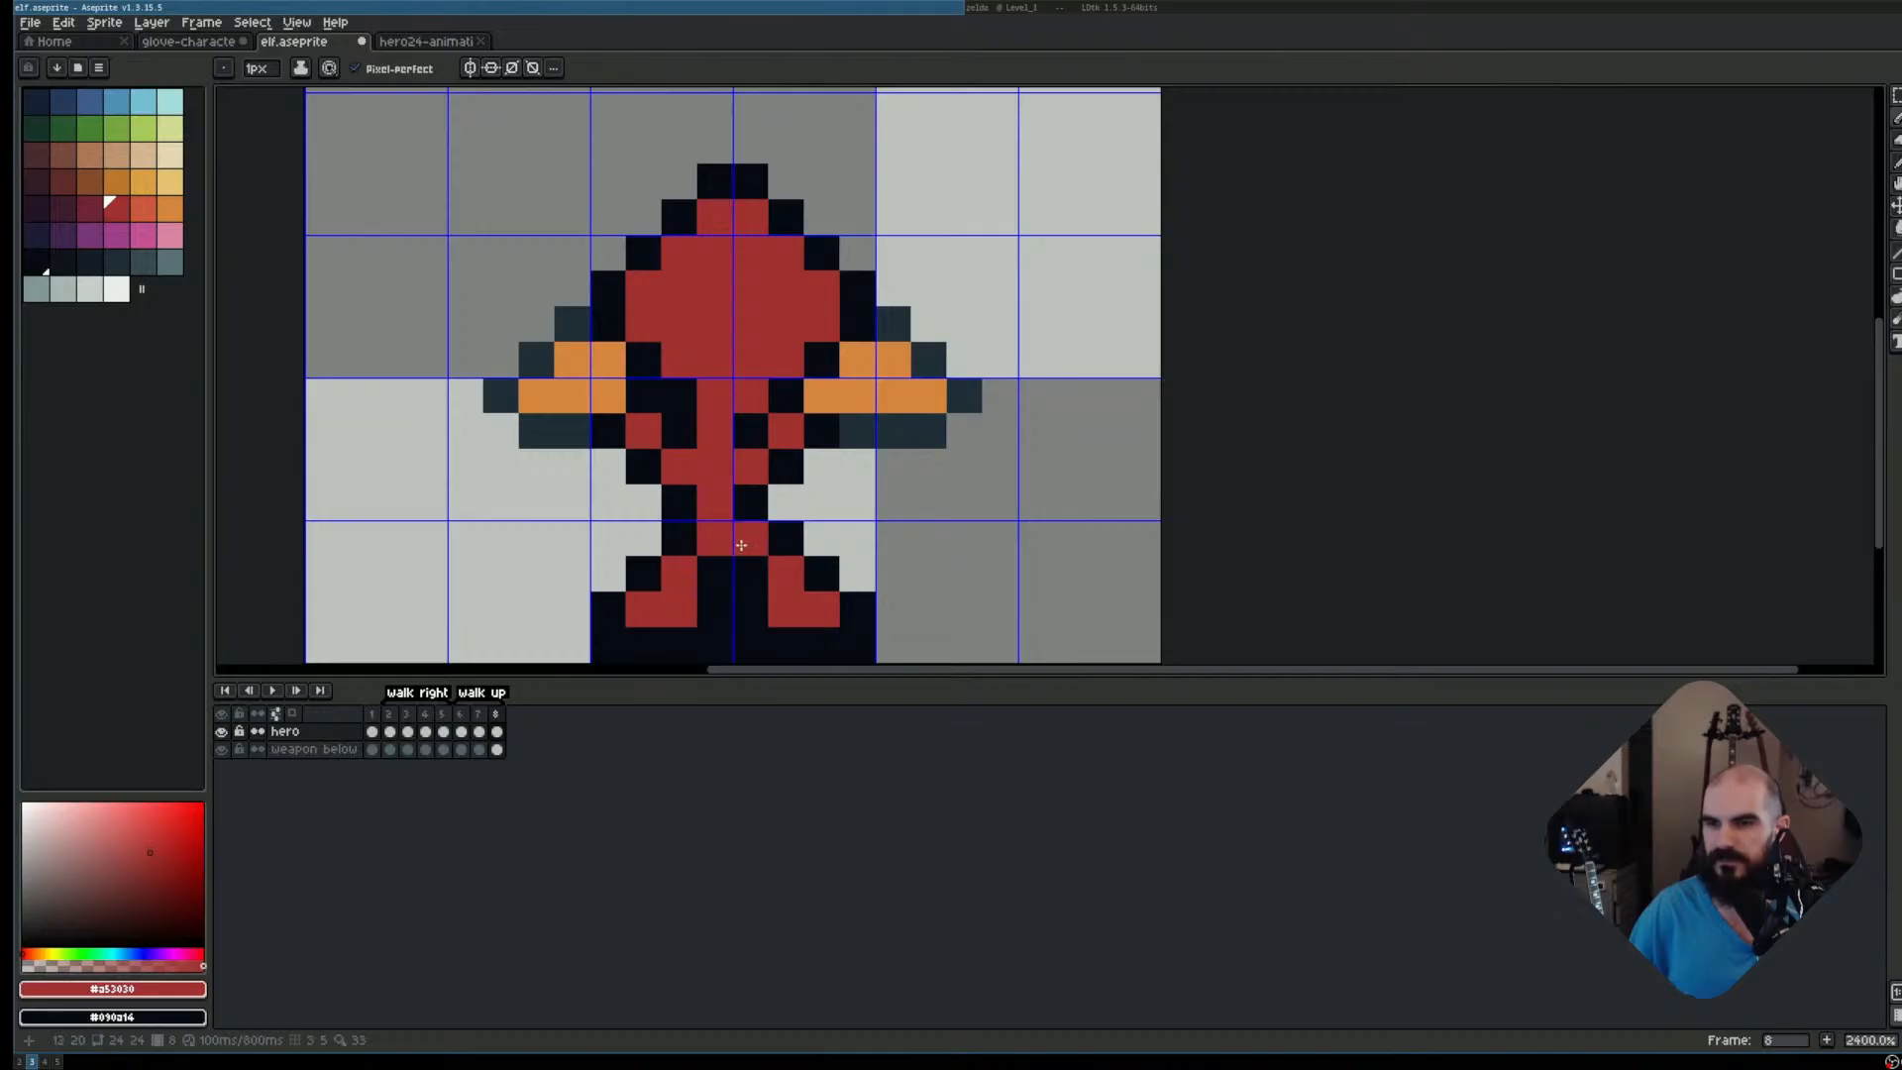
drag(751, 538, 751, 502)
right_click(786, 502)
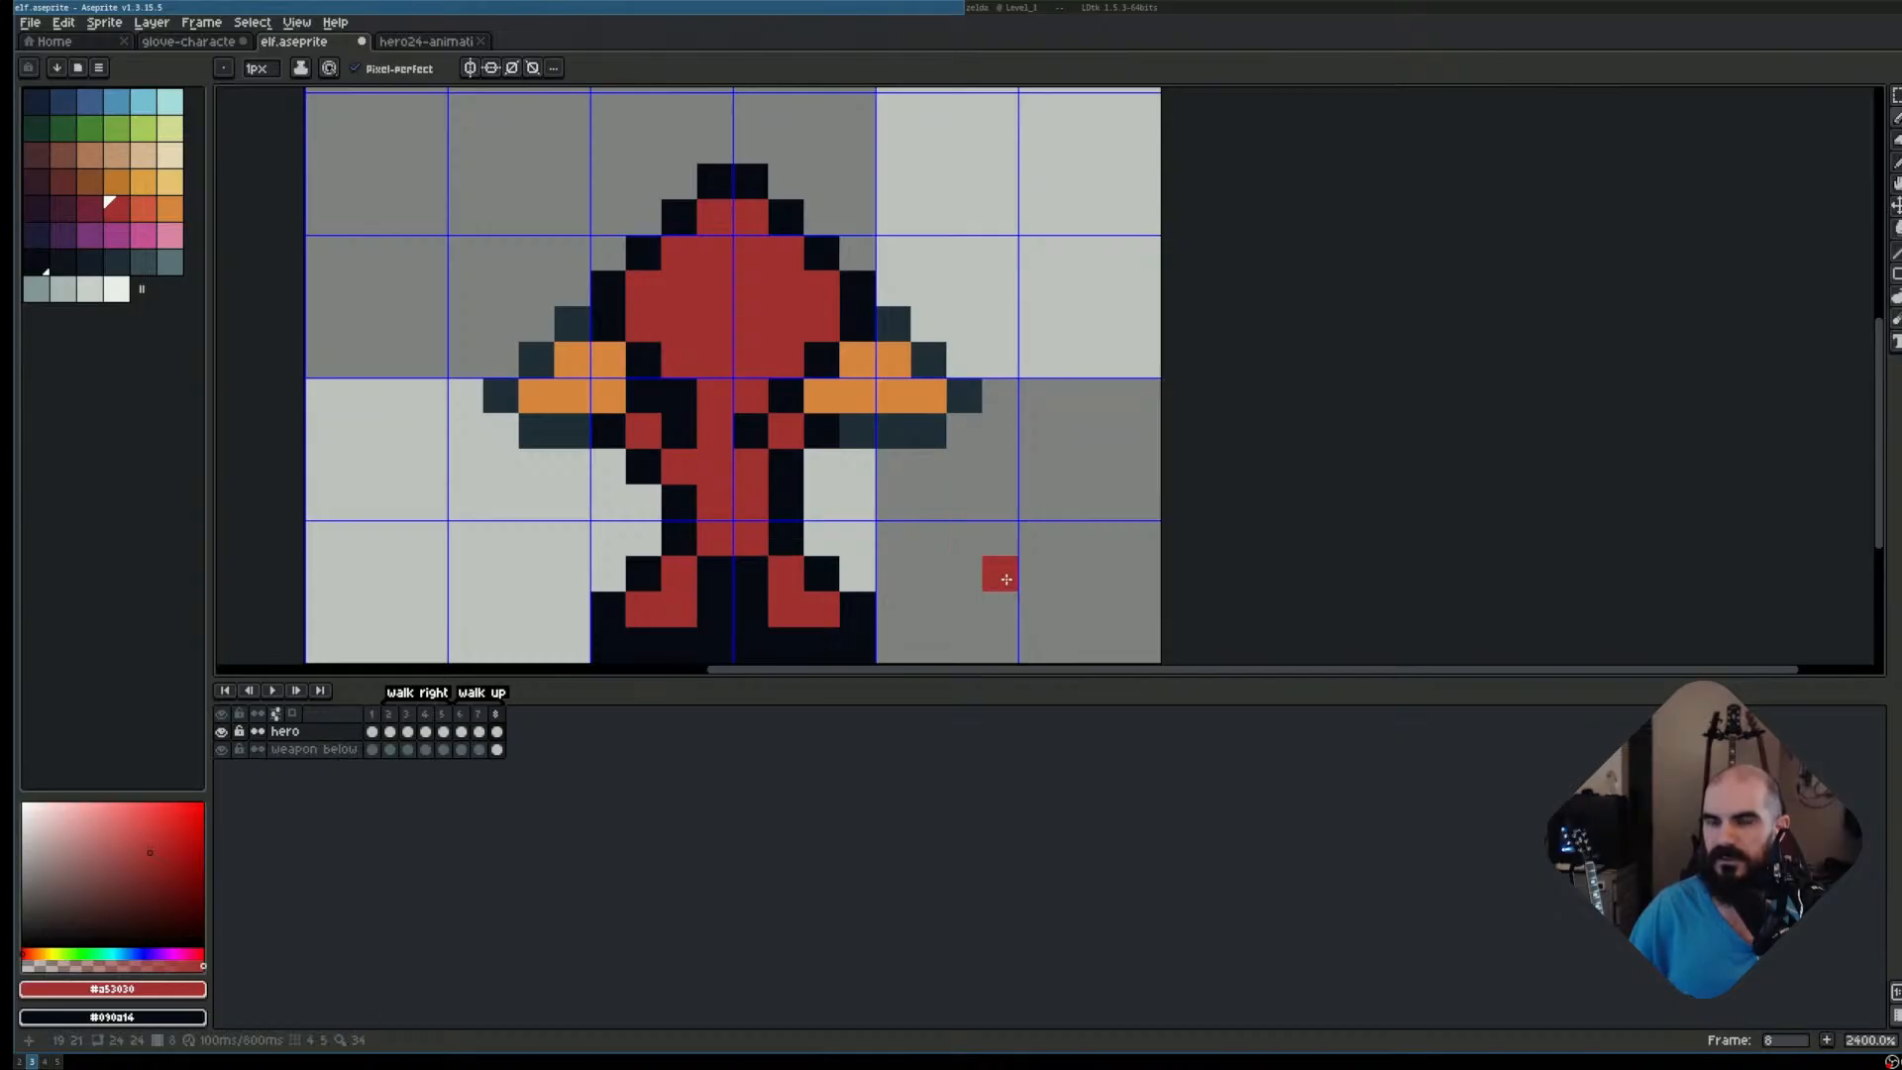
Extend the right hip outward with red and surround it with black outline pixels
scroll(1006, 574, down, 2)
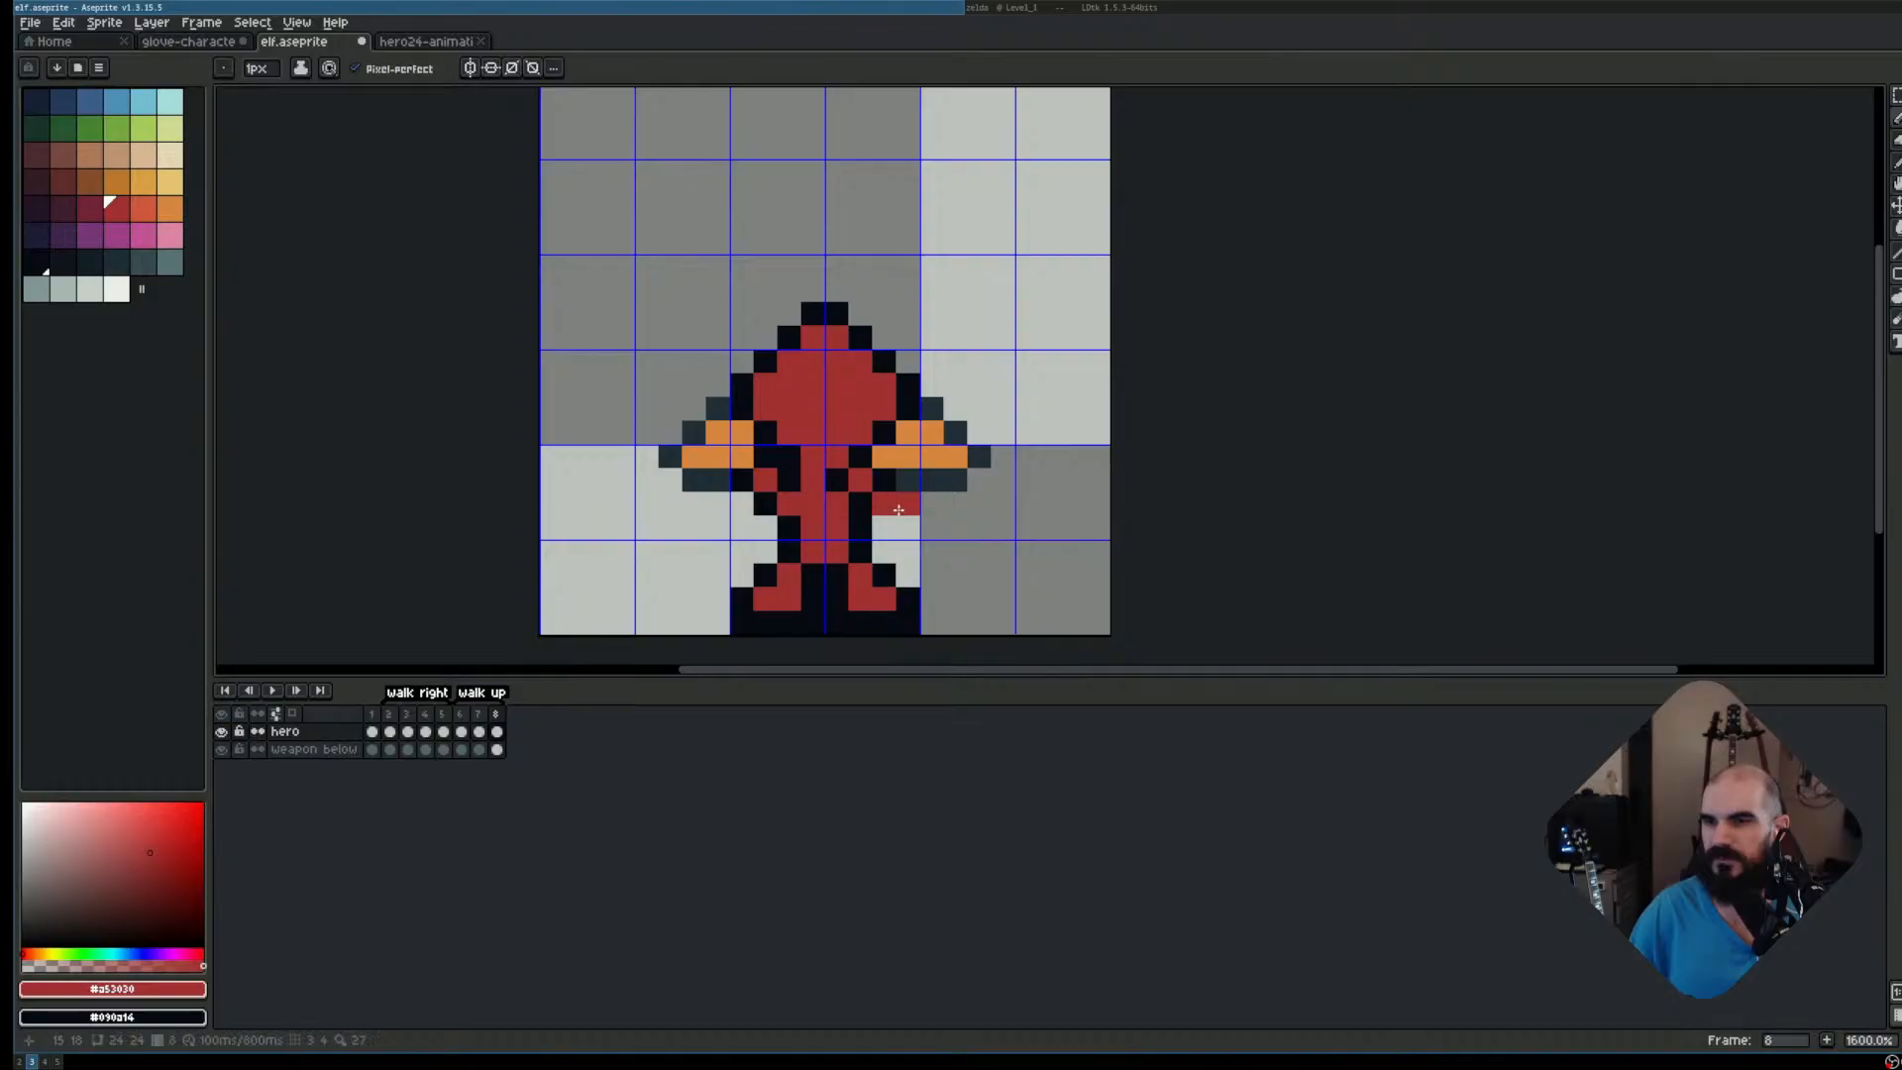
right_click(884, 527)
right_click(906, 504)
click(865, 503)
scroll(1063, 500, down, 1)
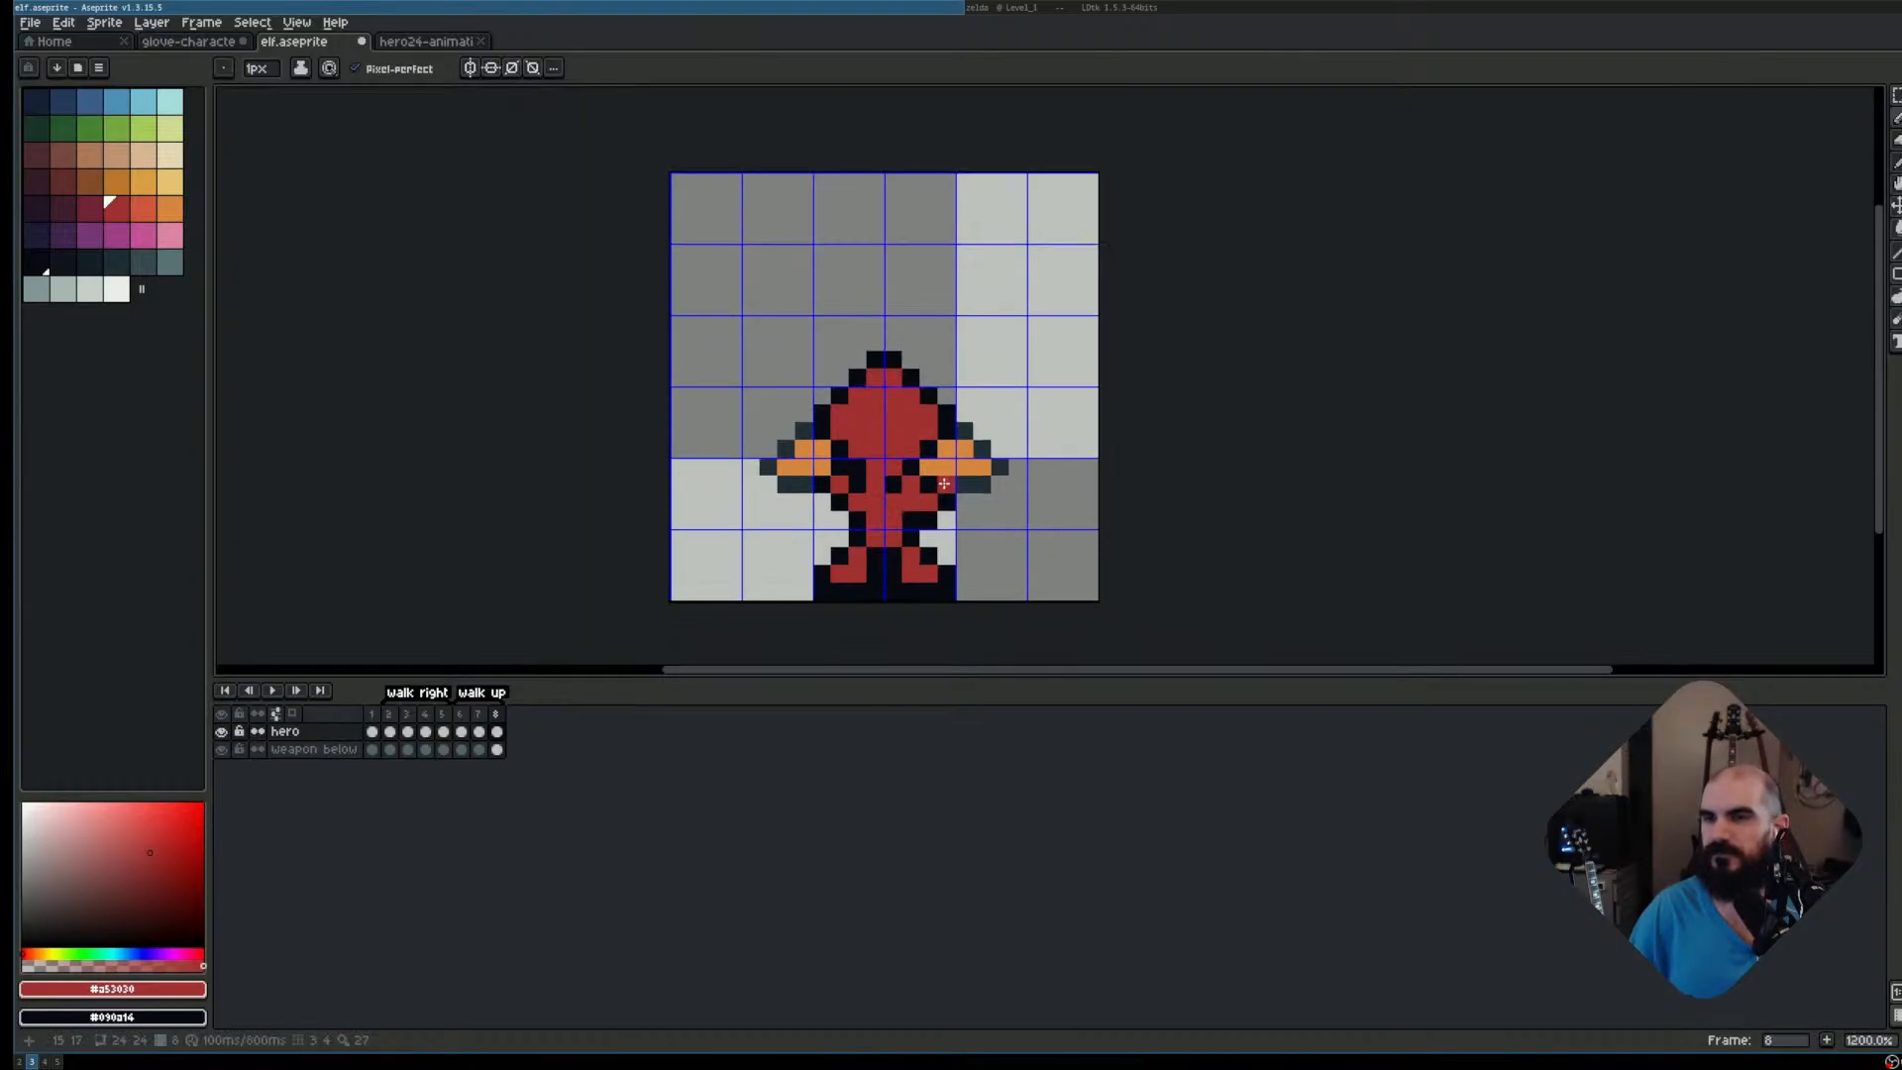
Replace the red pixel between the back and the right arm's underside with black
key(e)
click(910, 485)
alt+click(946, 500)
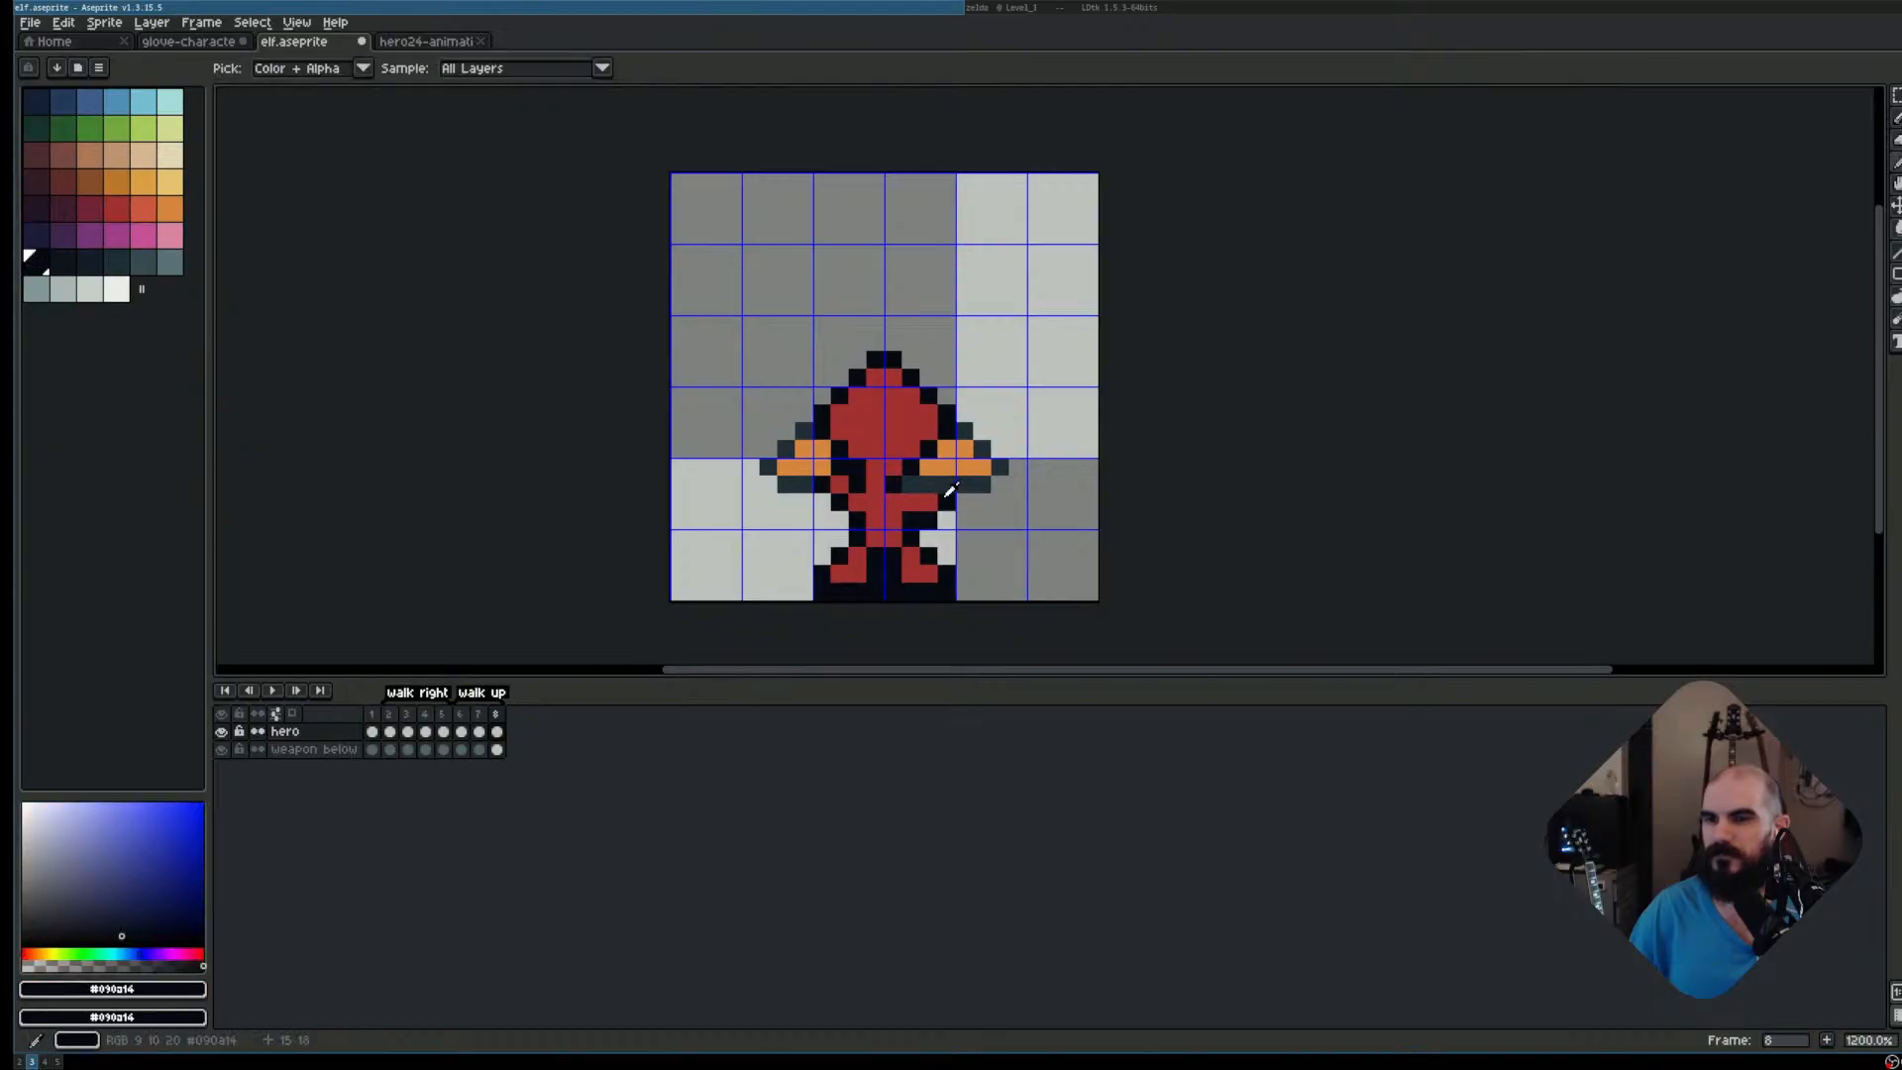
key(b)
scroll(1086, 487, down, 3)
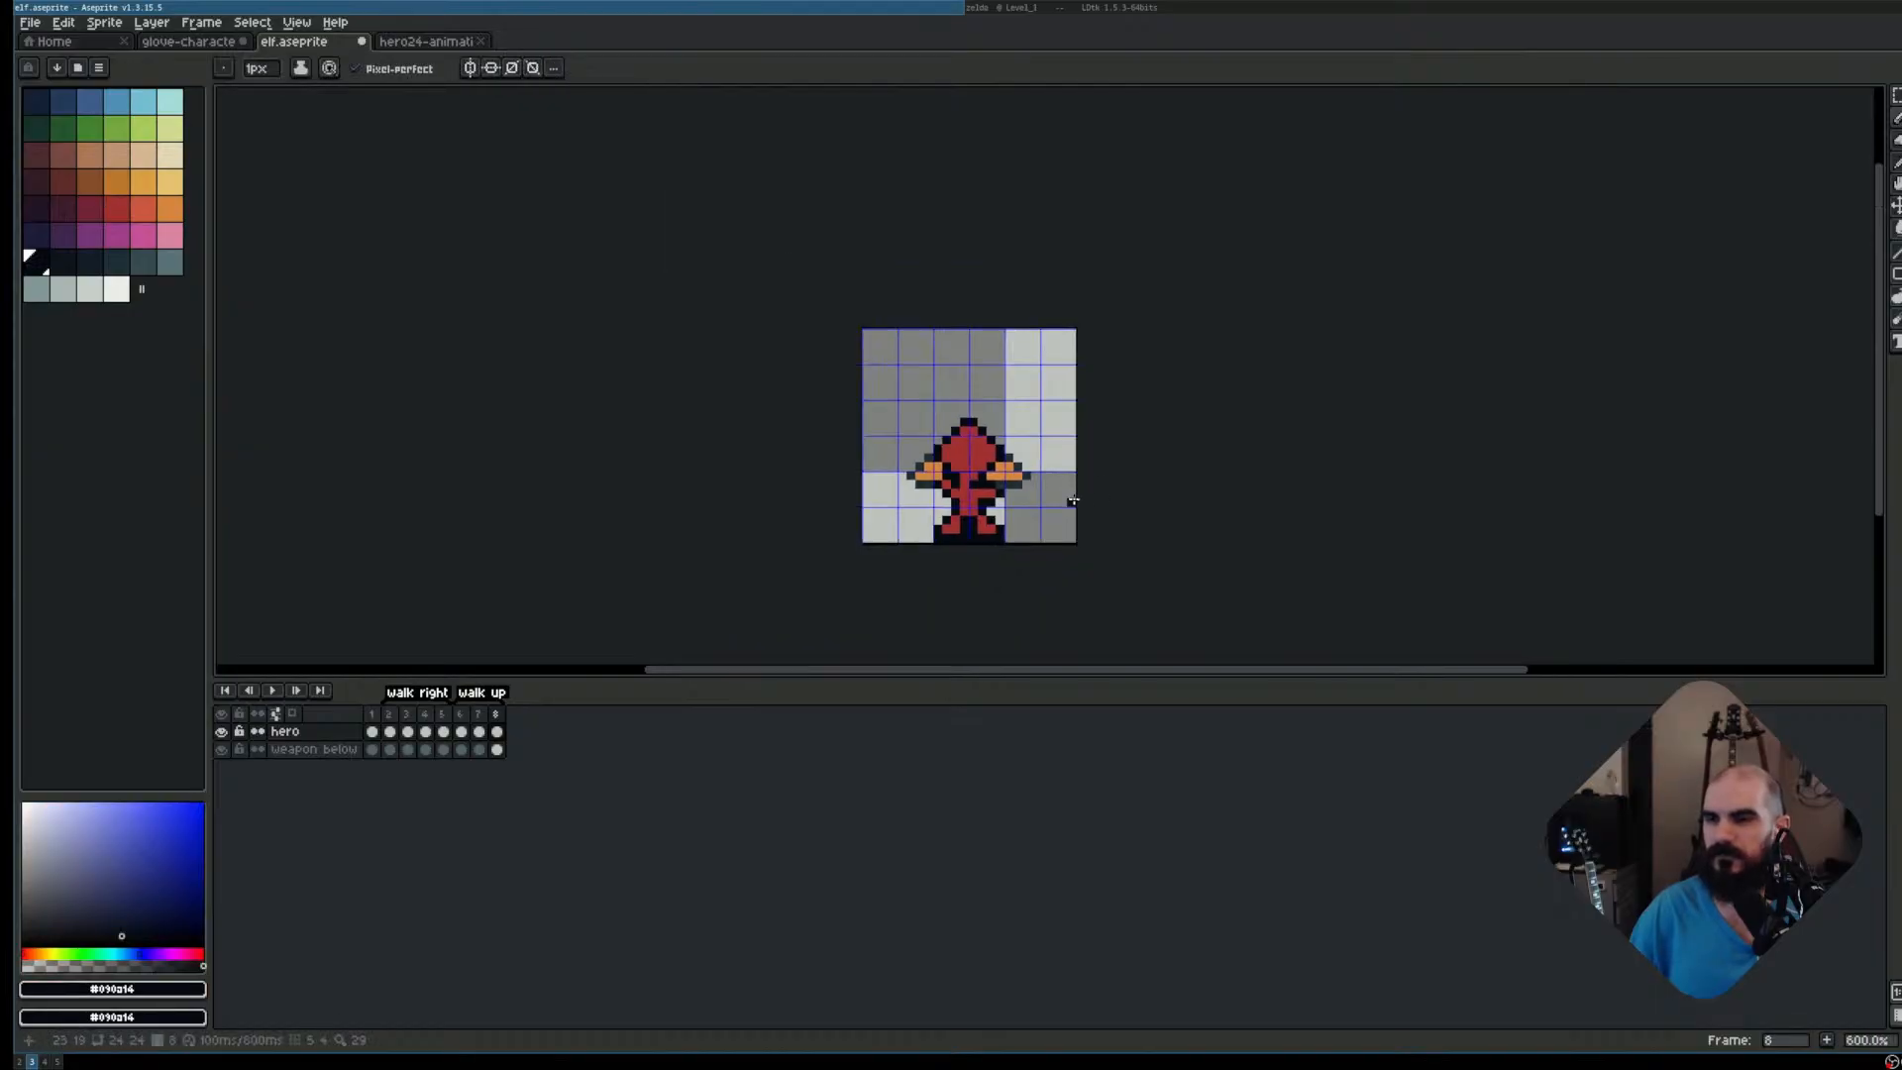
scroll(1066, 509, up, 1)
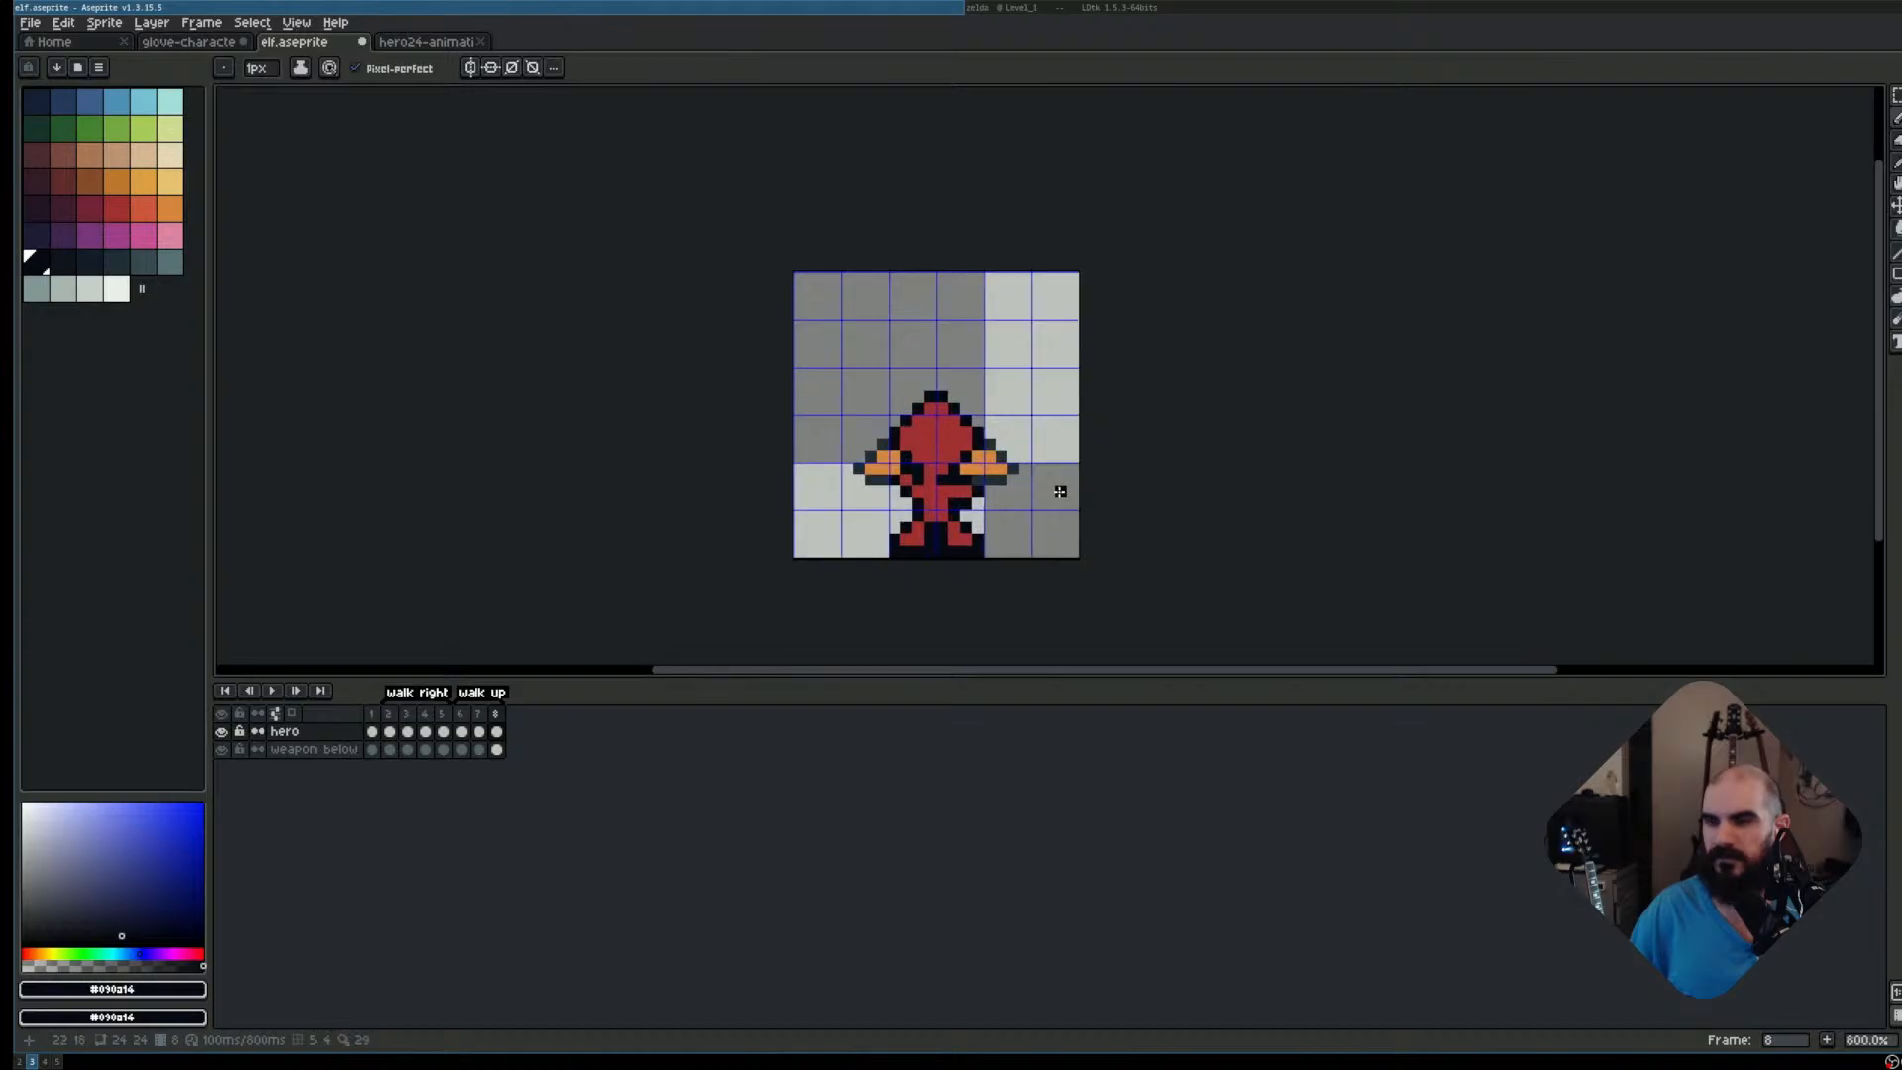
scroll(746, 507, up, 2)
scroll(745, 507, up, 2)
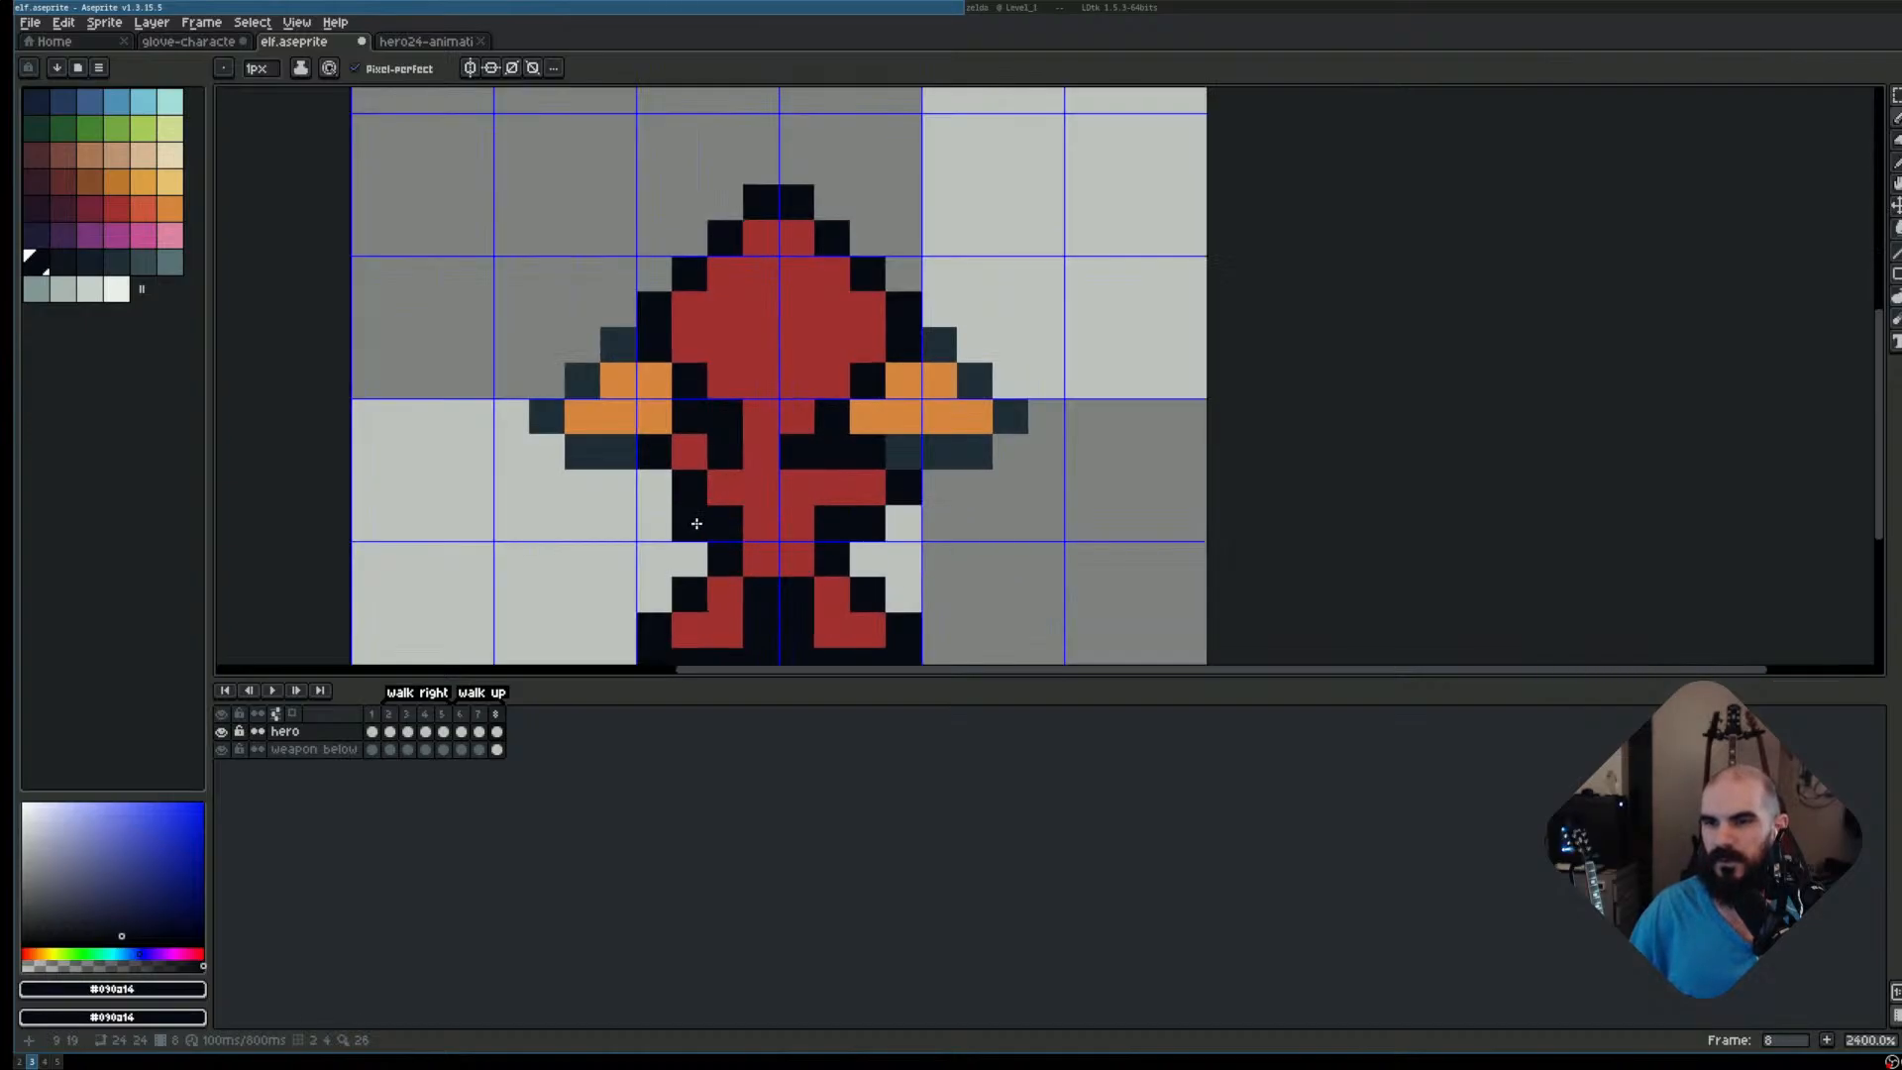
scroll(368, 131, down, 1)
Turn on vertical symmetry and move its axis back to the centre line of the sprite
click(470, 68)
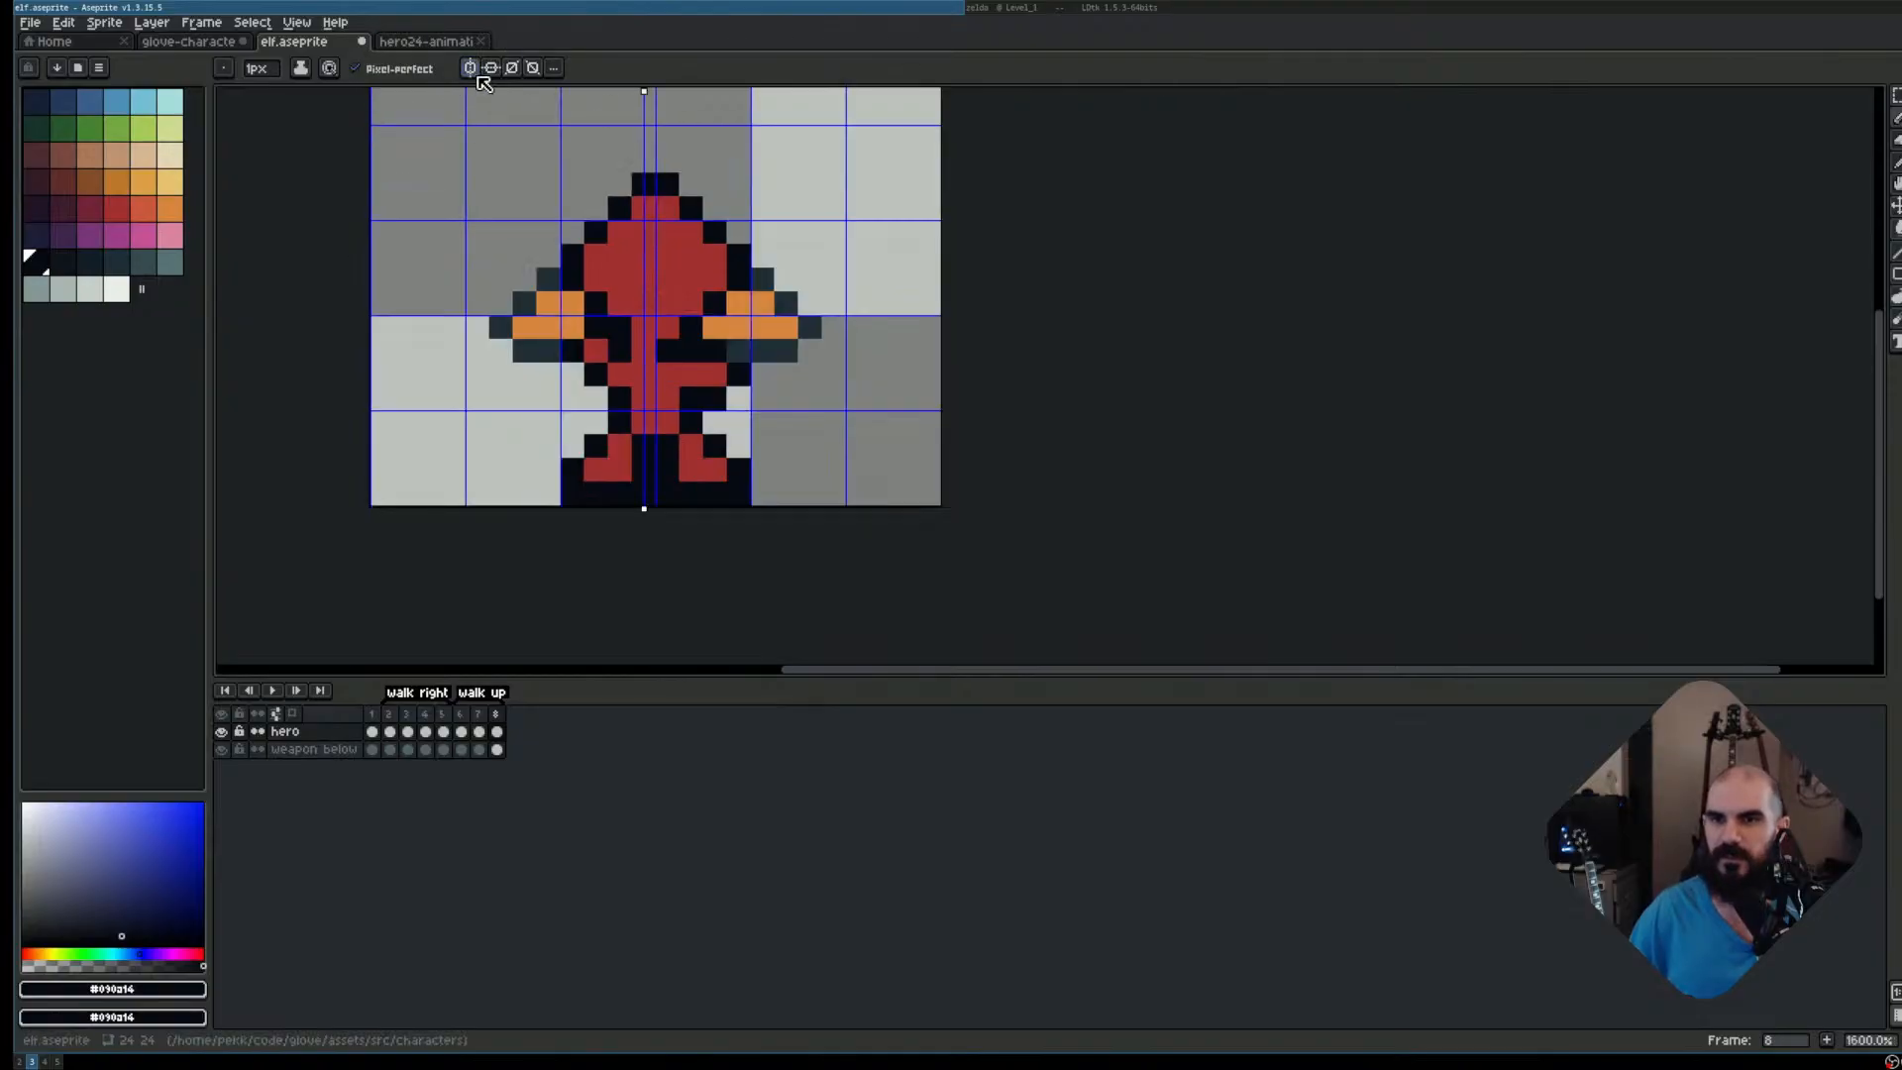
scroll(763, 204, up, 1)
scroll(747, 183, up, 1)
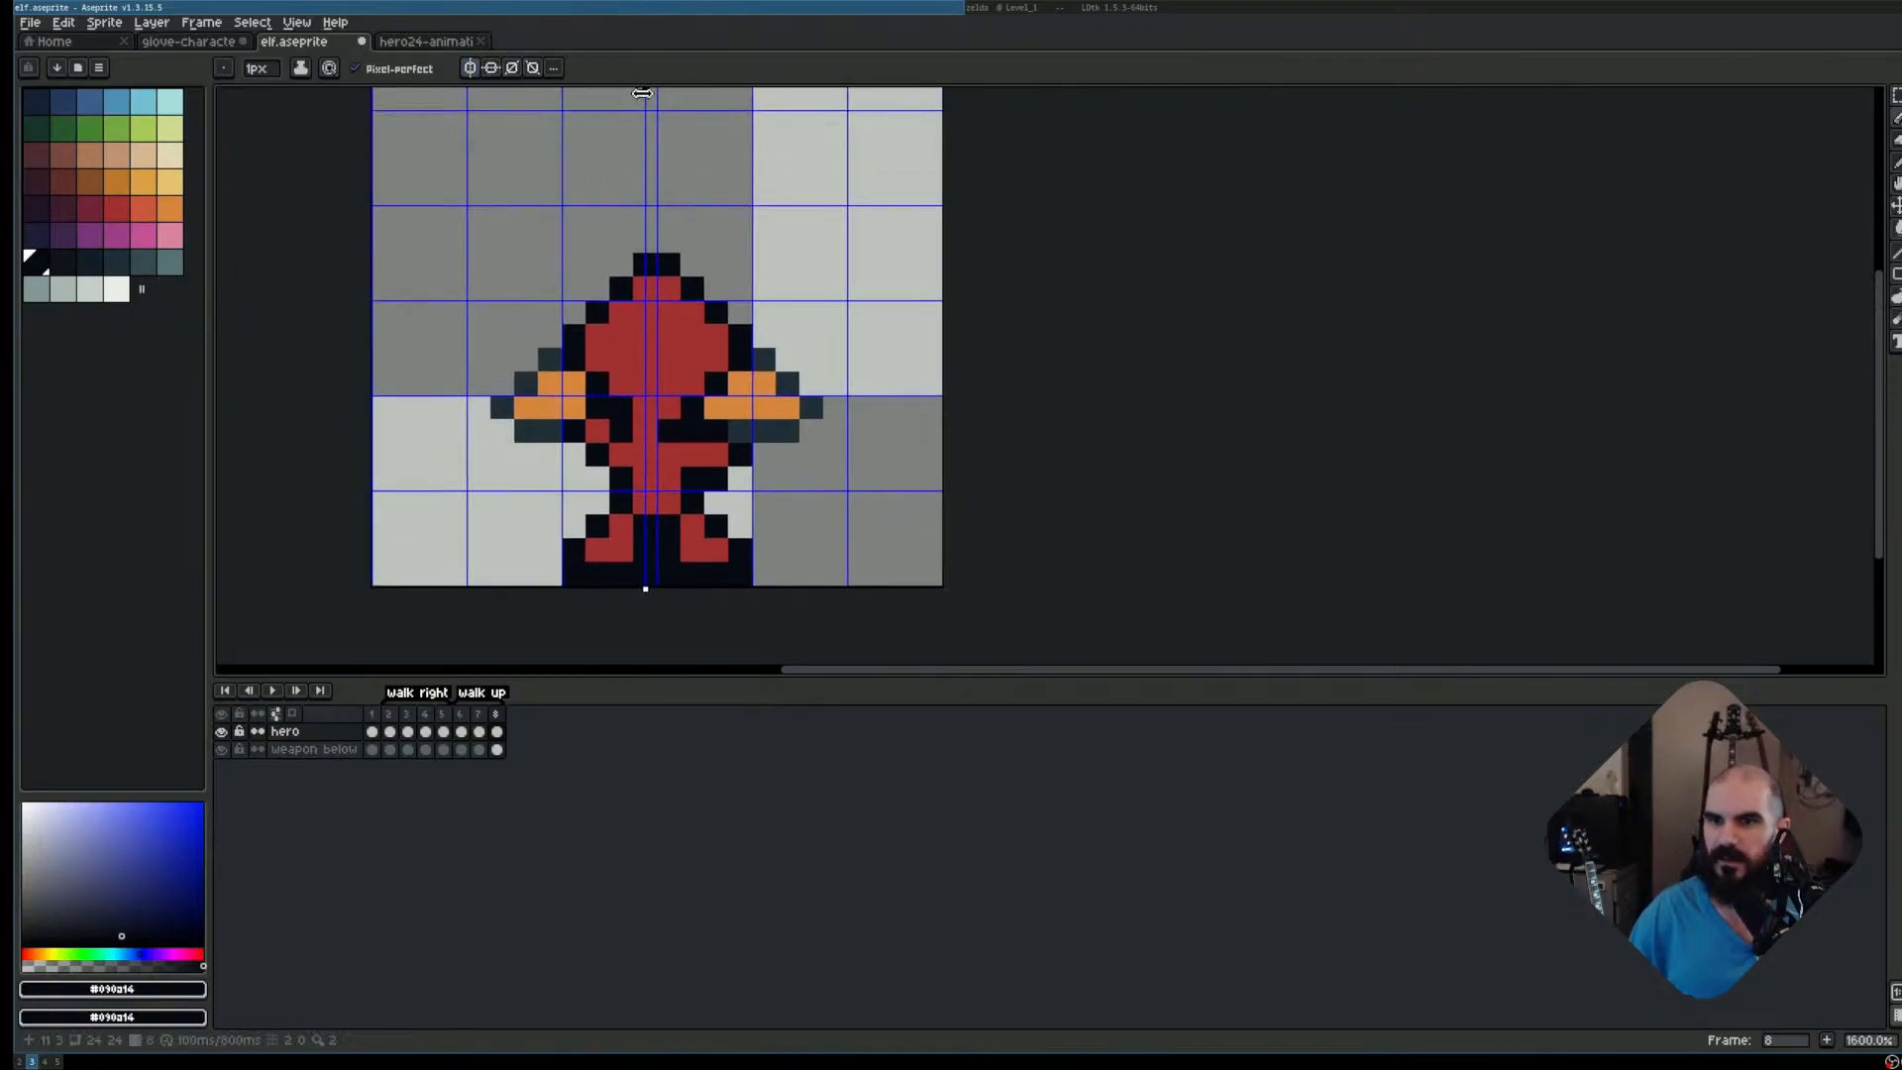
drag(645, 89, 657, 90)
scroll(751, 436, up, 1)
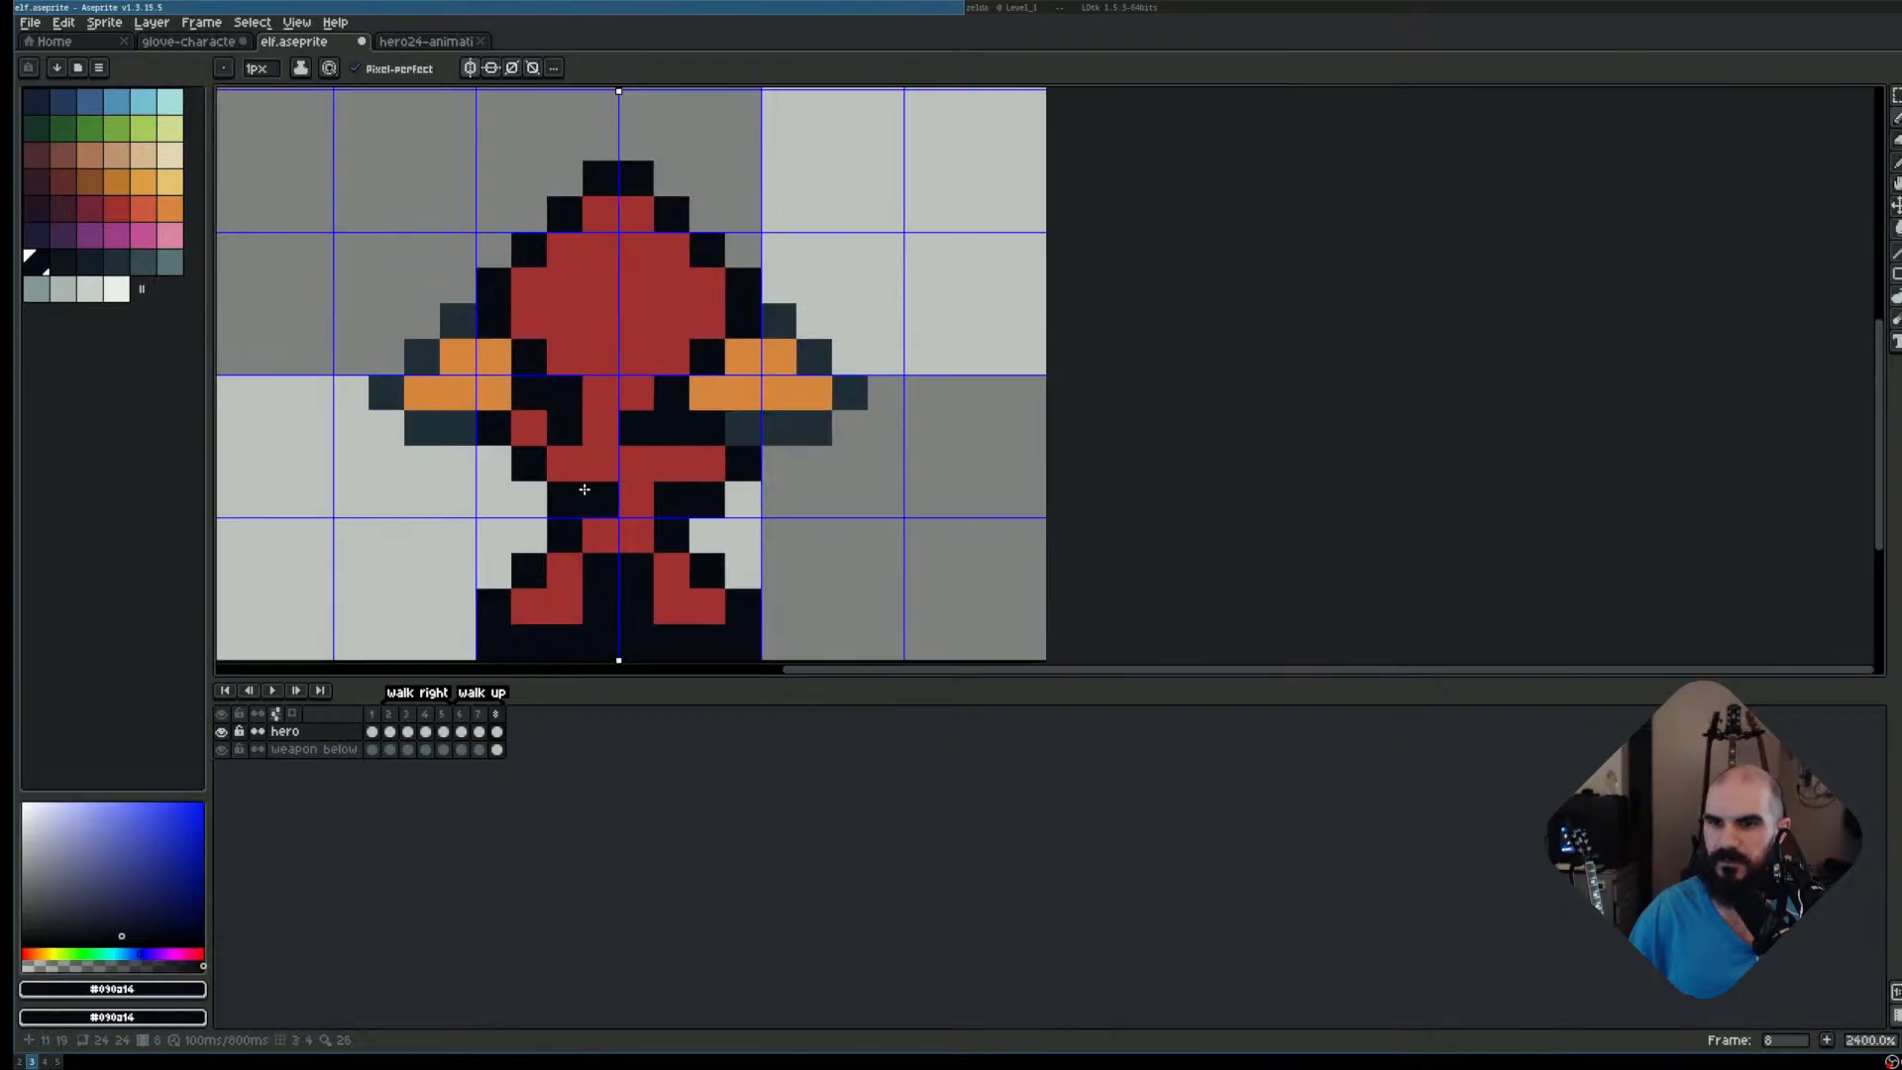
key(e)
drag(705, 461, 707, 499)
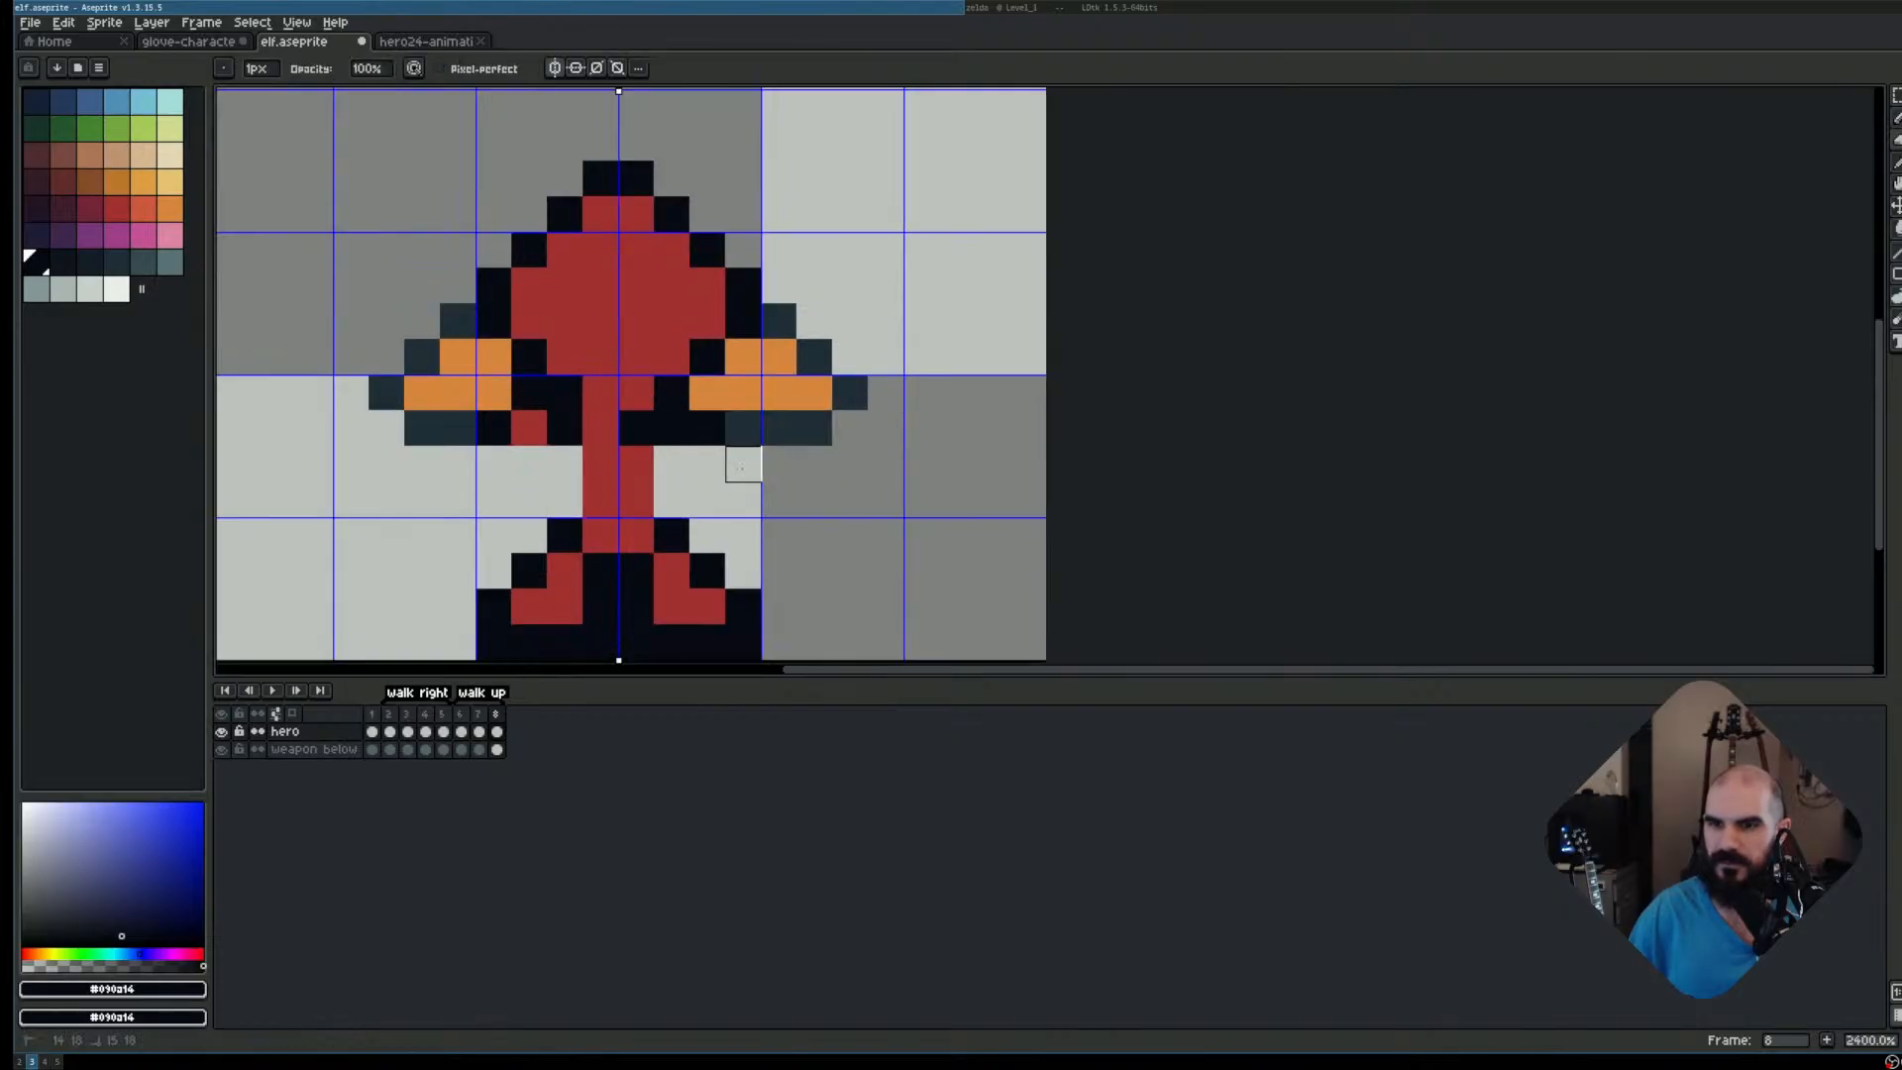
key(ctrl+z)
key(v)
key(b)
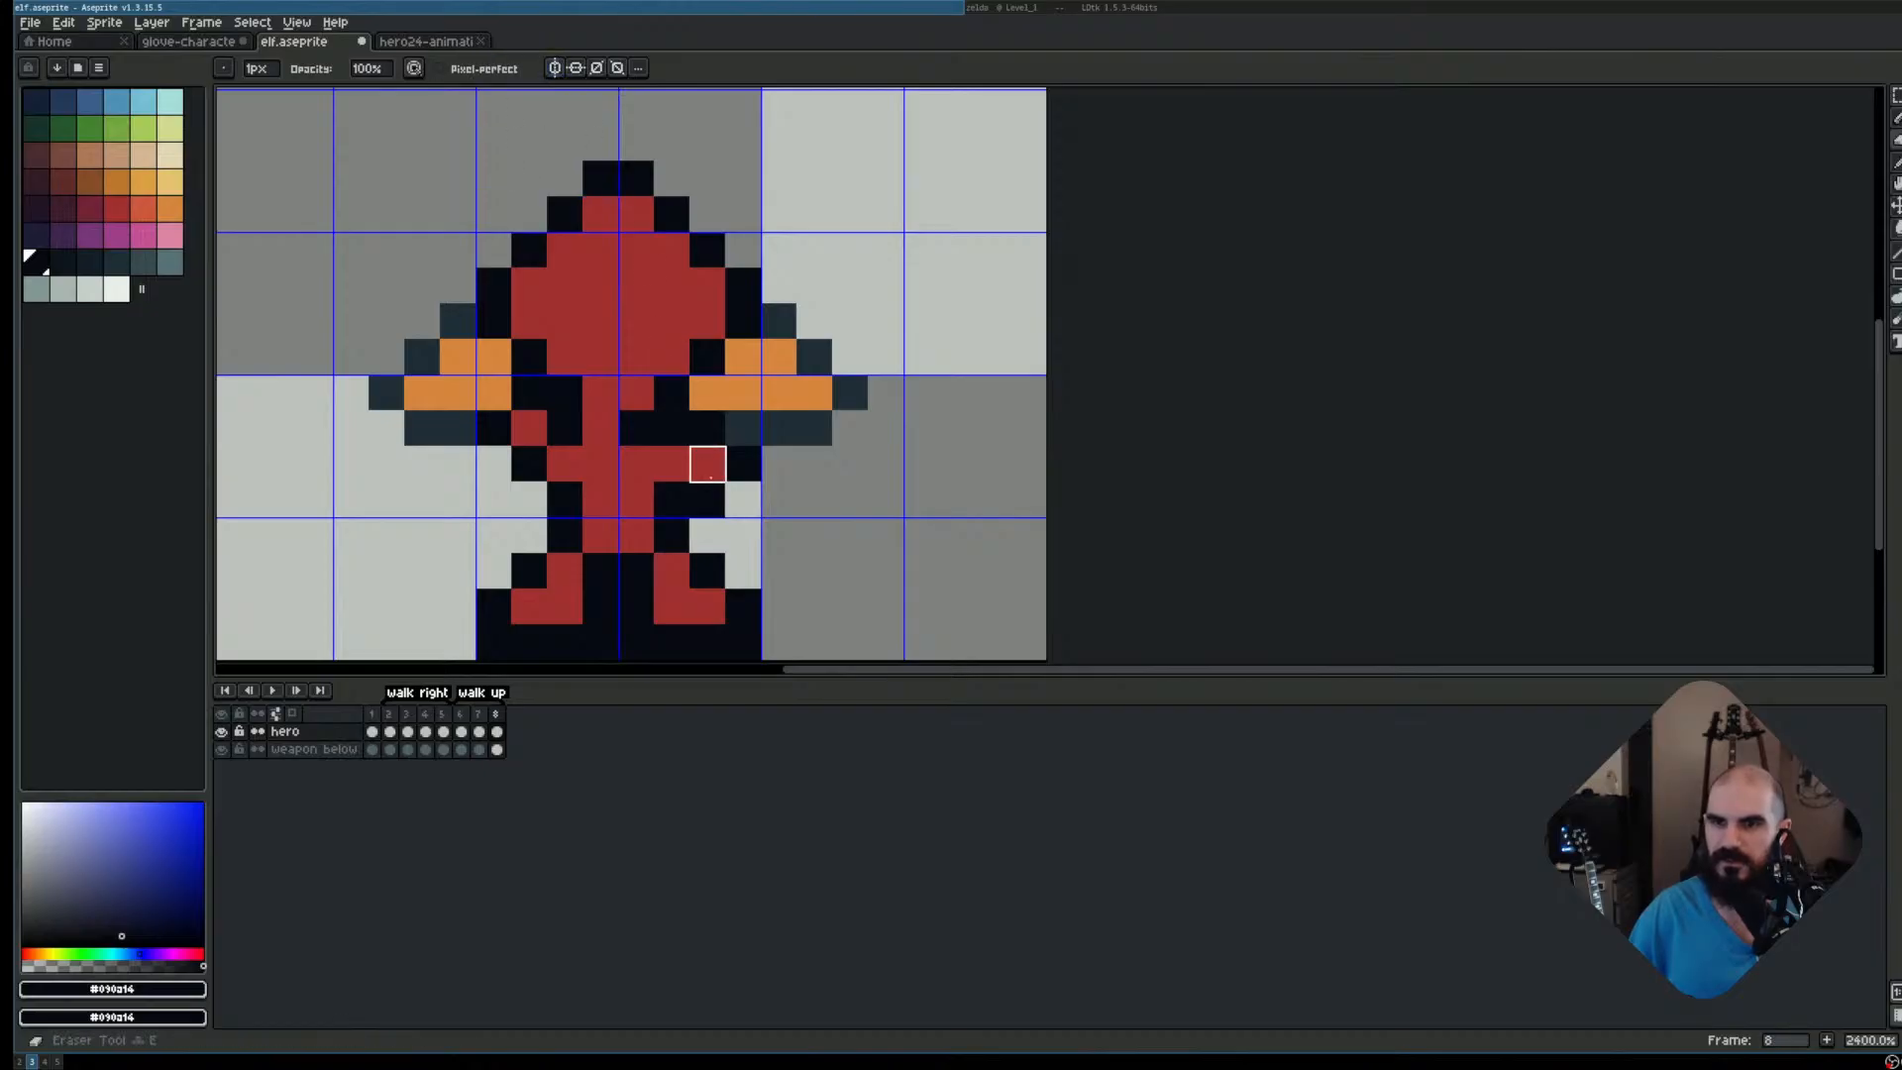
Erase the uneven right hip with symmetry off, and redraw it as a mirror of the left hip in black and red
mouse_move(707, 465)
mouse_down()
mouse_move(743, 466)
mouse_move(679, 506)
mouse_up()
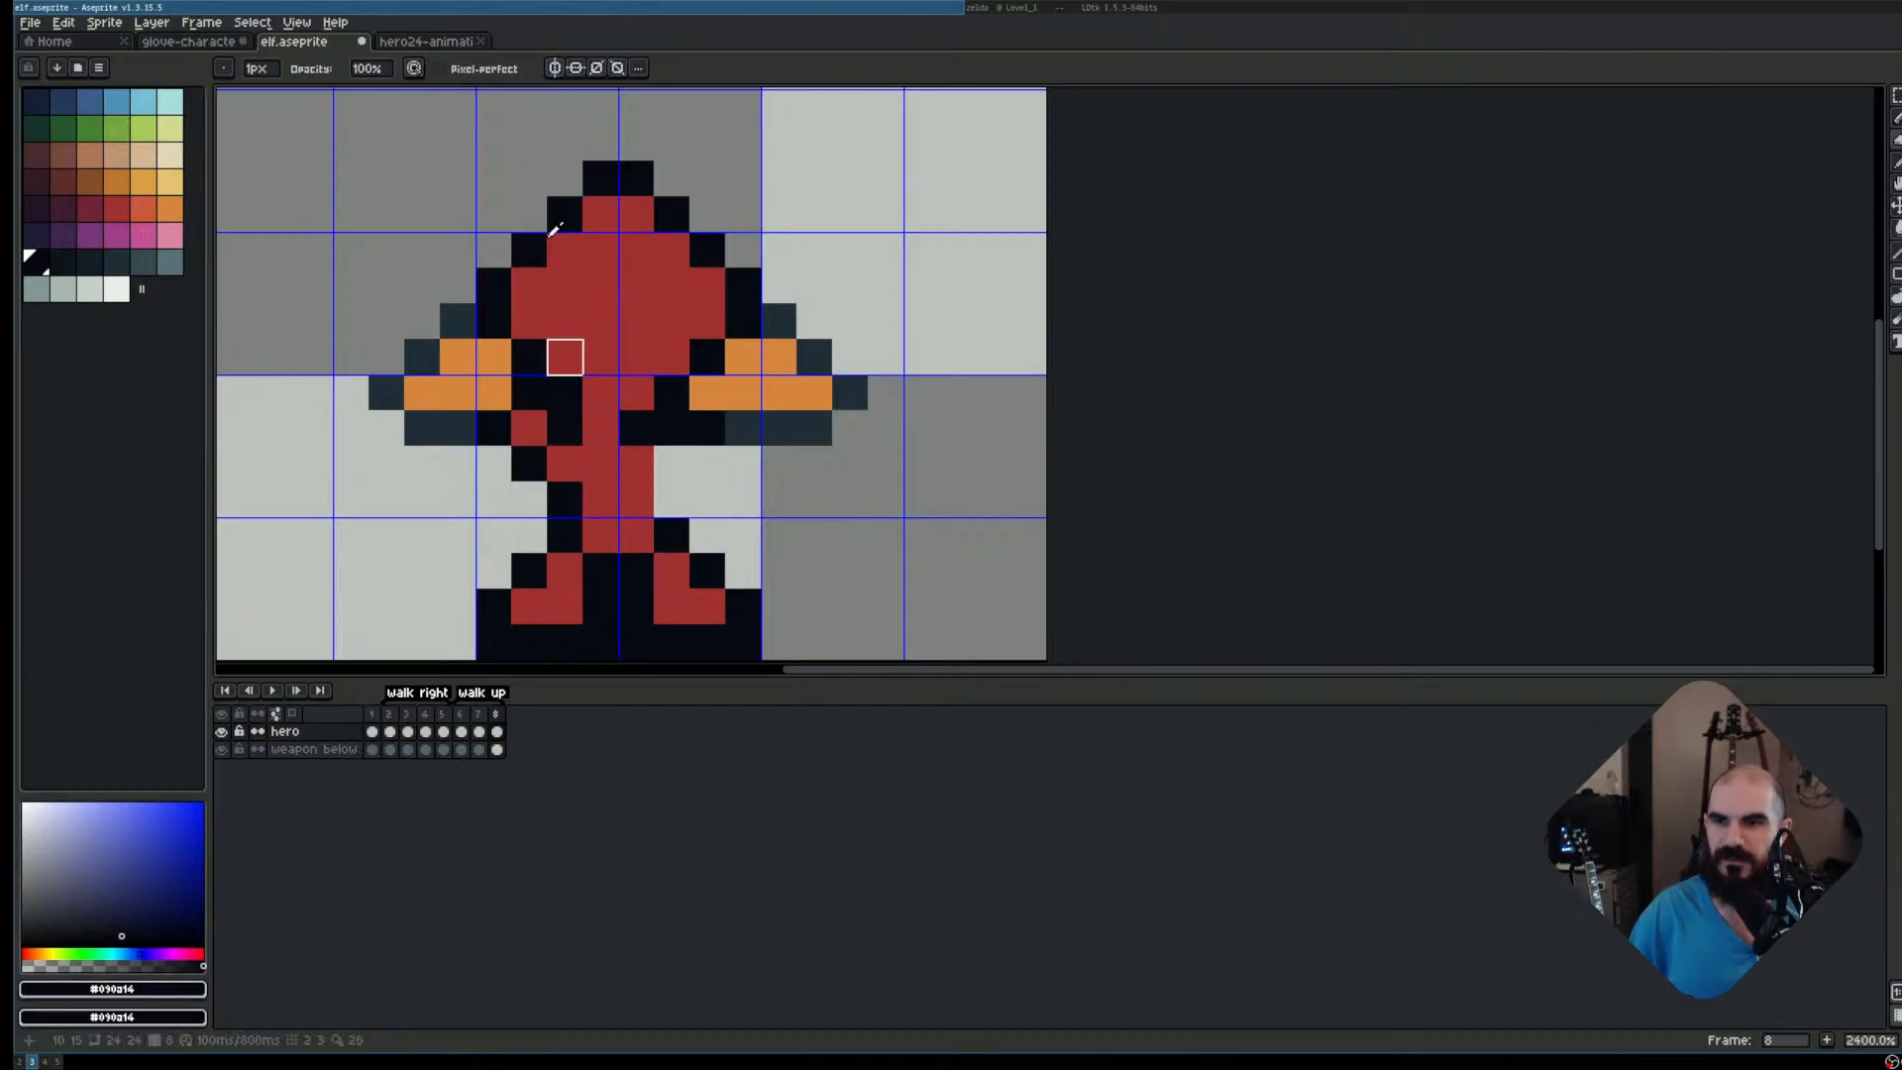
click(555, 67)
key(b)
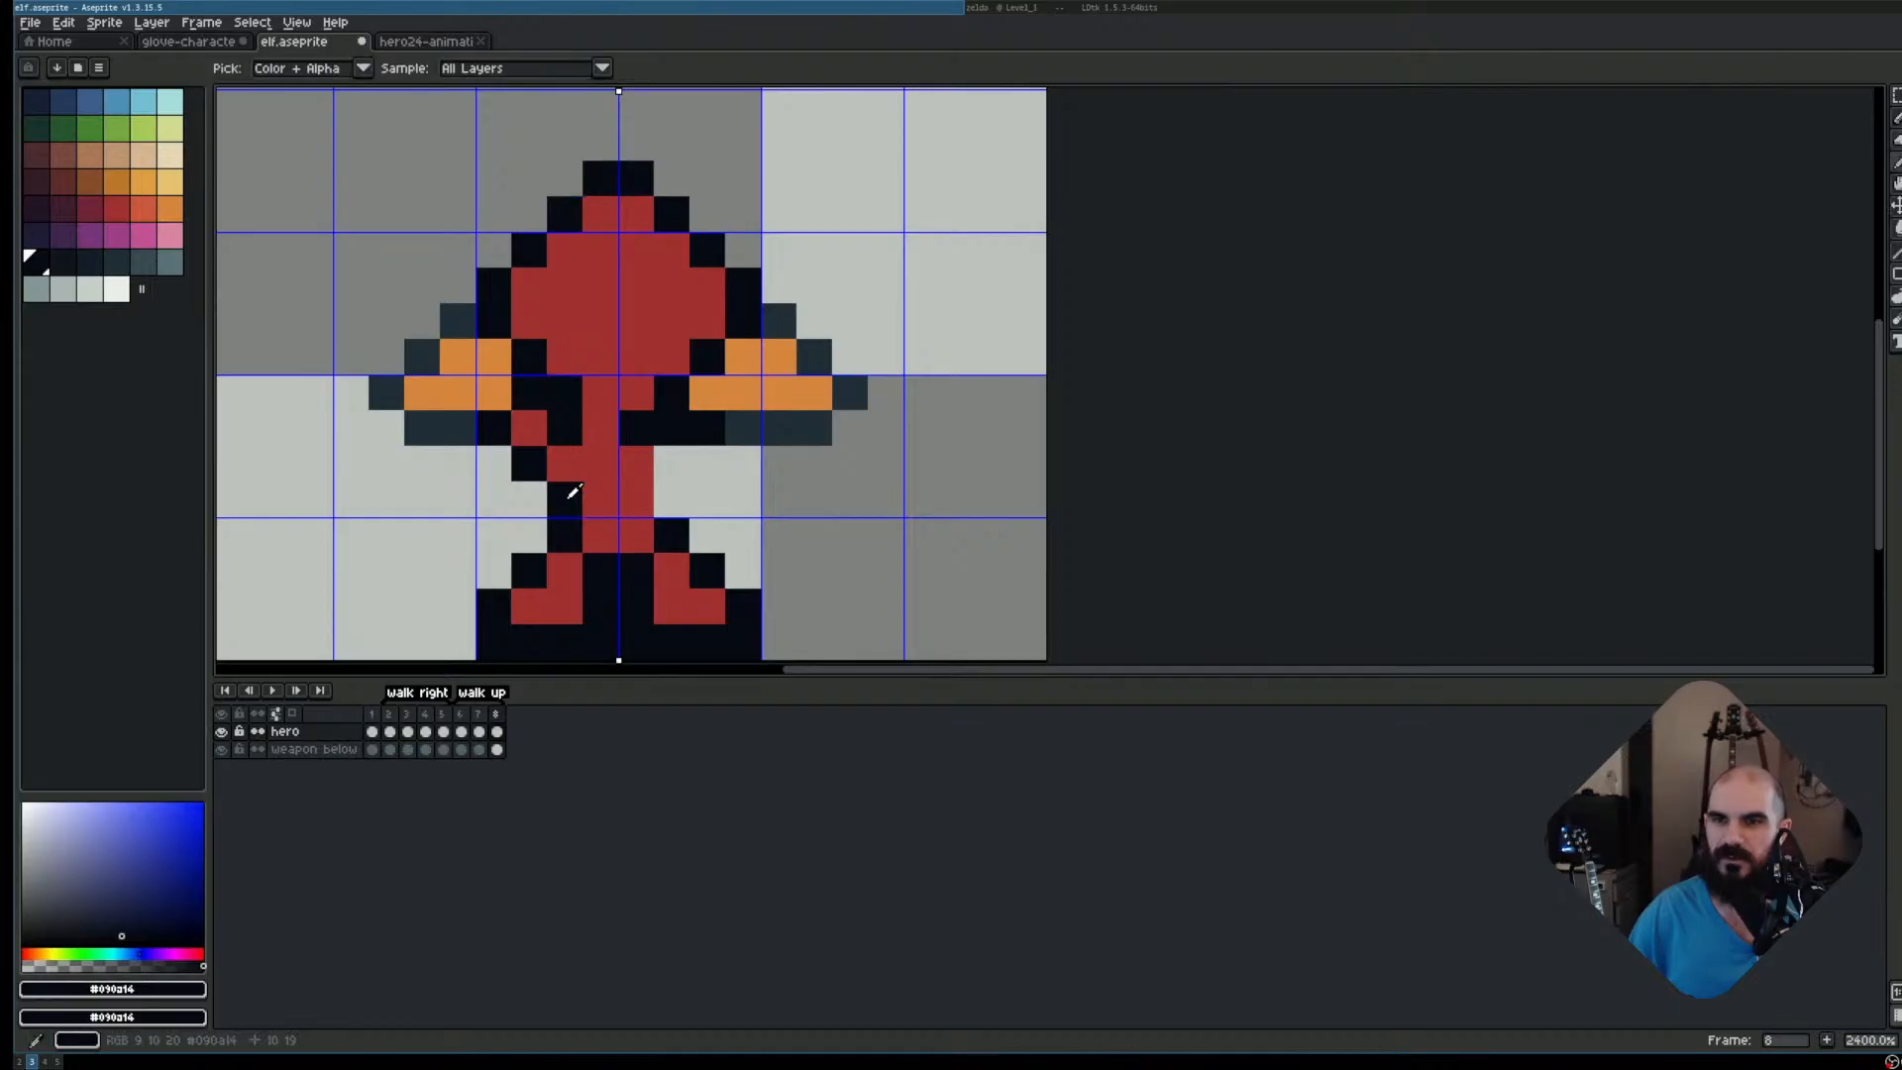
click(565, 500)
click(531, 465)
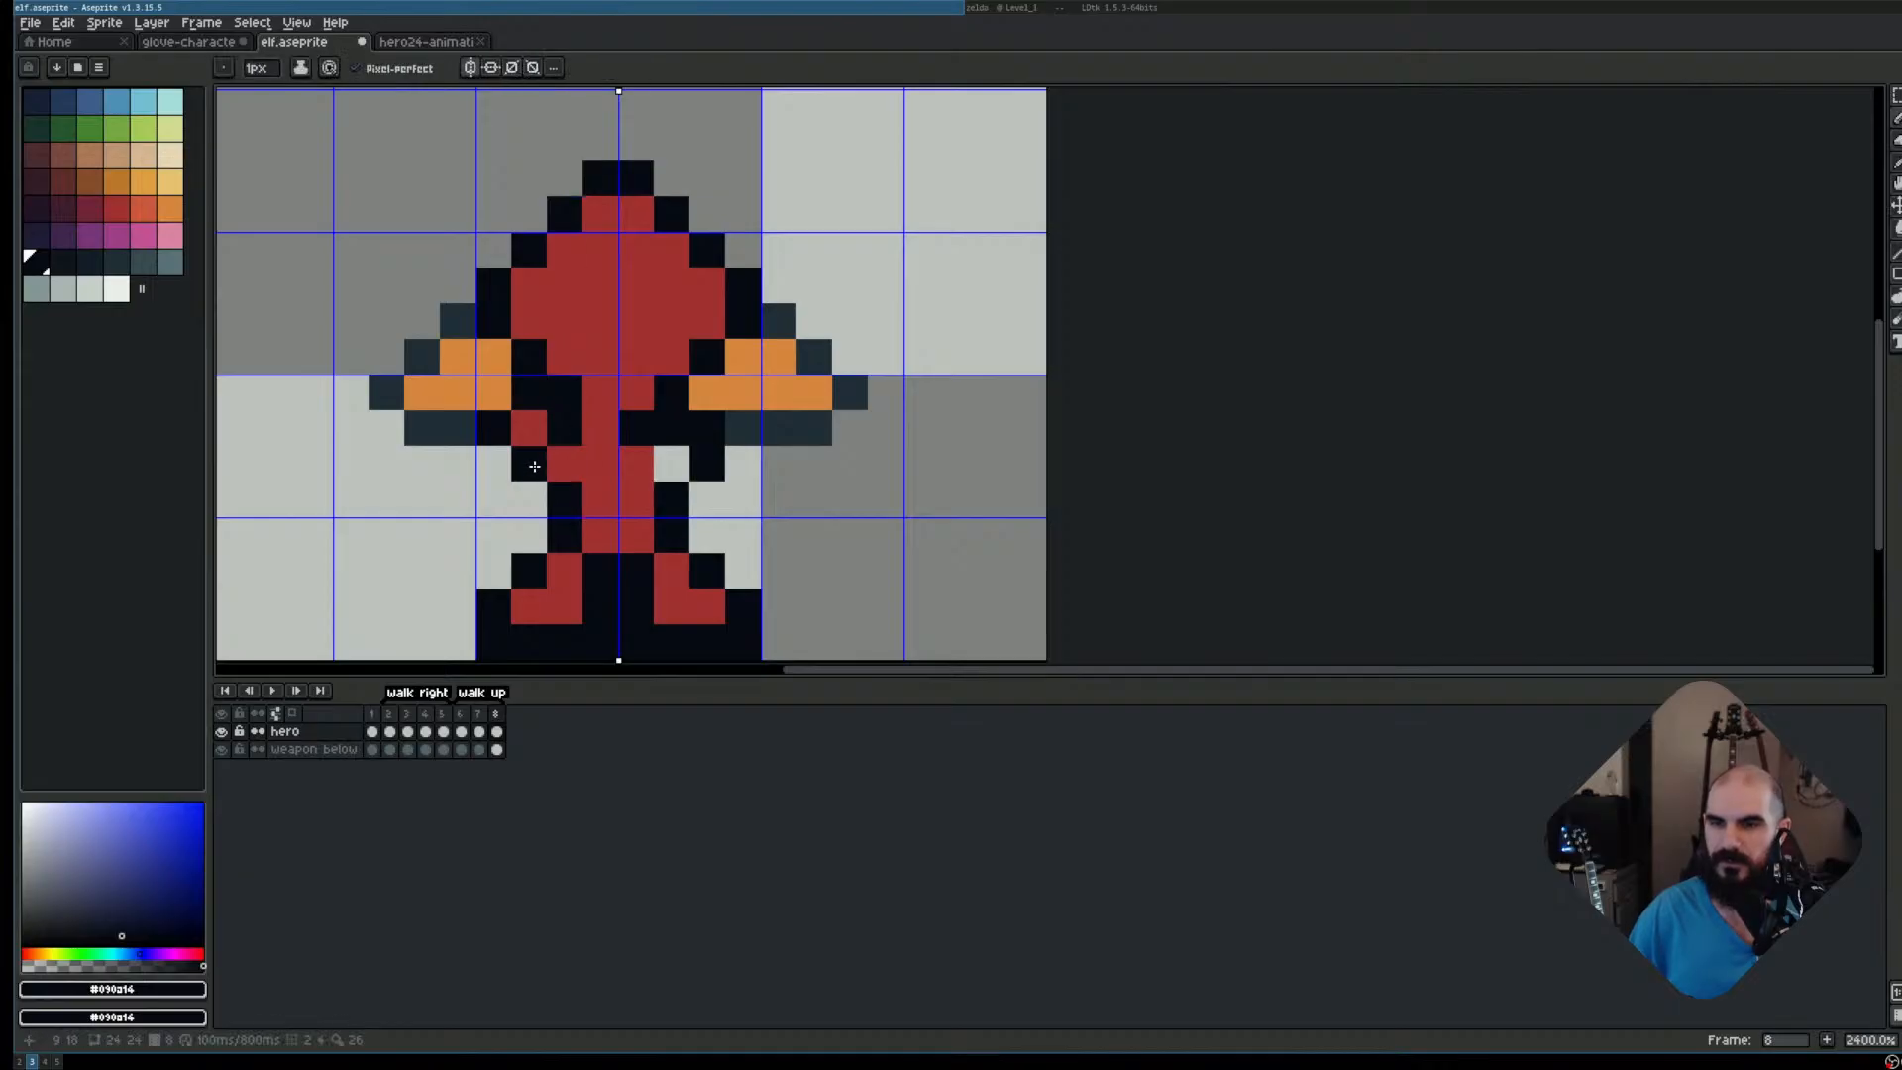
alt+click(567, 458)
click(567, 457)
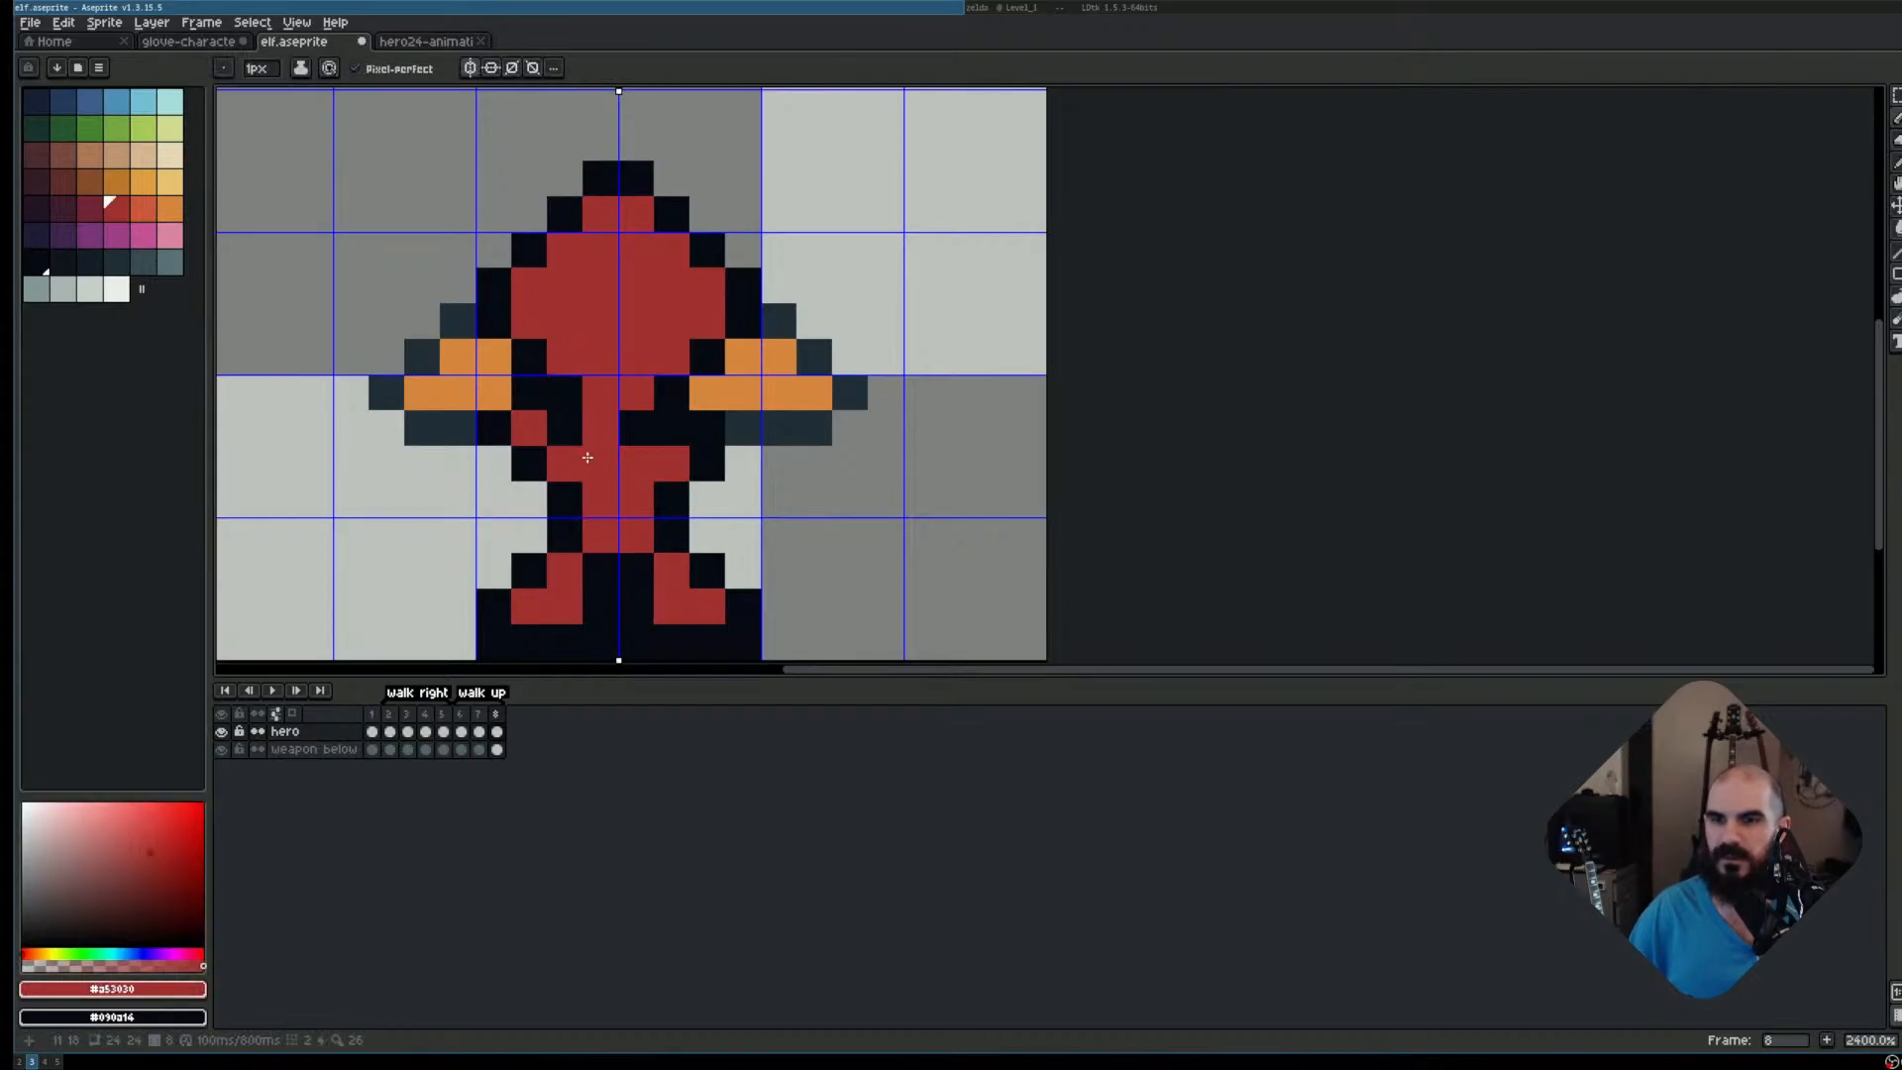
Paint mirrored red pixels below the inner ends of the arms and replace the stray black pixel on the back with red
click(540, 431)
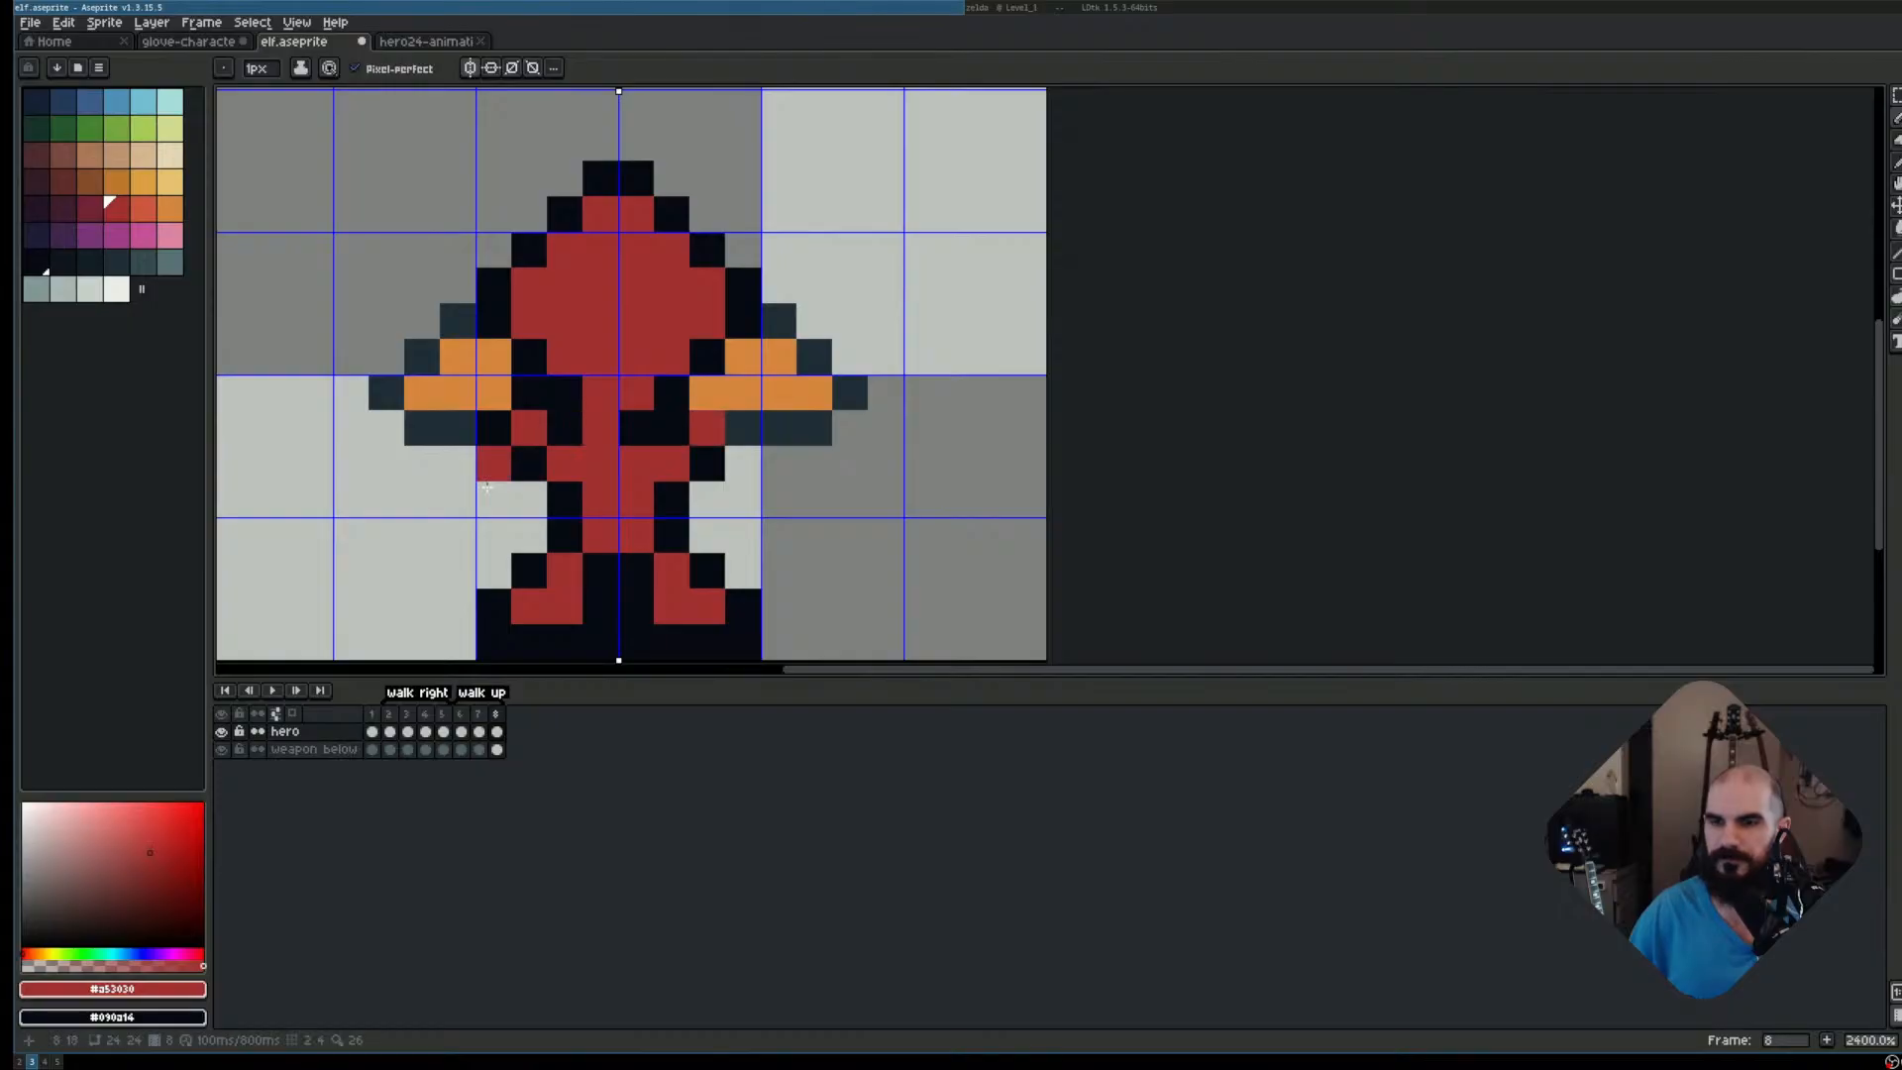
key(alt)
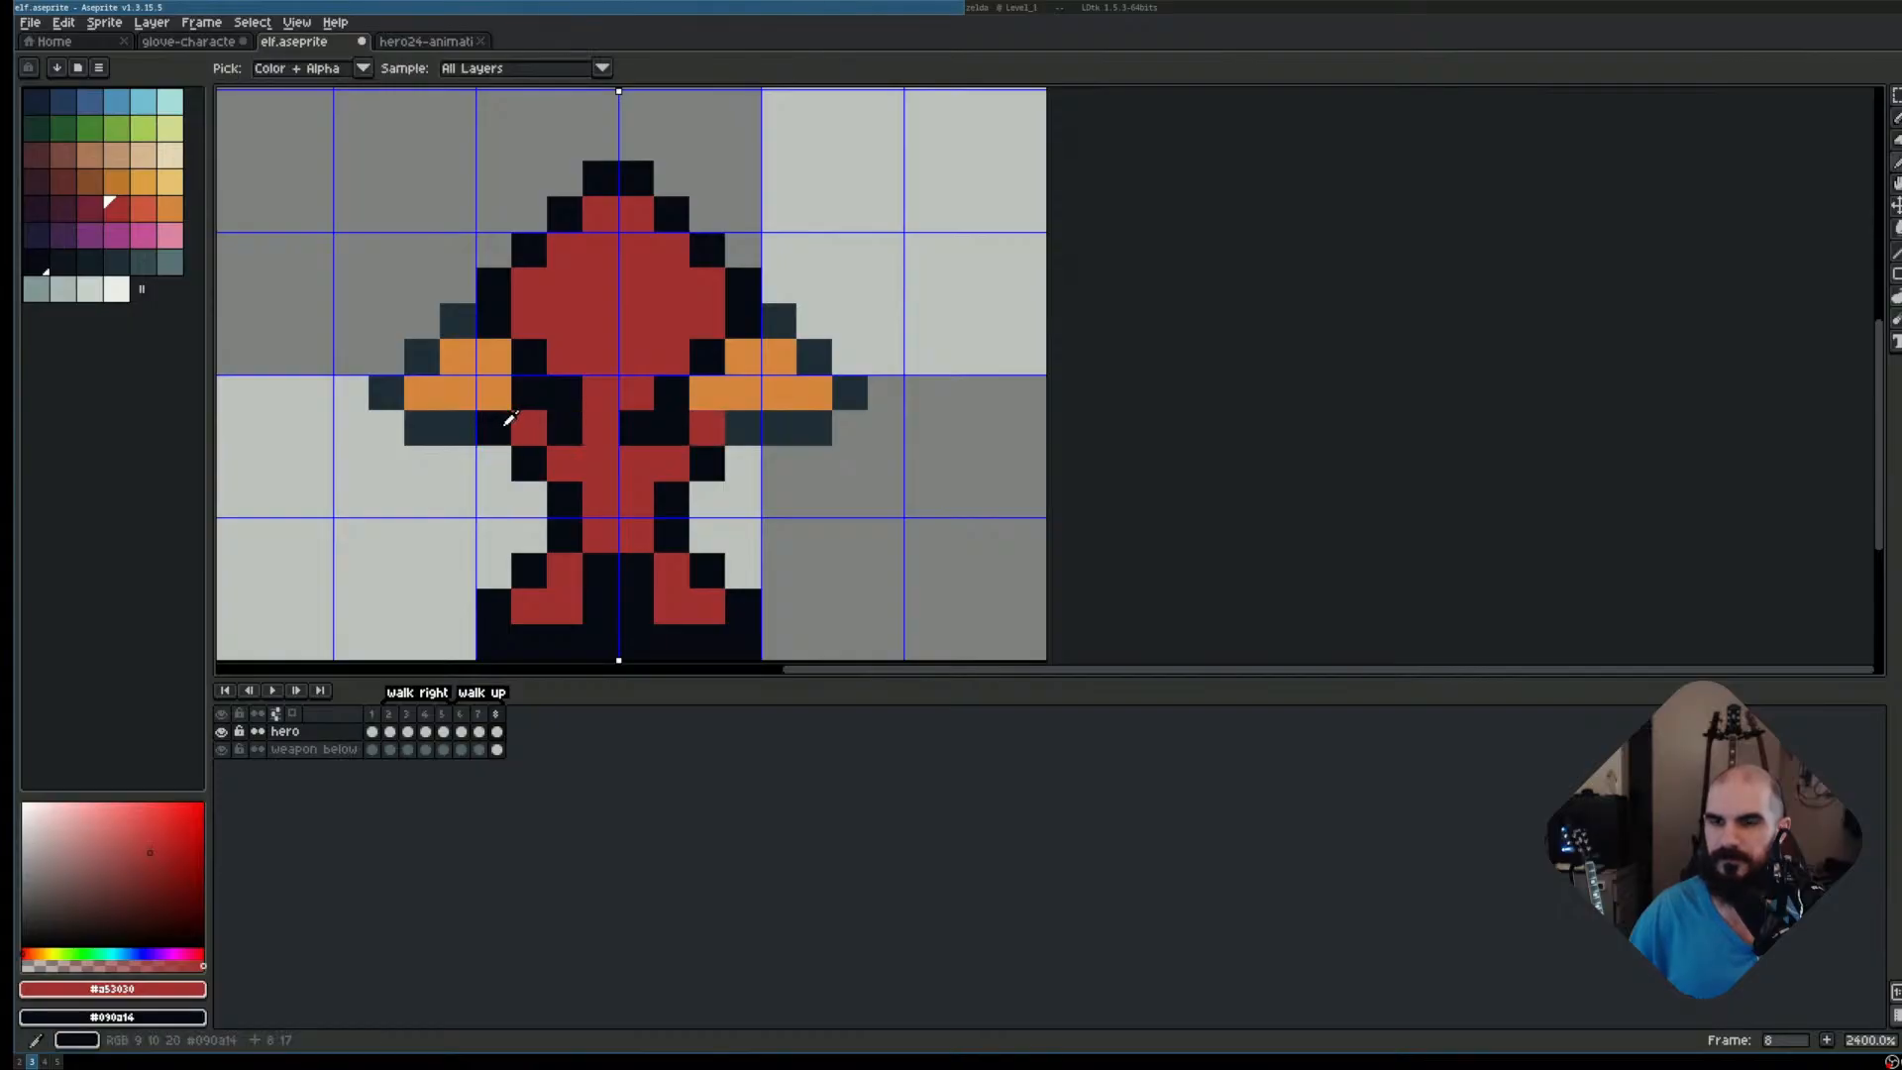
click(523, 495)
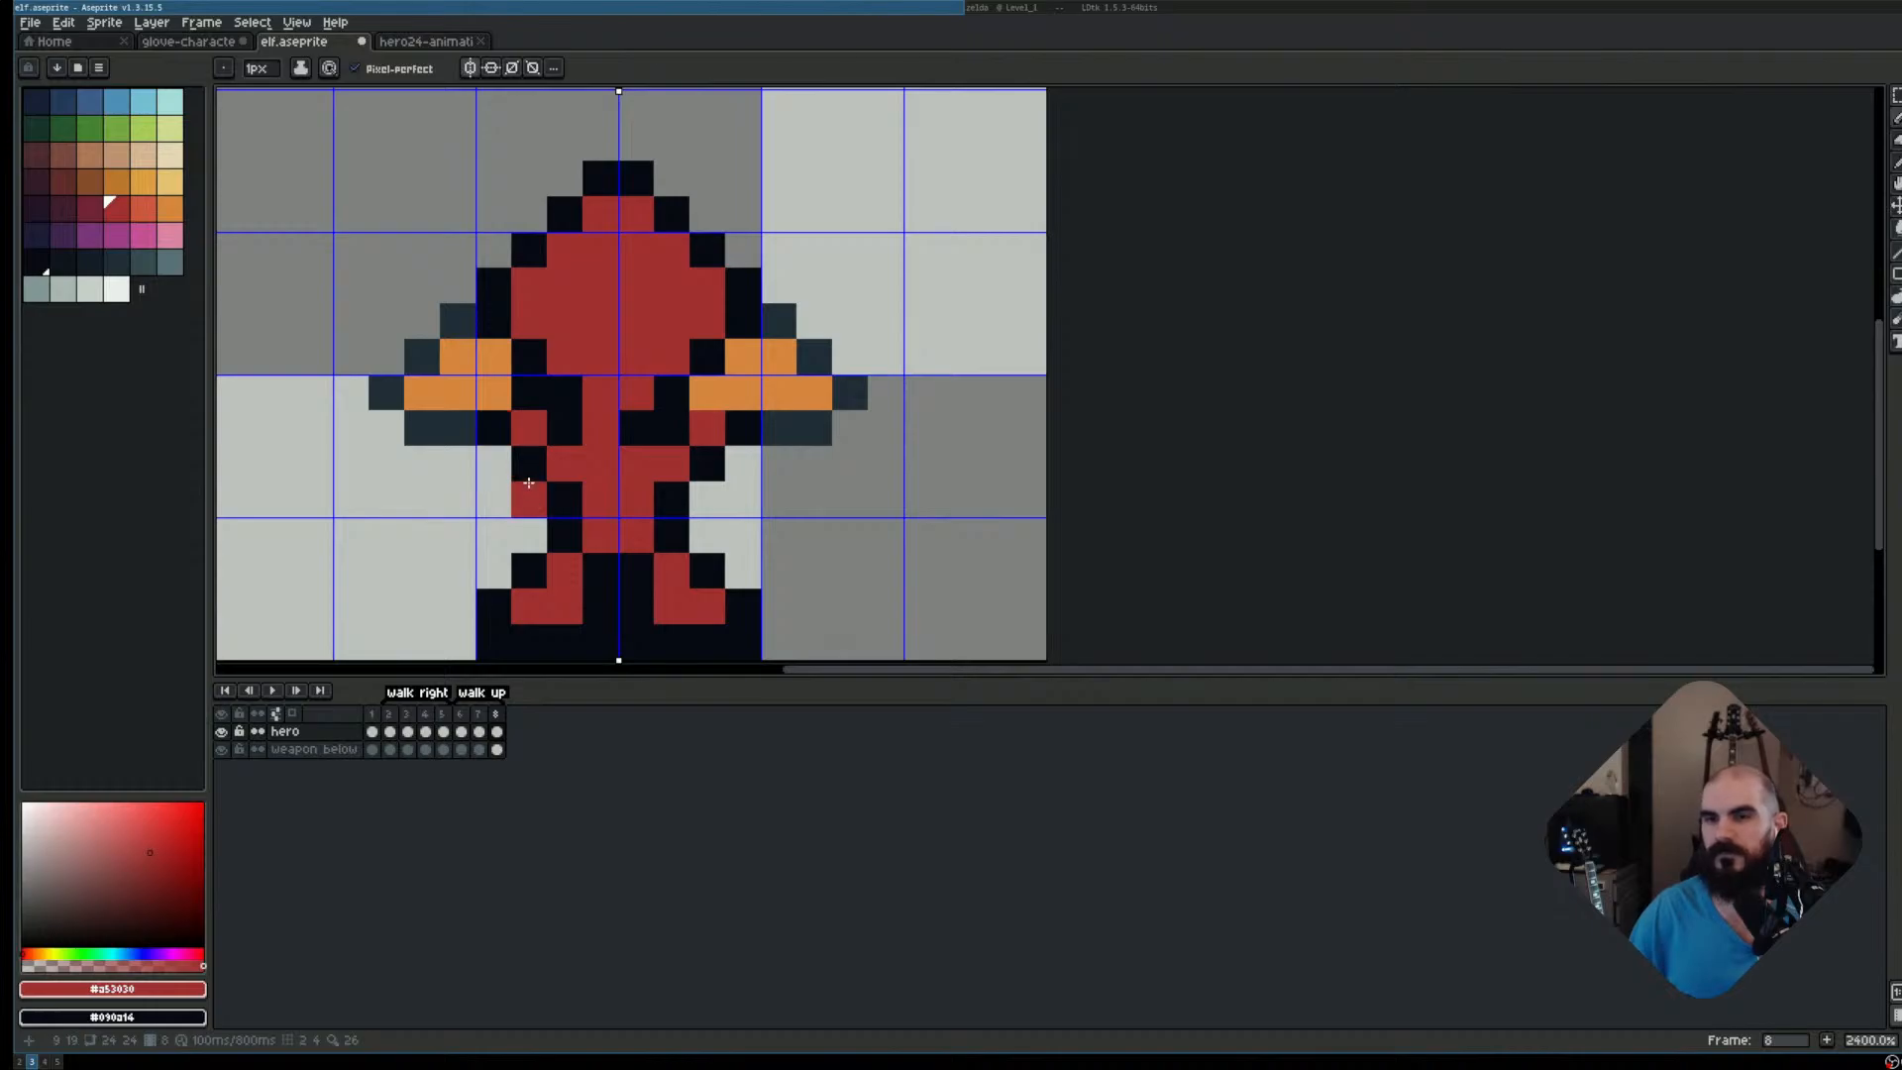
scroll(505, 545, down, 2)
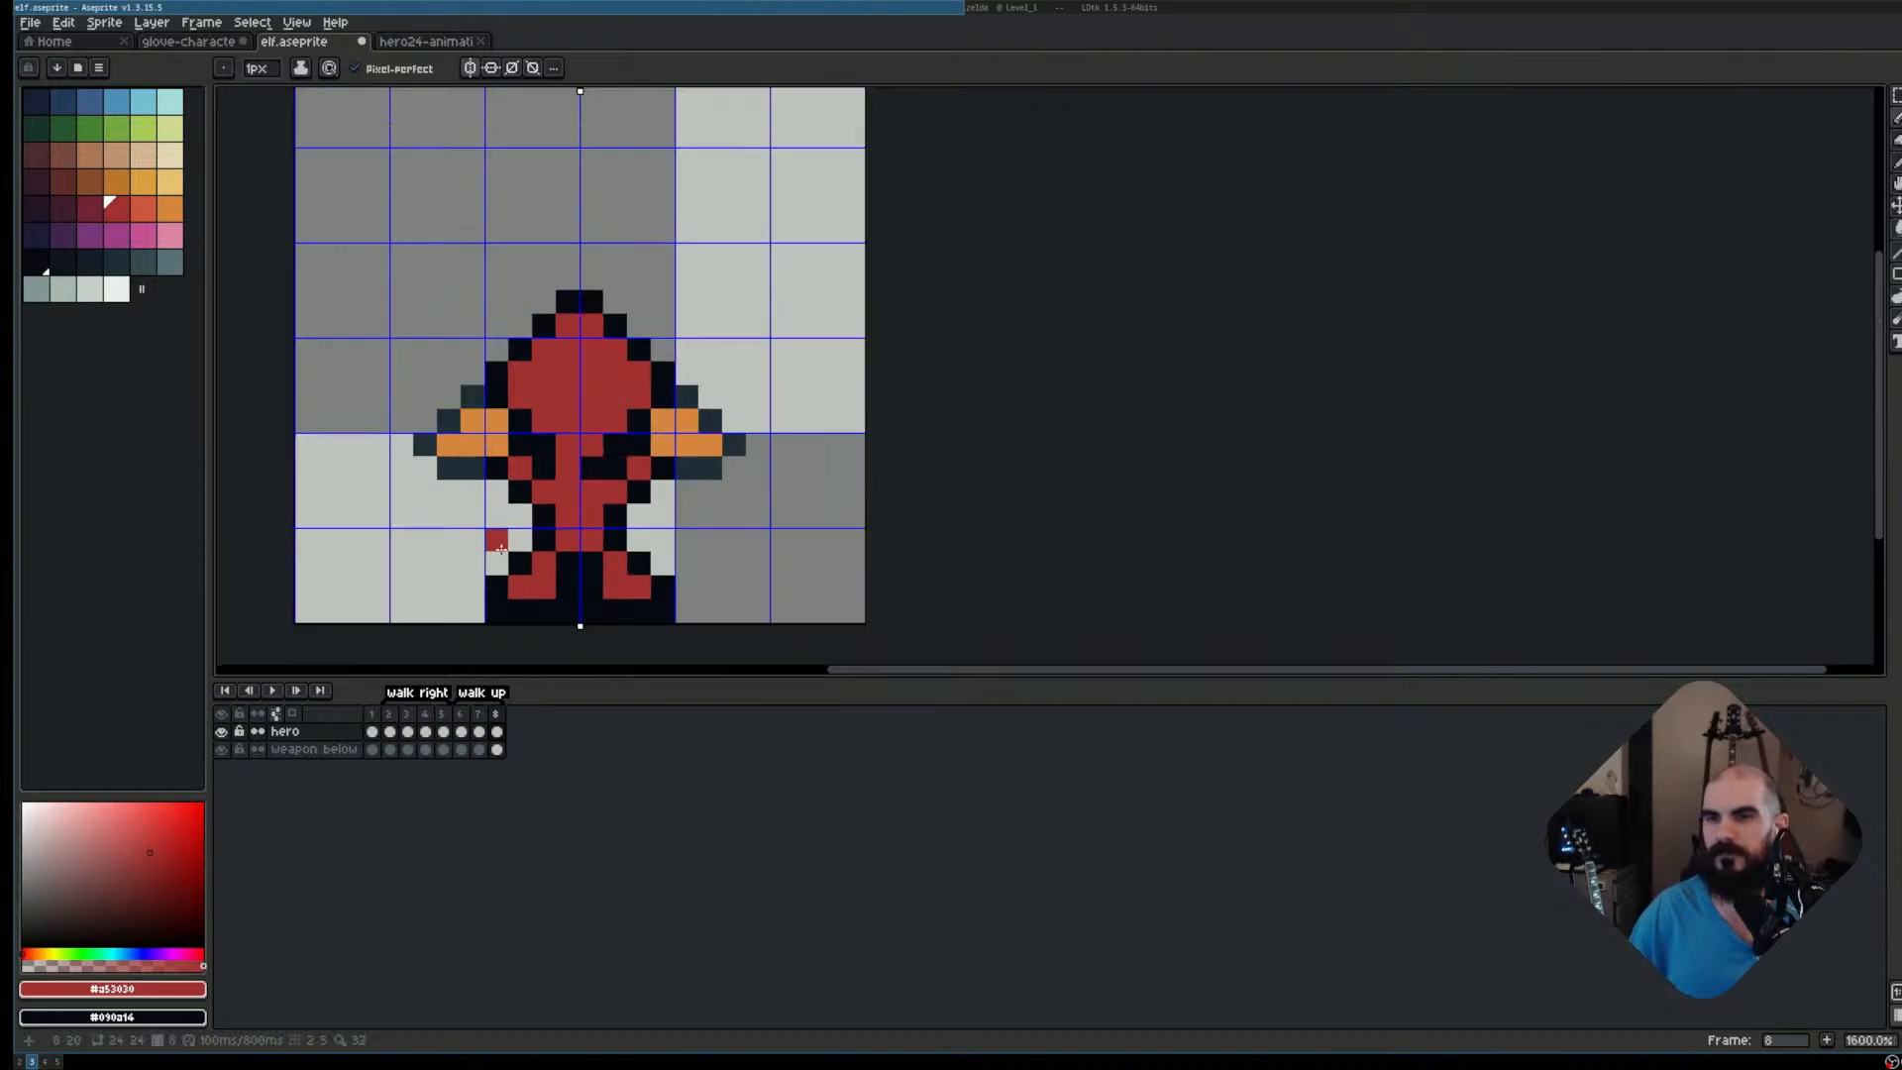
scroll(501, 550, up, 2)
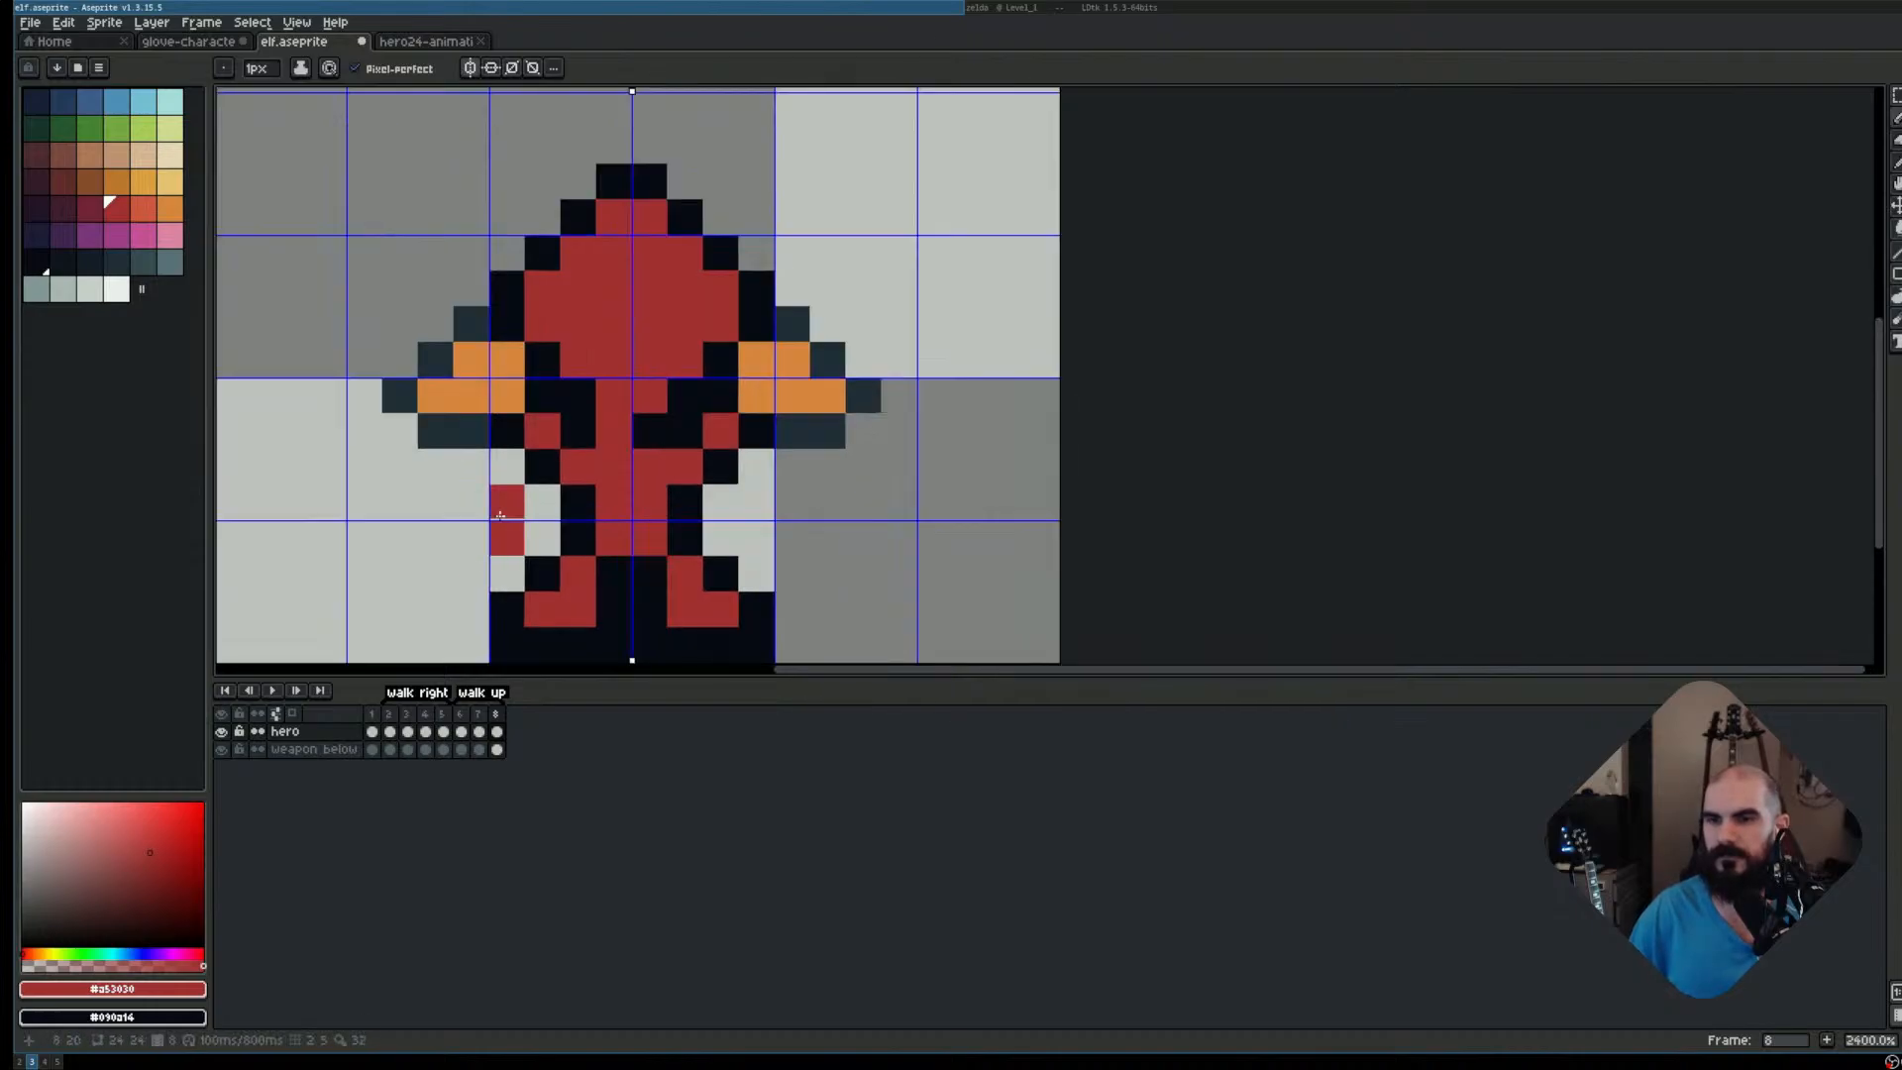
right_click(587, 416)
scroll(594, 546, down, 5)
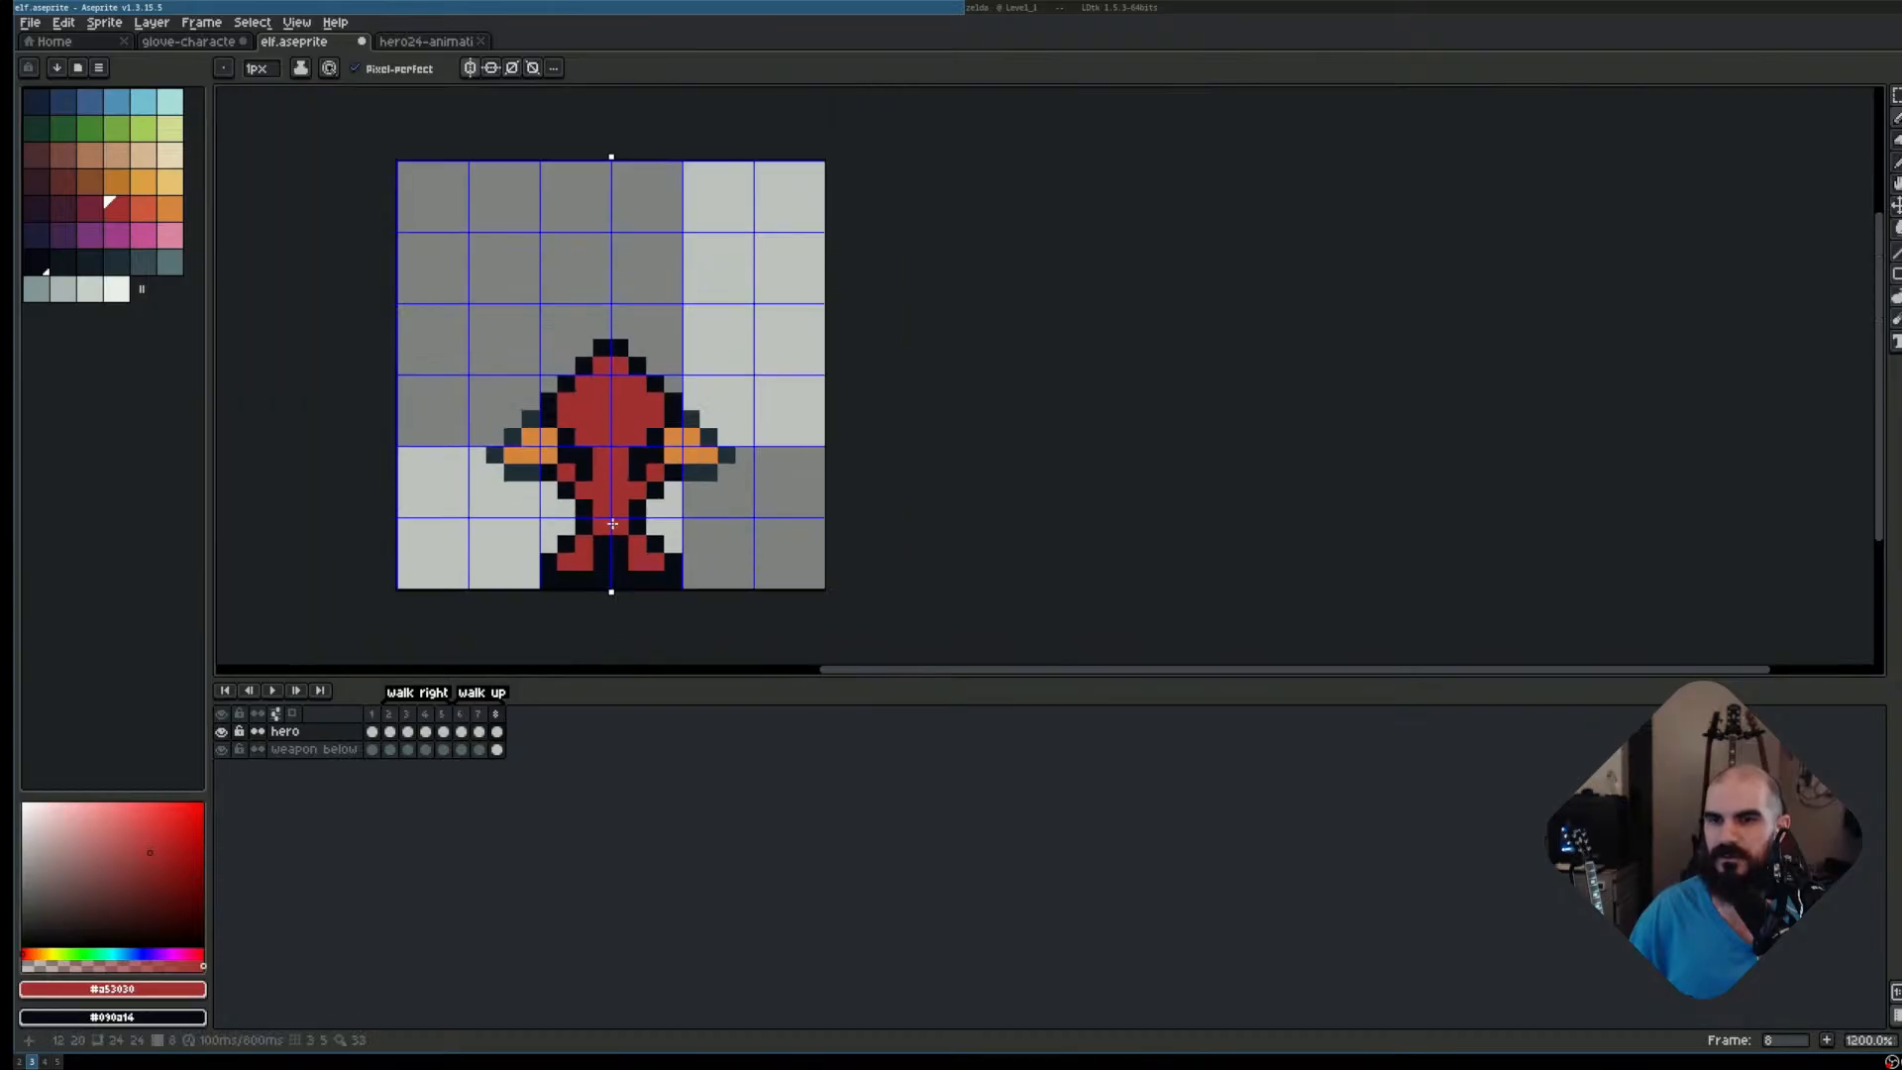
Paint a one-pixel black line across the back in frame 8, joining the inner ends of both arms
scroll(792, 535, down, 2)
scroll(692, 513, up, 2)
scroll(683, 519, up, 1)
right_click(647, 445)
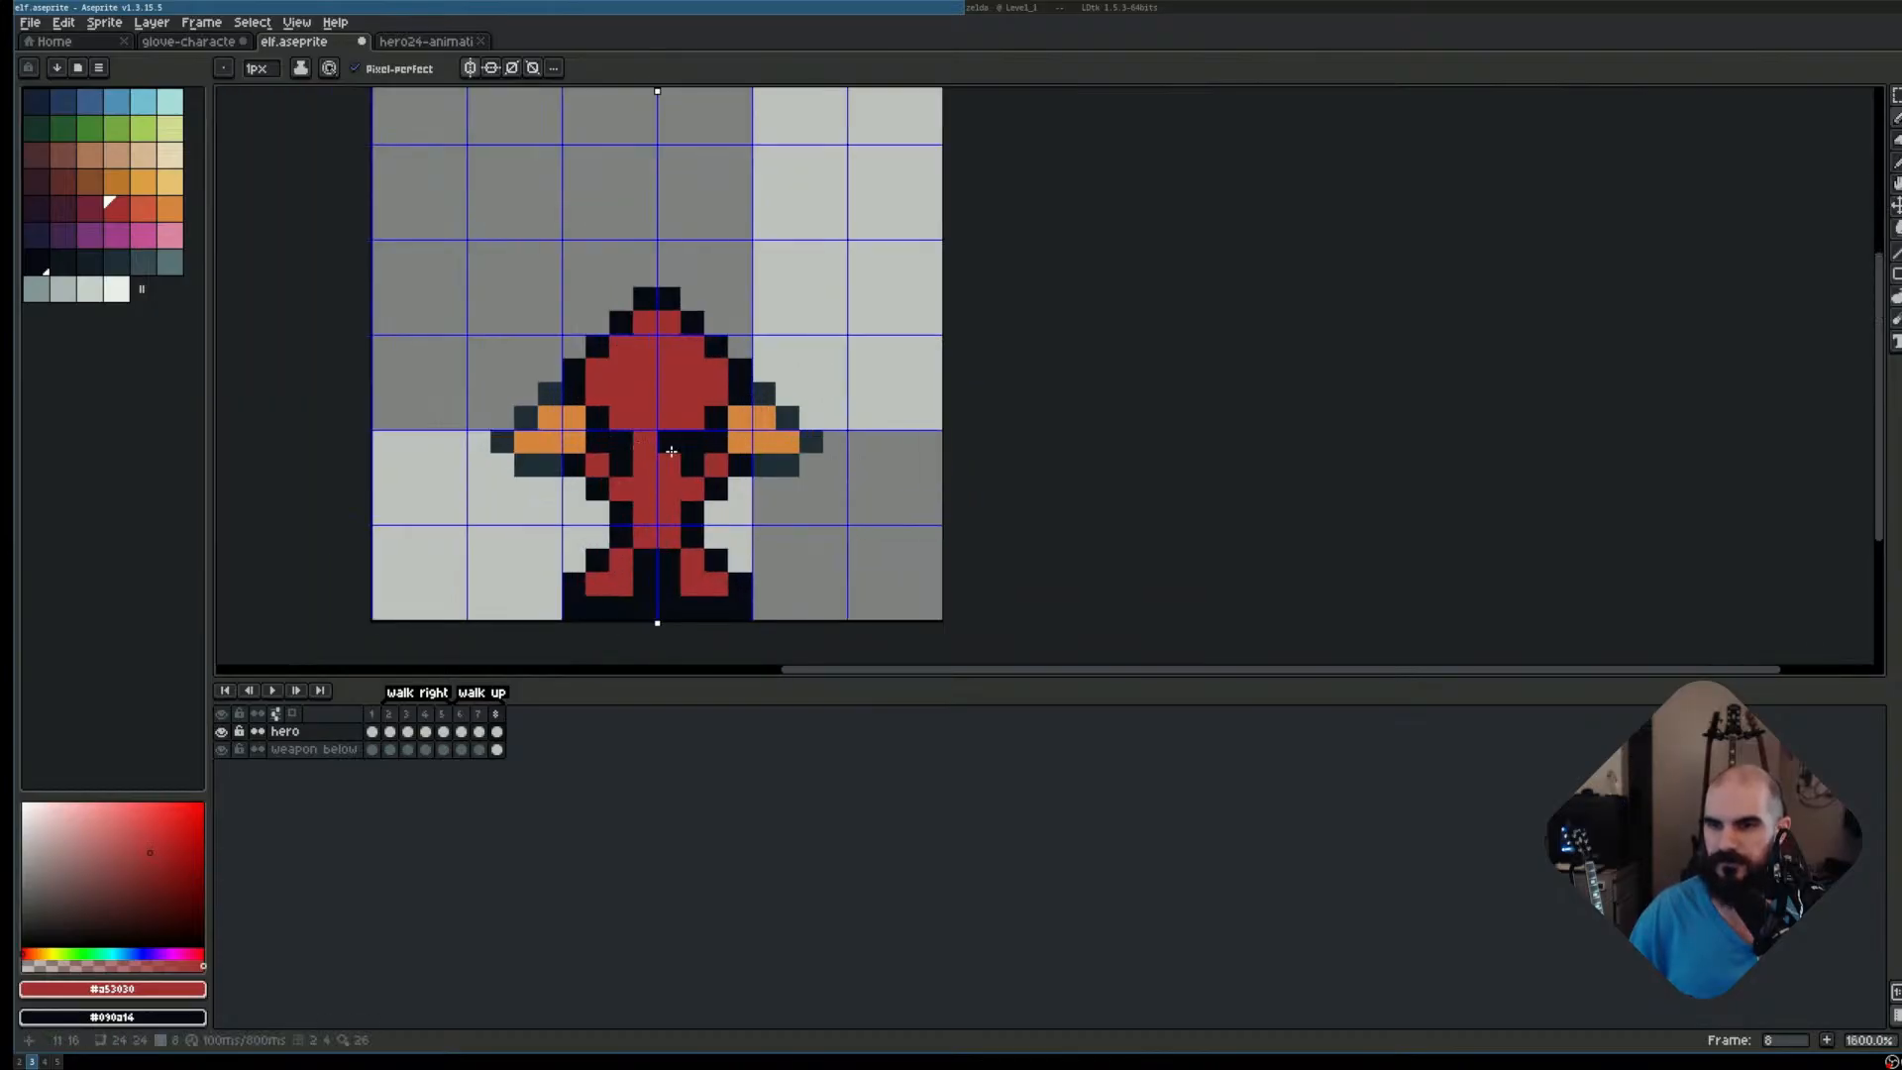
scroll(966, 502, down, 2)
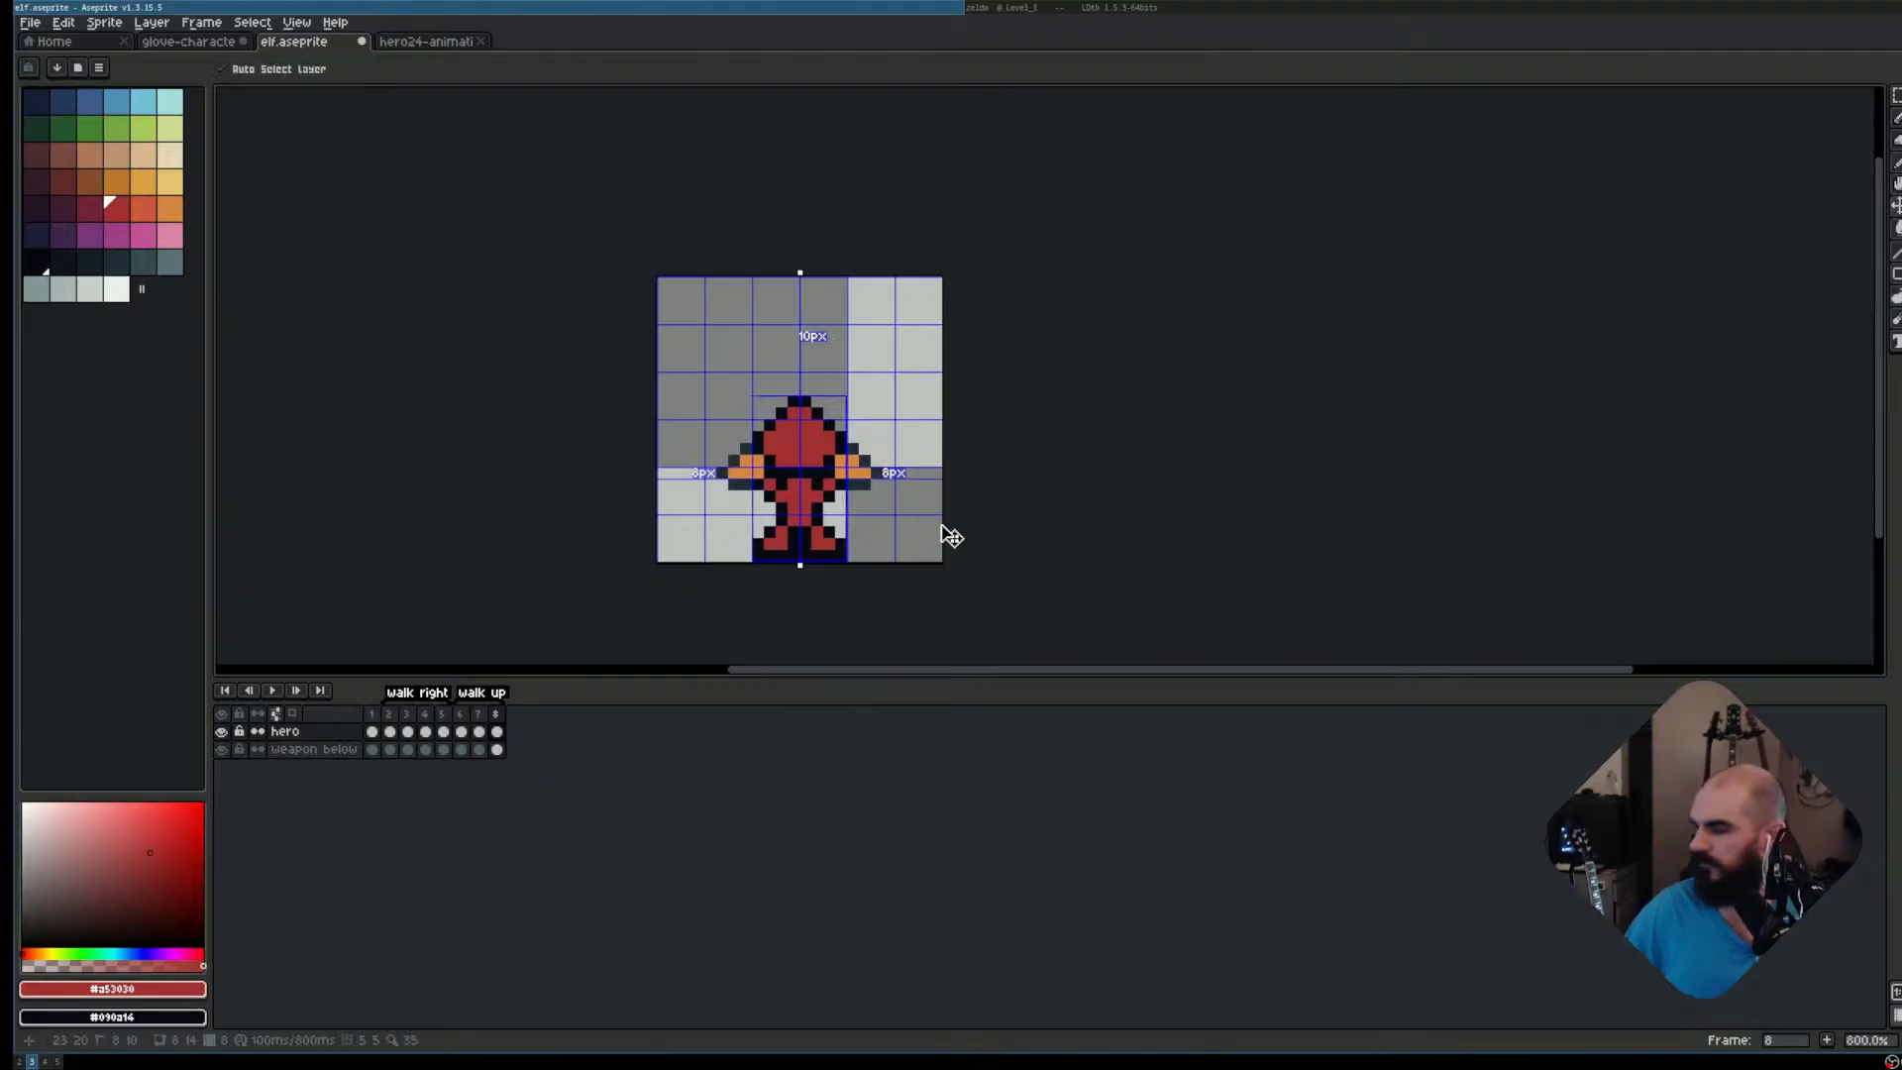
Hide the grid and turn off vertical symmetry for the pencil
key(ctrl+apostrophe)
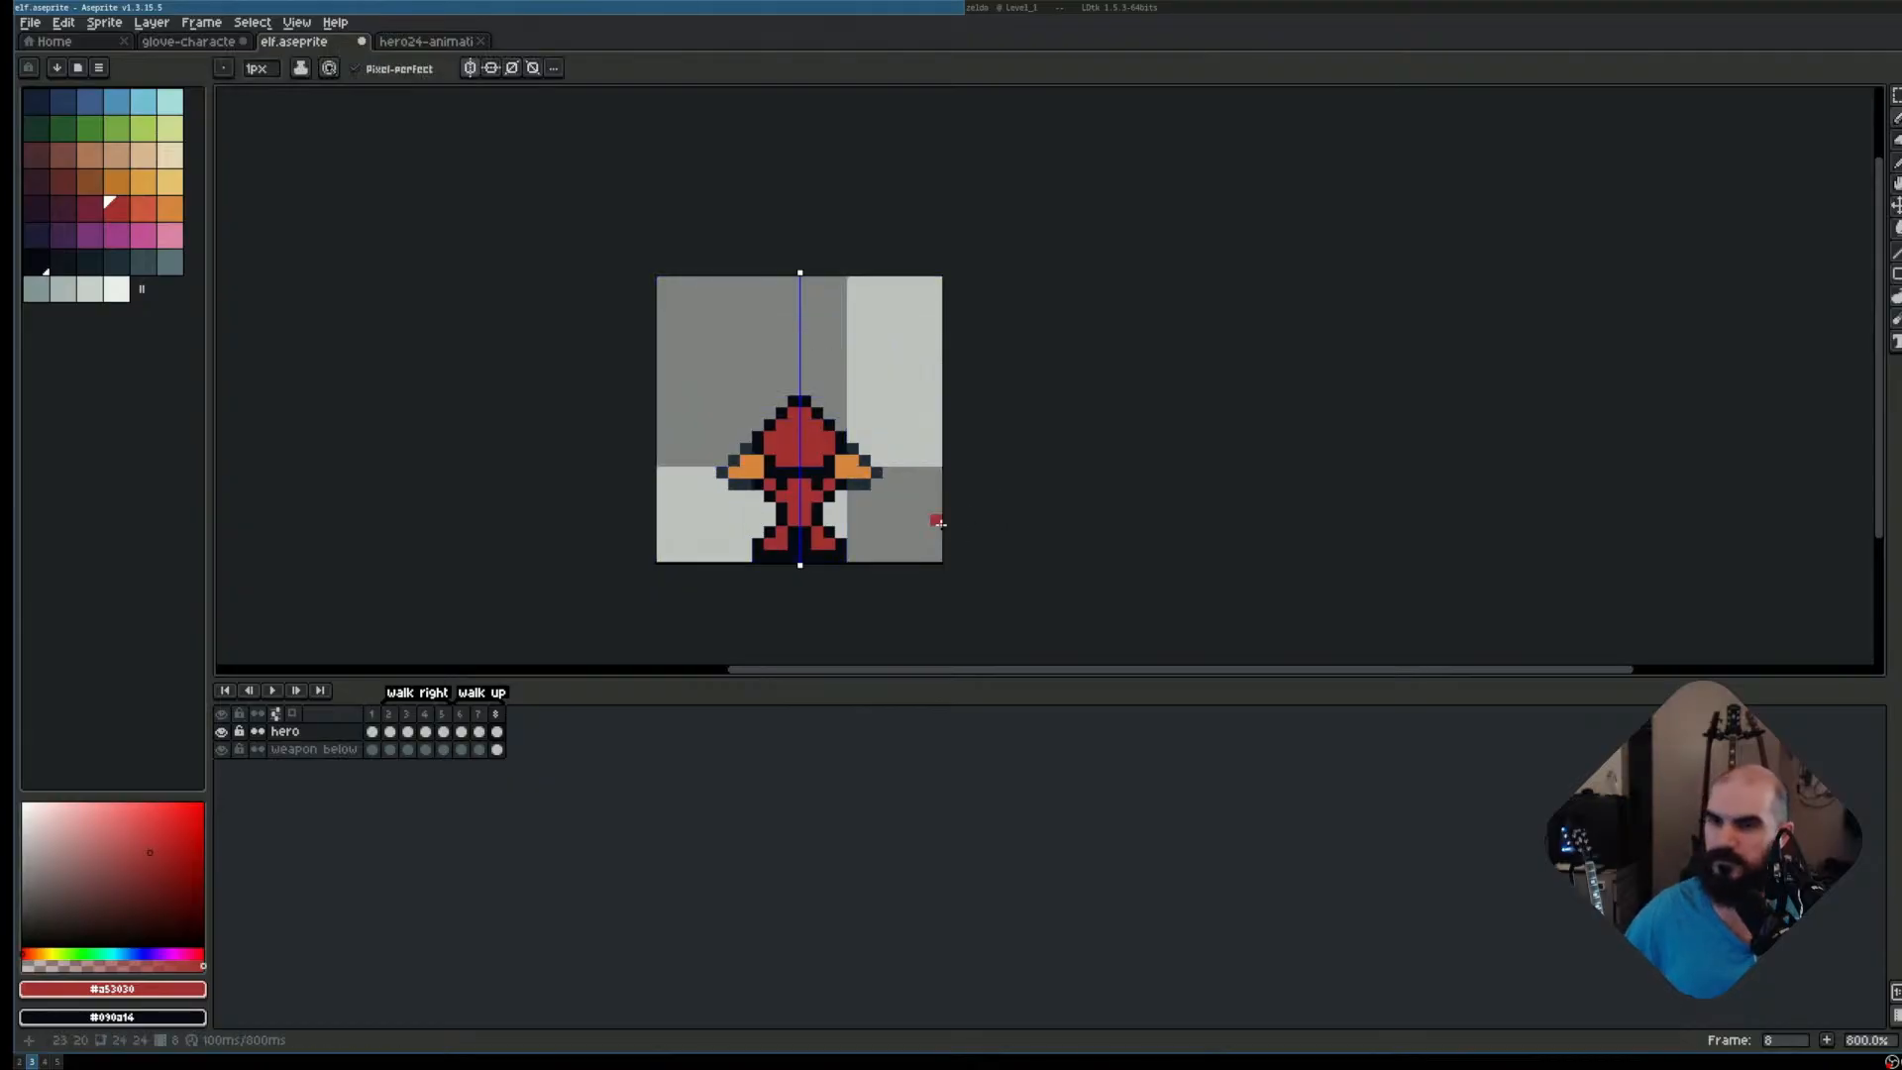
click(470, 68)
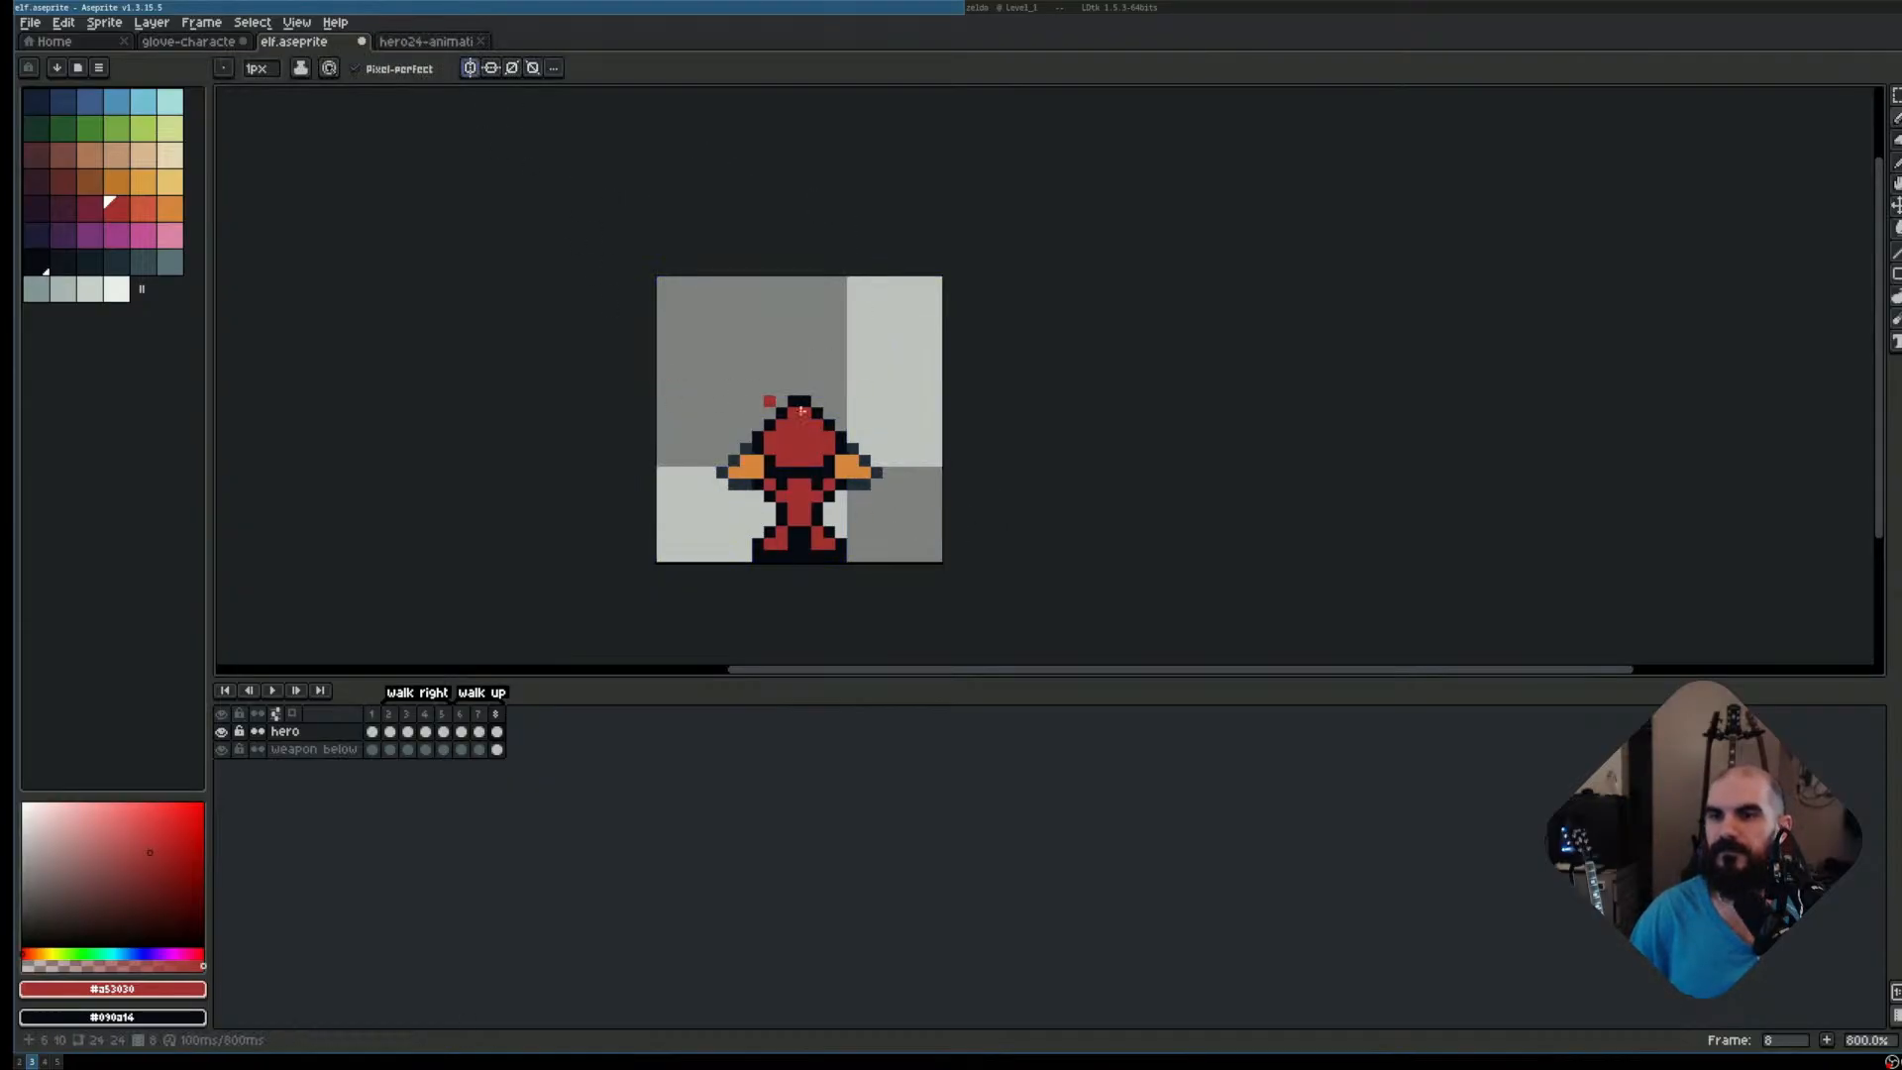
scroll(953, 425, down, 2)
scroll(965, 444, up, 2)
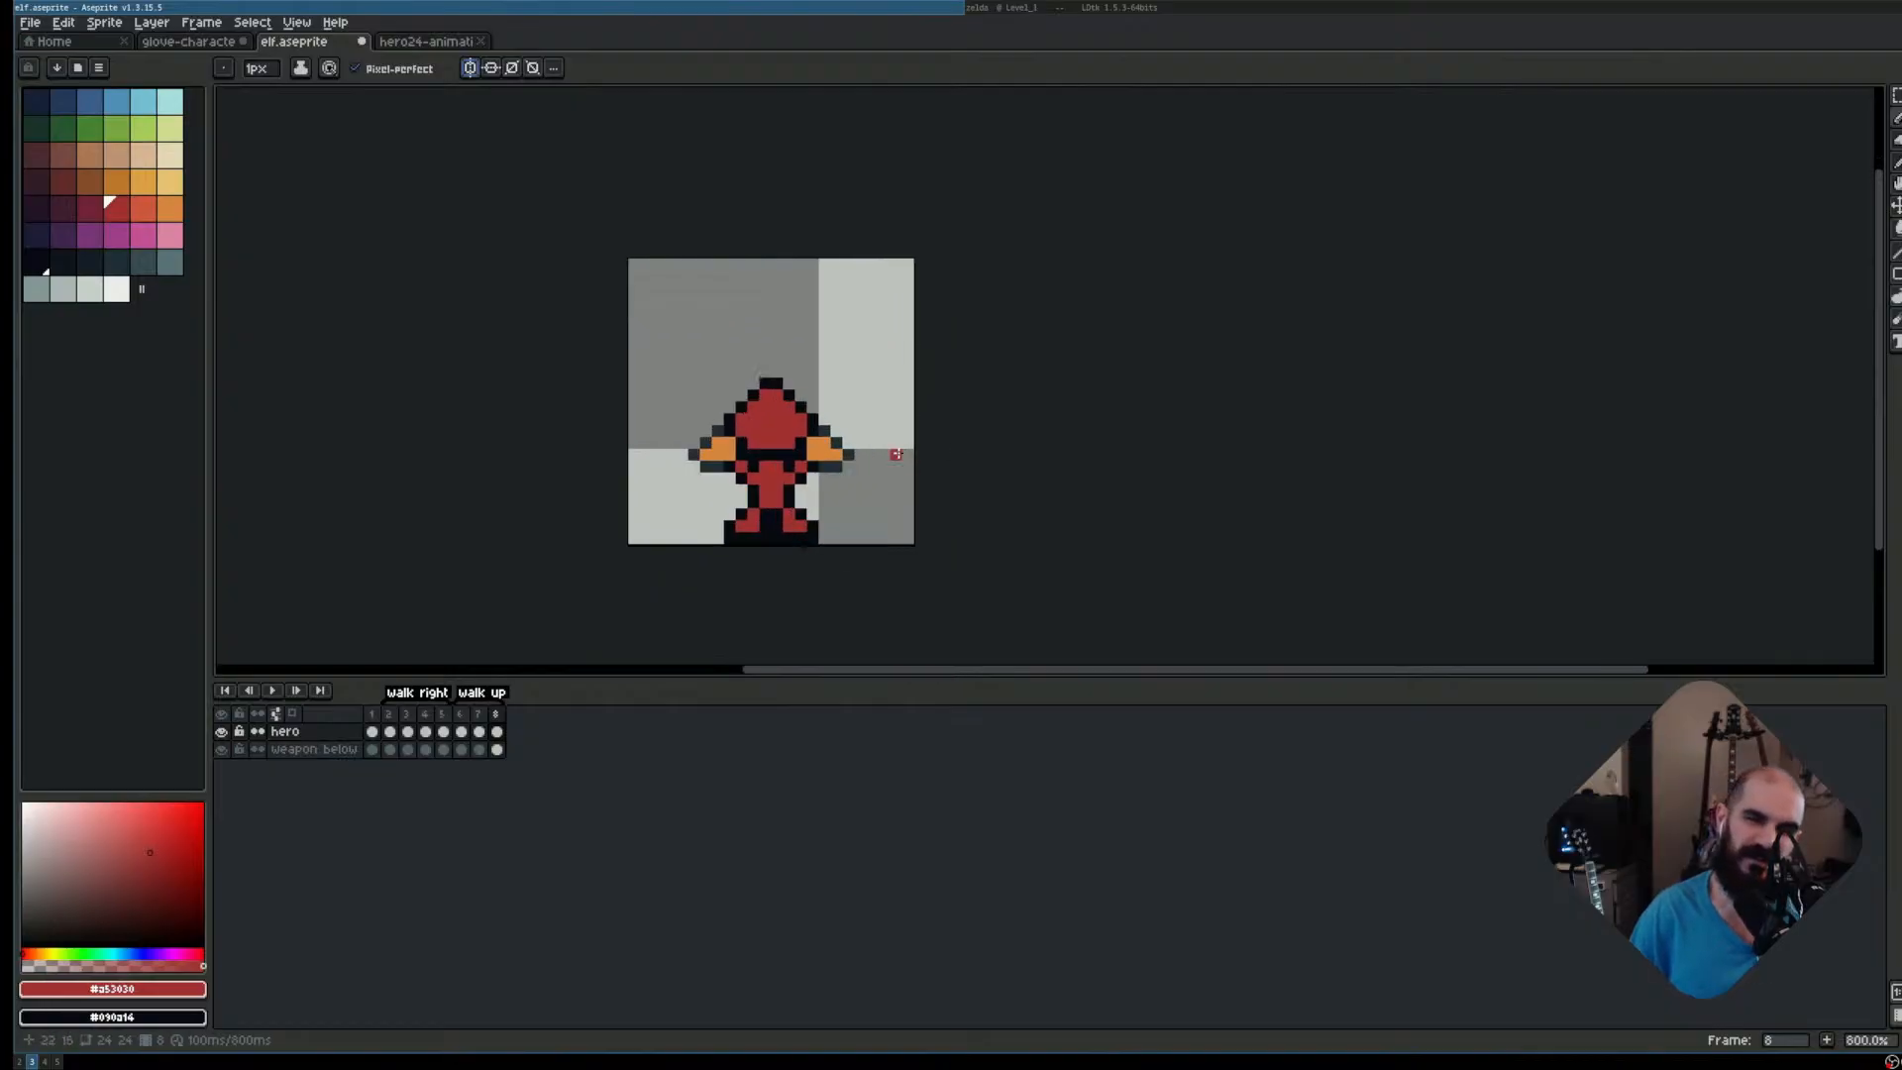
scroll(895, 454, up, 3)
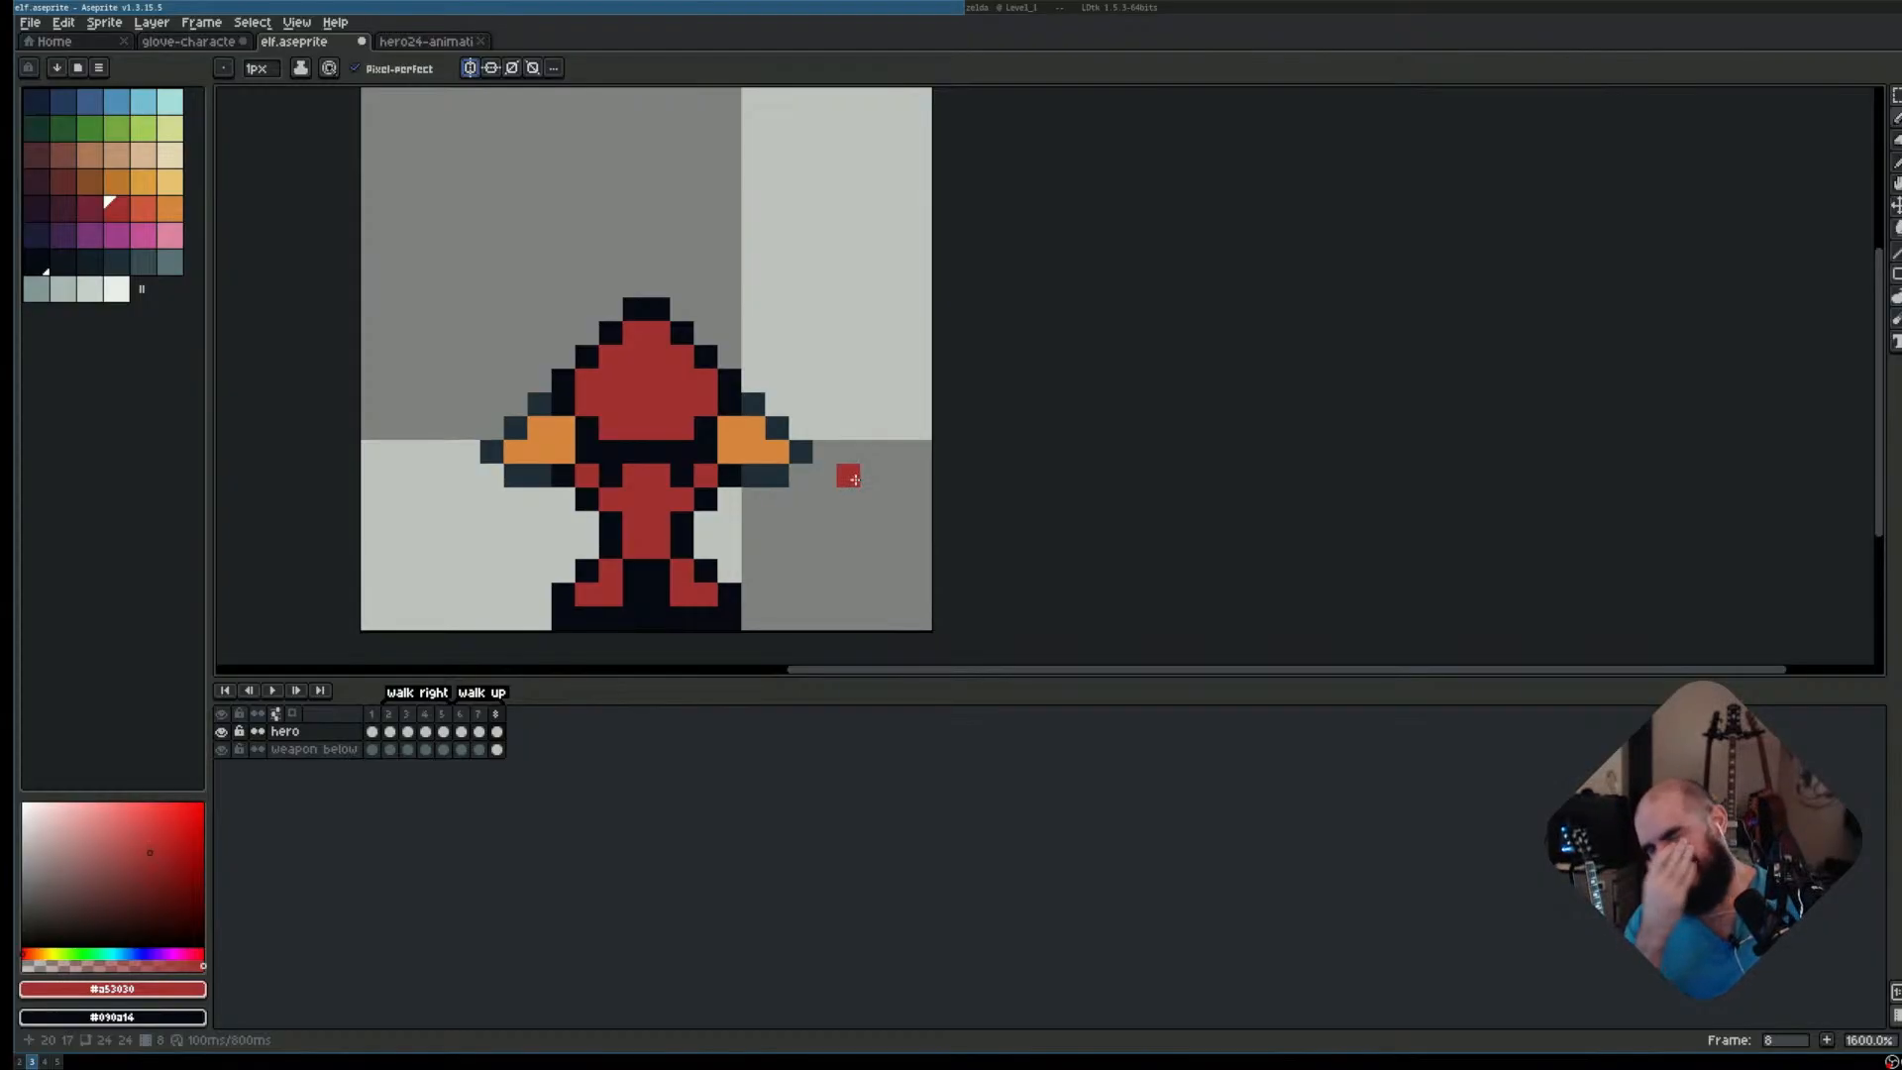
Remove the black line across the middle of the back by painting it red again
key(e)
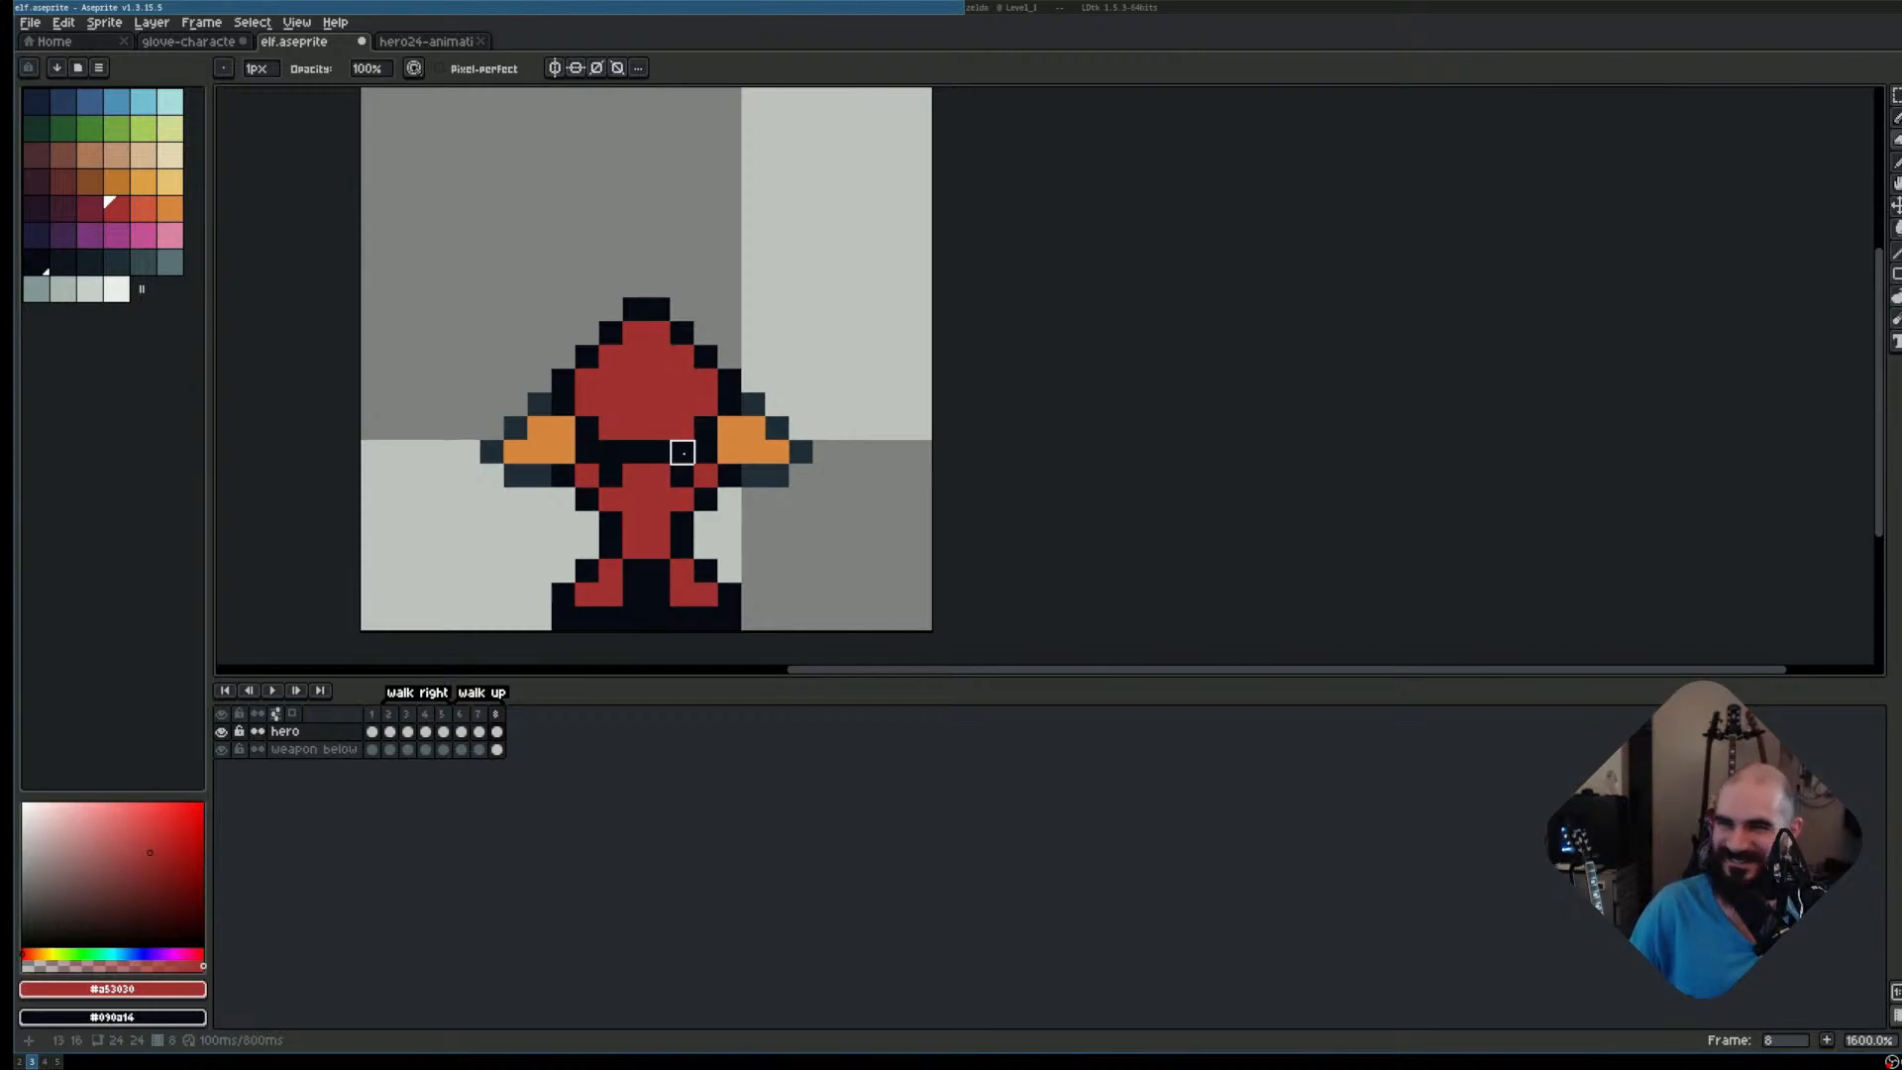
key(i)
key(e)
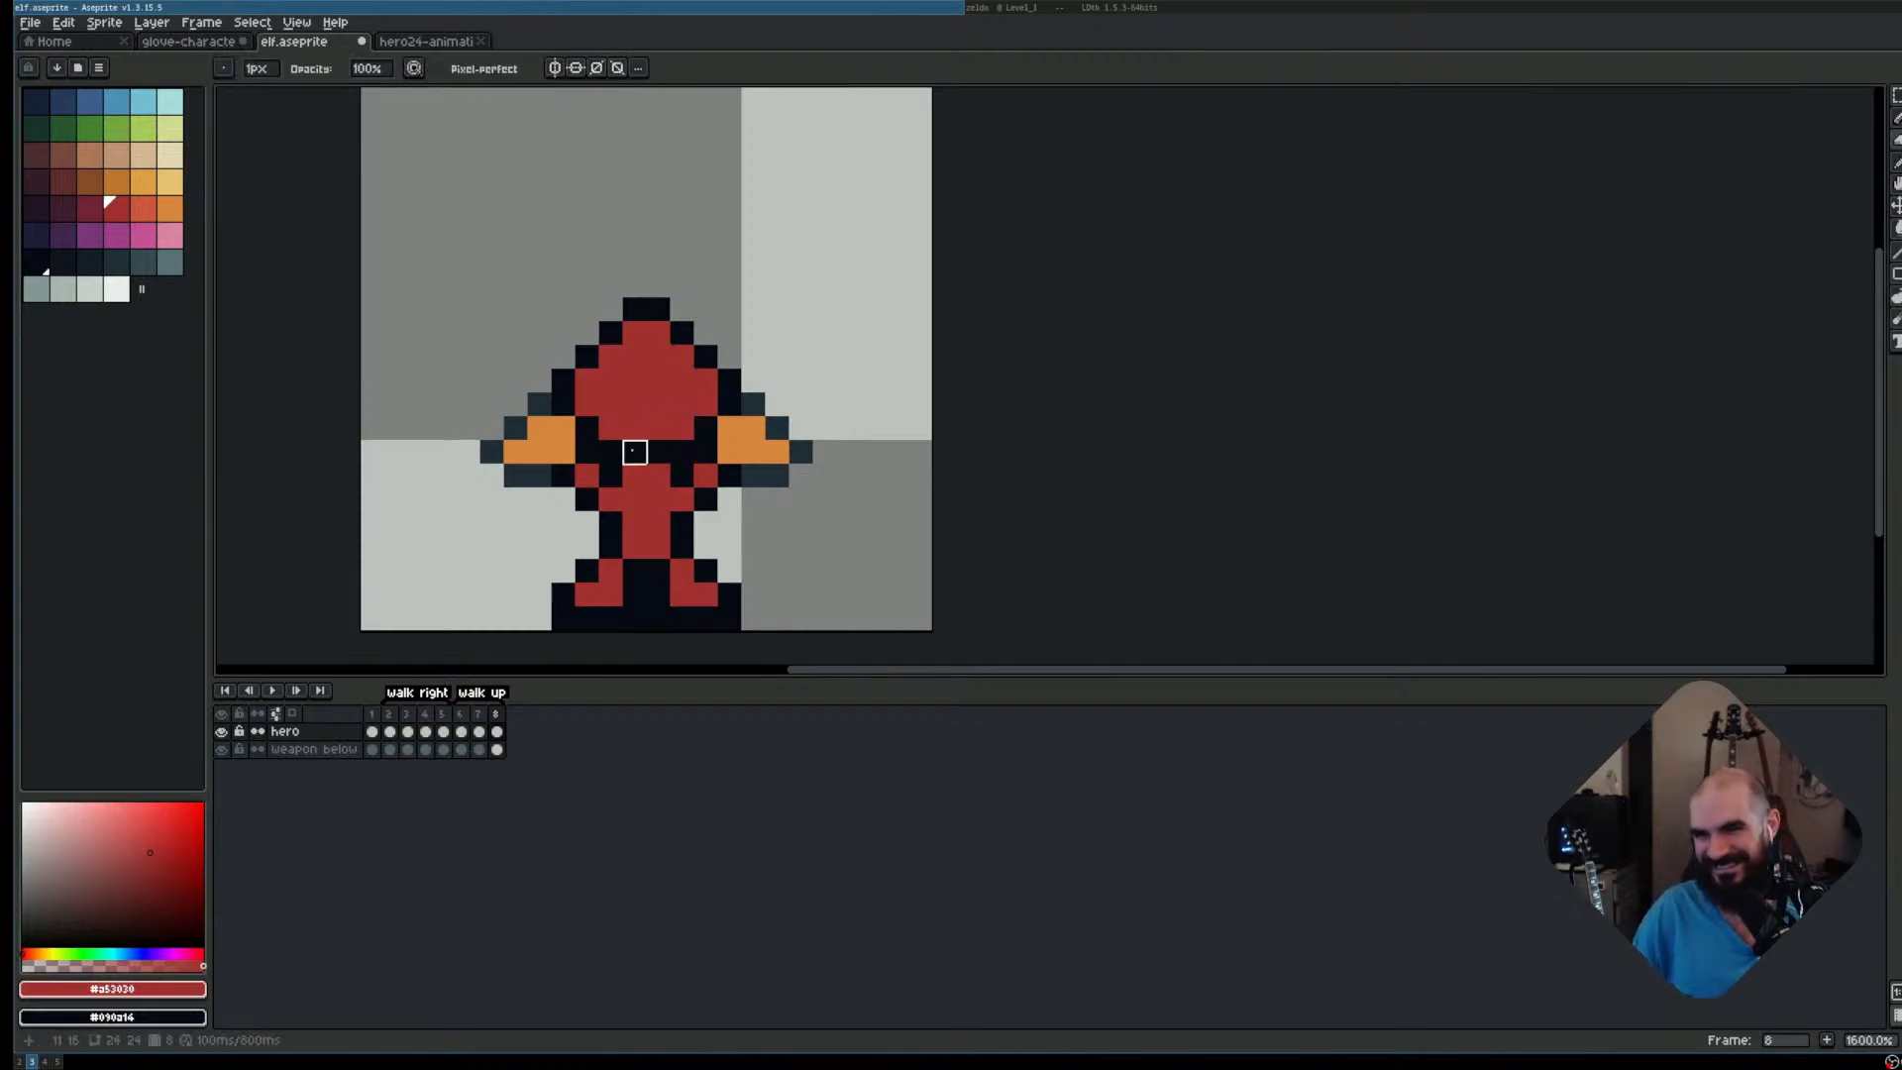
key(b)
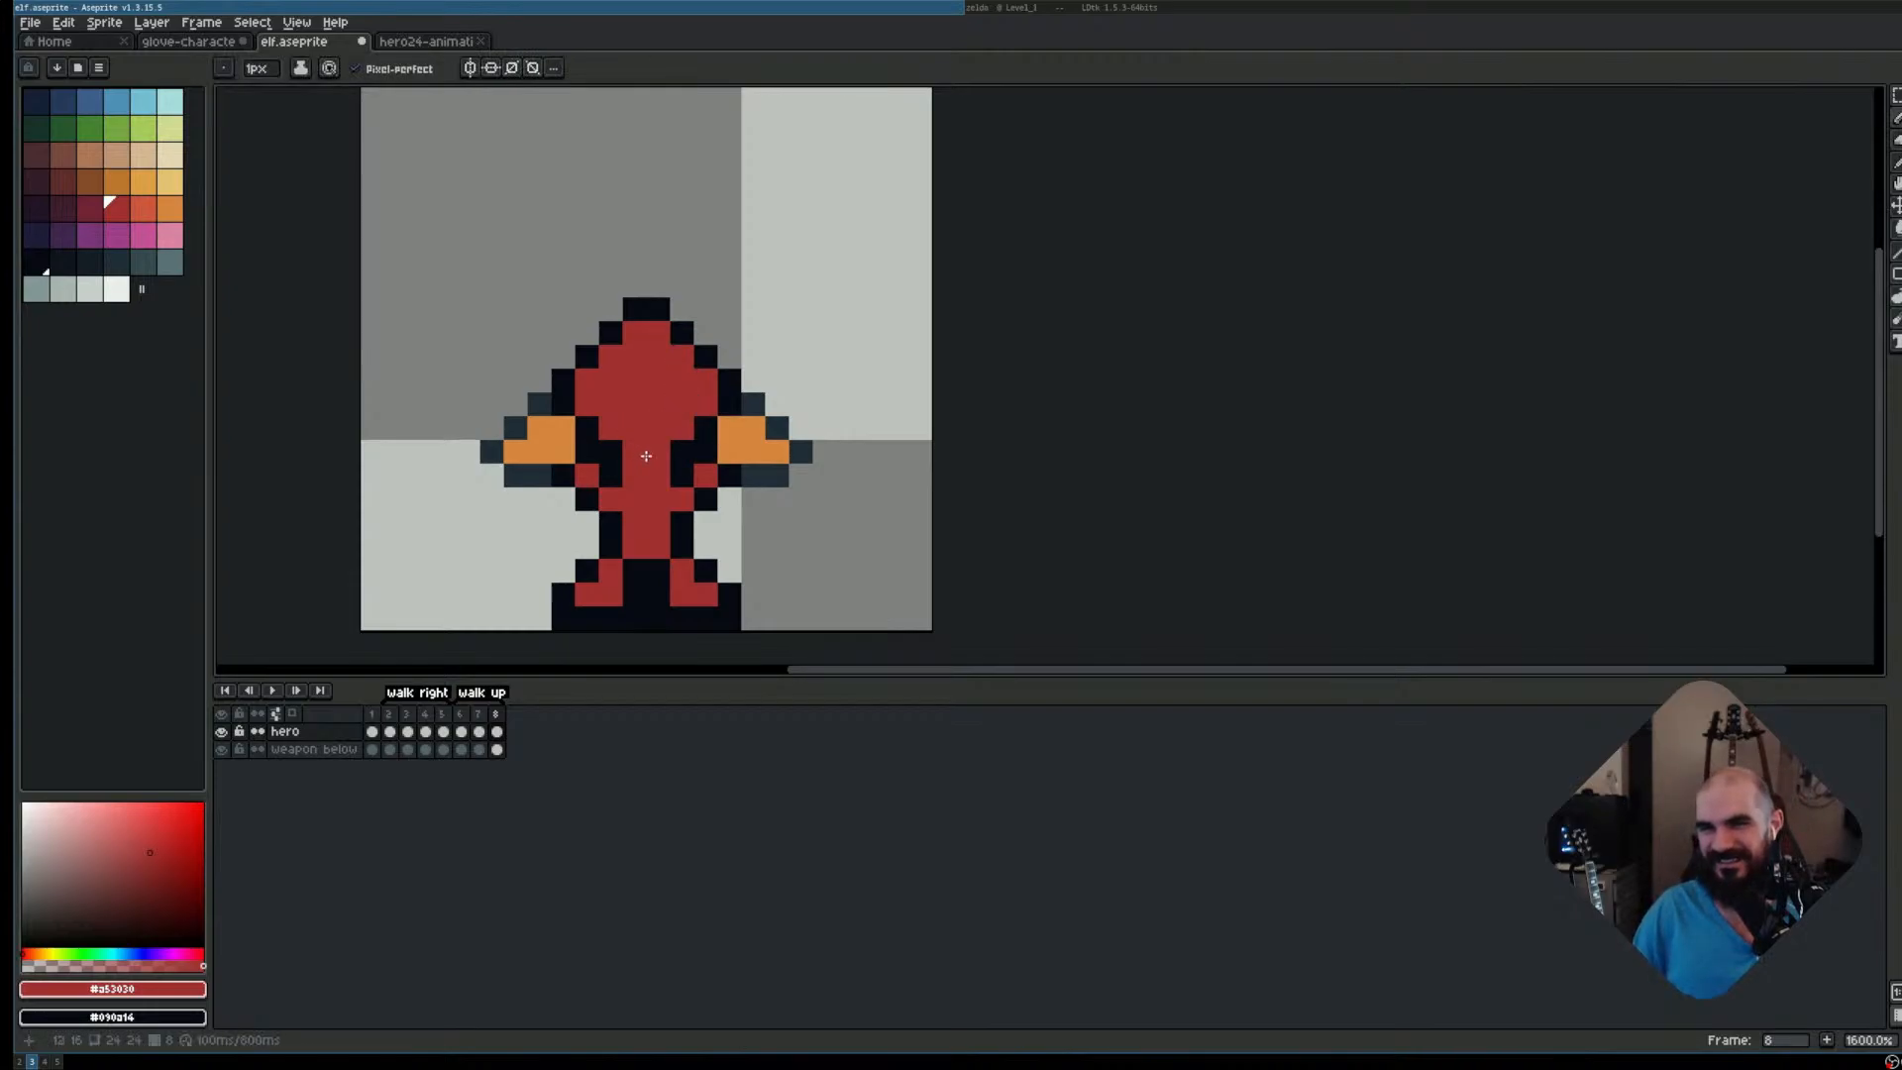
Examine the elf's back, arms and legs in frame 8 from a distance and close up
scroll(1014, 474, down, 1)
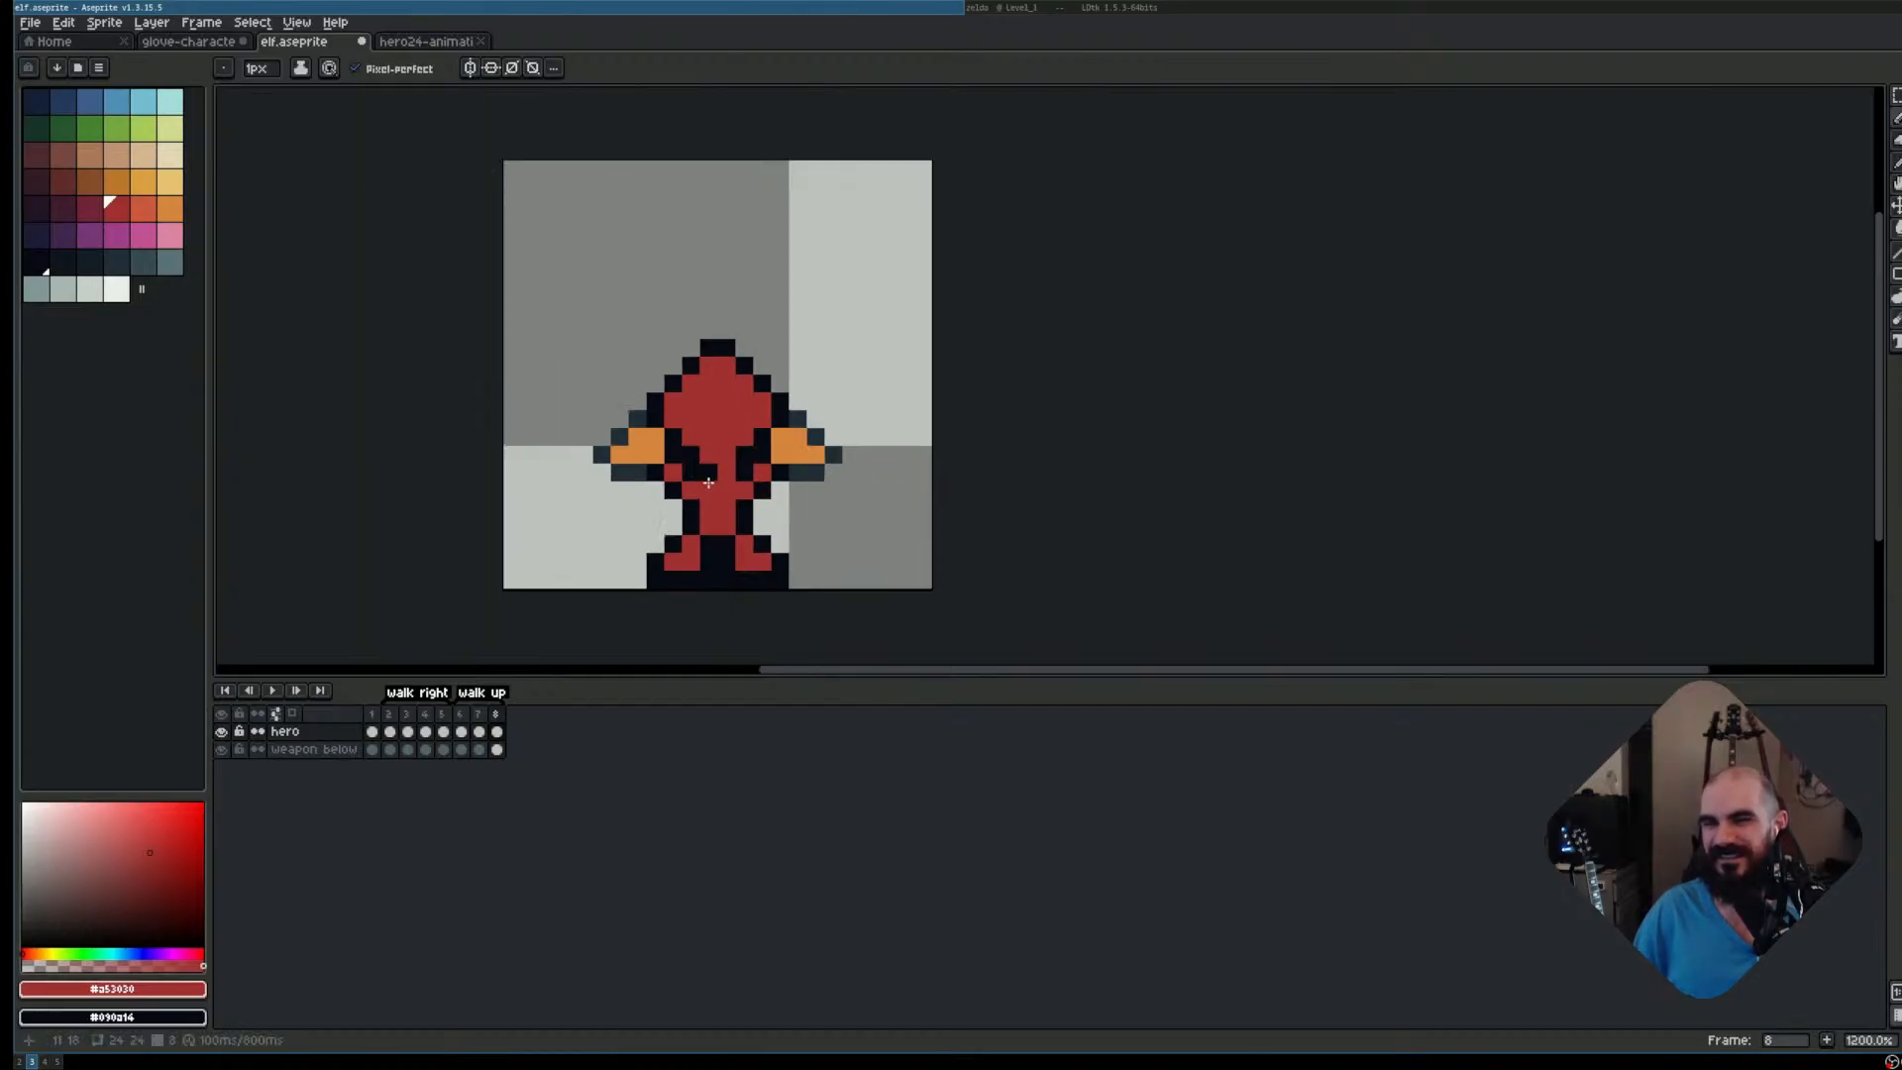
scroll(915, 471, down, 3)
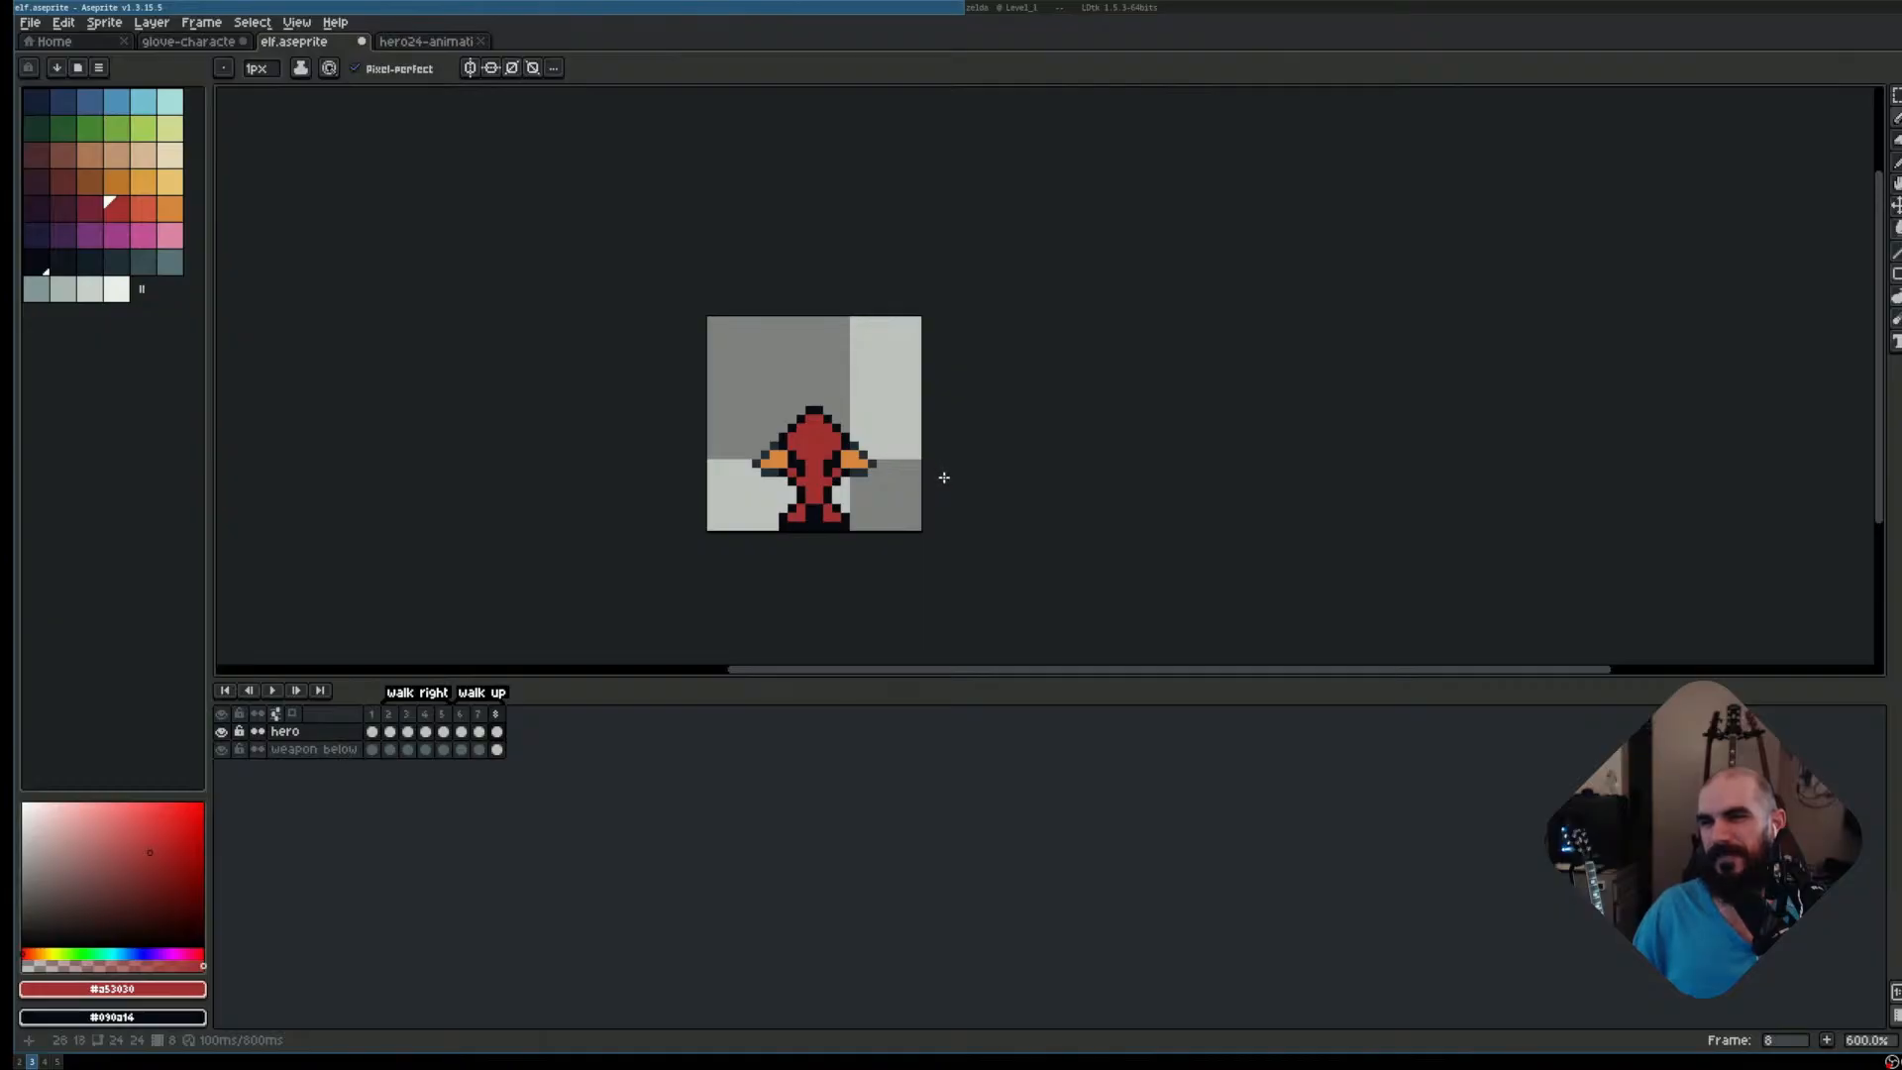
scroll(943, 474, down, 1)
scroll(904, 460, up, 4)
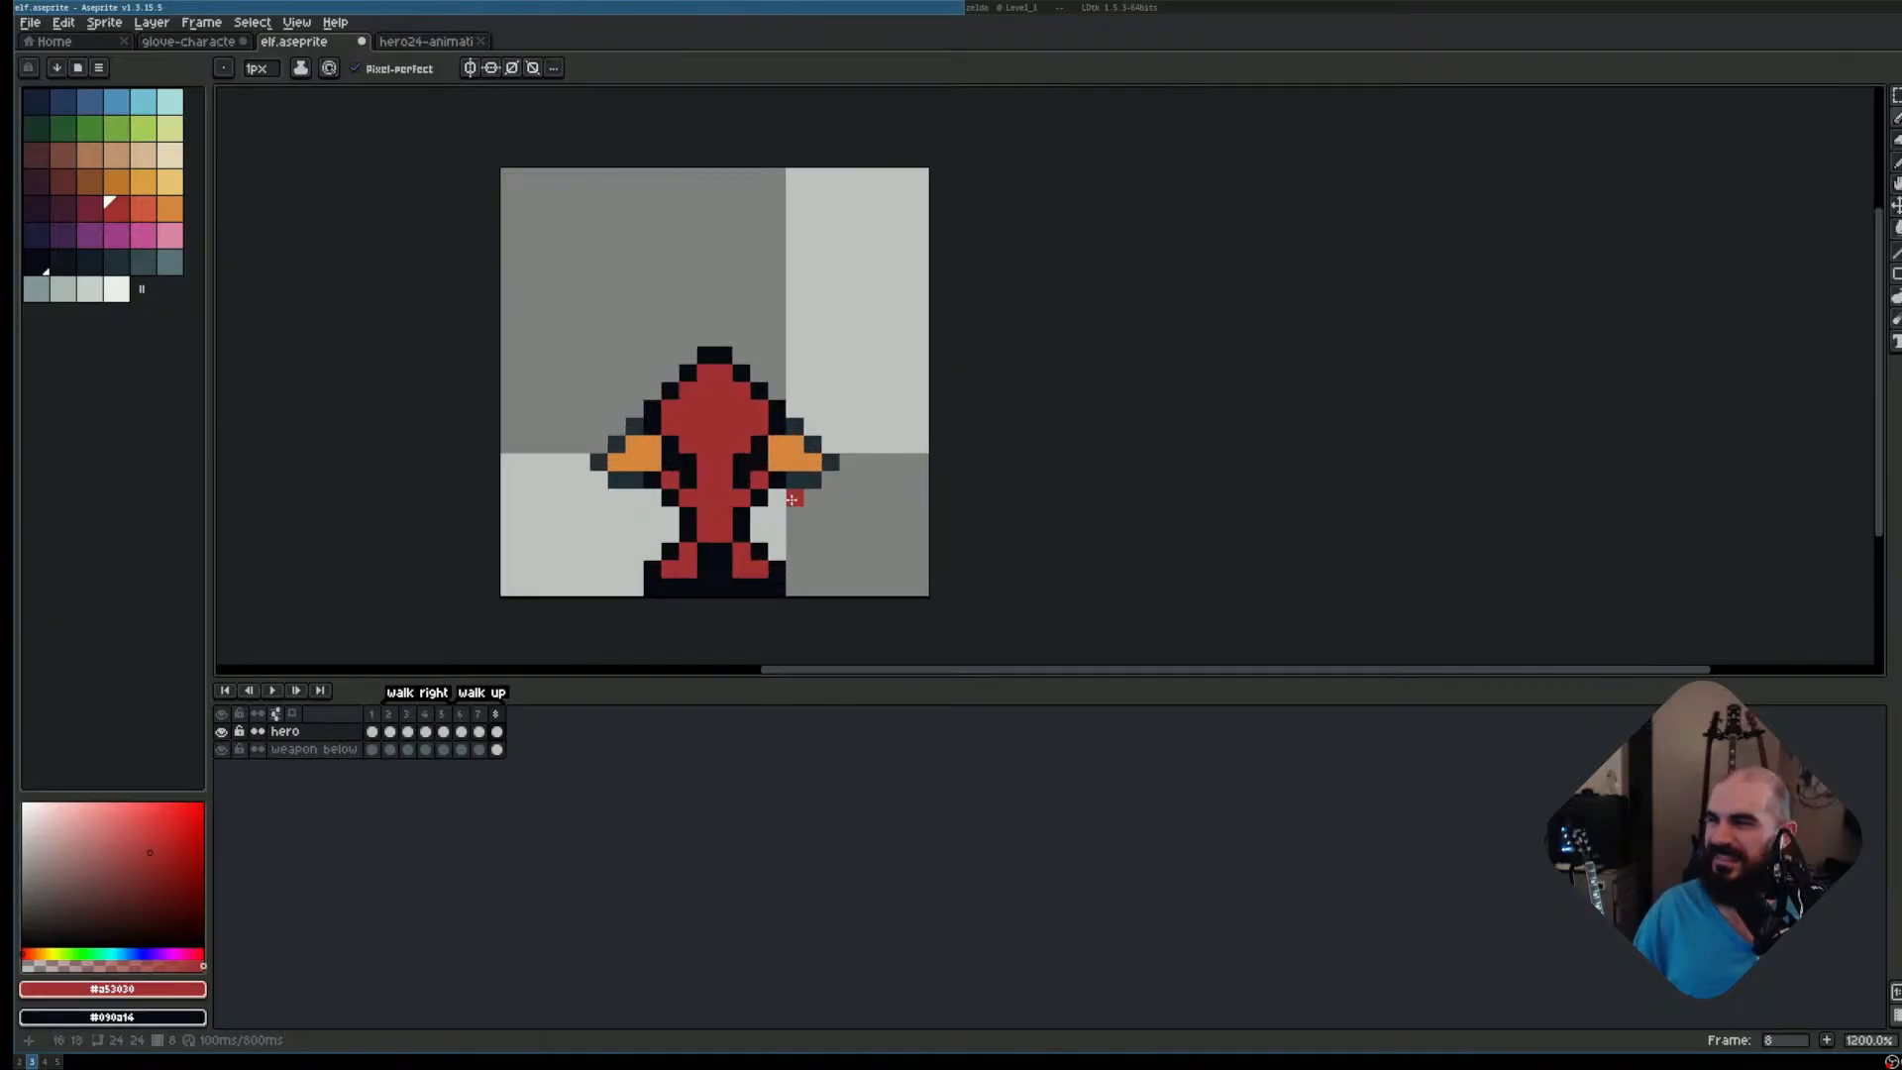
drag(717, 519, 823, 496)
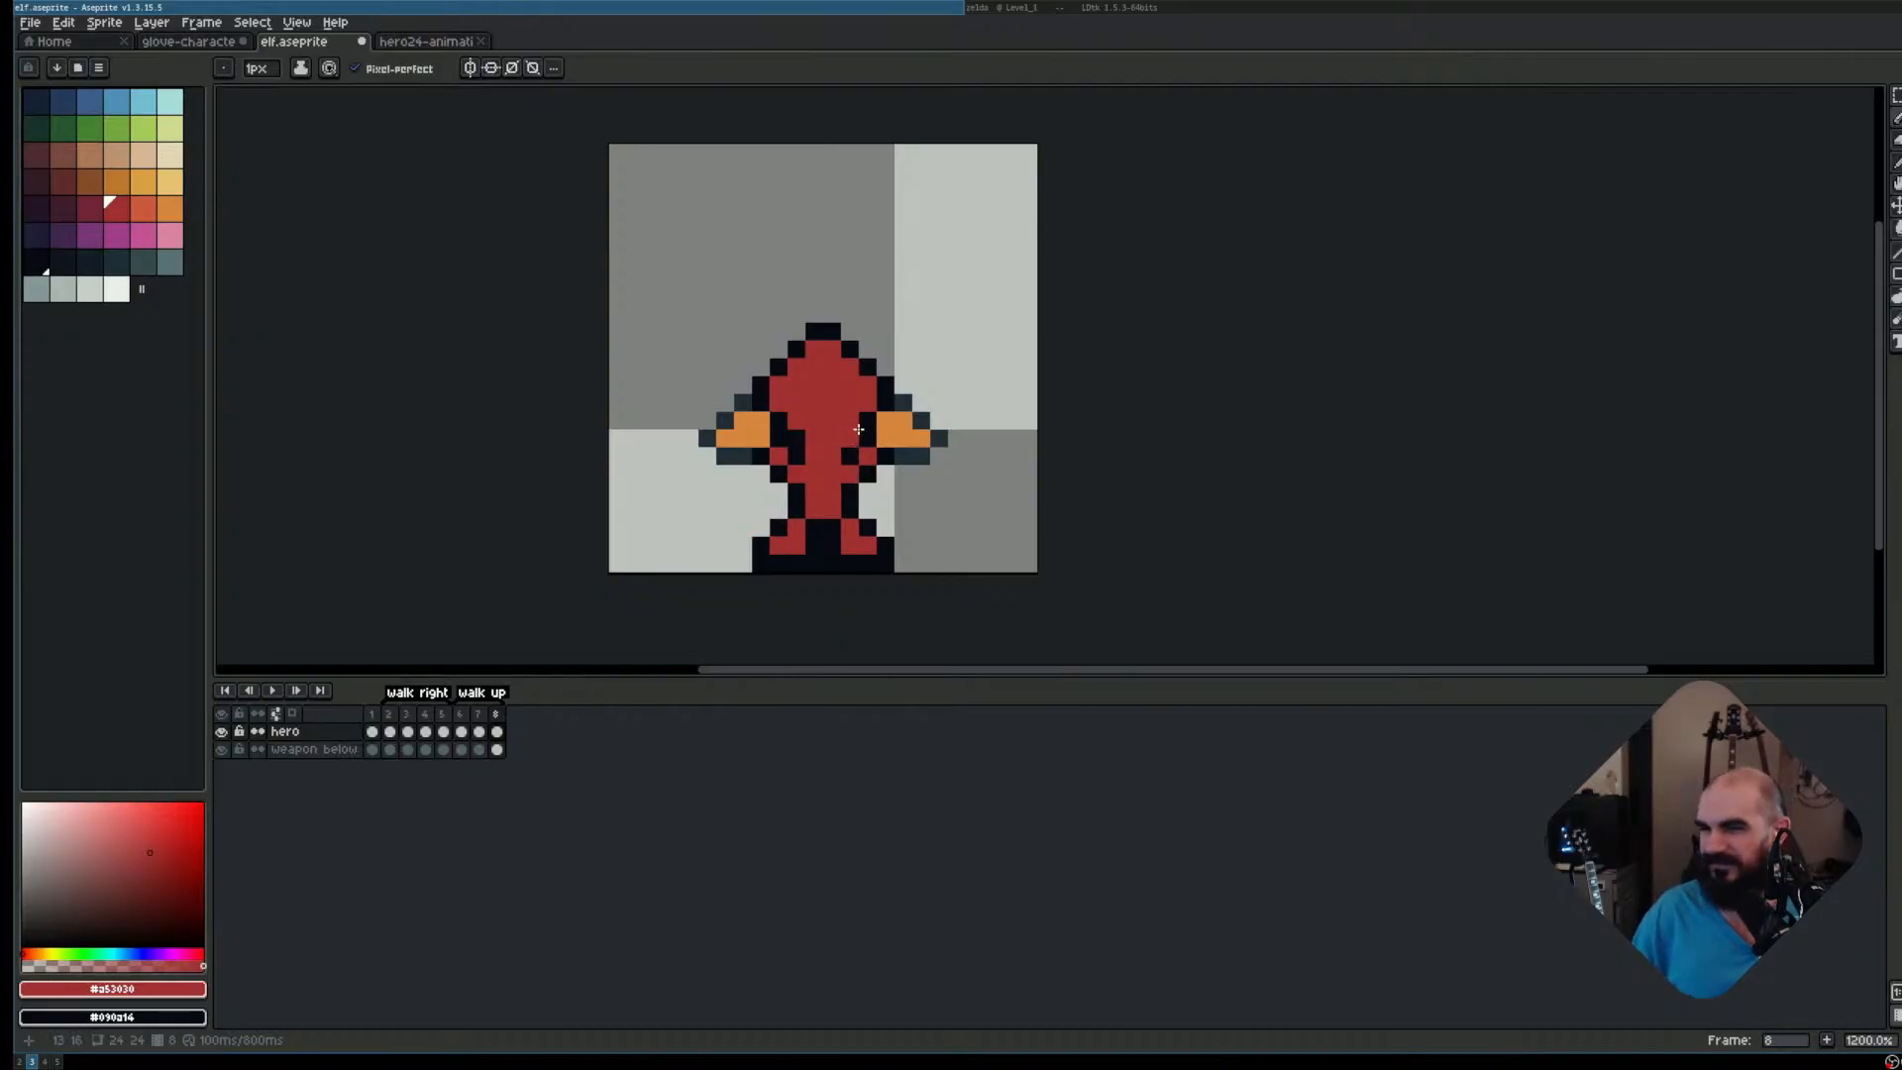
scroll(847, 474, up, 1)
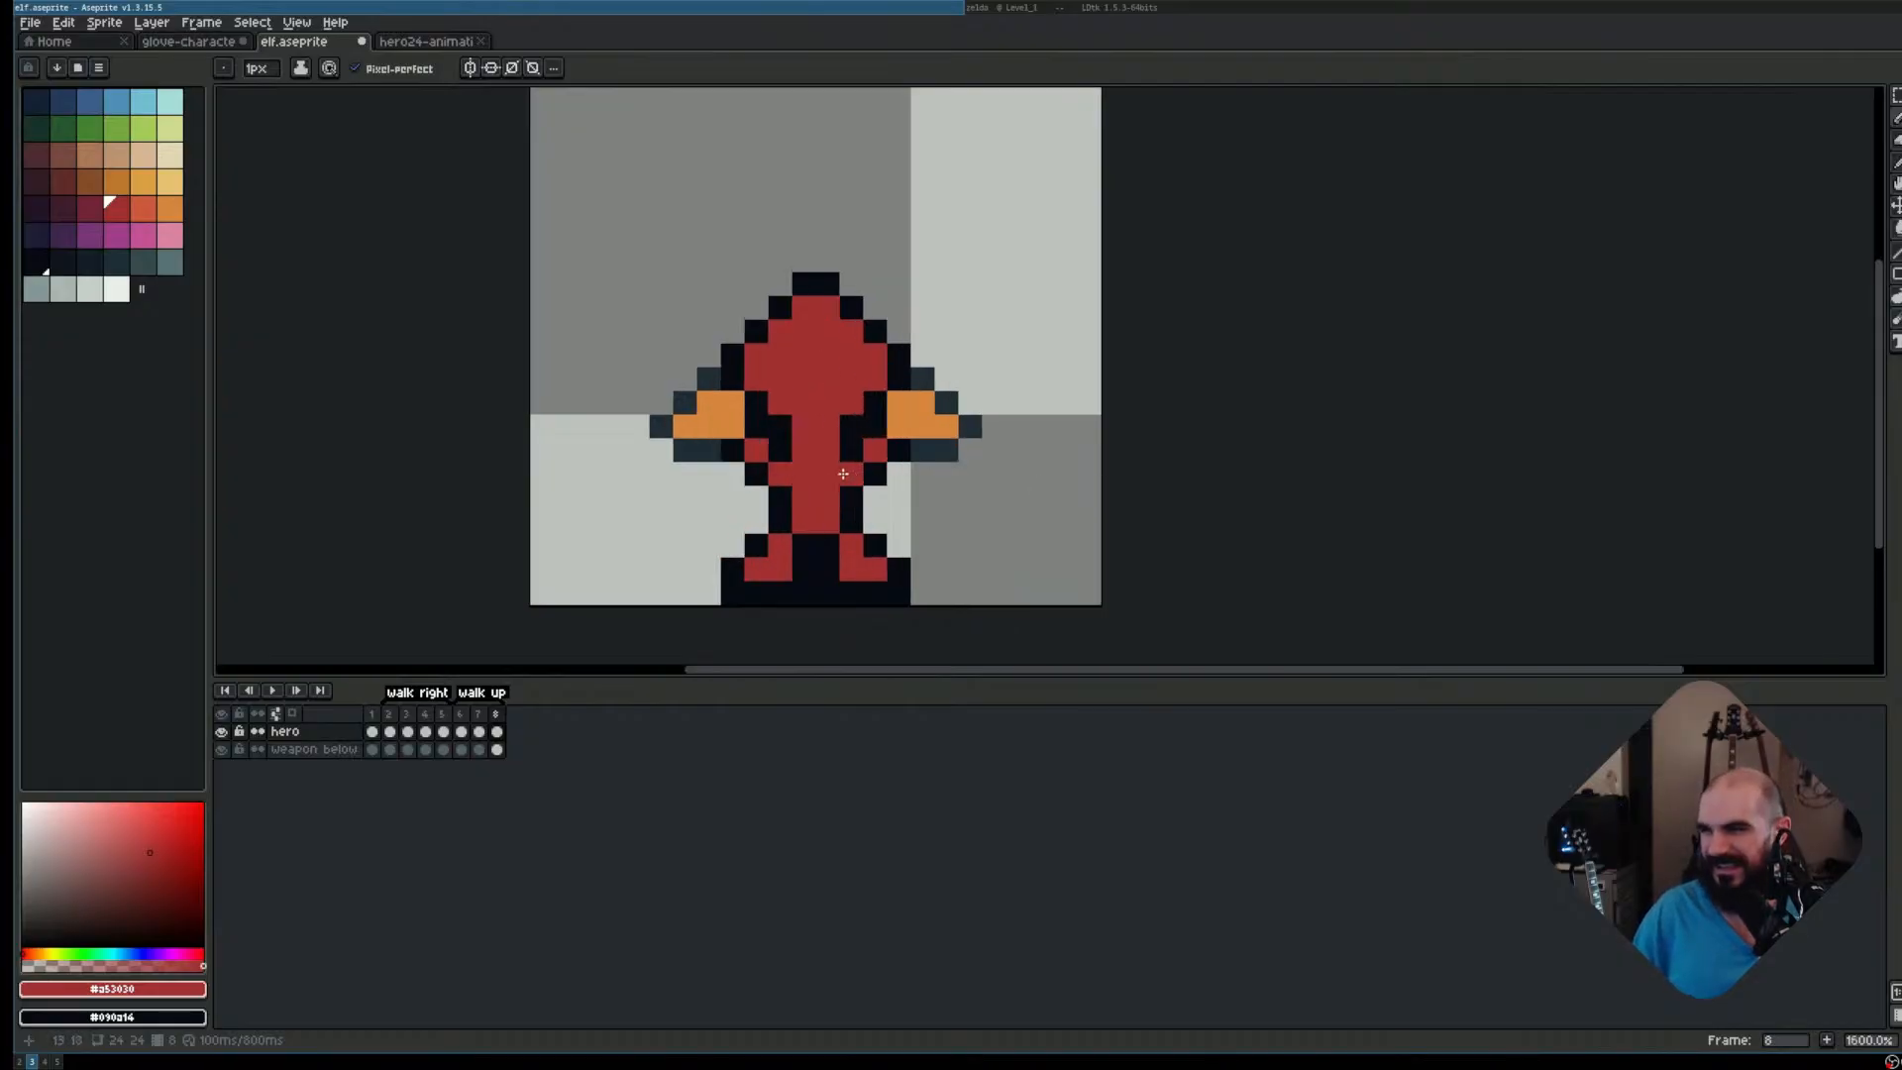
scroll(821, 383, down, 1)
drag(946, 387, 994, 402)
scroll(980, 427, up, 1)
drag(800, 387, 814, 468)
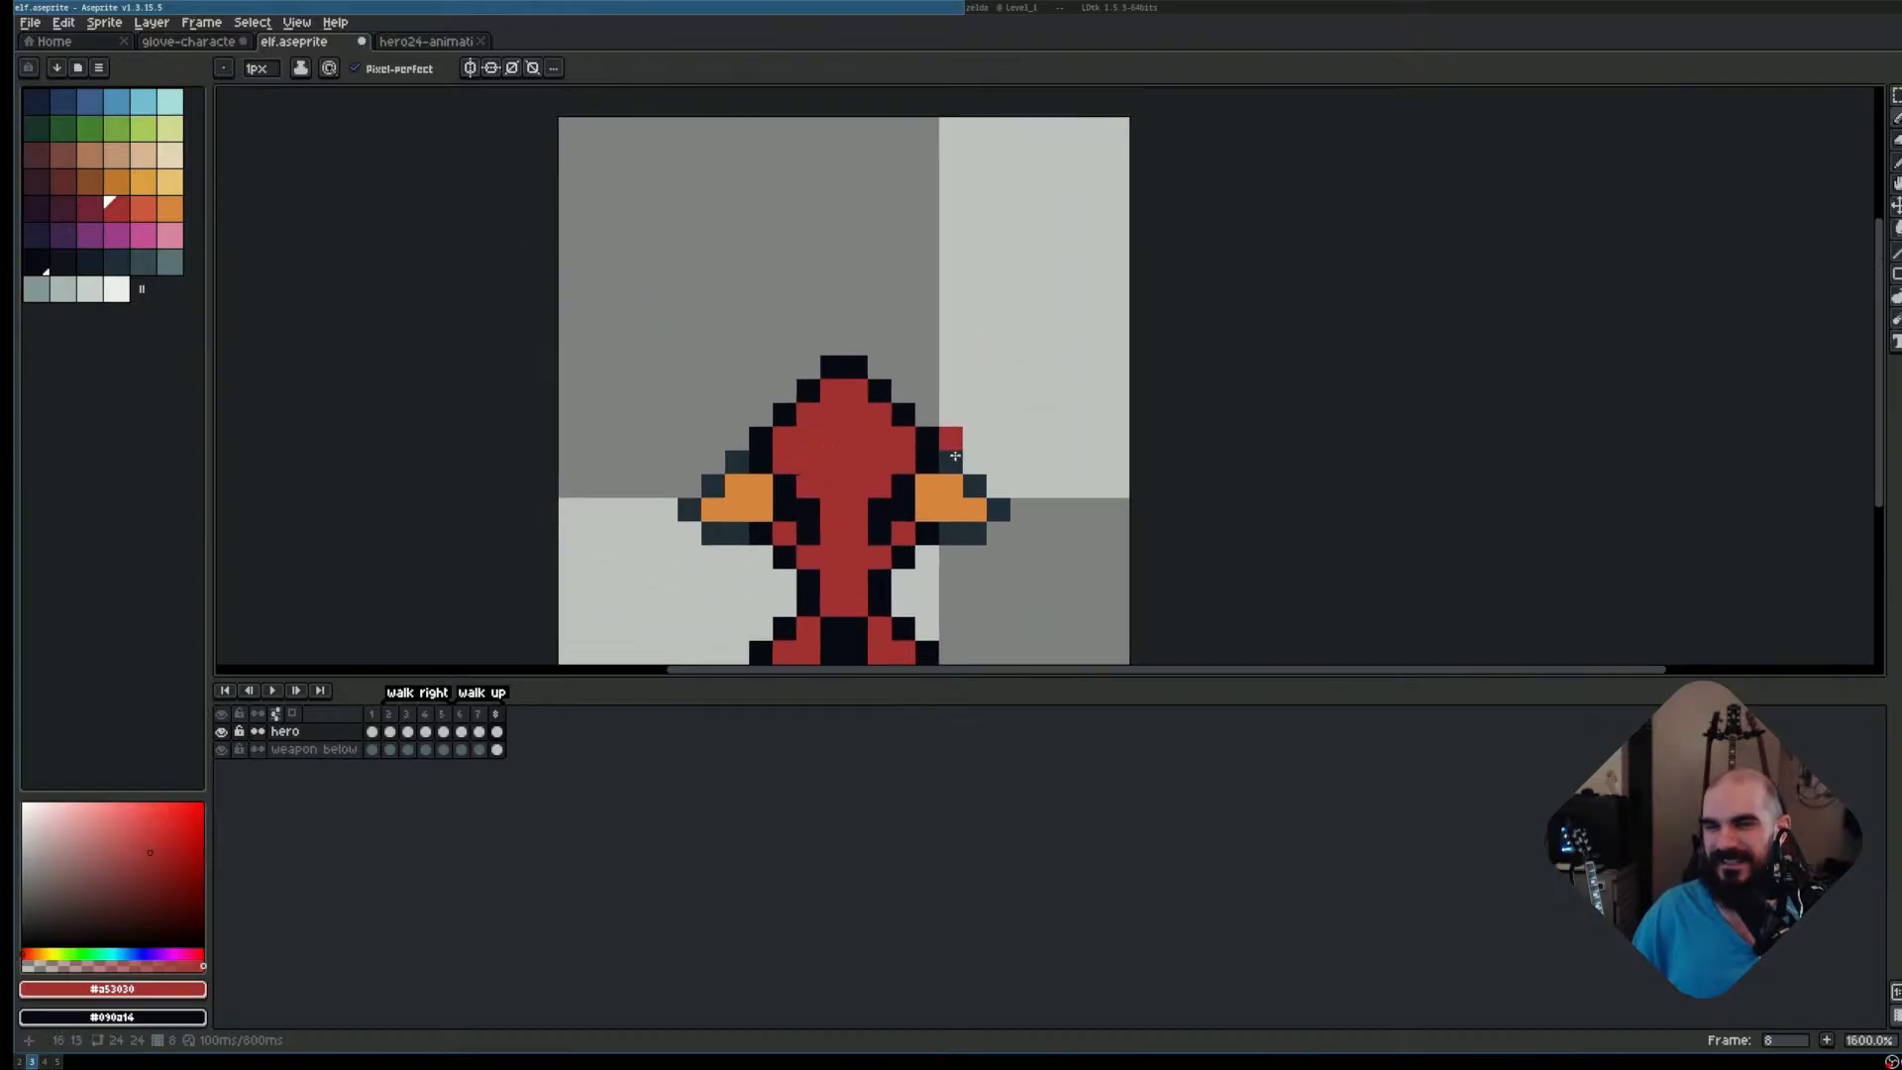
scroll(754, 530, up, 1)
scroll(912, 509, down, 3)
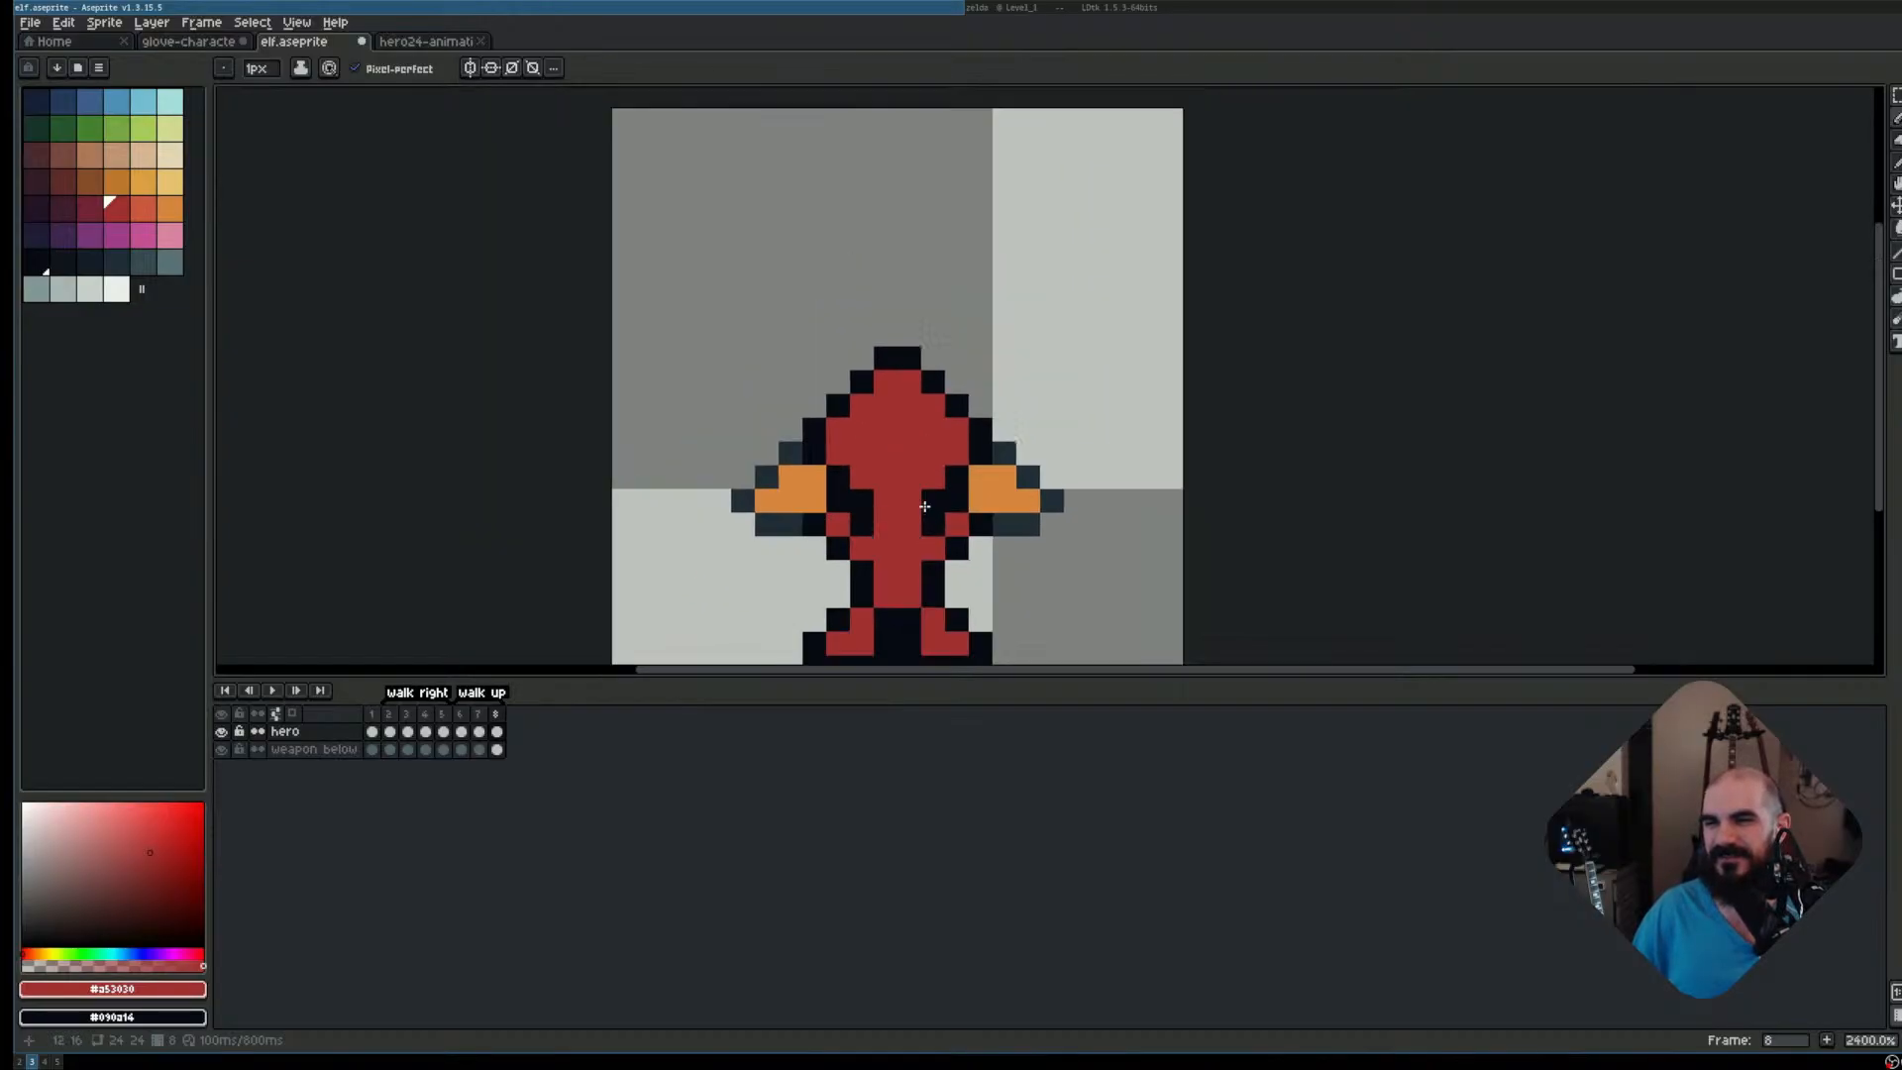
Compare the elf's pose in frame 8 with the pose in frame 7
click(478, 713)
click(496, 713)
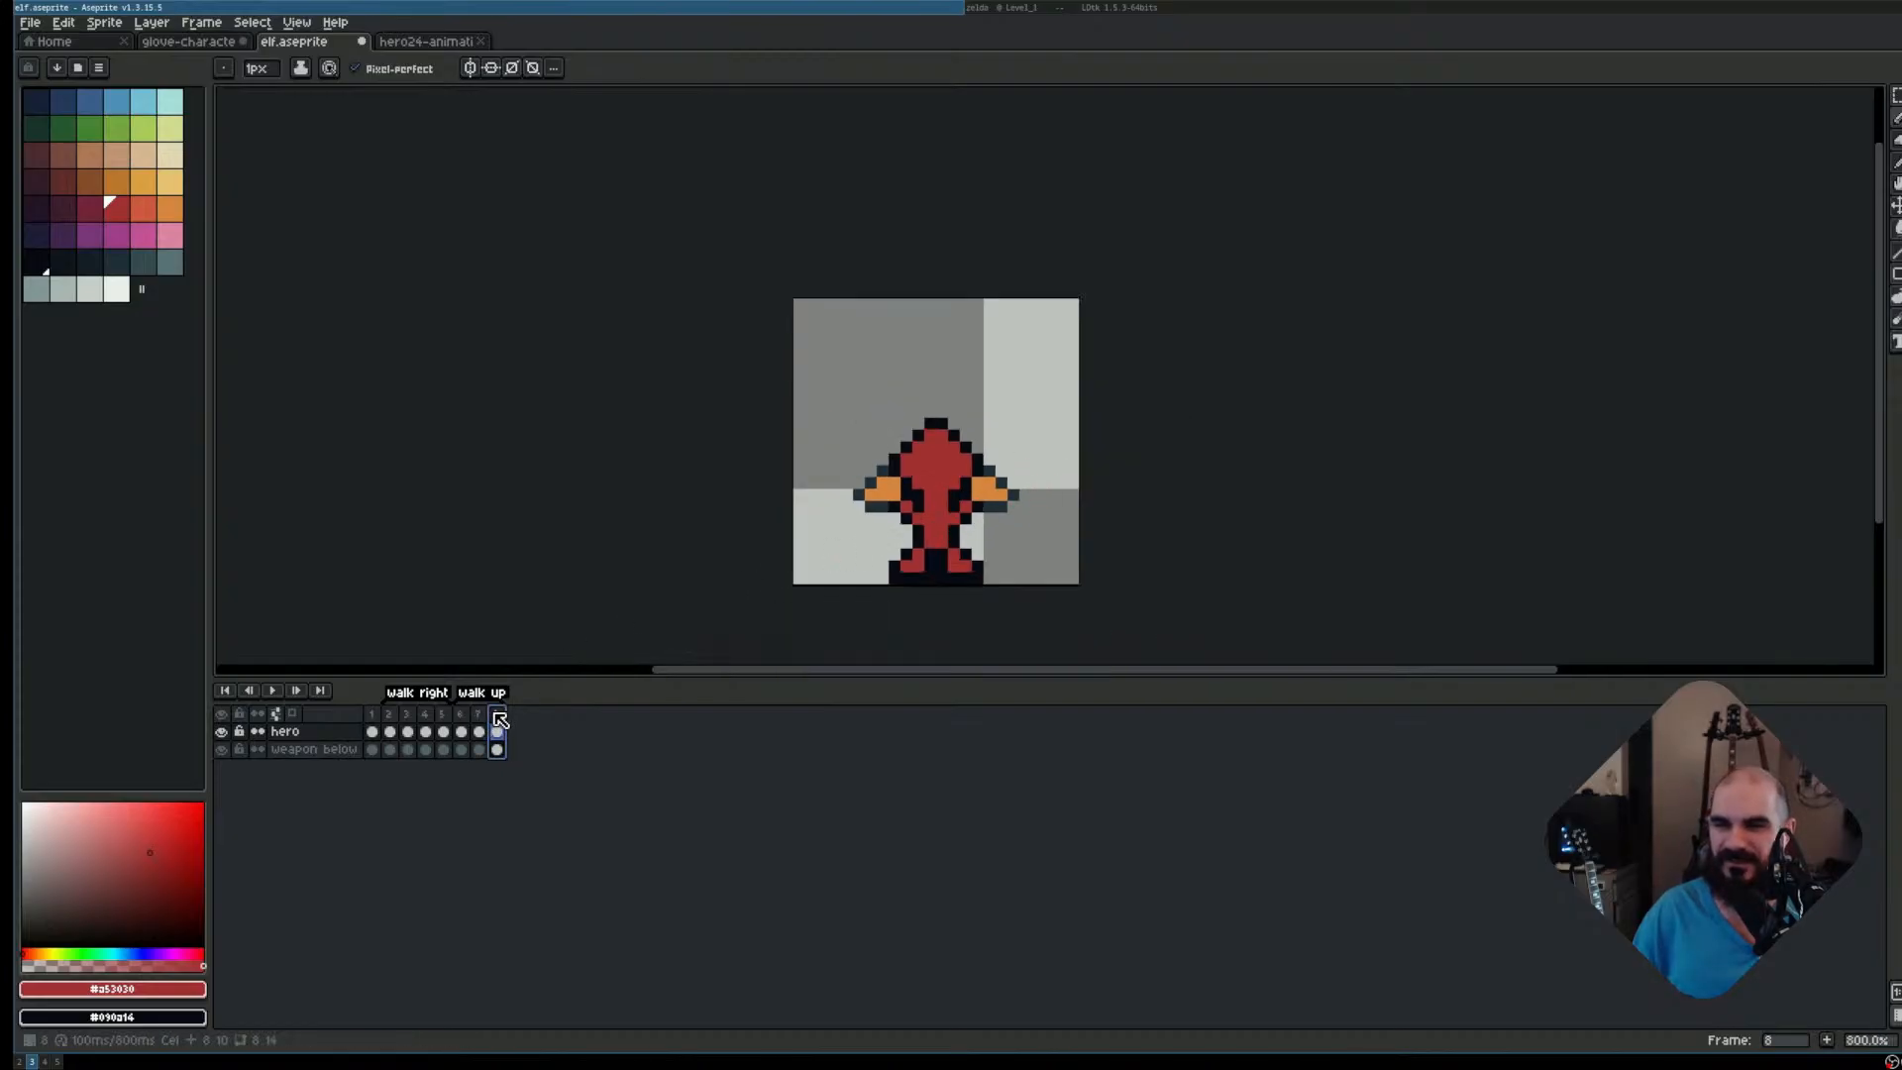
click(477, 715)
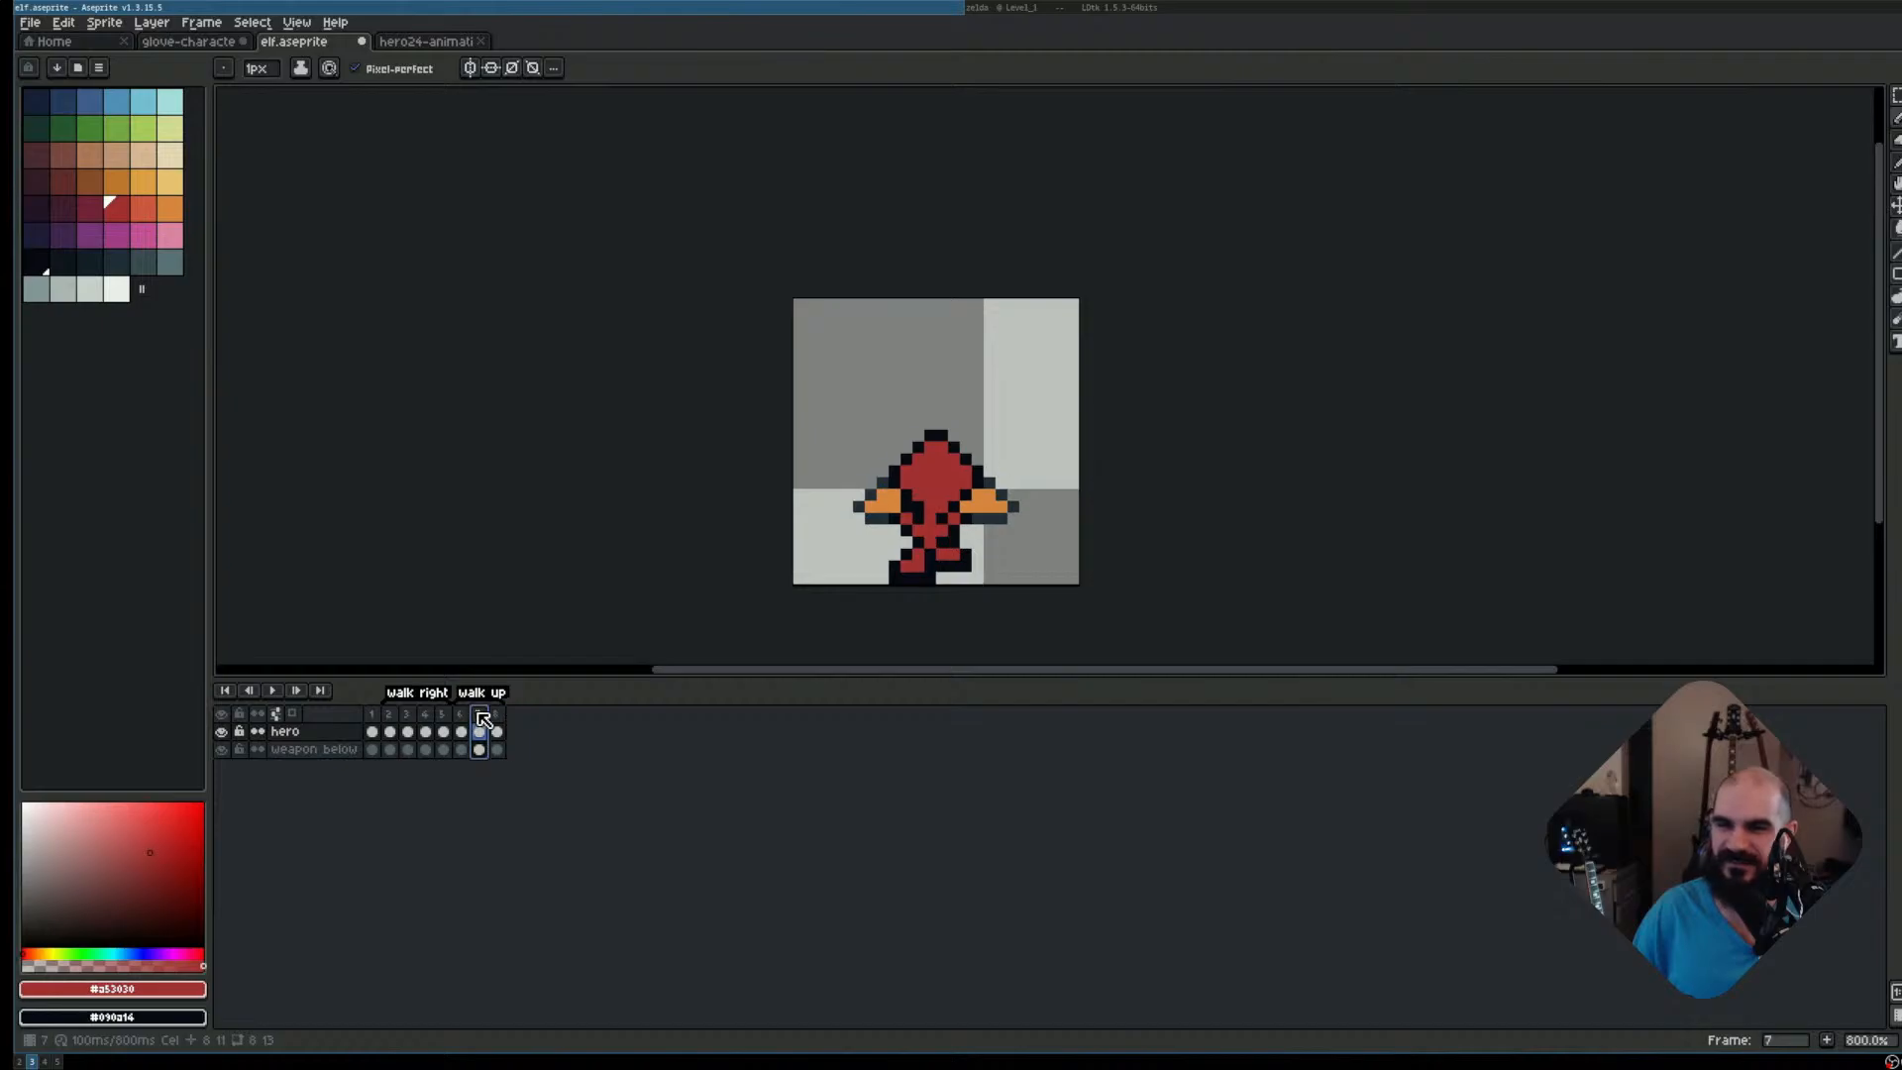
click(495, 714)
click(478, 714)
click(497, 714)
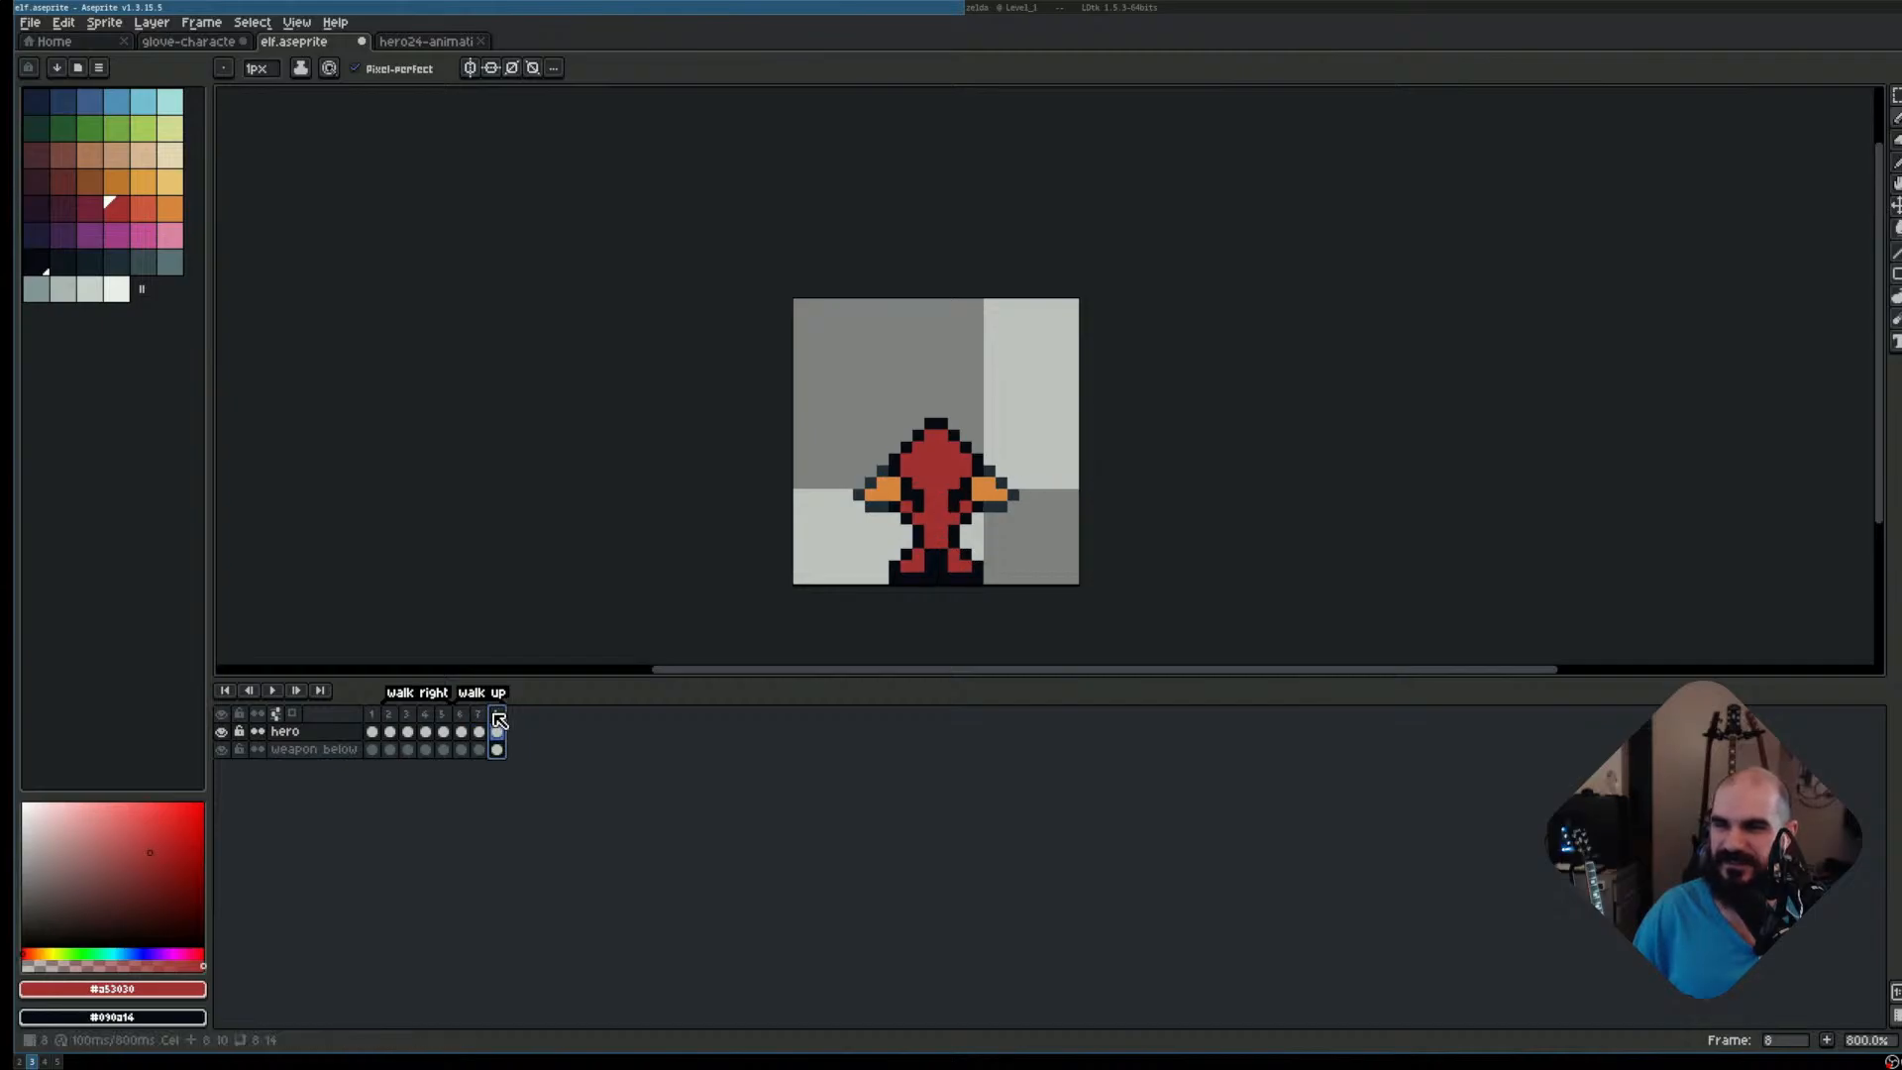
Select the right half of the lower body in frame 8, from the arm's inner end to the foot, and shift it one pixel left
key(m)
scroll(989, 456, up, 2)
drag(1038, 507, 1022, 291)
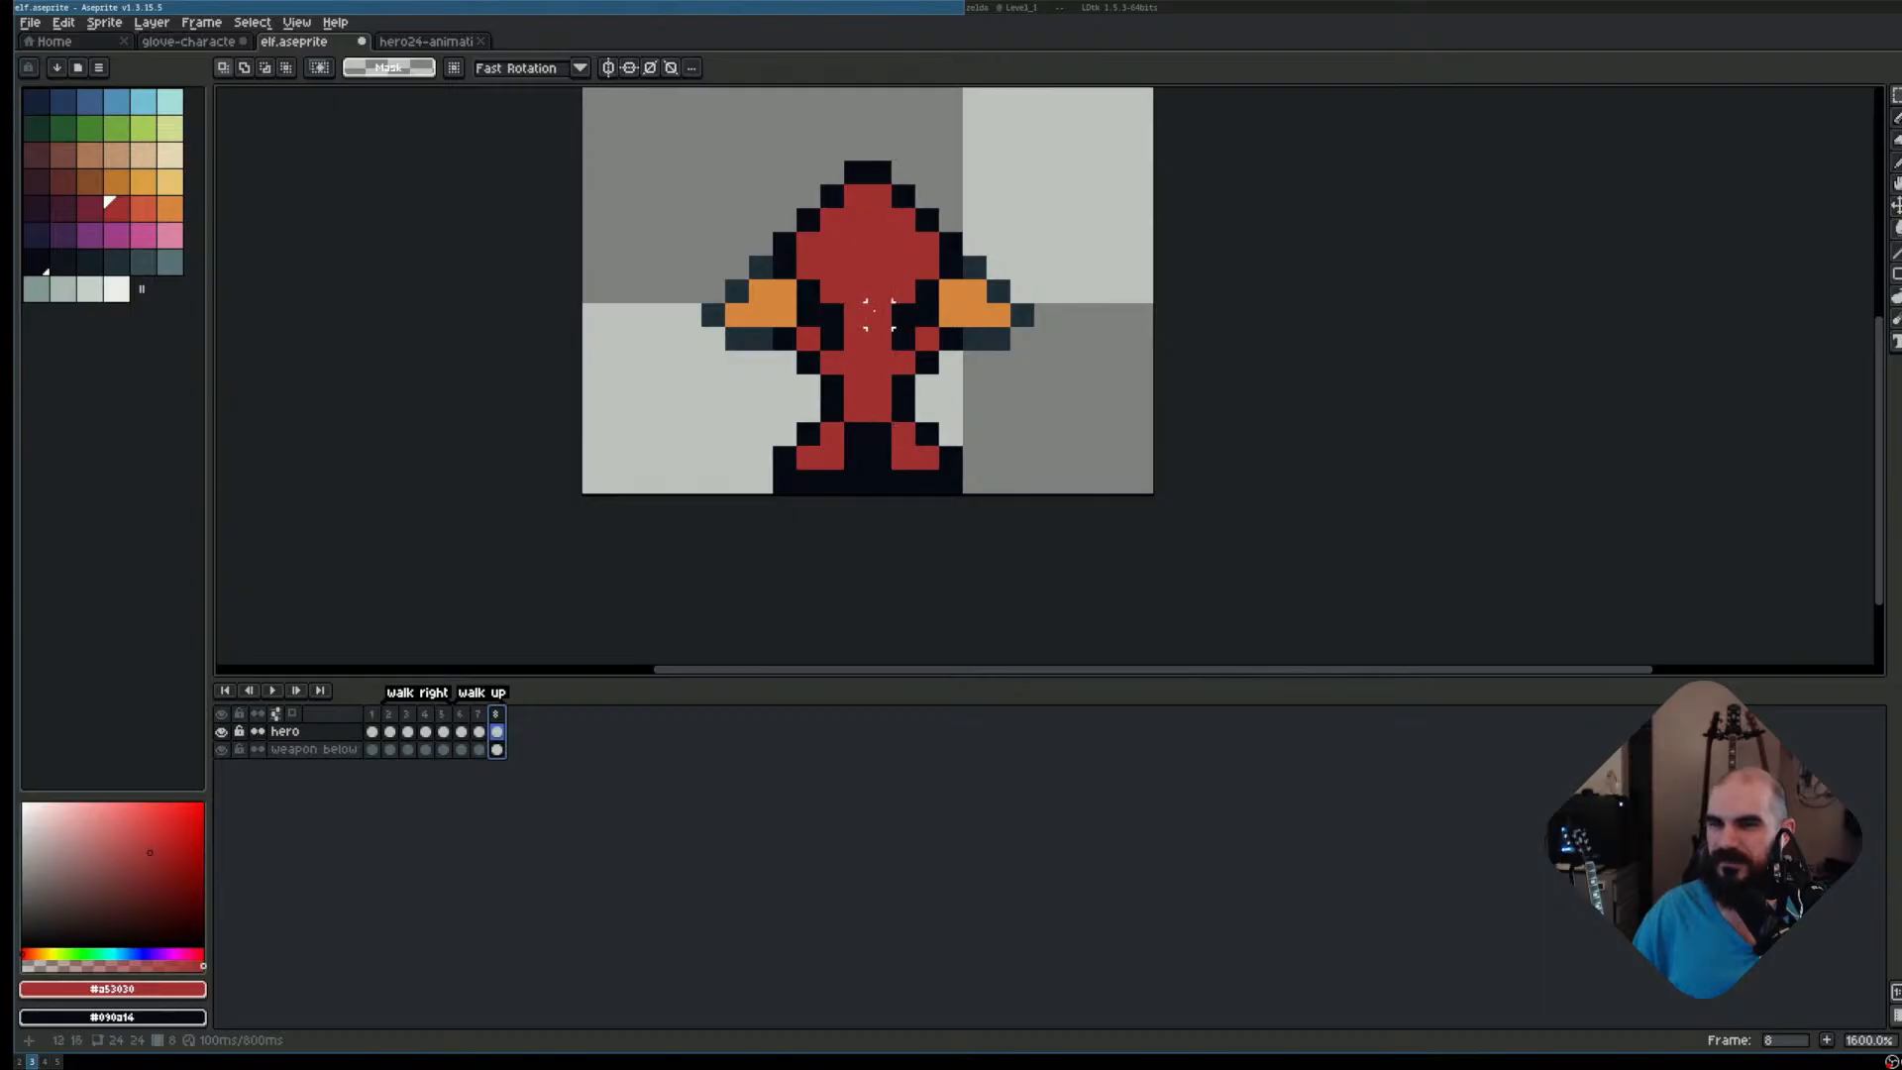
drag(880, 315, 990, 508)
key(Left)
key(ctrl+d)
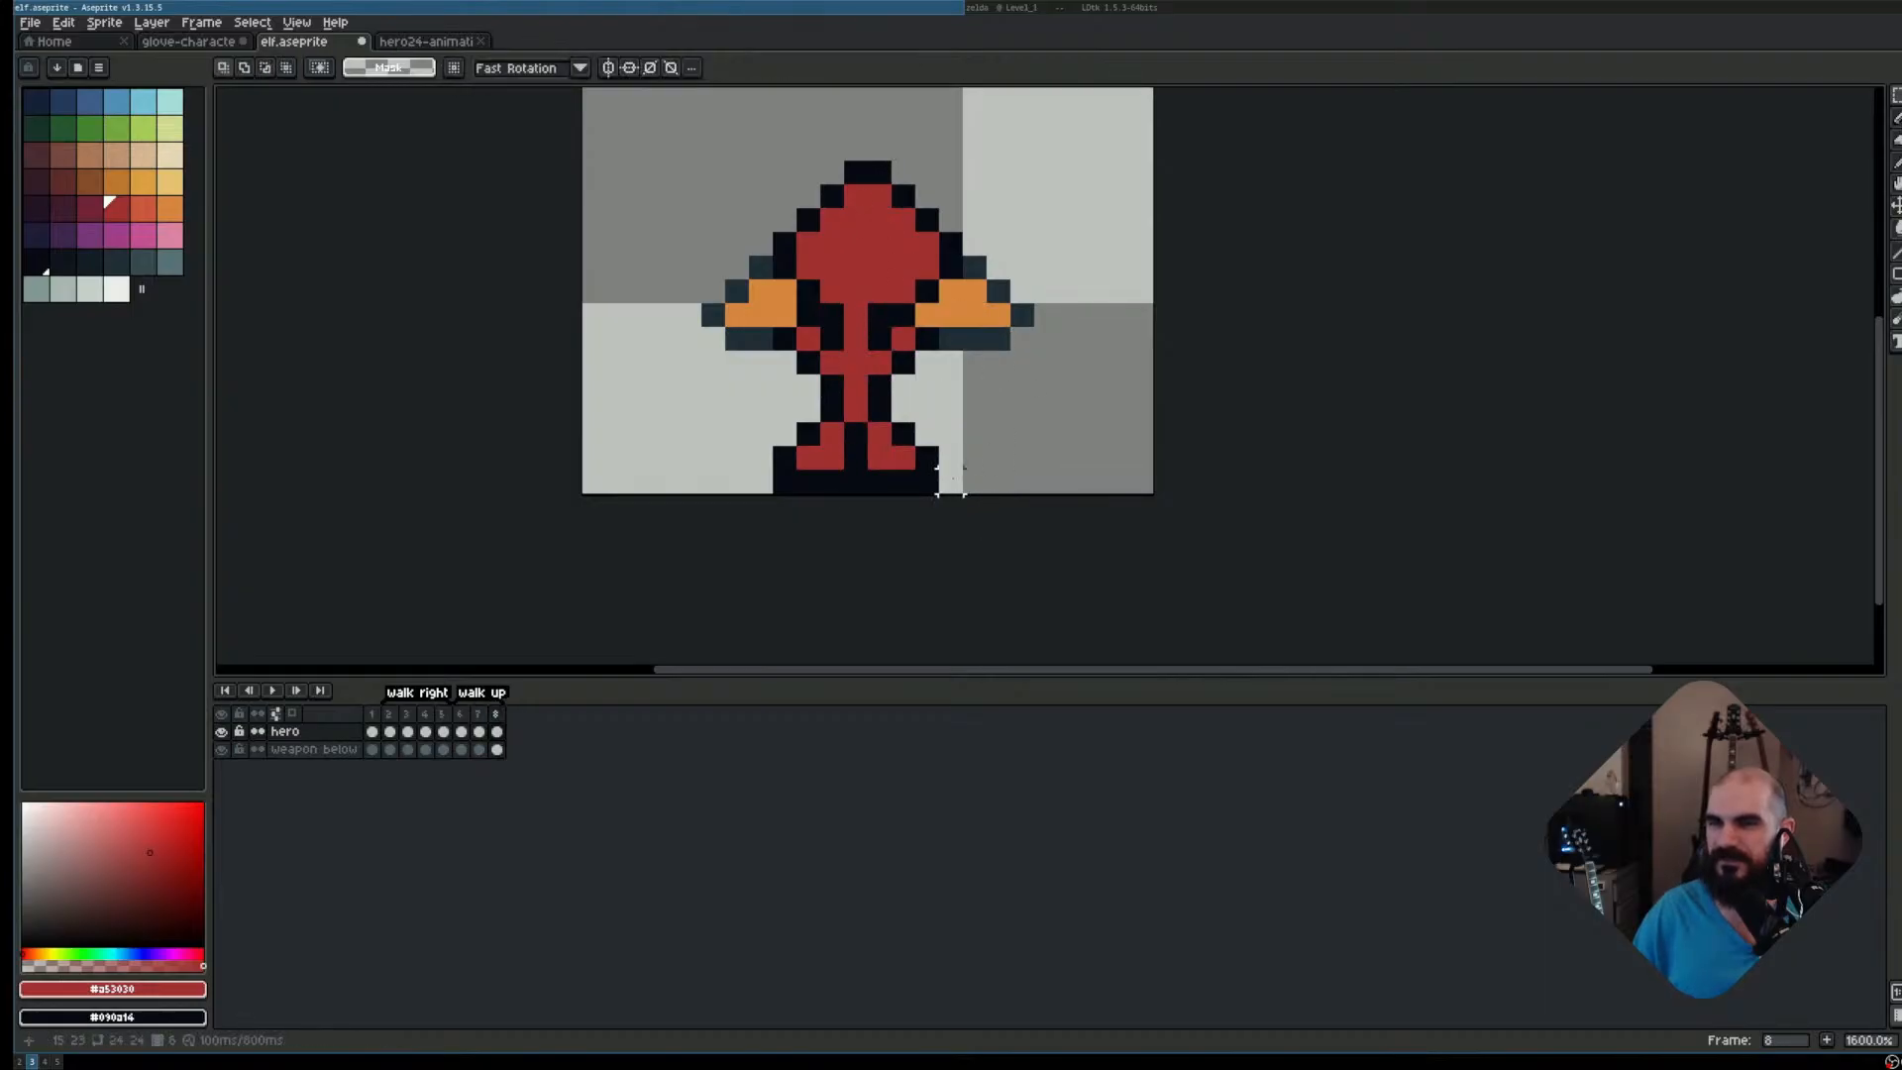
key(Return)
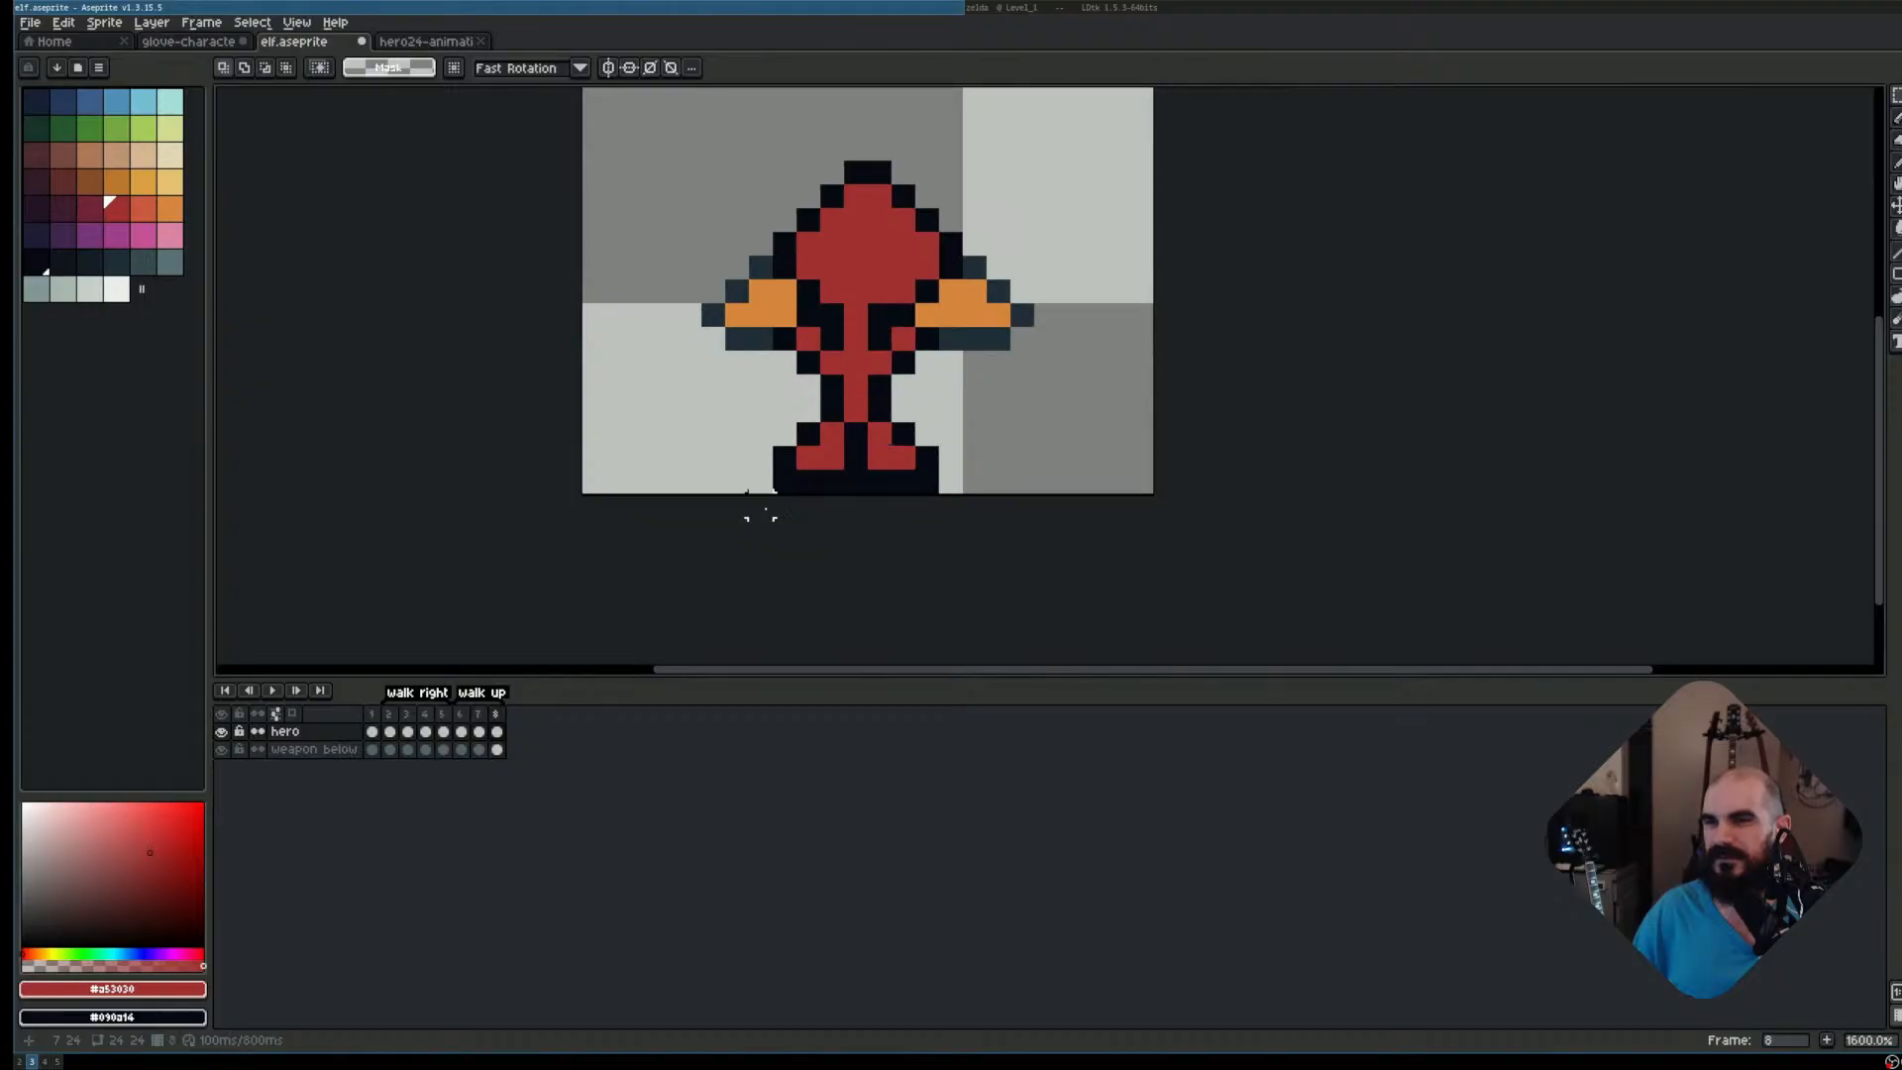
key(Return)
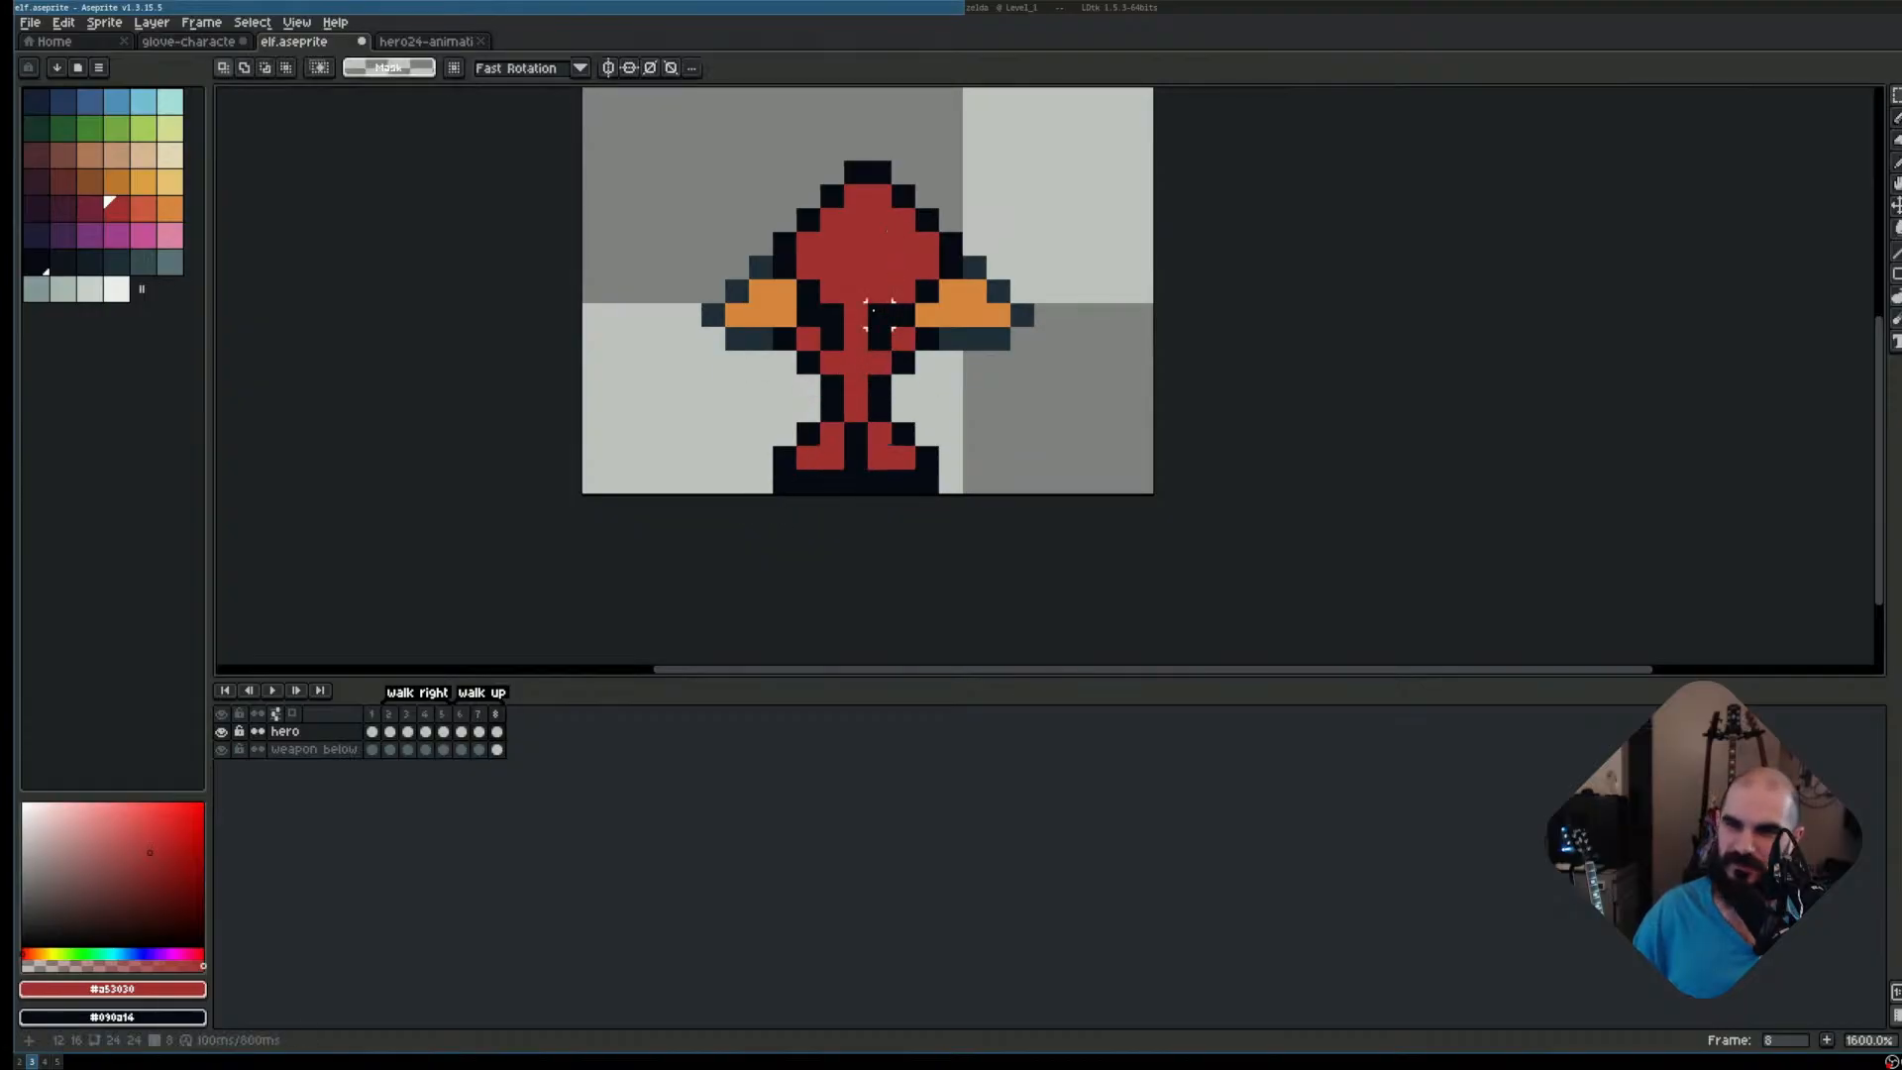
Replace the extra black pixel at the right arm's inner end in frame 8 with red and play back the walk up animation
key(b)
click(497, 731)
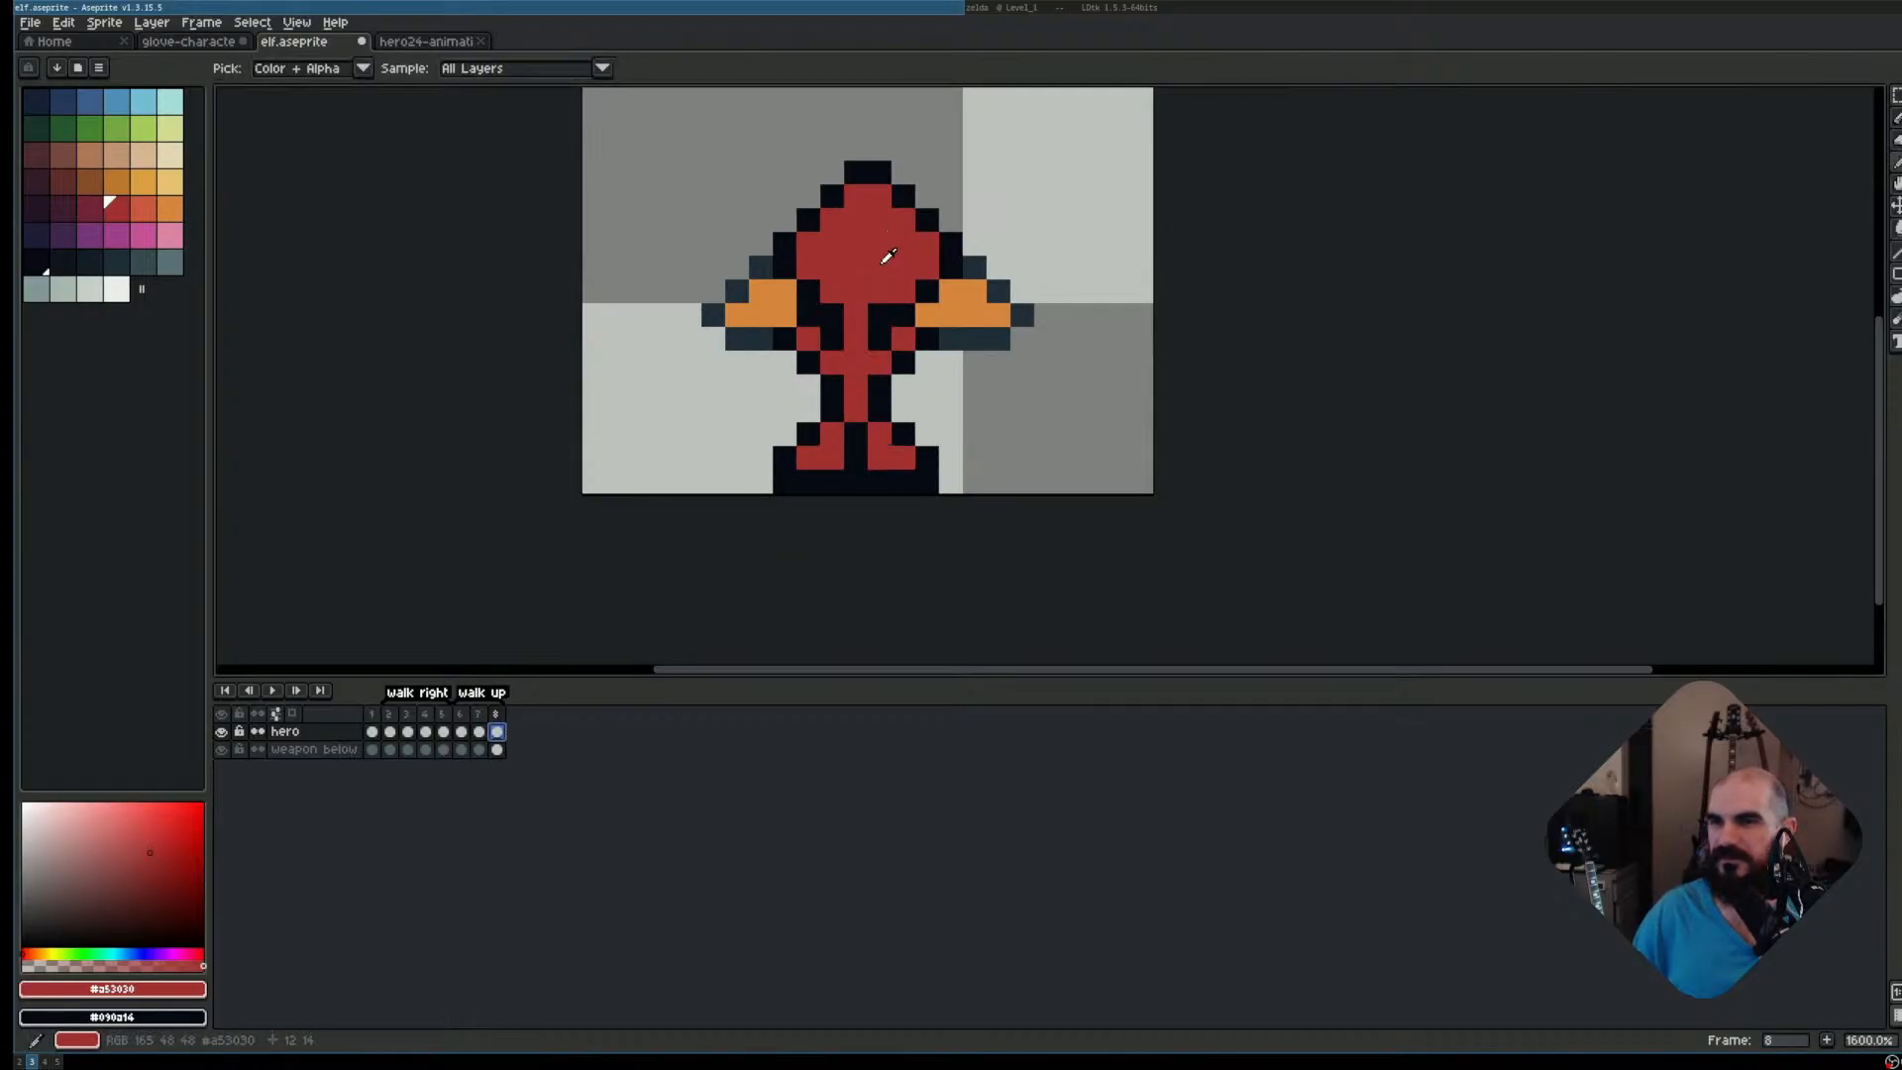
key(Return)
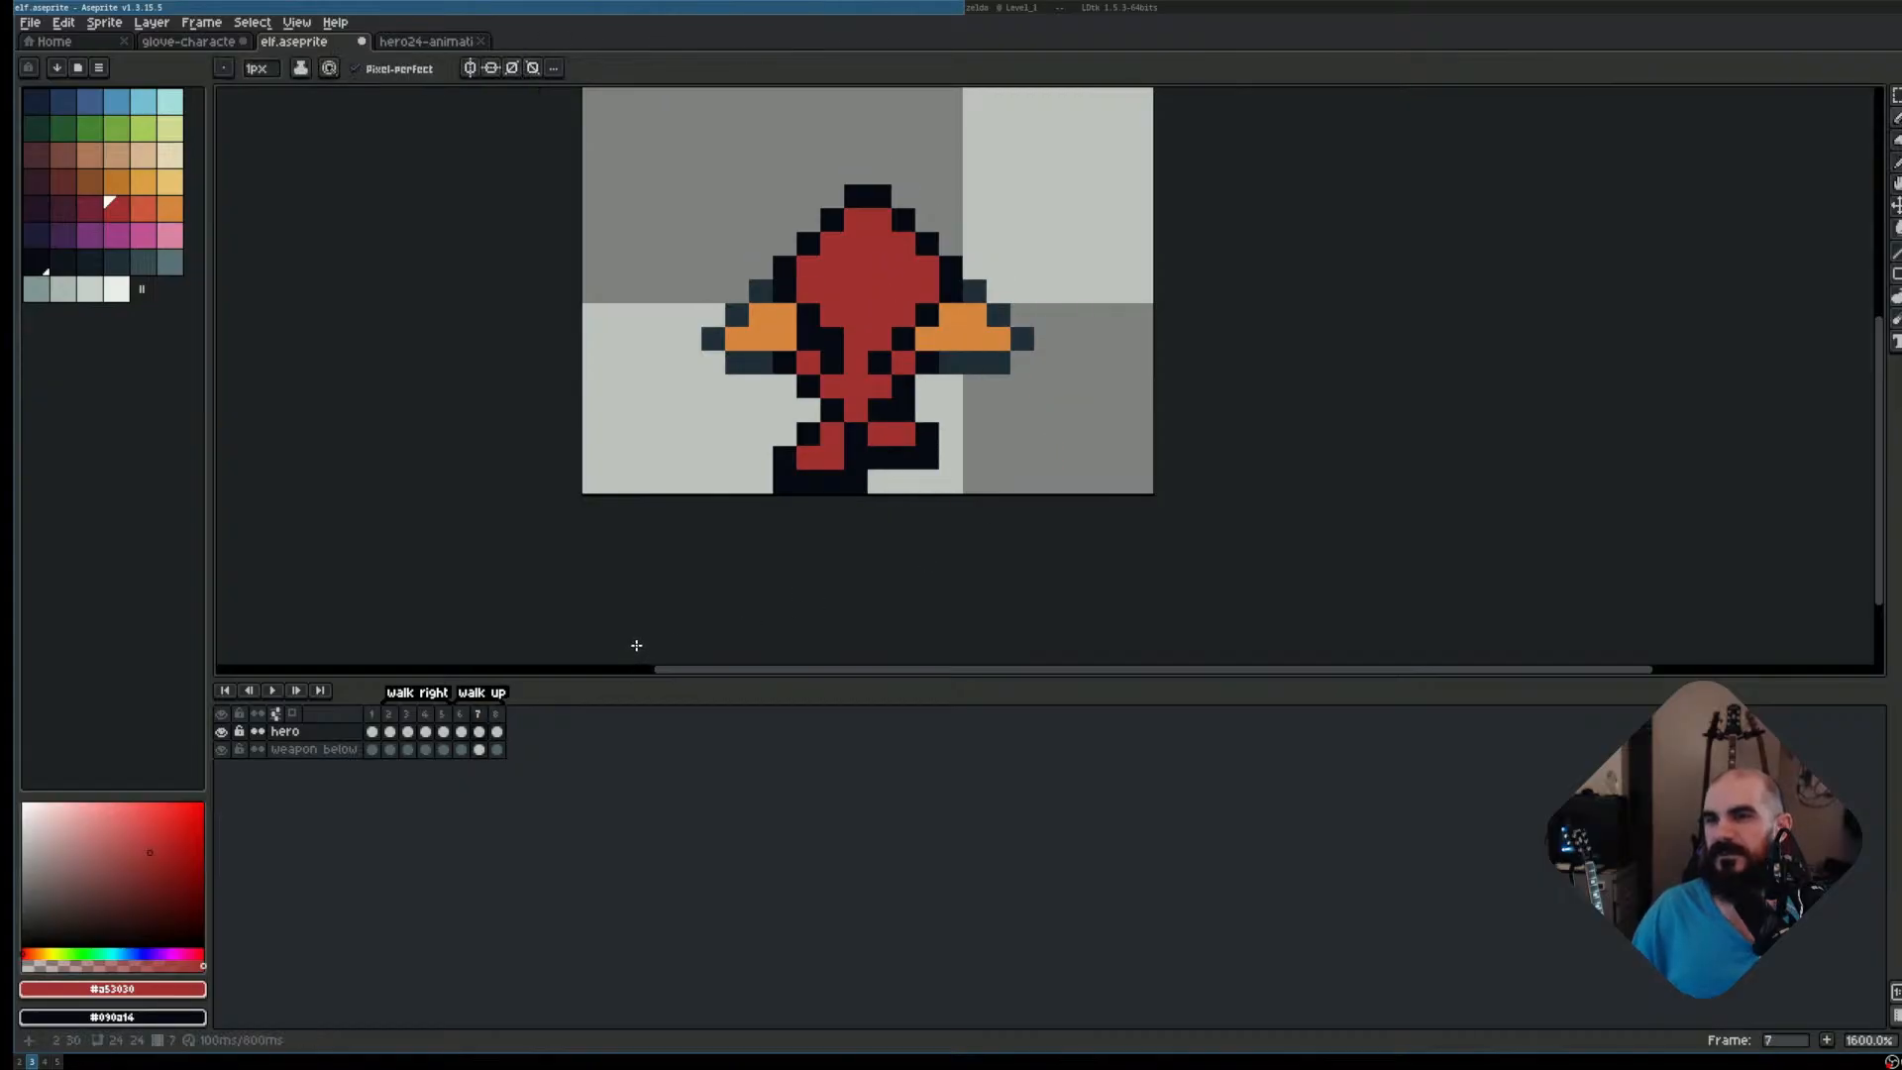
key(Left)
key(Left)
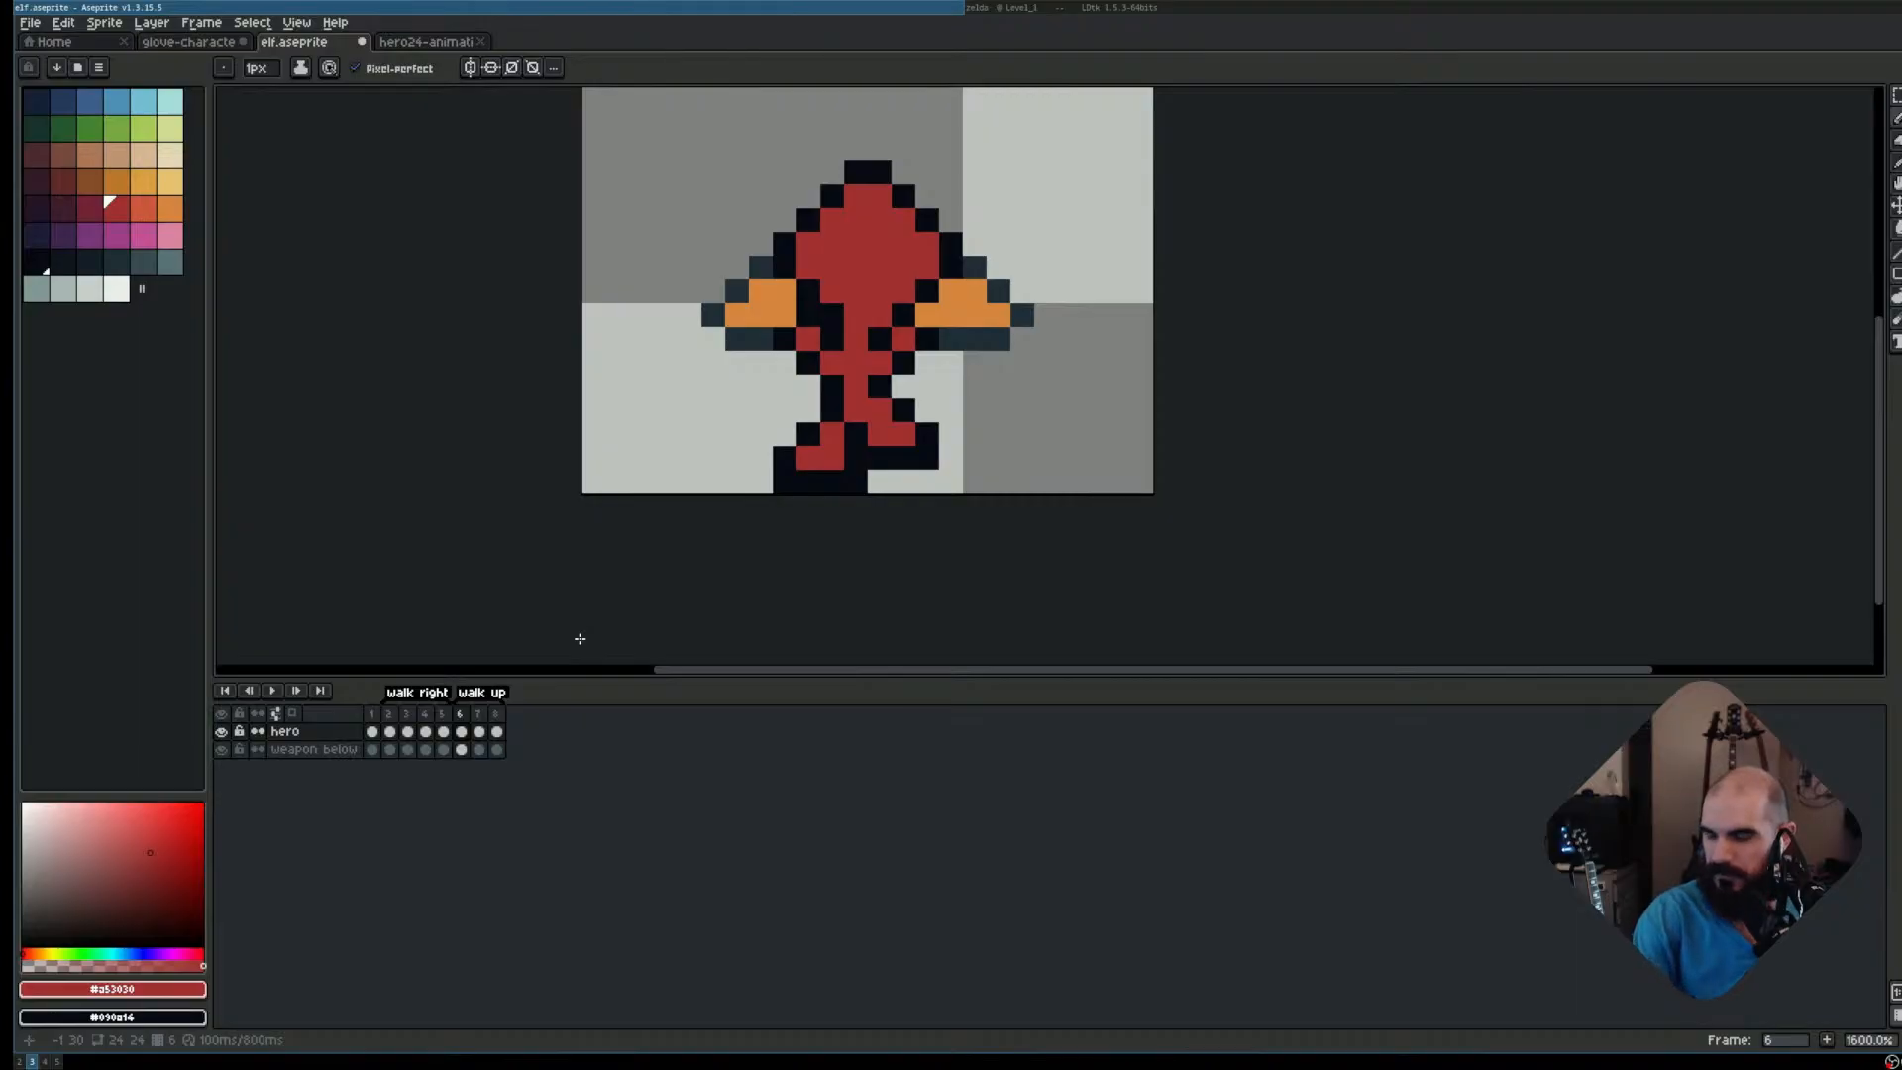
Step back and forth through frames 6 to 8 of the walk up animation to compare the leg and body positions
scroll(926, 361, down, 1)
drag(1033, 392, 1042, 531)
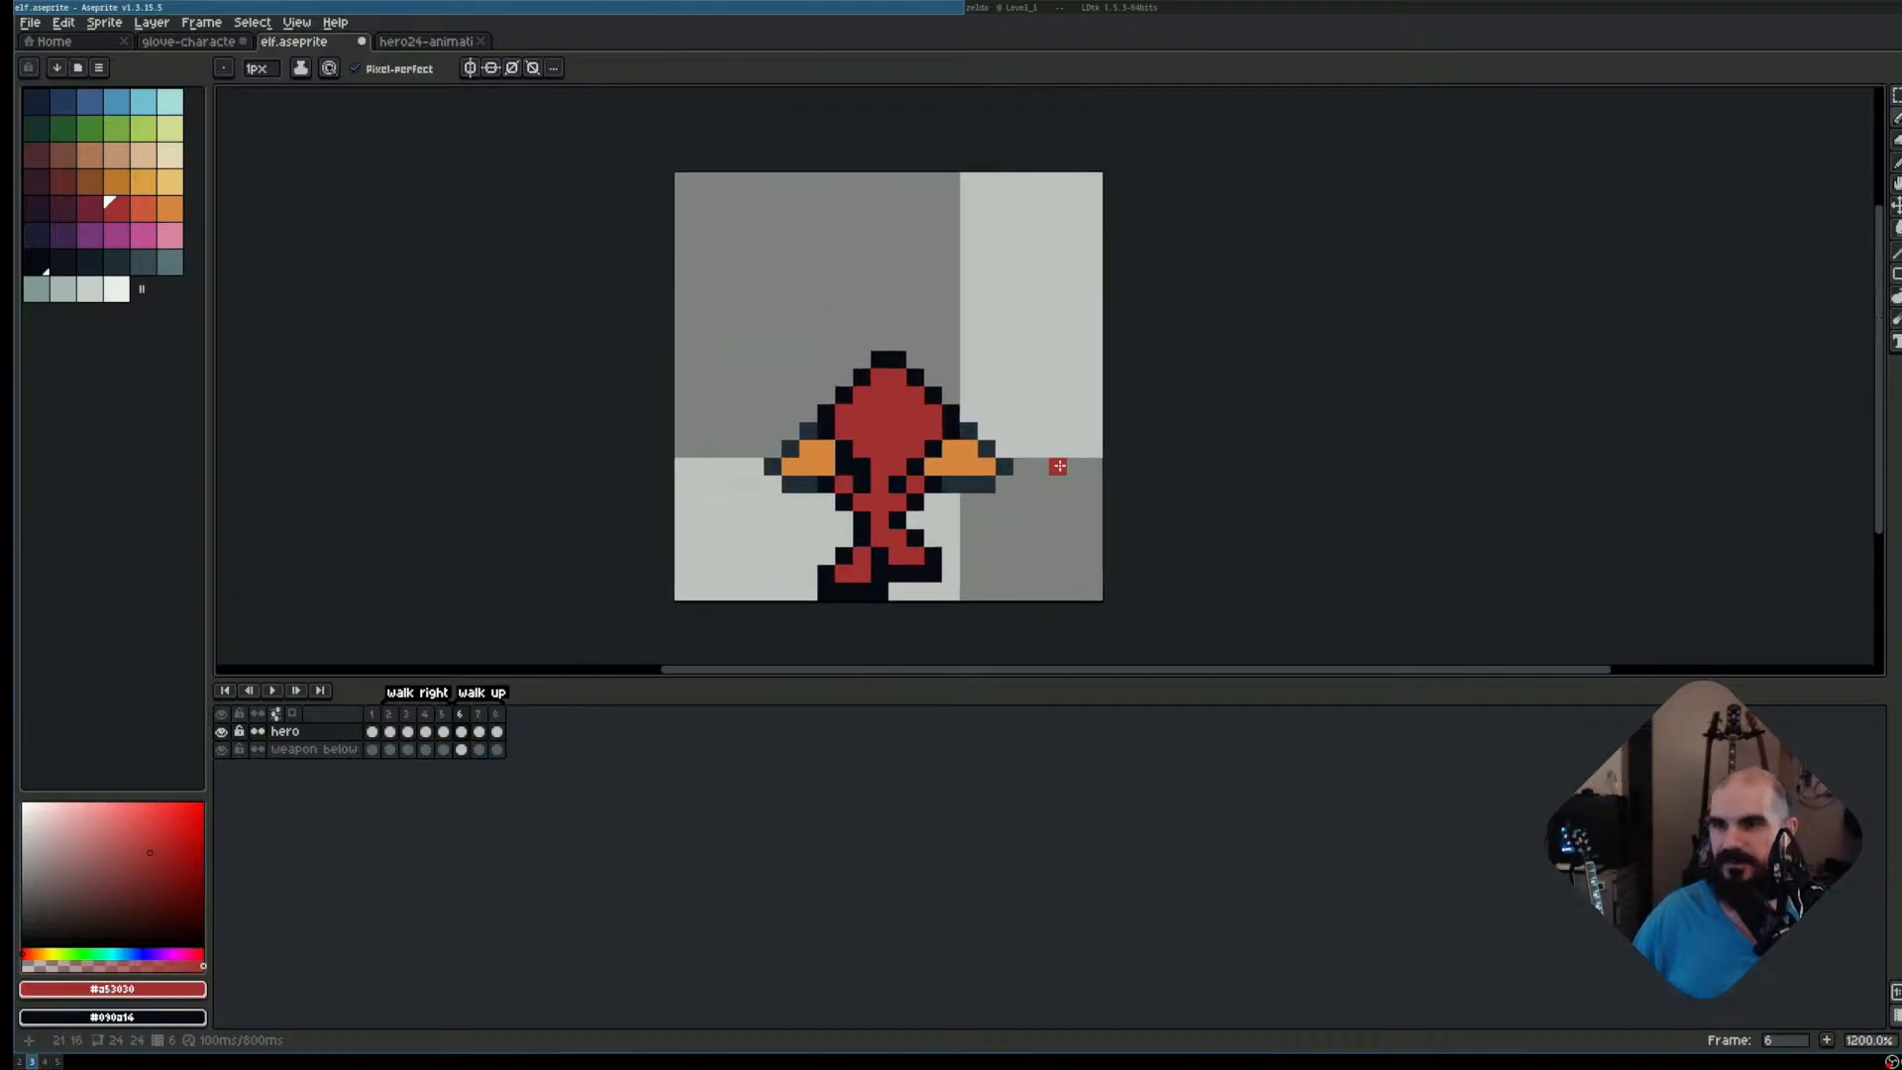
drag(1083, 423, 1075, 391)
key(Right)
key(Right)
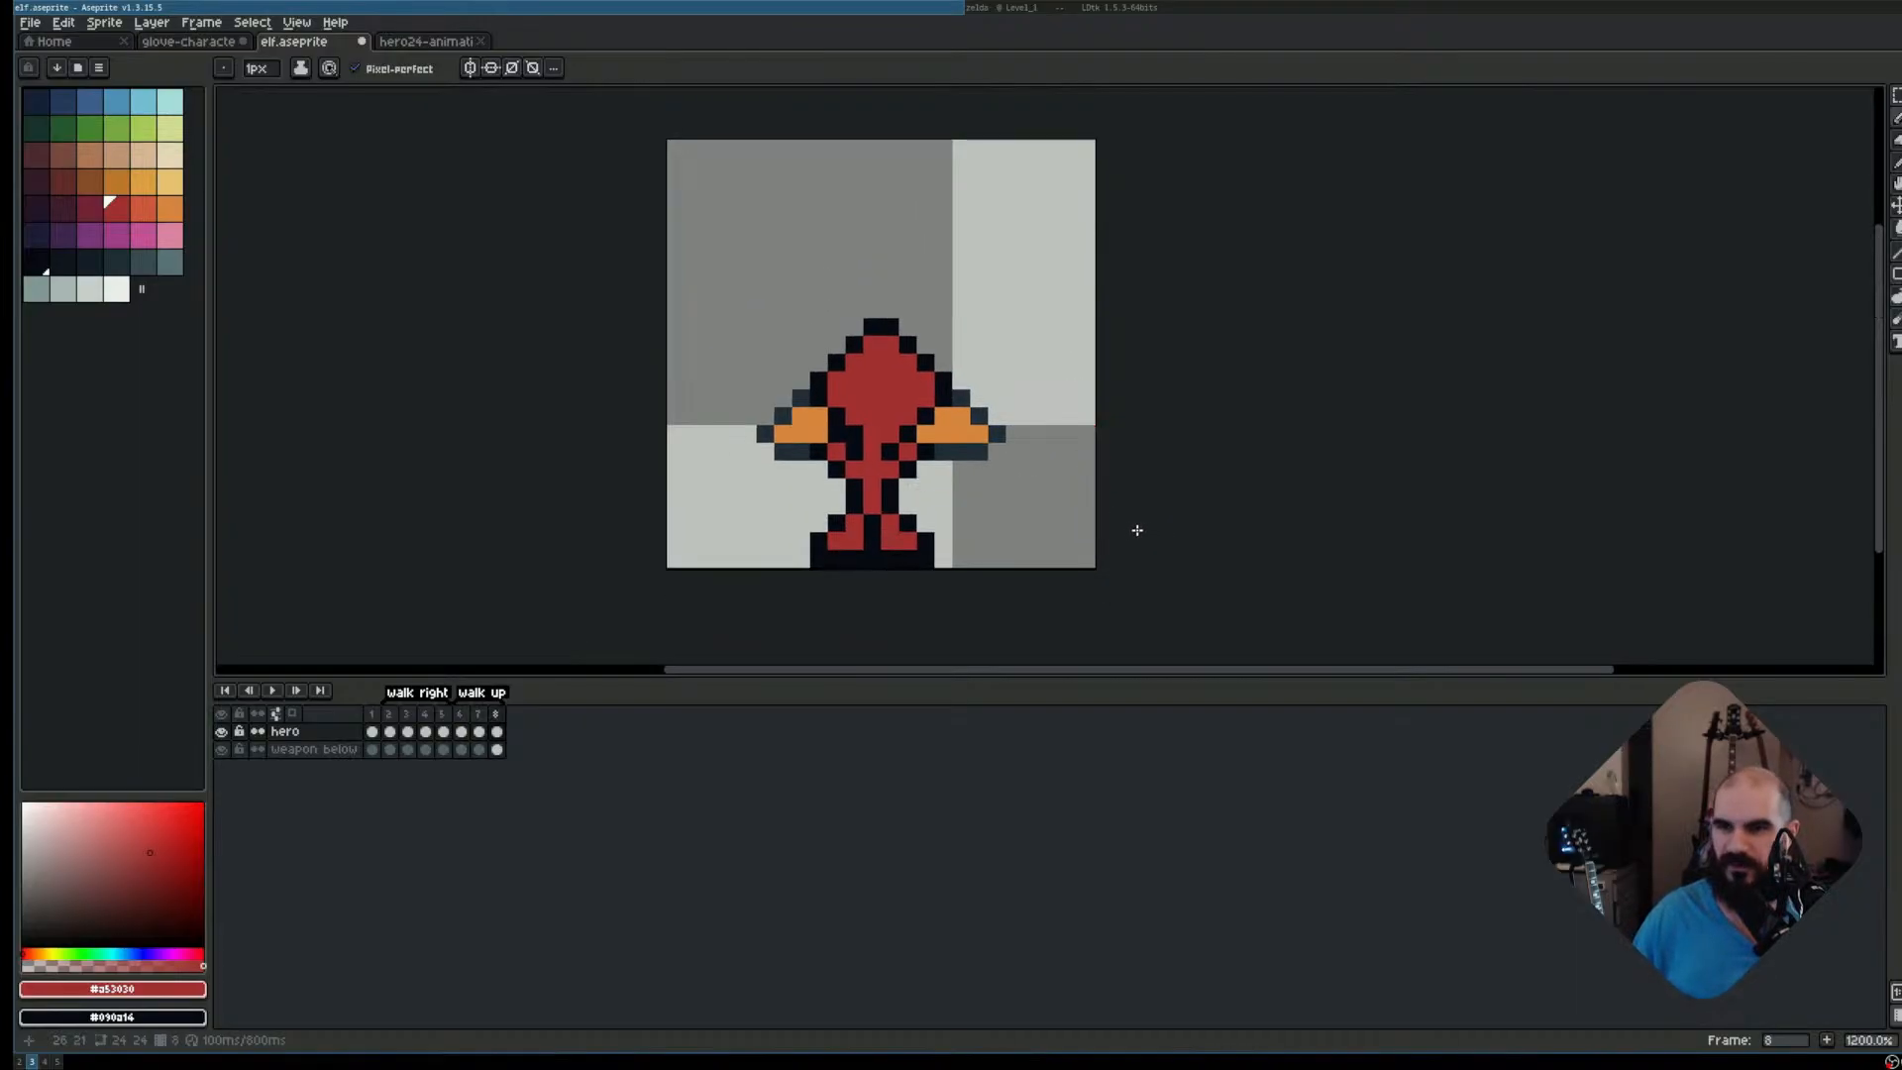
key(Left)
key(Left)
key(Right)
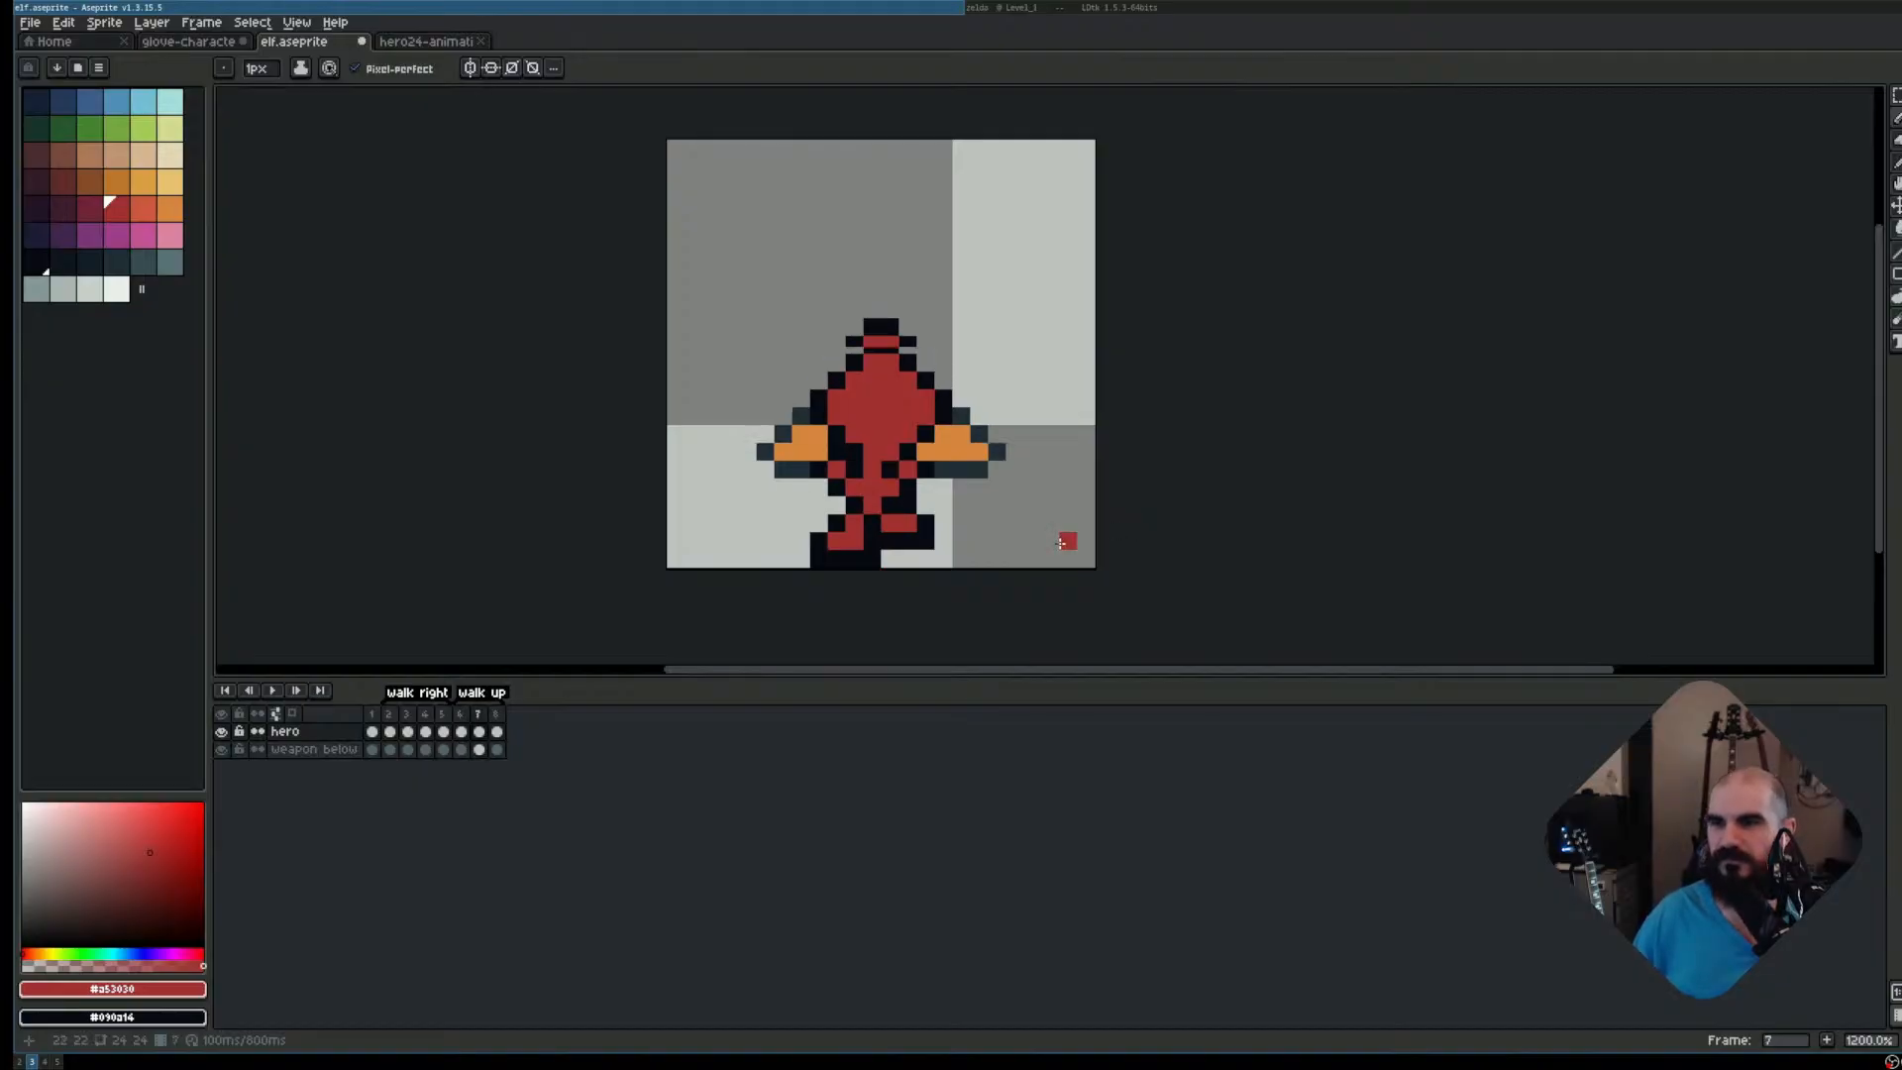
key(Left)
key(Right)
key(Right)
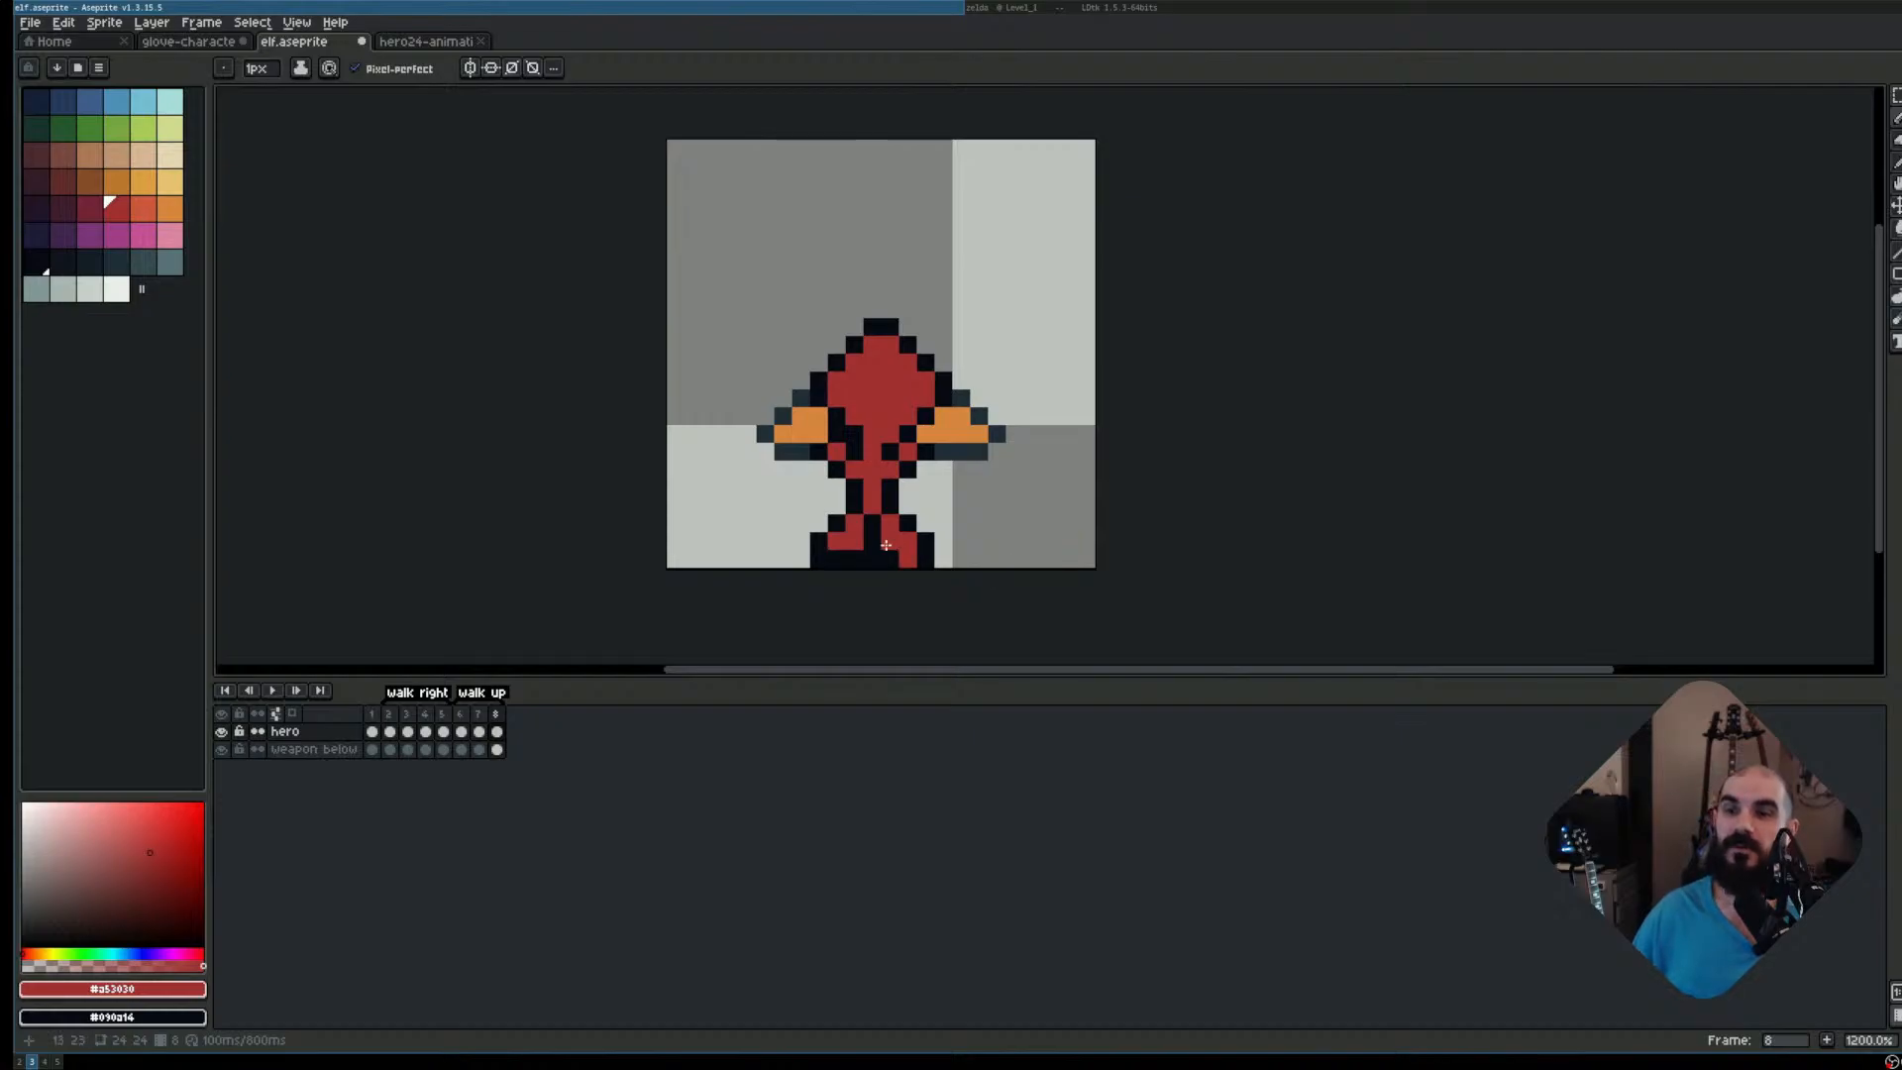
key(Left)
key(Left)
key(Left)
key(Left)
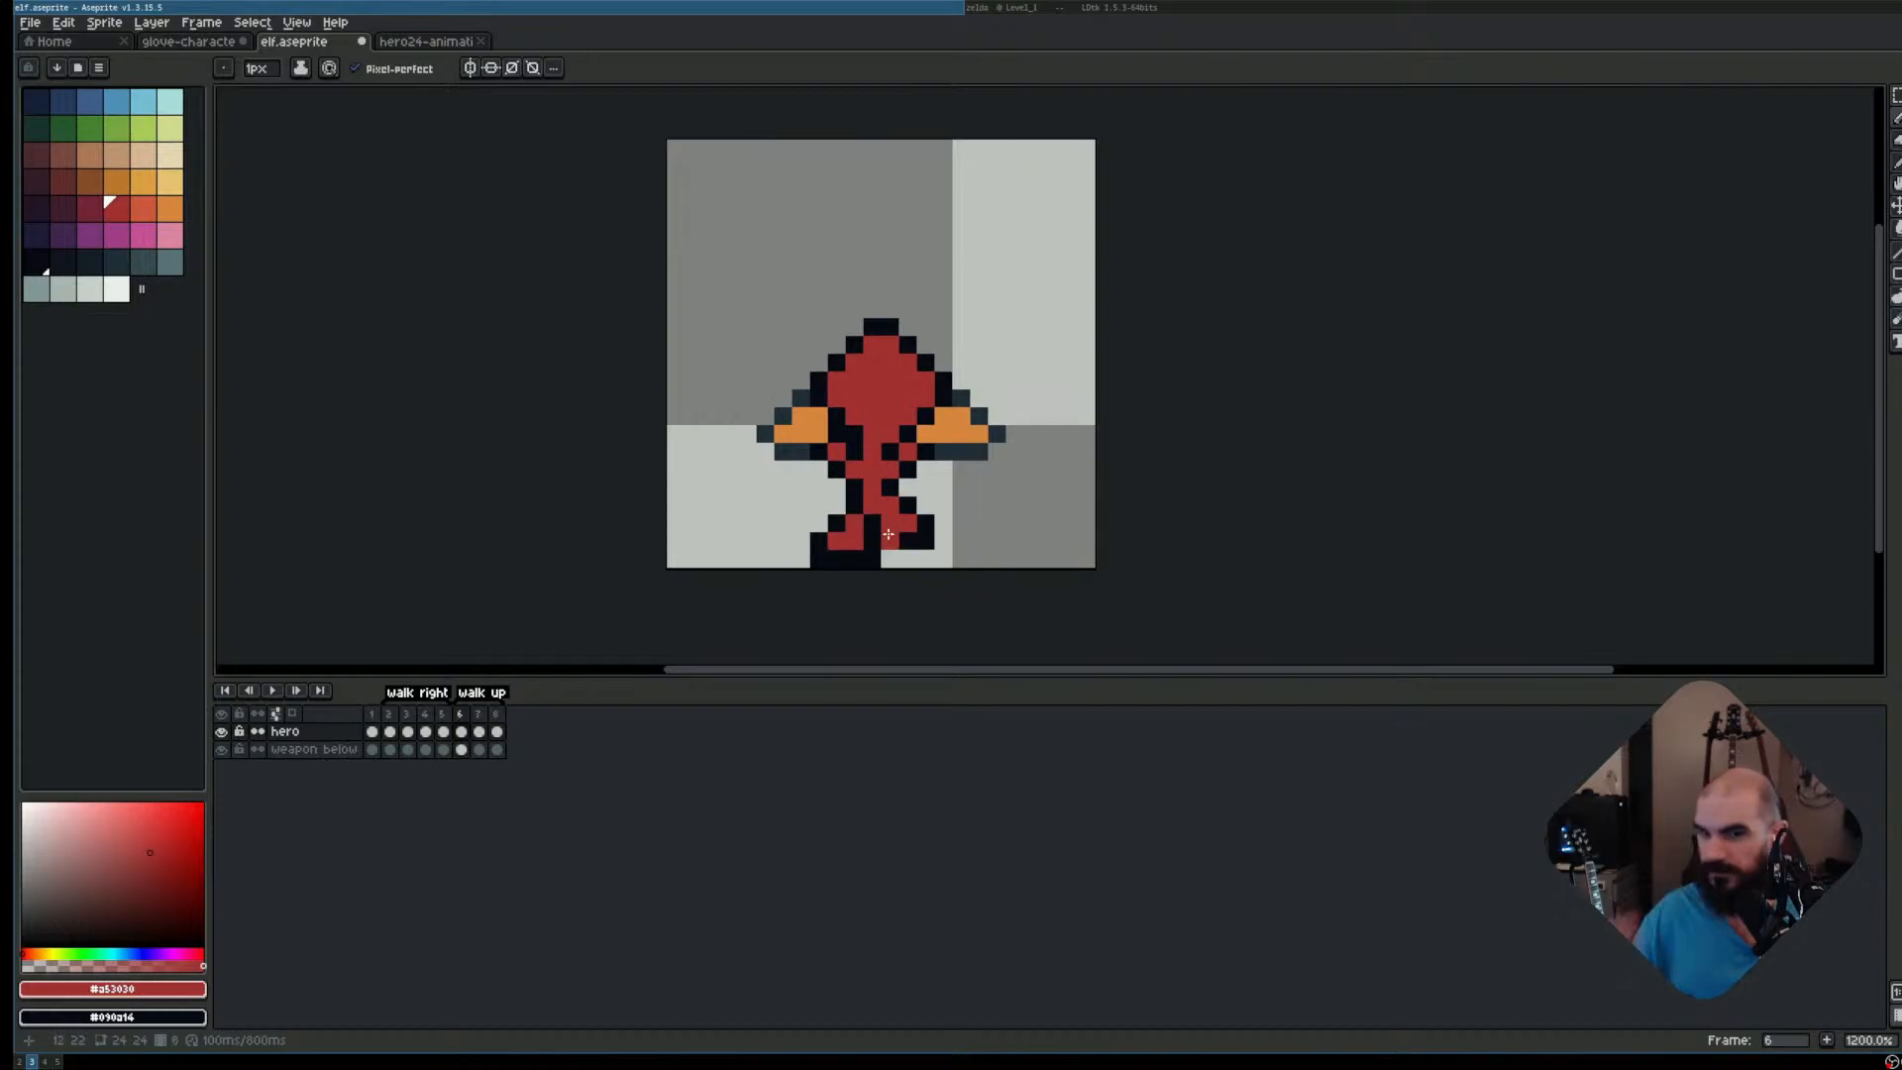
Step back and forth through the walk right frames to study how the legs and body move
key(Left)
key(Right)
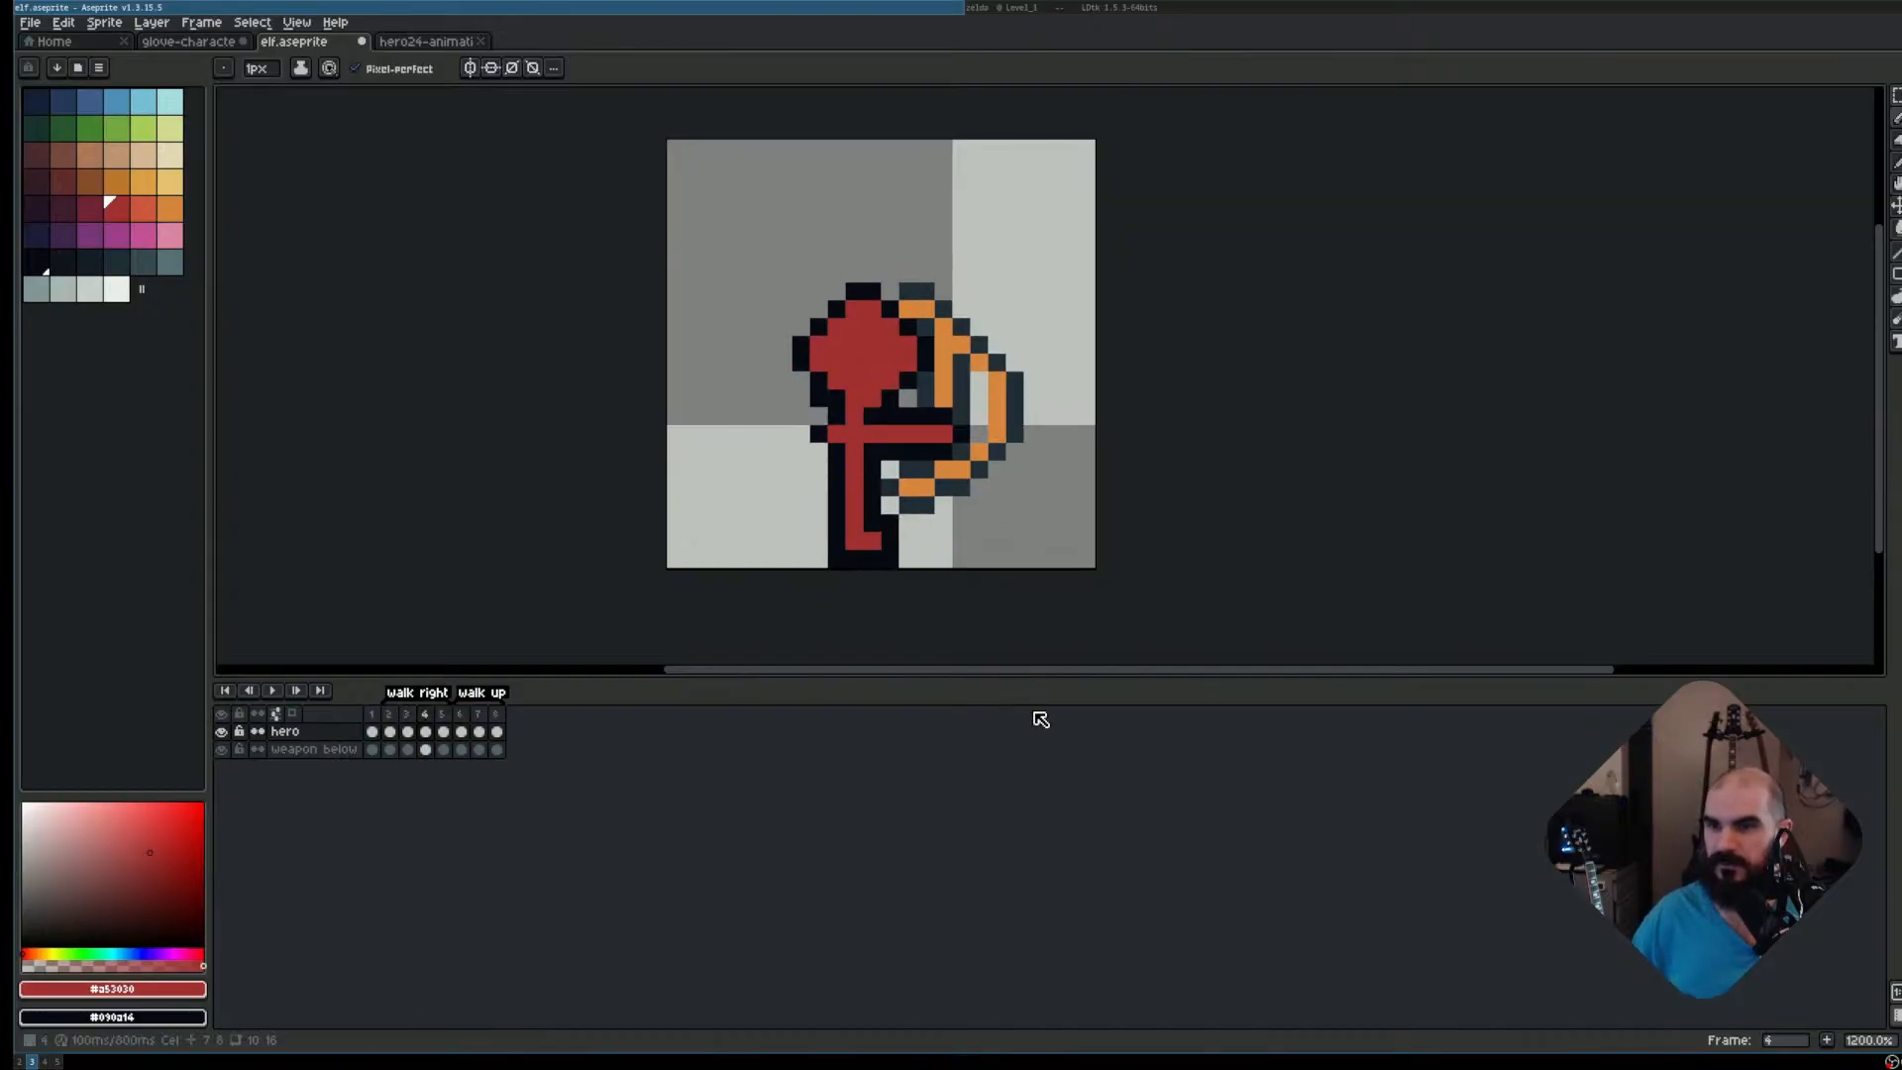
key(Right)
key(Left)
key(Left)
key(Right)
key(Left)
key(Left)
key(Right)
key(Left)
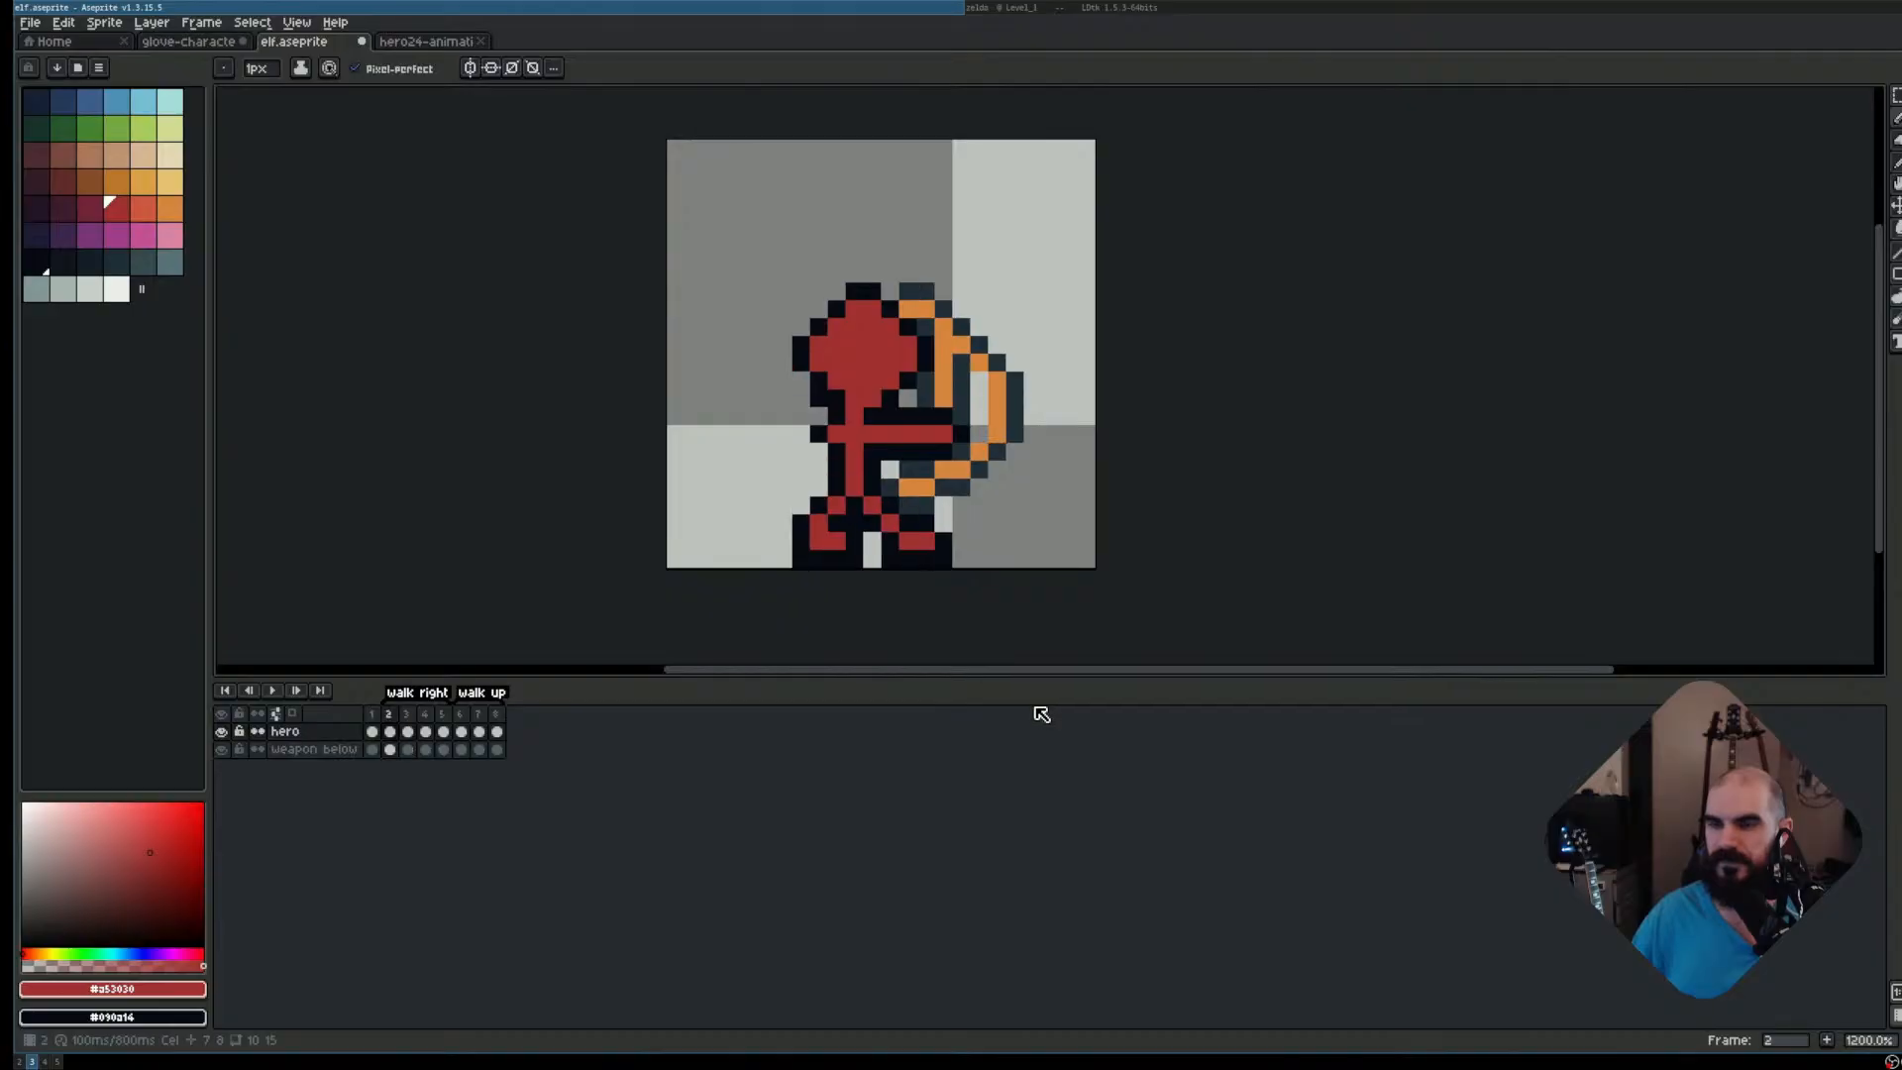
key(Right)
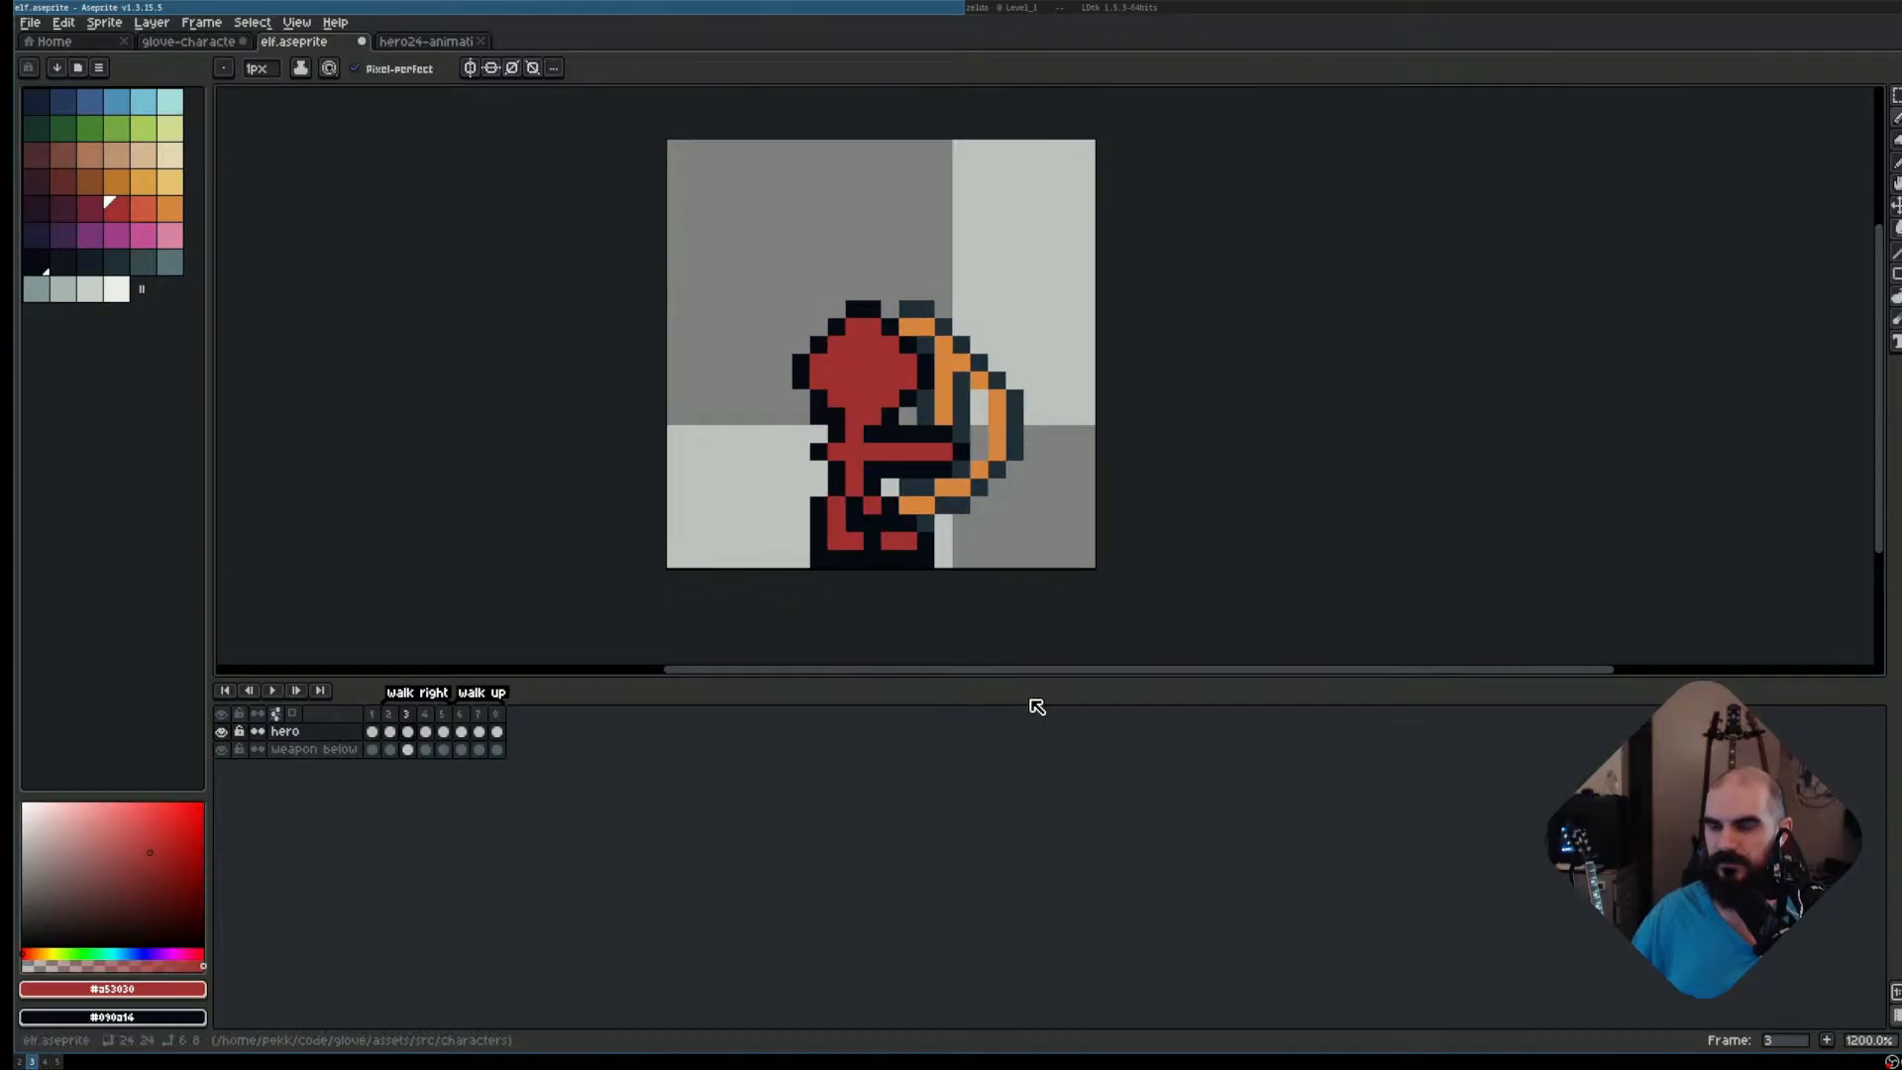
key(Right)
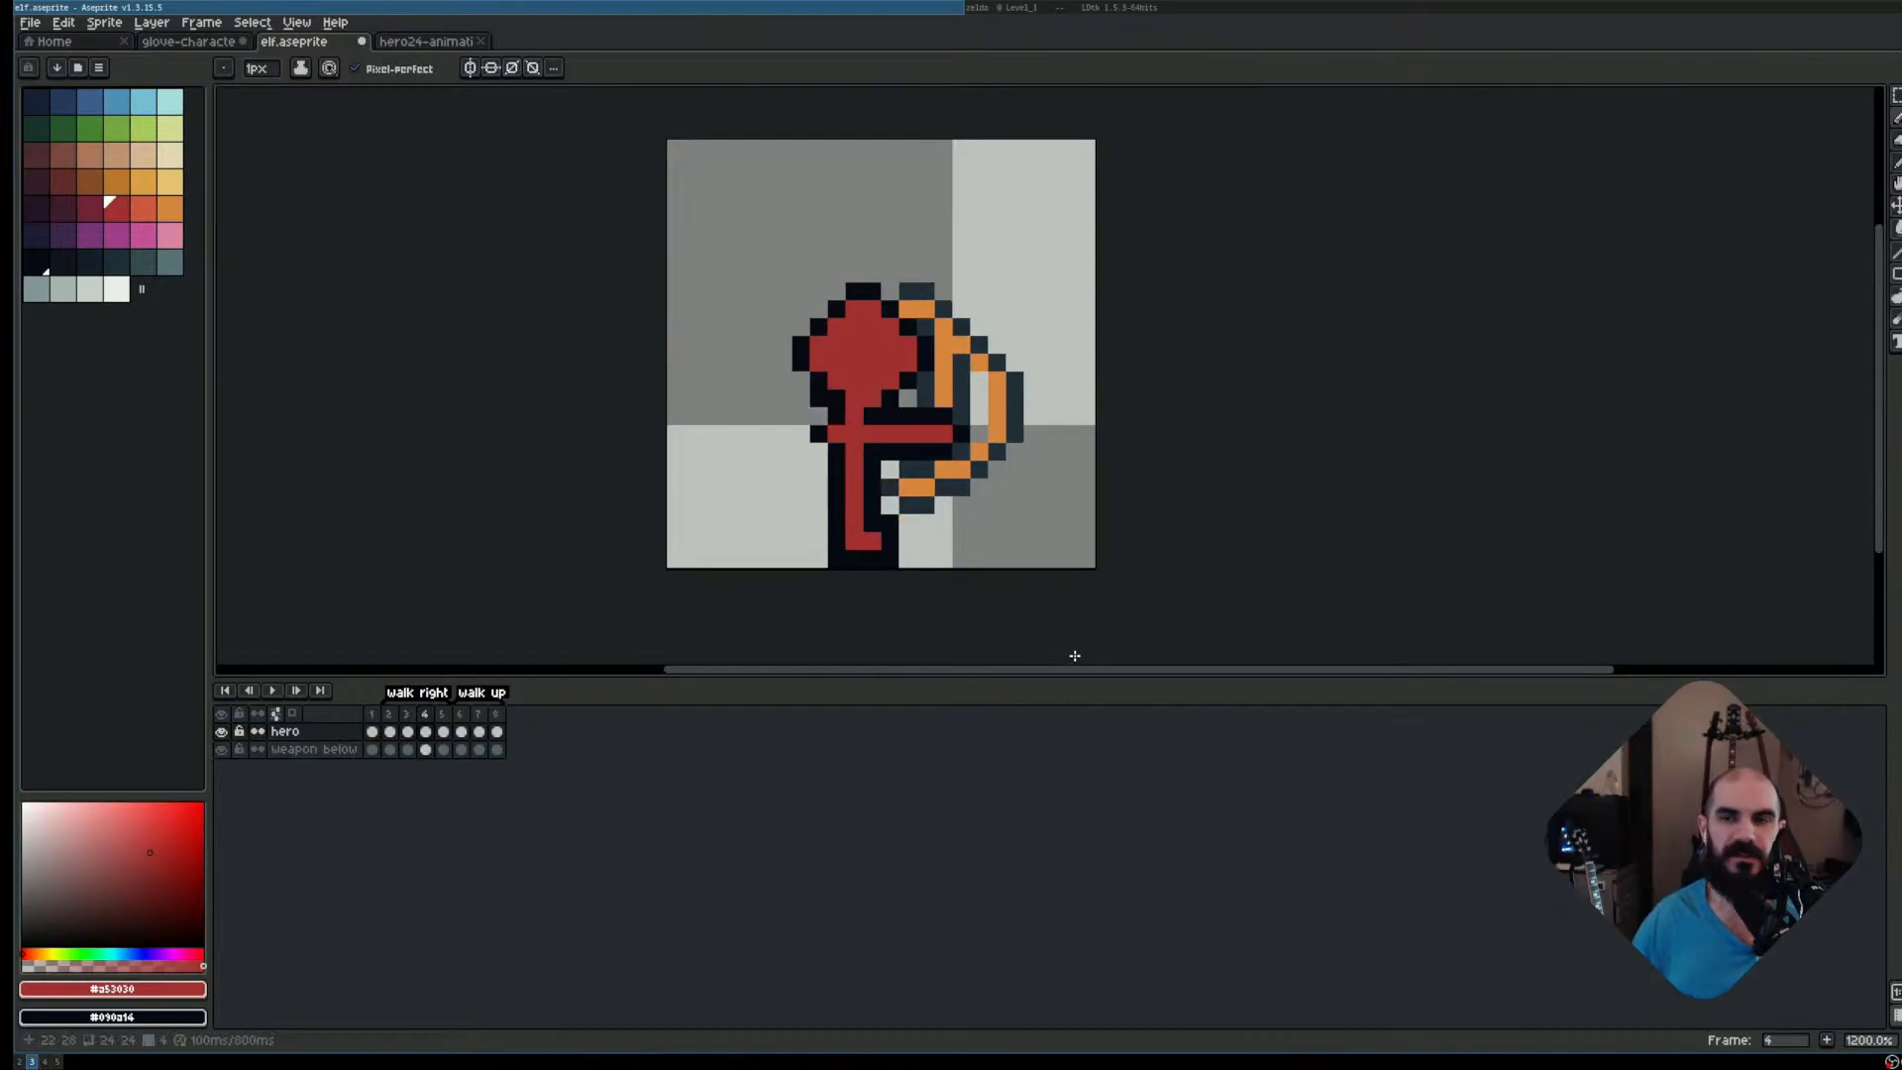
Try to raise the left foot in frame 8 by one pixel, and undo the move
key(Right)
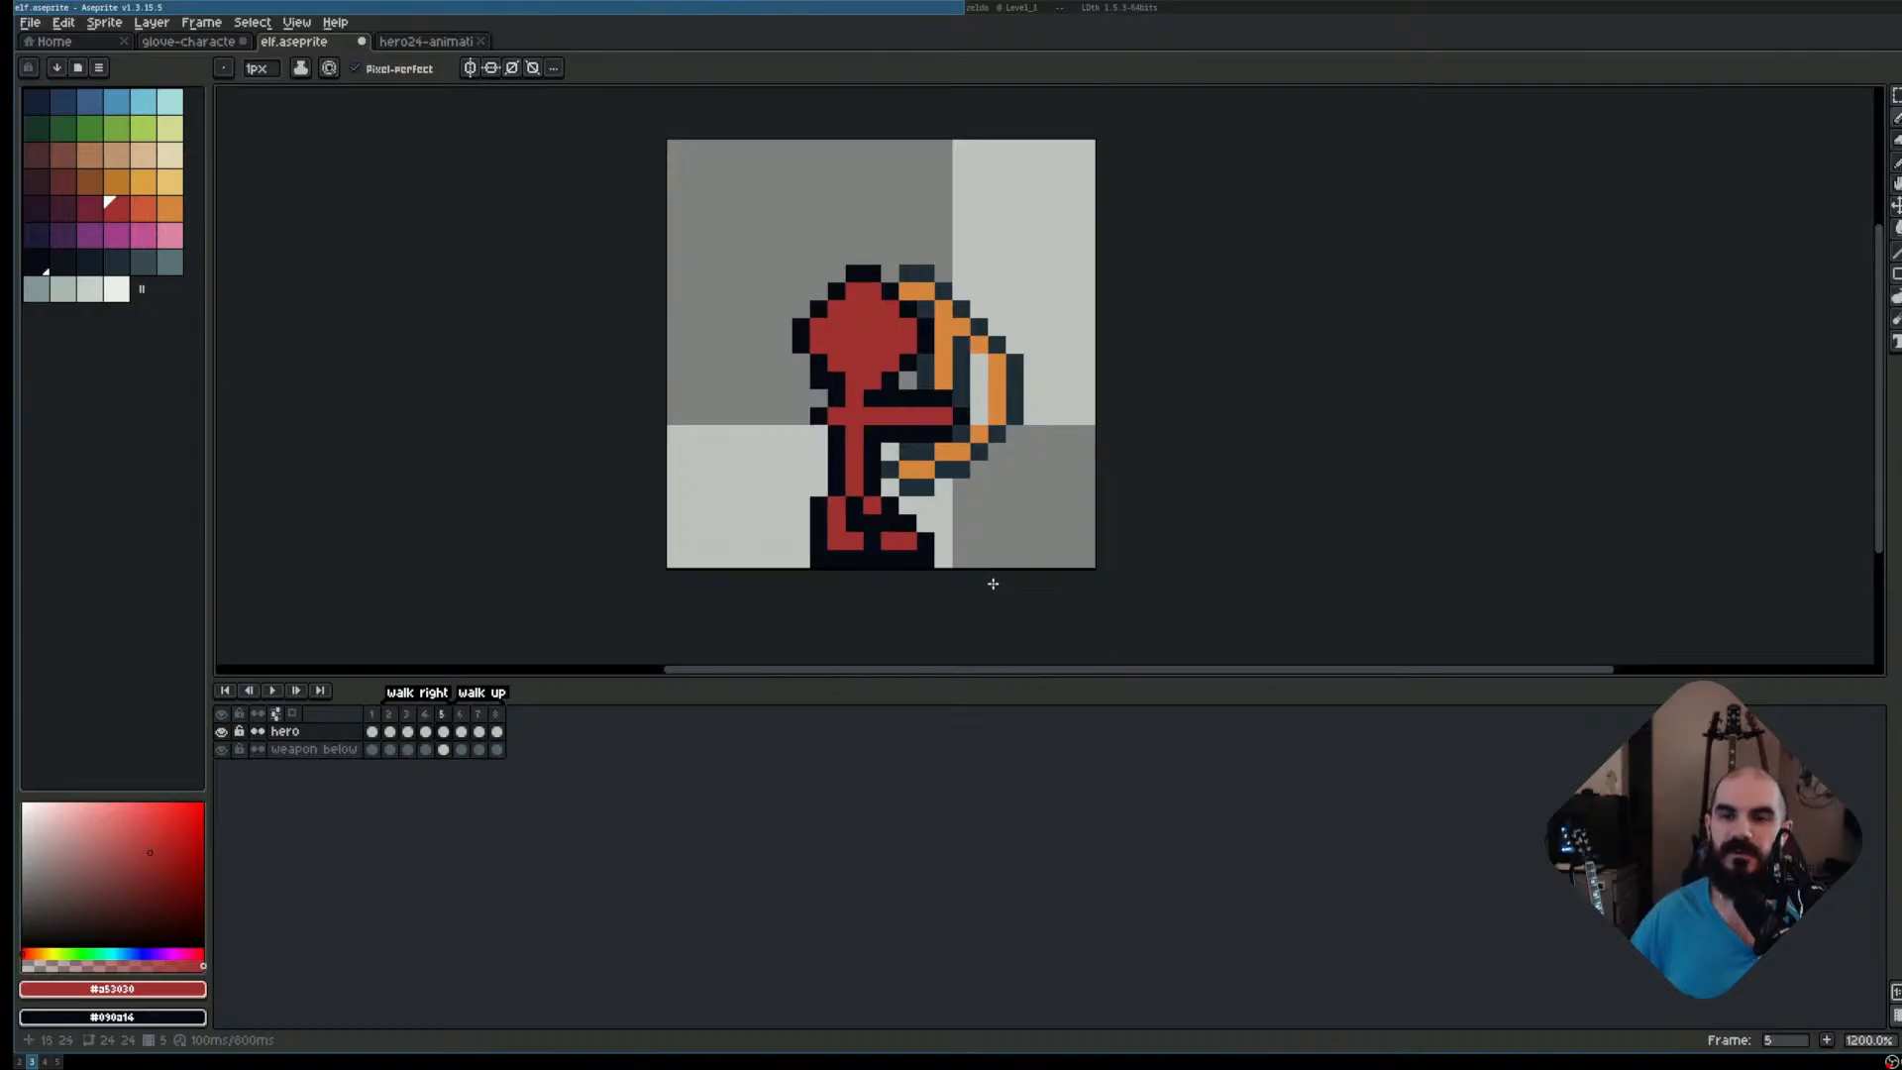
click(496, 714)
key(m)
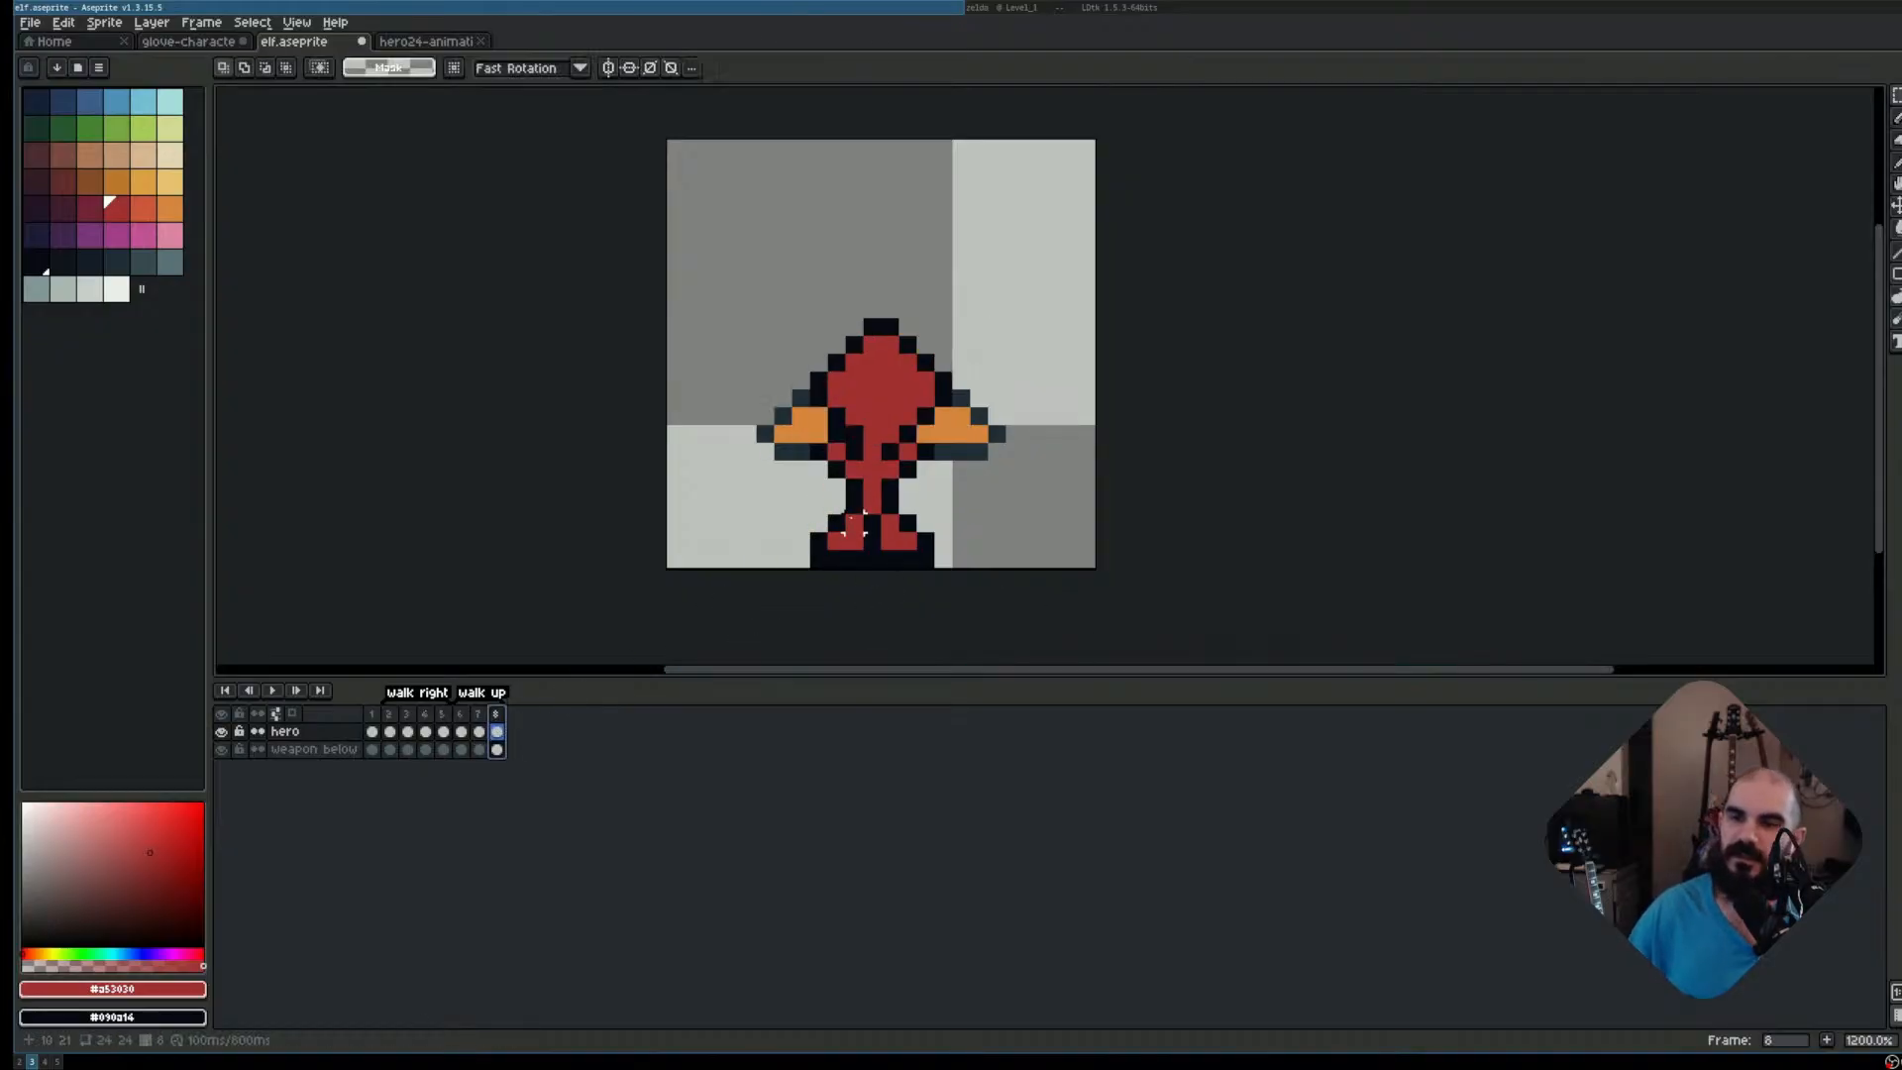
scroll(837, 530, up, 1)
drag(804, 510, 874, 579)
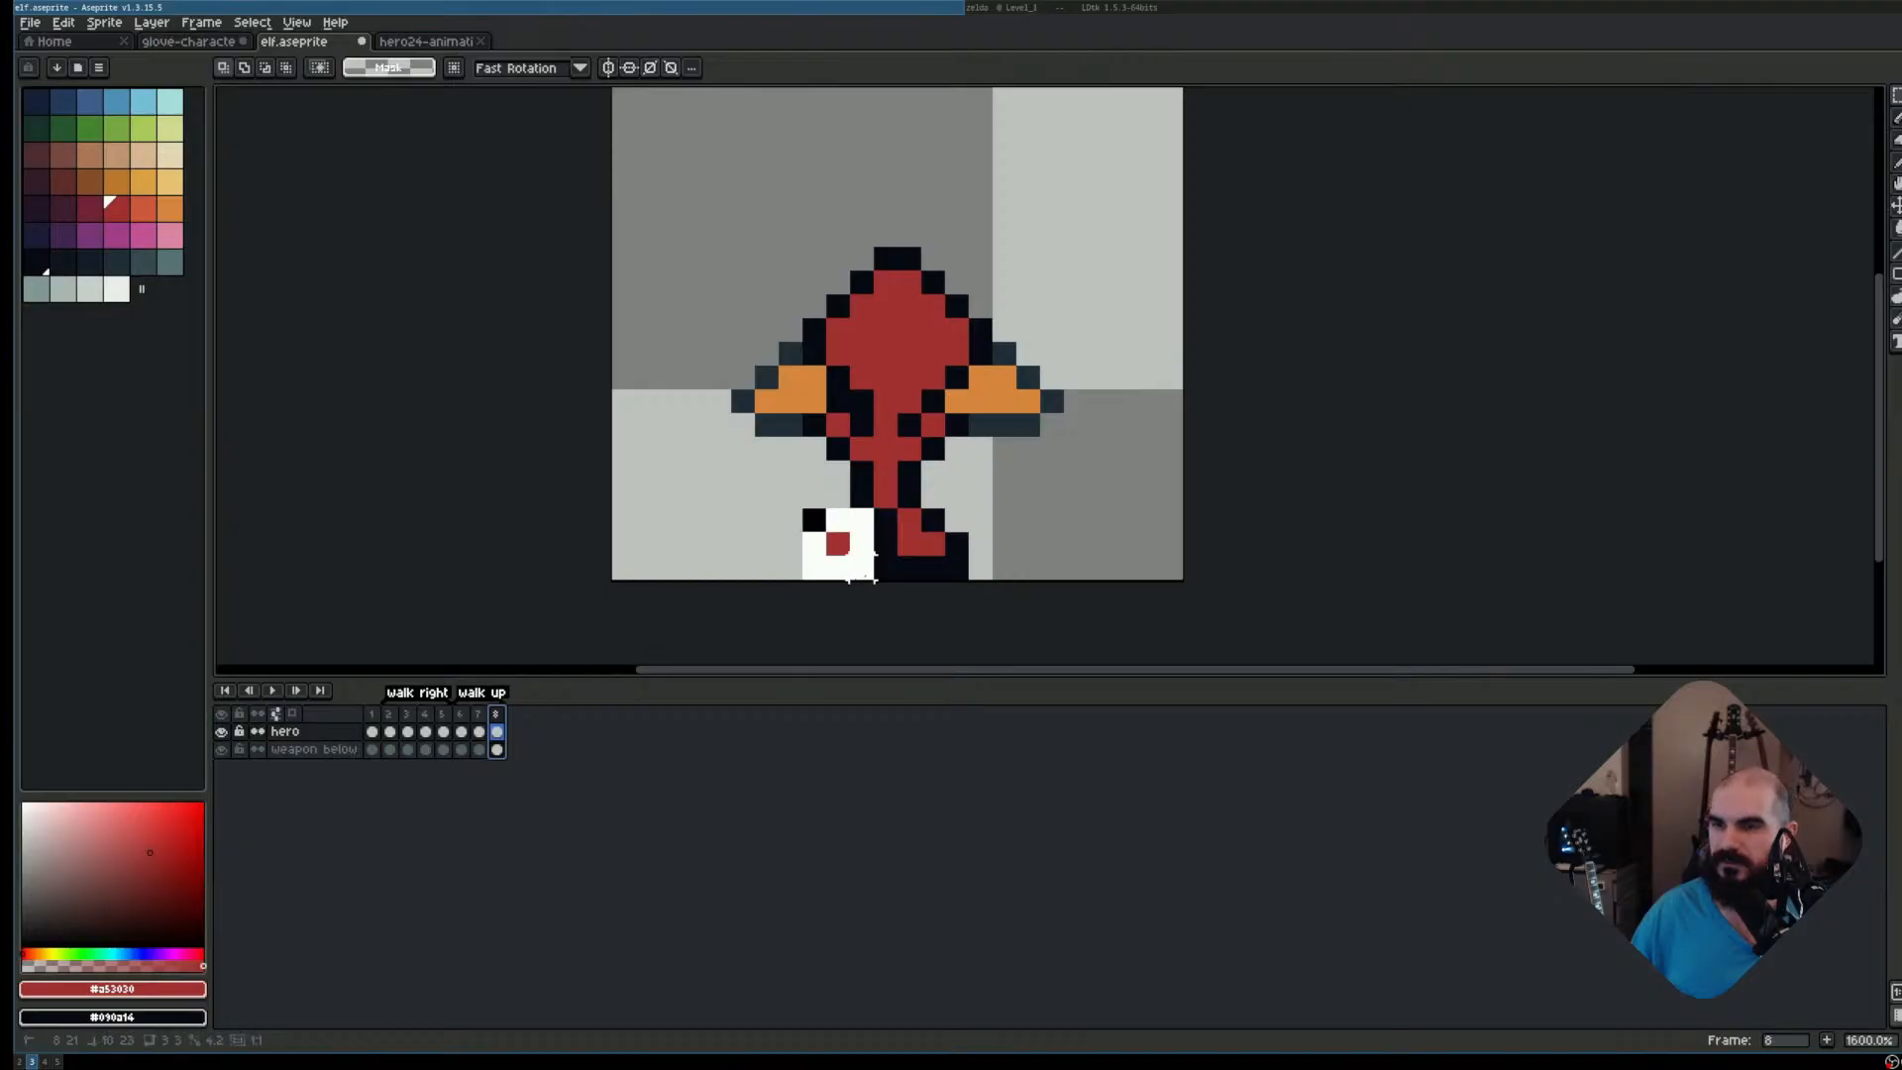
key(Up)
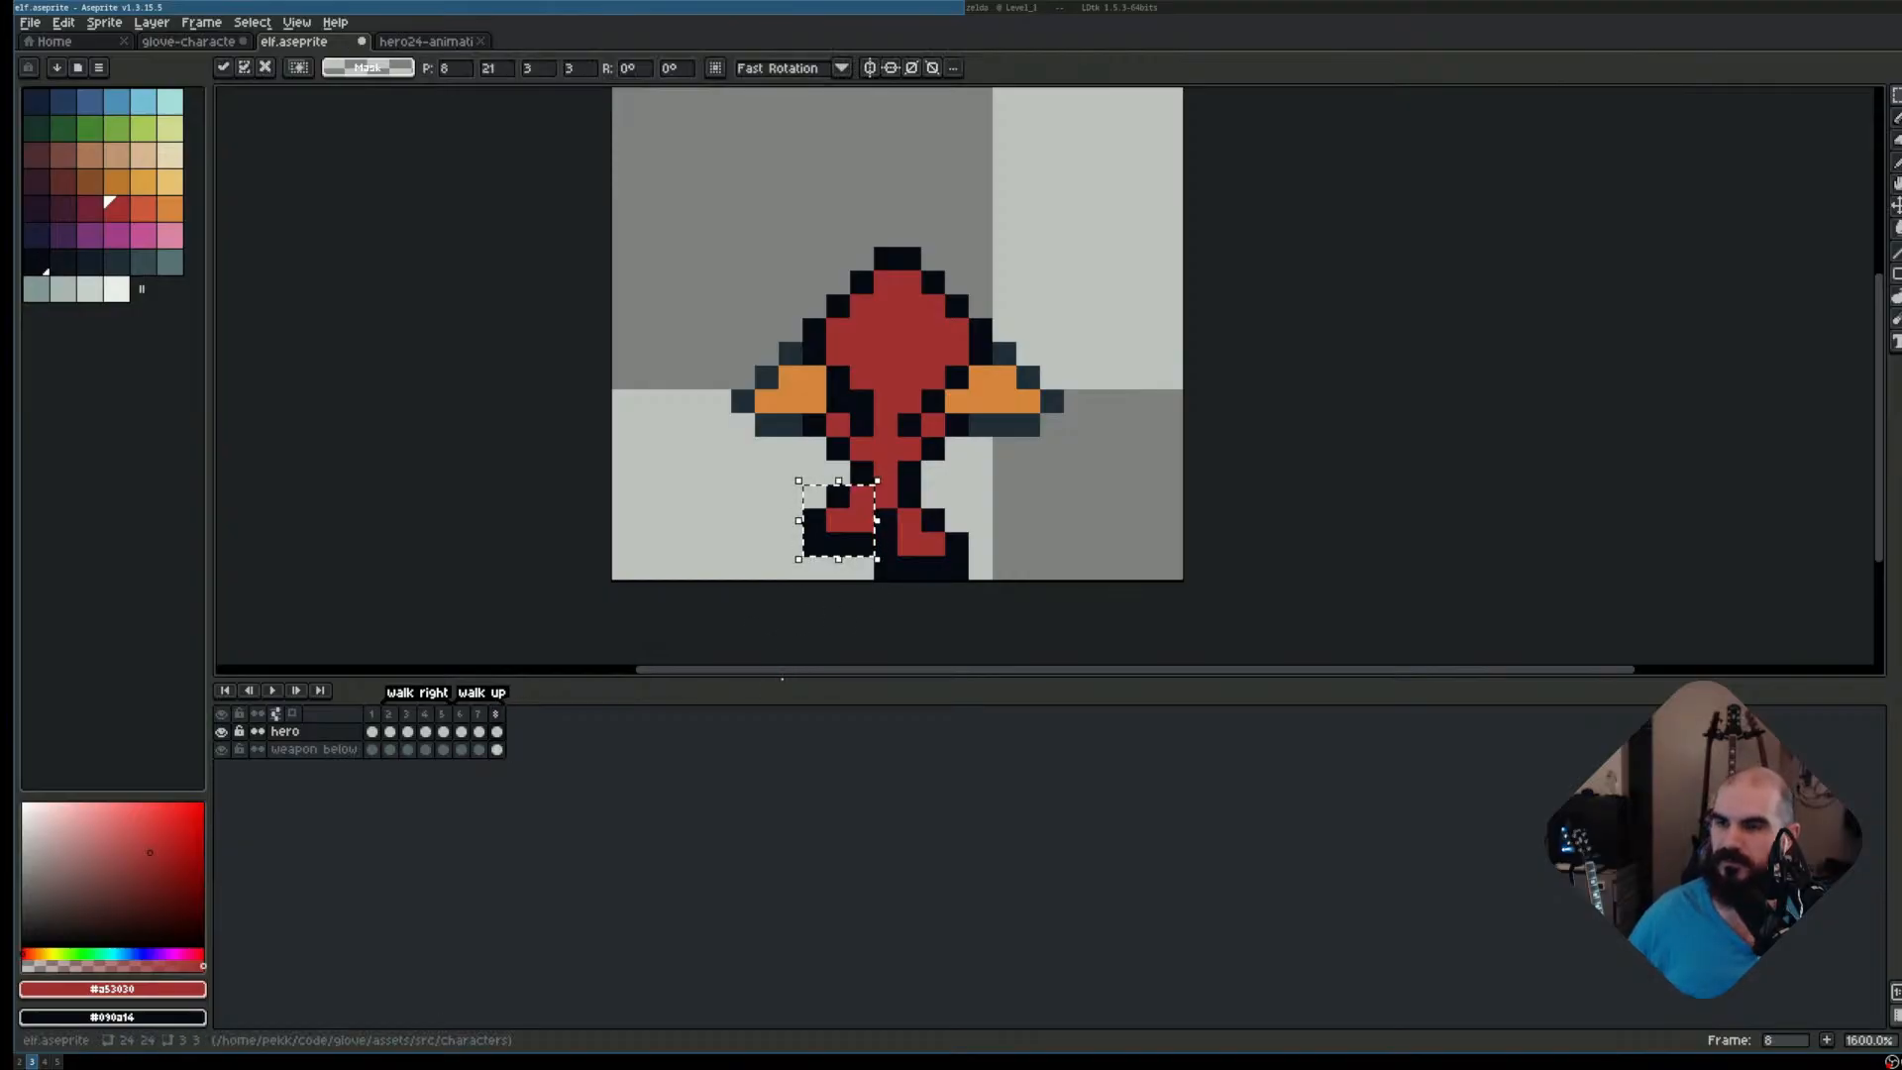
key(ctrl+d)
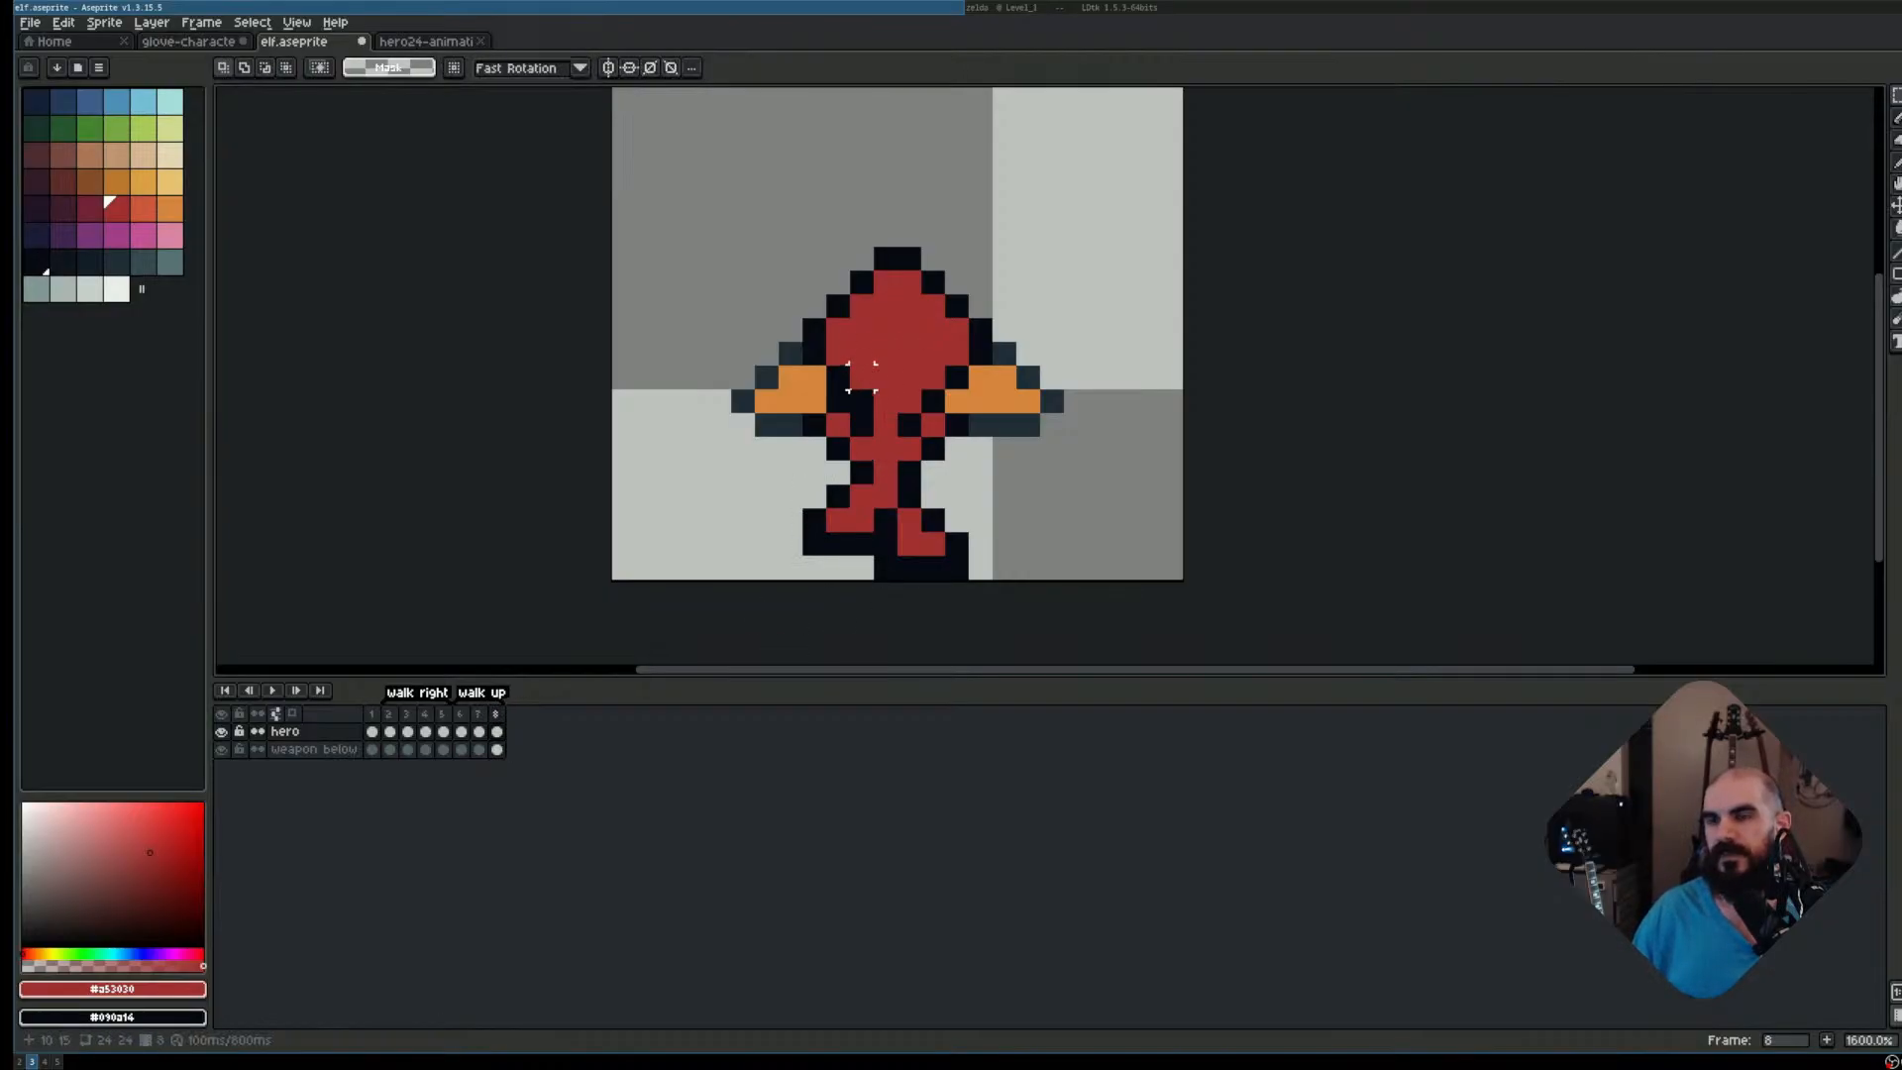
key(ctrl+z)
key(ctrl+z)
key(ctrl+z)
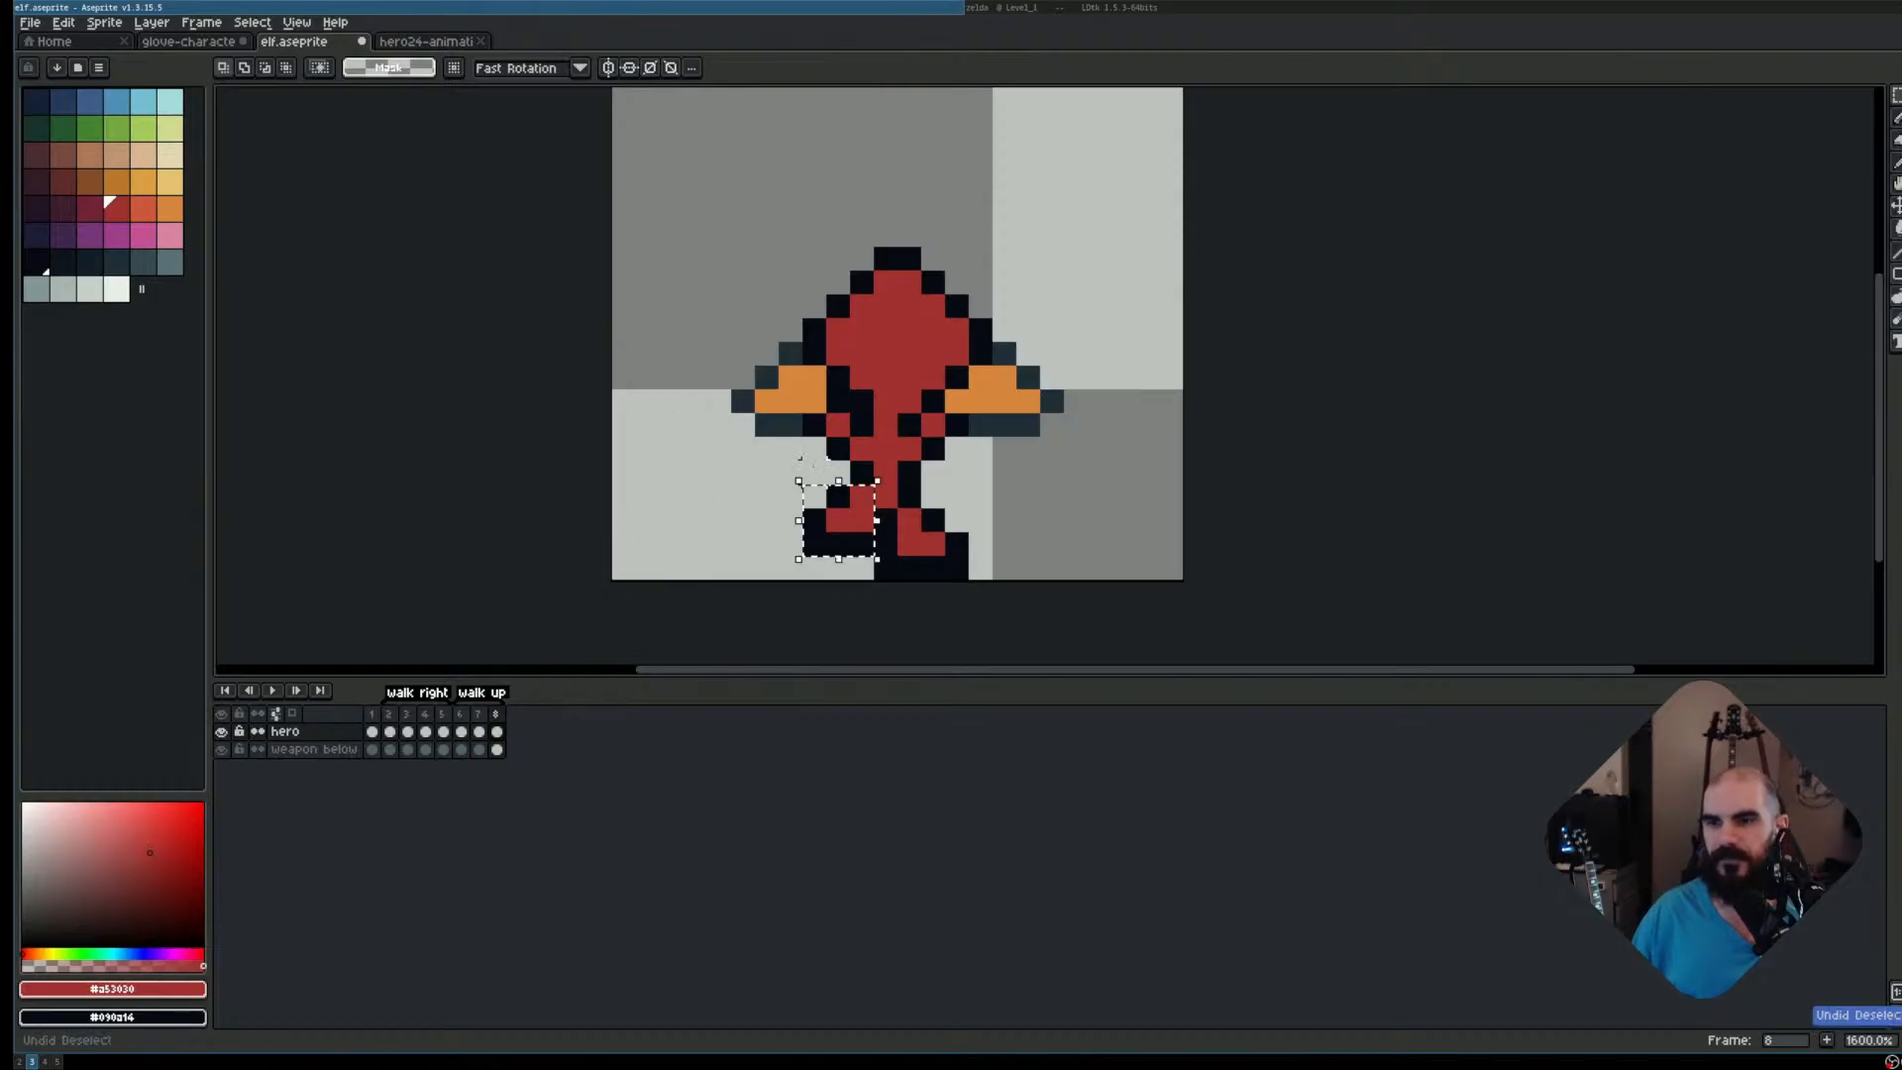
Select the upper body above the feet in frame 8 on both the hero and weapon below layers and shift it one pixel up
scroll(814, 472, up, 2)
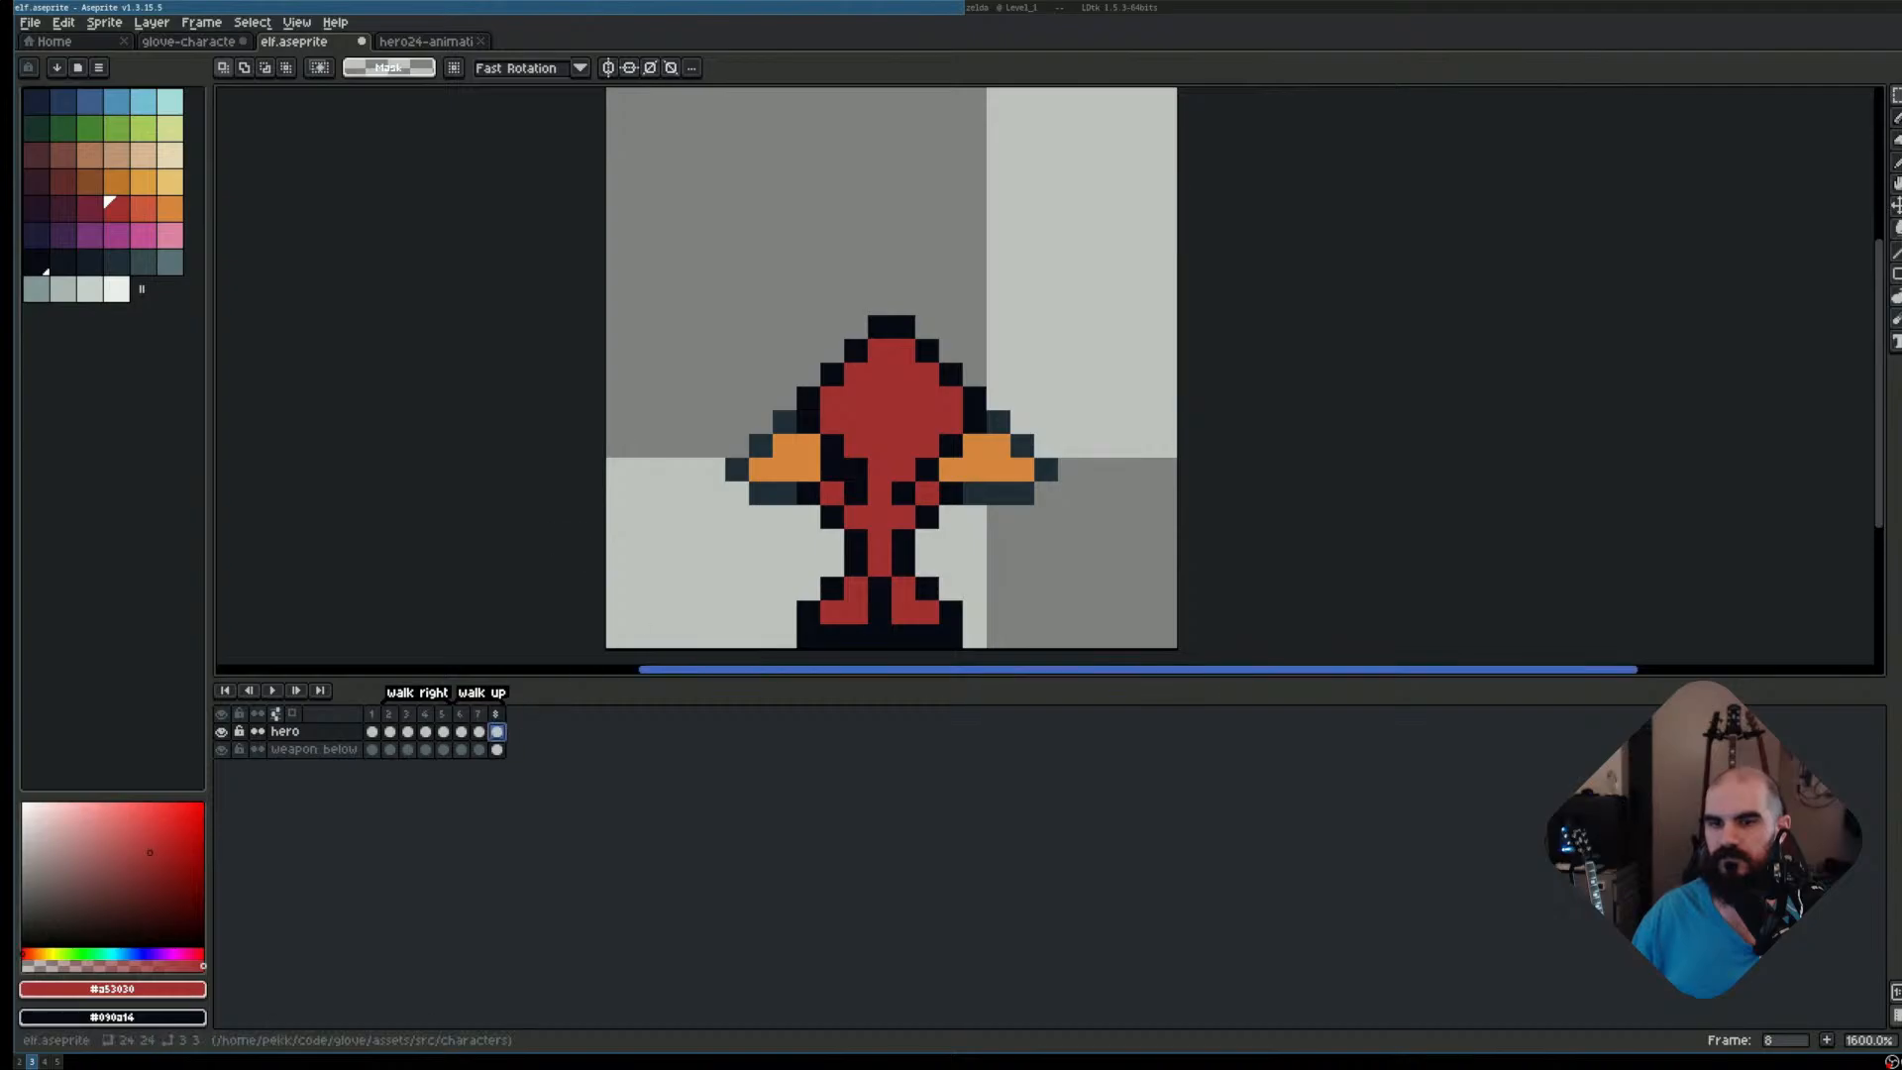
drag(699, 288, 1085, 580)
drag(507, 723, 505, 776)
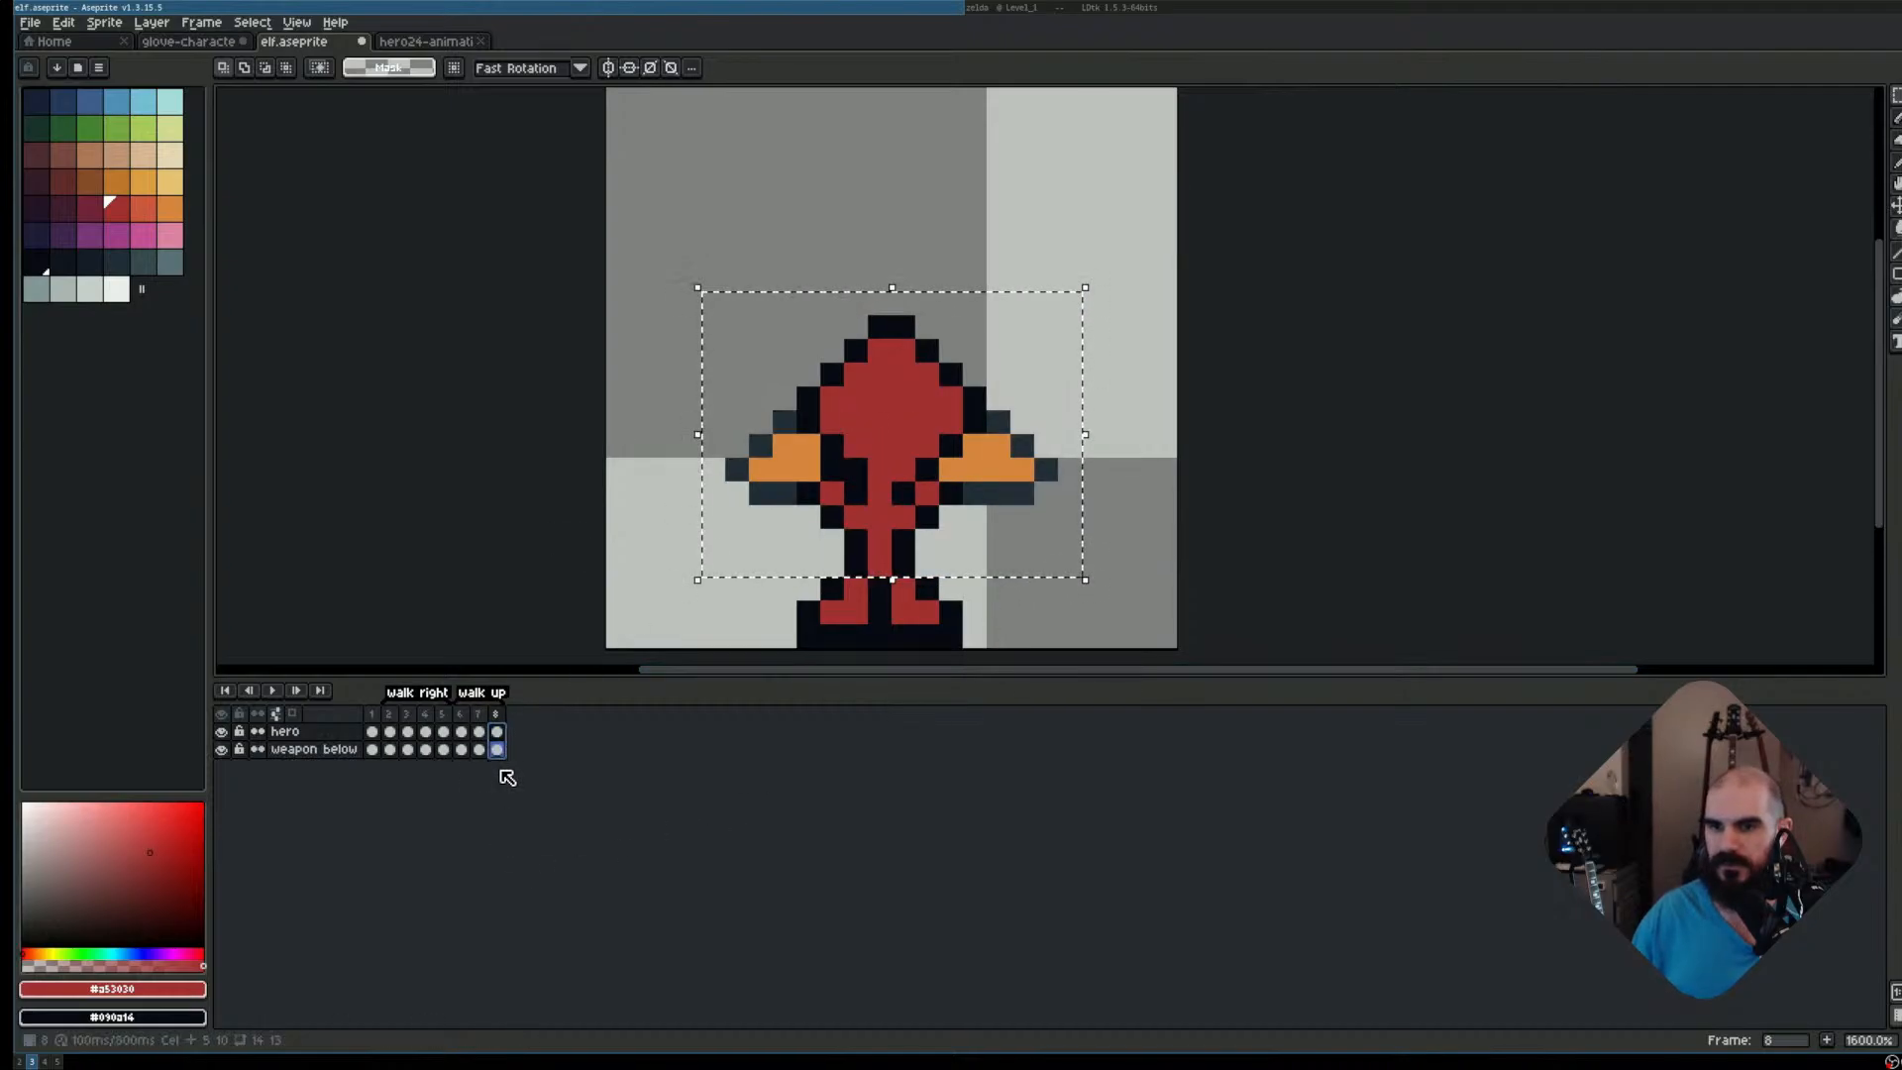
drag(917, 436, 912, 410)
key(Return)
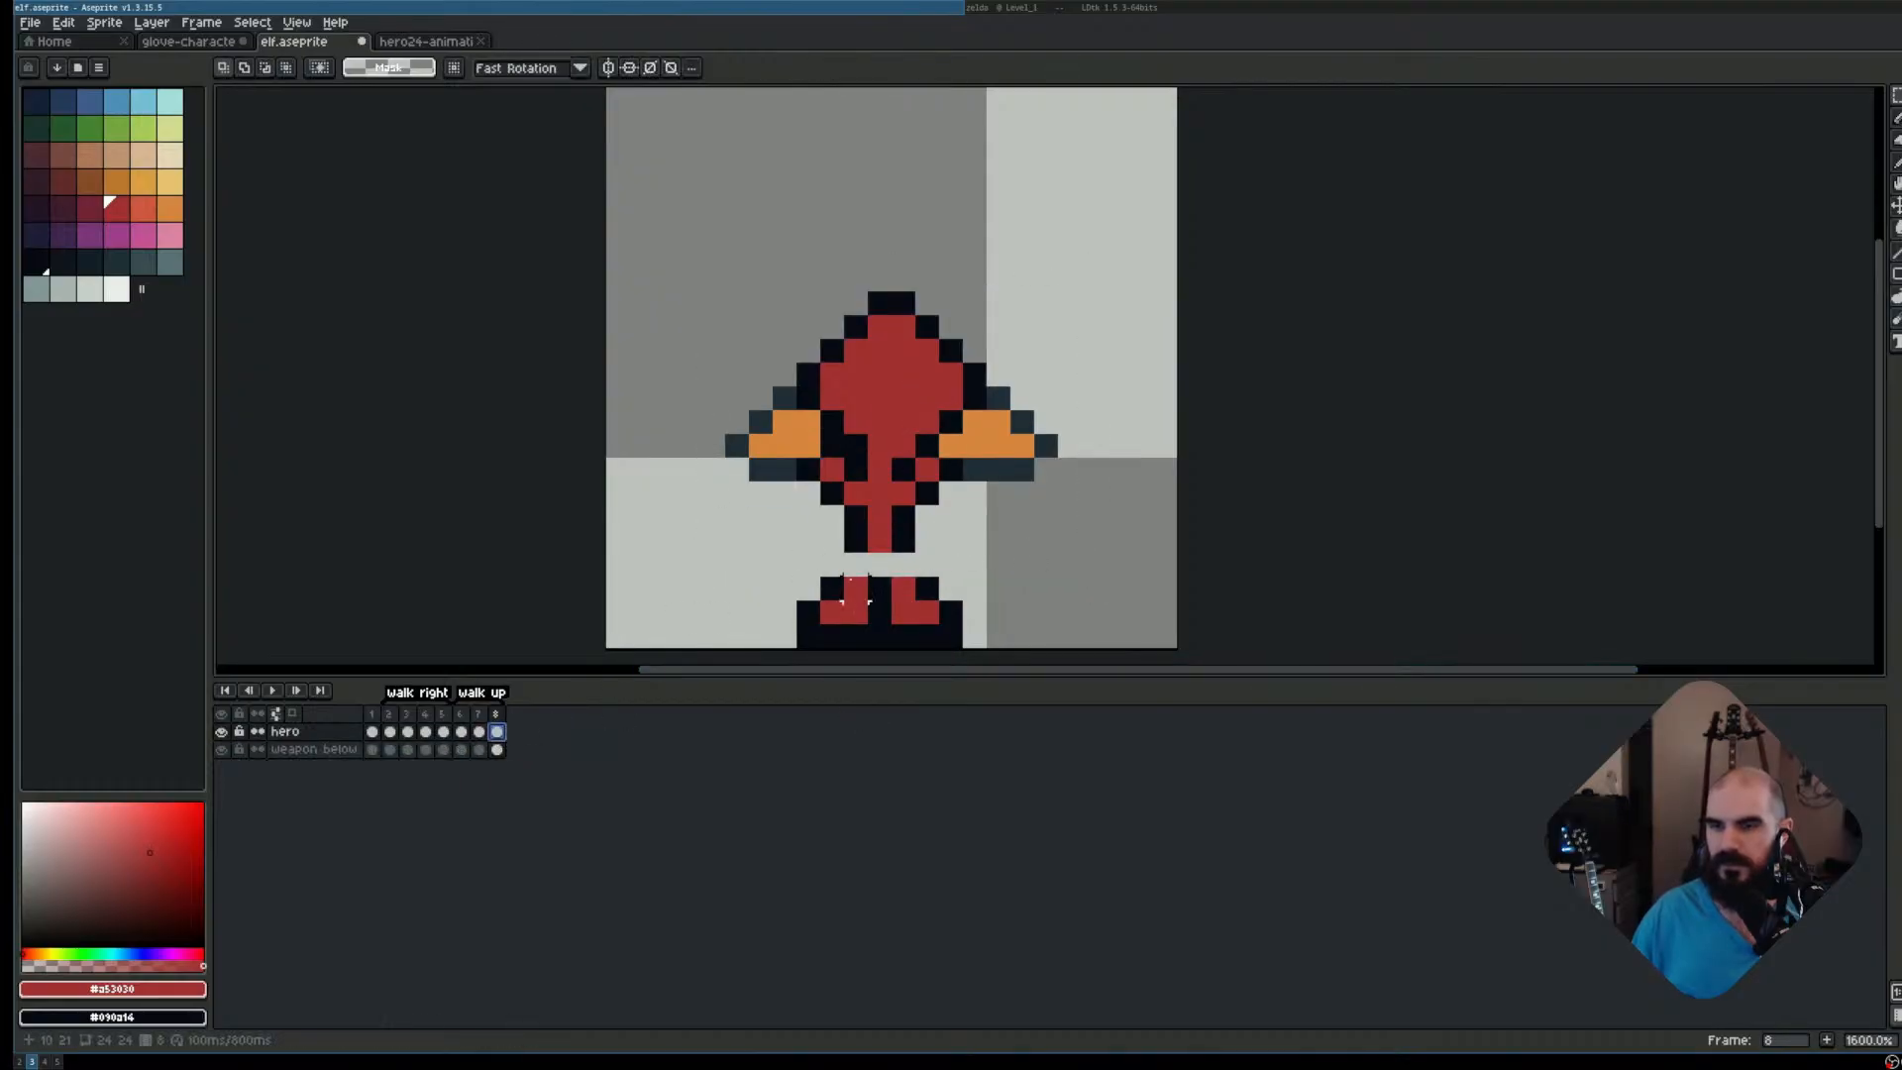
Select the left foot in frame 8 of the hero layer and move it up one pixel
drag(792, 573, 872, 650)
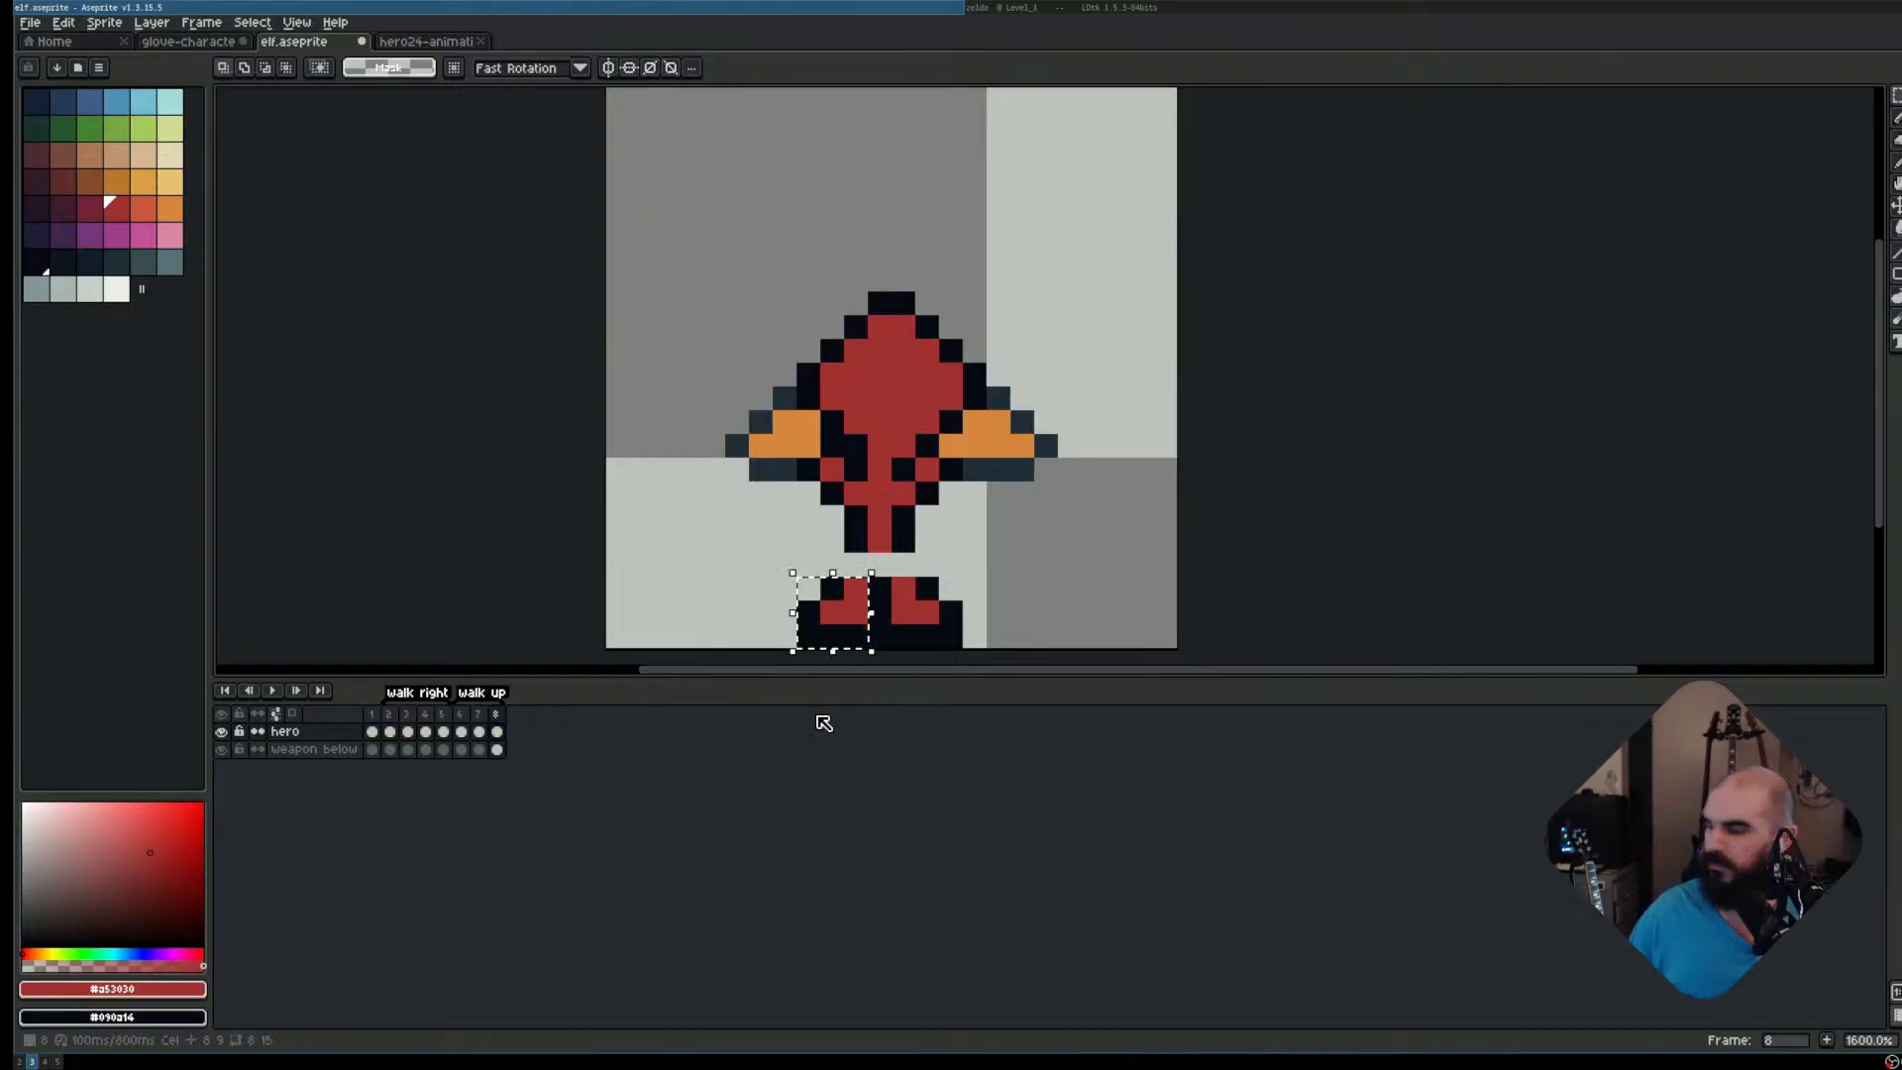
key(Up)
key(Return)
Fill the gap in frame 8's leg above the right foot with a red pixel and a black outline pixel beside it
key(i)
key(b)
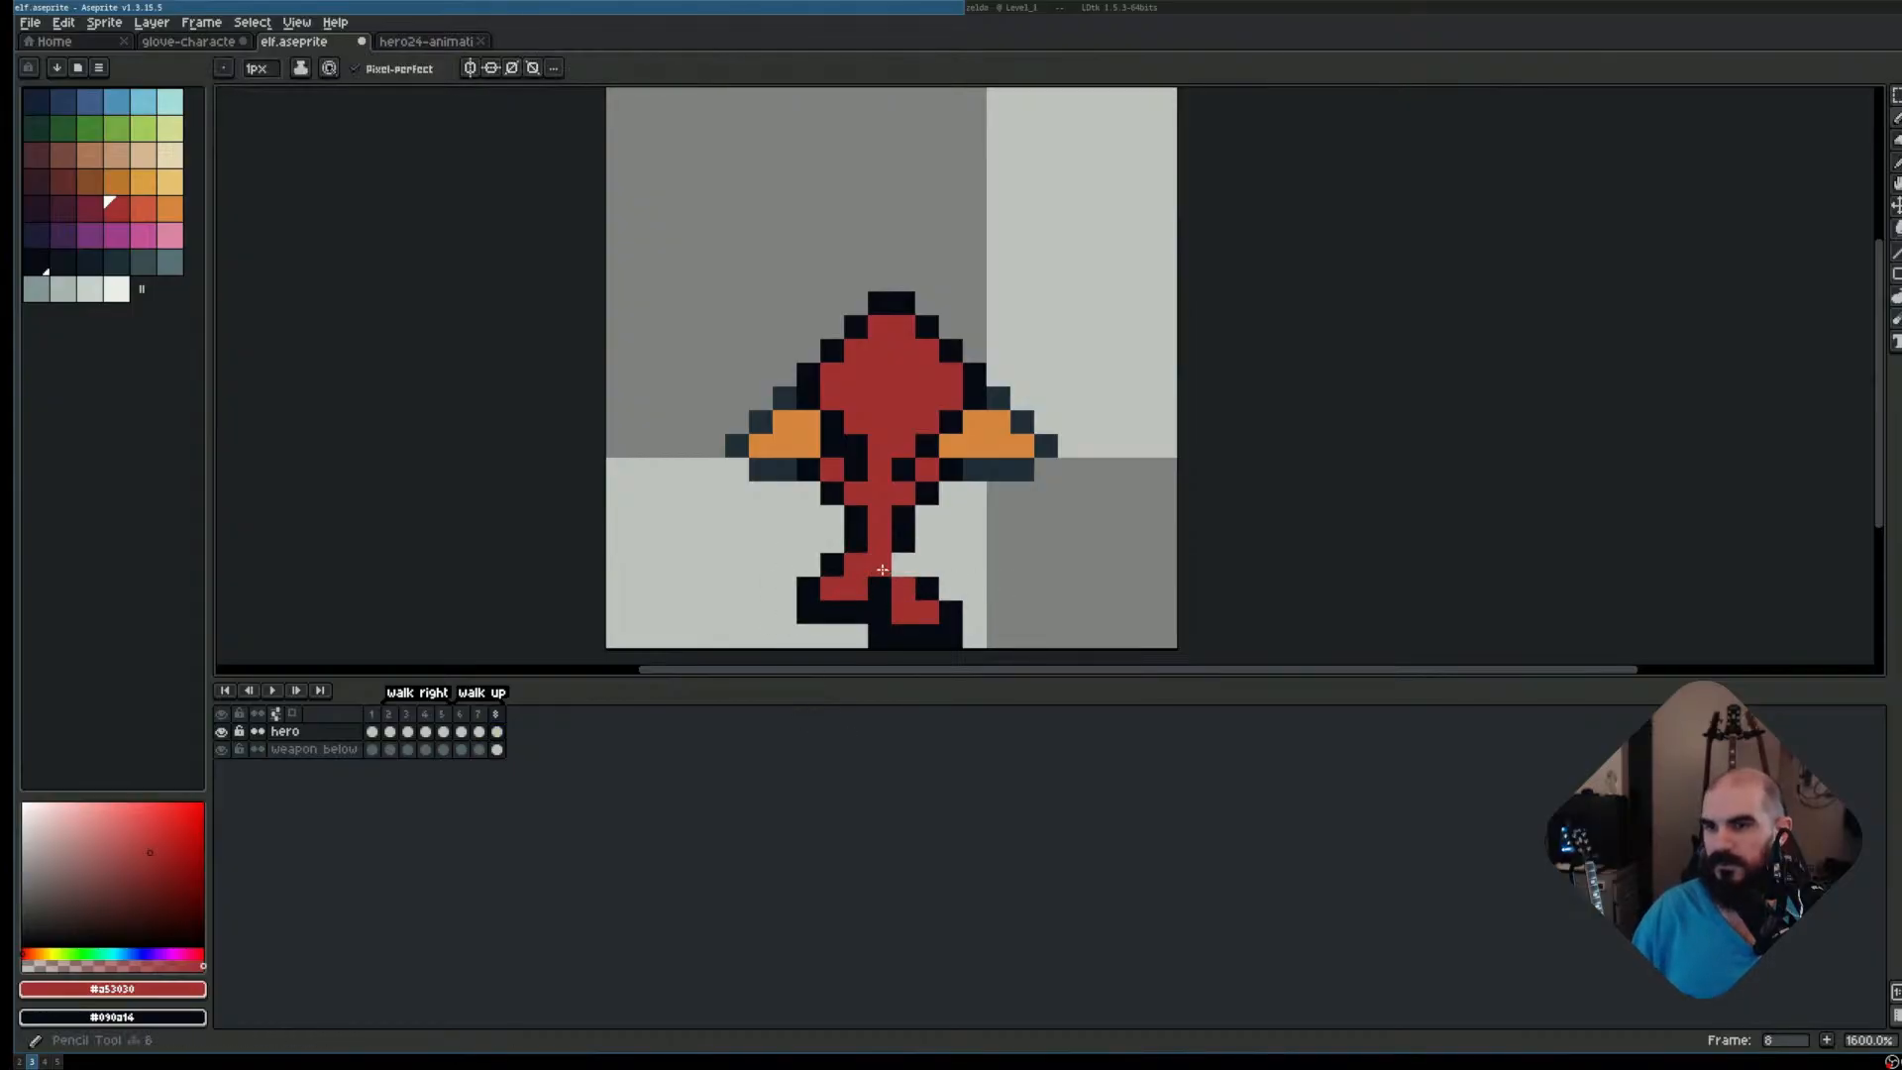
click(881, 566)
alt+right_click(903, 542)
right_click(903, 564)
scroll(1035, 617, down, 1)
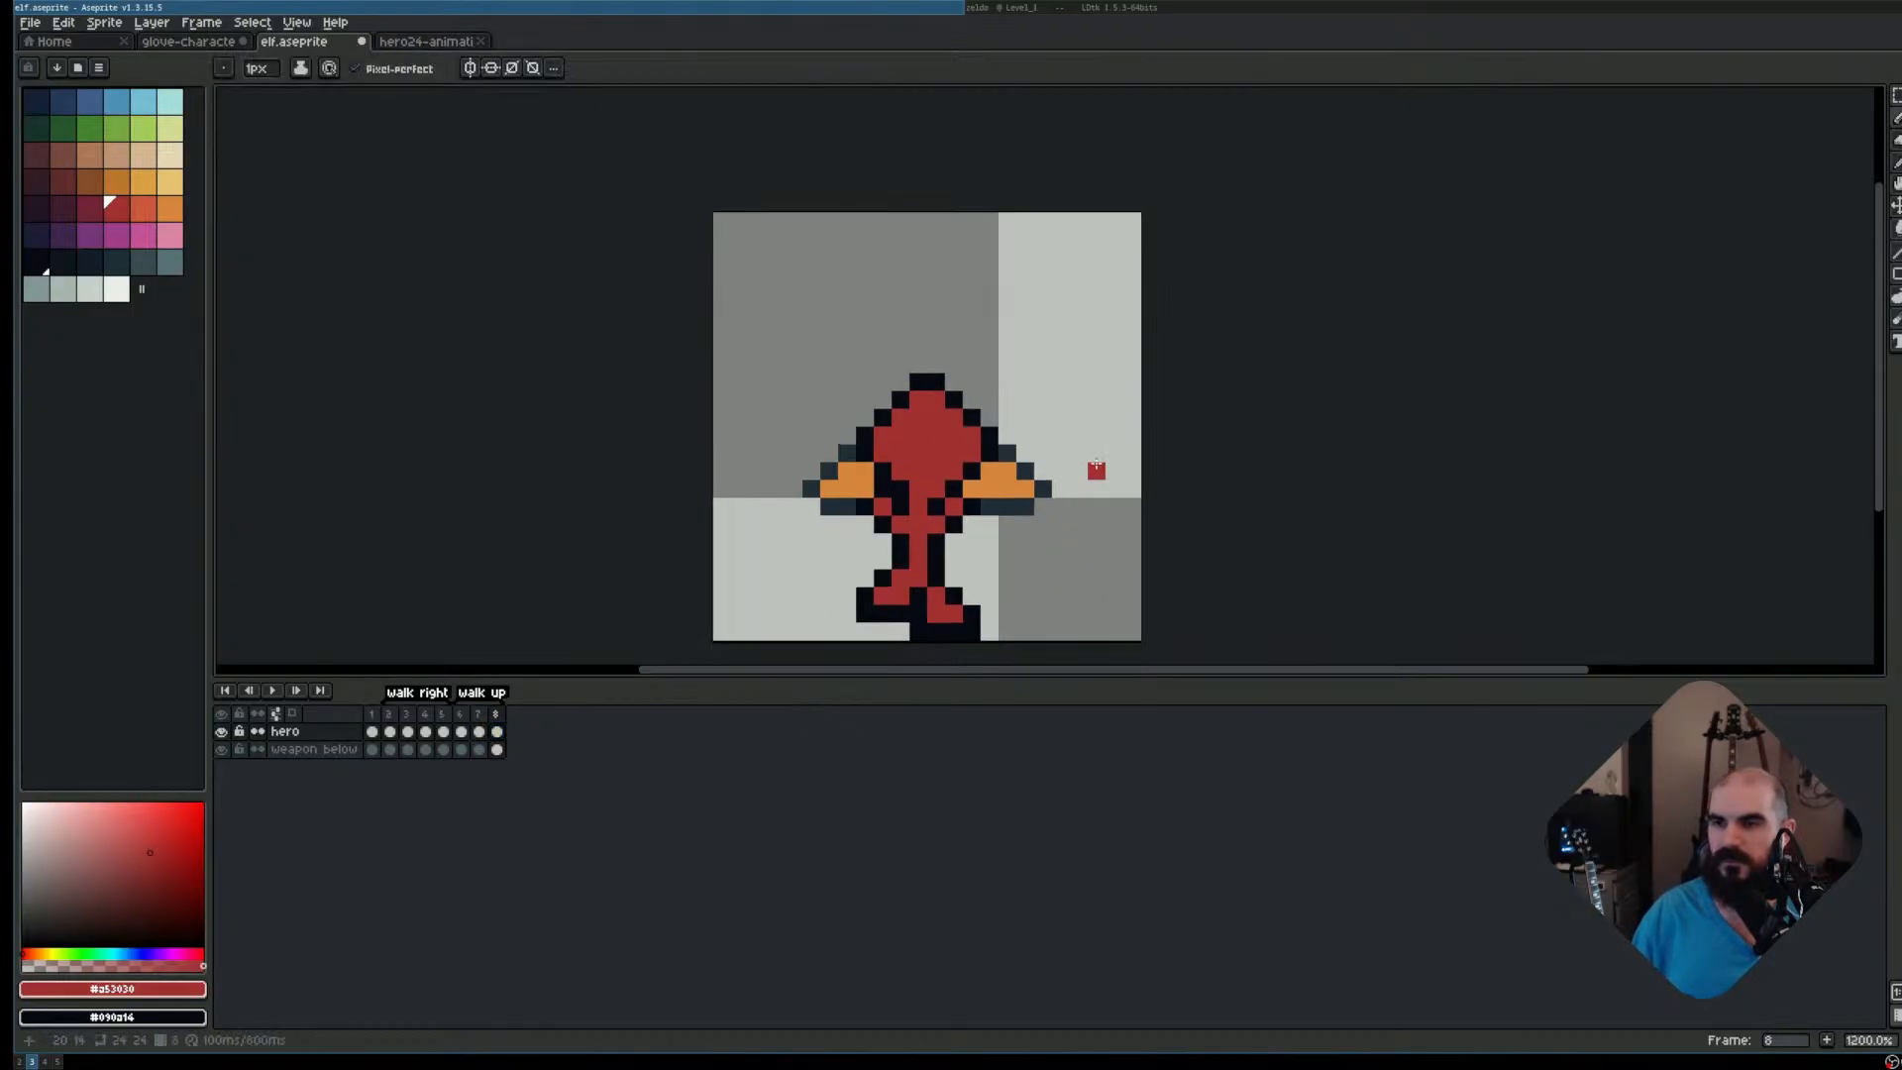
Save the sprite and play back the walk up animation
drag(1096, 470, 987, 381)
key(ctrl+s)
key(Return)
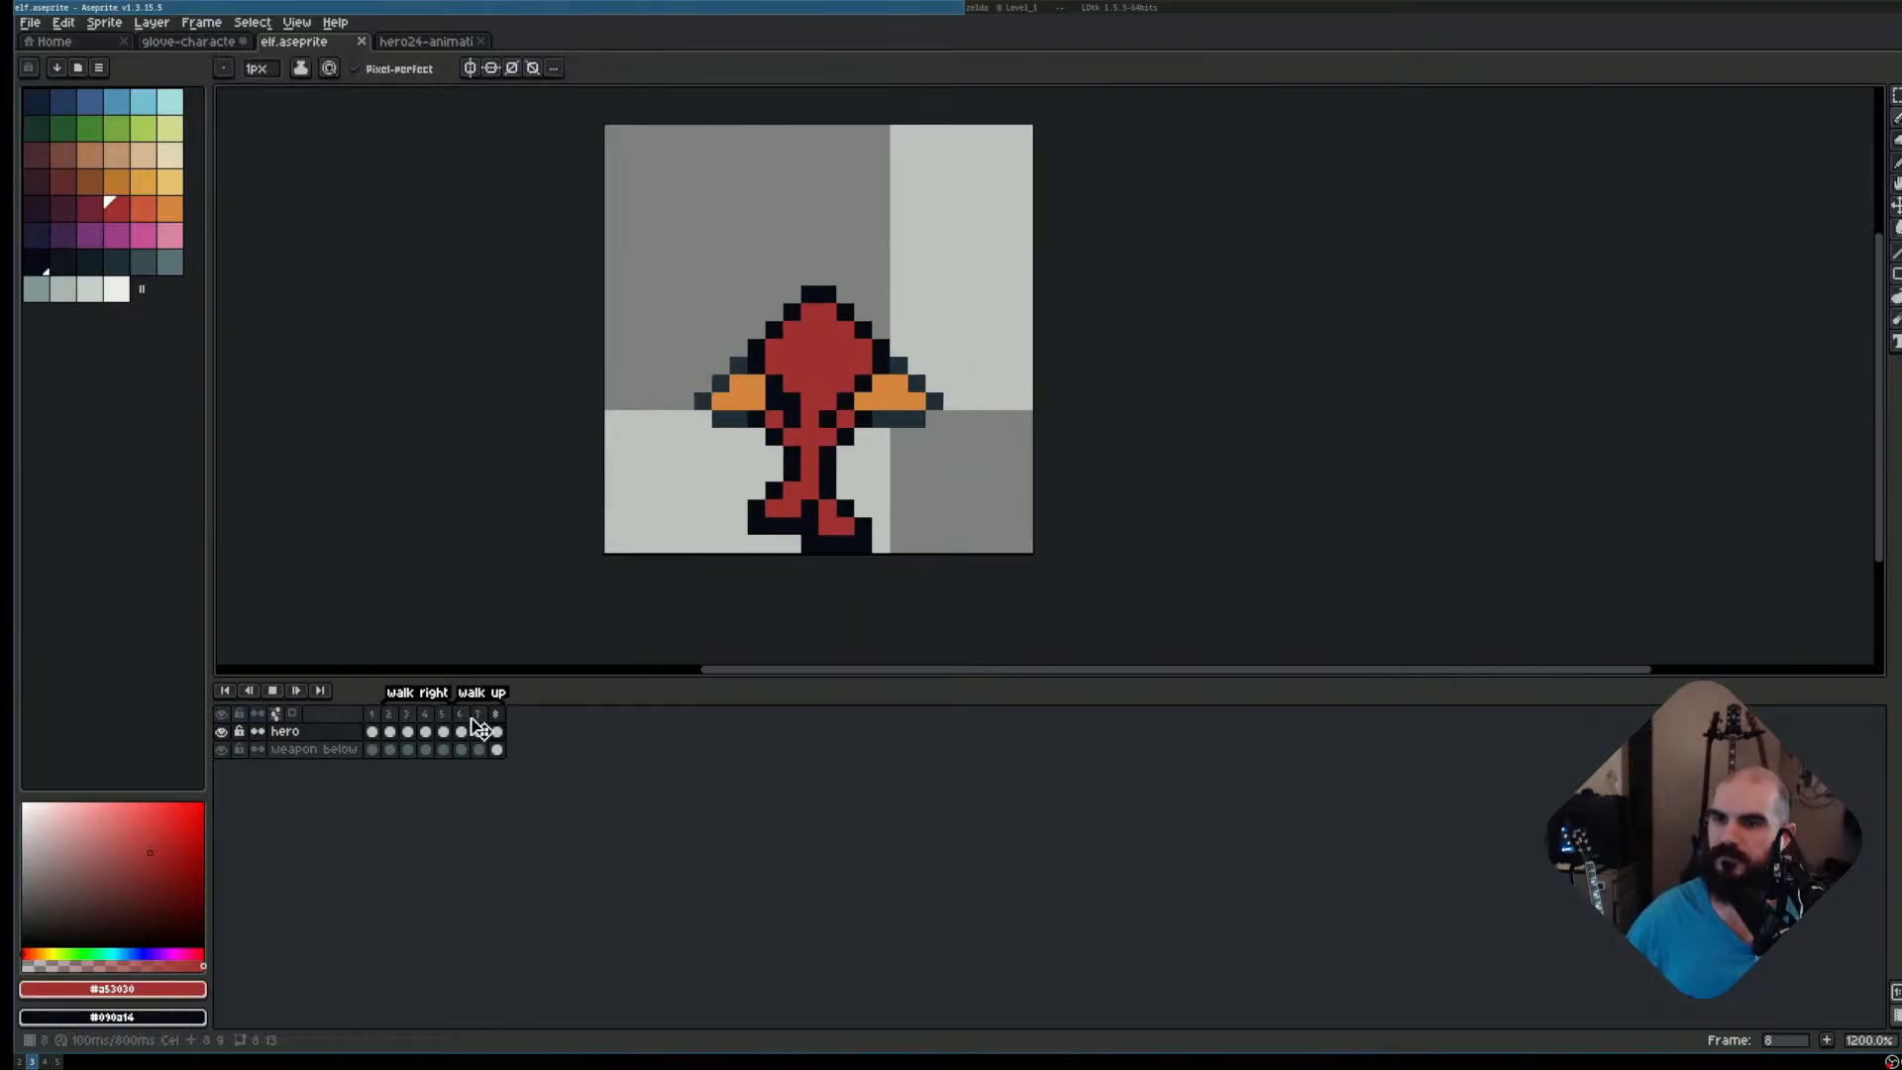
key(Return)
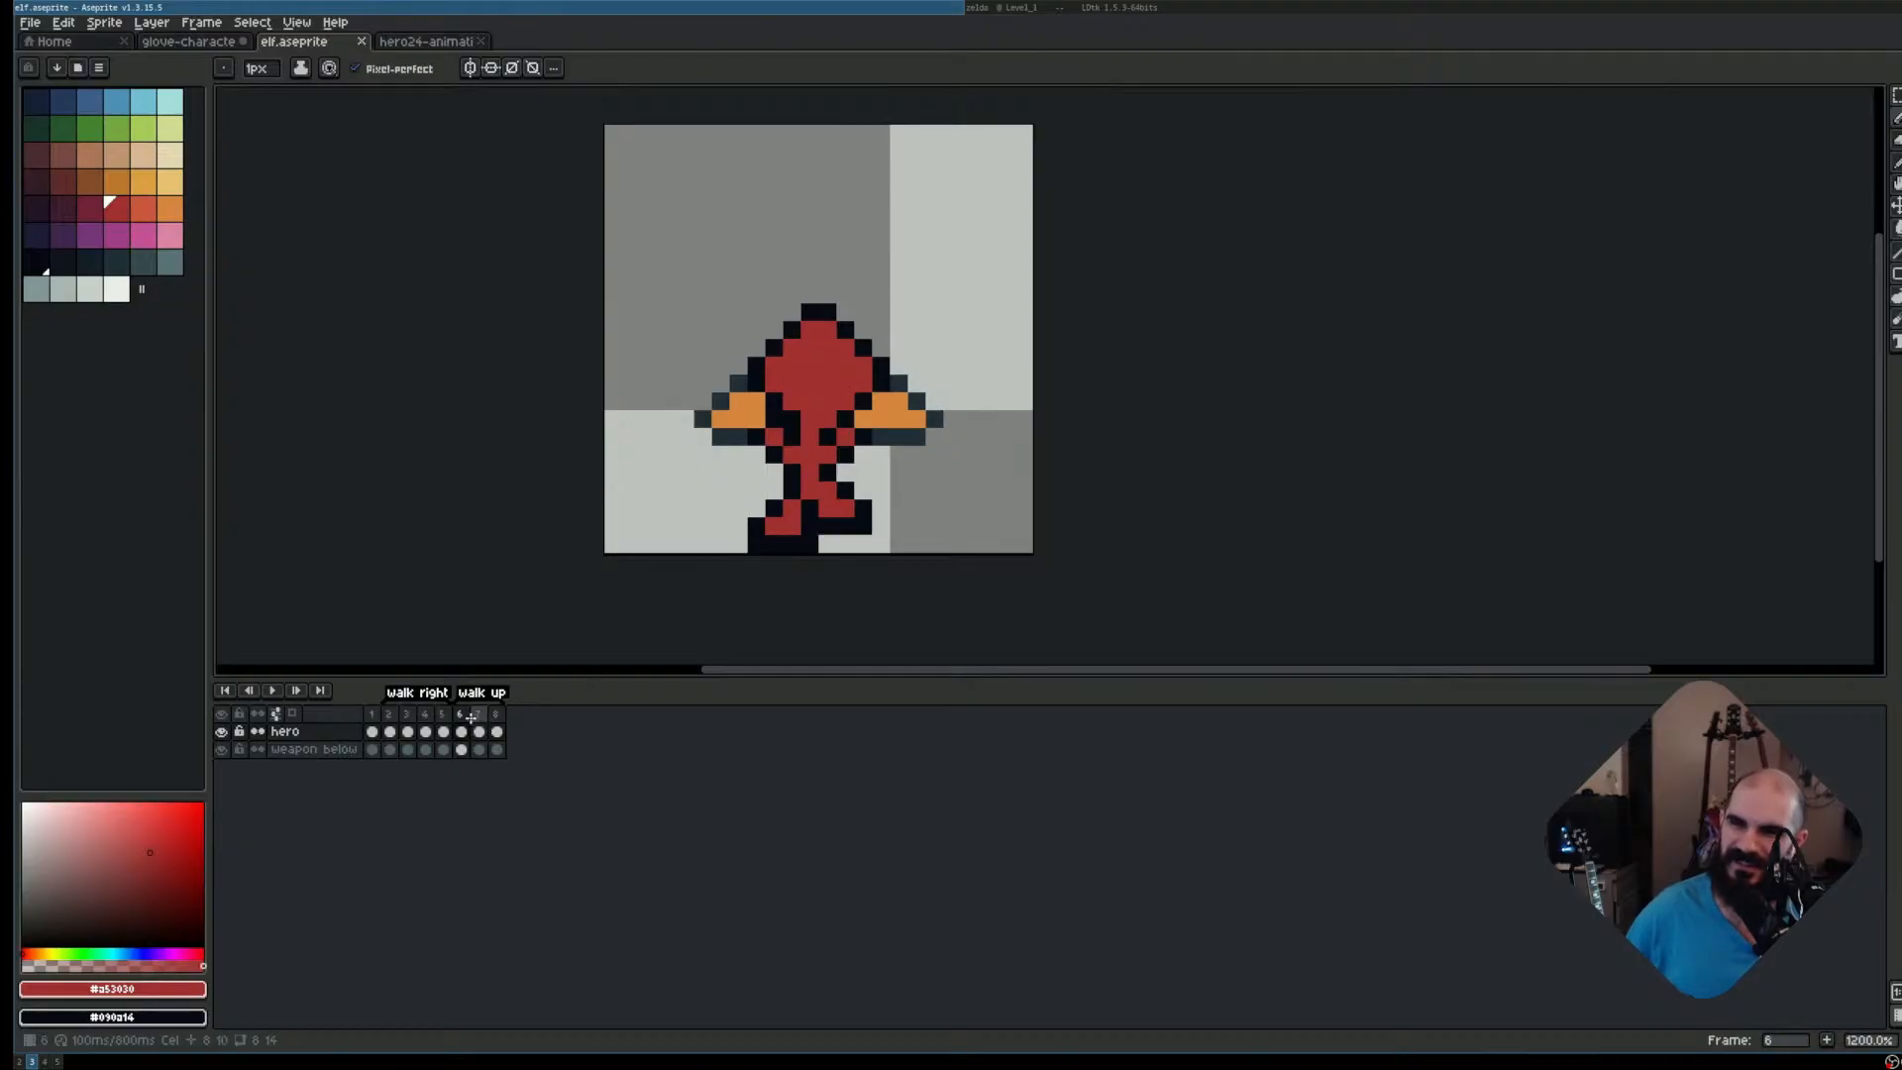
Step back and forth through frames 6 to 8 to compare the body height and foot positions
key(Right)
key(Left)
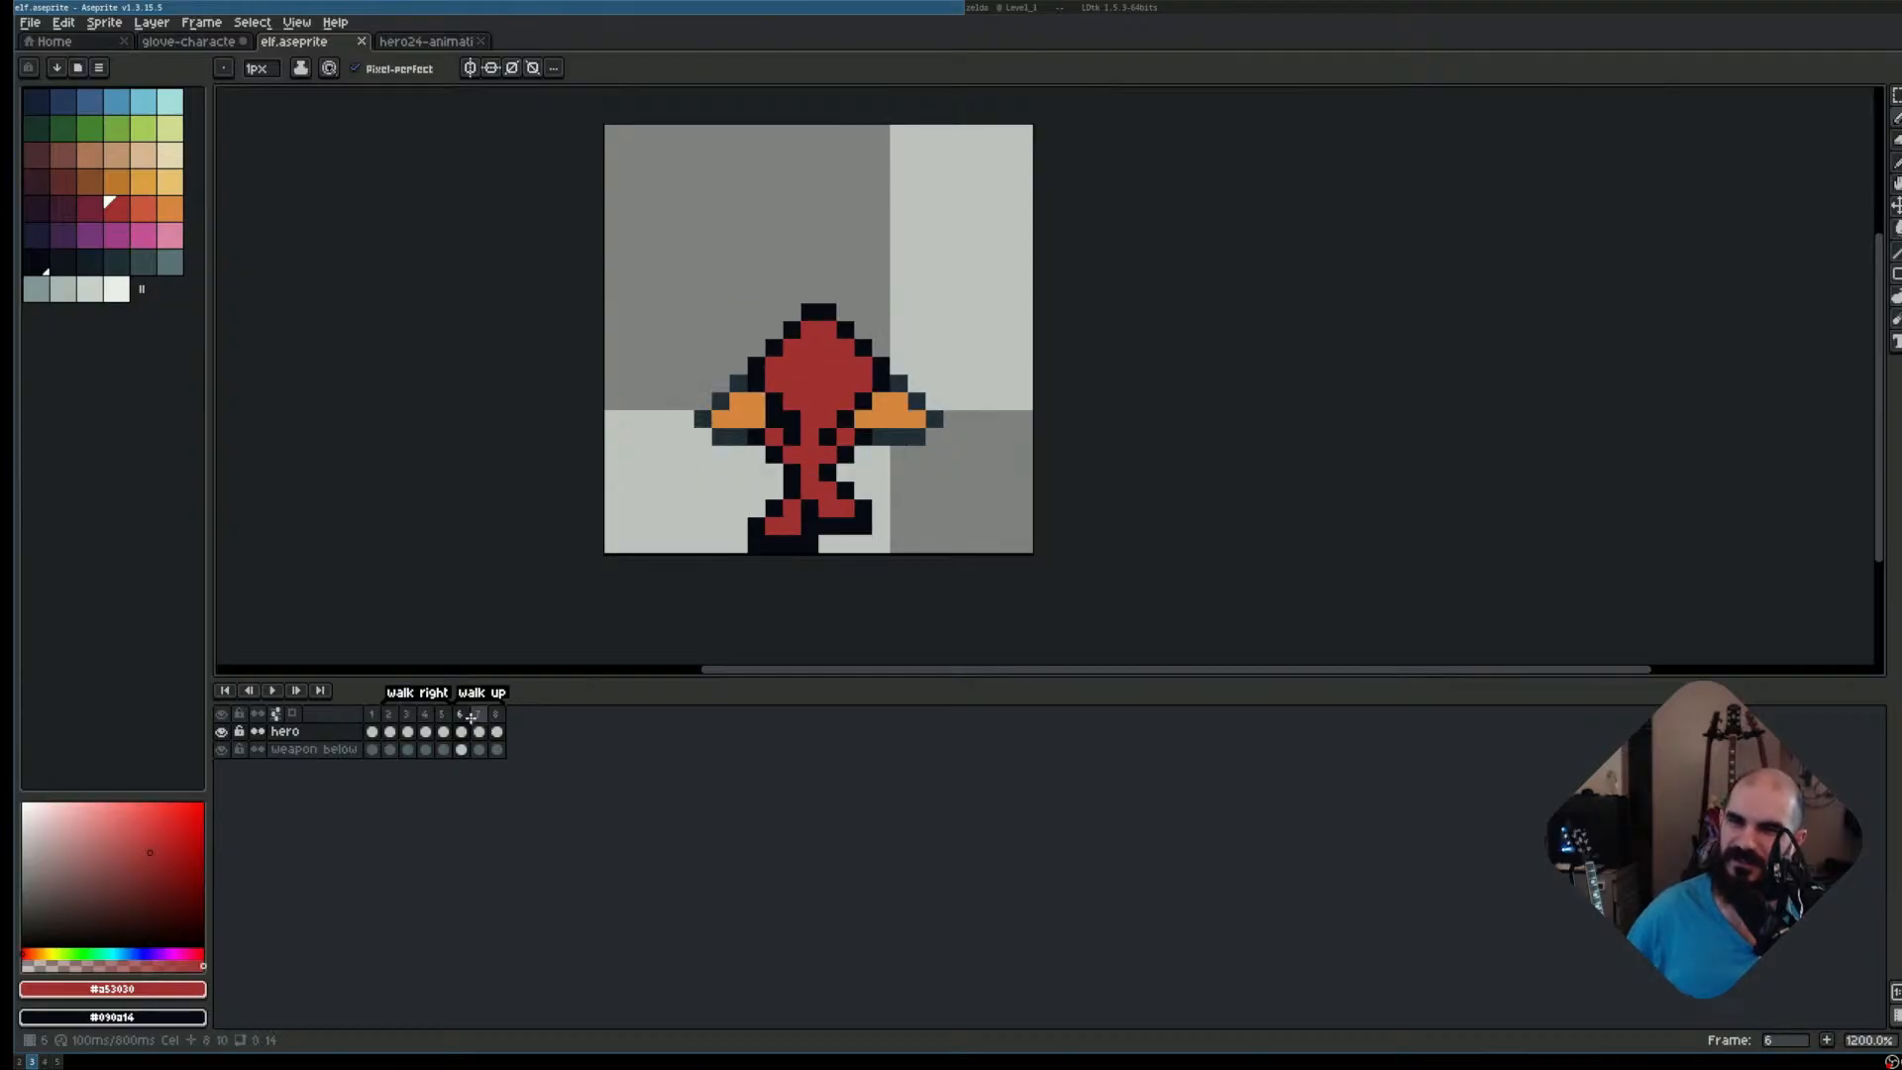
click(479, 730)
key(Right)
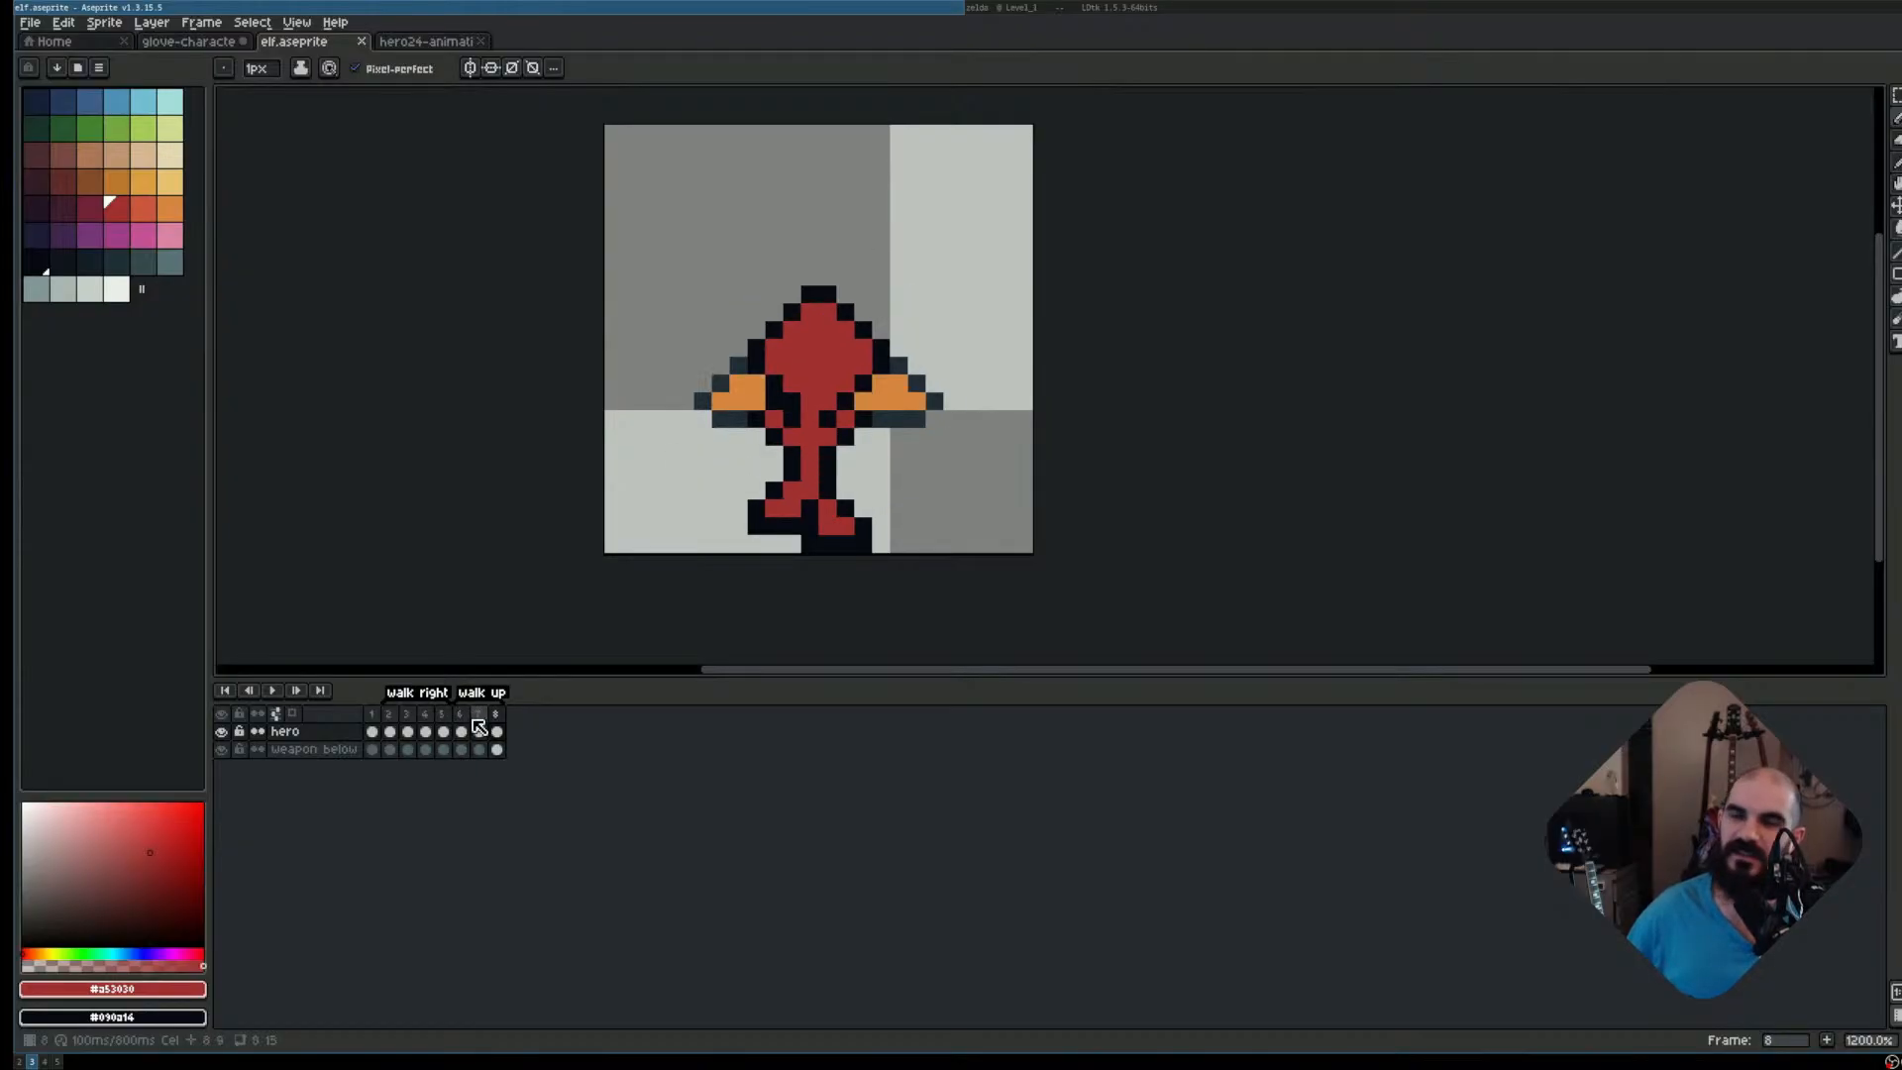
key(Left)
key(Right)
key(Left)
key(Left)
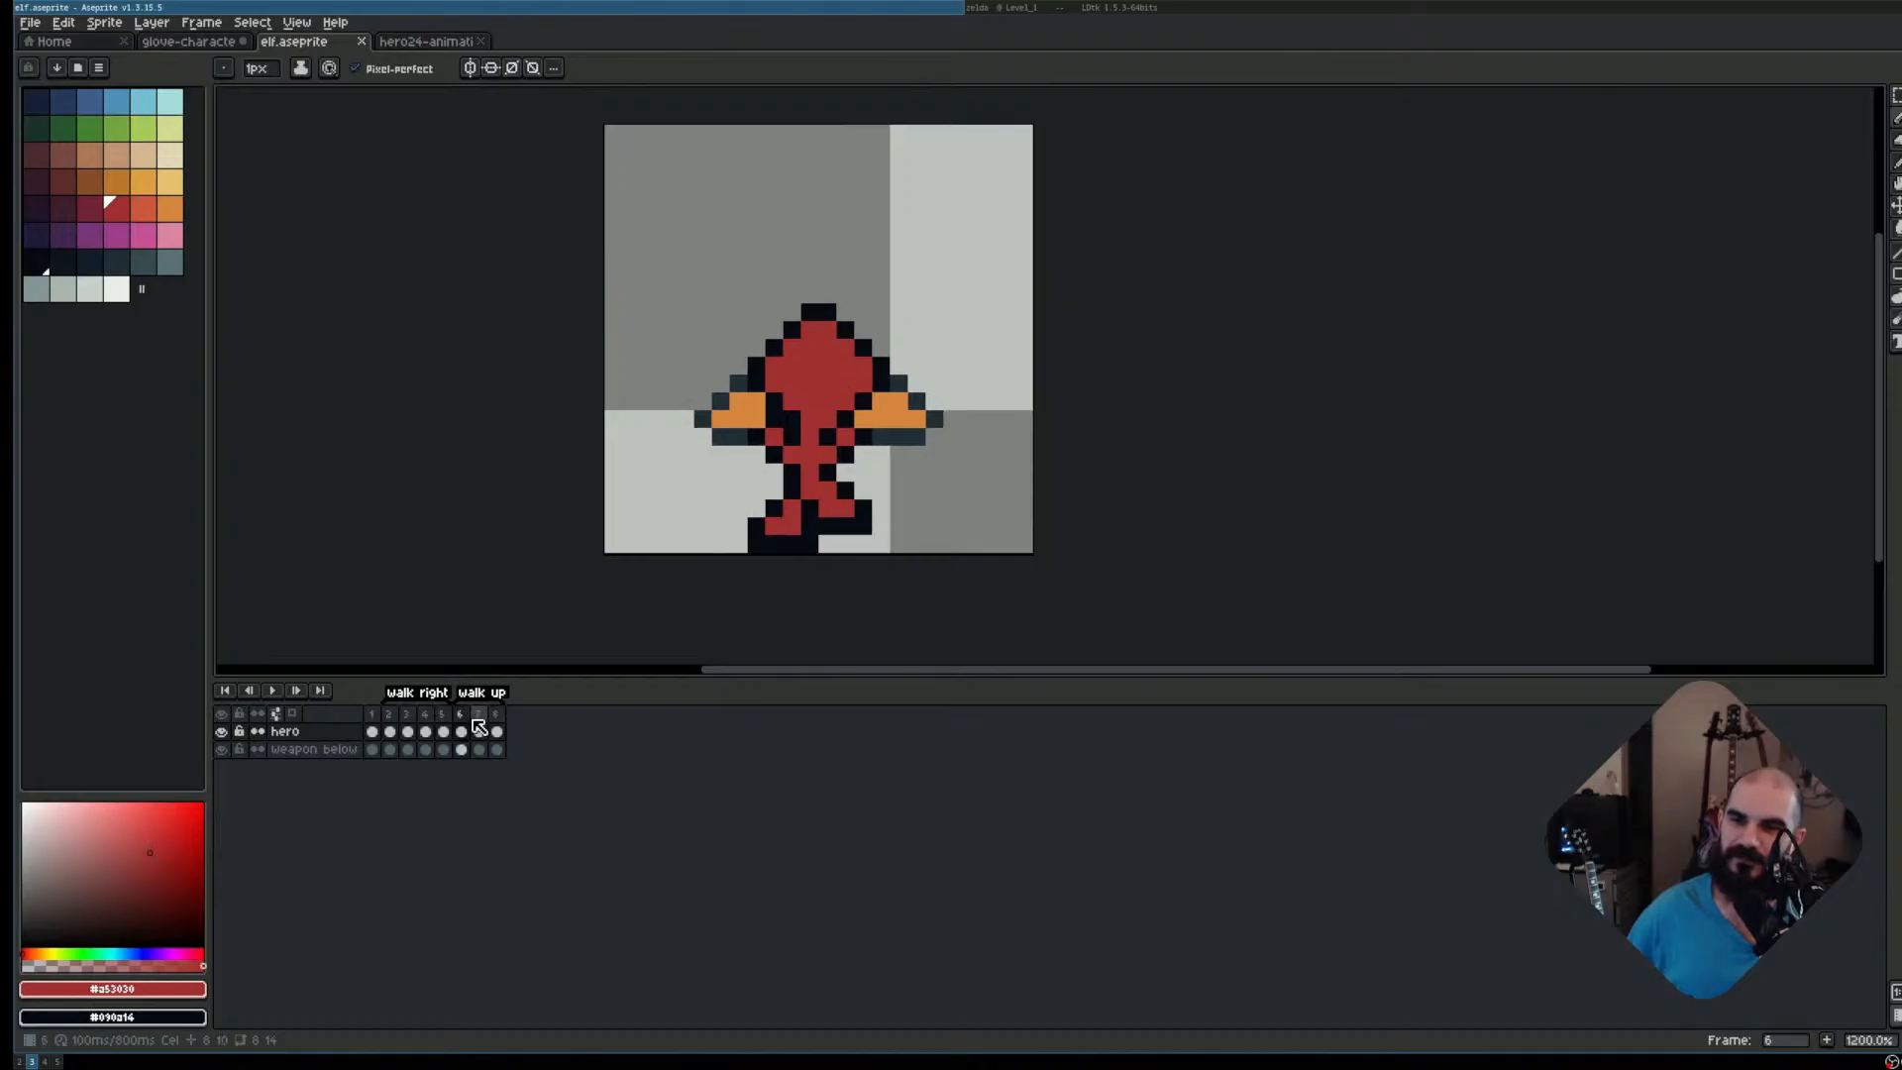
key(Right)
key(Right)
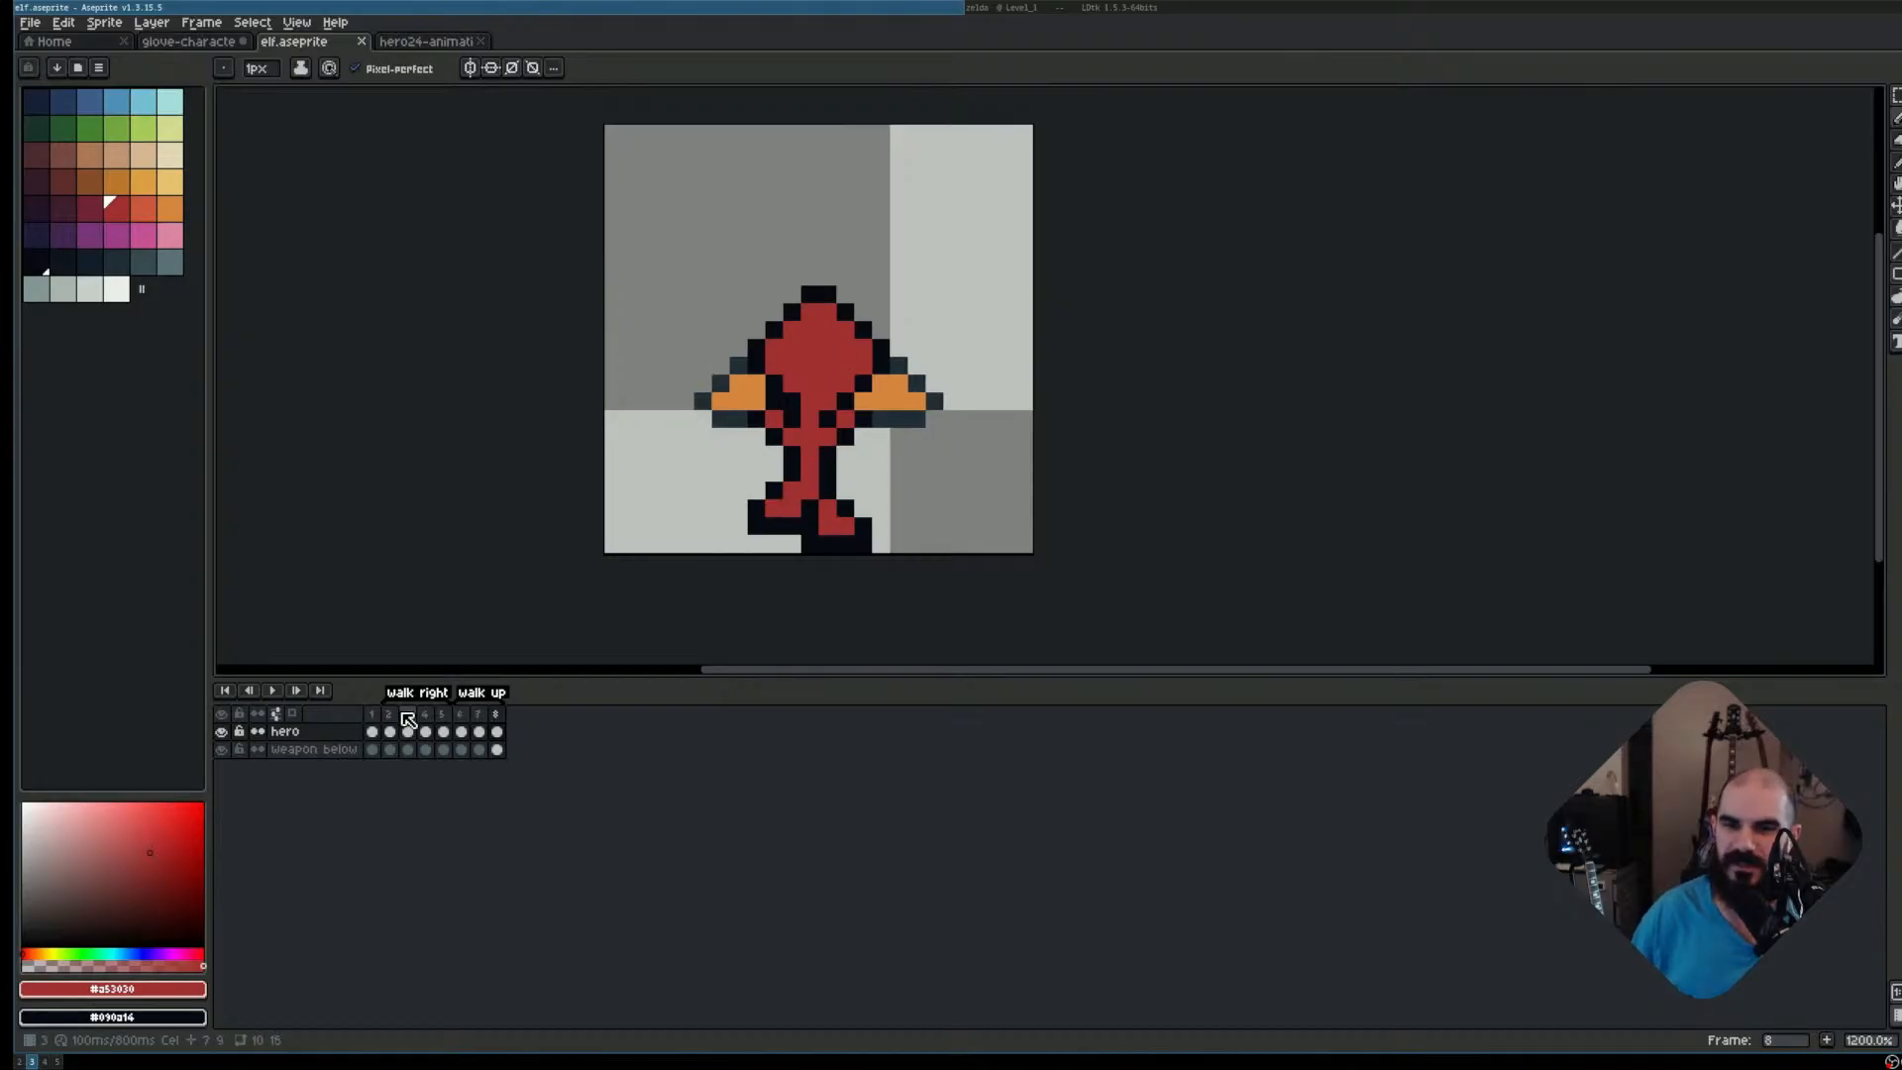
Step through walk right frames 2 to 4 to examine the leg positions between strides
click(407, 719)
key(Left)
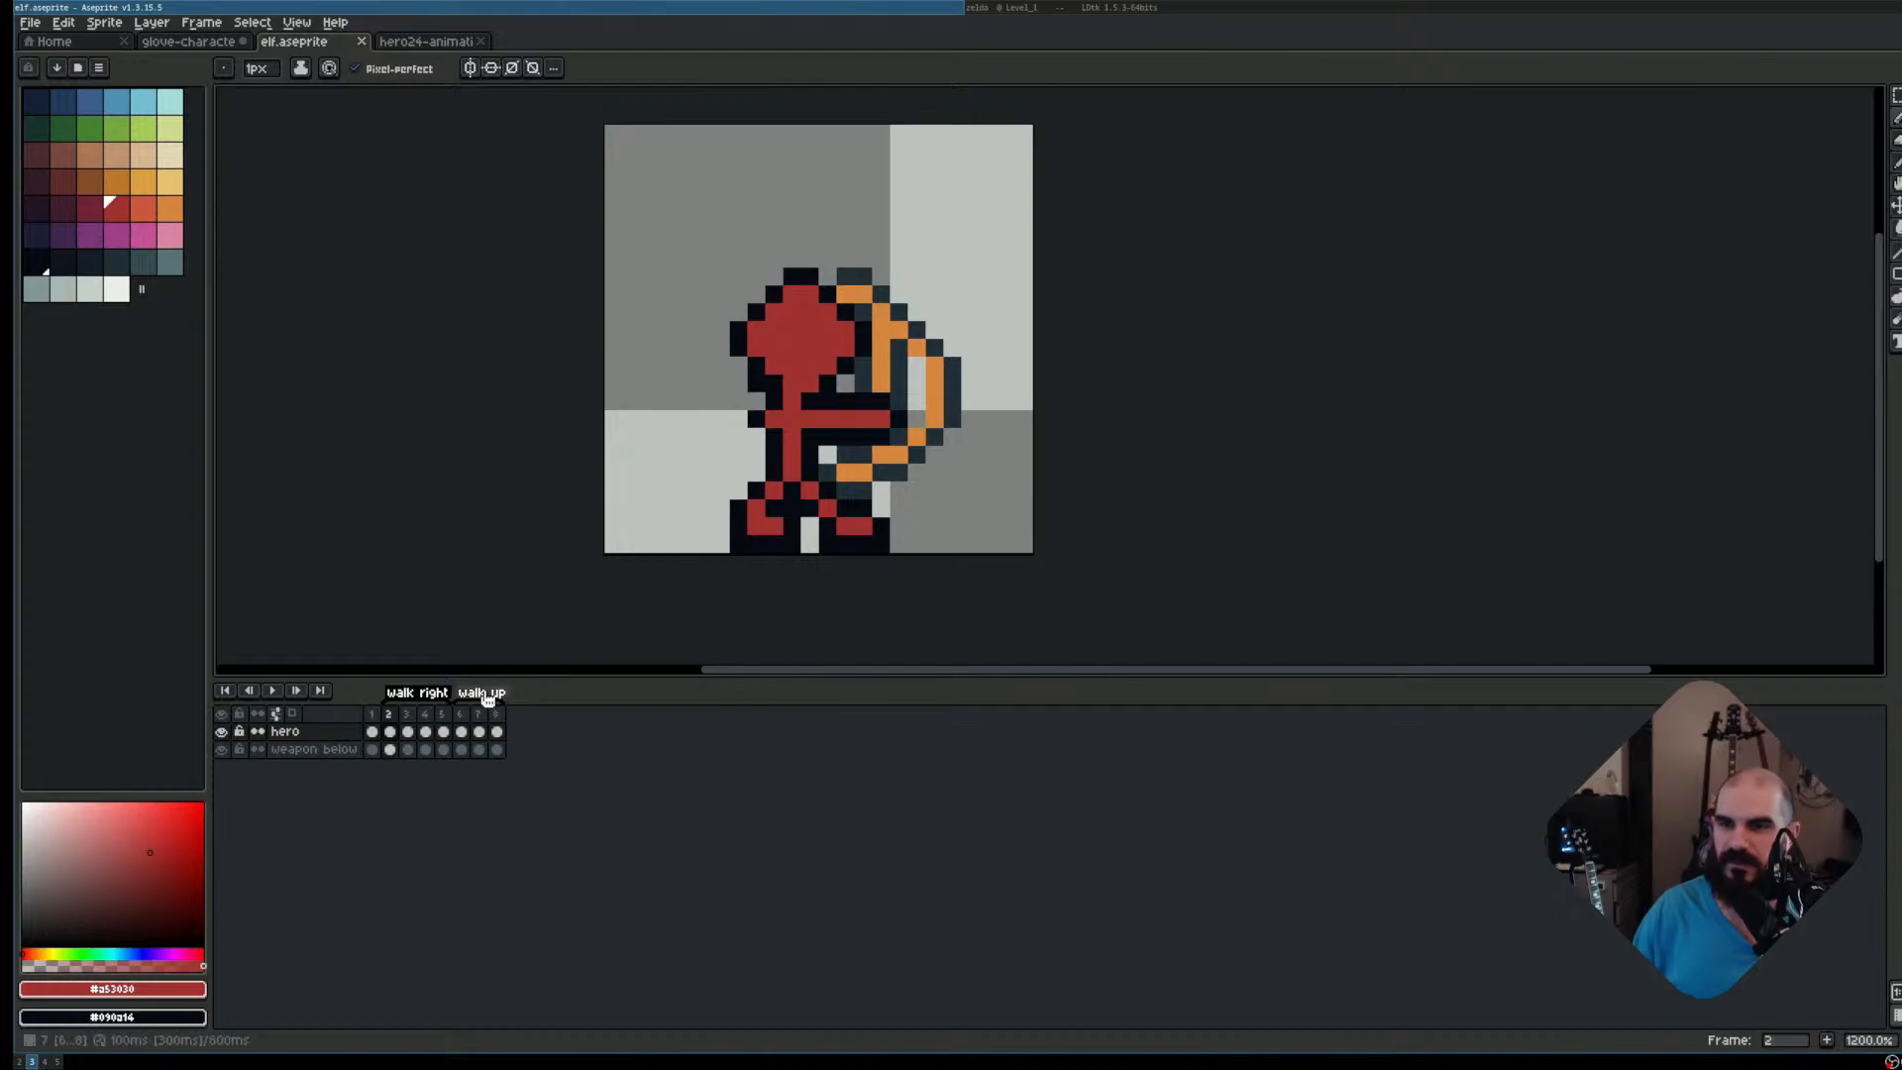
key(Right)
key(Right)
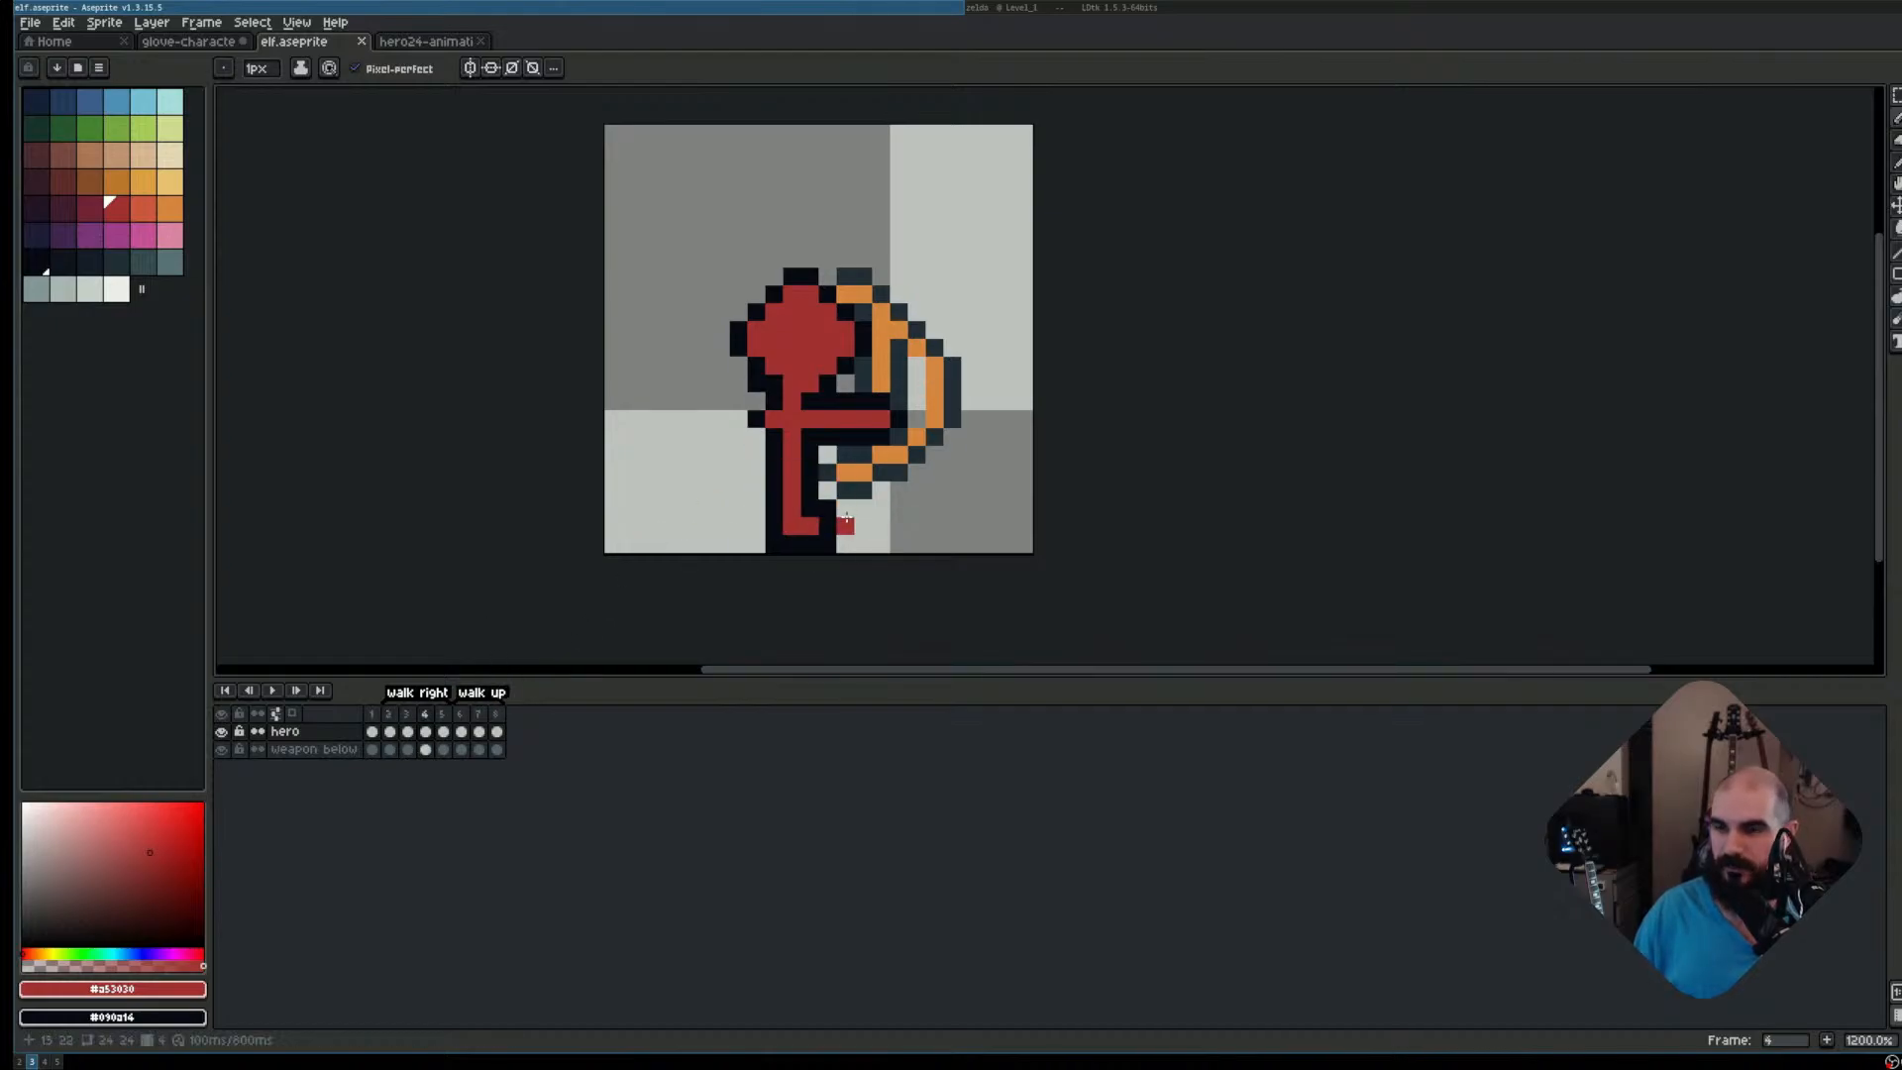
key(Left)
key(Left)
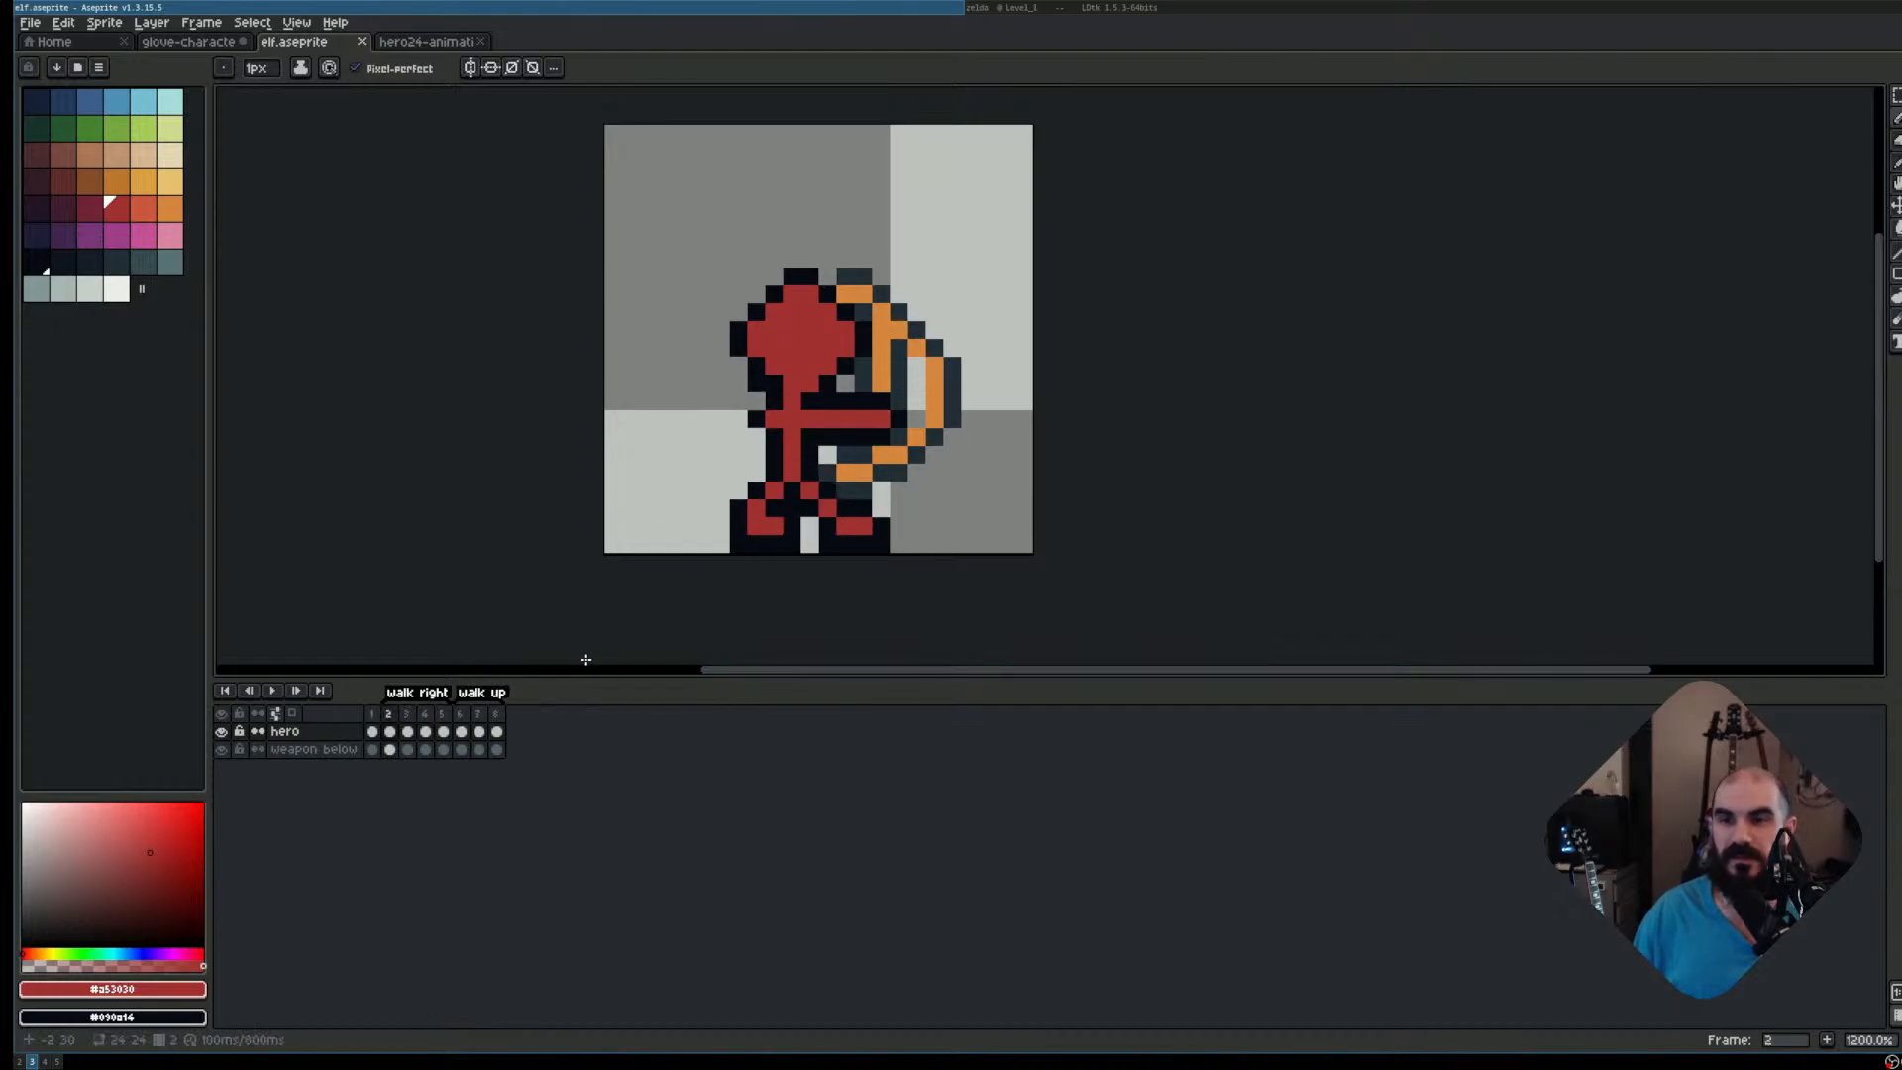
Insert a new frame 8 as a copy of frame 7 in the walk up animation
key(Right)
key(Right)
key(Right)
key(Right)
key(Right)
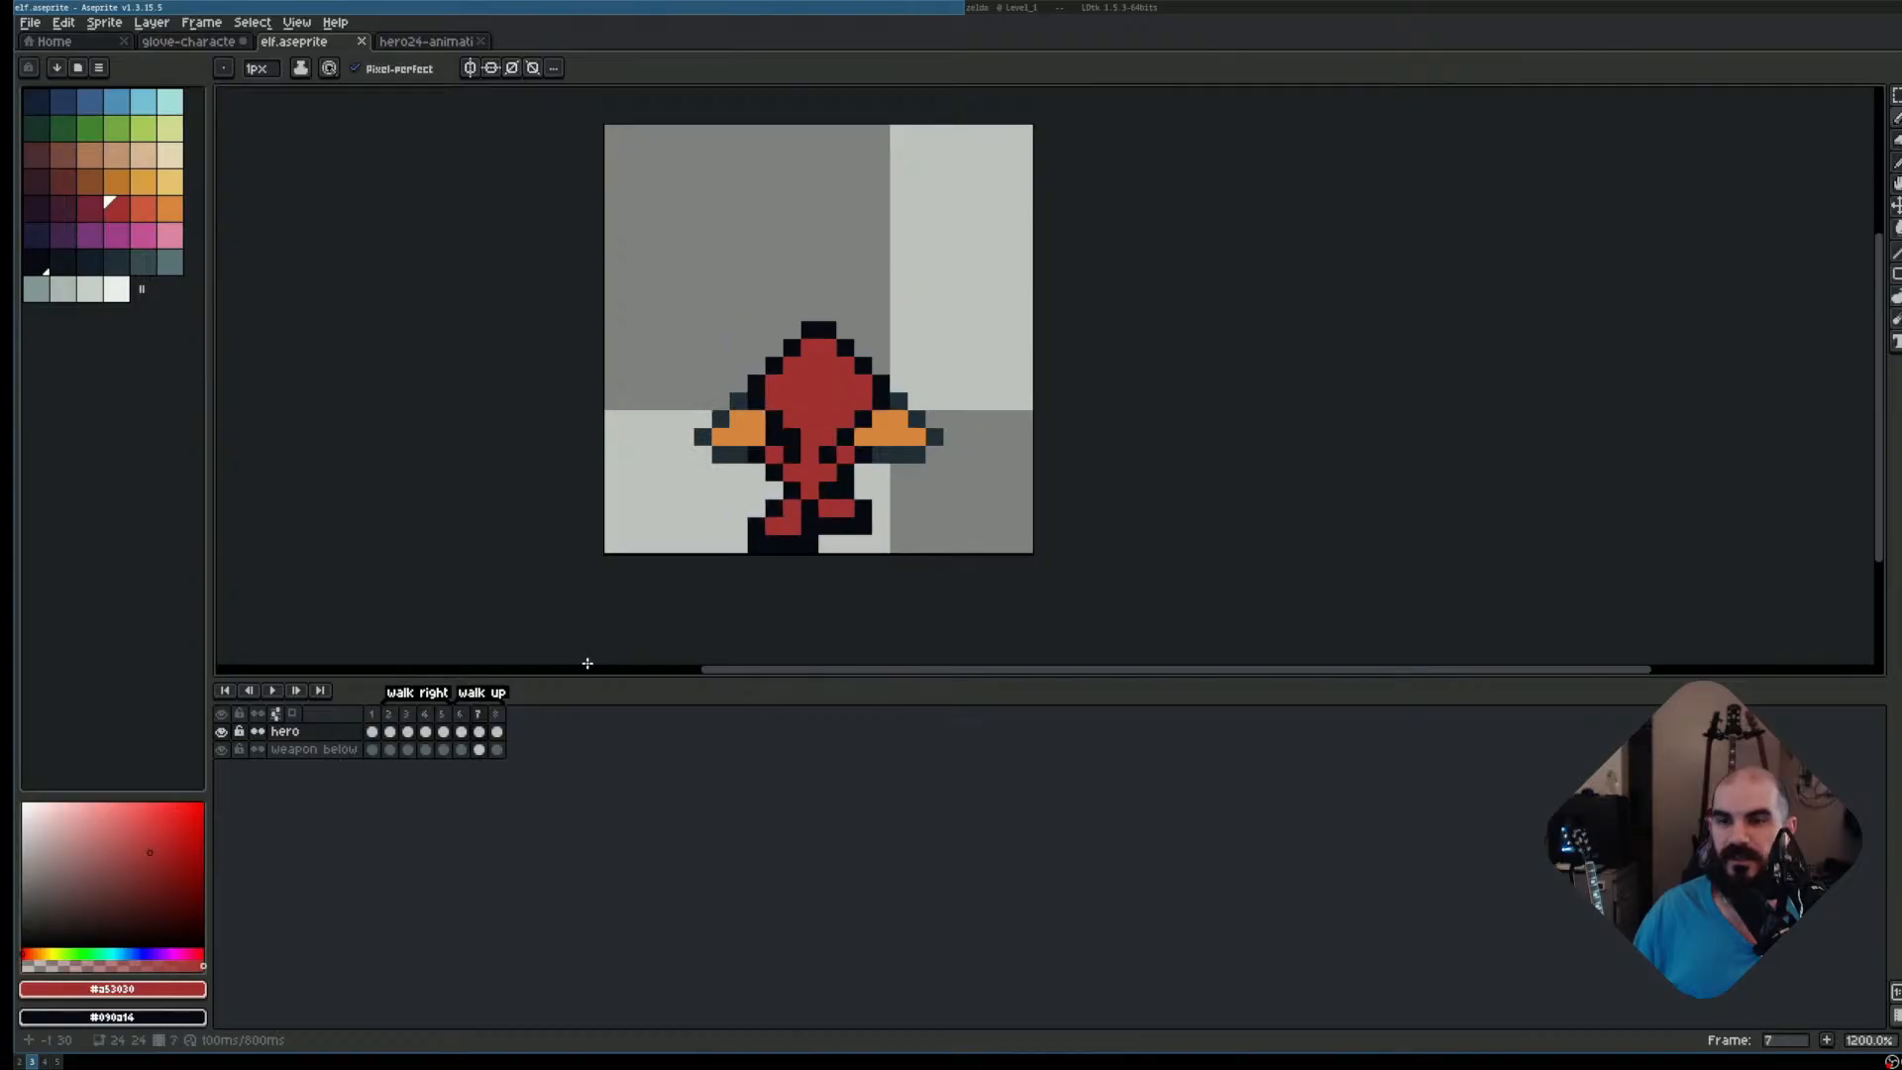
click(496, 750)
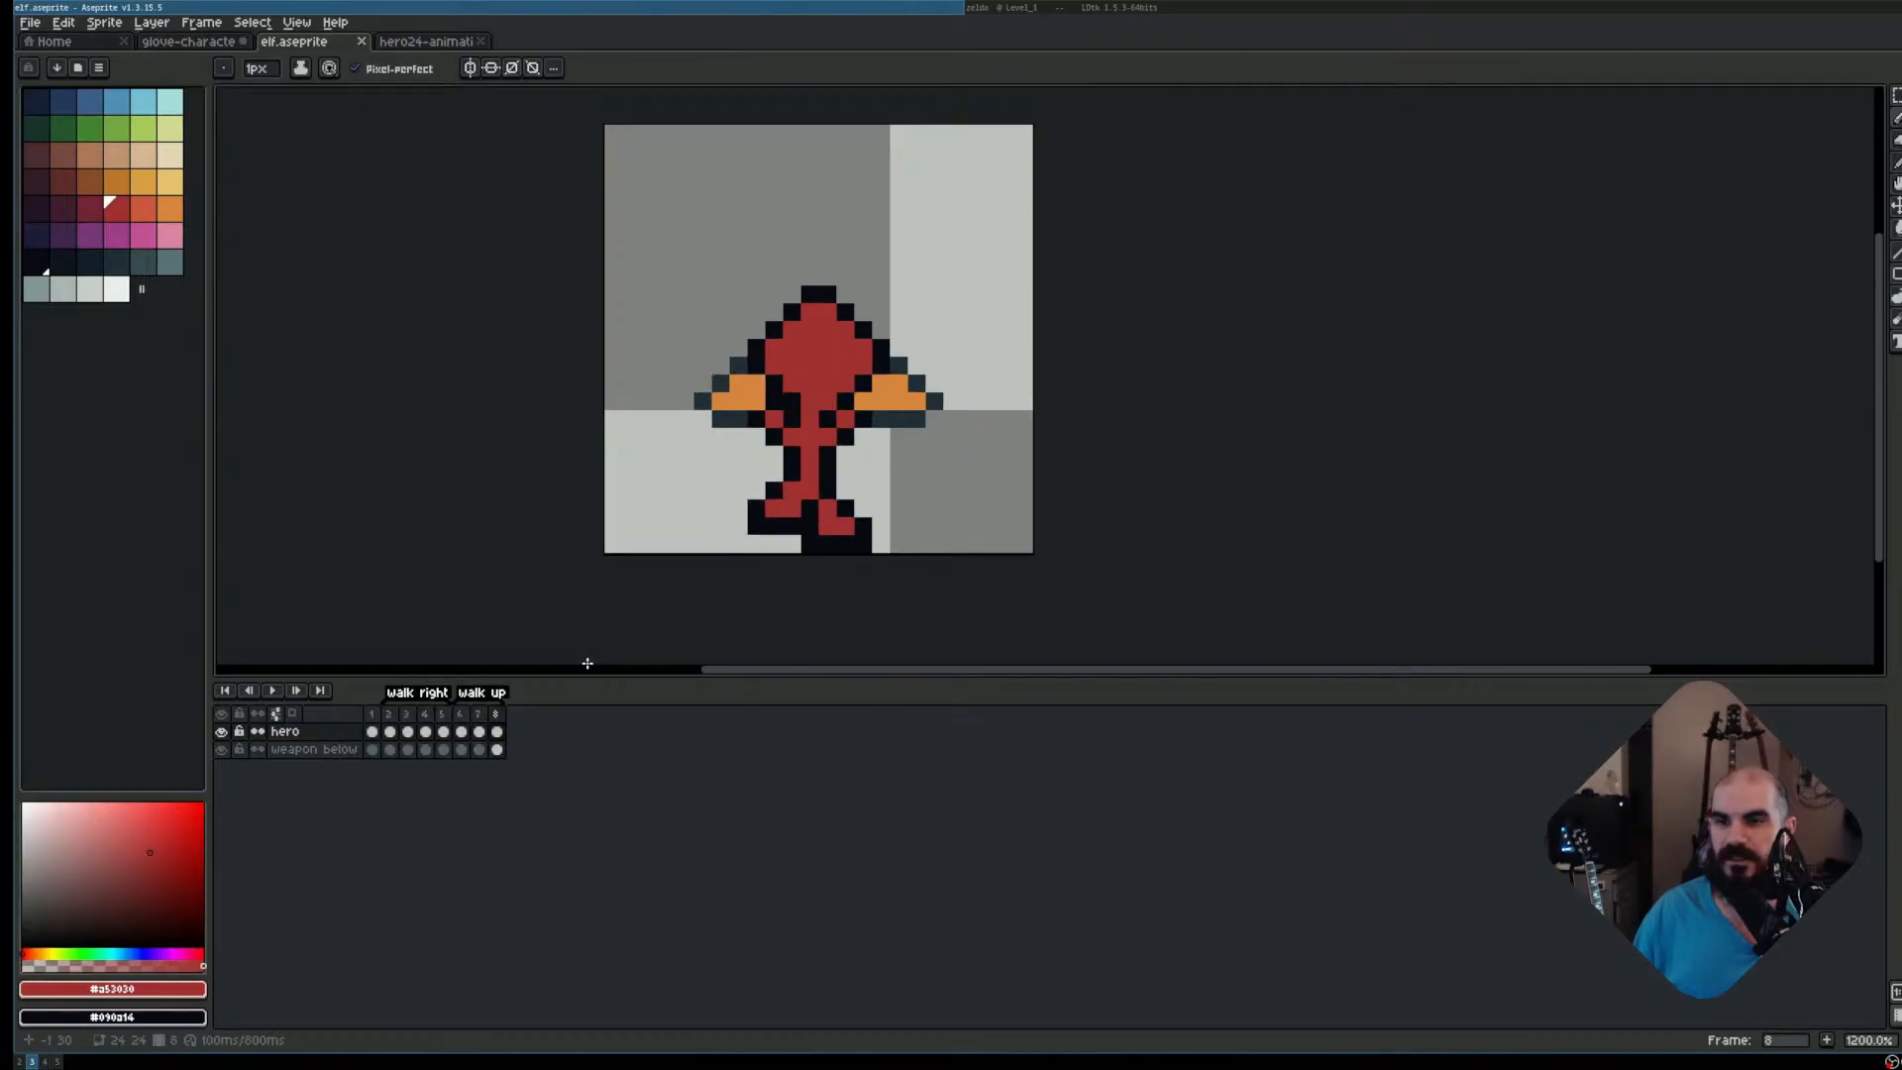
click(481, 743)
click(496, 740)
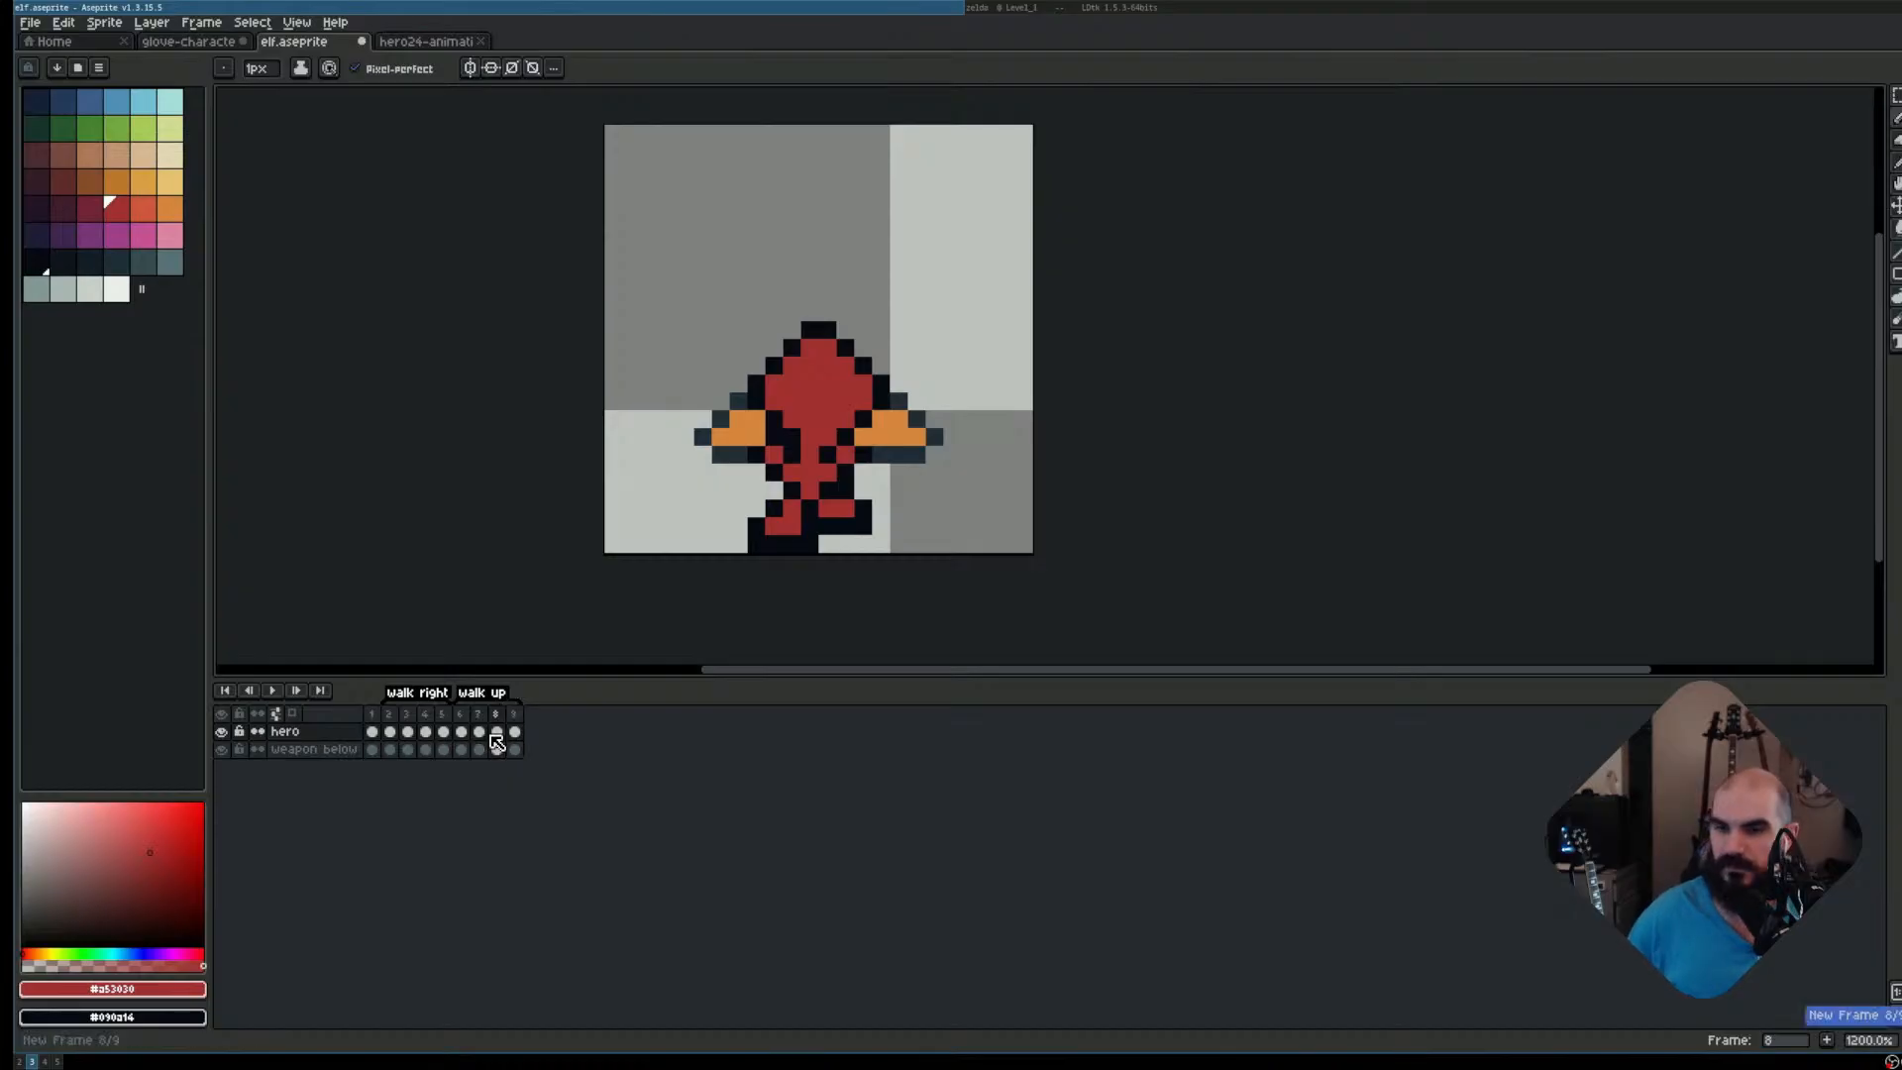
Select the raised right foot in the new frame 8 and move it down one pixel to the ground
key(m)
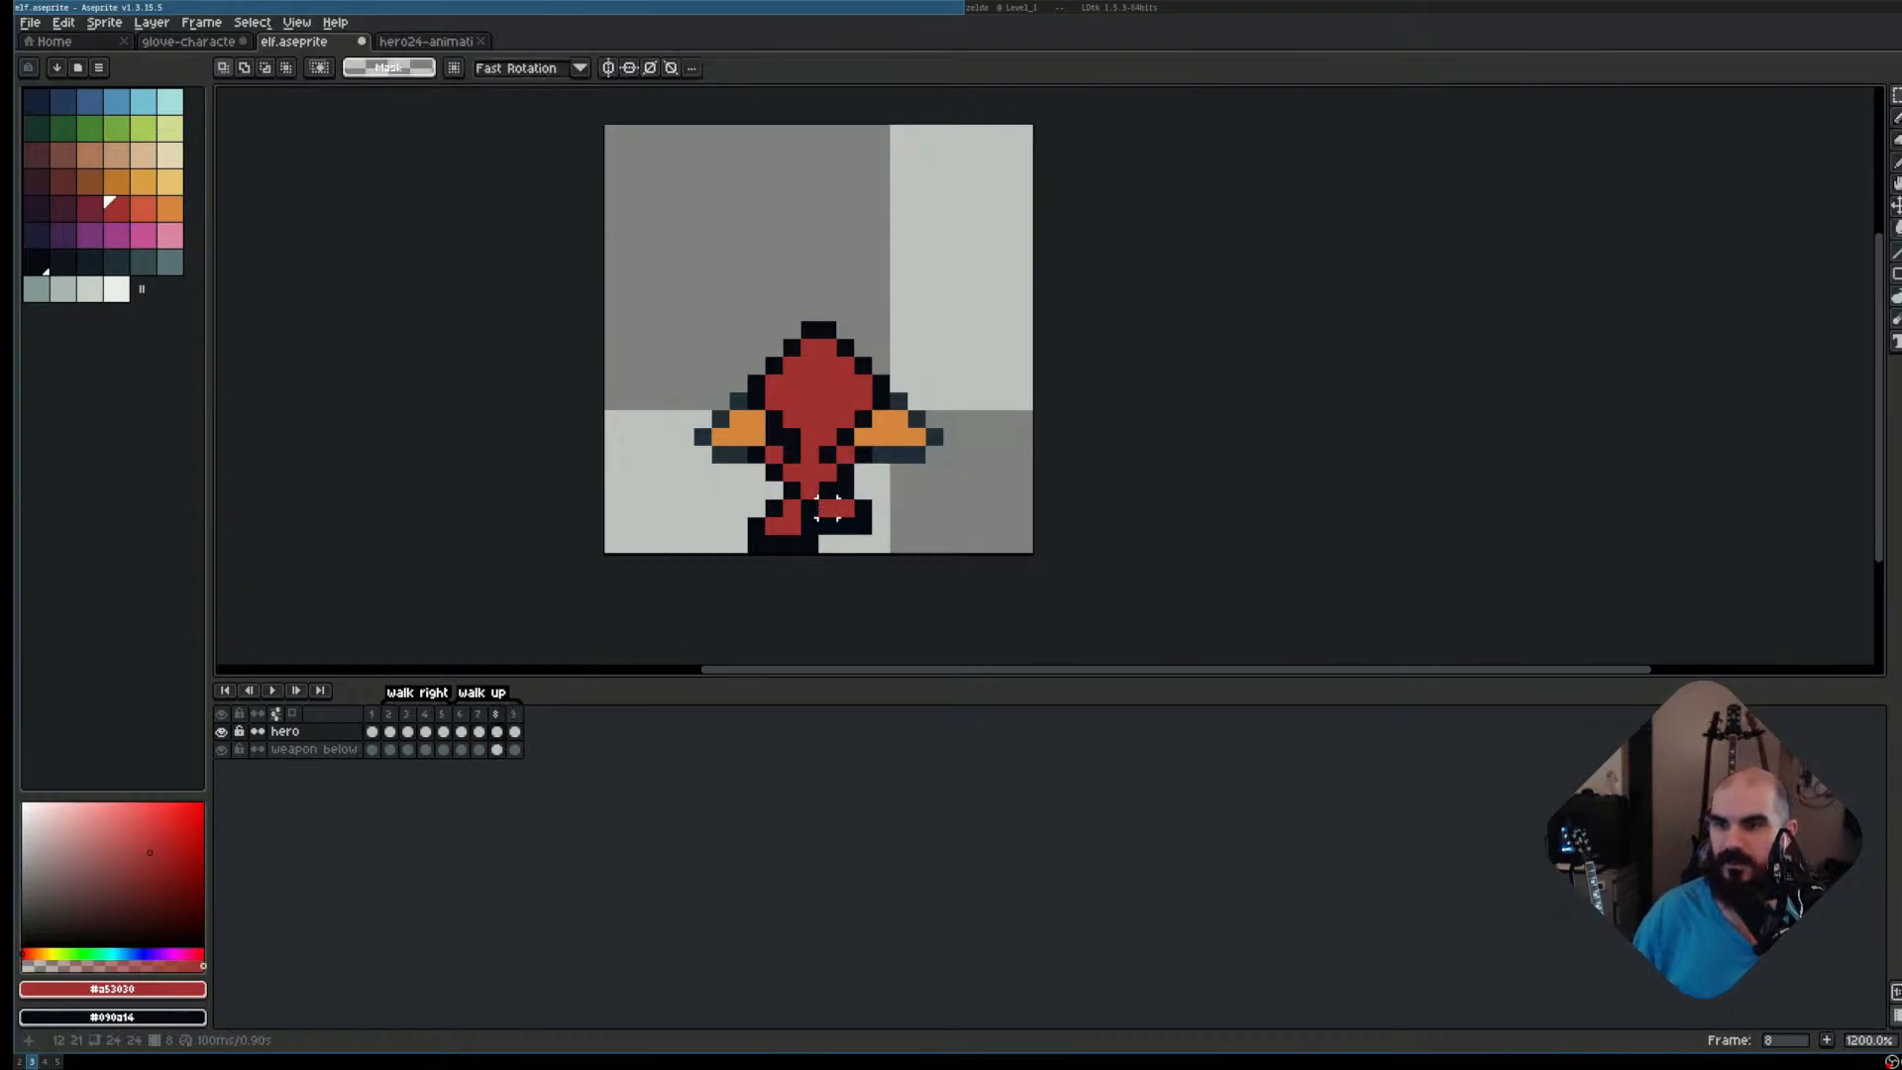
drag(814, 495, 851, 531)
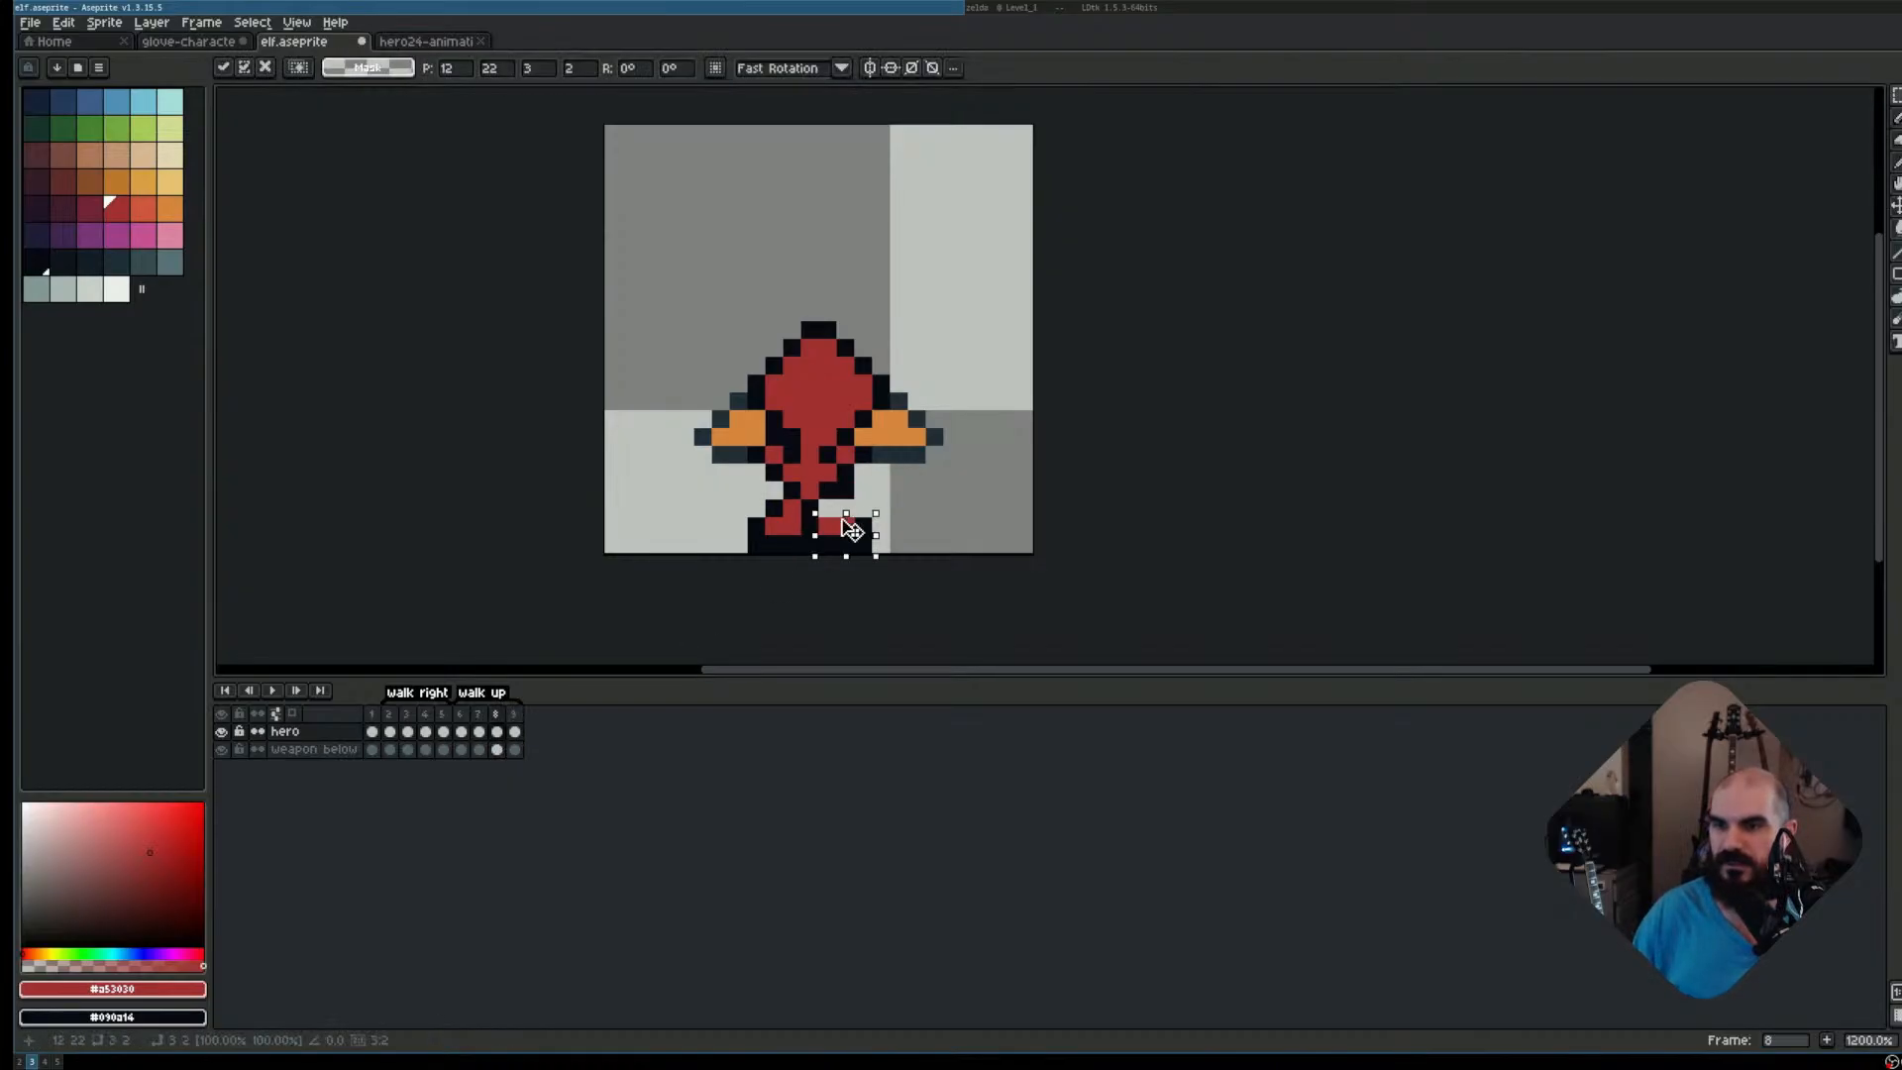
key(ctrl+d)
Select the upper body in the new frame 8 on both the hero and weapon below layers and move it up one pixel
scroll(893, 453, up, 1)
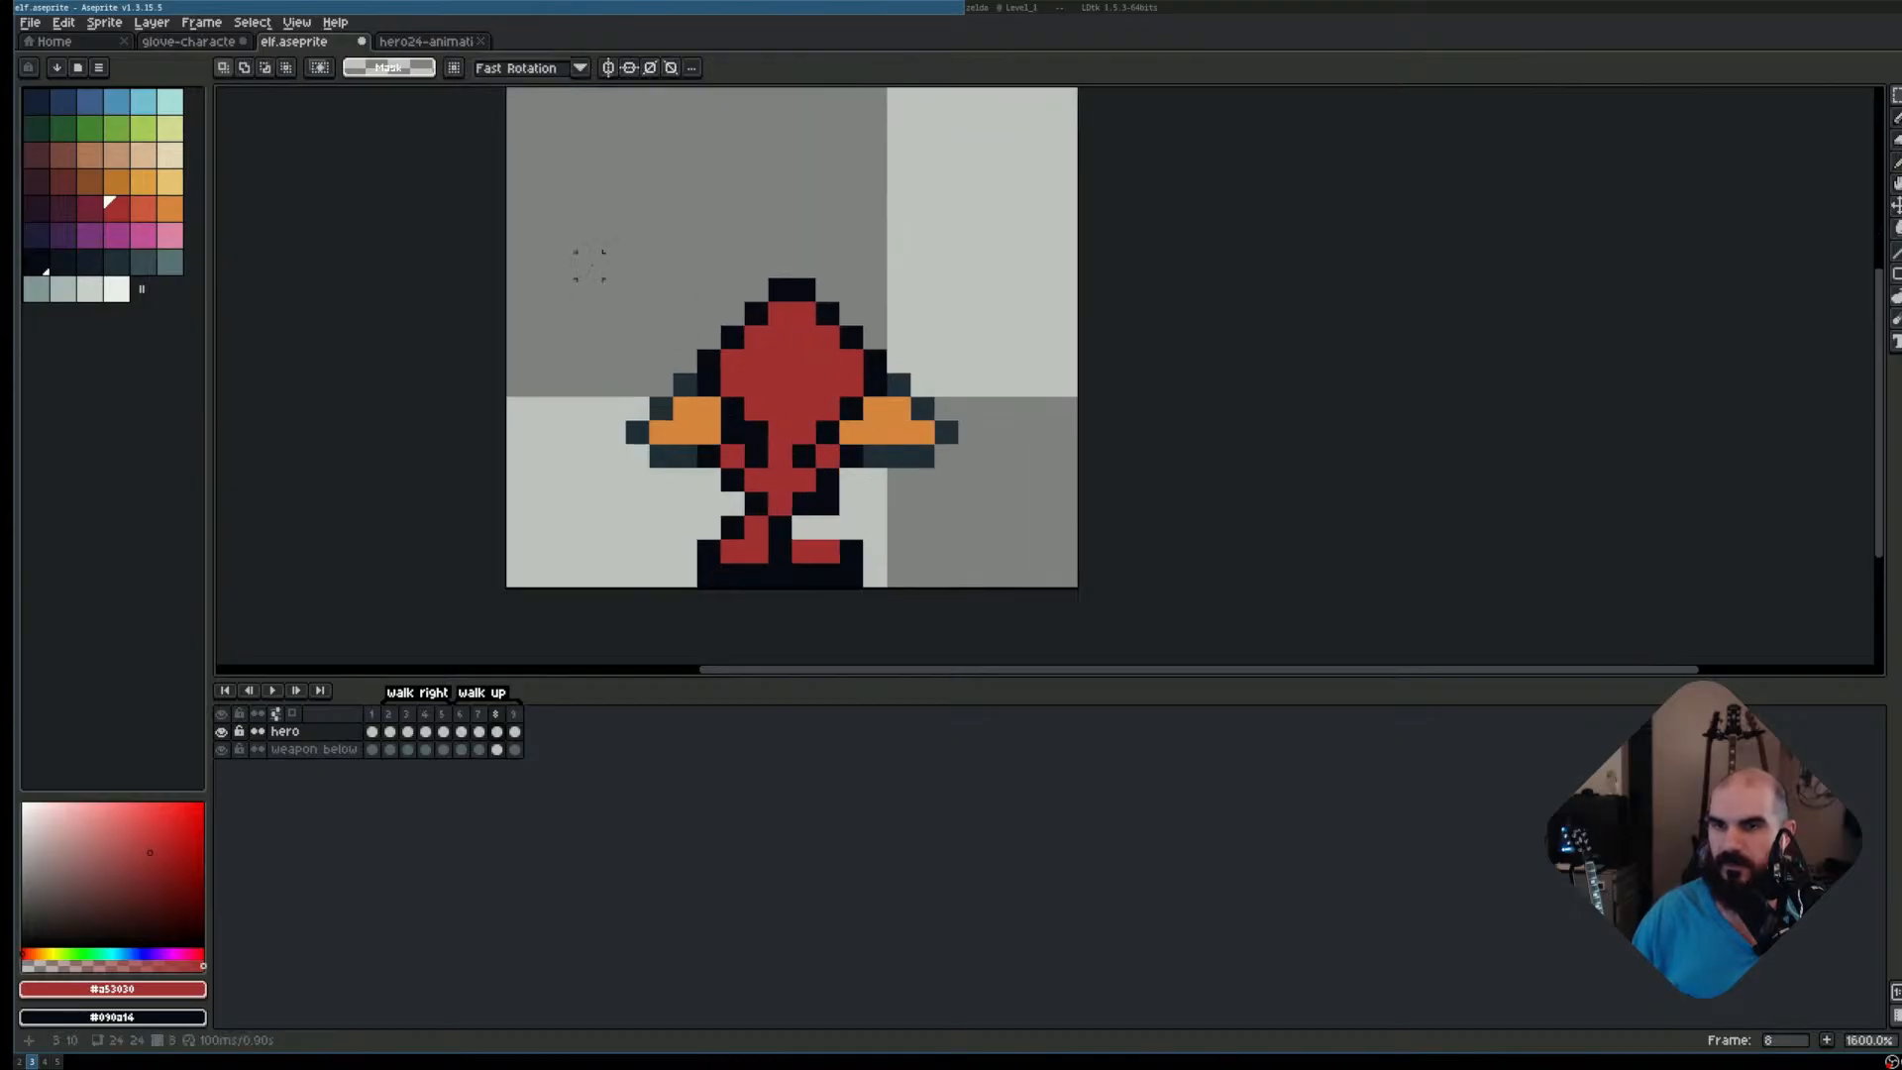
drag(594, 253, 1010, 518)
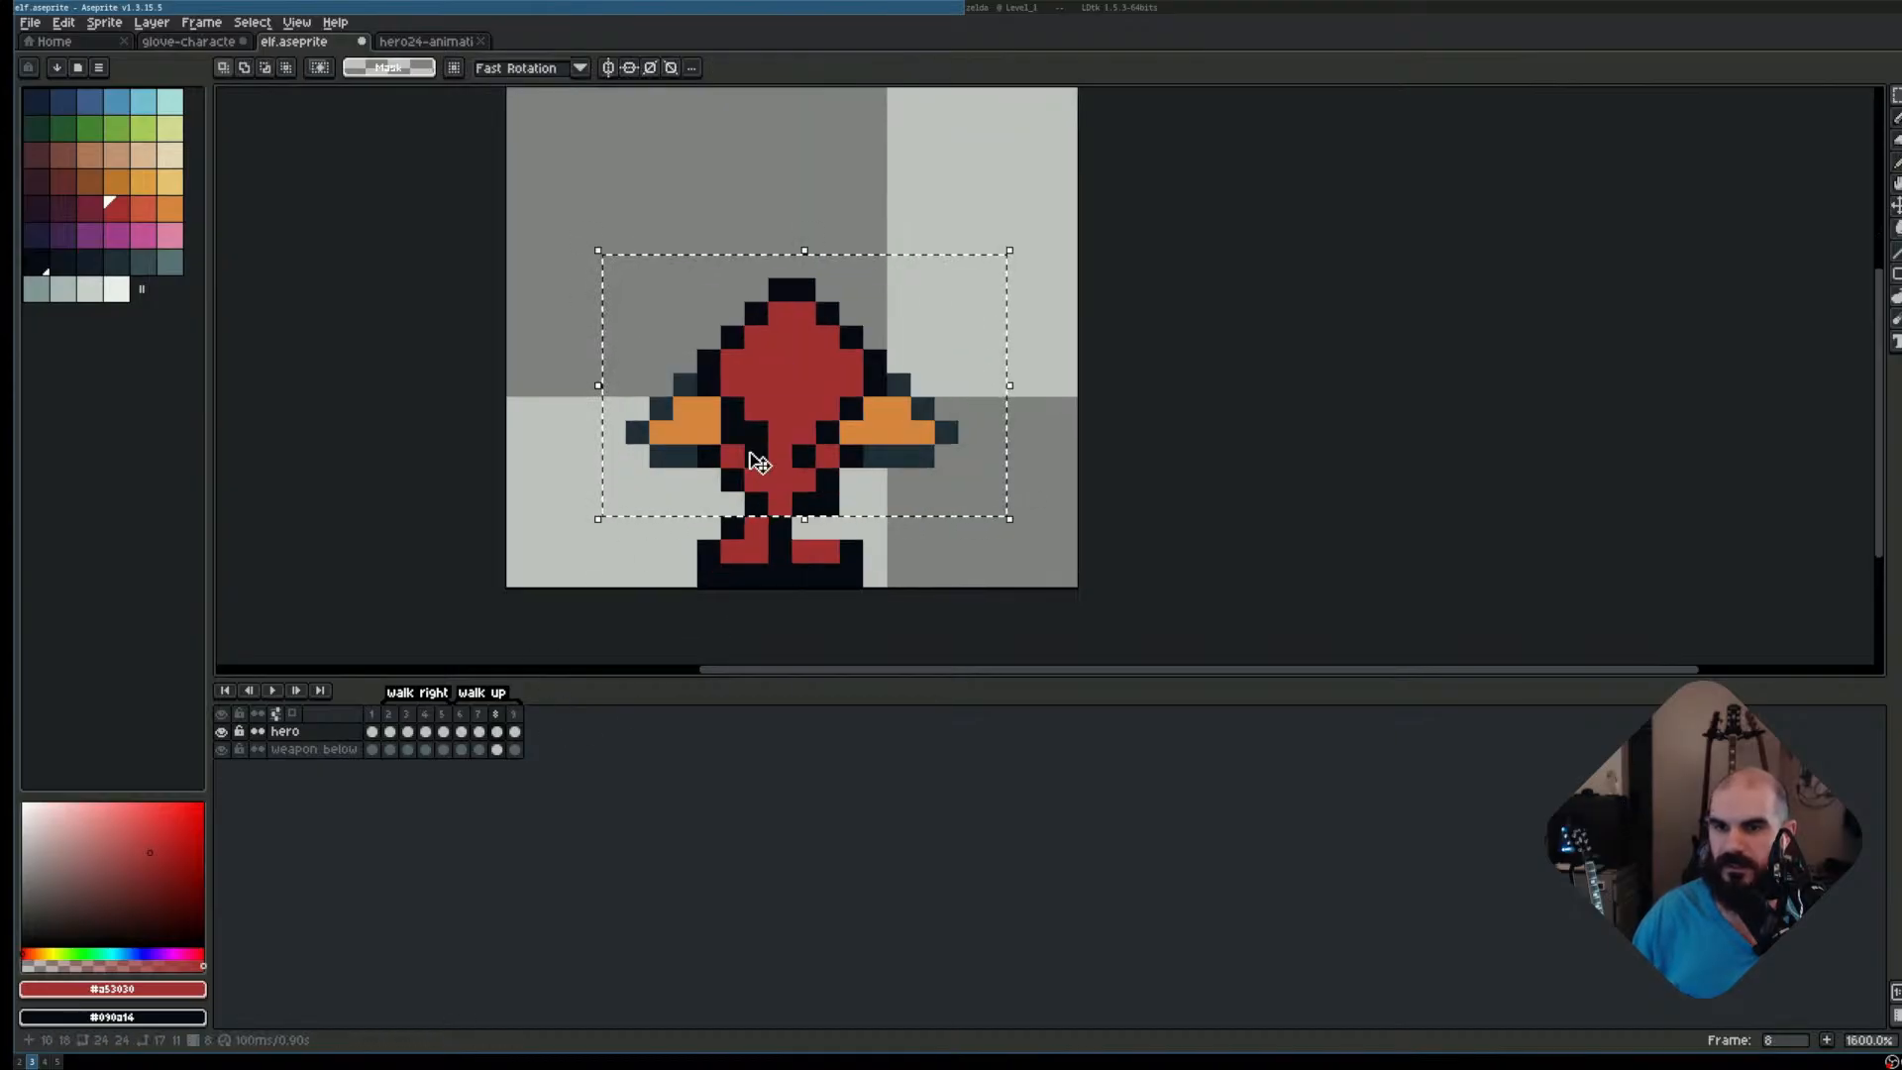
click(809, 416)
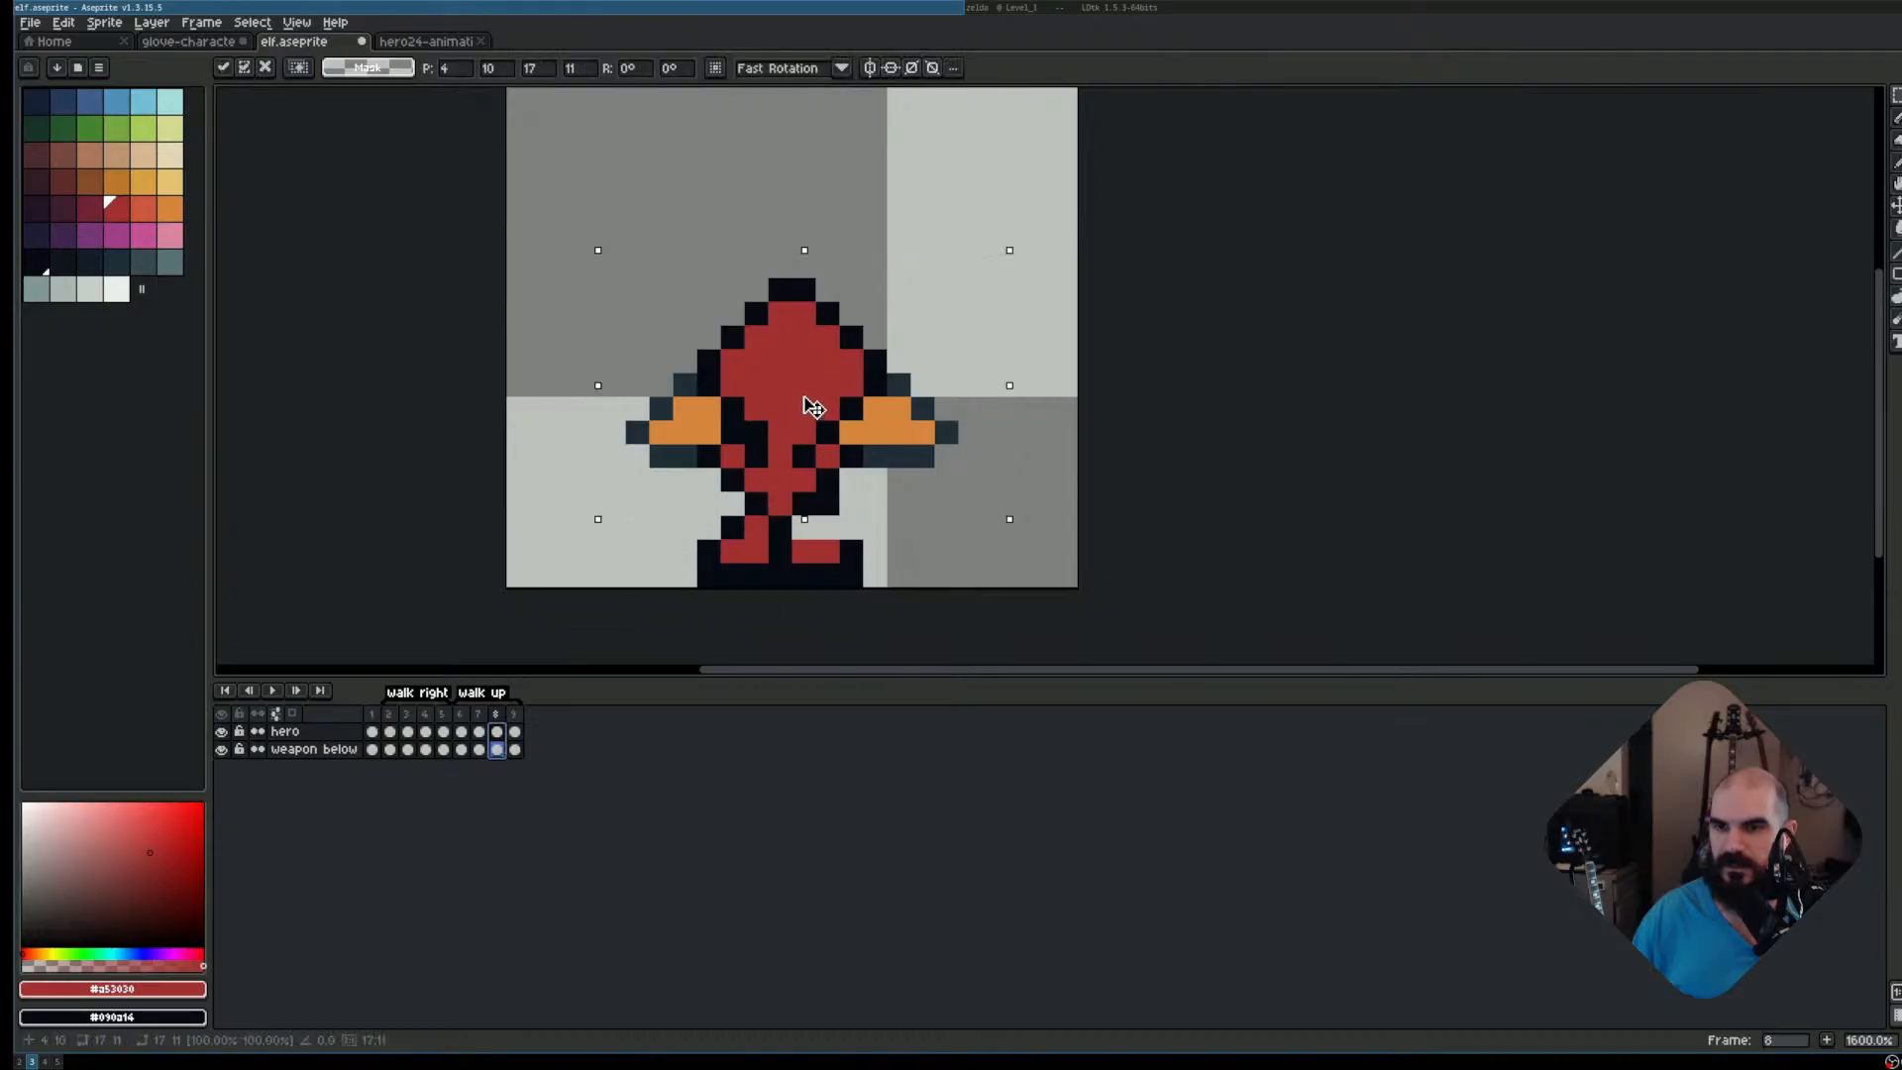
drag(814, 407, 816, 391)
click(900, 528)
Add a red pixel on top of the right foot in frame 8 to form the ankle
key(i)
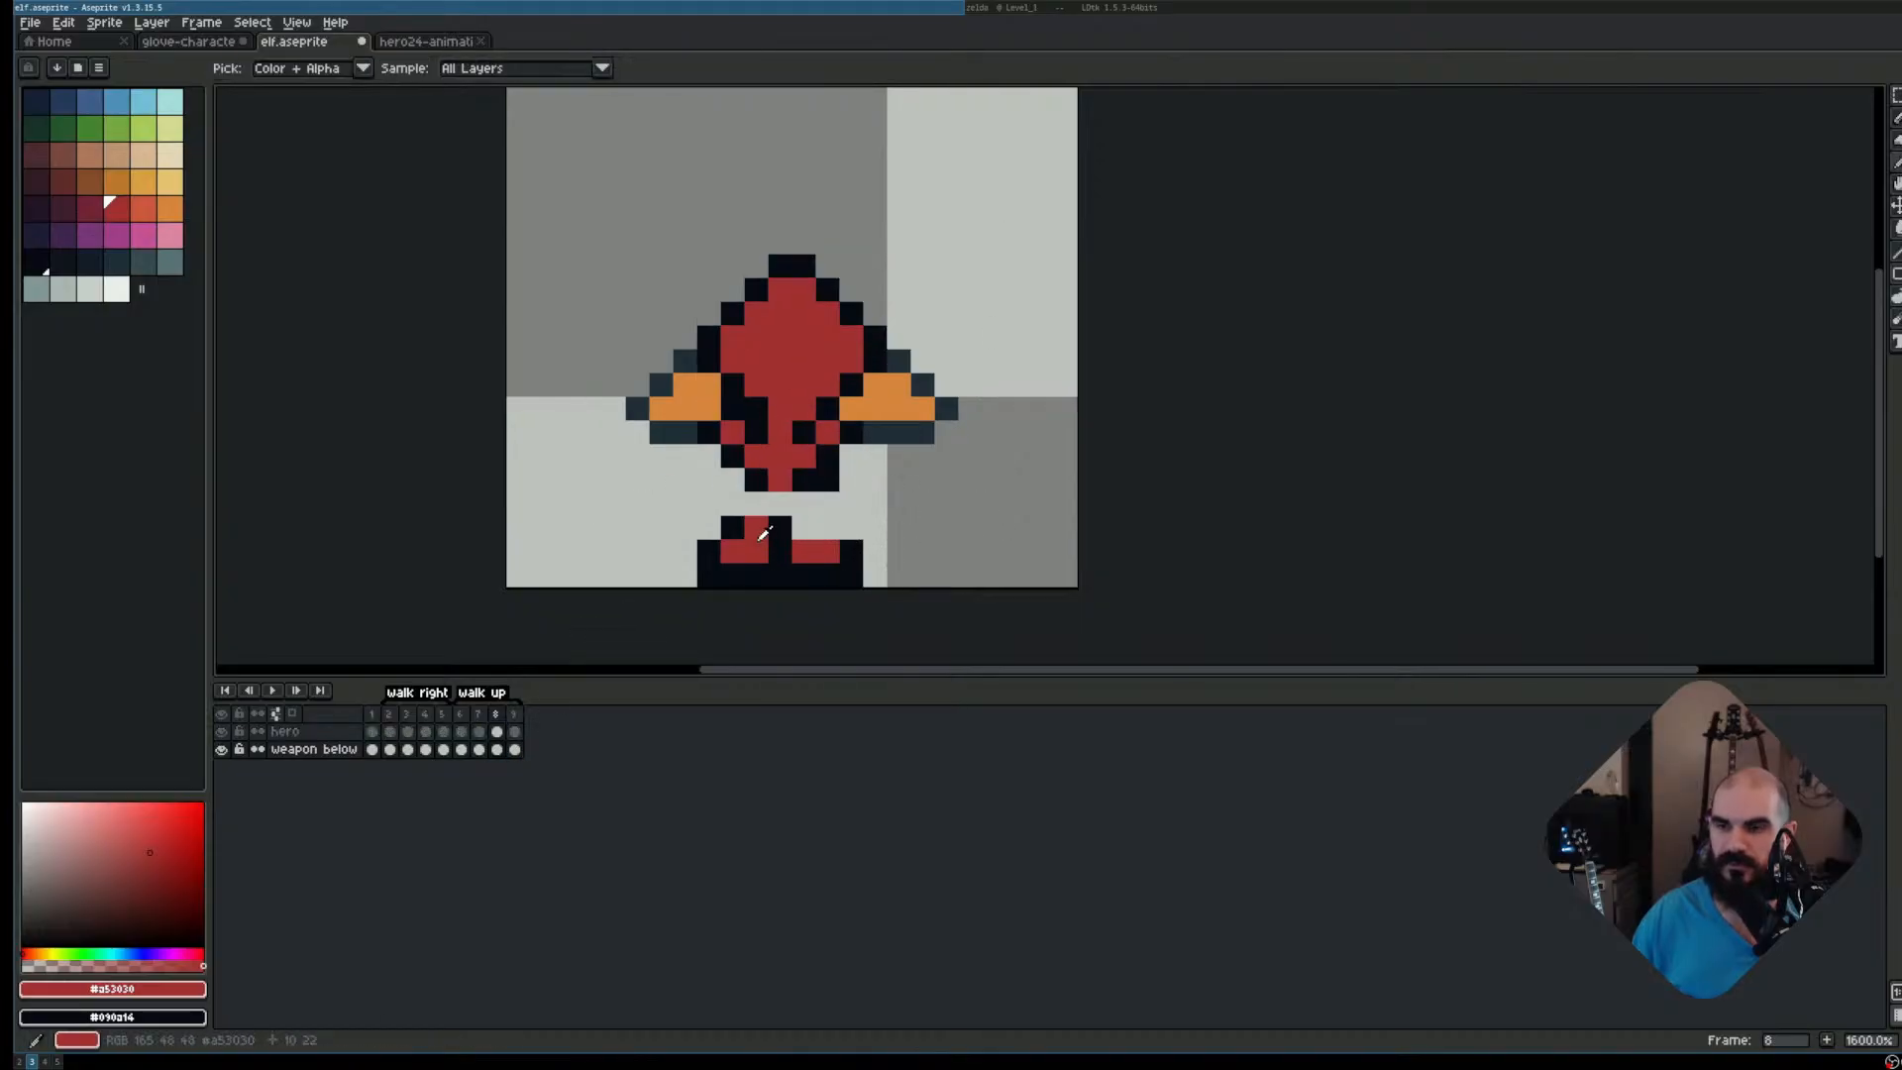
click(760, 527)
key(b)
click(800, 527)
Close the gap above the feet in frame 8 with black outline pixels on both sides and a red pixel between them
key(i)
click(782, 525)
key(b)
click(760, 504)
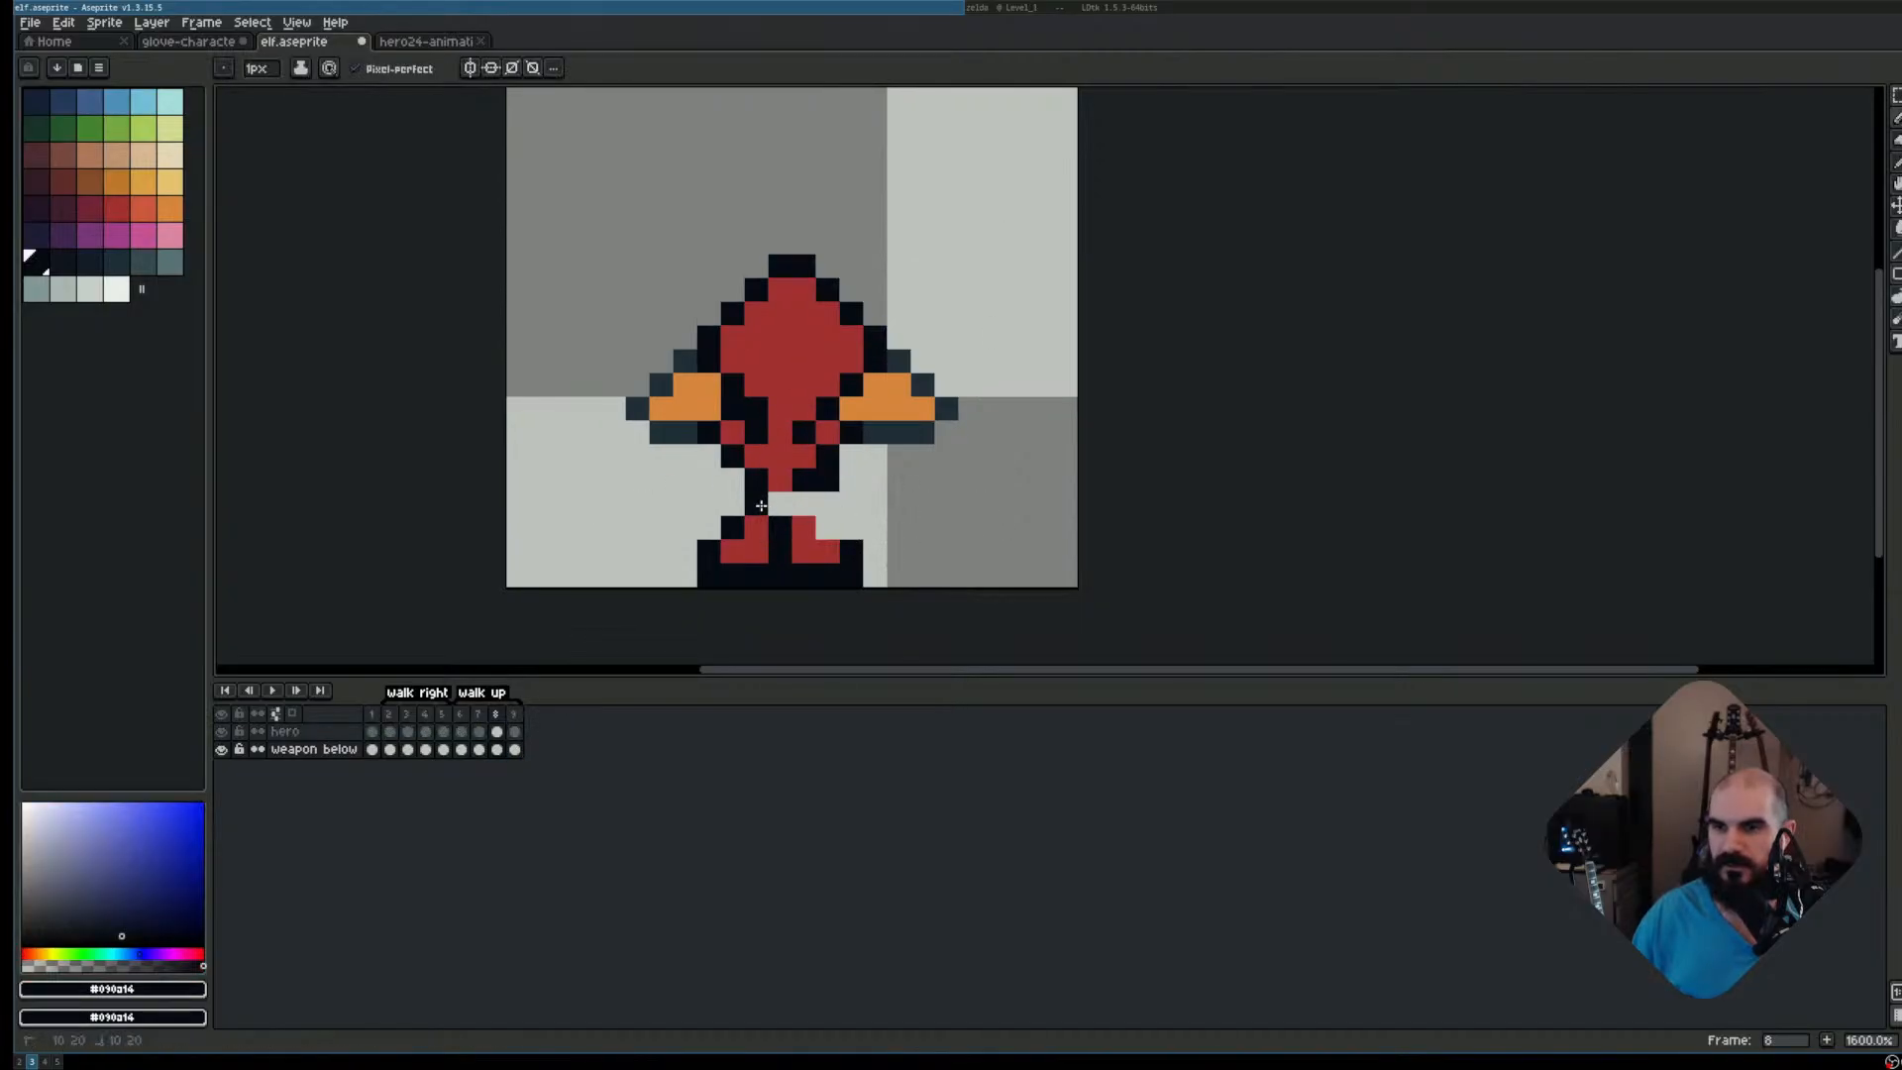
key(i)
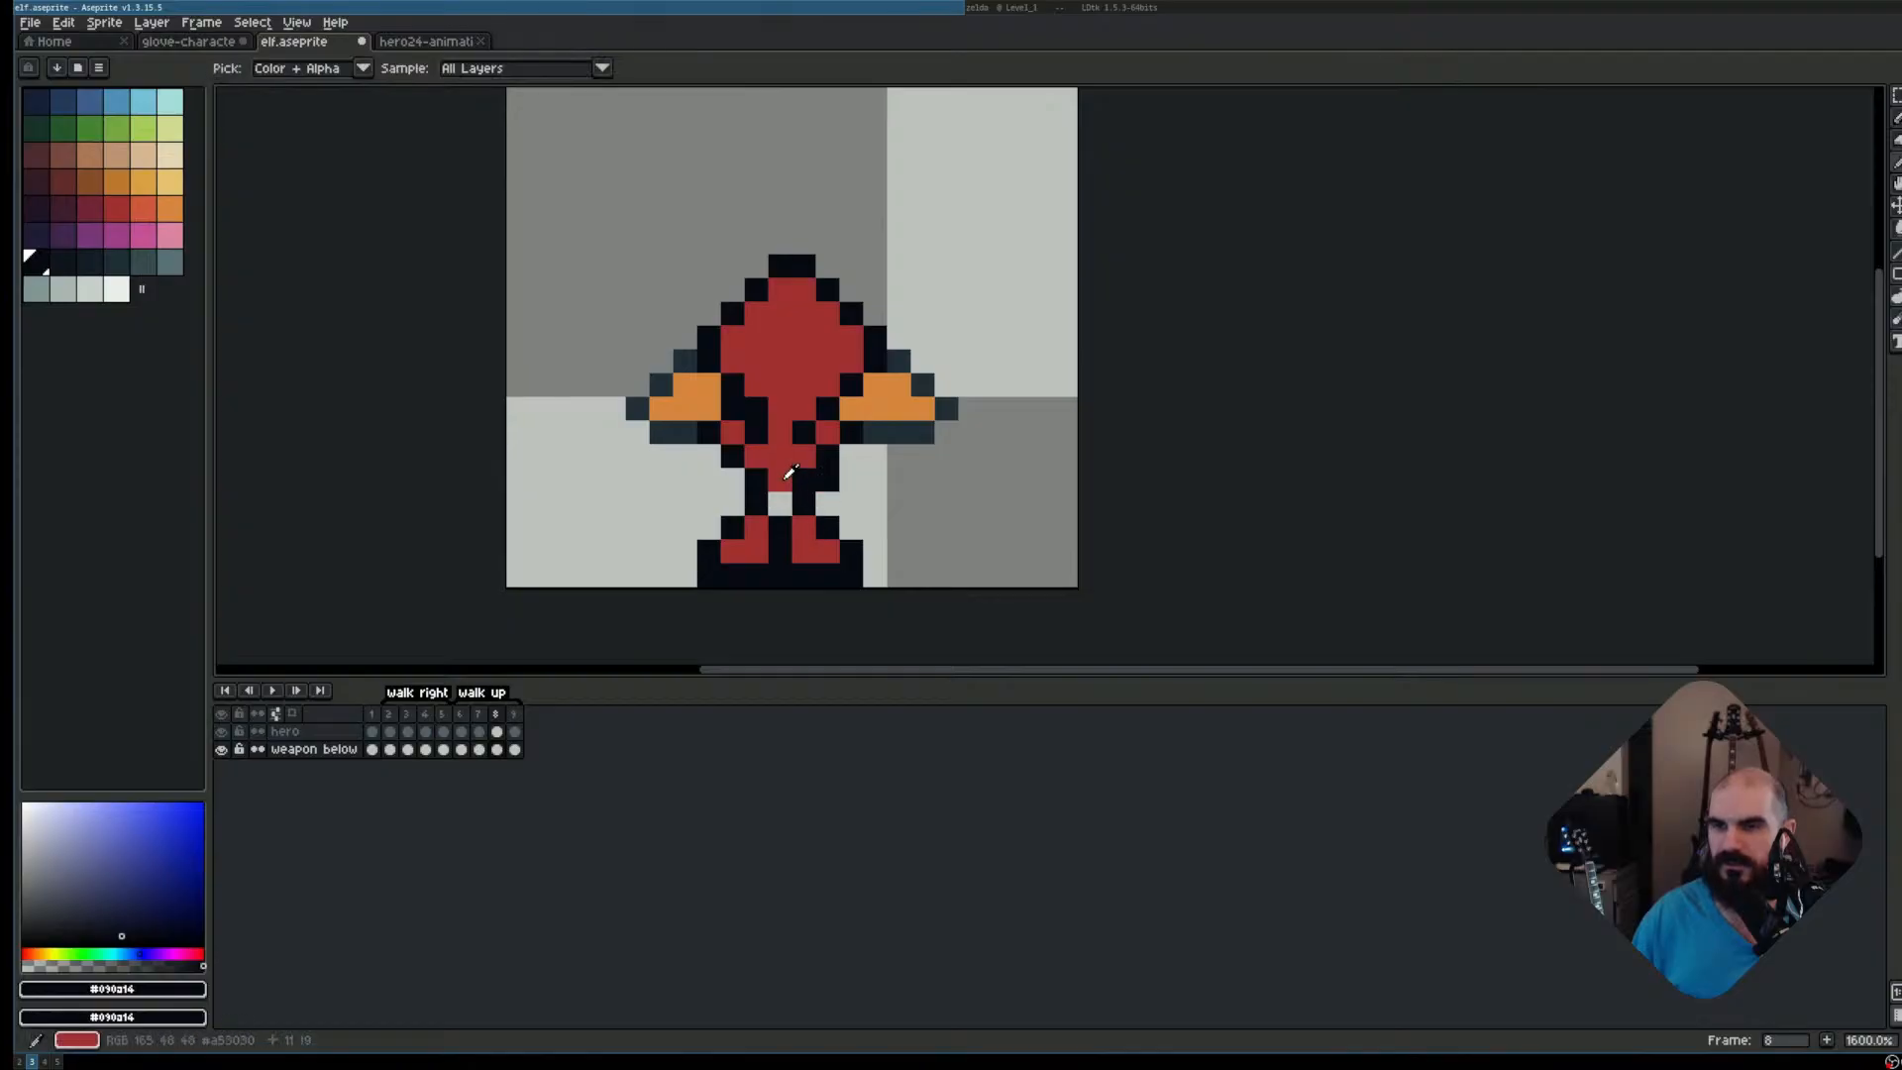
click(810, 489)
key(b)
click(779, 503)
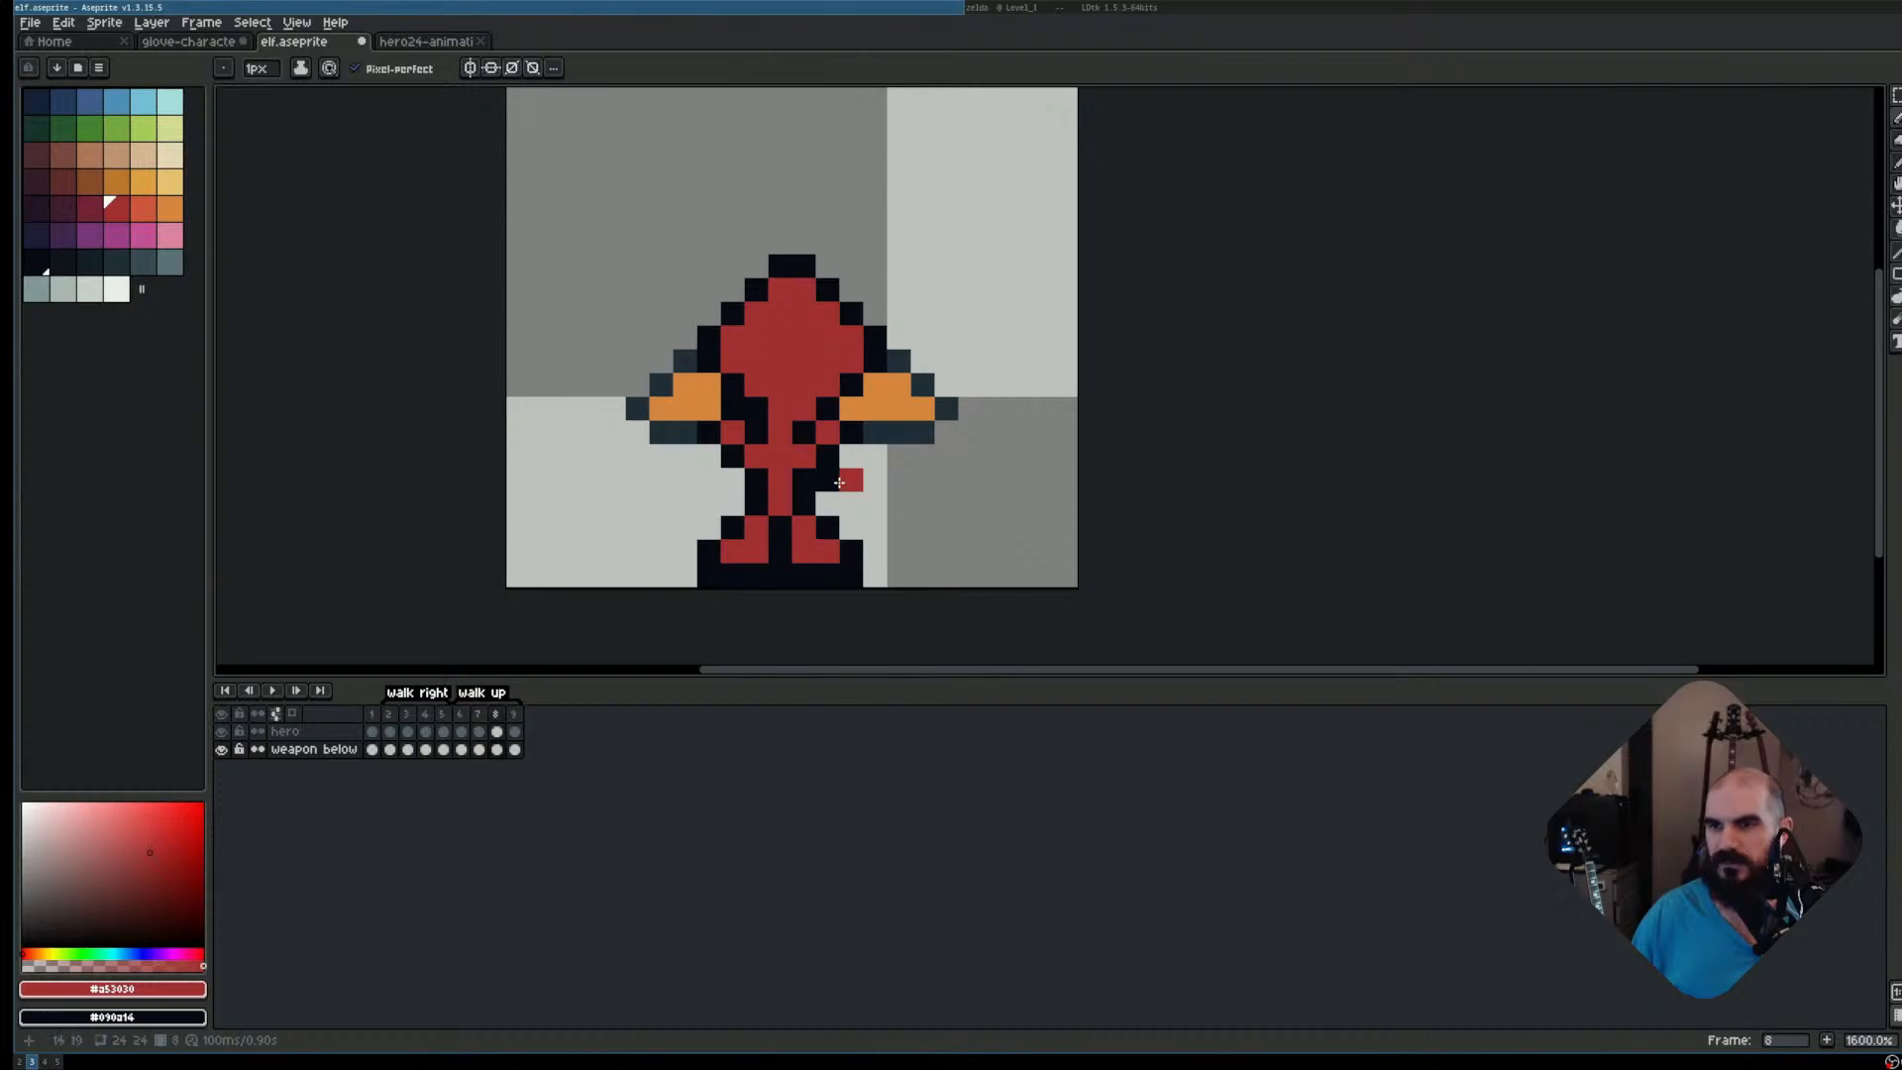
Erase the extra black pixel beside the right leg outline on the hero layer in frame 8
key(e)
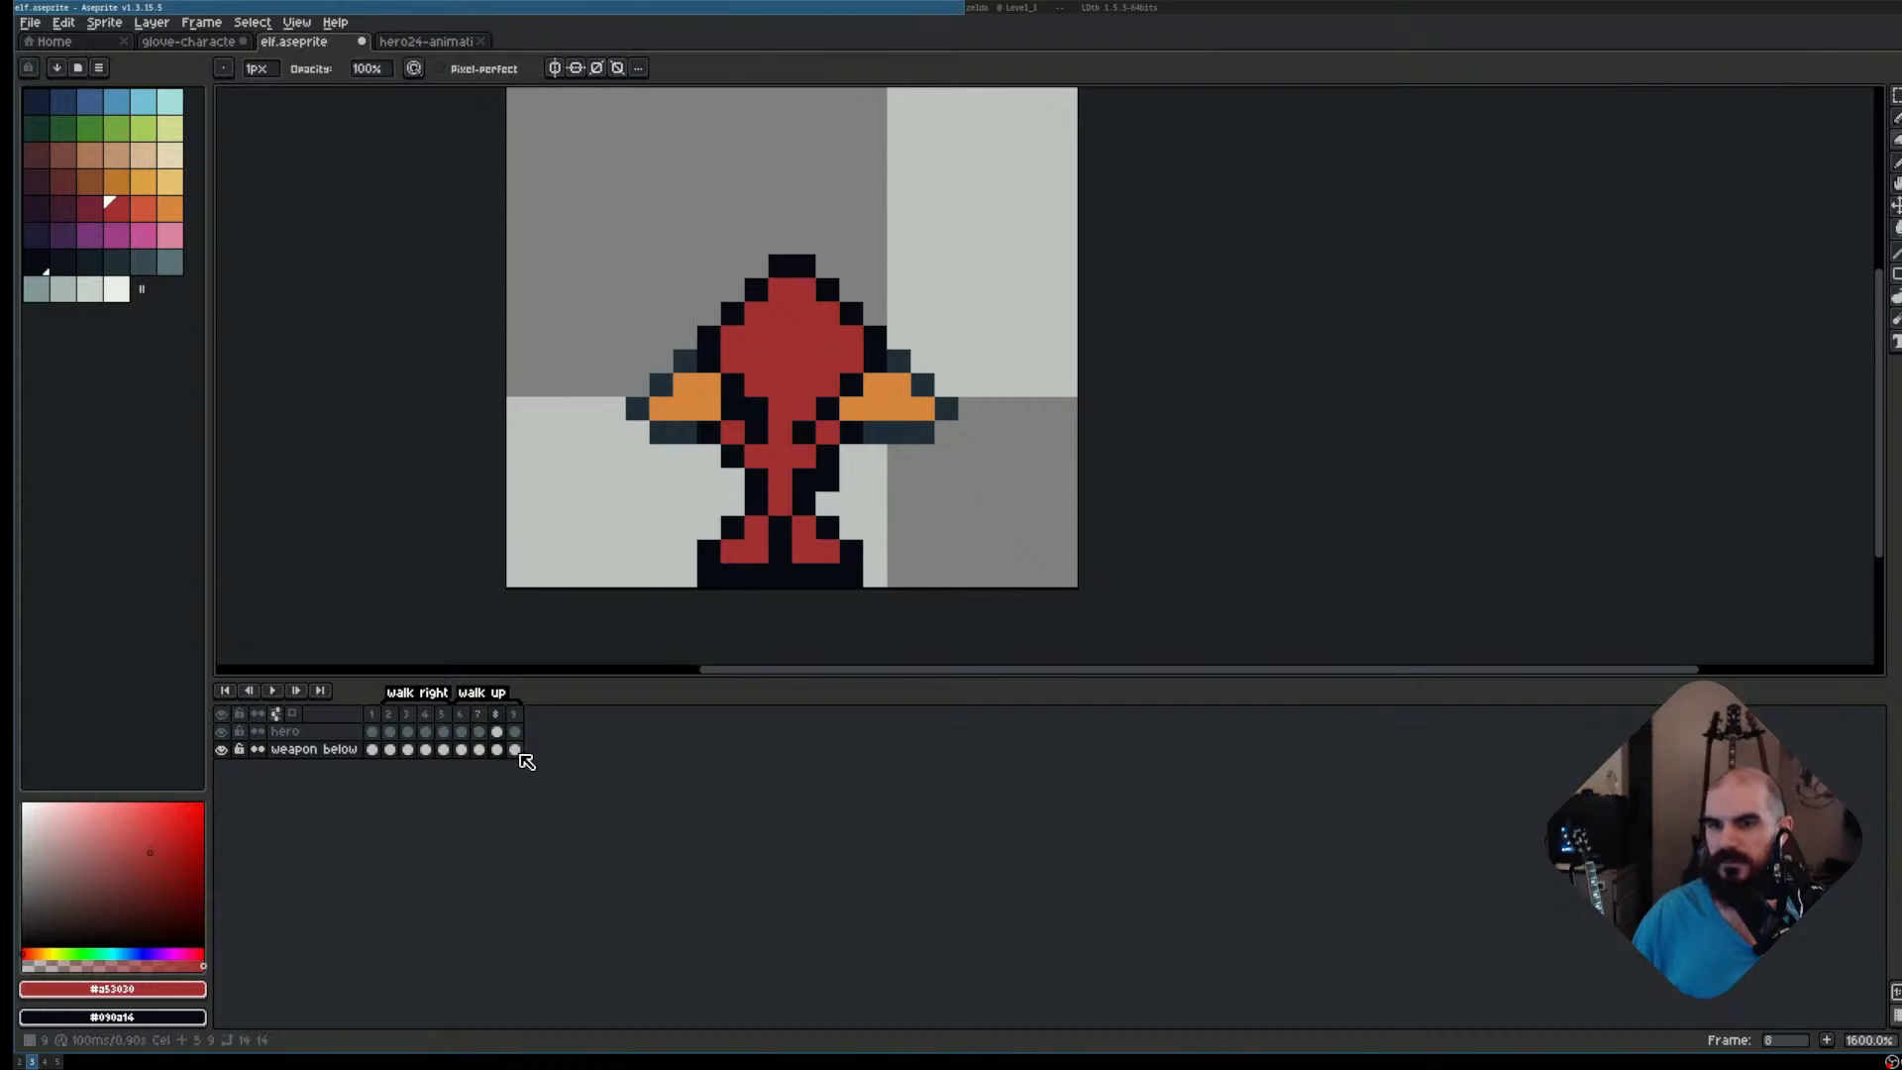
click(497, 731)
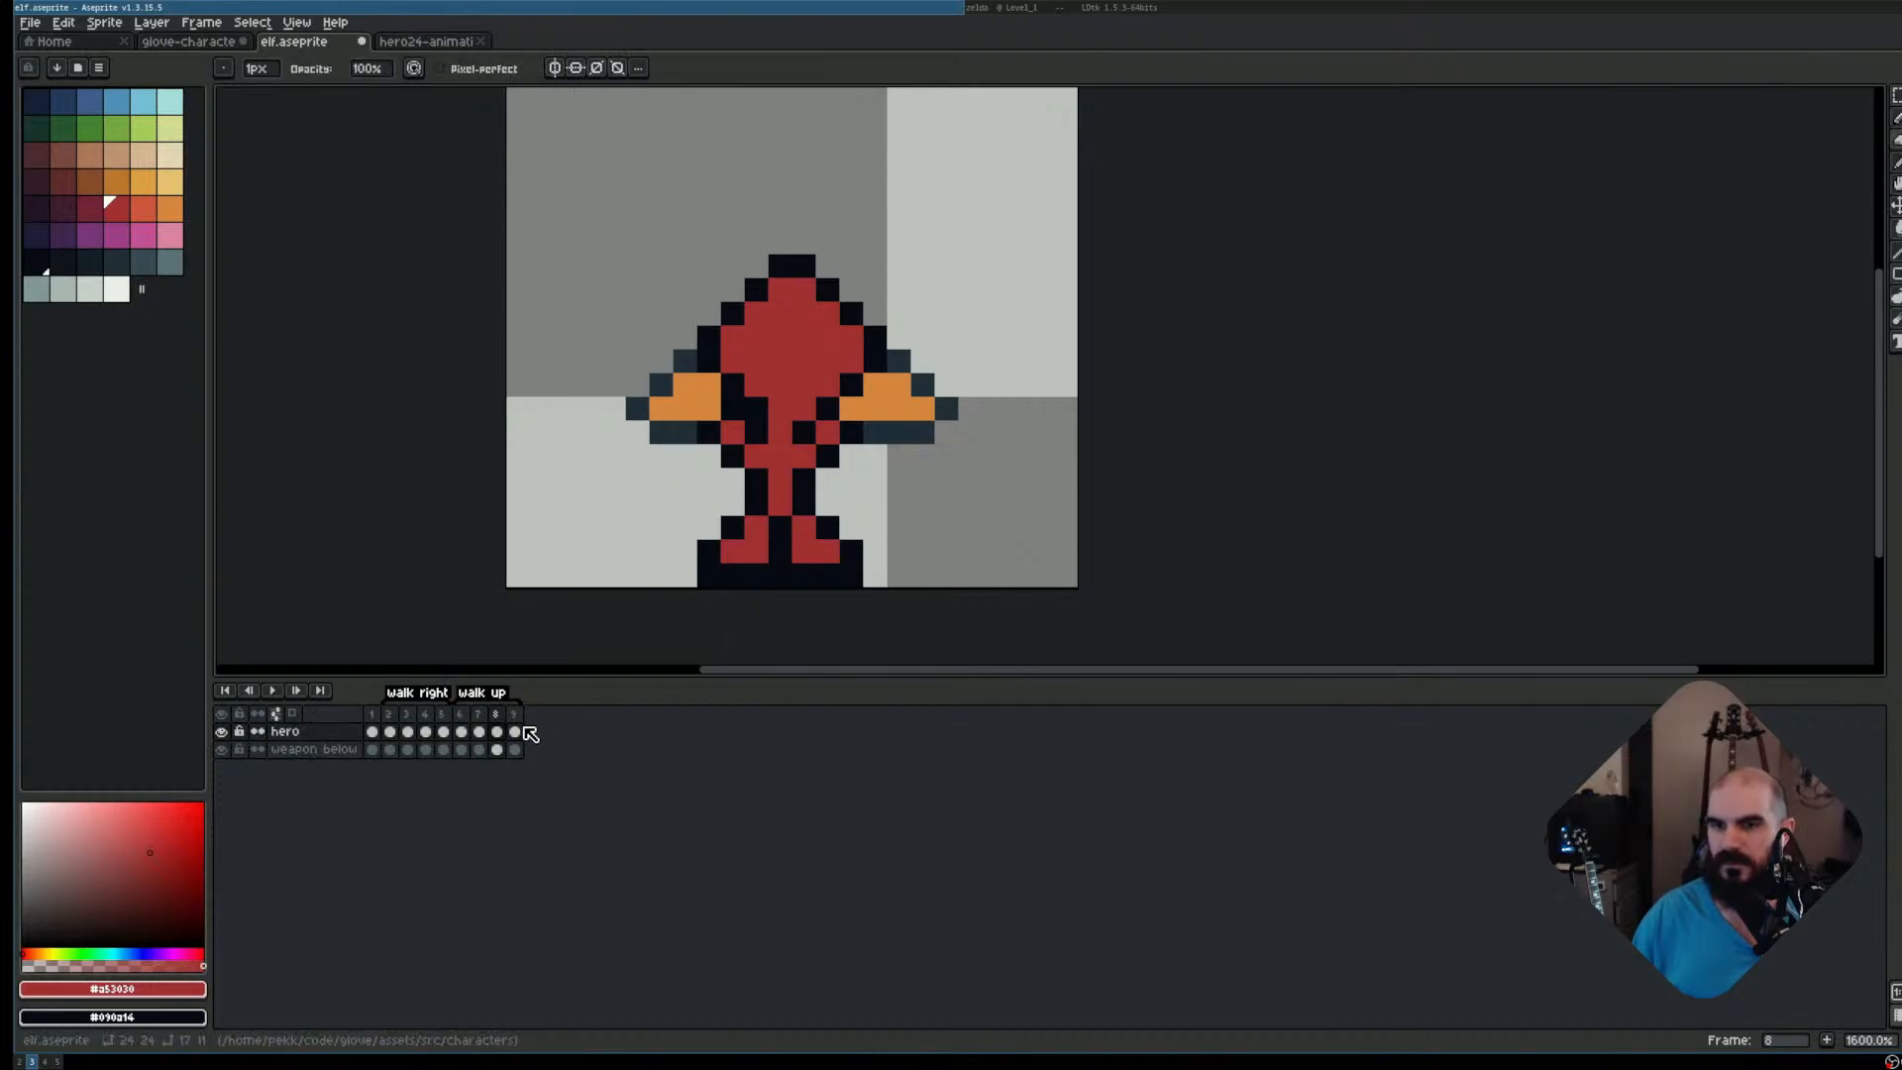
Find the leg pixels drawn on the weapon below layer in frame 8 by toggling its visibility, and delete them from that layer
click(232, 753)
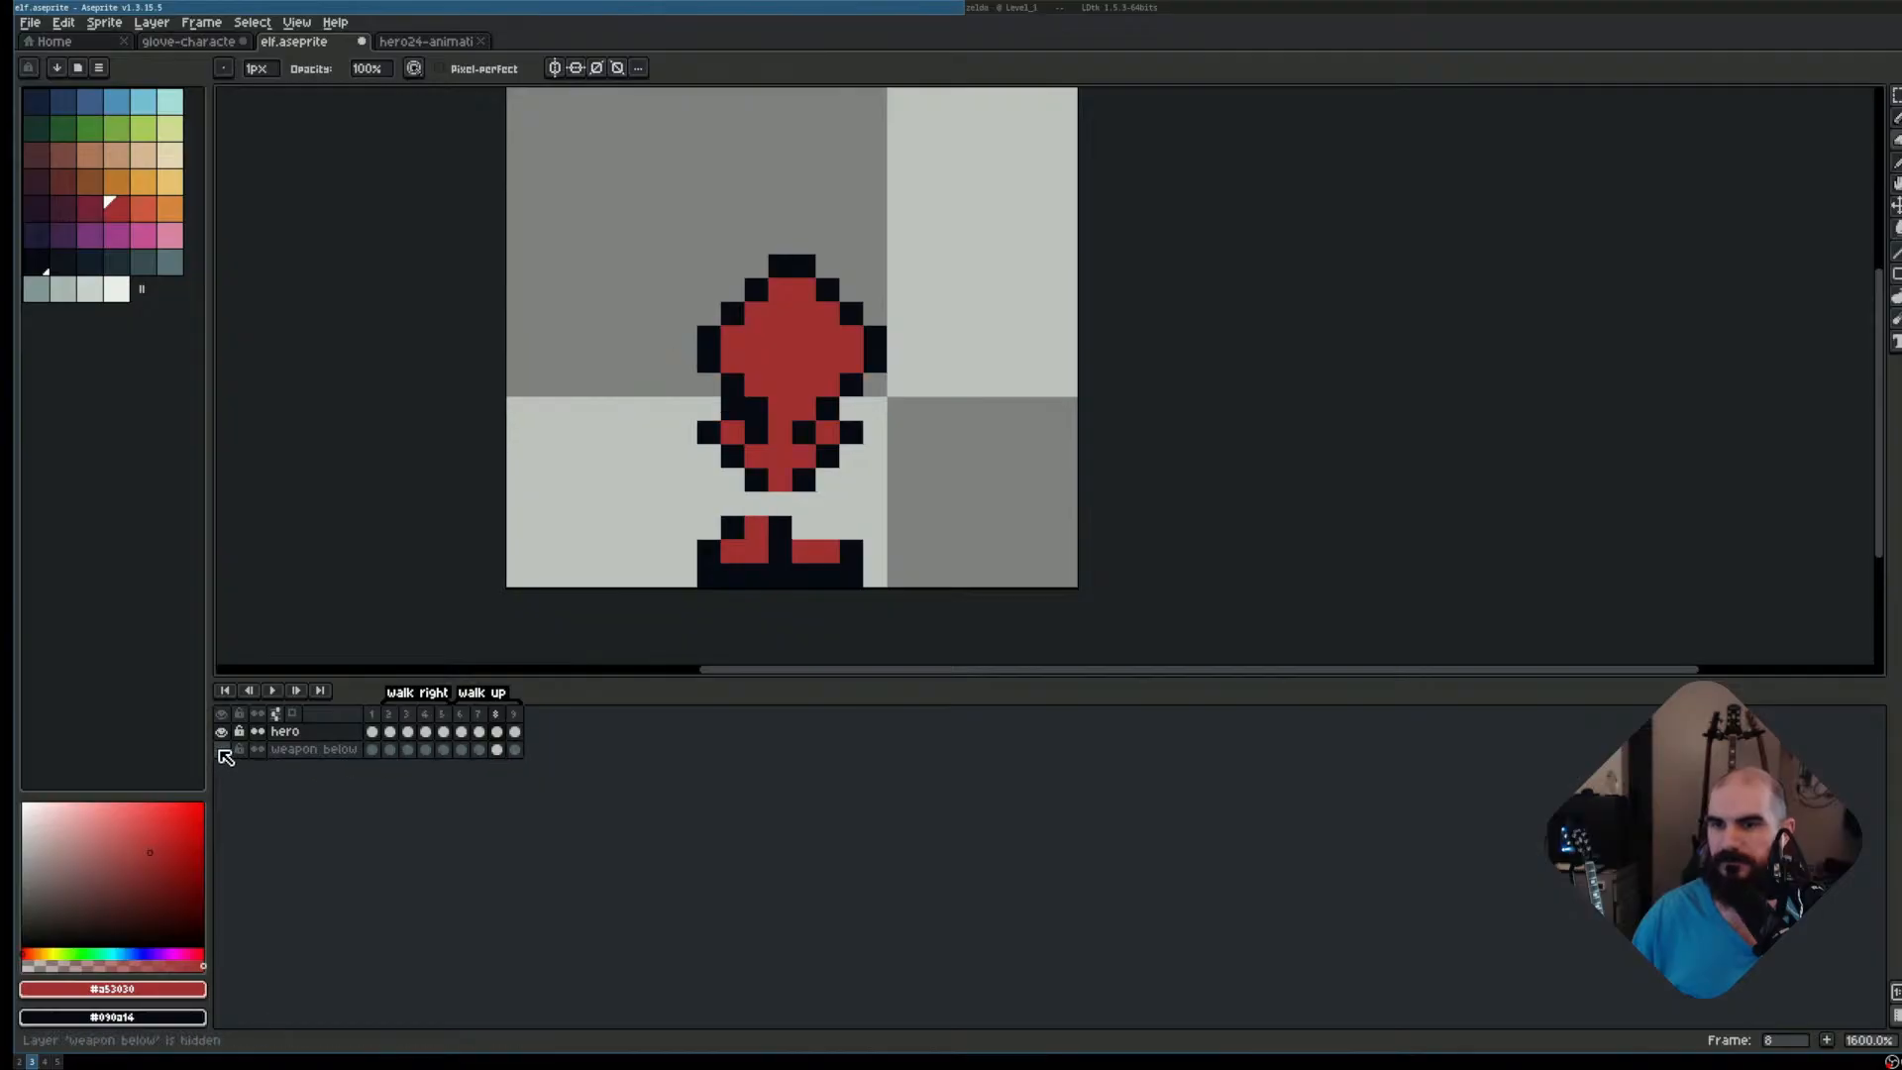
click(232, 753)
click(232, 752)
click(232, 752)
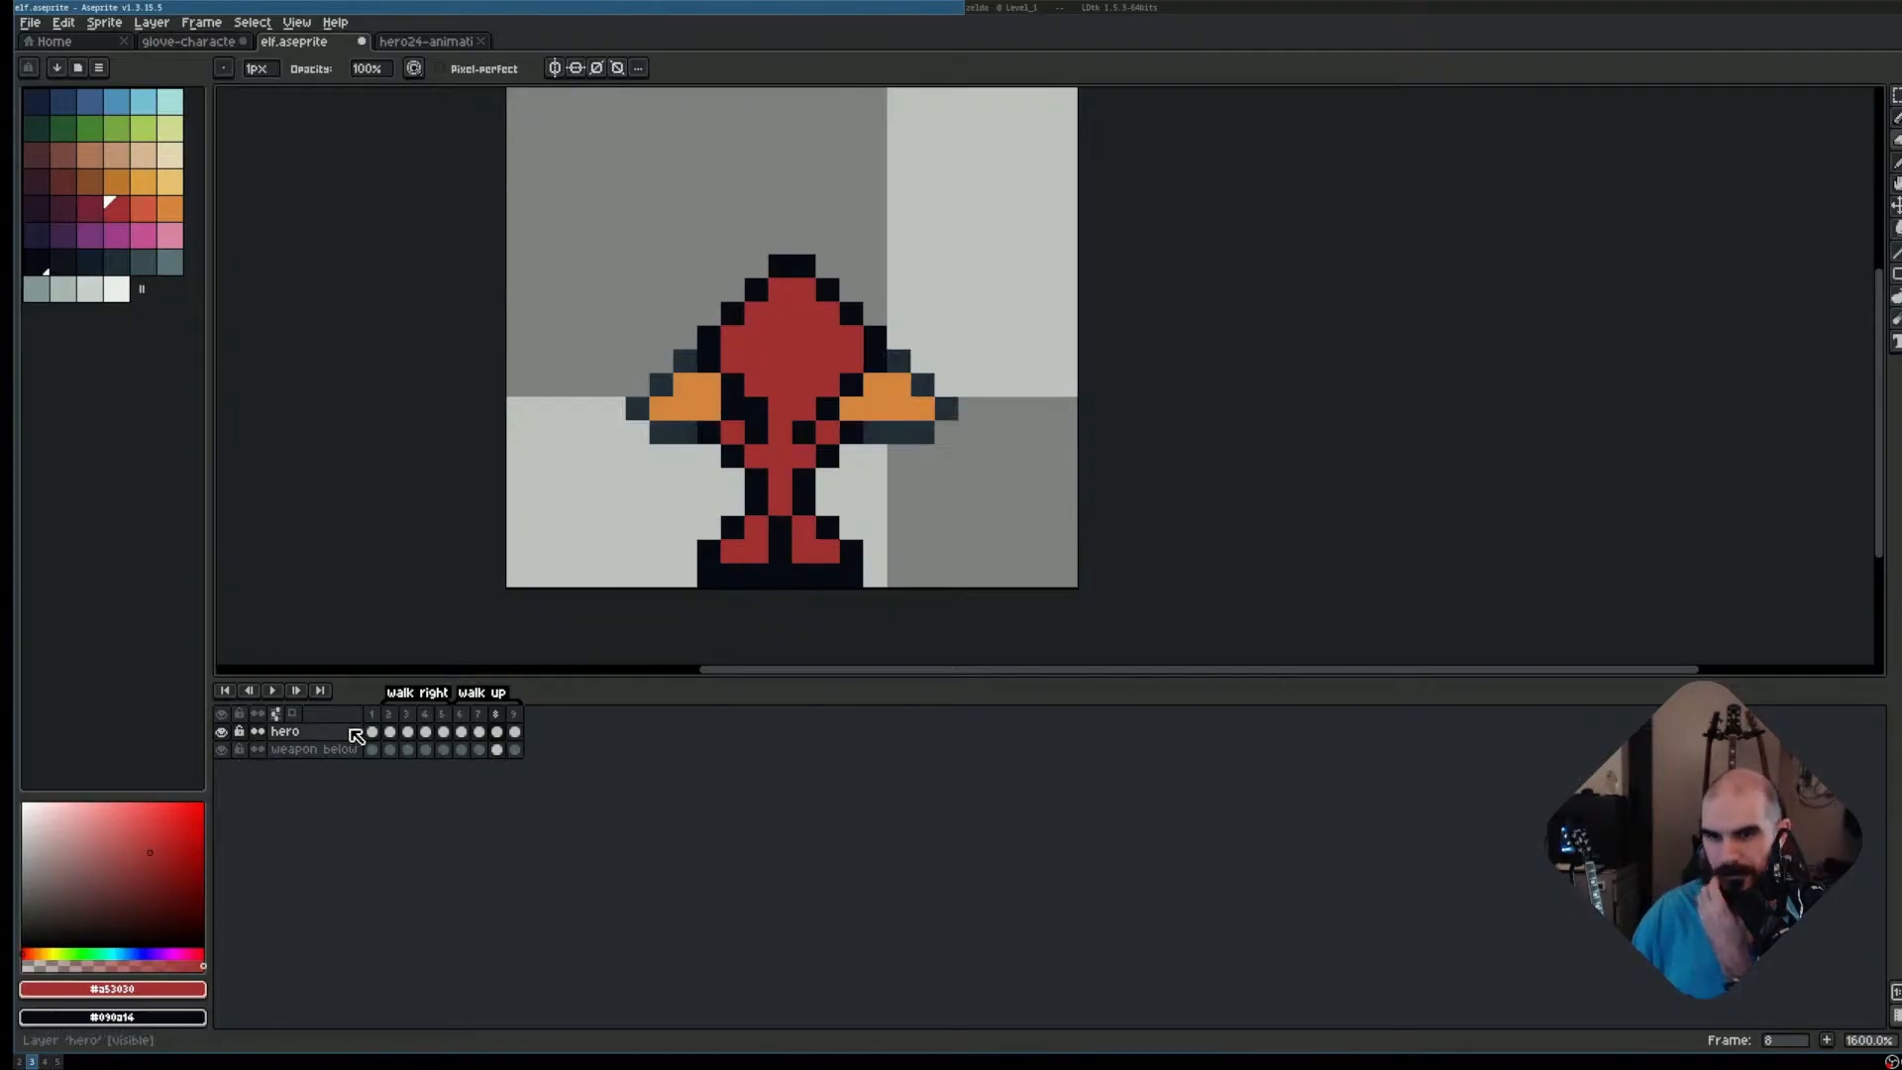
click(497, 750)
mouse_move(837, 504)
mouse_down()
mouse_move(781, 504)
mouse_move(686, 504)
mouse_move(921, 615)
mouse_up()
key(m)
key(Delete)
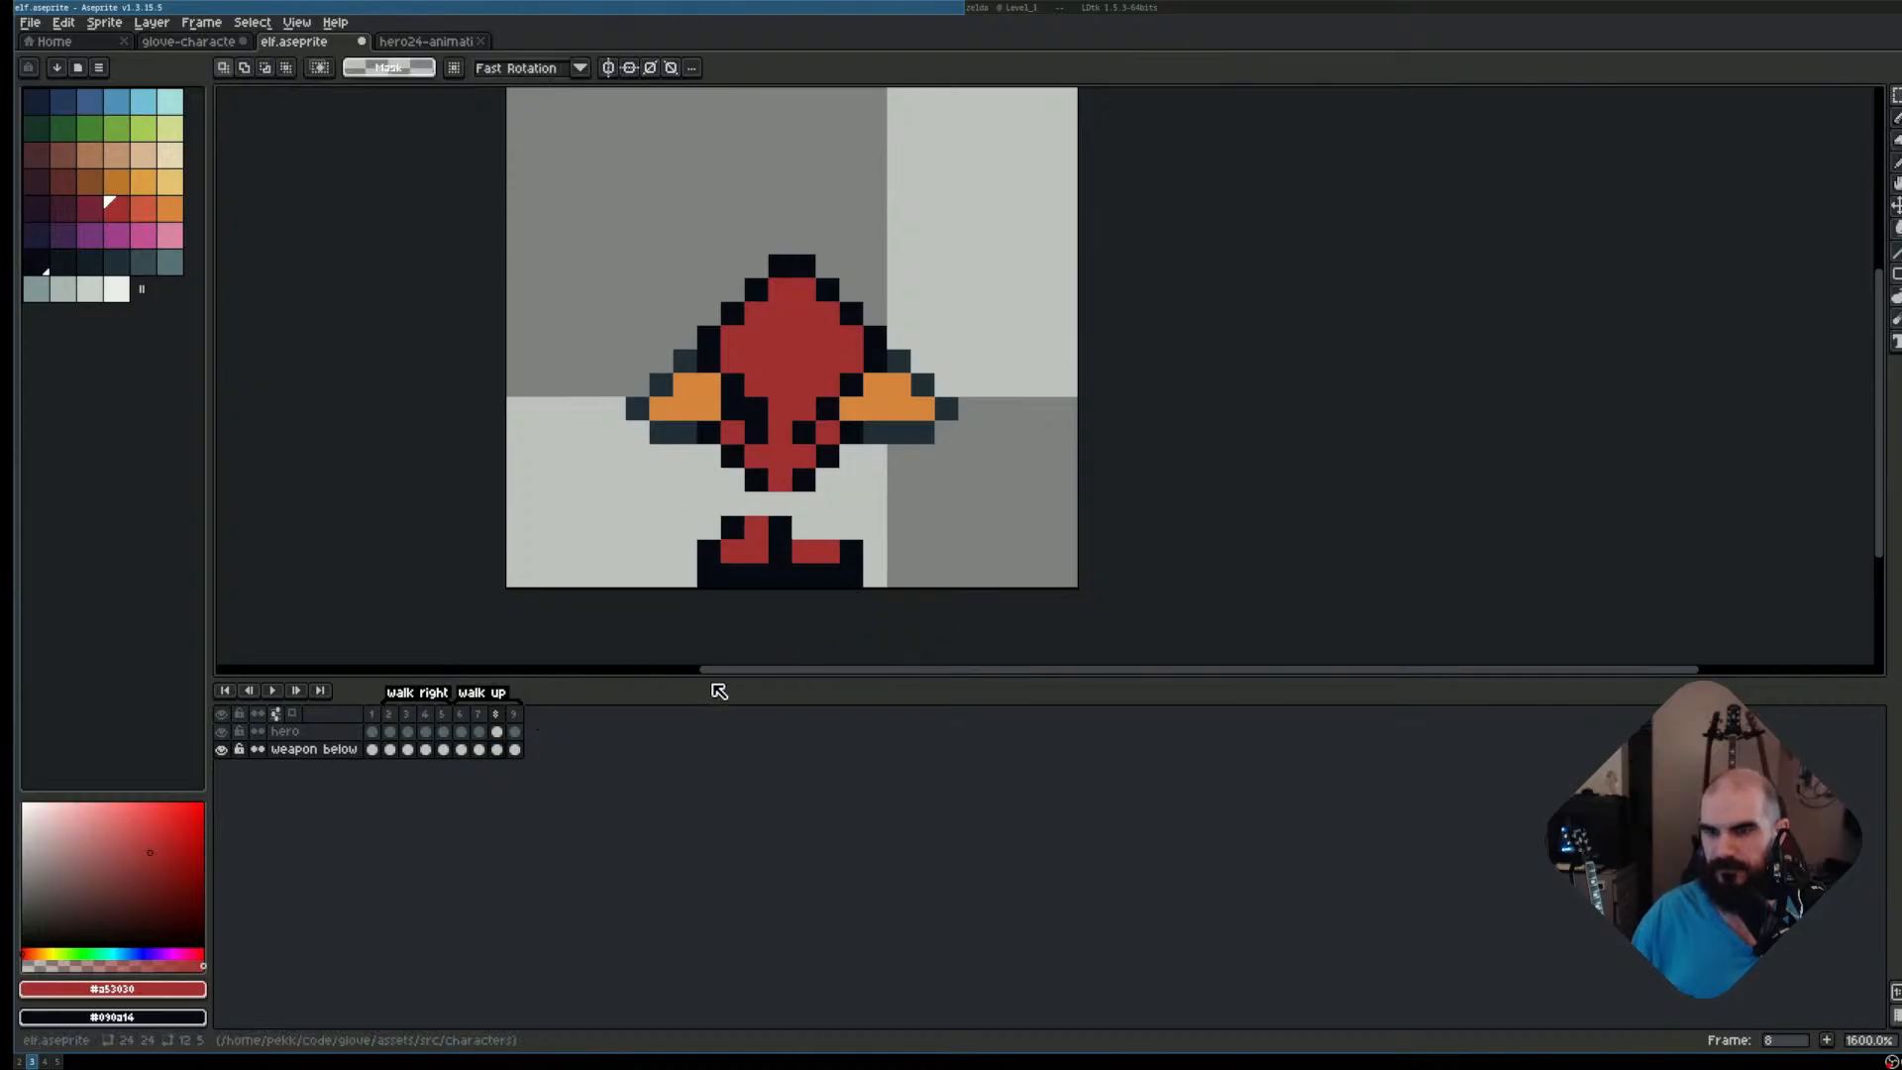
Redraw the missing red leg and ankle pixels with their black outline on the hero layer in frame 8, and save the file
click(290, 733)
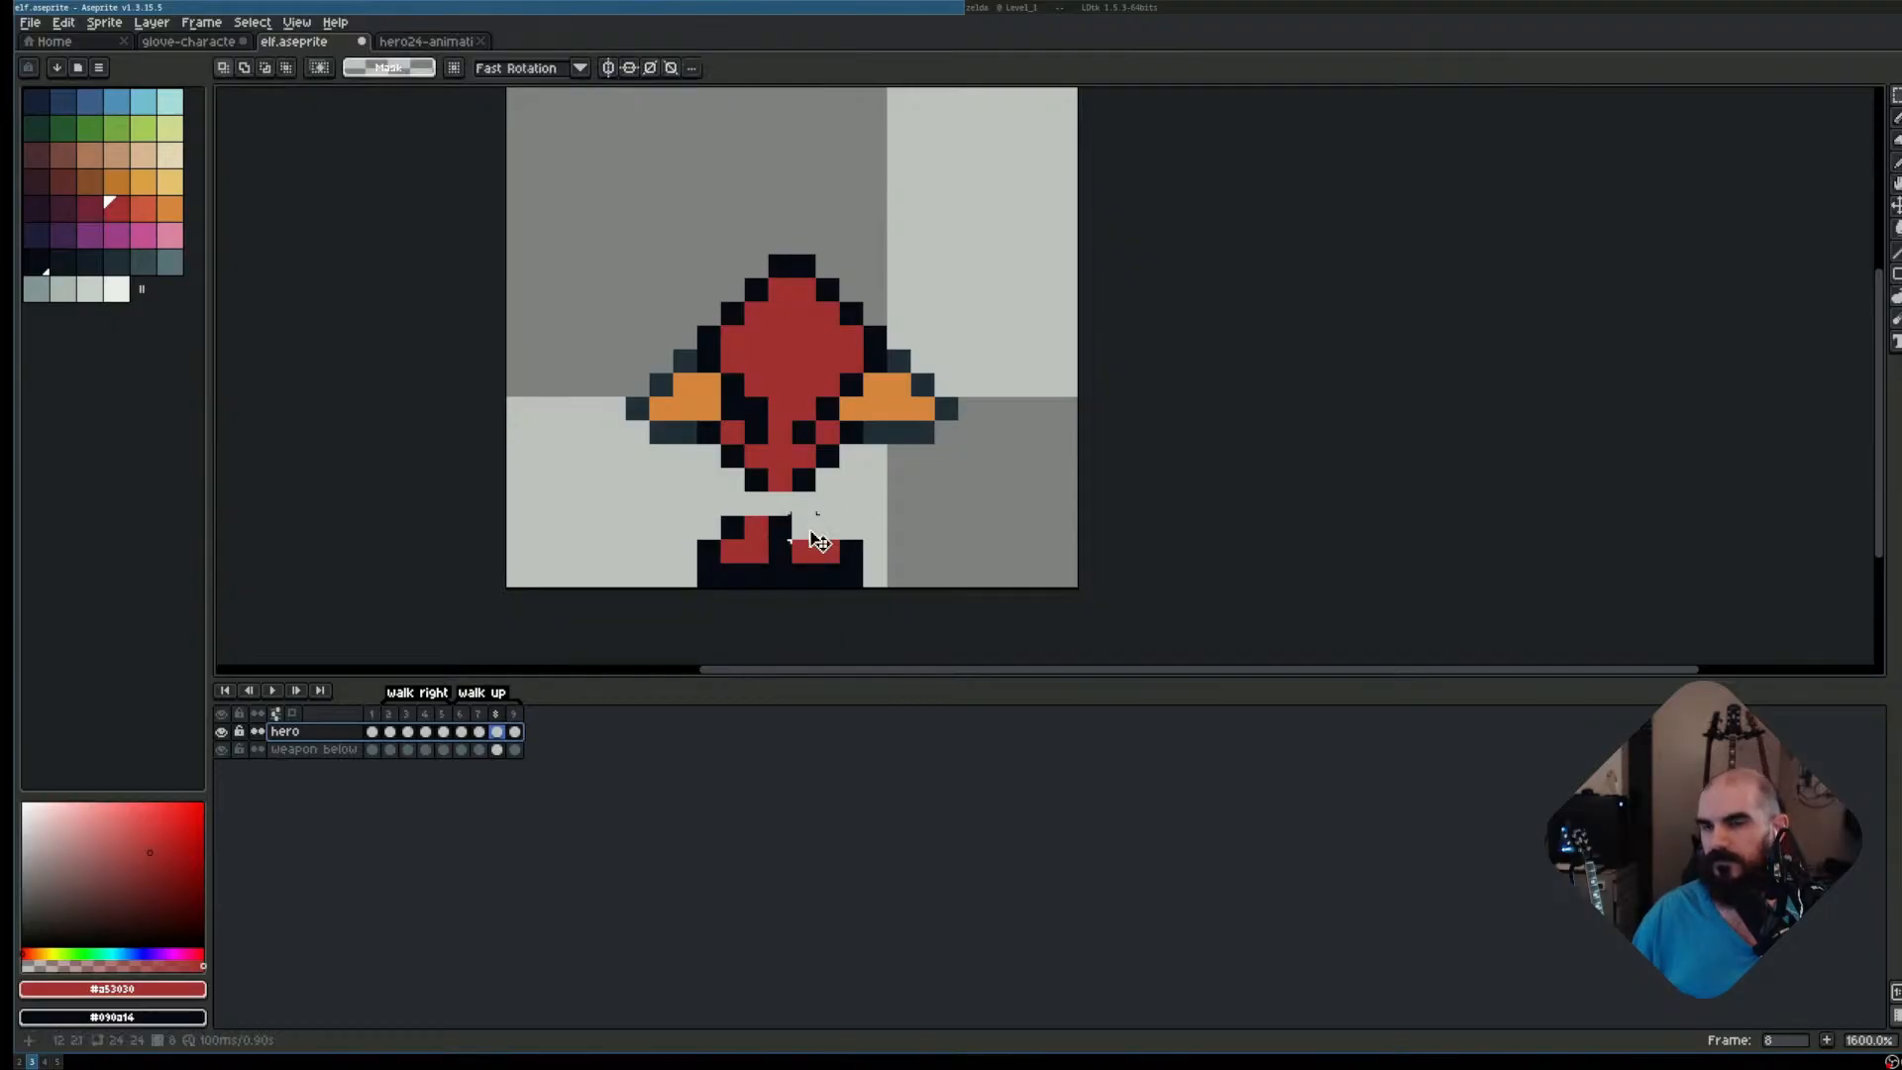
key(b)
click(780, 503)
click(827, 526)
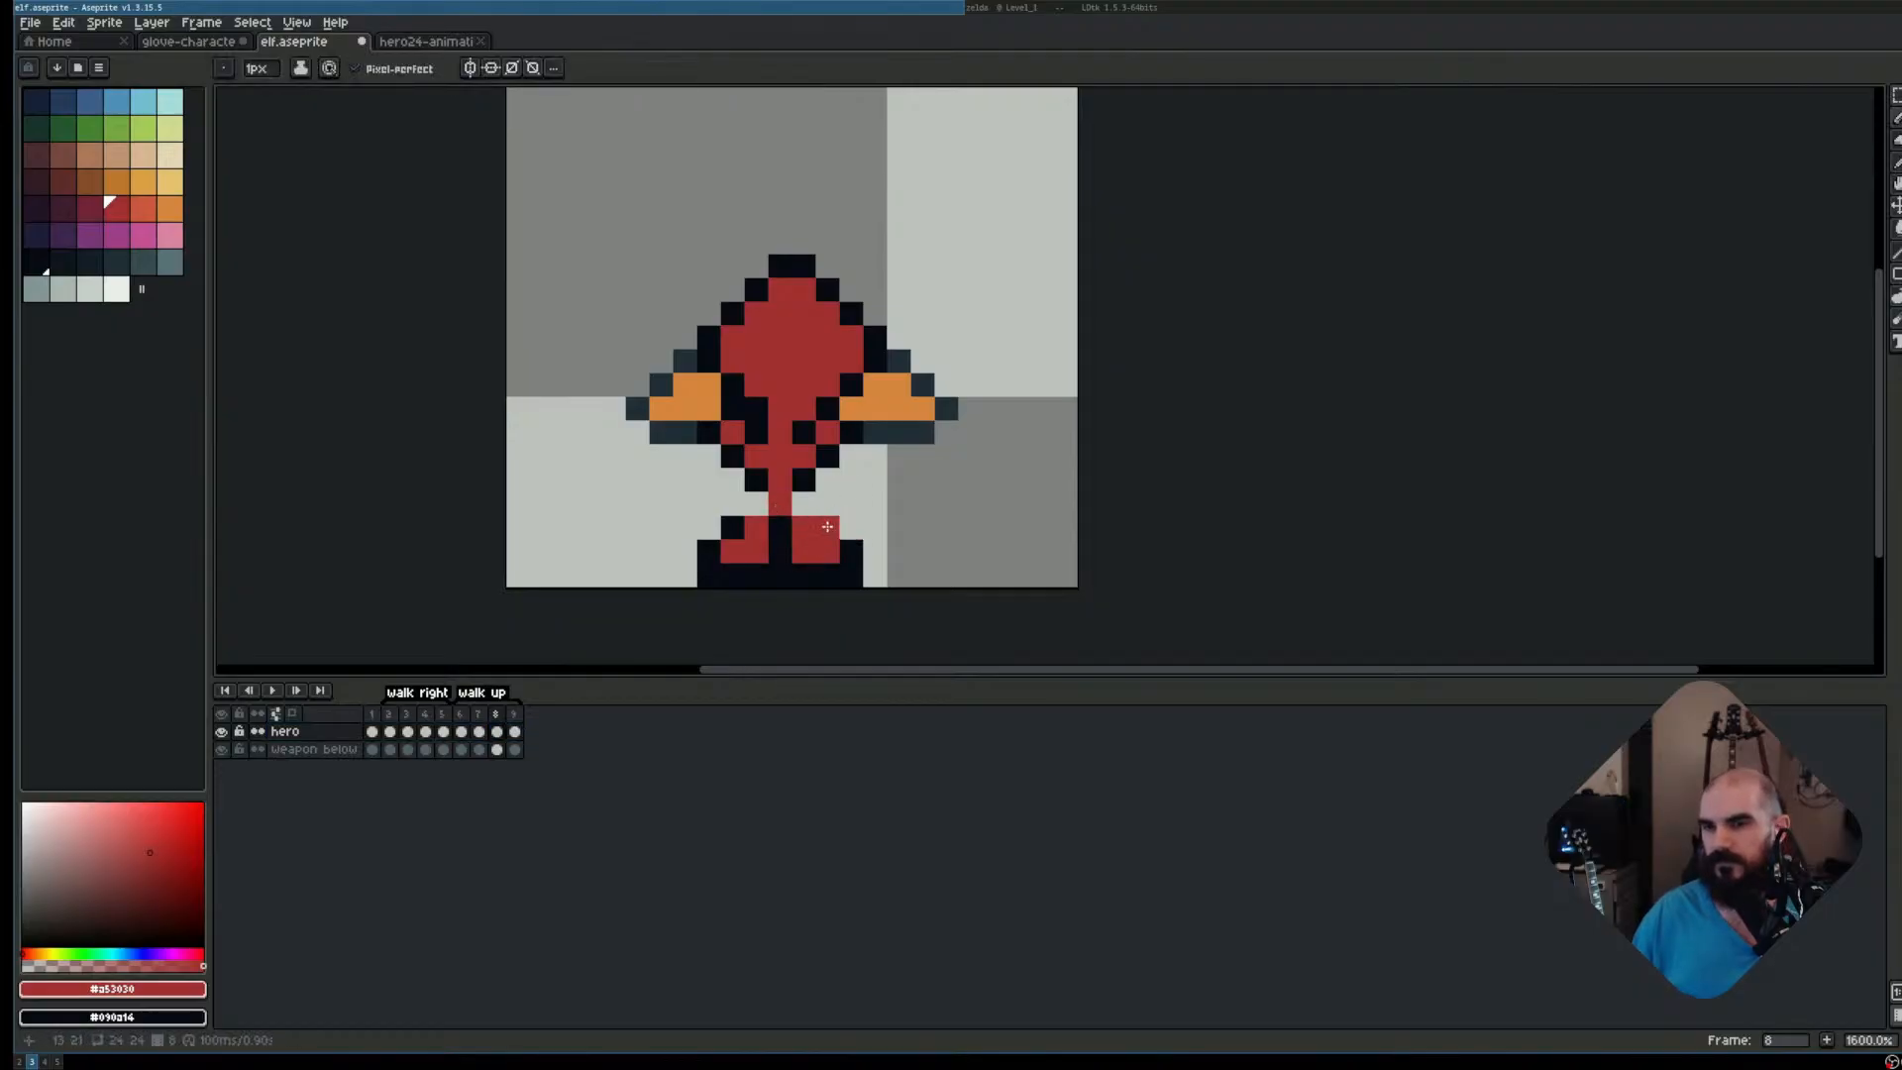
scroll(1025, 546, down, 1)
key(ctrl)
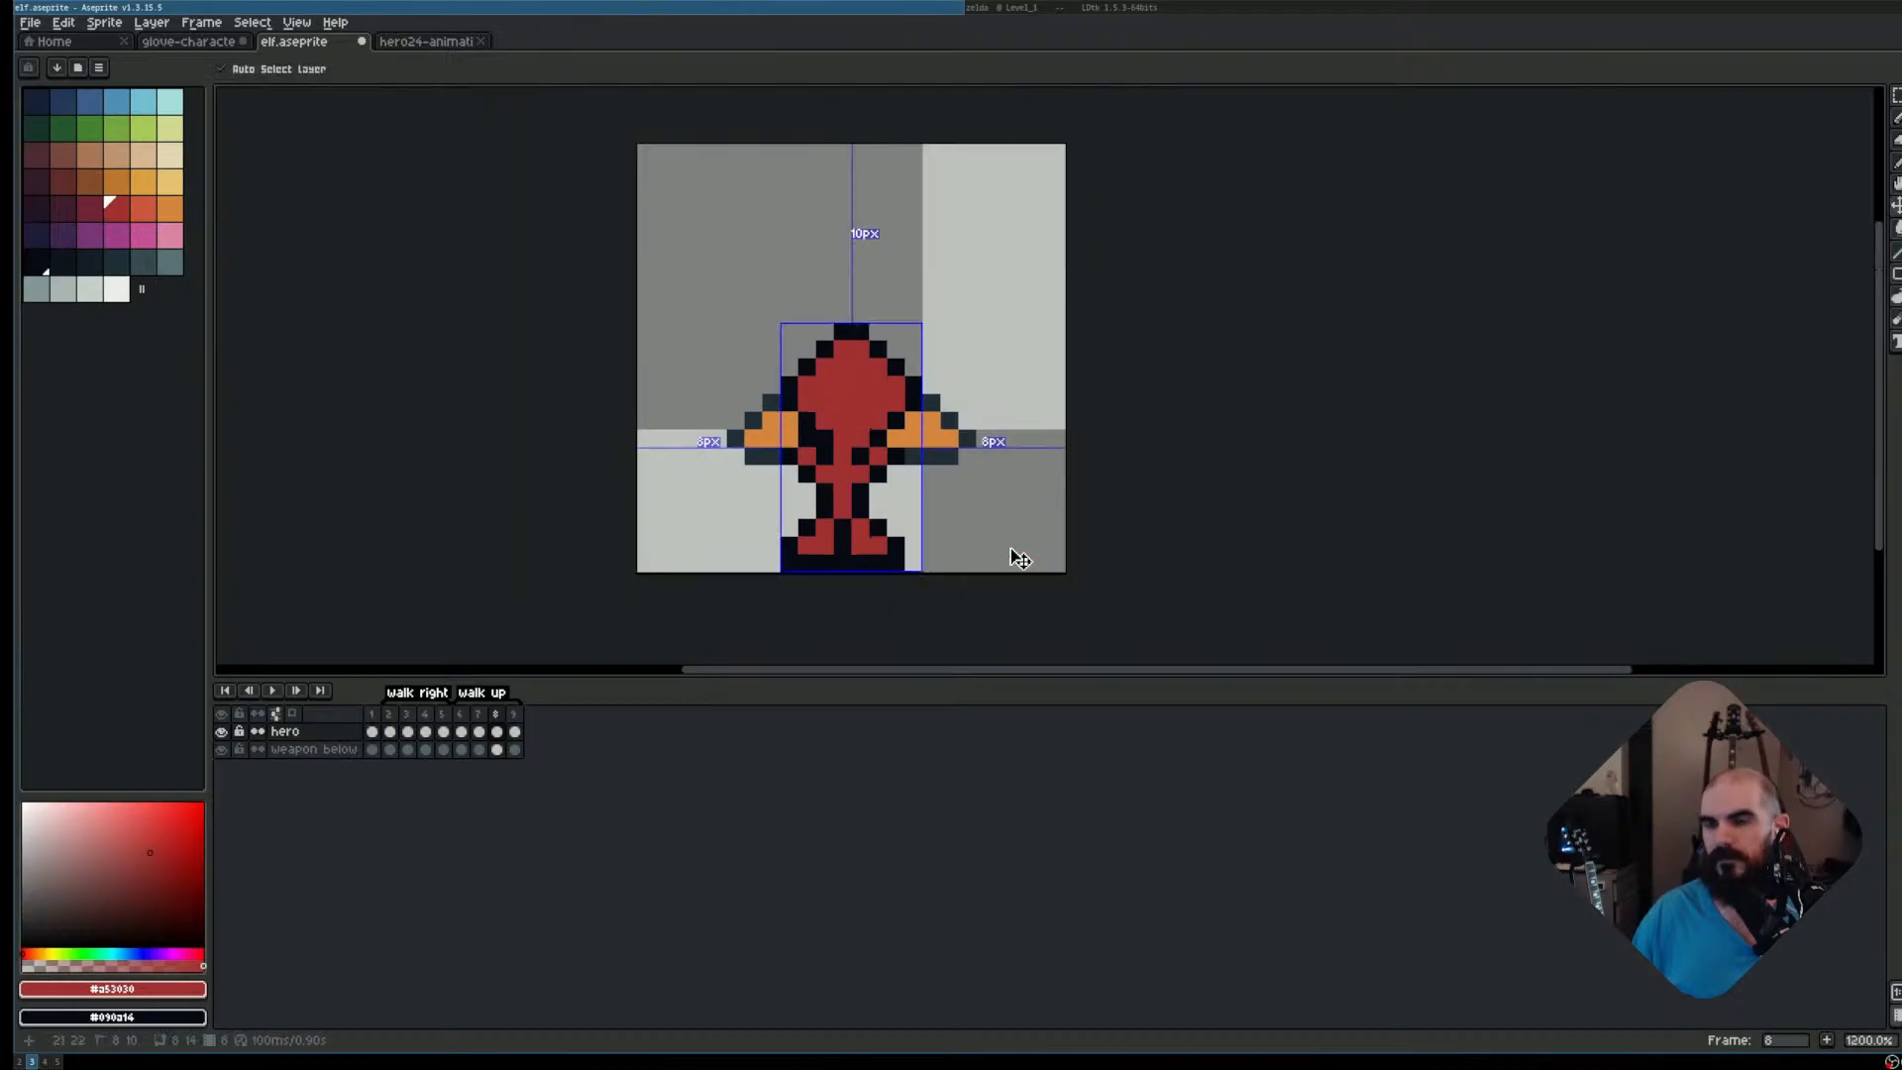
key(ctrl+s)
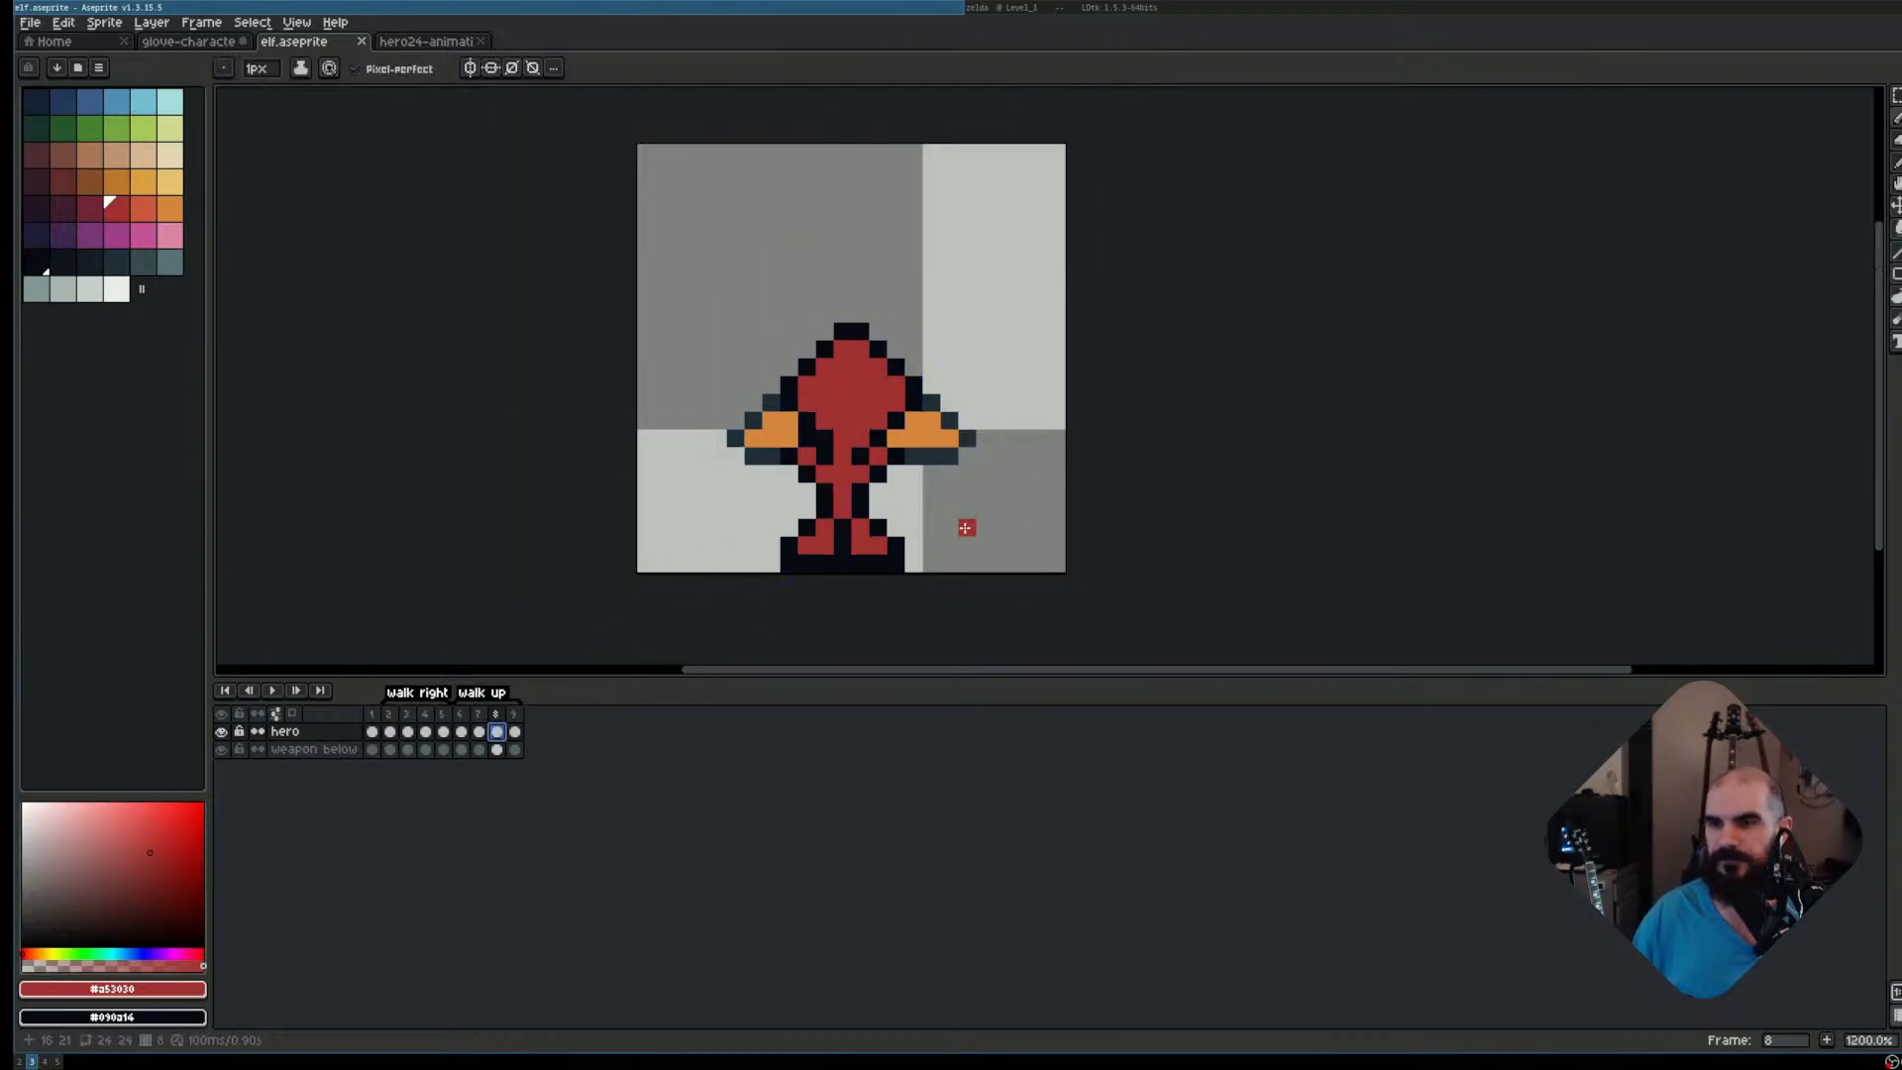
Compare frames 6 to 9 of the walk up animation one by one, and play it back at a smaller zoom
key(Left)
key(Right)
key(Right)
key(Left)
key(Left)
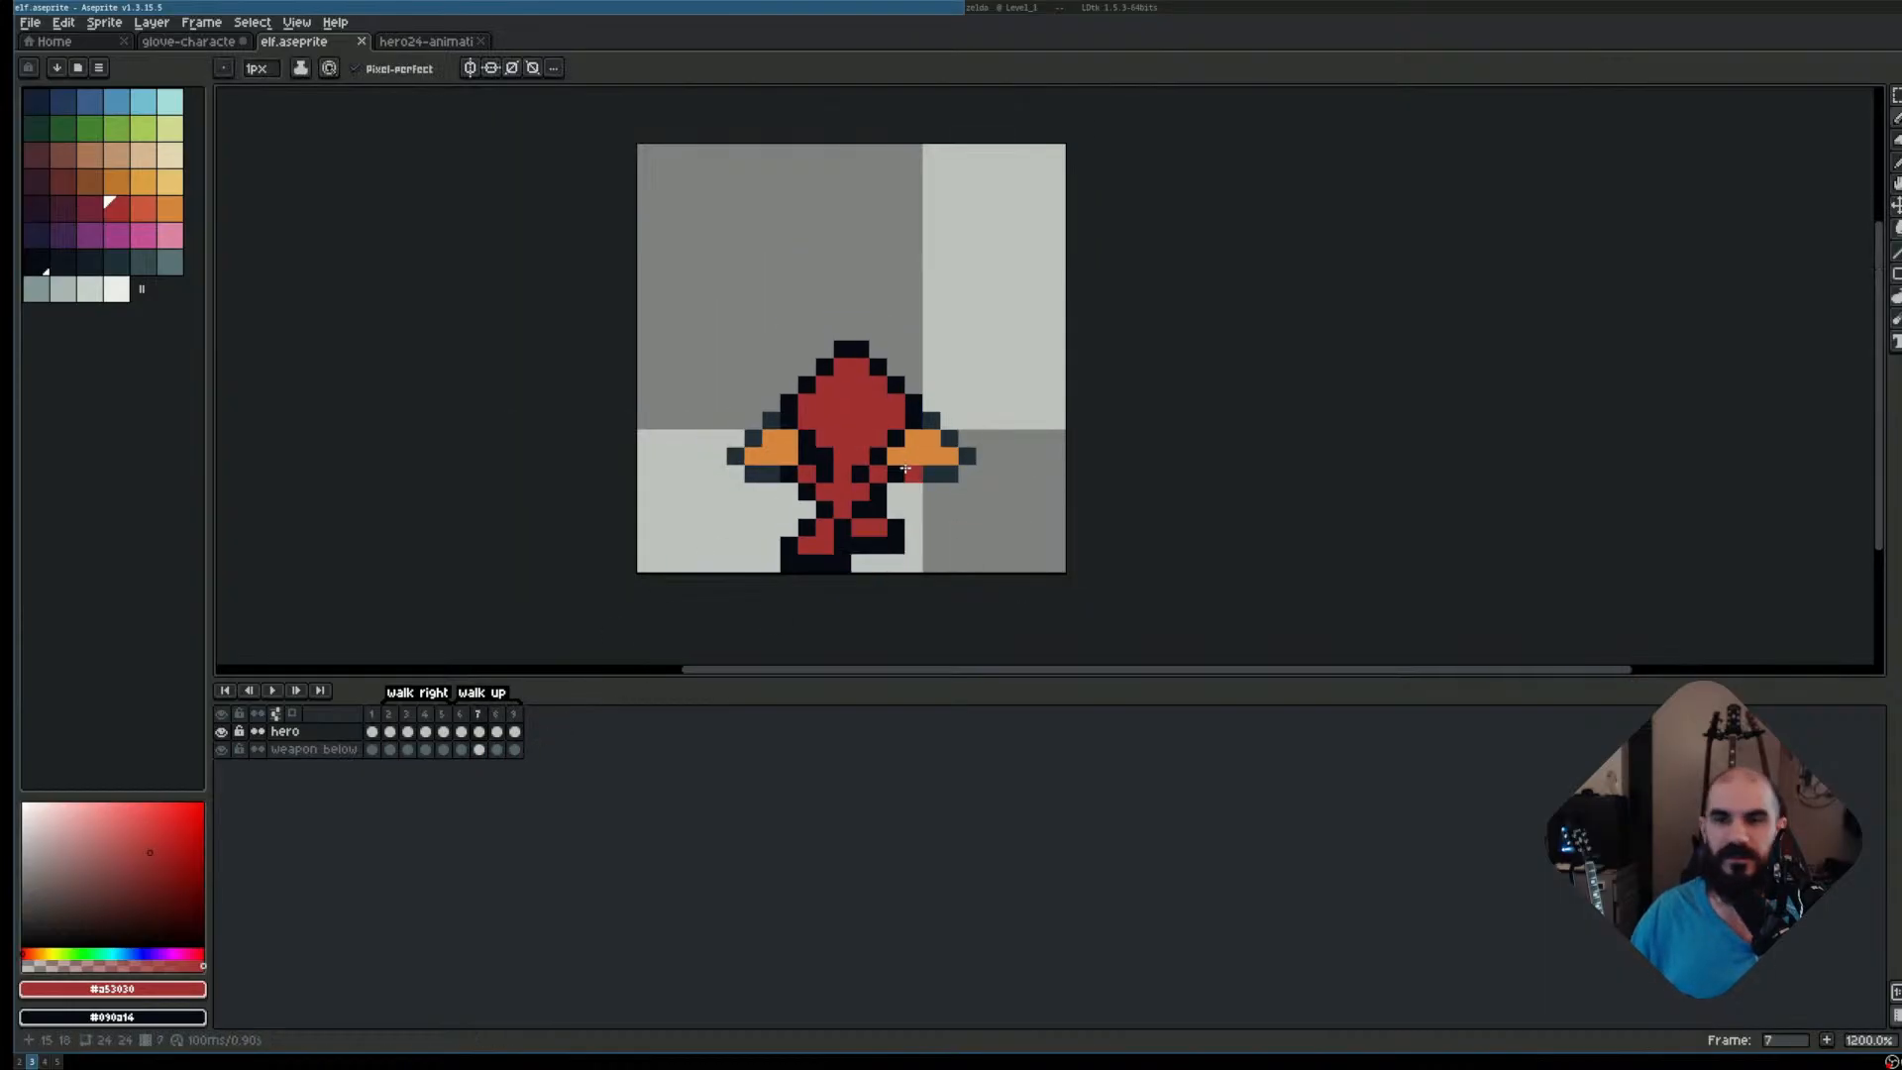
key(Right)
key(Left)
key(Left)
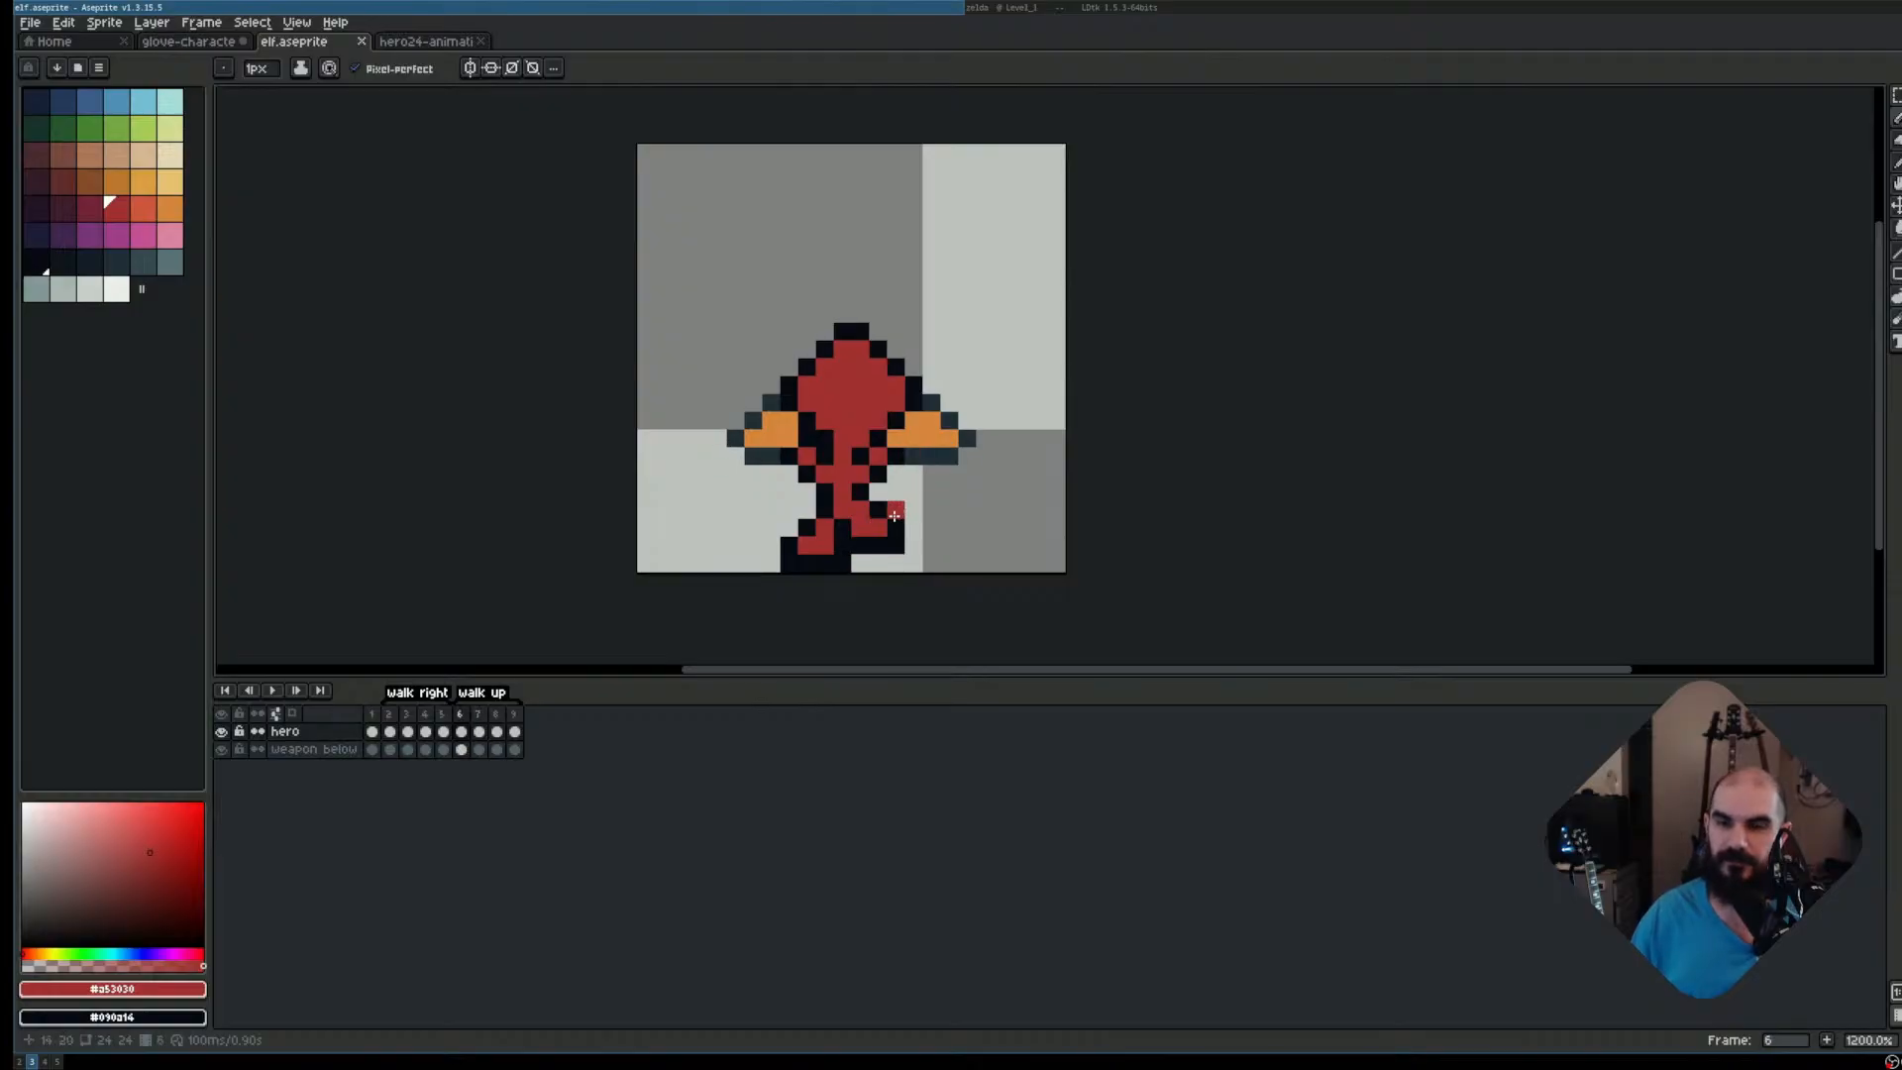
key(Right)
key(Right)
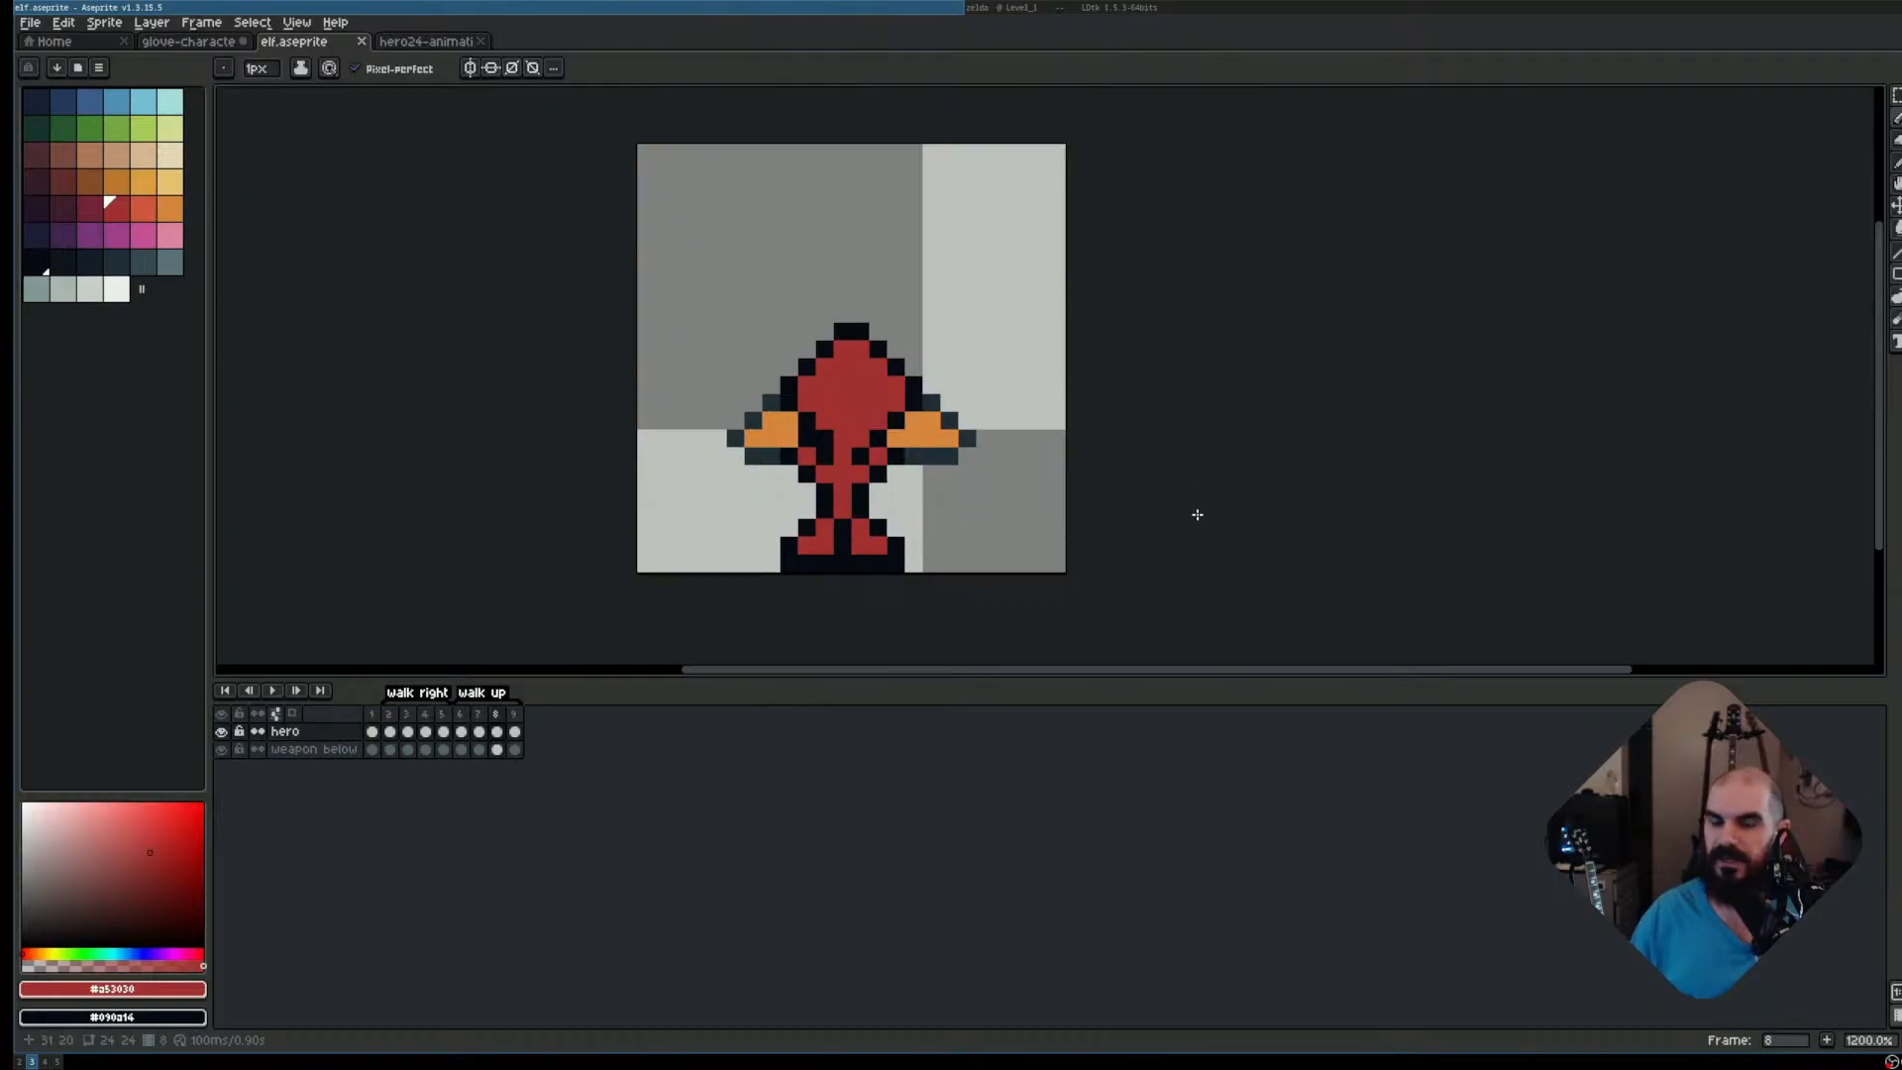
key(Right)
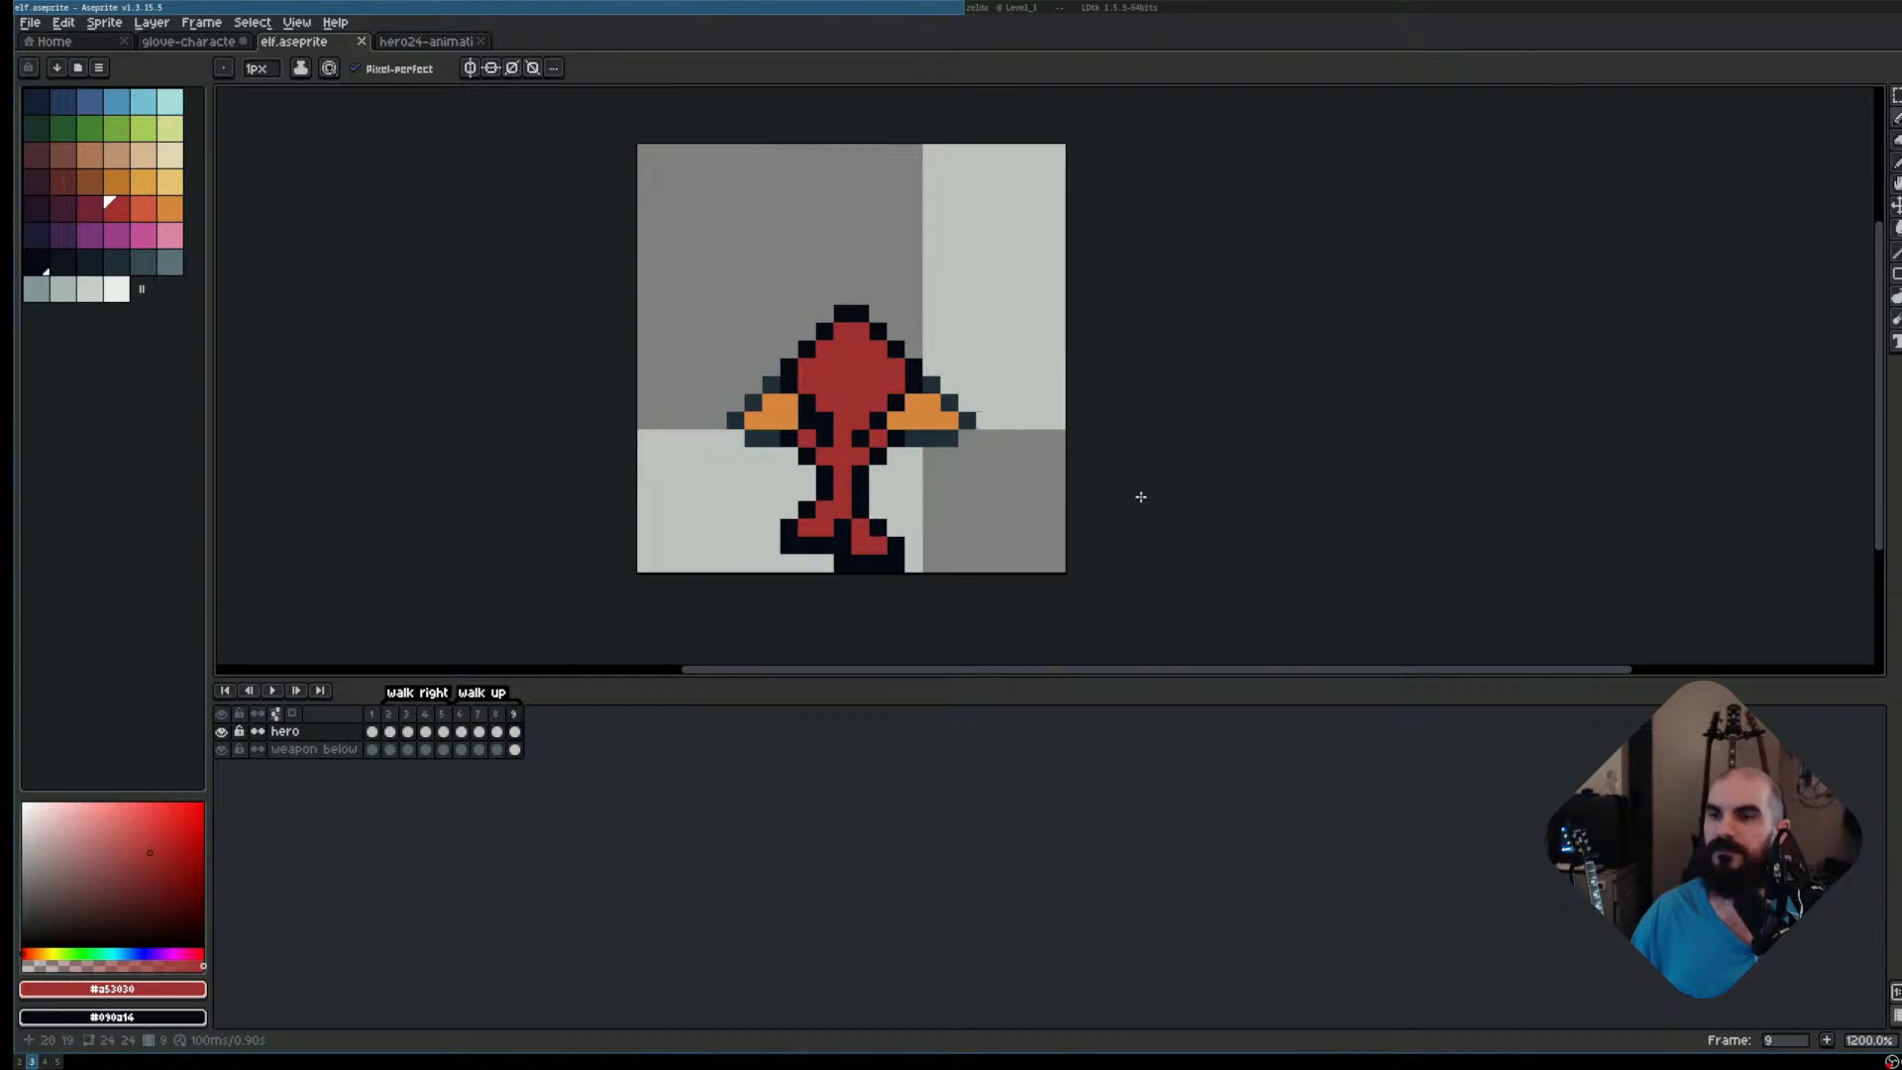
key(Left)
key(Right)
key(Left)
key(Left)
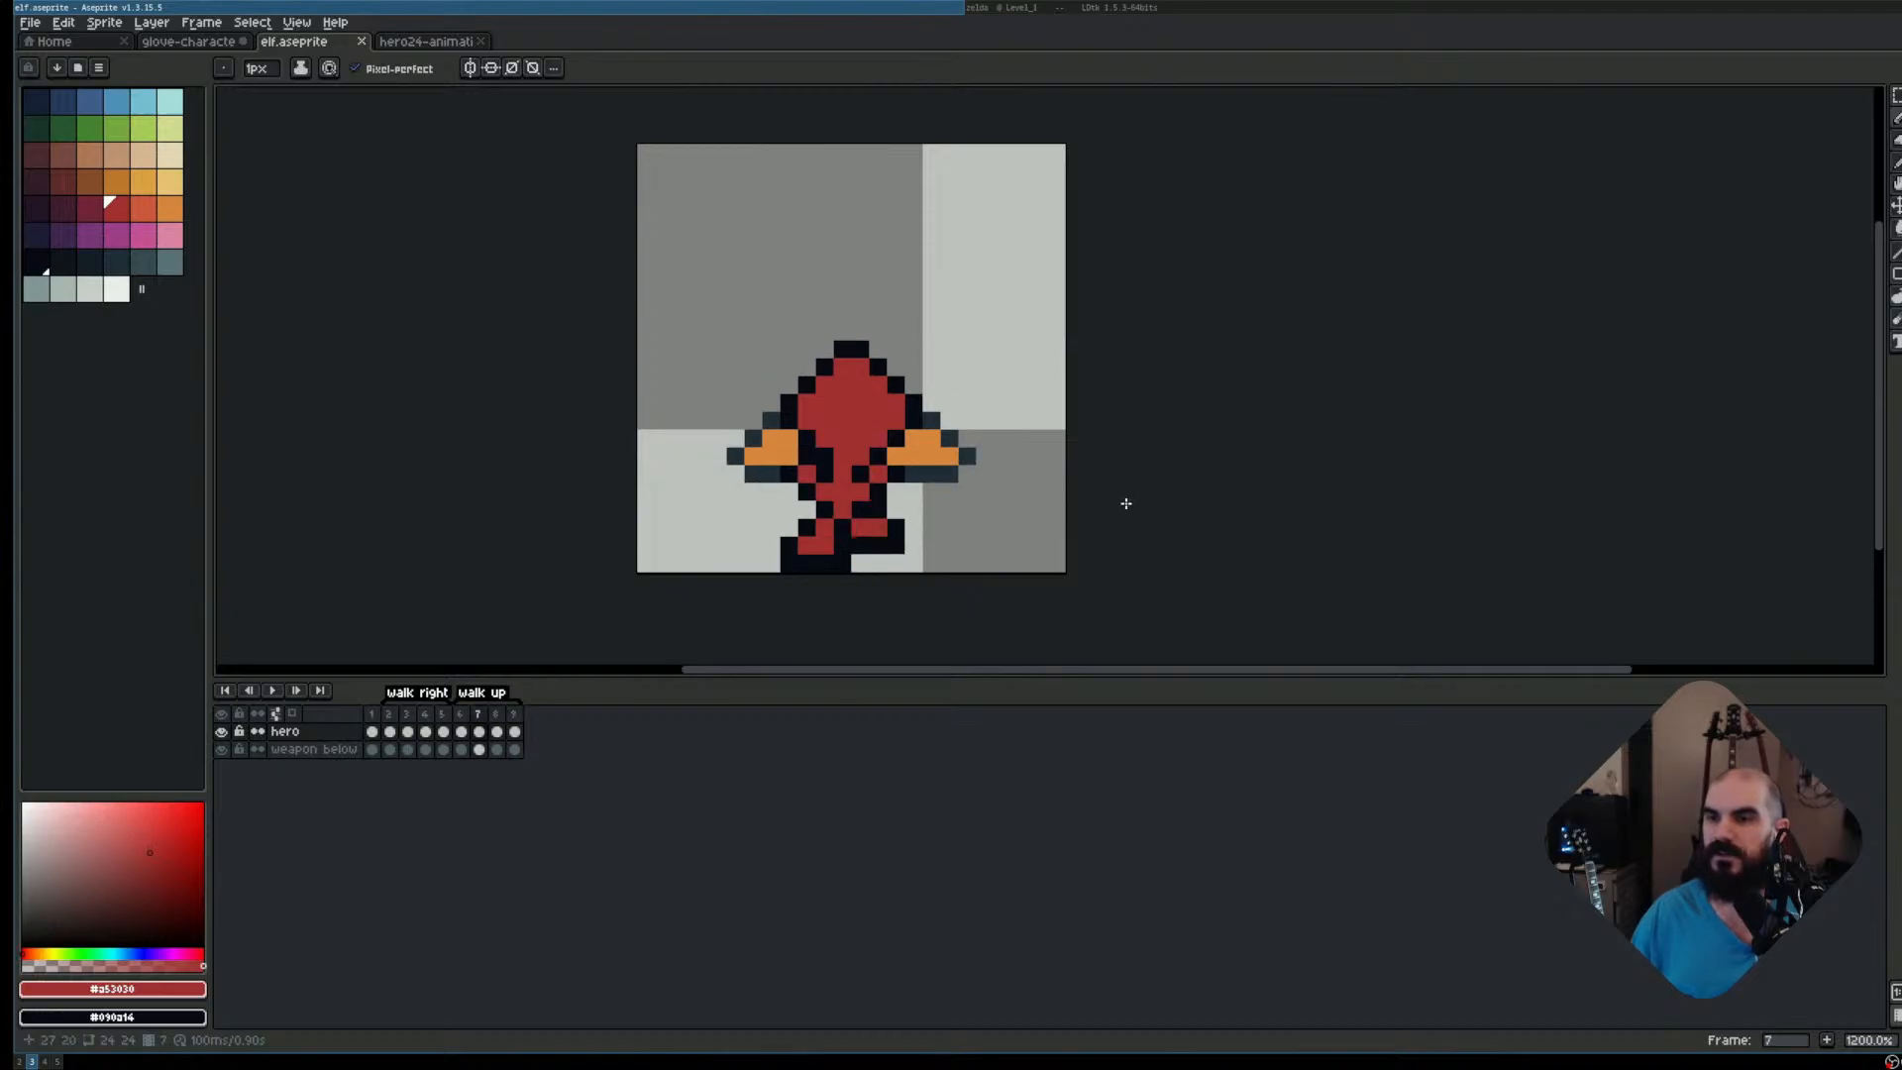
key(Right)
key(Left)
key(Right)
key(Right)
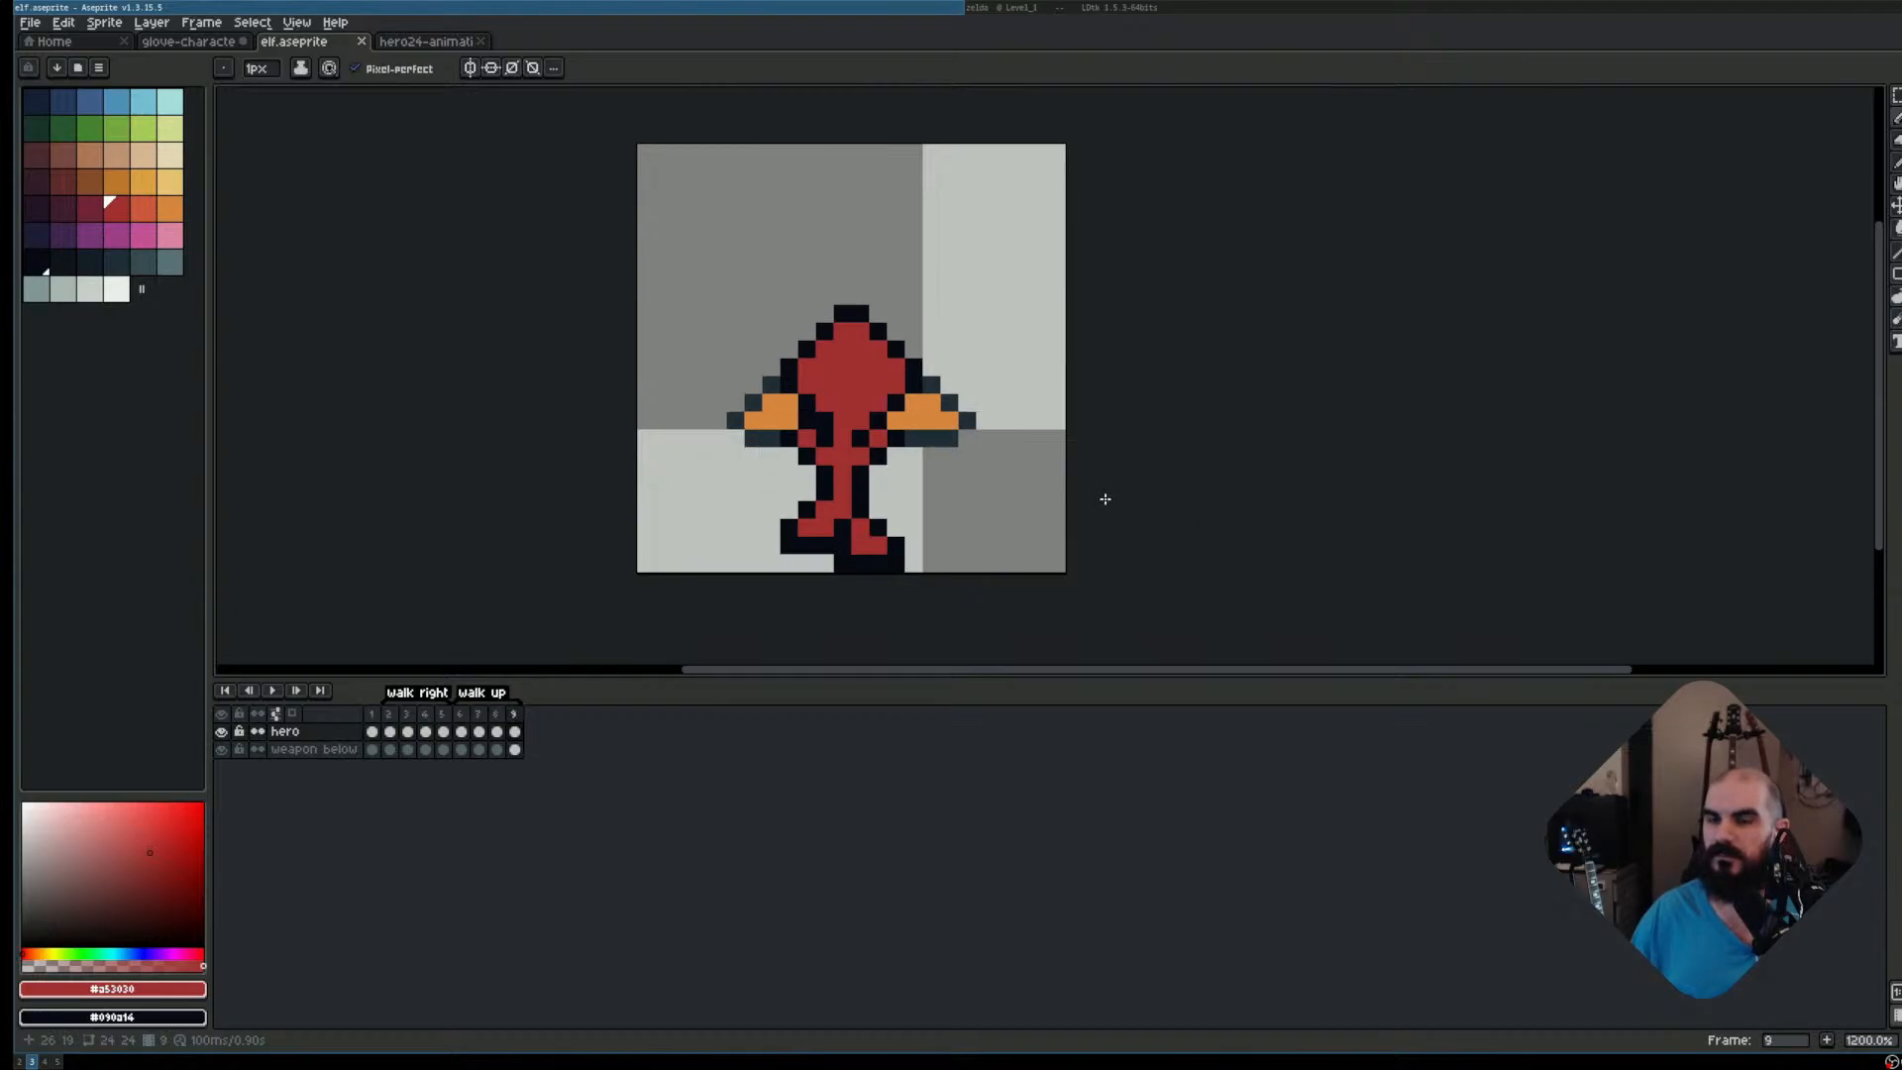
key(Return)
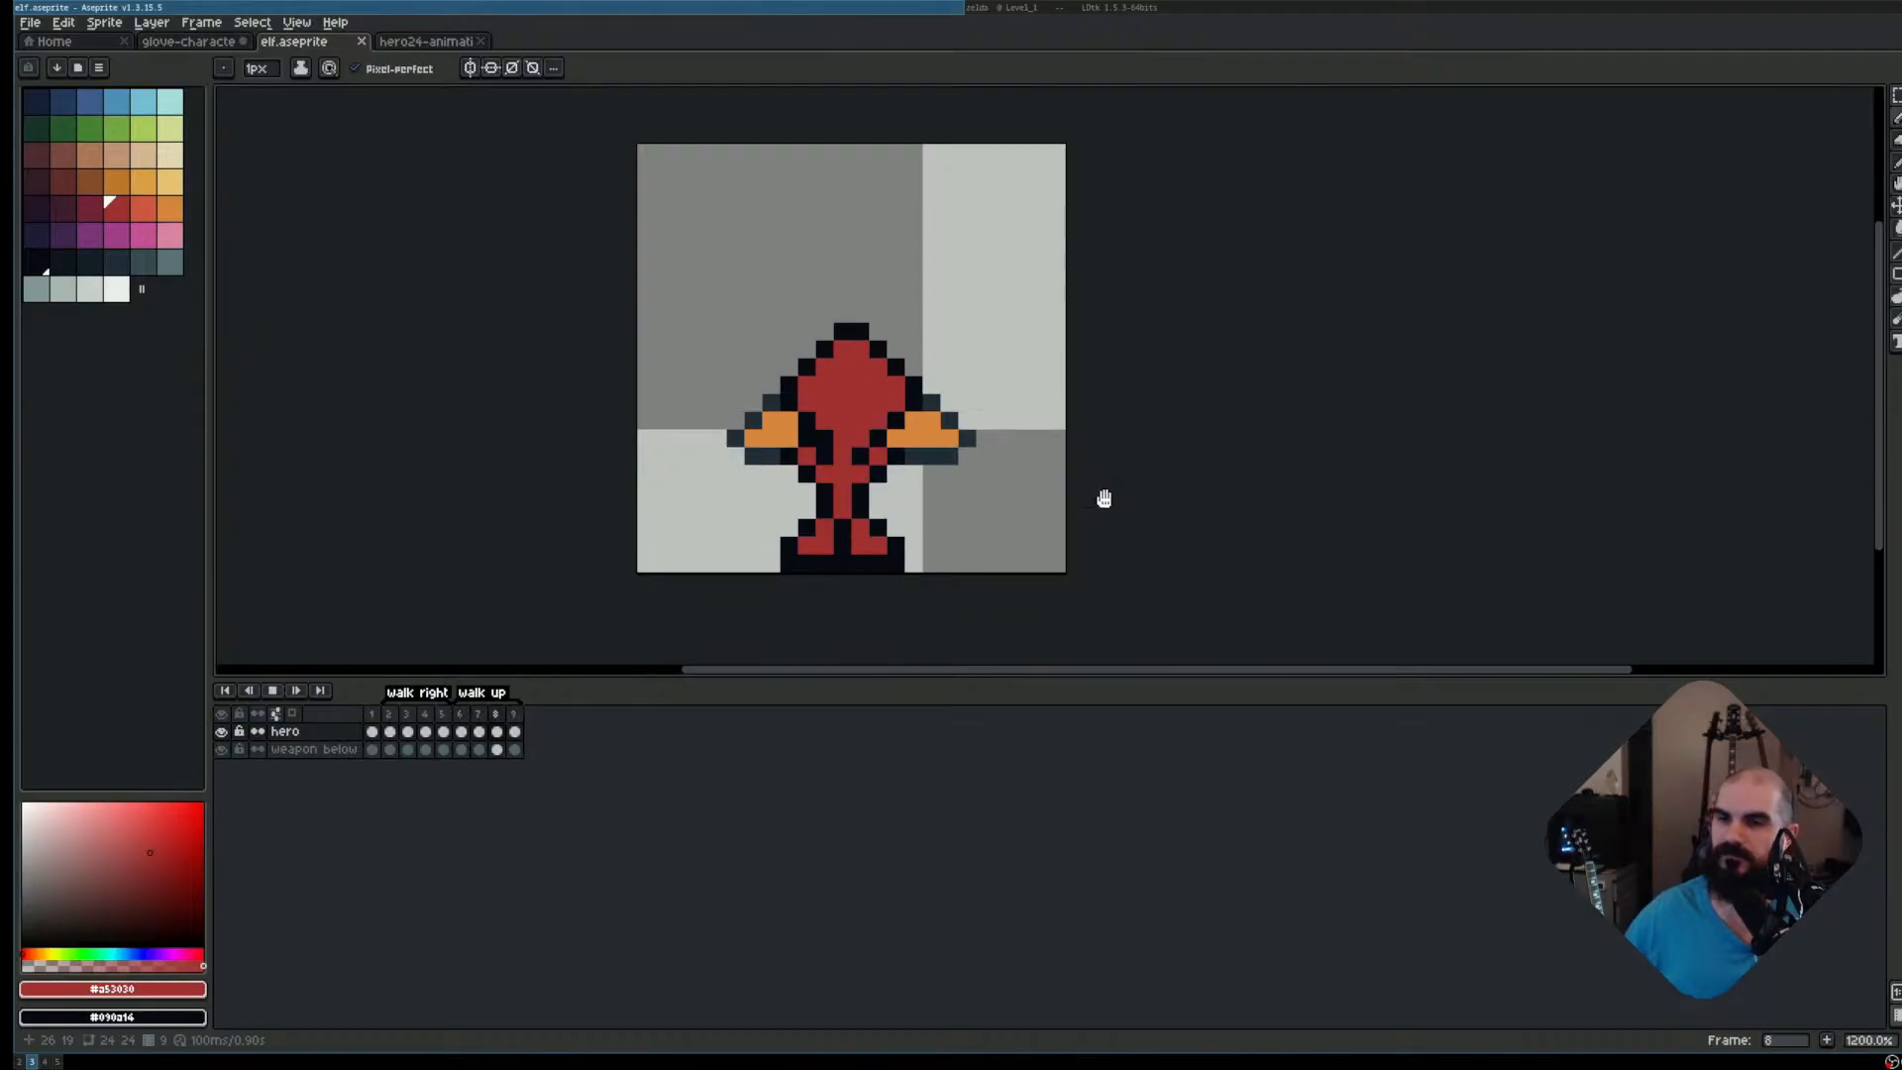
scroll(1106, 510, down, 3)
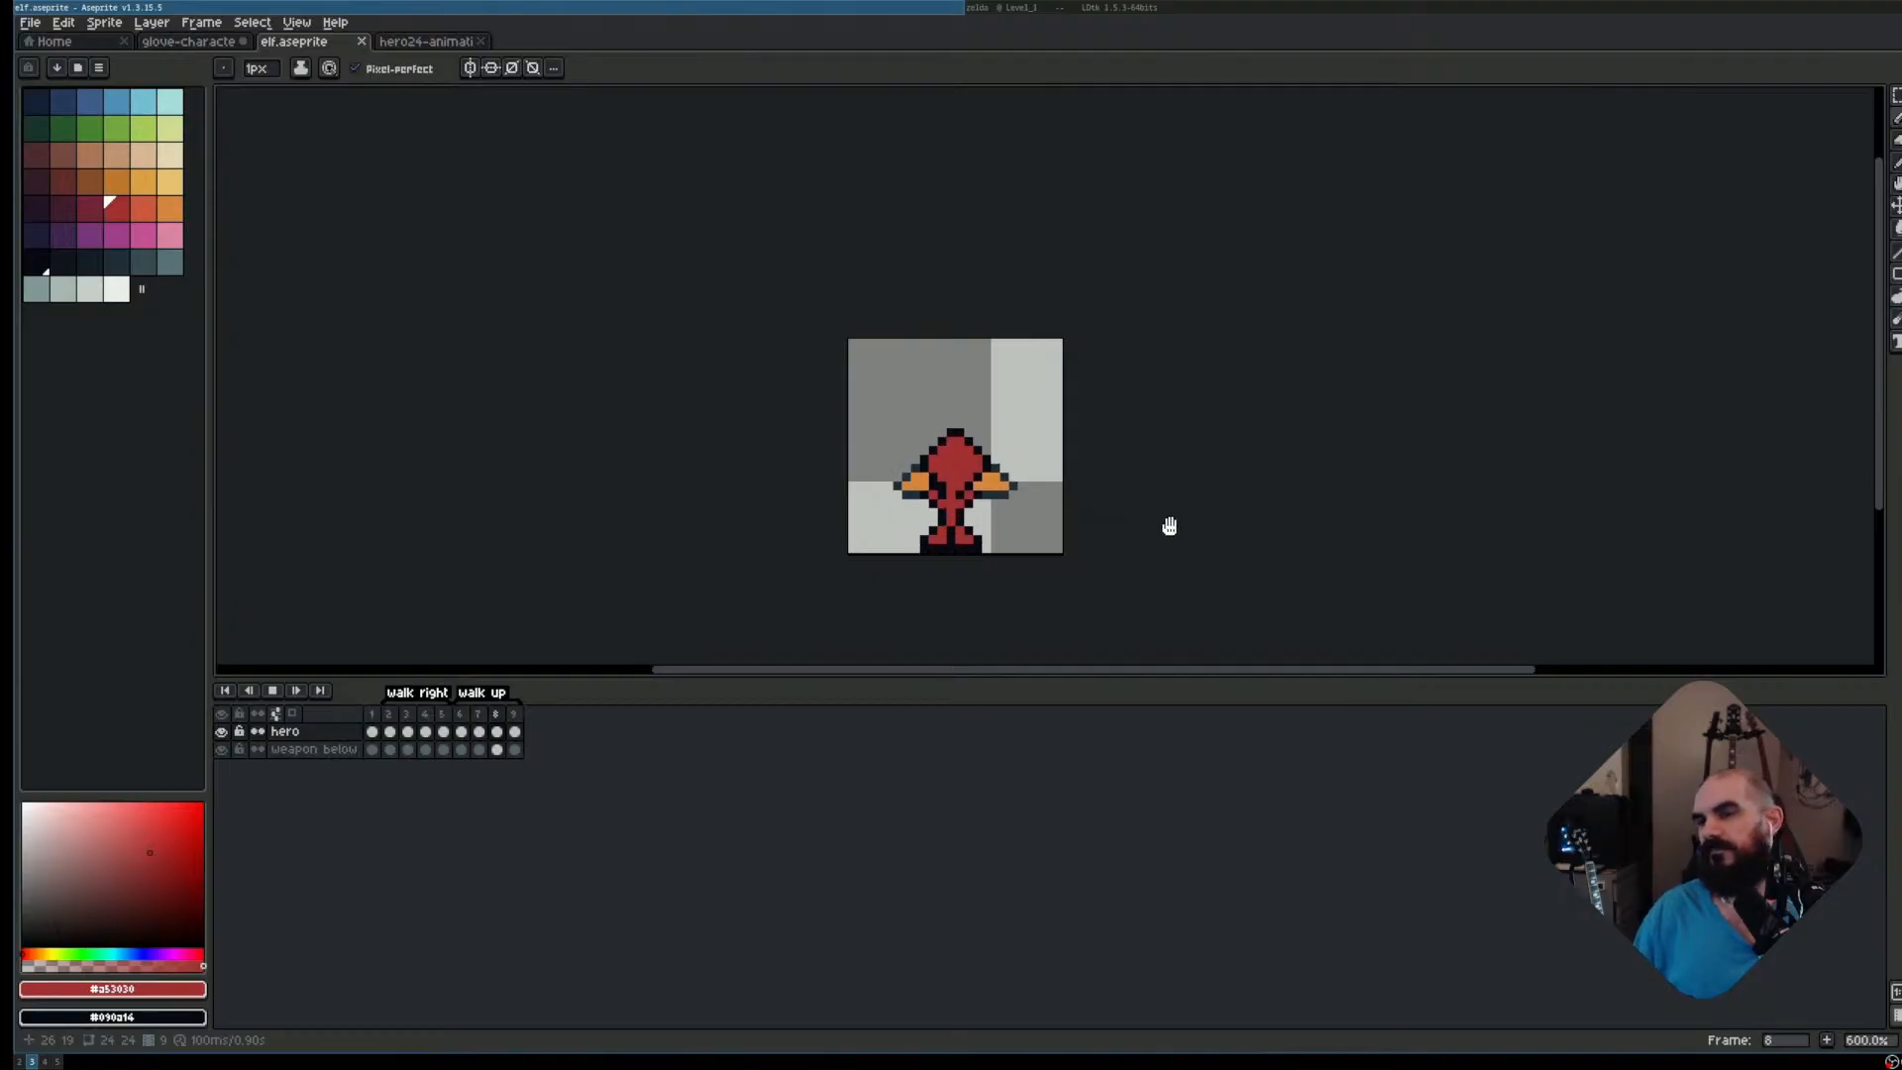
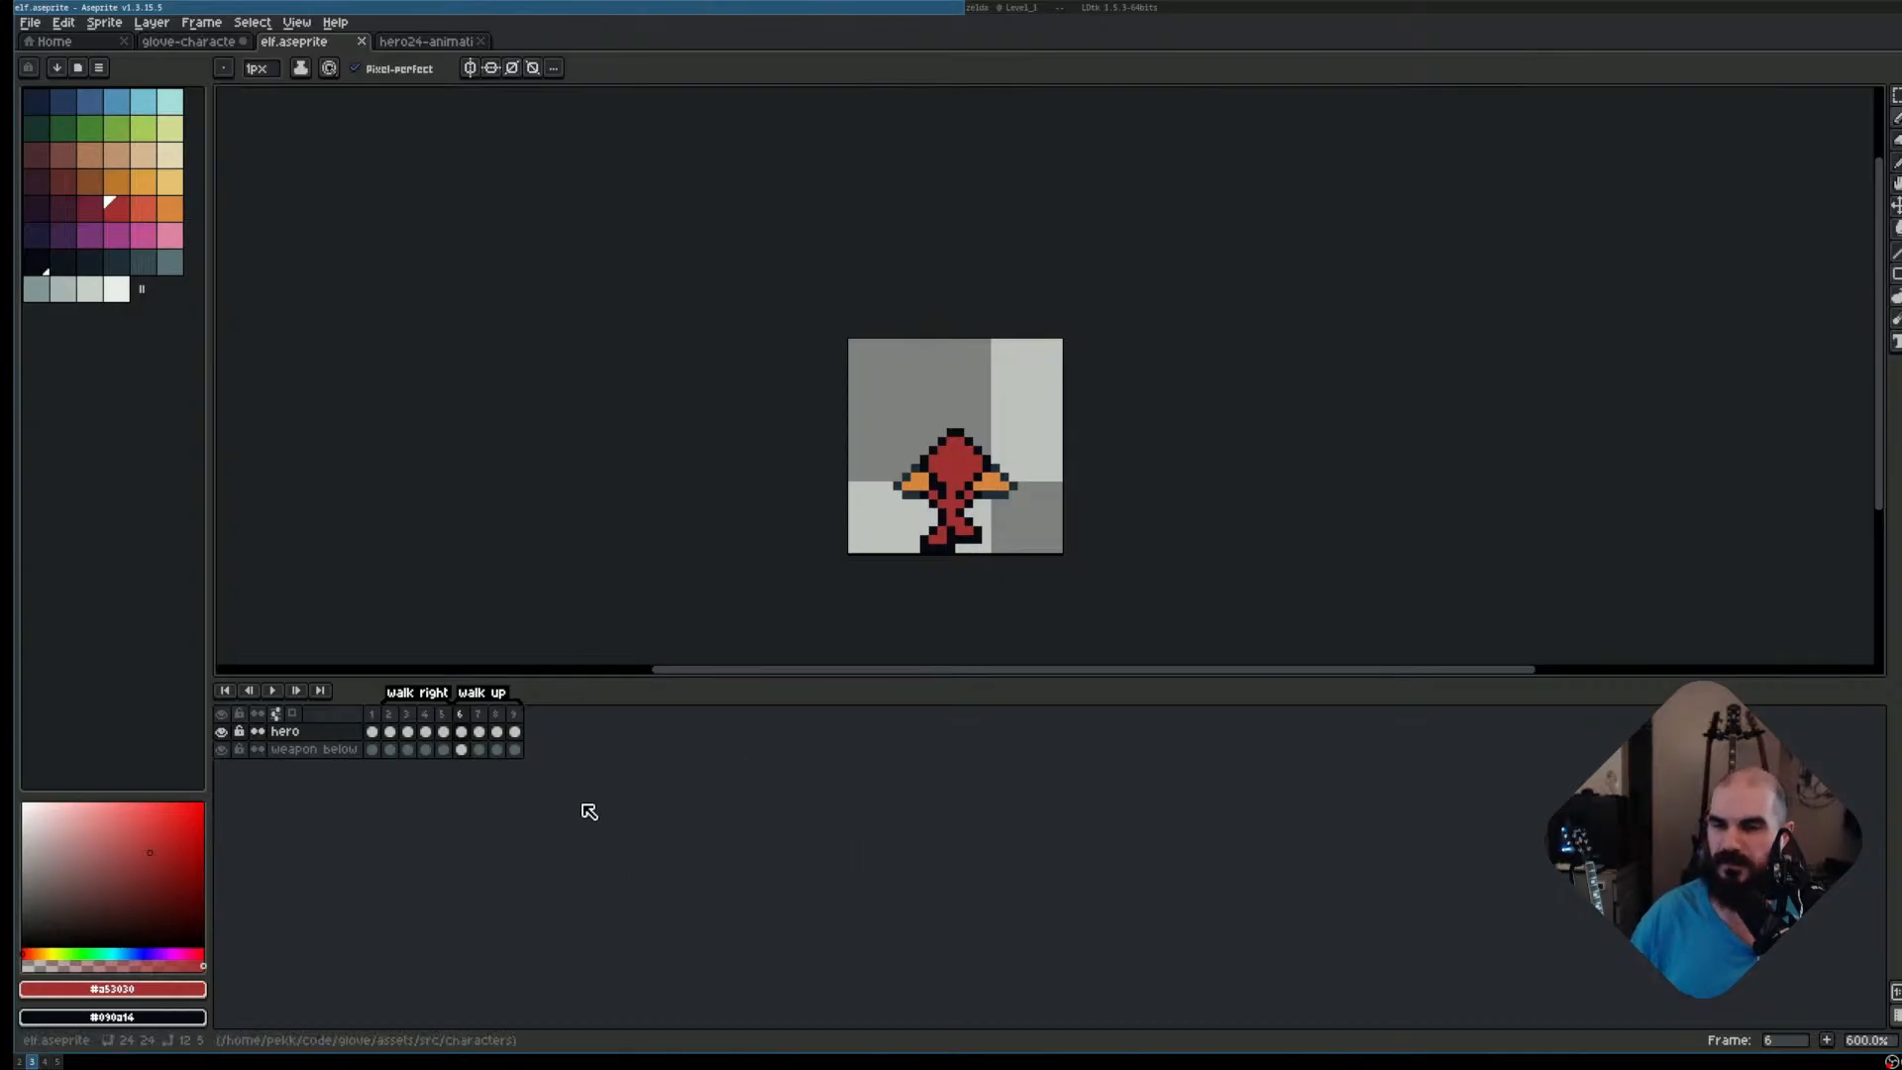
Copy frame 6 with both layers to the end of the timeline as frame 10
scroll(719, 555, up, 1)
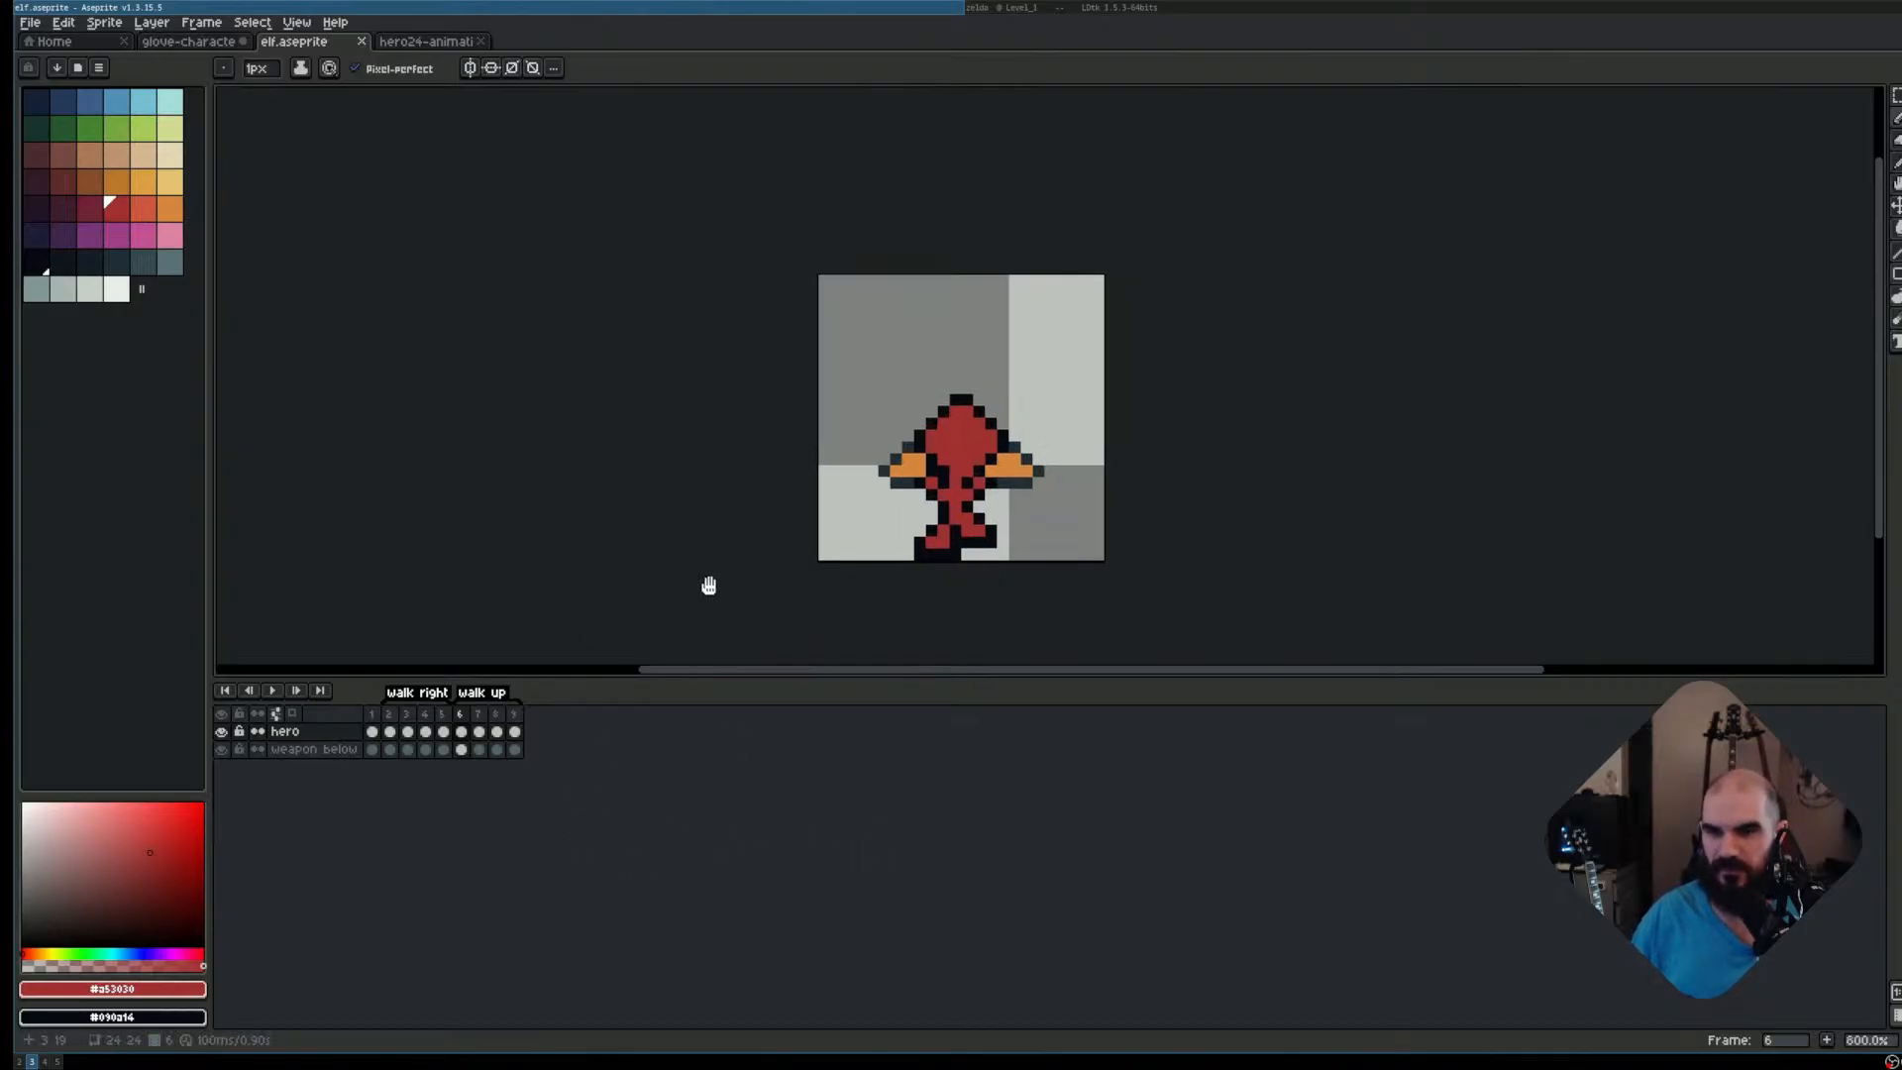
drag(465, 717, 526, 721)
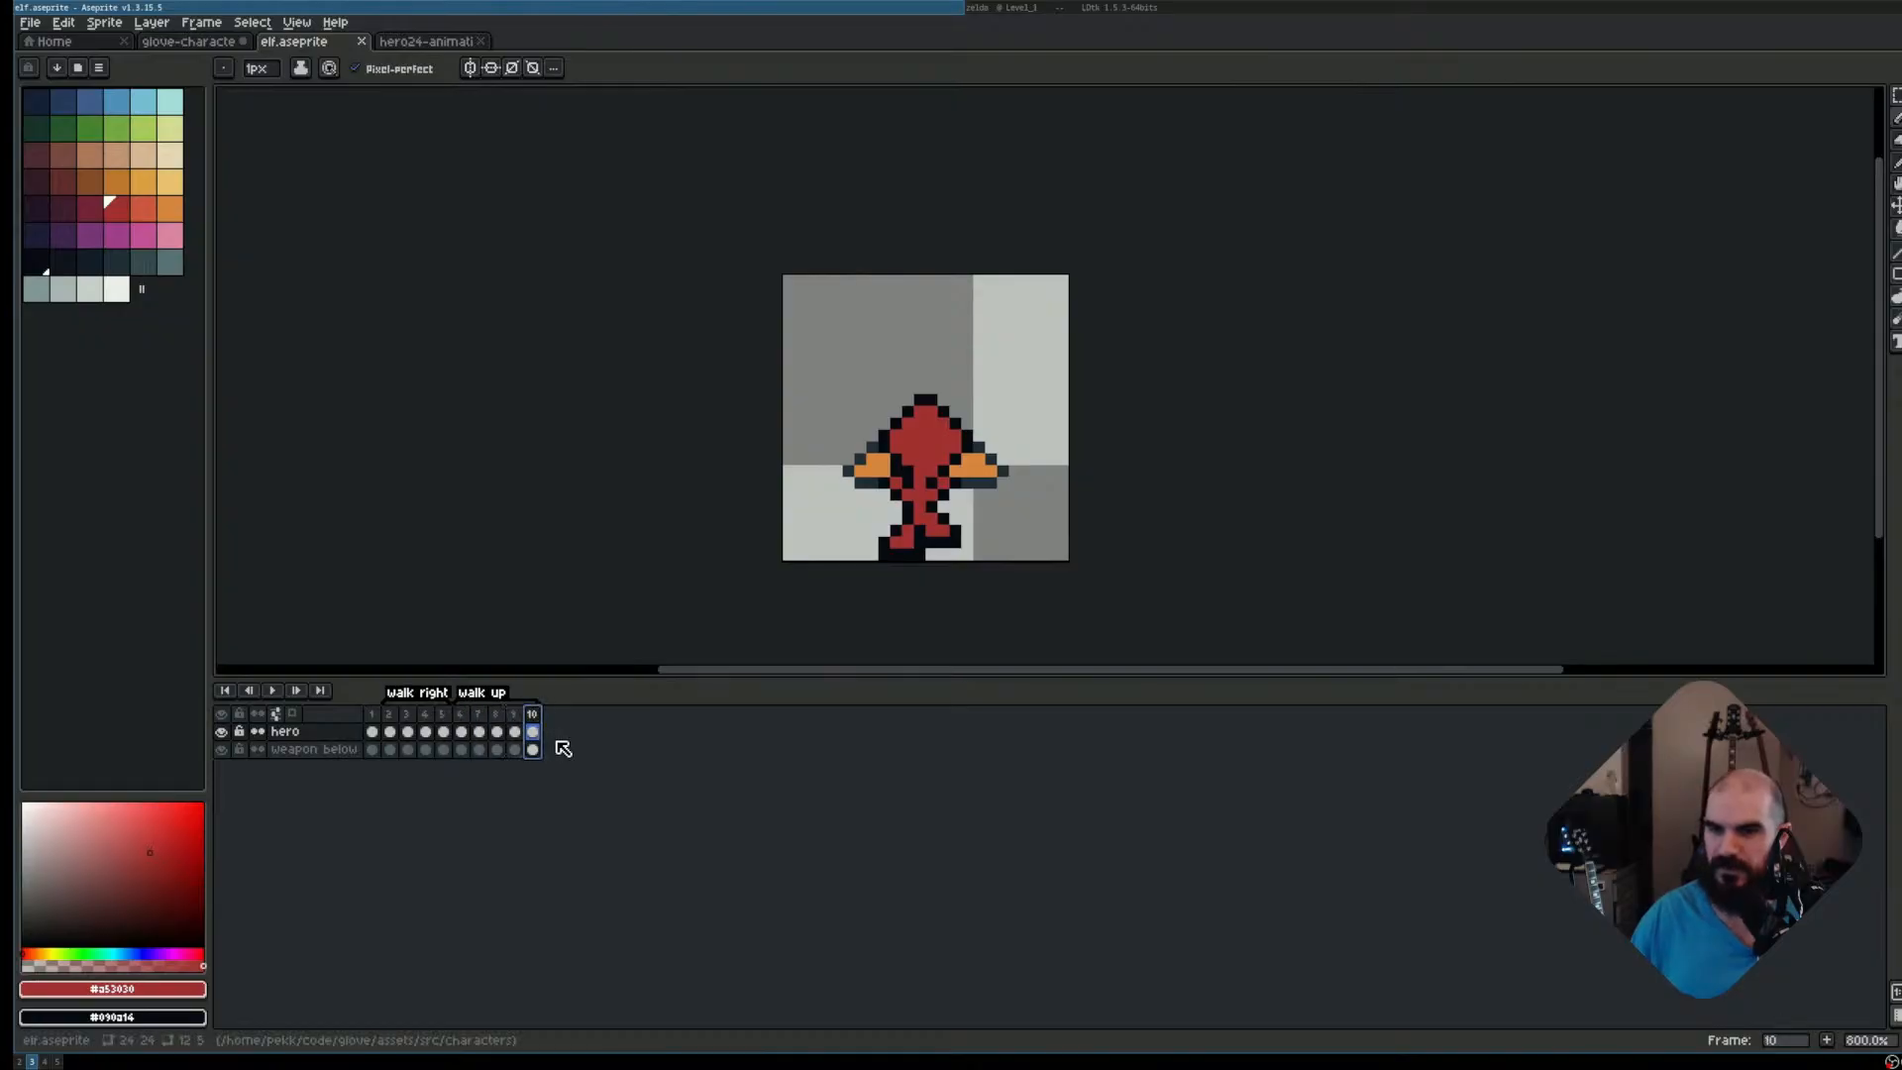
key(shift+h)
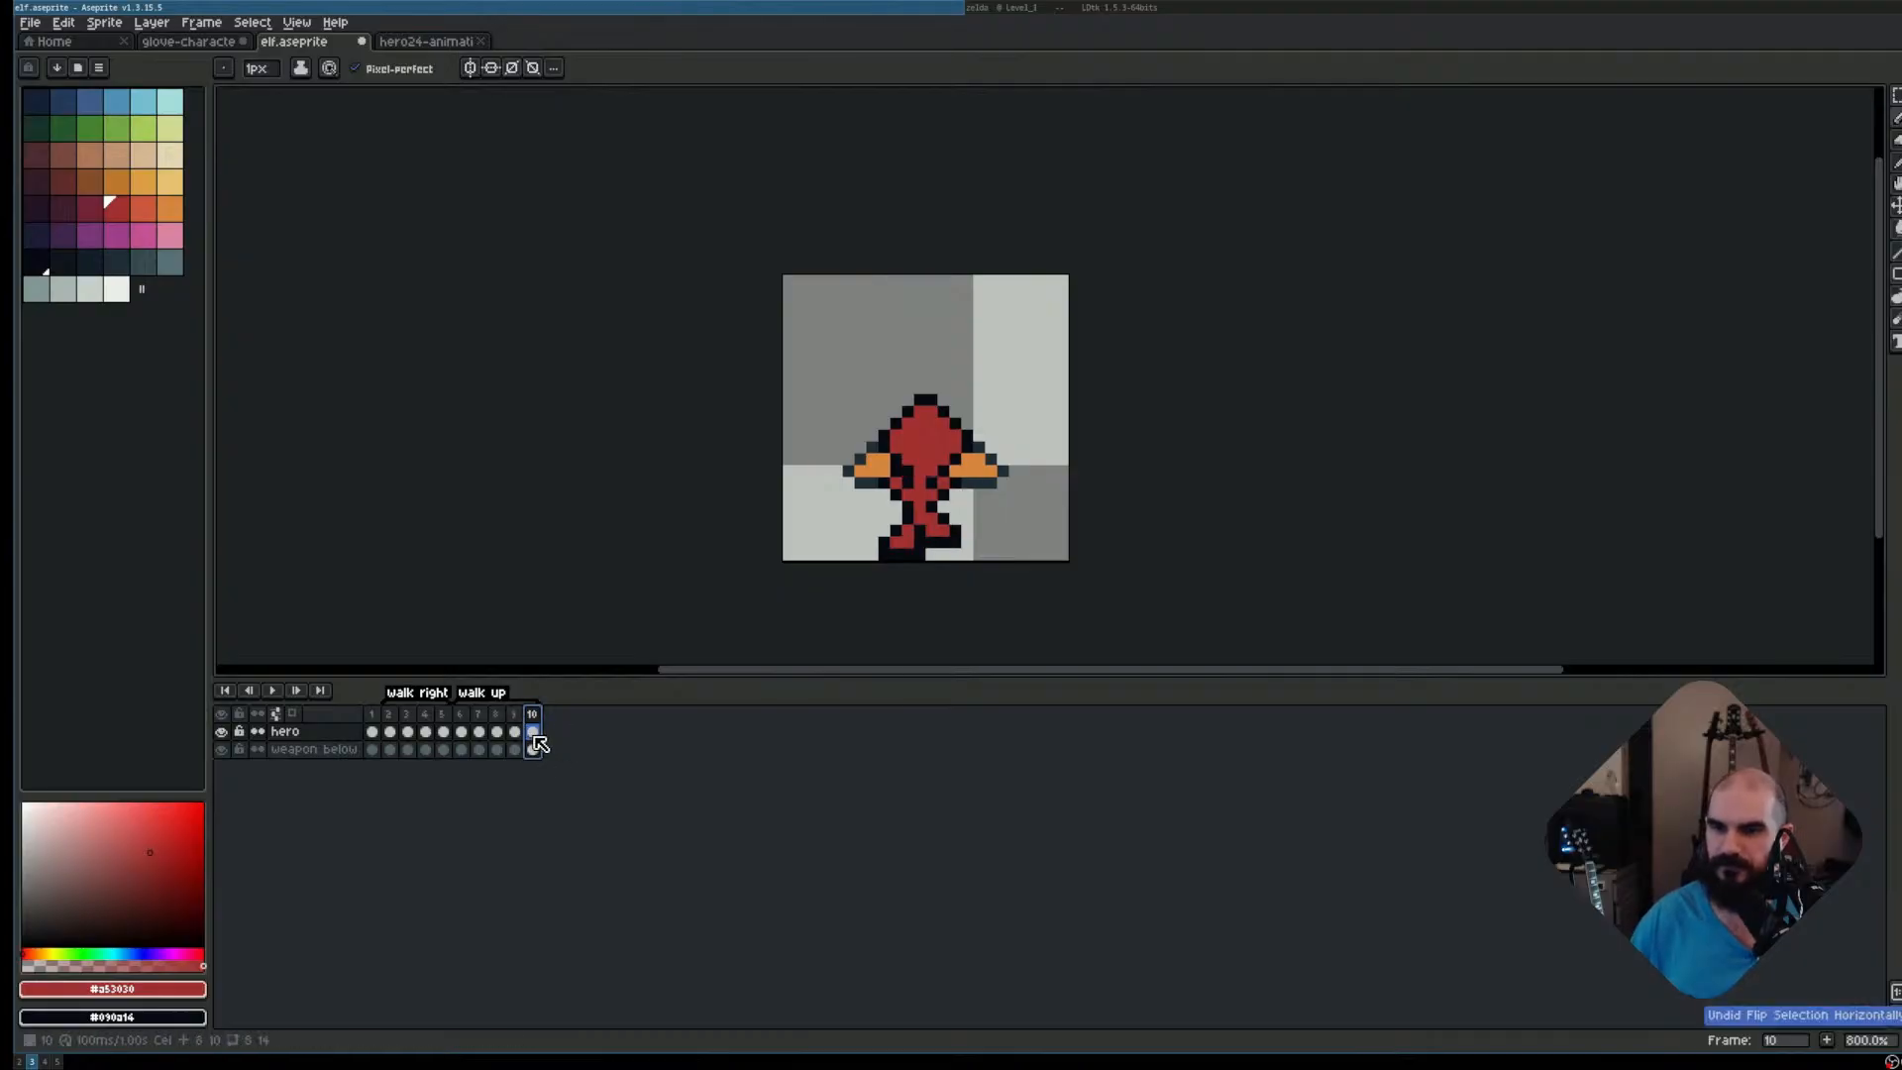
drag(534, 736, 540, 754)
key(shift+h)
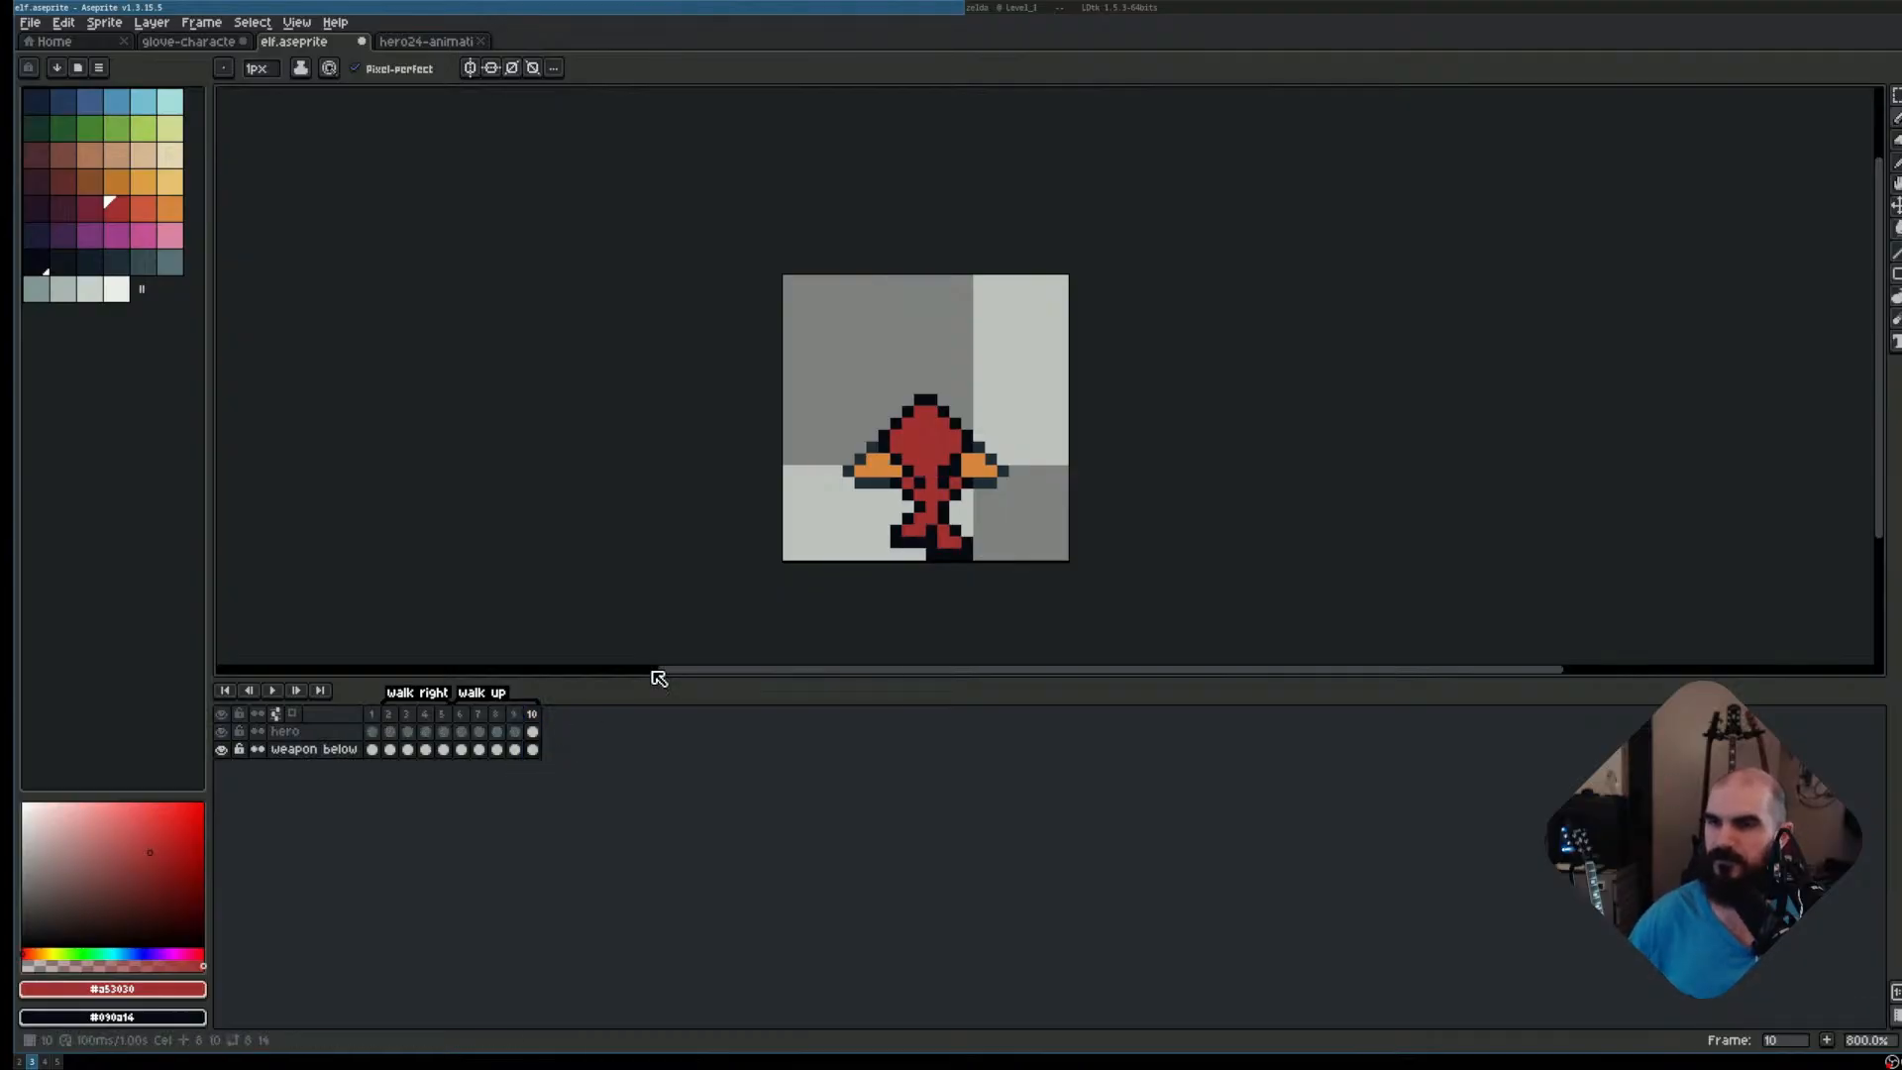
key(ctrl+z)
key(ctrl+z)
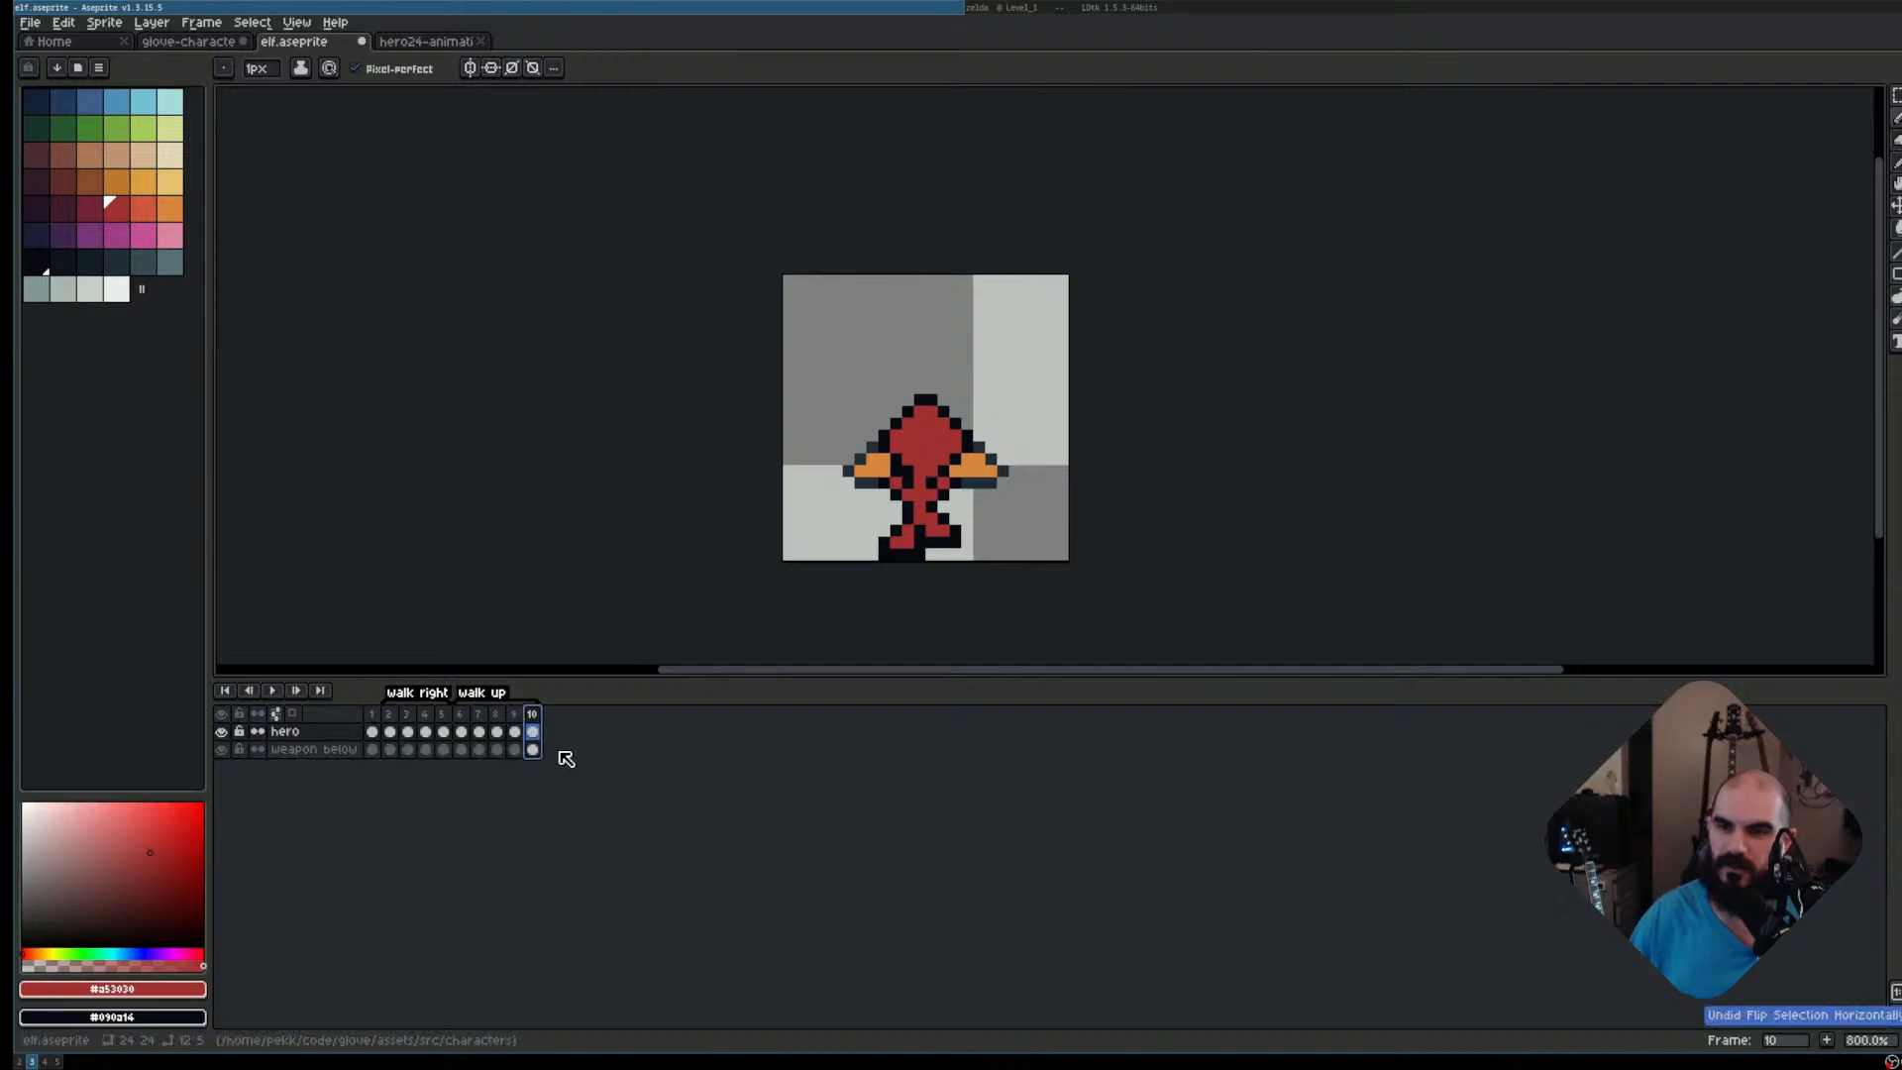
Flip the hero layer's cel in frame 10 horizontally to mirror the stride
click(554, 757)
click(533, 735)
key(shift+h)
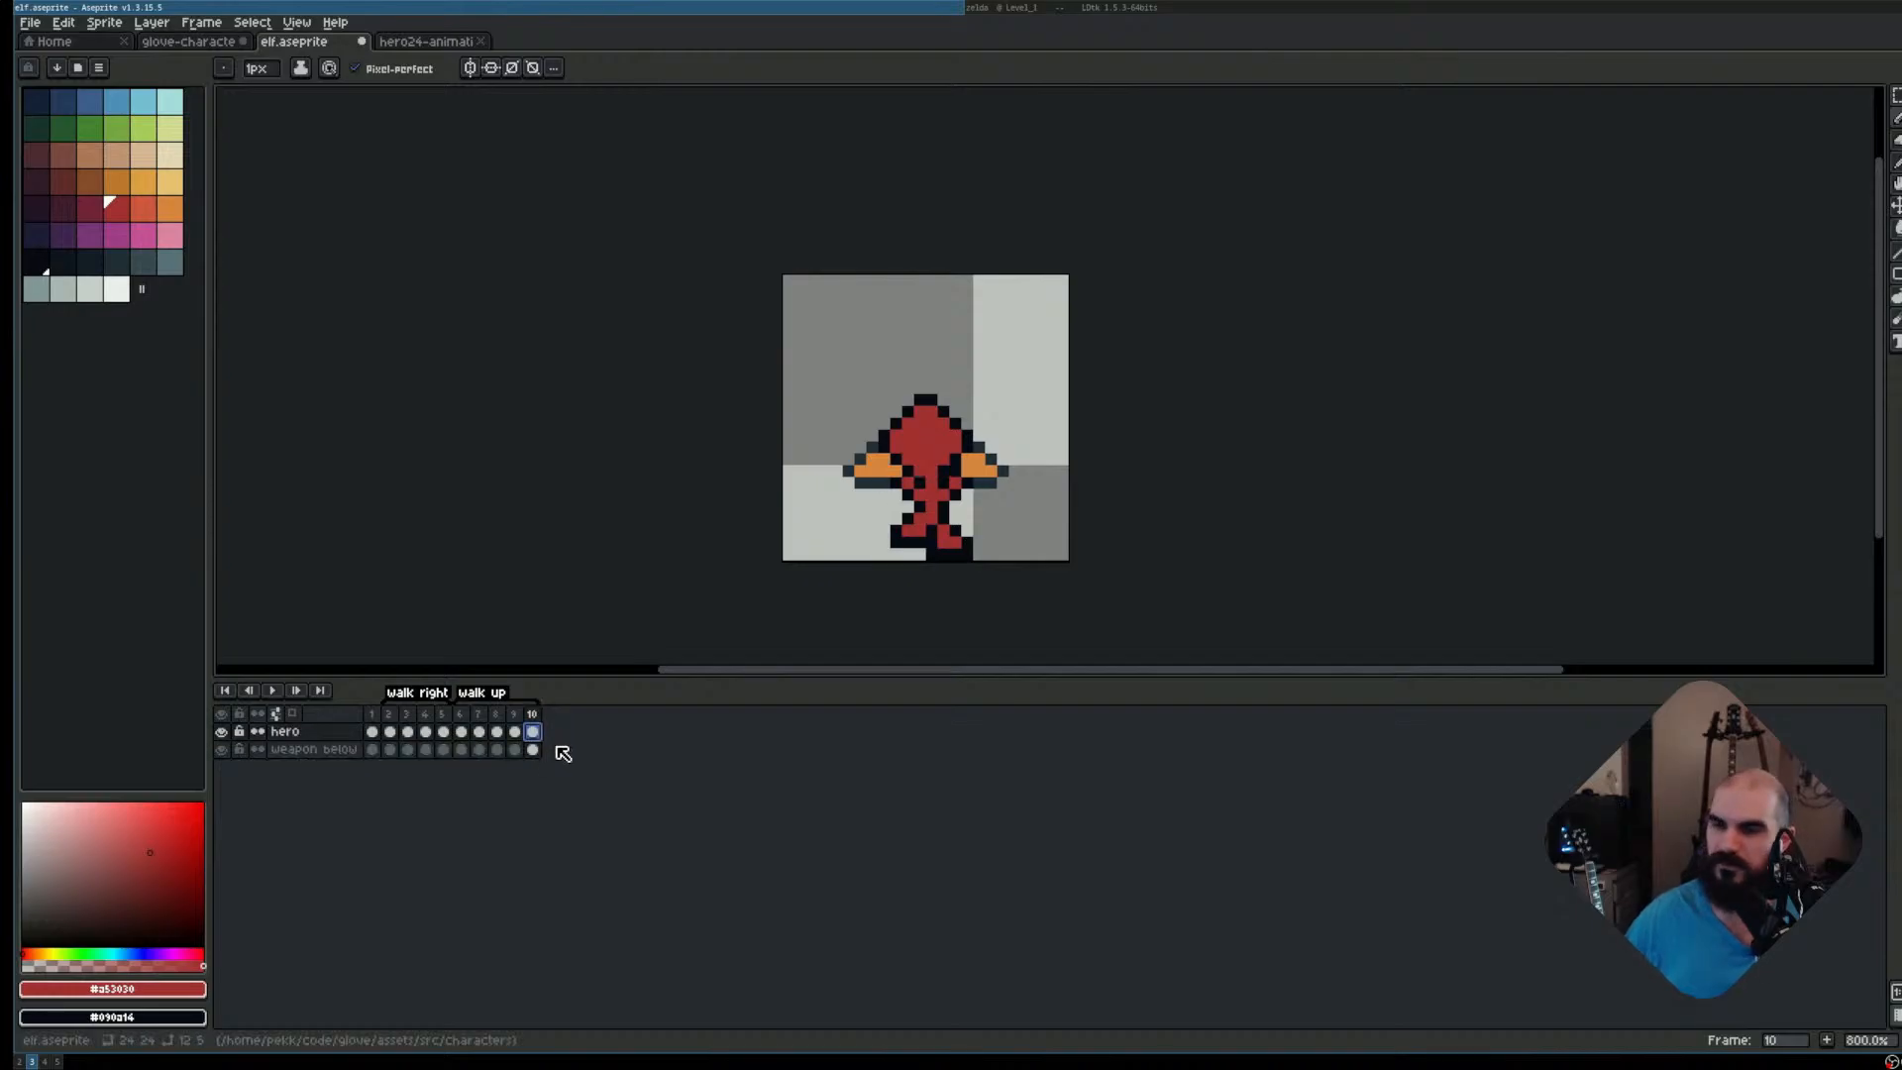
key(Down)
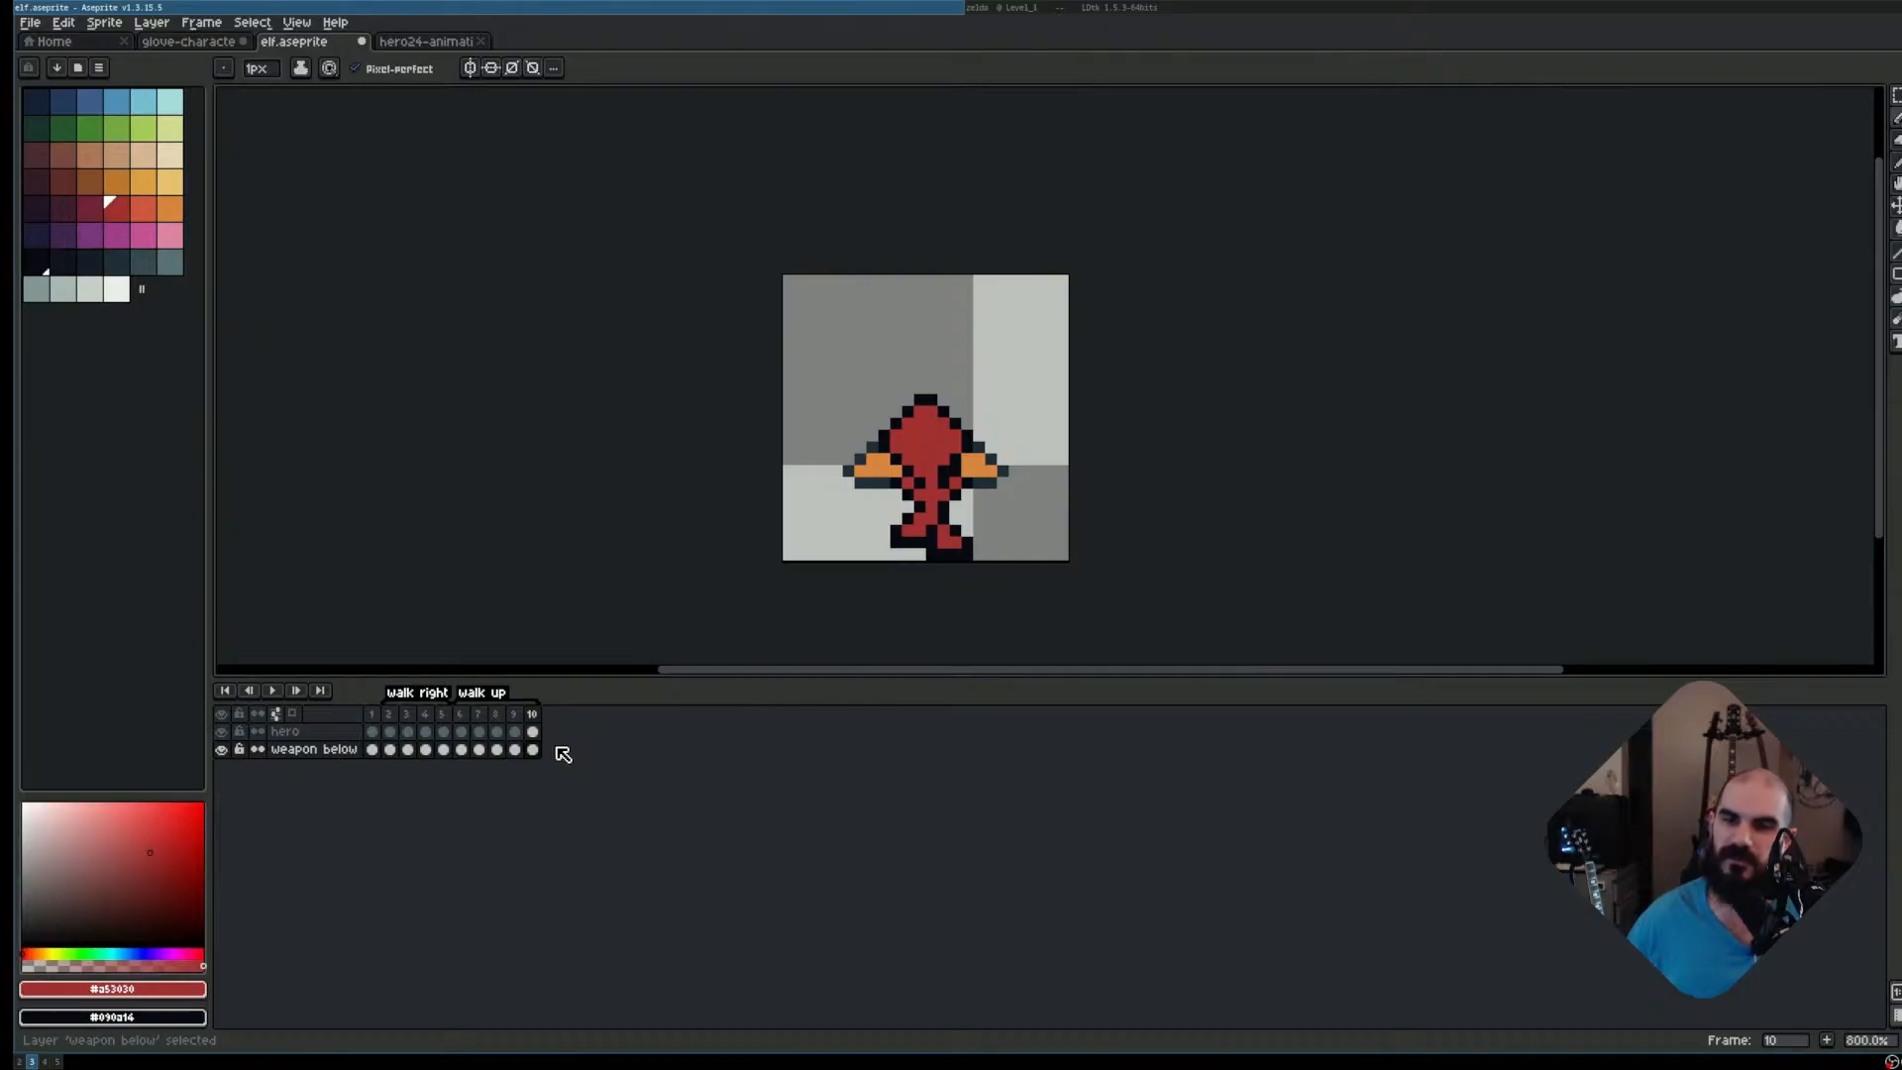
click(534, 750)
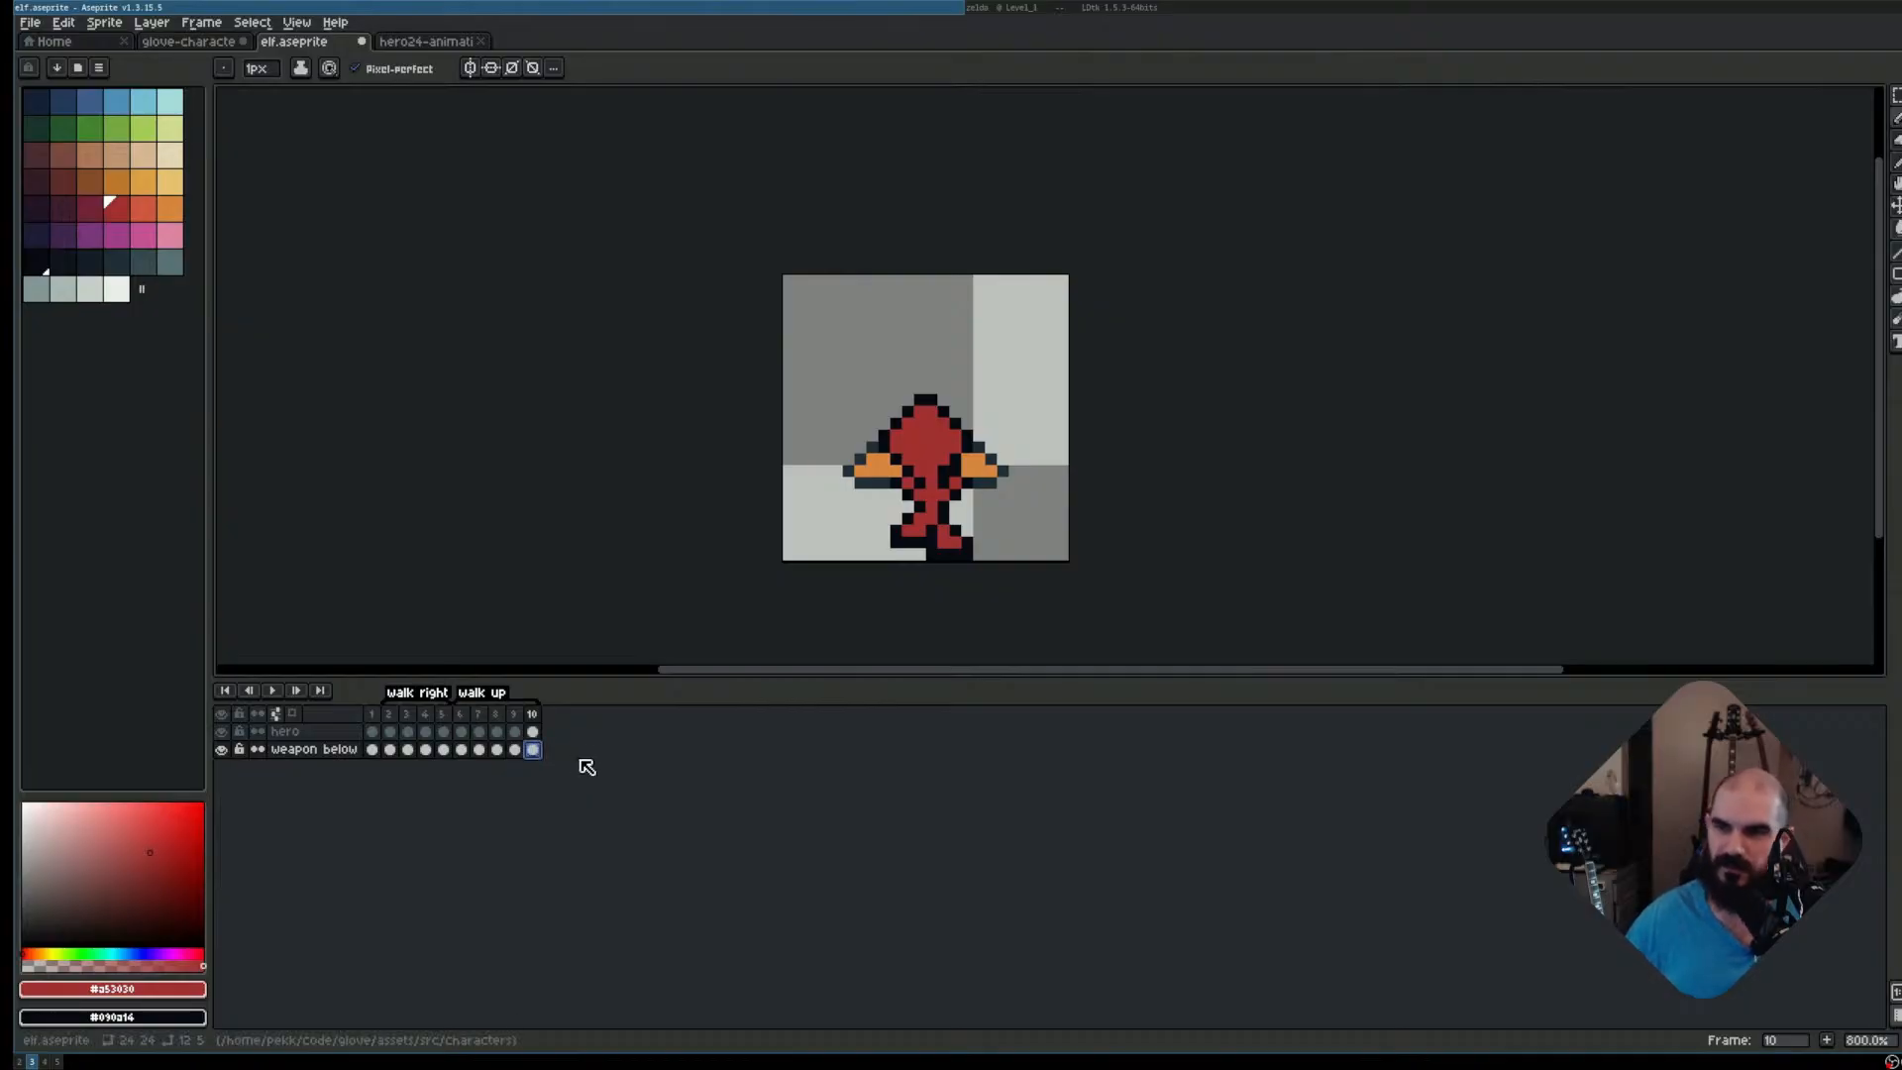
key(shift+v)
key(shift+v)
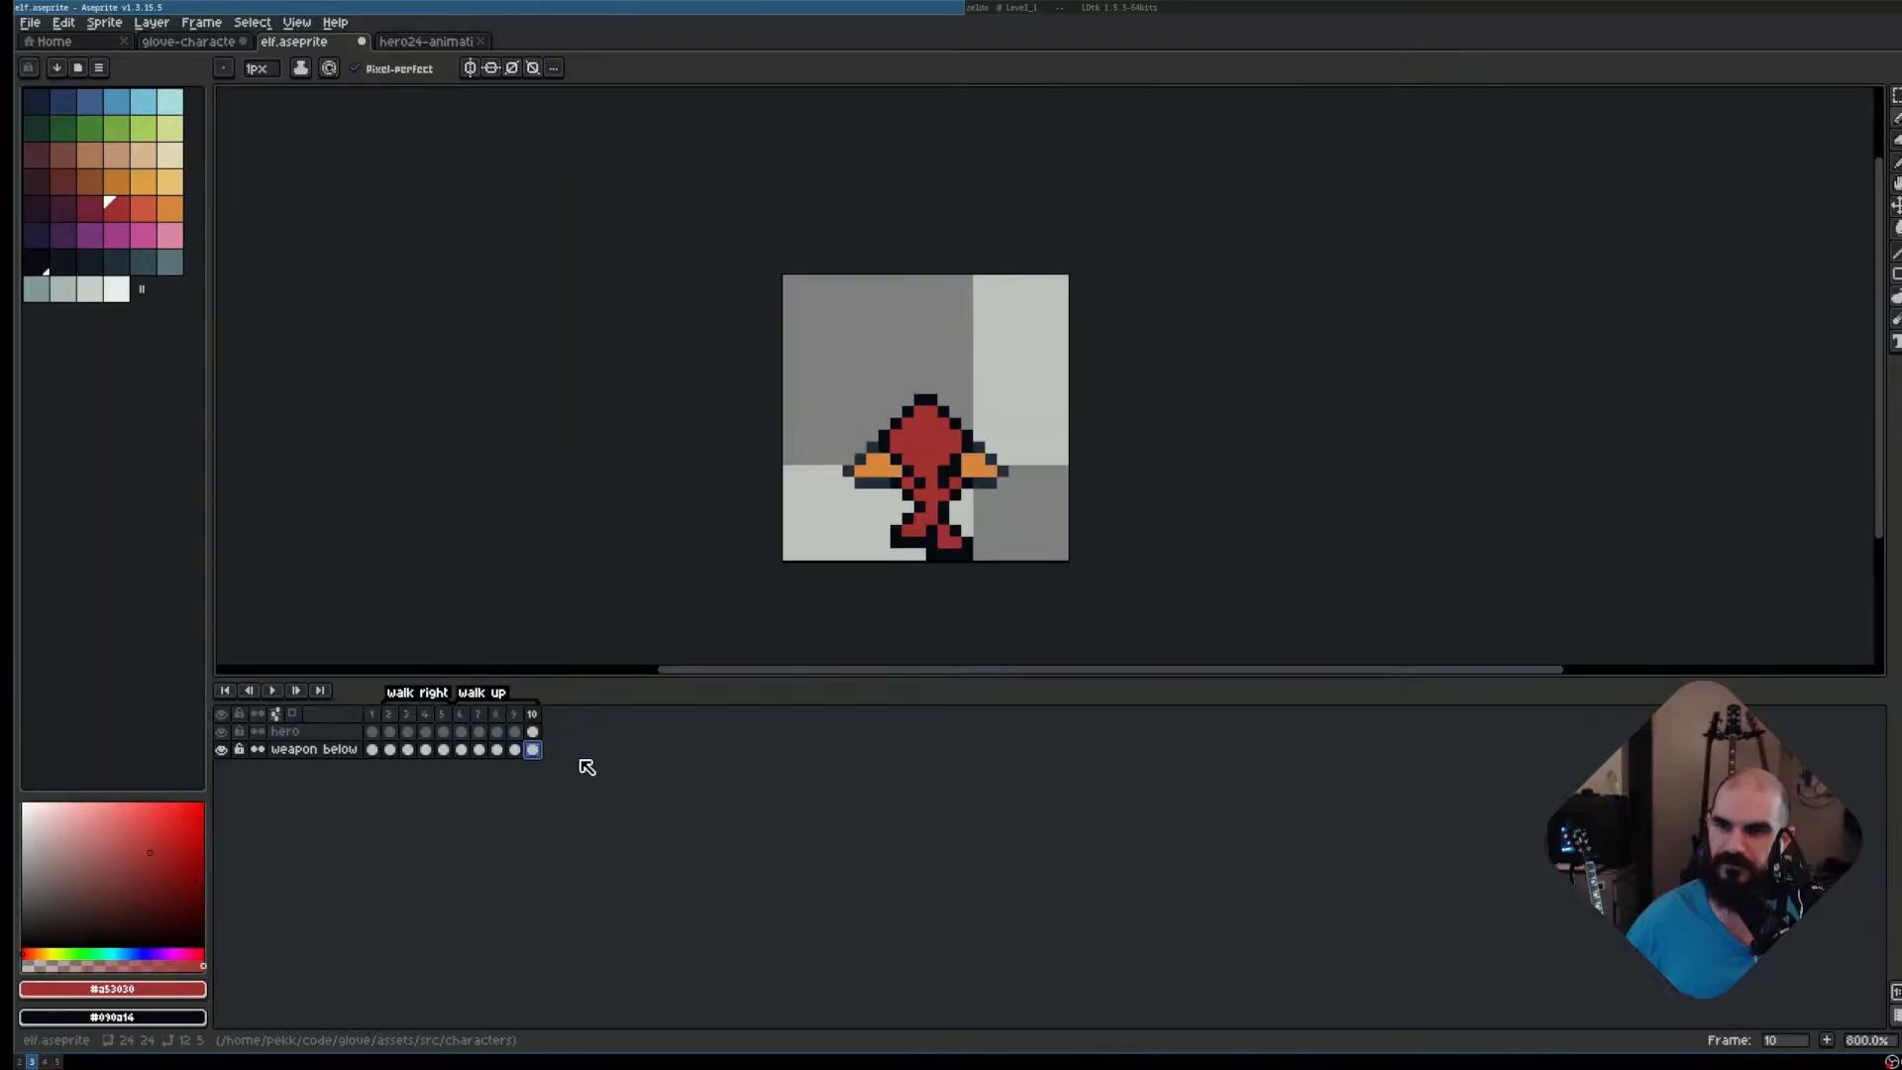
click(535, 731)
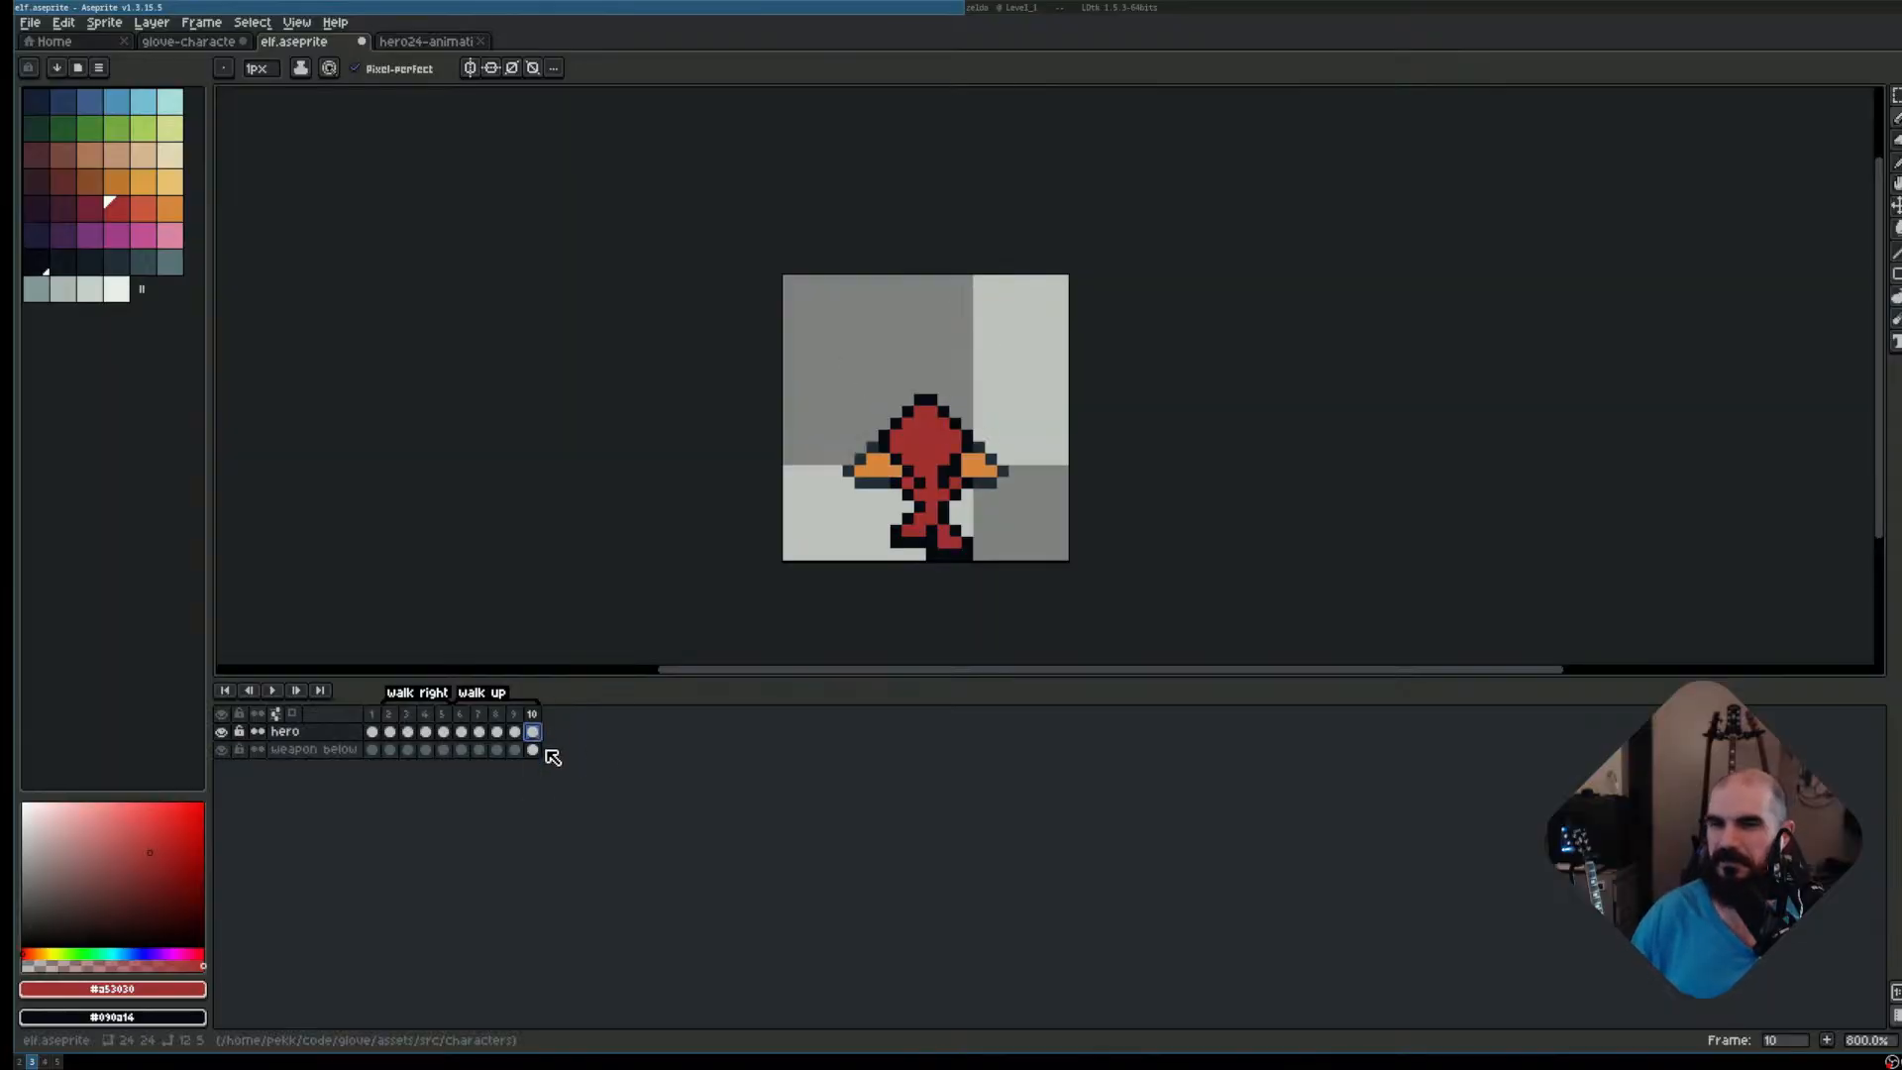
key(Left)
key(Right)
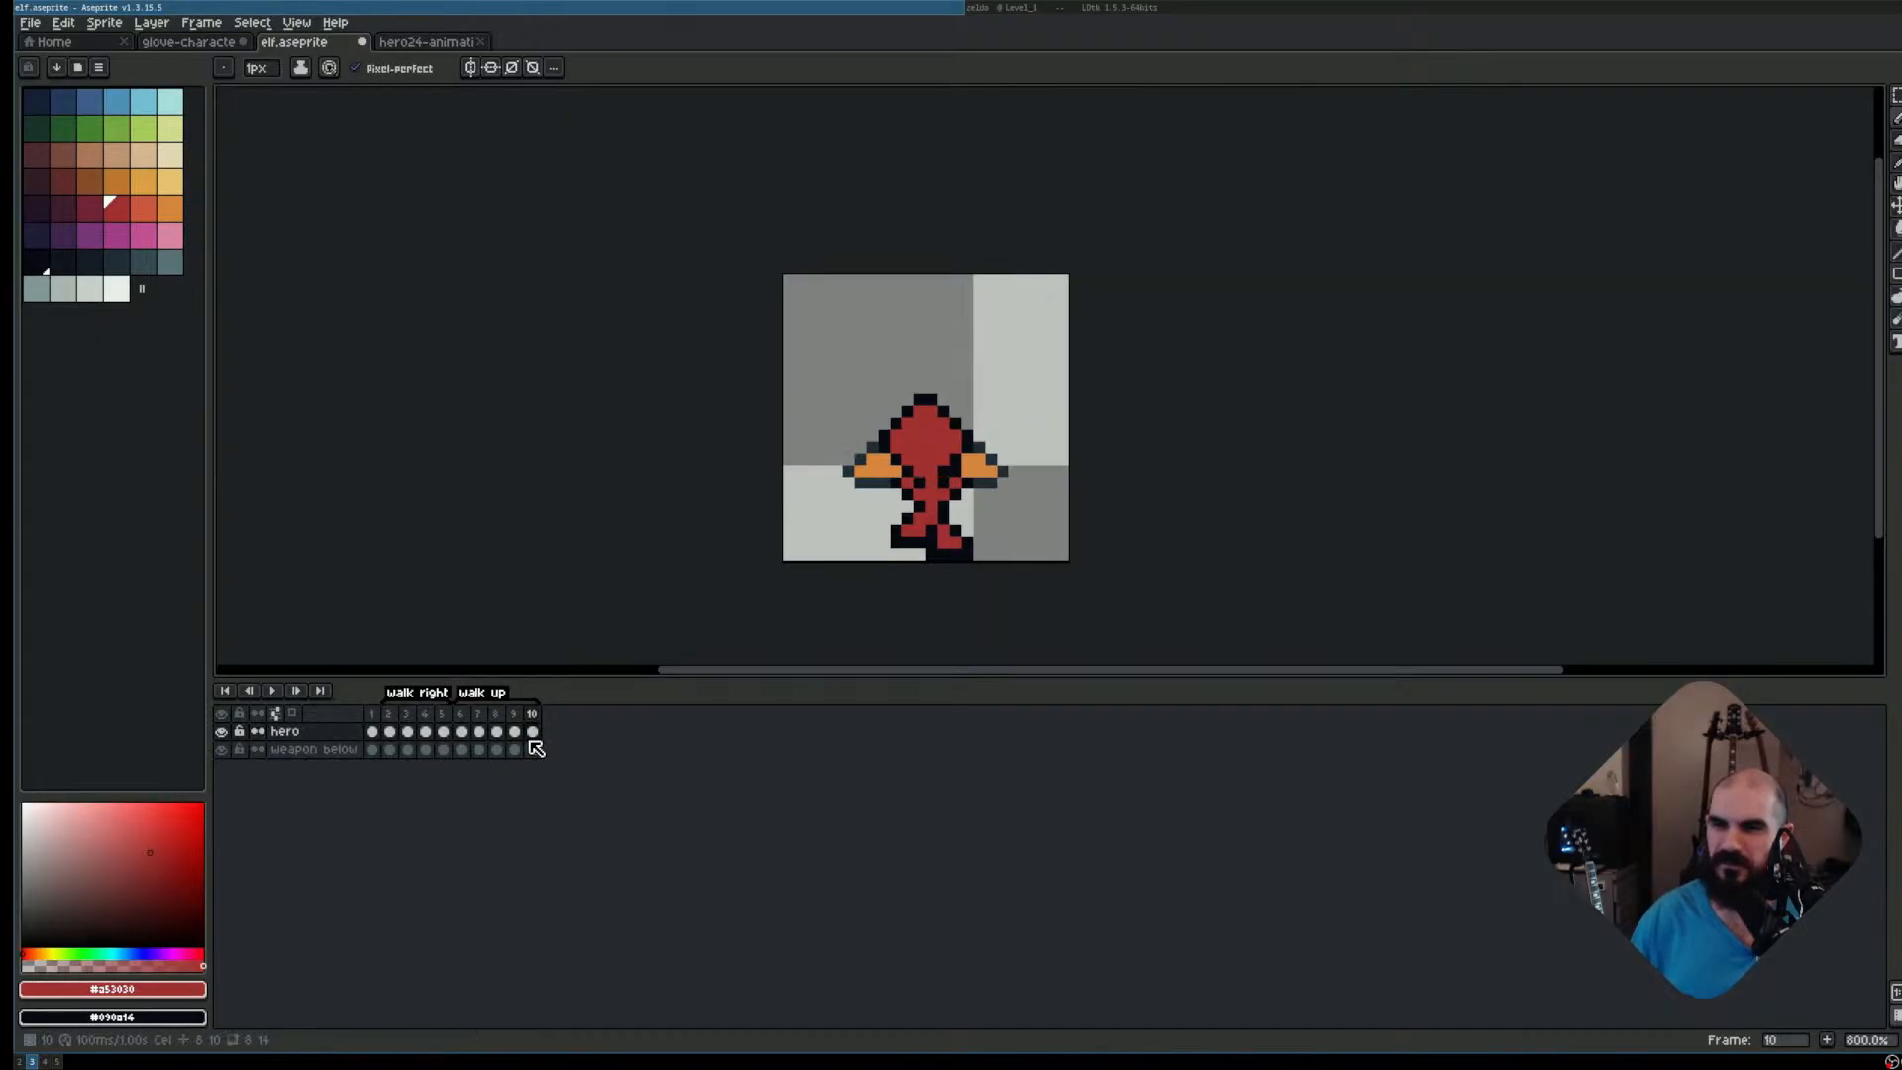
Copy frames 7 to 9 with both layers to the end of the timeline as frames 11 to 13
click(476, 717)
drag(486, 714, 578, 728)
click(499, 726)
click(515, 728)
click(516, 729)
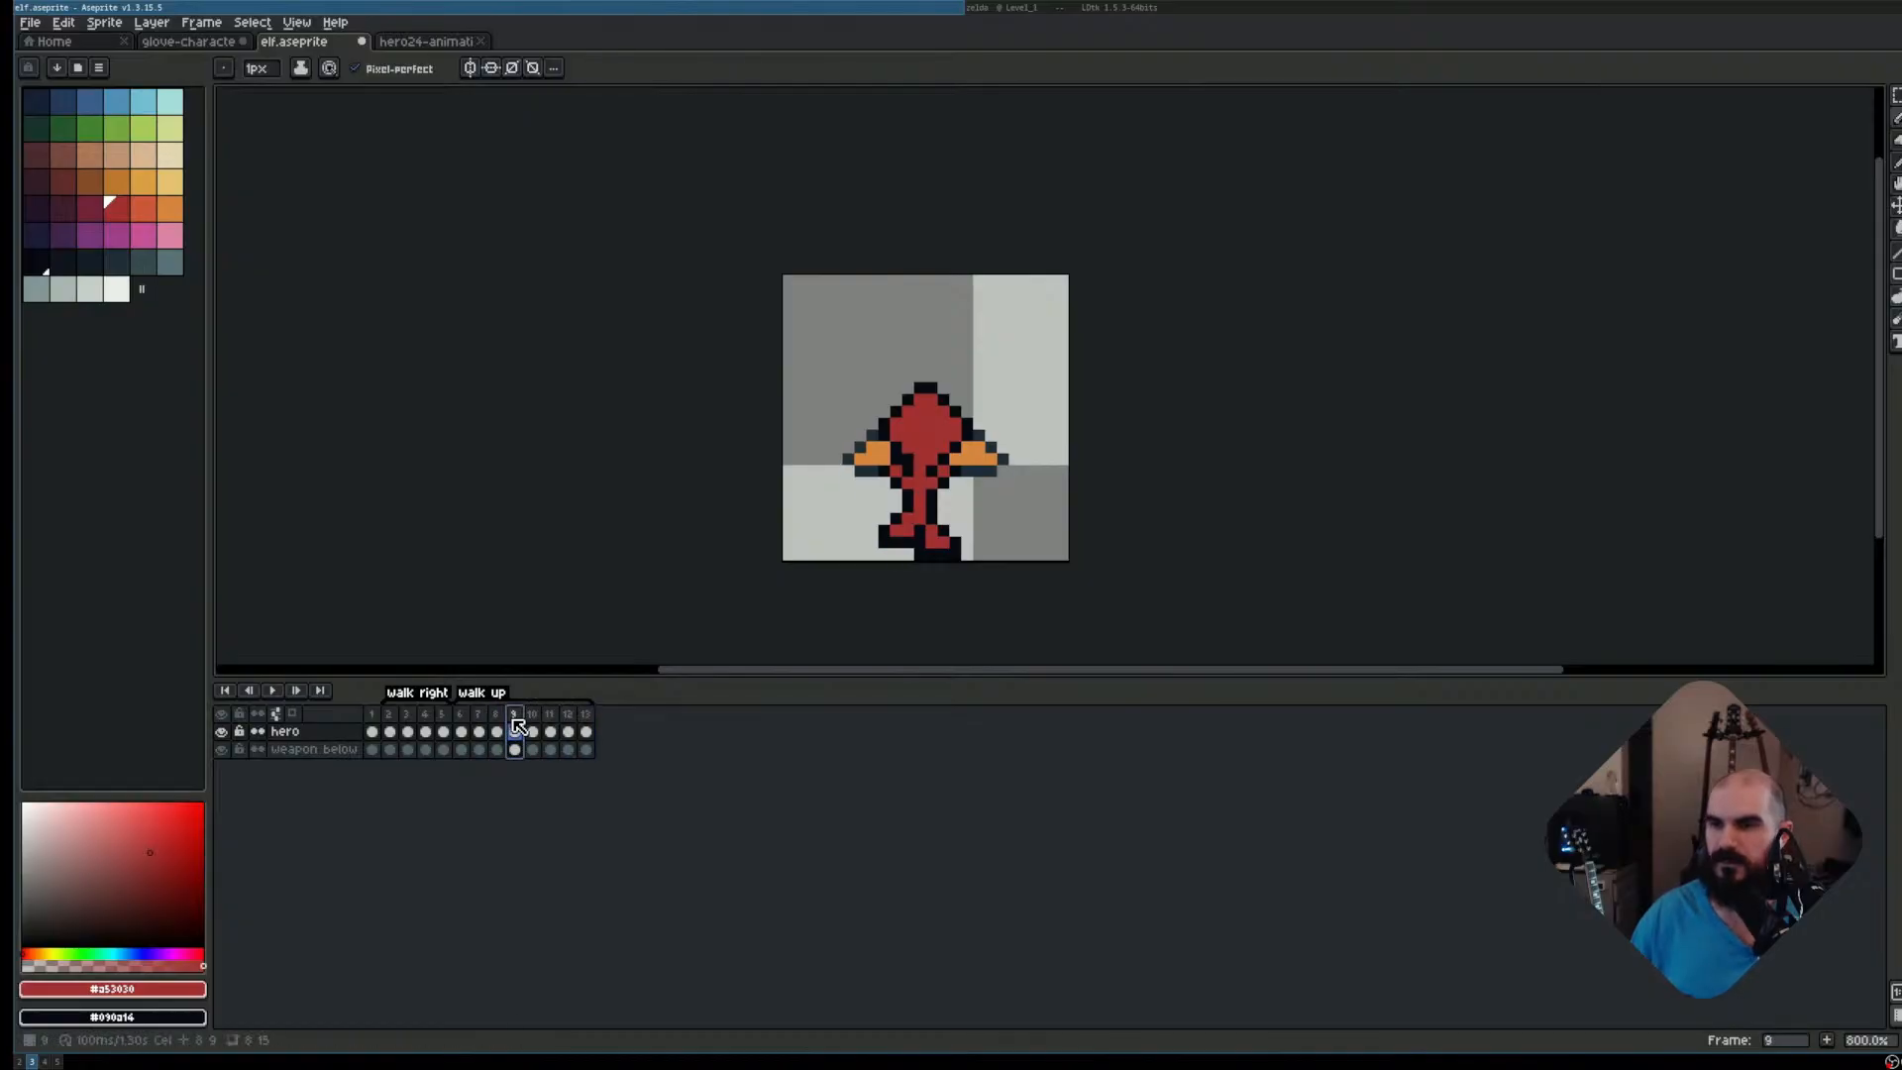
Flip the cels of frames 11 to 13 horizontally on both the hero and weapon below layers
key(Right)
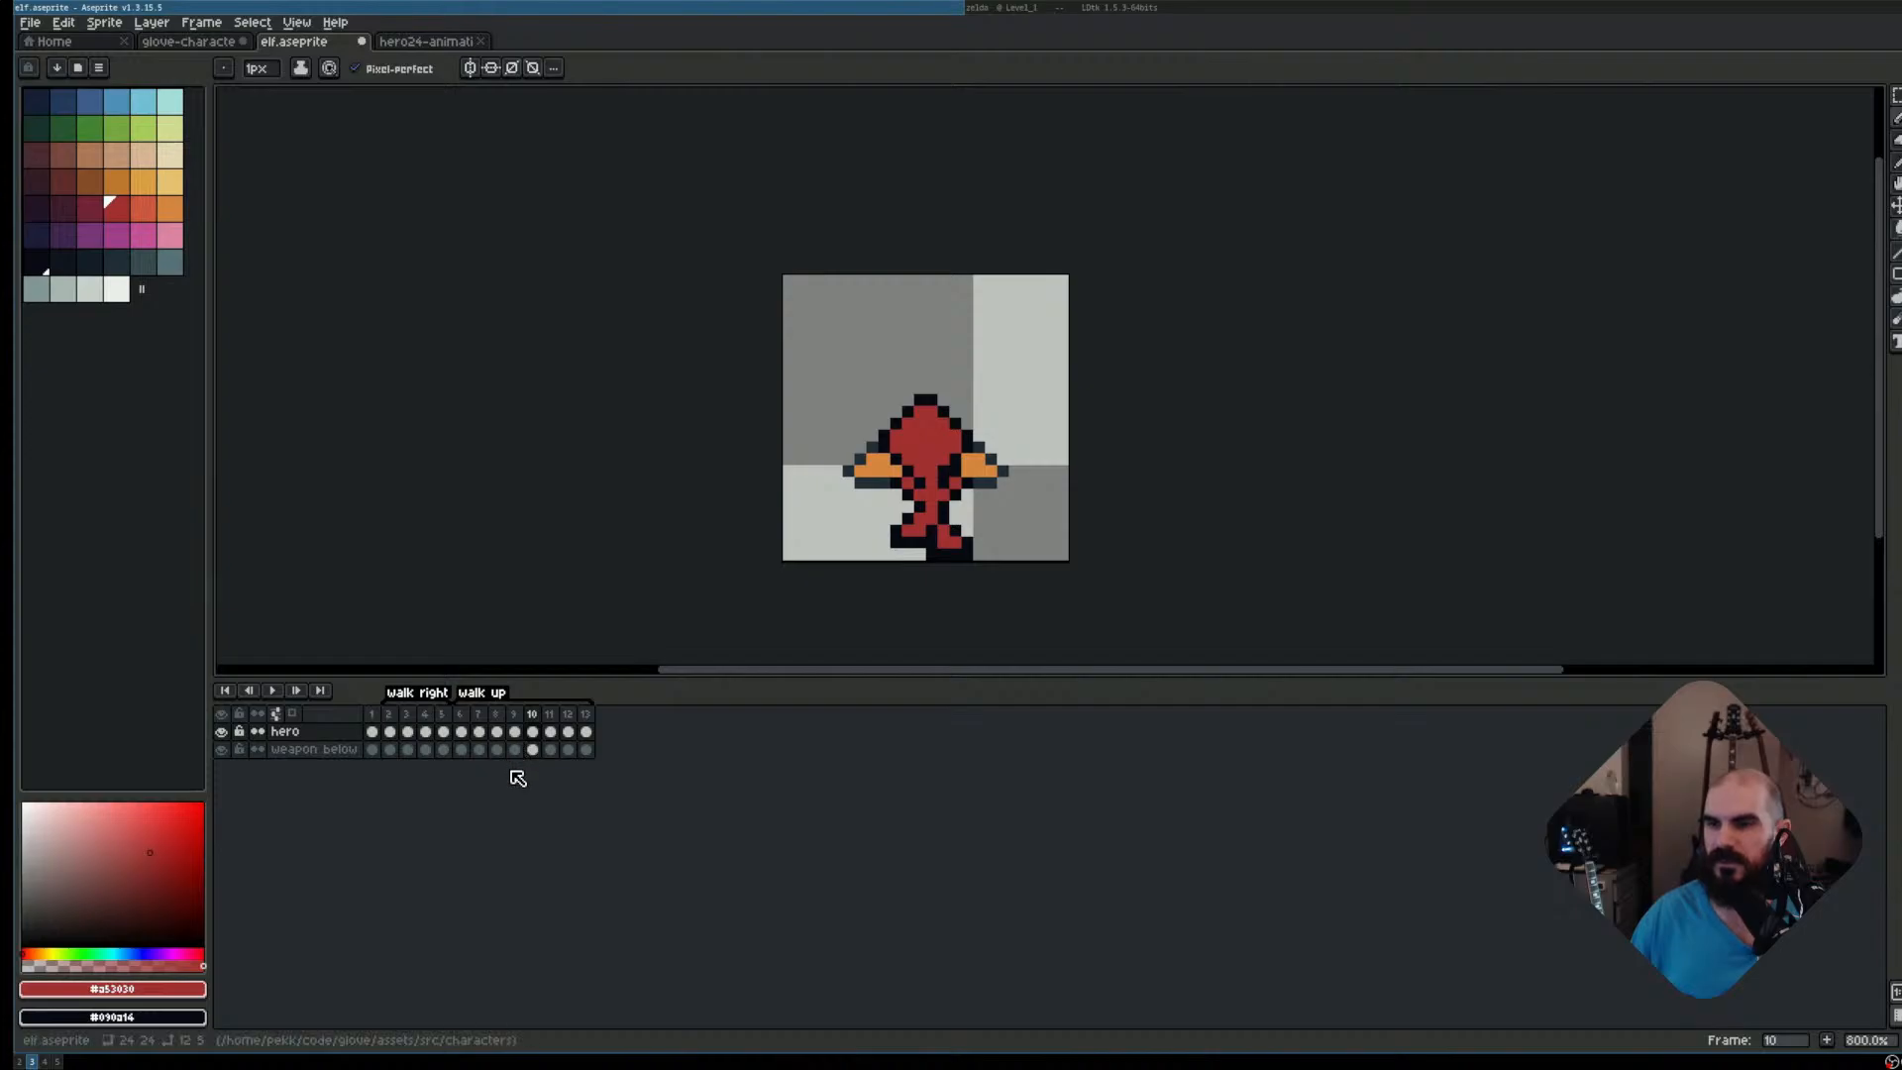
key(Right)
key(Left)
key(Right)
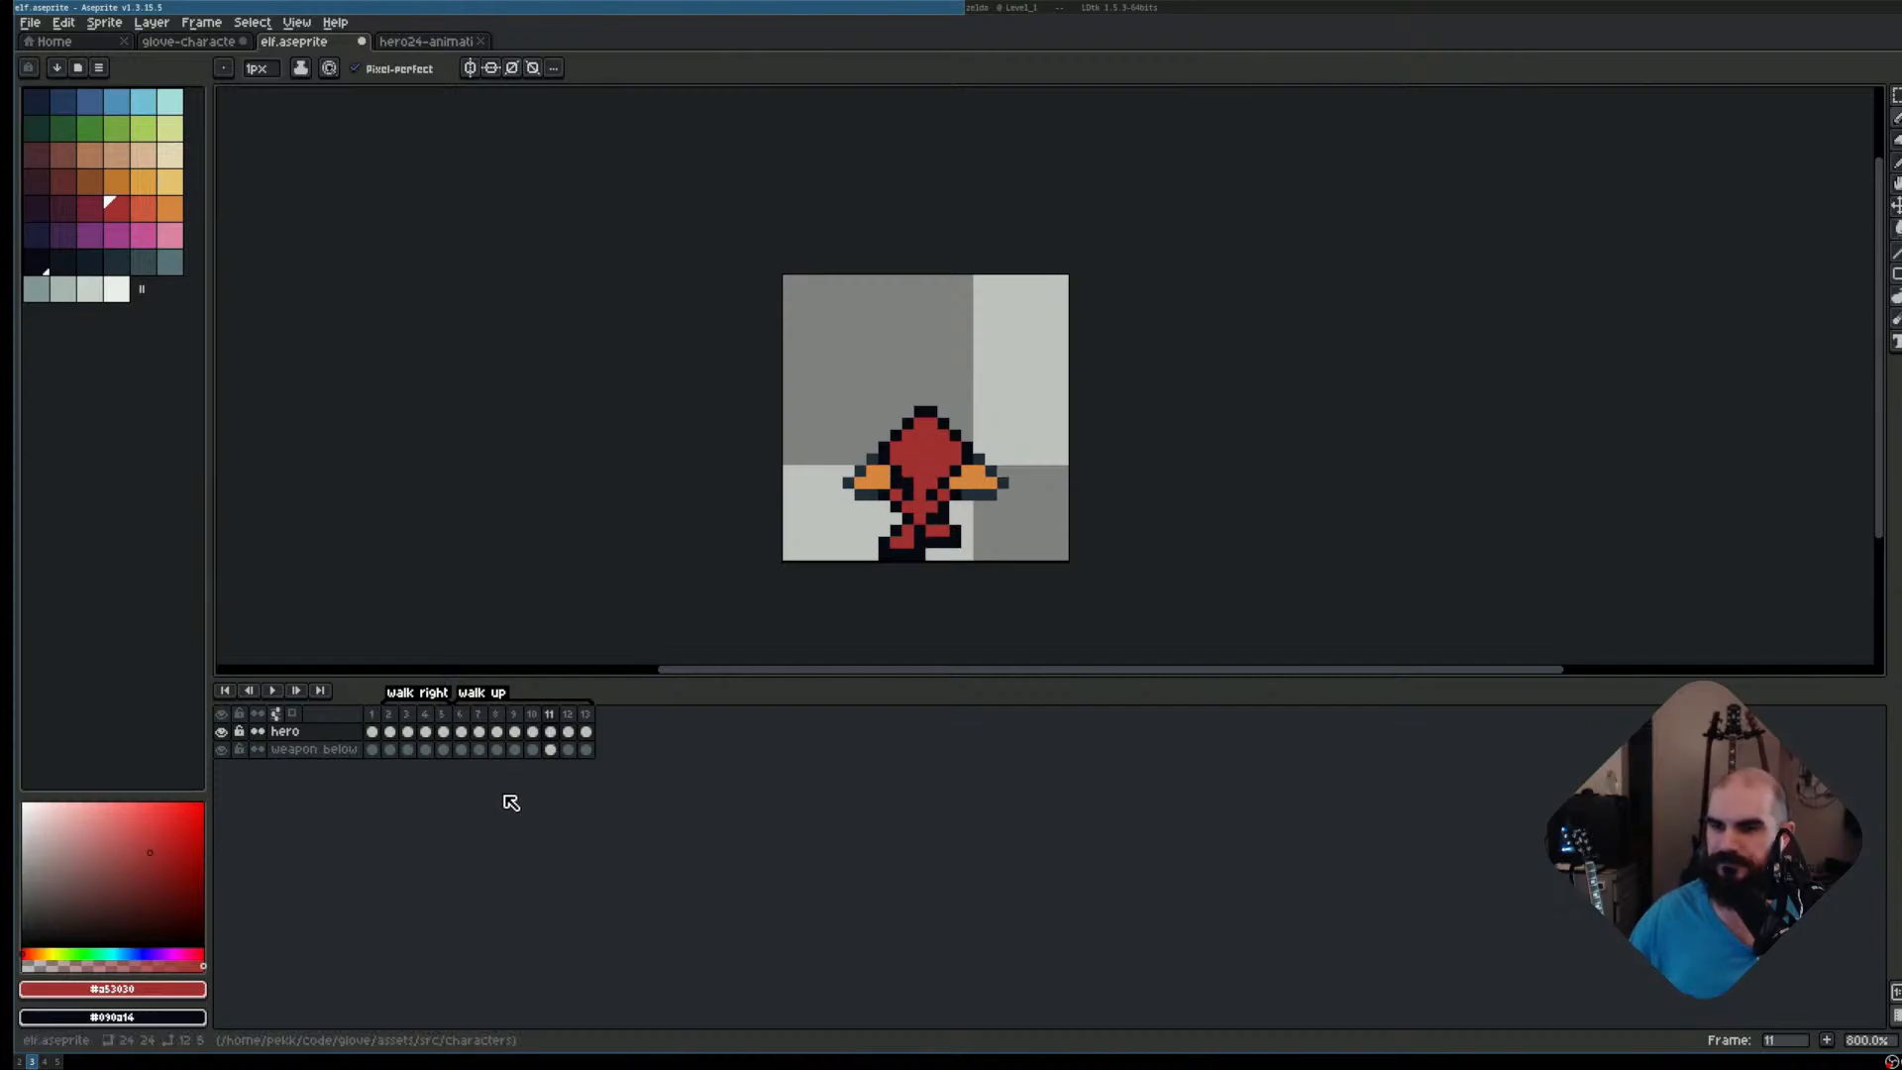
drag(555, 735, 585, 750)
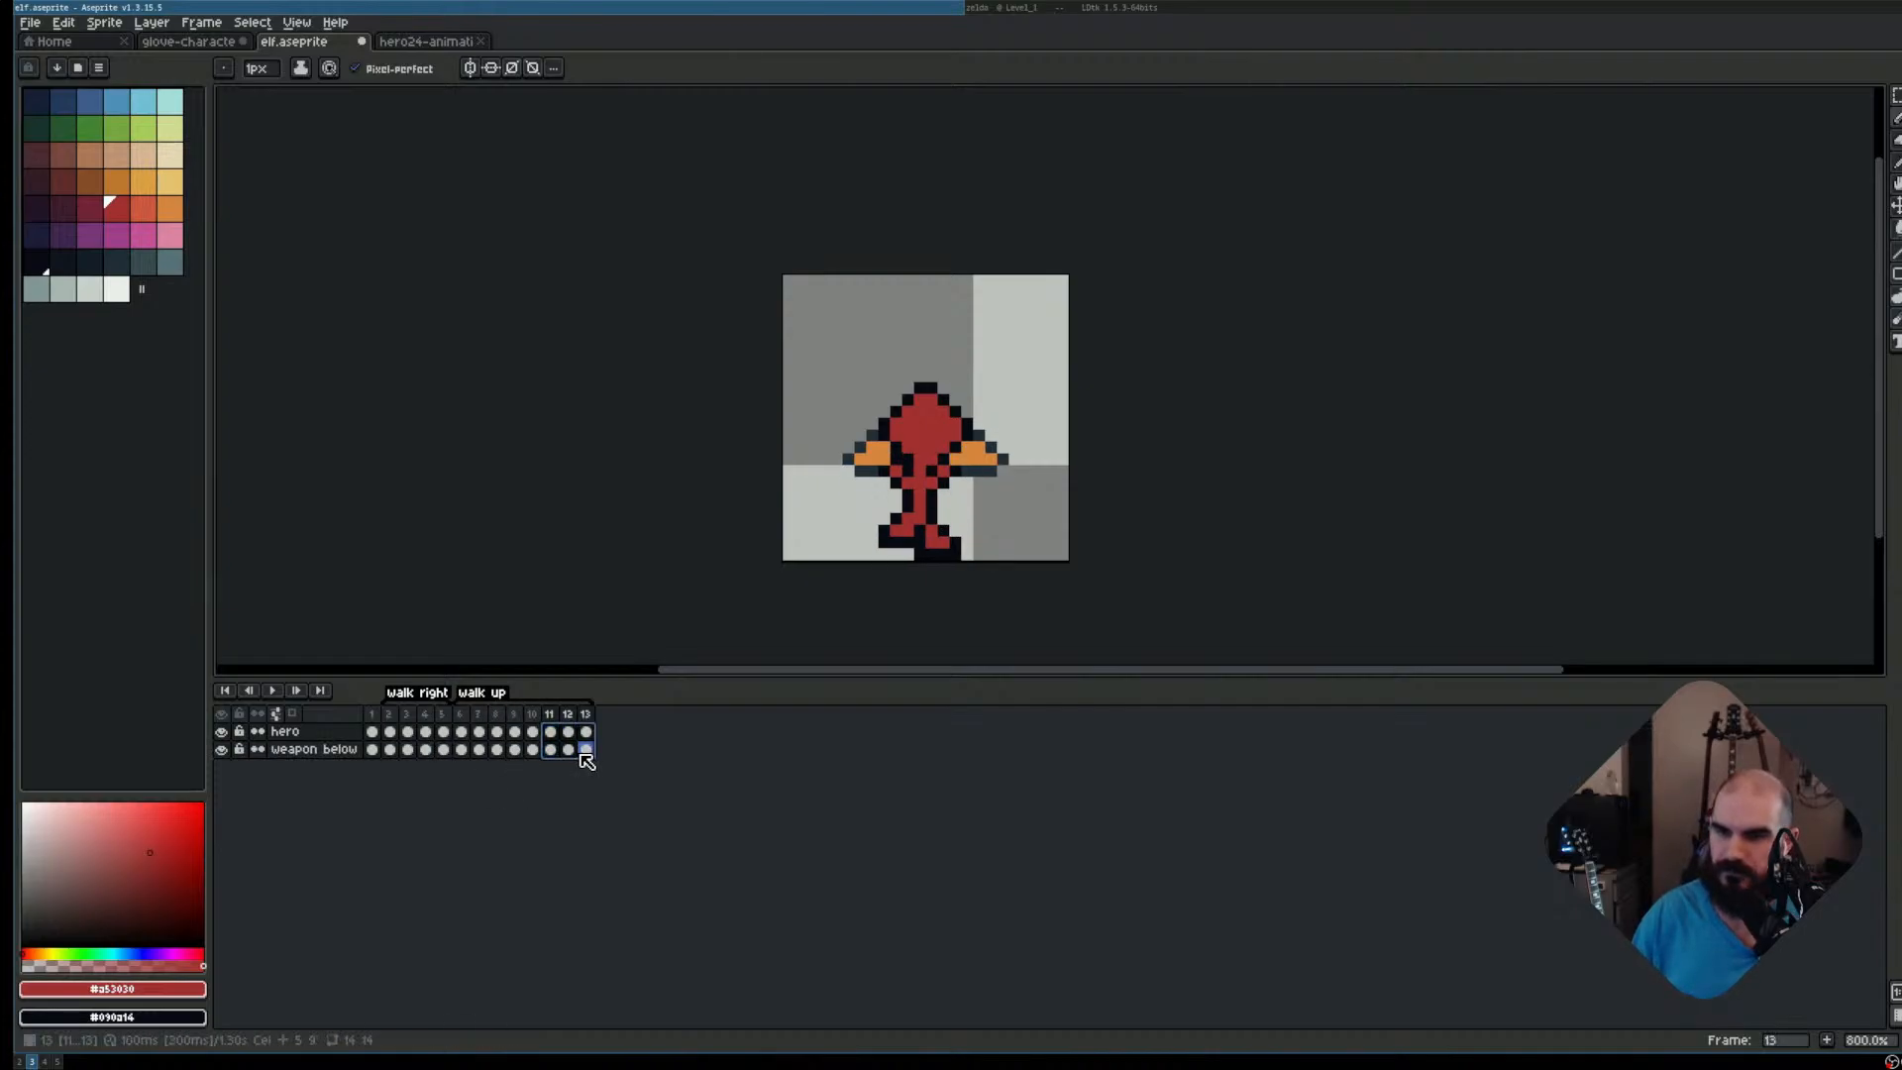
click(513, 714)
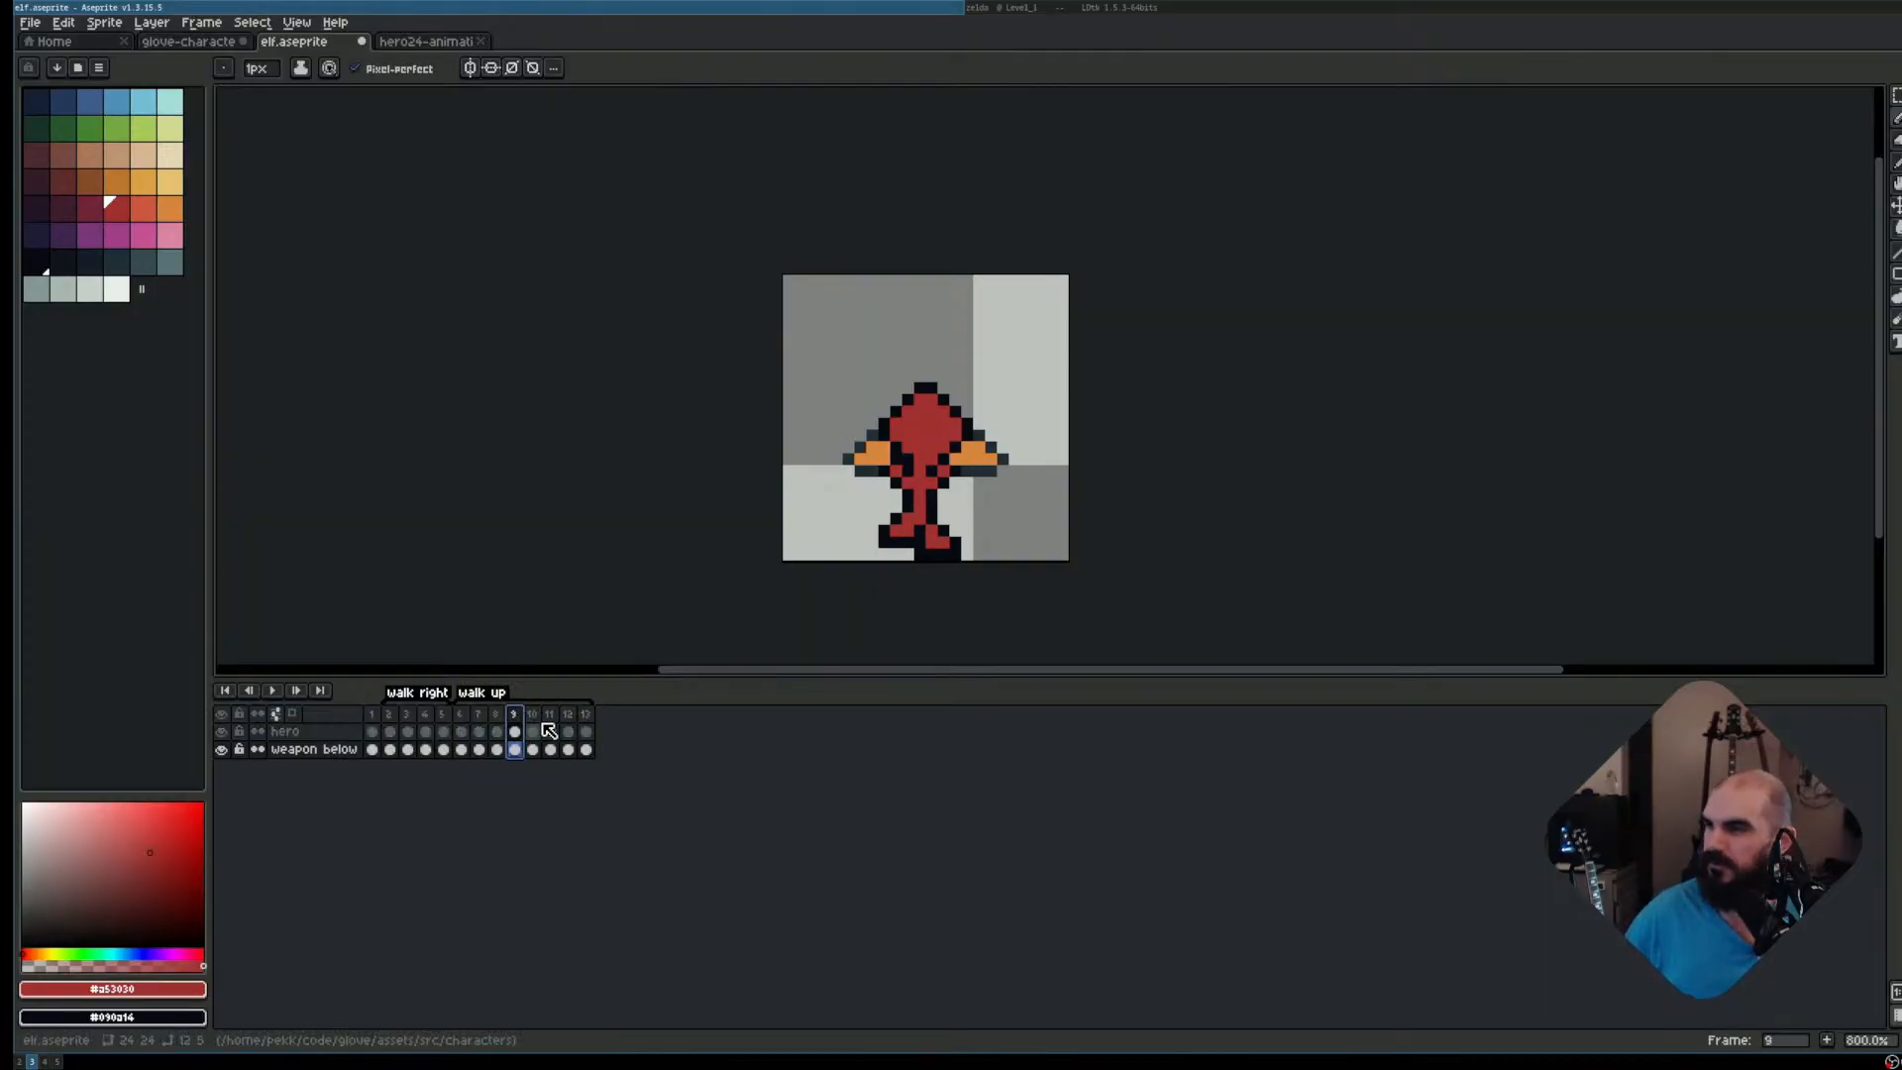
click(548, 730)
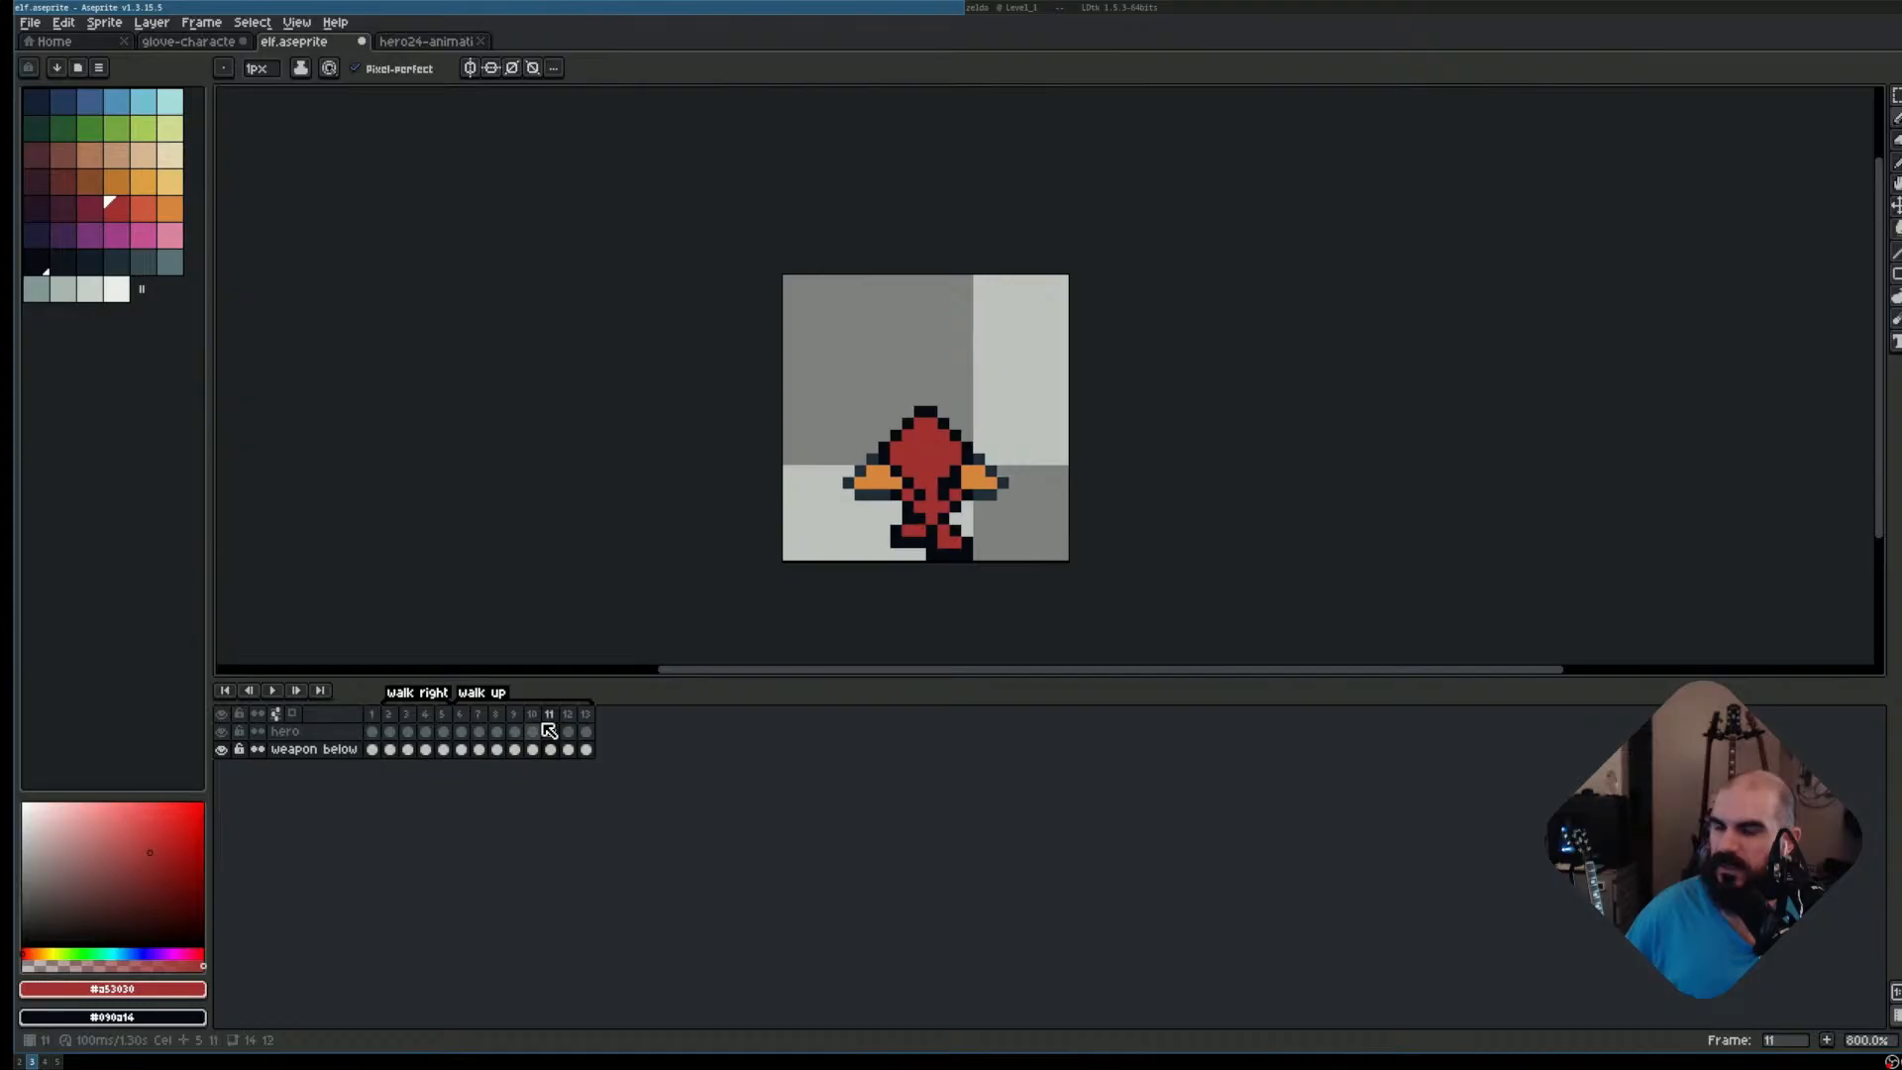
Compare frames 9 to 11 for continuity and play back the whole walk up animation
key(Left)
key(Left)
key(Right)
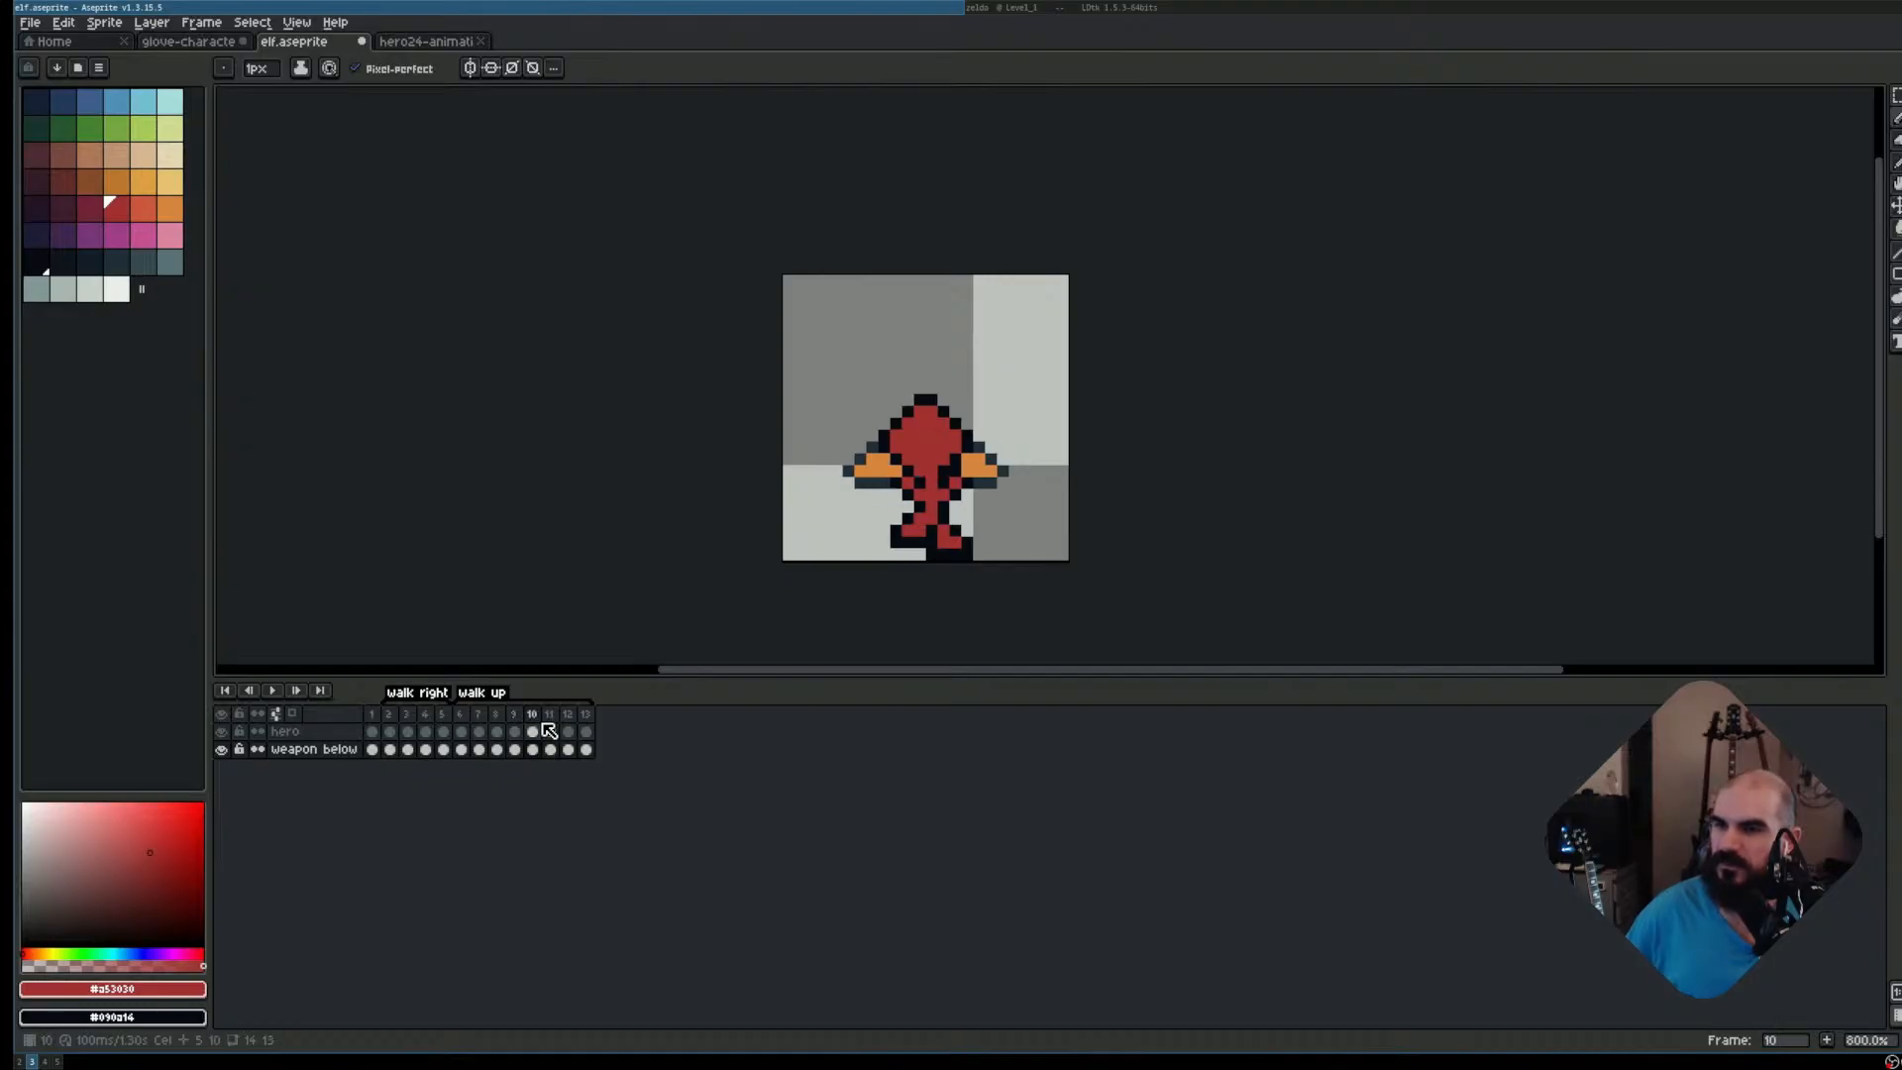
key(Return)
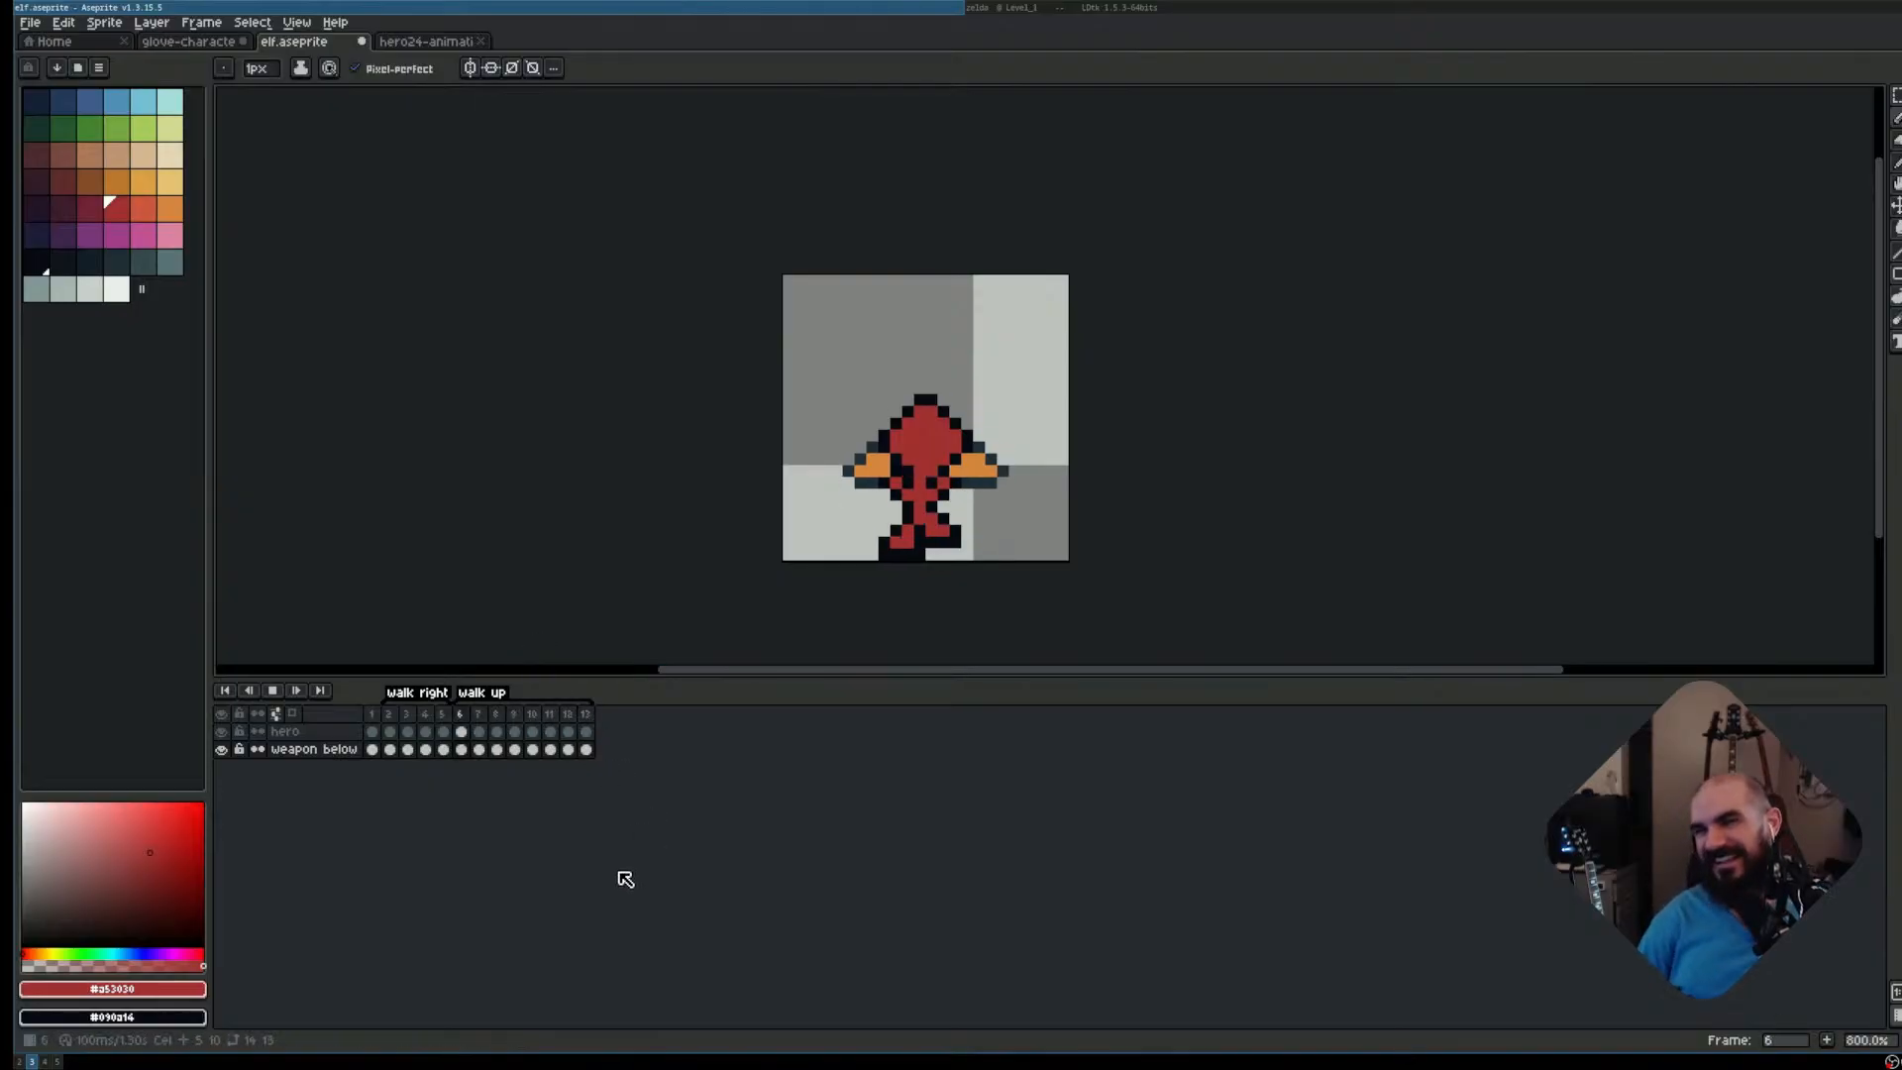
Play back the walk right animation, followed by the walk up animation
key(Left)
key(Return)
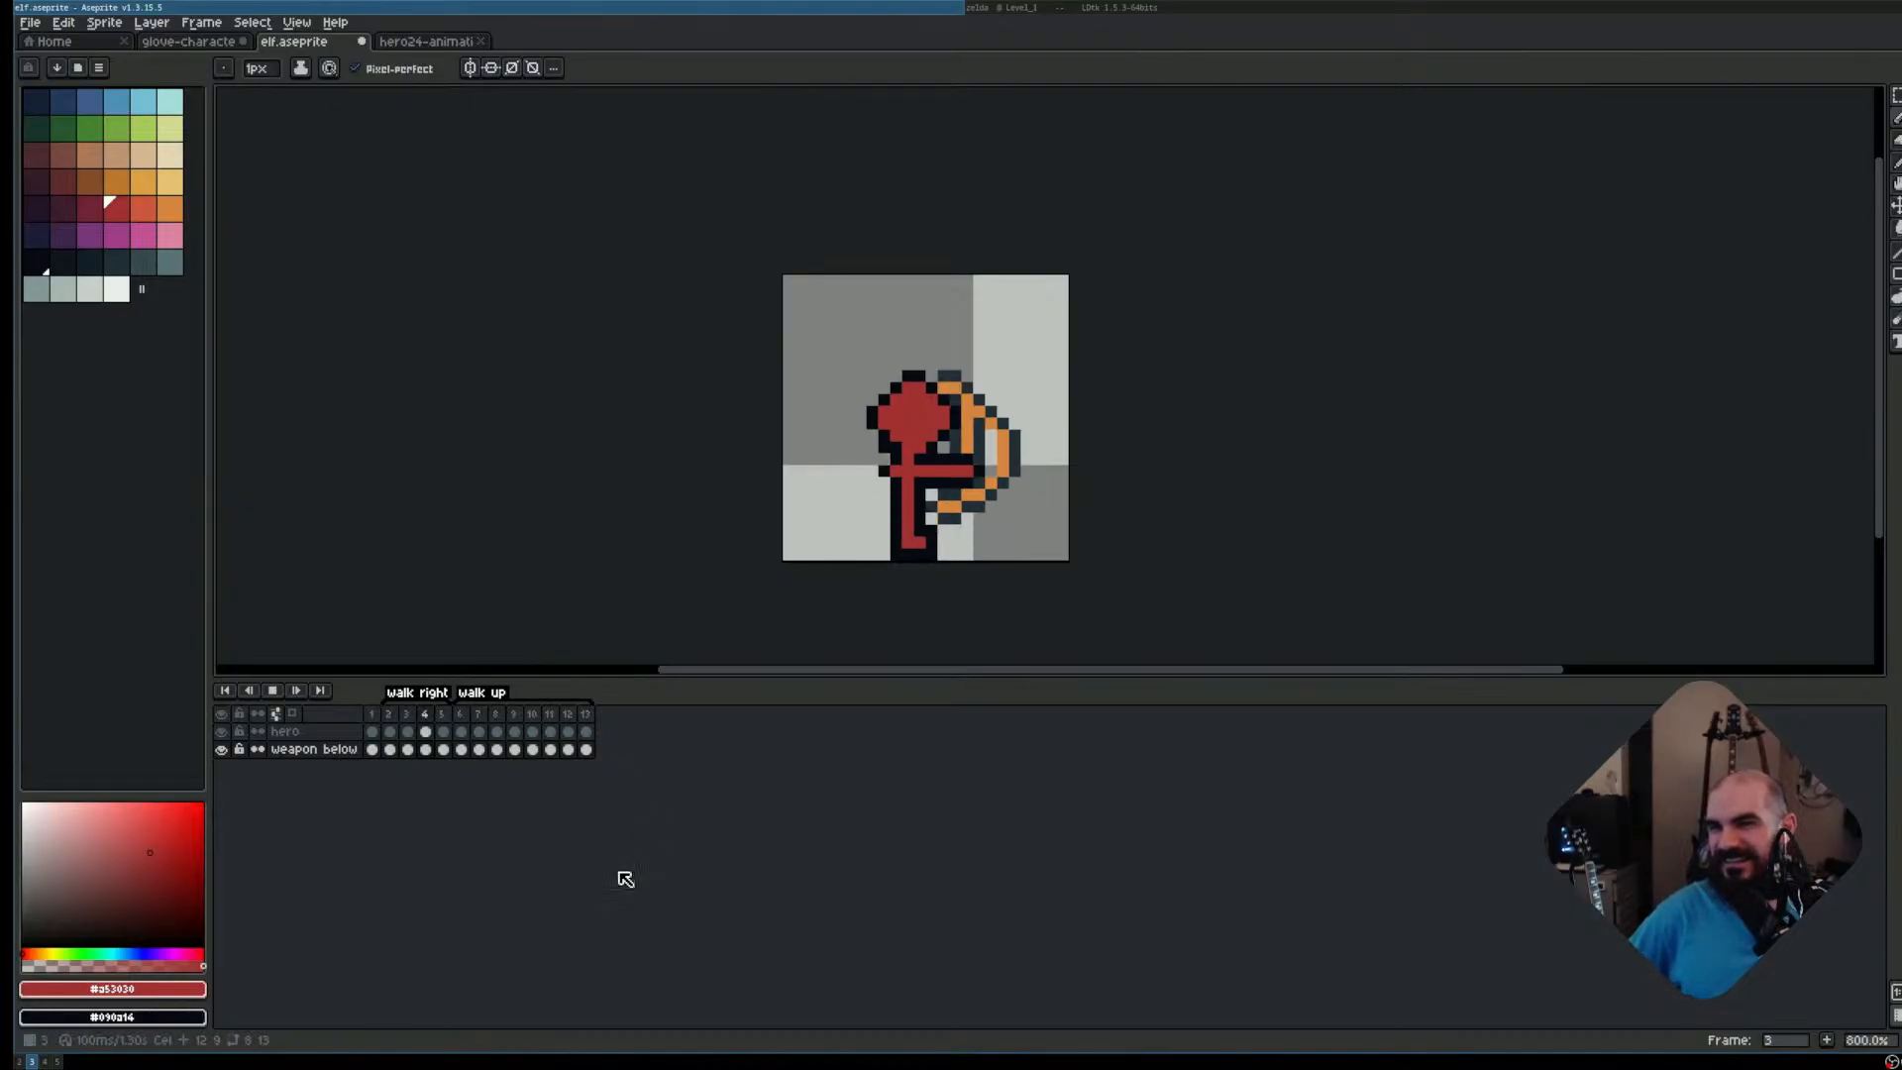
key(Return)
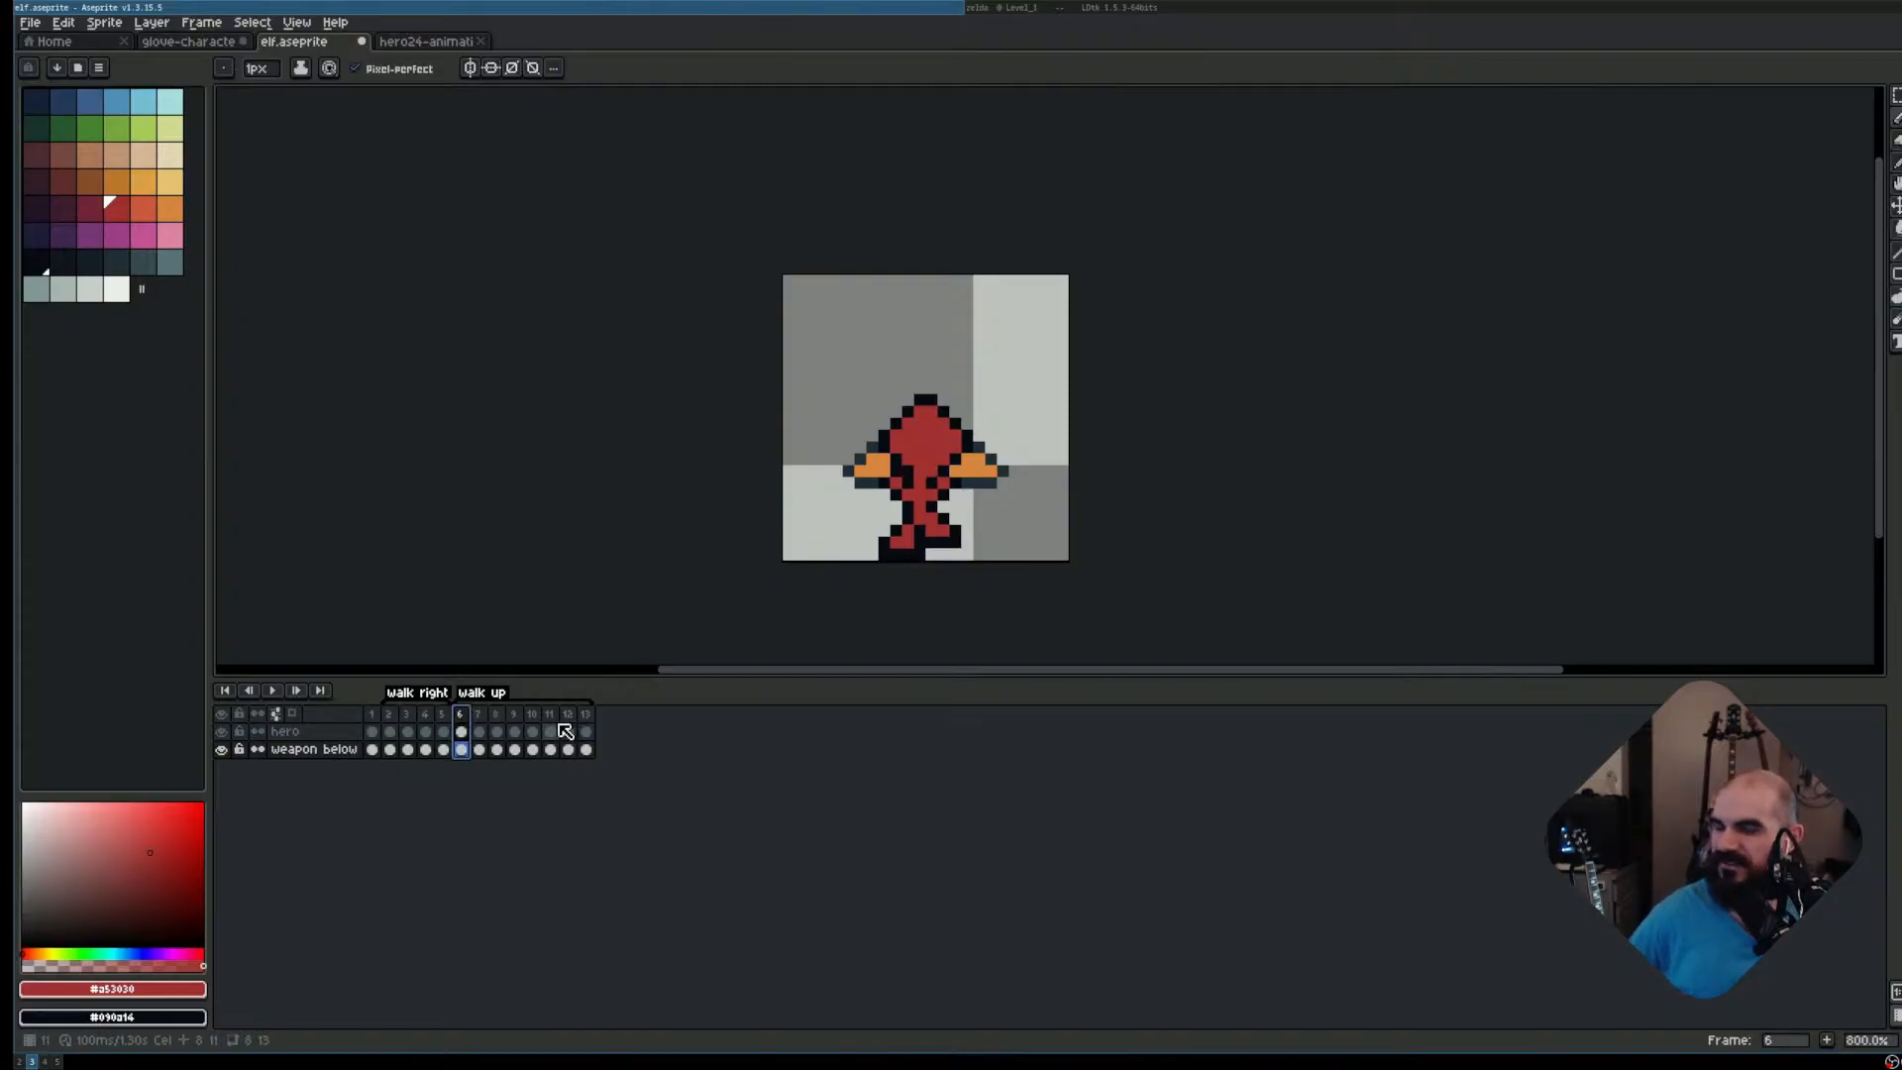
key(Return)
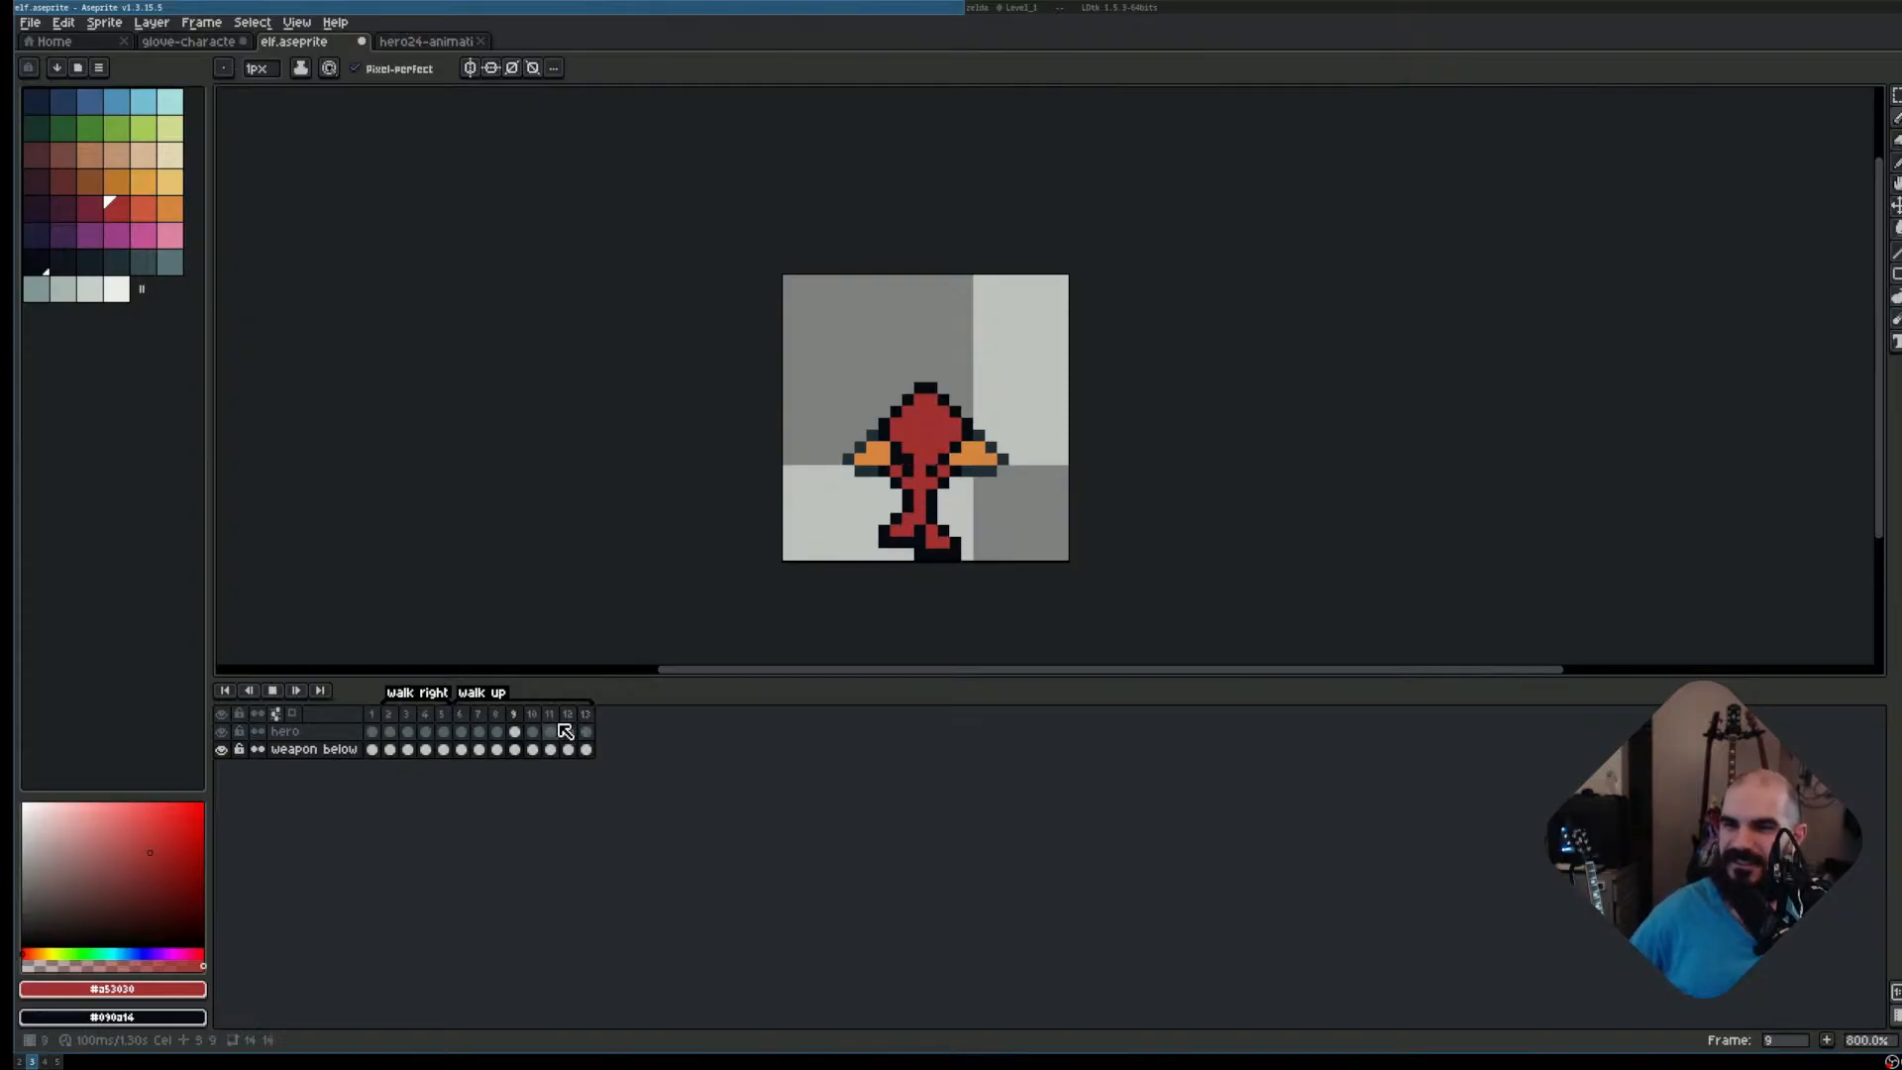
key(Return)
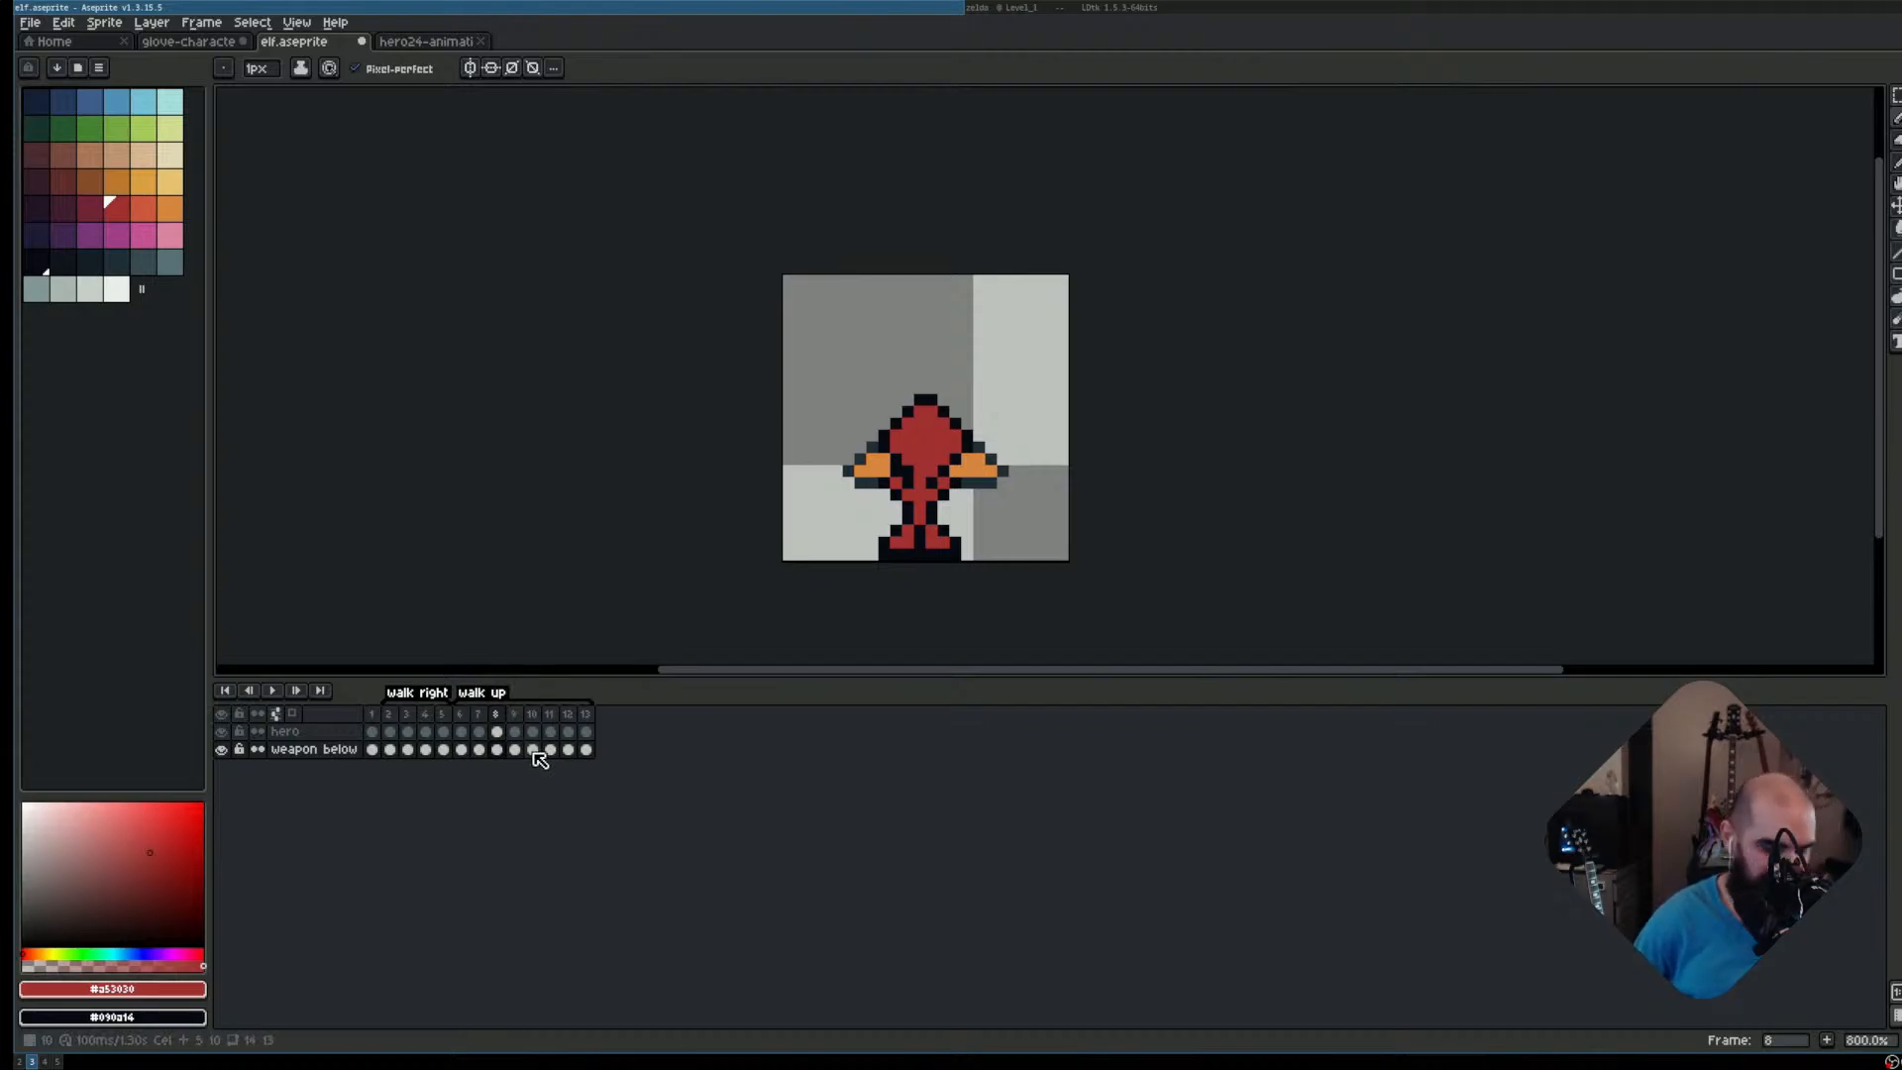
Replay the walk up animation from frame 13 and save elf.aseprite
drag(460, 715, 571, 722)
click(585, 717)
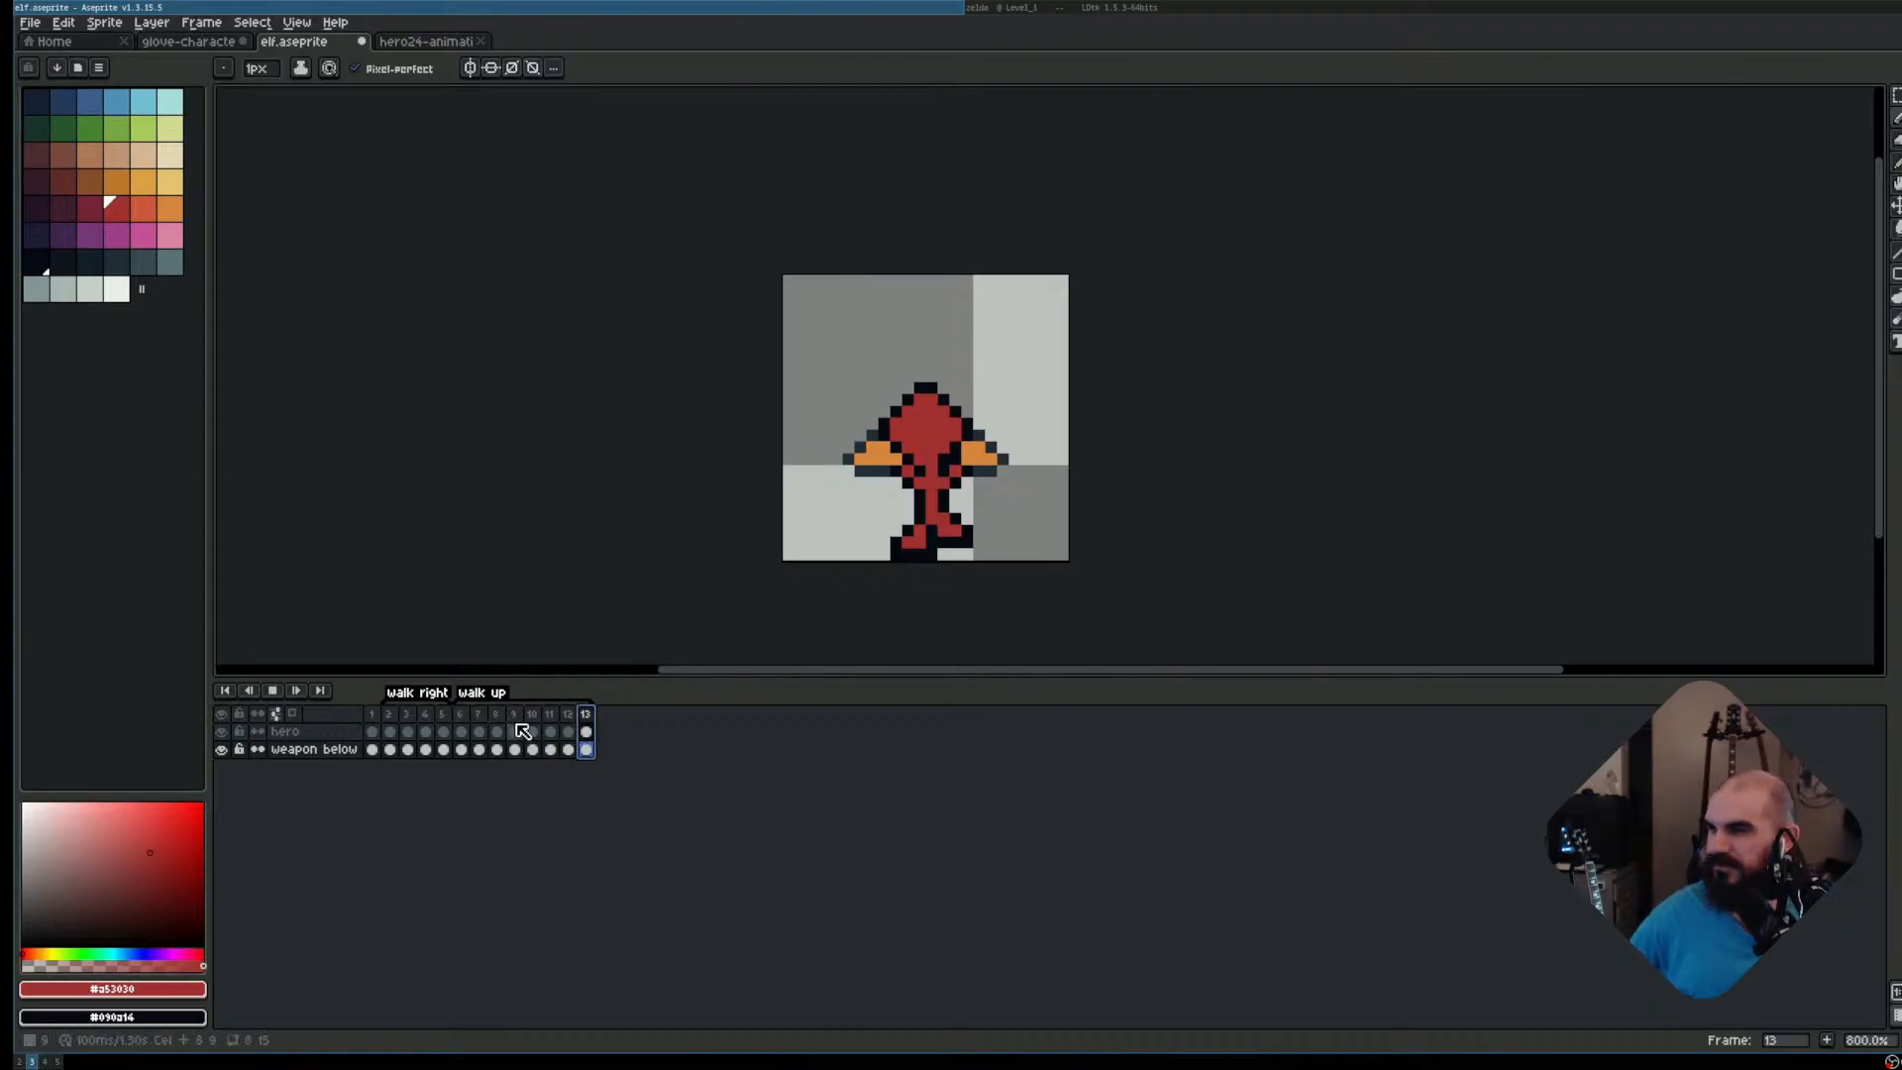
key(Return)
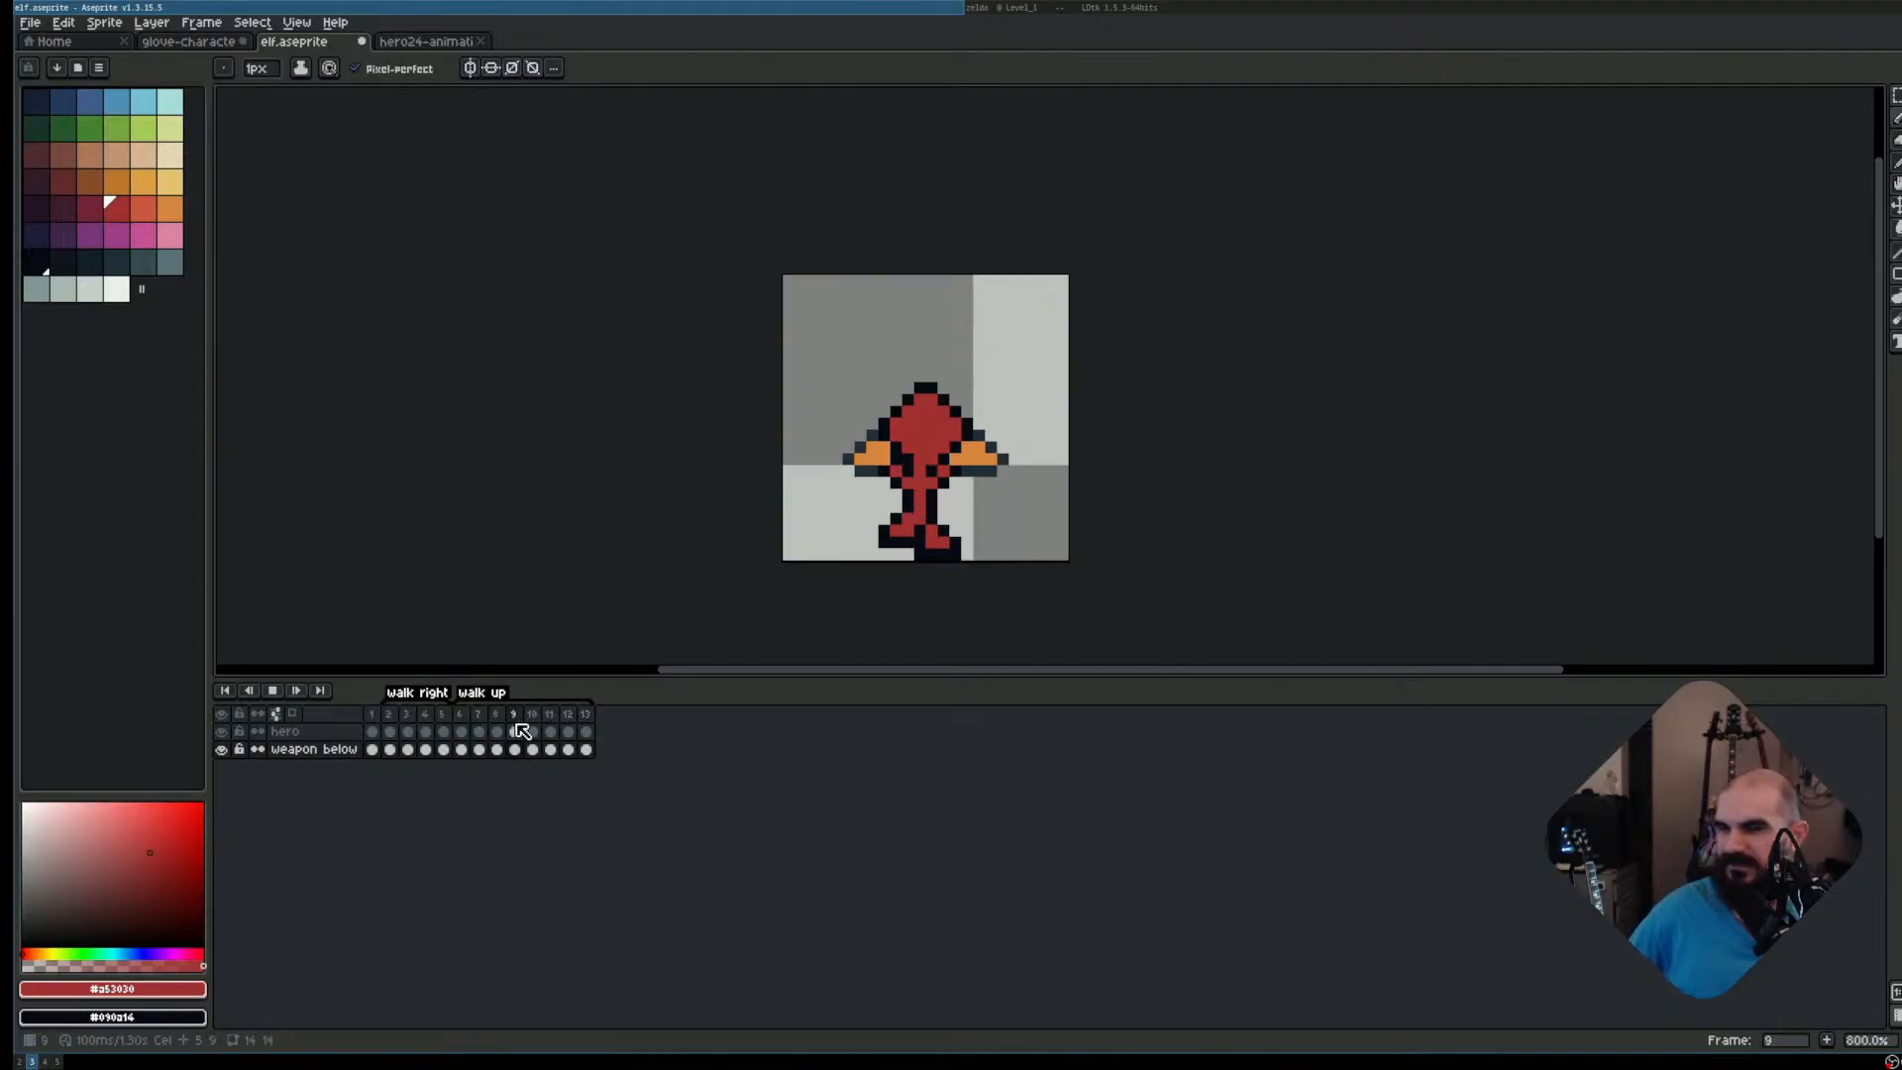
key(Return)
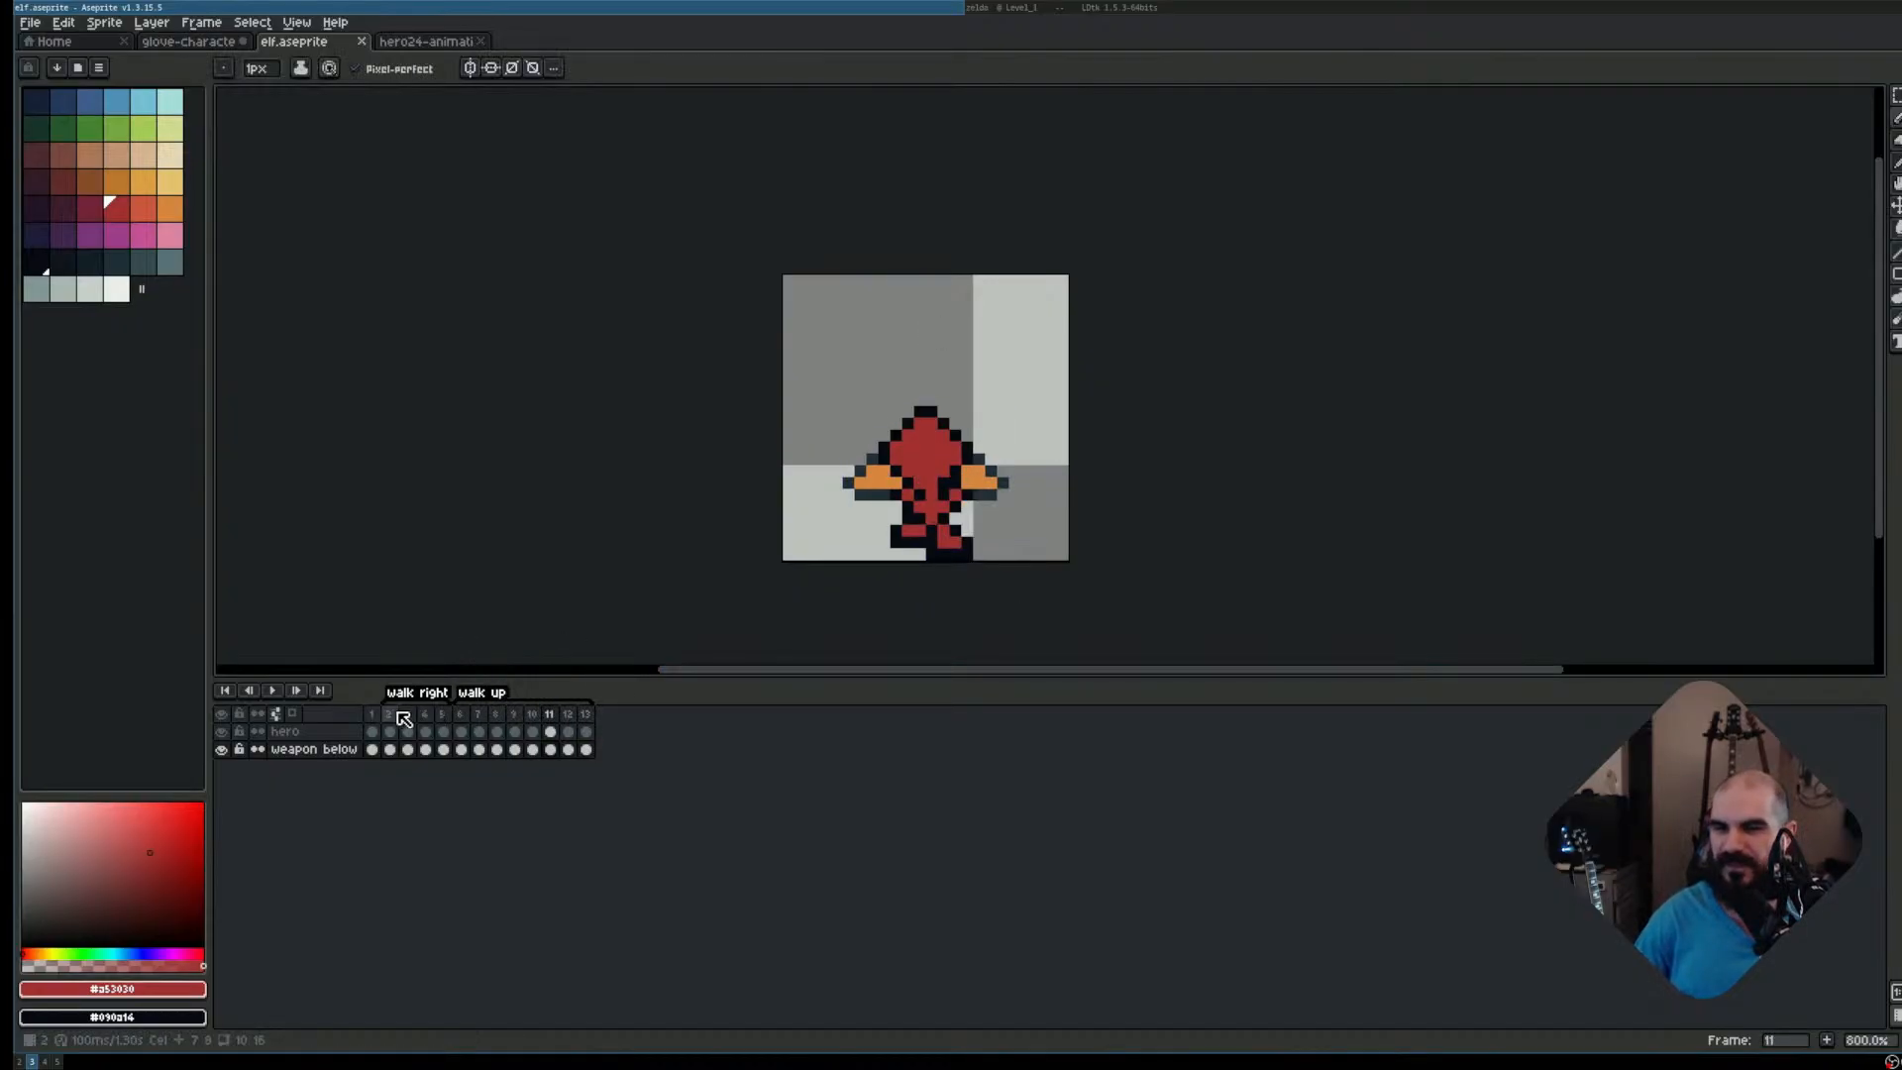
Review the frame ranges of both animations, frames 6 to 13 for walk up and frames 2 to 5 for walk right
click(389, 713)
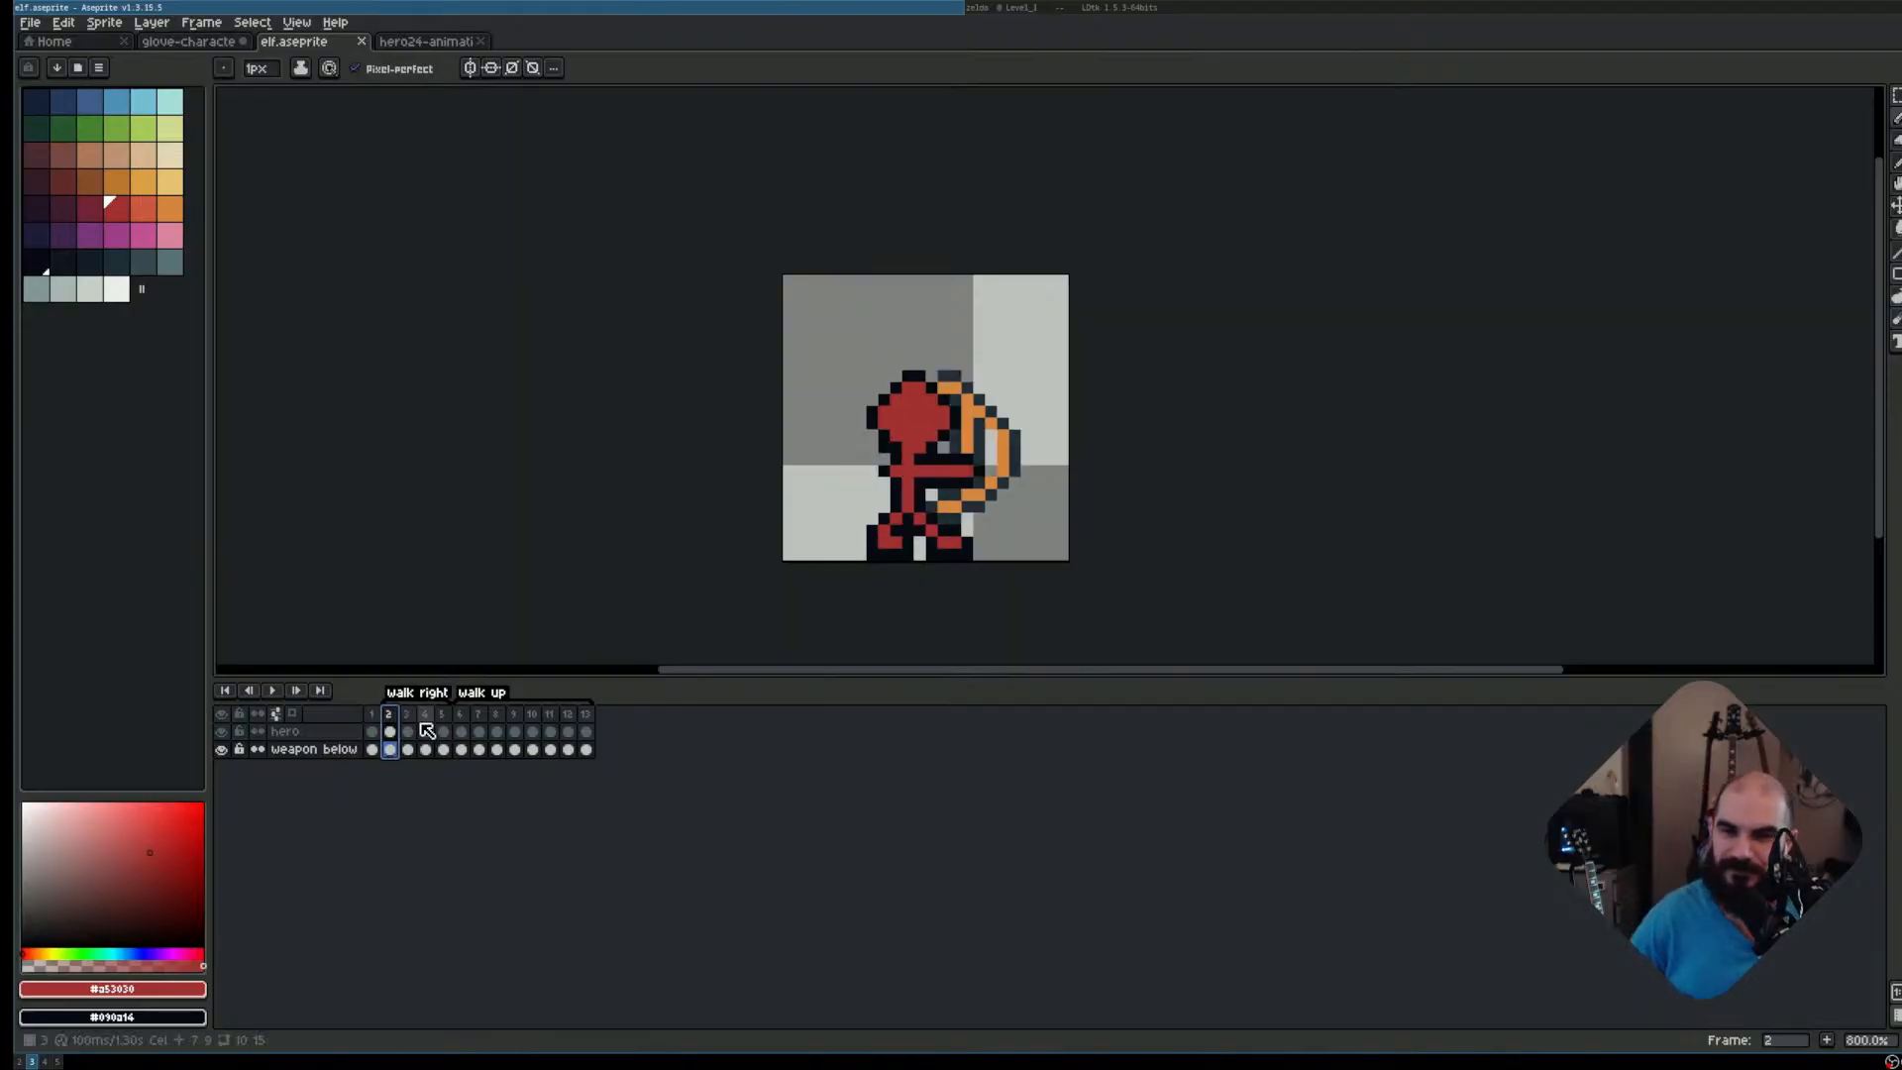
drag(461, 714, 592, 712)
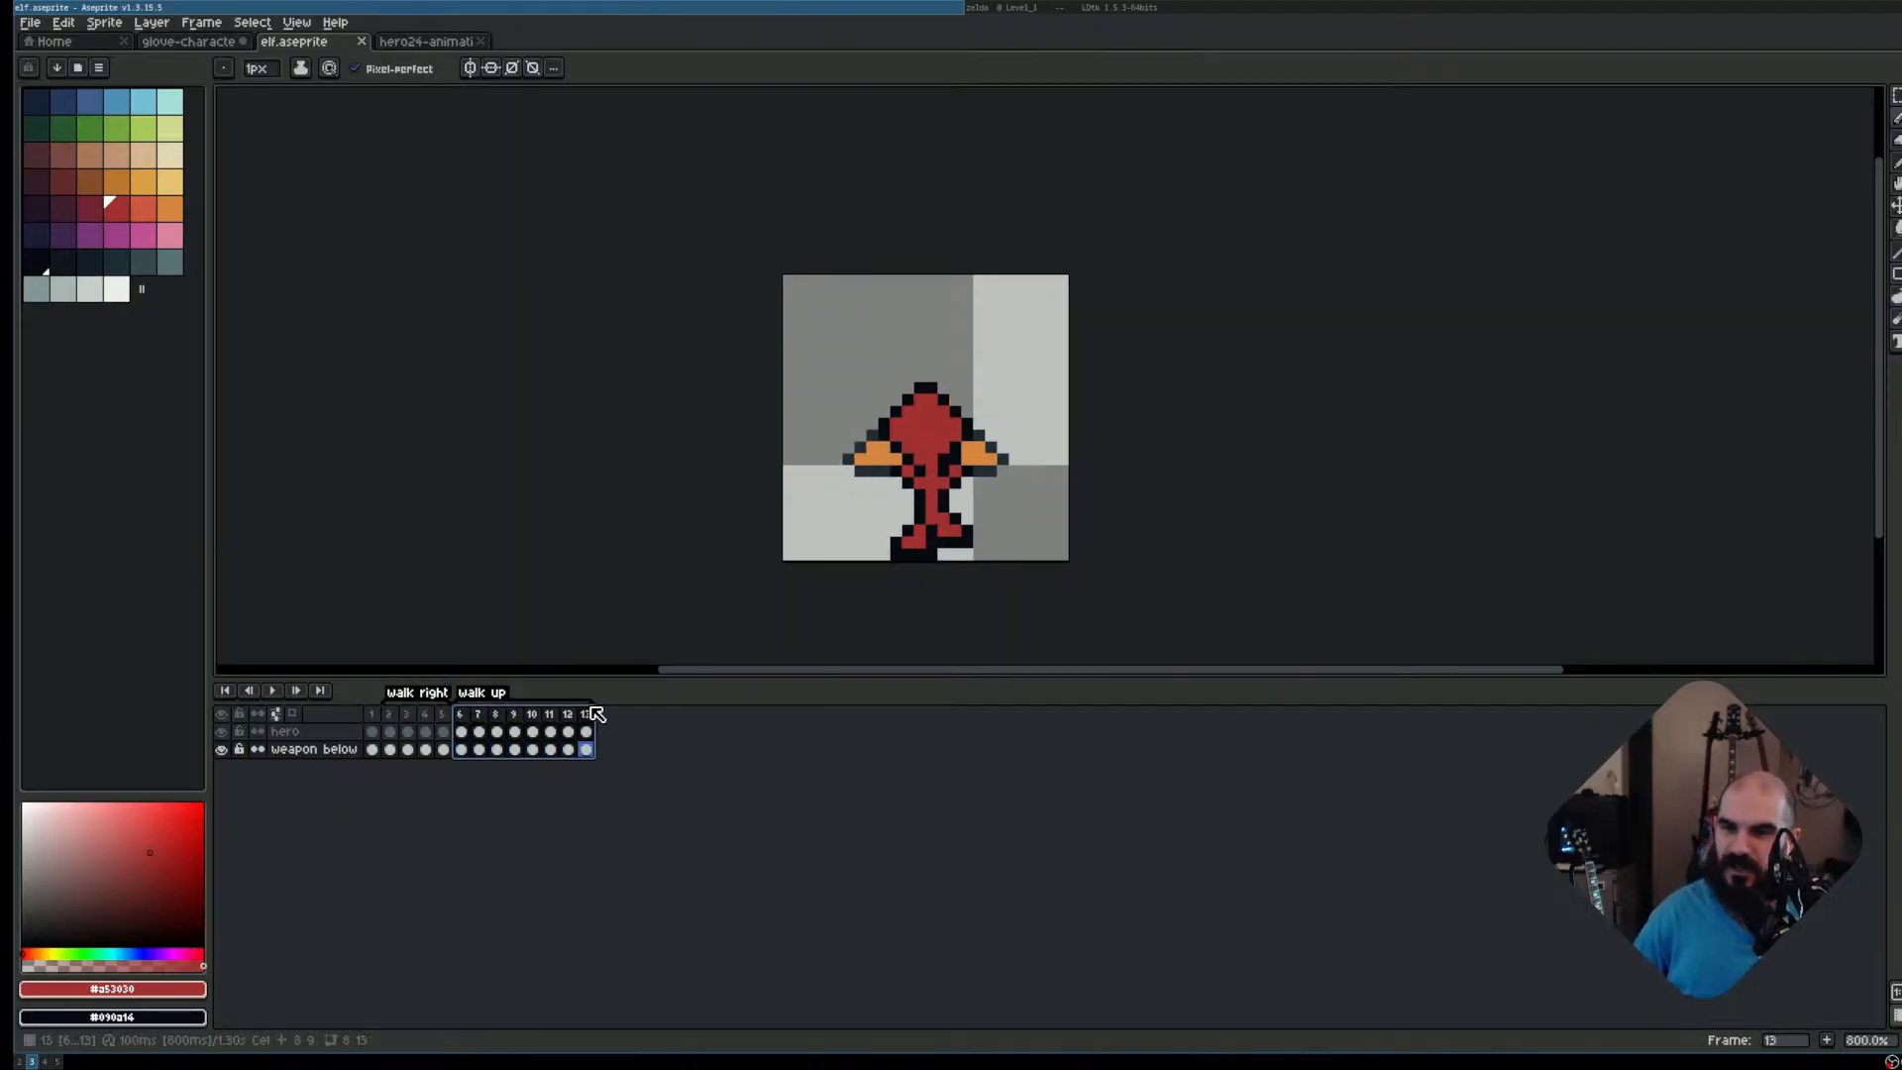
click(480, 731)
drag(398, 720, 440, 720)
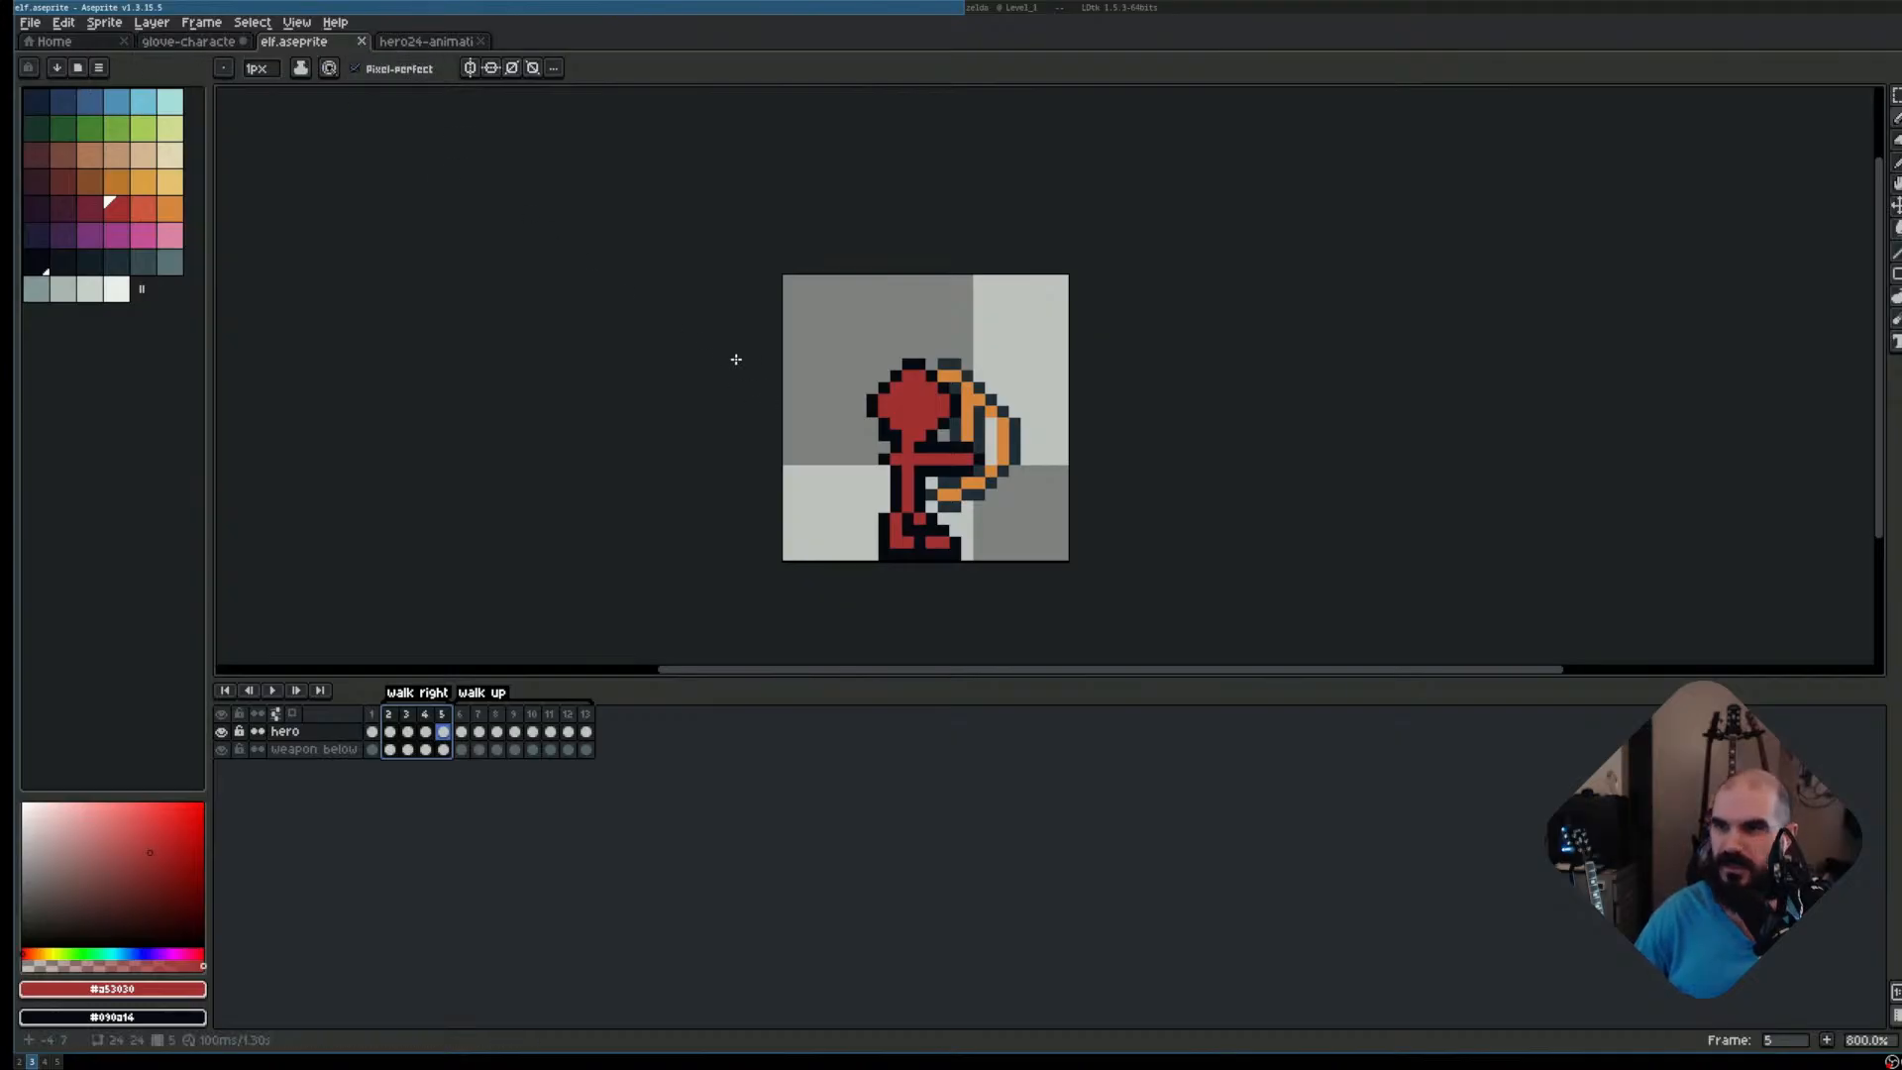
Switch to LDtk to view the Level_1 layout and return to the elf sprite in Aseprite
click(1176, 15)
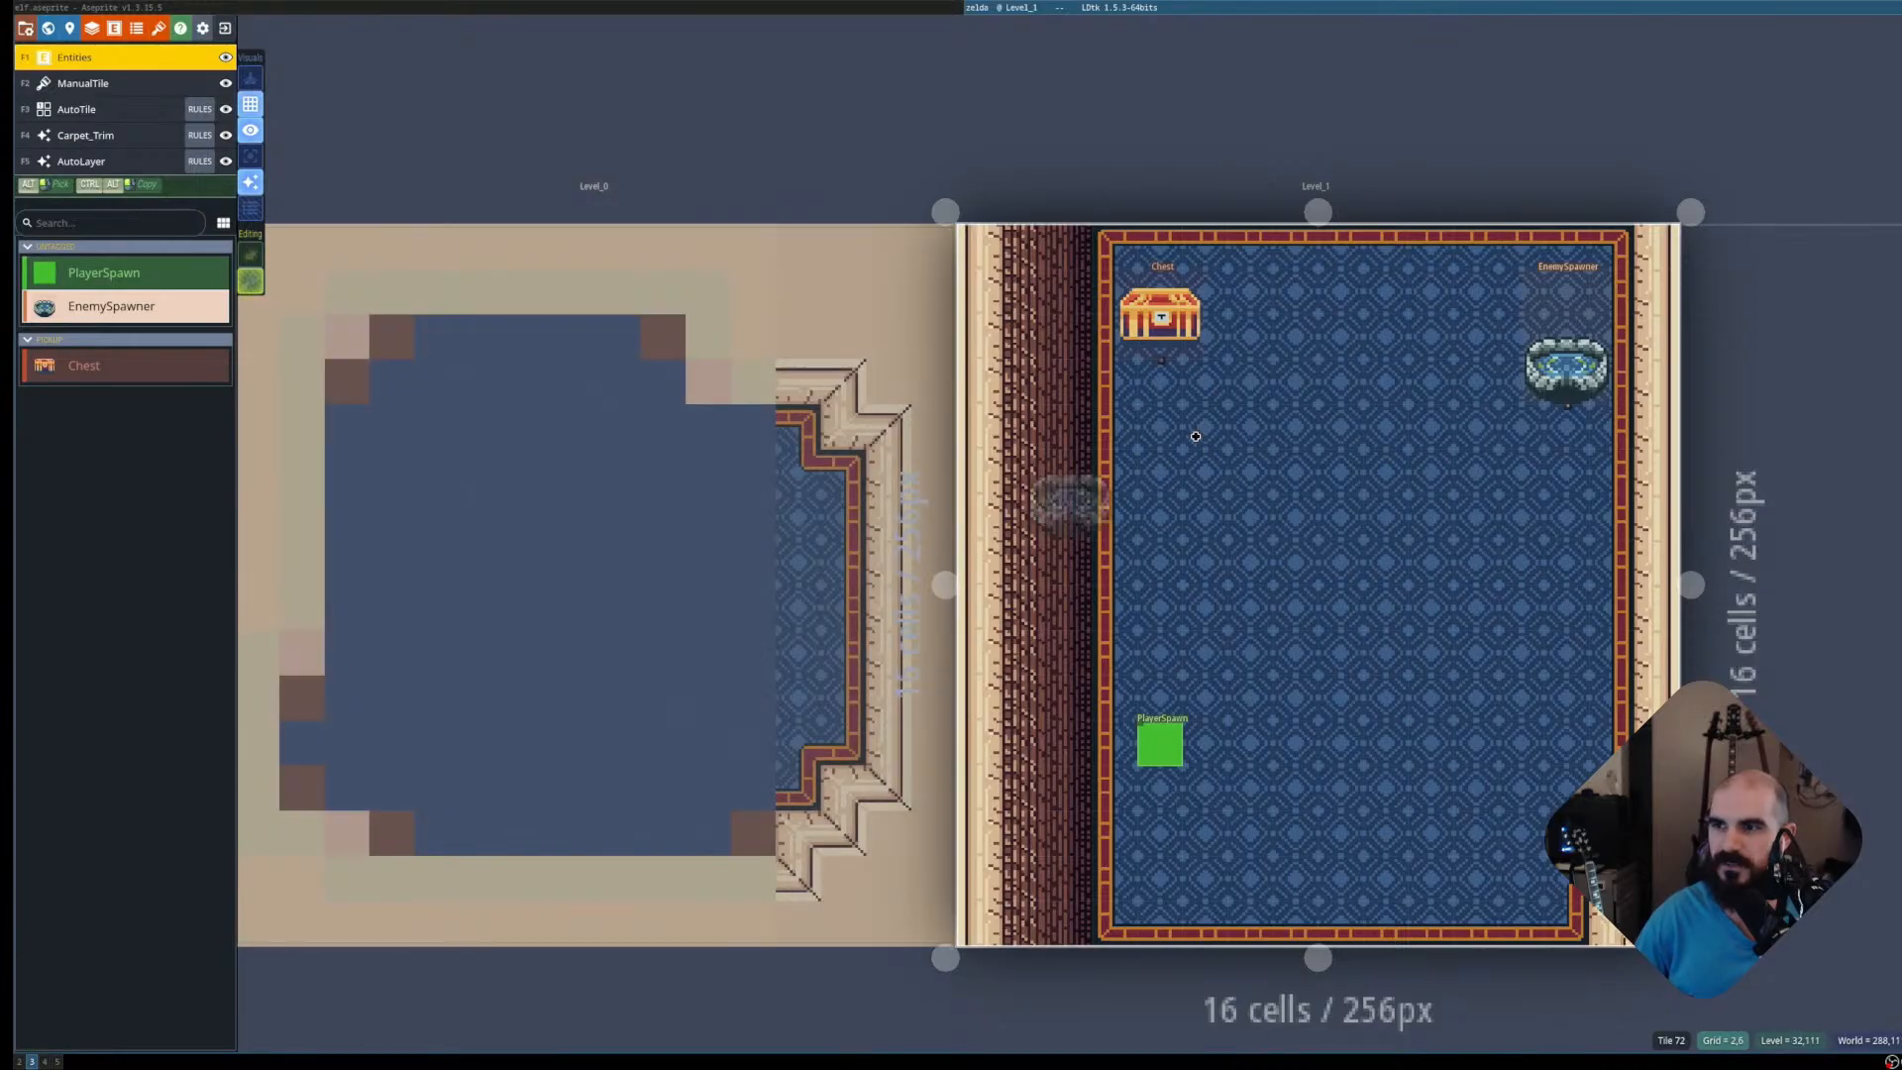
click(797, 589)
click(1188, 571)
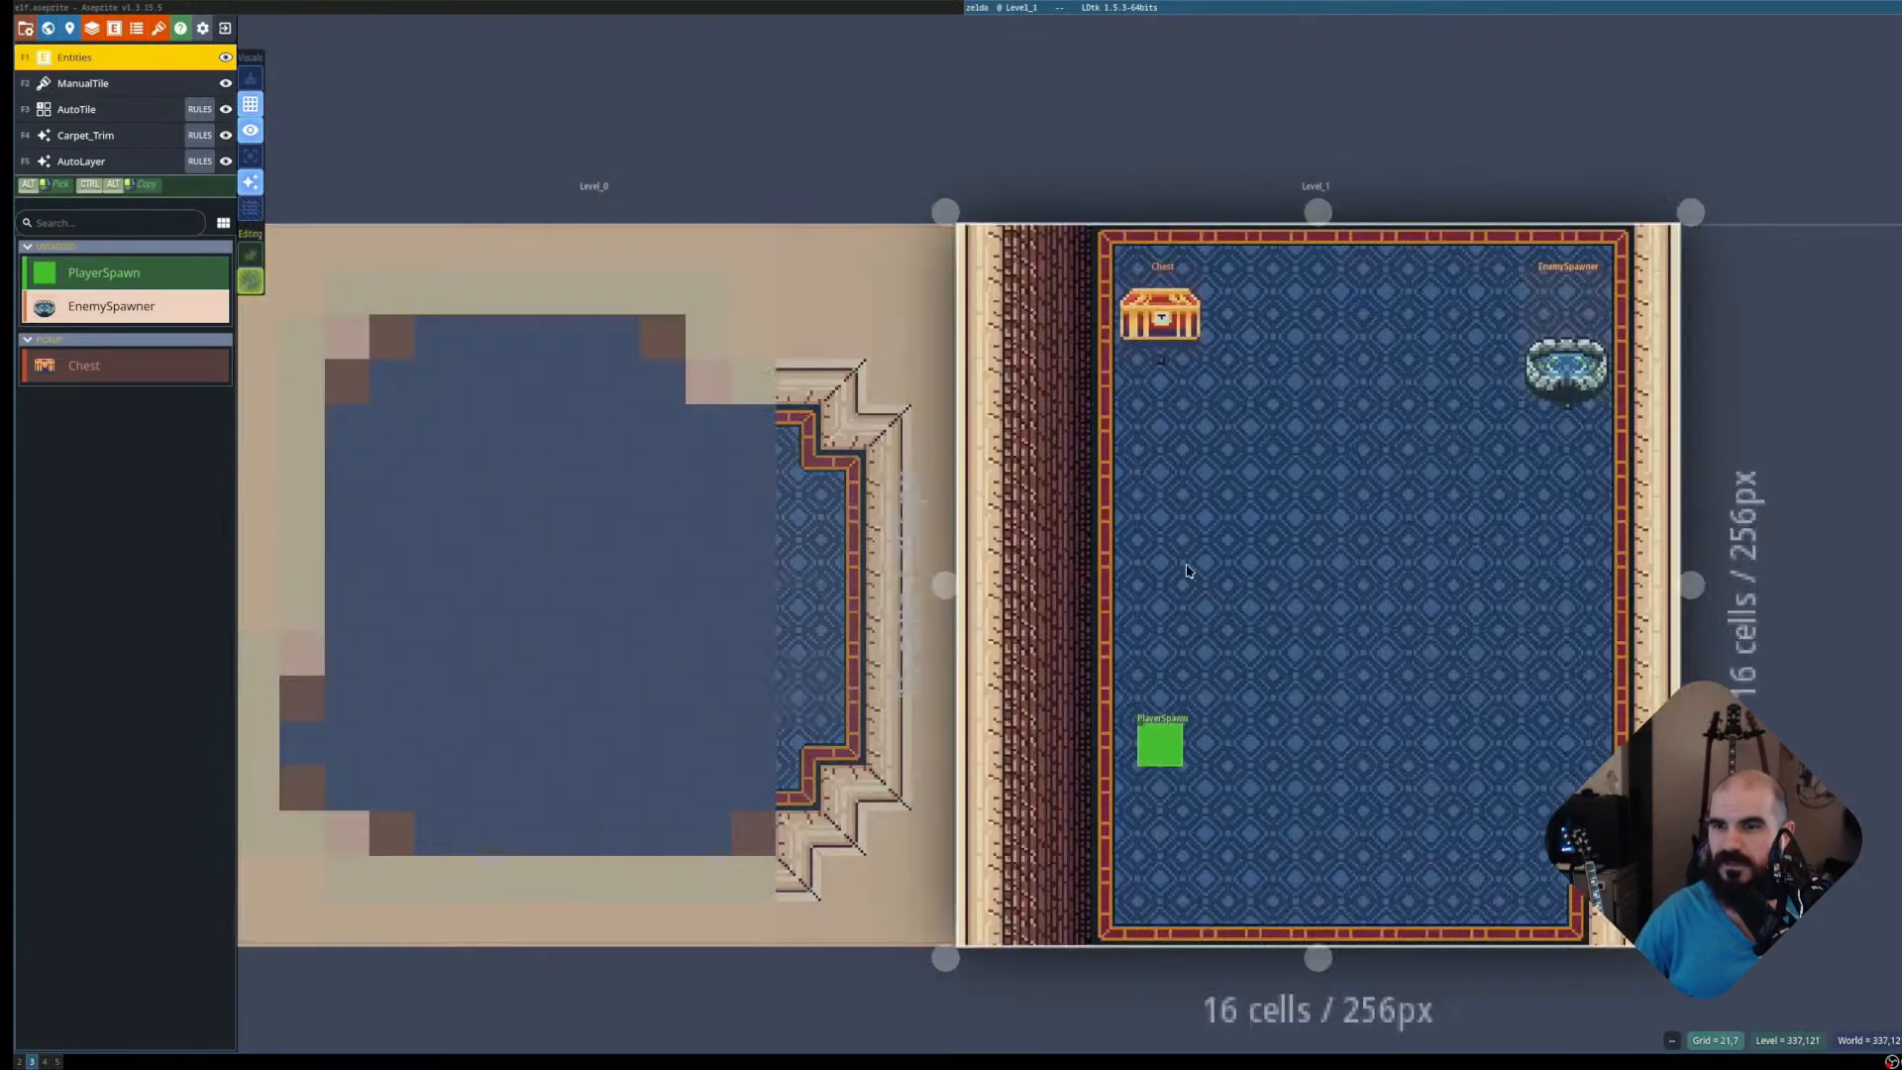
key(super+Left)
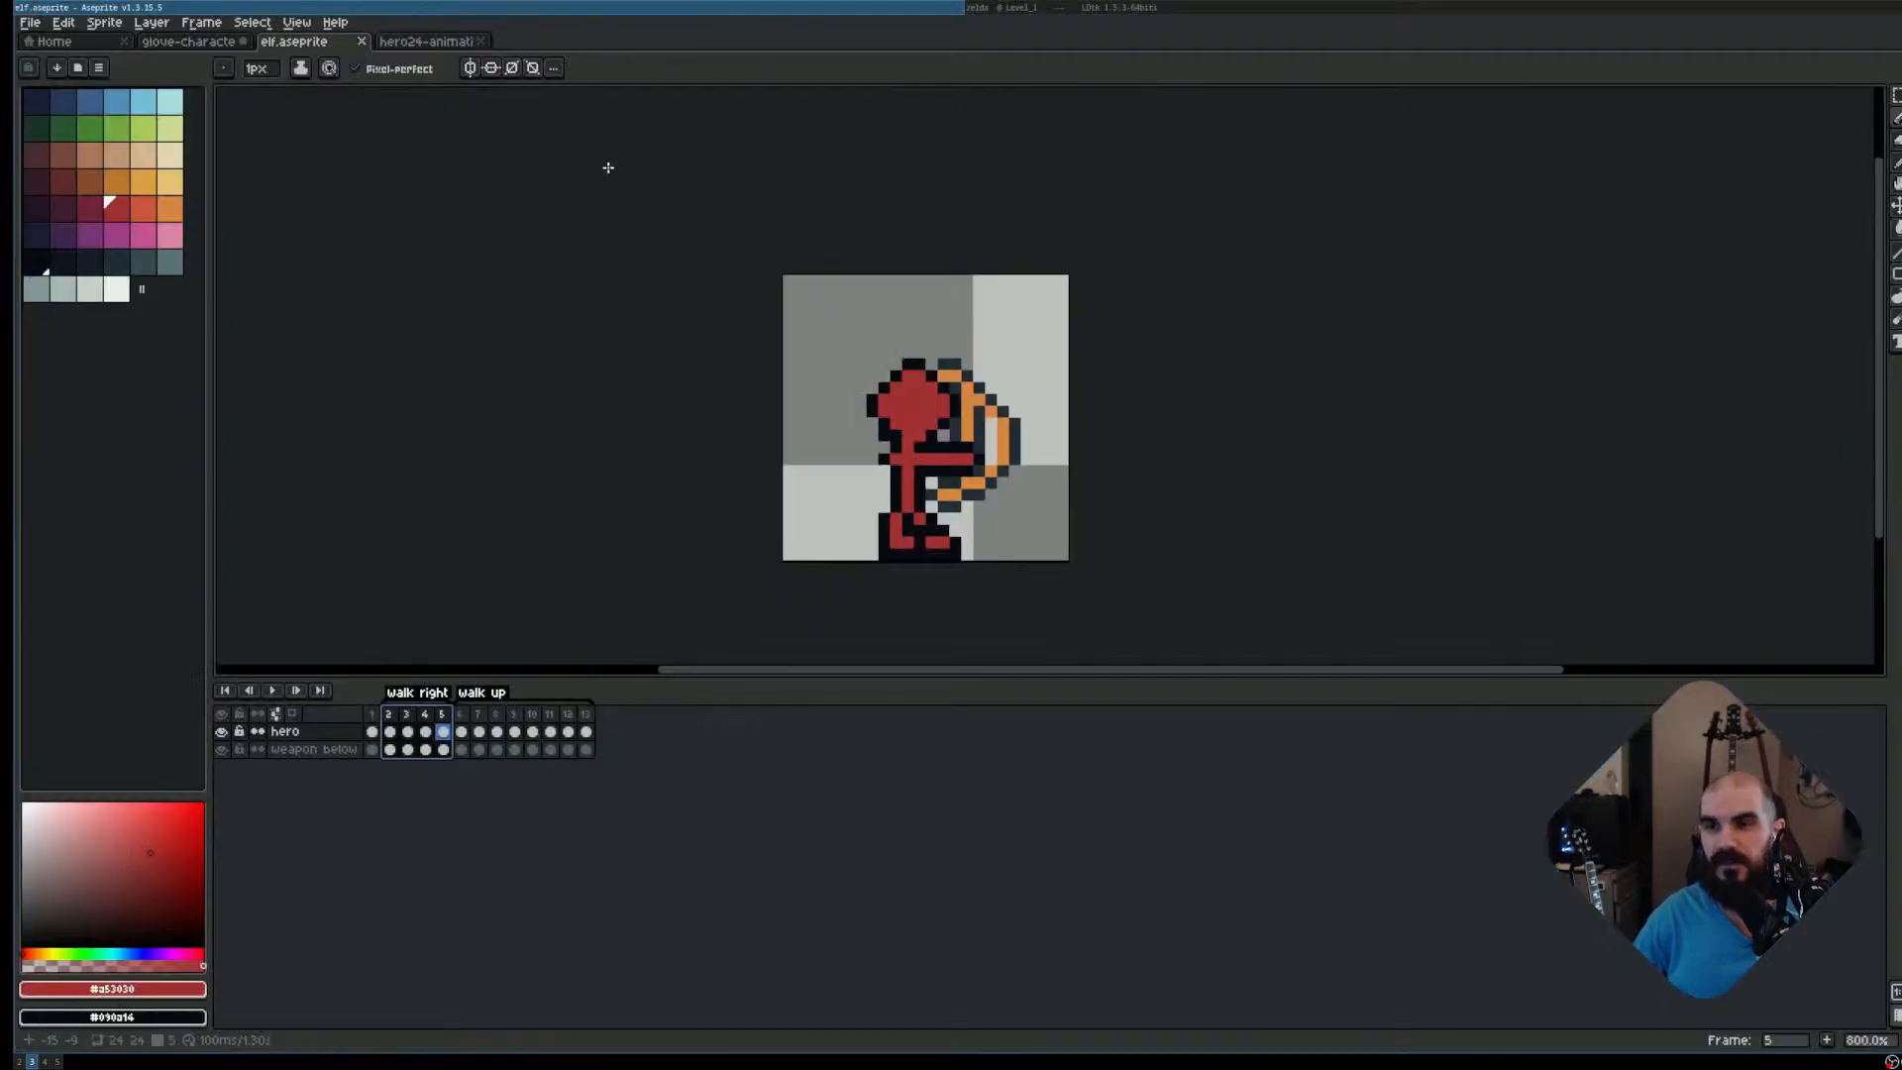
key(super+Right)
key(super+Left)
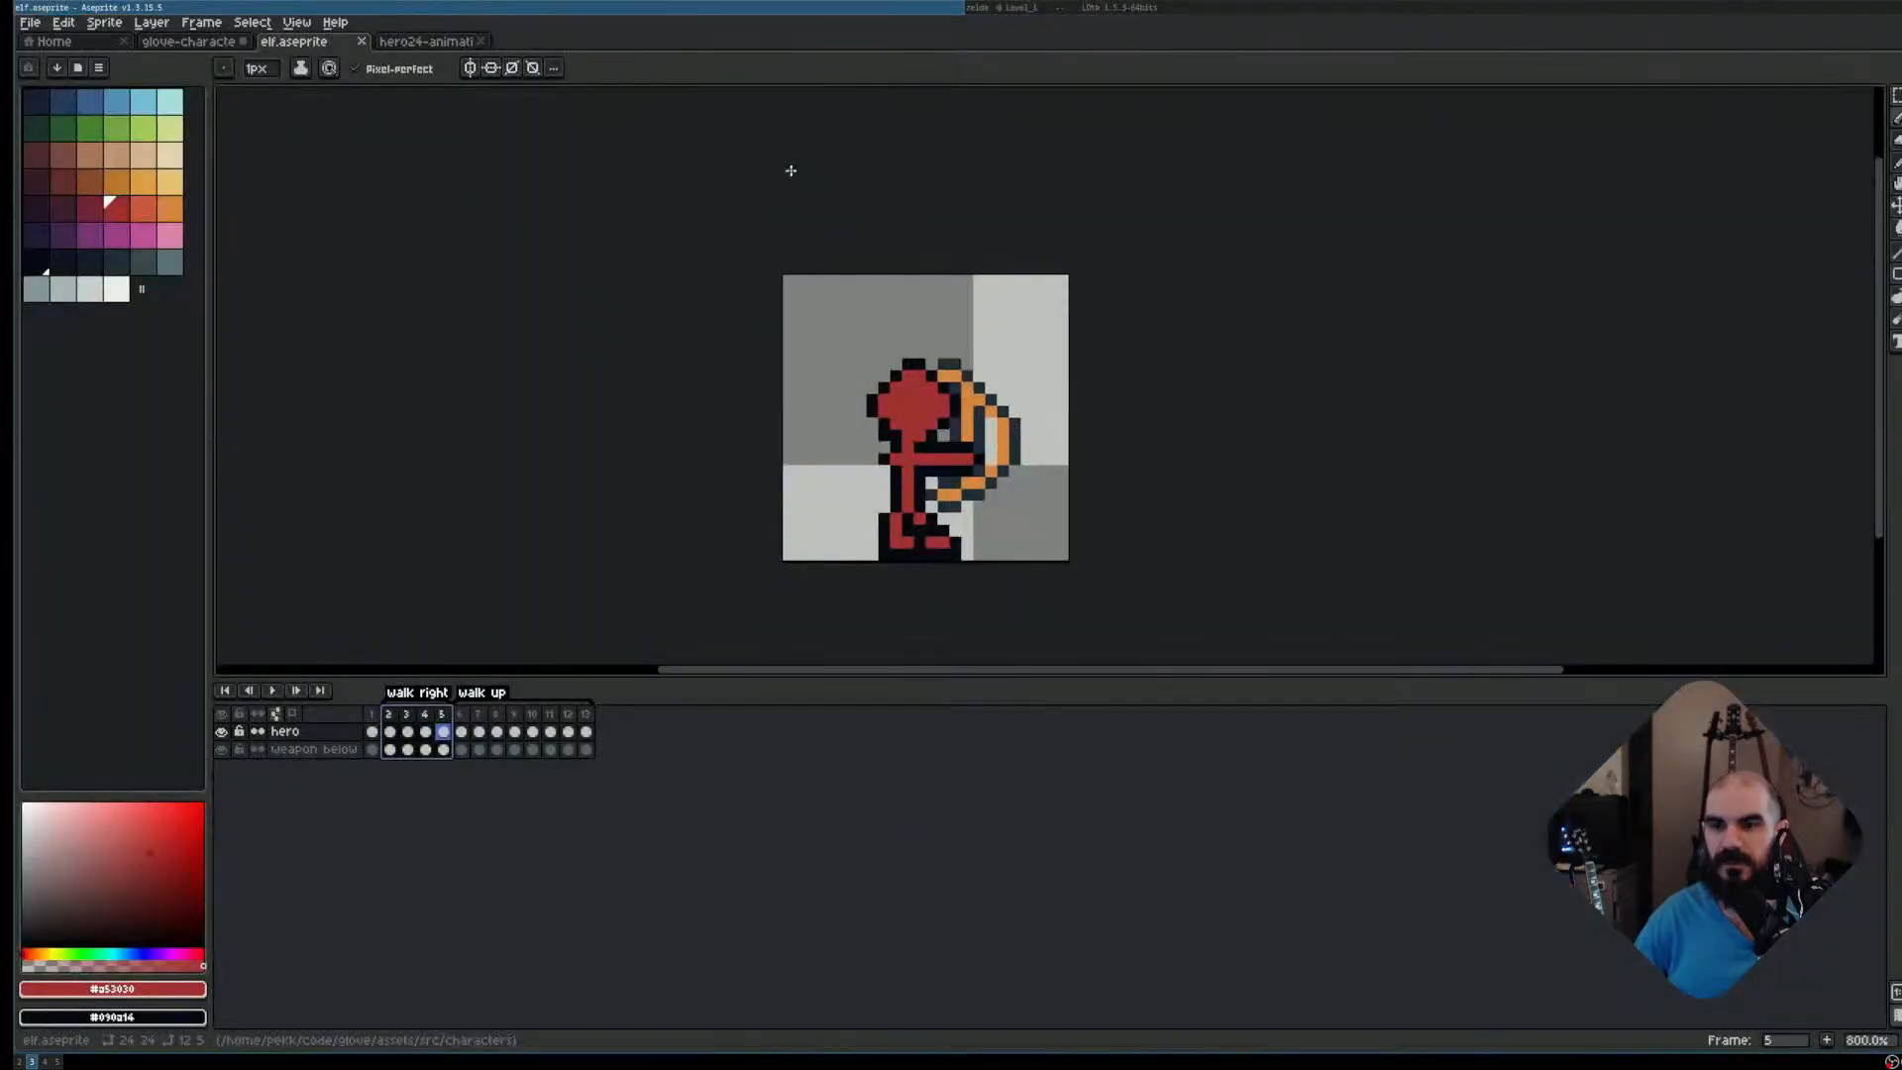
Switch to the Godot editor with the glove project and view the Level_0 scene
key(super+2)
key(super+Right)
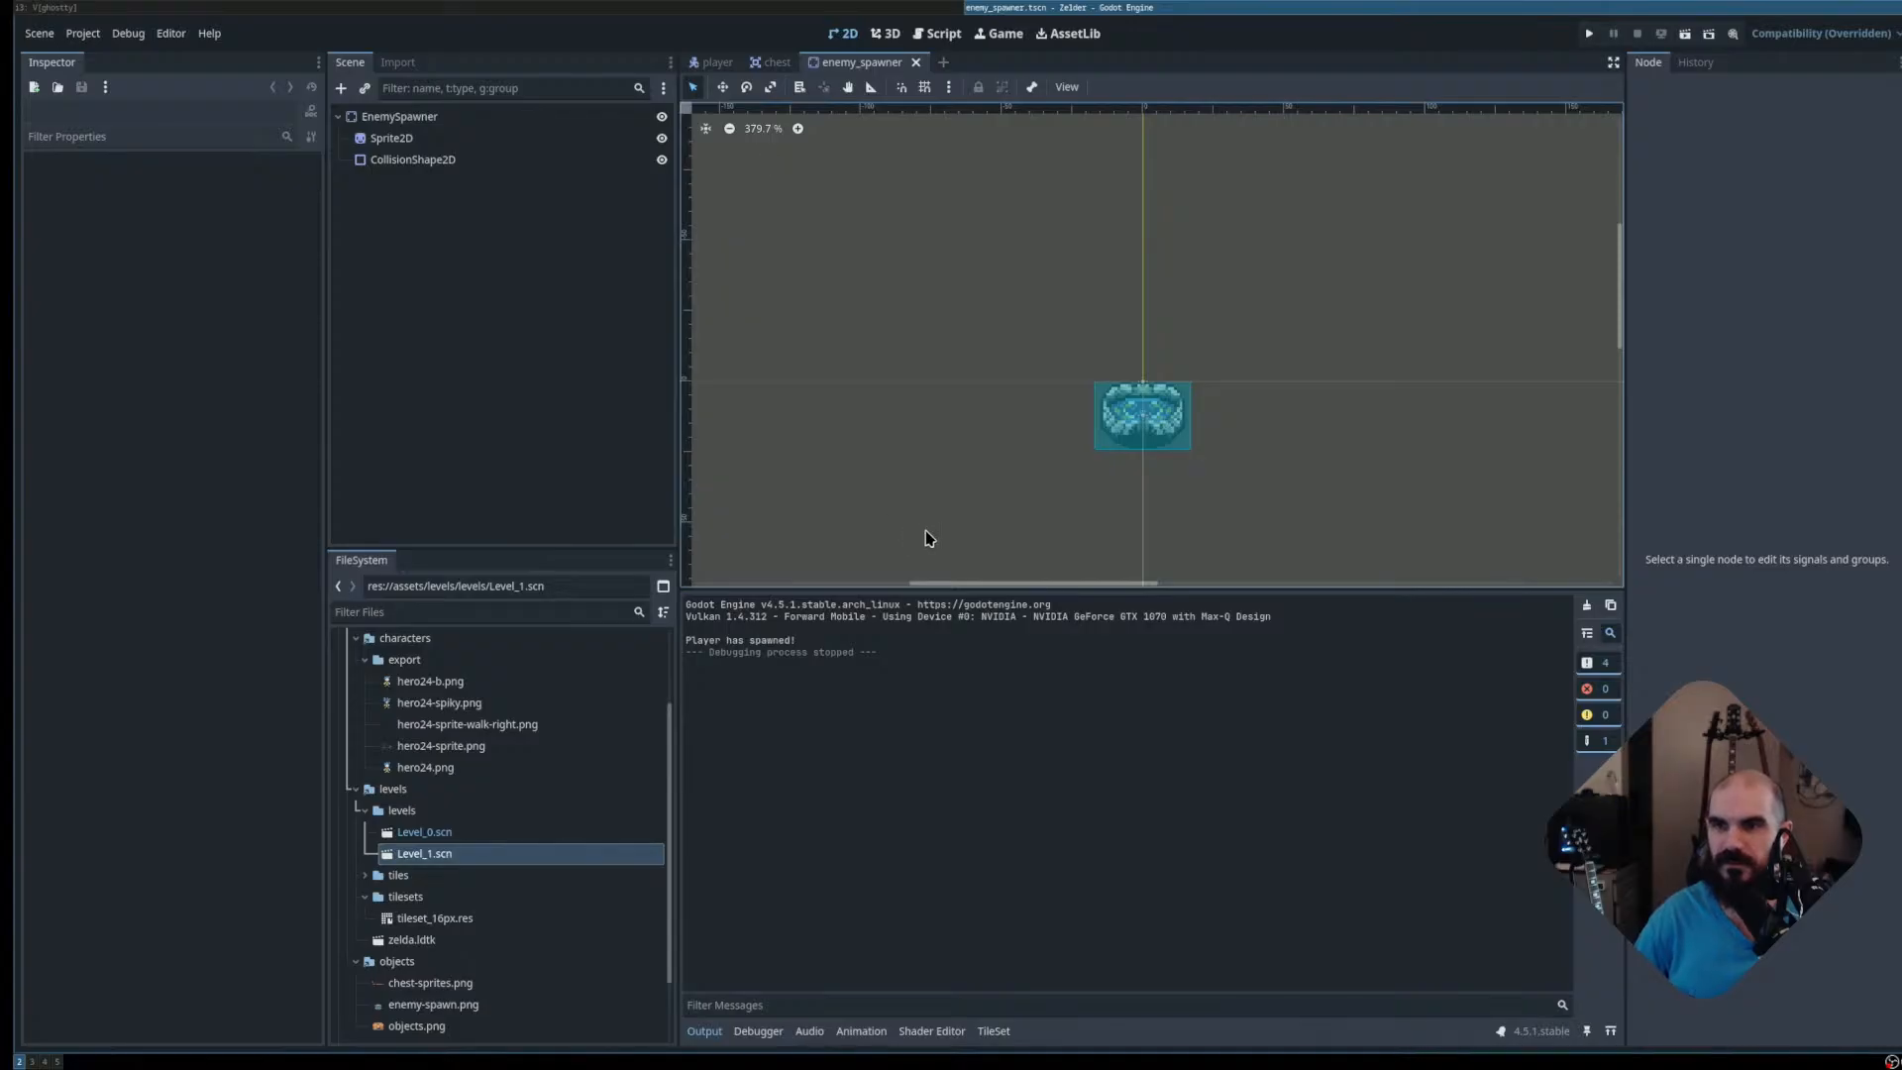
key(super+Left)
key(super+5)
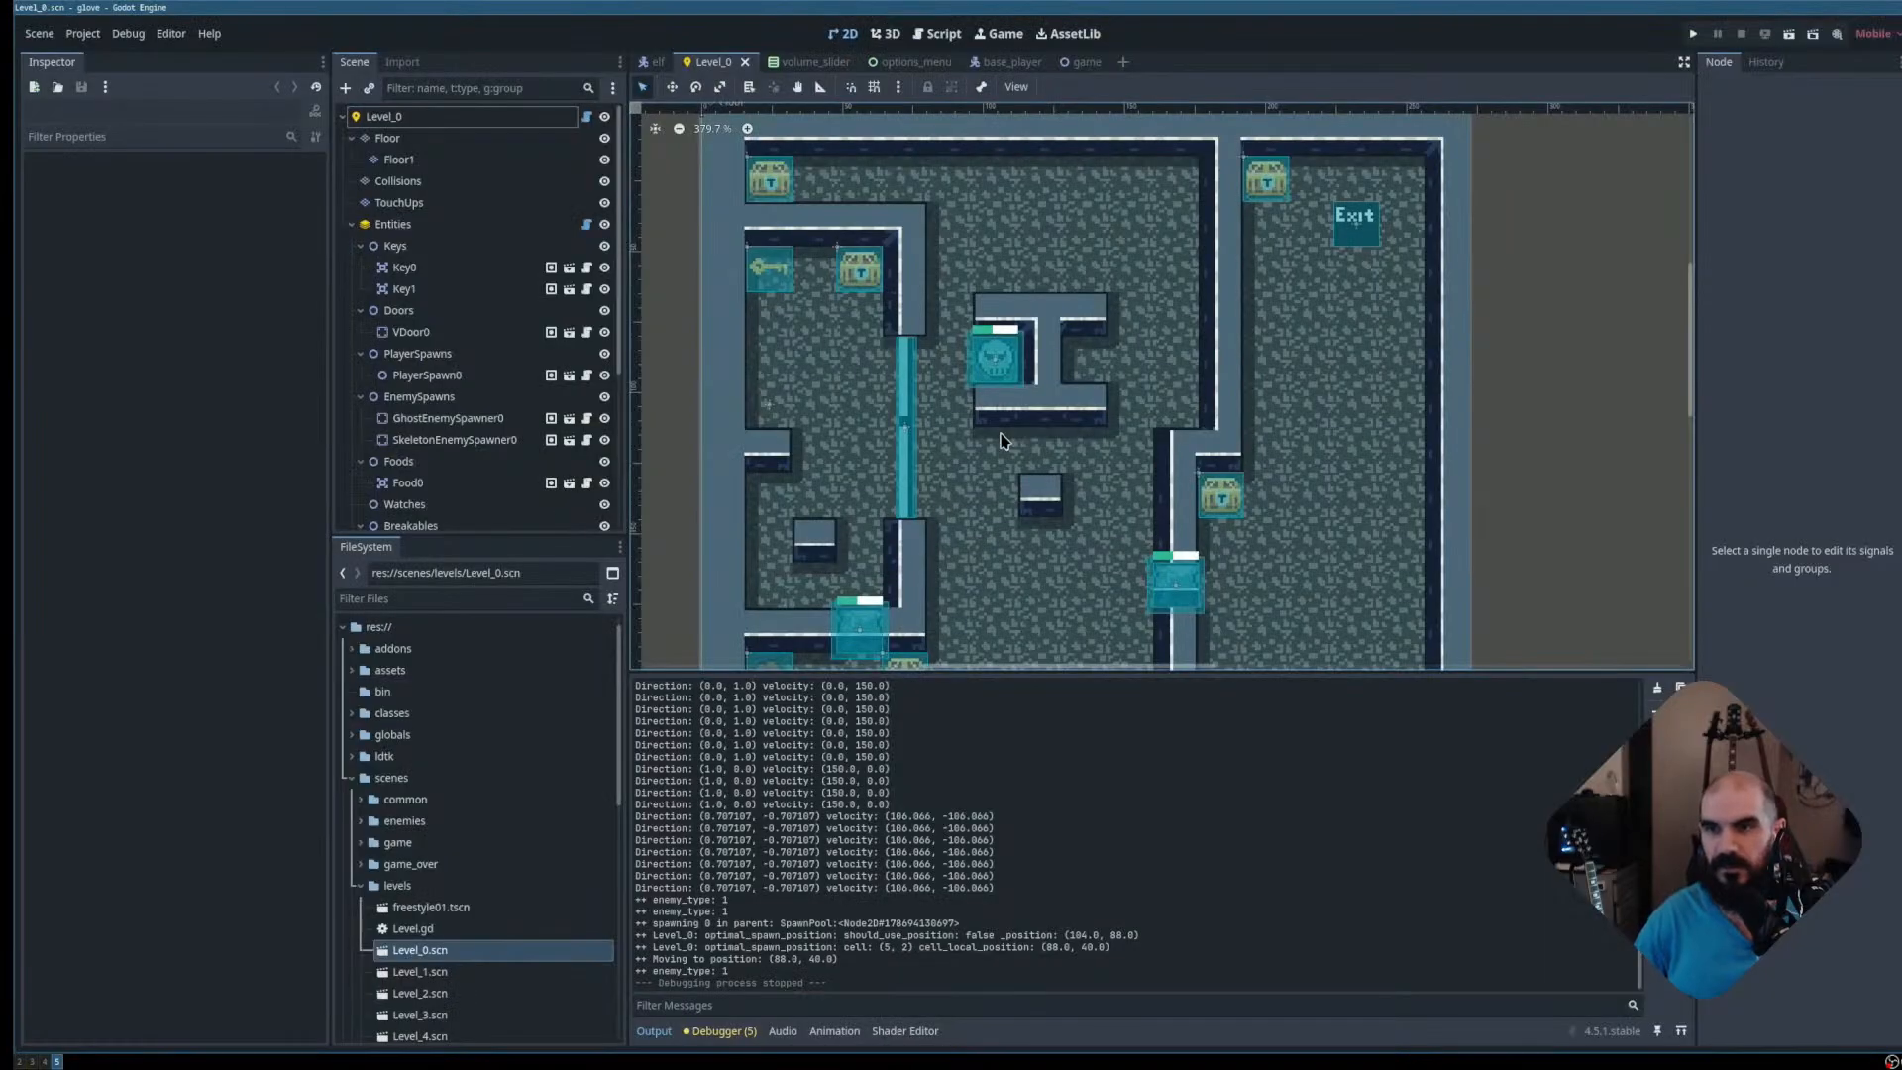
scroll(1152, 416, down, 2)
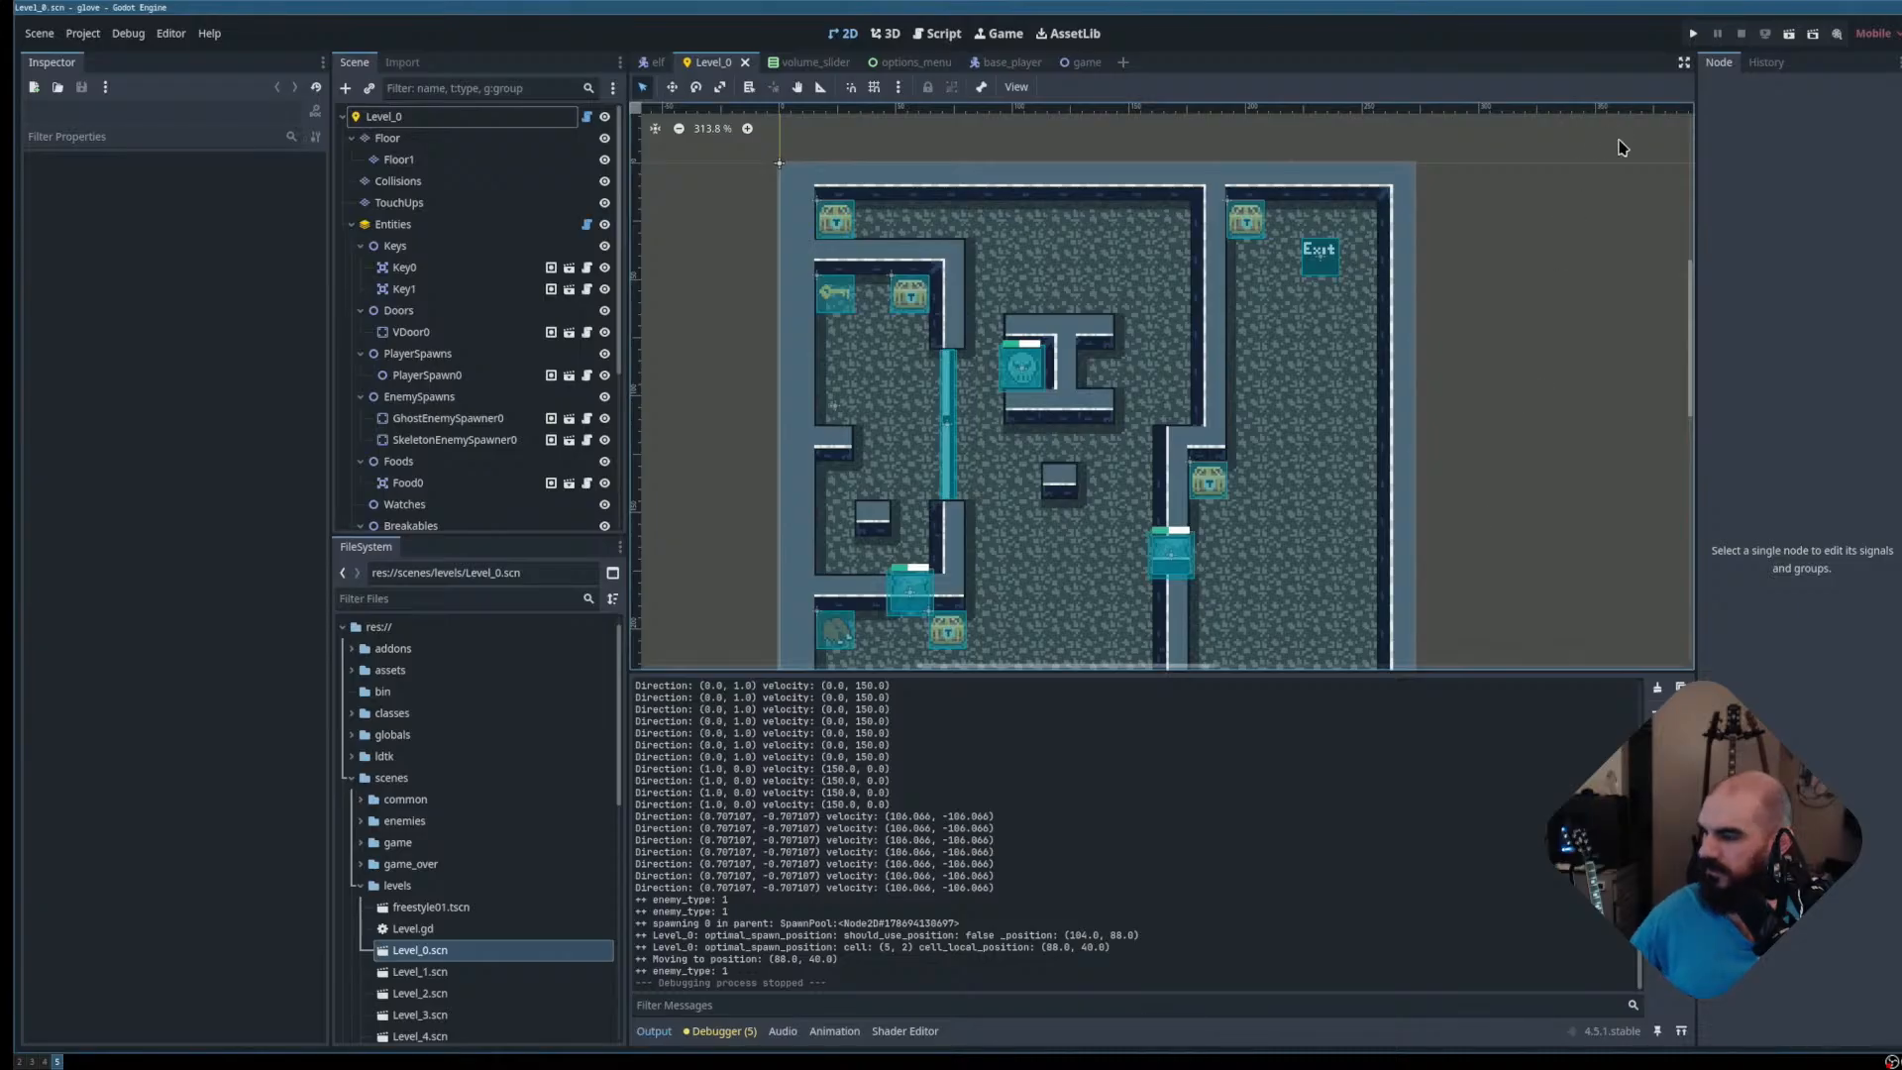
Run the glove project and start a game with the Elf character
key(F5)
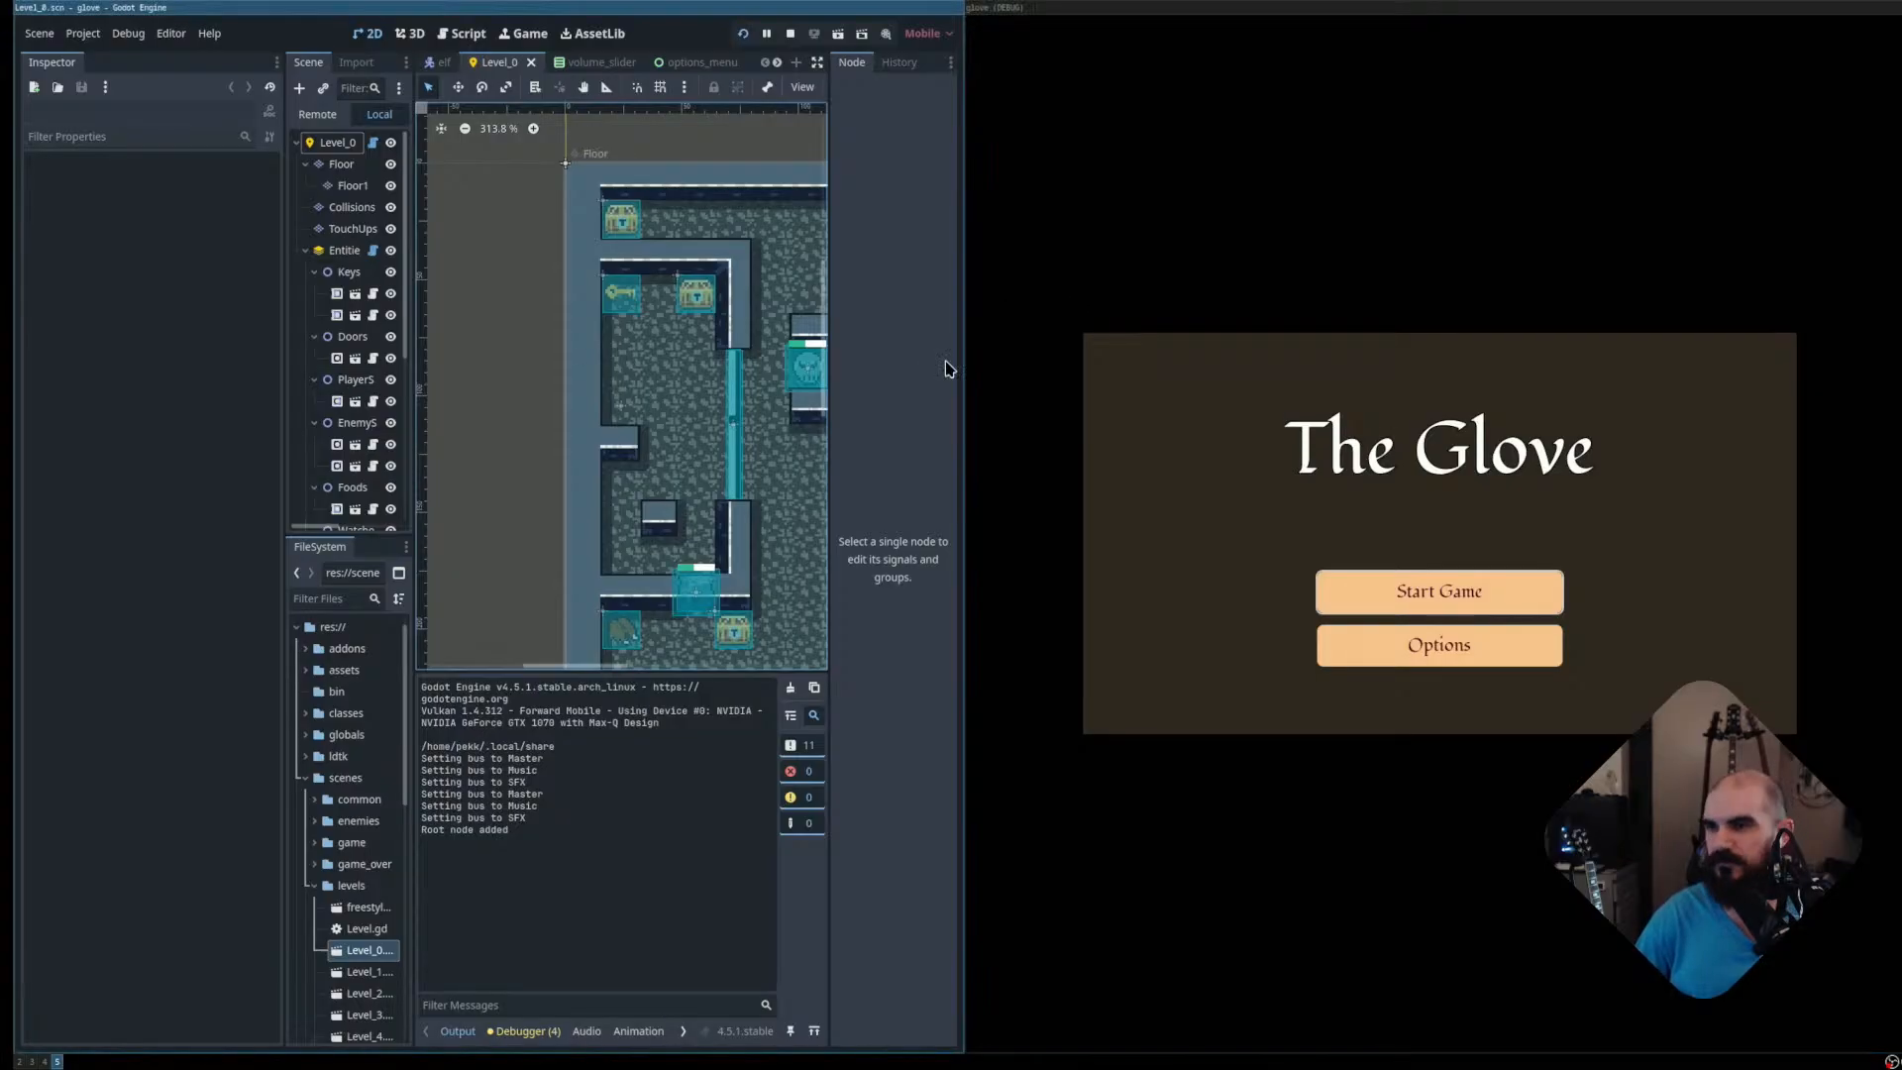
click(1379, 589)
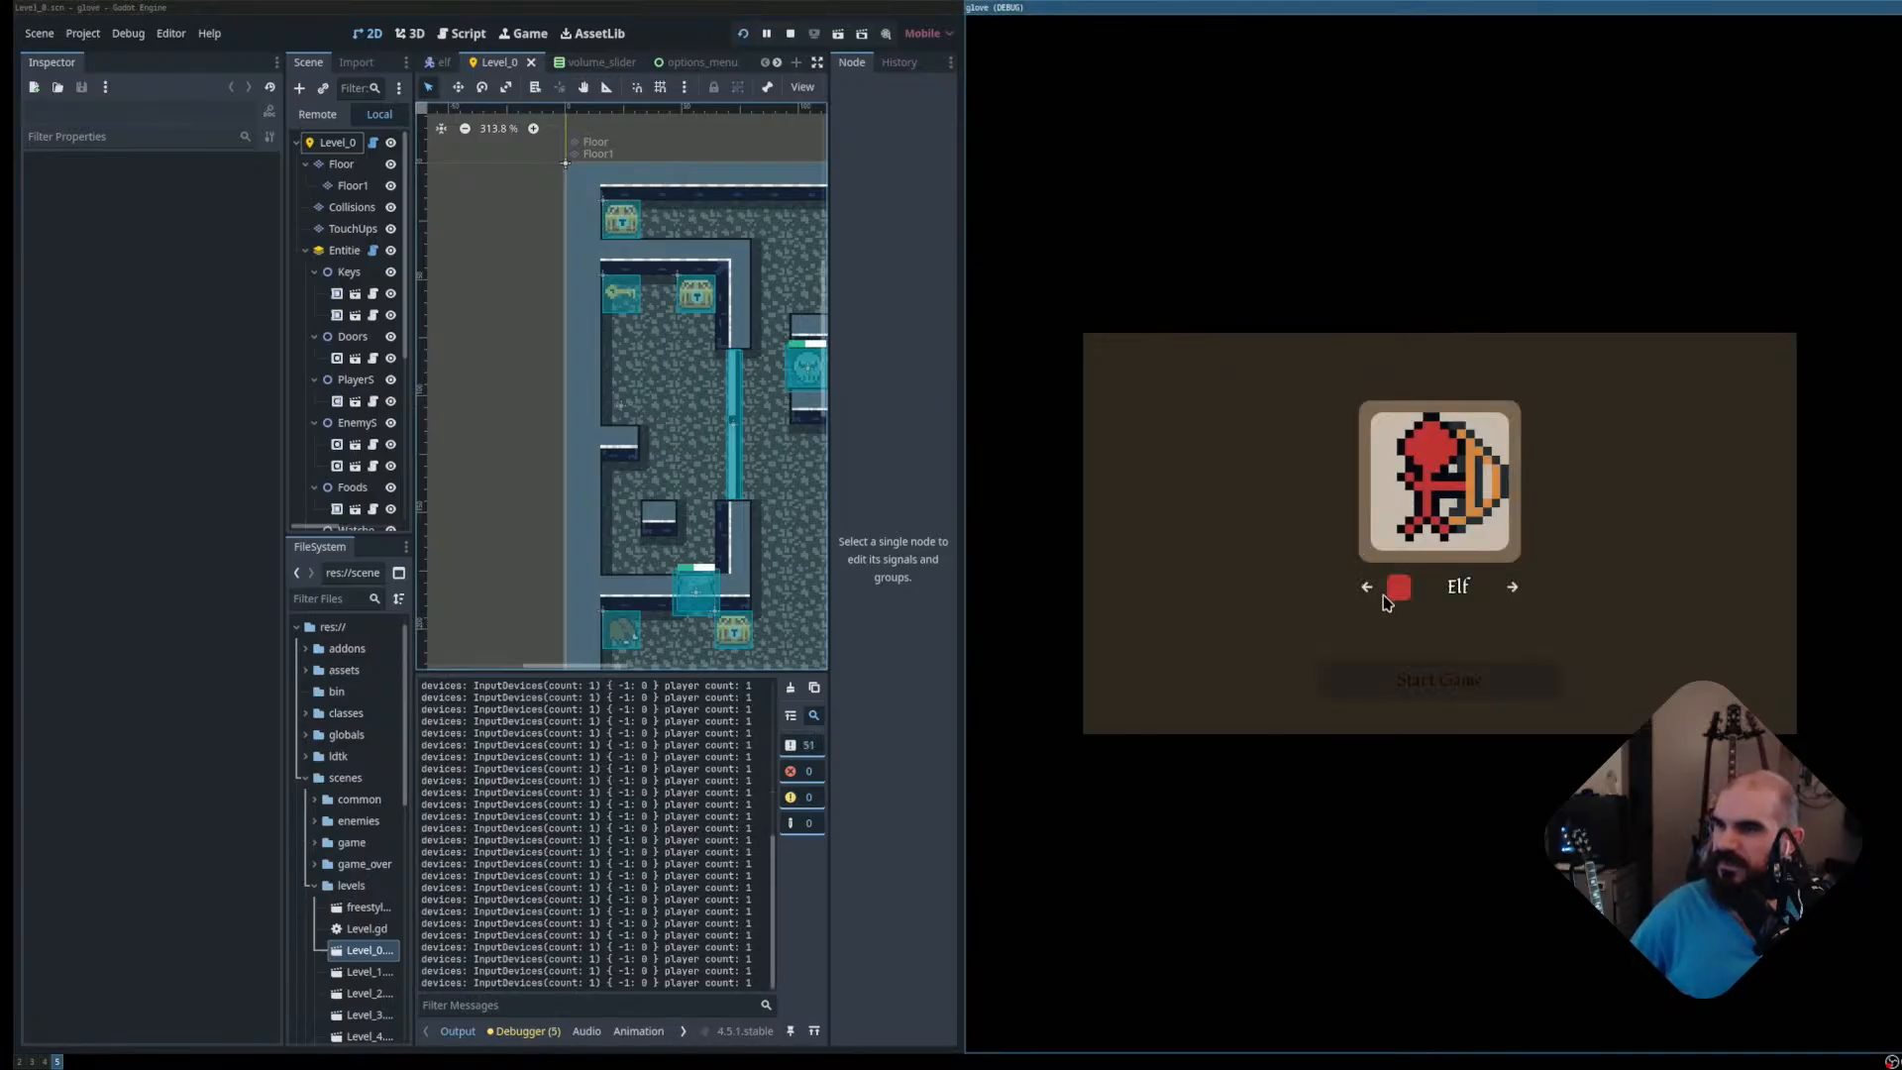
key(space)
key(space)
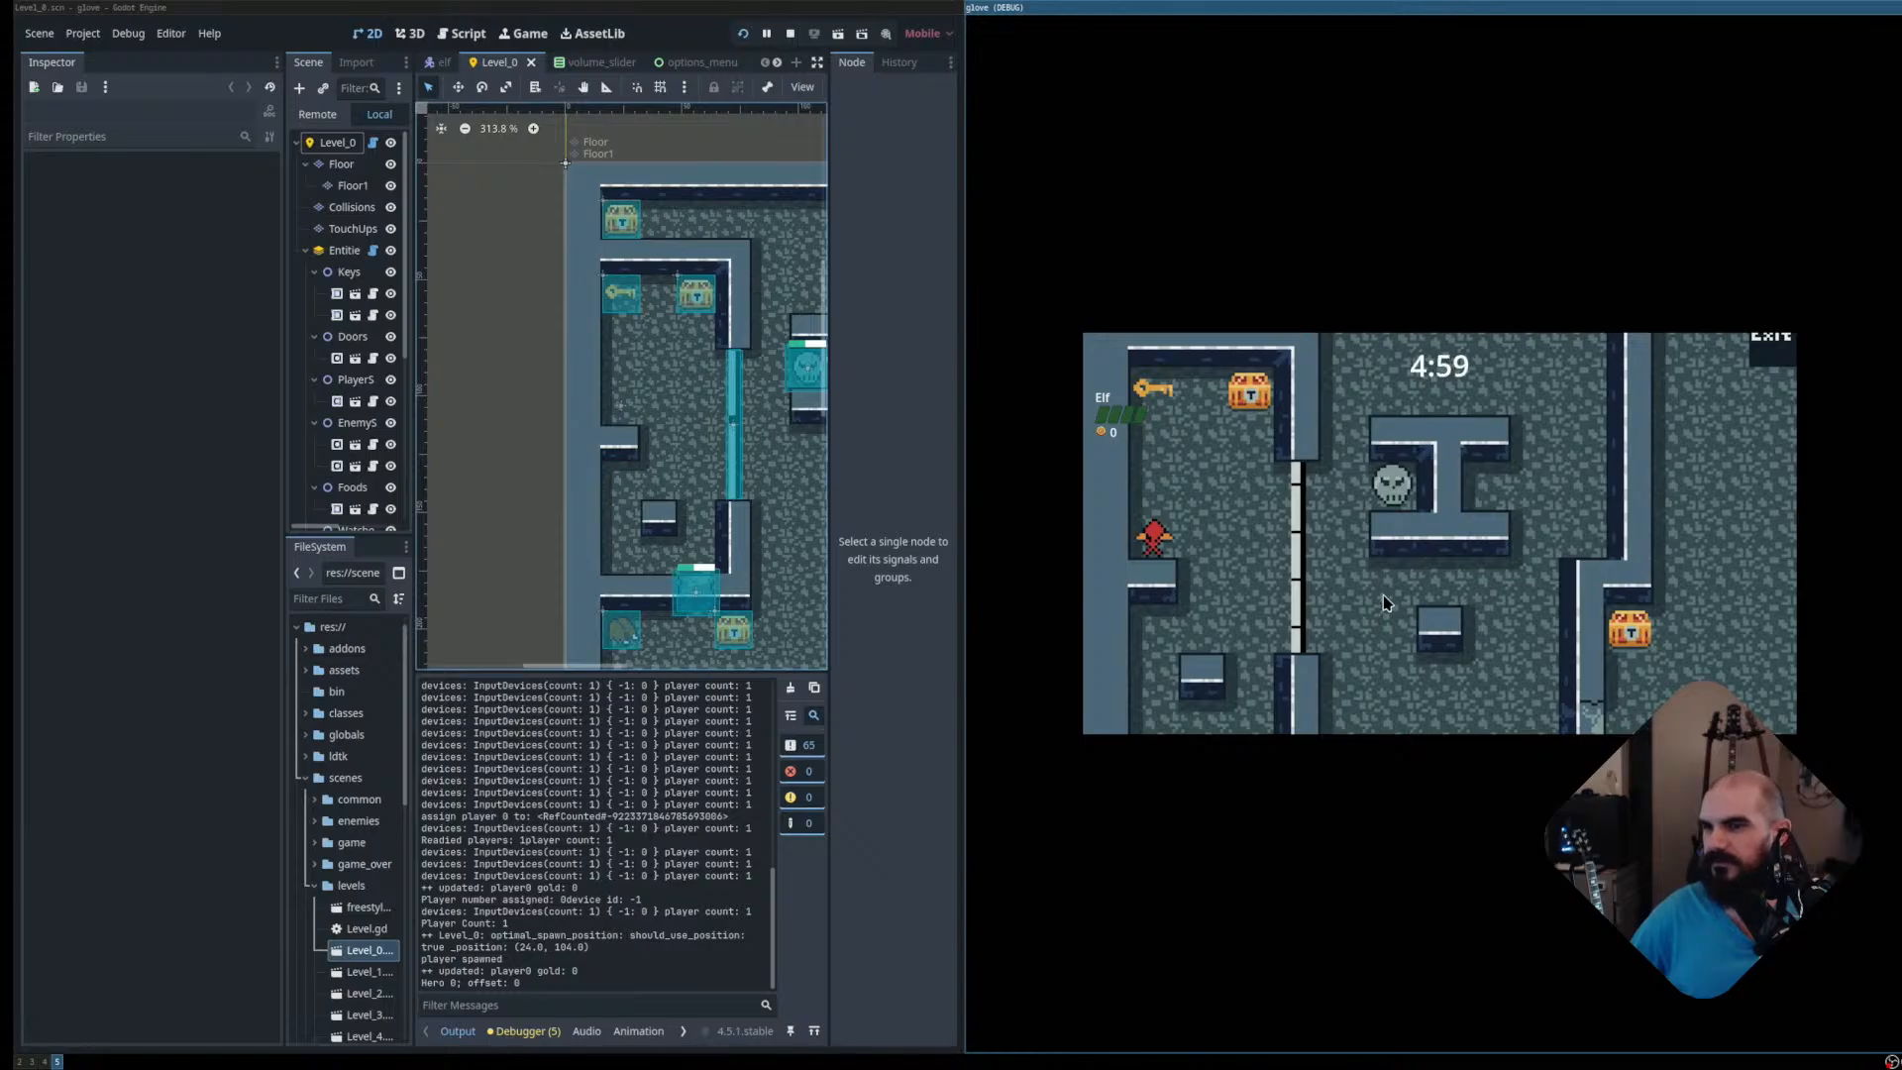
Walk the elf around the starting room to collect the key and gold, open the door and shoot arrows at the ghost
key(w)
key(d)
key(s)
key(d)
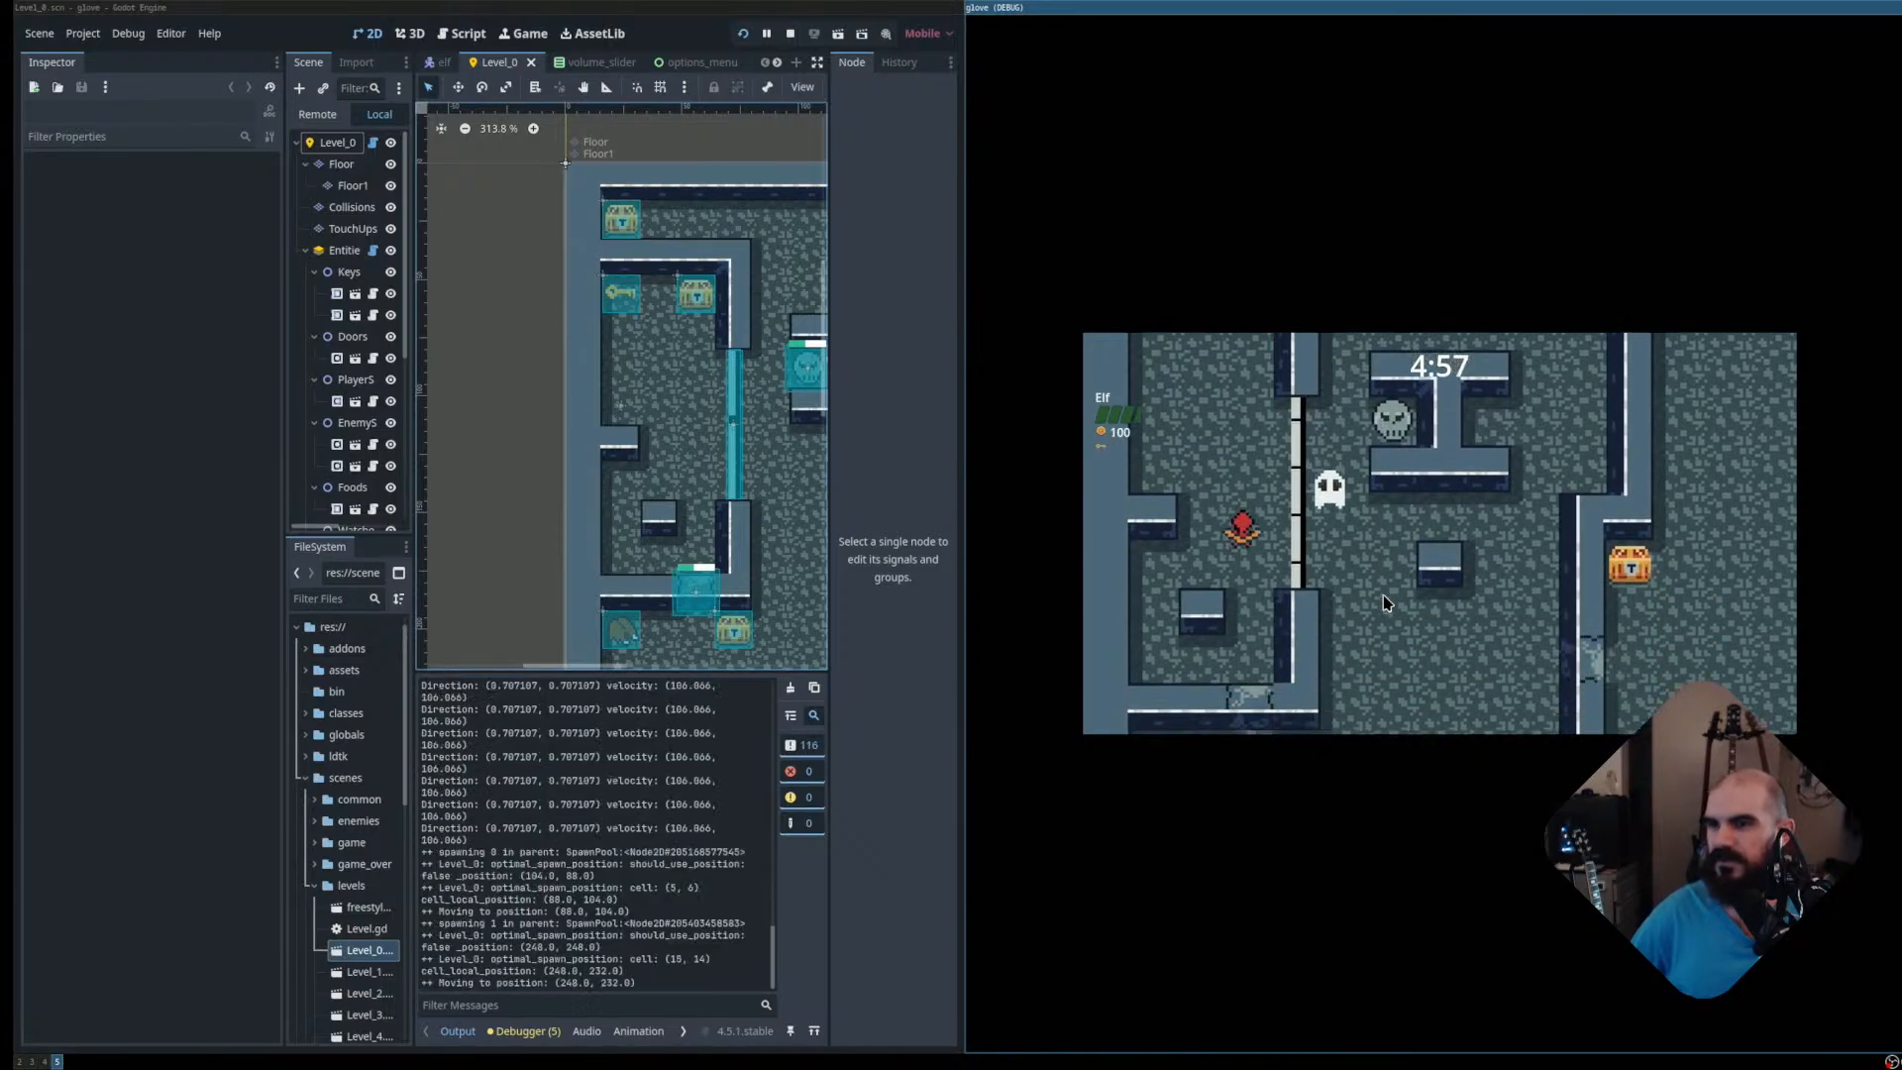
key(d)
key(w)
key(space)
key(d)
key(space)
key(space)
key(space)
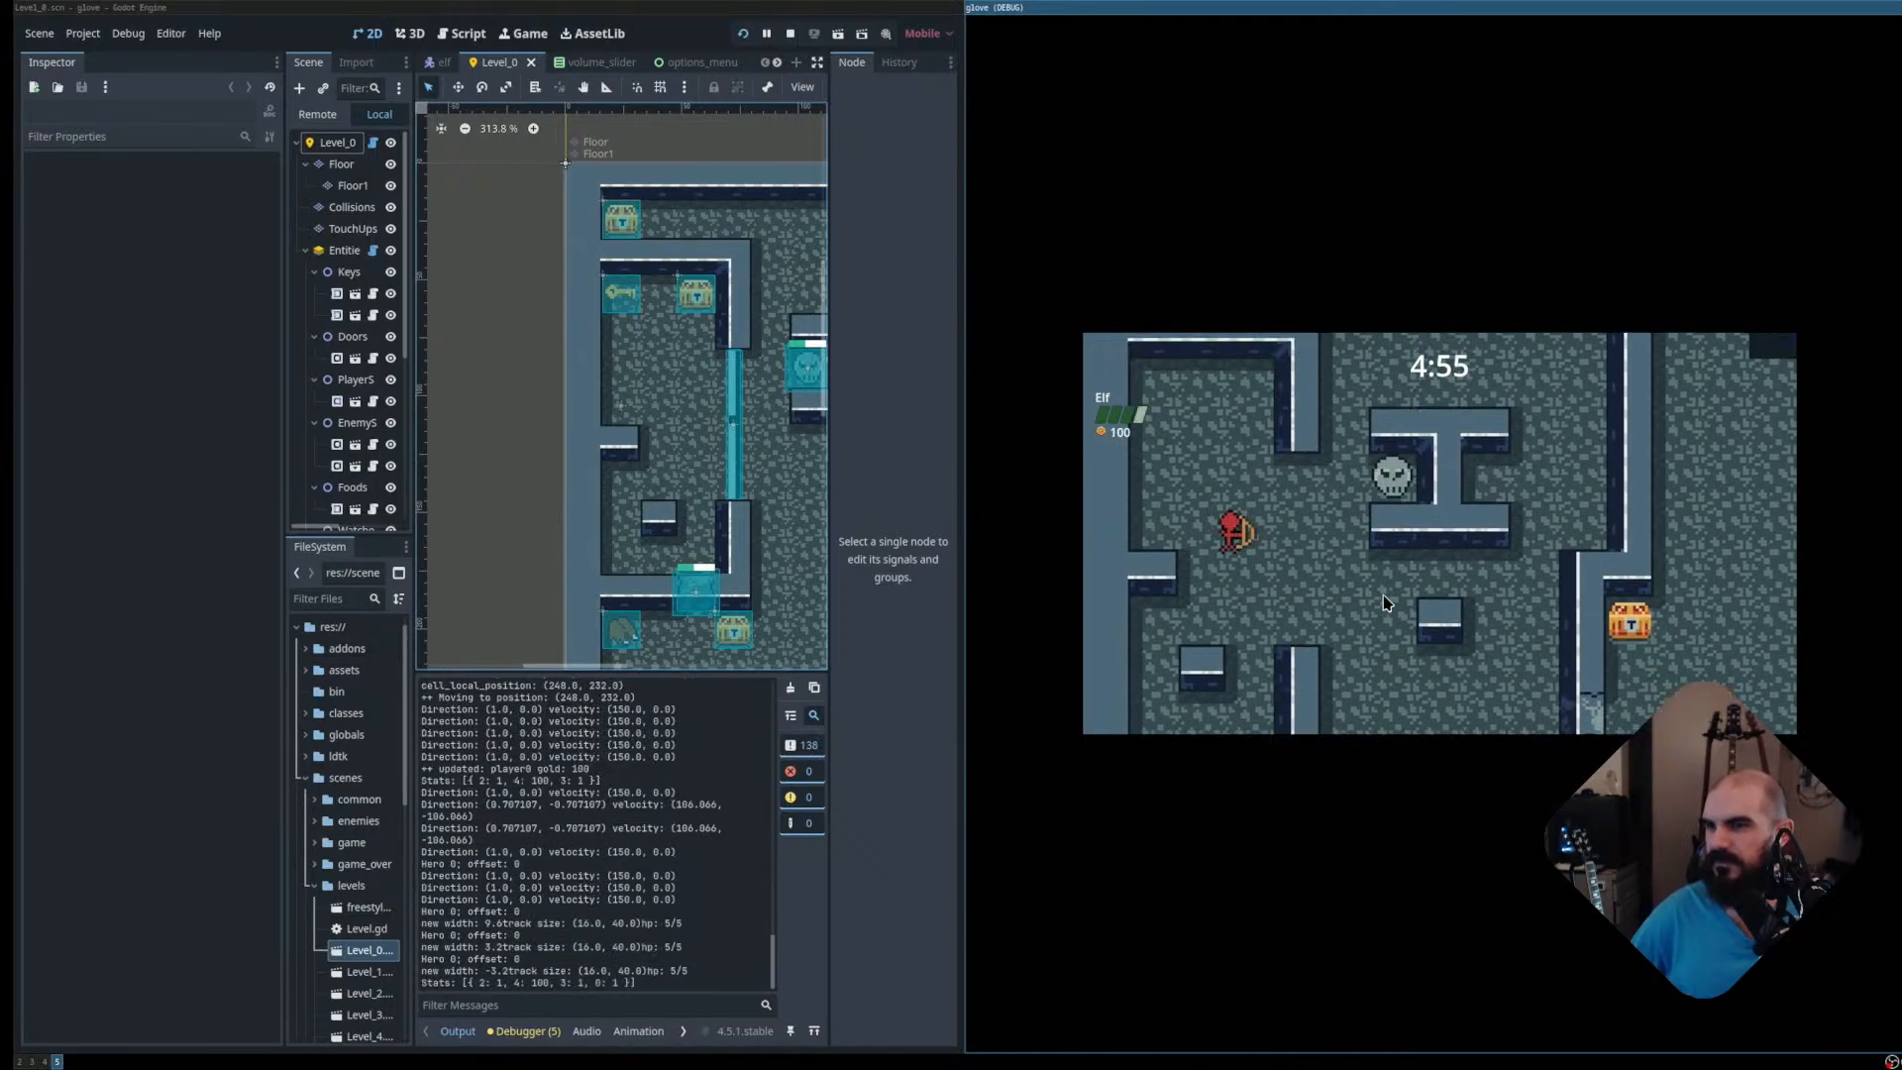
Walk the elf through the lower part of the level, shooting arrows at the skeletons and then upward
key(s)
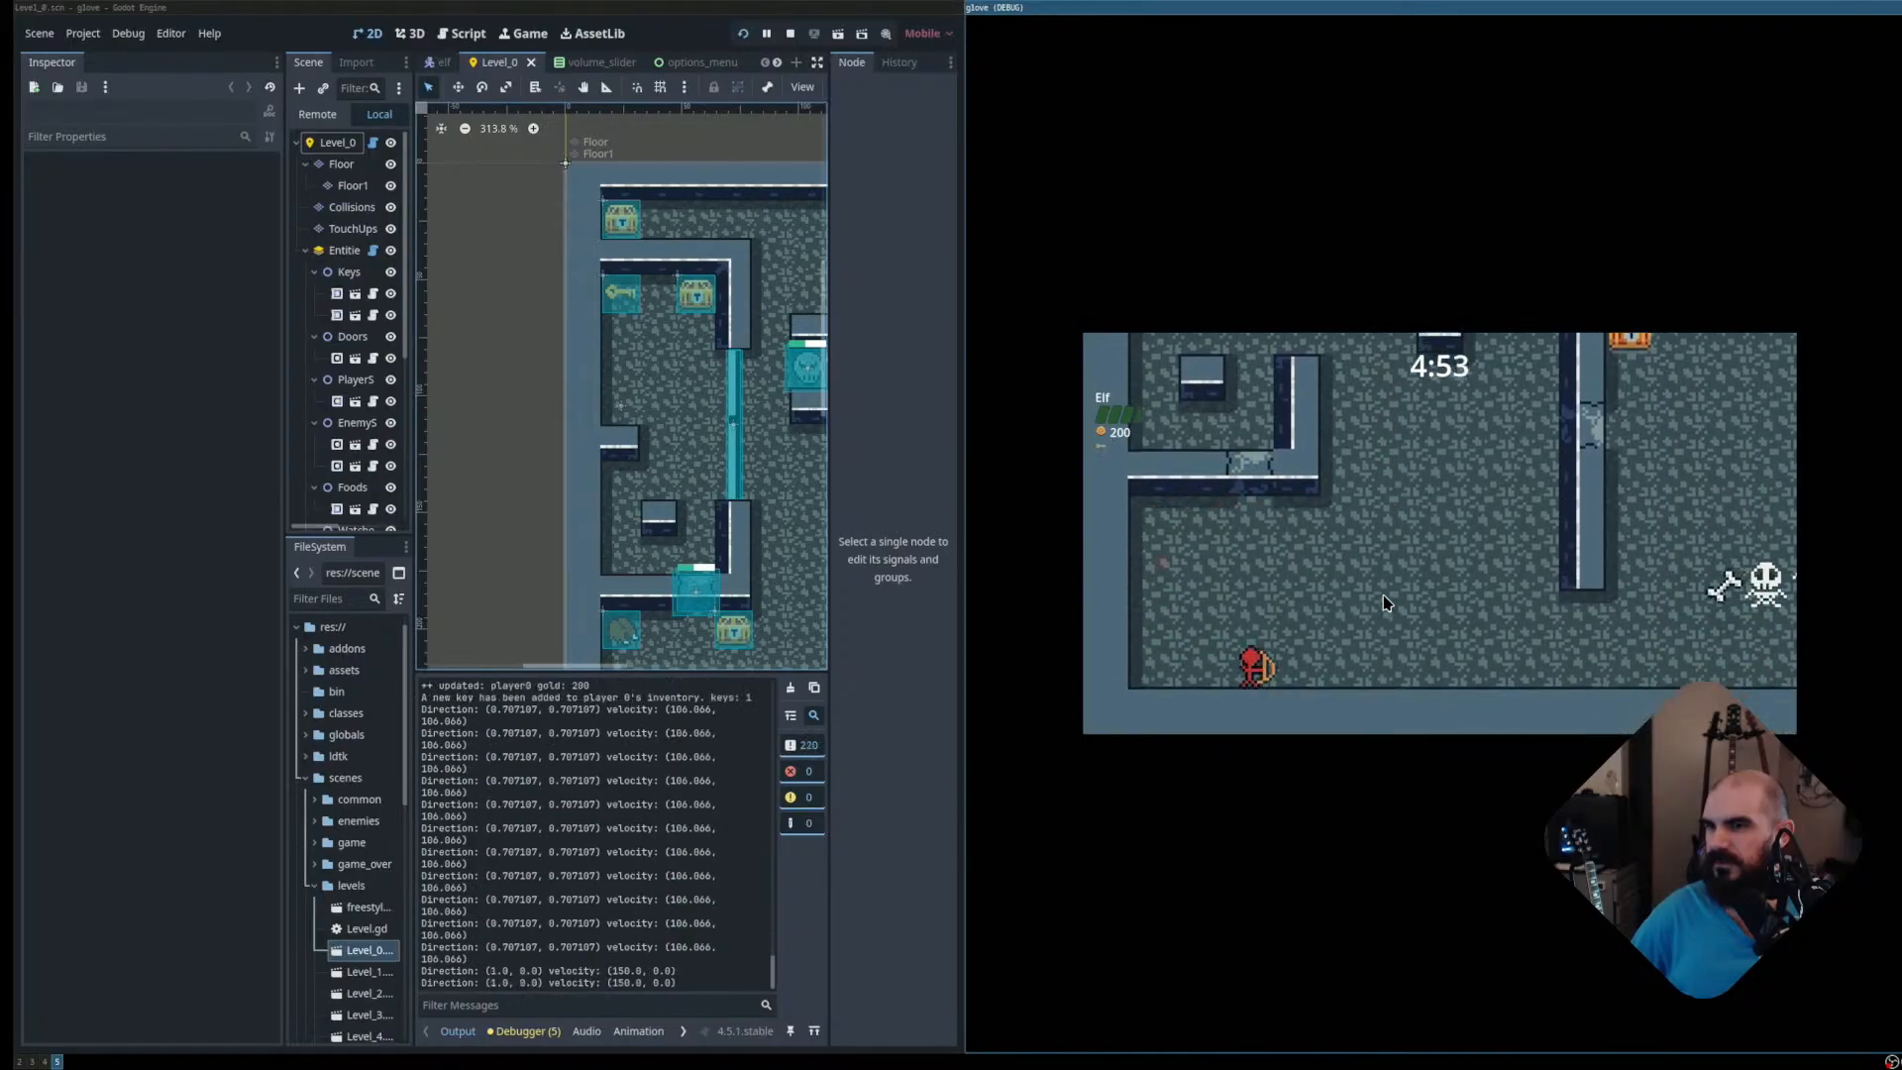
key(d)
key(w)
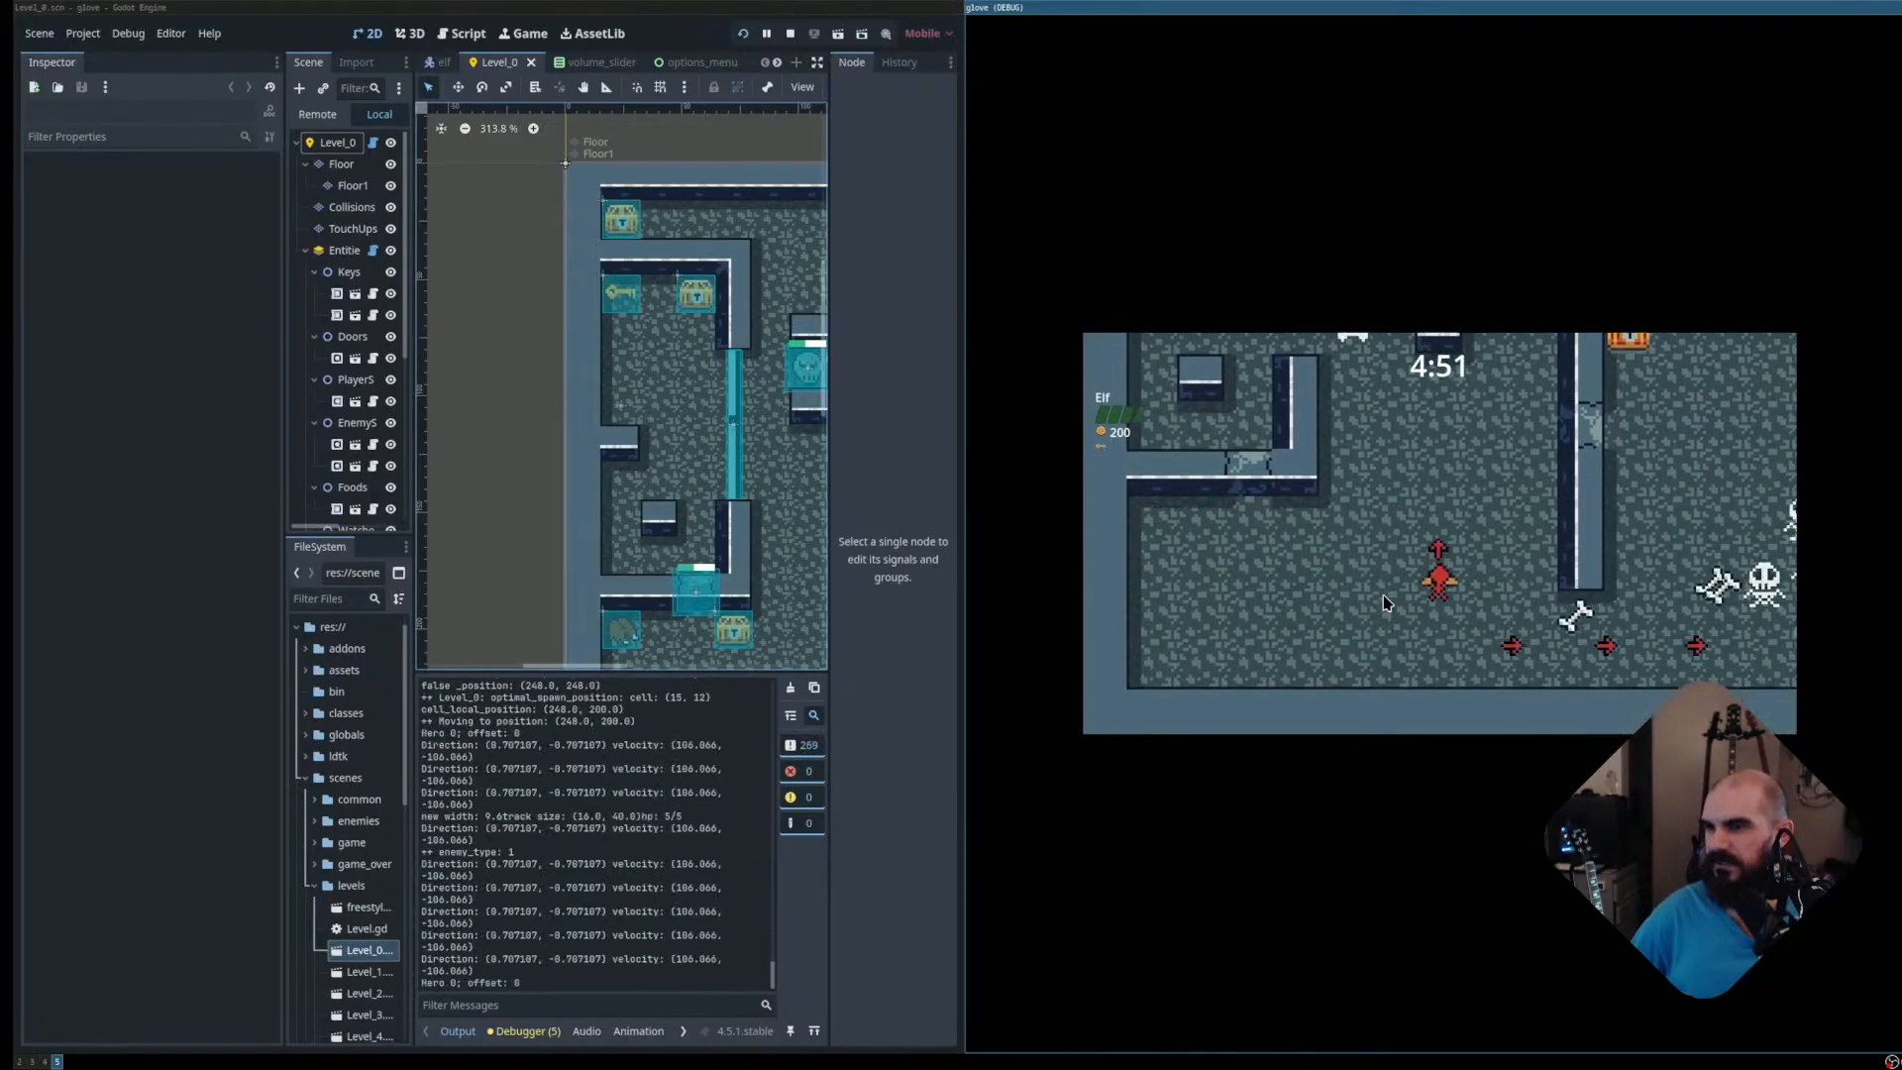
key(space)
key(space)
key(a)
key(space)
key(w)
key(space)
key(space)
key(space)
key(w)
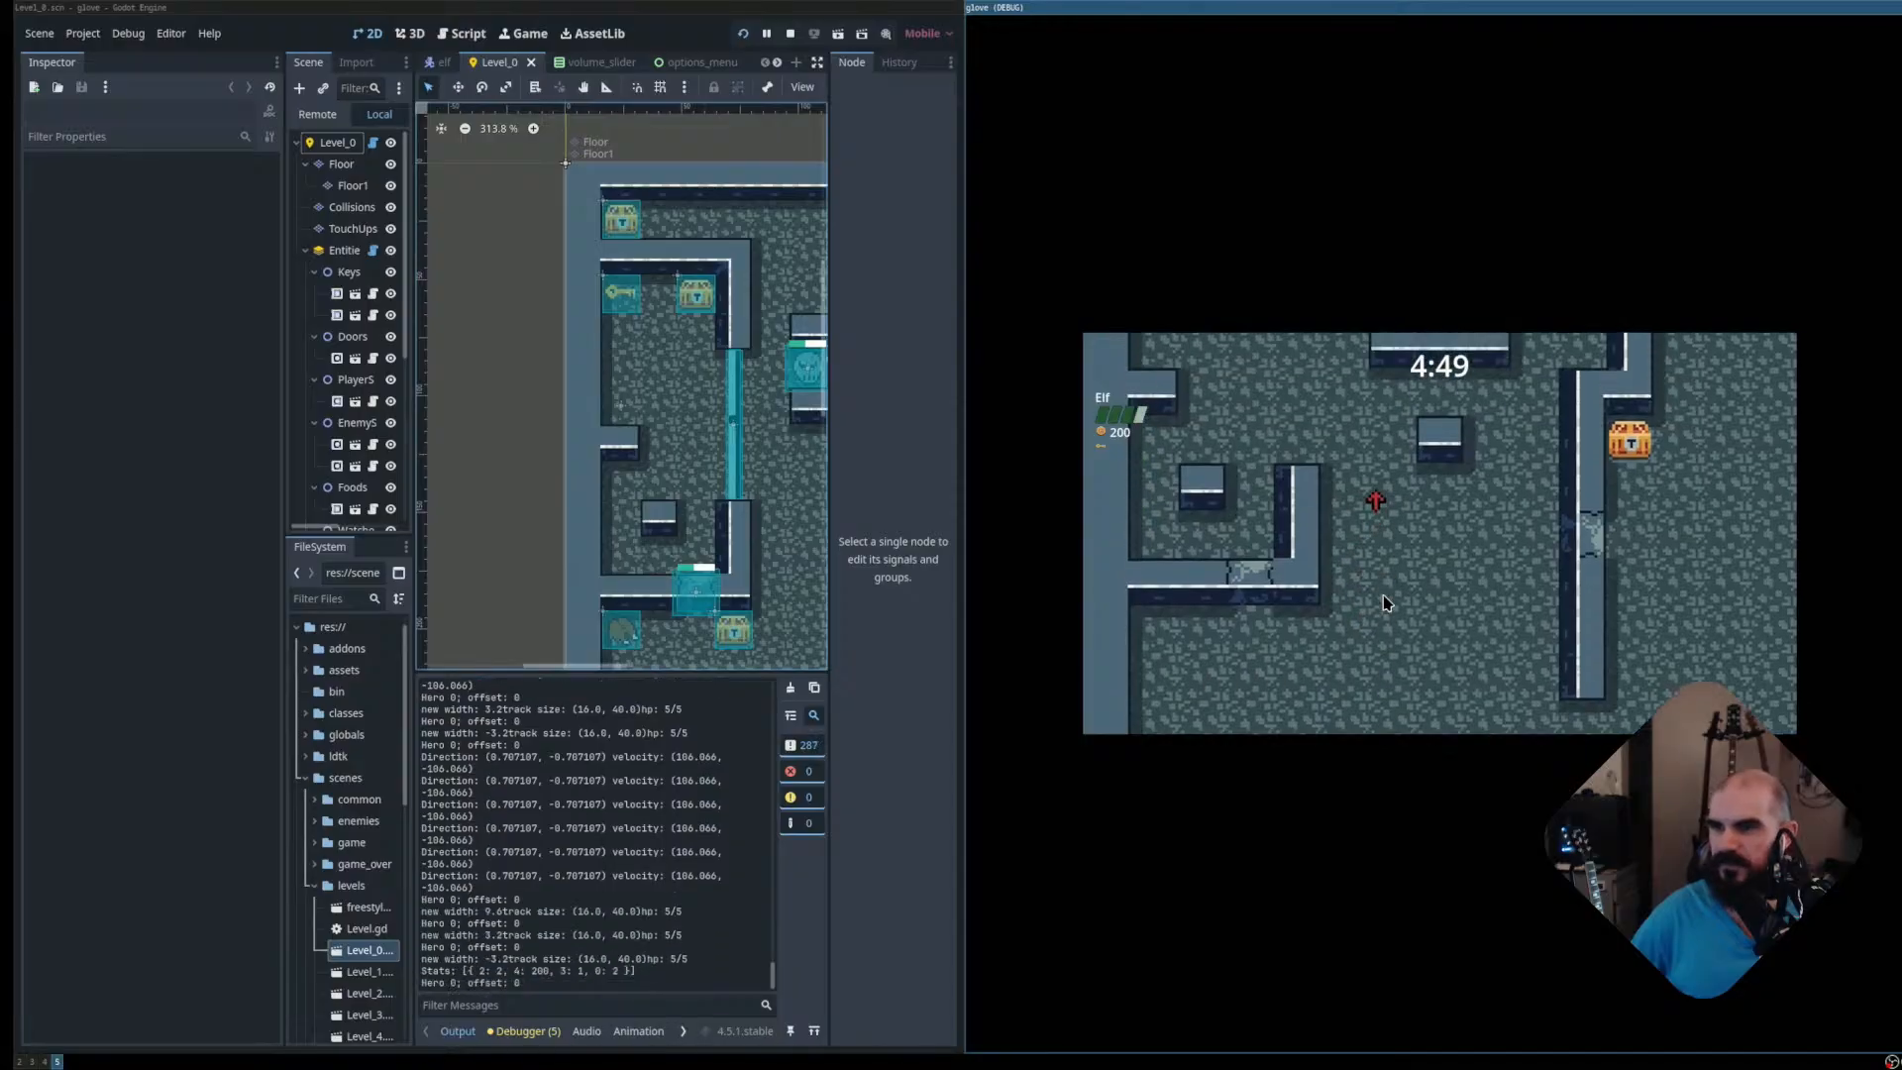
Move the elf up past the skull spawner while shooting at the ghosts, and reach the upper corridor's chest
key(space)
key(space)
key(a)
key(d)
key(space)
key(w)
key(space)
key(space)
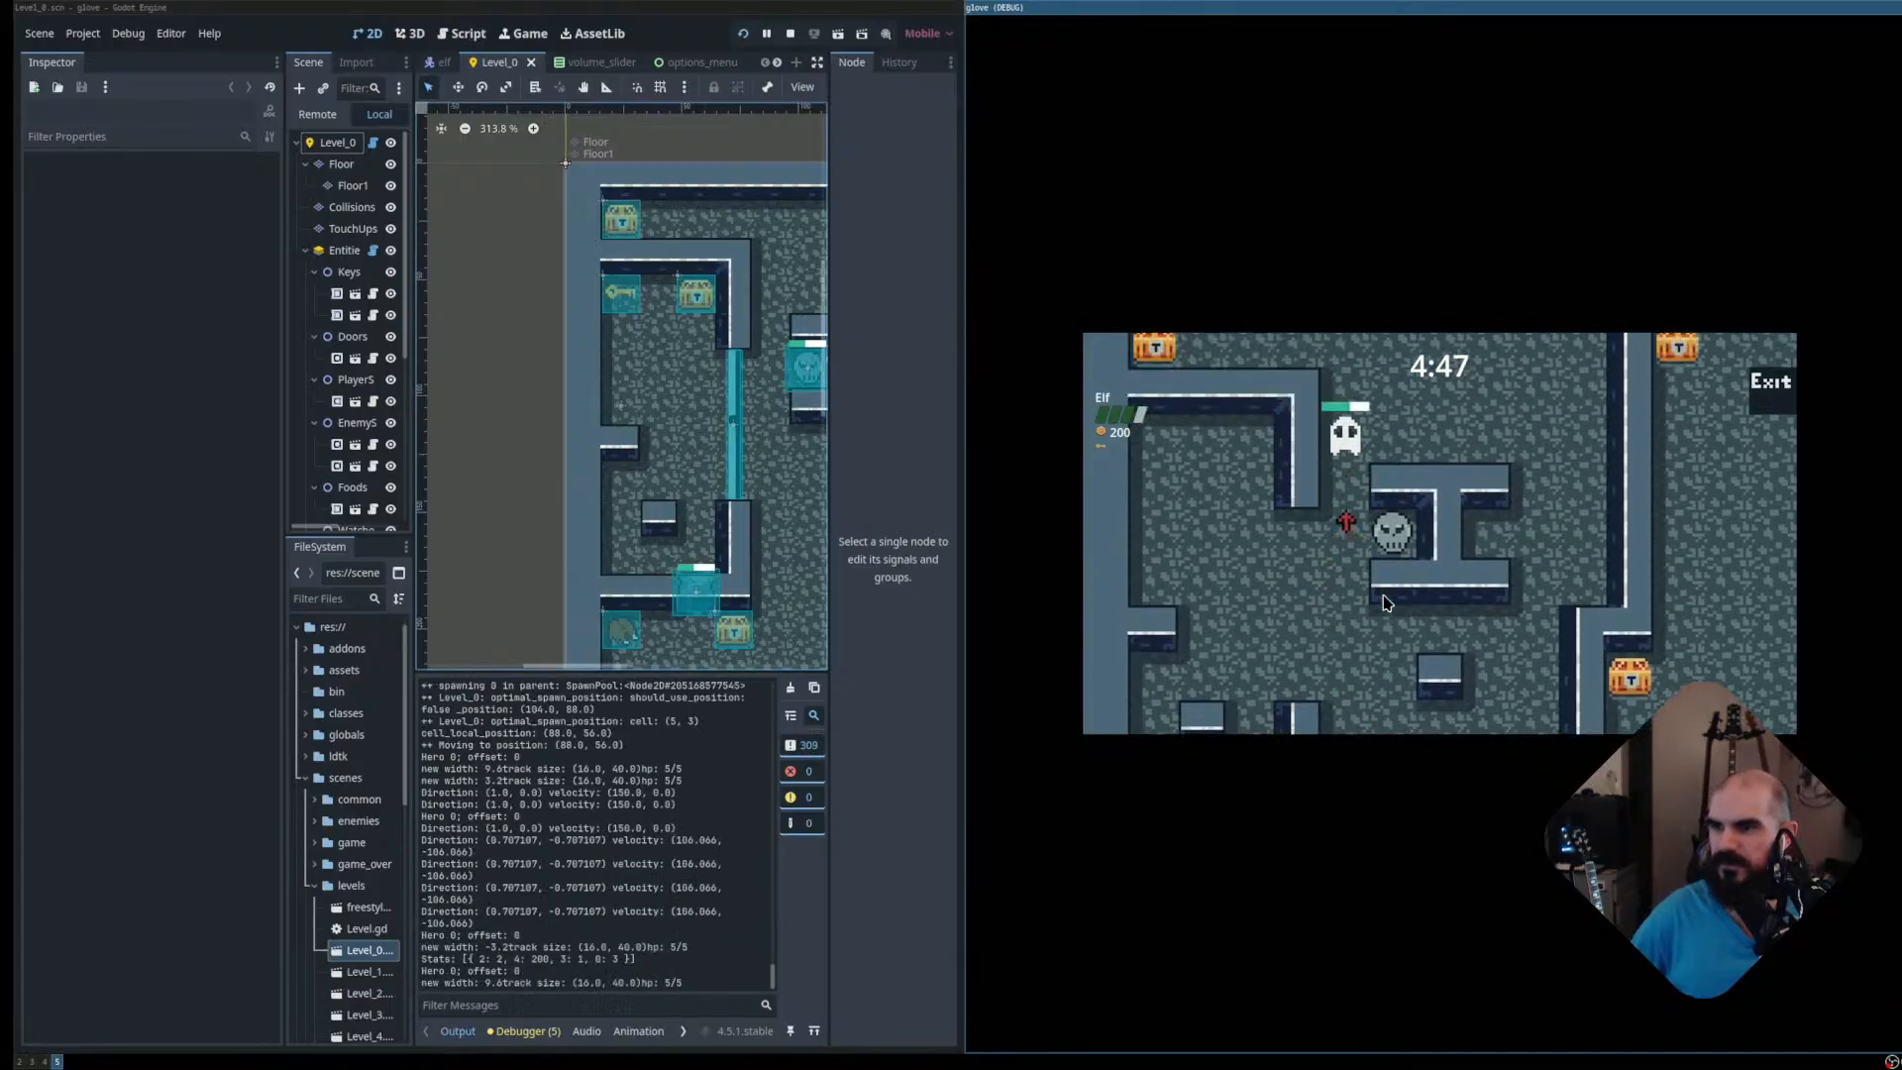
key(space)
key(space)
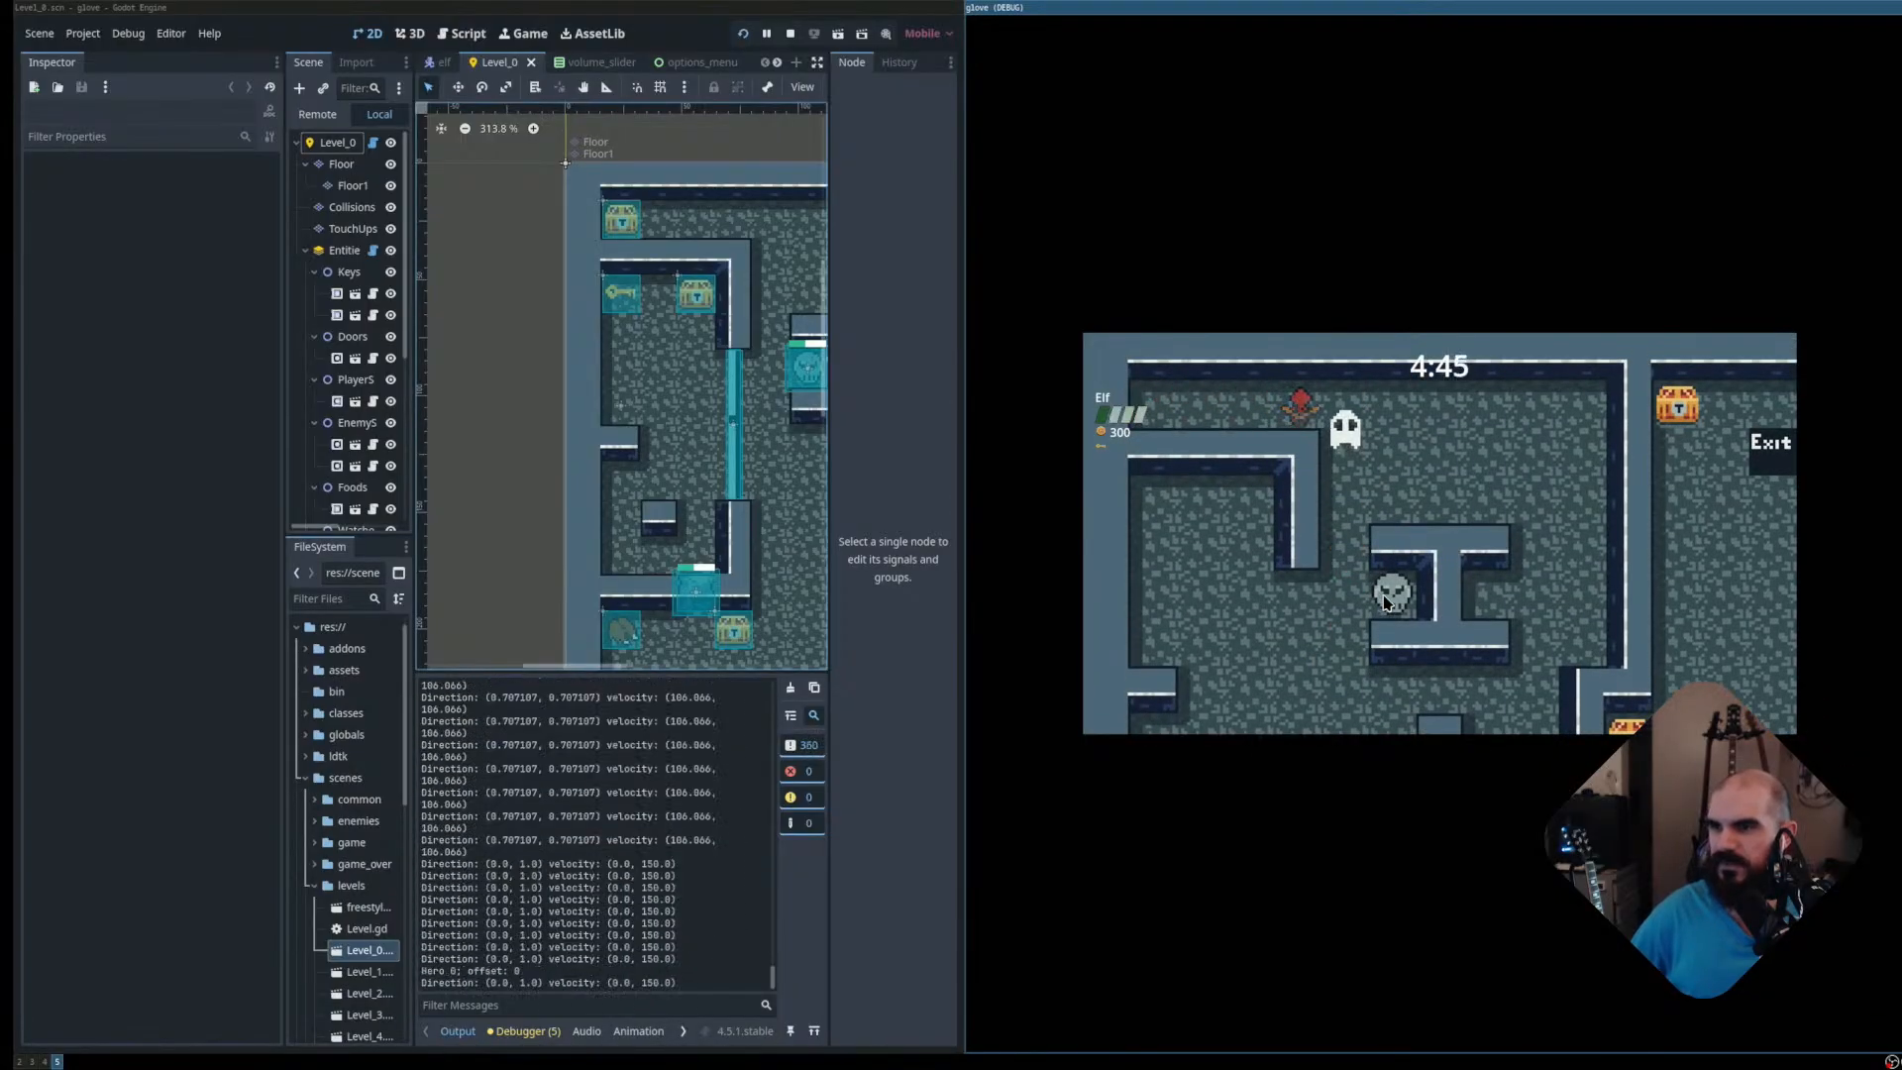
Walk the elf back down and around the dividing wall to the exit area to check its walking directions
key(a)
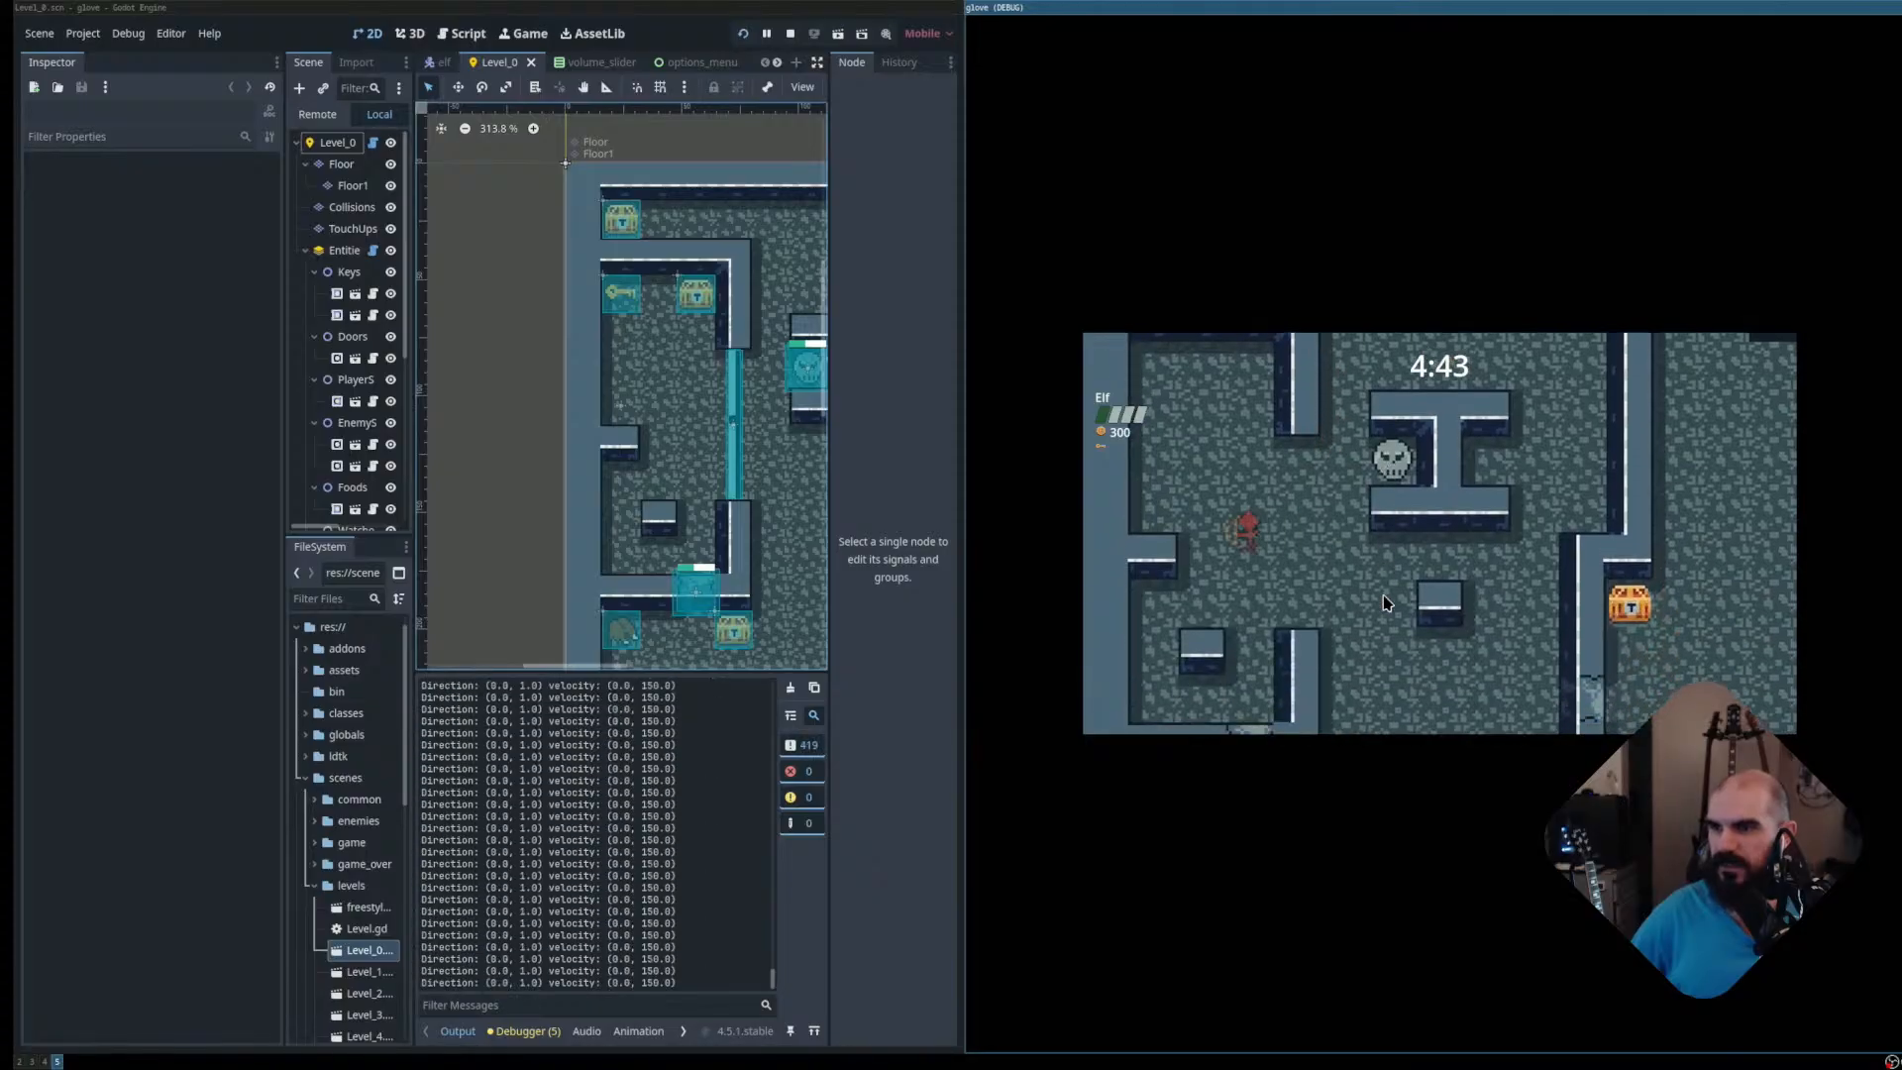
key(w)
key(d)
key(space)
key(s)
key(d)
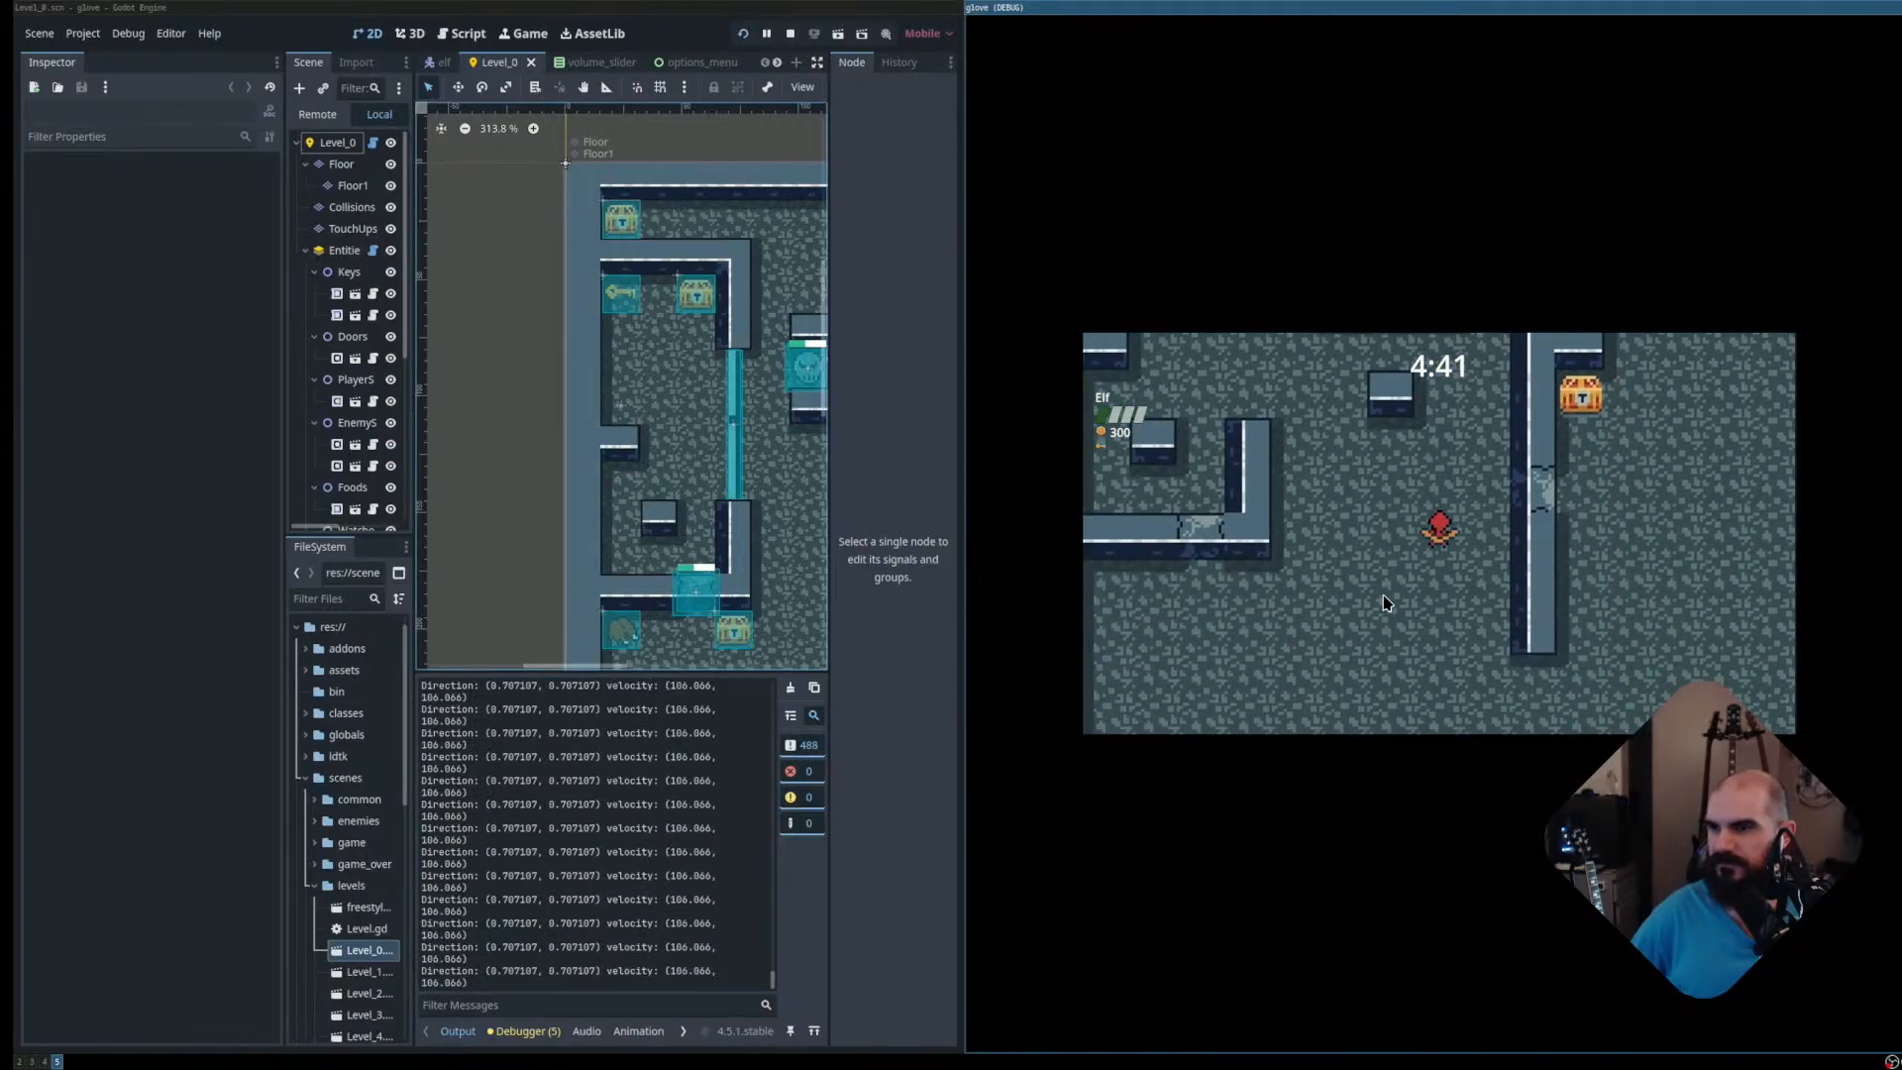
key(w)
key(a)
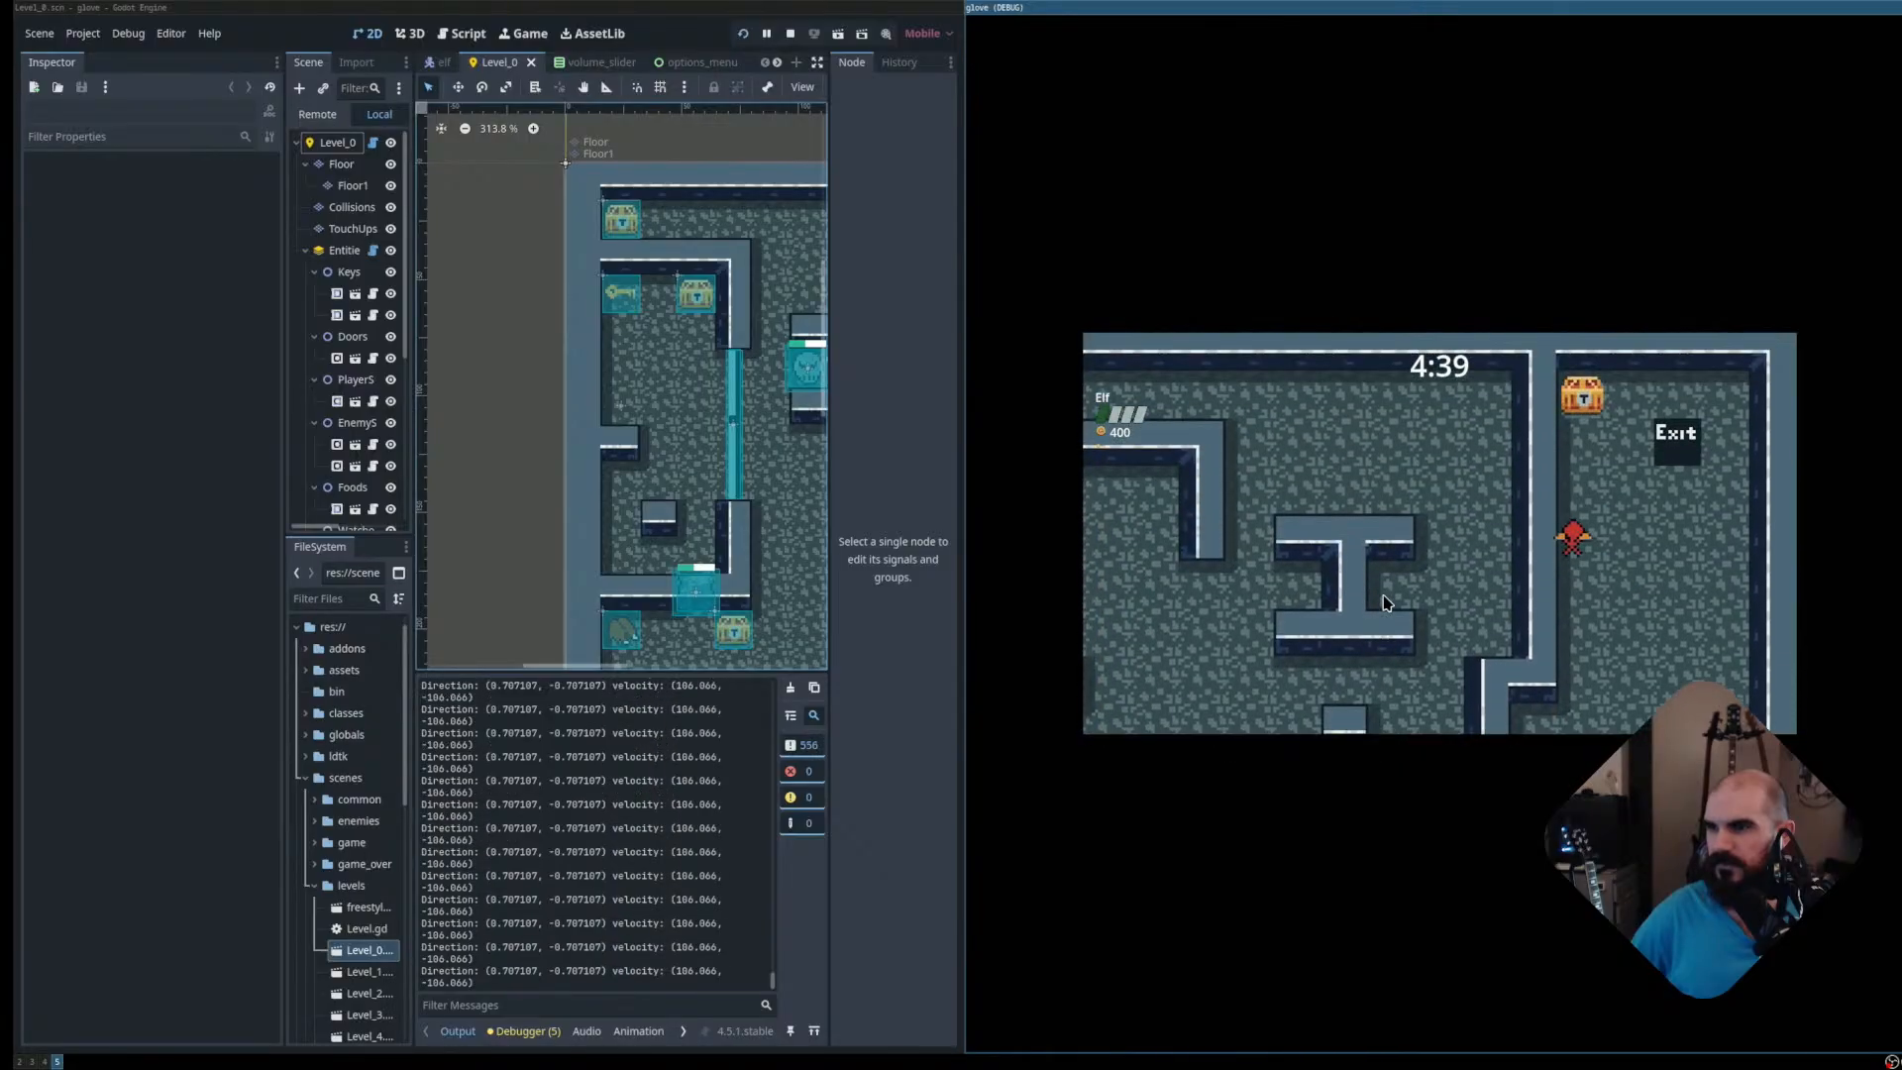
Collect the chest near the exit, take the exit and walk the elf through the next level
key(d)
key(s)
key(d)
key(w)
key(a)
key(s)
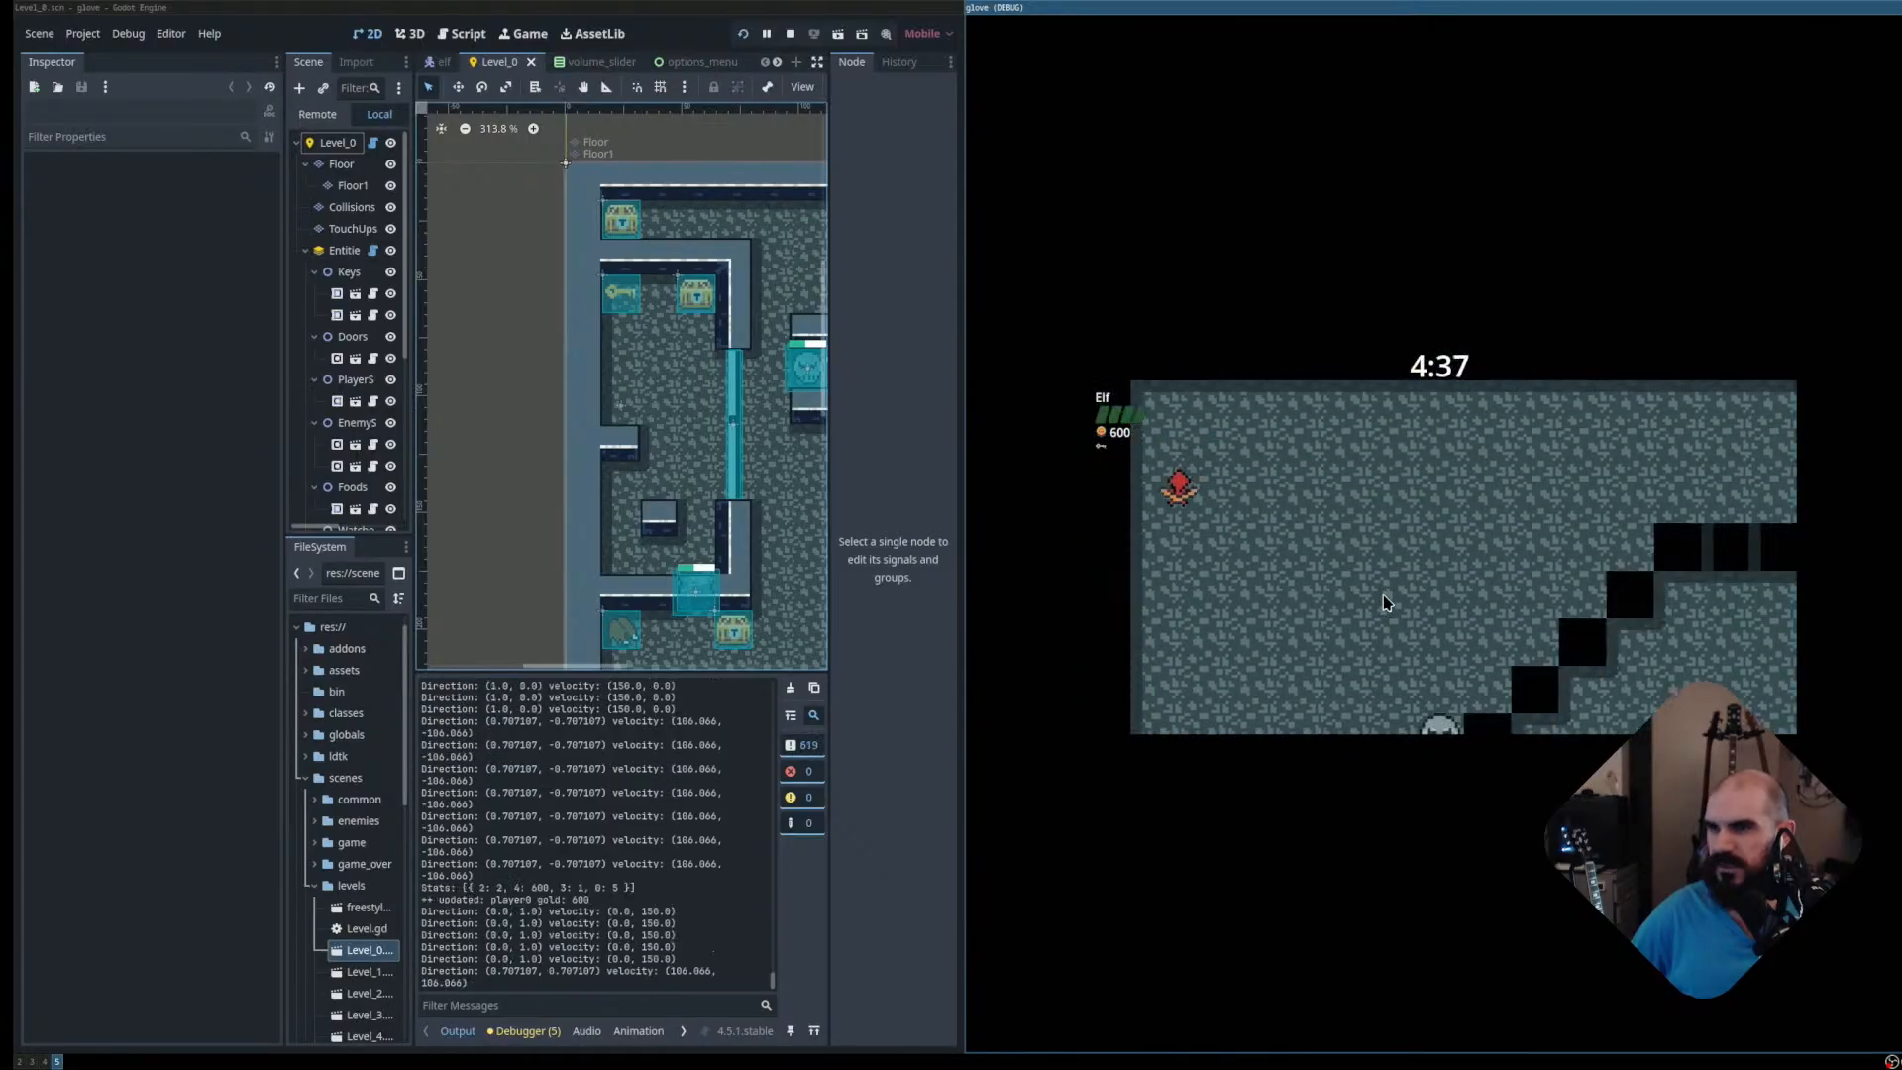
key(d)
key(d)
key(s)
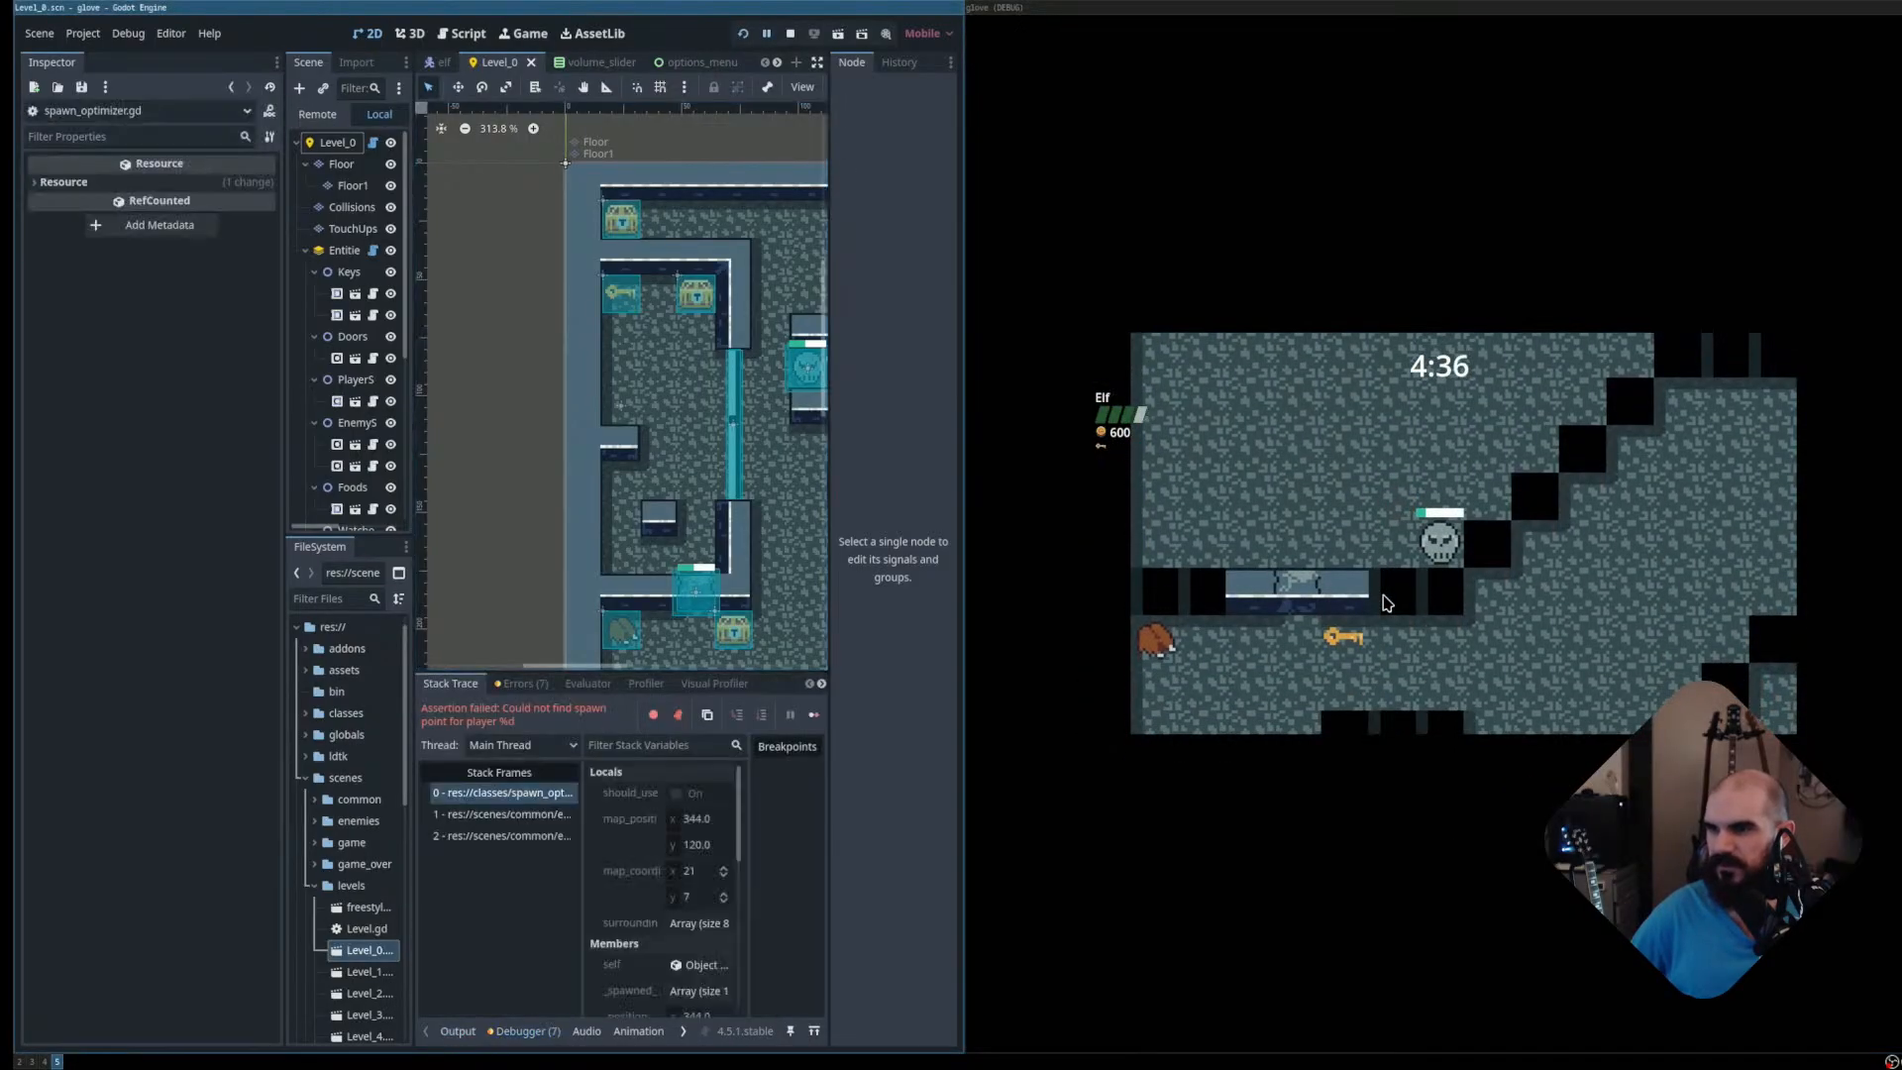
Stop the running game and return to the Level_0 scene in the editor
click(1231, 597)
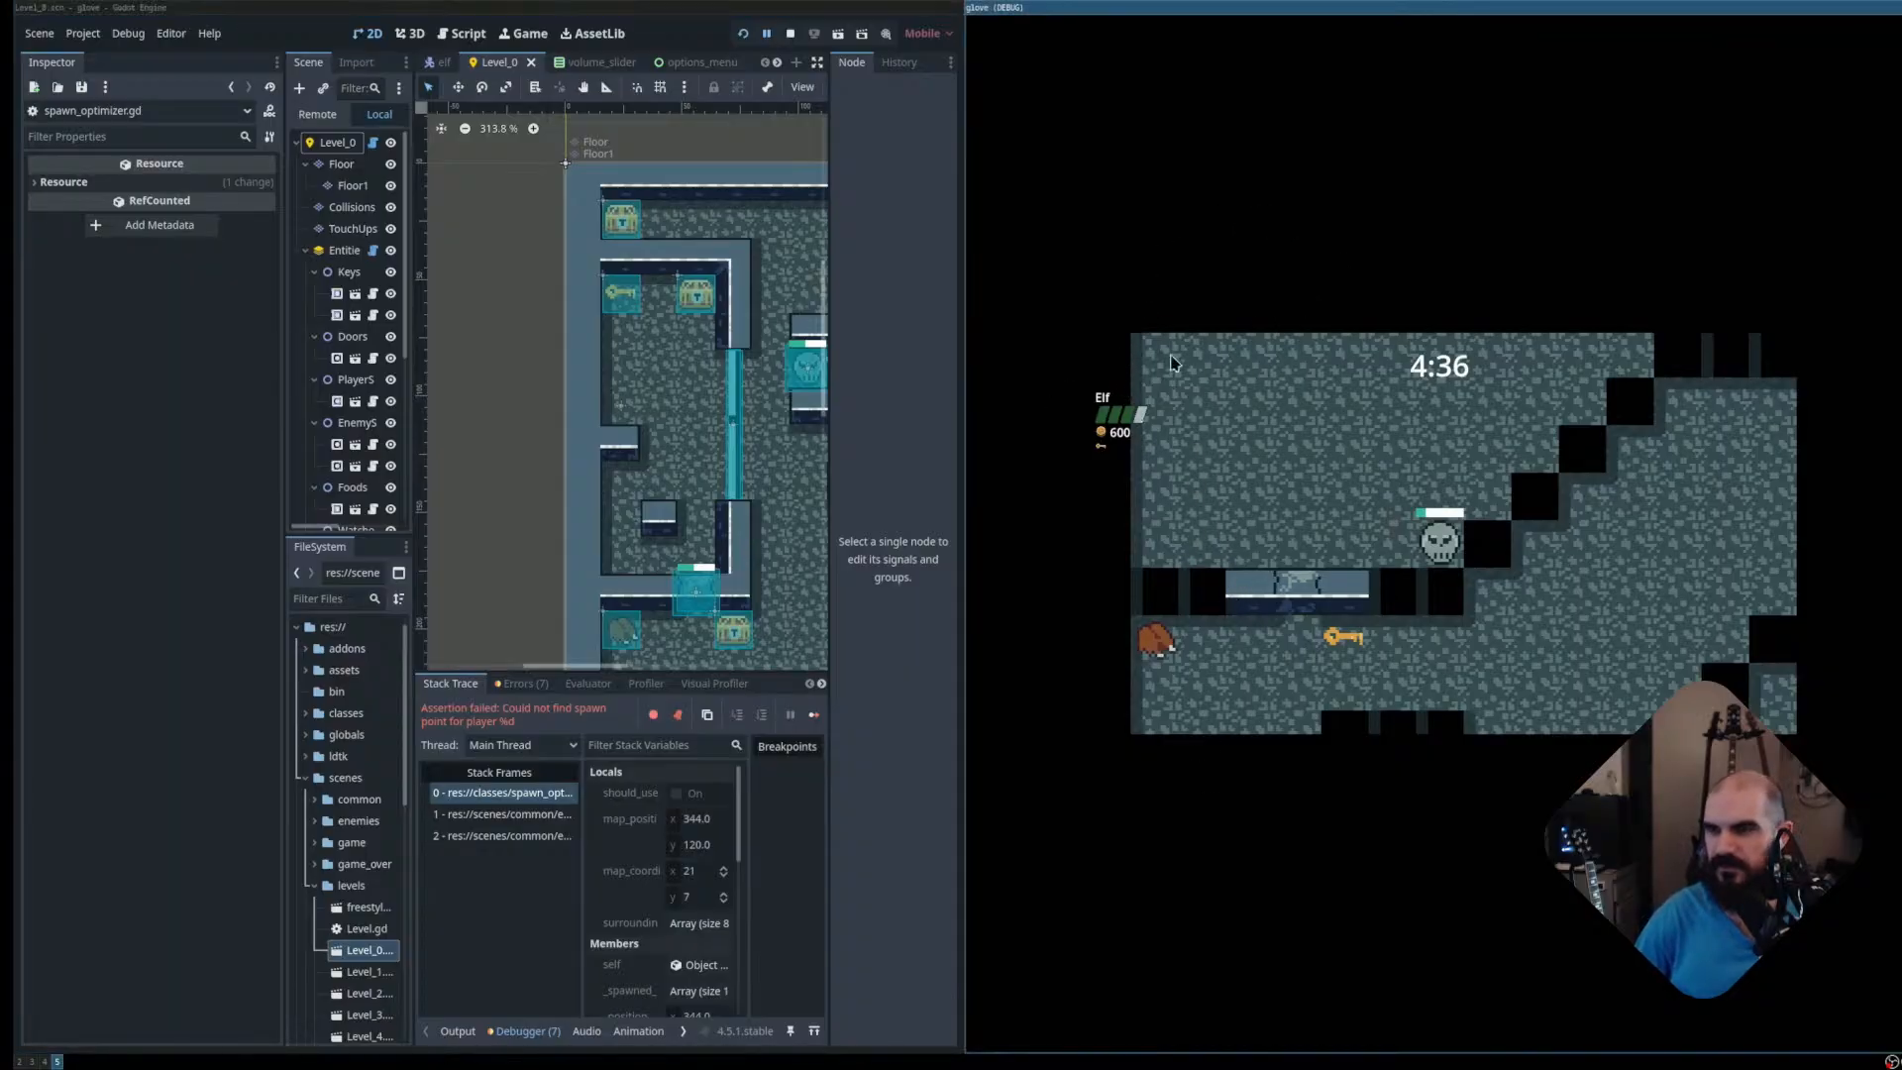
click(937, 428)
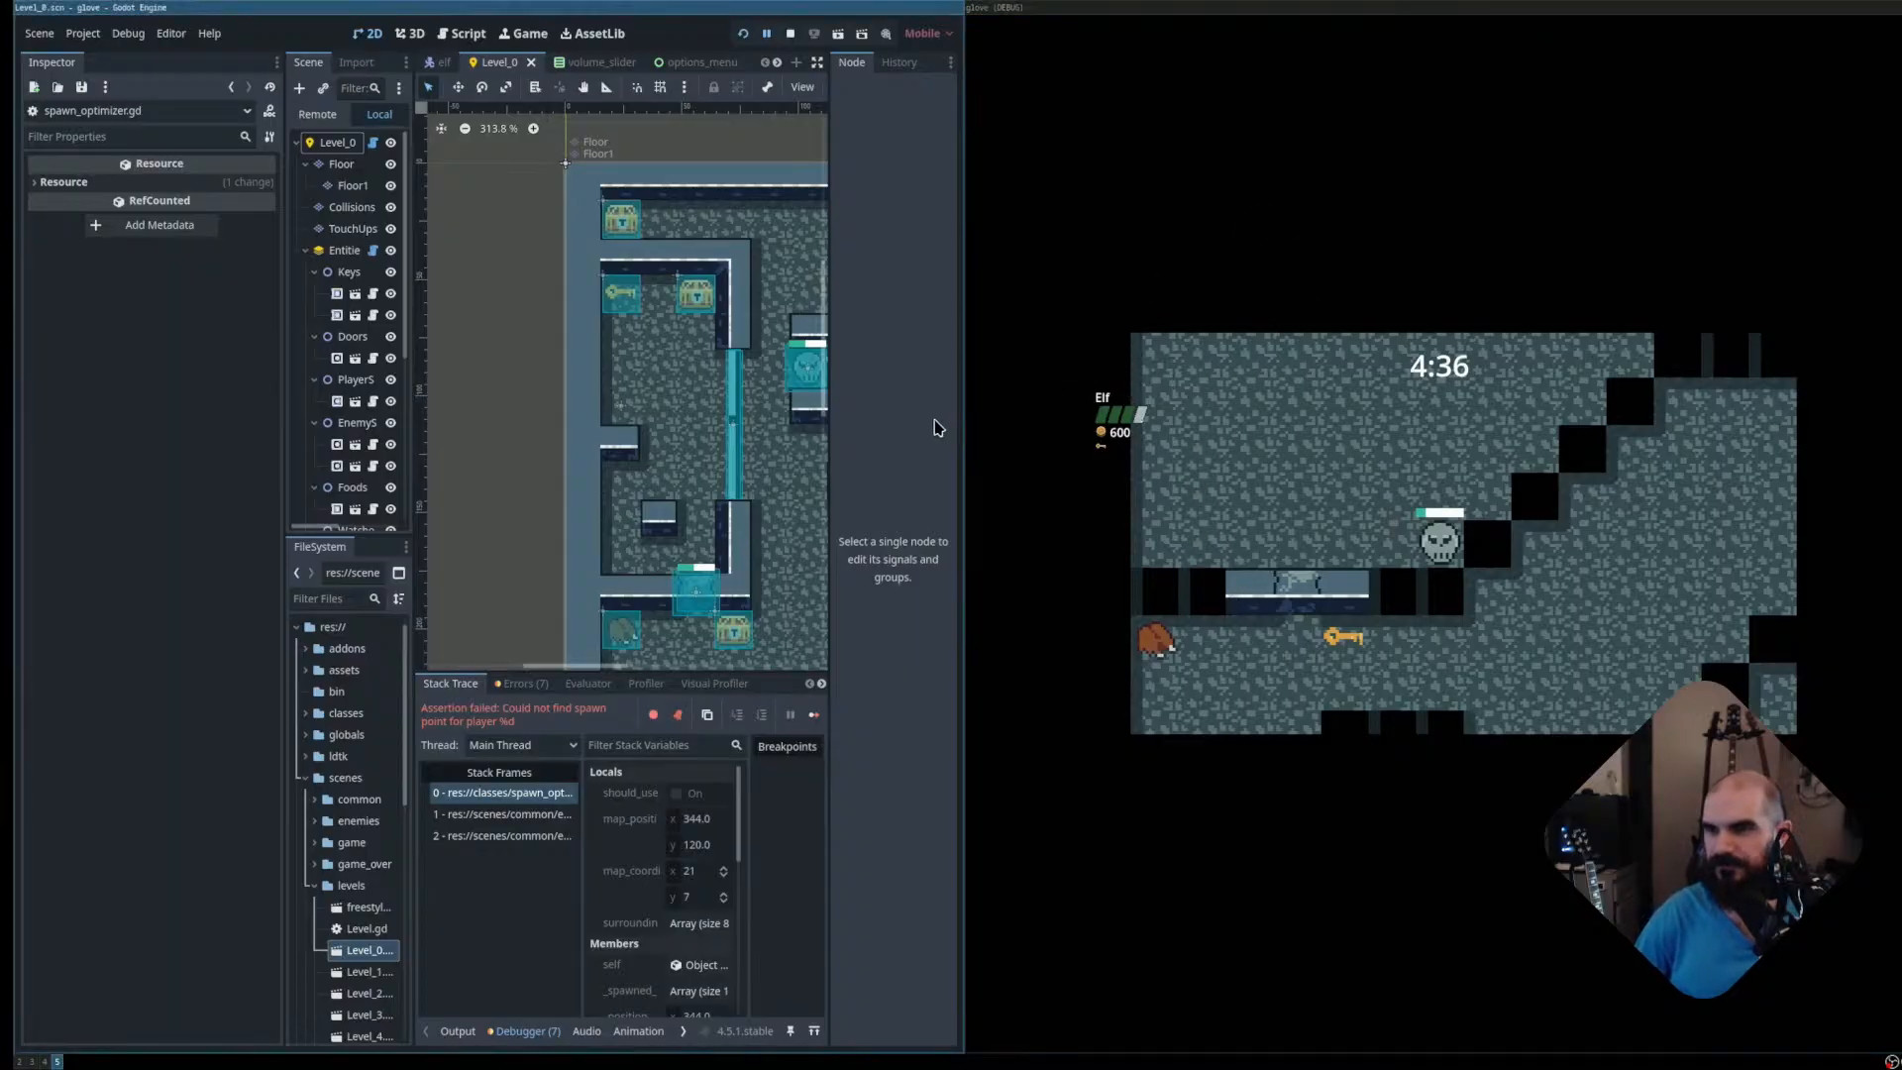
click(790, 35)
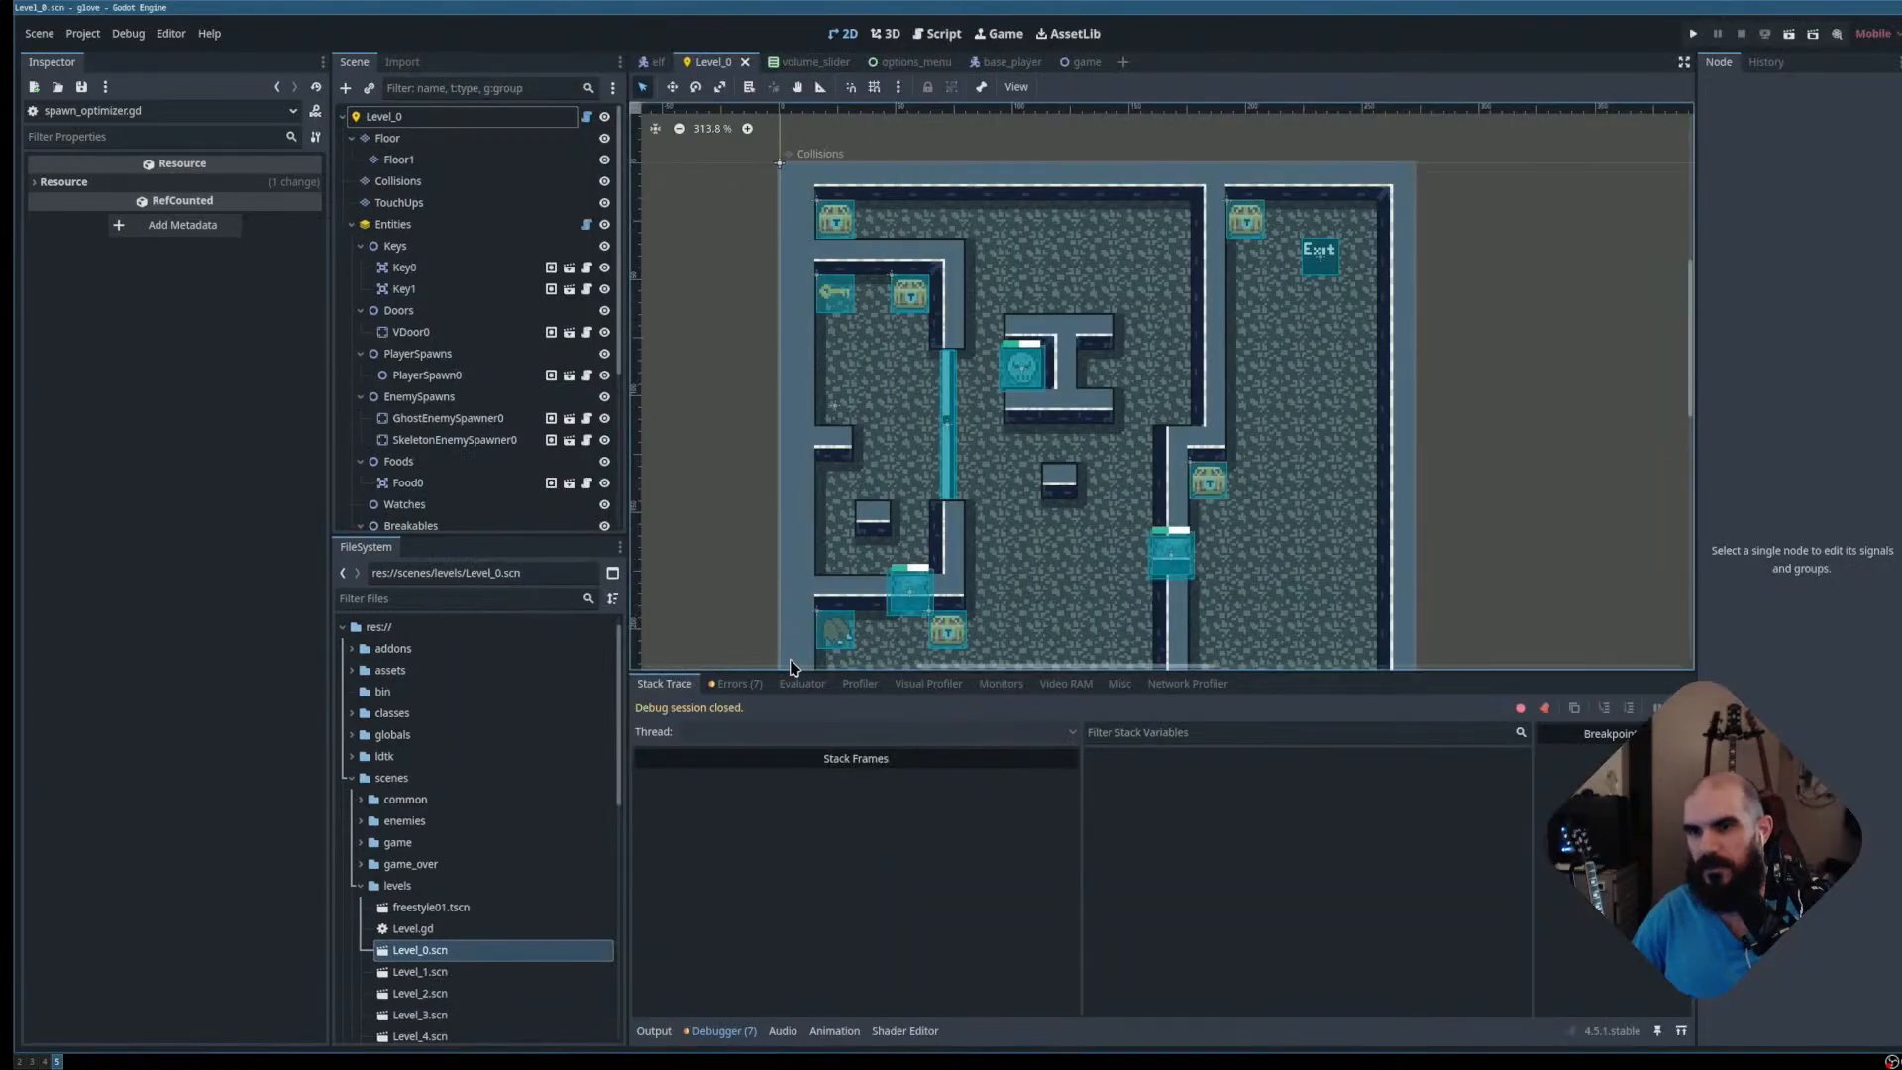
Collapse the levels folder, select levels.ldtk under scenes and reimport it as an LDTK Scene
scroll(466, 892, down, 5)
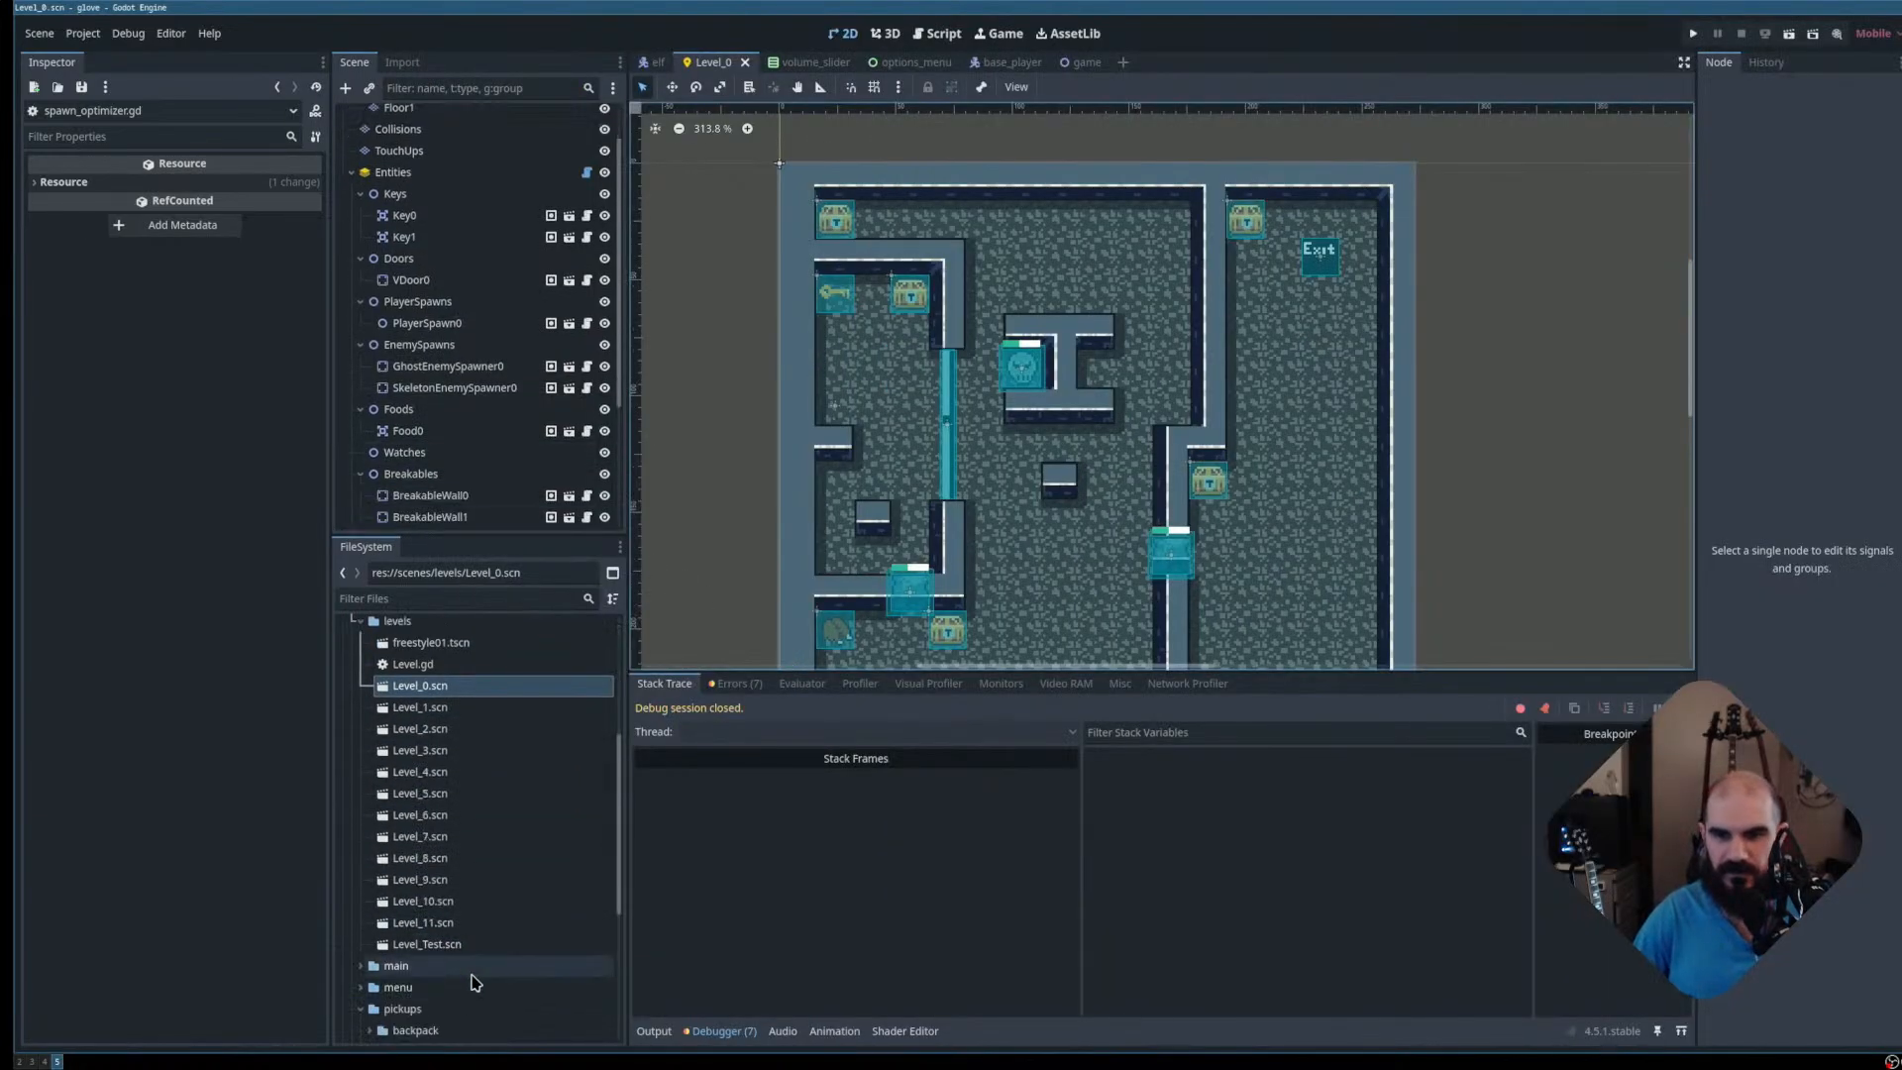
scroll(458, 862, up, 4)
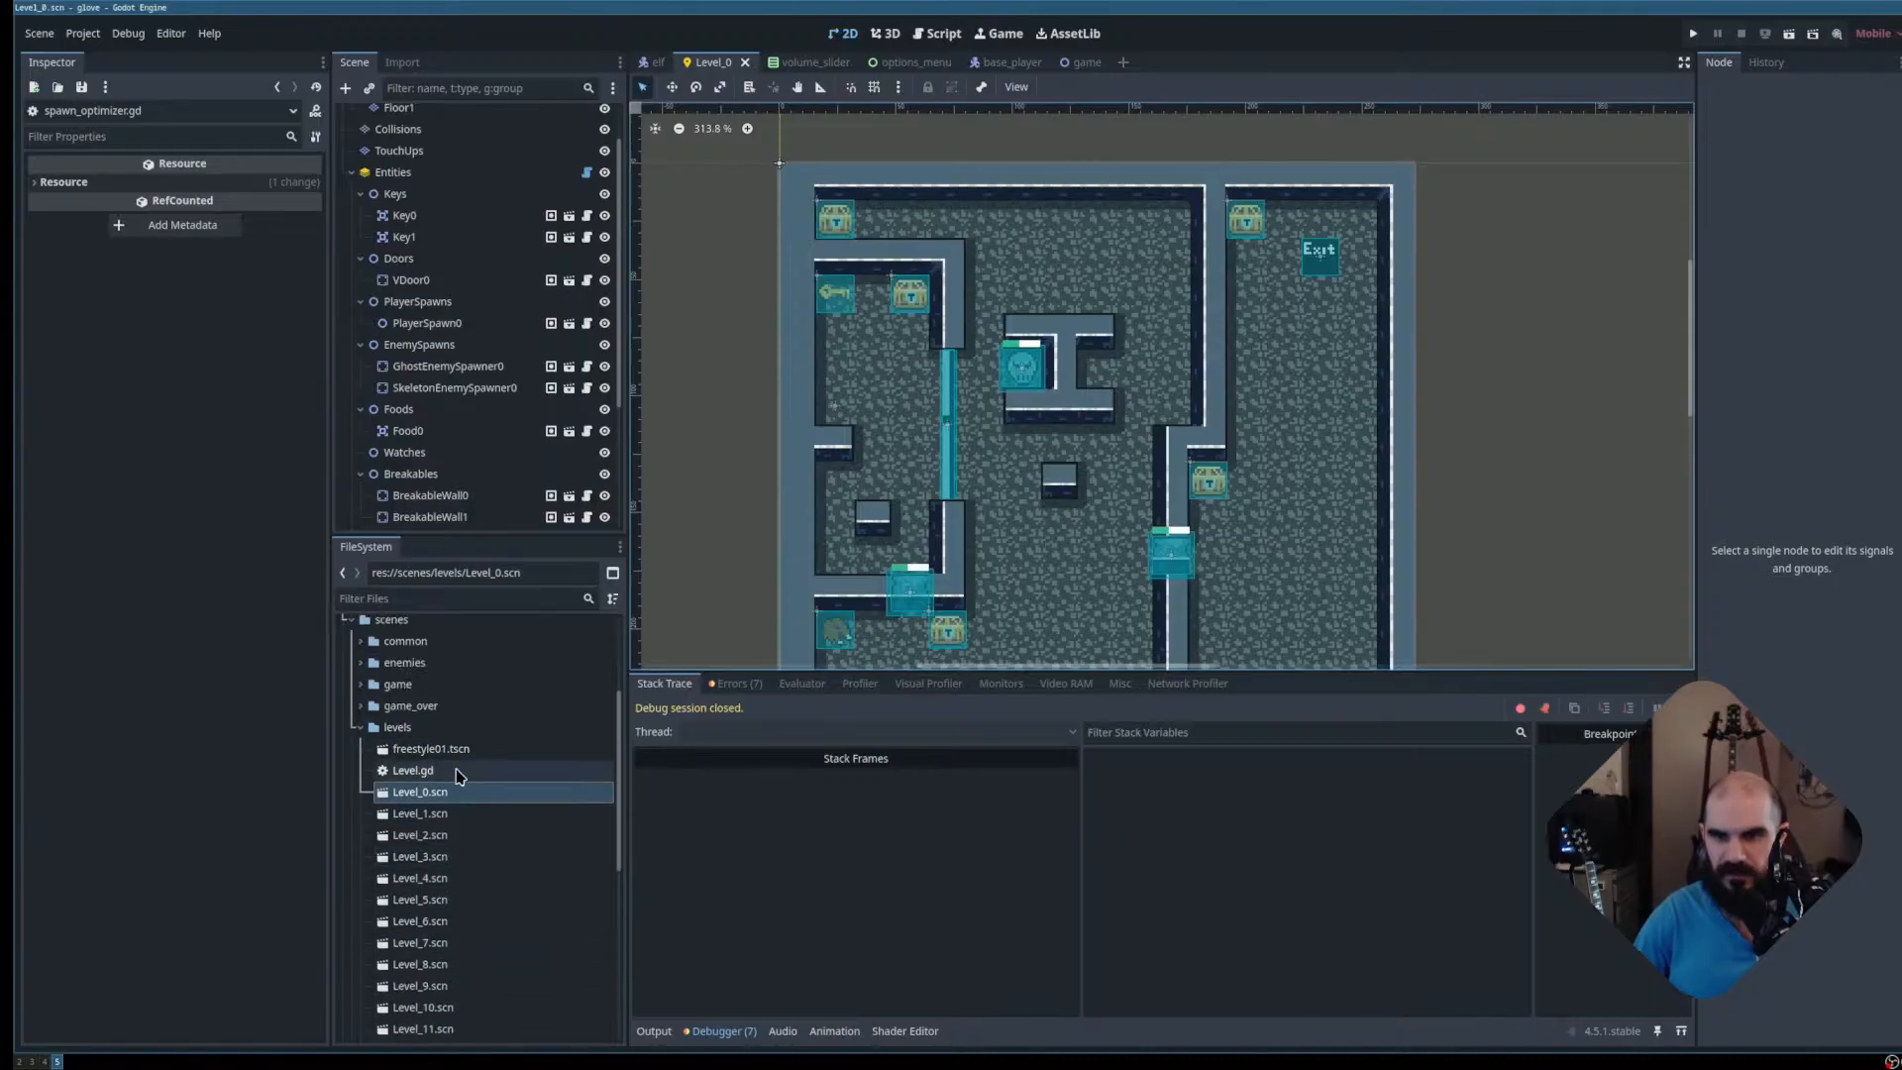
click(361, 727)
click(360, 791)
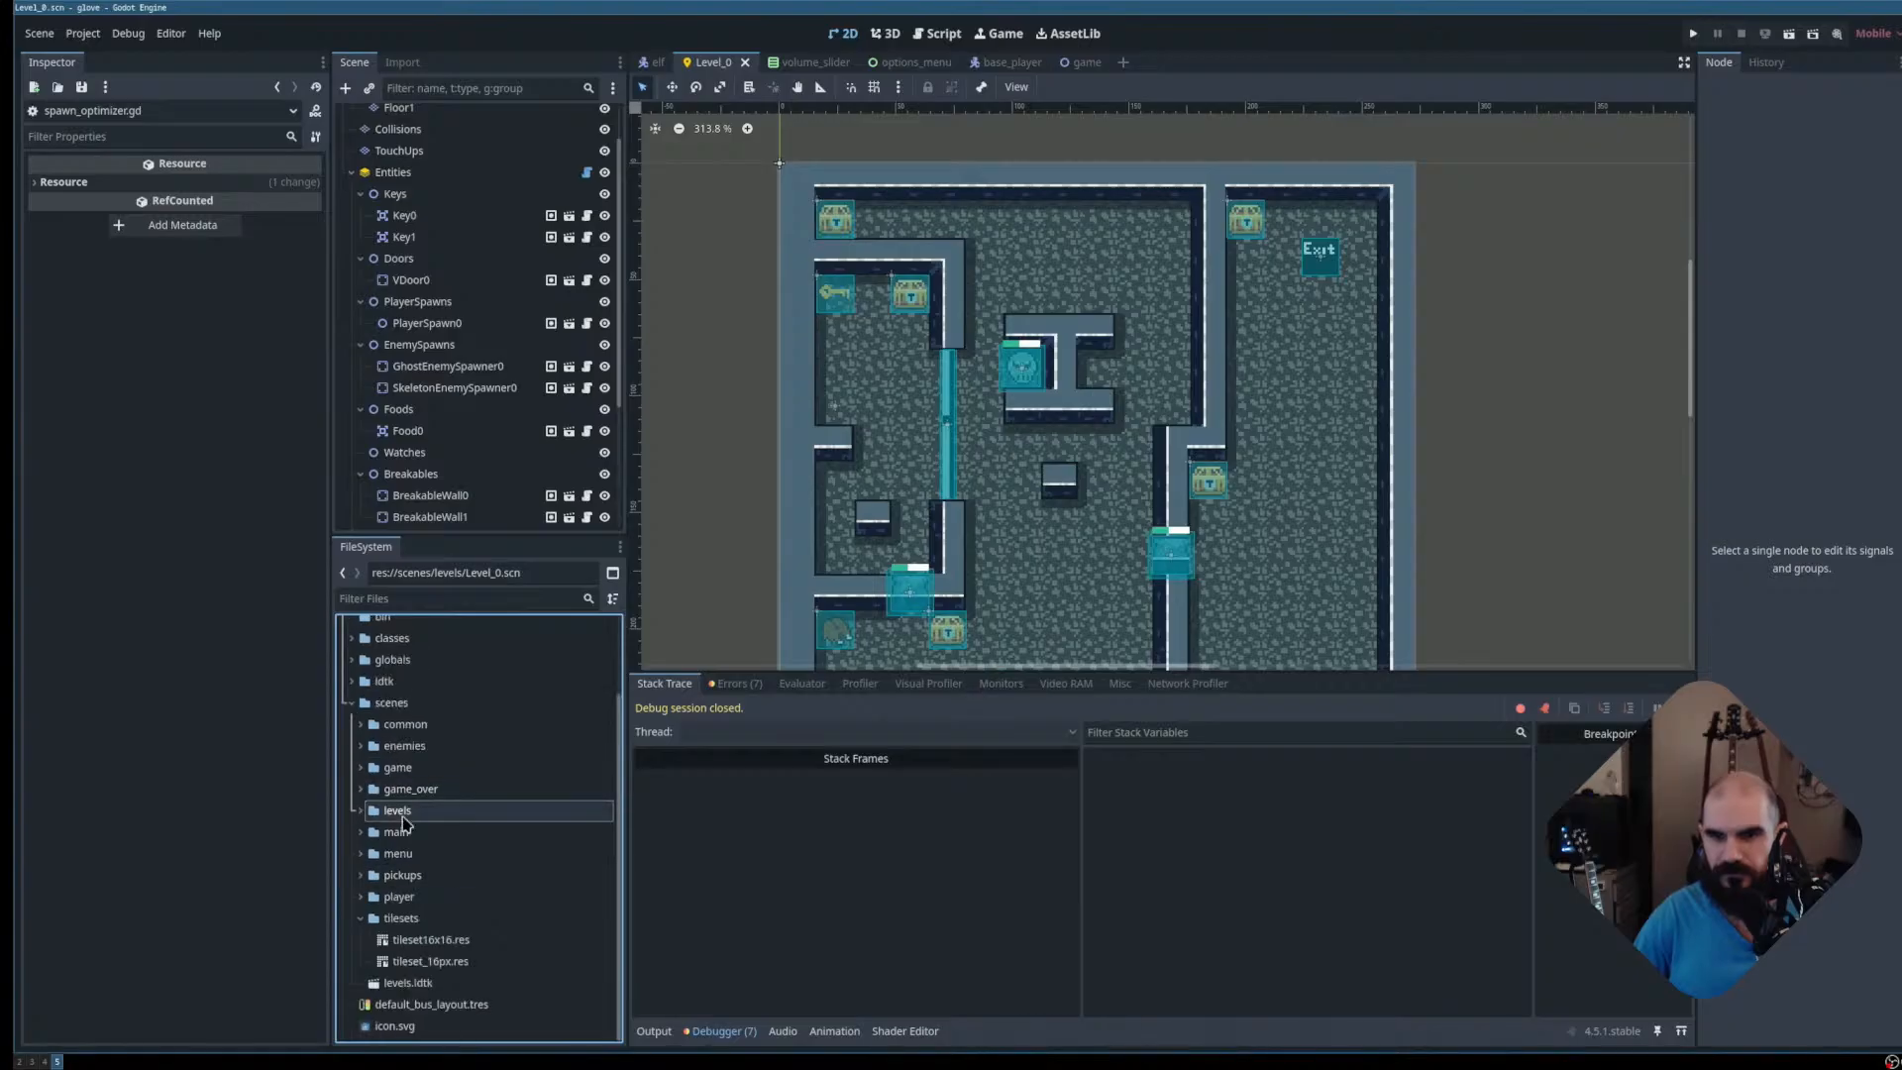
click(411, 983)
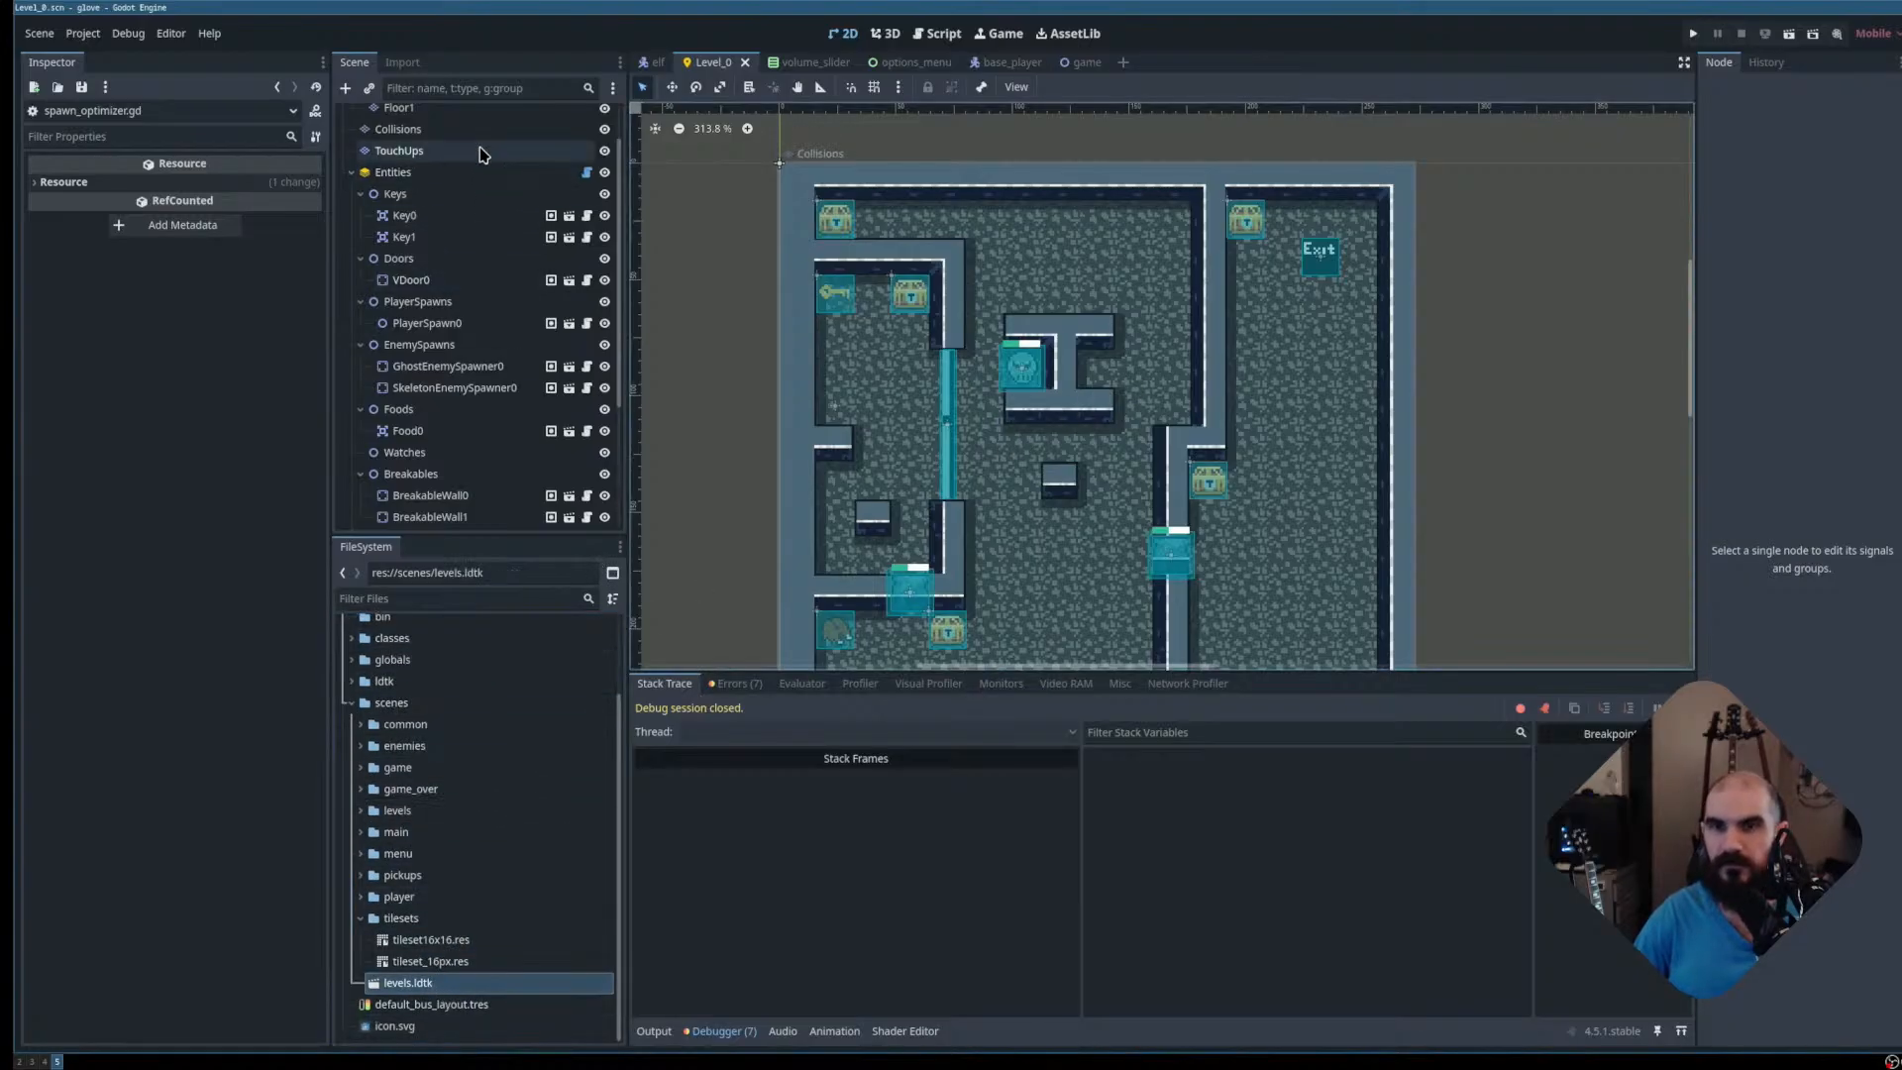
click(403, 63)
click(477, 518)
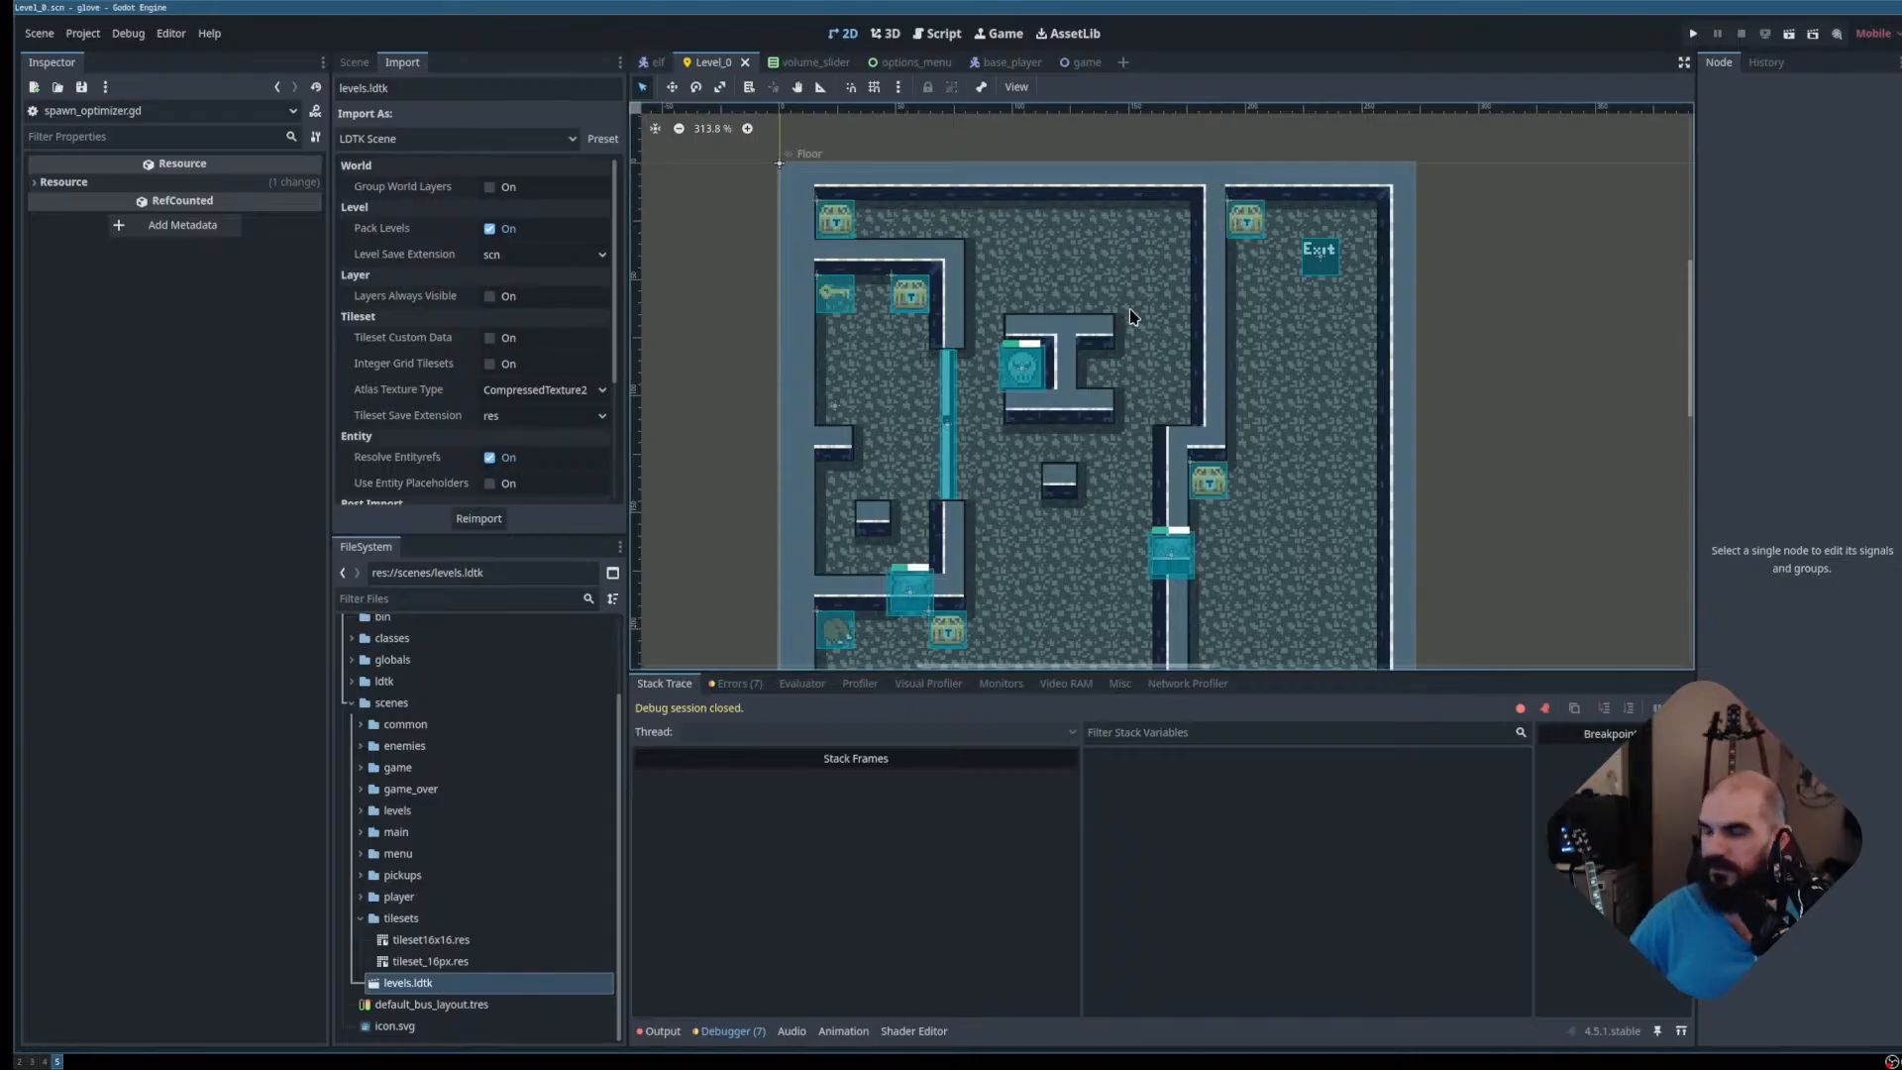
Run the game, start a round as the Elf and pick up the first key and chest in Level_0
key(F5)
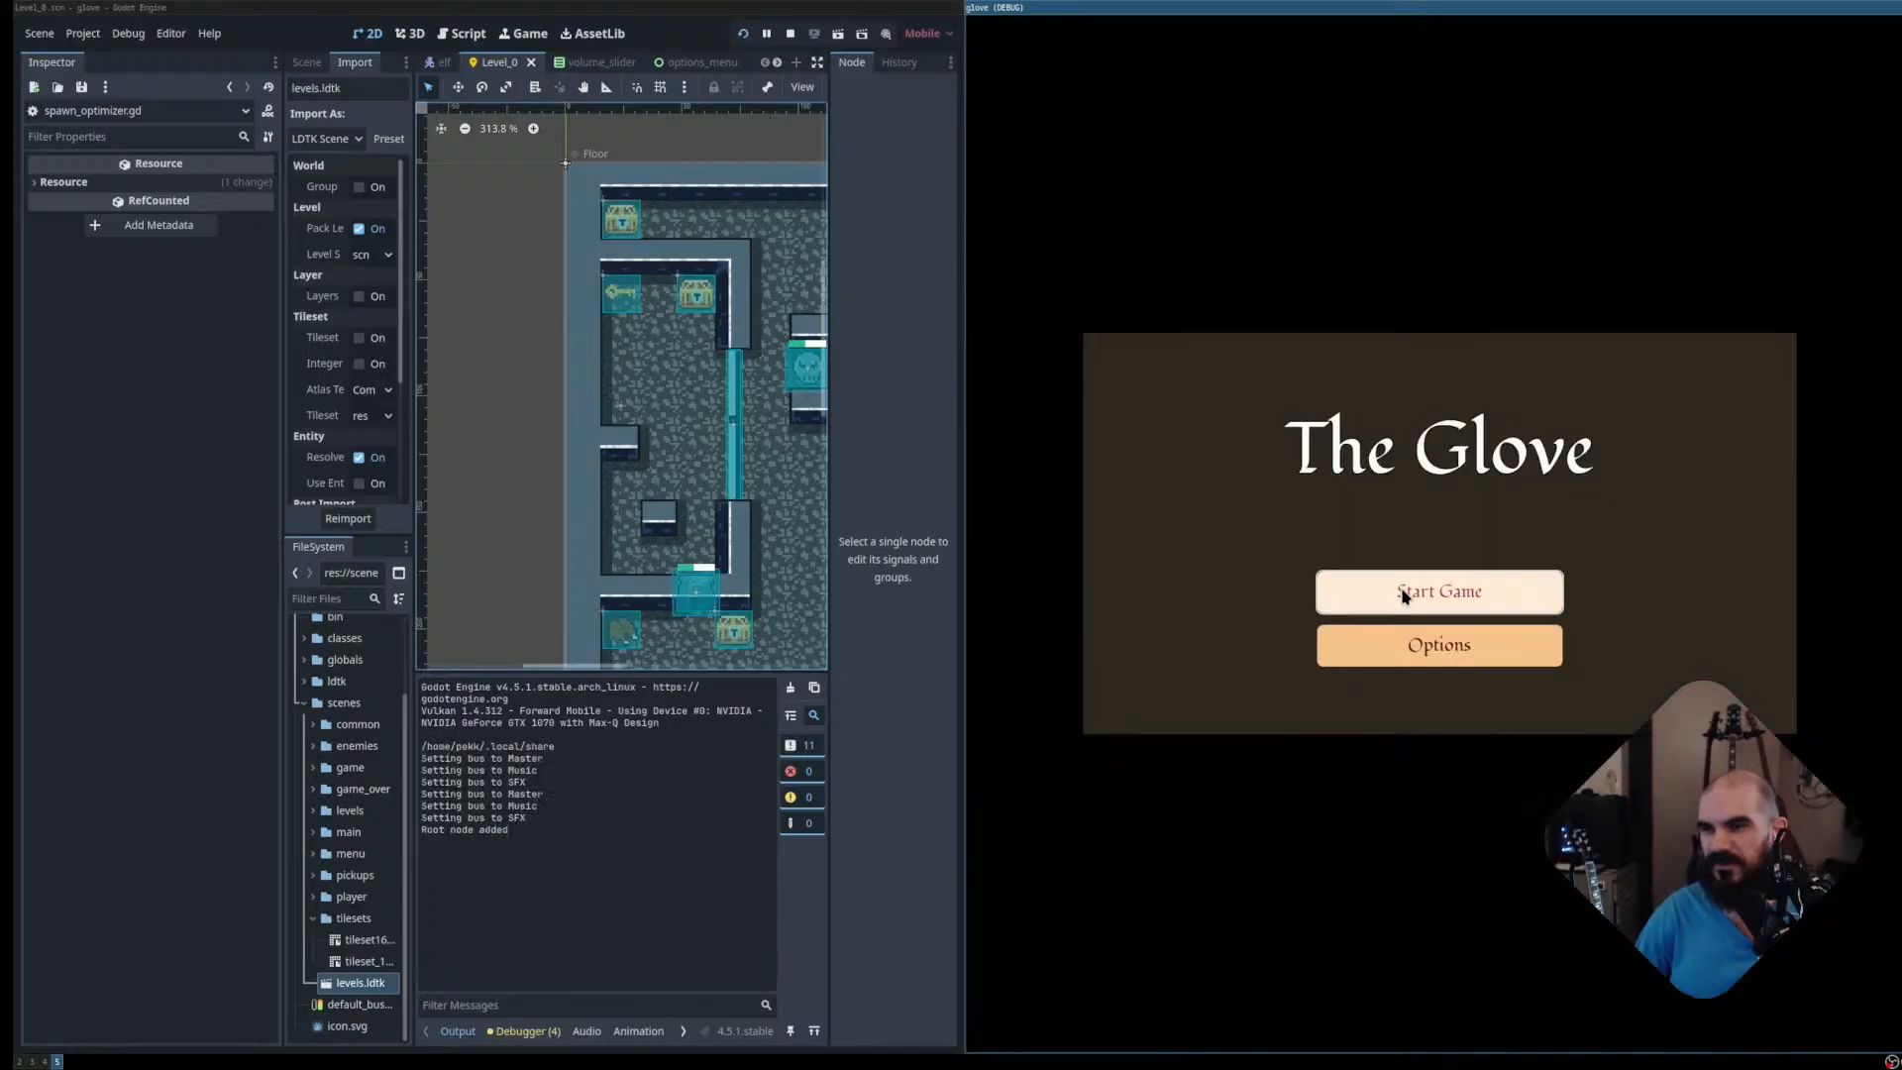
click(1403, 594)
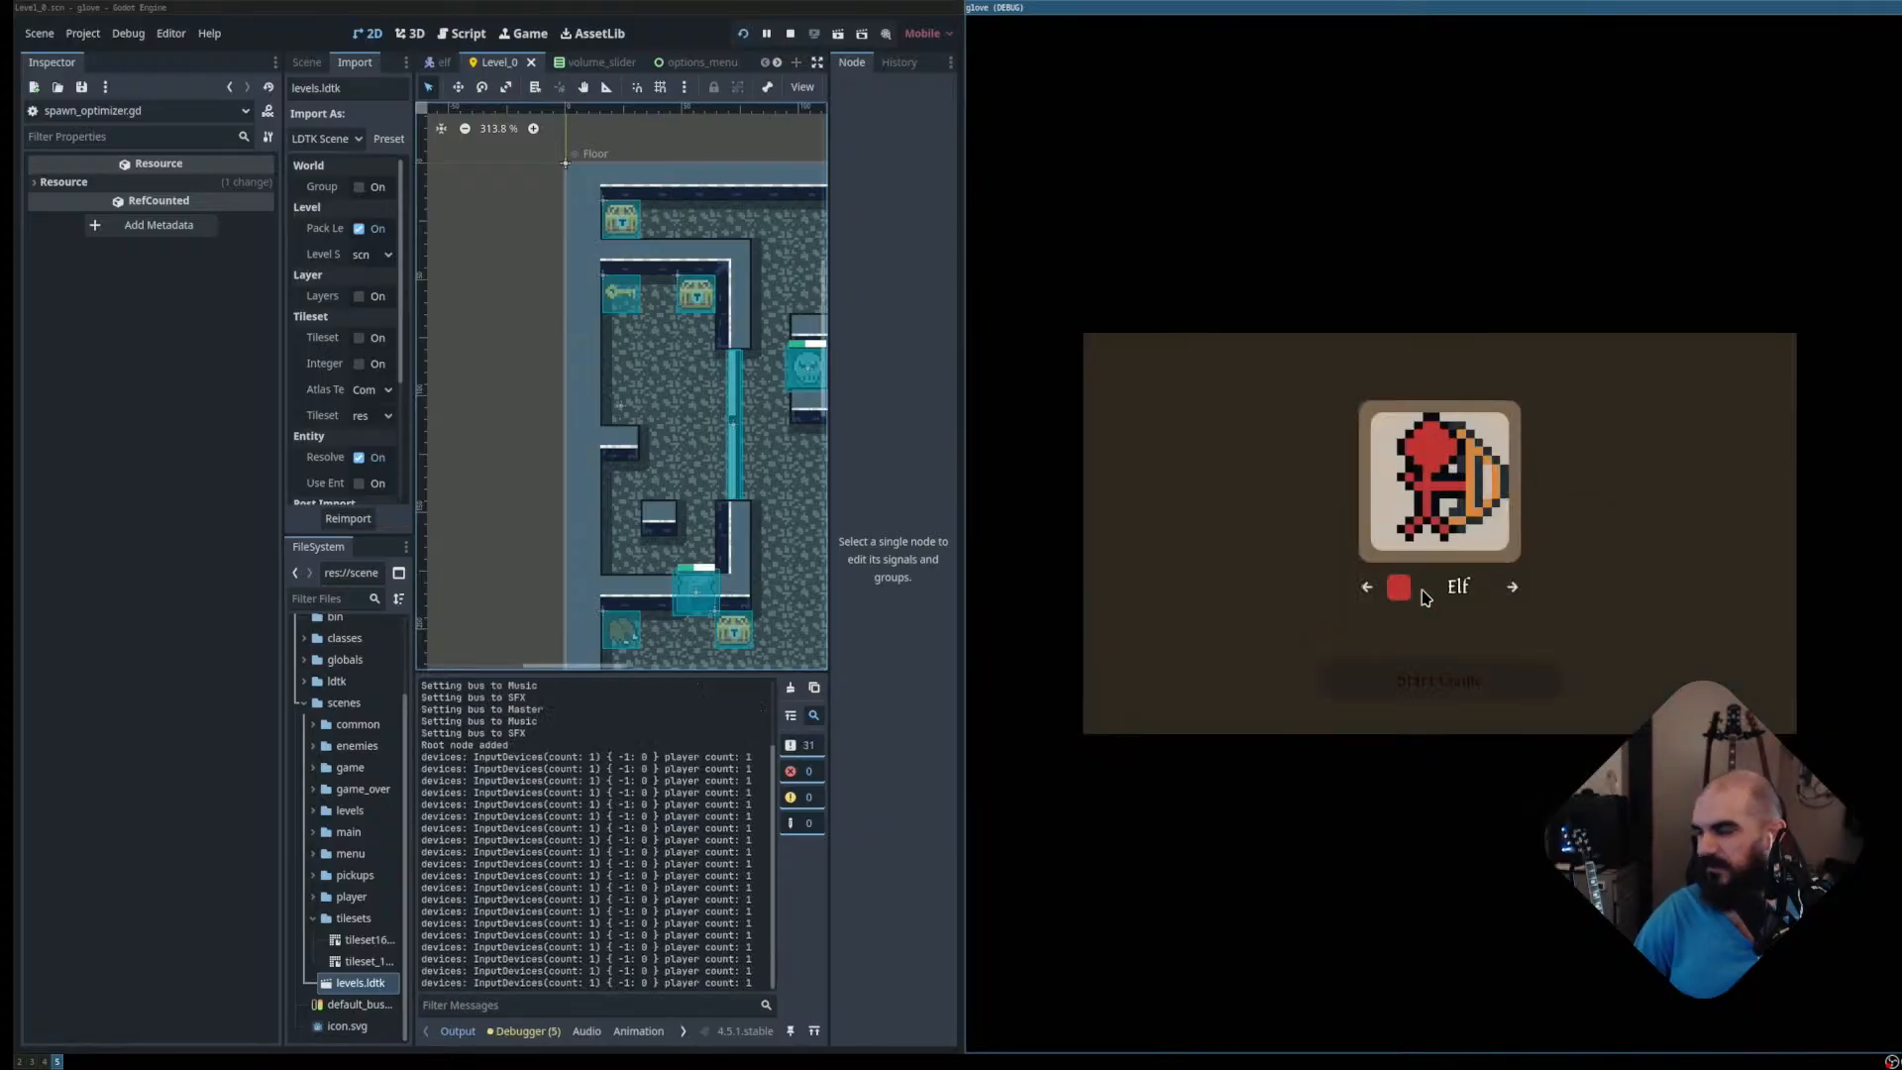
key(Return)
key(Return)
key(w)
key(d)
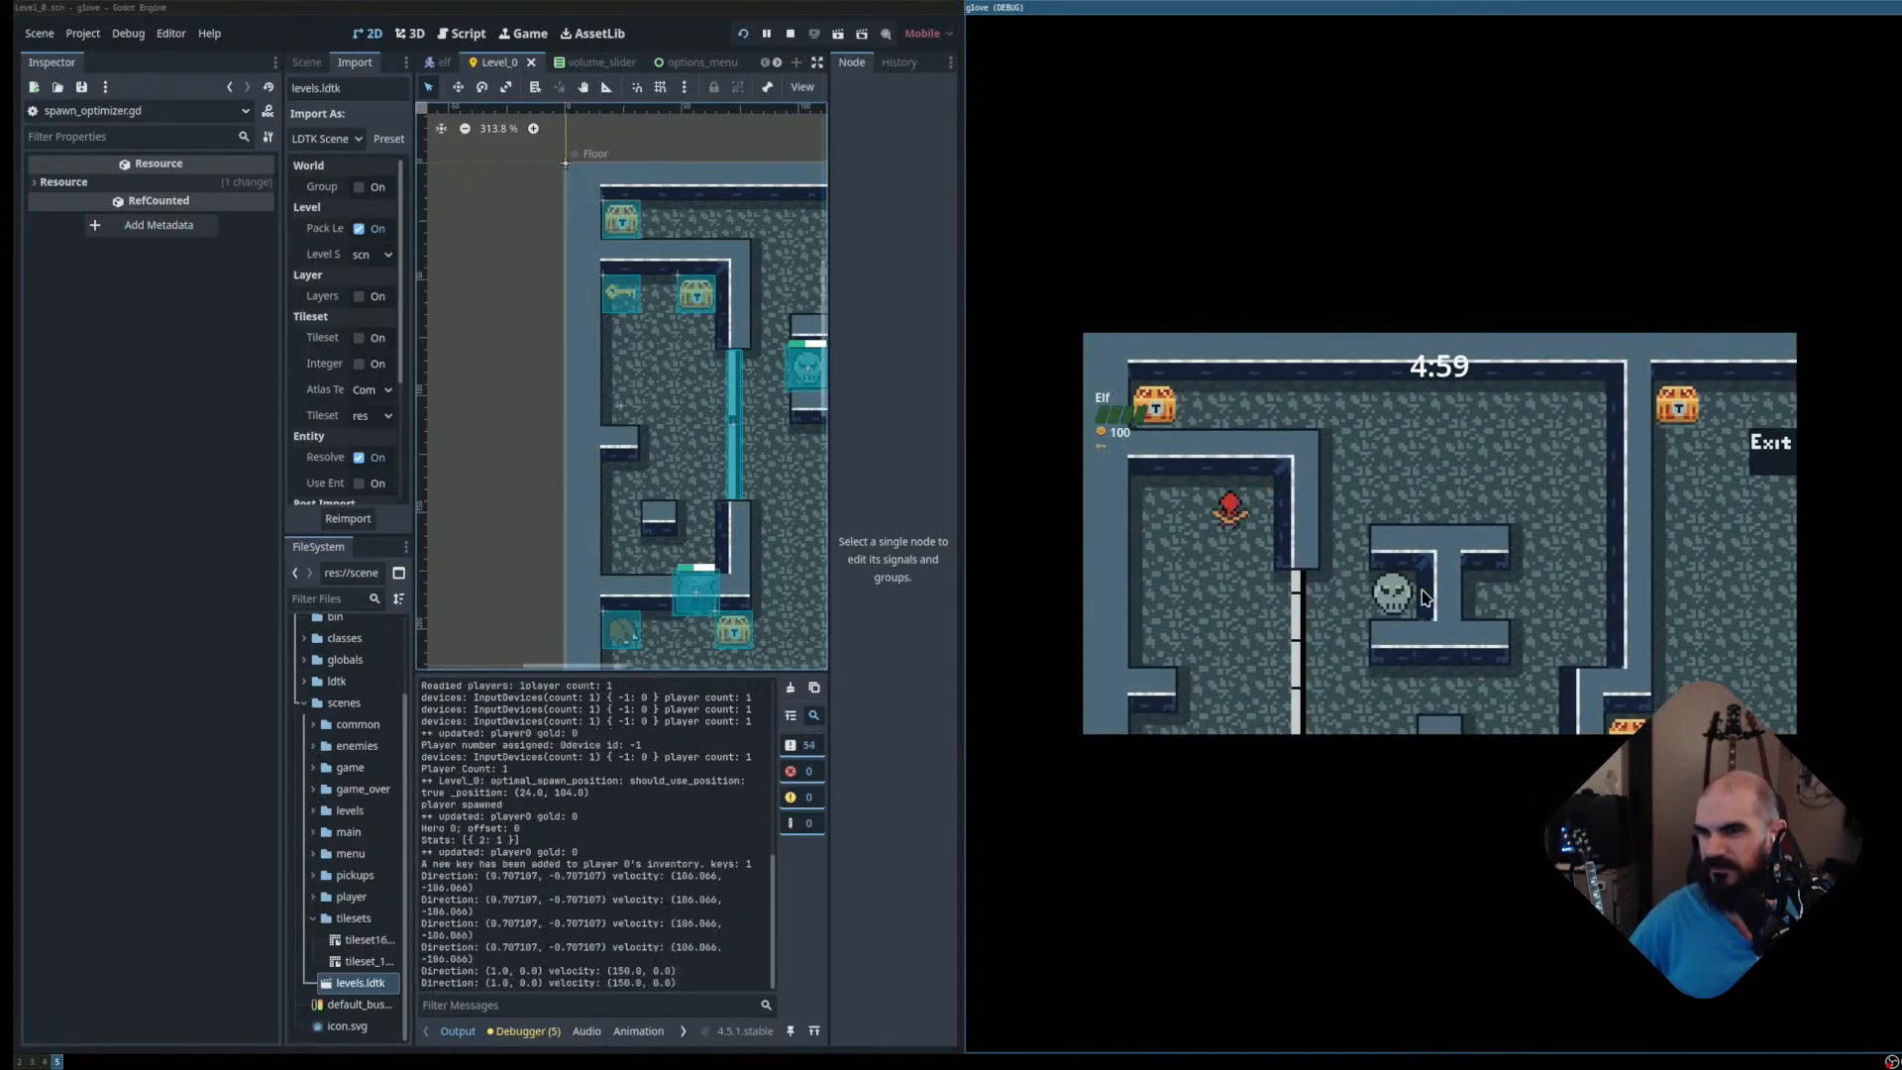
Walk the elf through the vertical door and shoot the ghost and the skull spawner inside the H-shaped wall
key(s)
key(a)
key(w)
key(d)
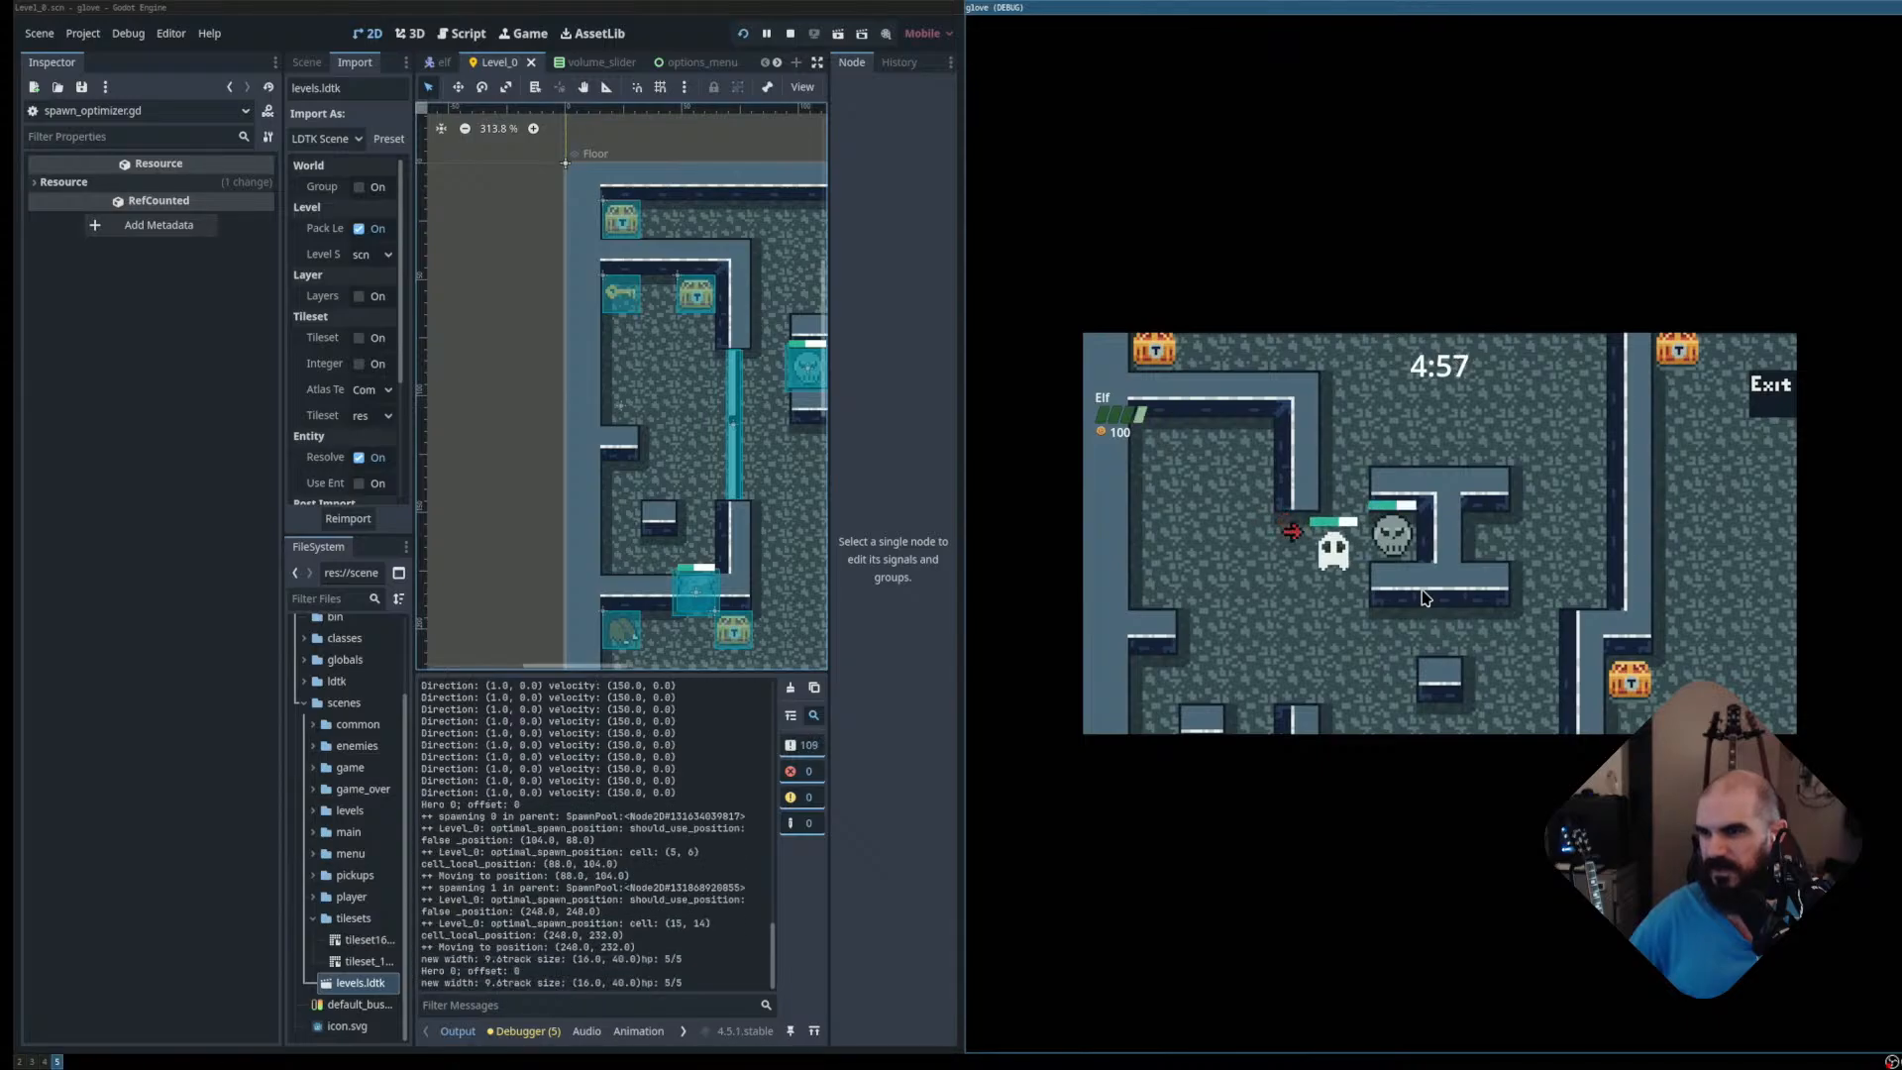
key(space)
key(space)
key(space)
key(space)
key(d)
key(space)
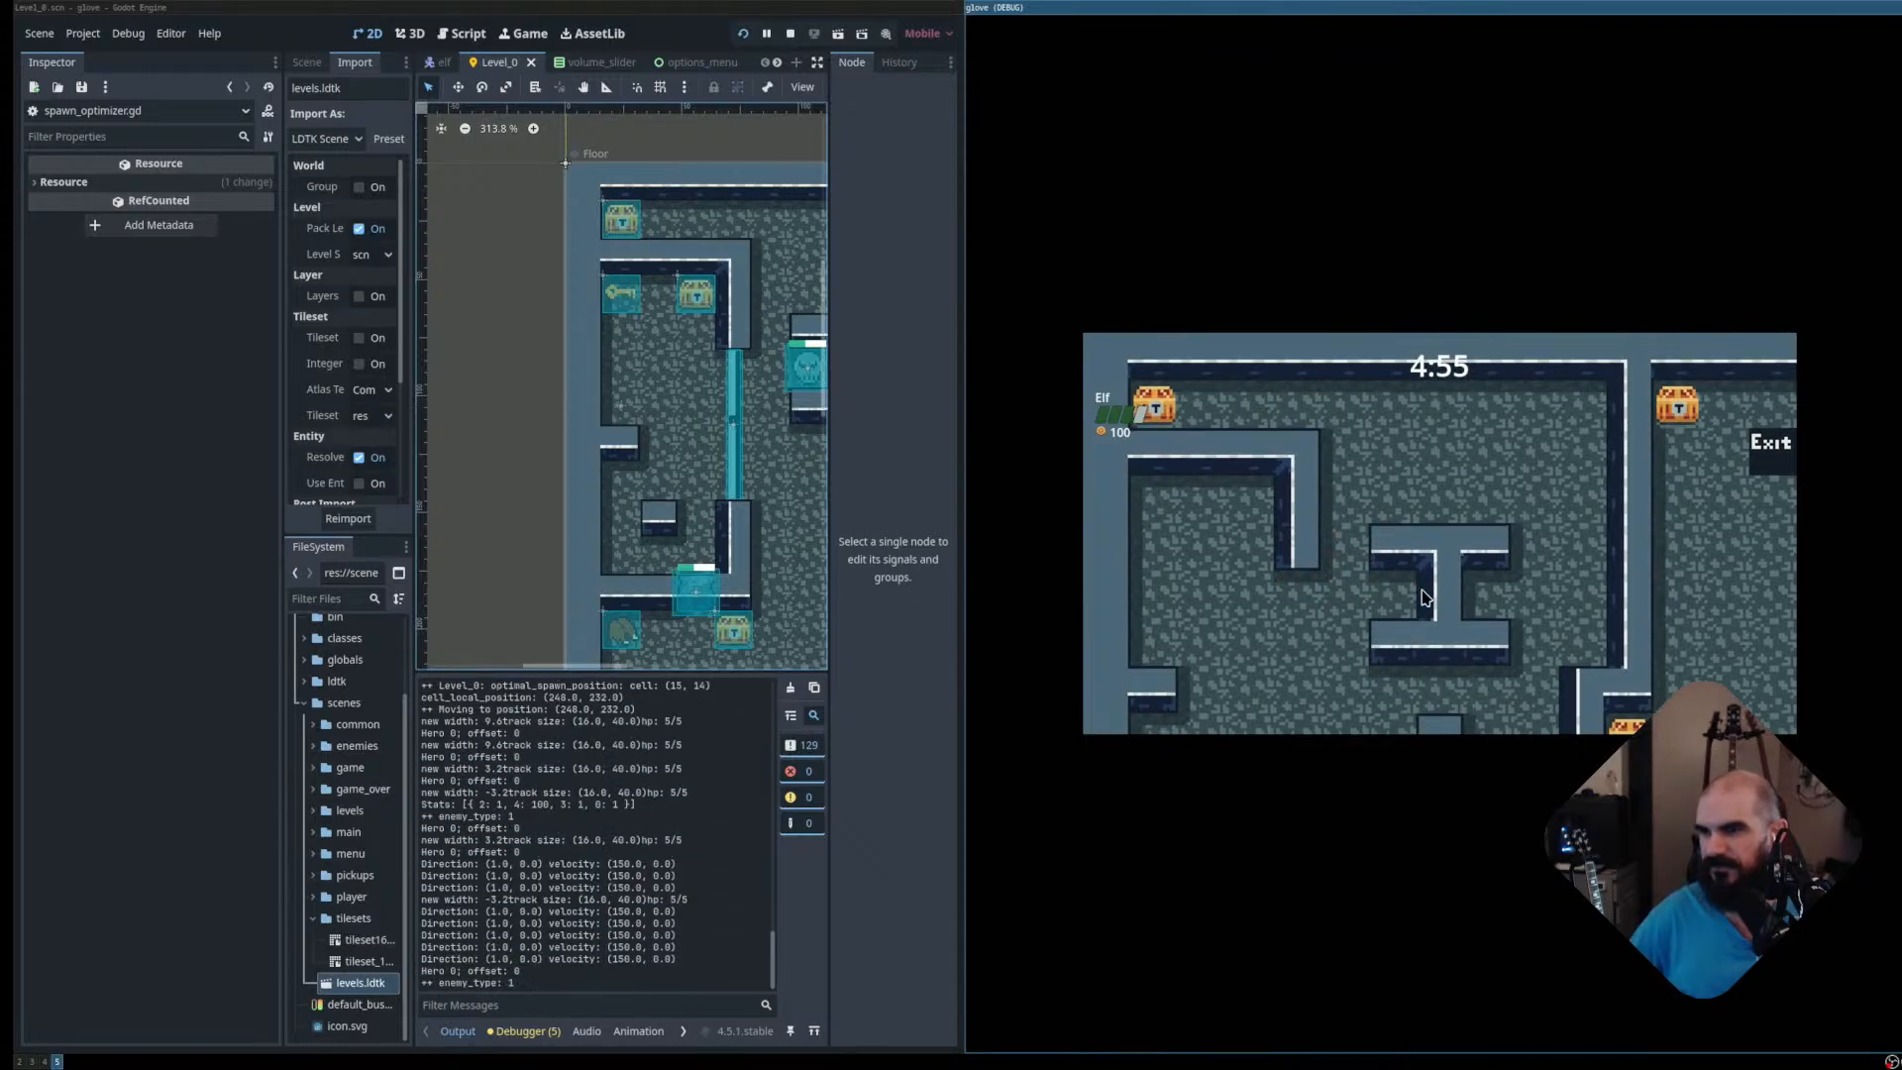
Walk the elf around the H-shaped wall and down to the chest and key in the level's lower-left area
key(a)
key(d)
key(s)
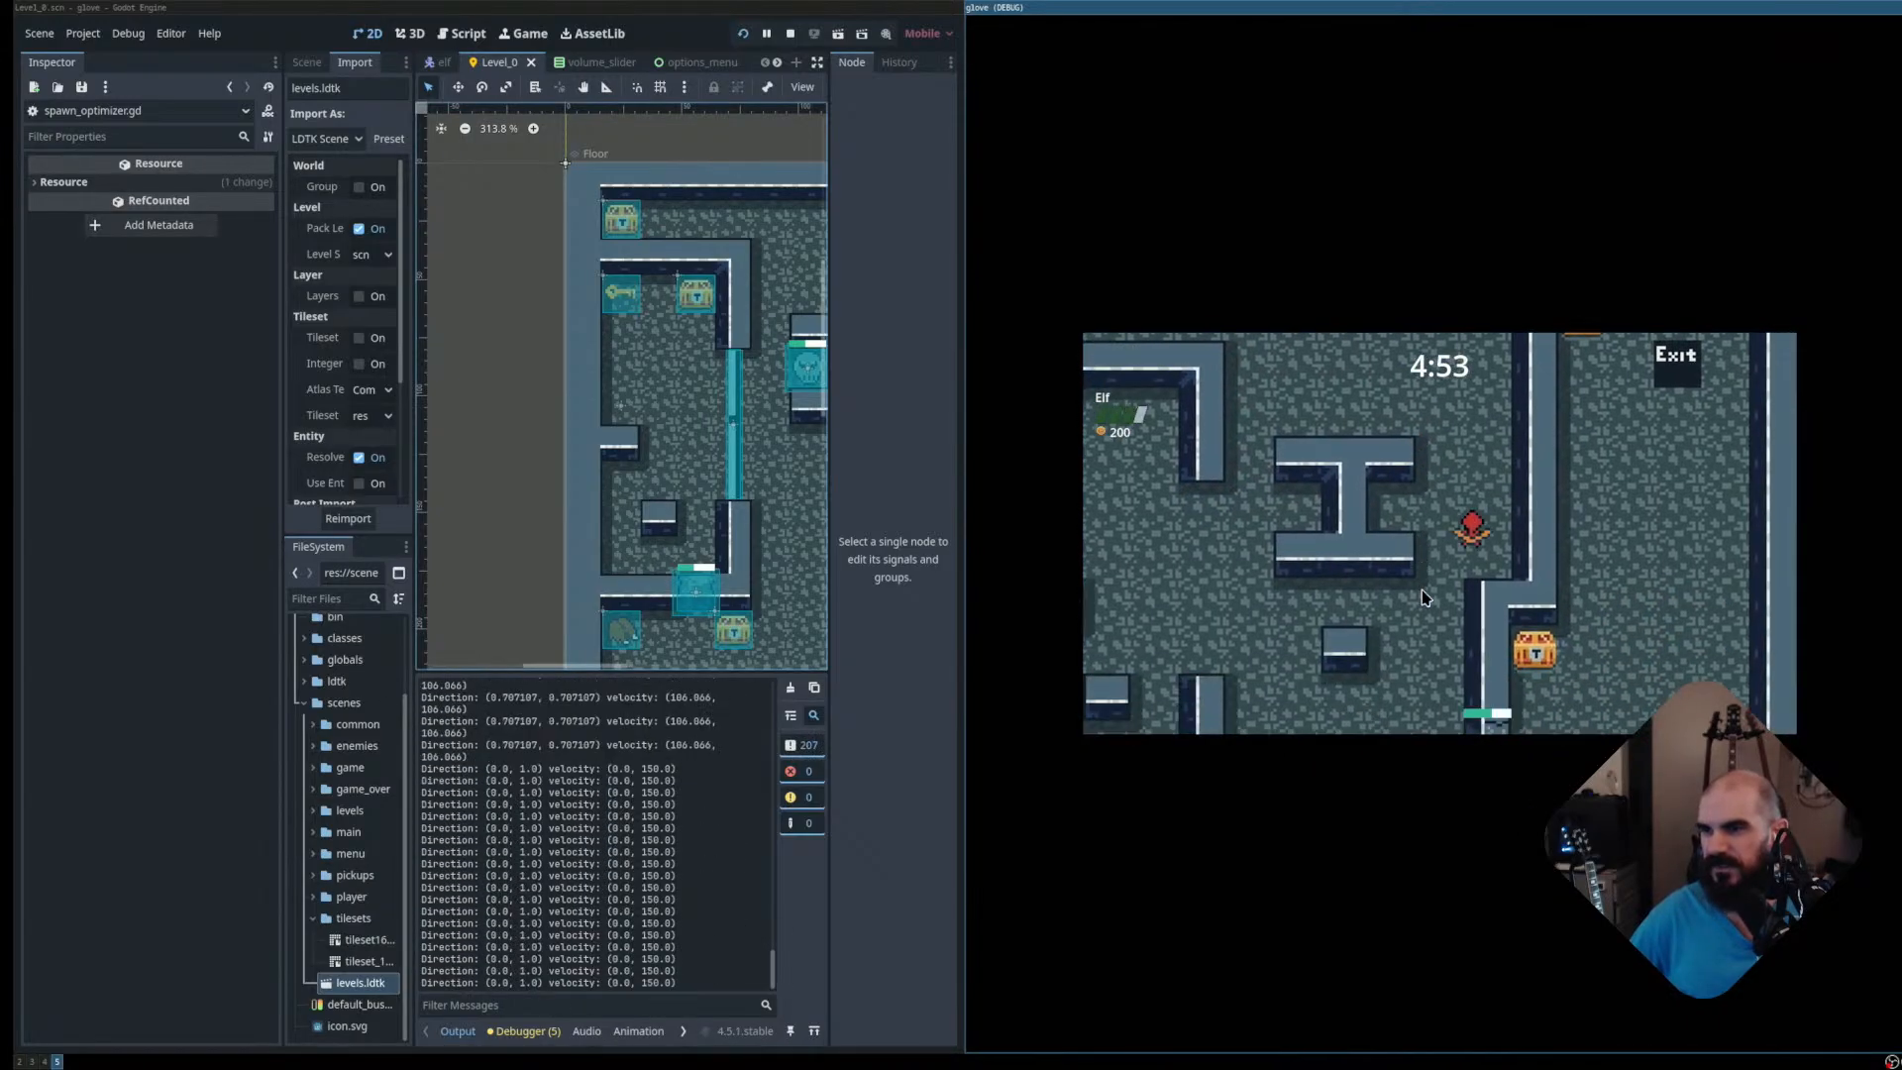
key(a)
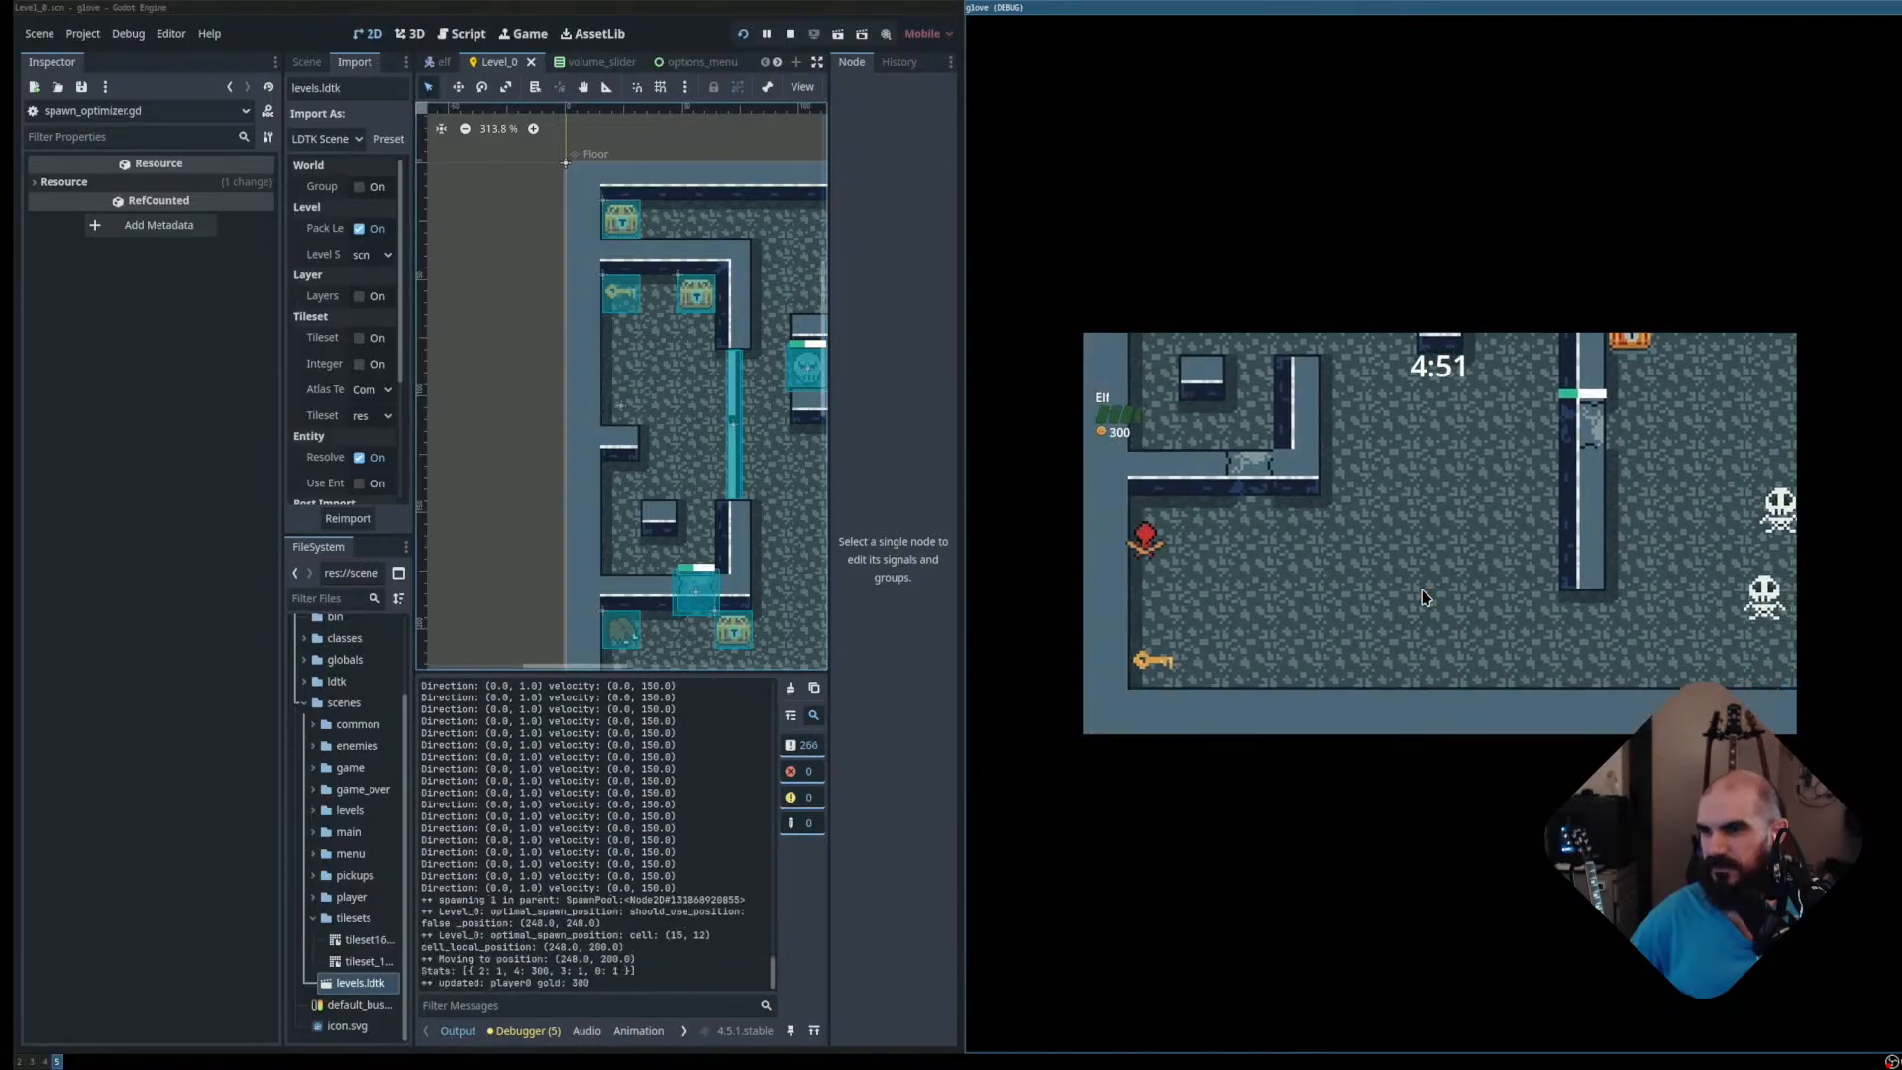
key(s)
Walk the elf right along the bottom wall and shoot at the skeletons' spawner in the lower corner
key(d)
key(space)
key(space)
key(space)
key(space)
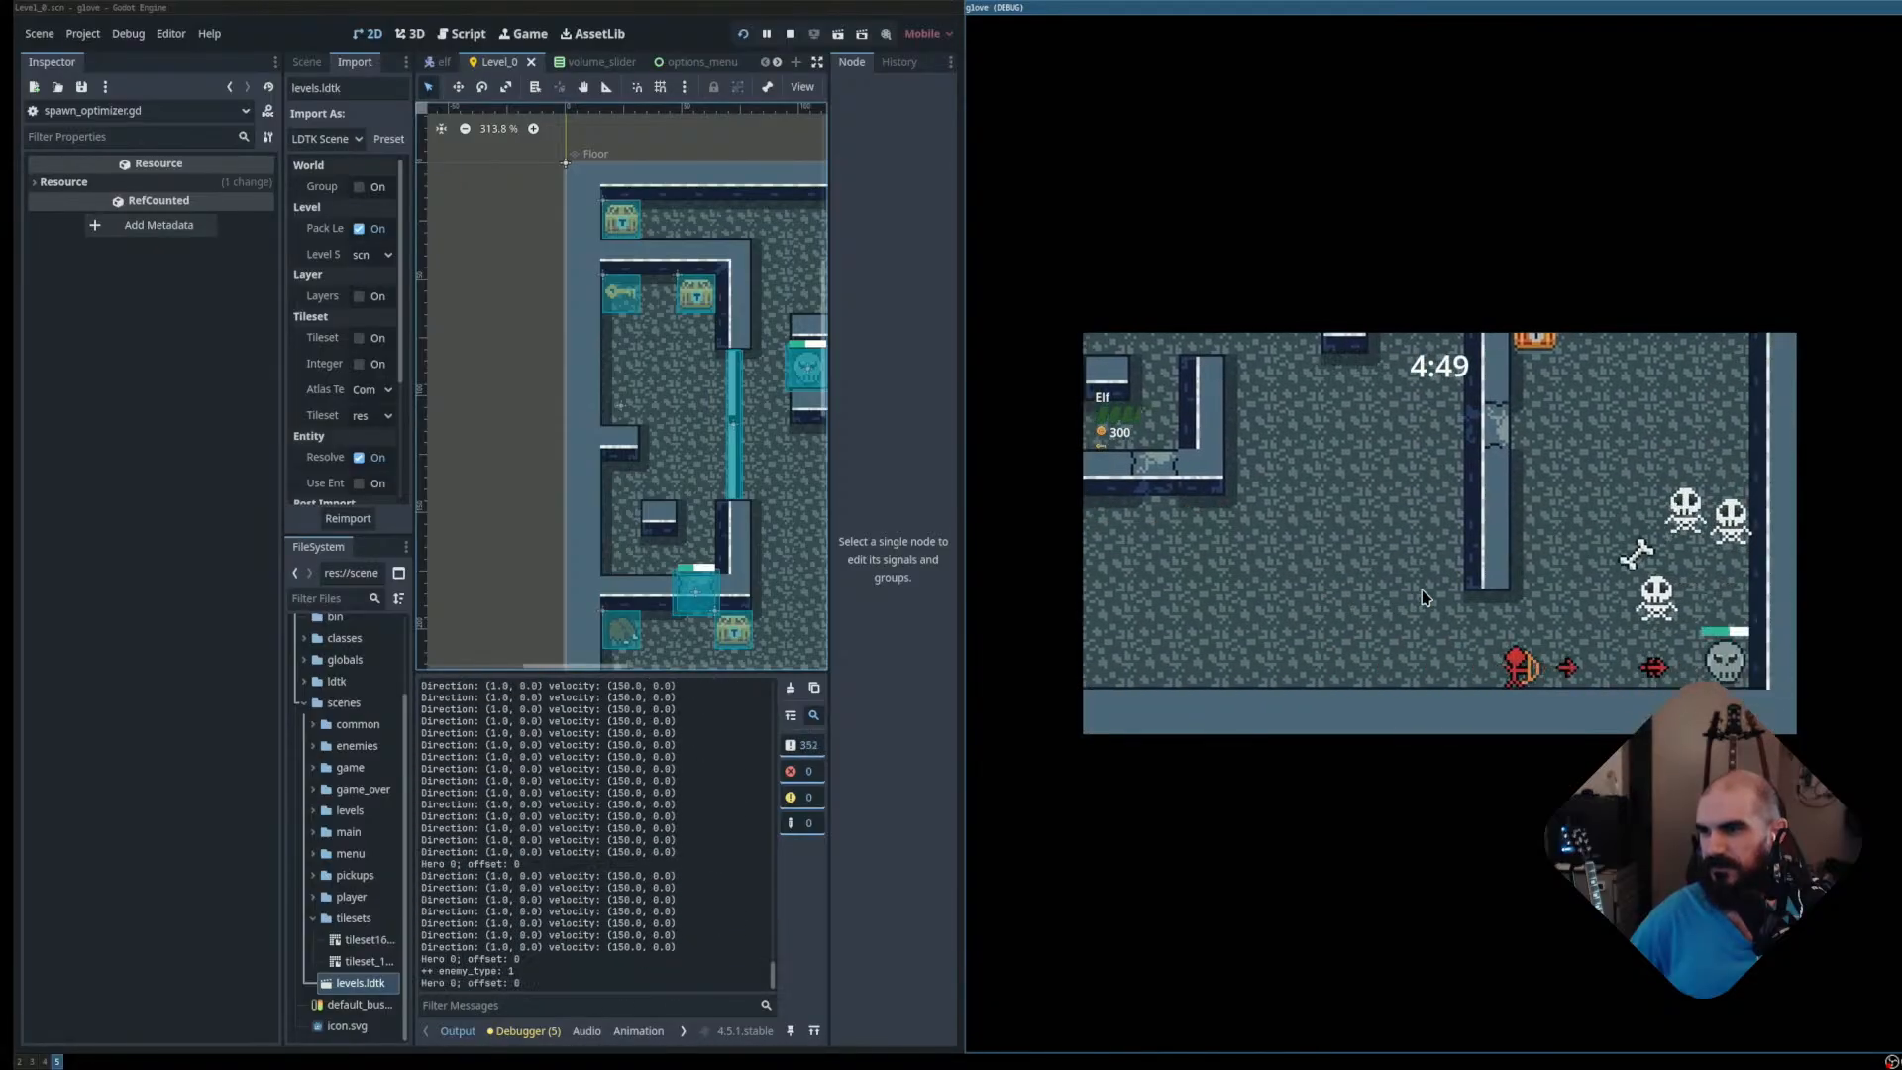
key(space)
Walk the elf up the exit corridor, collect its chests and take the exit to the next level
key(d)
key(w)
key(a)
key(d)
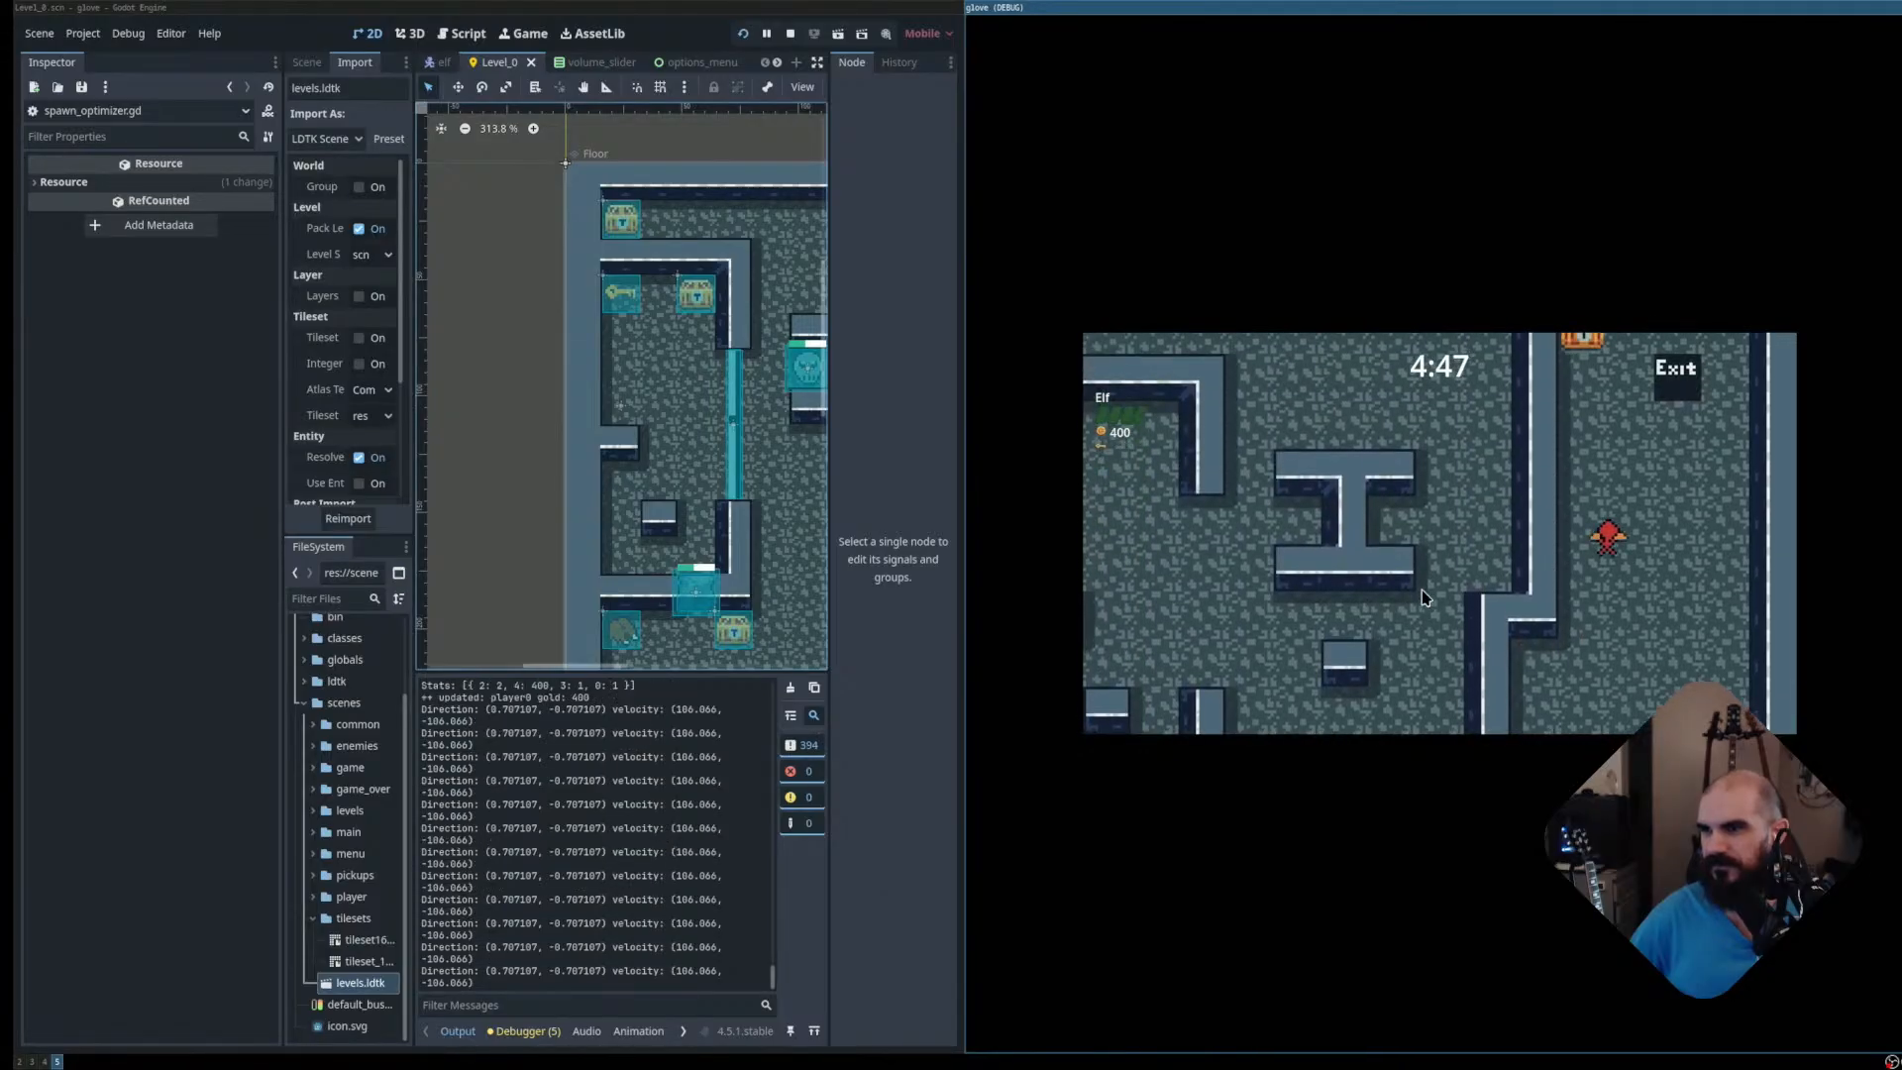
key(w)
key(s)
key(d)
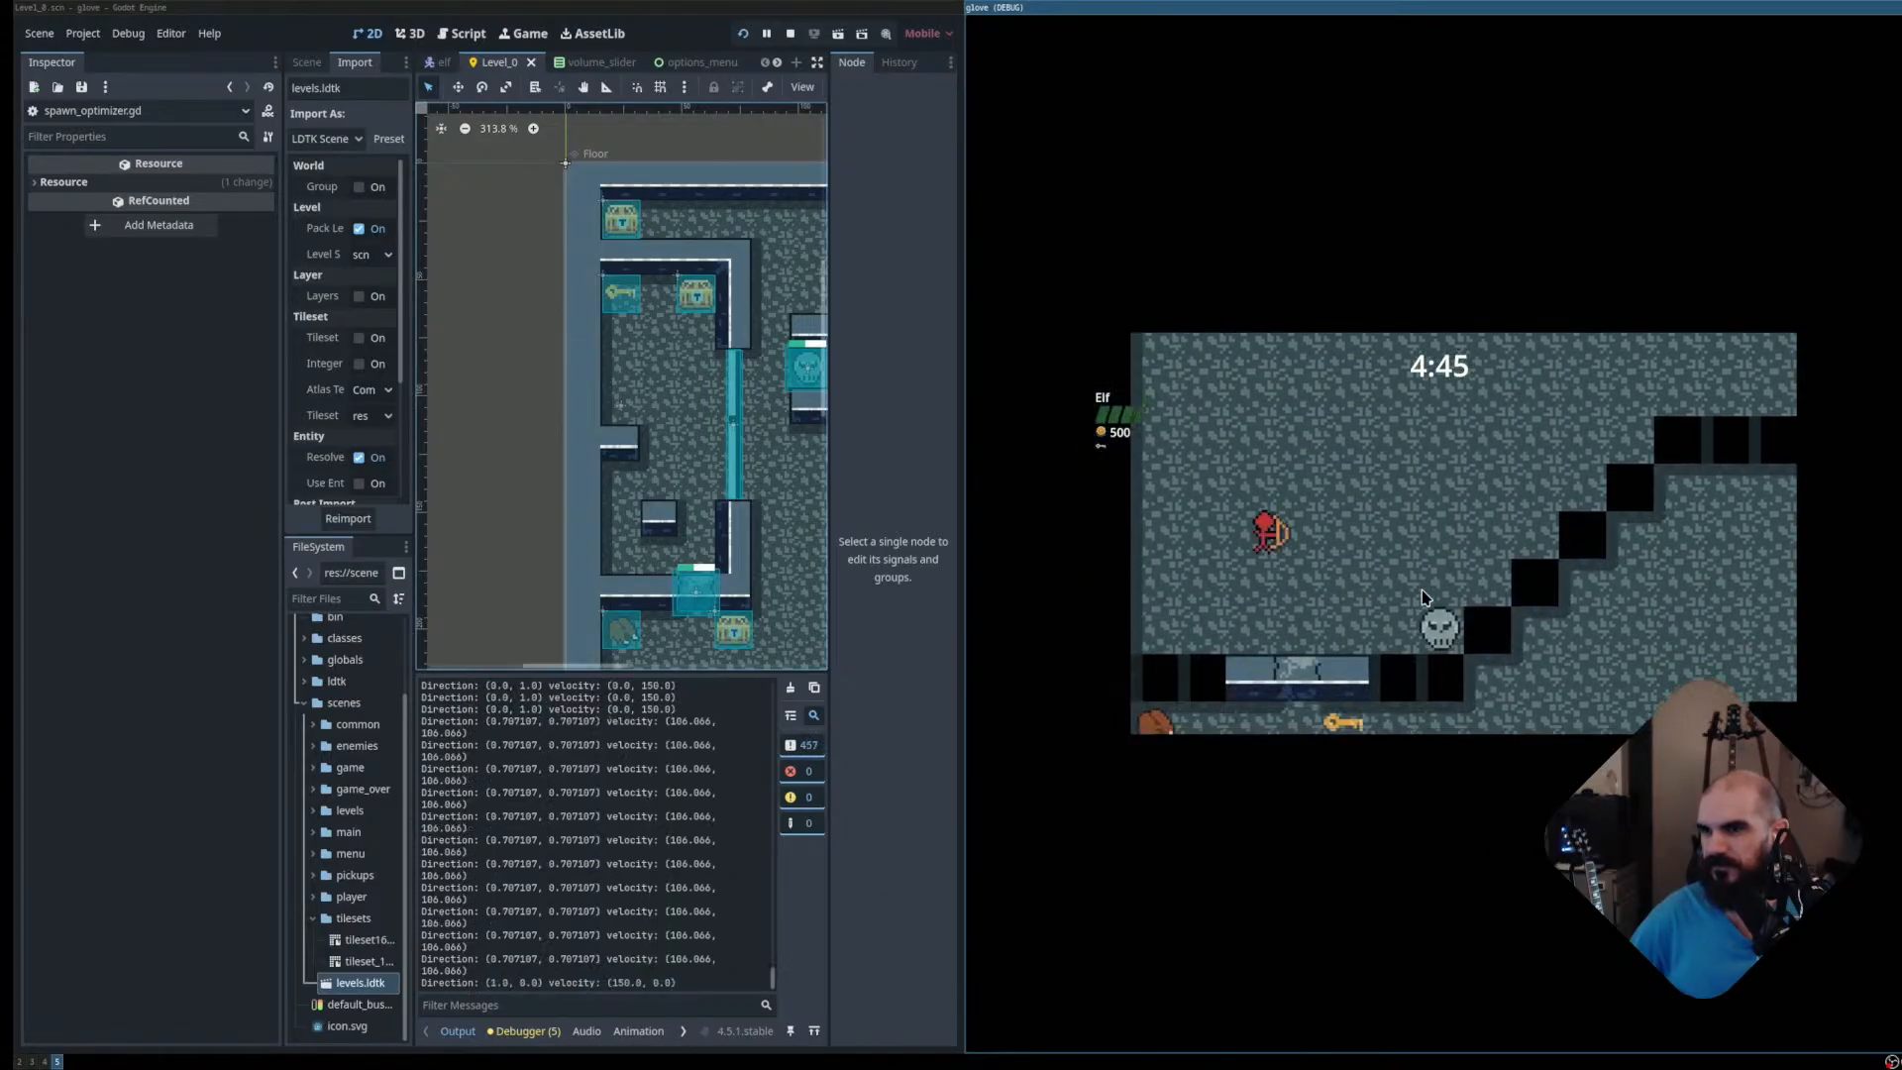
Move the elf down beside the breakable wall in the second level and shoot arrows to the right
key(s)
key(d)
key(space)
key(space)
key(space)
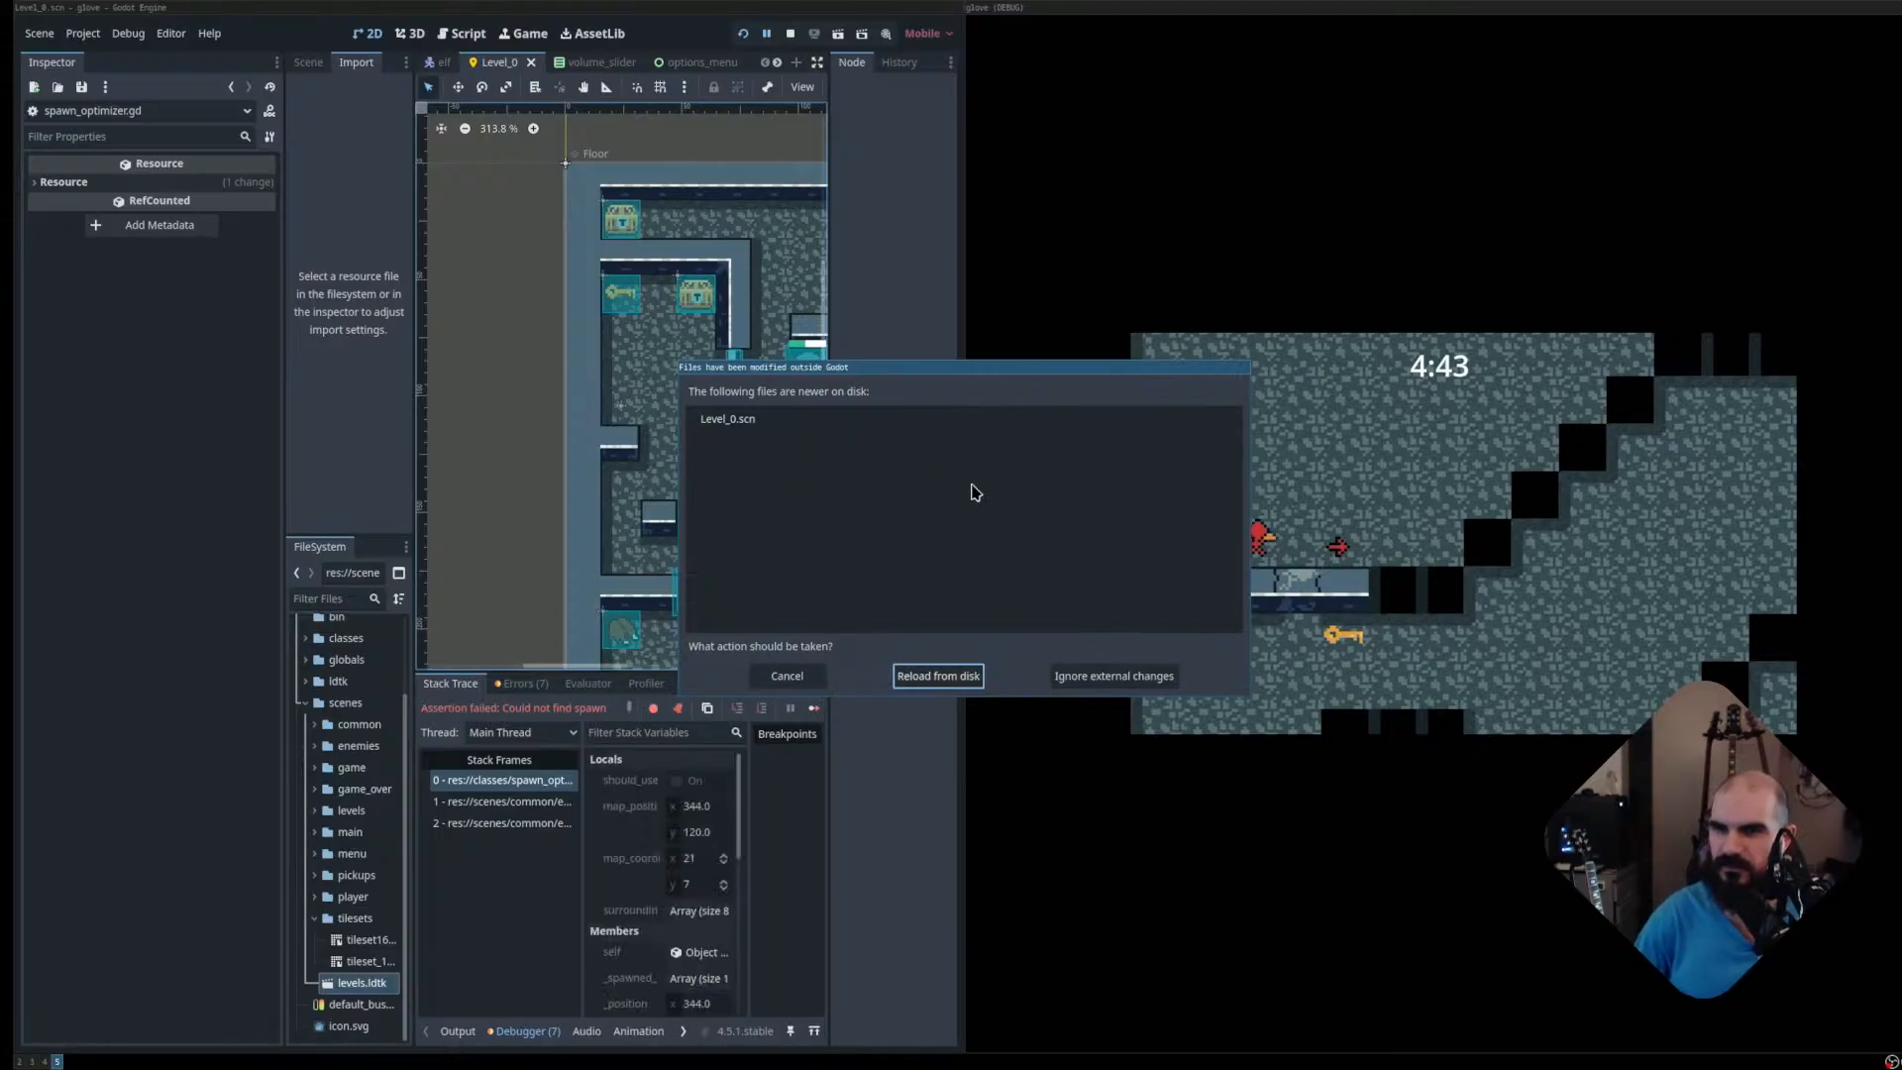
Reload the modified Level_0.scn from disk and stop the running game
click(937, 674)
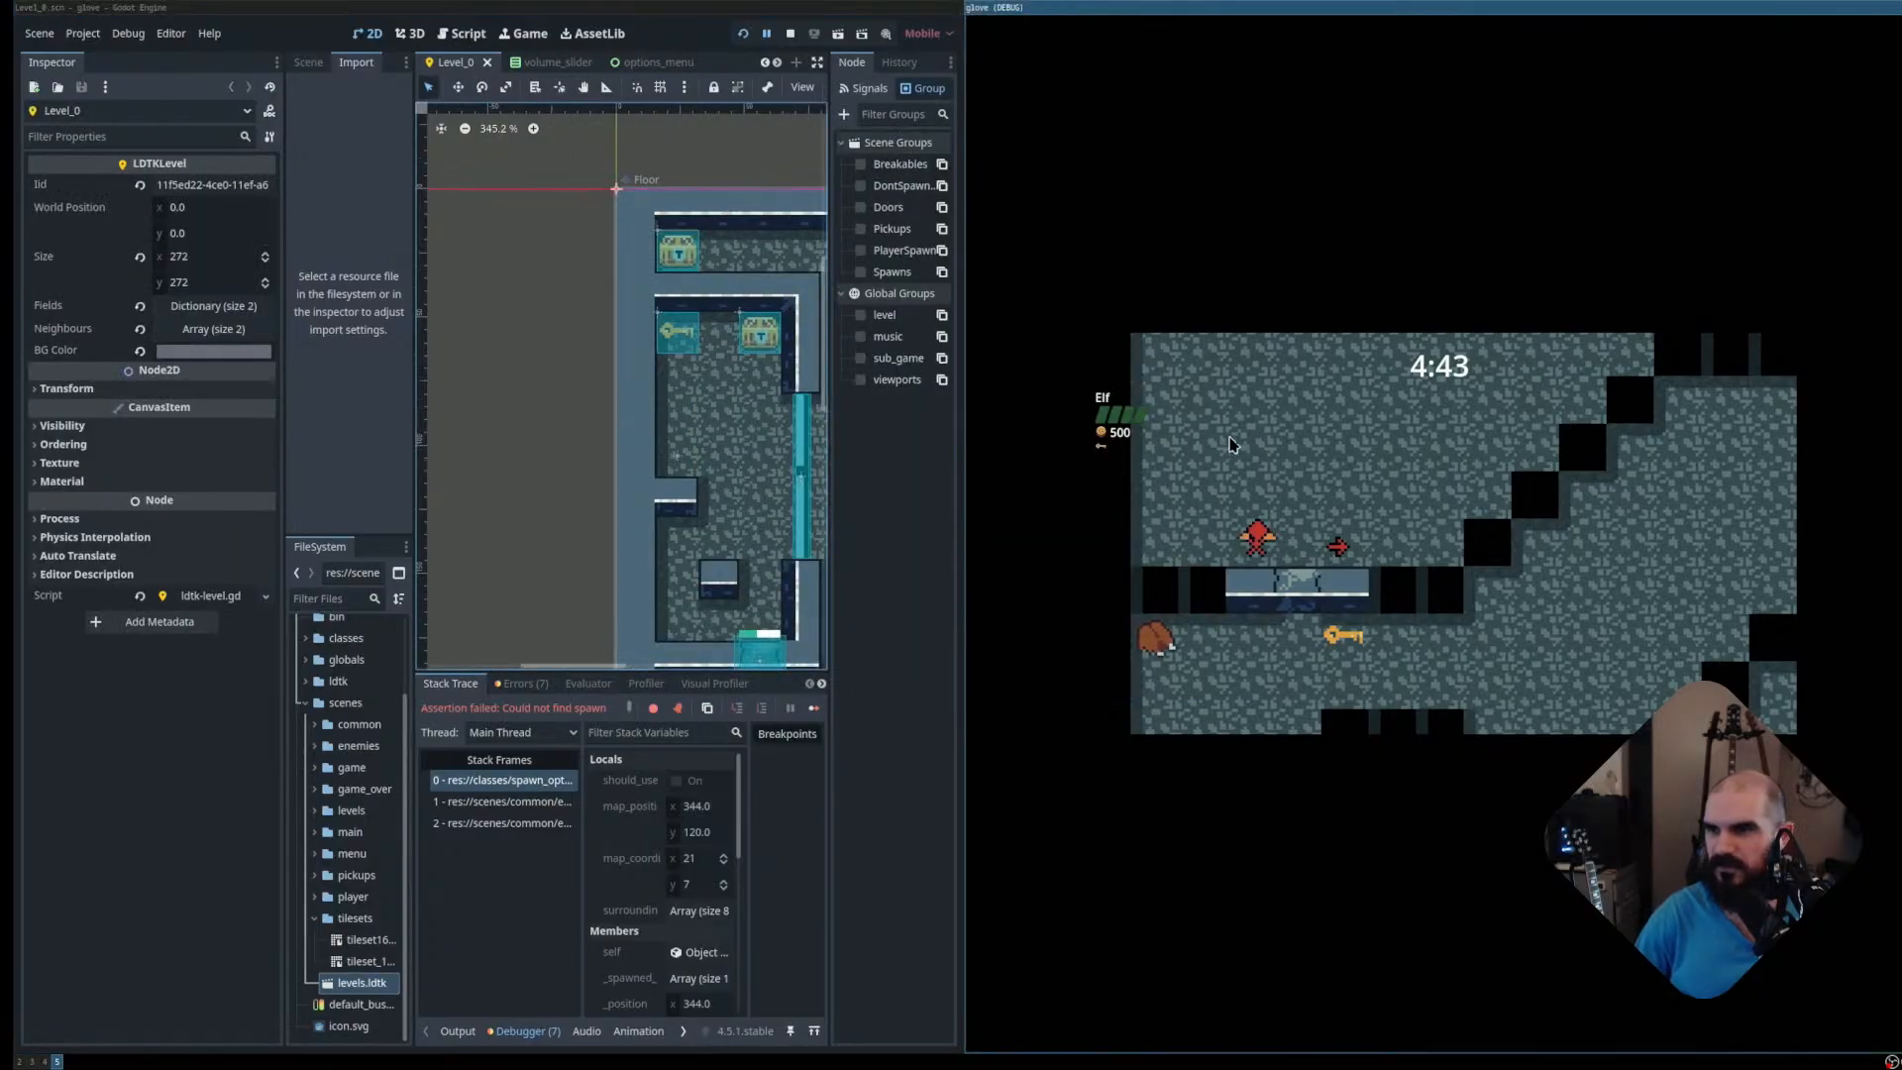
click(790, 35)
click(748, 1030)
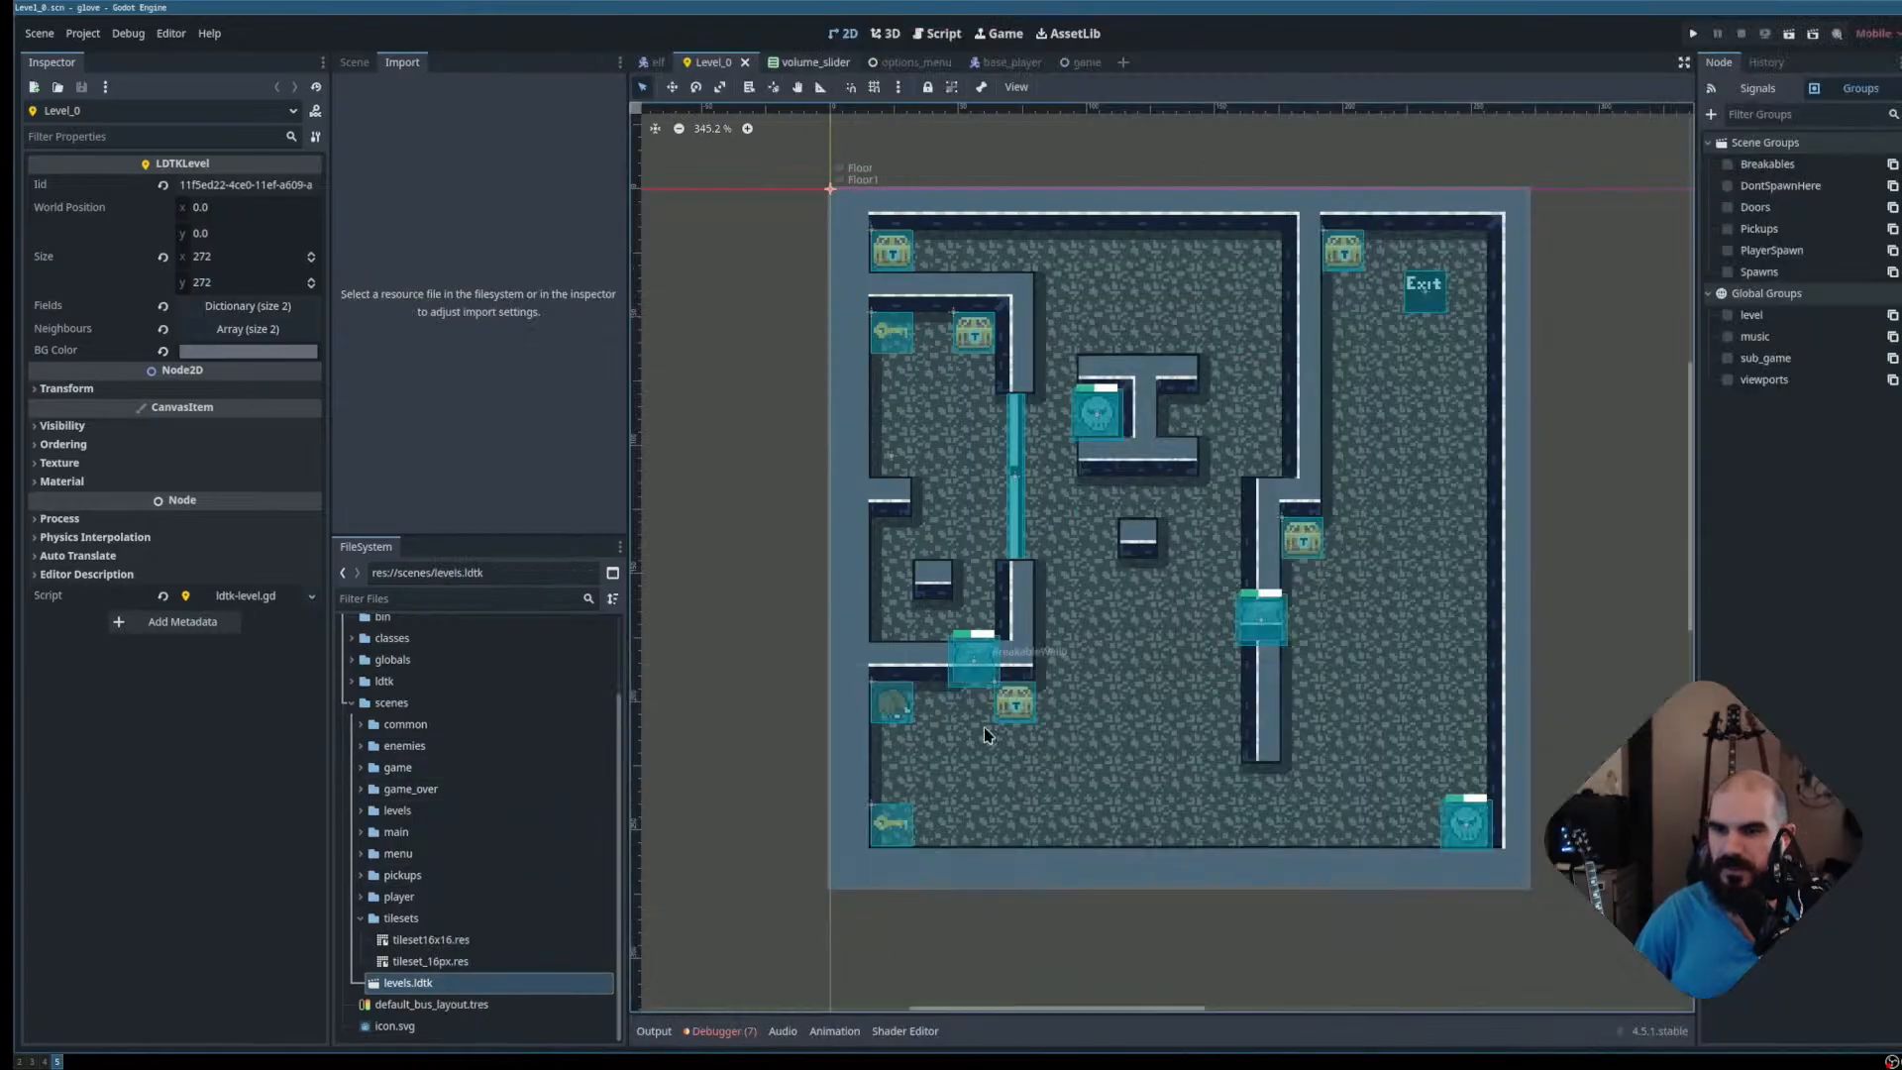
Examine the debugger's error list, expanding the spawn_optimizer.gd errors with their stack traces, and look over Level_0
click(720, 1033)
click(733, 683)
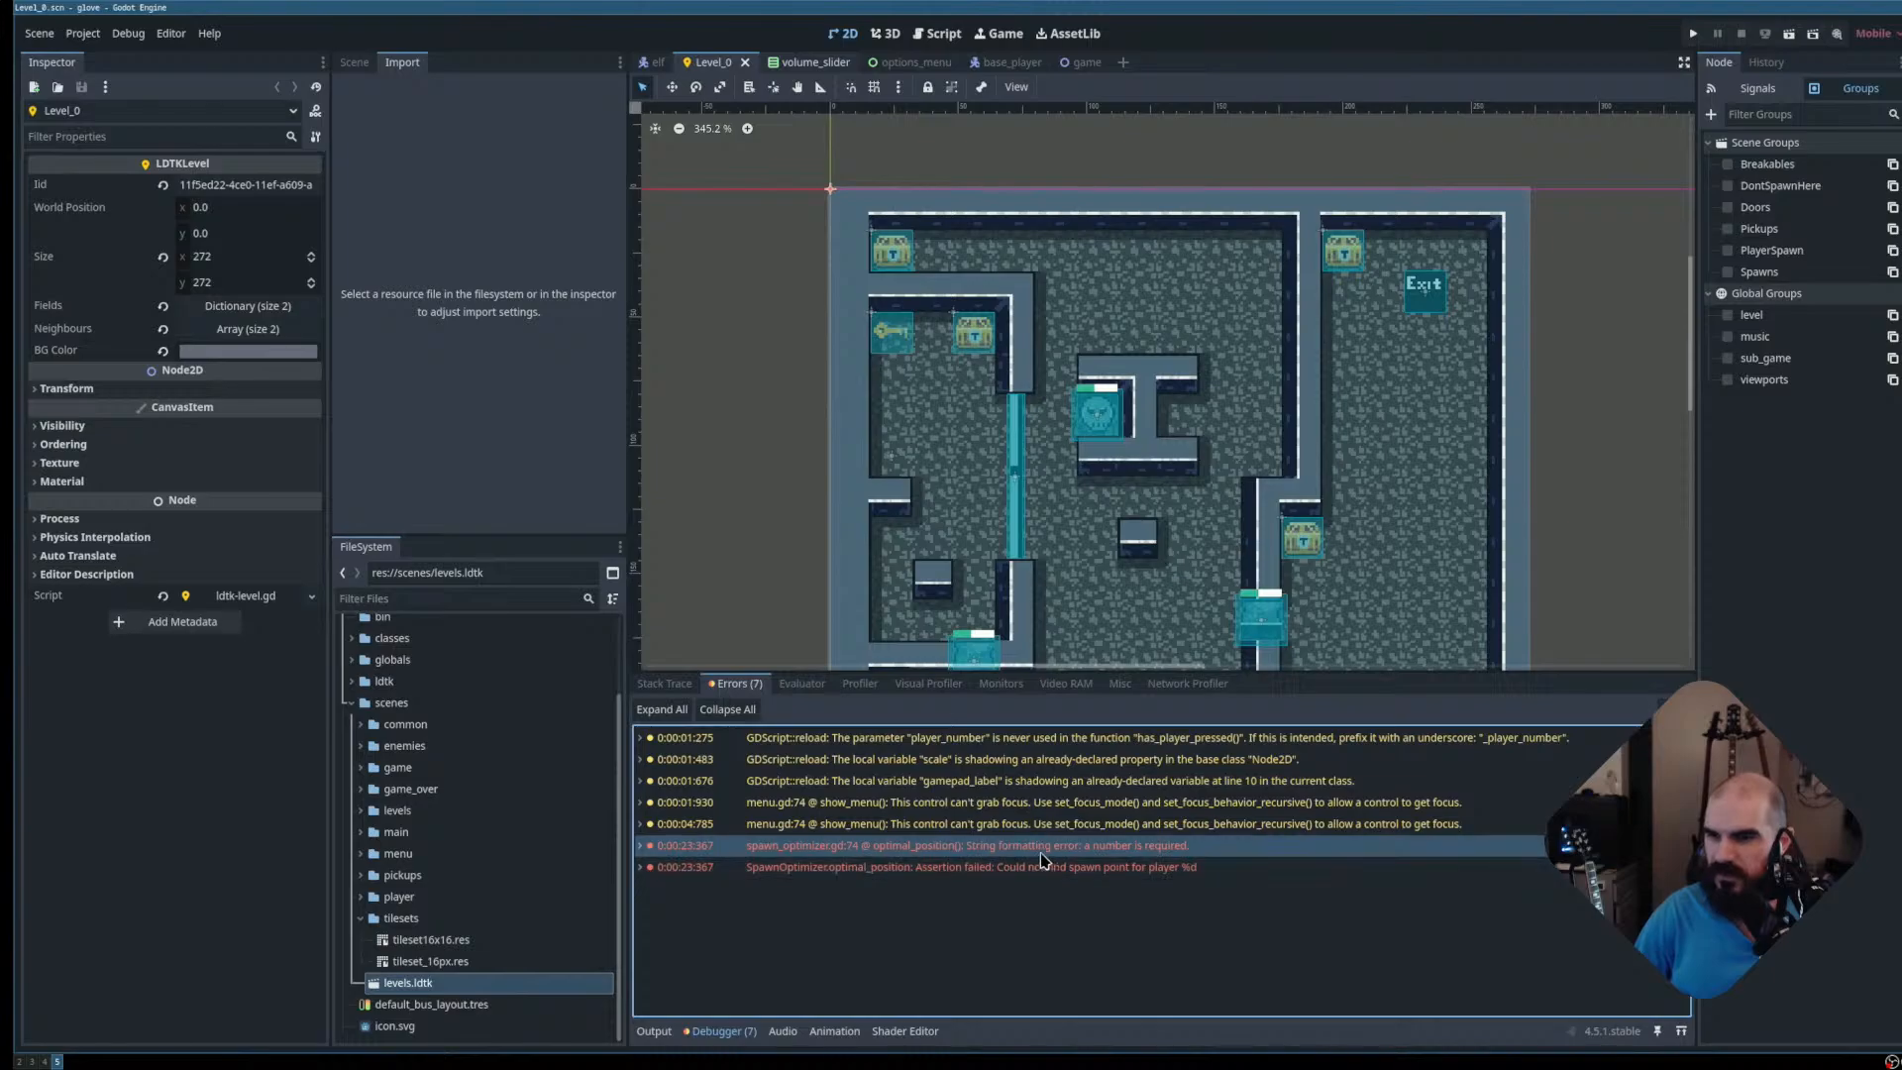
click(645, 849)
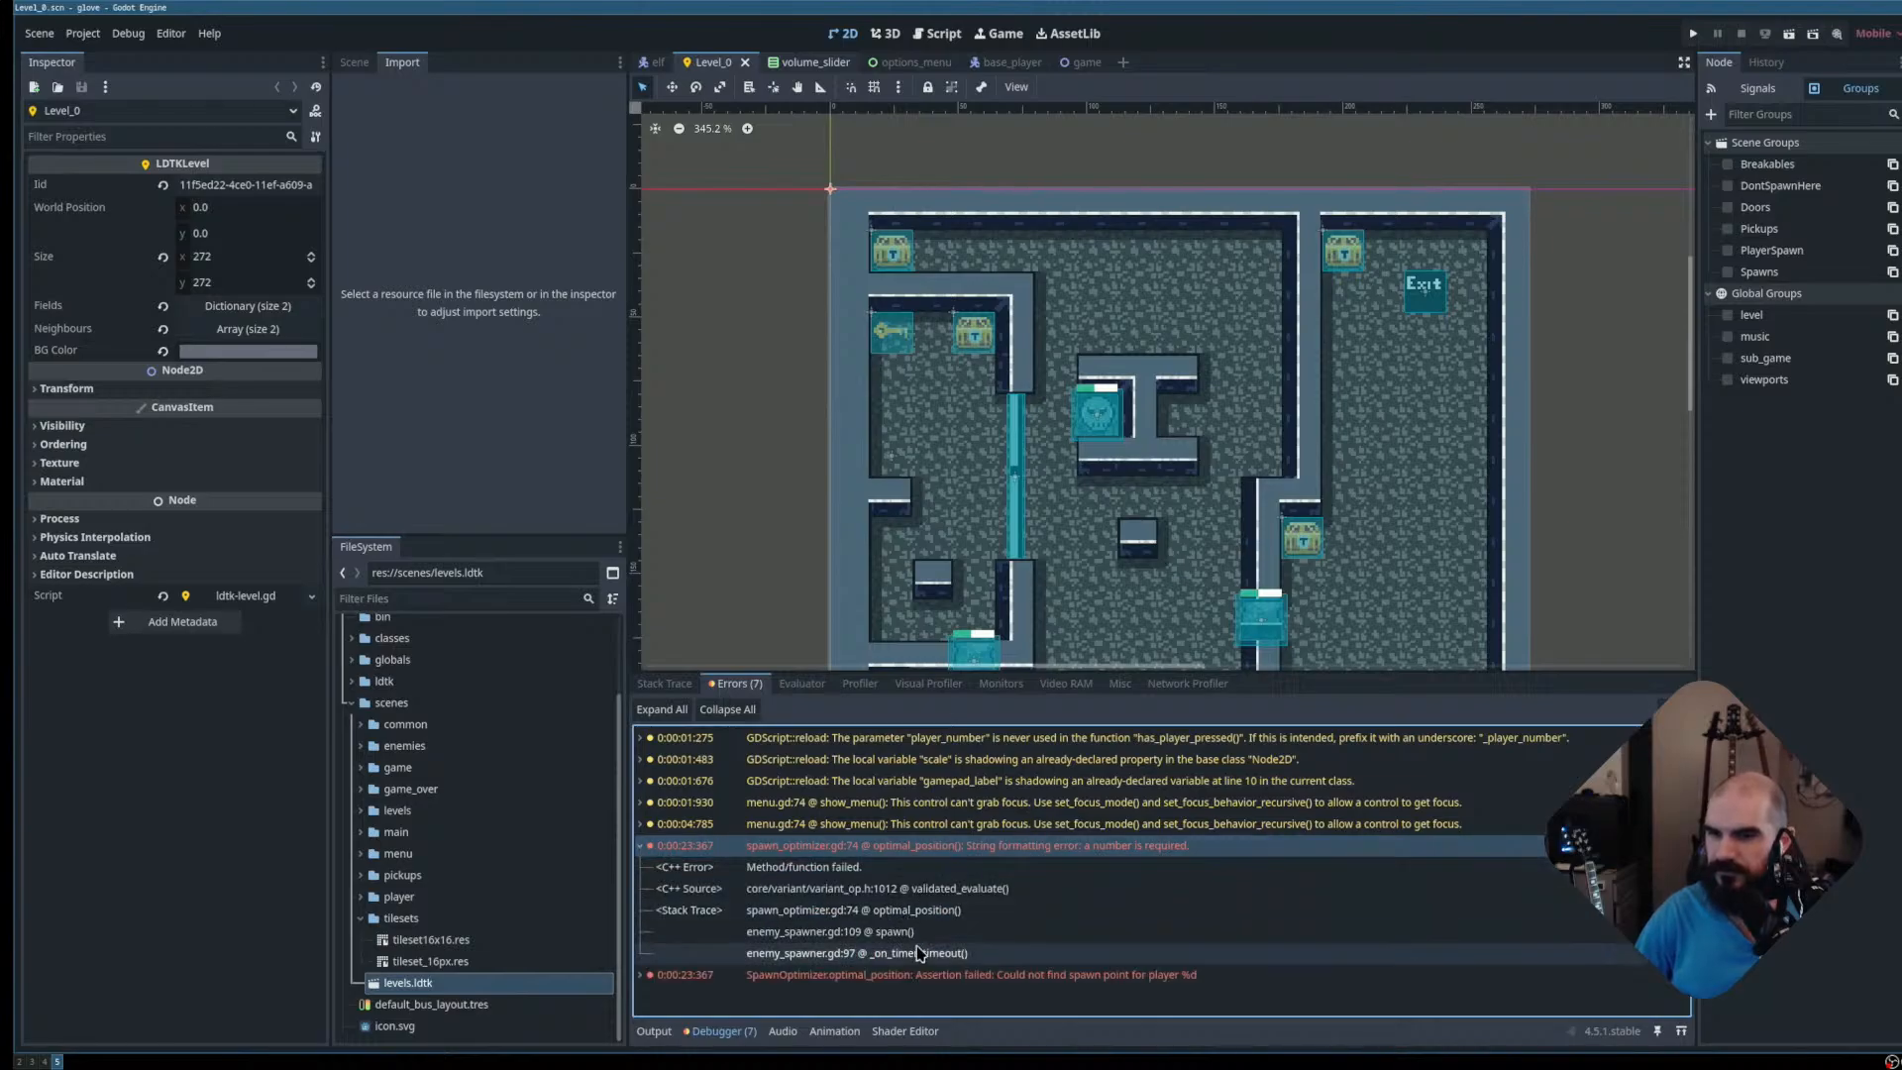
double_click(980, 974)
scroll(980, 960, down, 2)
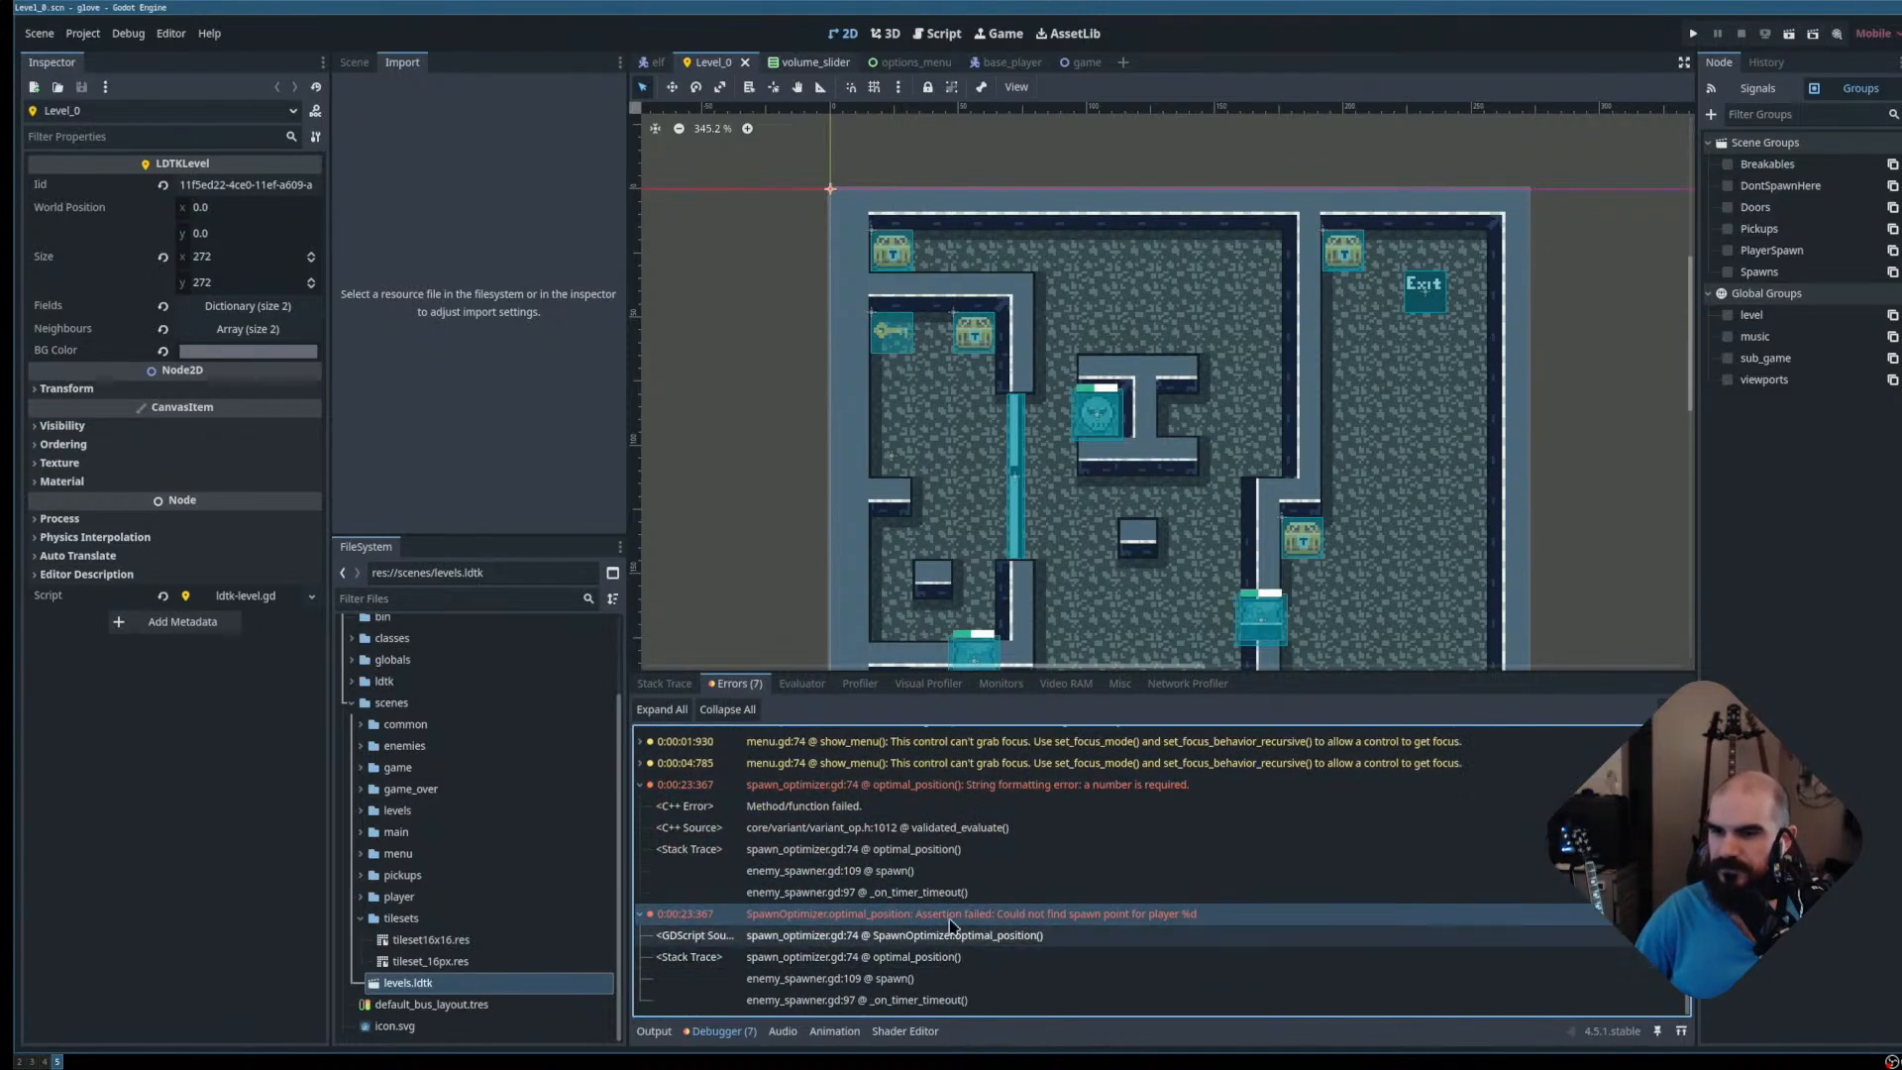
scroll(956, 931, up, 2)
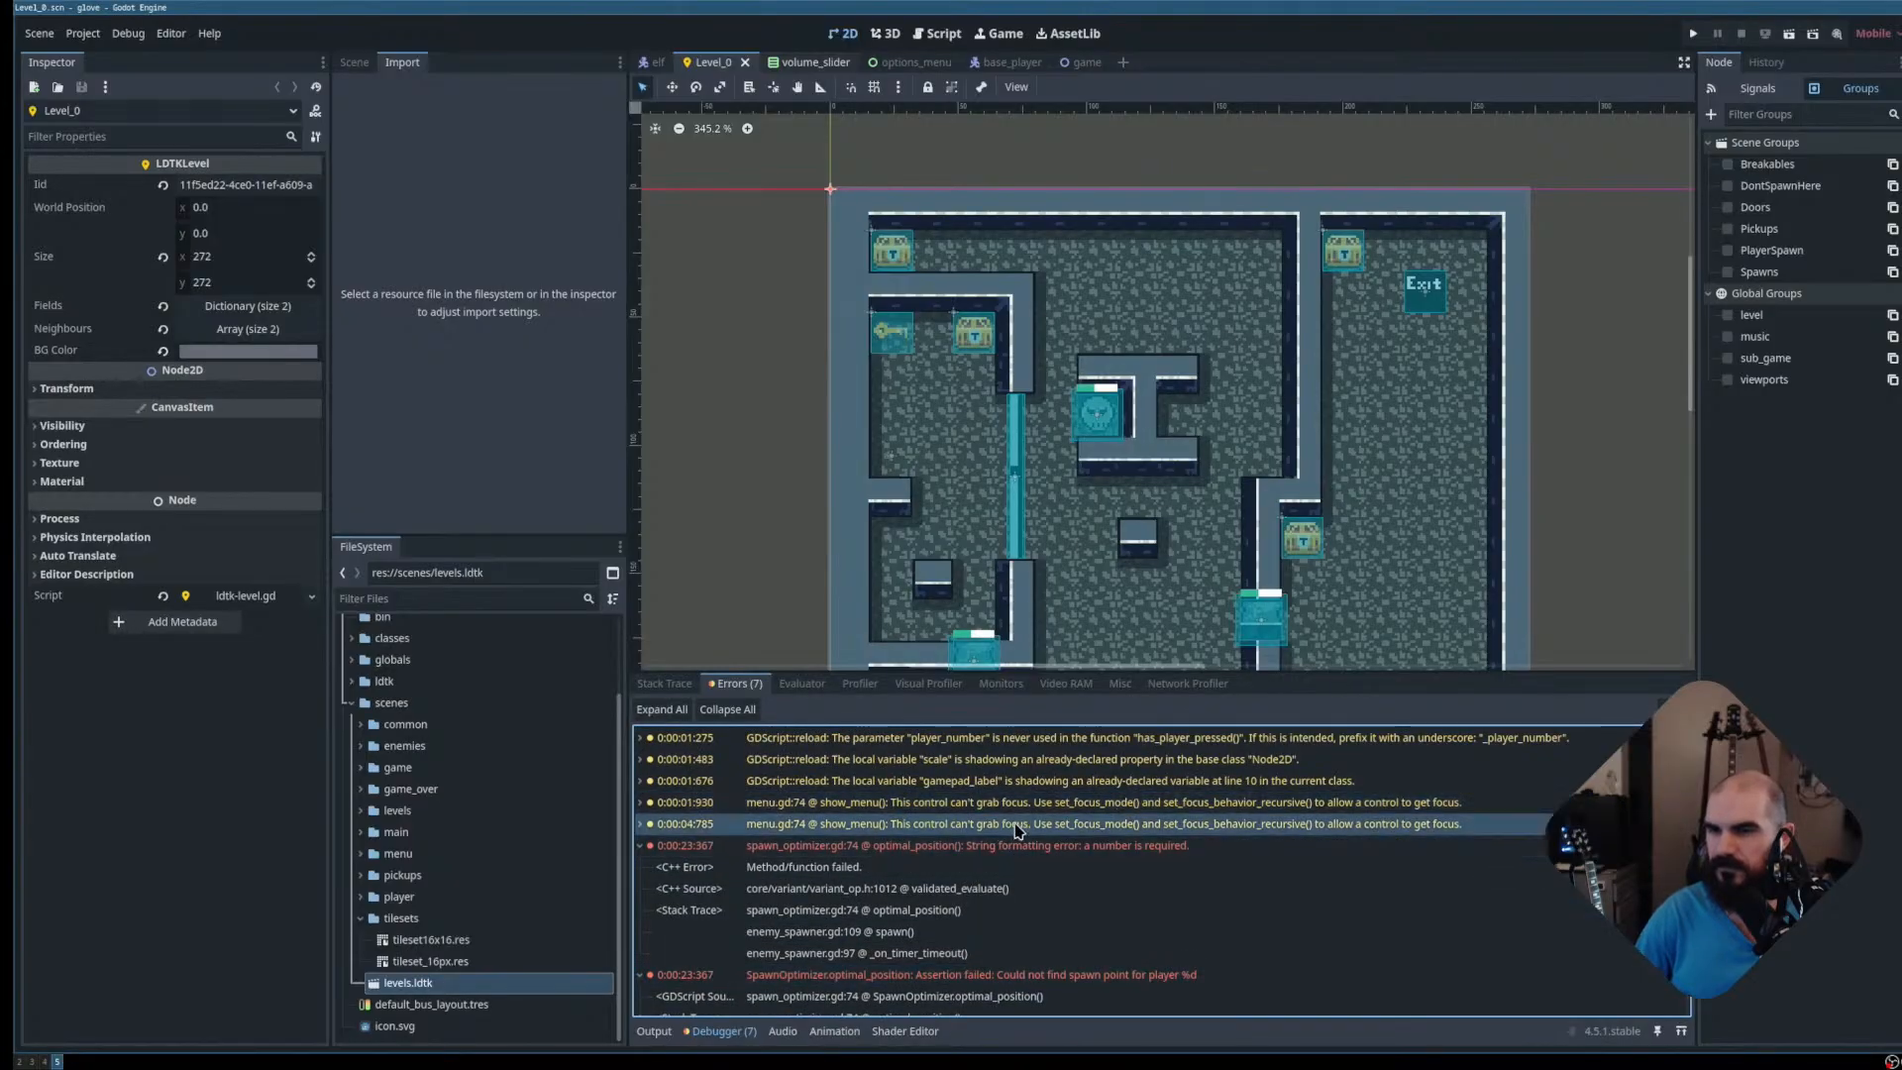
click(803, 684)
click(735, 683)
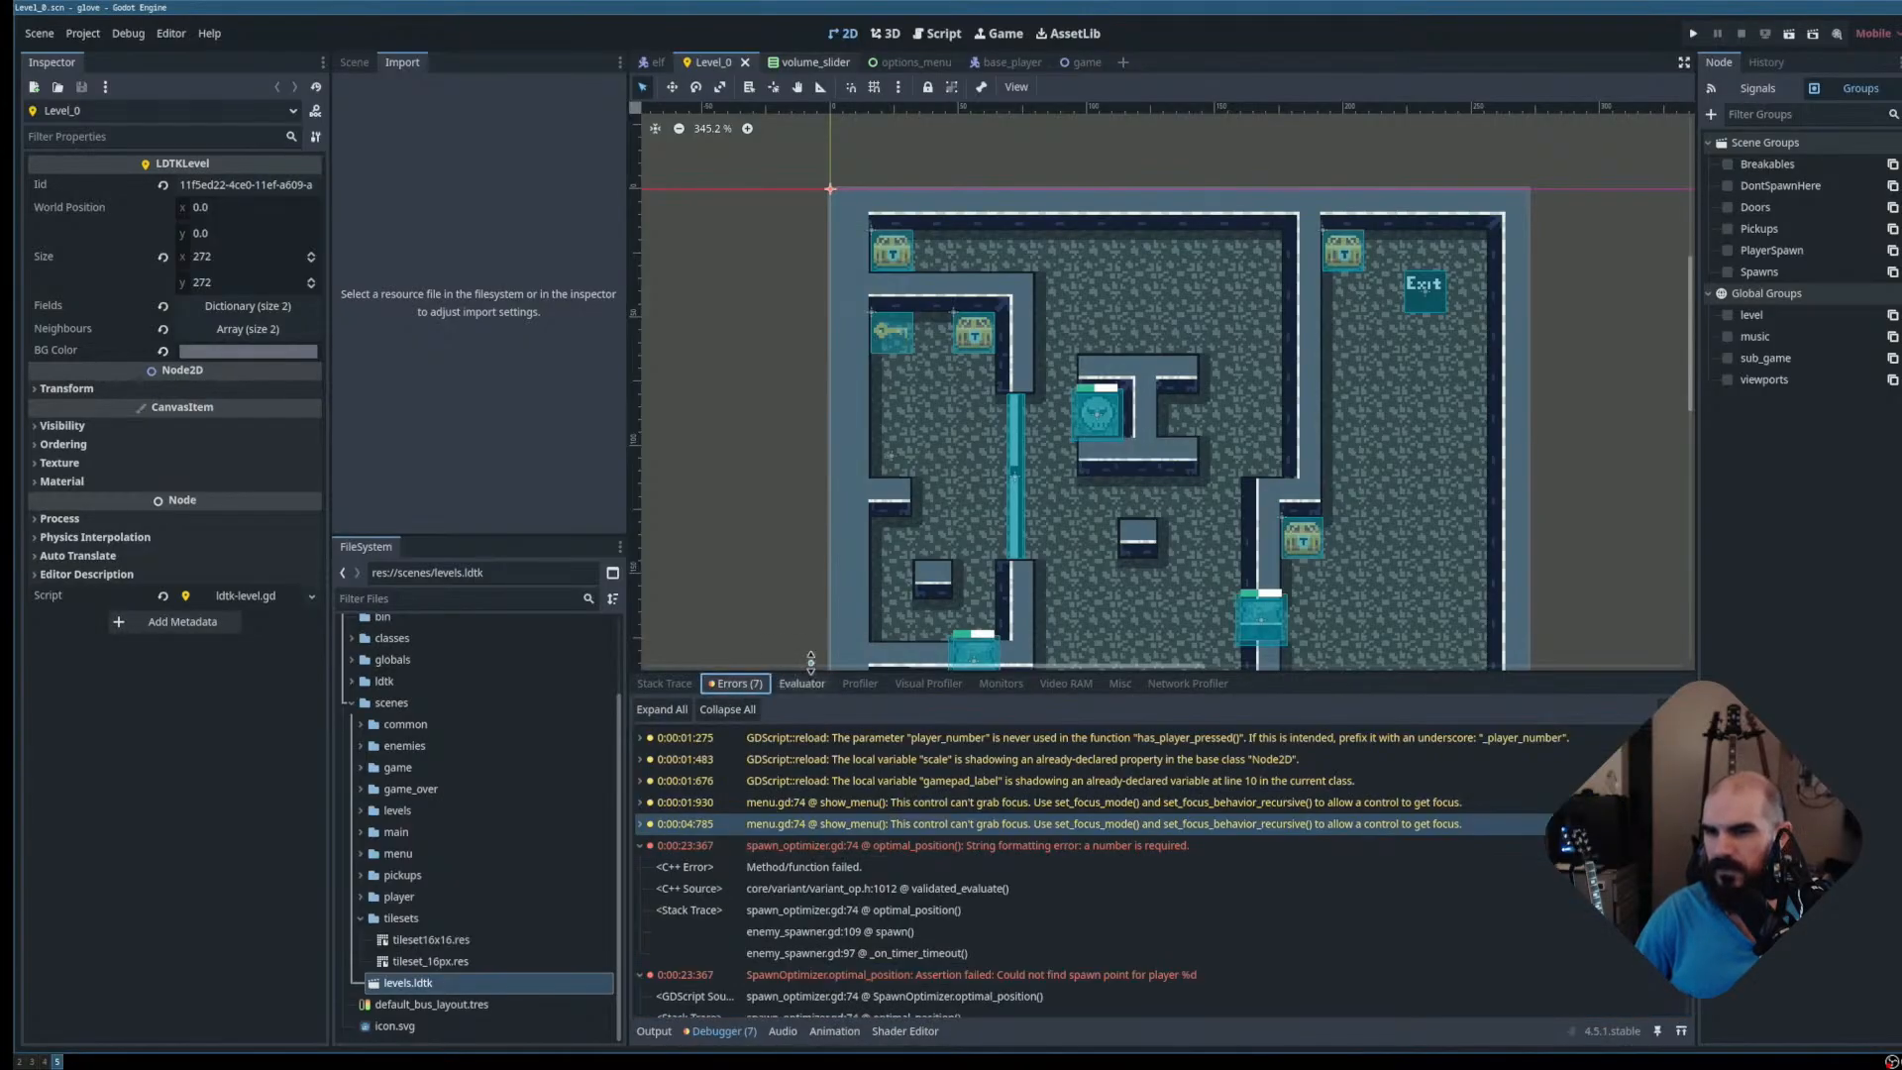
scroll(1087, 503, down, 2)
scroll(1107, 451, down, 4)
scroll(1107, 451, right, 2)
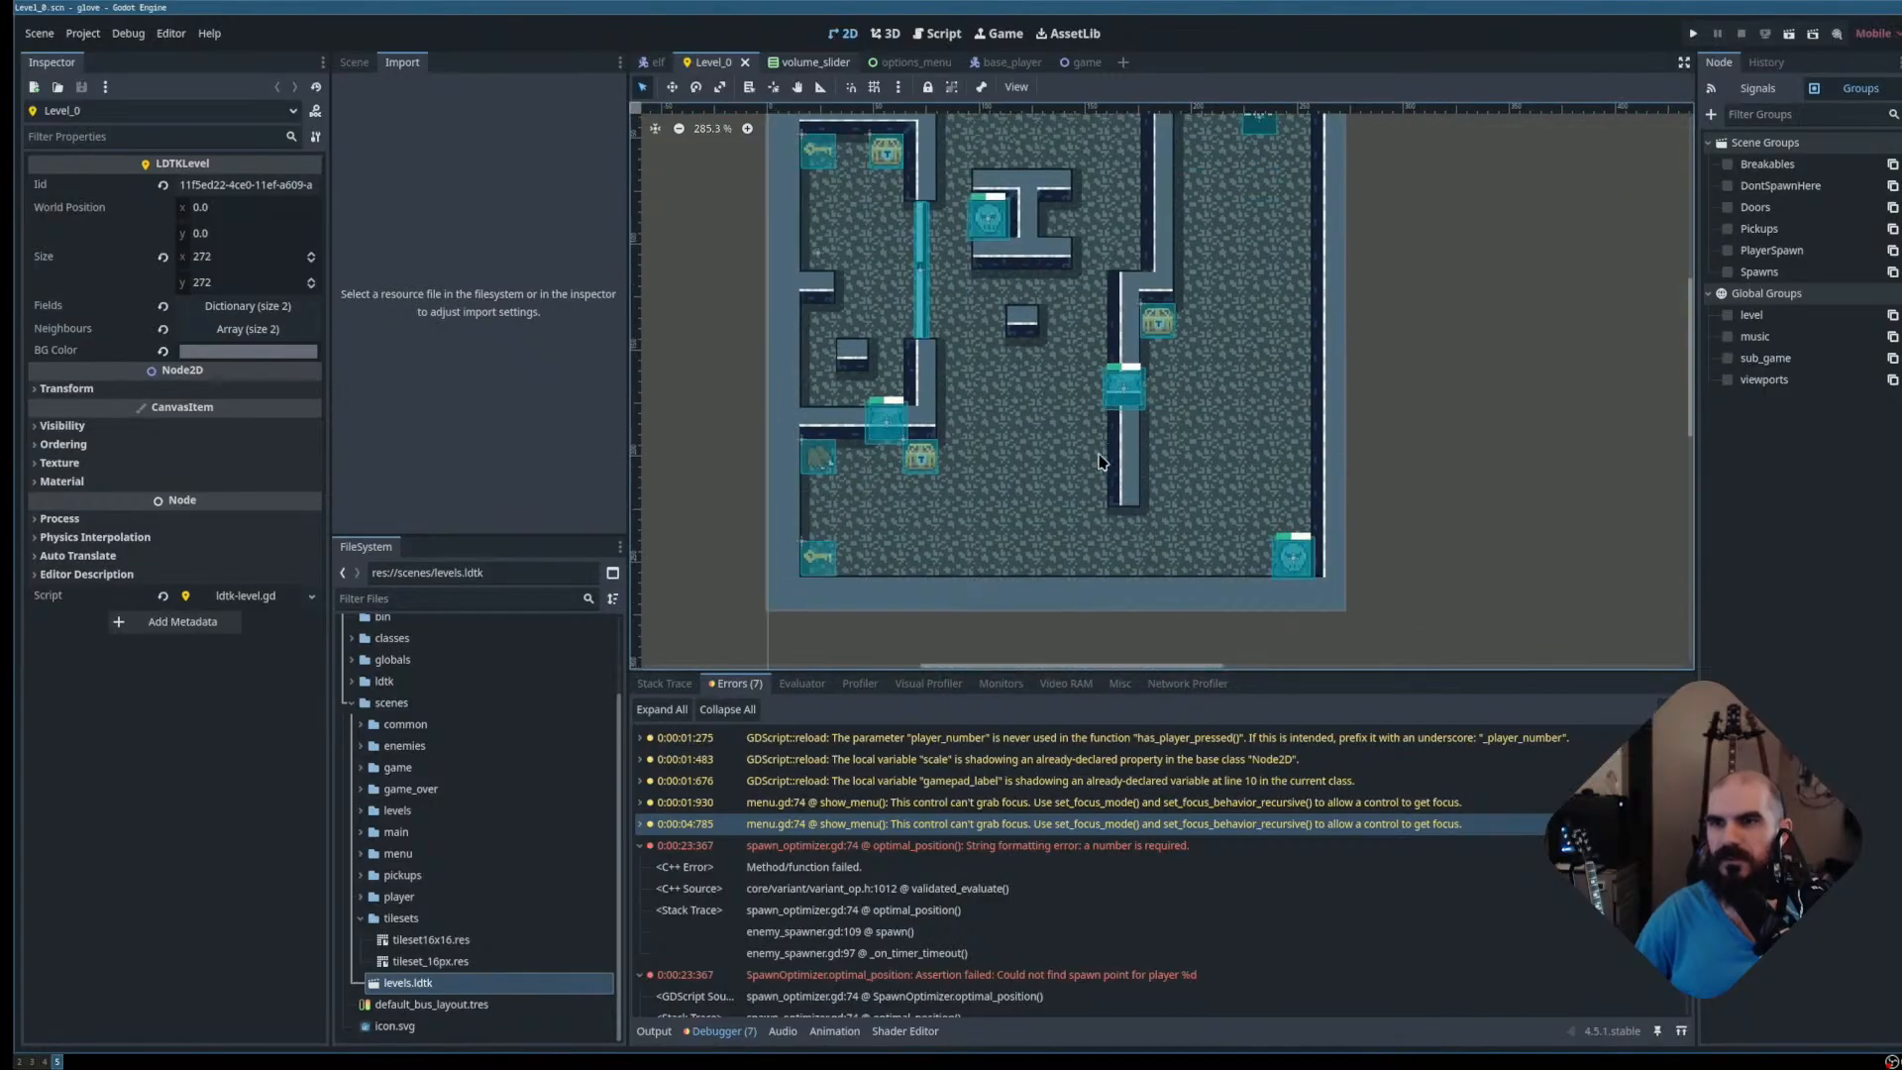
Switch to LDtk and open the recent levels project from the glove scenes folder
key(super+2)
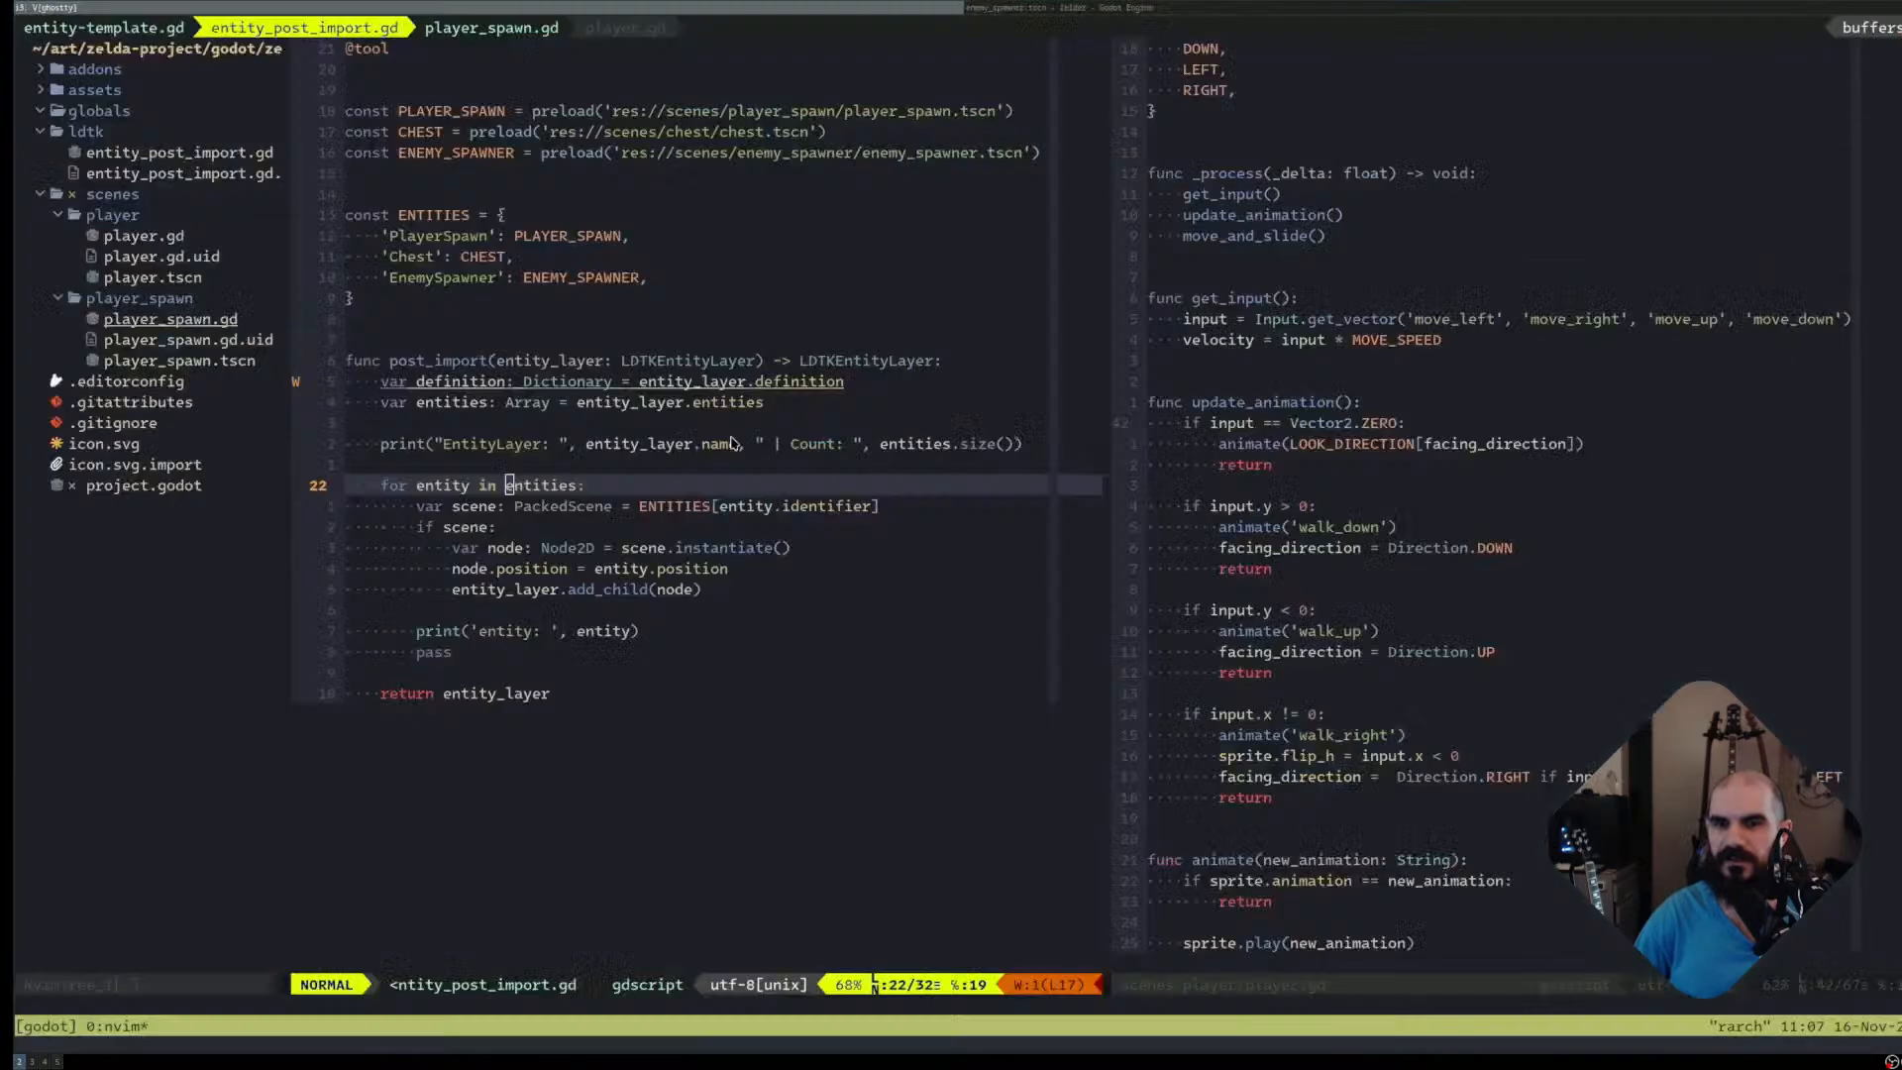
key(super+3)
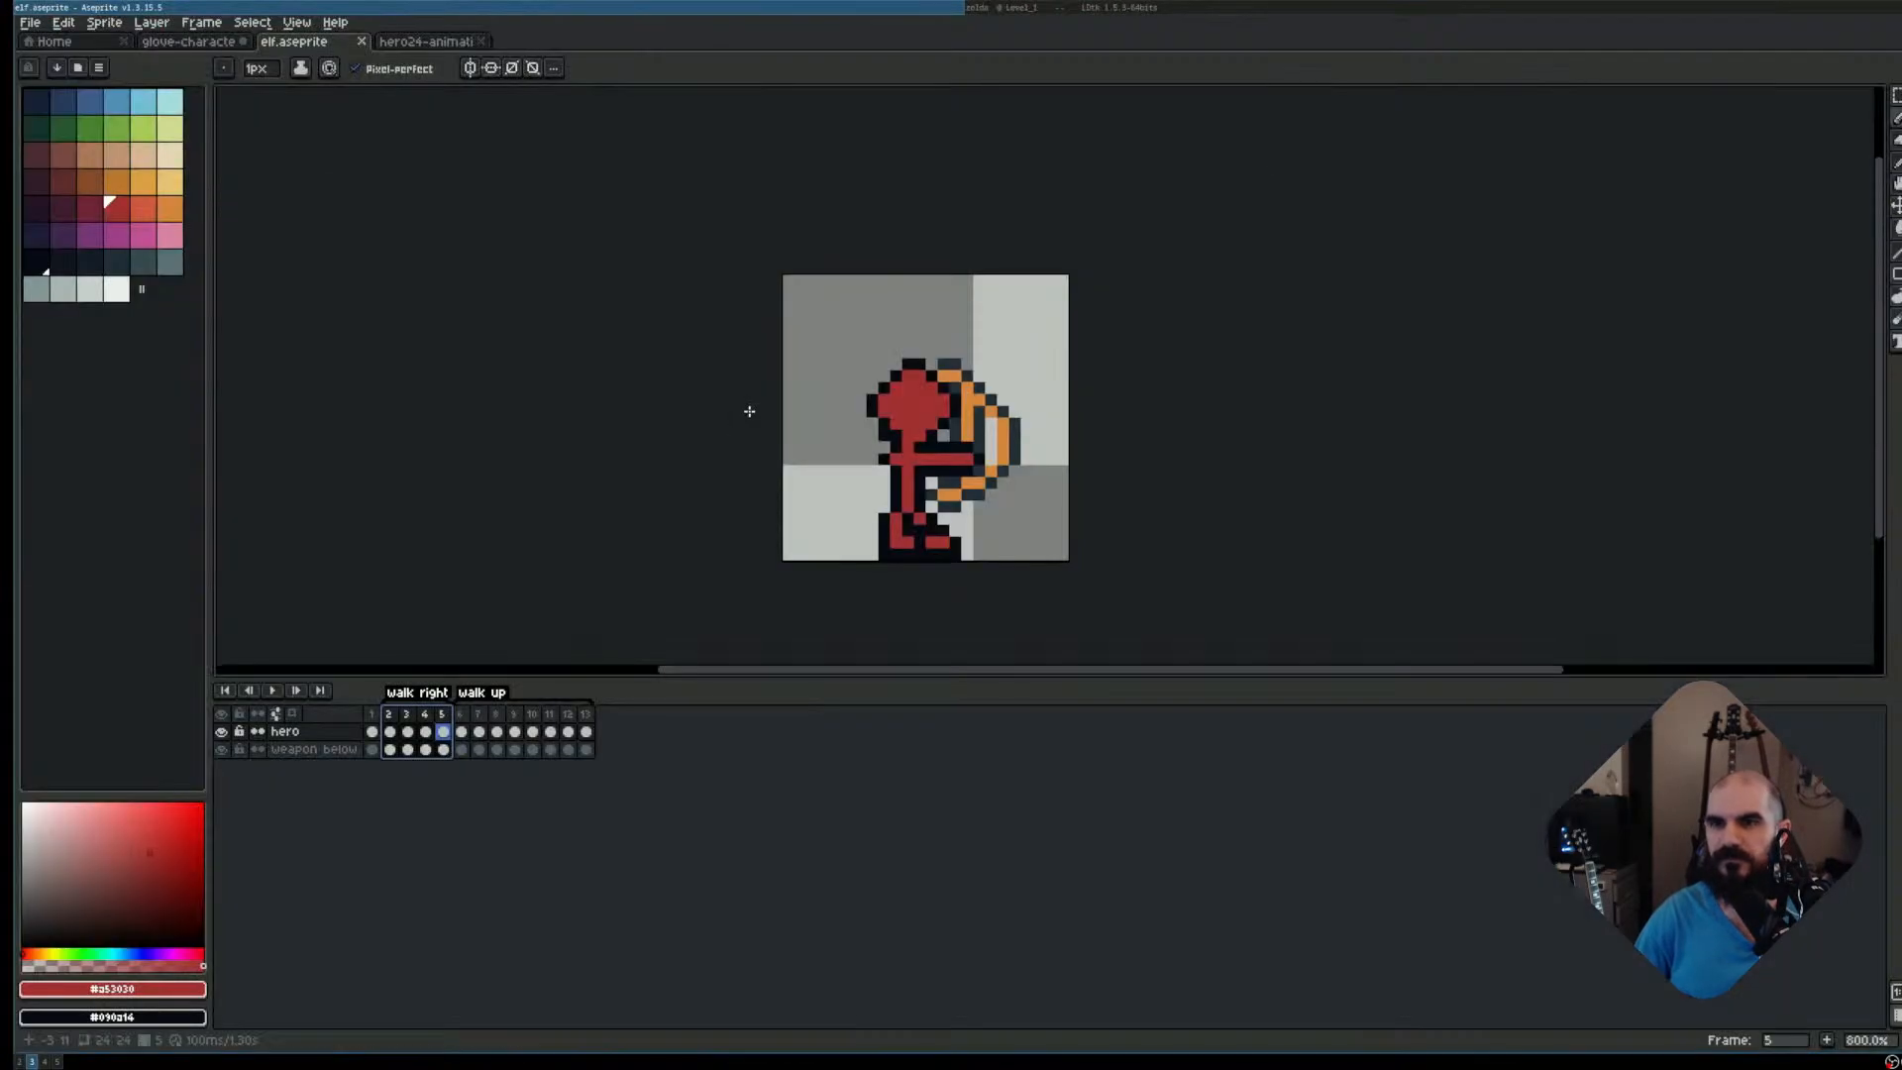
key(super+Right)
click(225, 29)
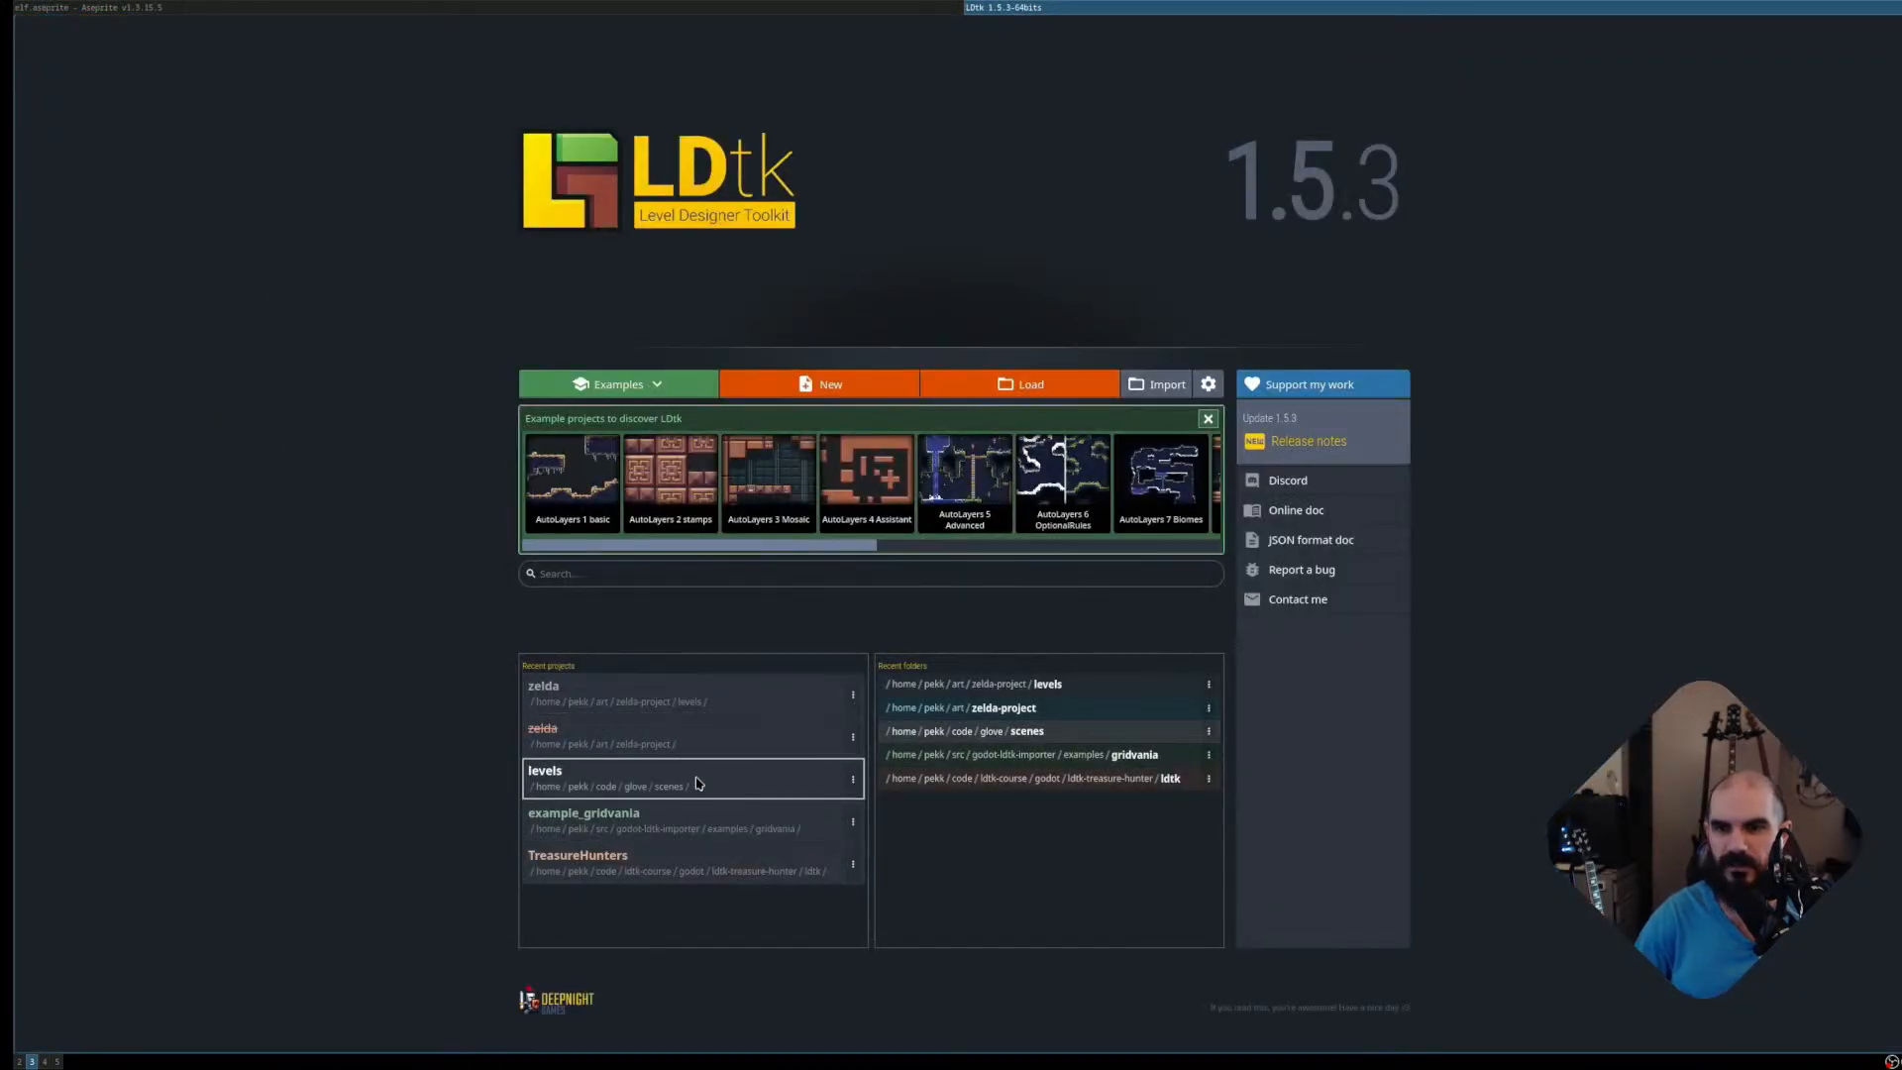
click(699, 783)
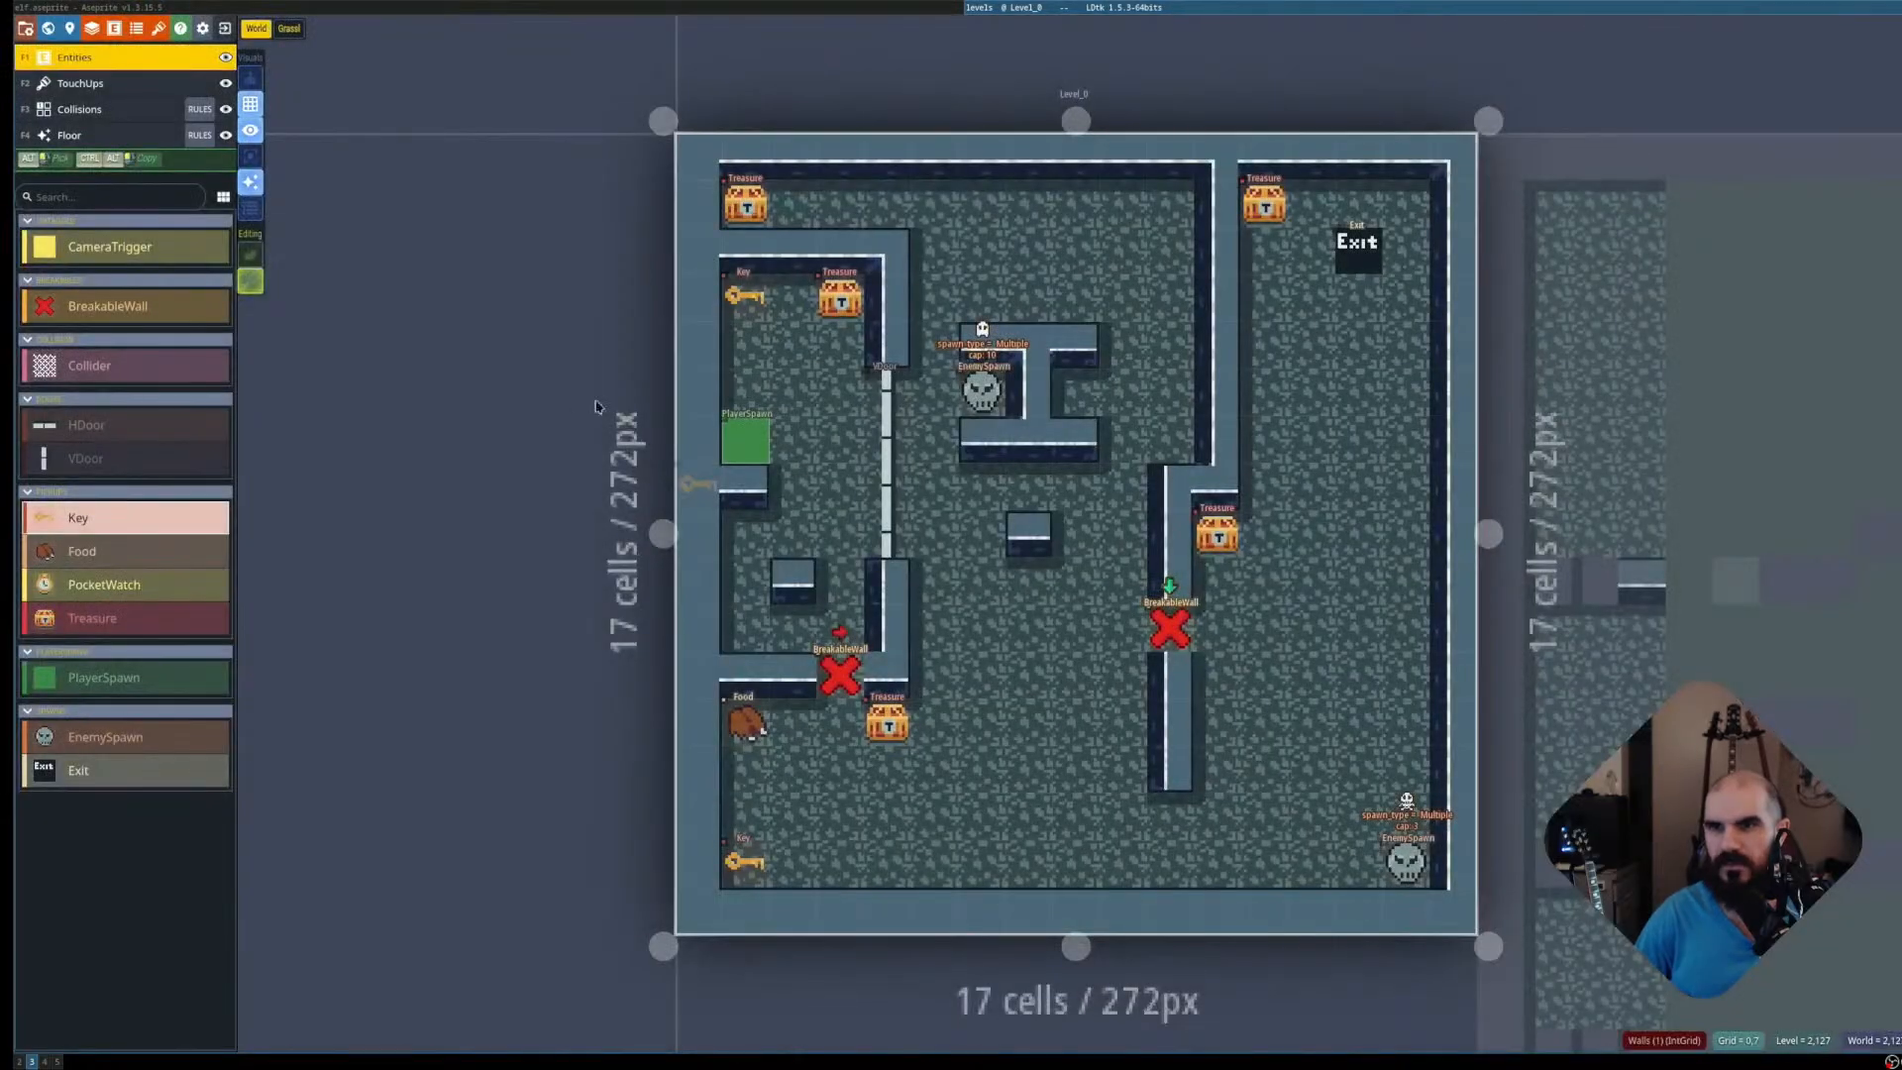
Select Level_1 in the world and switch auto-layers rendering off and on to refresh its wall tiles
click(1583, 515)
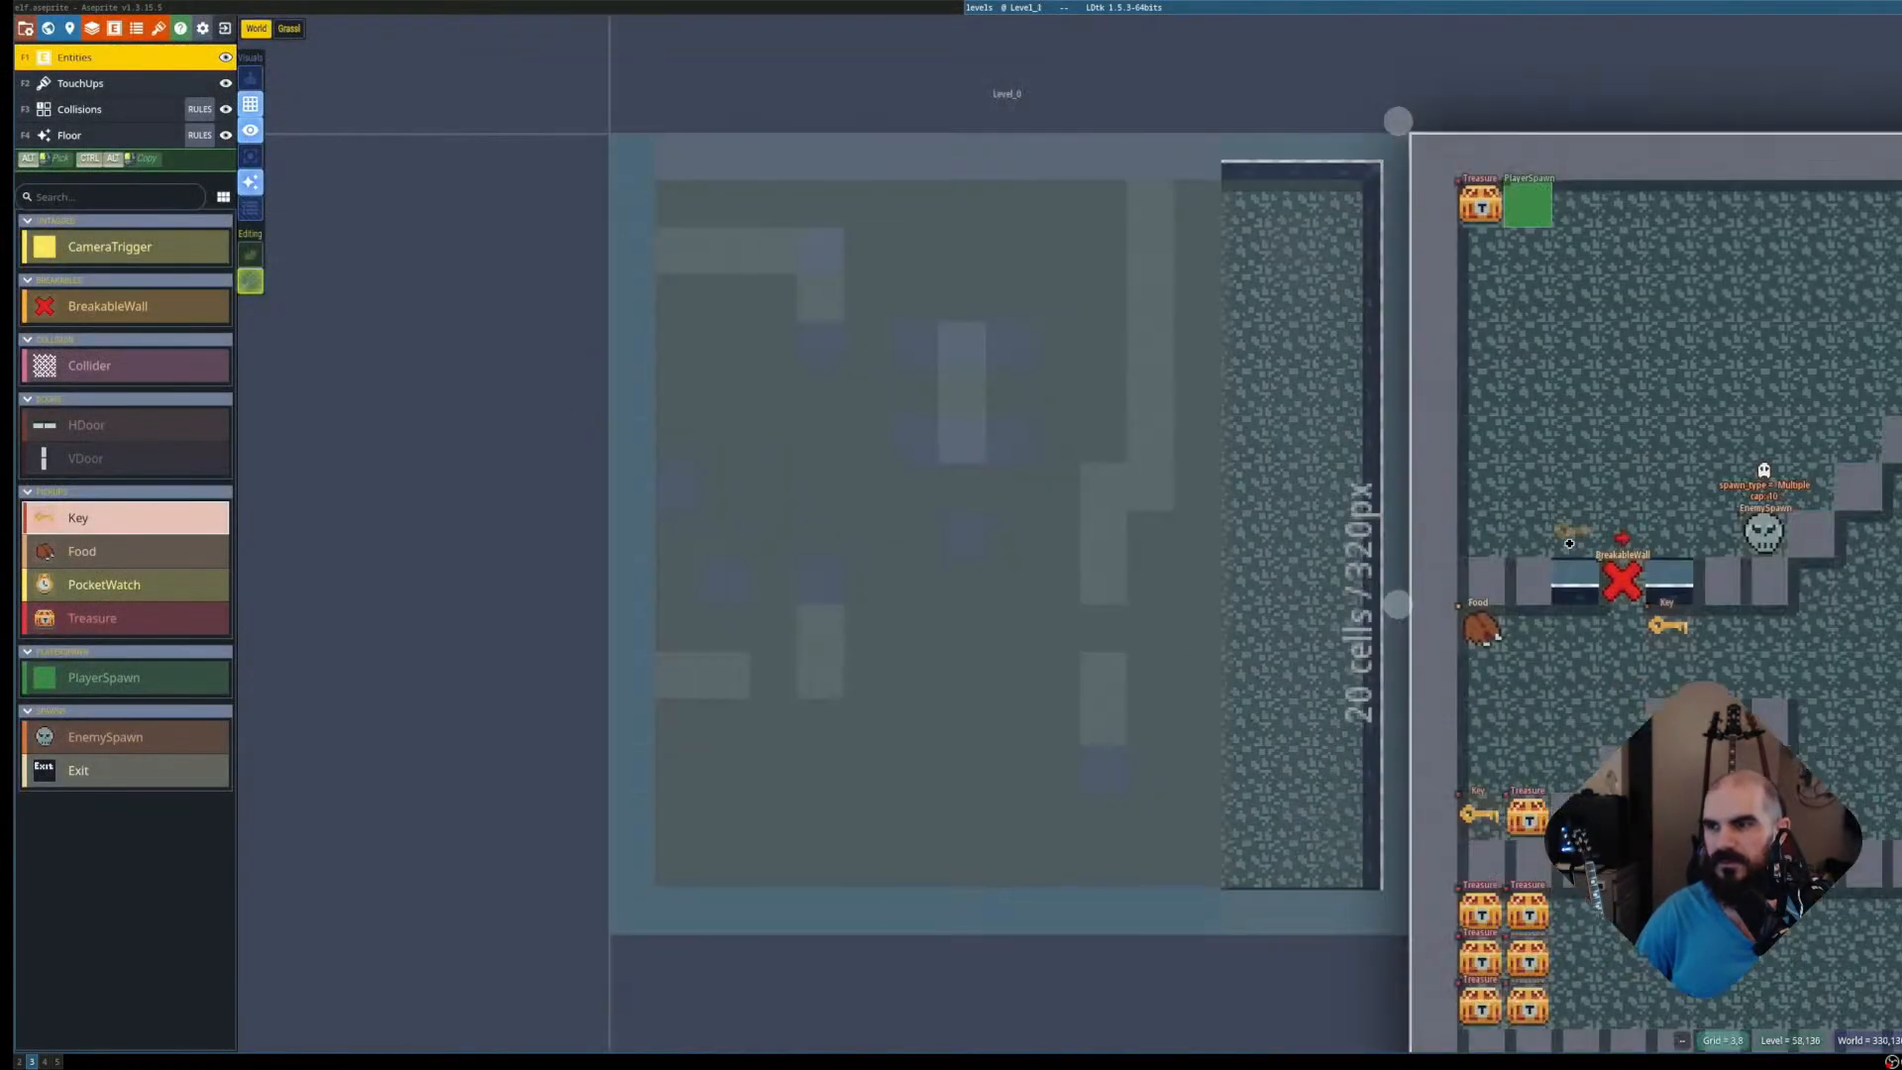
scroll(990, 574, down, 2)
drag(1288, 585, 1050, 568)
click(1388, 571)
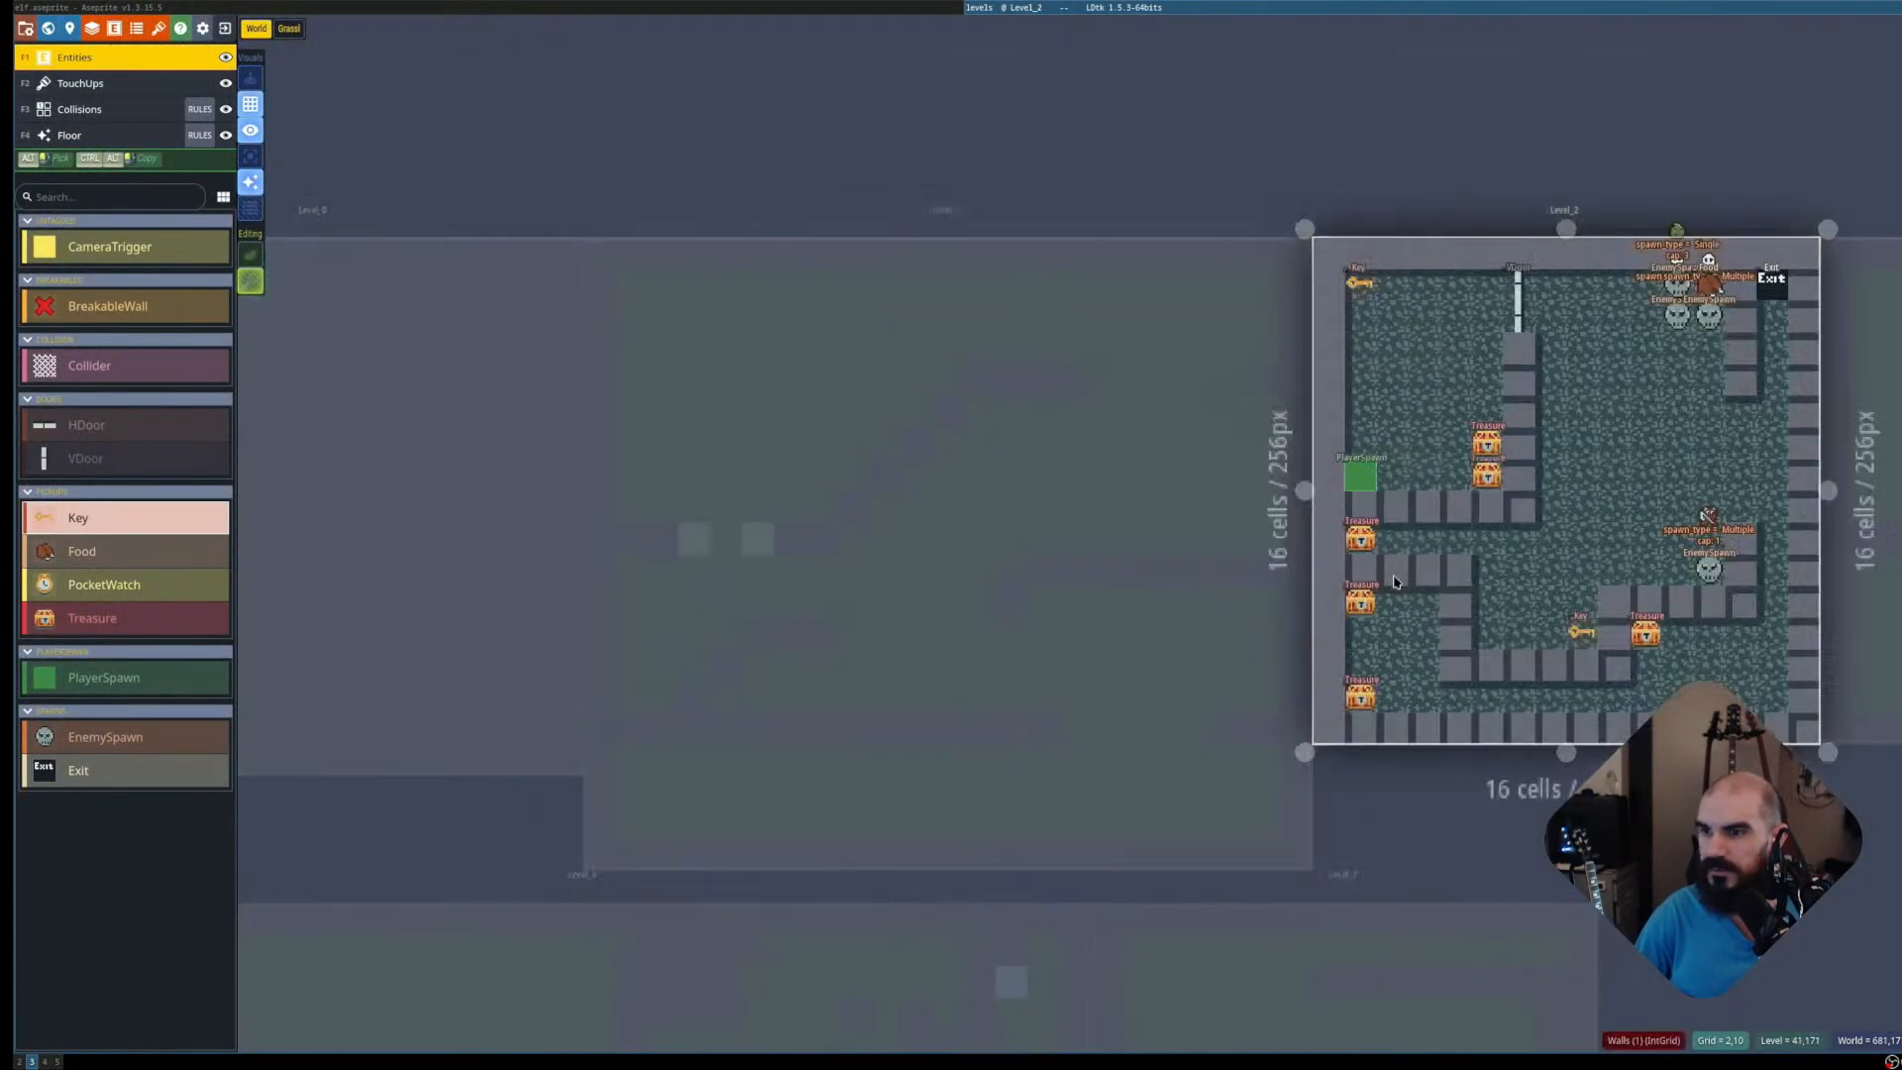
click(1035, 555)
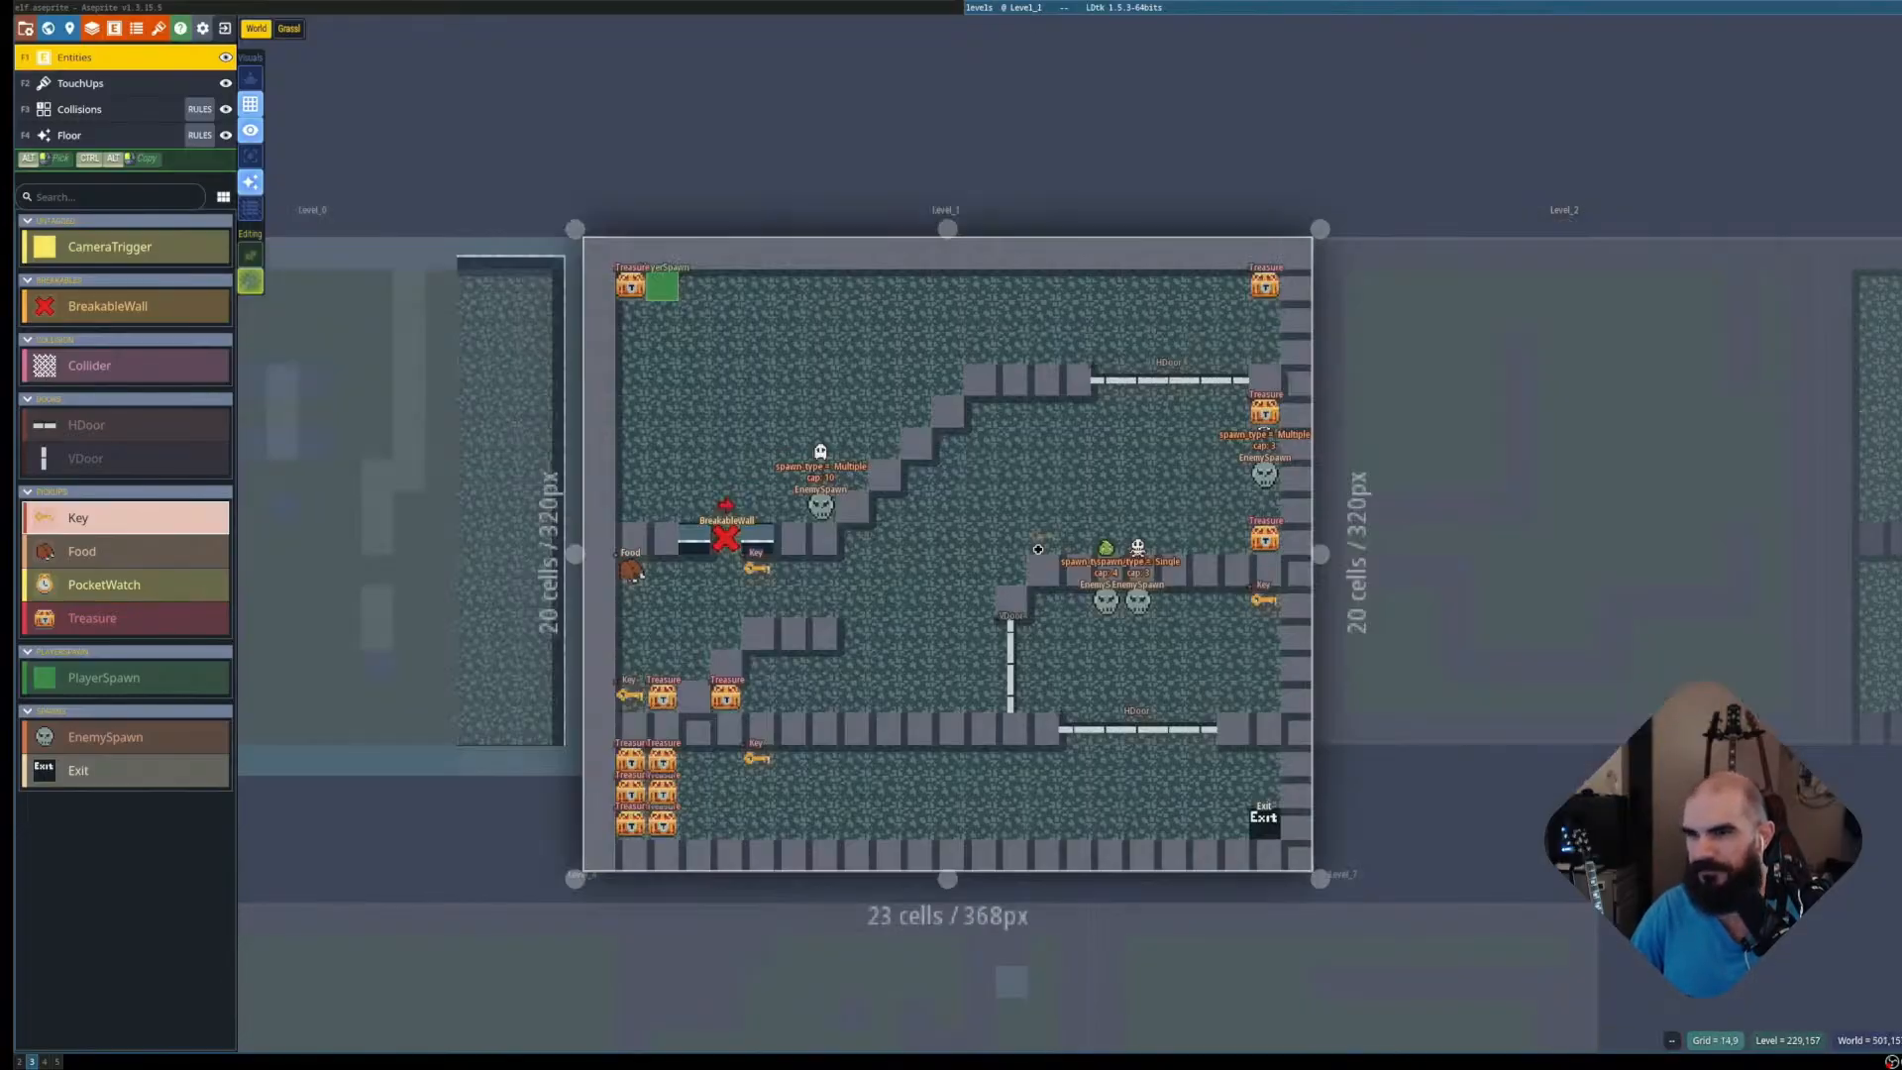
key(shift+r)
key(shift+r)
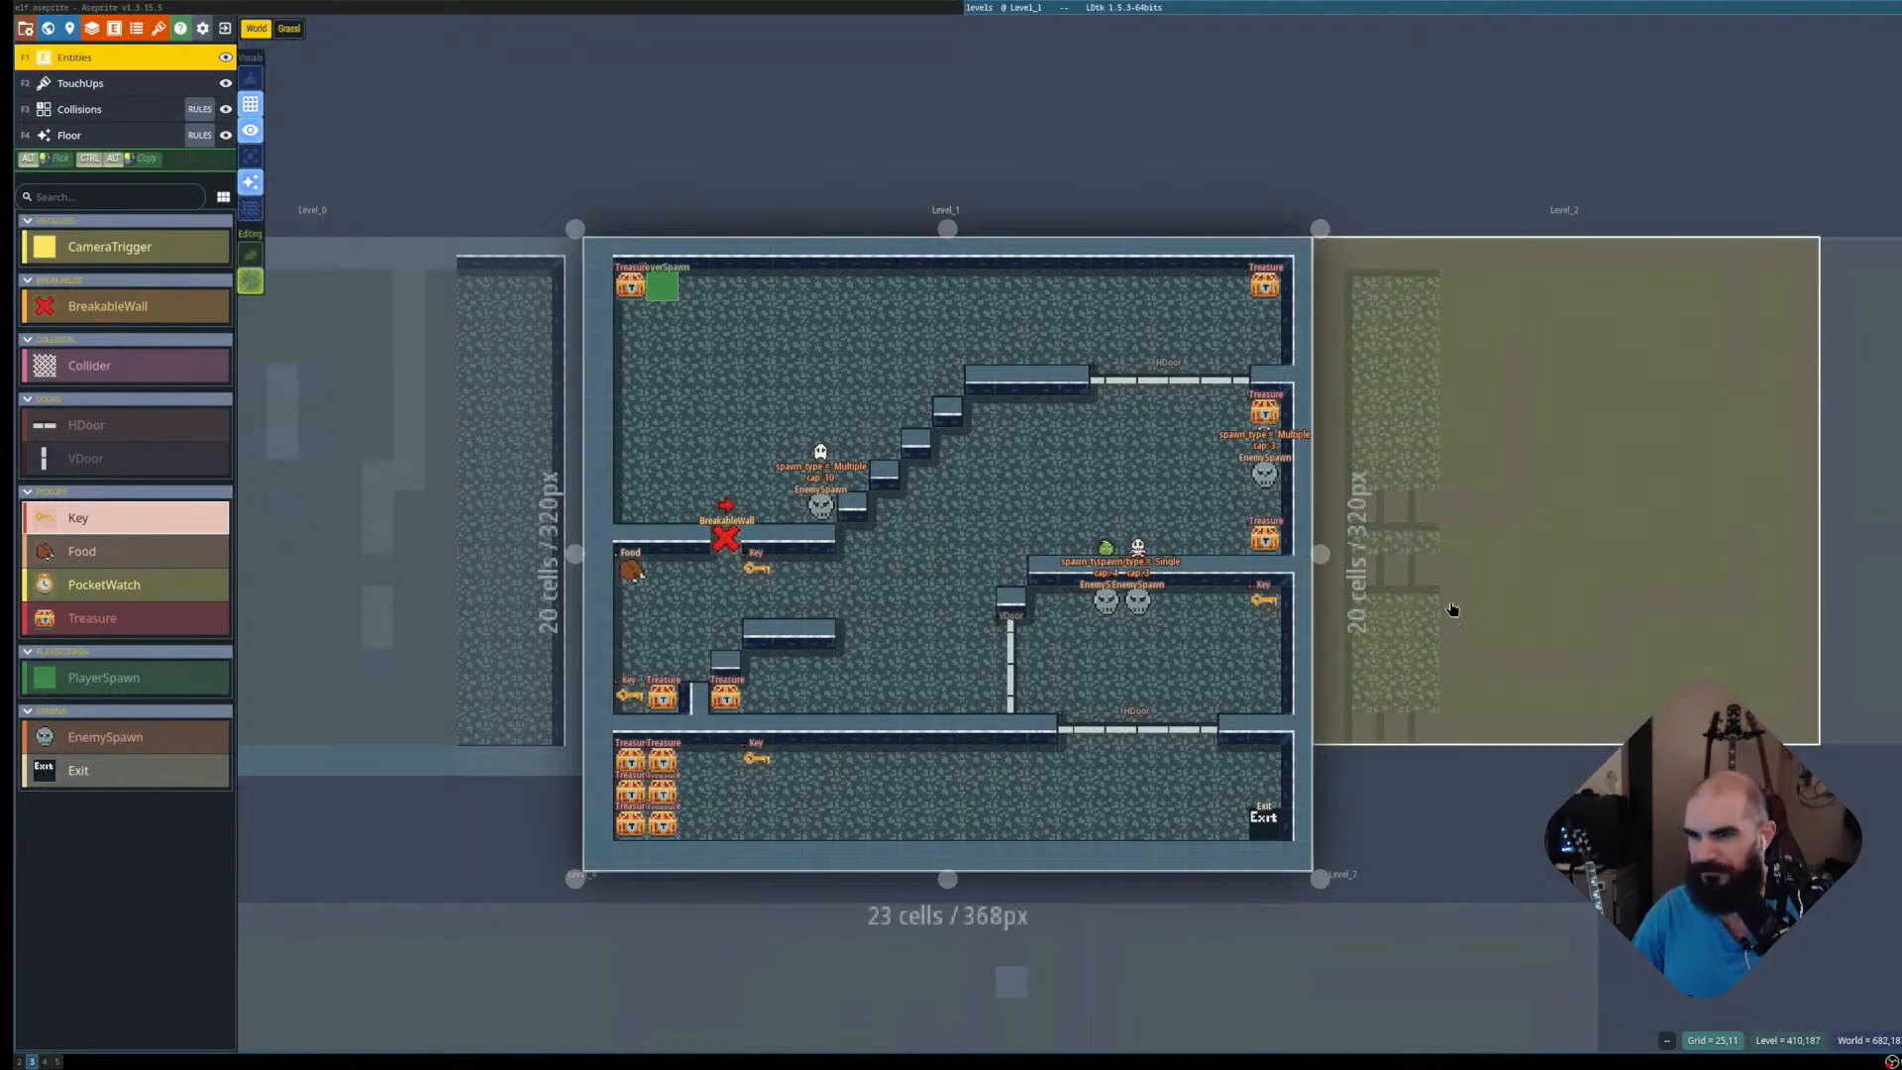
Select Level_2 and switch auto-layers rendering off and on to refresh its wall tiles
click(1452, 609)
key(shift+r)
key(shift+r)
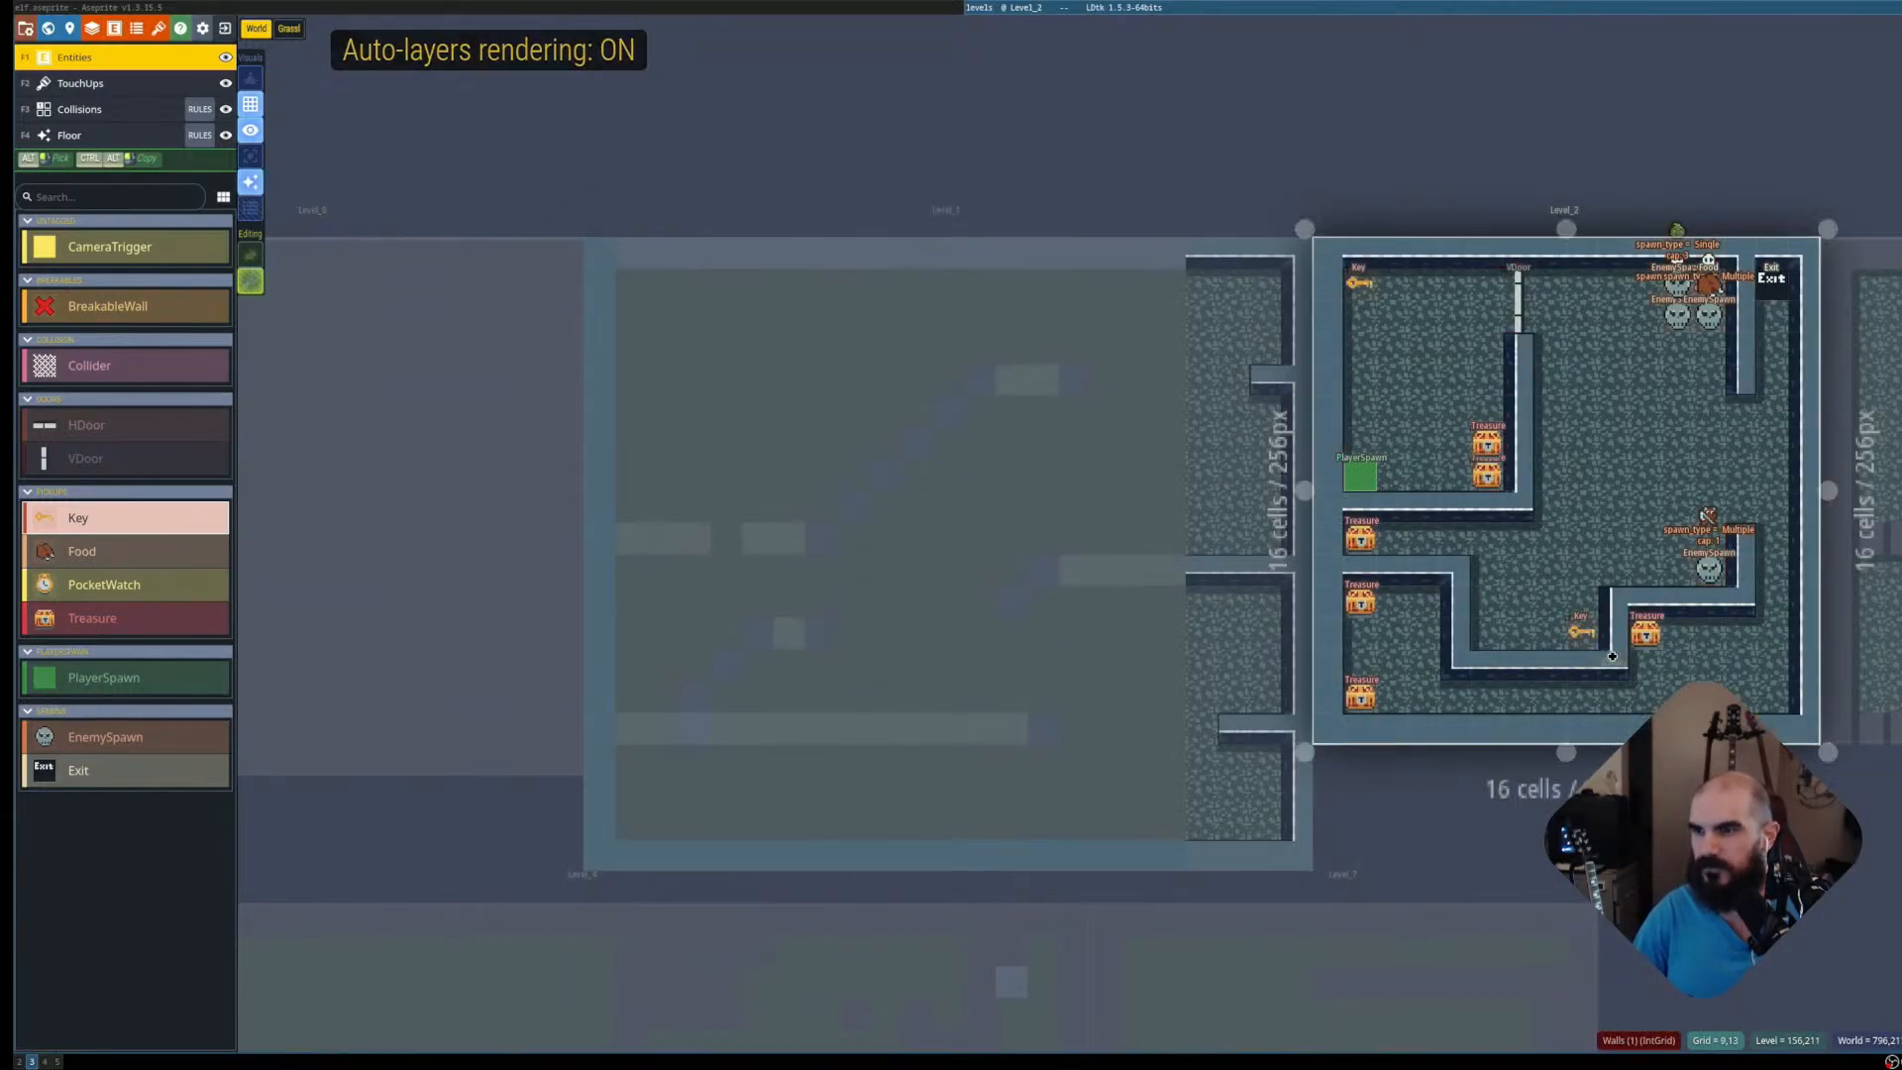
Select Level_3 and Level_7 one after the other, switching auto-layers rendering off and on to refresh their wall tiles
click(1456, 624)
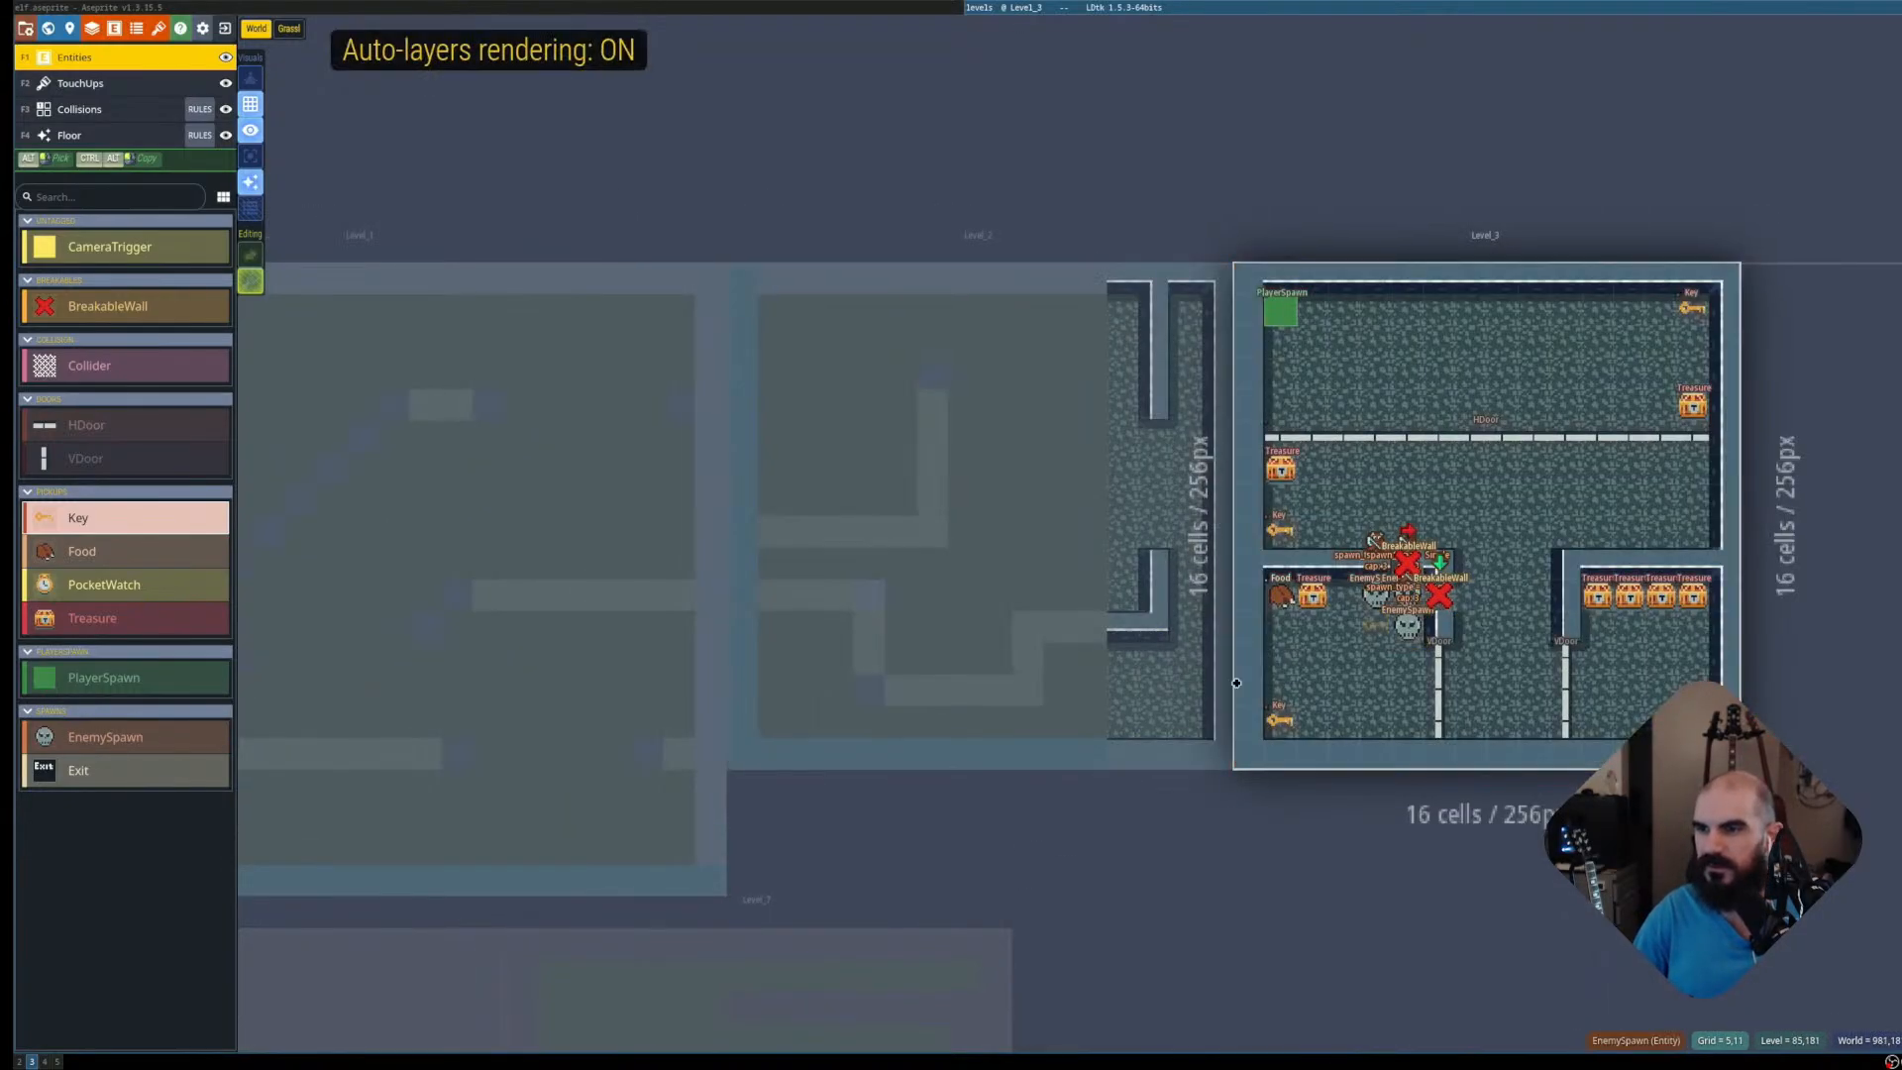
drag(1210, 646, 1386, 412)
click(959, 798)
drag(783, 737, 939, 378)
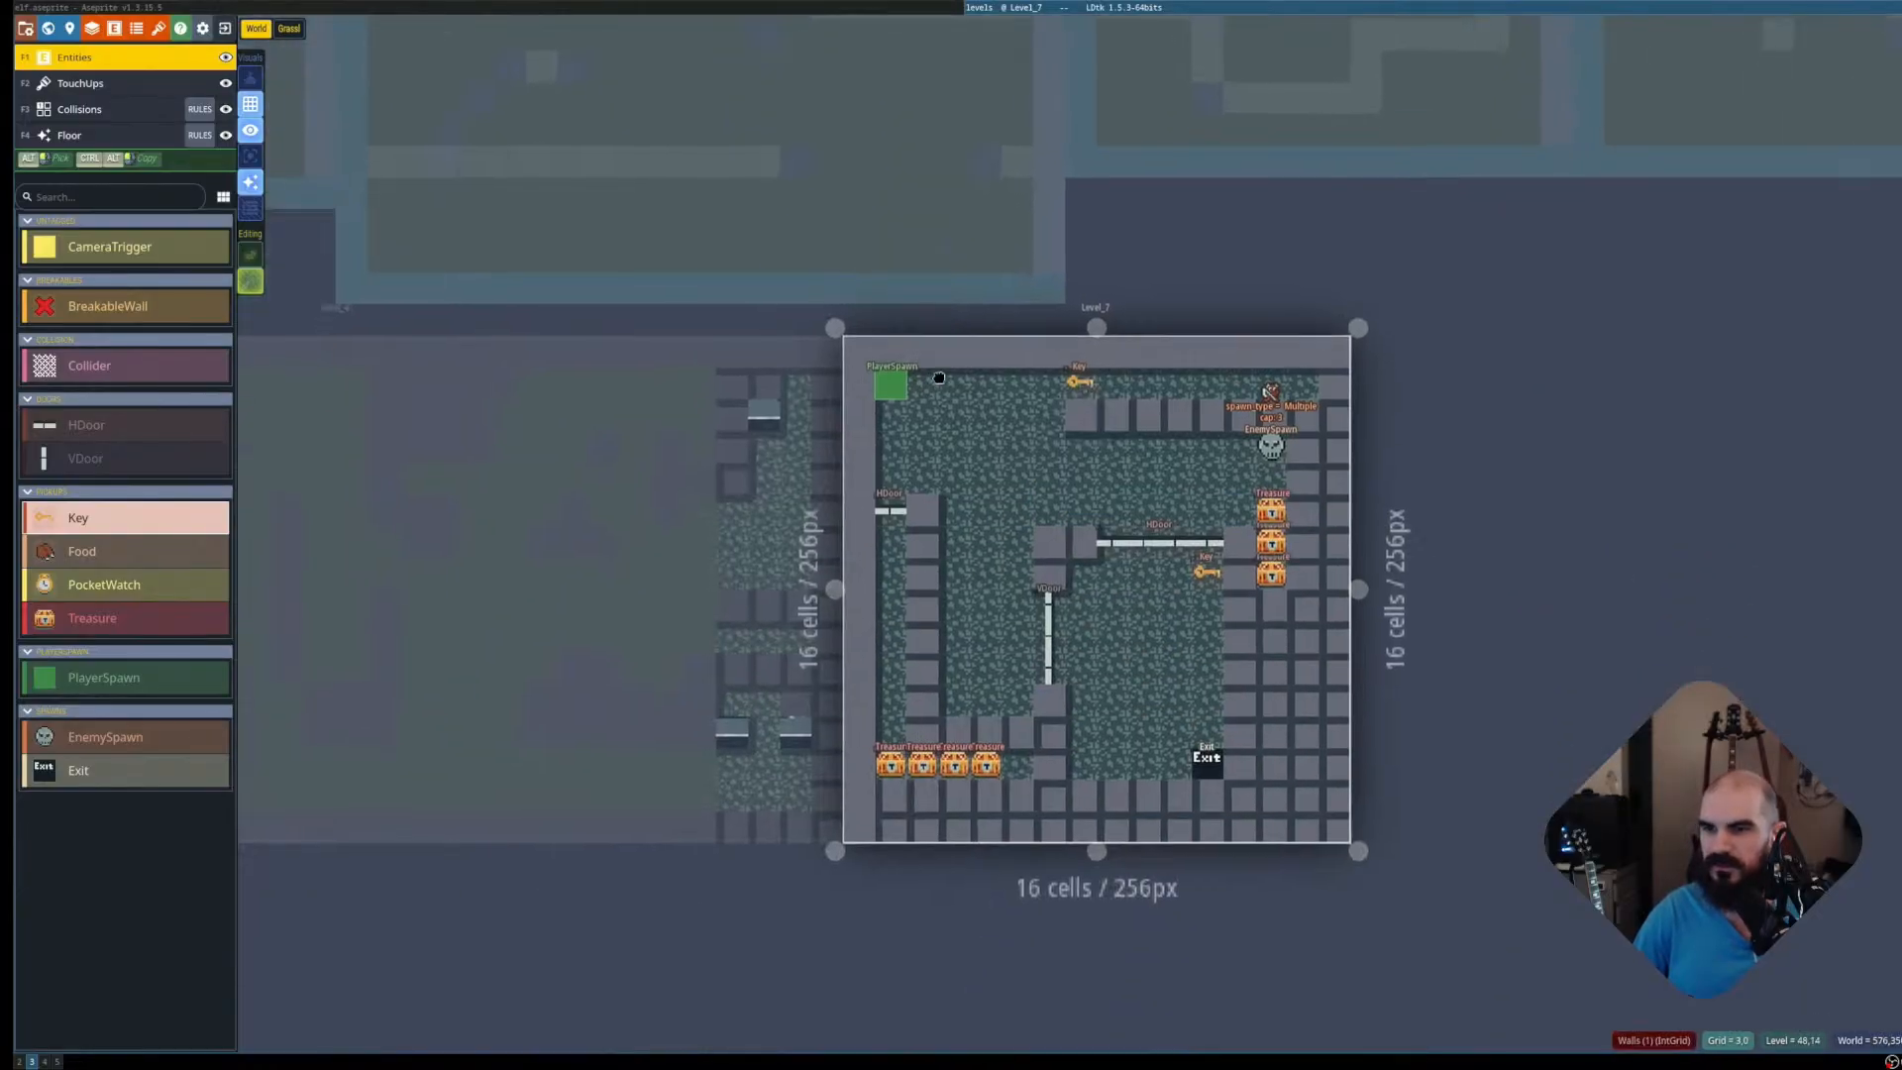
key(shift+r)
key(shift+r)
Refresh the wall tiles of Level_4 and Level_5 by selecting each level and switching auto-layers rendering off and on
click(607, 639)
drag(644, 634, 1100, 583)
key(shift+r)
key(shift+r)
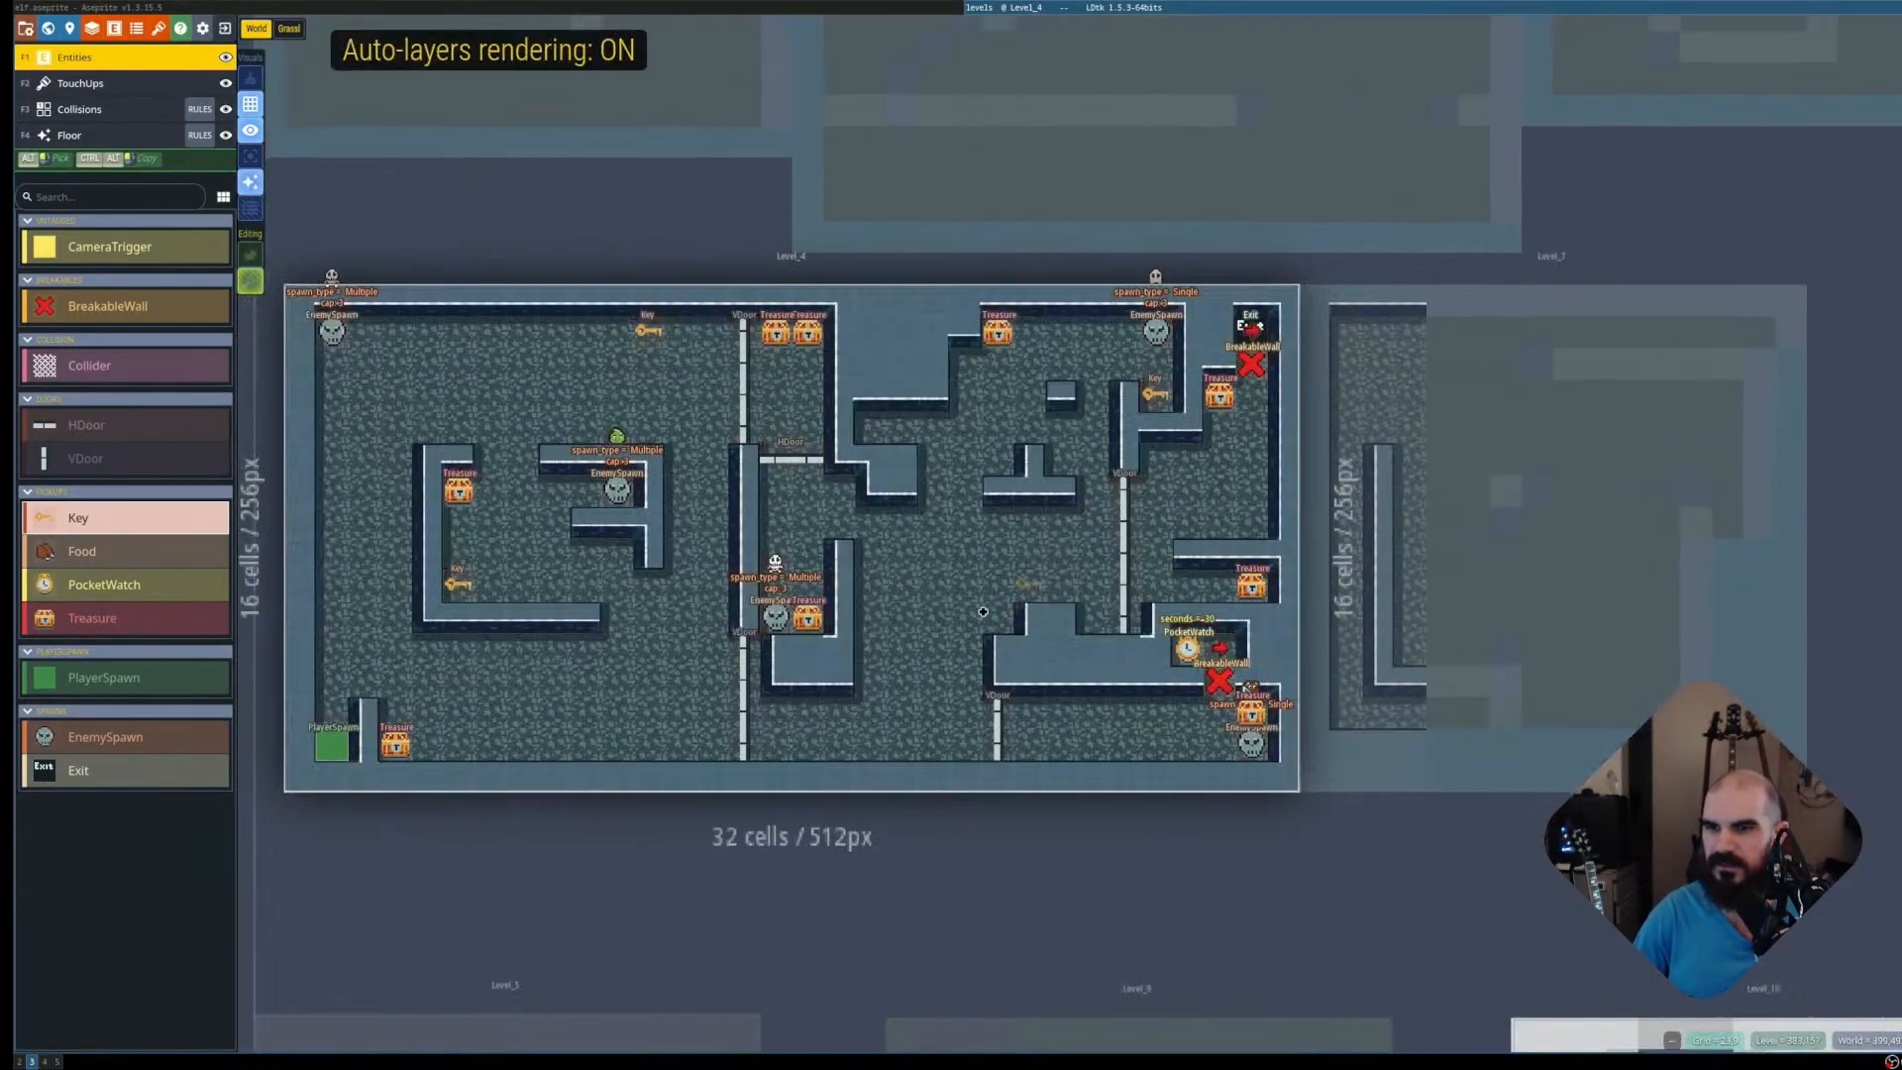
drag(958, 612, 1246, 327)
click(836, 819)
key(shift+r)
key(shift+r)
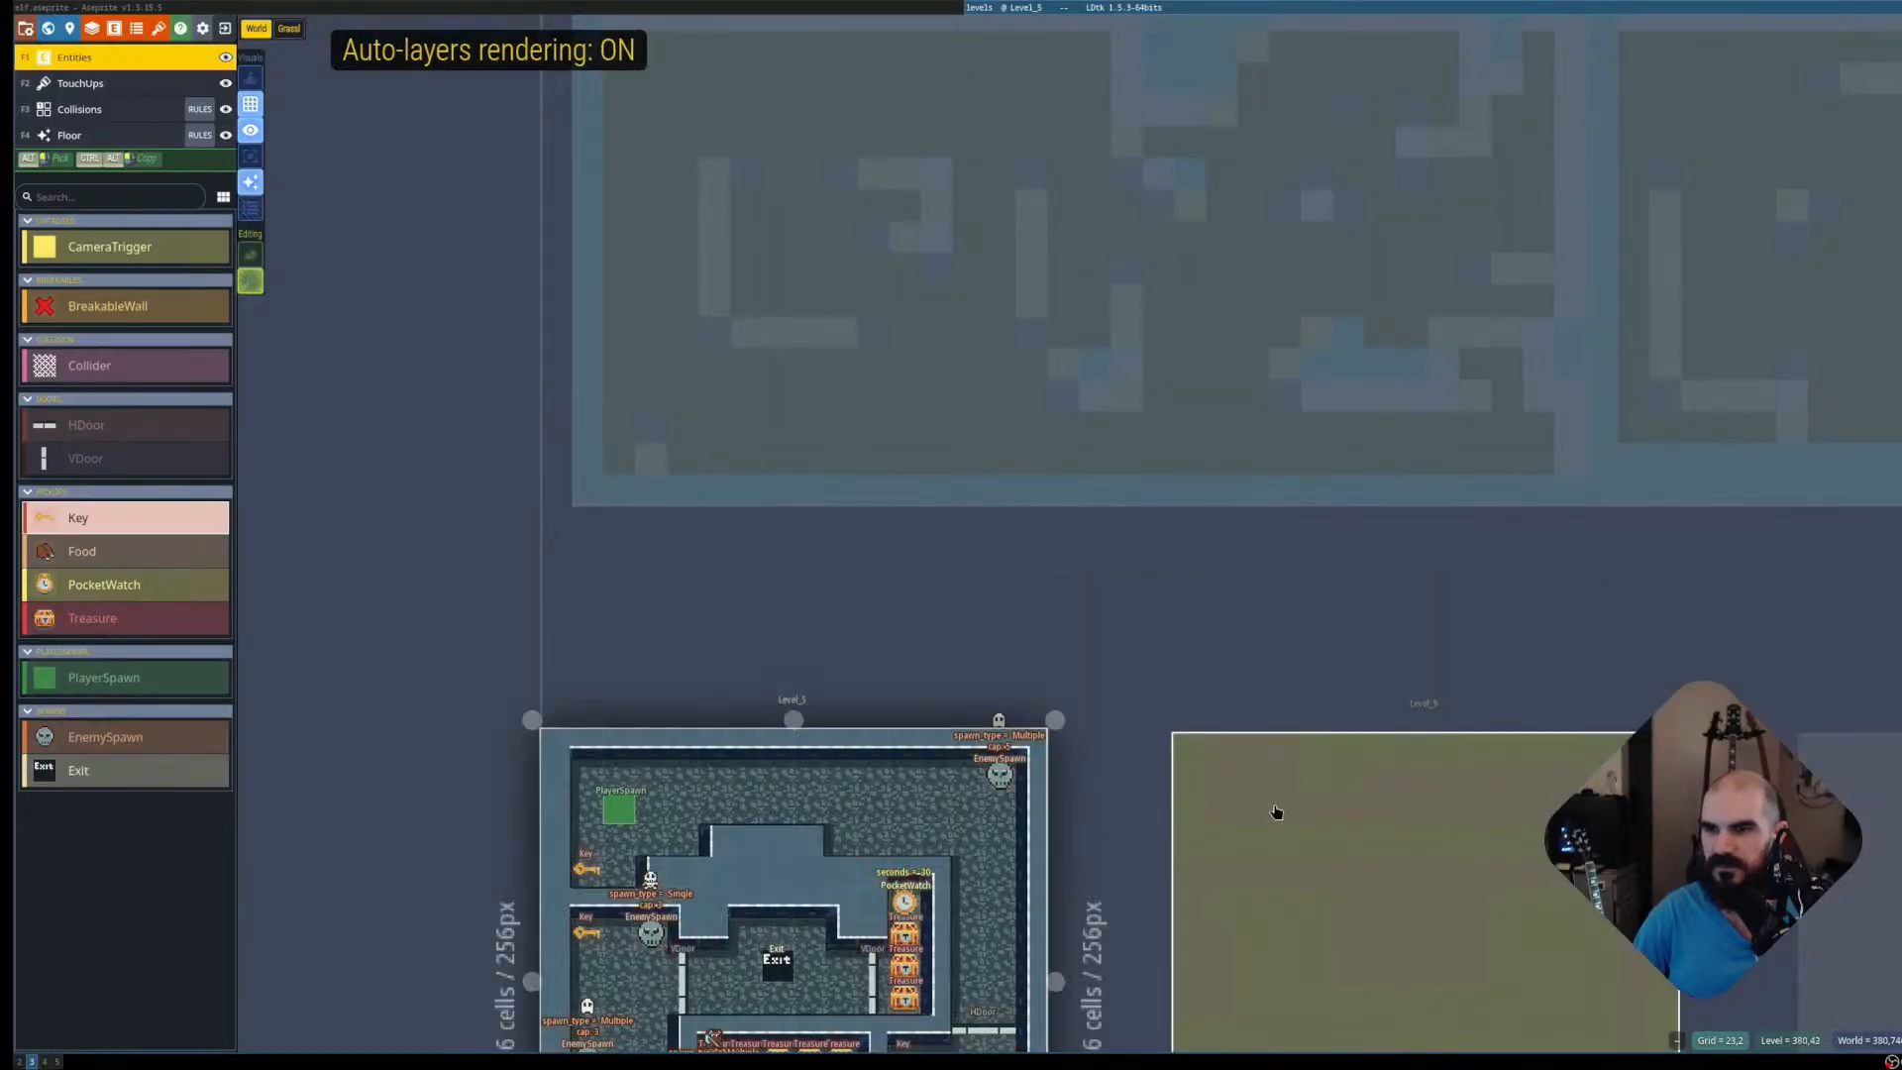
Refresh the wall tiles of Level_9 and Level_10 by selecting each level and switching auto-layers rendering off and on
drag(1276, 812, 934, 641)
click(934, 641)
key(shift+r)
key(shift+r)
drag(1746, 763, 1325, 711)
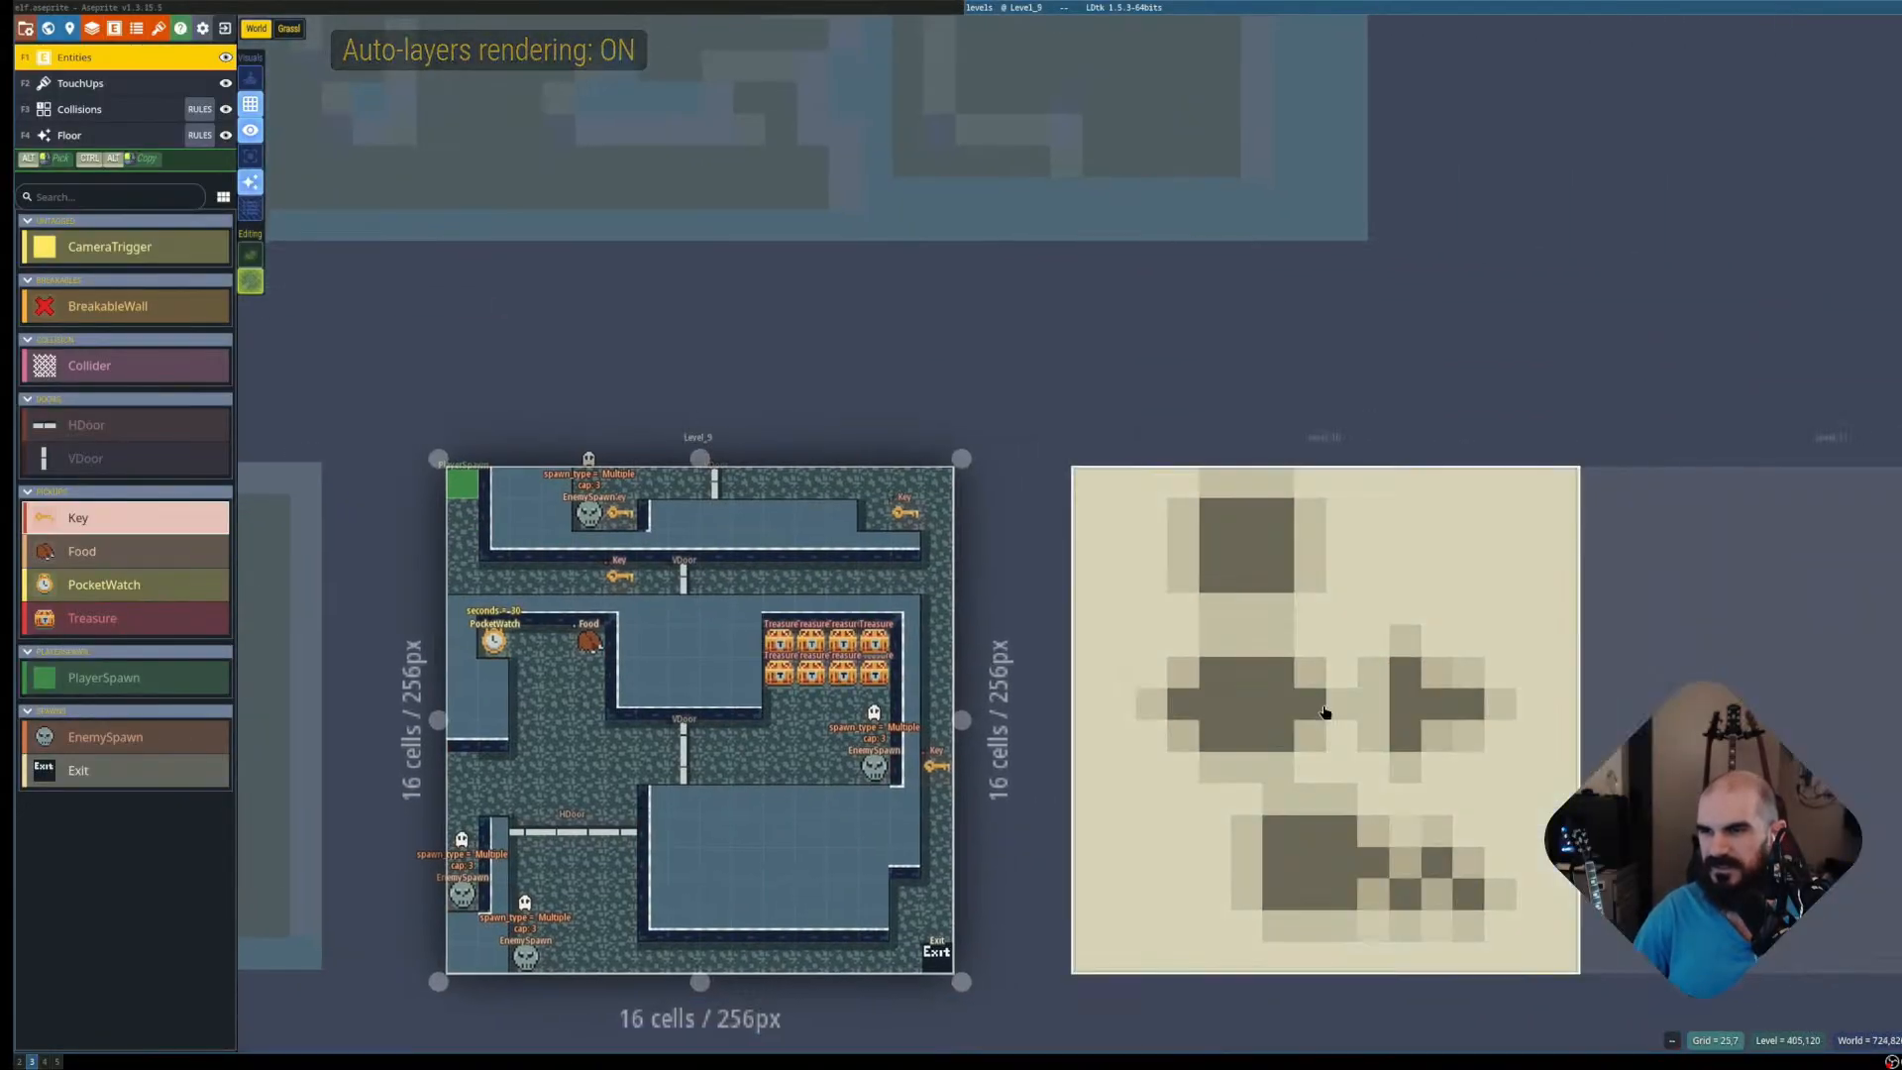
click(1326, 711)
key(shift+r)
key(shift+r)
Select Level_11, then zoom out to the world view and look over the levels up to Level_0 and Level_1
drag(1476, 758, 1355, 372)
click(1456, 726)
scroll(870, 515, down, 1)
drag(871, 515, 1252, 738)
drag(979, 555, 1171, 734)
drag(921, 445, 1268, 673)
drag(1044, 442, 1103, 684)
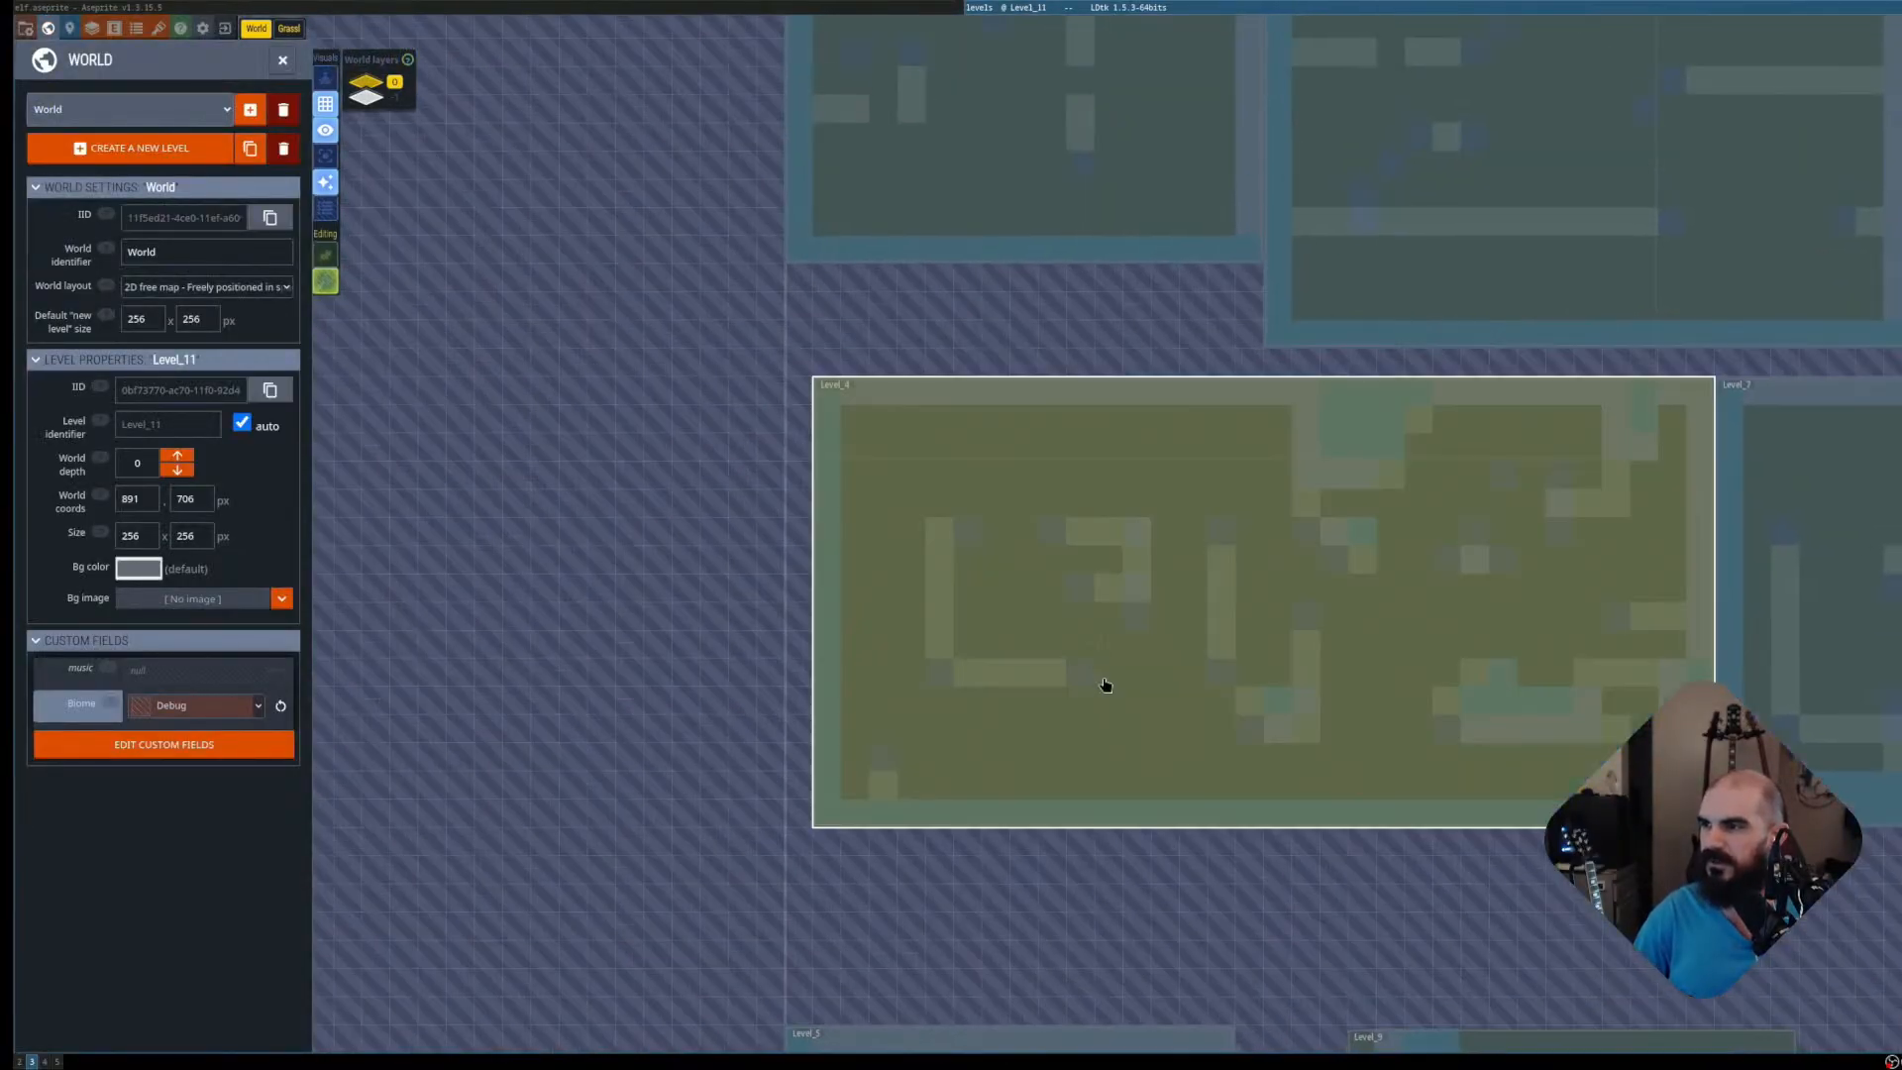
drag(1179, 503, 1010, 758)
drag(1081, 515, 1056, 723)
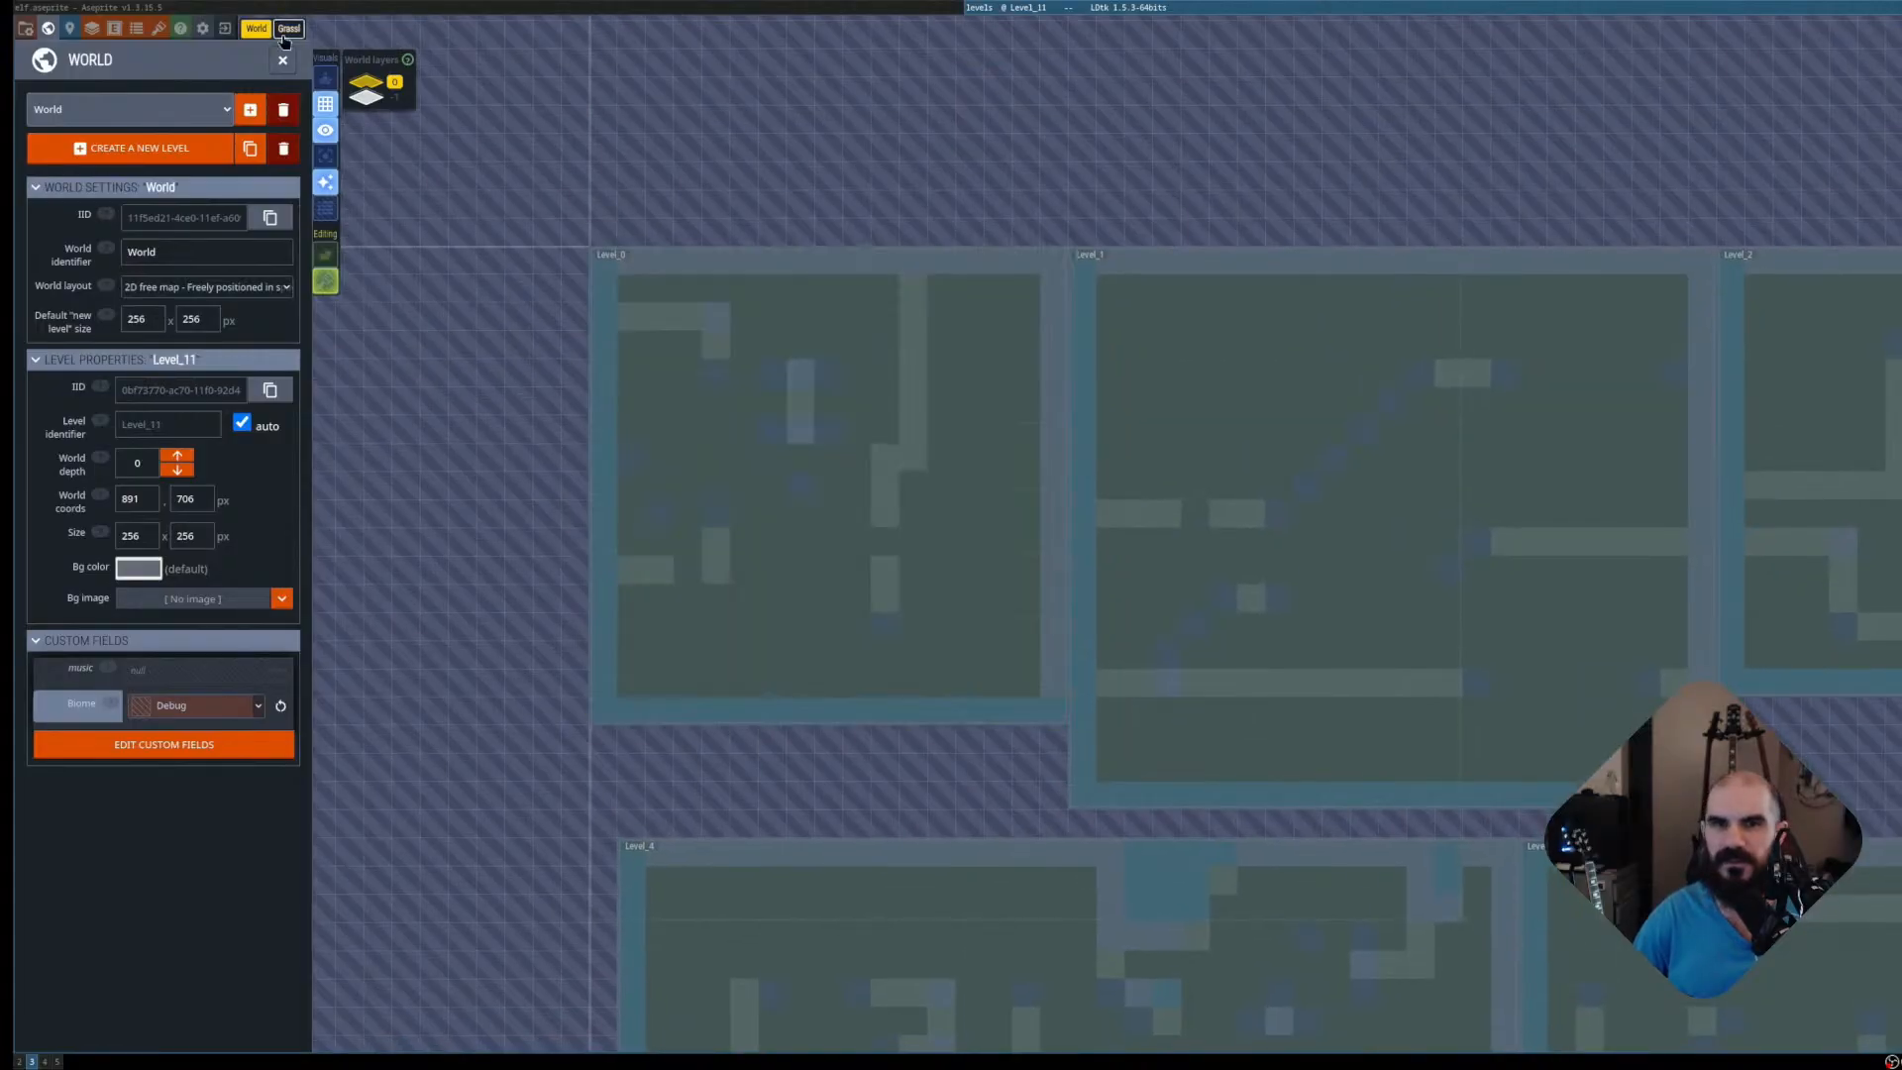
Switch to the project's second world and refresh Level_6 by switching auto-layers rendering off and on
click(288, 29)
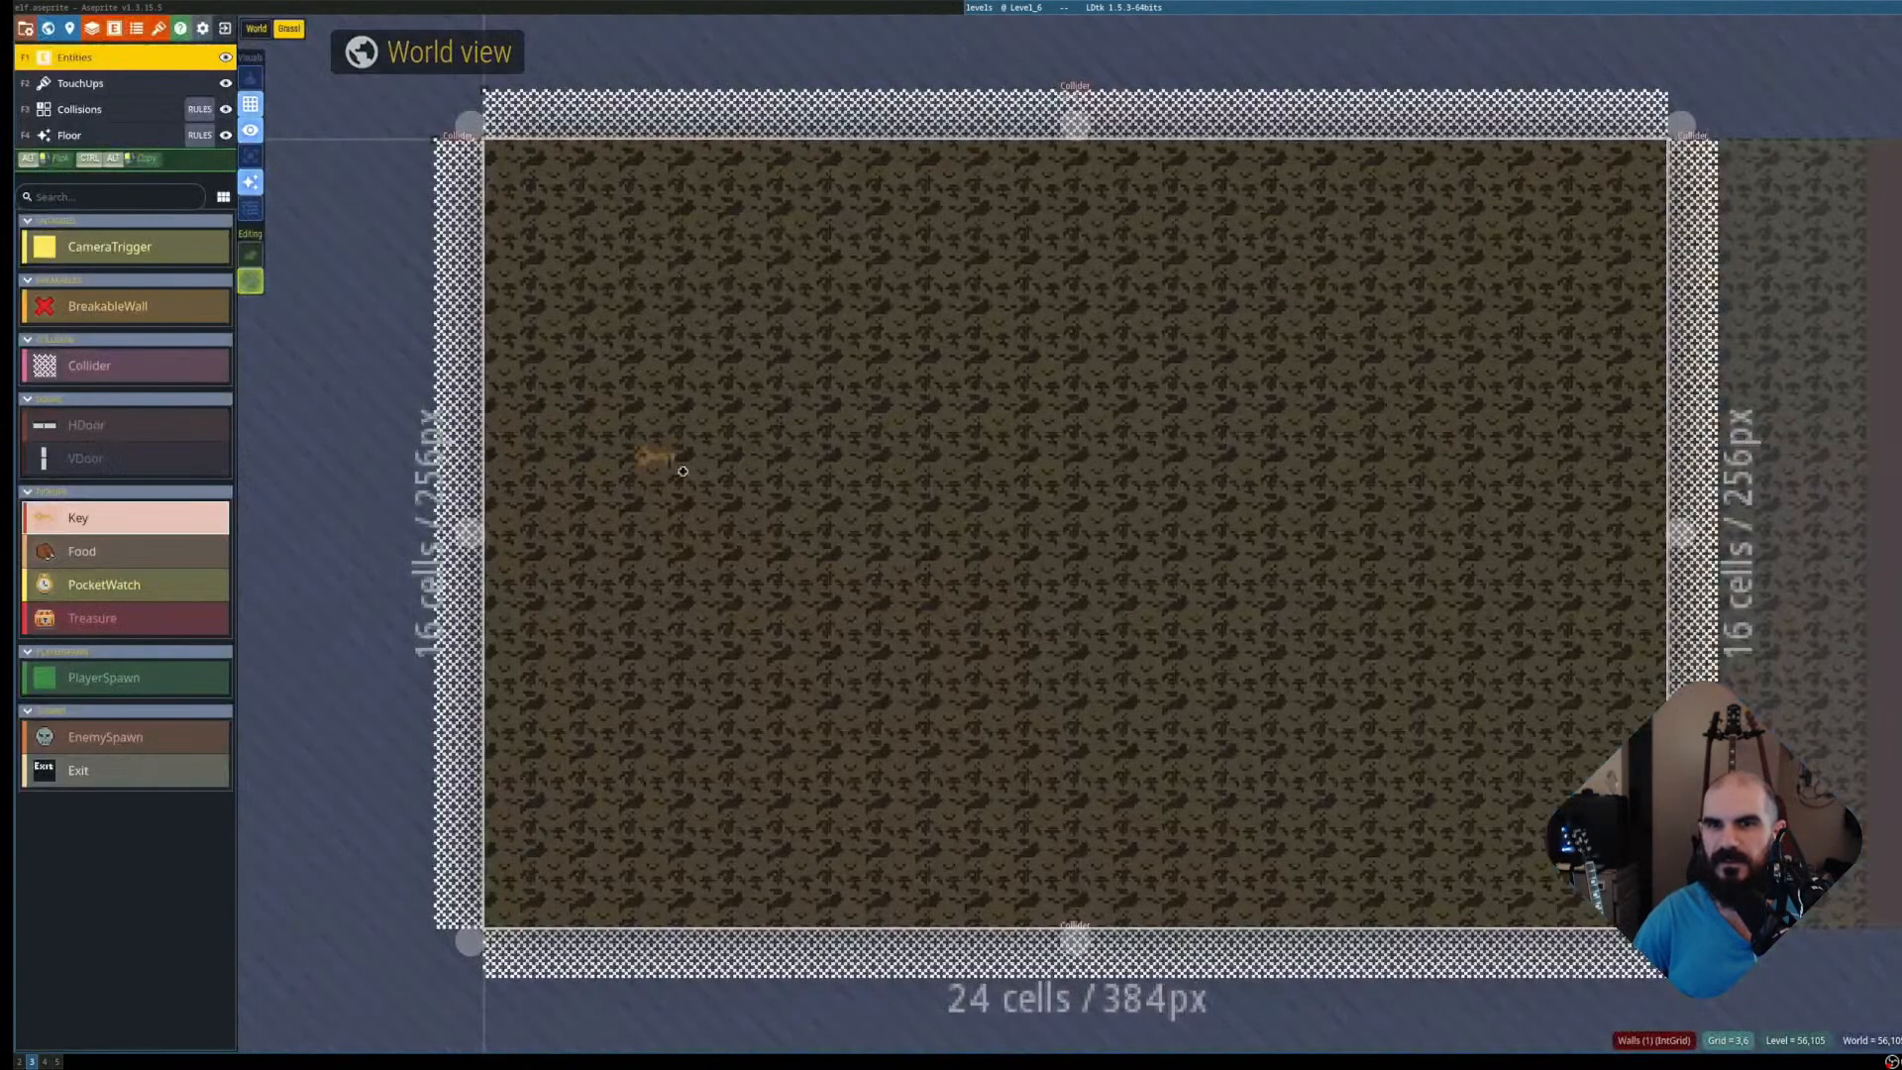
scroll(986, 551, down, 4)
scroll(987, 549, up, 3)
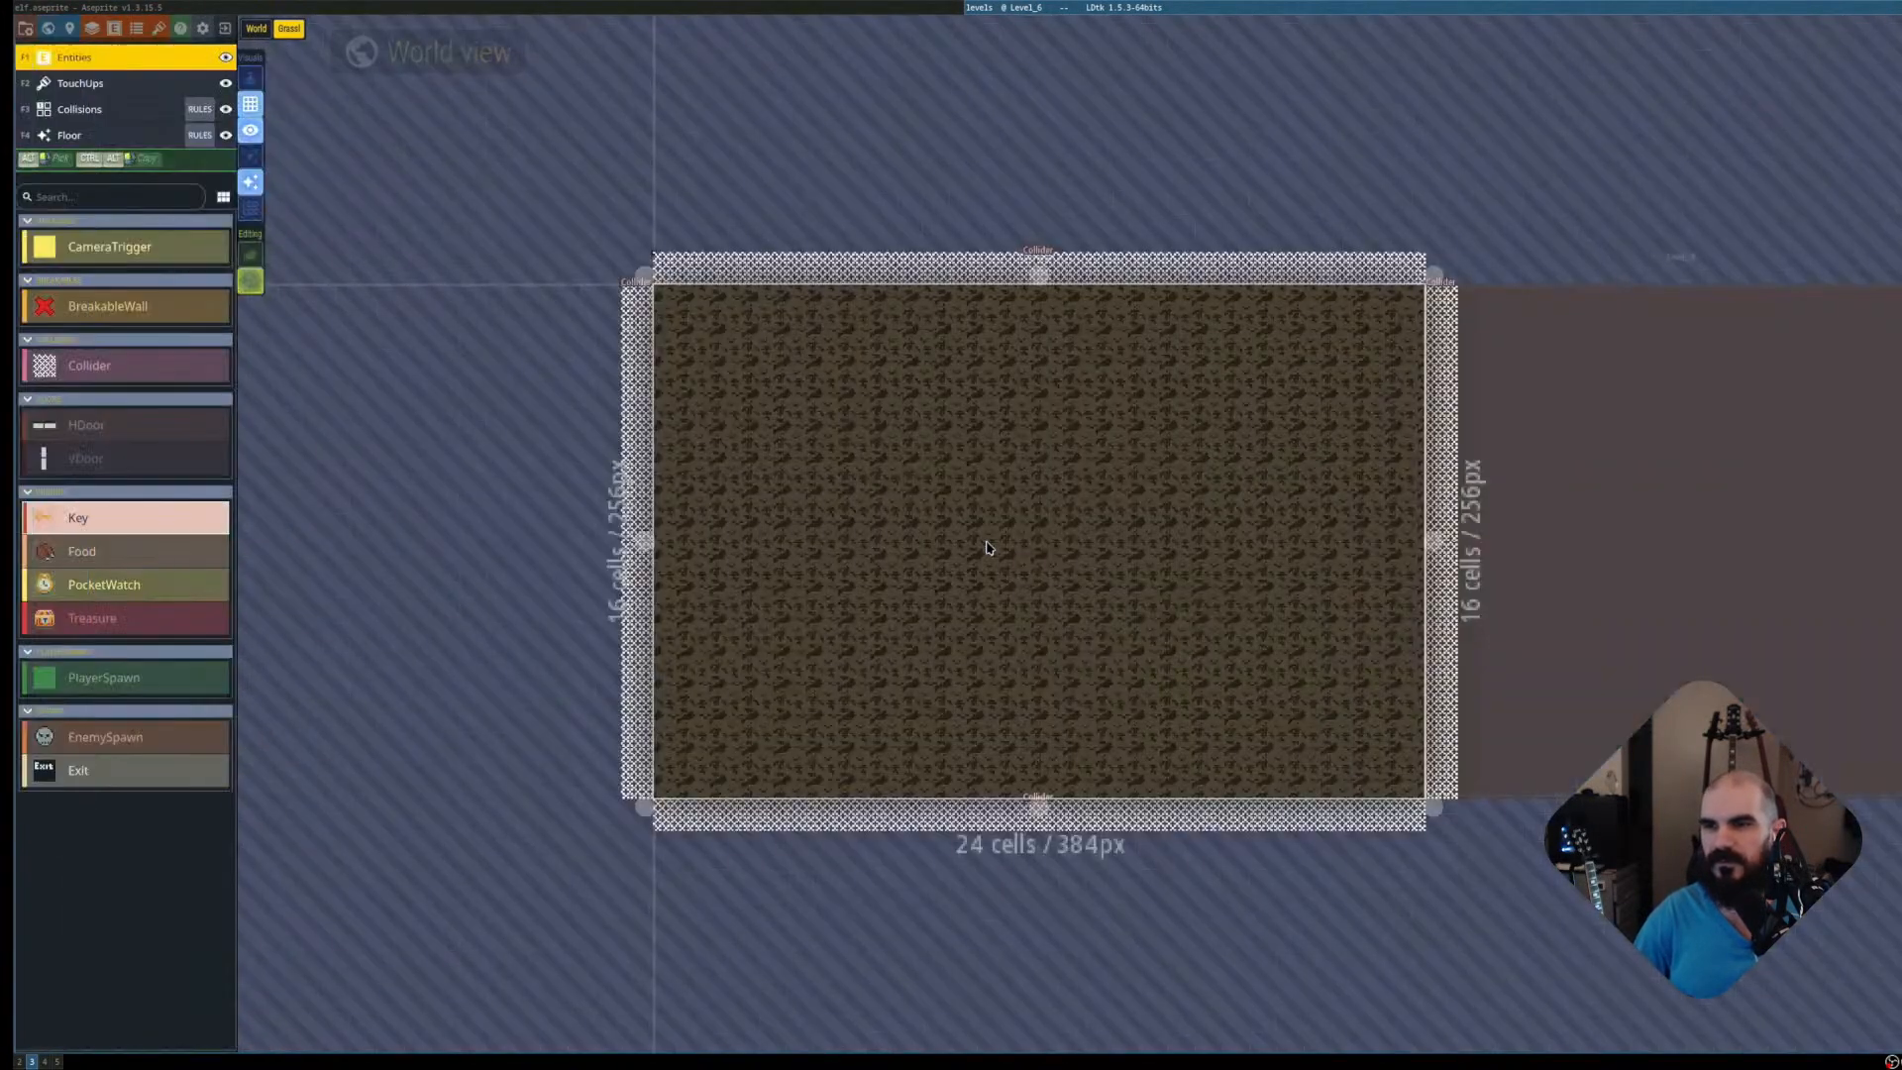
key(shift+r)
key(shift+r)
Refresh Level_8's wall tiles by switching auto-layers rendering off and on, and save the levels project
scroll(1525, 531, up, 3)
key(shift+r)
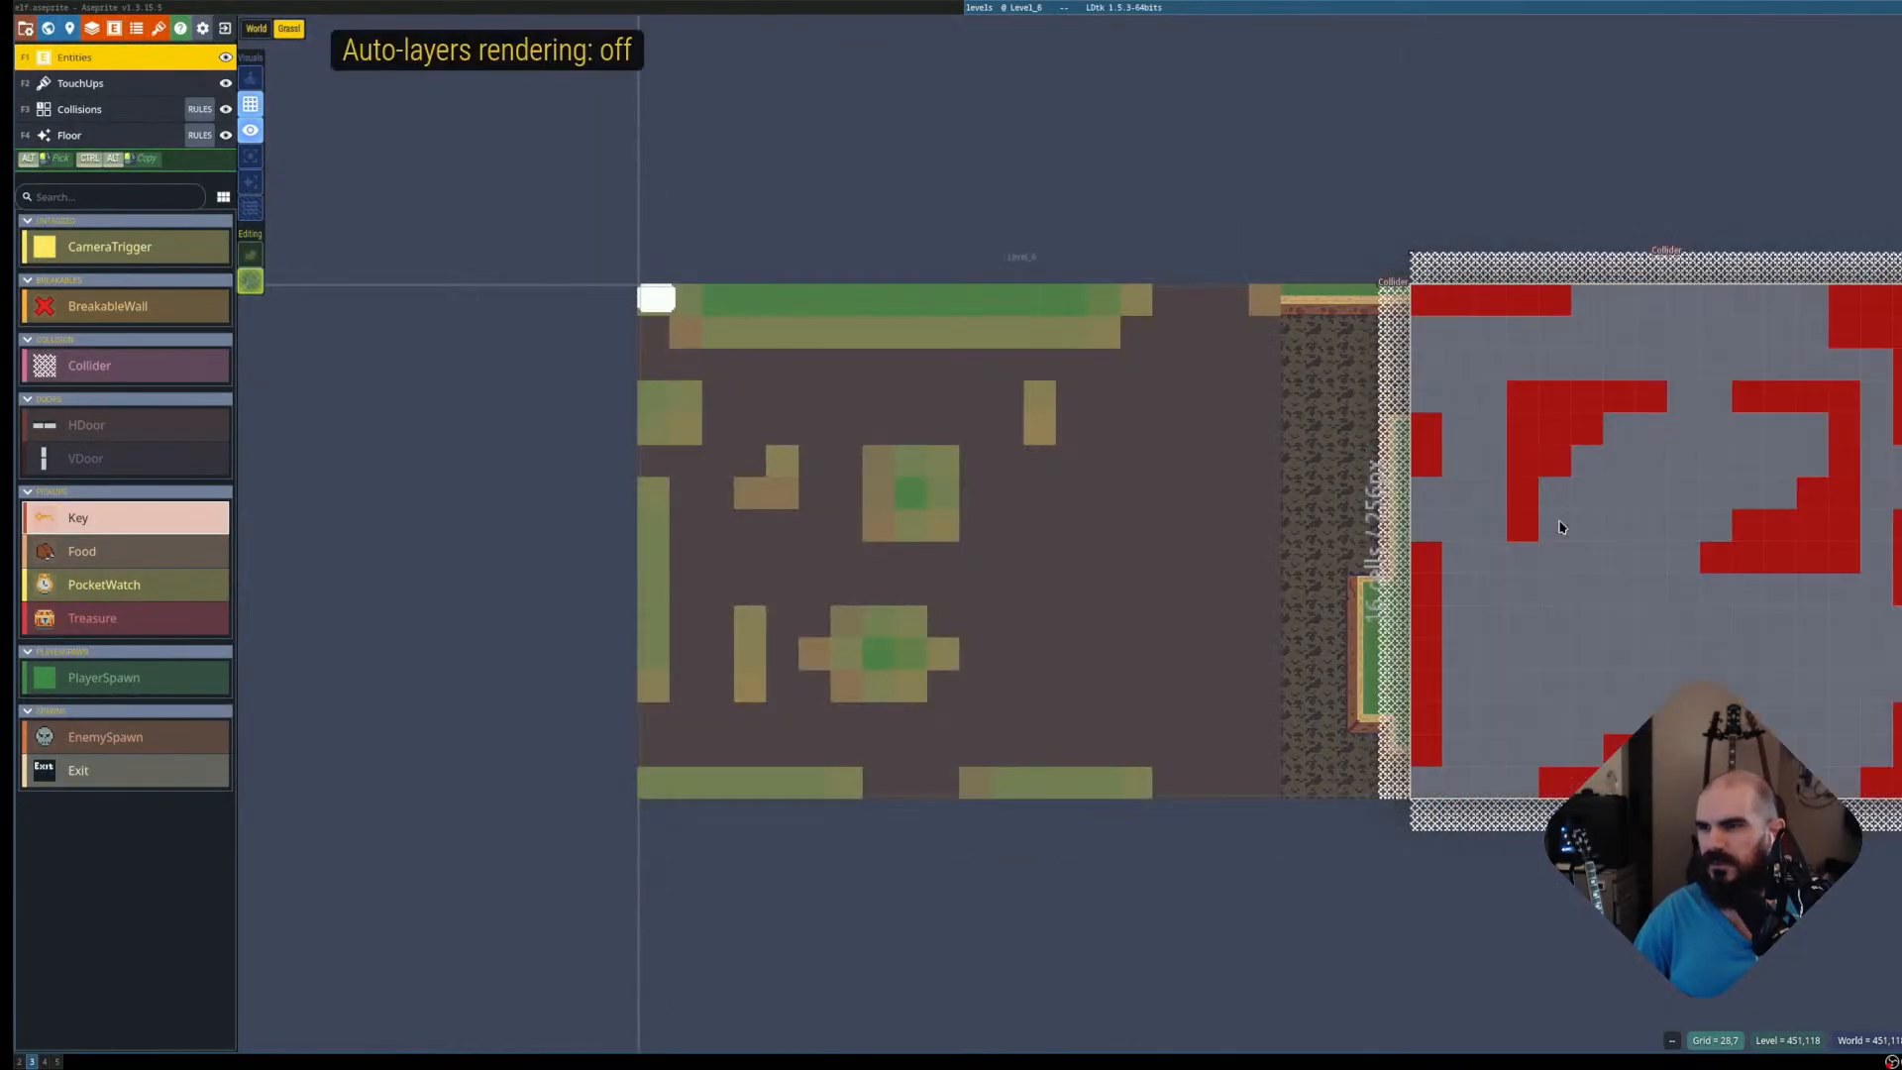
key(shift+r)
key(ctrl+s)
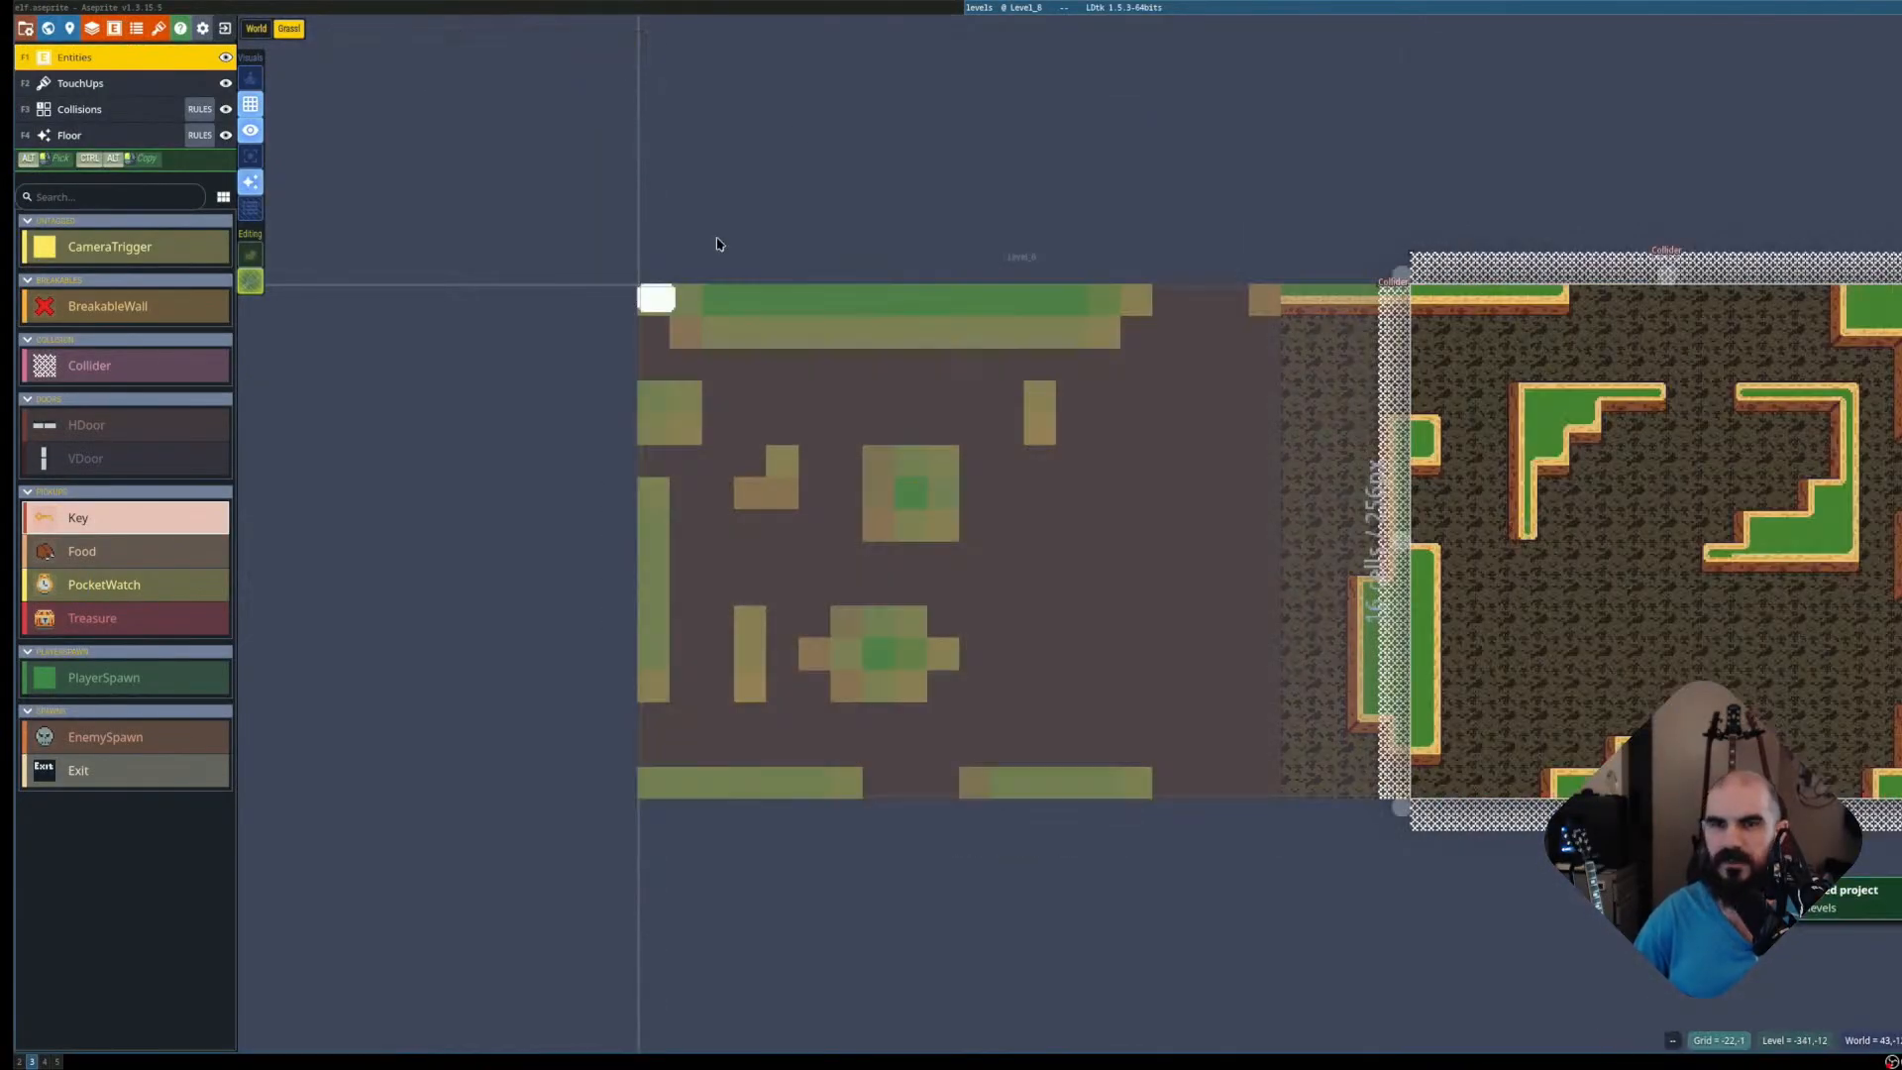
Switch to Godot, run the glove project and start a game with the Elf character
key(alt+Tab)
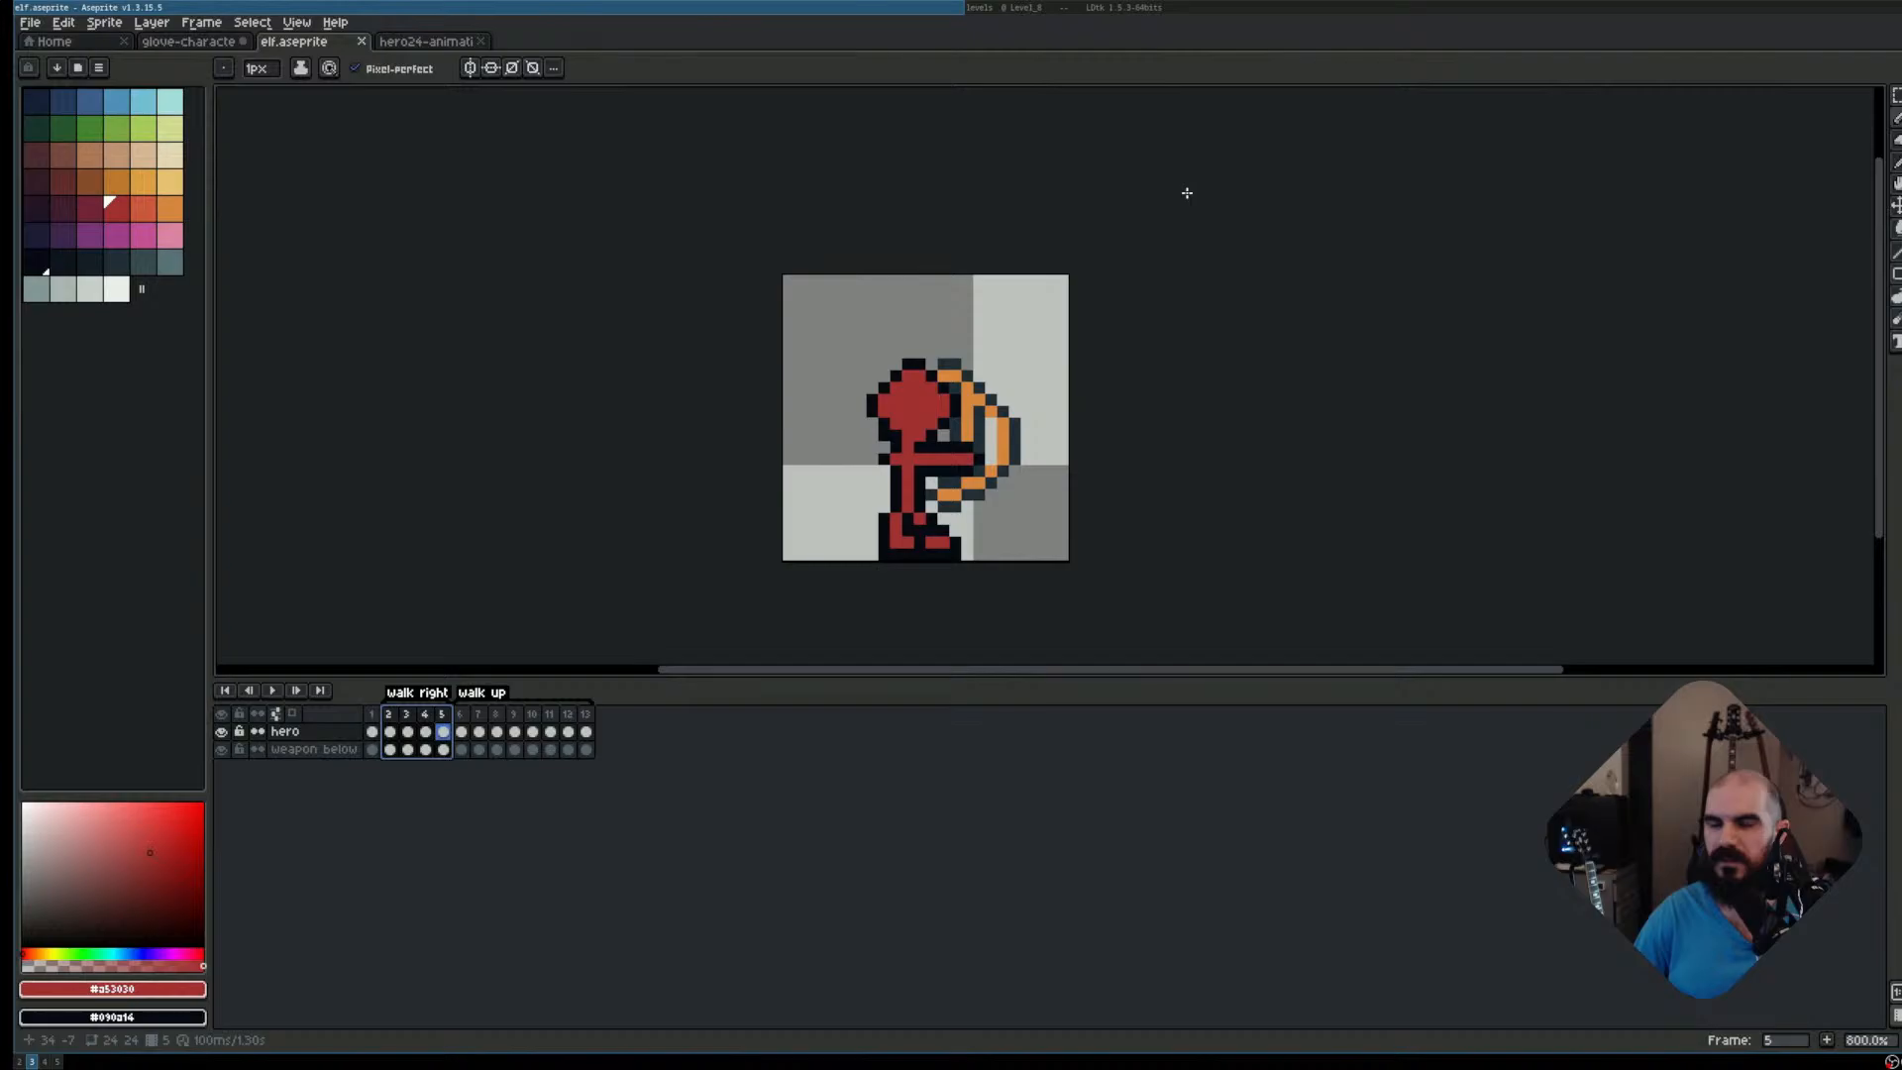
key(super+5)
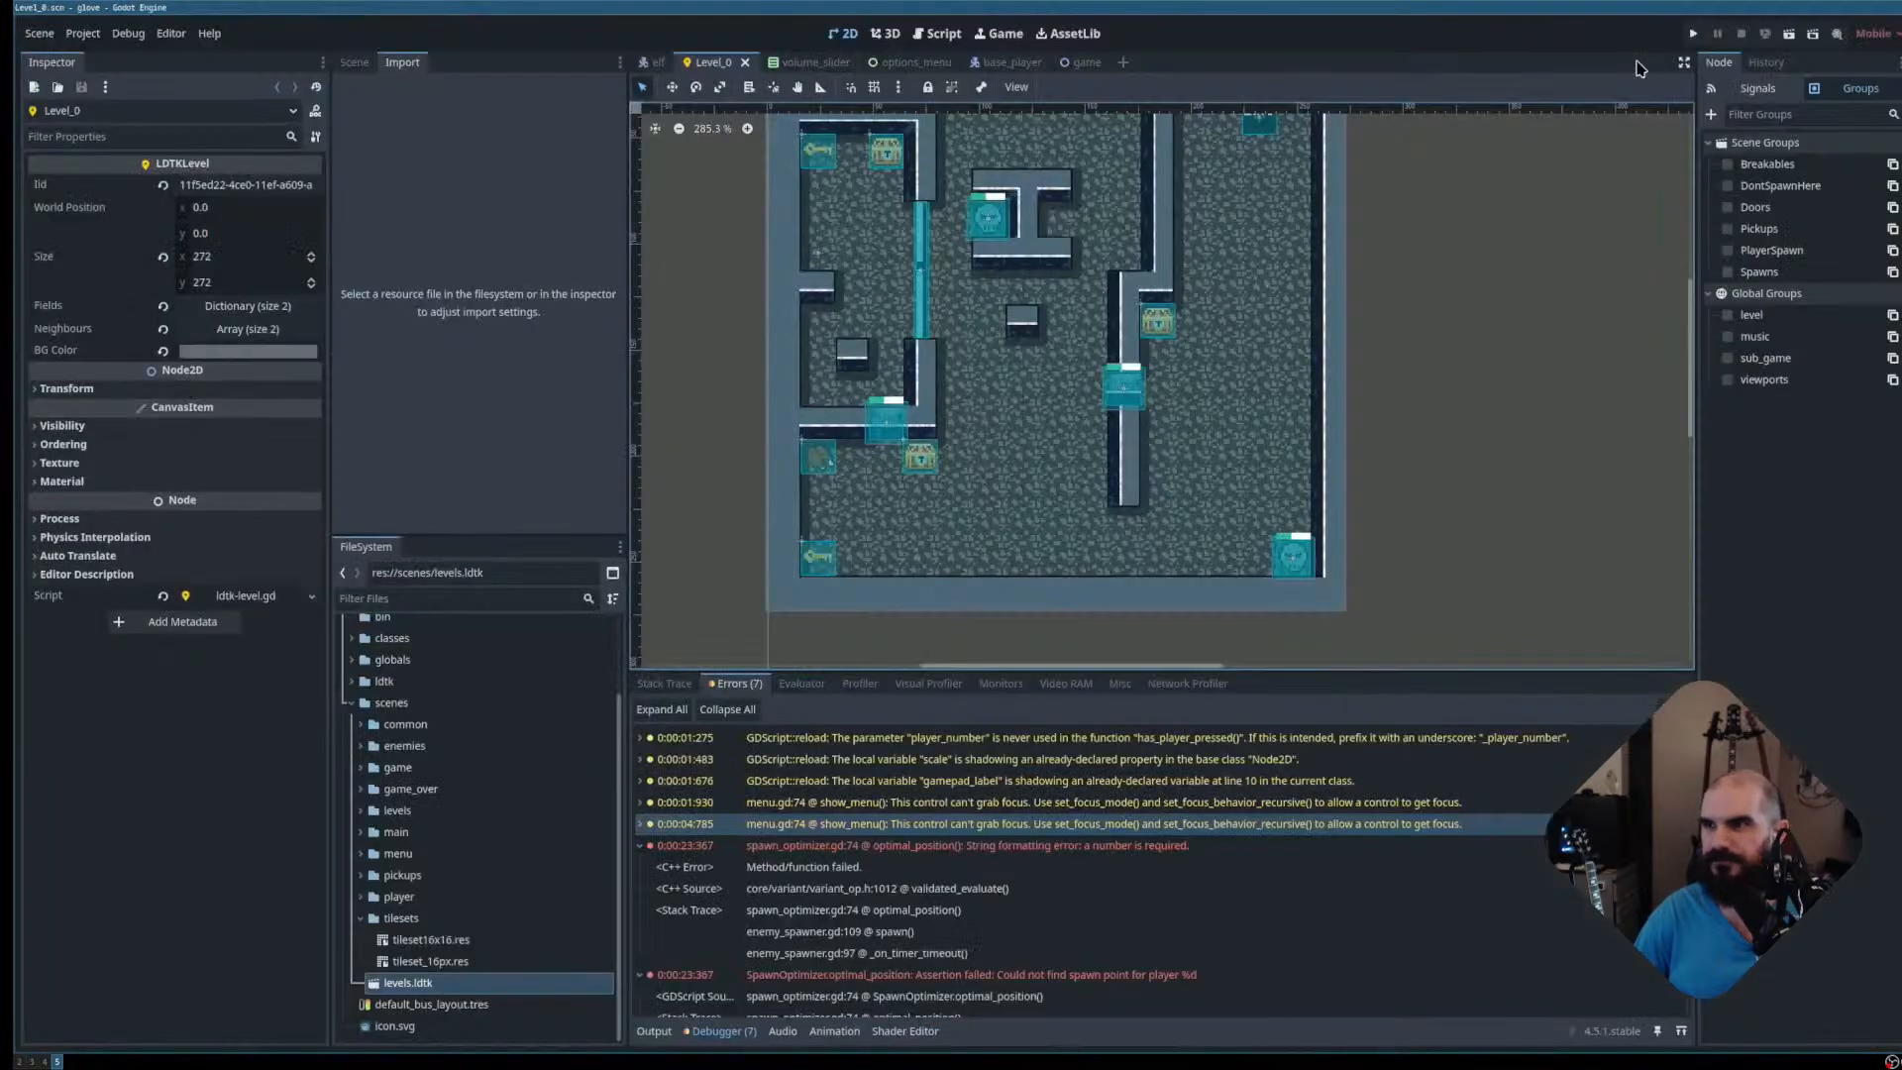
click(1691, 34)
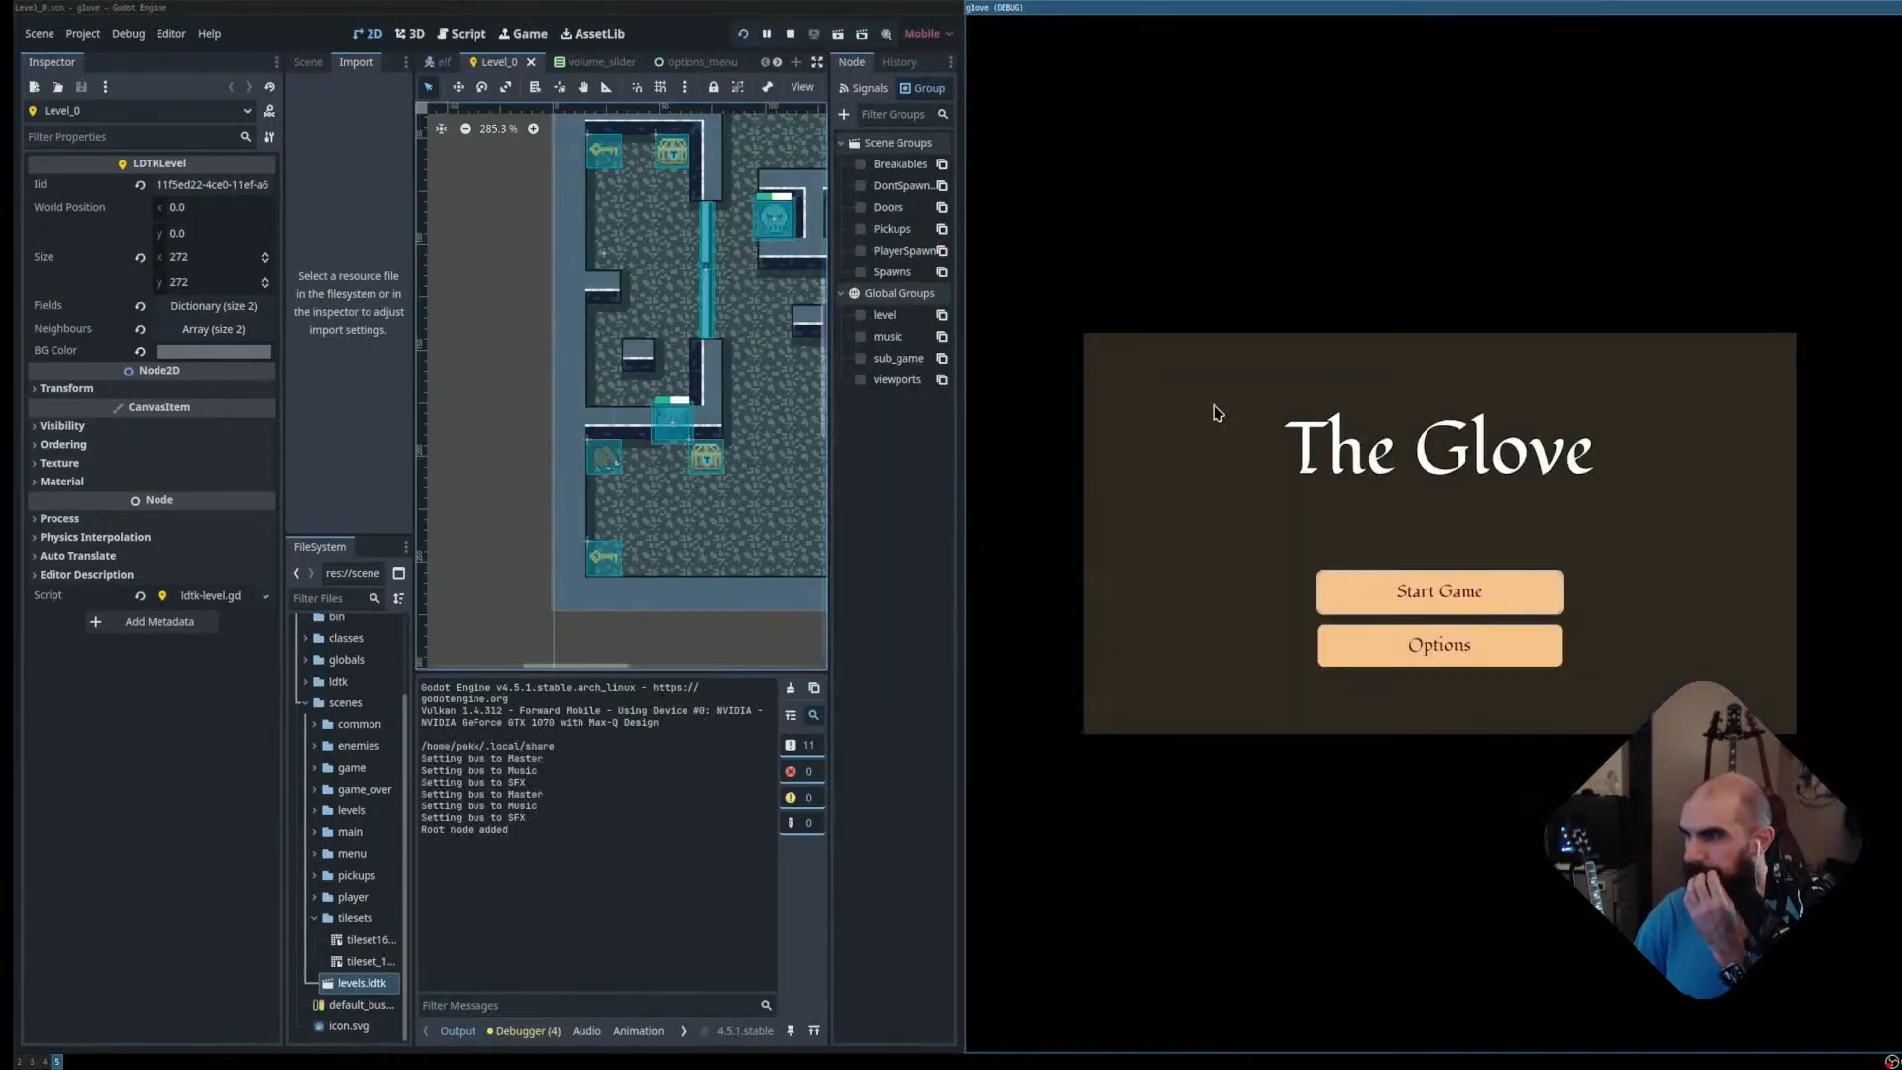
click(1505, 575)
key(space)
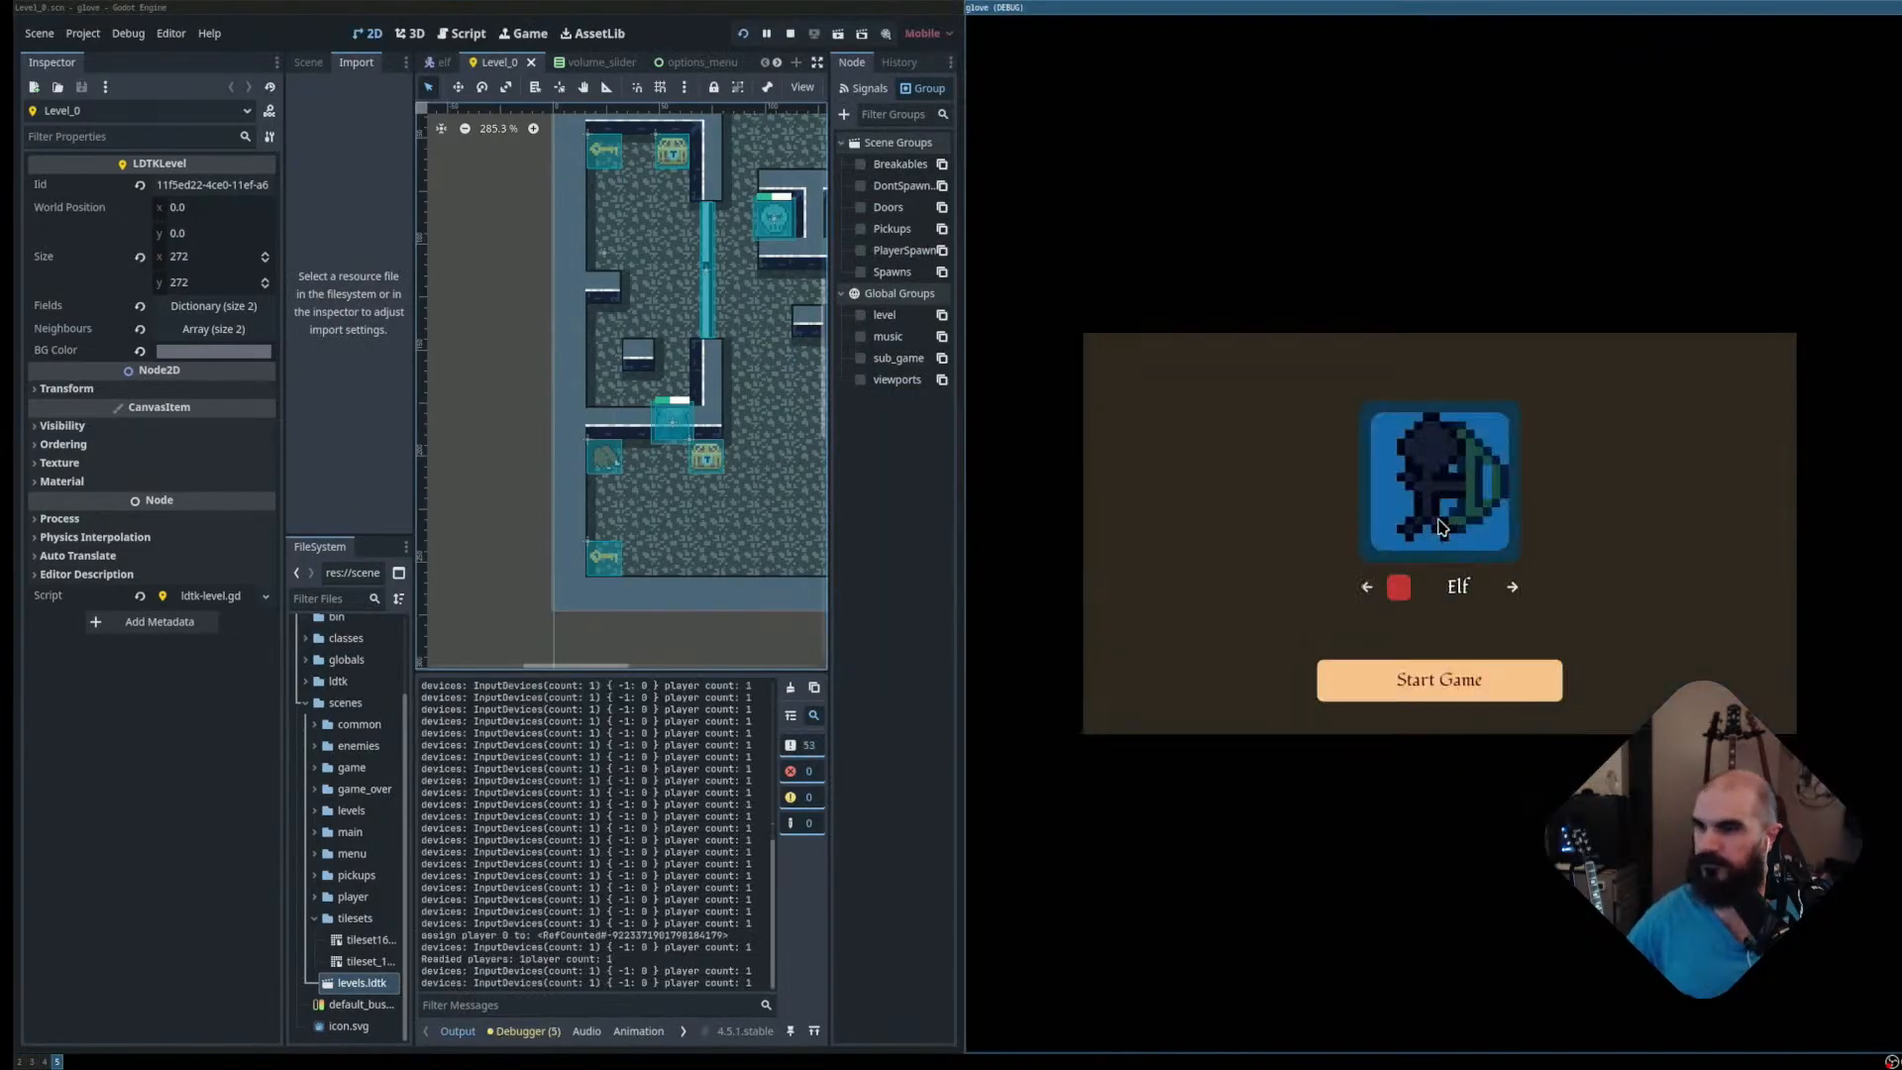
key(space)
Walk the elf through Level_0 to the exit, check the walls in Level_1, and stop the game
key(w)
key(d)
key(s)
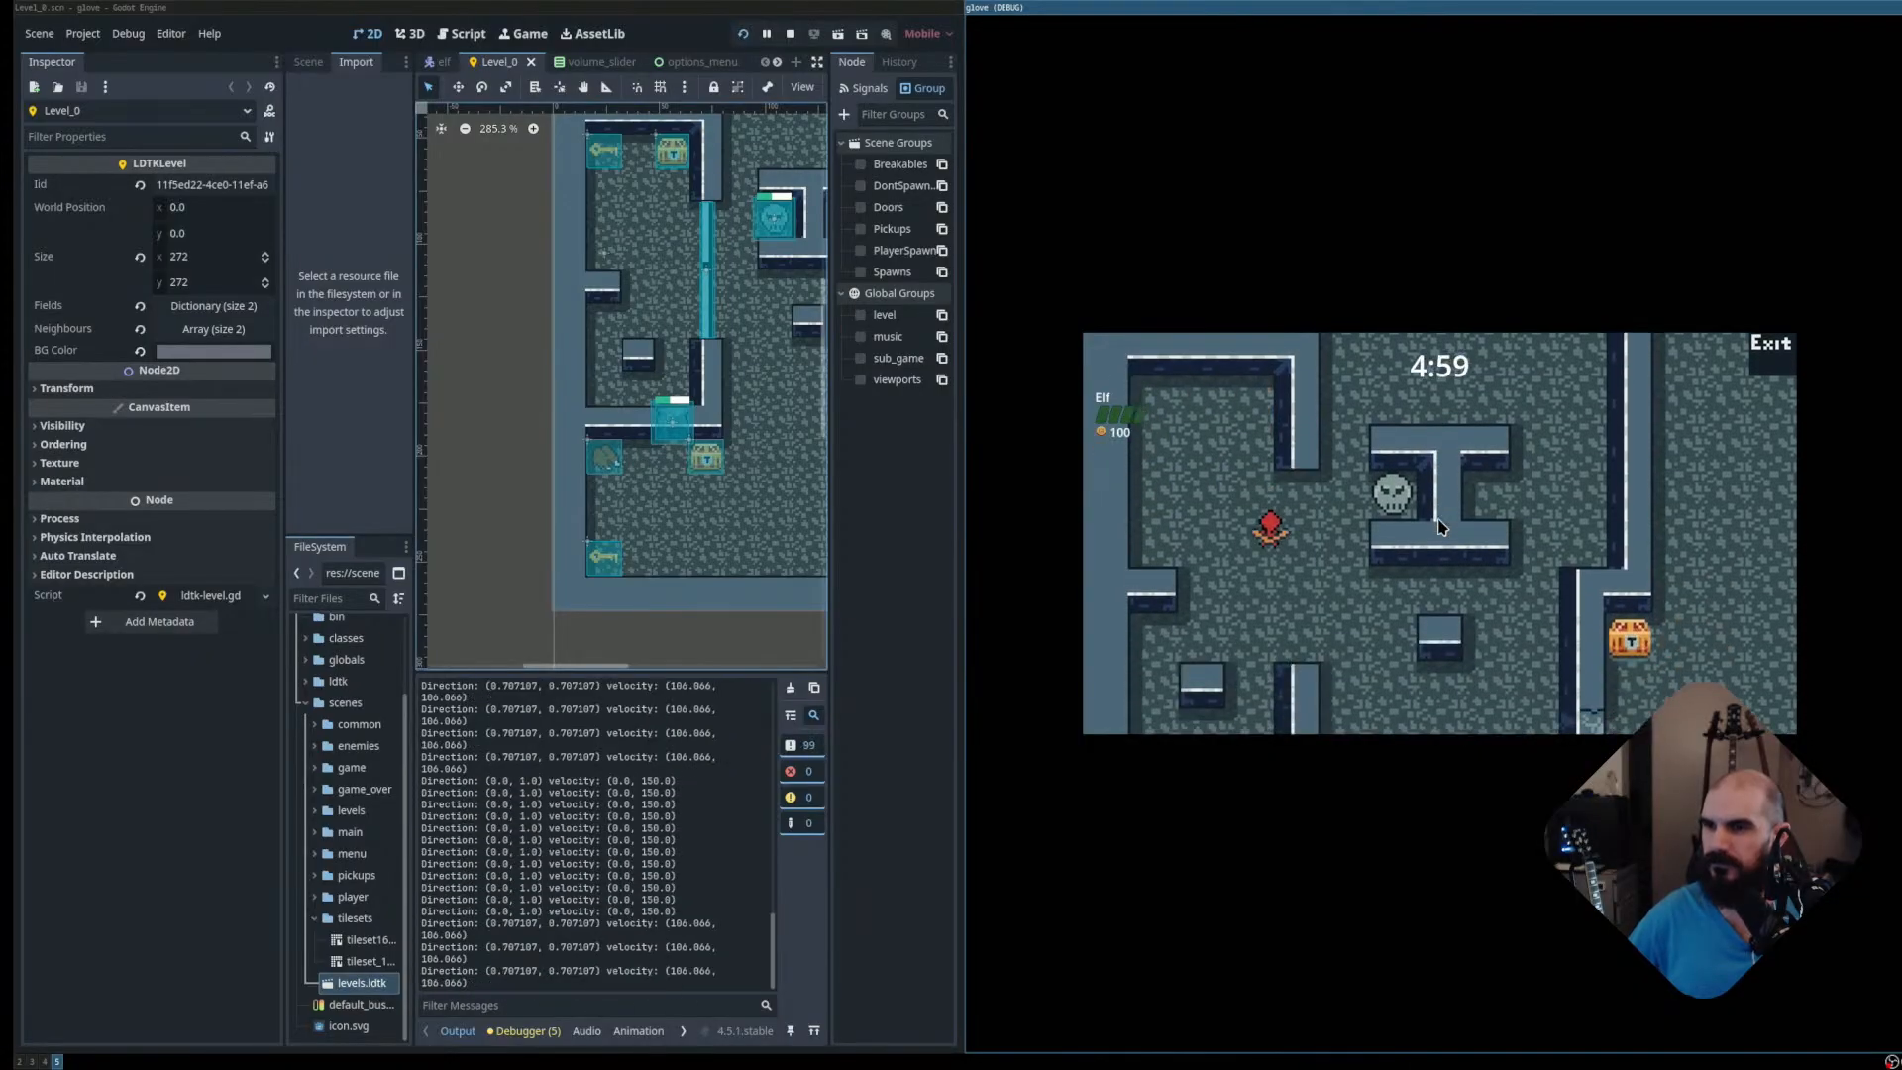
key(d)
key(s)
key(a)
key(w)
key(s)
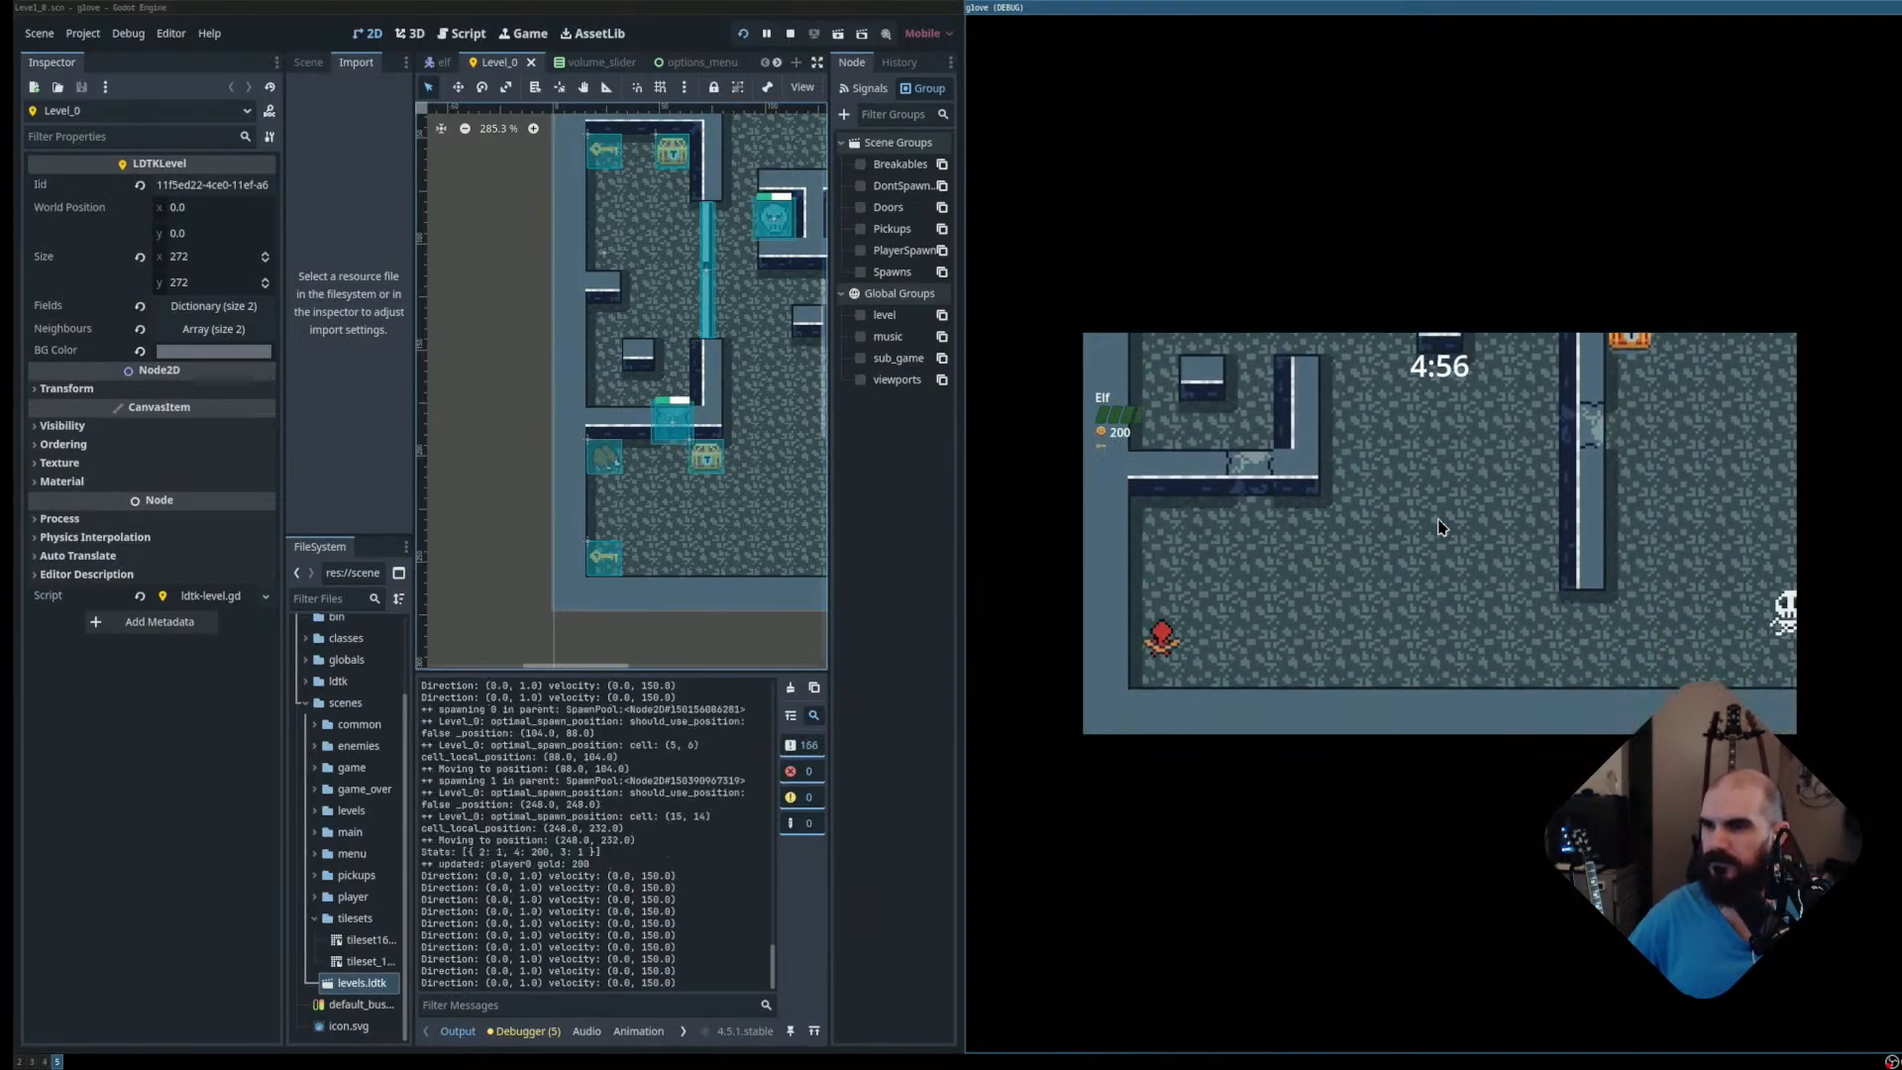
key(d)
key(w)
key(w)
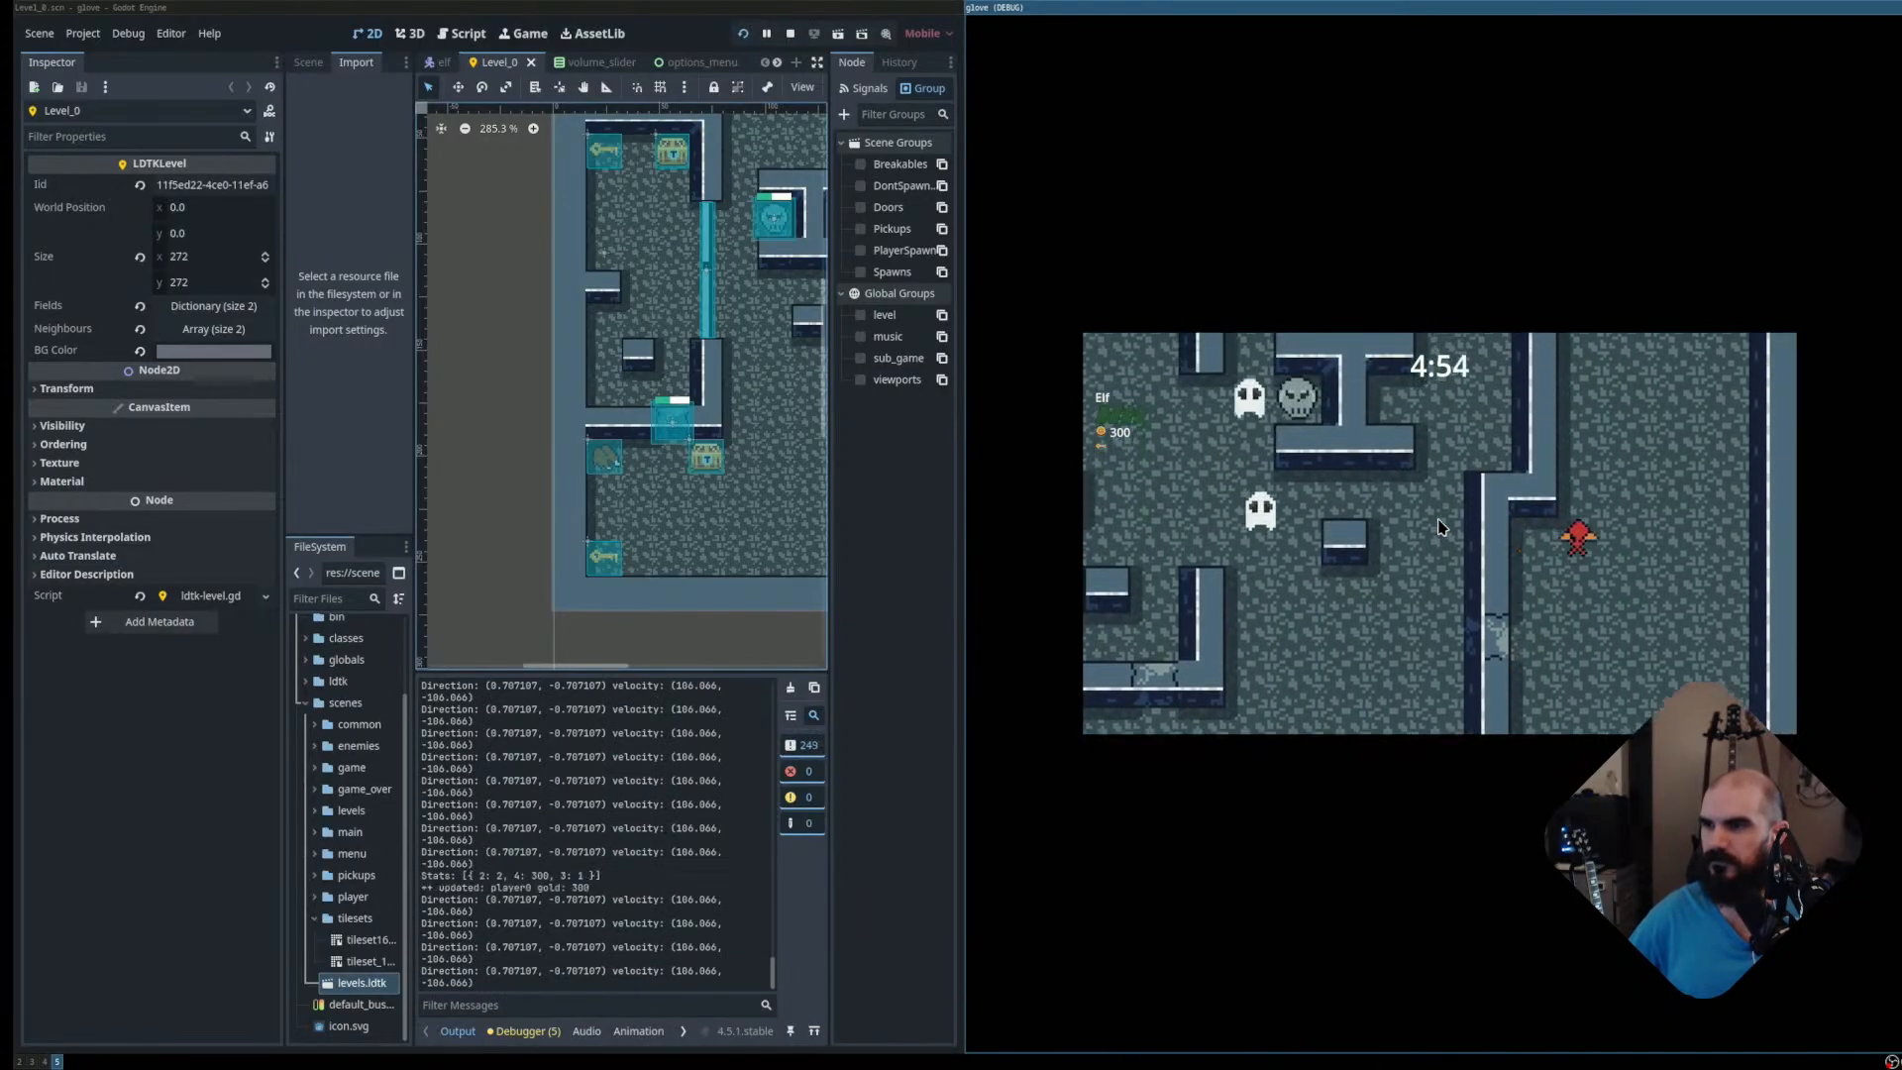
key(s)
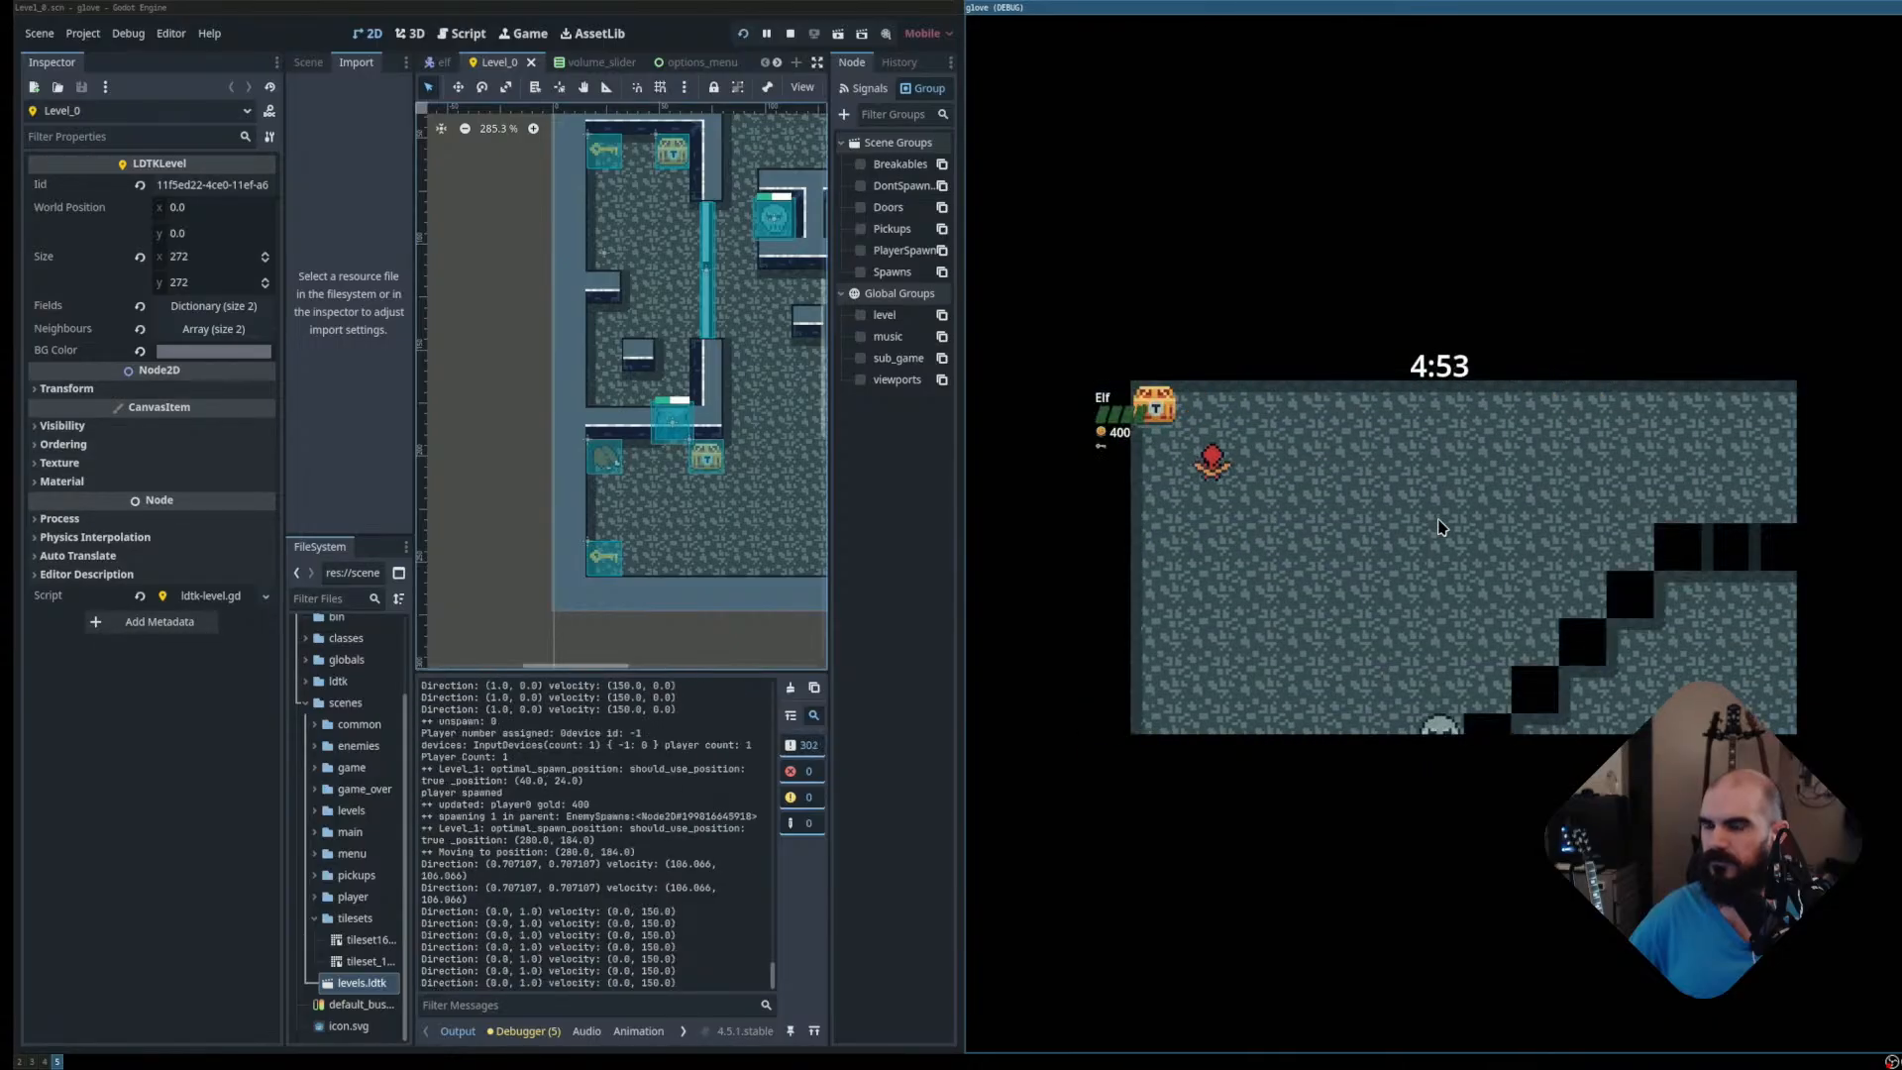
key(F8)
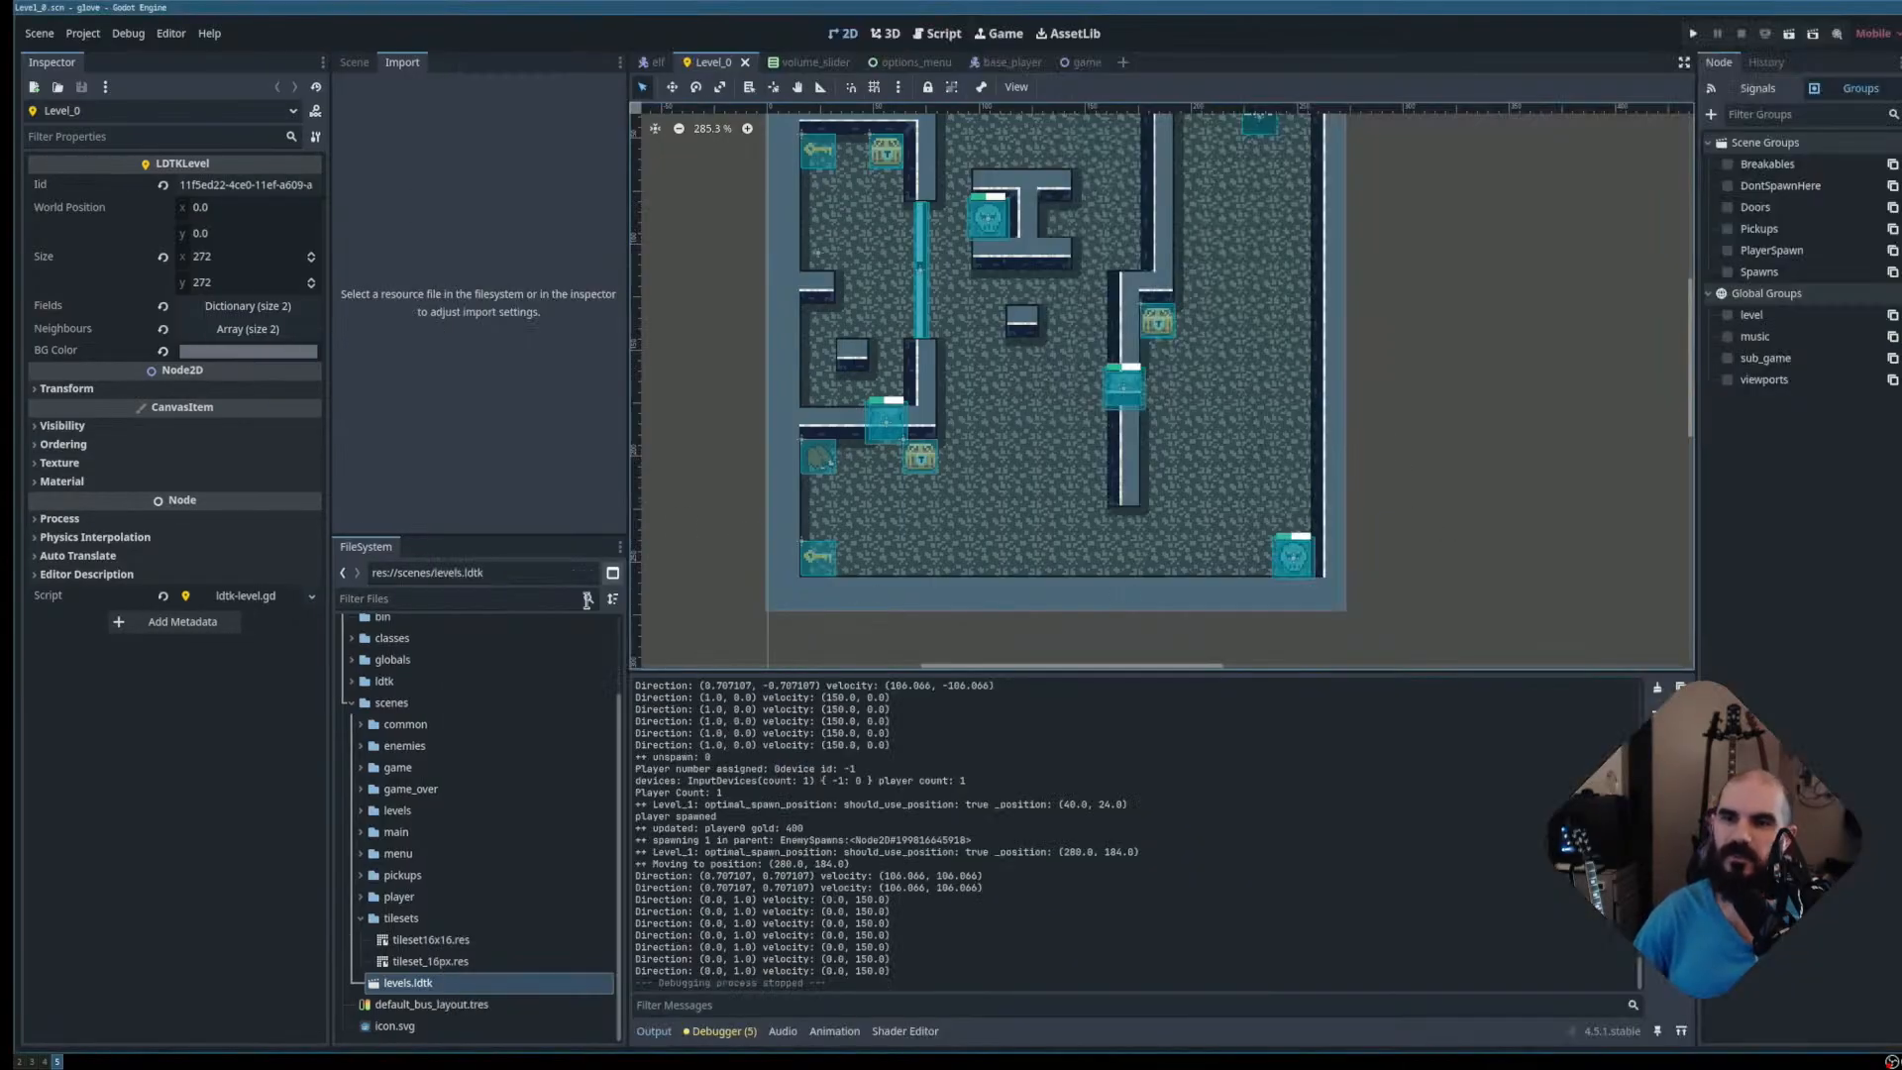
Reimport levels.ldtk as an LDTK Scene and close the open Level_0 scene
click(414, 985)
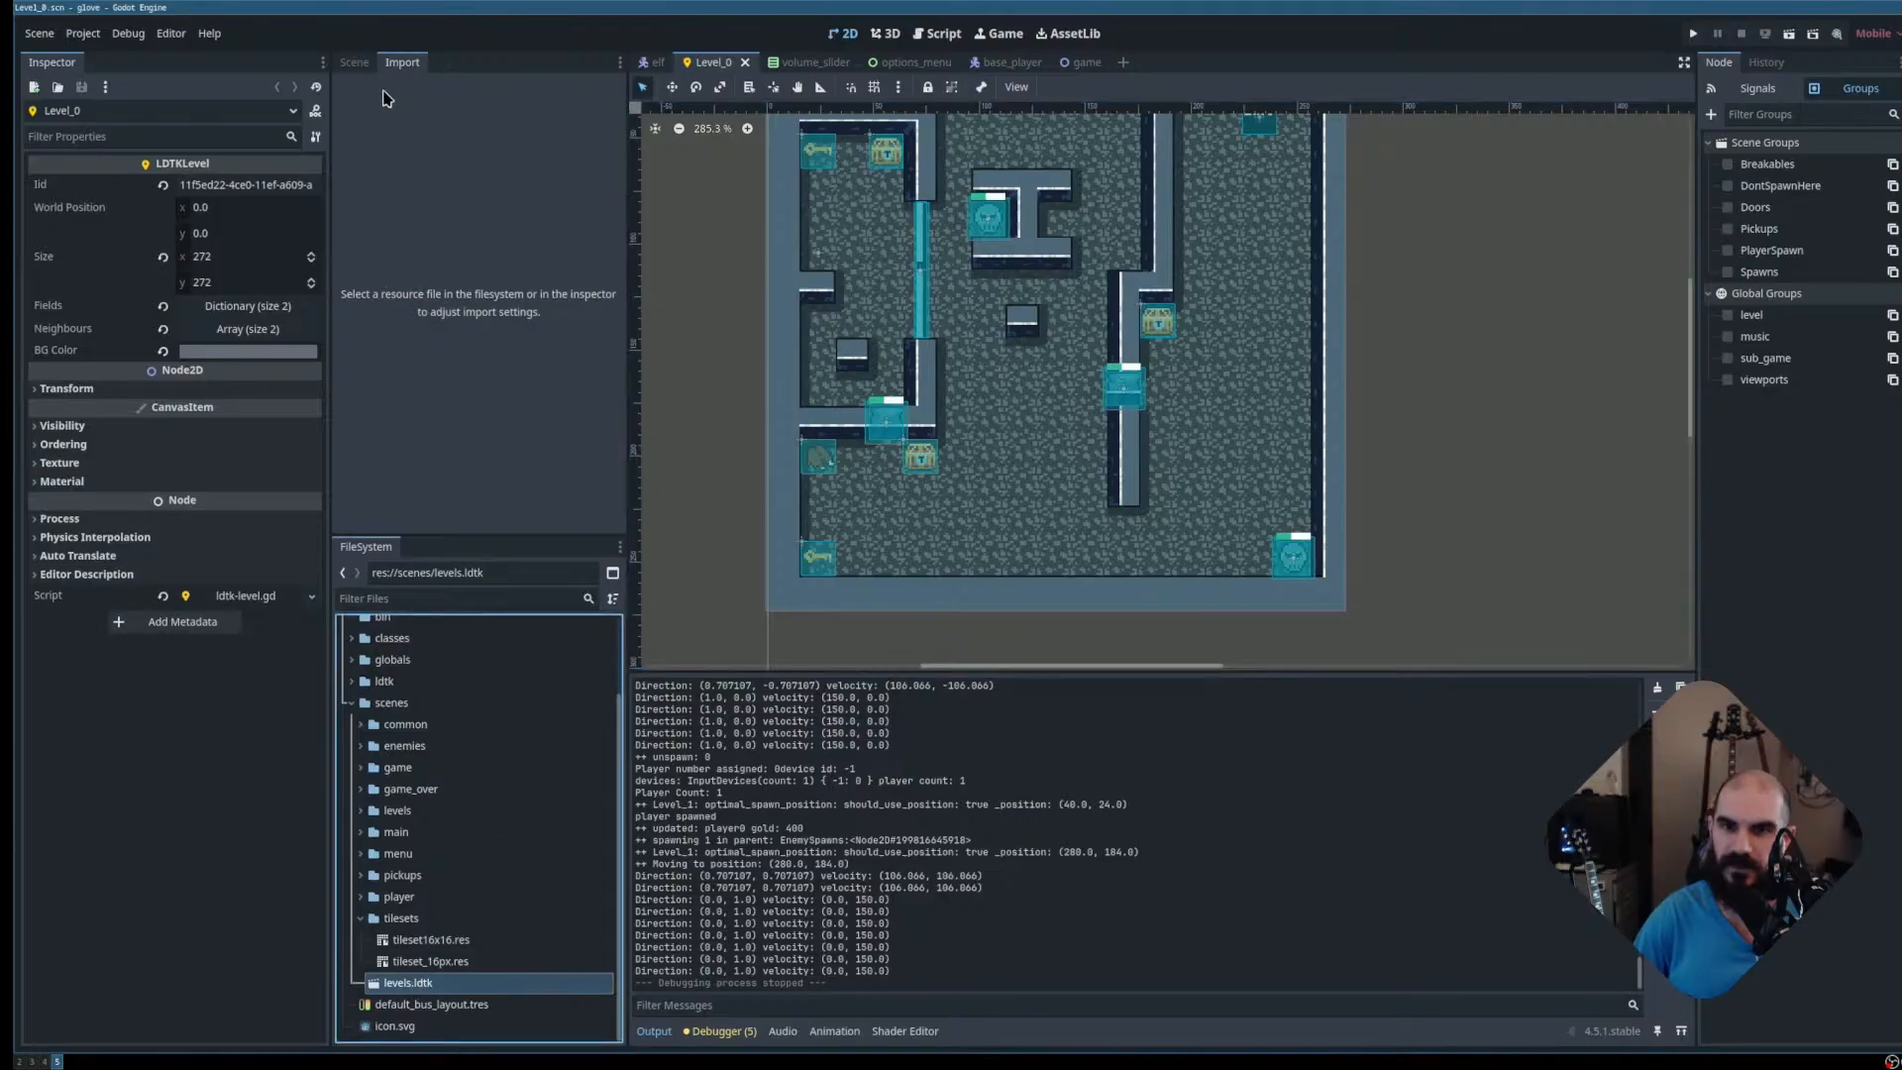
click(442, 963)
click(434, 983)
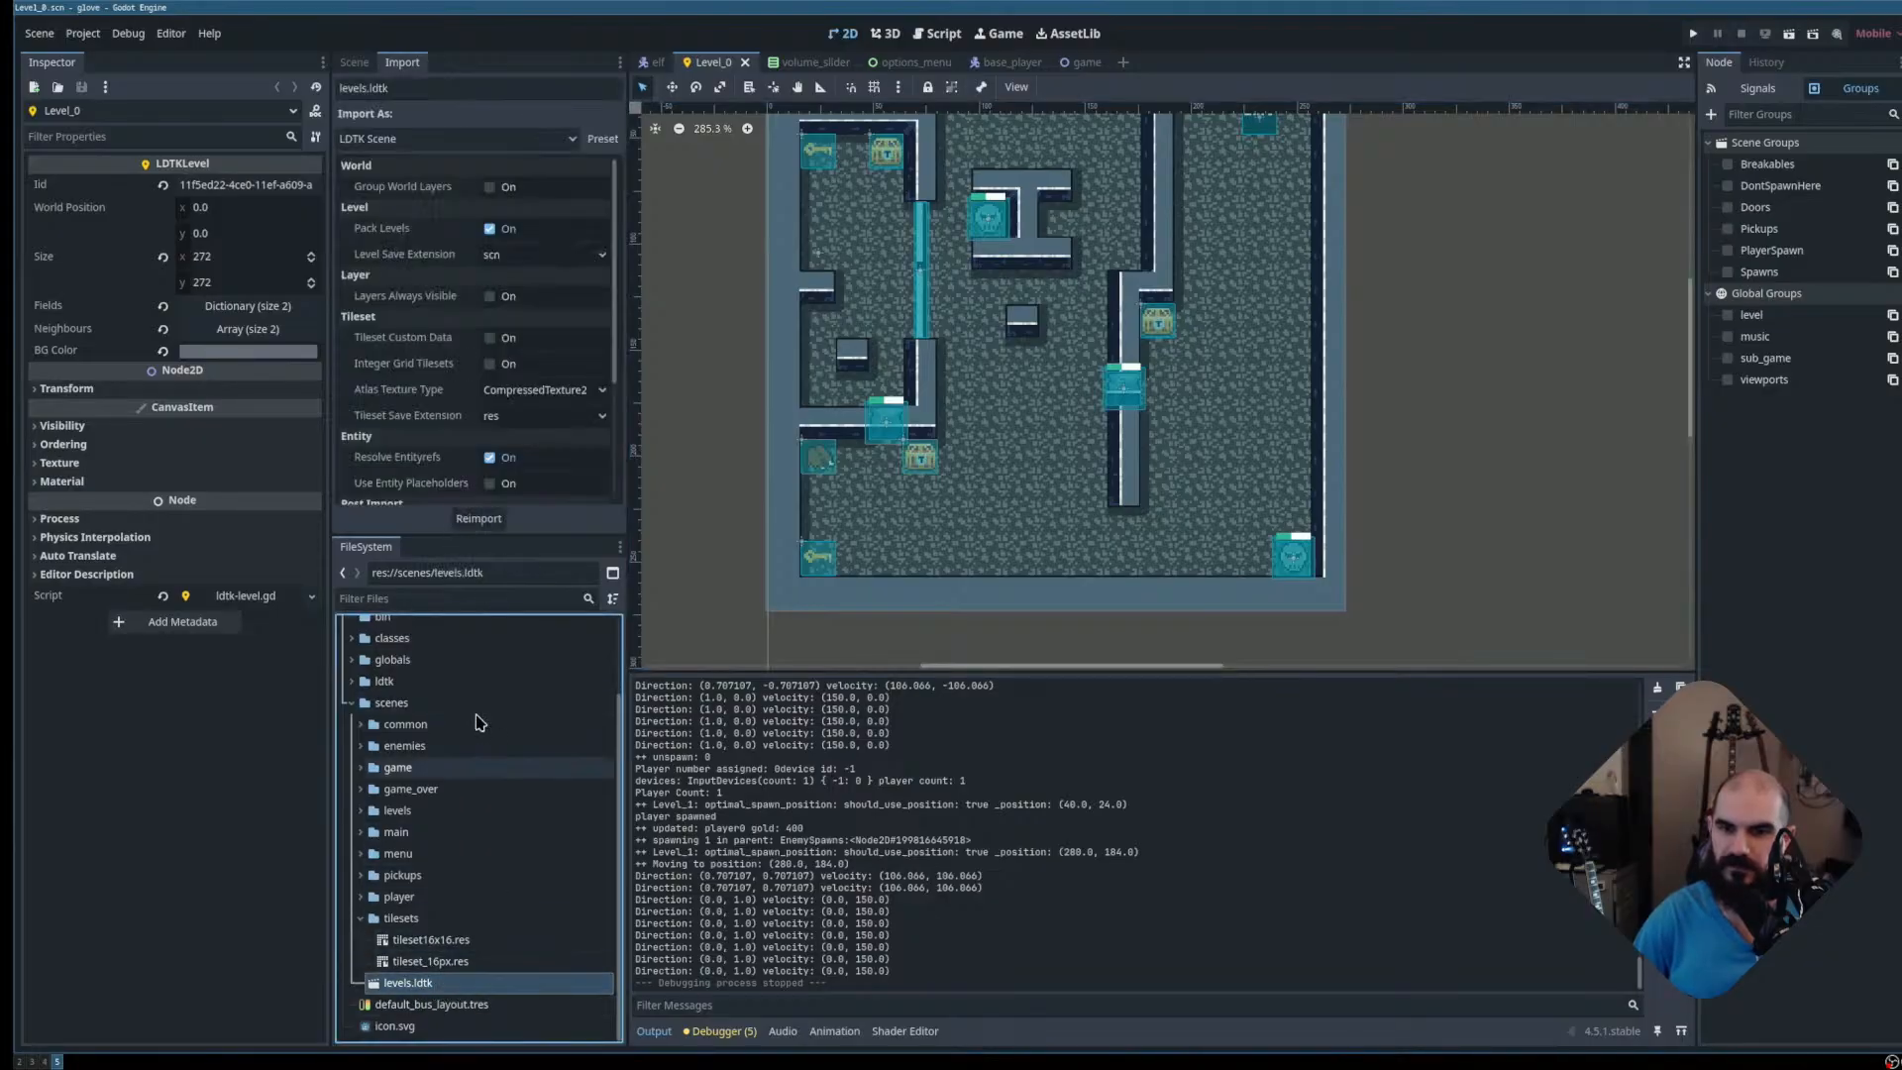
click(478, 519)
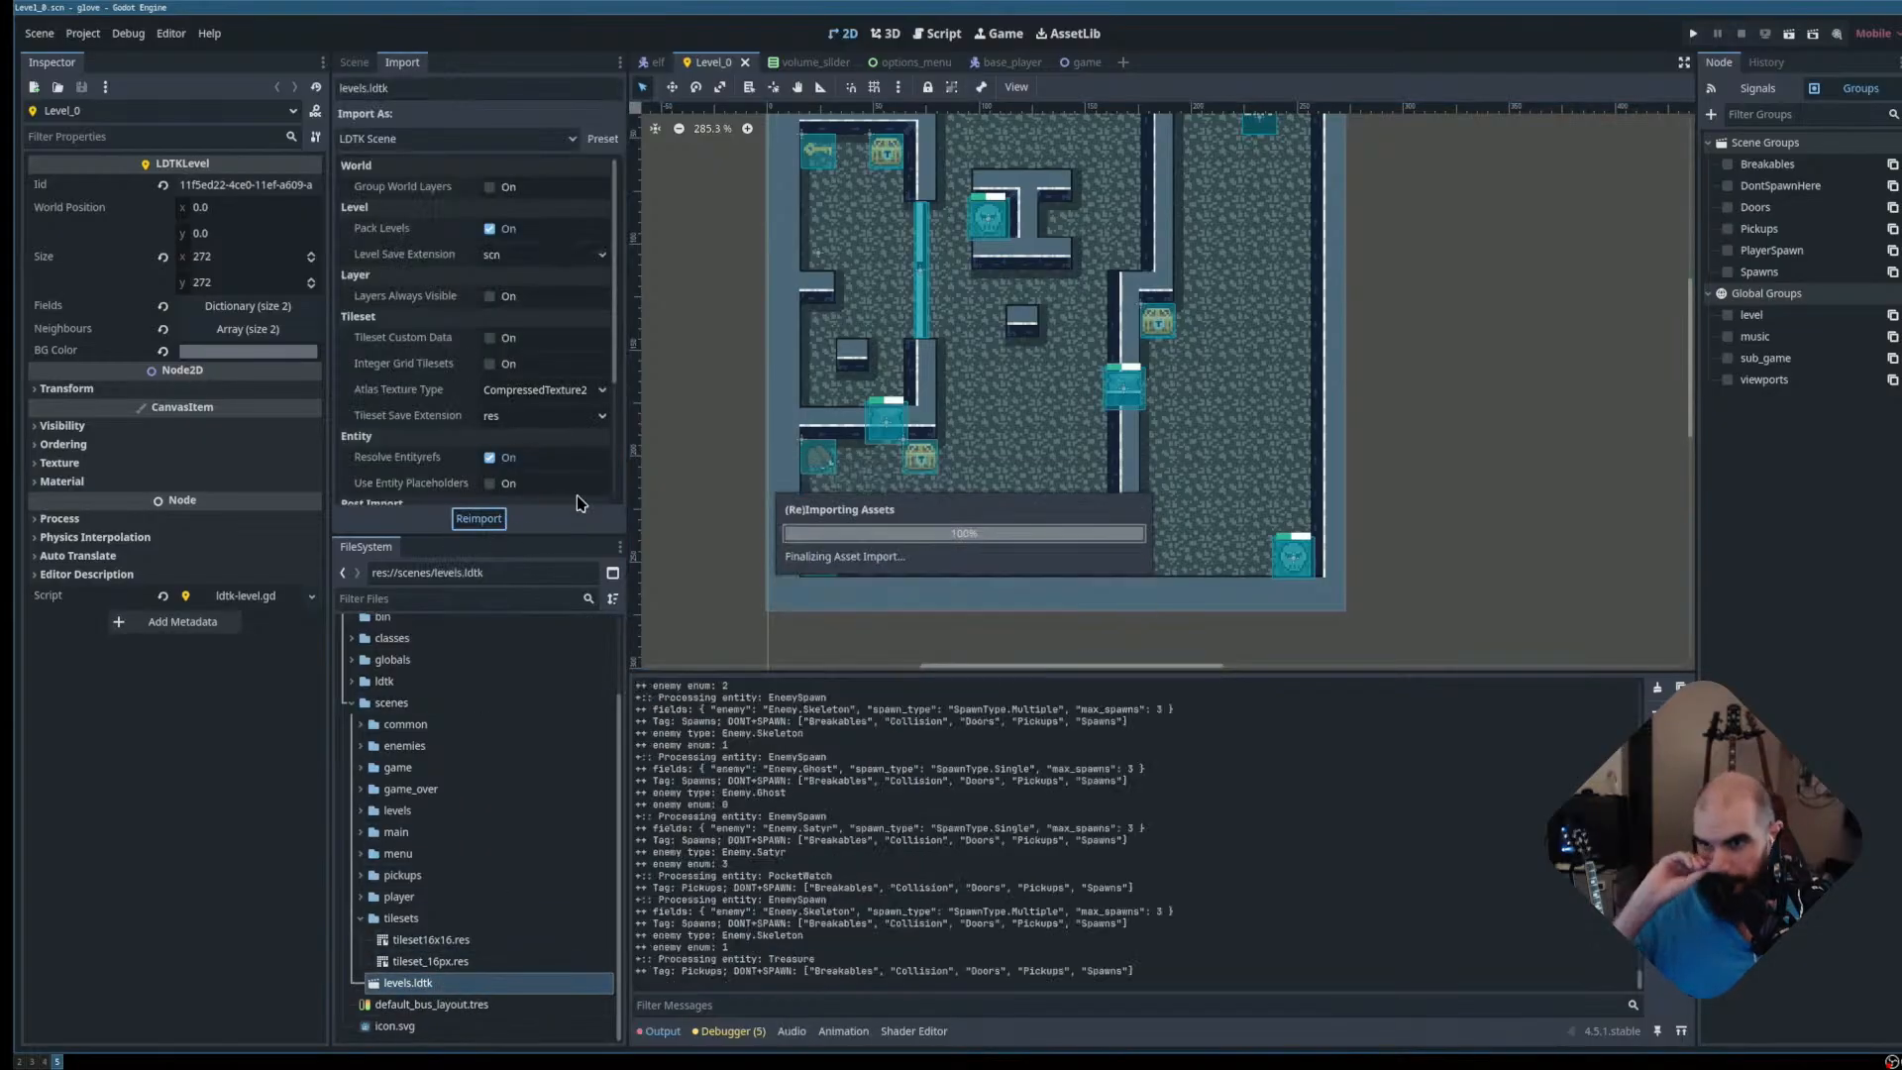
click(745, 62)
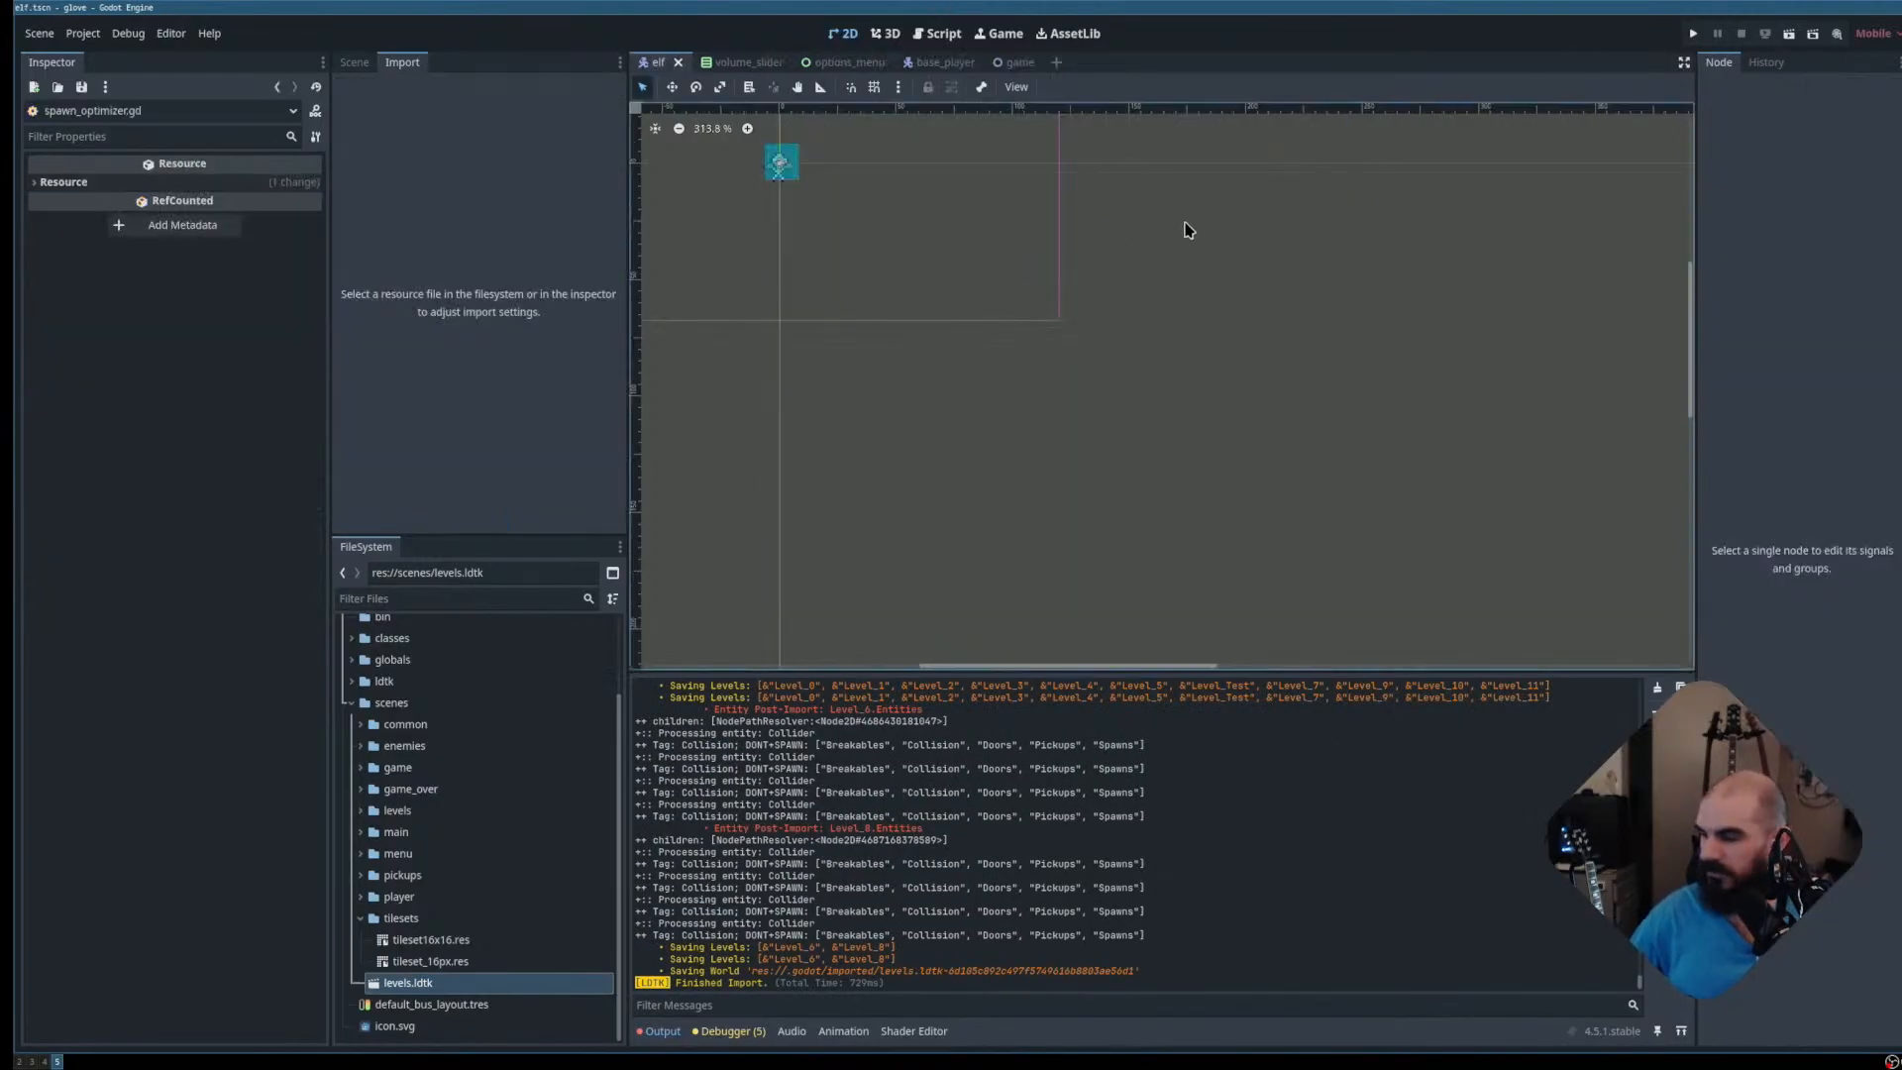
Run the project again and start a new game as the Elf
key(F5)
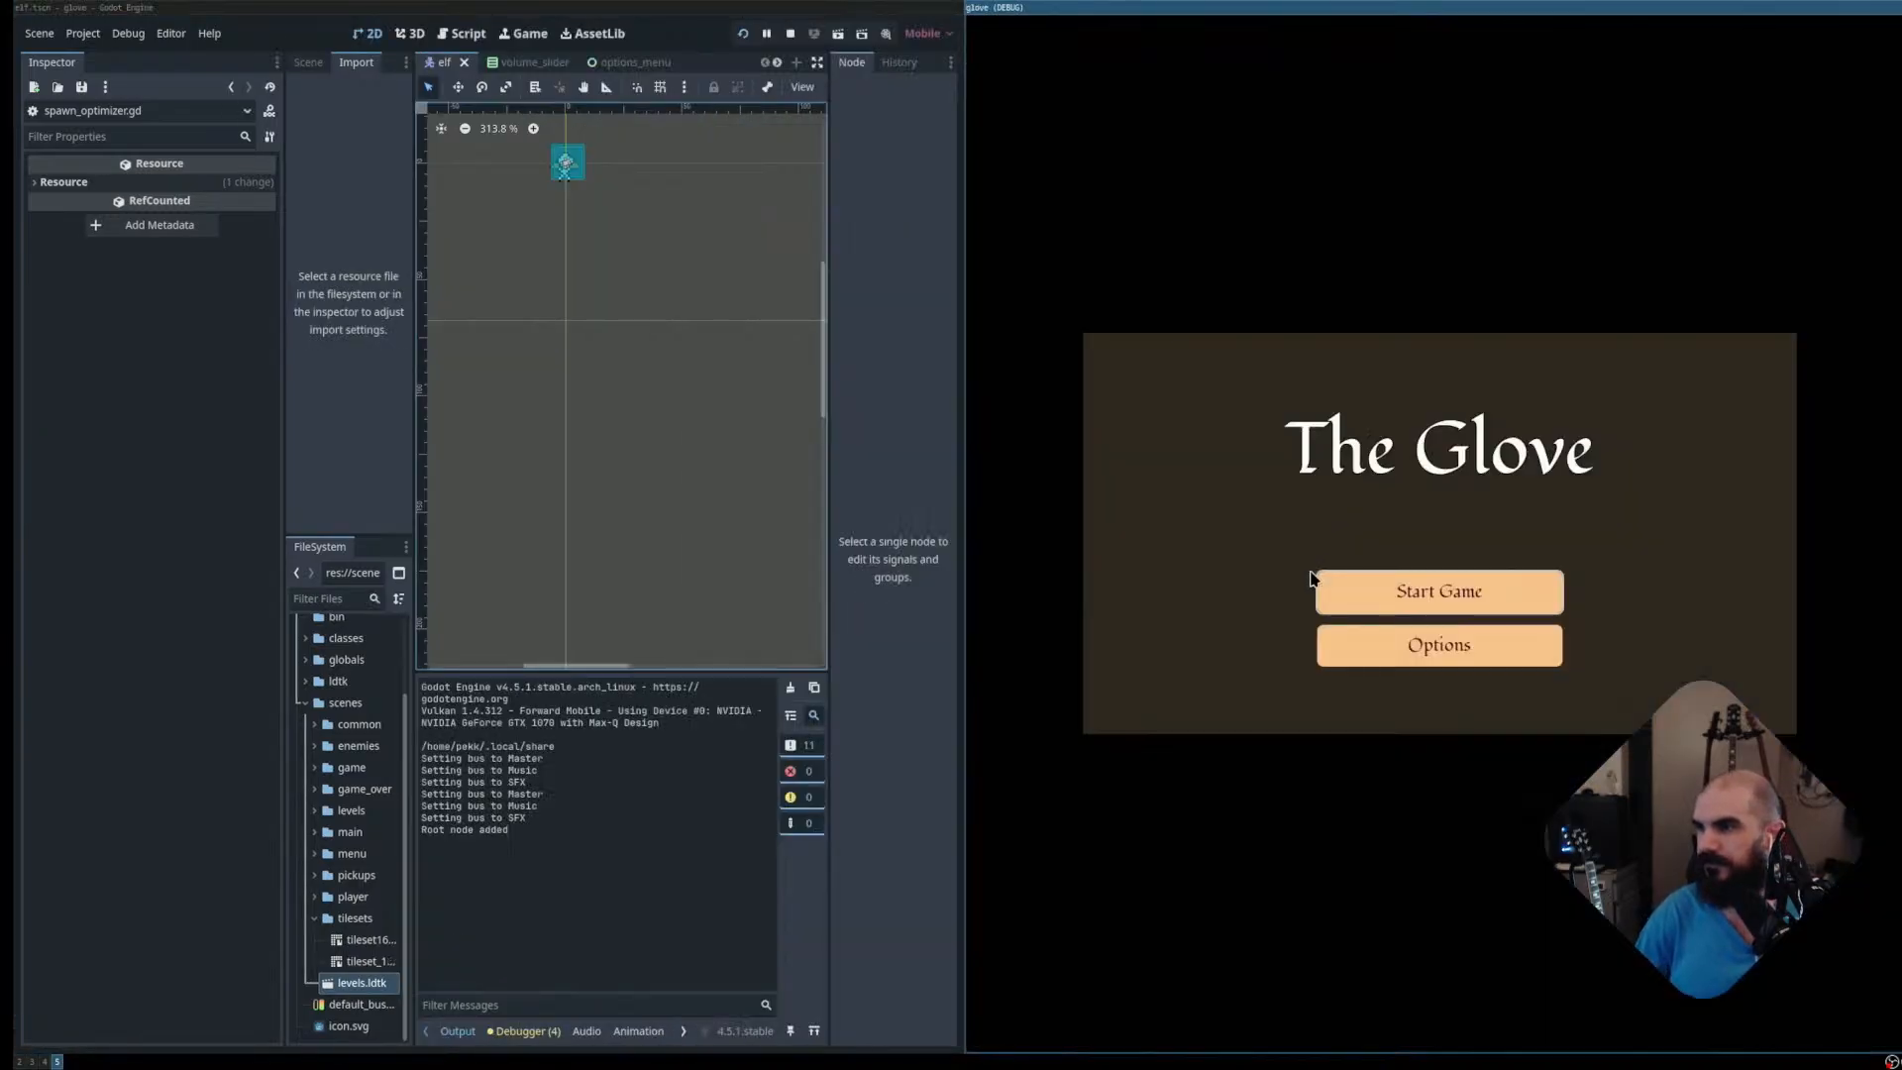
click(1371, 587)
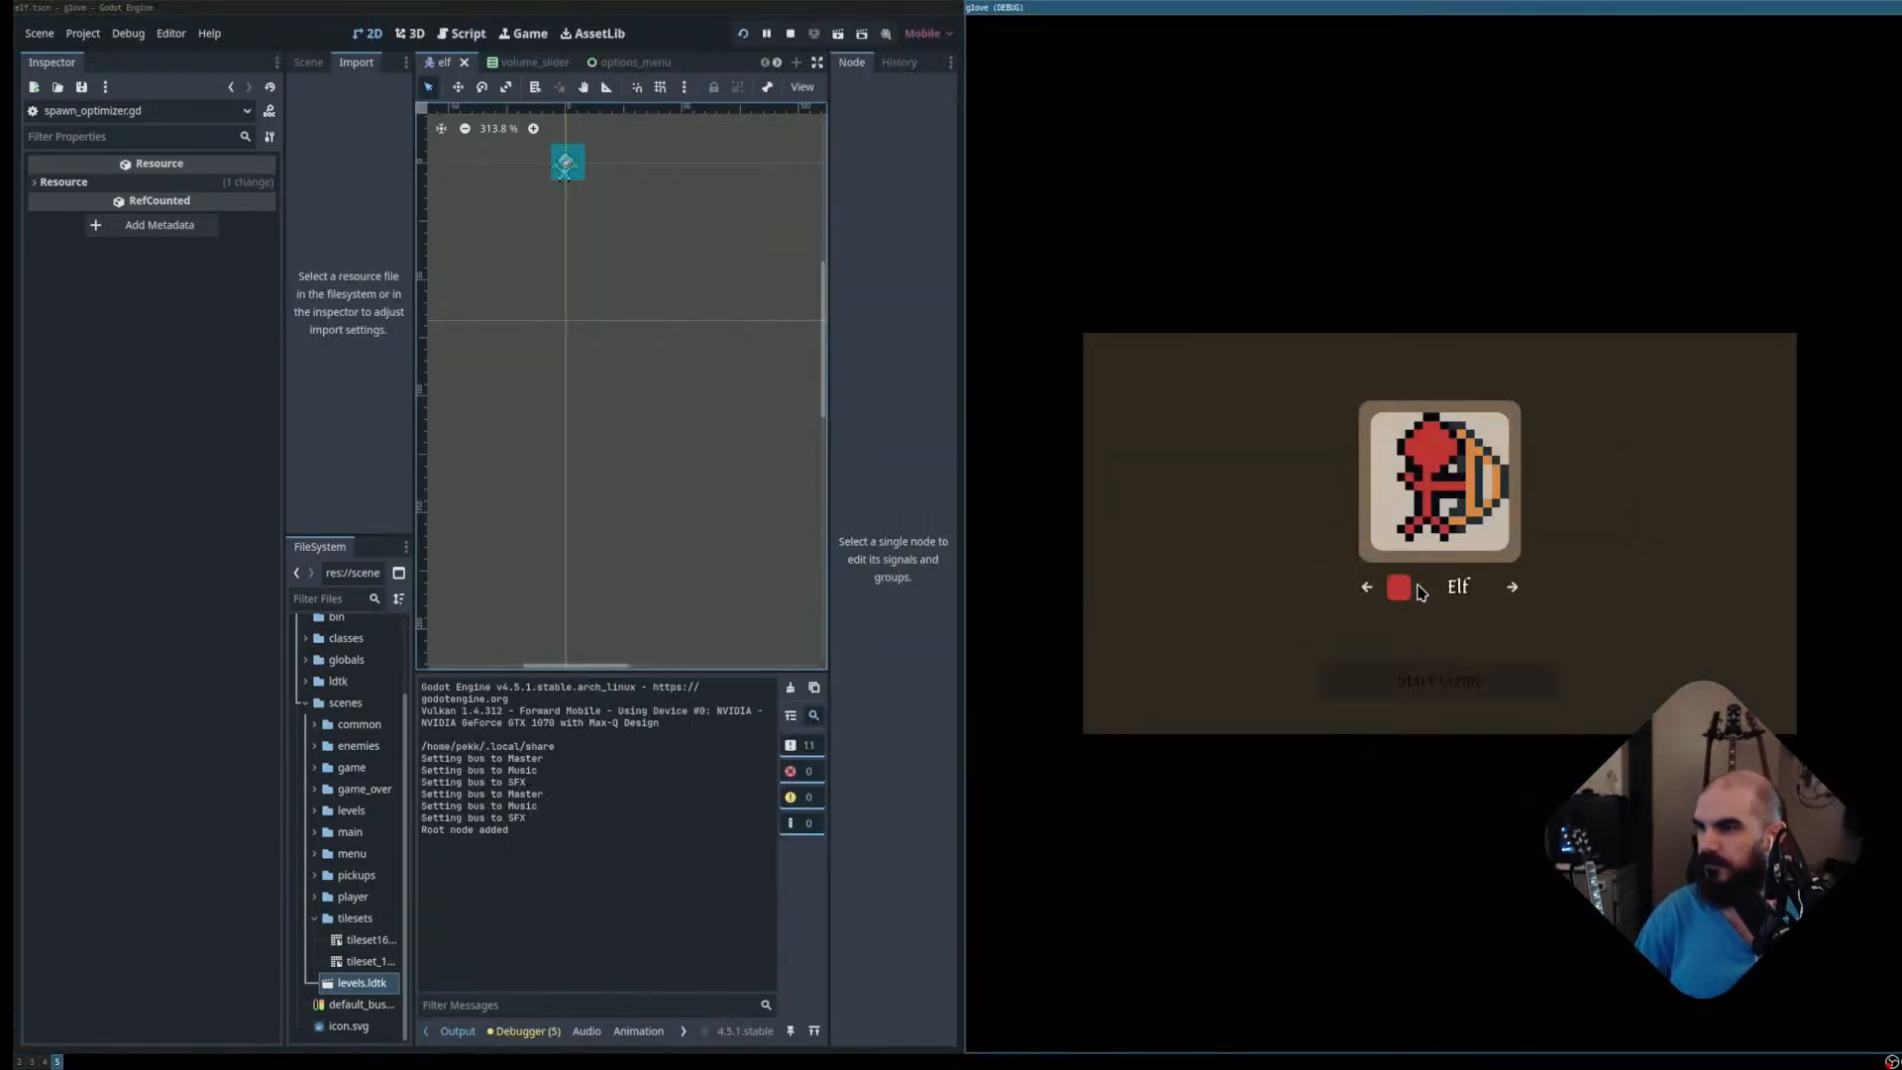
key(space)
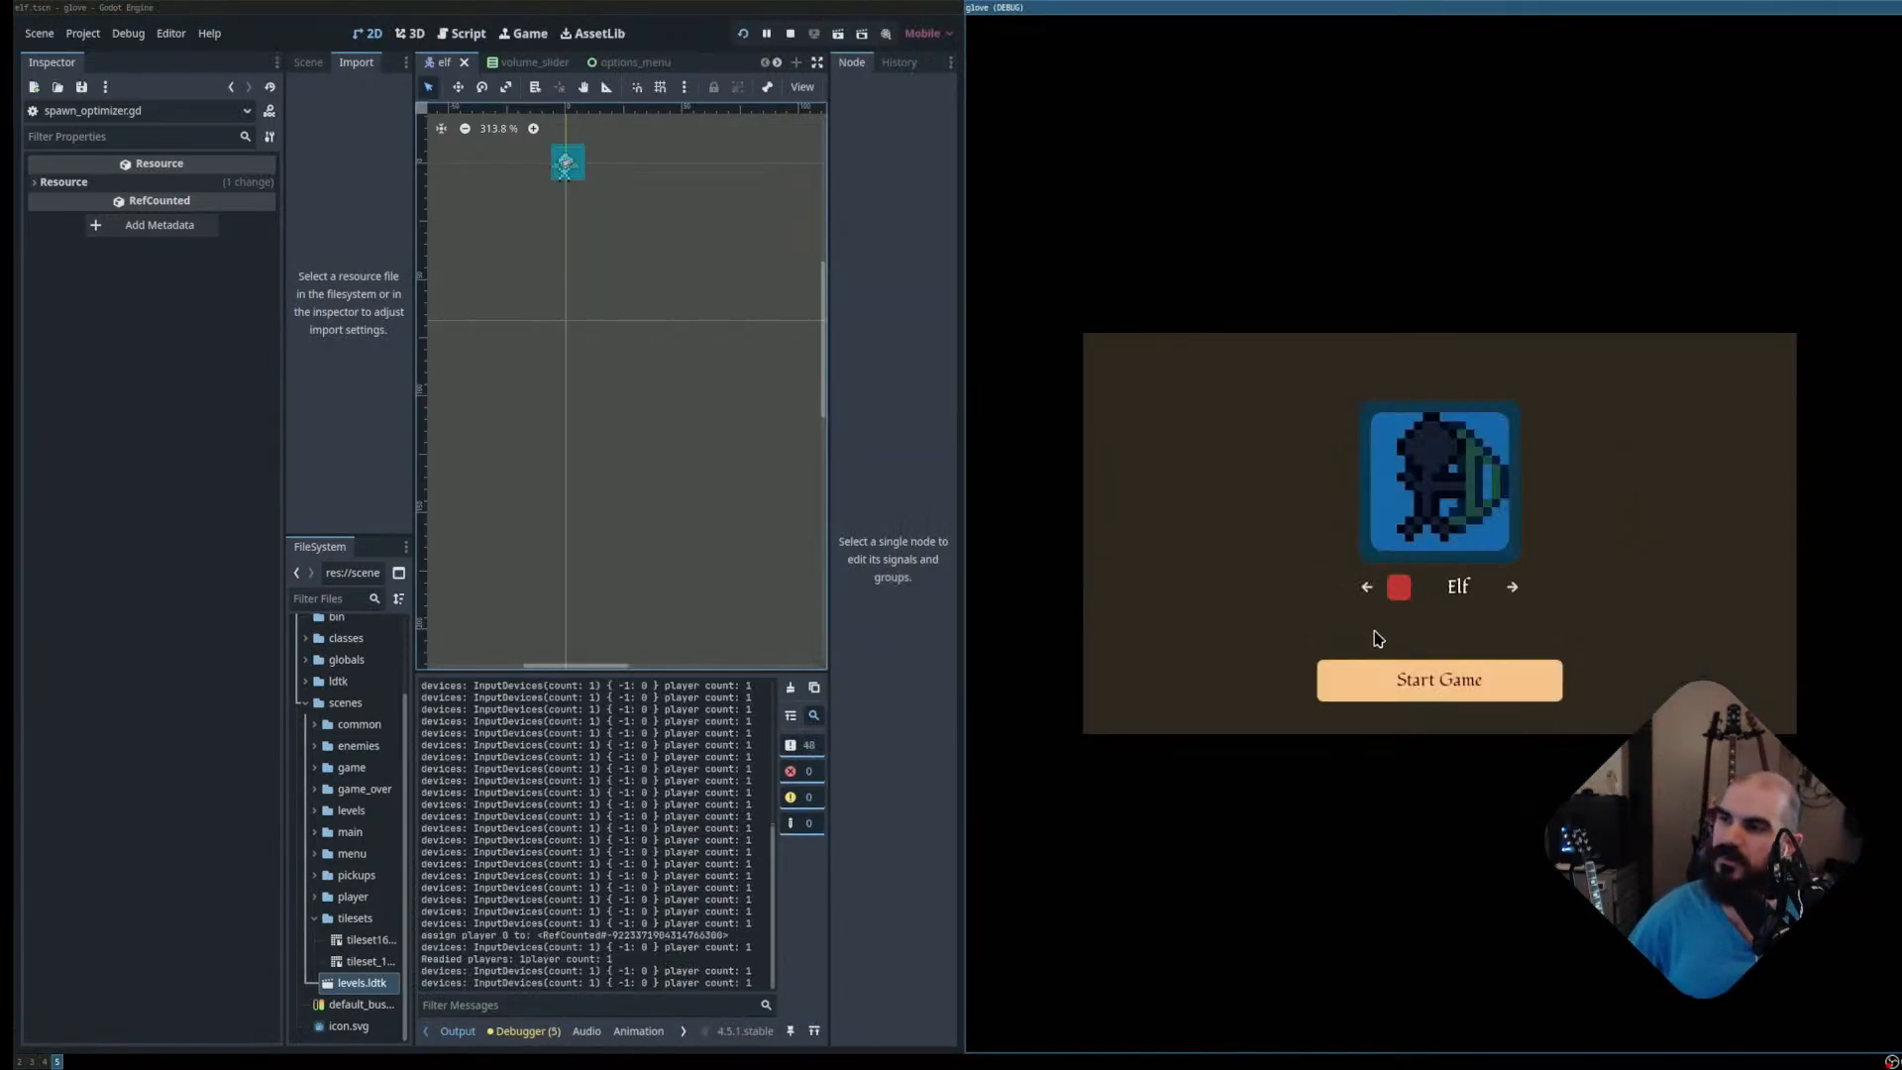
key(space)
Guide the elf through Level_0, shooting at the enemies near the lower wall, and head up to the exit
key(s)
key(d)
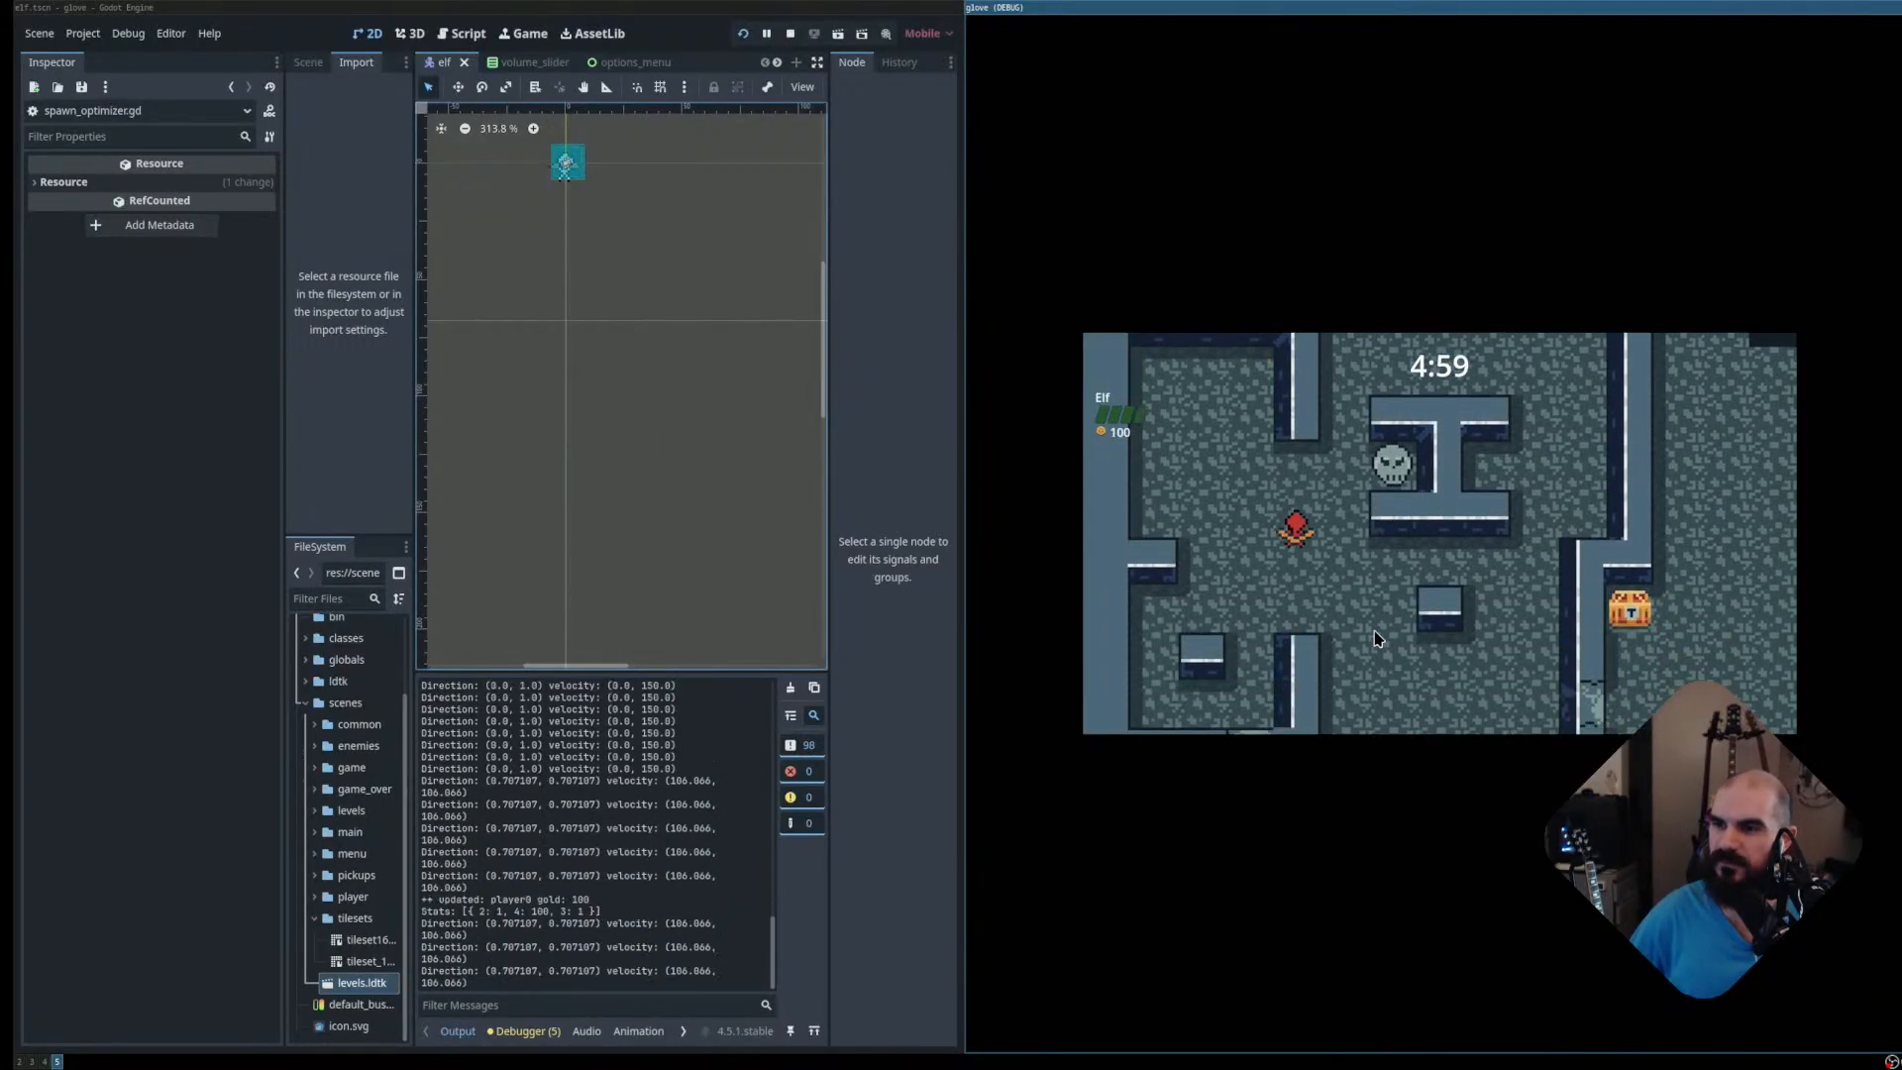
key(a)
key(s)
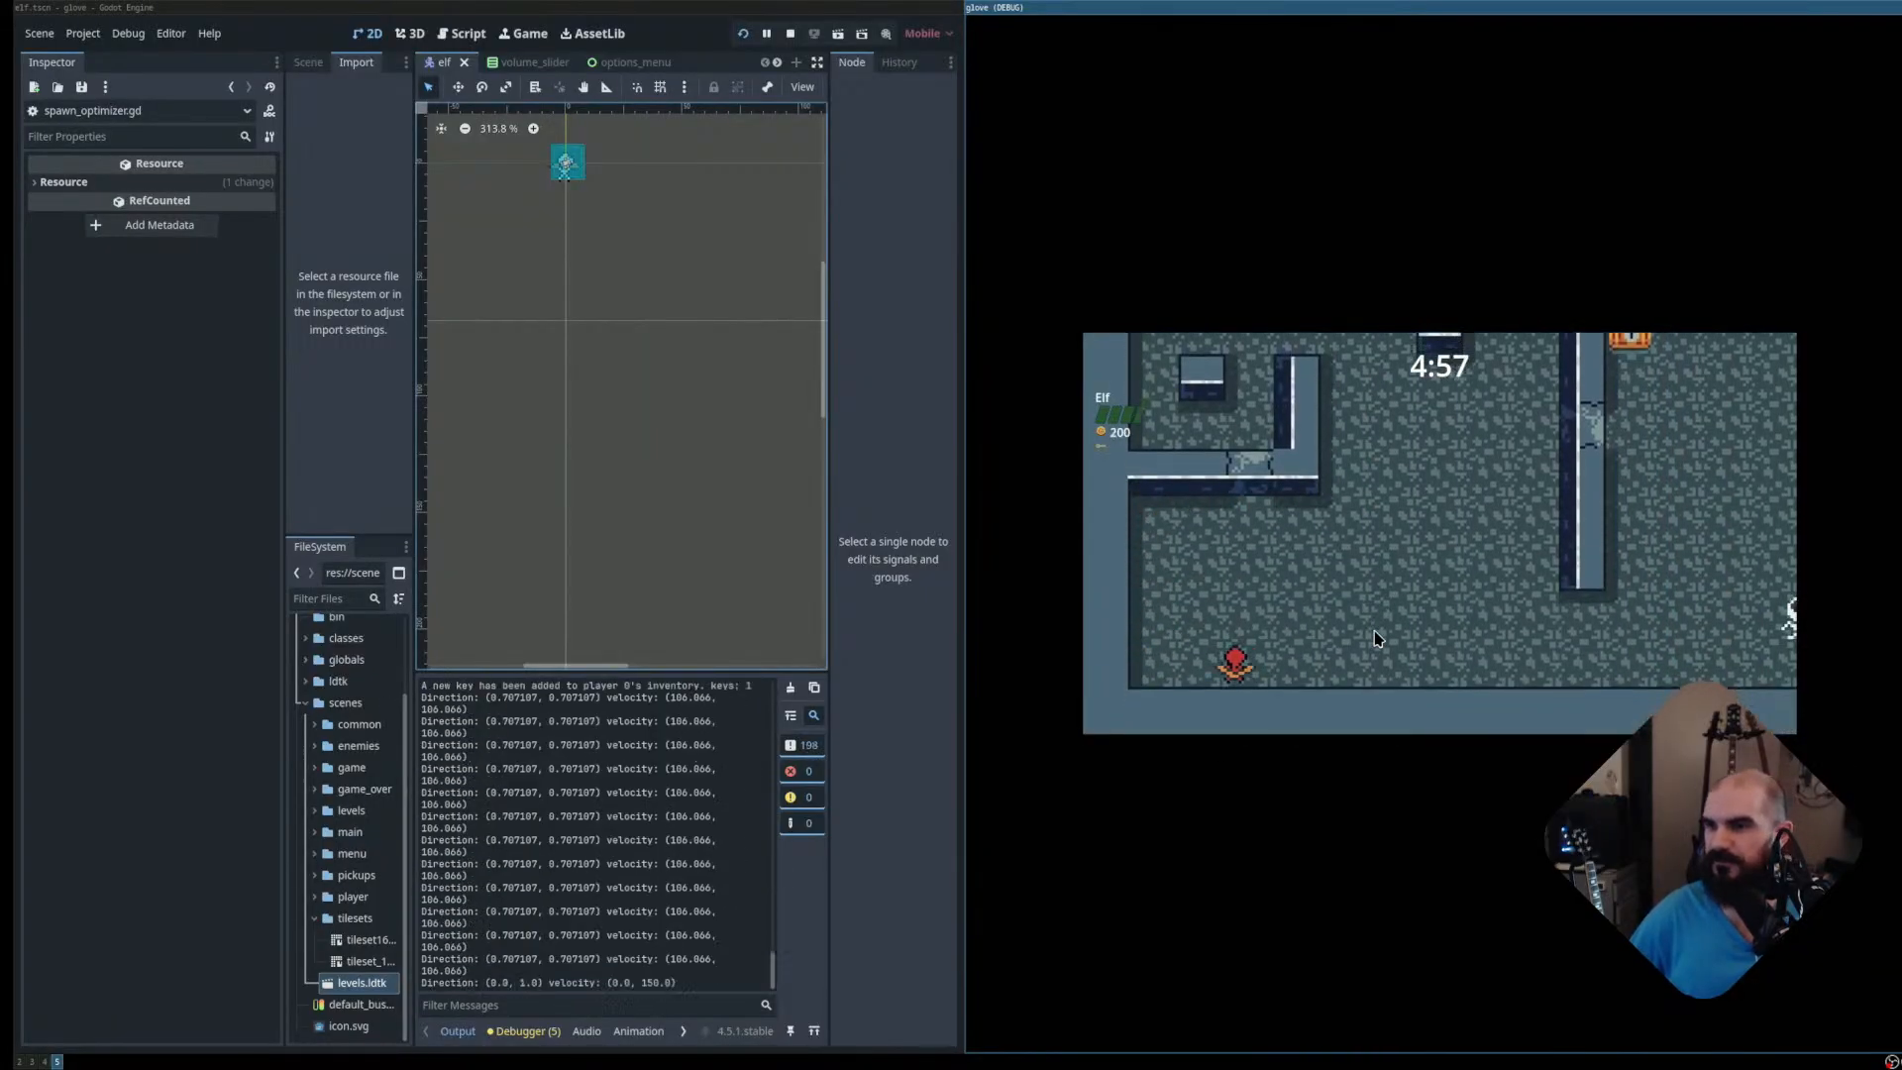
key(d)
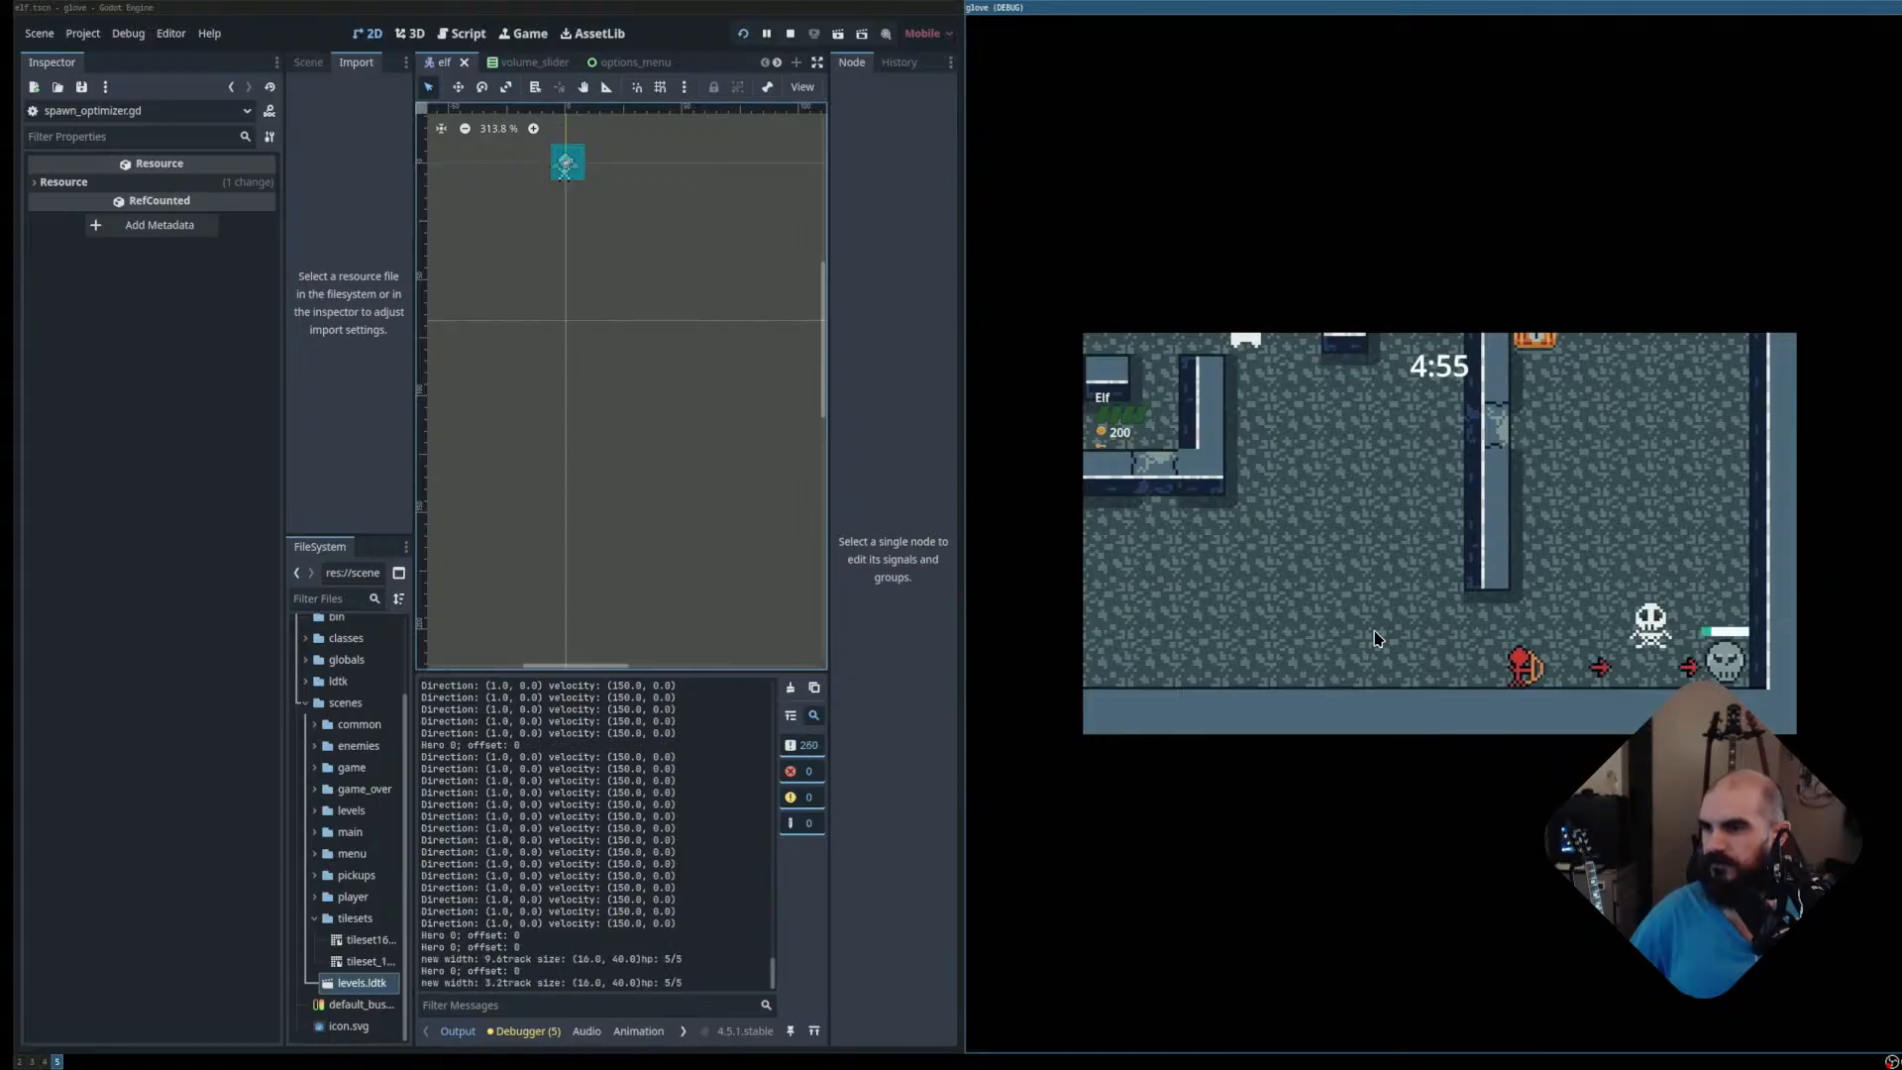
key(w)
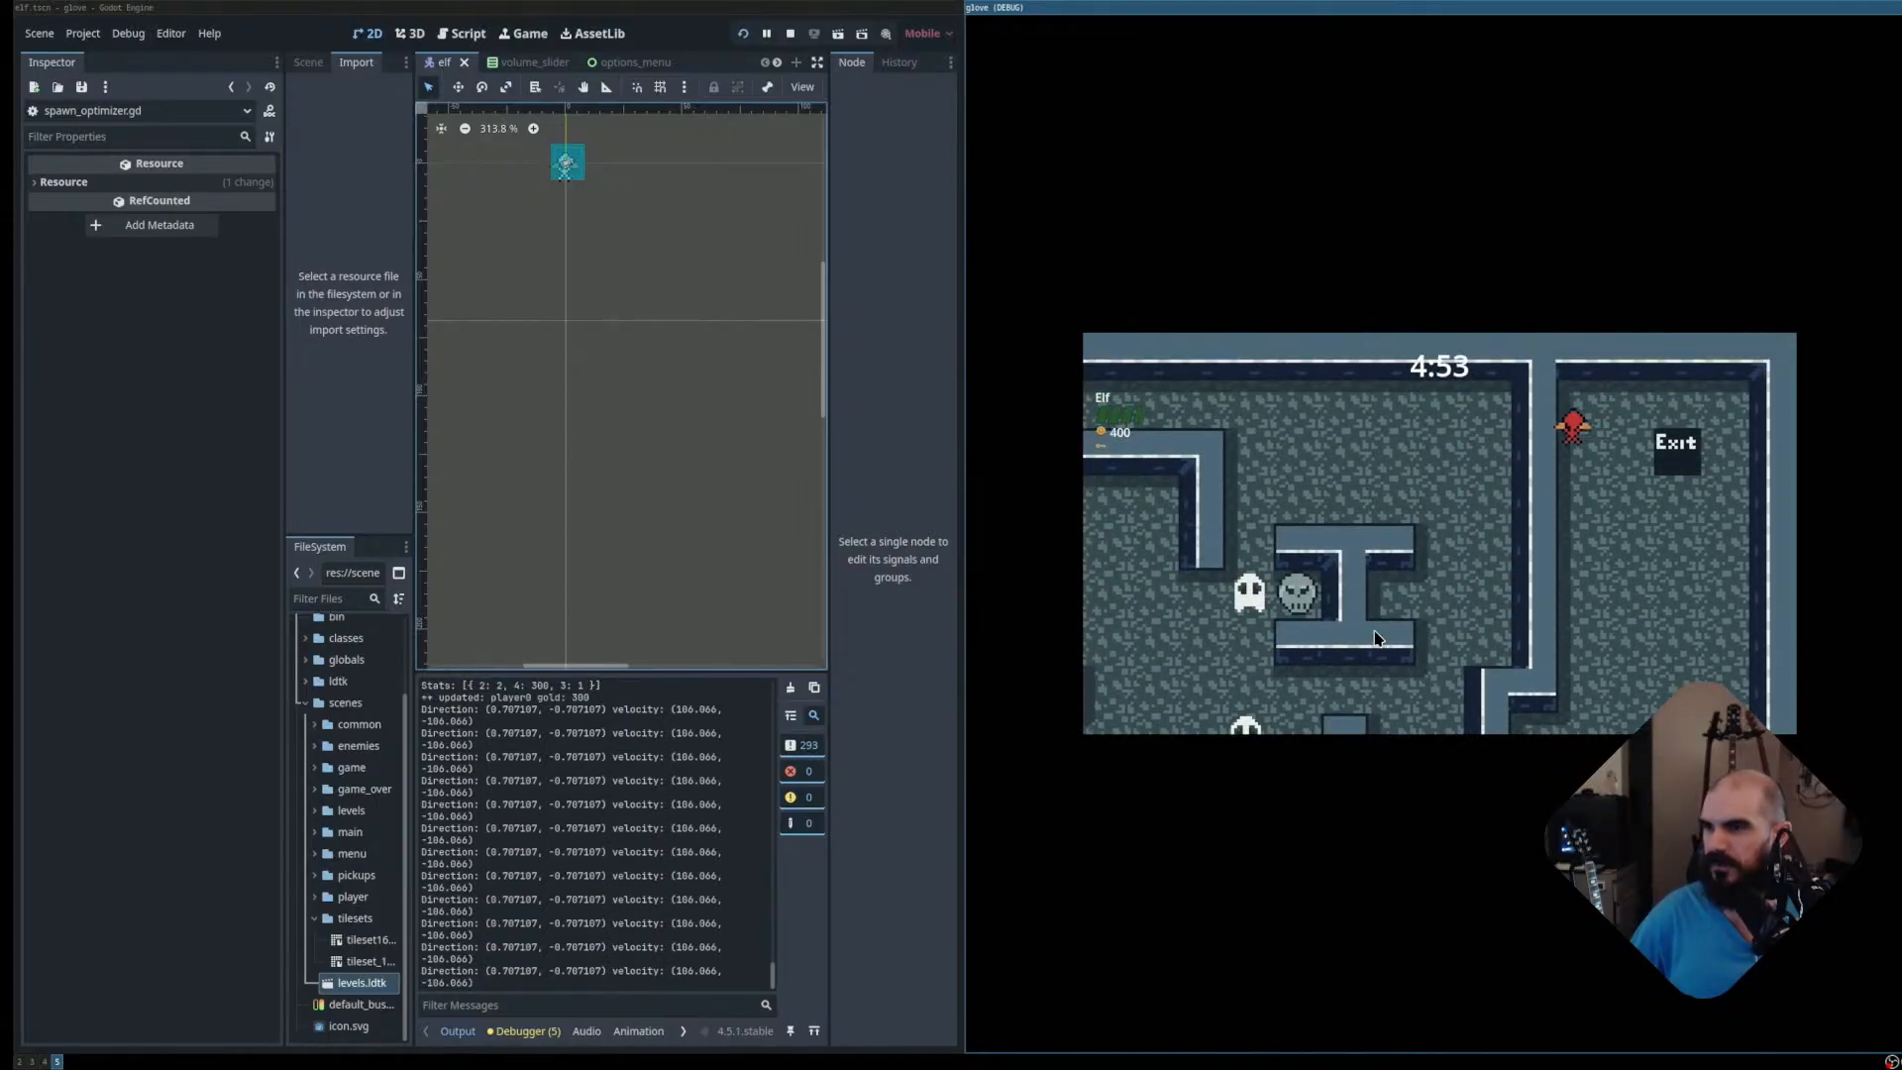
Enter Level_1, shoot arrows at the breakable wall and the enemy spawner to check the level, and return to the editor
key(s)
key(s)
key(space)
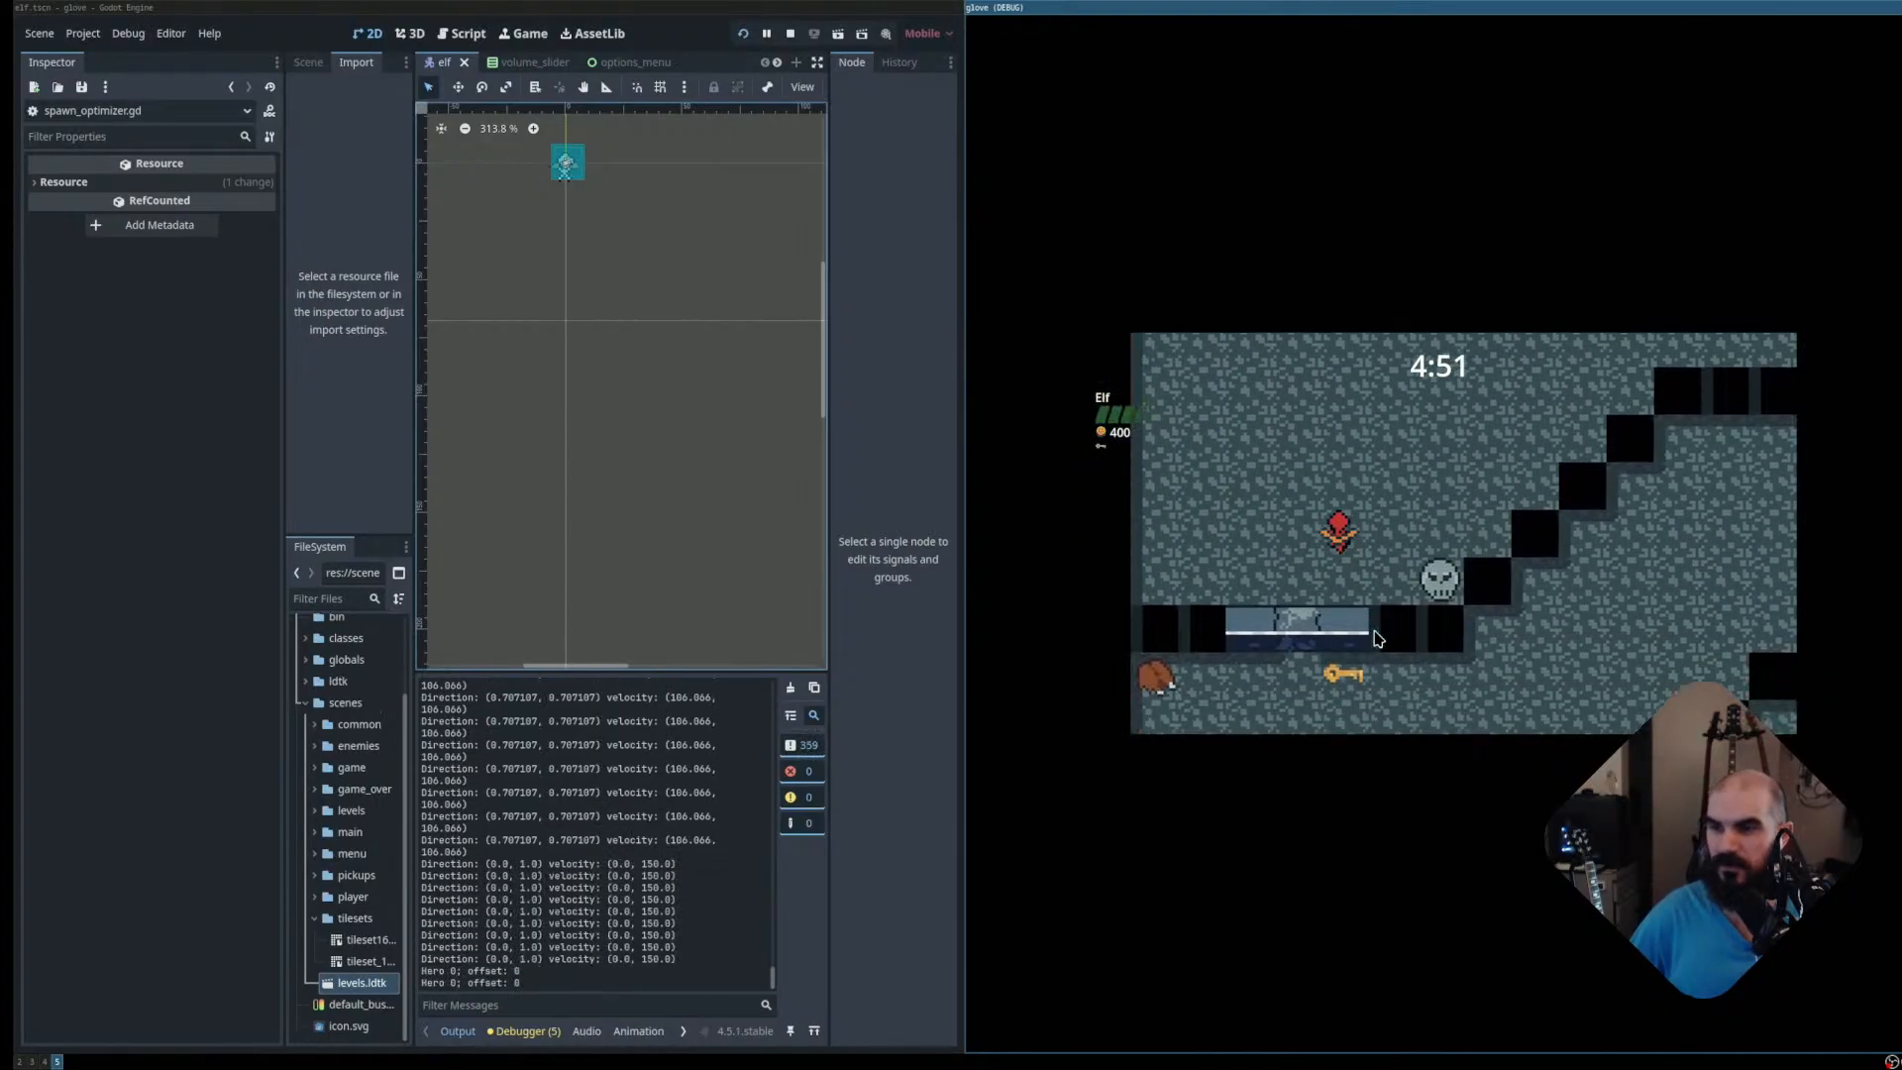
key(a)
key(d)
key(space)
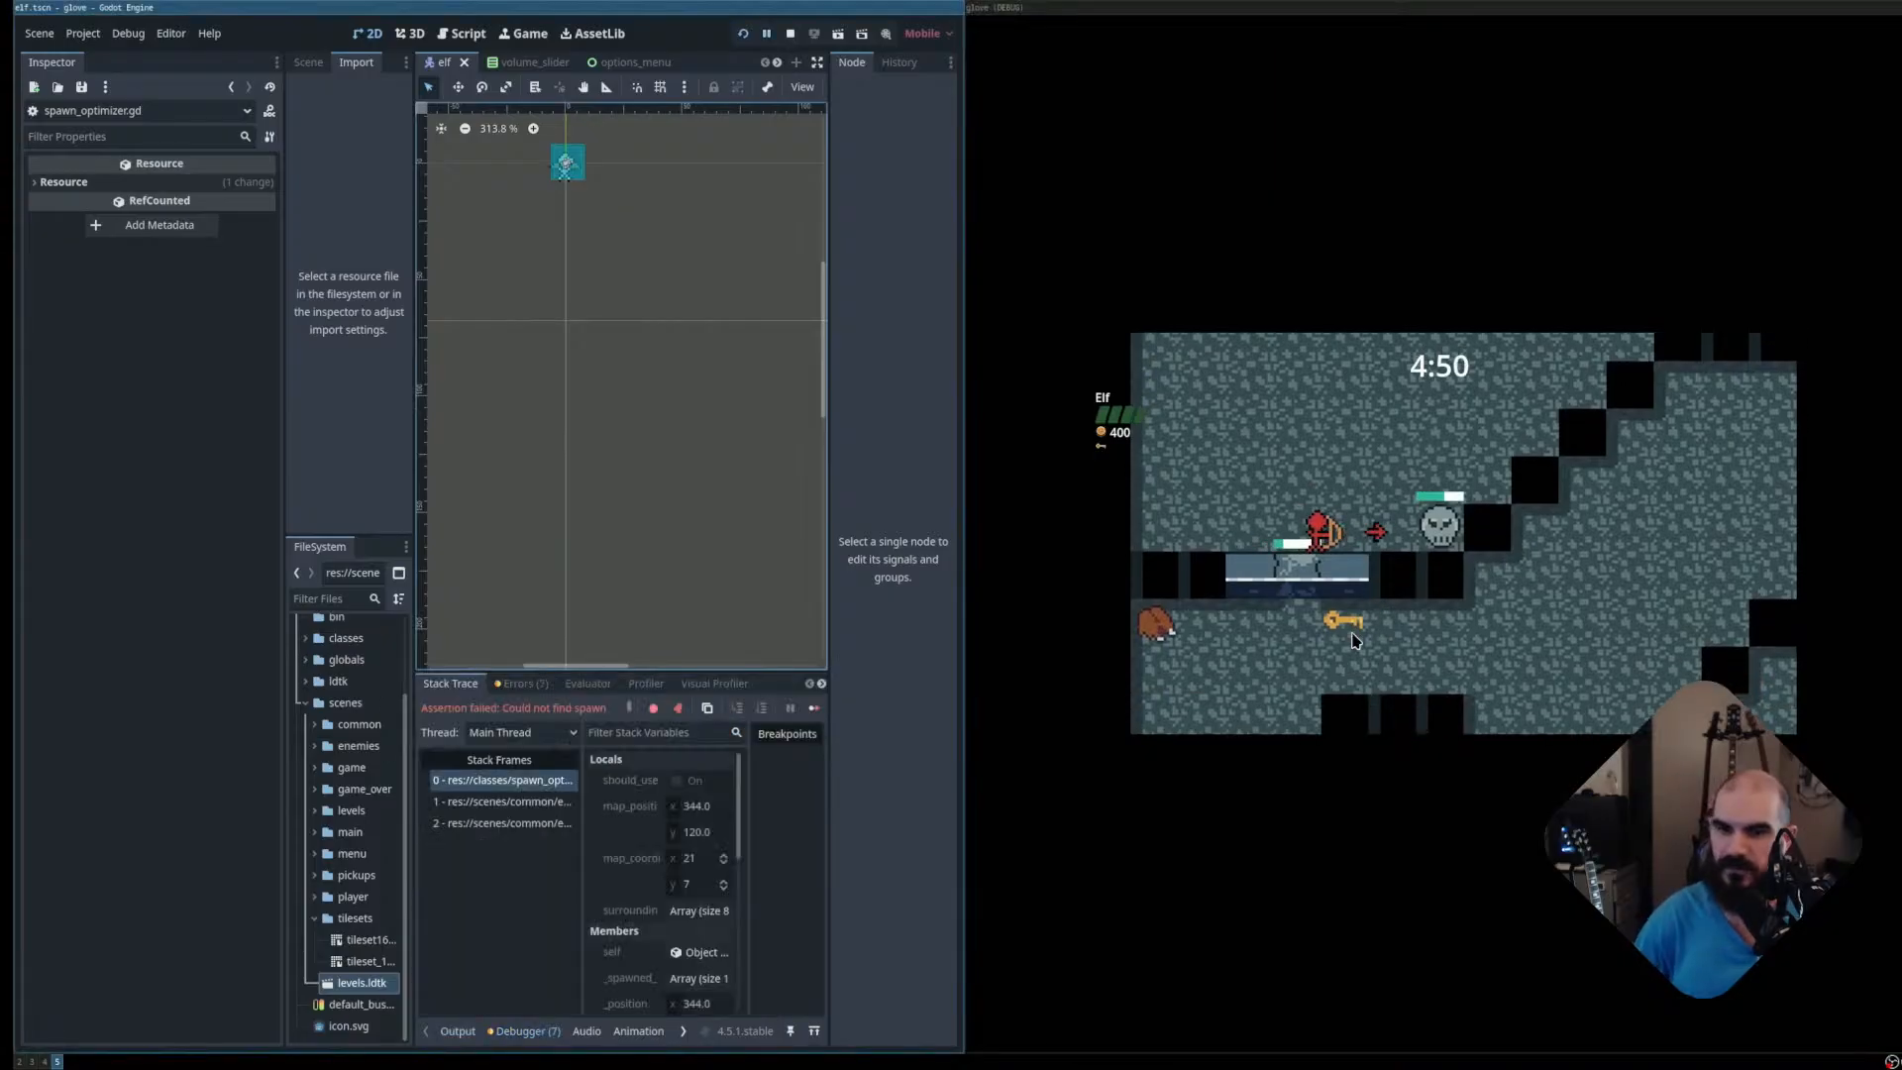
click(1010, 738)
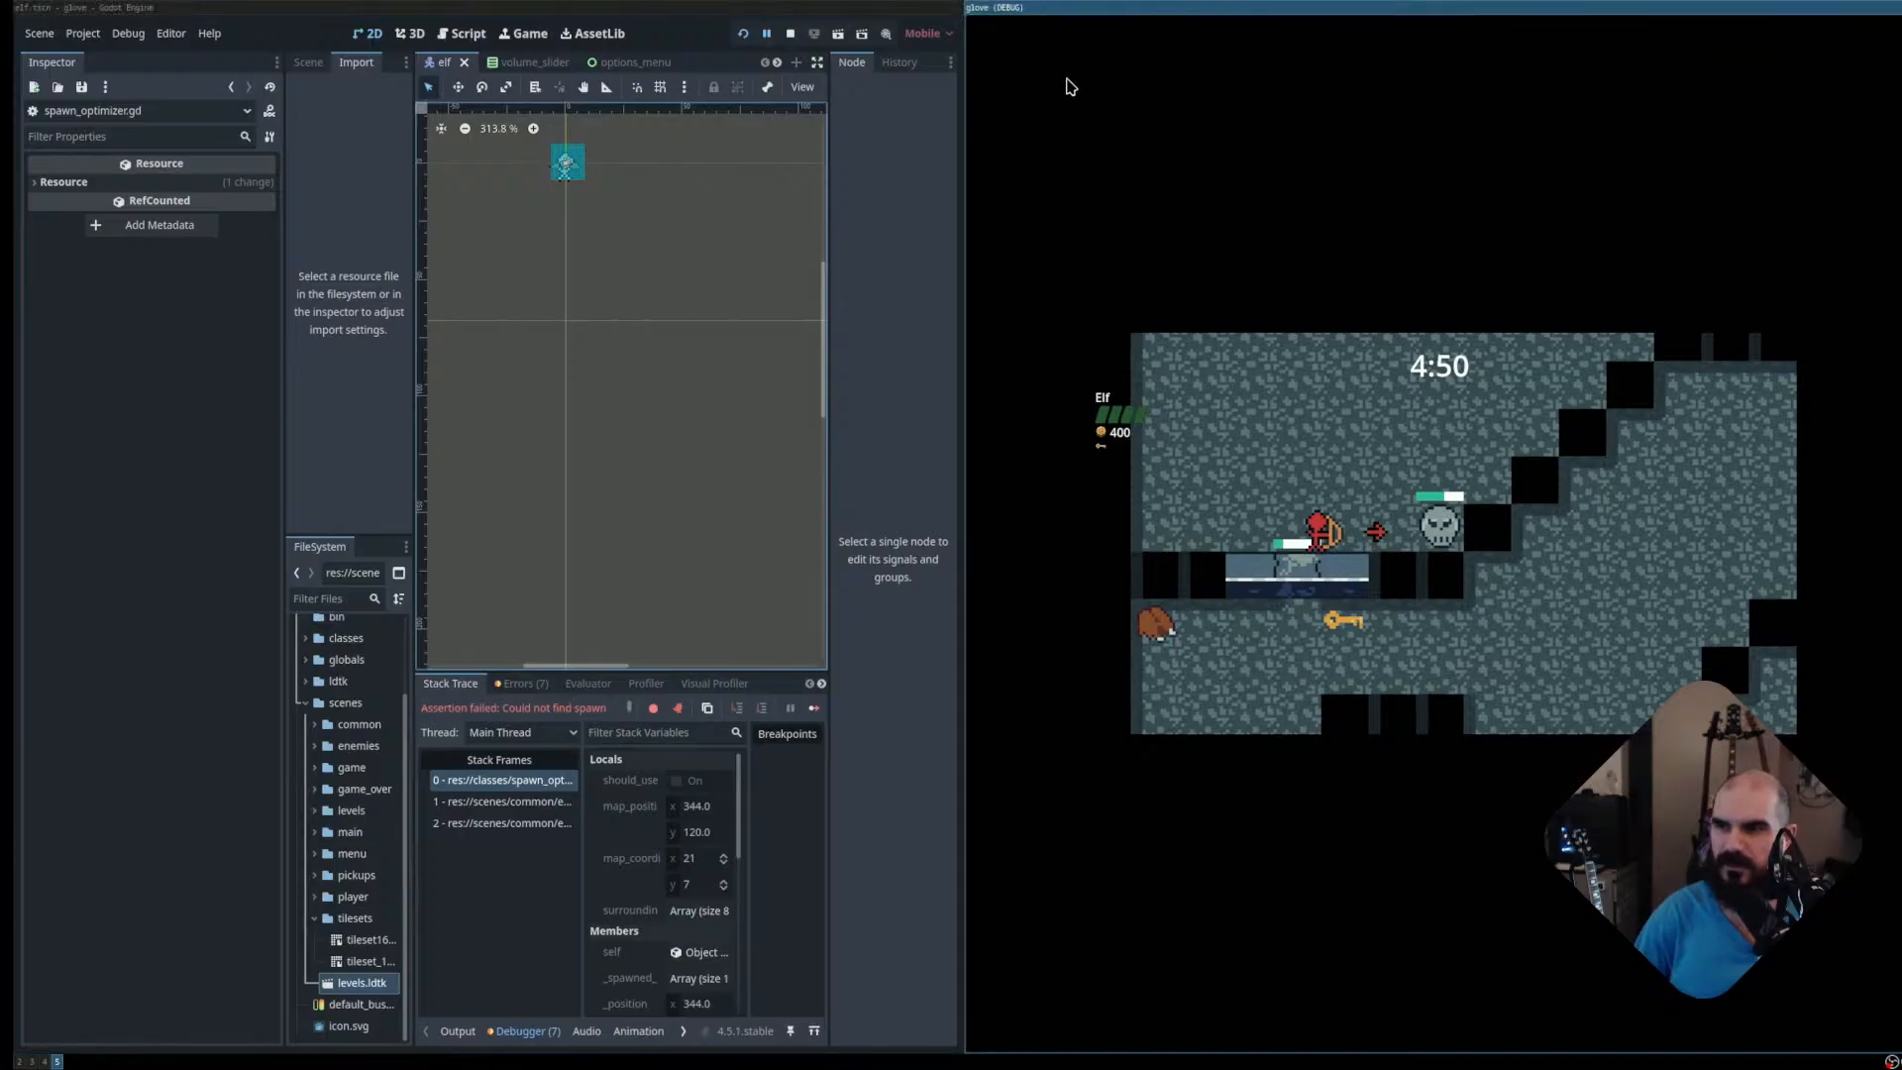
click(636, 192)
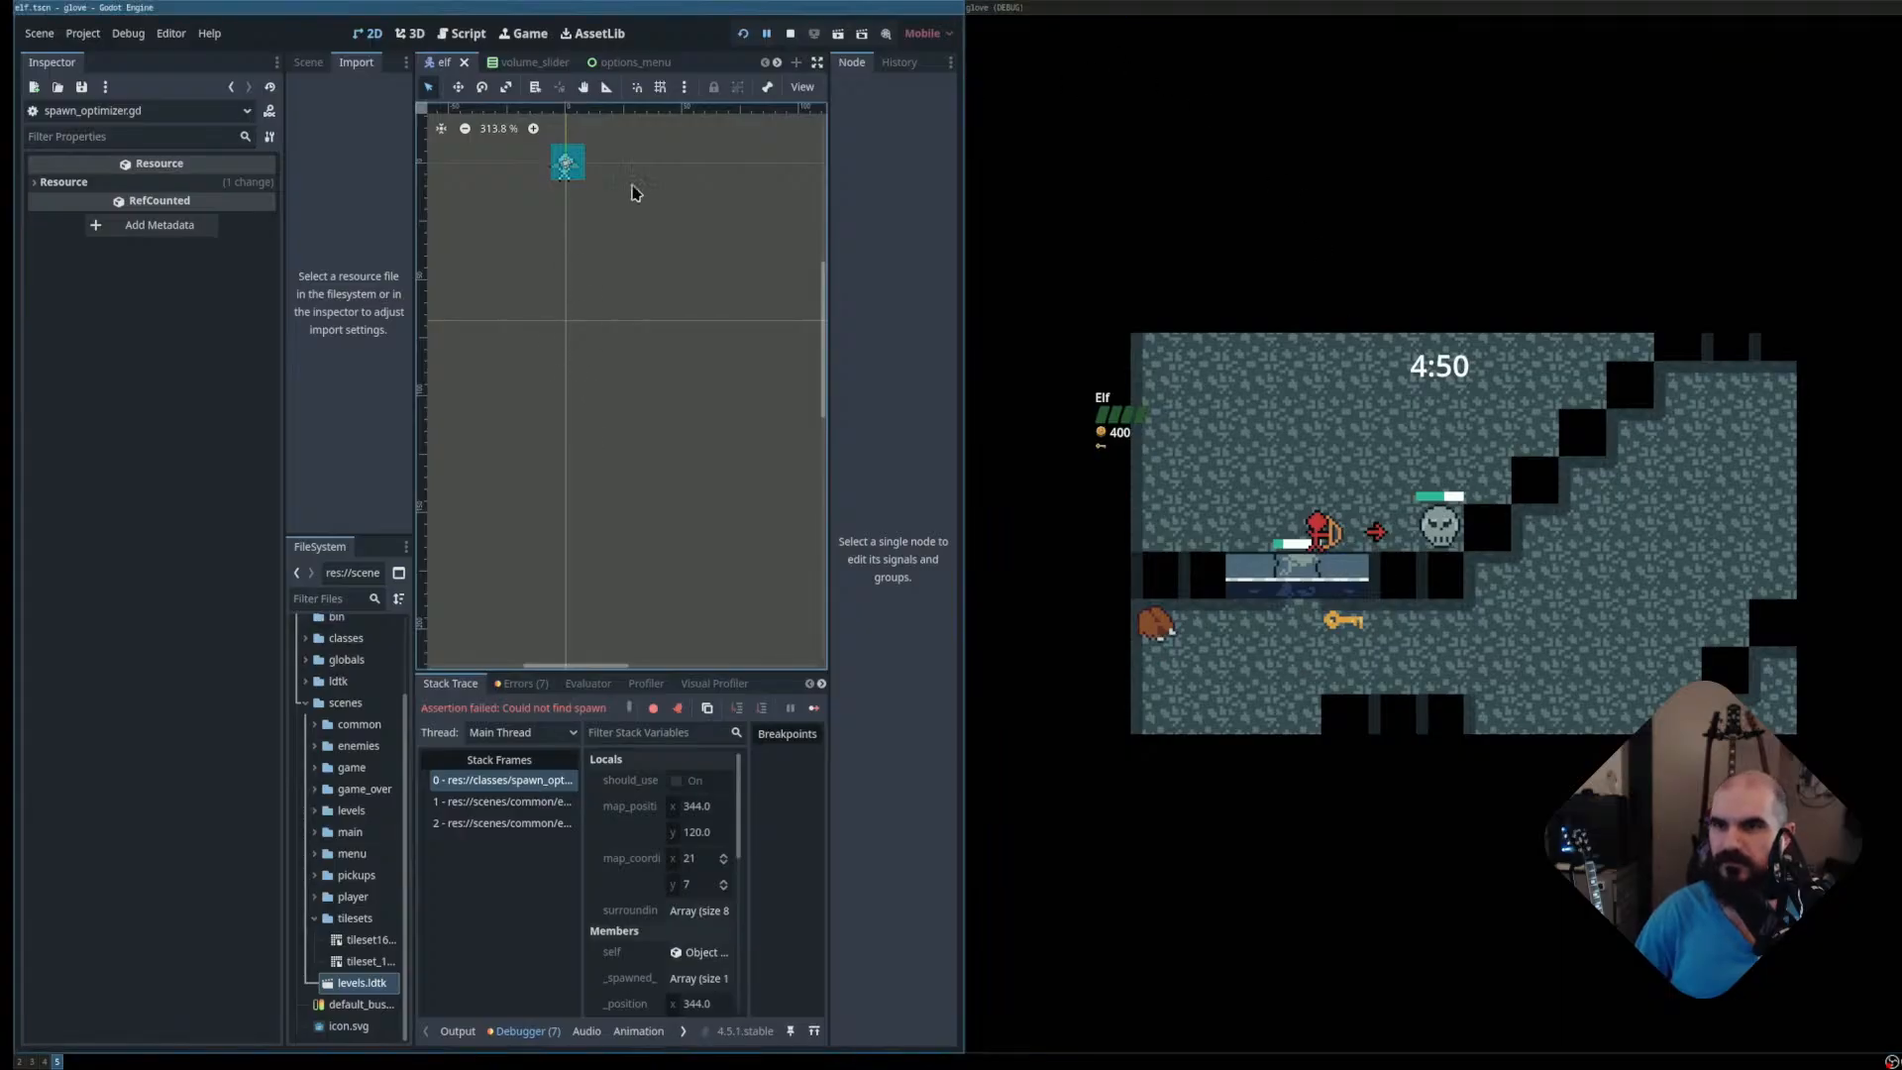
Stop the running game and inspect the debugger's error about the string formatting in spawn_optimizer.gd
click(792, 37)
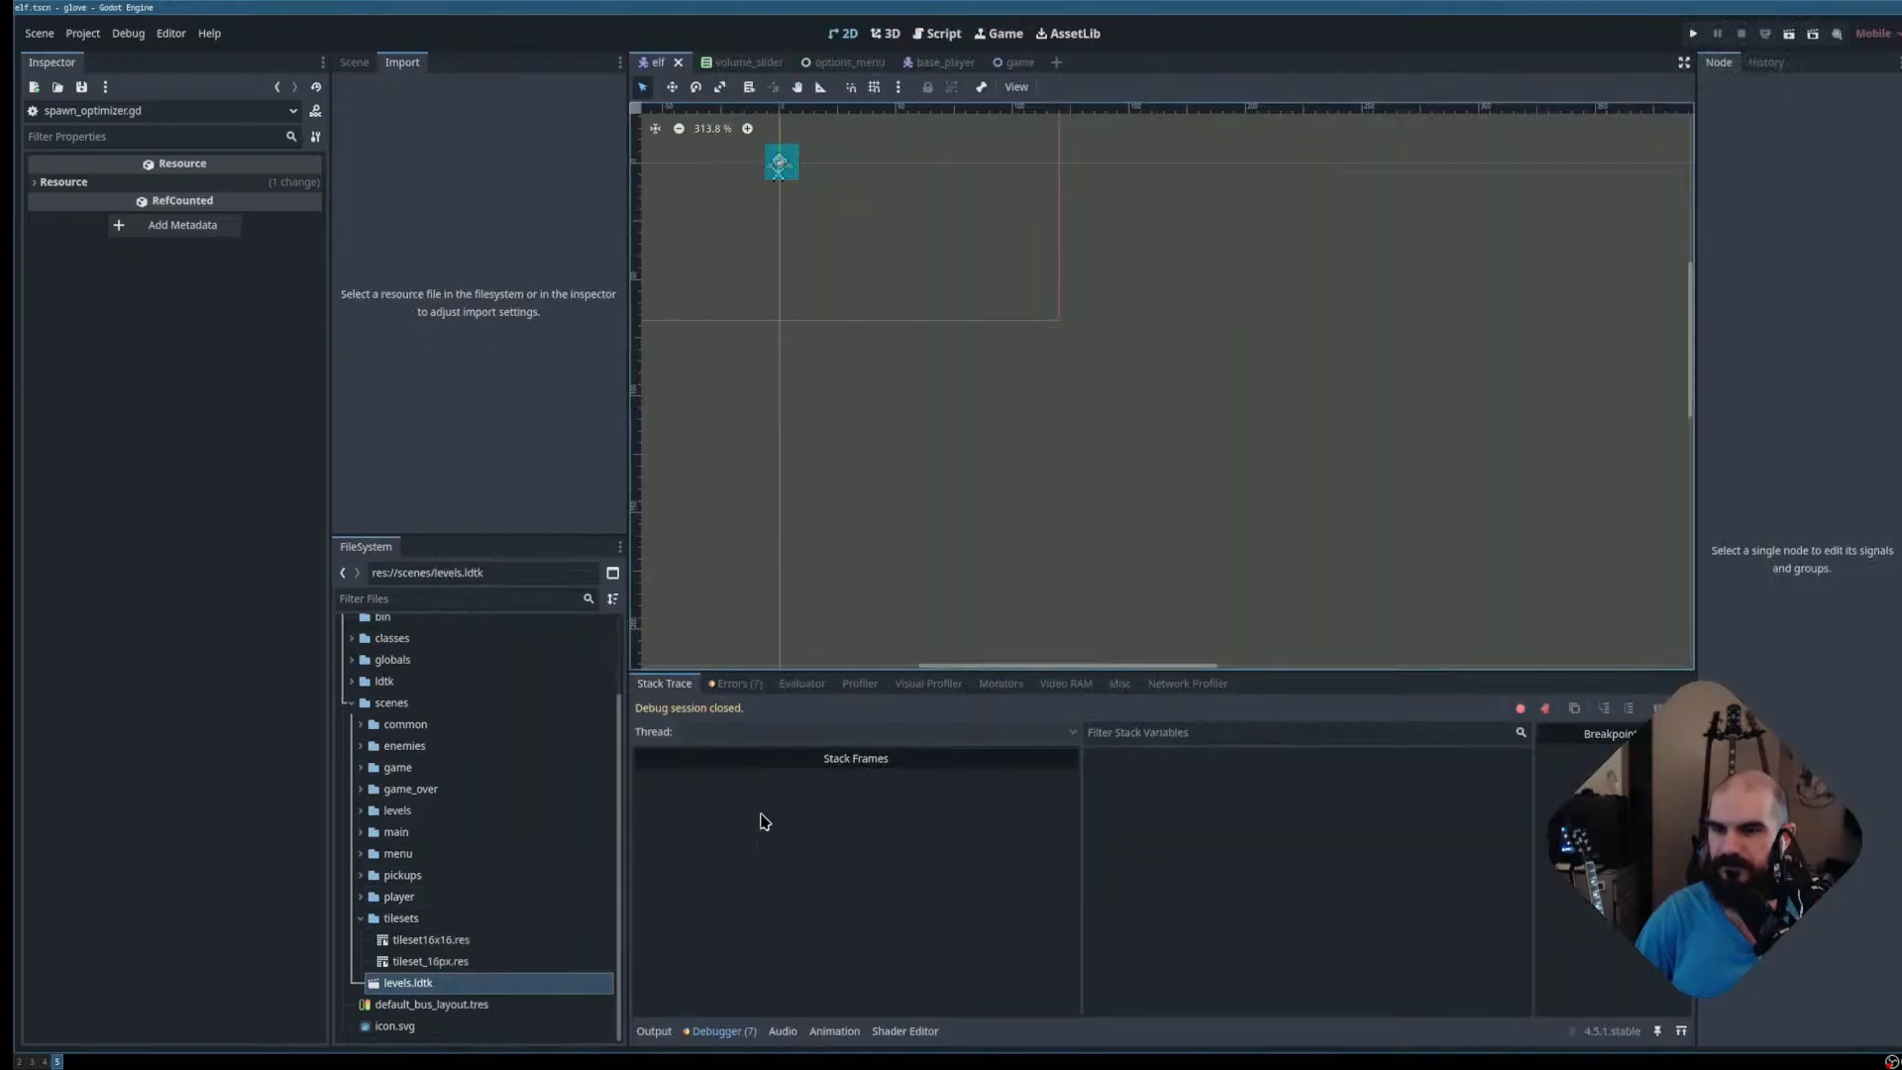
click(743, 686)
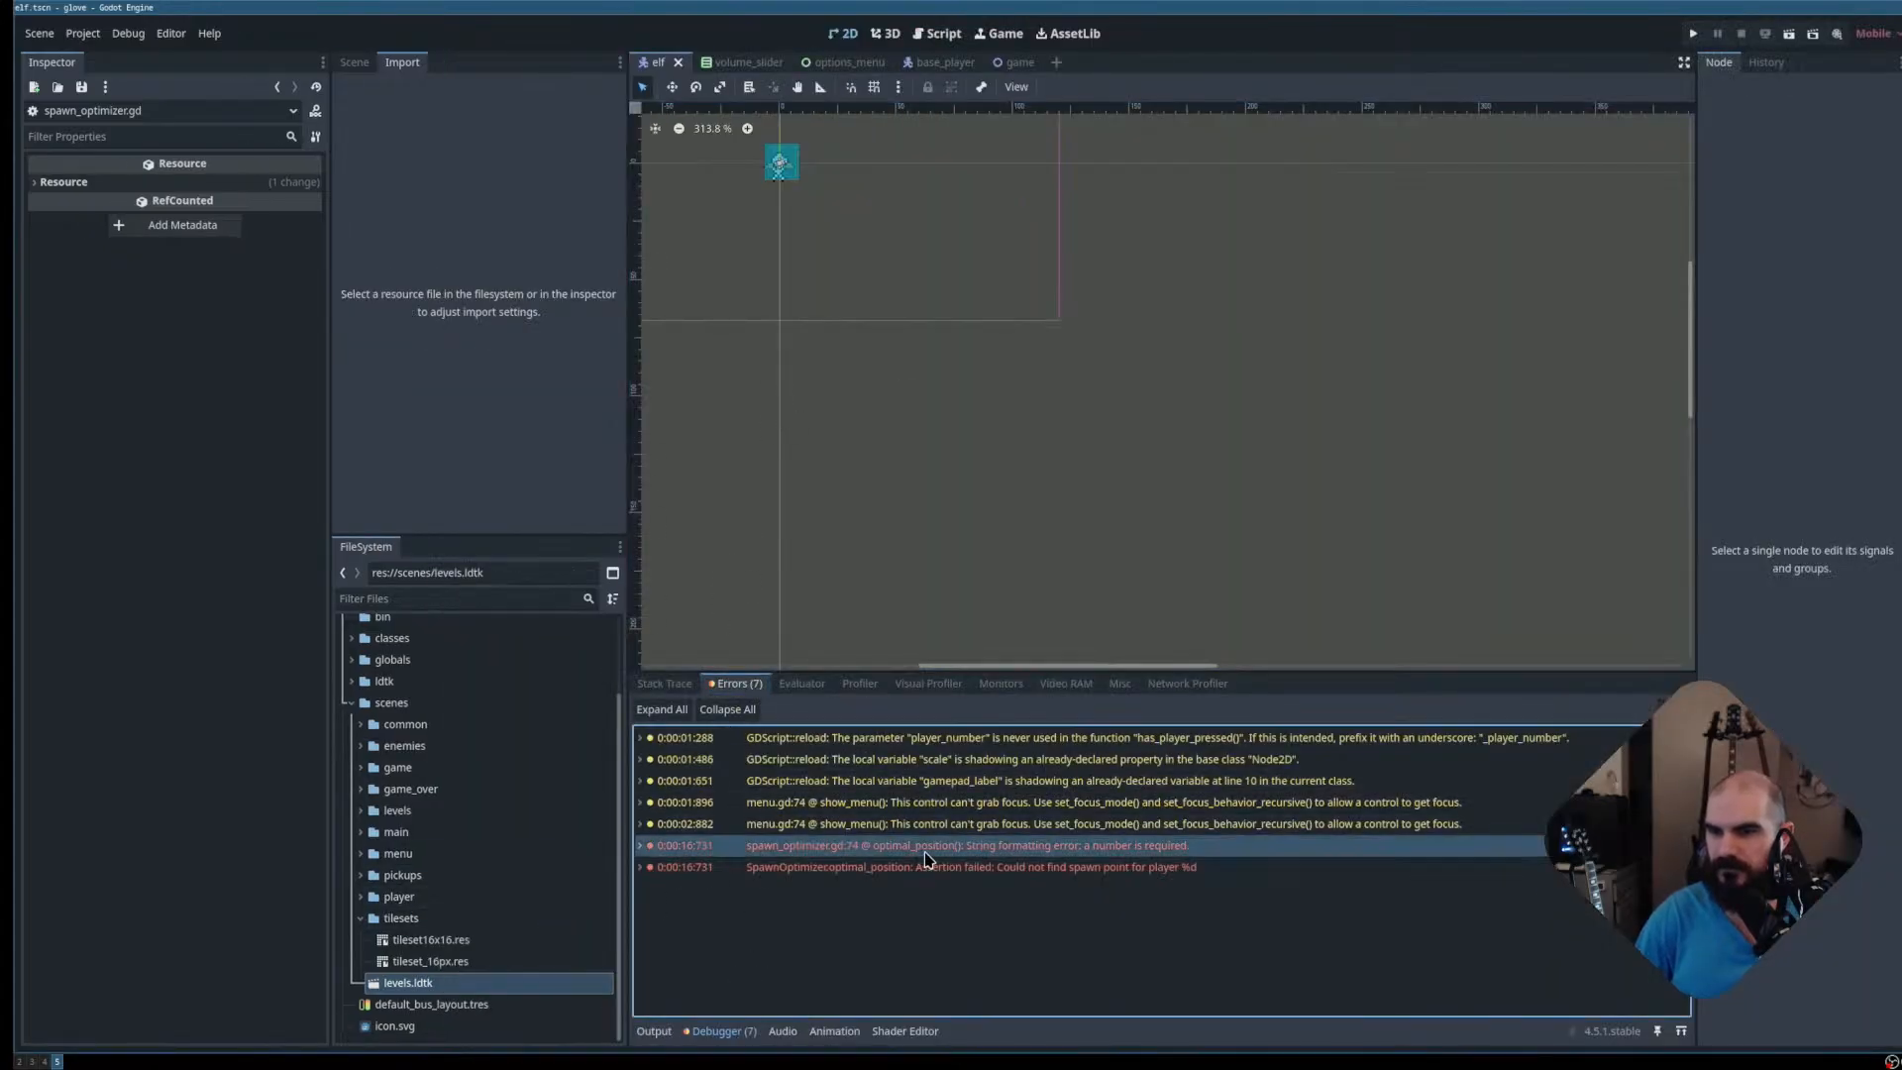
double_click(926, 847)
double_click(895, 852)
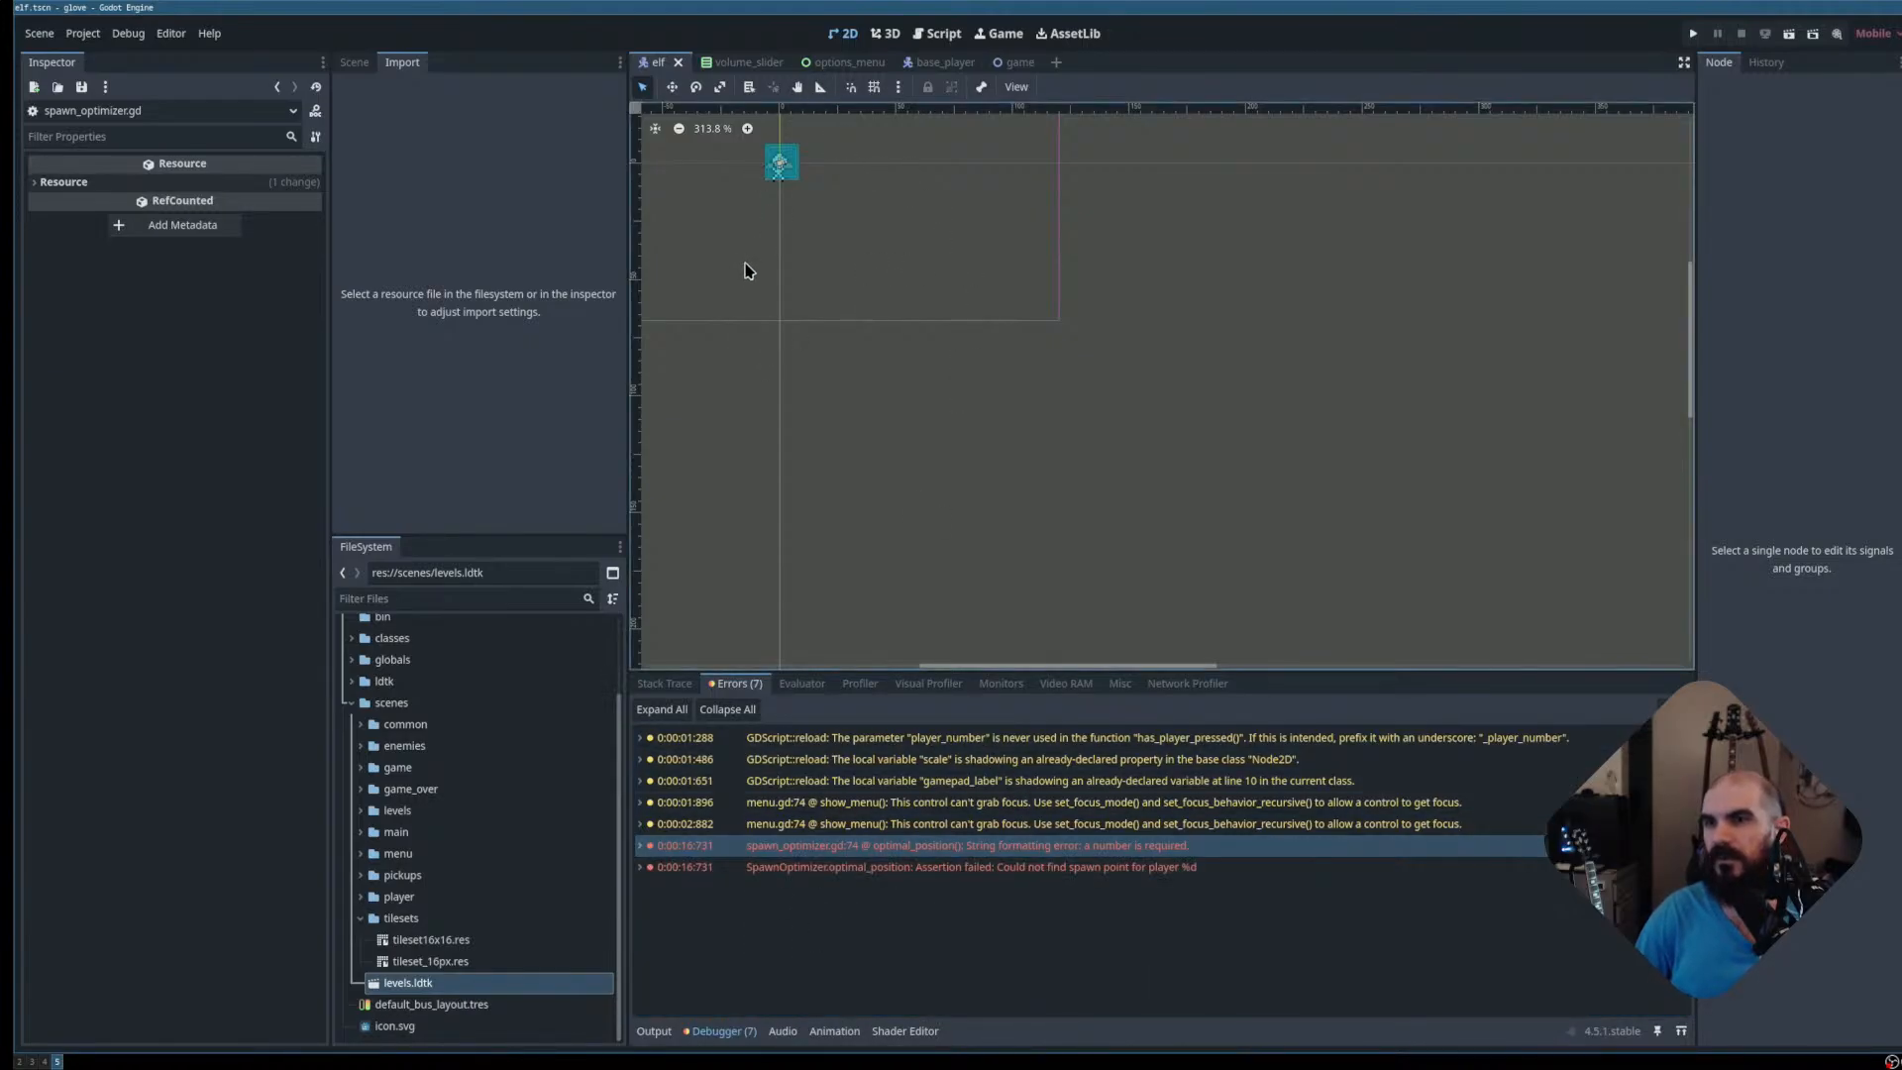
Switch to LDtk and open Level_1 for editing from the world view
key(super+2)
key(super+3)
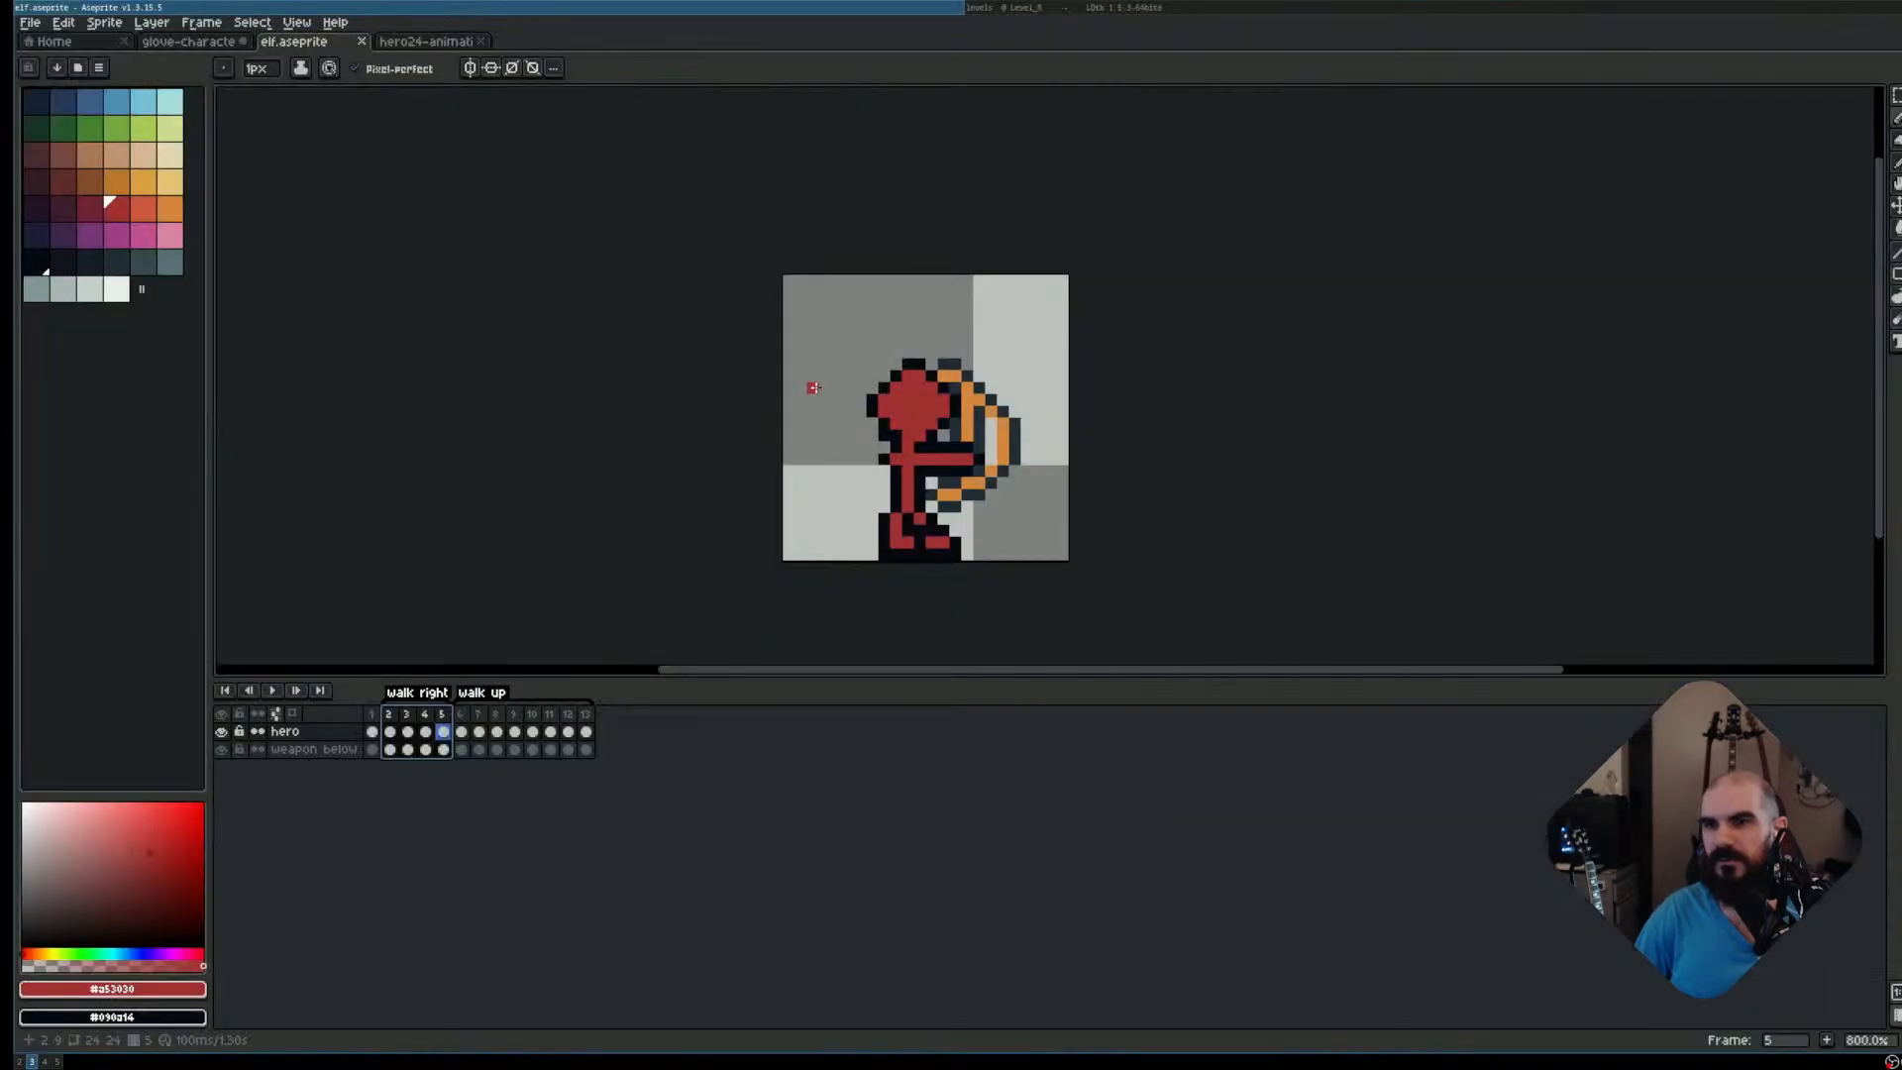
key(super+Right)
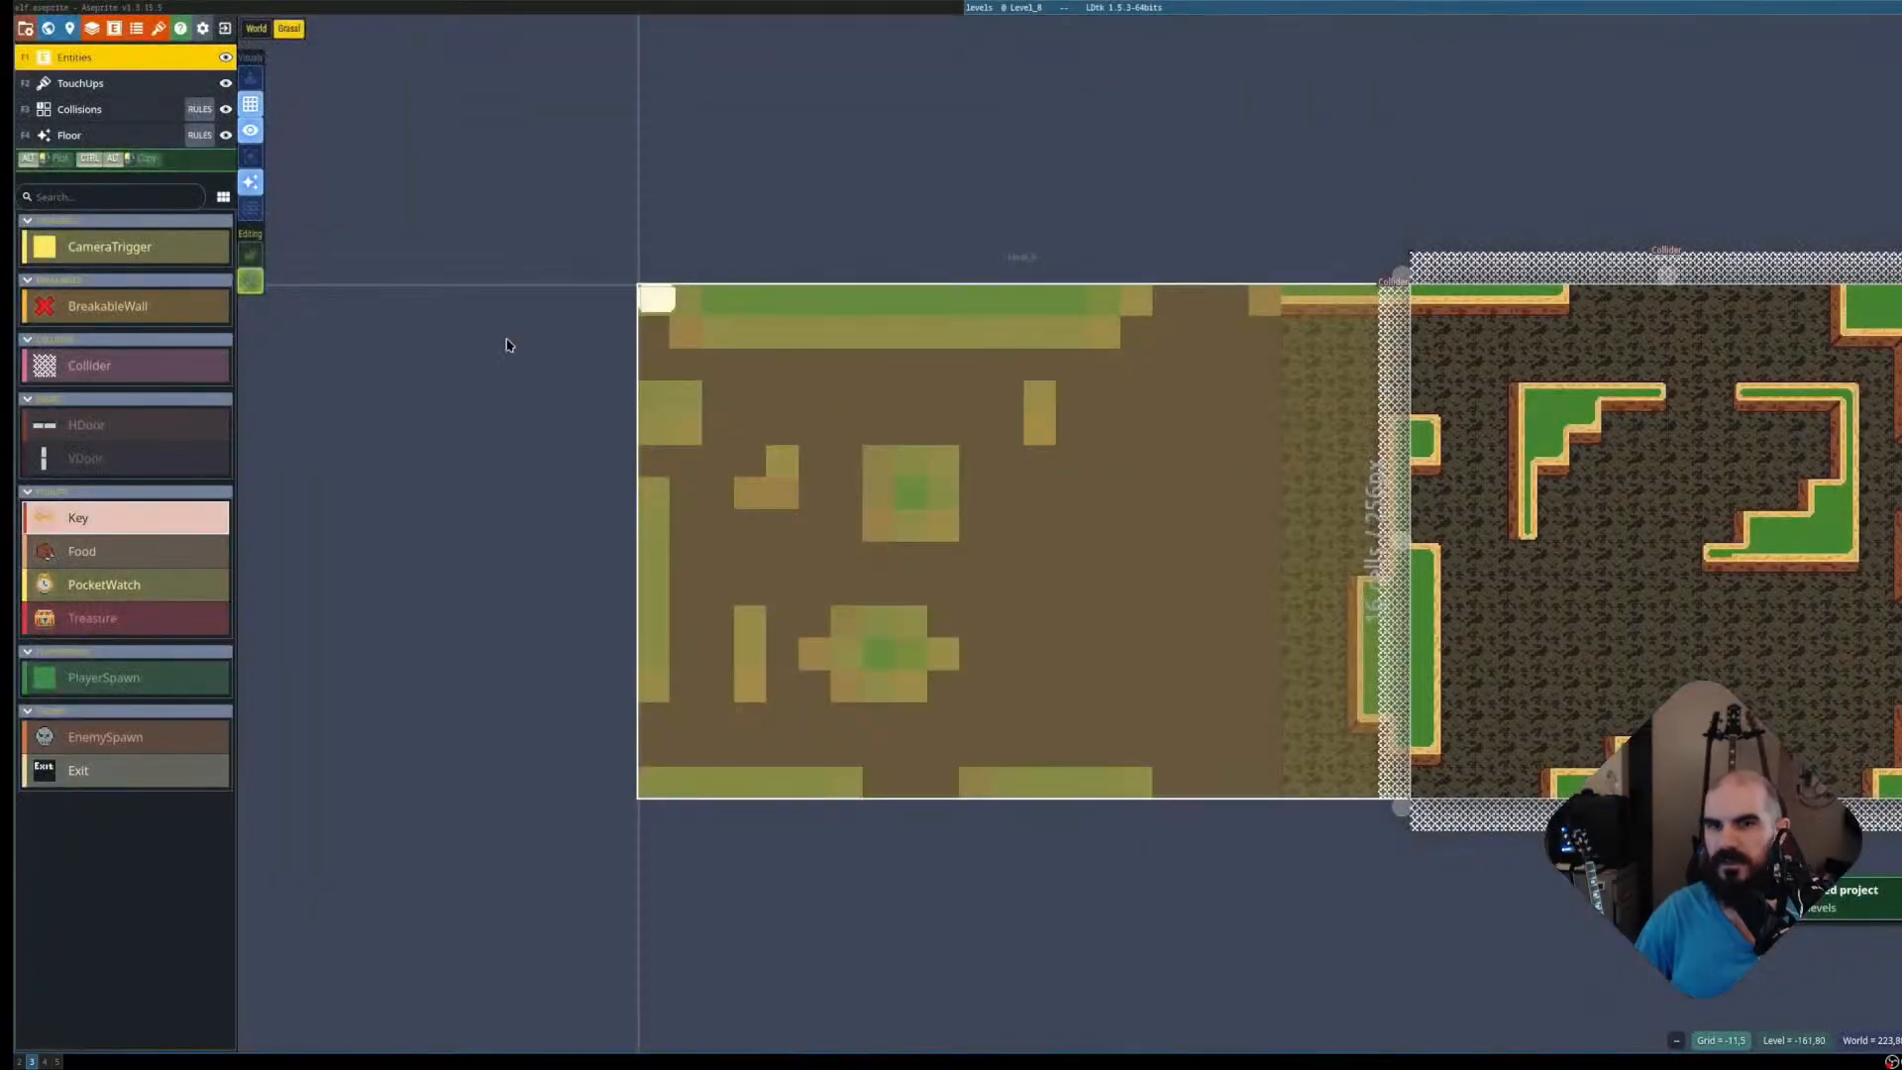
key(w)
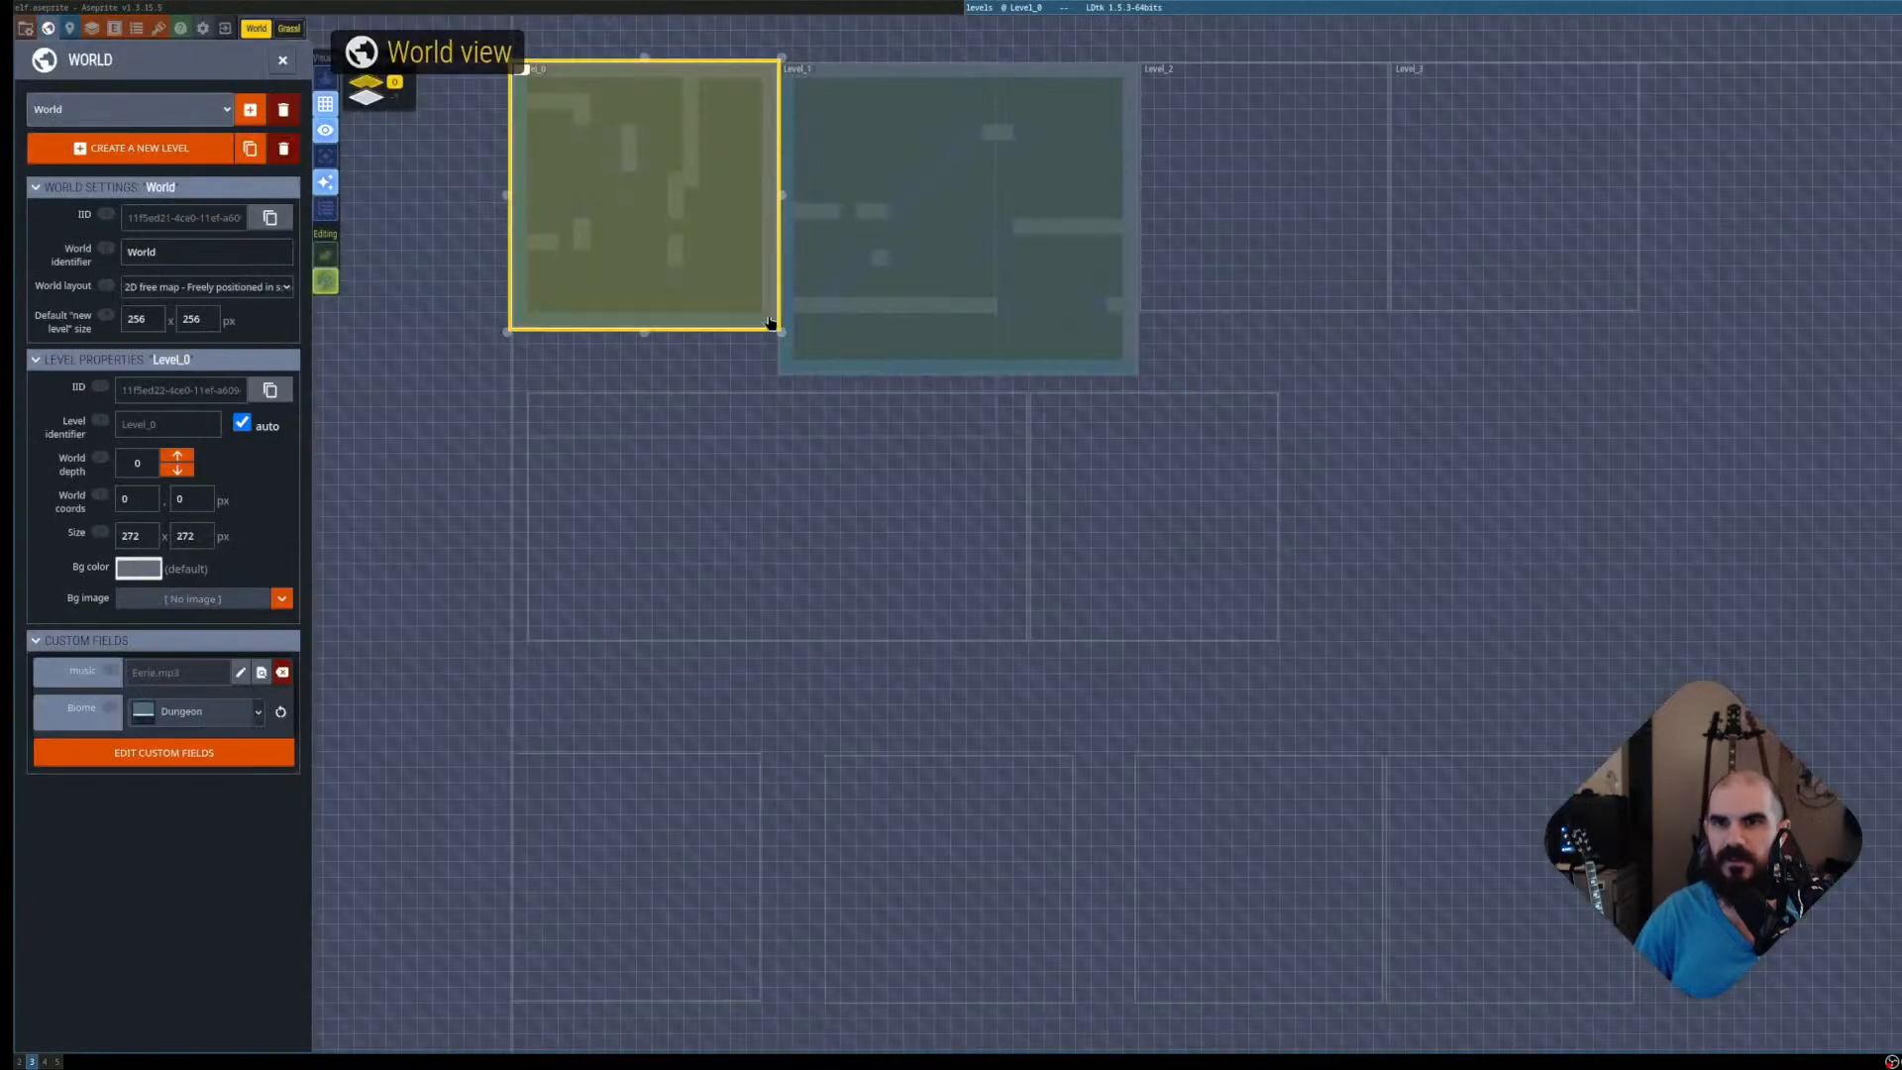
click(887, 264)
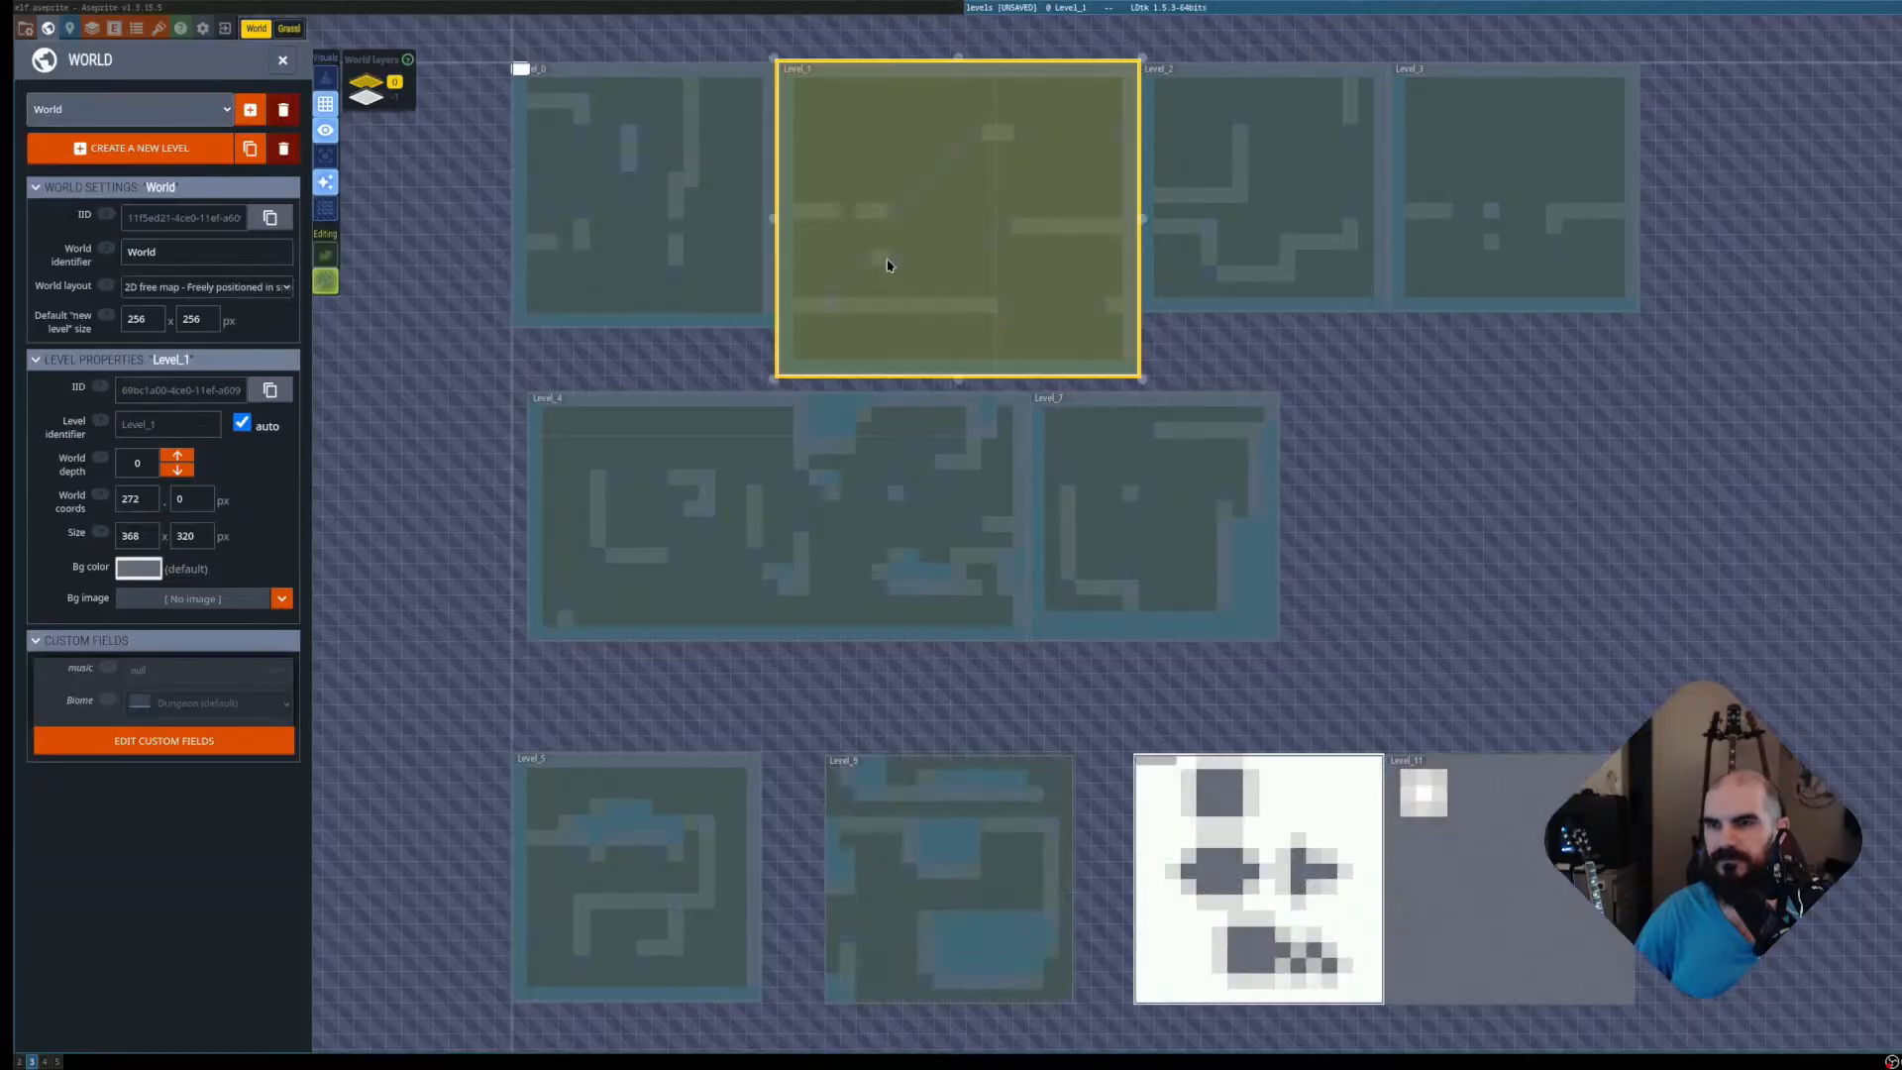
double_click(887, 265)
Delete the stray key sitting on the short wall segment in Level_1 and save the project
scroll(935, 322, up, 5)
drag(1010, 260, 1007, 544)
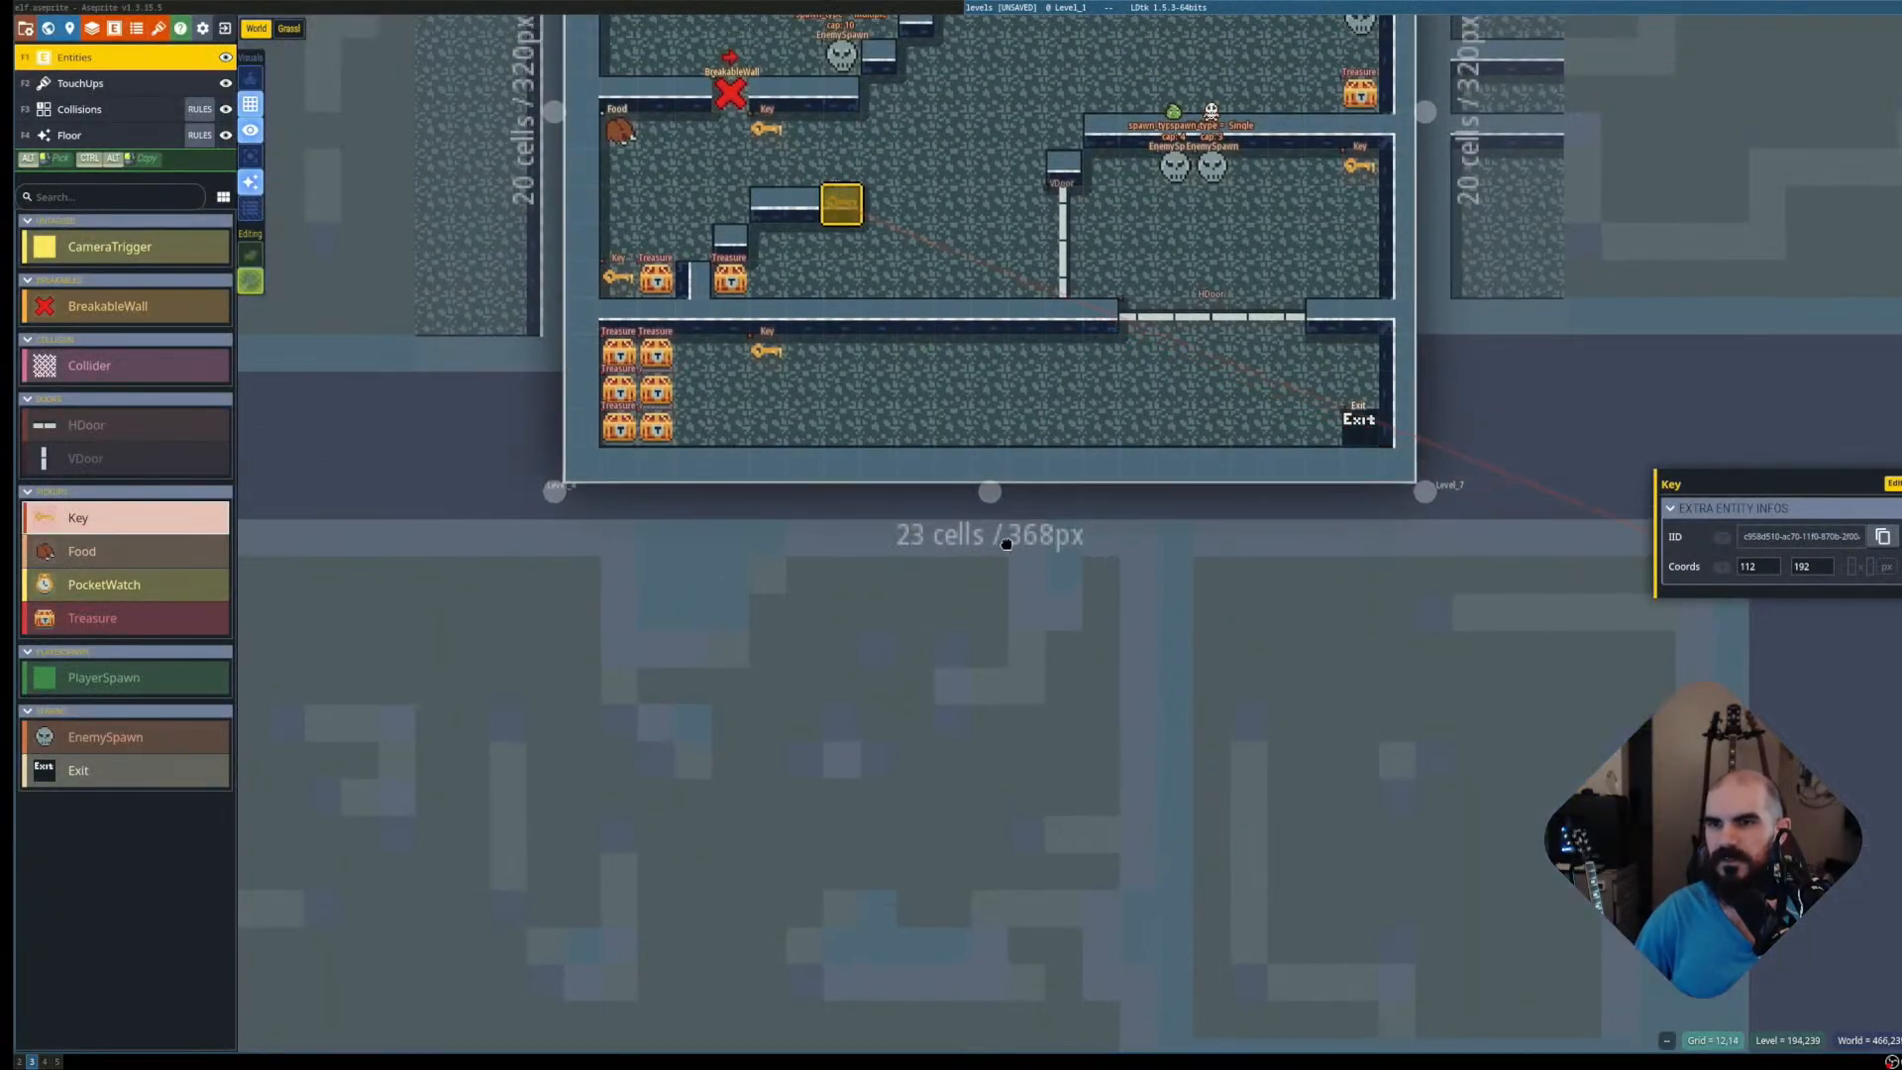
key(Delete)
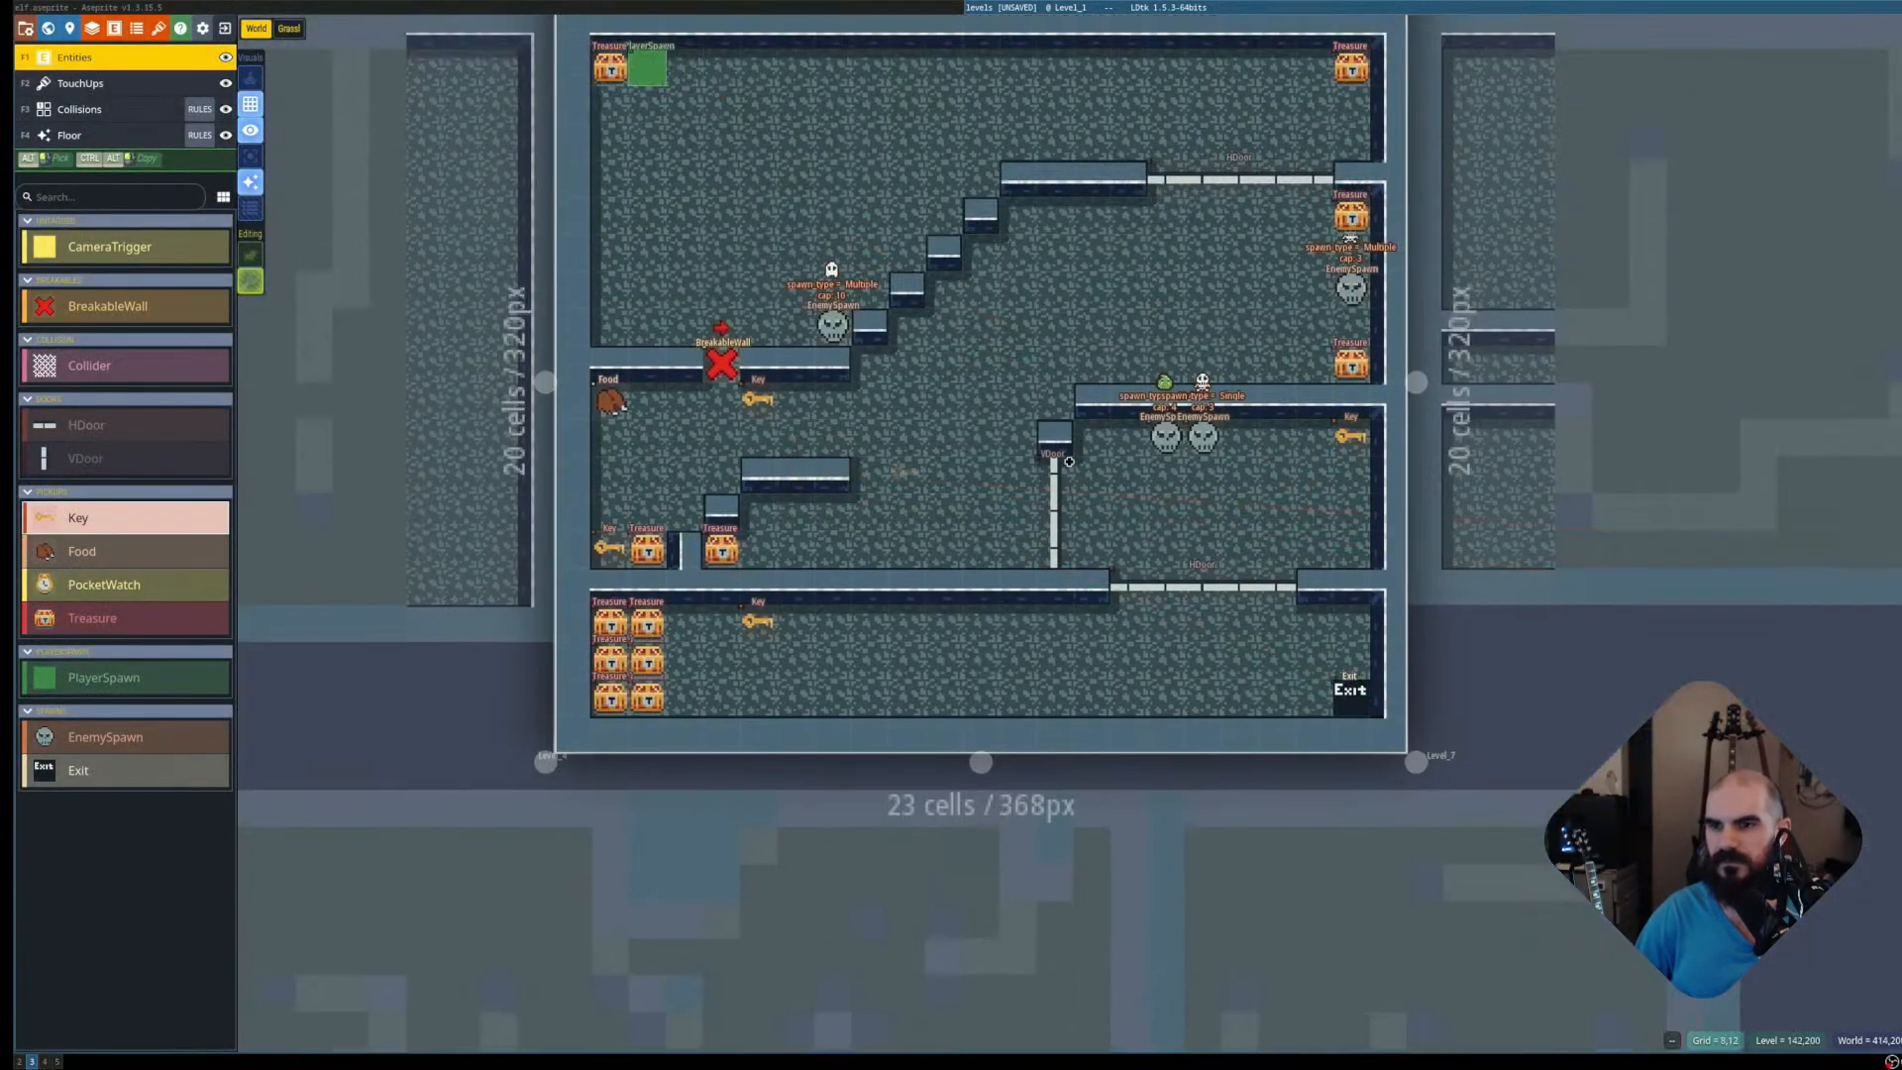
key(ctrl+s)
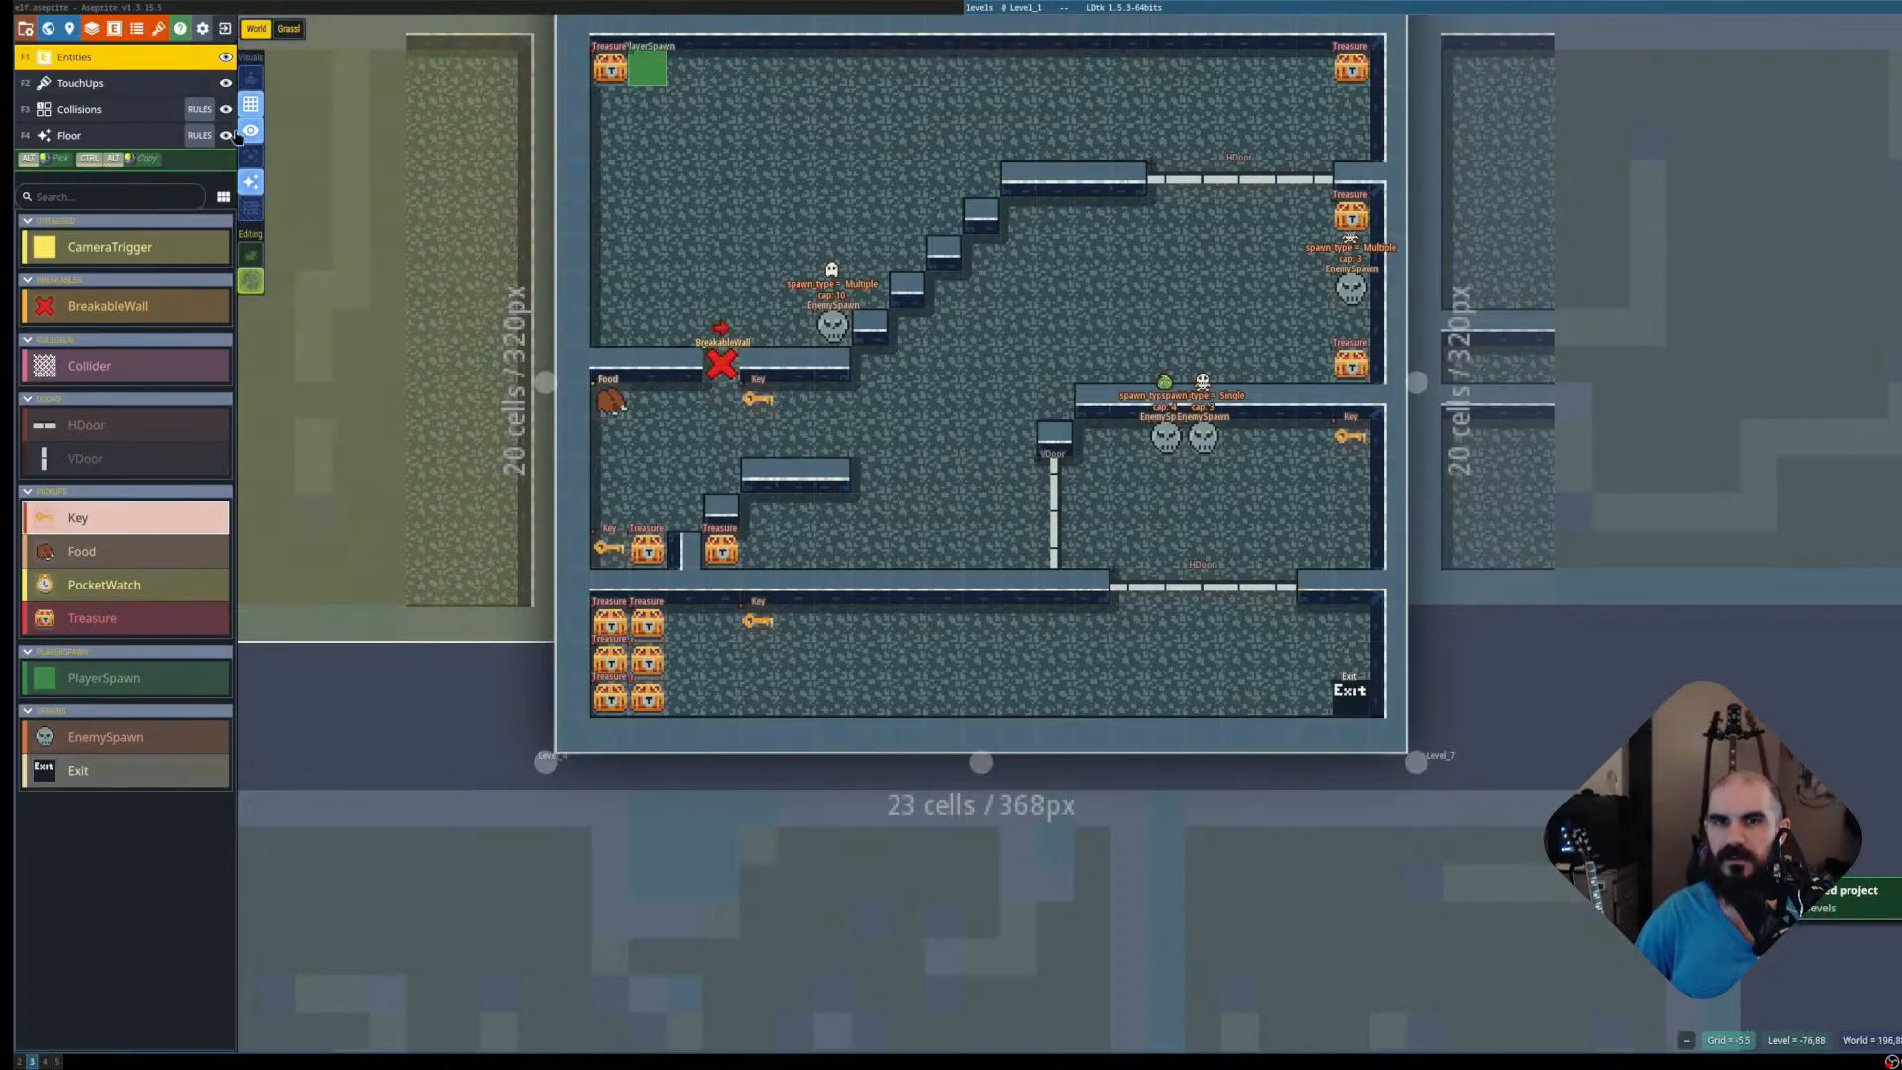
Open a terminal in the Godot workspace, change to ~/code/glove, list its contents and launch lazygit
key(super+2)
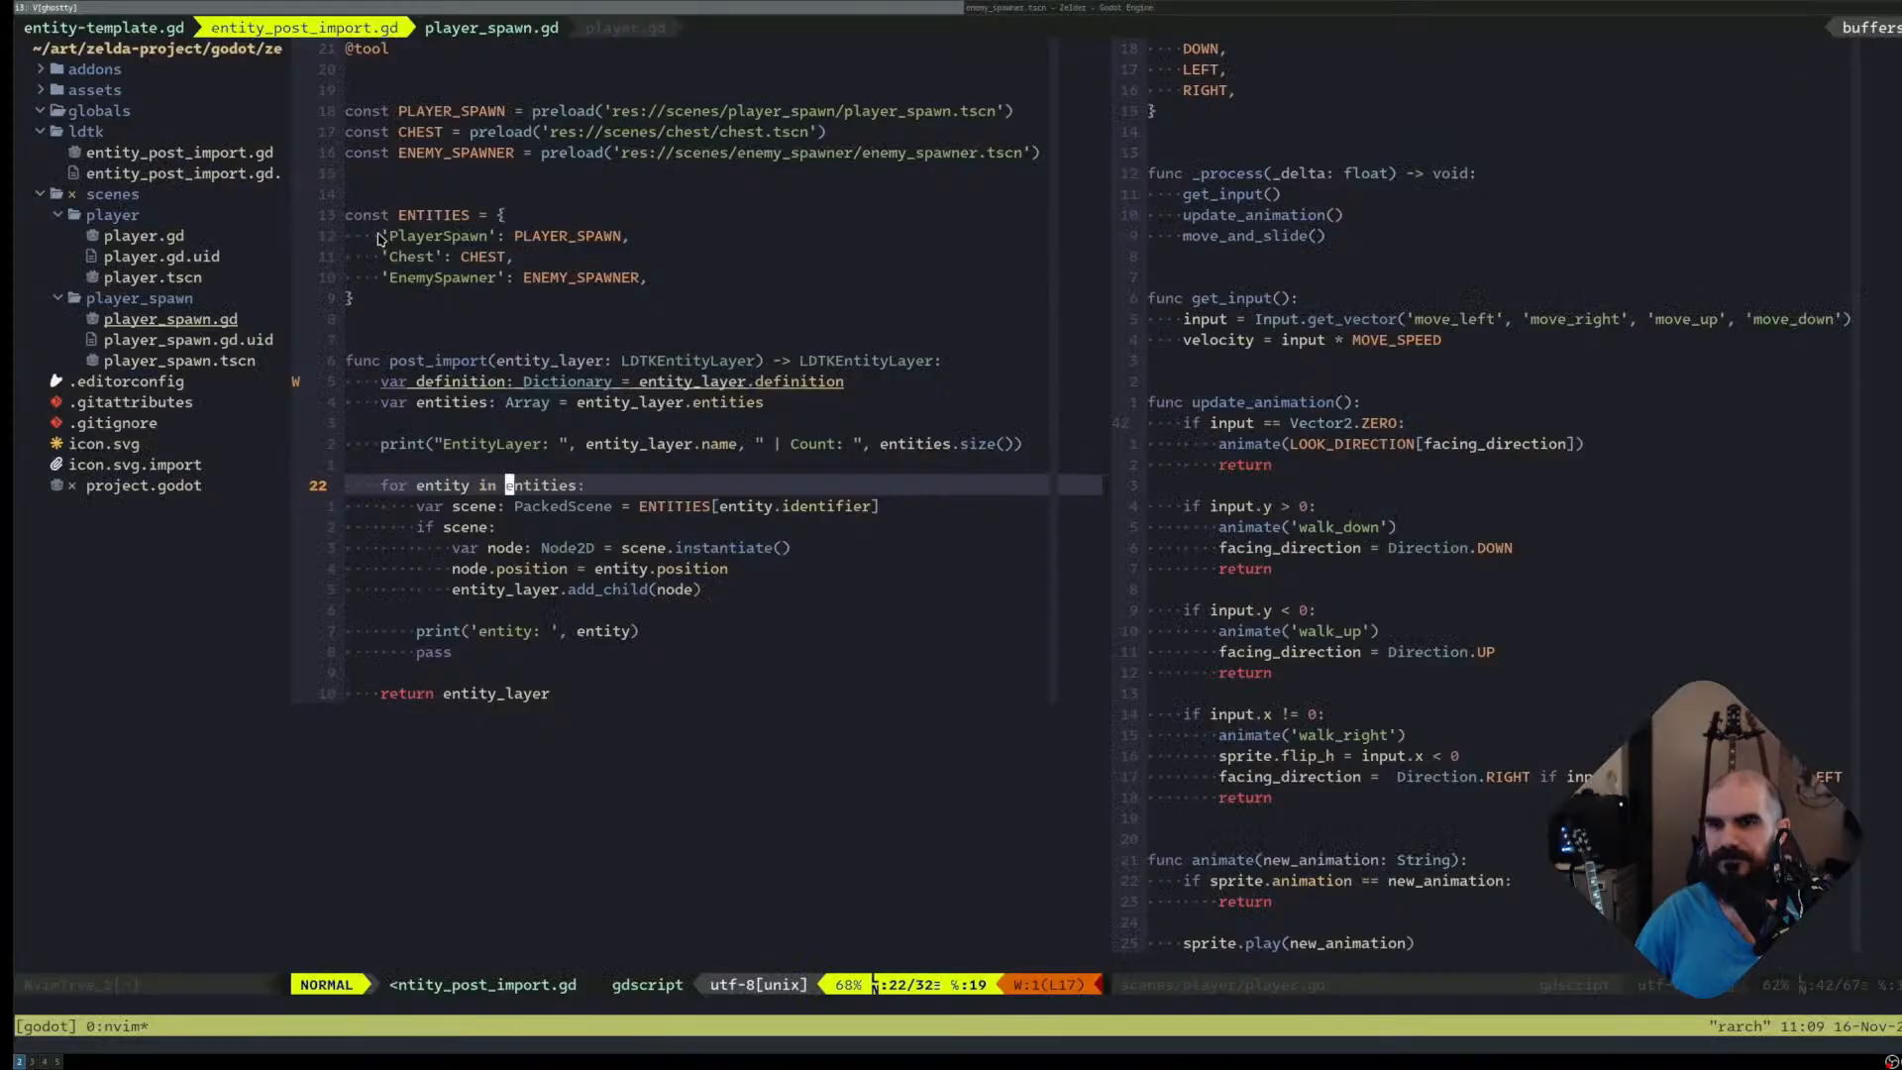
key(super+3)
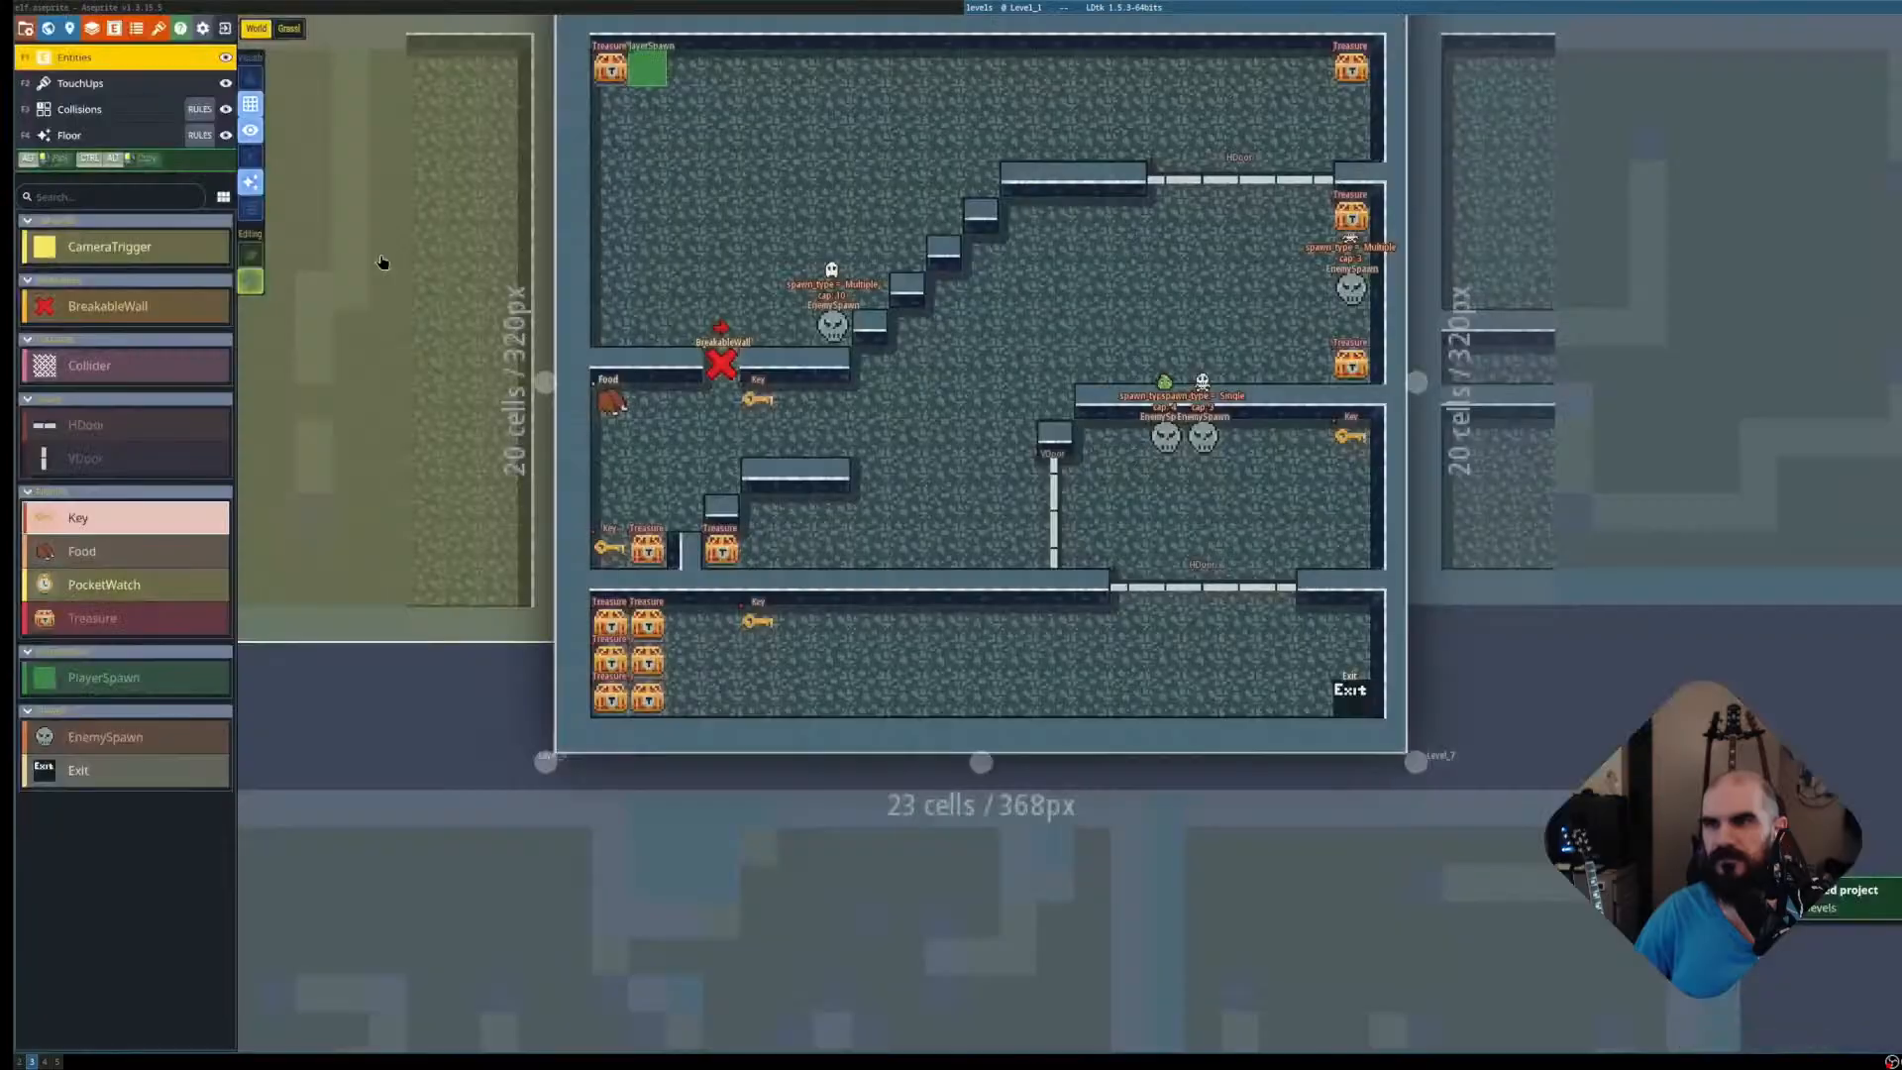
key(super+5)
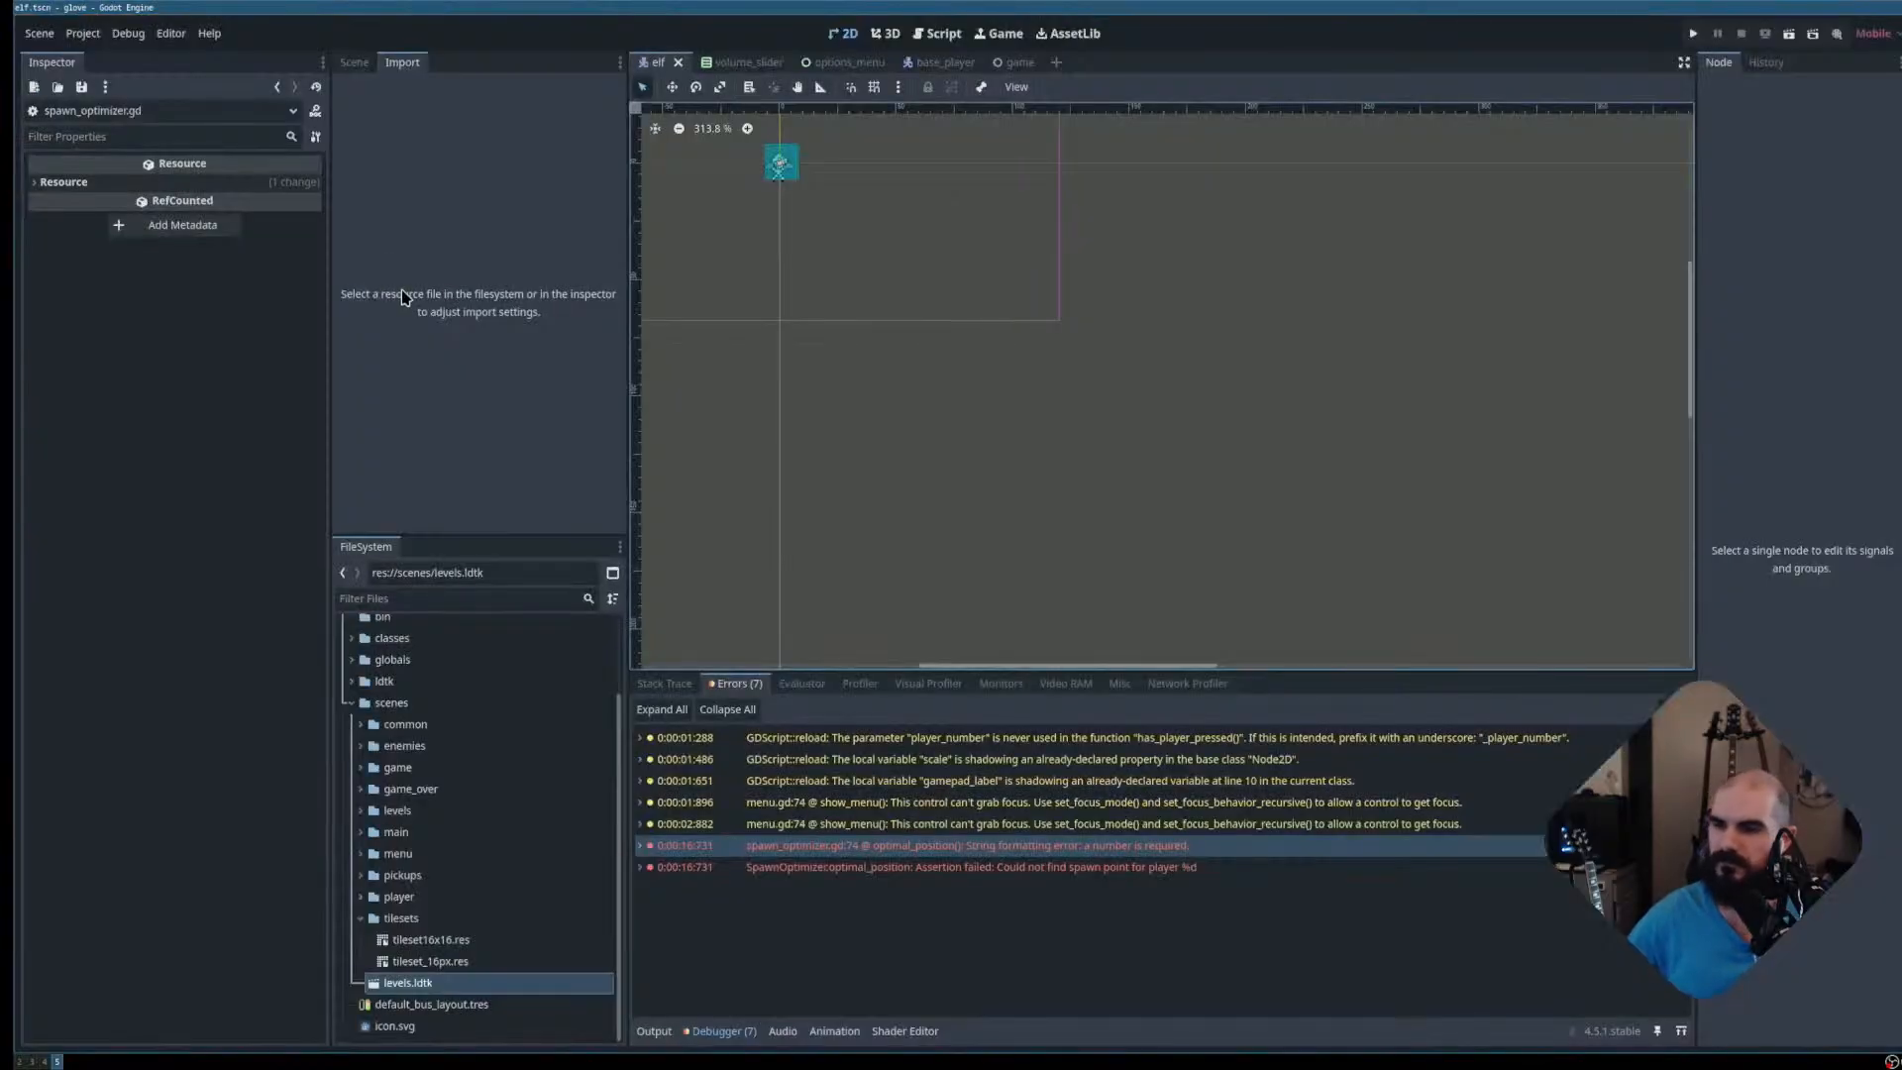
key(super+Return)
text(cd ~/c)
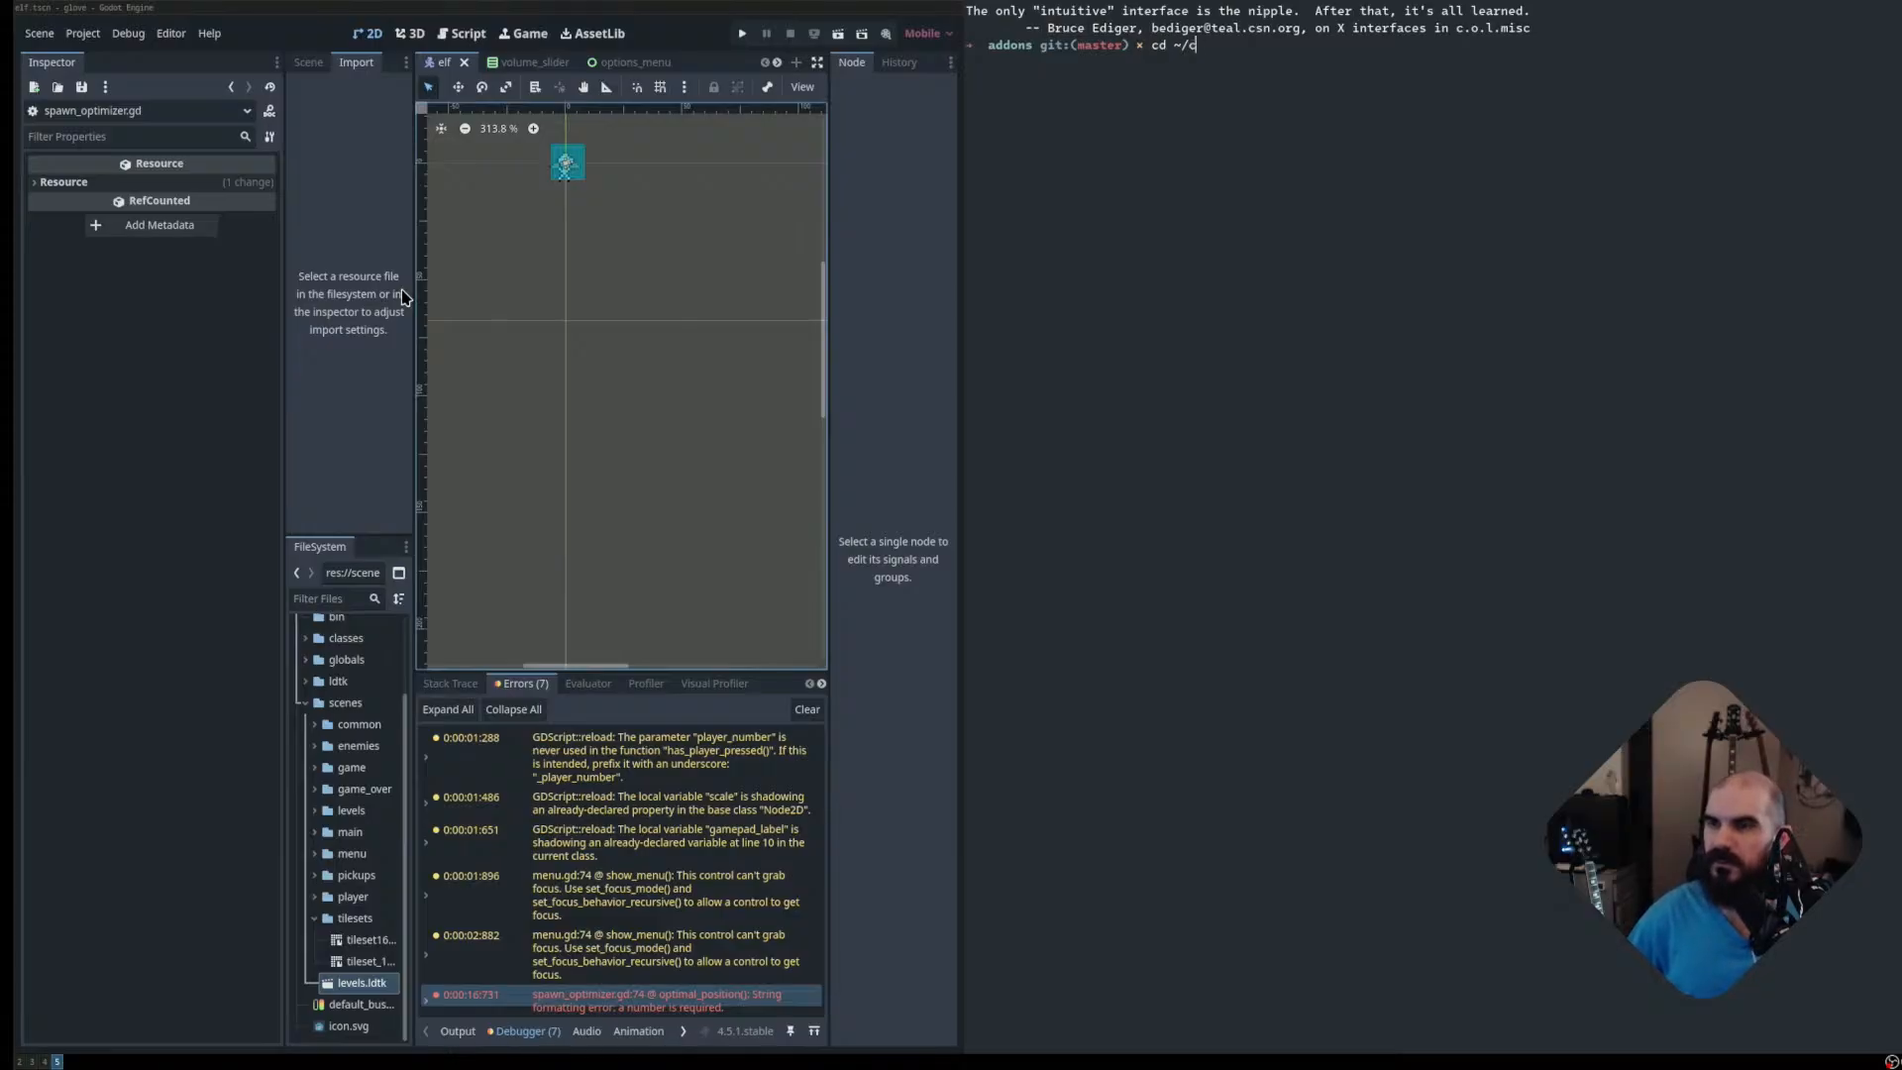
text(ode/glove/)
key(Return)
text(ls)
key(Return)
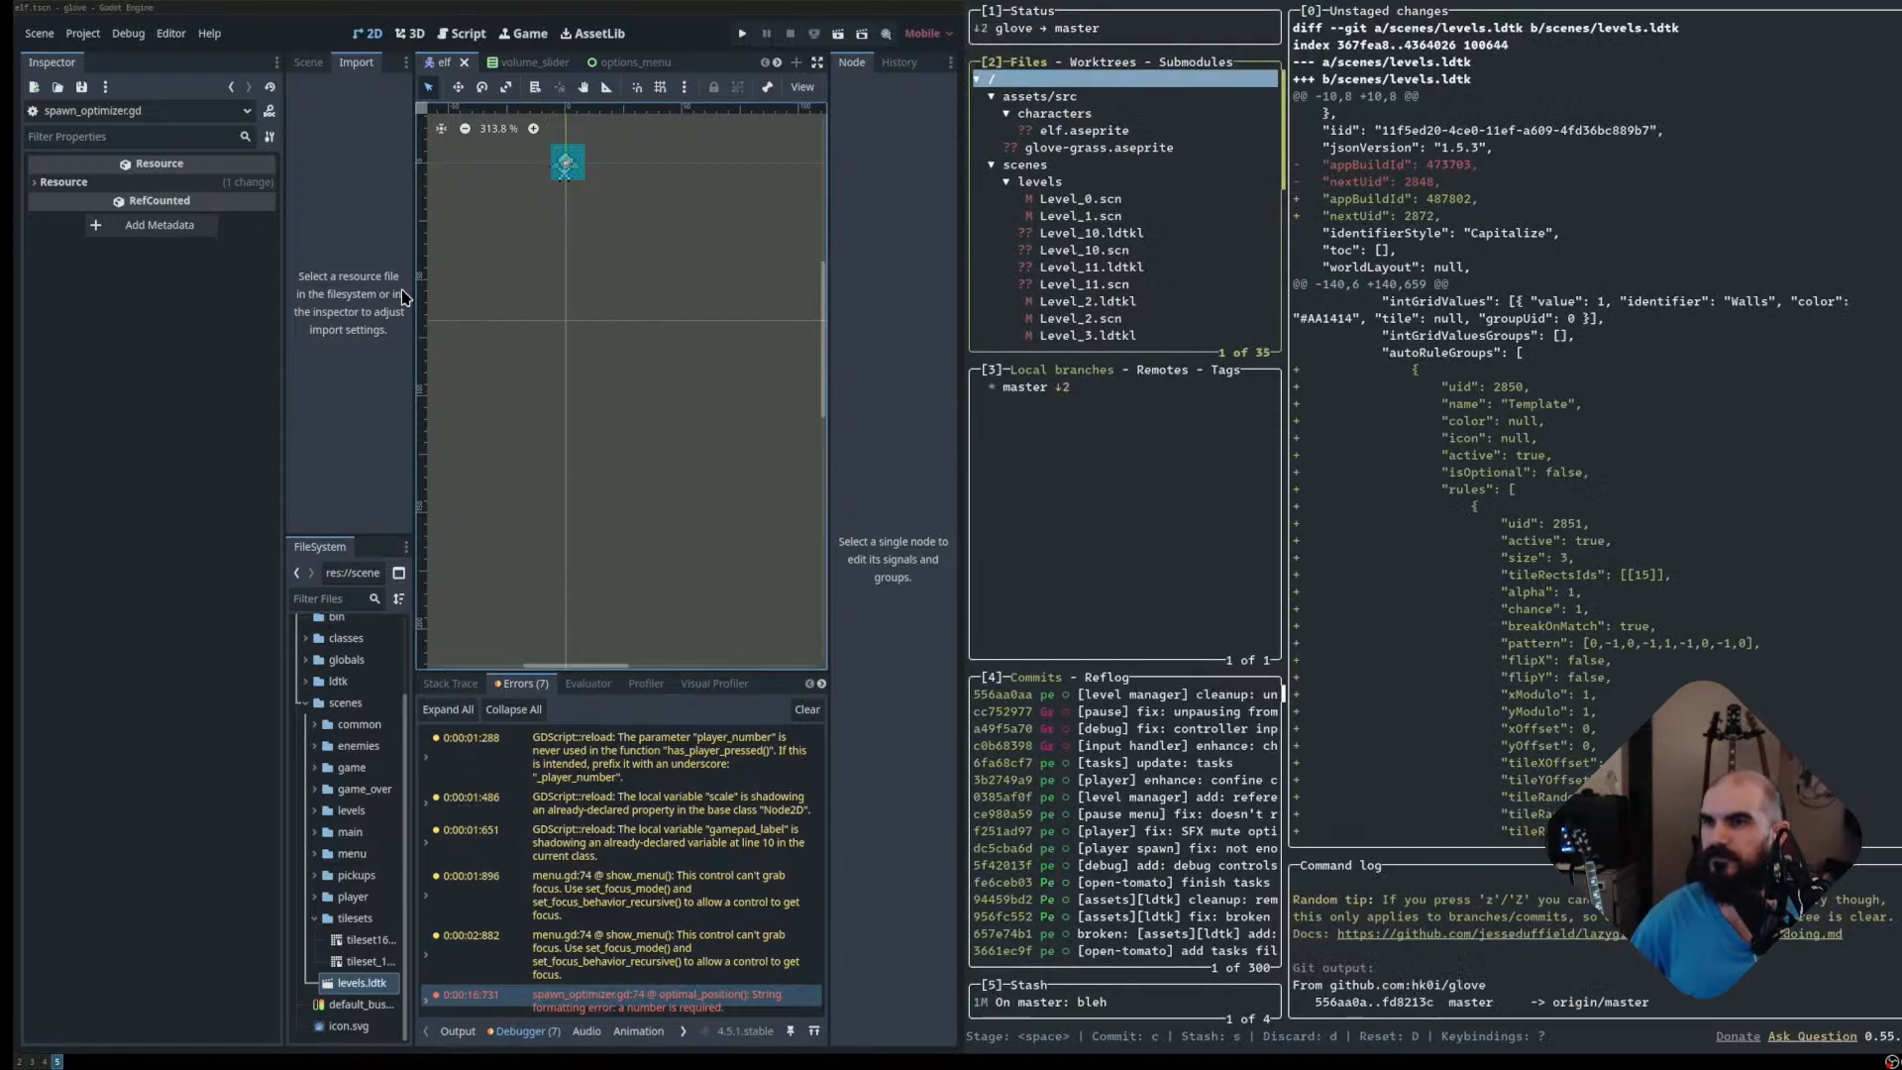
key(z)
key(Escape)
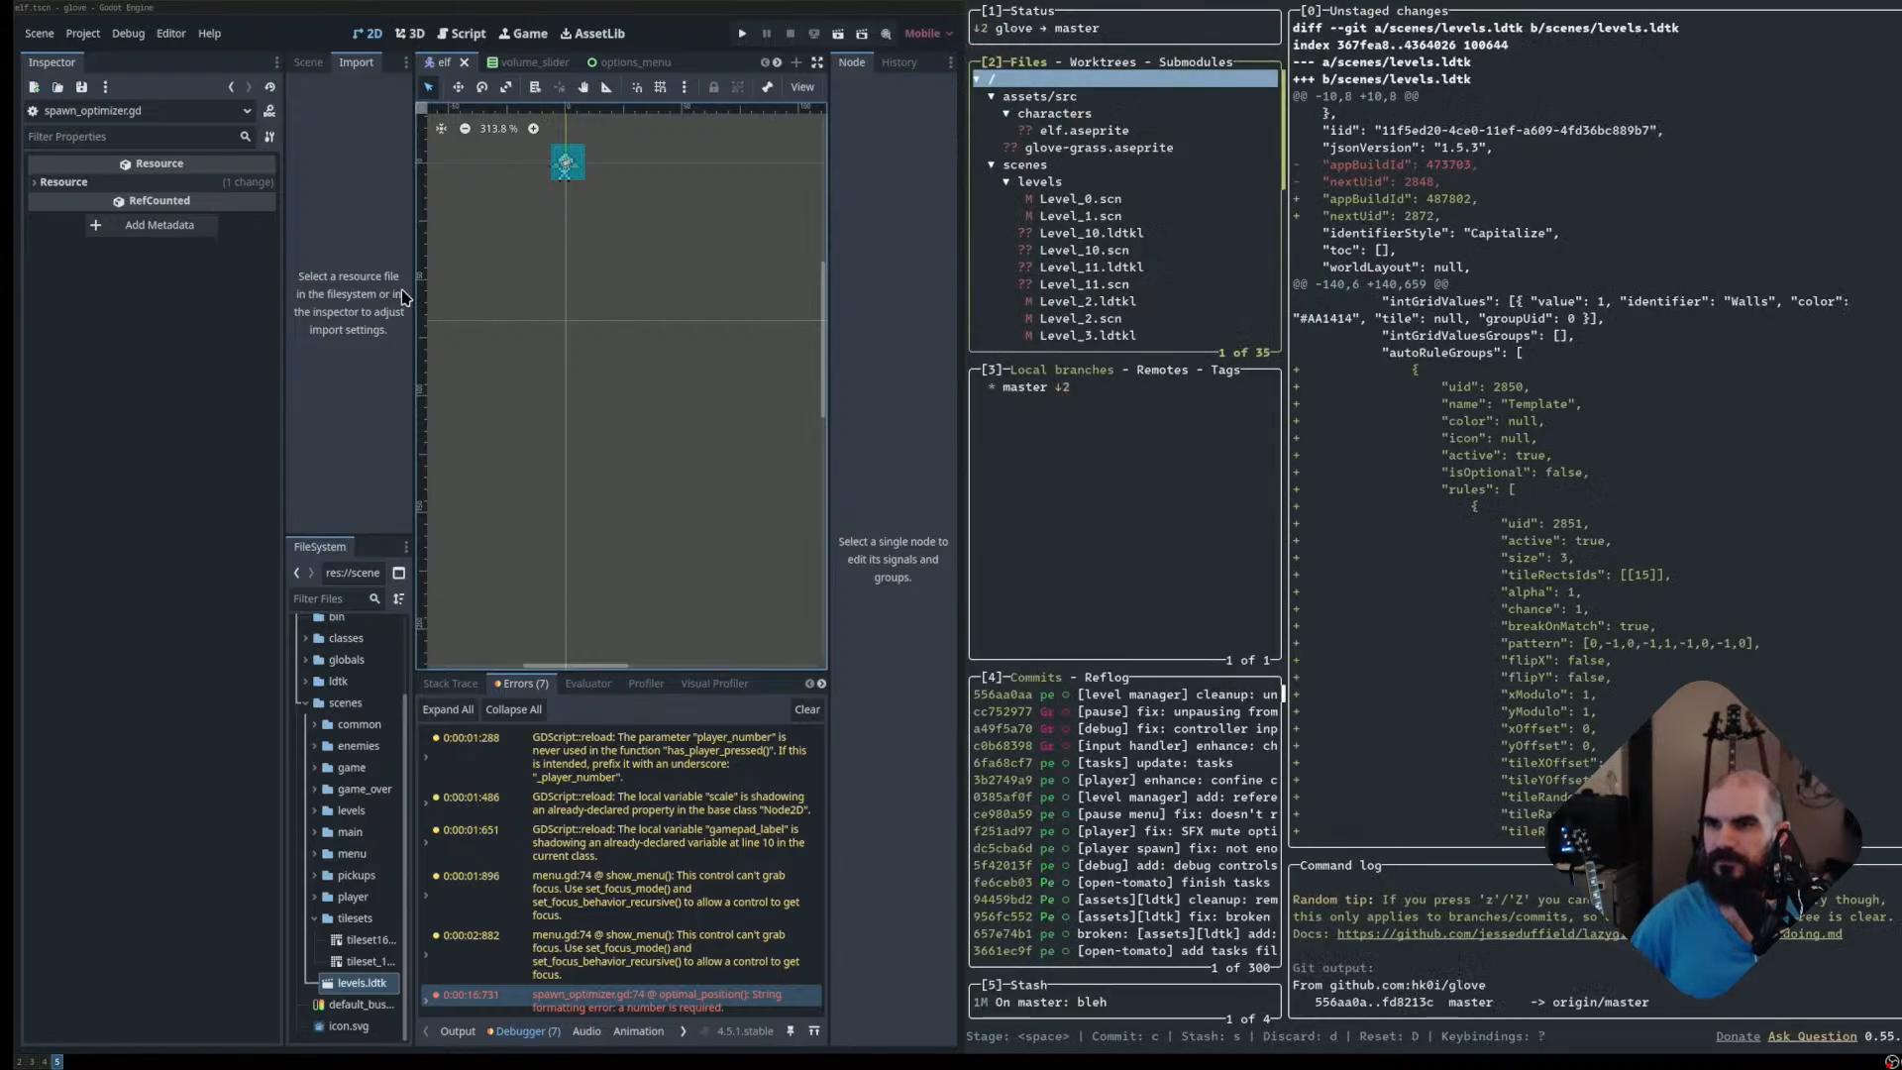
Collapse the scenes/levels folder in the changed files and stage all of its changes
key(super+f)
key(Down)
key(Down)
key(Down)
key(Down)
key(Down)
key(Down)
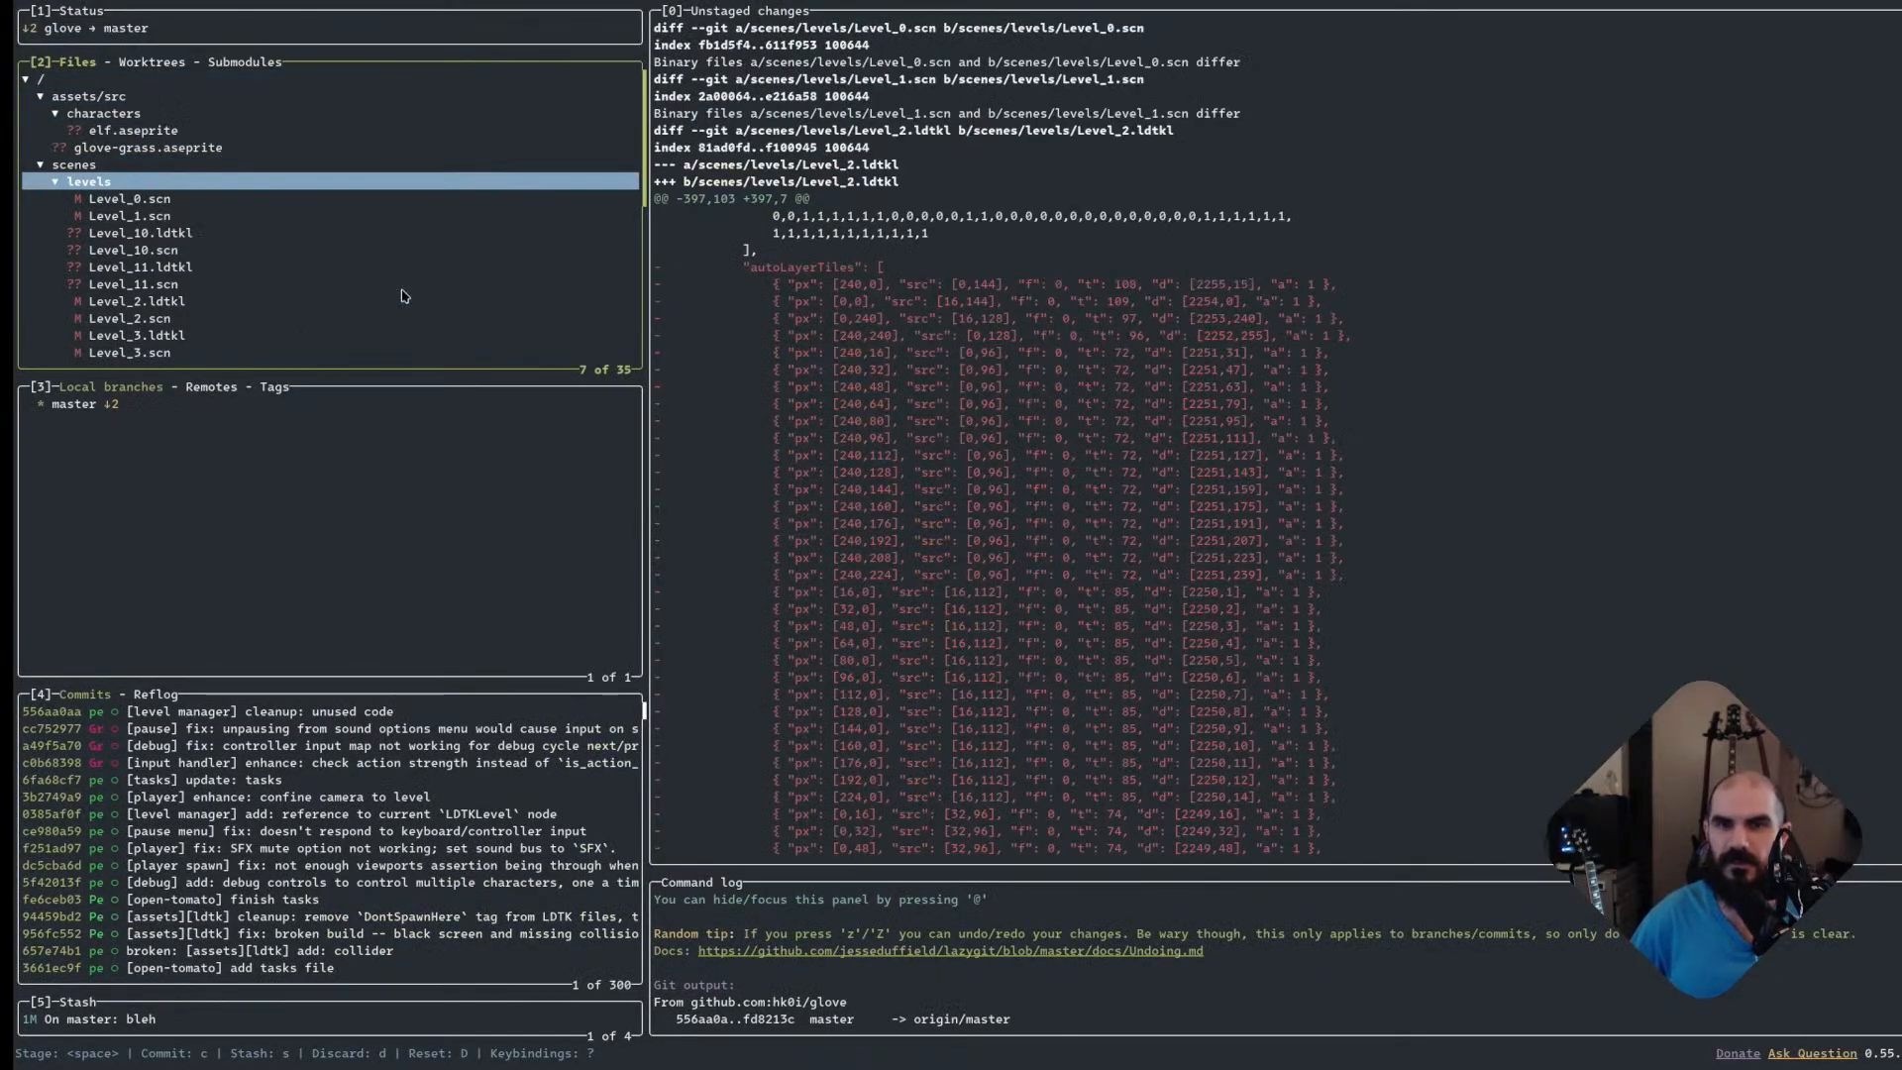
key(Return)
key(space)
key(d)
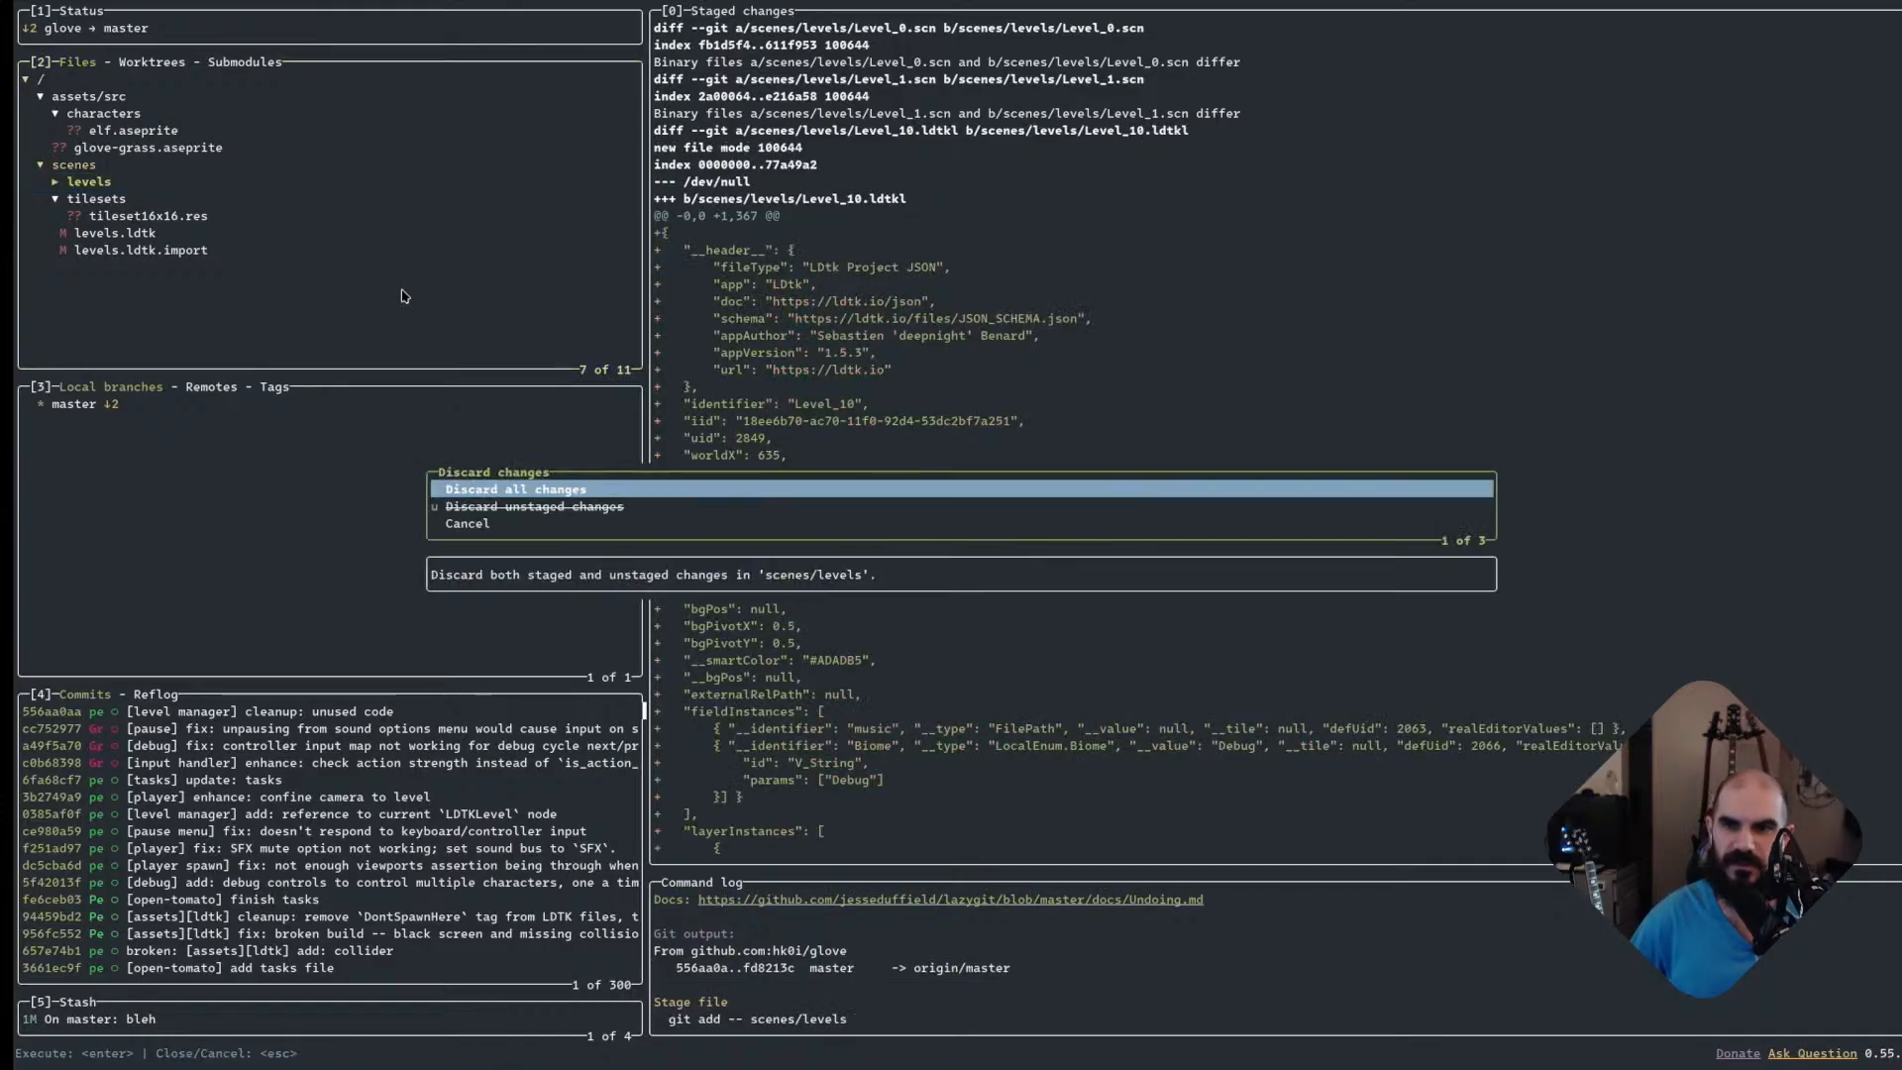
key(Escape)
Discard all changes to scenes/tilesets/tileset16x16.res
key(Down)
key(Down)
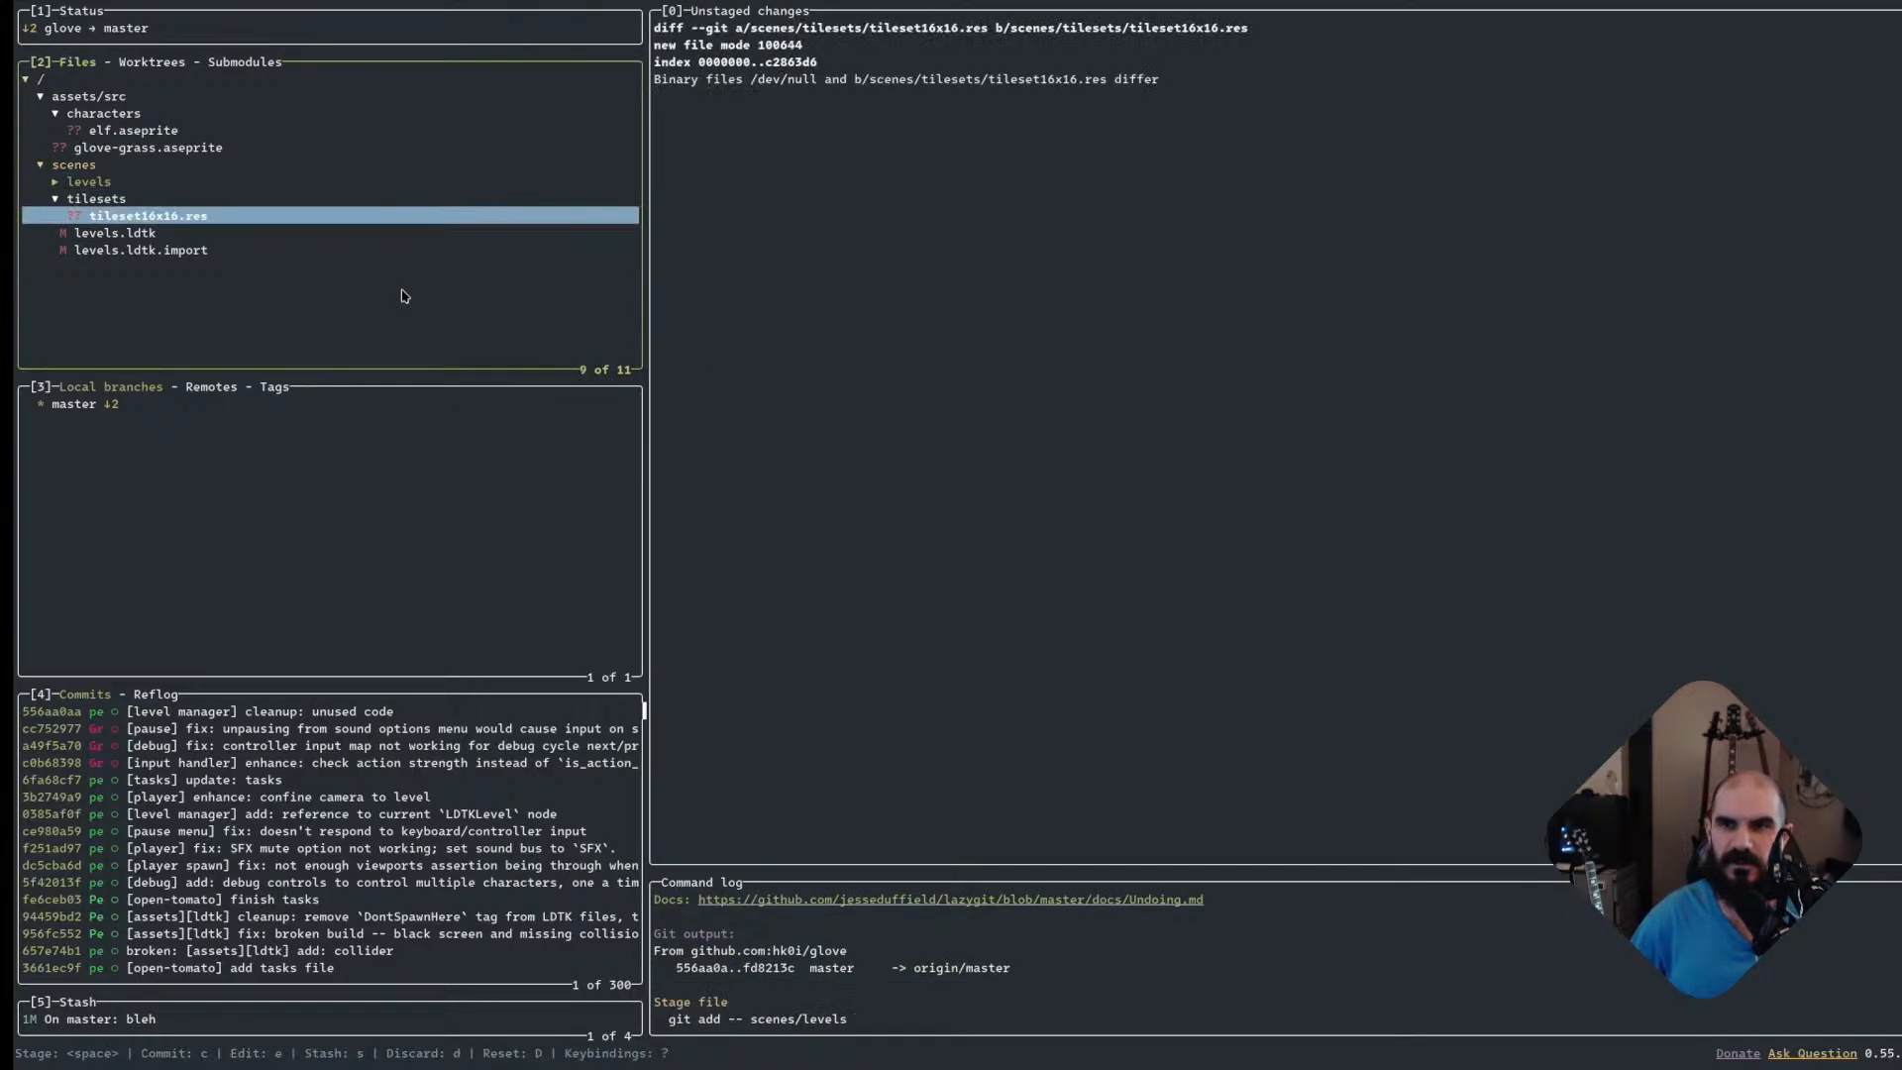
key(Down)
key(Up)
key(d)
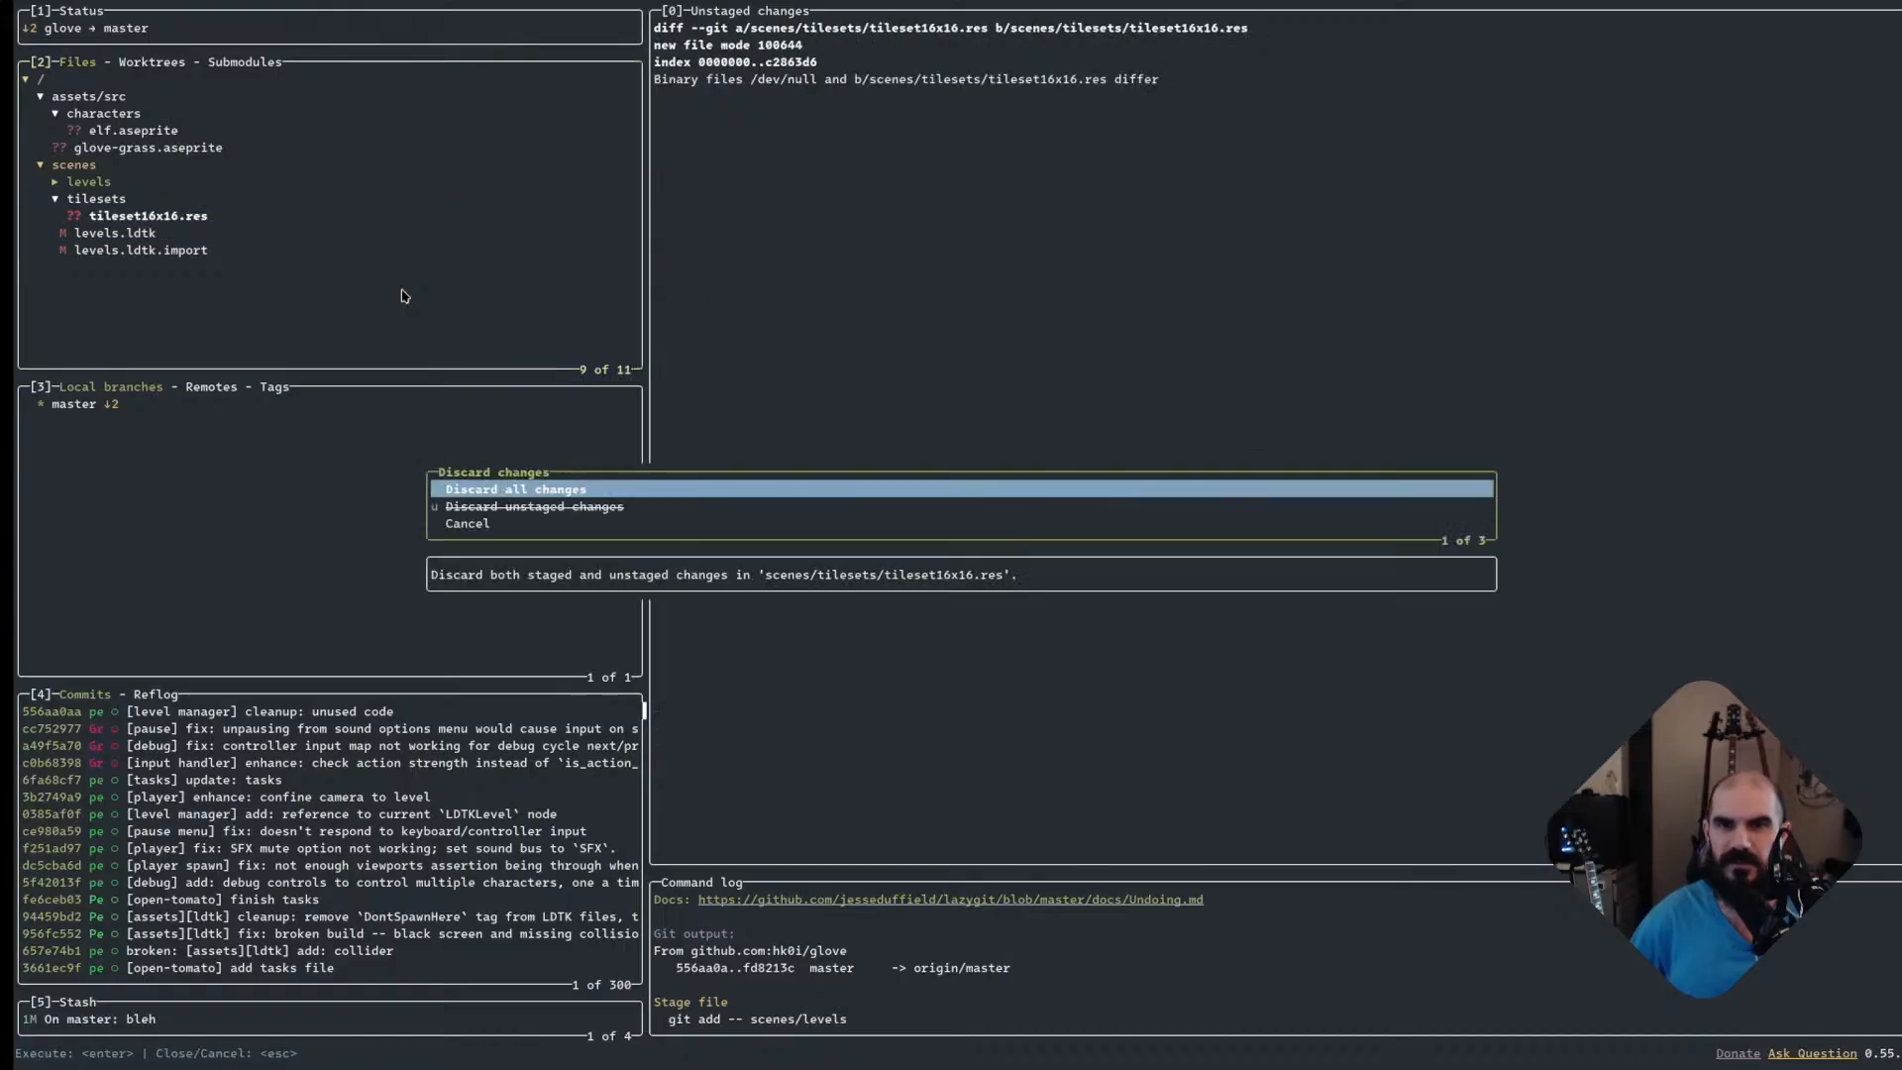
key(Return)
Review the unstaged changes in levels.ldtk.import and the assets/src files, quit lazygit and return to Godot
key(Down)
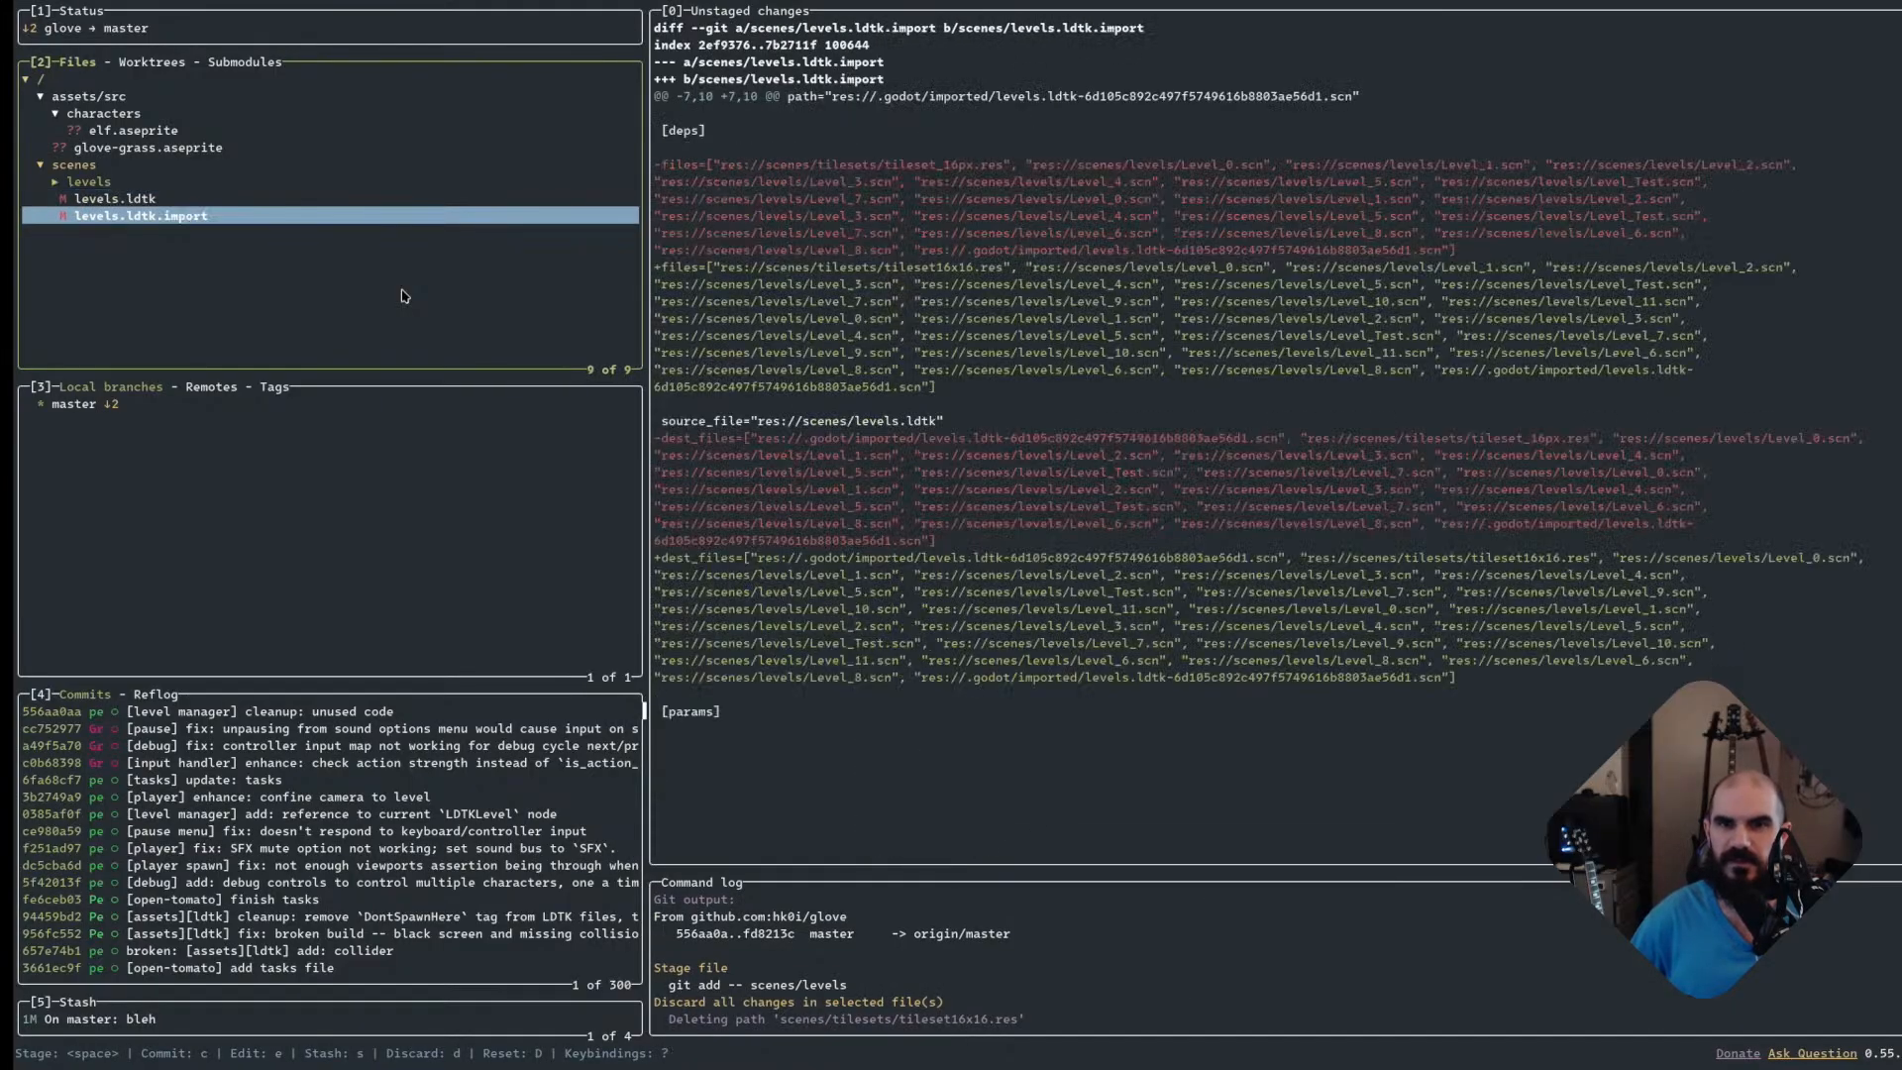
key(Up)
key(Down)
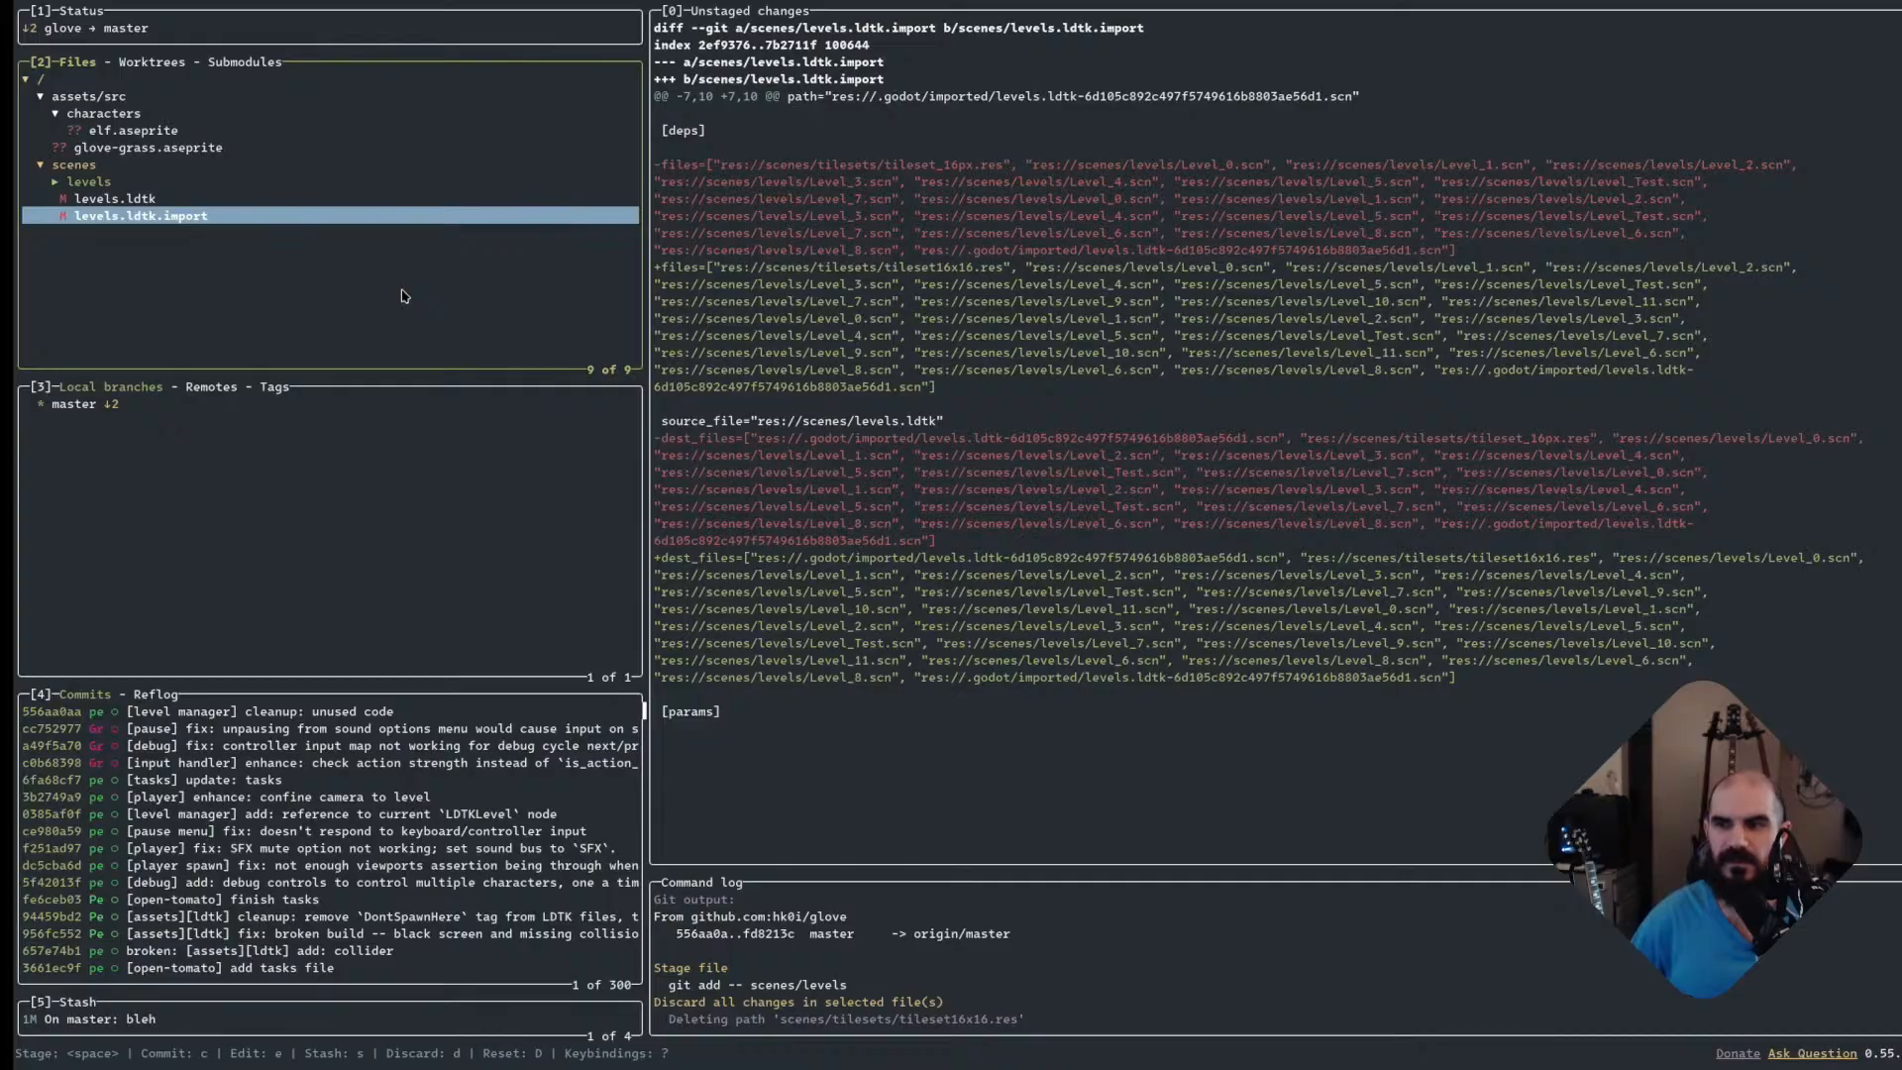
key(Up)
key(Up)
key(Up)
key(Up)
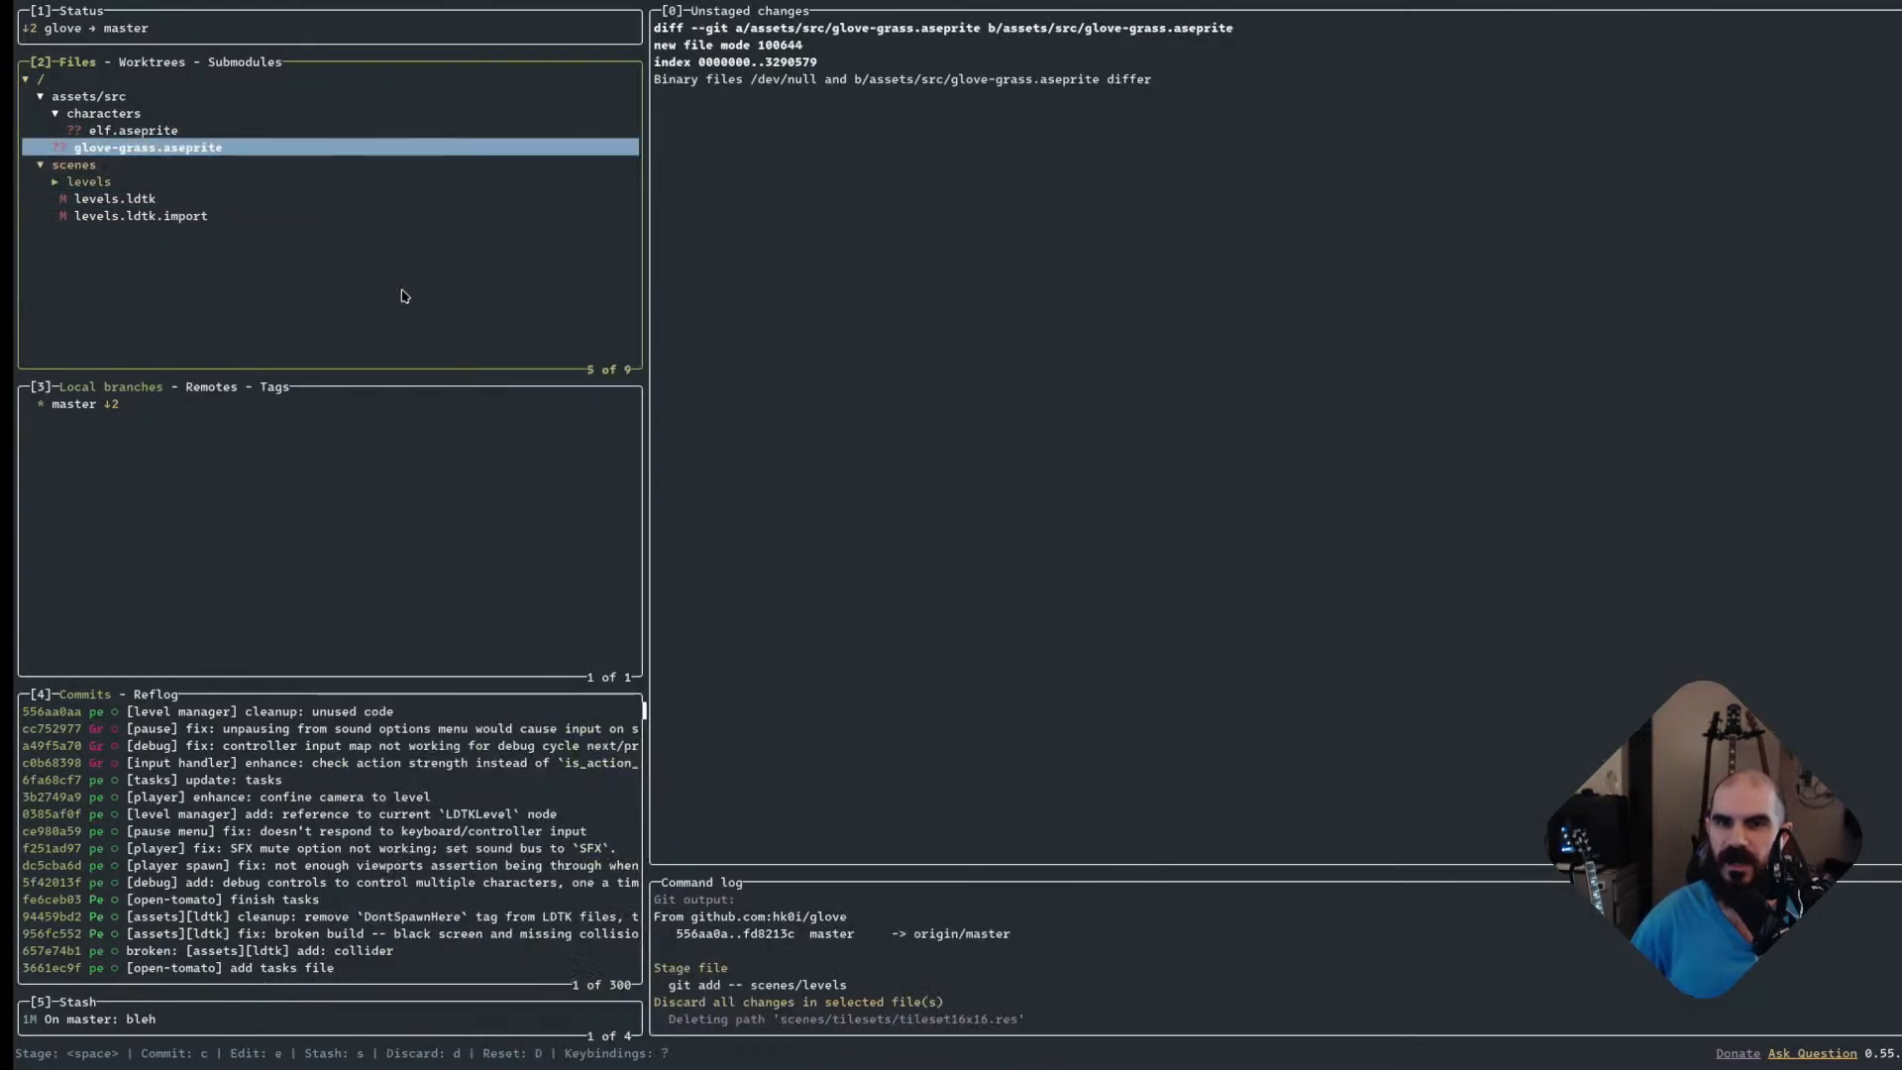
key(Up)
key(Up)
key(Up)
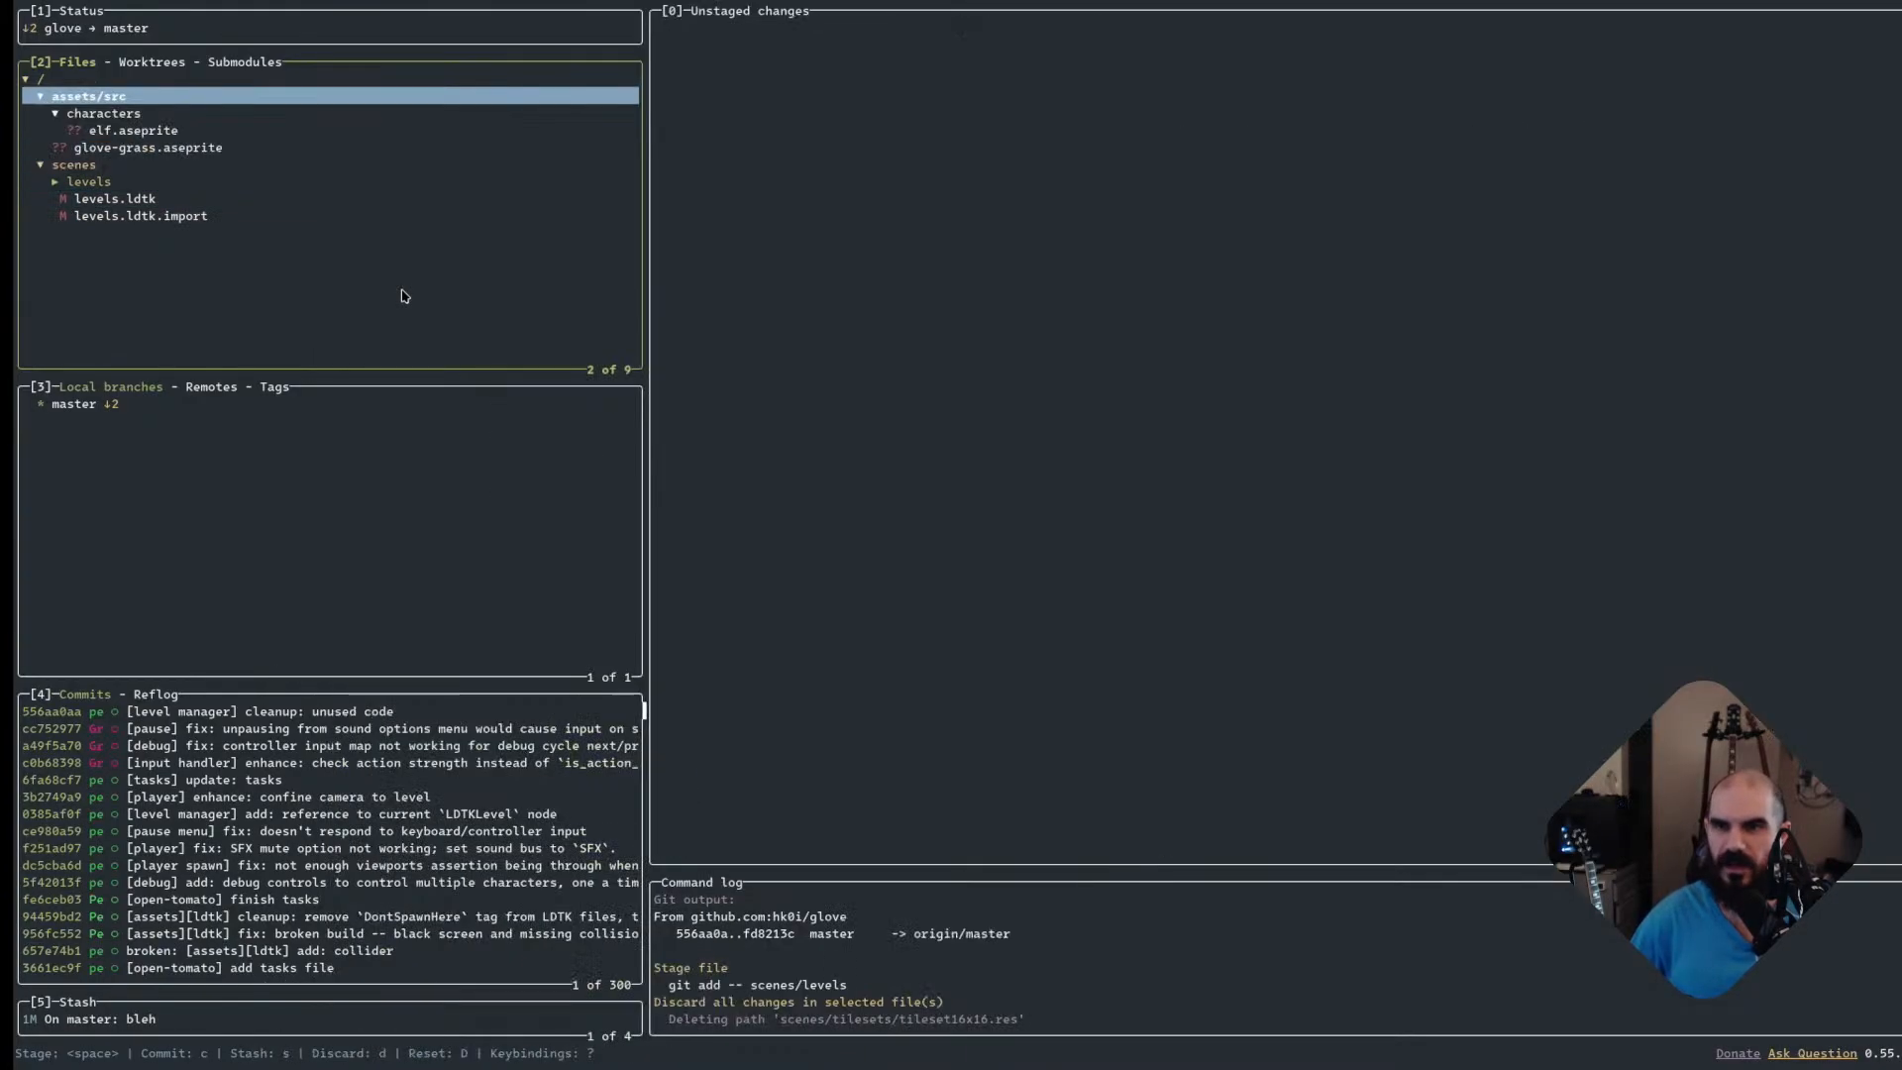
key(q)
key(super+f)
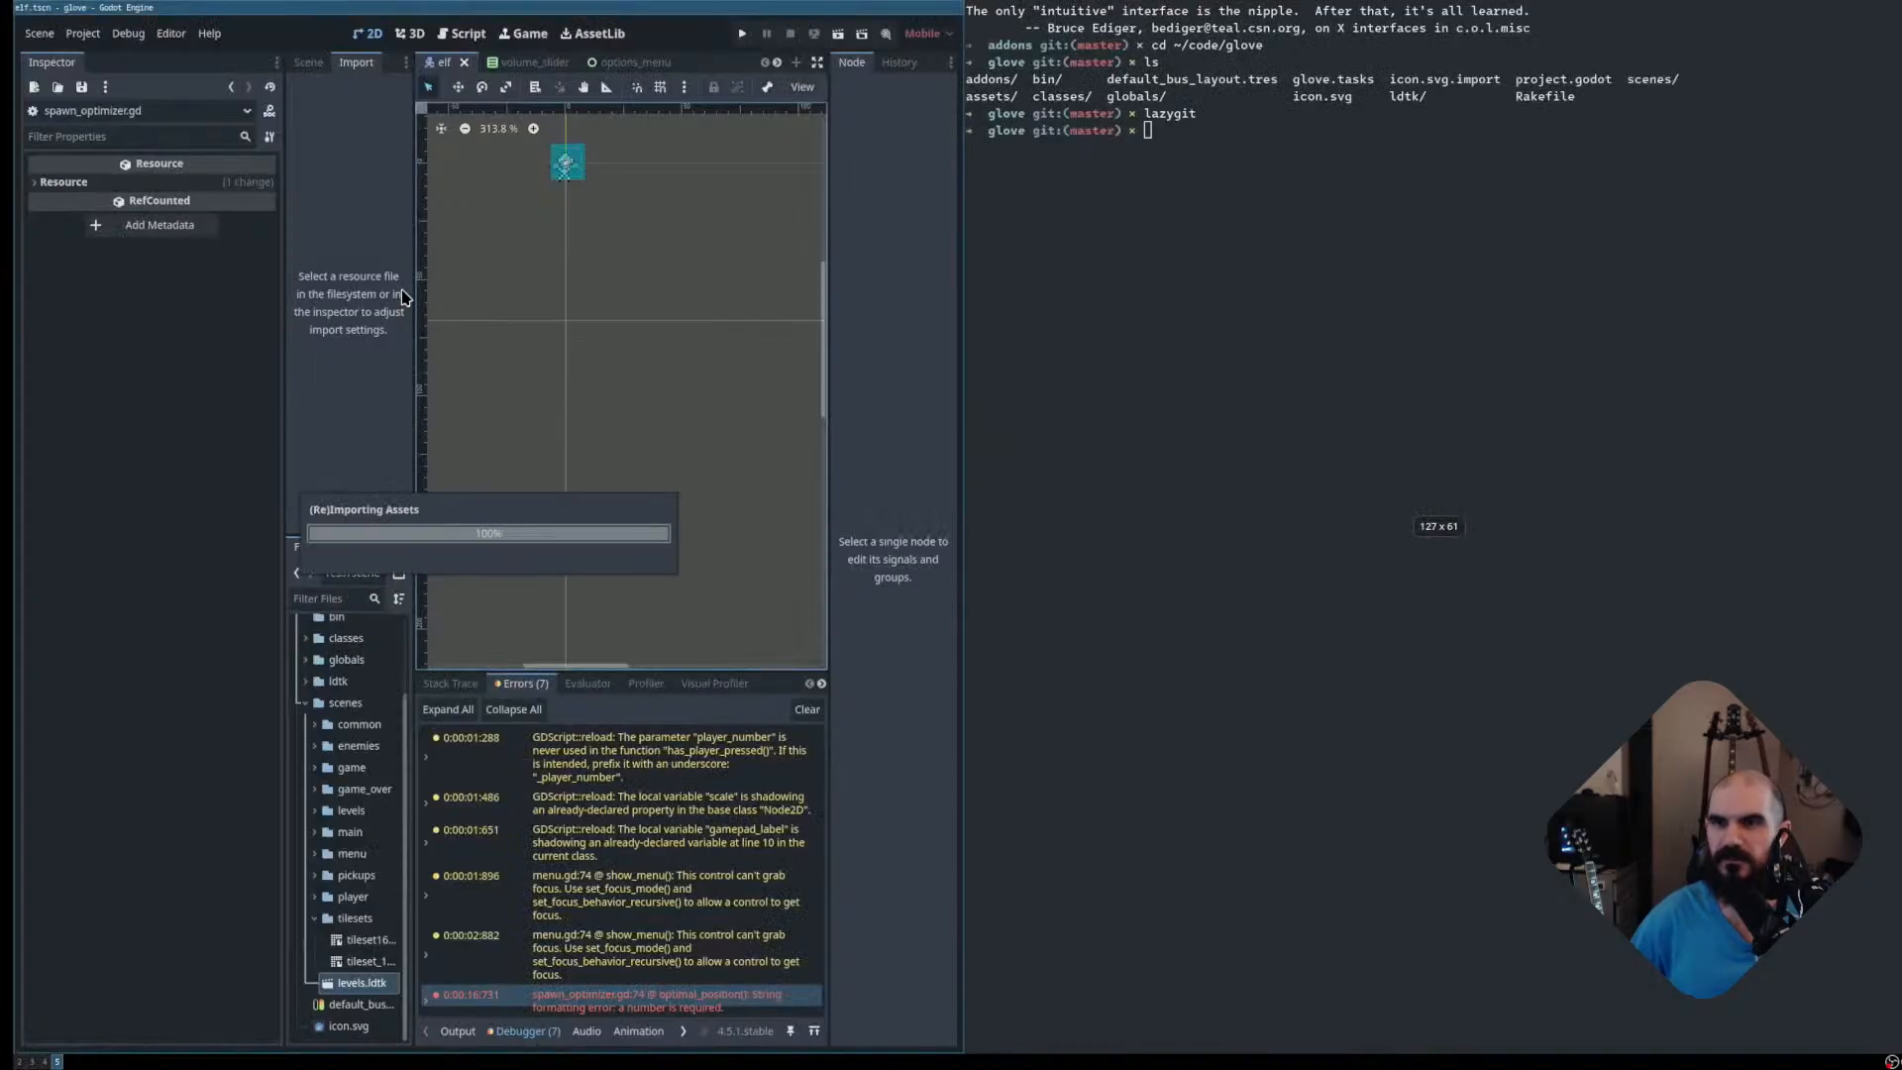
key(super+f)
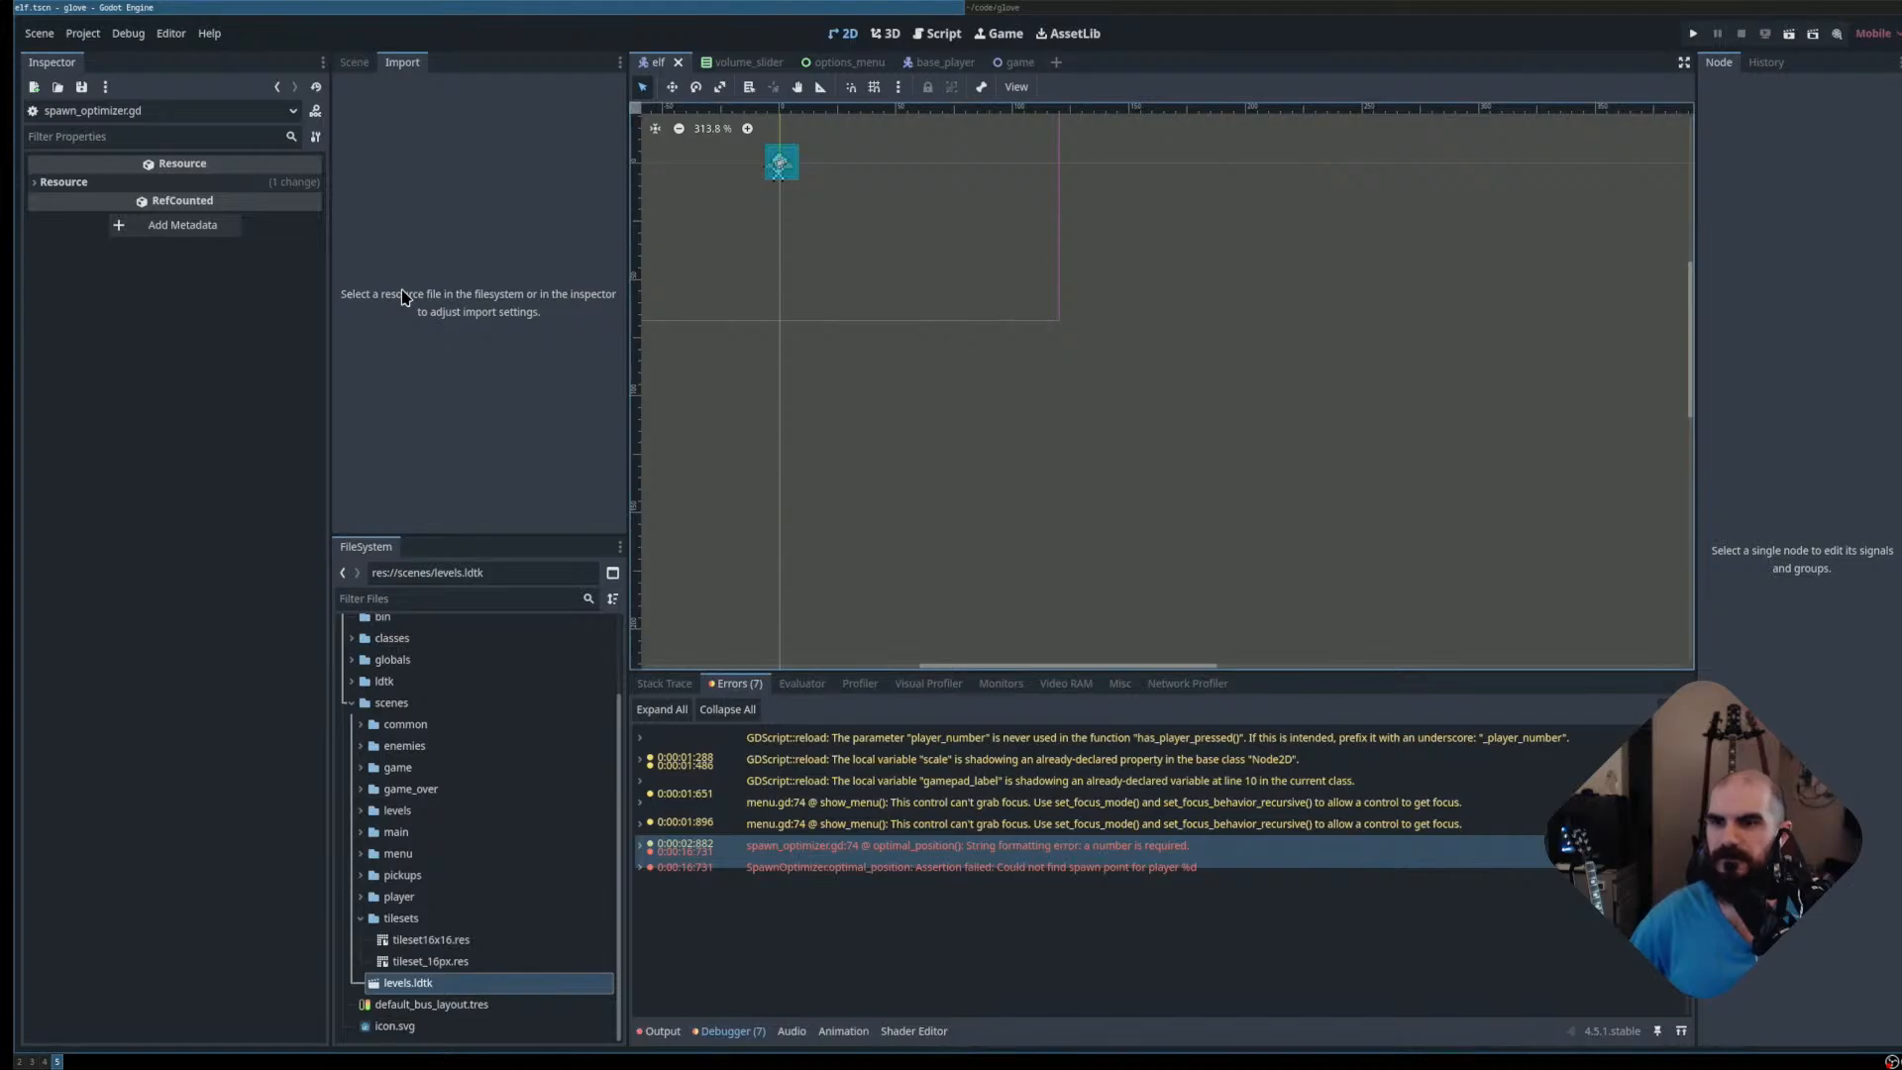
Run the project again and start a new game with the elf
key(F5)
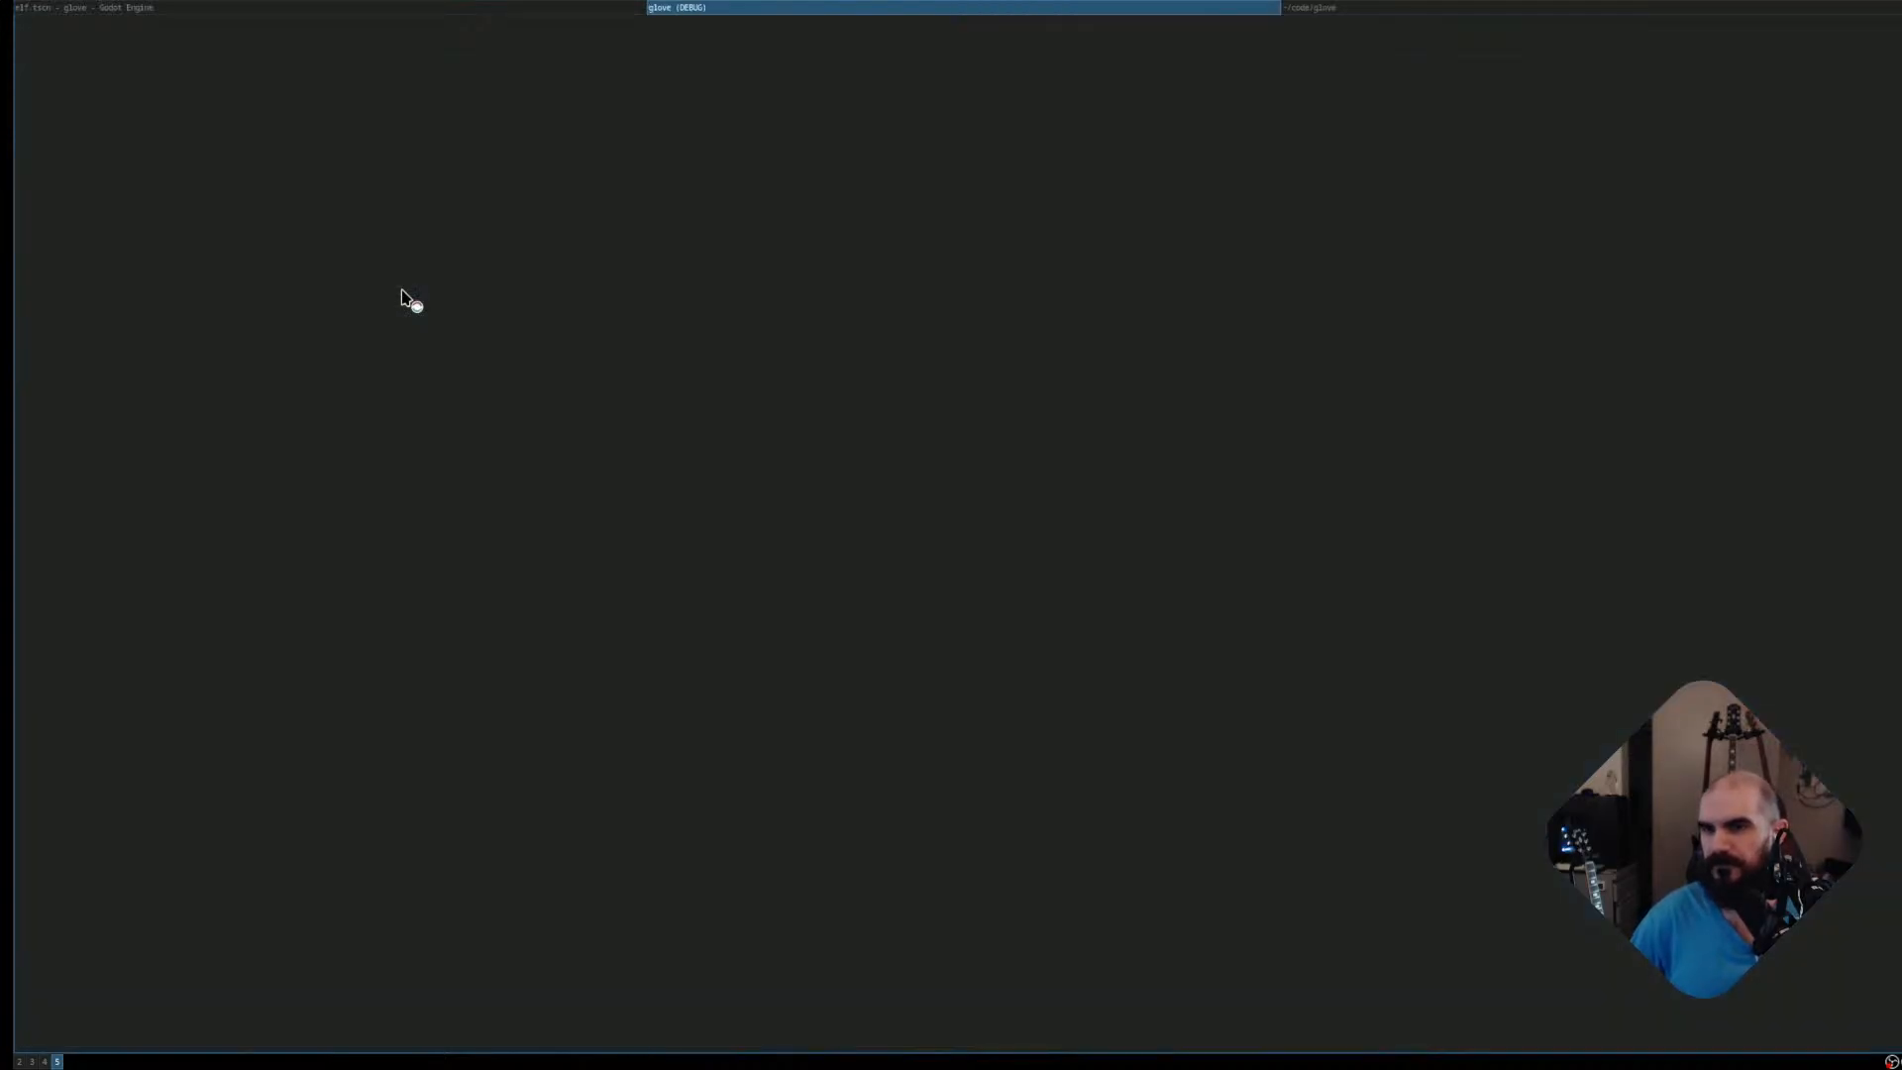
key(space)
key(space)
key(w)
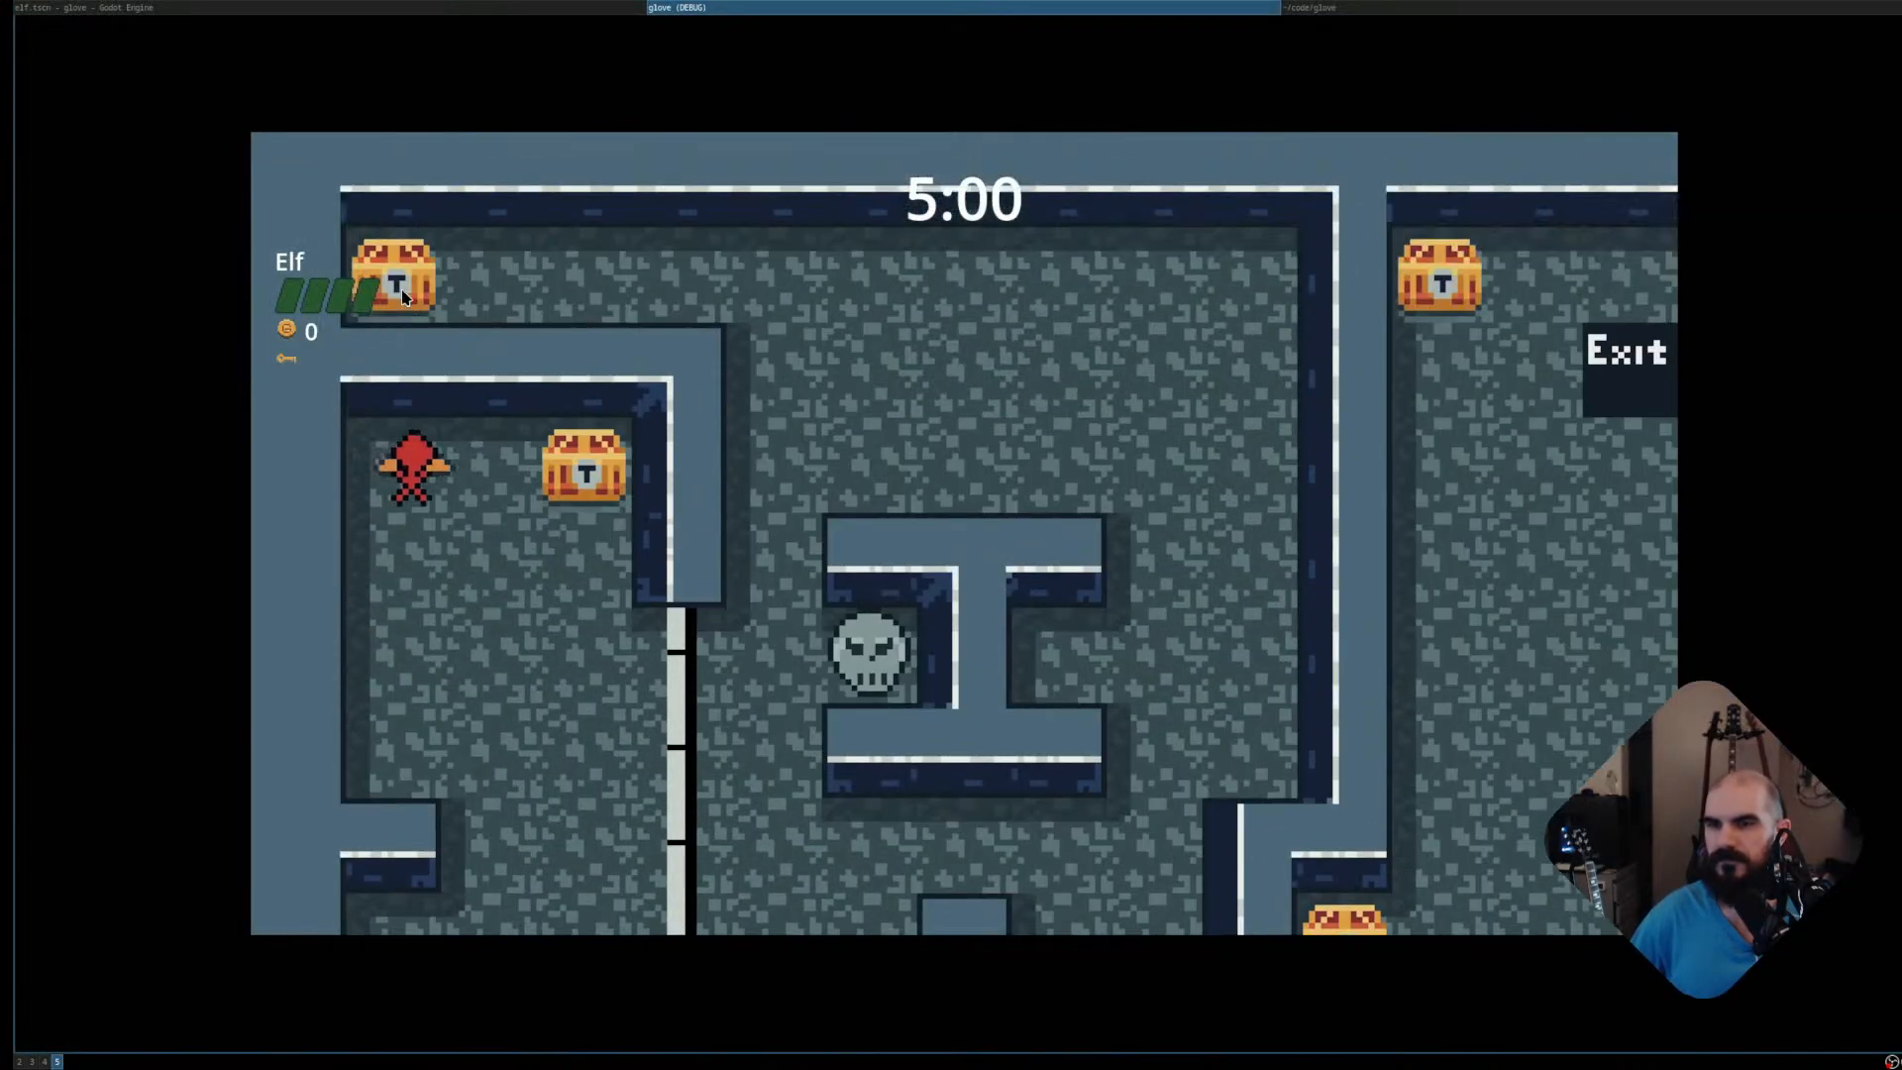
Guide the elf through Level_0, collecting treasure and the key near the lower wall, and take the exit
key(d)
key(s)
key(a)
key(w)
key(s)
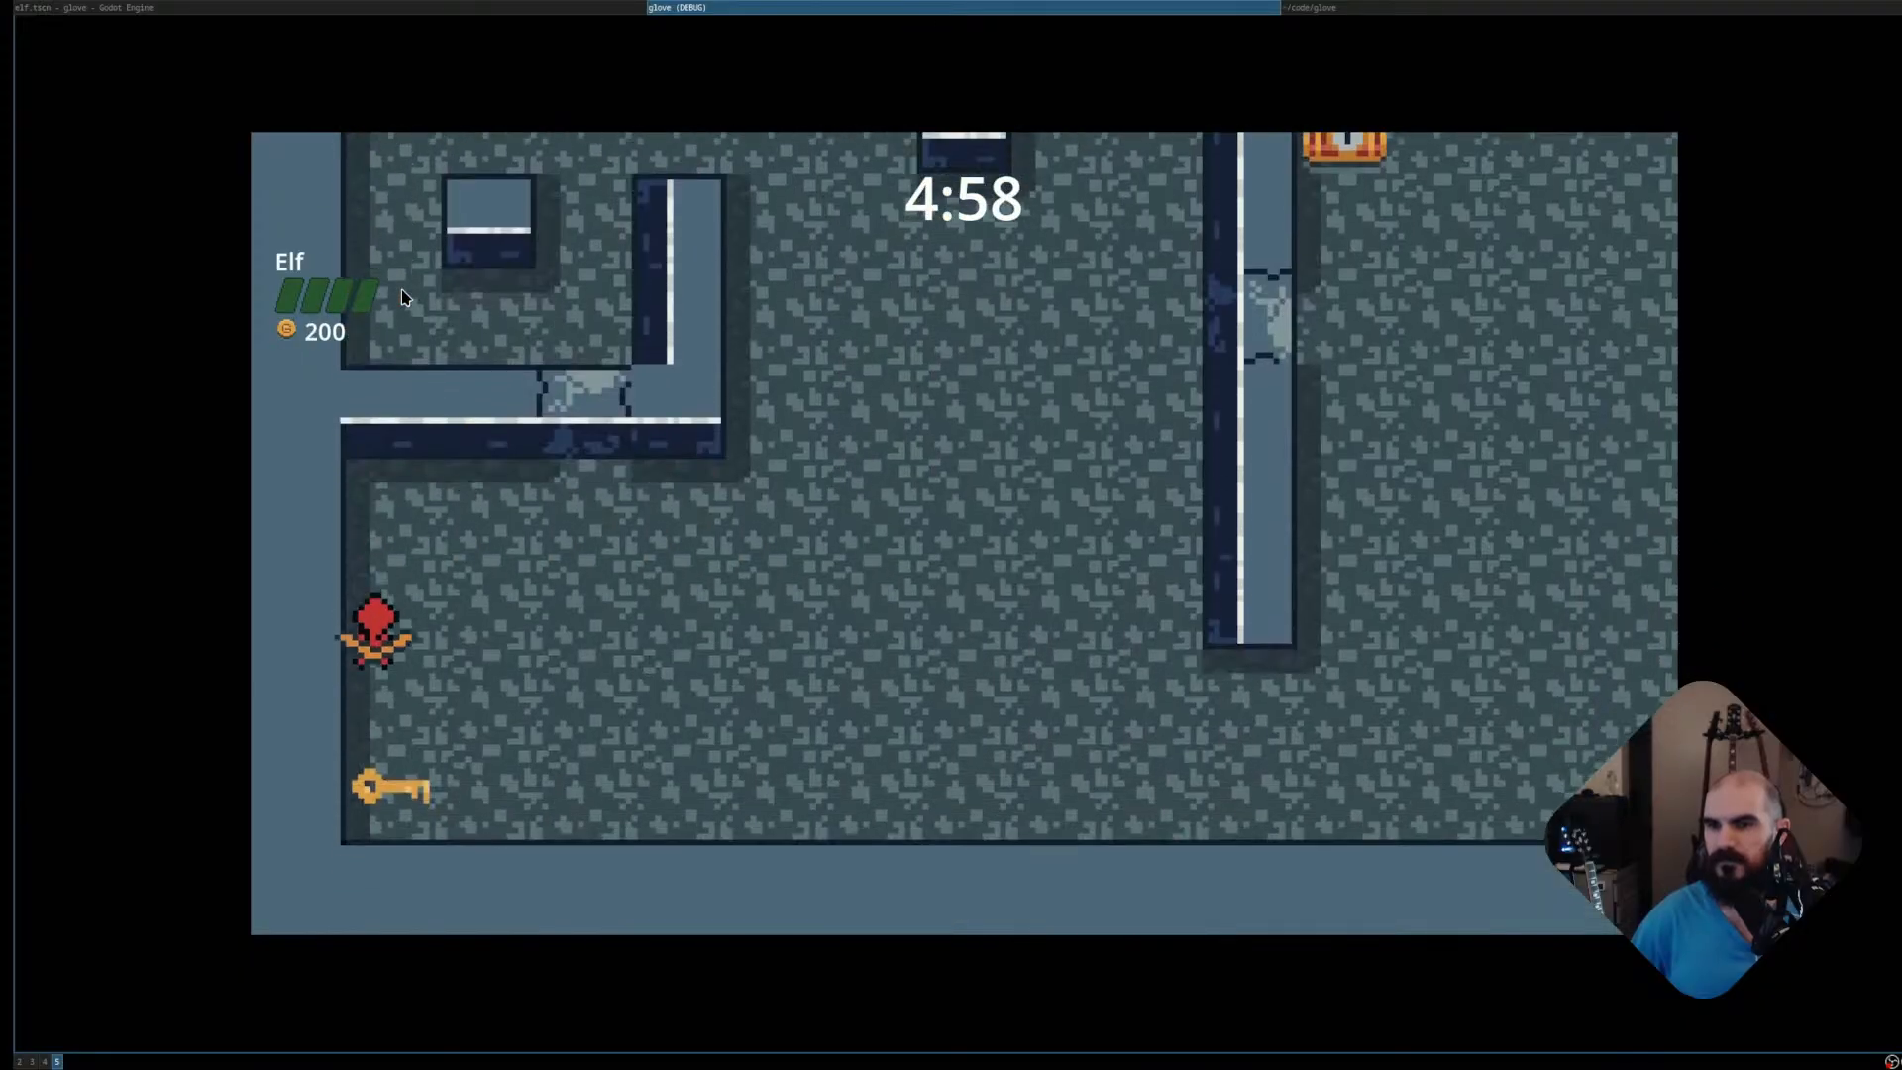
key(d)
key(w)
key(a)
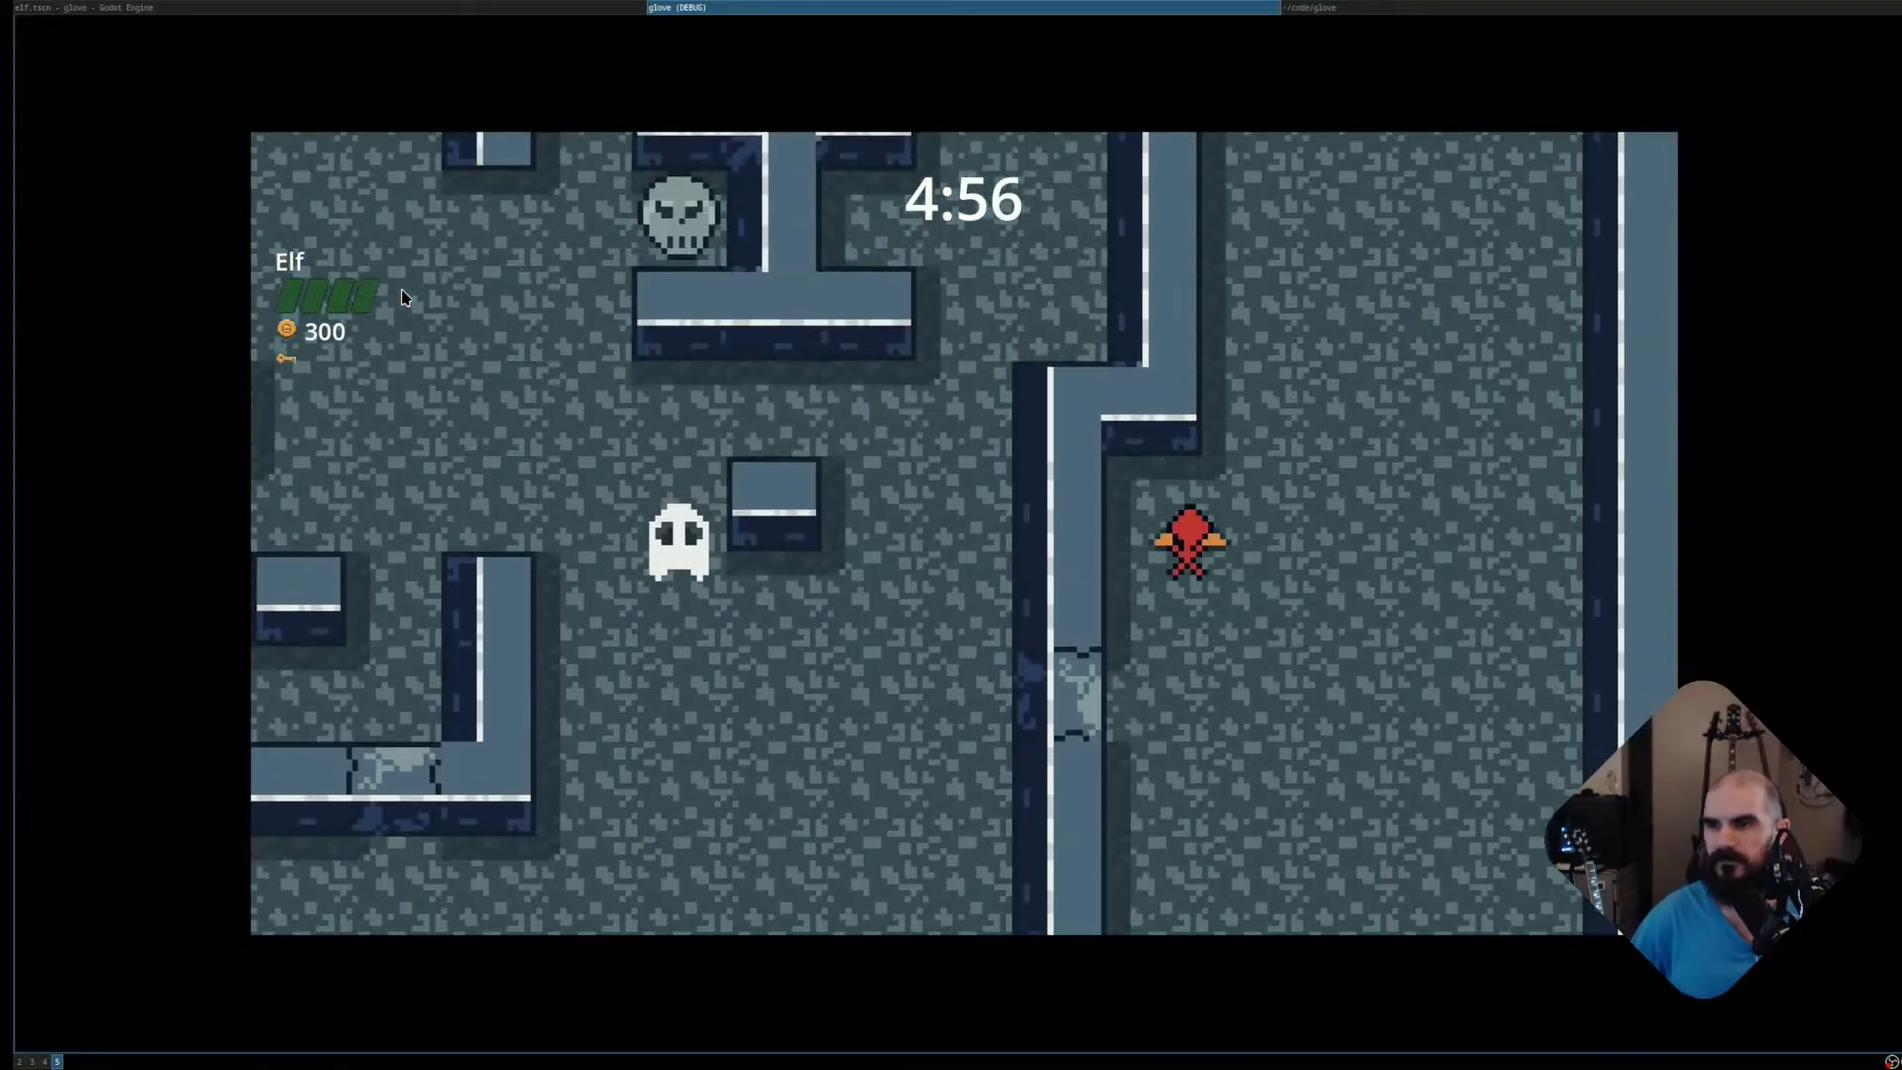
key(w)
key(d)
key(a)
key(d)
In Level_1, shoot the enemy spawner beside the stepped wall and collect the treasure near the starting point
key(s)
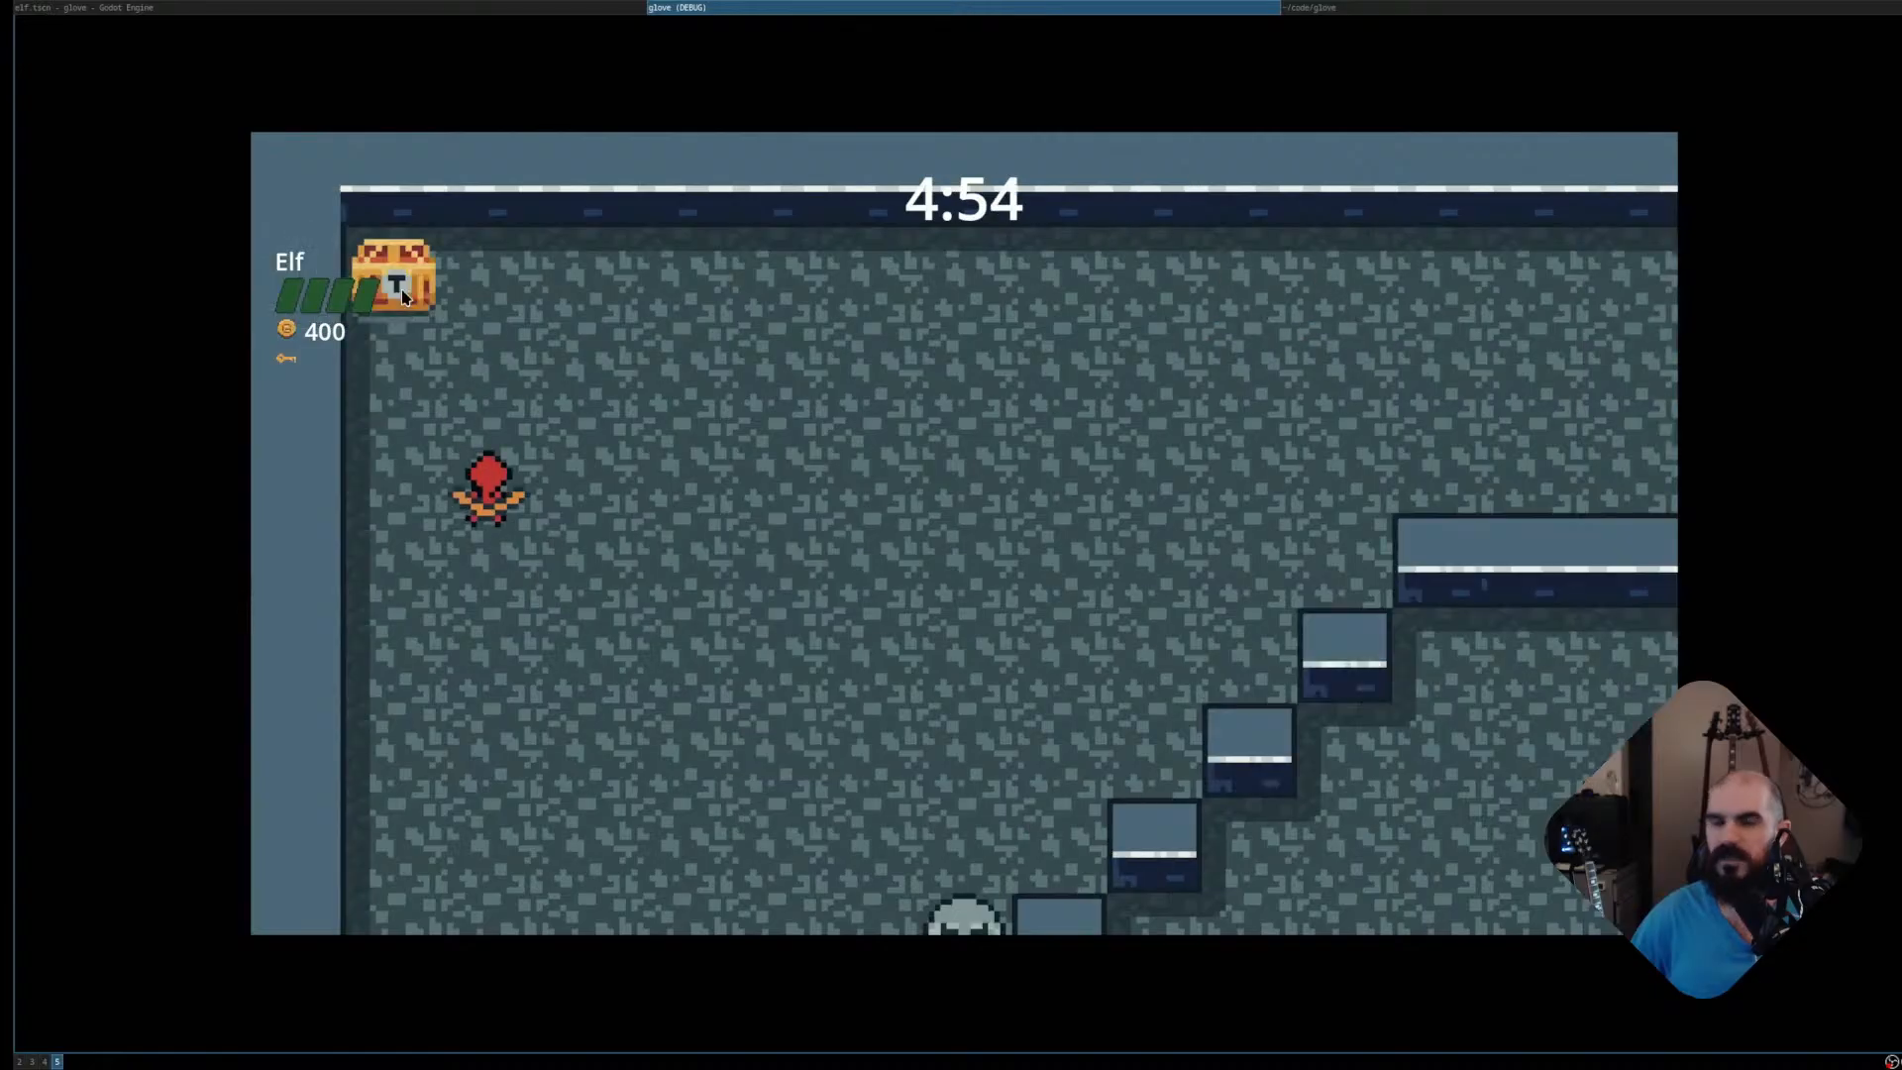
key(d)
key(space)
key(a)
key(w)
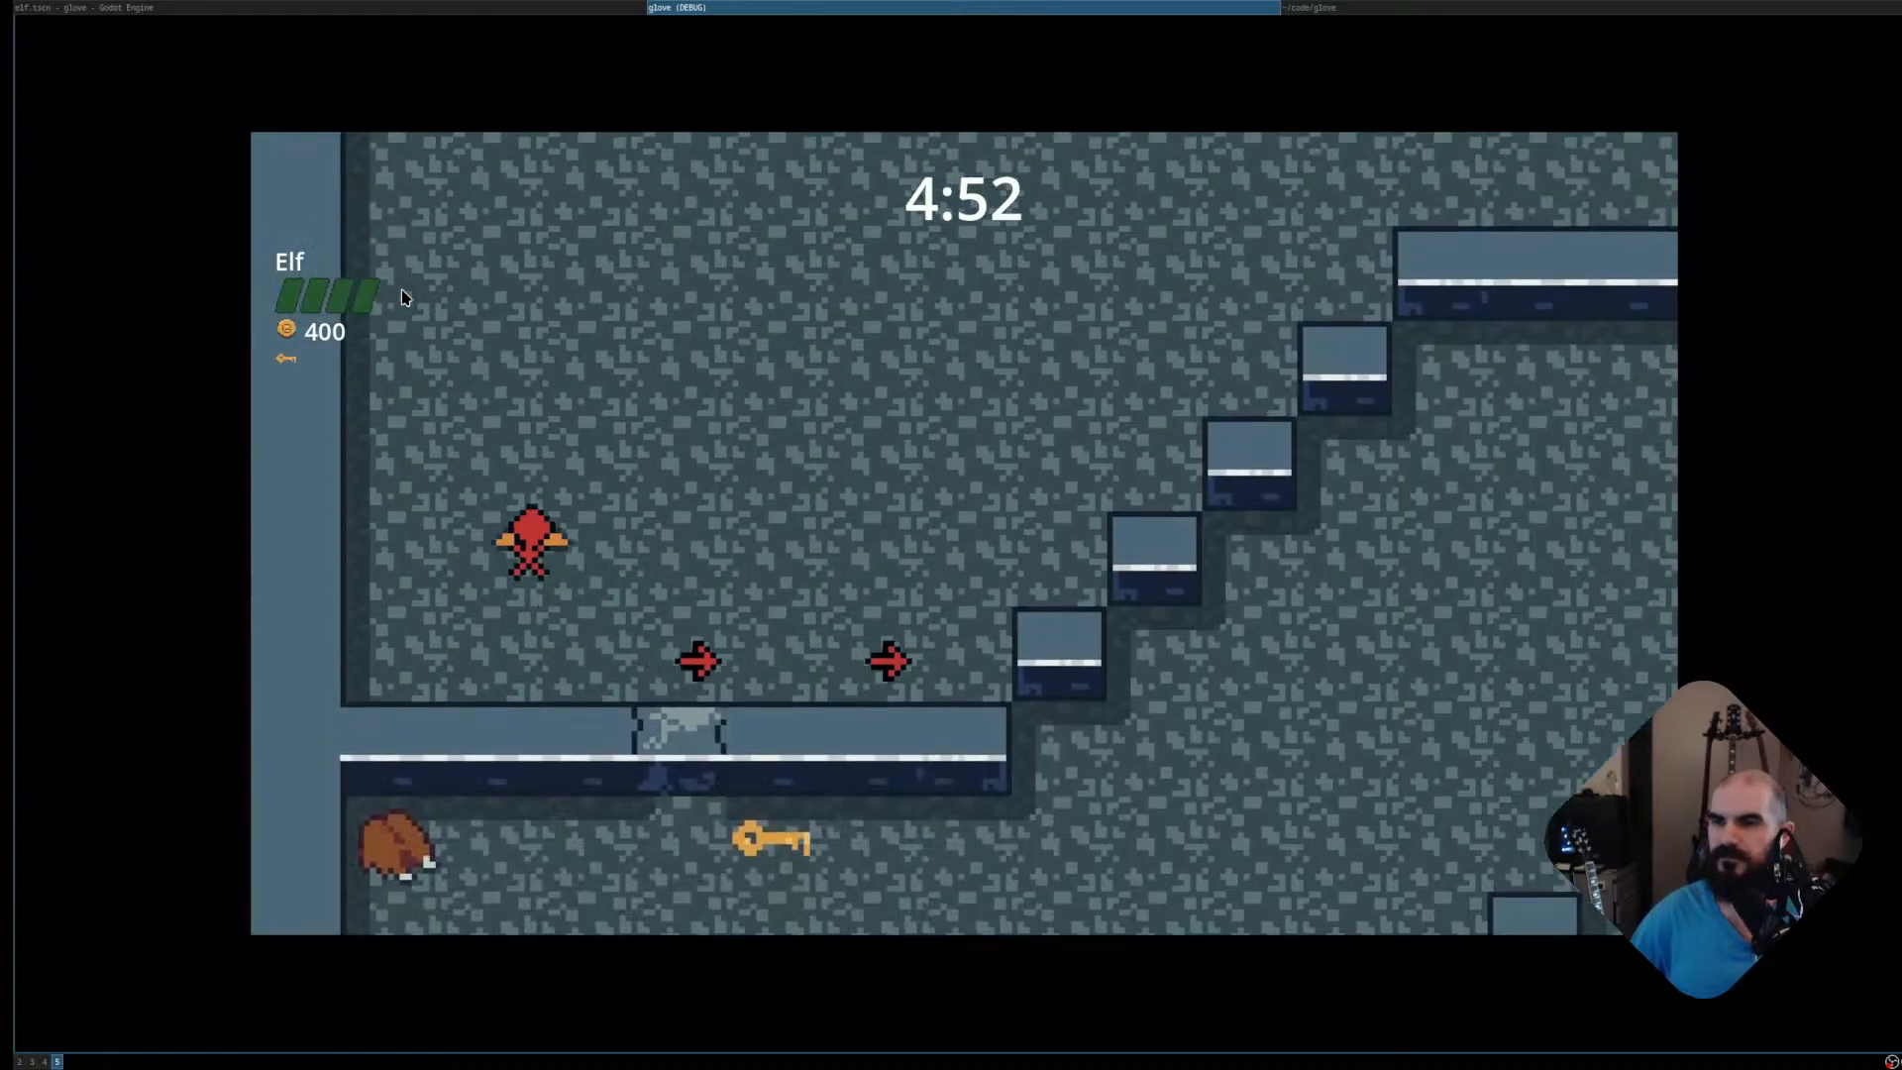
key(w)
key(d)
Shoot downward to destroy the breakable wall, pass through the gap and pick up the key below it
key(s)
key(space)
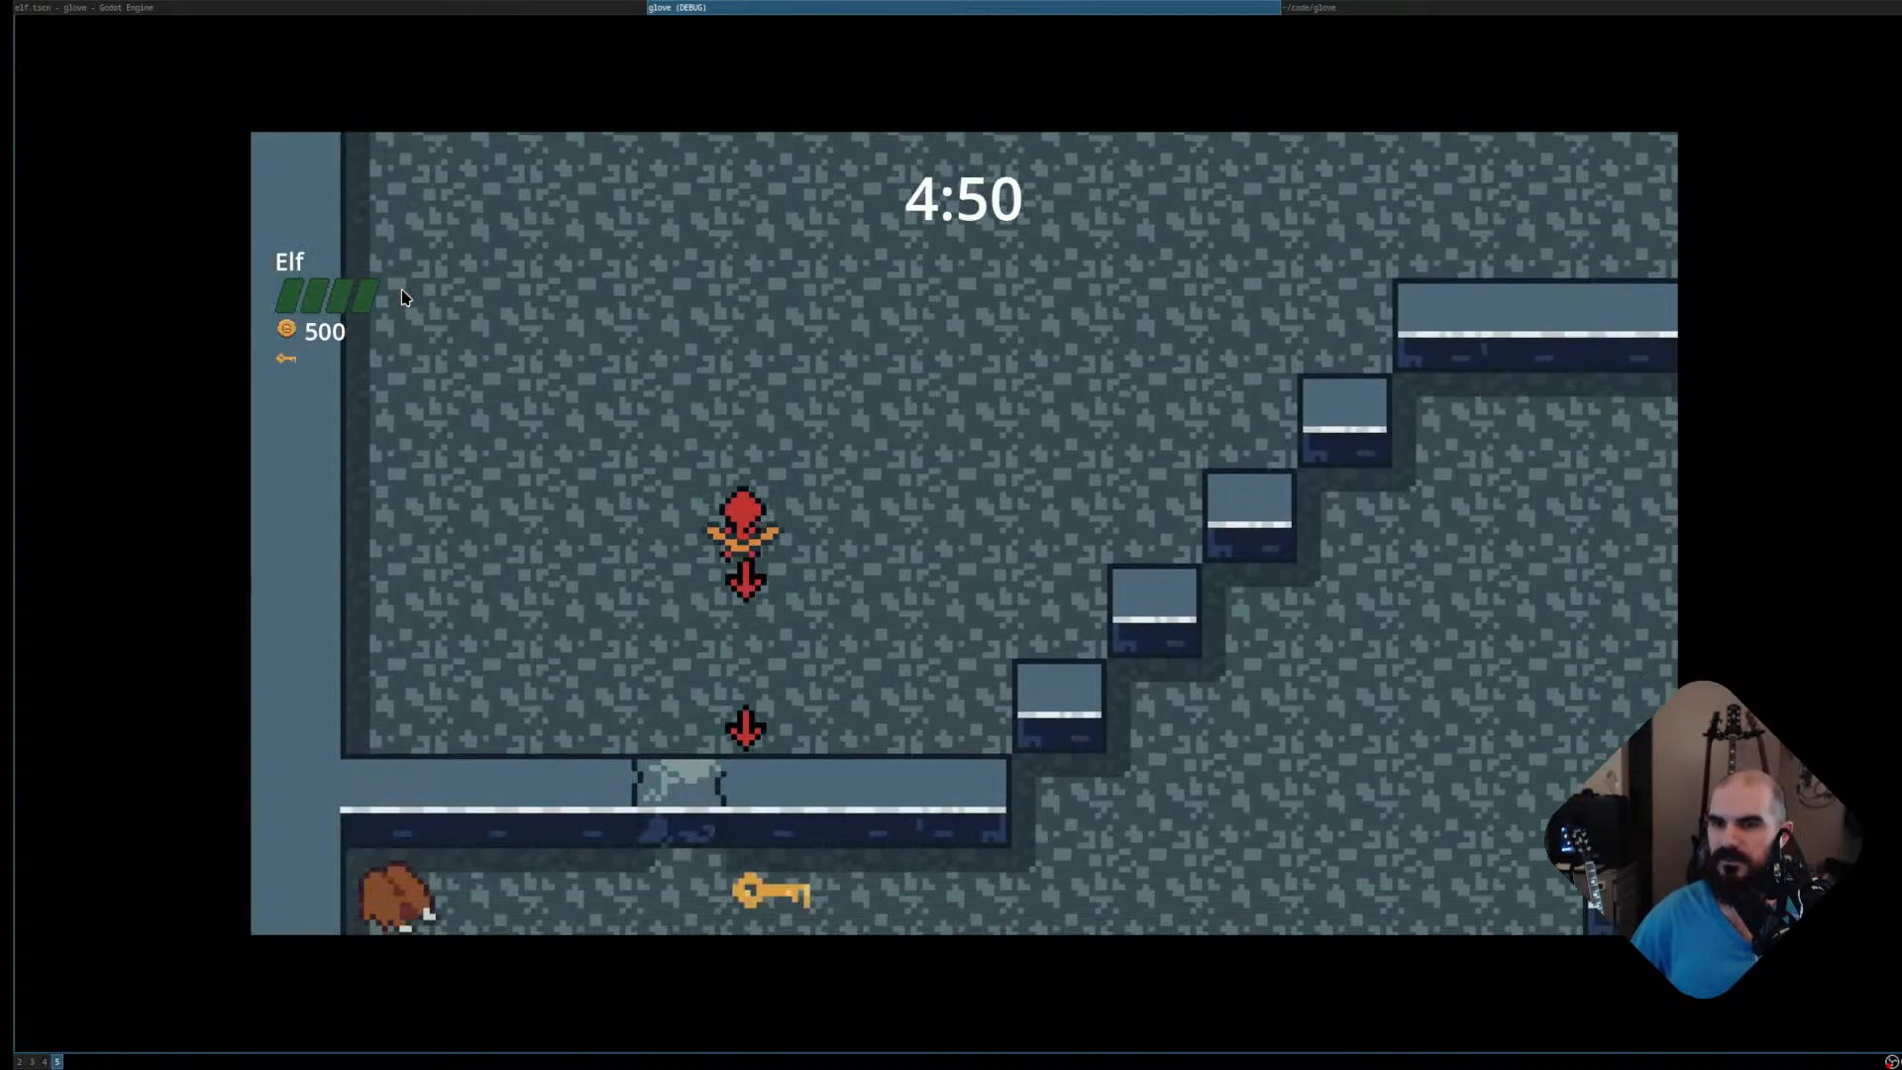
key(space)
key(a)
key(s)
key(w)
key(d)
key(a)
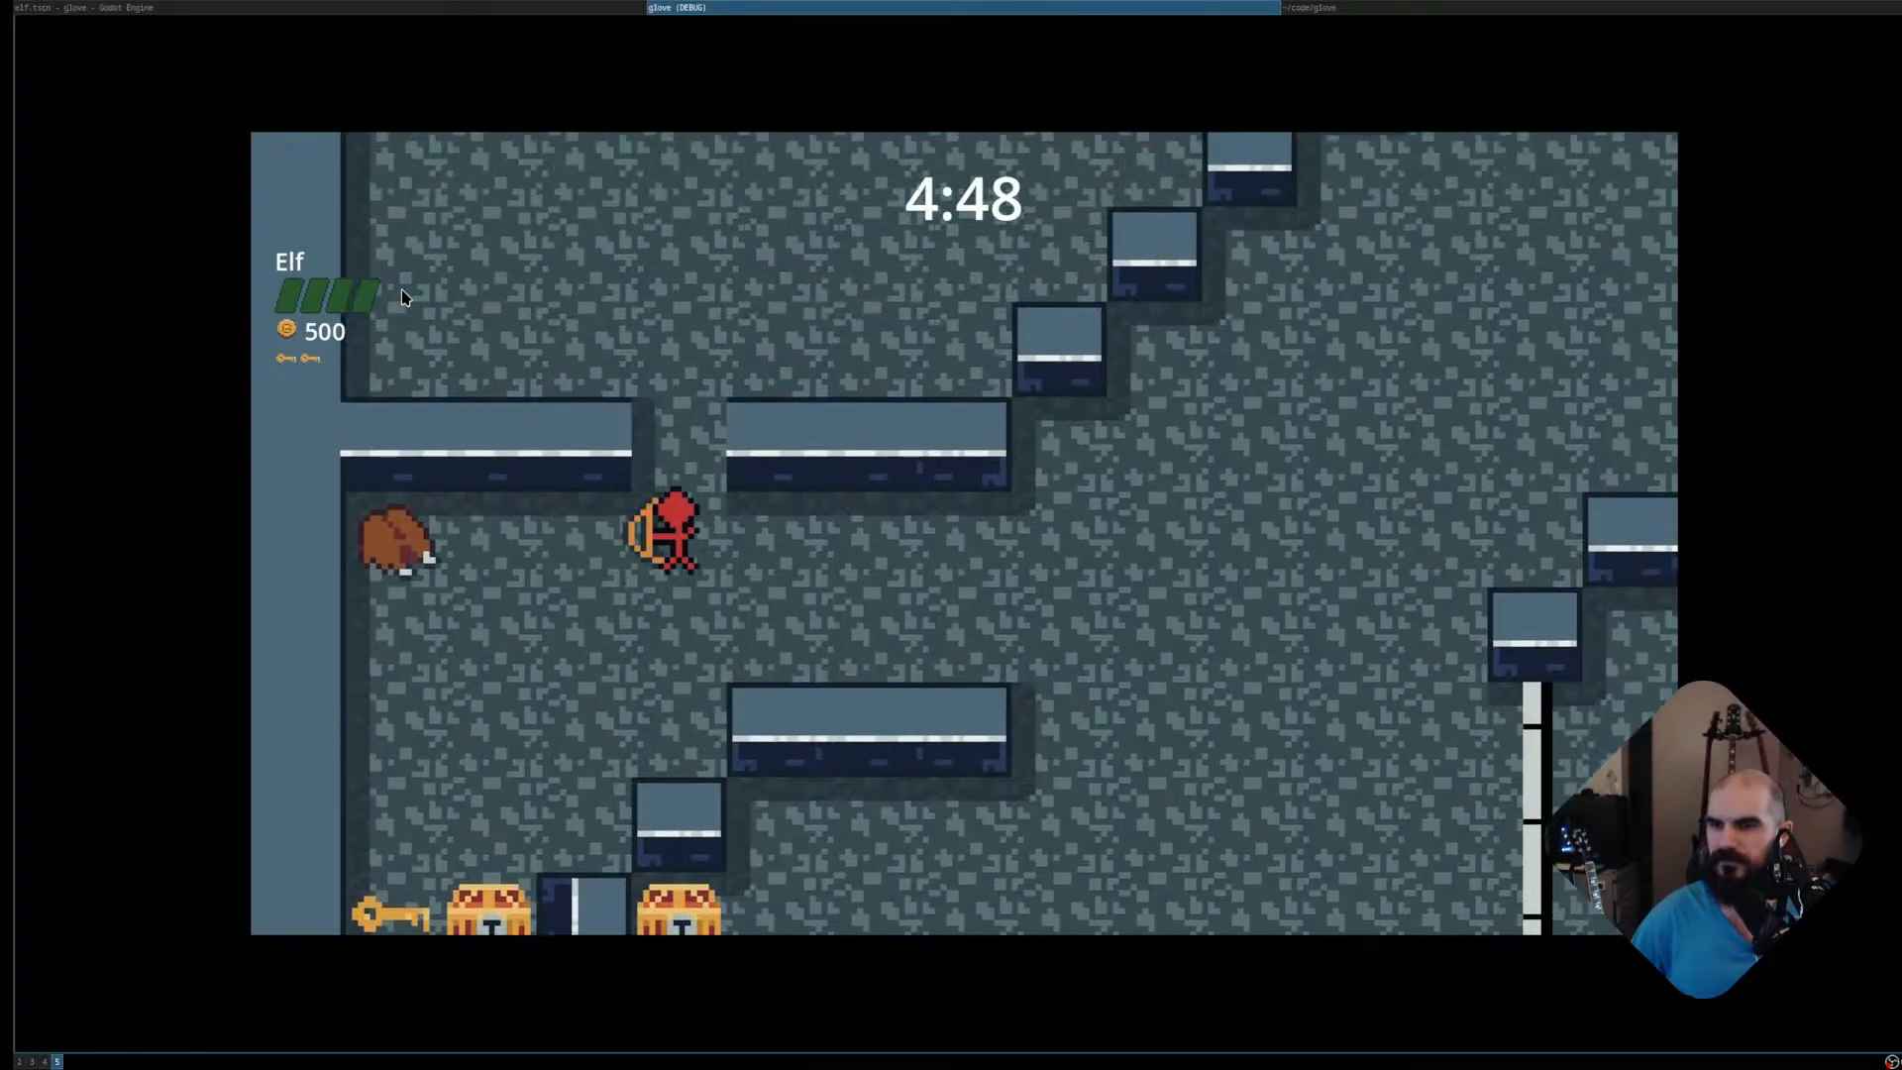
Collect the key and treasure in Level_1's lower-left corner and move the elf toward the vertical door
key(a)
key(s)
key(d)
key(w)
key(d)
key(s)
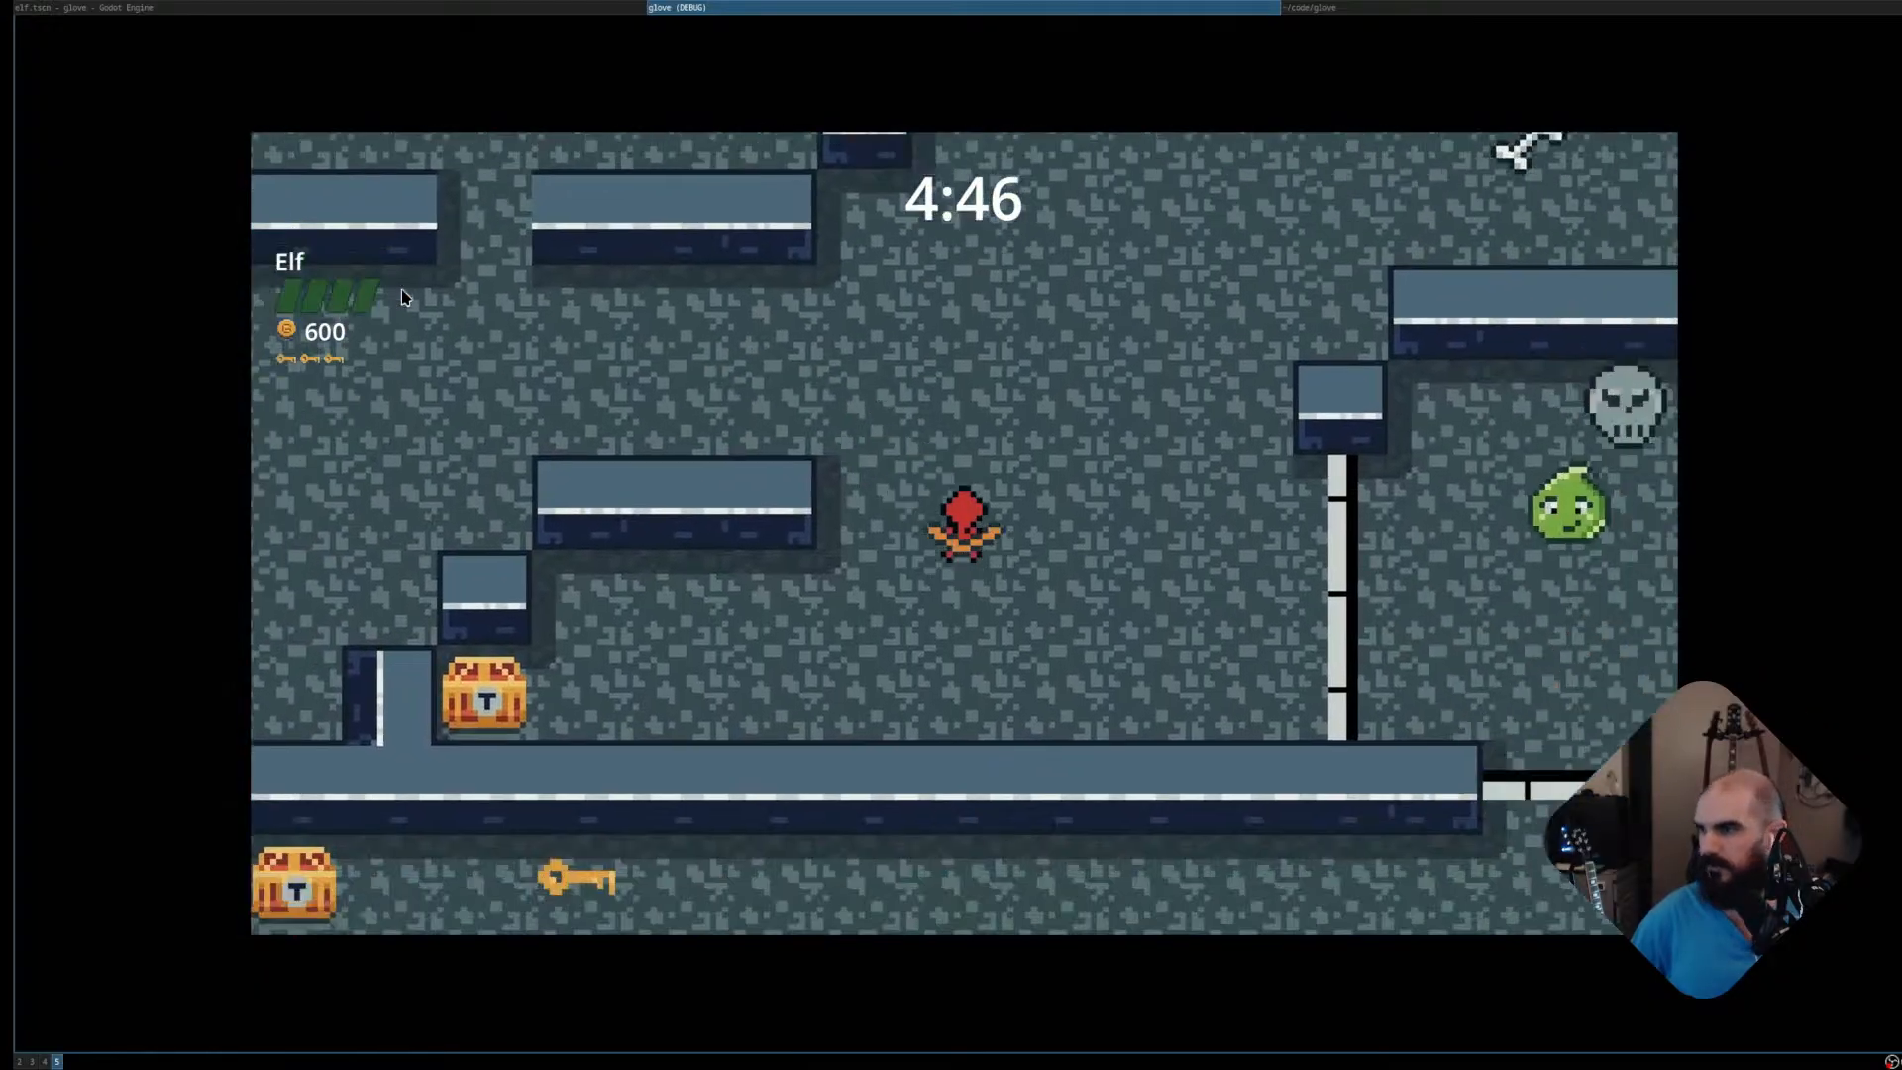
Guide the elf through Level_1's vertical door and along the lower wall into the enemy room, shooting as it goes
key(d)
key(space)
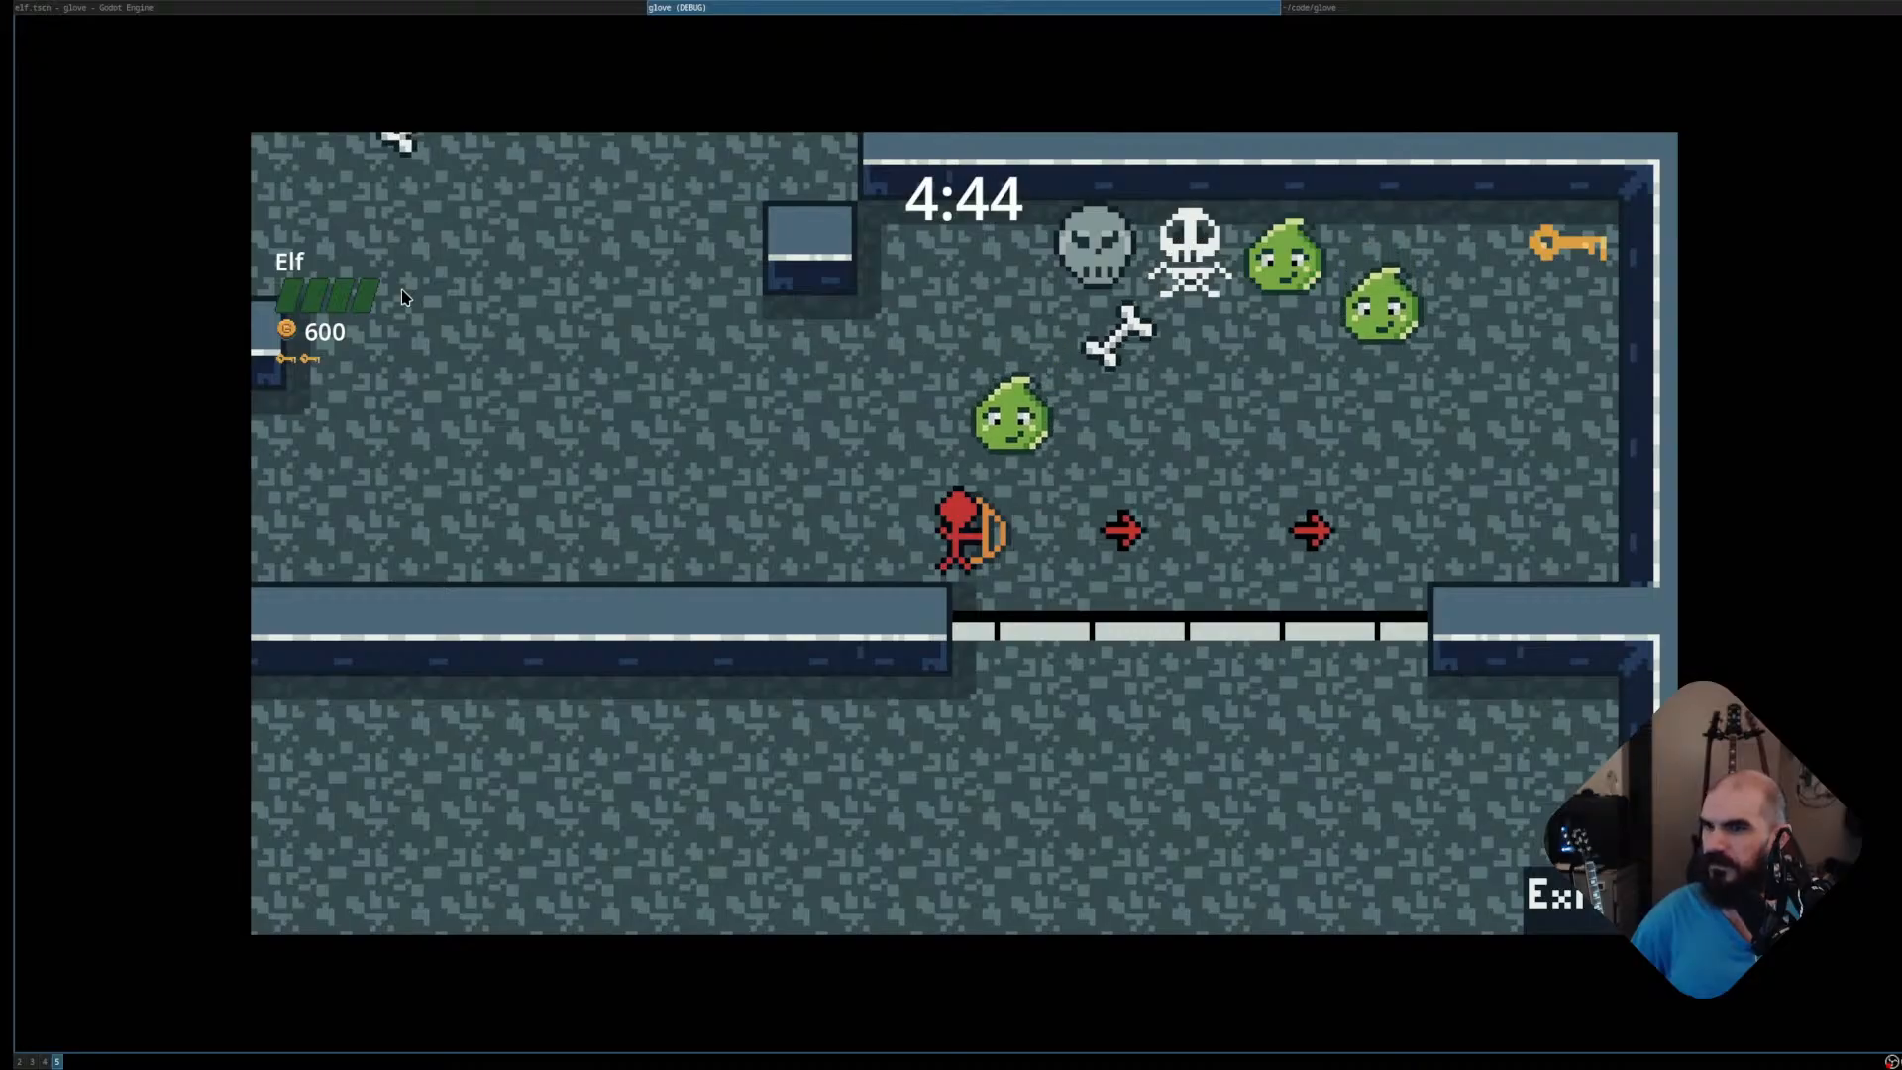
key(space)
key(d)
key(w)
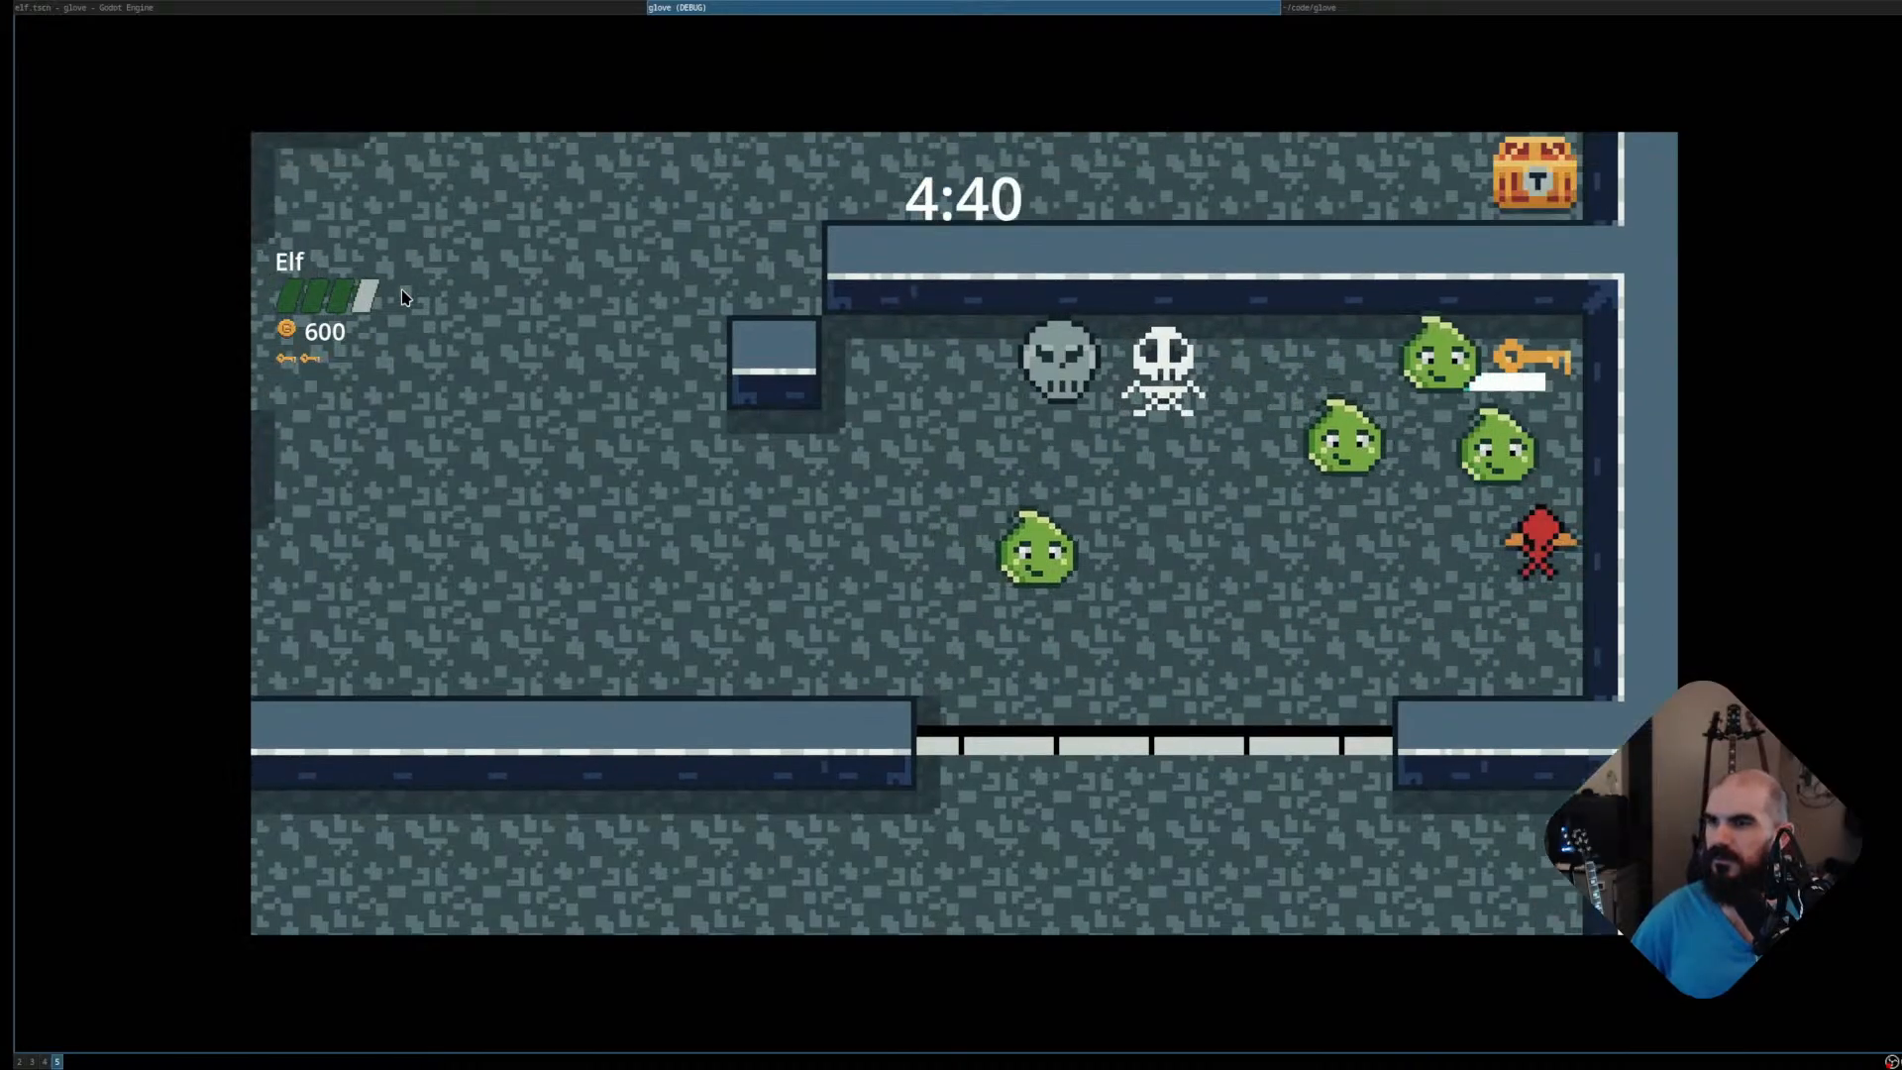
Collect the key in the enemy room's upper-right corner and shoot the slimes closing in on the elf
key(w)
key(a)
key(space)
key(space)
key(space)
key(space)
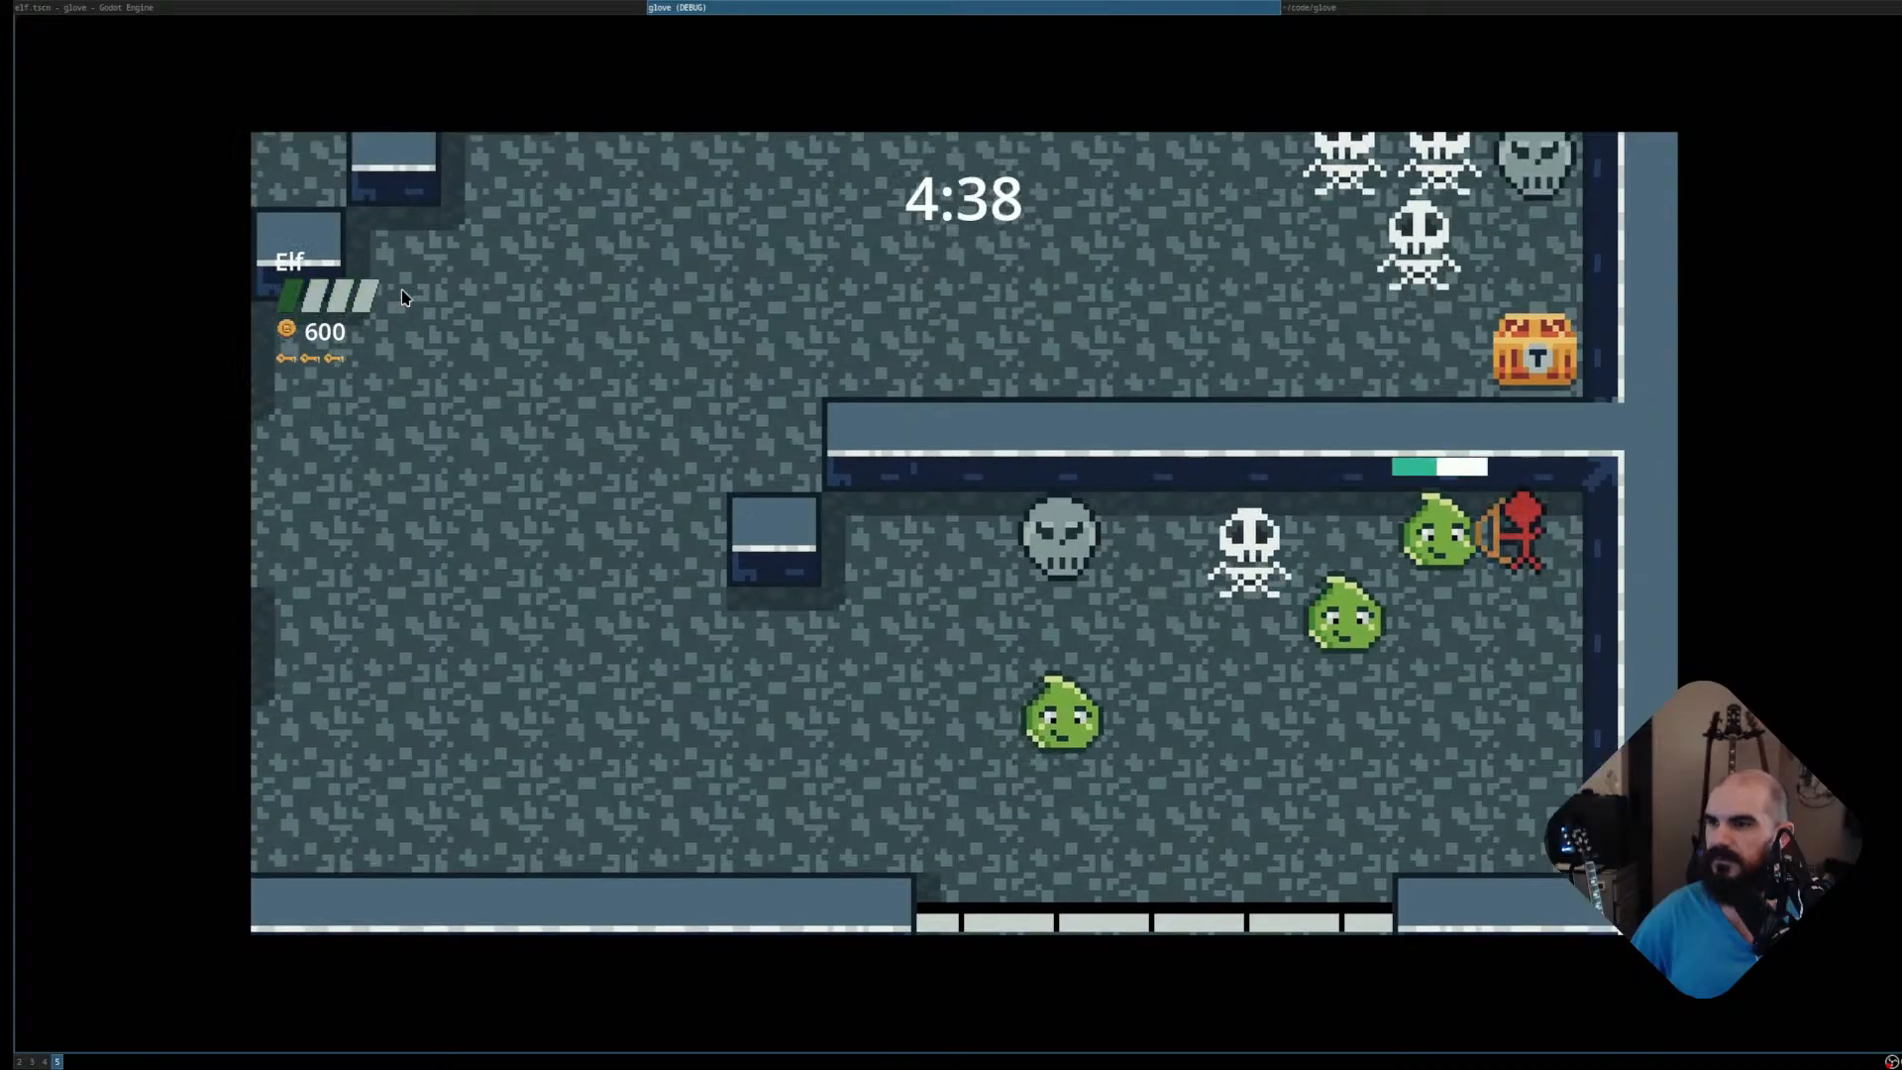
key(space)
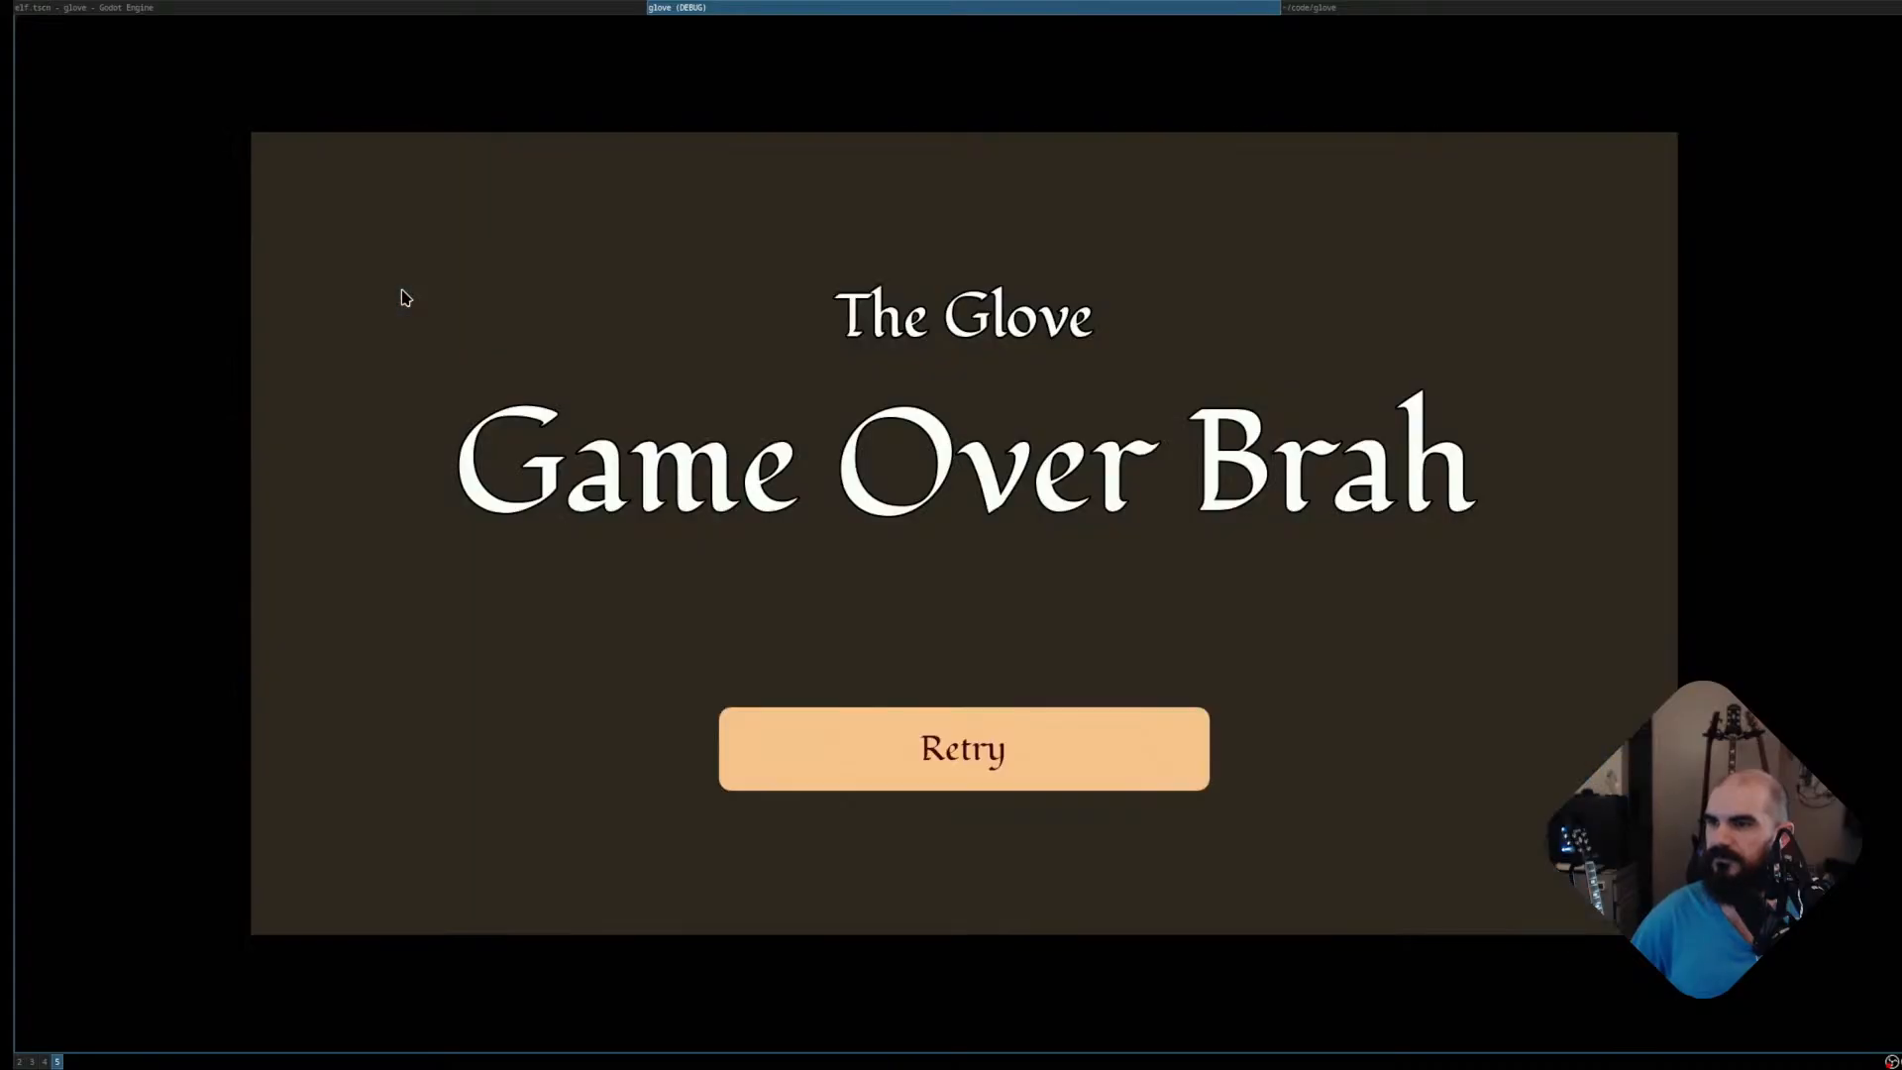
Retry the game and guide the elf through Level_0, using the first key on the vertical door and collecting nearby treasure
key(space)
key(w)
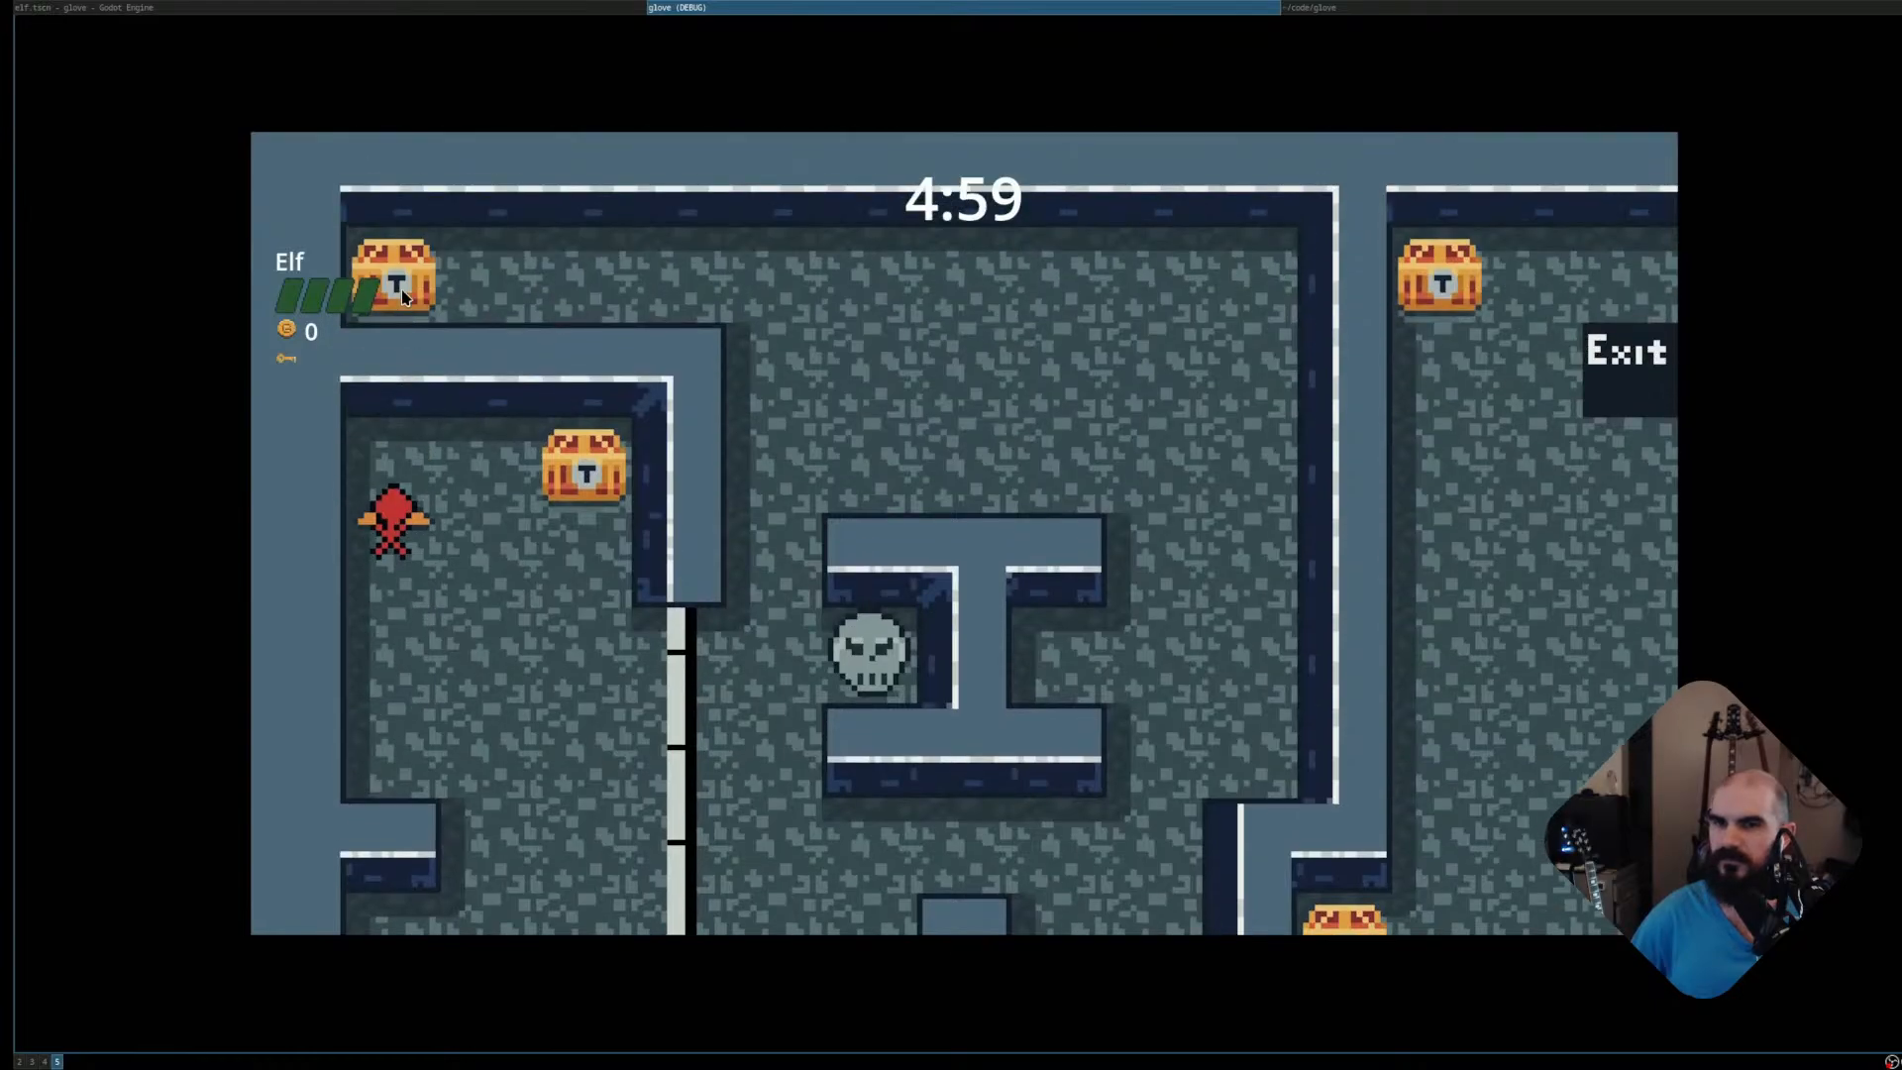
key(d)
key(s)
key(d)
key(a)
key(s)
key(a)
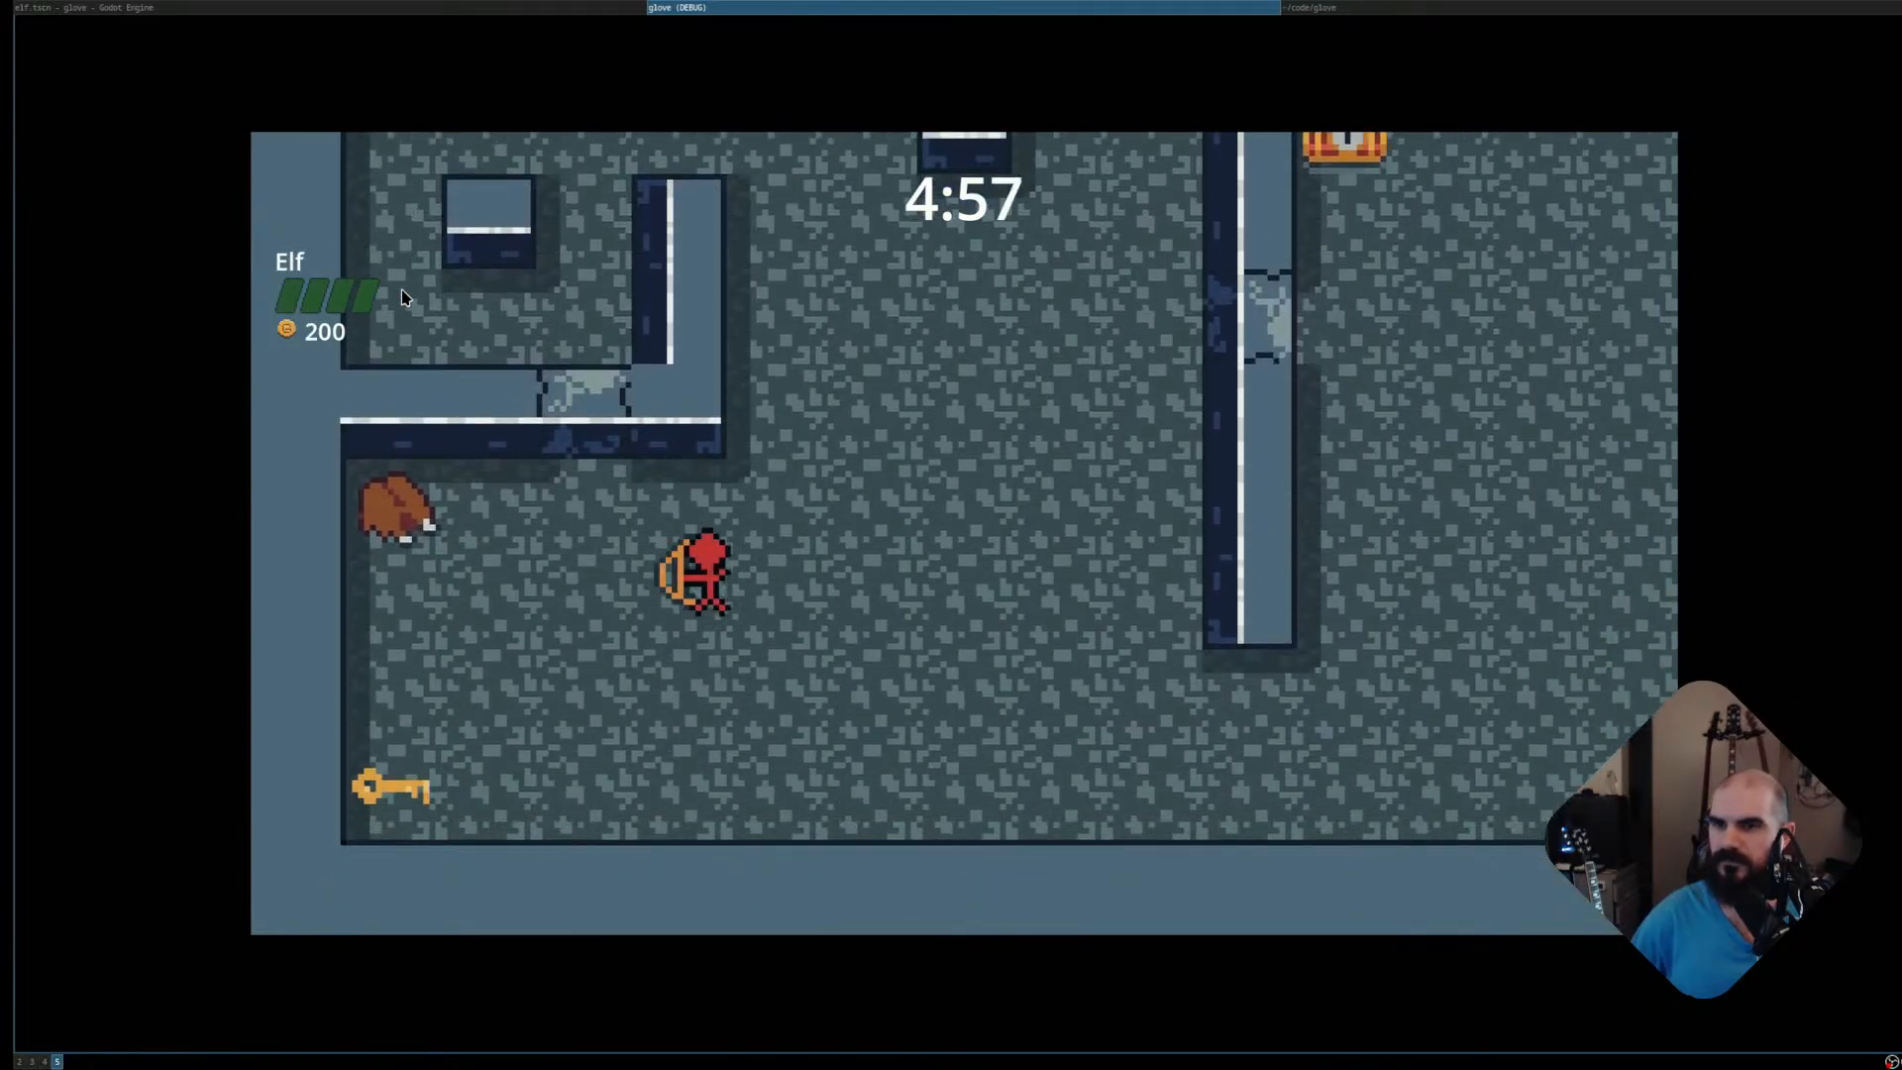
Collect Level_0's lower-left key, shoot the skeleton enemies near the lower-right corner and move up to the treasure beside the wall
key(s)
key(d)
key(space)
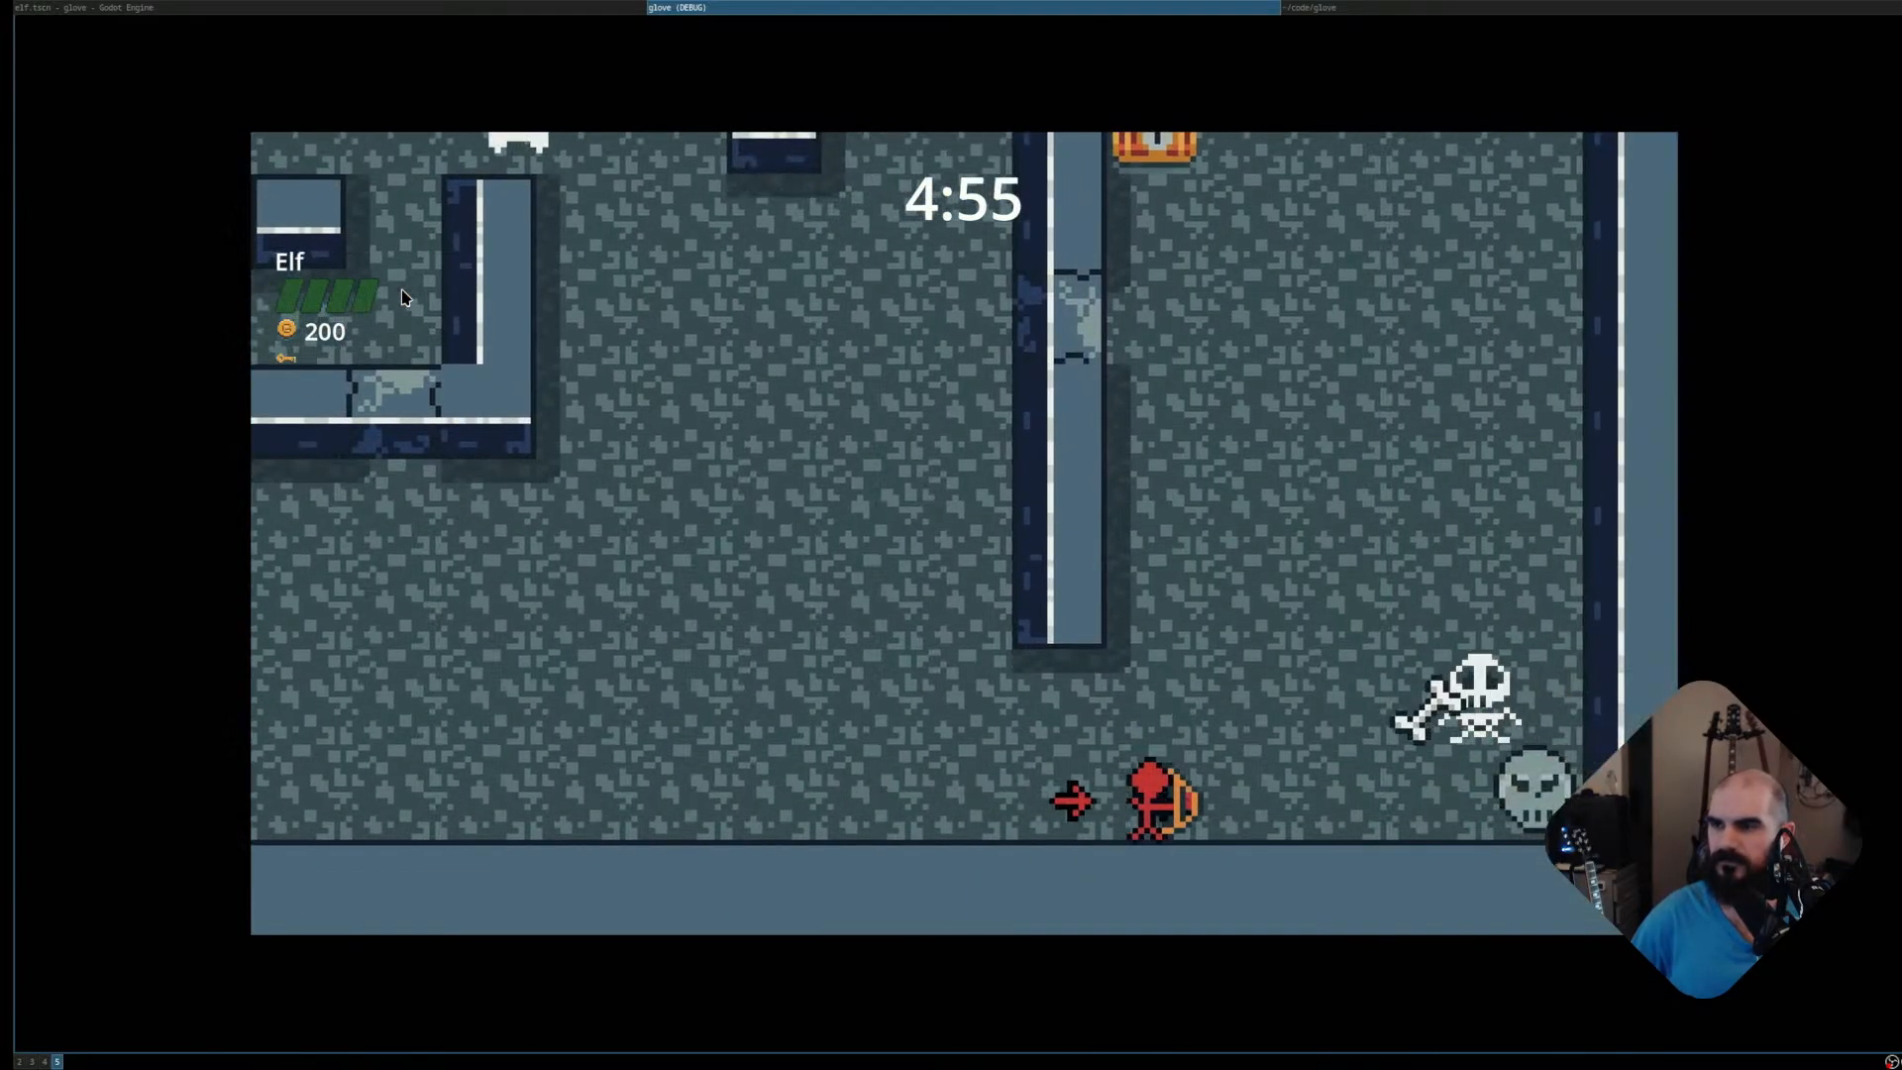
key(space)
key(space)
key(a)
key(space)
key(d)
key(space)
key(w)
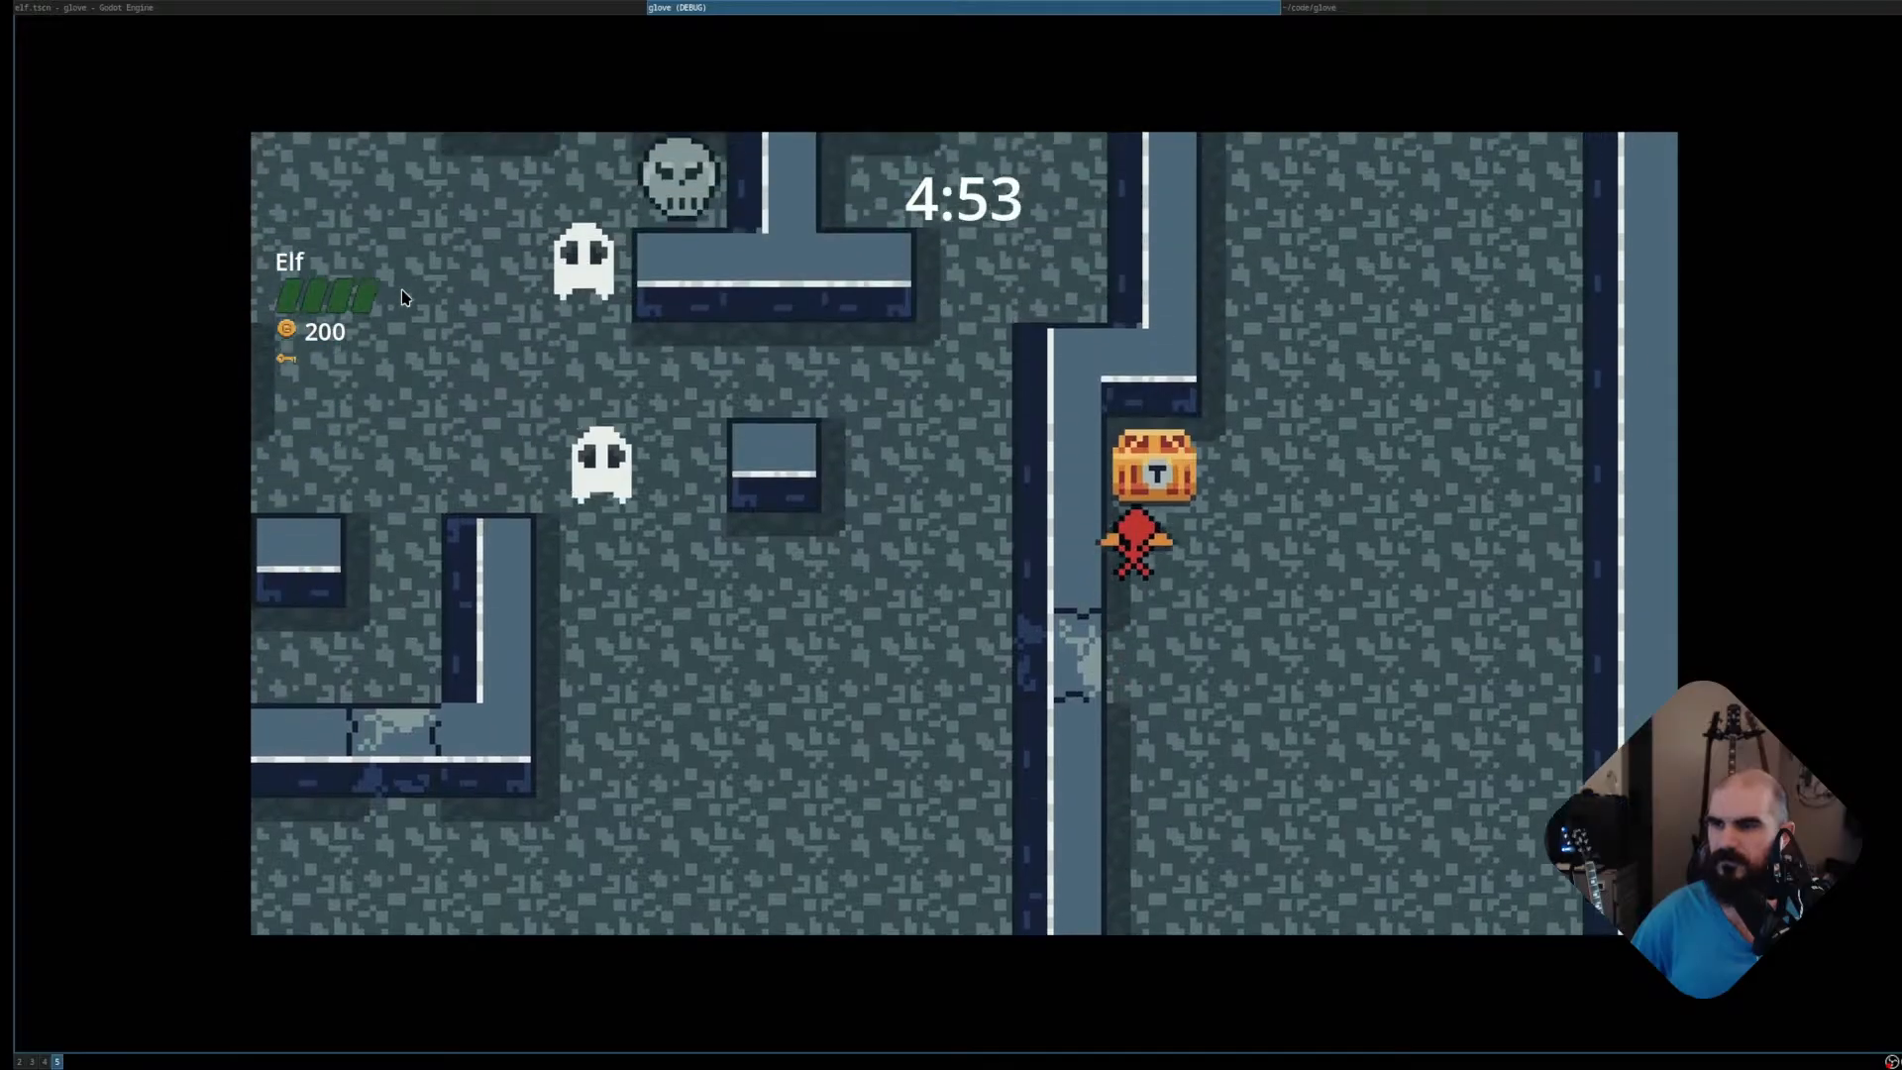
Take Level_0's exit with the treasure collected, and shoot the enemy spawner beside Level_1's stepped wall
key(d)
key(s)
key(a)
key(w)
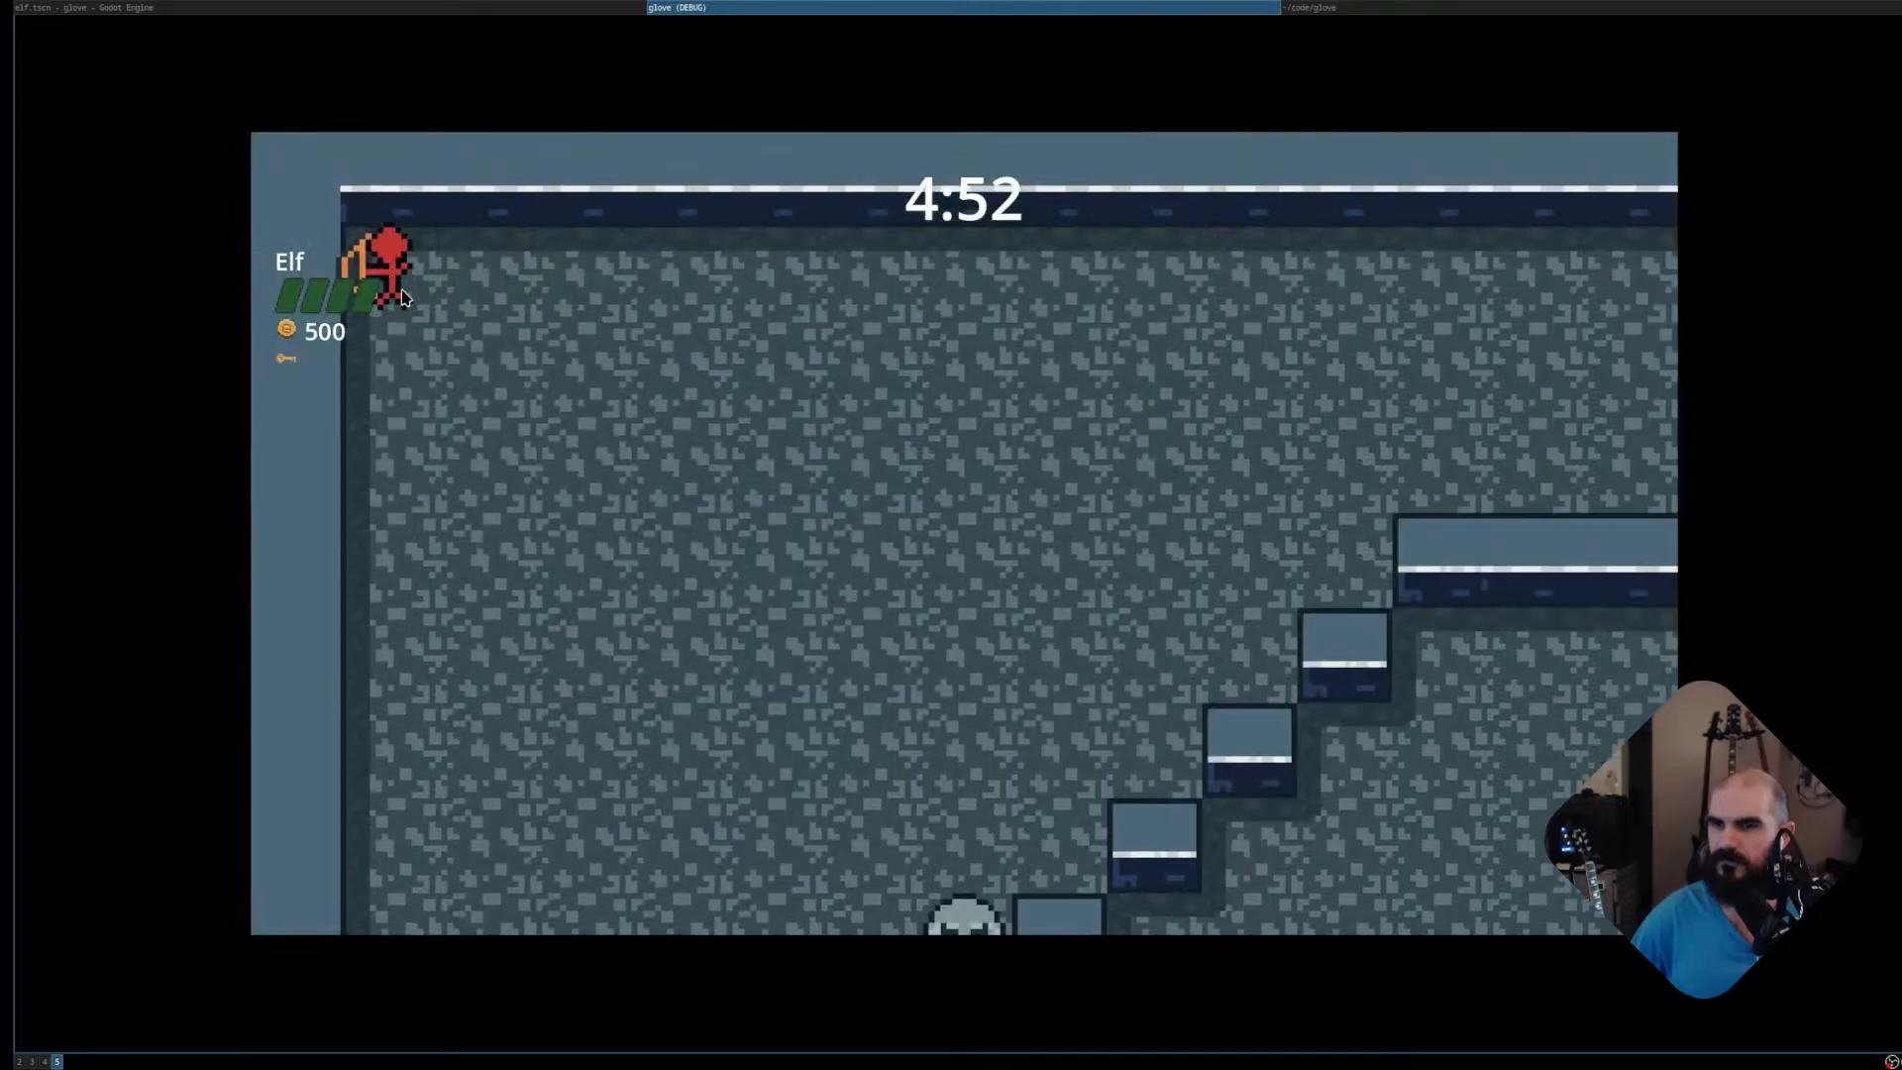
key(s)
key(d)
key(d)
key(space)
key(space)
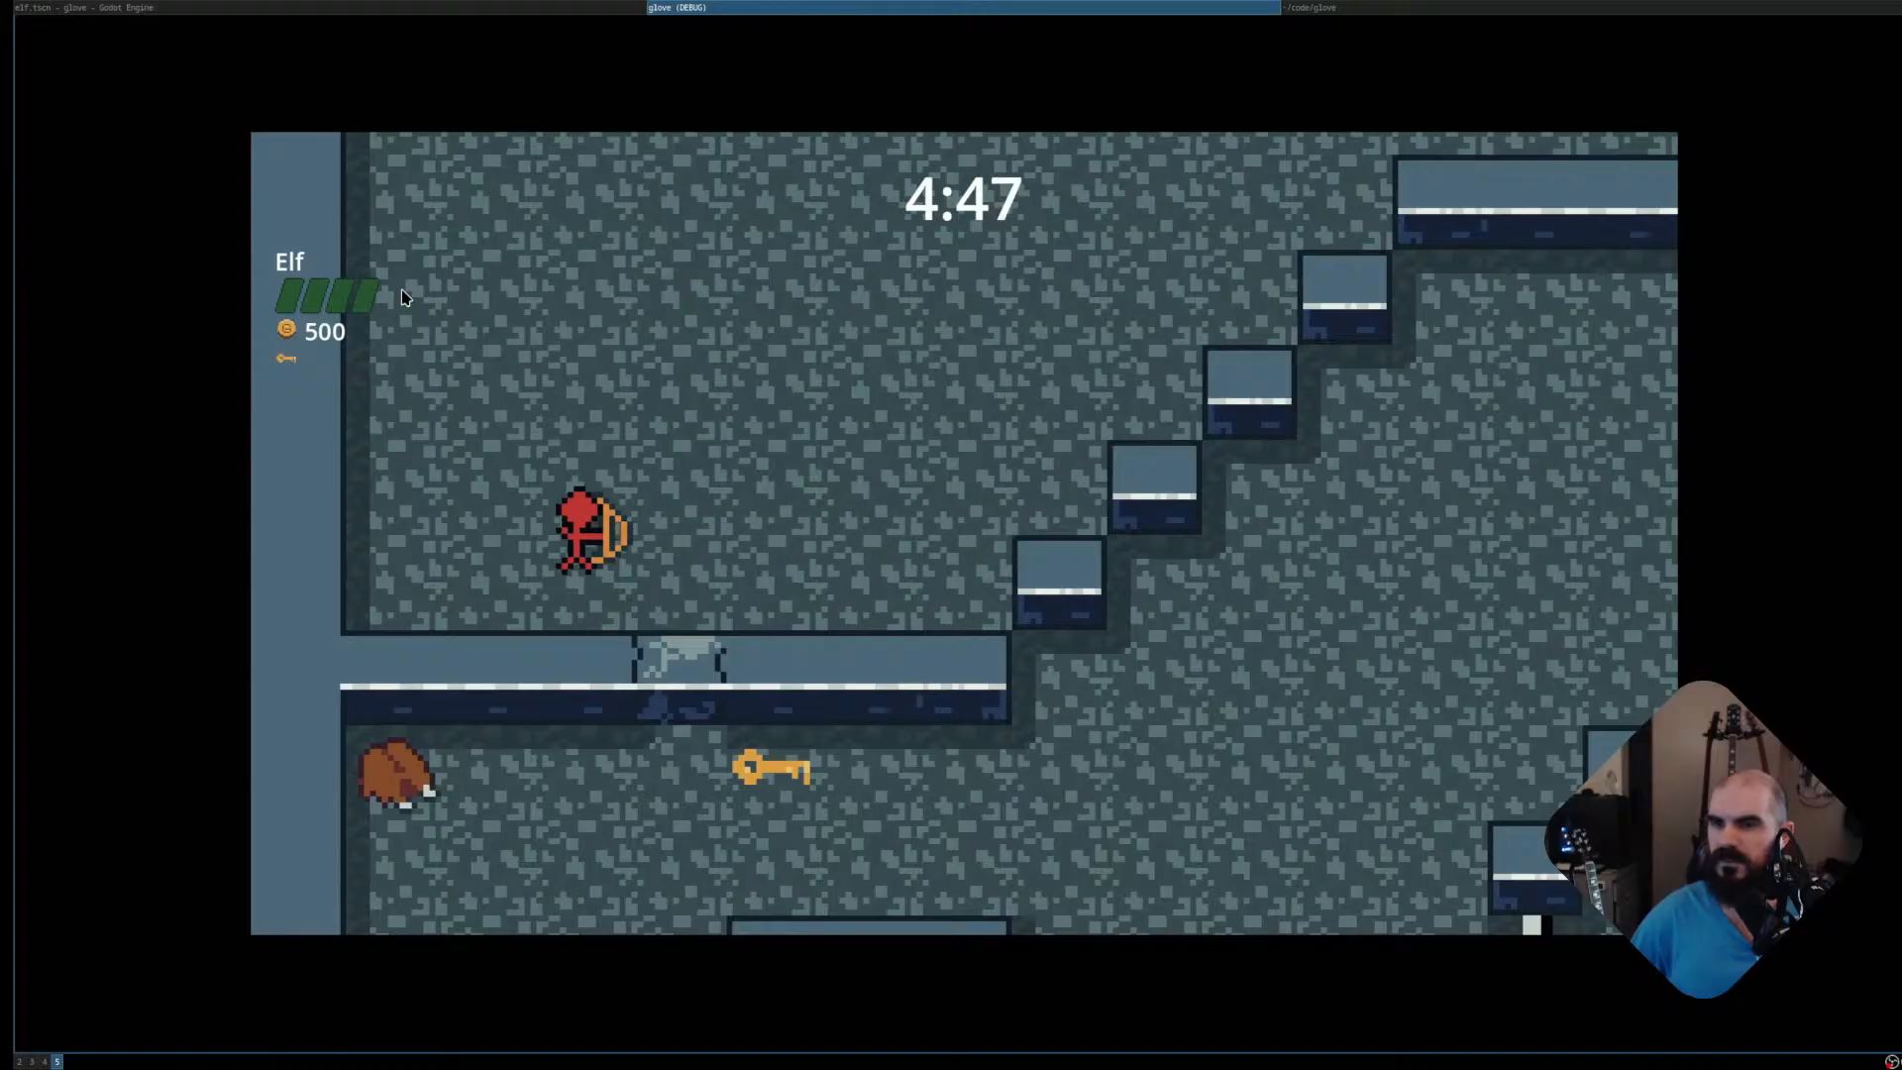
Line the elf up above Level_1's breakable wall and shoot downward to destroy it
key(Escape)
key(Escape)
key(Right)
key(Up)
key(Left)
key(Right)
key(Down)
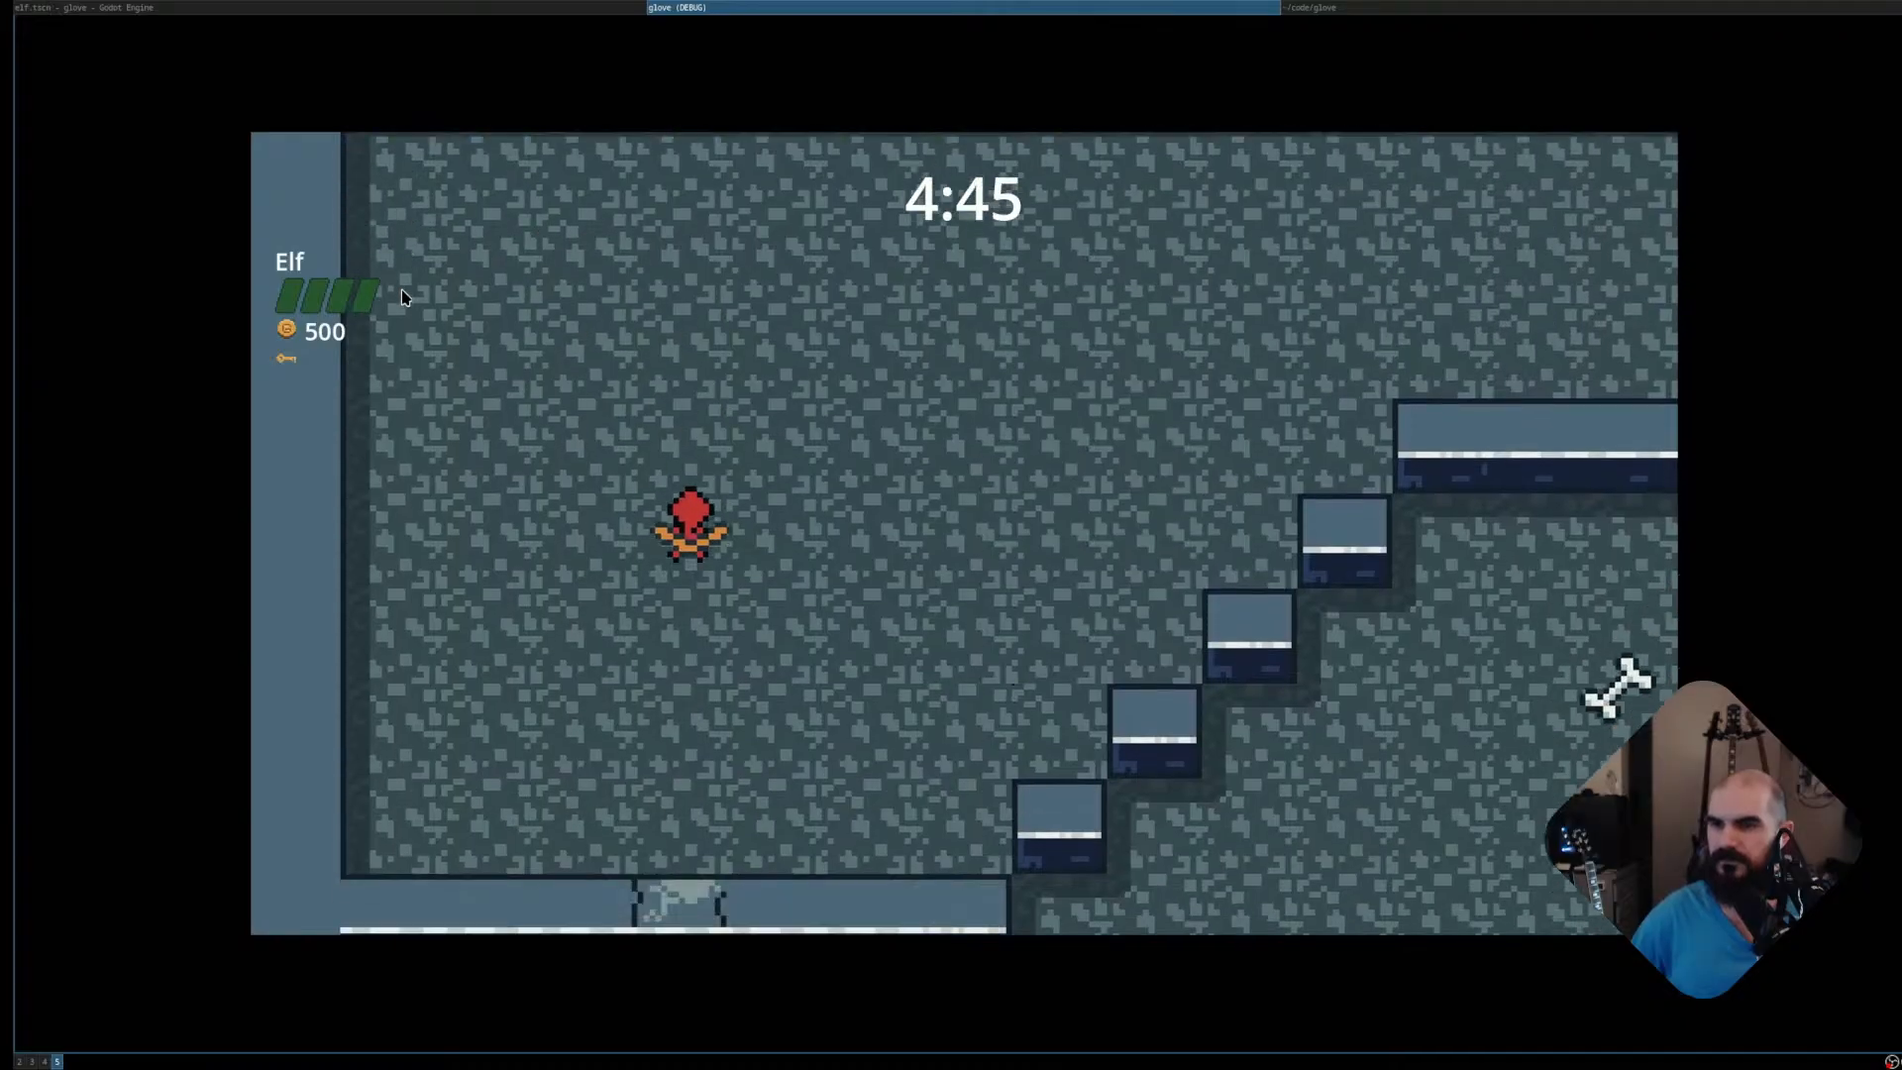
key(space)
key(space)
key(space)
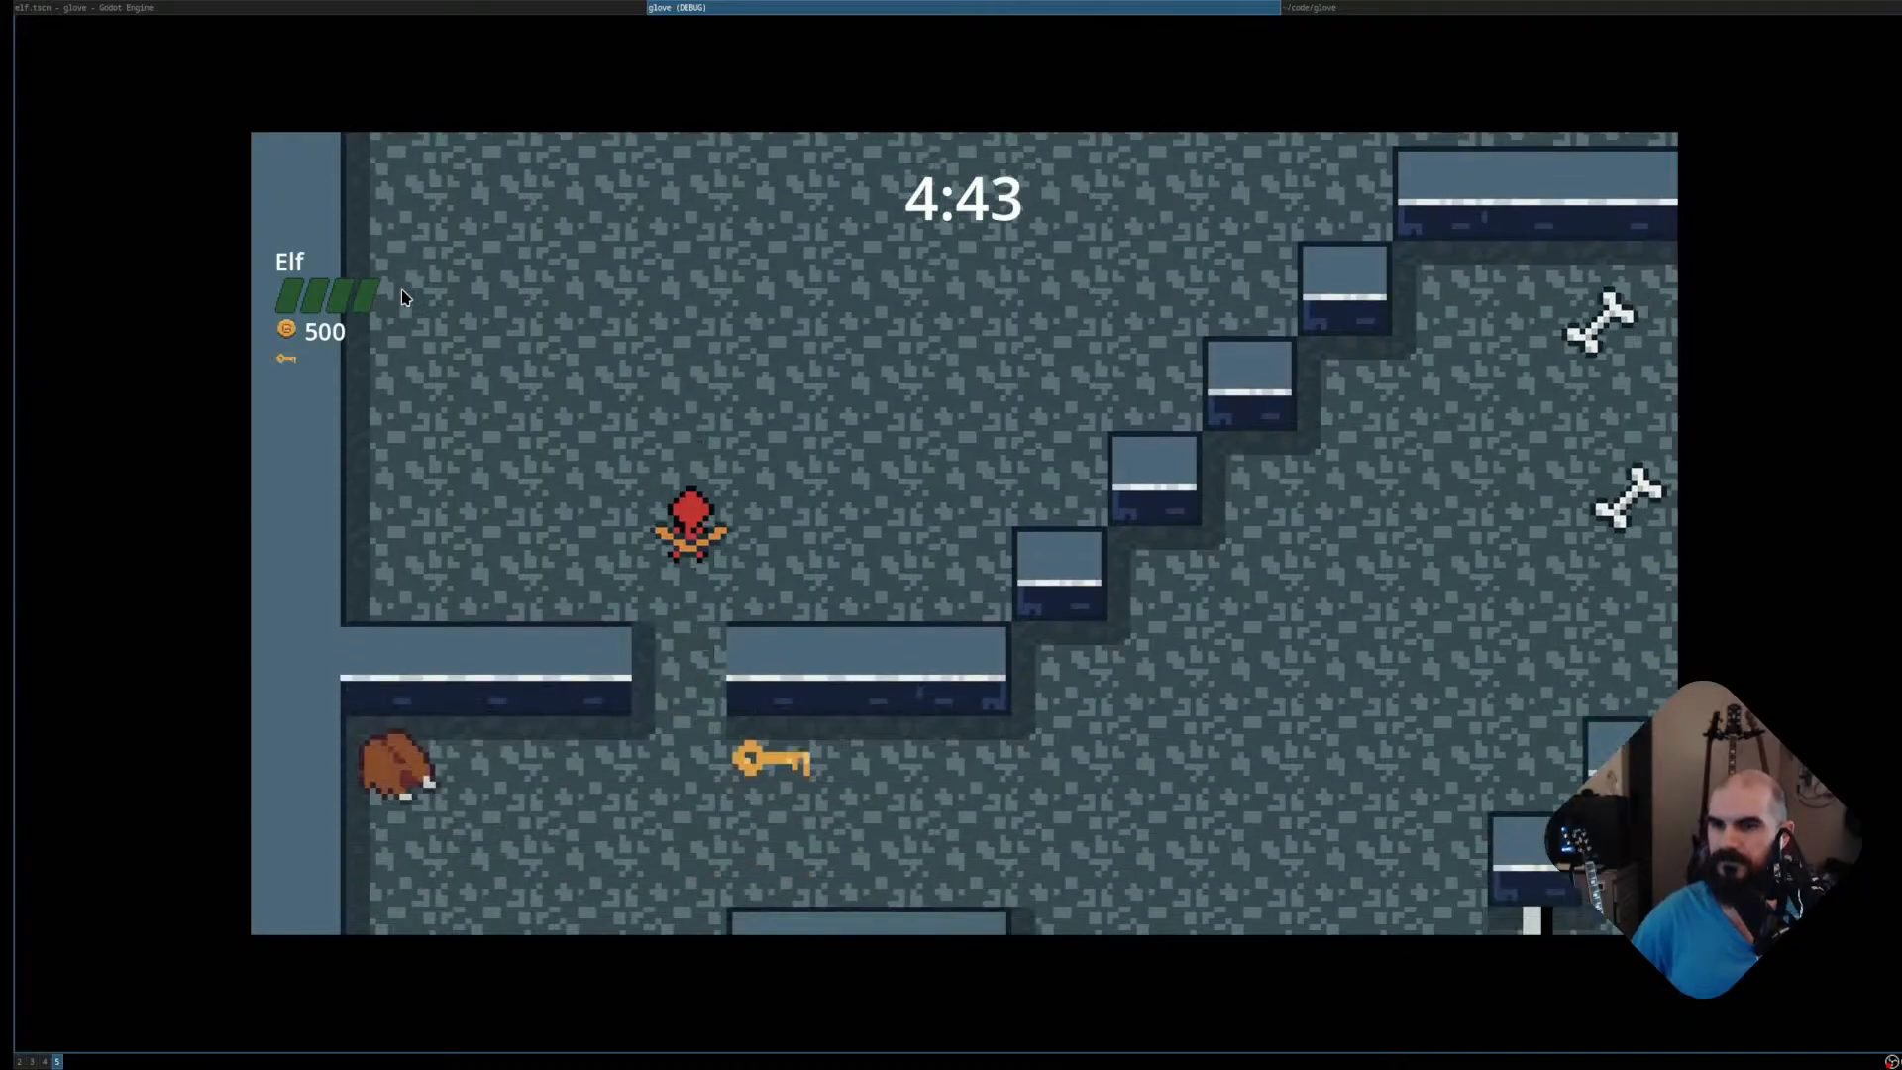
Stop the running game, switch to LDtk and close the levels project
key(F8)
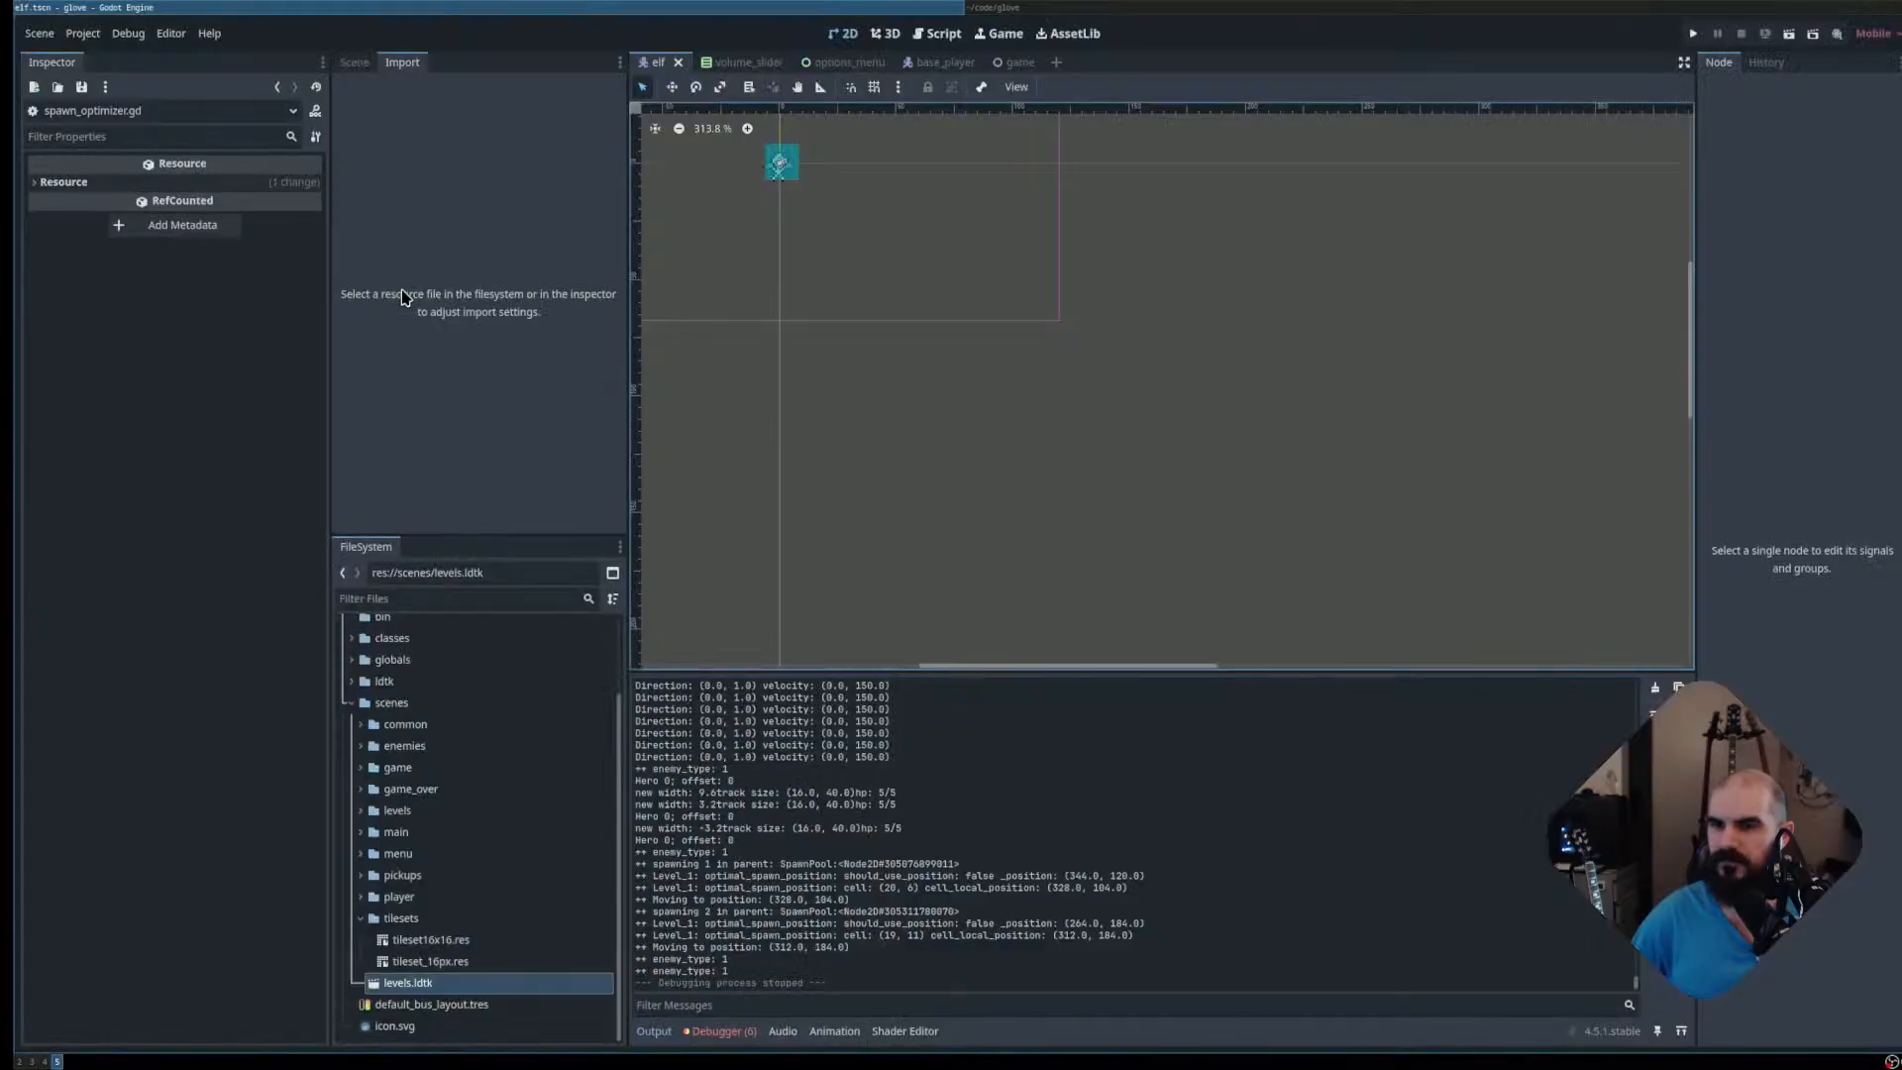
key(super+Right)
key(super+Left)
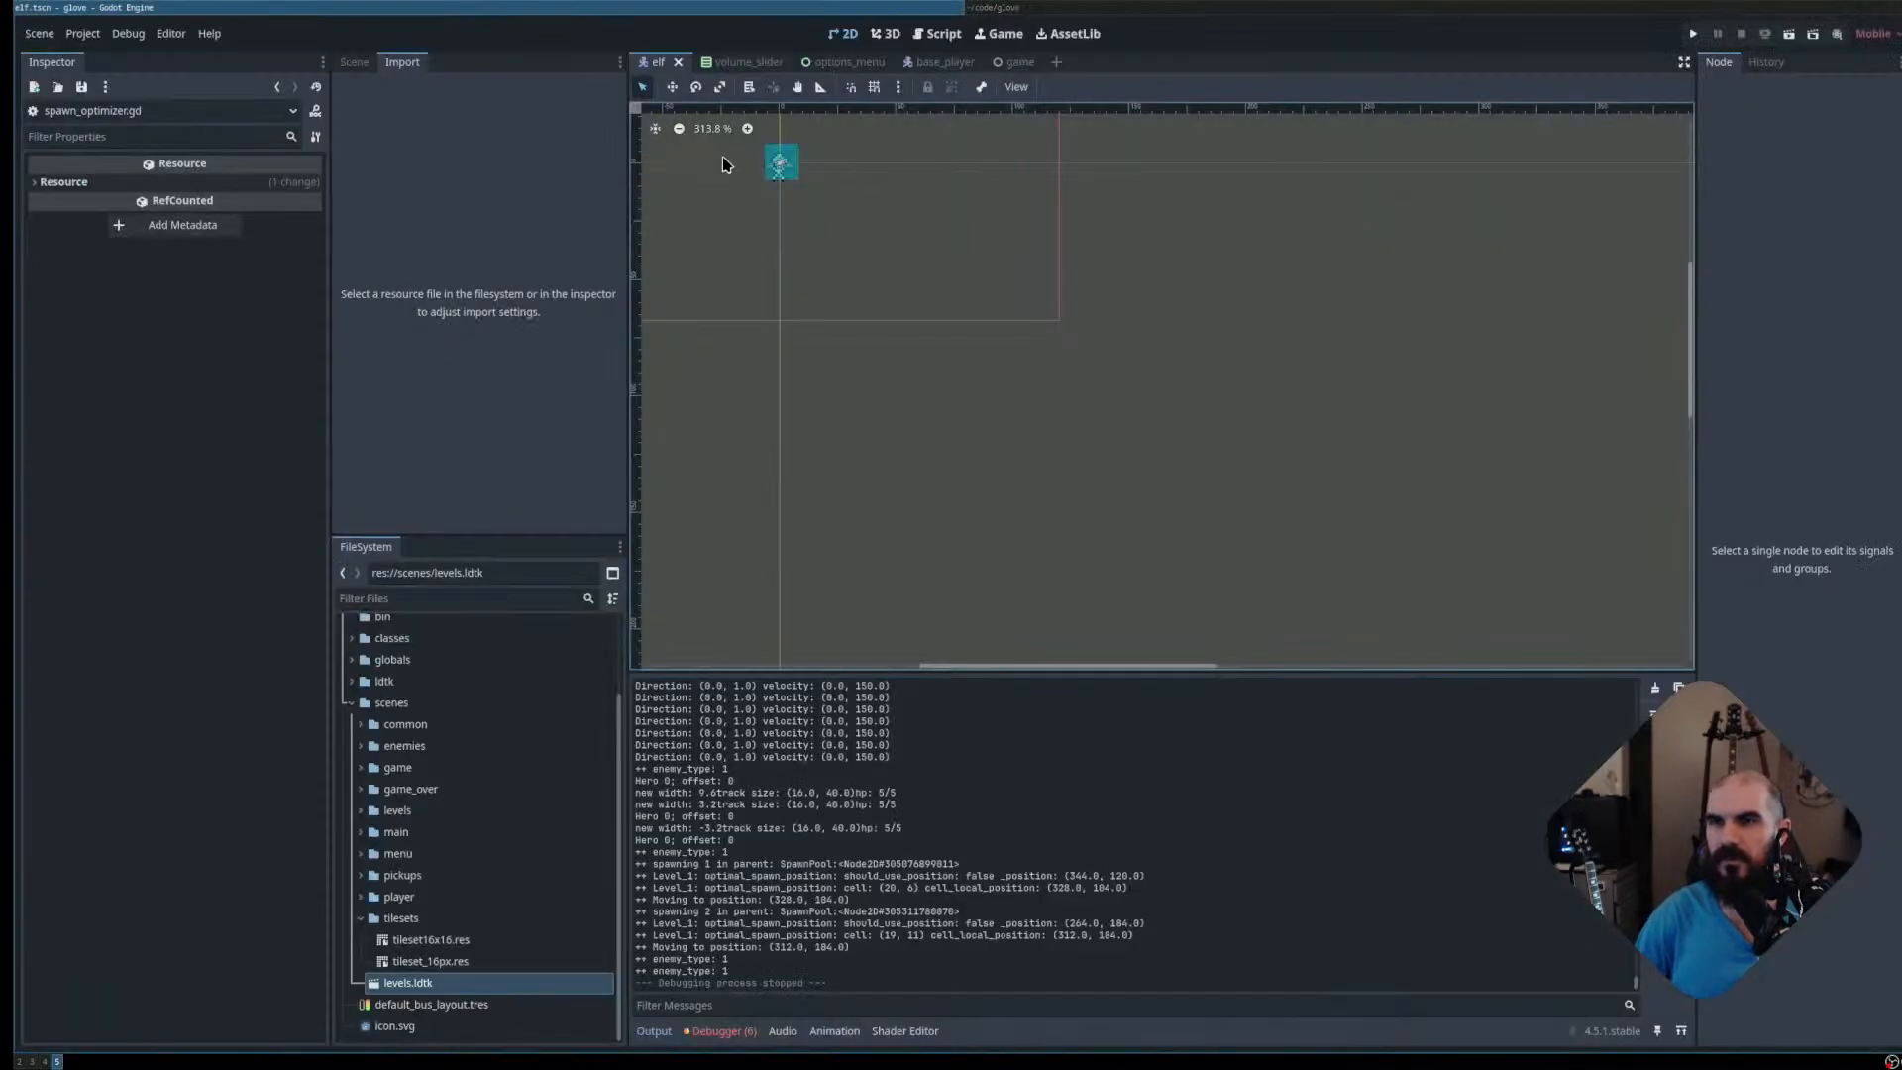
key(super+4)
key(super+3)
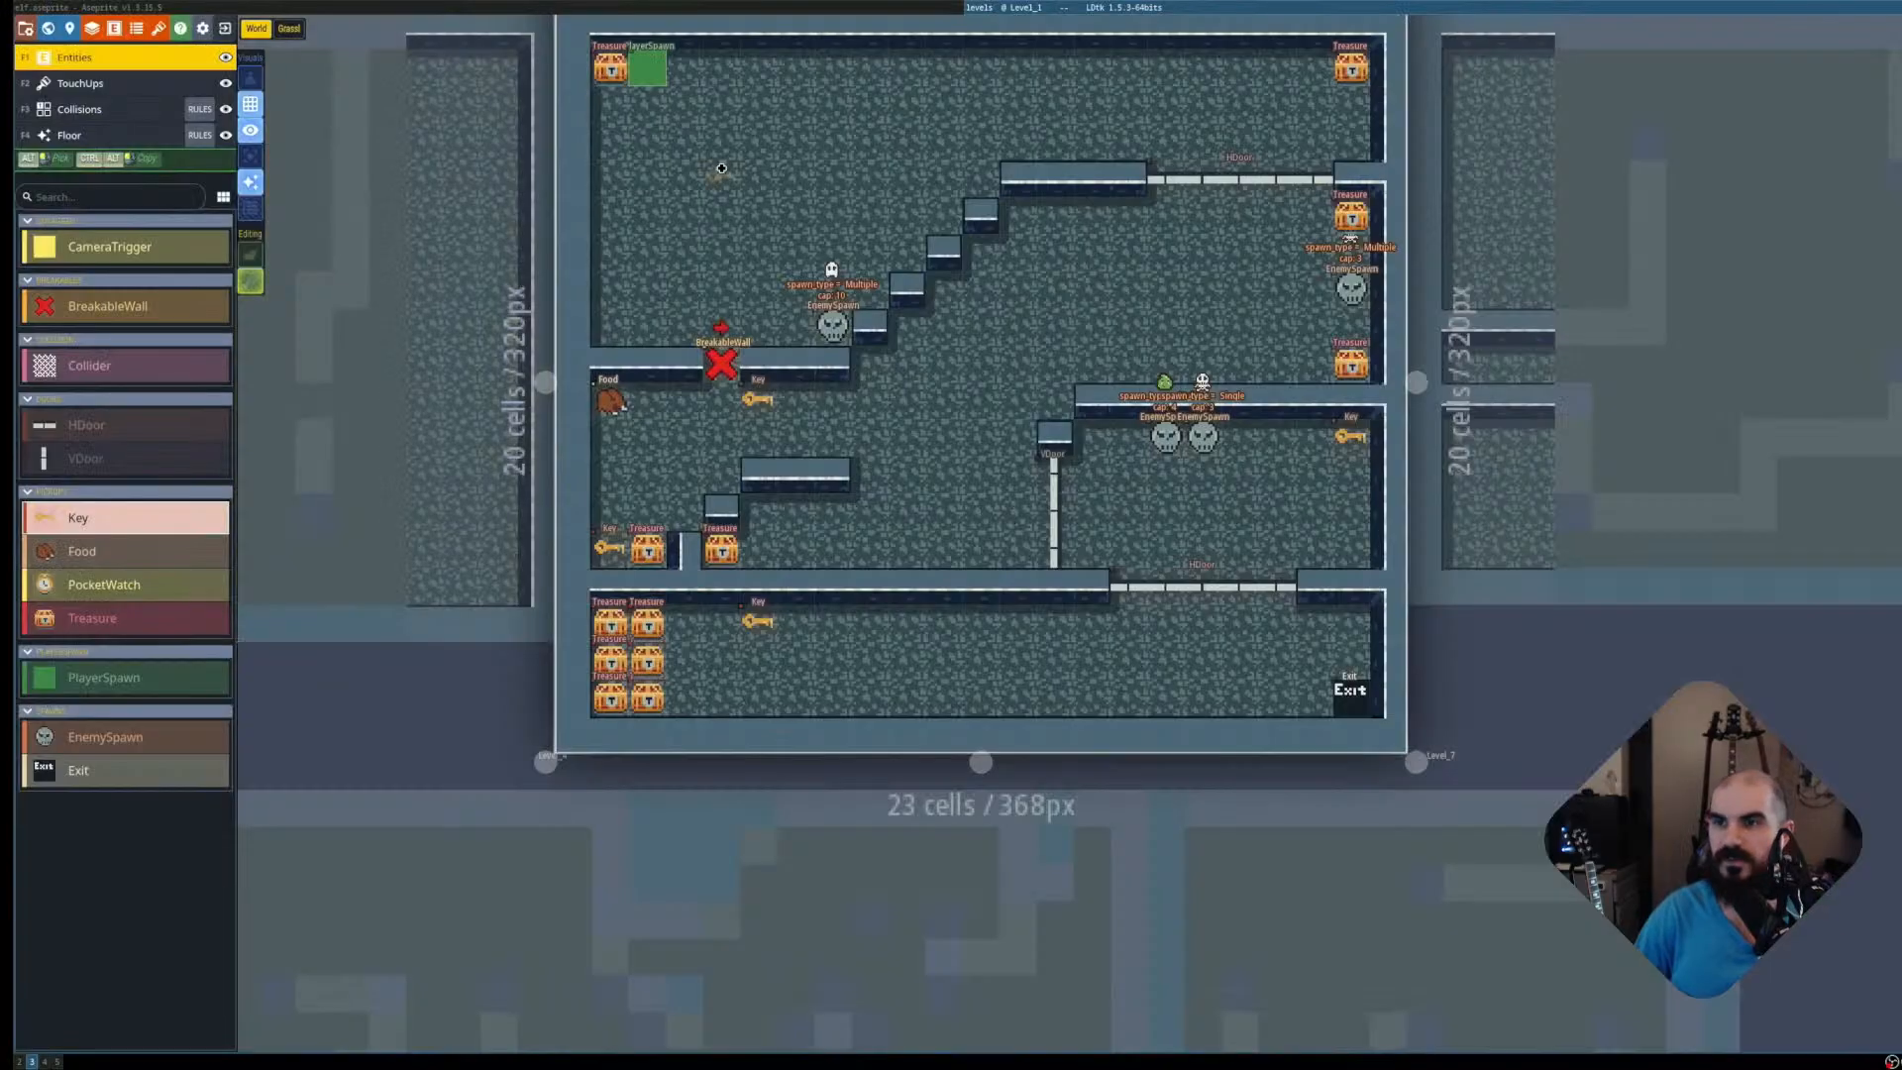
click(225, 29)
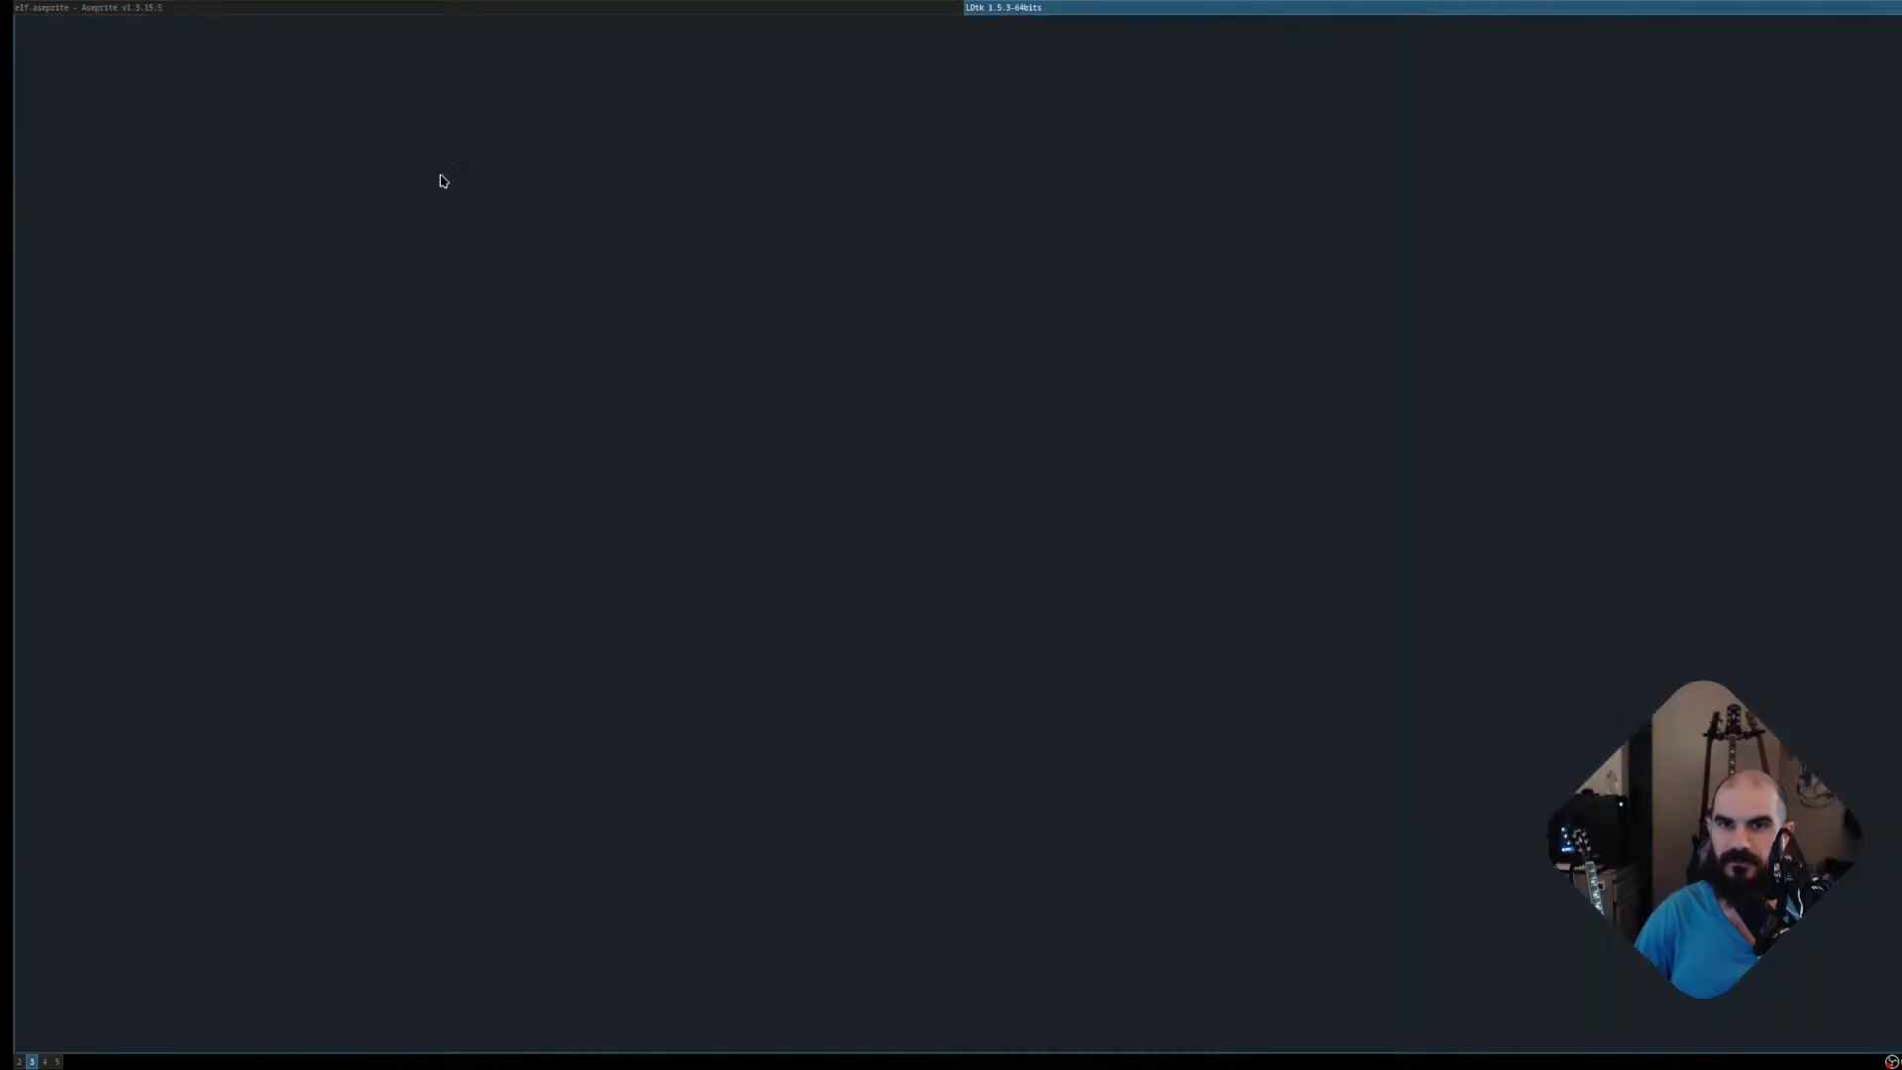
Return to Godot and reimport levels.ldtk with its current LDTK Scene import settings
key(super+Left)
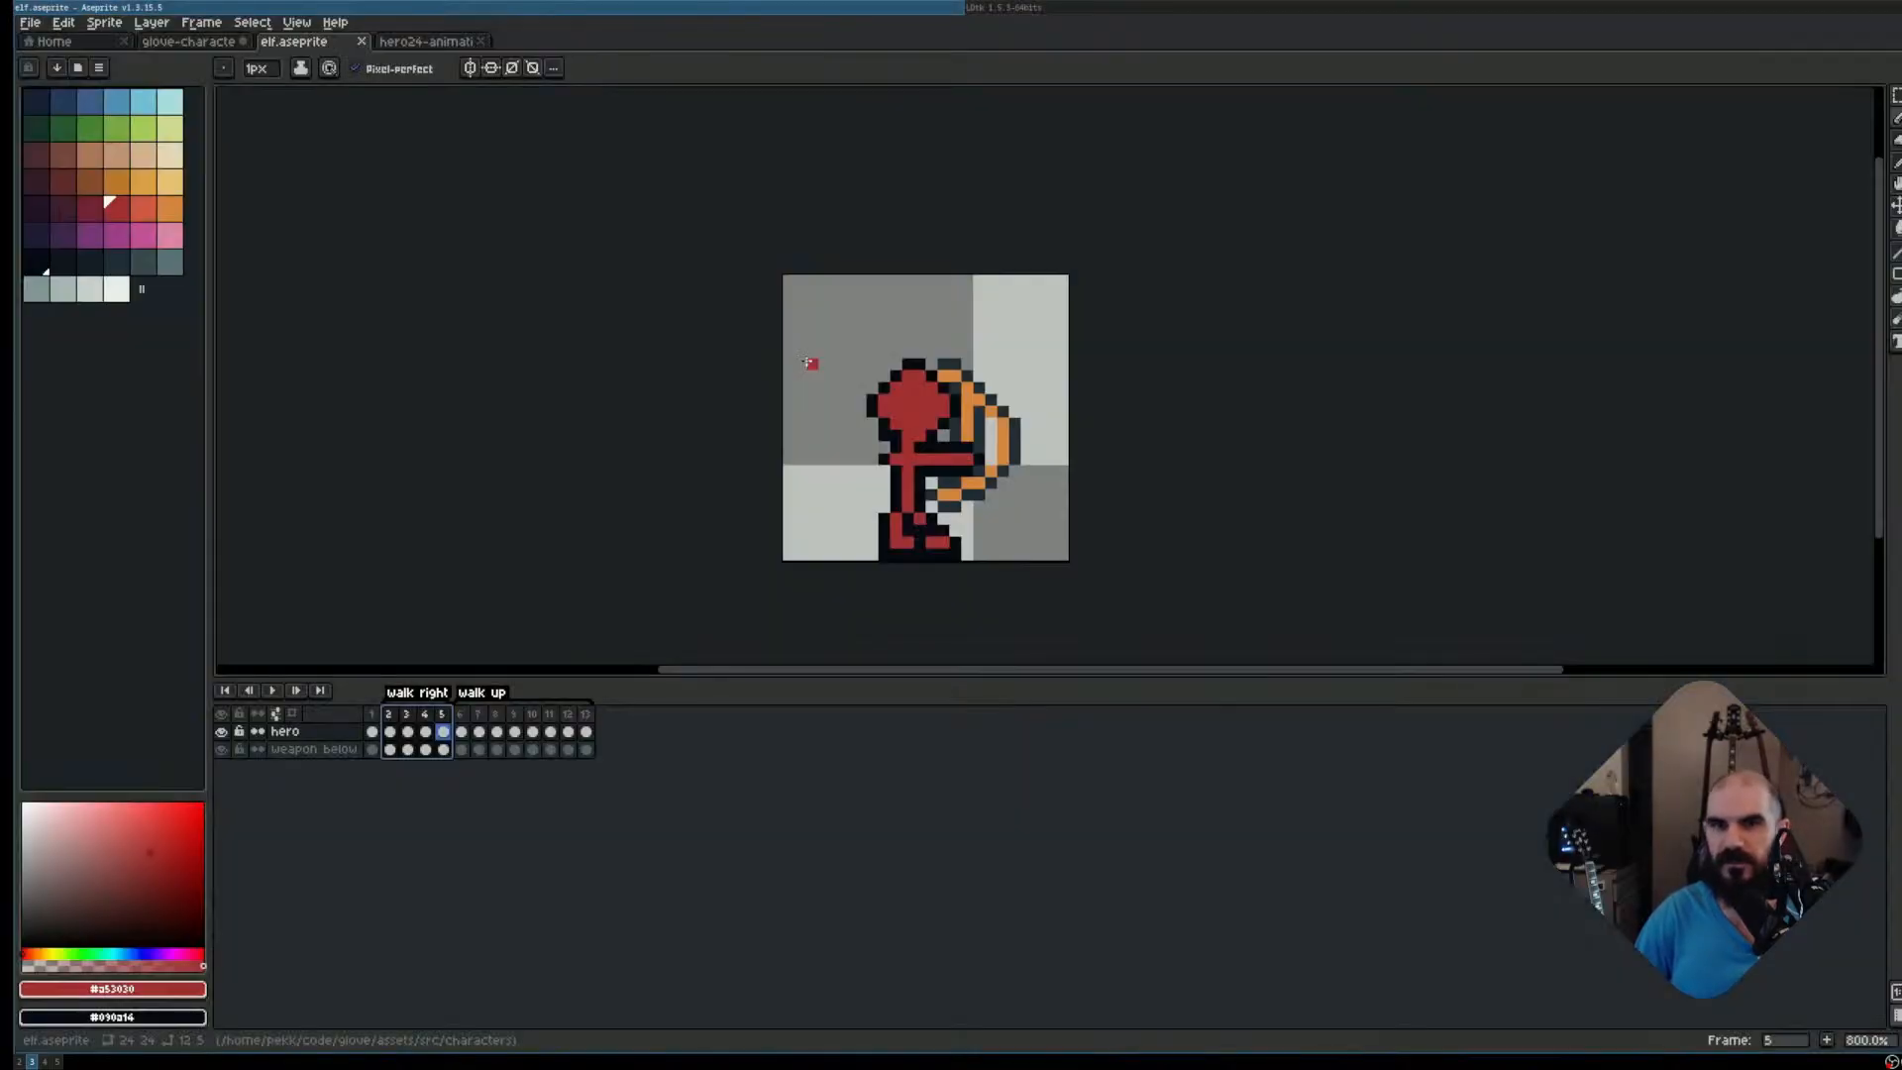
key(super+Right)
key(super+Right)
key(super+Right)
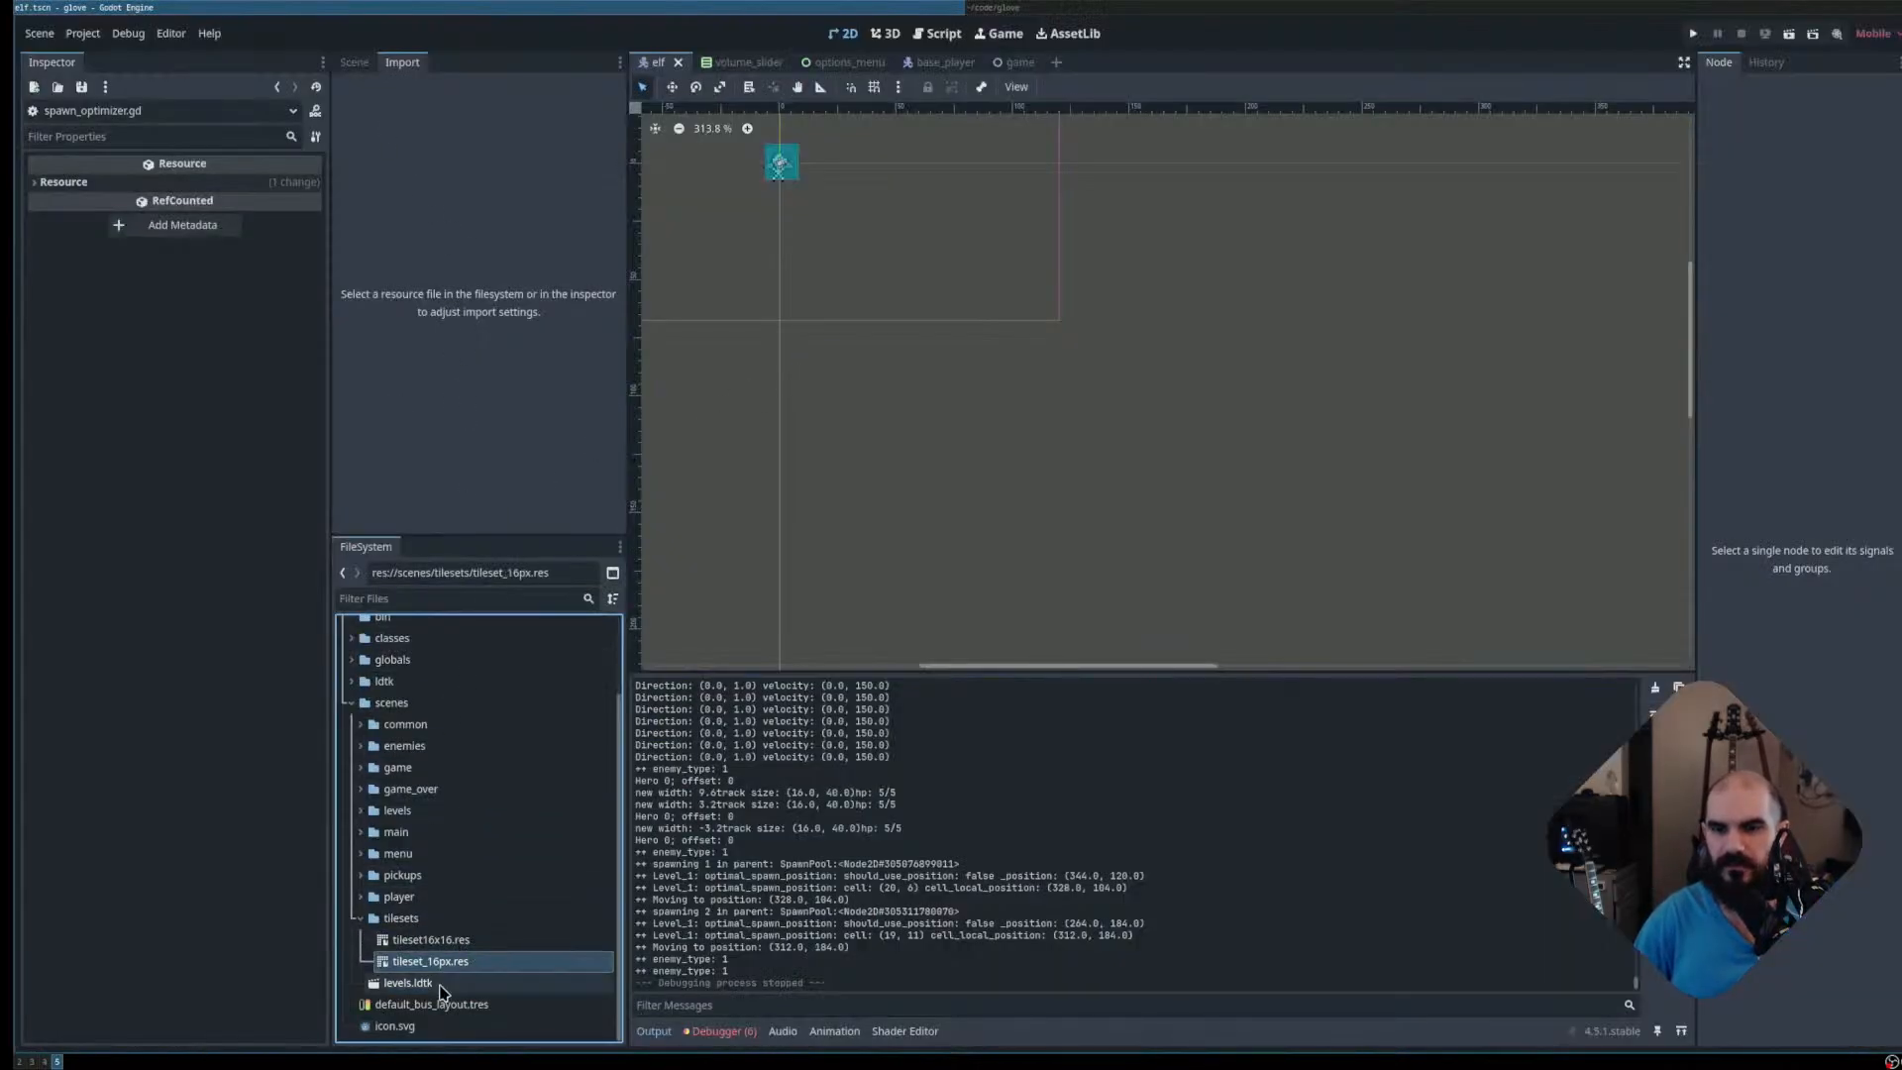
click(443, 984)
click(481, 521)
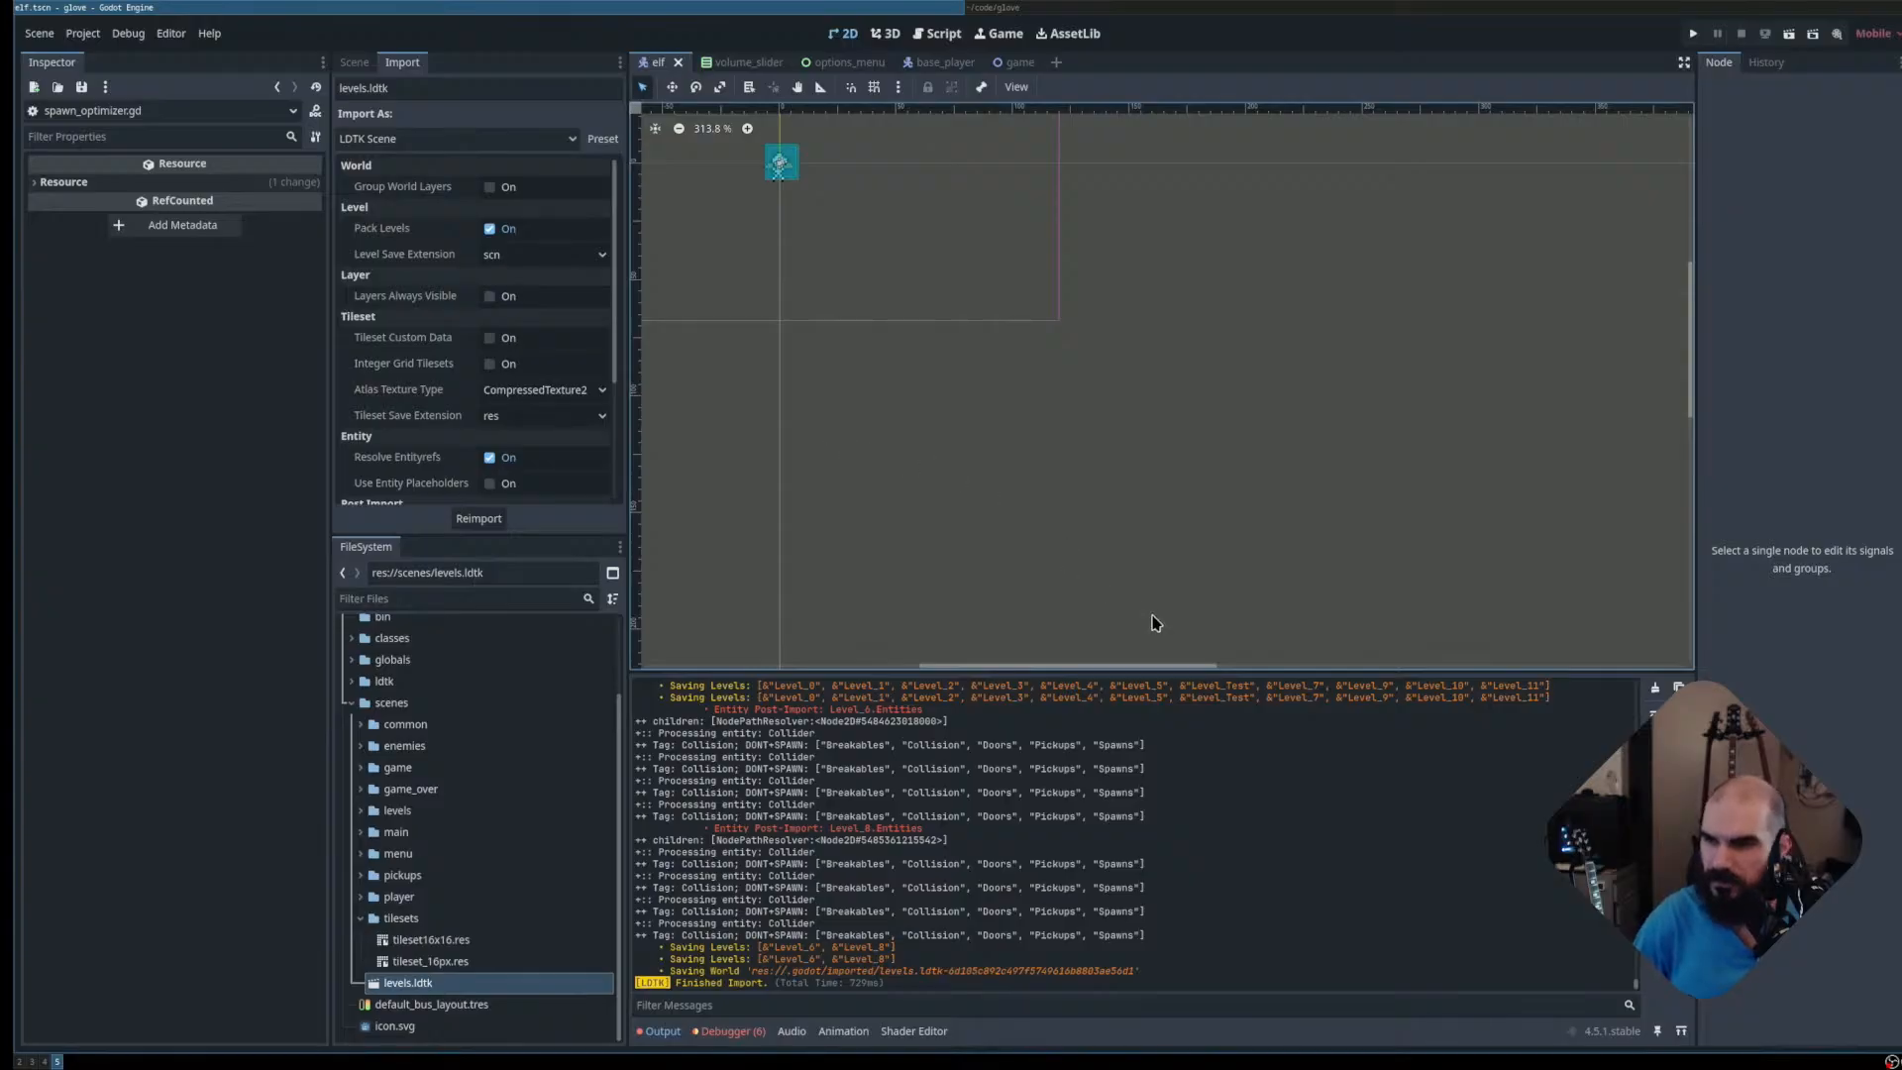
Look through the LDtk import output, filter it down to errors and examine the tileset definition named in the error
scroll(1441, 793, up, 10)
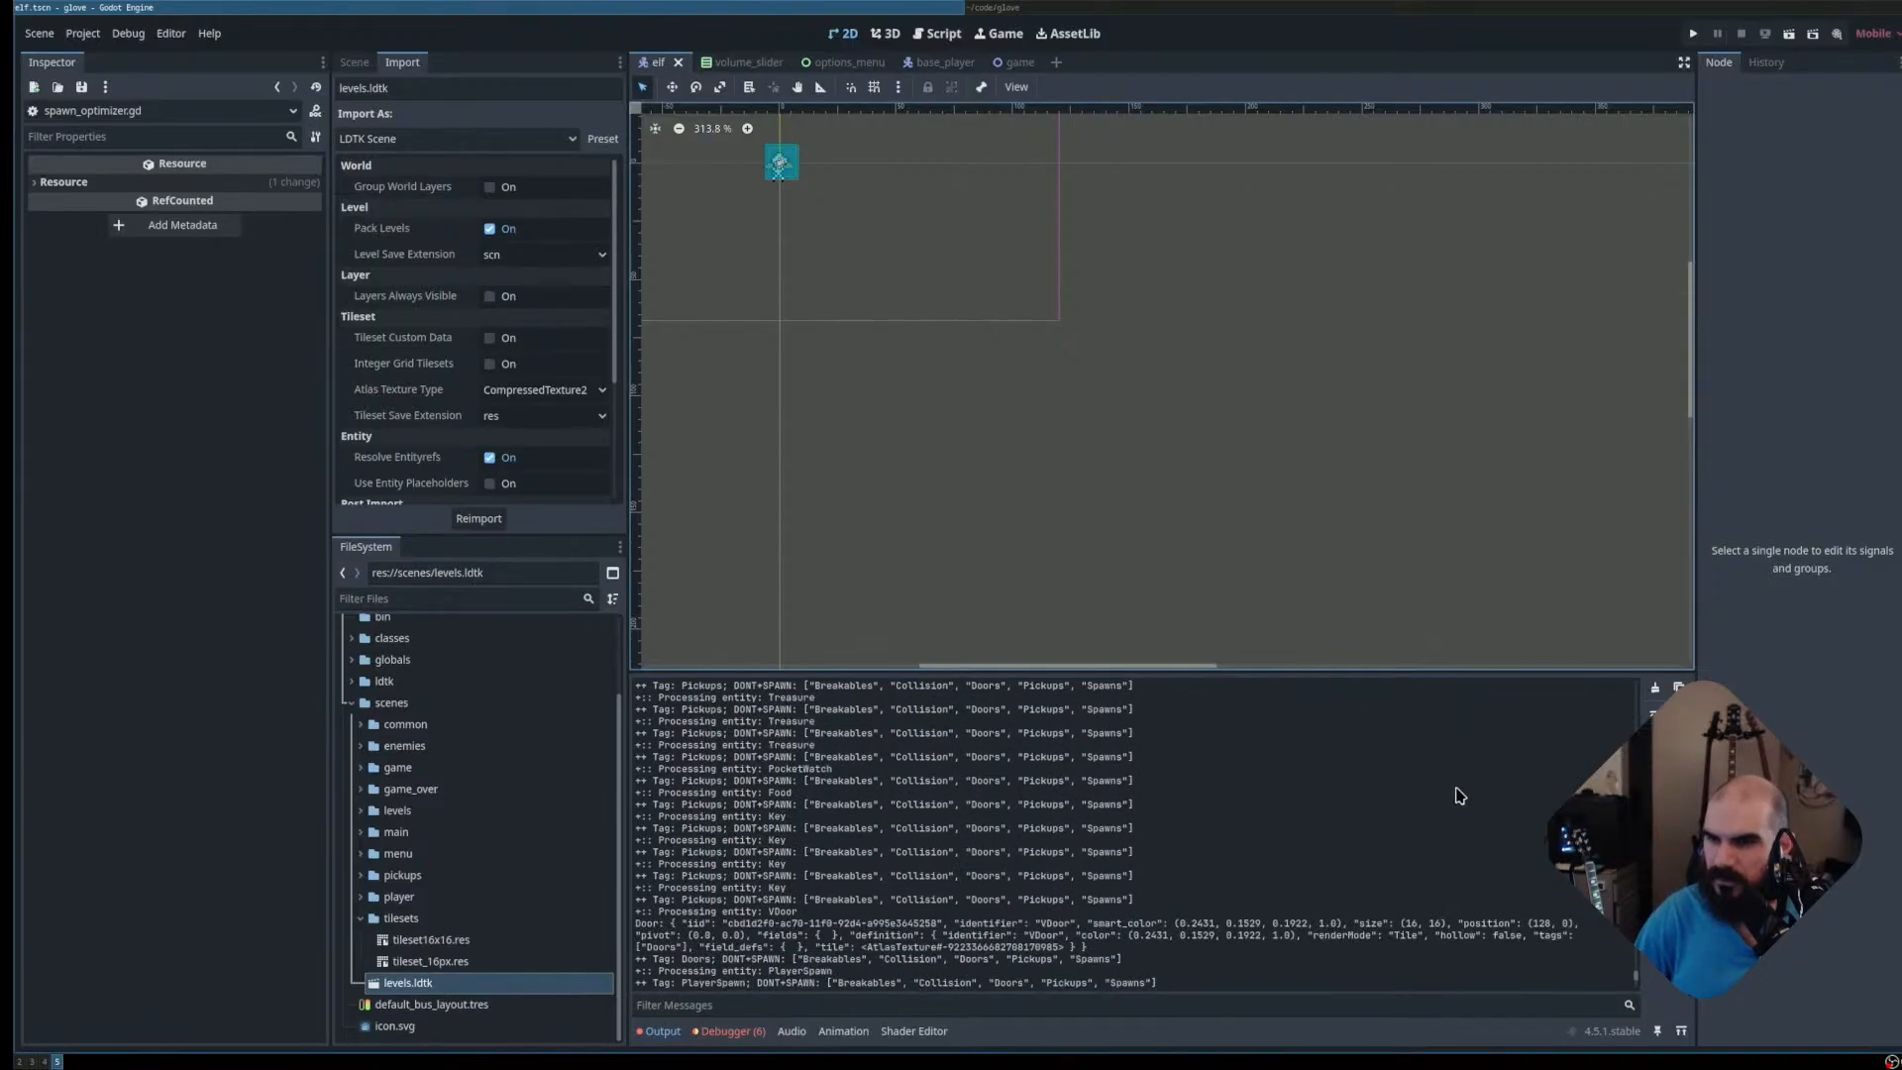
scroll(1472, 807, up, 4)
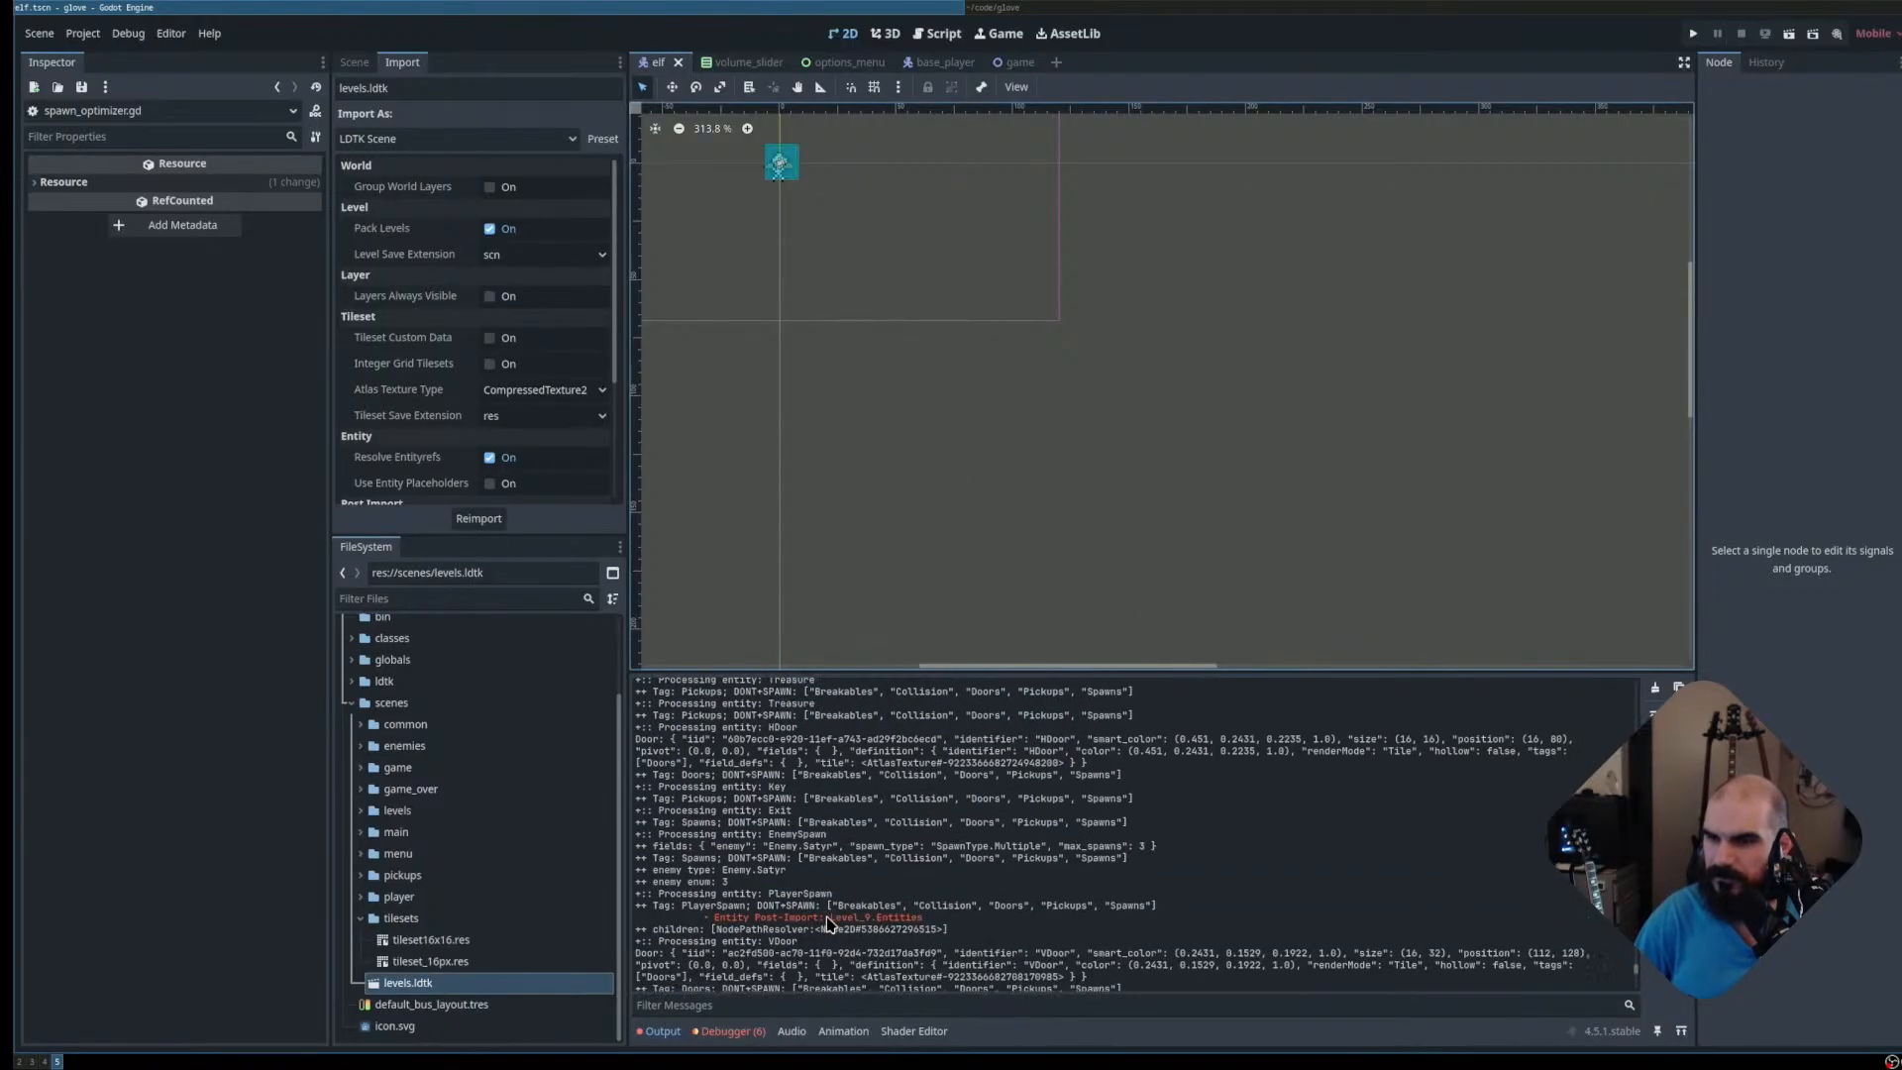
scroll(1187, 868, up, 10)
click(1666, 748)
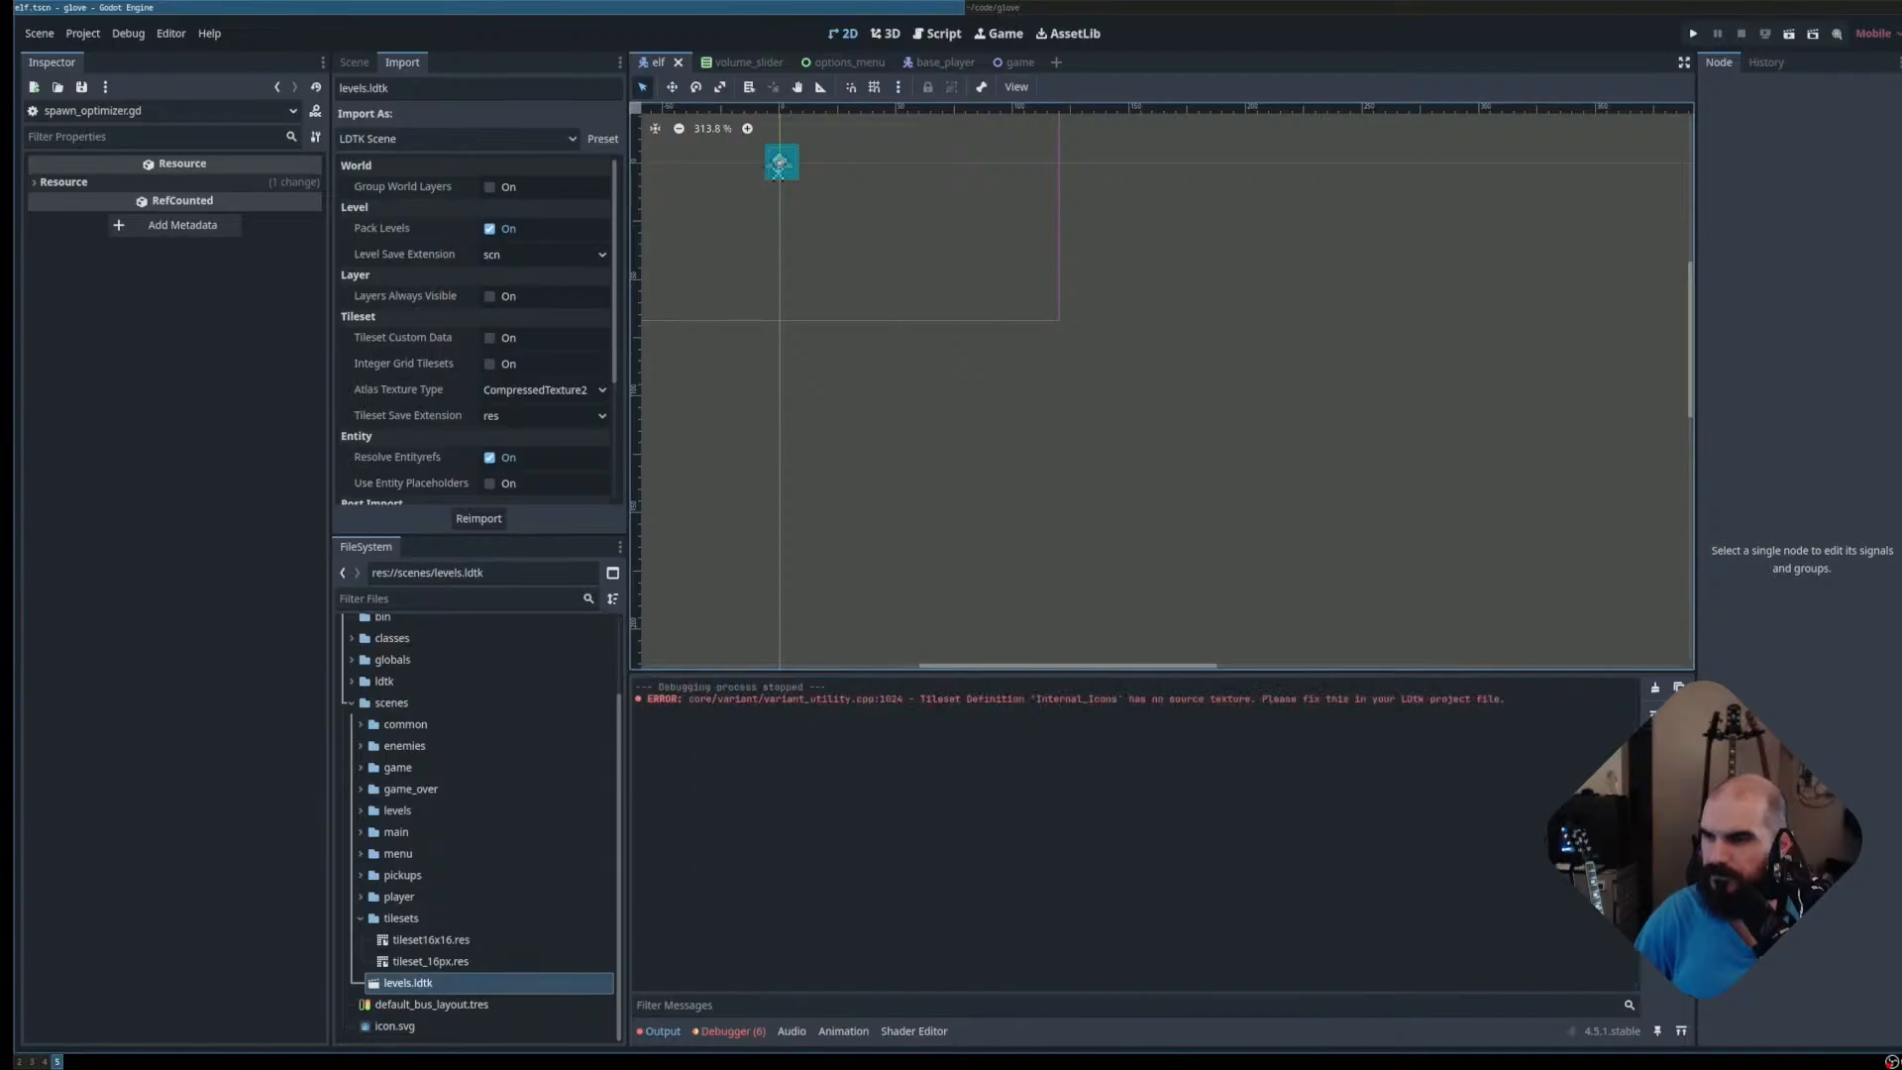
double_click(1069, 701)
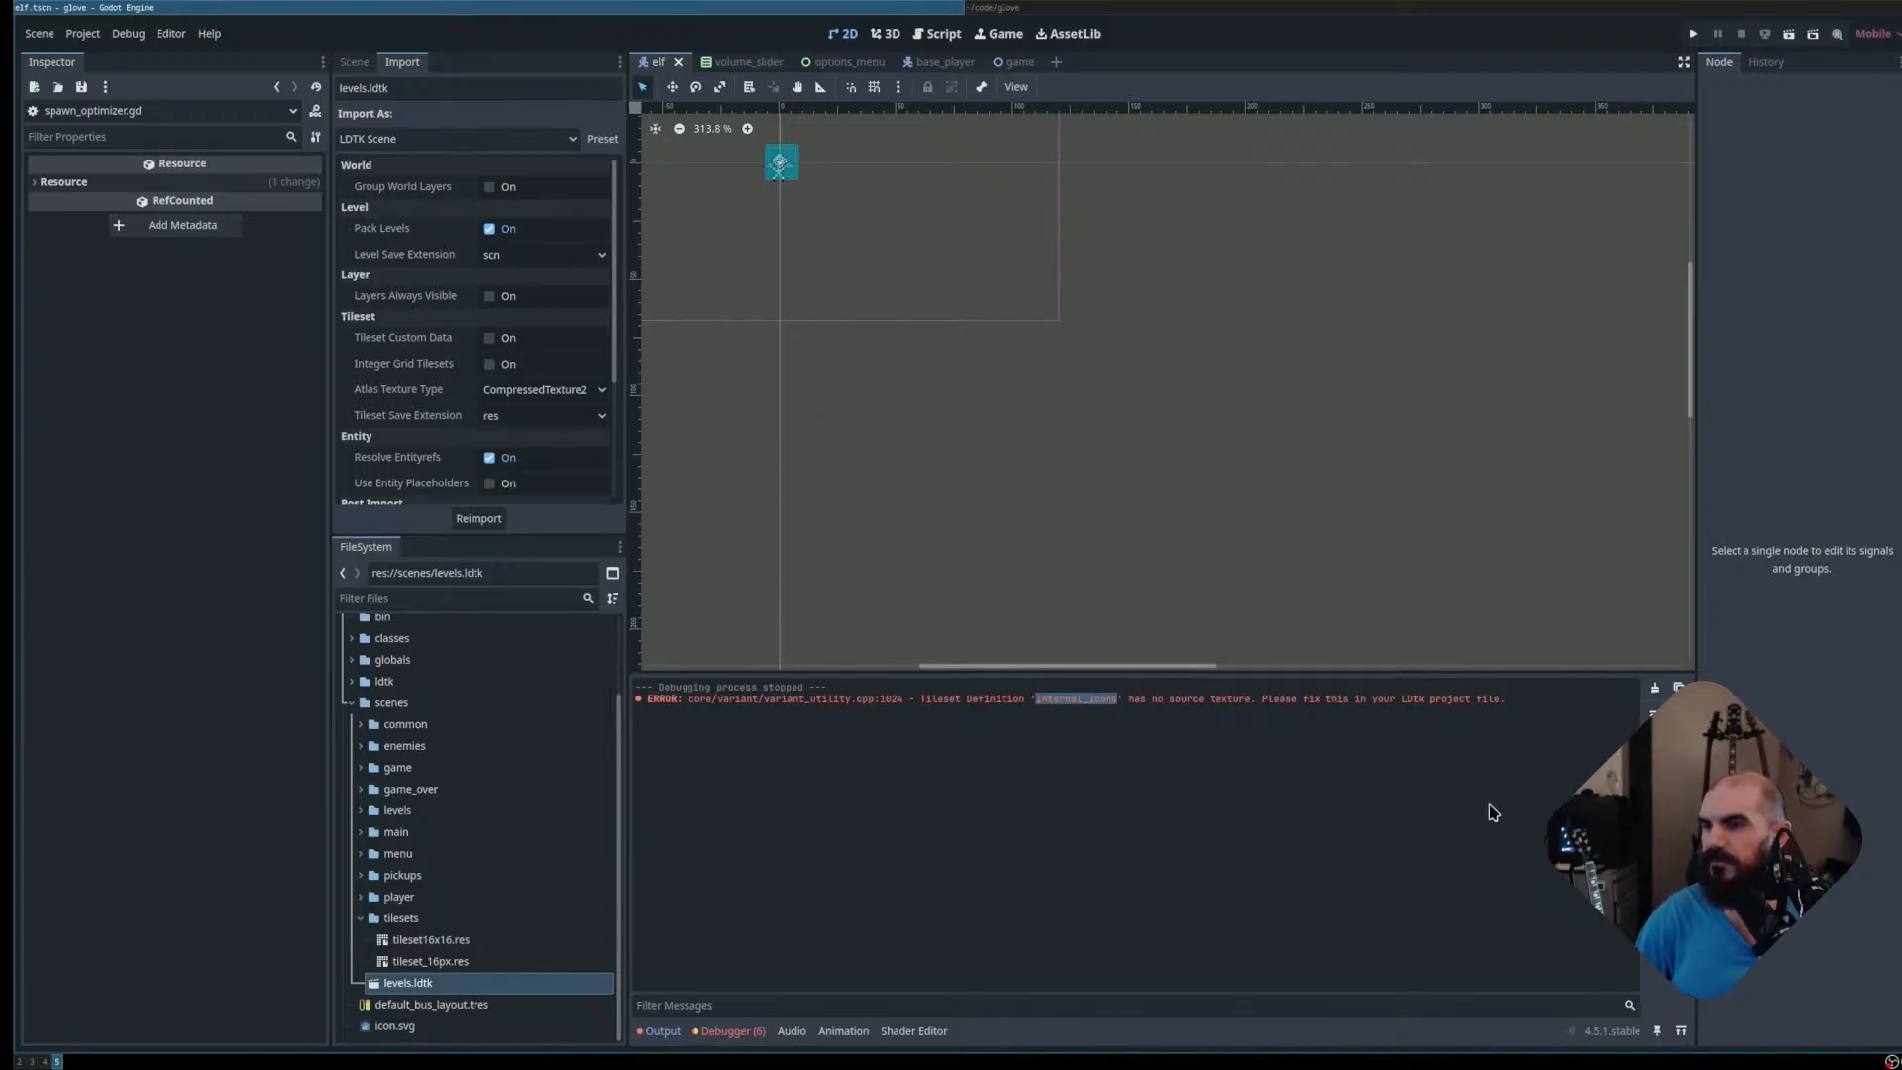
click(1177, 708)
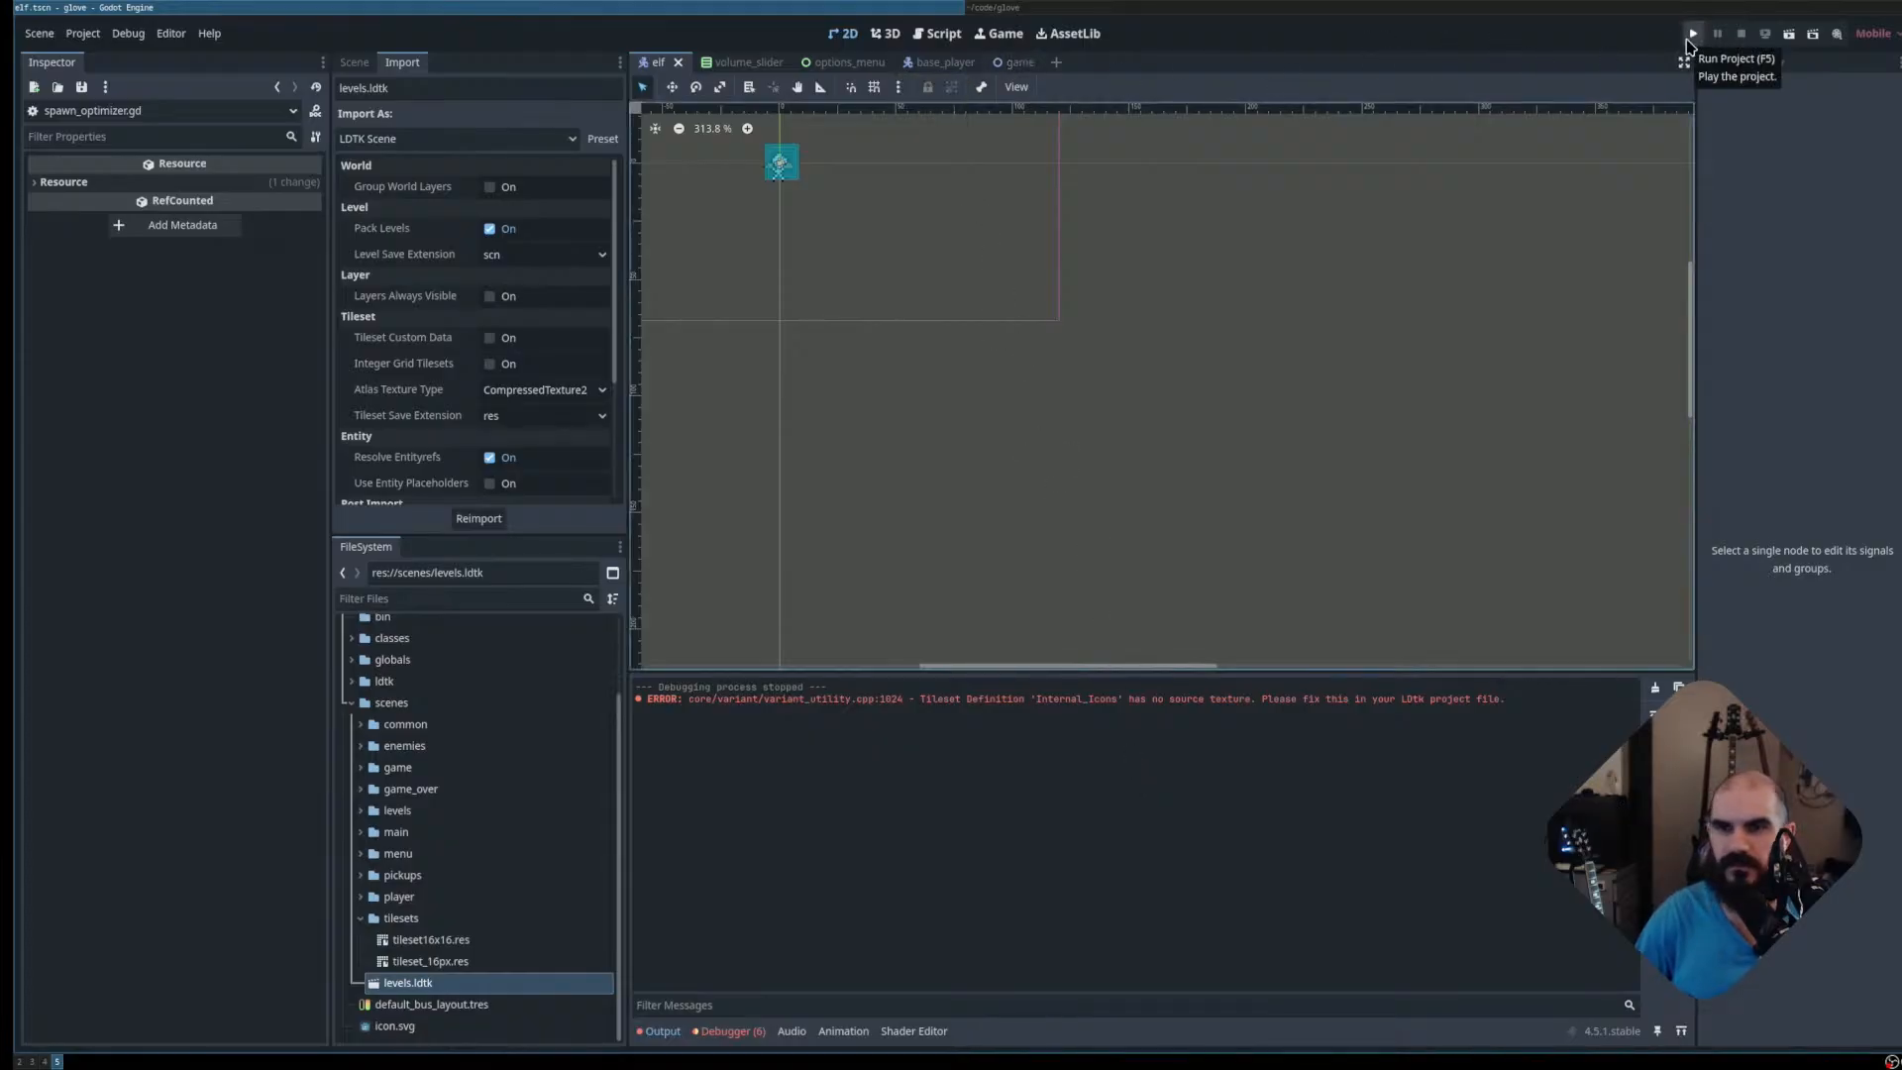
Run the project and start a new game with the elf in Level_0
click(1690, 35)
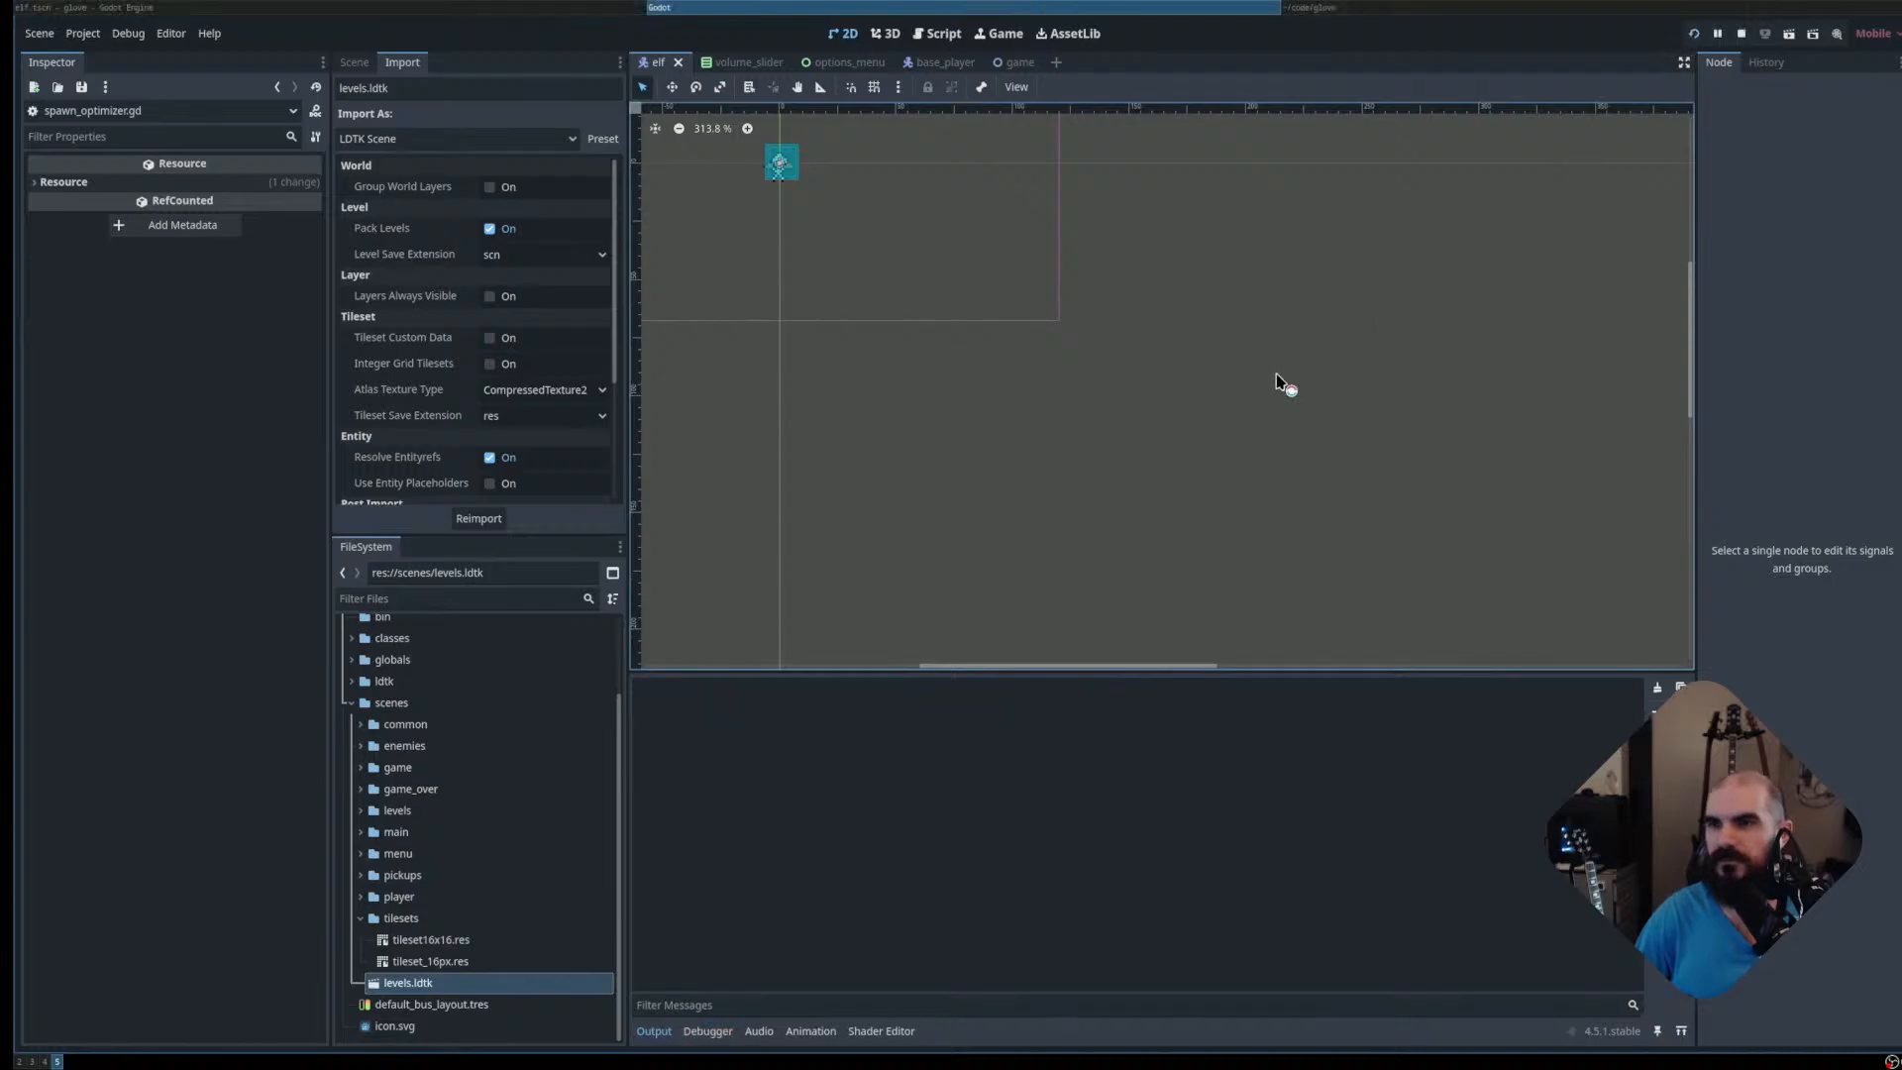
key(space)
key(space)
key(space)
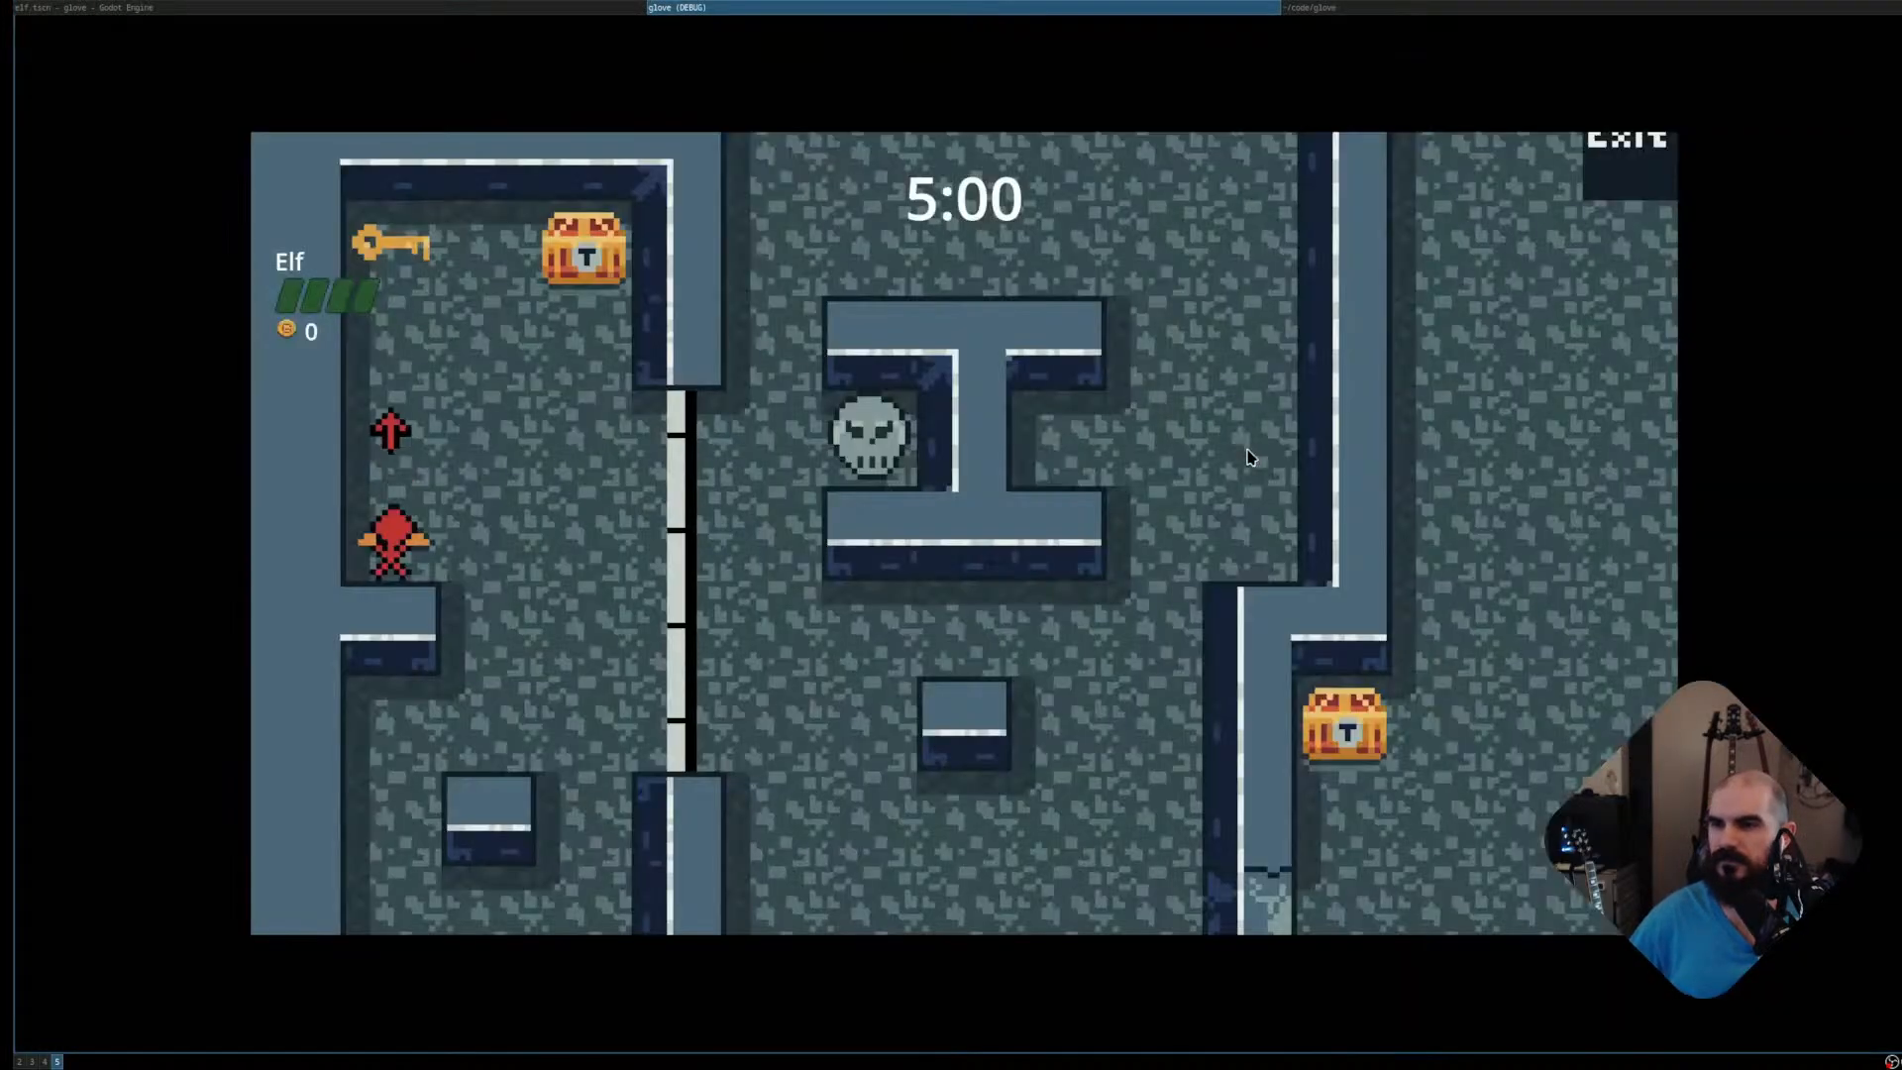
Guide the elf through Level_0 to the exit, check Level_1's walls at the start point and stop the game
key(Up)
key(Right)
key(Down)
key(Down)
key(Right)
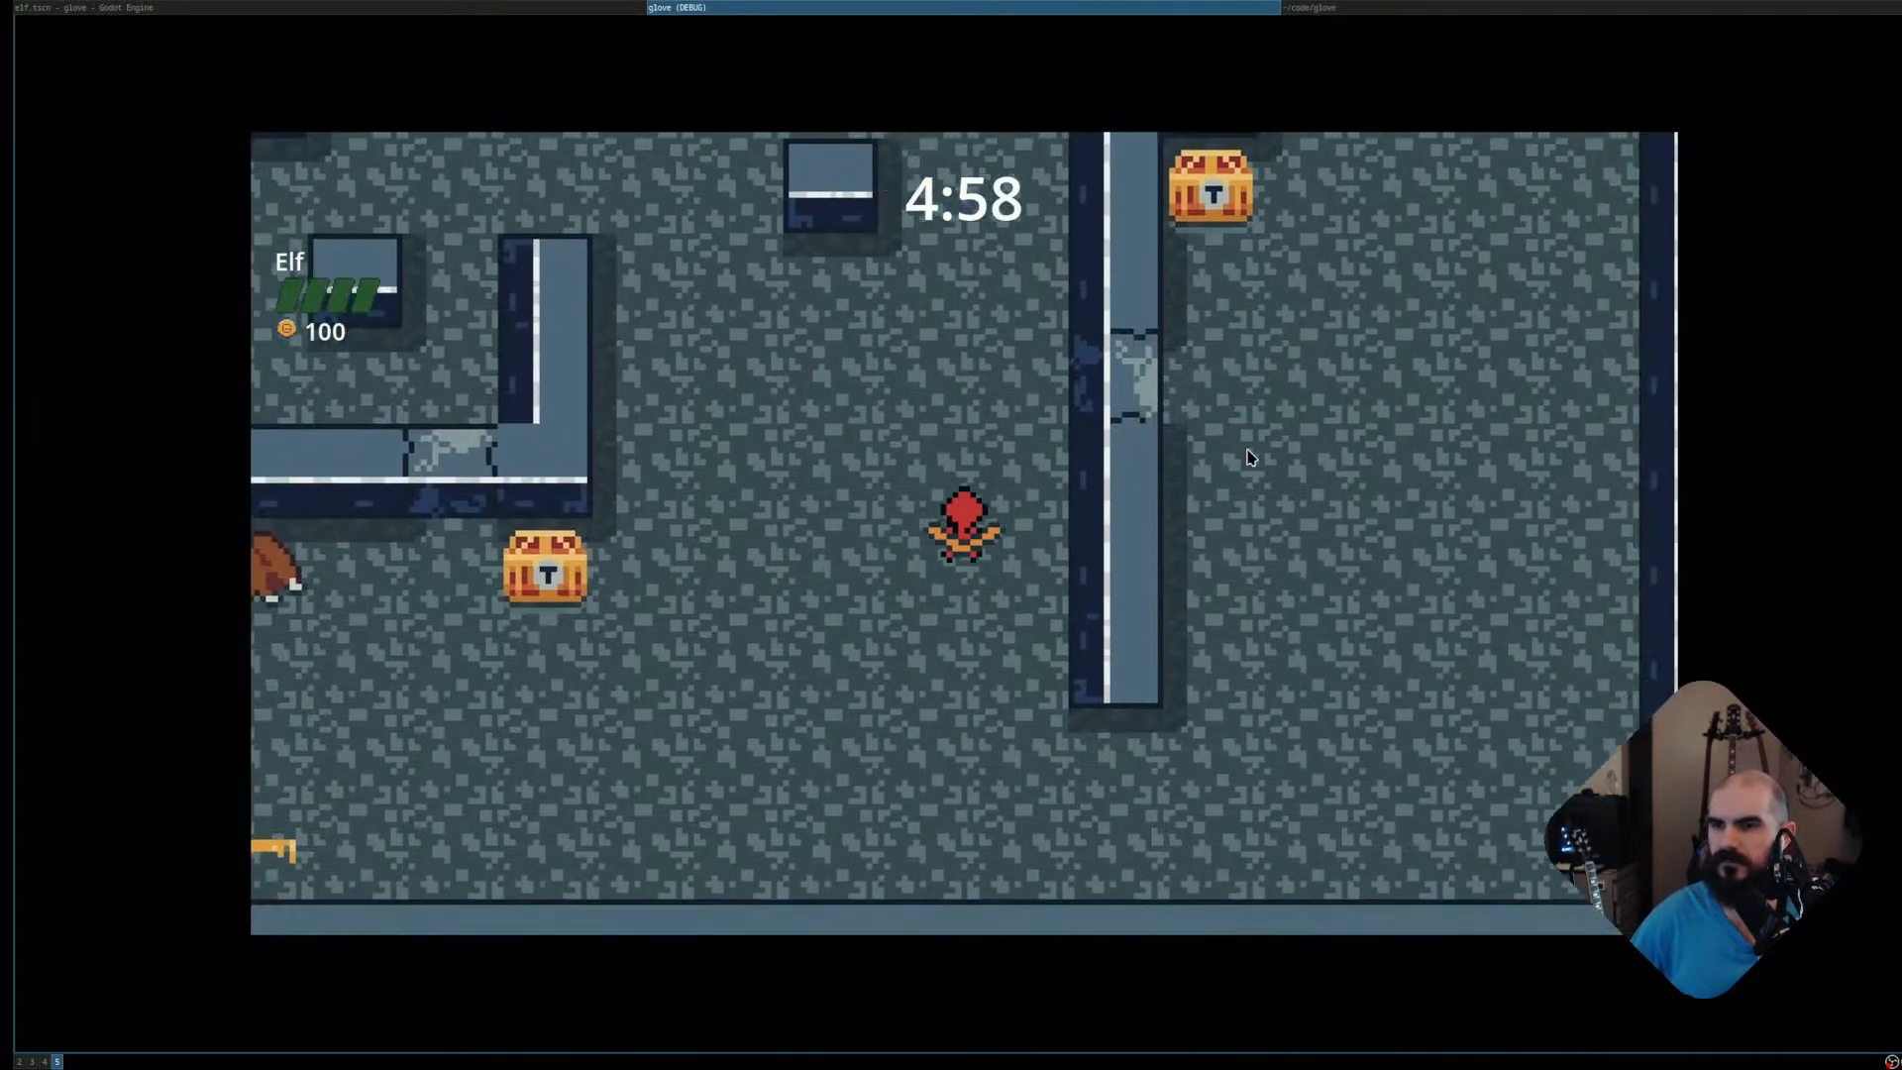
key(Up)
key(Up)
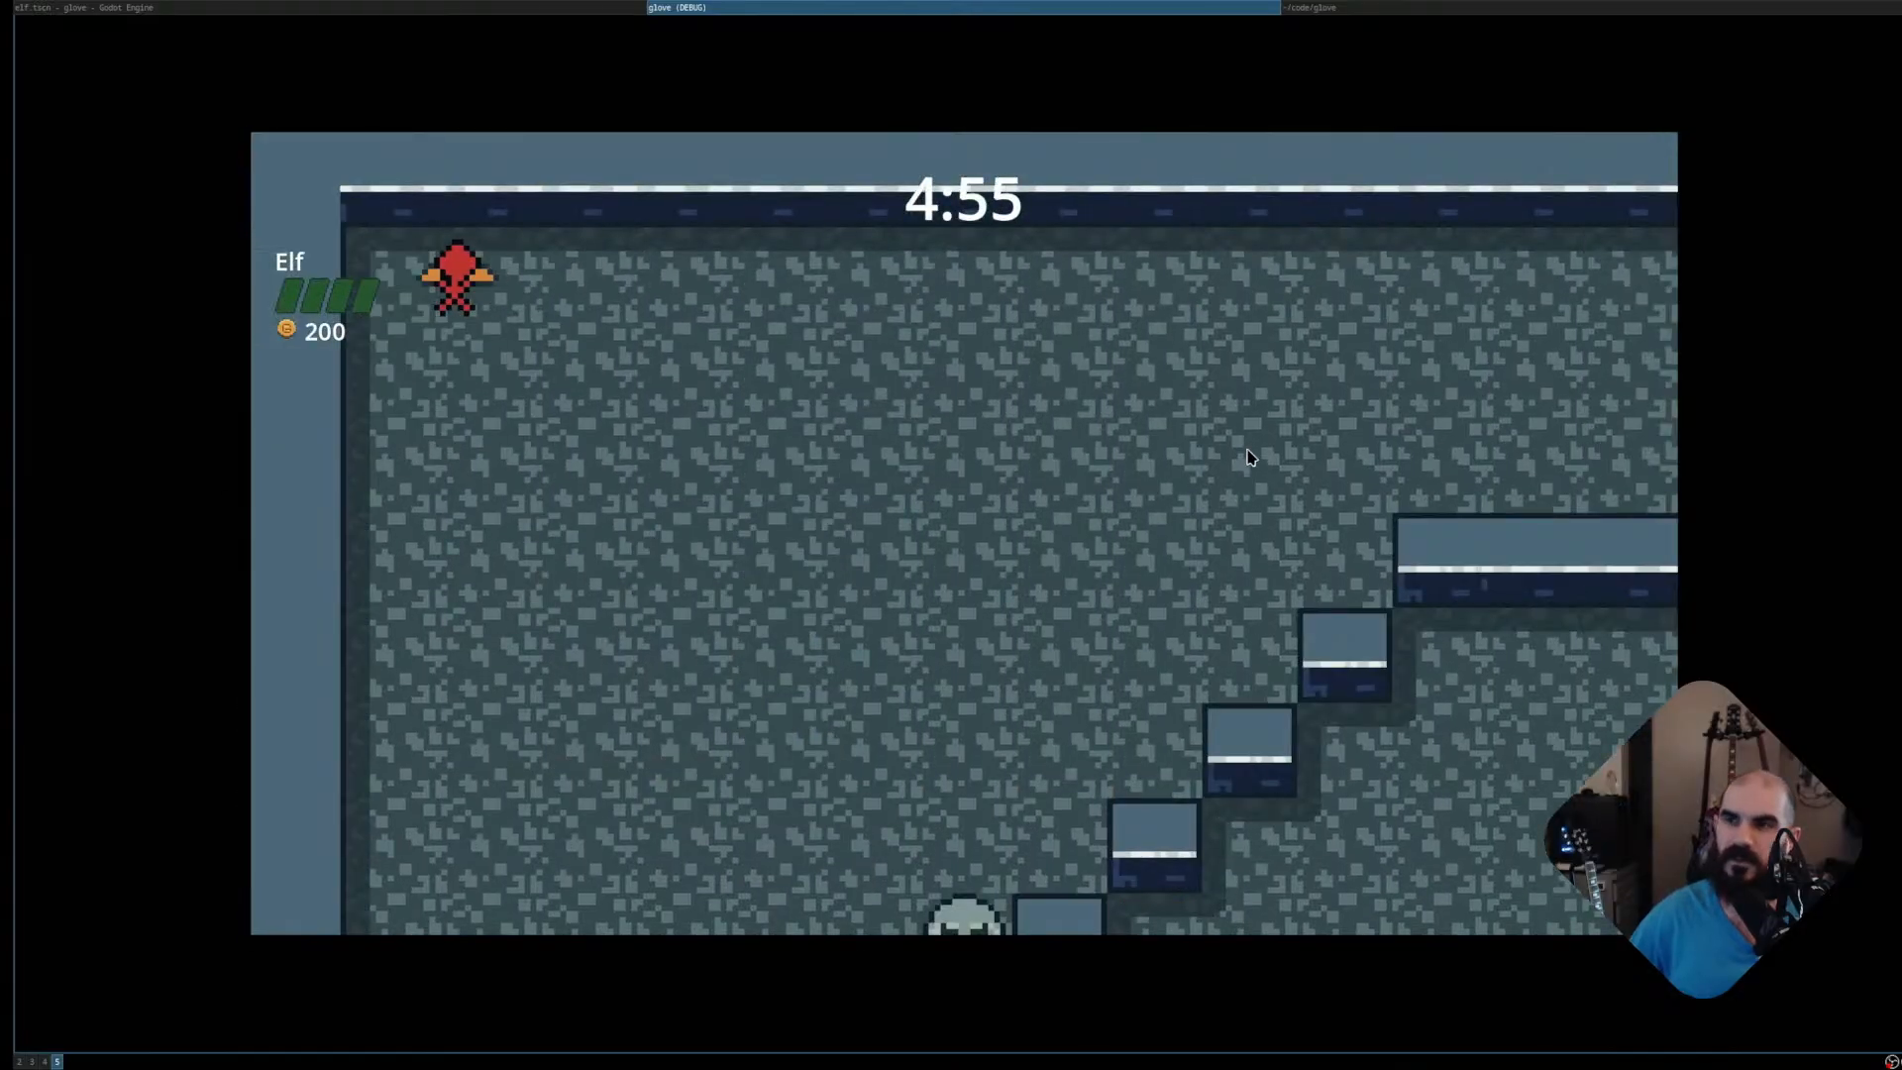
key(F8)
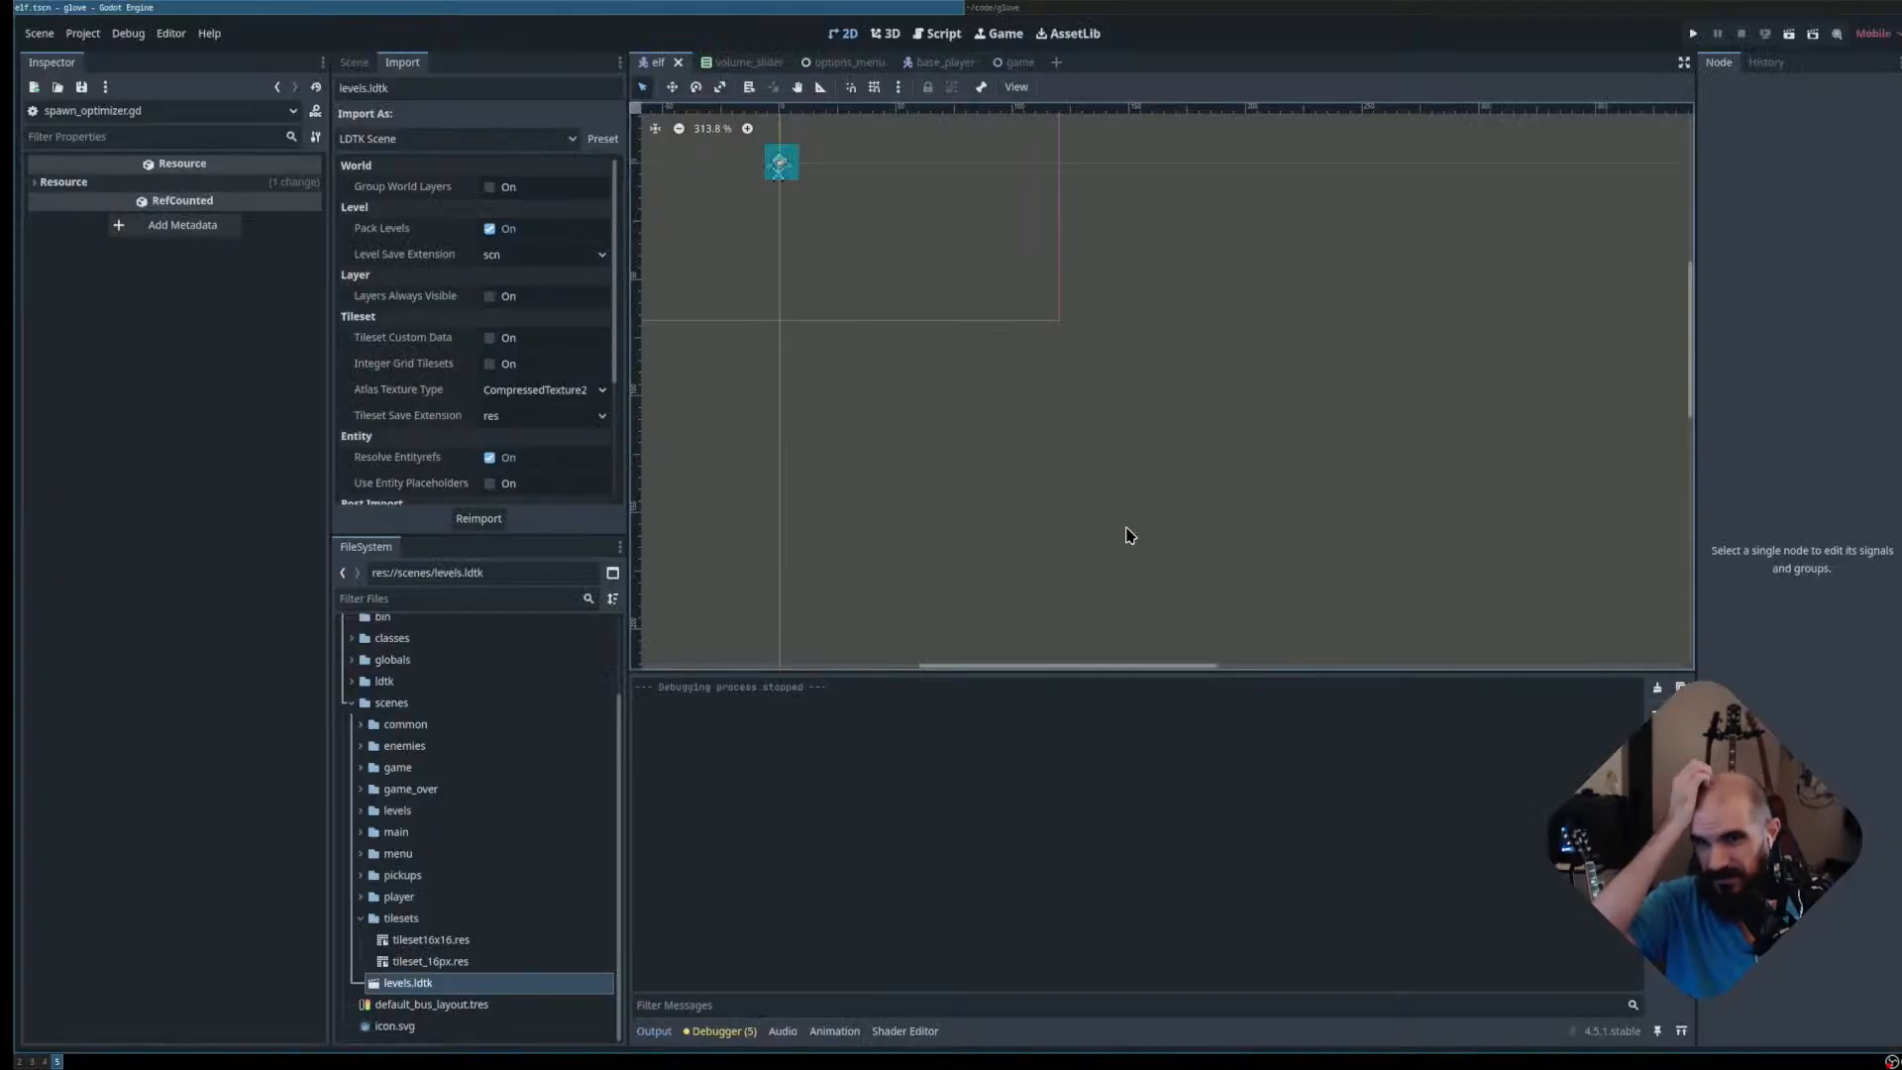
Rearrange the Godot and terminal windows into a tabbed layout and switch to the terminal
key(super+v)
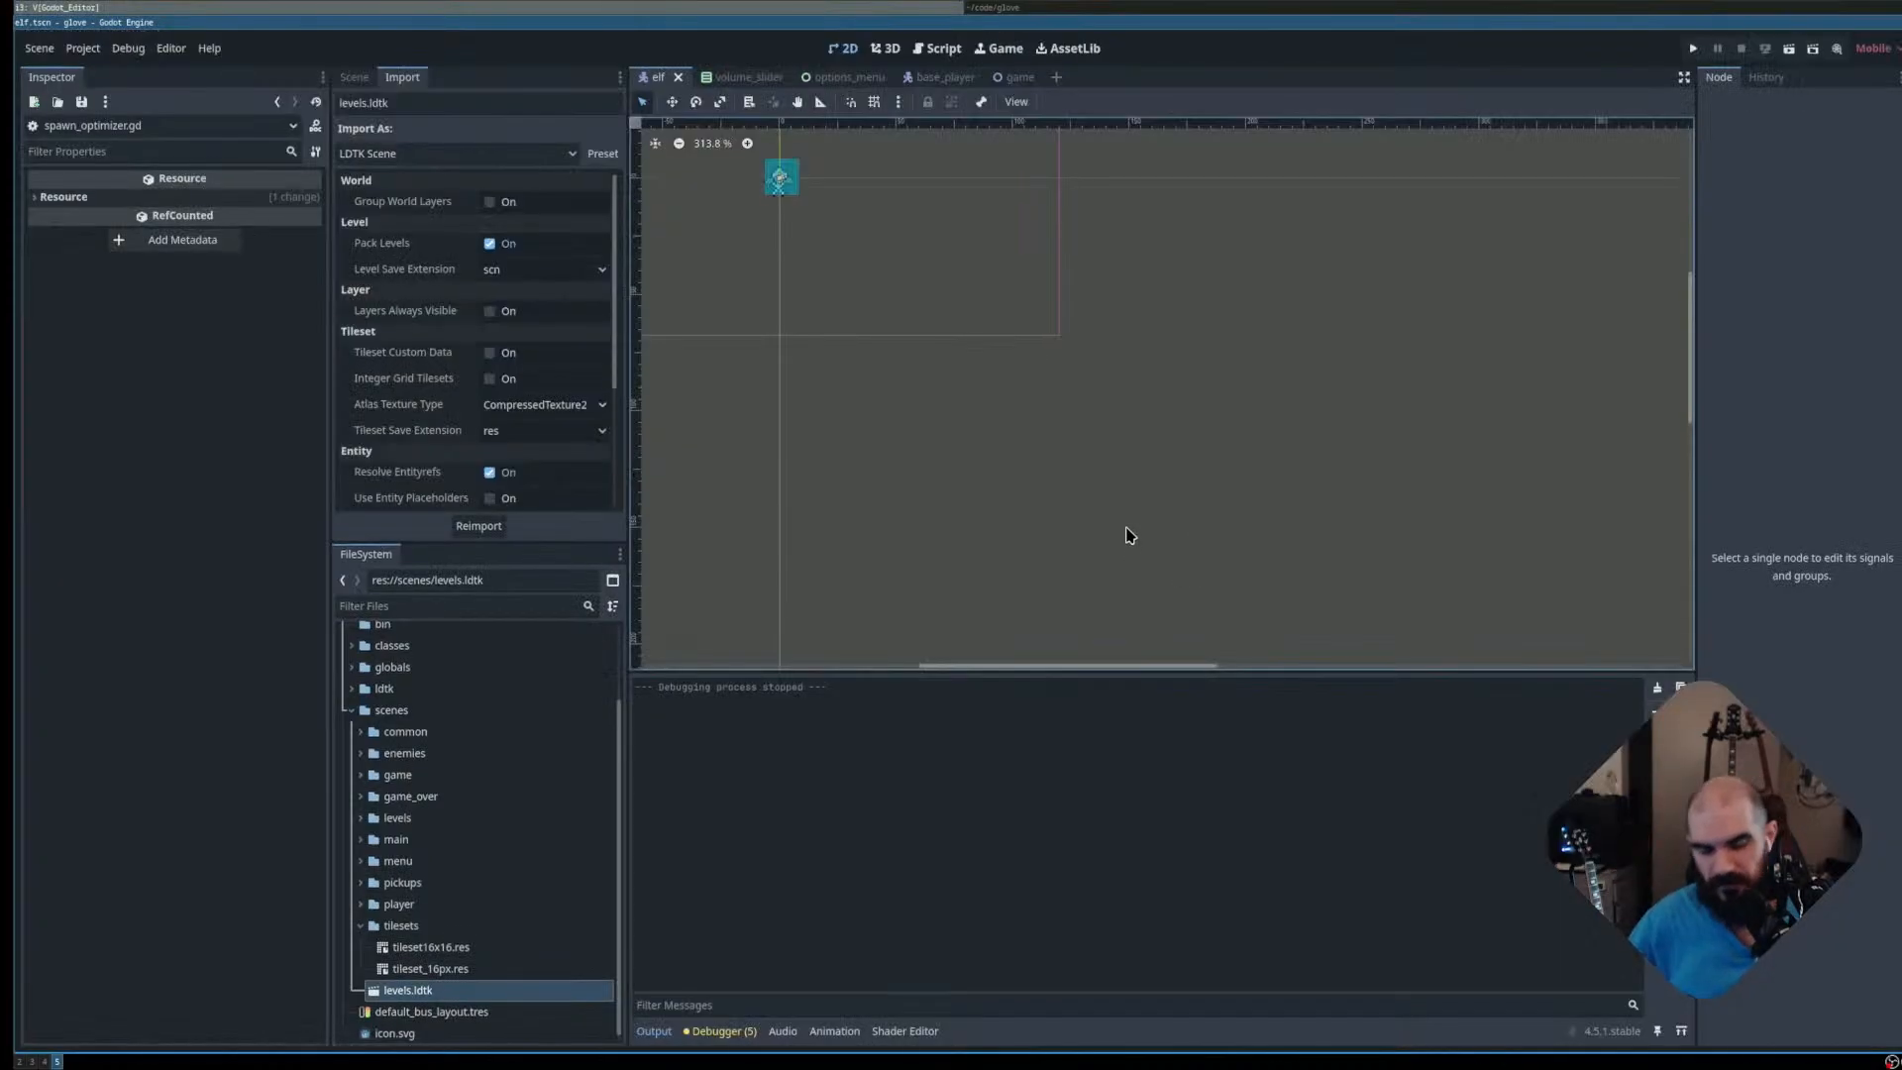
key(super+Right)
key(super+shift+Left)
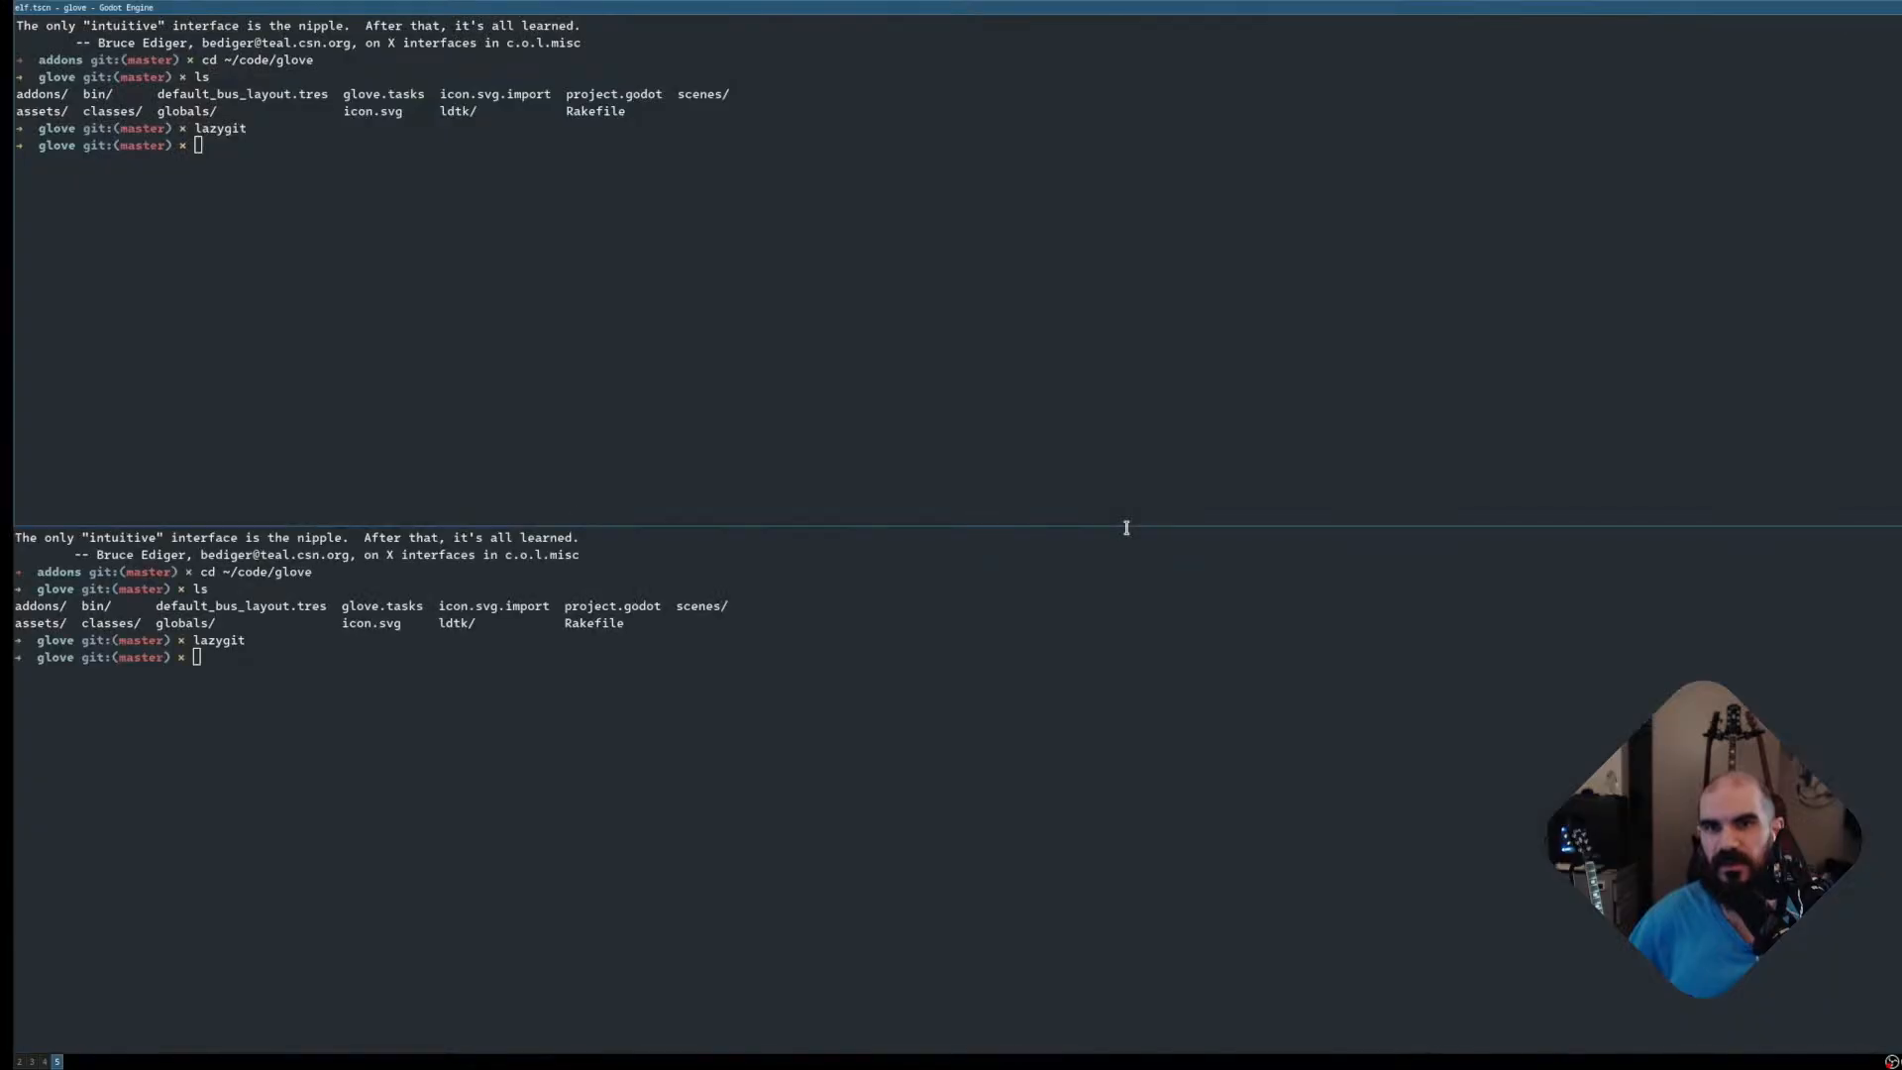
key(super+w)
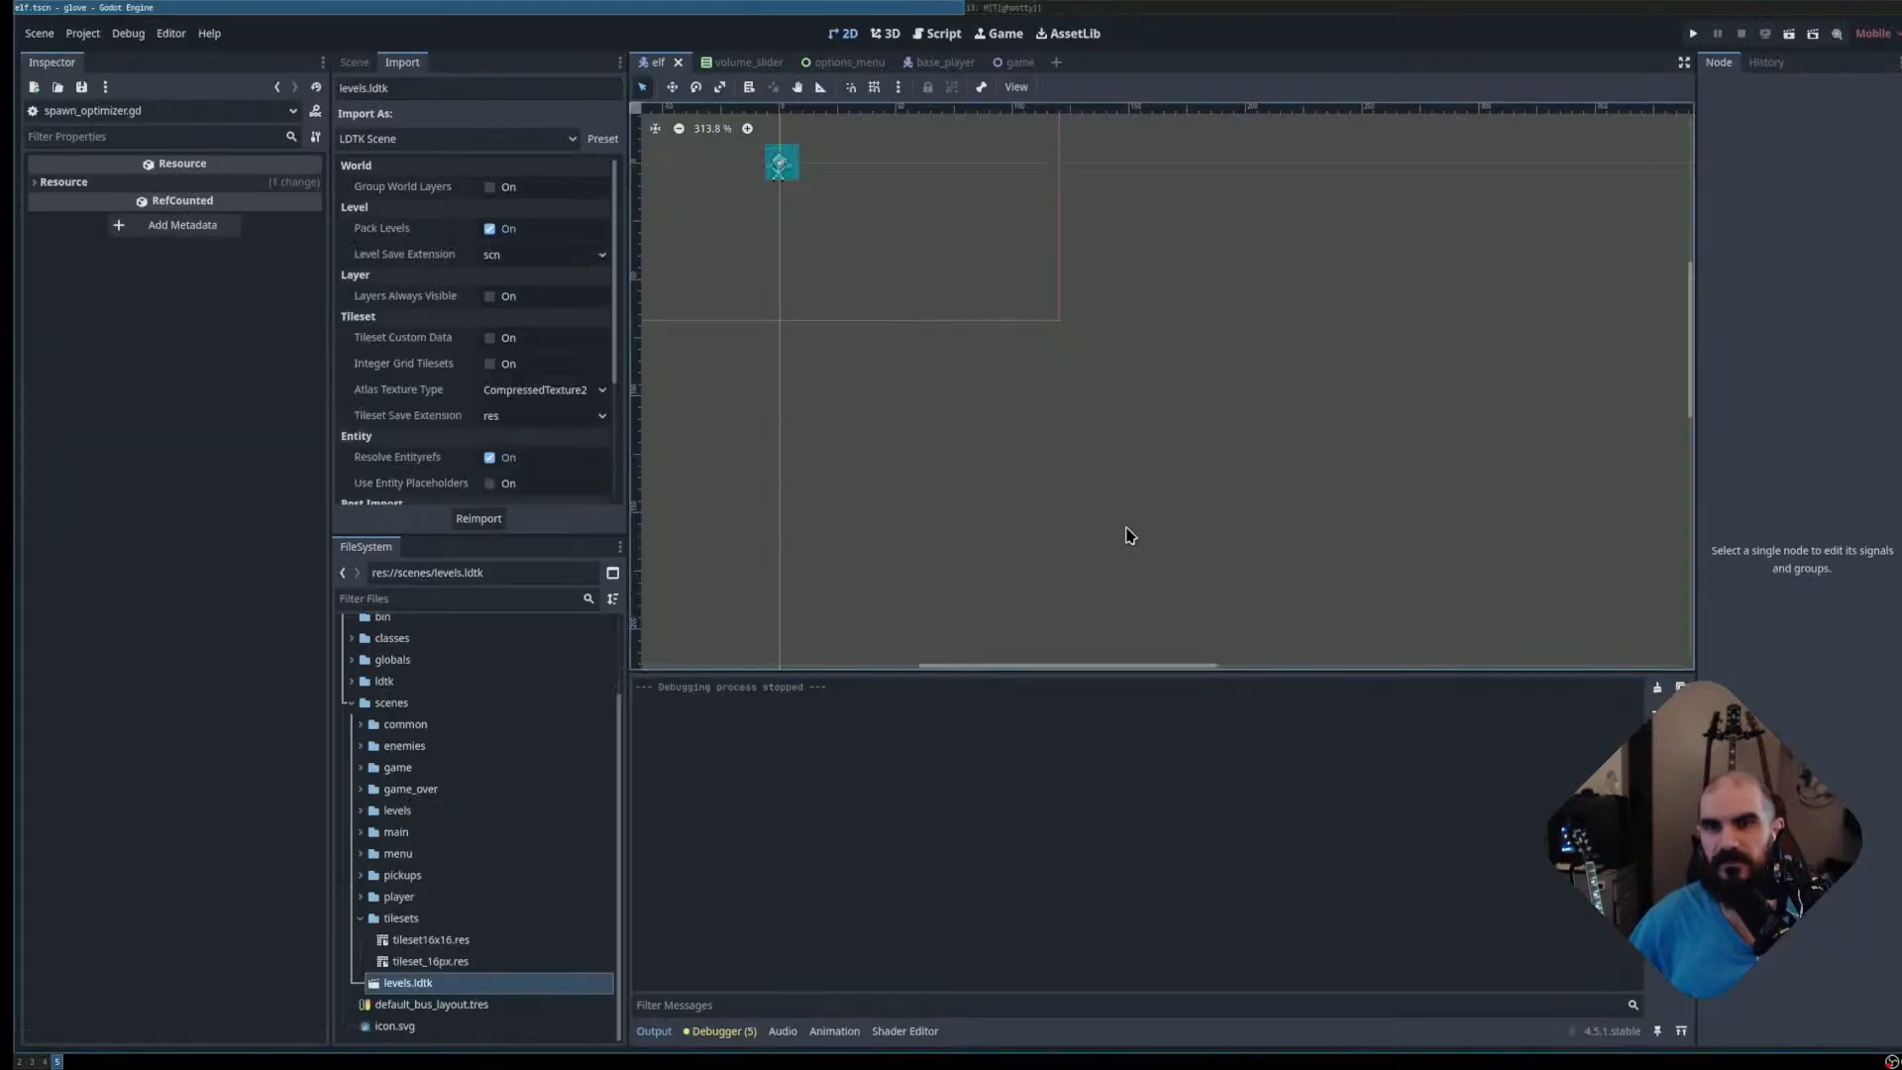
key(super+Right)
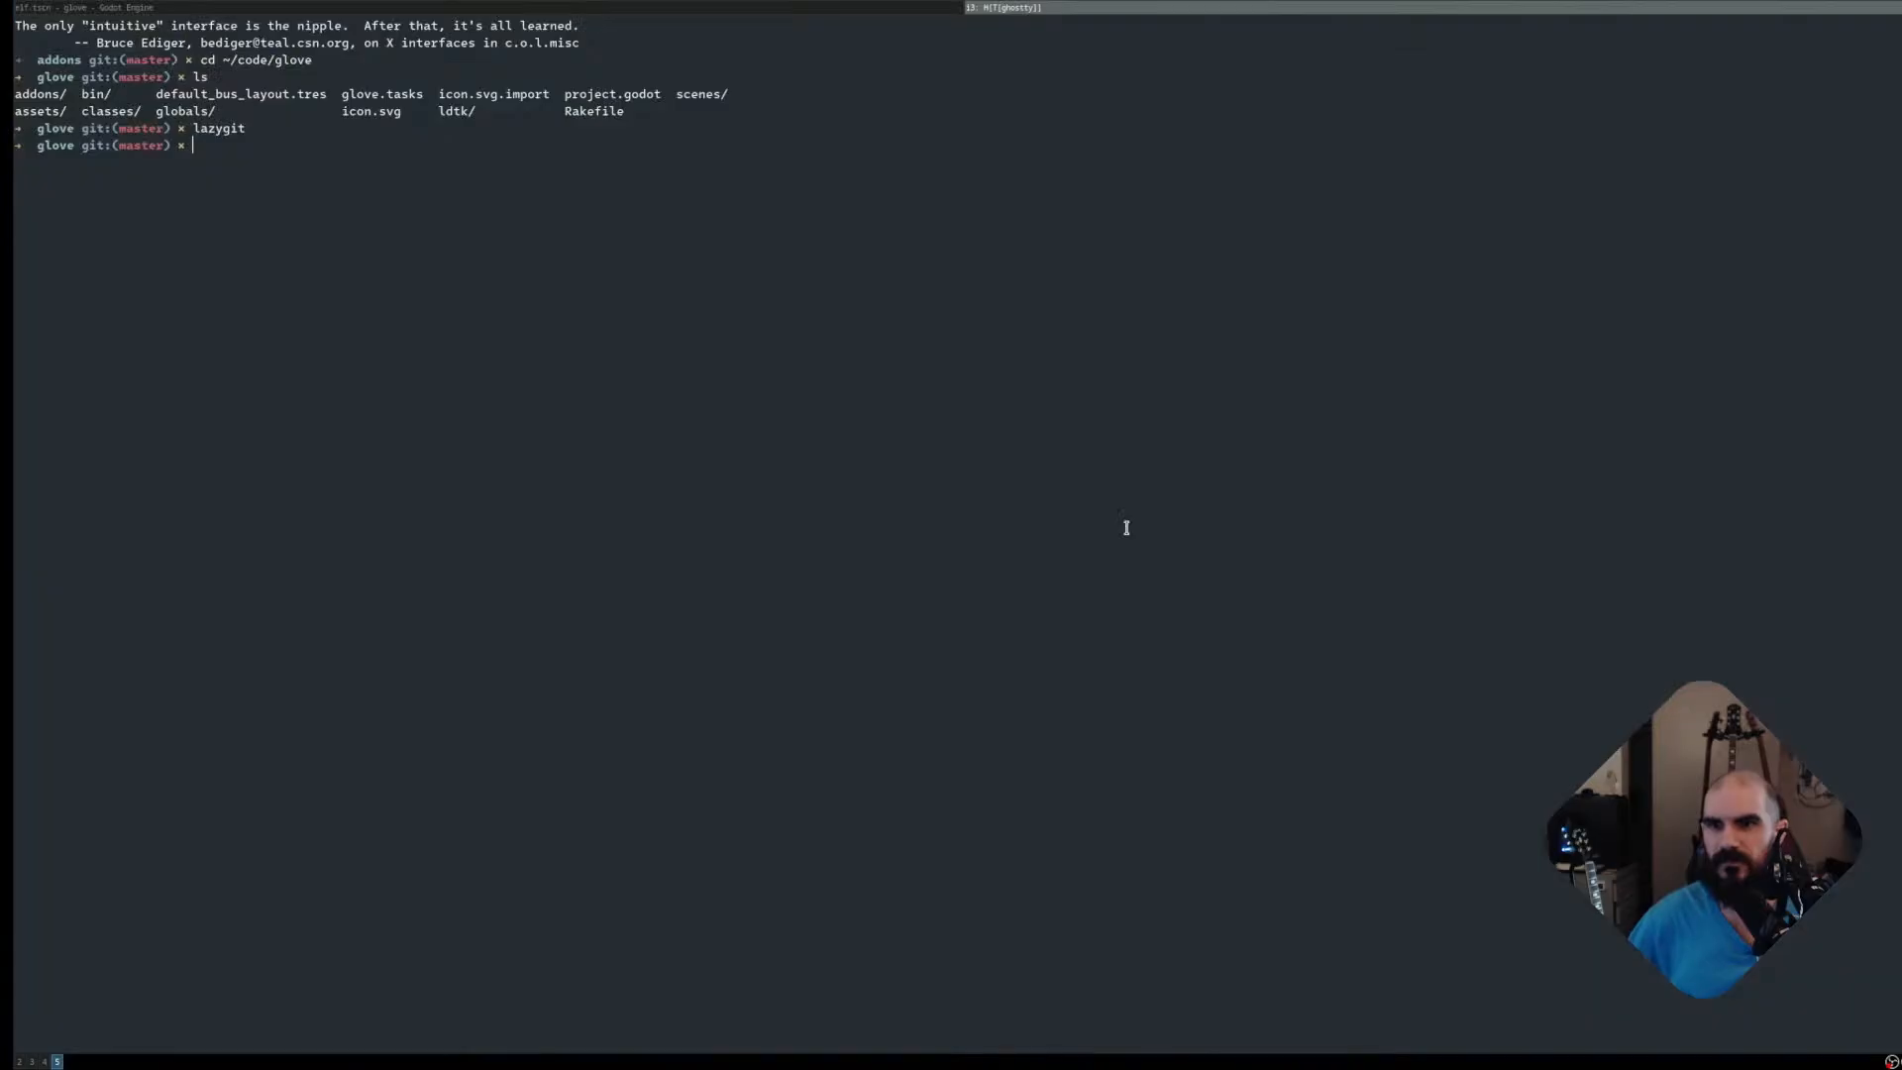
Launch lazygit for the glove repository from the terminal
text(lazyg)
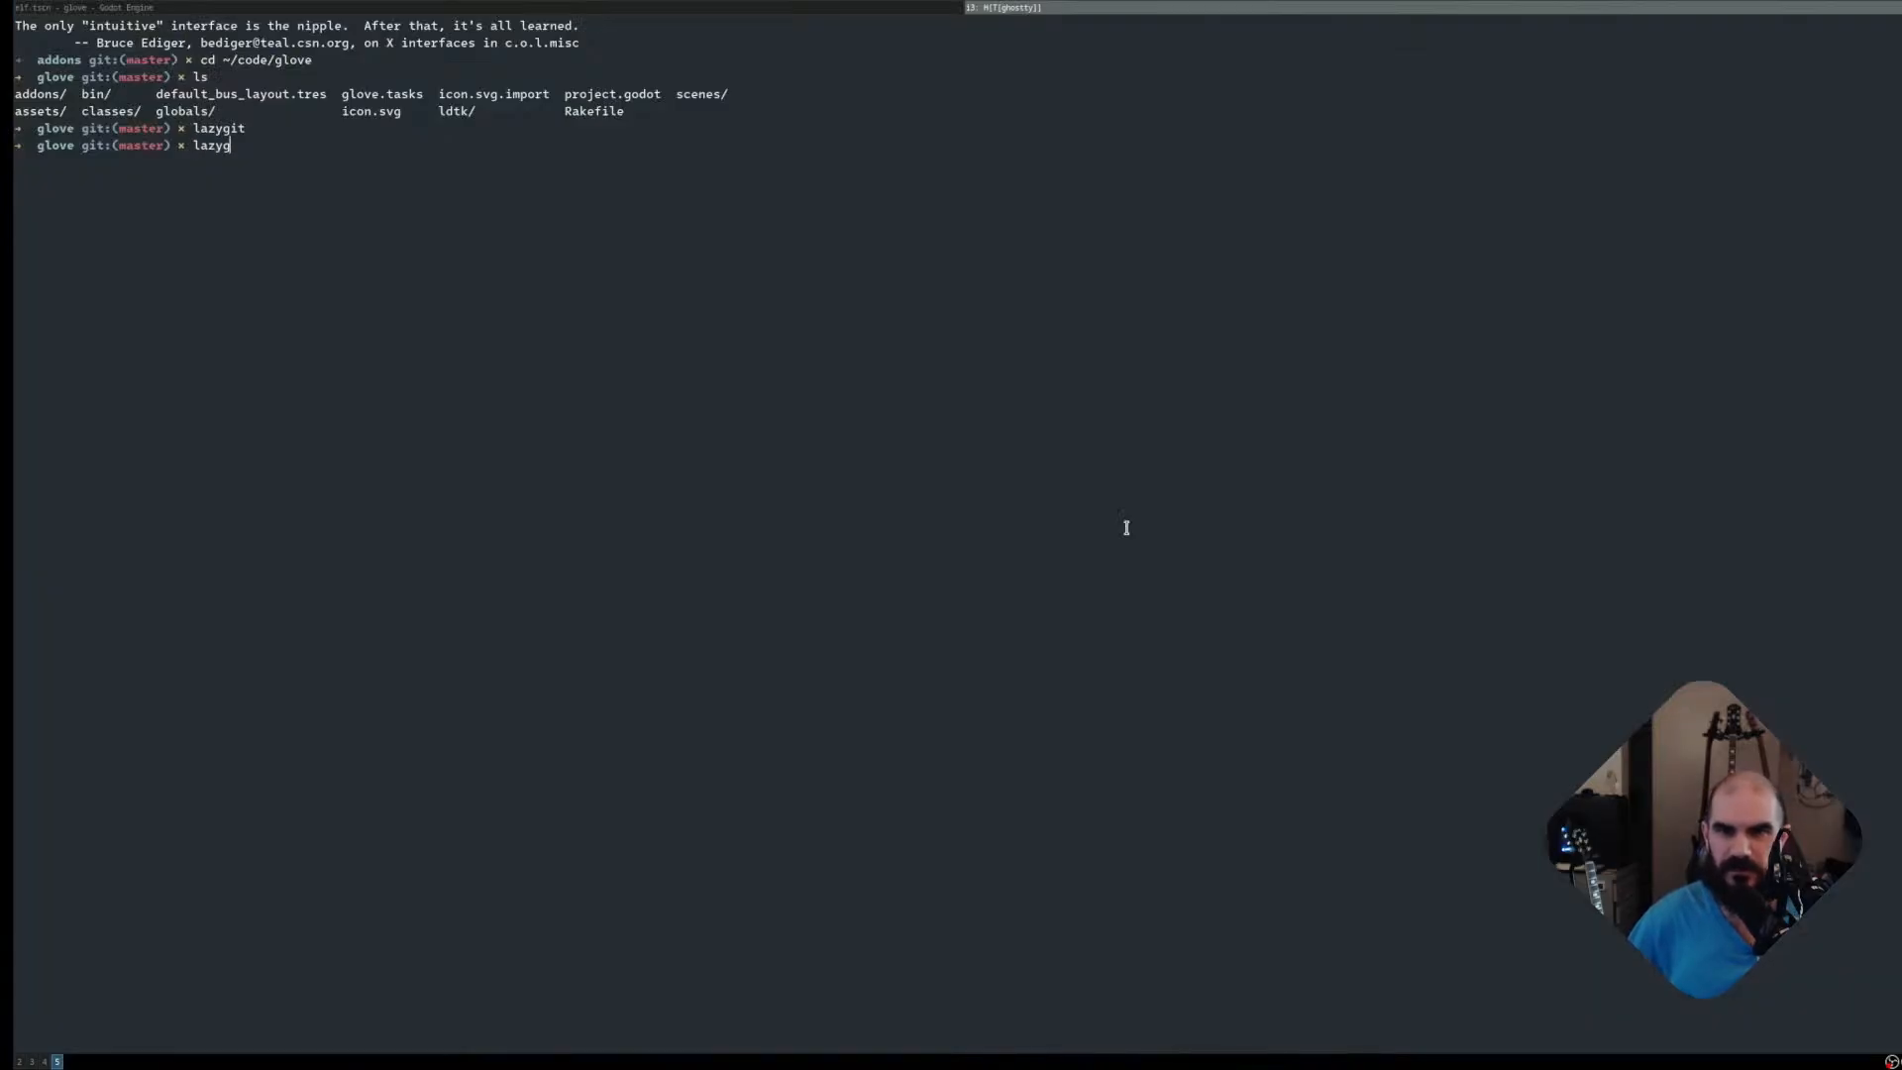
text(it)
key(Return)
Stage all changed files in the scenes/levels folder
key(Down)
key(Down)
key(Down)
key(Down)
key(Down)
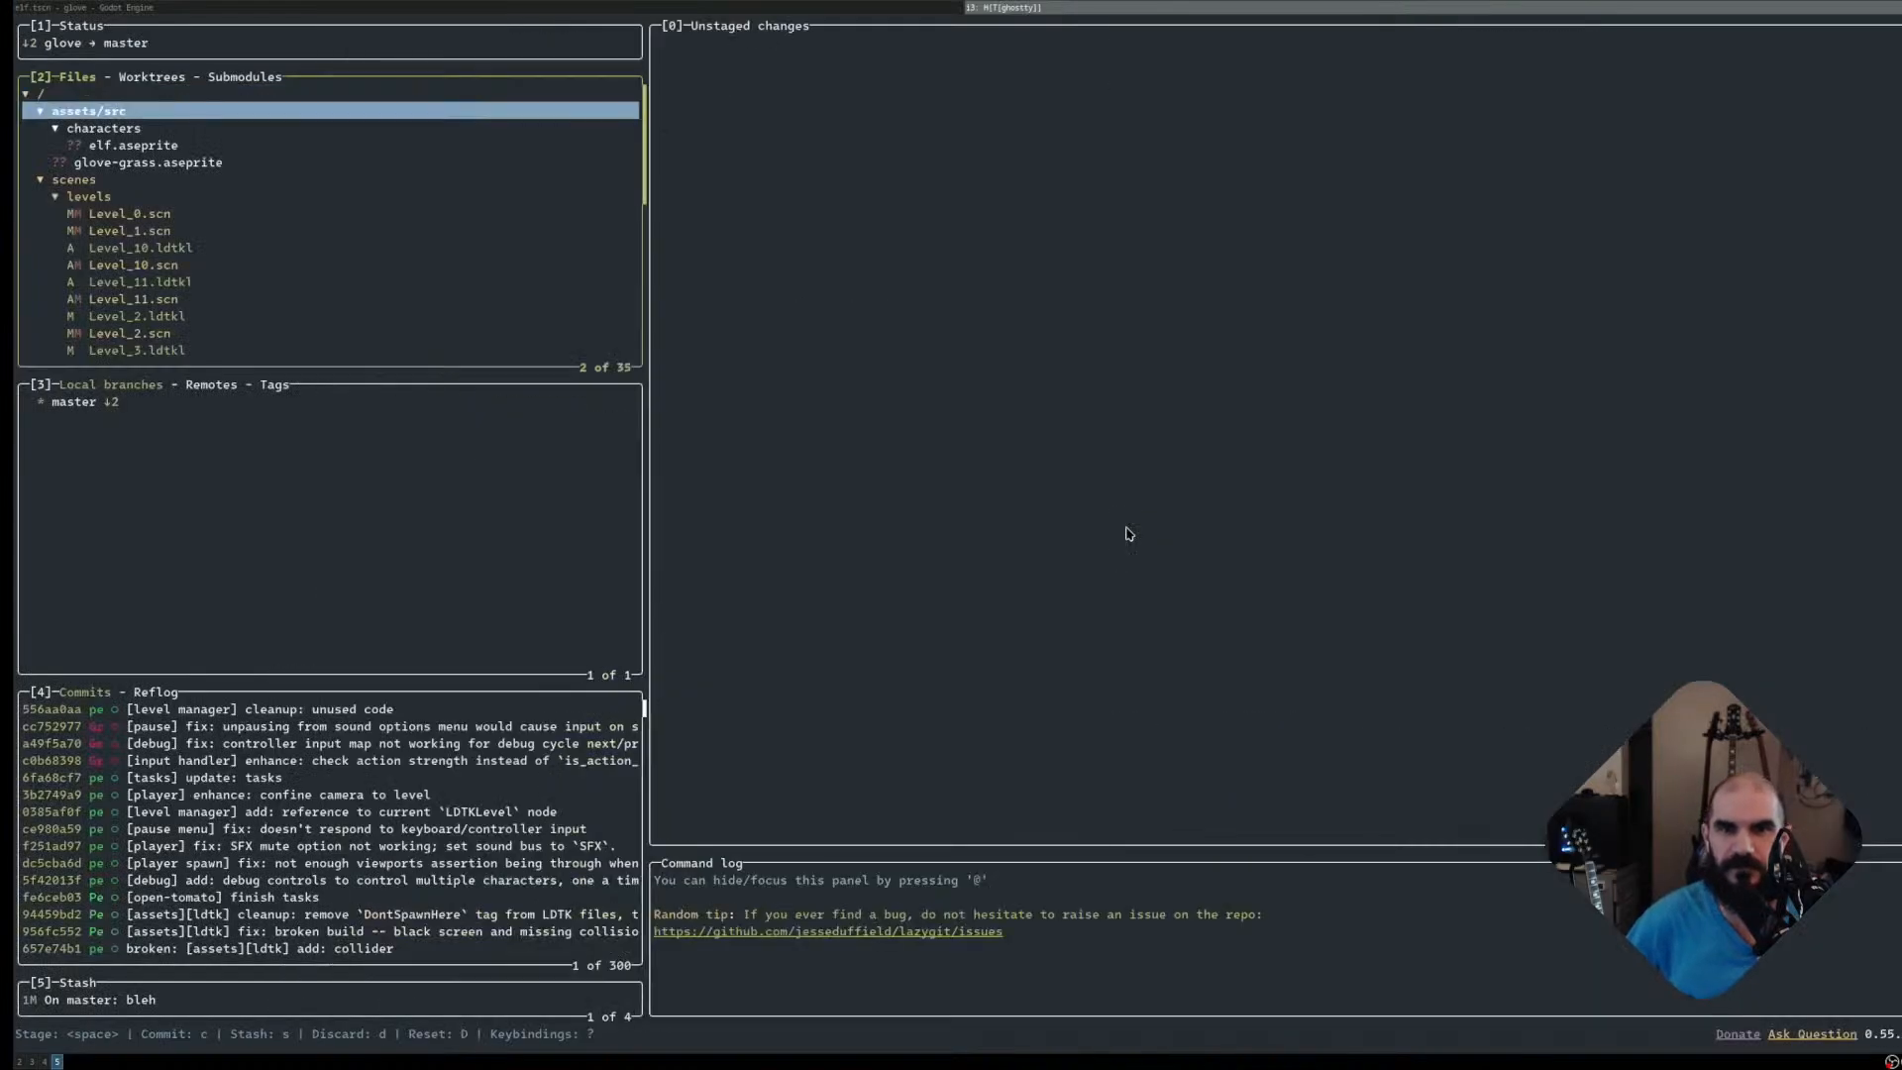
key(Down)
key(Down)
key(Down)
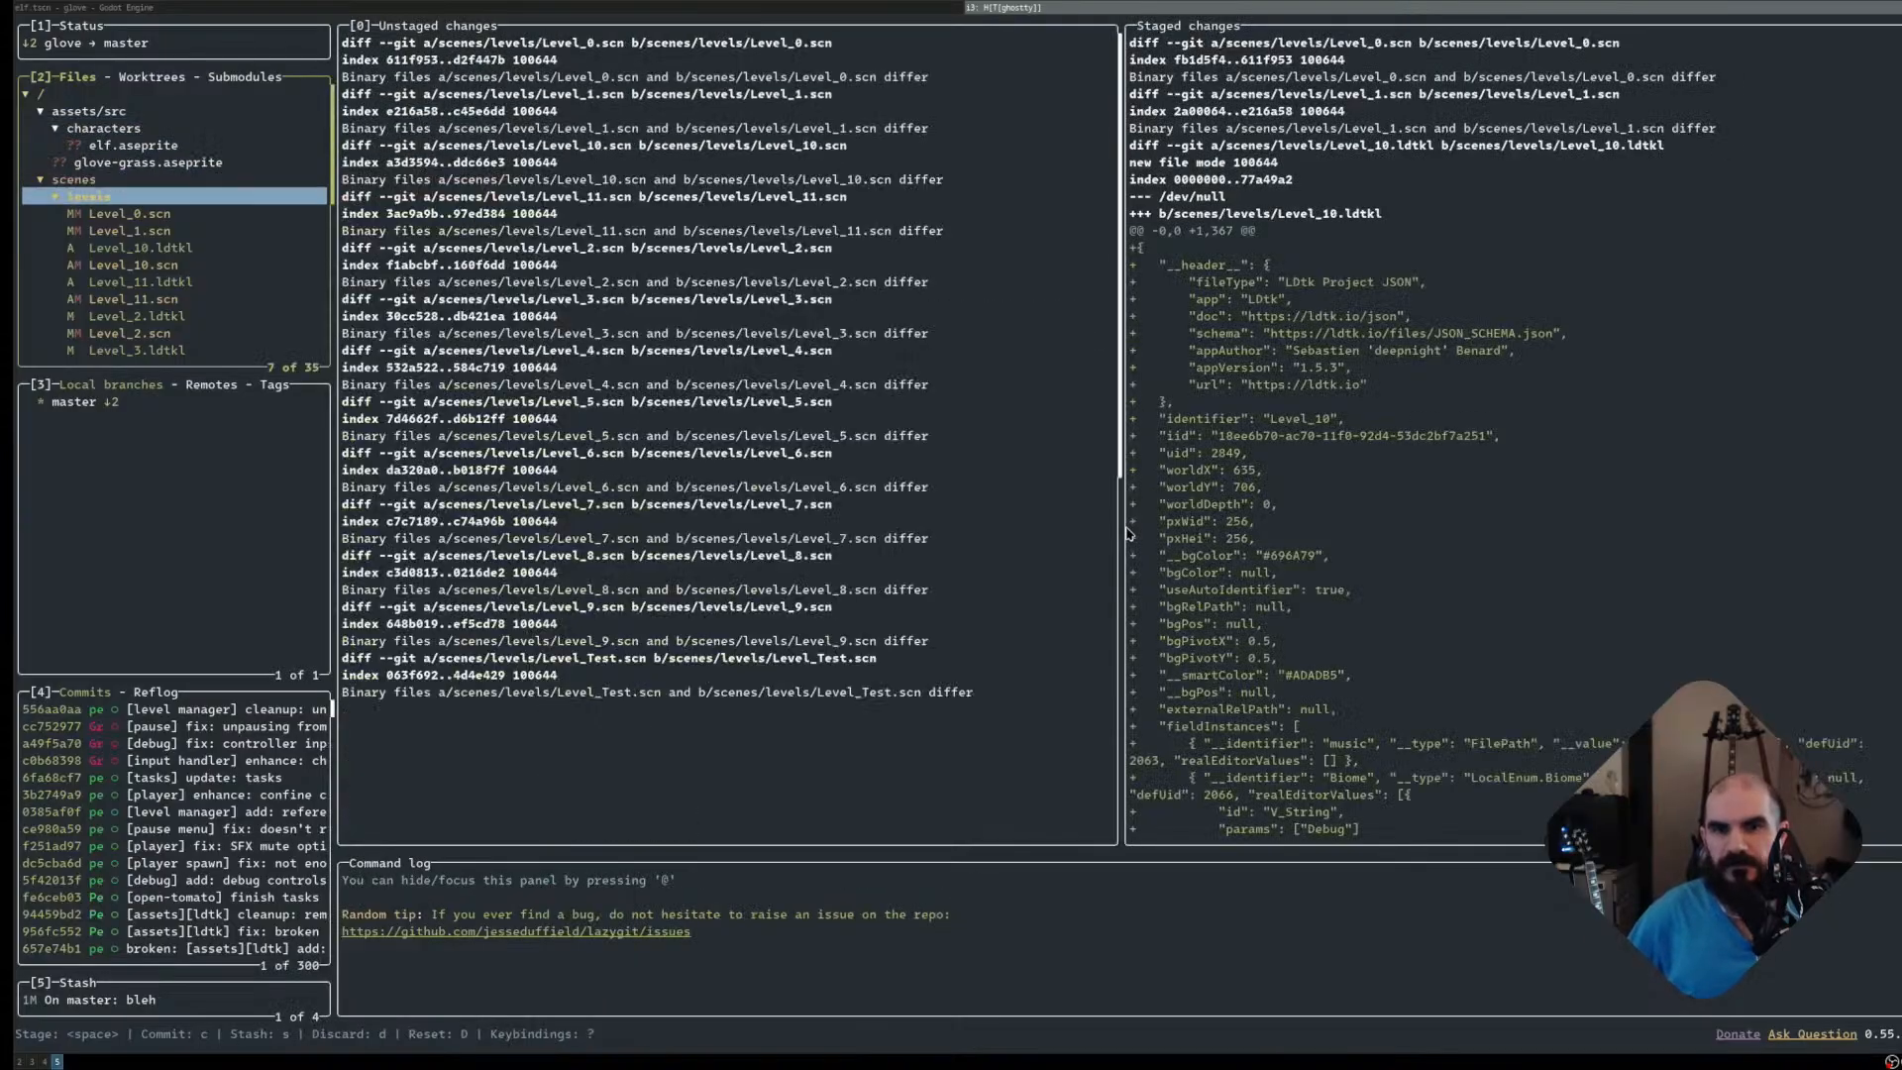
key(Up)
key(Up)
key(space)
Stage levels.ldtk, levels.ldtk.import and the tilesets folder under scenes, leaving the assets/src files unstaged
key(Down)
key(Down)
key(Down)
key(Down)
key(Down)
key(Down)
key(Down)
key(Down)
key(Down)
key(Down)
key(Down)
key(Down)
key(Down)
key(Down)
key(Down)
key(Down)
key(Down)
key(Down)
key(Down)
key(Down)
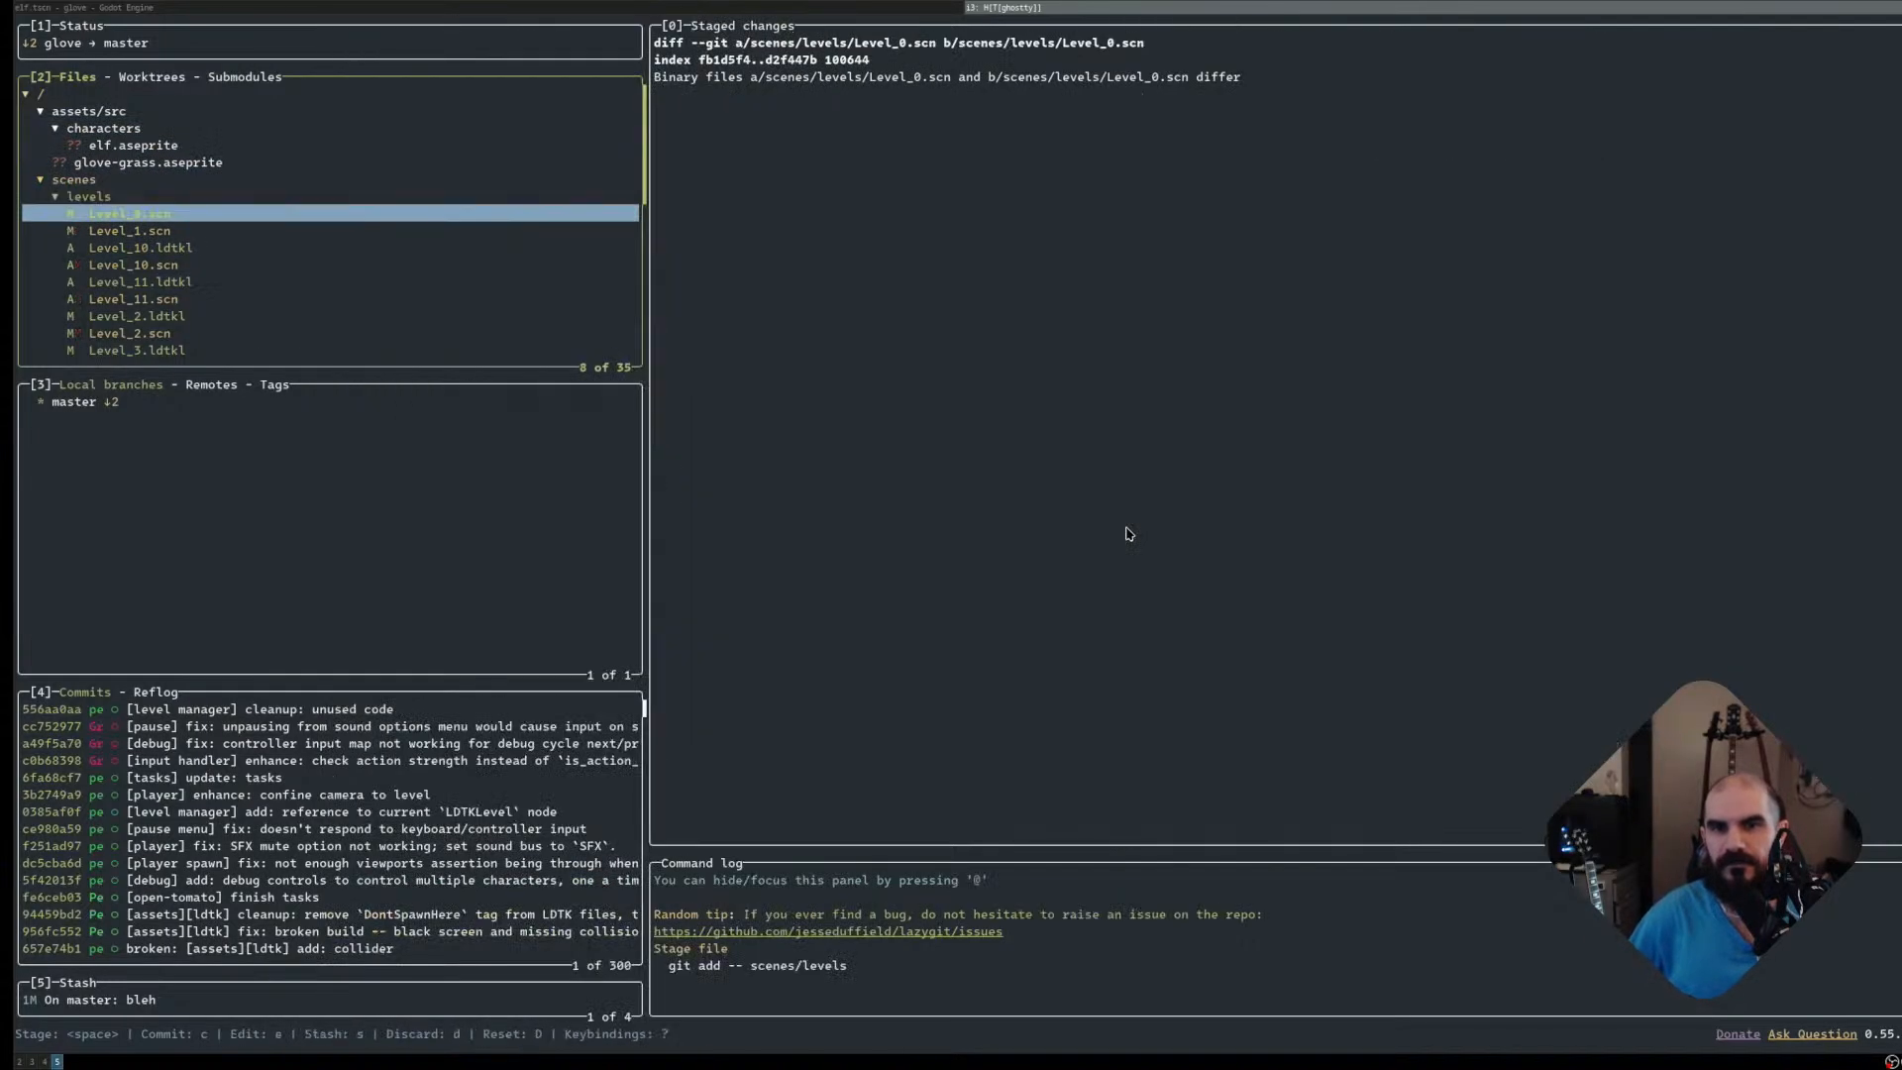
key(Up)
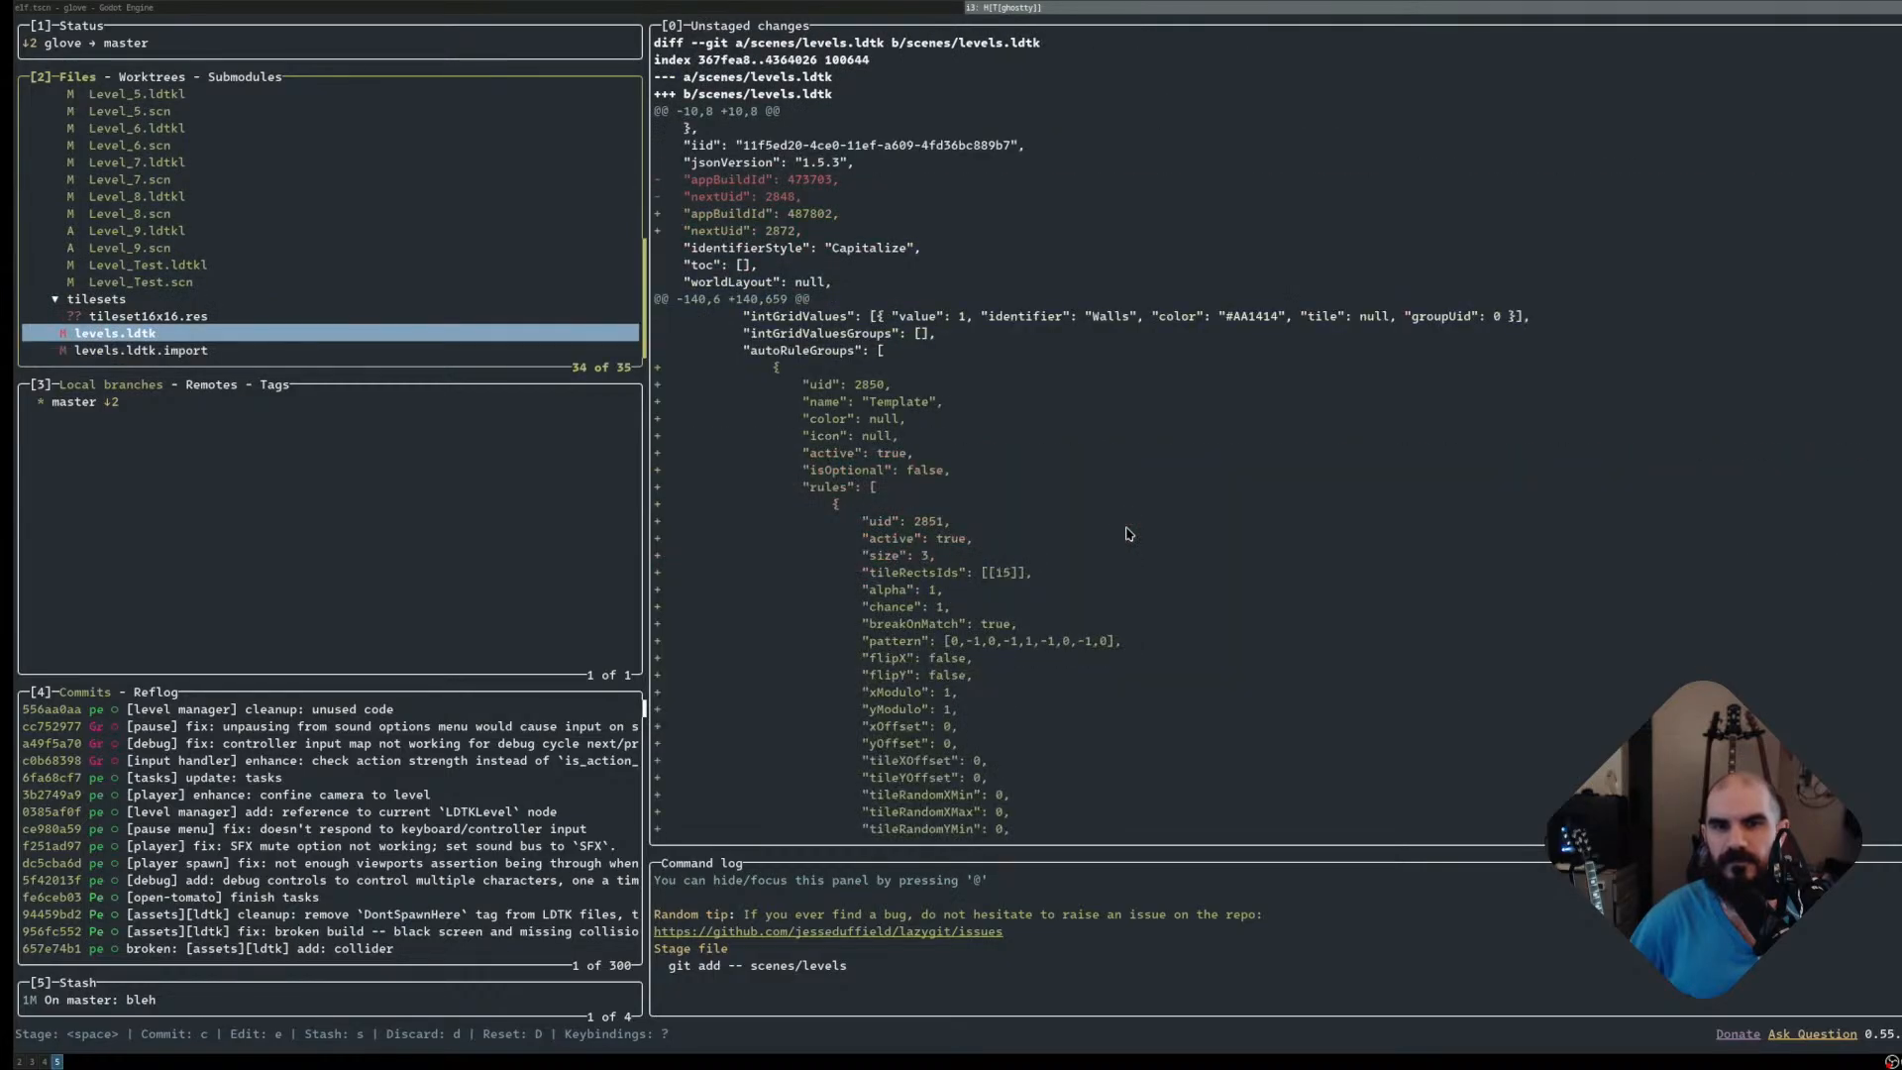
key(Up)
key(Down)
key(space)
key(Down)
key(space)
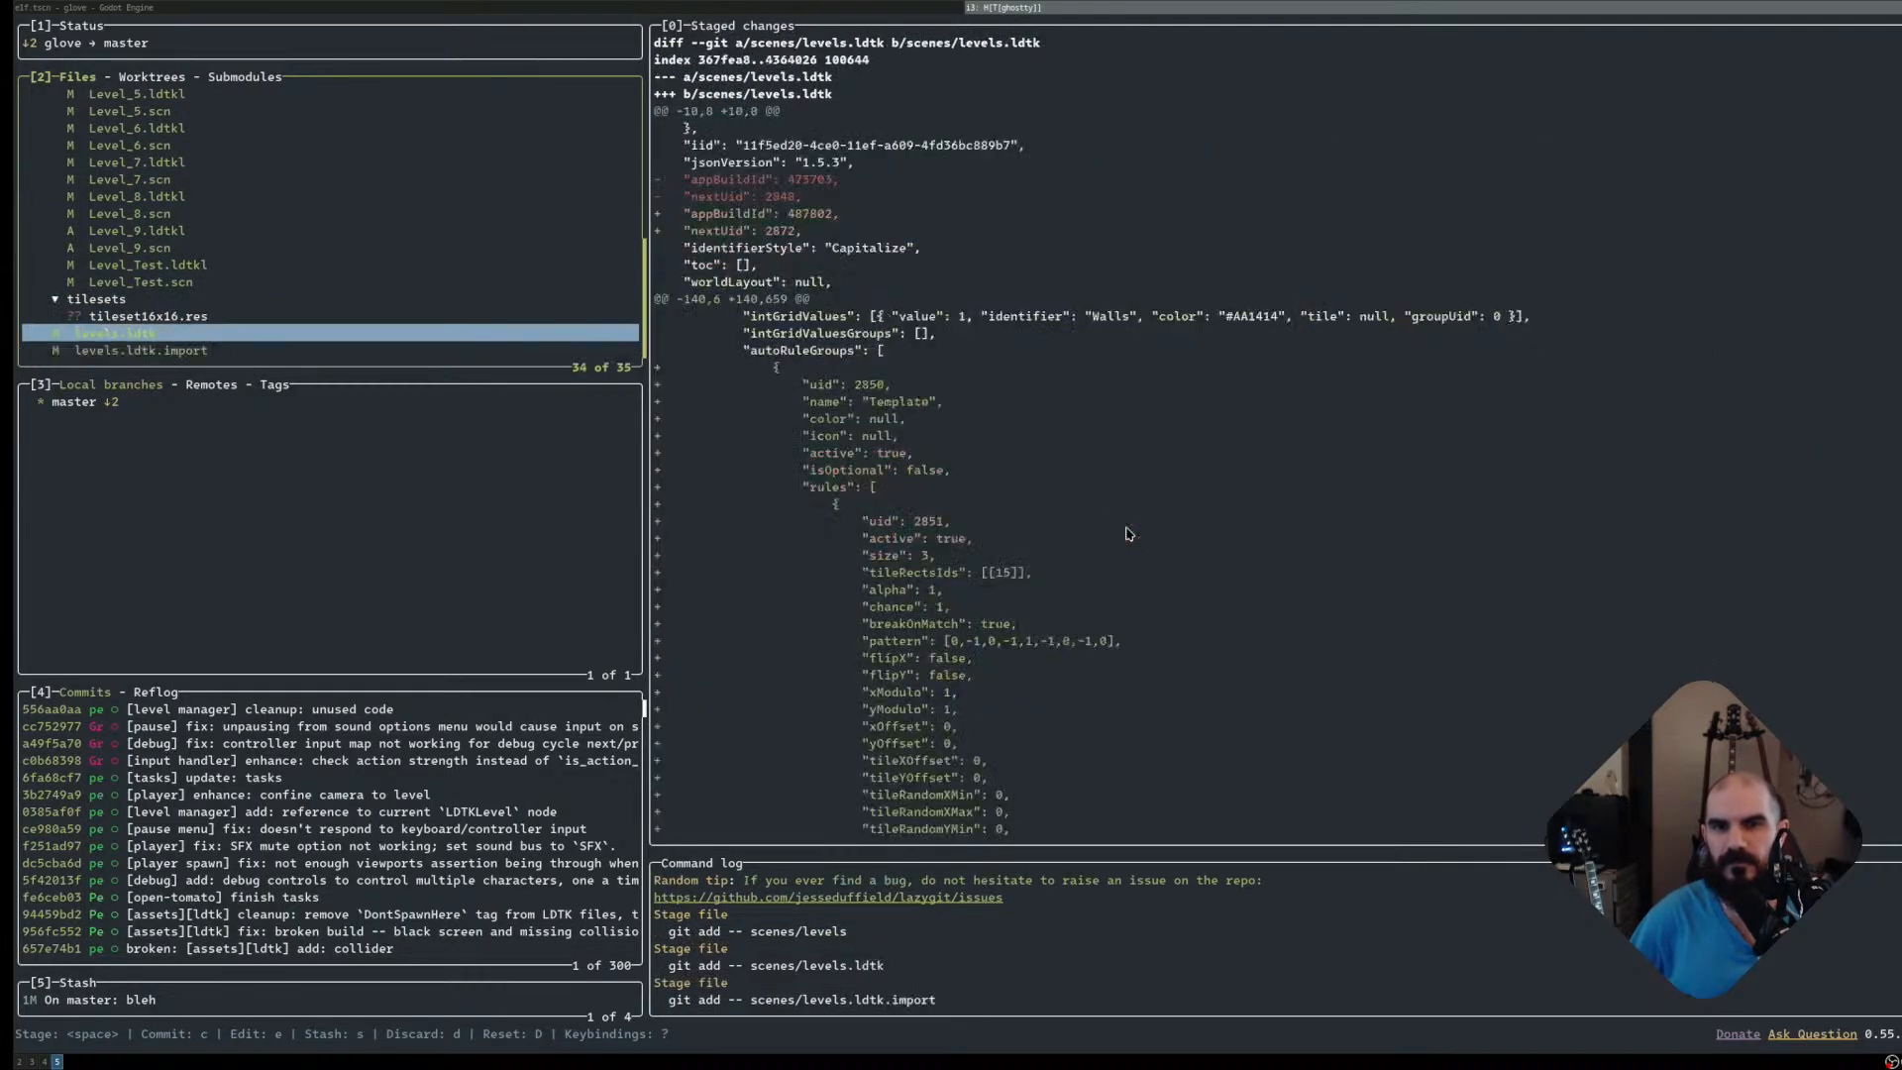
key(Up)
key(Up)
key(Up)
key(space)
Go through the staged files and commit them with the summary "[levels] fix: broken tiles"
key(Up)
key(Up)
key(Up)
key(Up)
key(Up)
key(Up)
key(Up)
key(Up)
key(Up)
key(Up)
key(Up)
key(Up)
key(Up)
key(Up)
key(Up)
key(Up)
key(Up)
key(Up)
key(Up)
key(Up)
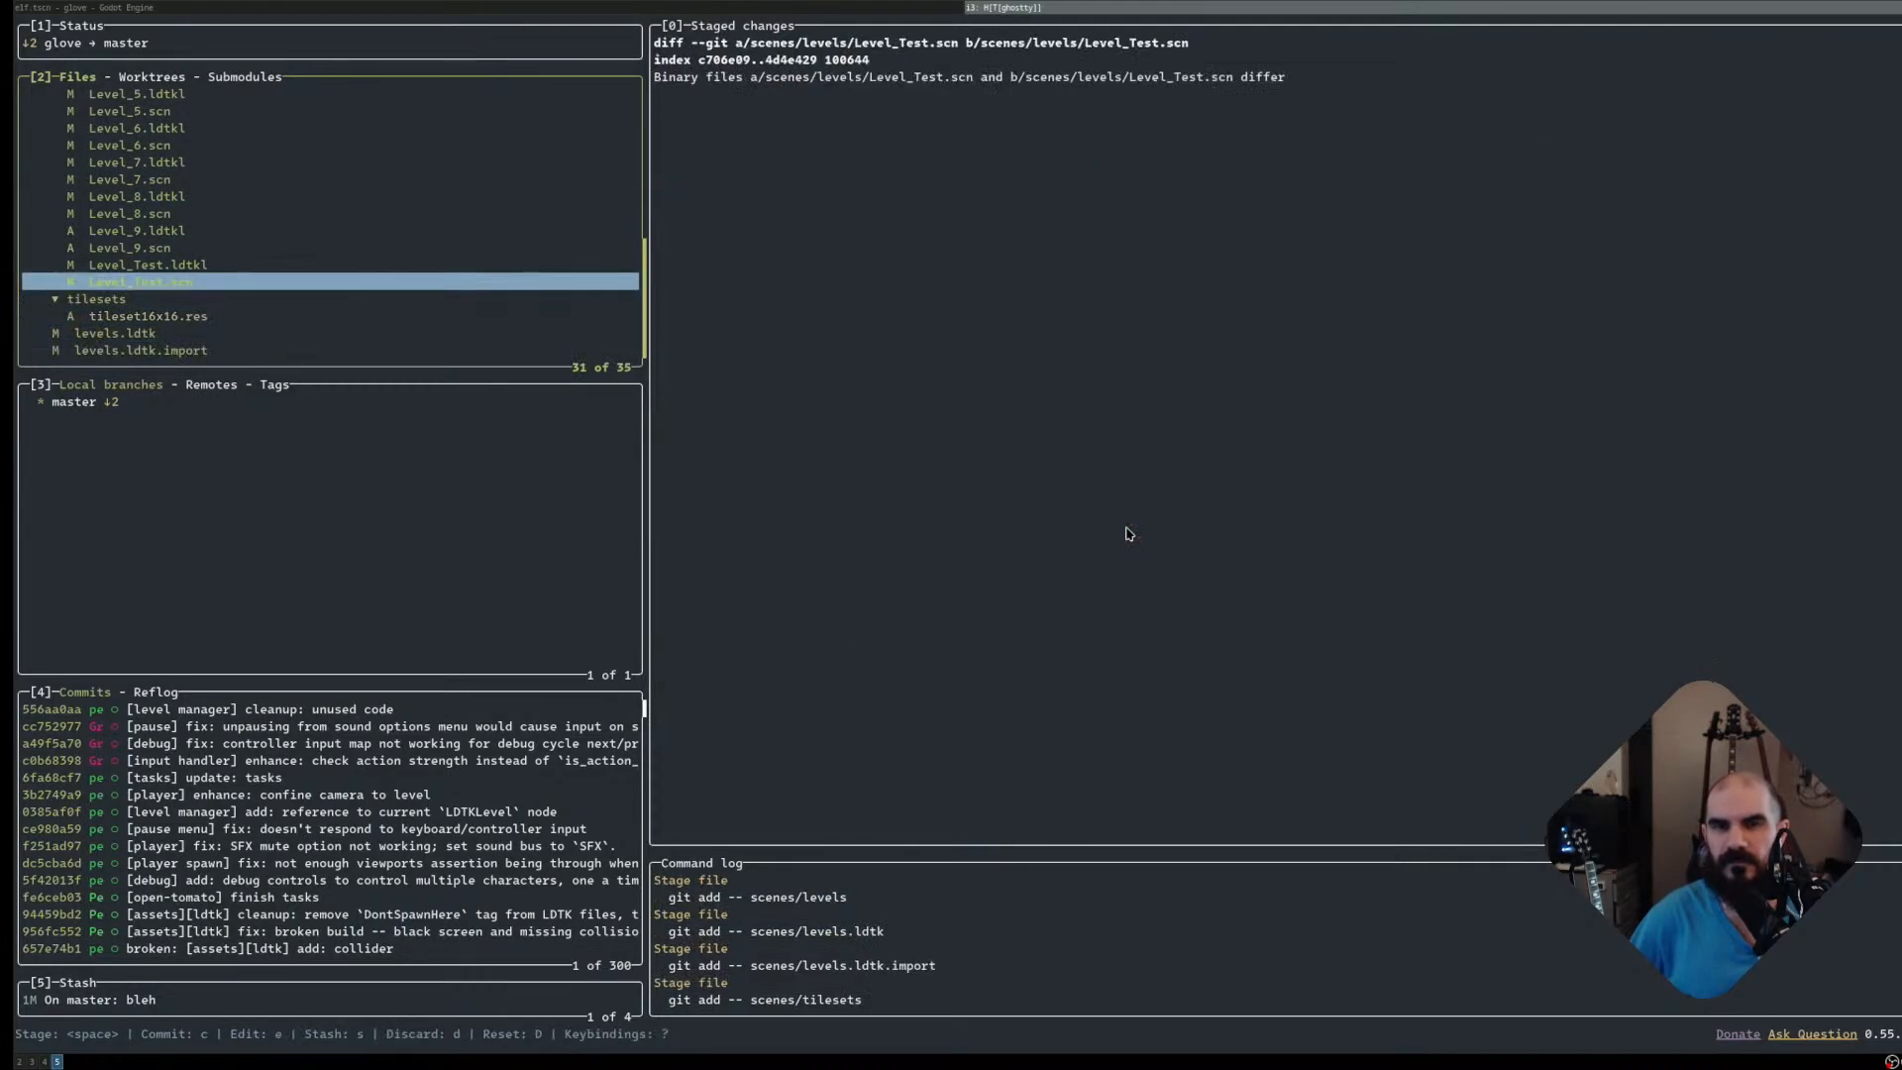
key(Down)
key(Down)
key(Down)
key(Down)
key(Down)
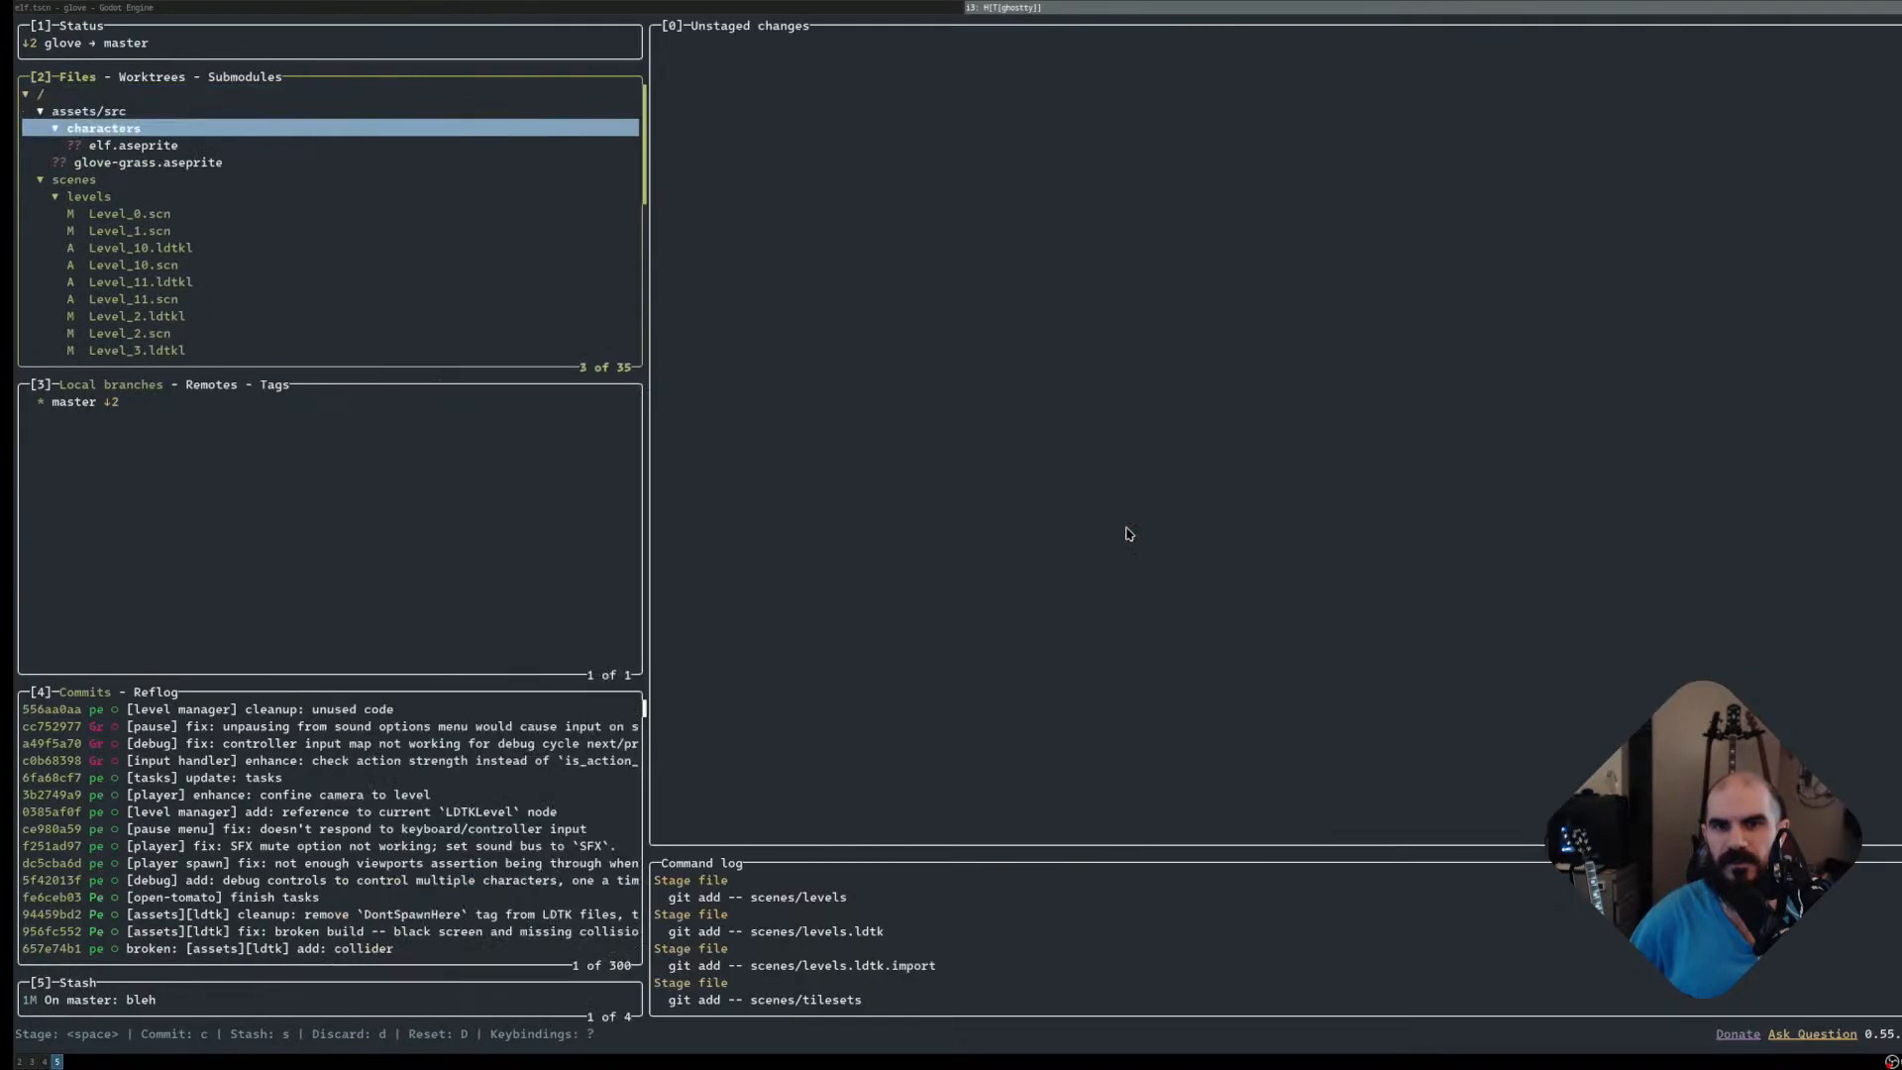
text(c[levels])
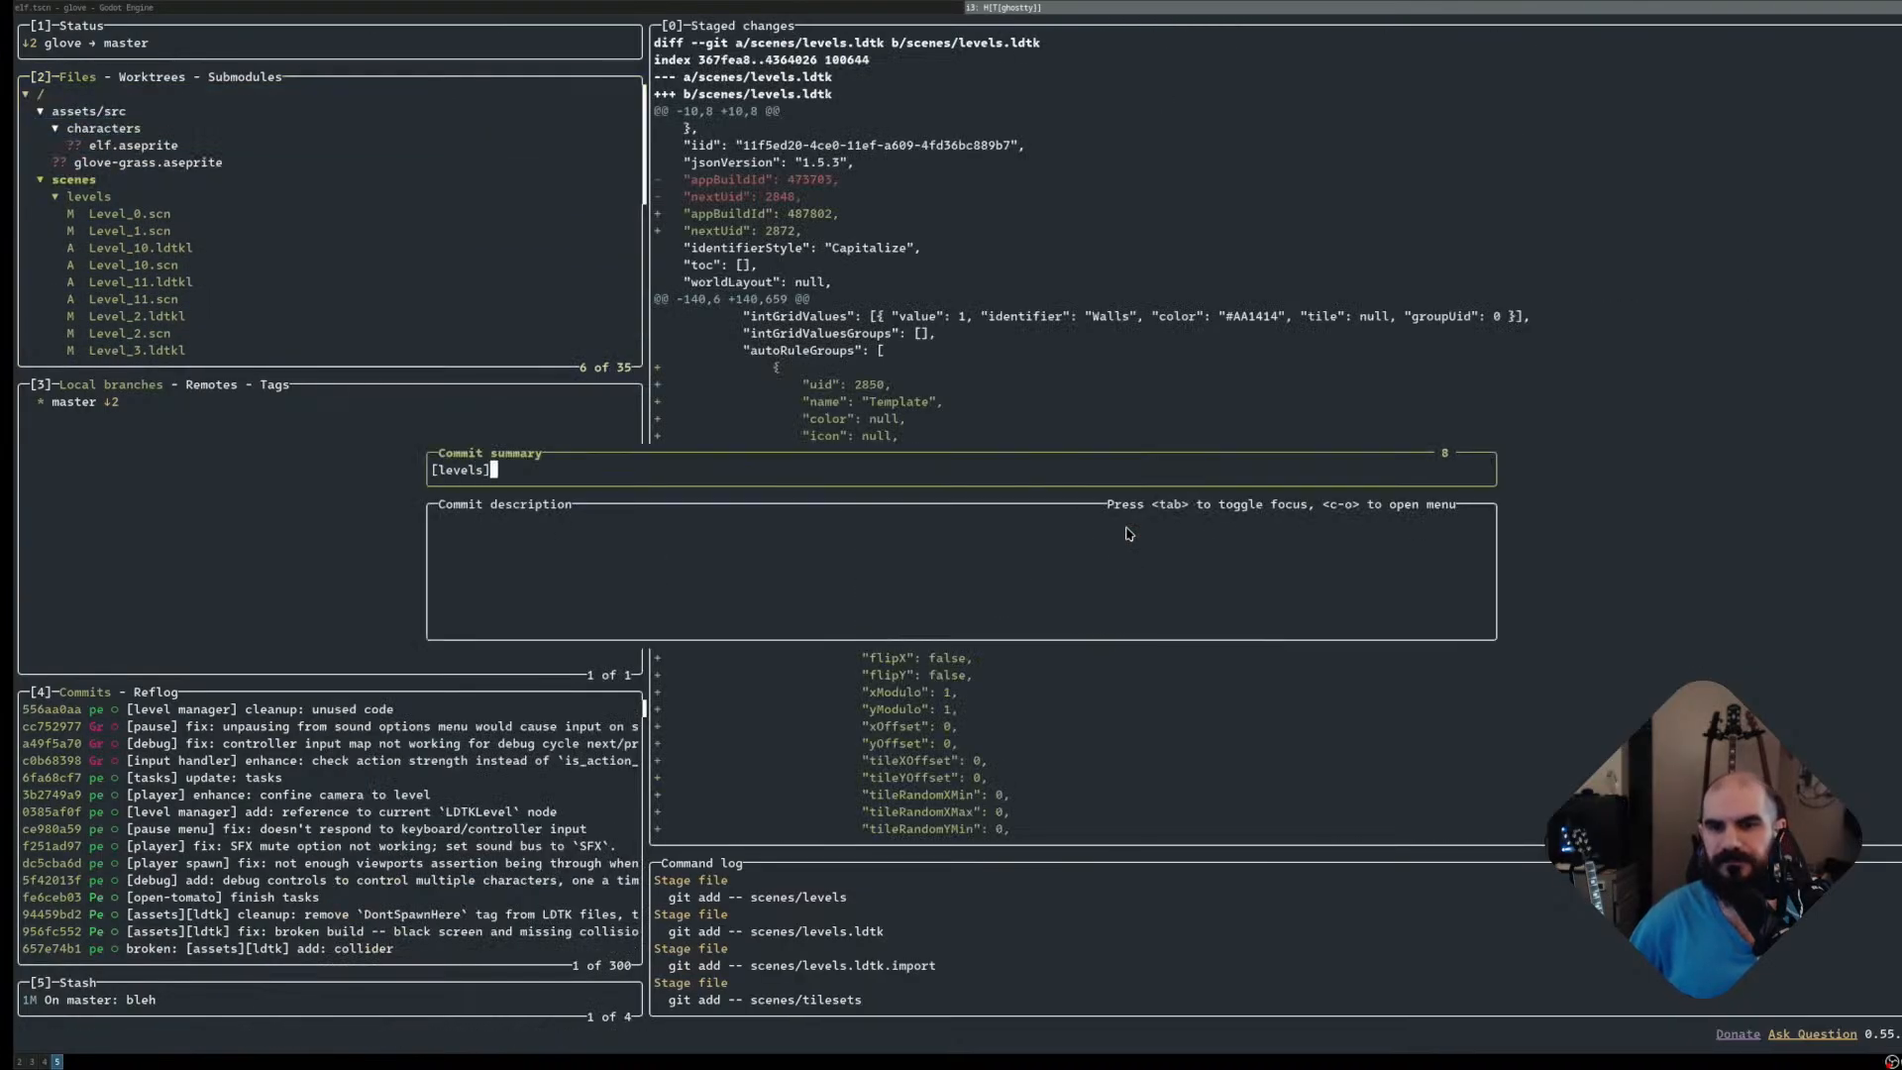
text( fix: b)
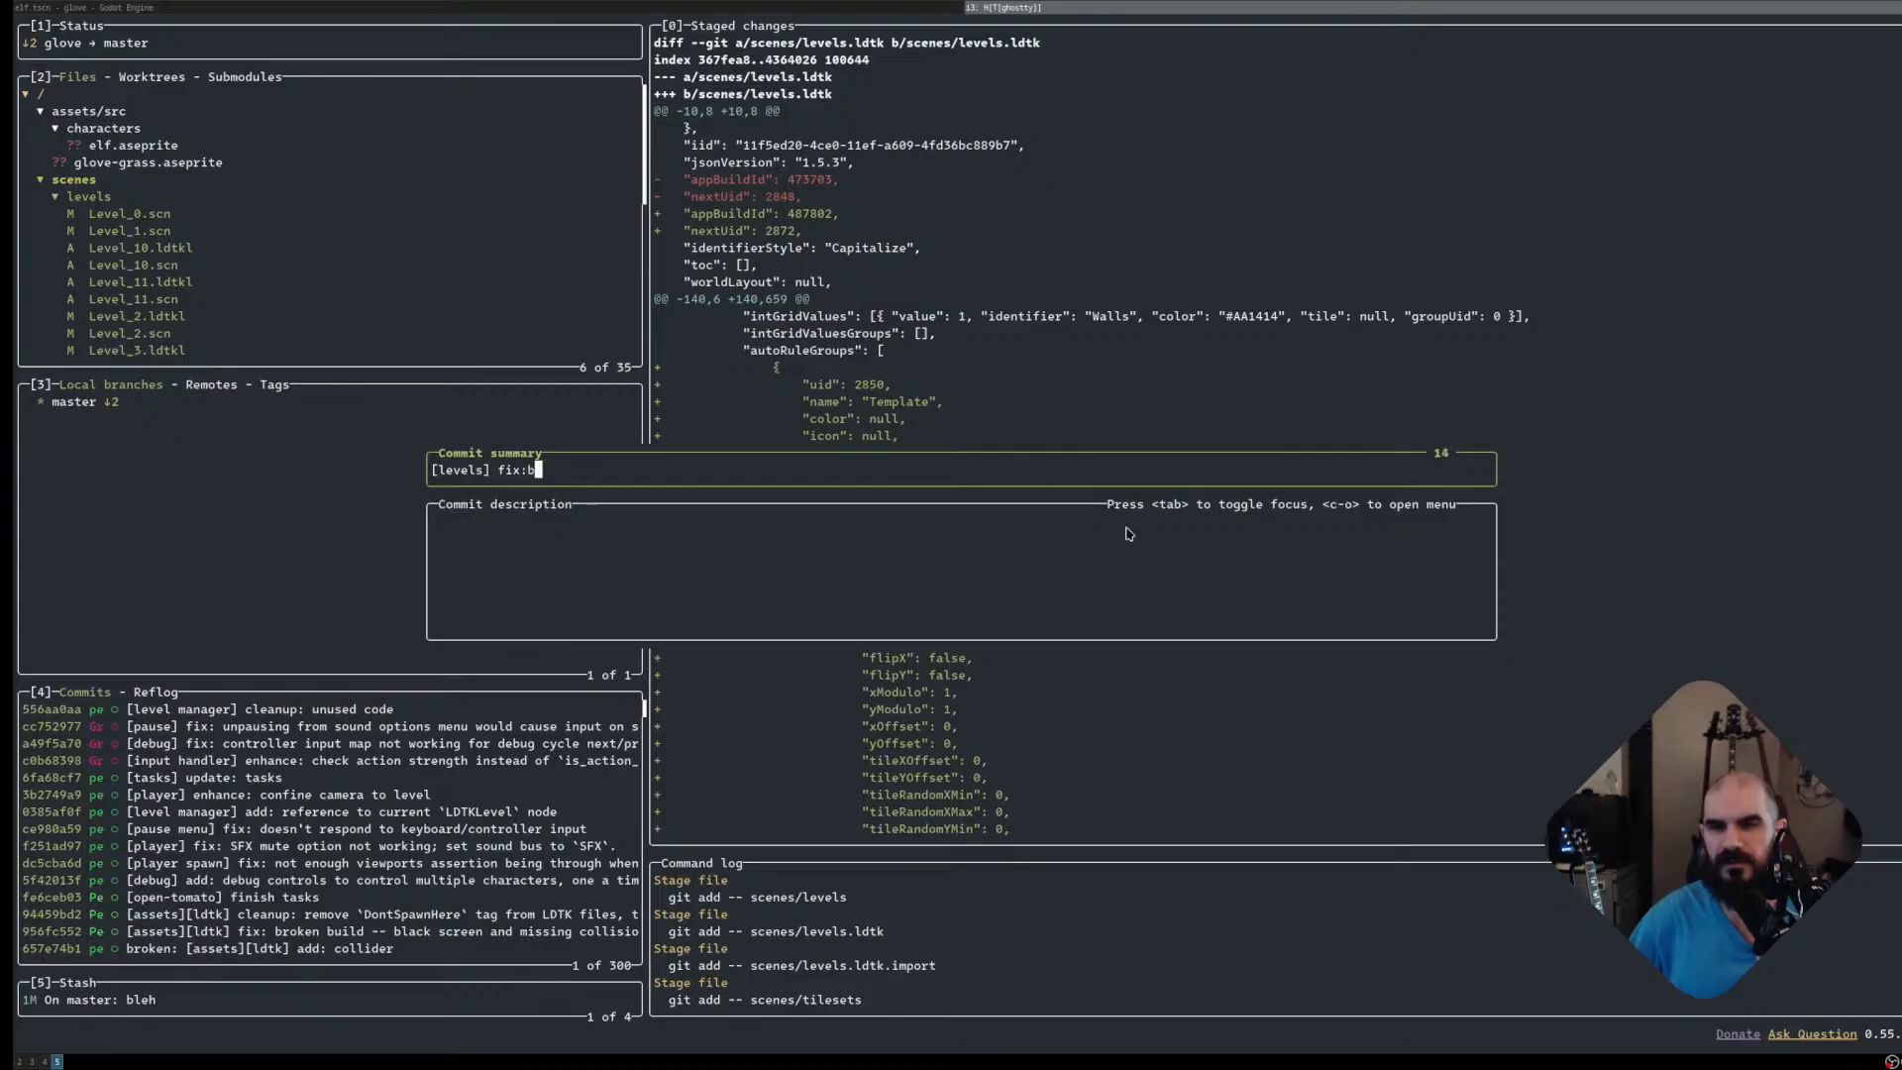
text(roken tiles)
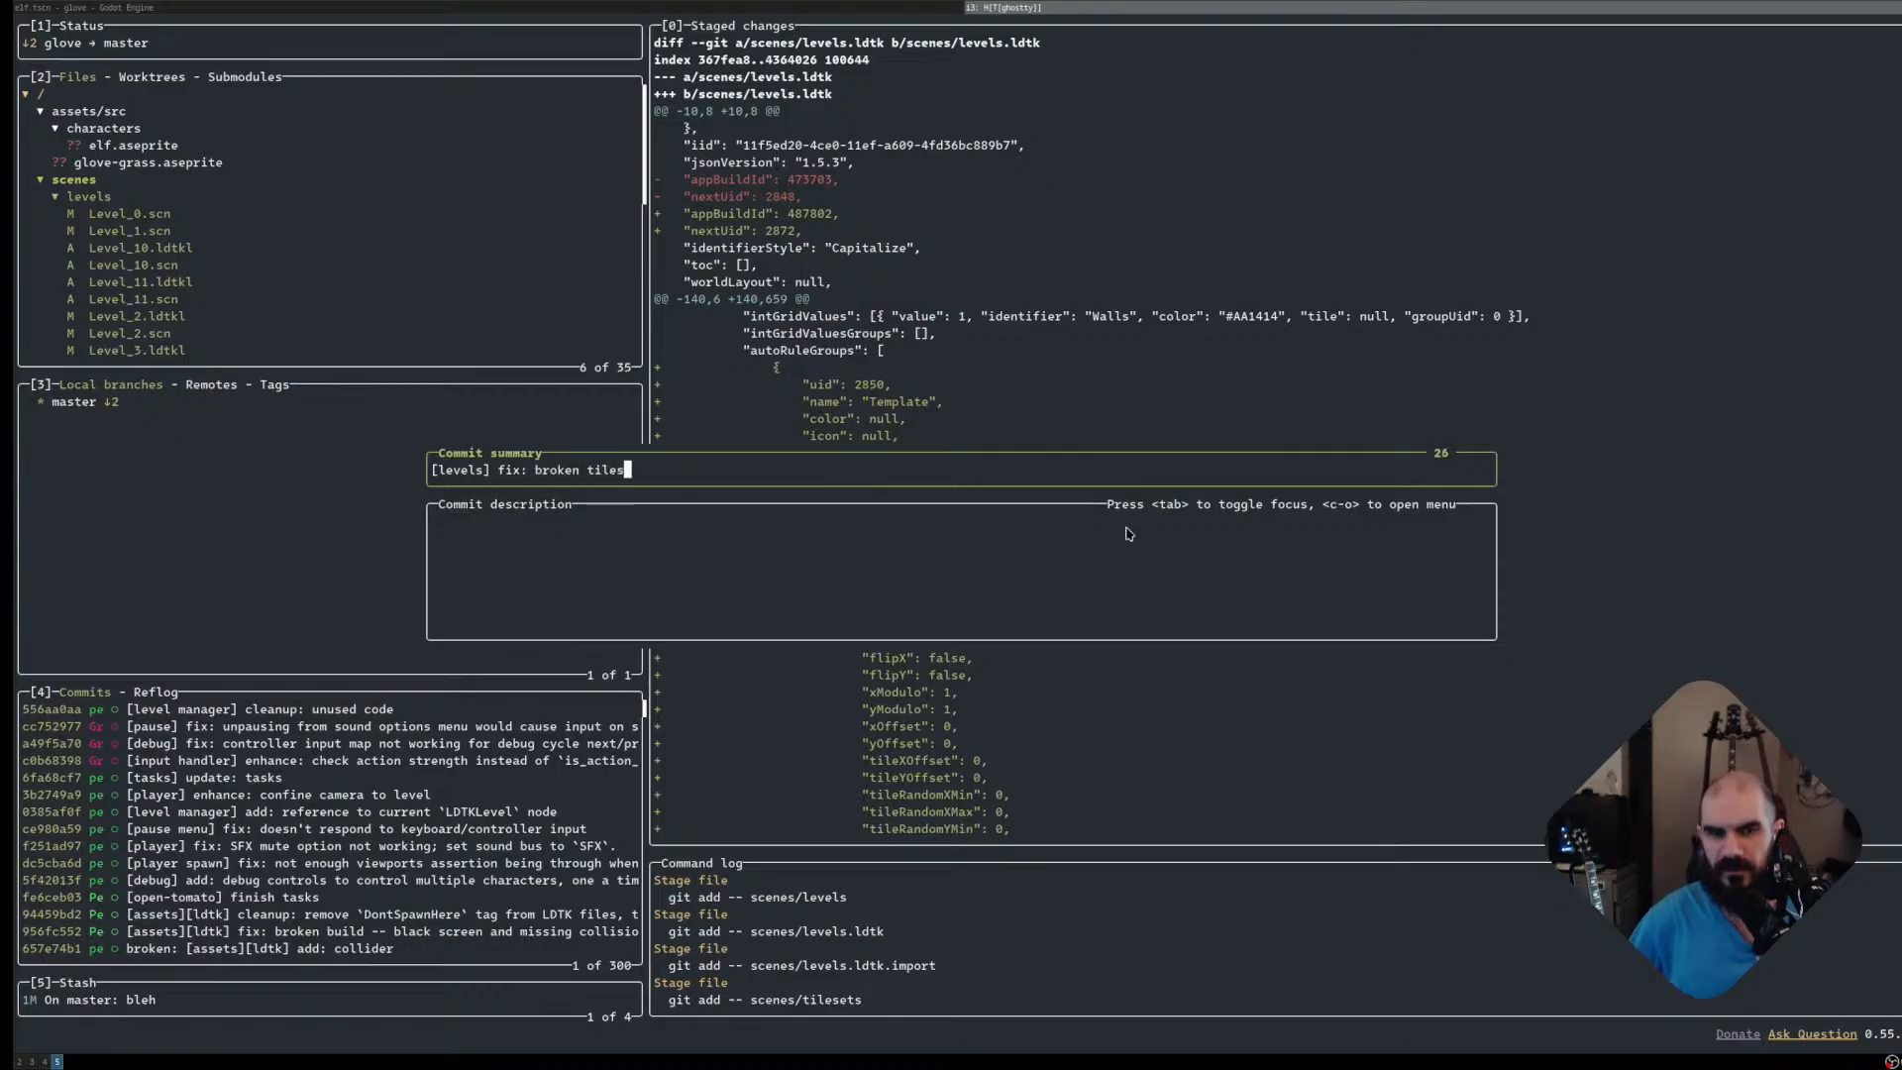
key(Return)
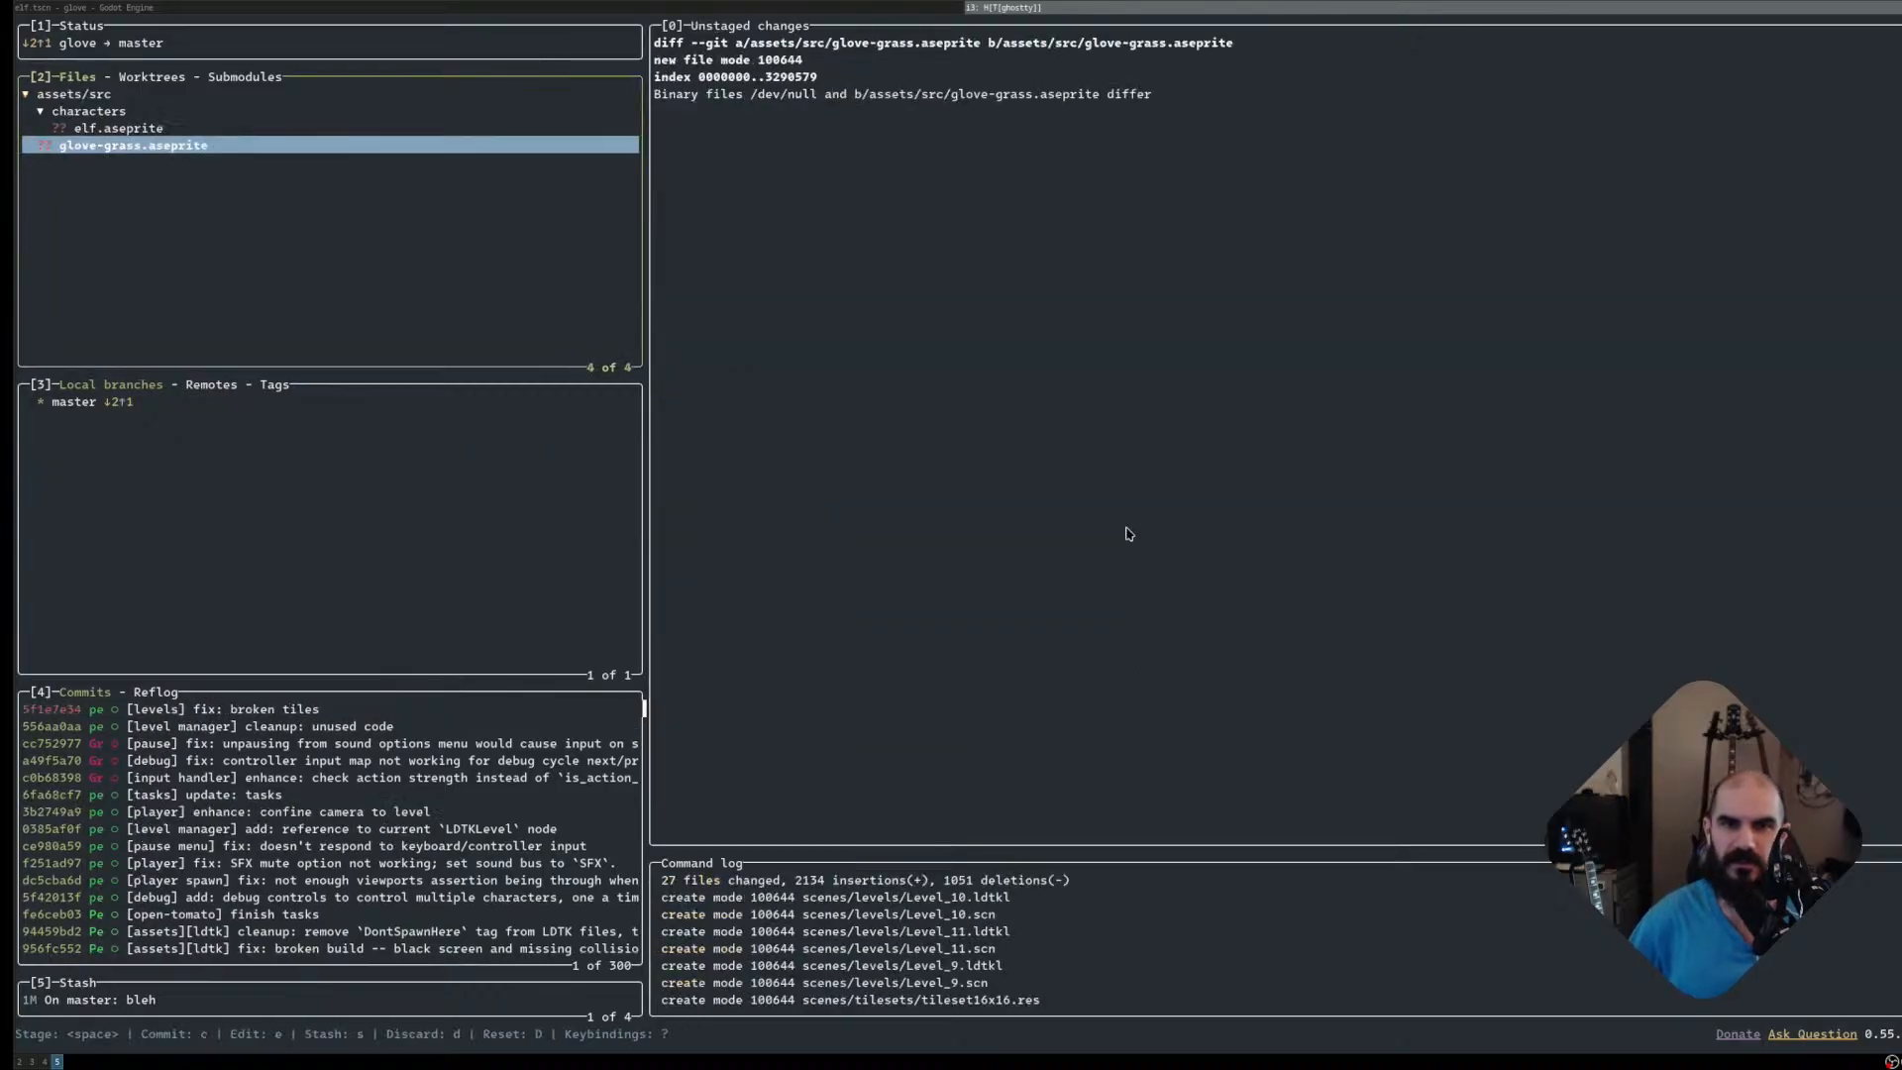
Try to push the commit, decline the force push and pull the remote changes into master
key(Up)
key(Down)
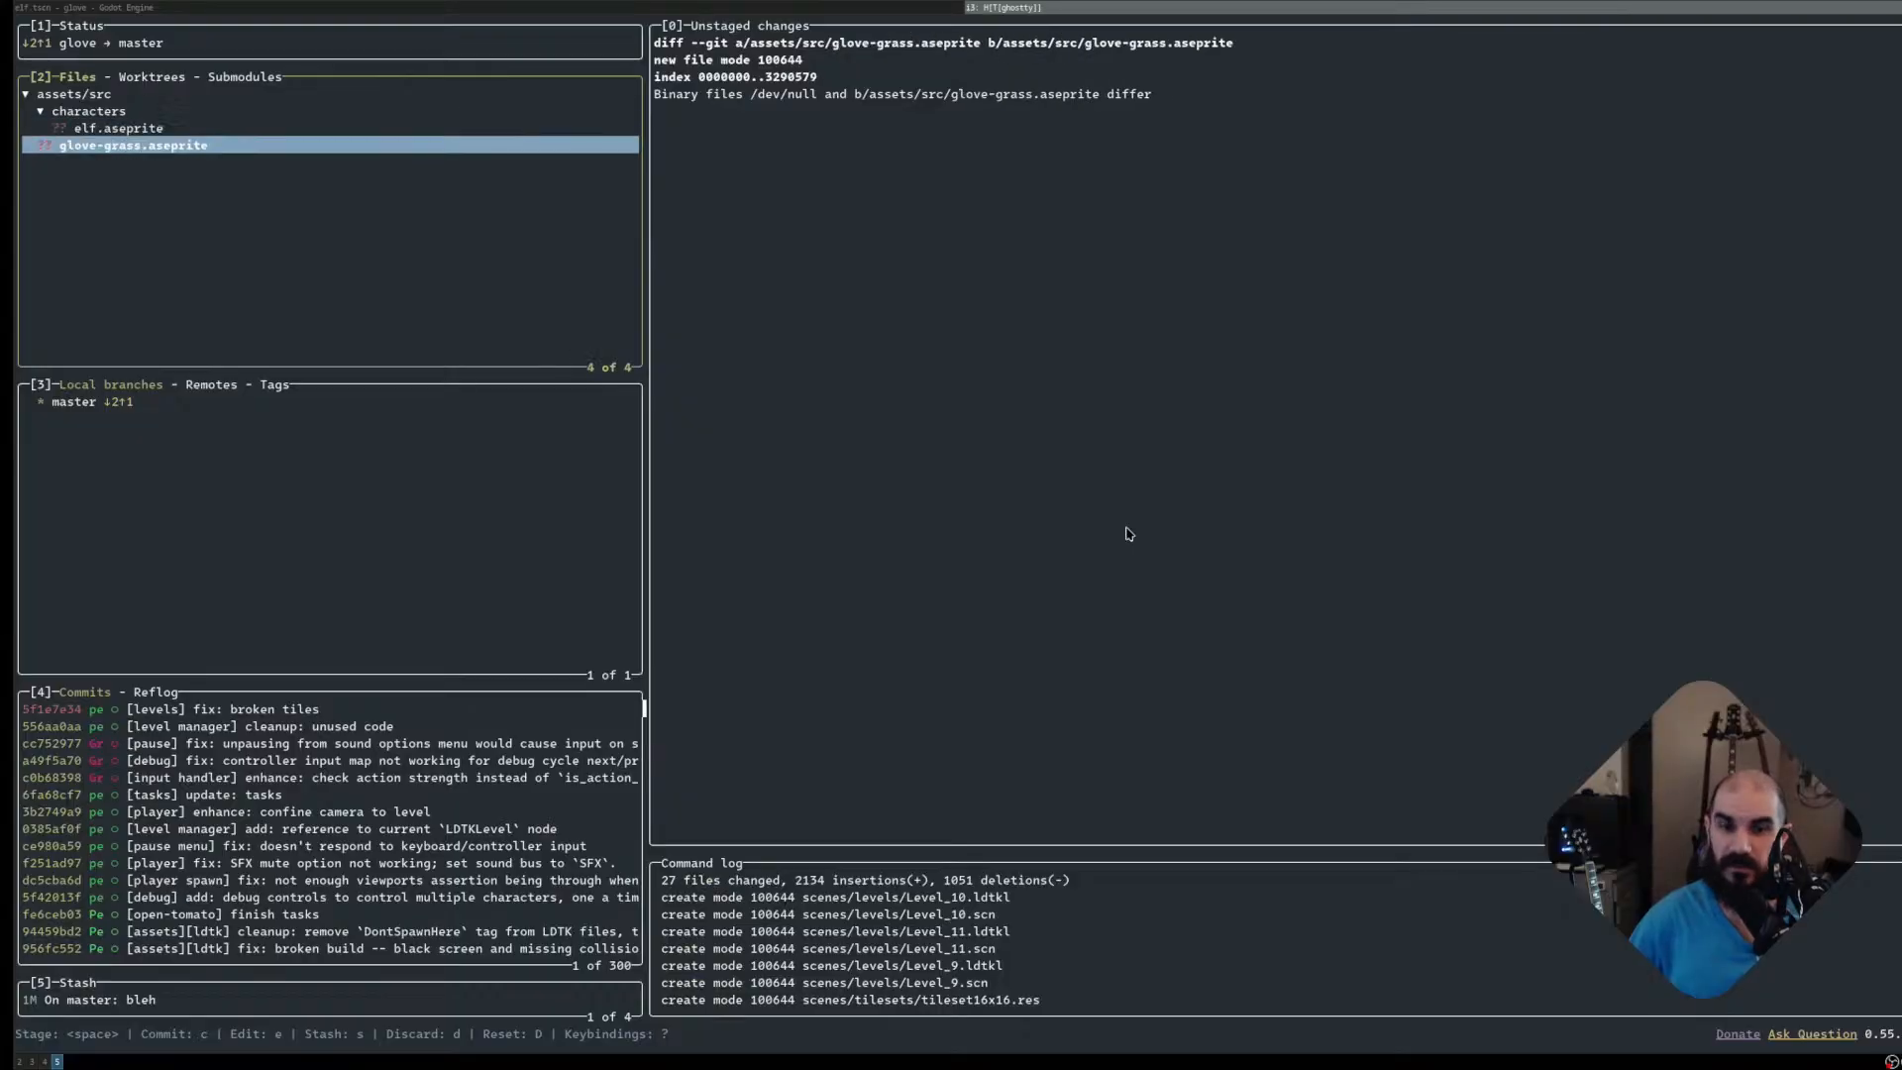
key(shift+p)
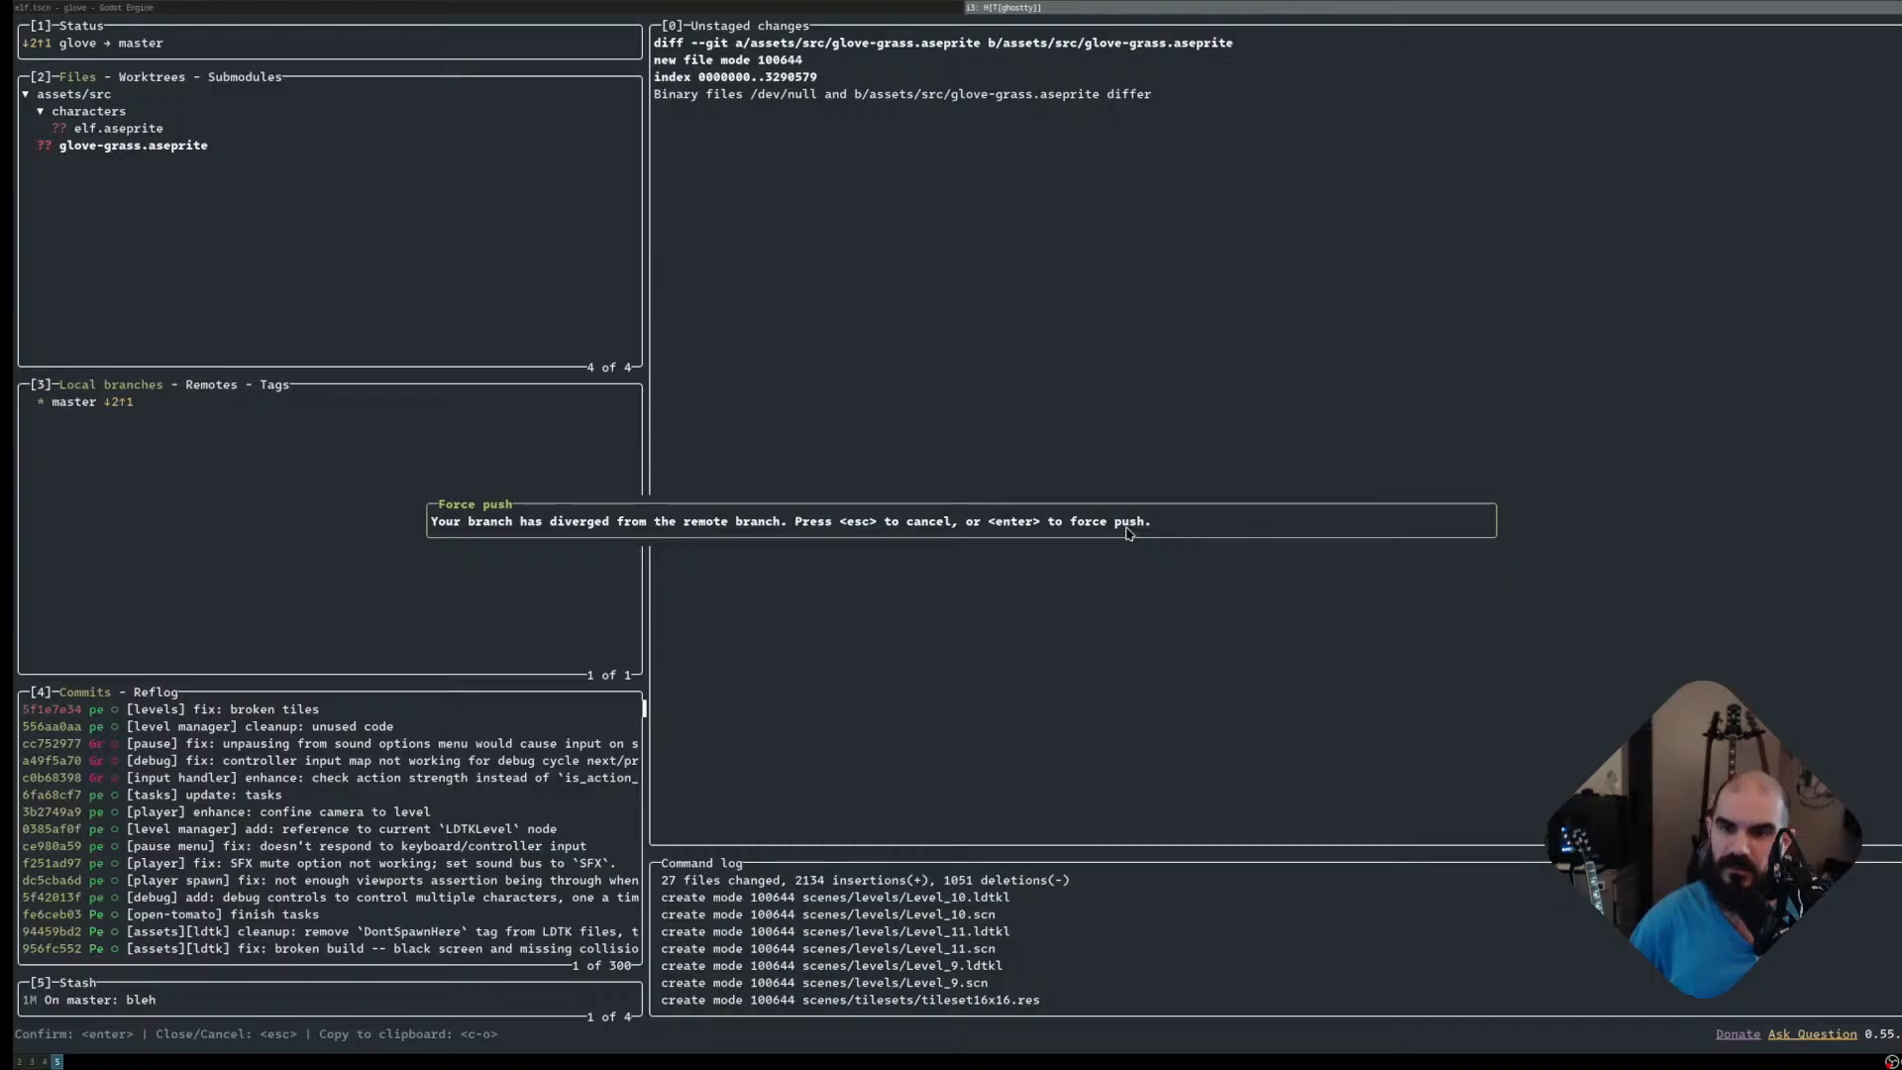
key(Escape)
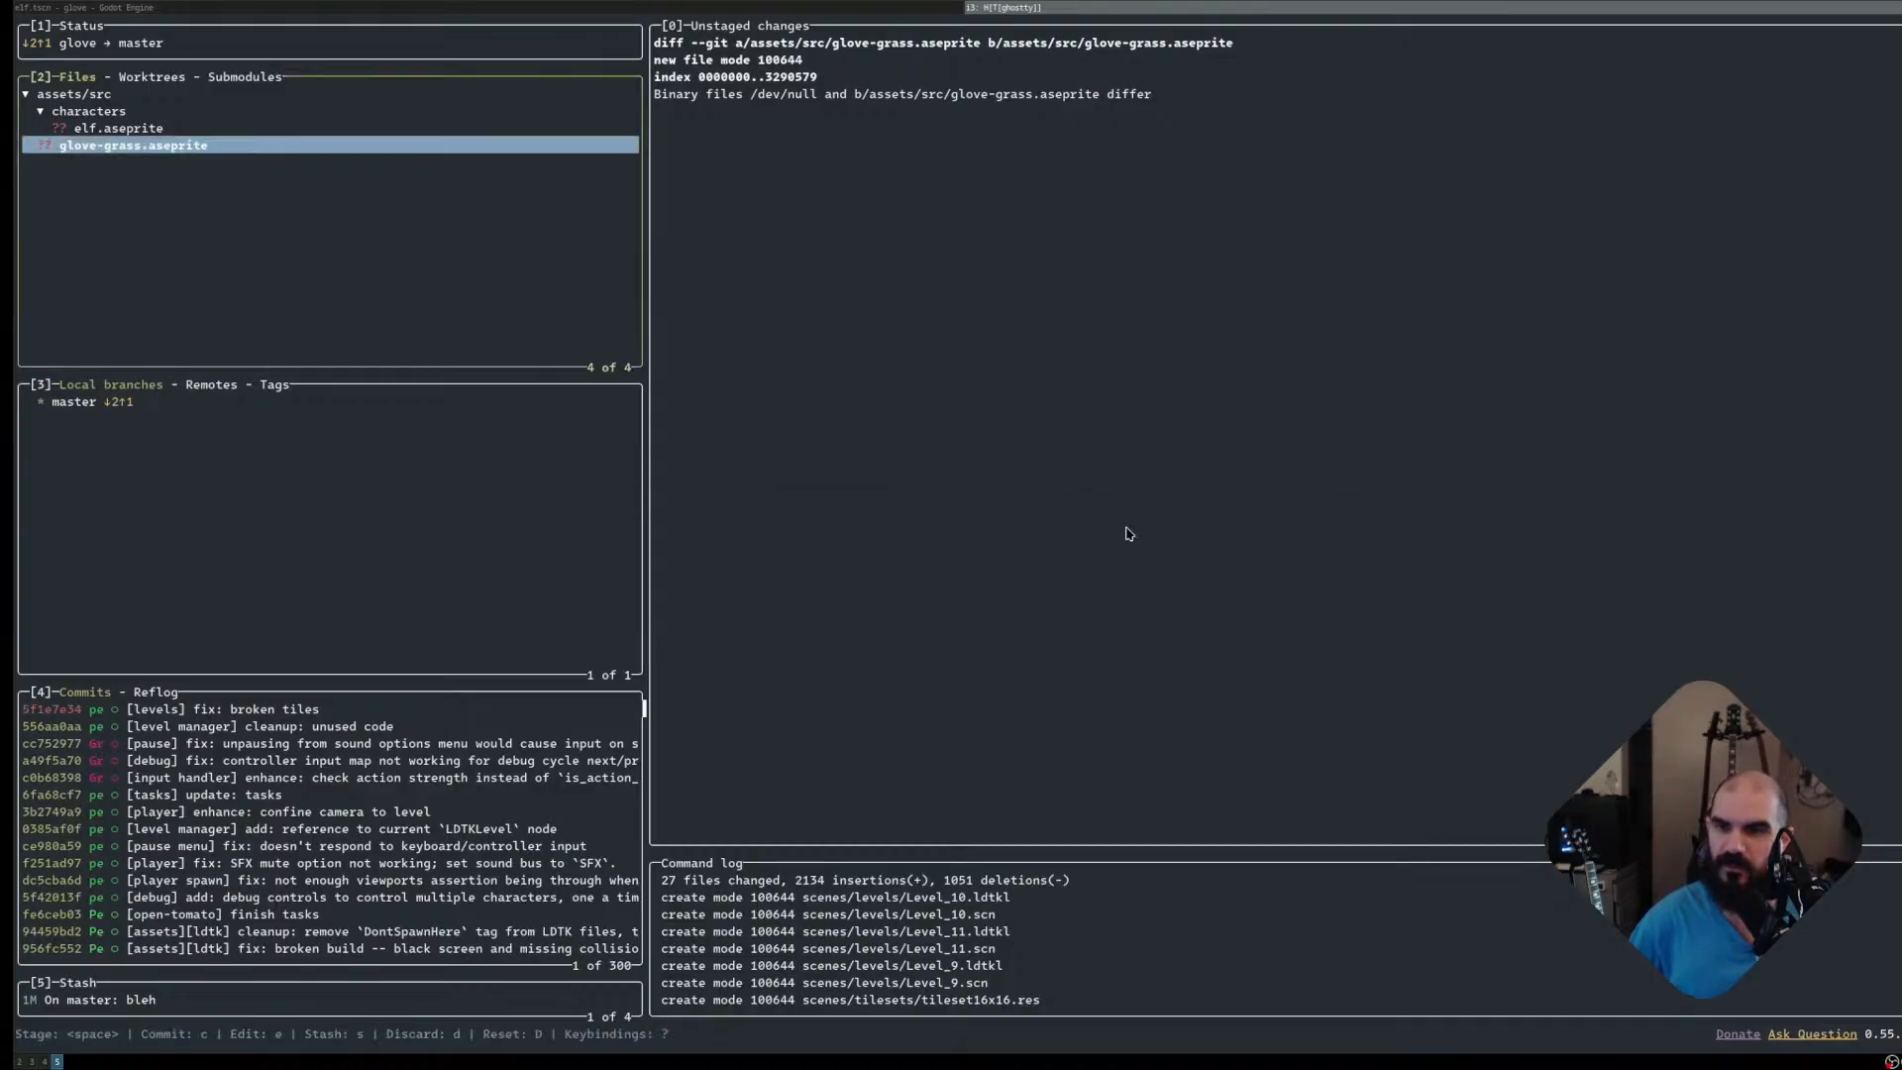
key(p)
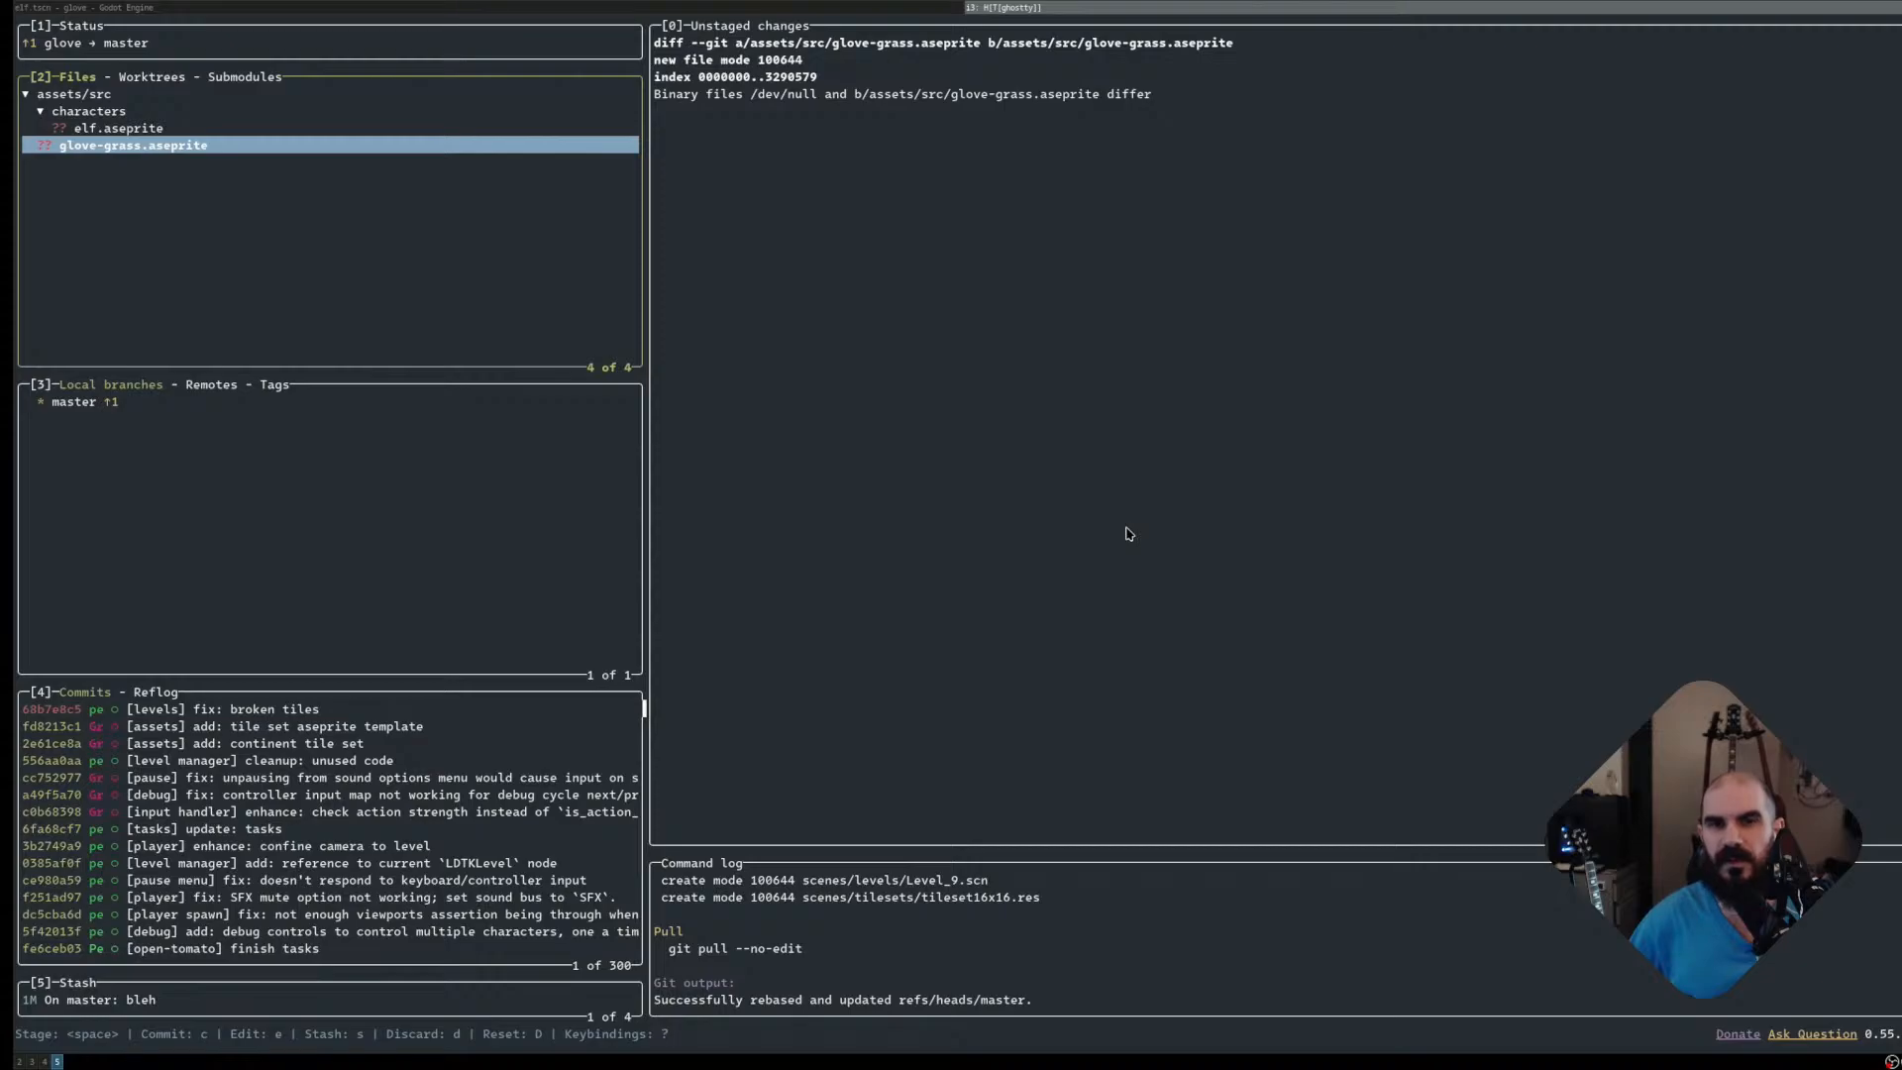
Drop the "[levels] fix: broken tiles" commit from the master branch's history
key(Right)
key(Right)
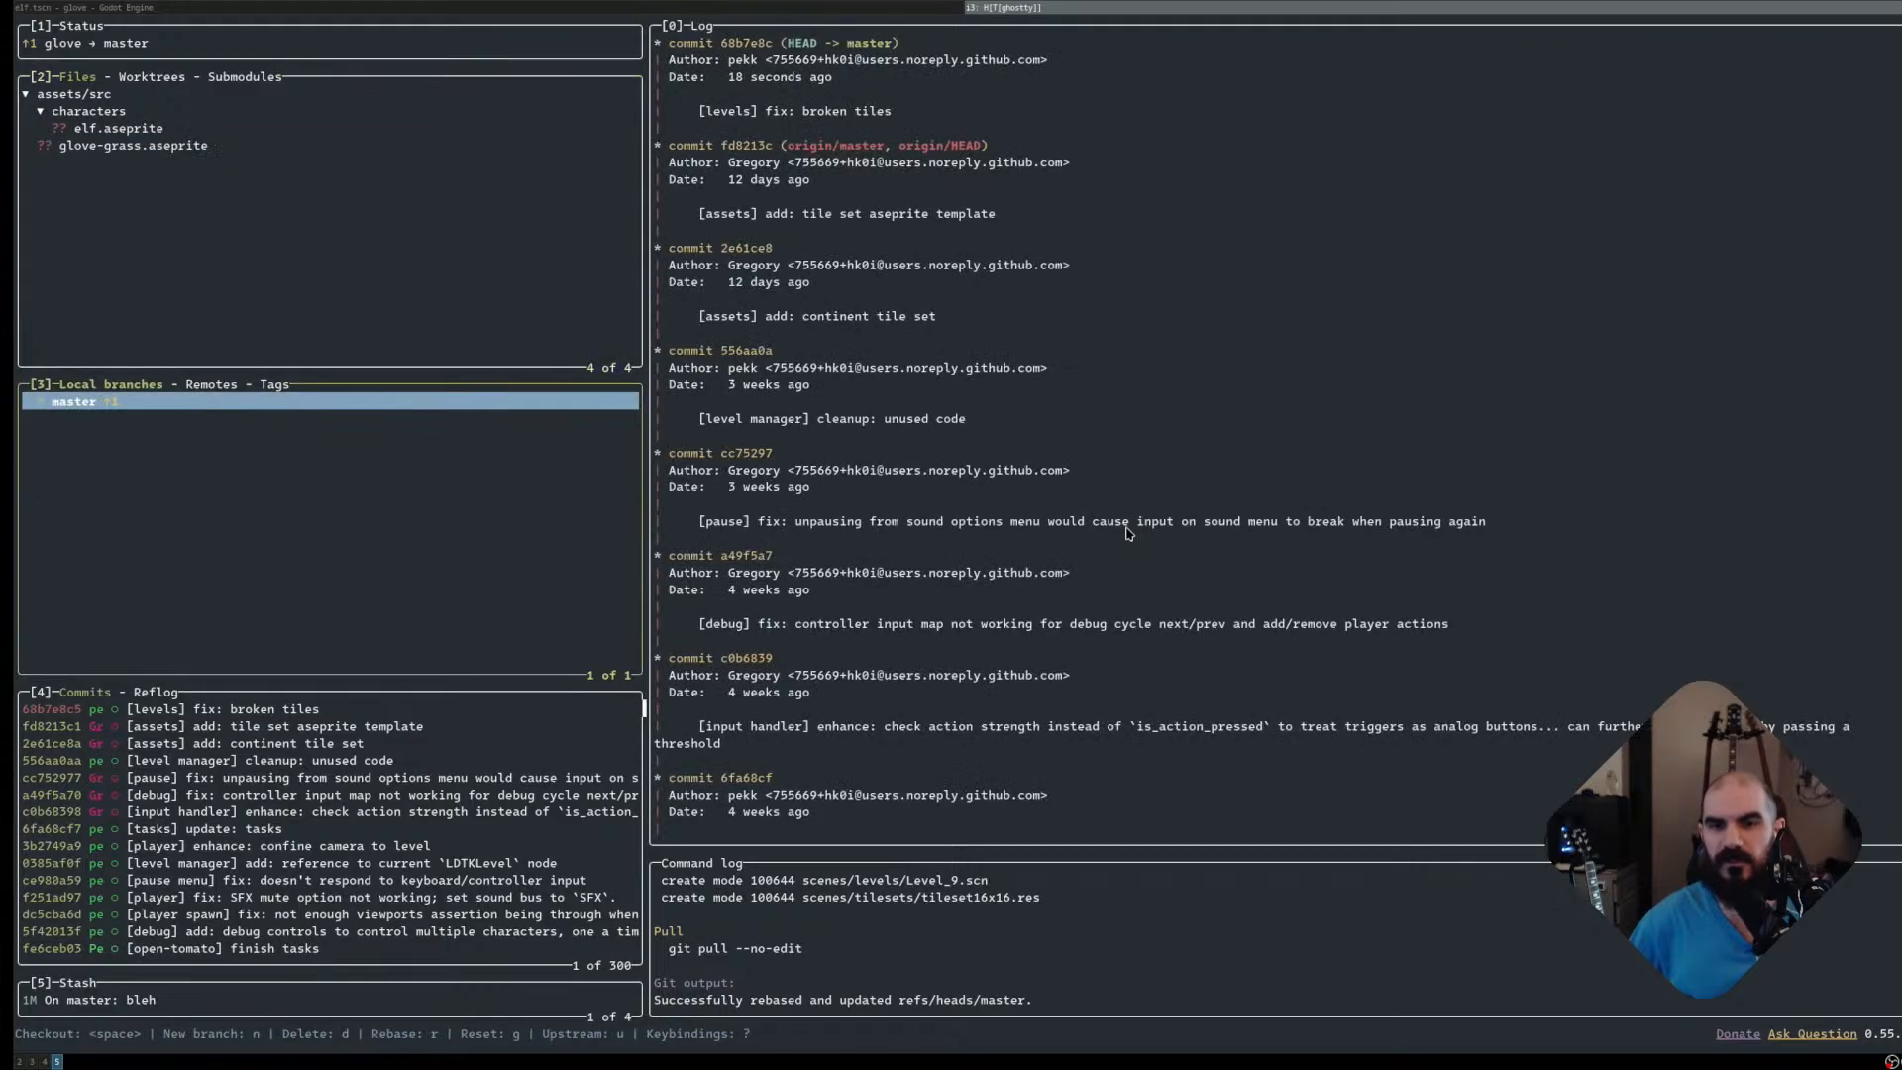
key(Down)
key(Up)
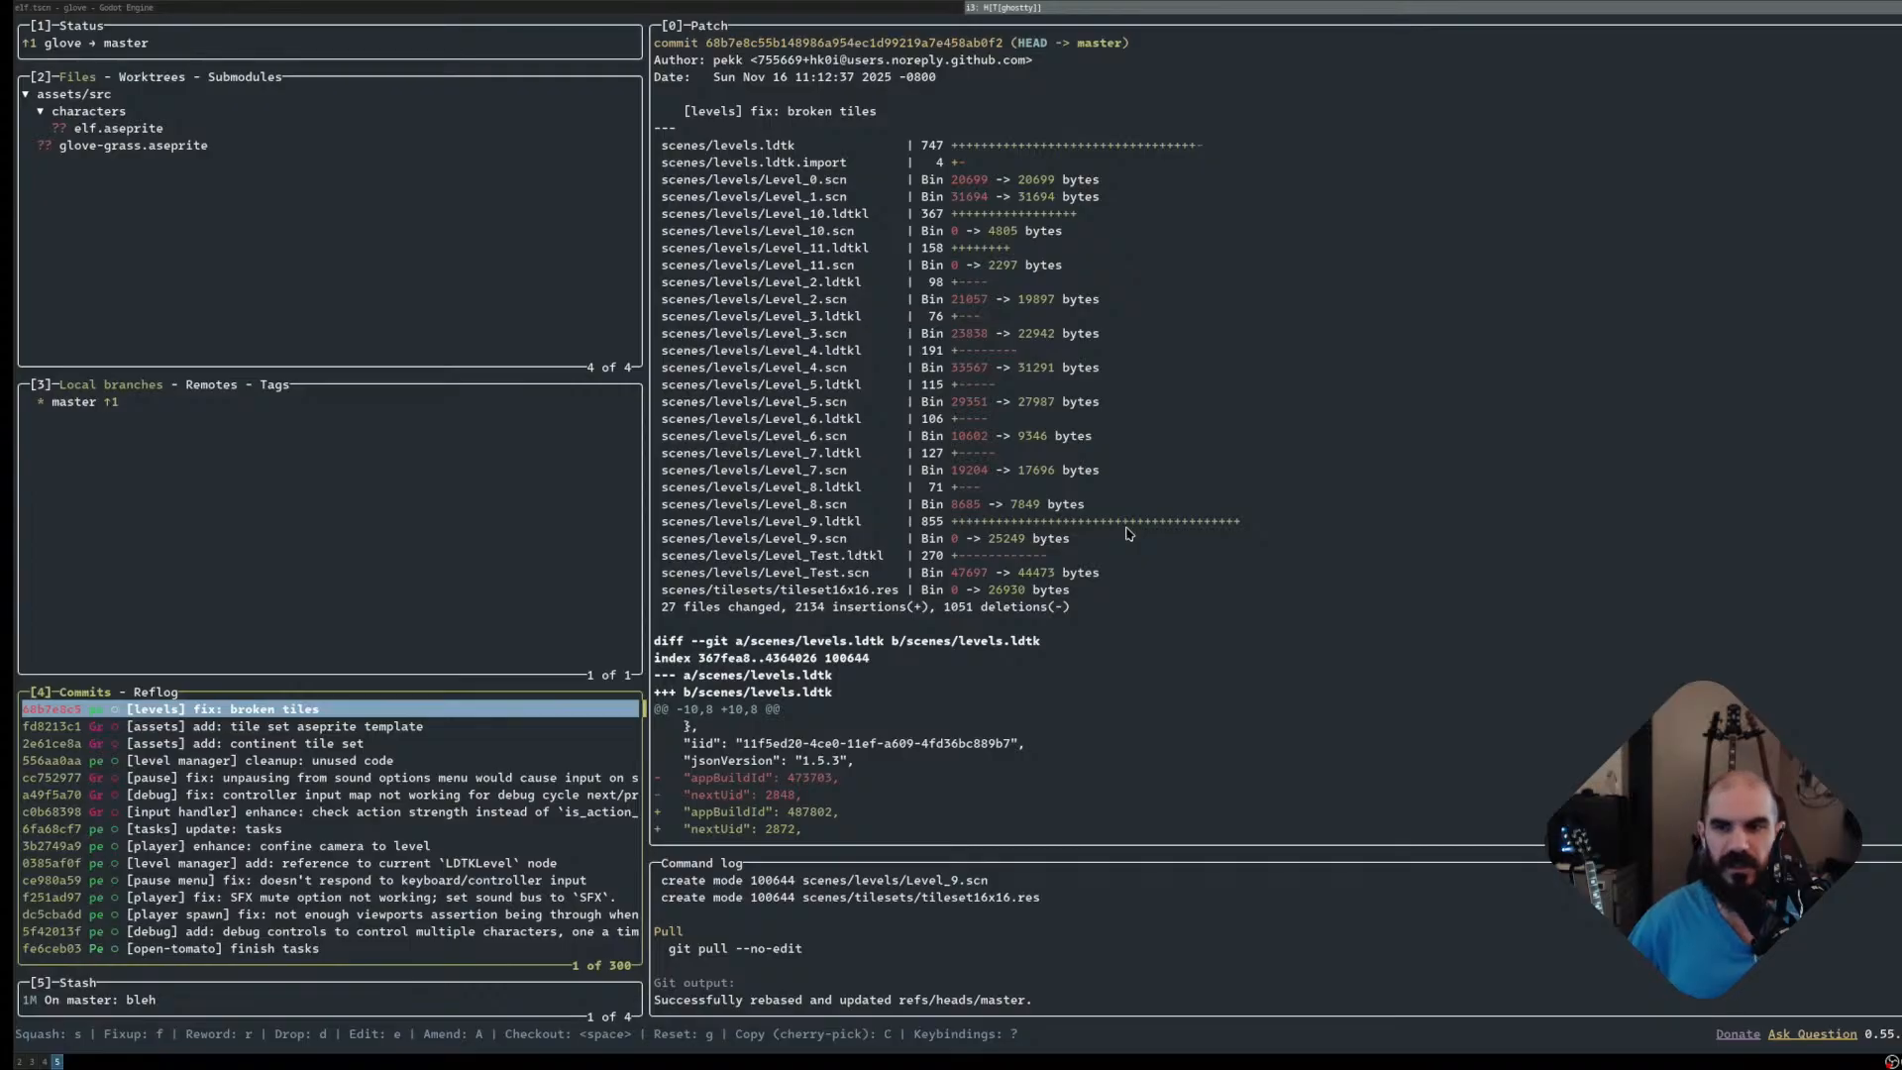
key(d)
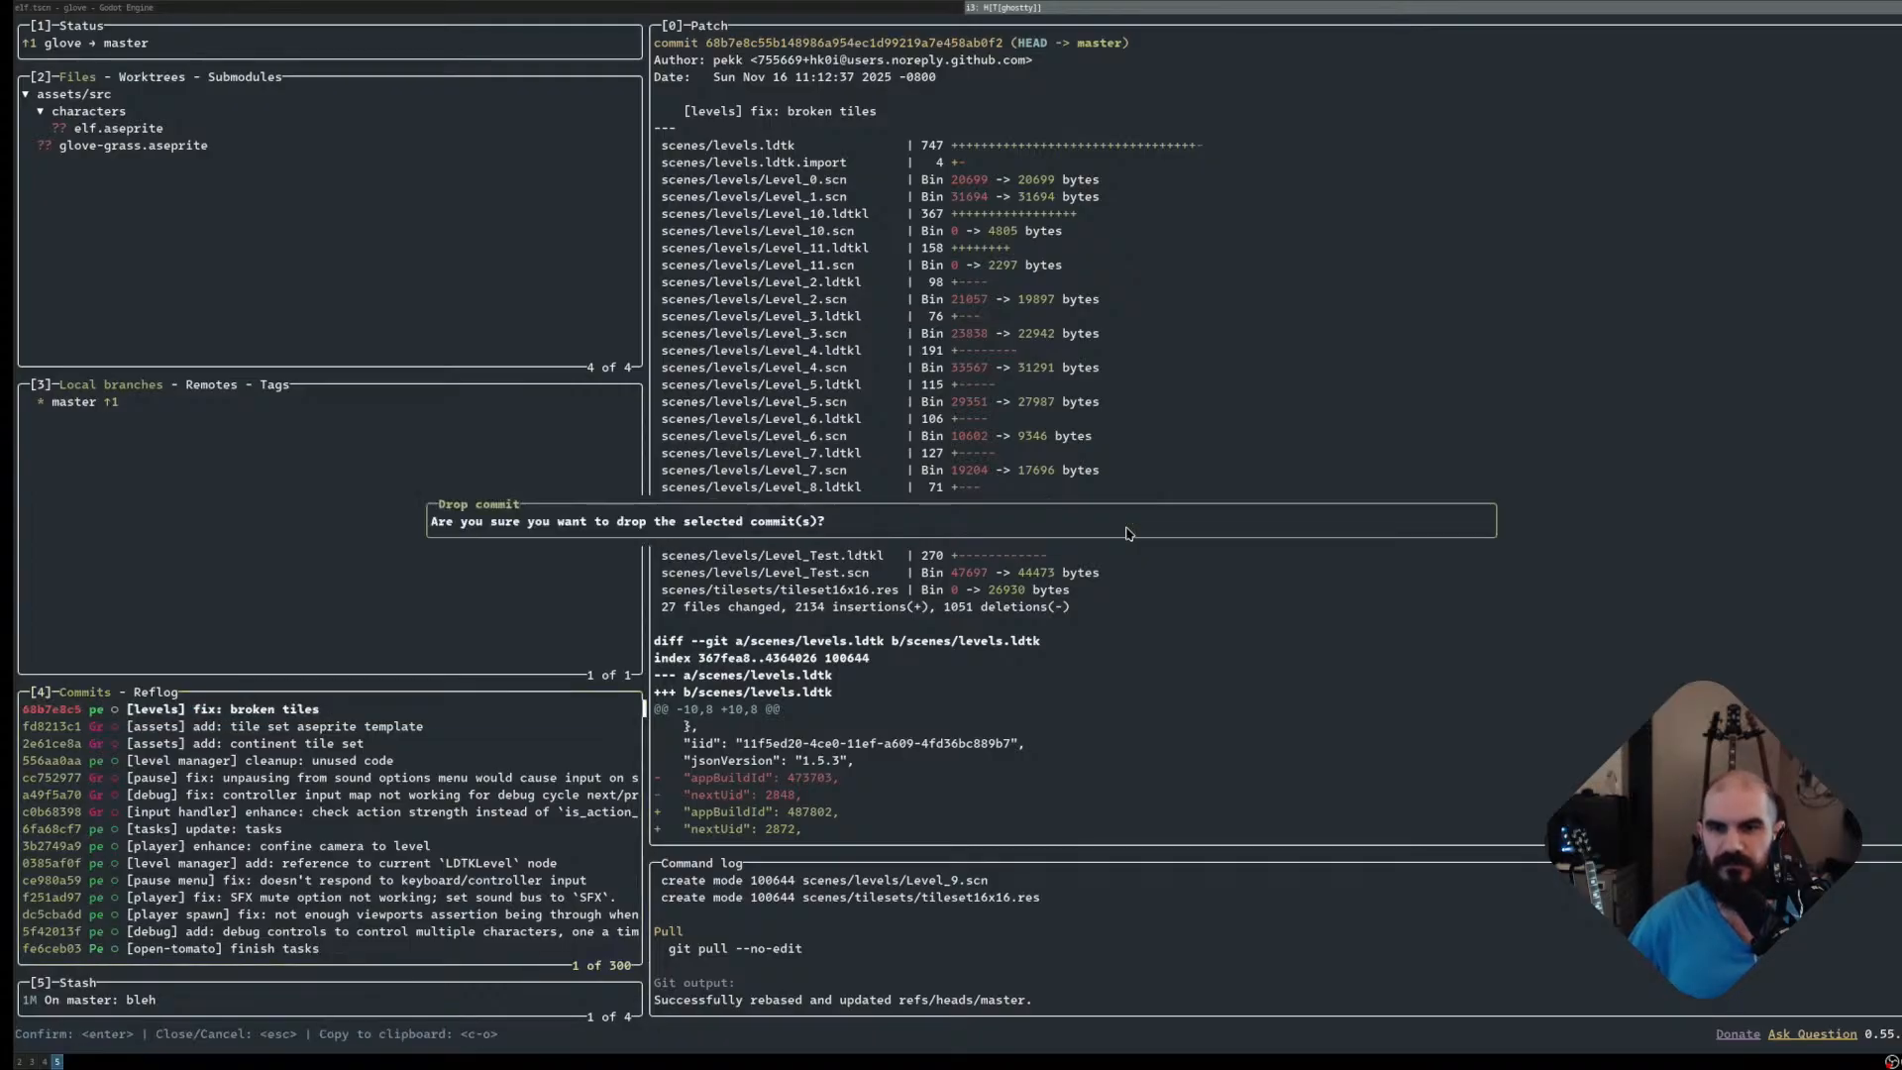
key(Return)
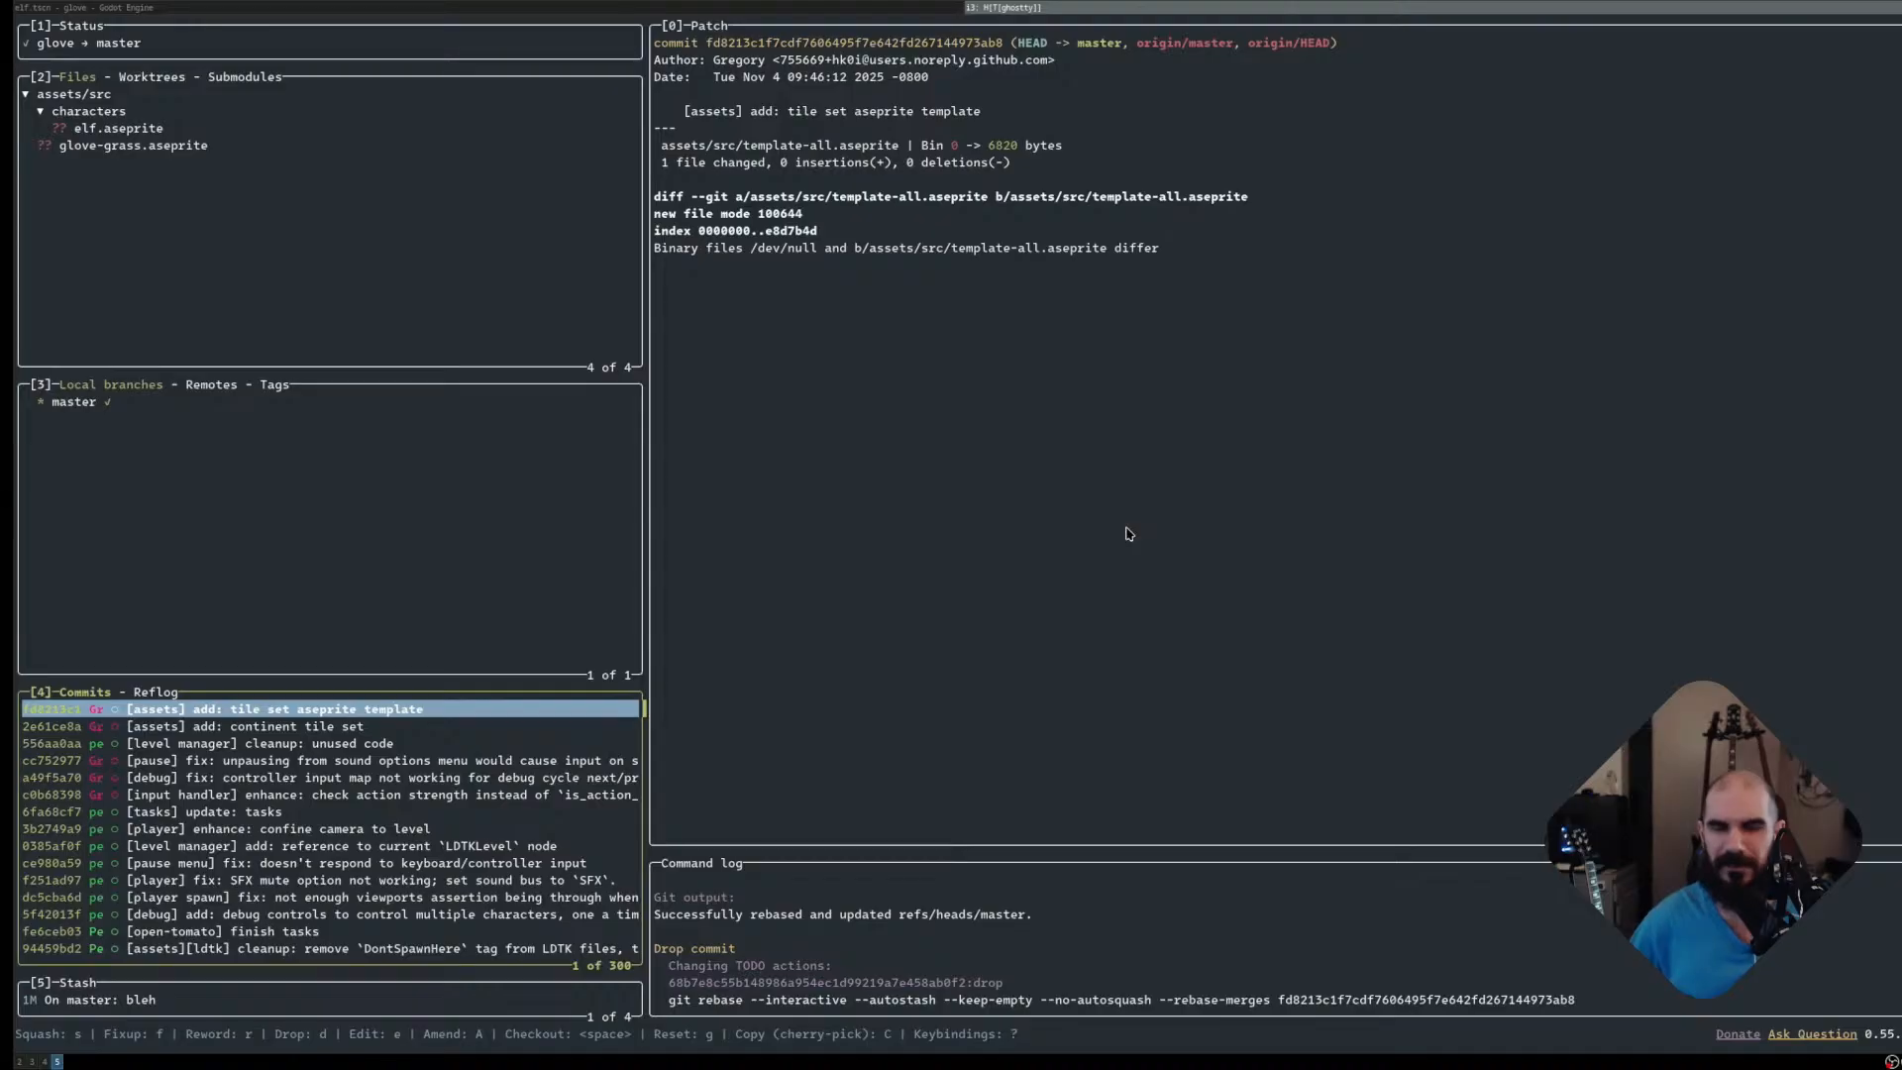
Switch to Godot and reimport levels.ldtk as an LDTK Scene
key(super+Left)
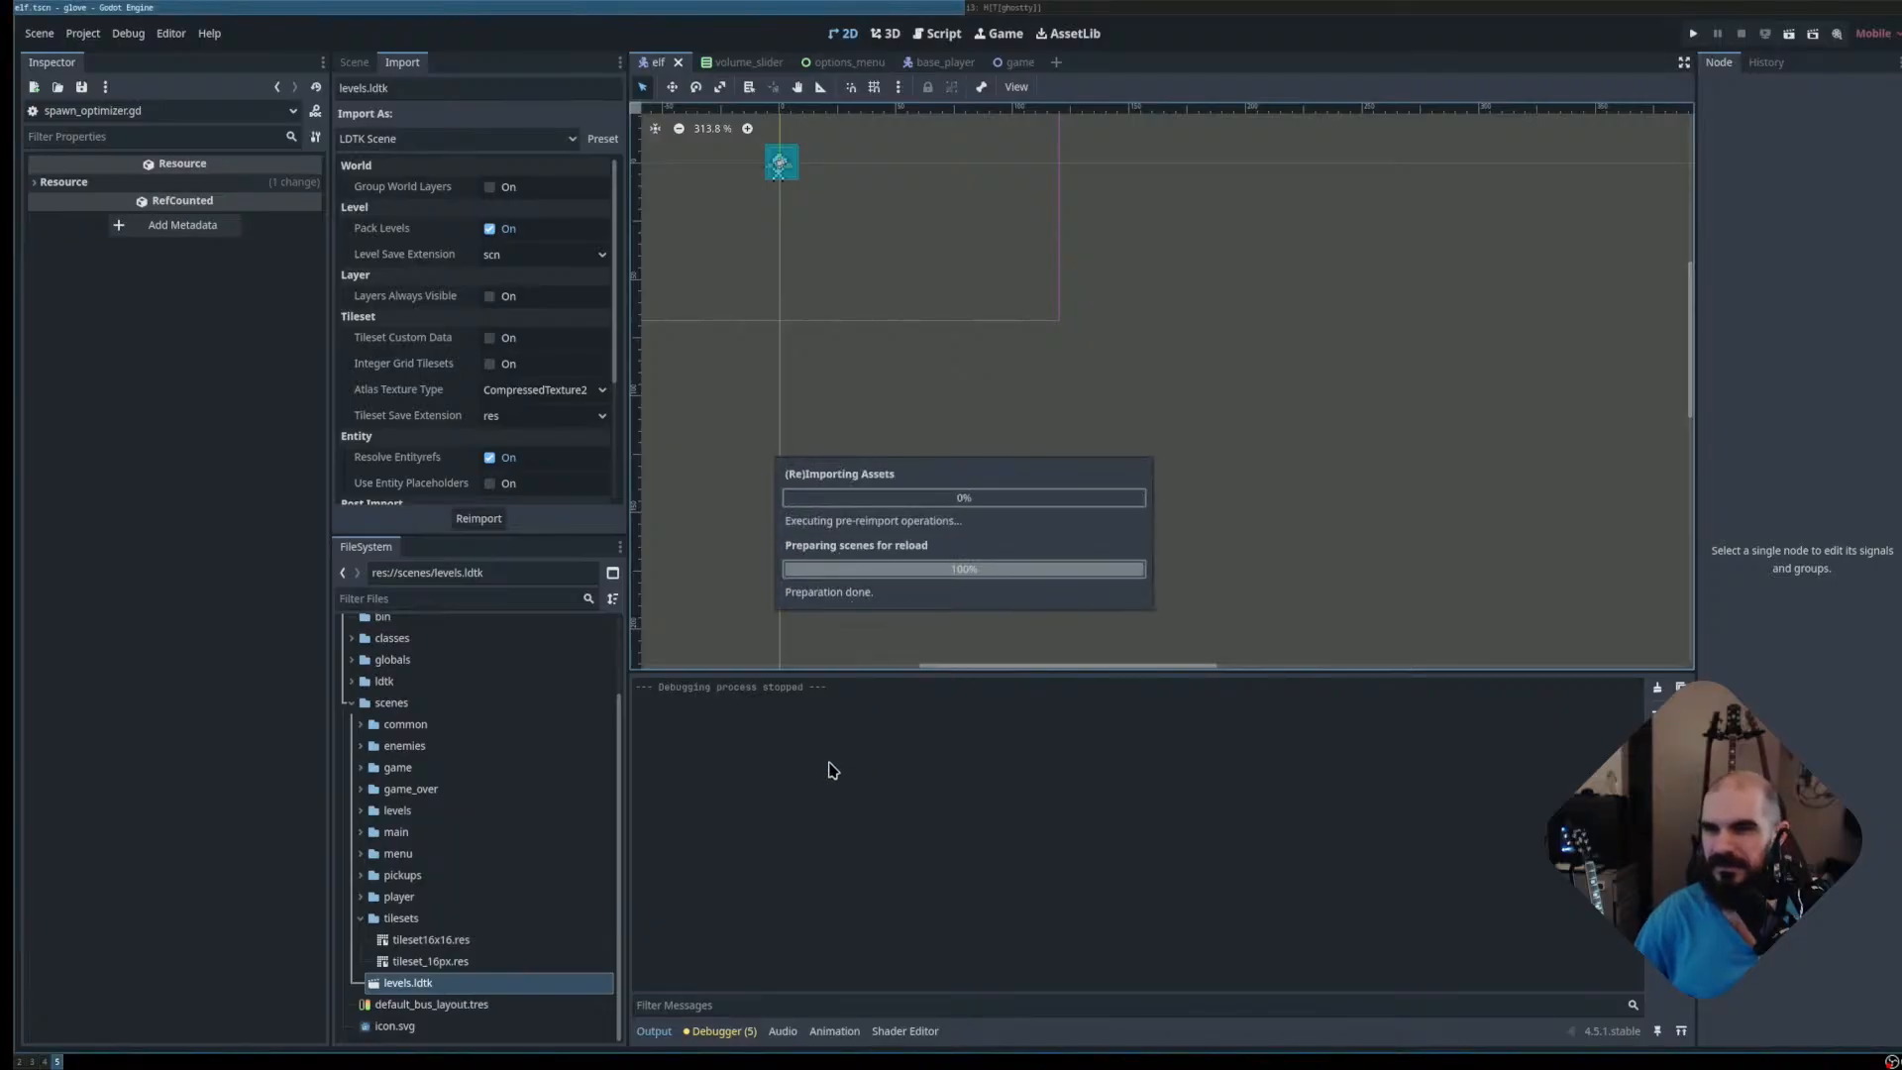
click(444, 979)
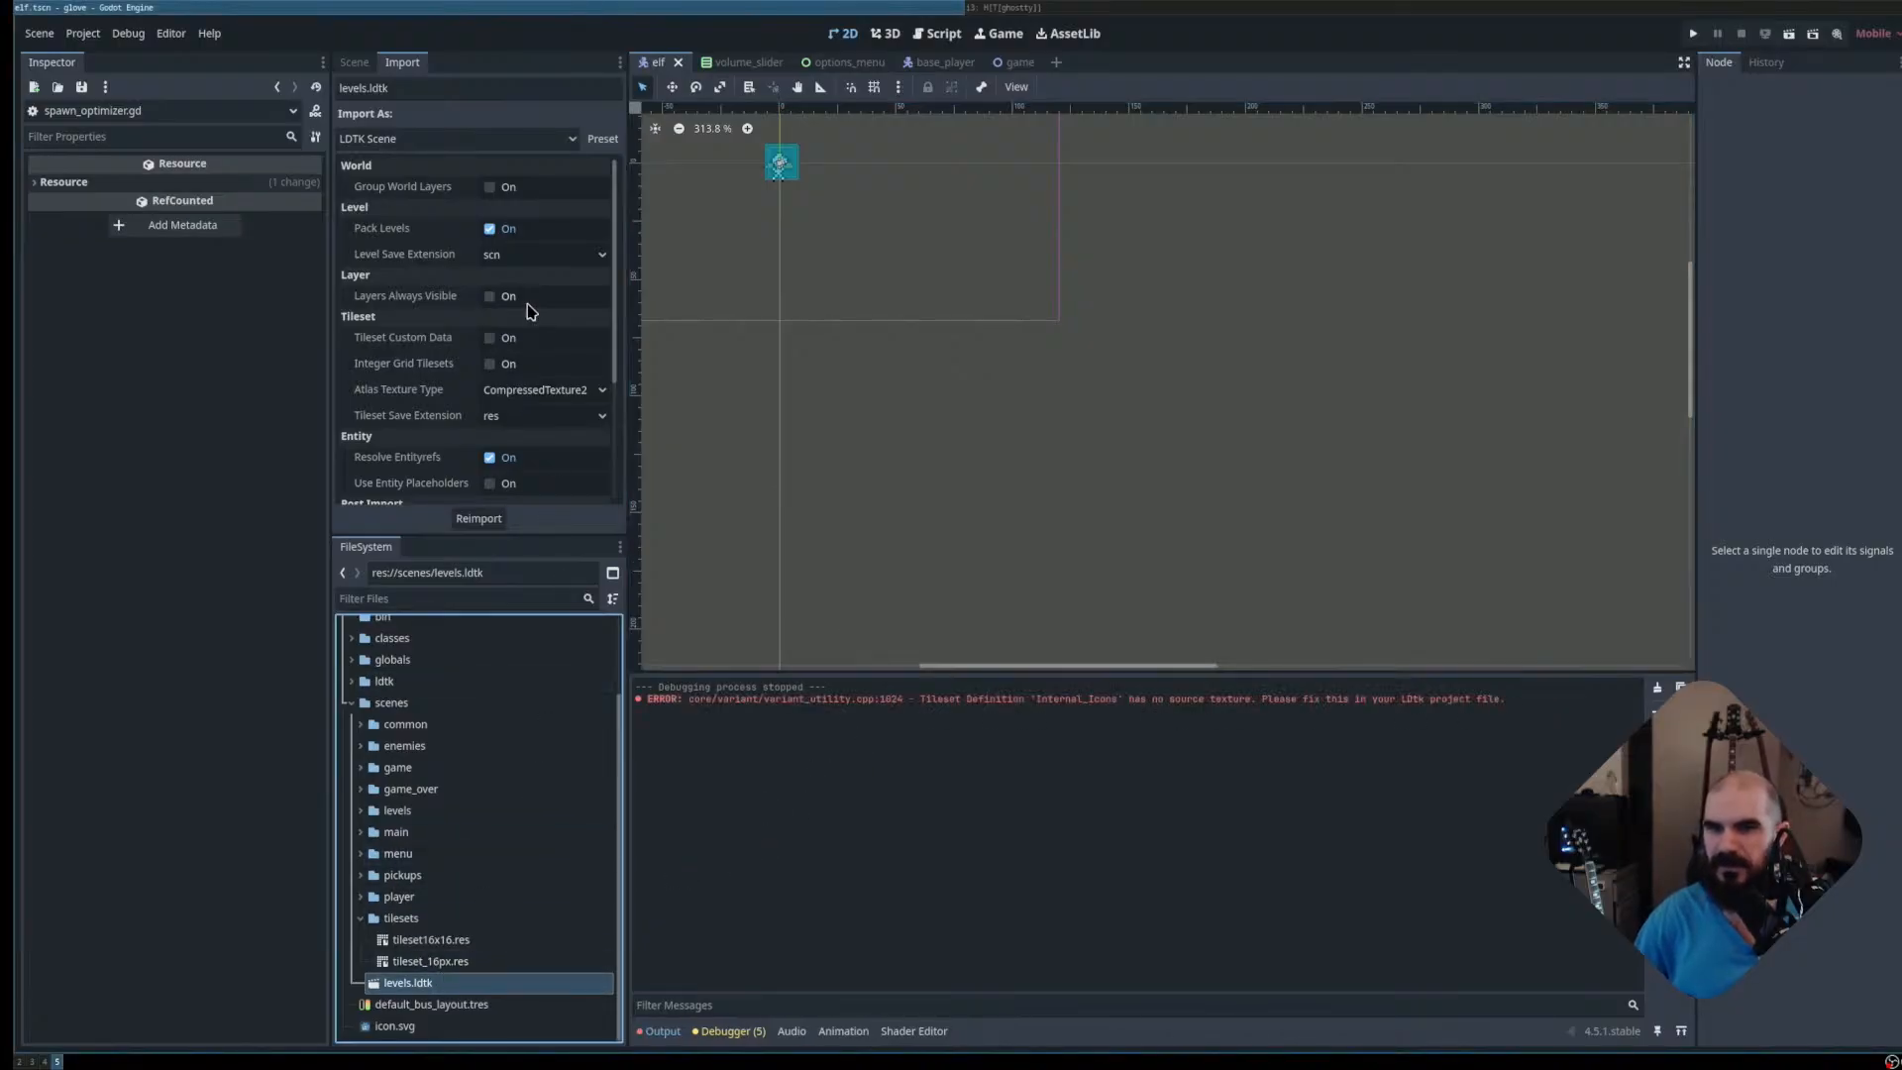
click(482, 515)
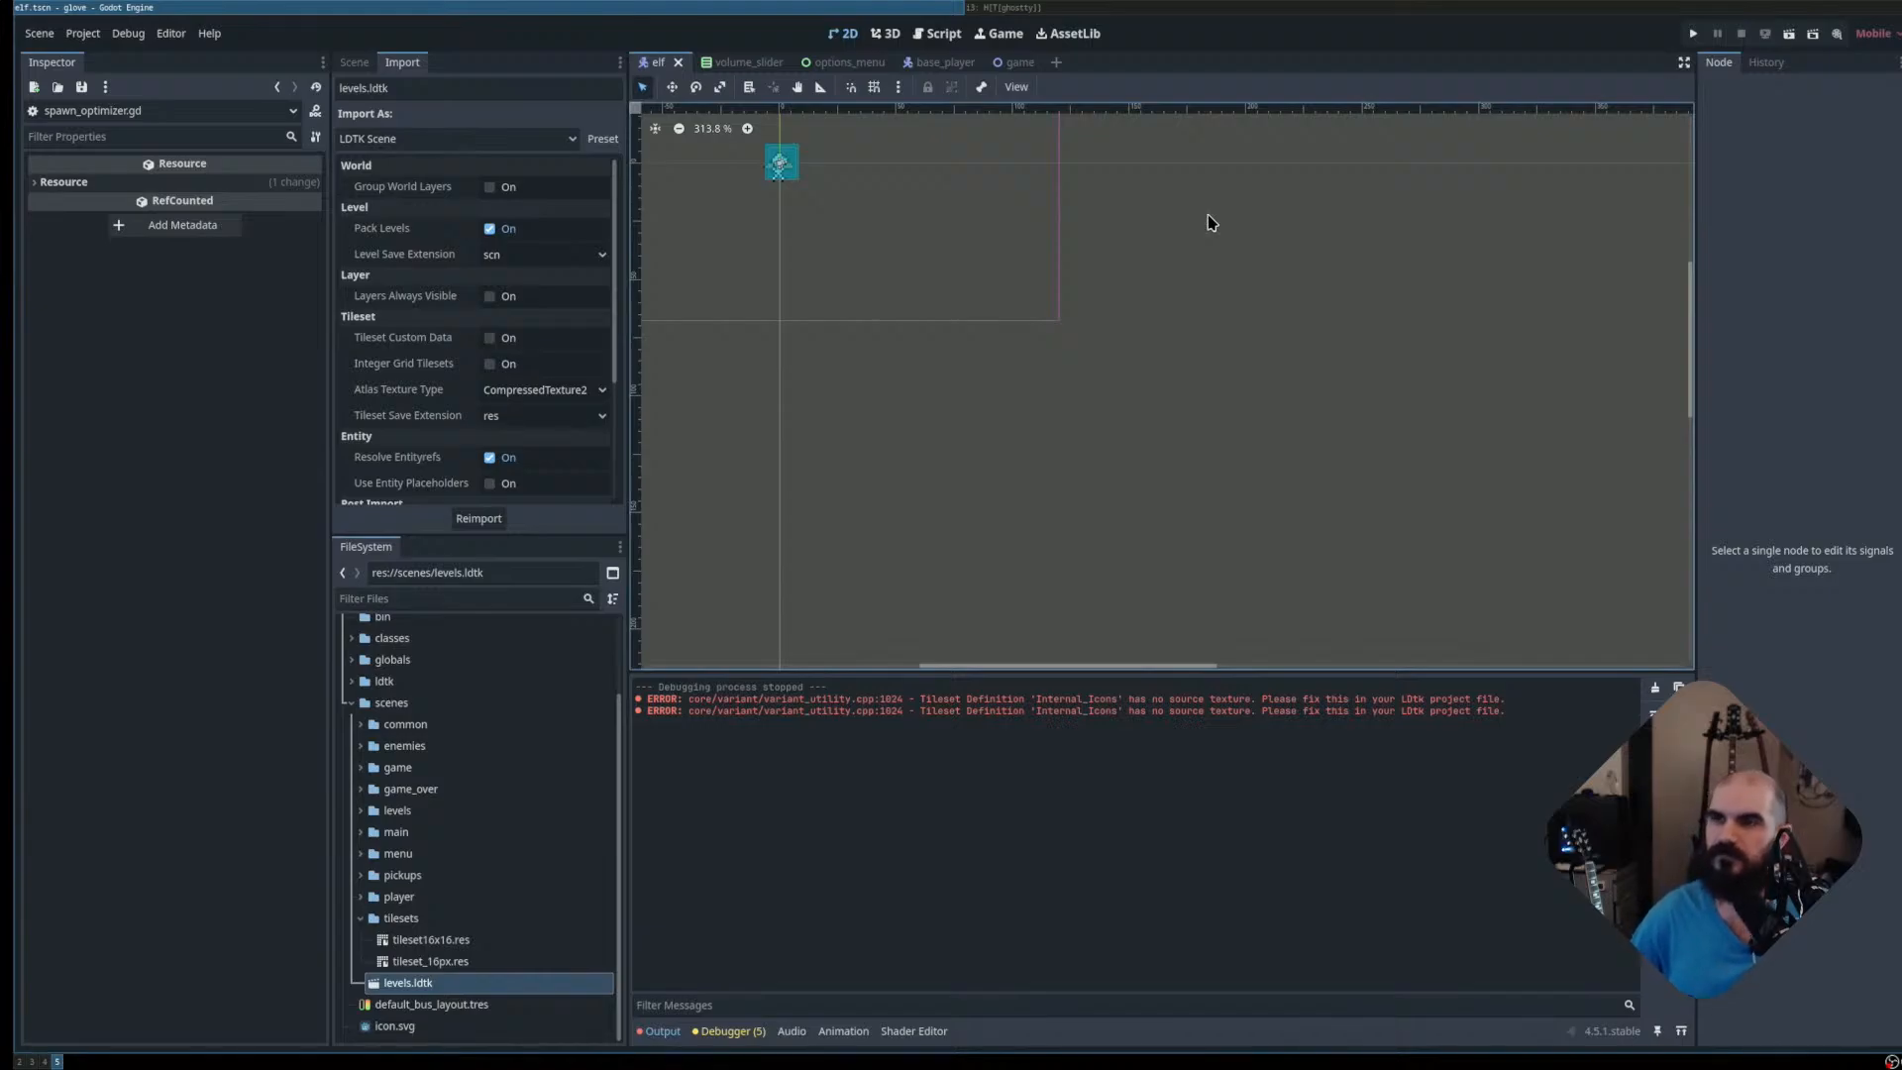
Run the project, check the debugger errors and lazygit's changed files, and stop the game
key(F5)
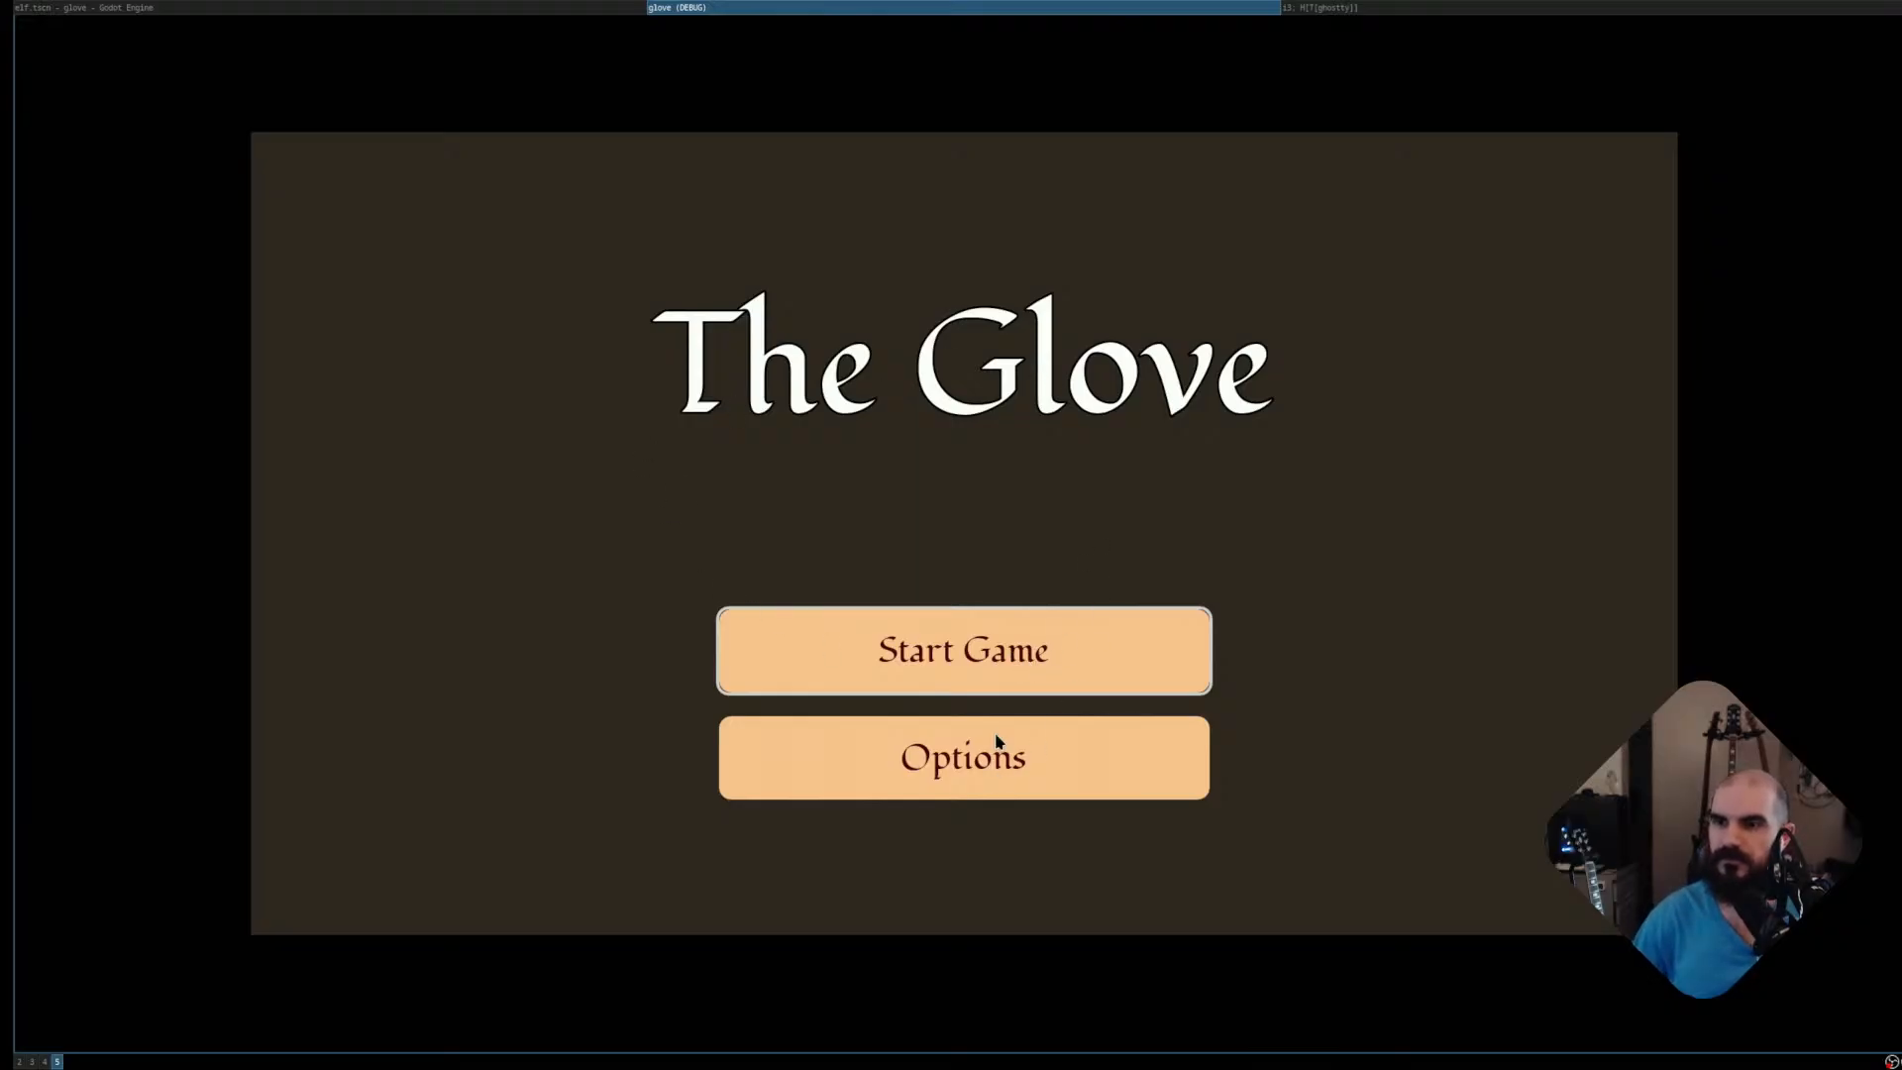
click(465, 7)
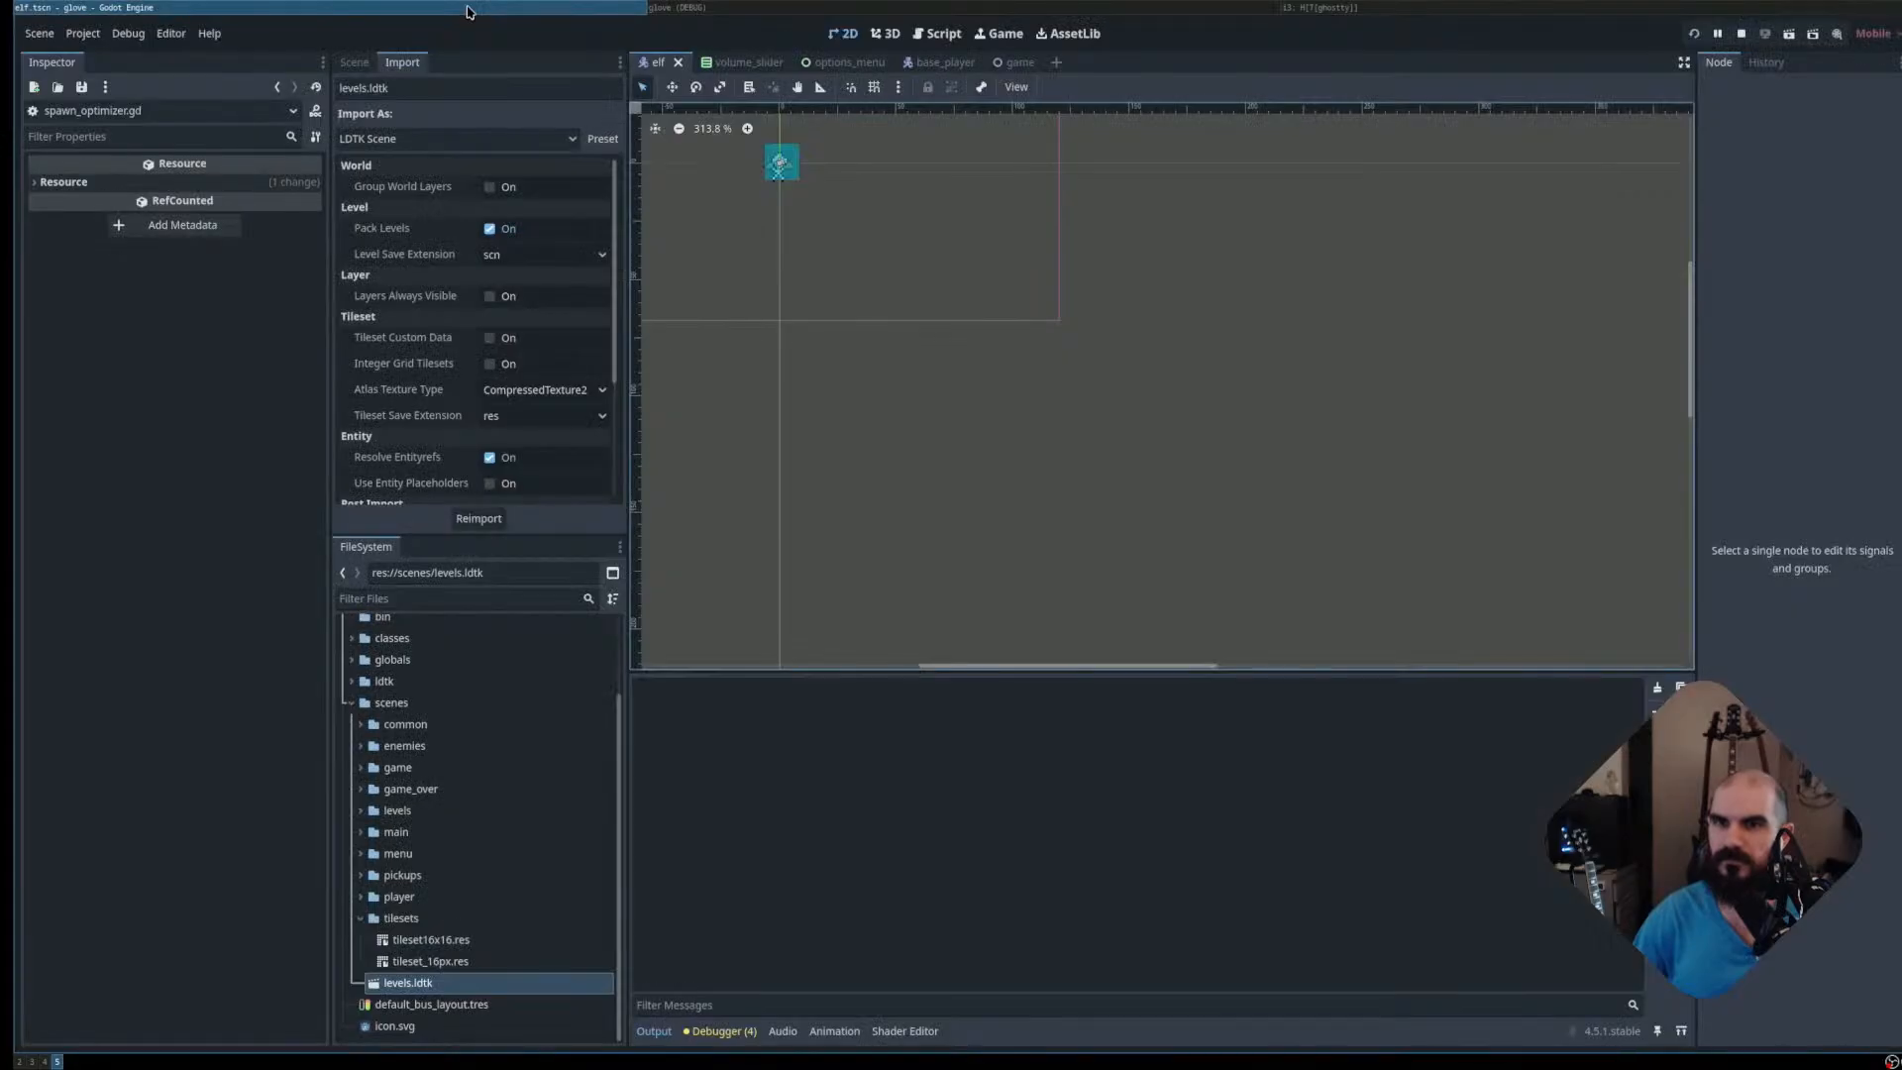
click(733, 1031)
click(914, 8)
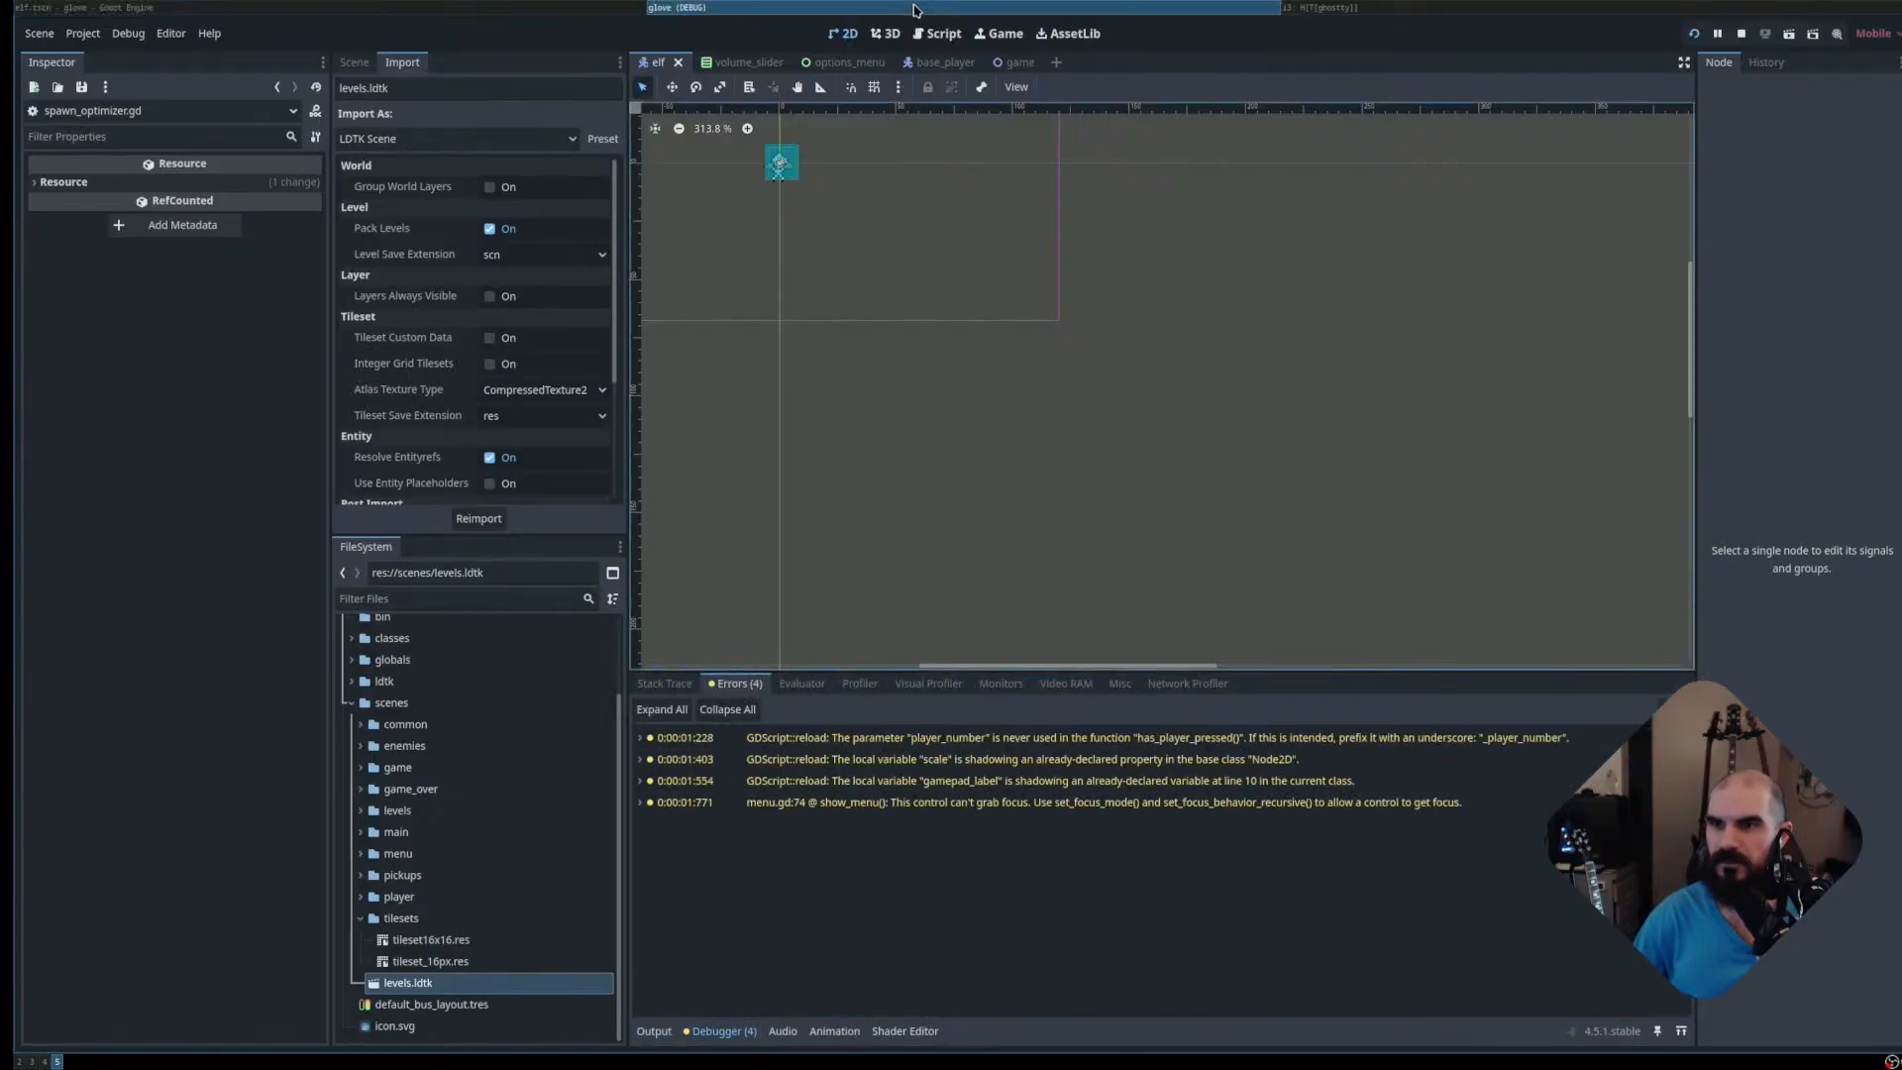
click(1329, 9)
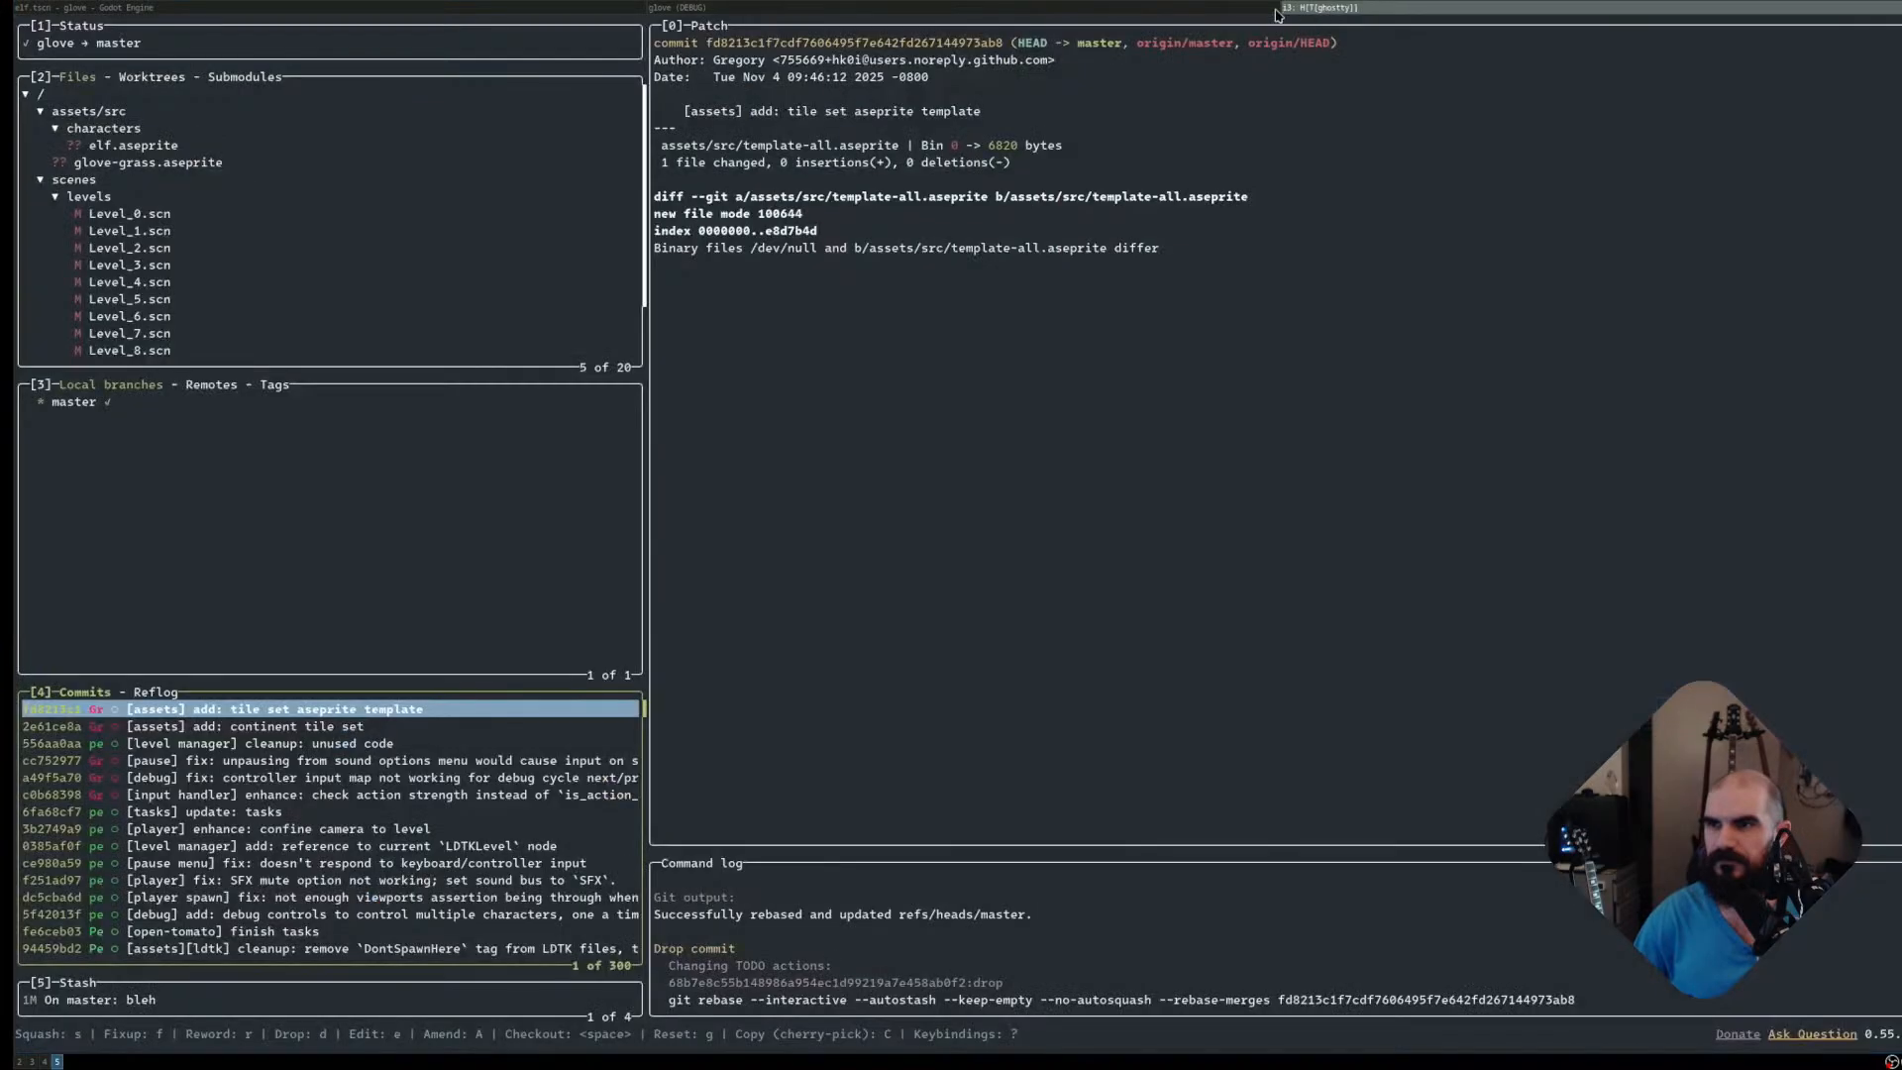
click(582, 8)
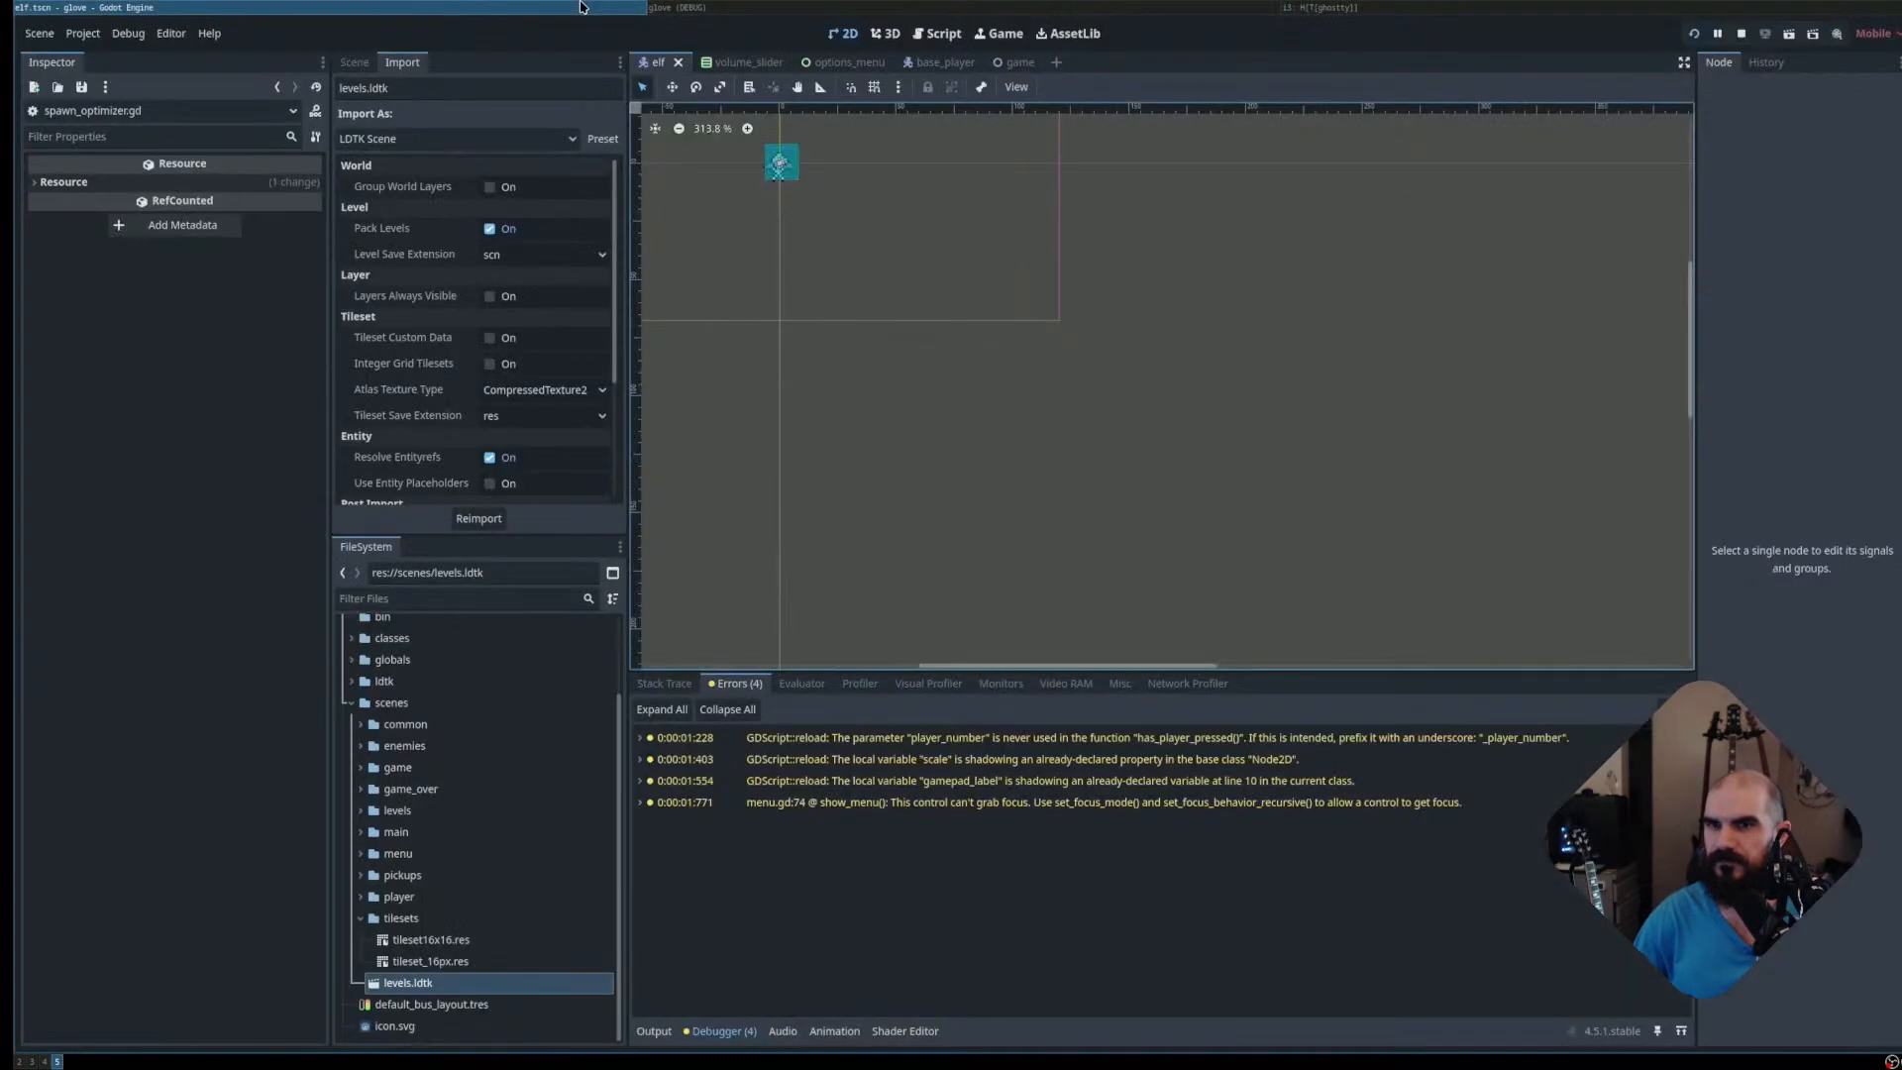
click(1741, 34)
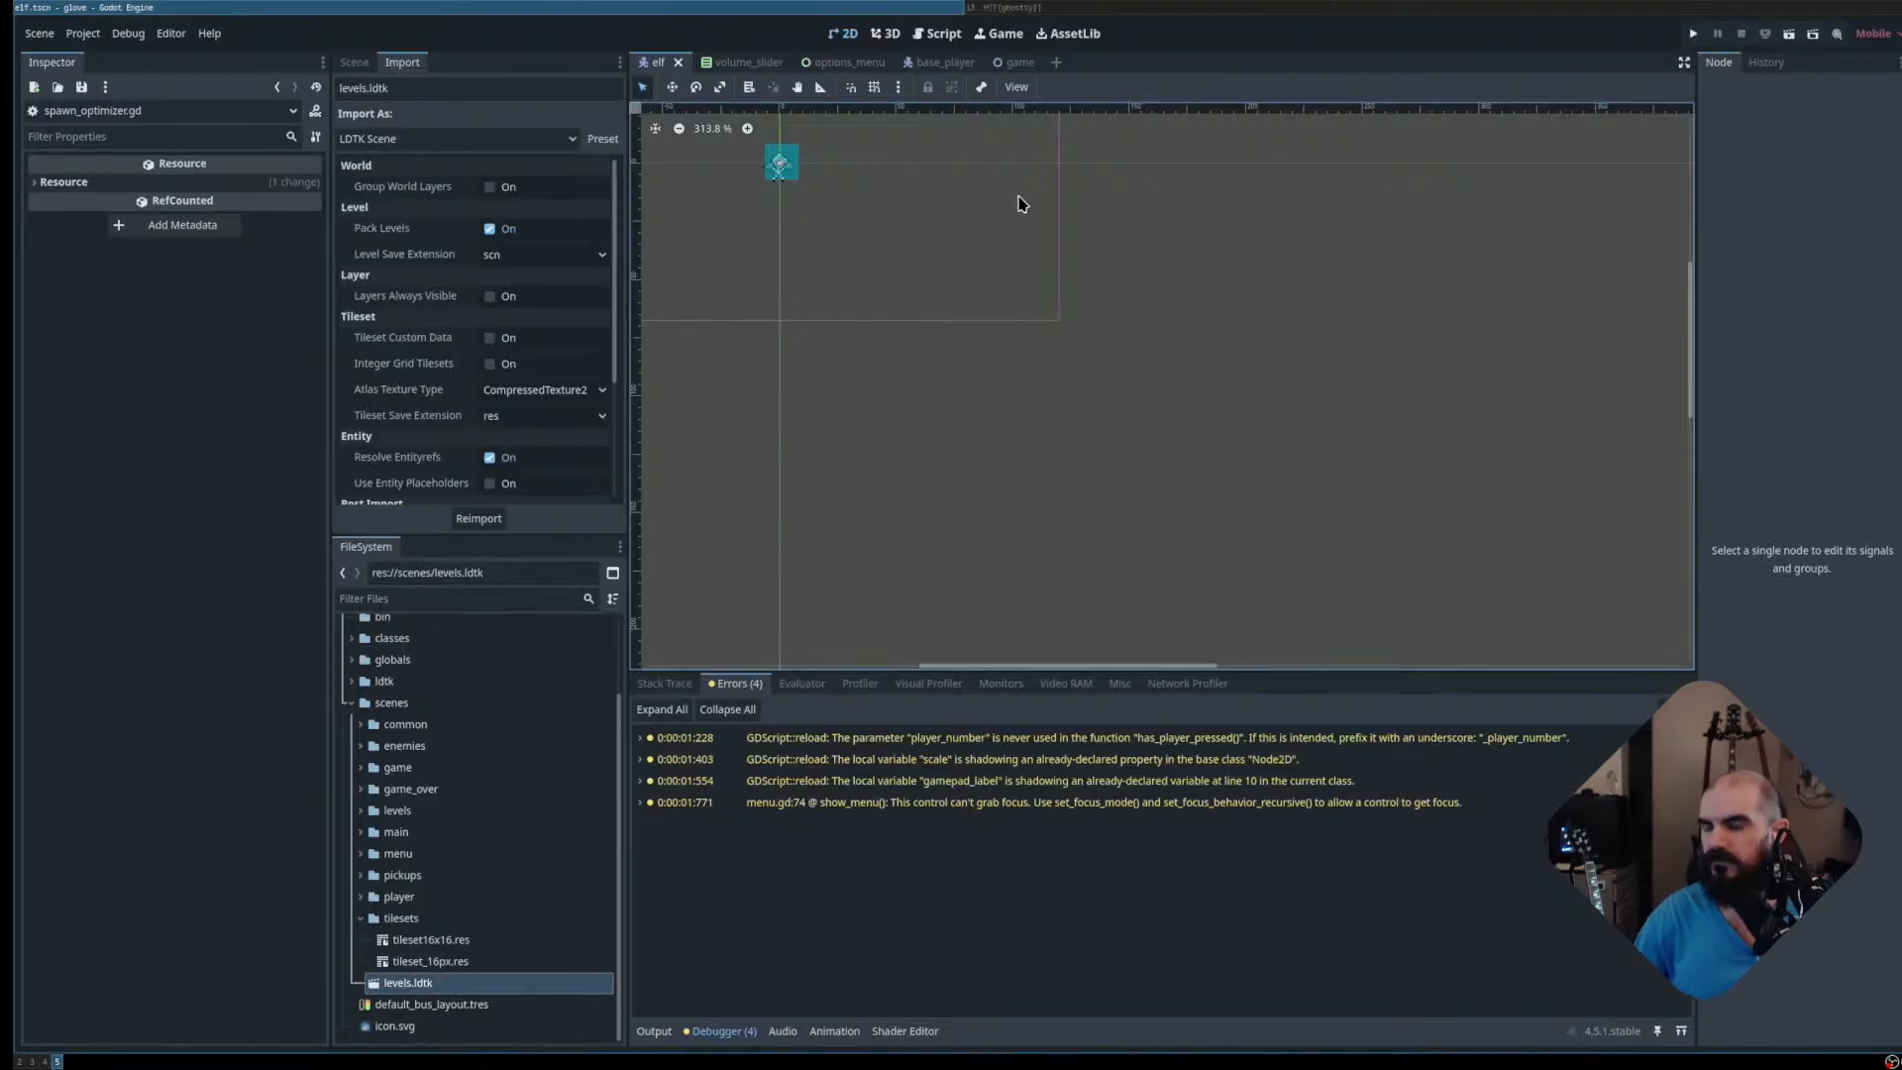
Restart the project and start a new game with the elf to test the reimported levels
key(F5)
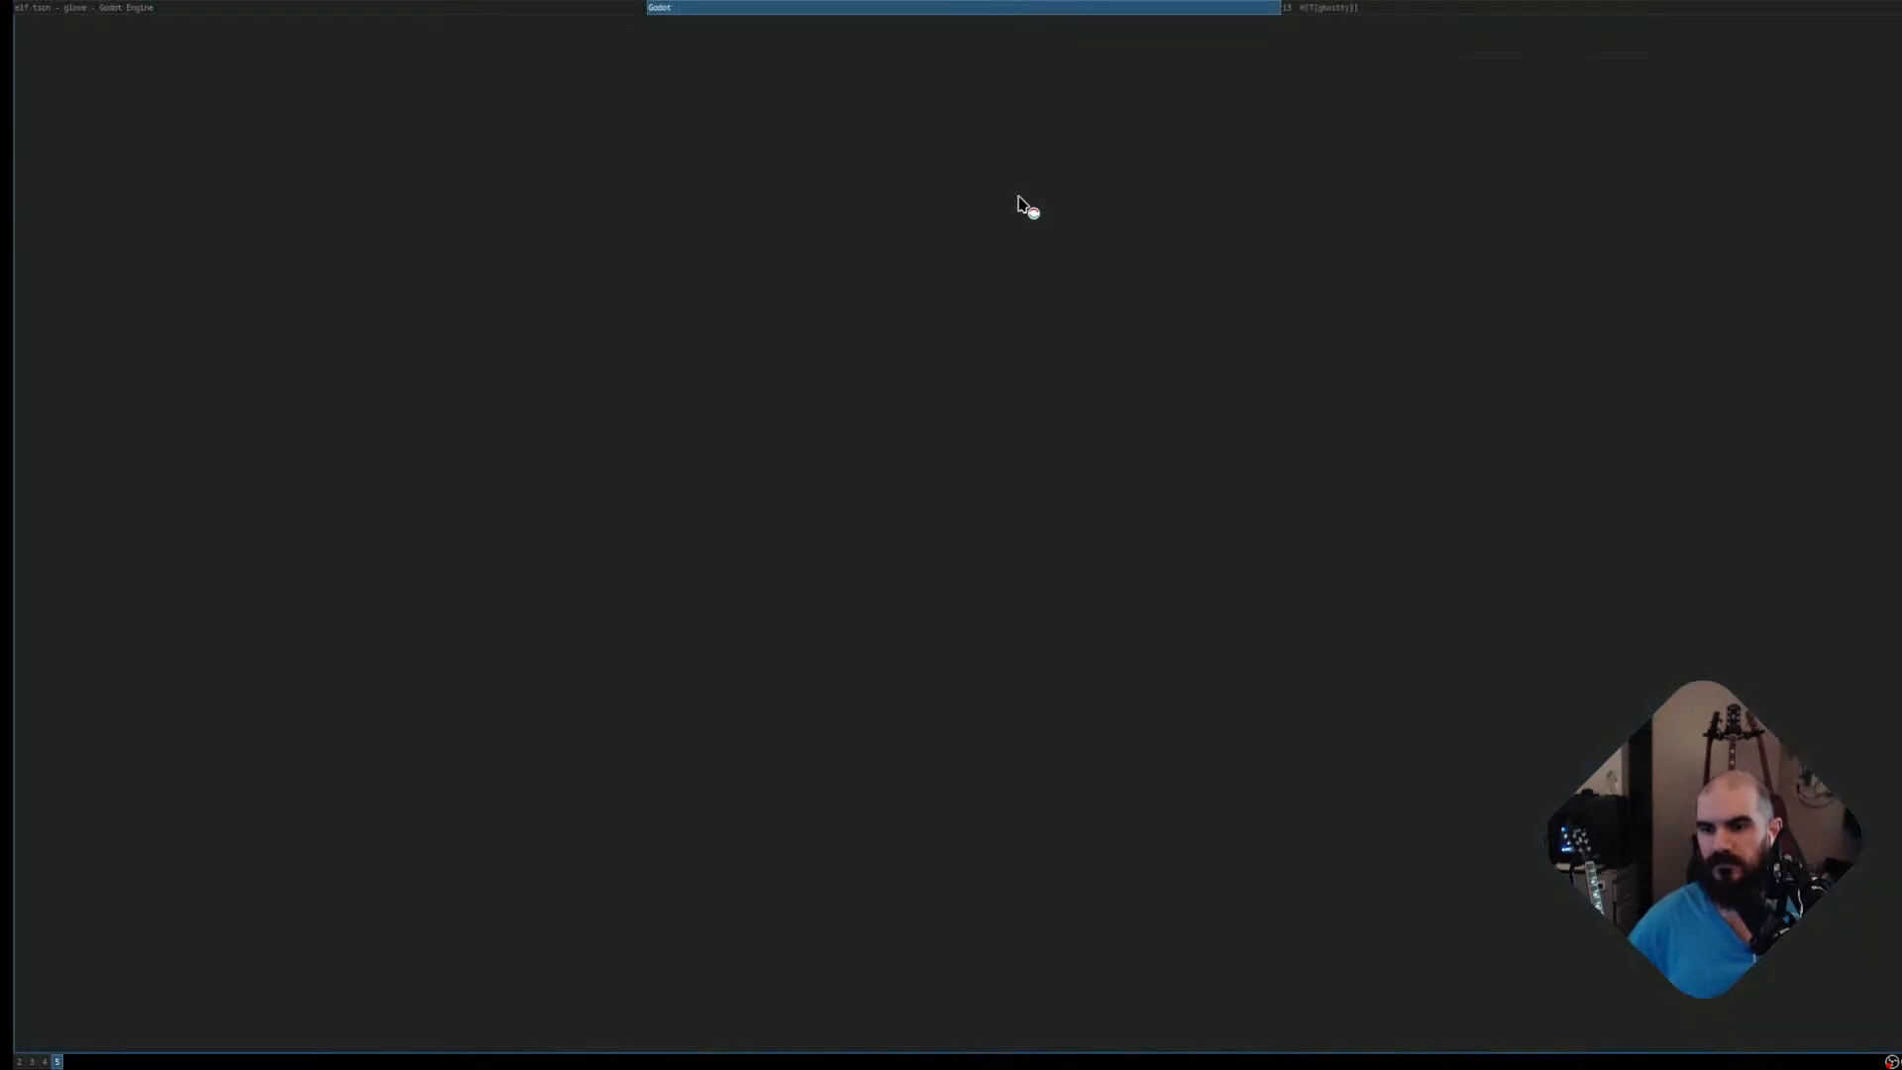
key(Return)
key(Return)
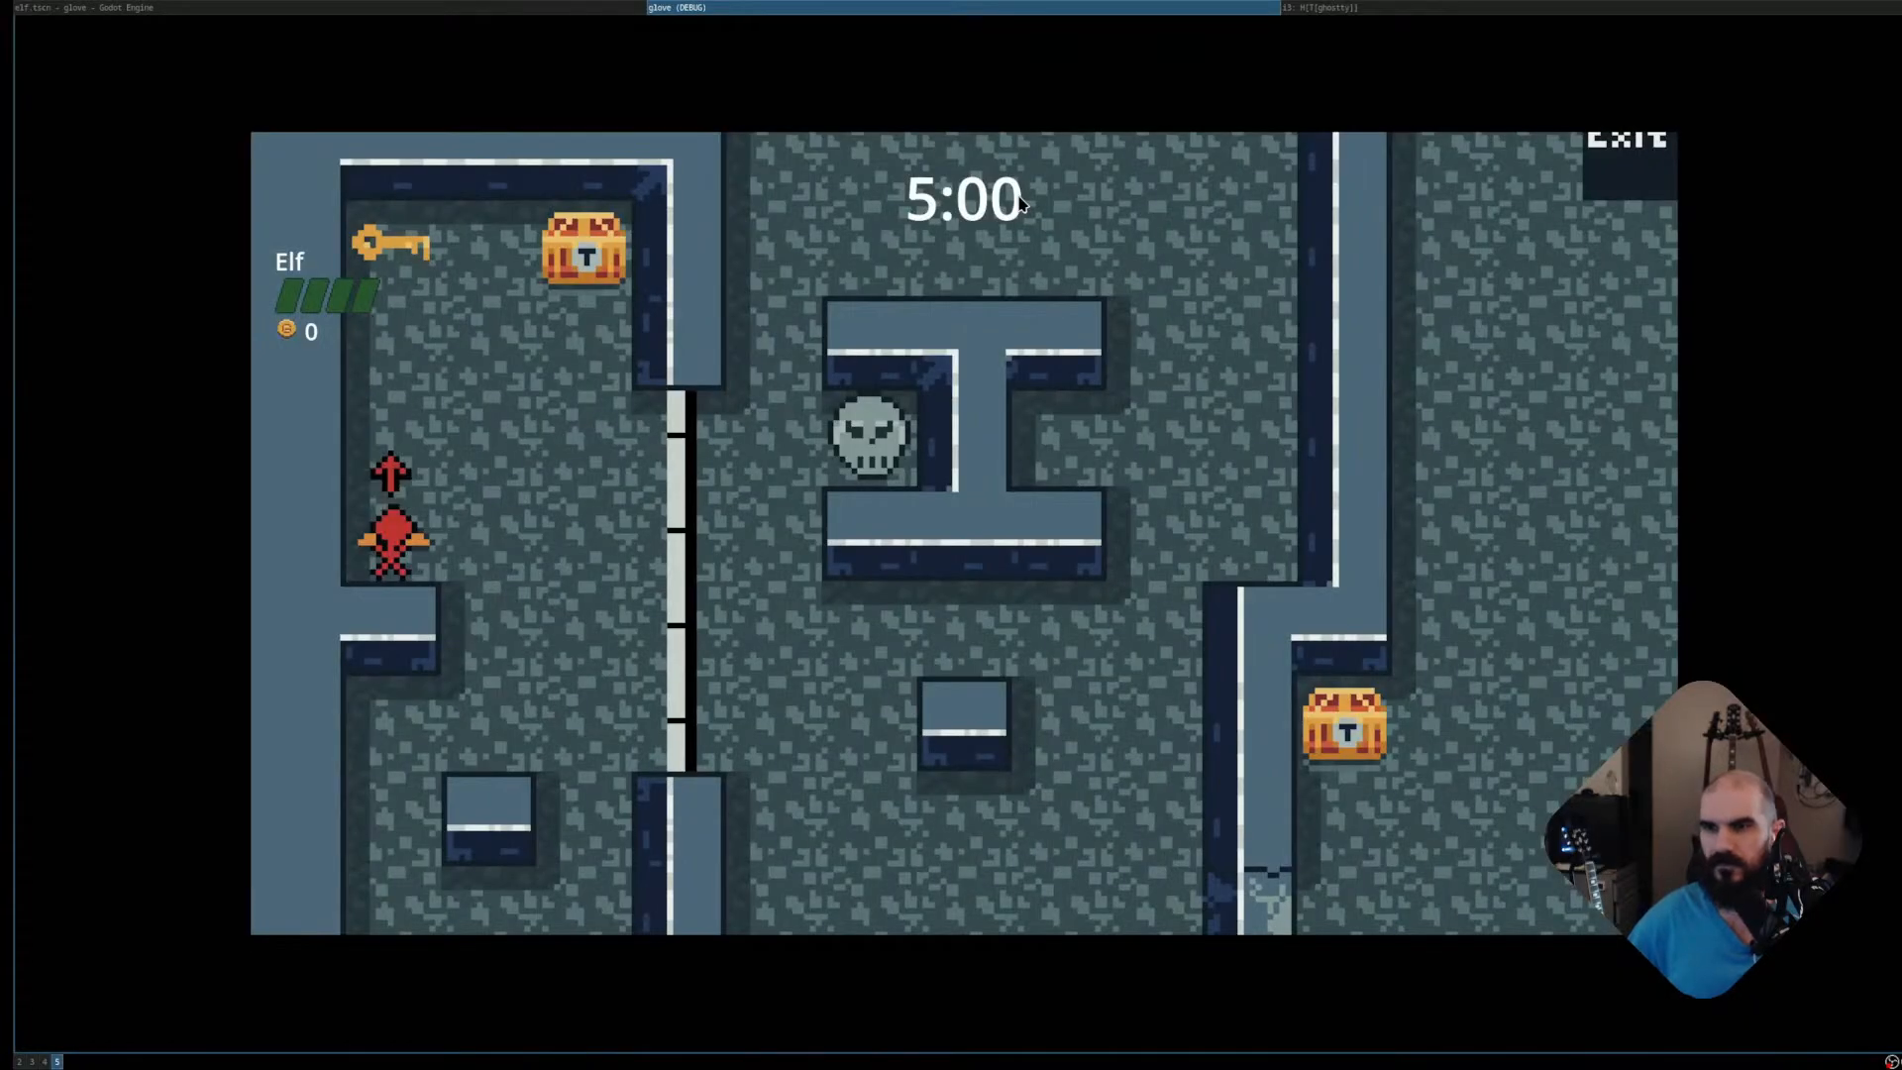
Guide the elf through Level_0 to the exit, checking the wall tiles along the way
key(Up)
key(Right)
key(Down)
key(Right)
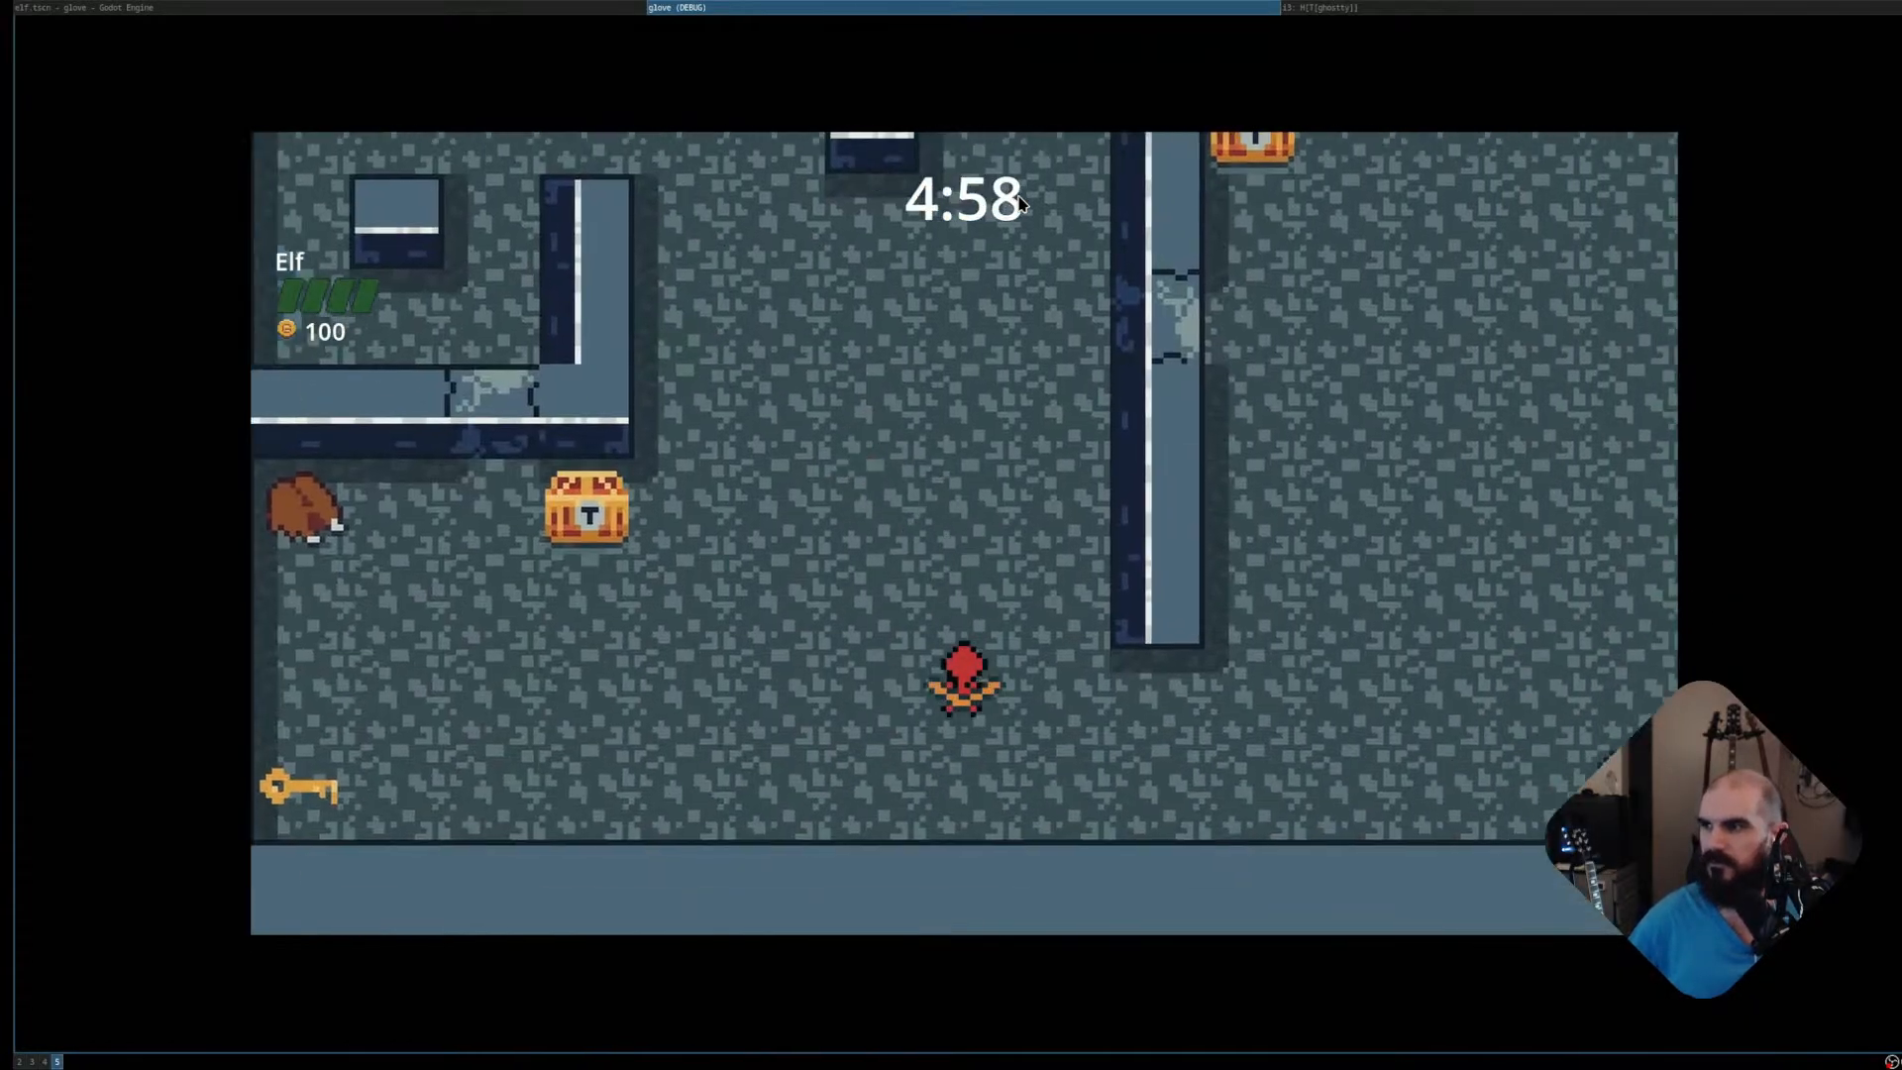
key(Right)
key(Up)
key(Right)
key(Up)
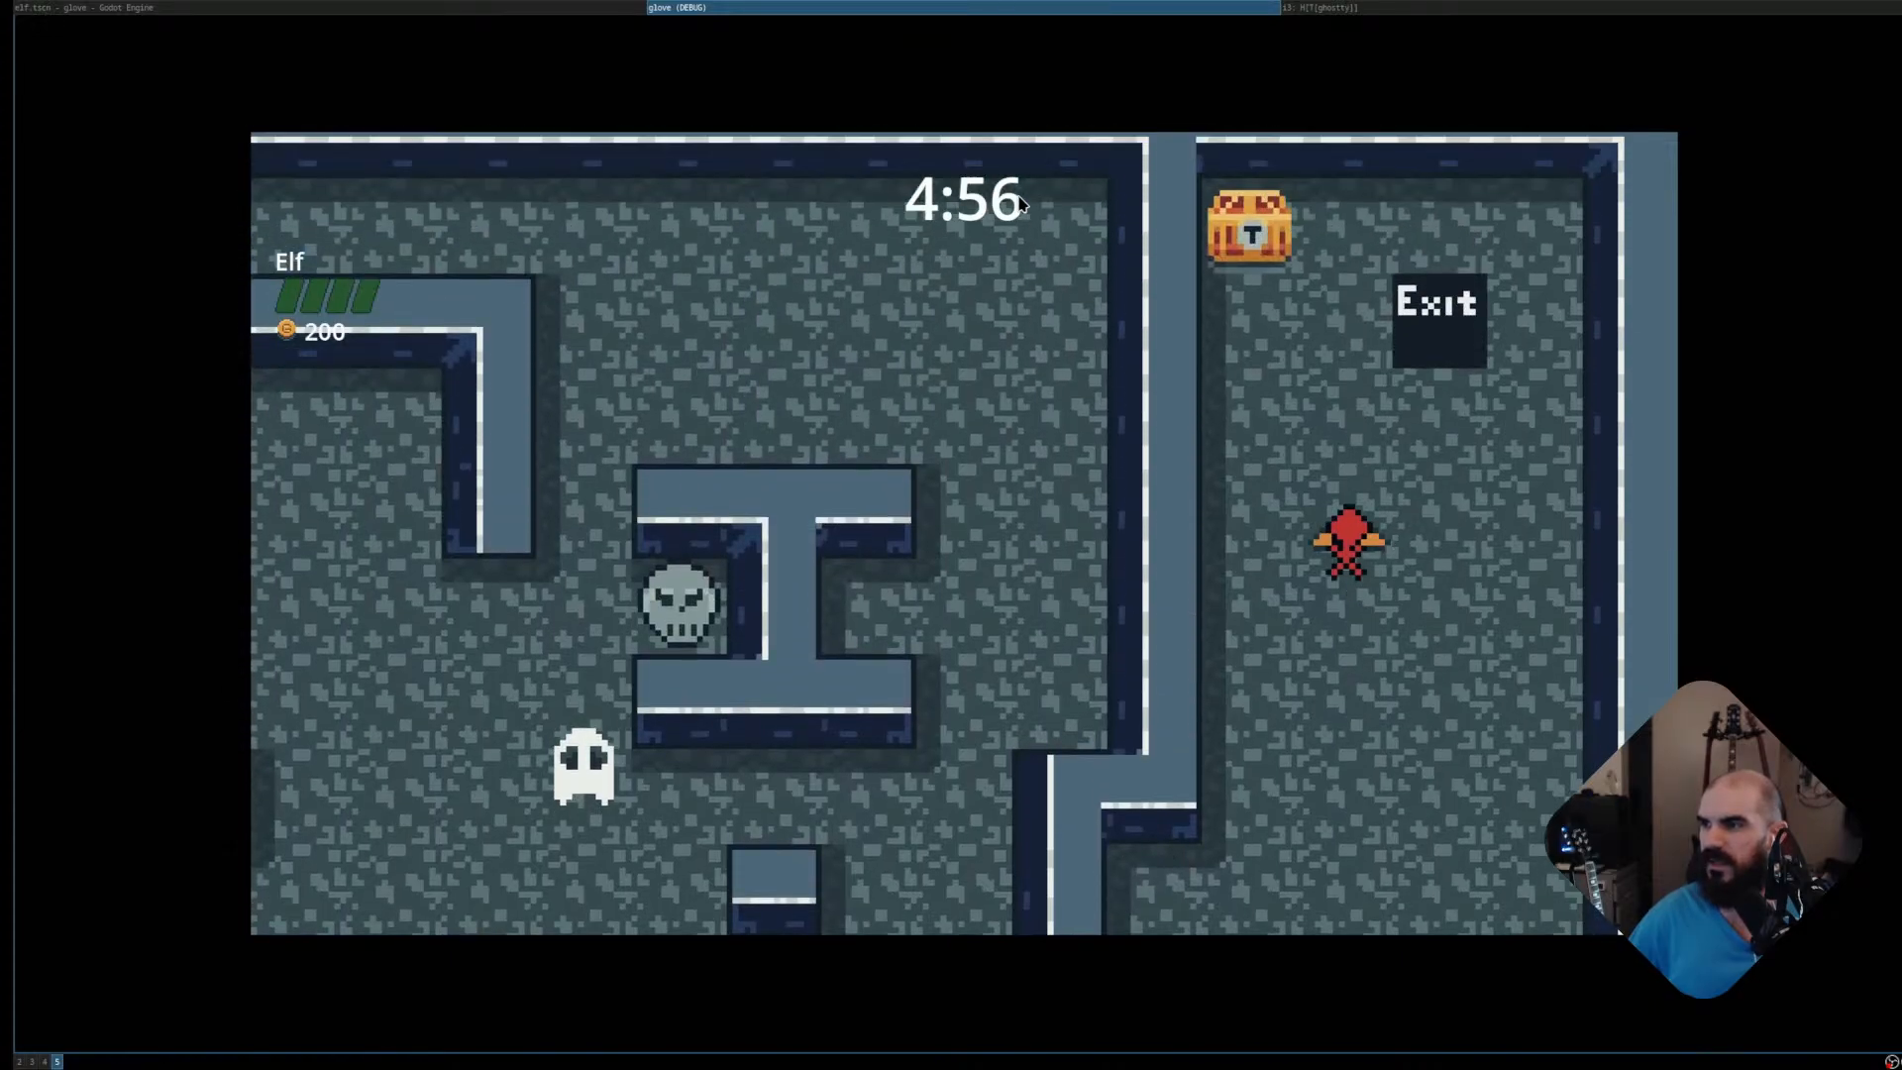
key(Right)
Take the elf through the exit into the next level and shoot the skull spawner above the cracked wall
key(Down)
key(Left)
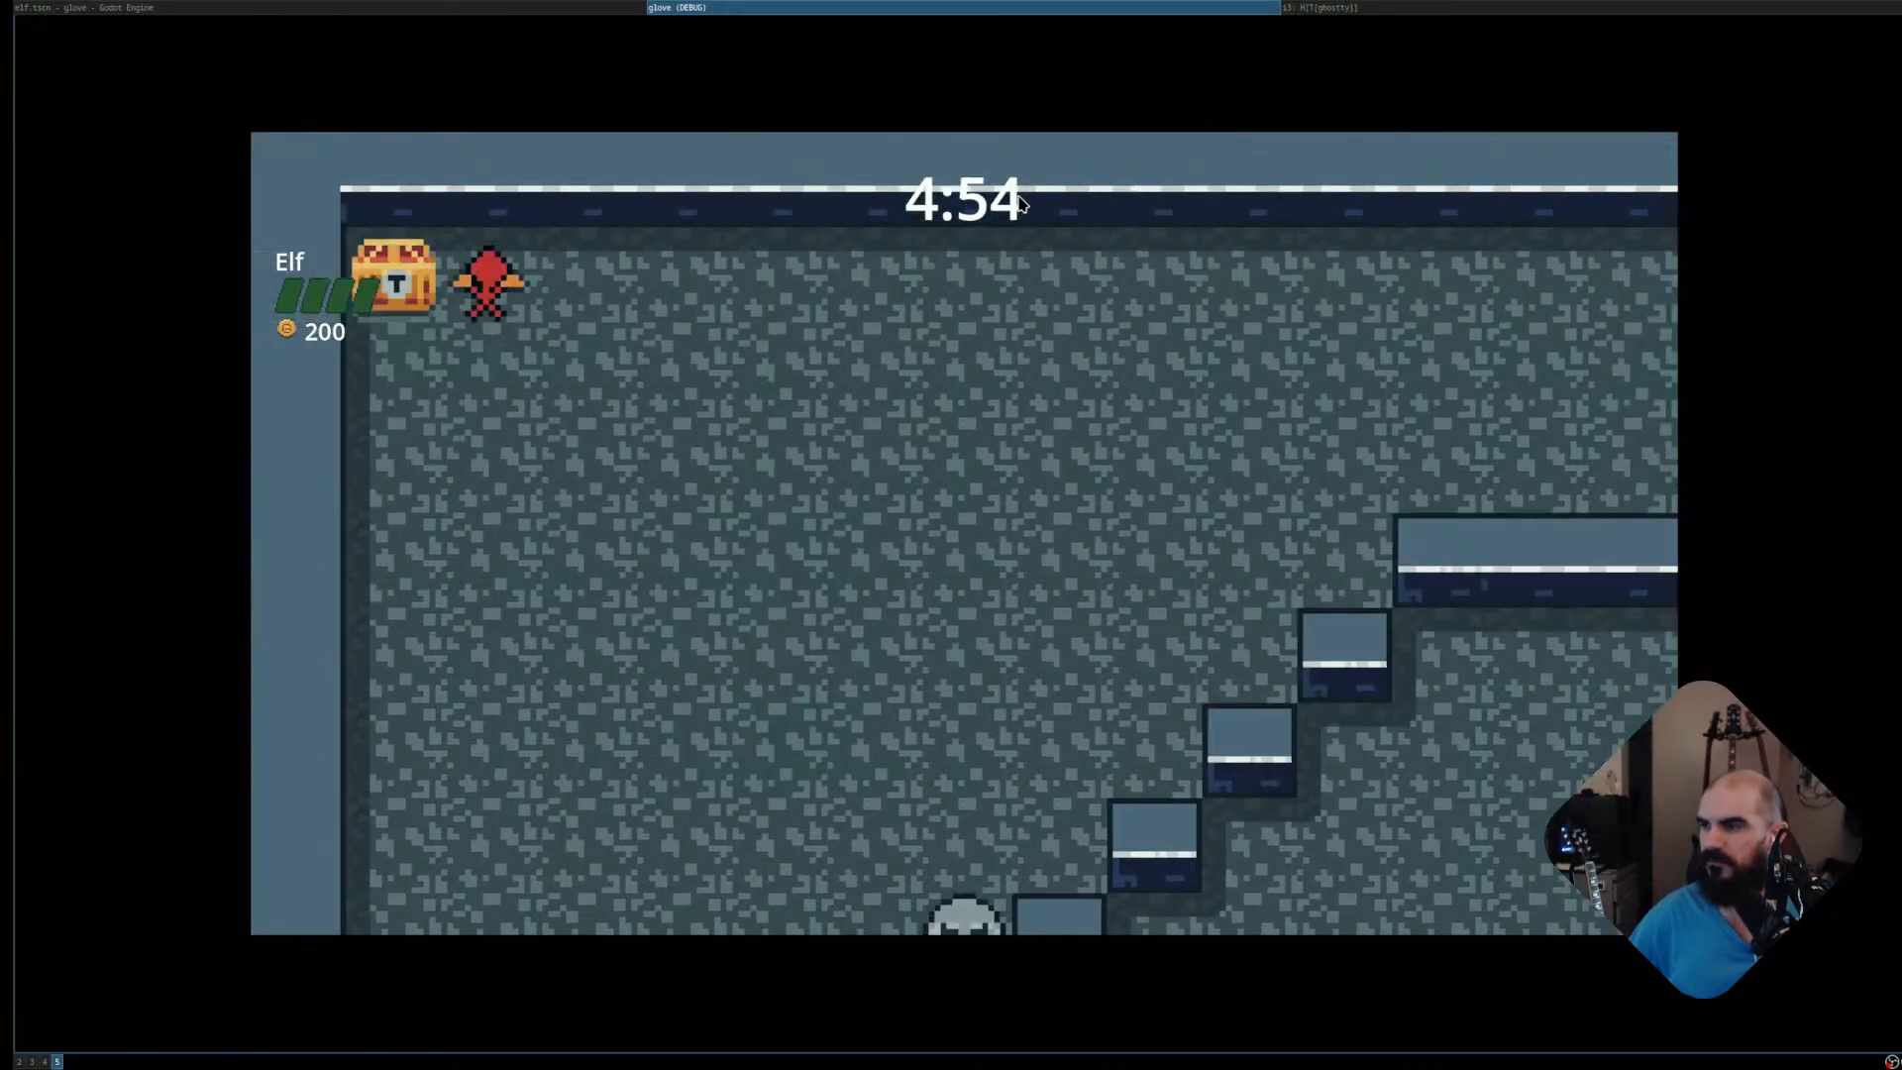
key(Down)
key(Right)
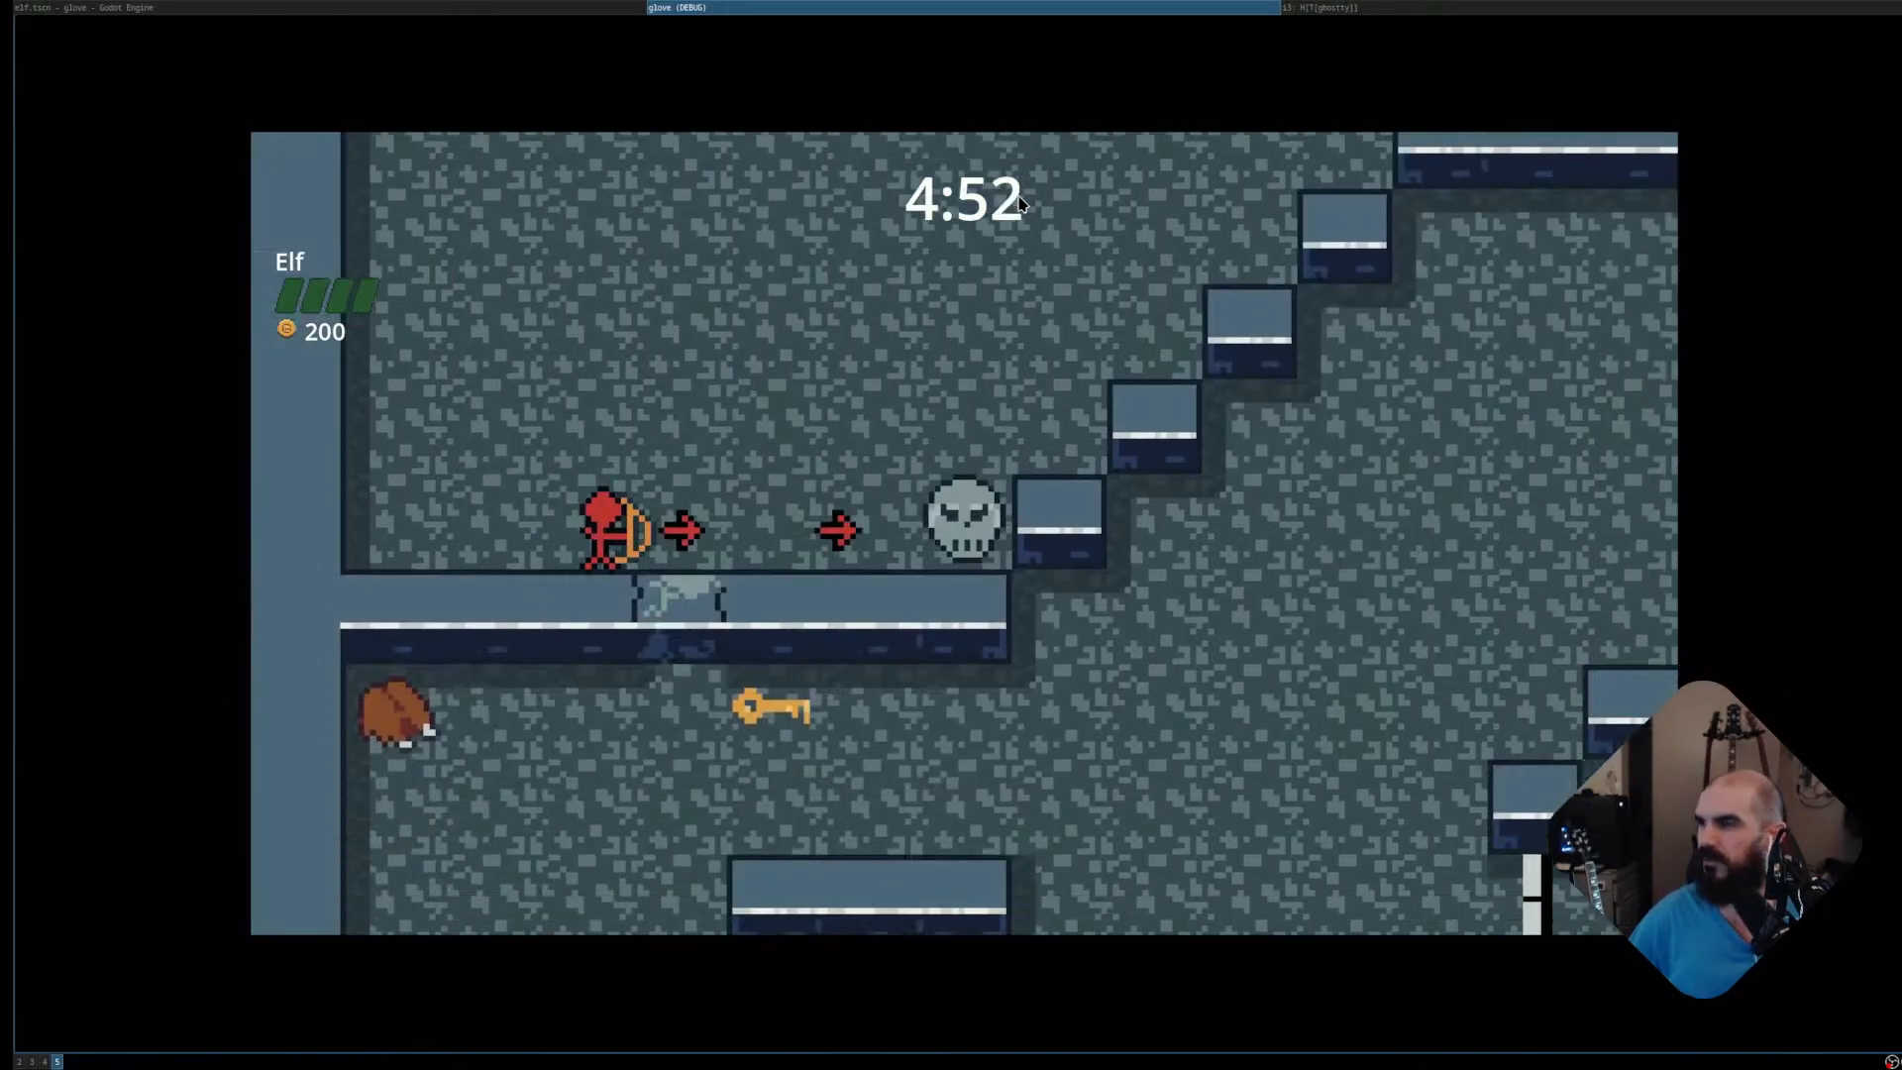
key(space)
key(Right)
key(Down)
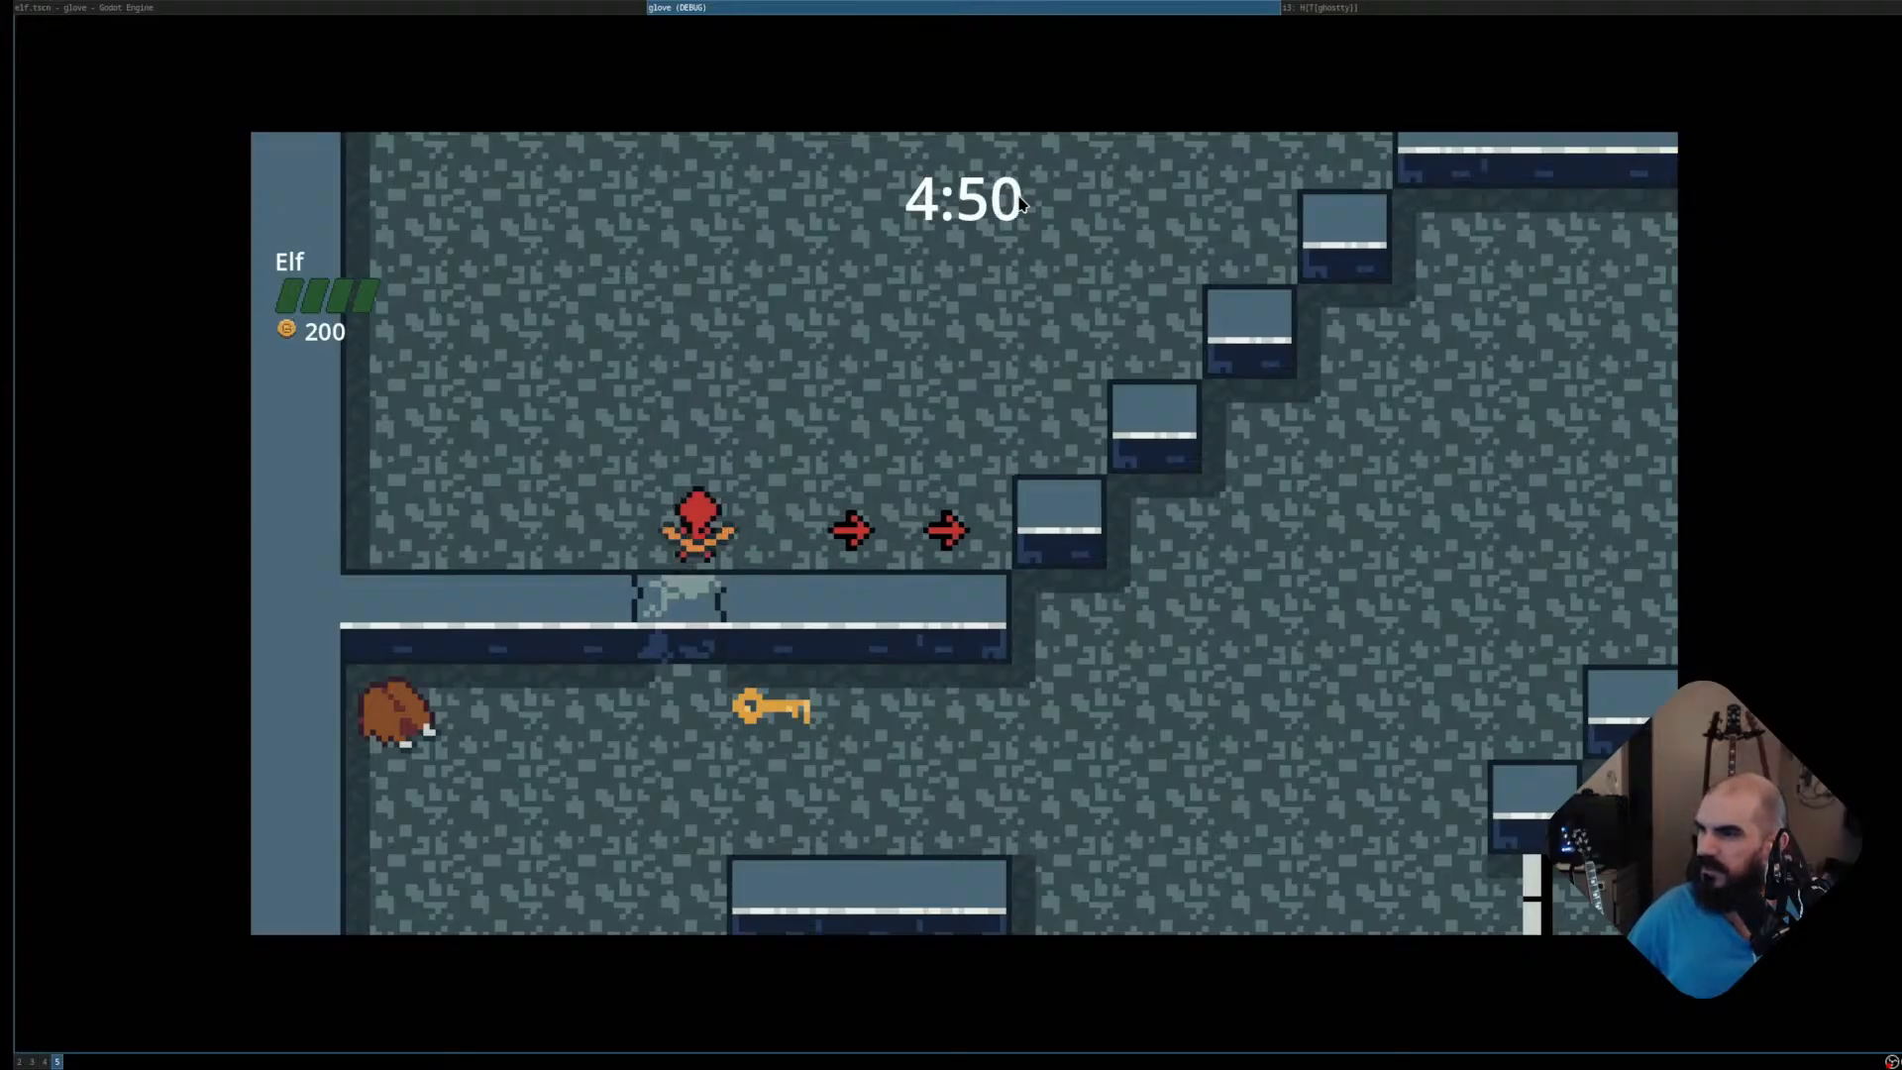
Break through the cracked wall with arrows and collect the key, treasure chest and food beyond it
key(space)
key(space)
key(space)
key(Down)
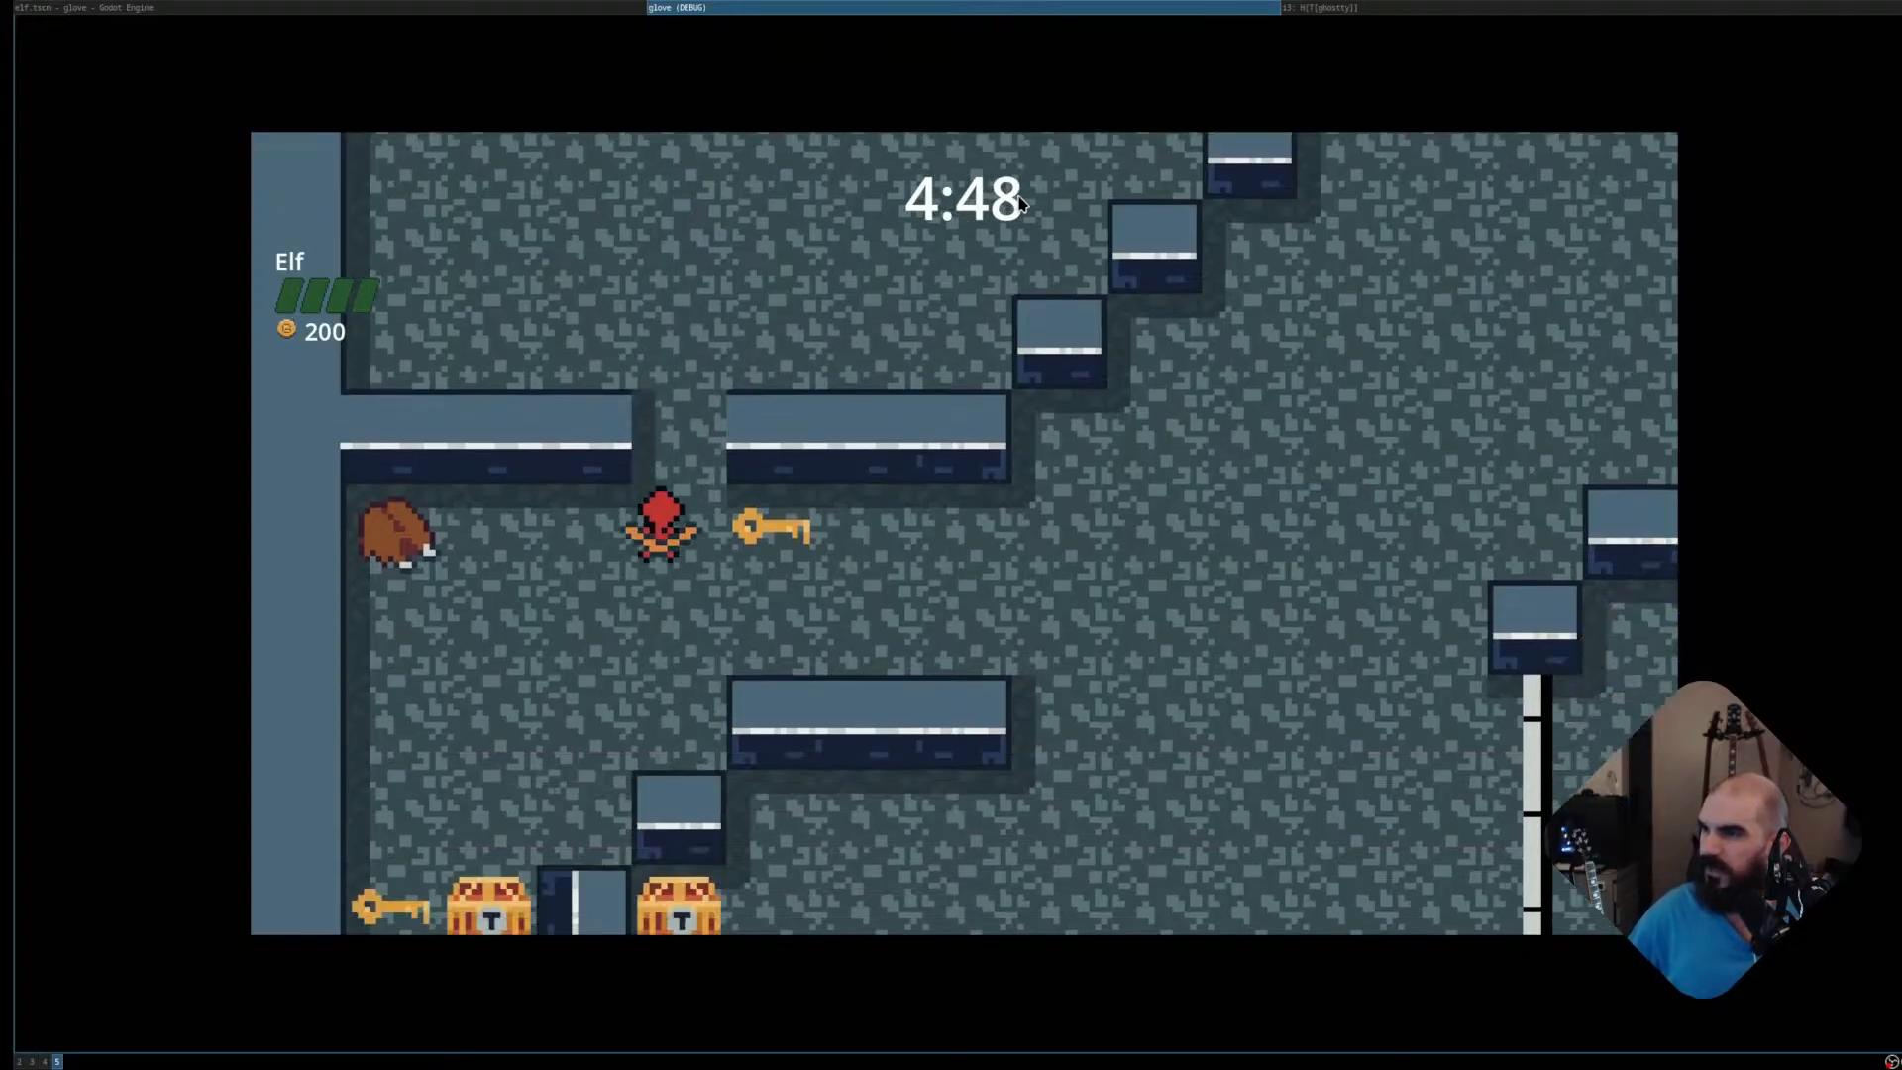
key(Left)
key(Down)
key(Right)
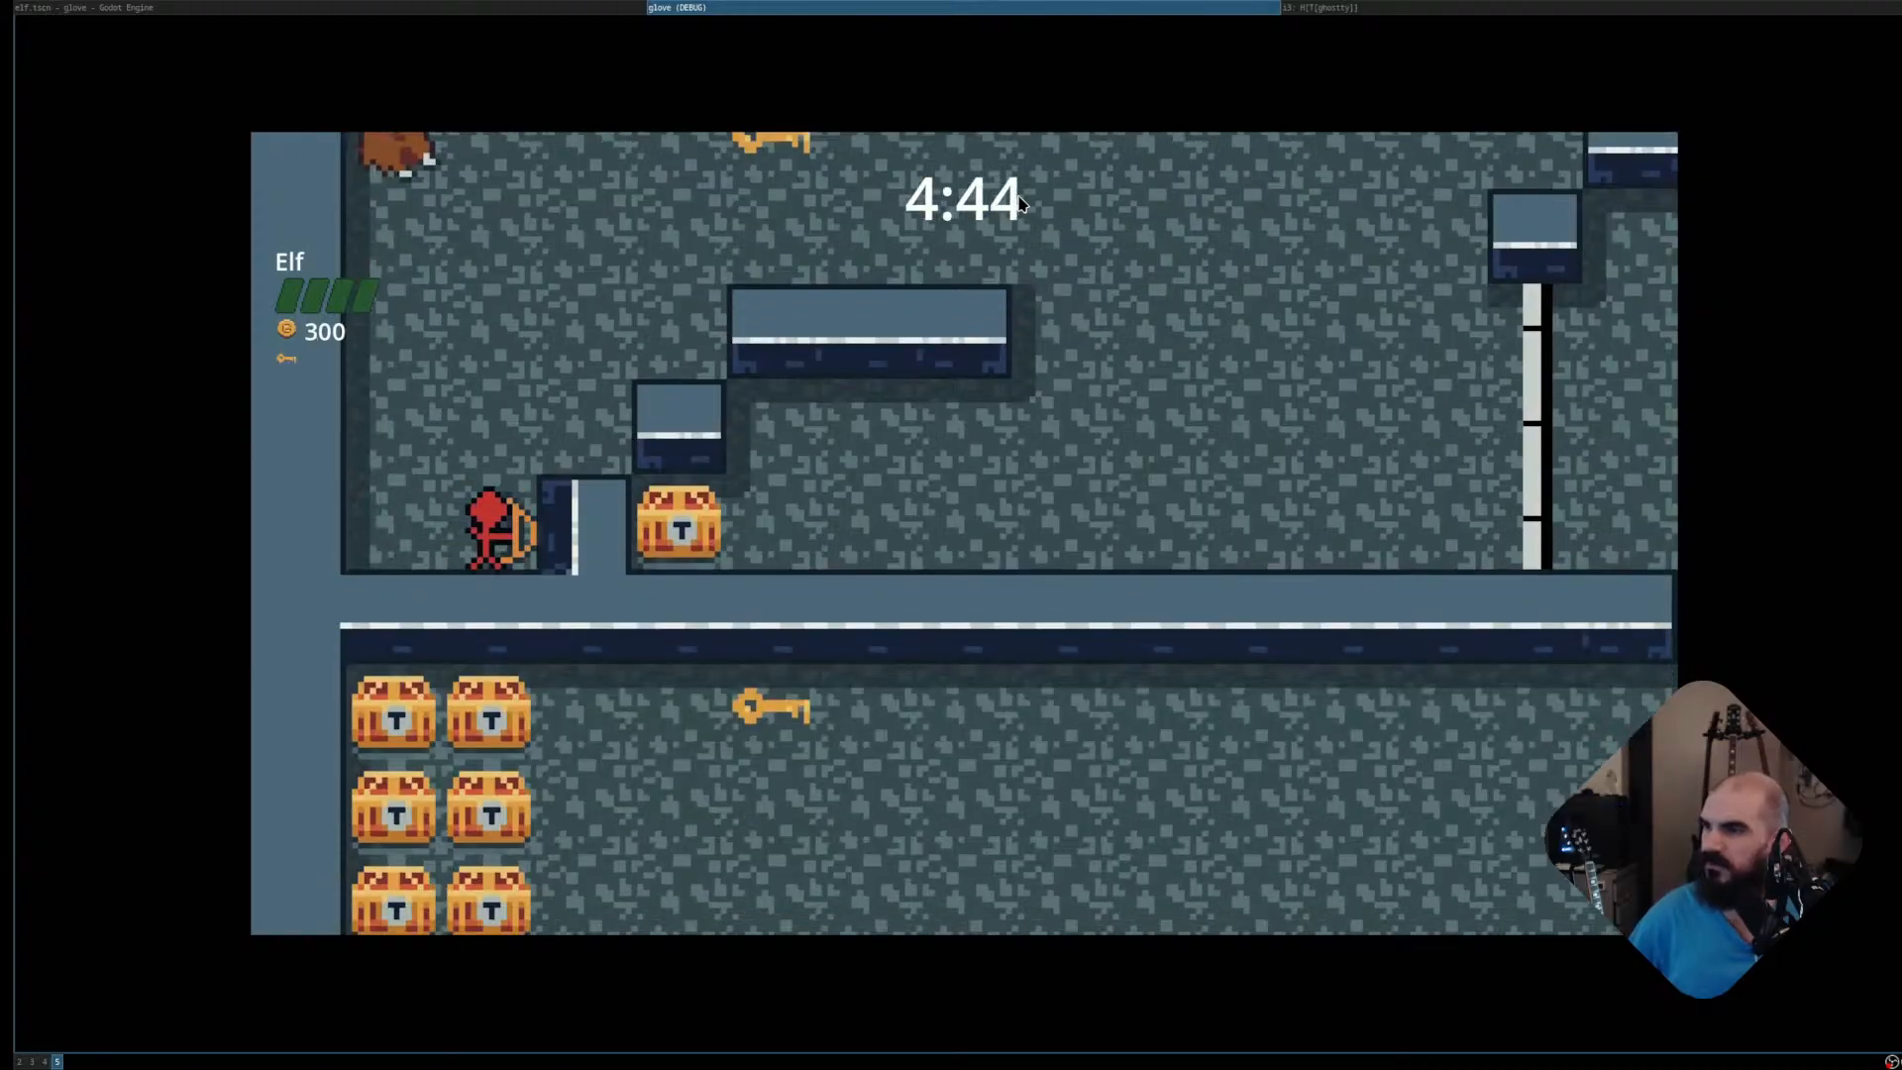
key(Up)
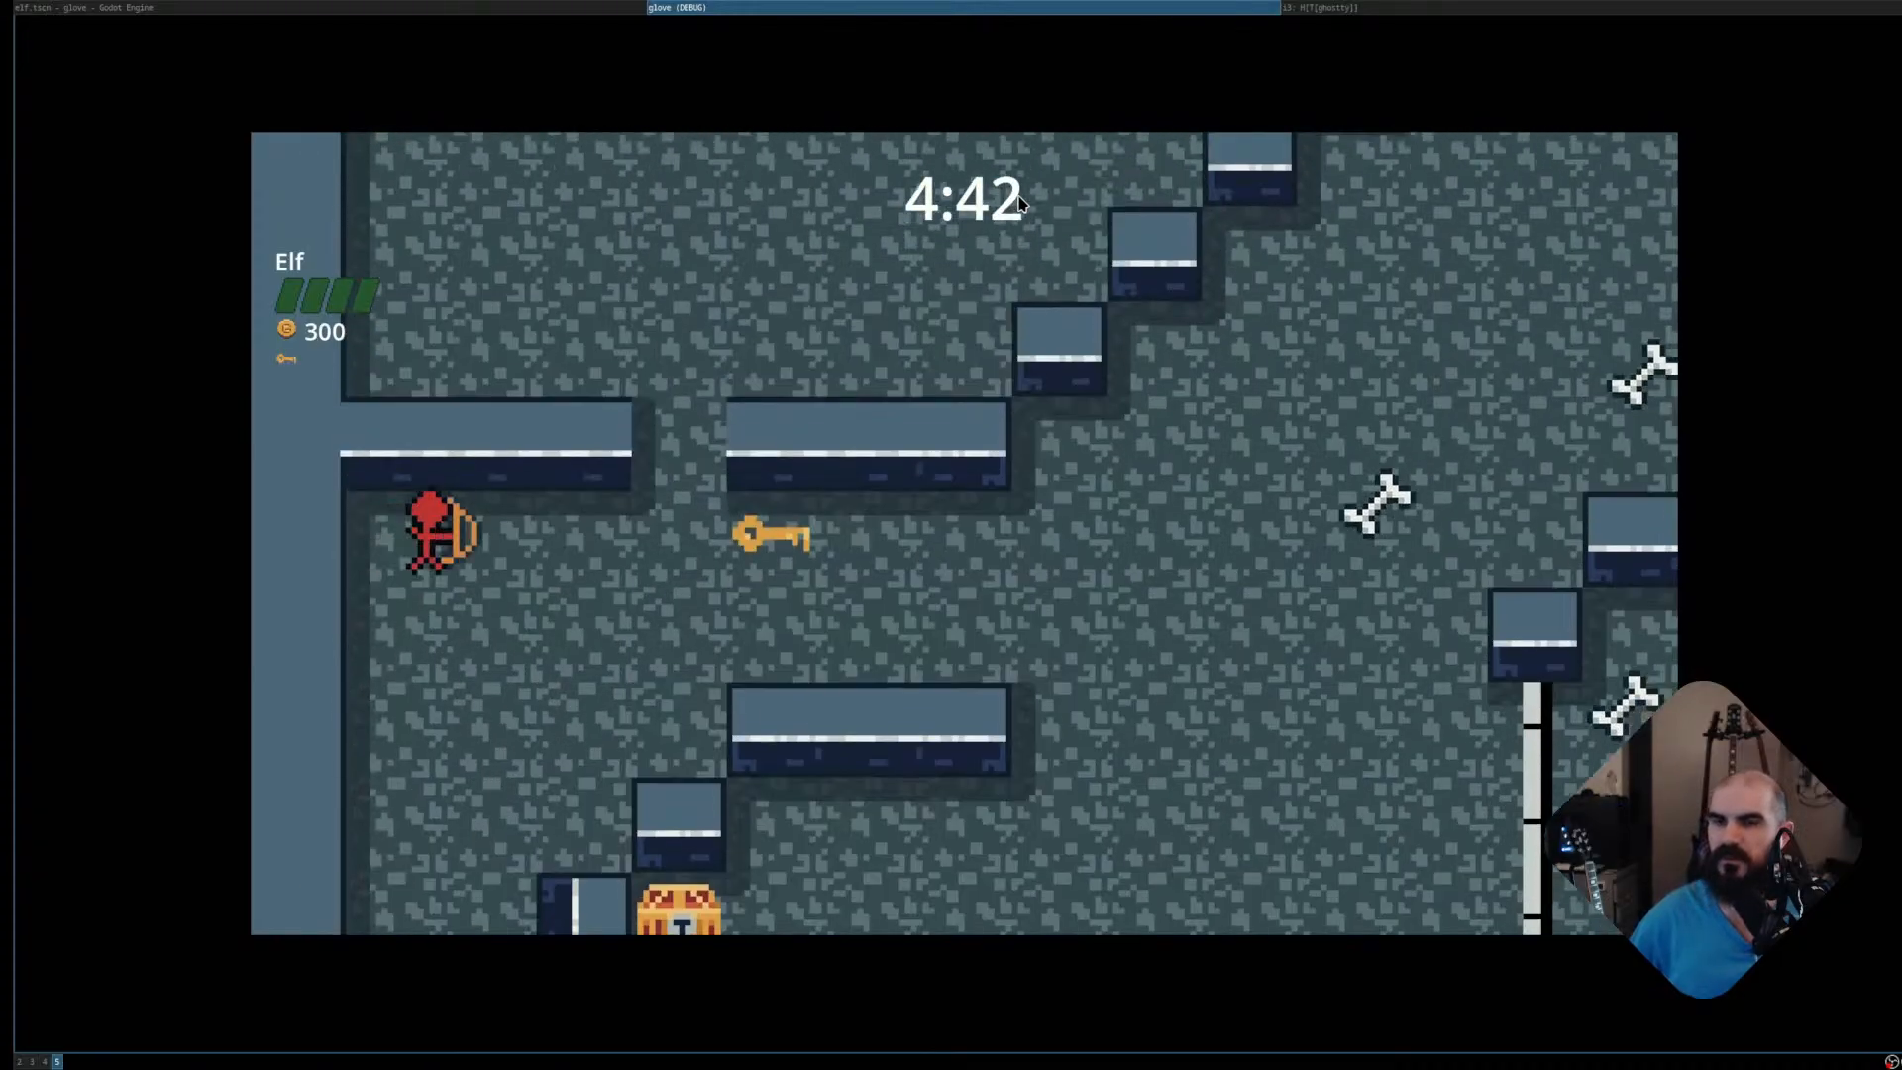
Guide the elf past the slimes and through the gate to the exit, continuing the wall tile check in the following level
key(Right)
key(Down)
key(Right)
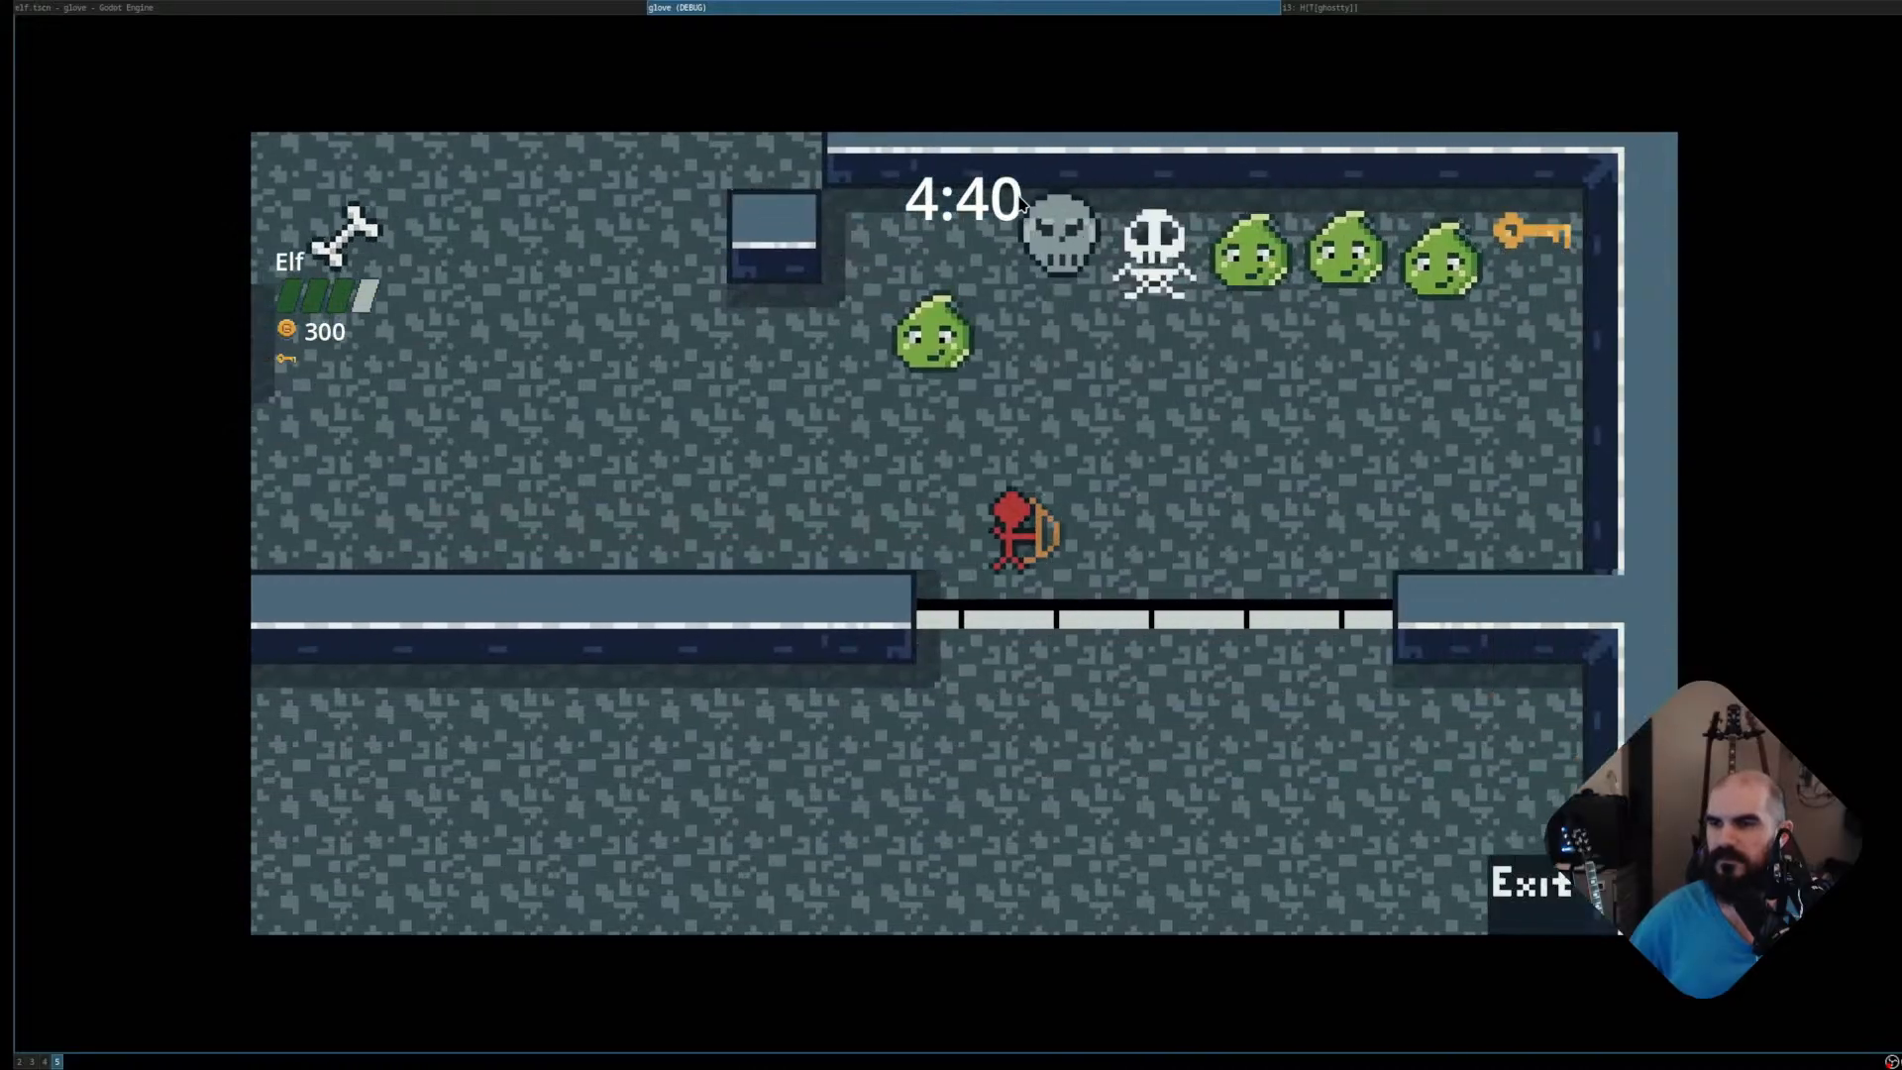
key(Down)
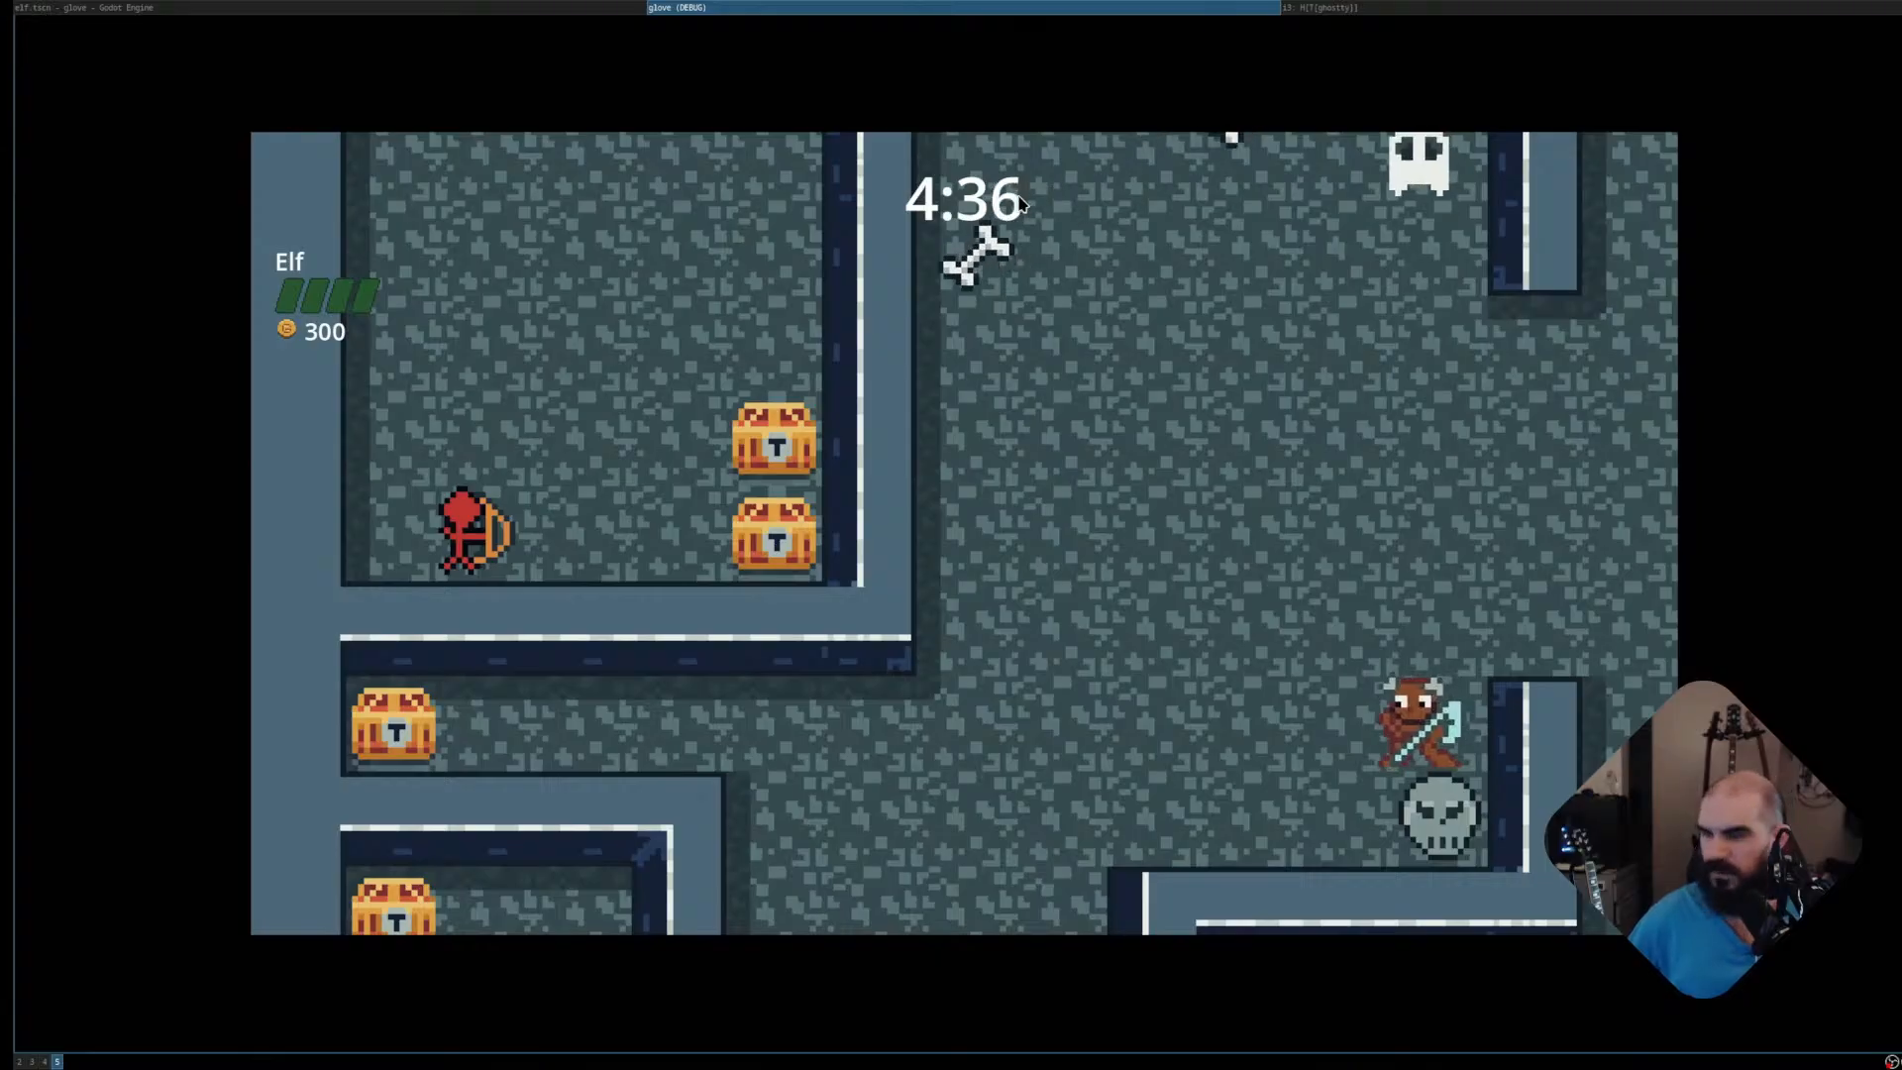
Stop the running glove project and return to the elf scene
key(F8)
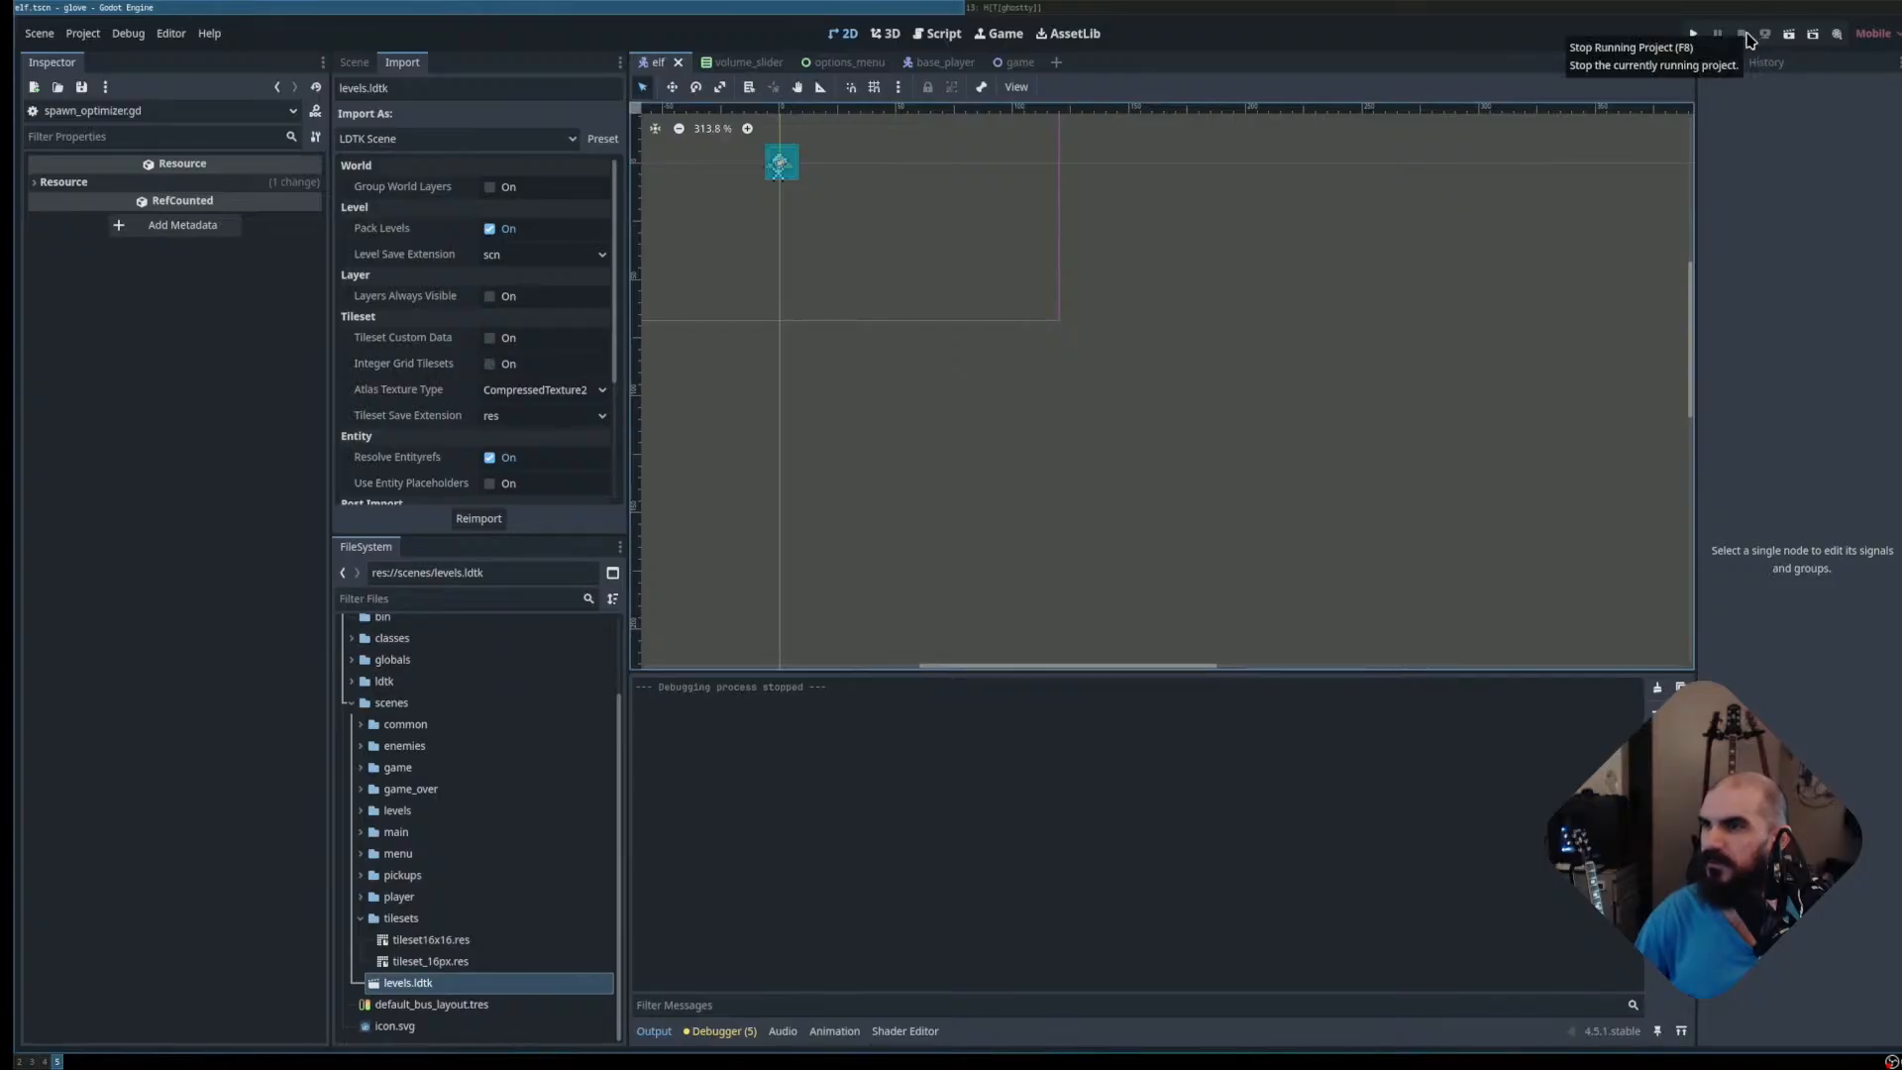
scroll(1063, 352, down, 1)
scroll(1019, 306, up, 2)
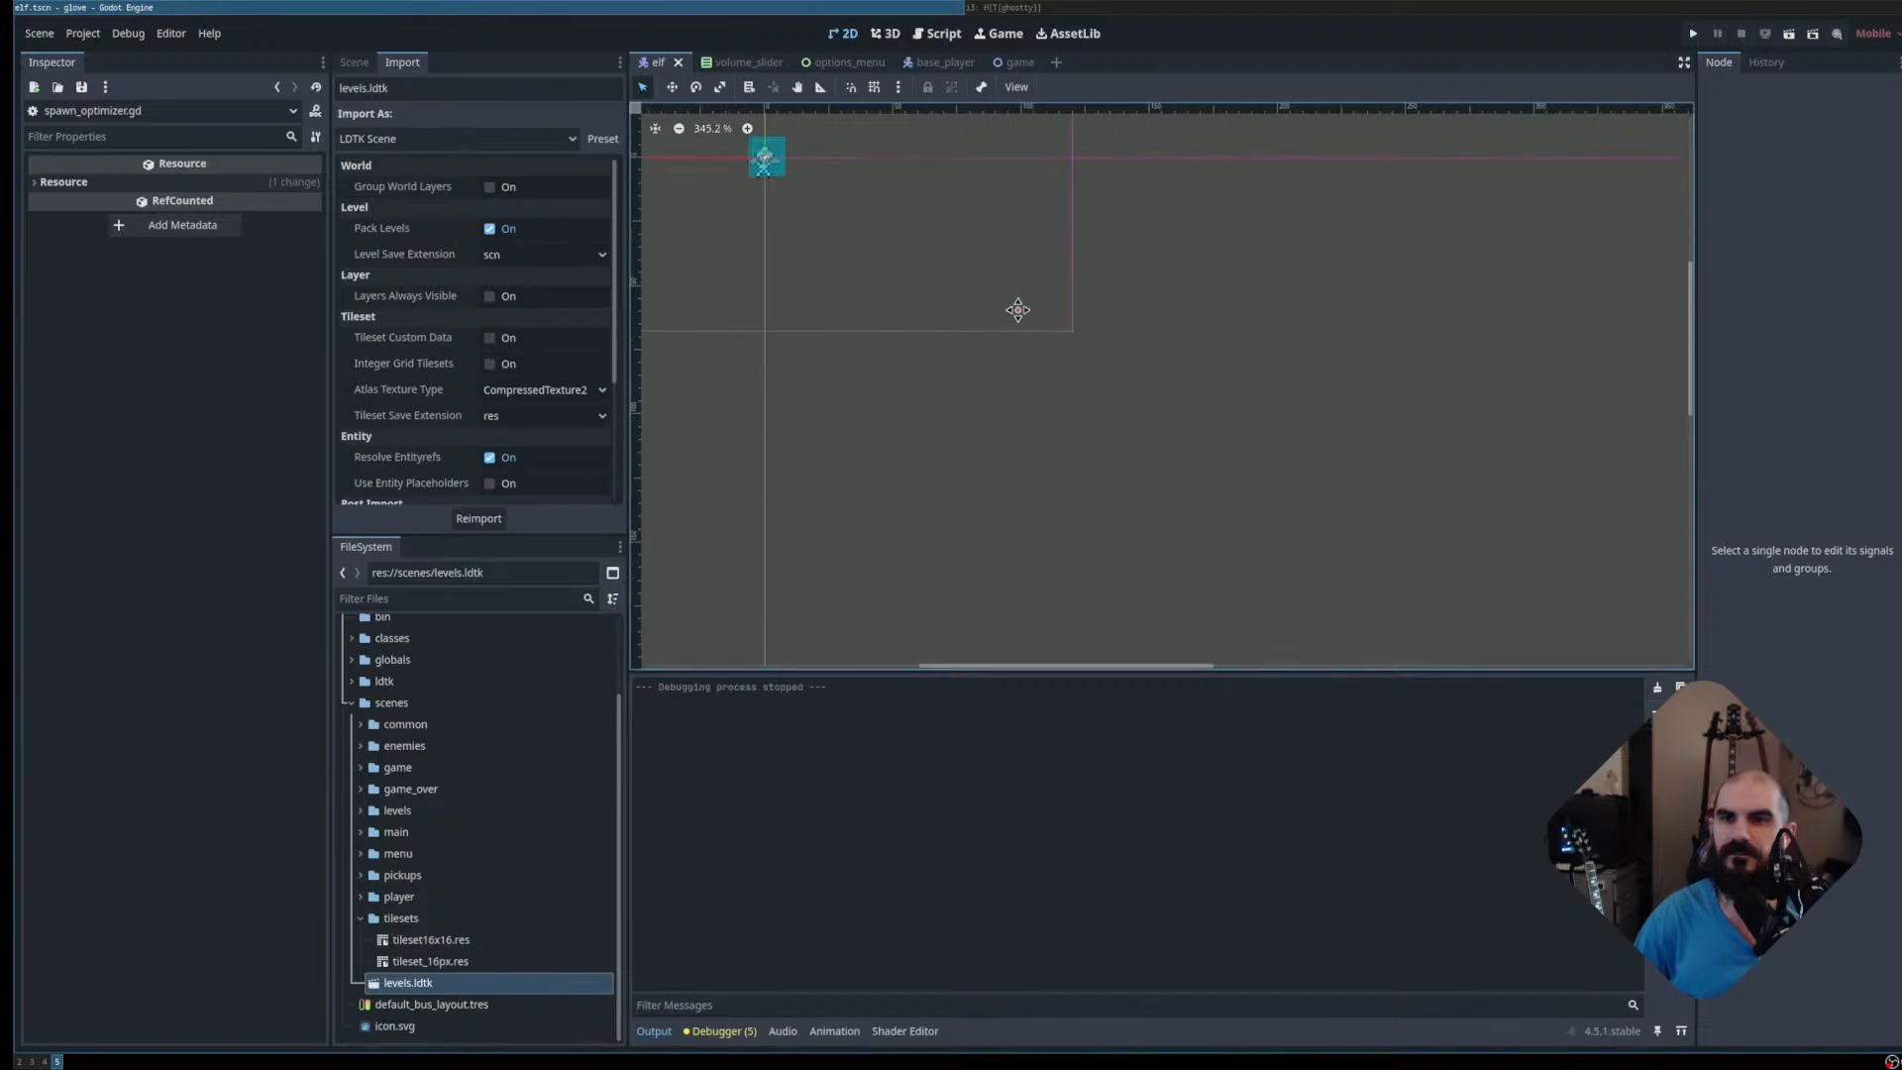
drag(1019, 309, 1179, 495)
scroll(1084, 444, up, 3)
drag(1084, 444, 1173, 463)
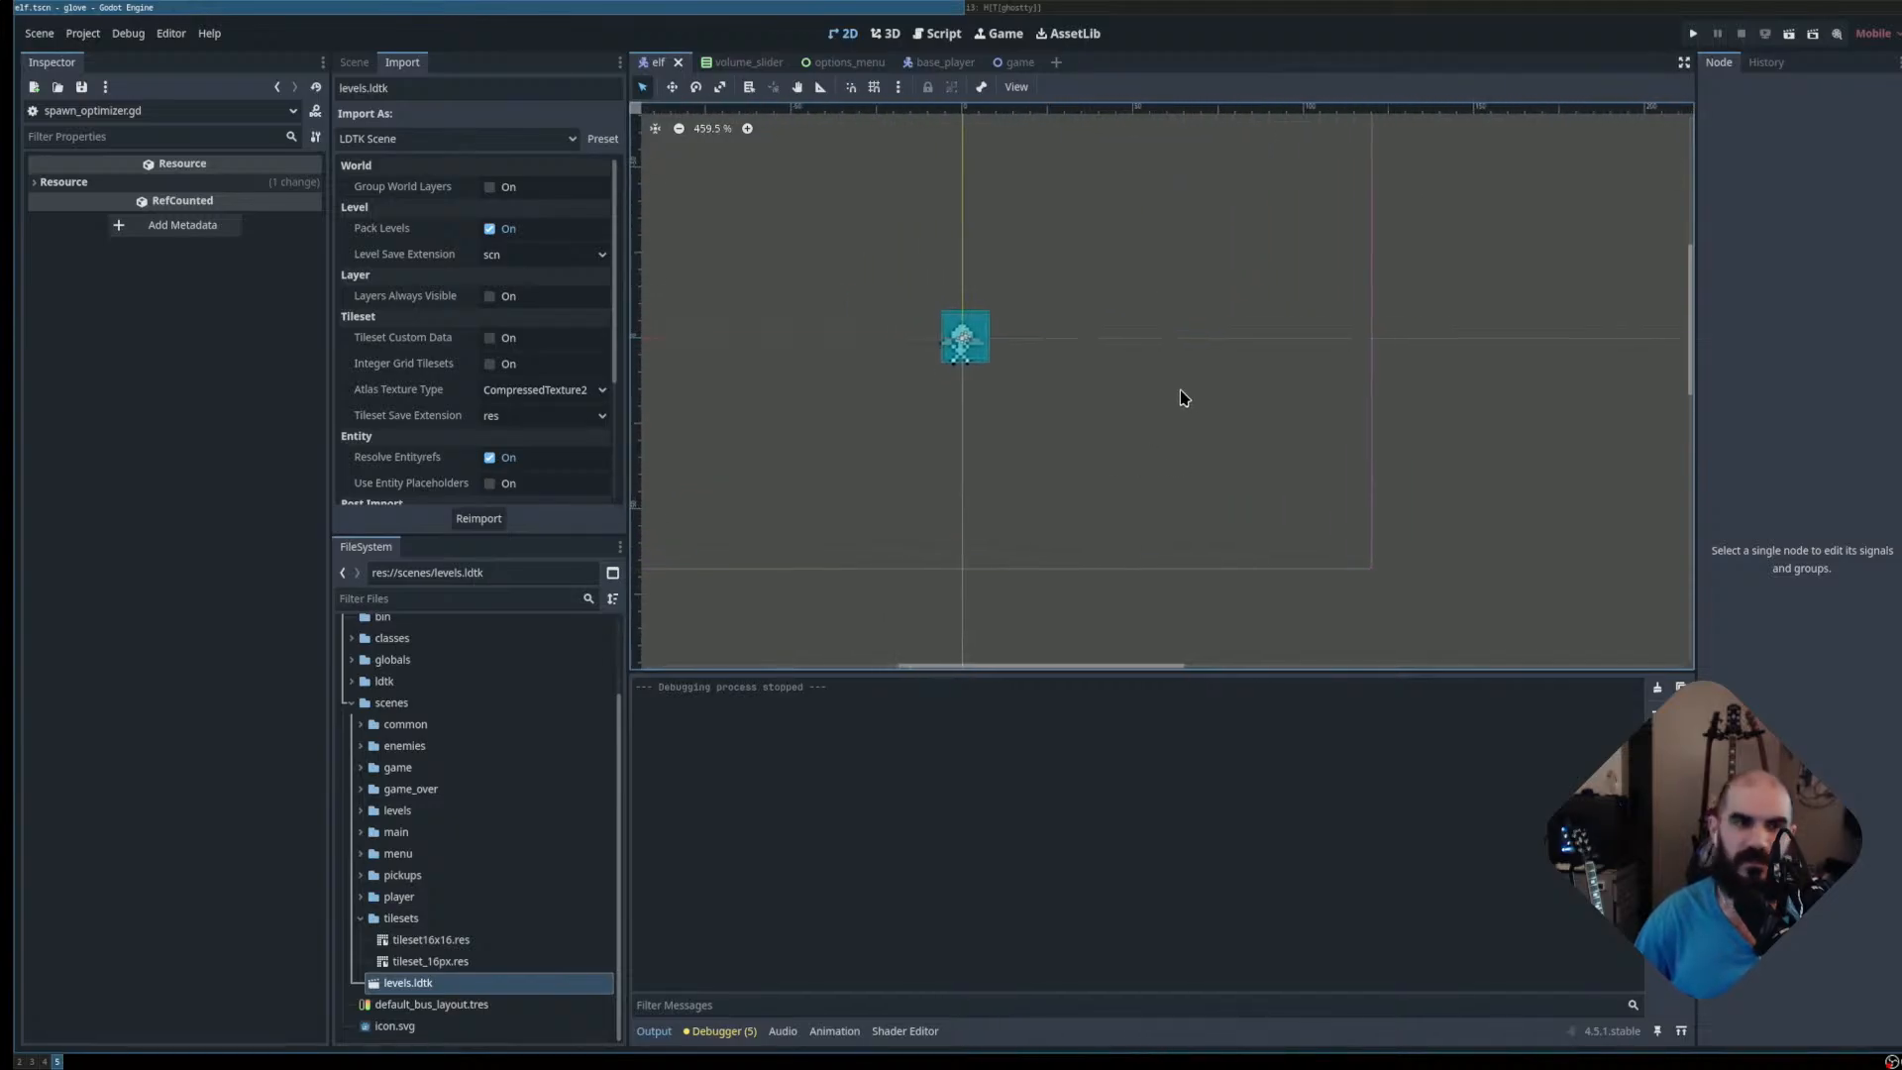
Switch to the terminal and quit lazygit
click(1102, 14)
key(q)
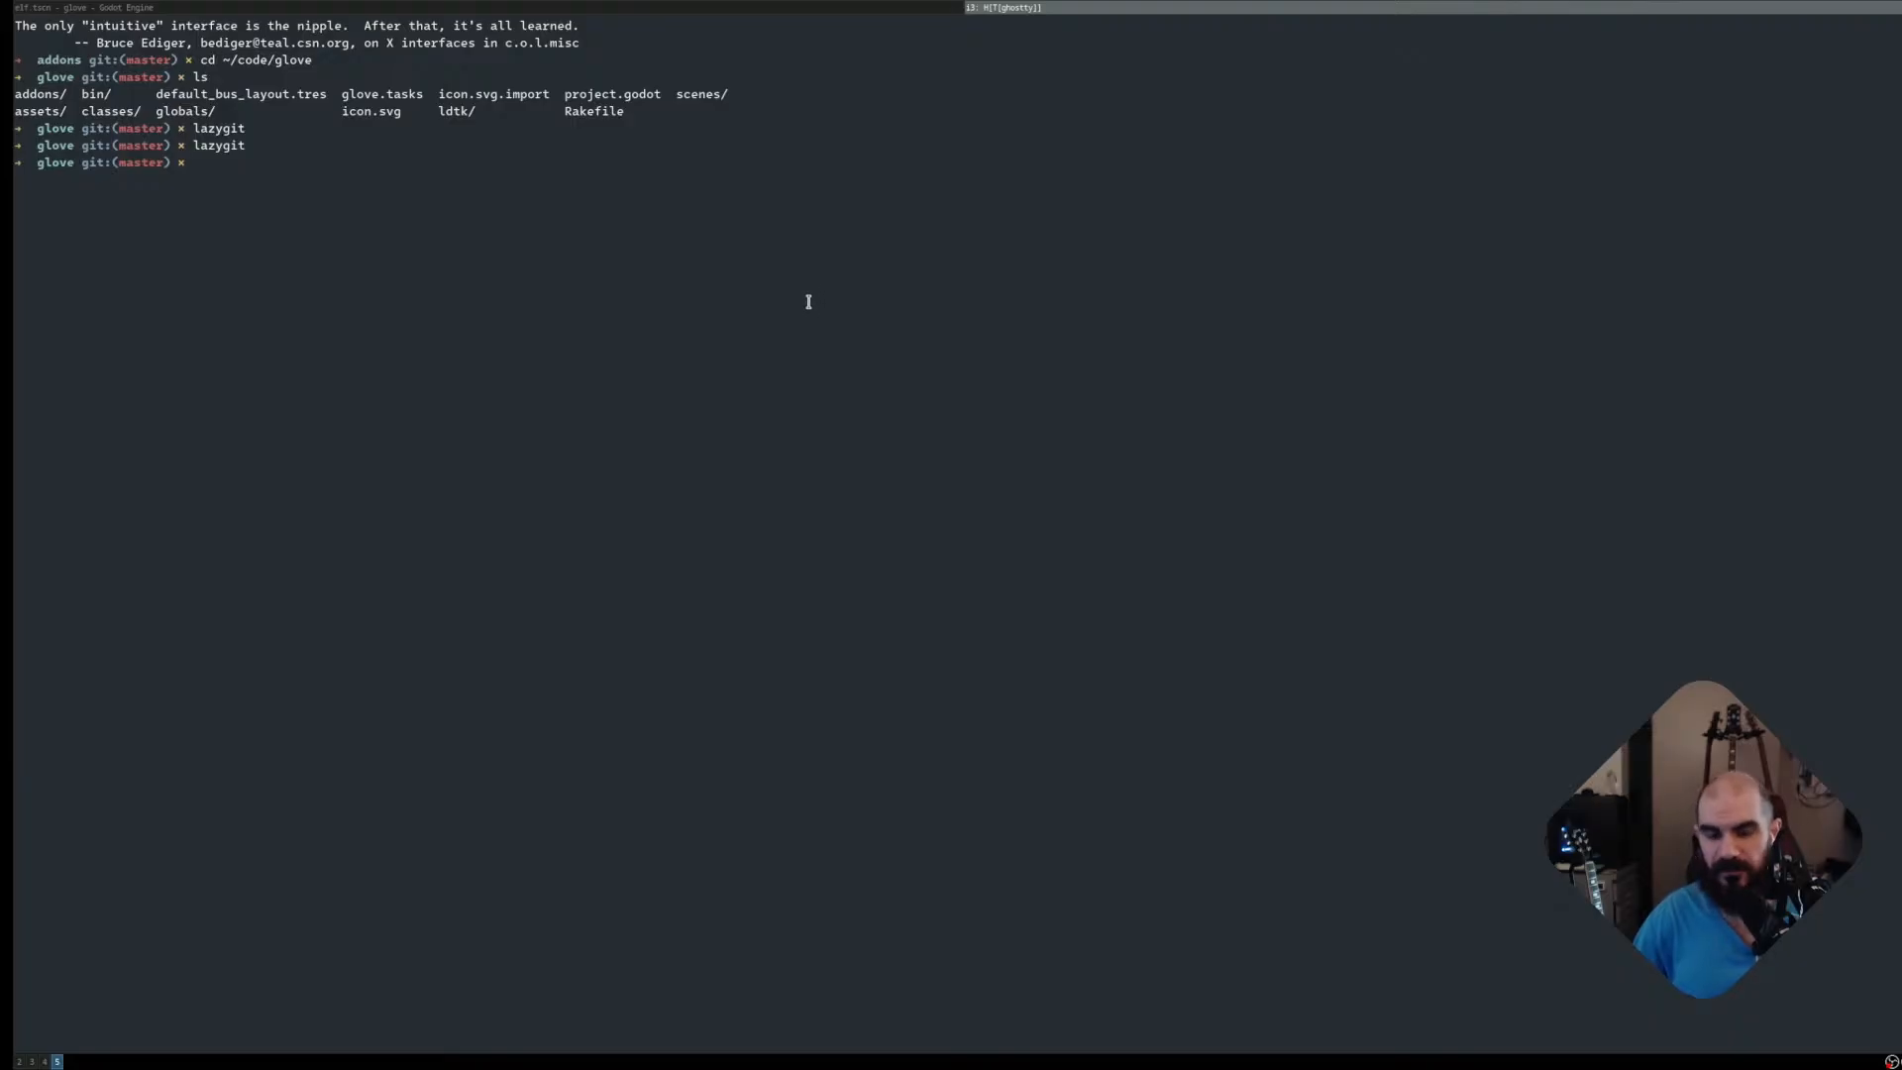
Switch to the Zelda-style Godot project and run it
key(super+2)
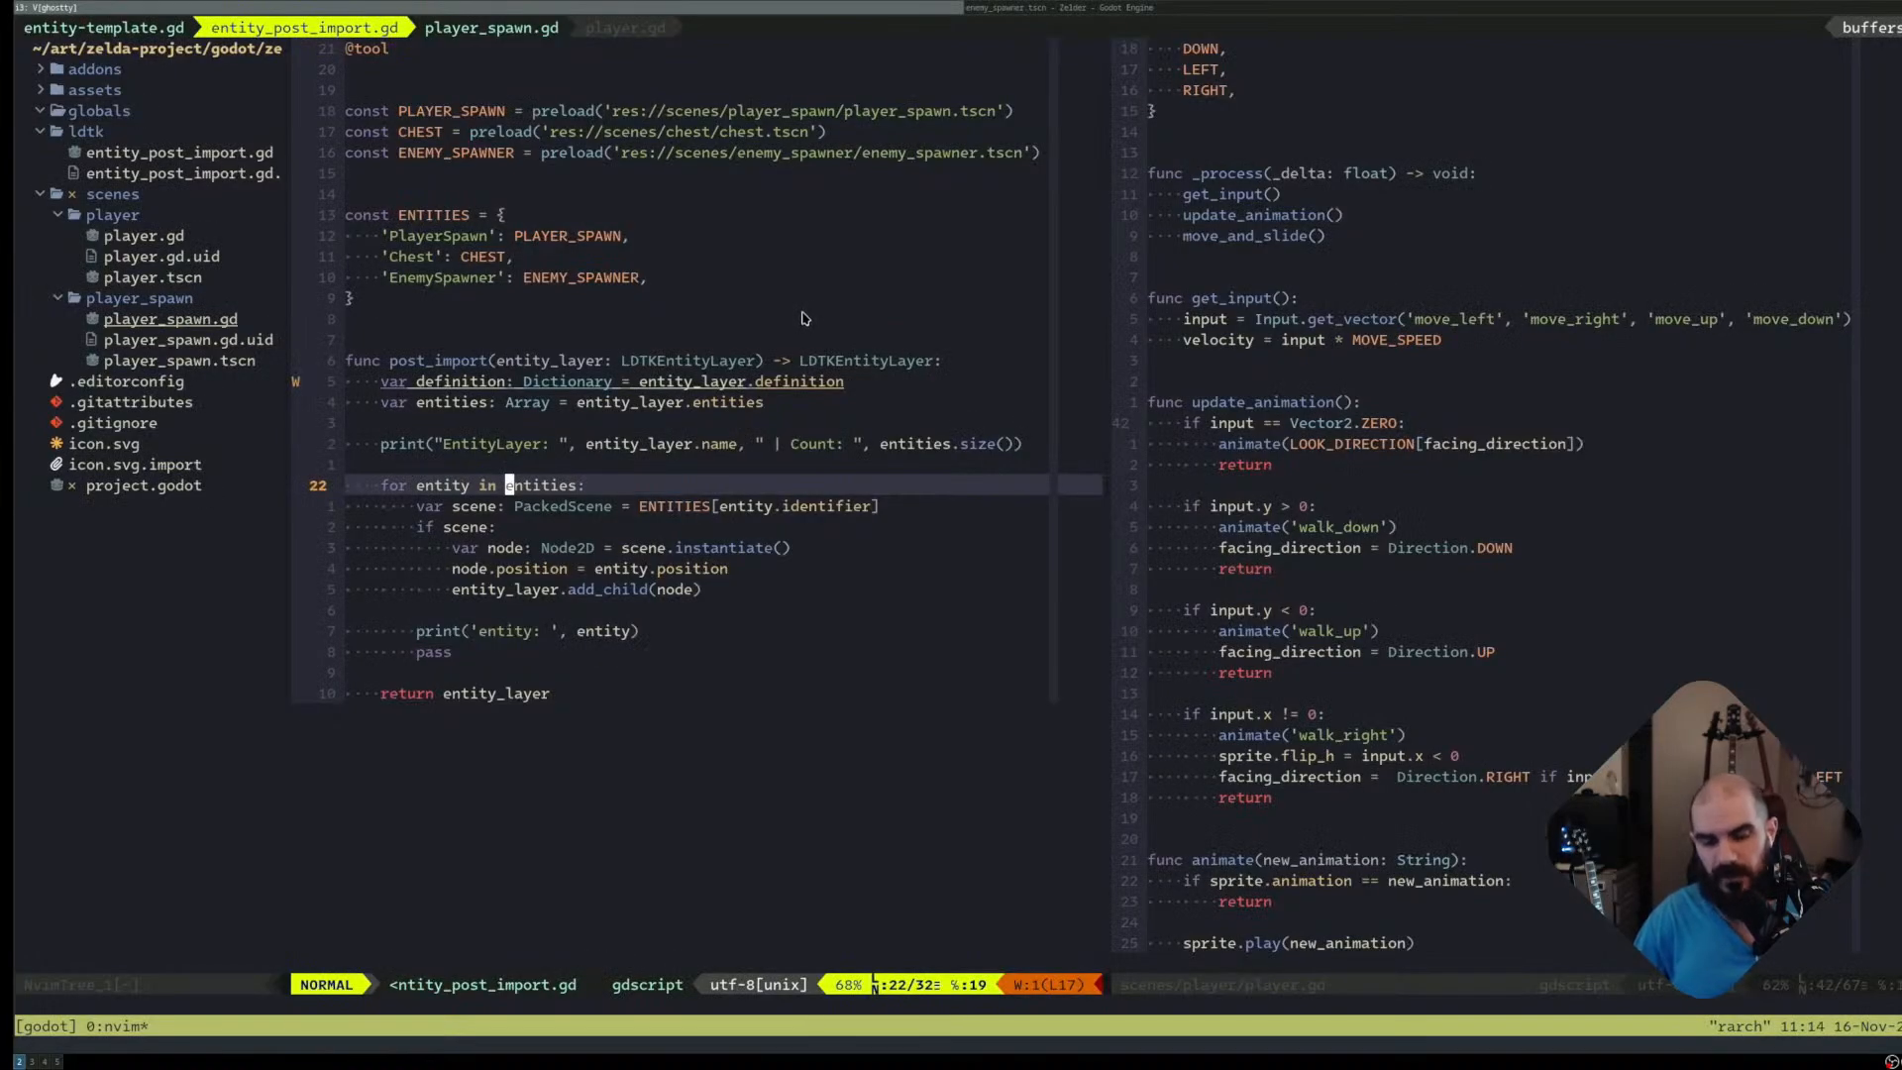
key(super+l)
click(1588, 41)
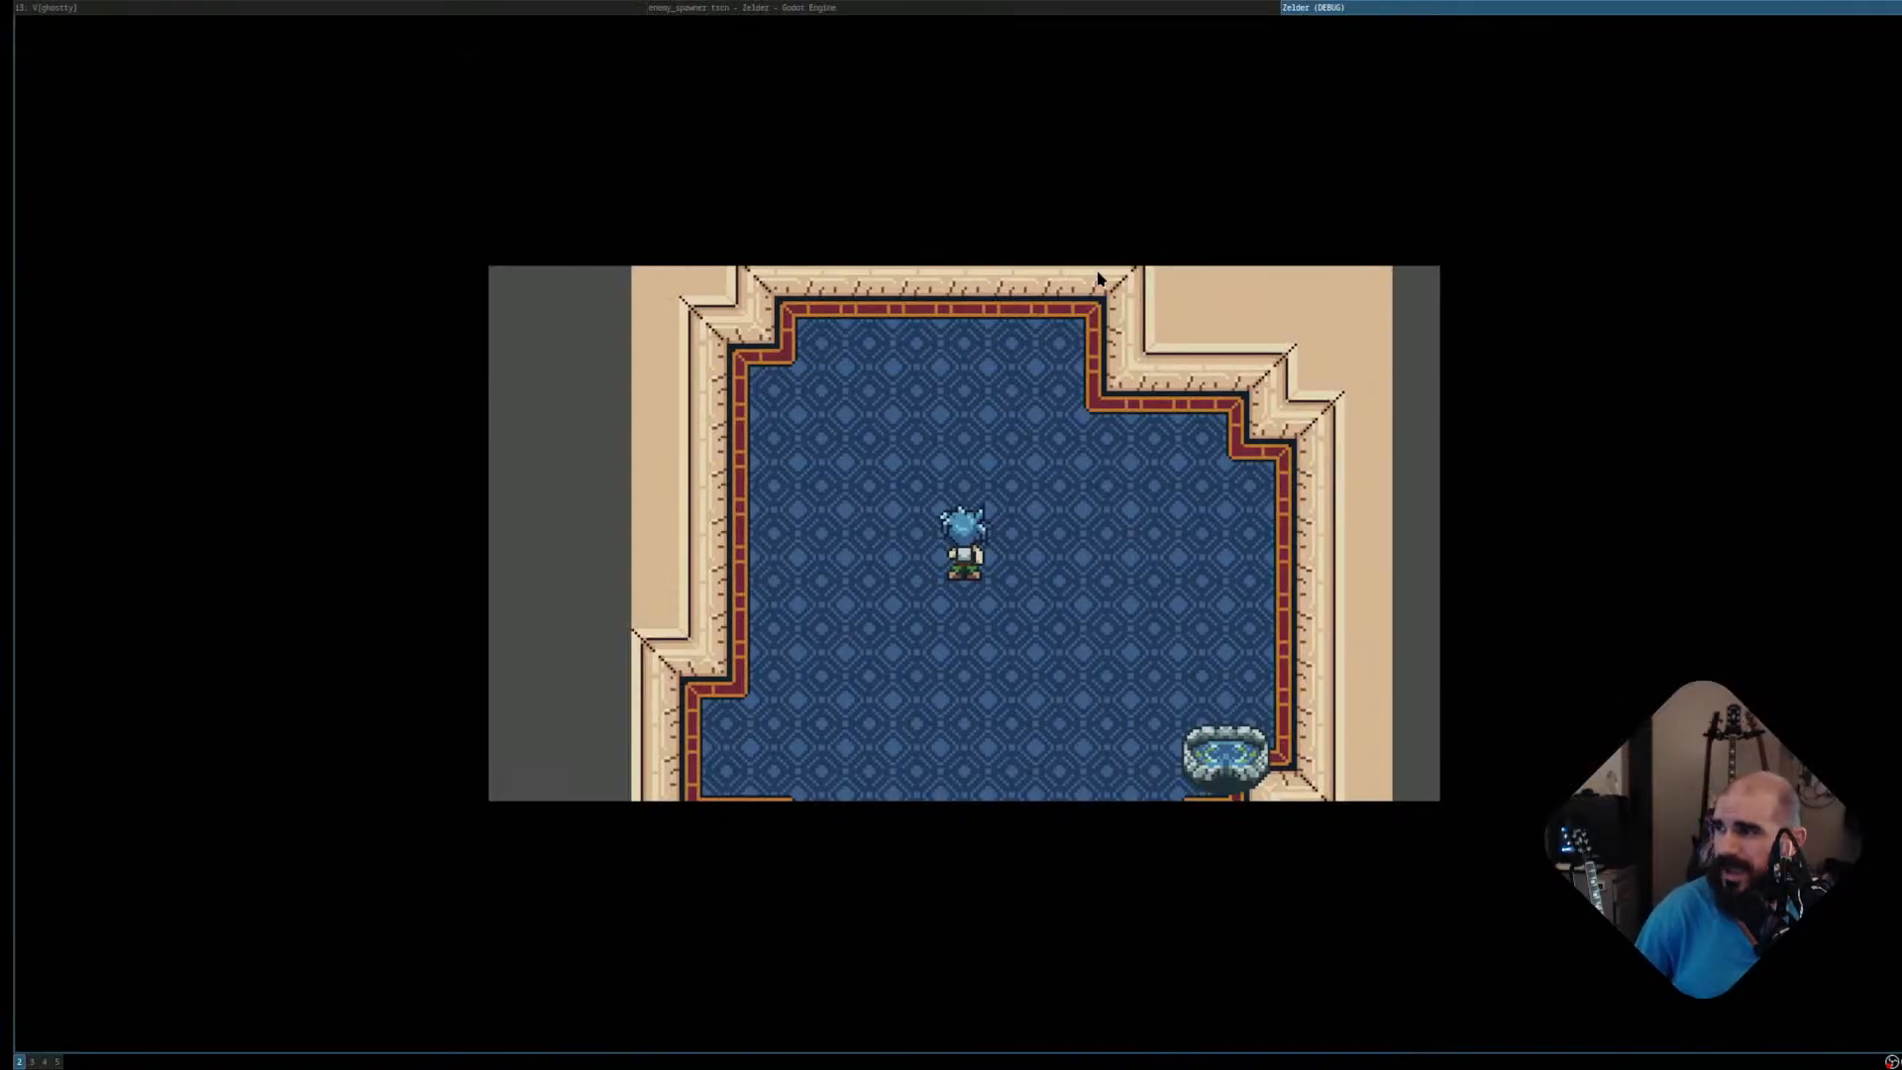
Walk the hero around the room in all four directions to check the movement and walk animations, and close the game
key(Up)
key(Left)
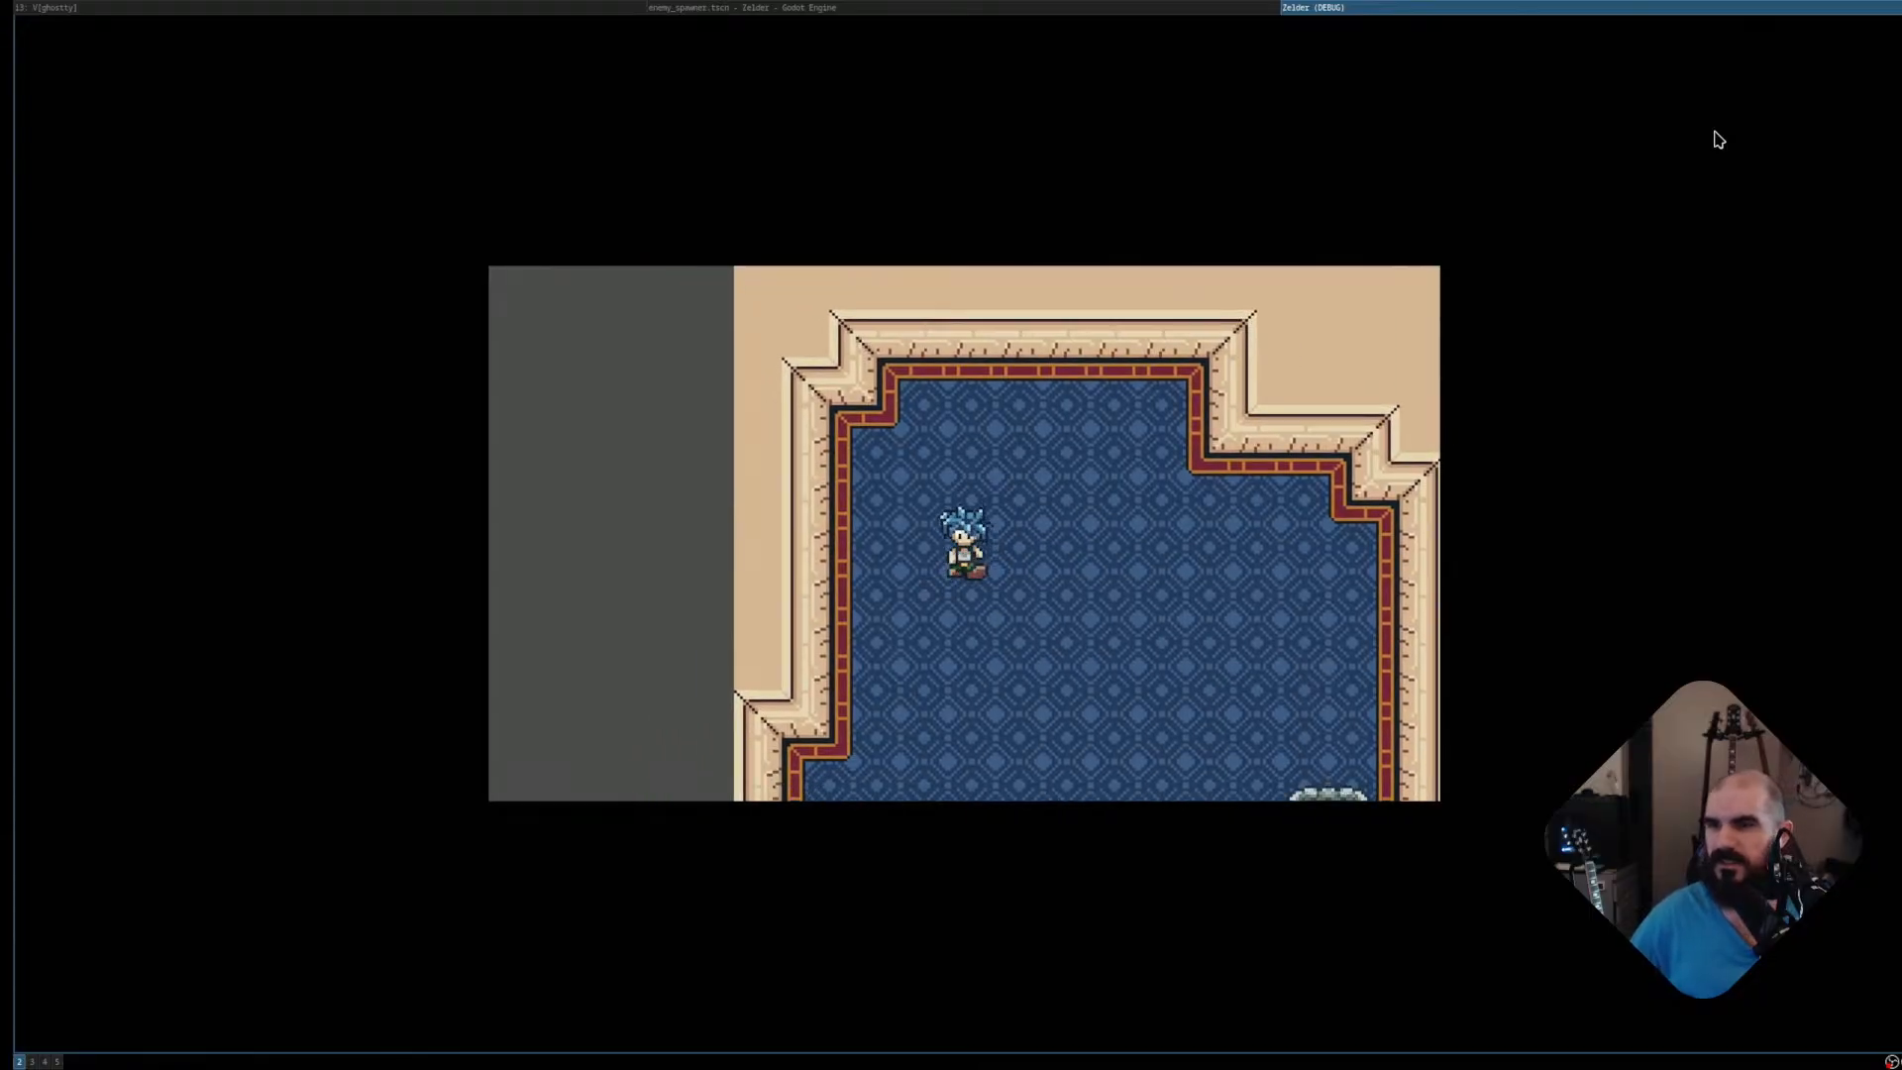
key(Down)
key(Right)
key(Left)
key(Right)
key(Right)
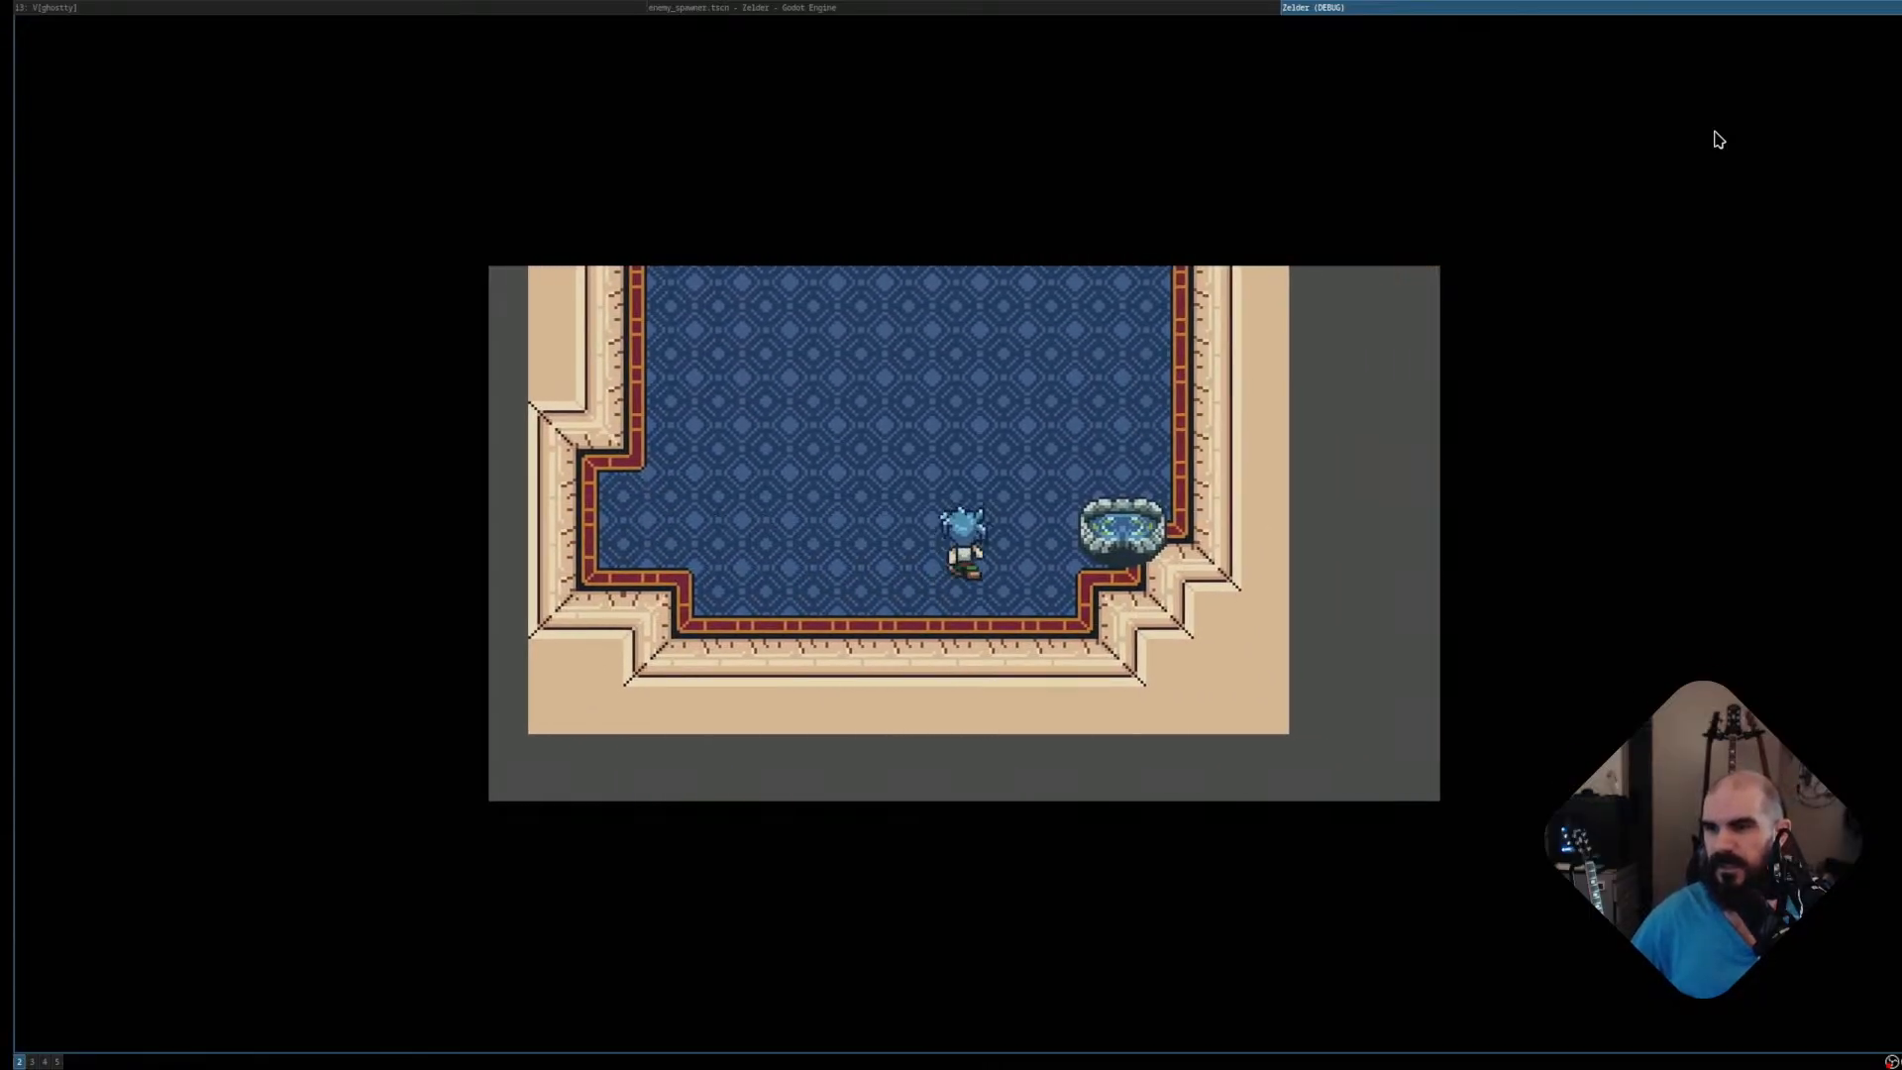
key(Up)
key(Left)
key(Down)
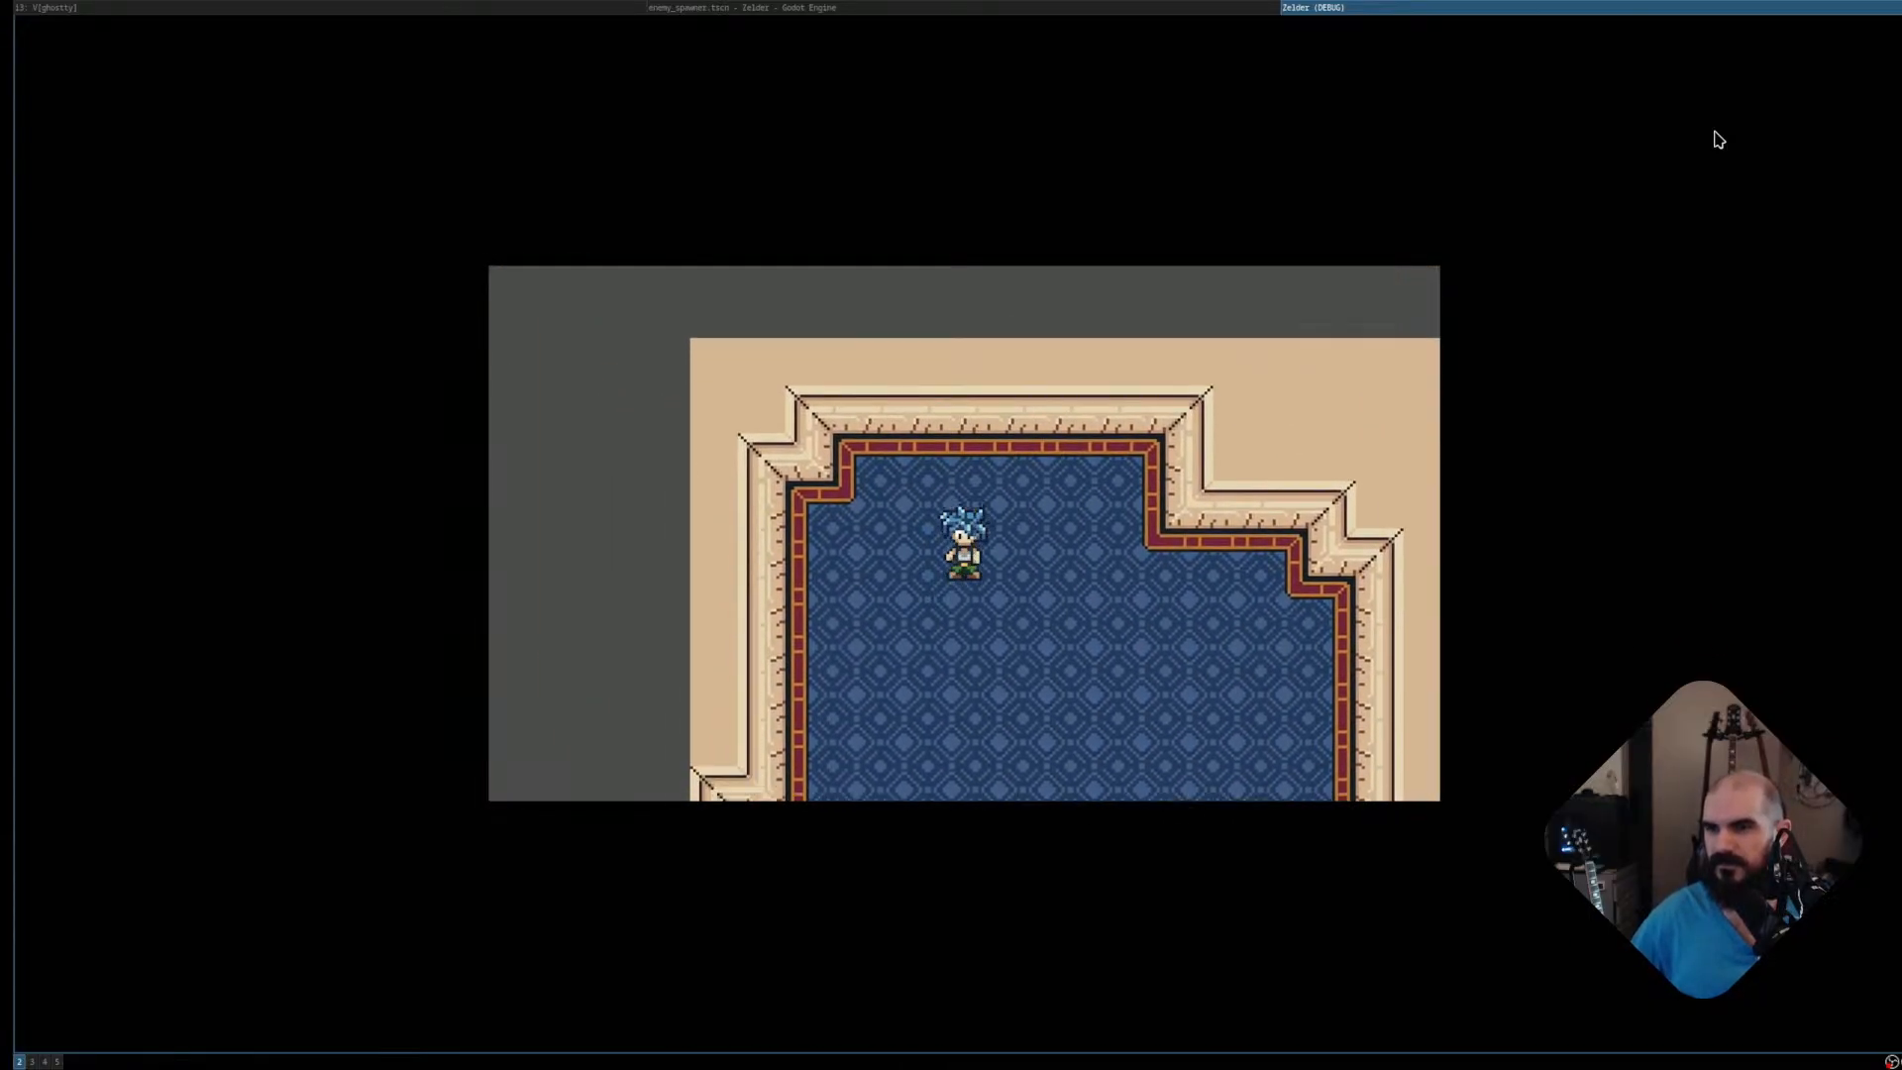
key(Left)
key(Right)
key(Left)
key(Down)
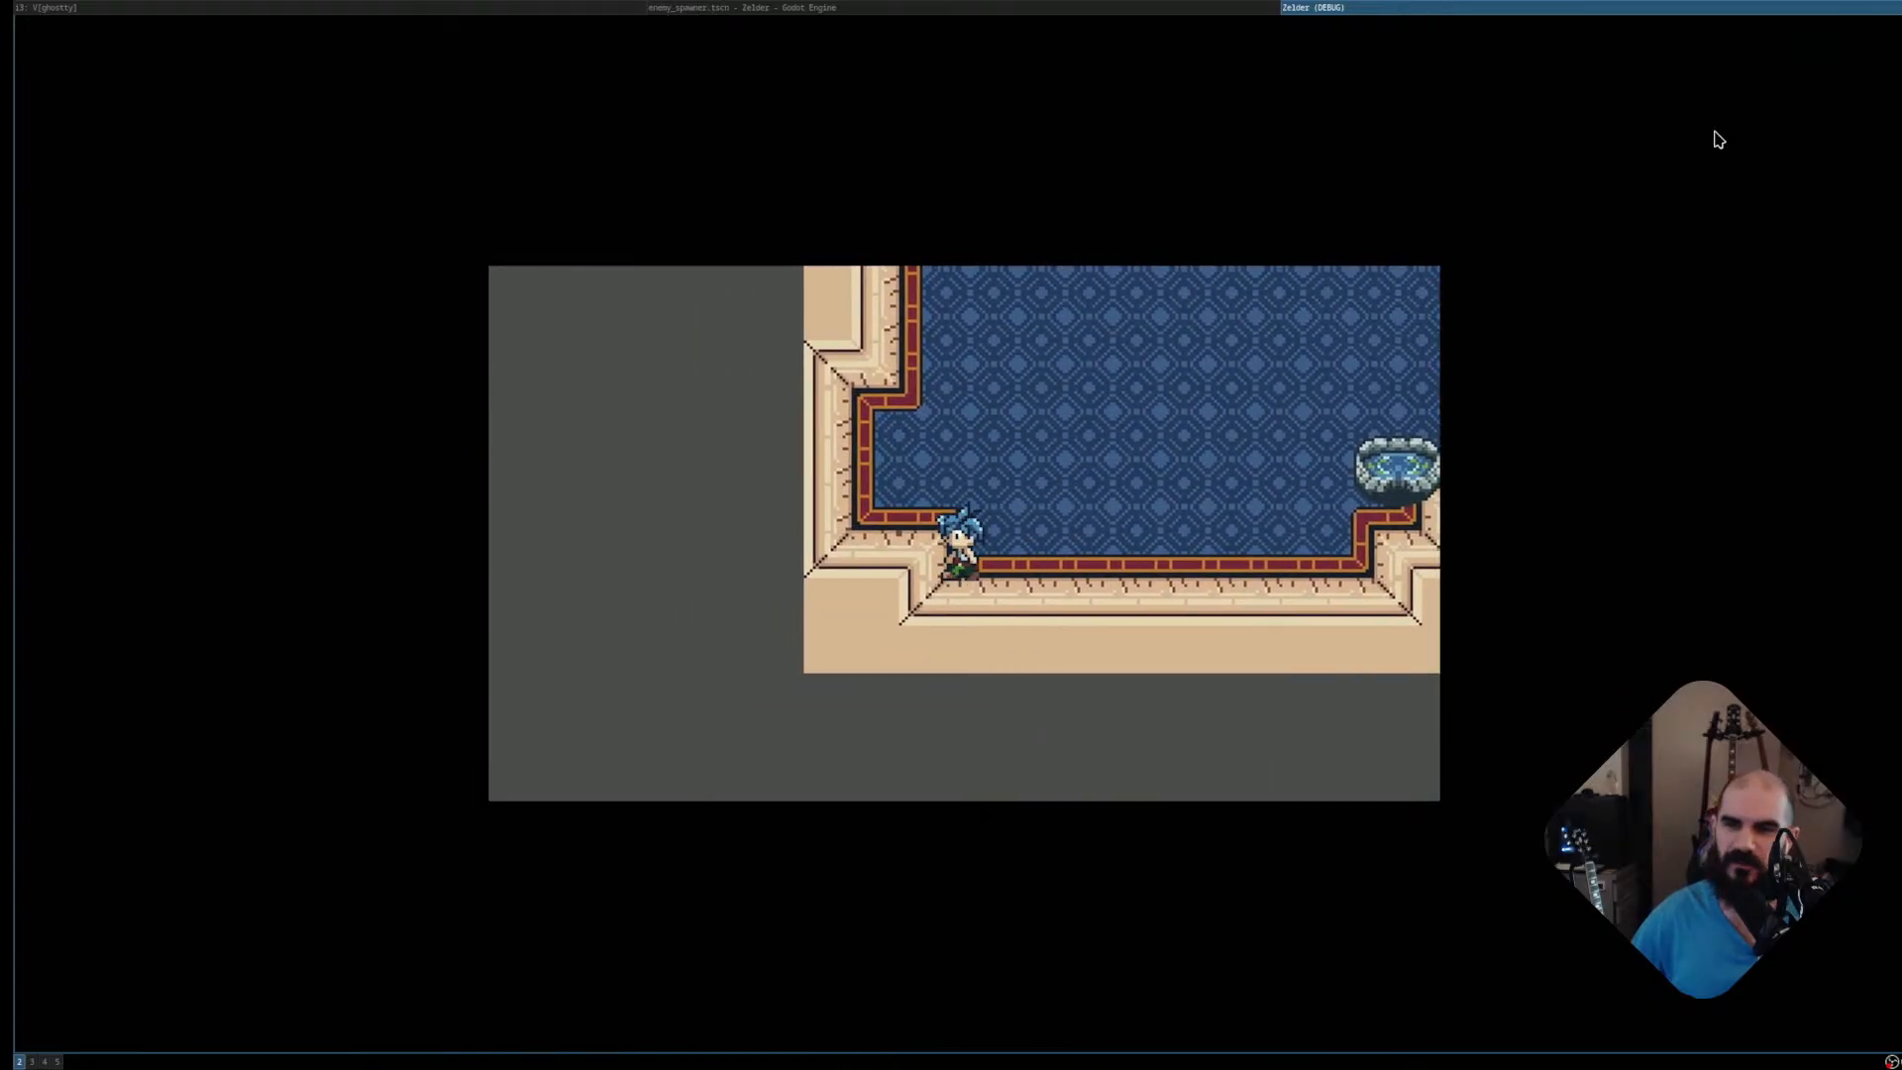
key(Up)
key(Right)
key(Right)
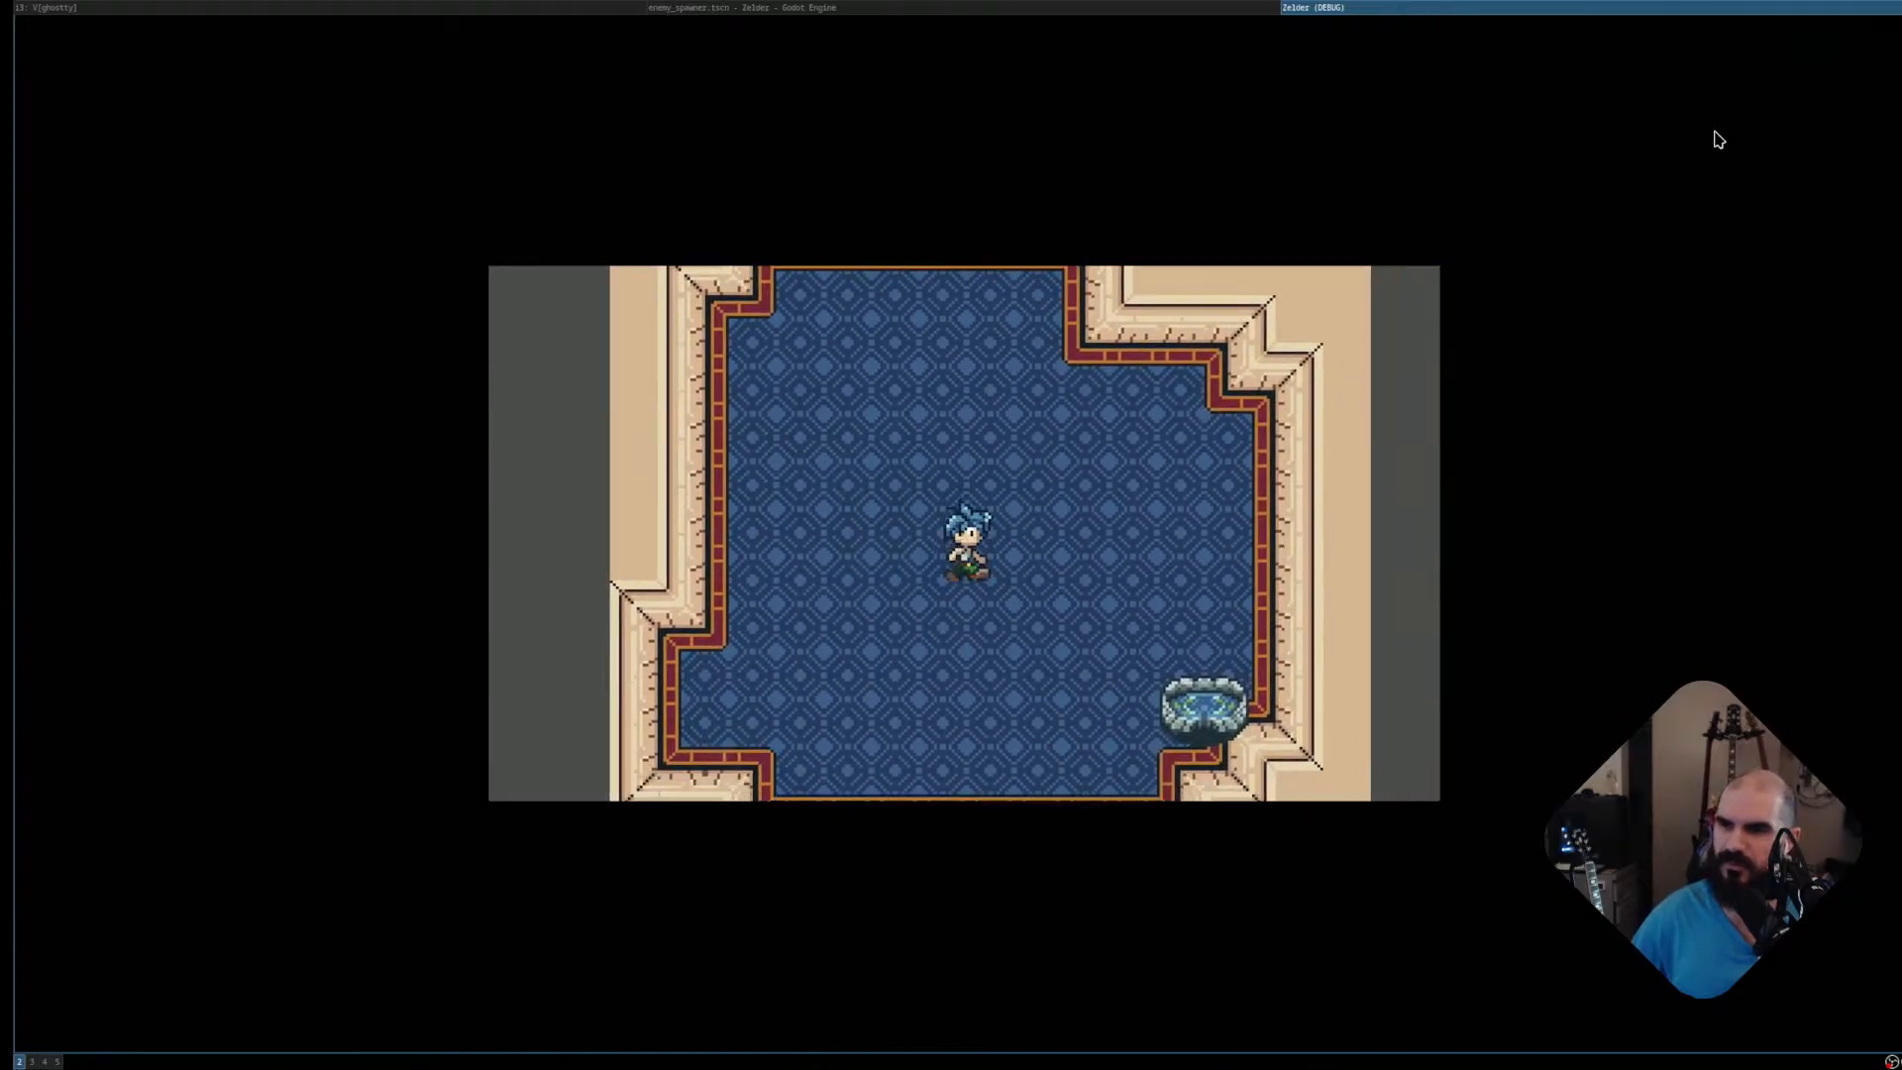
key(Up)
key(Left)
key(Down)
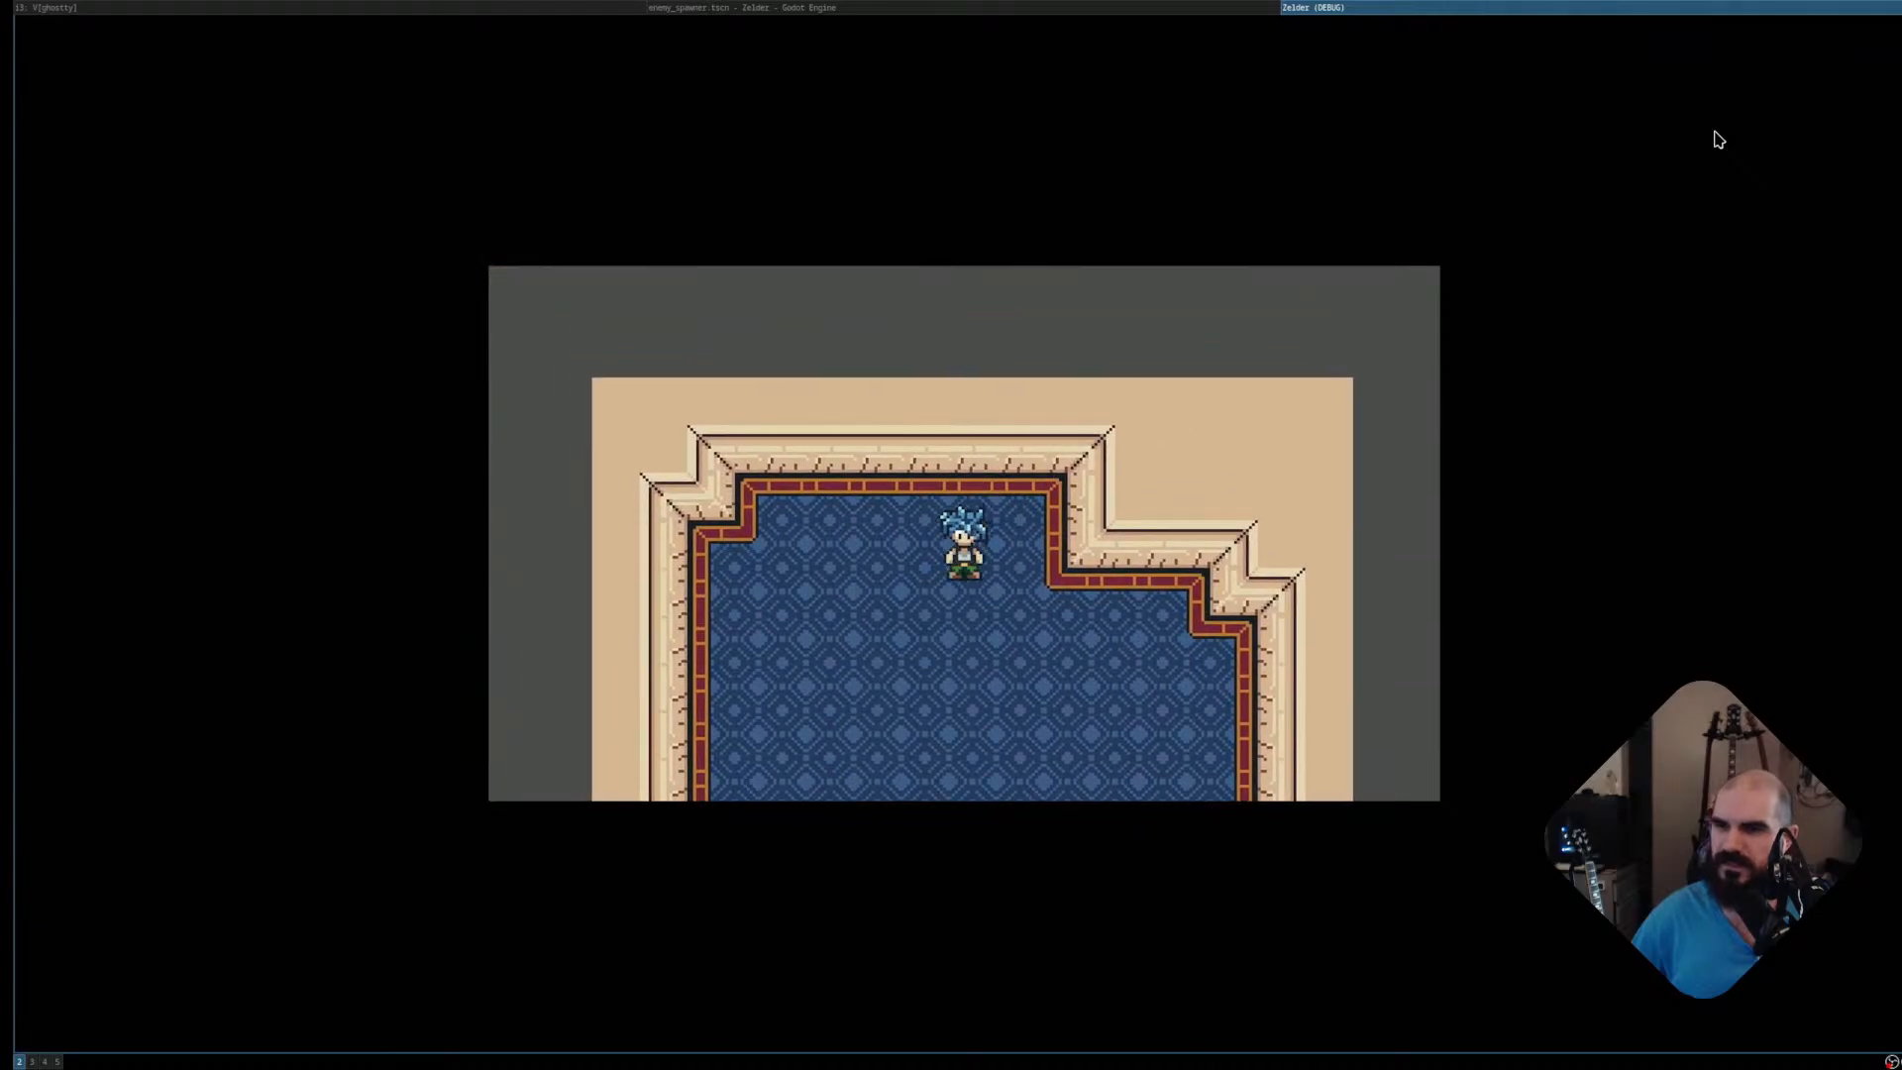
key(Left)
key(Down)
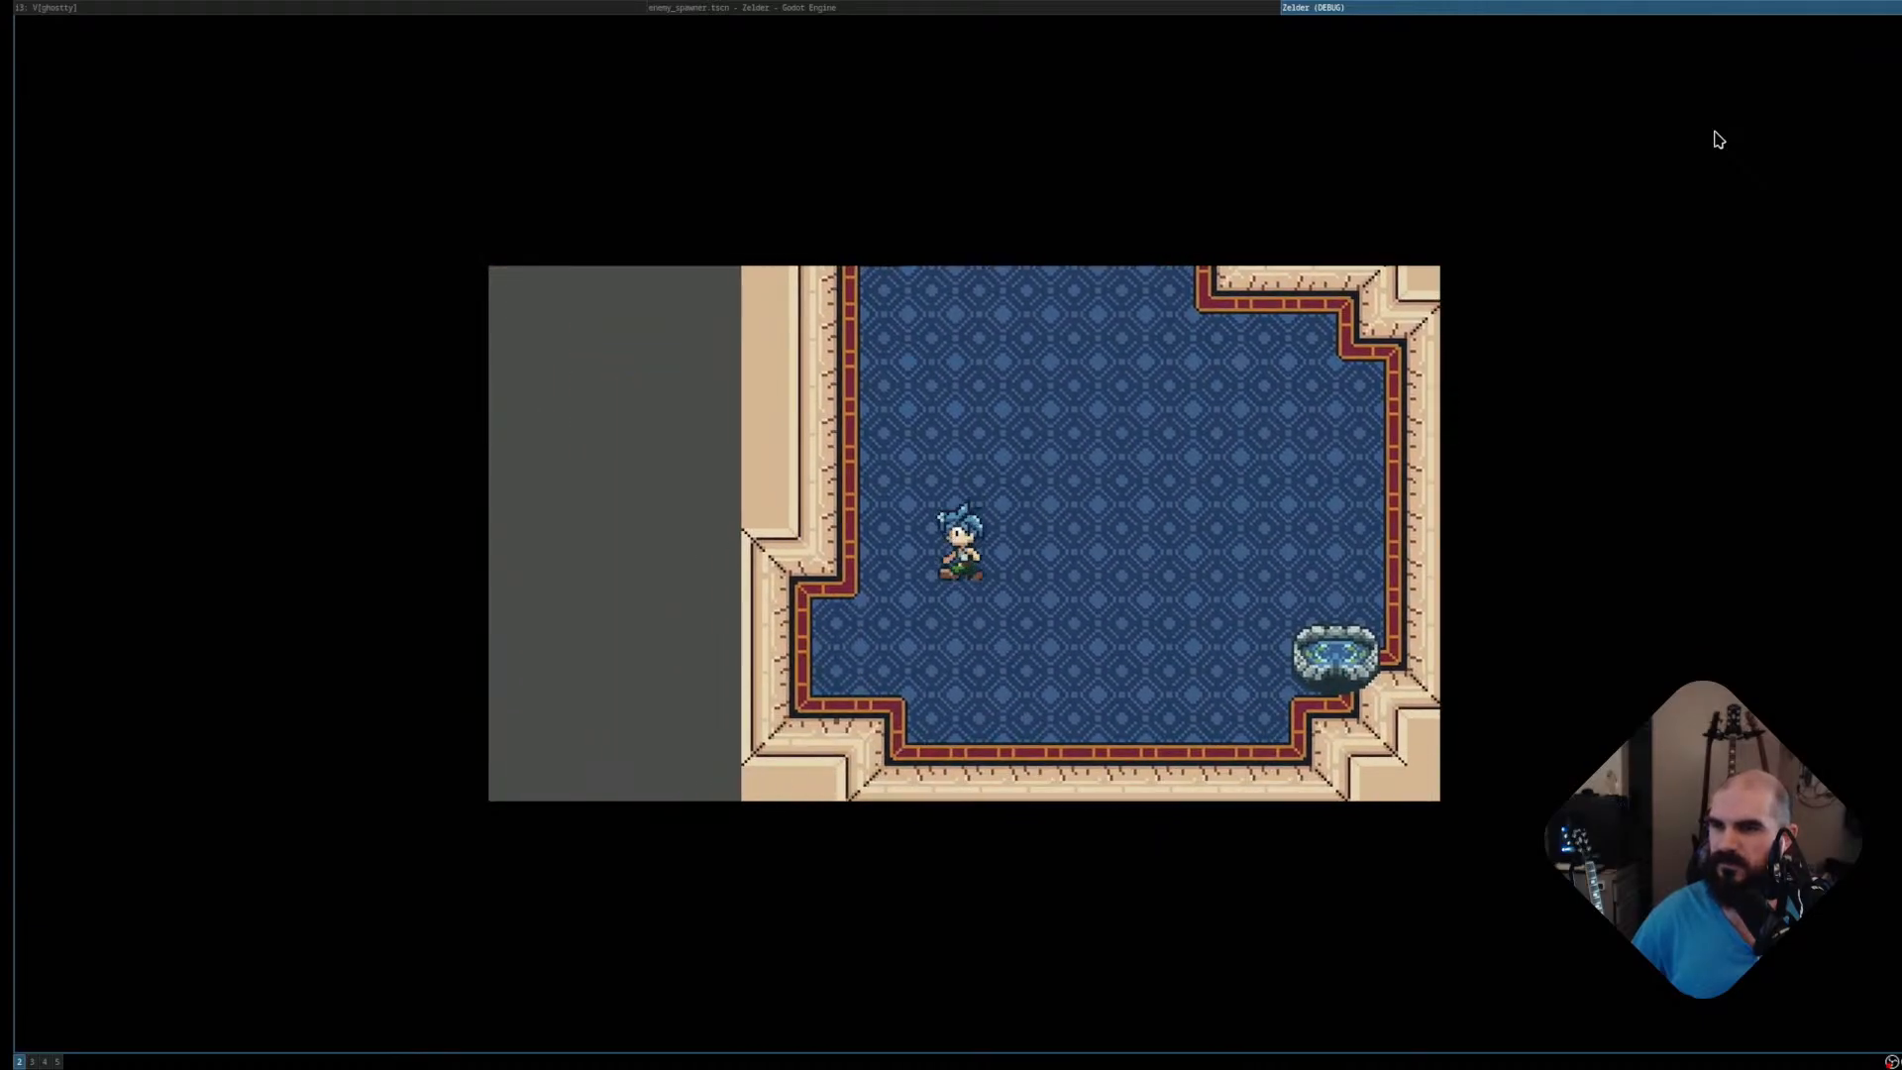
key(Right)
key(Up)
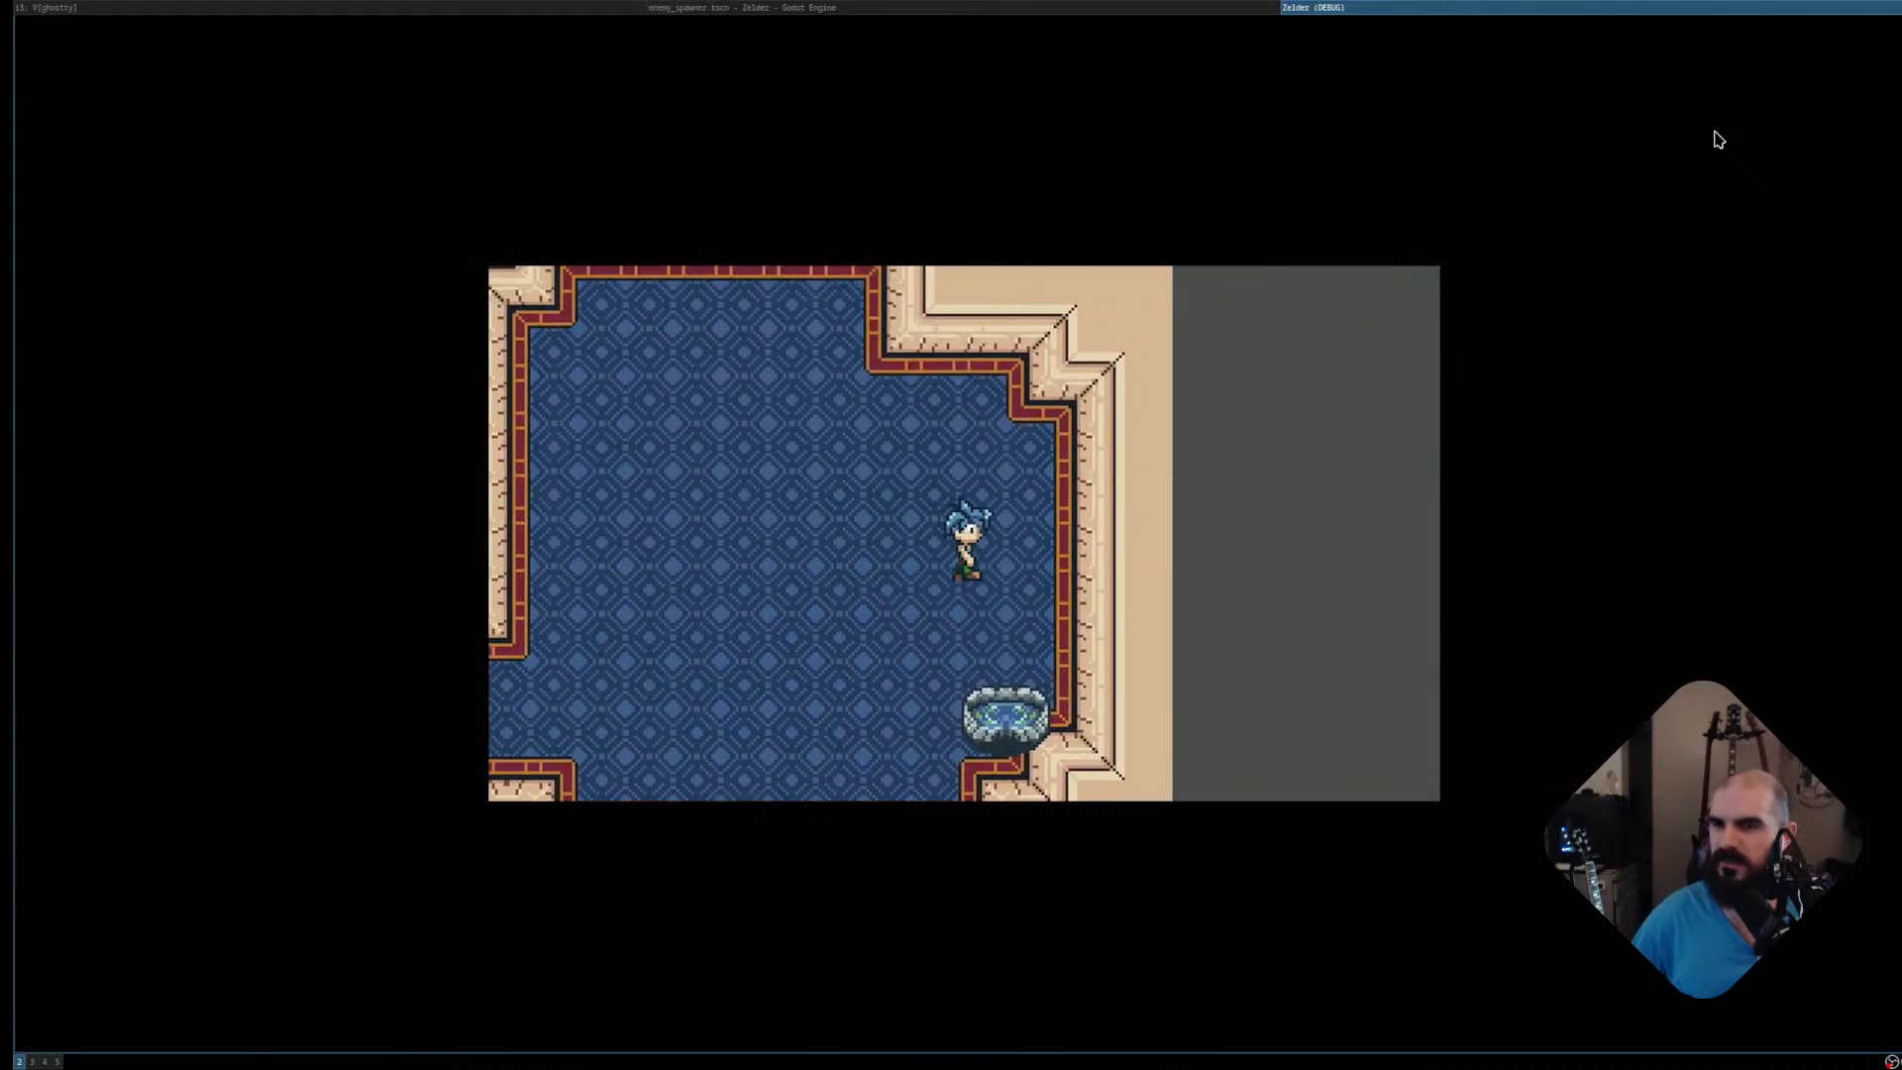
key(Left)
key(Down)
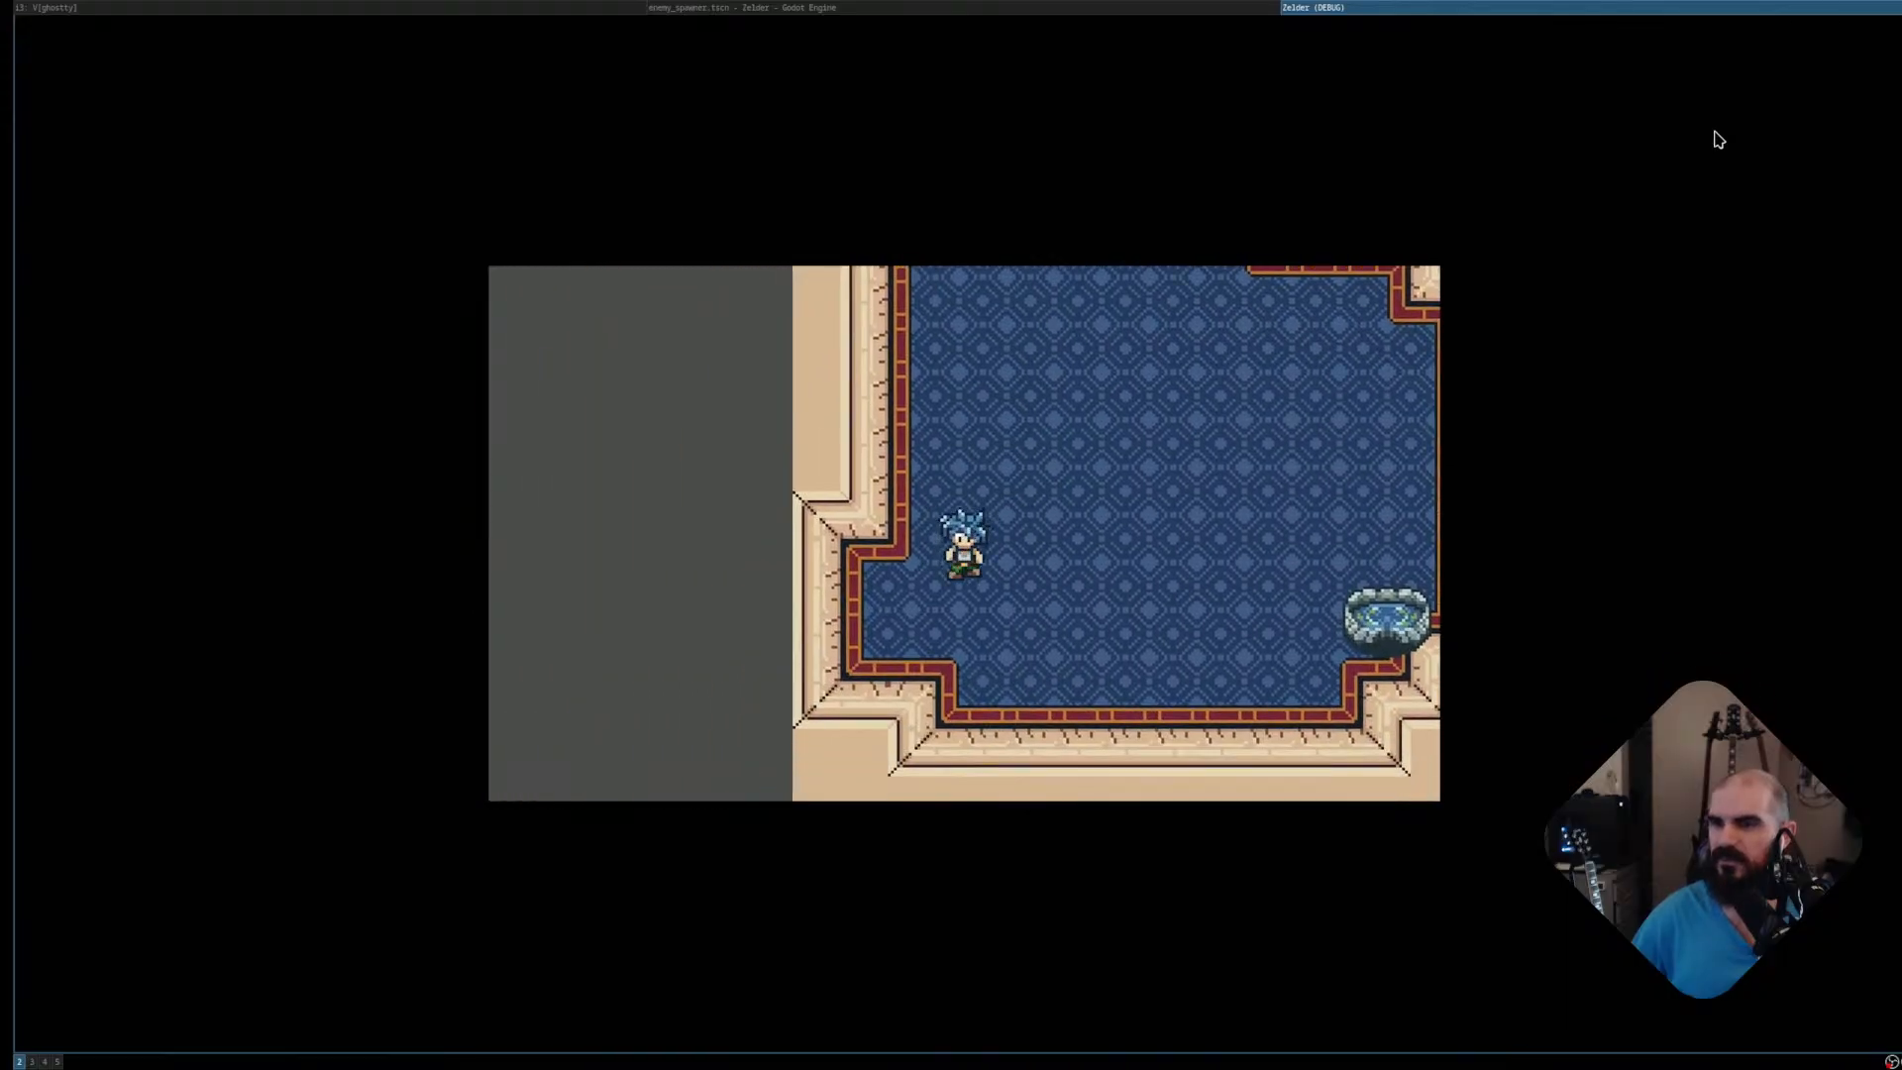
key(Up)
key(Right)
key(Left)
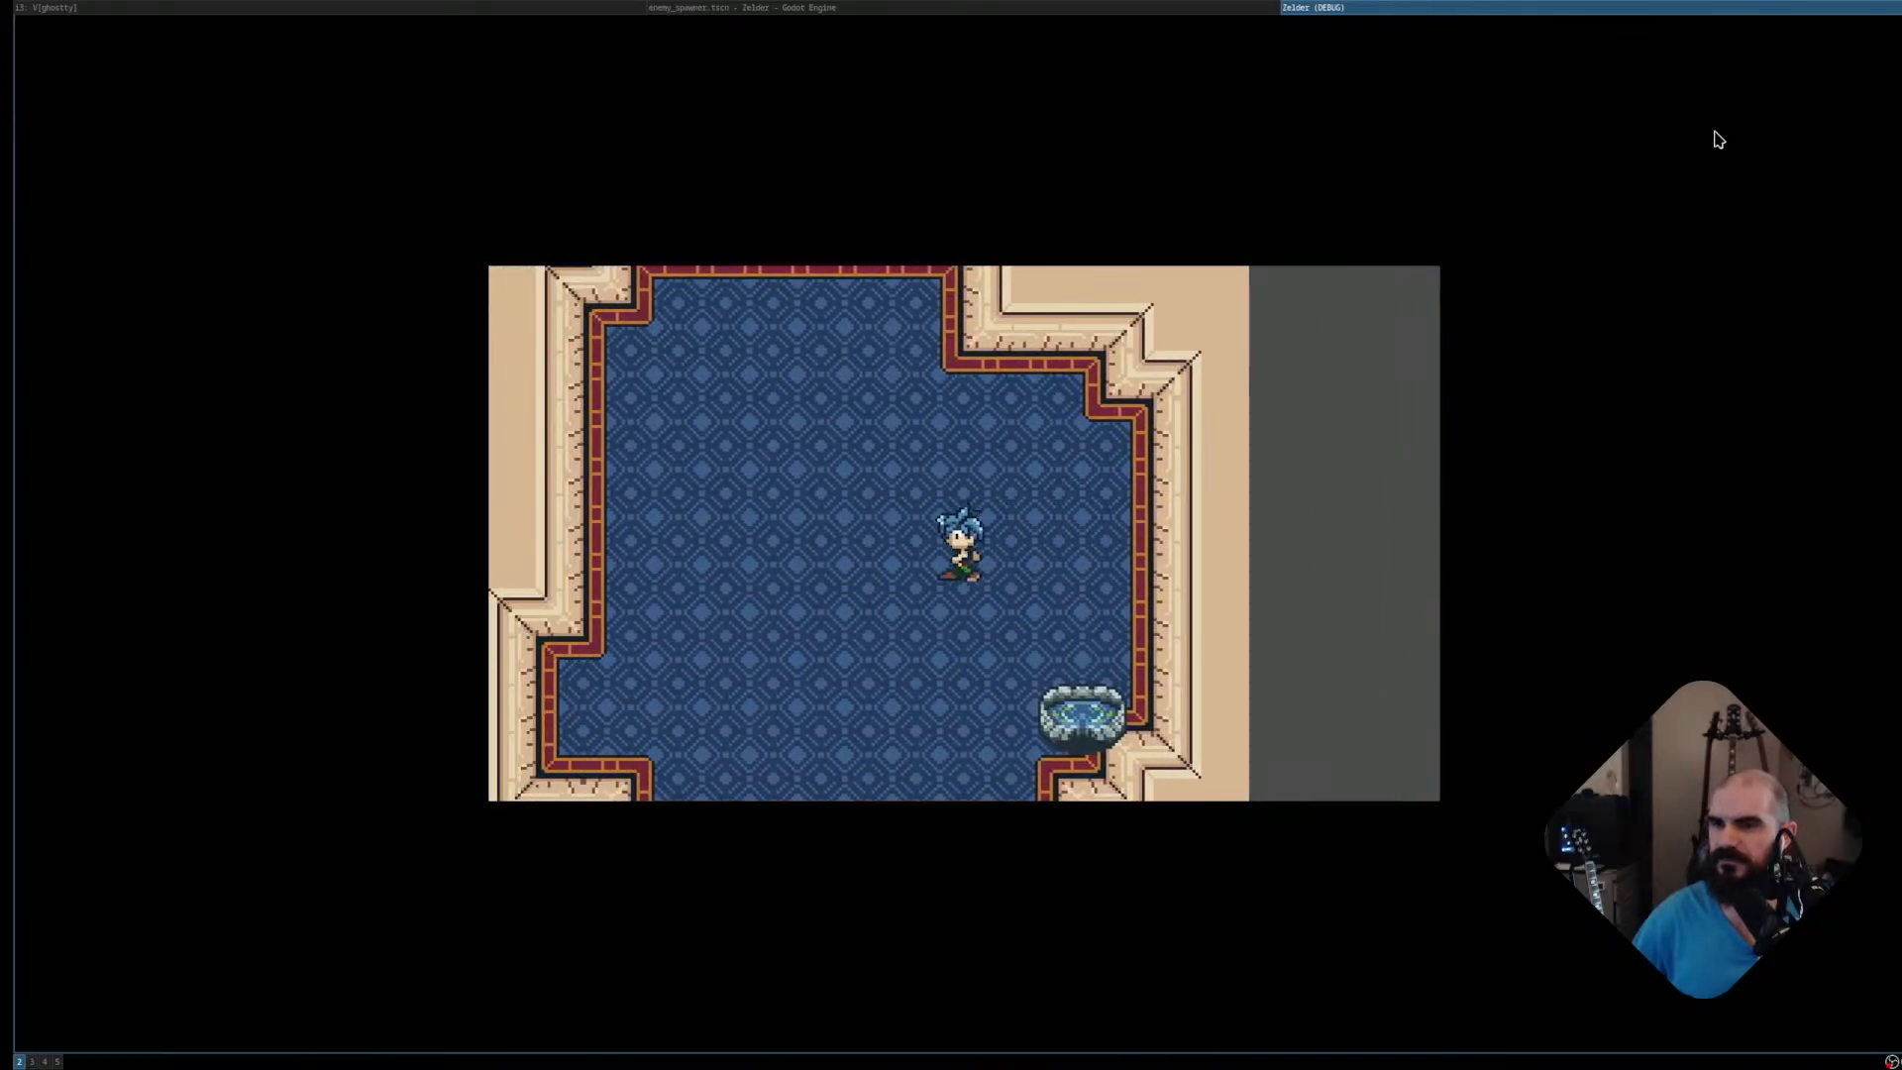
key(Left)
key(Right)
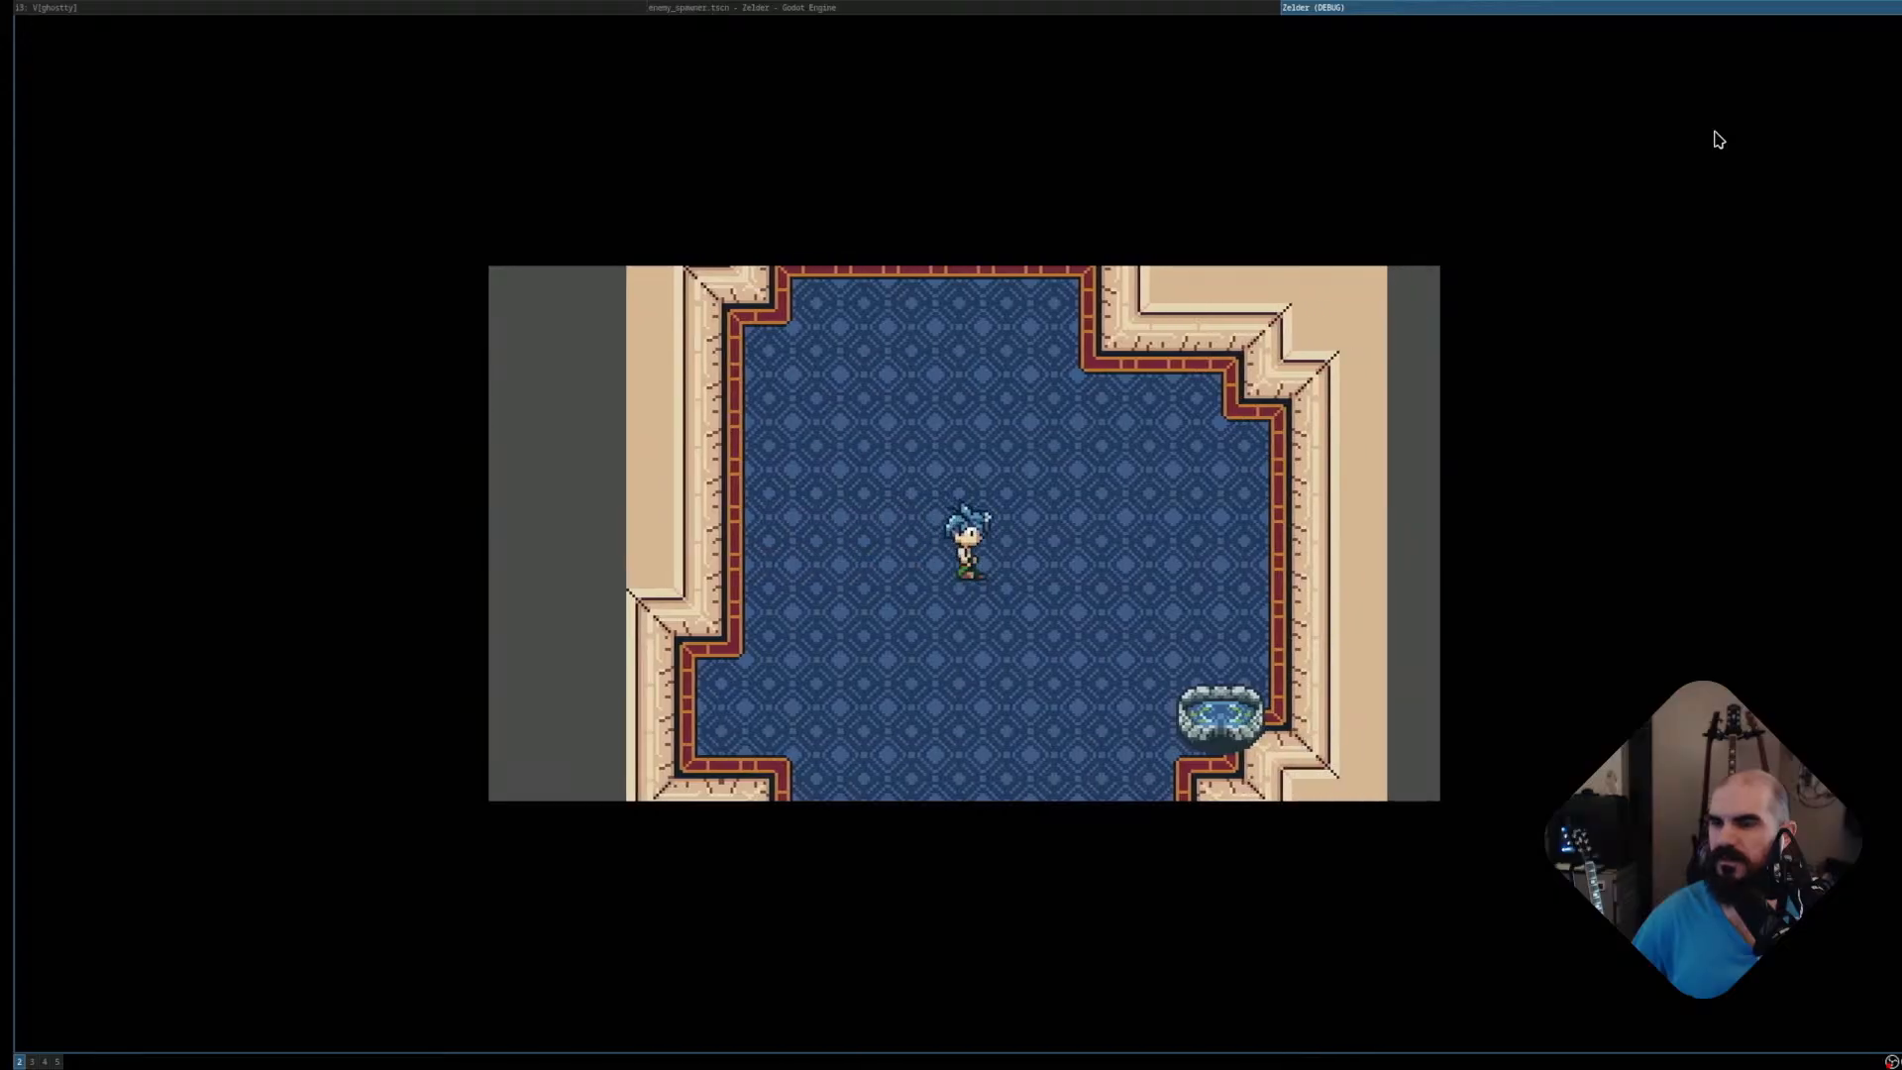
key(Down)
key(Left)
key(Up)
key(Right)
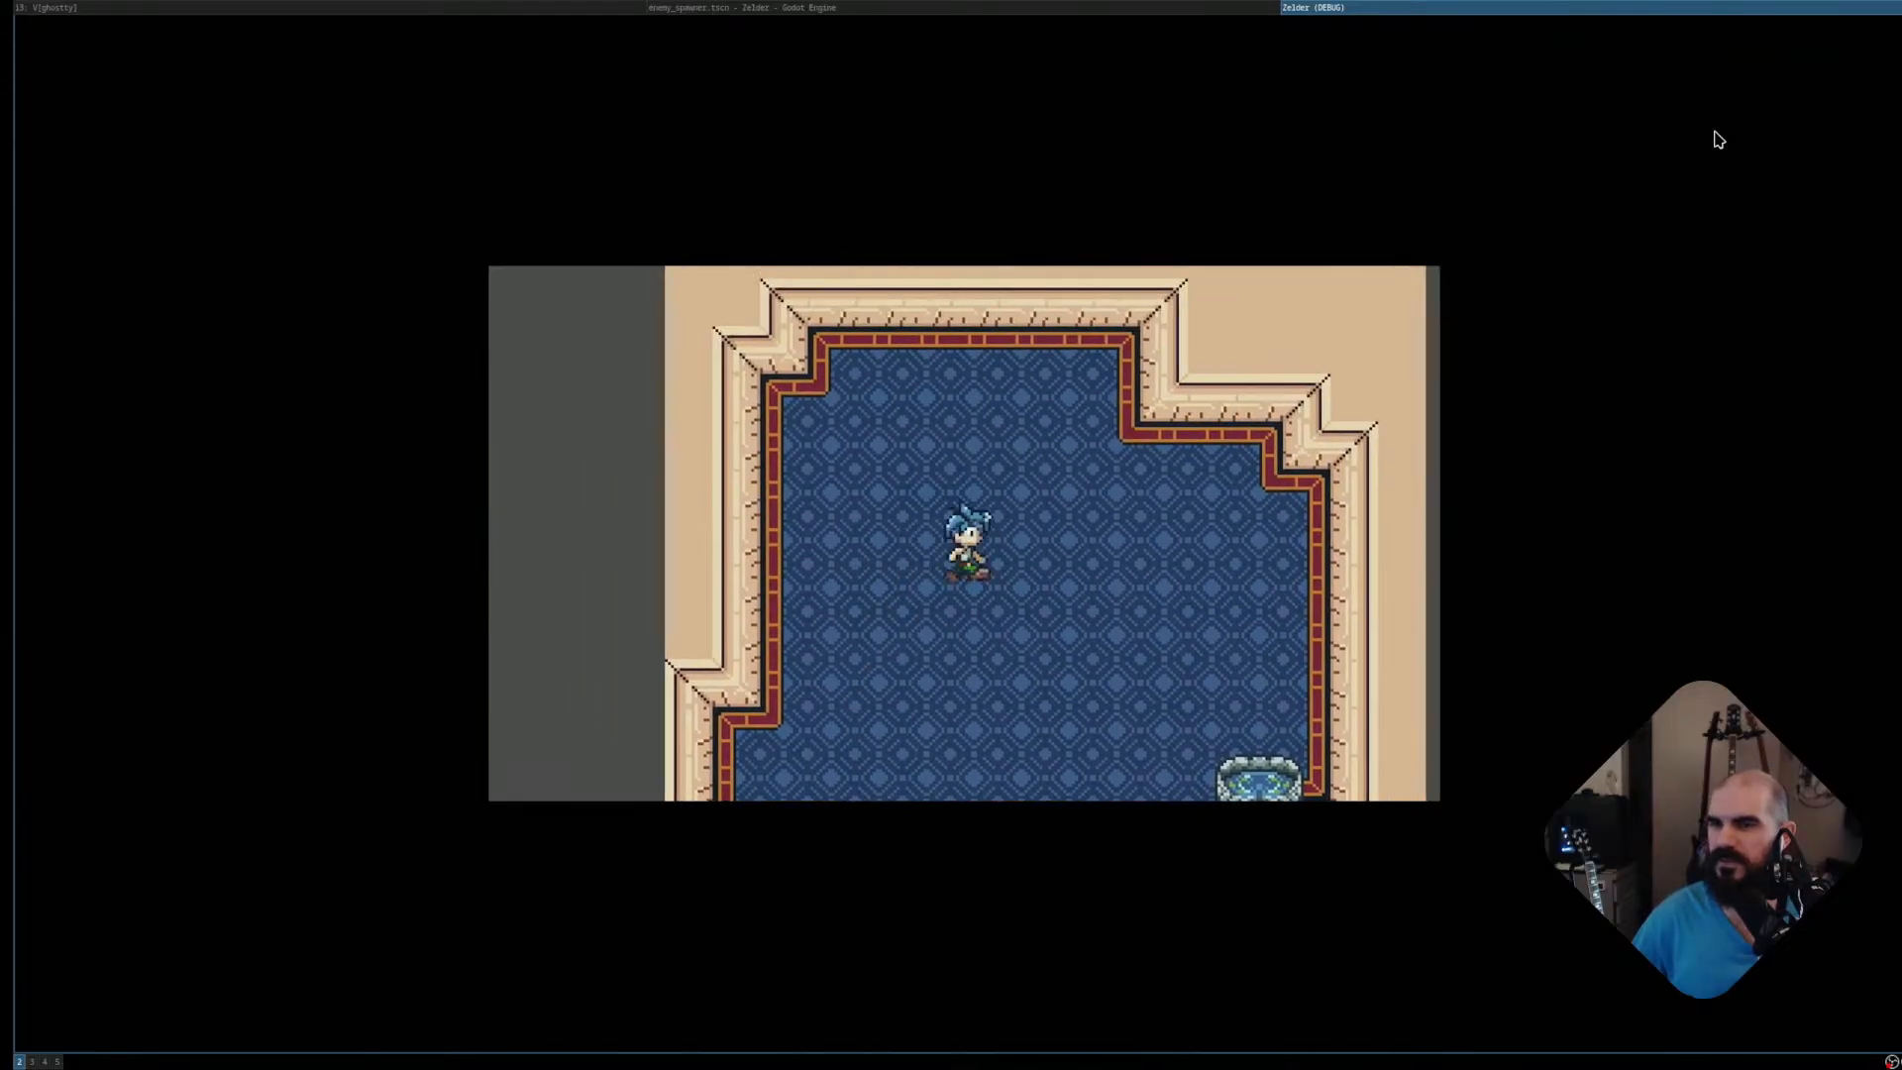
key(Down)
key(Right)
key(Left)
key(Down)
key(Right)
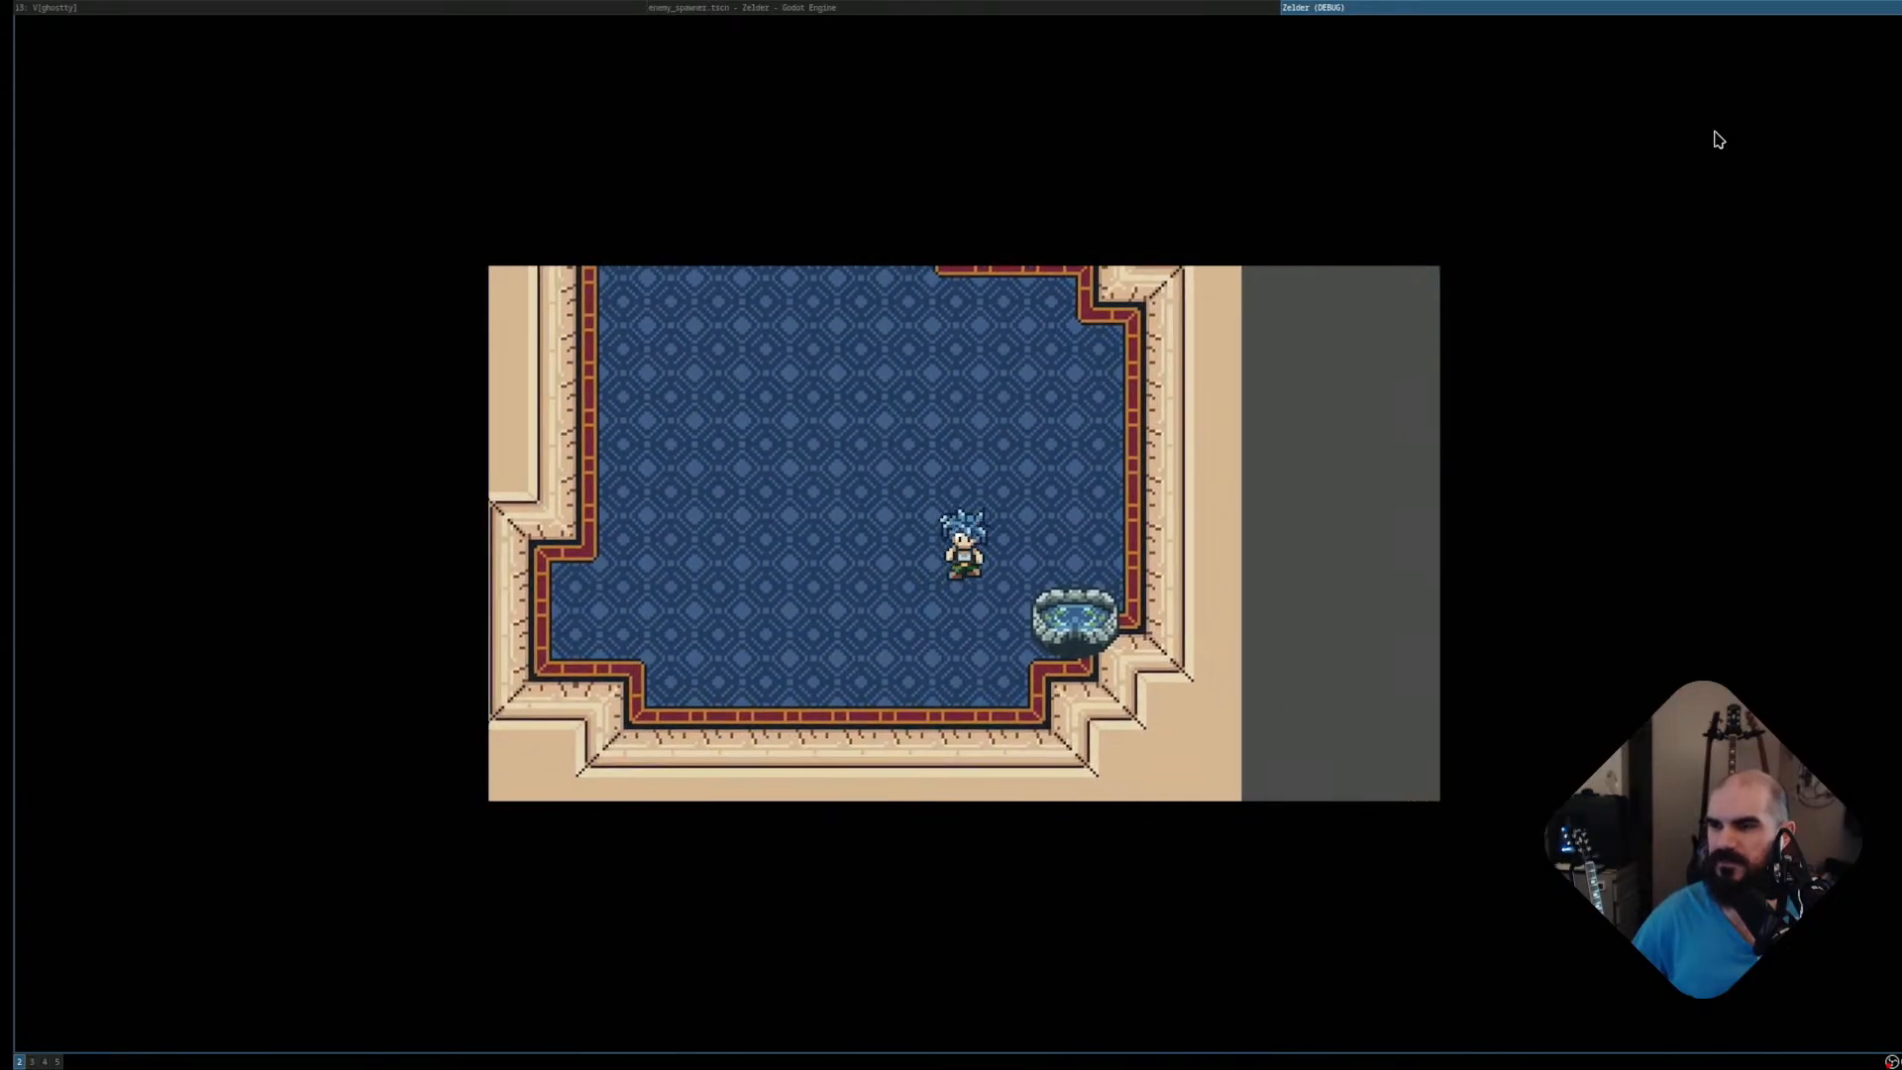
key(Right)
key(Left)
key(Down)
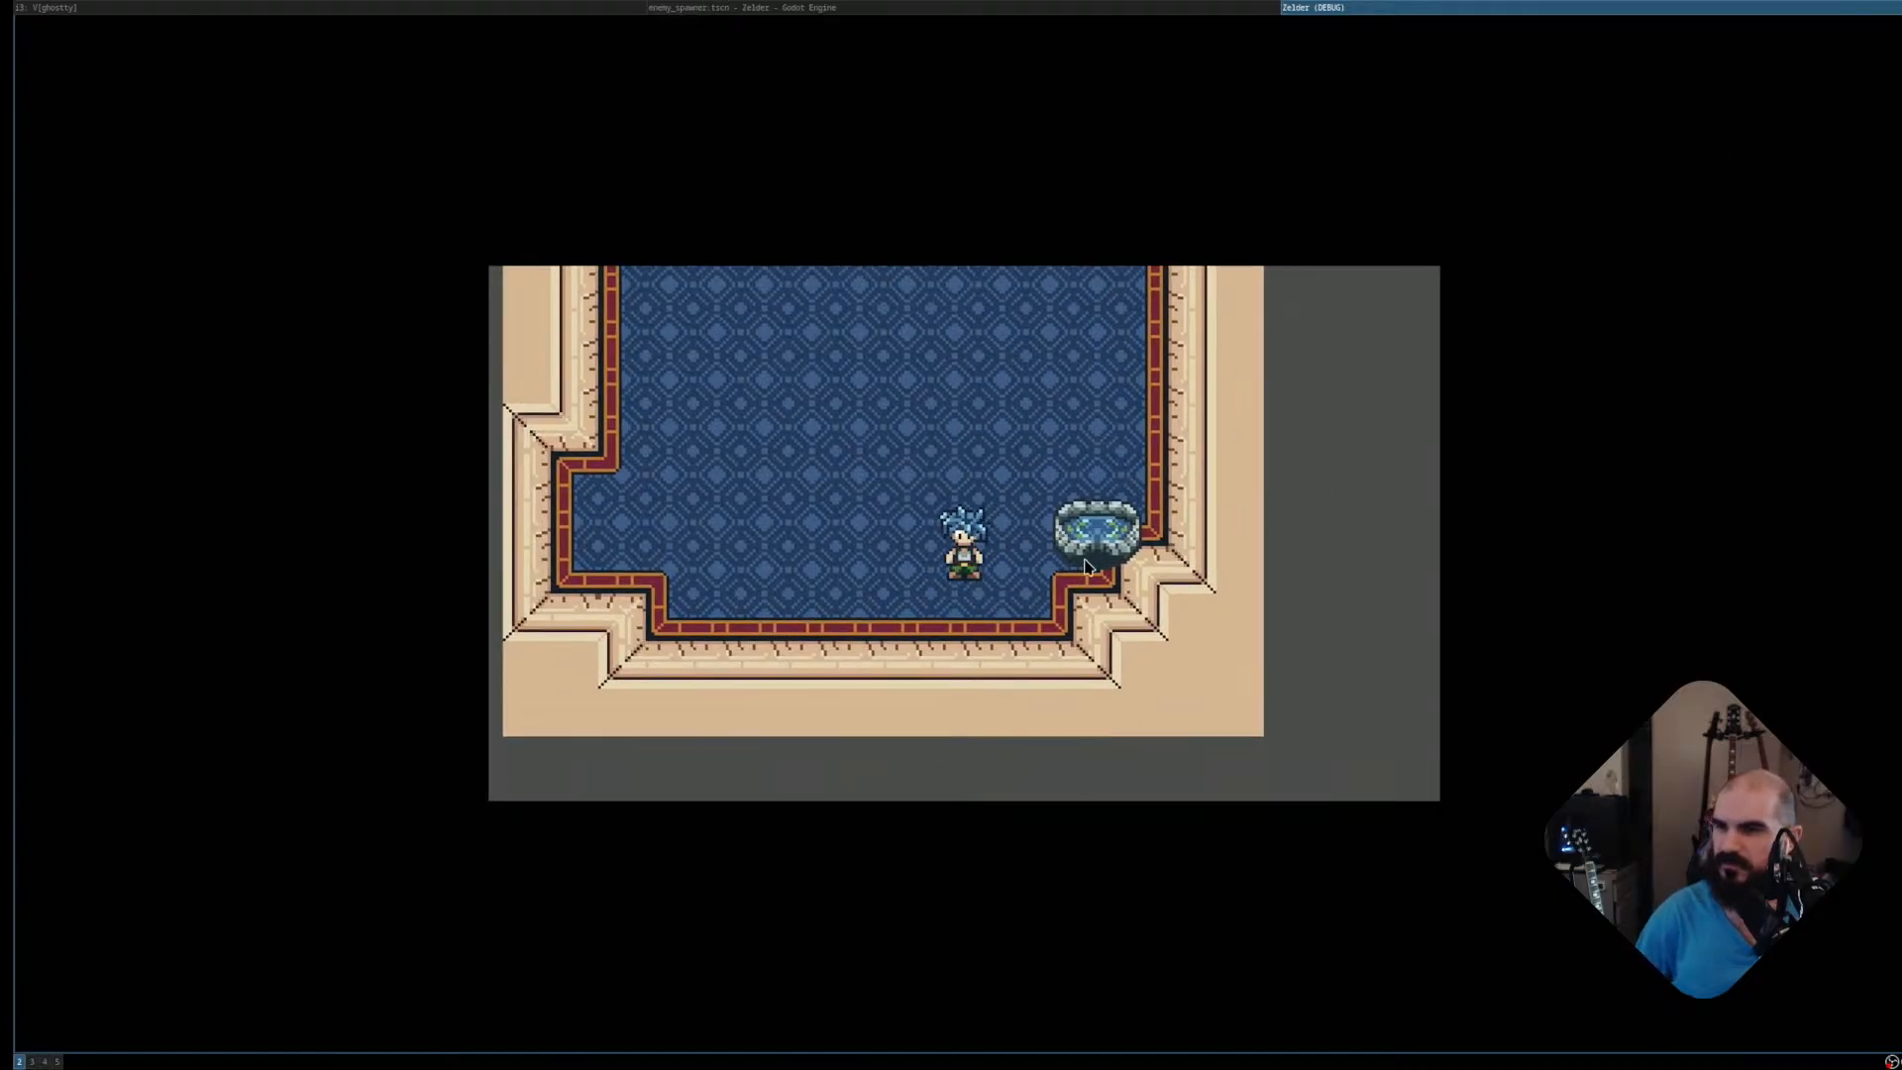
key(Up)
key(Right)
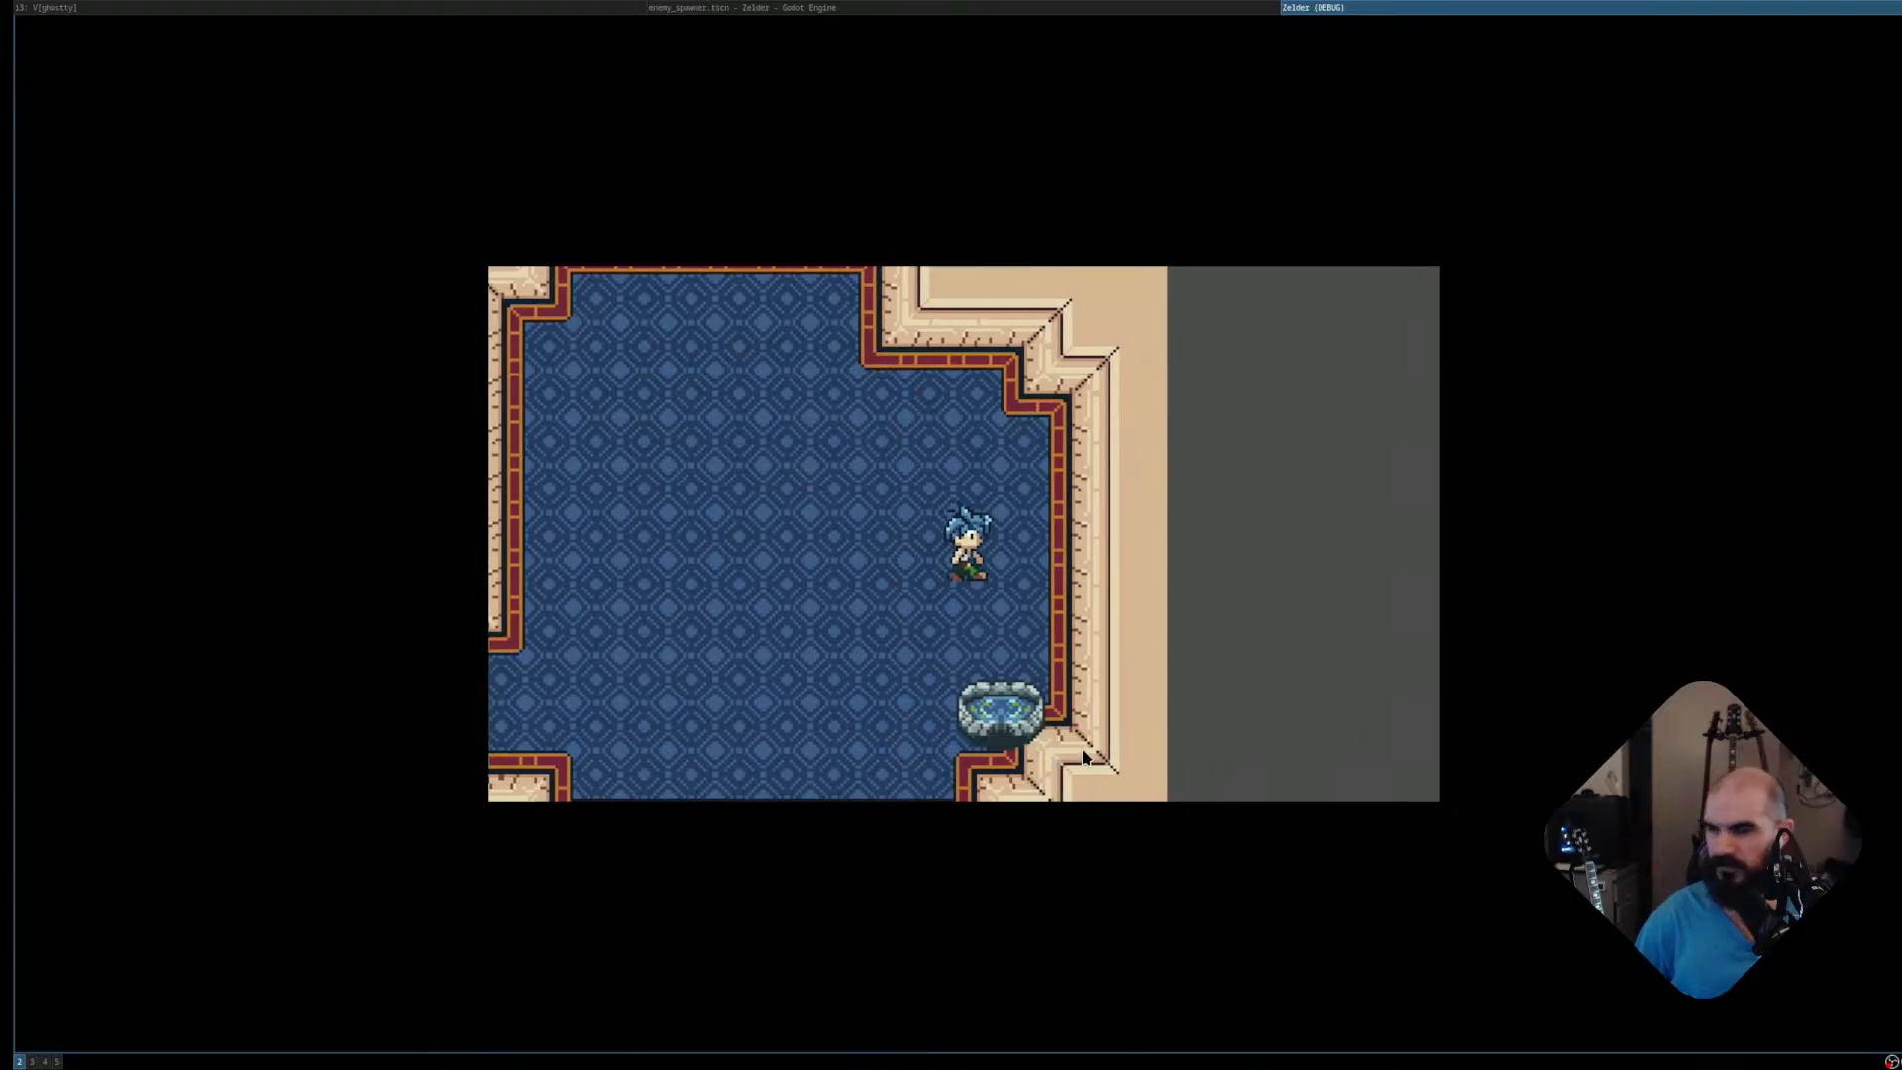
key(Down)
key(Up)
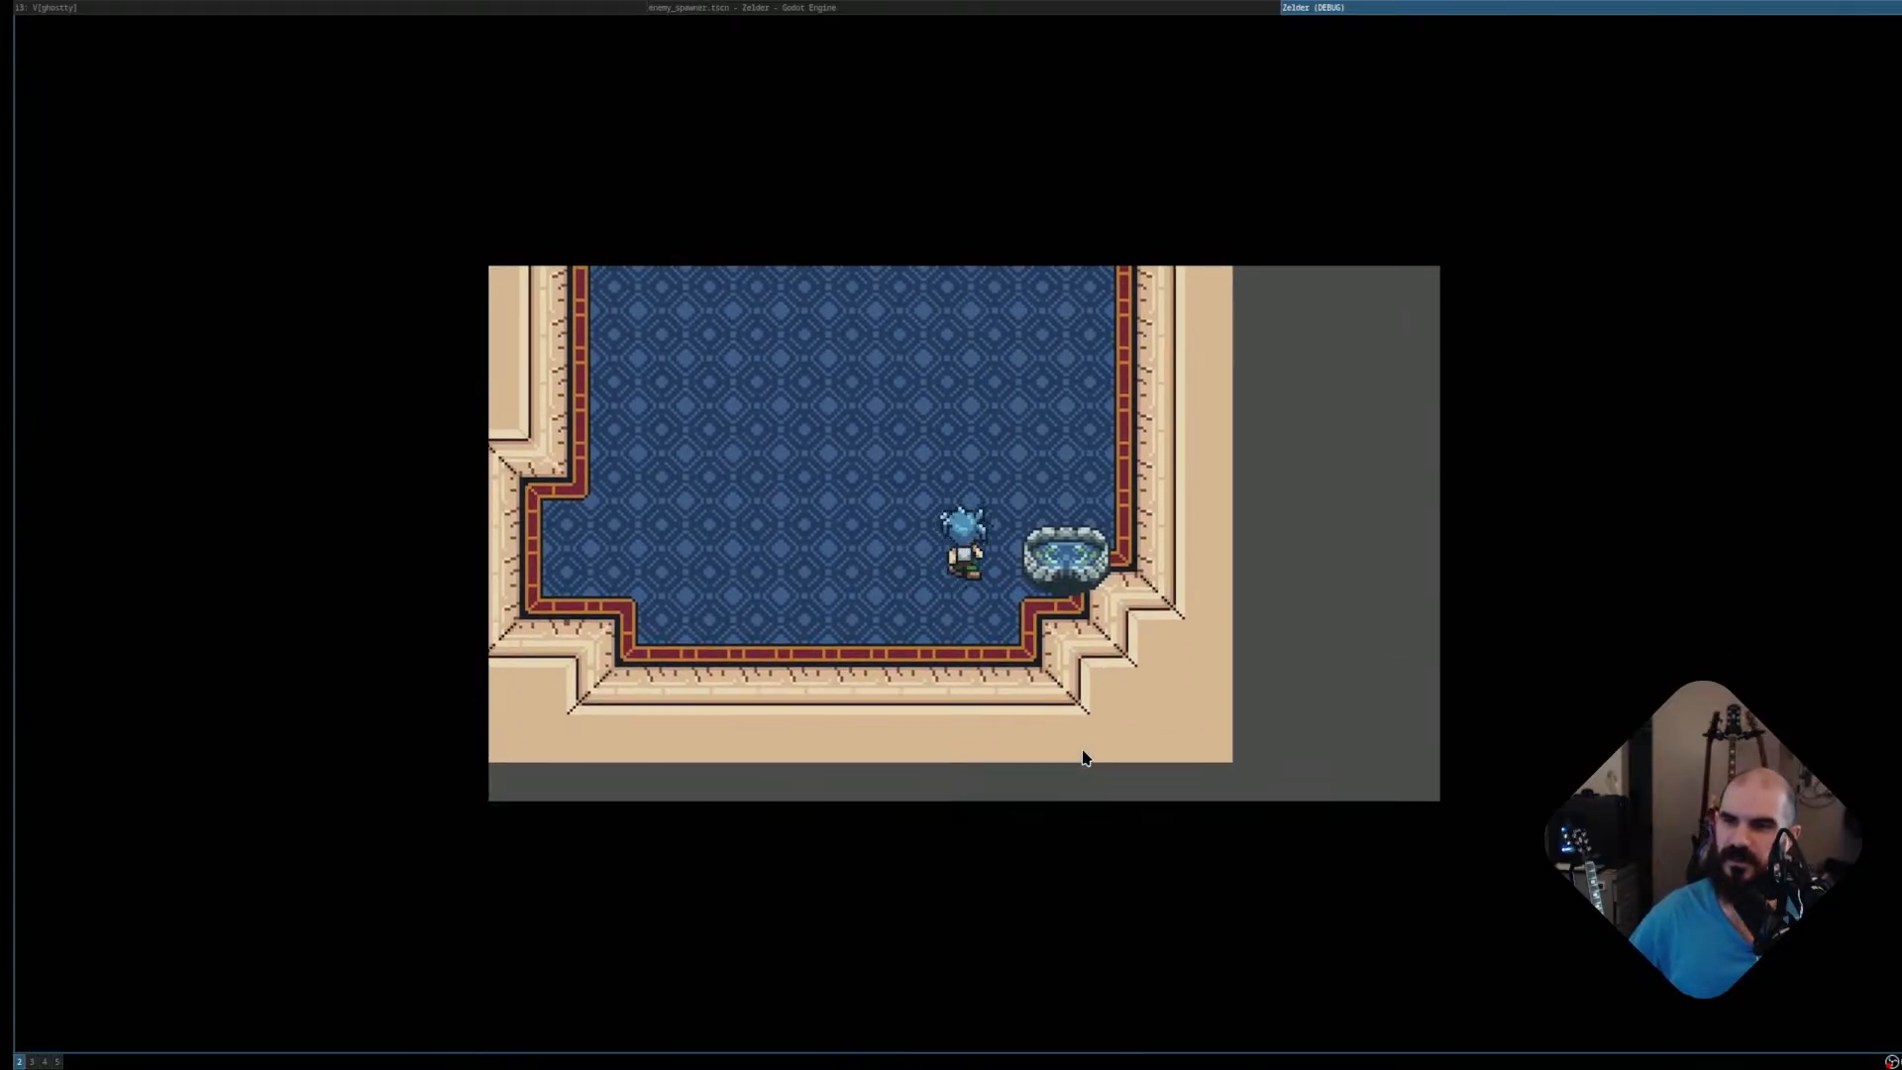
key(Left)
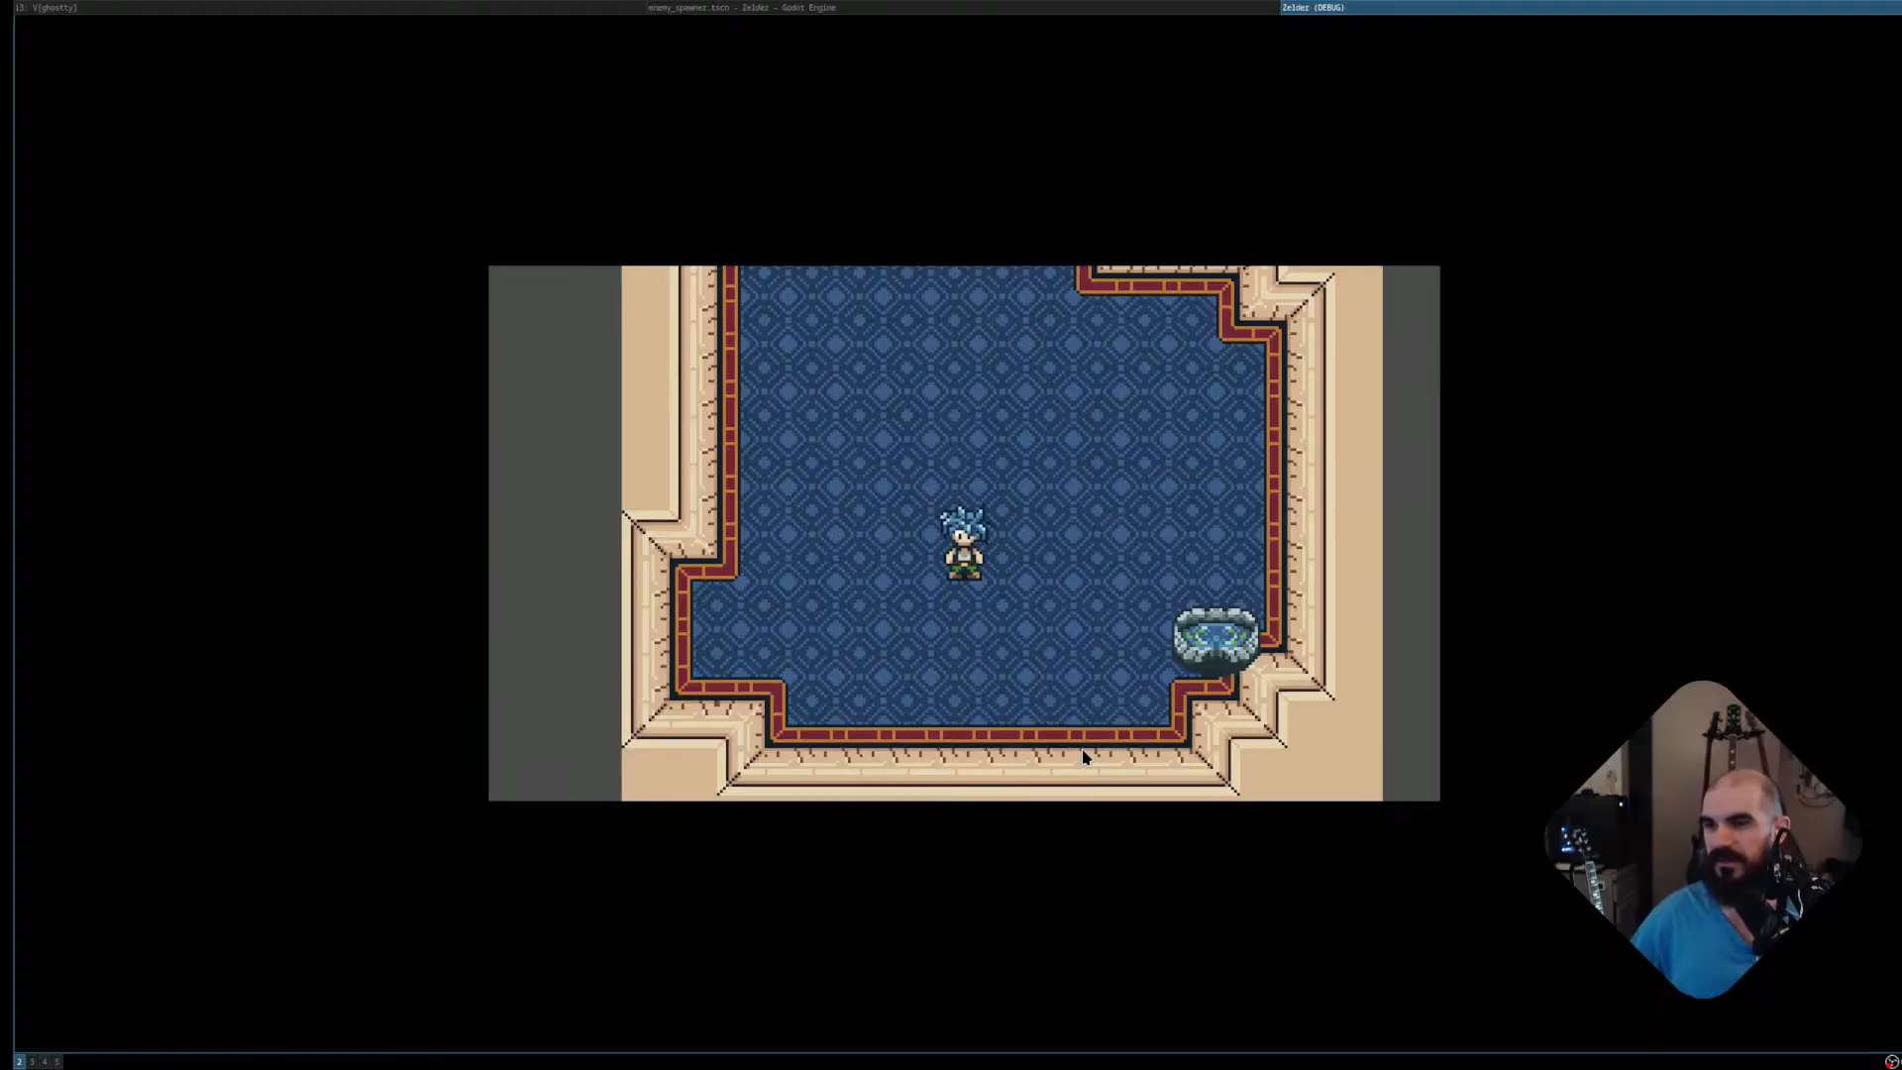
key(Up)
key(Right)
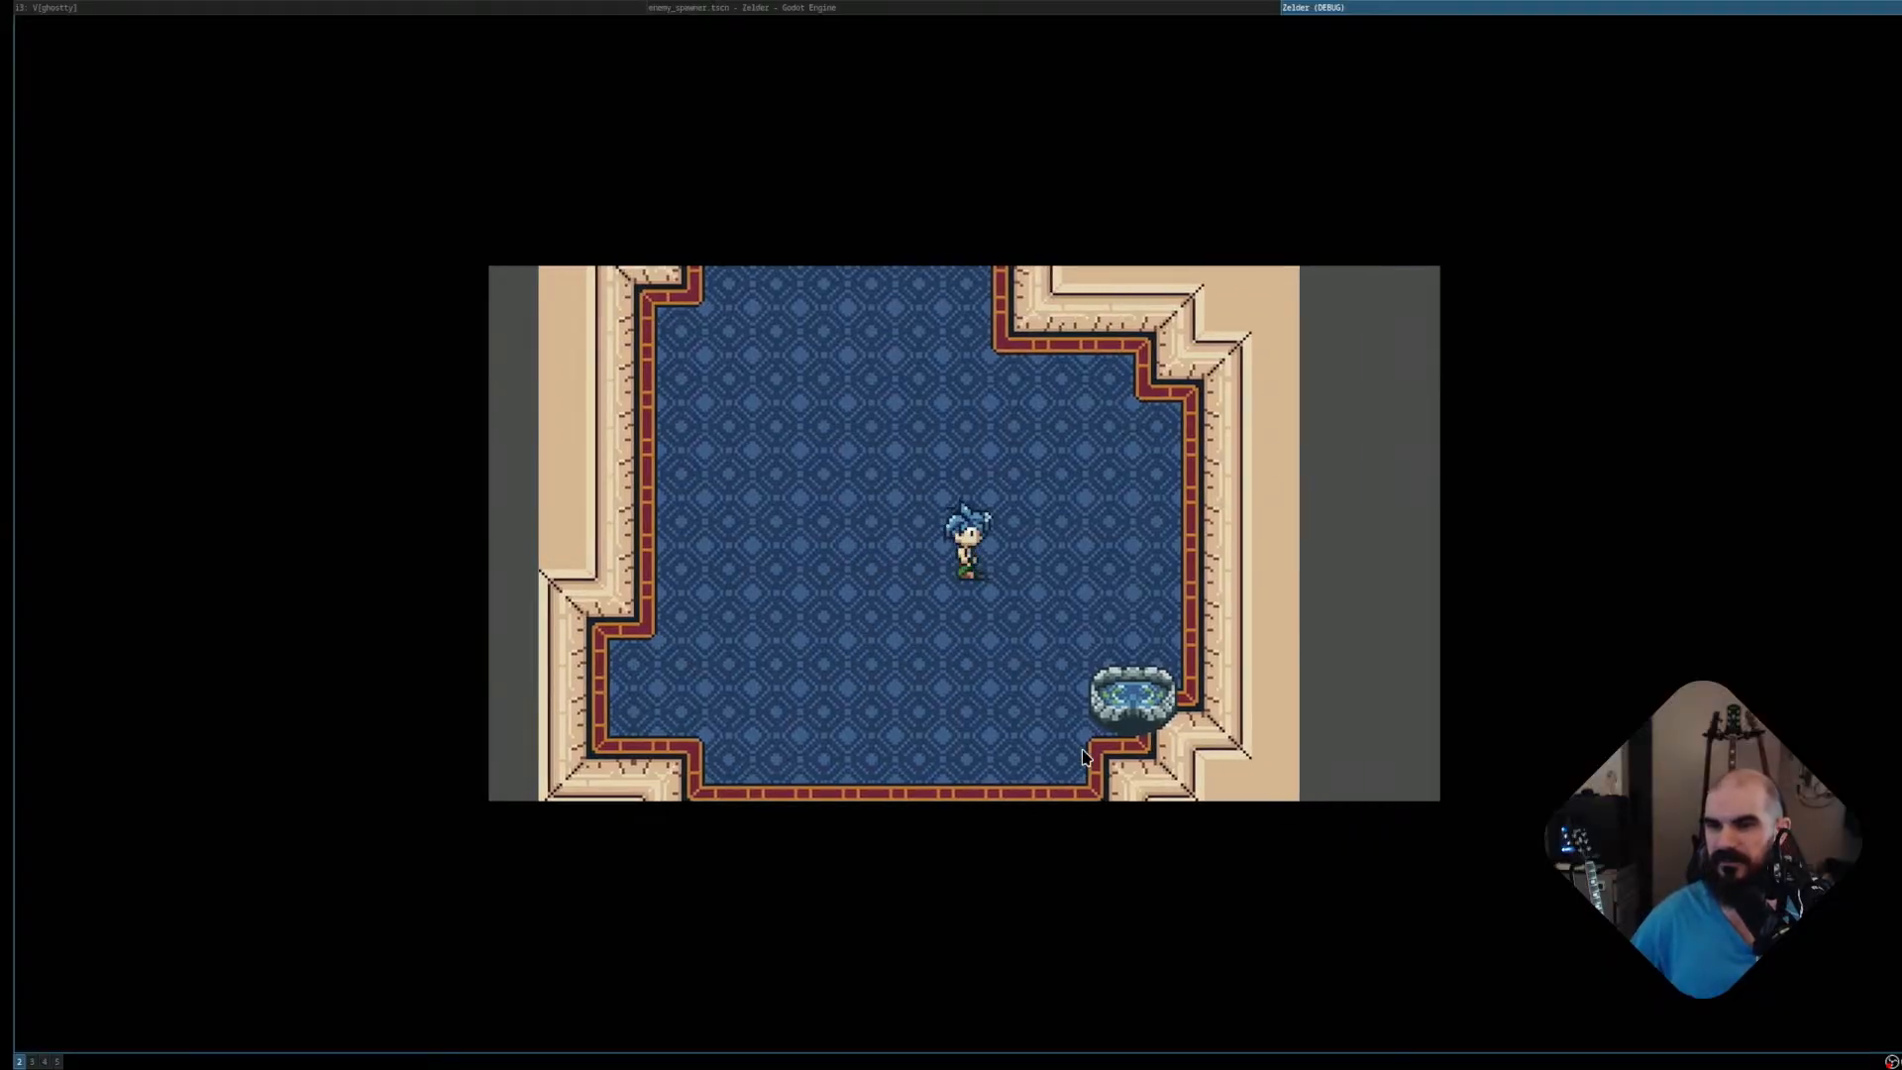
key(Up)
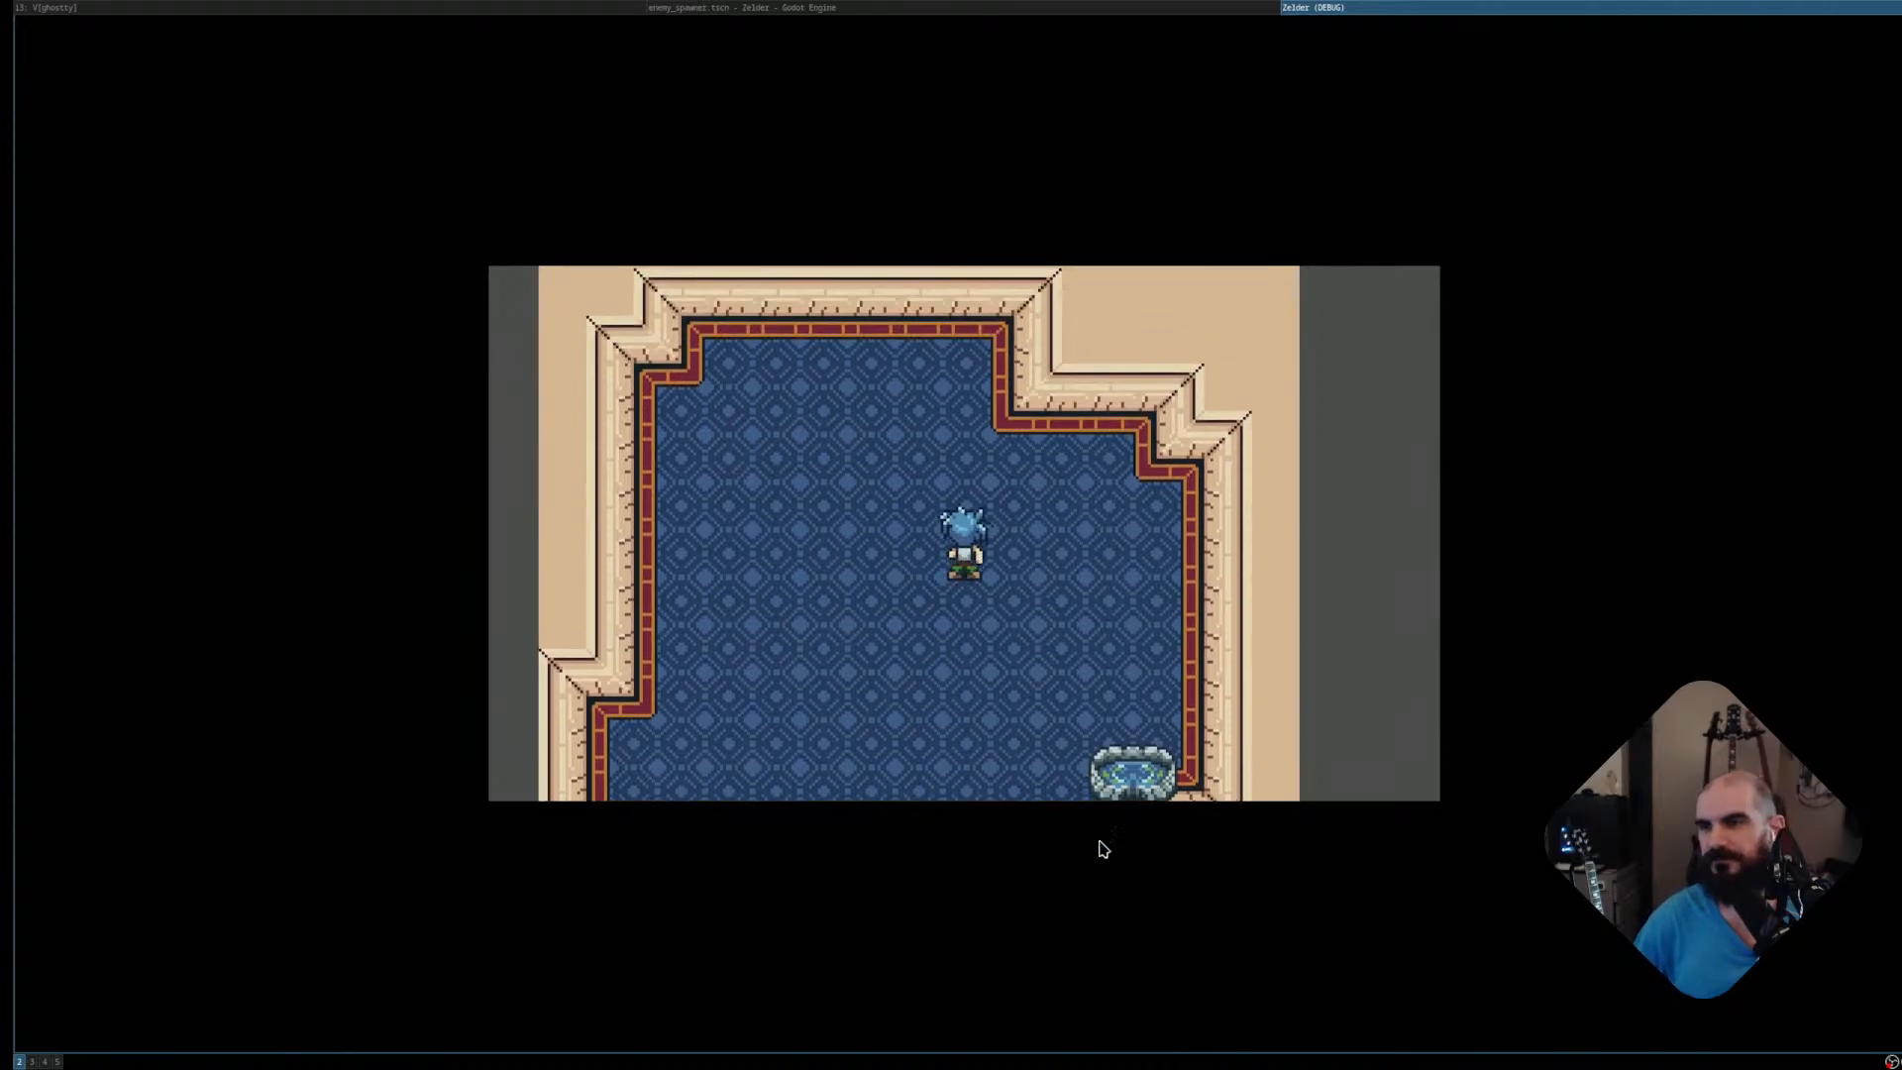
key(Down)
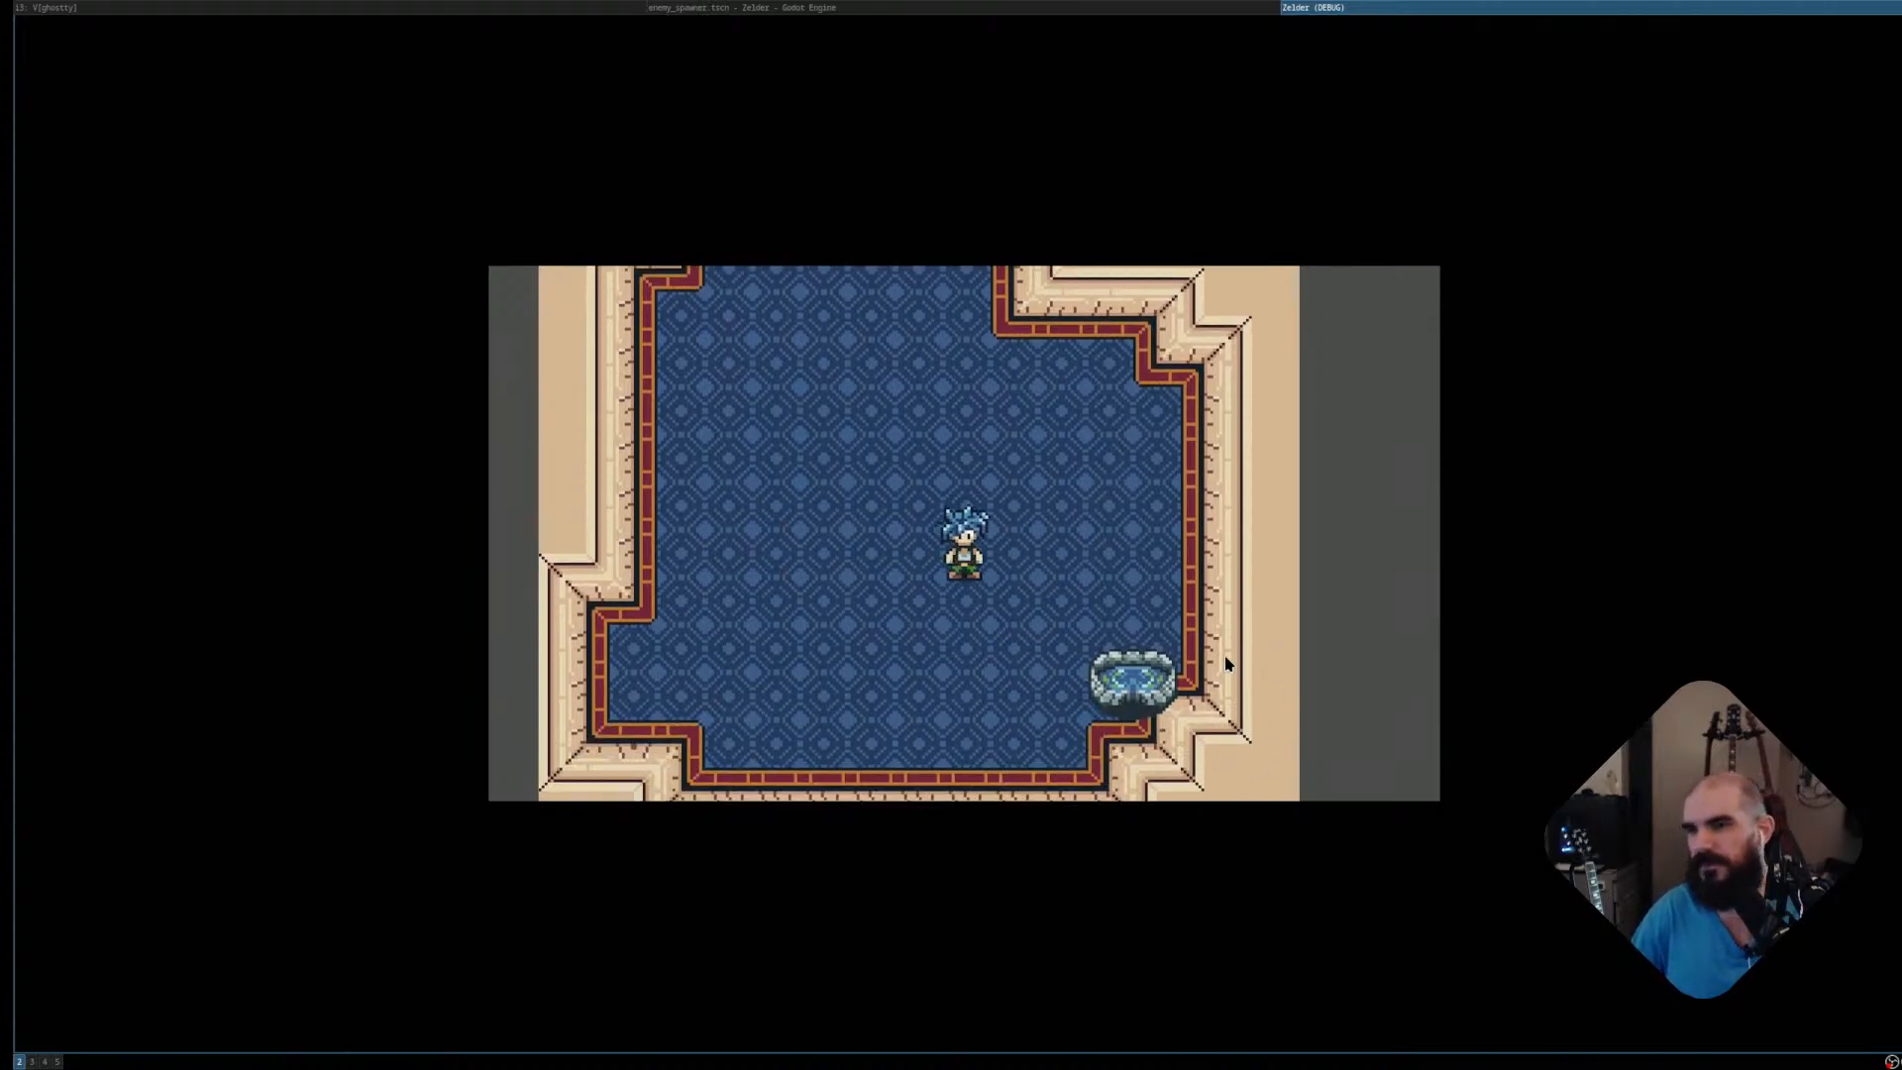
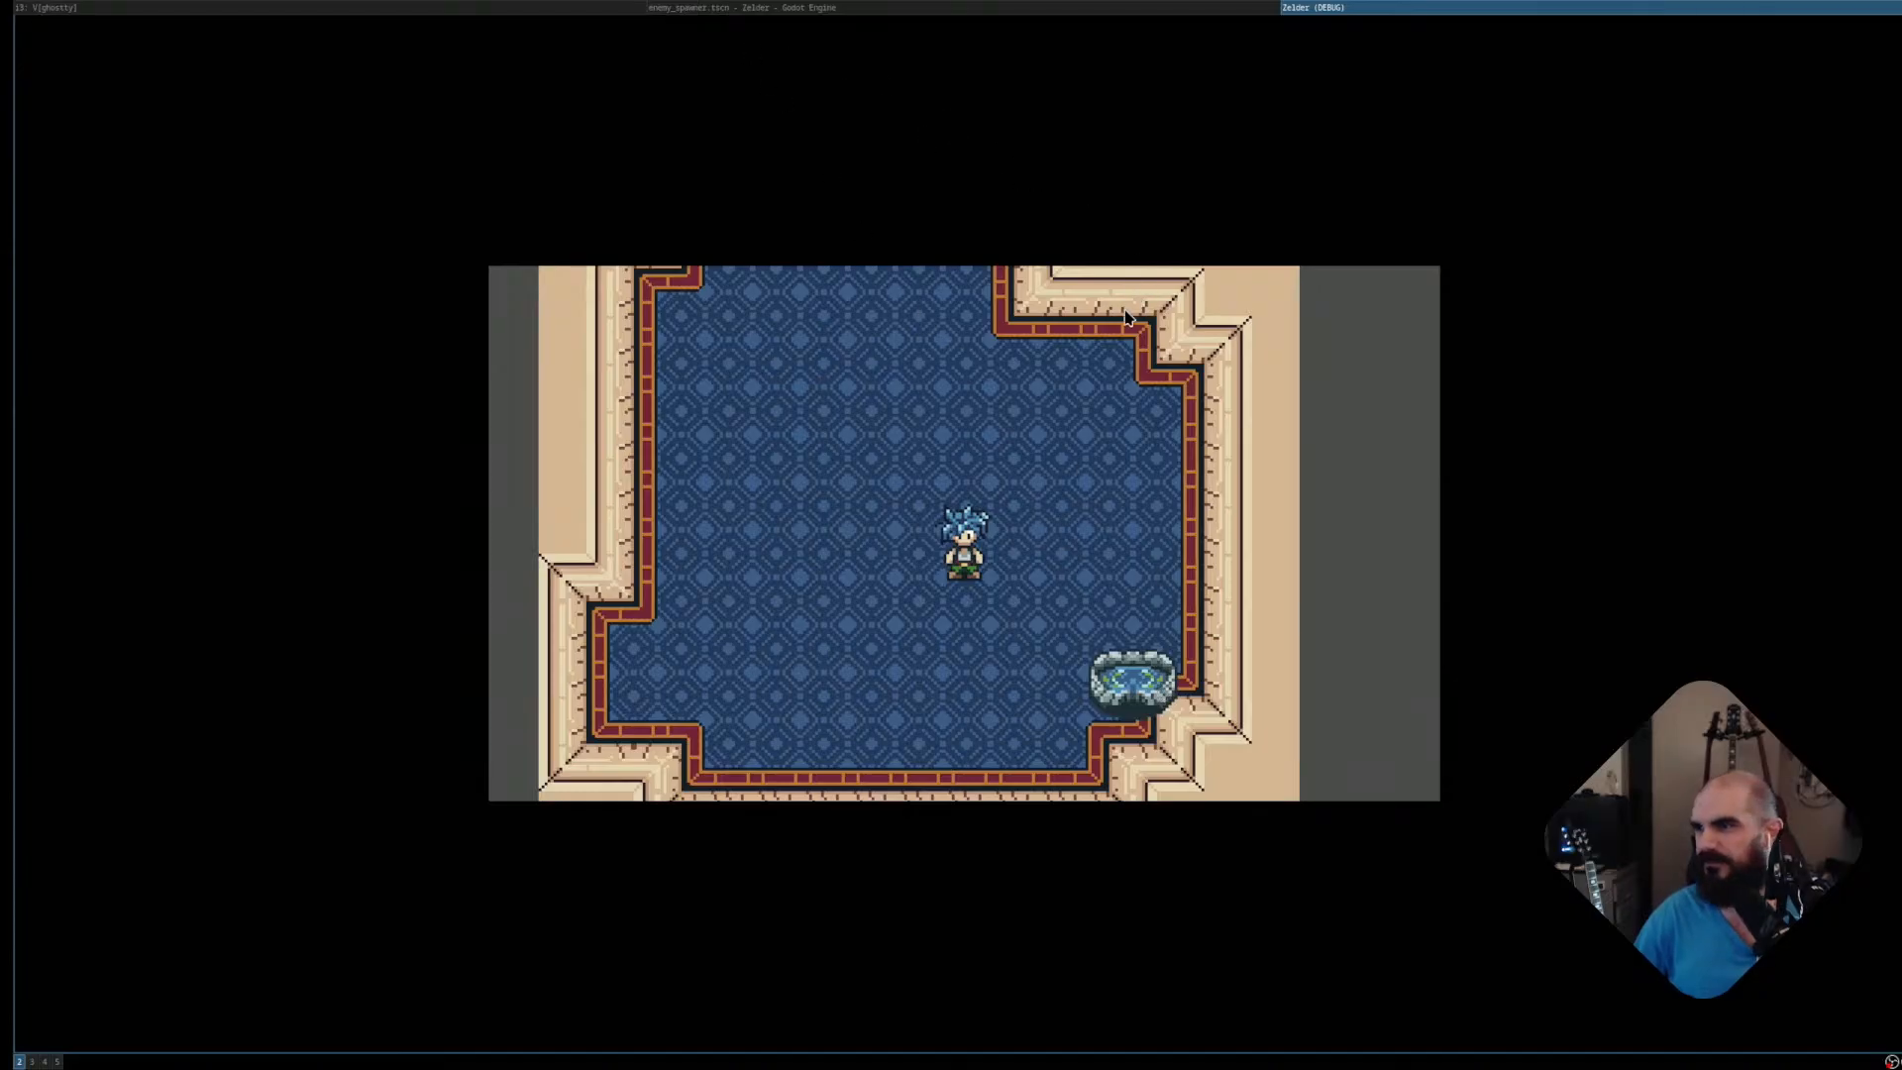
key(super+shift+q)
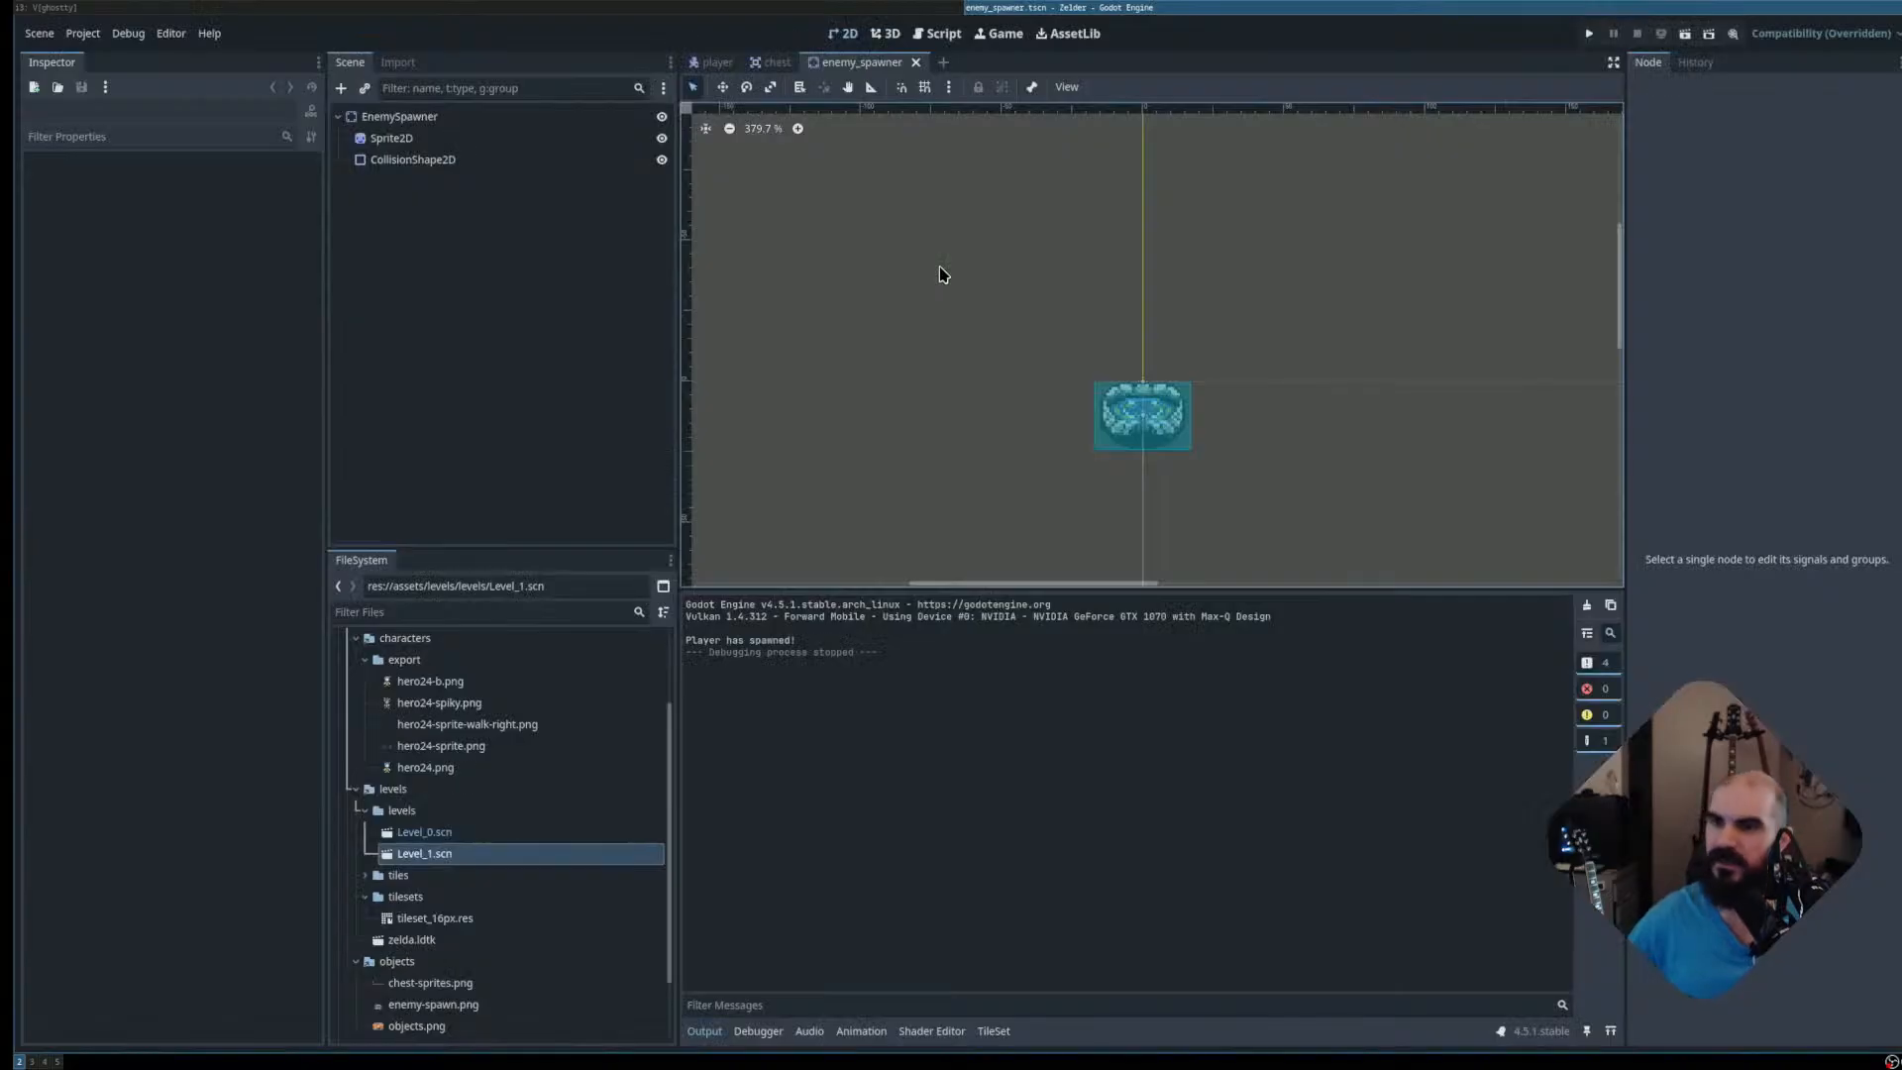
Switch to elf.aseprite in Aseprite and step through the walk frames from frame 2 to frame 8
key(super+Left)
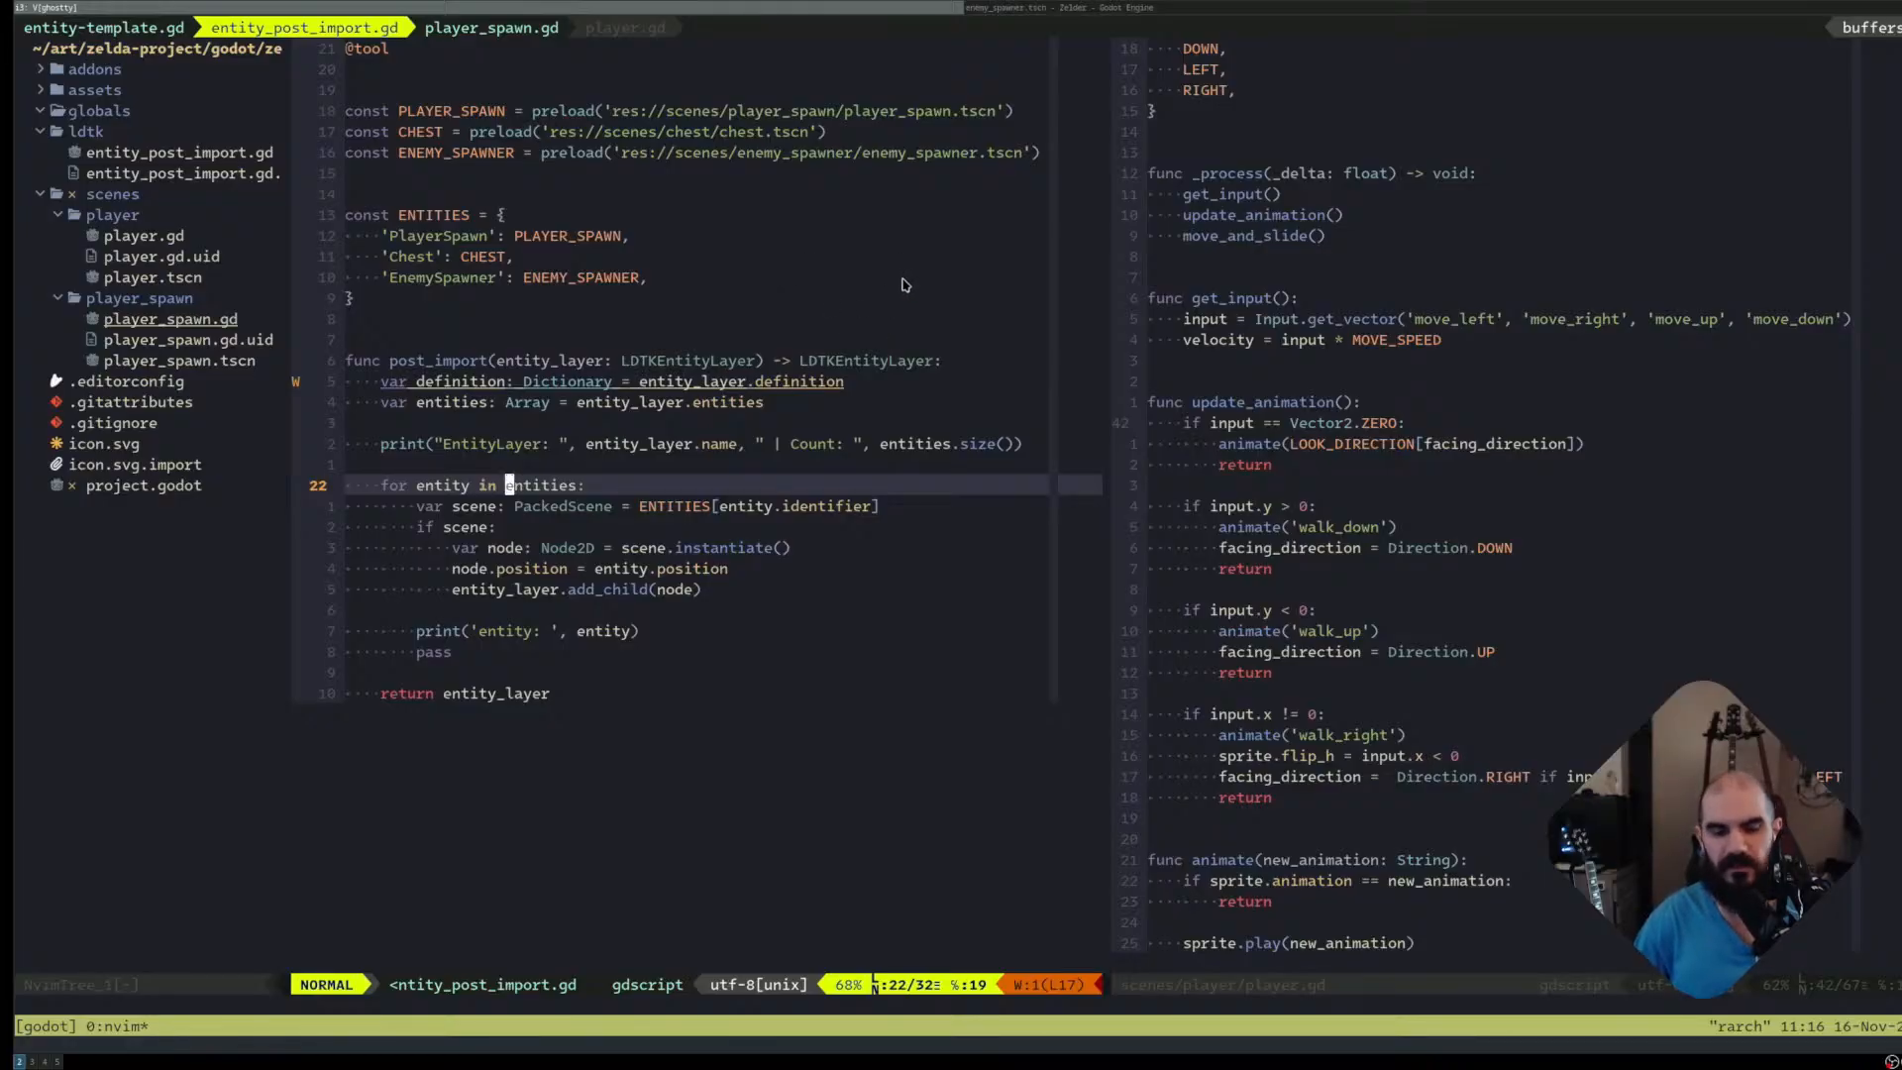
key(super+3)
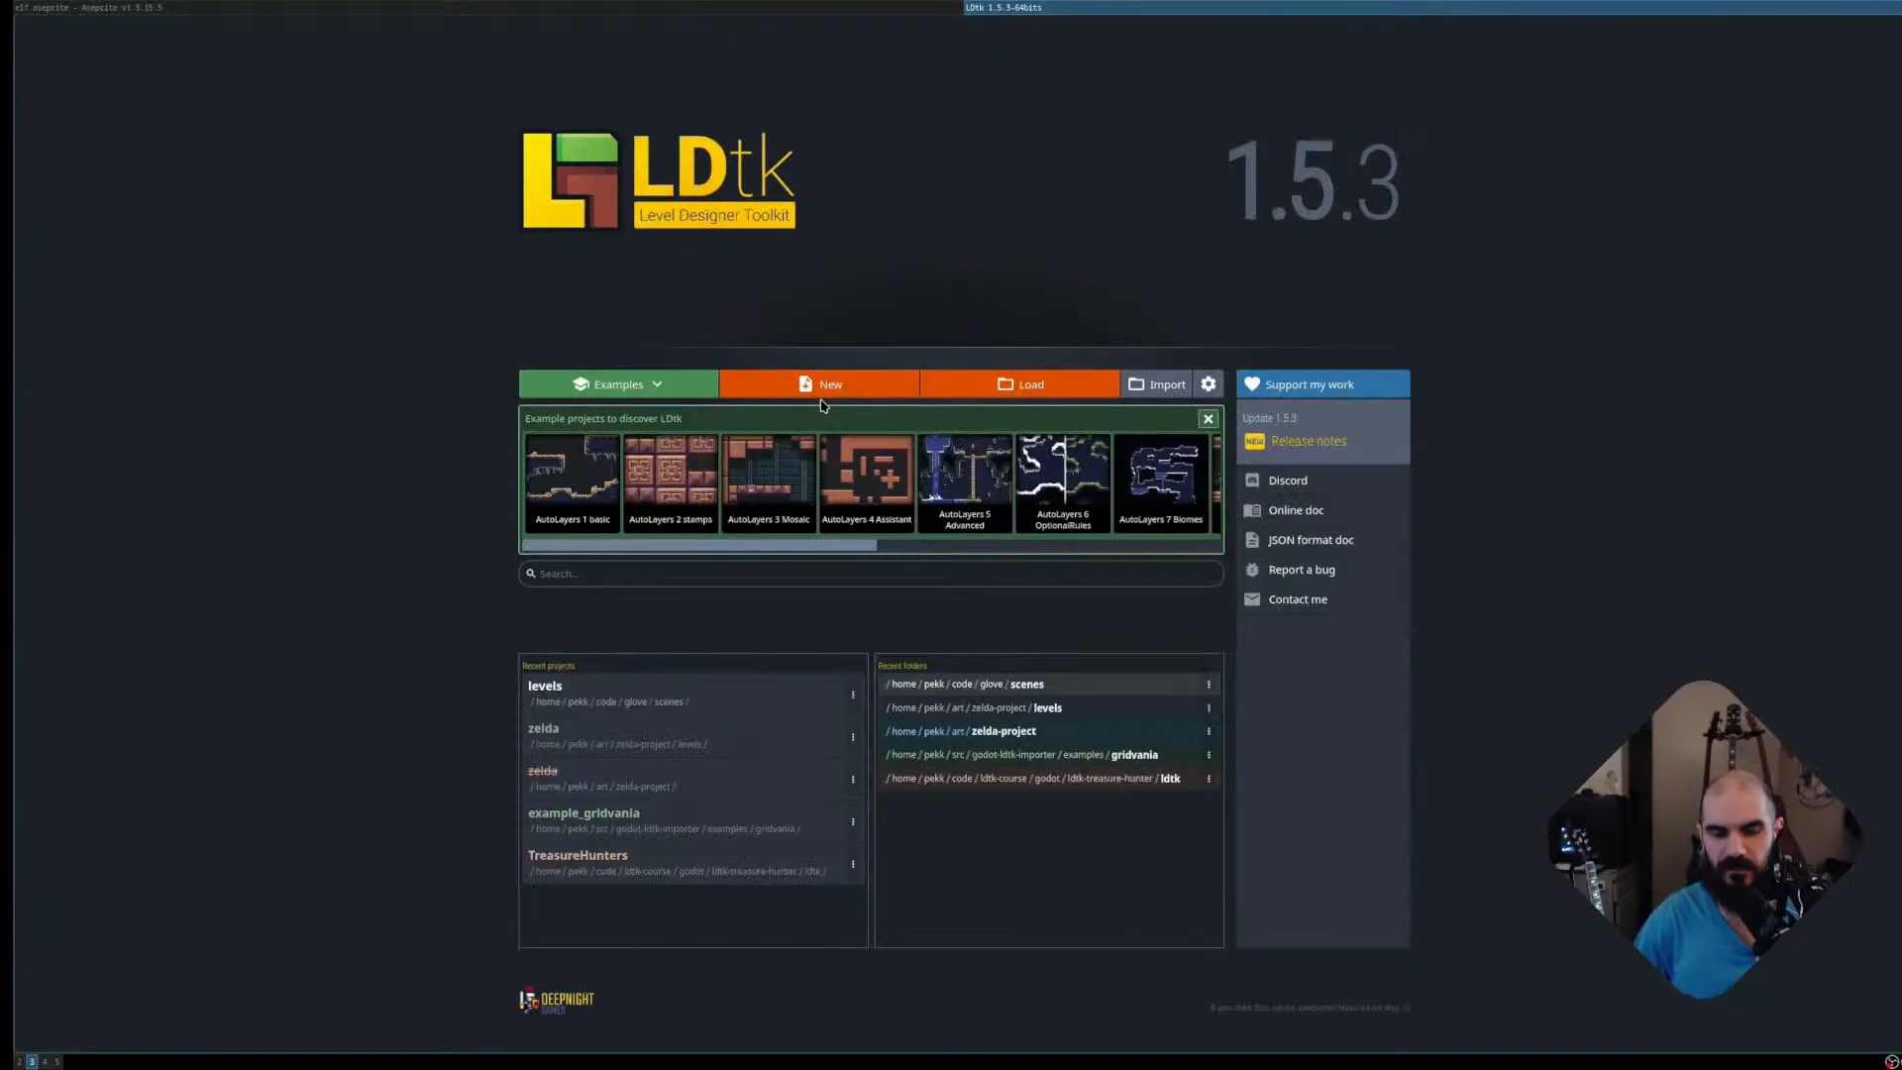
key(super+2)
key(super+3)
key(super+Left)
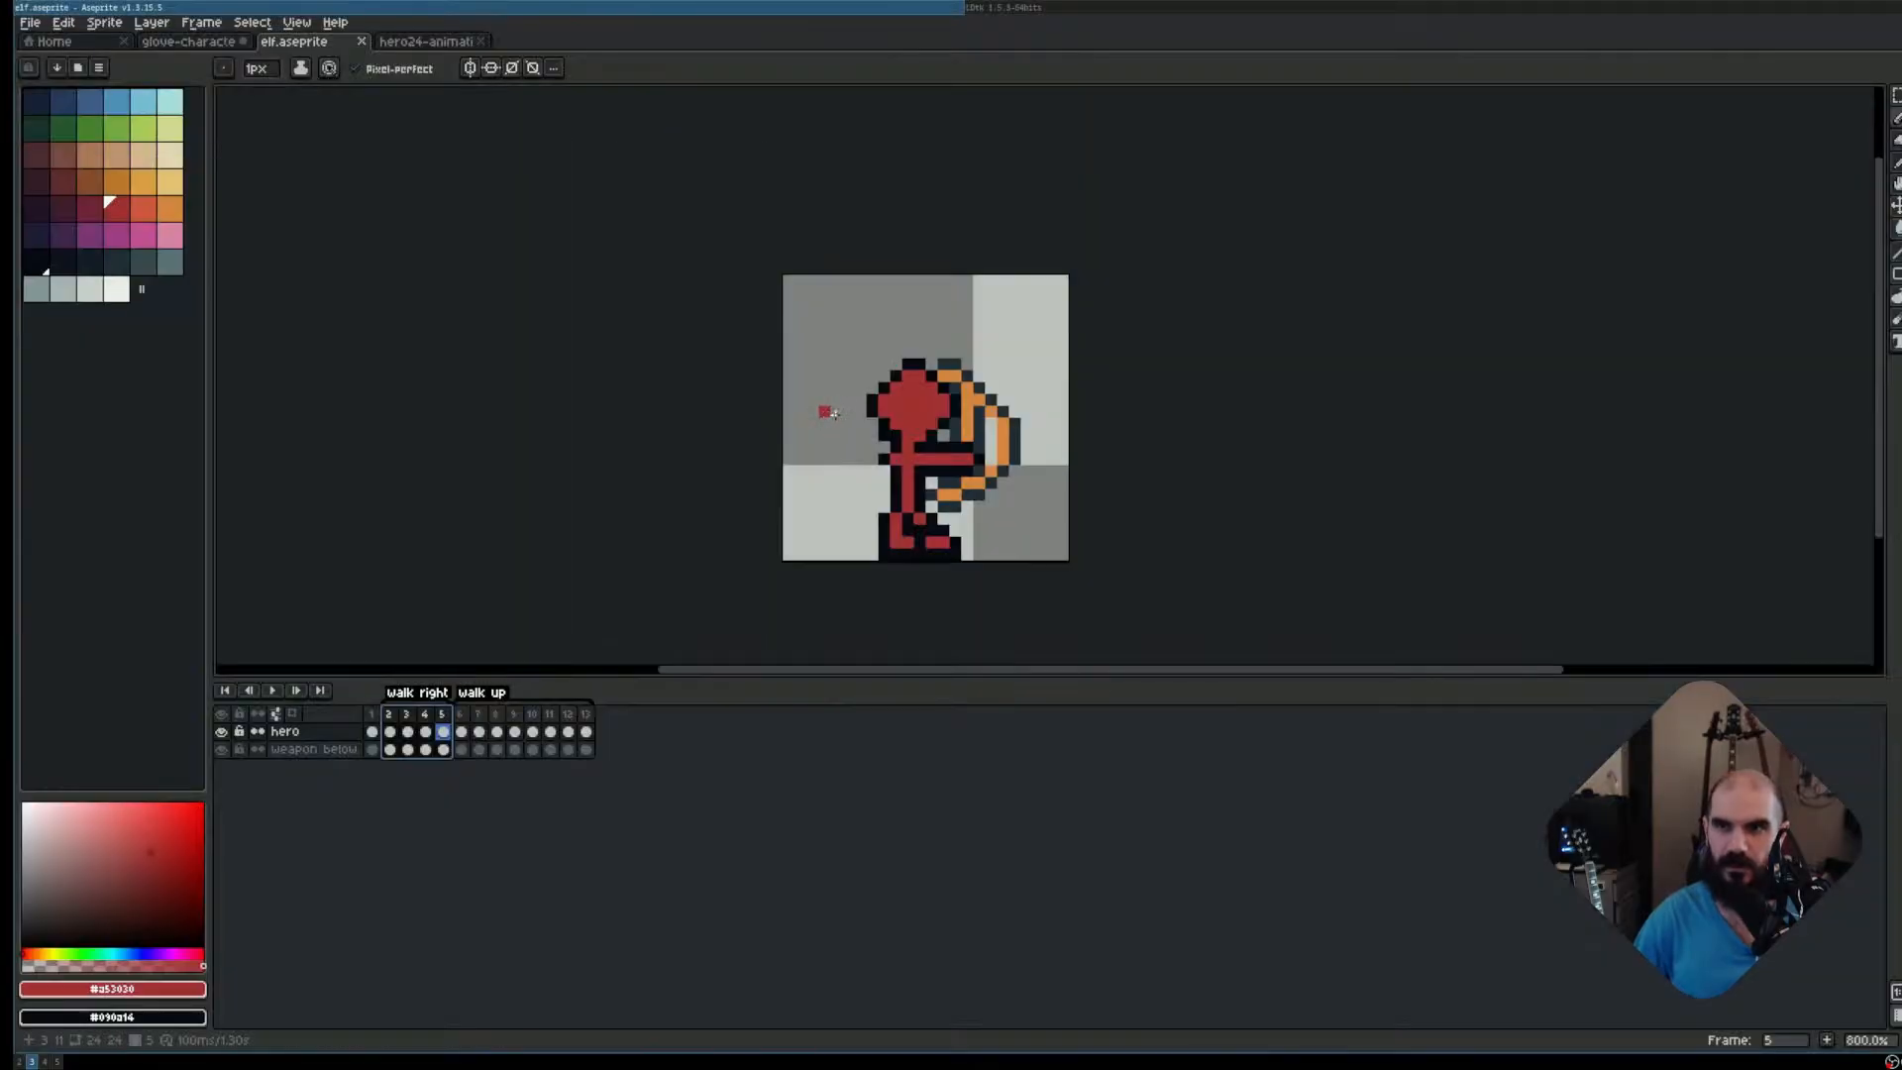
click(390, 714)
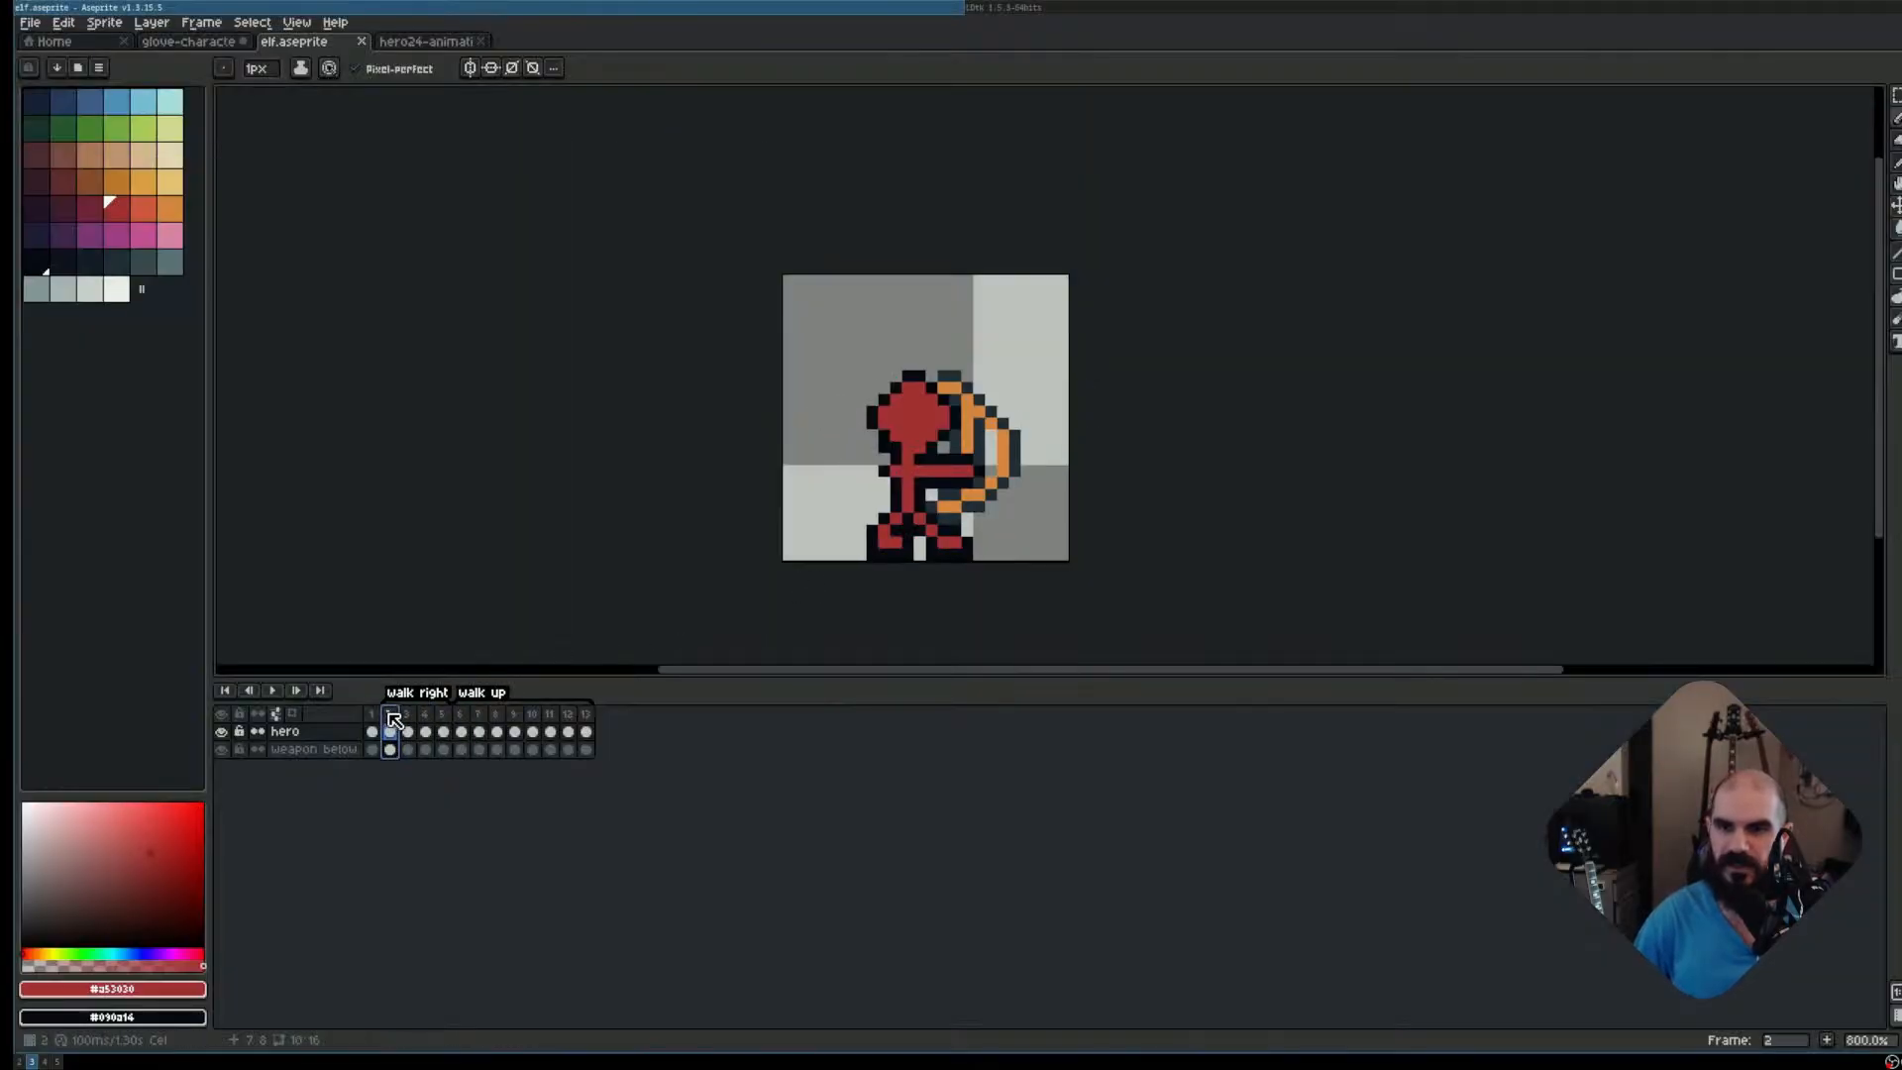
key(Right)
key(Right)
key(Right)
key(Right)
key(Right)
key(Right)
key(Right)
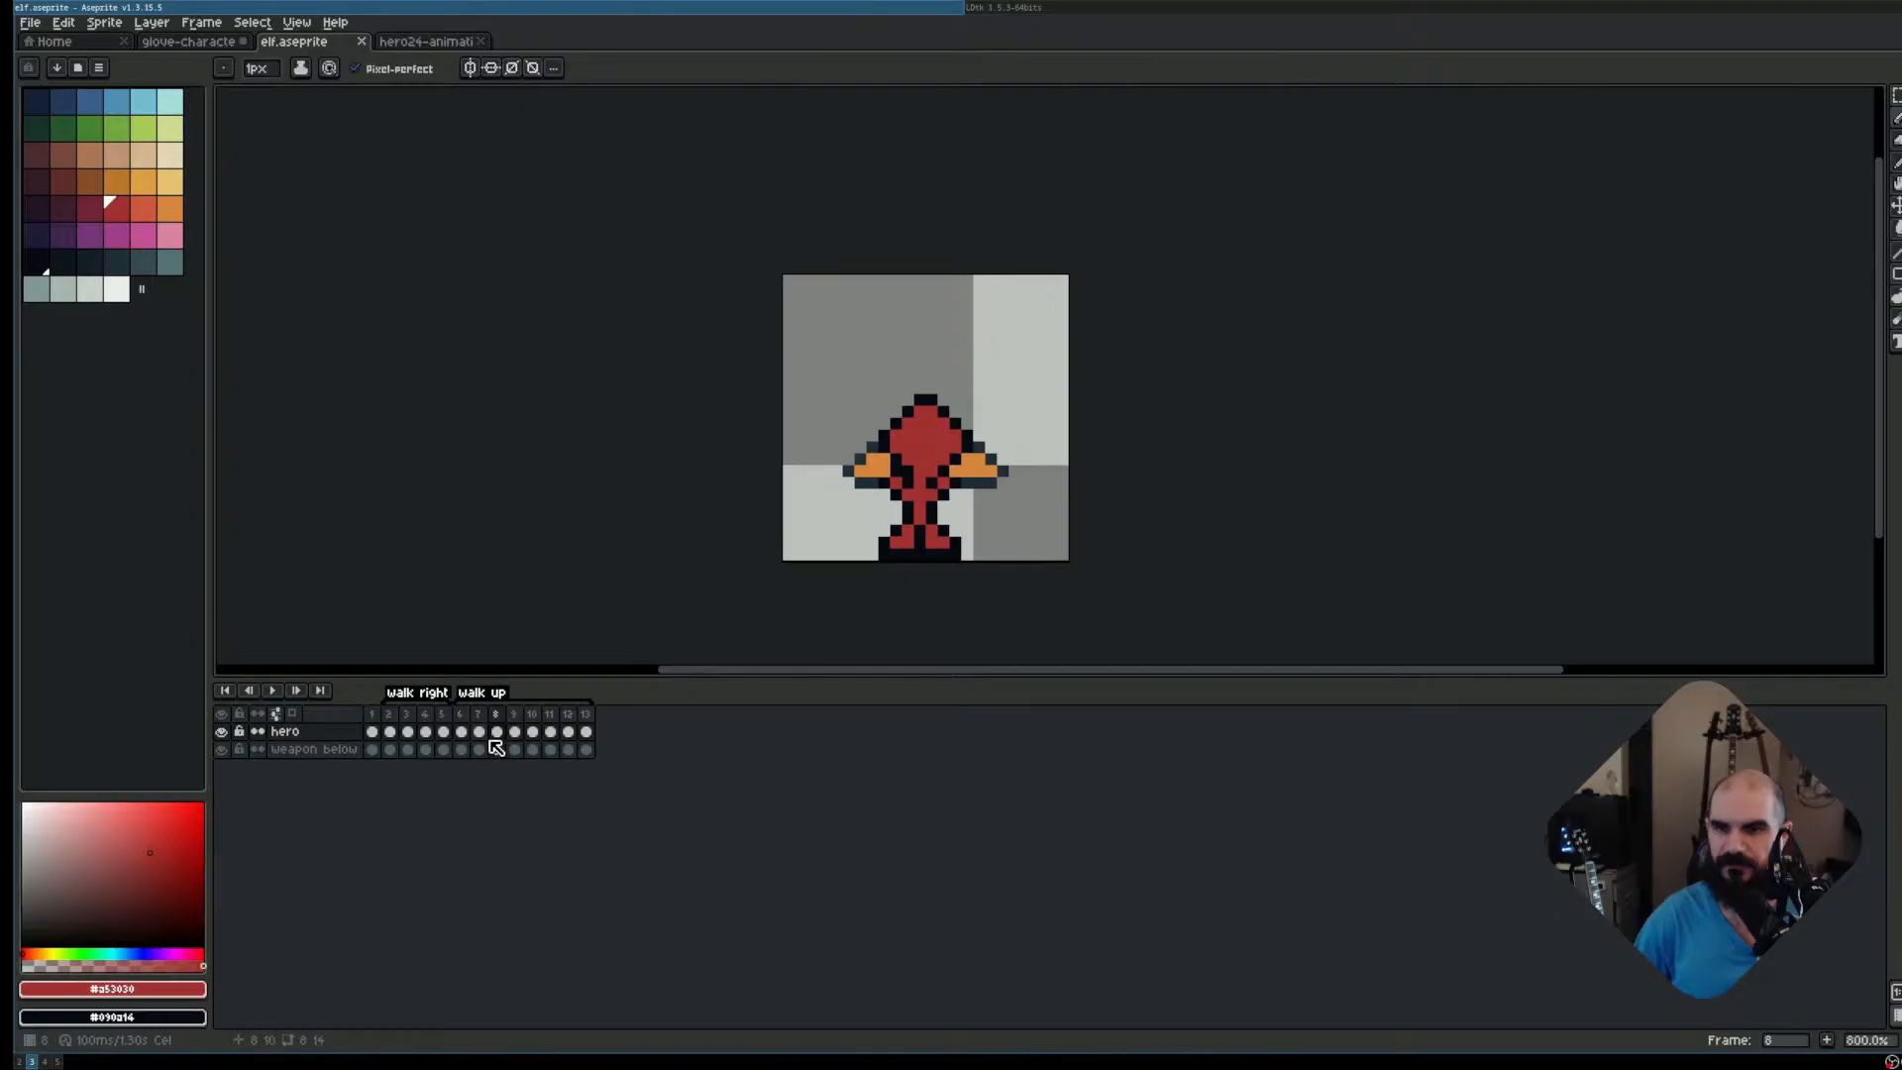
Step back a few frames, play the elf's walk animation, and stop the playback
key(Left)
key(Left)
key(Left)
key(Return)
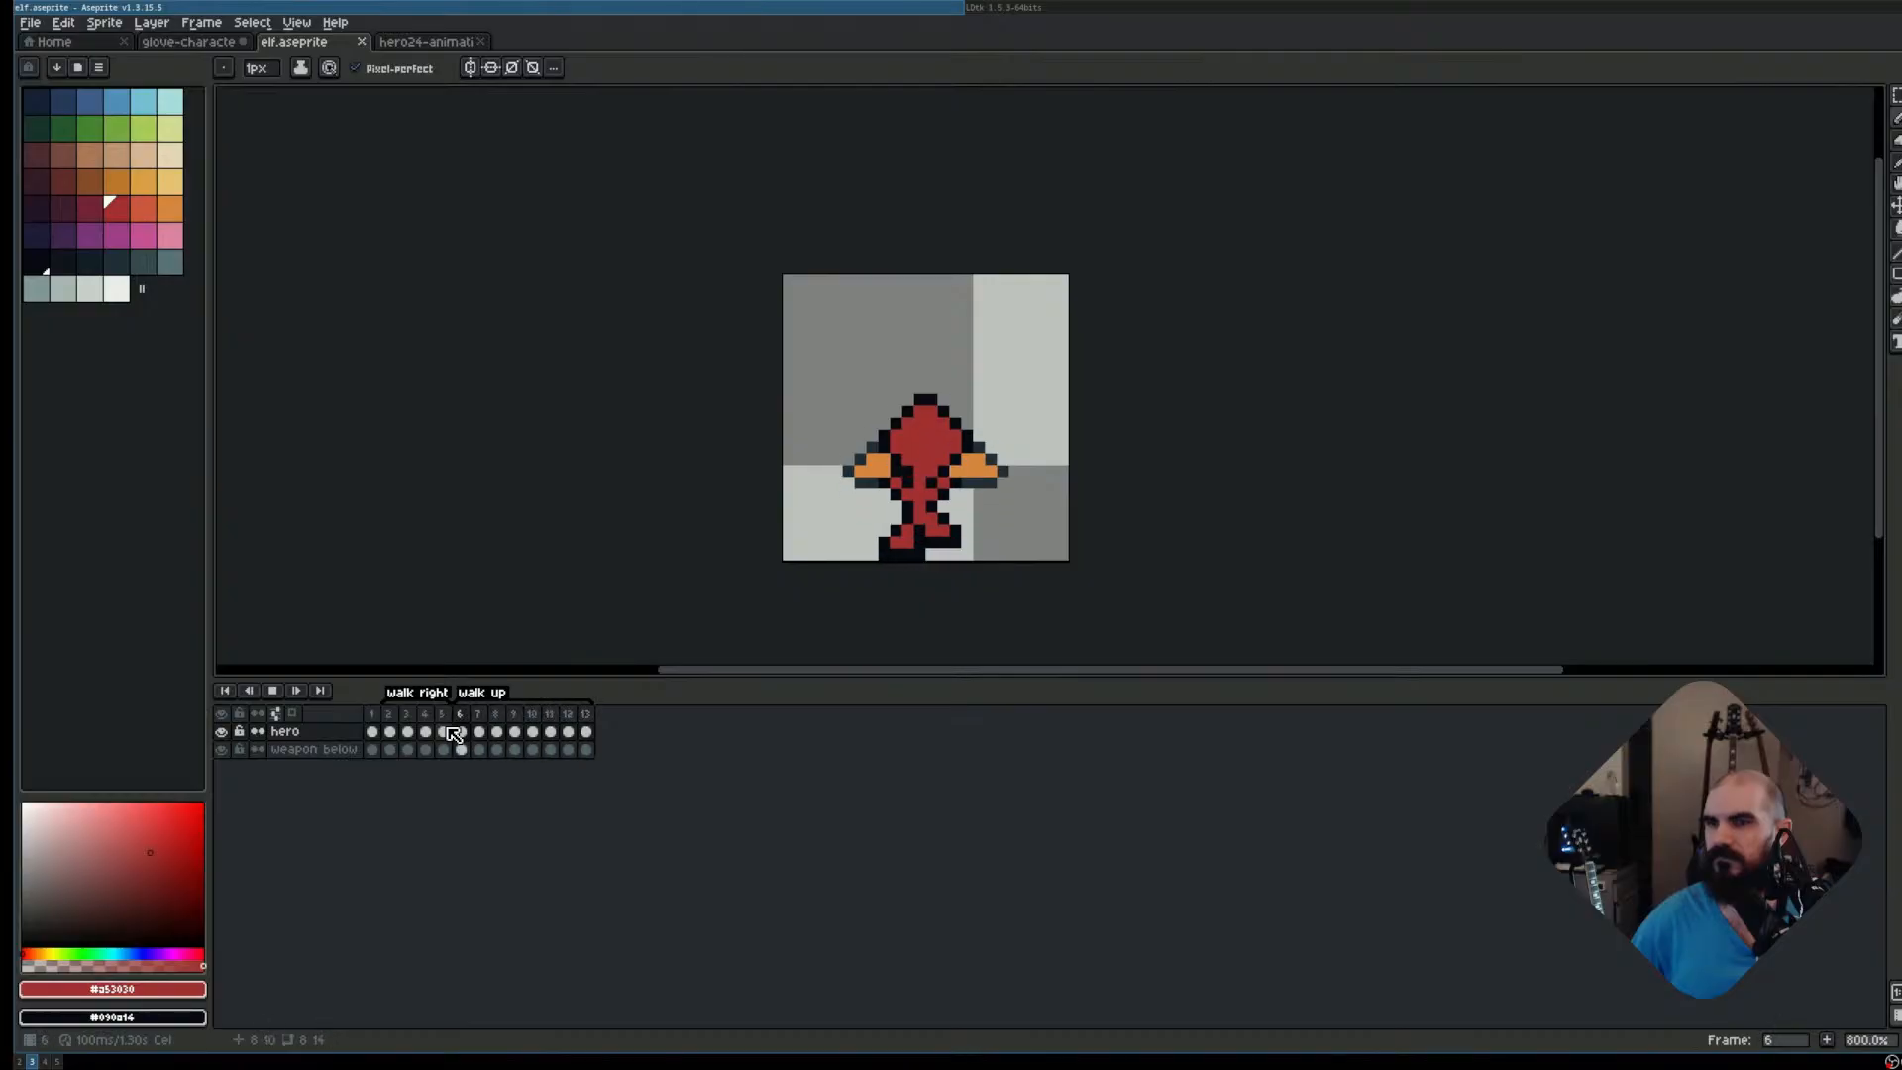
key(Return)
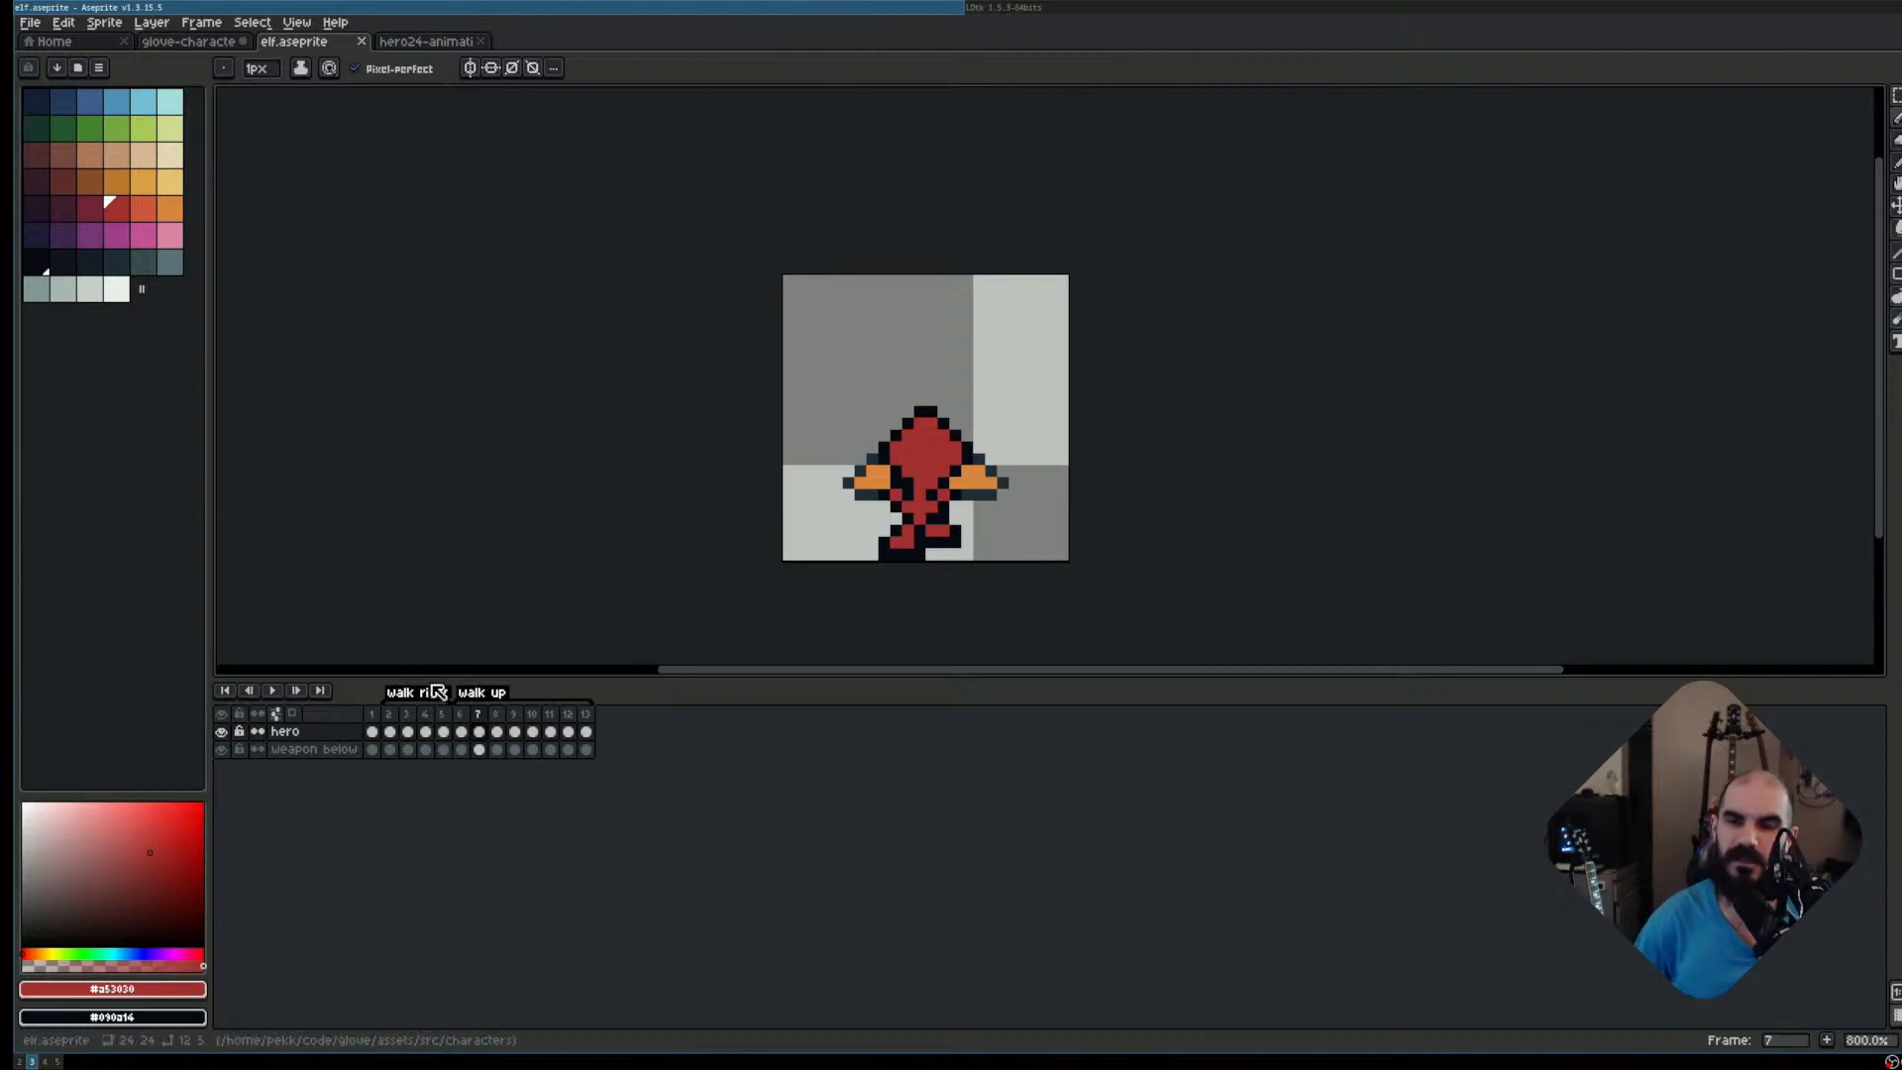
Select frame 13 of the elf, and replace the selection in glove-characters.aseprite with the third elf sprite's 16x16 cell
click(585, 715)
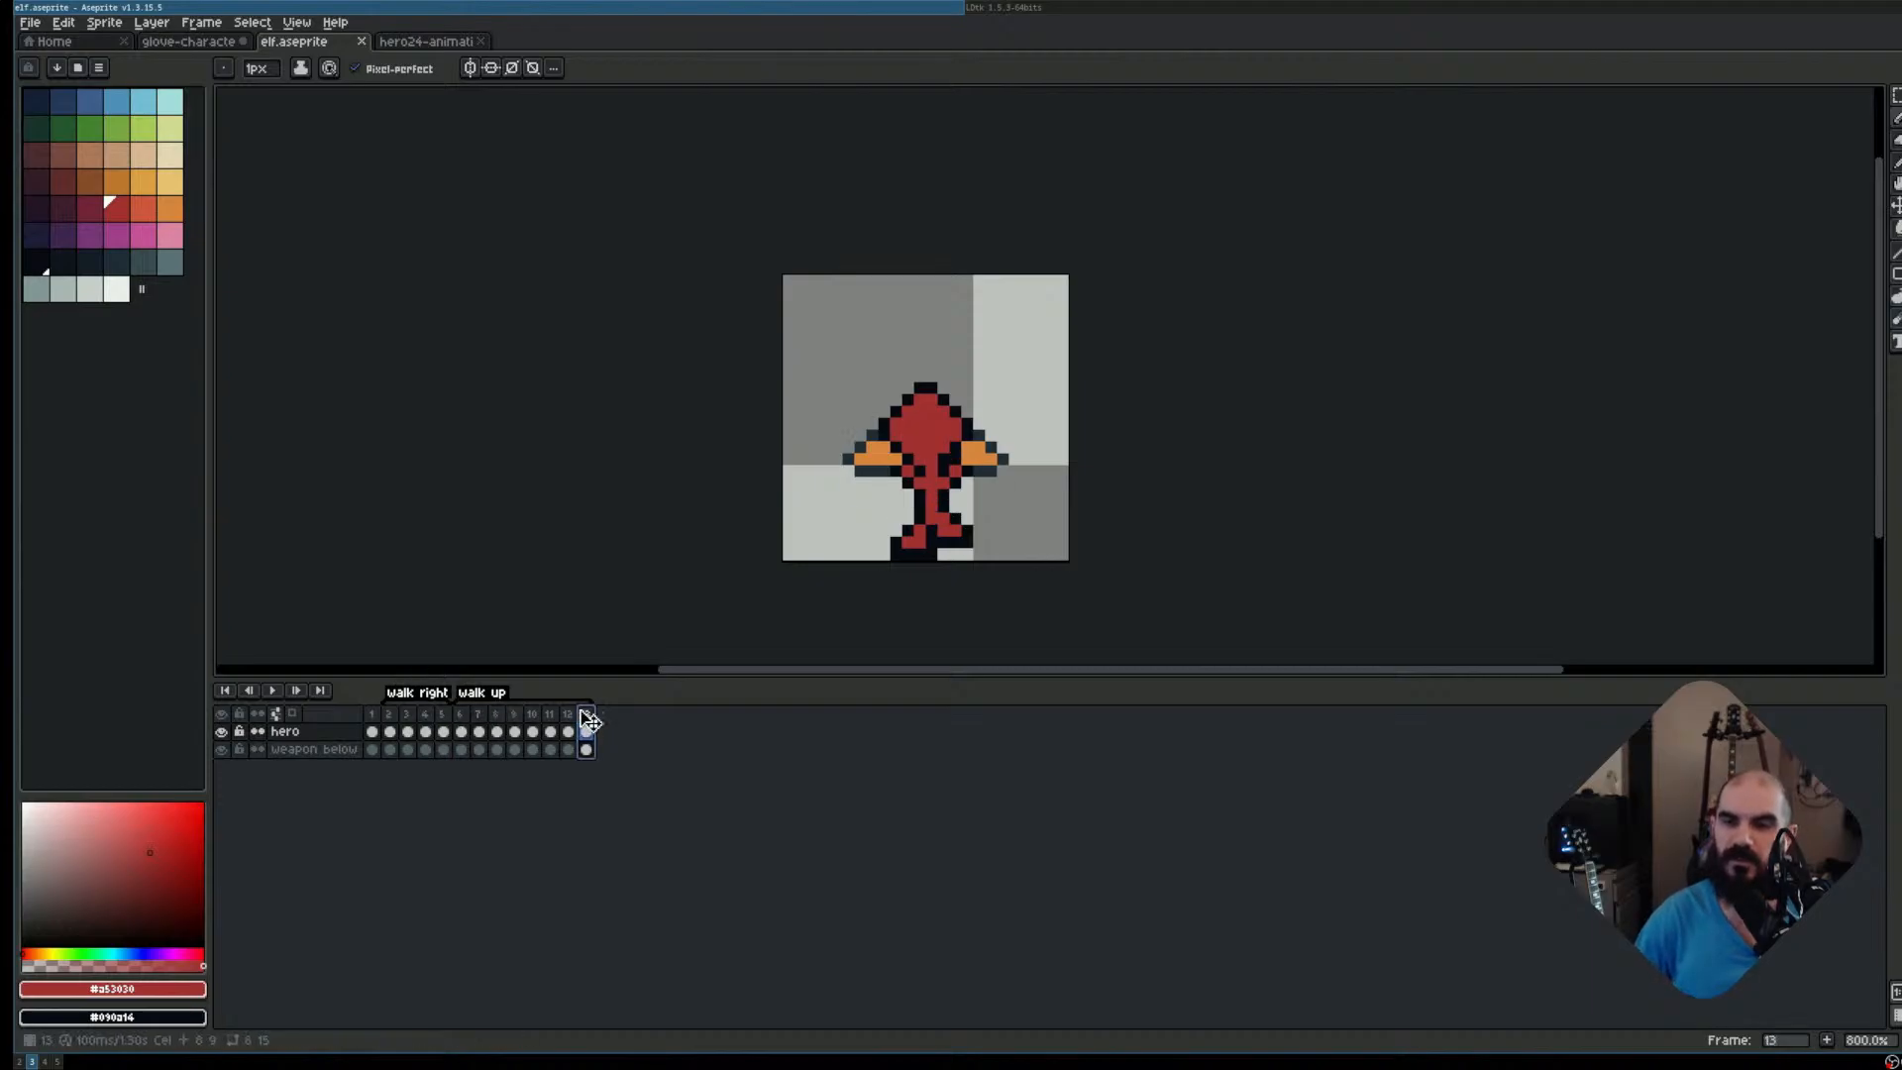
click(192, 47)
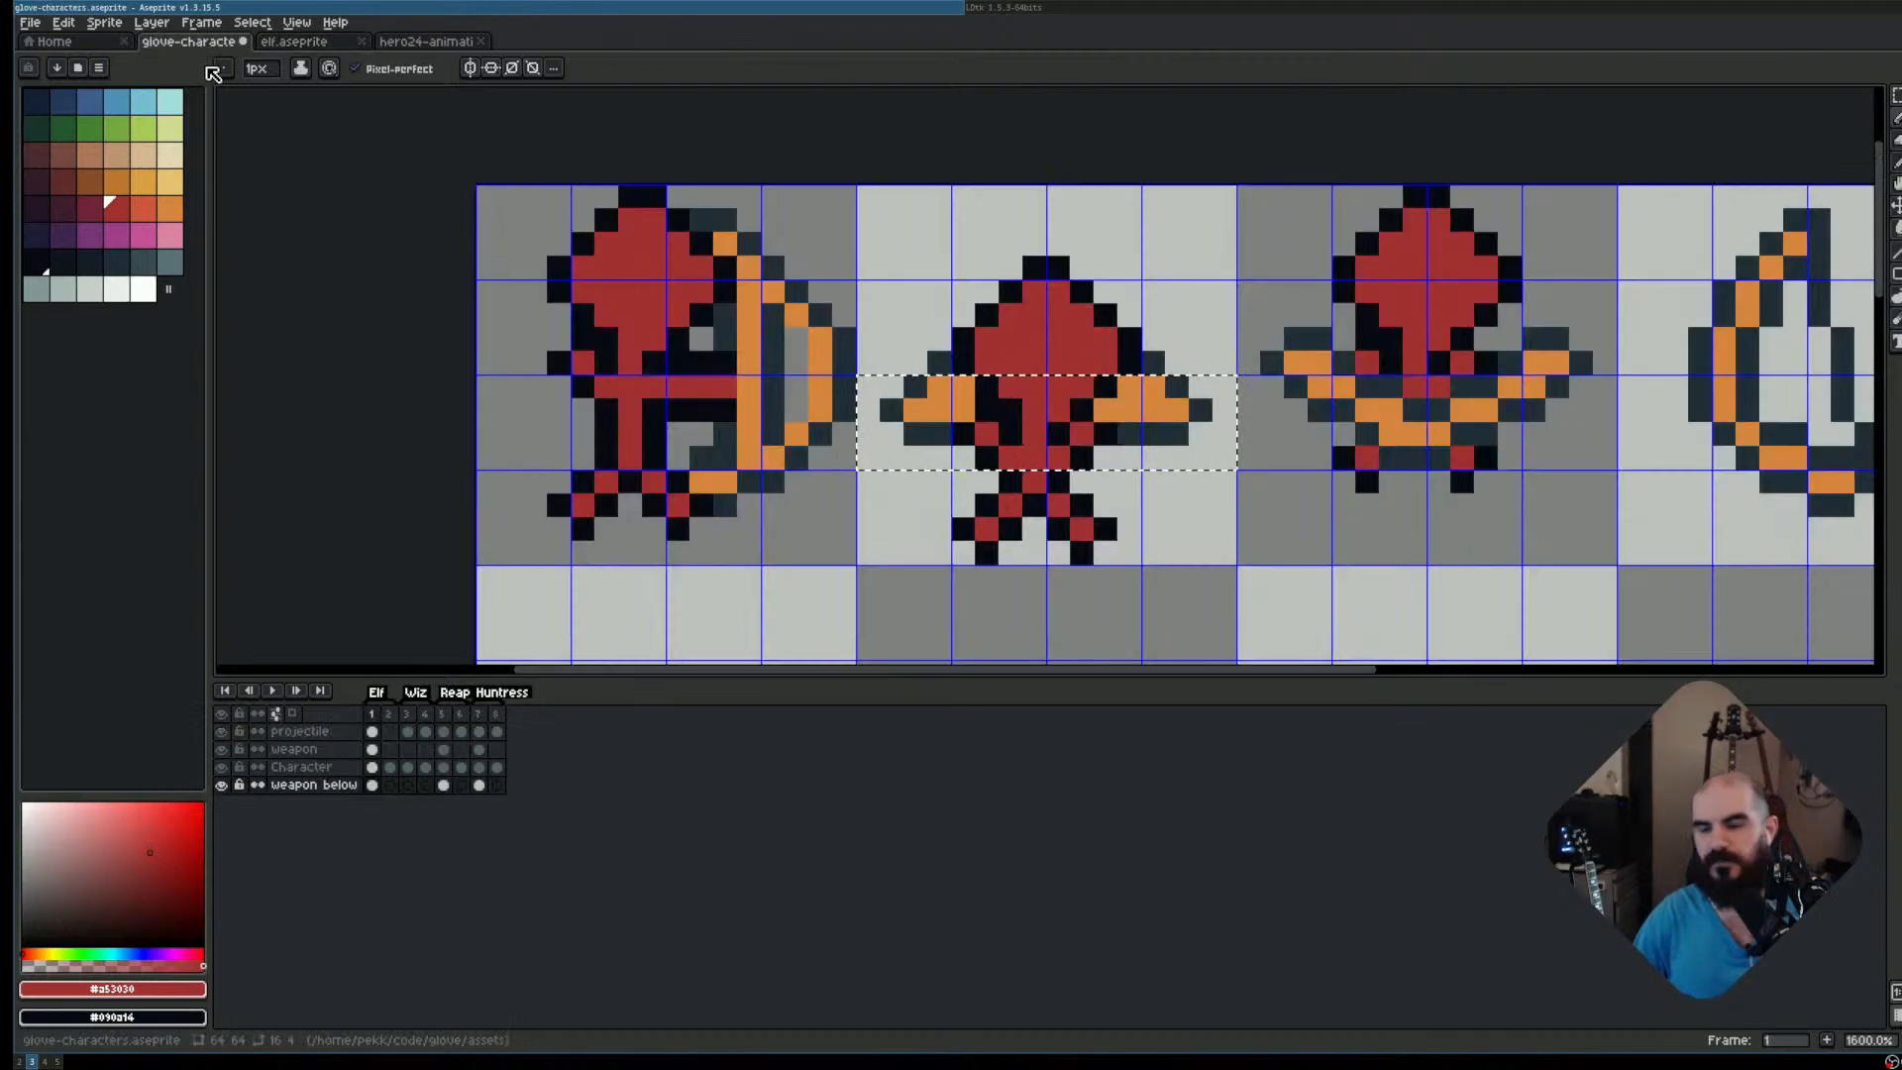
scroll(830, 389, down, 3)
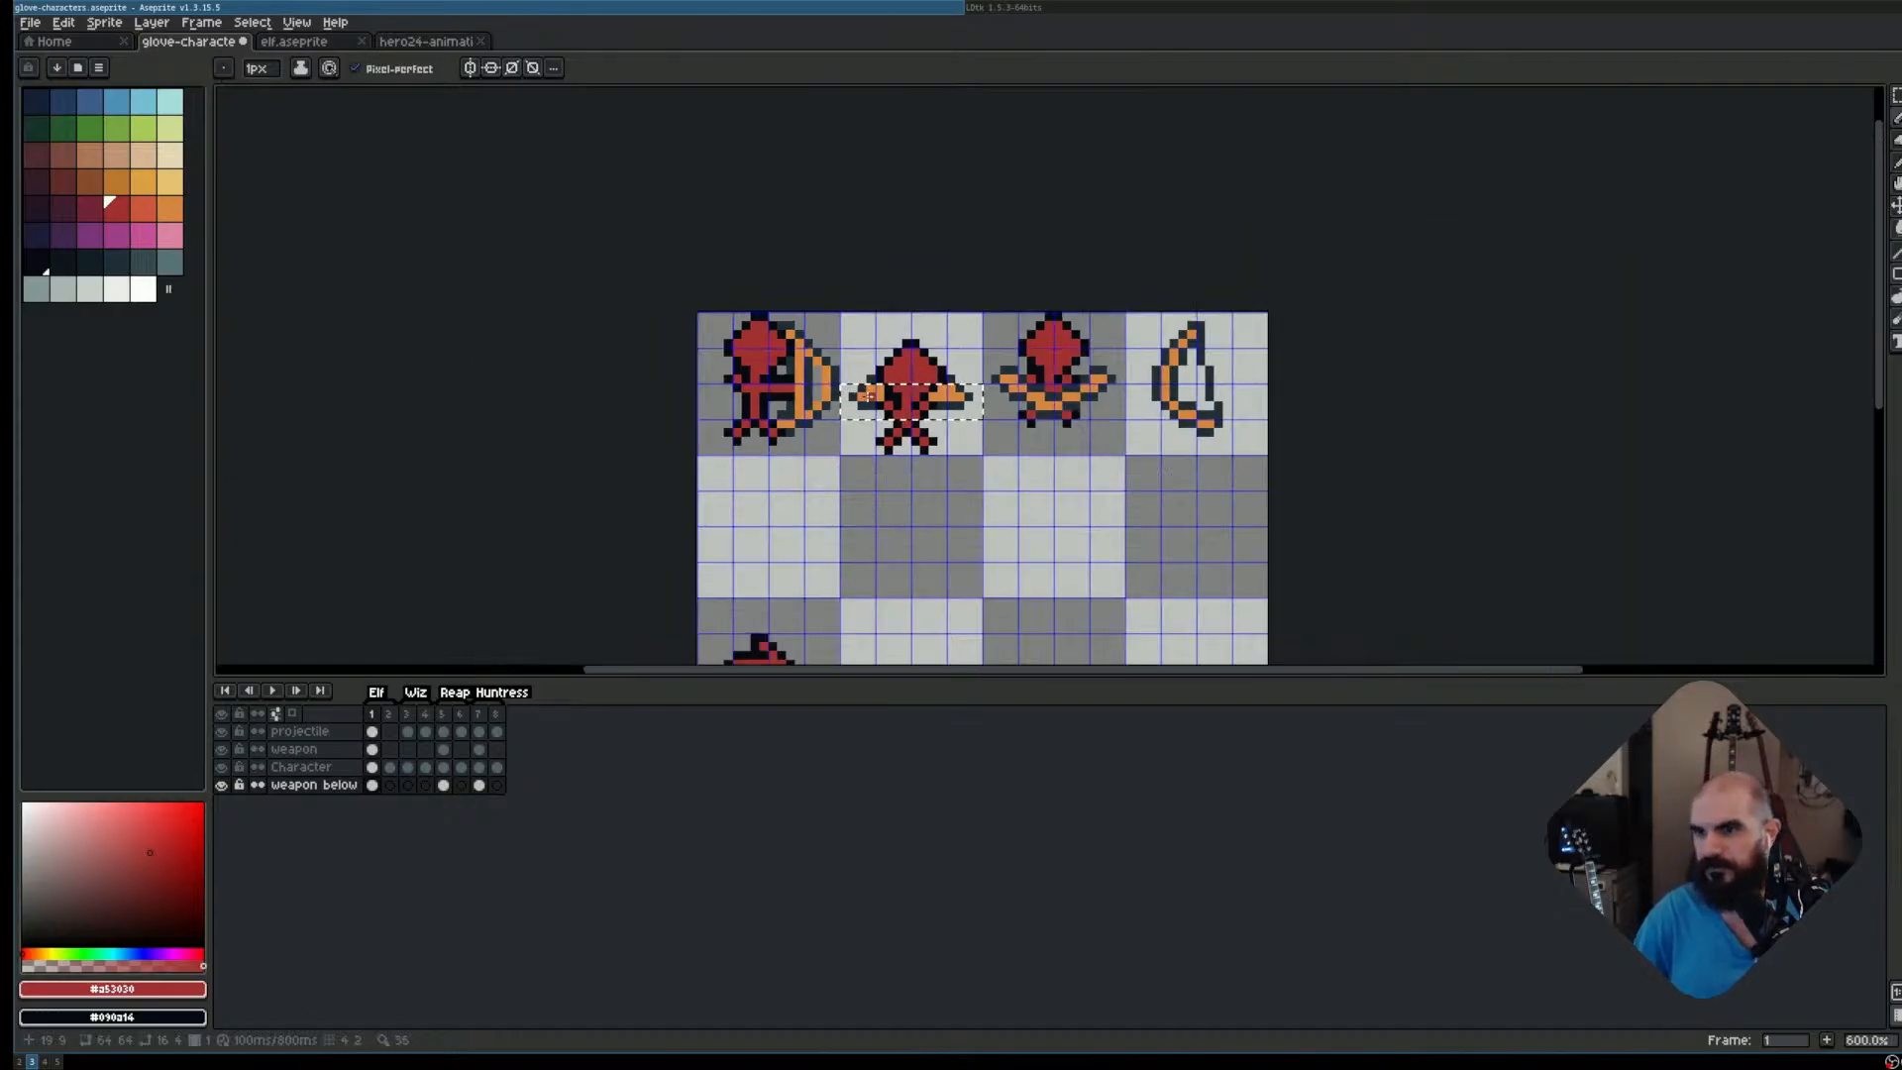
key(ctrl+d)
key(m)
mouse_move(1058, 448)
mouse_down()
mouse_move(974, 347)
mouse_move(991, 503)
mouse_up()
scroll(990, 503, up, 1)
scroll(1102, 436, up, 1)
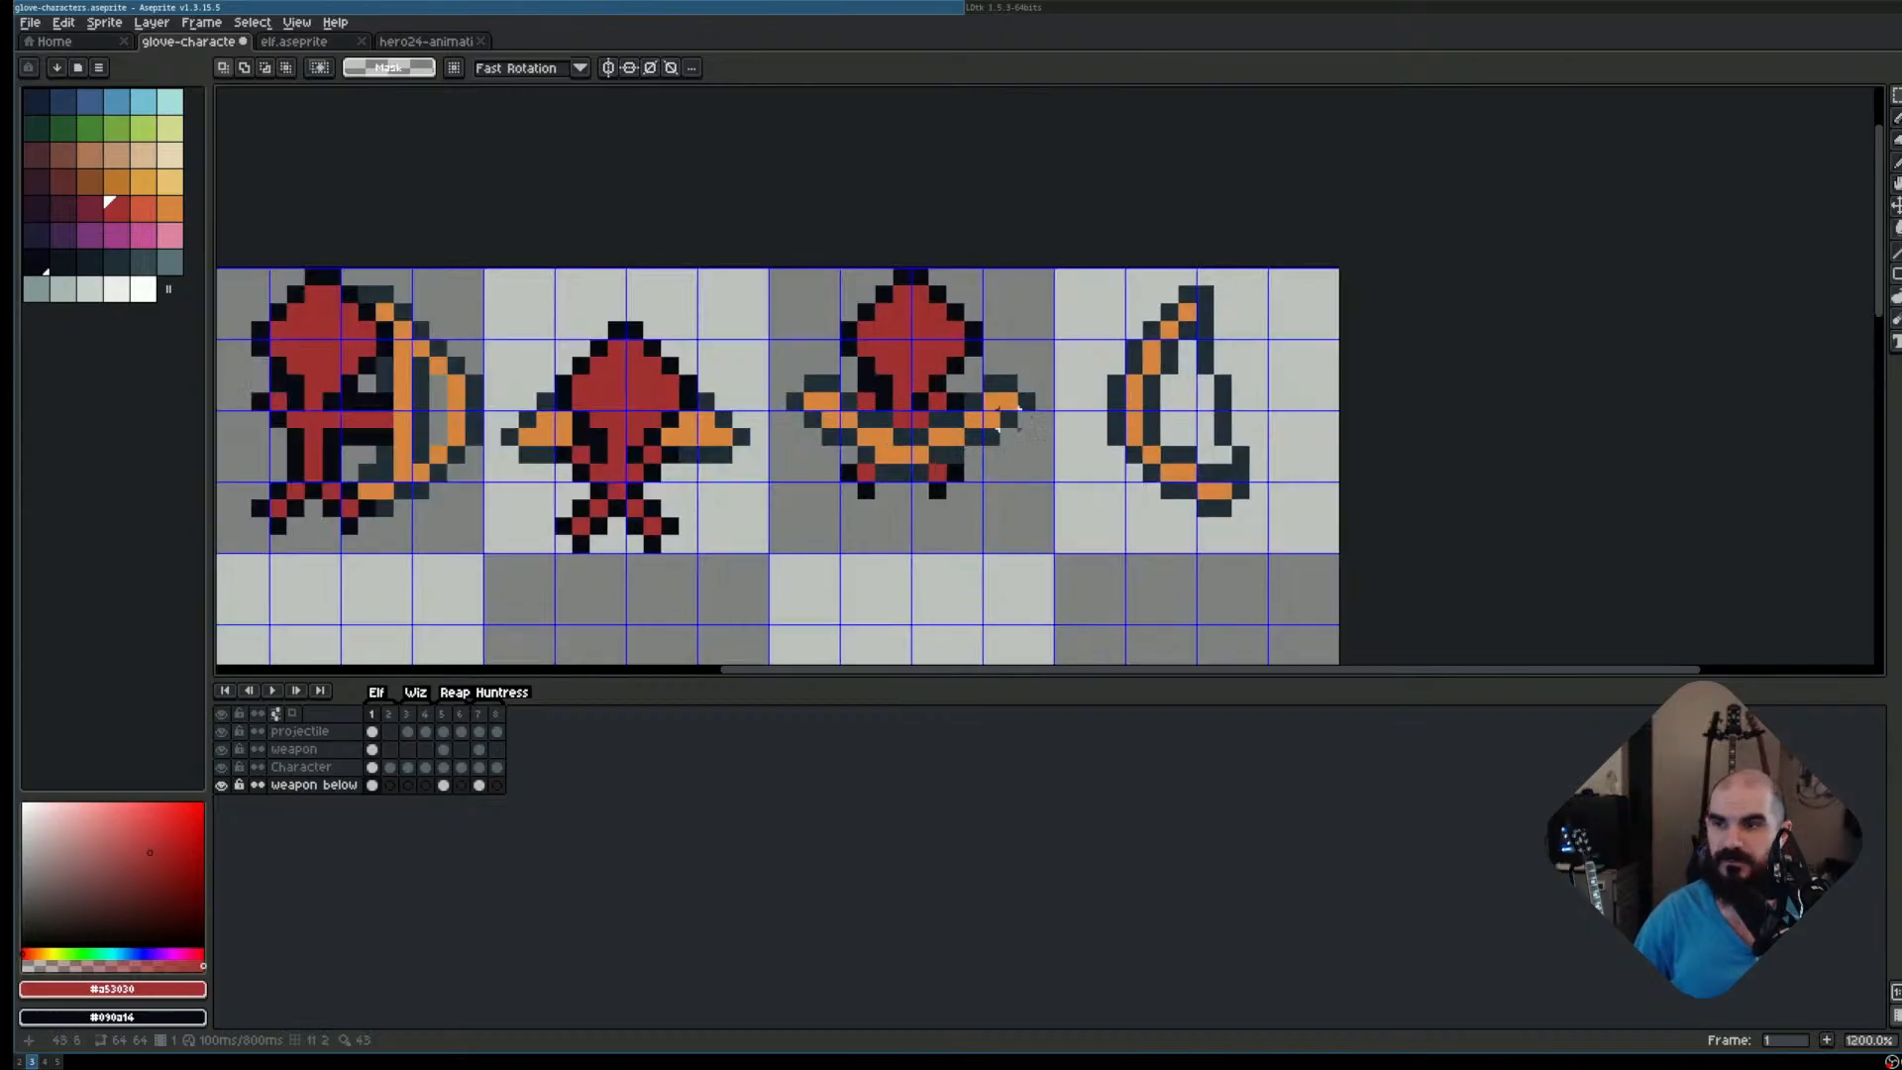
scroll(1017, 410, down, 3)
drag(1049, 509, 1029, 426)
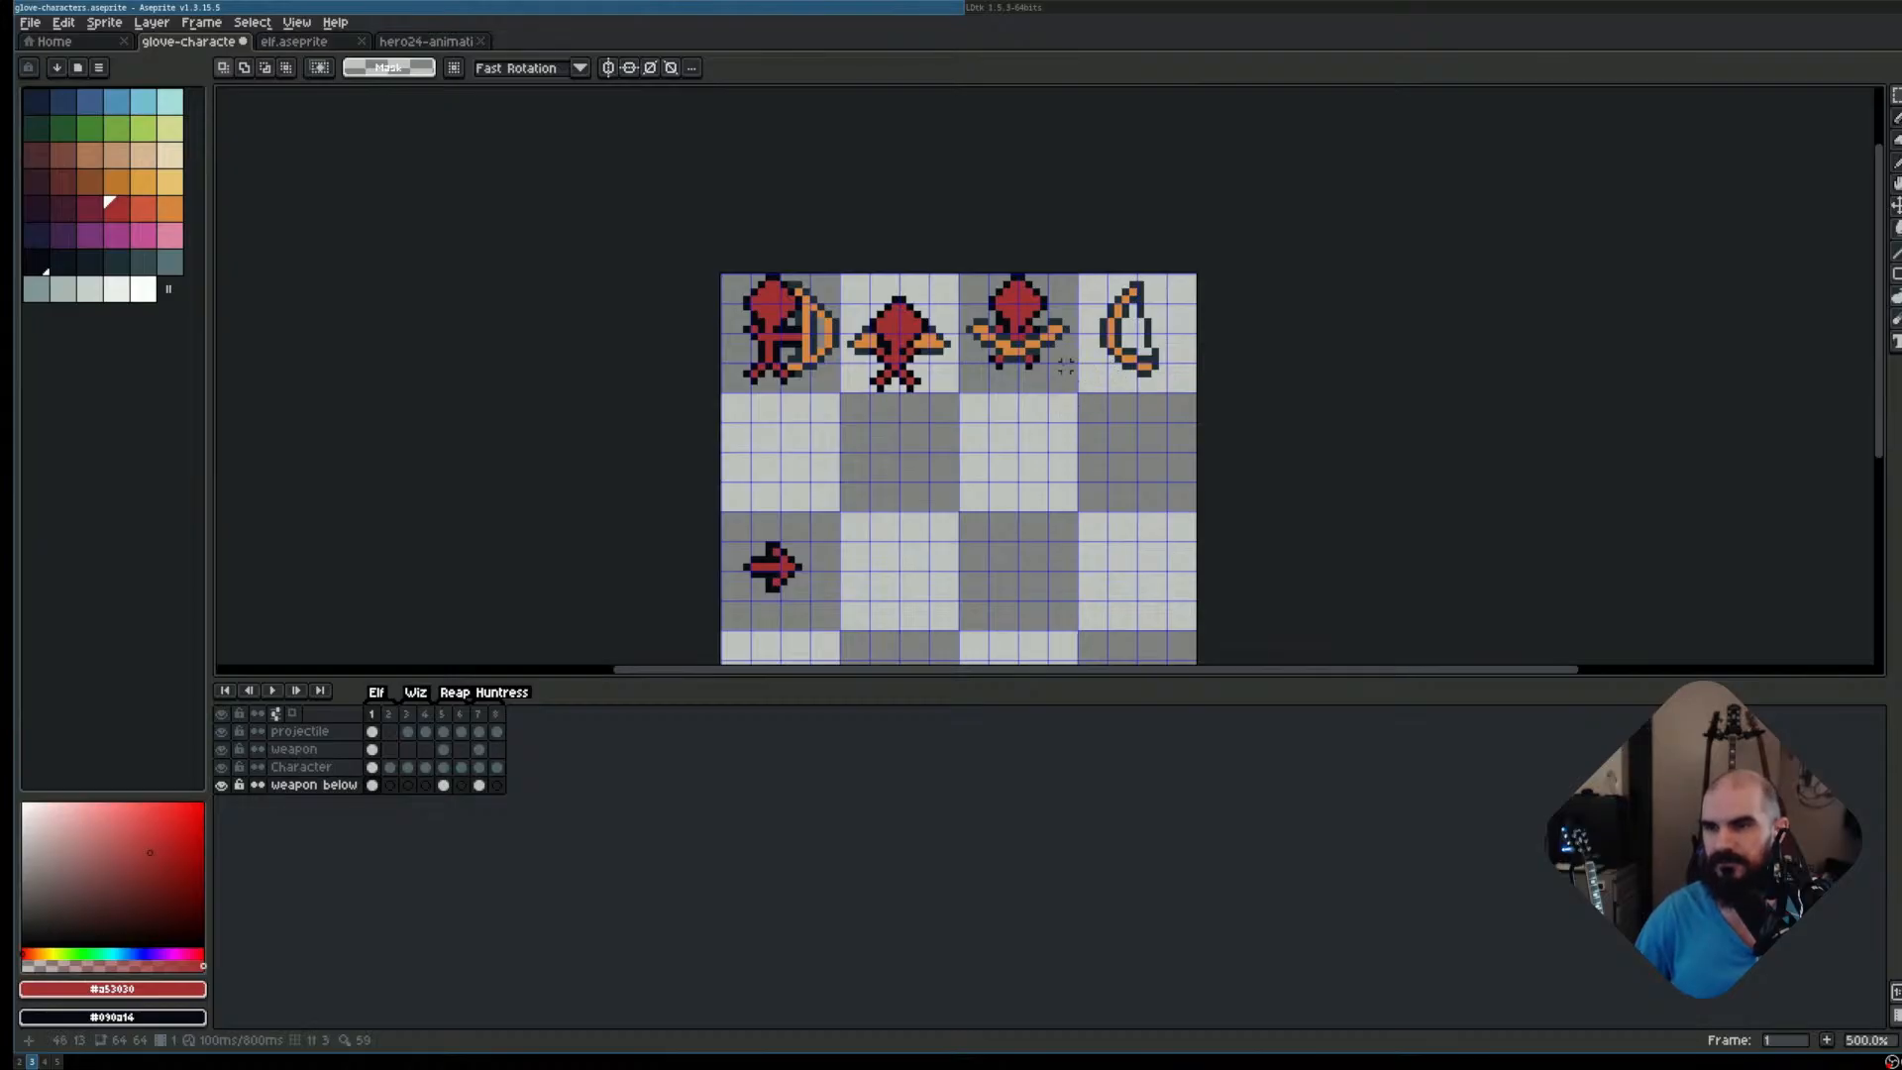
scroll(1064, 366, up, 2)
drag(882, 298, 1066, 457)
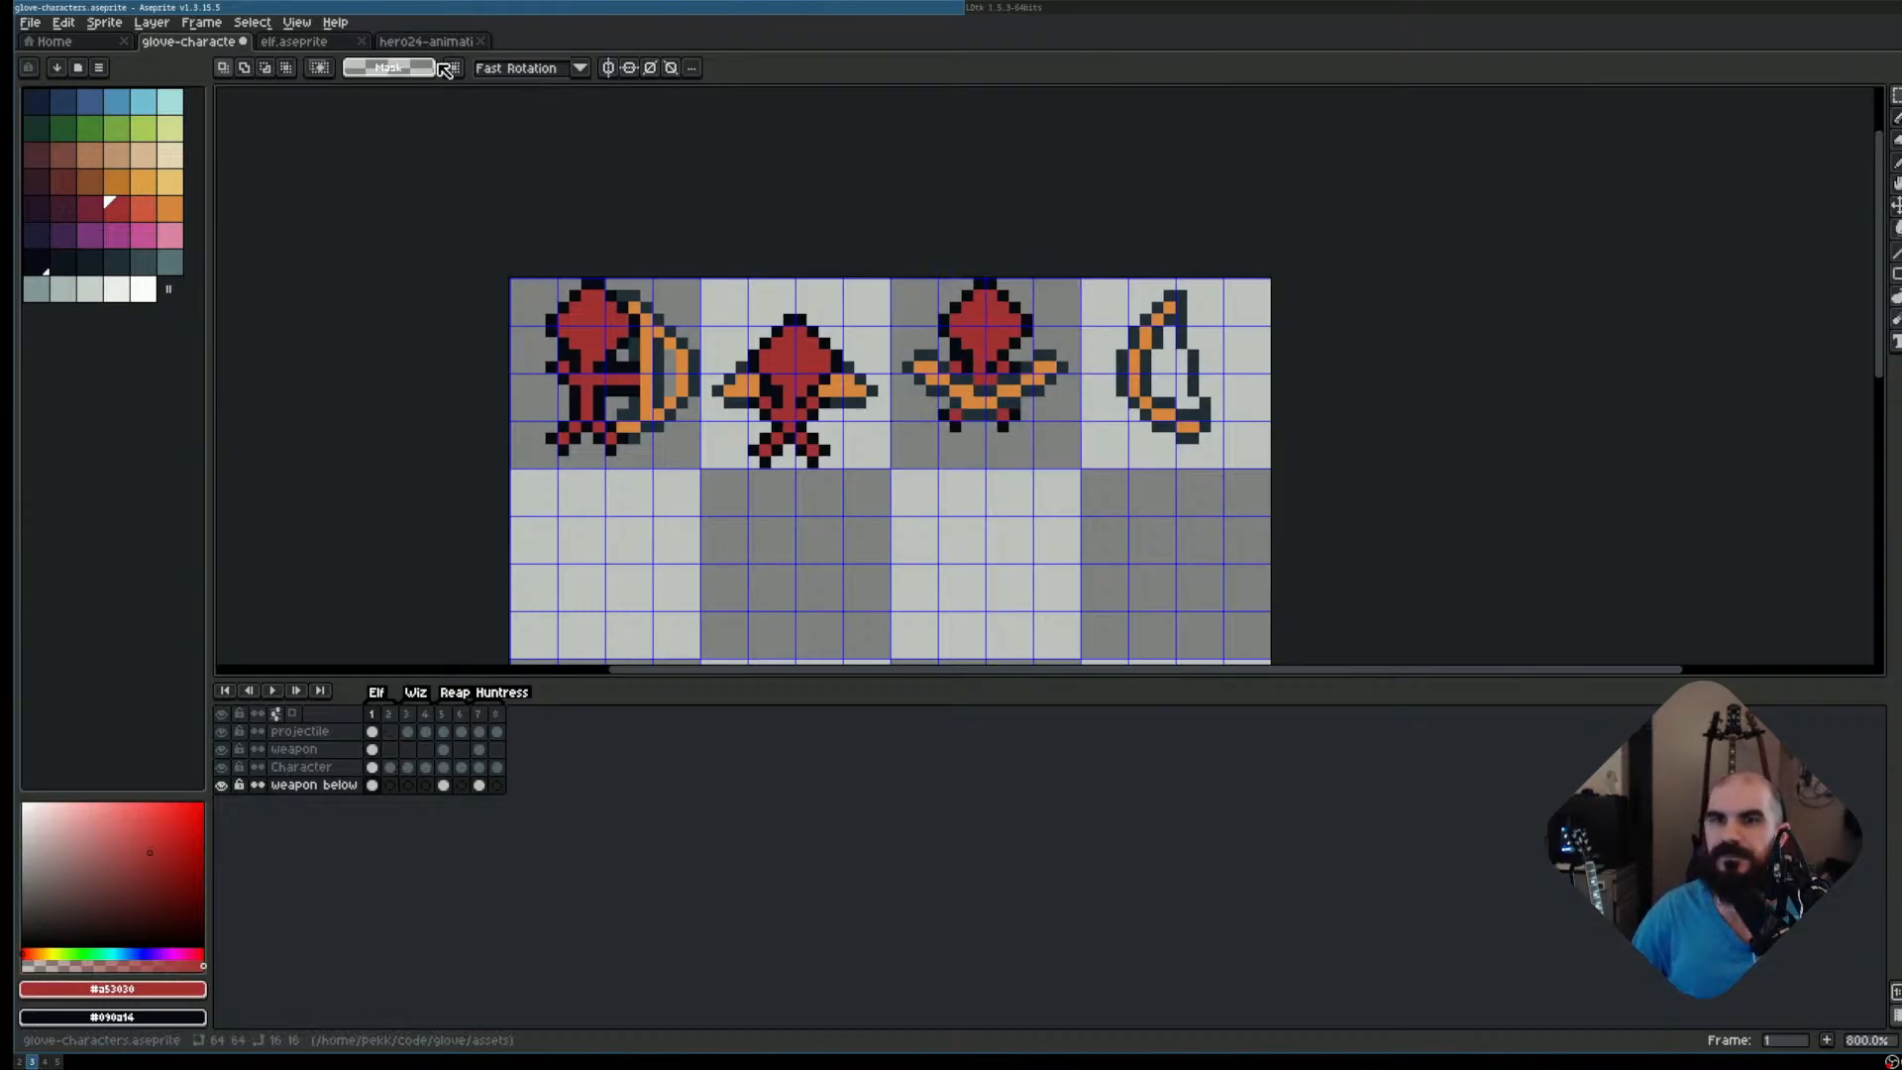
Add an empty frame 14 to elf.aseprite and tag it "walk down"
click(297, 42)
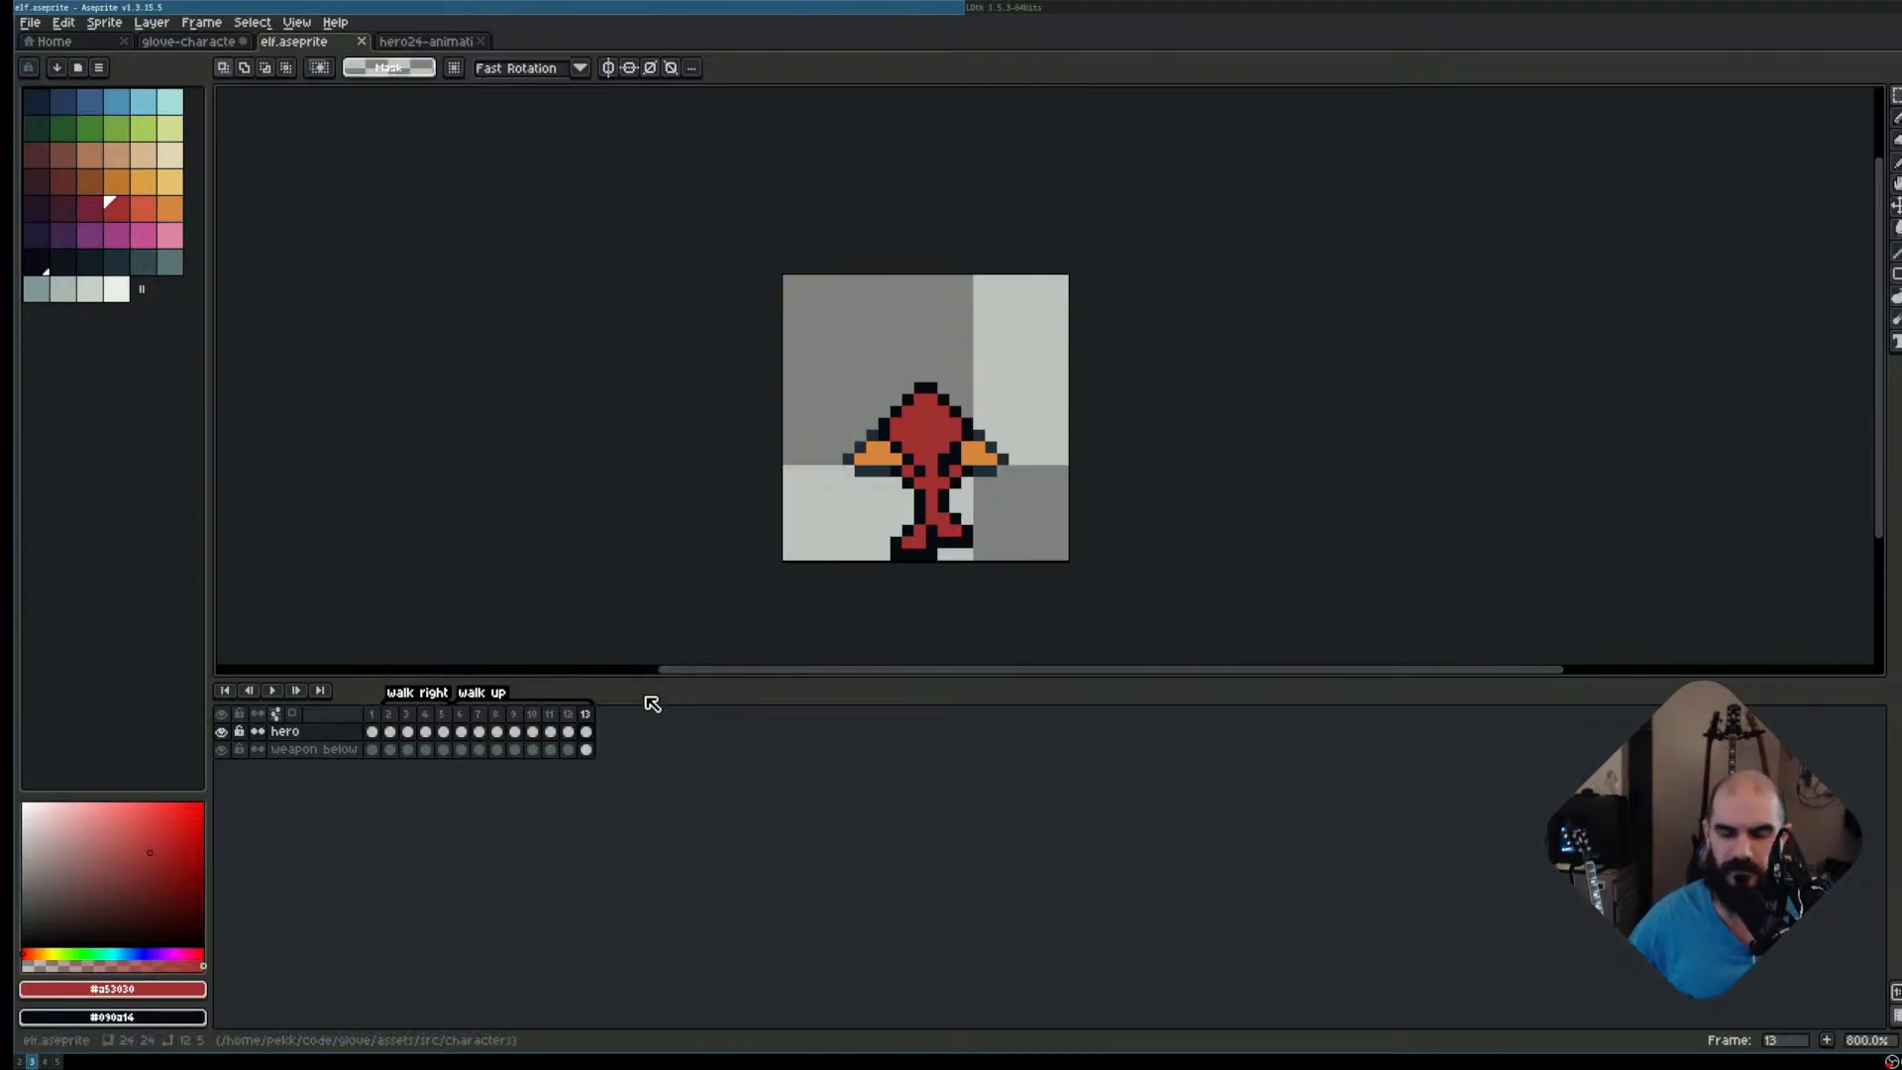
key(alt+b)
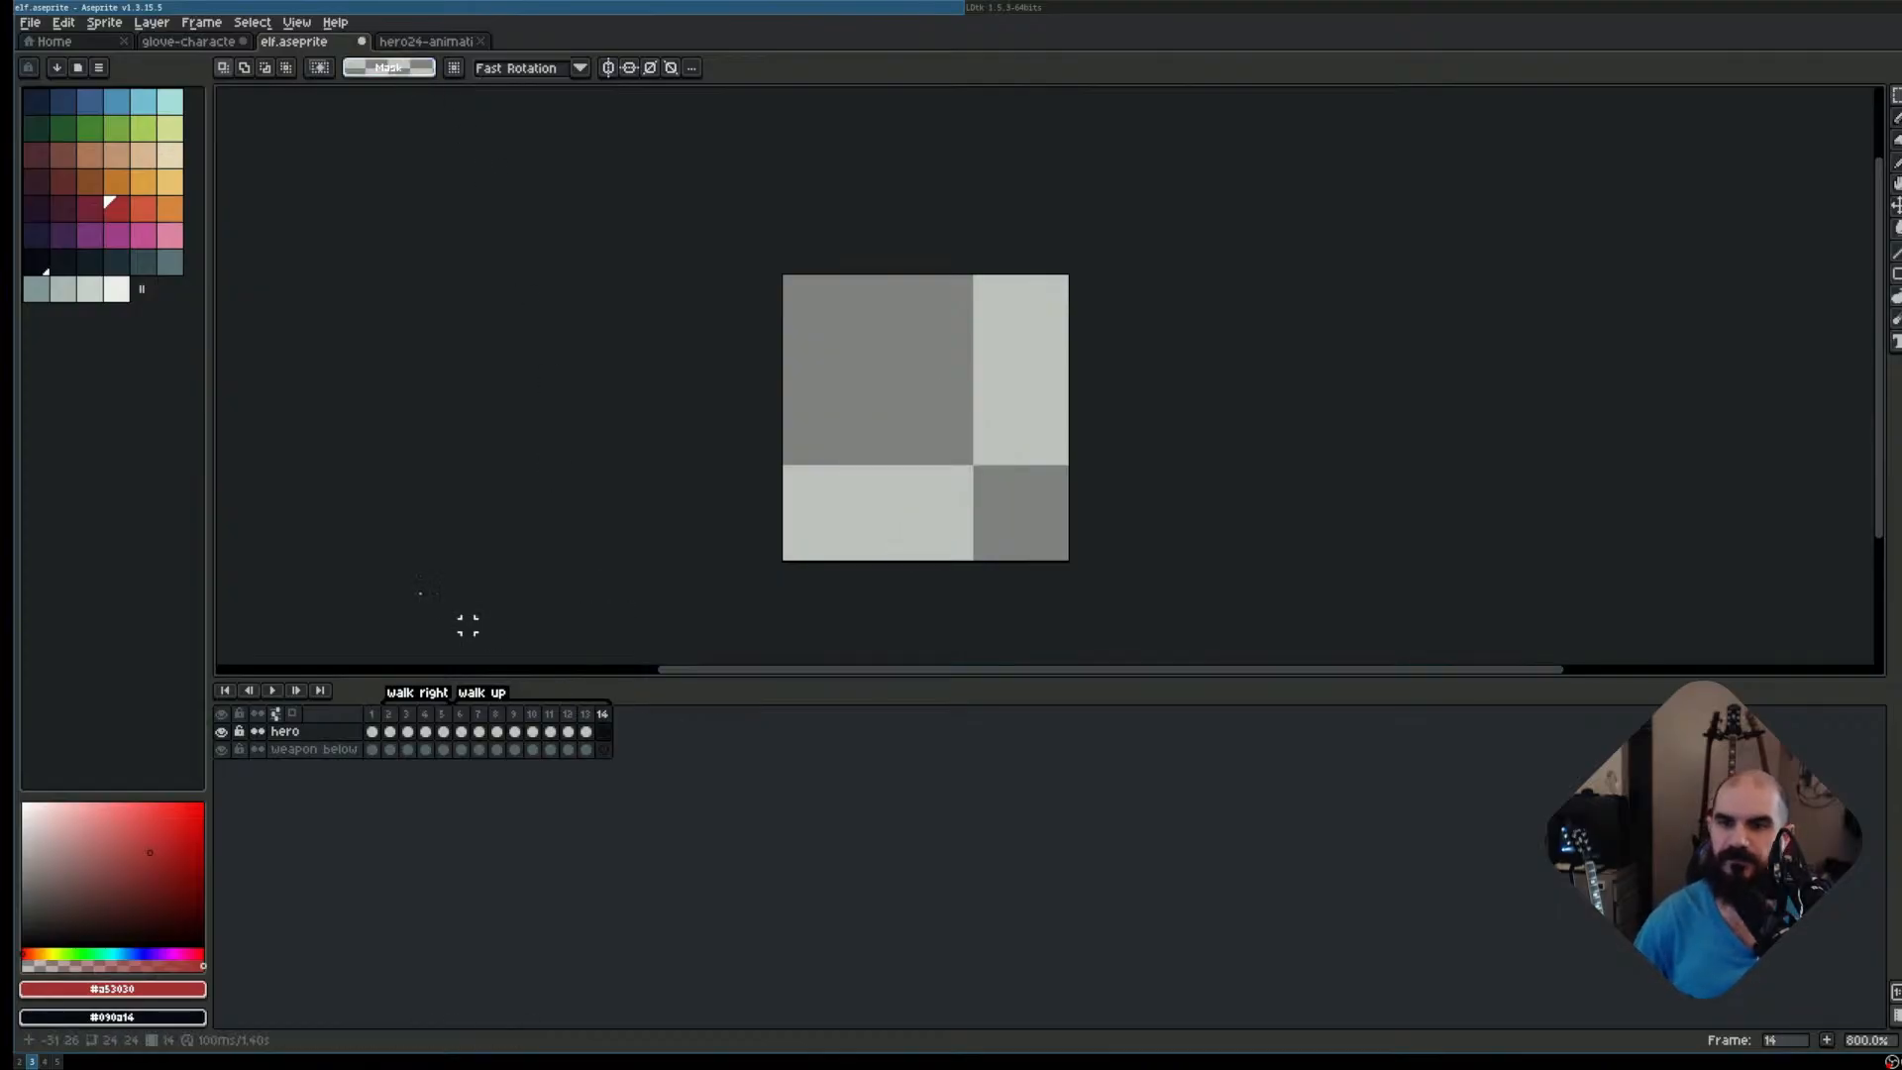
click(603, 707)
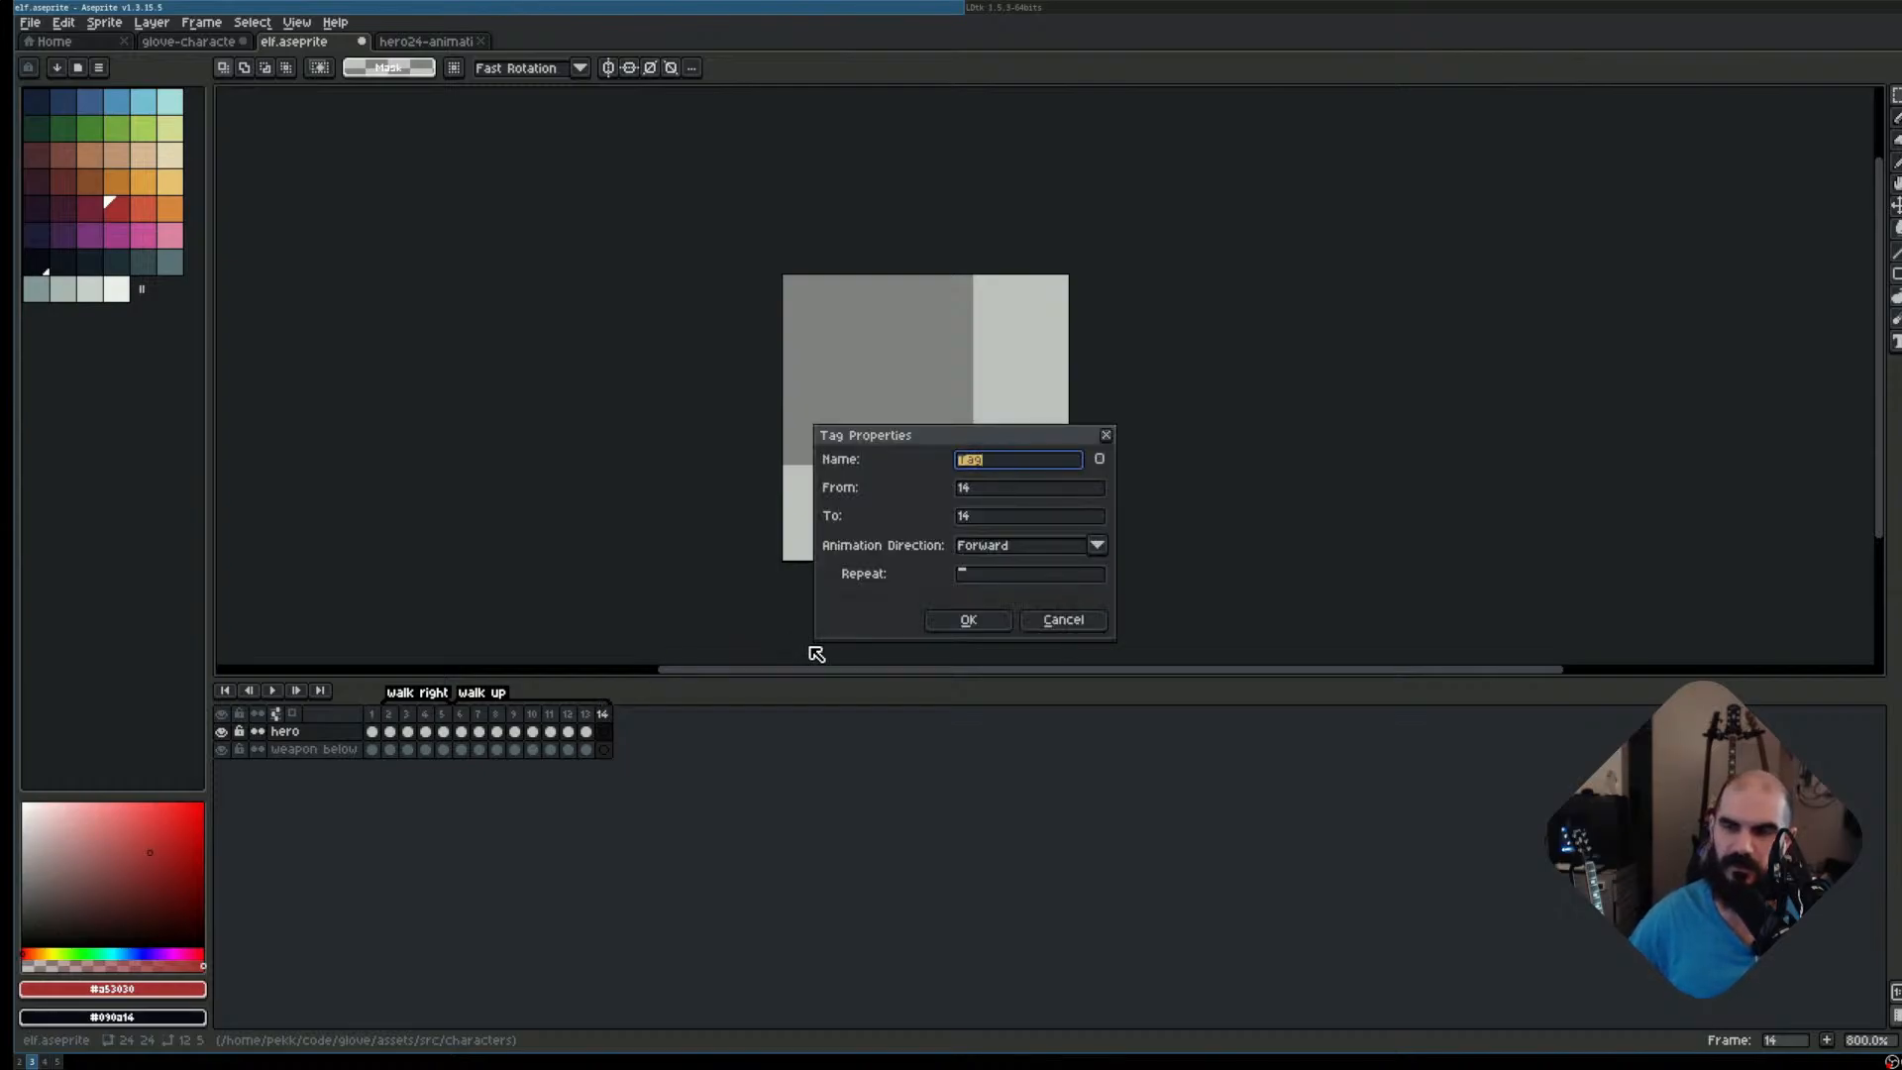
text(walk down)
key(Return)
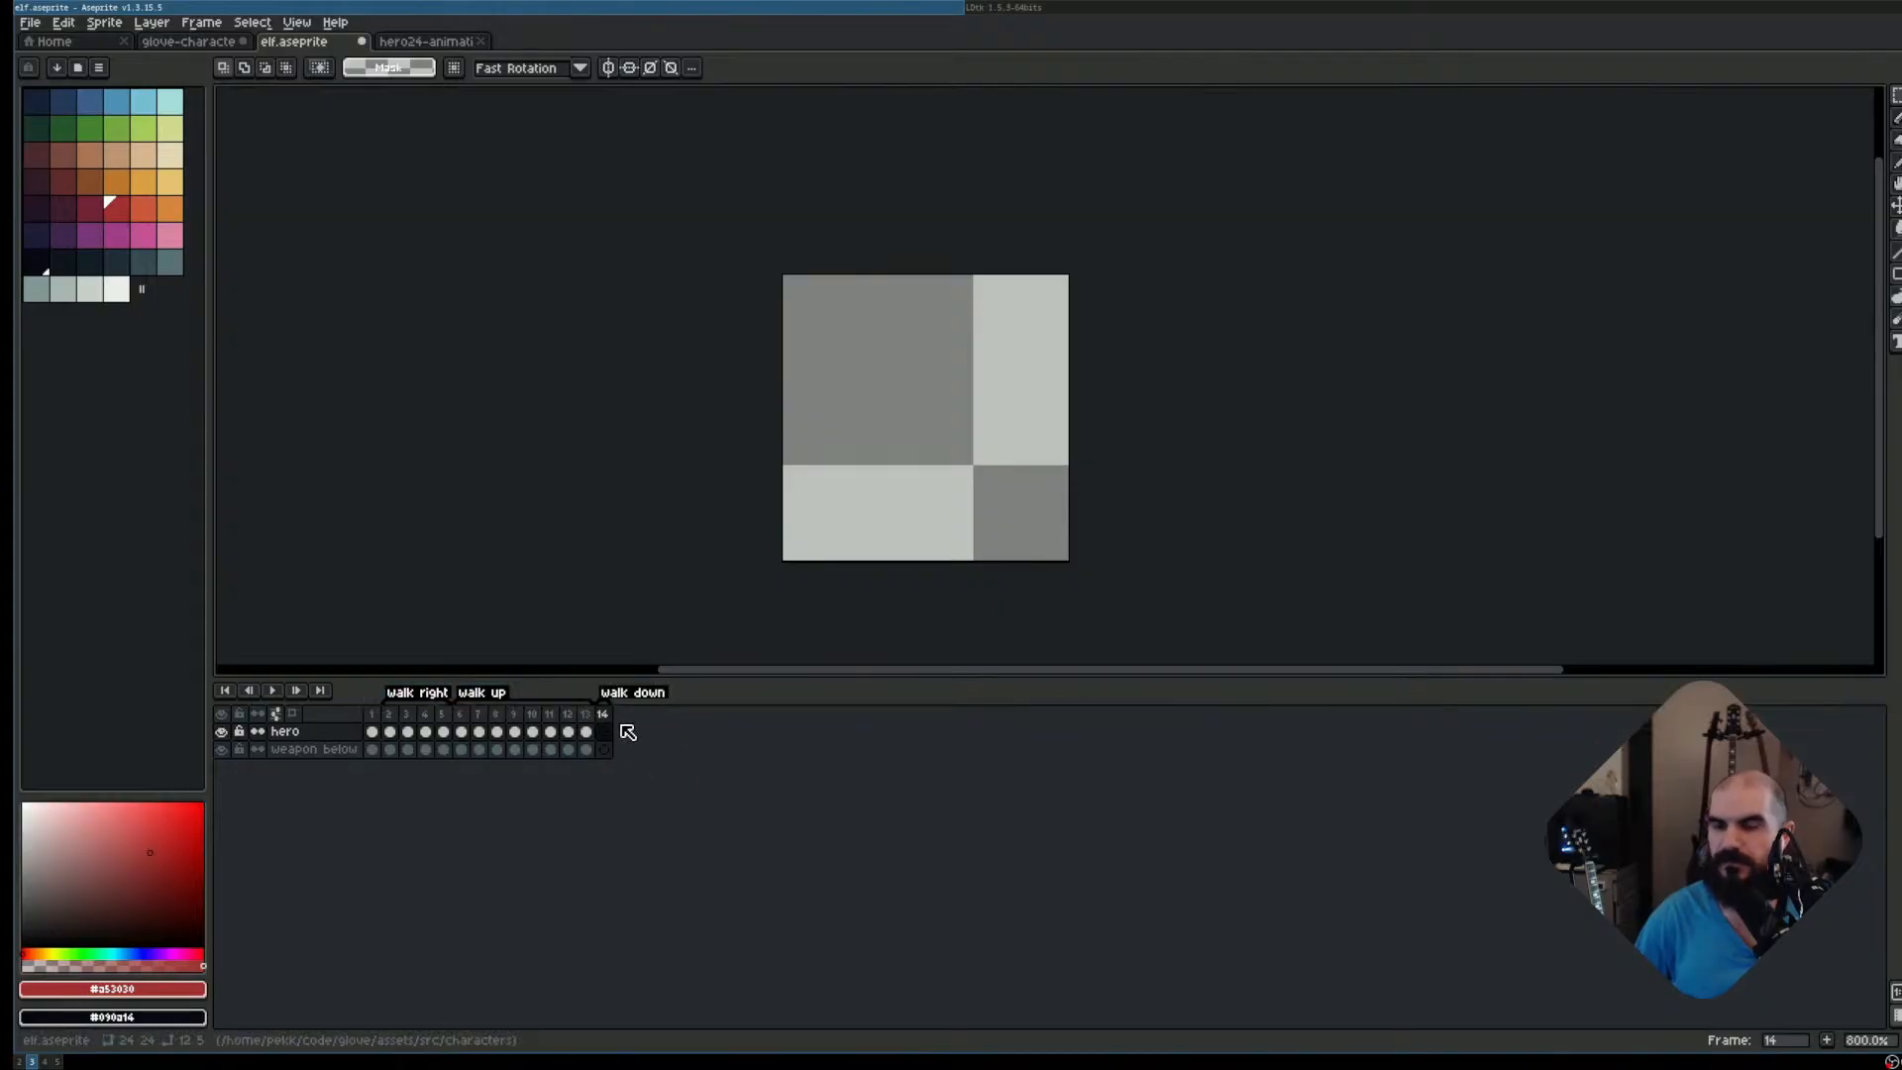
Try to paste the copied sprite cell into frame 14 of the hero layer
click(604, 731)
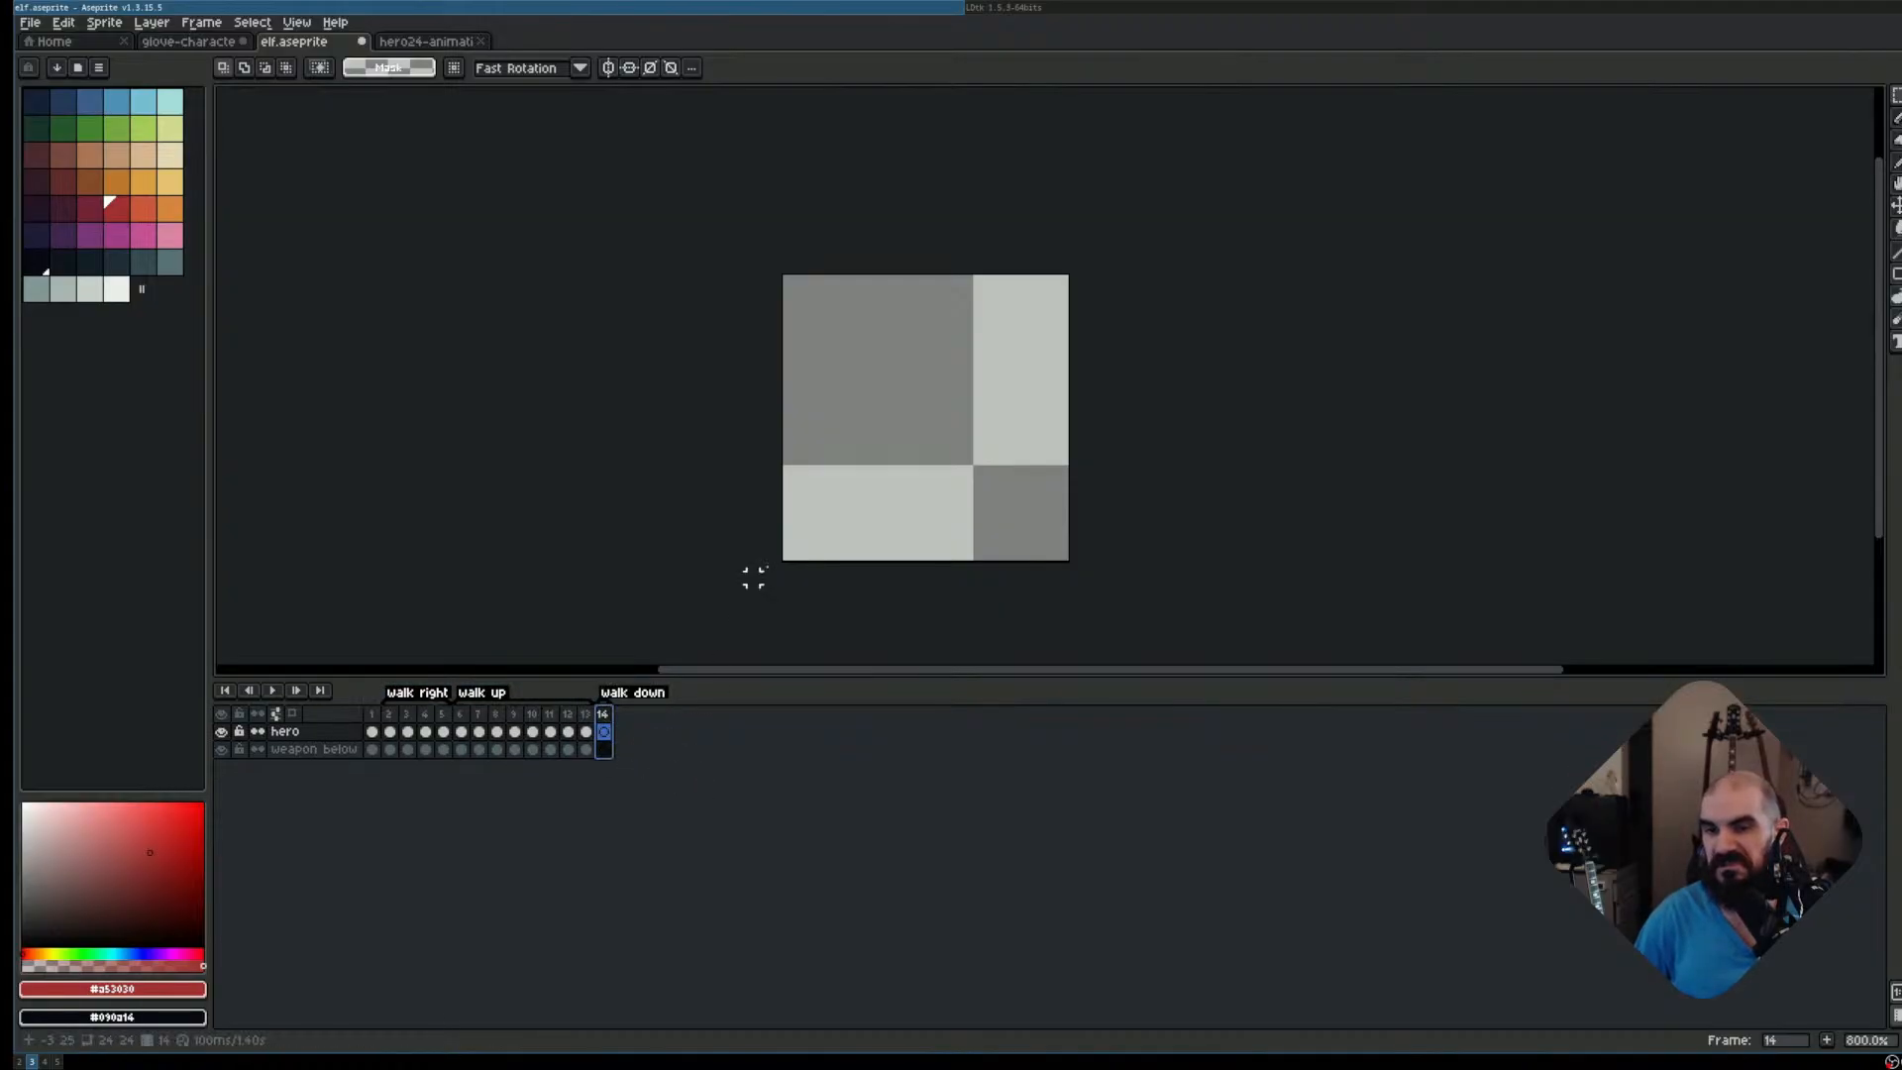
scroll(788, 573, up, 2)
drag(948, 390, 898, 431)
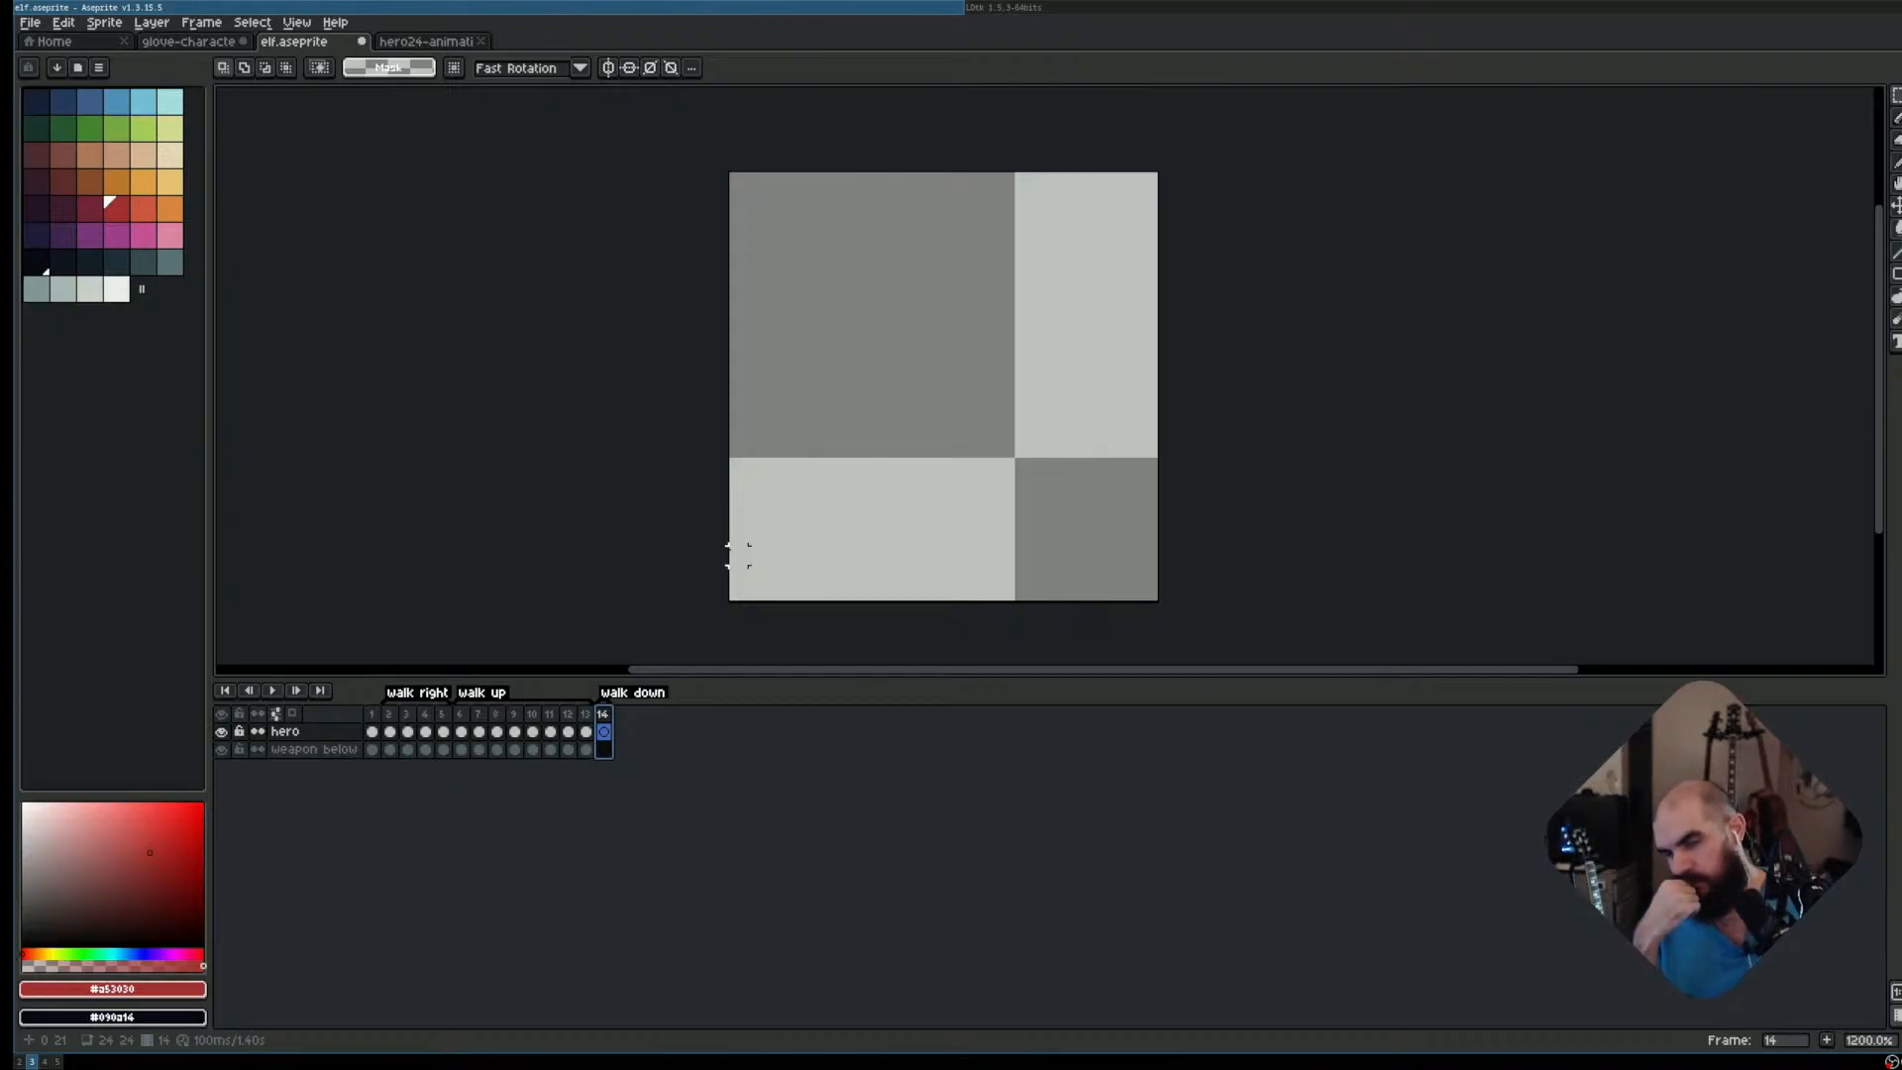
key(ctrl+v)
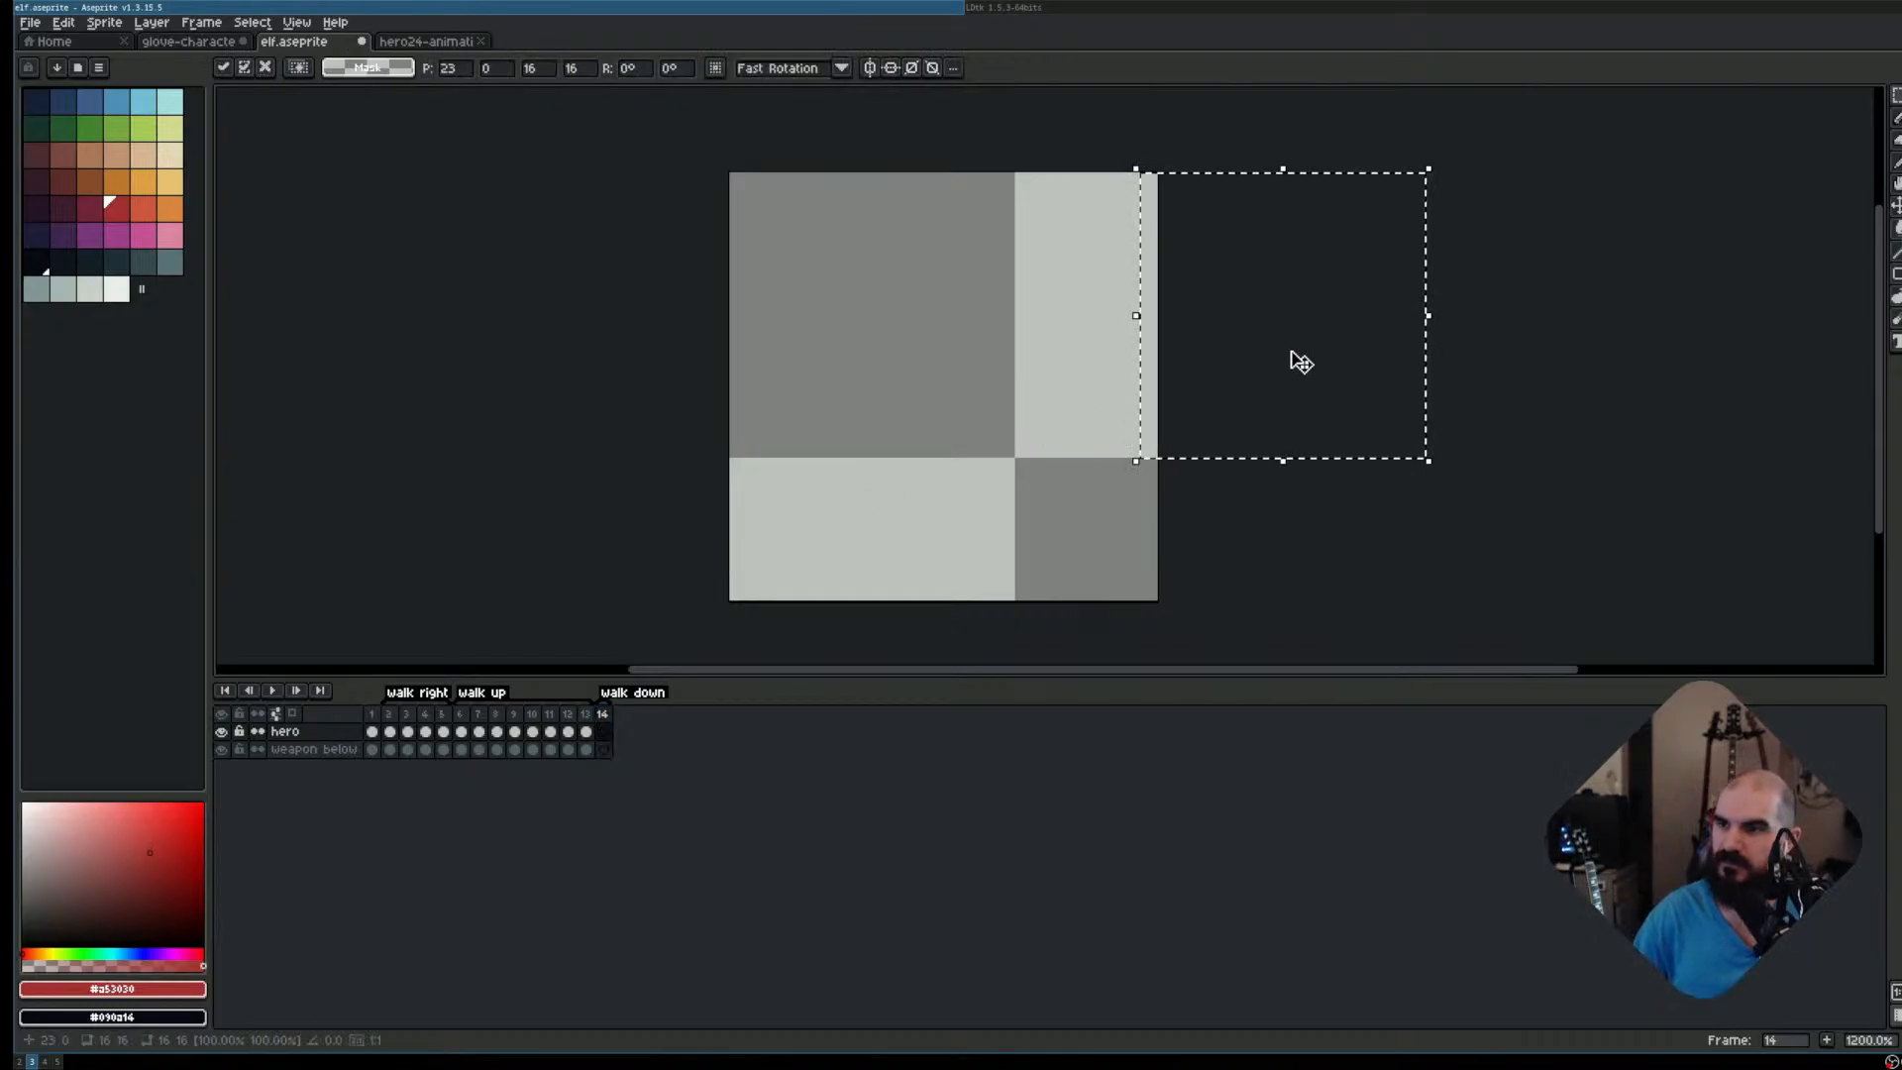
drag(1293, 354, 1038, 400)
click(700, 127)
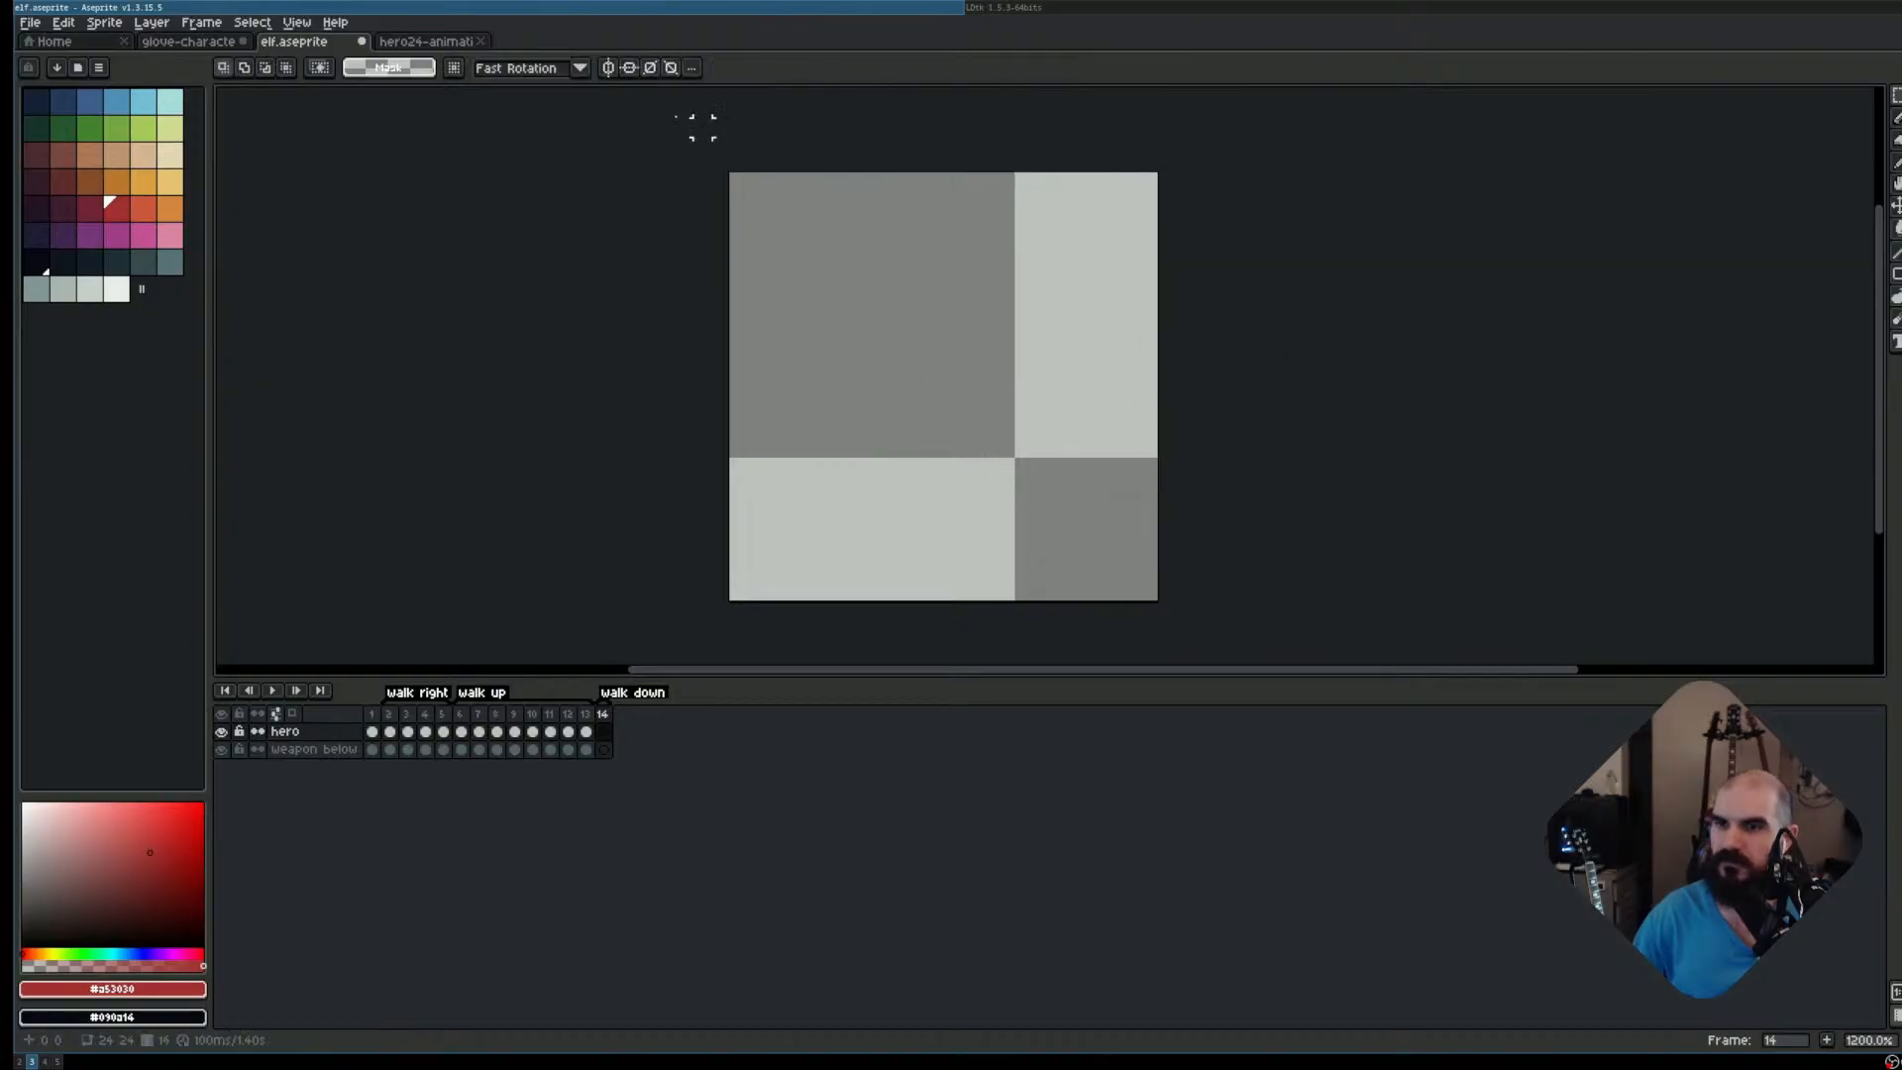
In glove-characters.aseprite, select the third elf sprite's cell again and copy from the Character layer
click(224, 42)
drag(891, 278, 1053, 458)
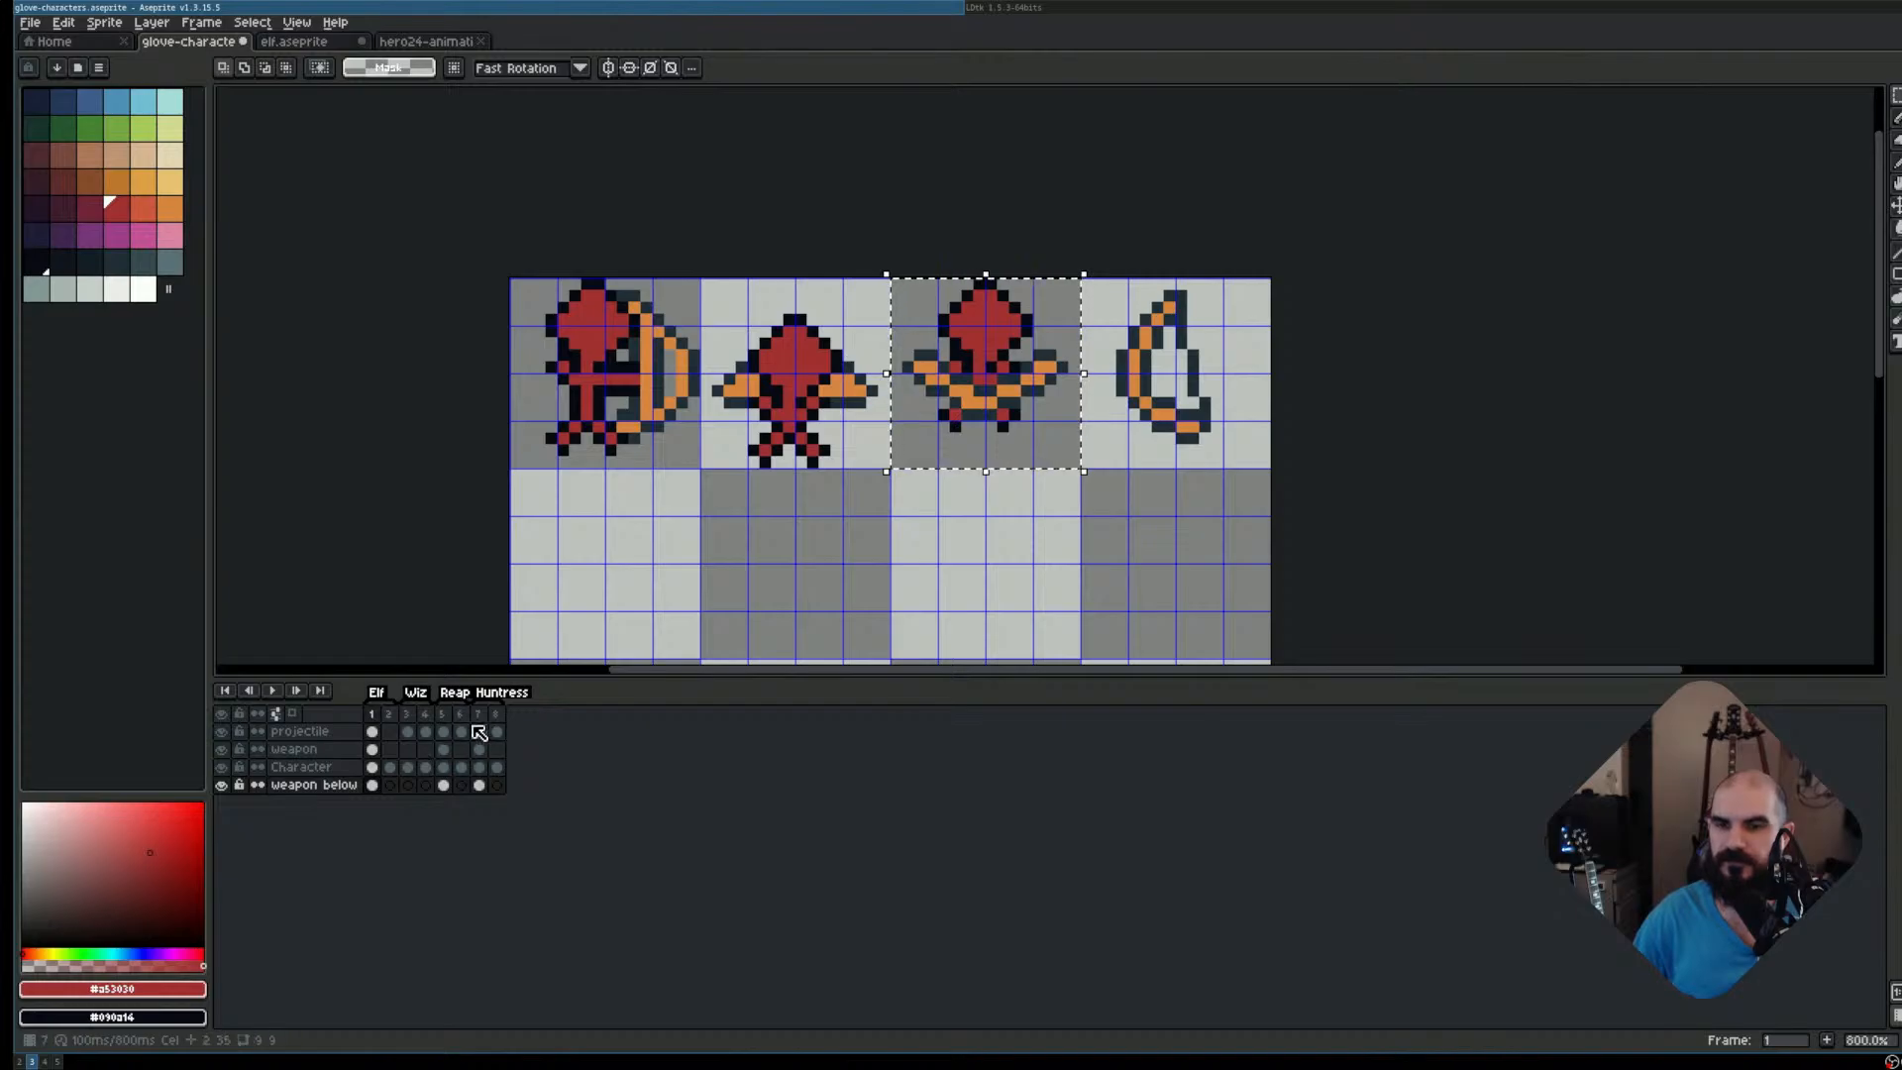
click(301, 767)
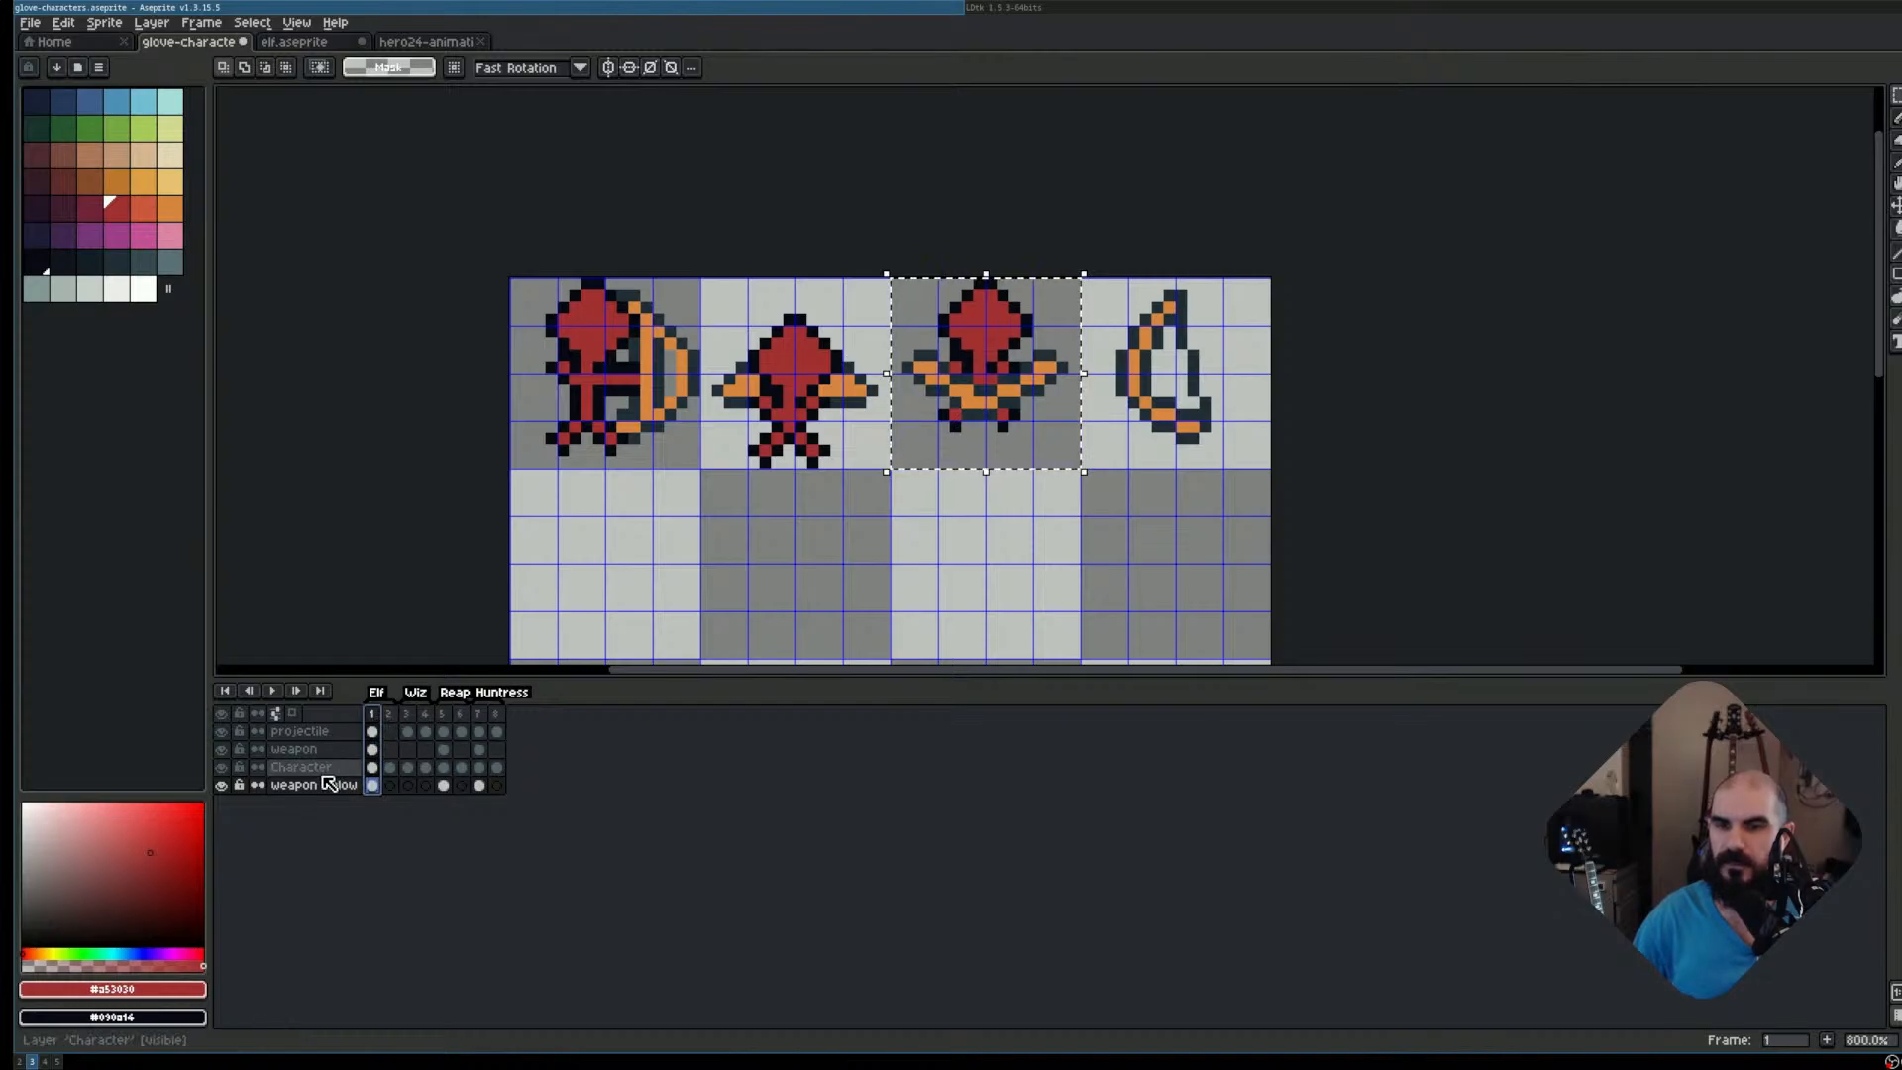
key(ctrl+c)
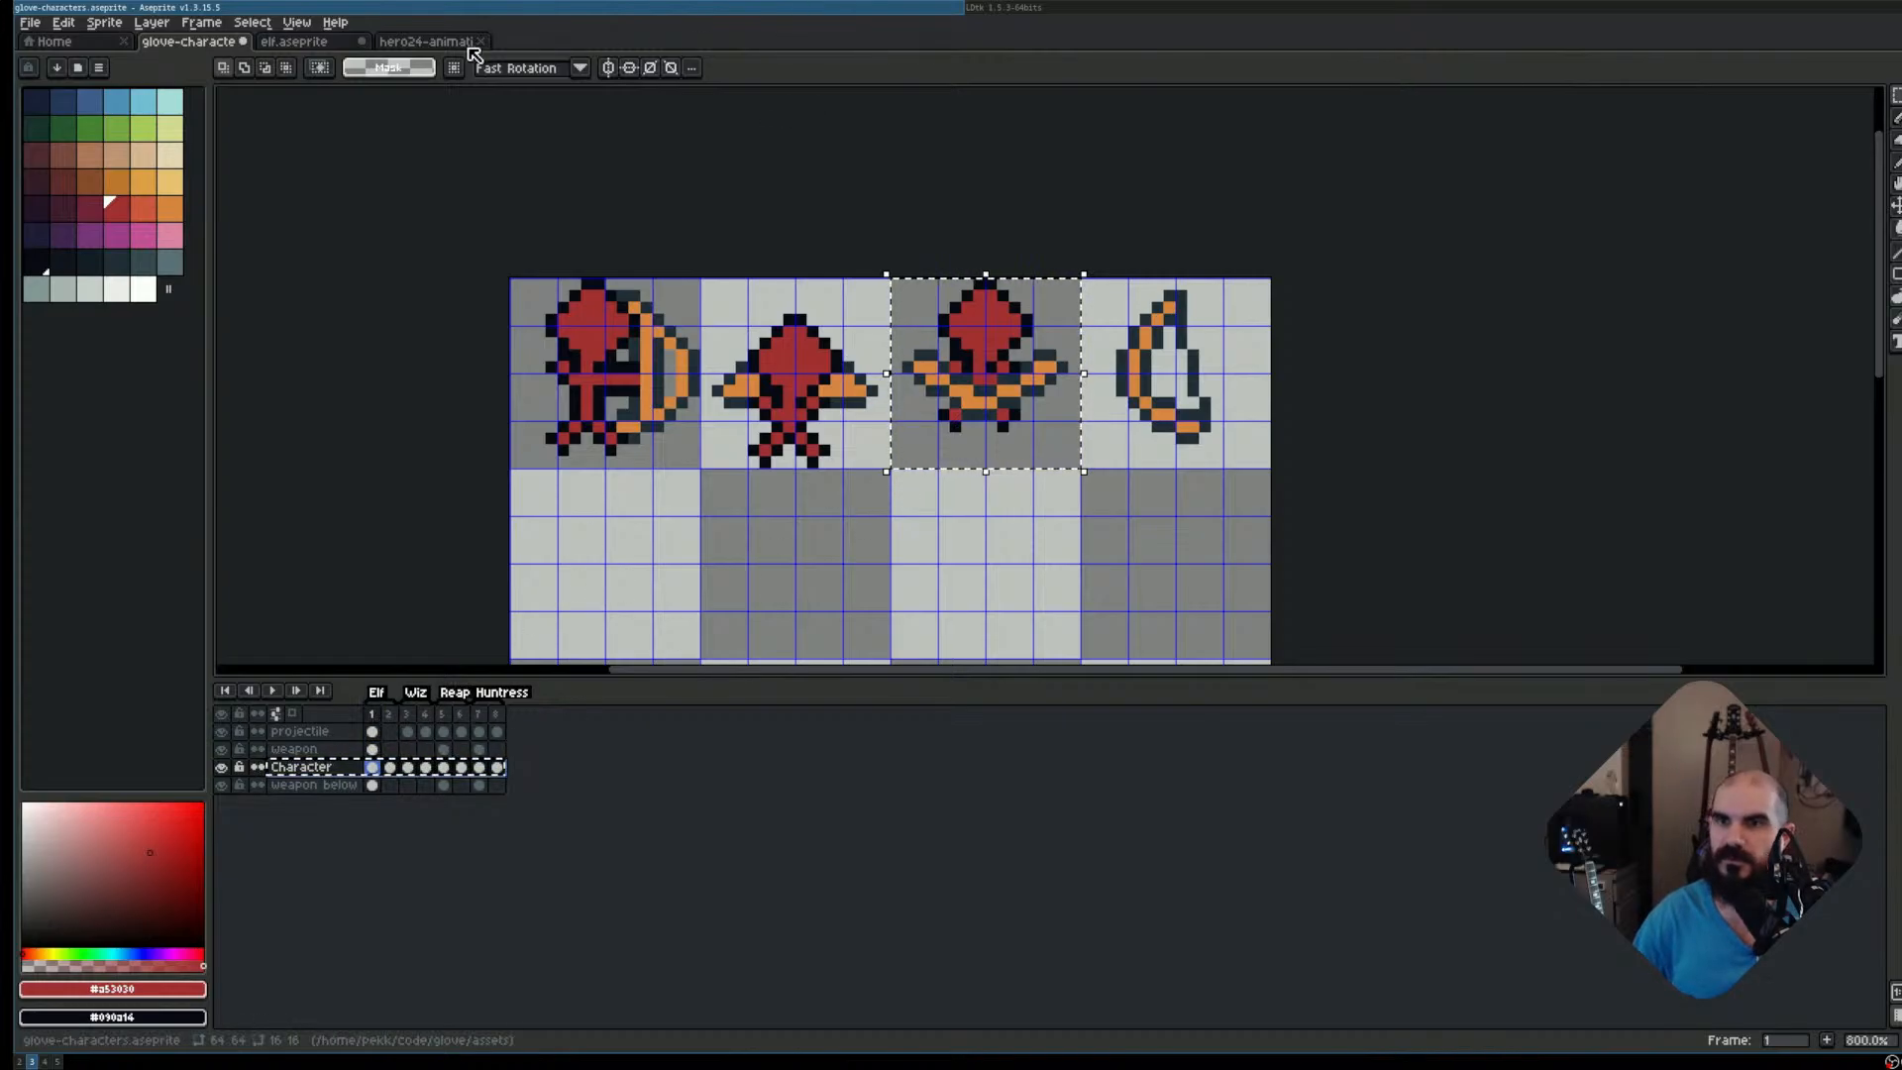
Try pasting the copied Character layer into hero24-animations.aseprite and elf.aseprite, and undo both pastes
click(405, 44)
key(ctrl+v)
key(ctrl+z)
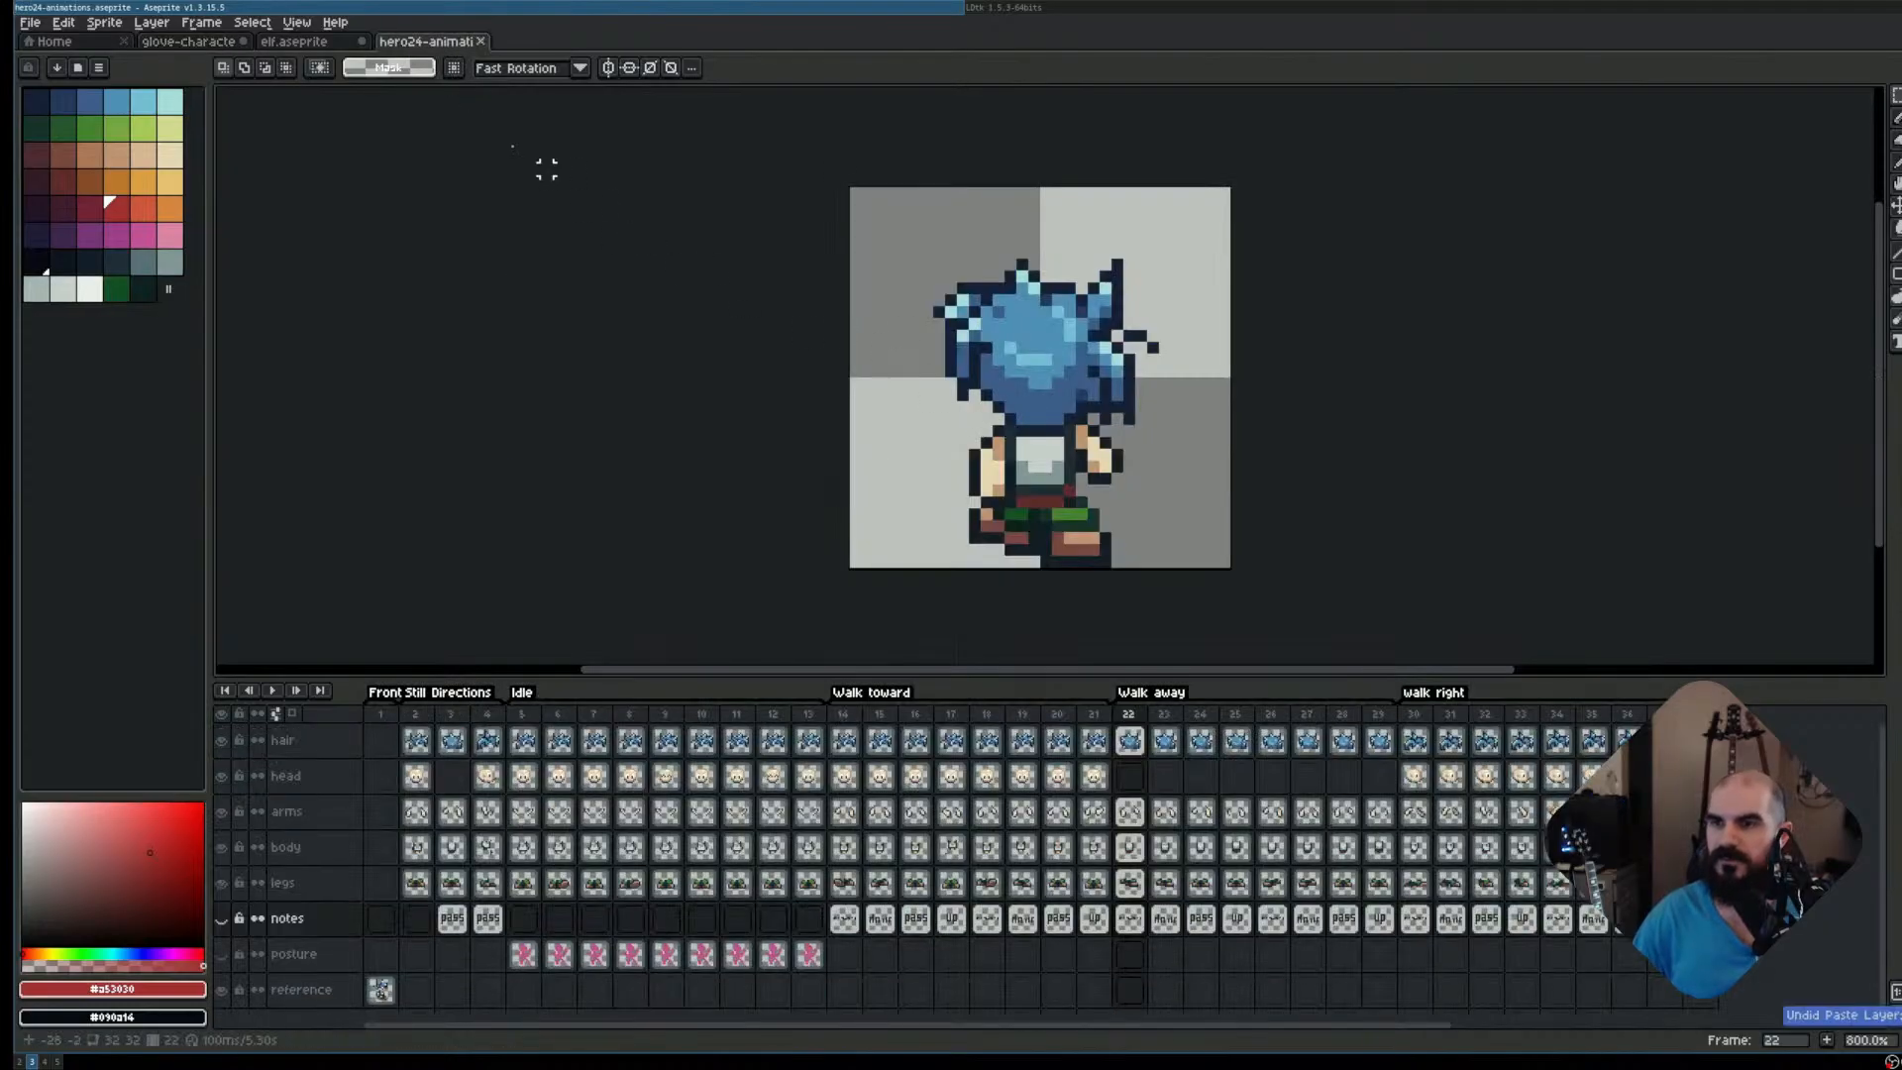
click(303, 40)
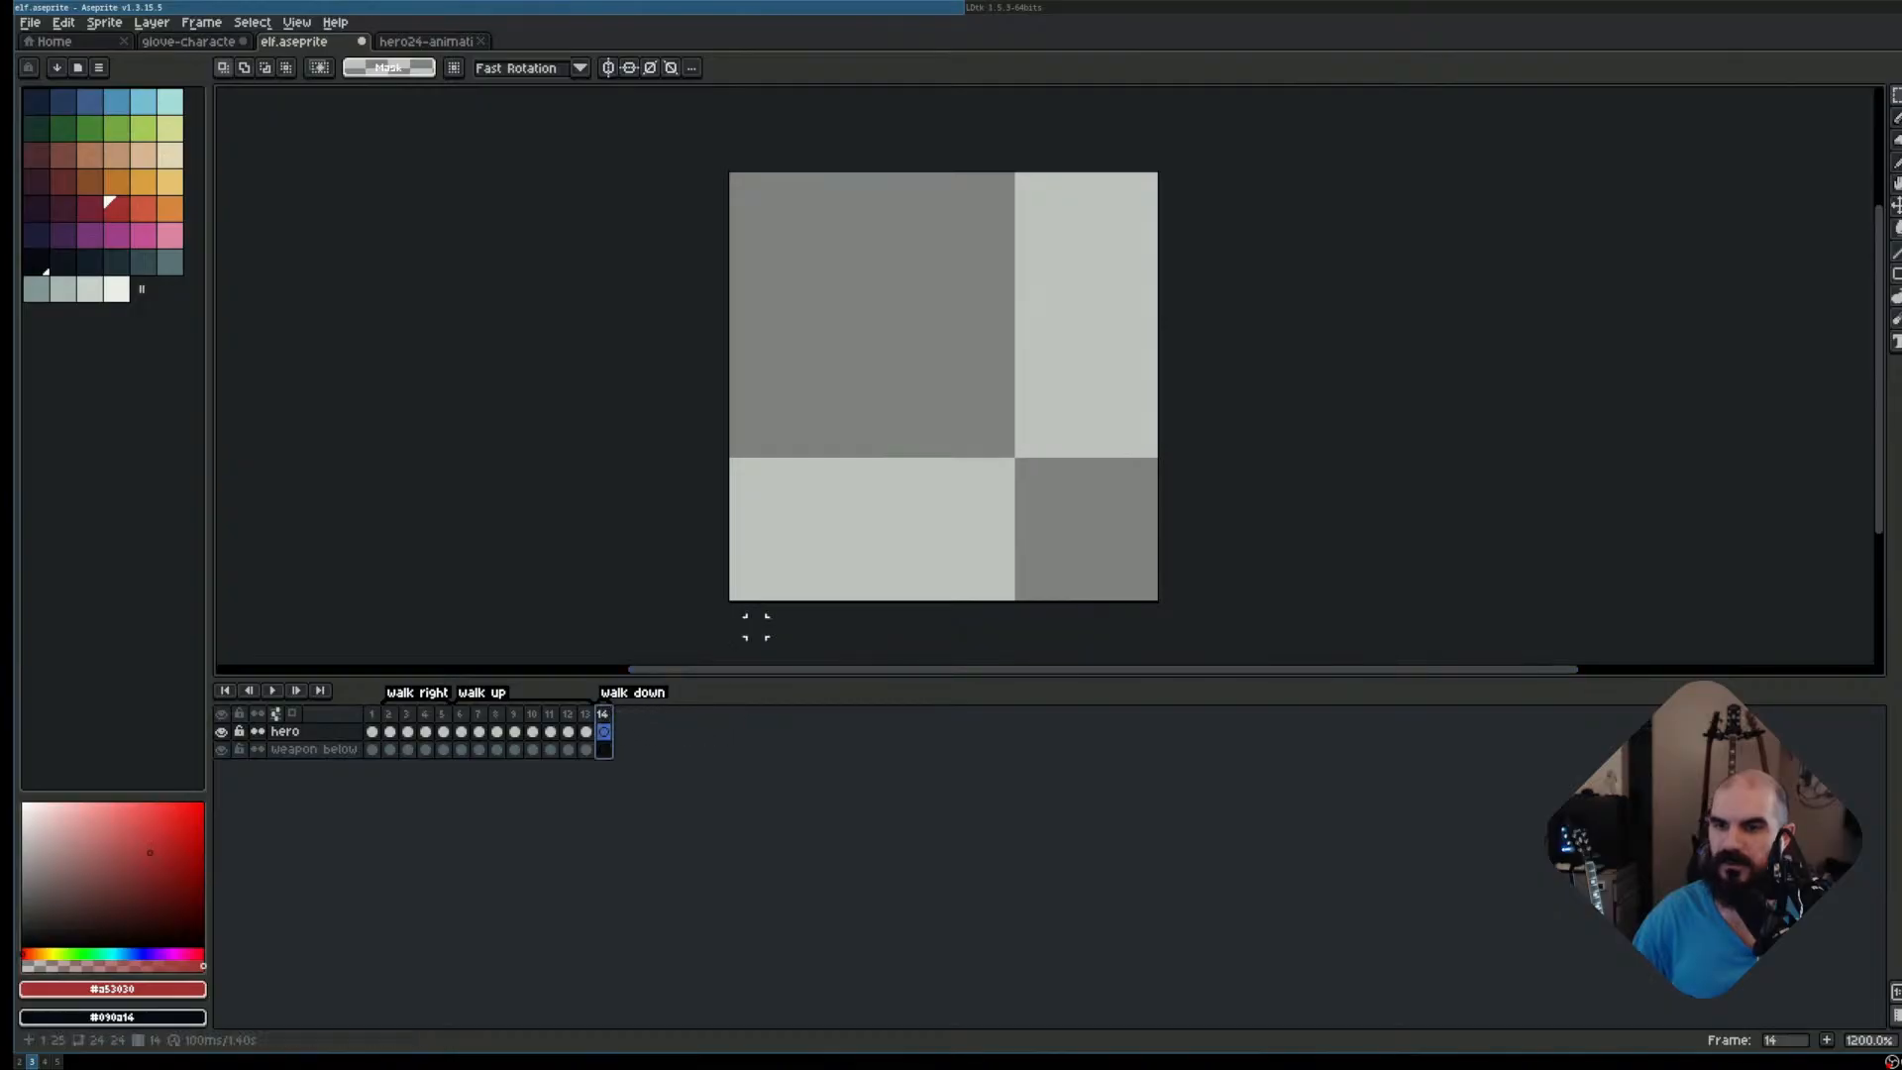
key(ctrl+z)
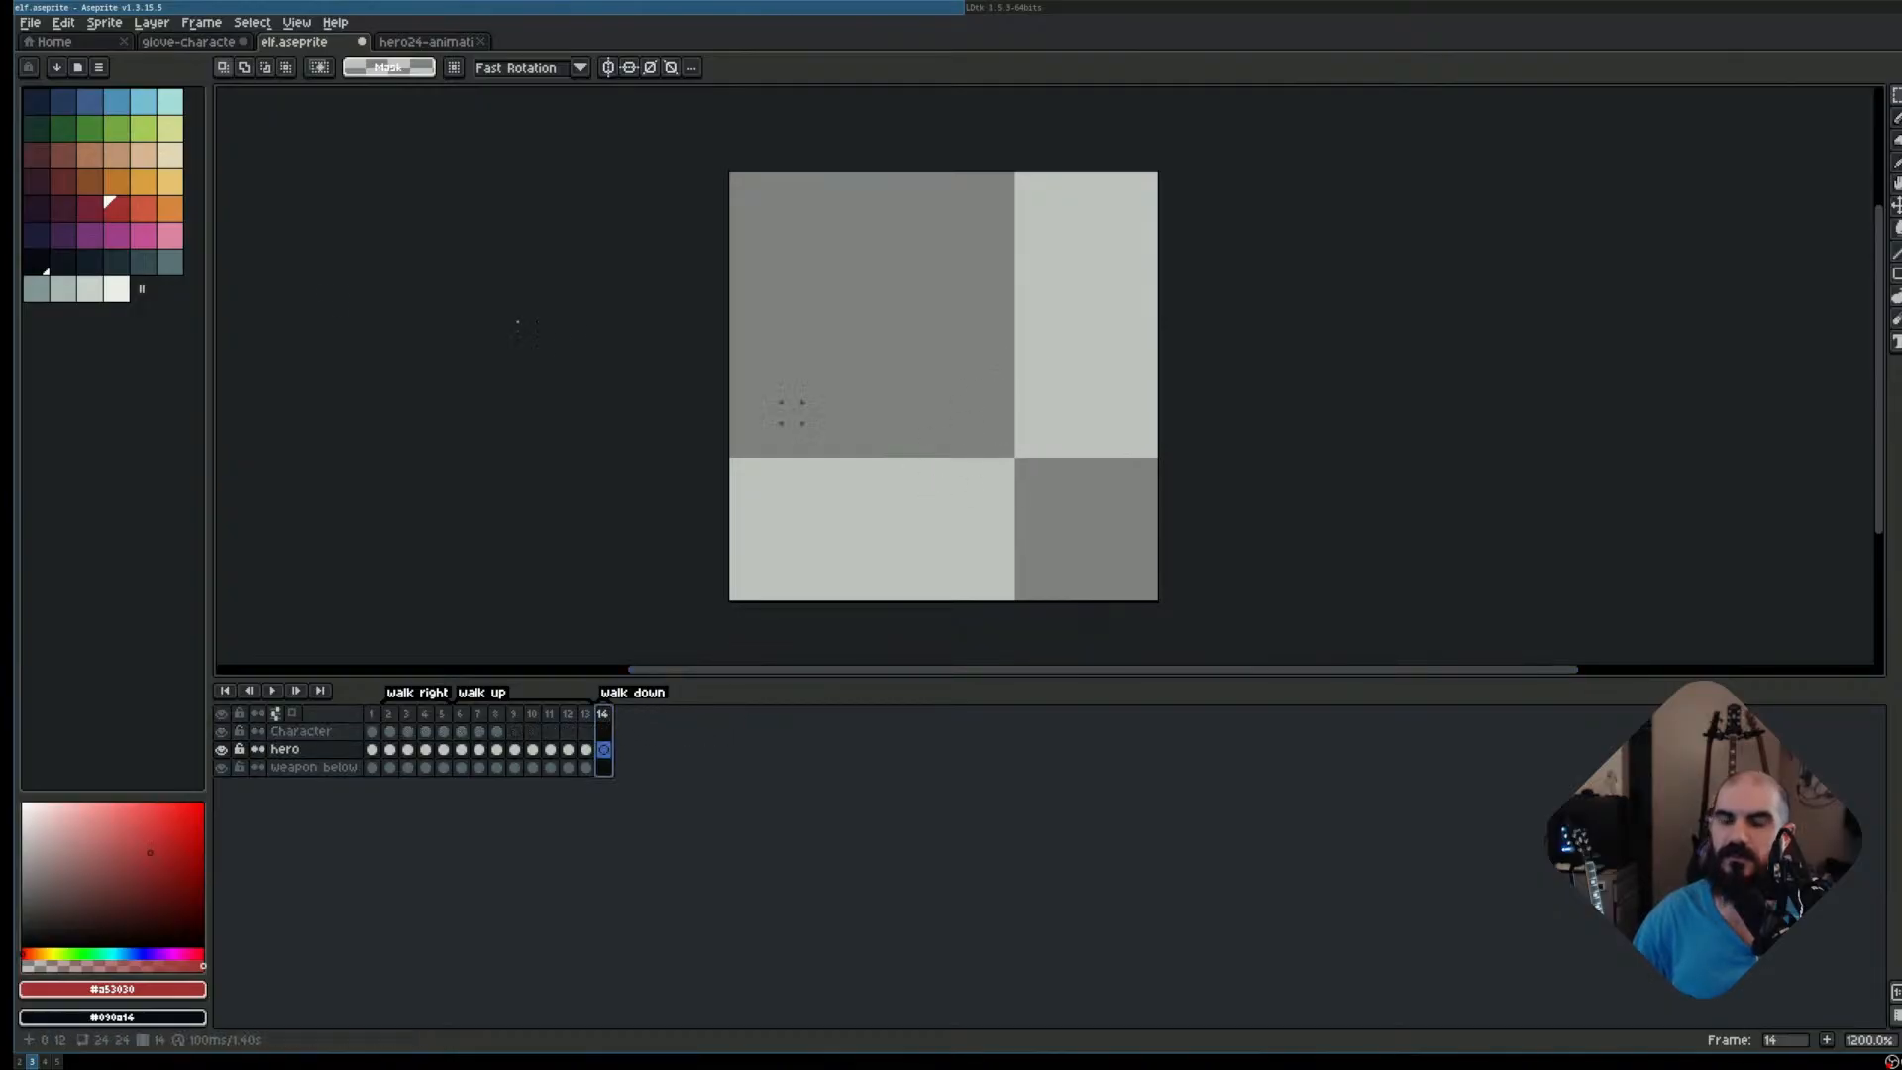
key(ctrl+z)
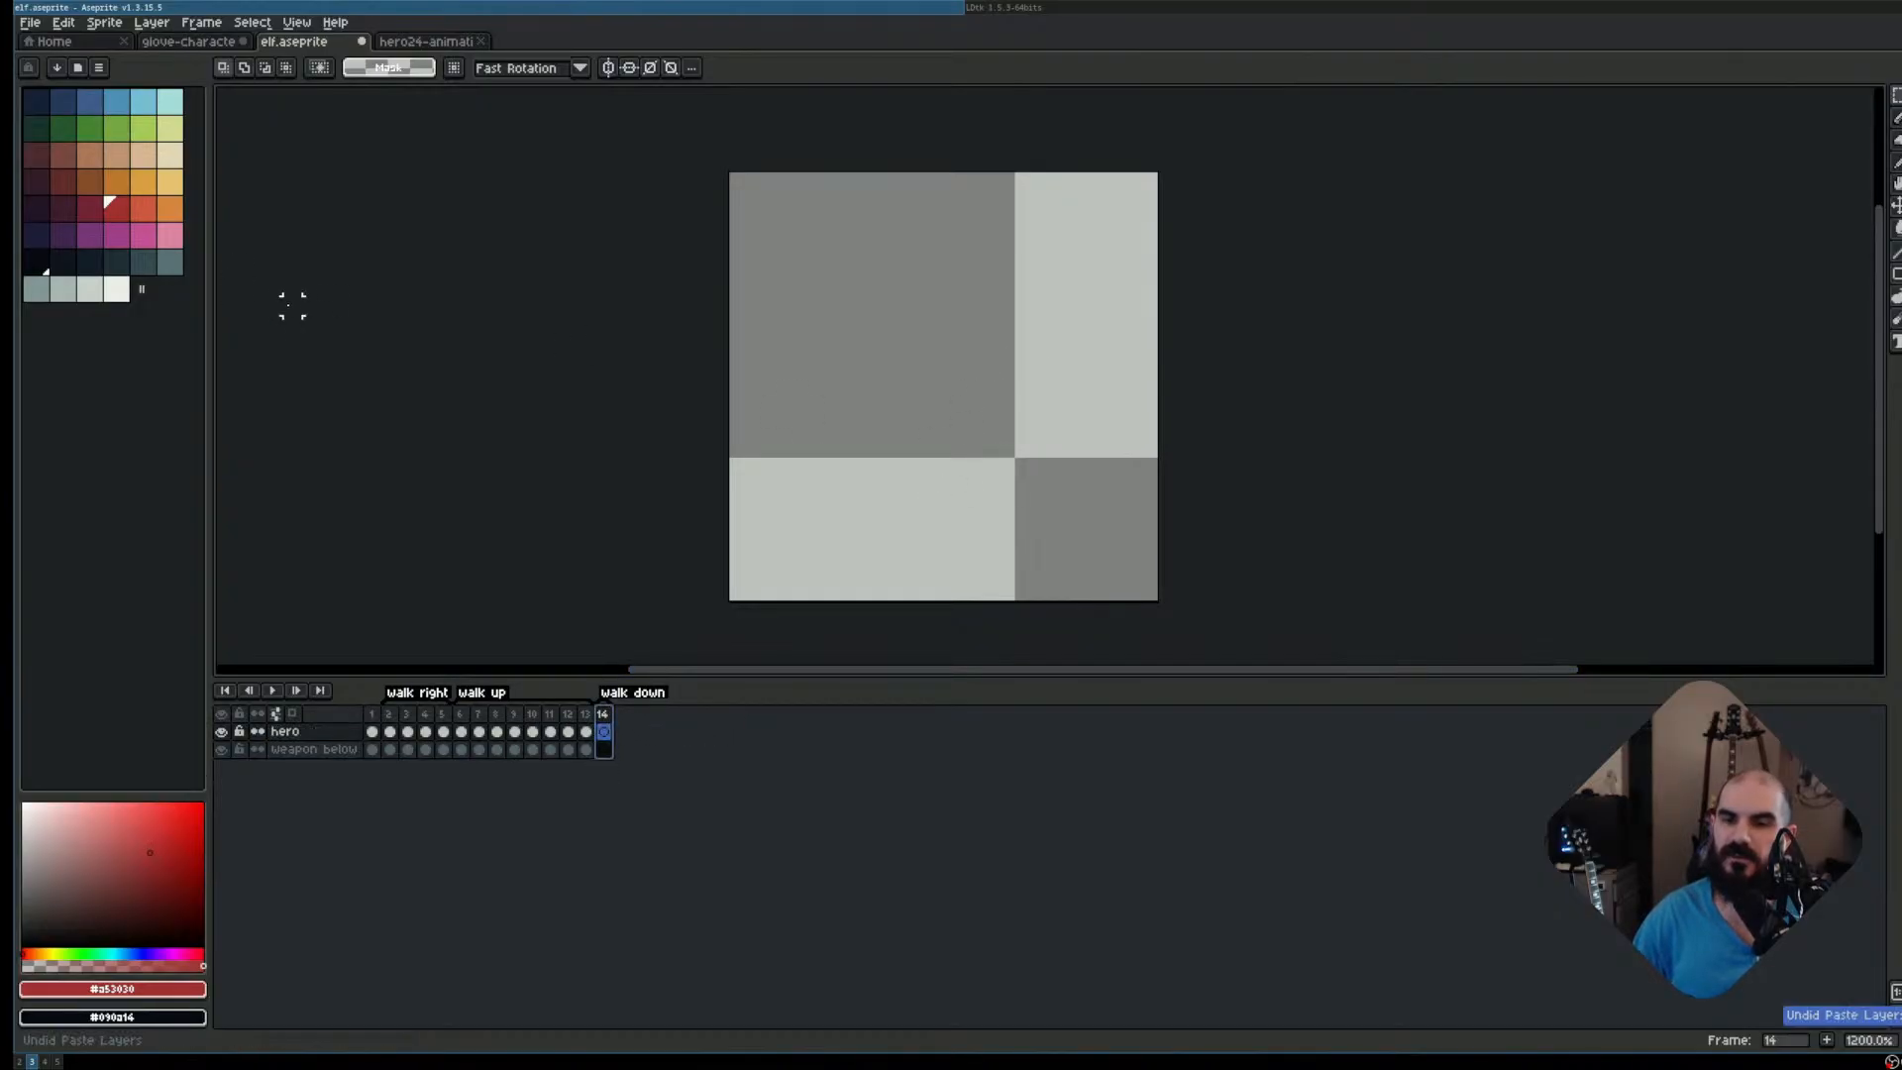
Return to the Character layer of glove-characters.aseprite, reselect the third elf sprite's 16x16 cell in frame 1, and copy it
click(206, 44)
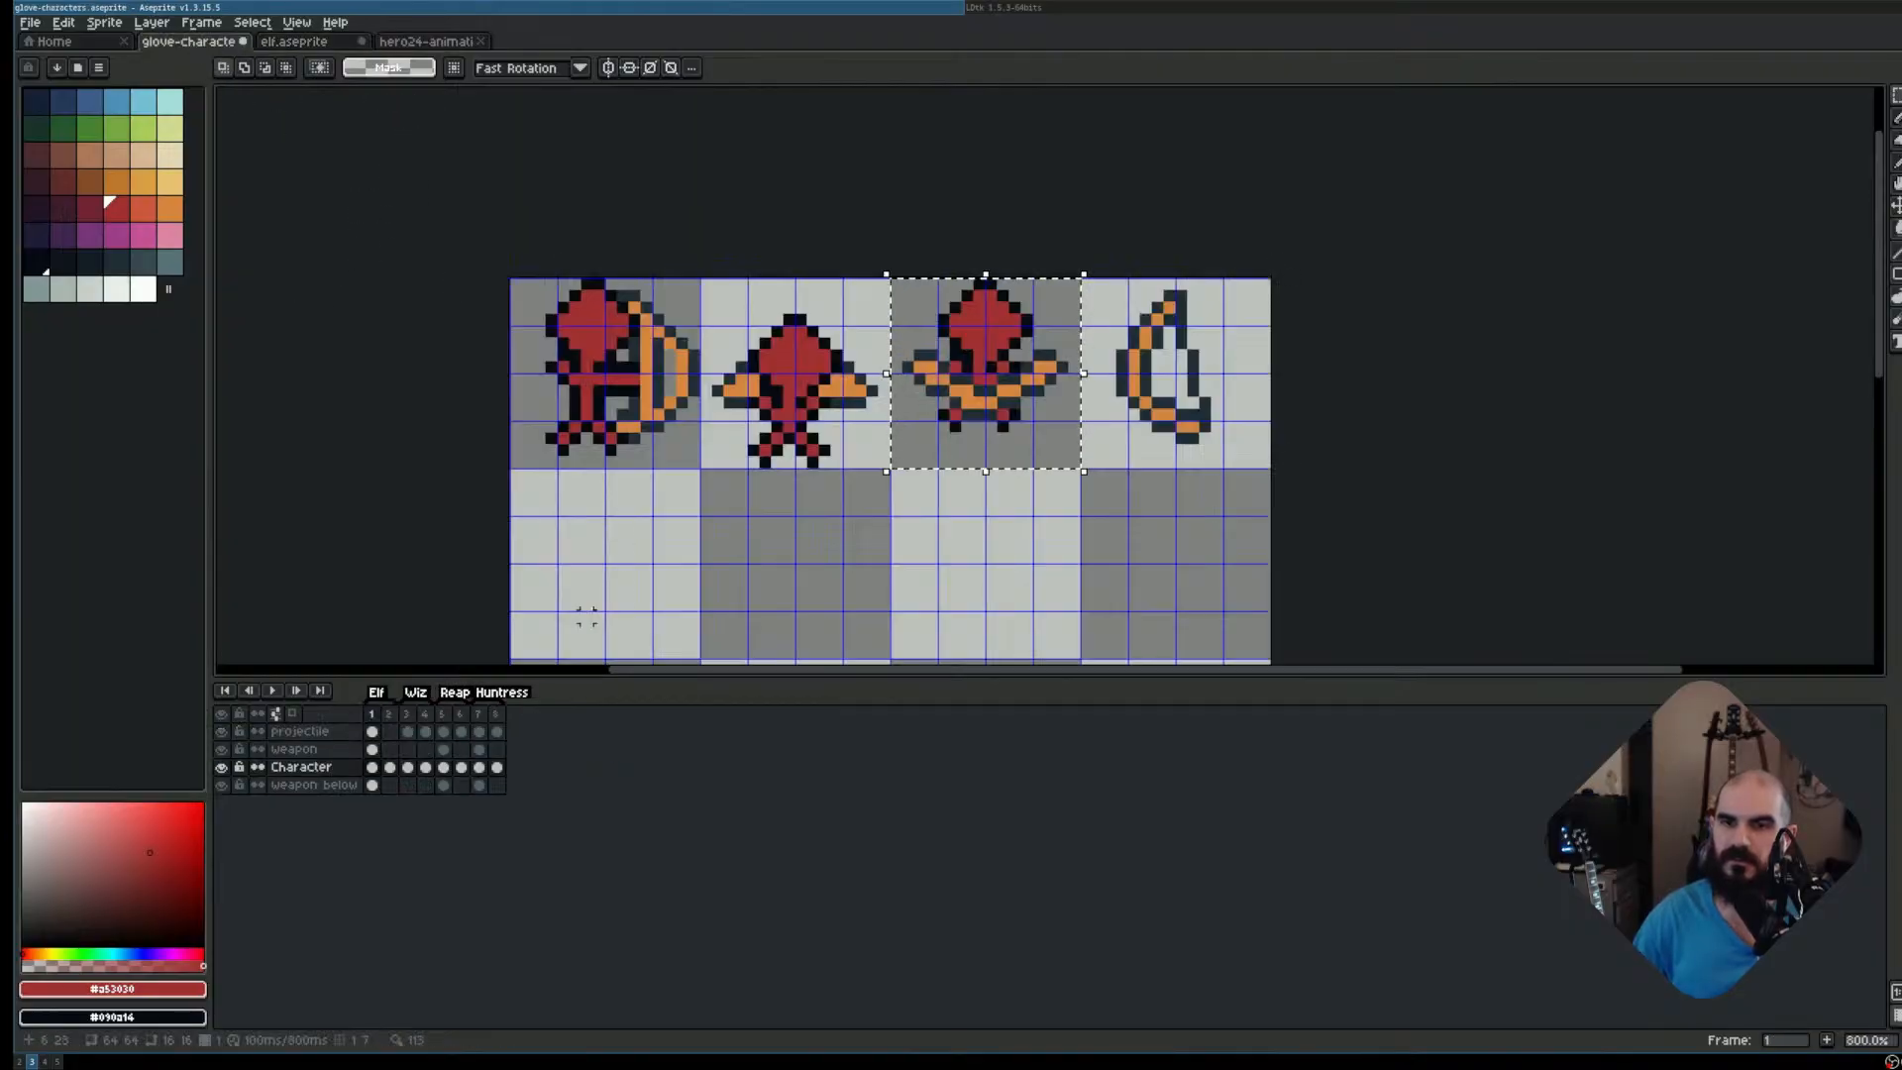
click(375, 711)
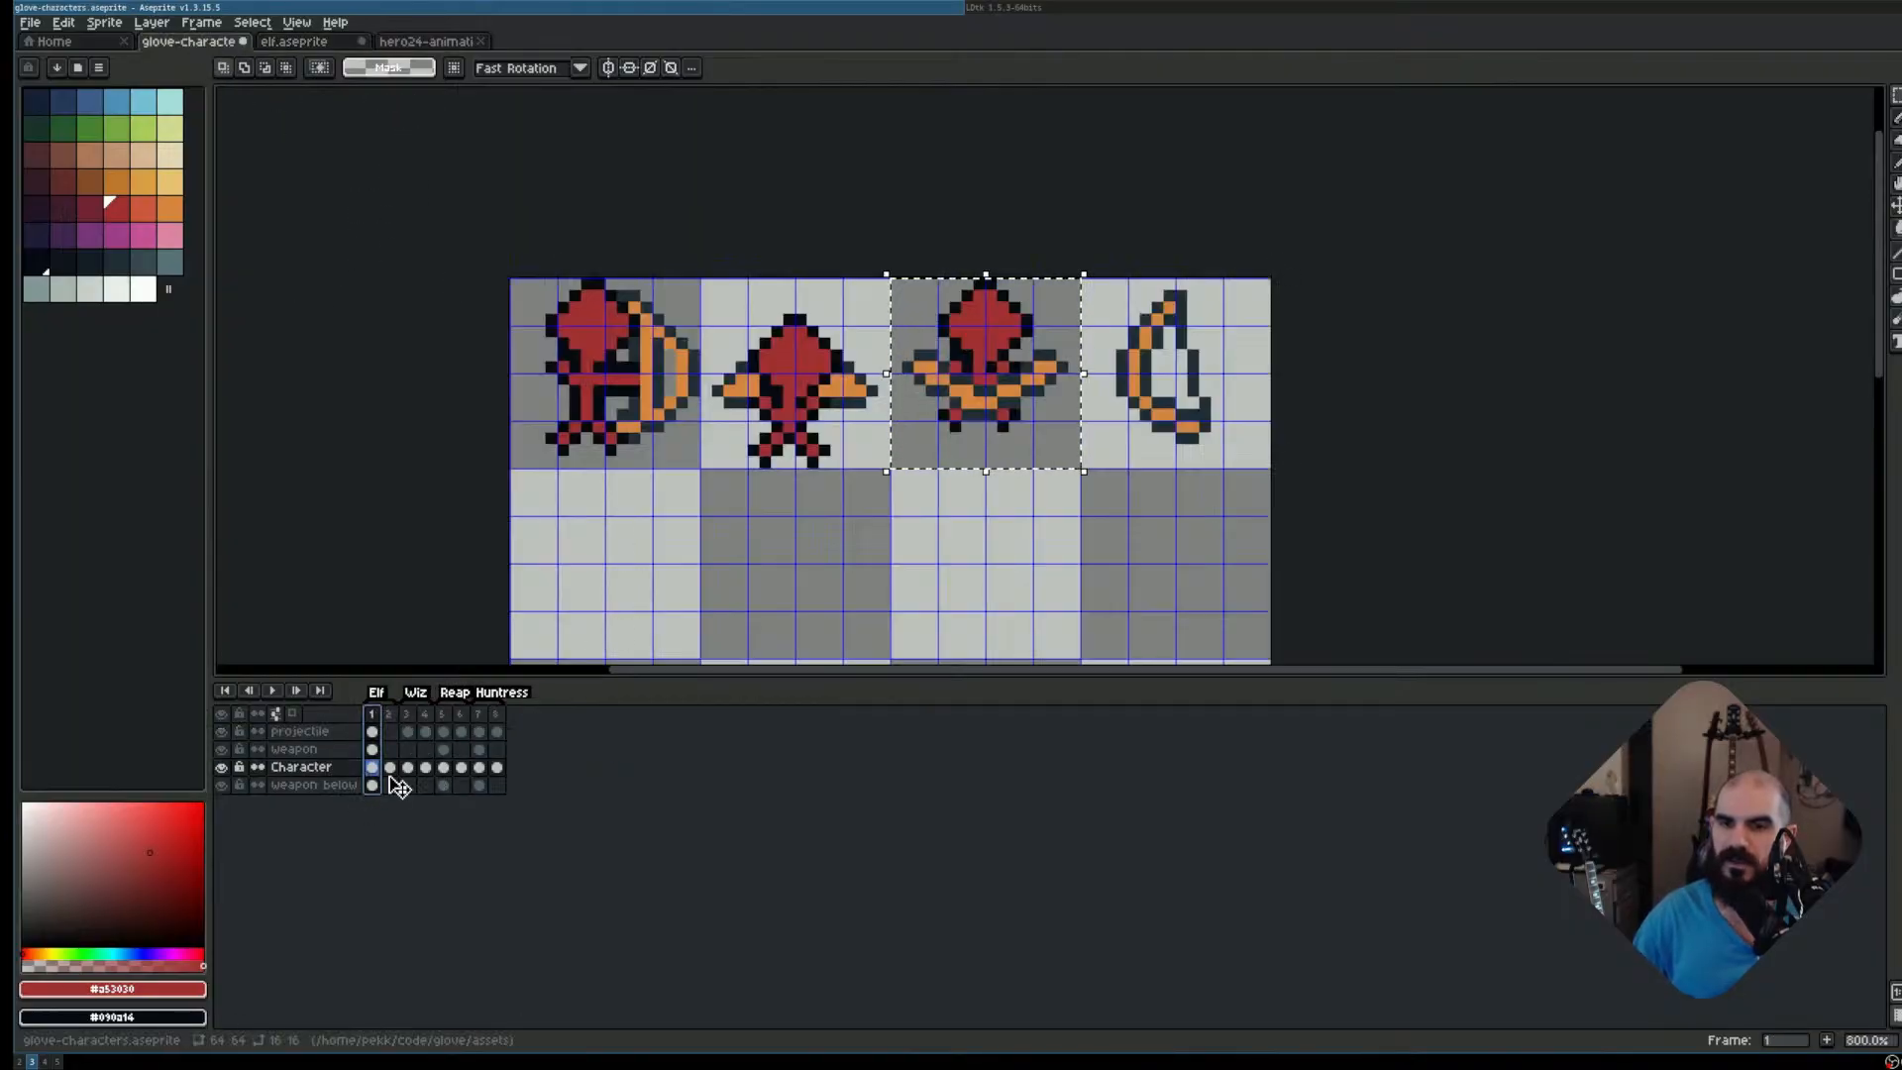
click(963, 351)
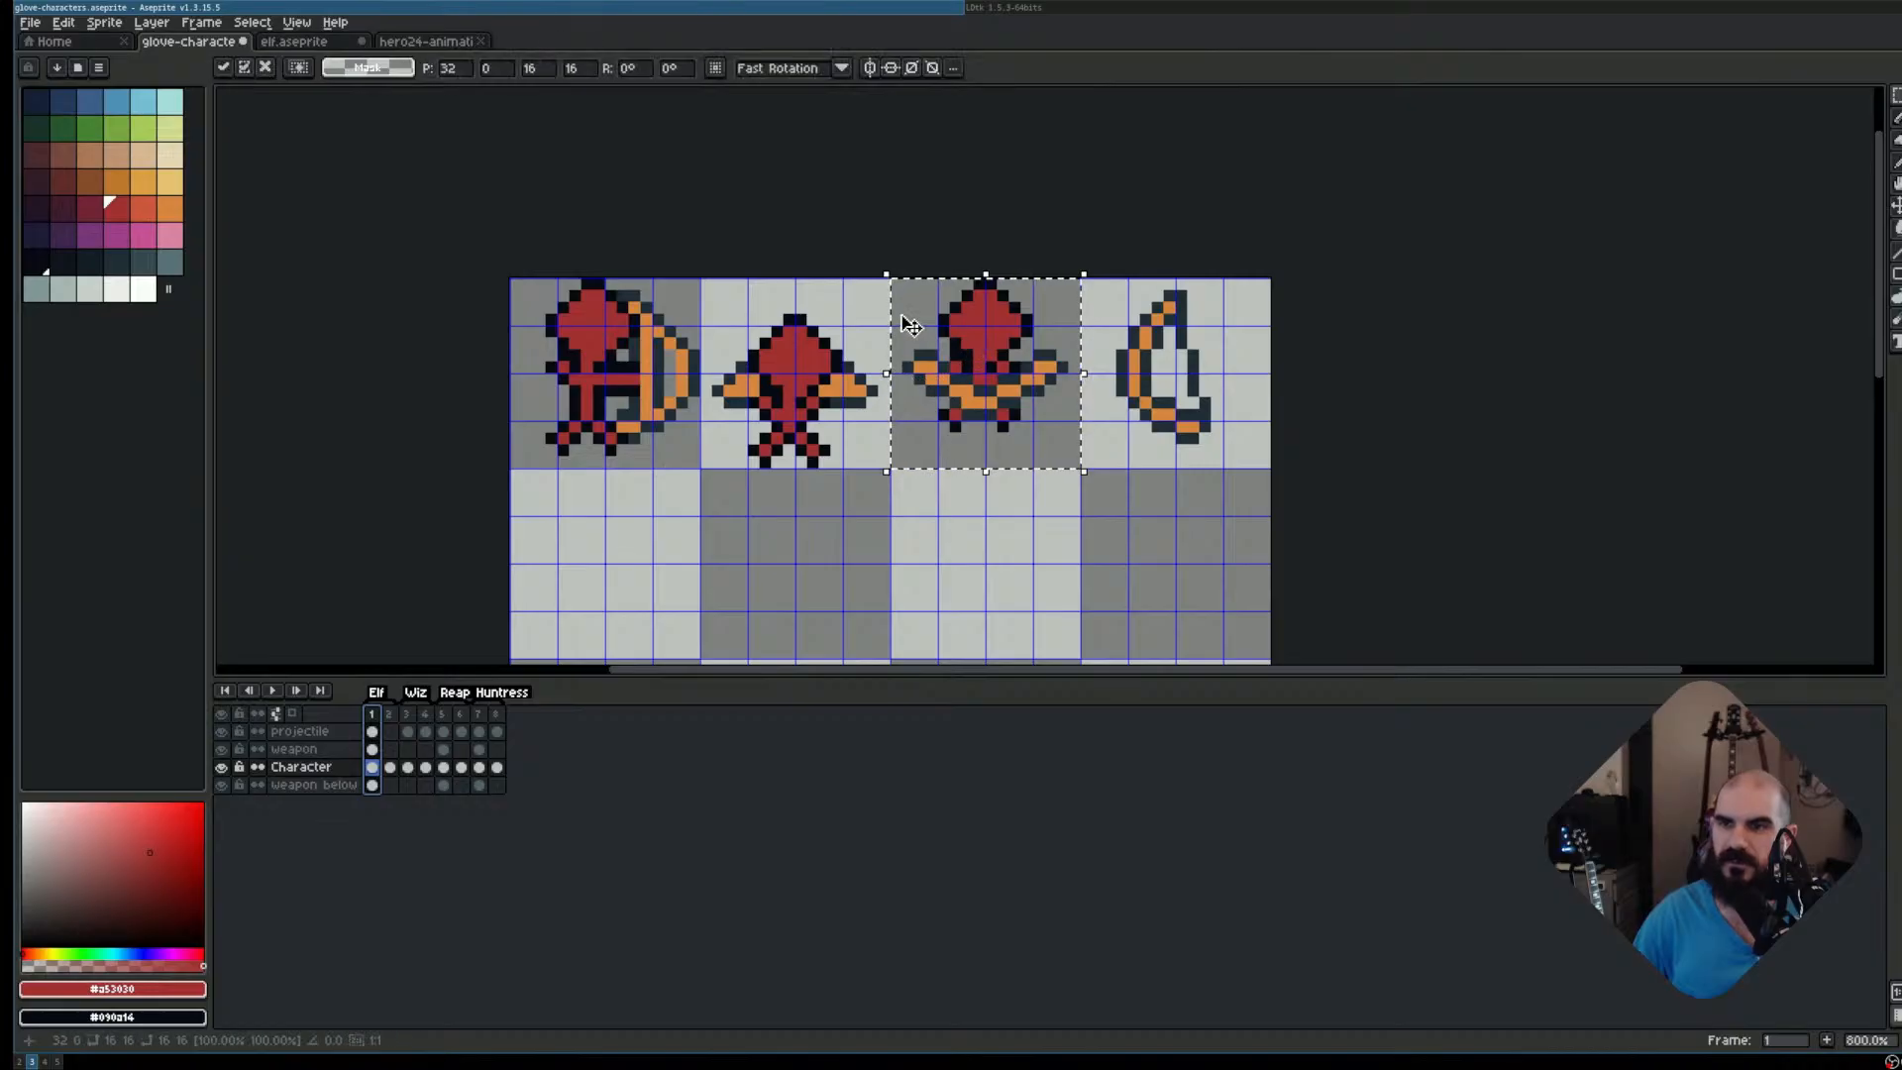
key(ctrl+d)
drag(907, 306, 1079, 467)
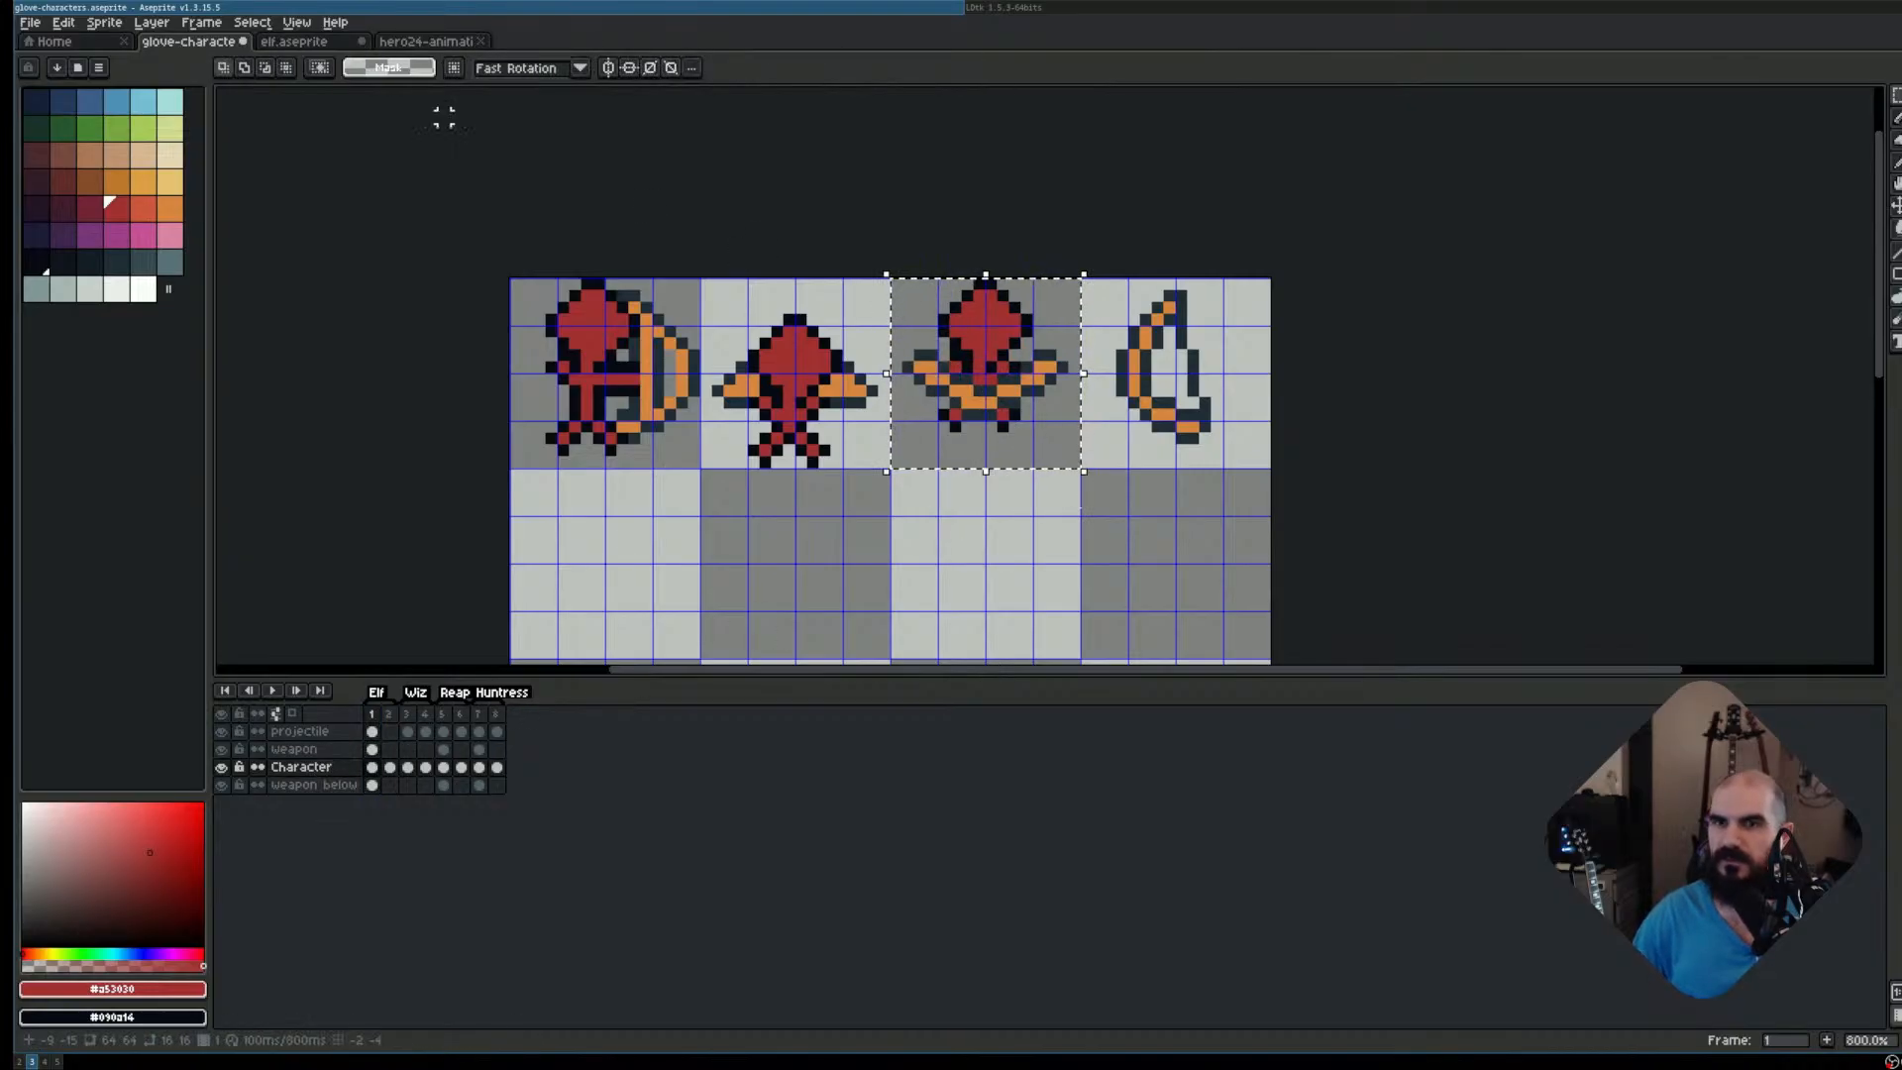
Paste the elf sprite into frame 14 of elf.aseprite at X 6, Y 5, and show the grid
click(322, 40)
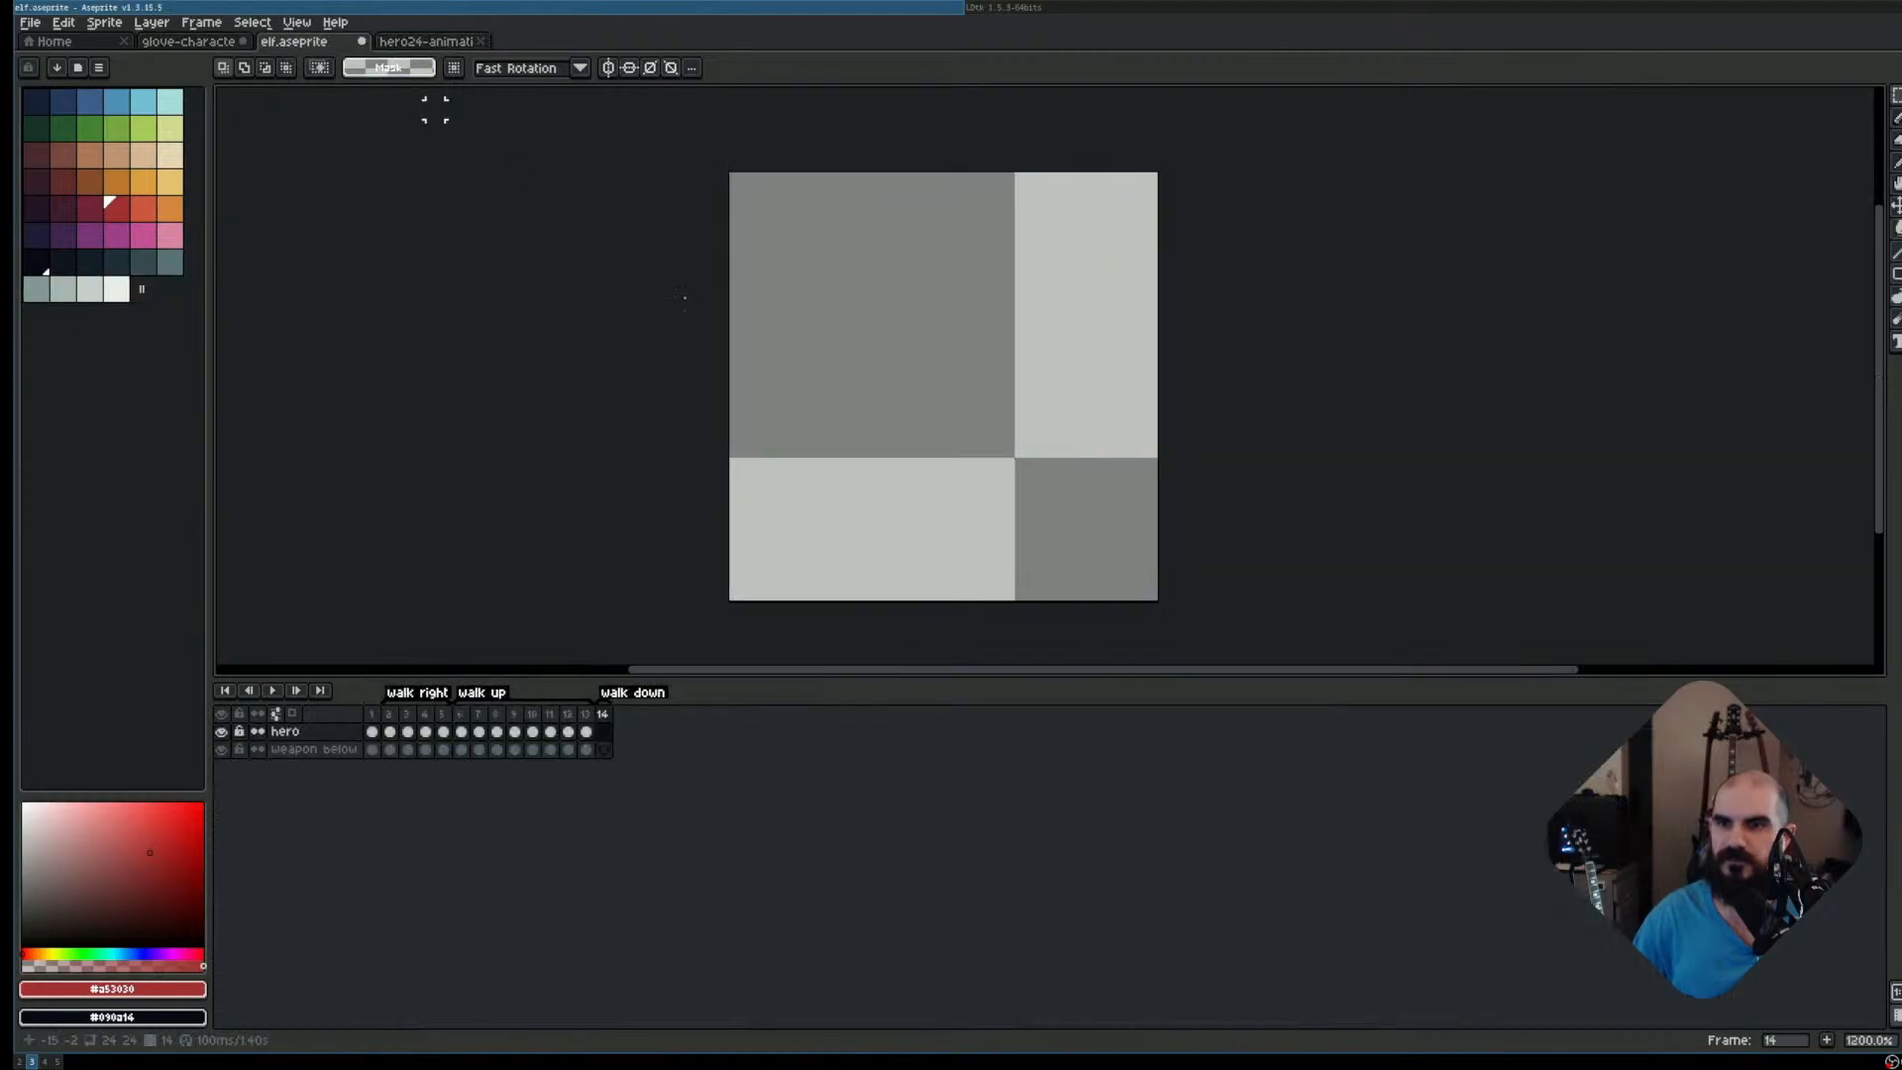
key(ctrl+v)
drag(1309, 347, 1023, 433)
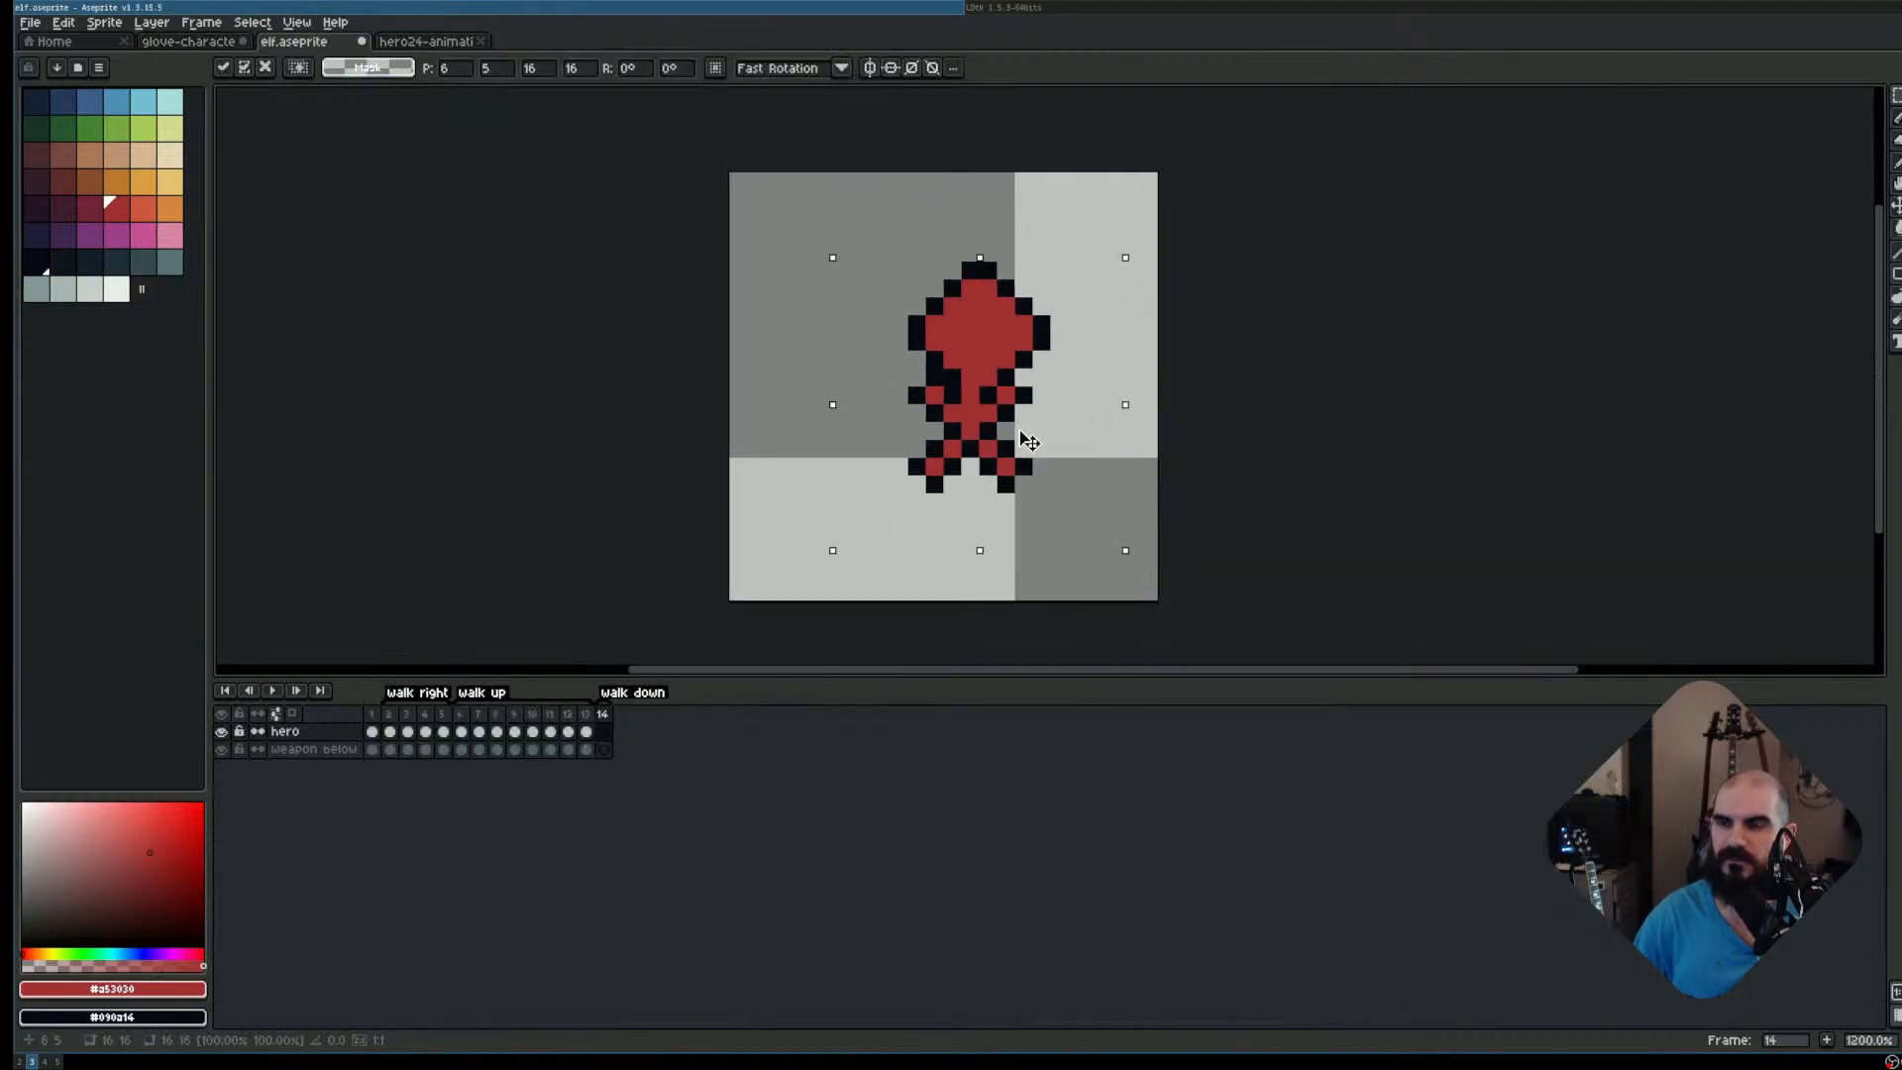
key(ctrl+apostrophe)
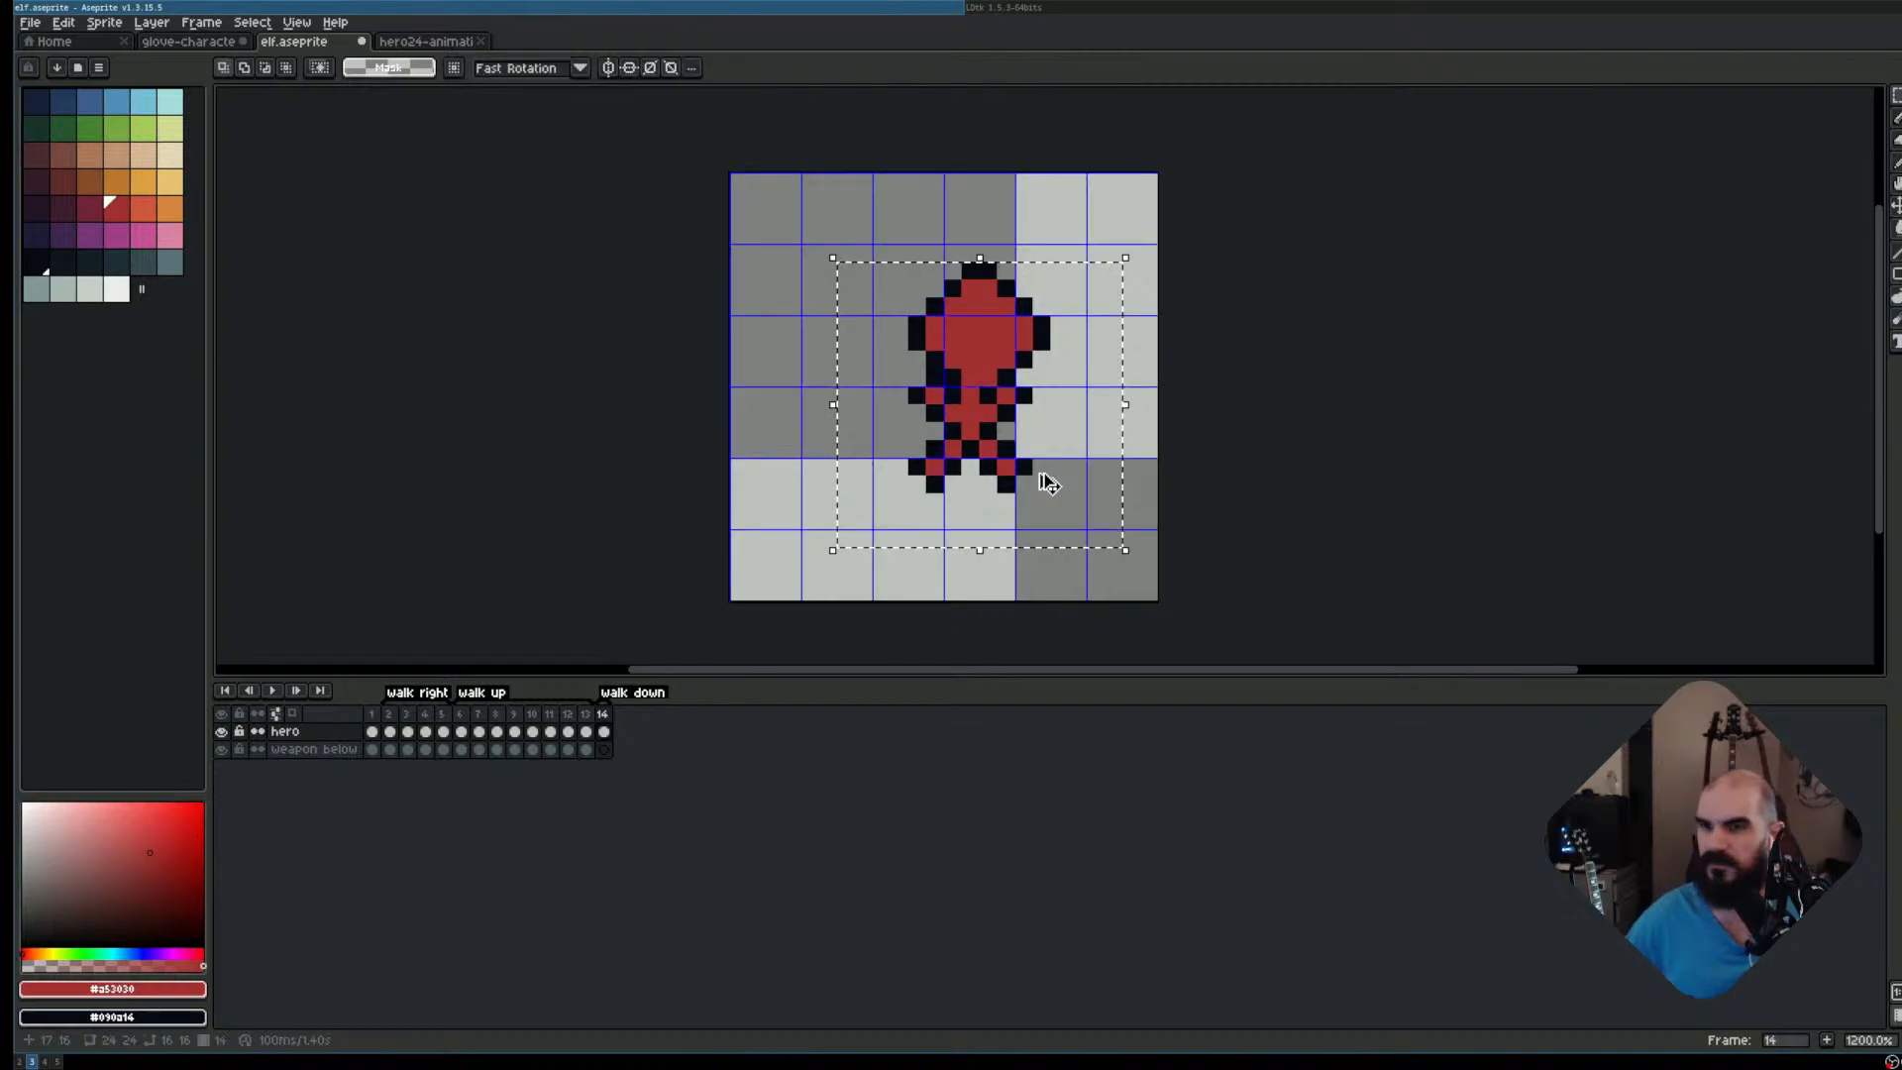
Try the pasted elf at X 4, Y 6 on the canvas, and delete it from frame 14
click(981, 521)
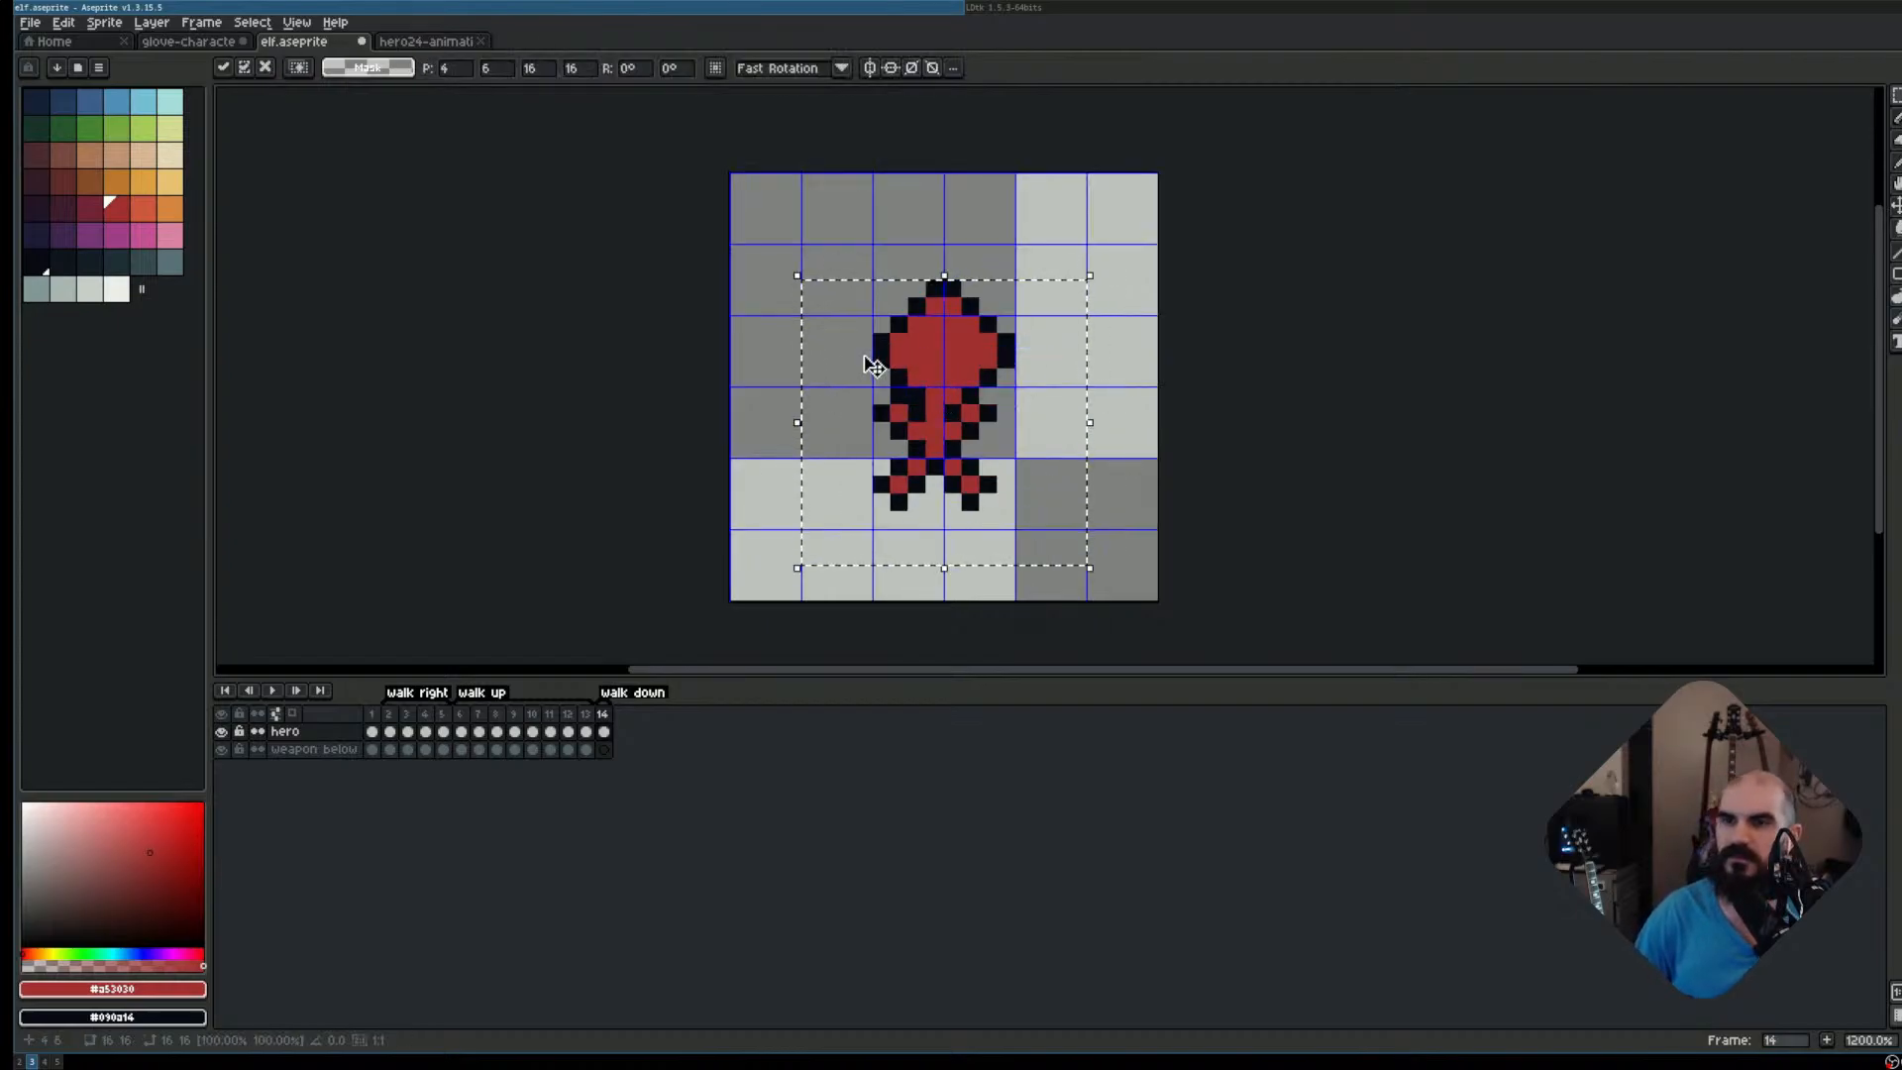
click(772, 324)
key(Delete)
Paste the copied elf sprite into frame 14 of elf.aseprite again, placing it against the canvas's upper edge
click(189, 42)
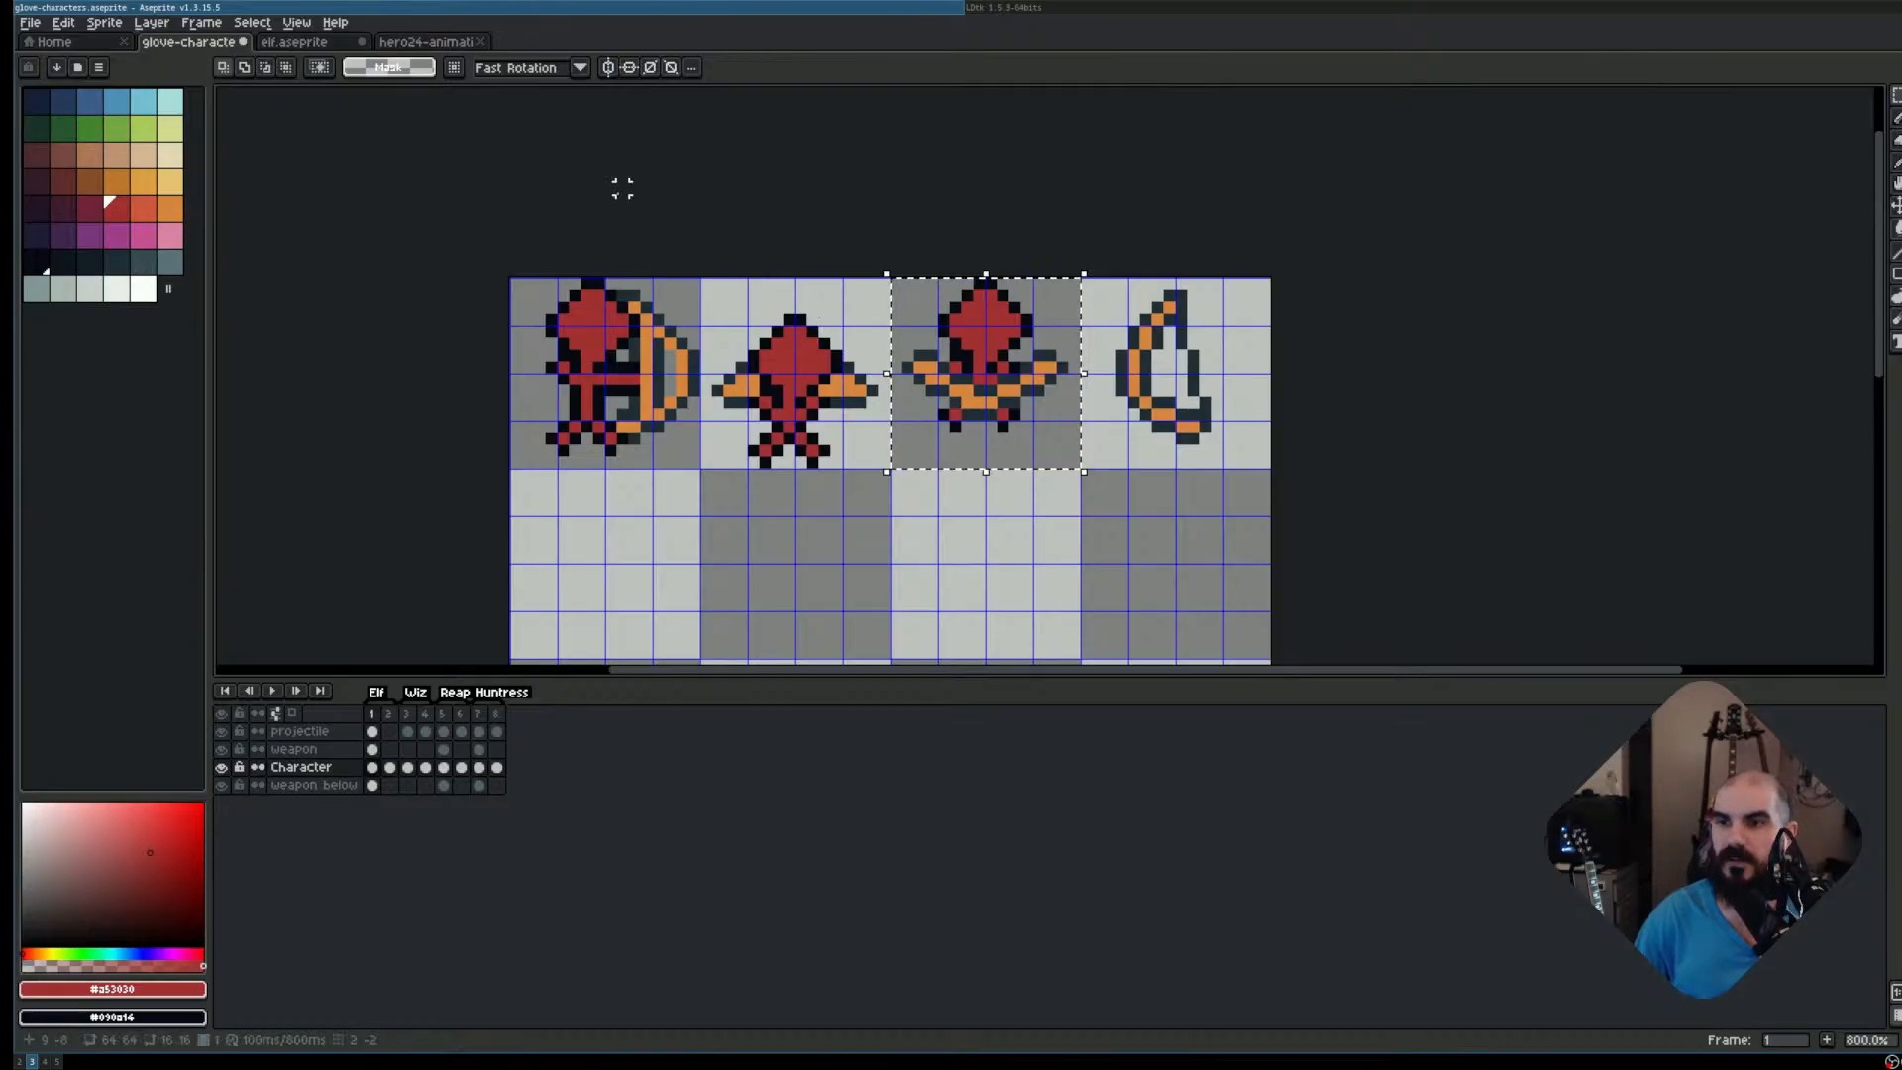
click(418, 42)
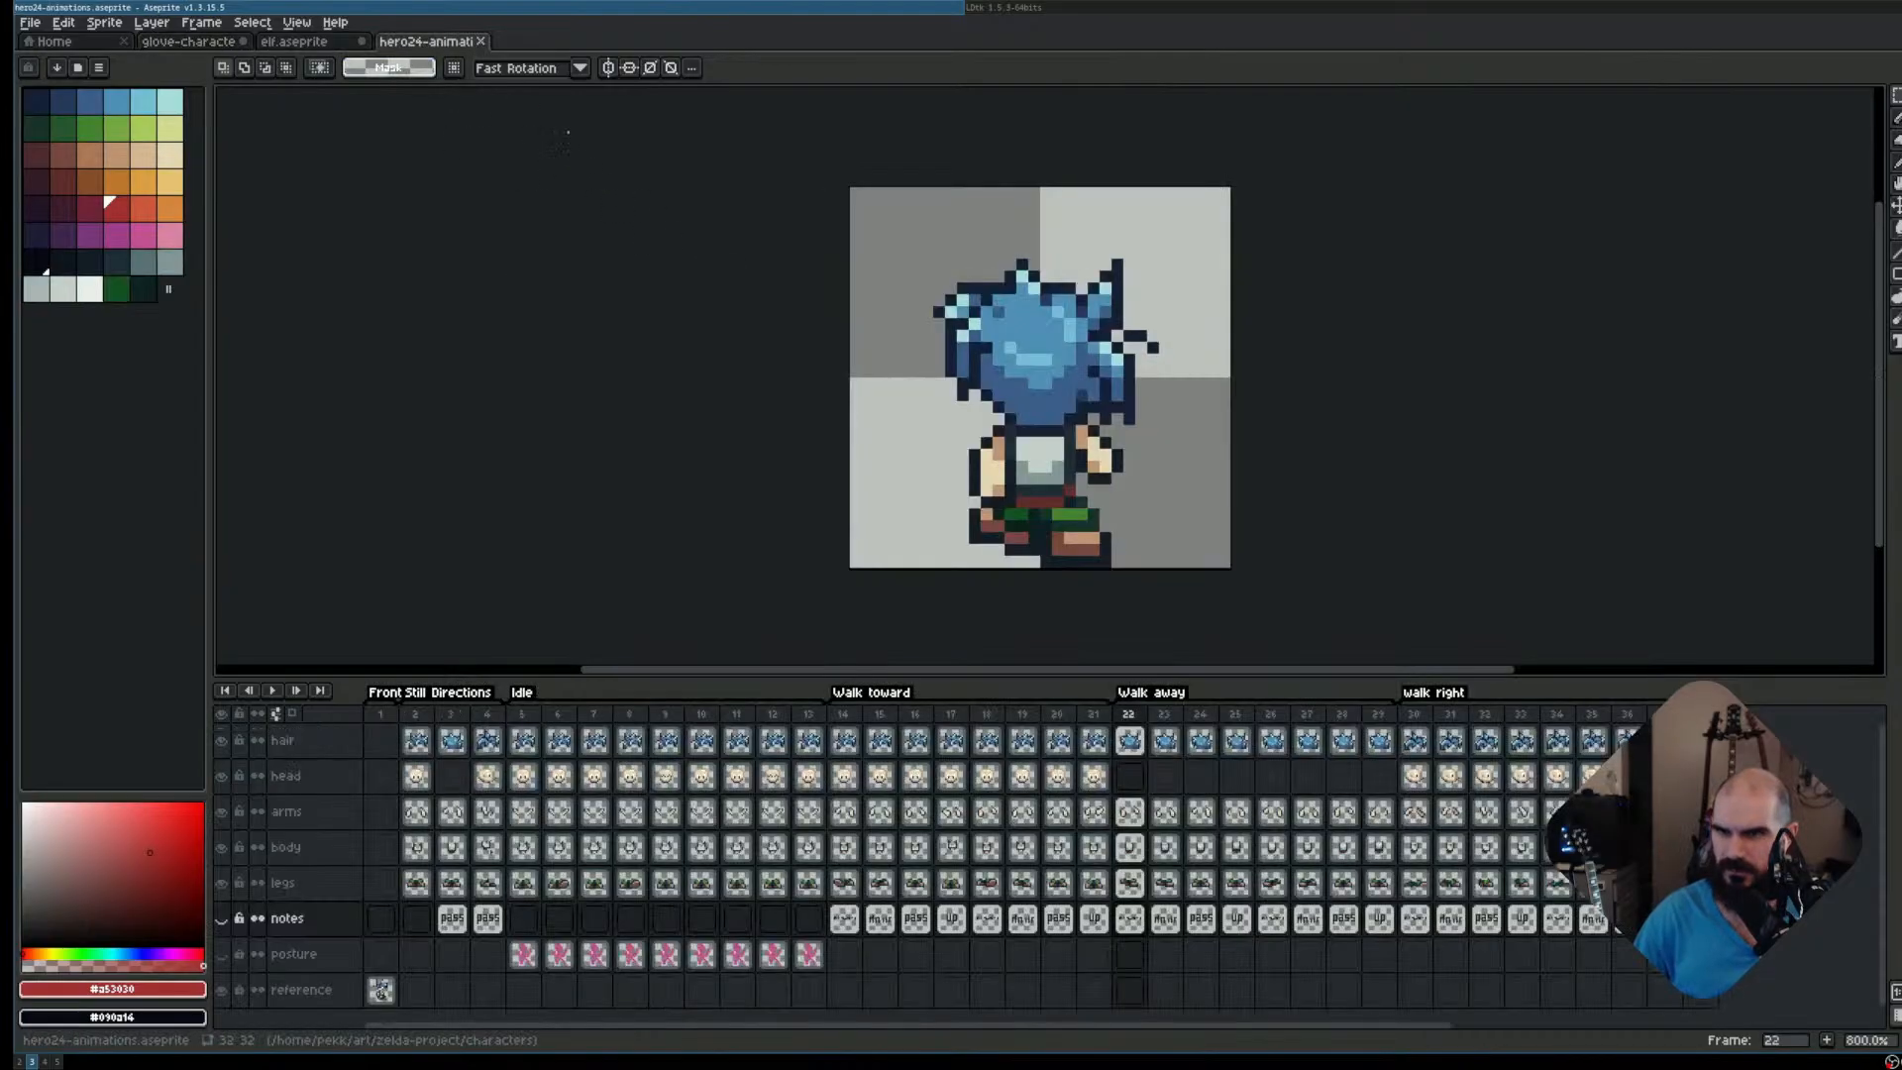
click(331, 43)
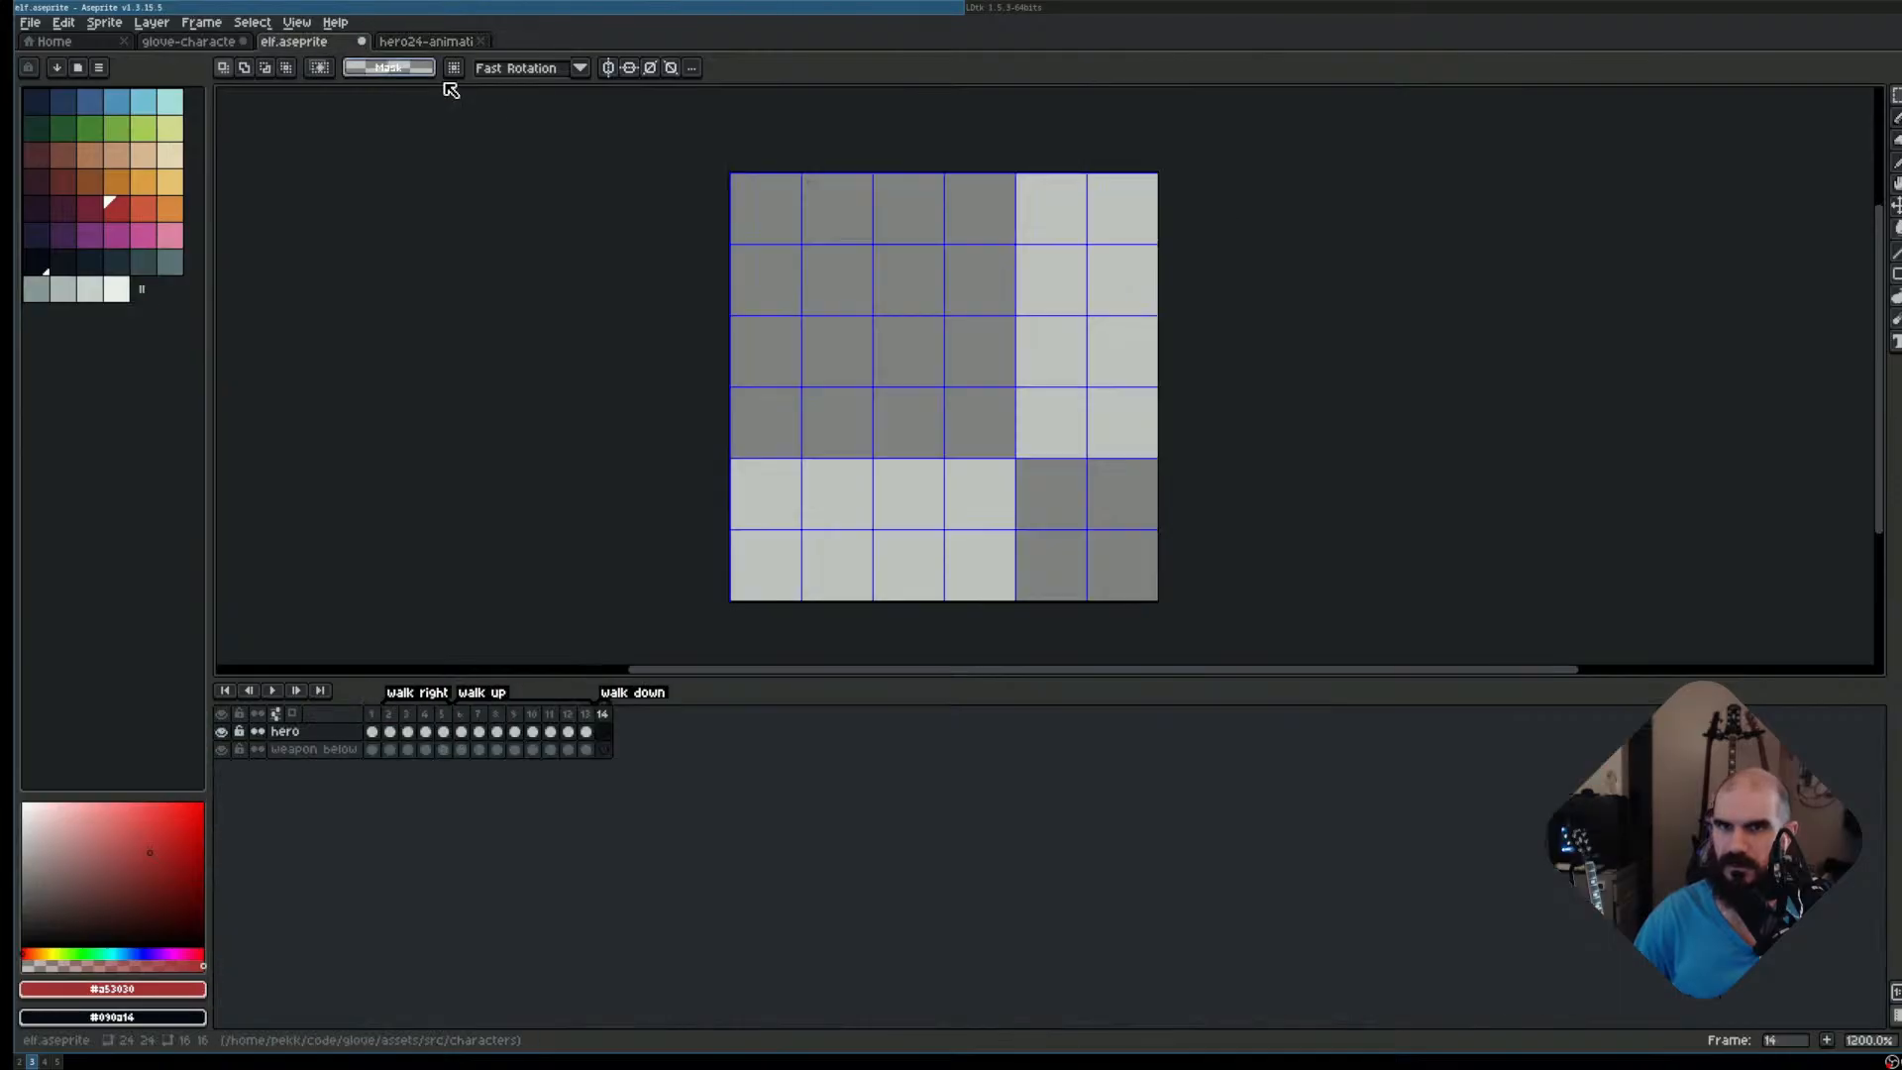
key(ctrl+v)
drag(1283, 306, 956, 322)
key(Return)
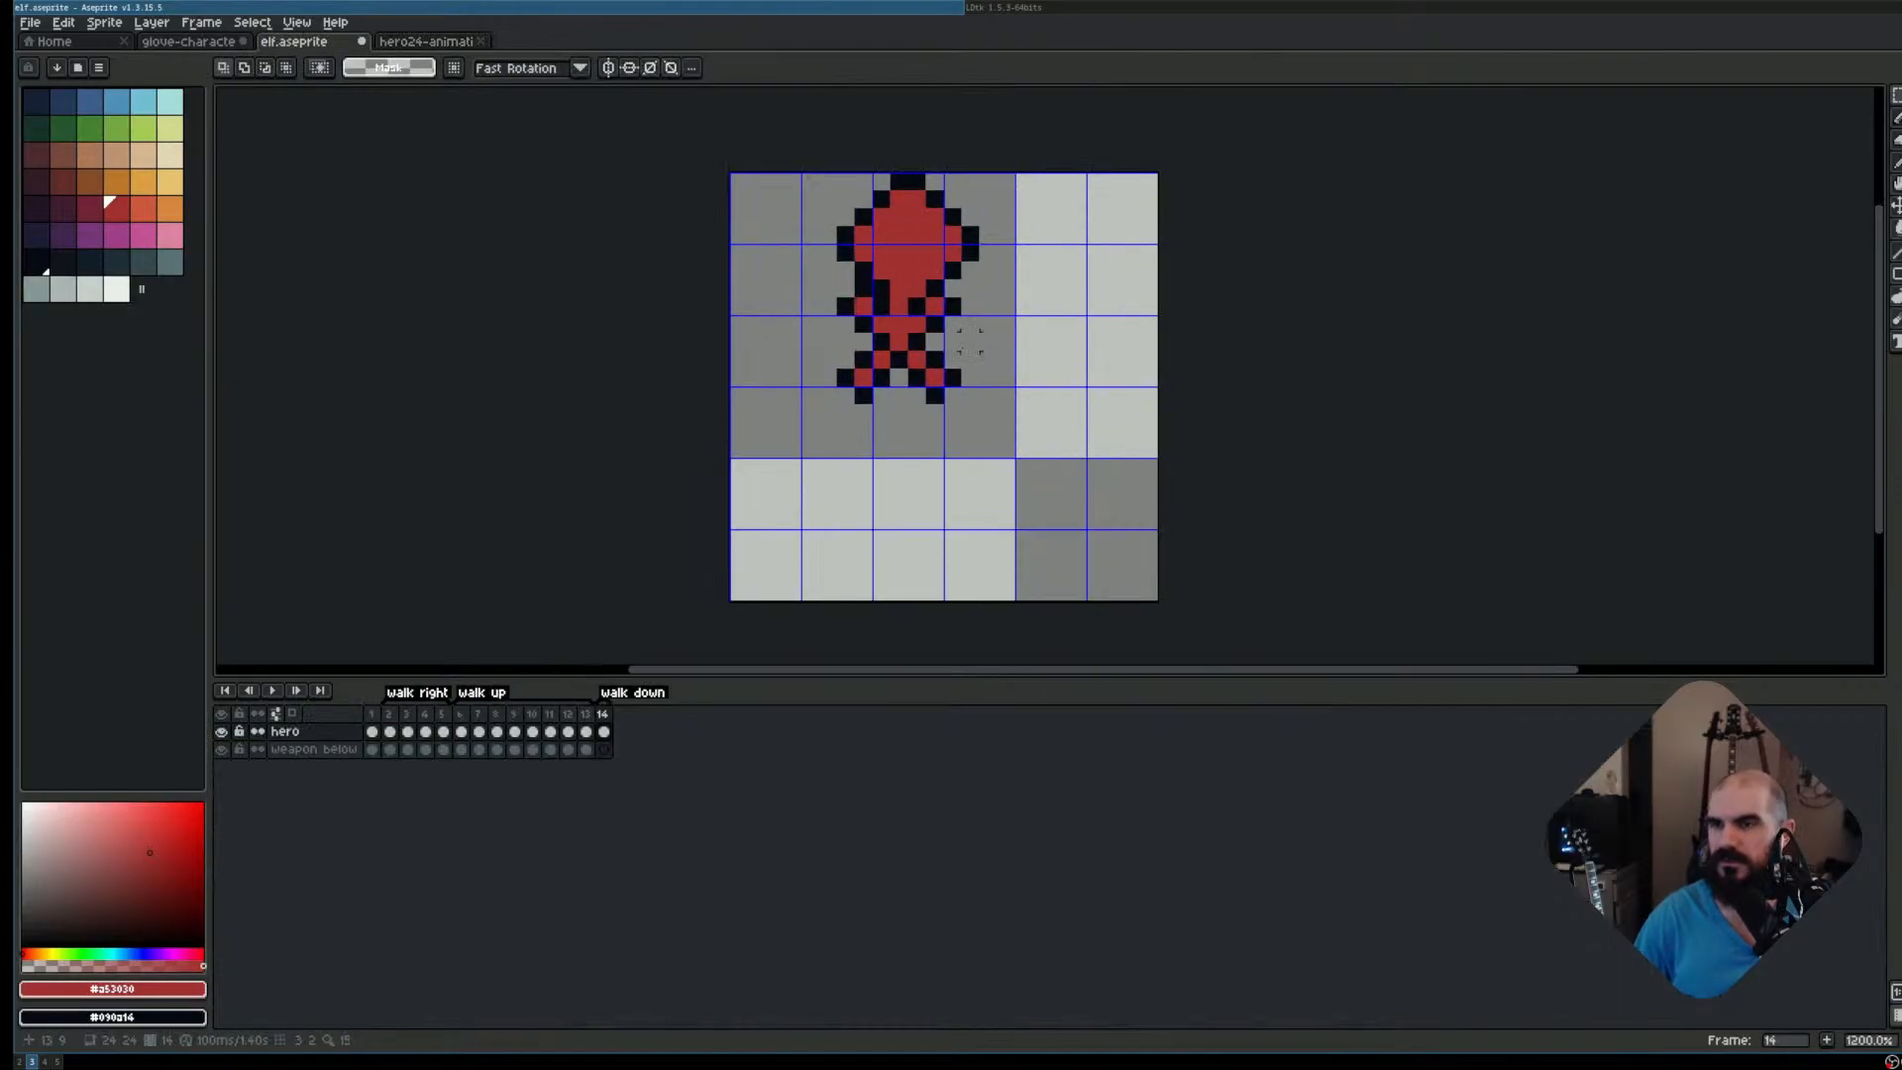
Check the third elf sprite's placement in its cell in glove-characters.aseprite, and move the elf in frame 14 of elf.aseprite to X 6, Y 0
click(198, 42)
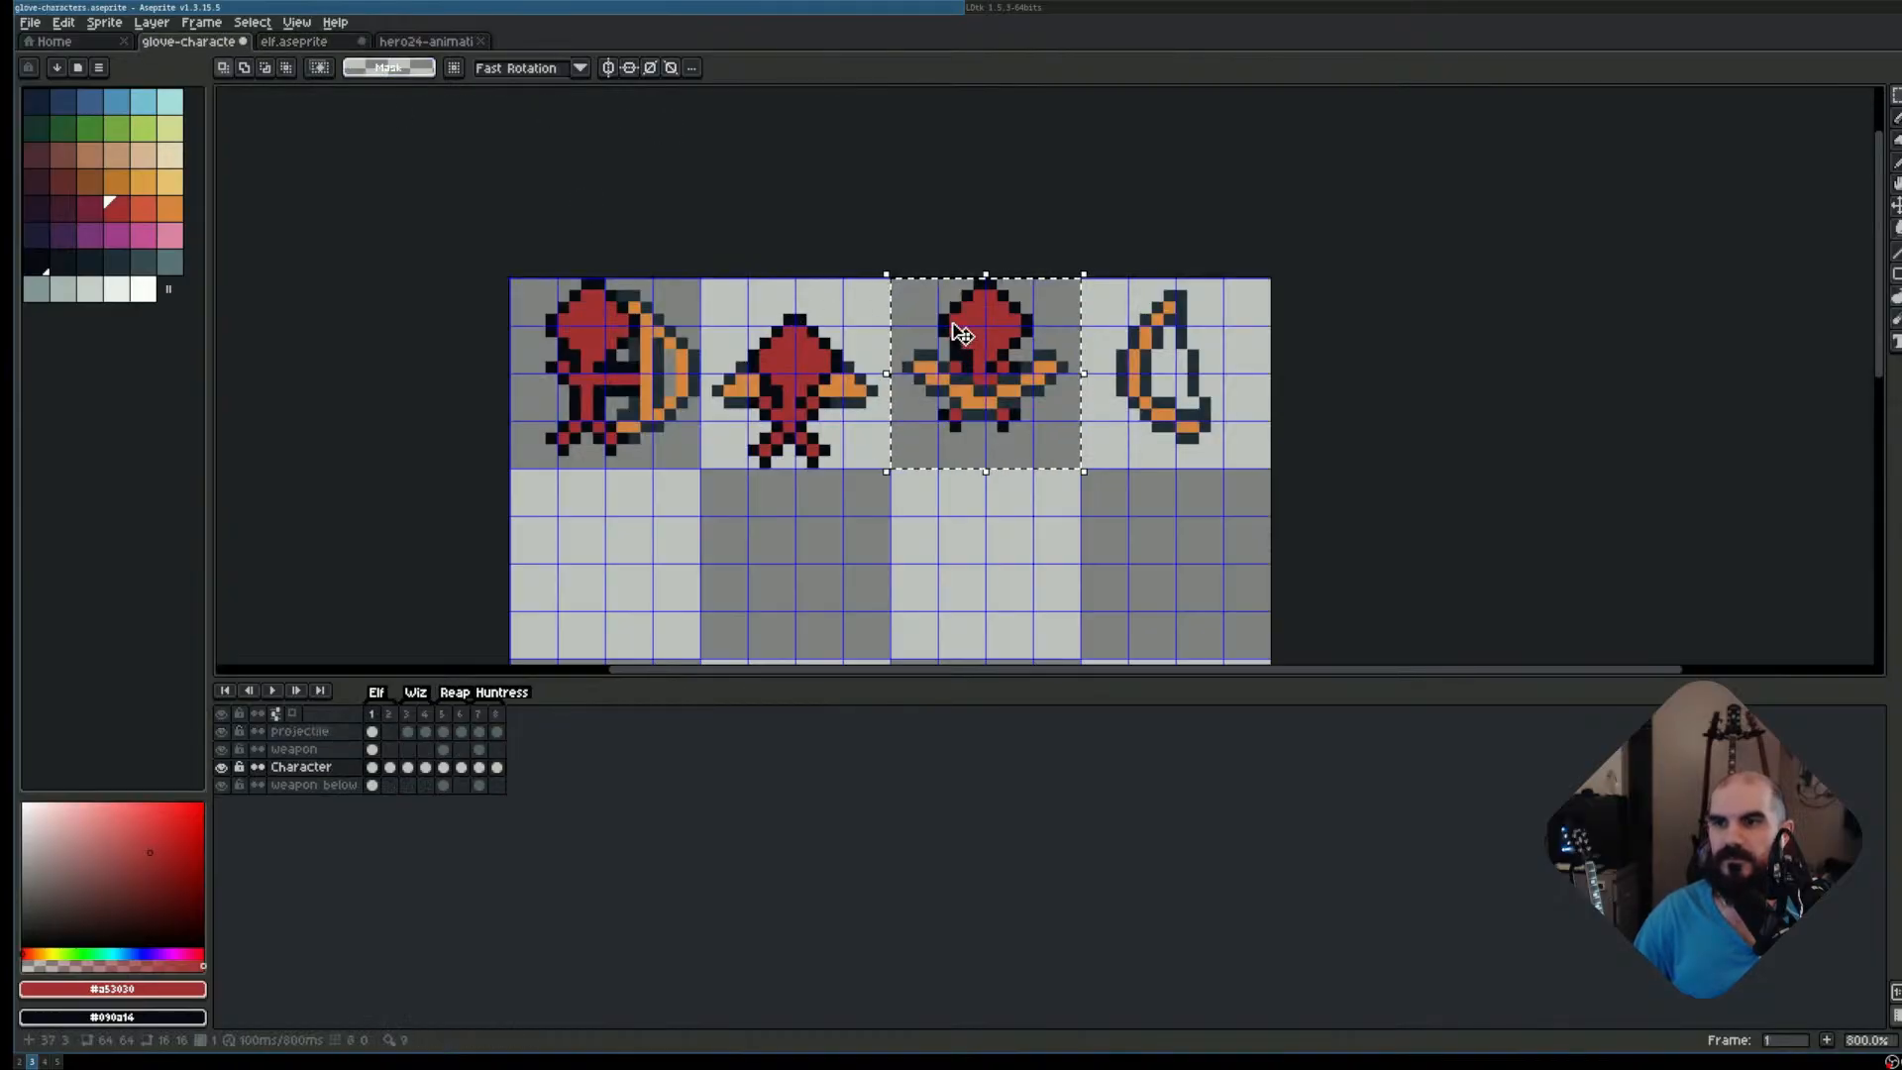
scroll(955, 341, up, 3)
scroll(1095, 298, up, 2)
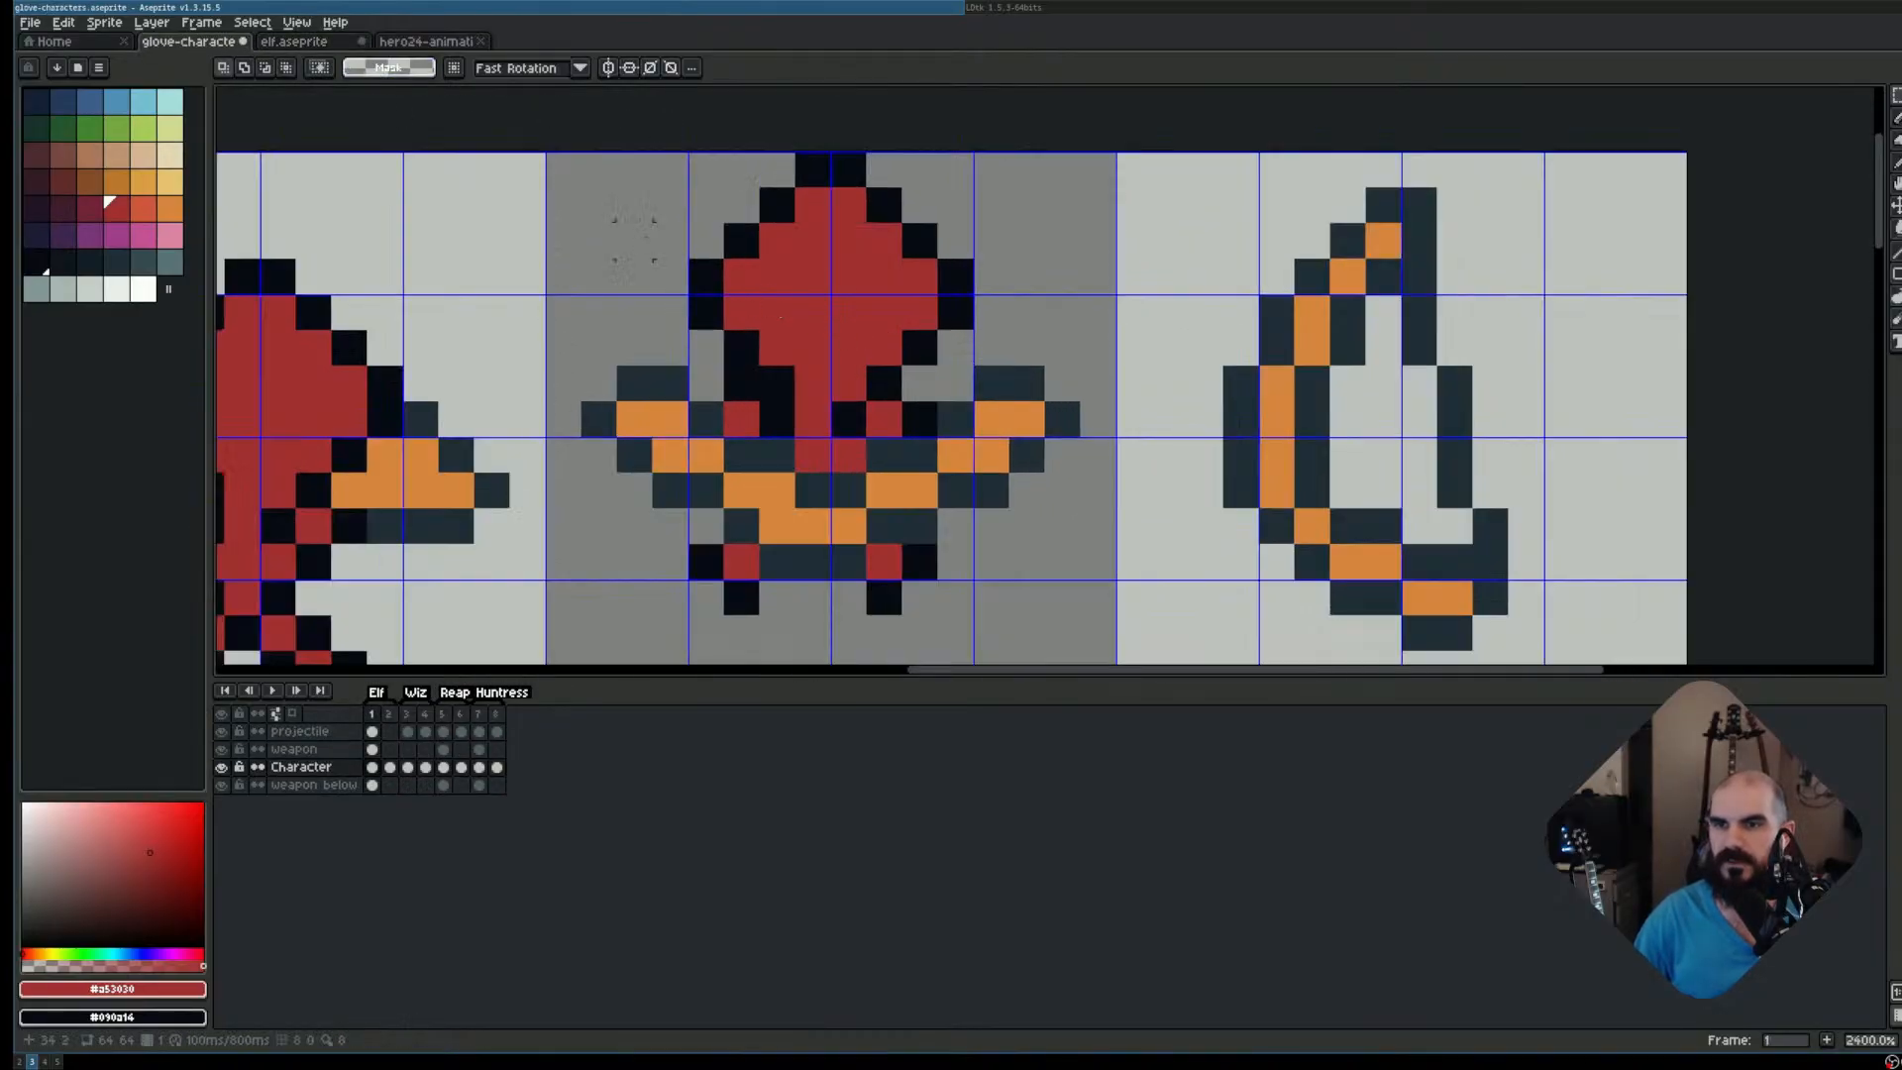
click(634, 241)
drag(776, 241, 968, 394)
key(ctrl+d)
key(shift+s)
key(ctrl+Tab)
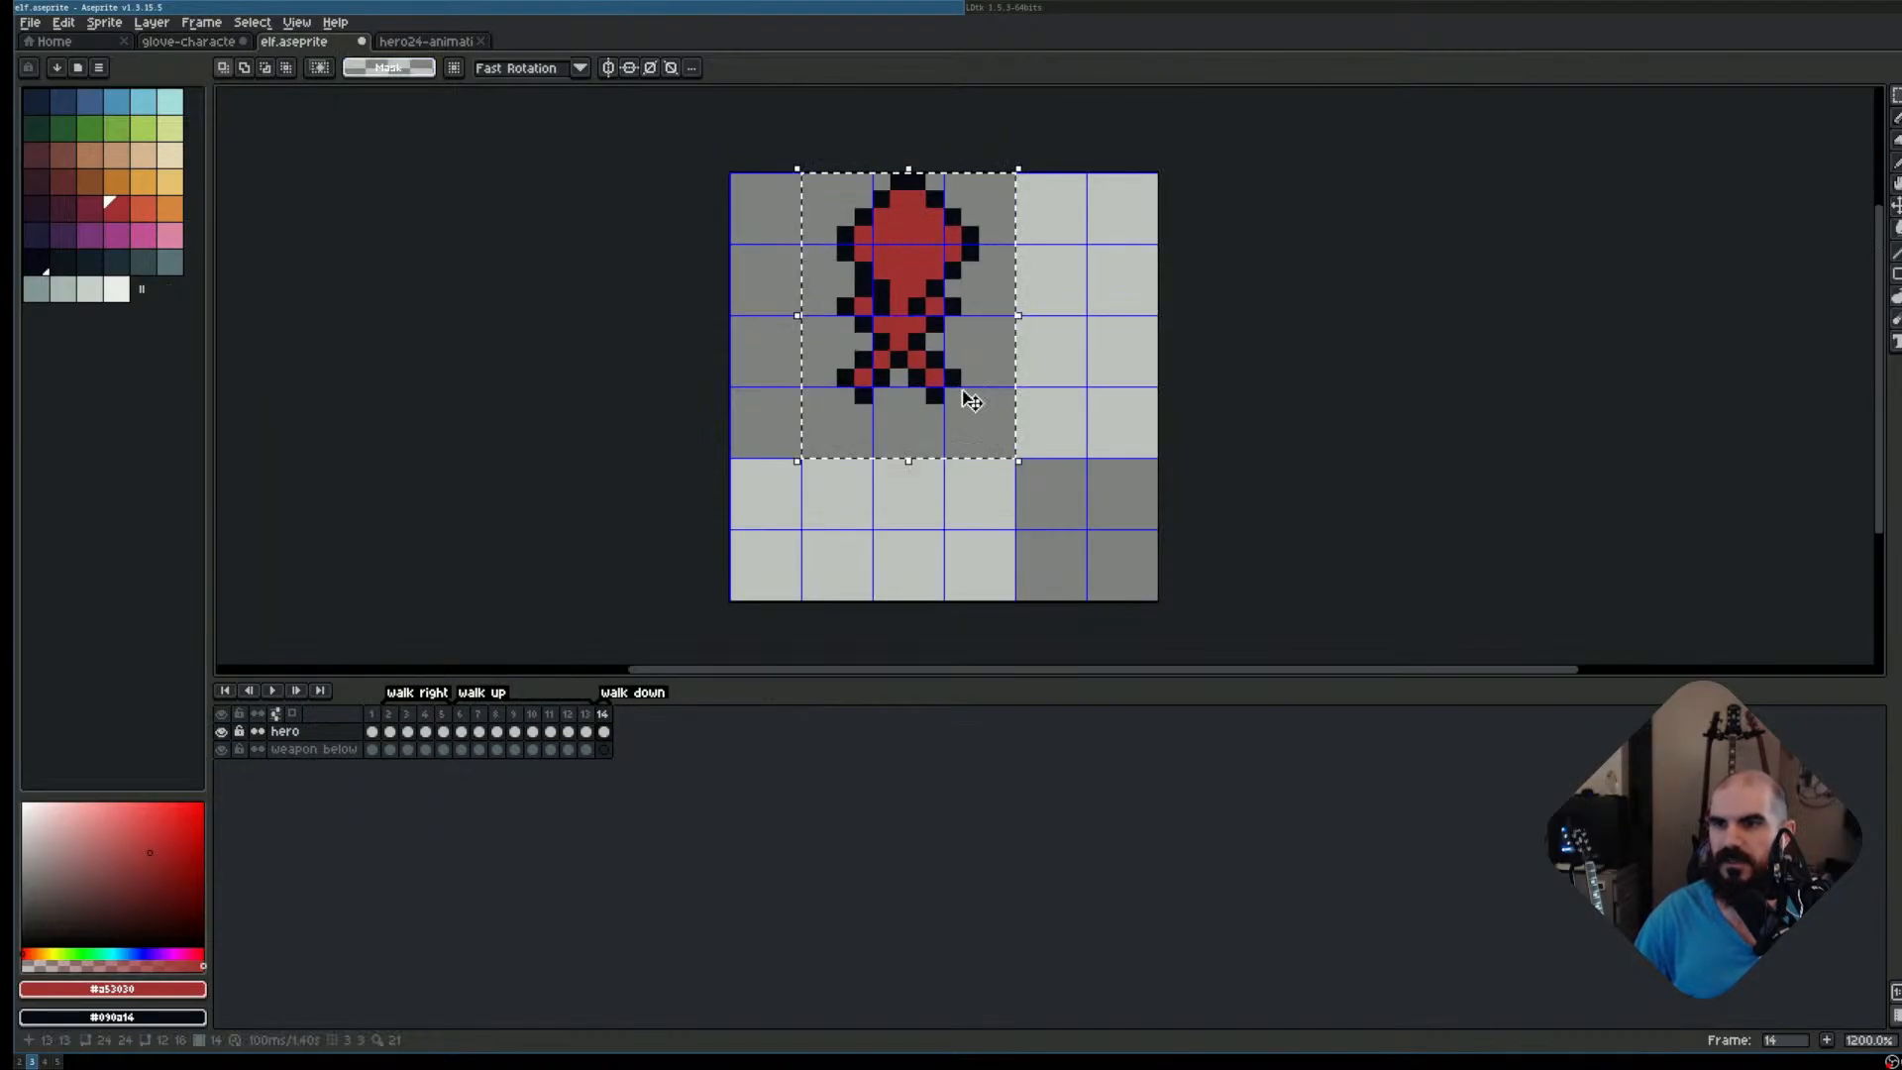
drag(907, 302, 946, 305)
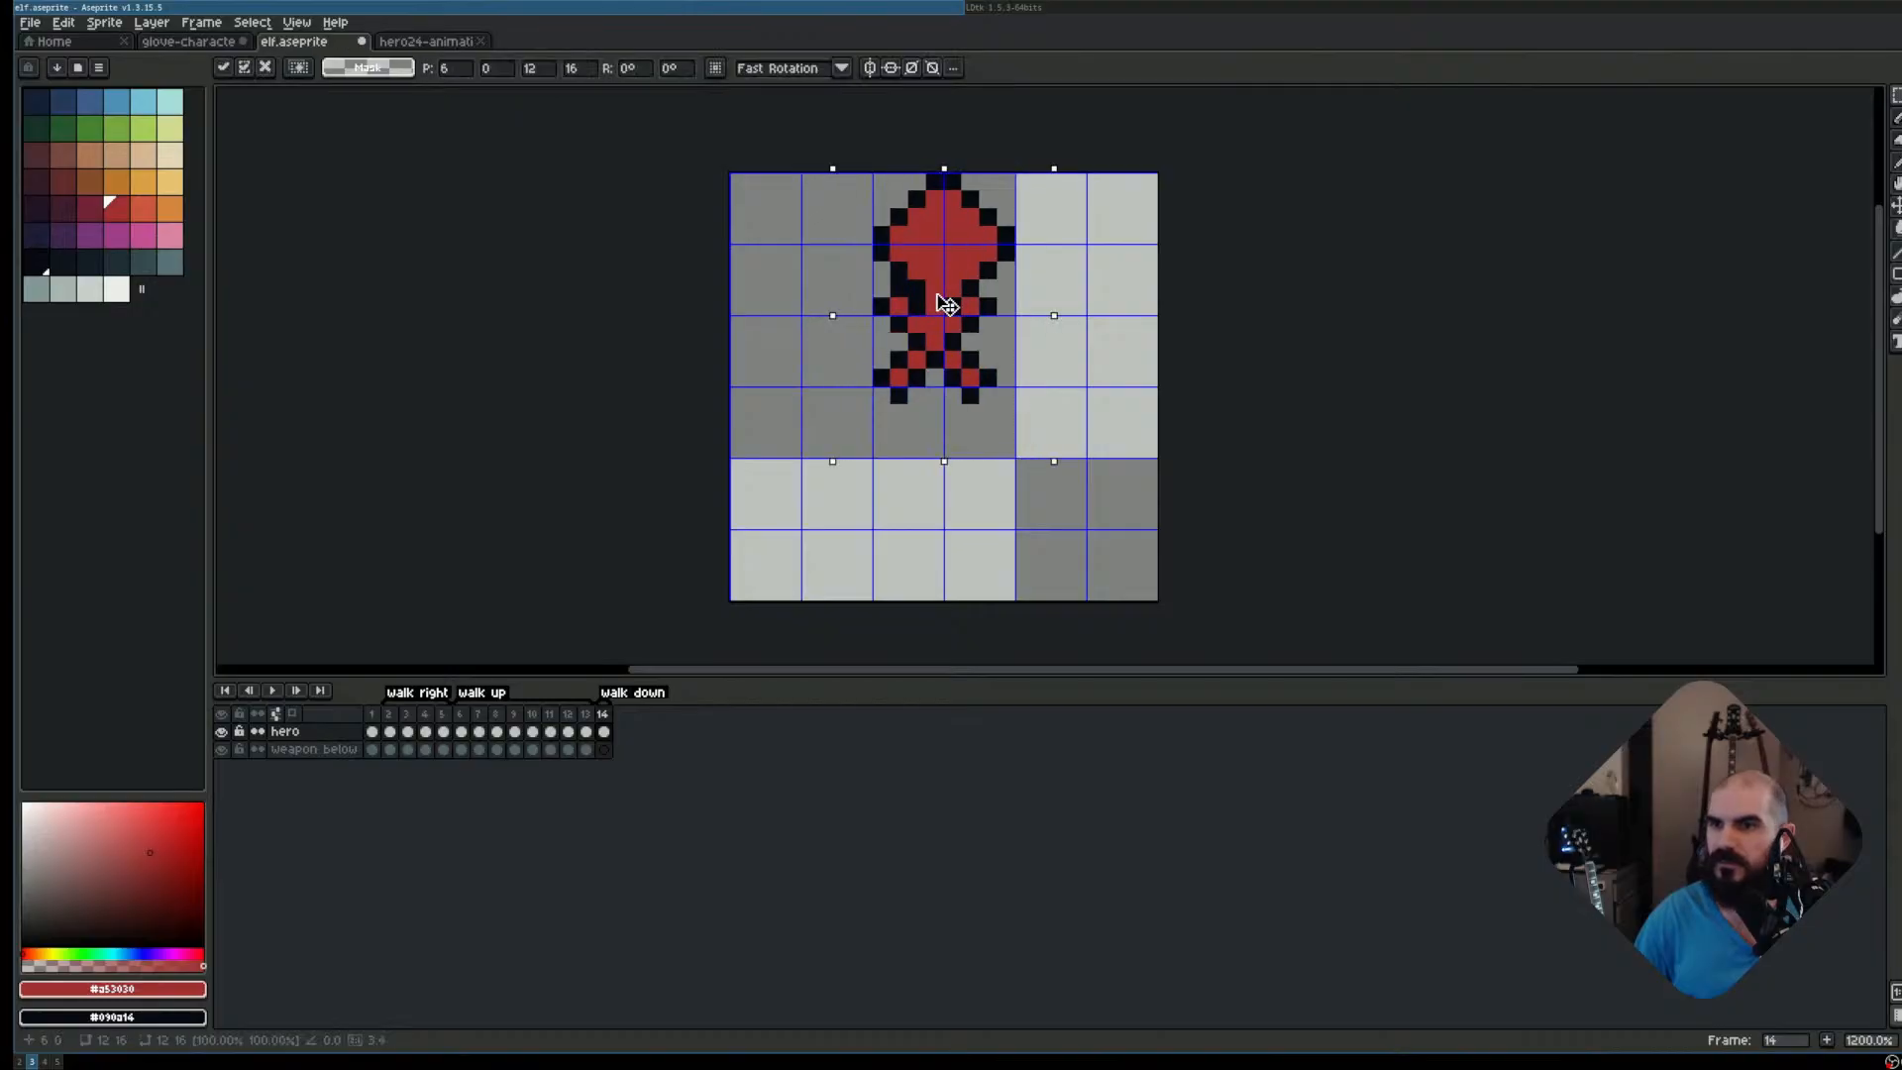
key(ctrl+d)
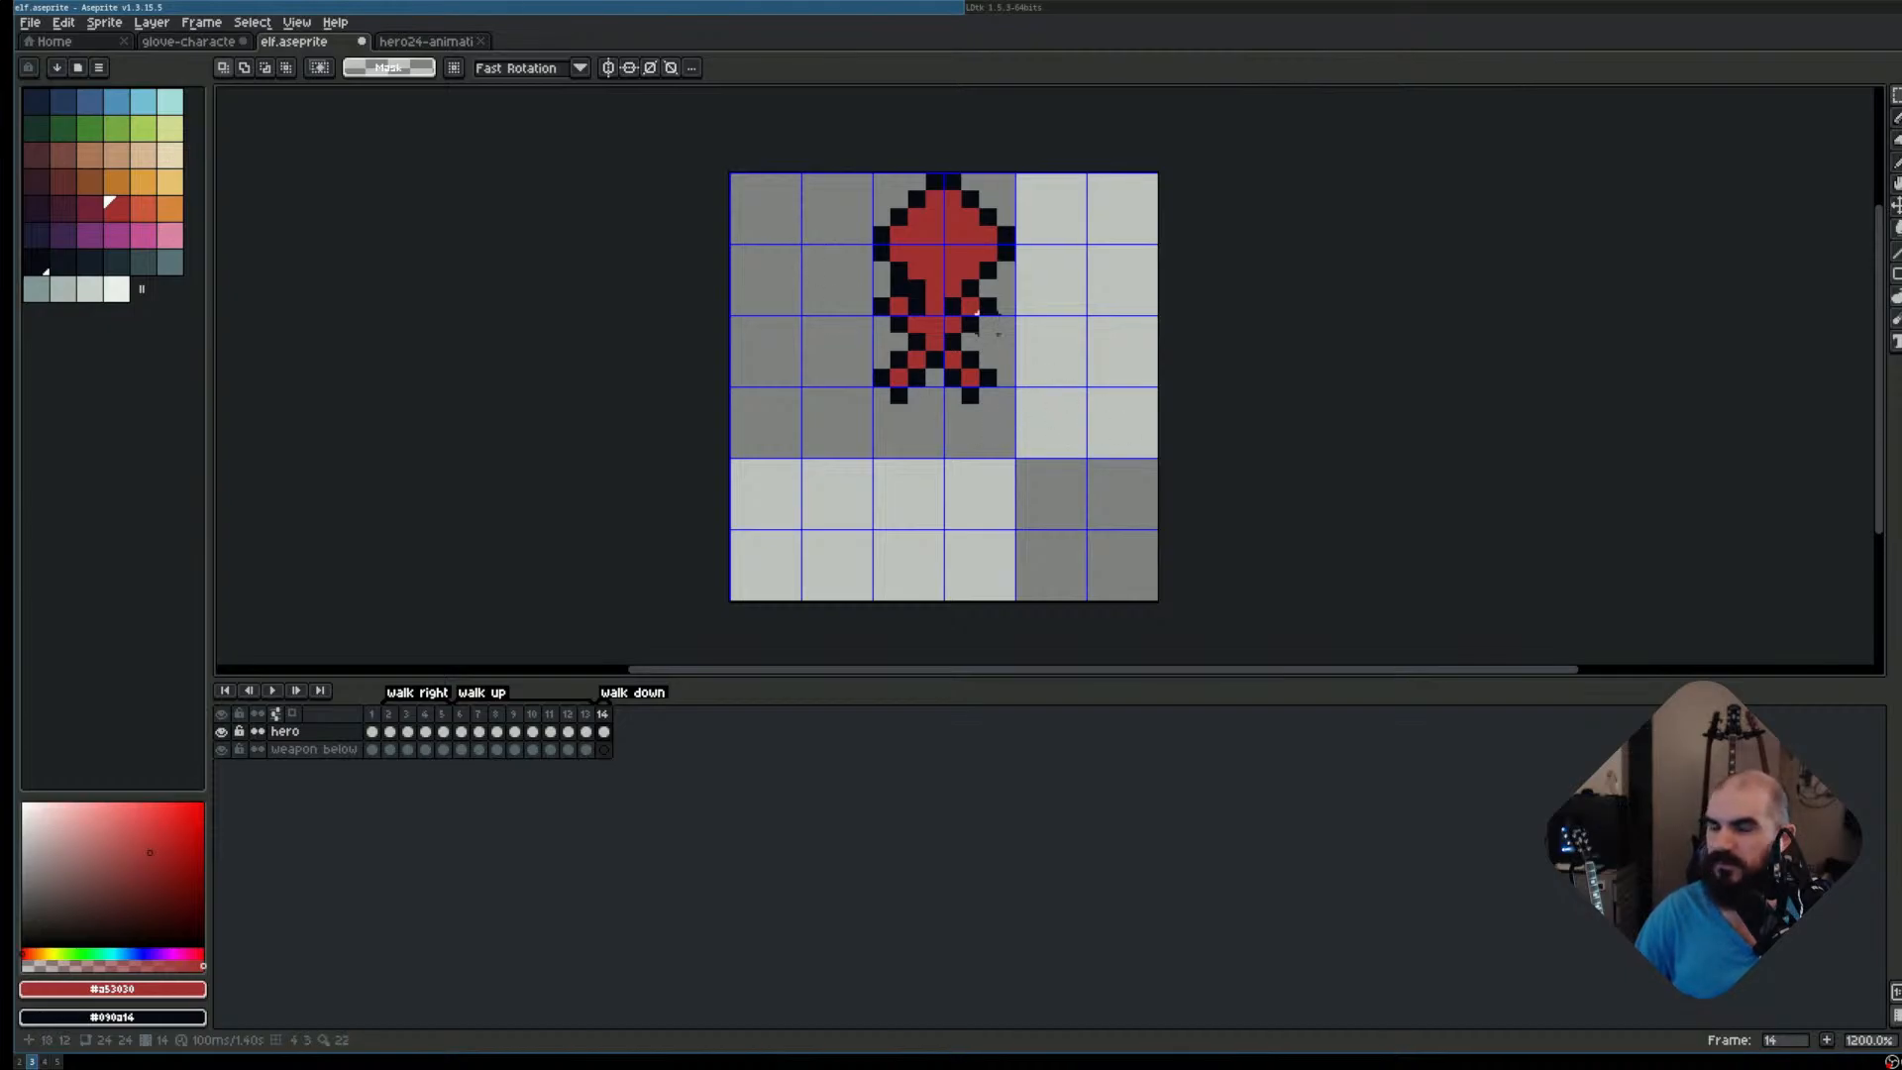
Select the 16x8 area around the third elf sprite's bow in glove-characters.aseprite, and copy frame 1
key(ctrl+shift+Tab)
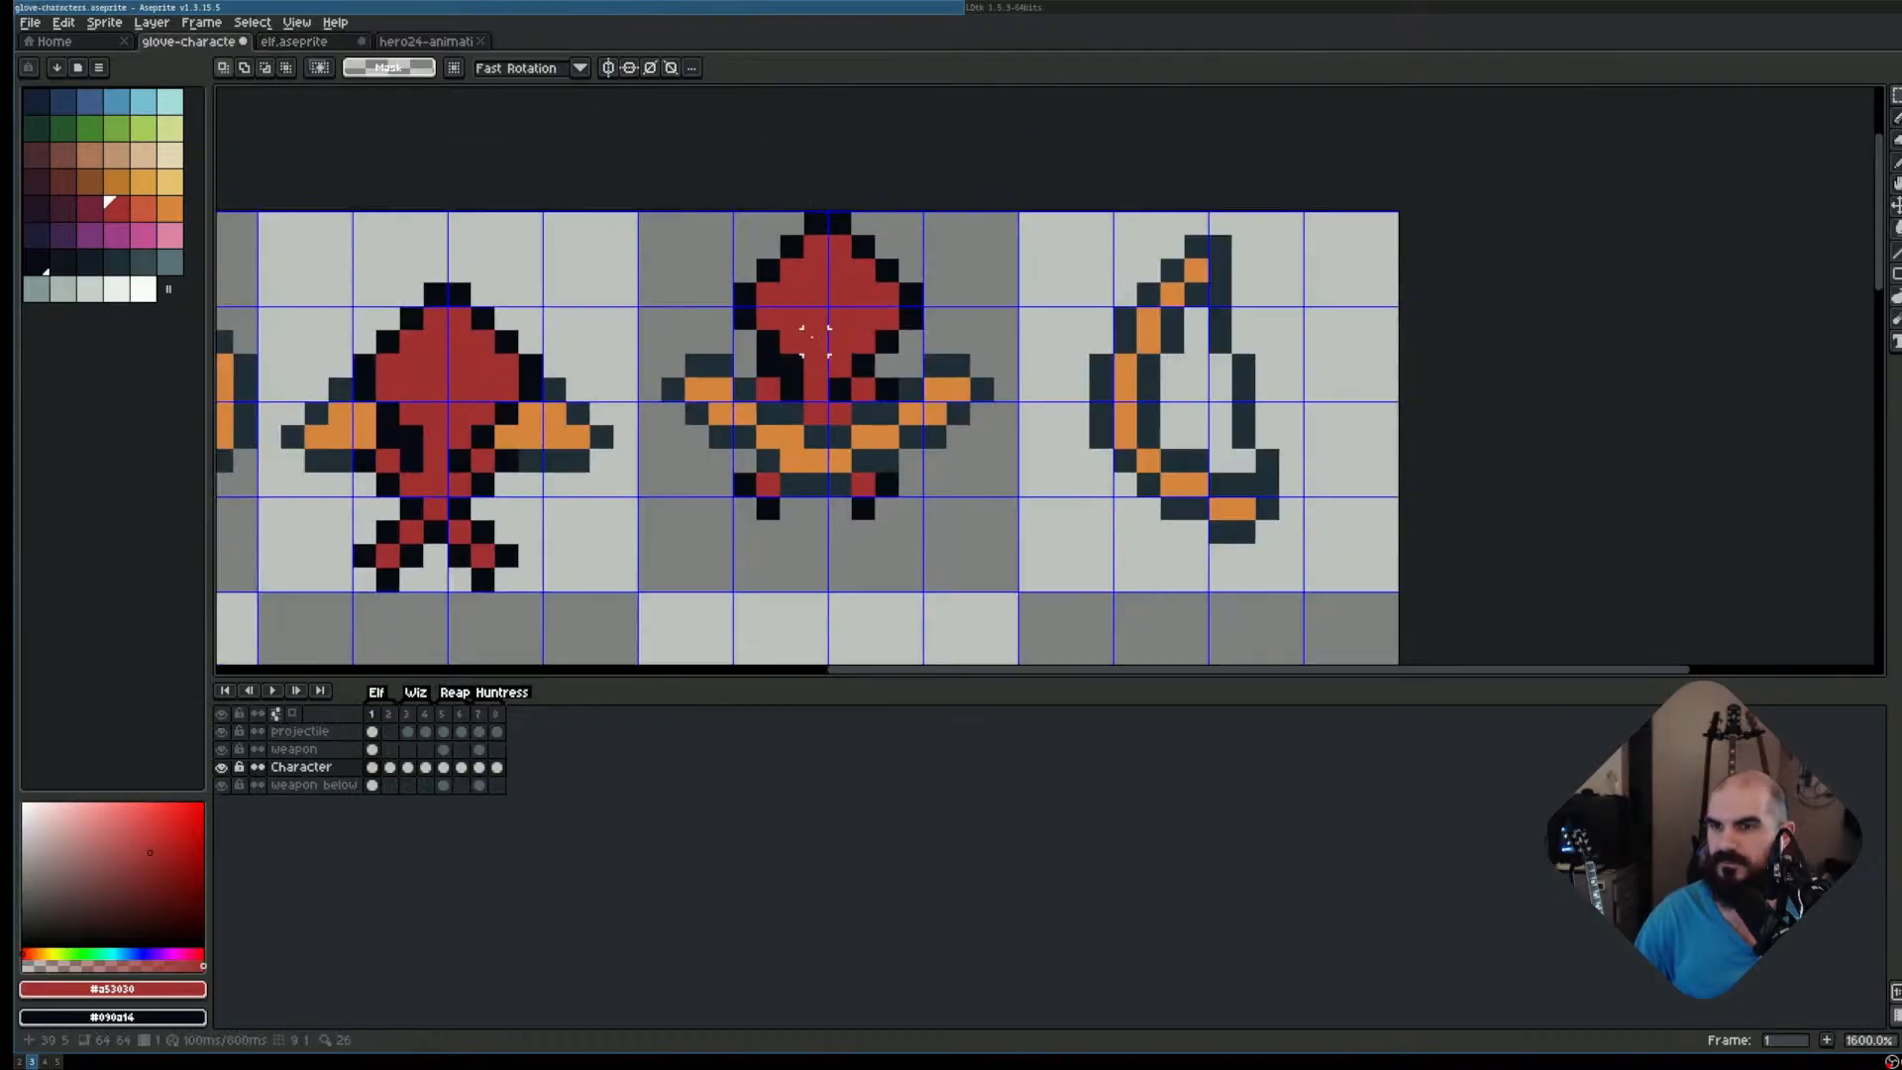
scroll(851, 424, up, 2)
scroll(792, 406, down, 2)
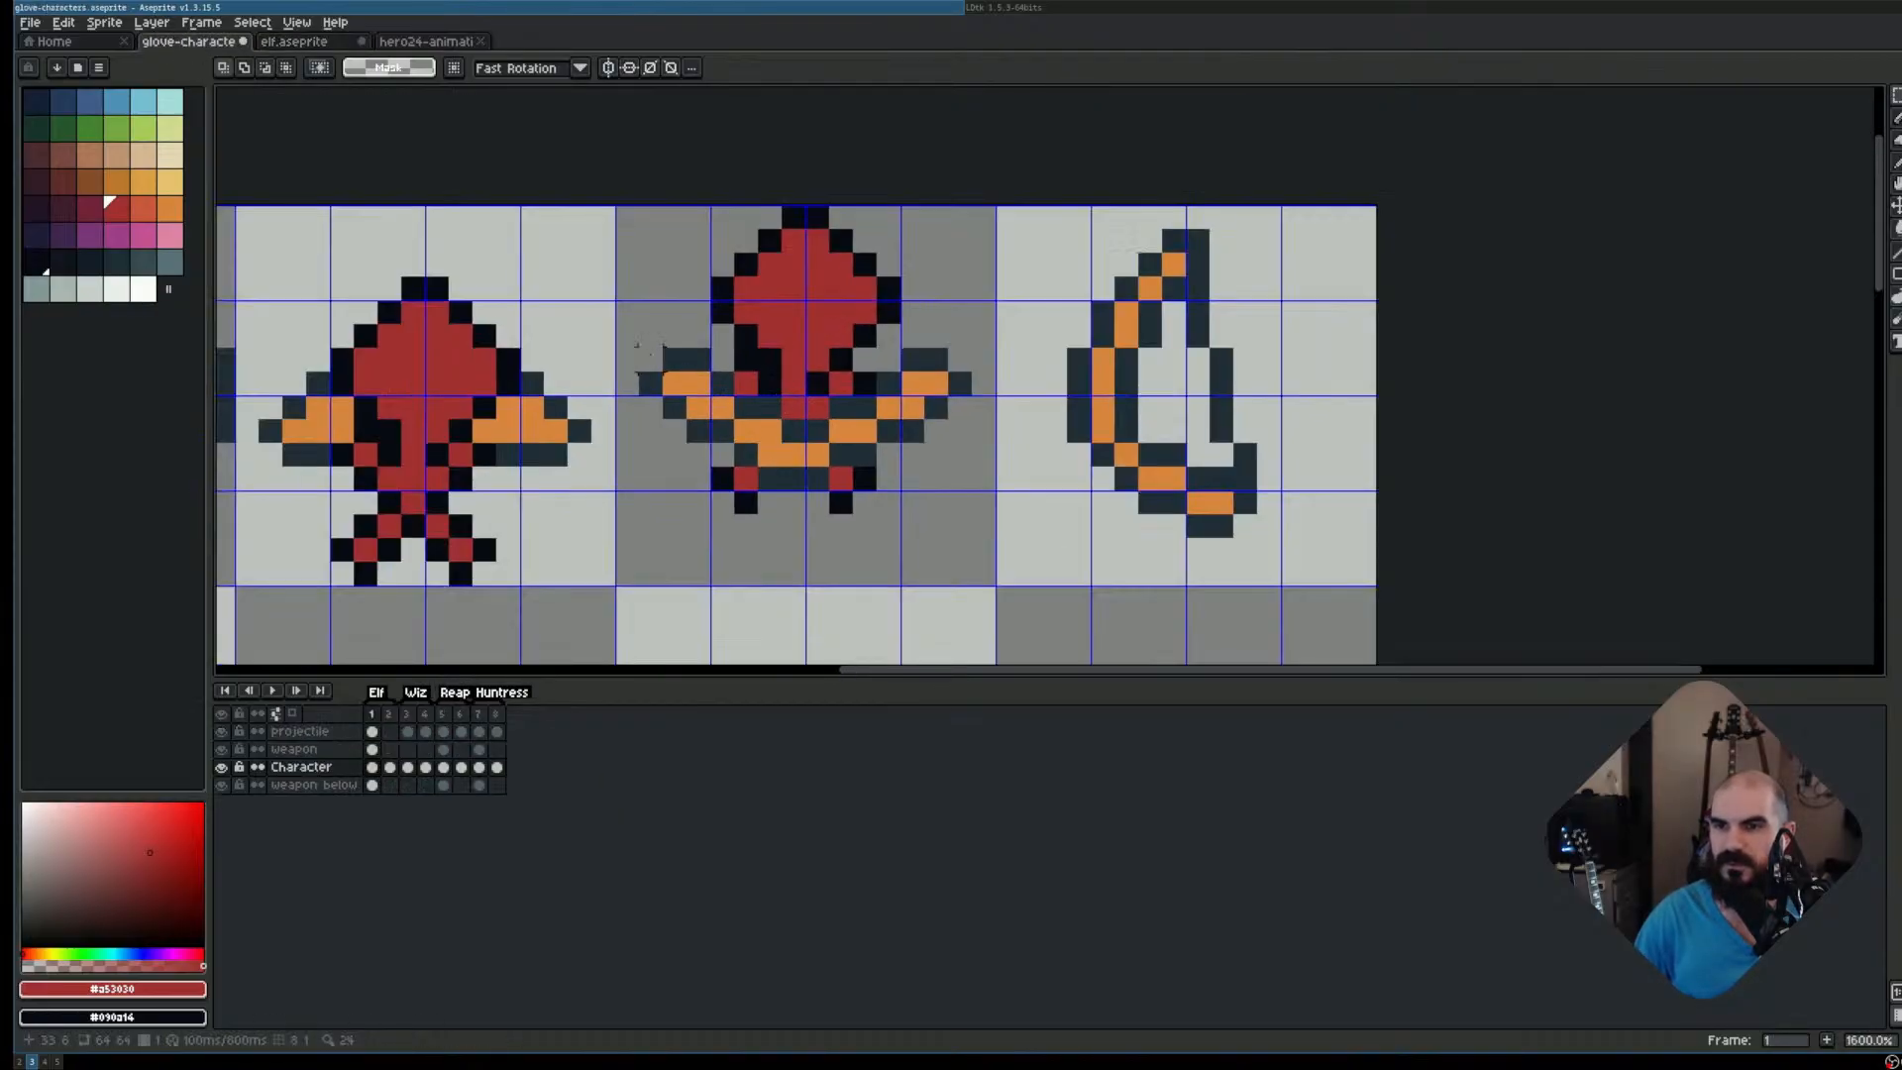
drag(639, 347, 955, 440)
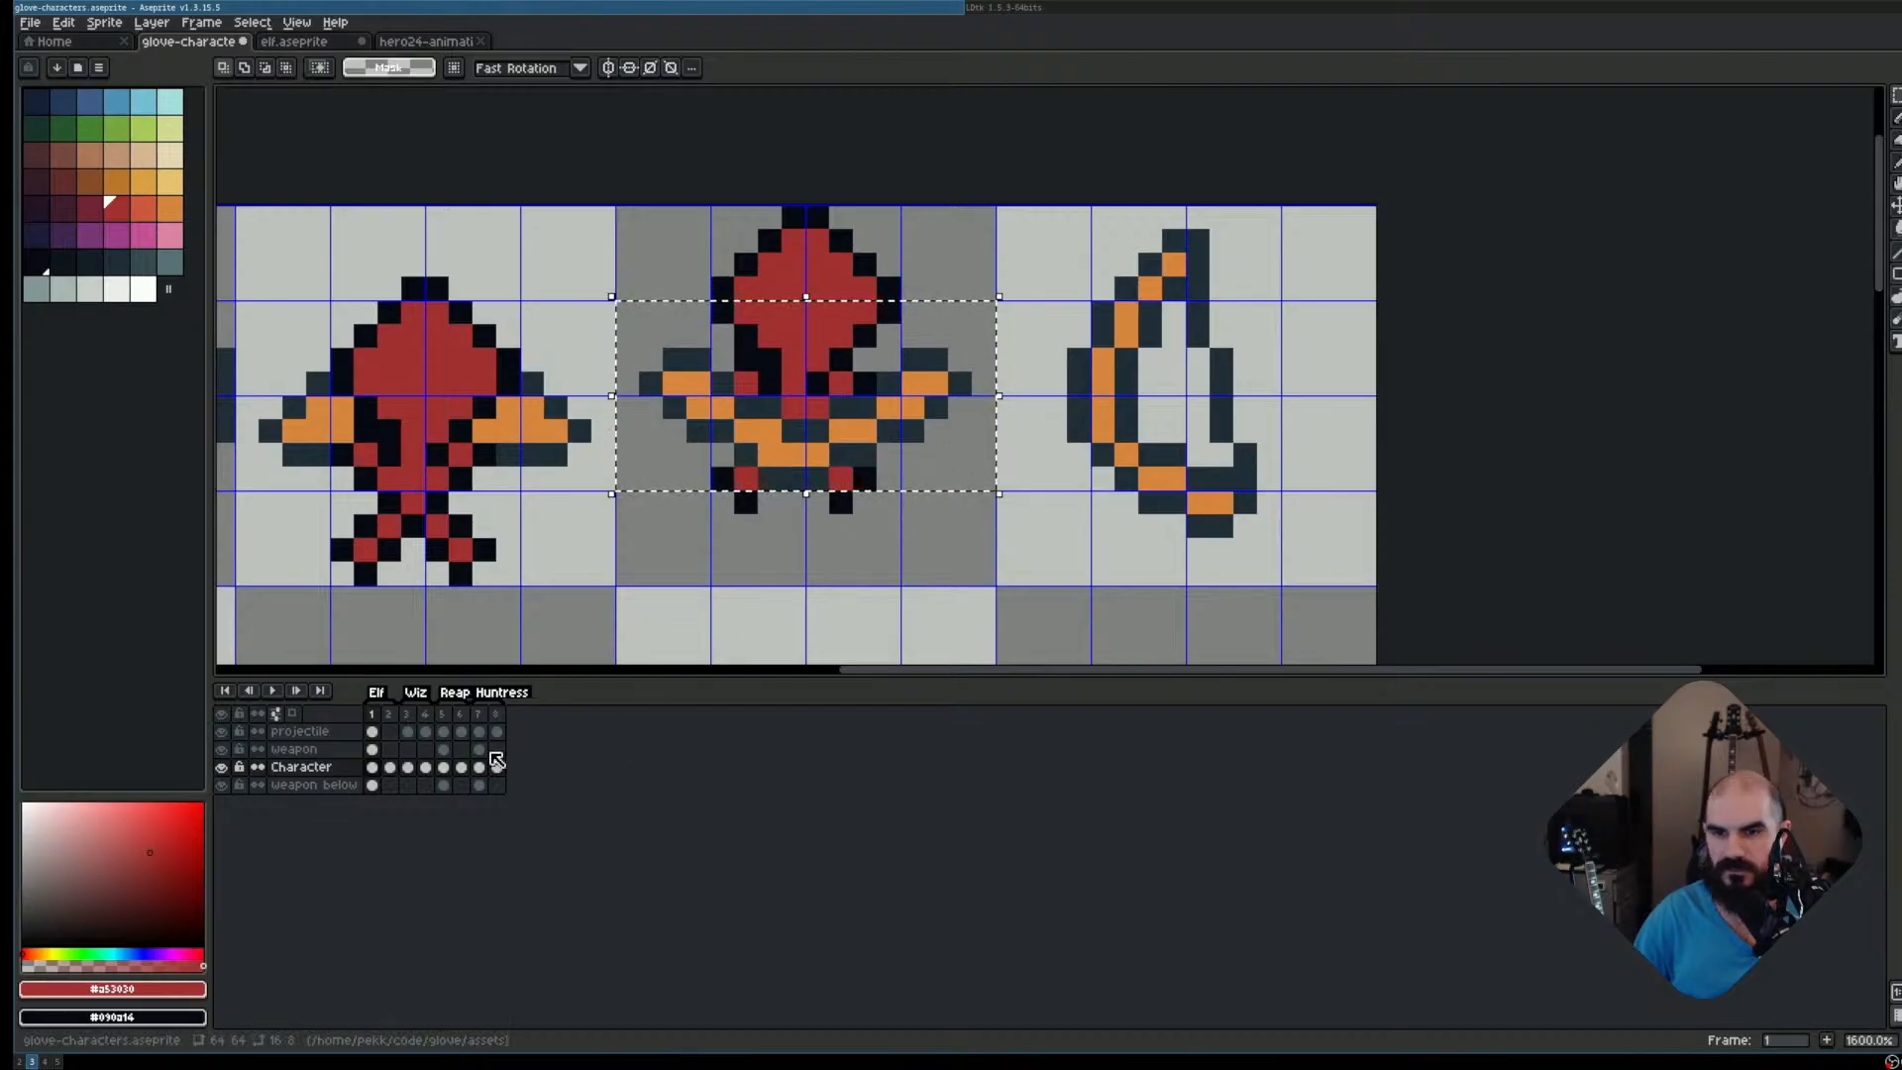
click(374, 715)
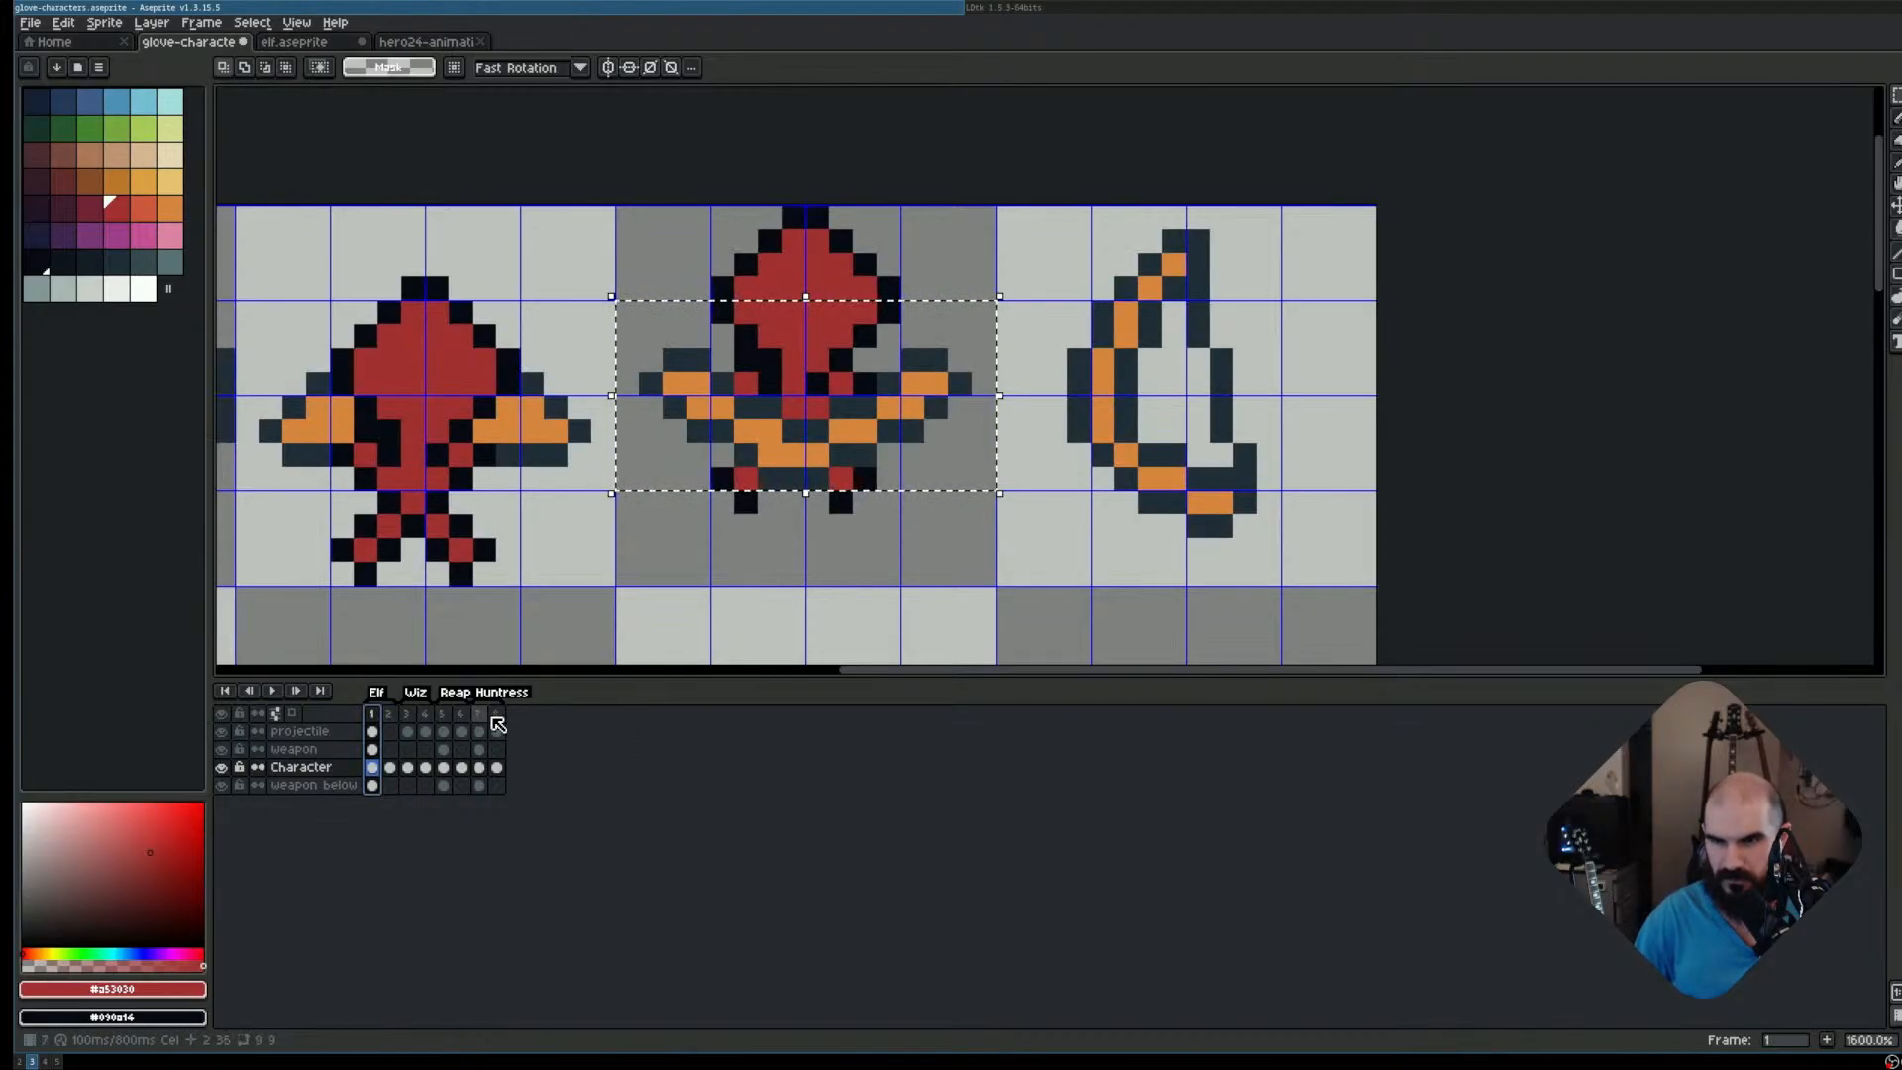
key(ctrl+c)
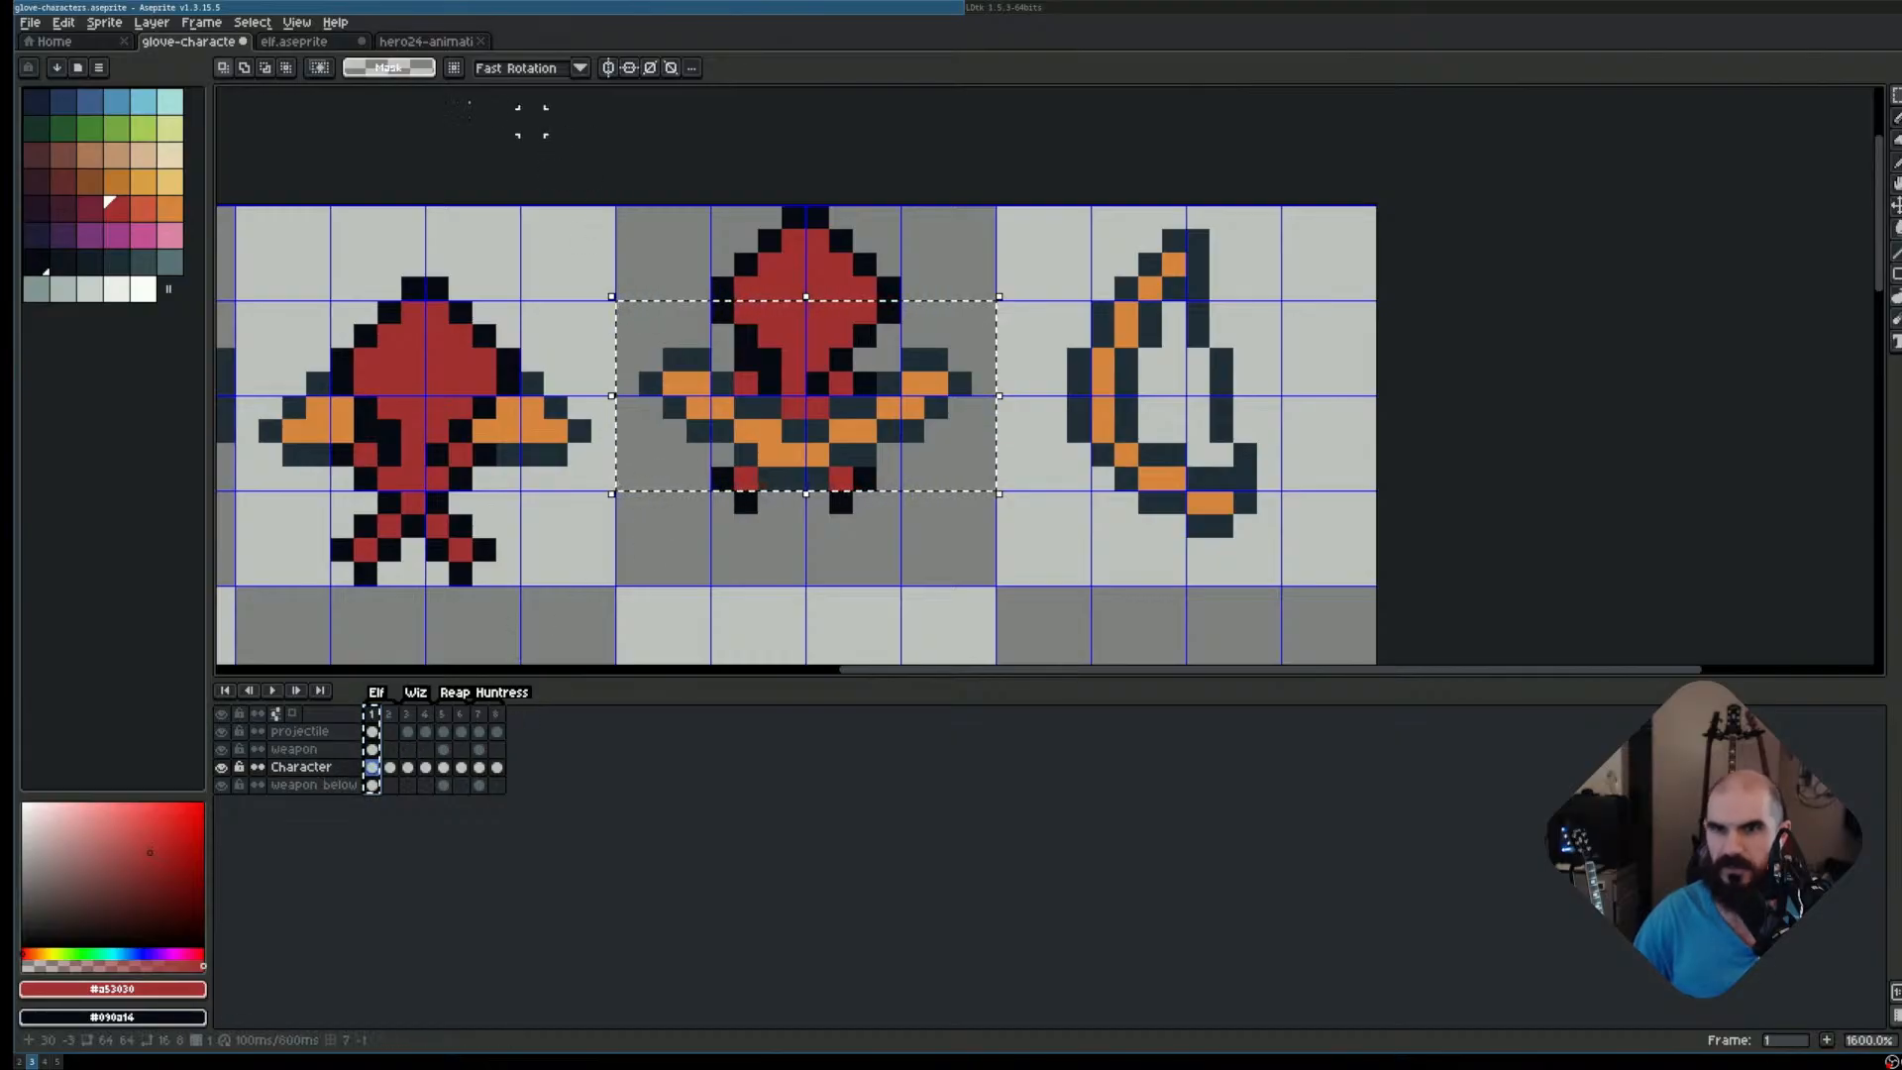
Rename the hero layer of elf.aseprite as "weapon above", and undo the renaming
click(311, 41)
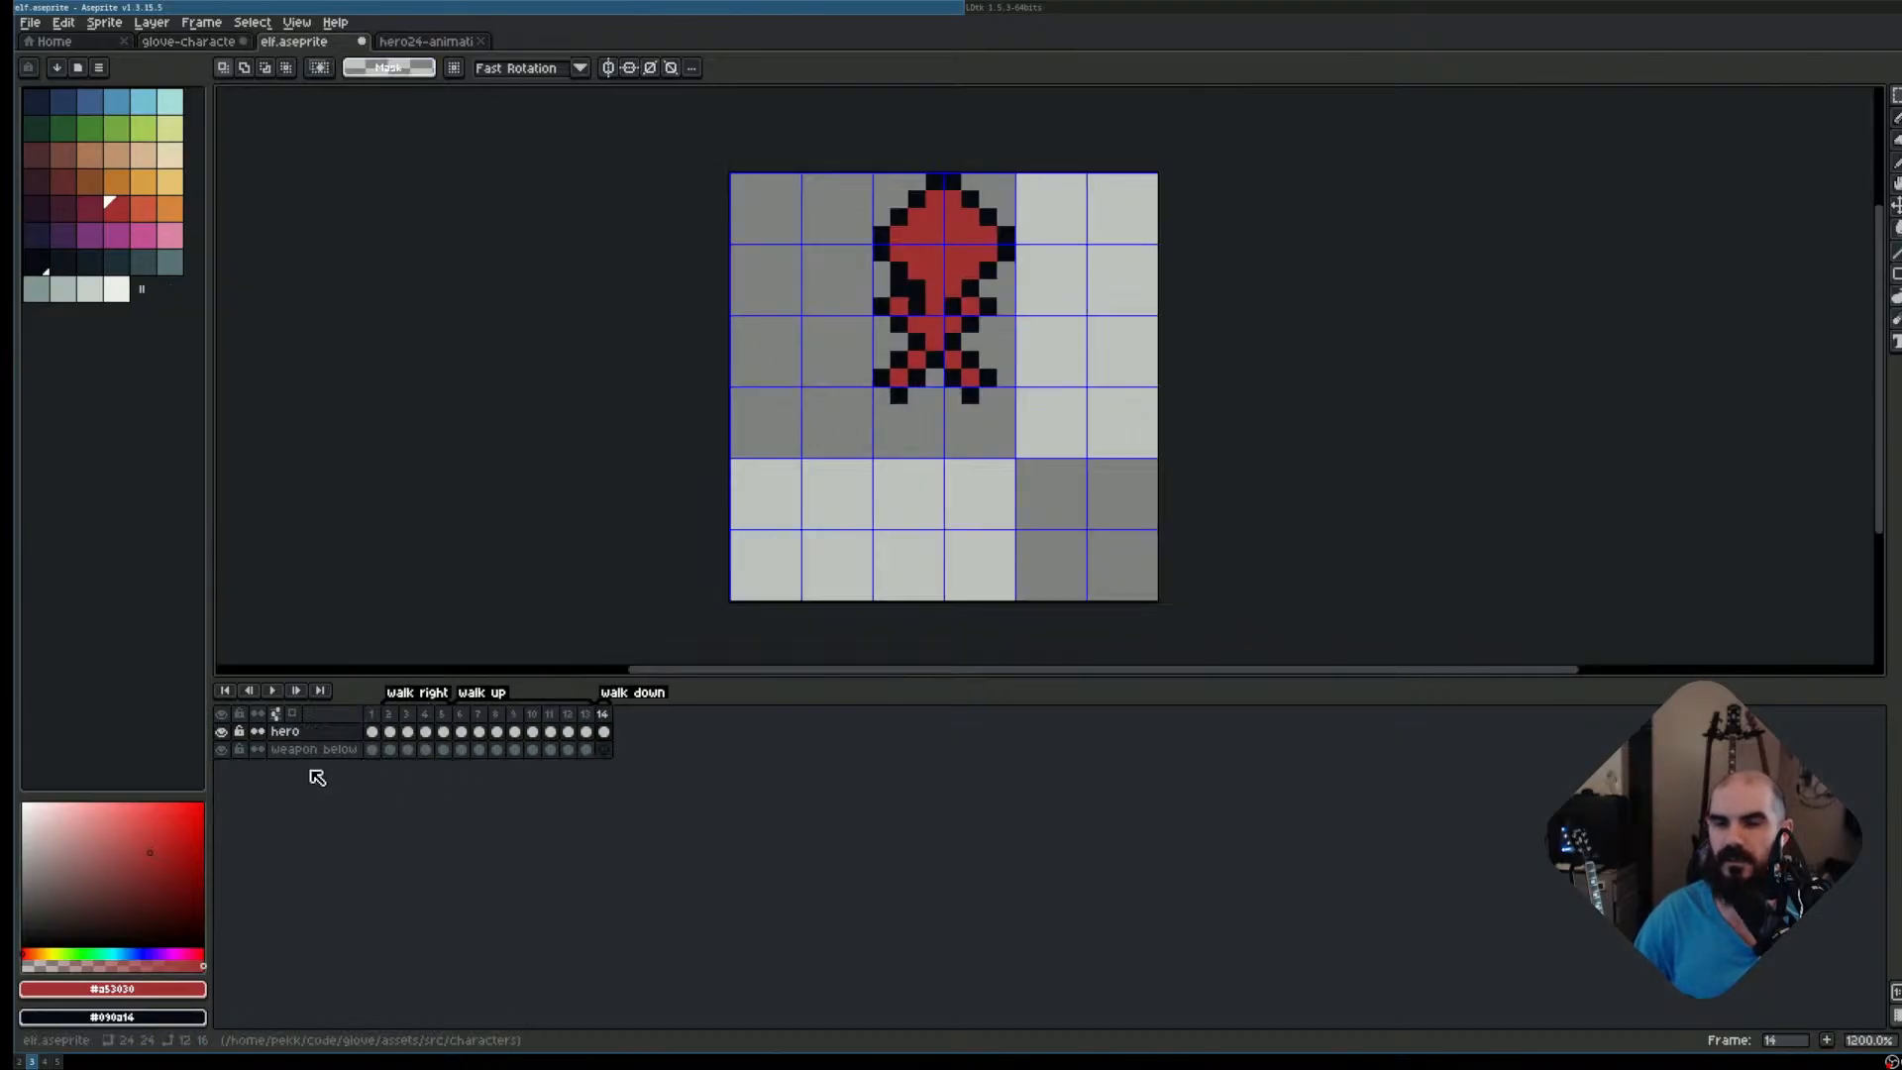
click(295, 738)
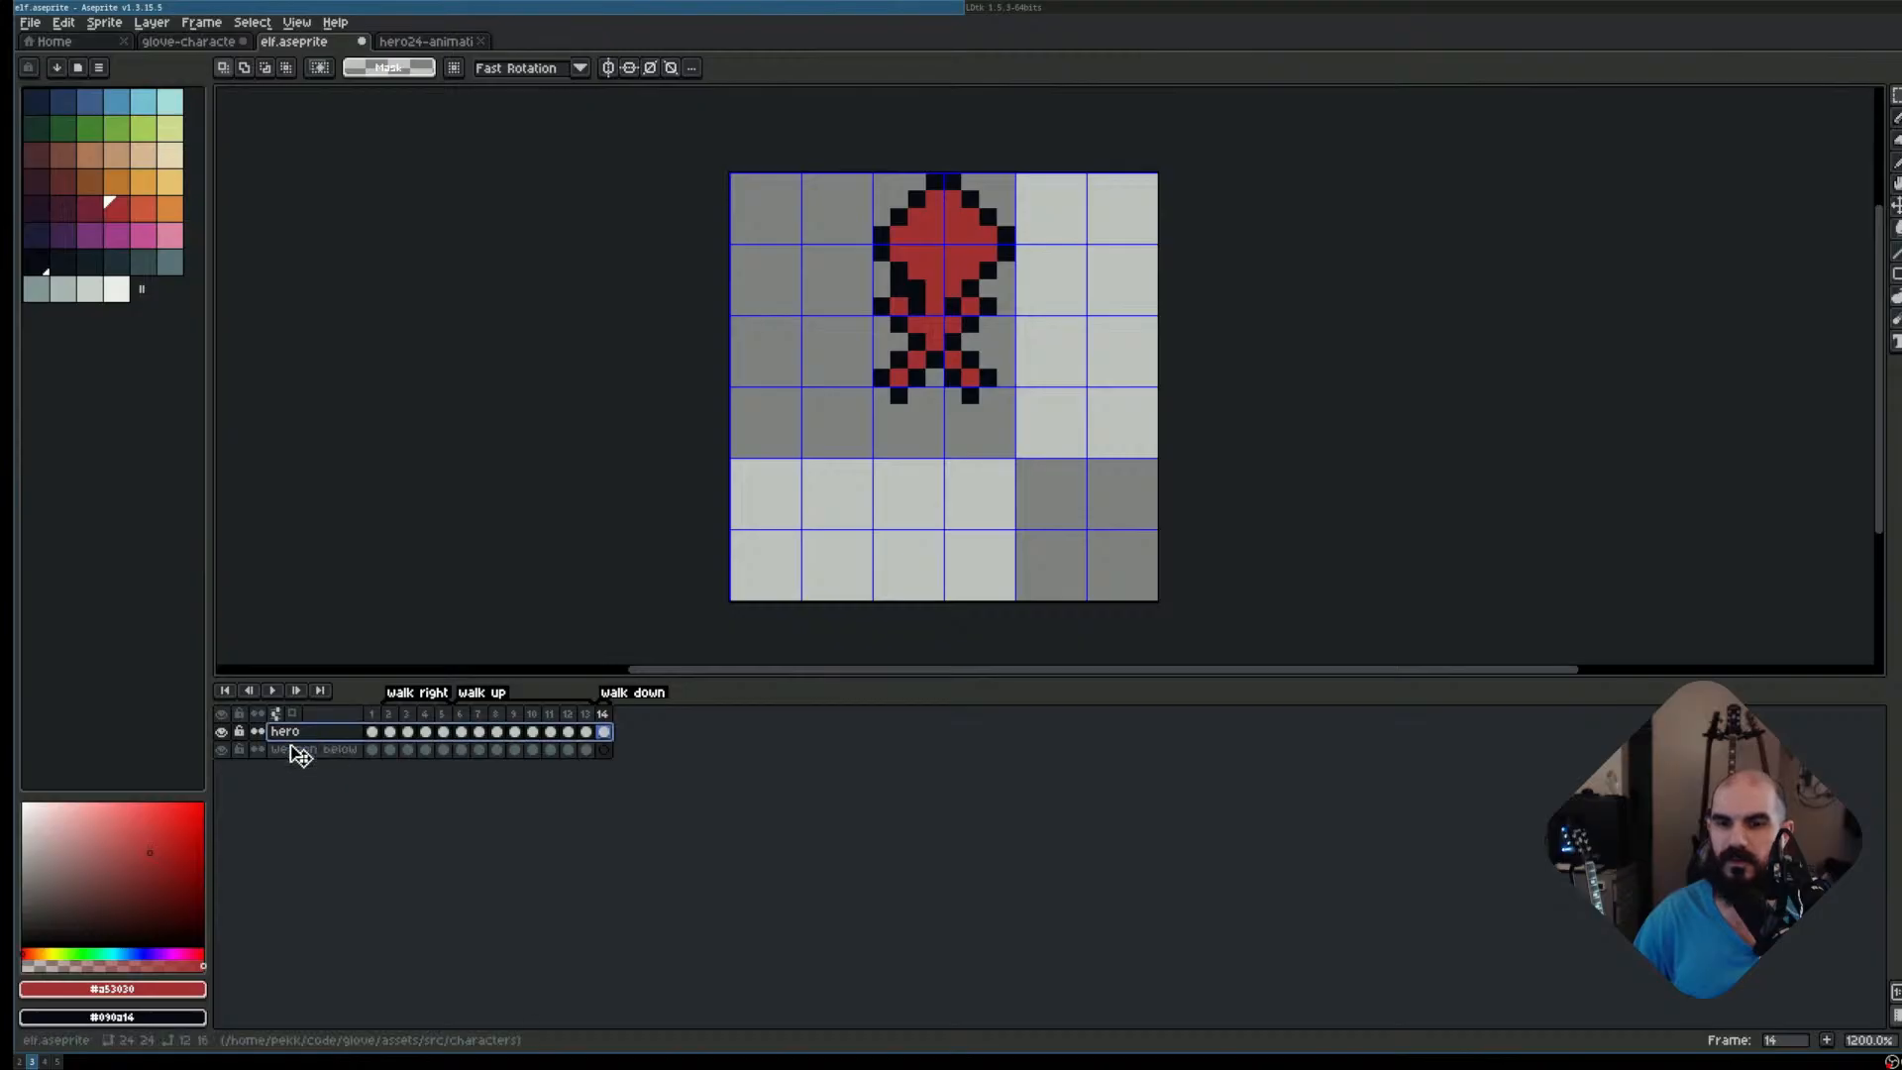
double_click(289, 742)
text(w)
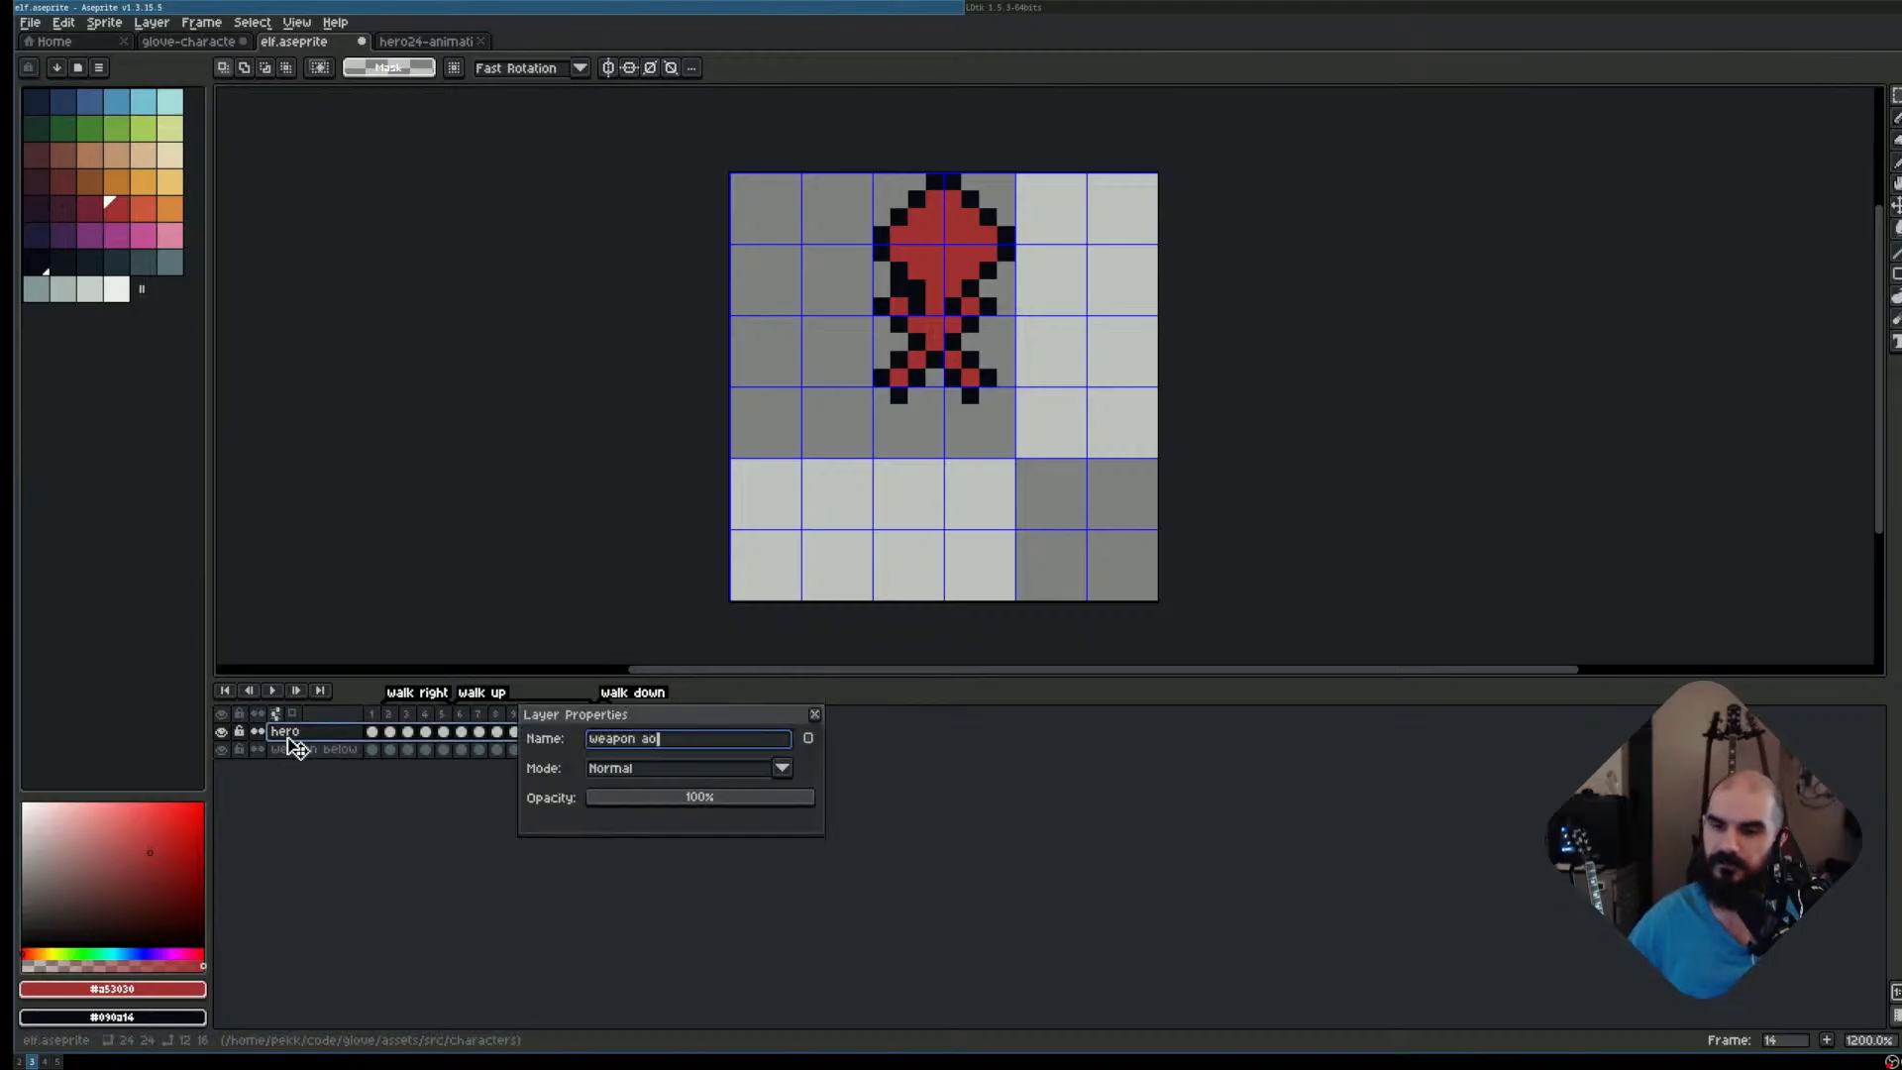
text(eapon above)
key(Return)
key(ctrl+z)
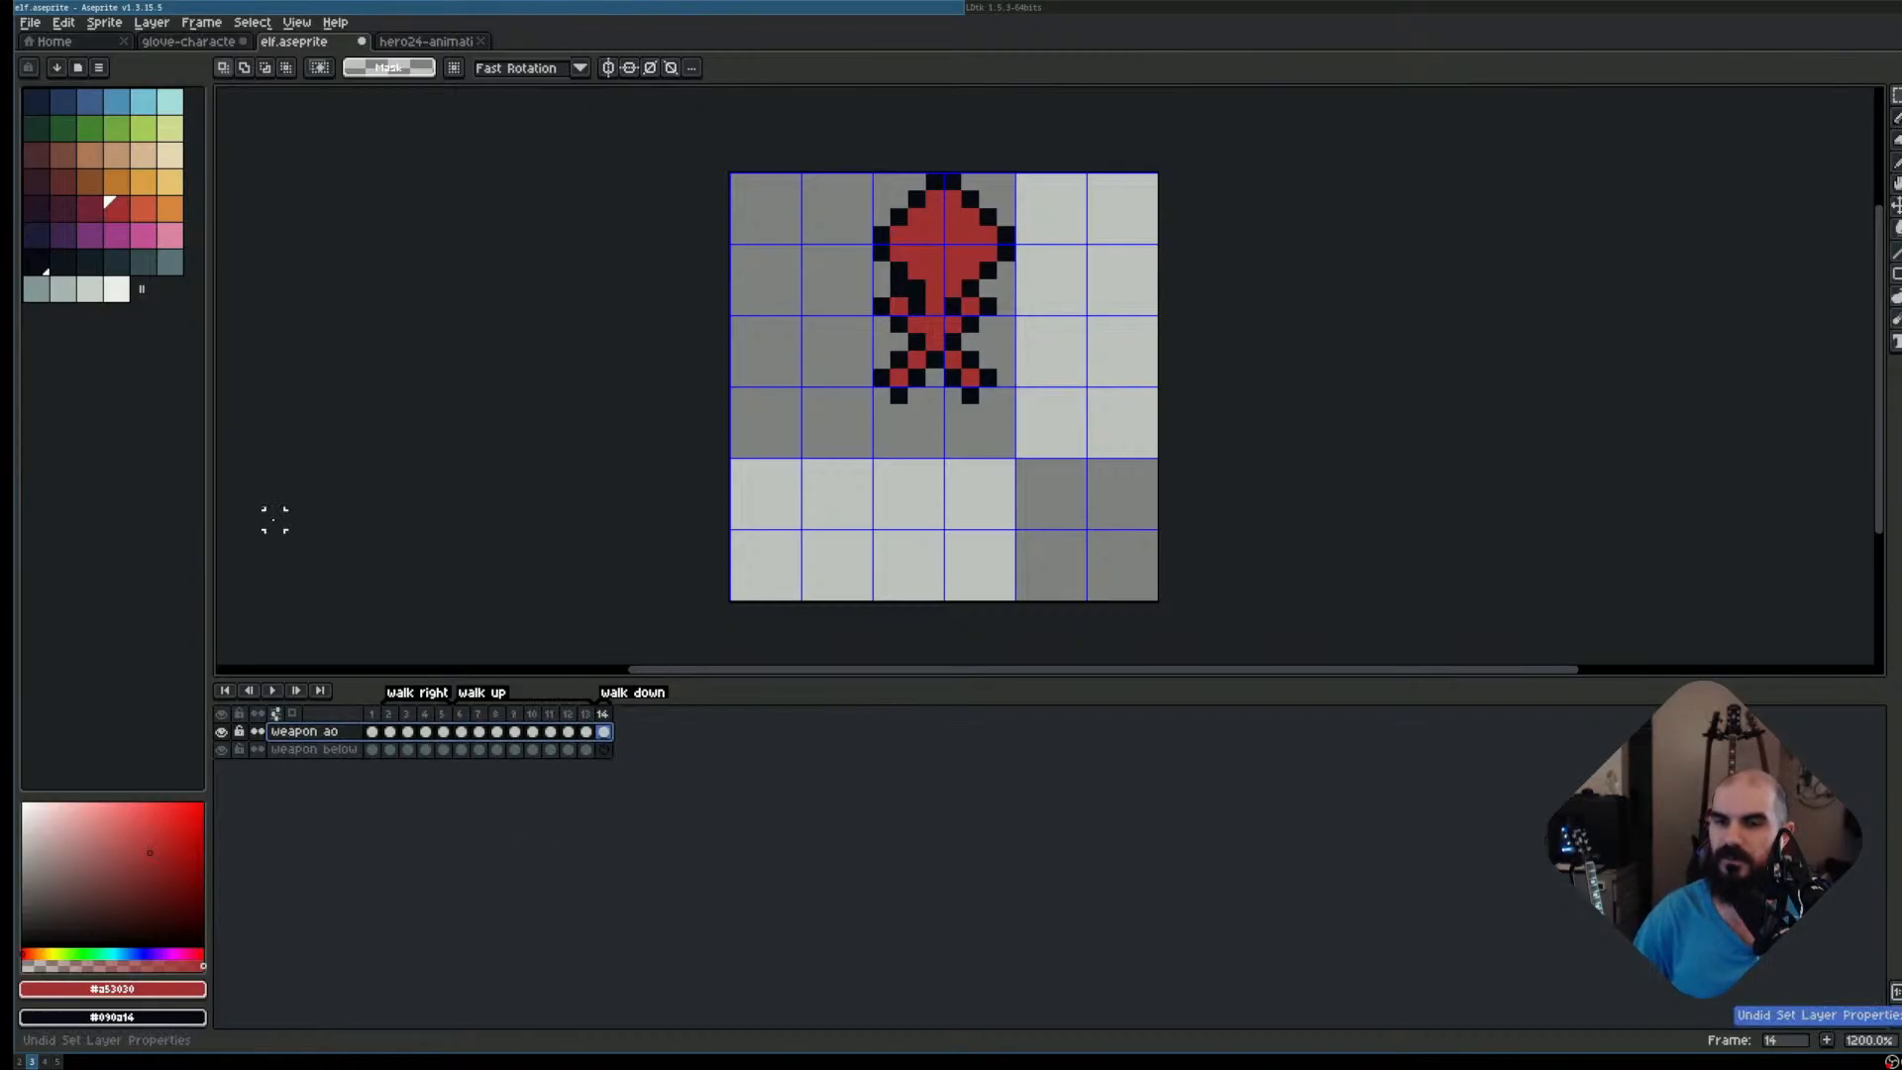
key(ctrl+z)
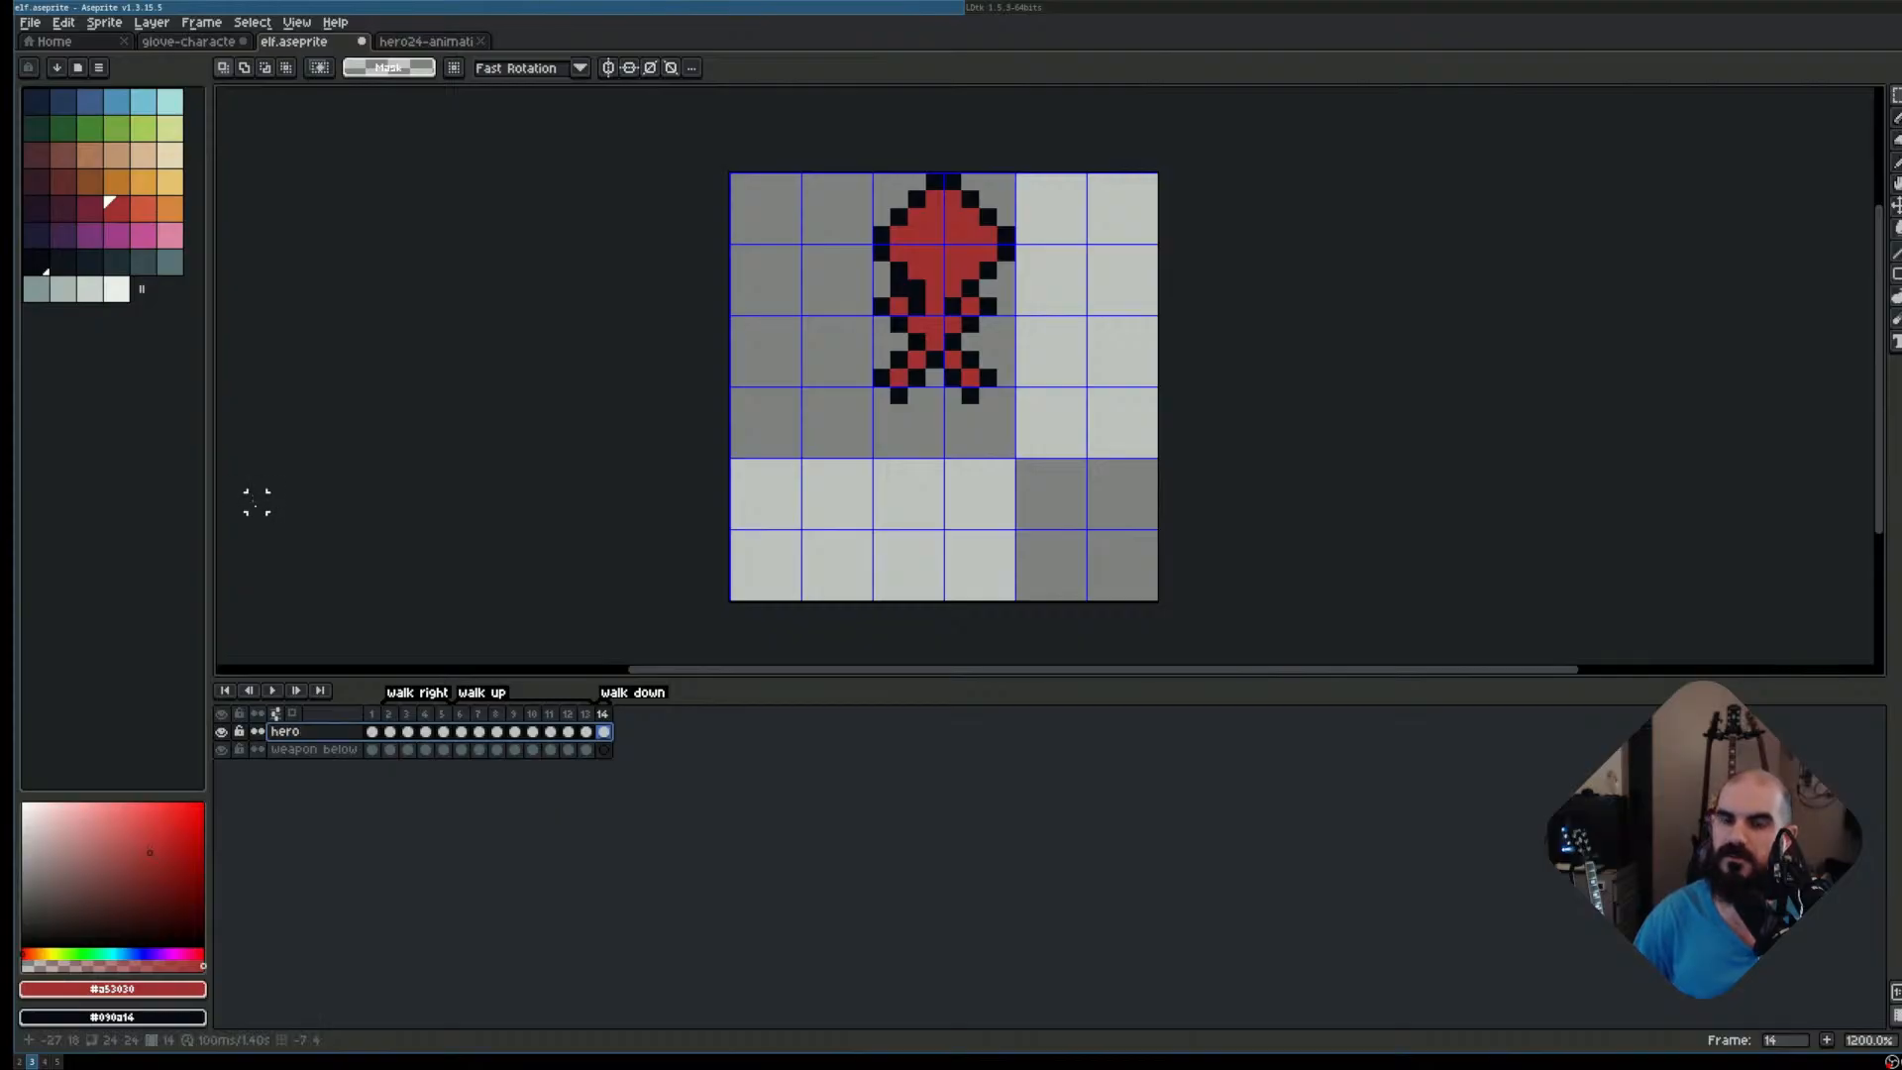
Add a layer named "weapon above" over the hero layer in elf.aseprite
key(shift+n)
key(shift+p)
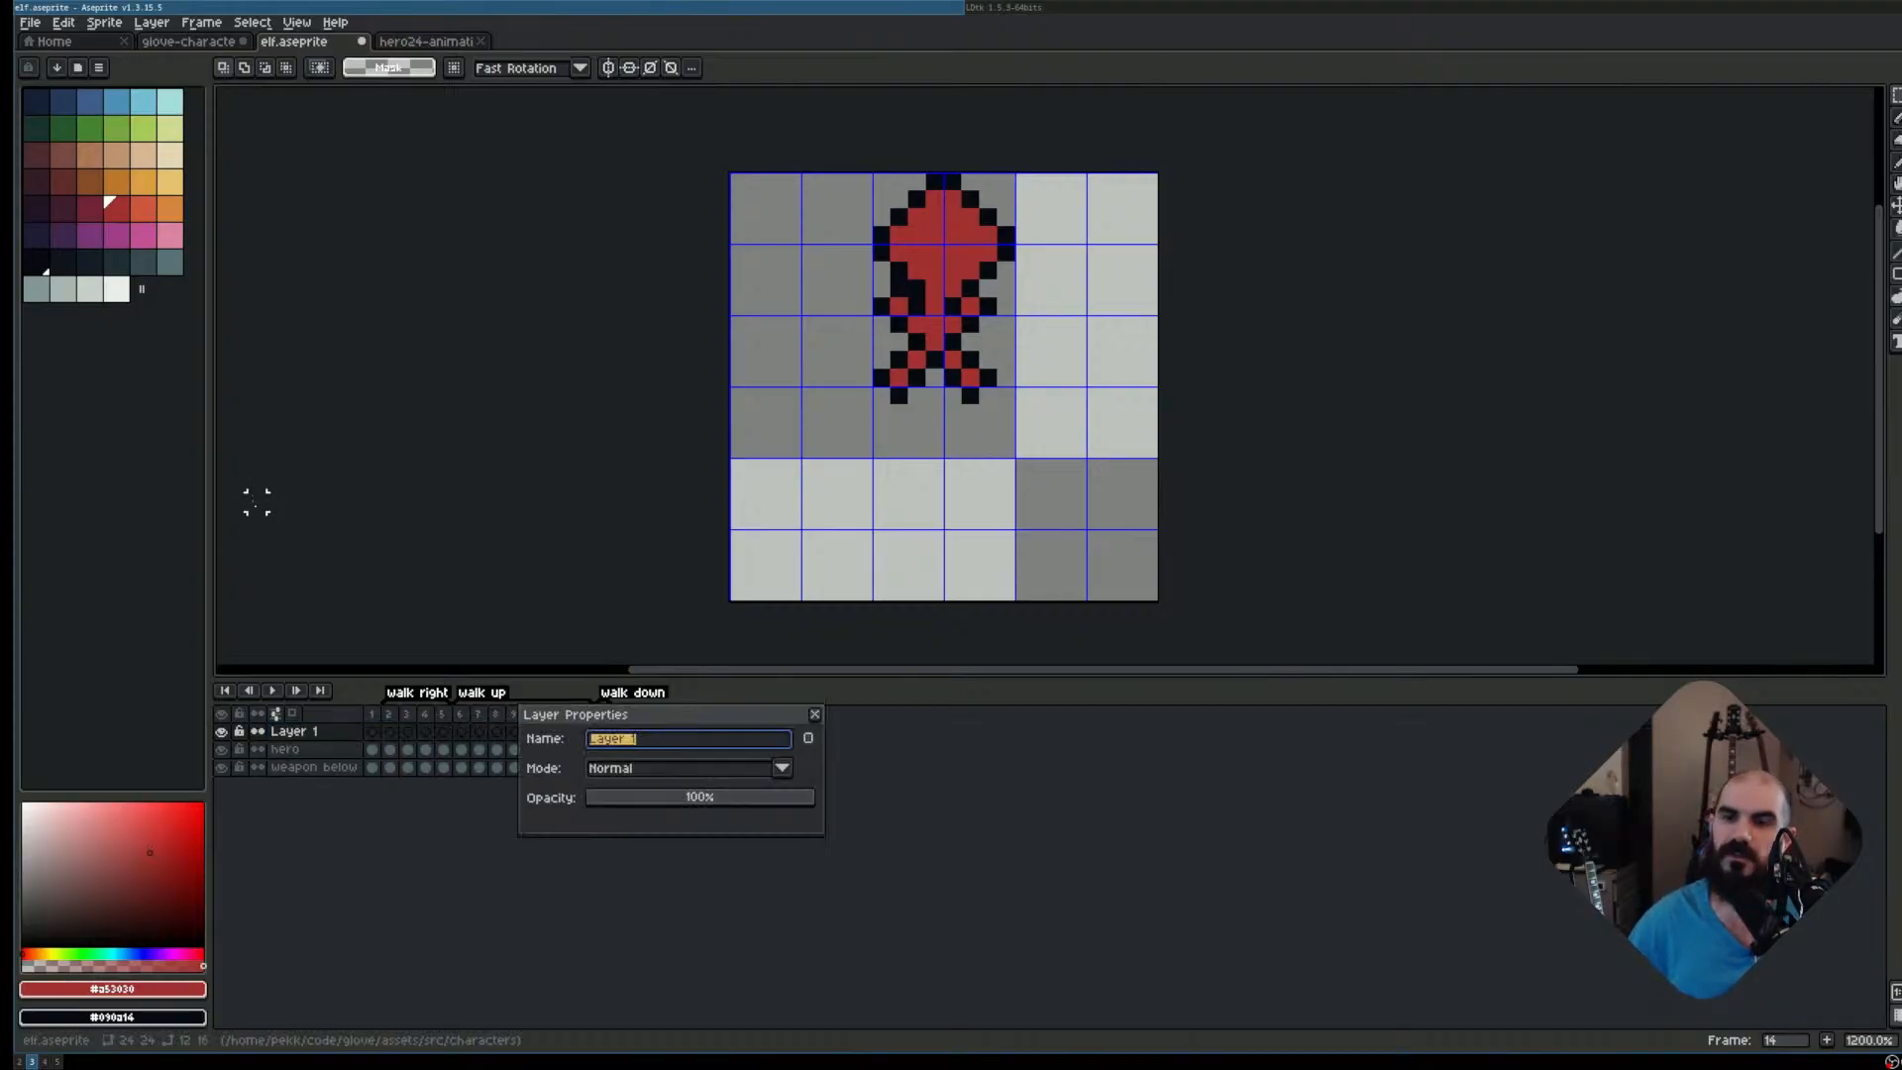
text(weapon wa)
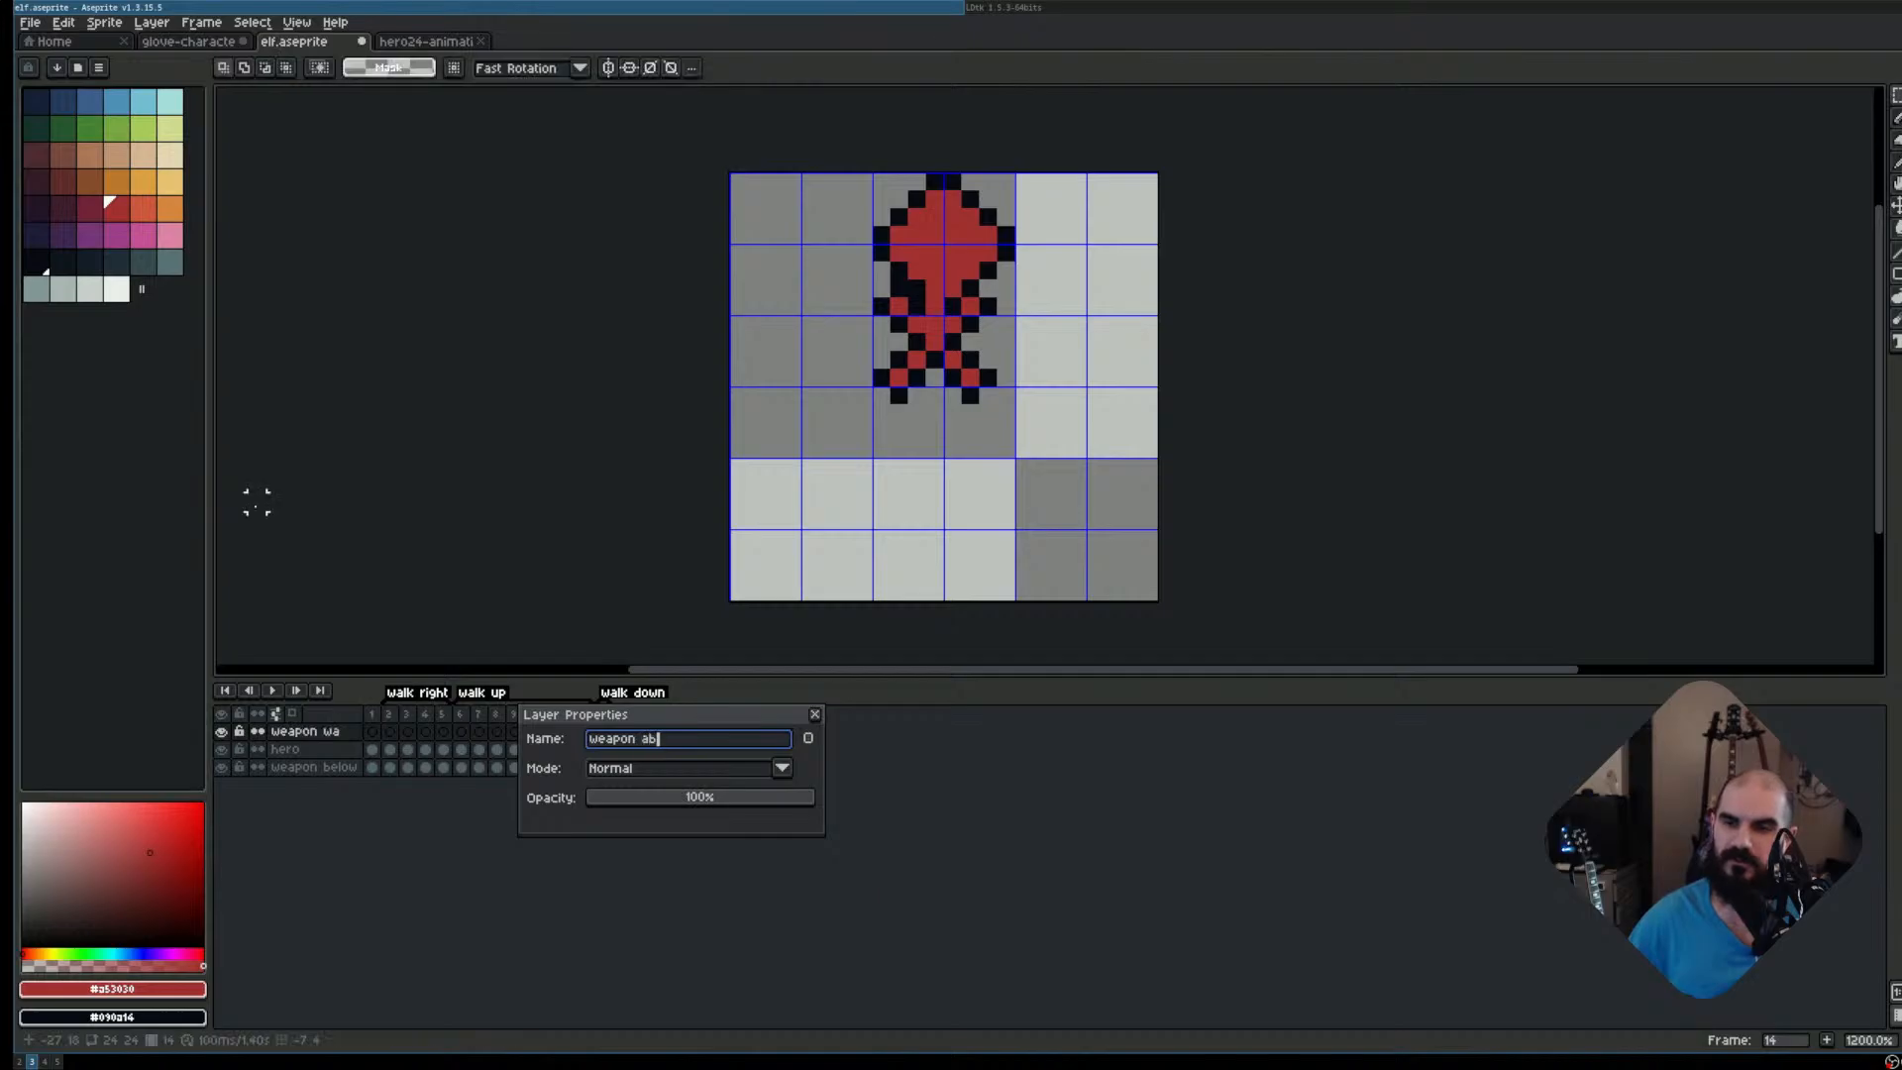
key(Return)
Try pasting the copied frame into elf.aseprite, undo it, and try taking the bow from the weapon below layer of glove-characters.aseprite instead
key(ctrl+v)
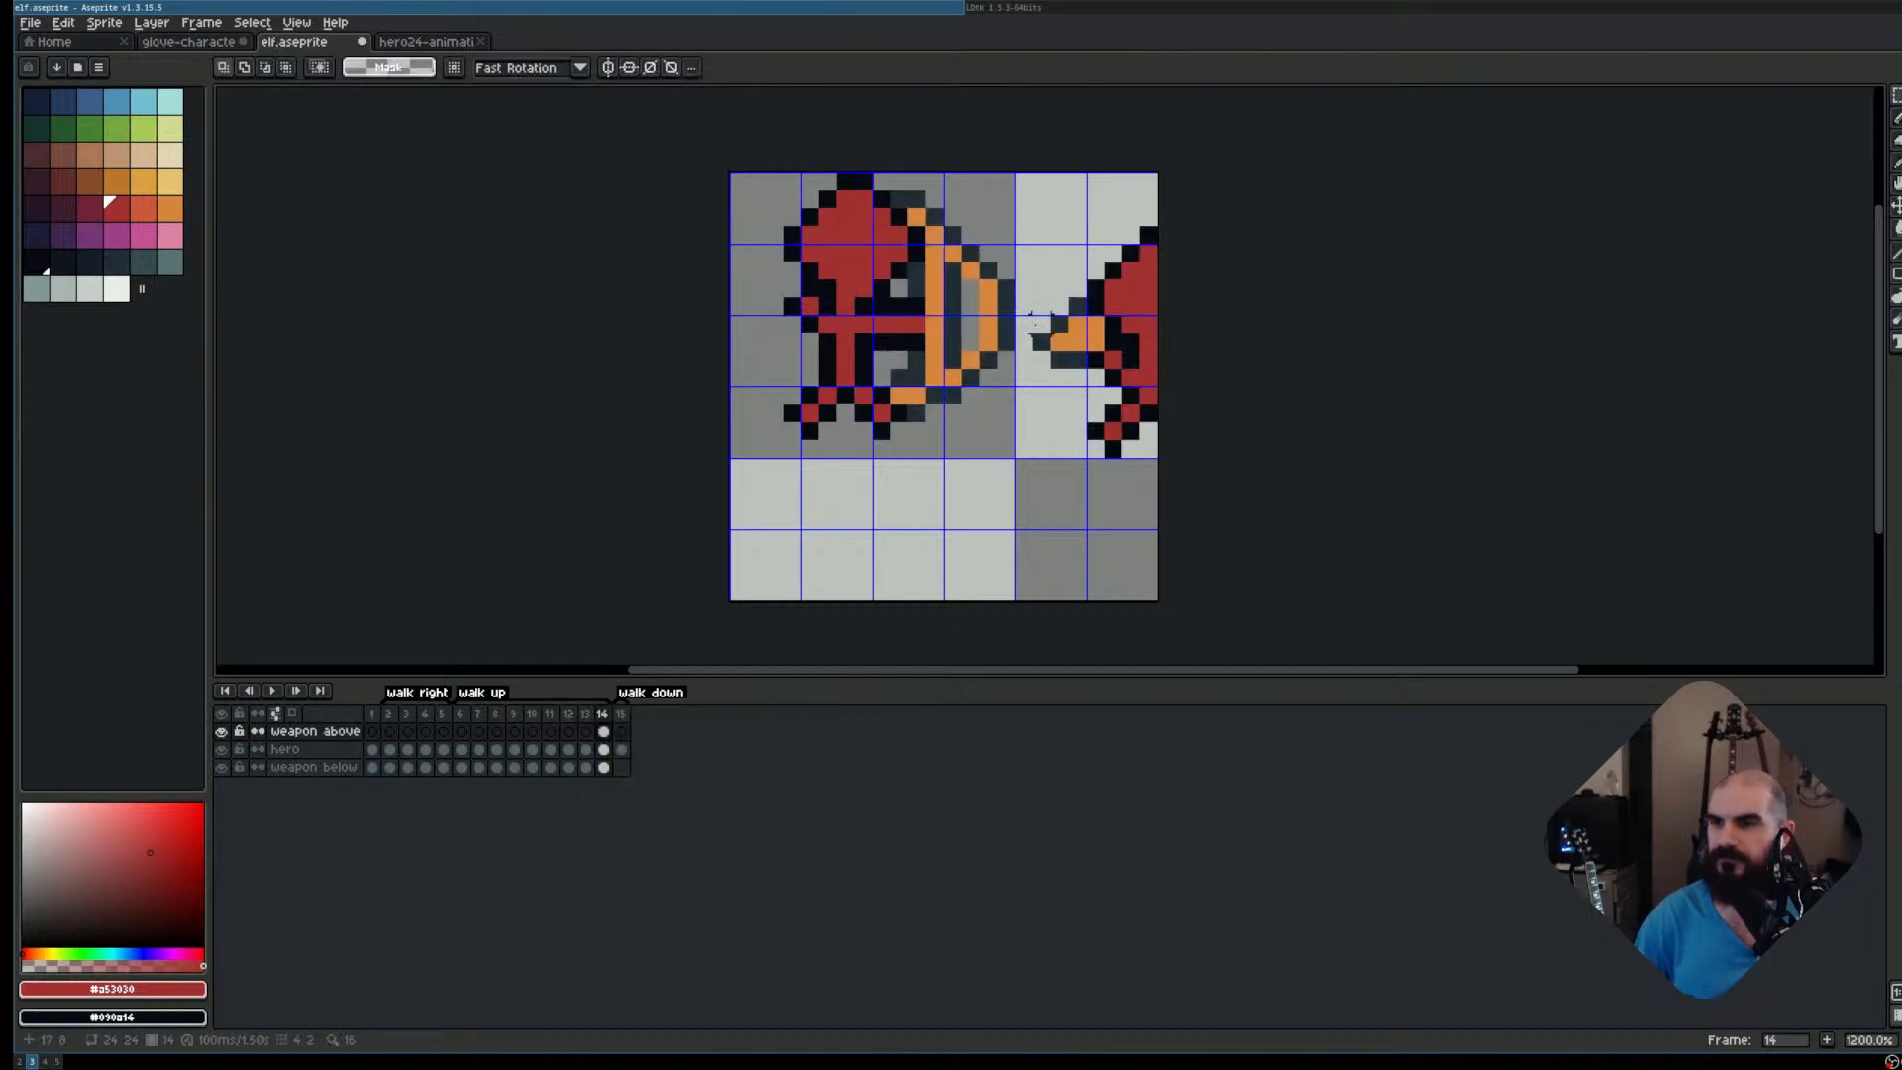
key(ctrl+z)
click(188, 41)
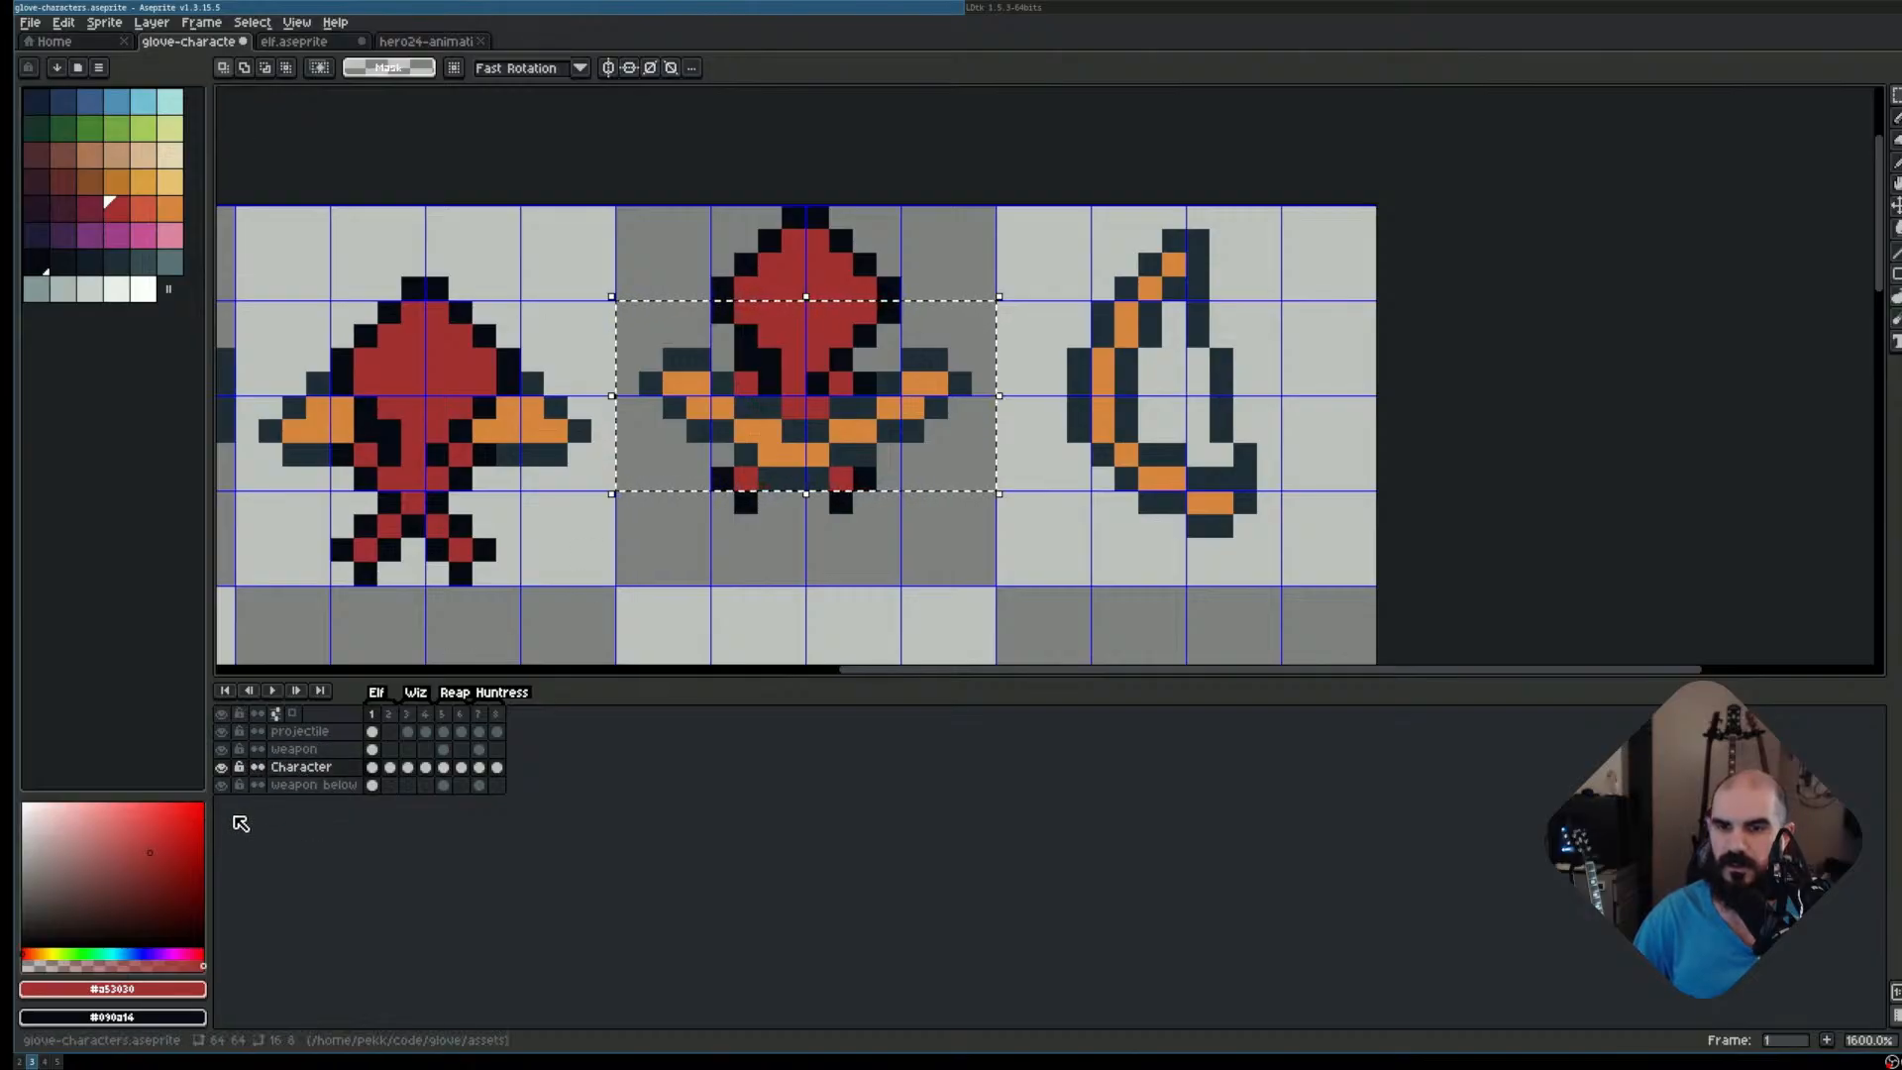
click(302, 784)
click(660, 355)
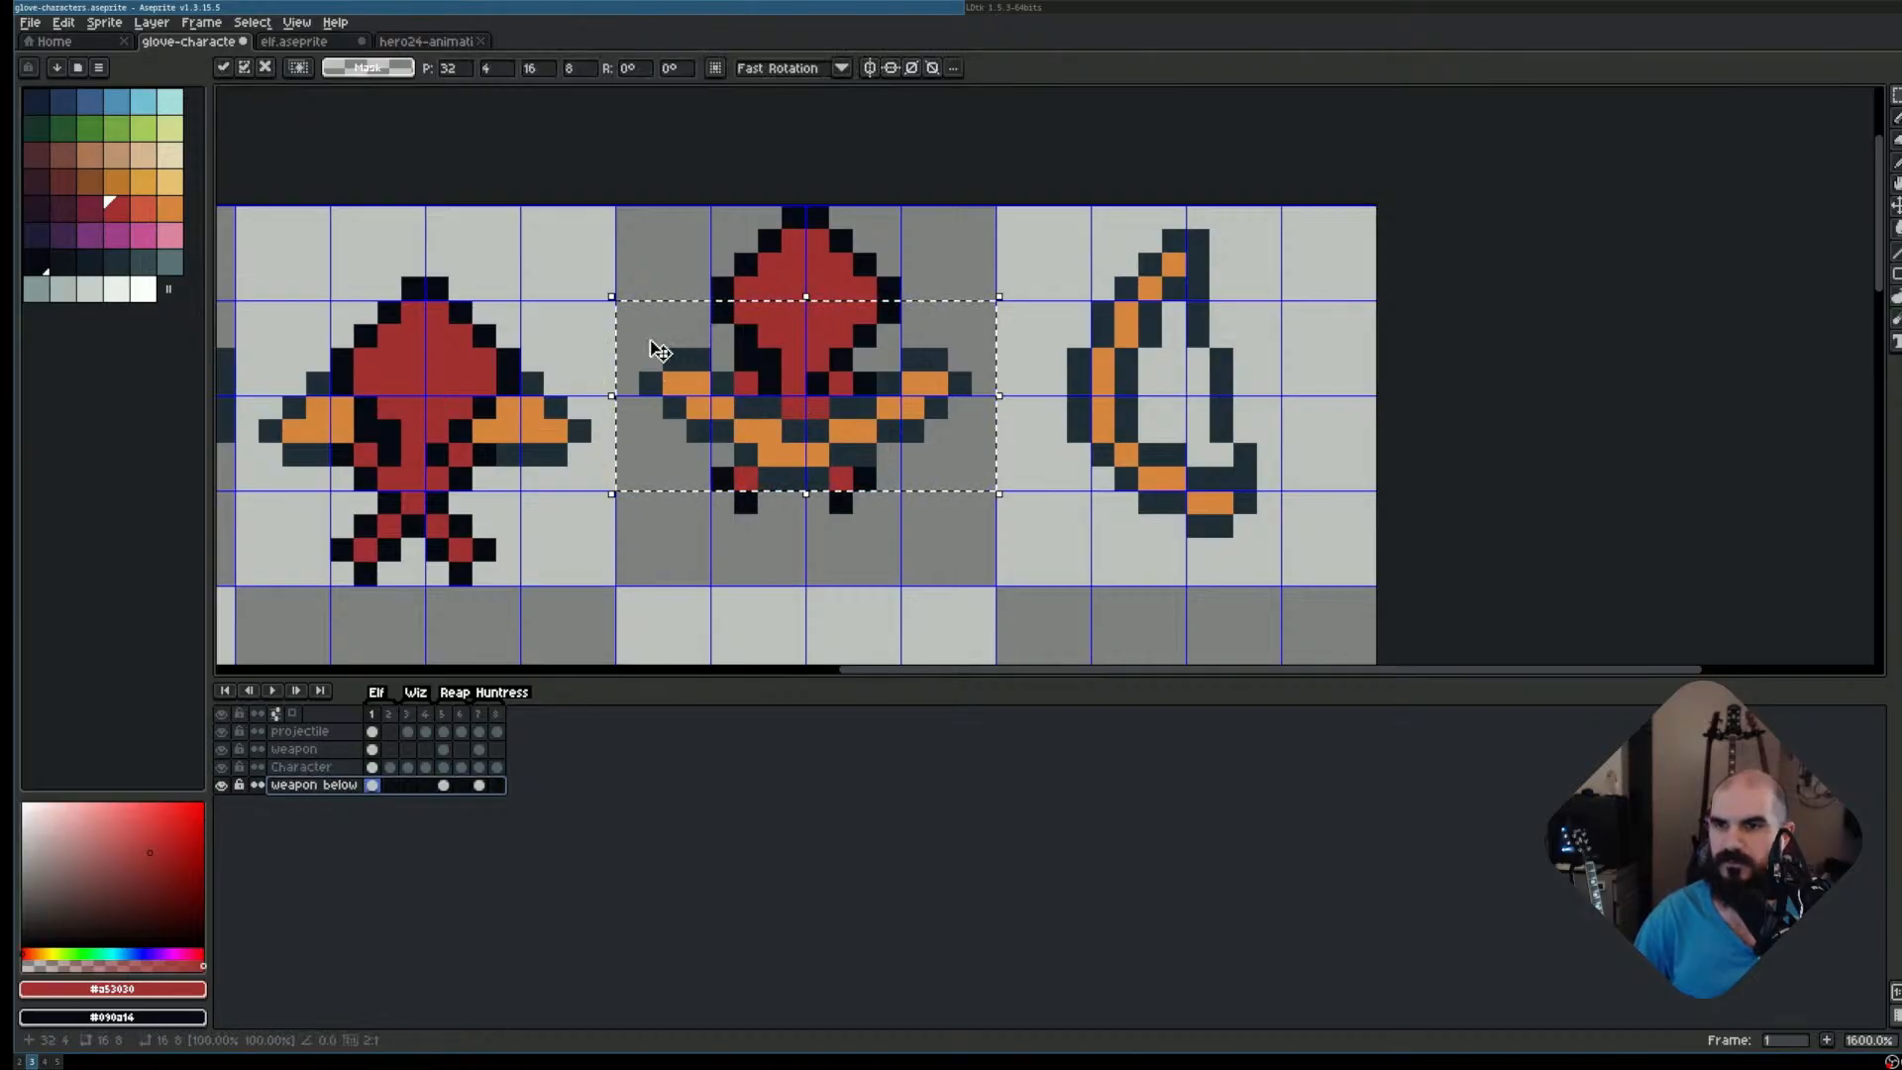
key(ctrl+Tab)
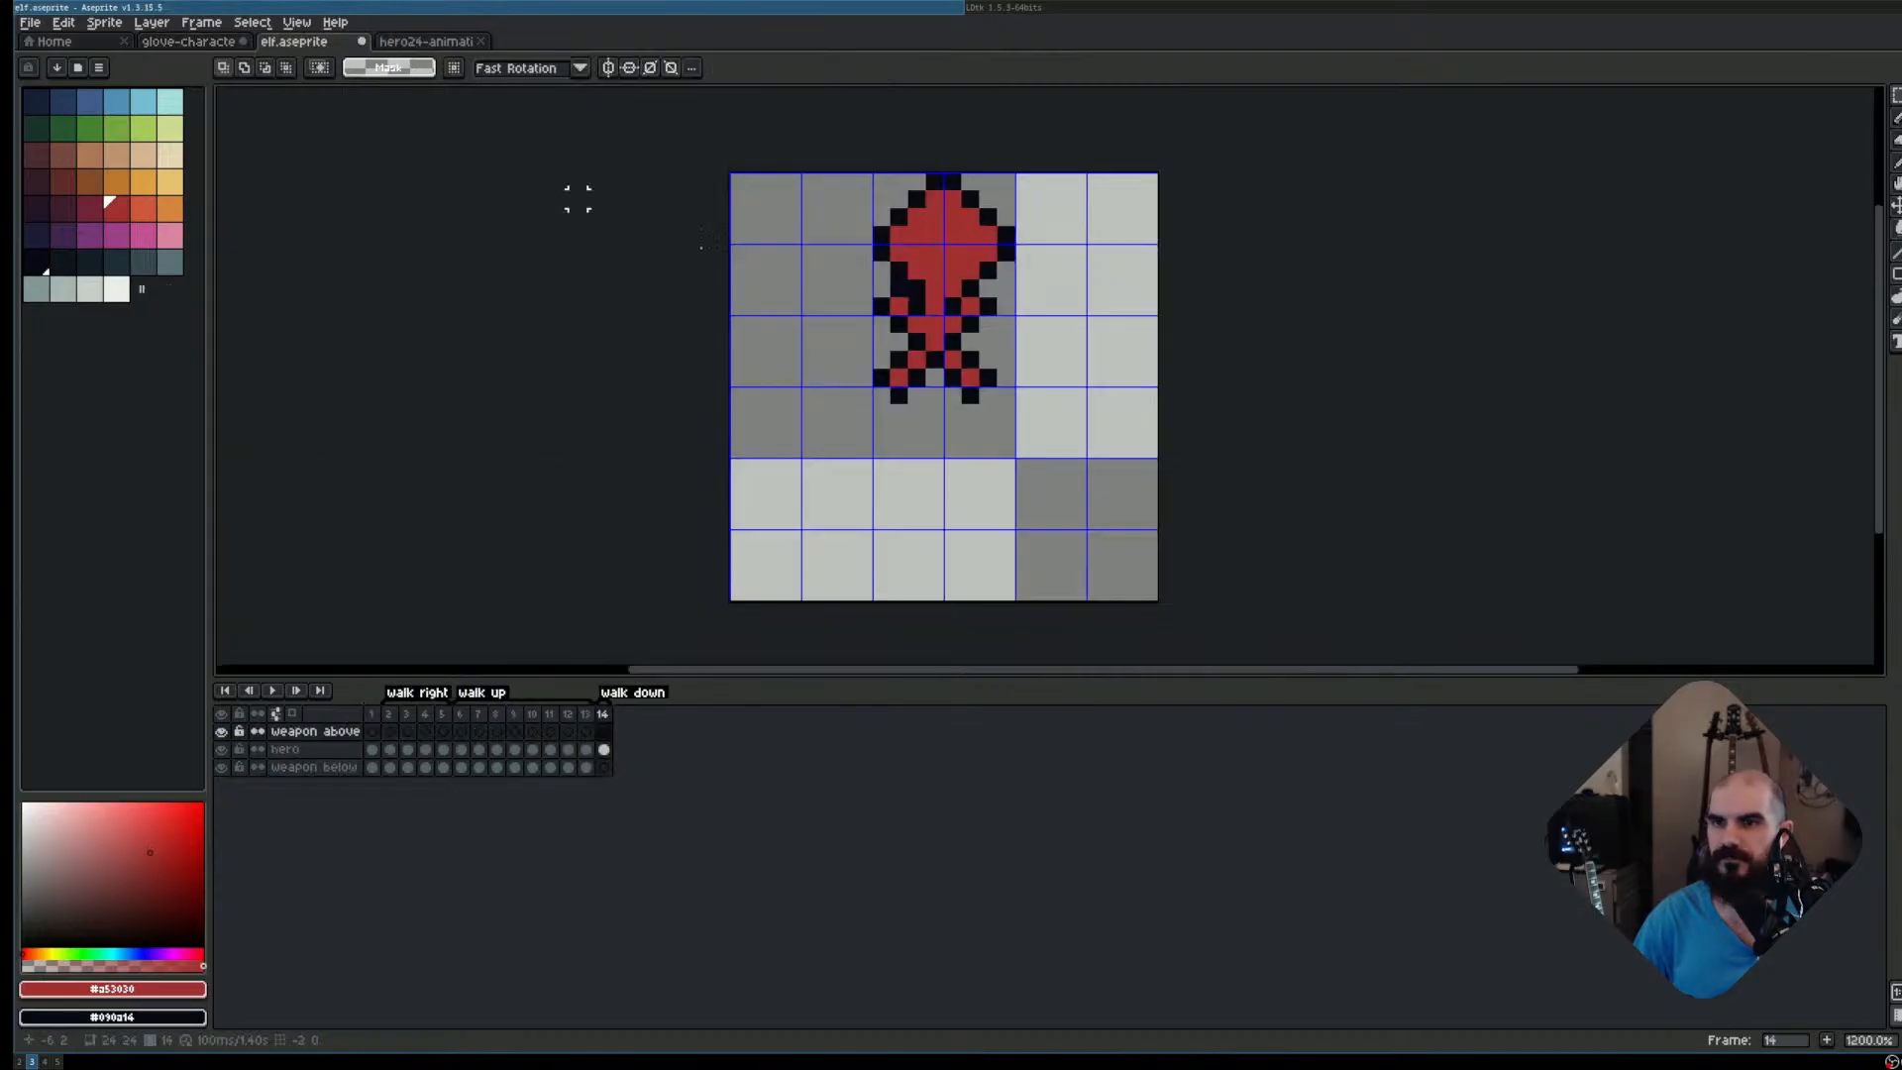
drag(1316, 331, 1164, 316)
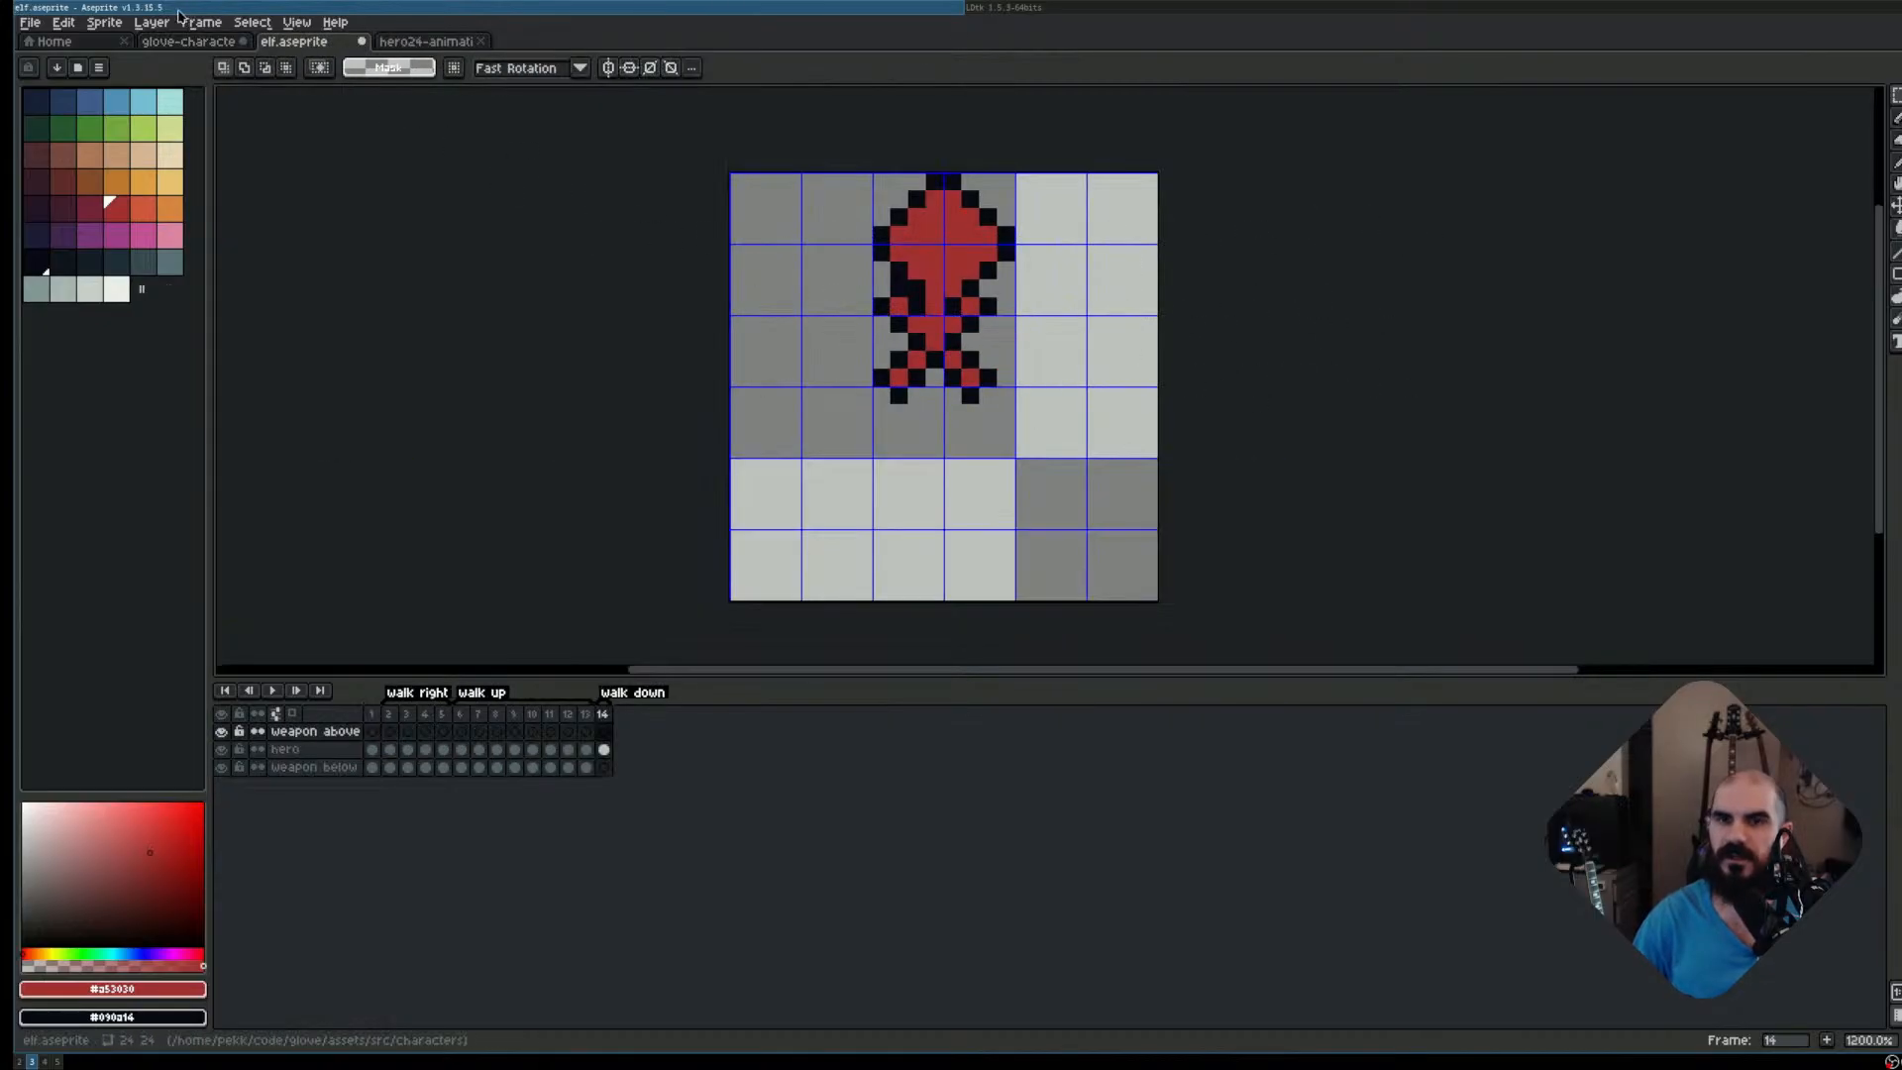
Copy the selected bow from the weapon layer of glove-characters.aseprite, and paste it into frame 14 of the weapon above layer at X 4, Y 4
key(ctrl+Tab)
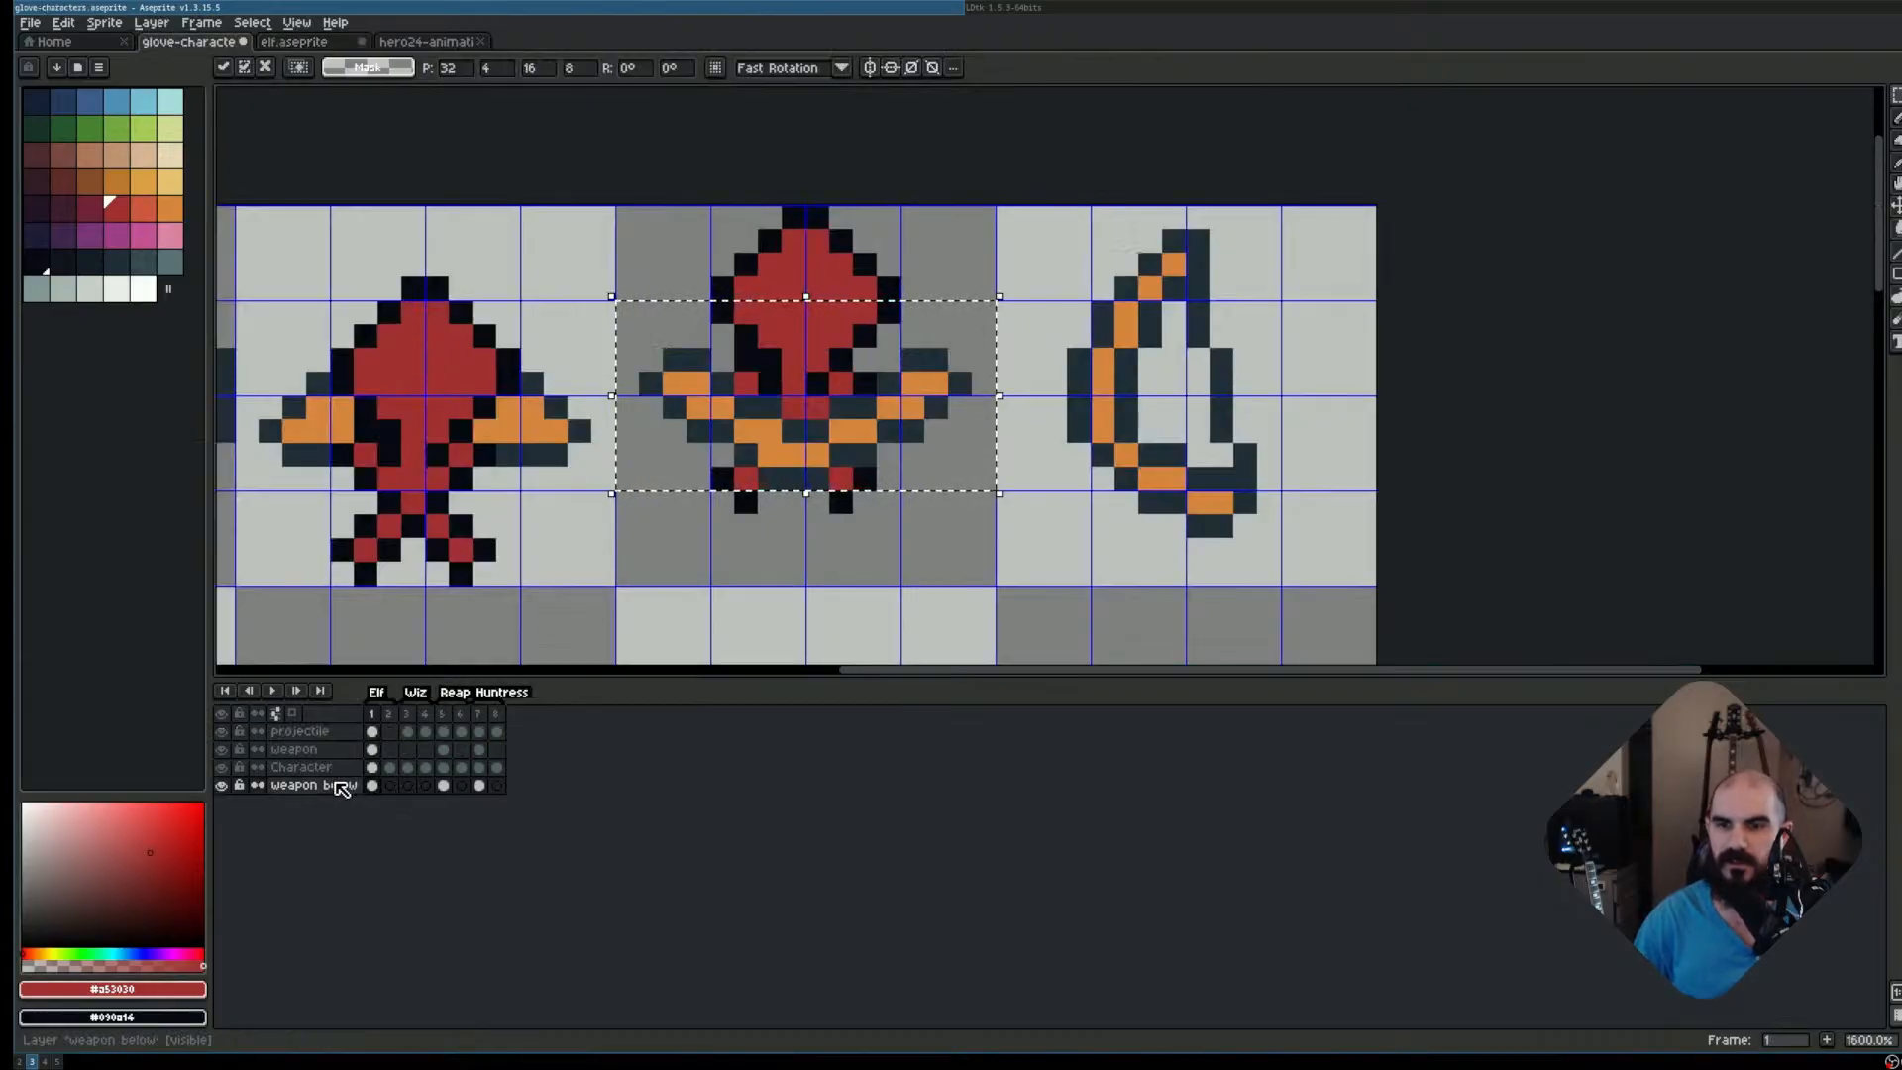
click(304, 751)
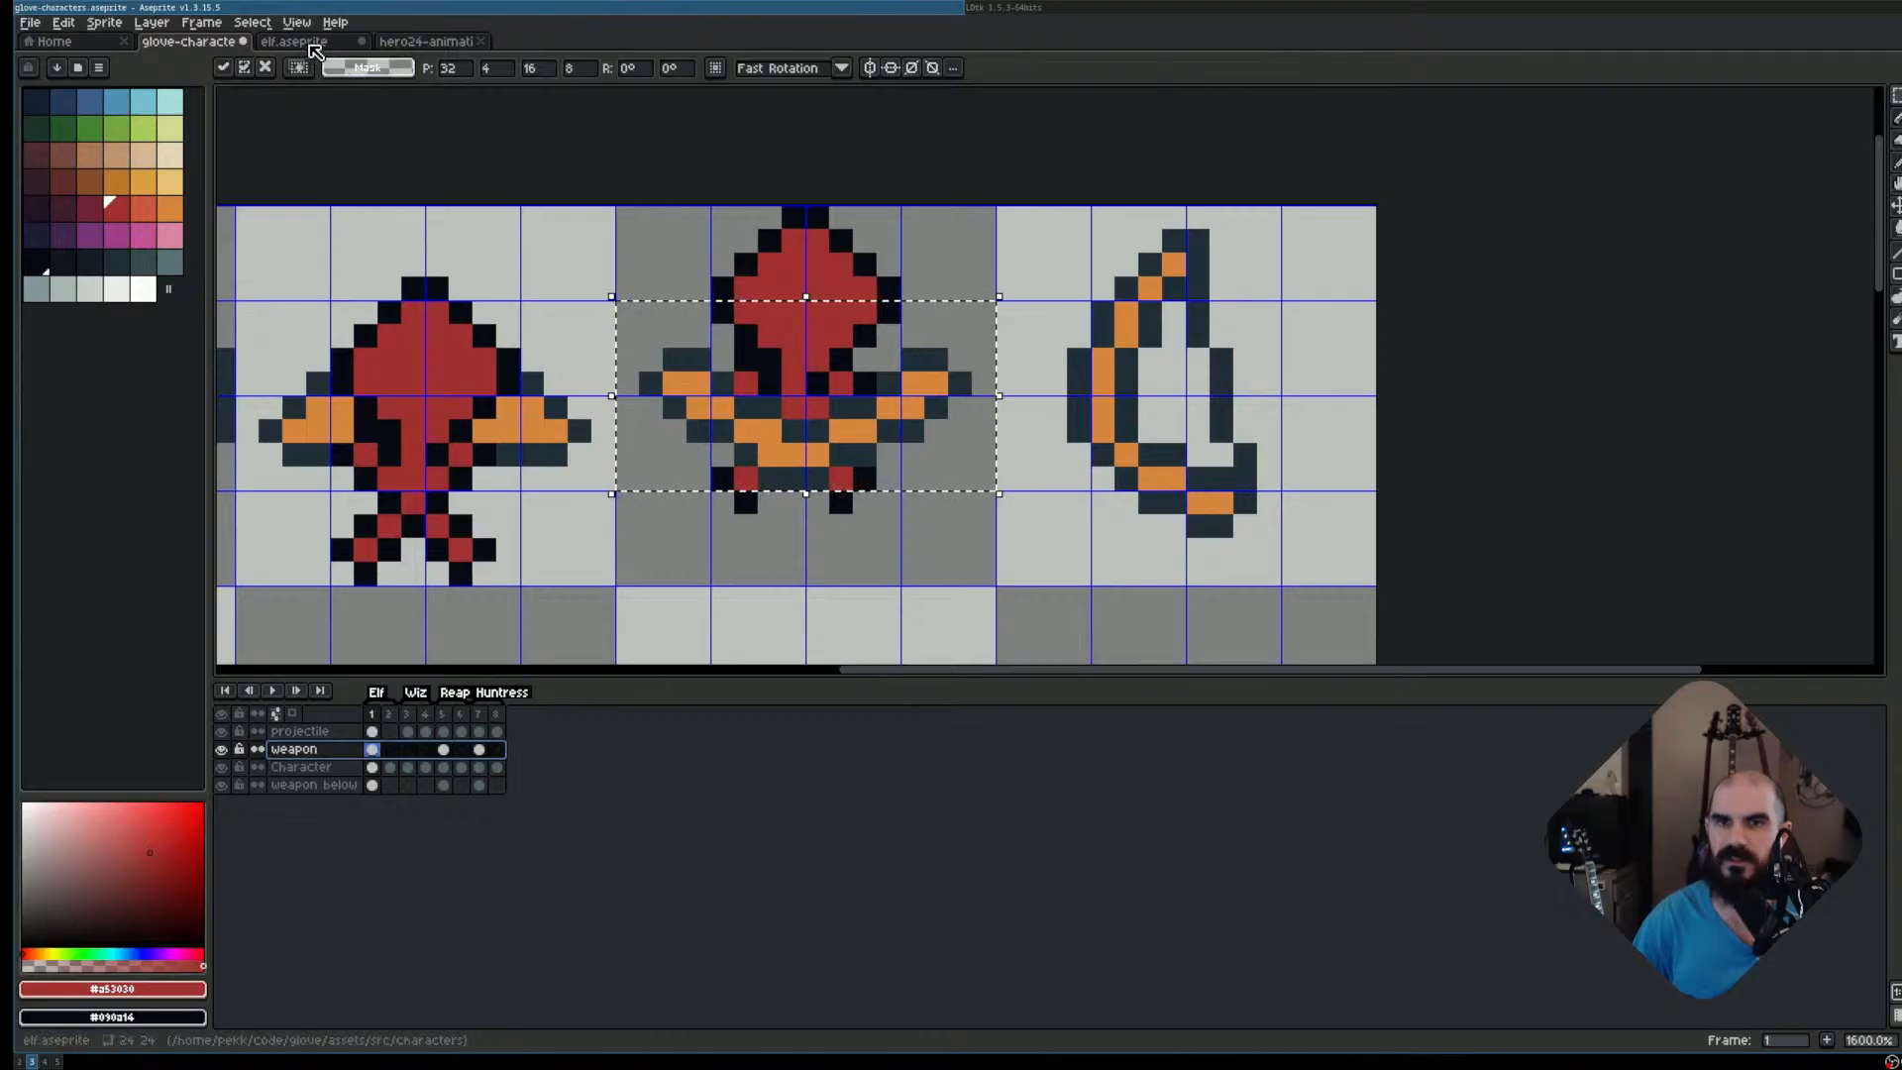
key(ctrl+Tab)
drag(1231, 310, 921, 319)
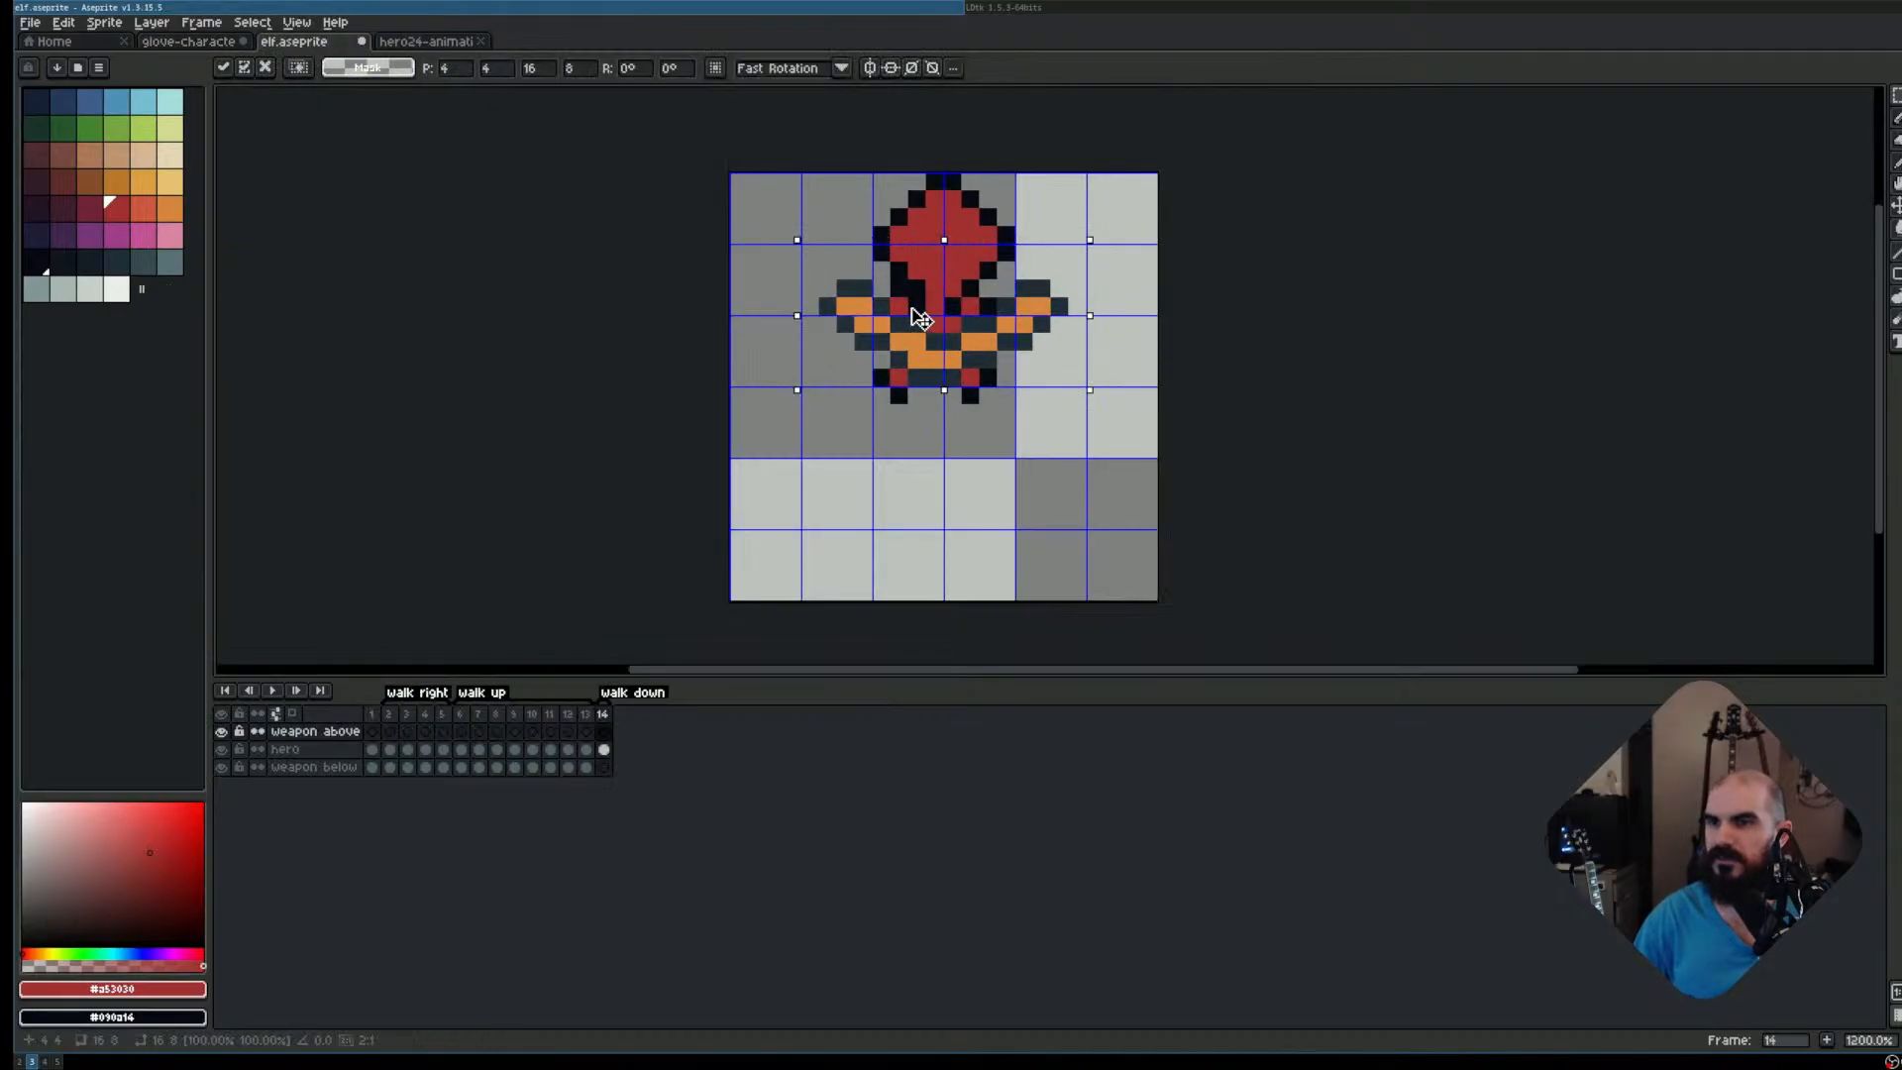
scroll(961, 432, up, 1)
drag(1050, 349, 1043, 536)
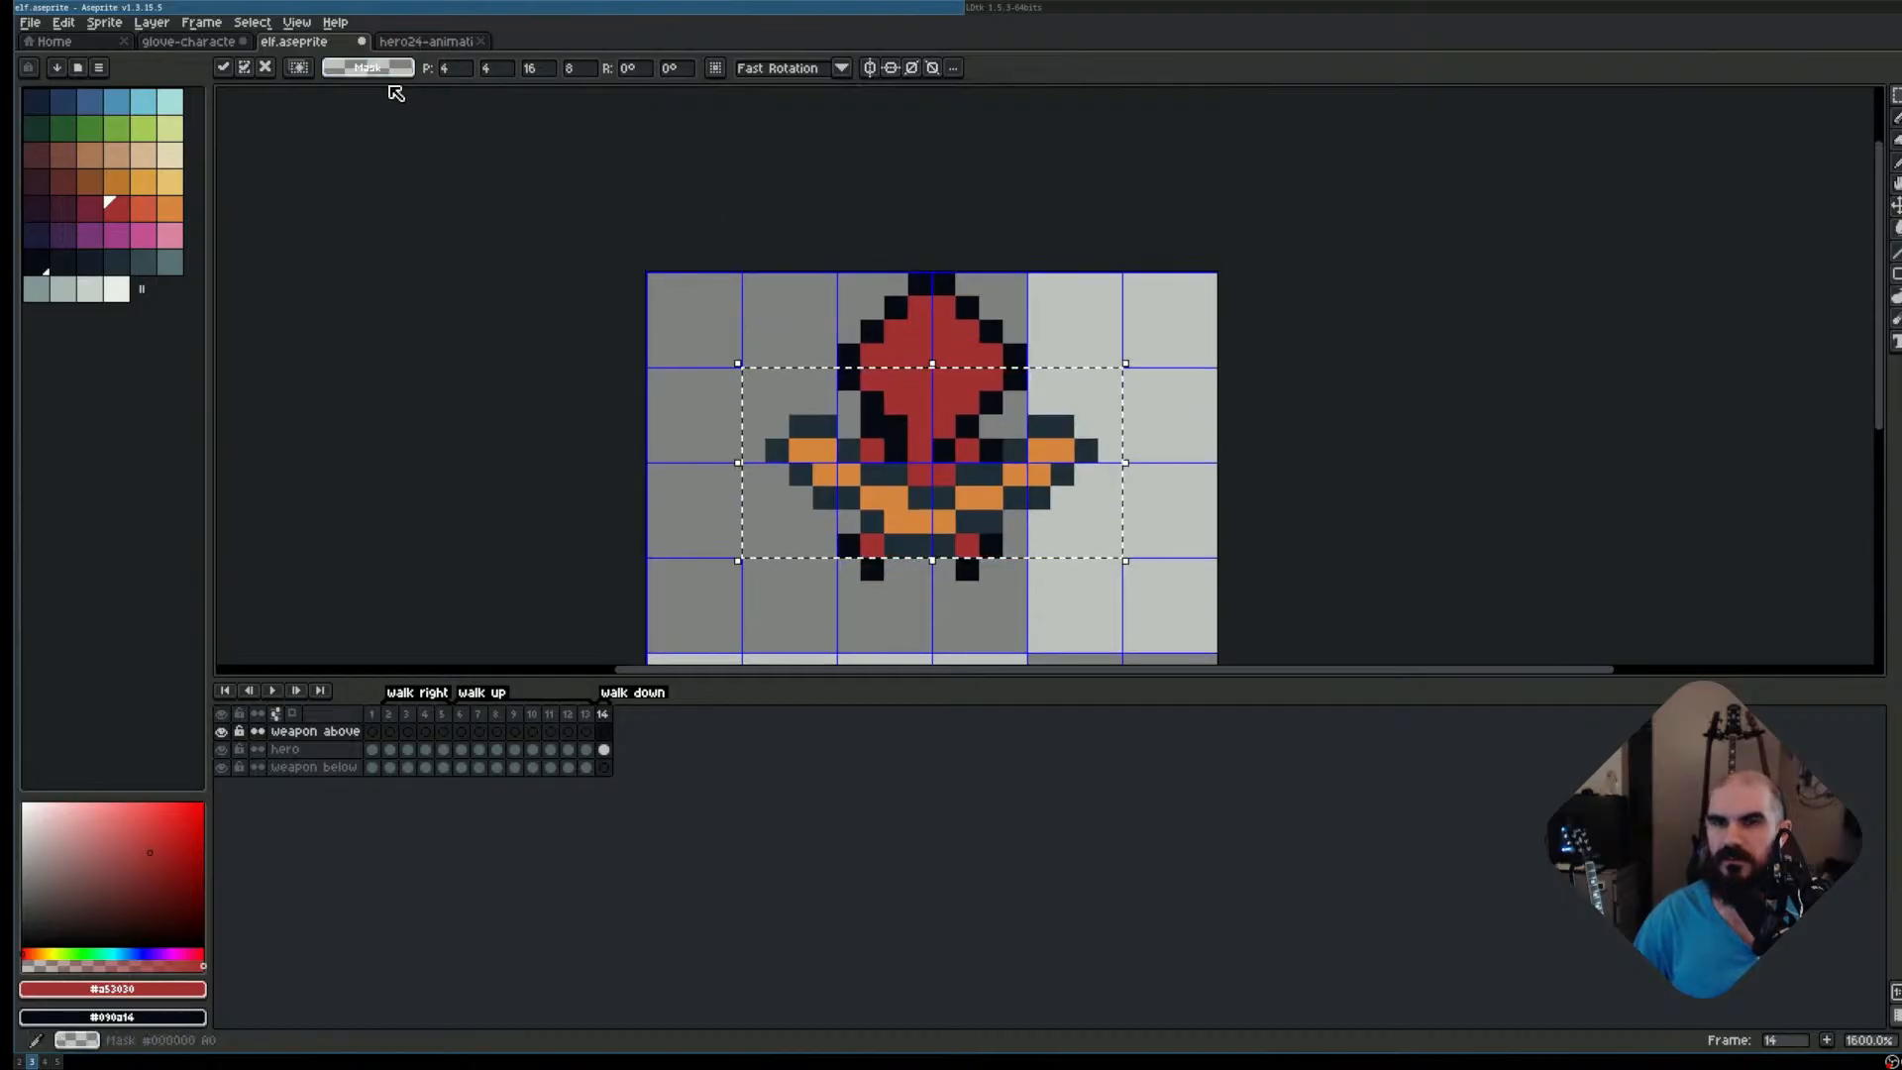
Compare the bow's placement on the front-facing elf in glove-characters.aseprite with frame 14 of elf.aseprite, pixel by pixel
click(177, 42)
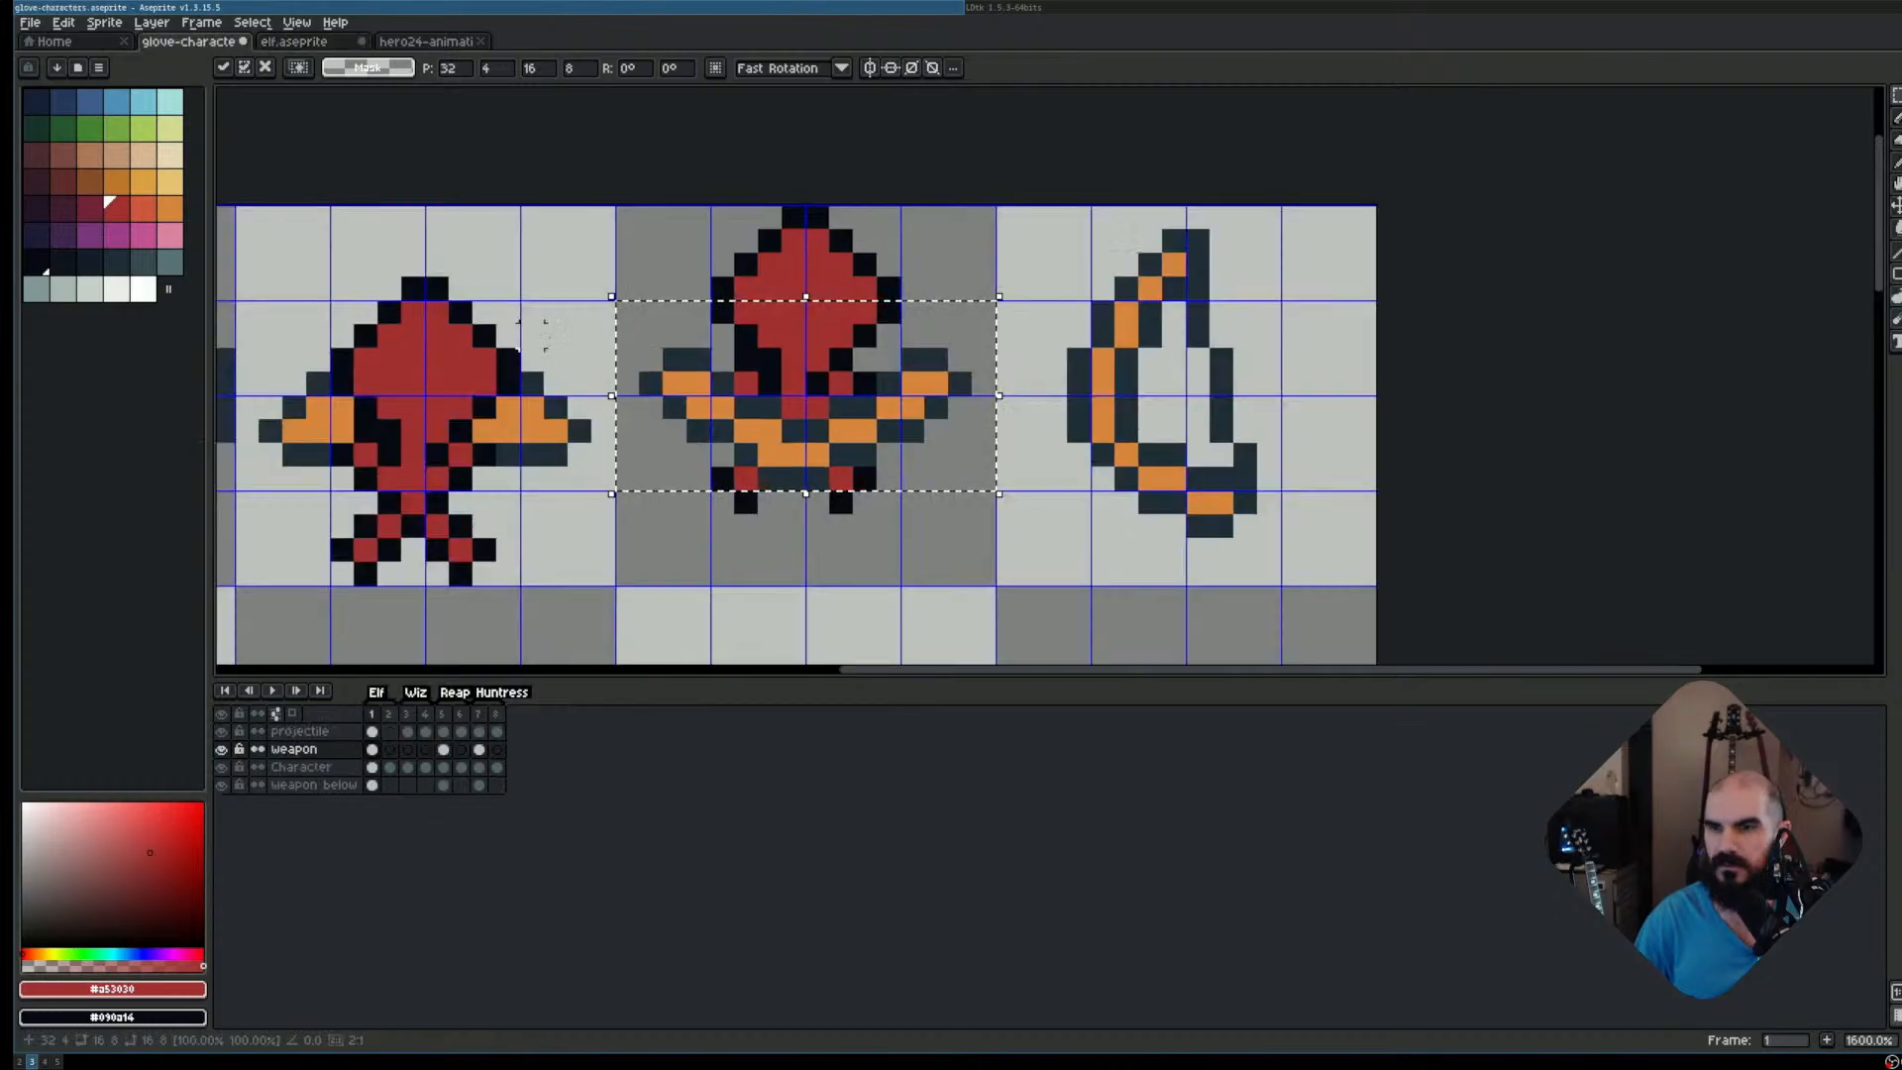
key(ctrl+d)
scroll(684, 355, up, 2)
drag(666, 366, 572, 428)
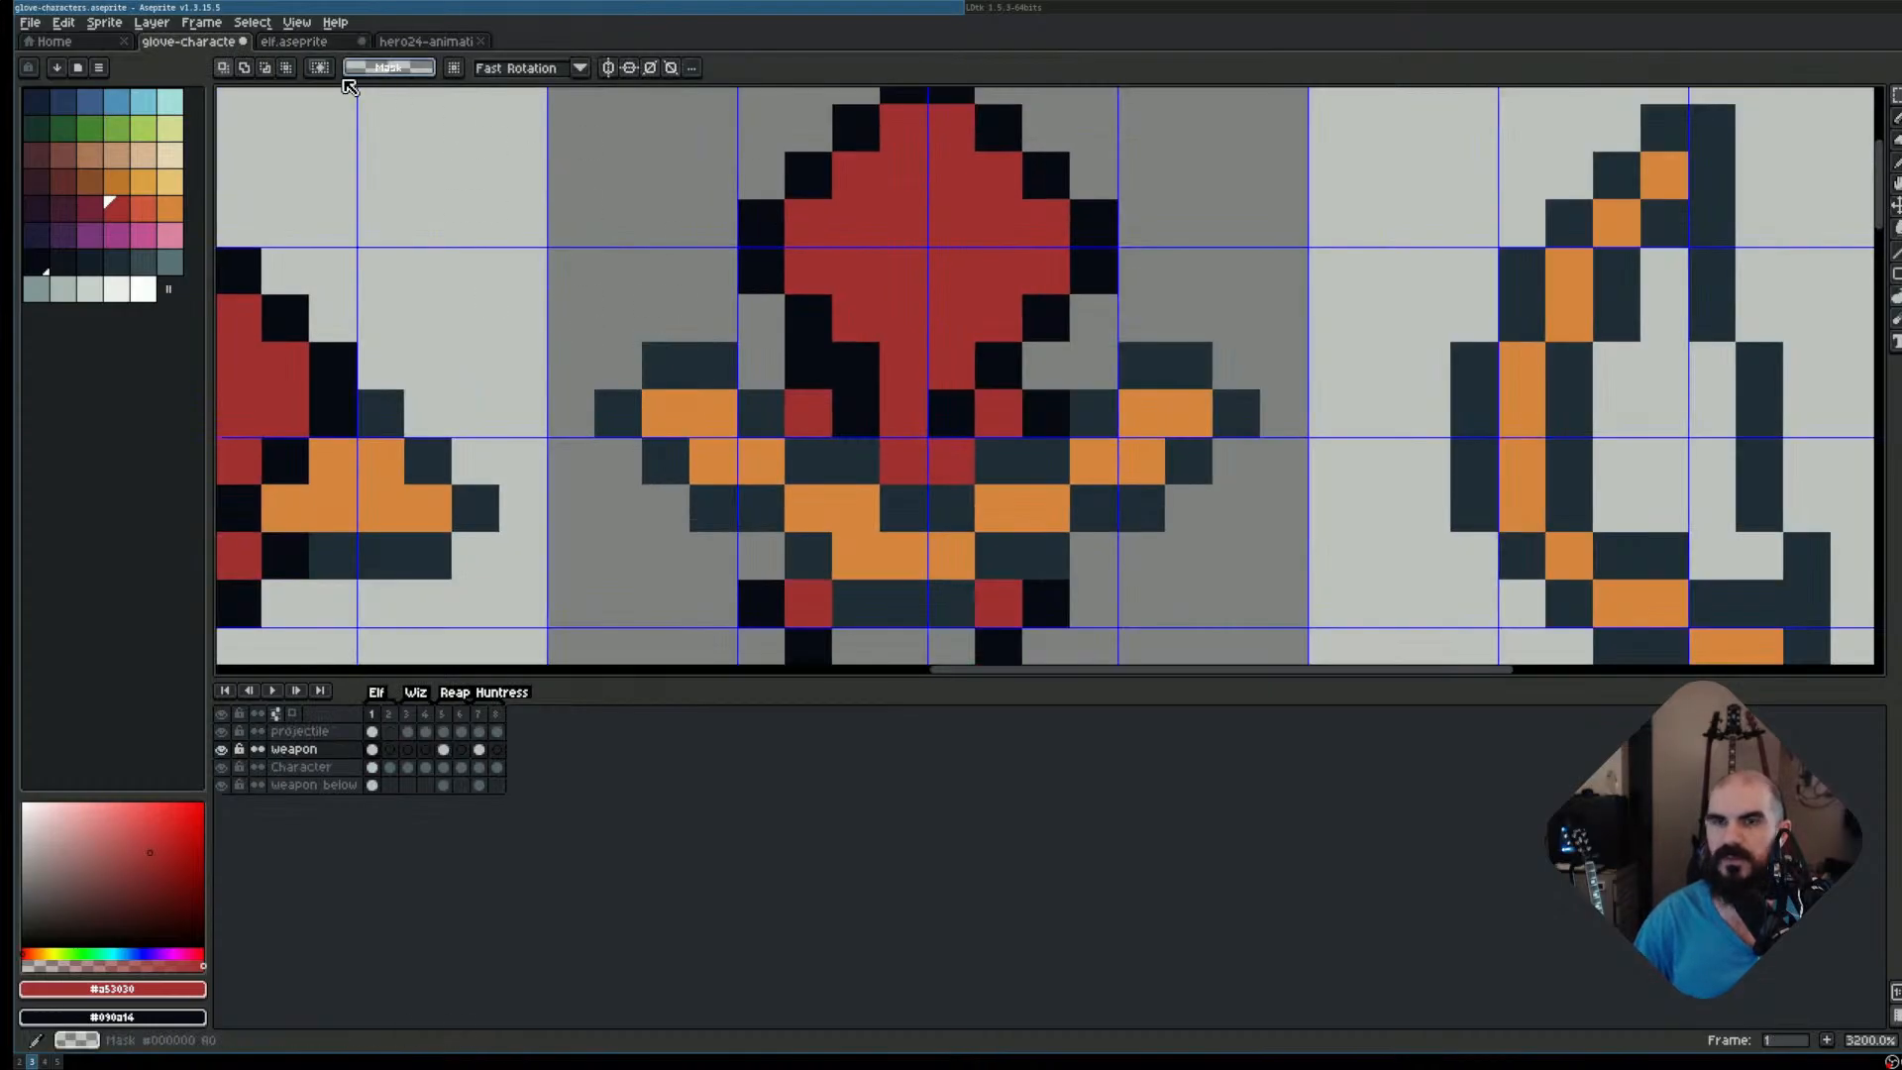
click(298, 27)
click(299, 29)
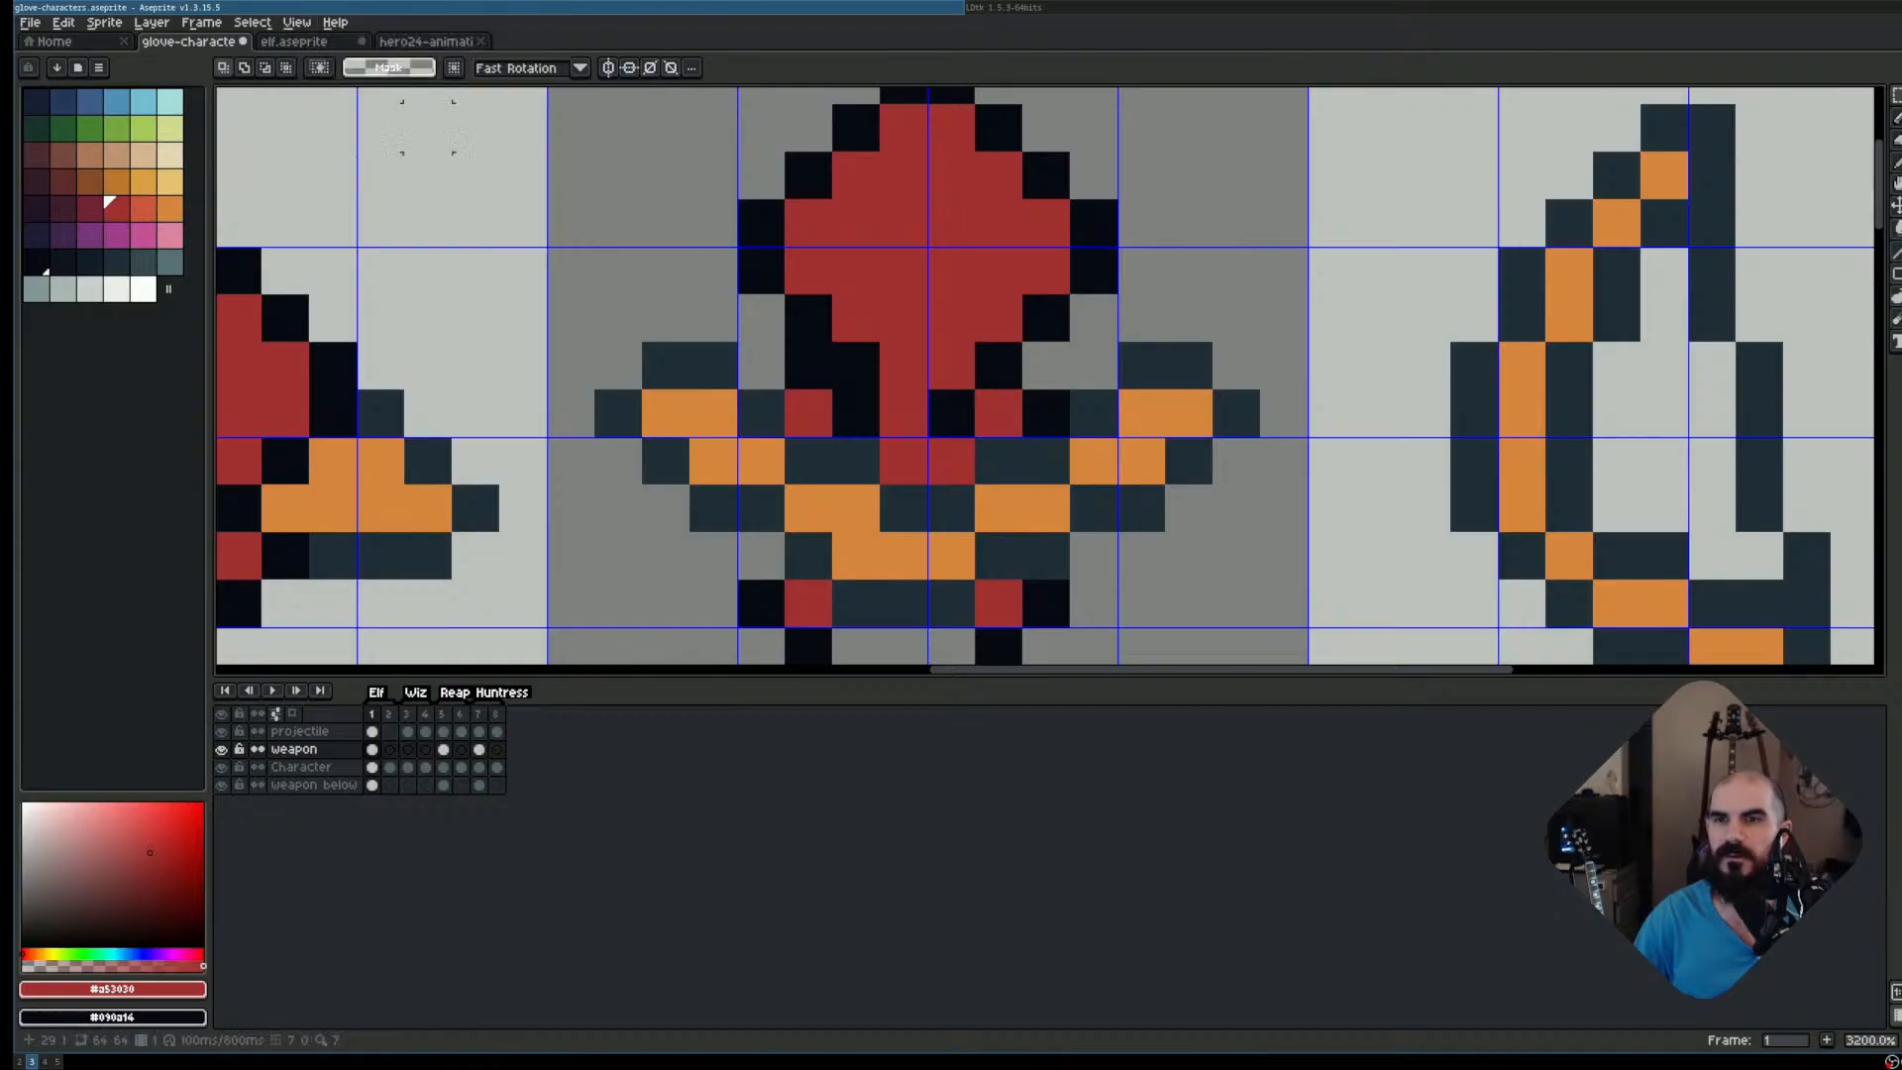
click(303, 43)
scroll(806, 451, up, 1)
drag(790, 396, 777, 449)
click(696, 444)
scroll(921, 445, down, 2)
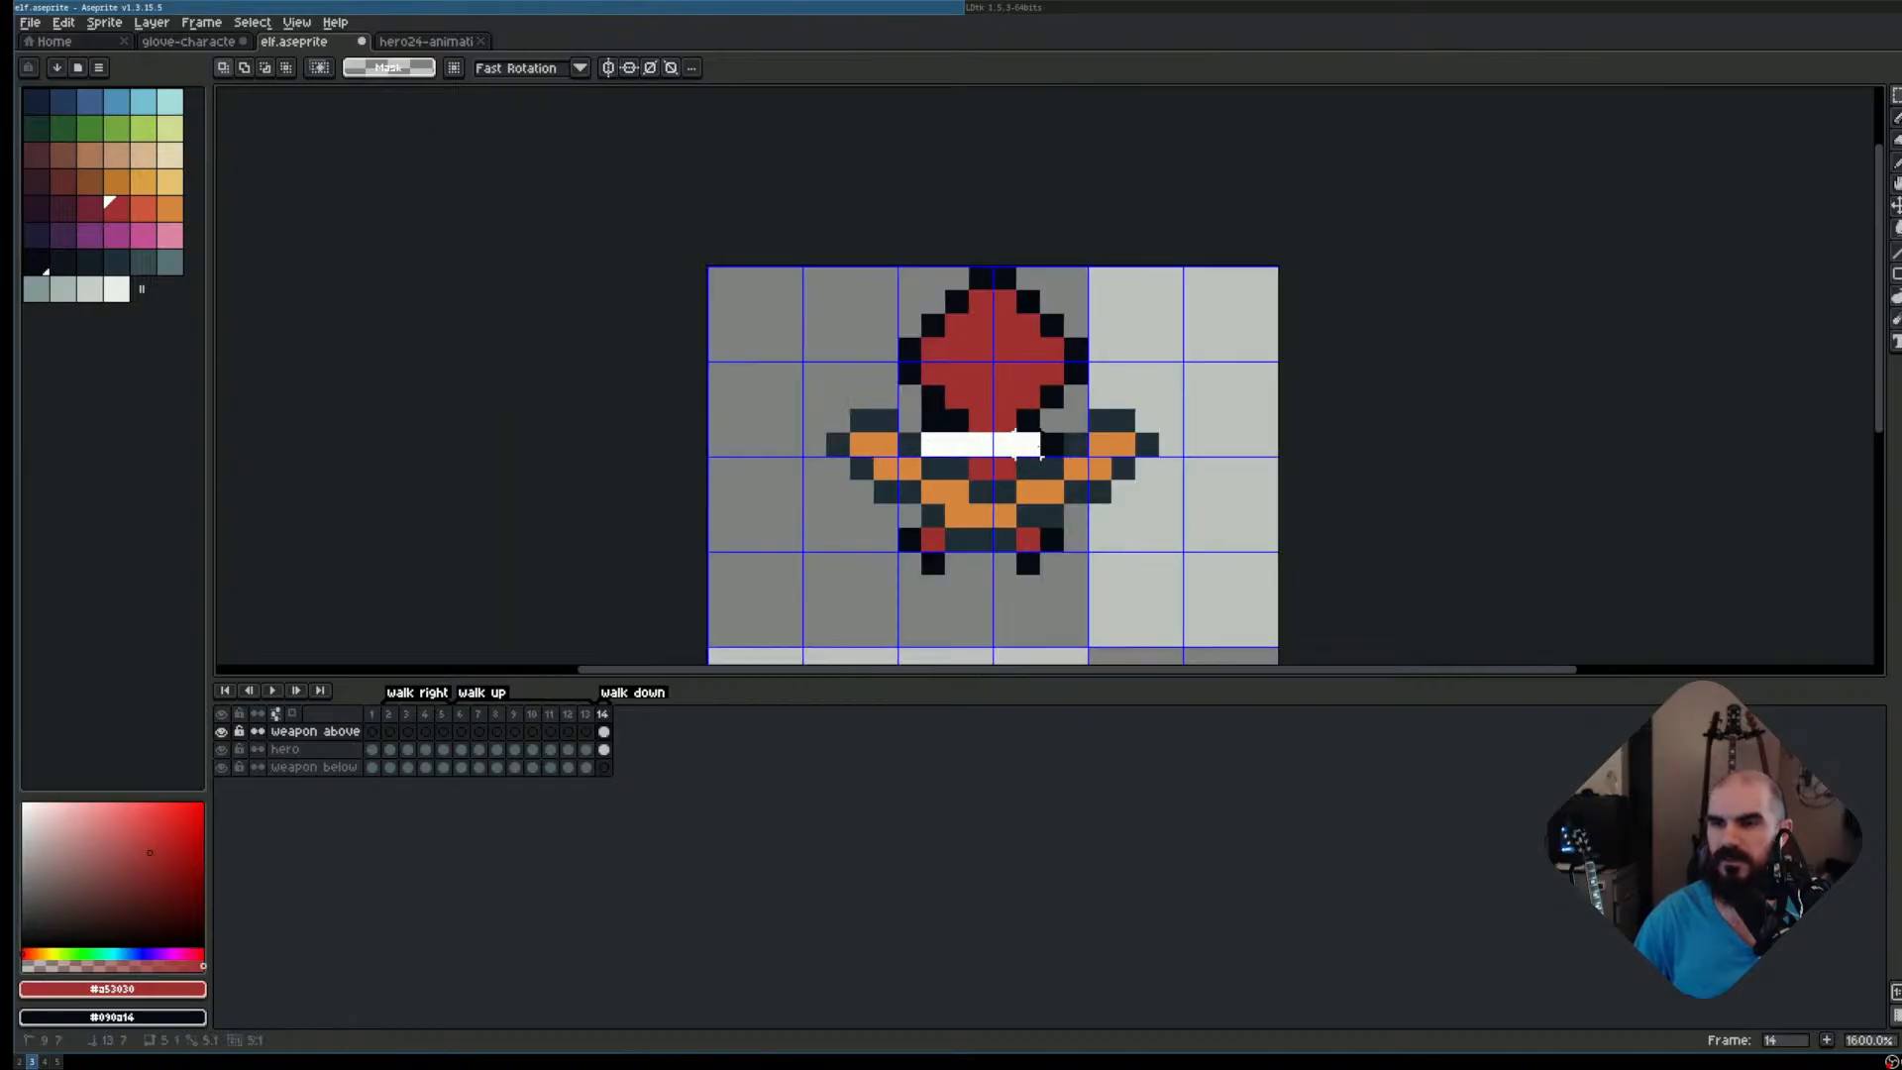
click(198, 44)
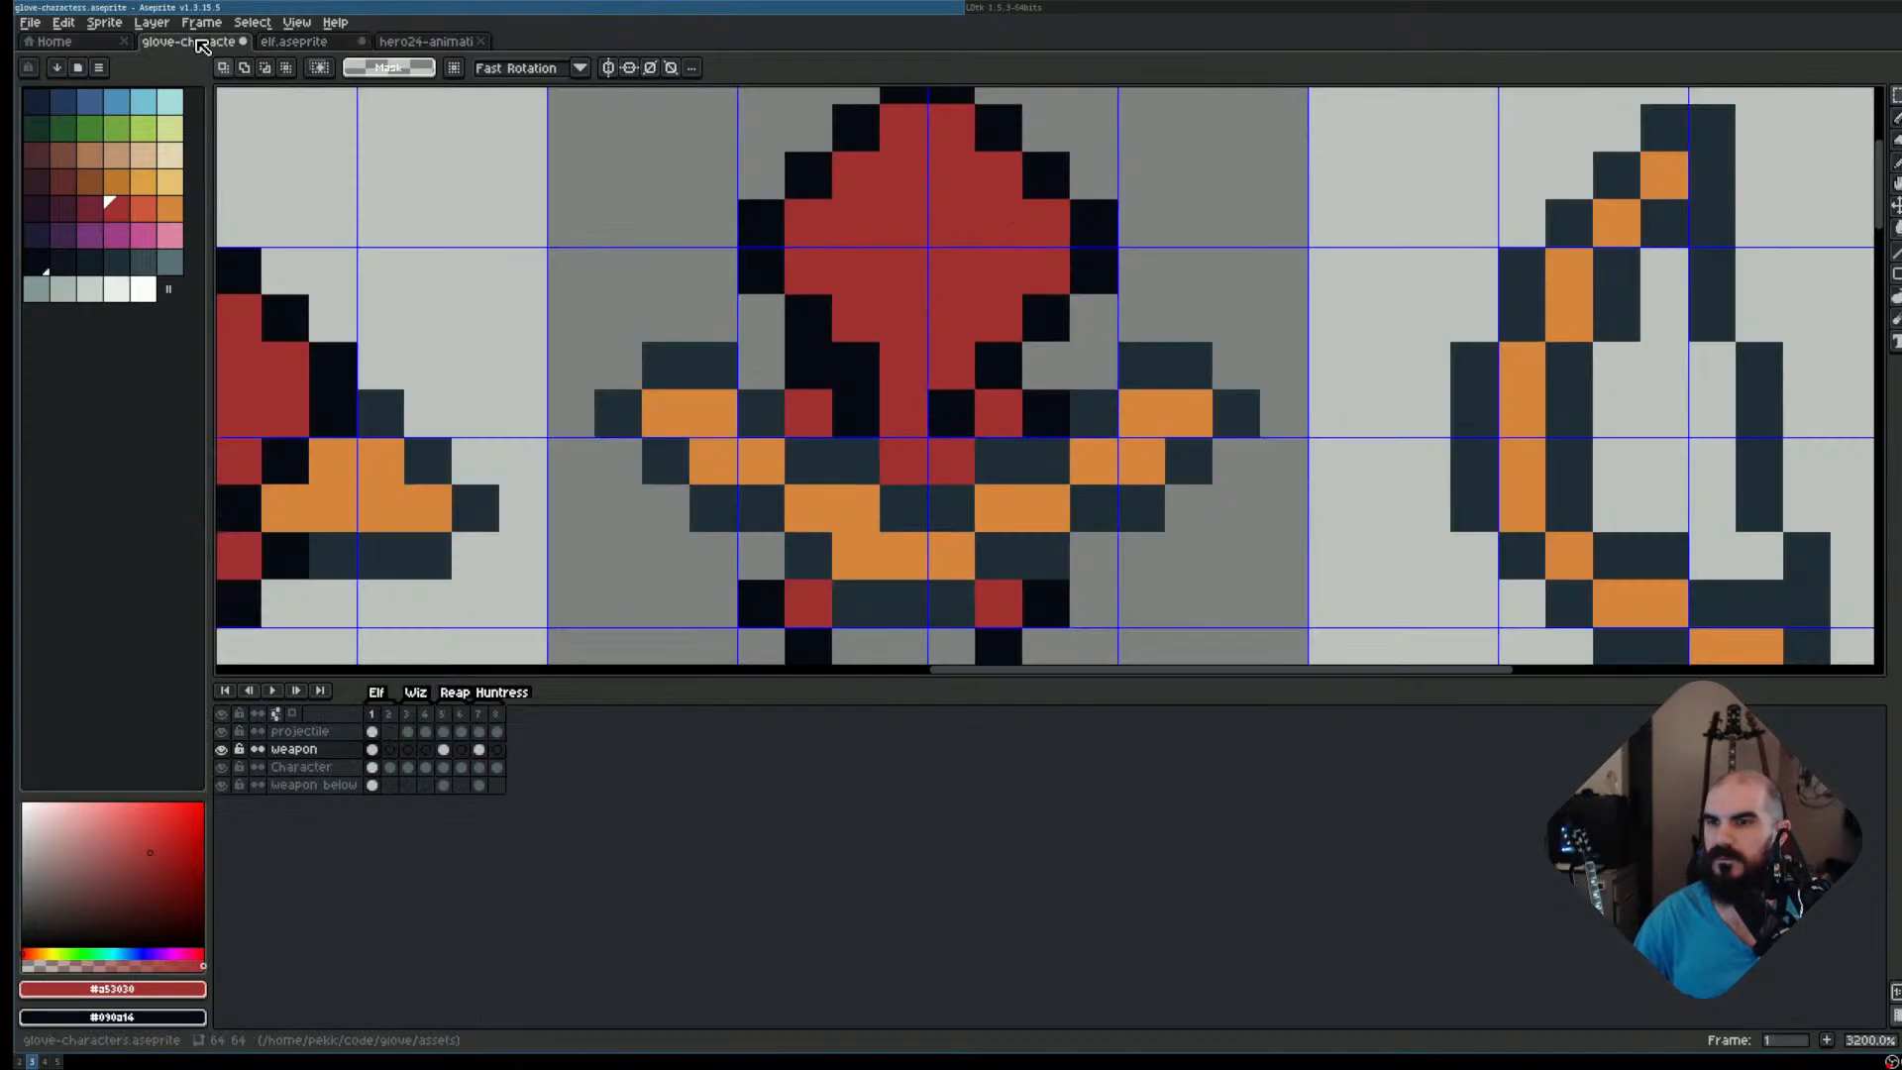
click(293, 42)
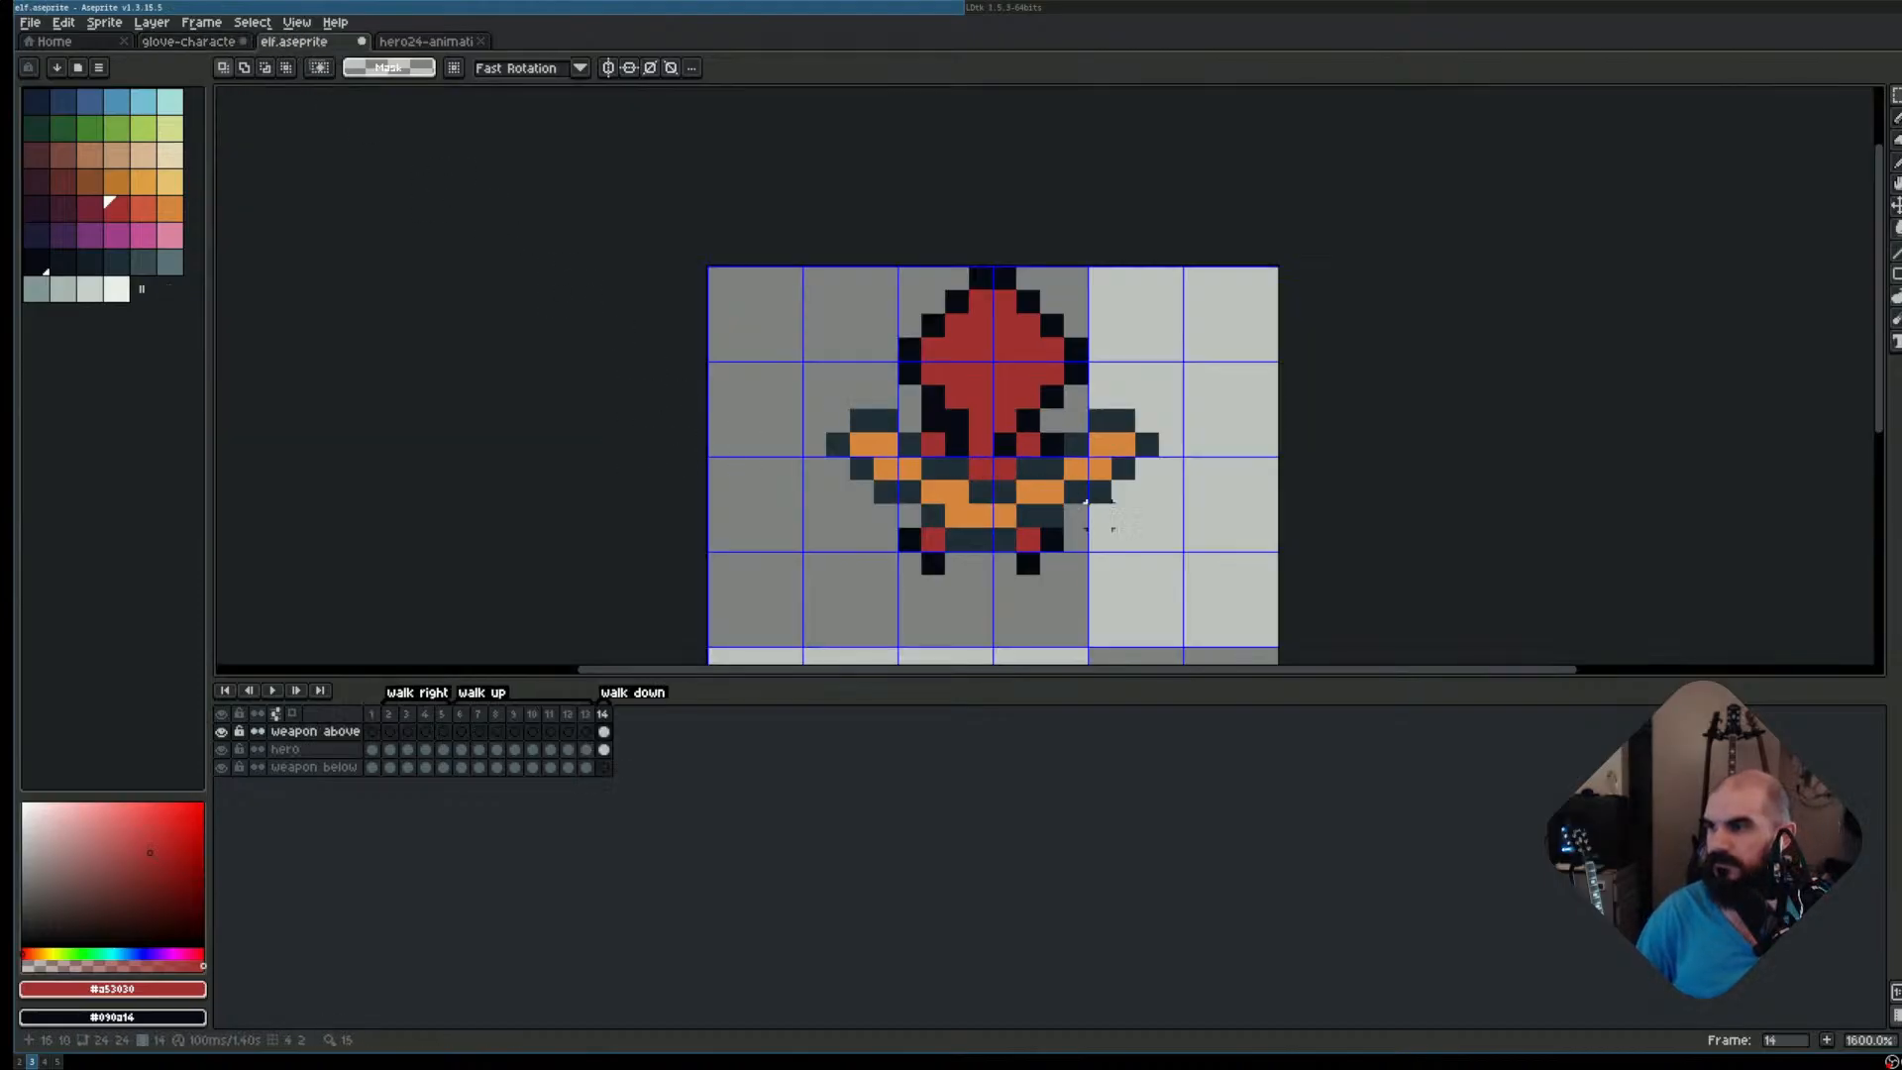
Save elf.aseprite and hide the weapon above layer
scroll(1087, 503, down, 1)
key(ctrl+s)
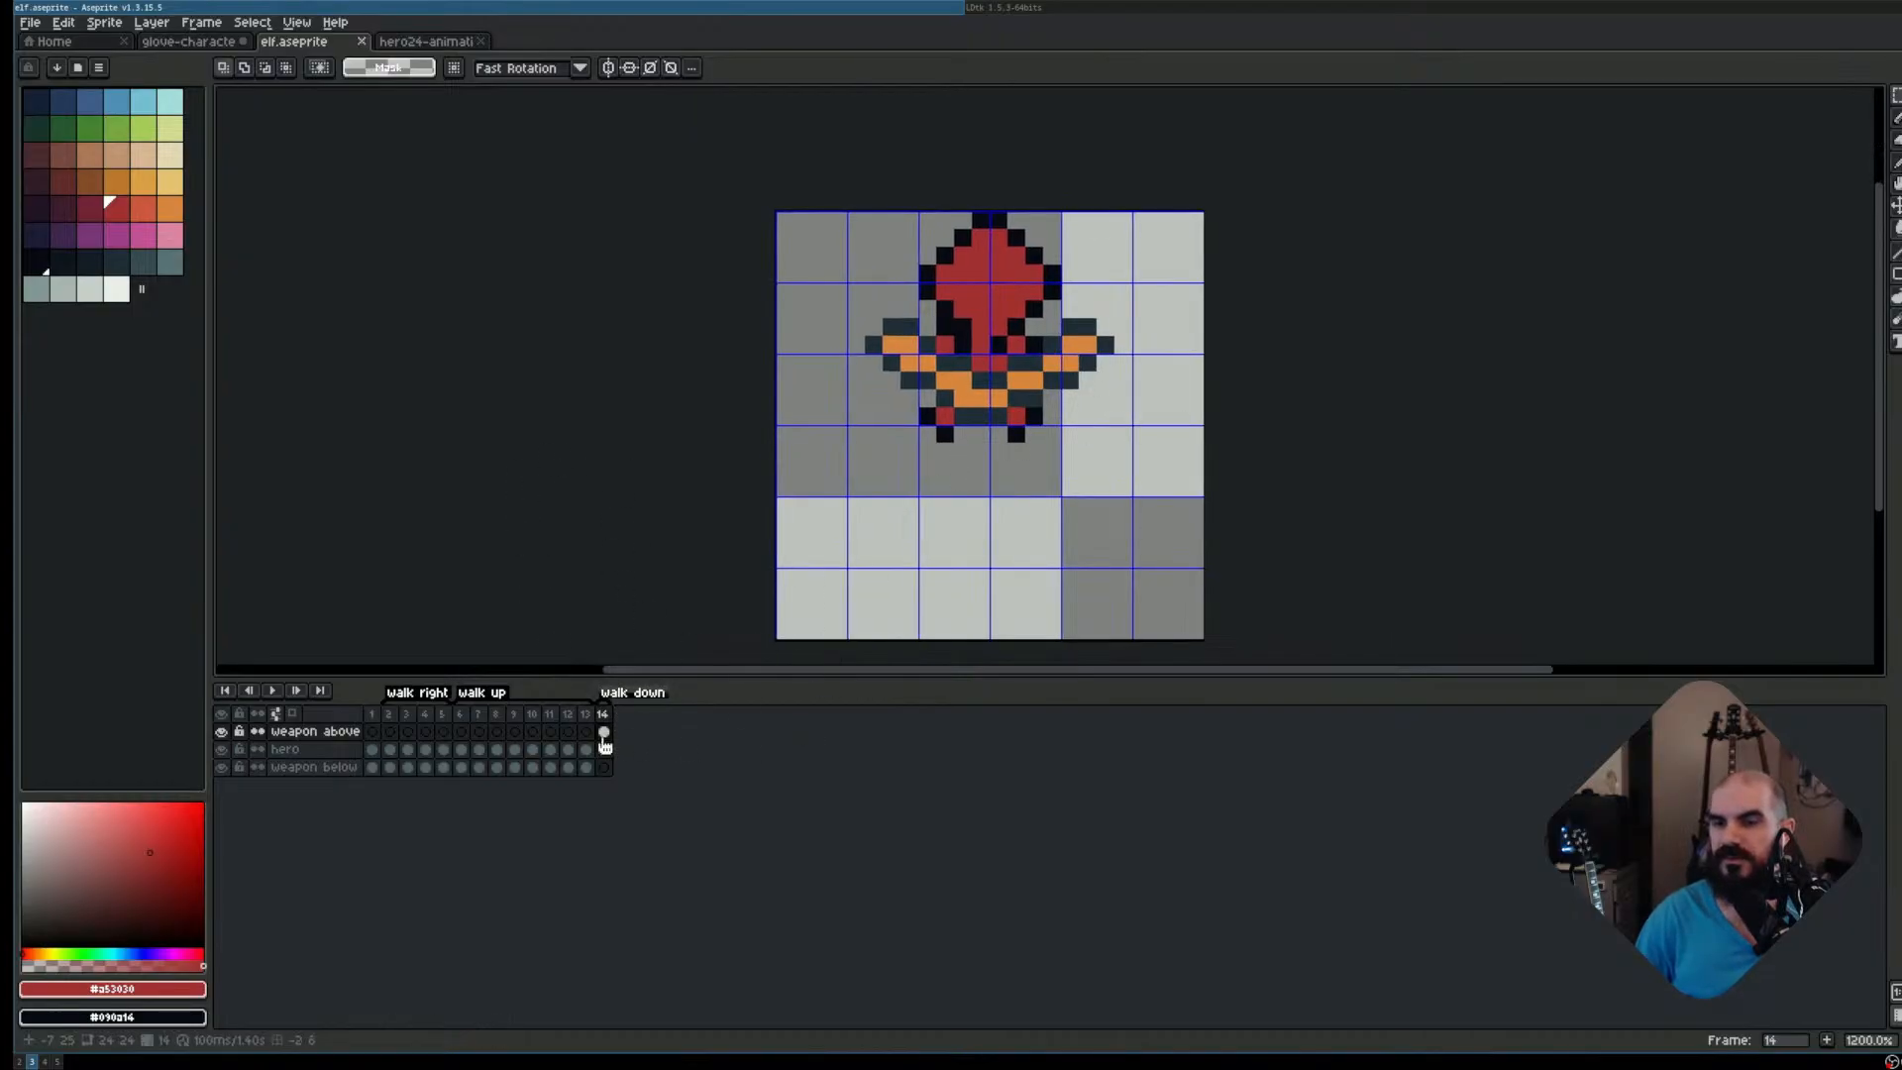
scroll(977, 363, up, 1)
drag(976, 341, 981, 398)
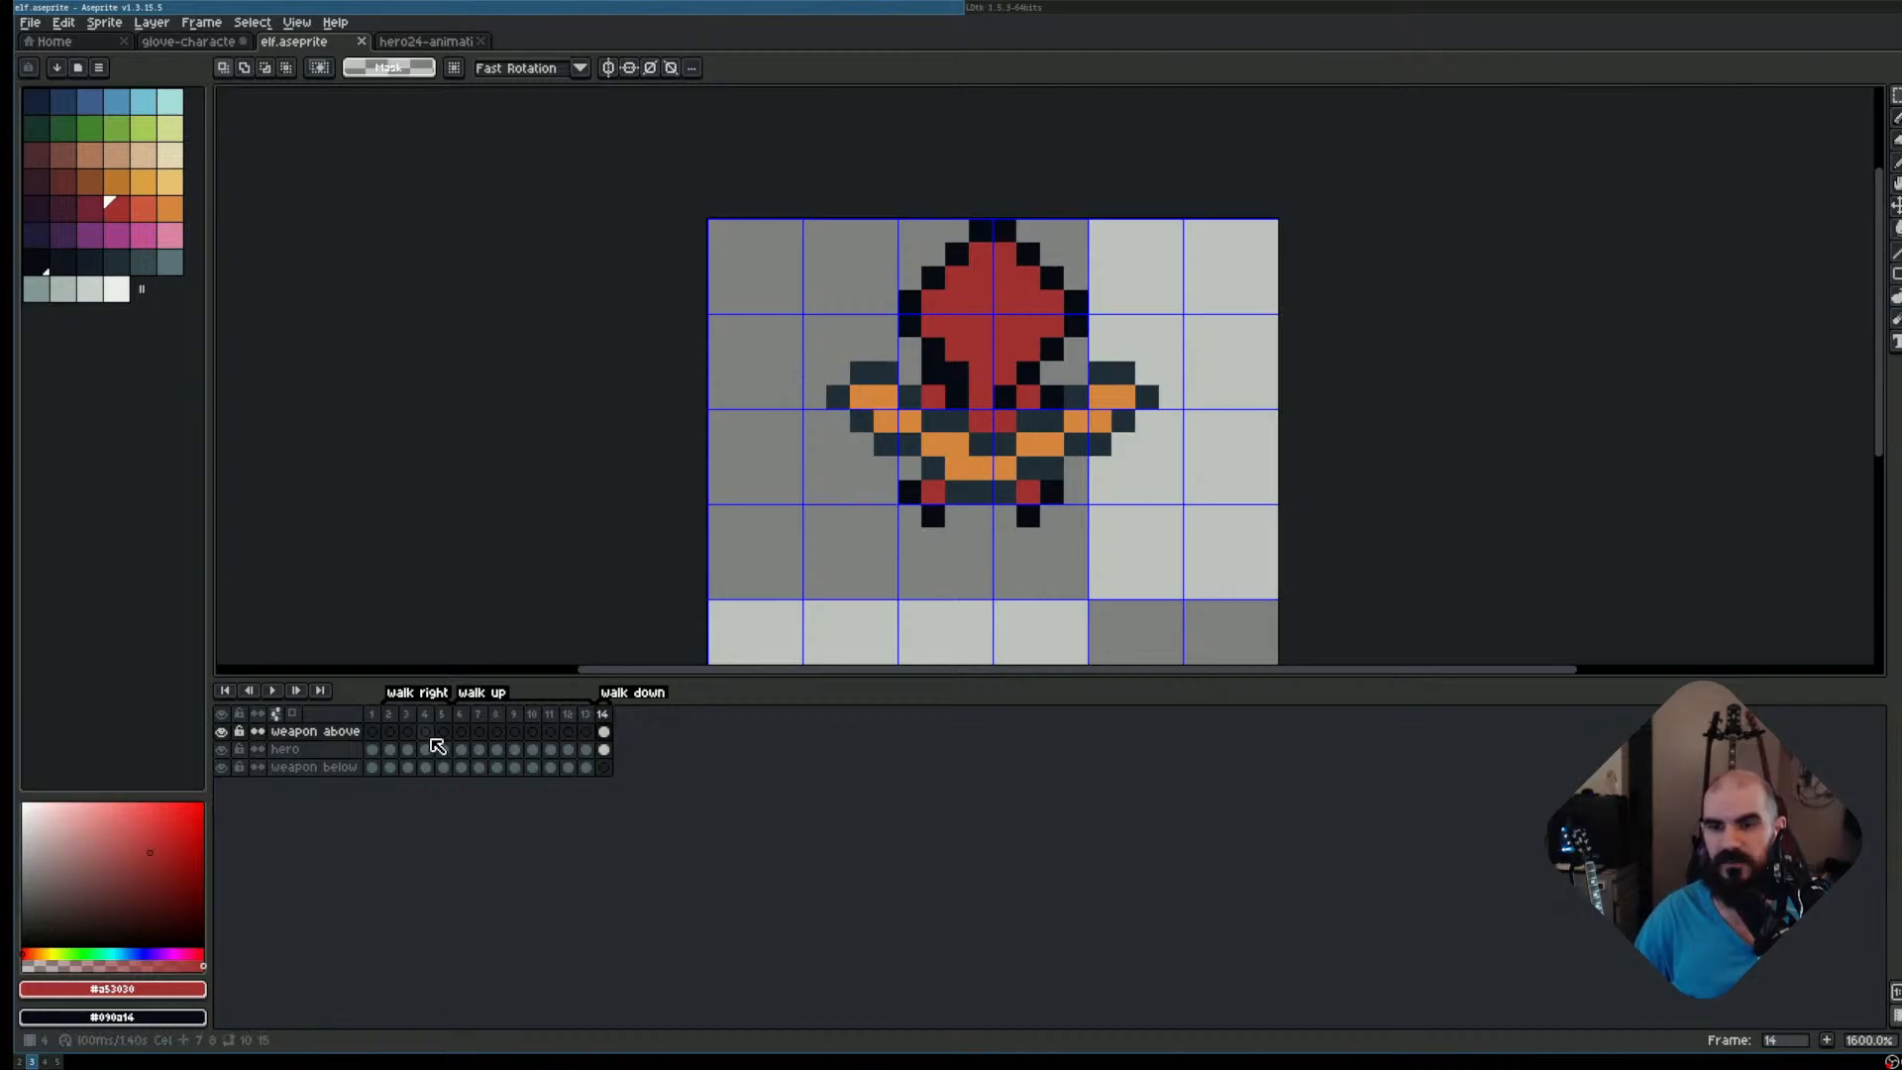
click(222, 732)
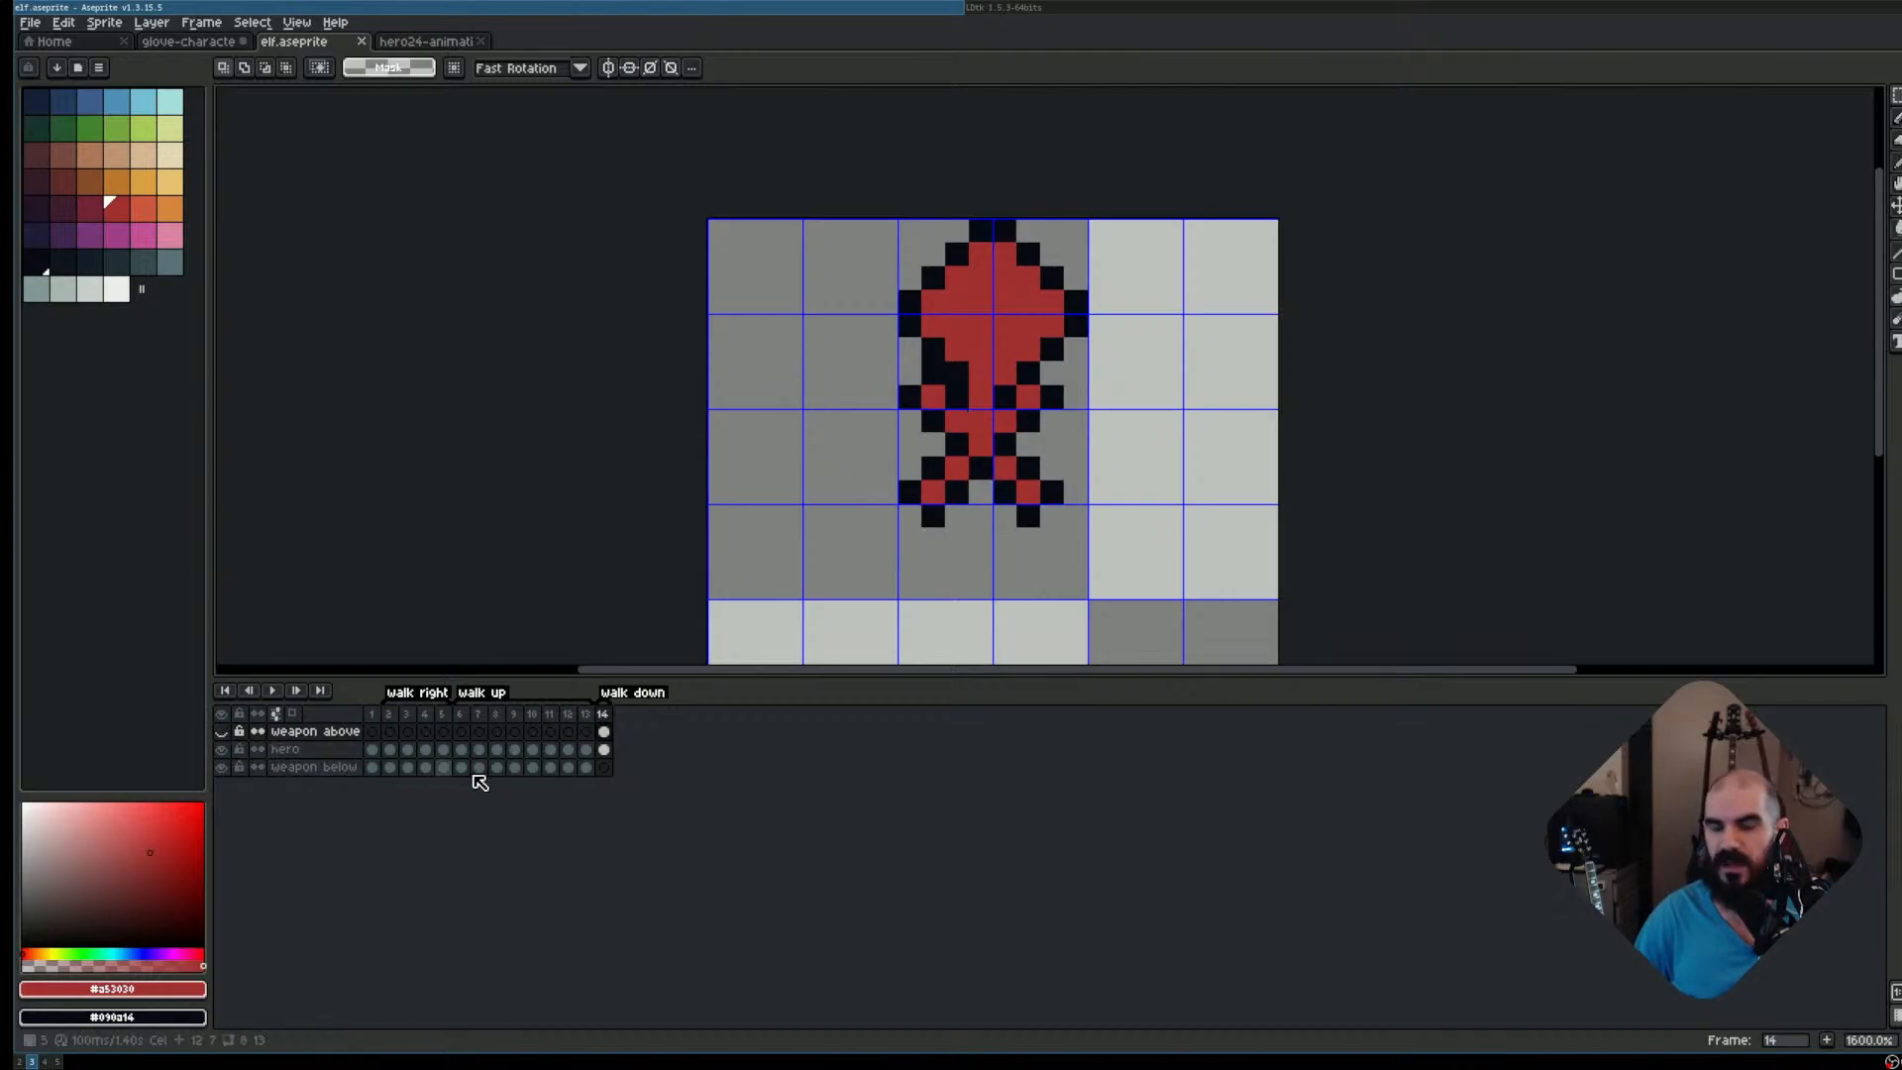
Delete the lowest two pixel rows of the elf's legs from the hero layer in frame 14
click(221, 732)
click(222, 732)
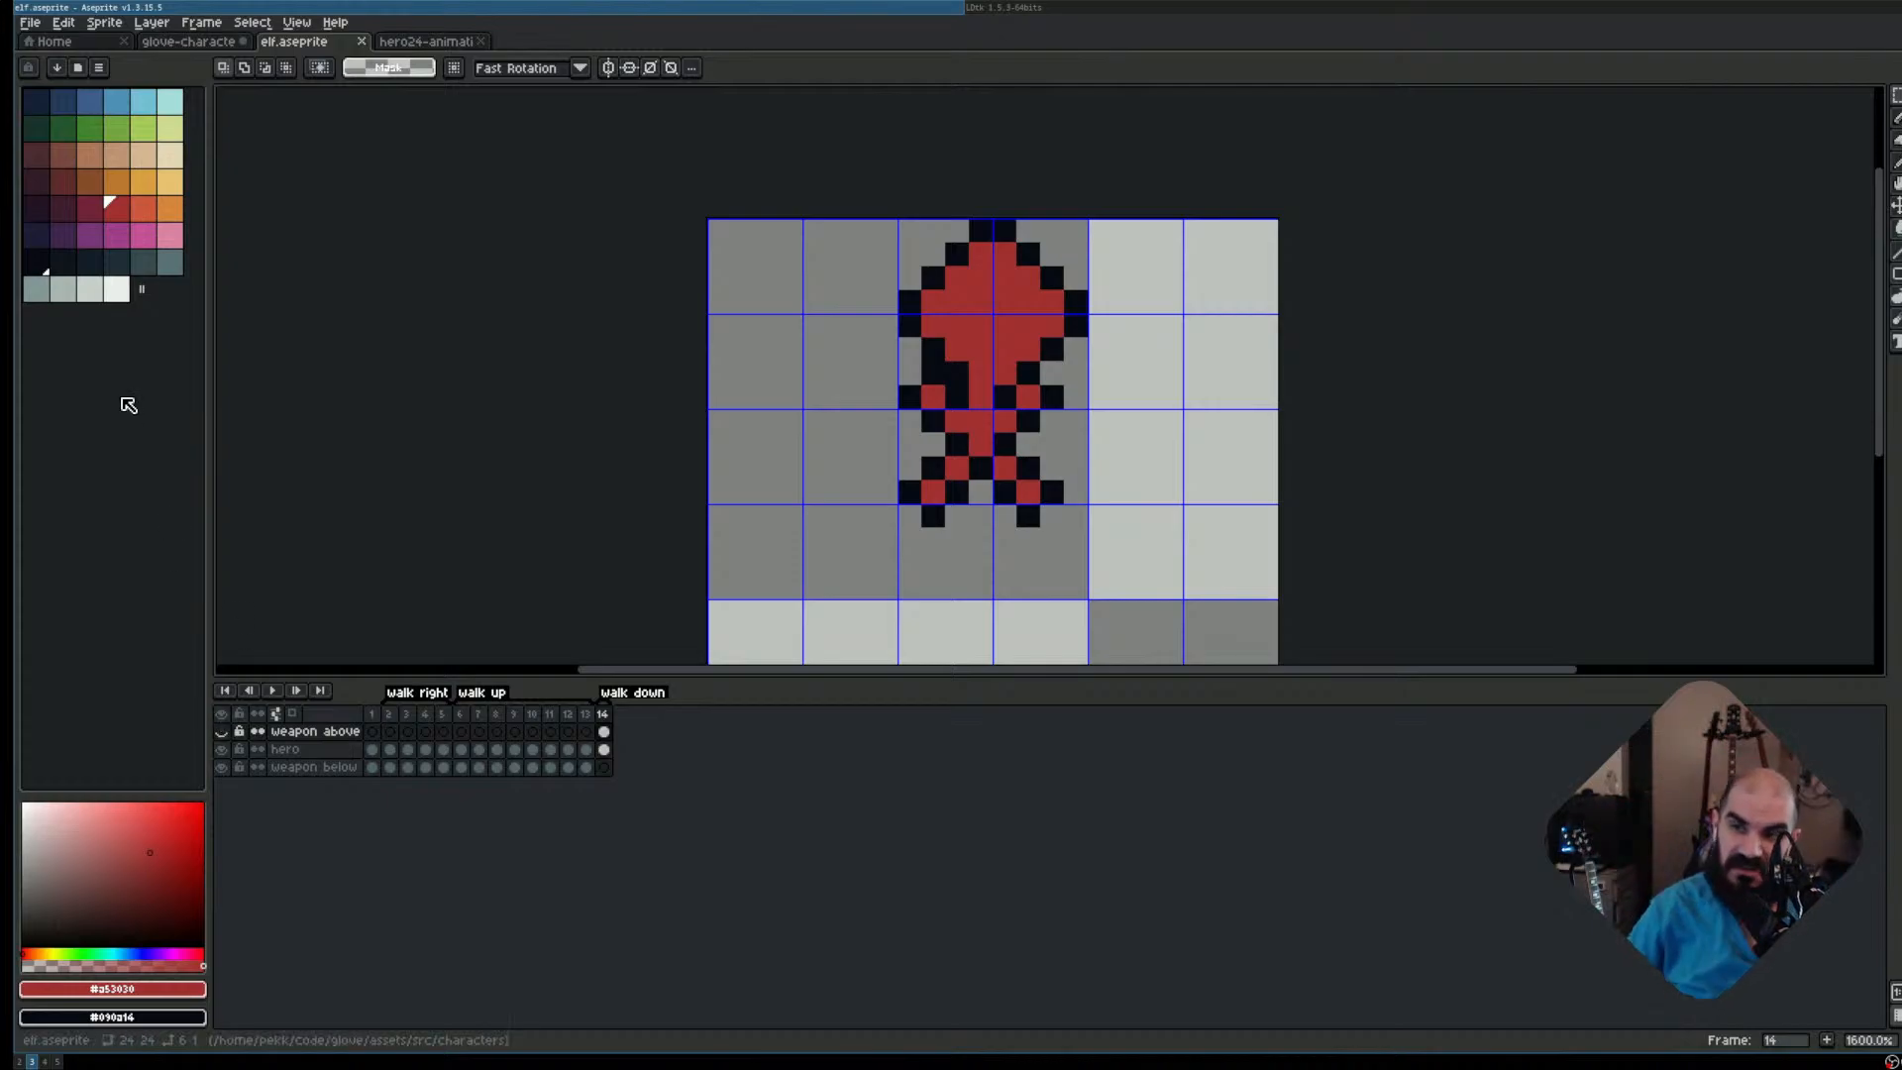
key(m)
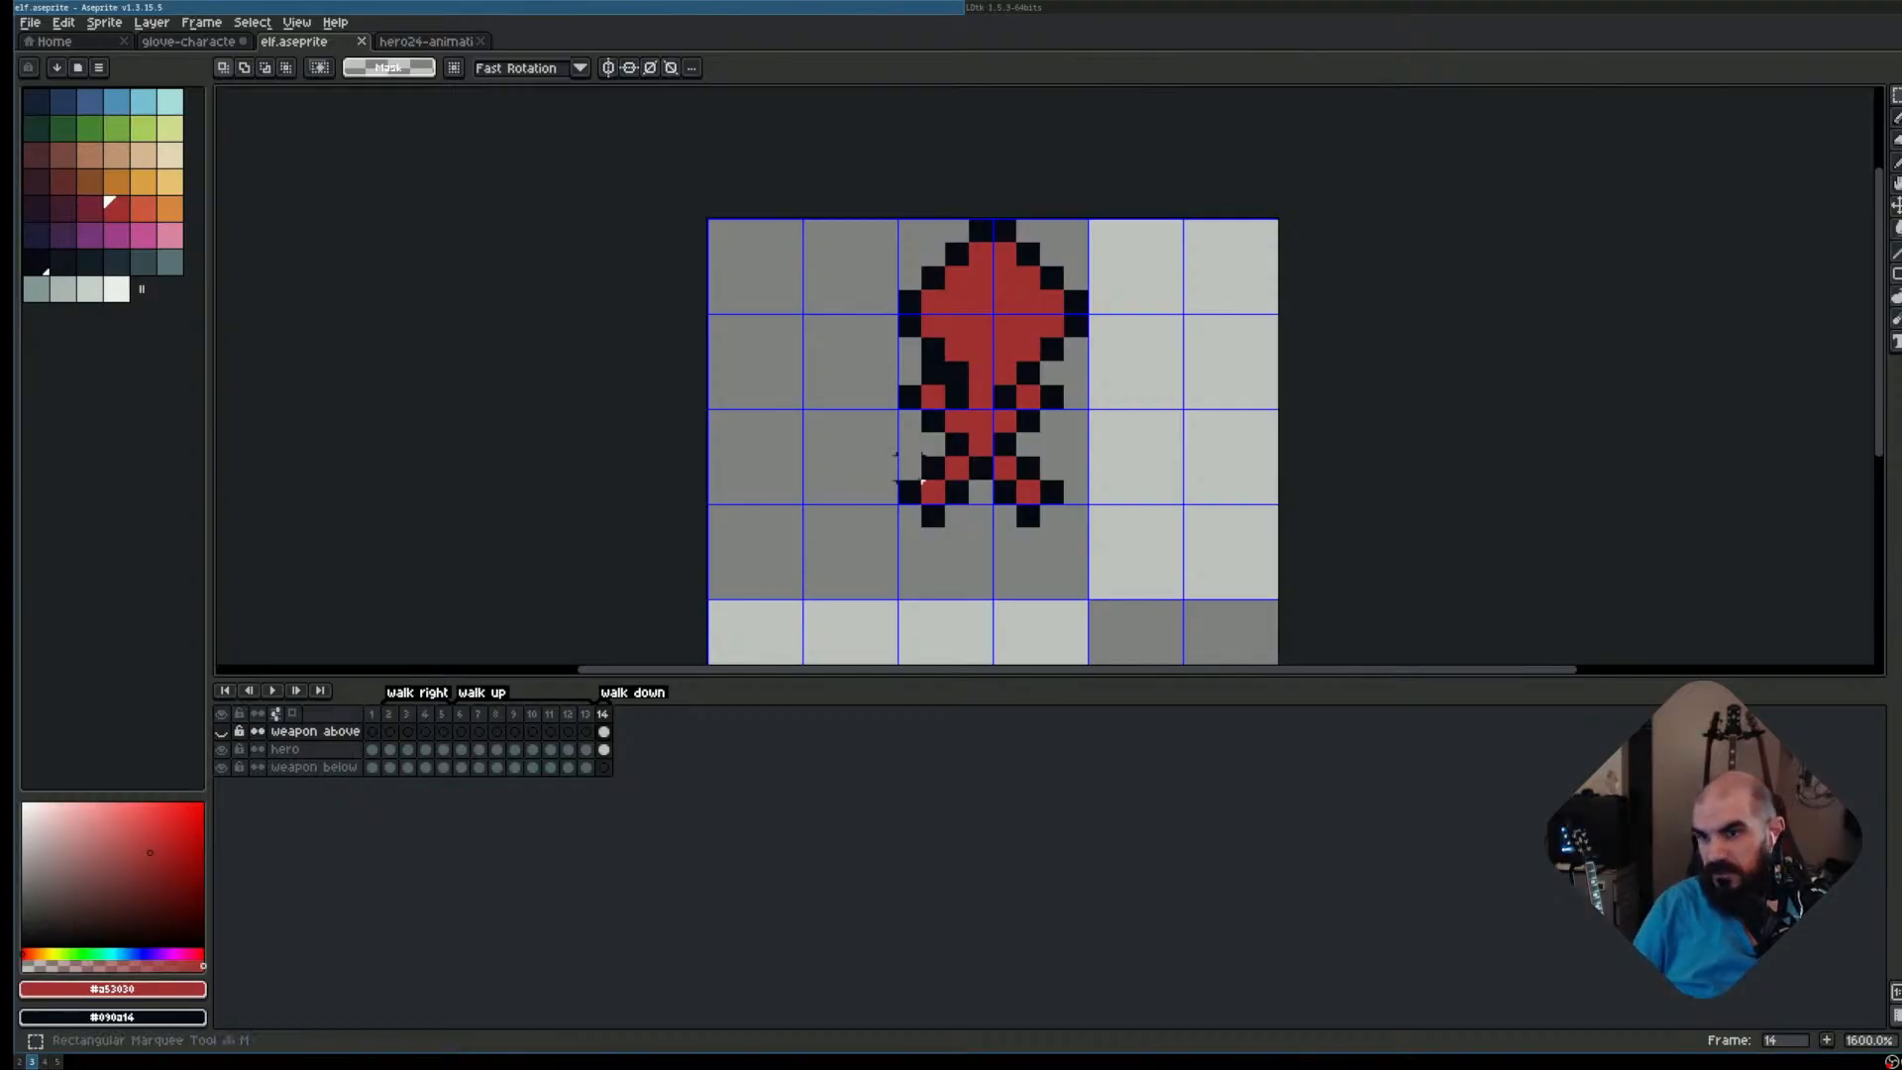
drag(909, 467, 1104, 590)
click(1006, 446)
scroll(1044, 498, up, 2)
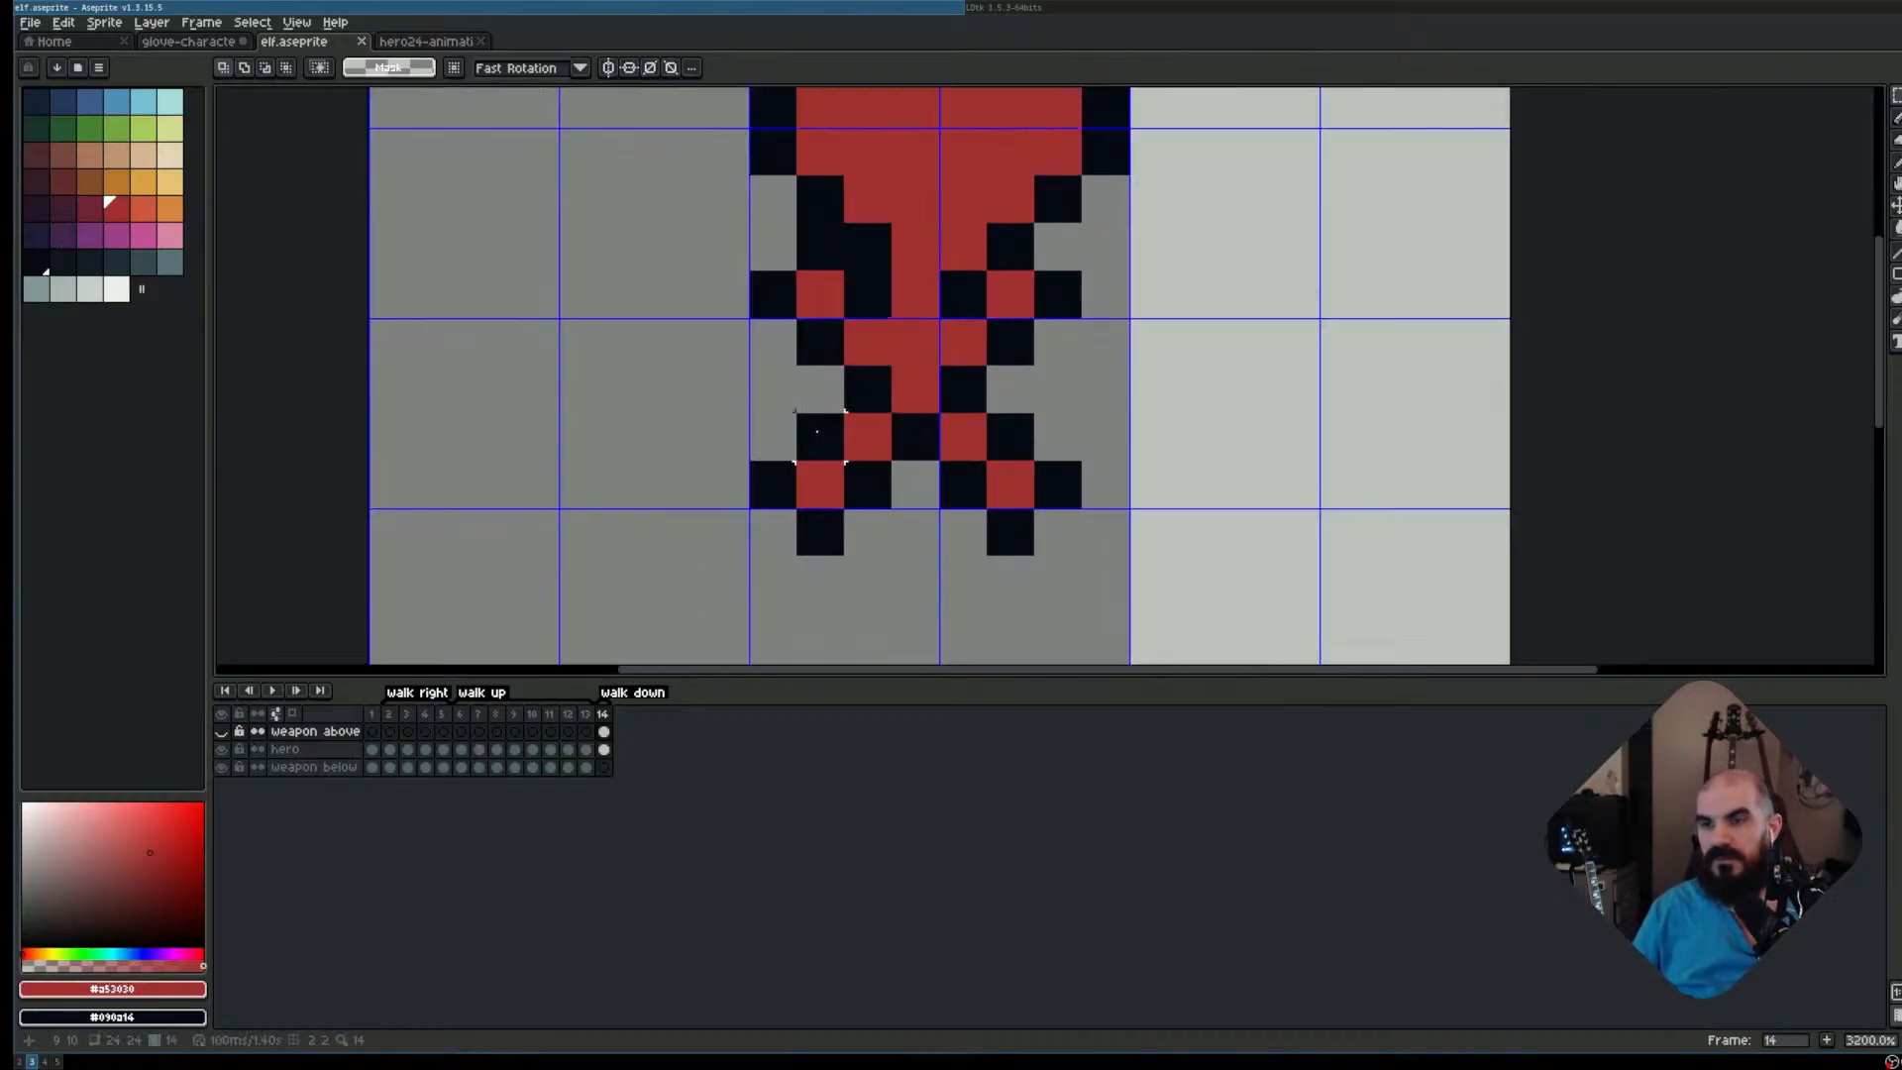
drag(771, 490, 1119, 594)
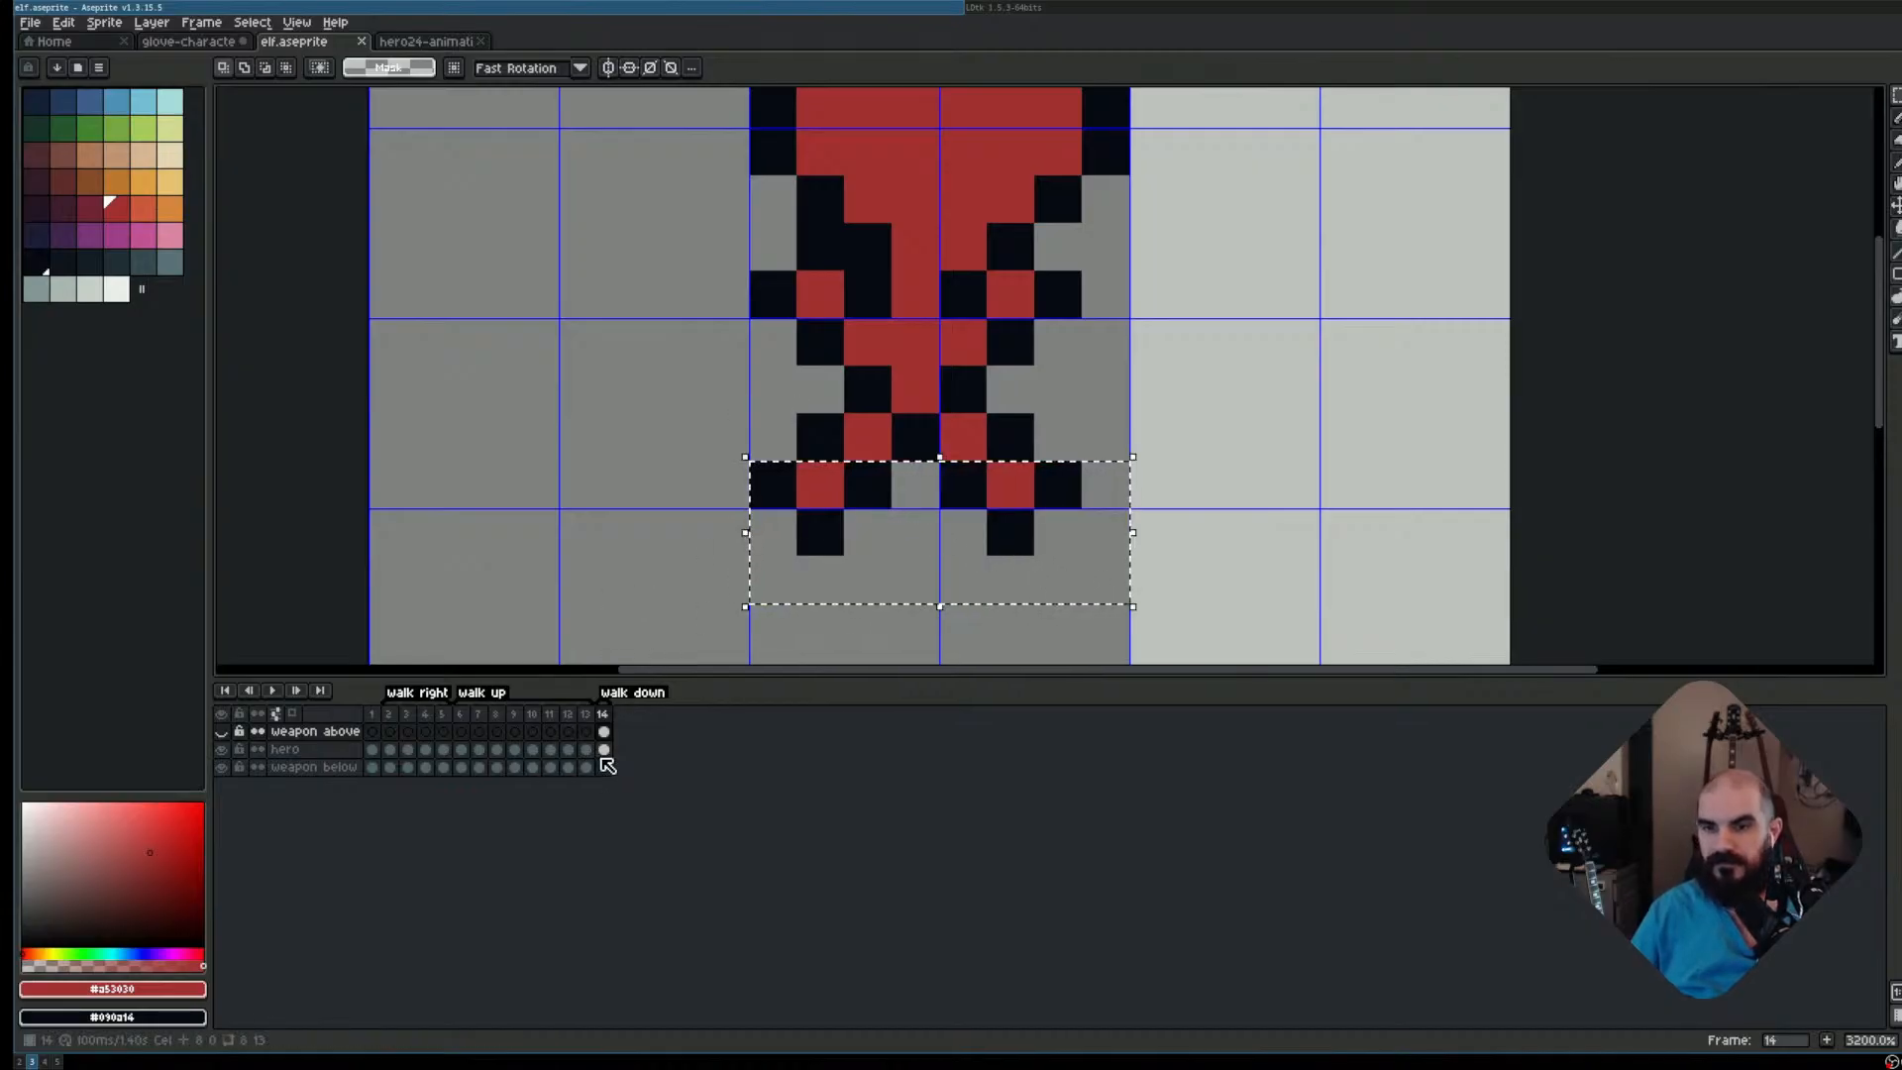
click(603, 749)
key(Delete)
scroll(940, 473, up, 2)
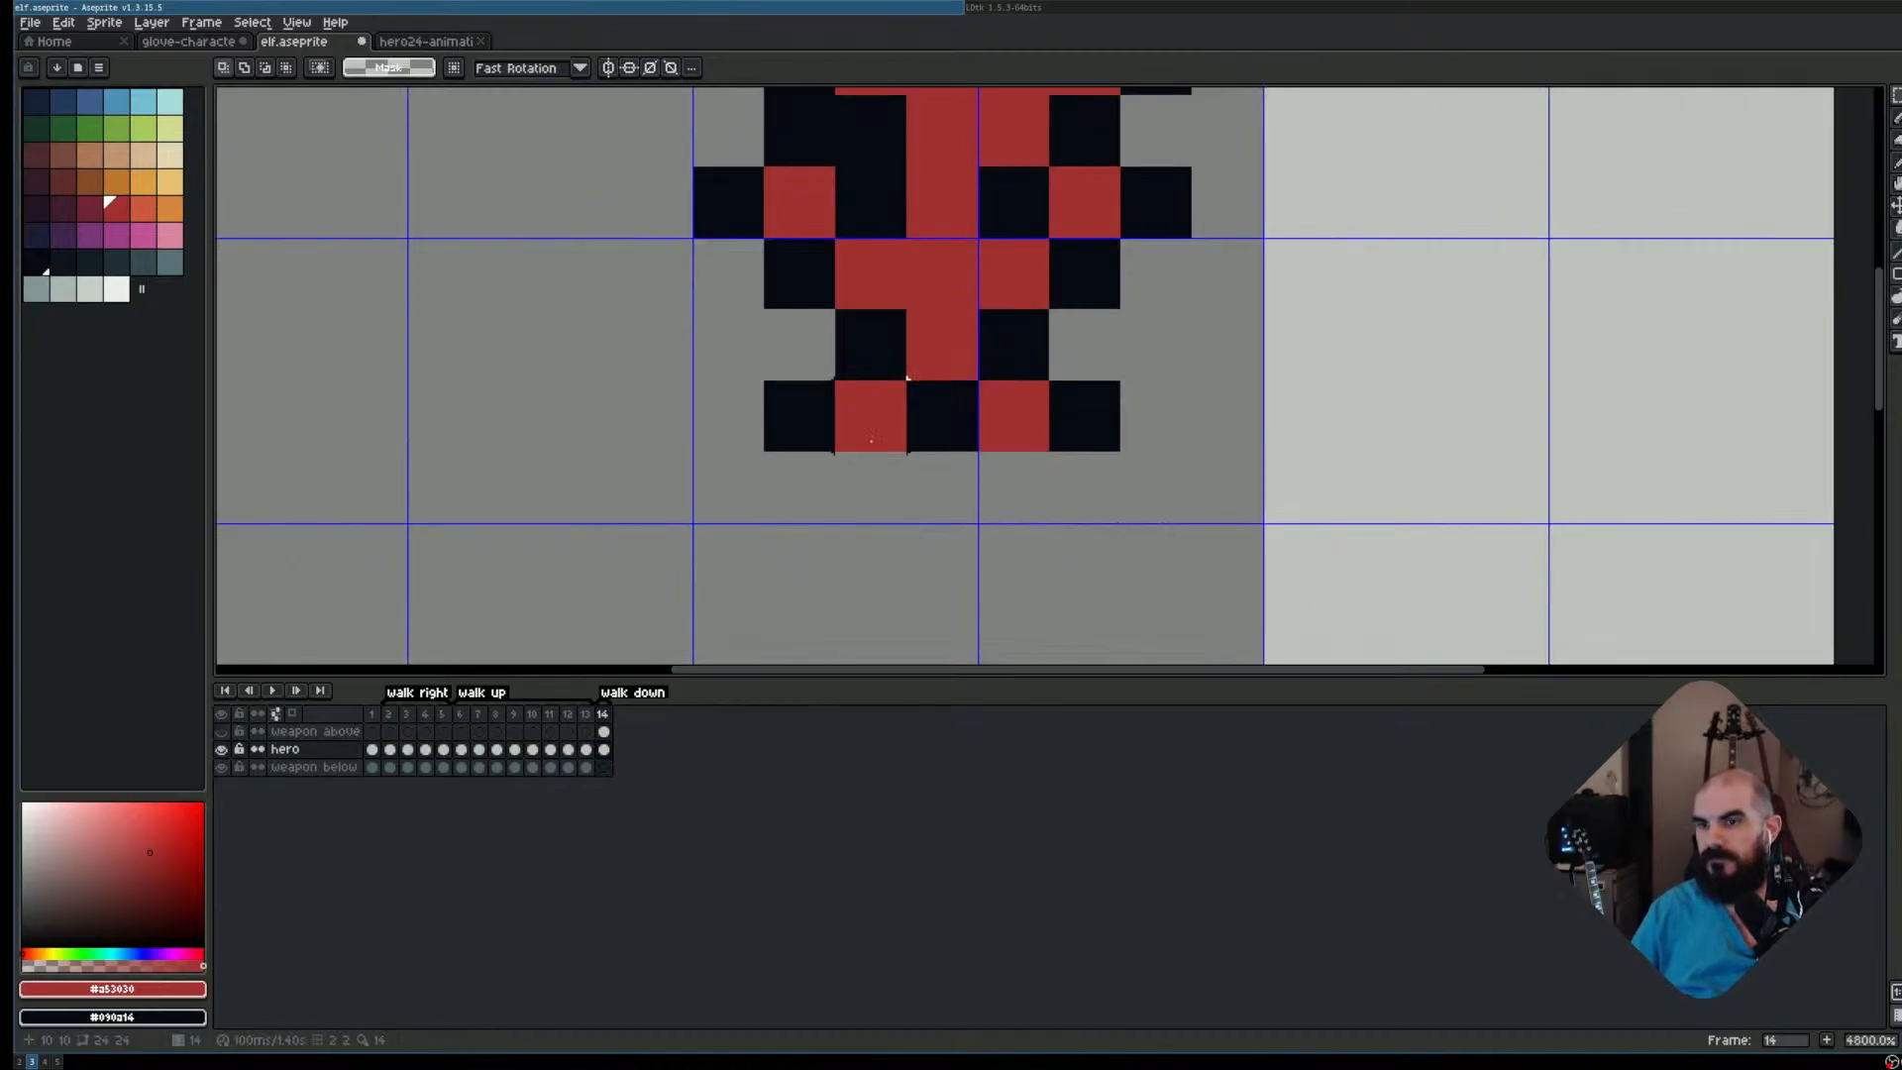
Try red leg pixels in the row below the elf's shortened legs in frame 14, and erase all but the left one
scroll(924, 438, down, 3)
key(b)
click(878, 463)
click(950, 488)
click(950, 474)
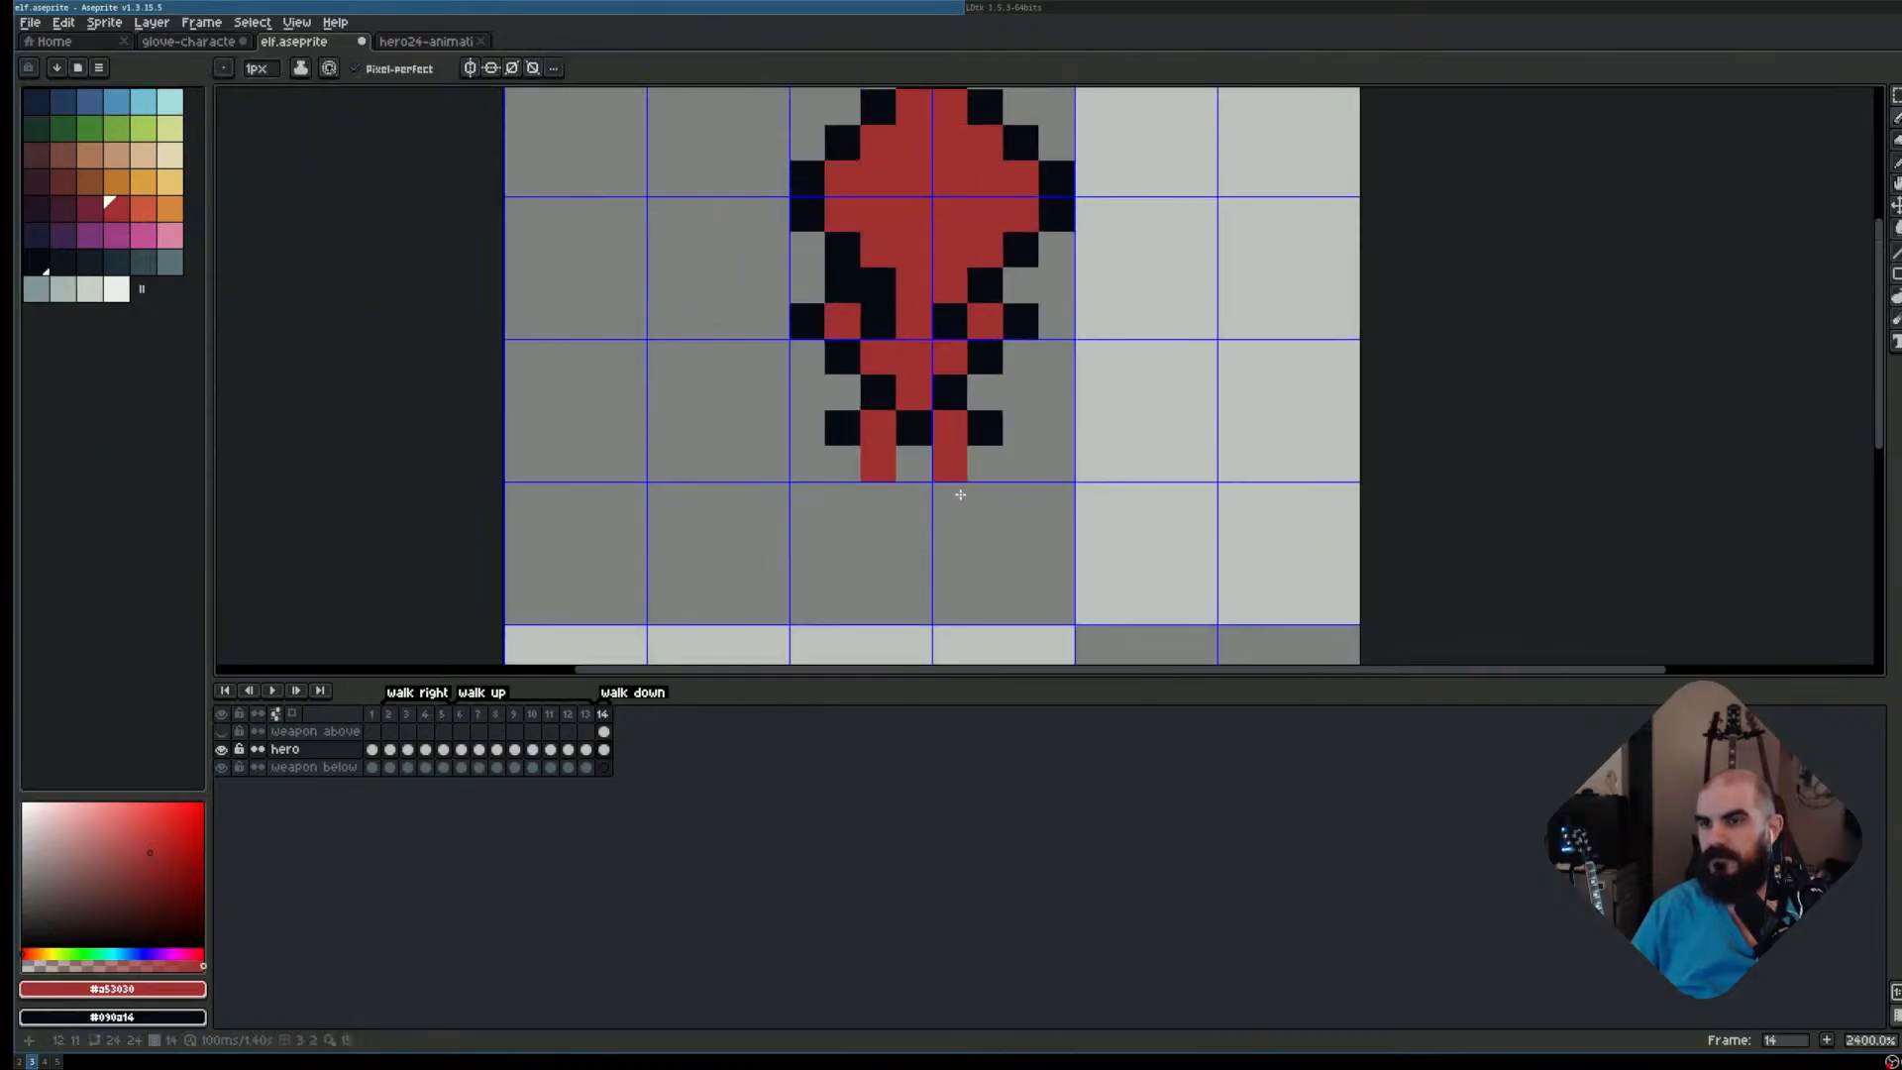
click(984, 471)
click(814, 471)
click(842, 475)
key(e)
click(842, 468)
click(806, 466)
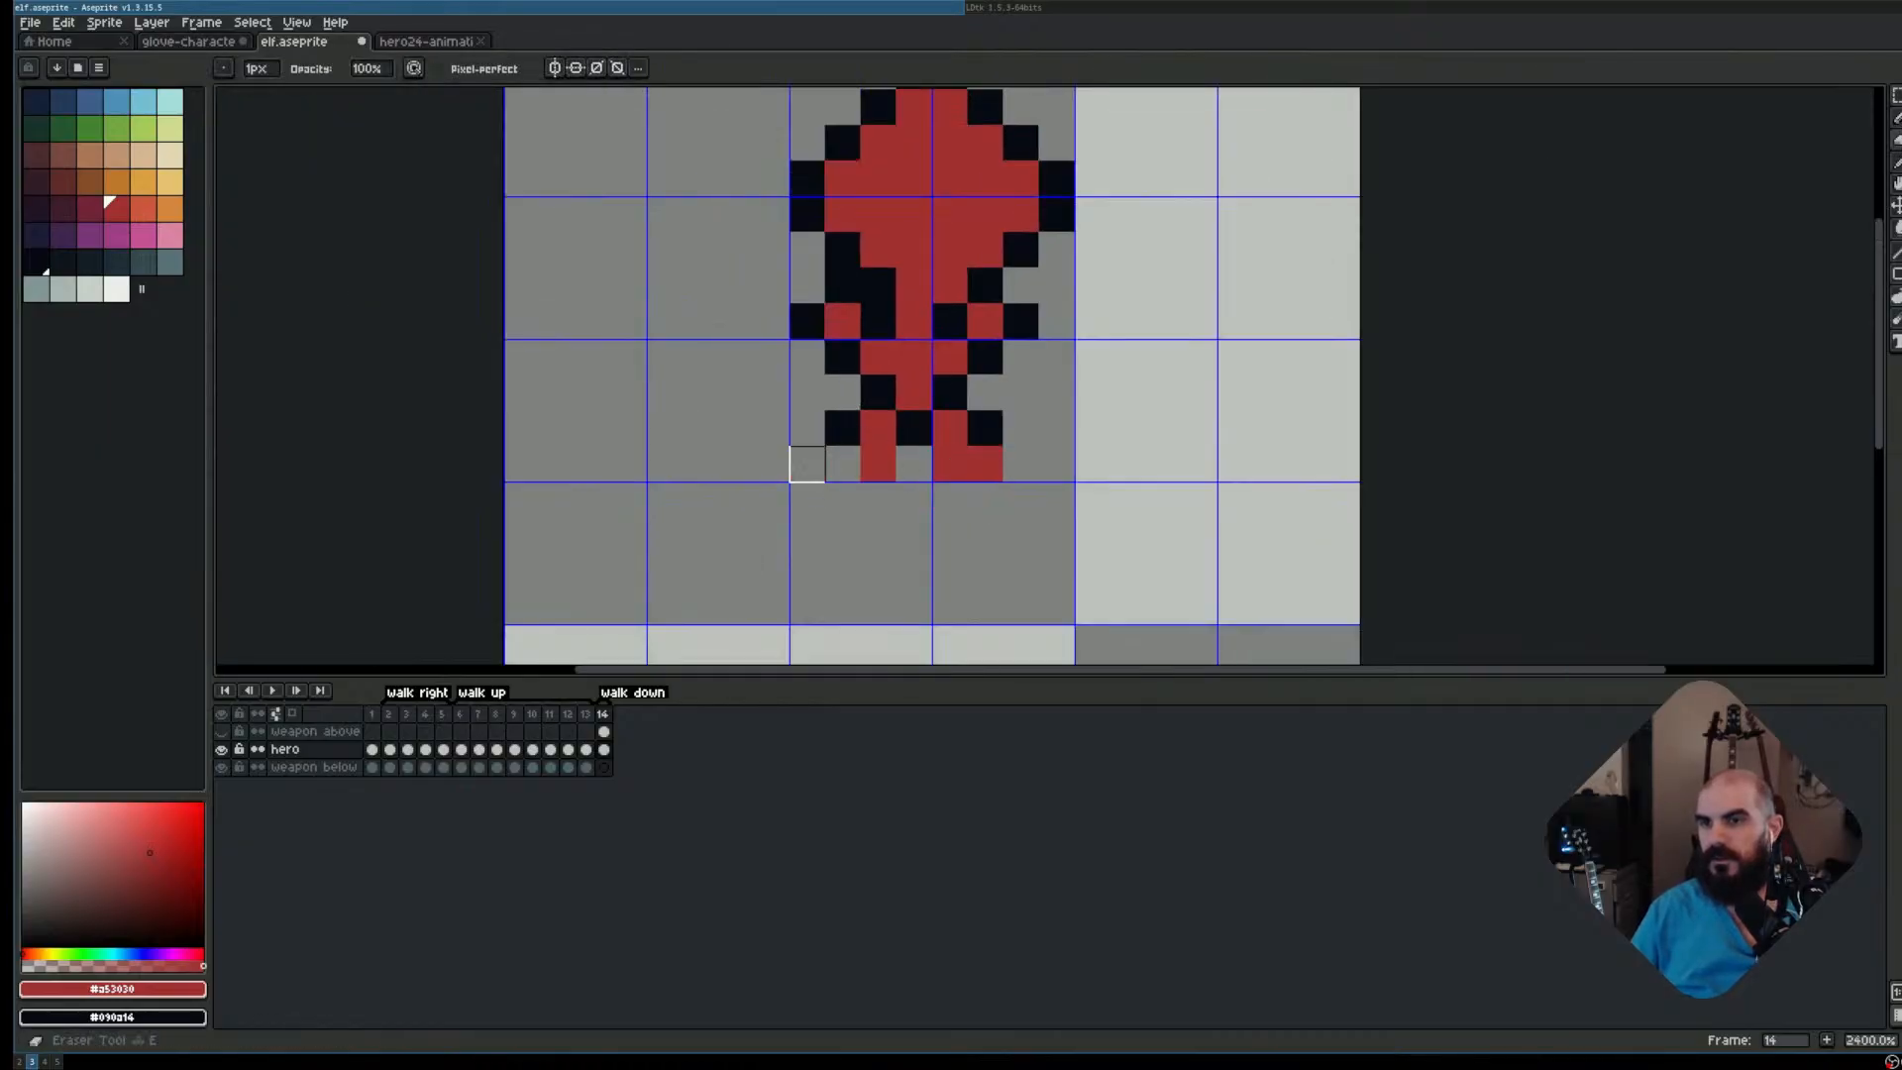
click(950, 466)
click(984, 464)
Examine the leg pixels of the walk up elf in frame 6, and look at the hero24-animations sprite for reference
scroll(644, 179, down, 1)
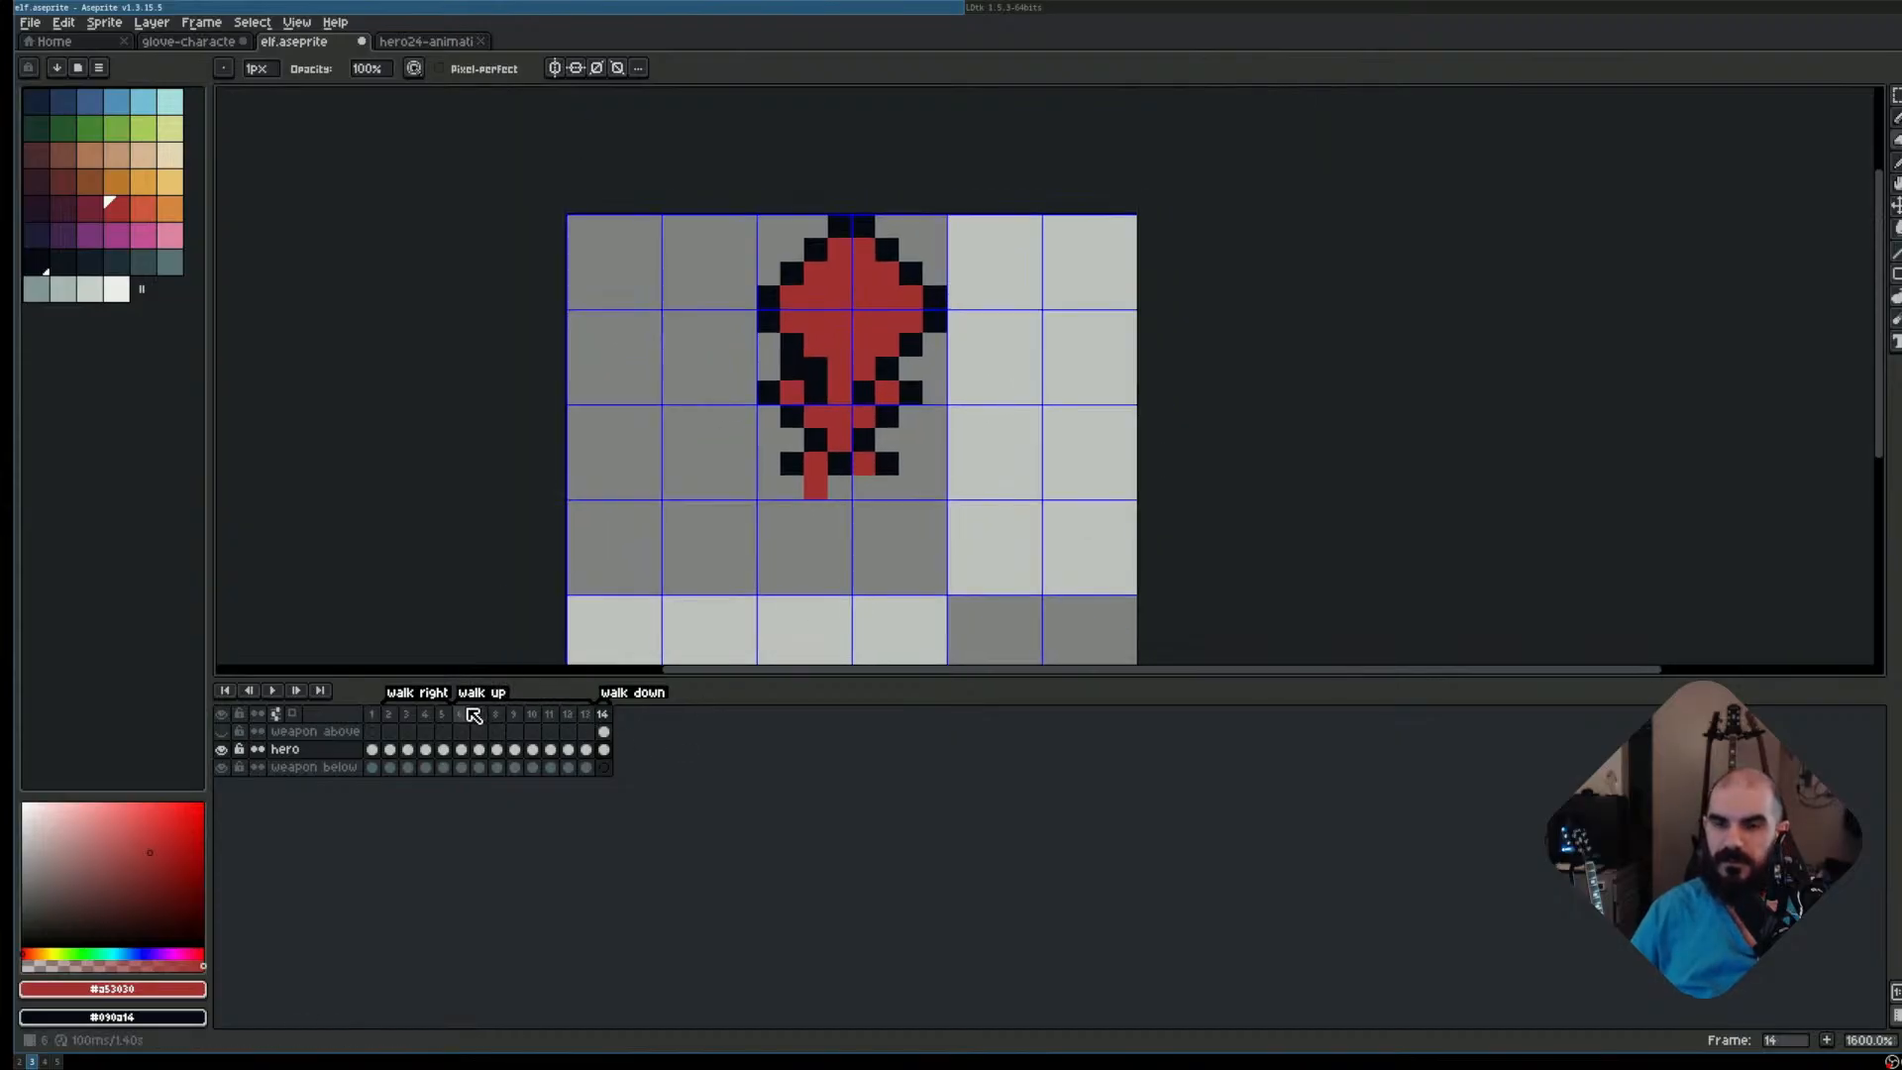
click(461, 713)
scroll(832, 514, down, 1)
drag(886, 481, 888, 351)
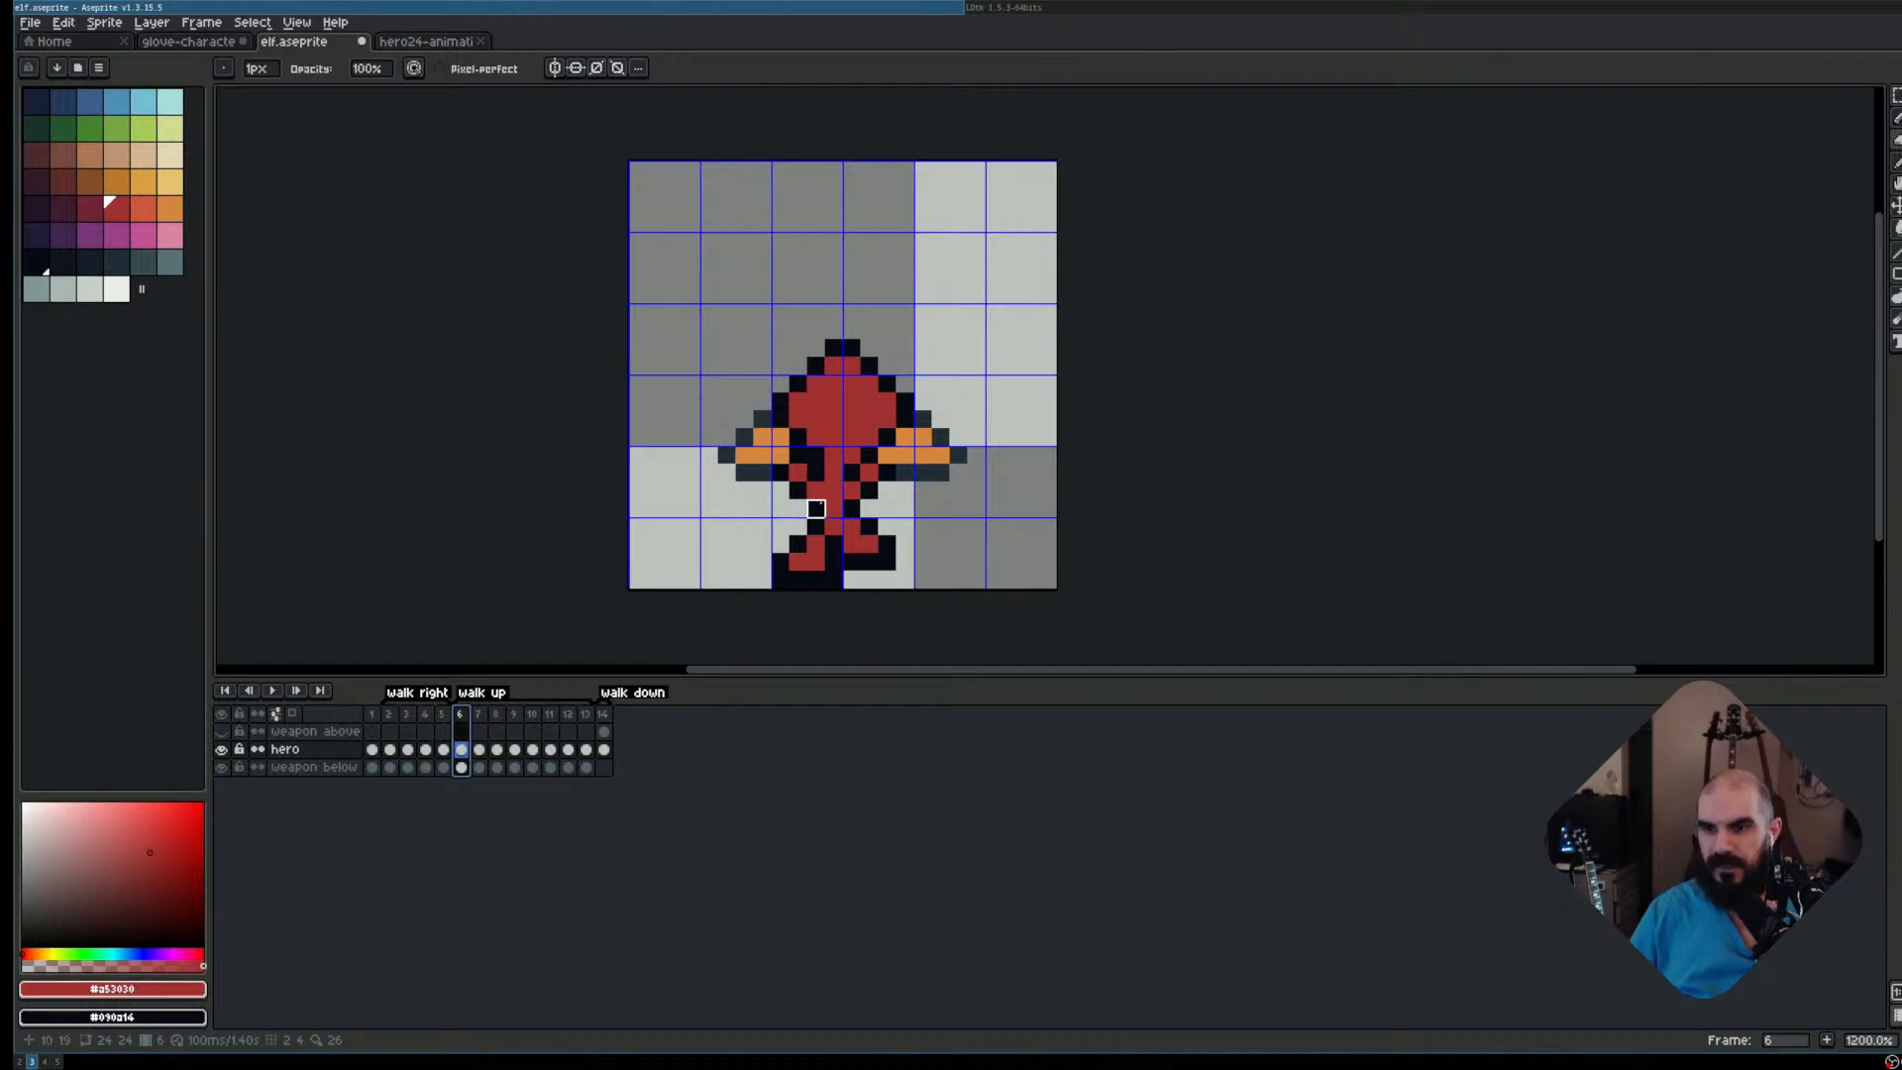
scroll(816, 508, up, 3)
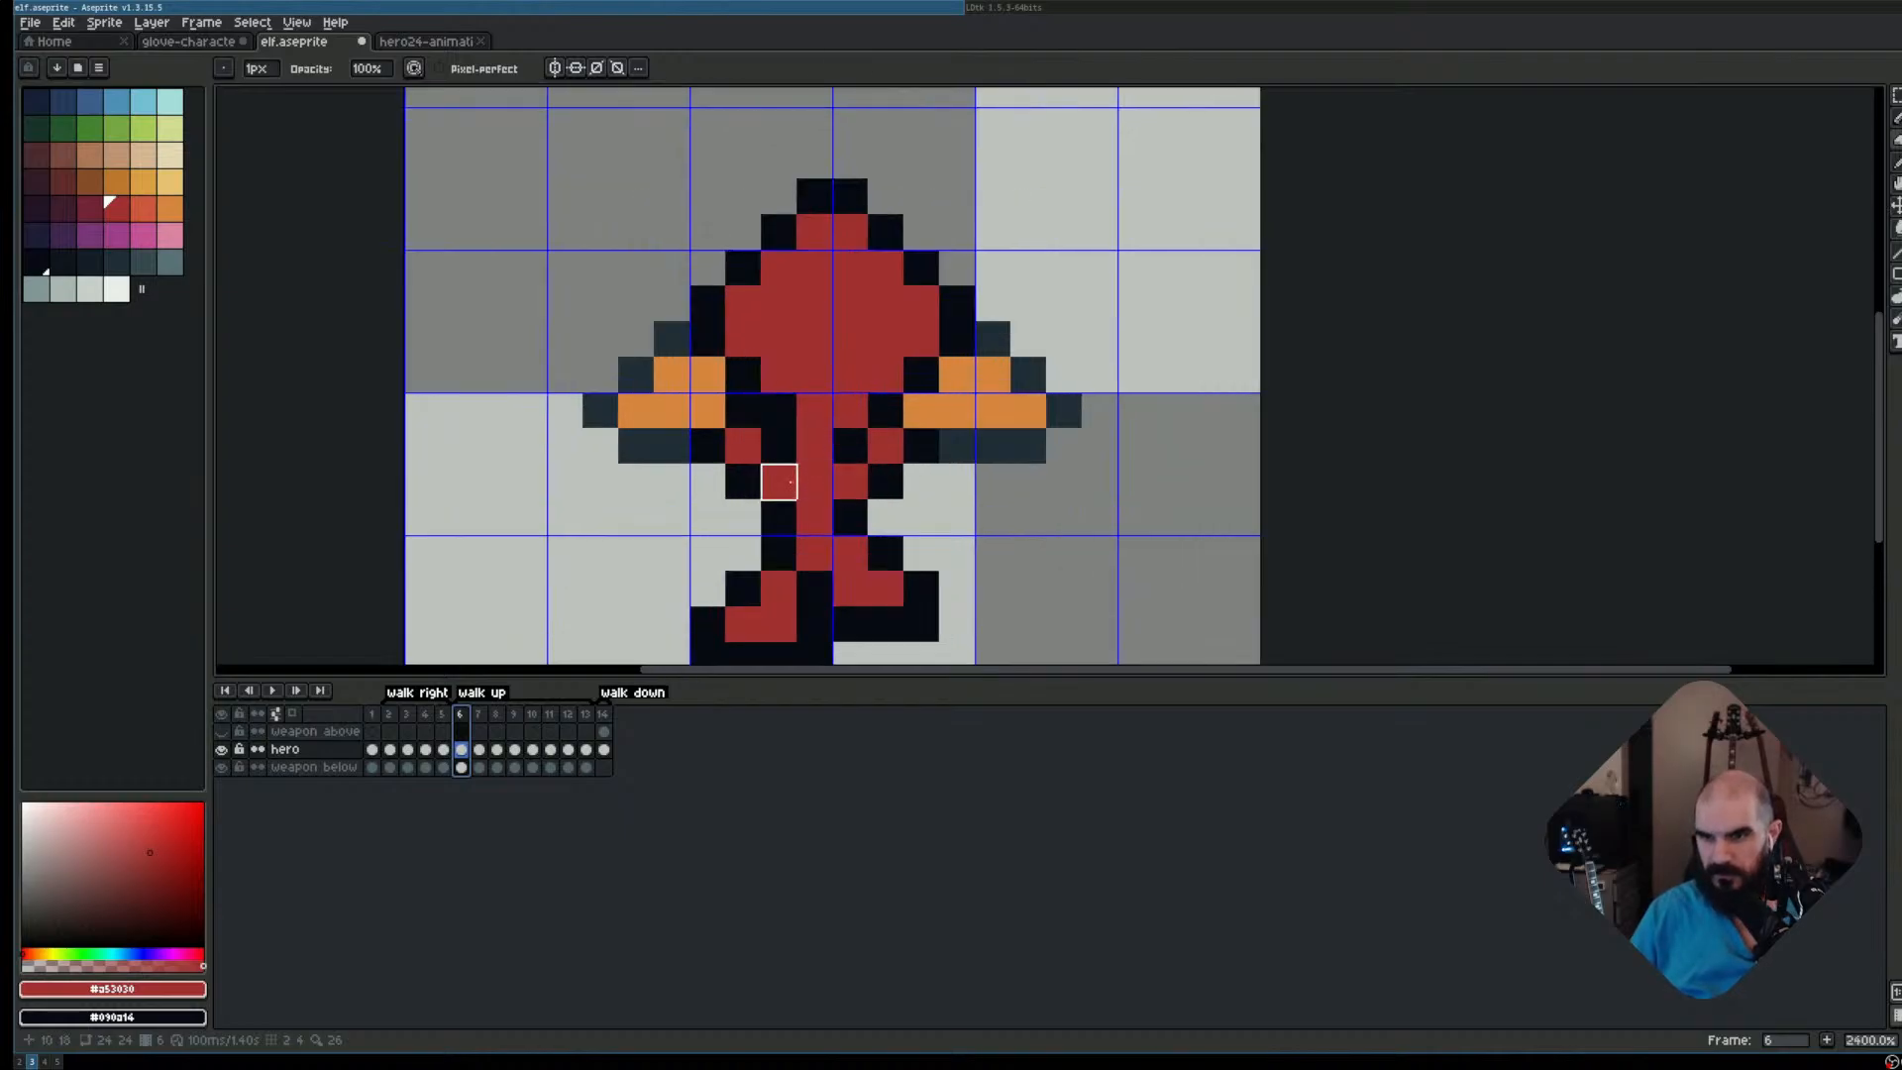
click(779, 481)
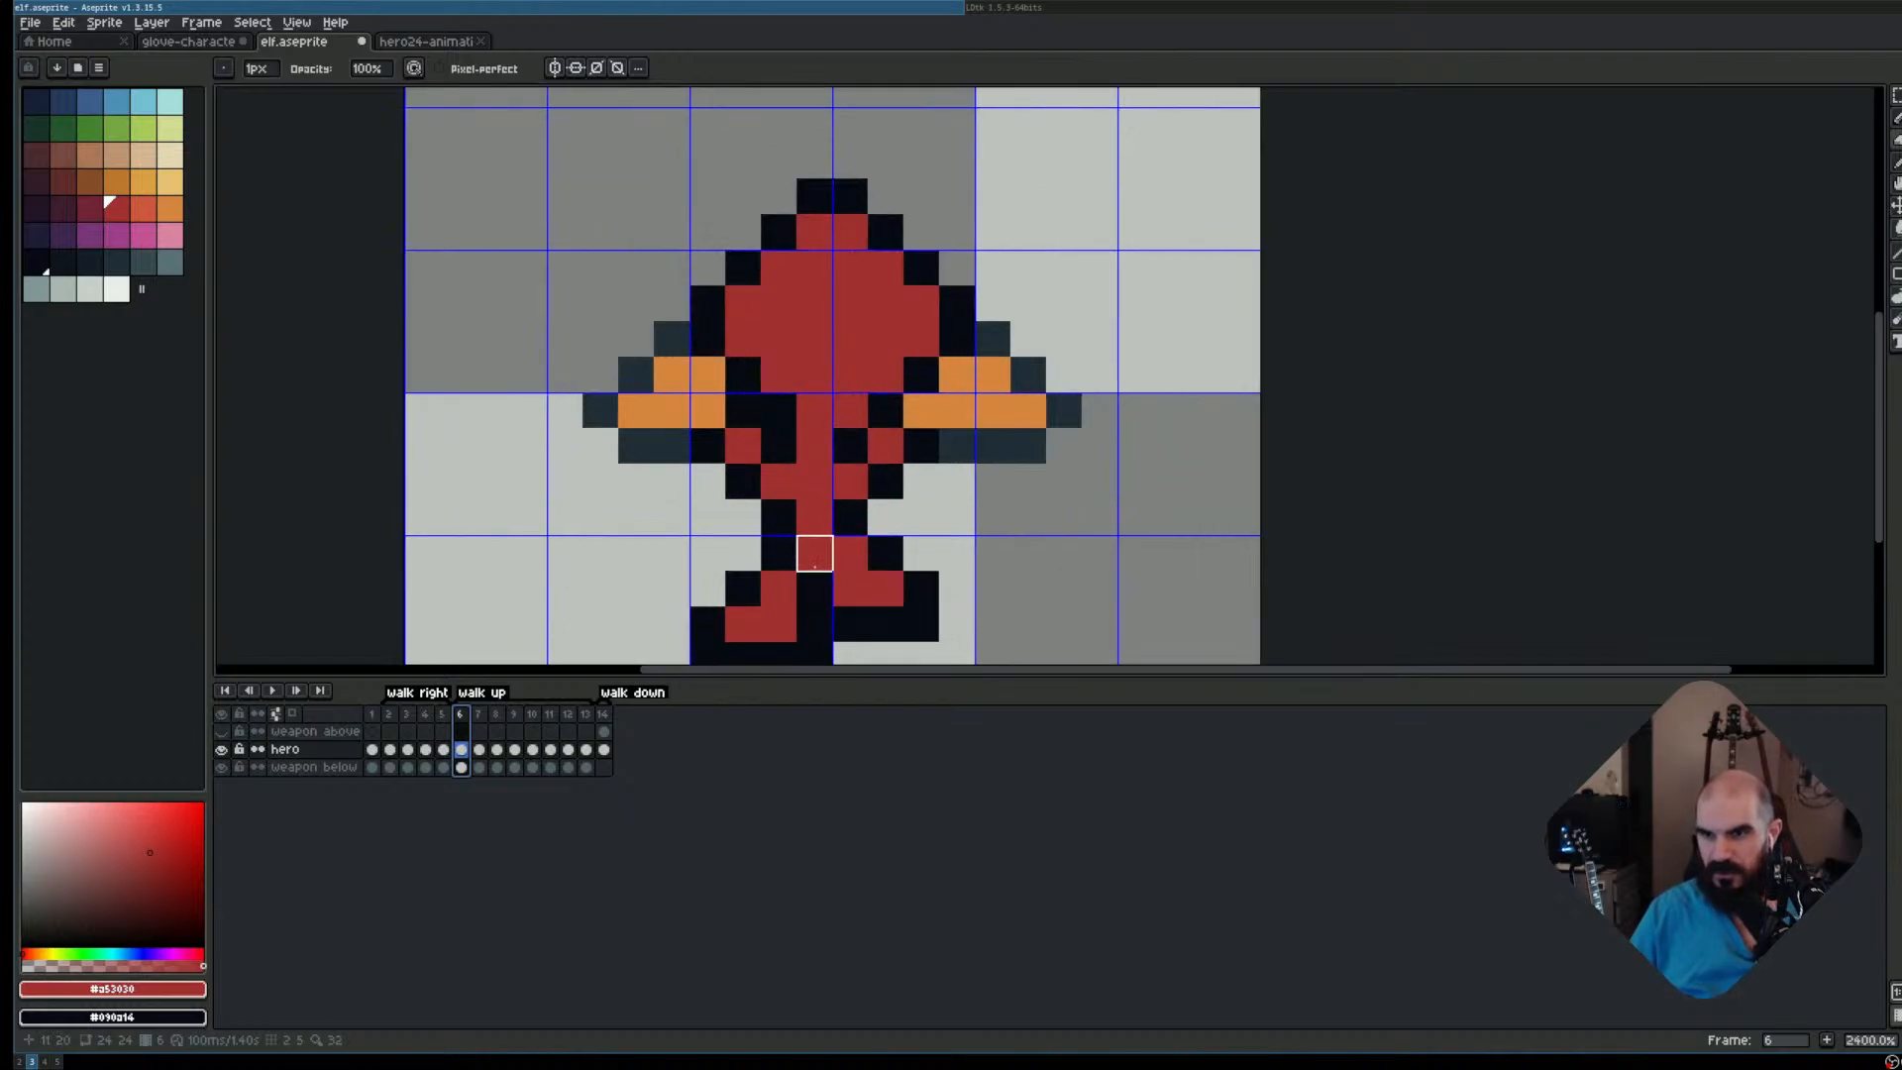
click(421, 42)
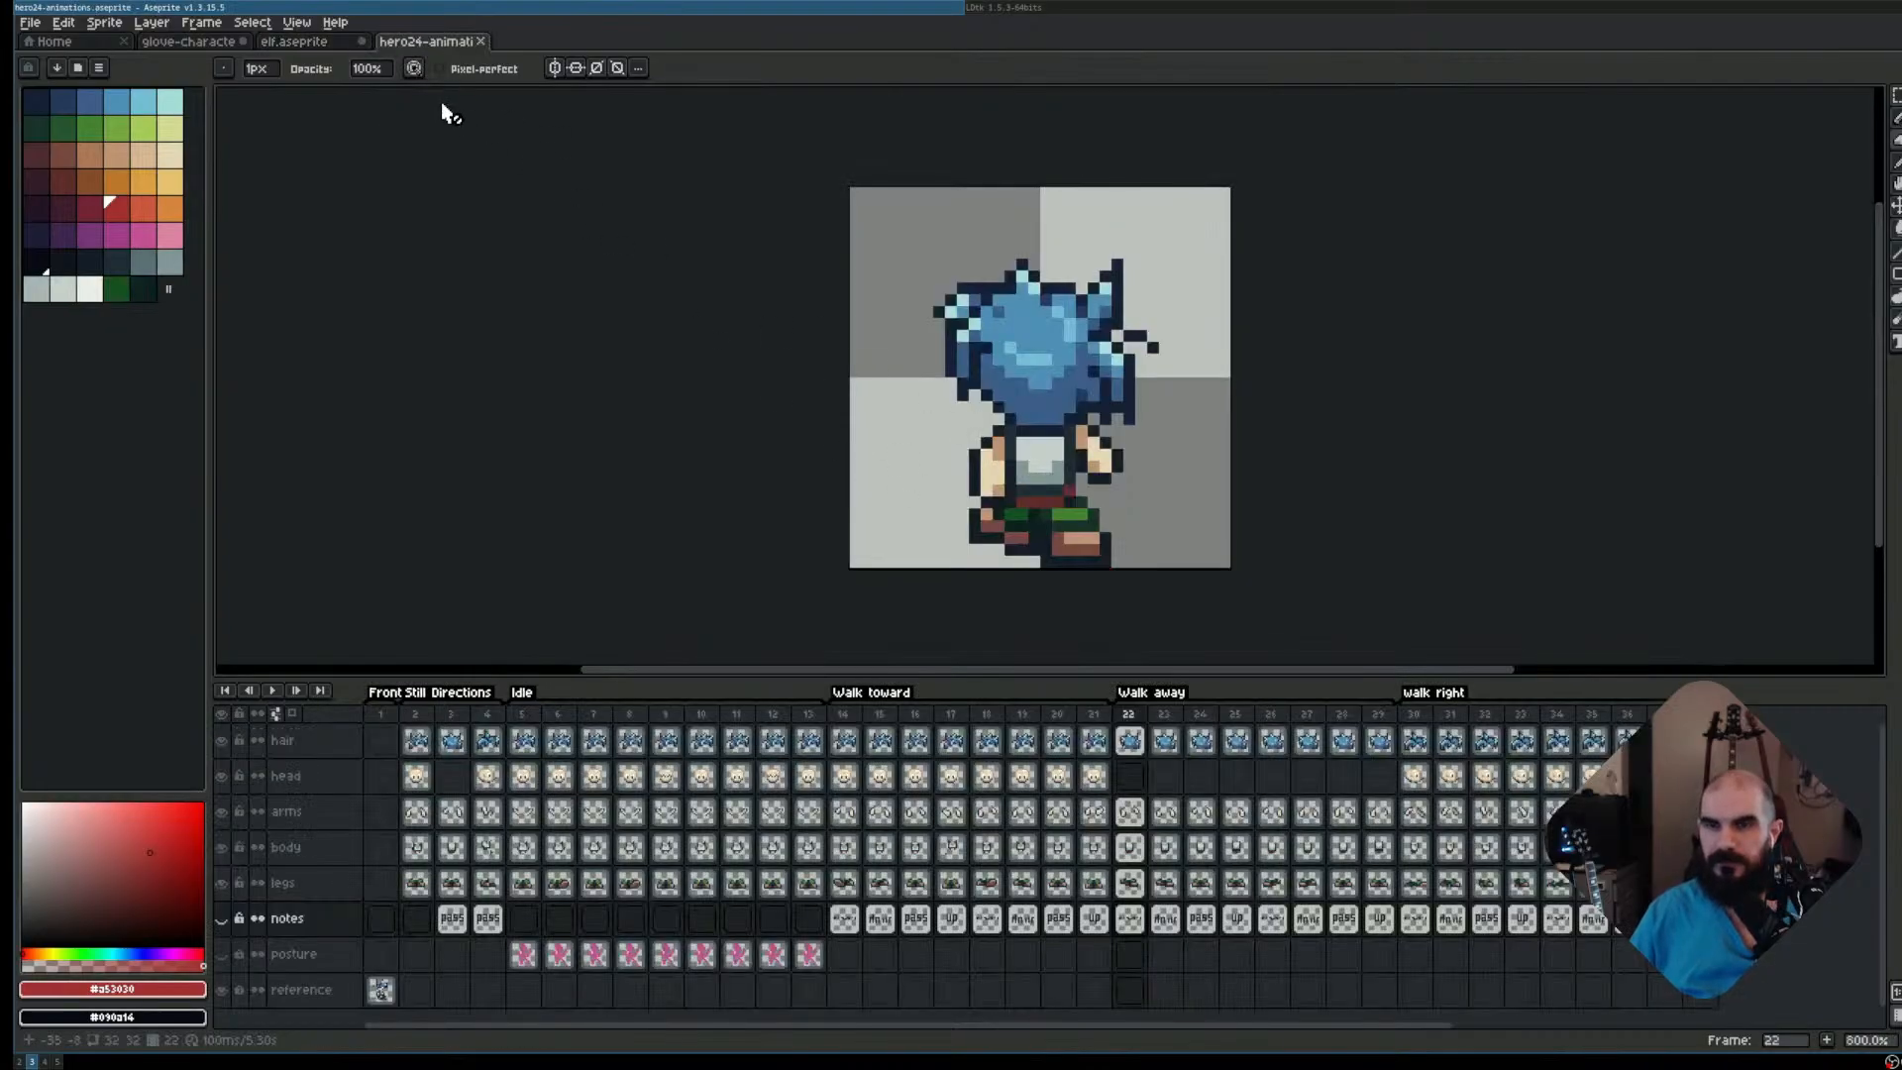
click(294, 41)
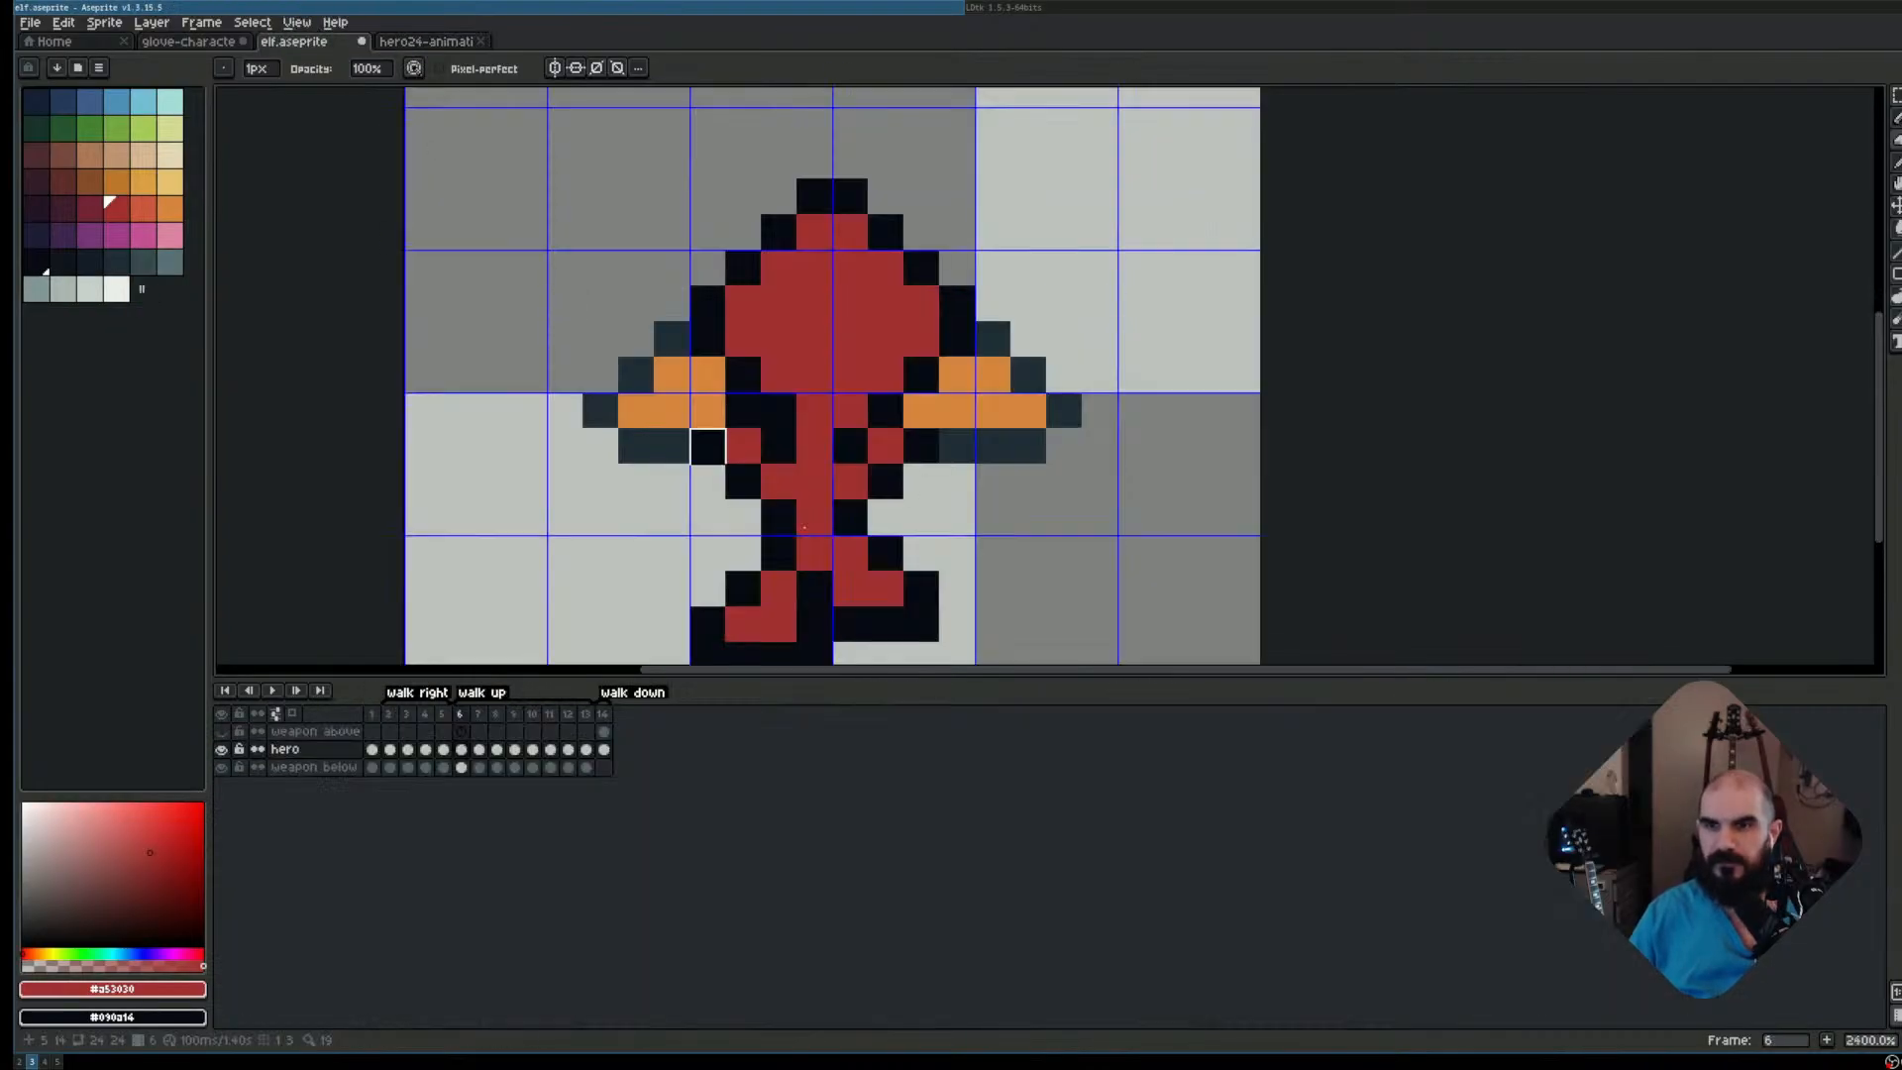
In frame 14, recolour the black pixel between the elf's legs red and erase the remaining leg pixels around it
click(603, 713)
scroll(894, 312, up, 1)
drag(977, 297, 988, 536)
scroll(988, 536, down, 1)
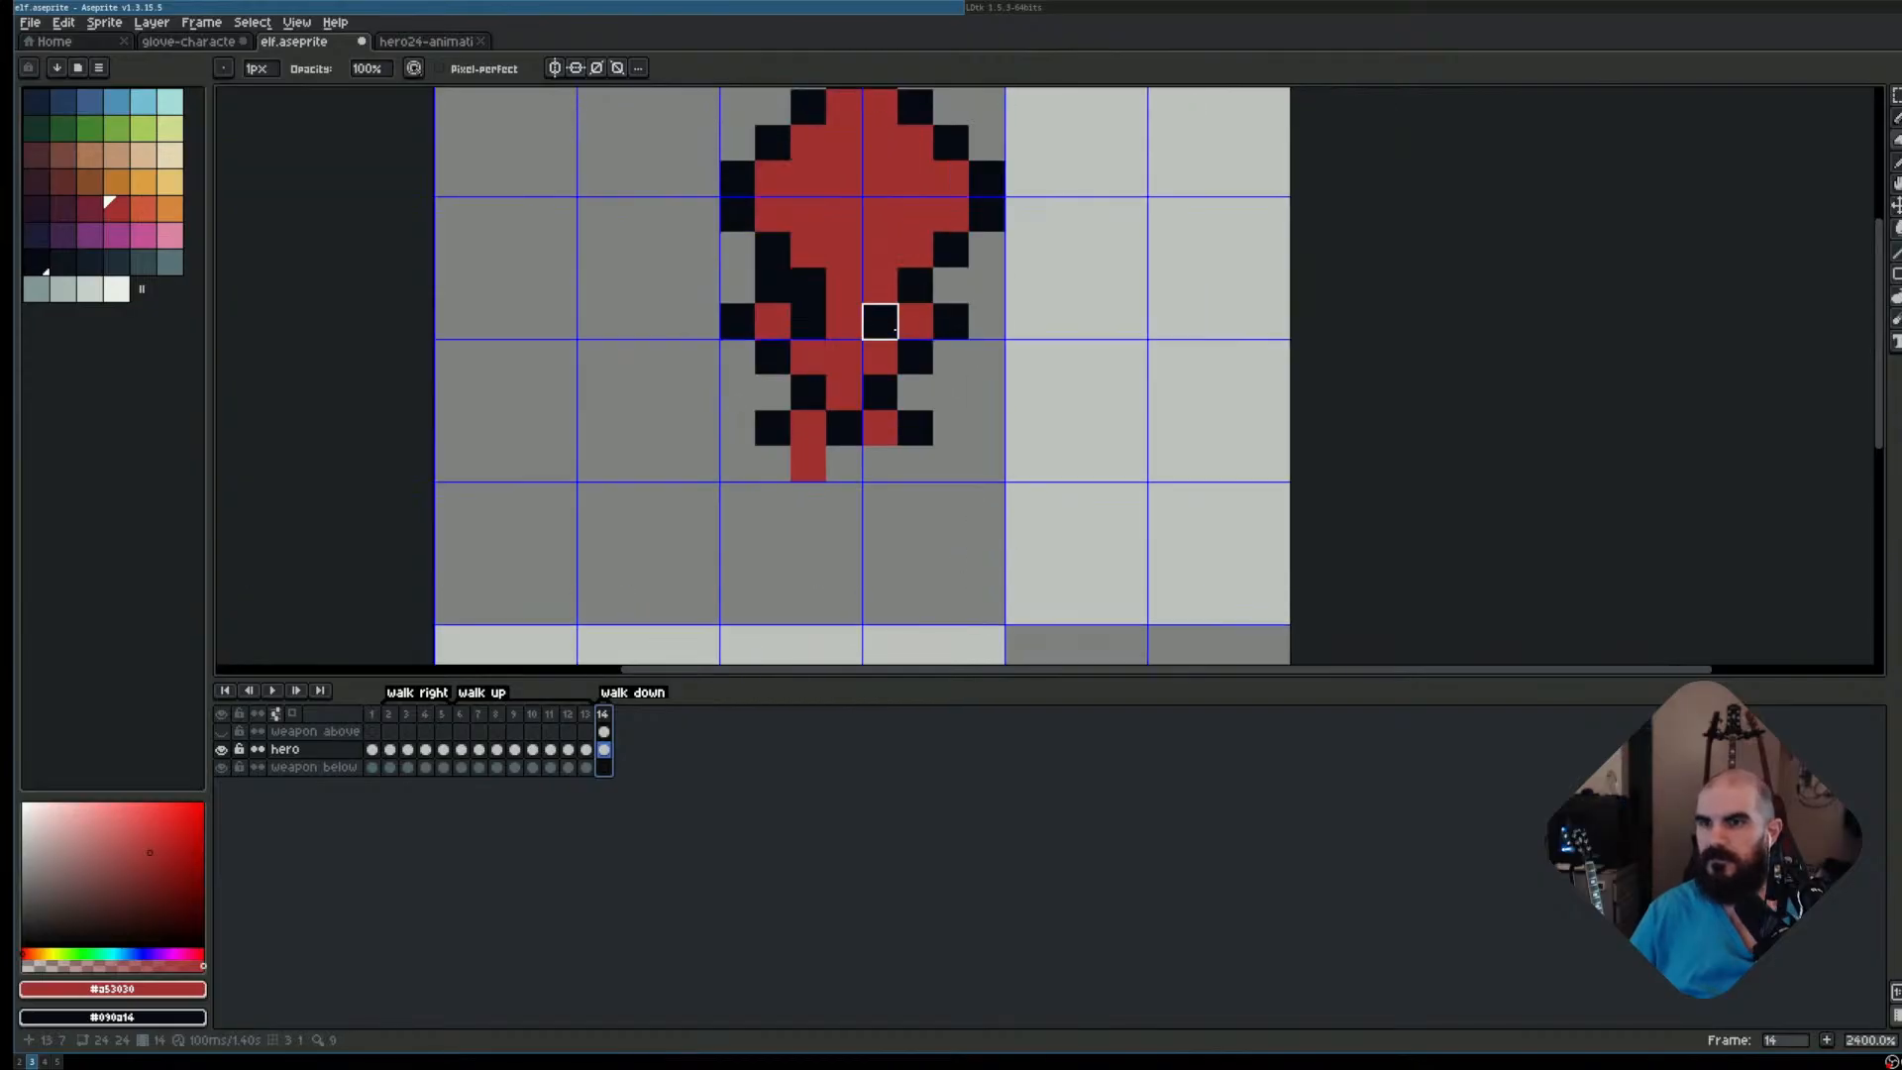
key(i)
click(883, 429)
key(b)
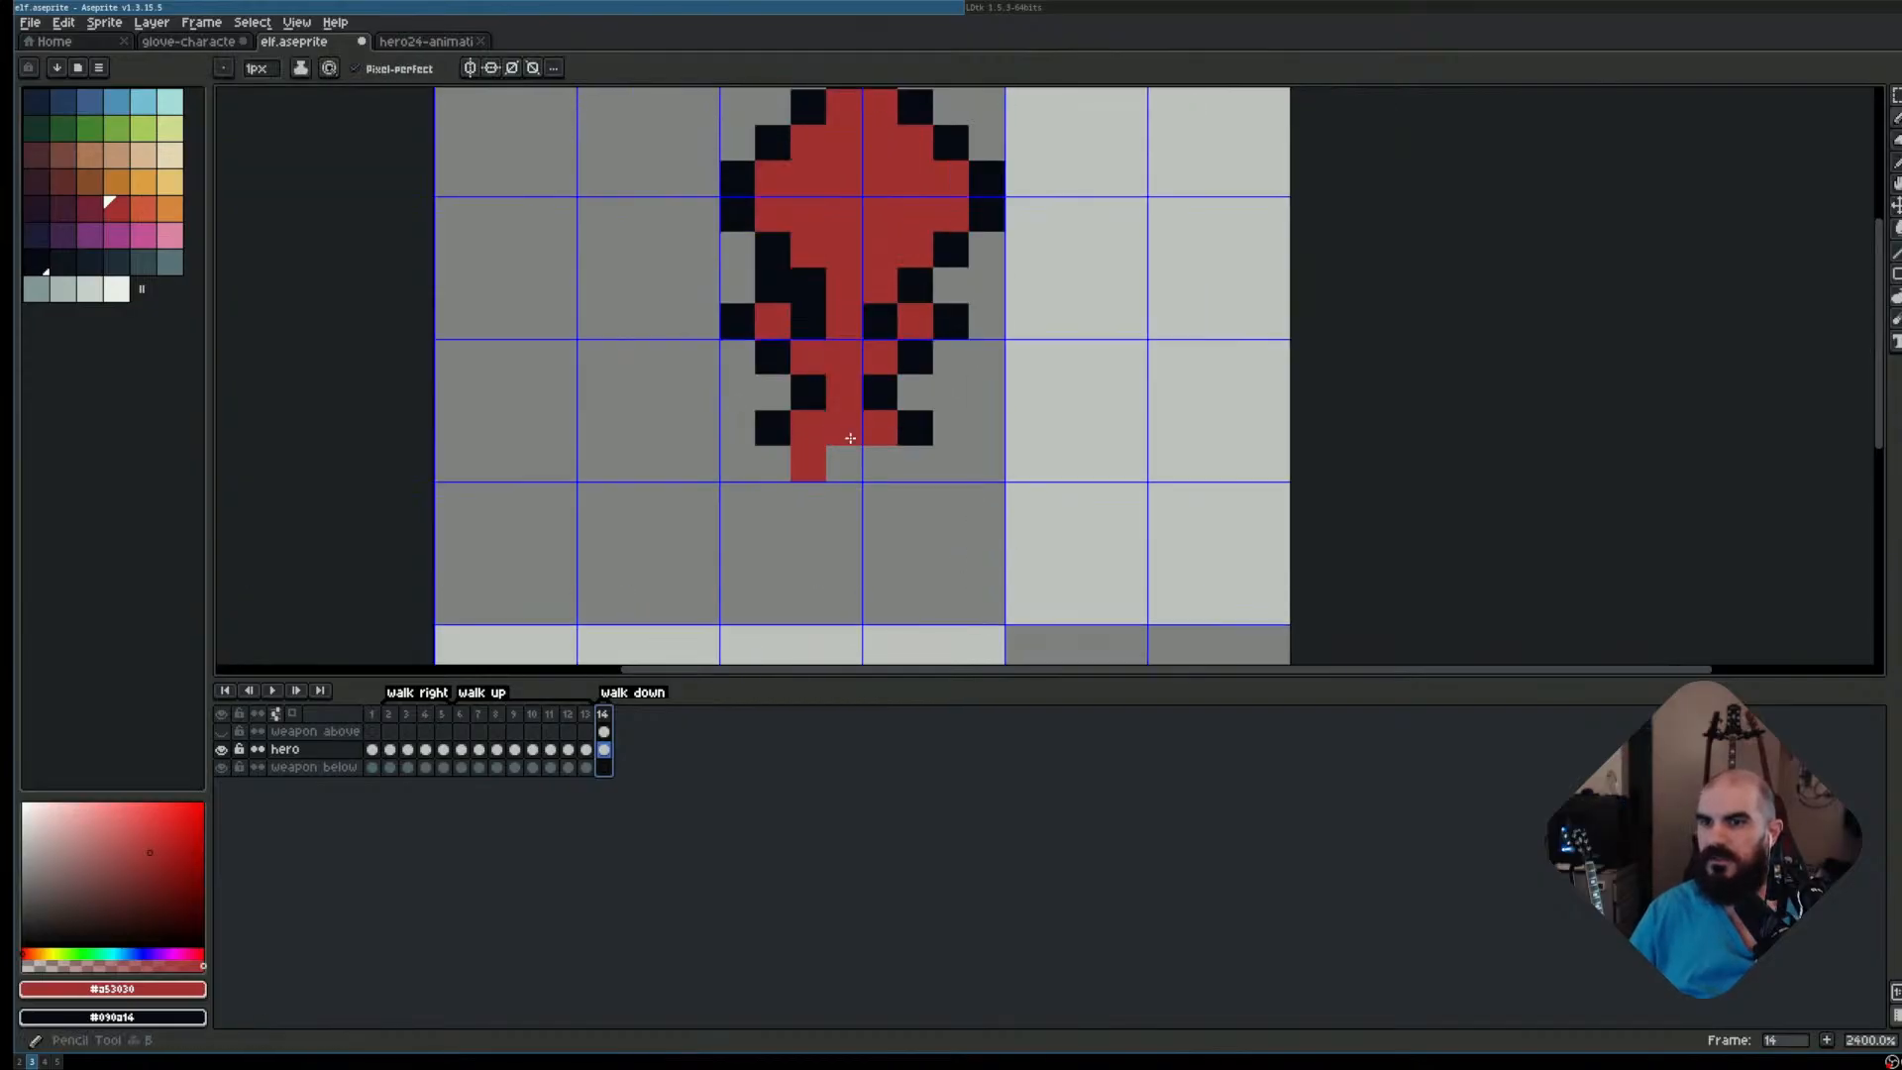
key(e)
drag(808, 428, 773, 427)
click(809, 463)
click(916, 428)
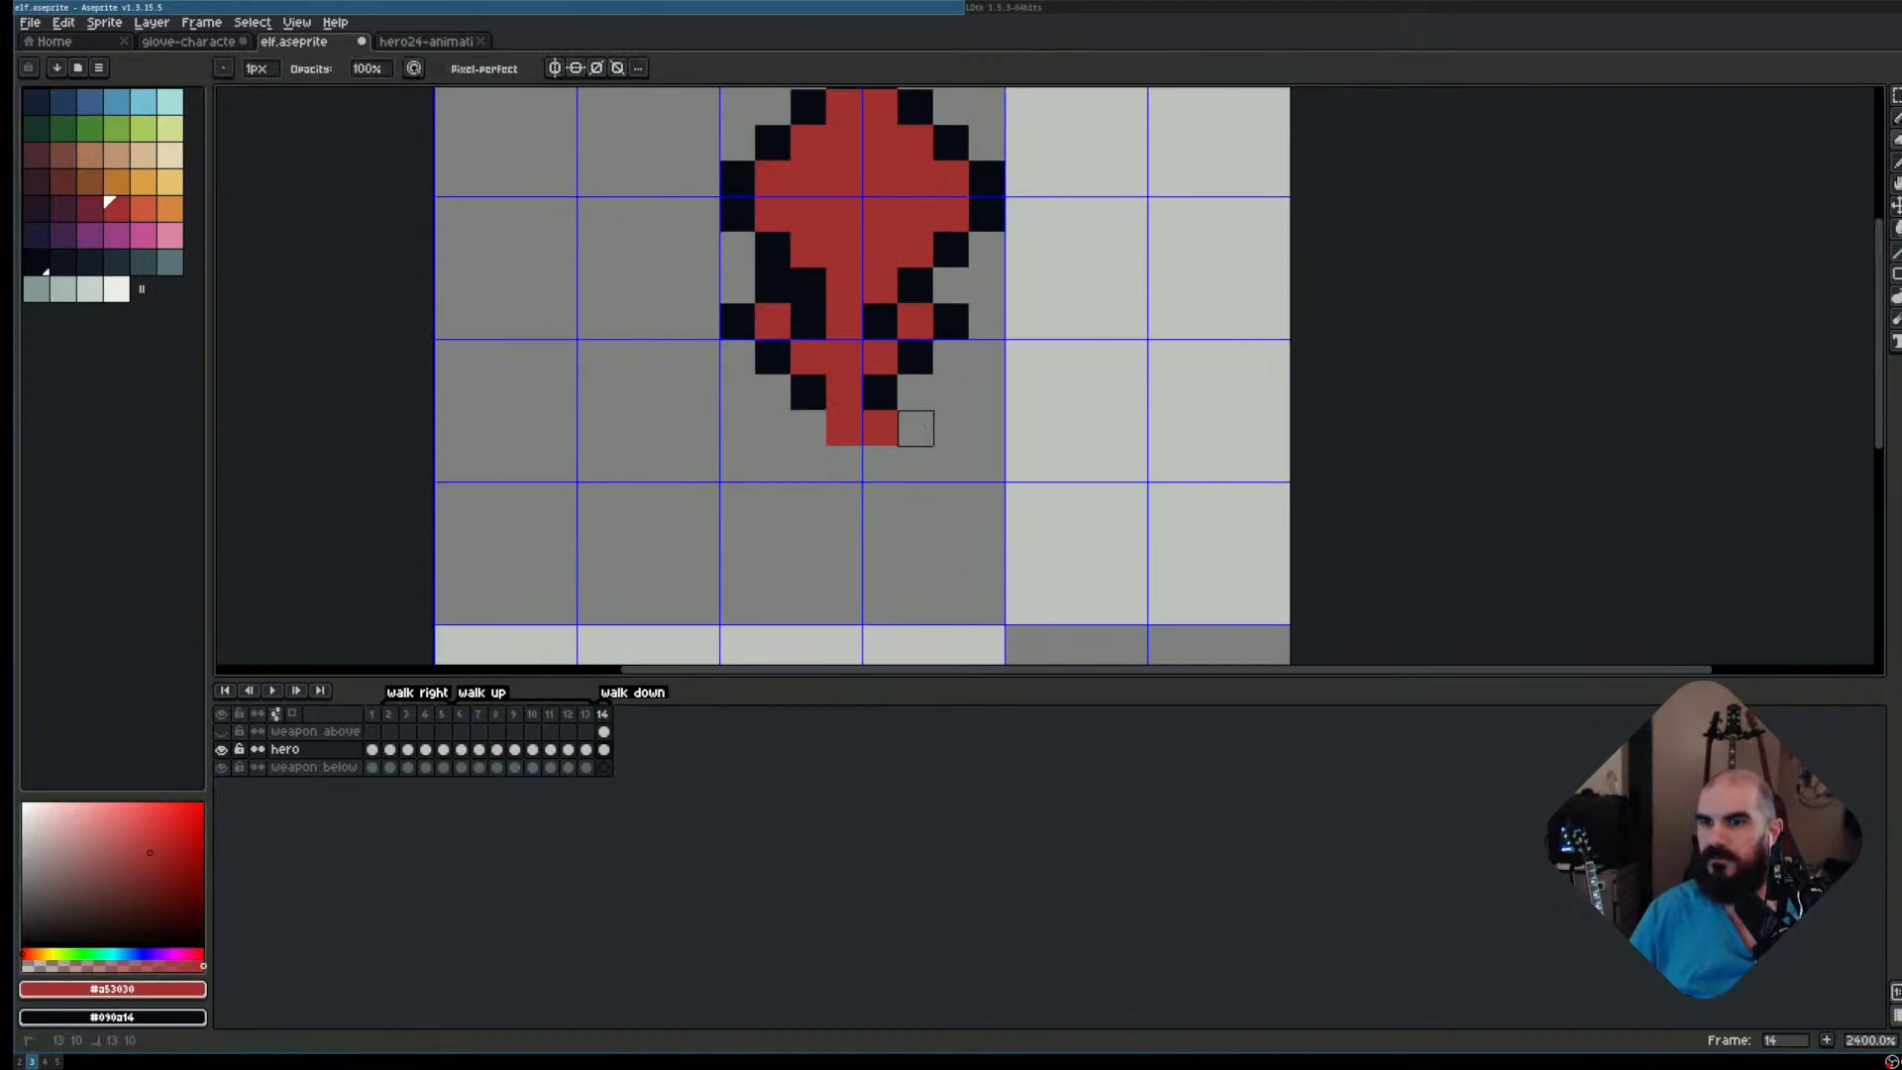
click(880, 428)
Draw two separate red legs with outward-turned feet below the elf's torso in frame 14
alt+click(881, 392)
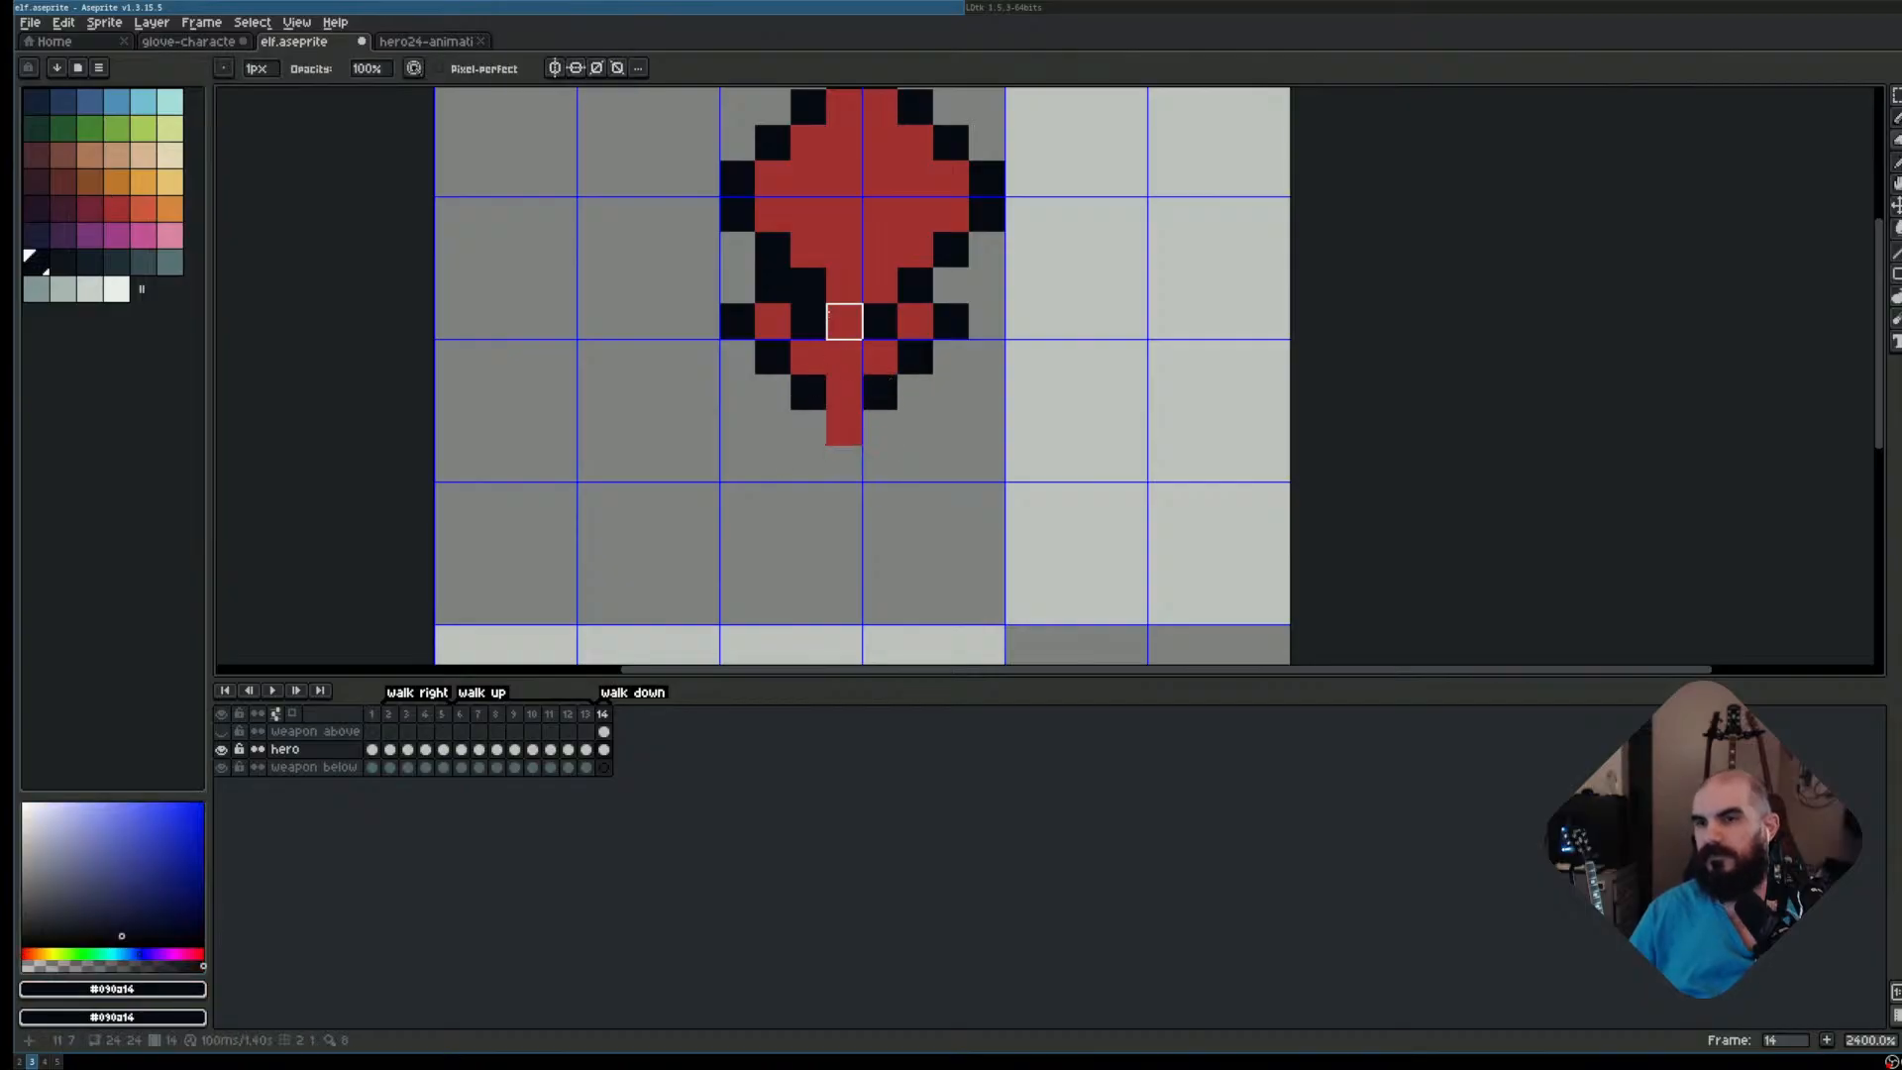
alt+click(847, 429)
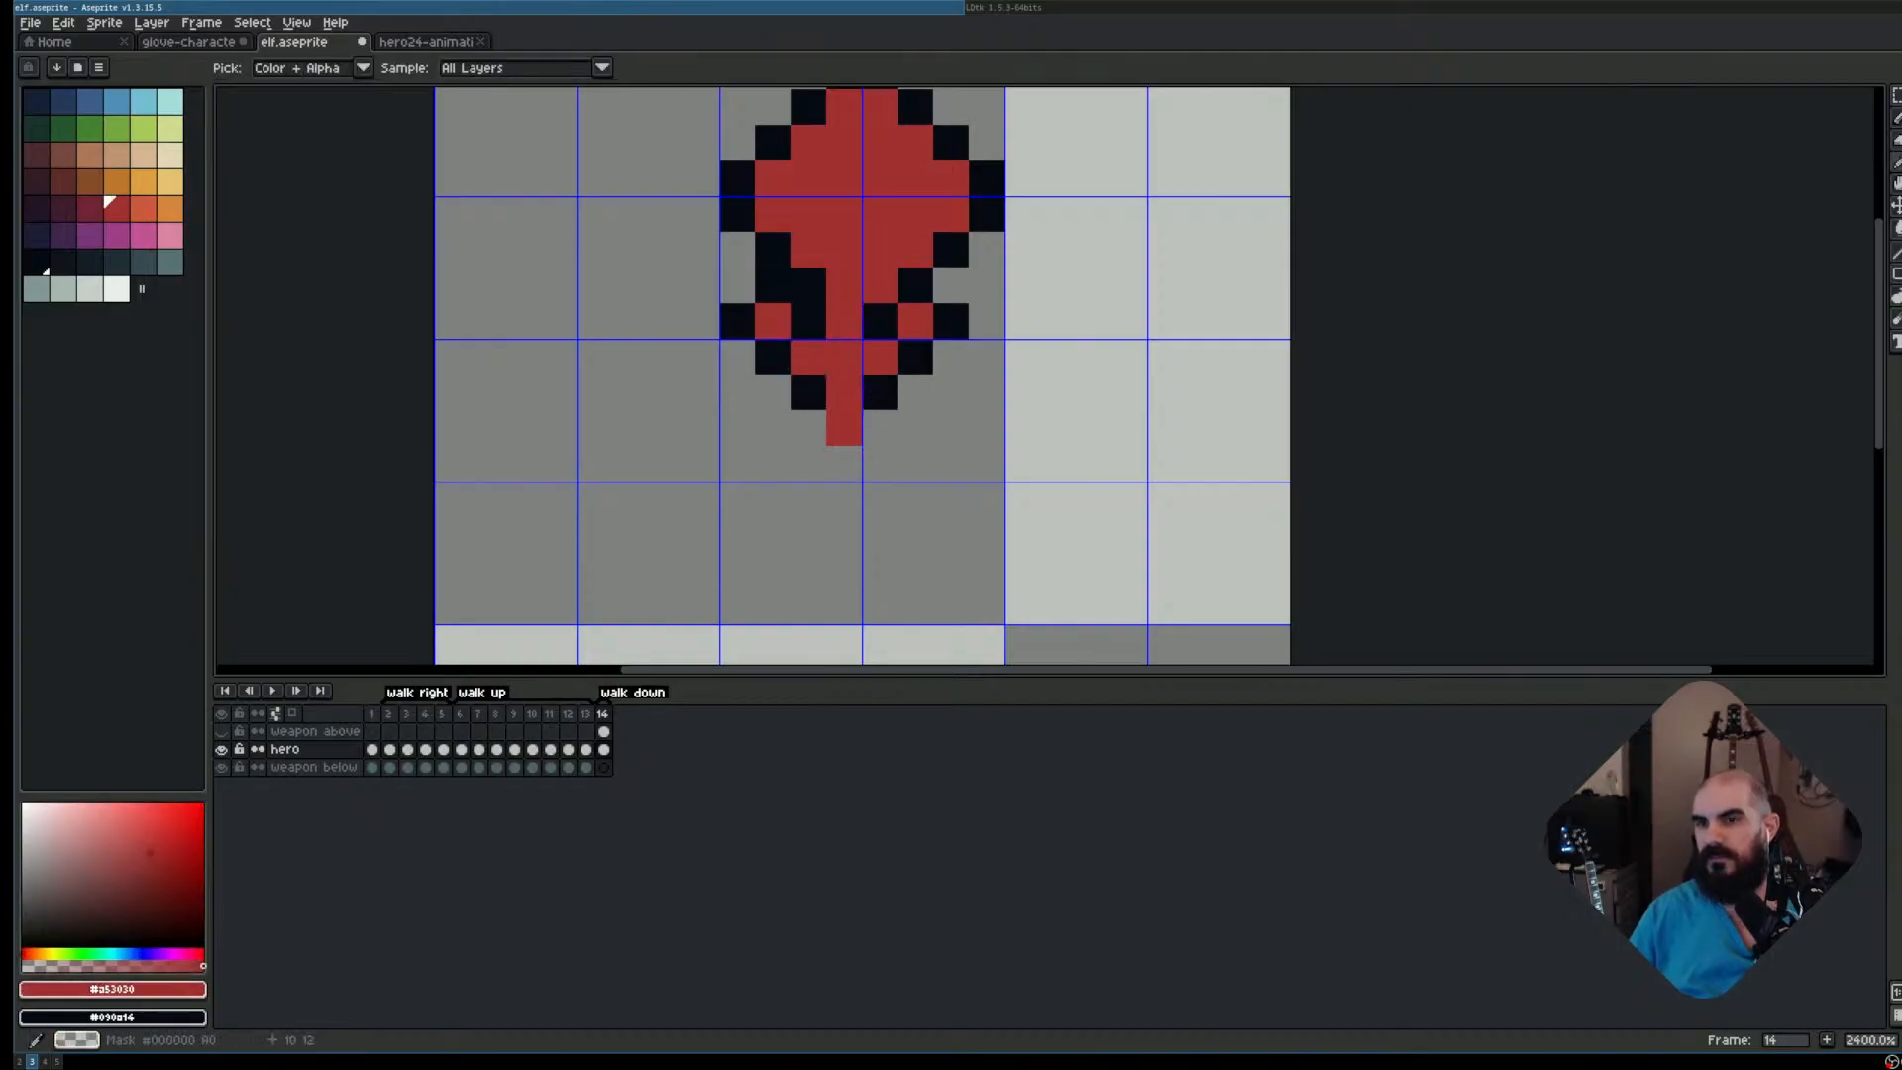
key(b)
mouse_move(814, 466)
mouse_down()
mouse_move(782, 503)
mouse_move(874, 461)
mouse_move(915, 499)
mouse_up()
click(782, 501)
click(880, 463)
scroll(1082, 416, down, 2)
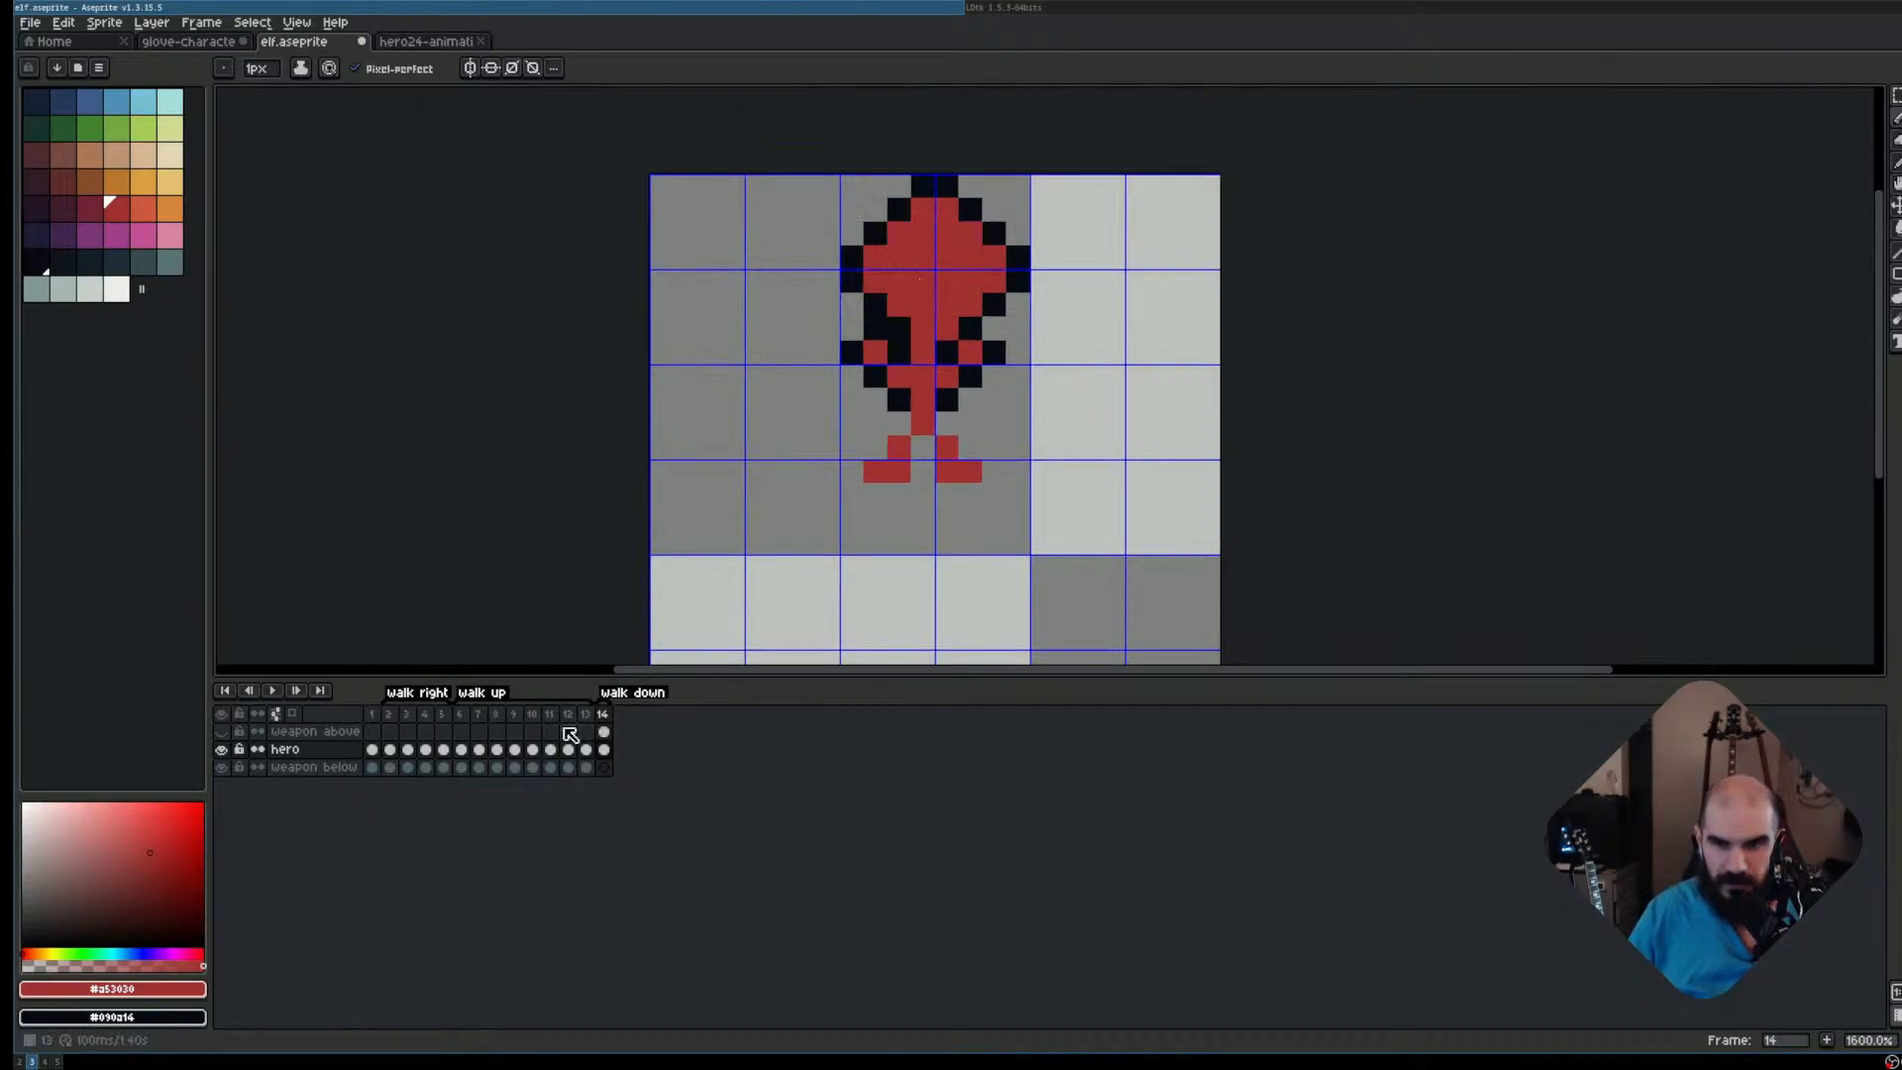
Measure the walk up elf in frame 6 against the grid with a marquee over its left half, from head to feet
click(464, 714)
scroll(976, 394, down, 1)
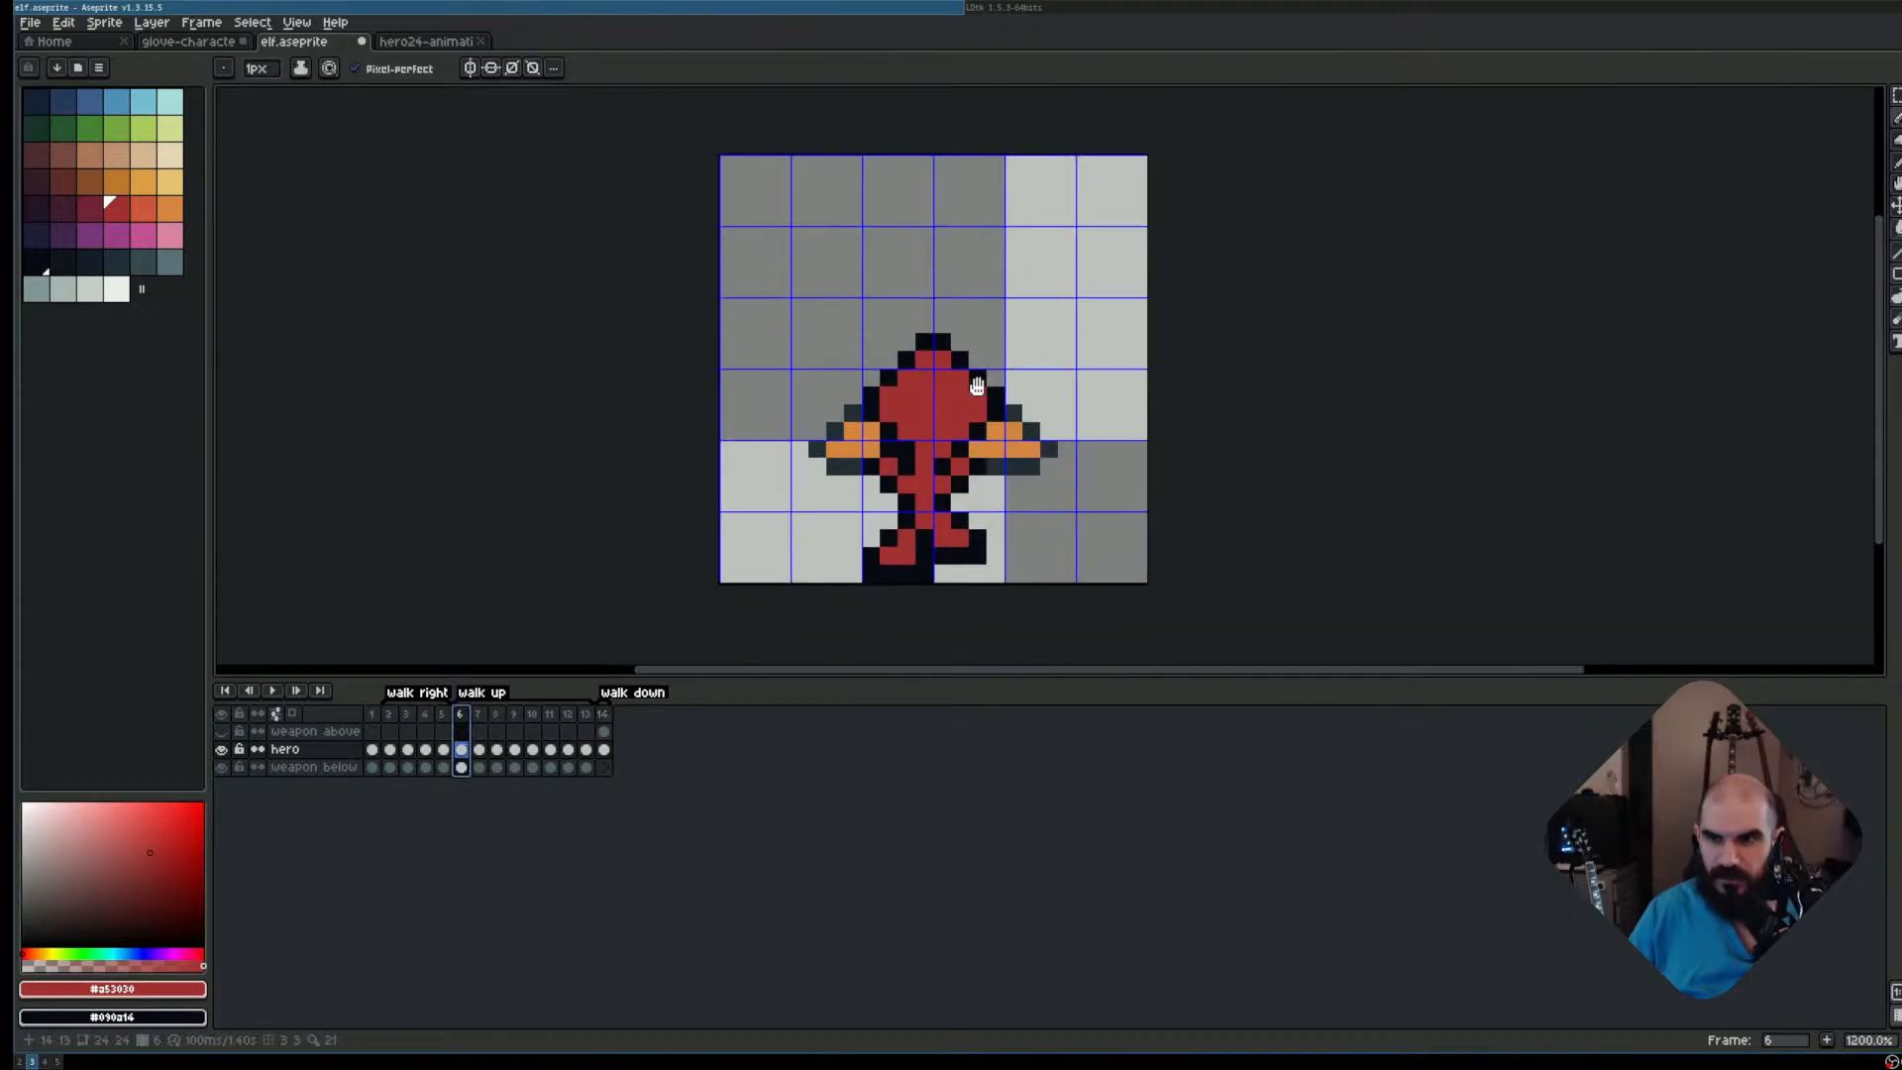
scroll(924, 483, up, 1)
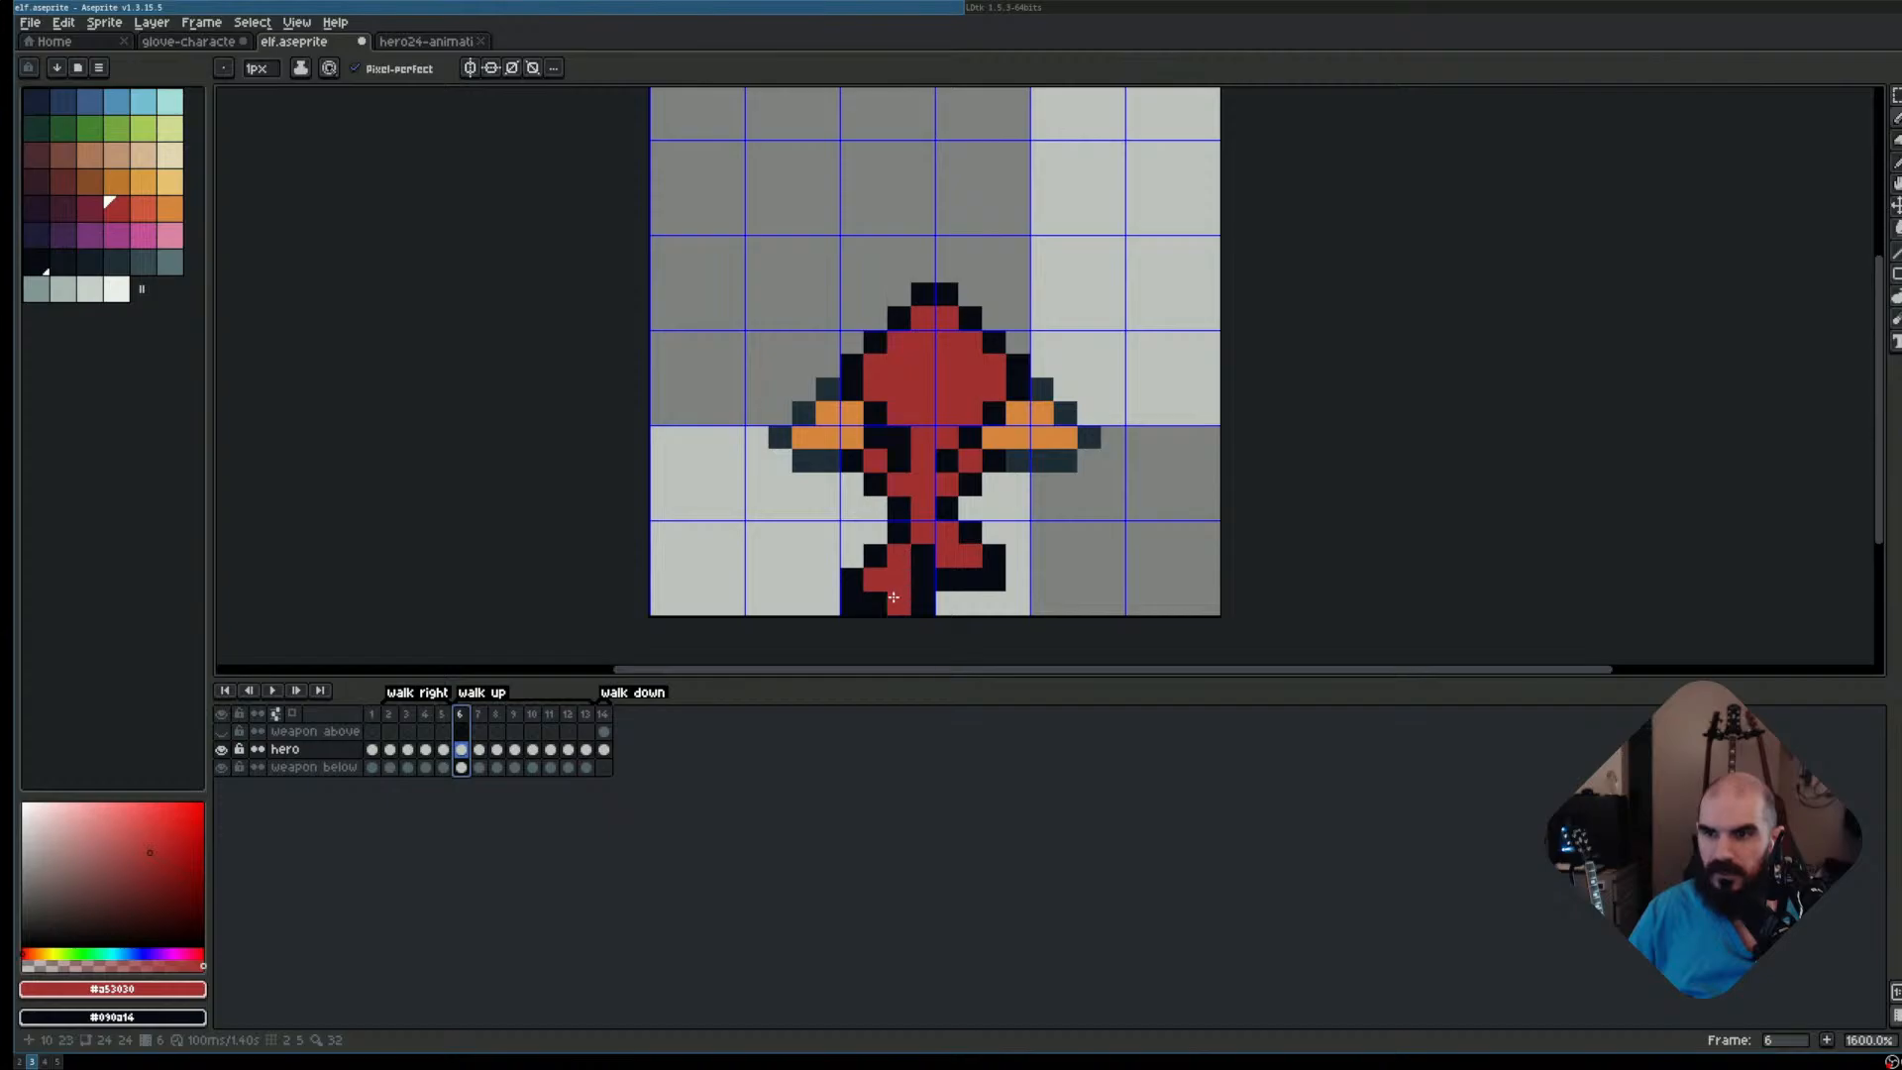
key(m)
mouse_move(923, 312)
mouse_down()
mouse_move(900, 317)
mouse_move(921, 605)
mouse_up()
scroll(961, 314, up, 1)
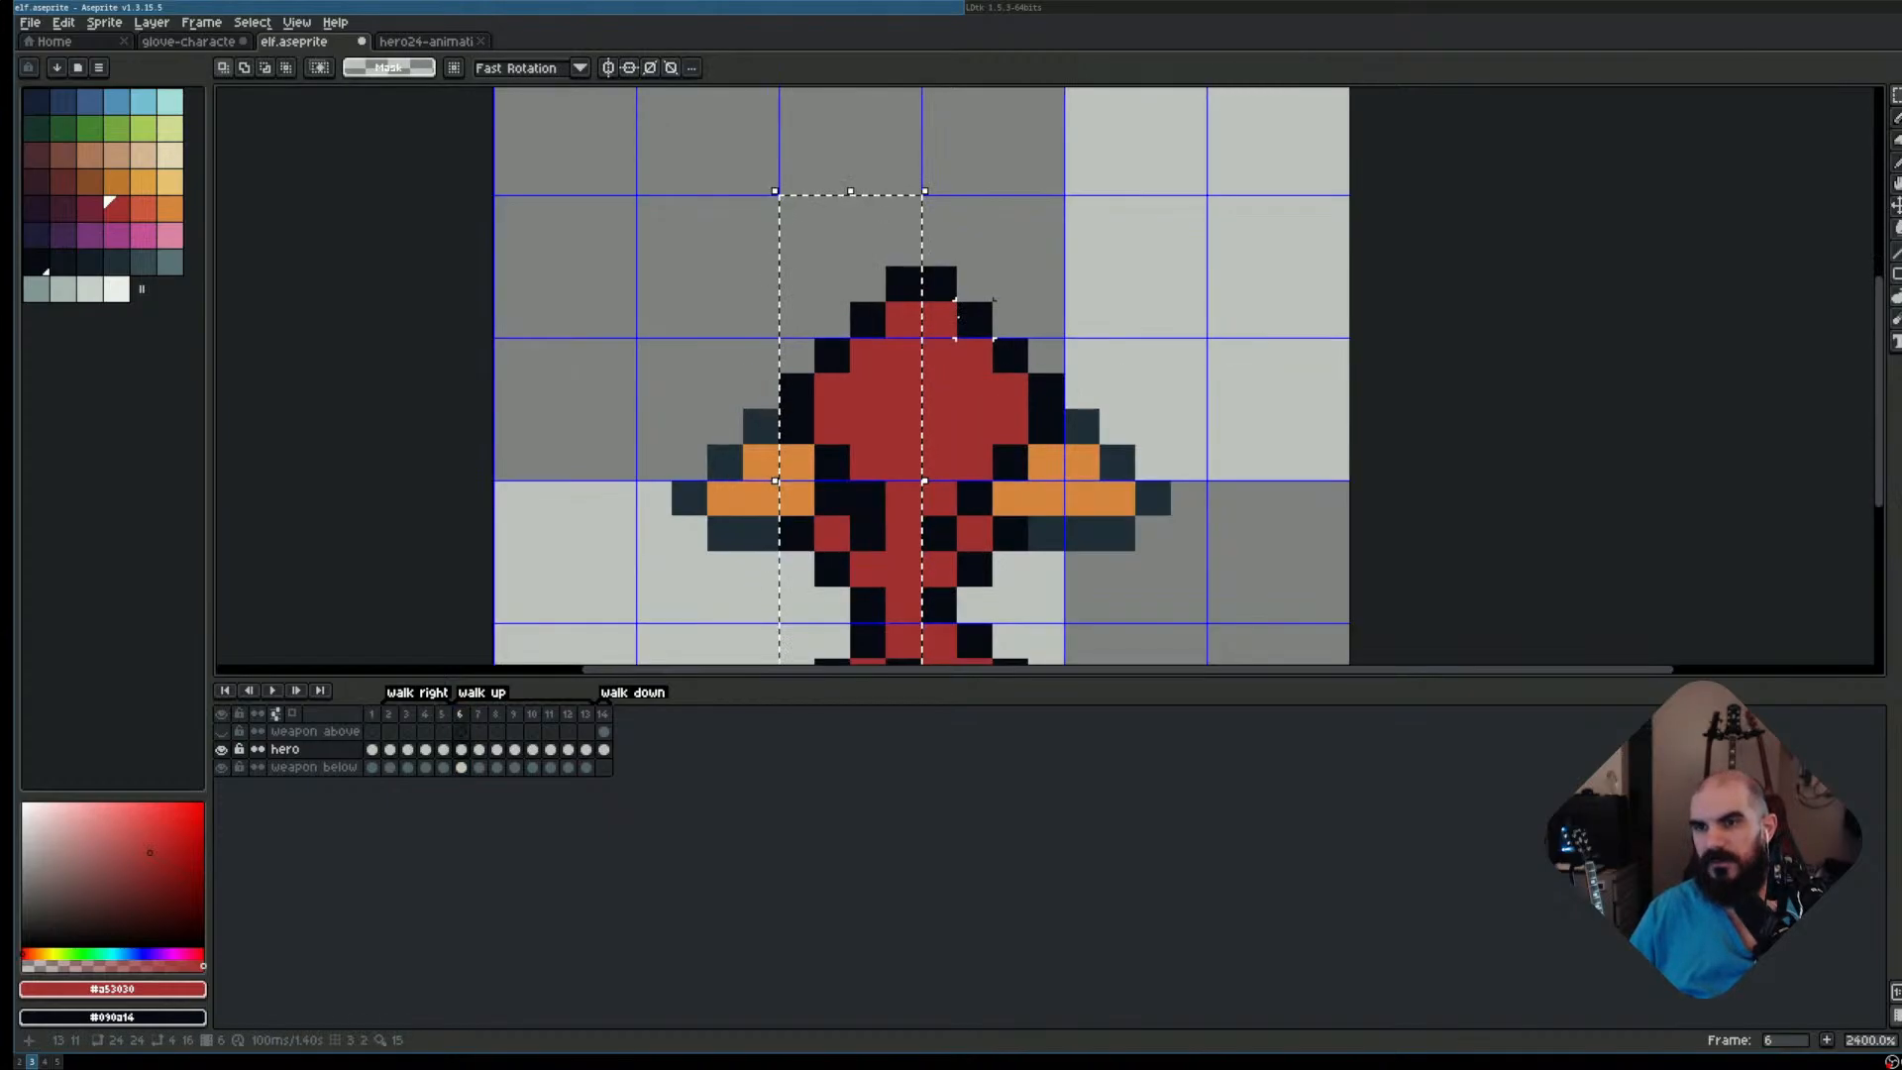
scroll(992, 300, down, 2)
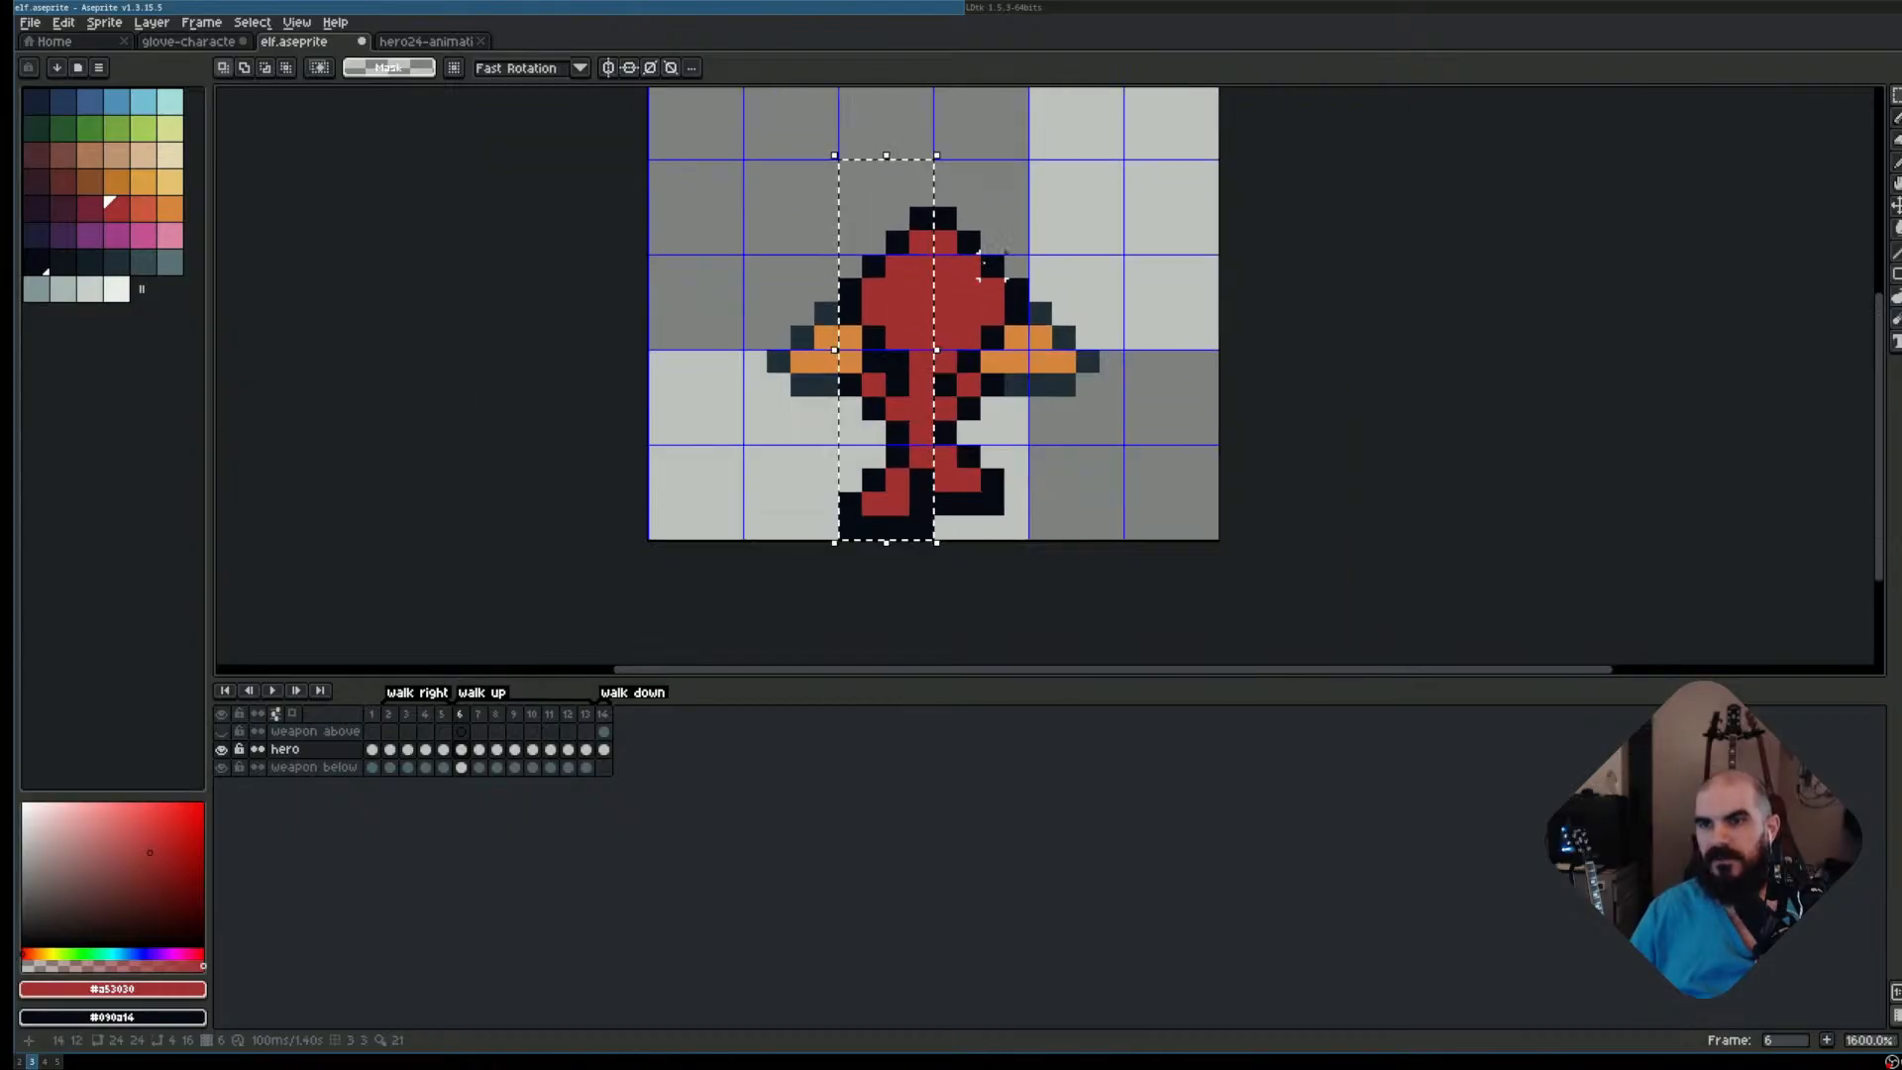
scroll(992, 266, down, 1)
scroll(992, 265, up, 1)
drag(992, 266, 982, 296)
click(649, 644)
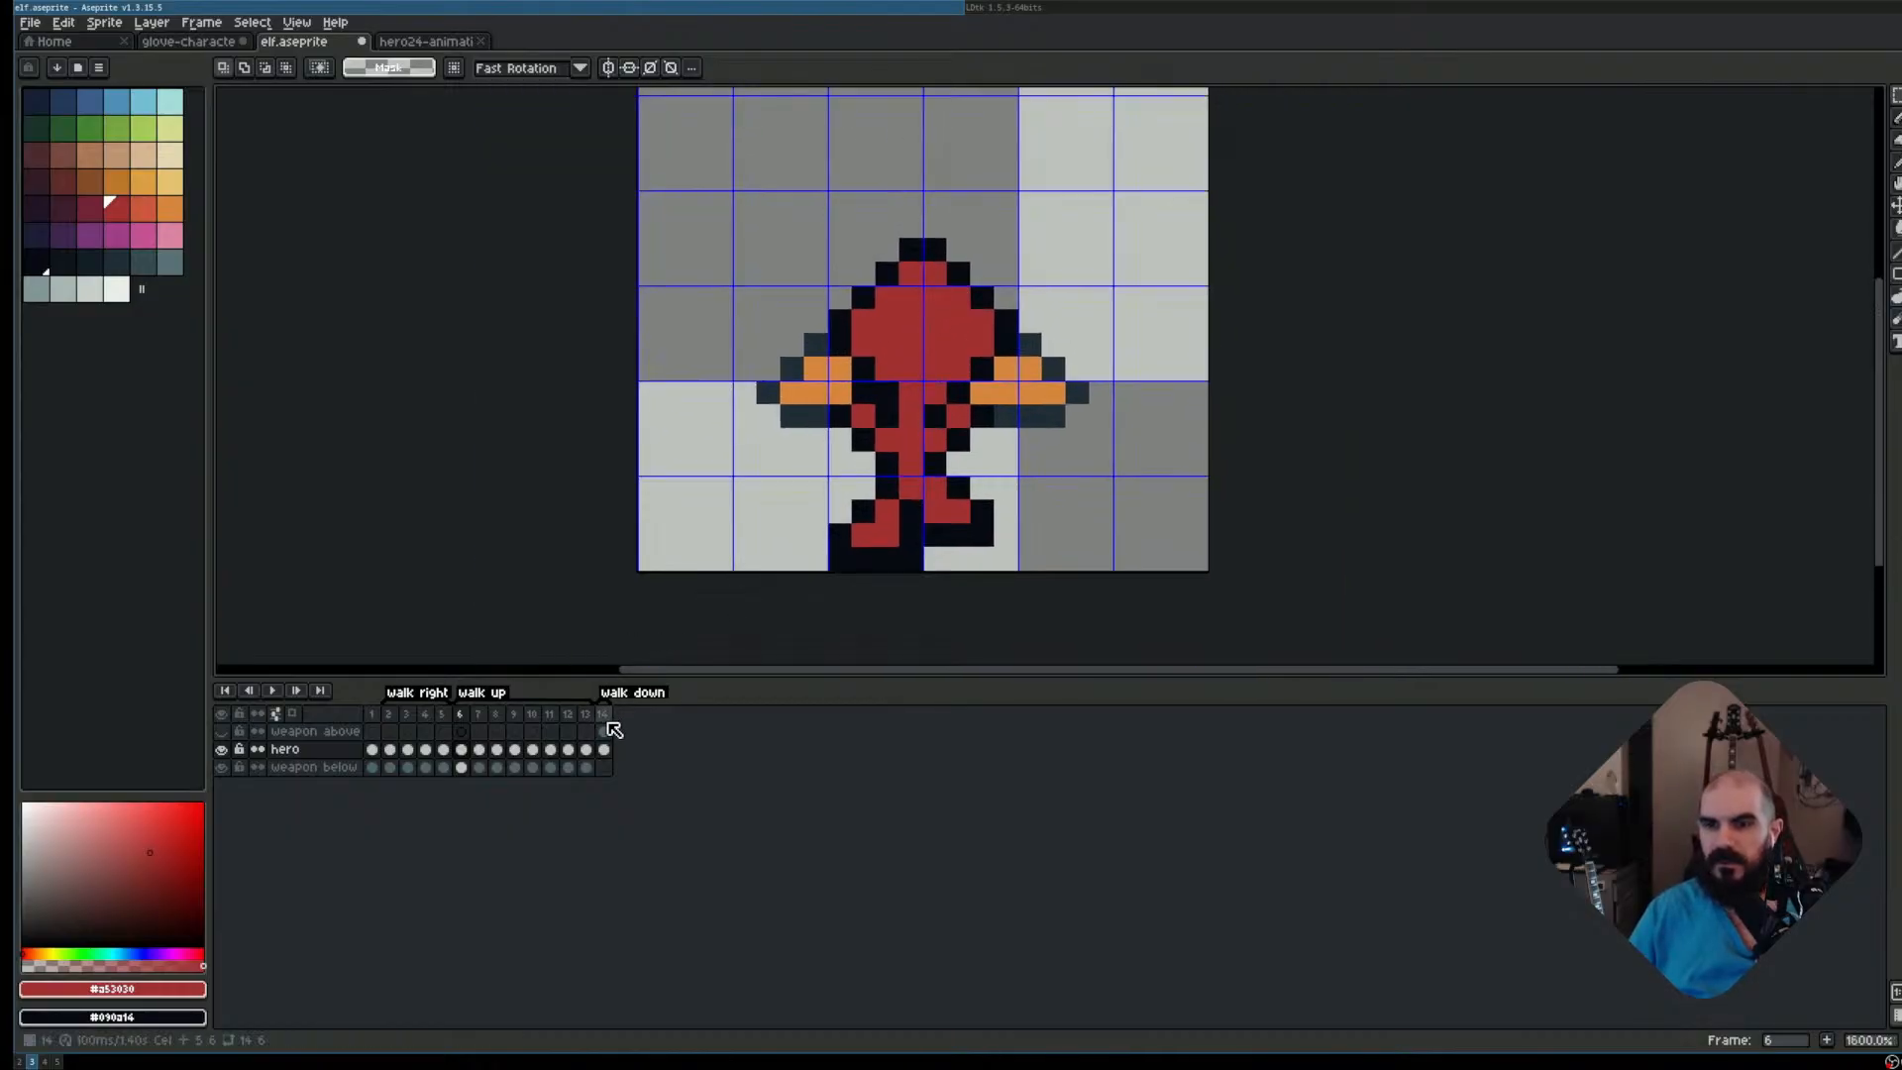
Measure the front-facing elf in frame 14 from its head down past its feet
click(603, 731)
scroll(1006, 394, up, 2)
mouse_move(856, 275)
mouse_down()
mouse_move(891, 376)
mouse_move(873, 298)
mouse_move(897, 504)
mouse_up()
click(865, 278)
click(896, 576)
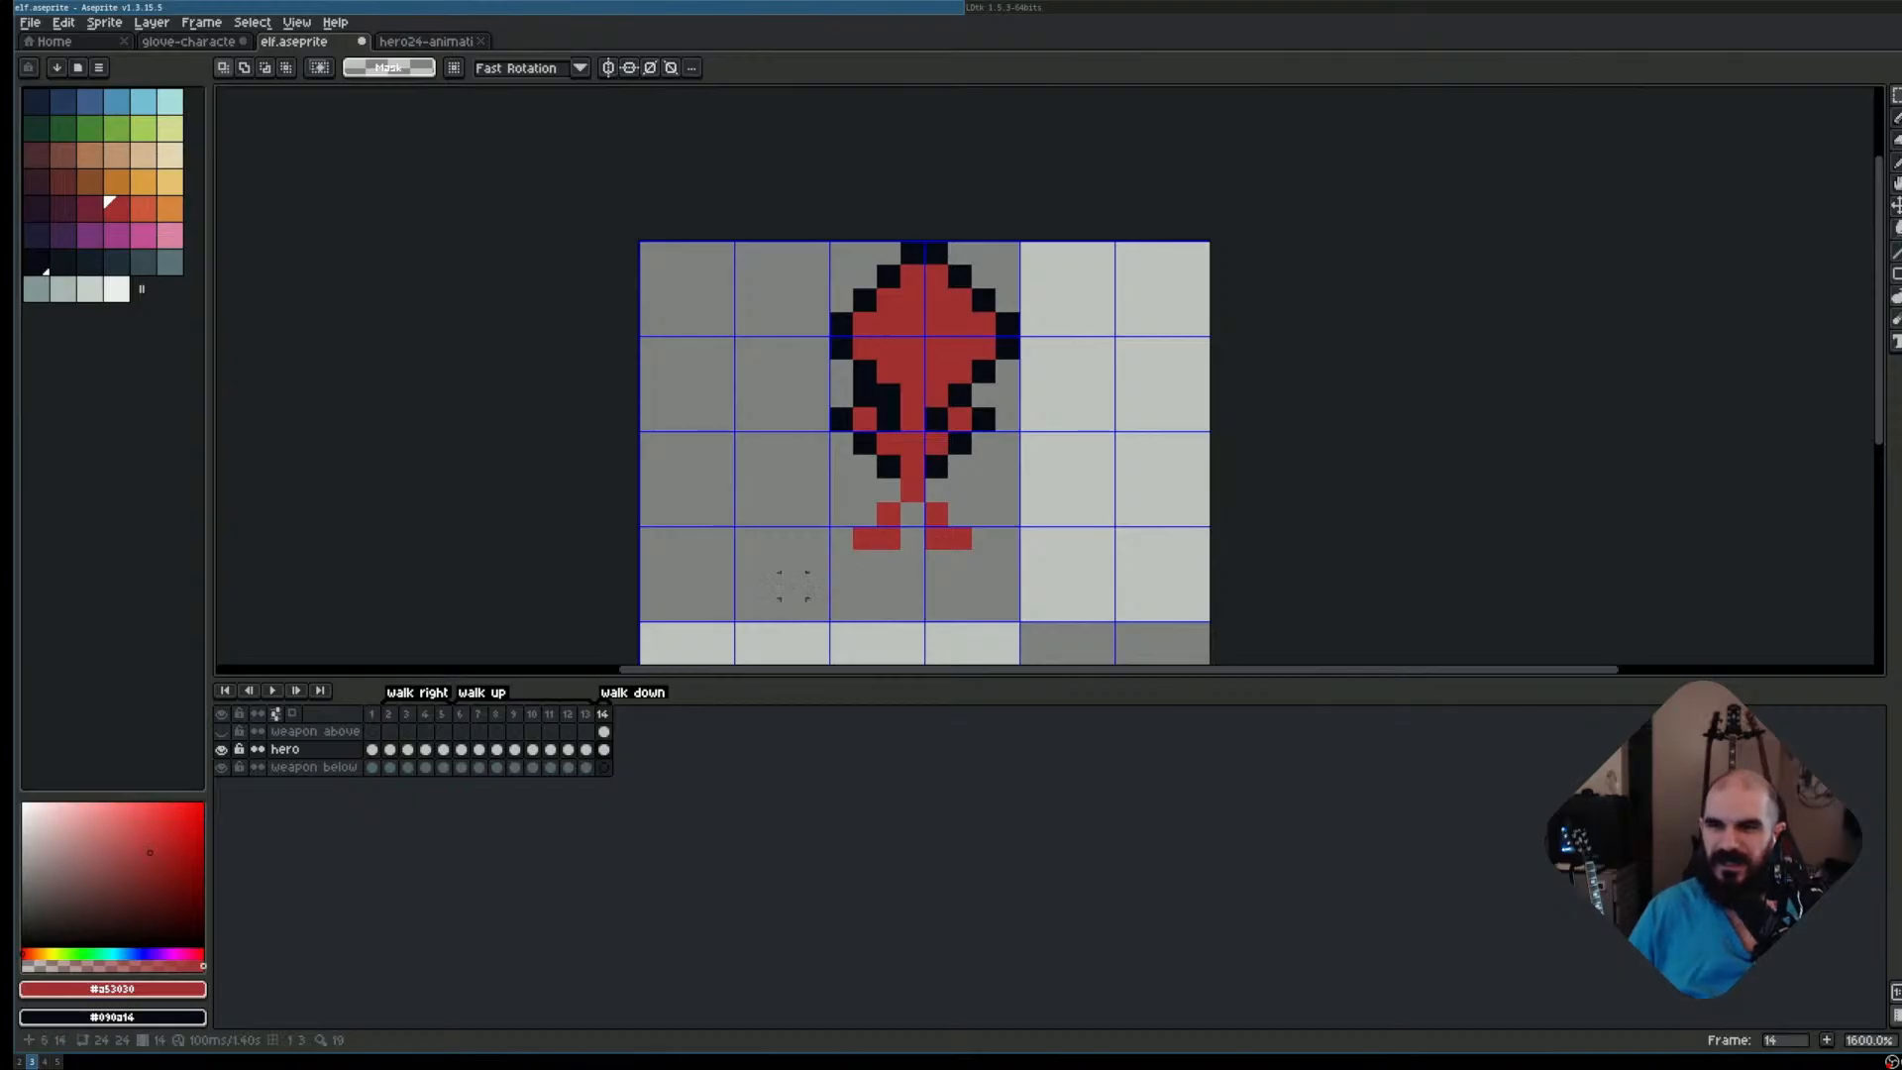
Marquee the whole elf area in frame 6 and compare it with the elf's position in frame 14
click(463, 714)
scroll(891, 503, down, 1)
drag(925, 494, 919, 385)
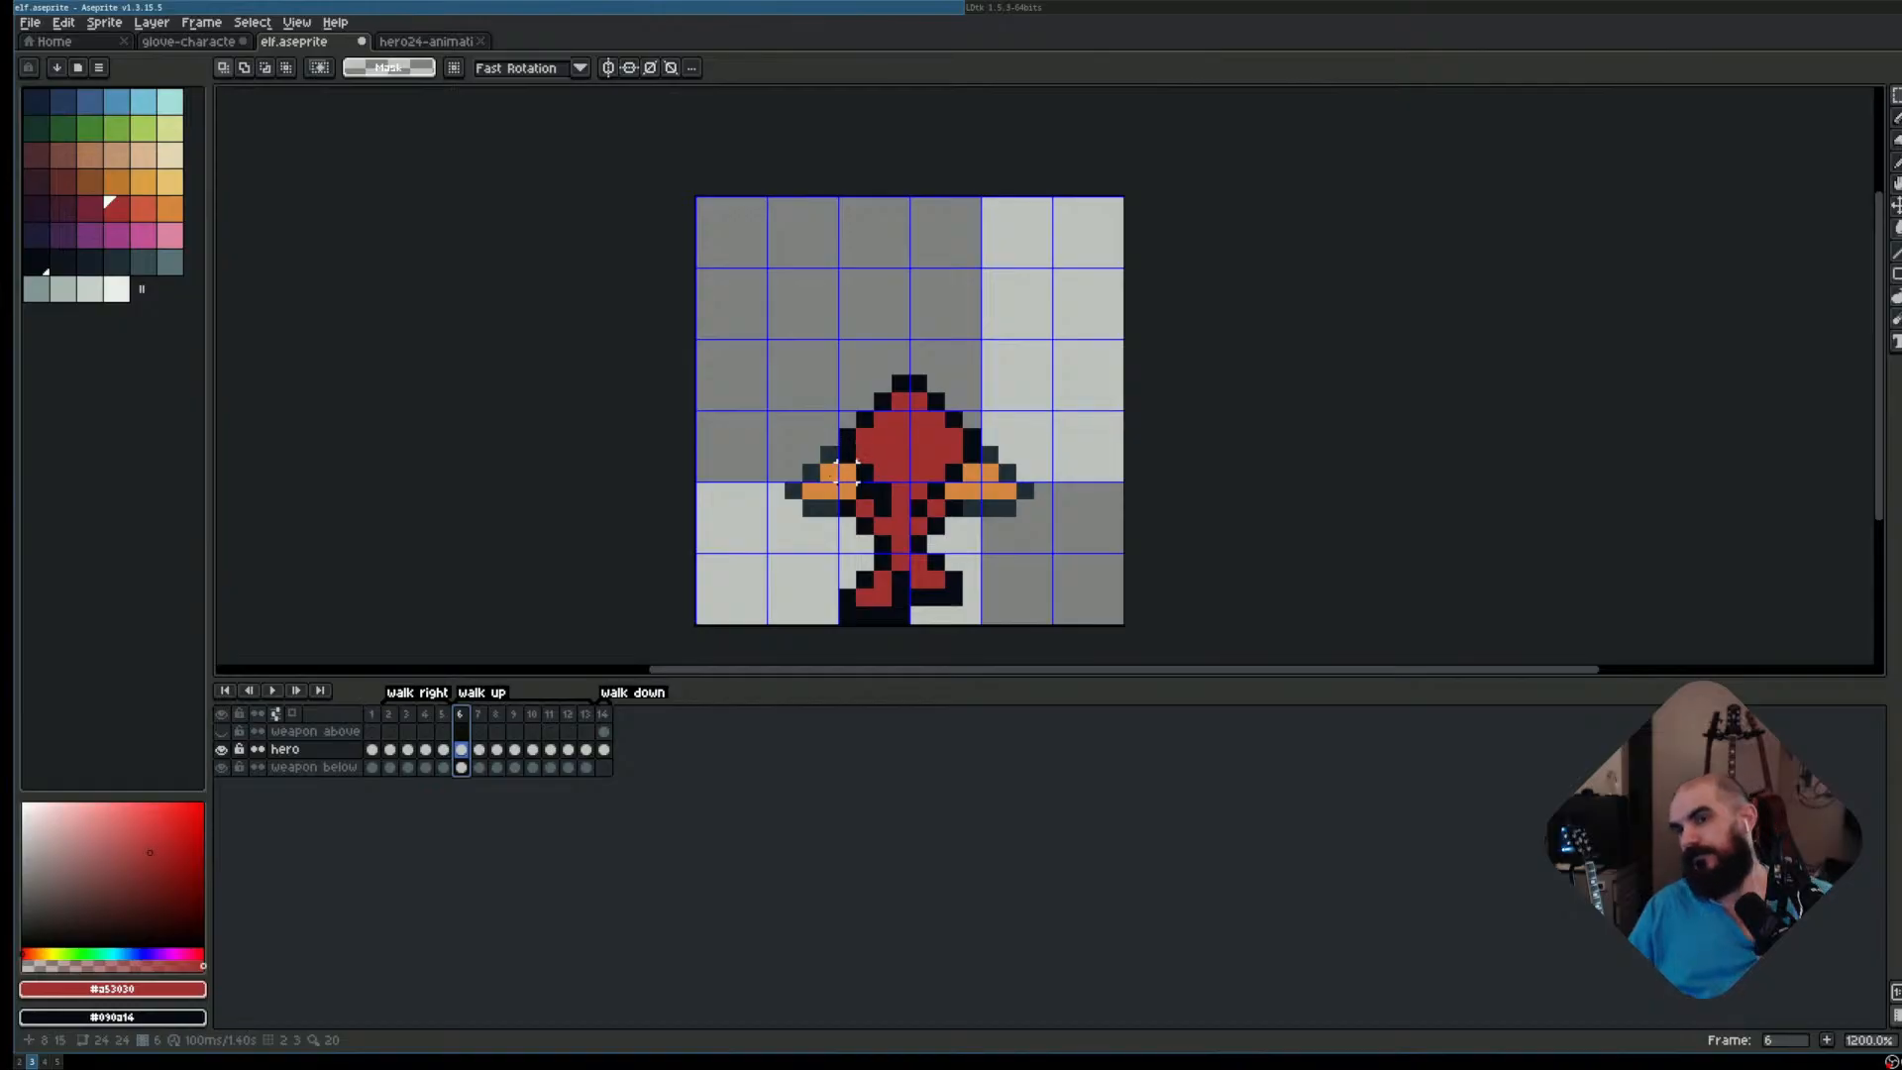
click(603, 715)
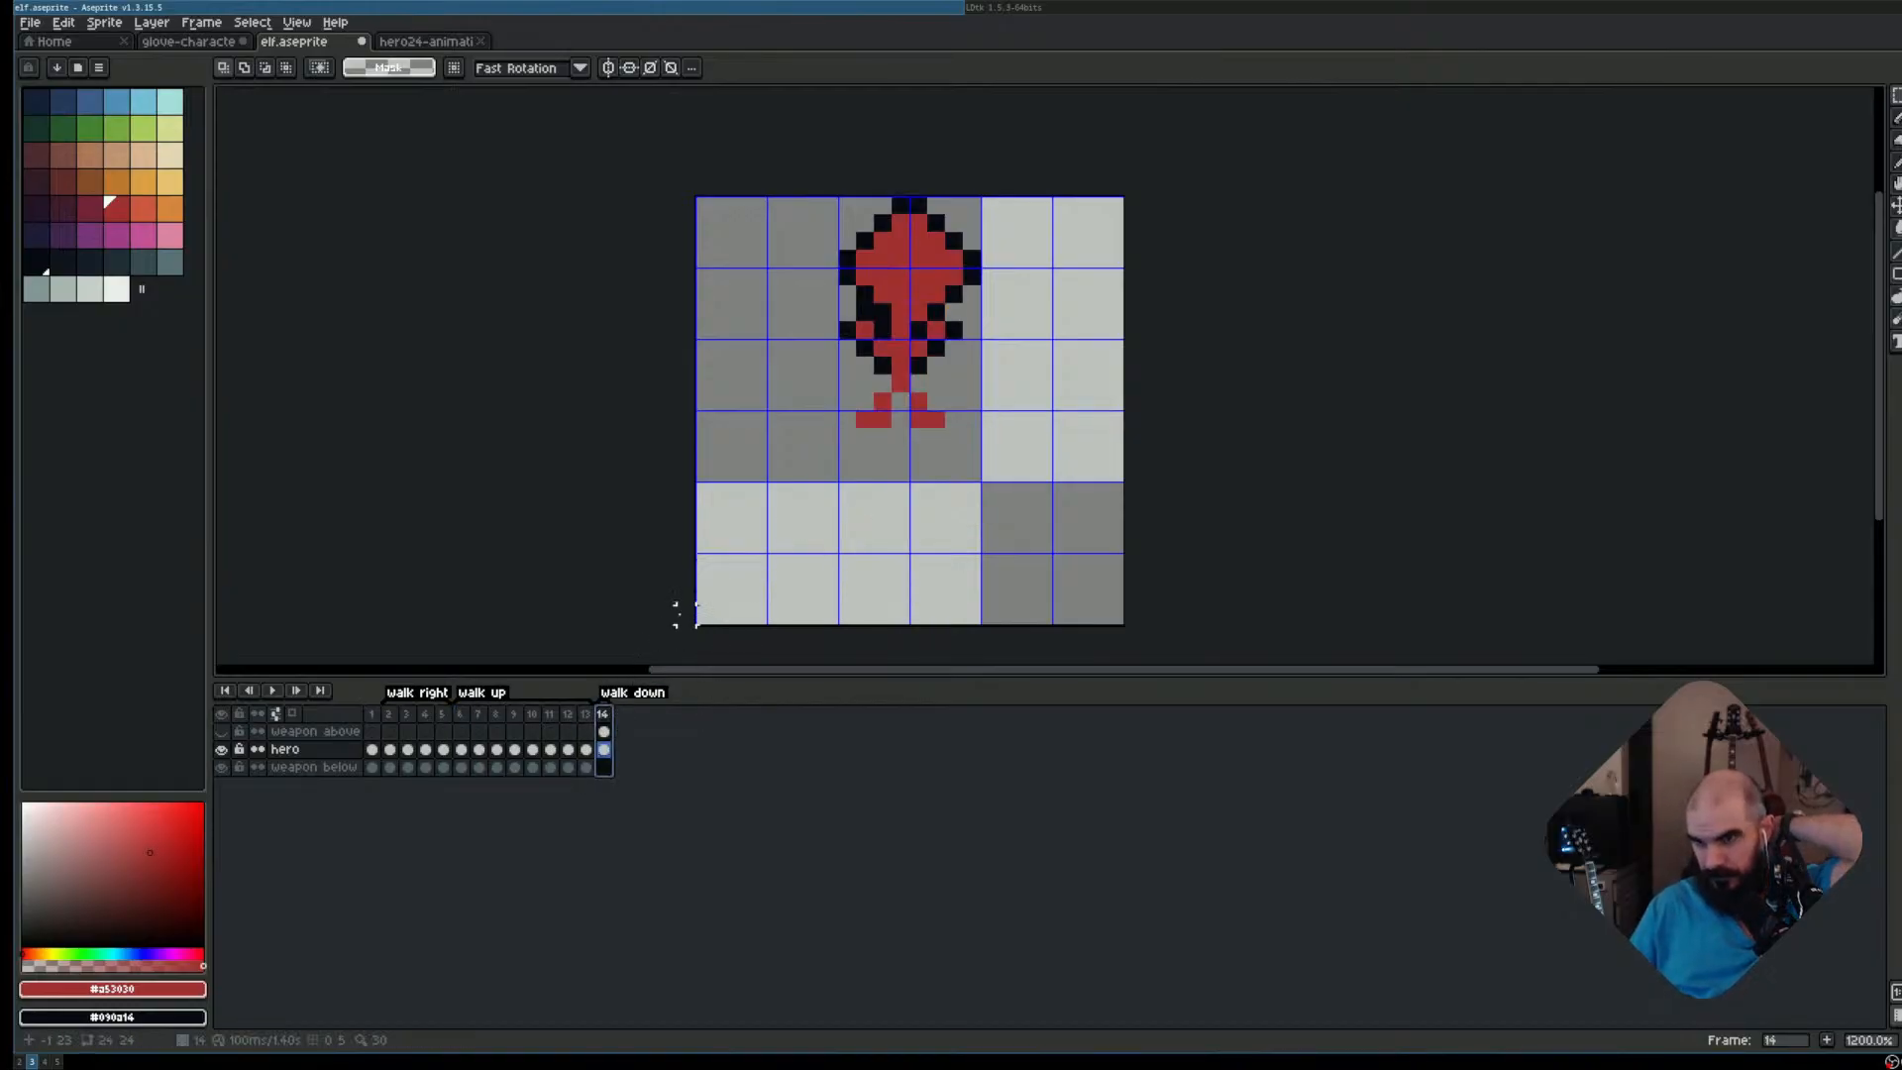
click(462, 714)
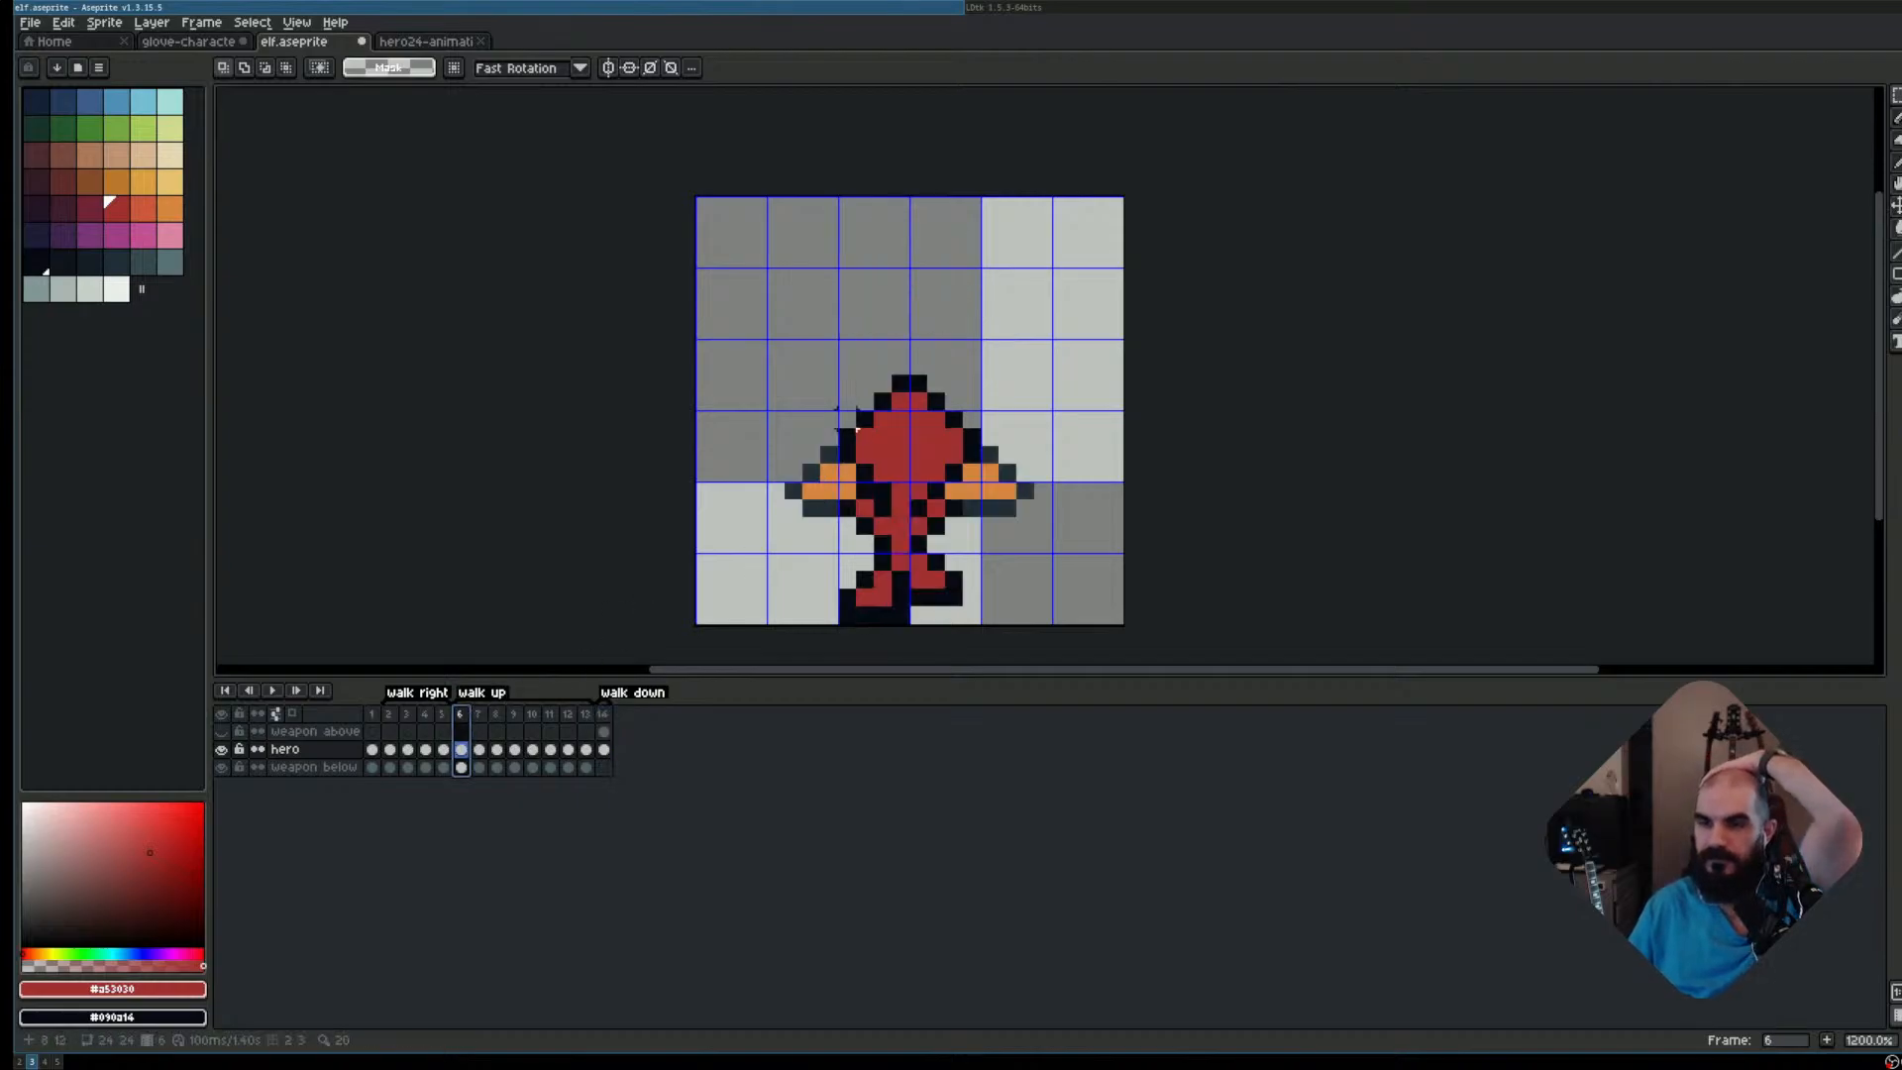
drag(864, 365, 966, 614)
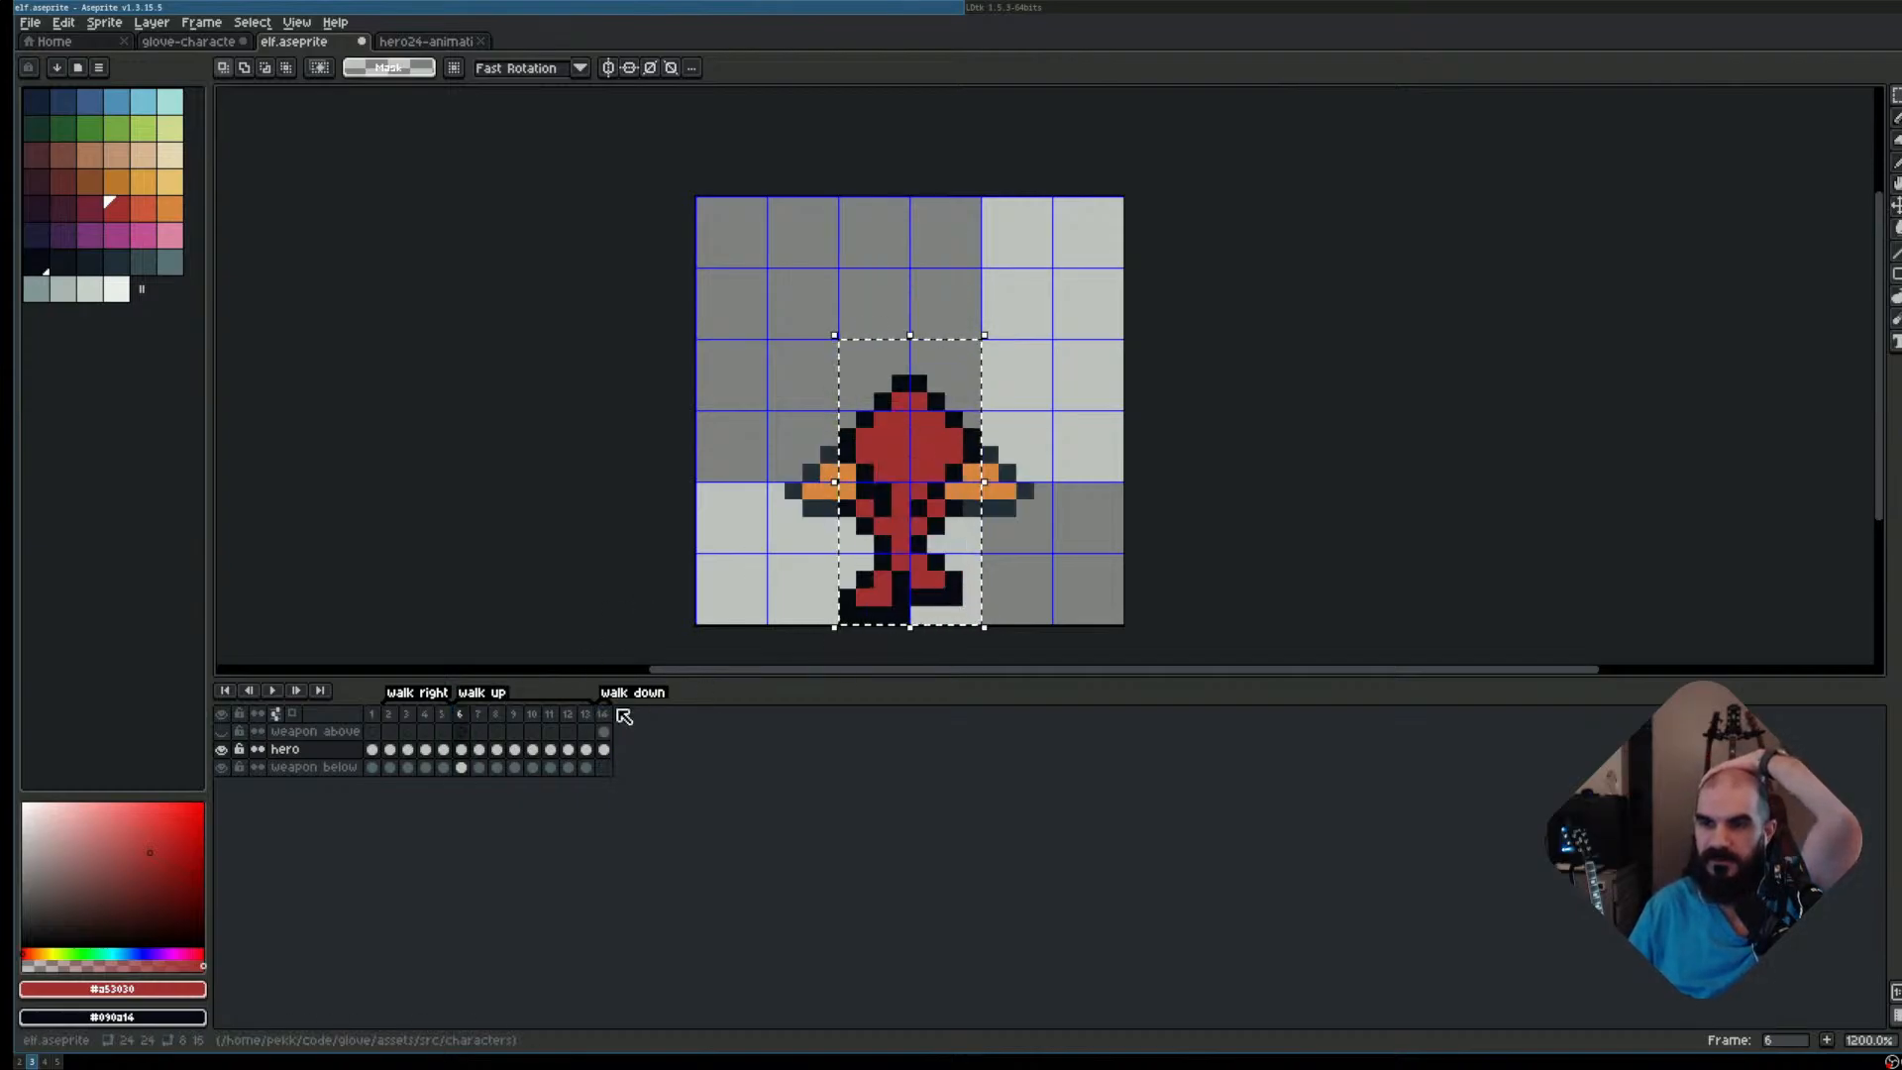
click(601, 719)
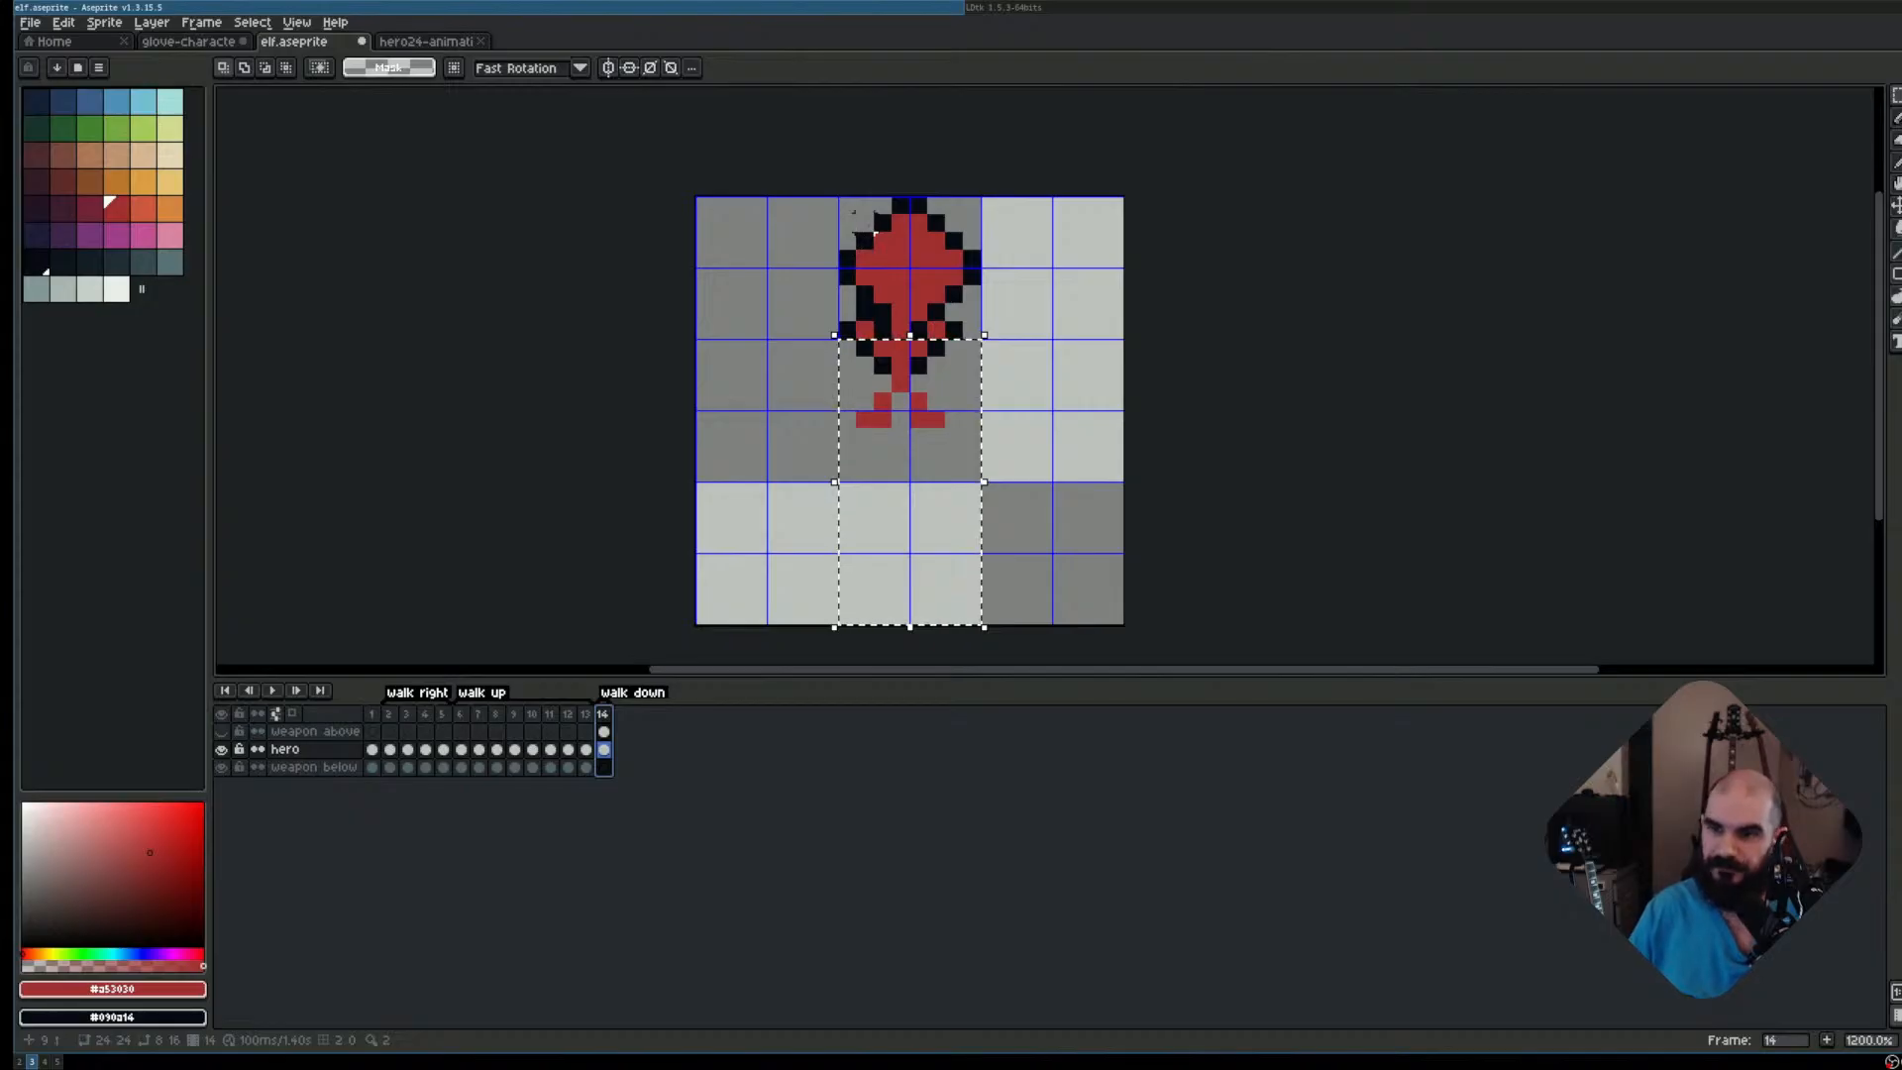
click(872, 267)
Compare the space around the elf between frames 6 and 14, and check the area below the new feet in frame 14
scroll(928, 364, up, 1)
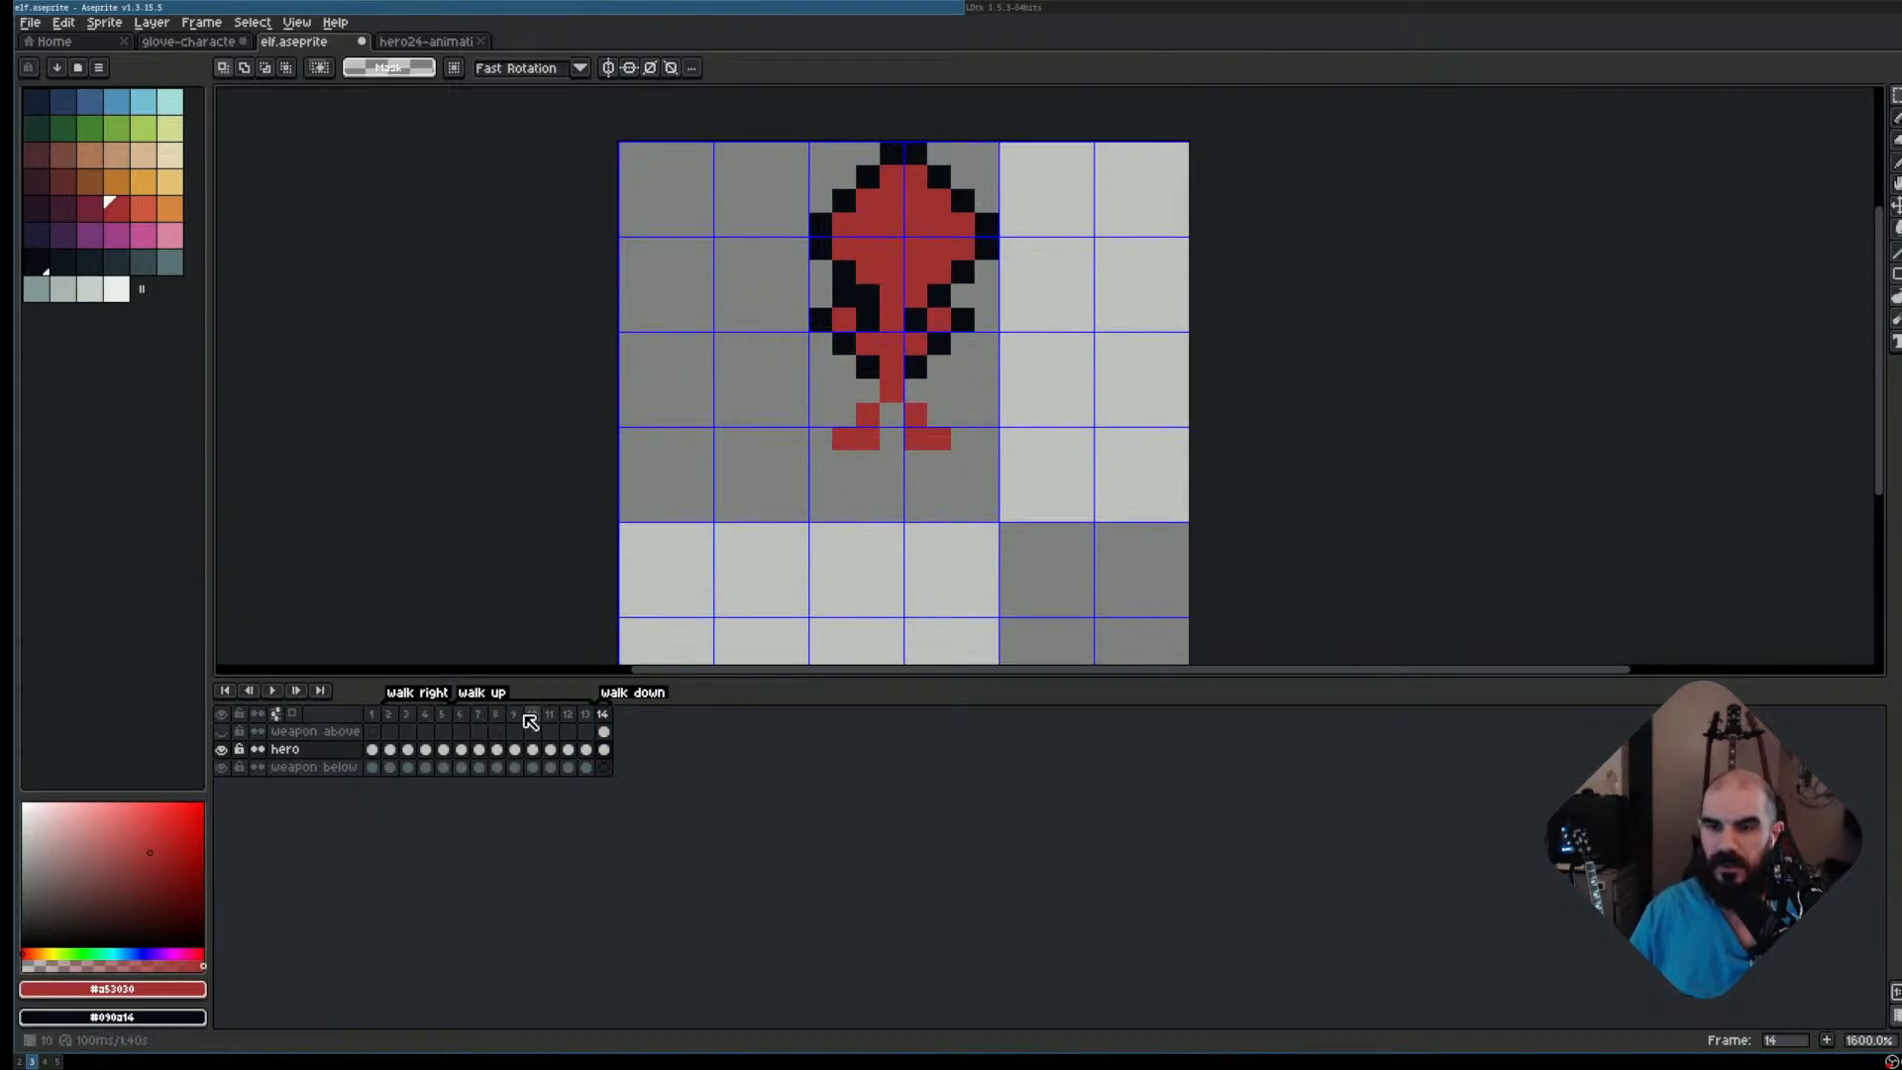
click(461, 714)
scroll(935, 455, down, 1)
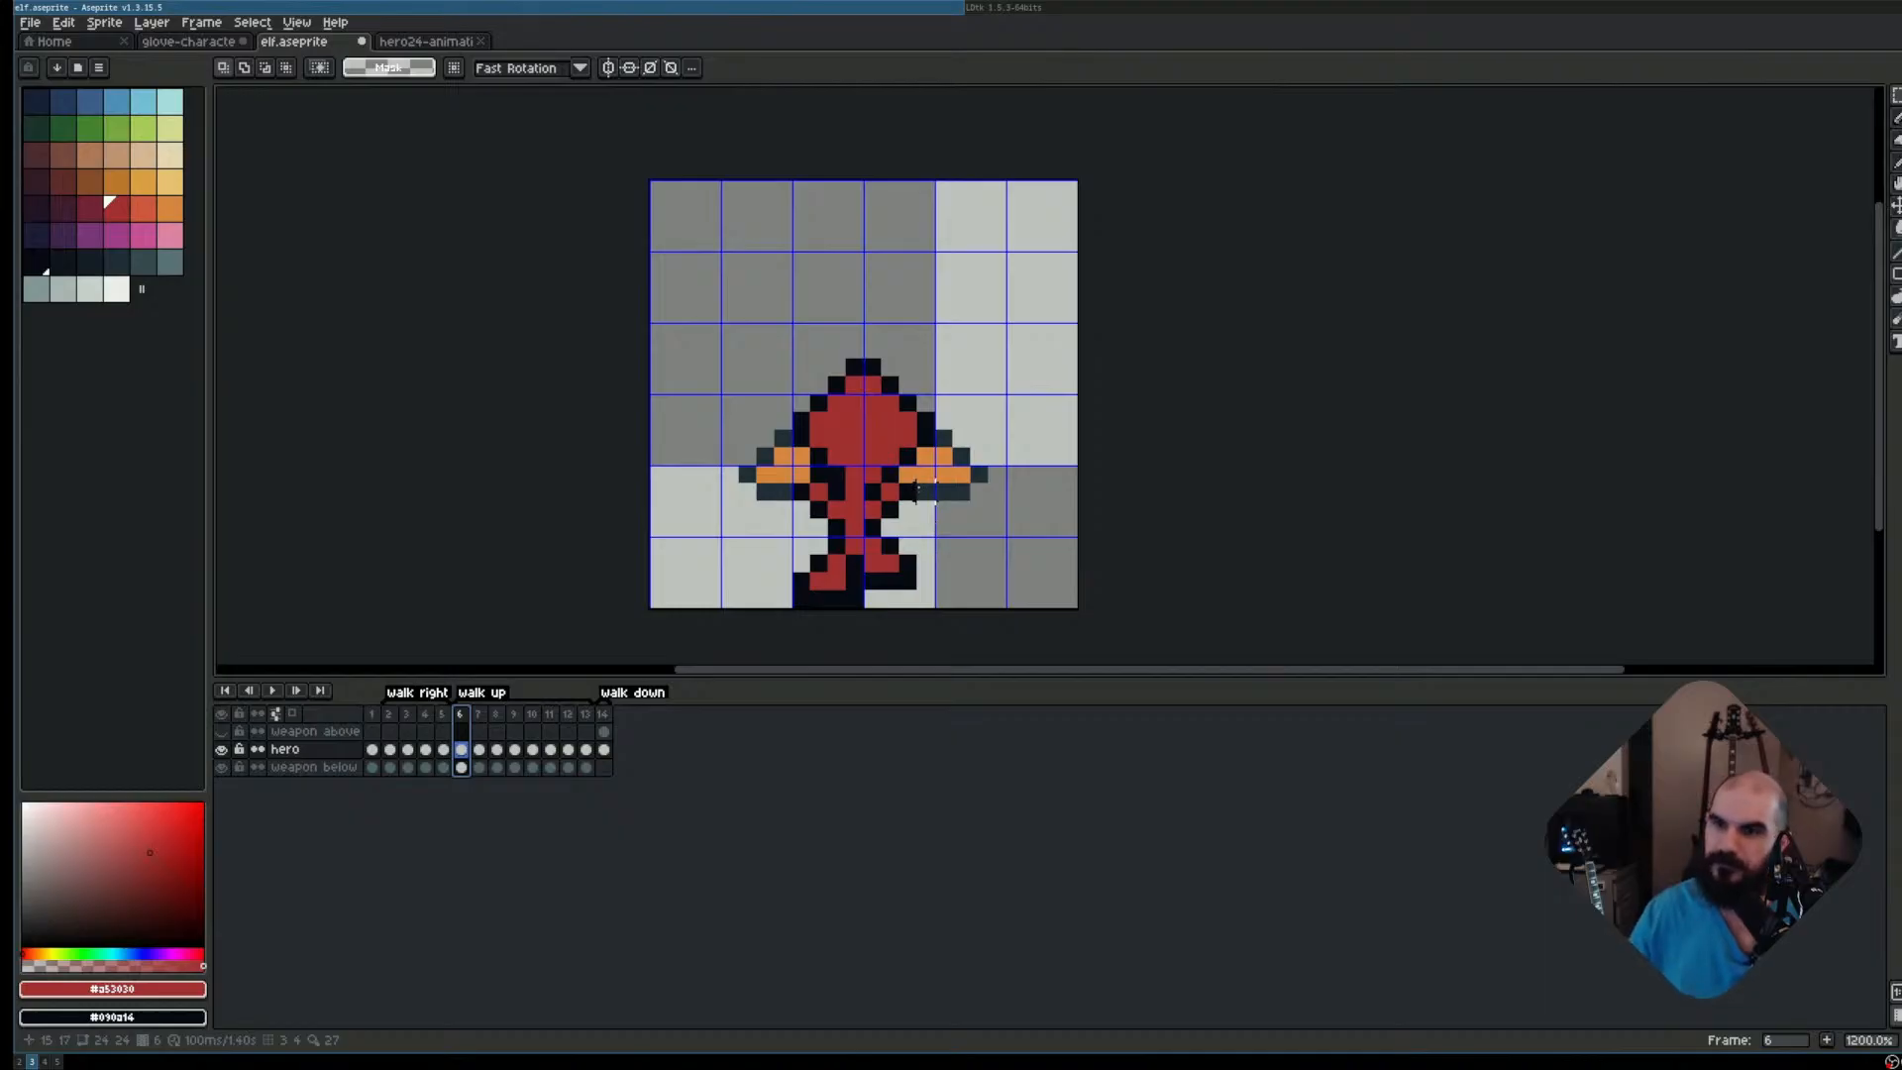
drag(854, 313, 858, 338)
key(Escape)
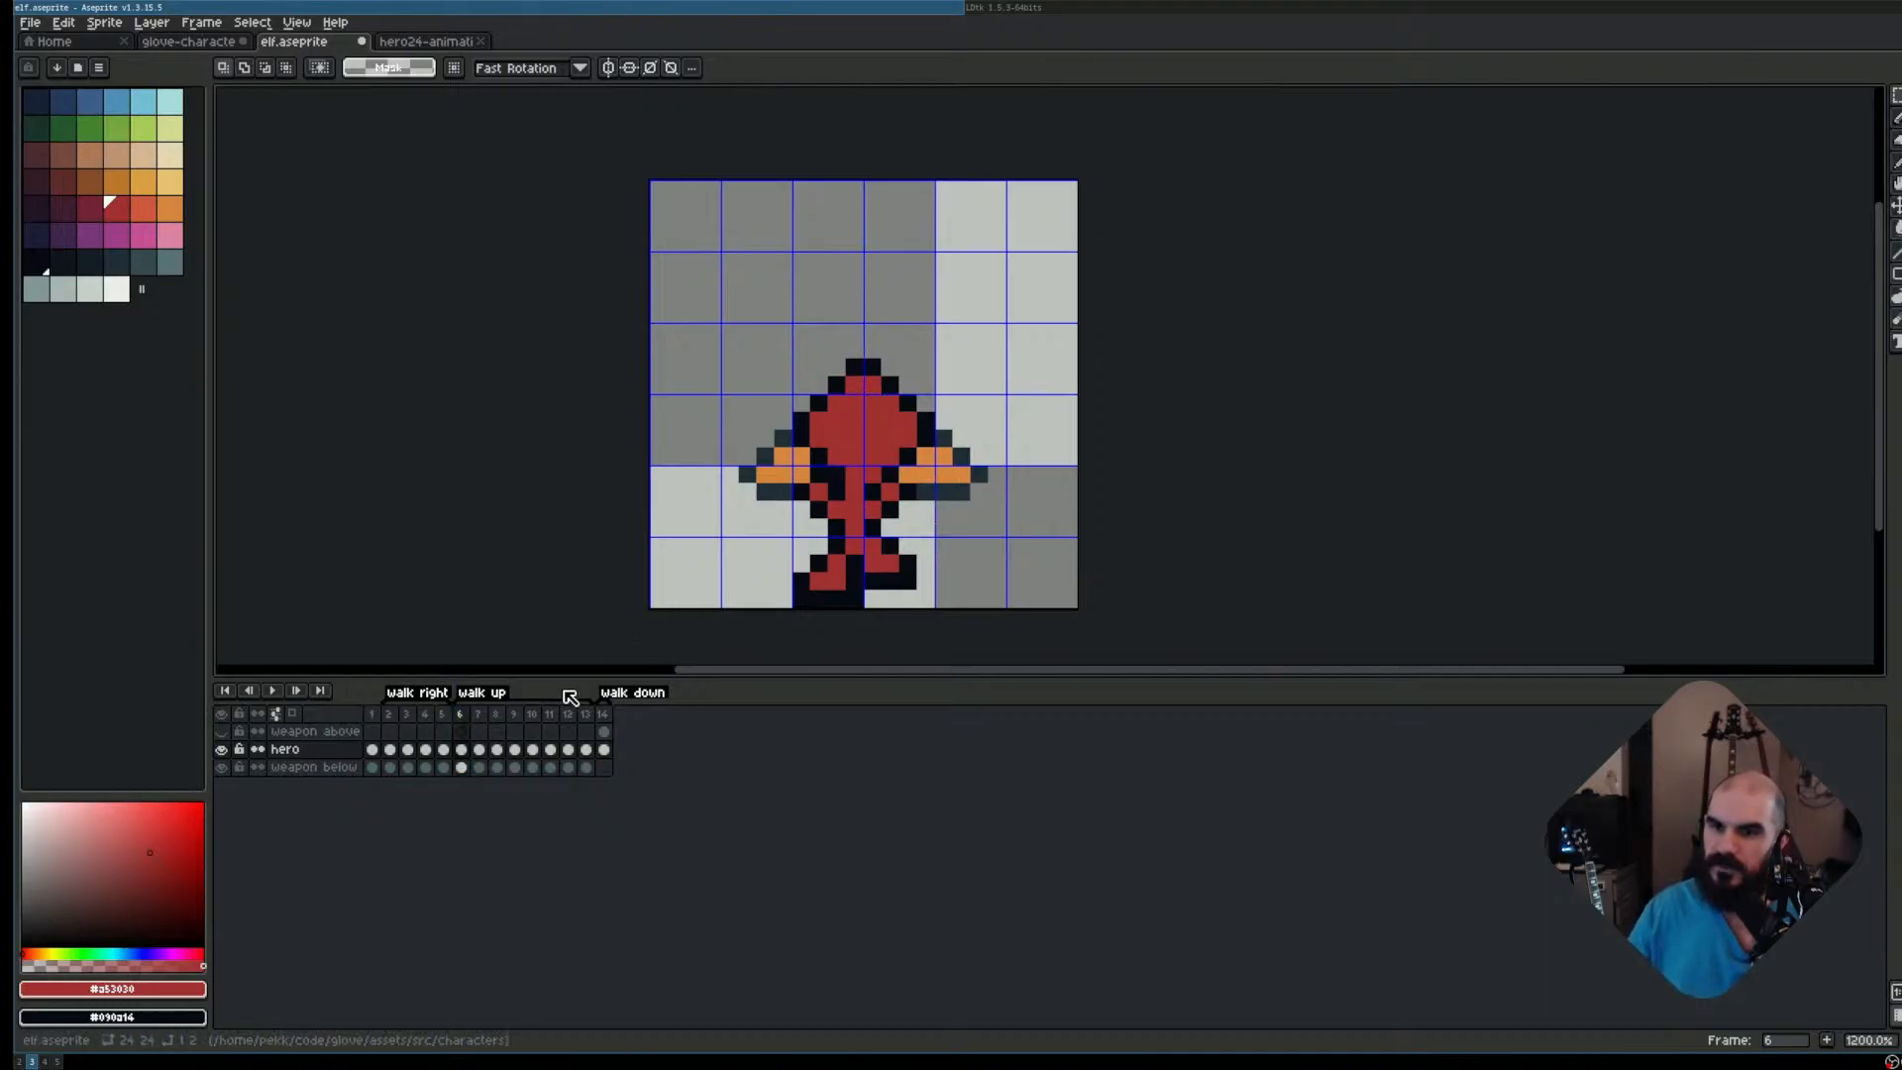
click(607, 724)
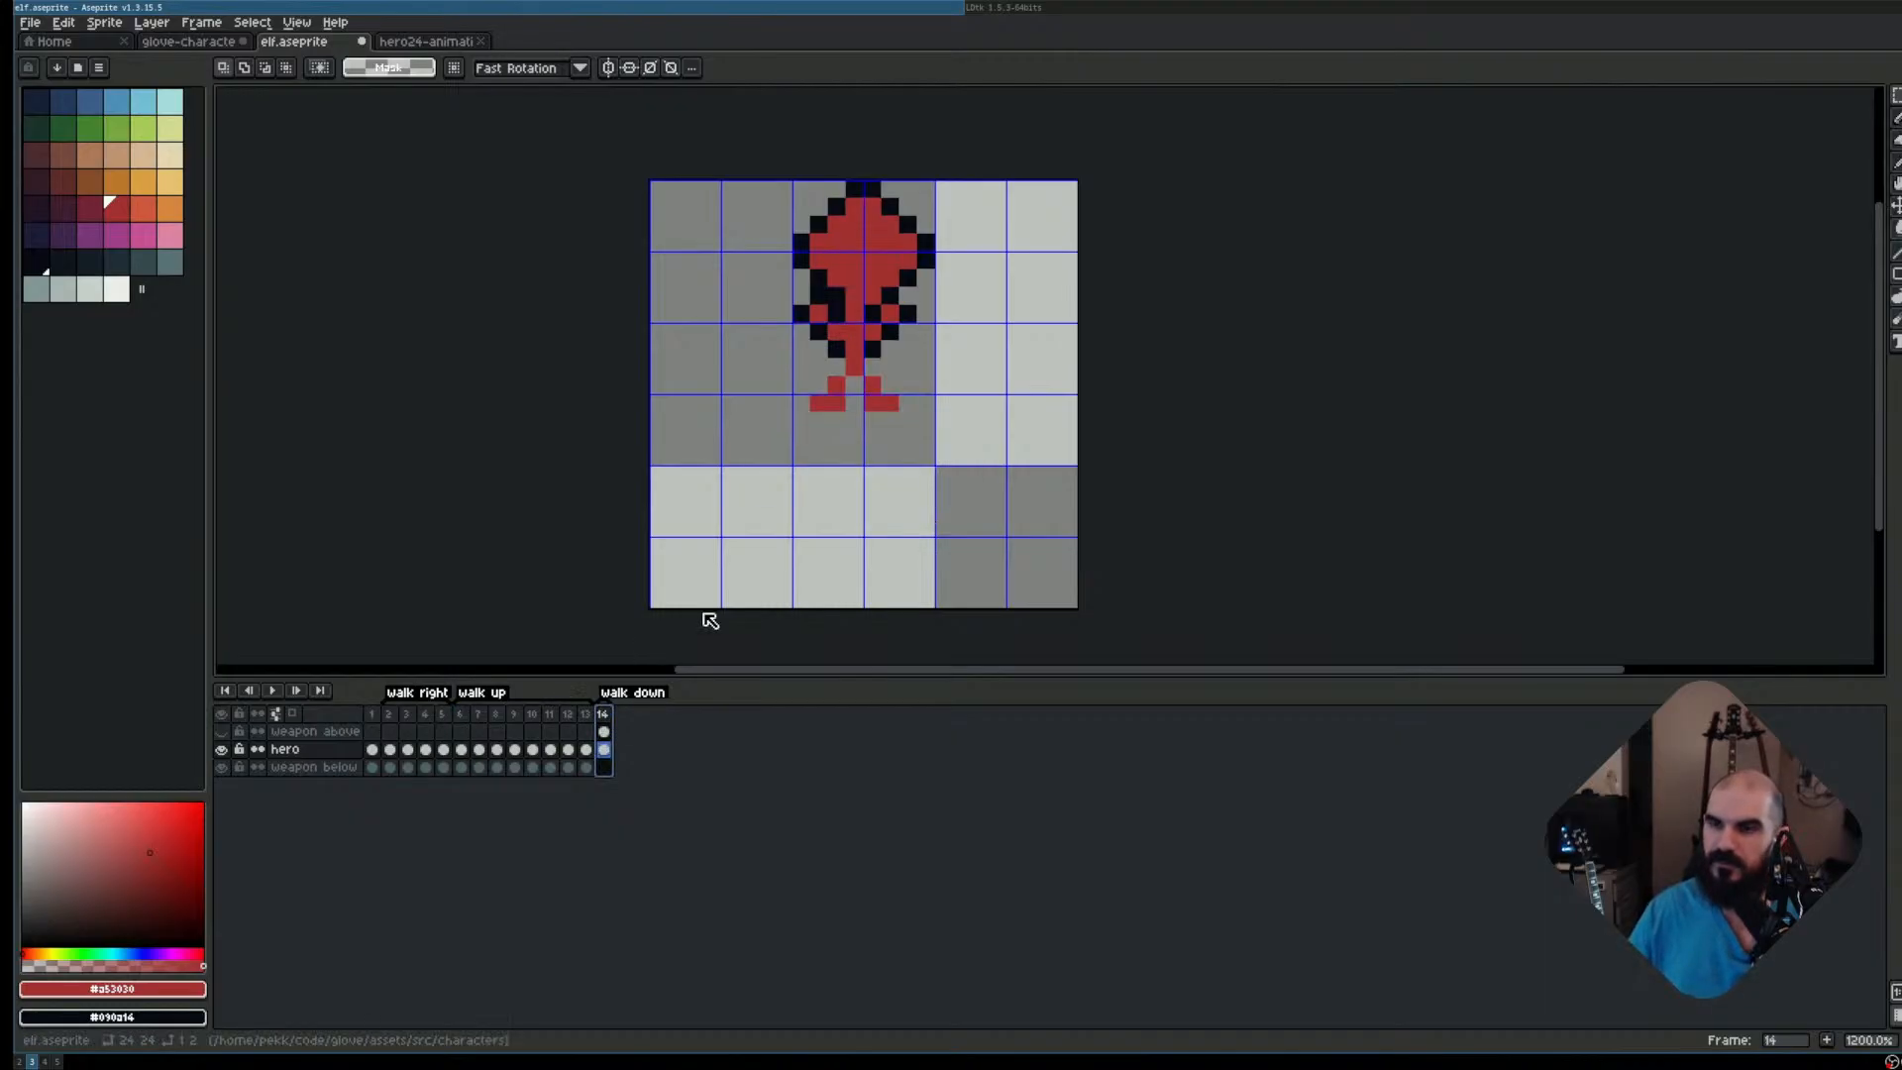
drag(819, 456, 820, 438)
scroll(943, 367, up, 1)
drag(911, 356, 951, 509)
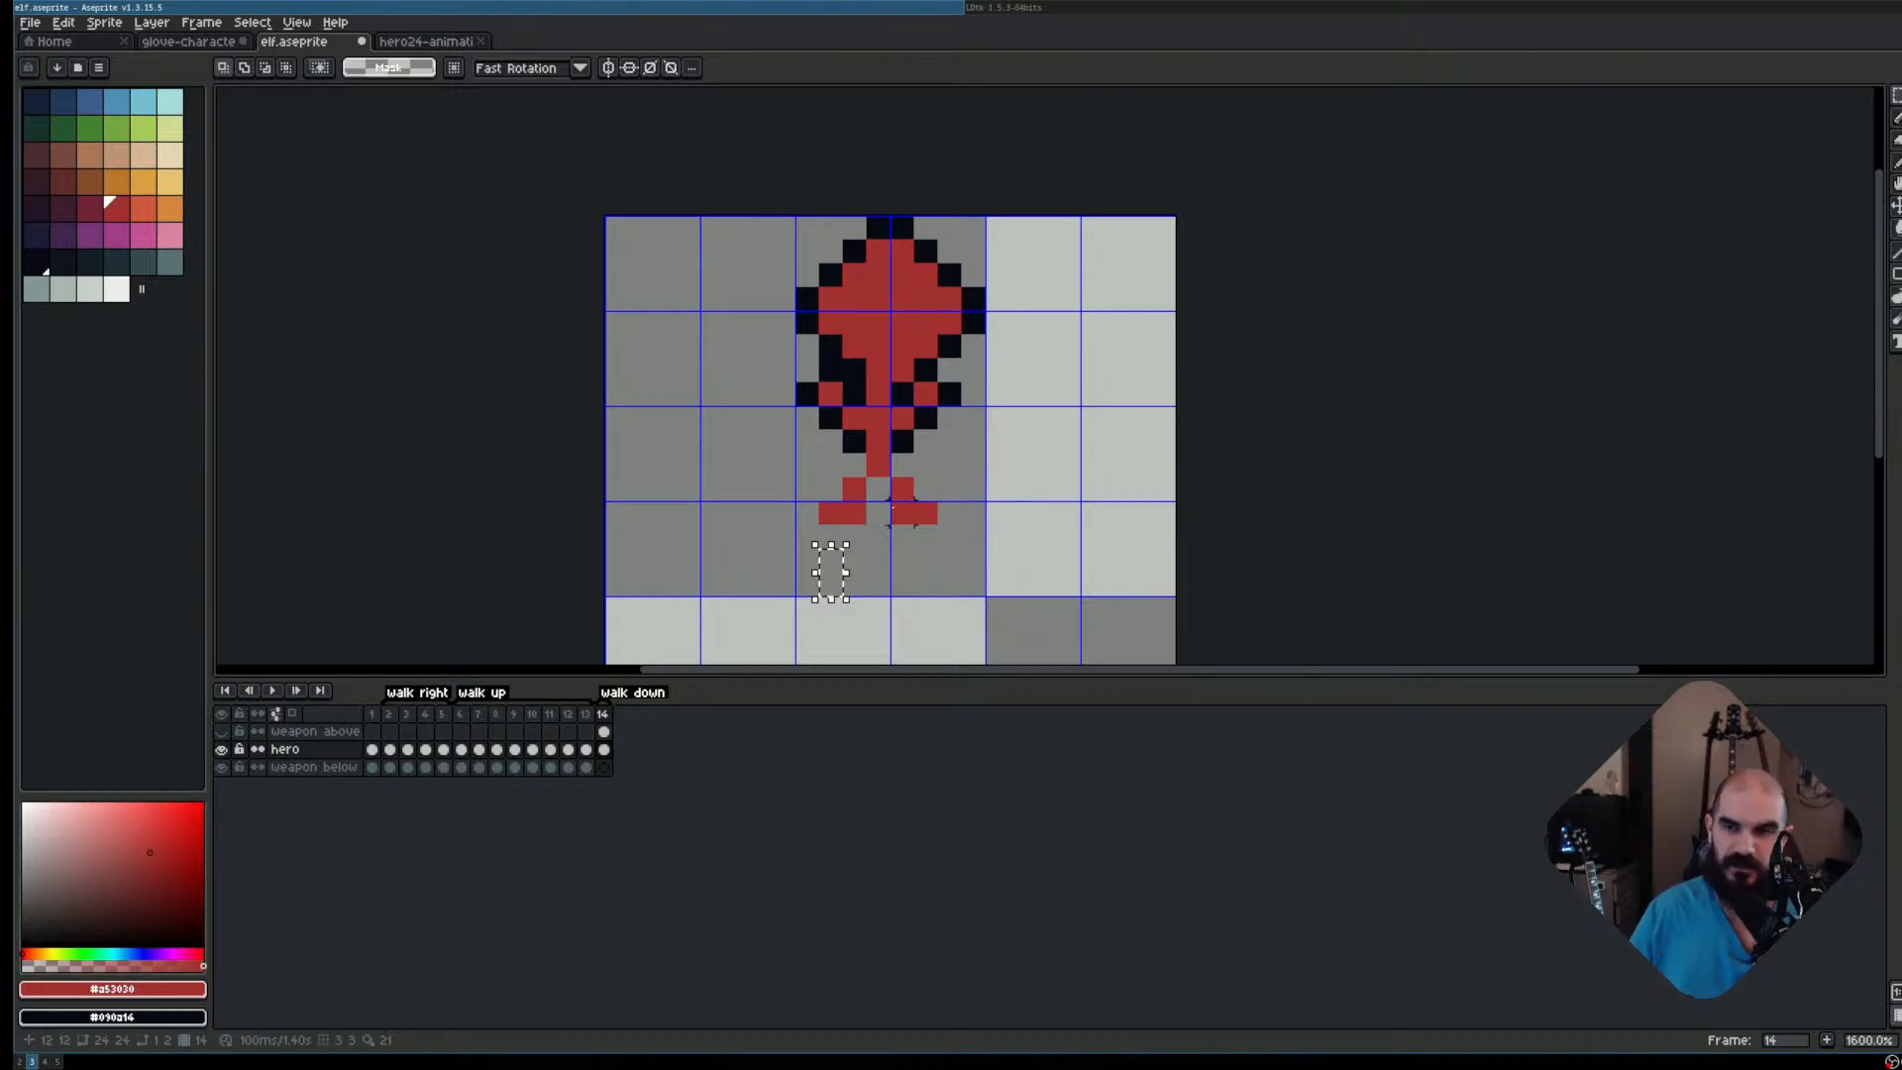
Clear the selection and outline the elf's legs and feet in frame 14 with black pixels, including the gap between the feet
scroll(920, 501, up, 3)
drag(978, 523, 999, 345)
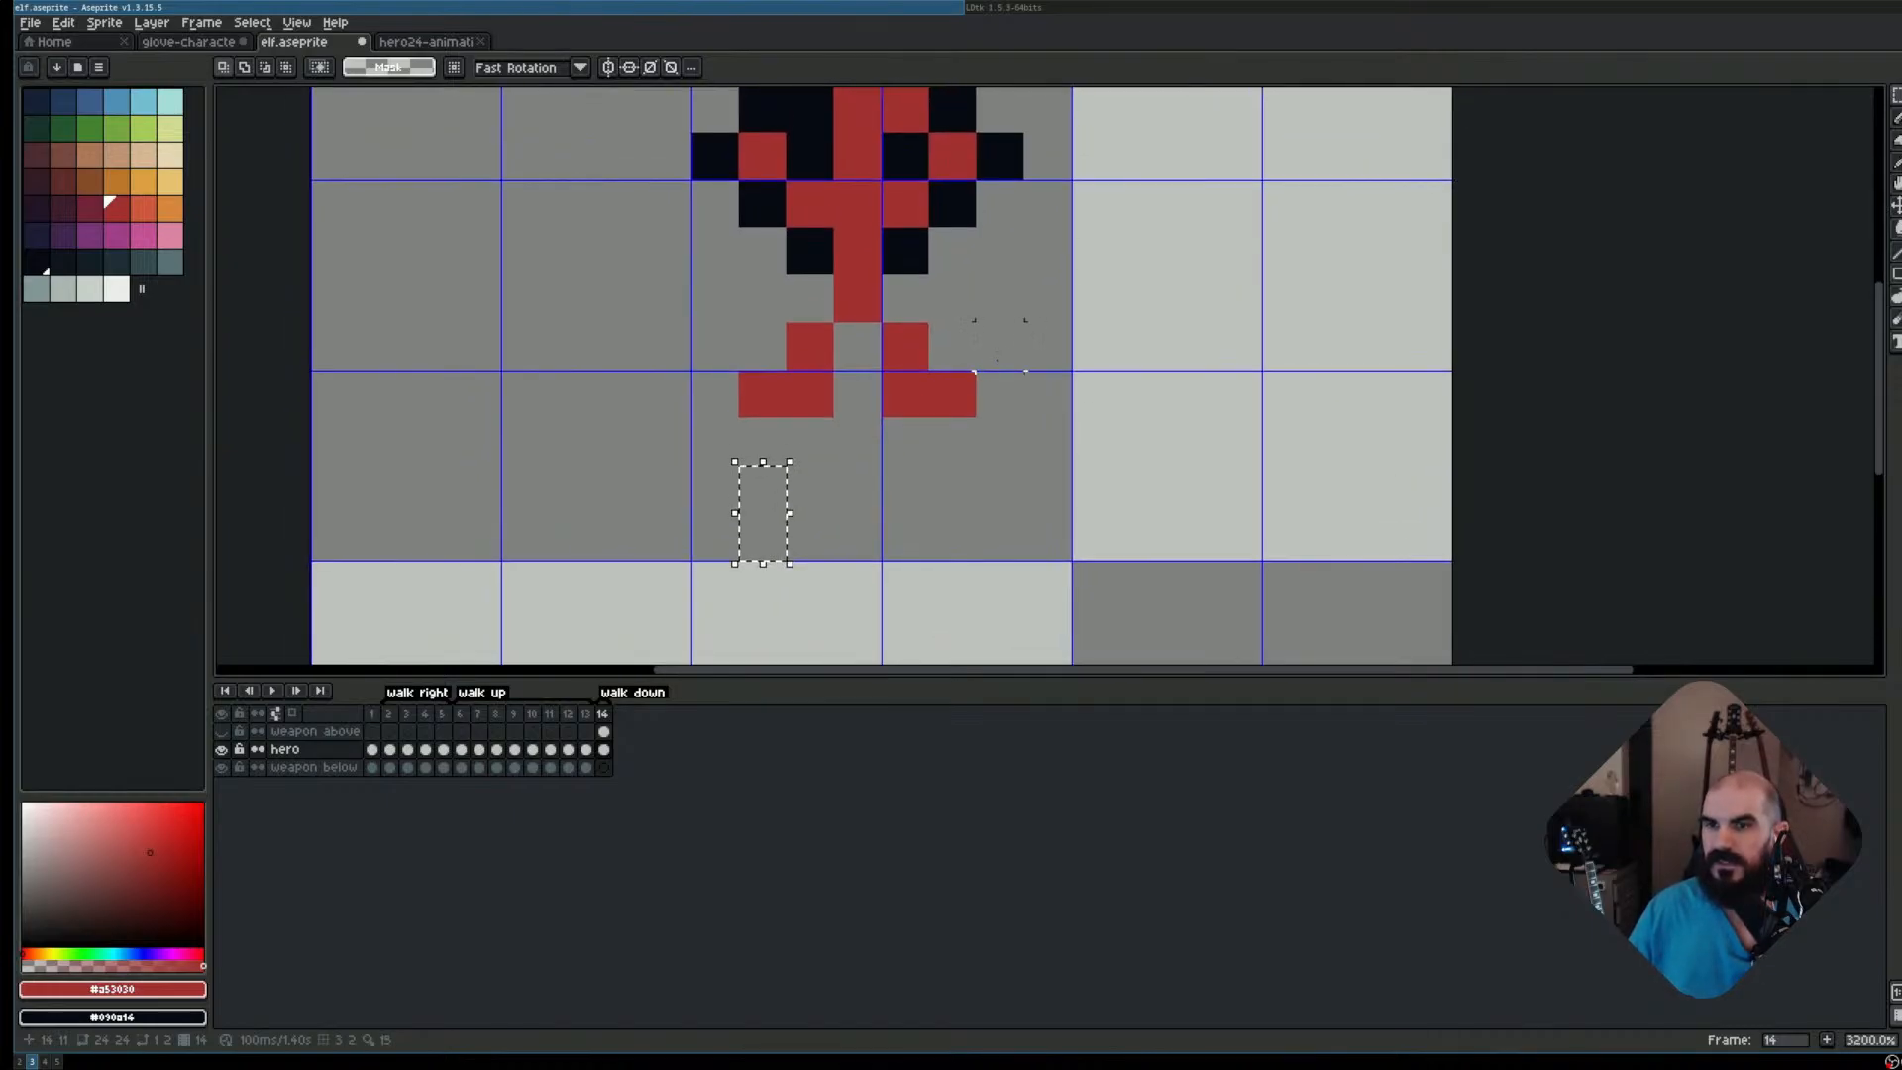
key(ctrl+d)
key(b)
right_click(809, 298)
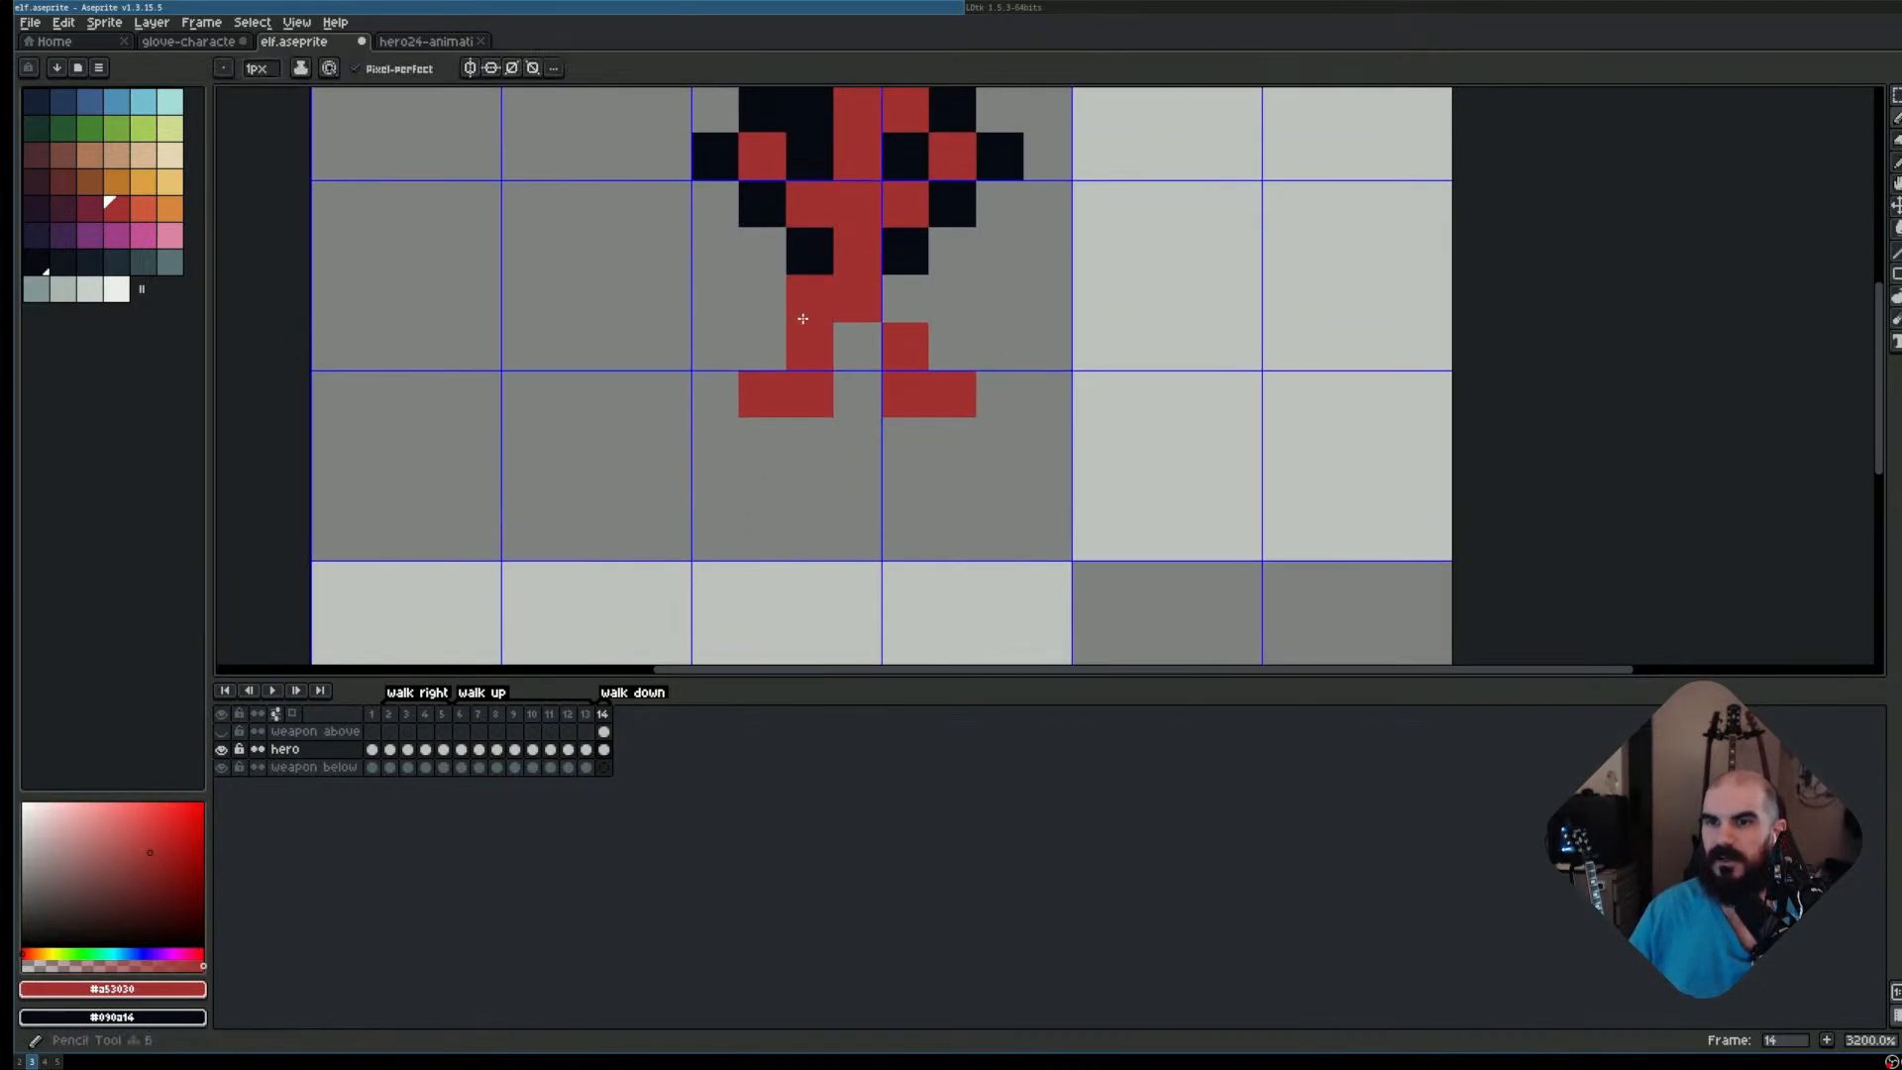
click(762, 345)
mouse_move(772, 357)
mouse_down()
mouse_move(733, 430)
mouse_move(983, 434)
mouse_move(1000, 395)
mouse_up()
right_click(858, 396)
right_click(858, 346)
right_click(952, 346)
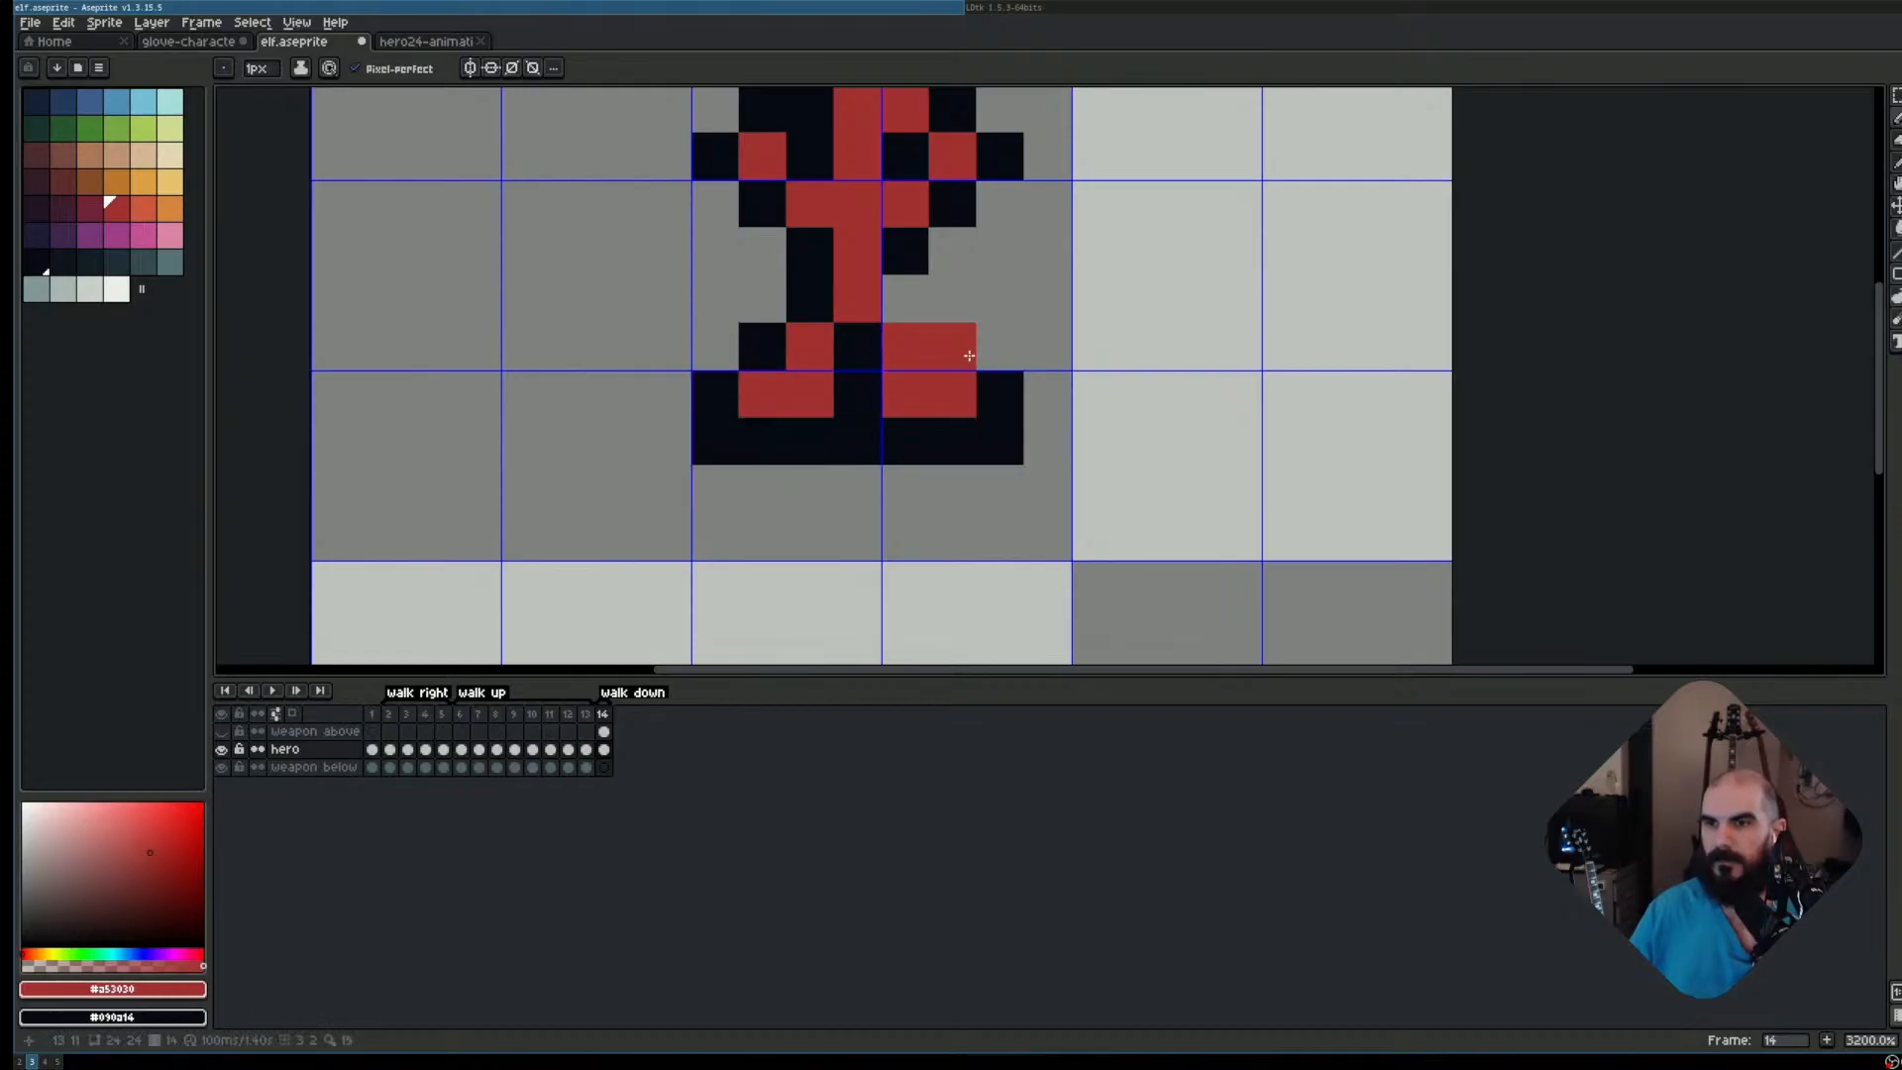
click(918, 296)
right_click(913, 296)
Measure the space below the outlined feet in frame 14 with a marquee and look over the whole elf
scroll(934, 455, down, 1)
key(m)
drag(841, 479, 842, 521)
drag(979, 337, 970, 465)
scroll(969, 465, down, 1)
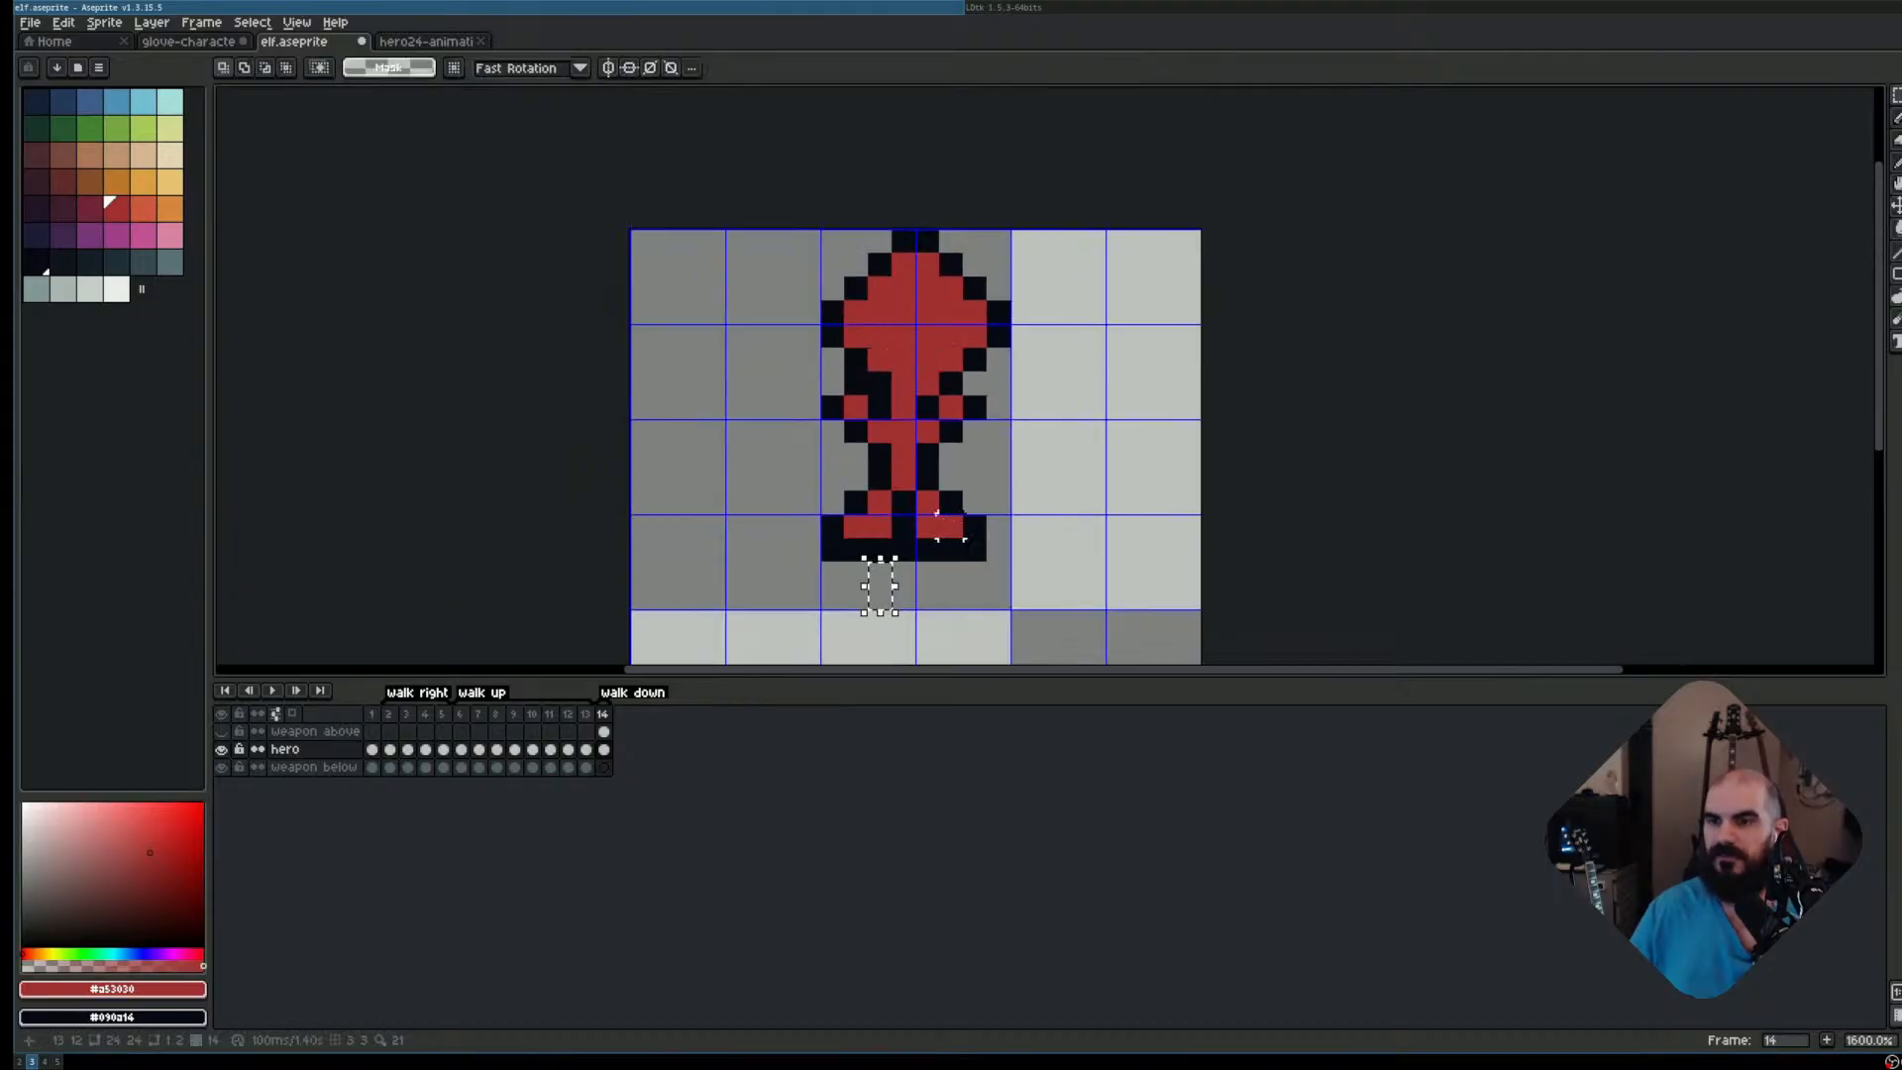
key(ctrl+d)
drag(1094, 336, 900, 320)
scroll(820, 406, up, 1)
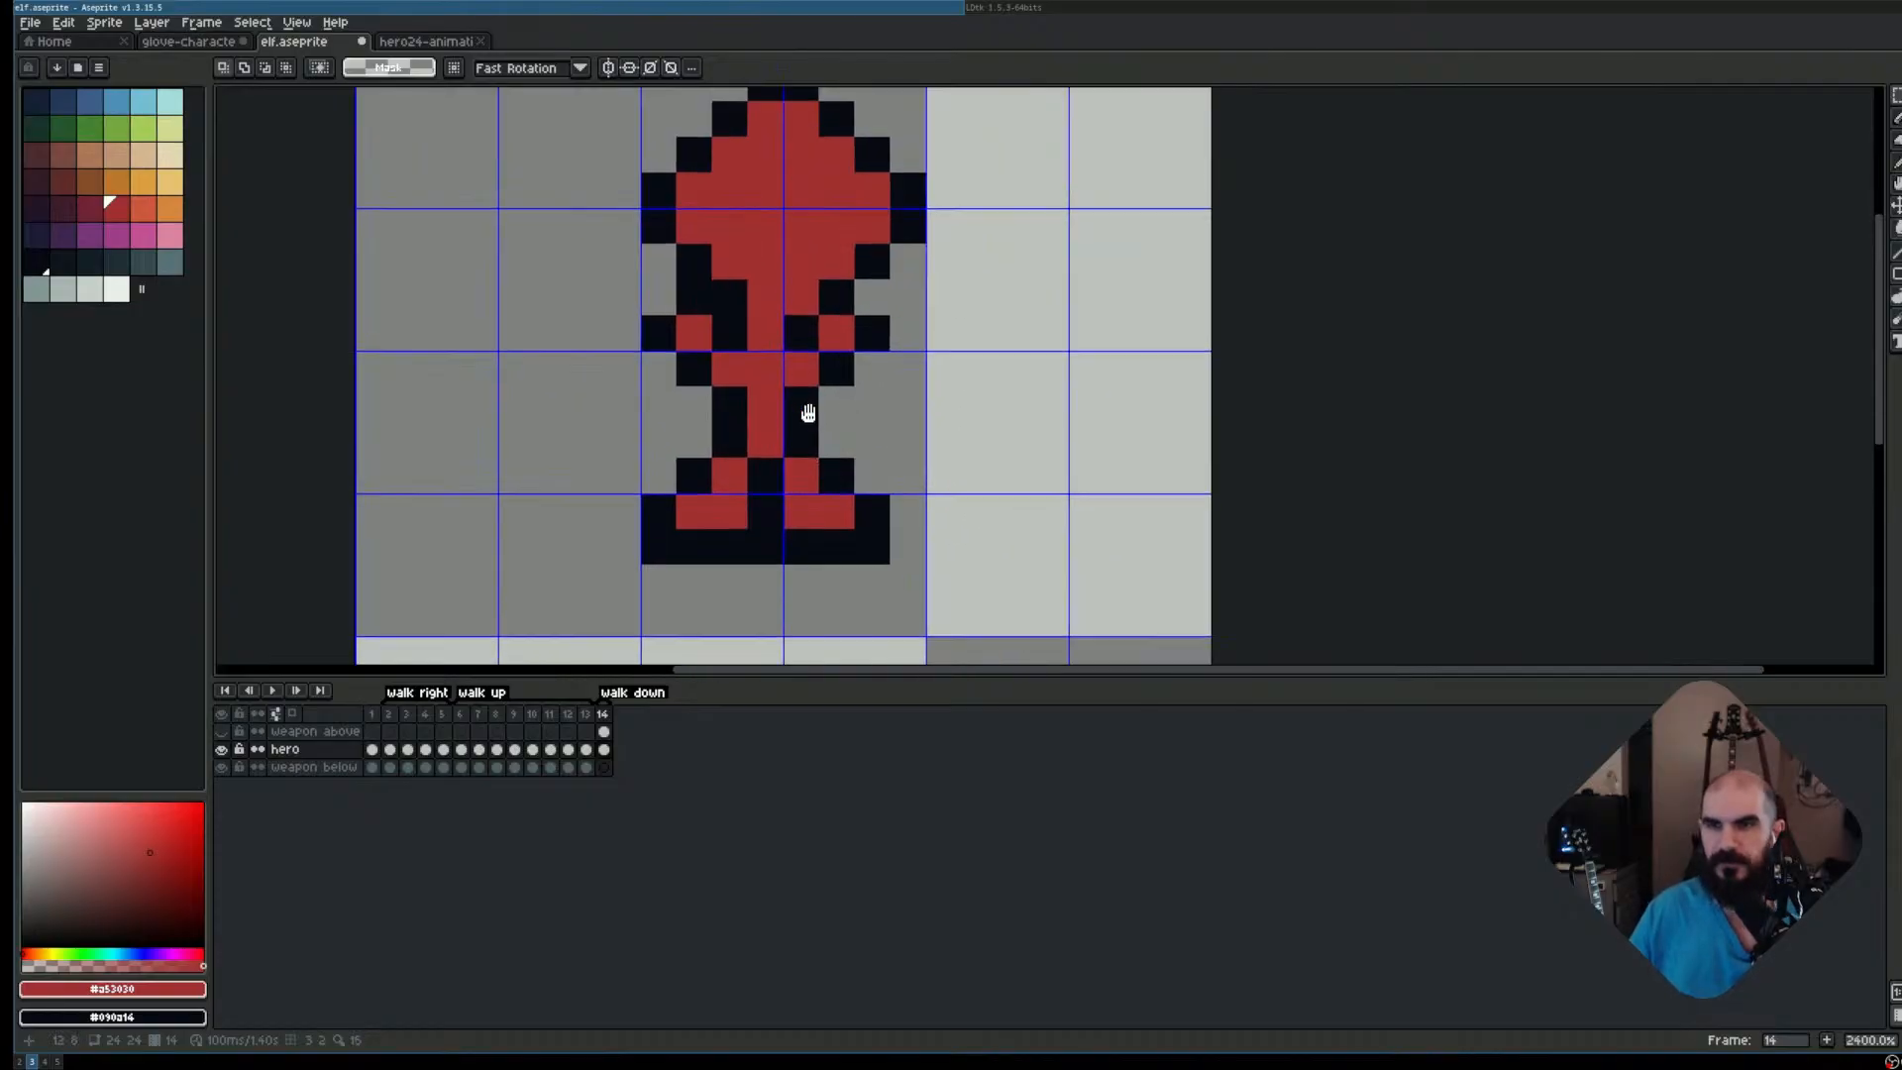
scroll(830, 381, down, 1)
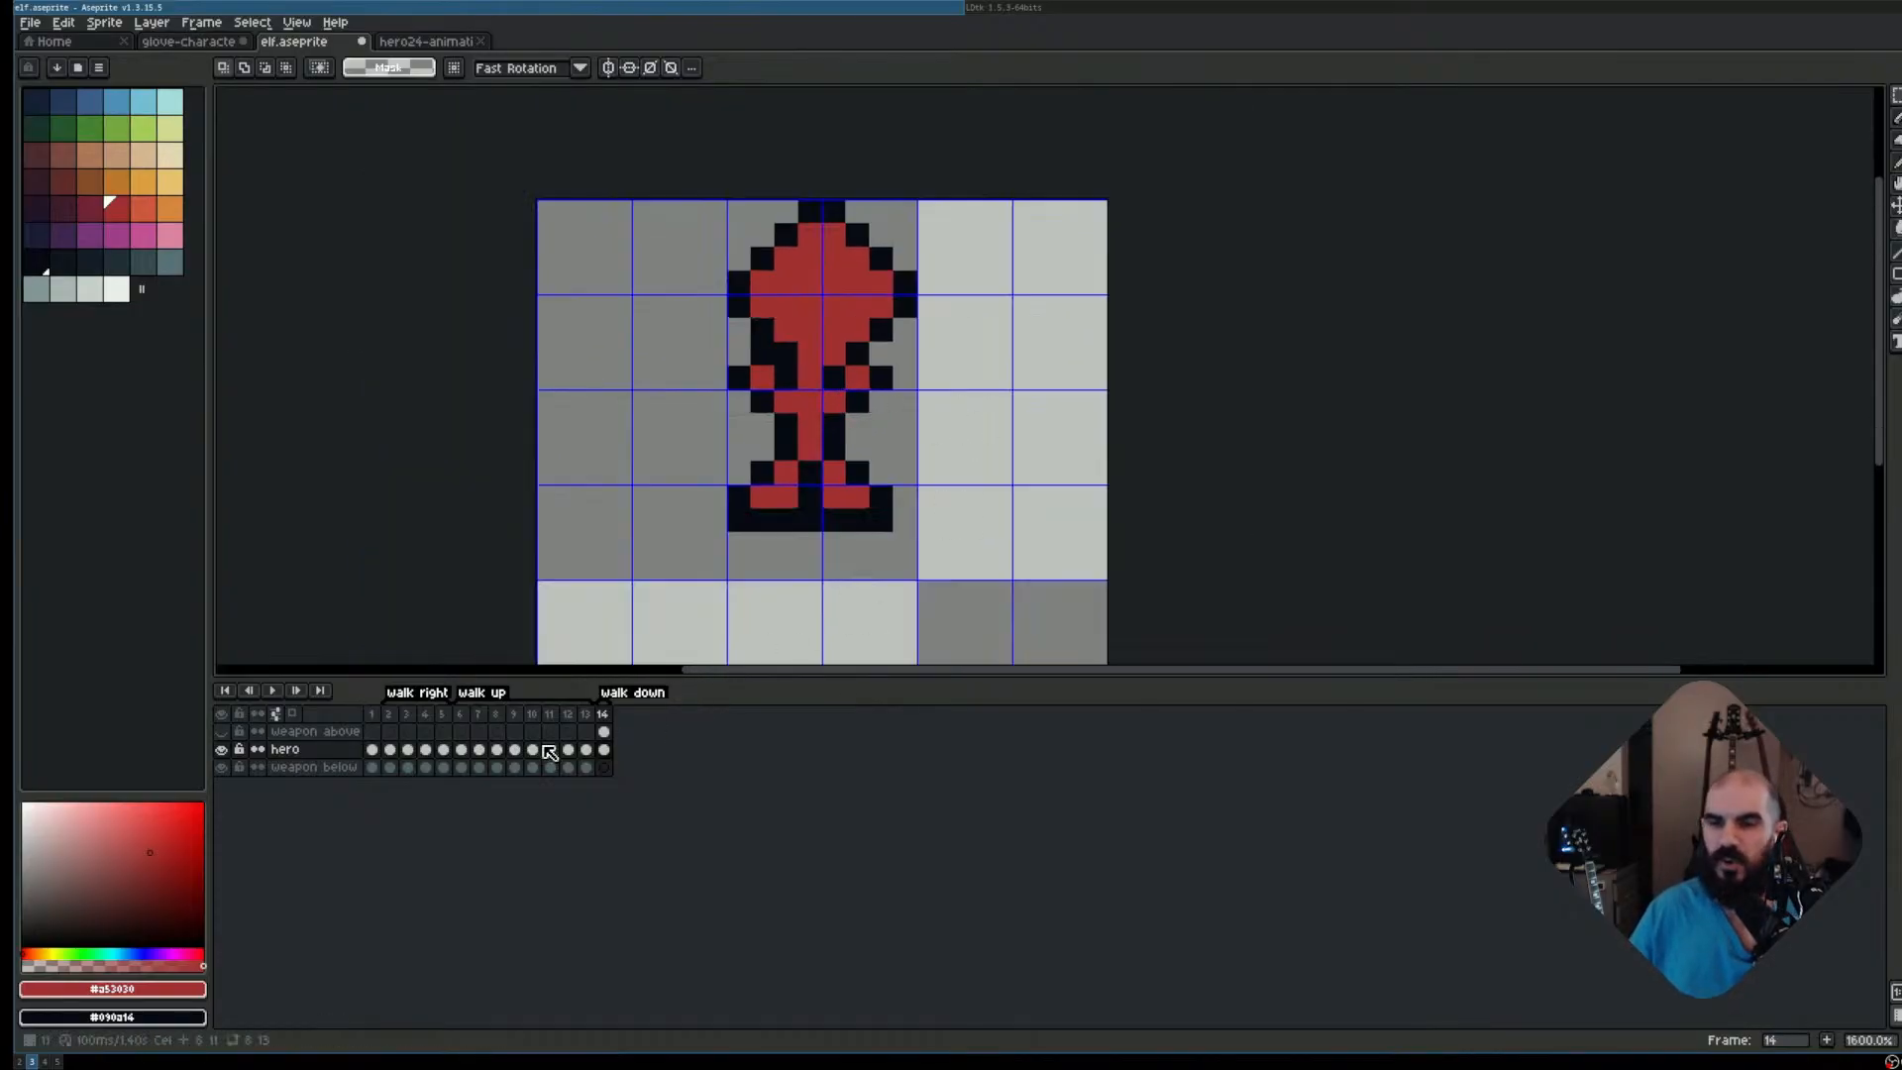
Show the weapon above layer and compare the front-facing elf in frame 14 with the side-facing elf in frames 1 and 2
click(226, 732)
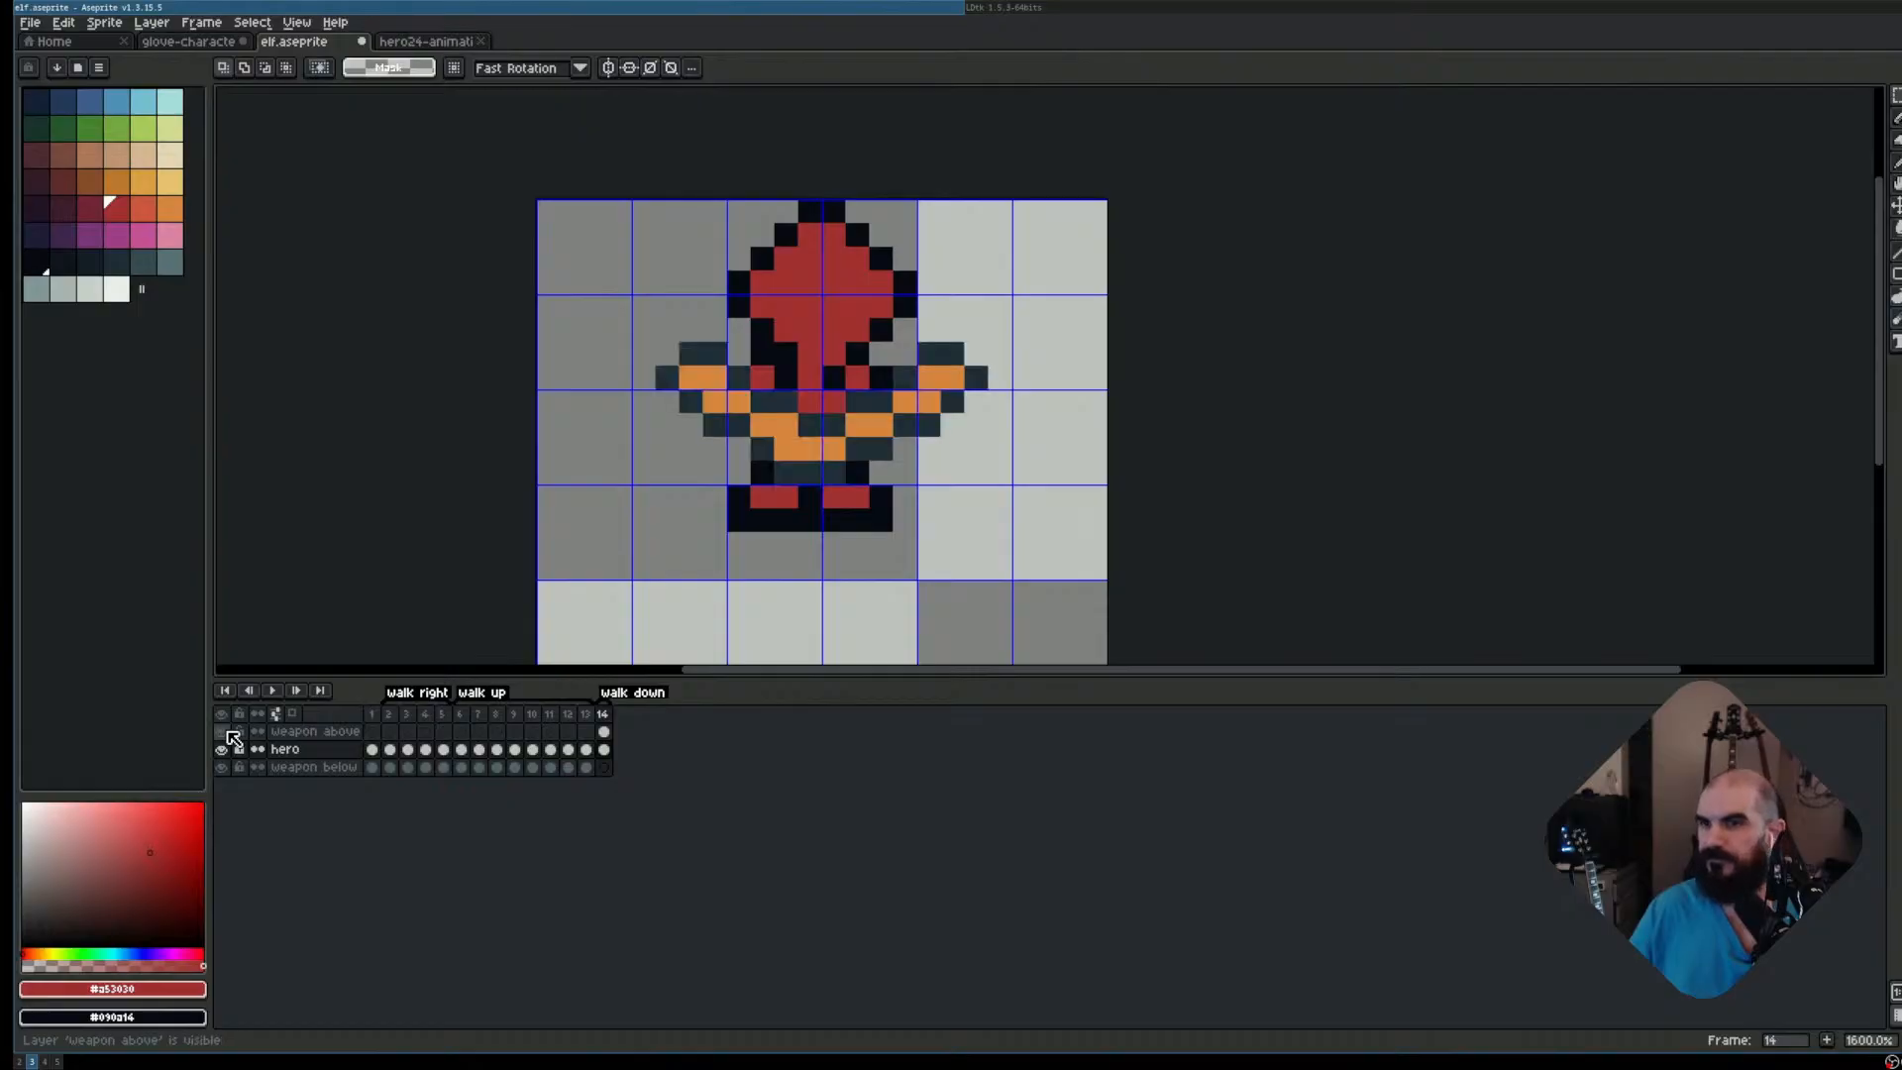
key(minus)
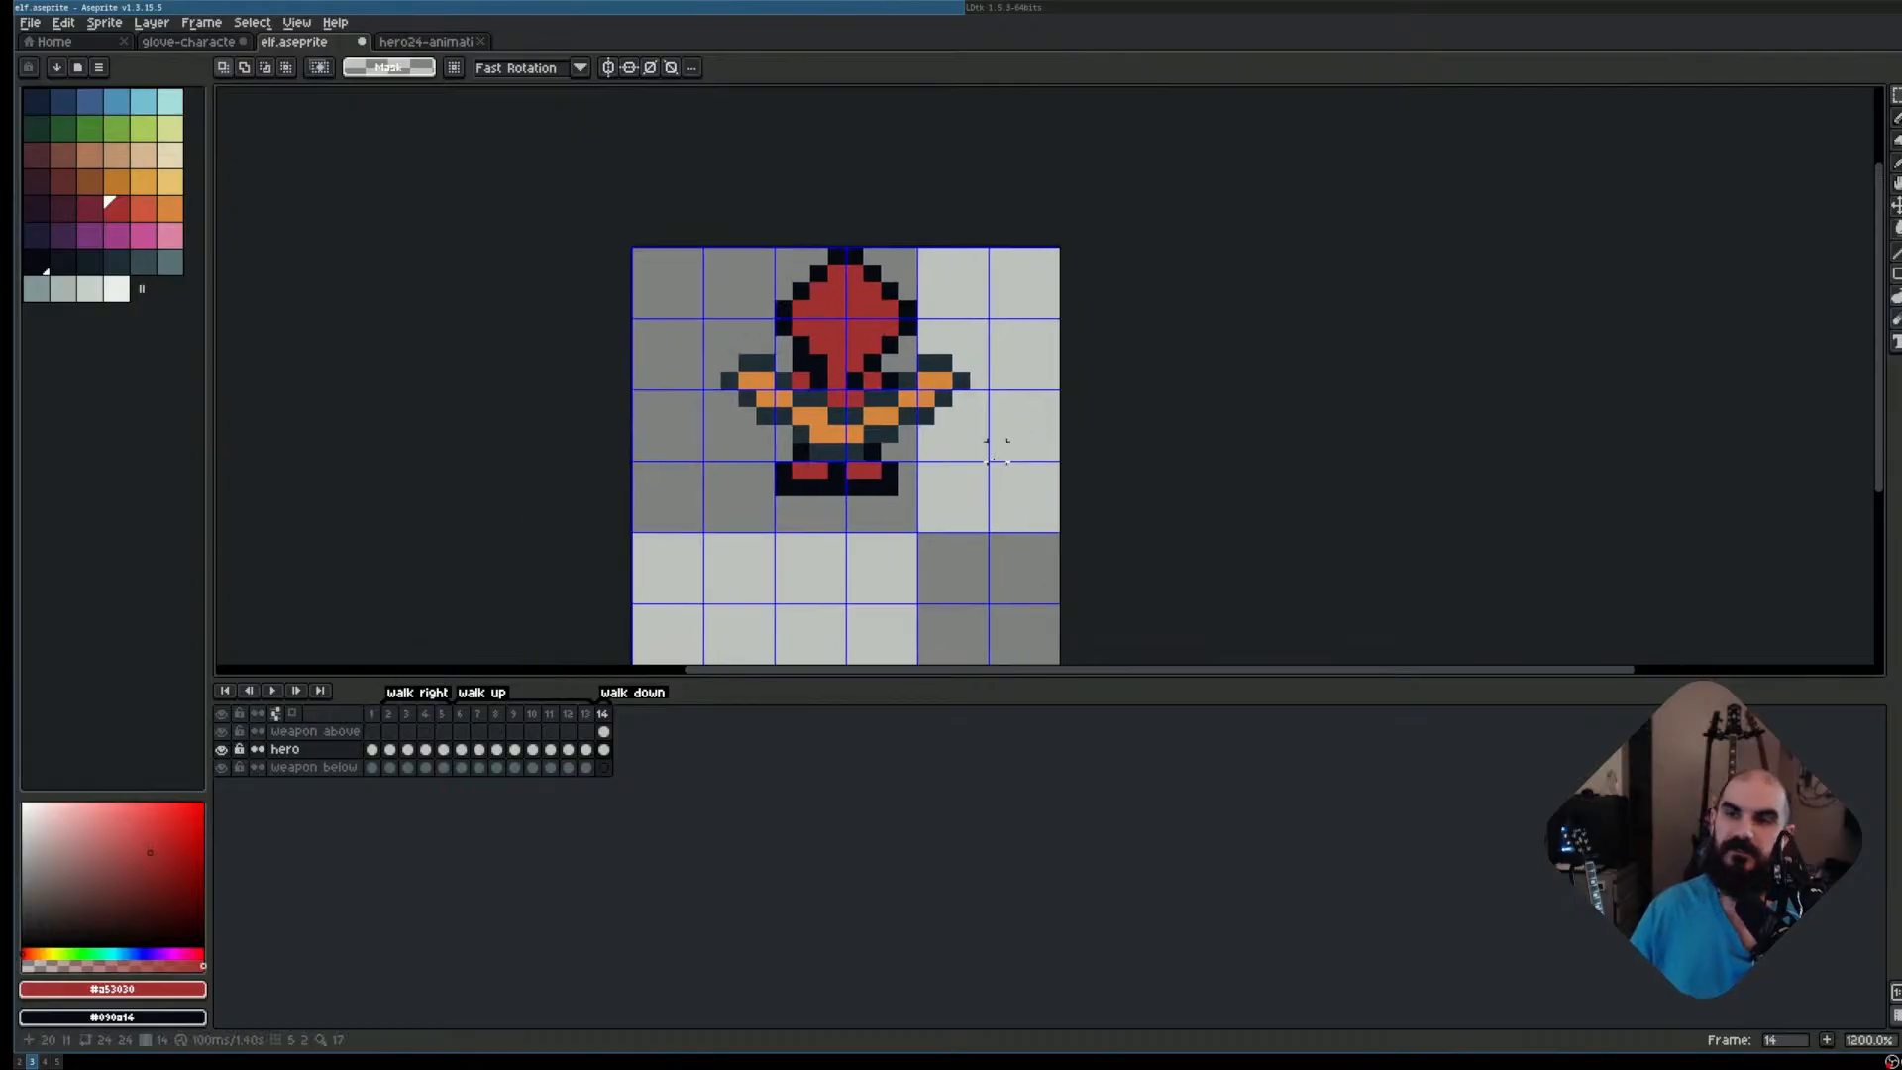
scroll(1031, 466, down, 1)
scroll(990, 486, up, 1)
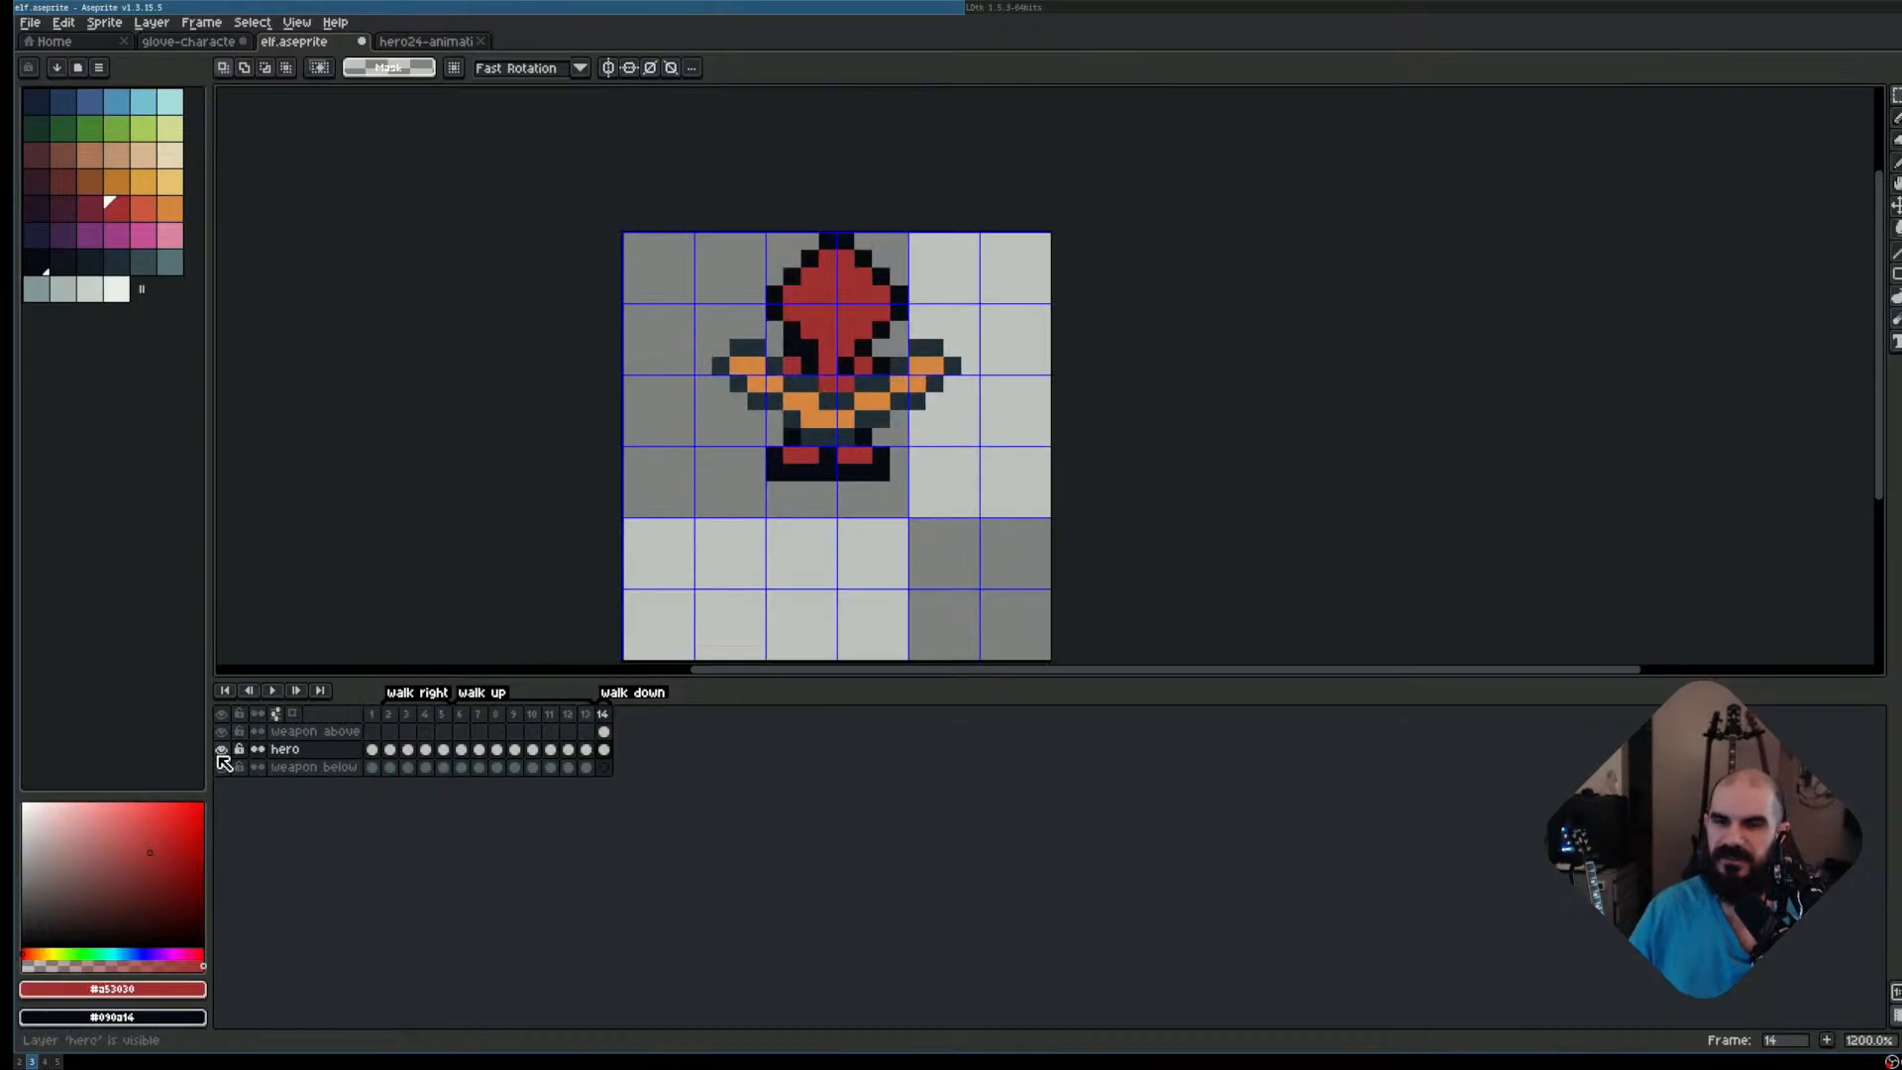
click(390, 717)
click(372, 717)
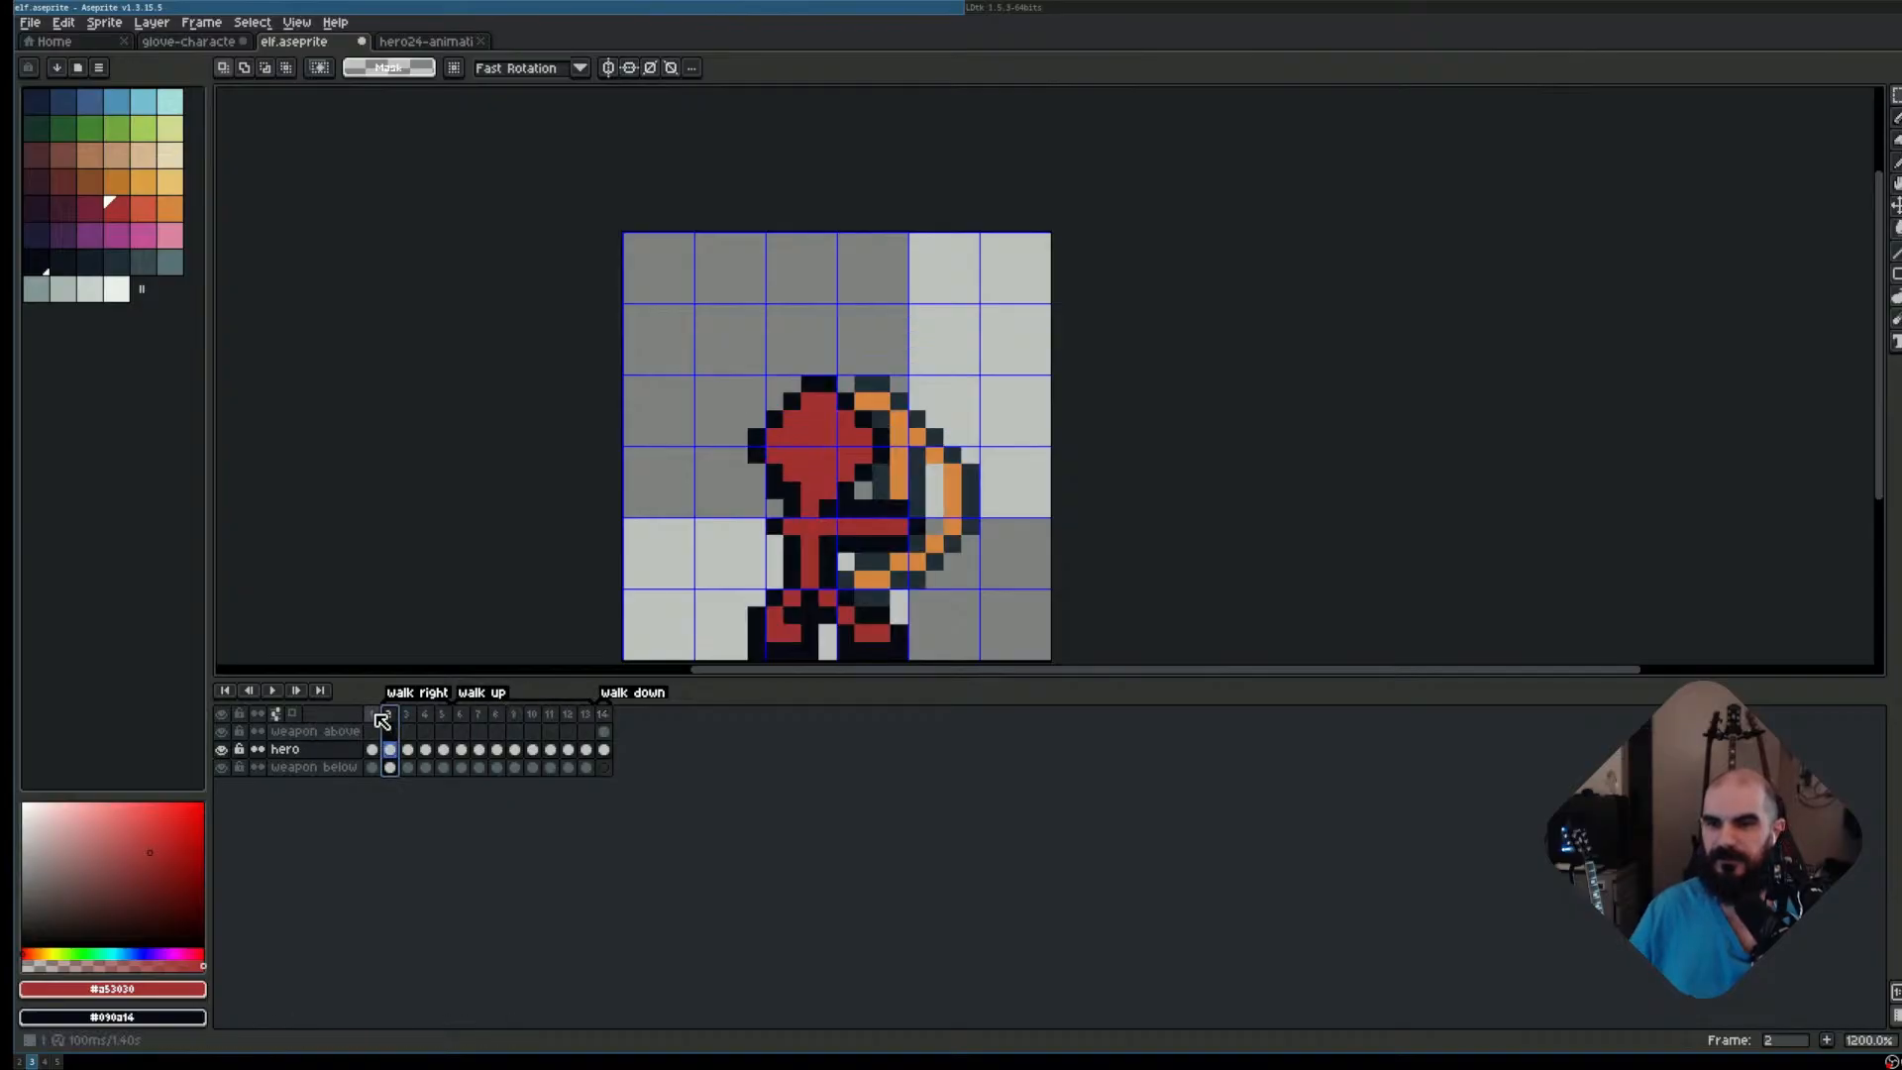
click(389, 717)
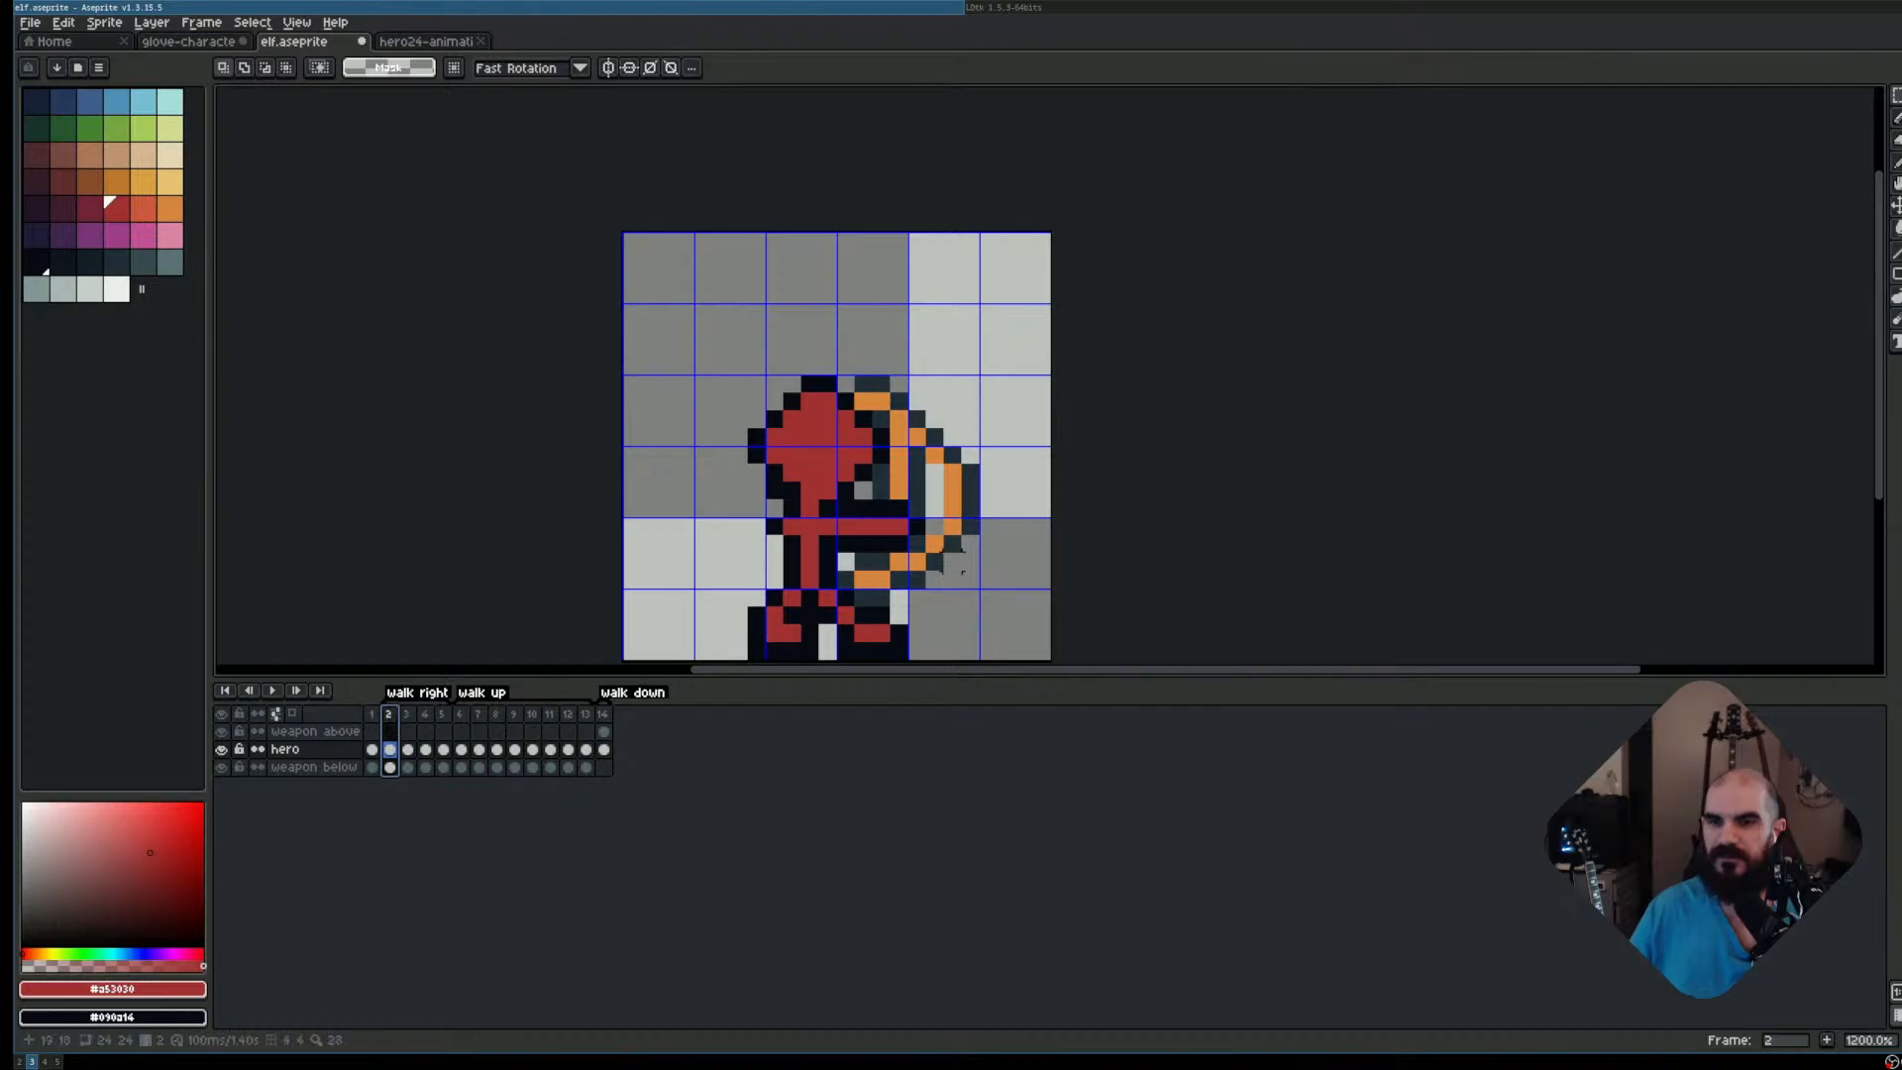
scroll(962, 571, down, 2)
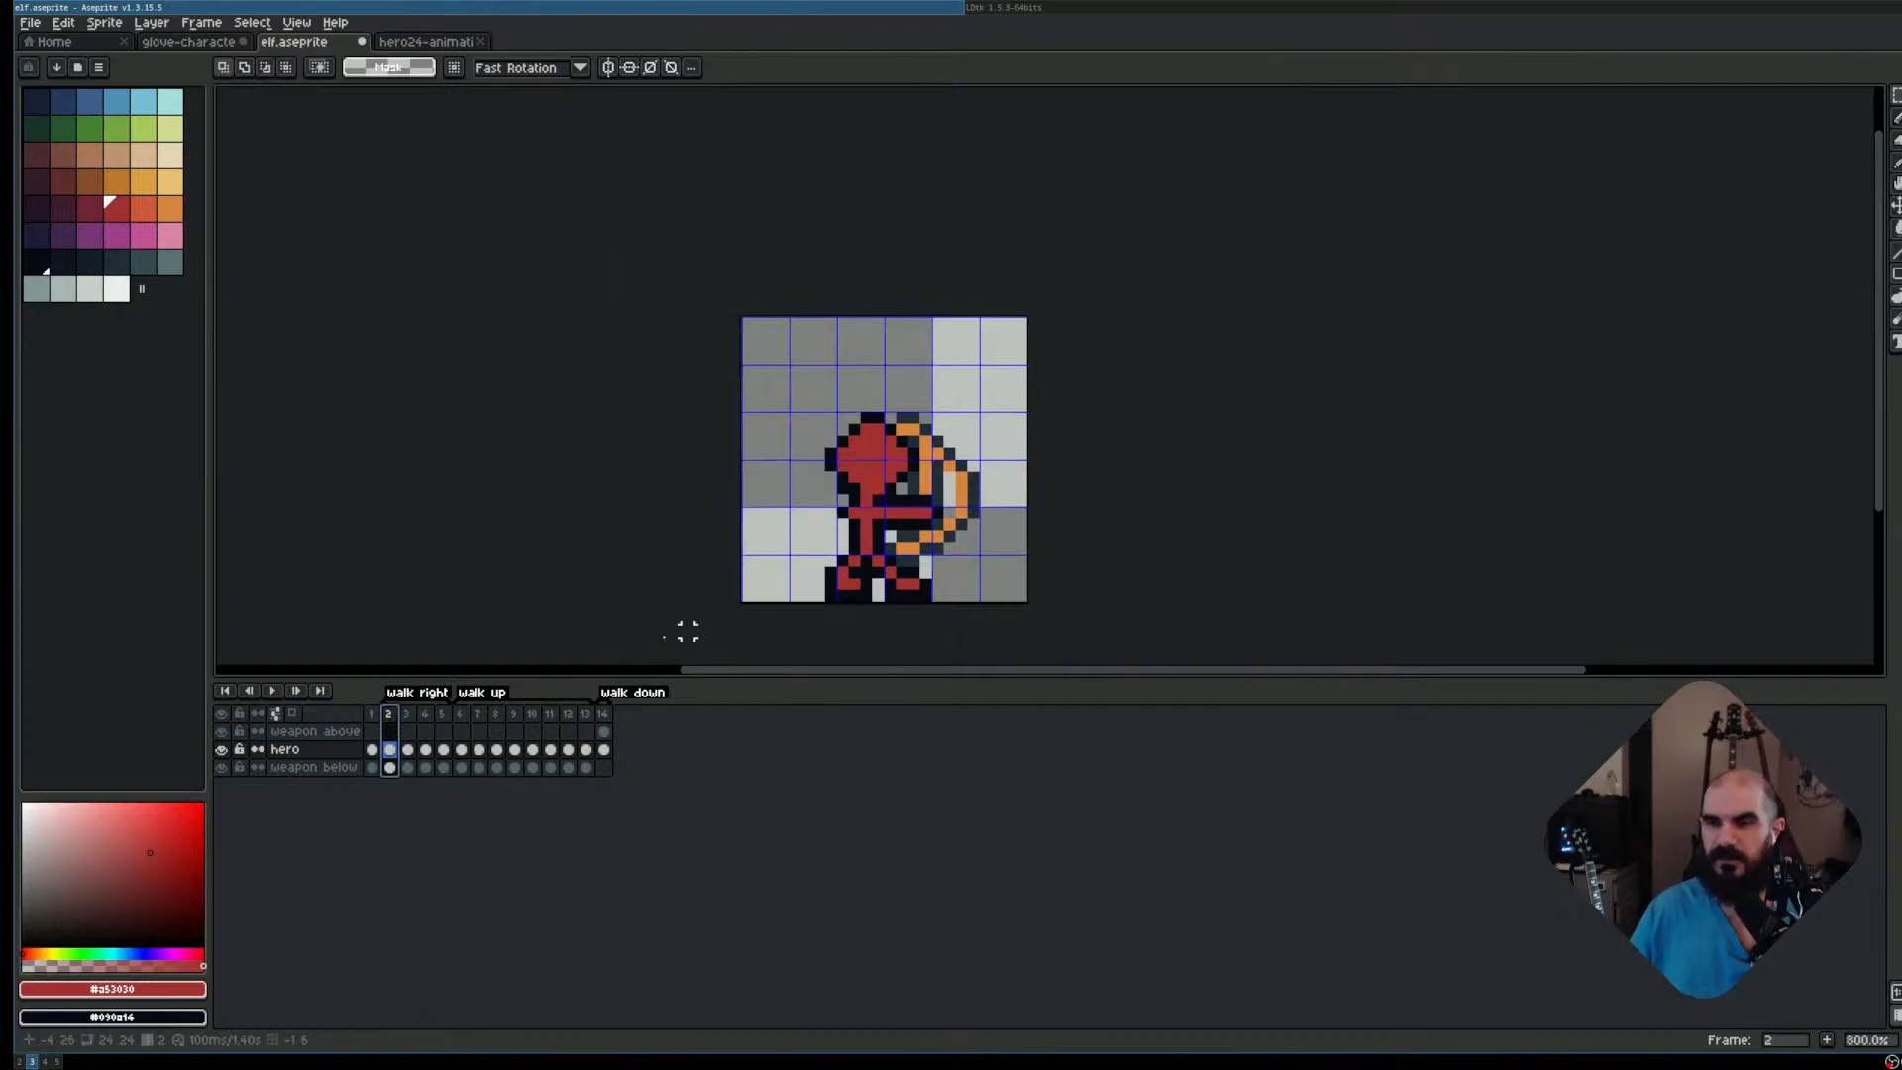
click(602, 715)
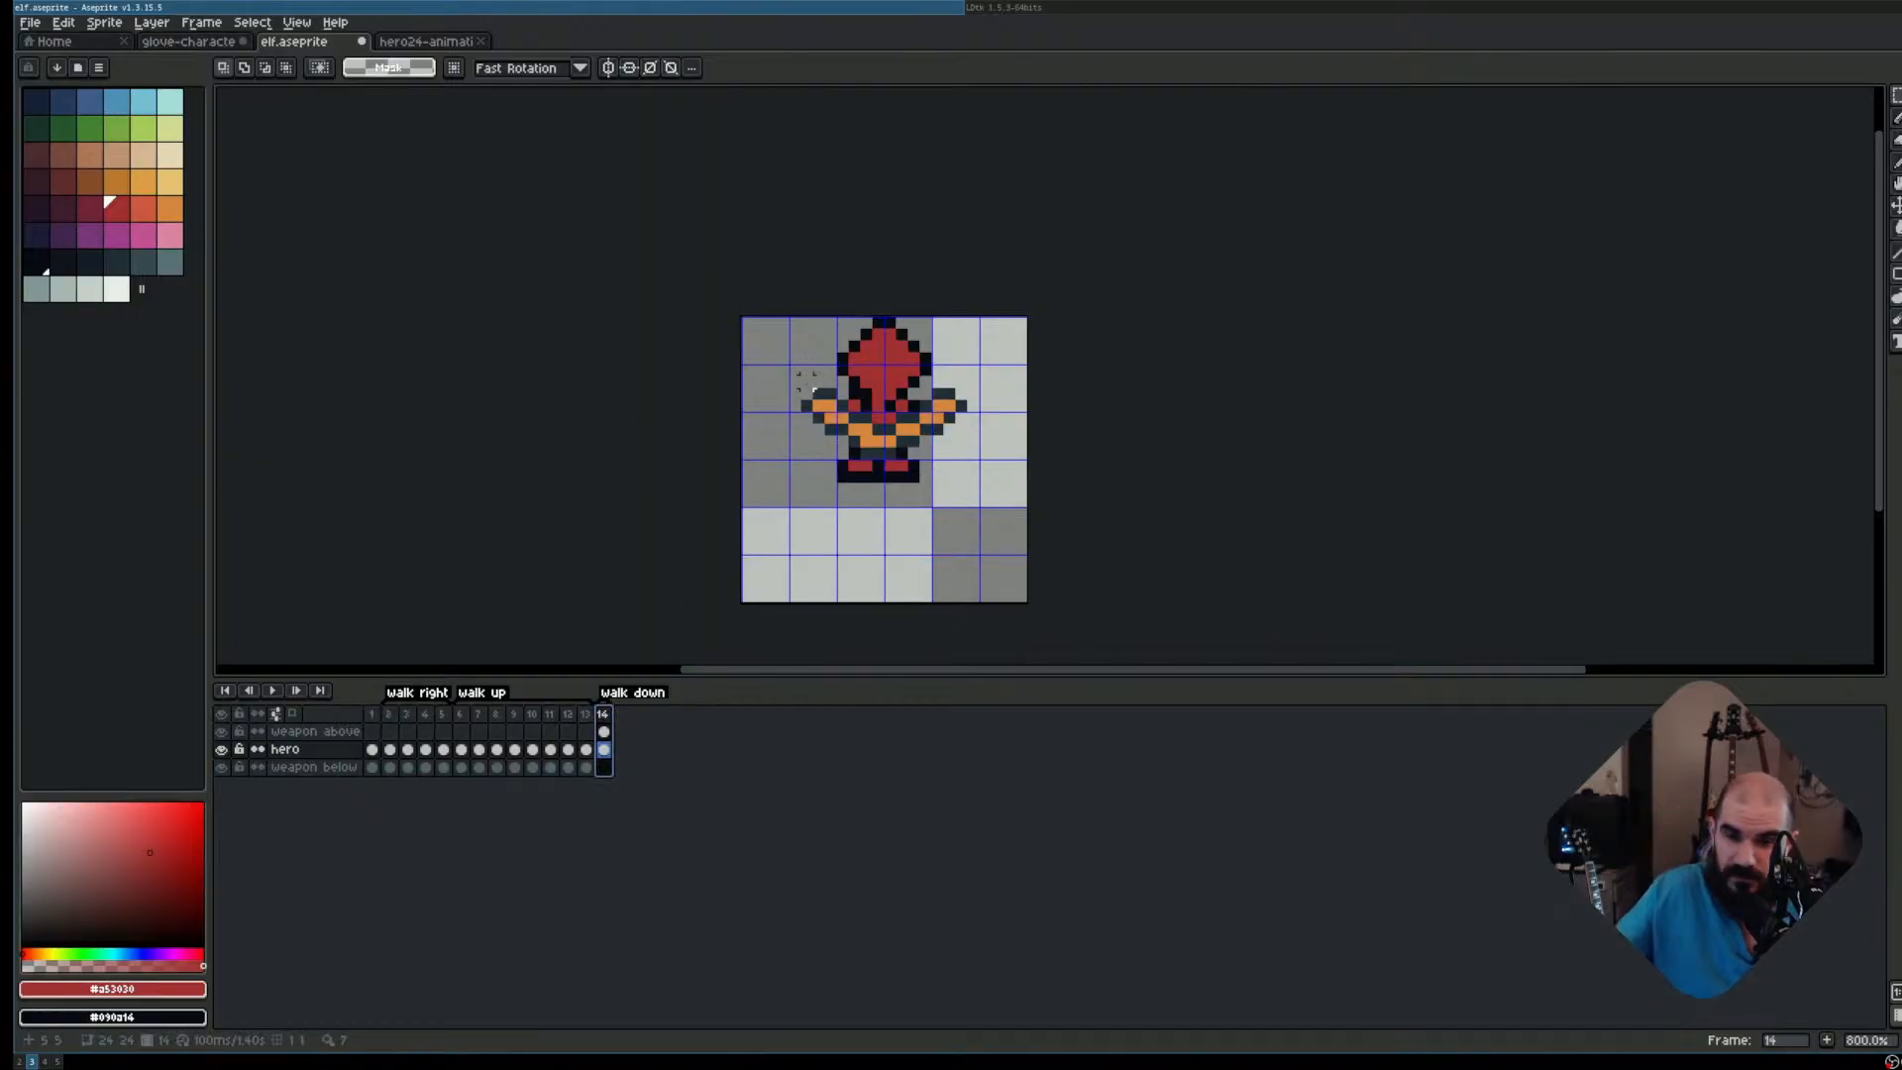
click(372, 714)
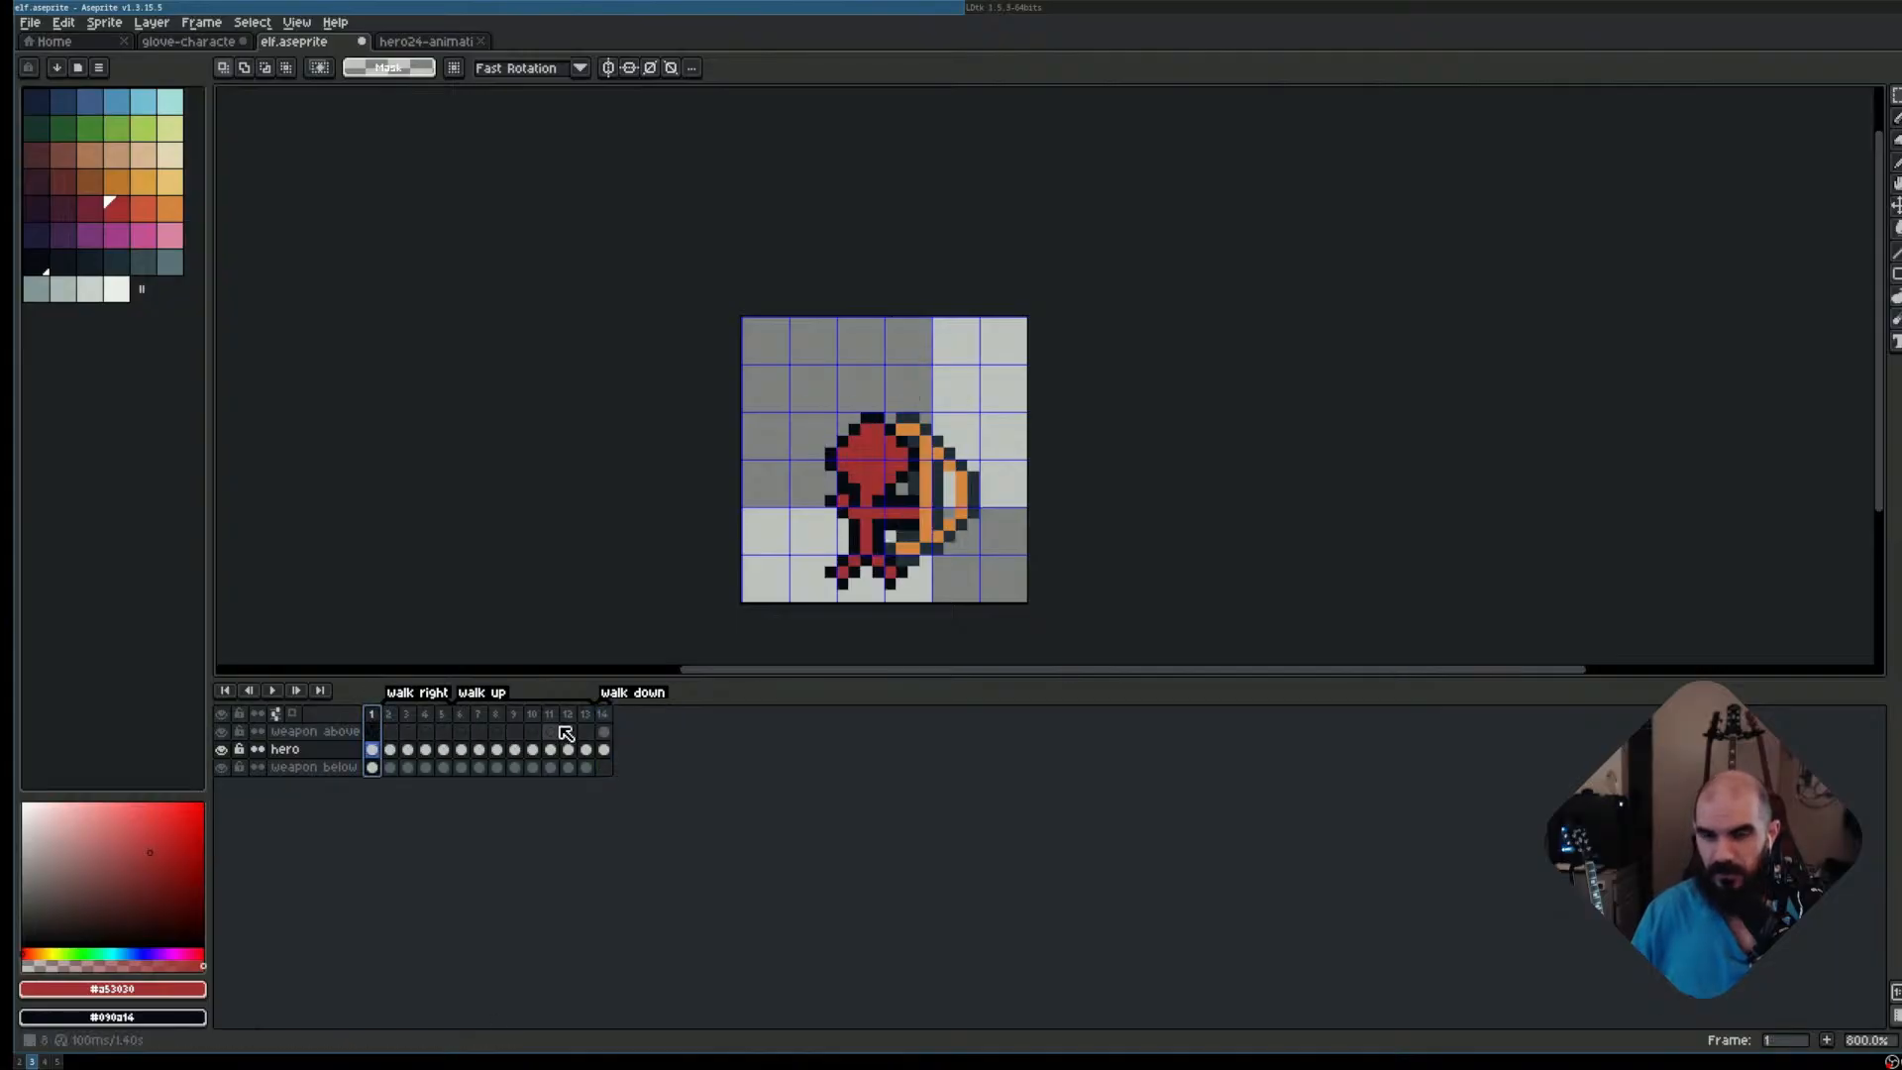
click(390, 719)
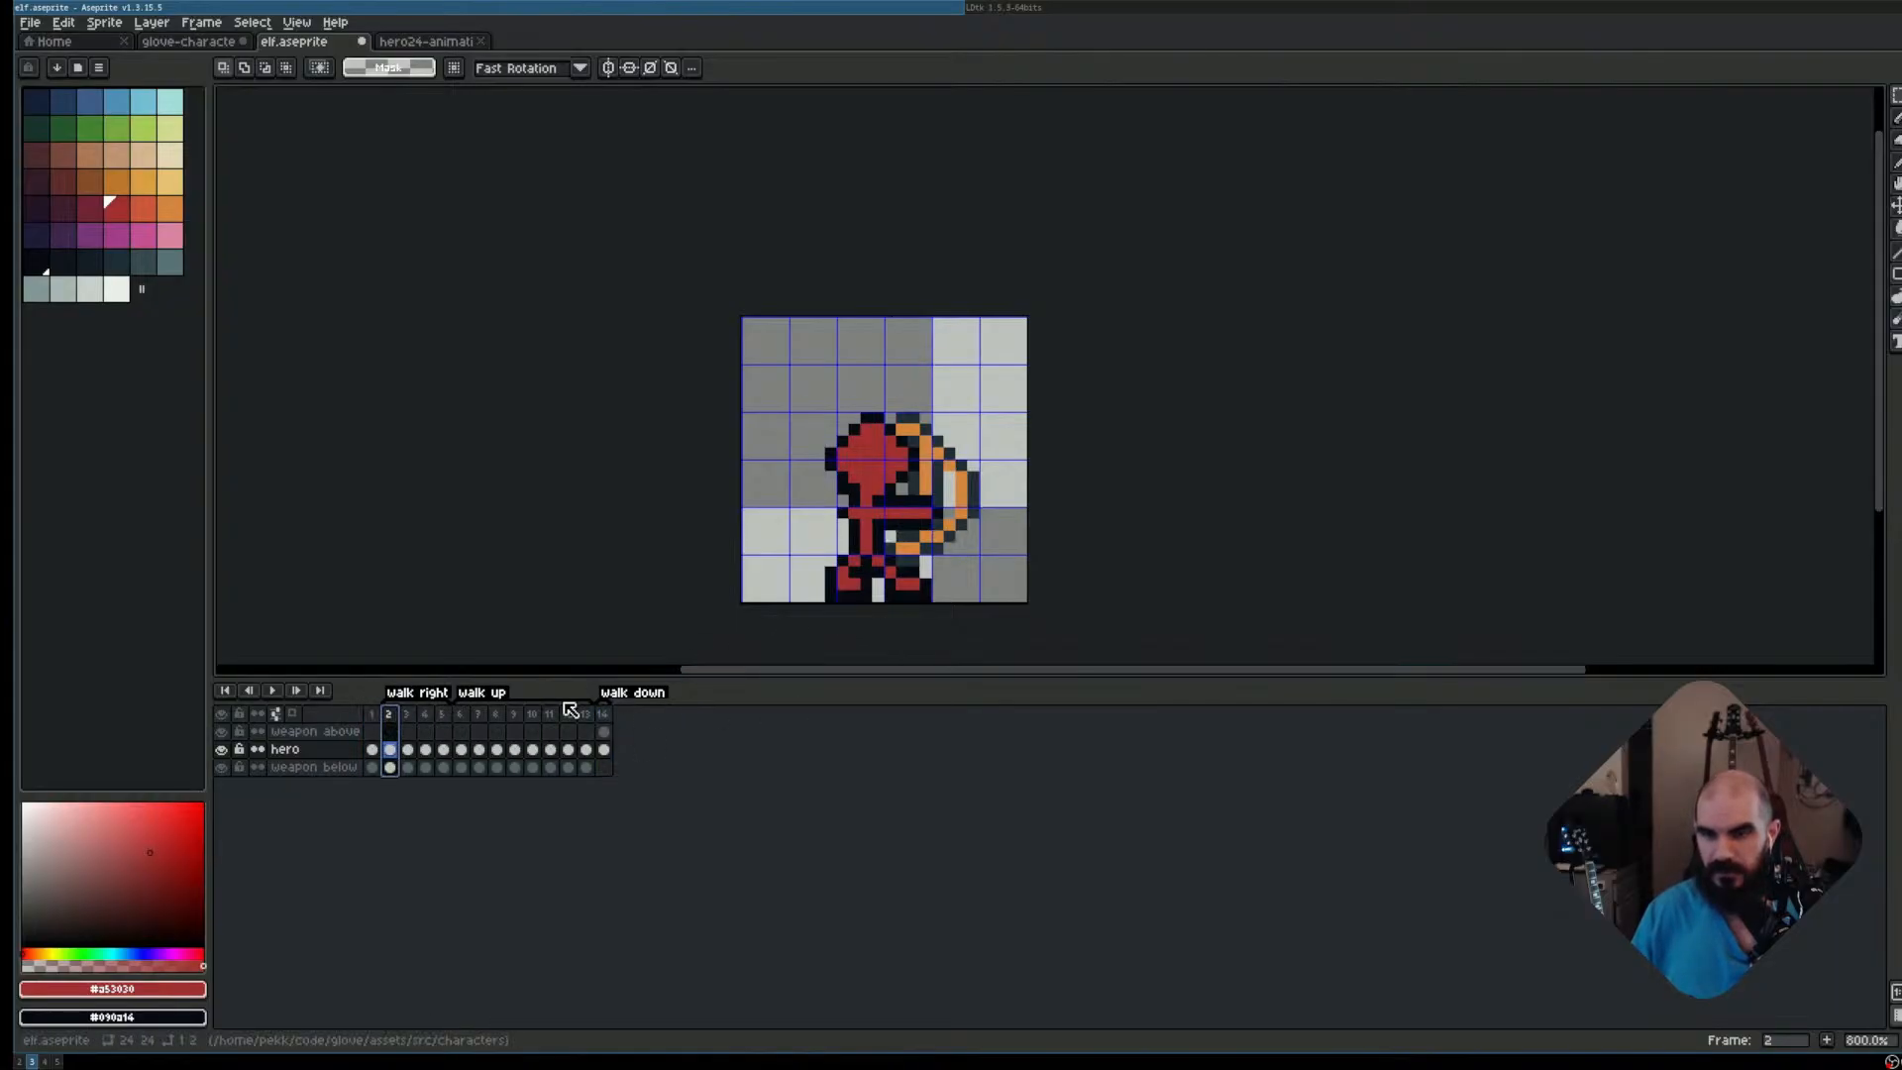
click(602, 715)
scroll(968, 475, up, 2)
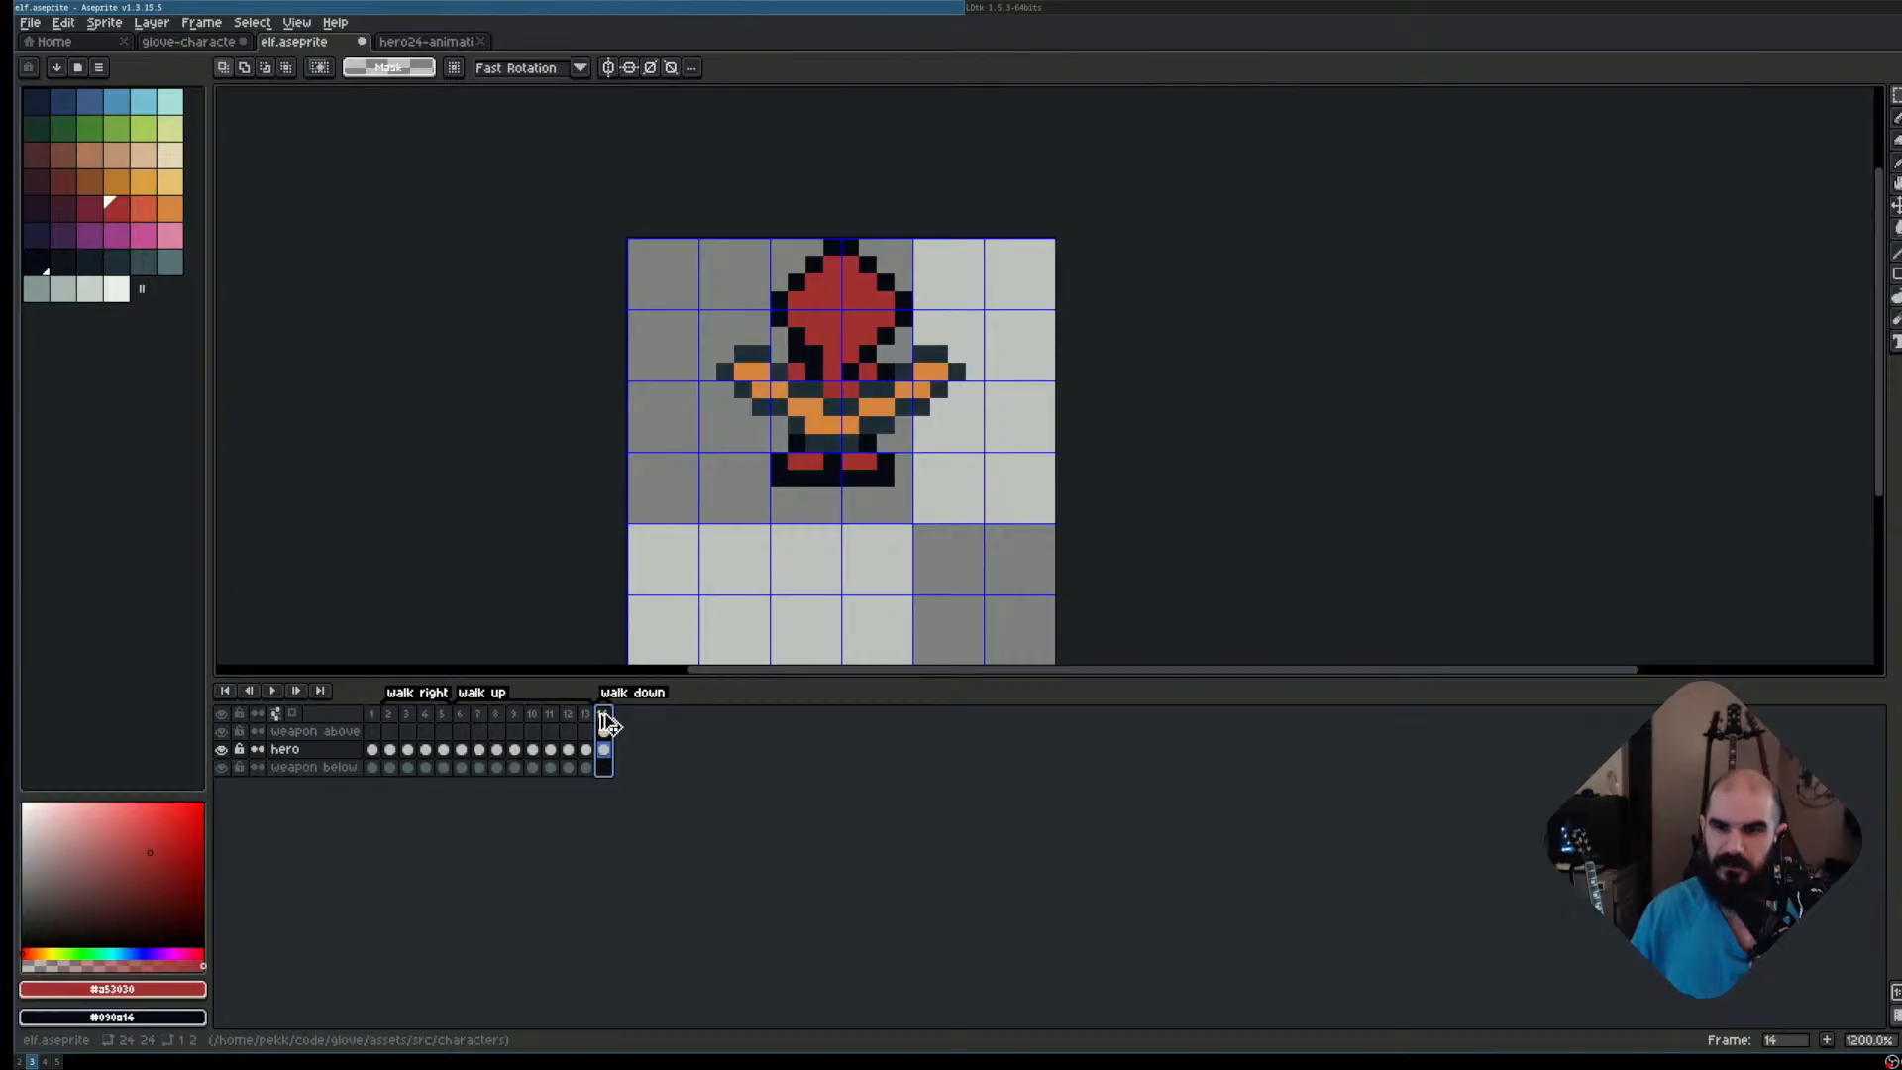
Copy frame 14 to directly after frame 1 and tag the copy as "still"
drag(600, 715, 387, 720)
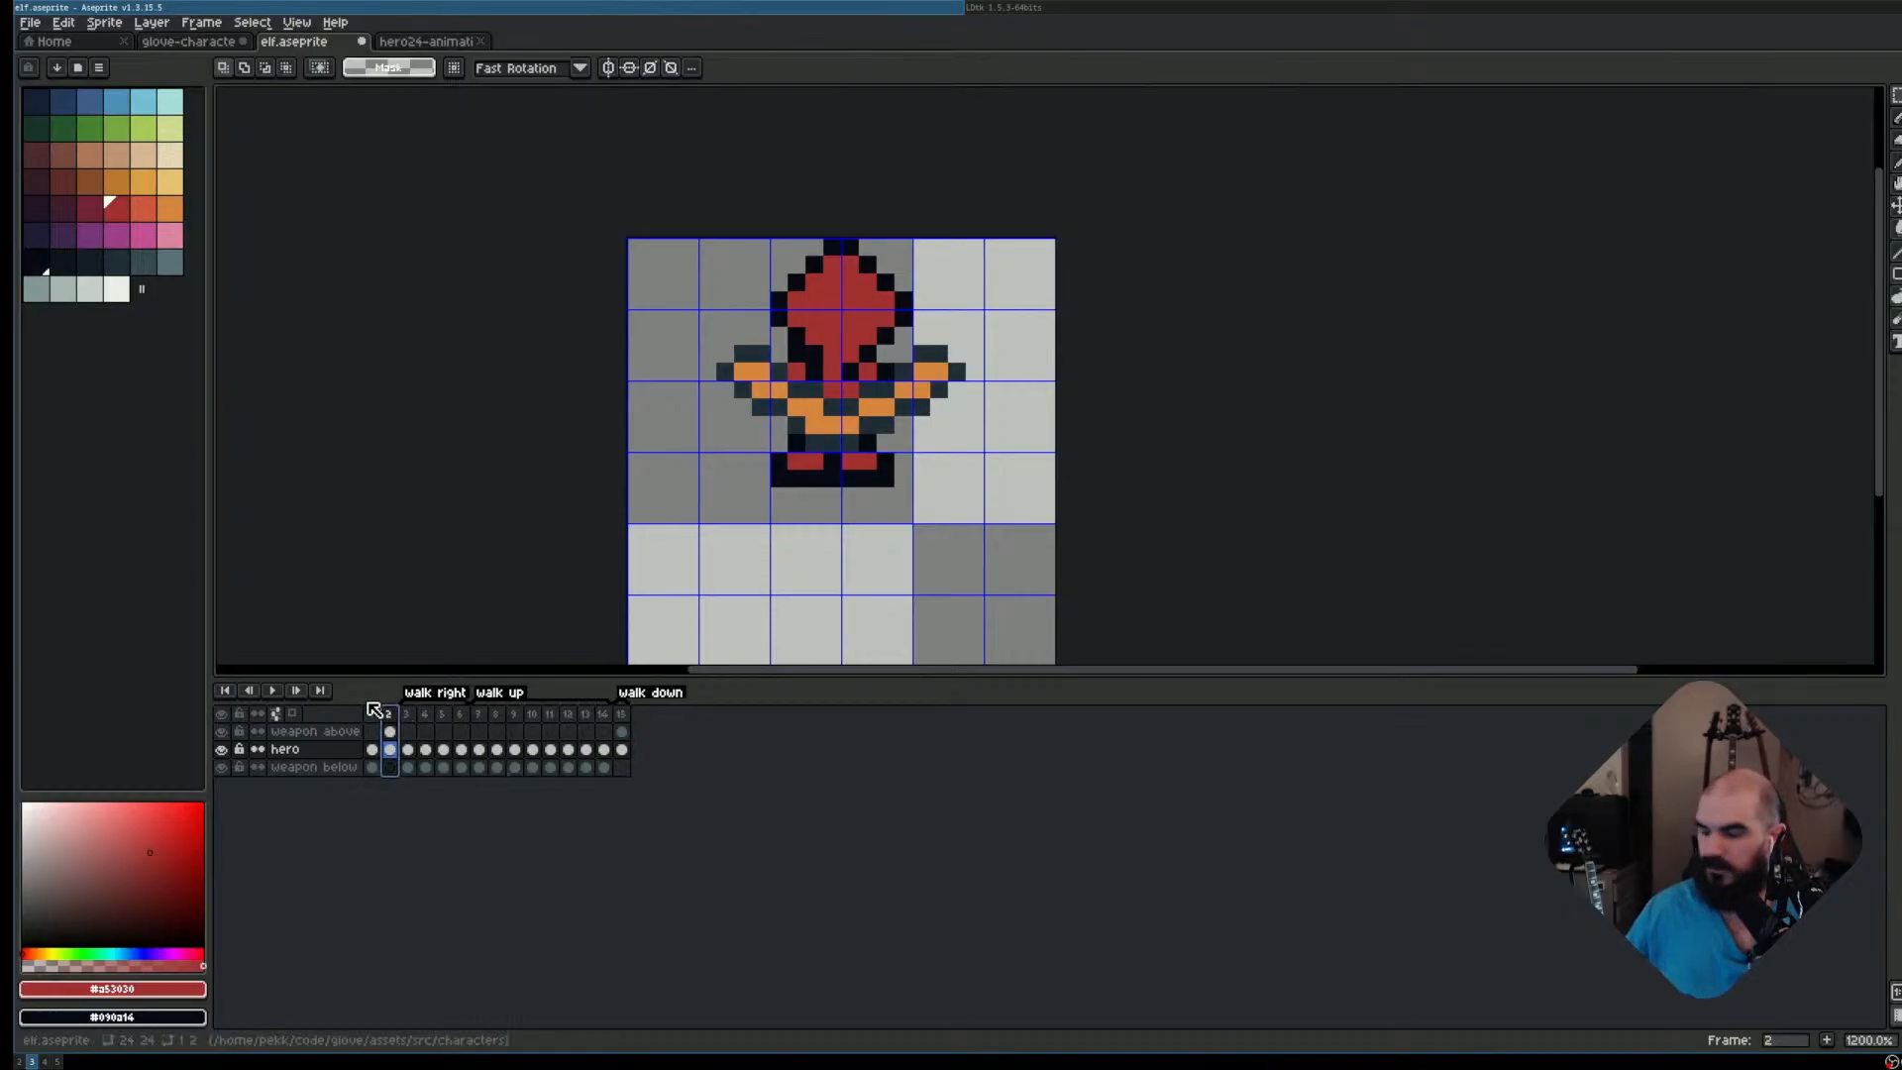
key(F2)
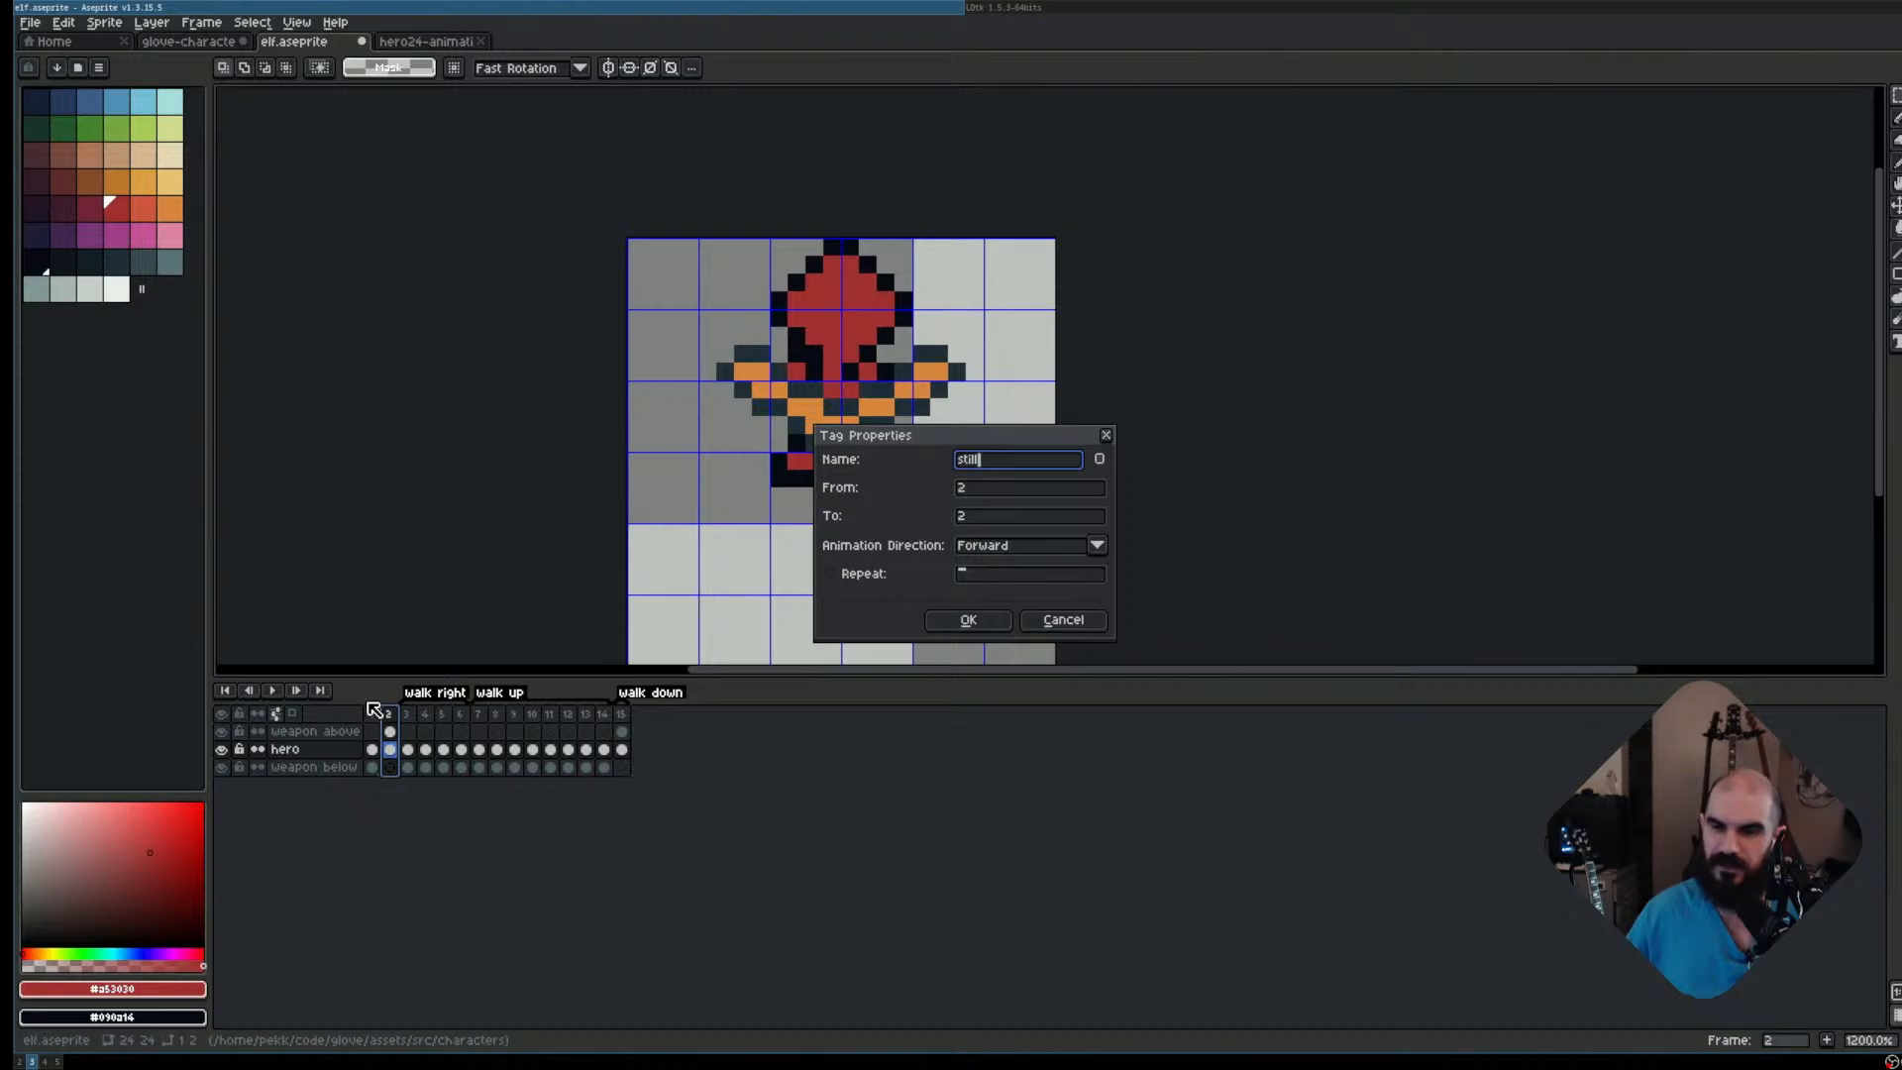
key(Return)
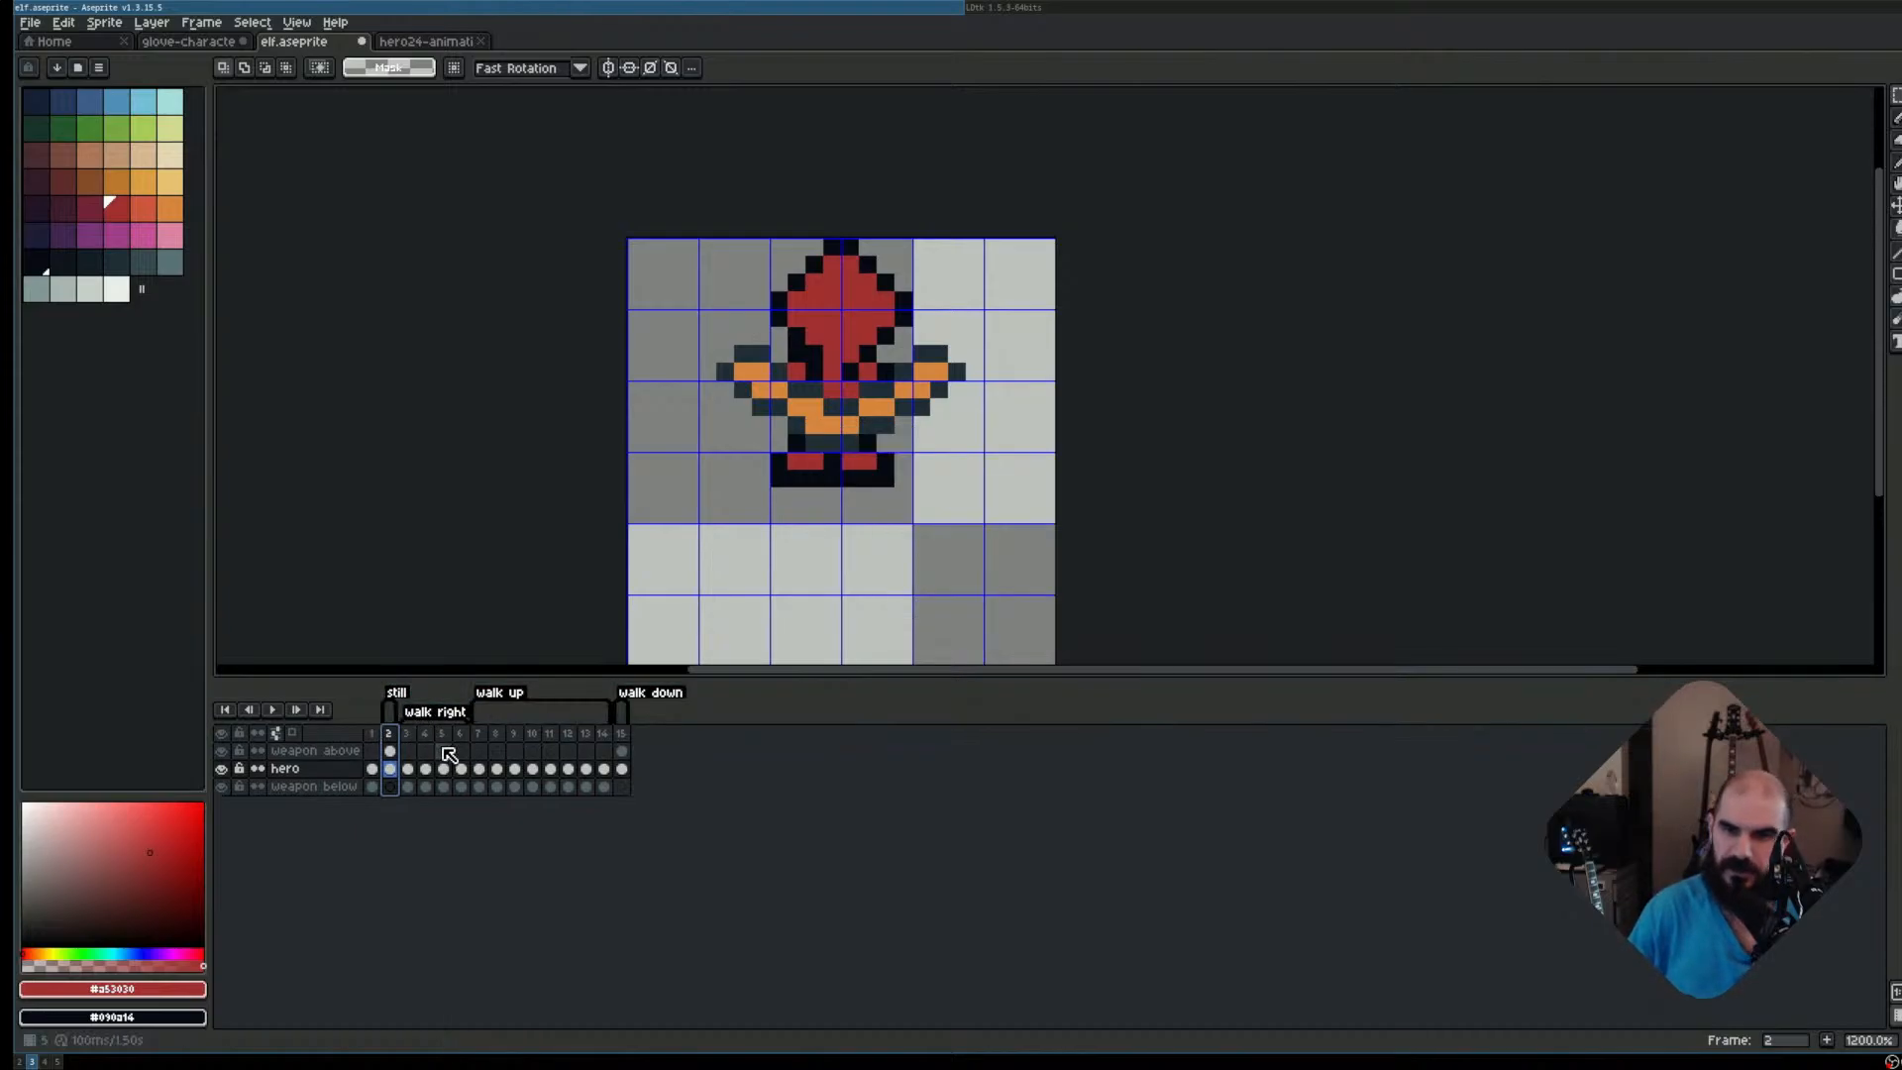
Rename the "still" tag on frame 2 to "stills" and return to that frame
click(406, 734)
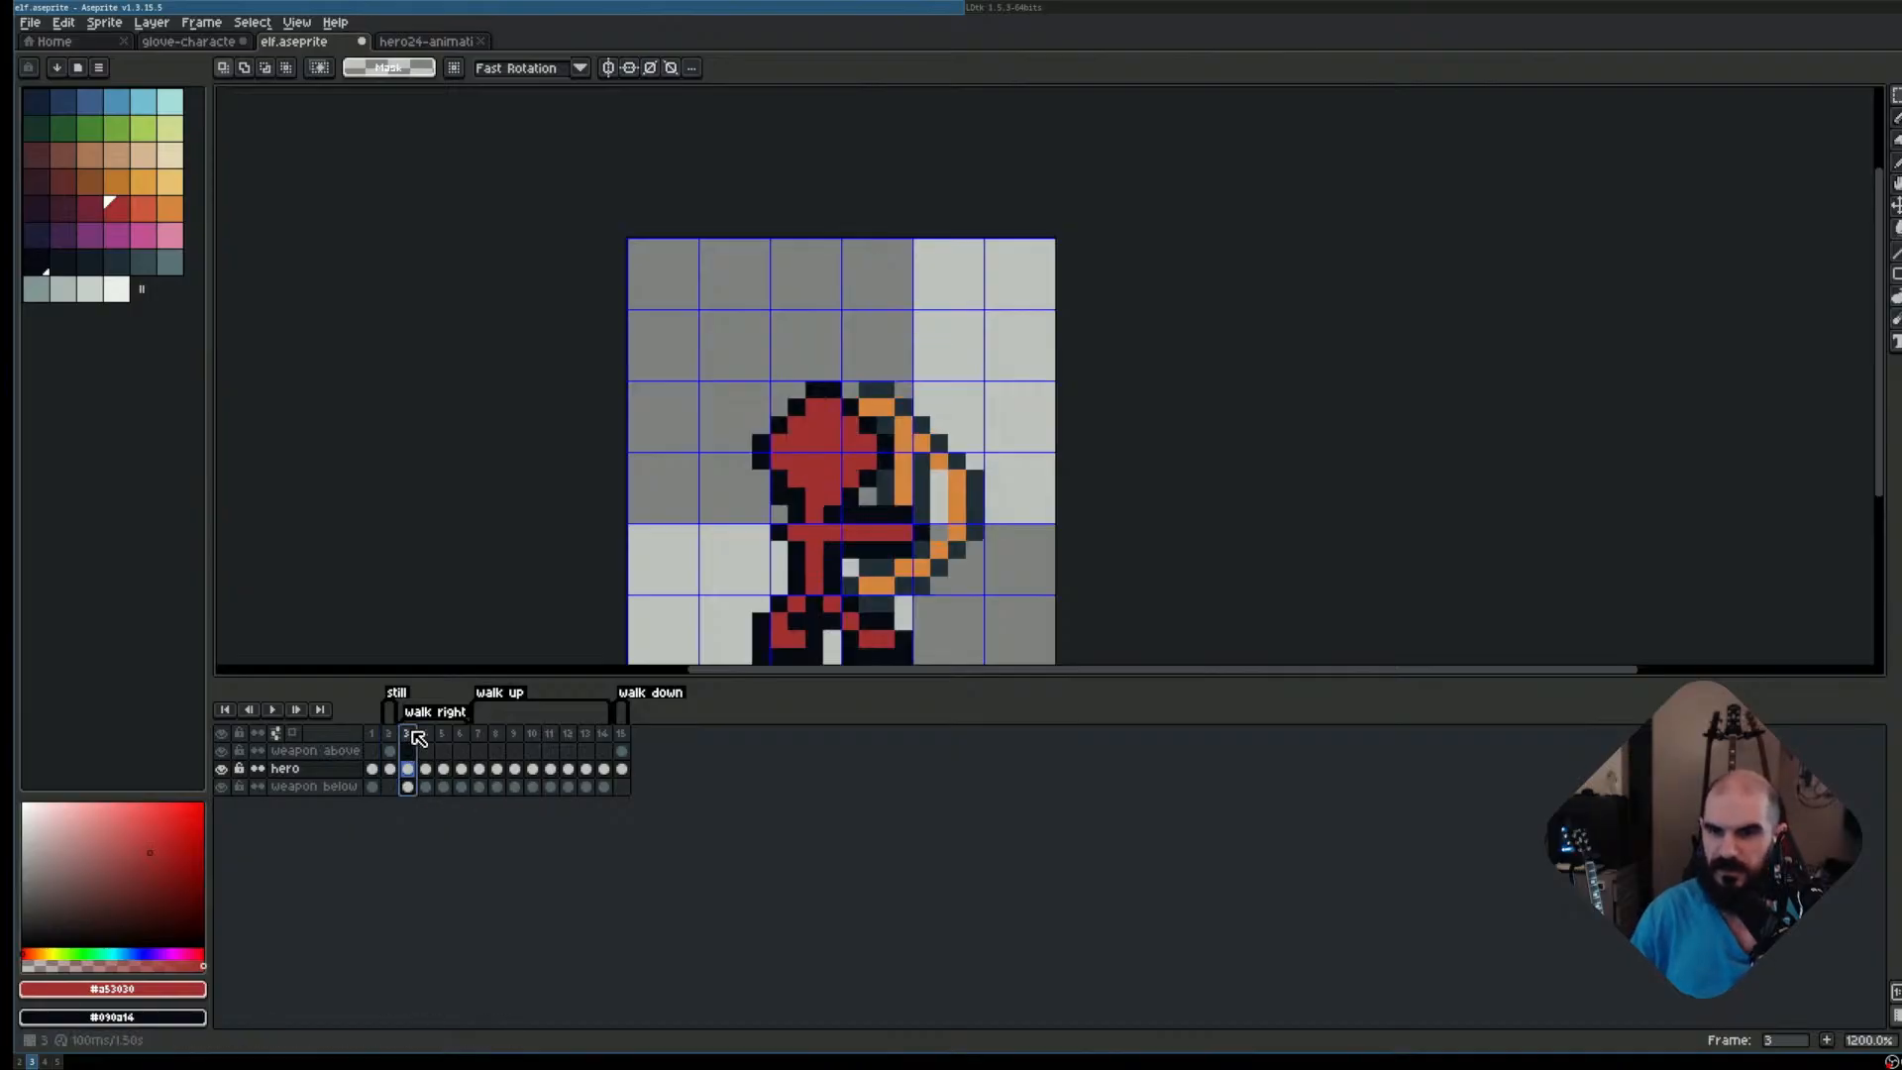
double_click(396, 693)
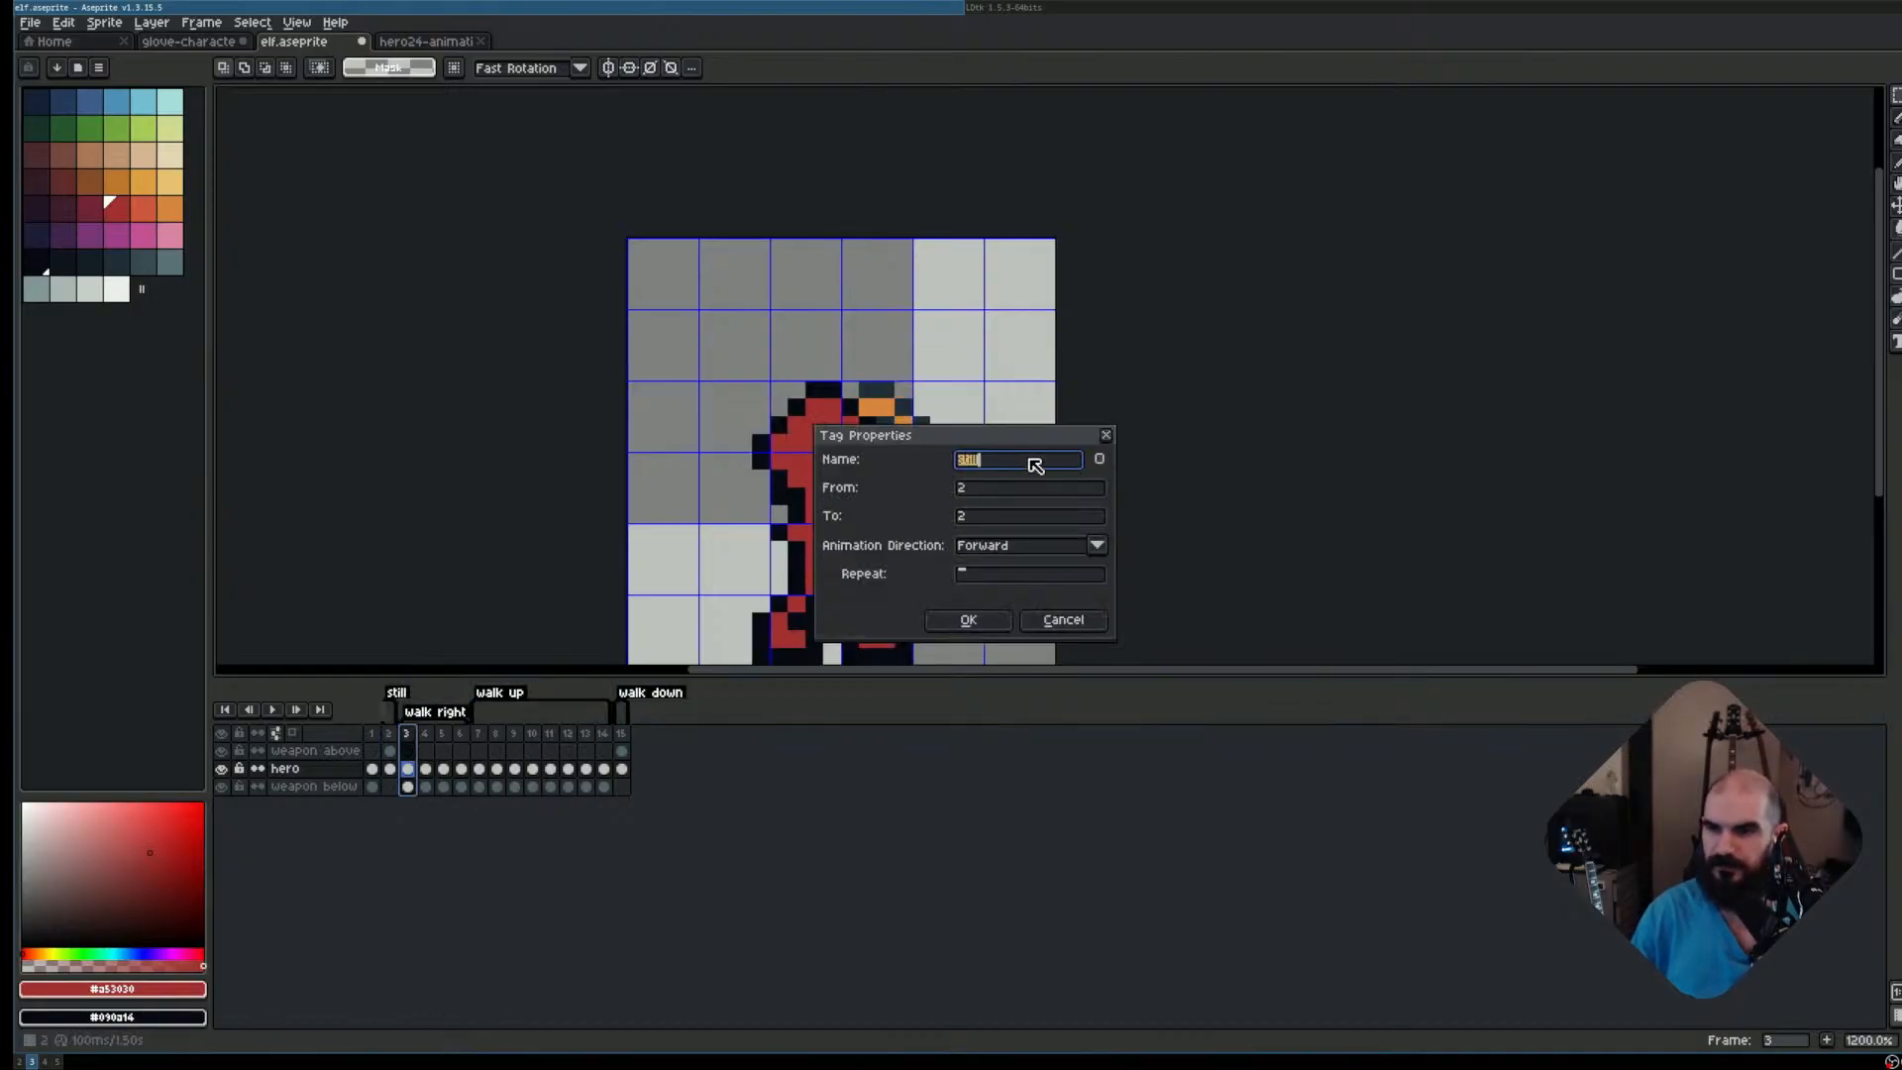
text(s)
click(967, 621)
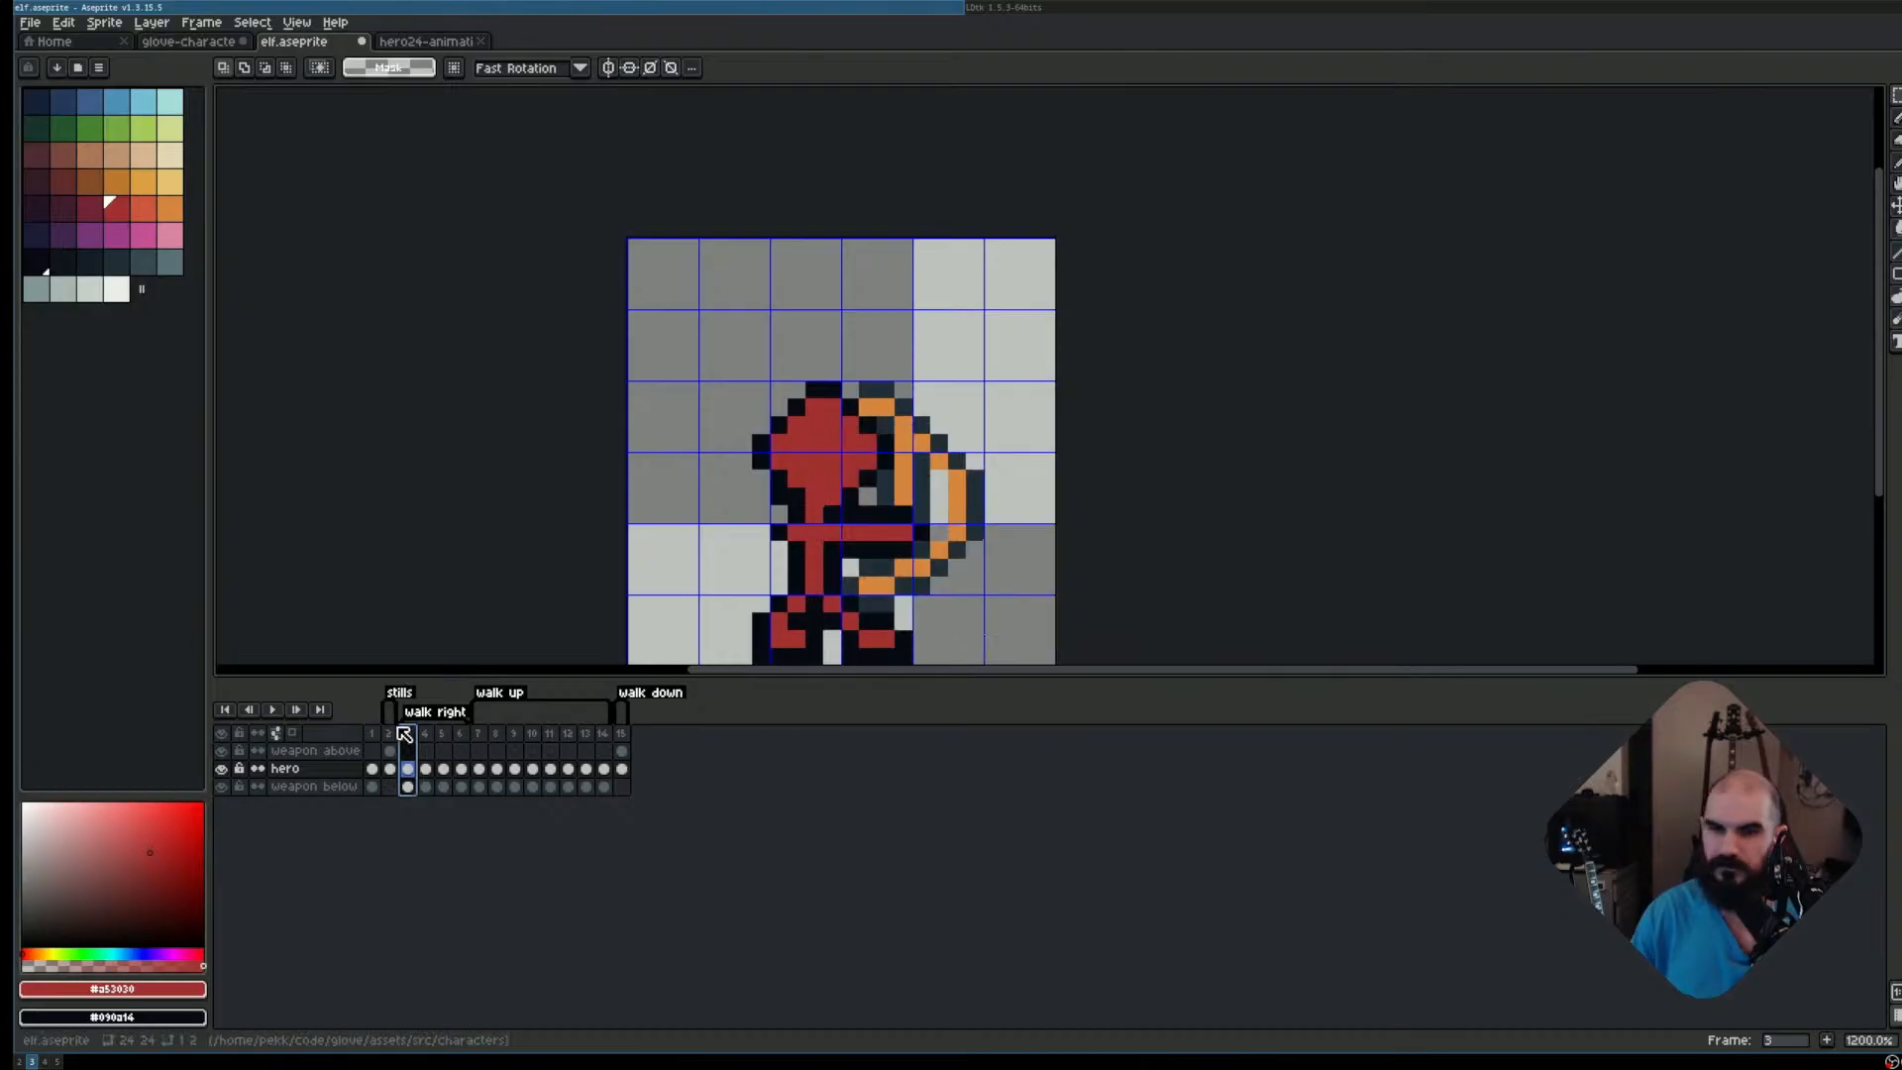
click(390, 750)
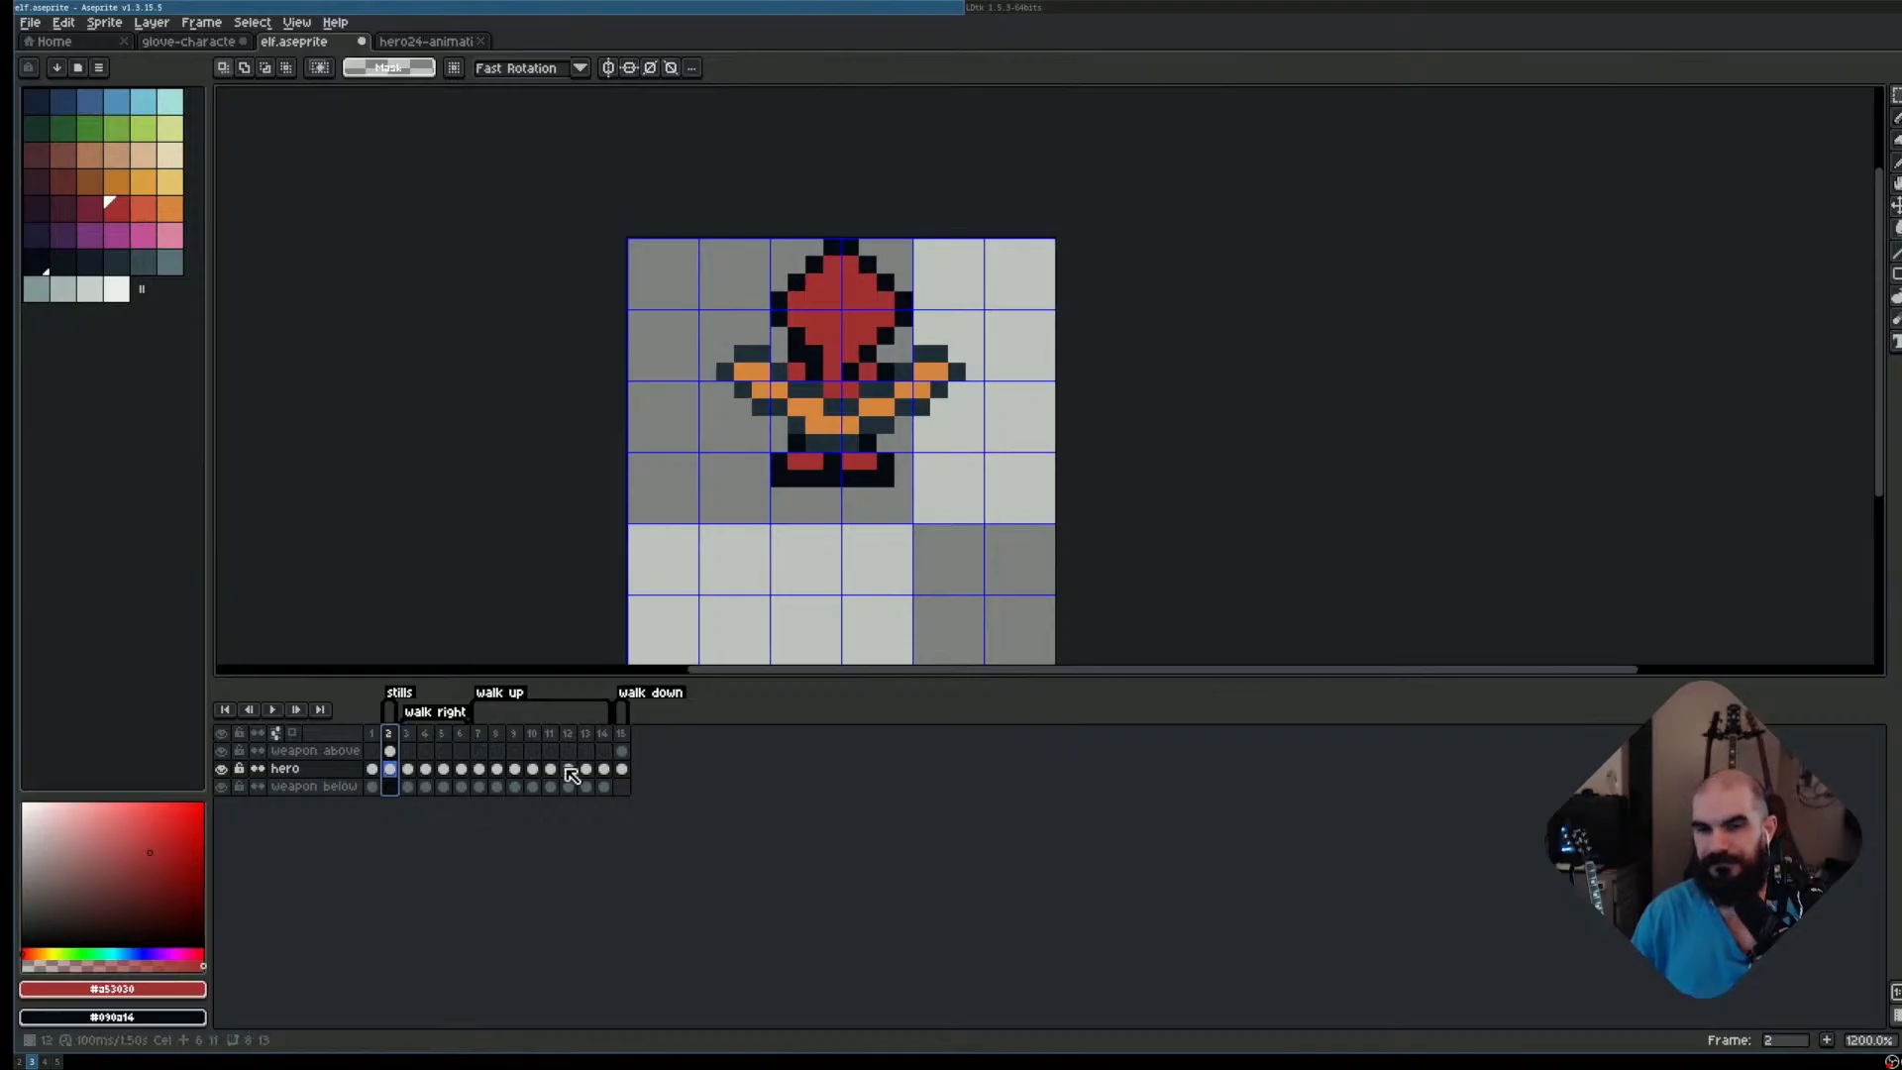
In frame 15, hide the weapon above layer, raise the elf's right-hand foot by one pixel and save the file
click(622, 732)
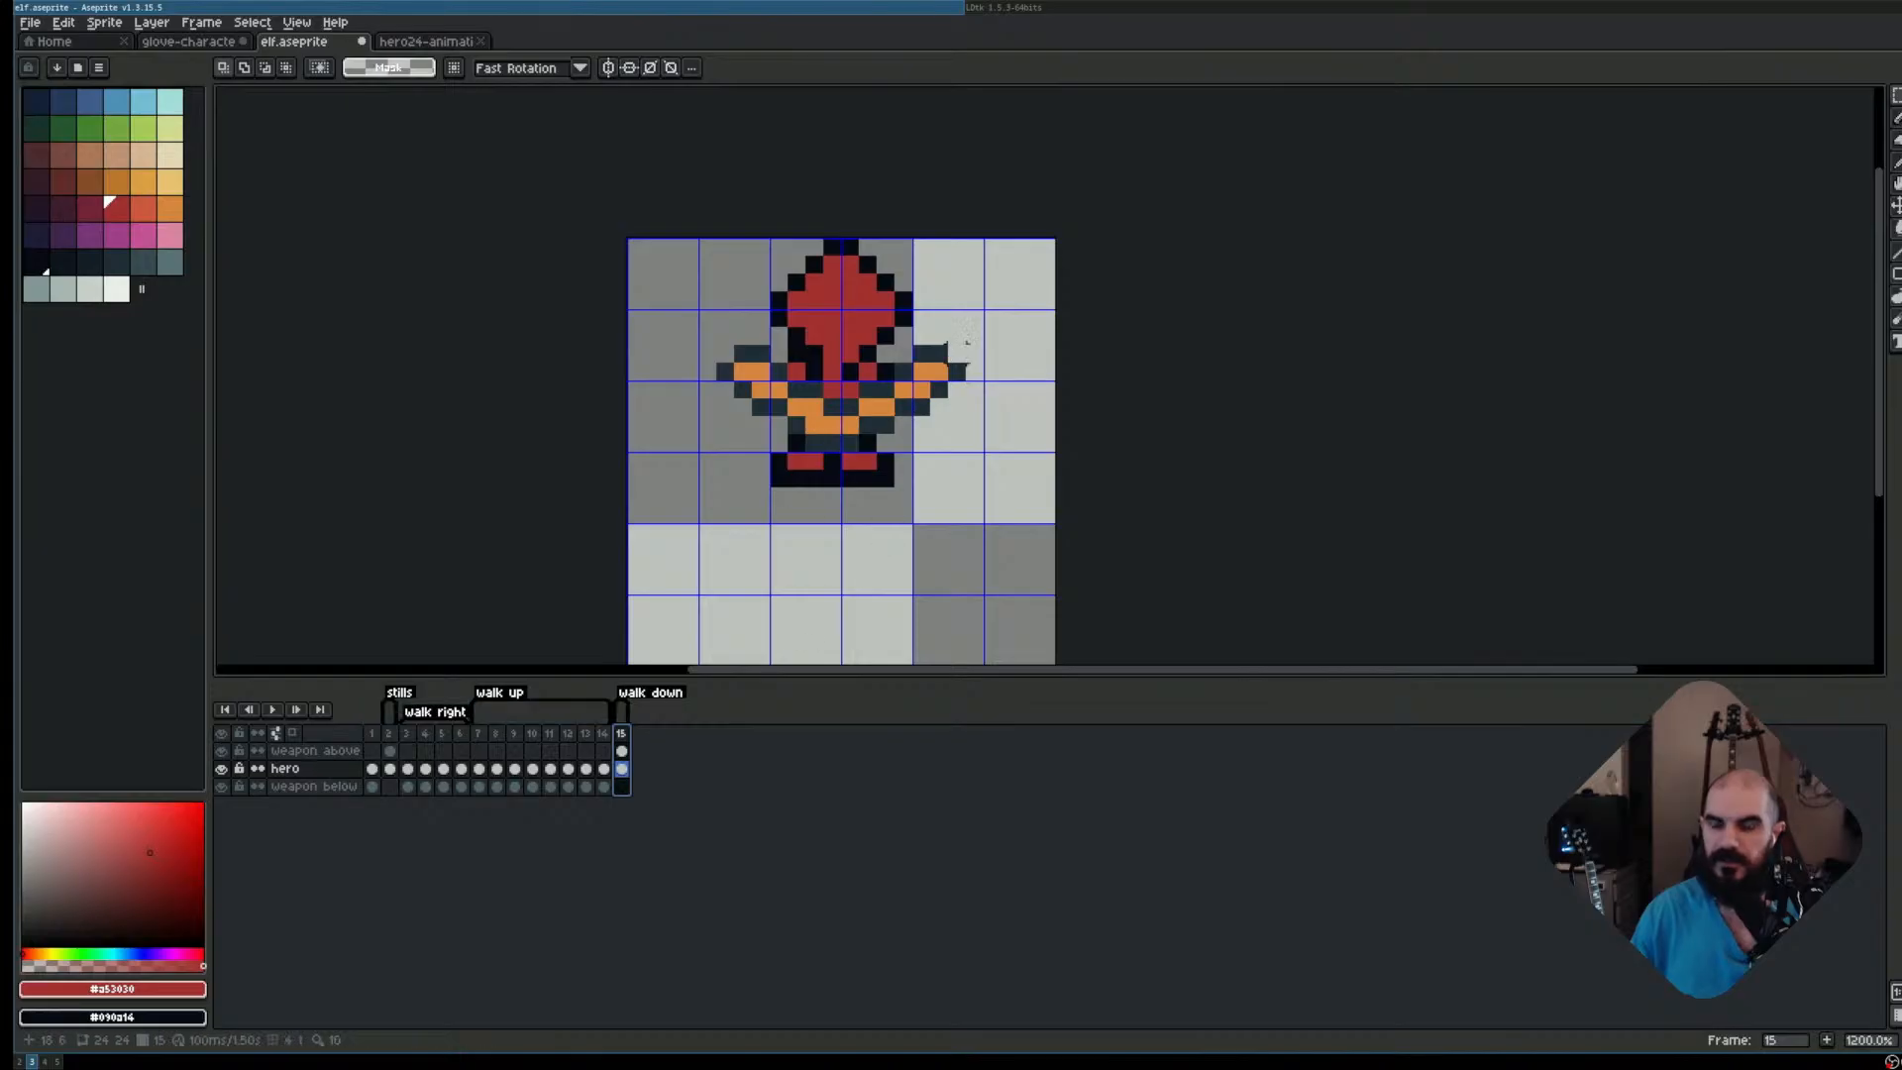
click(221, 751)
scroll(931, 494, up, 1)
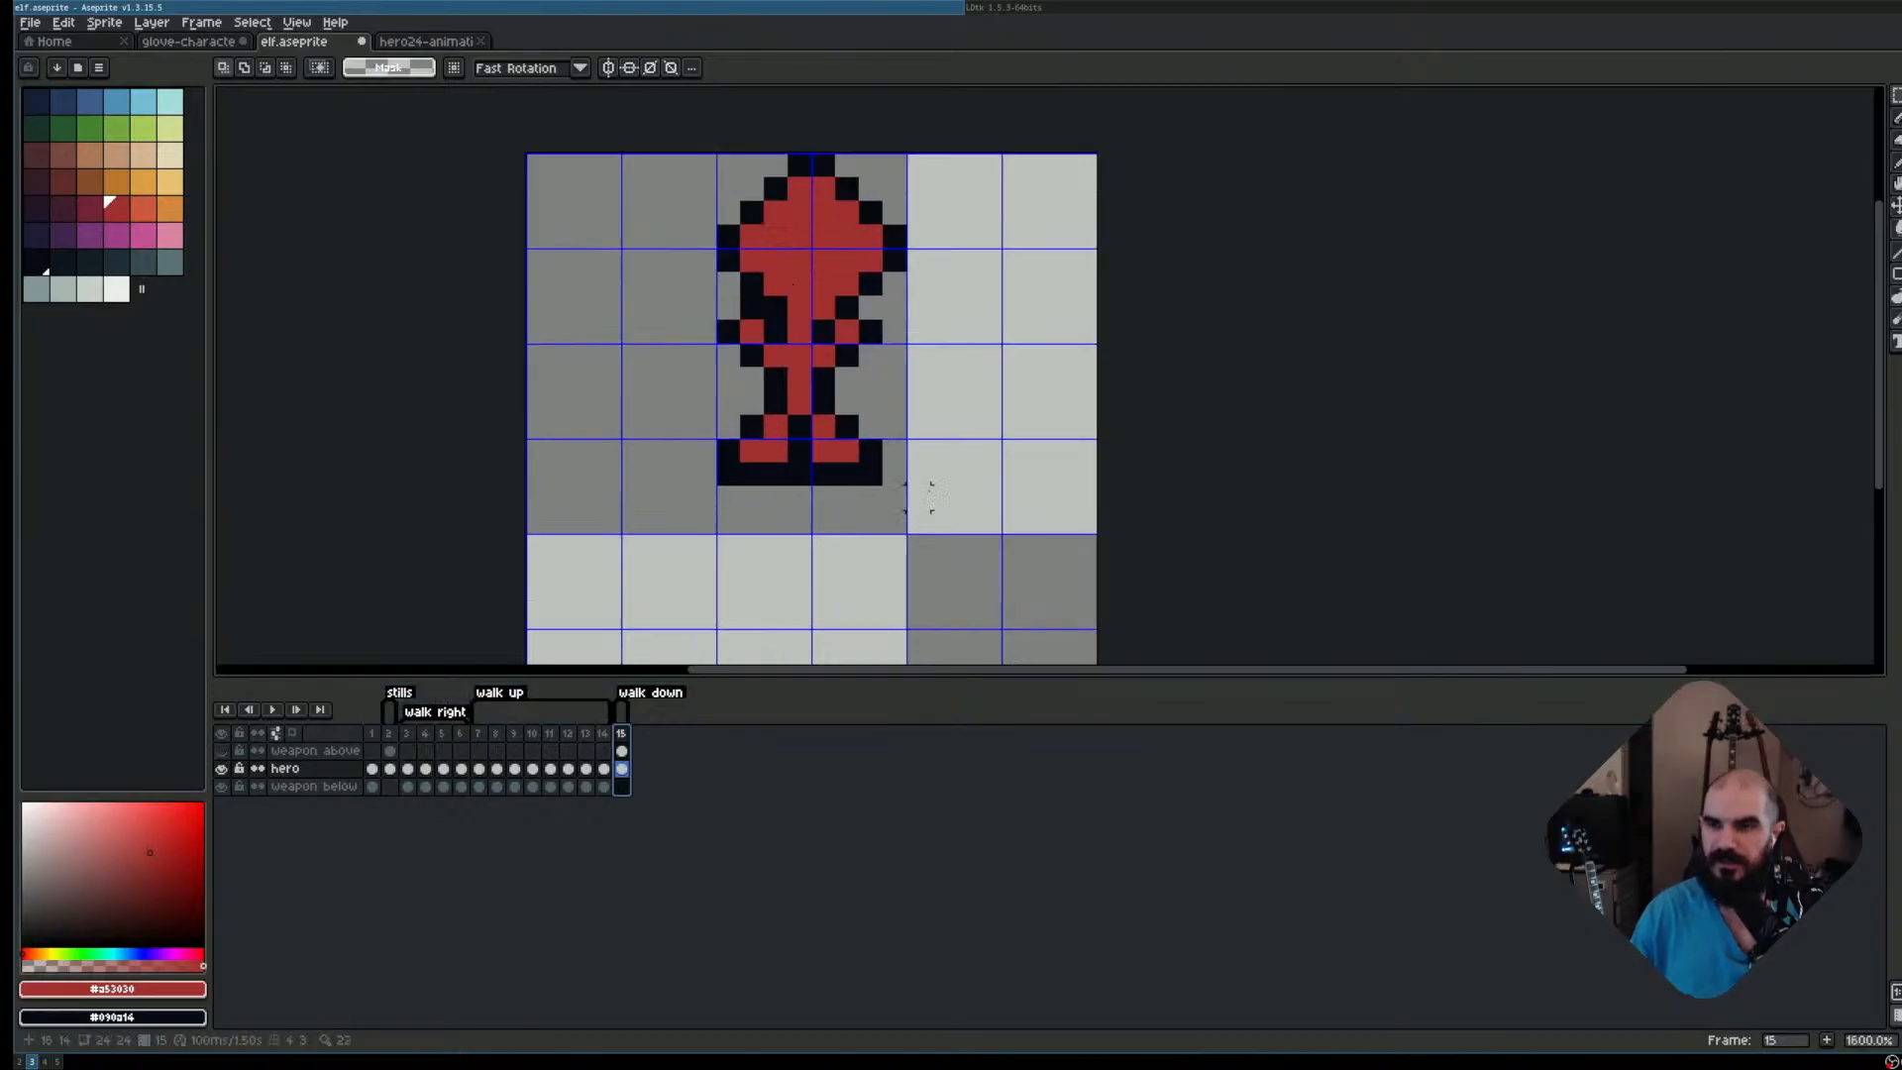
scroll(932, 494, up, 2)
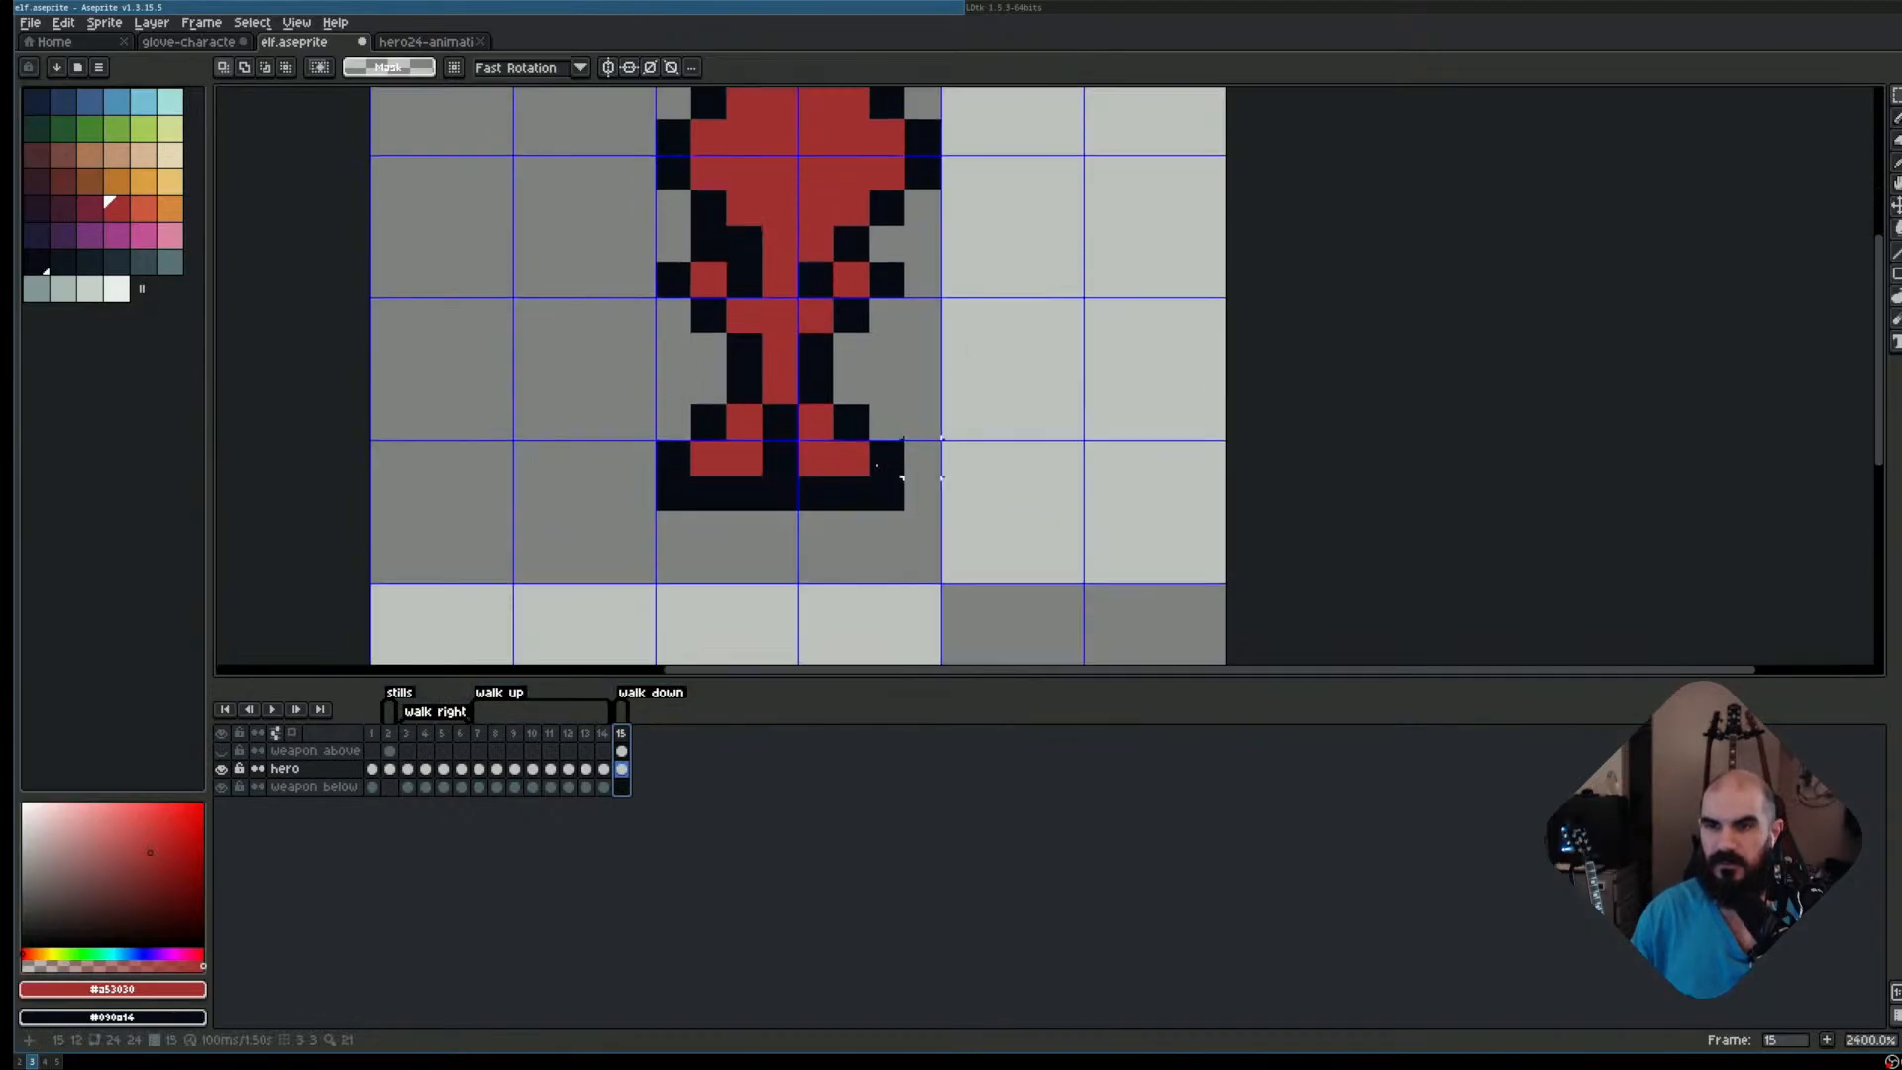
drag(805, 408, 900, 504)
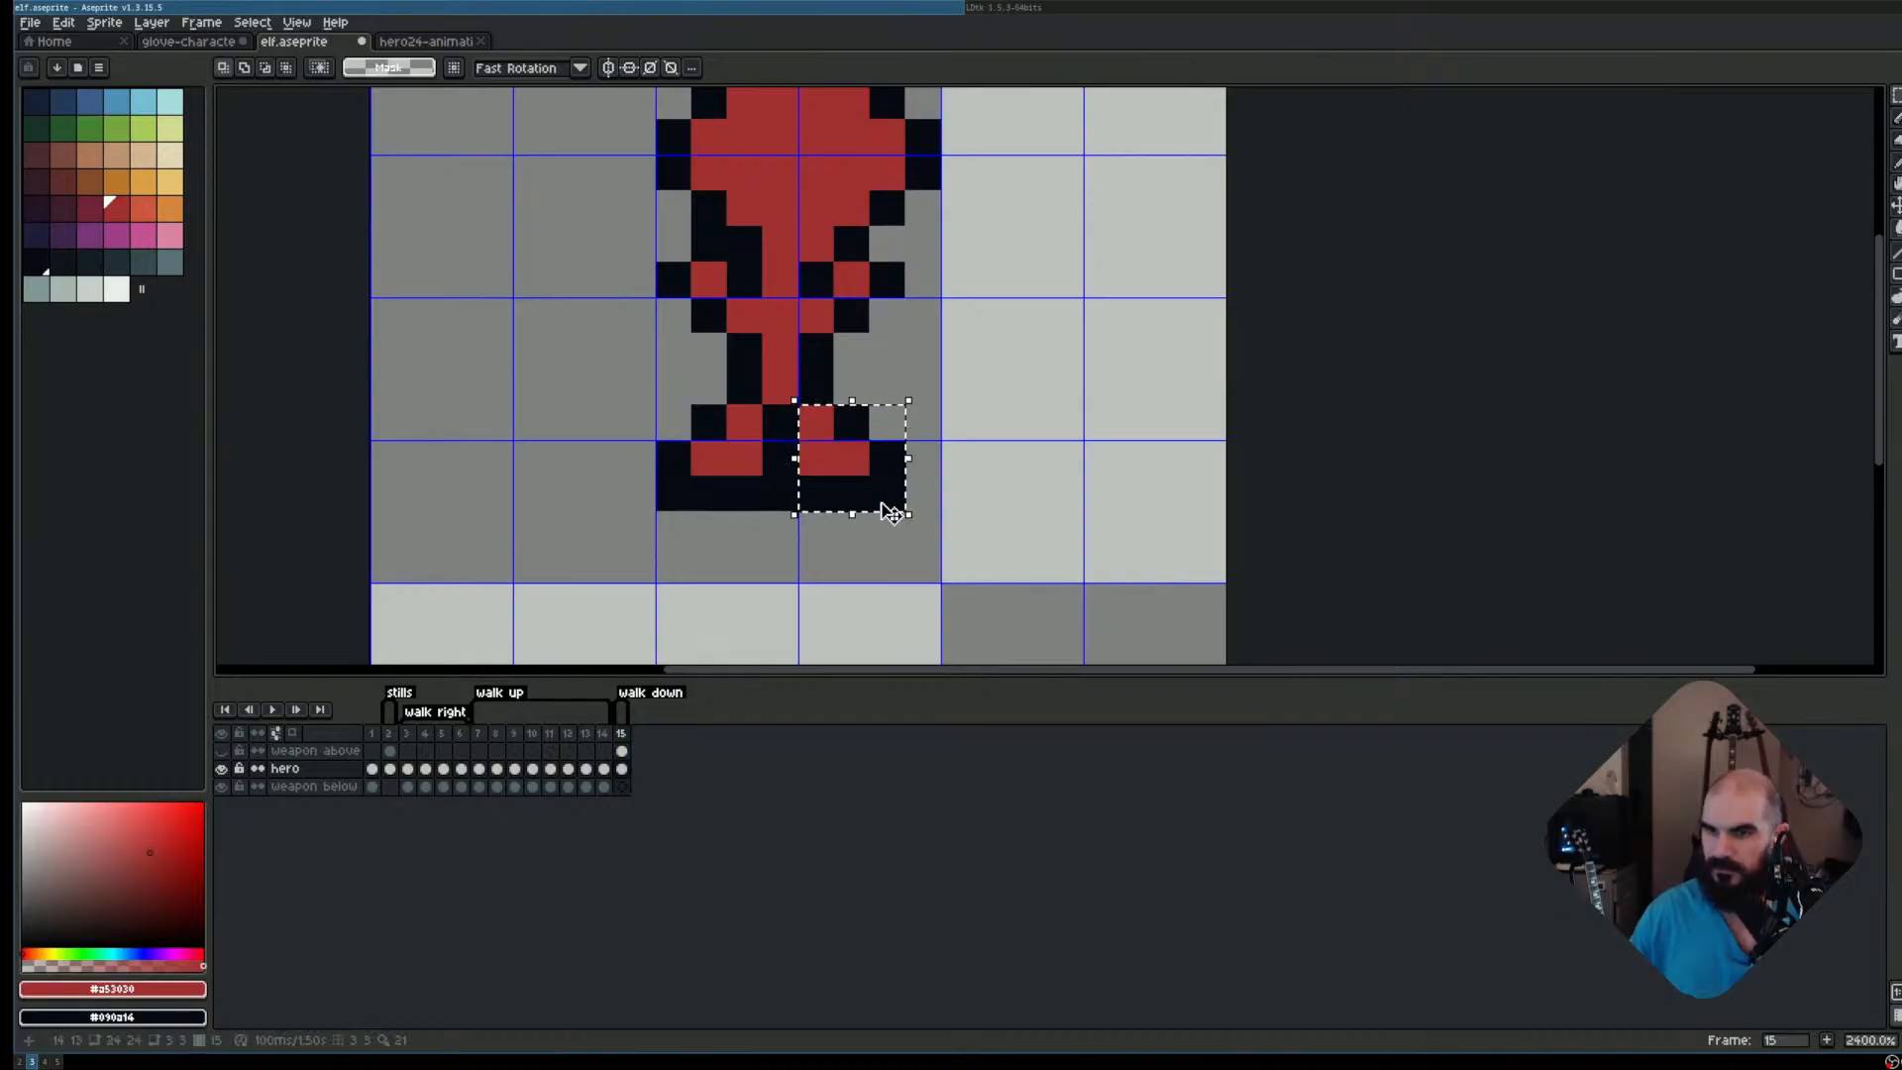
key(Up)
key(ctrl+d)
key(ctrl+s)
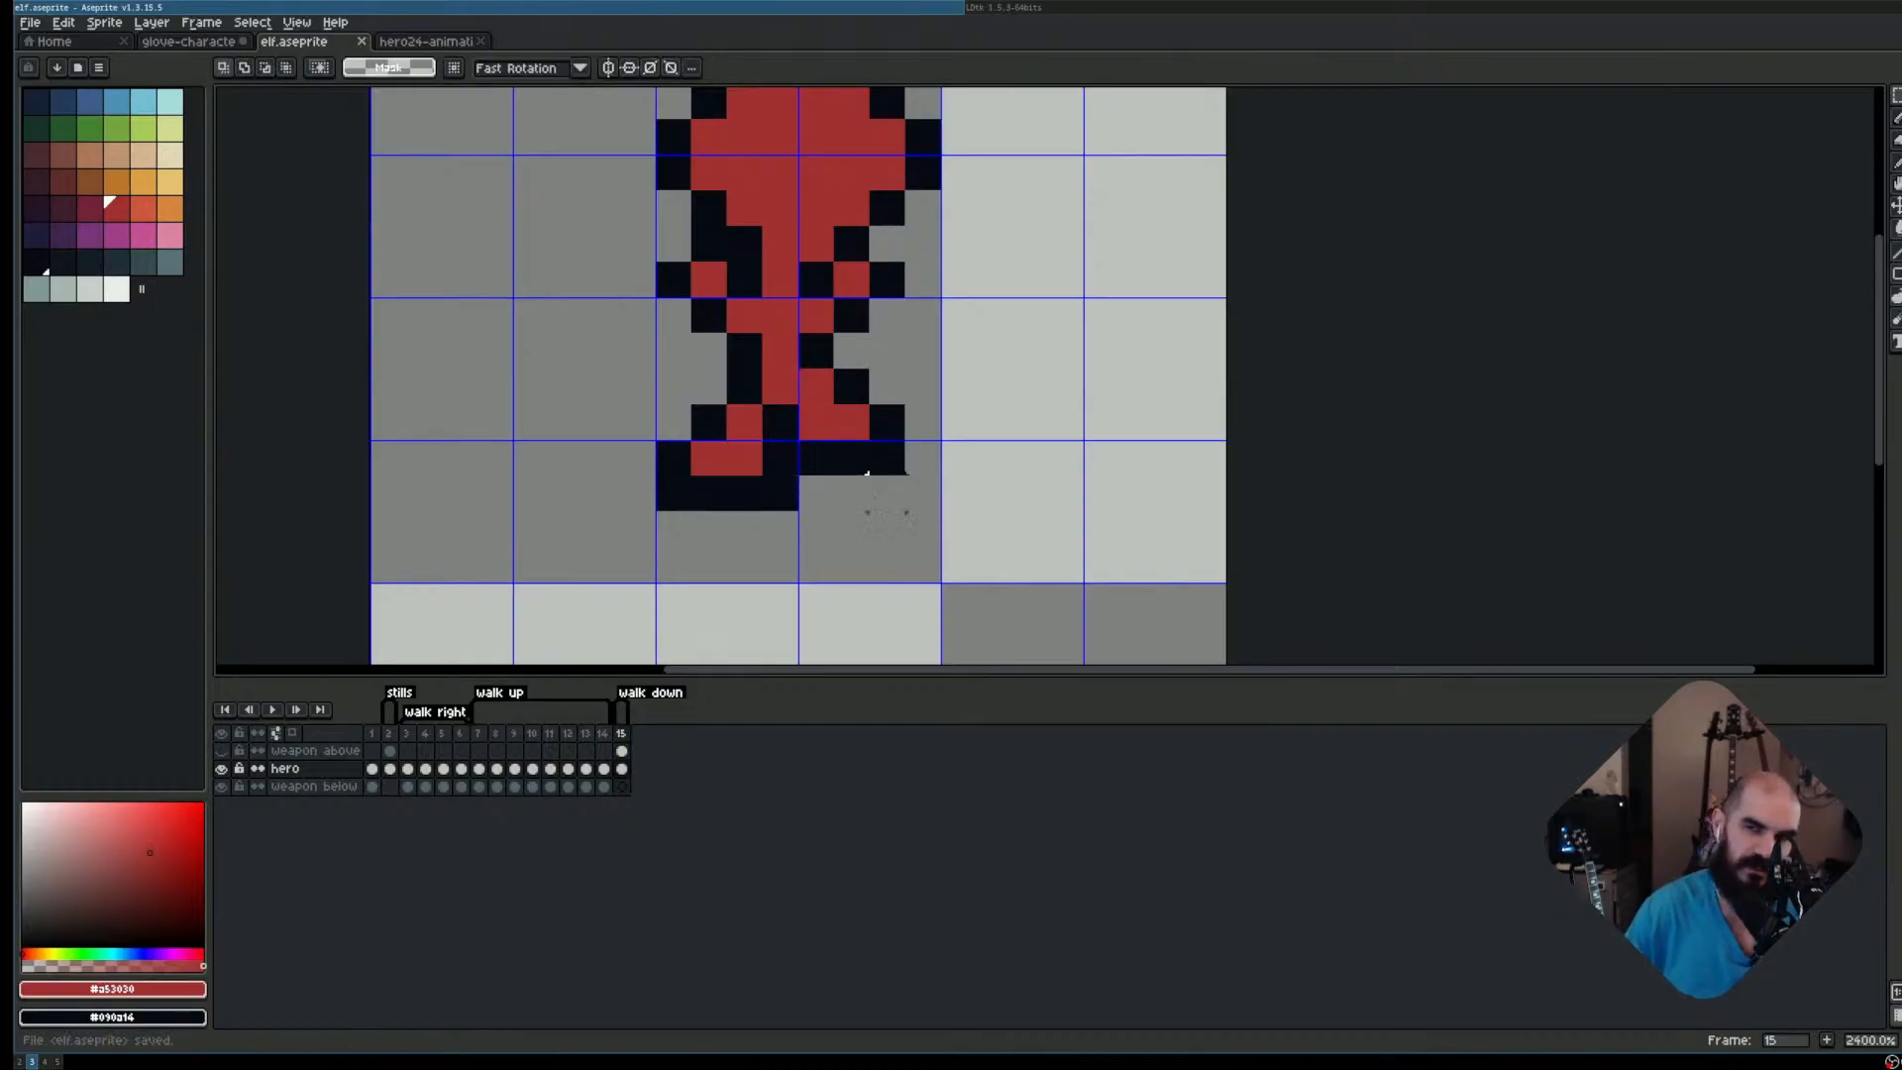
Undo and redo the foot move in frame 15 to compare both poses, keeping the foot raised and clearing the selection
scroll(866, 473, down, 1)
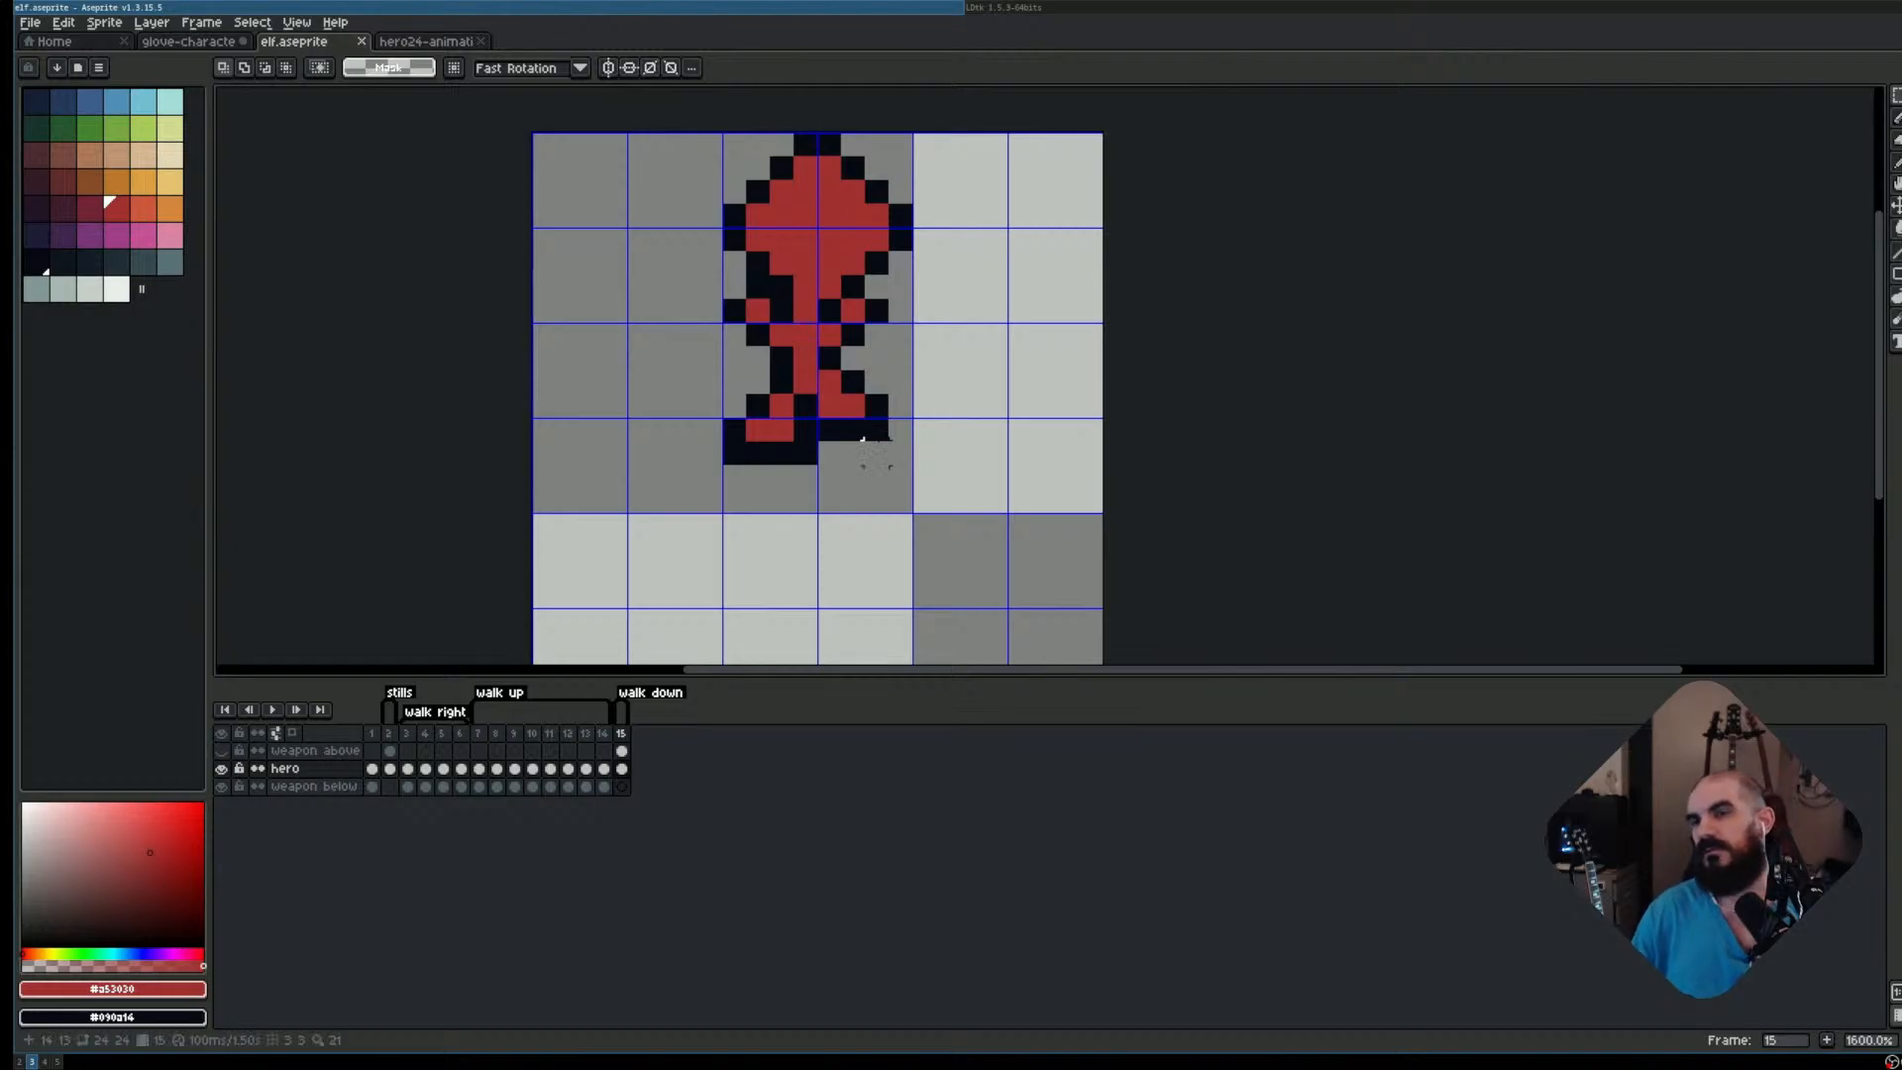
key(ctrl+z)
key(ctrl+z)
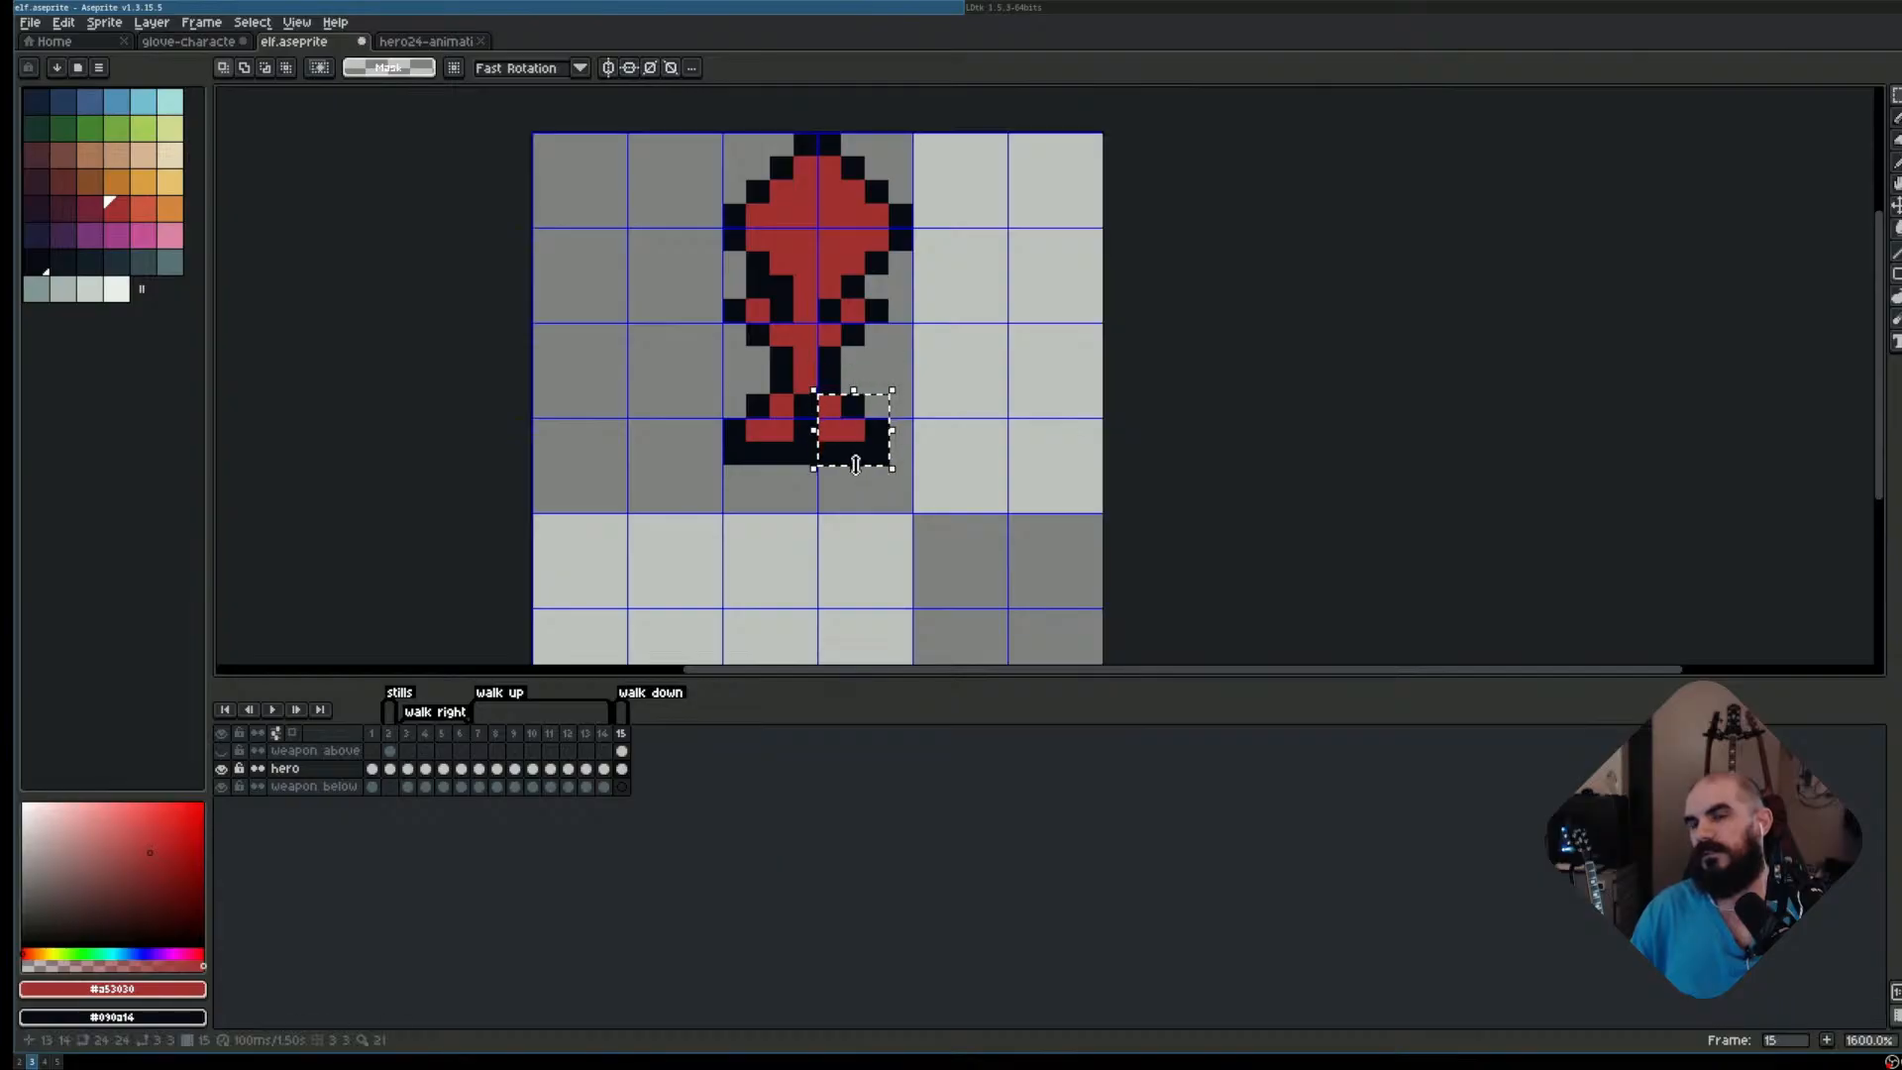
key(ctrl+z)
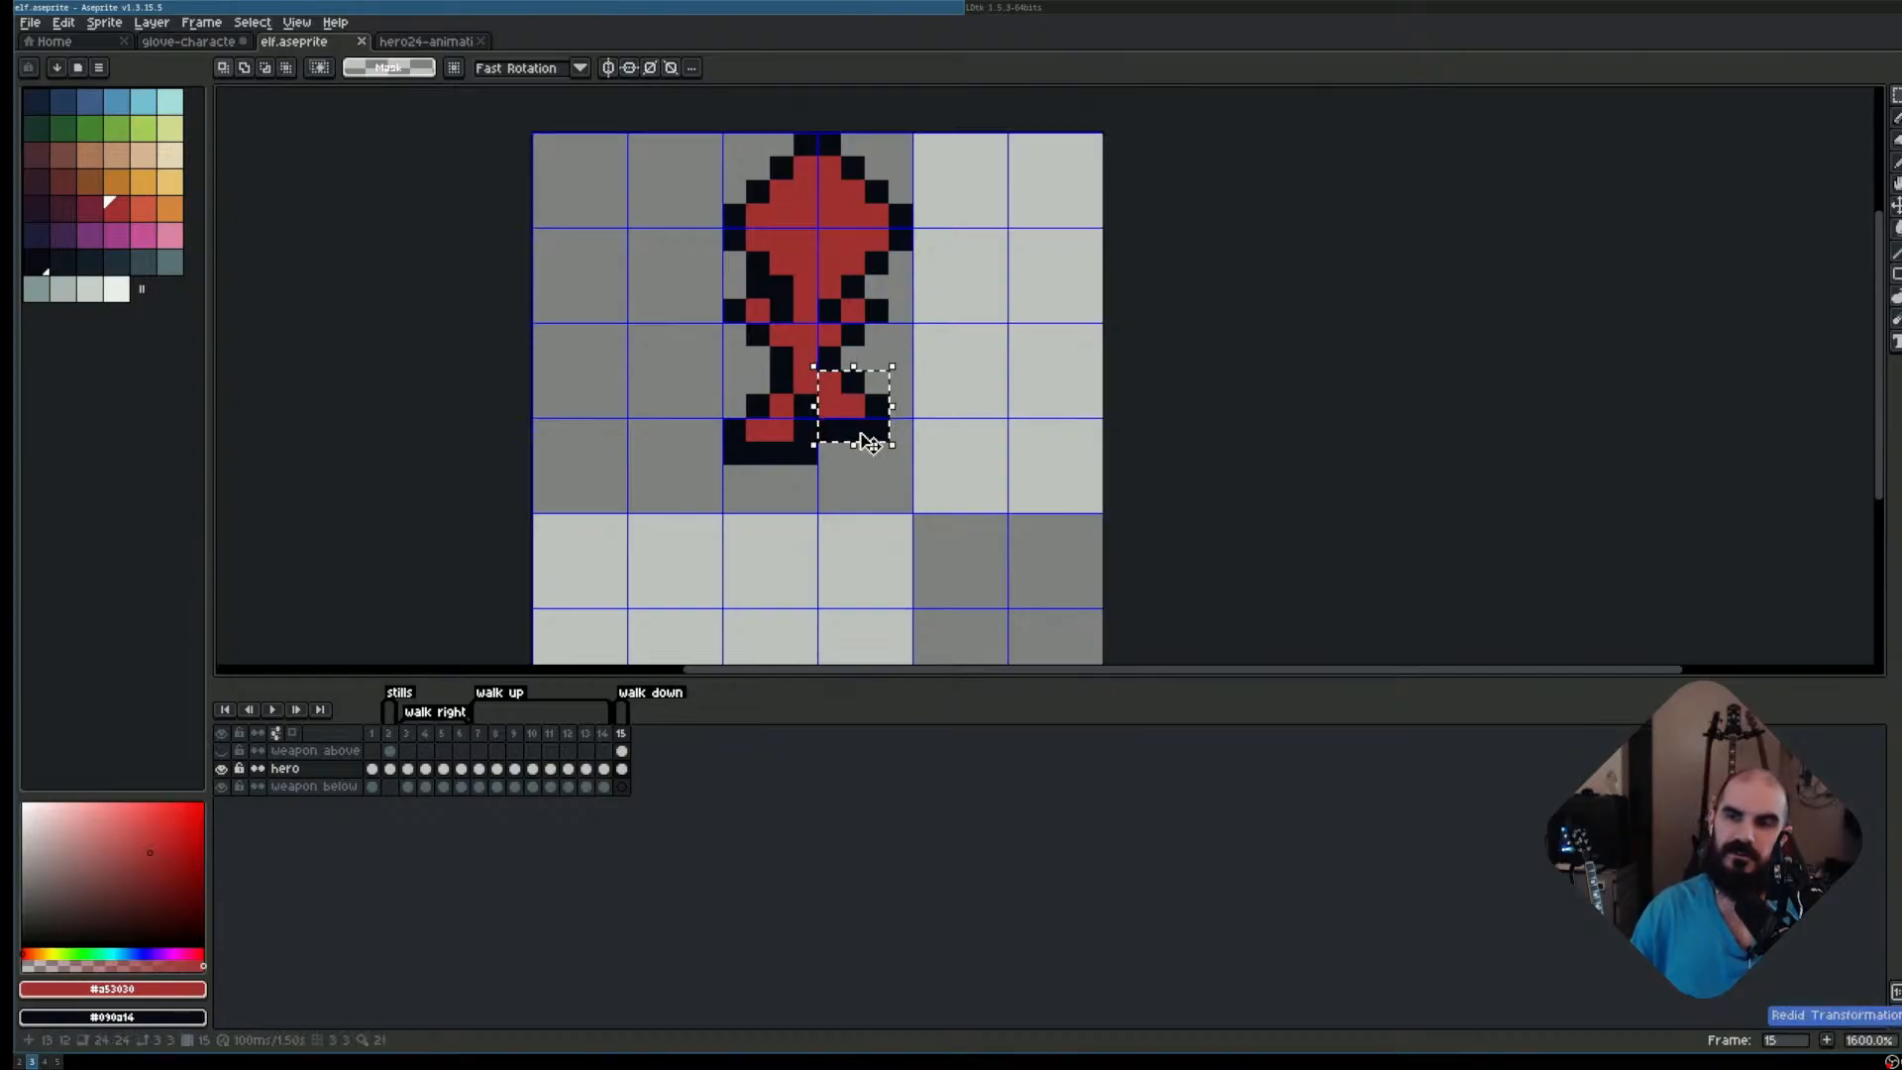
key(ctrl+d)
scroll(838, 449, up, 1)
scroll(838, 446, down, 1)
scroll(838, 416, down, 1)
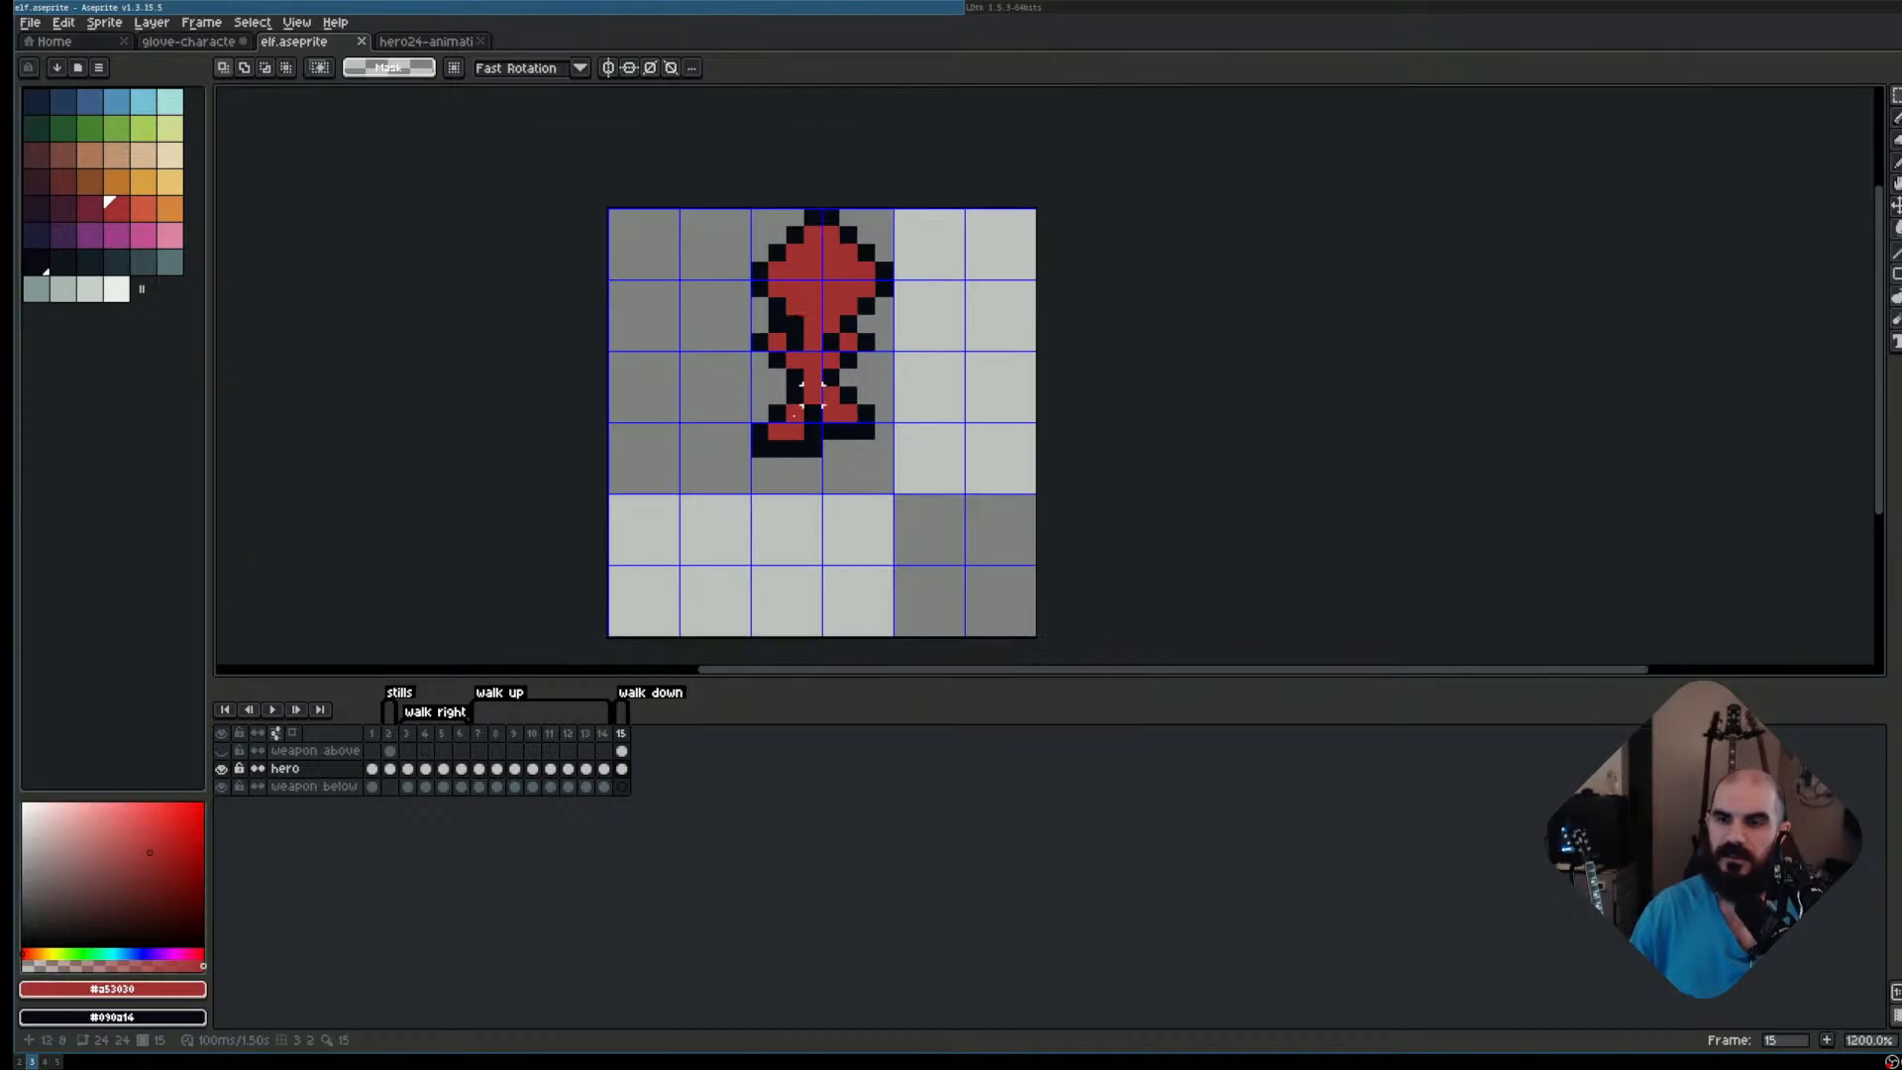
Check the raised-foot pose in frame 15 with the weapon above layer shown, and hide that layer again
click(221, 752)
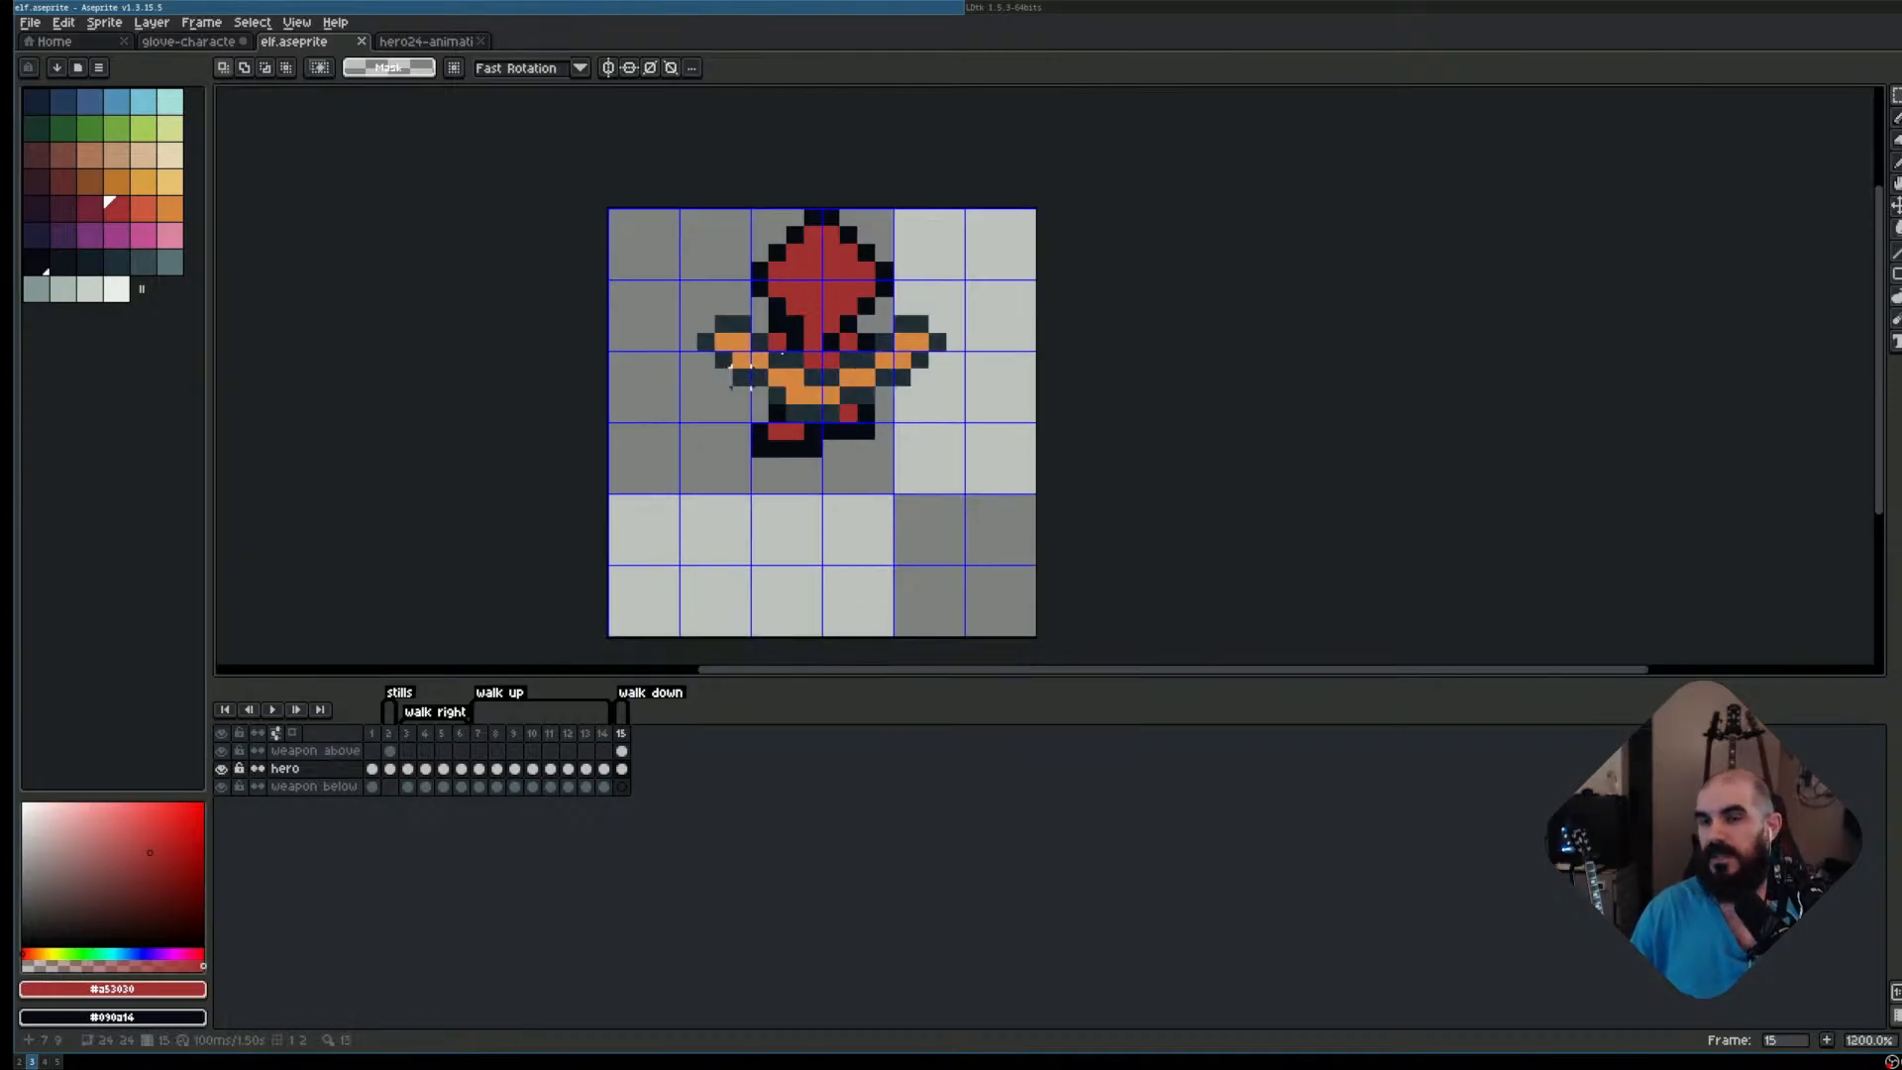
scroll(930, 360, down, 2)
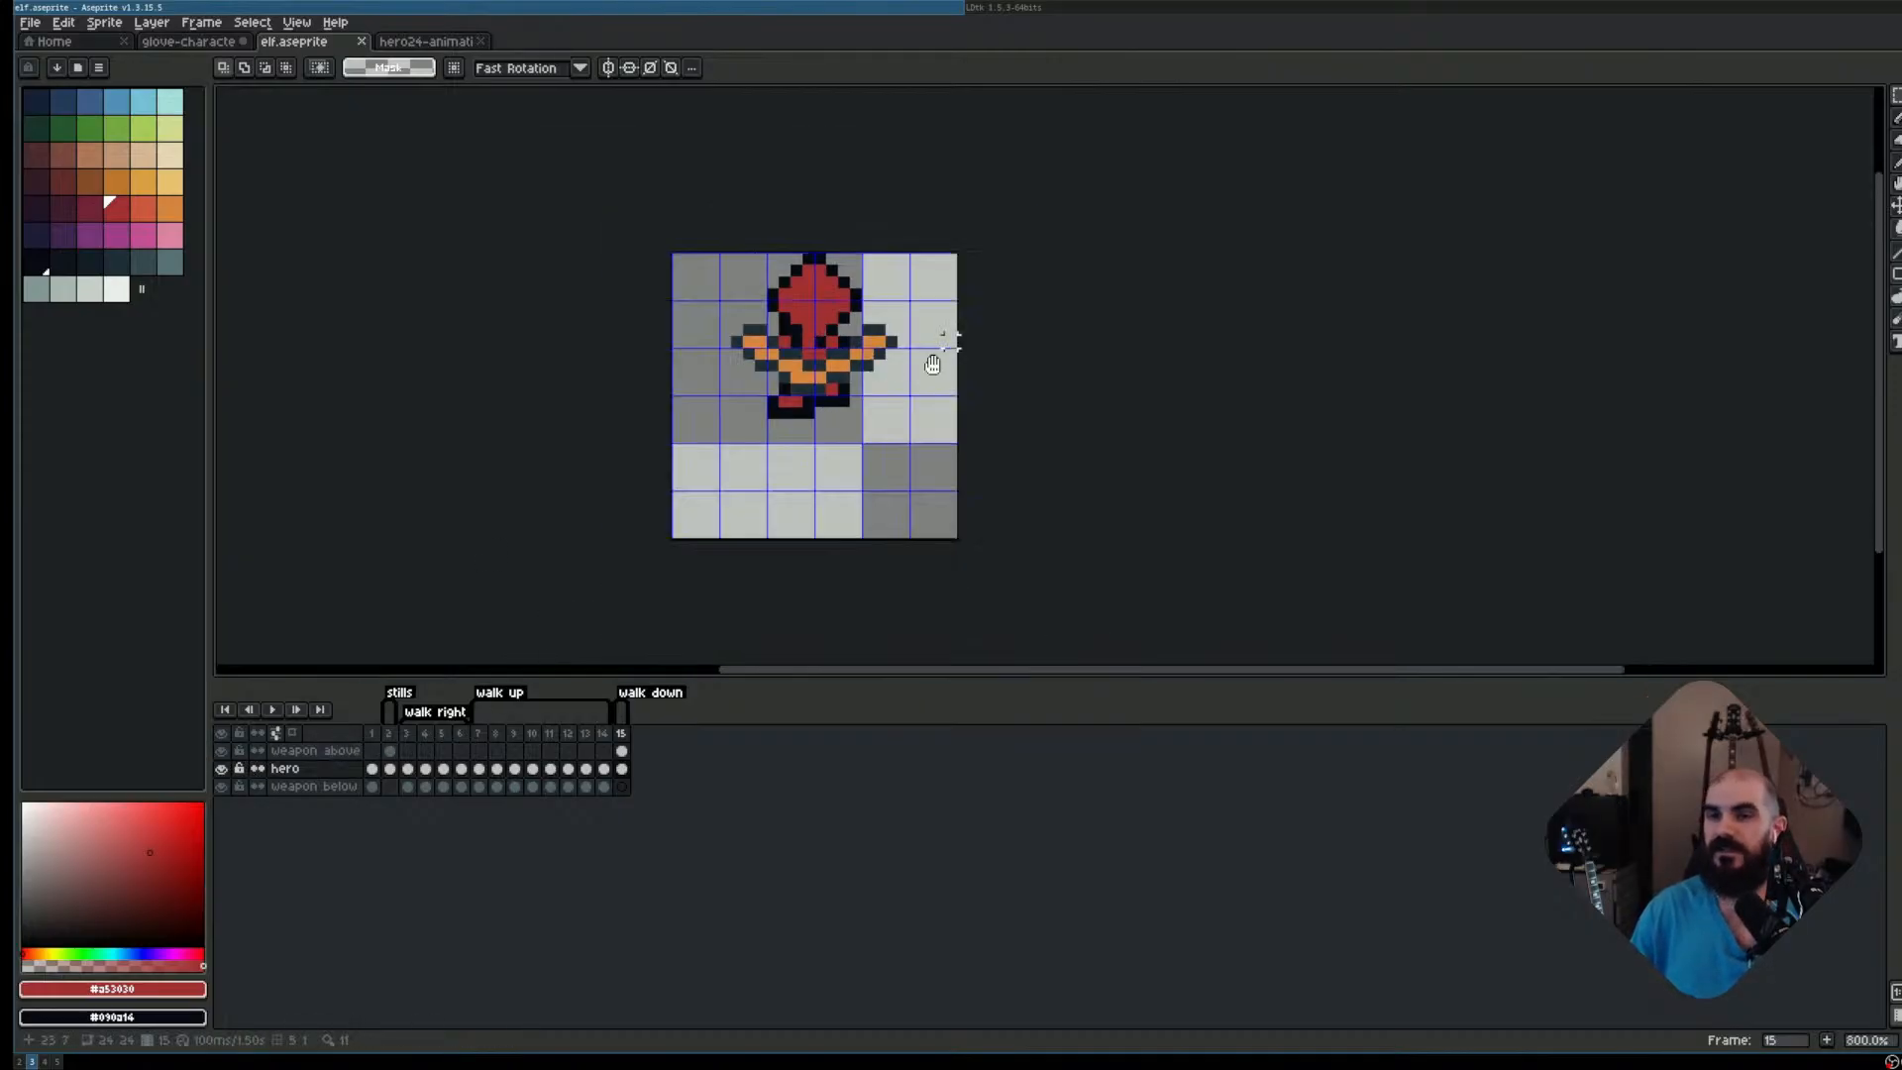
click(221, 752)
scroll(853, 416, up, 1)
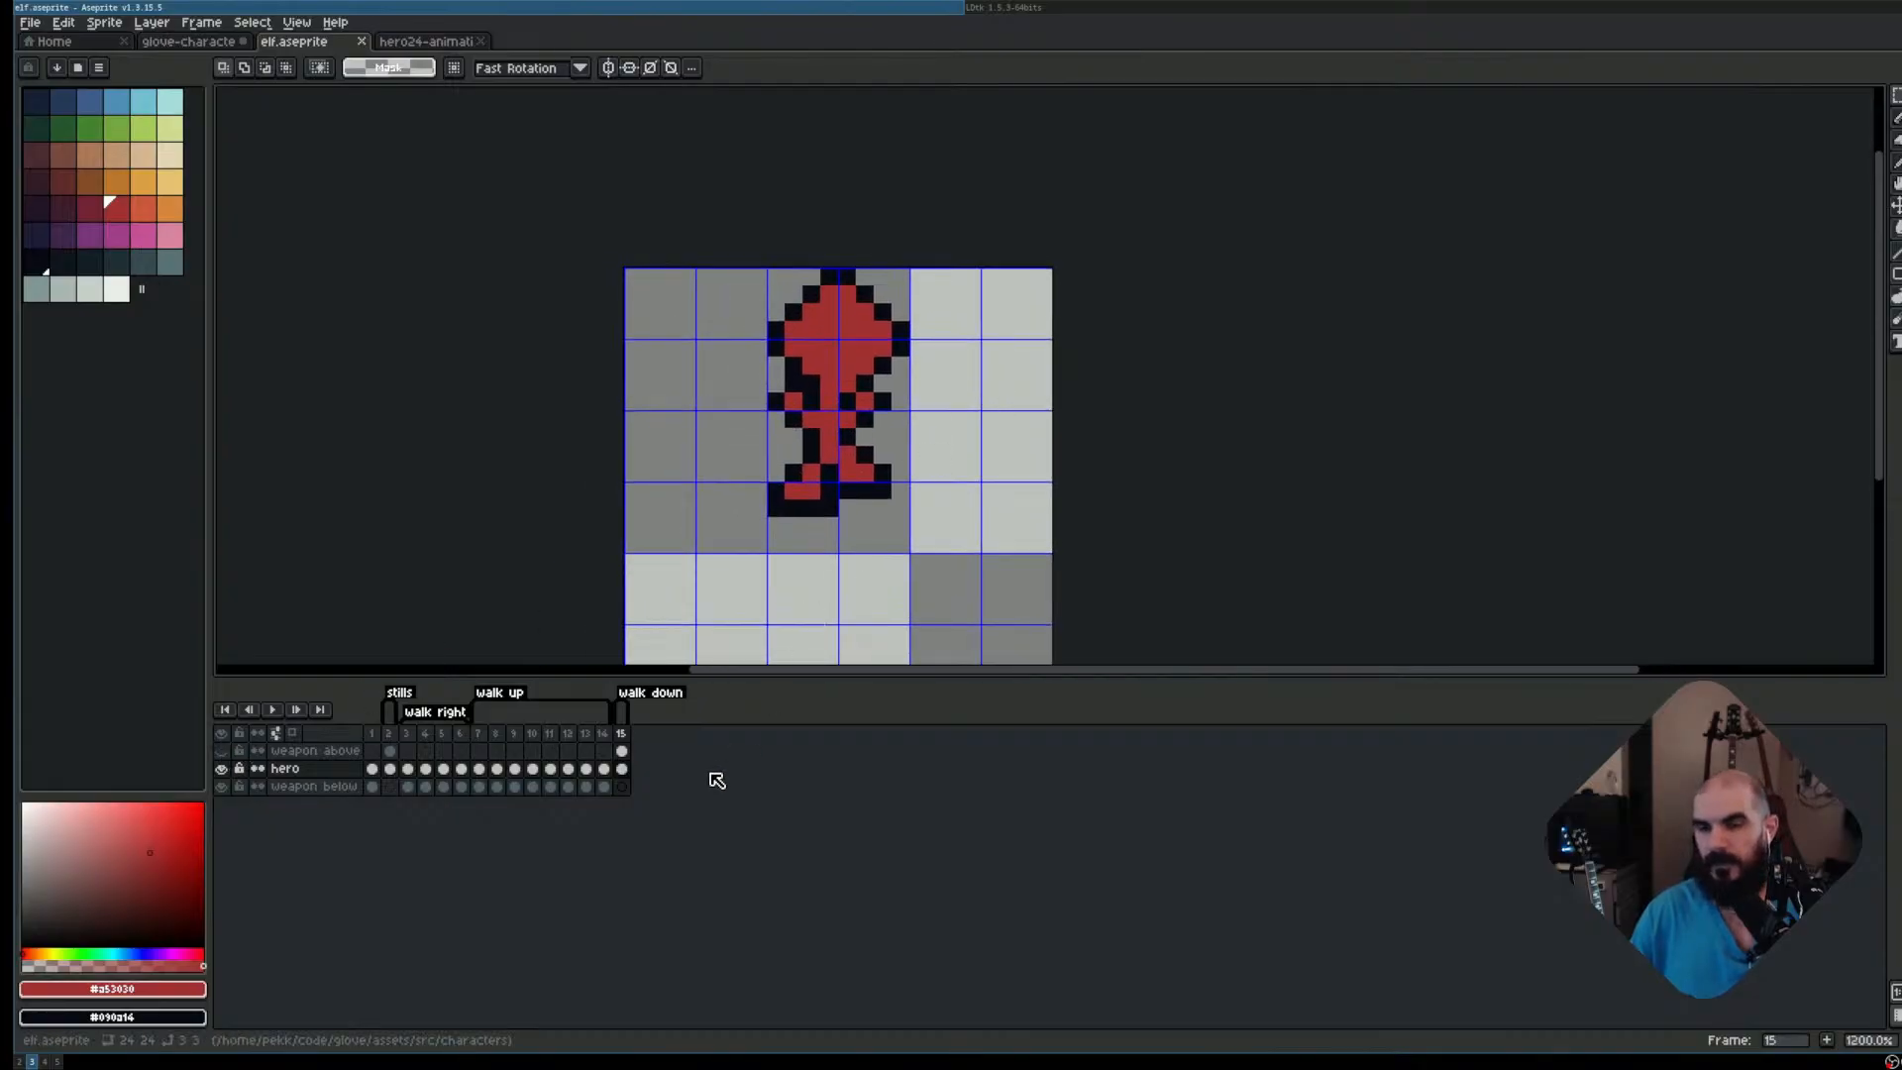
Add frame 16 to the walk down tag as a copy of frame 15
click(611, 733)
click(619, 734)
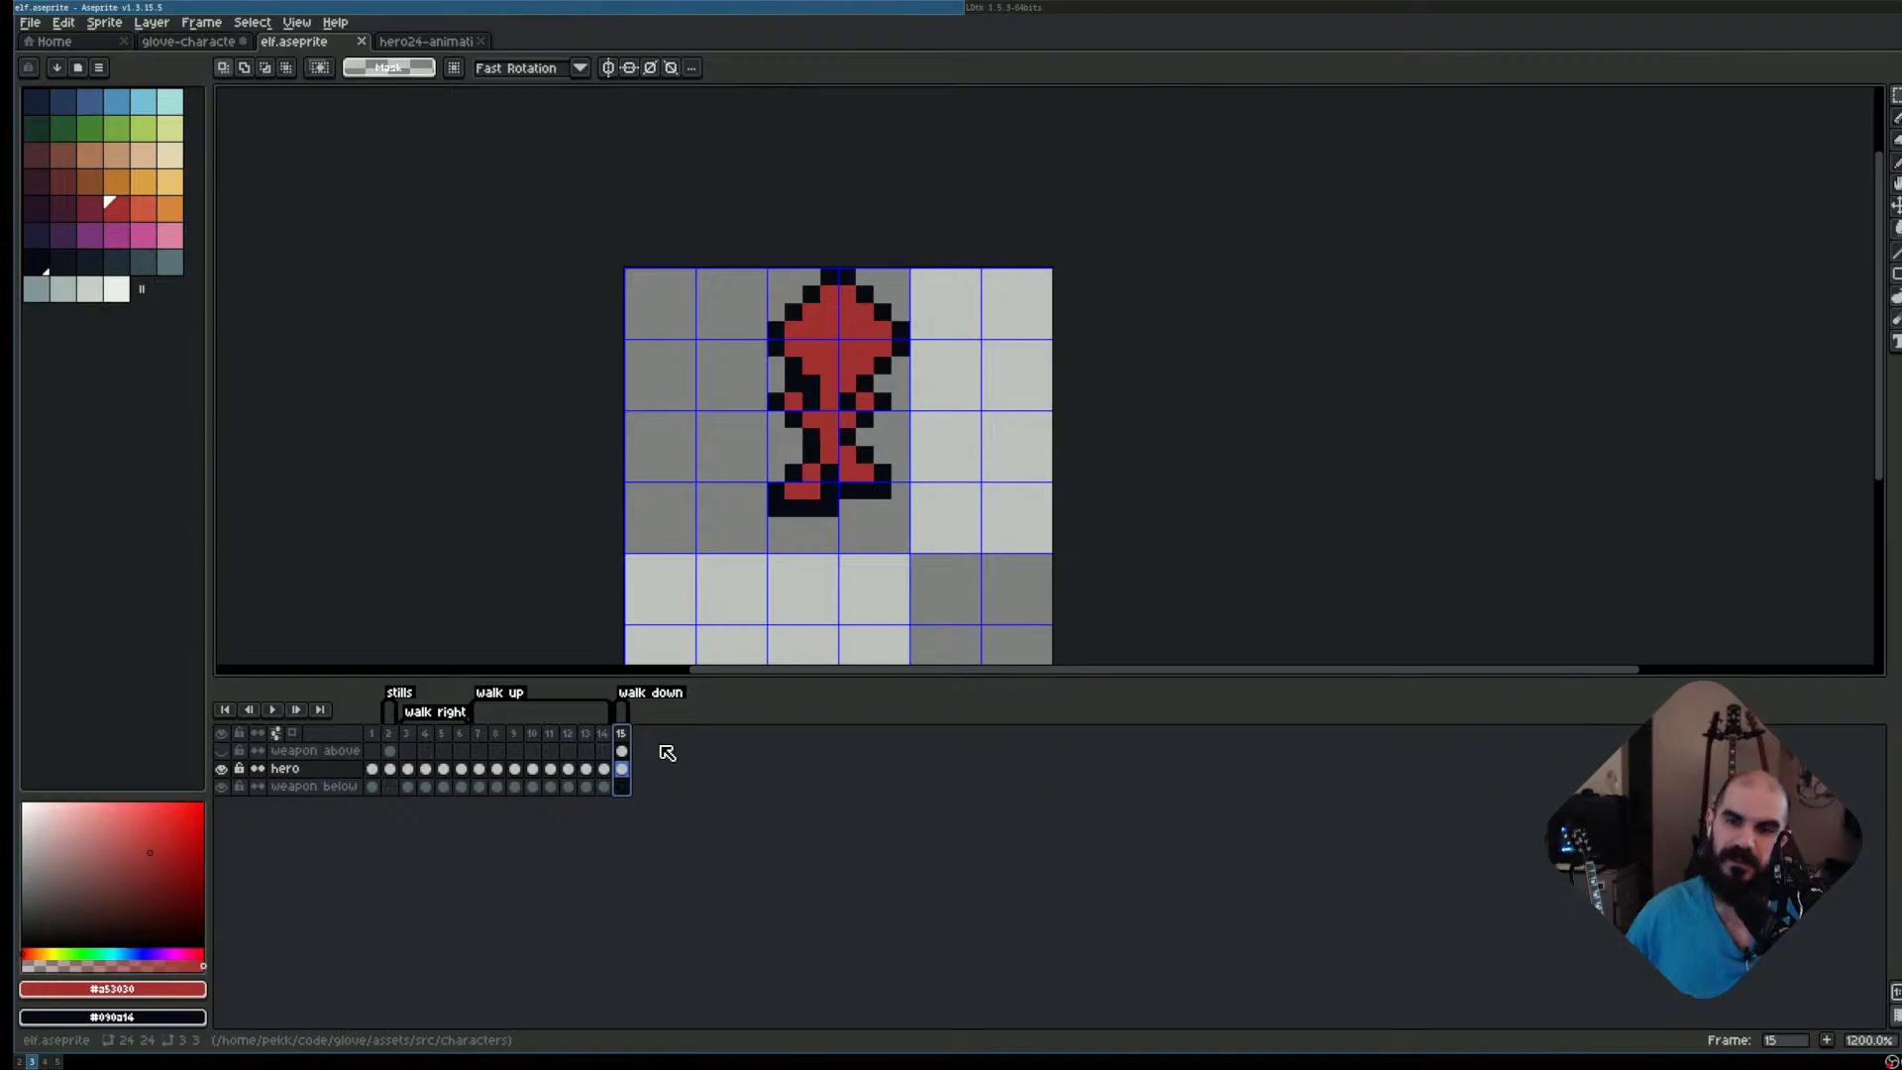
key(alt+n)
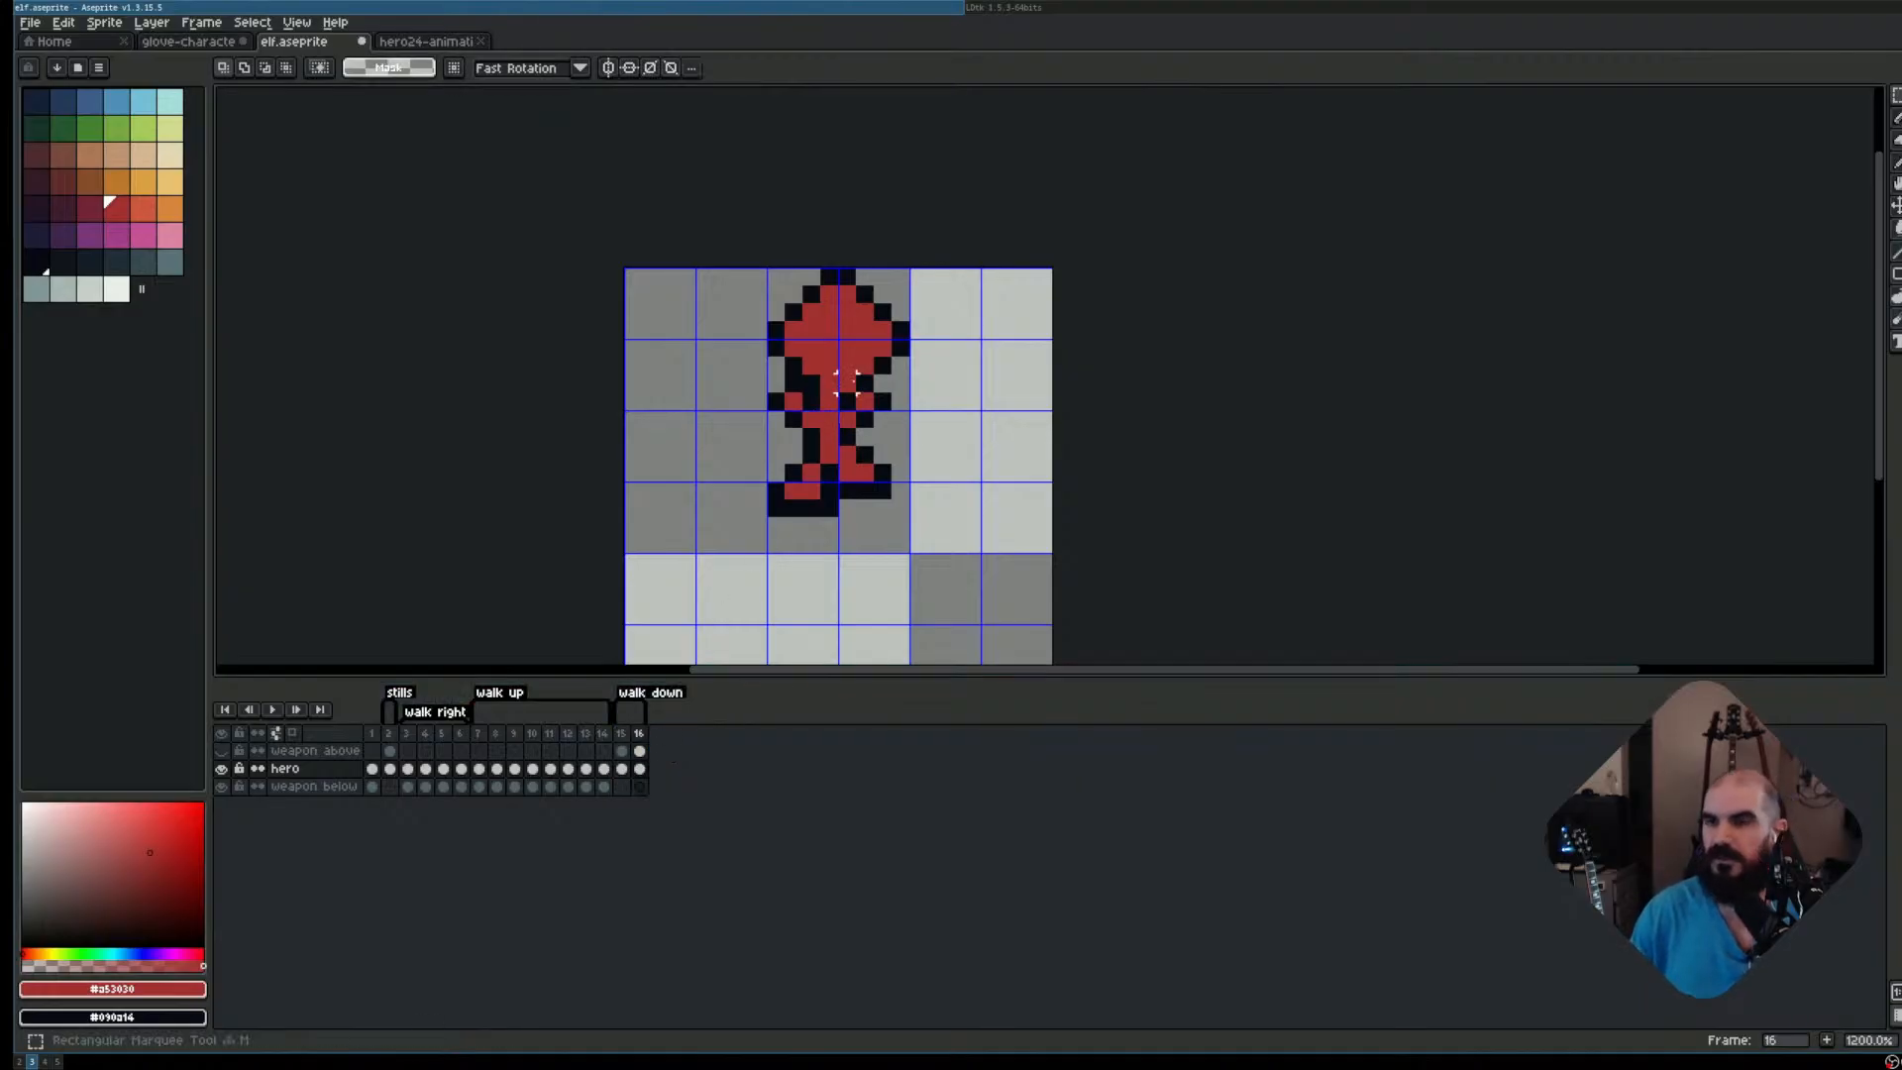
scroll(846, 386, up, 1)
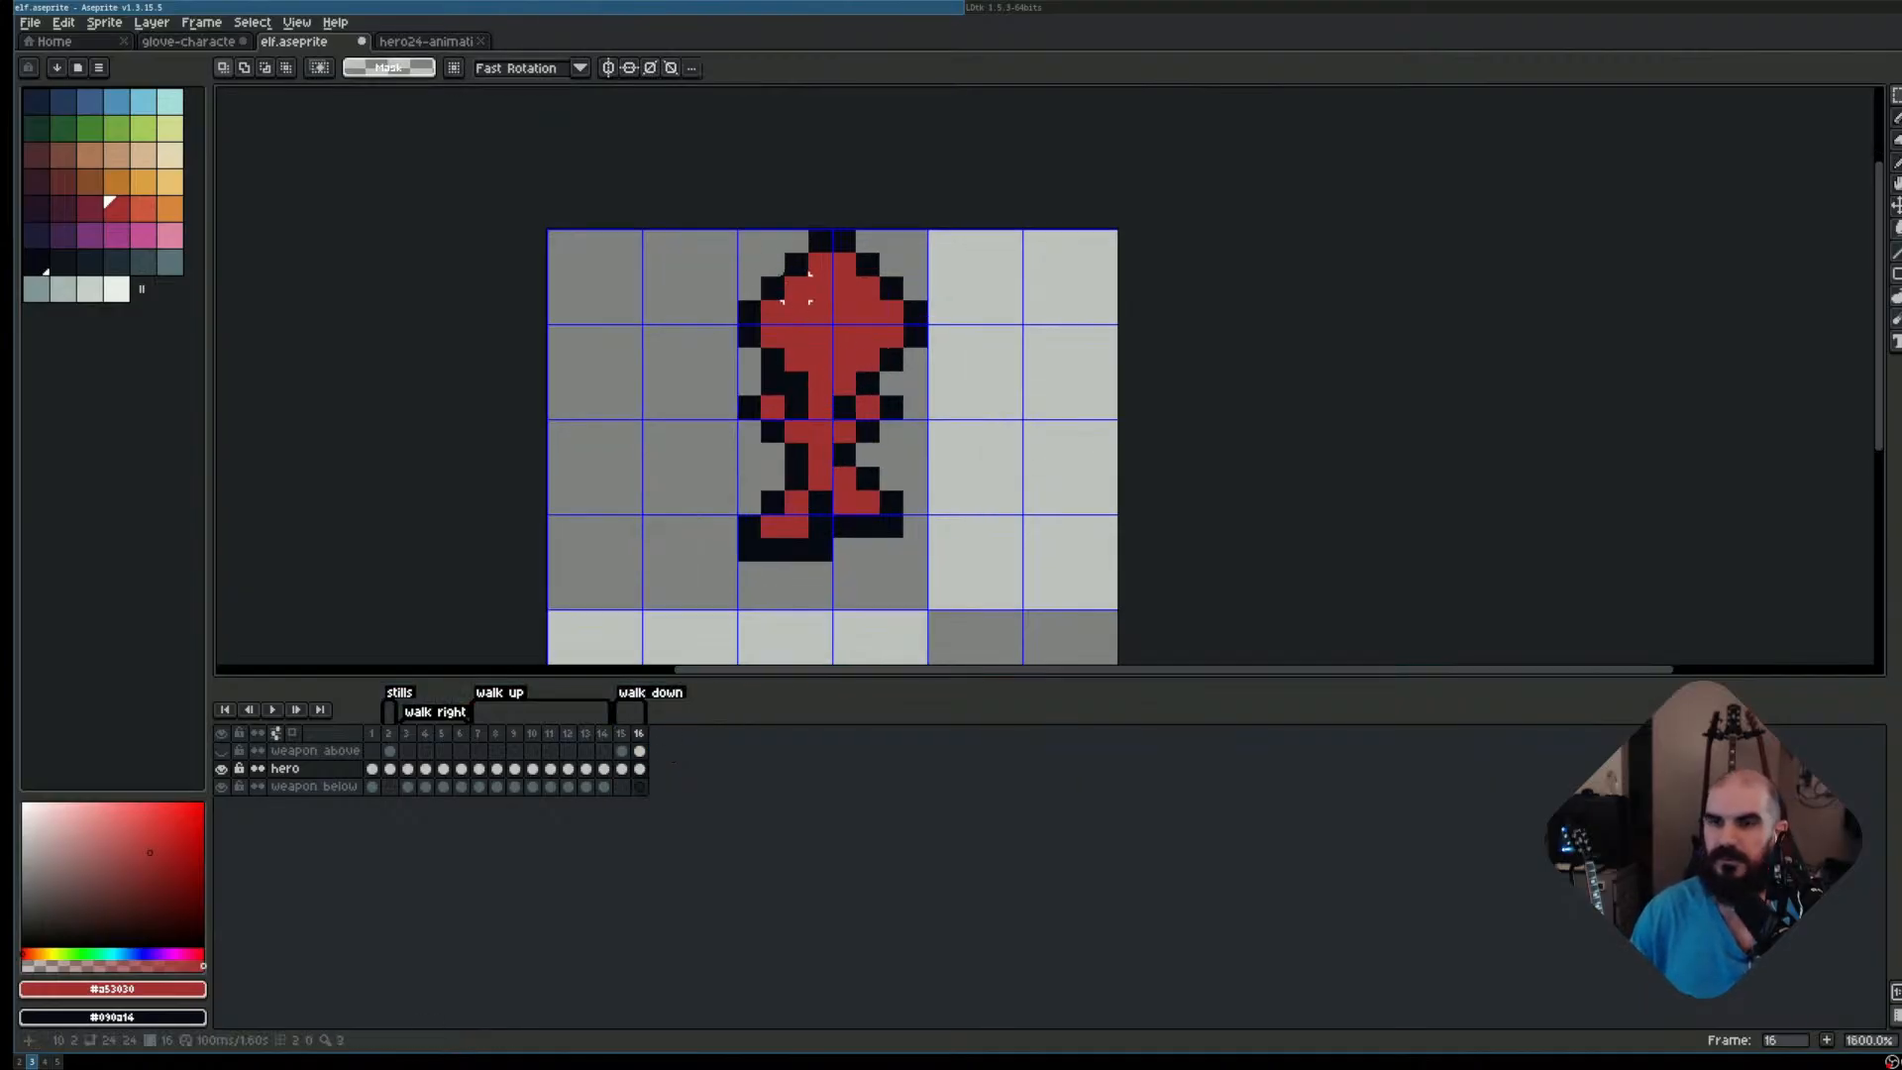
Check the elf in frame 16 with the weapon above layer shown, and hide that layer again
click(221, 751)
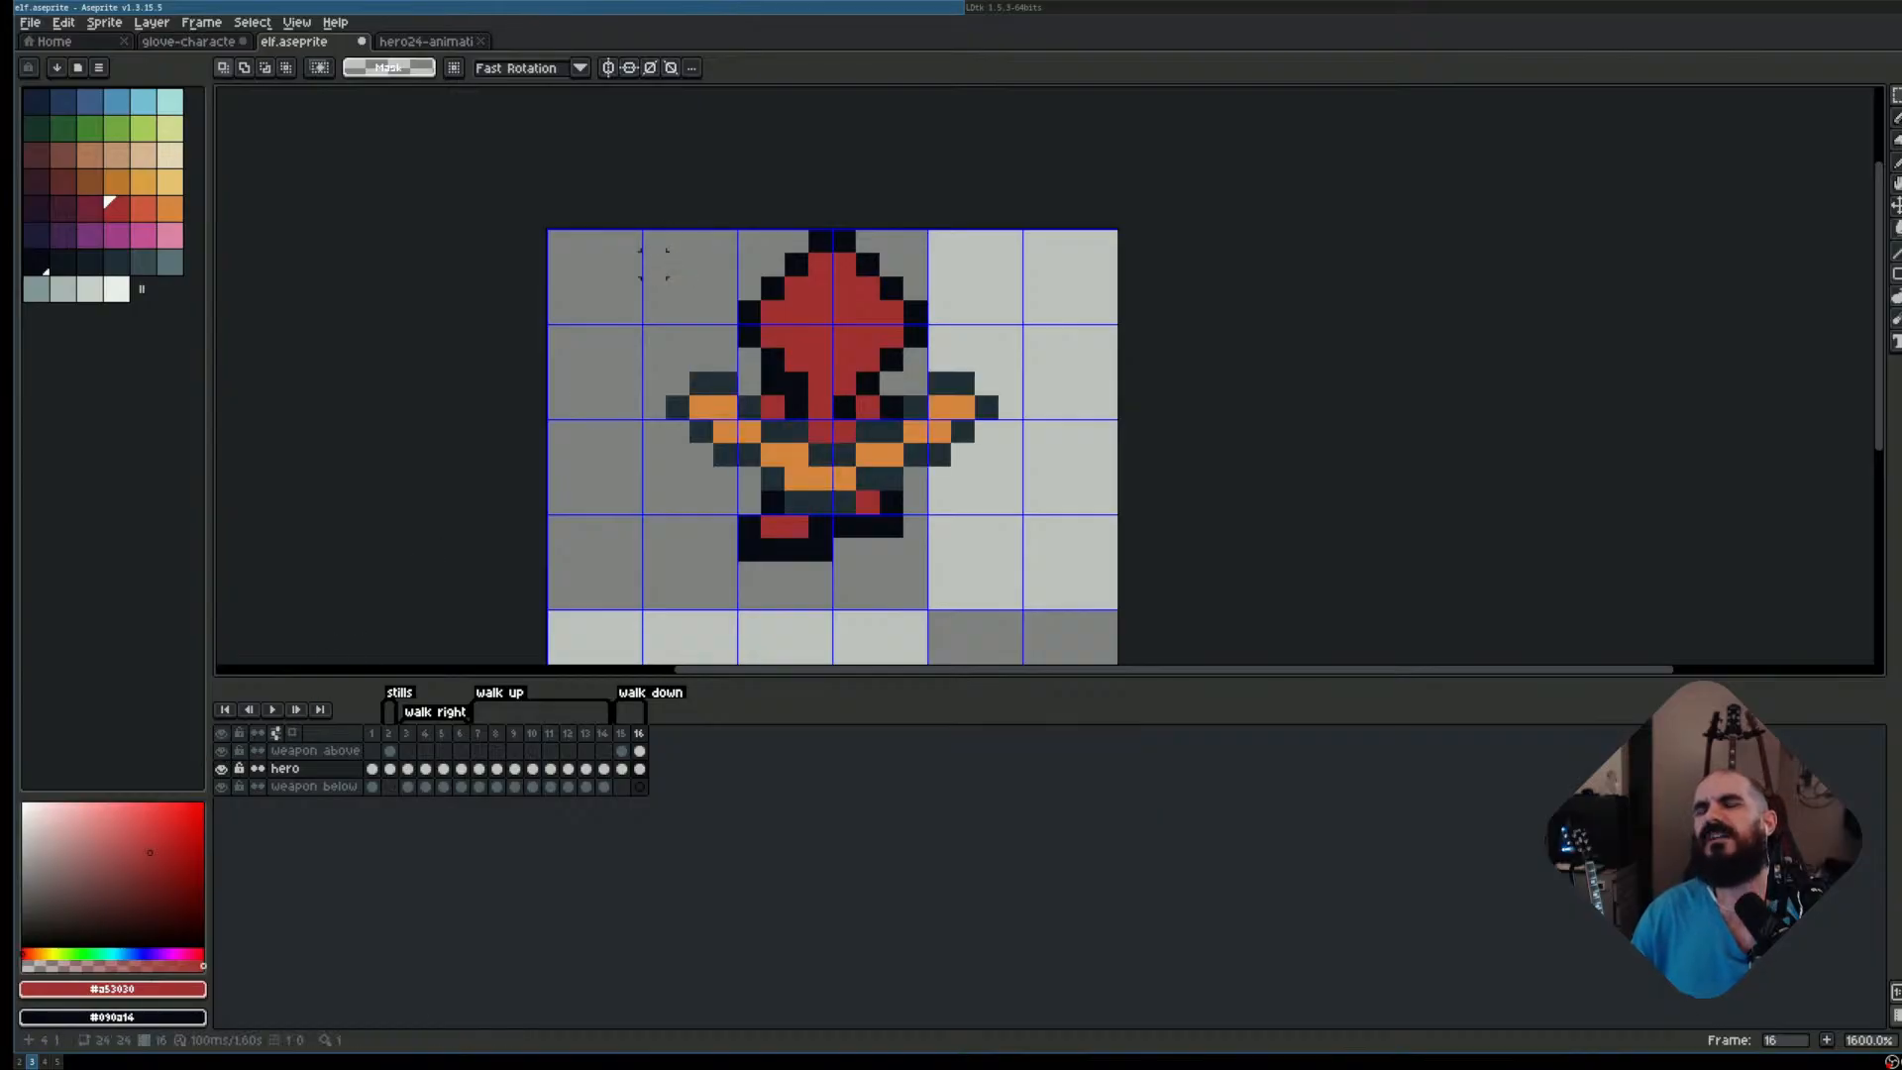
drag(678, 240, 988, 504)
click(678, 638)
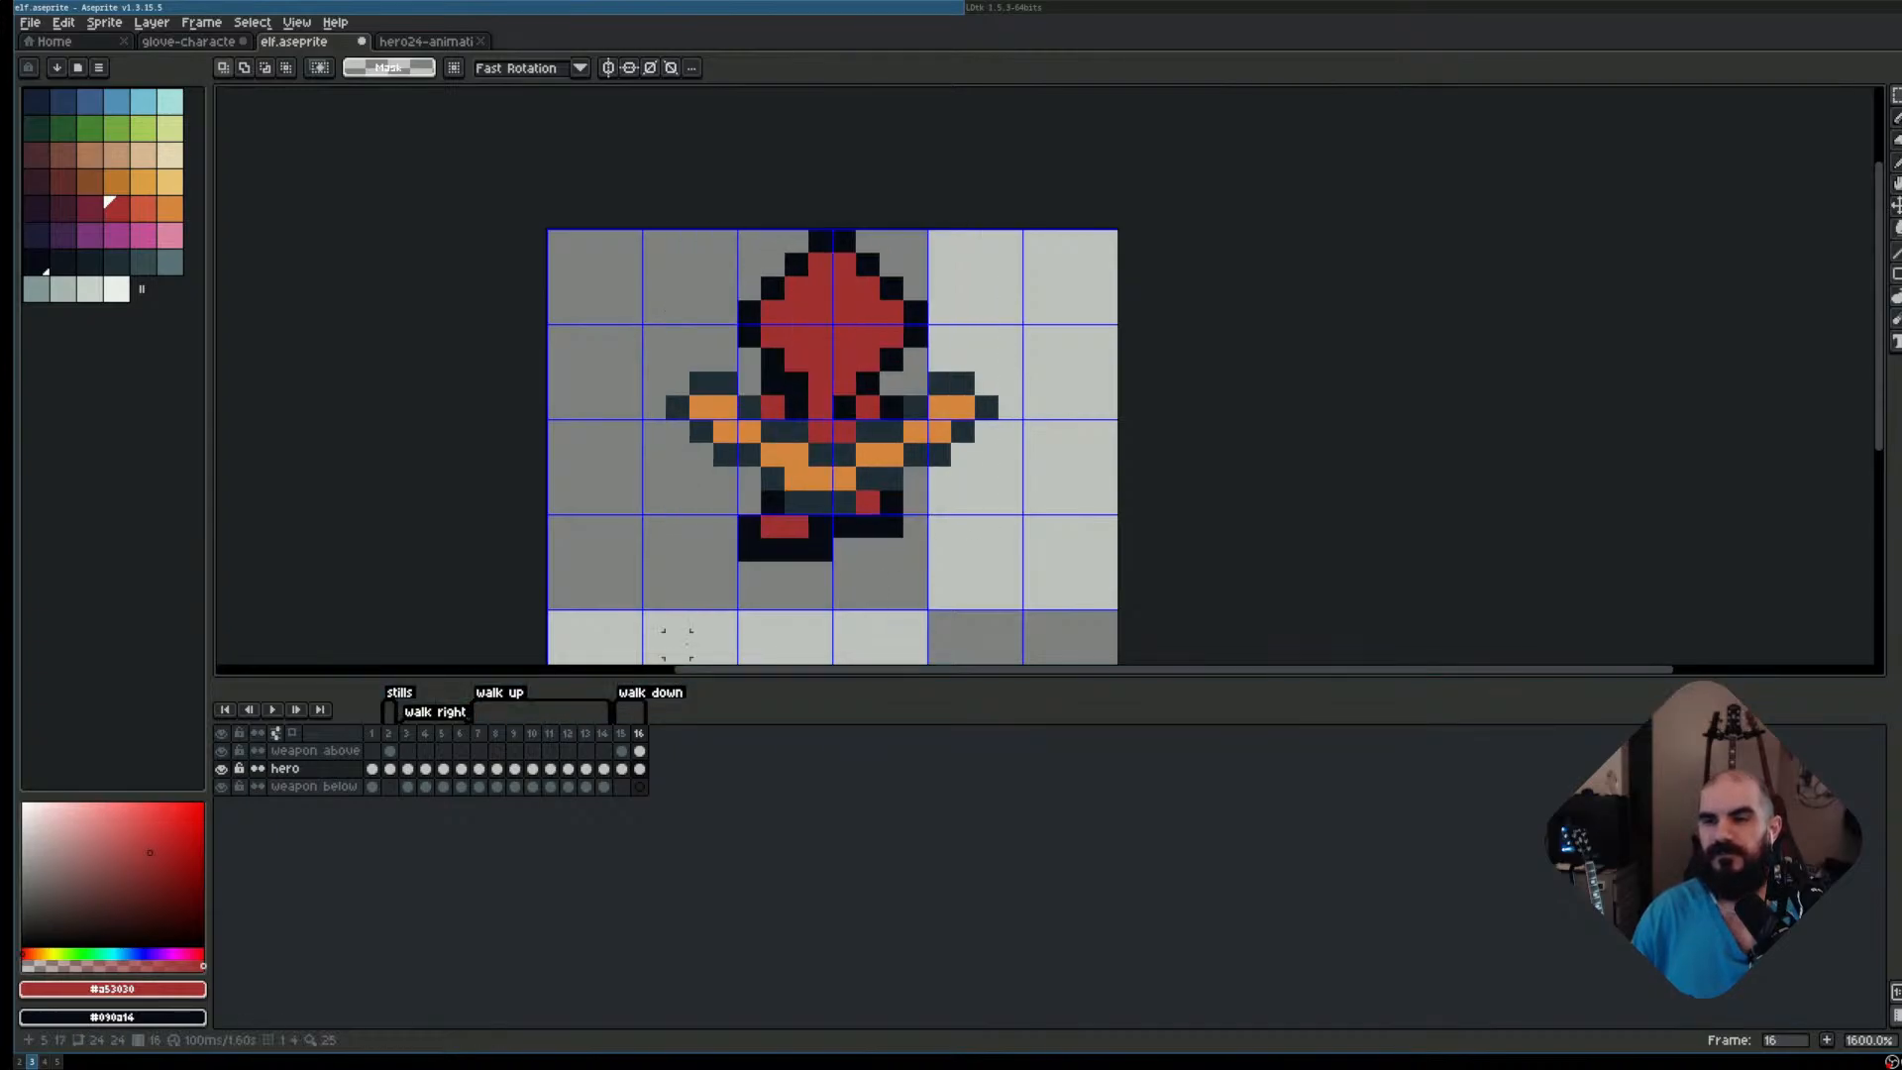
click(223, 752)
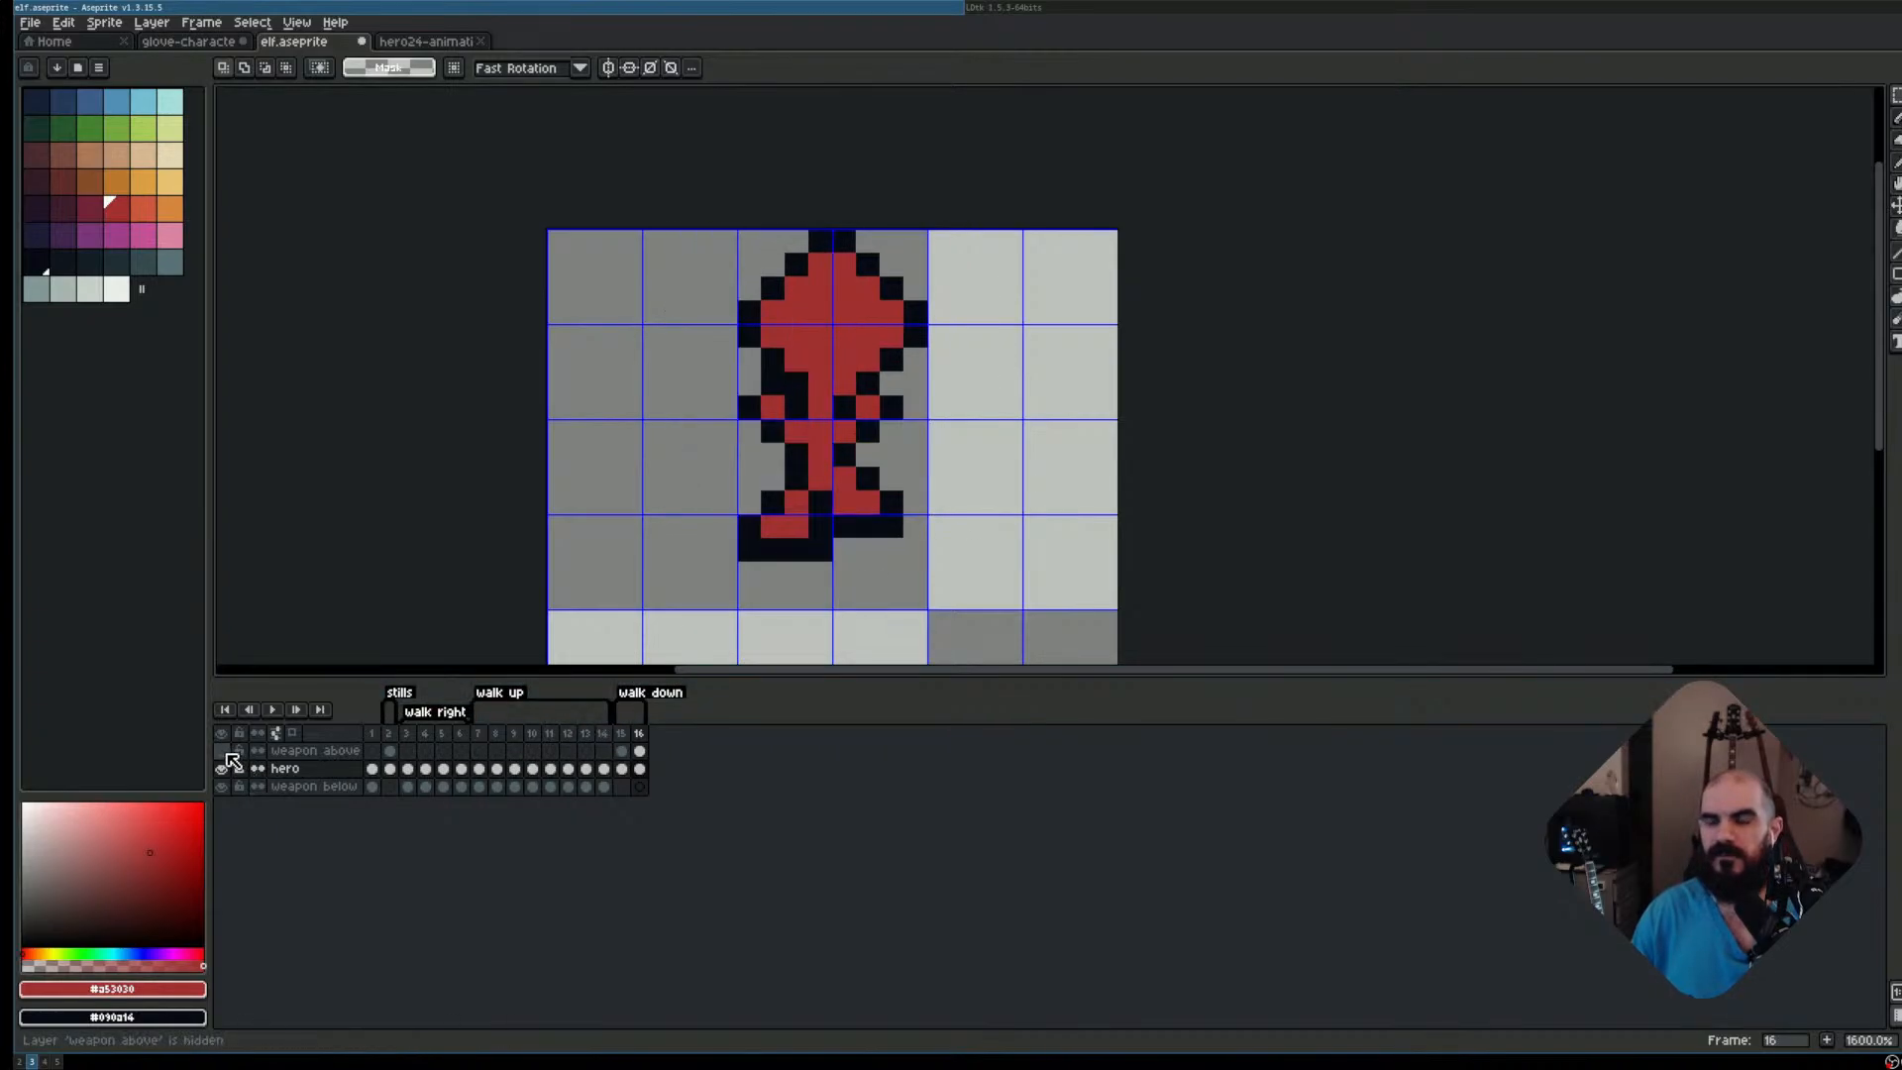
click(639, 751)
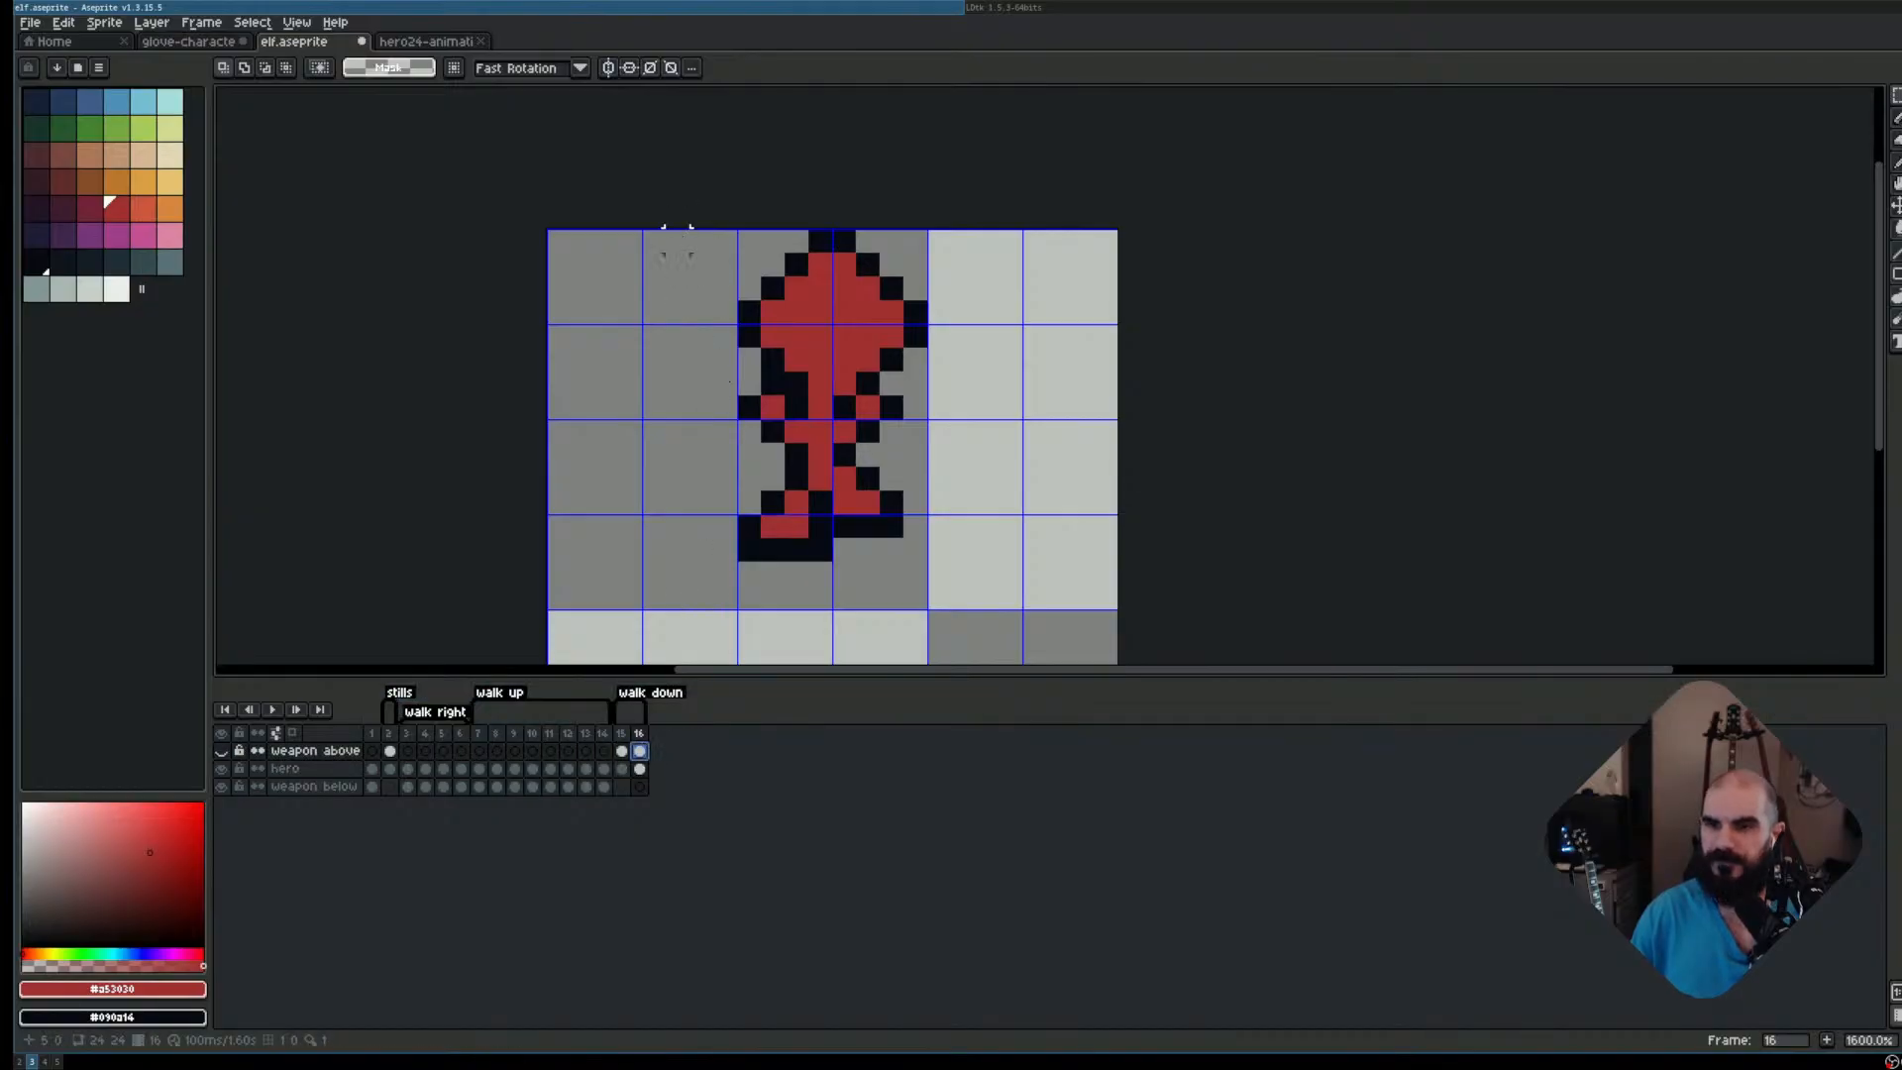
drag(653, 241, 938, 358)
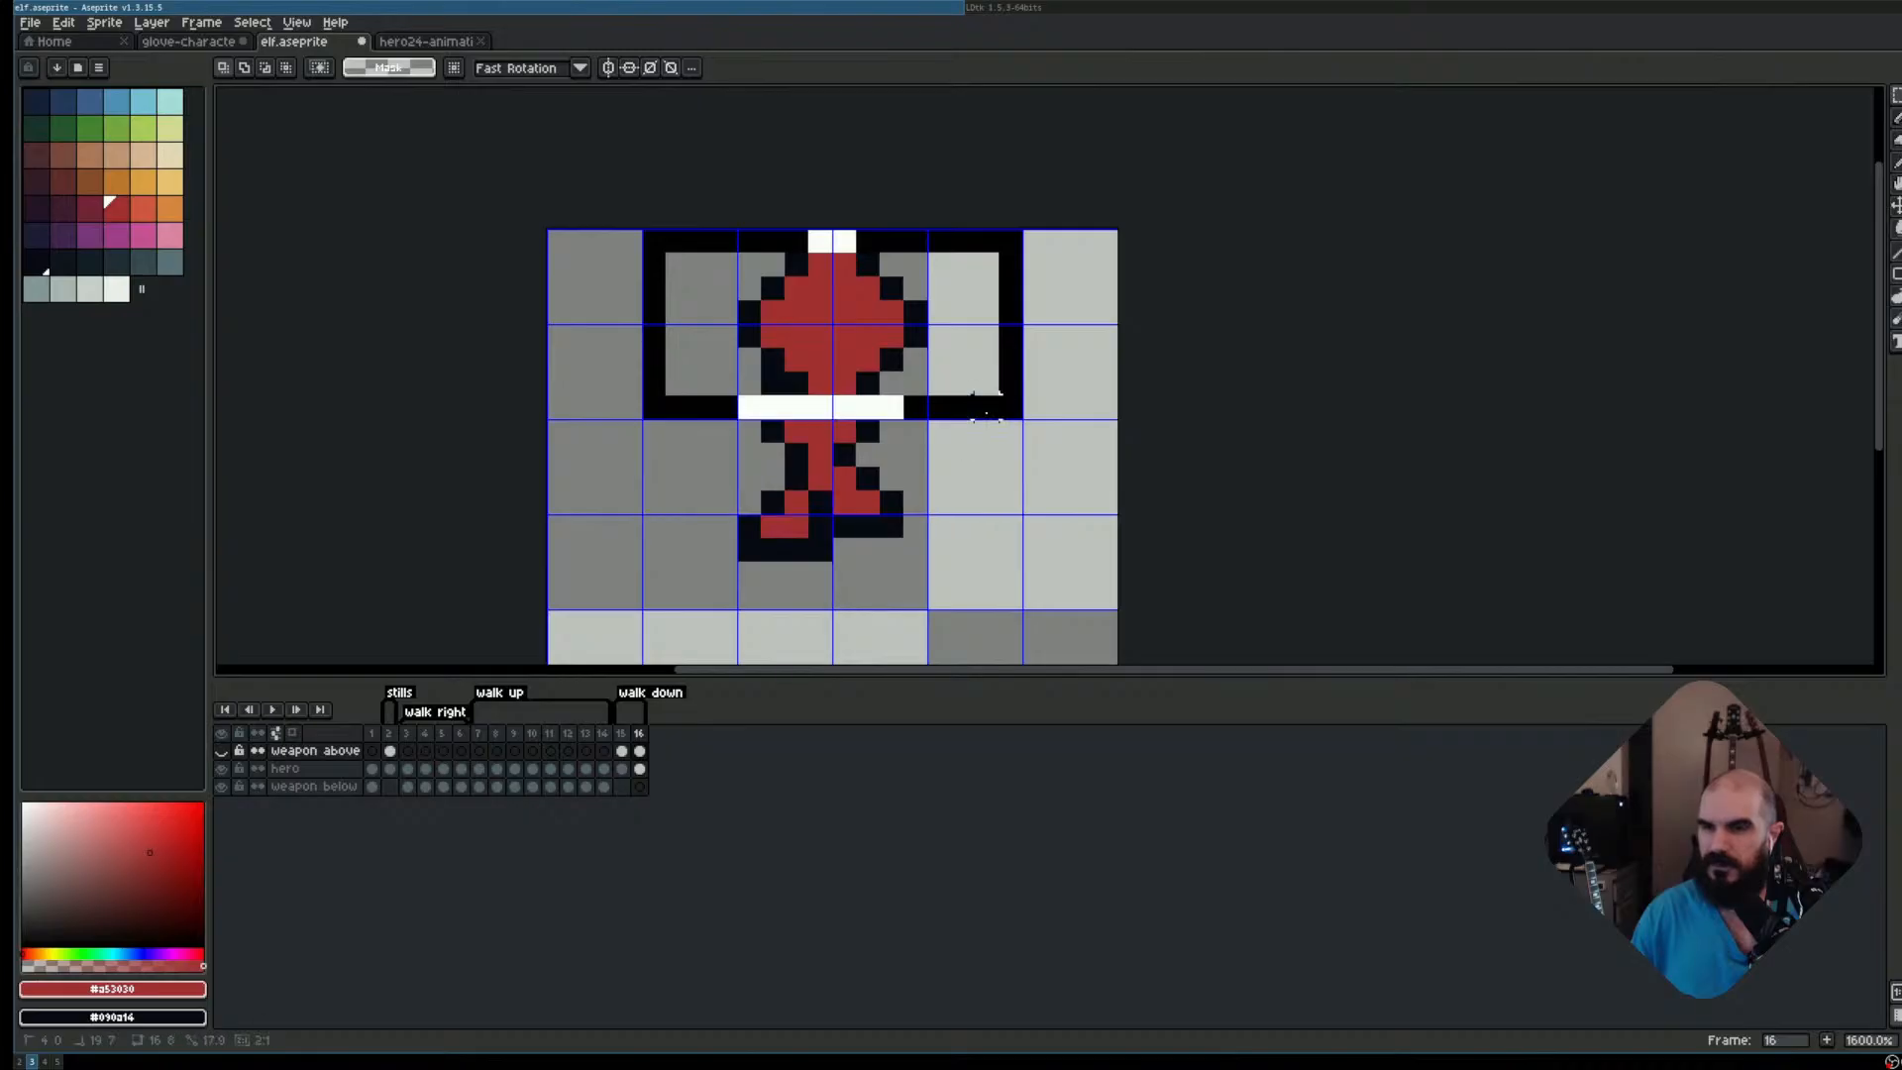
drag(987, 413, 987, 413)
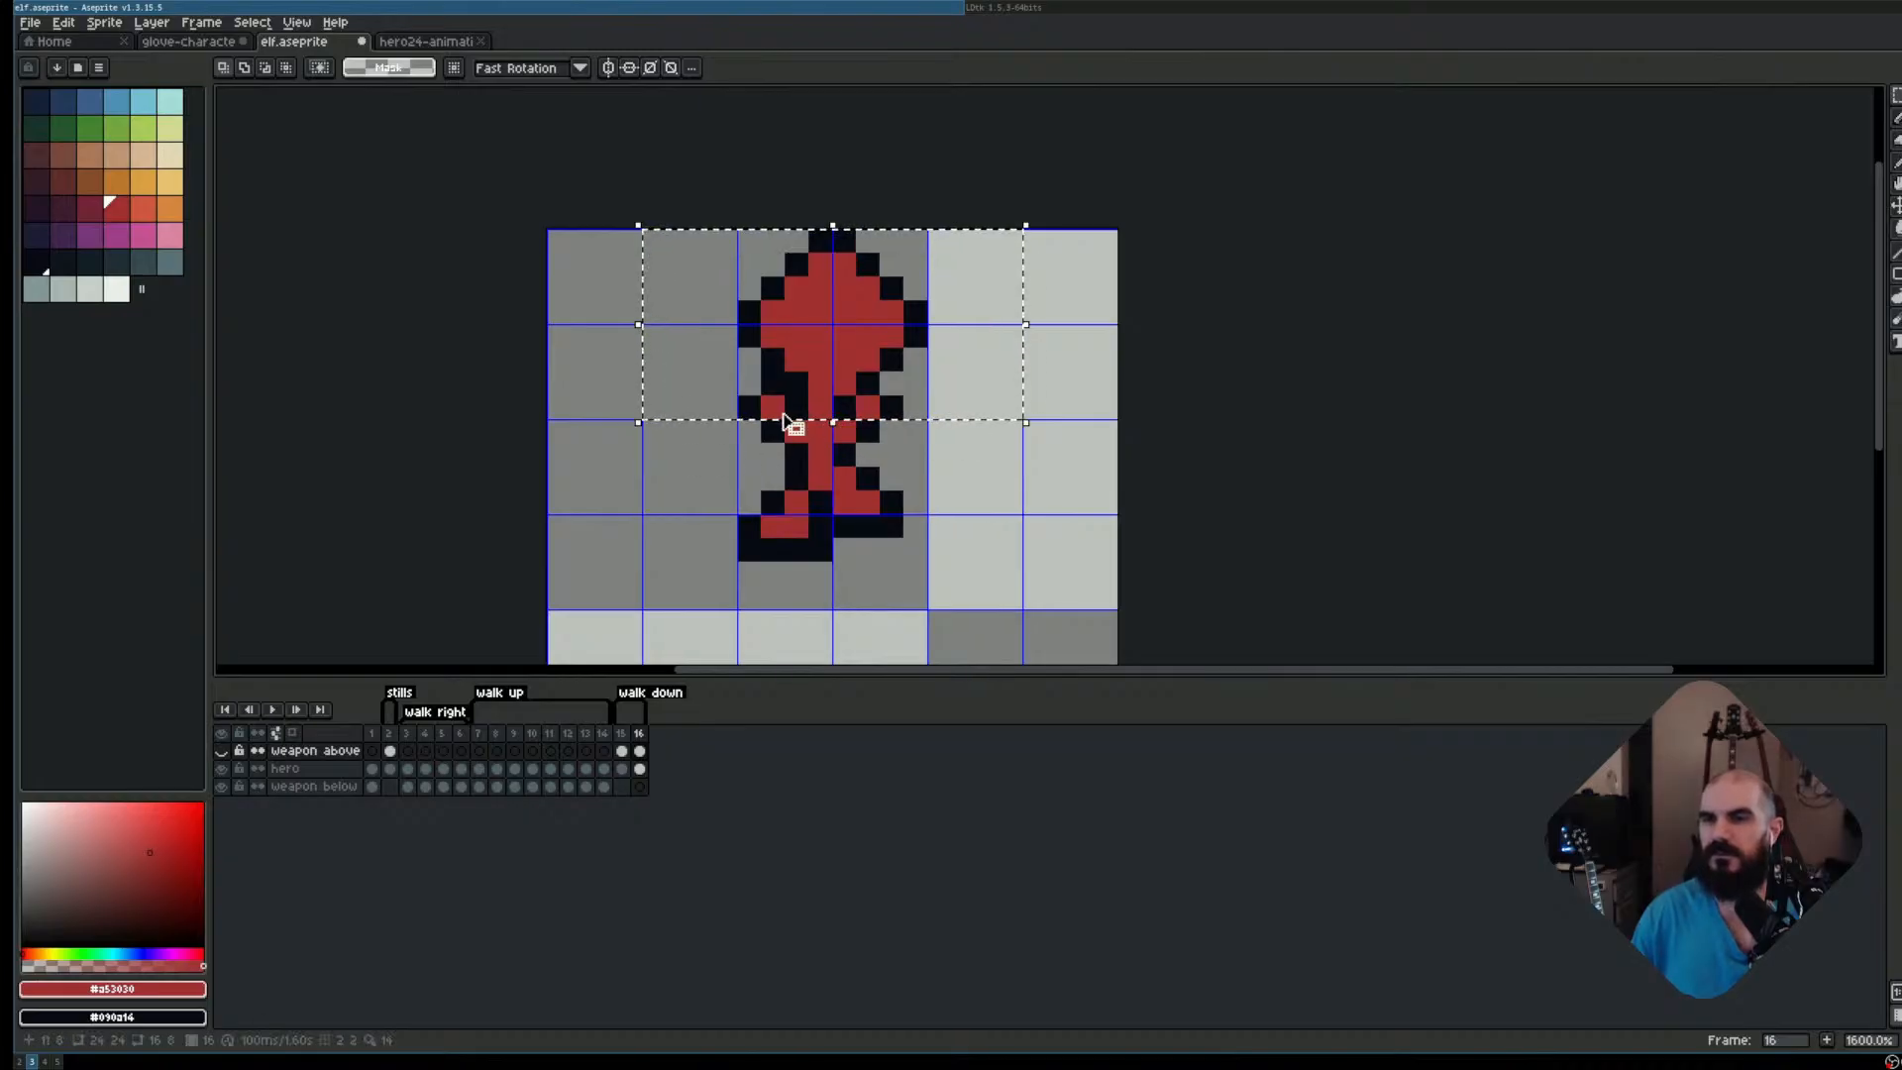
key(ctrl+d)
drag(654, 242, 1020, 463)
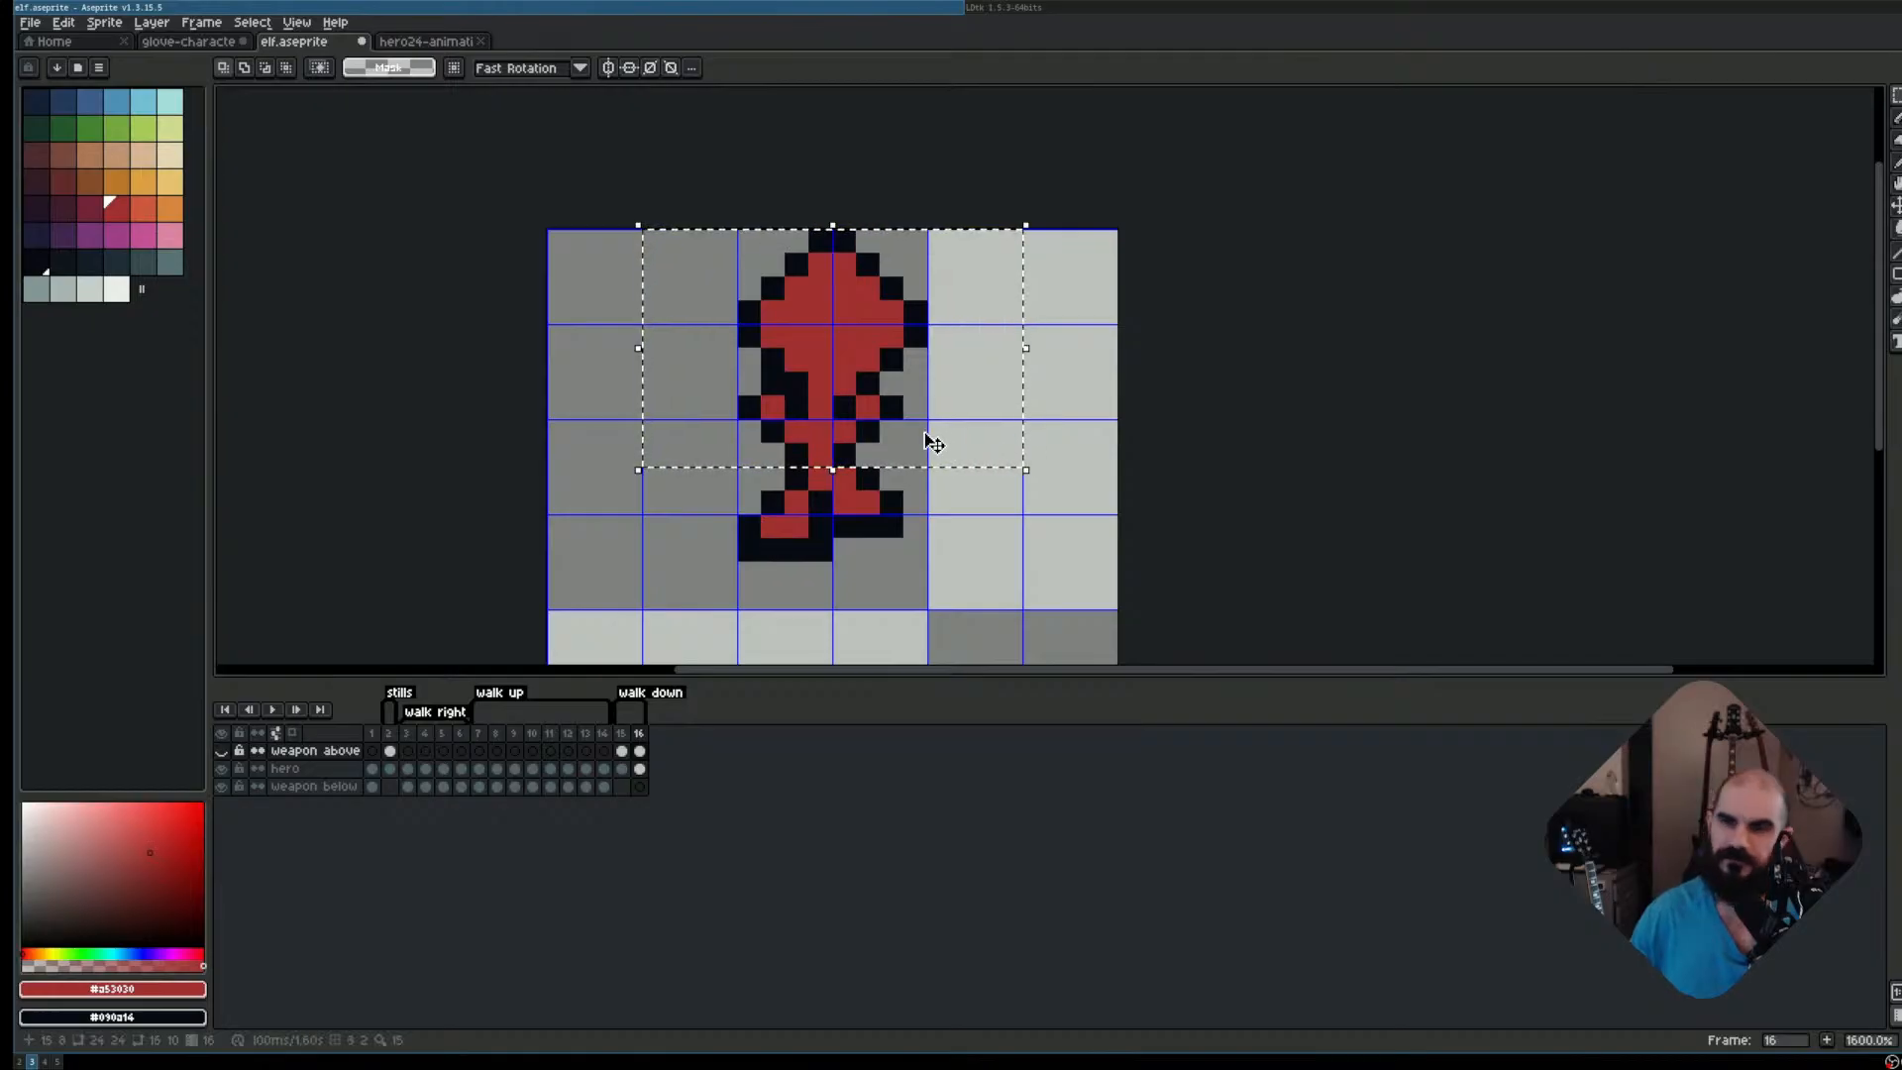
key(ctrl+d)
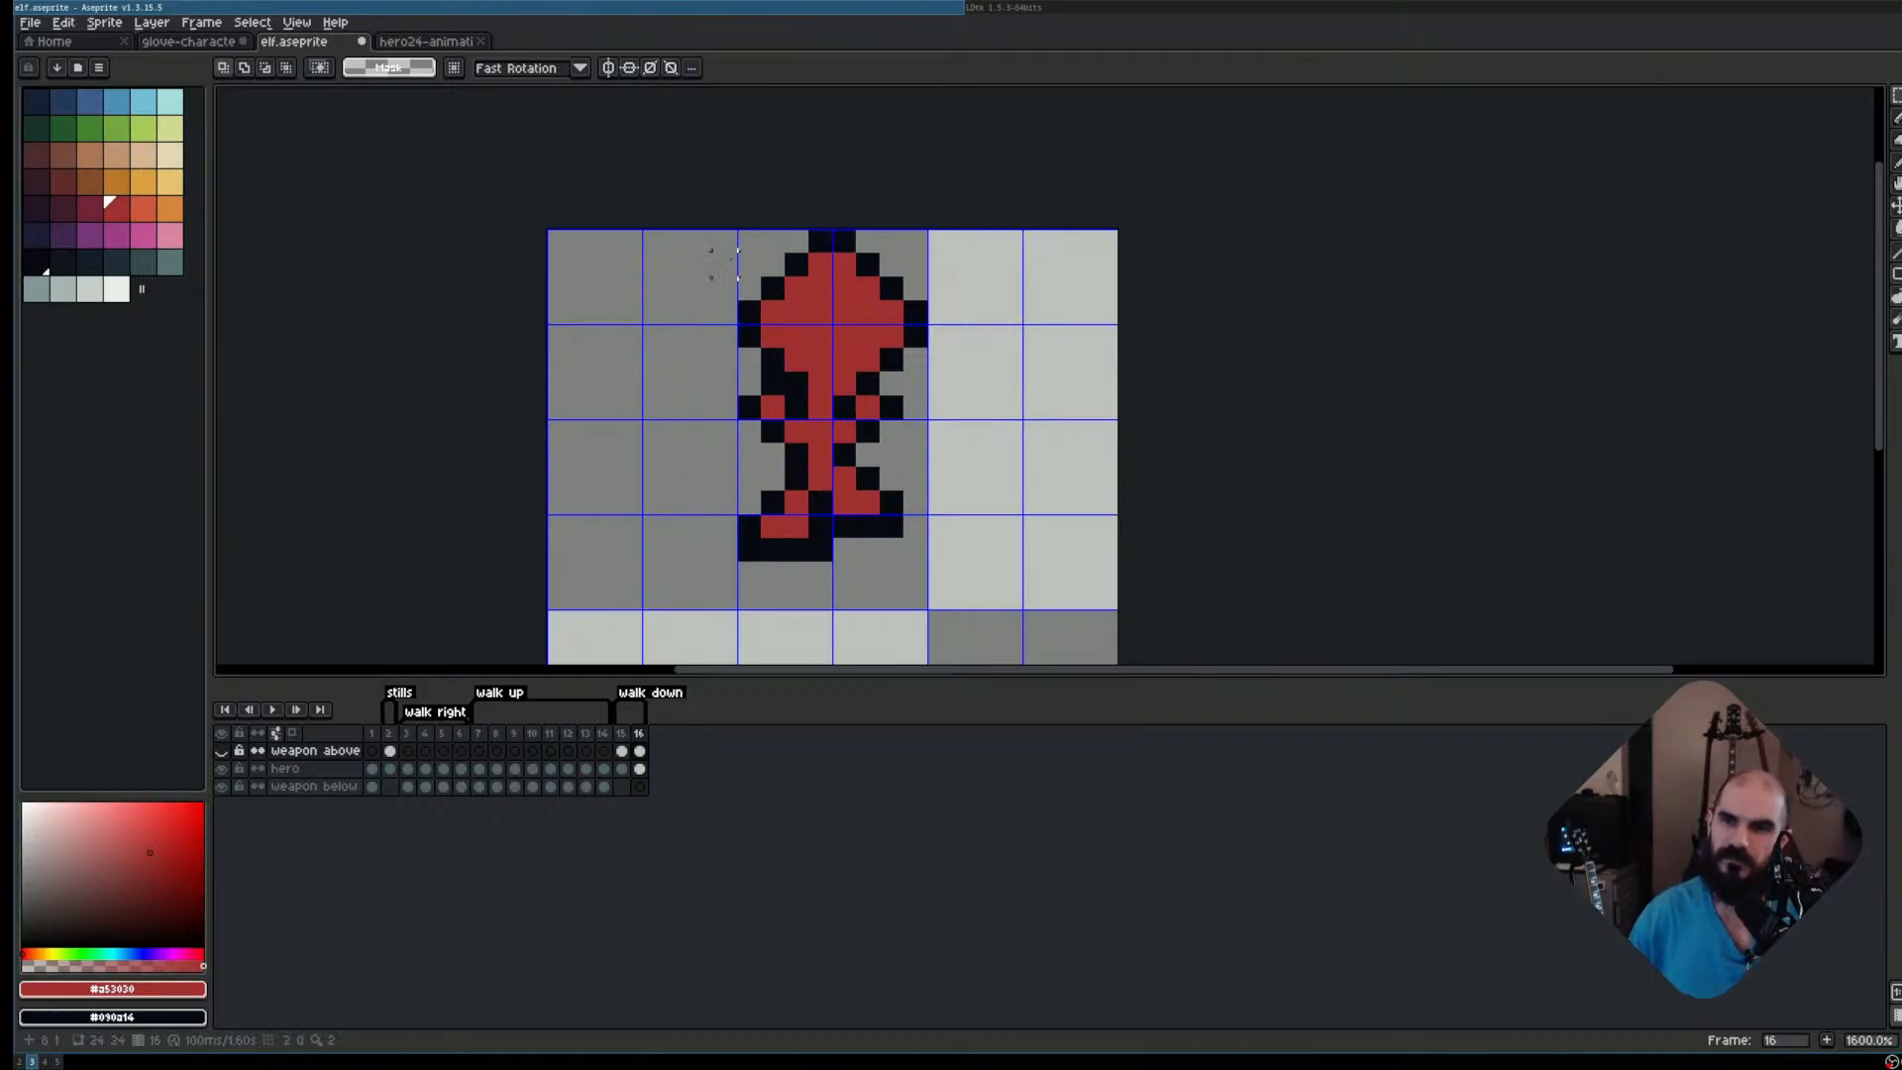
drag(653, 240, 750, 287)
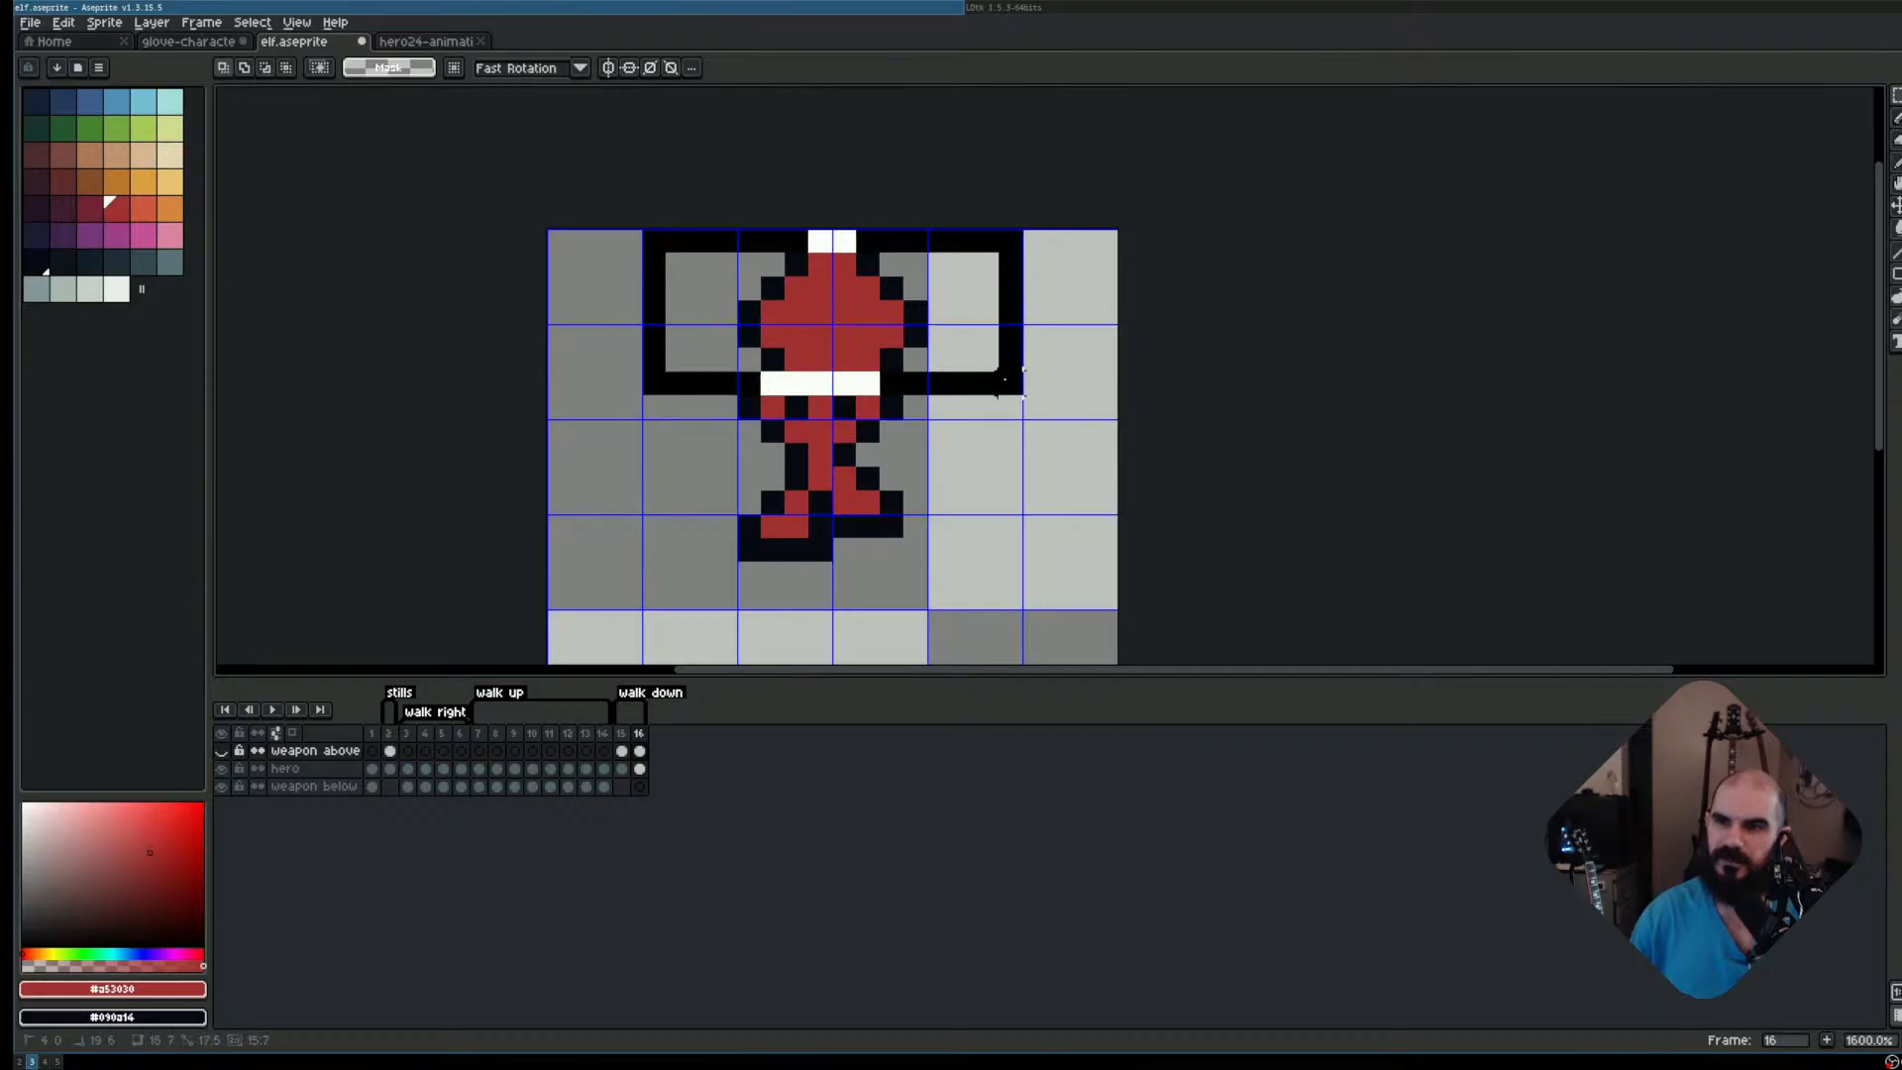
drag(1003, 386, 1010, 390)
click(1010, 389)
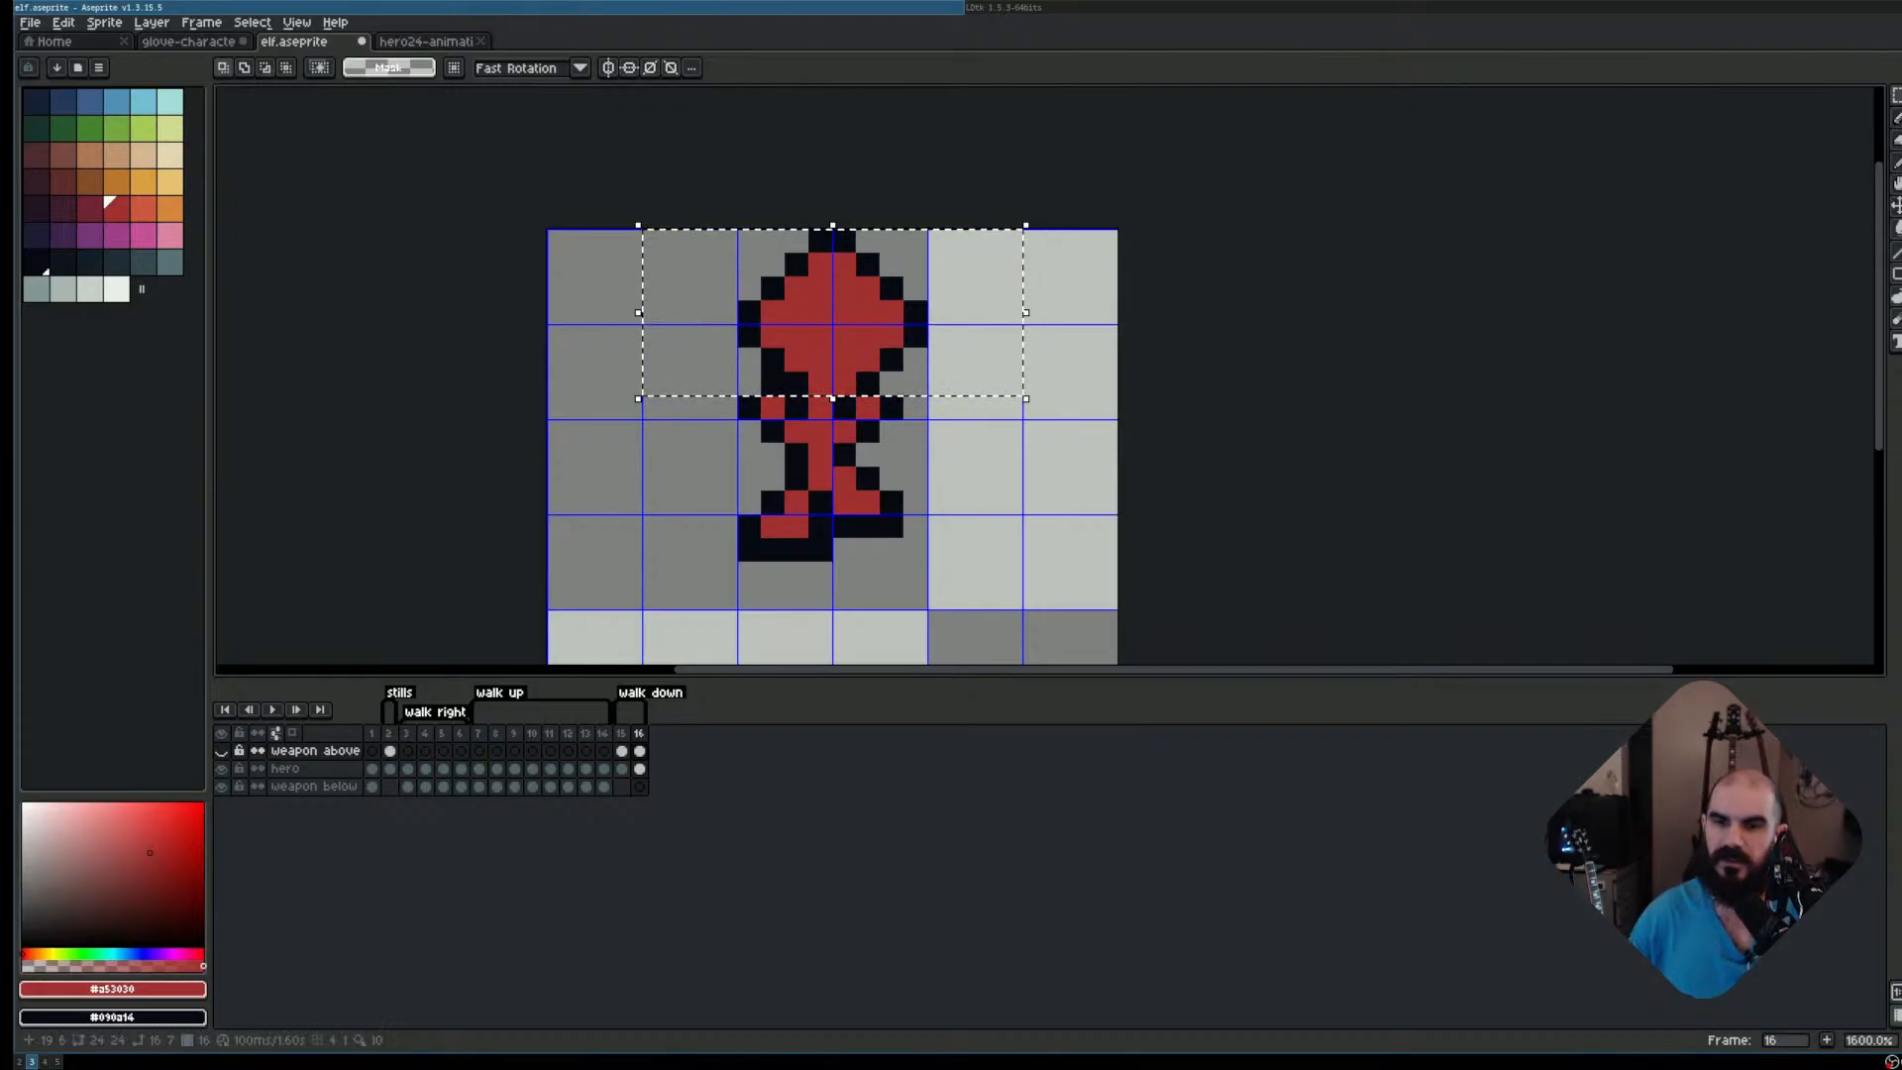
key(Down)
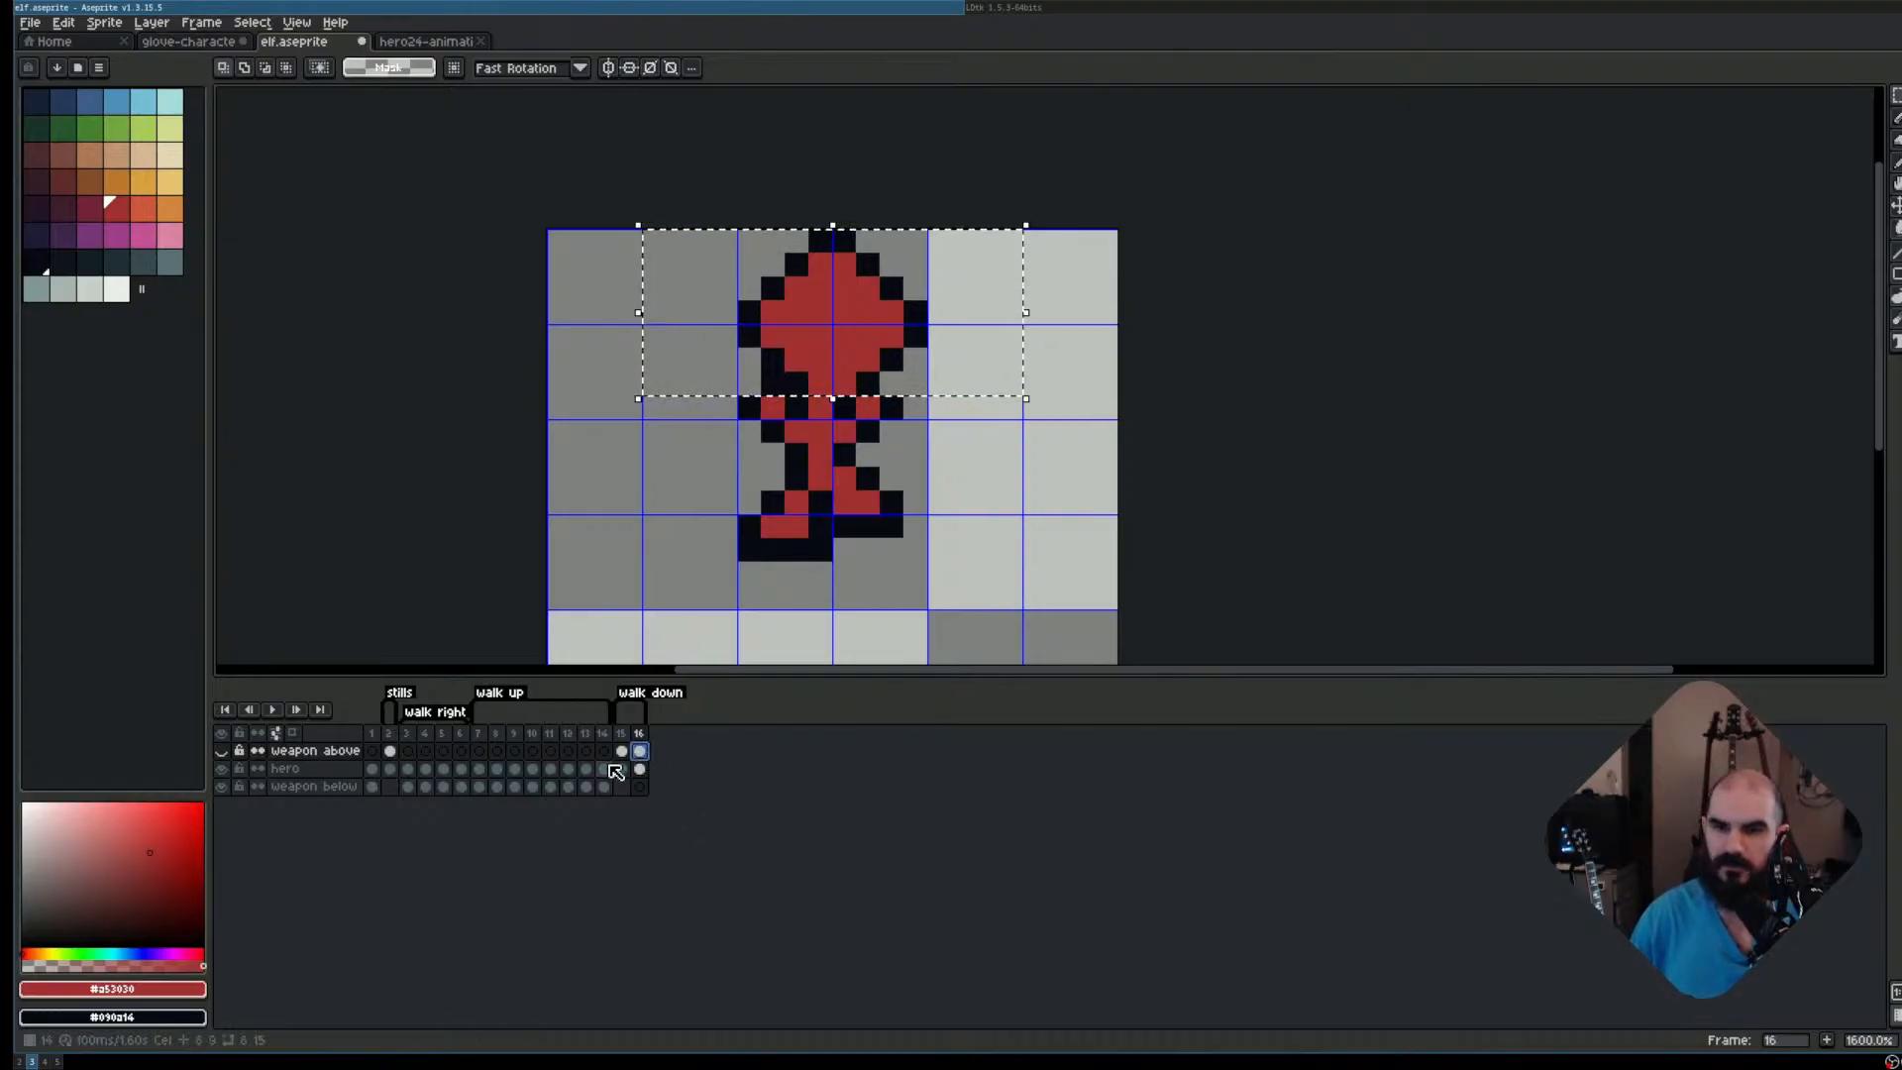
On the hero layer in frame 16, select the elf's head and torso and lower them by one pixel
click(644, 771)
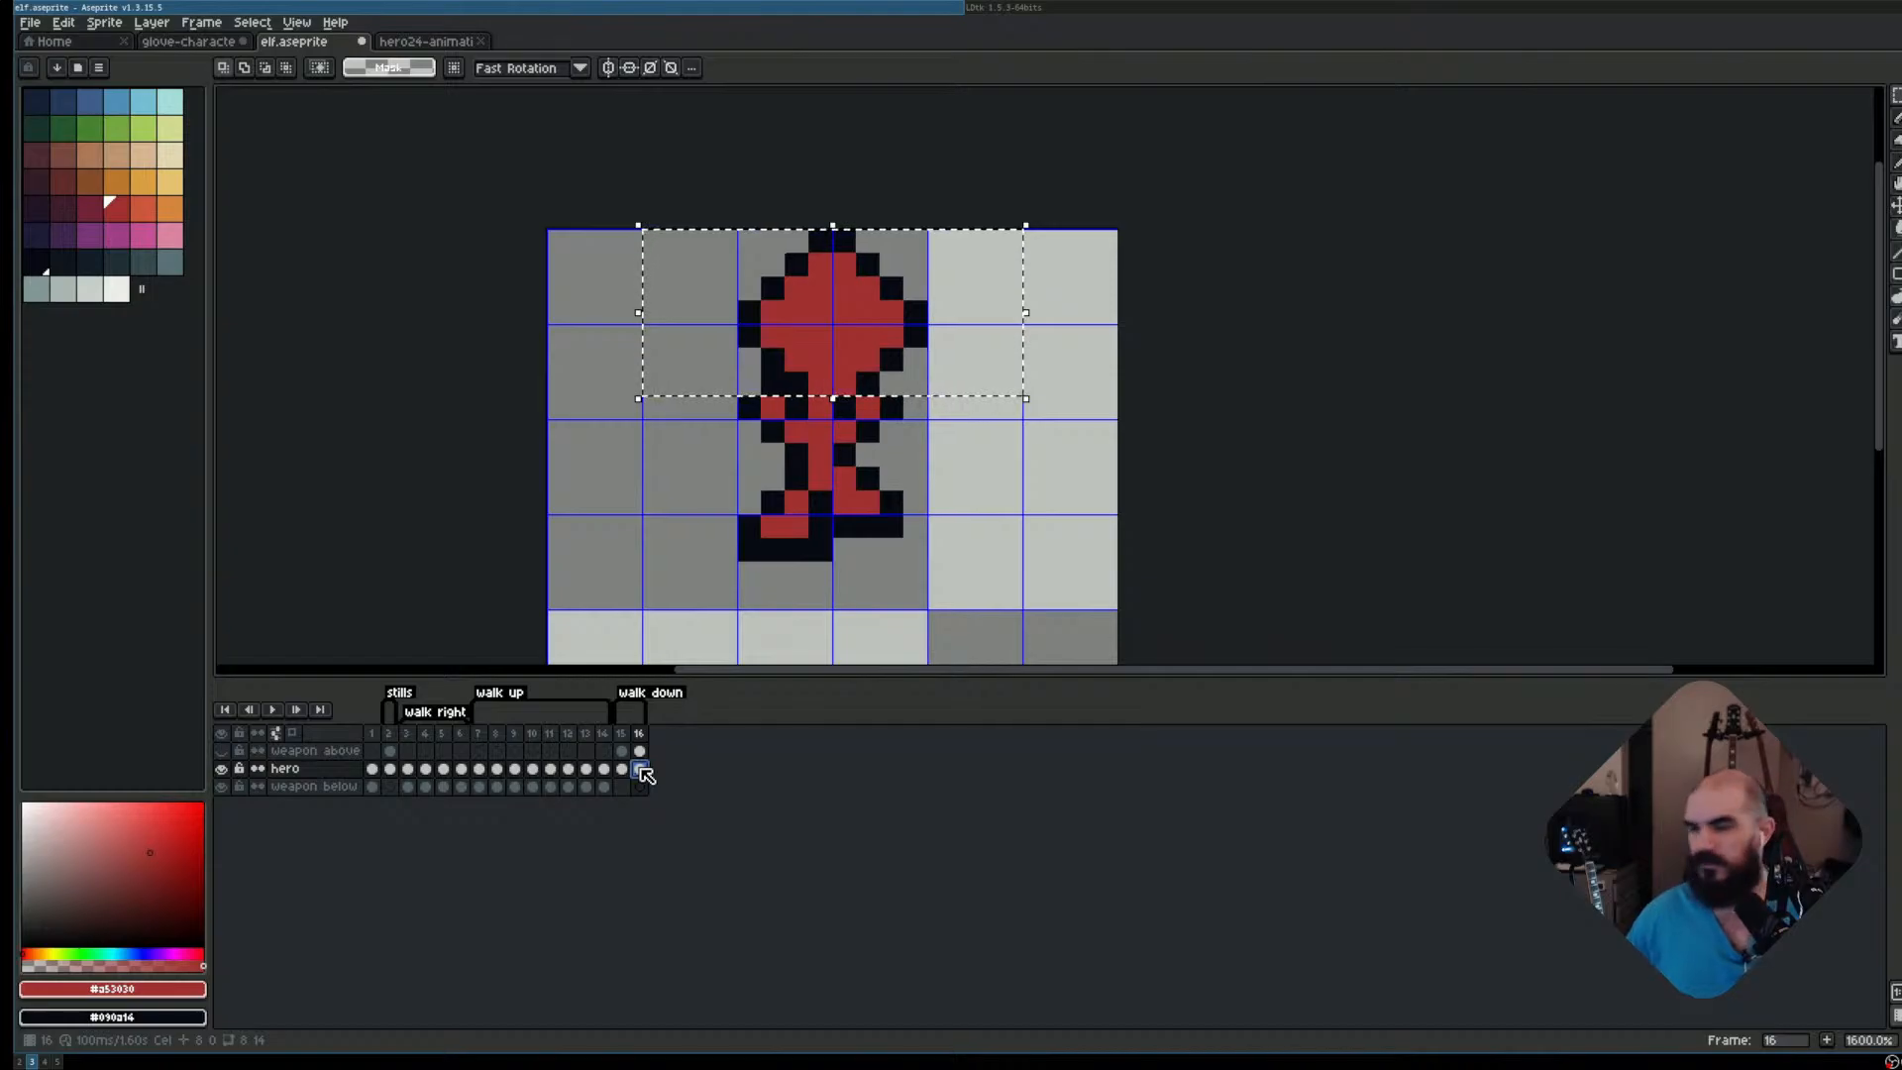
key(Down)
key(Up)
key(Return)
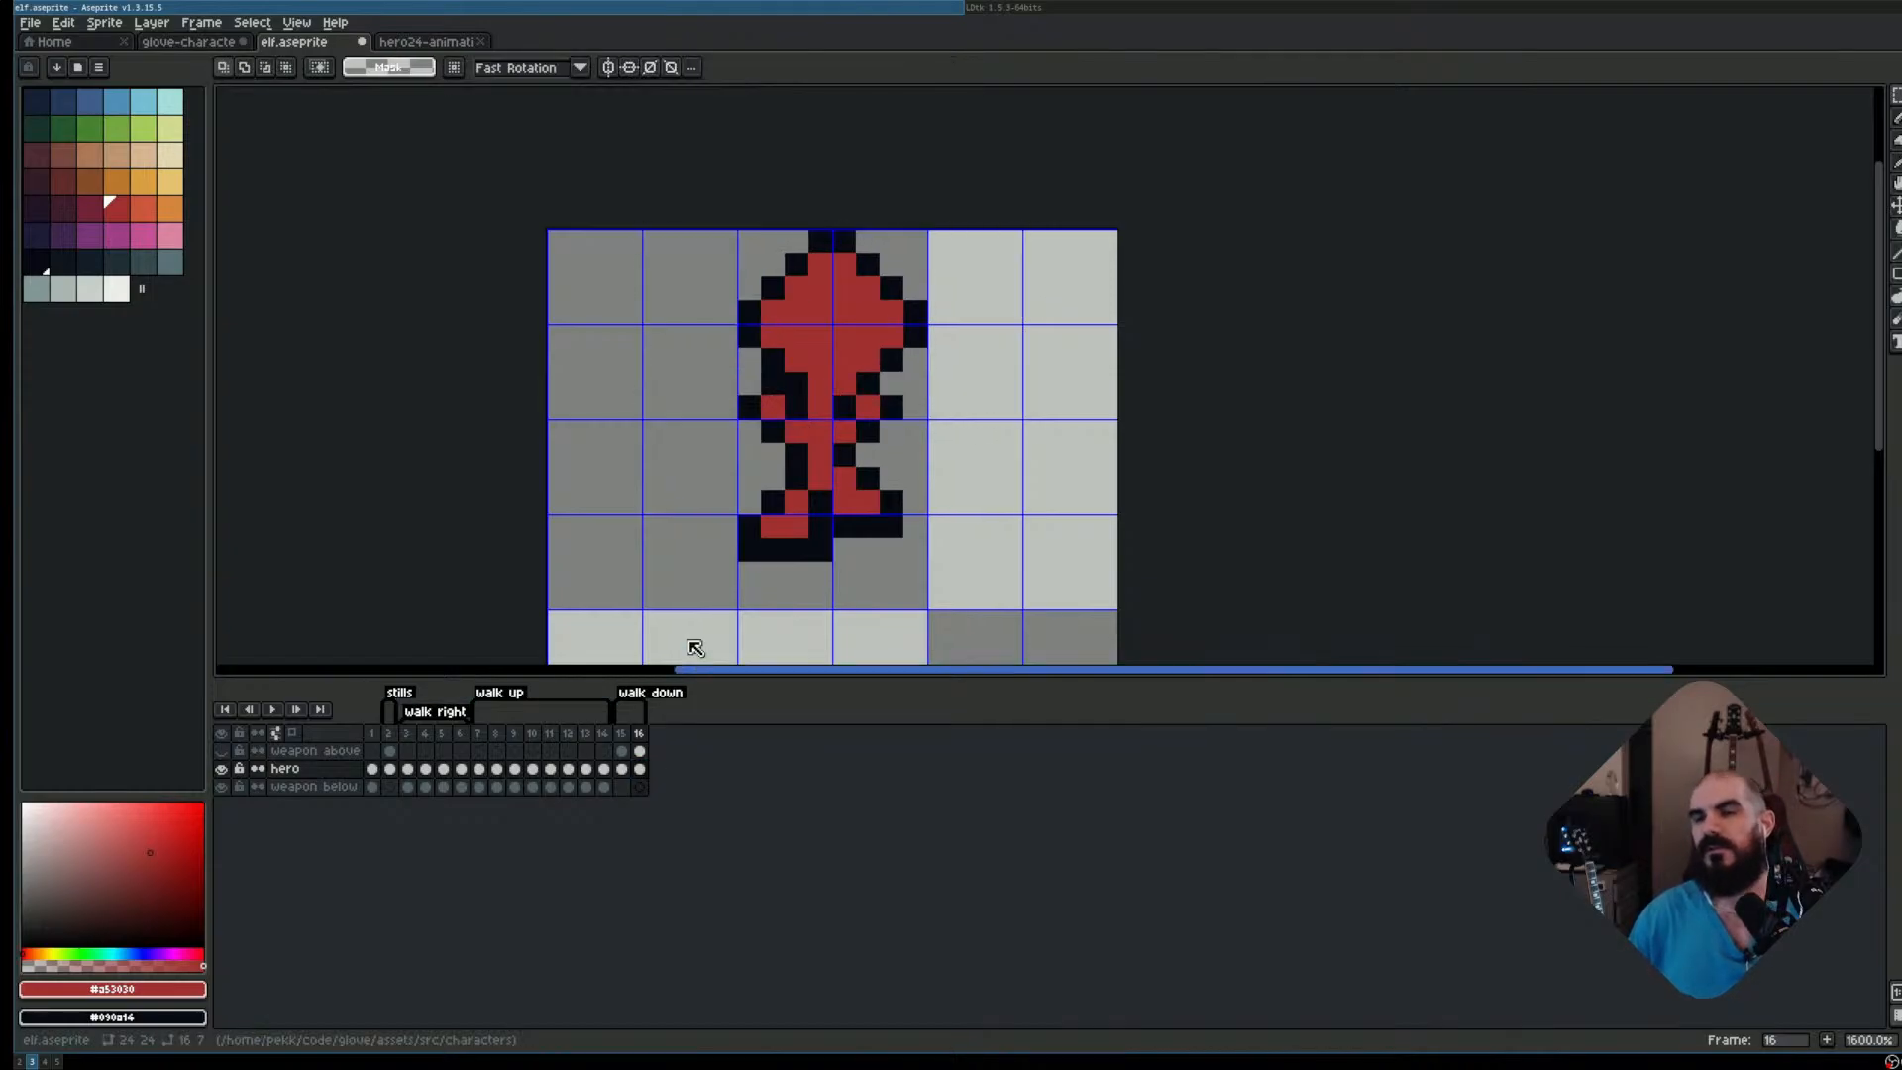
drag(642, 230, 1023, 441)
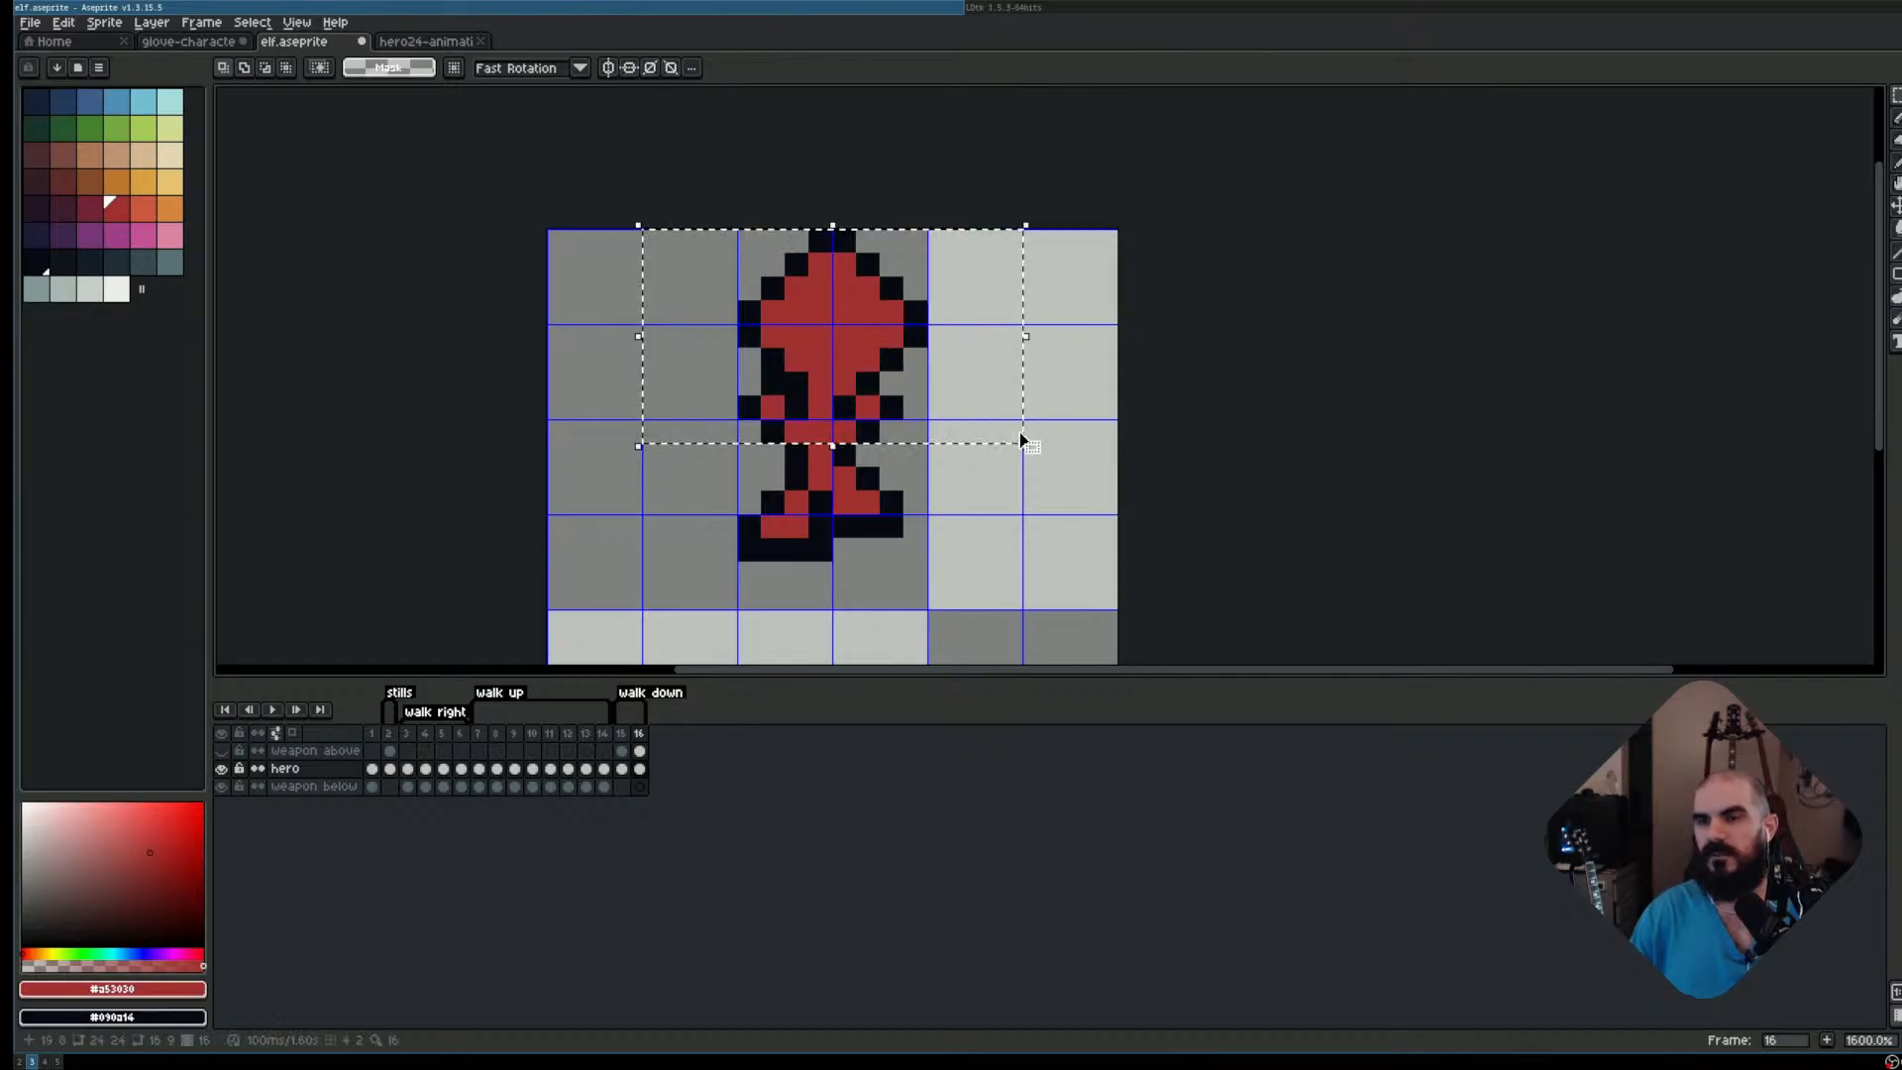
key(Down)
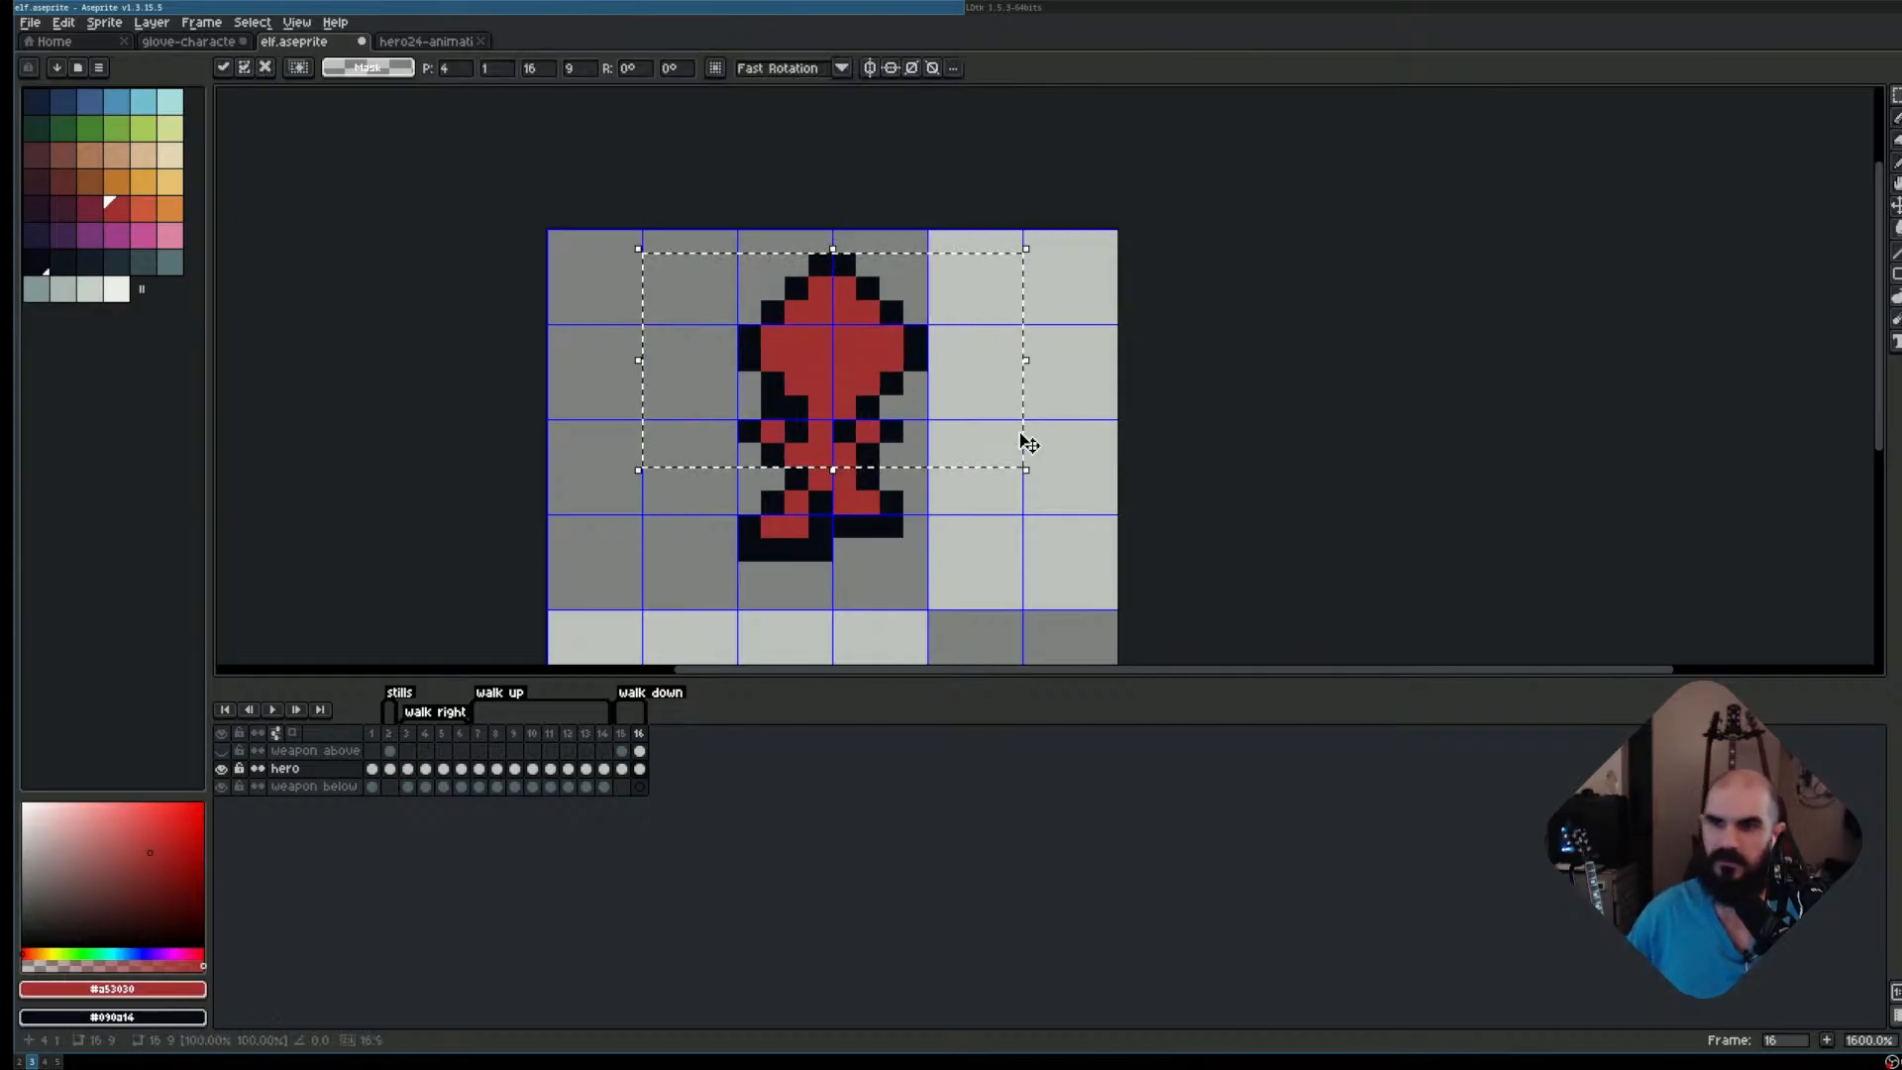
key(Return)
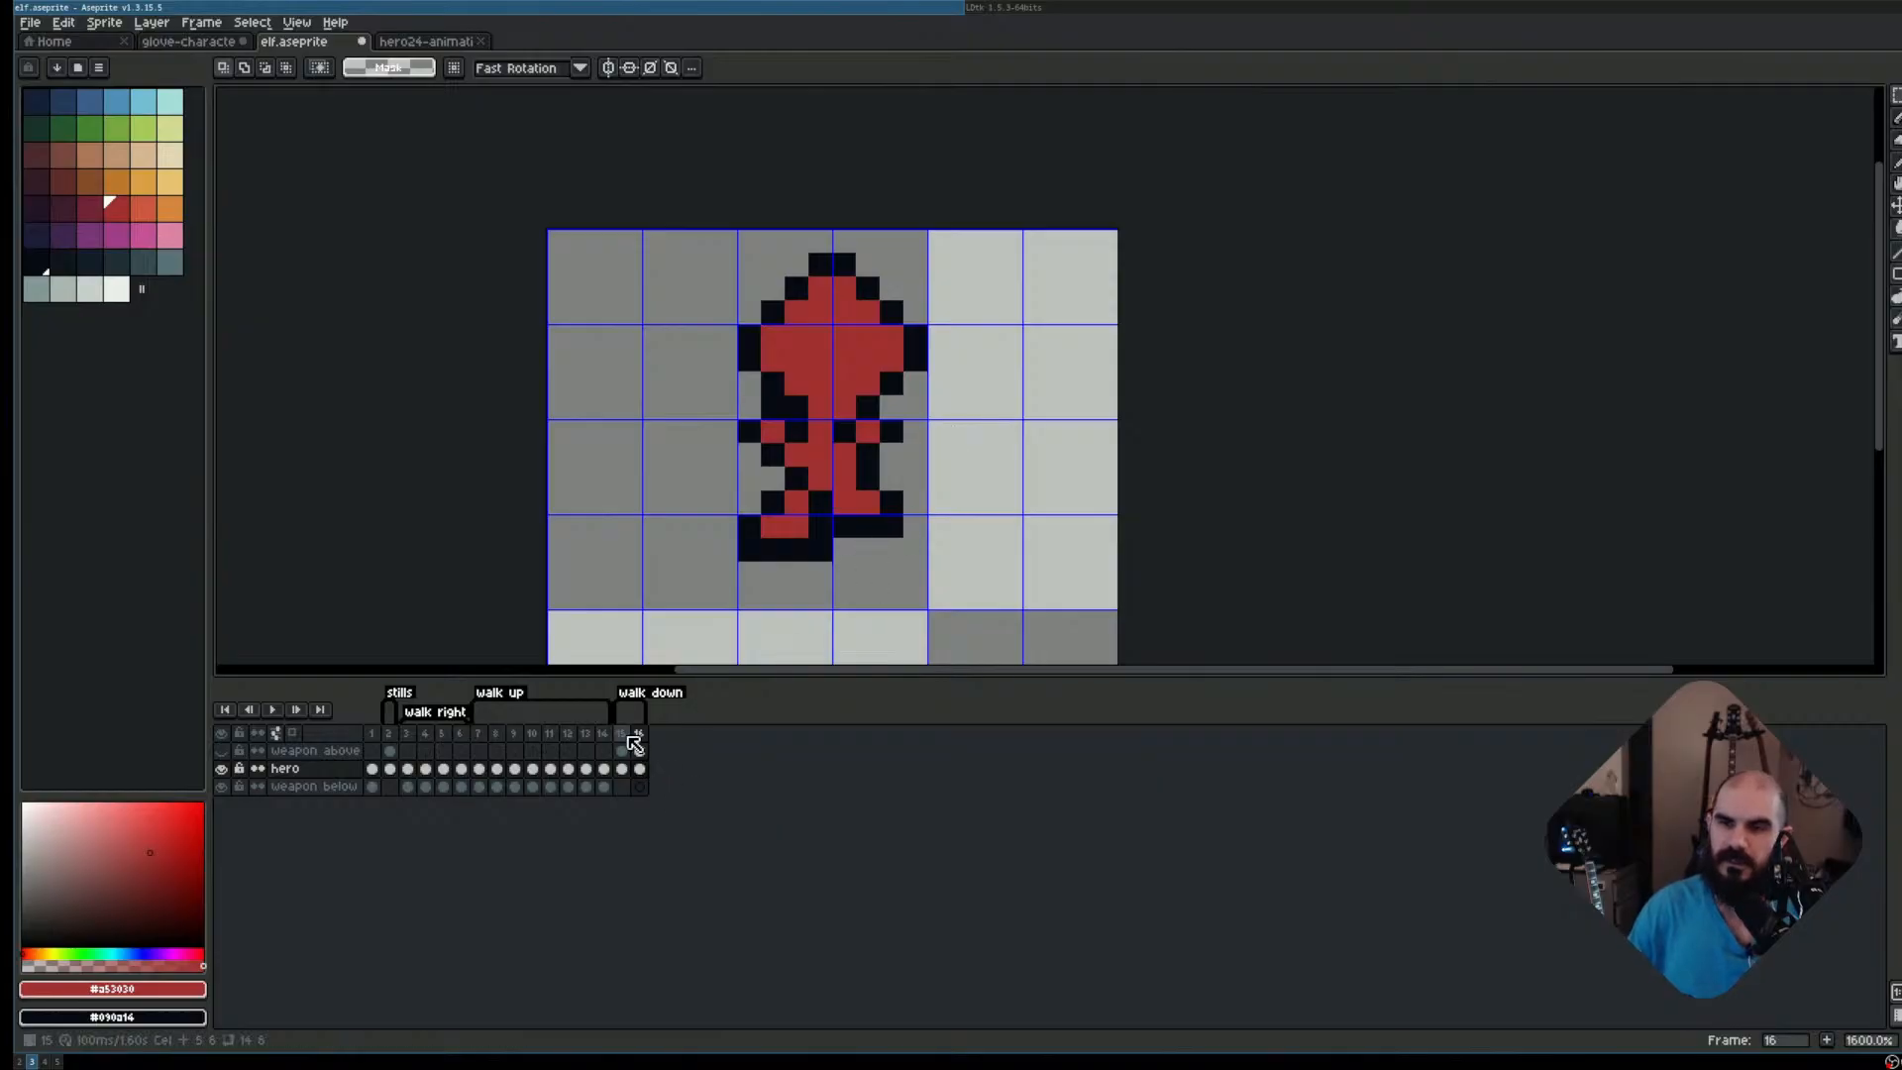
Undo and redo the upper-body move and flip between frames 15 and 16 to compare the poses, keeping the body lowered
key(ctrl+z)
key(ctrl+y)
key(ctrl+z)
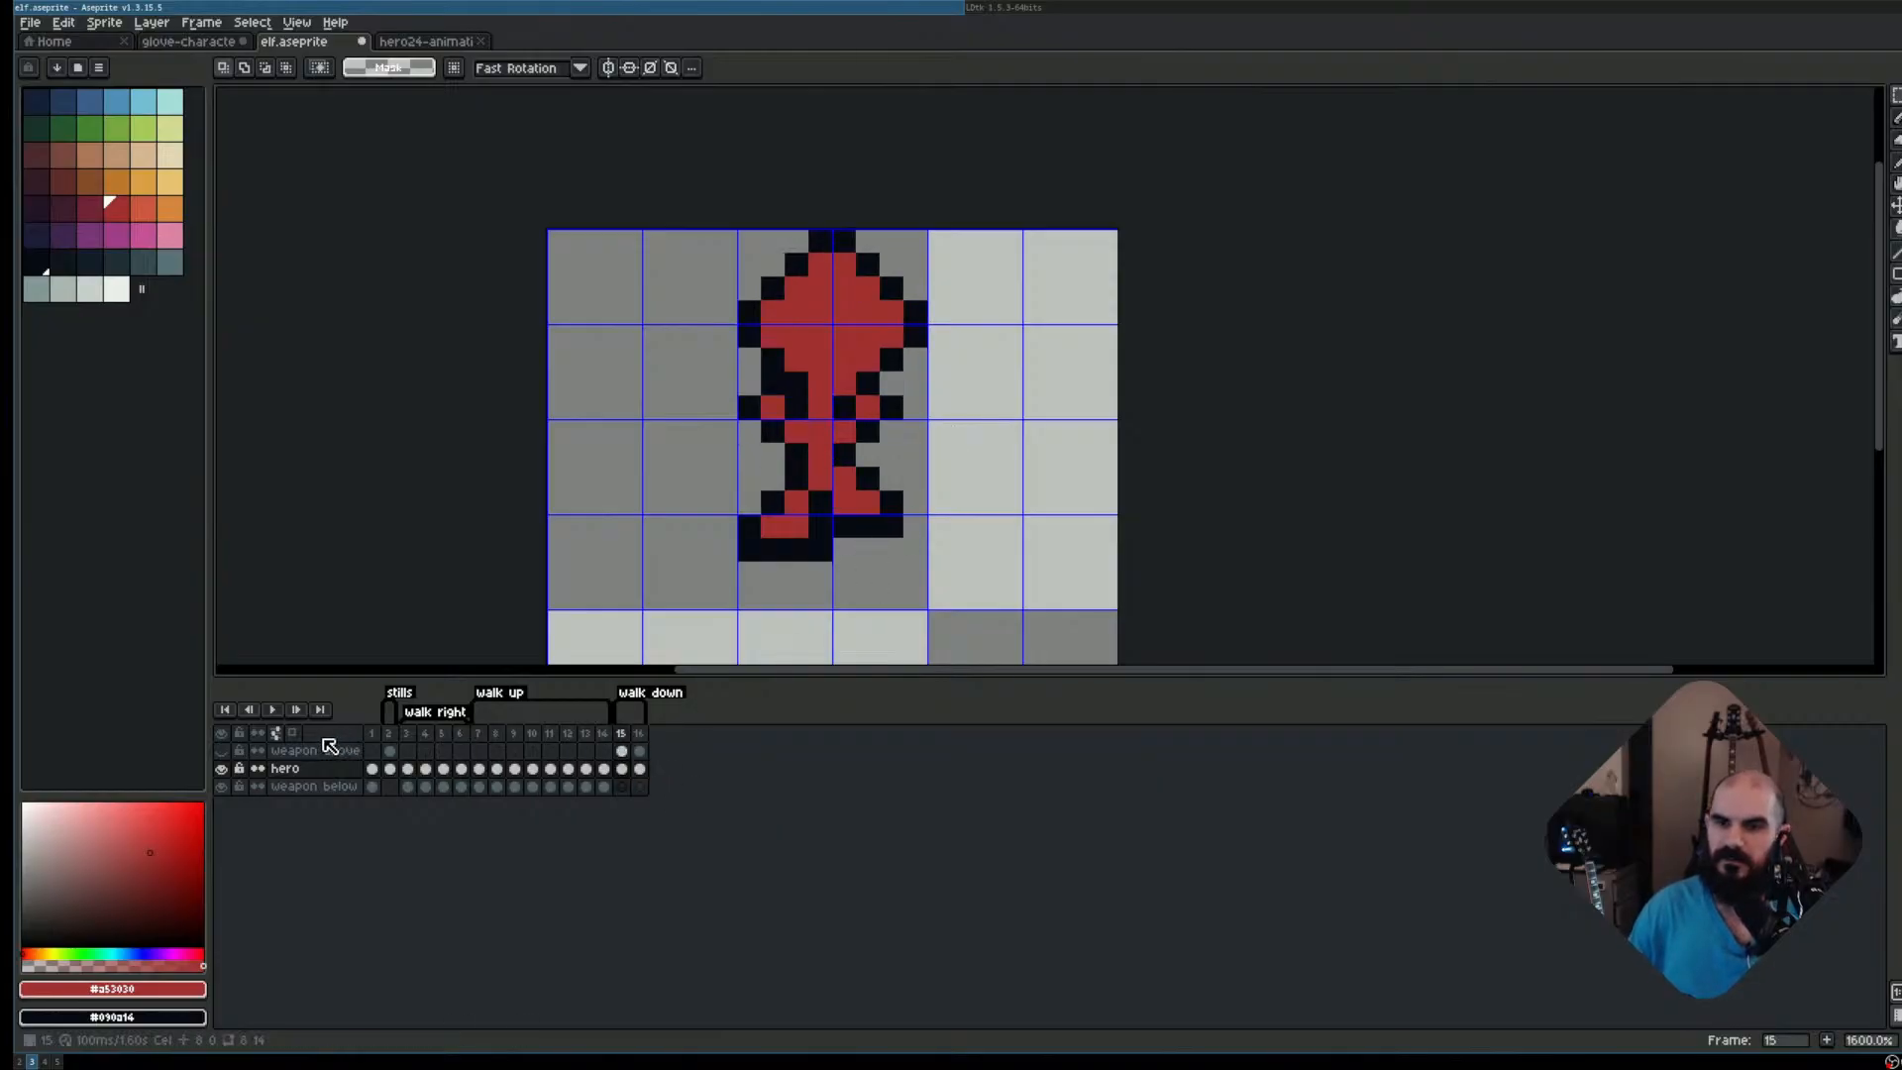
key(ctrl+y)
key(ctrl+z)
key(ctrl+y)
key(ctrl+z)
key(ctrl+y)
key(Left)
key(Right)
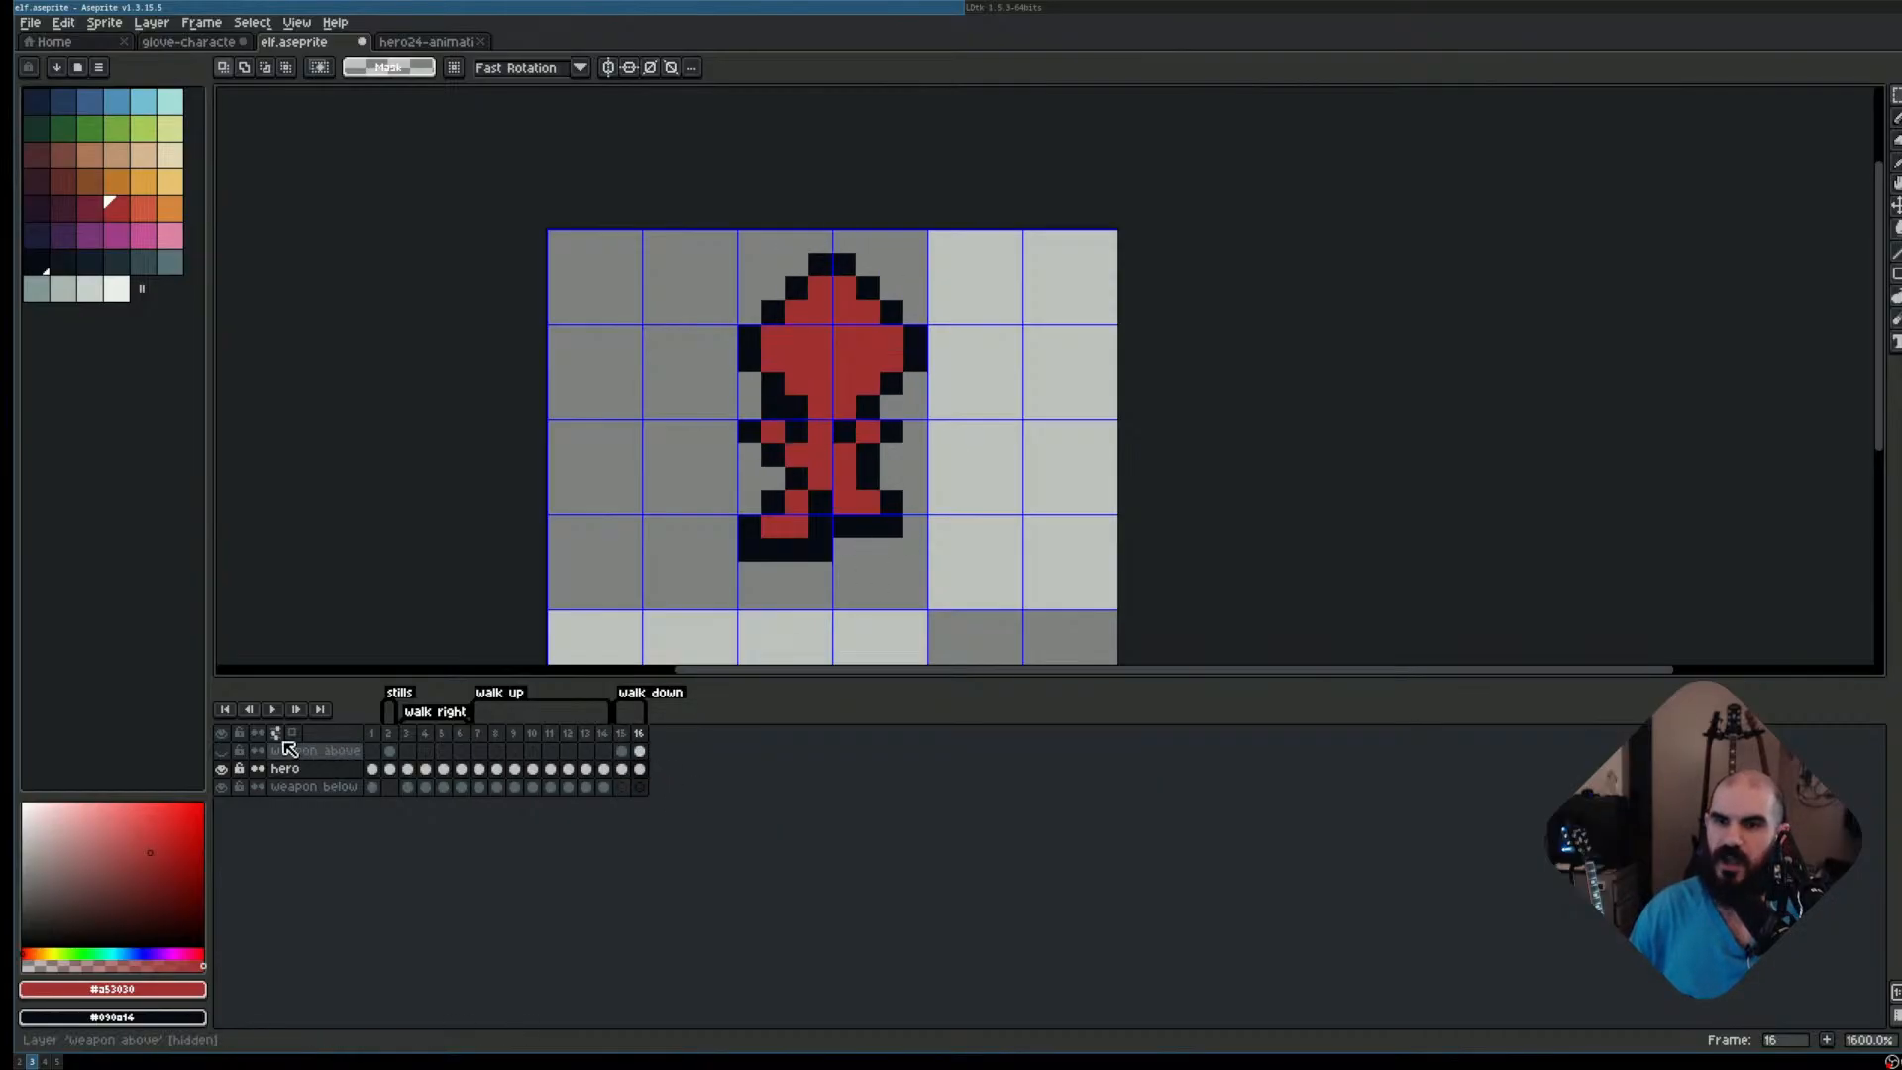
Show the weapon above layer, lower the weapon by one pixel in frame 16 and compare the result with frame 15
click(222, 753)
key(Left)
key(Right)
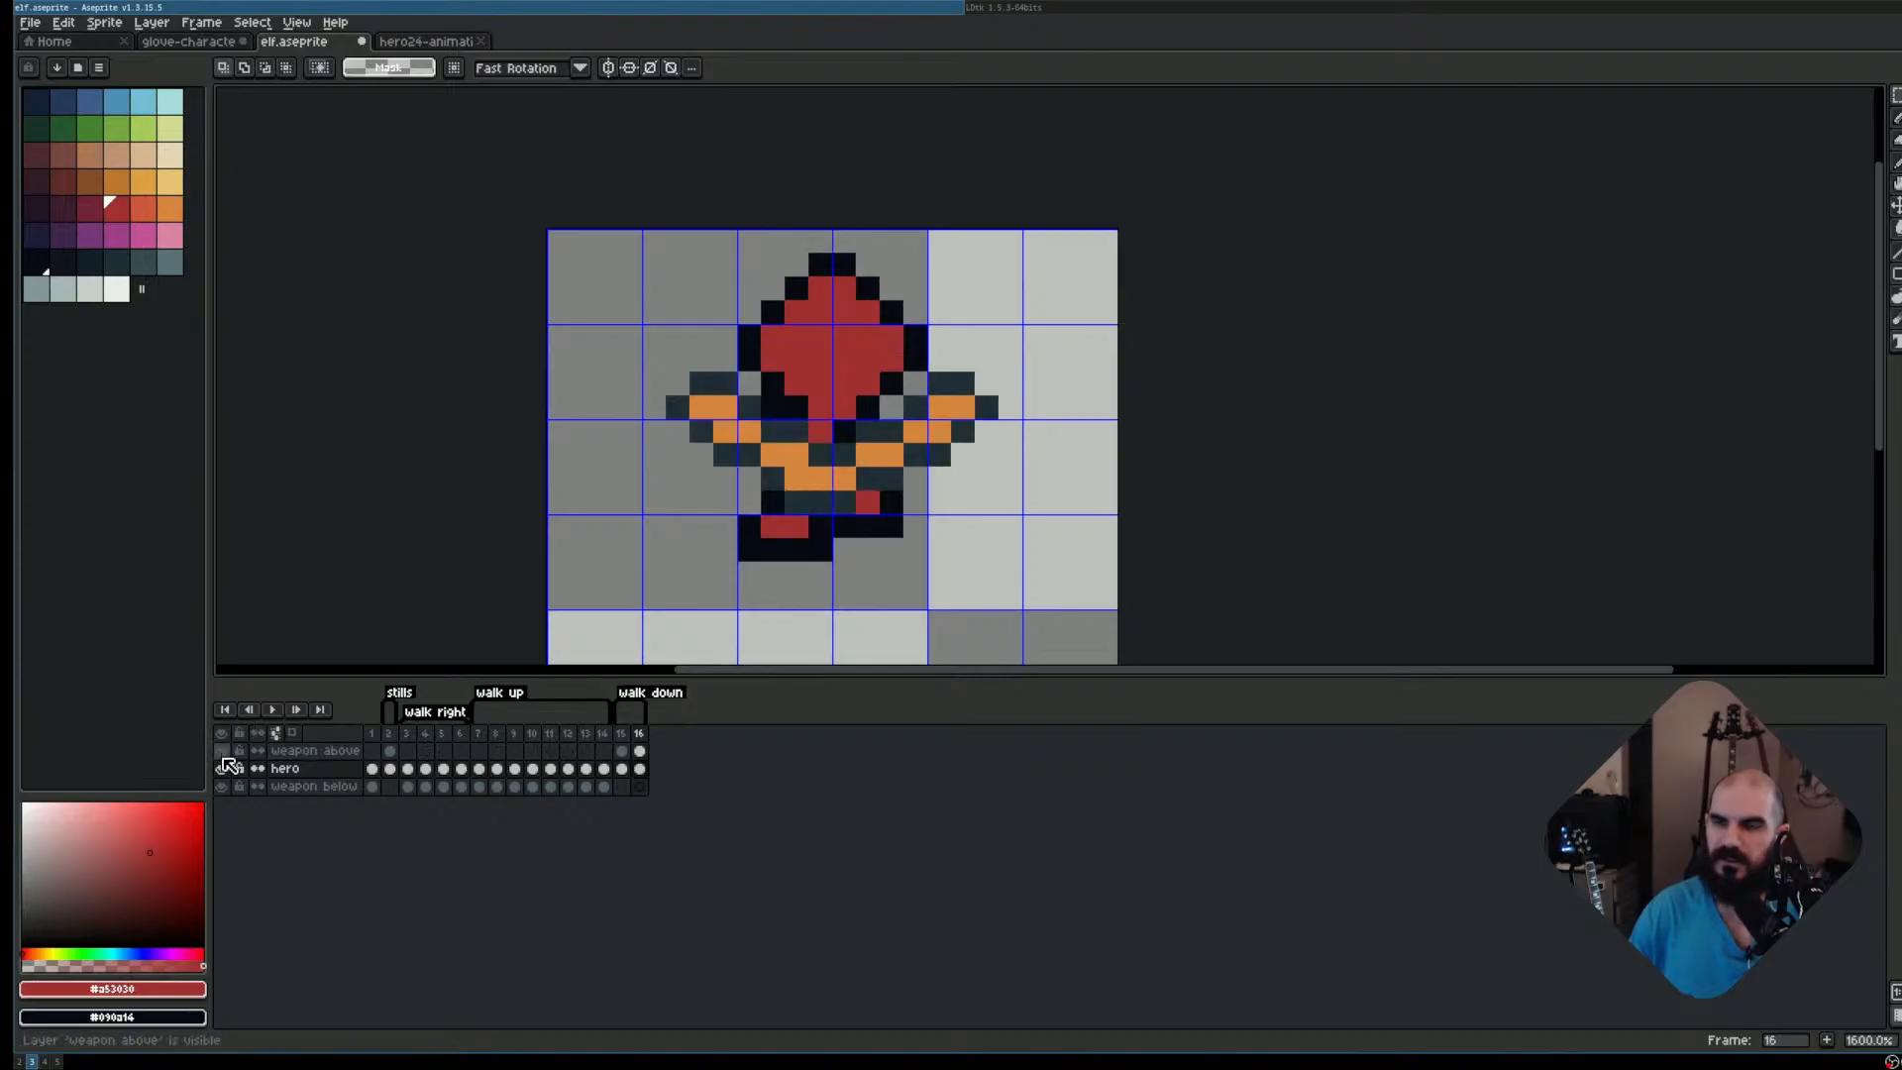
click(639, 751)
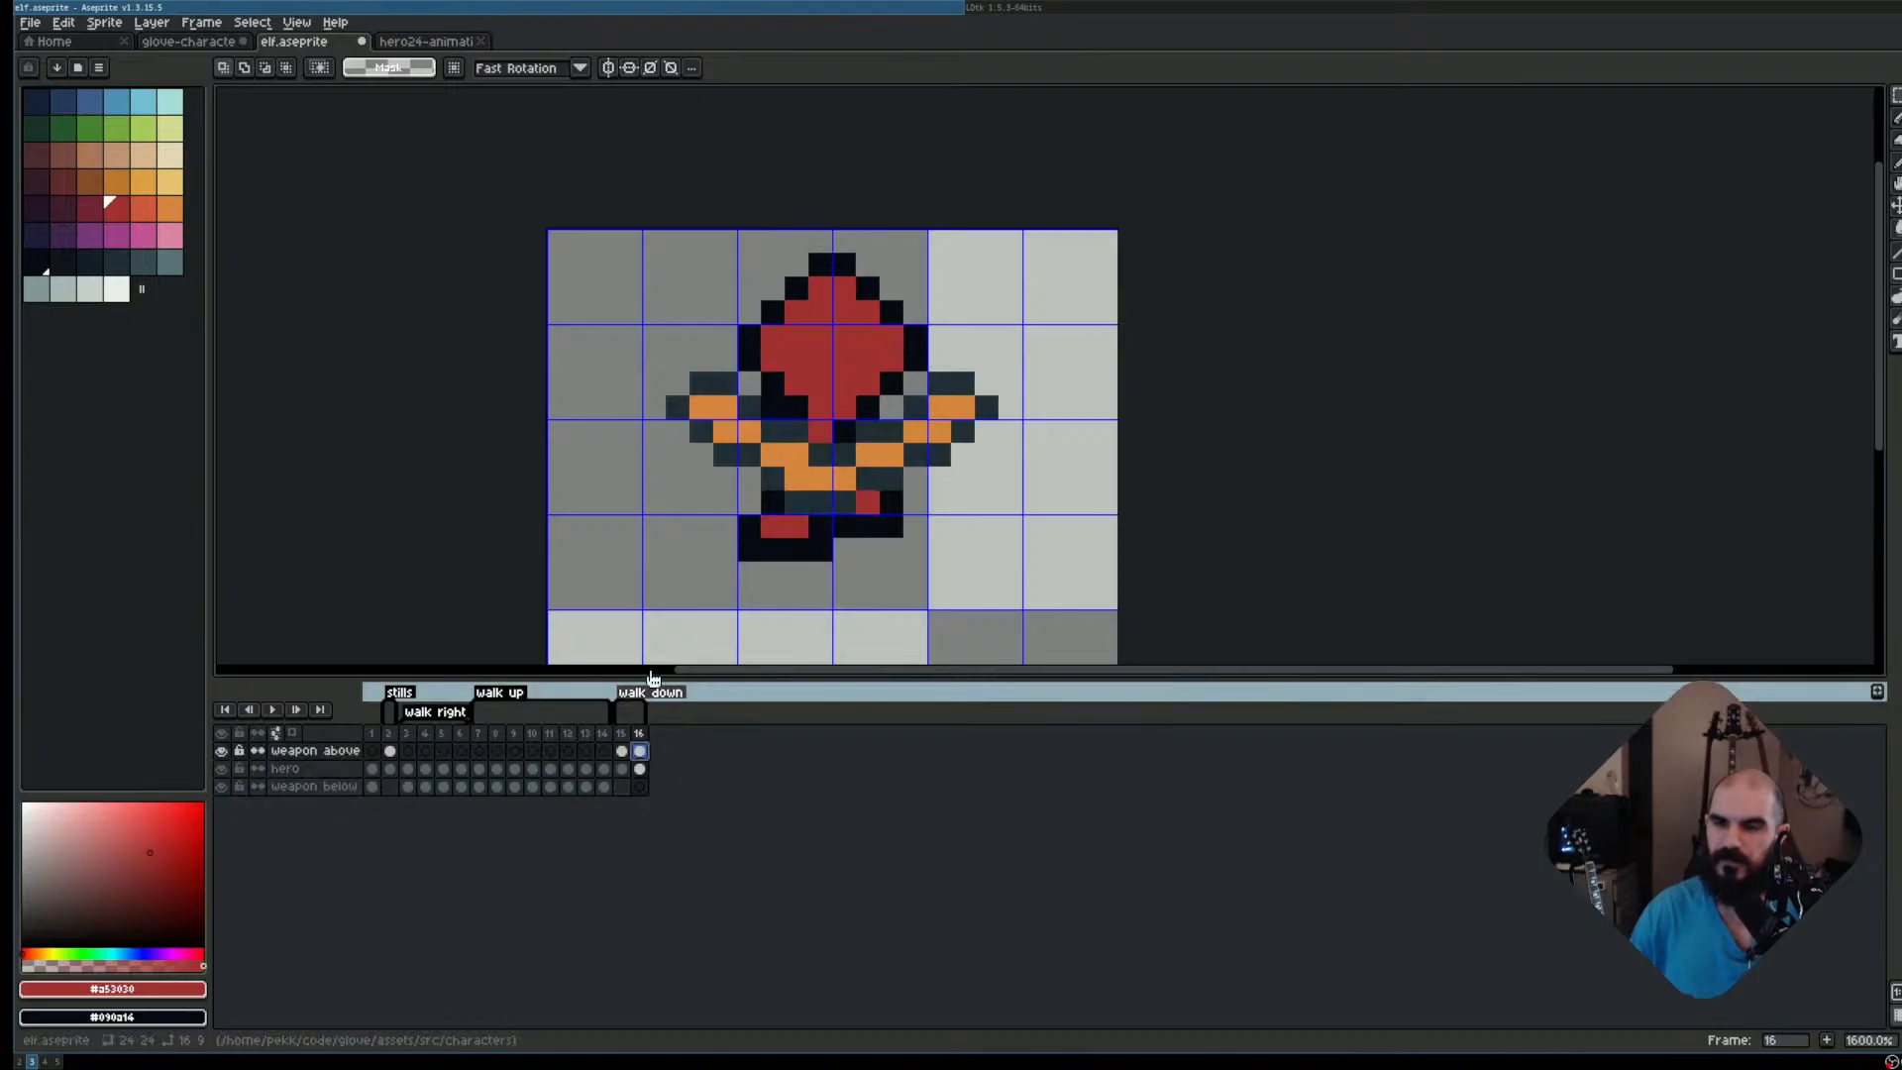
key(v)
drag(832, 487, 831, 507)
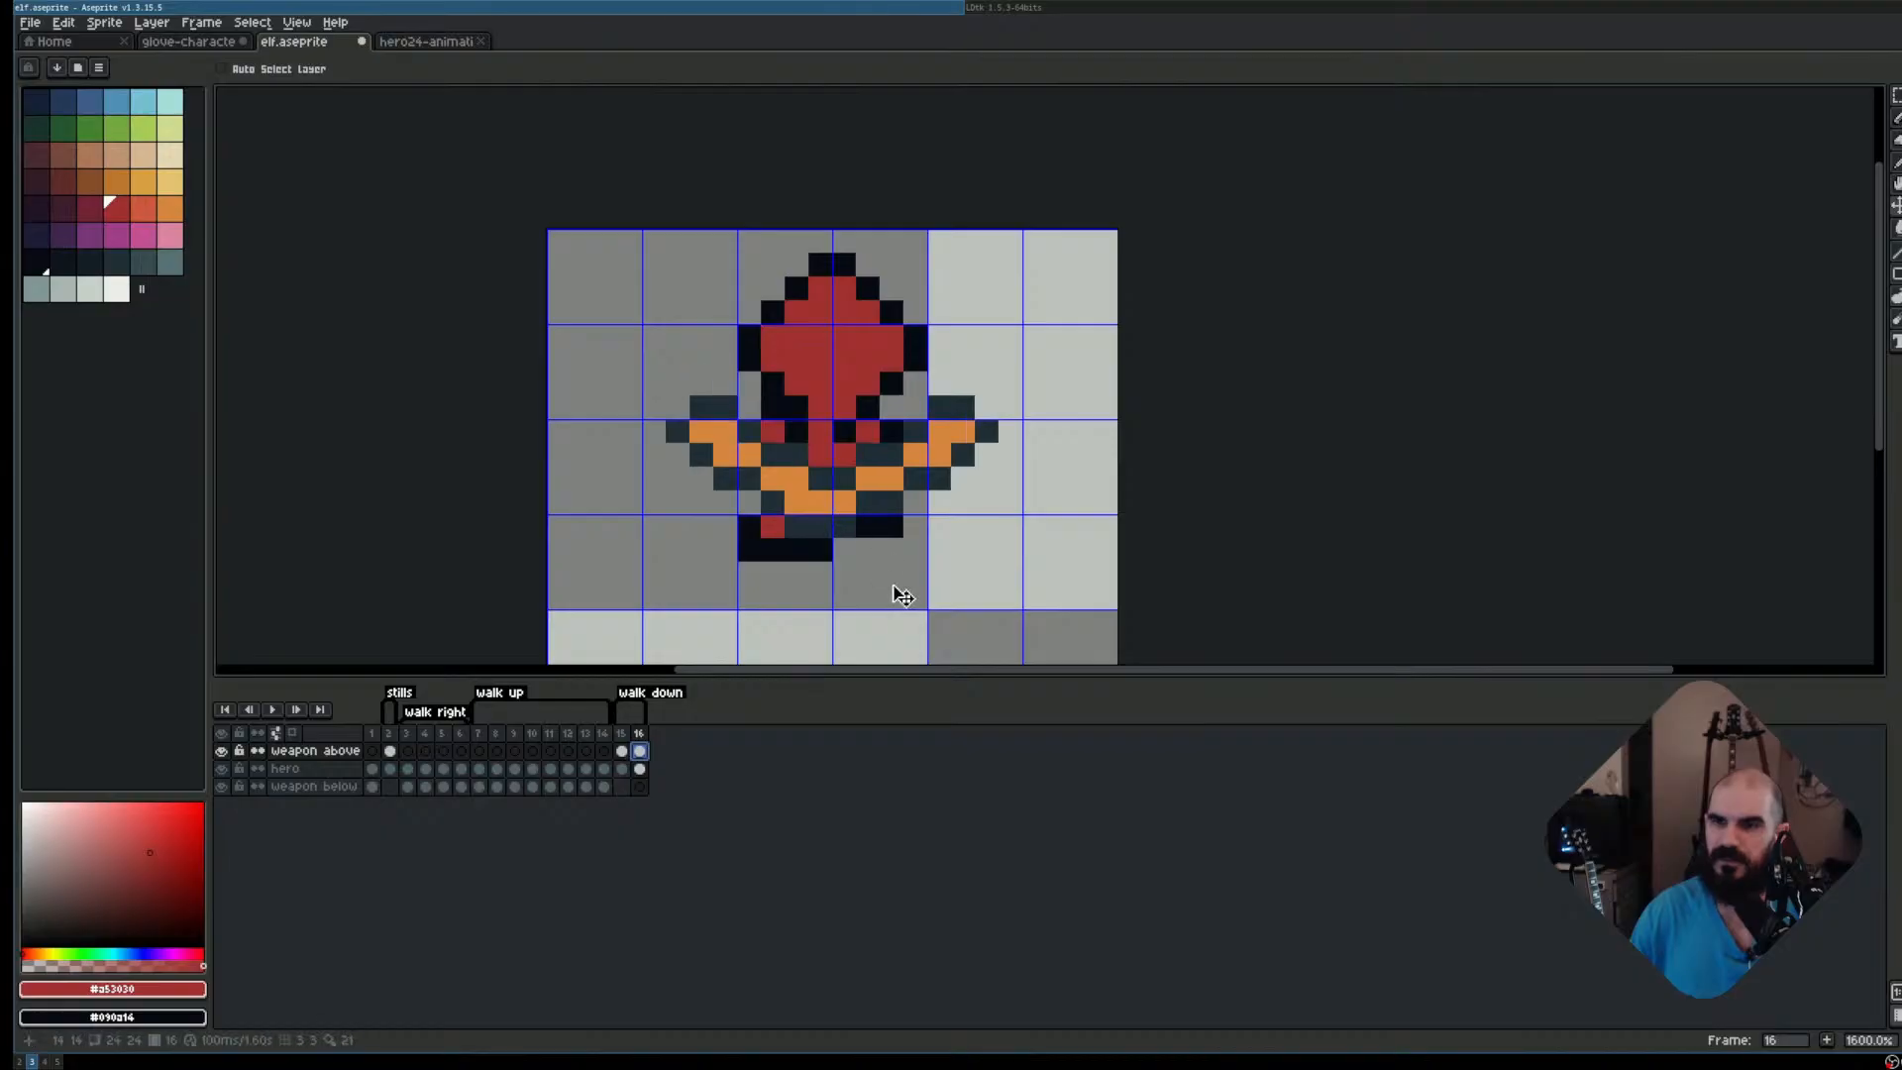
key(Left)
key(Right)
key(Left)
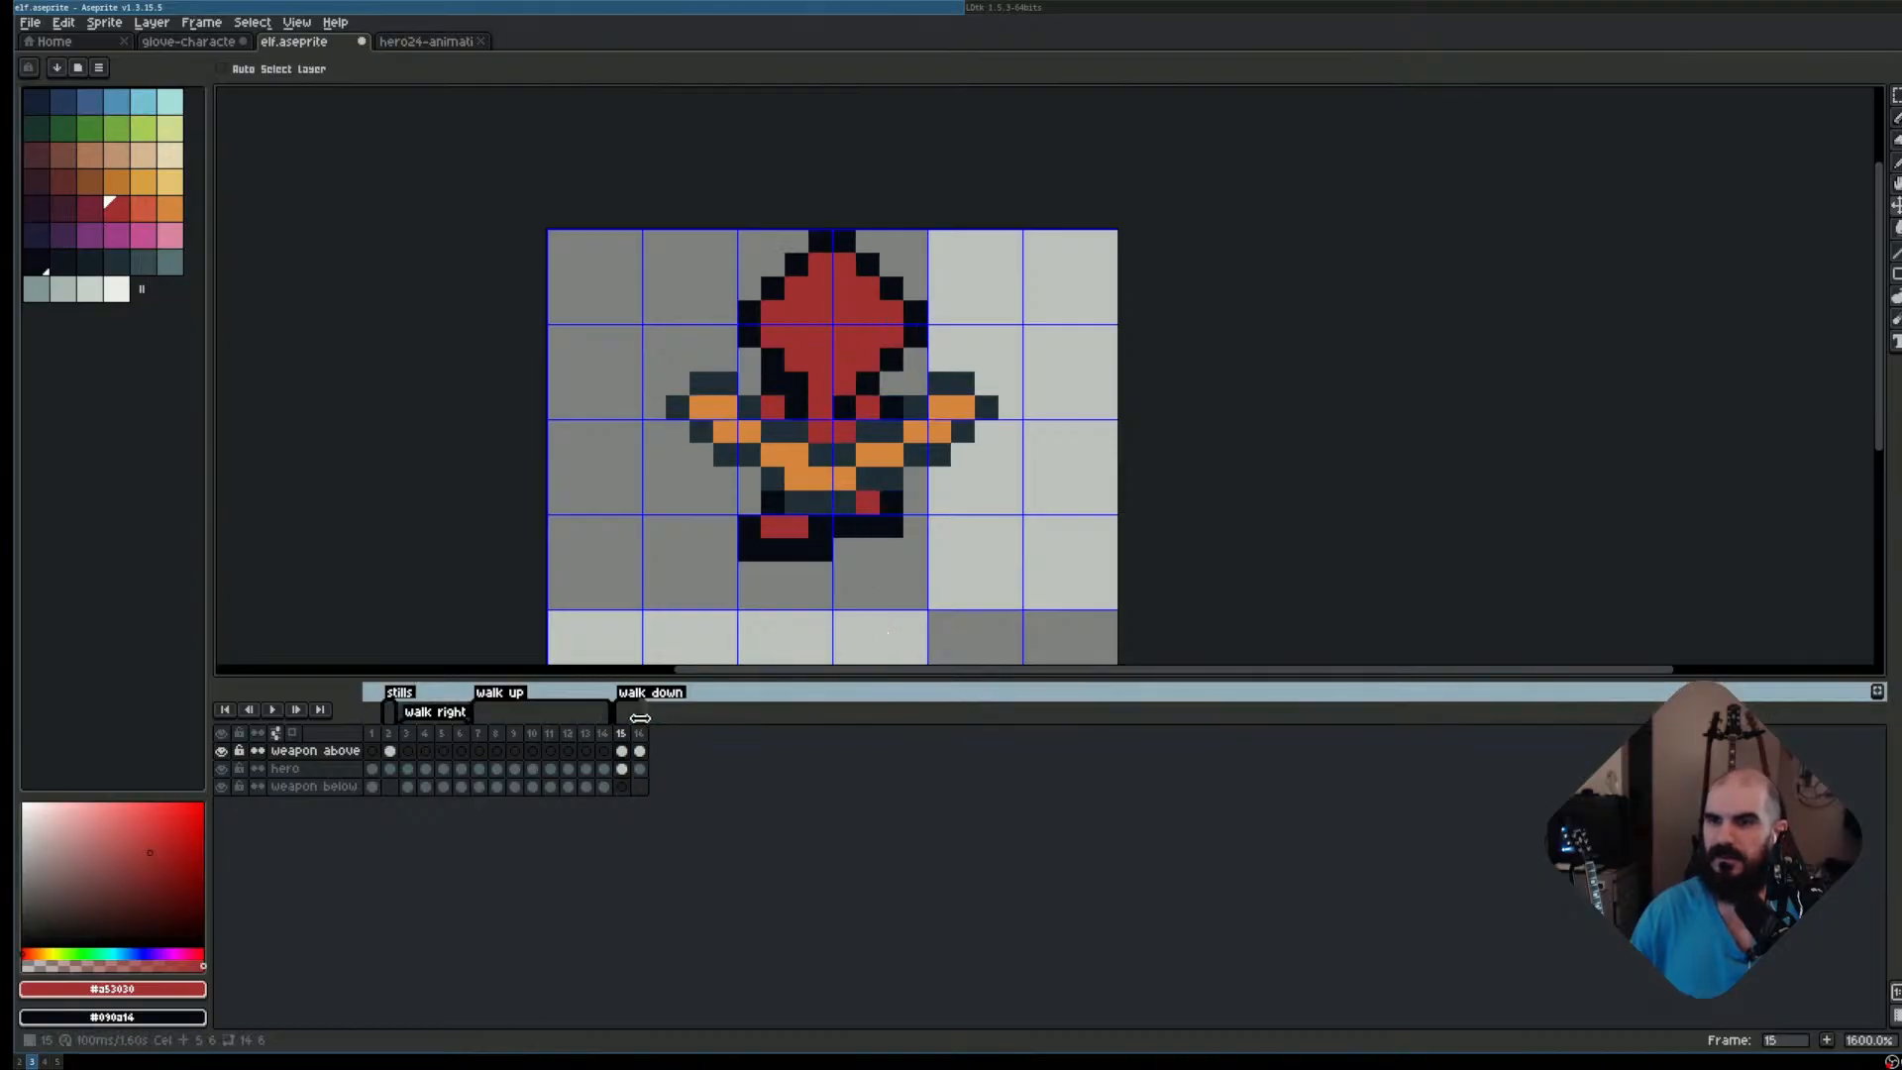
key(Right)
key(Left)
key(Right)
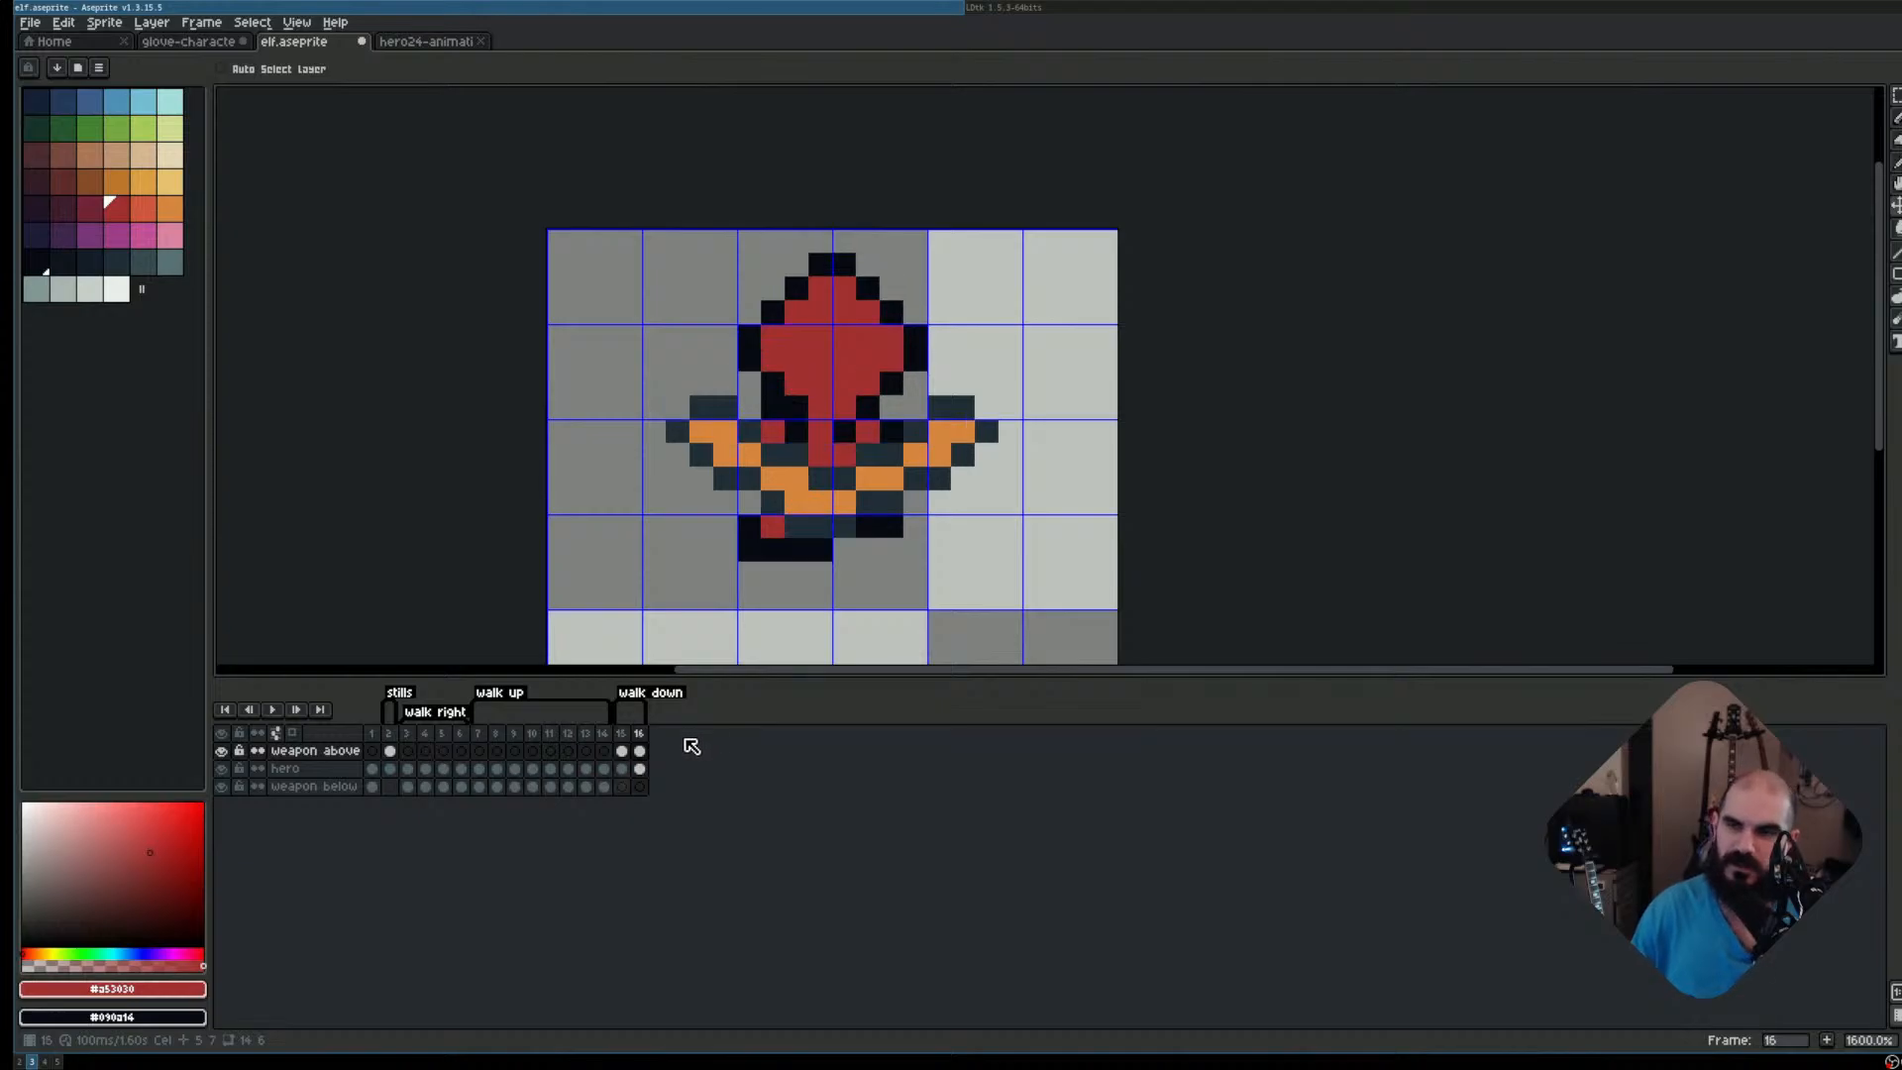
Add frame 17 as a copy of frame 16, hide the weapon above layer and make the new frame's hero cel active
key(alt+n)
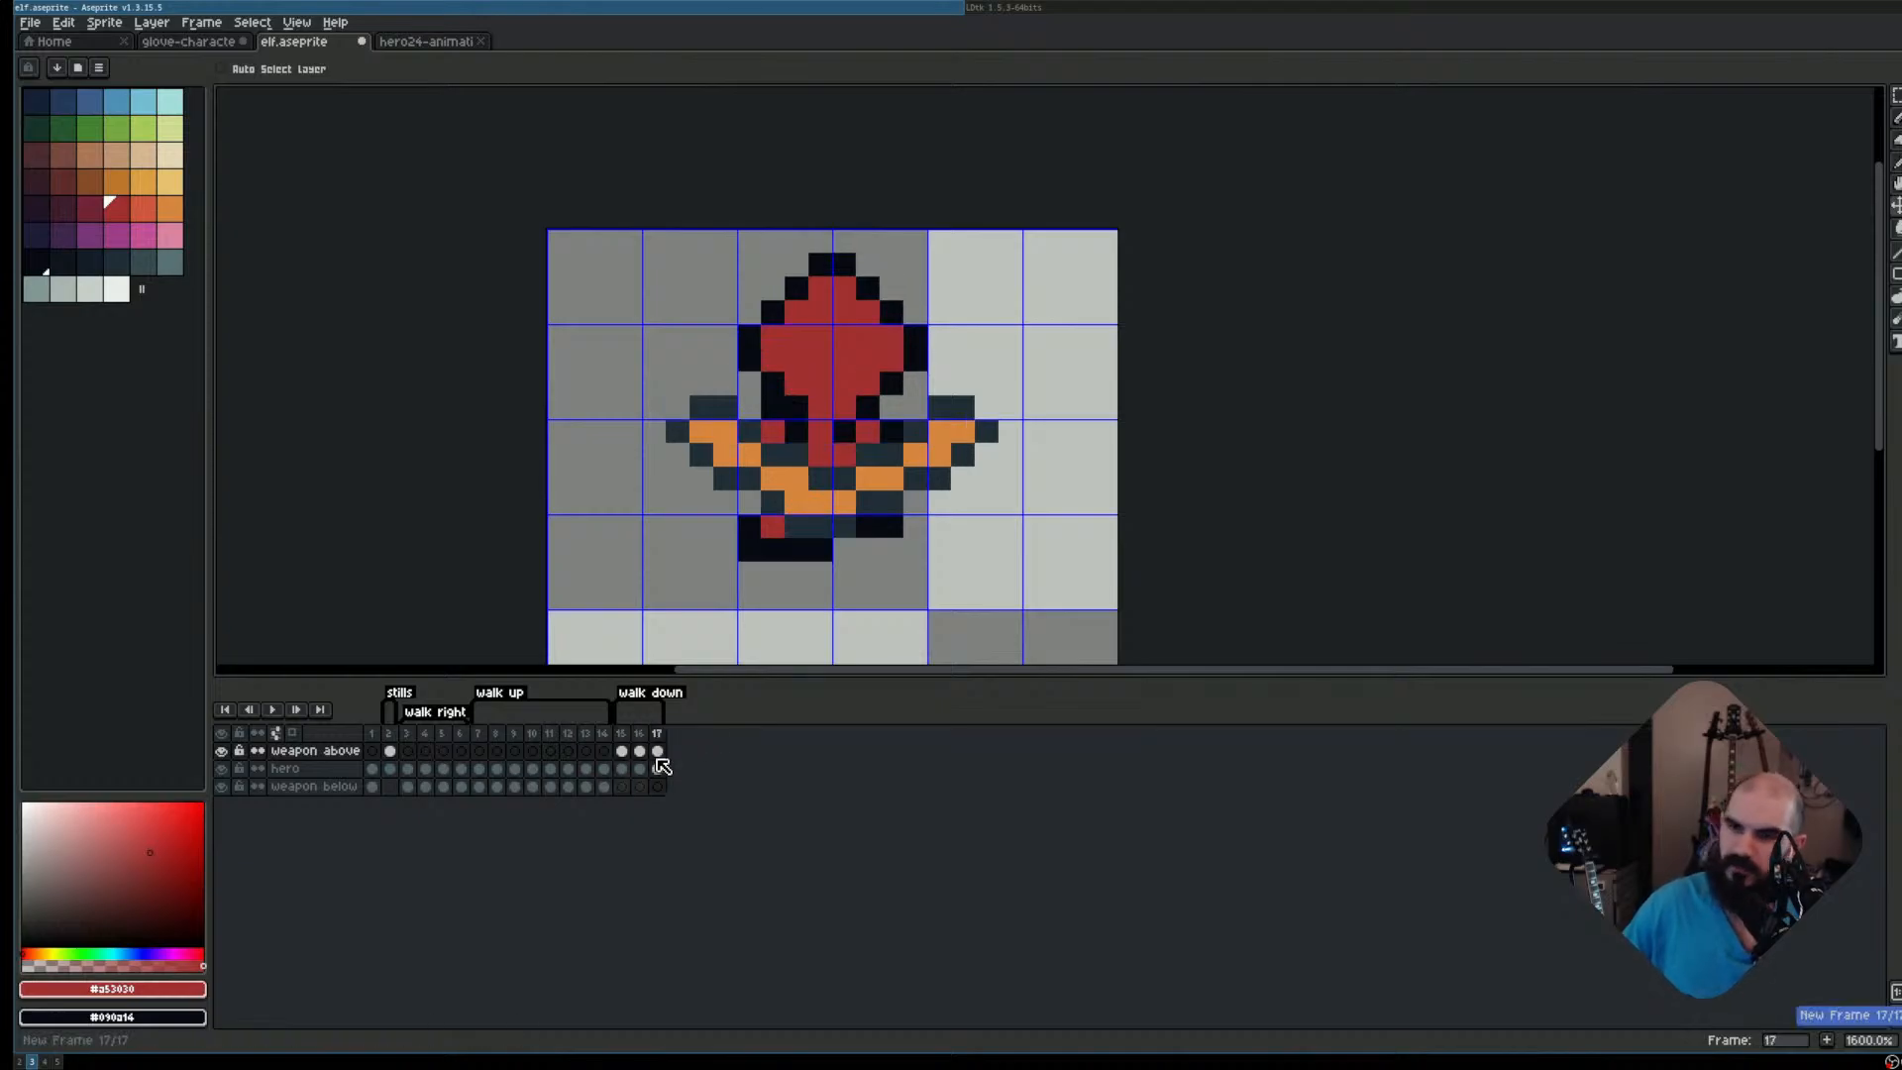
click(221, 750)
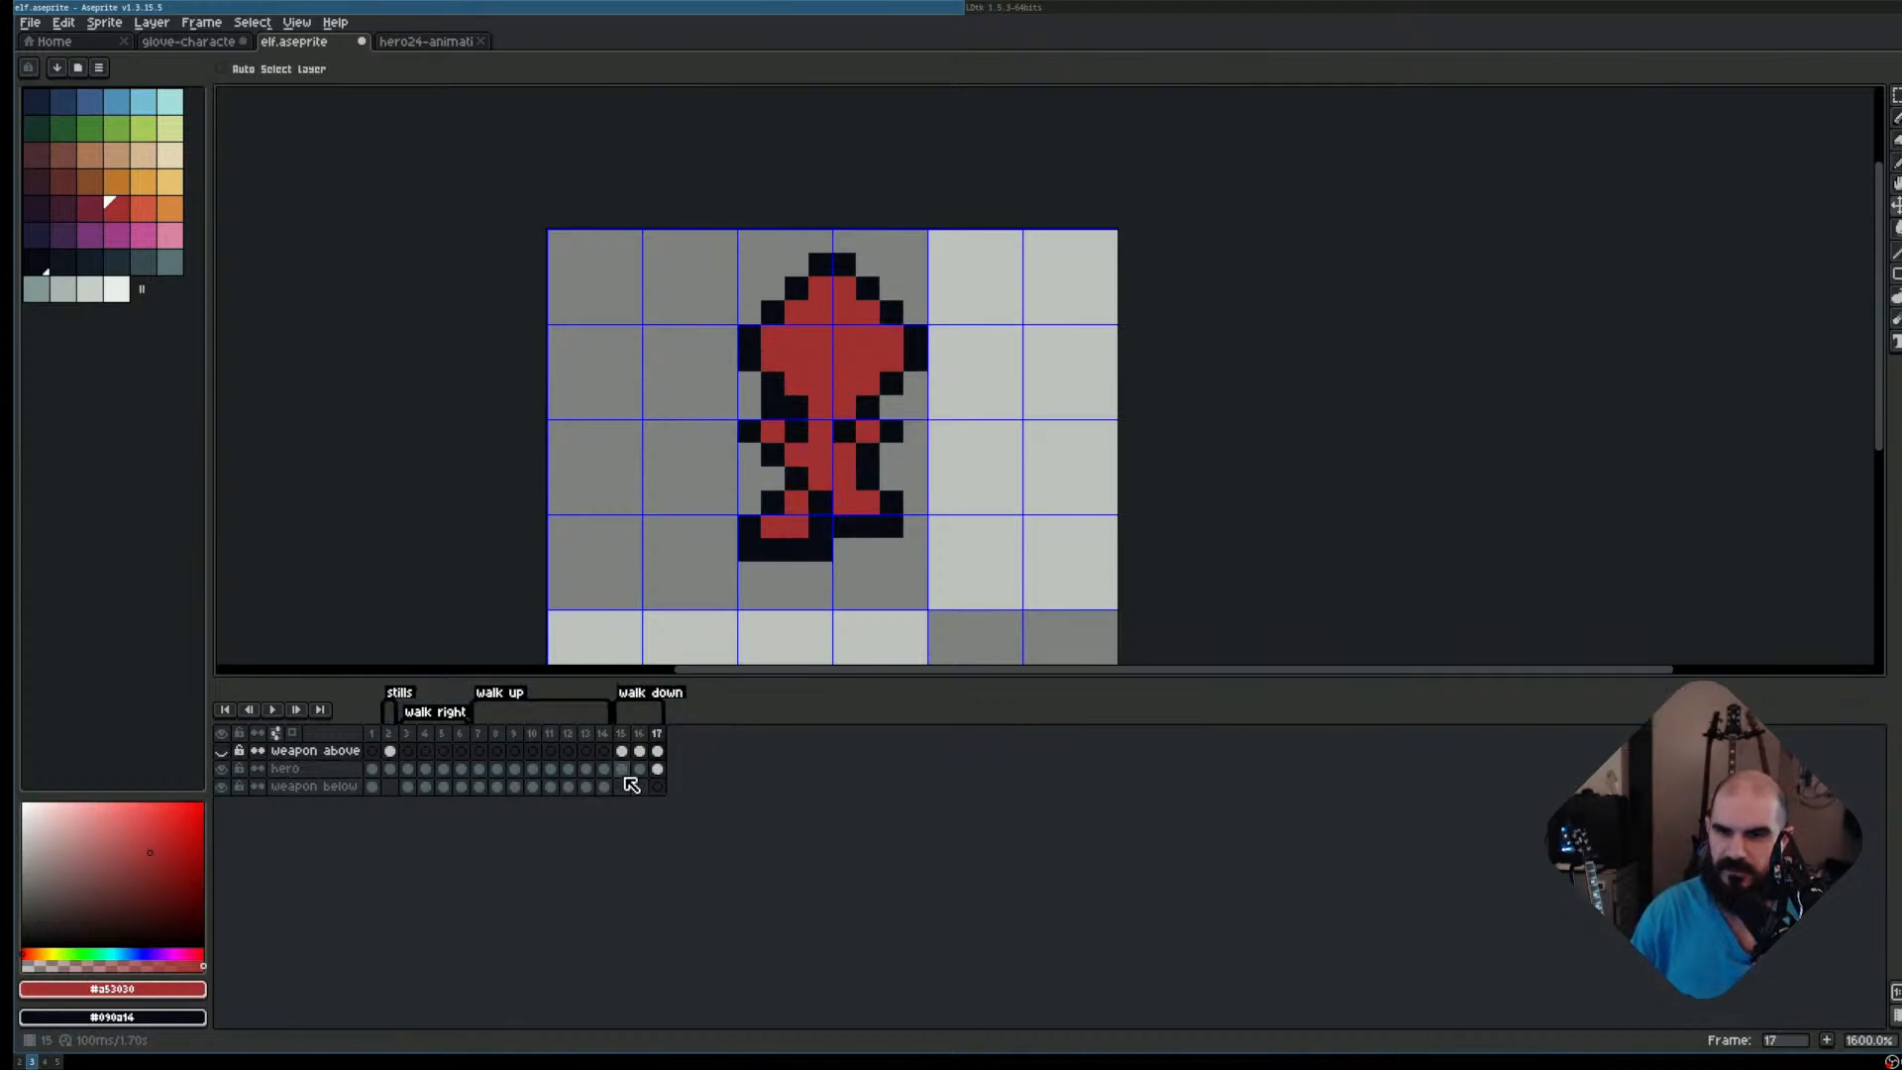
click(659, 770)
scroll(999, 418, up, 2)
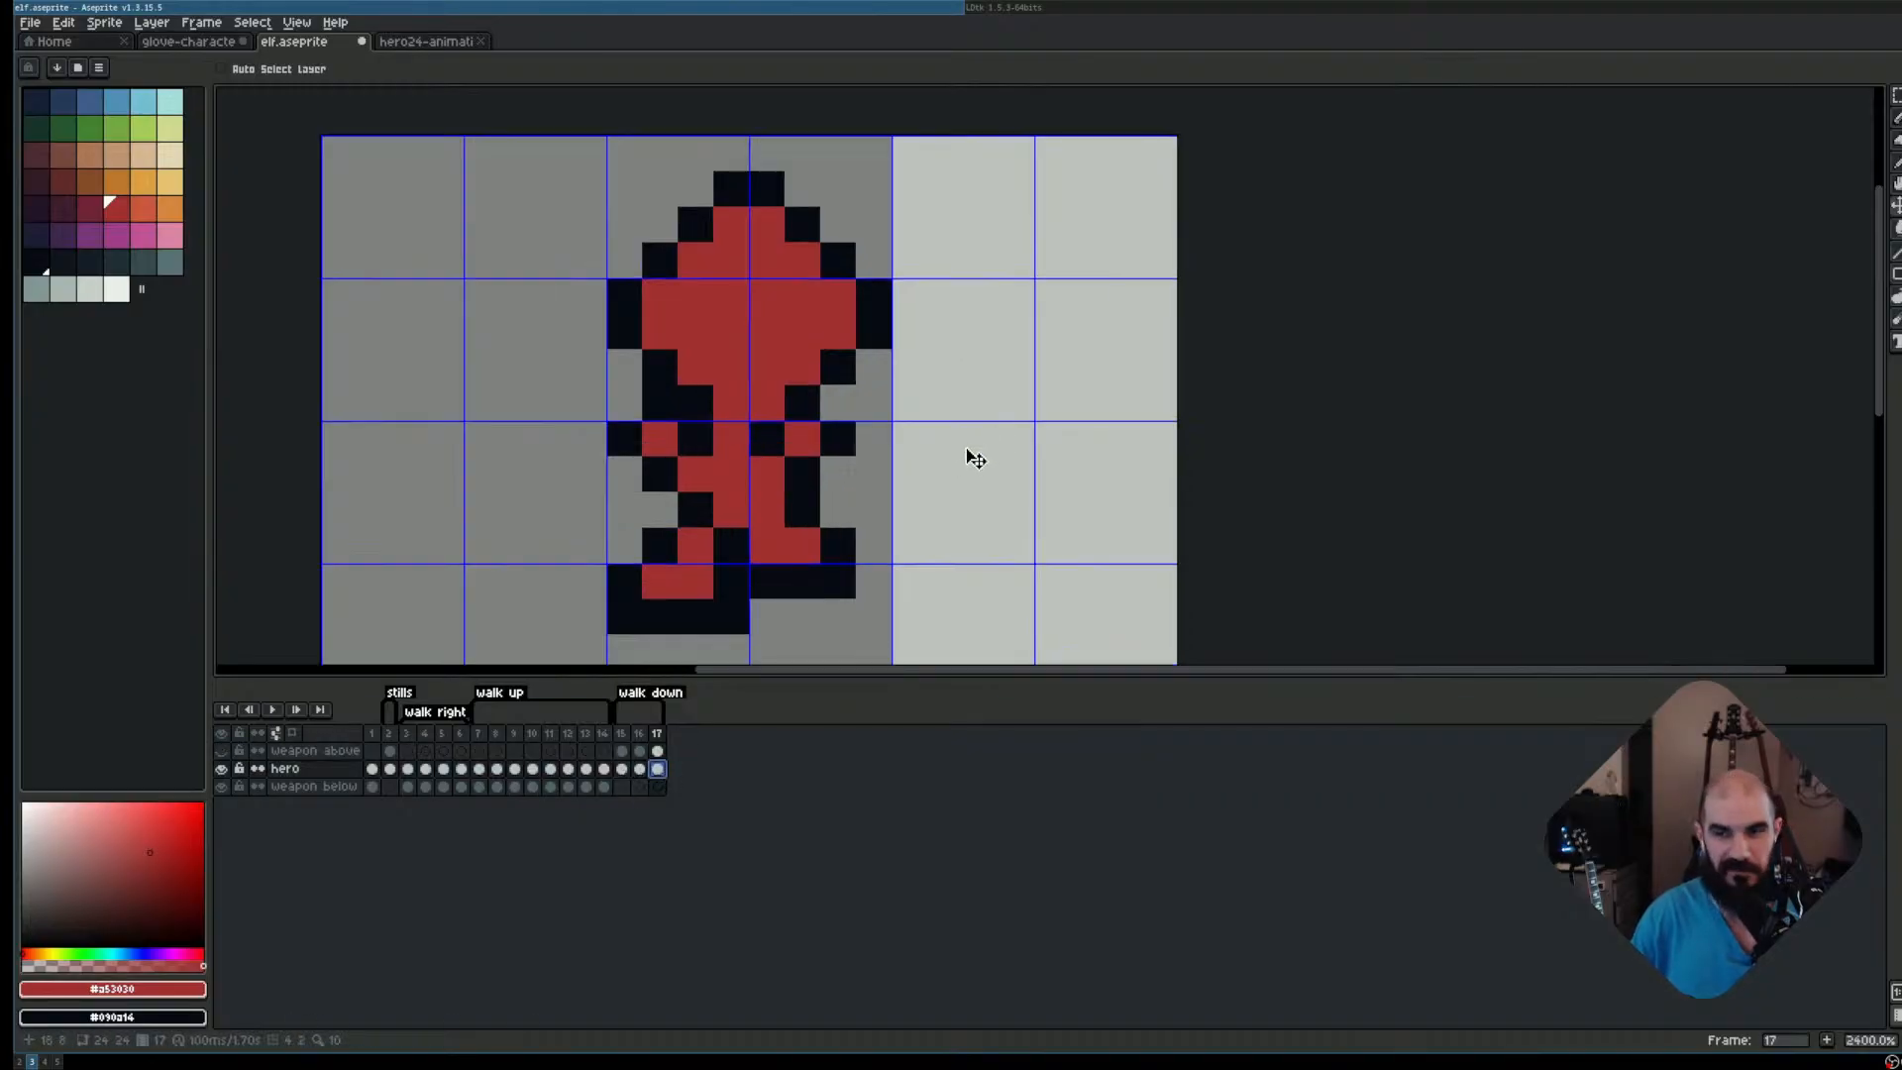
scroll(867, 473, down, 2)
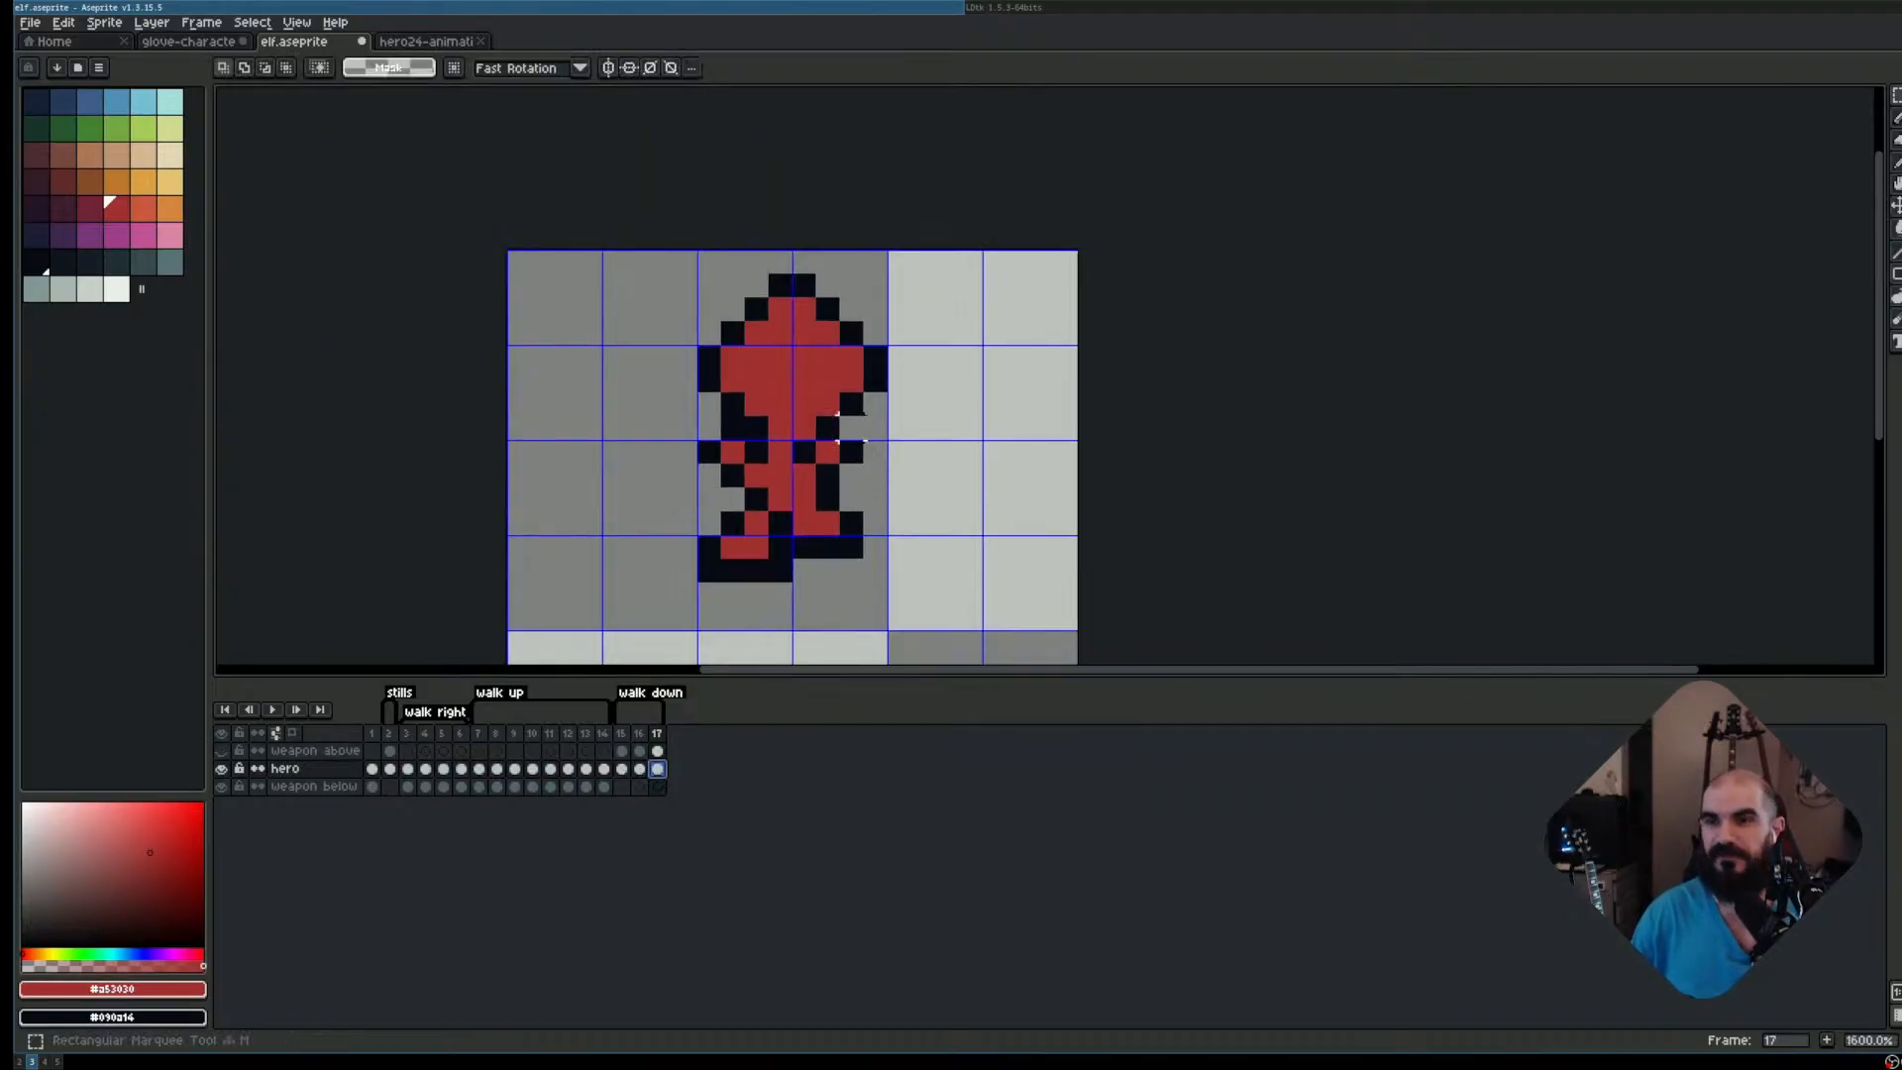
Raise the elf's head and torso by one pixel in frame 17, clear the selection and compare the pose with frame 15
key(m)
drag(707, 286, 922, 477)
key(Up)
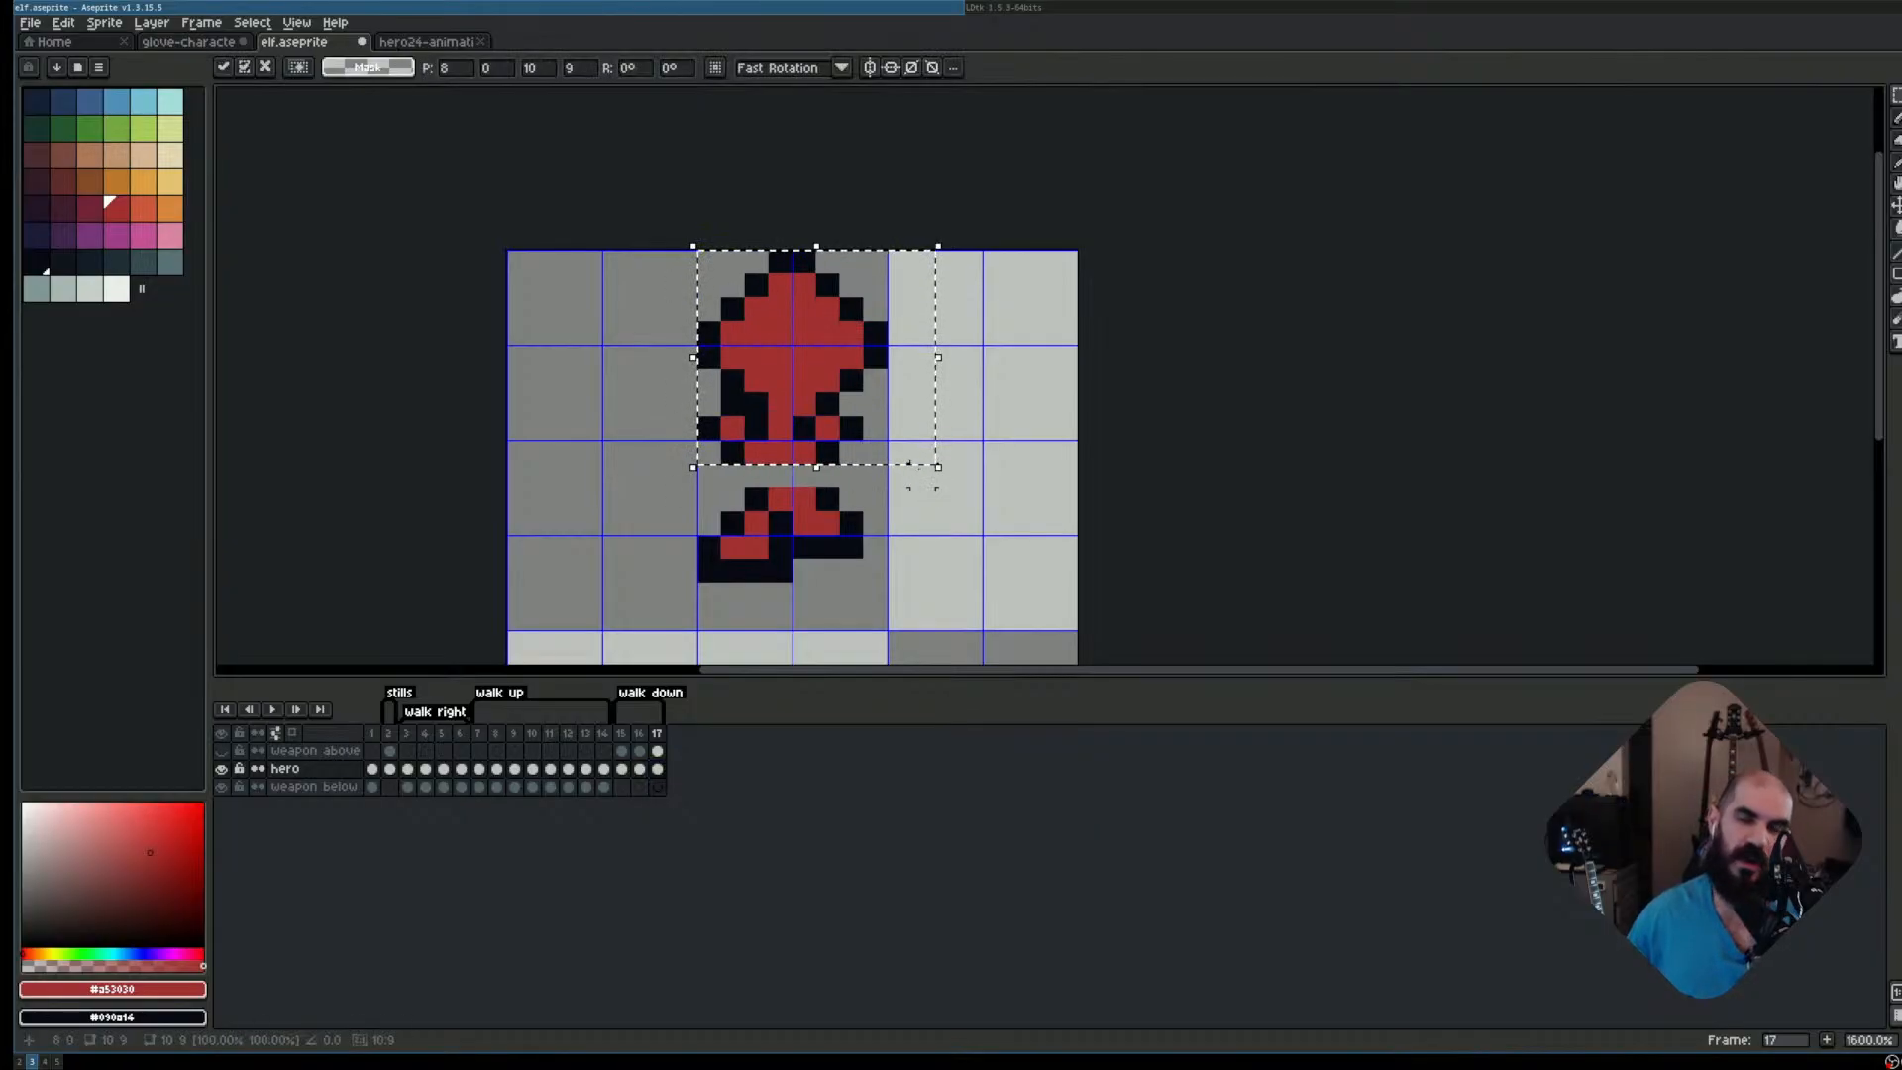
key(ctrl+d)
click(626, 736)
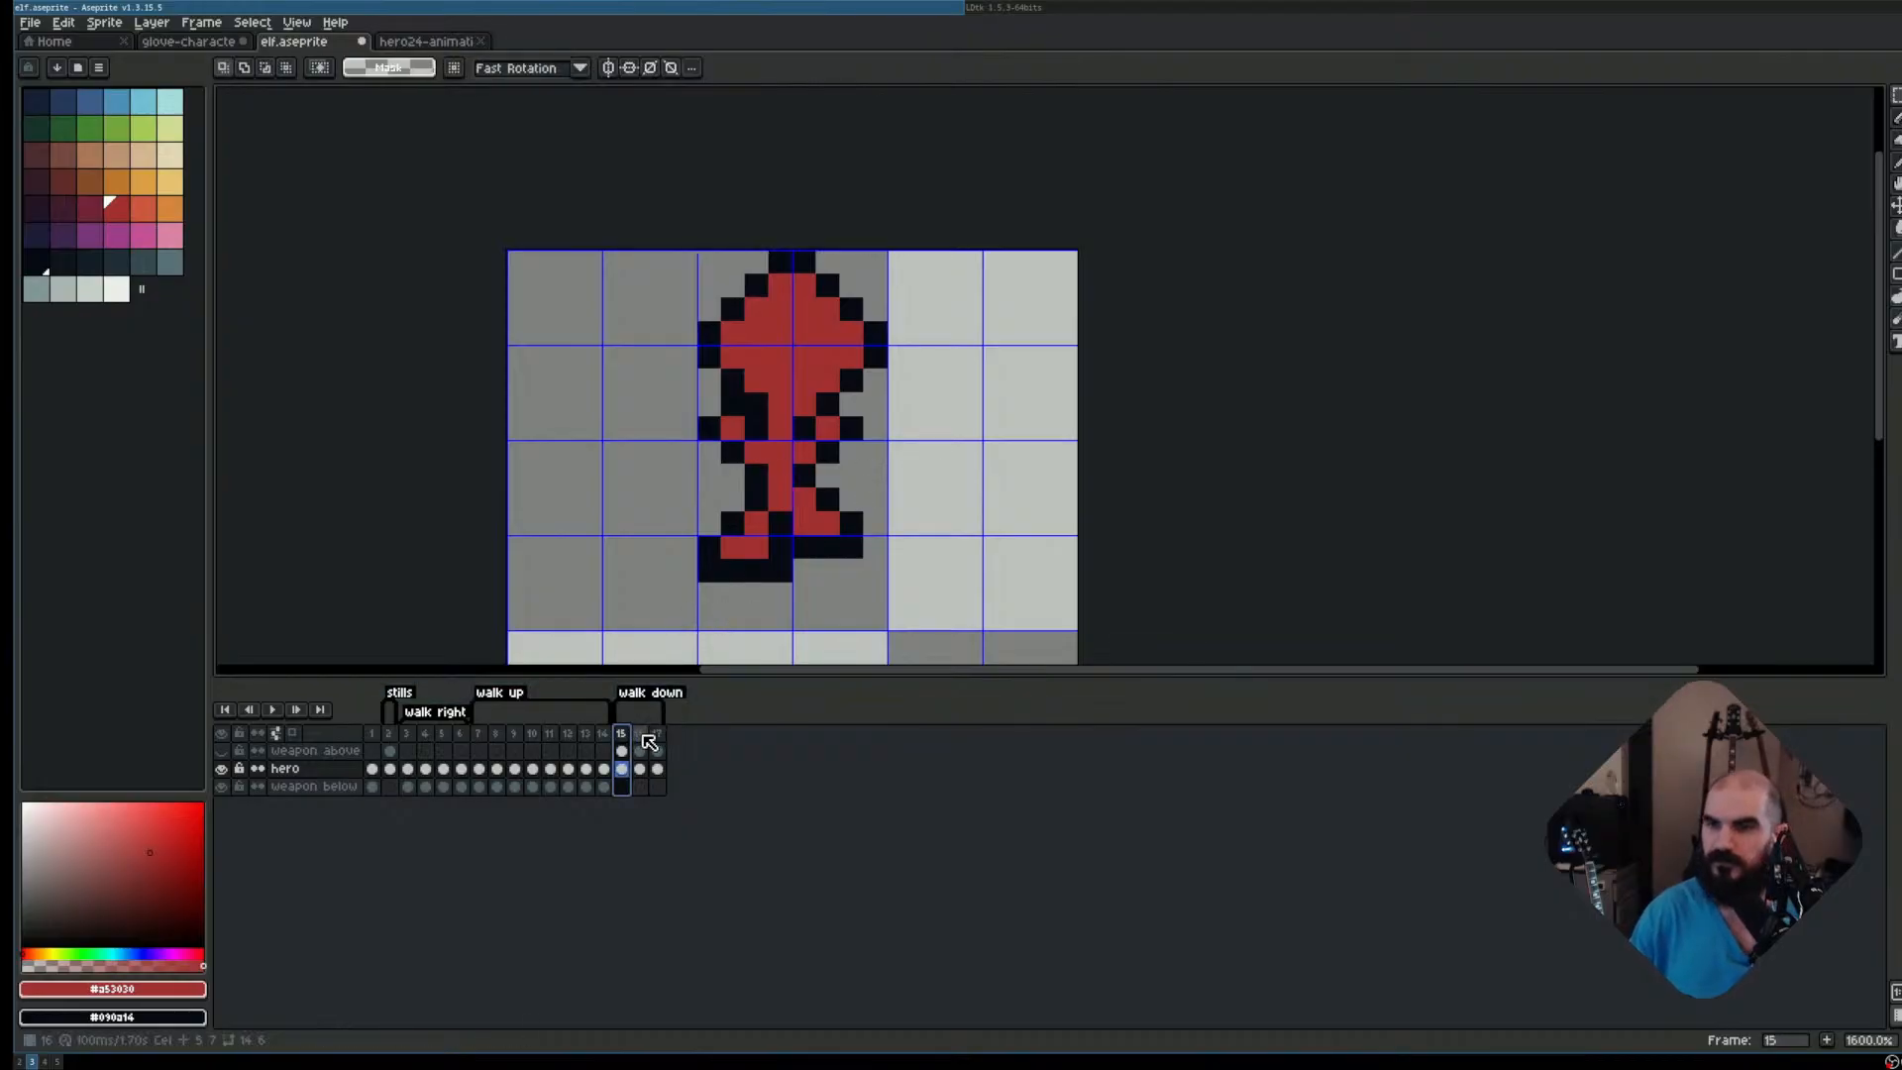
click(658, 736)
click(625, 737)
click(671, 735)
click(662, 737)
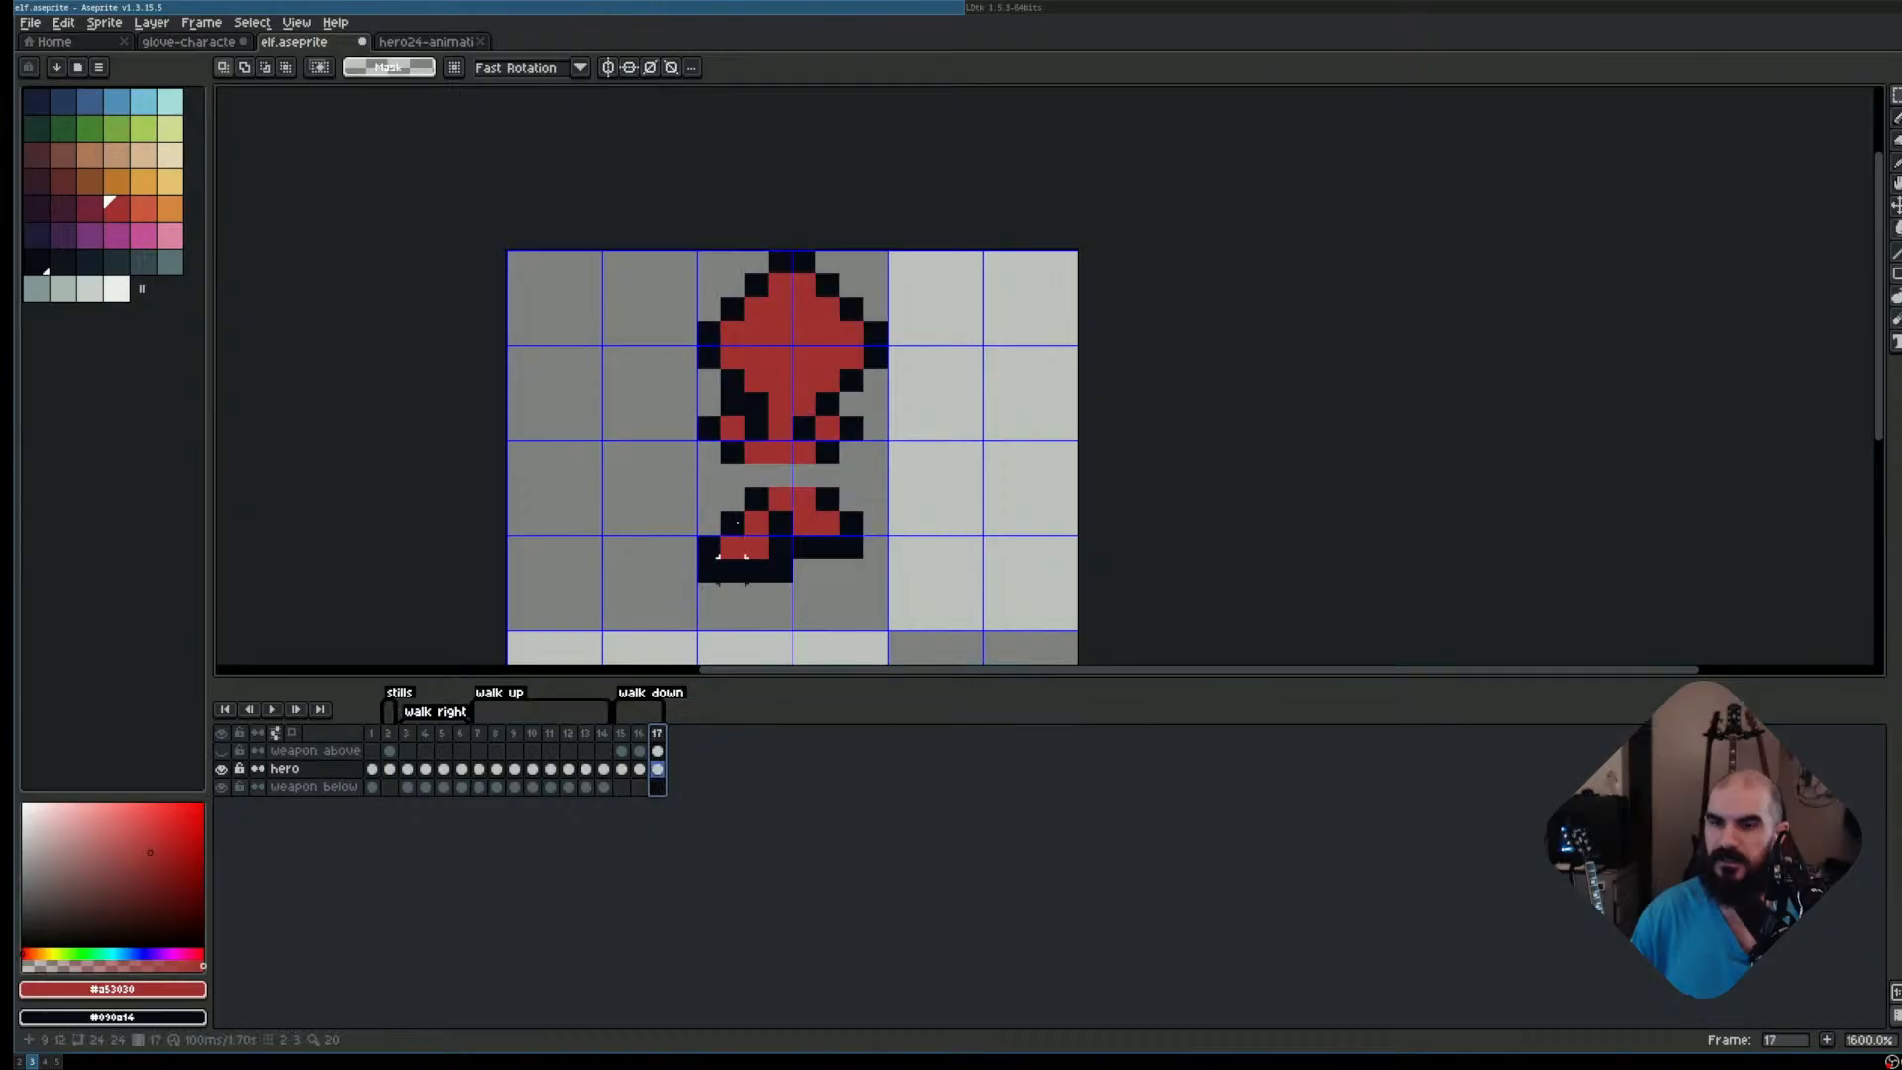
Bridge the one-pixel gap between torso and legs in frame 17 with red body and black outline pixels, narrowing the waist on the right side
alt+click(784, 499)
alt+click(787, 497)
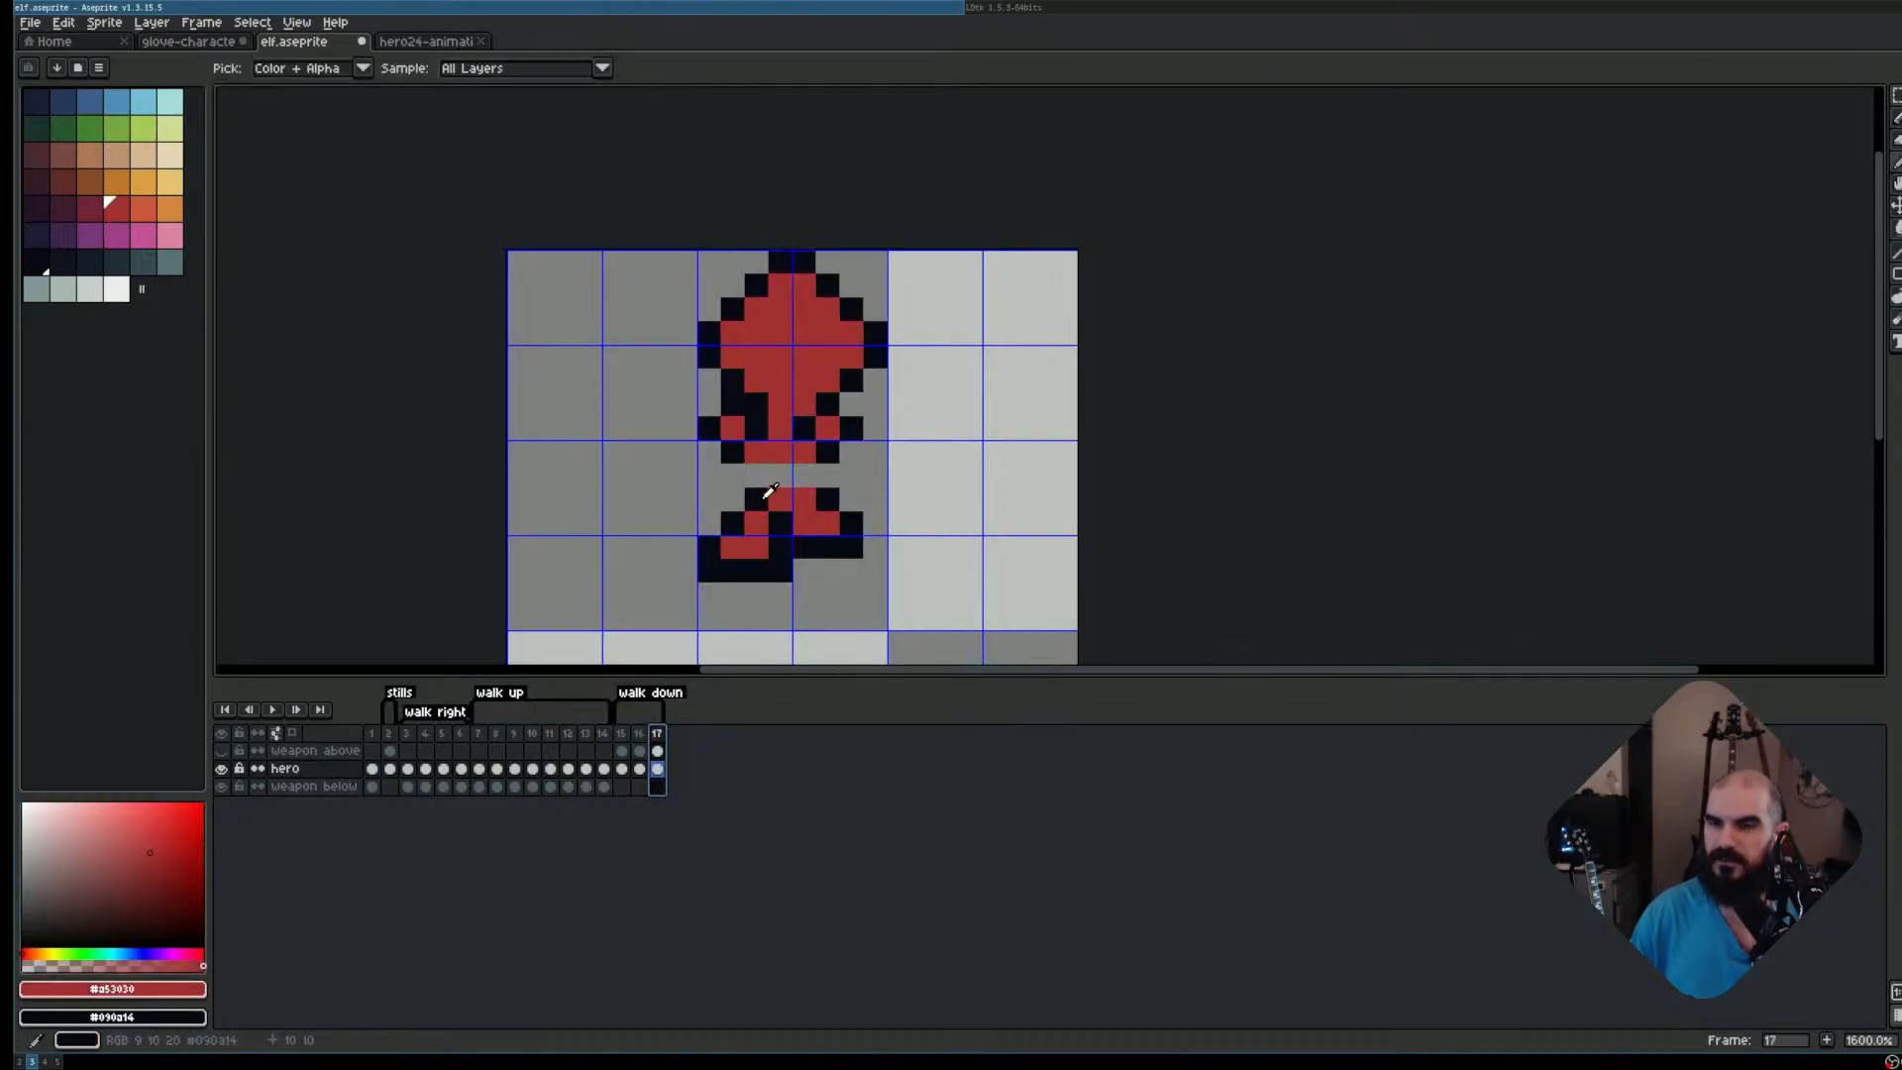
key(b)
right_click(755, 476)
right_click(826, 474)
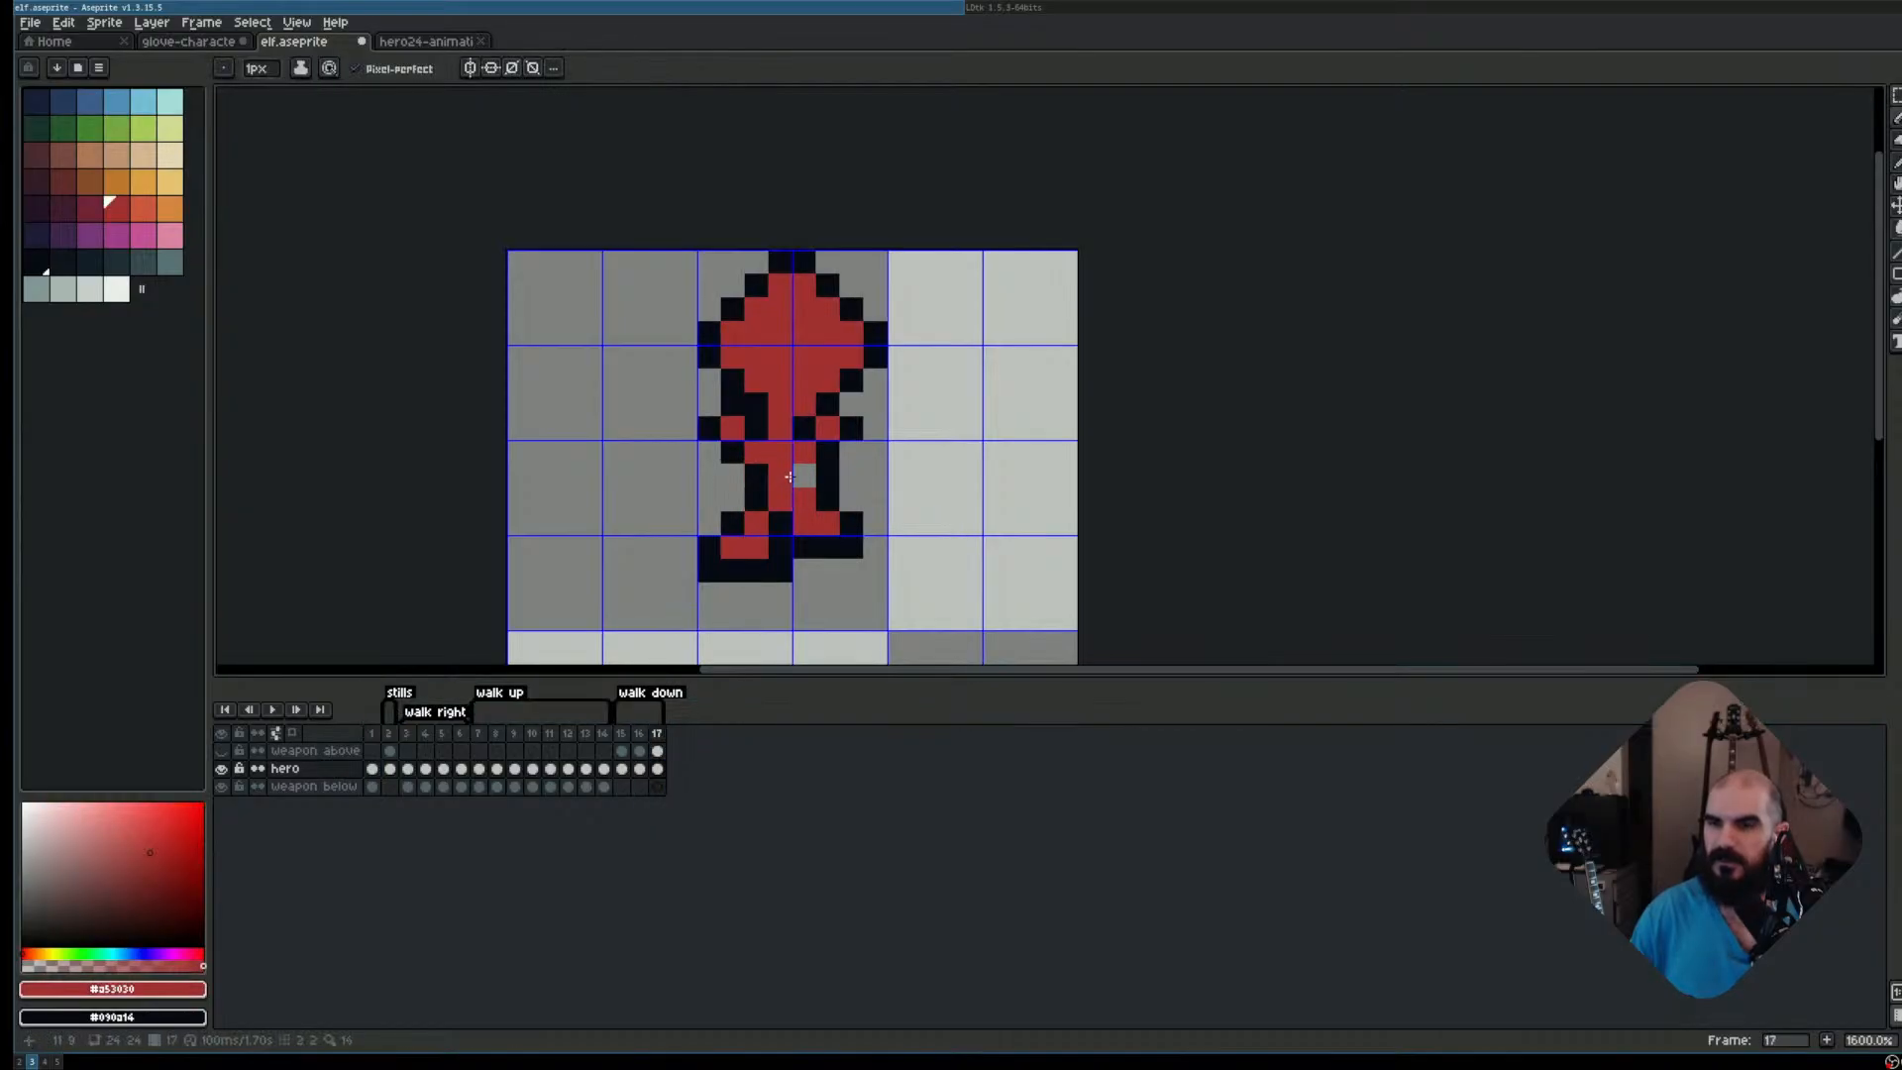
key(e)
click(827, 475)
key(b)
right_click(803, 478)
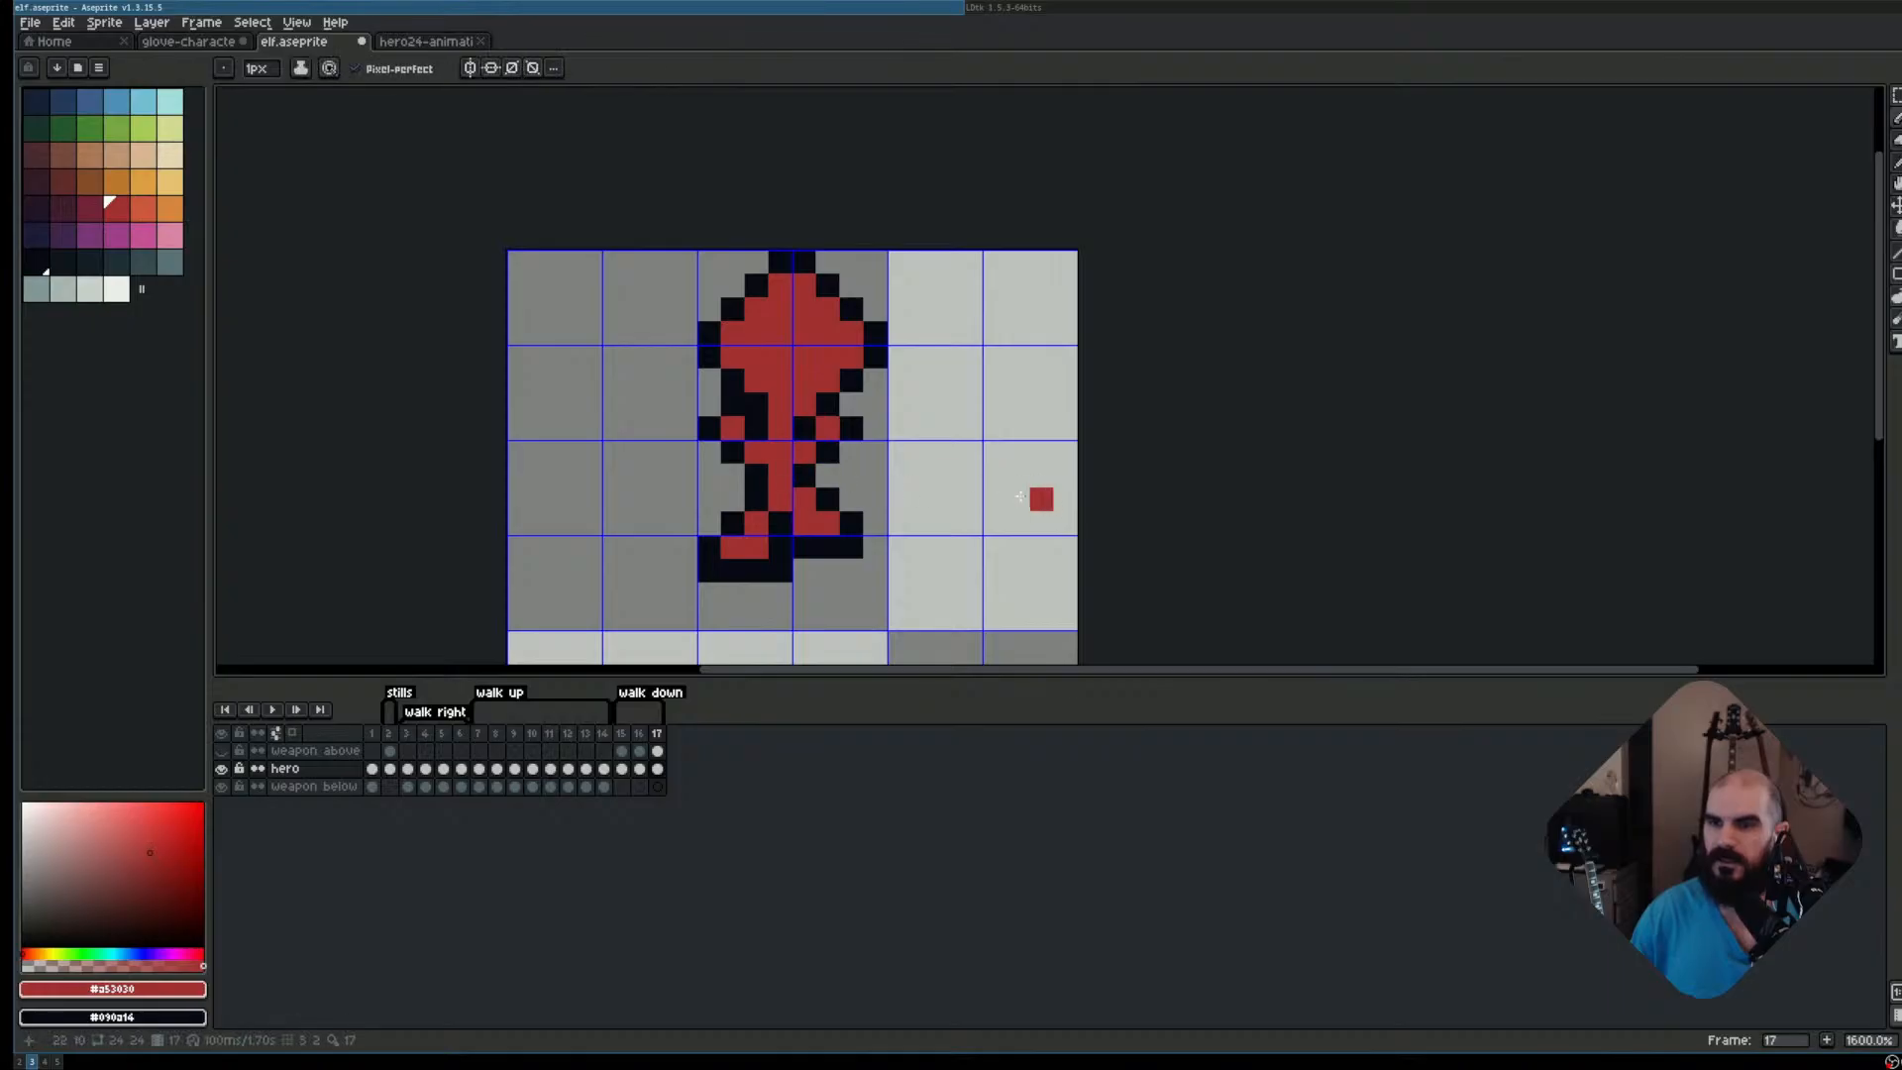
Flip back and forth through frames 15 to 17 to compare the body height and leg poses
scroll(981, 505, down, 1)
key(comma)
key(comma)
key(period)
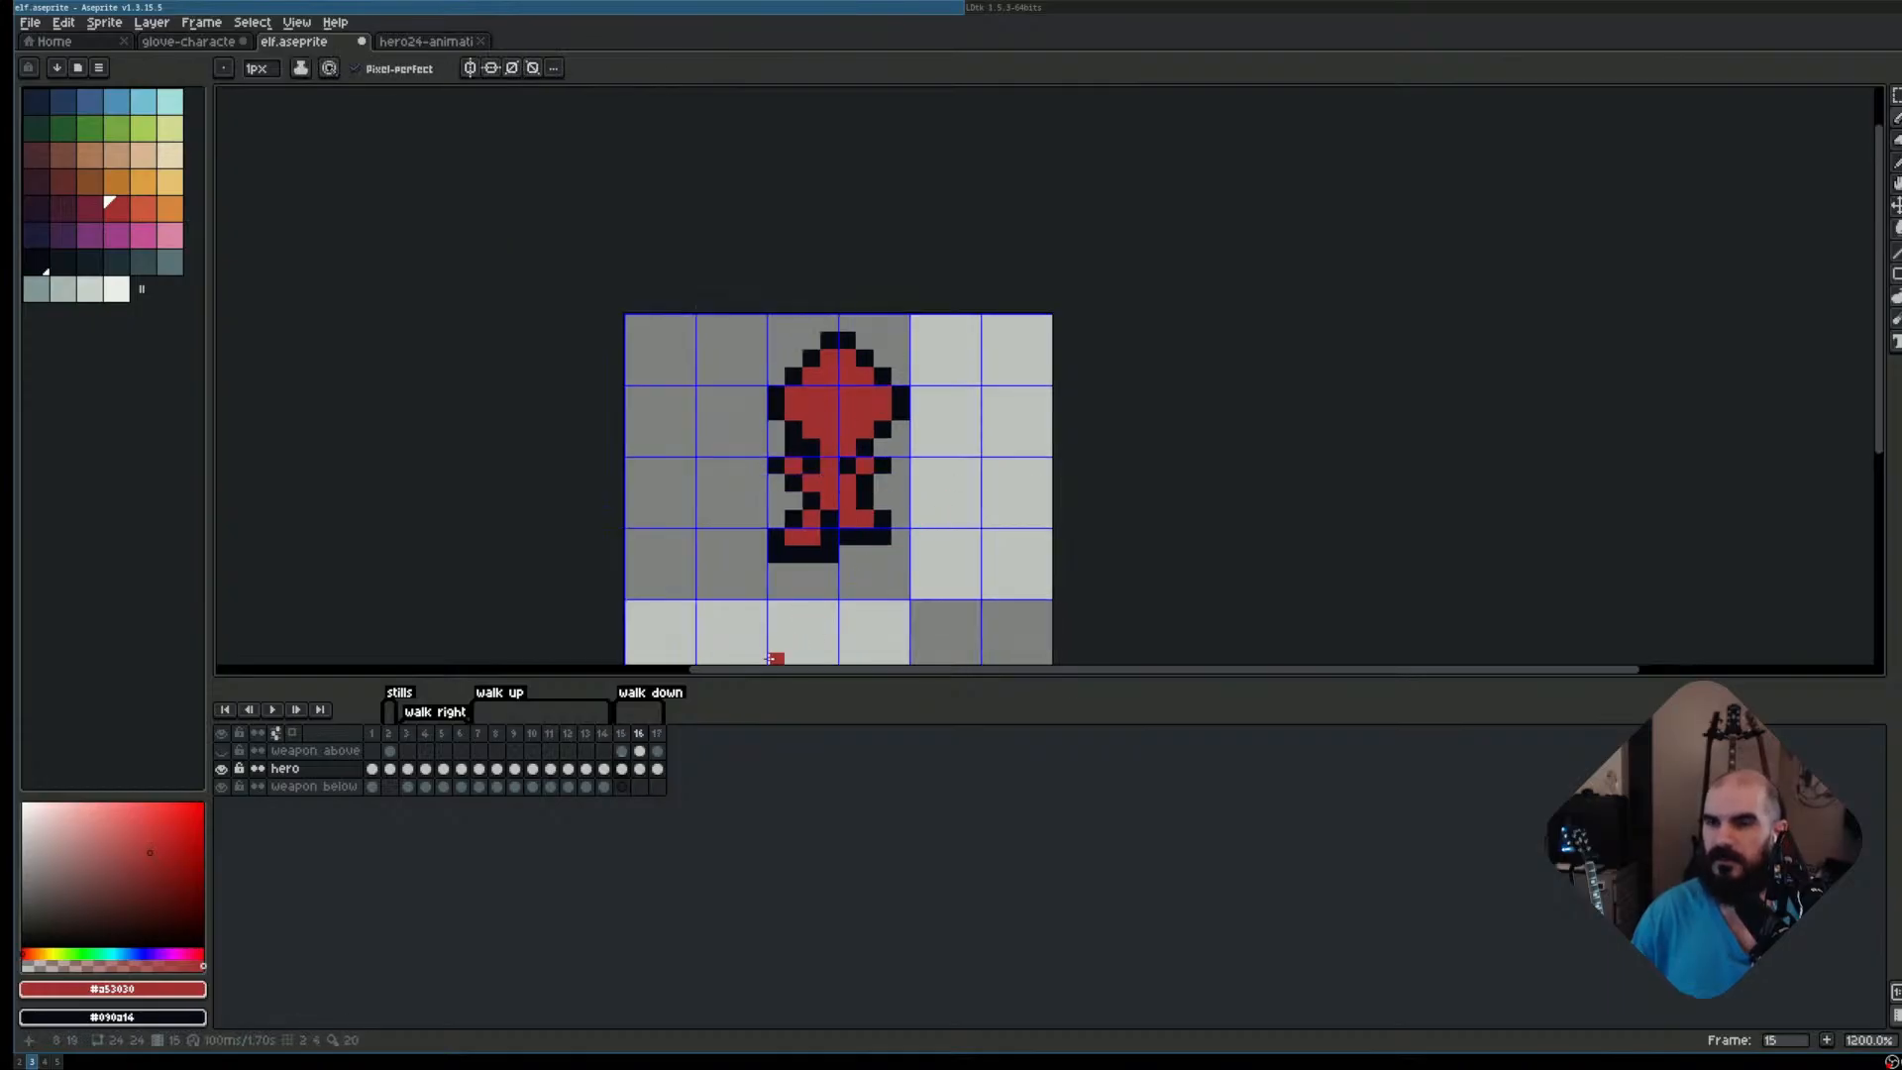
key(period)
key(comma)
key(comma)
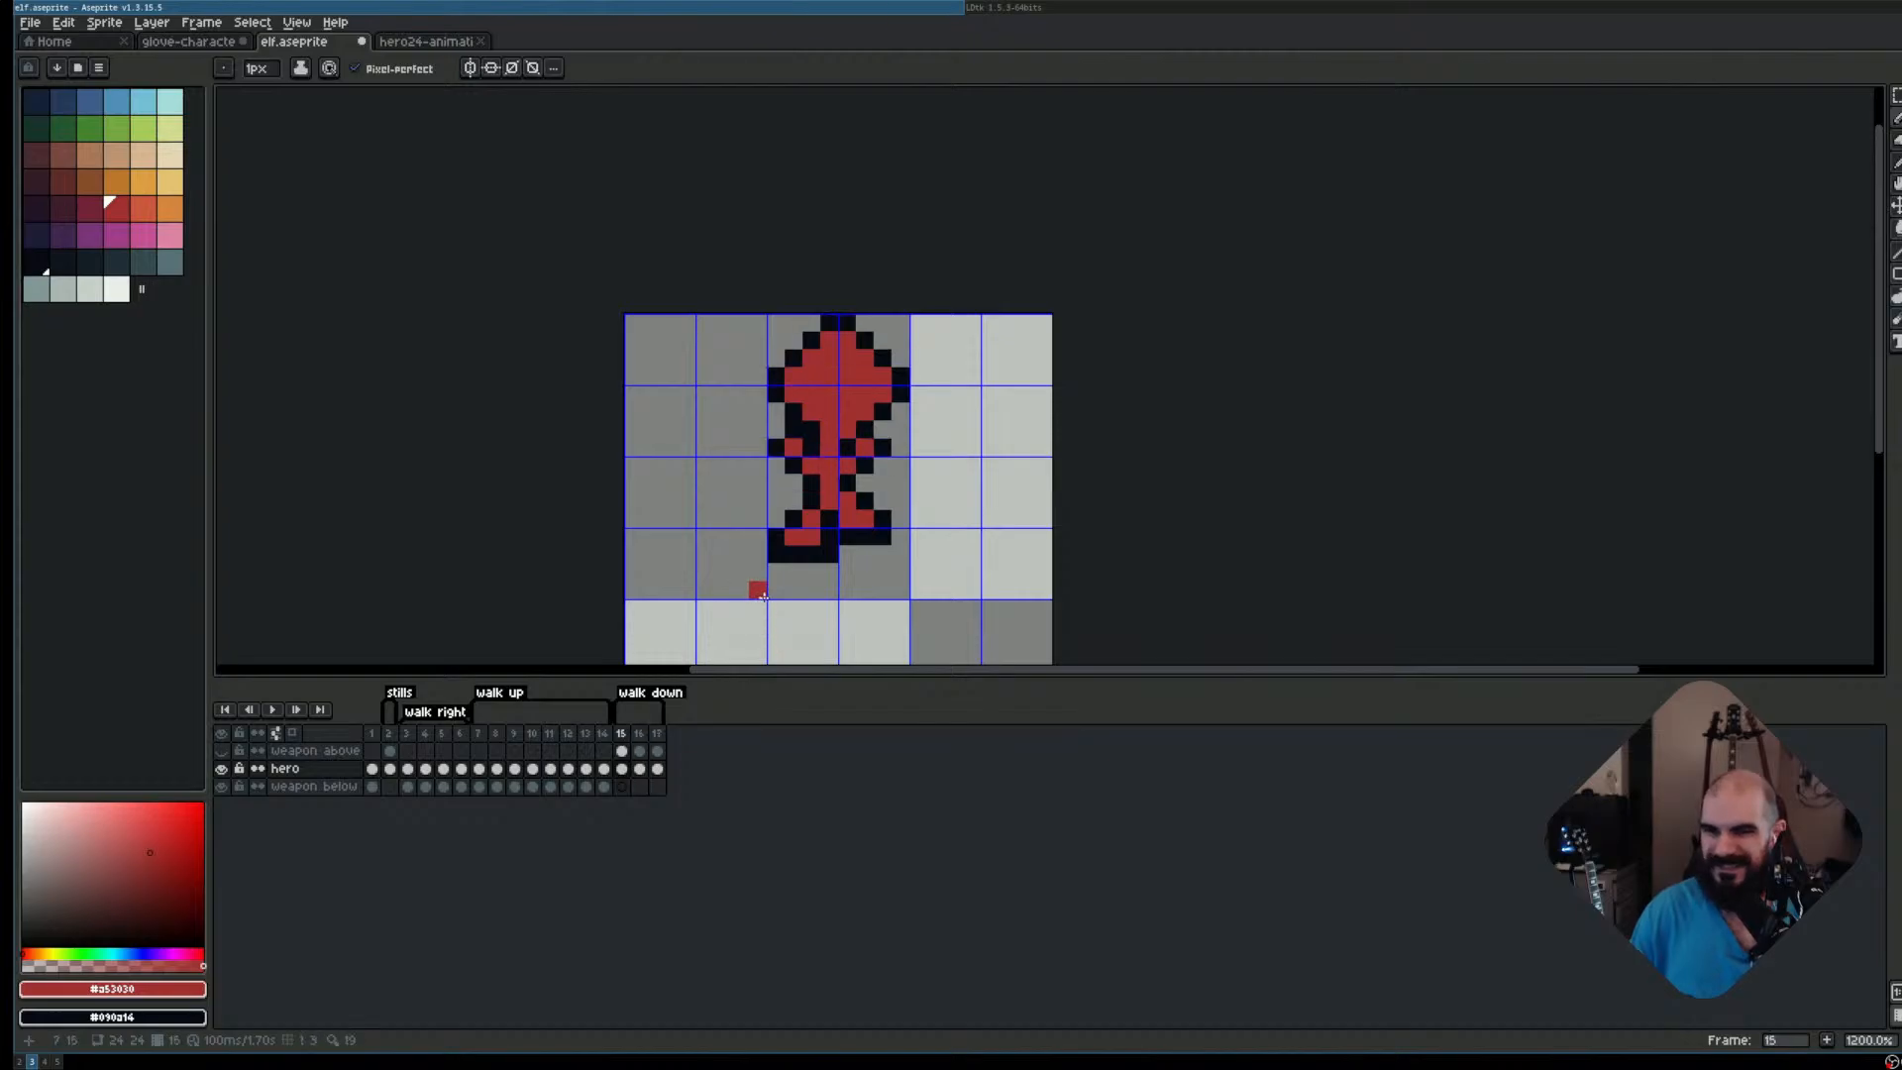
key(period)
key(period)
Lower the elf's raised right-side foot by one pixel in frame 17 and fill the gap in its leg outline with black
key(m)
scroll(943, 511, up, 1)
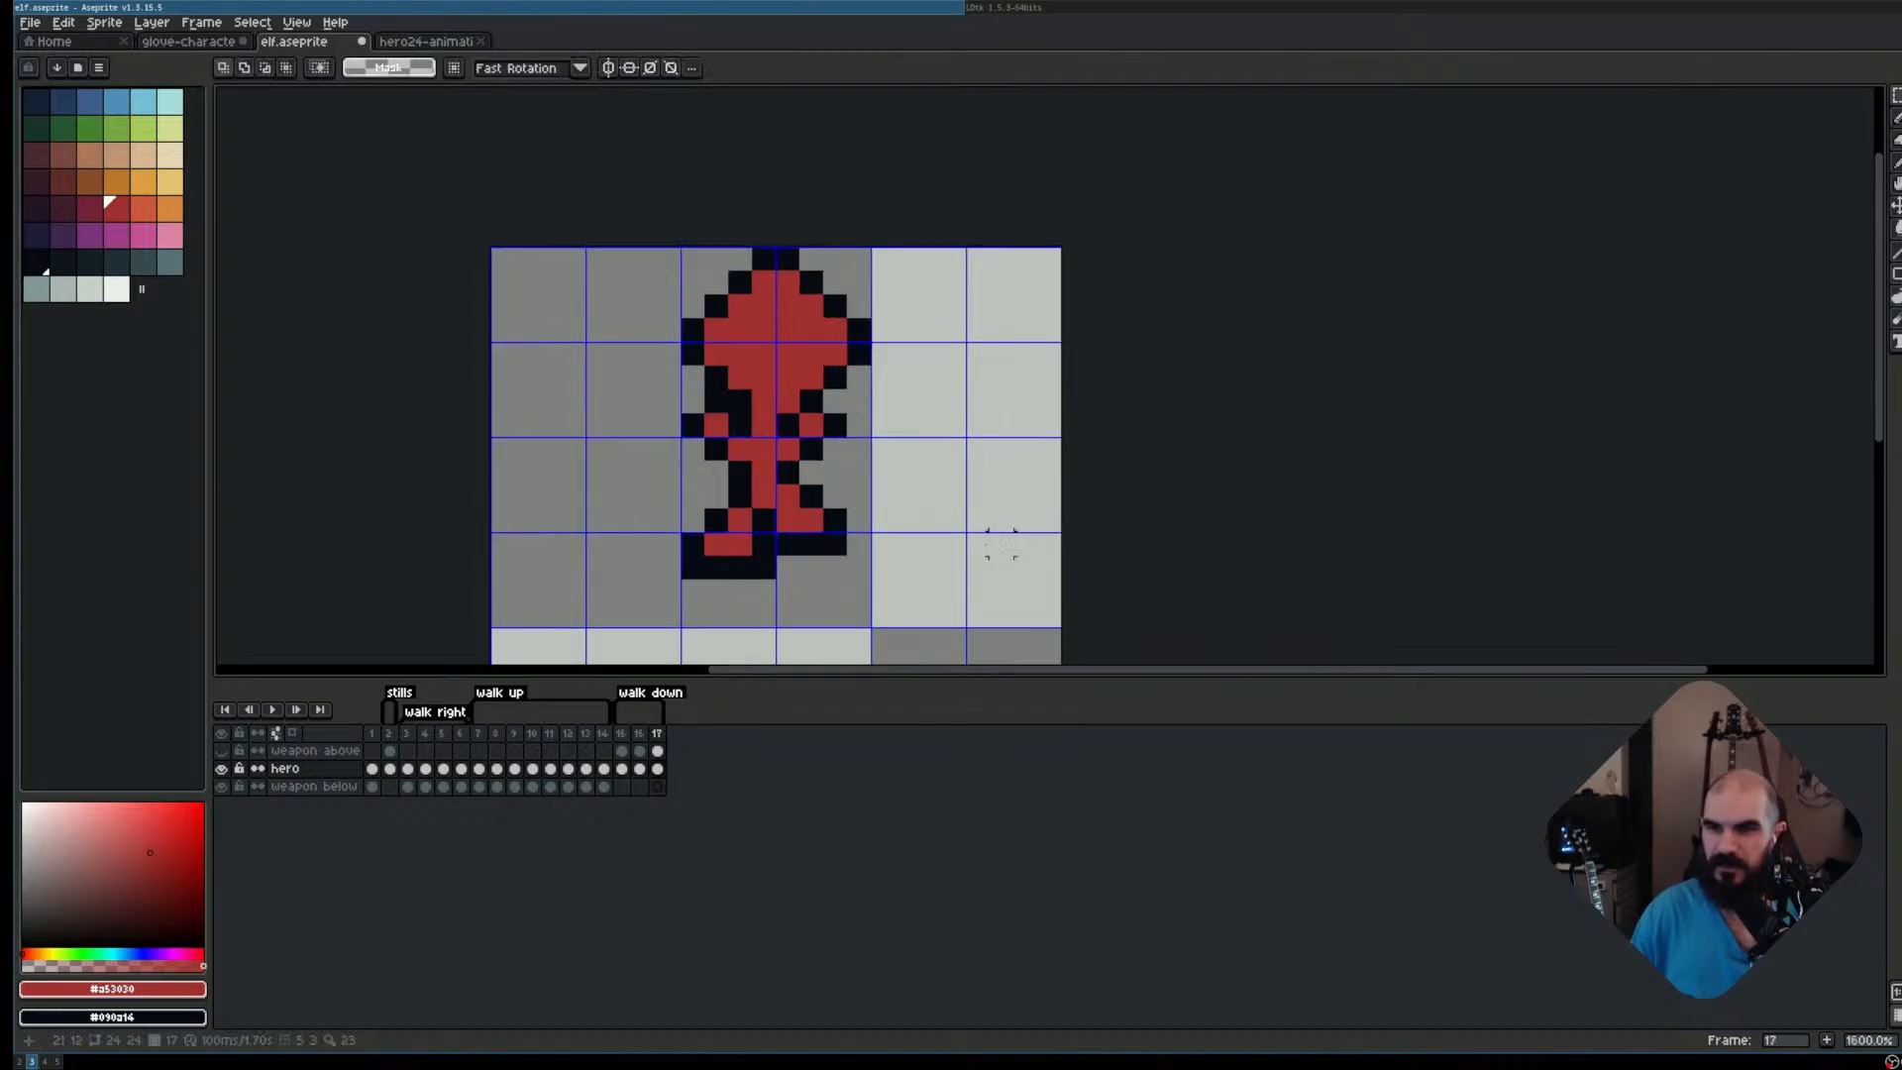
scroll(936, 517, up, 2)
drag(807, 432, 881, 505)
key(Down)
click(808, 393)
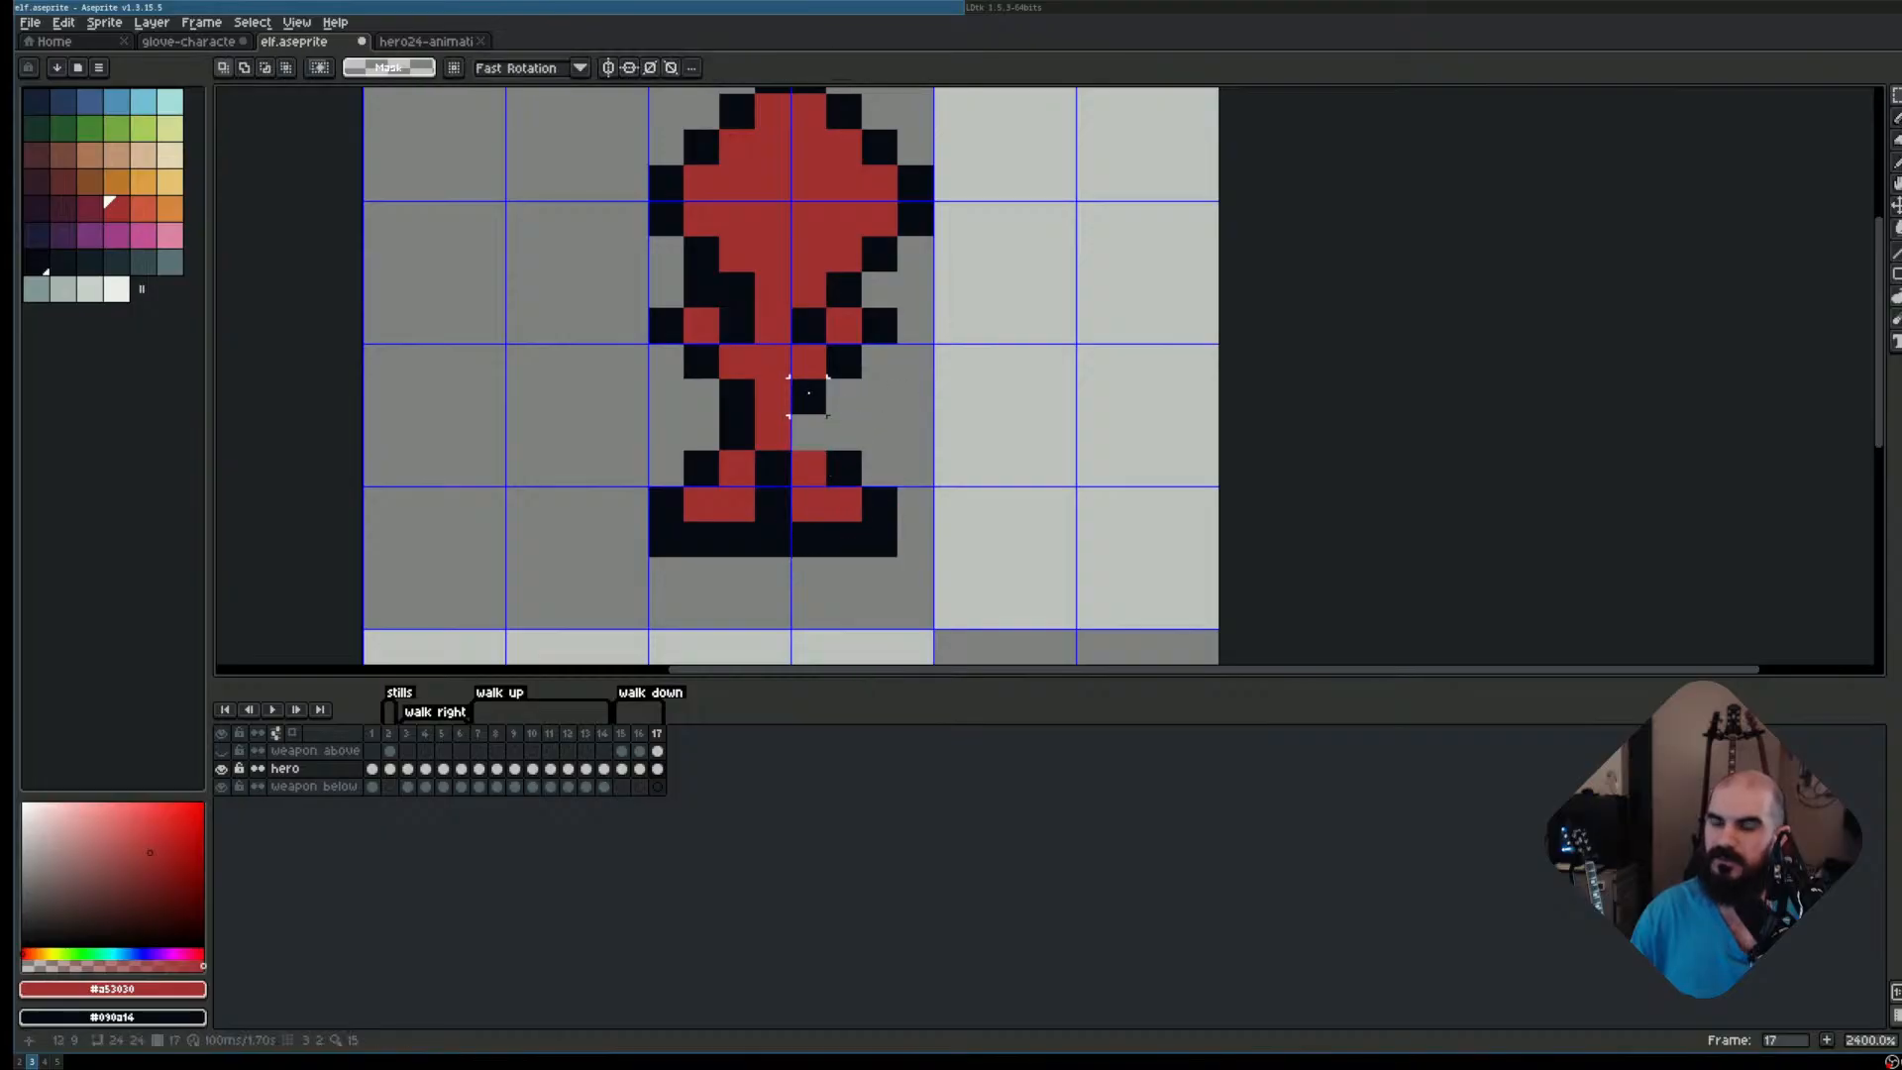
key(b)
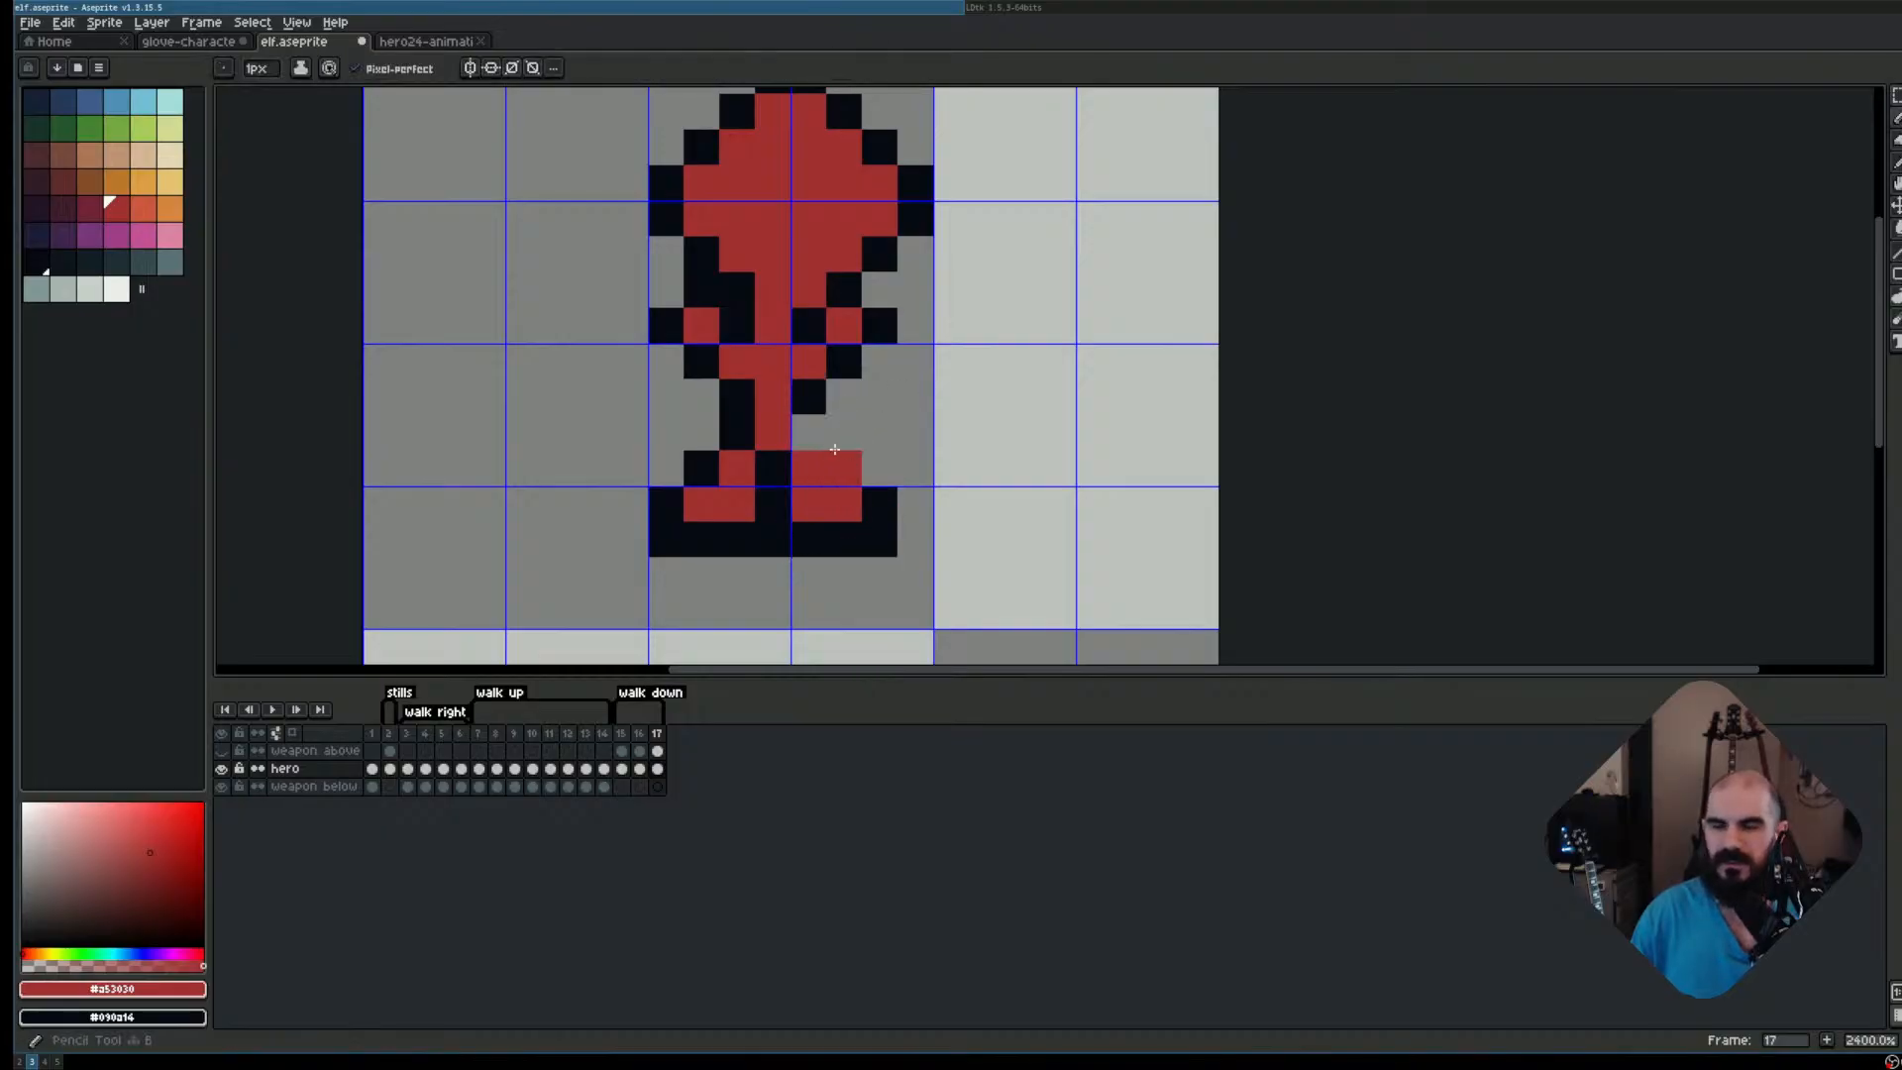
right_click(808, 431)
Examine the walk right poses in frames 3 to 5, and flip through walk down frames 15 to 17 for comparison
click(409, 733)
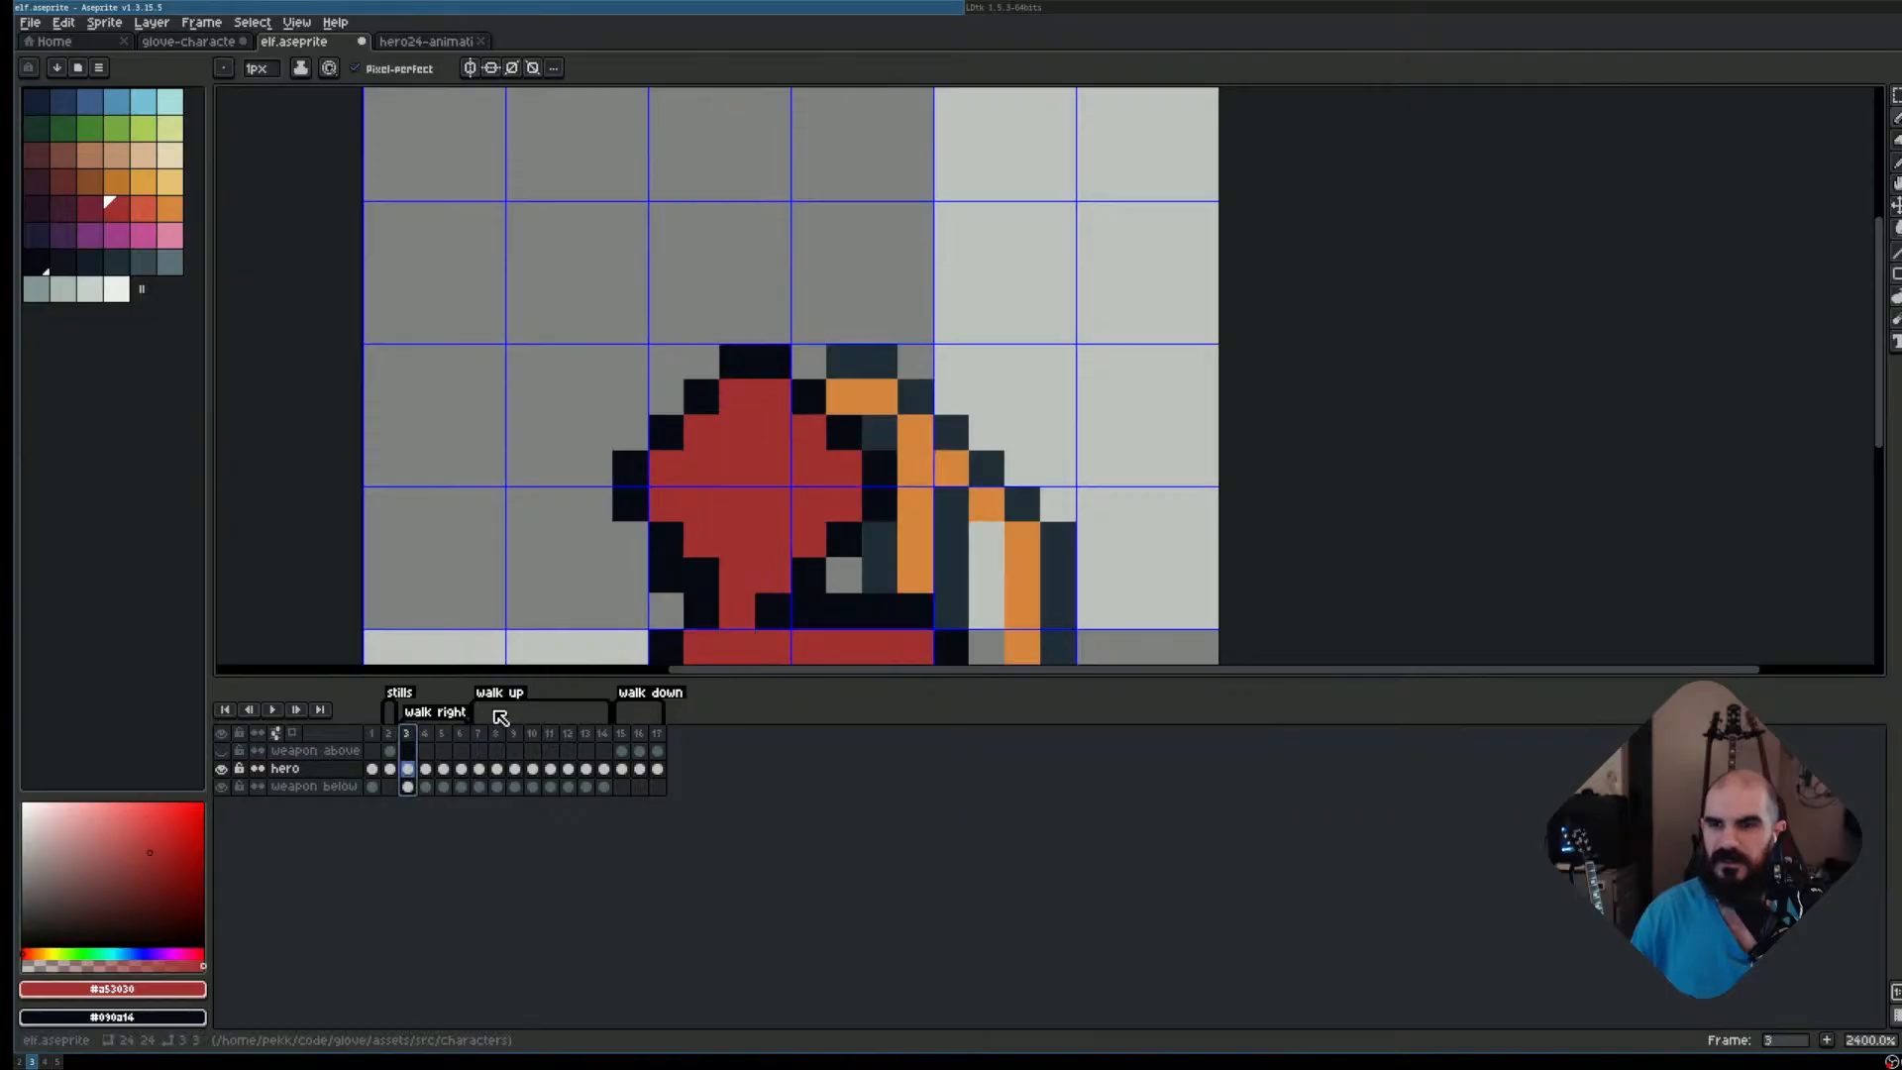
scroll(799, 507, down, 1)
drag(899, 438, 909, 231)
key(Right)
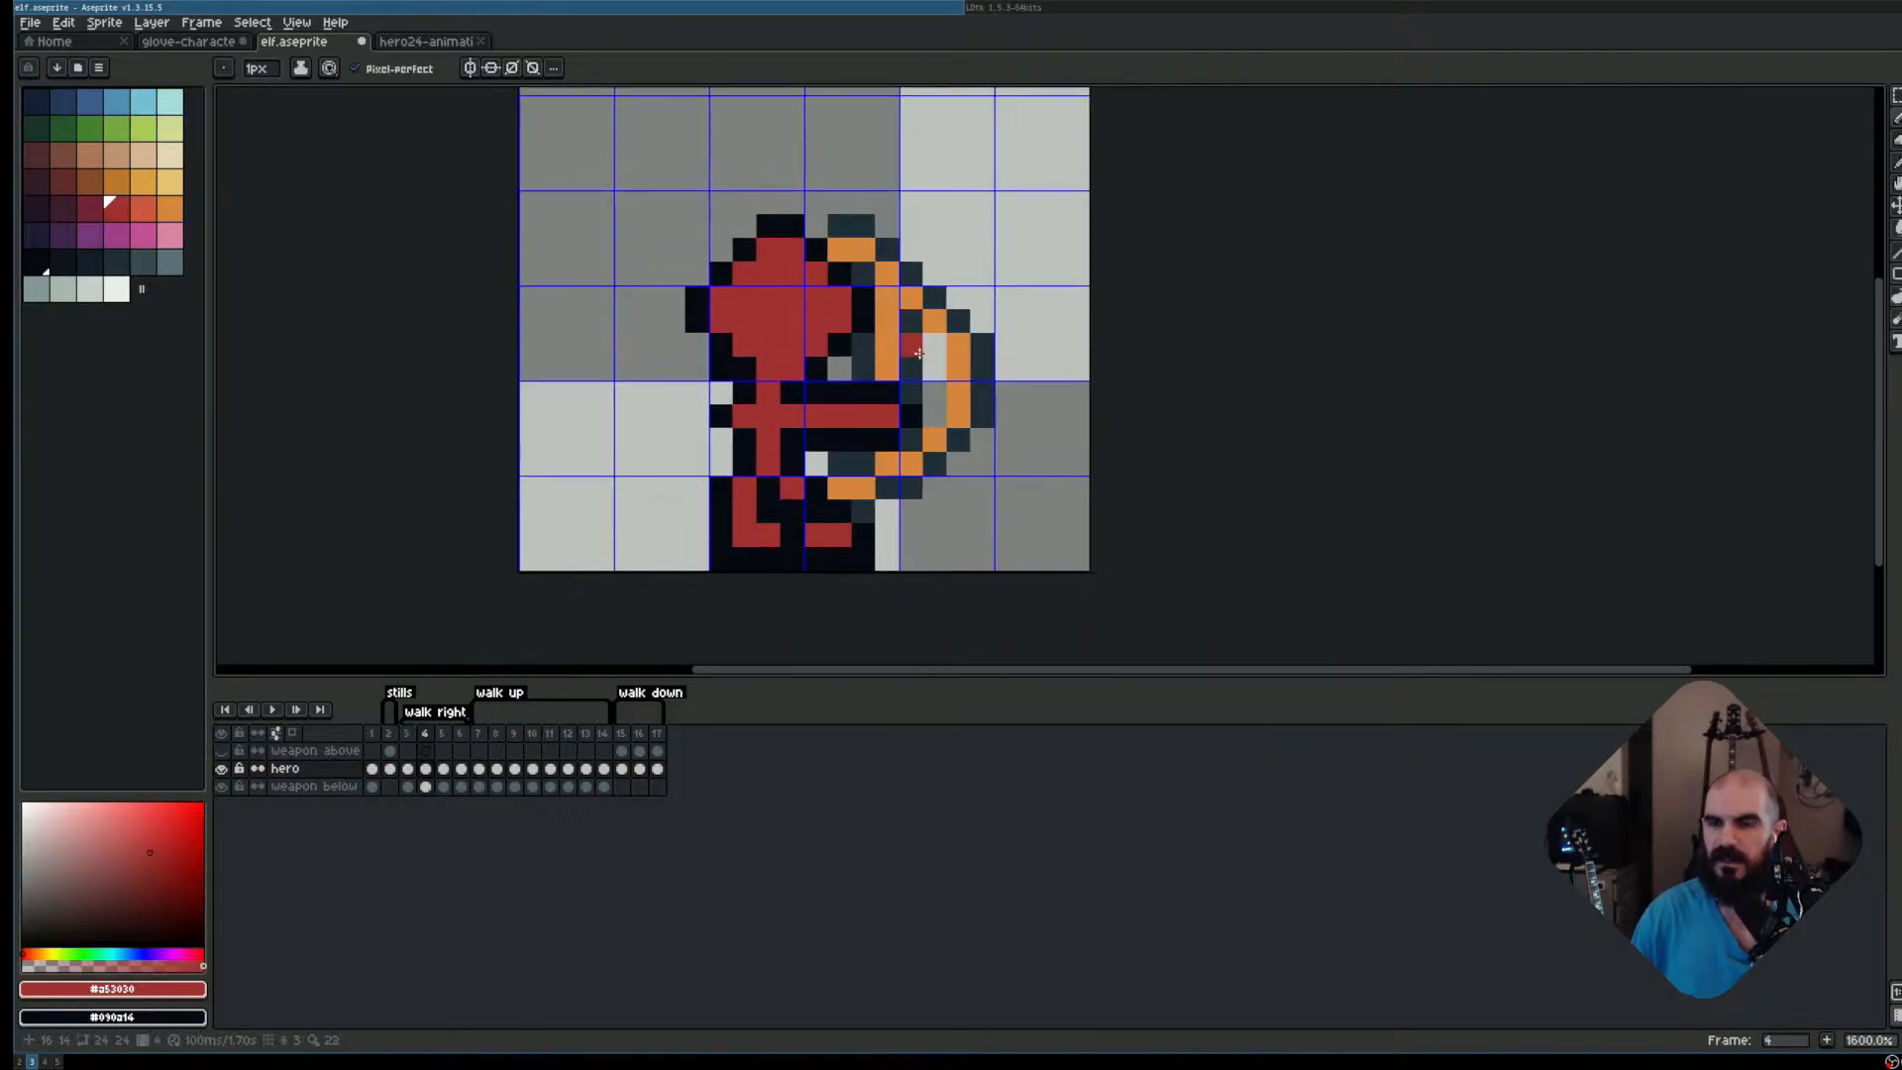
key(Right)
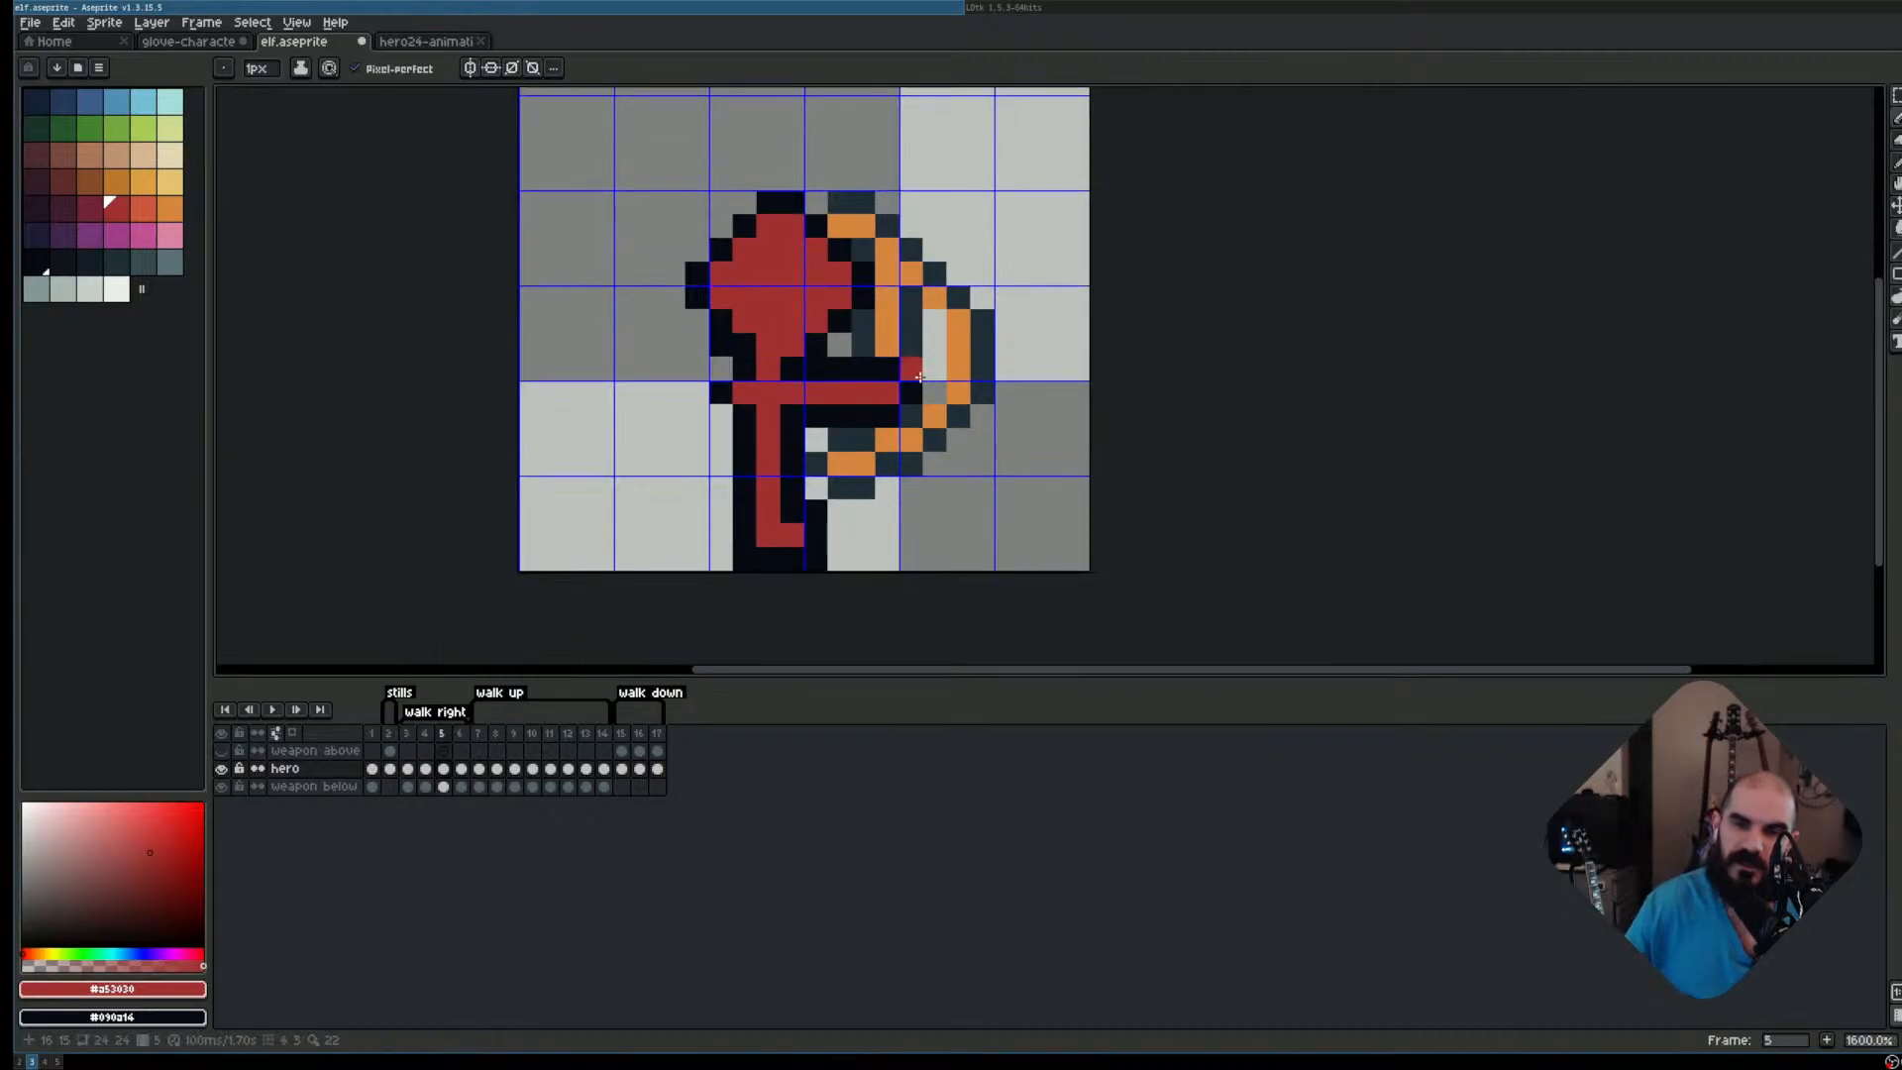
click(621, 769)
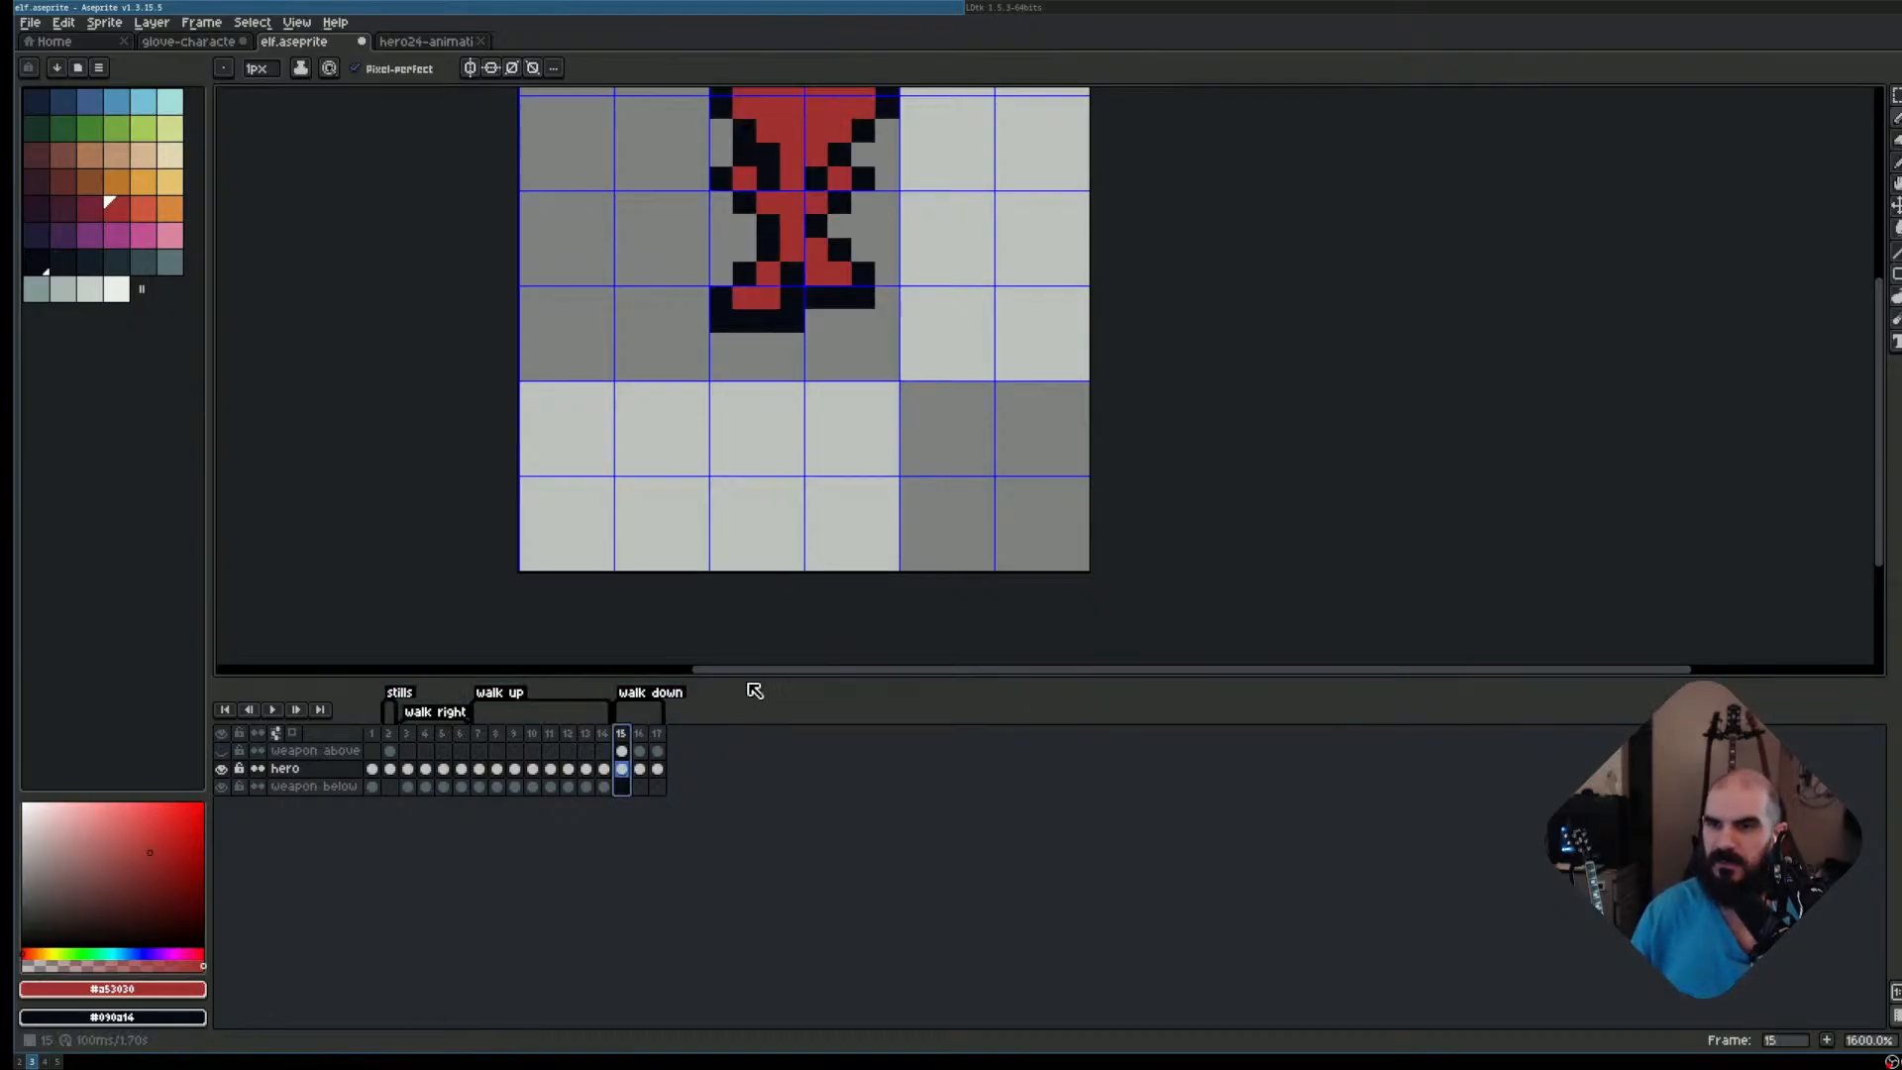
key(Right)
scroll(987, 272, down, 1)
drag(985, 272, 1012, 411)
key(Right)
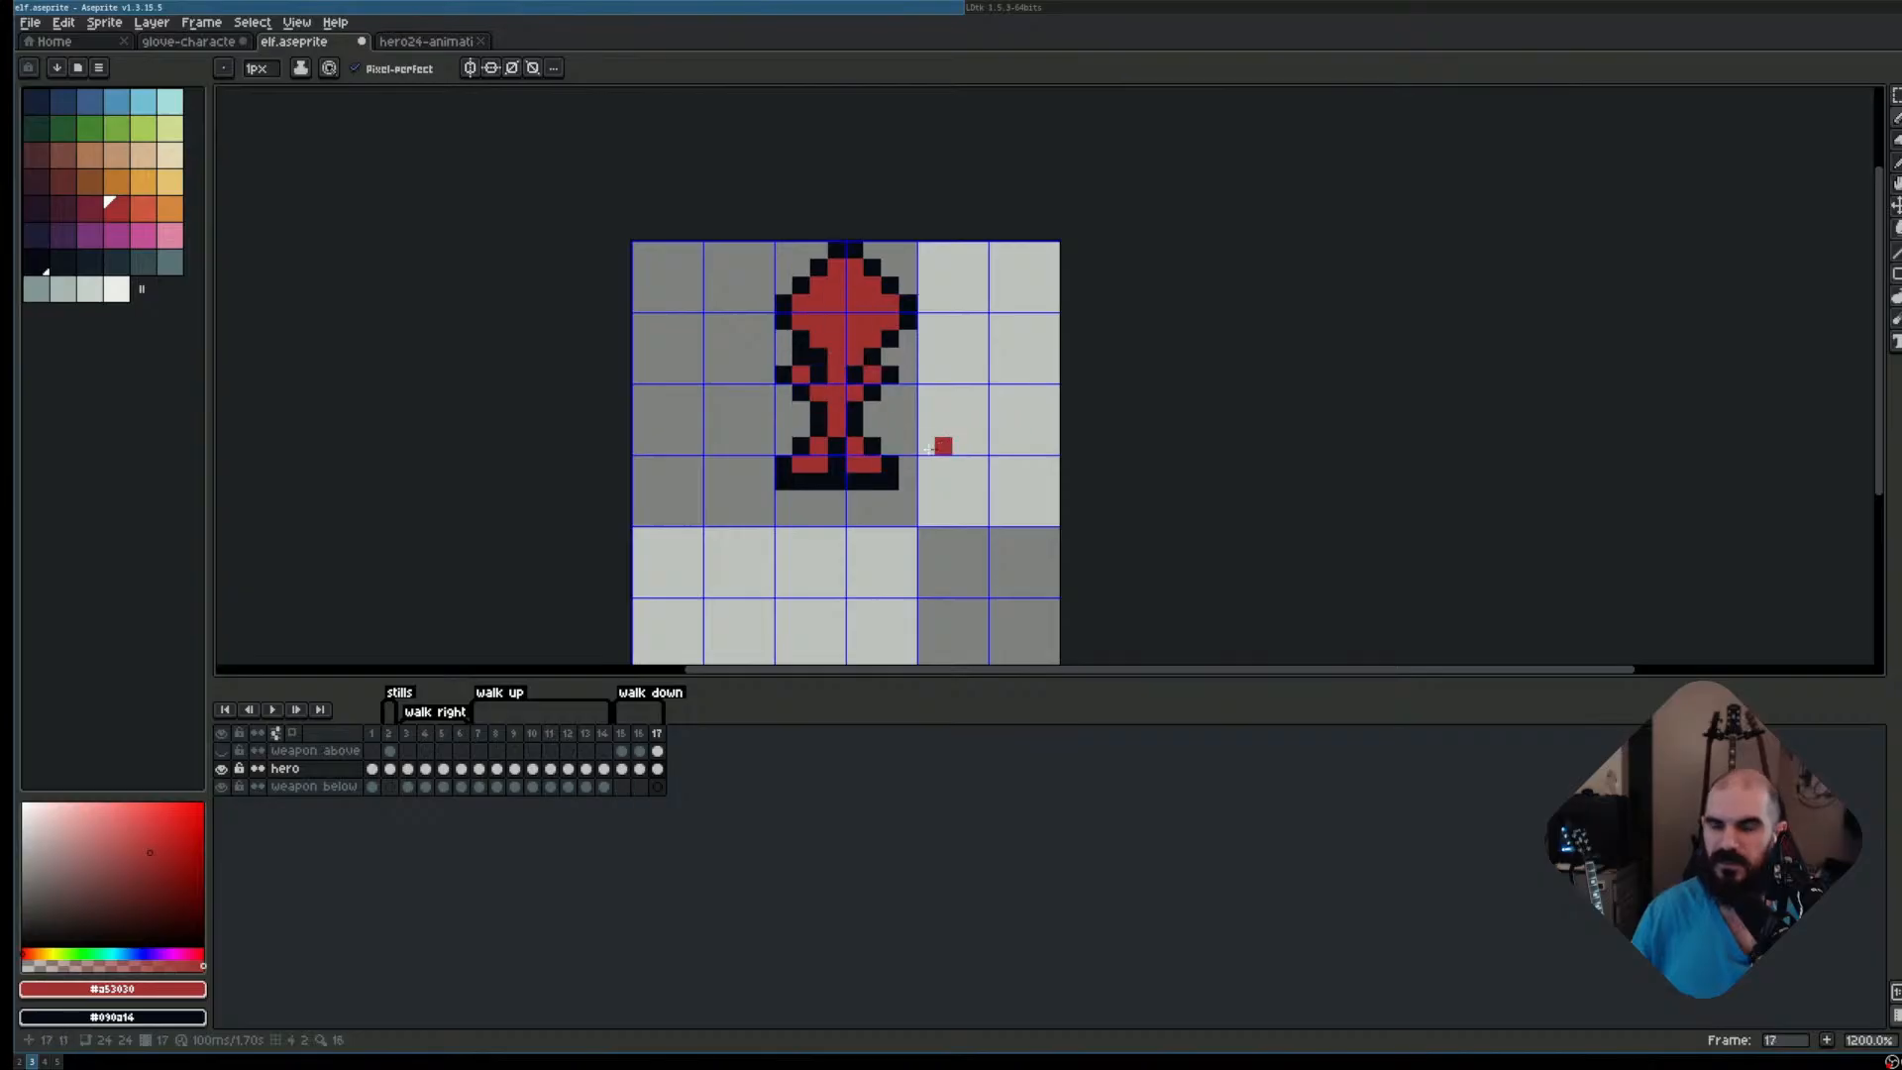
Show the weapon above layer, try shifting the active cel of frame 17 up by one pixel and undo that move
click(219, 751)
key(Right)
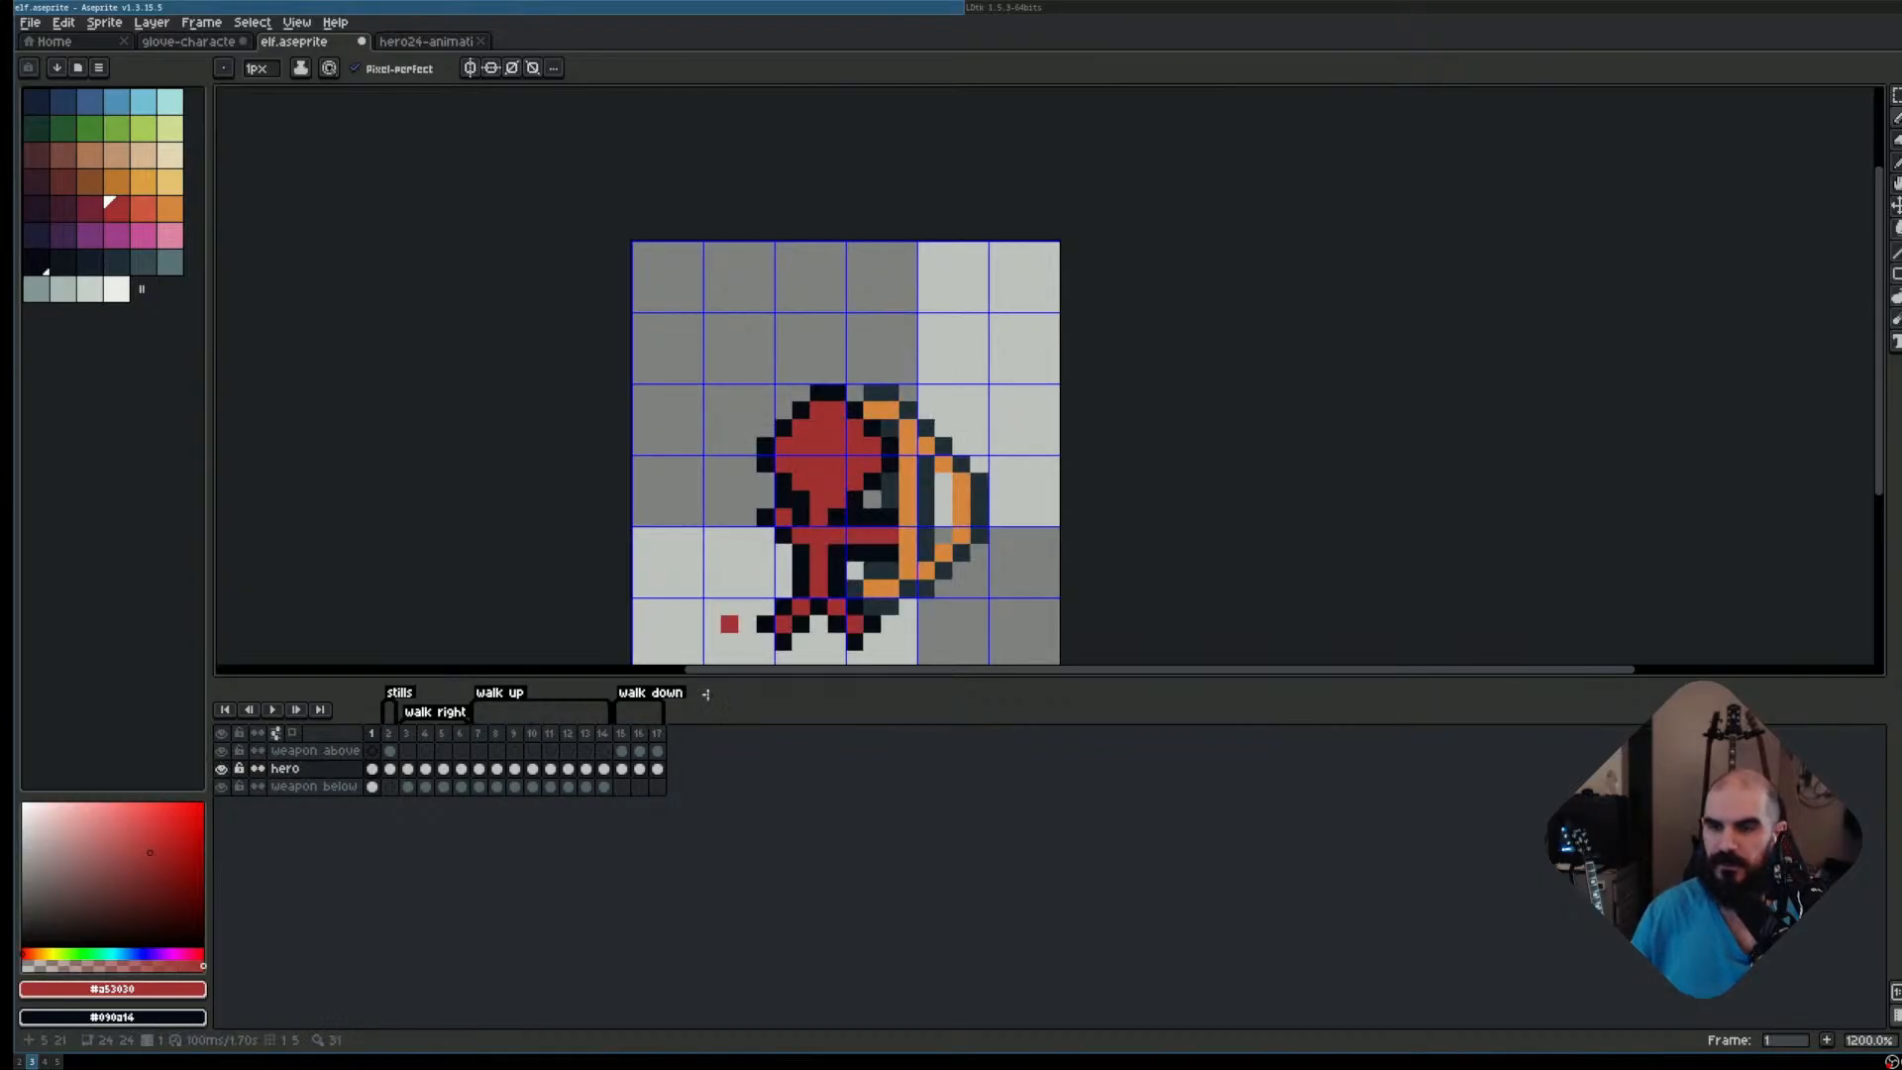
key(Left)
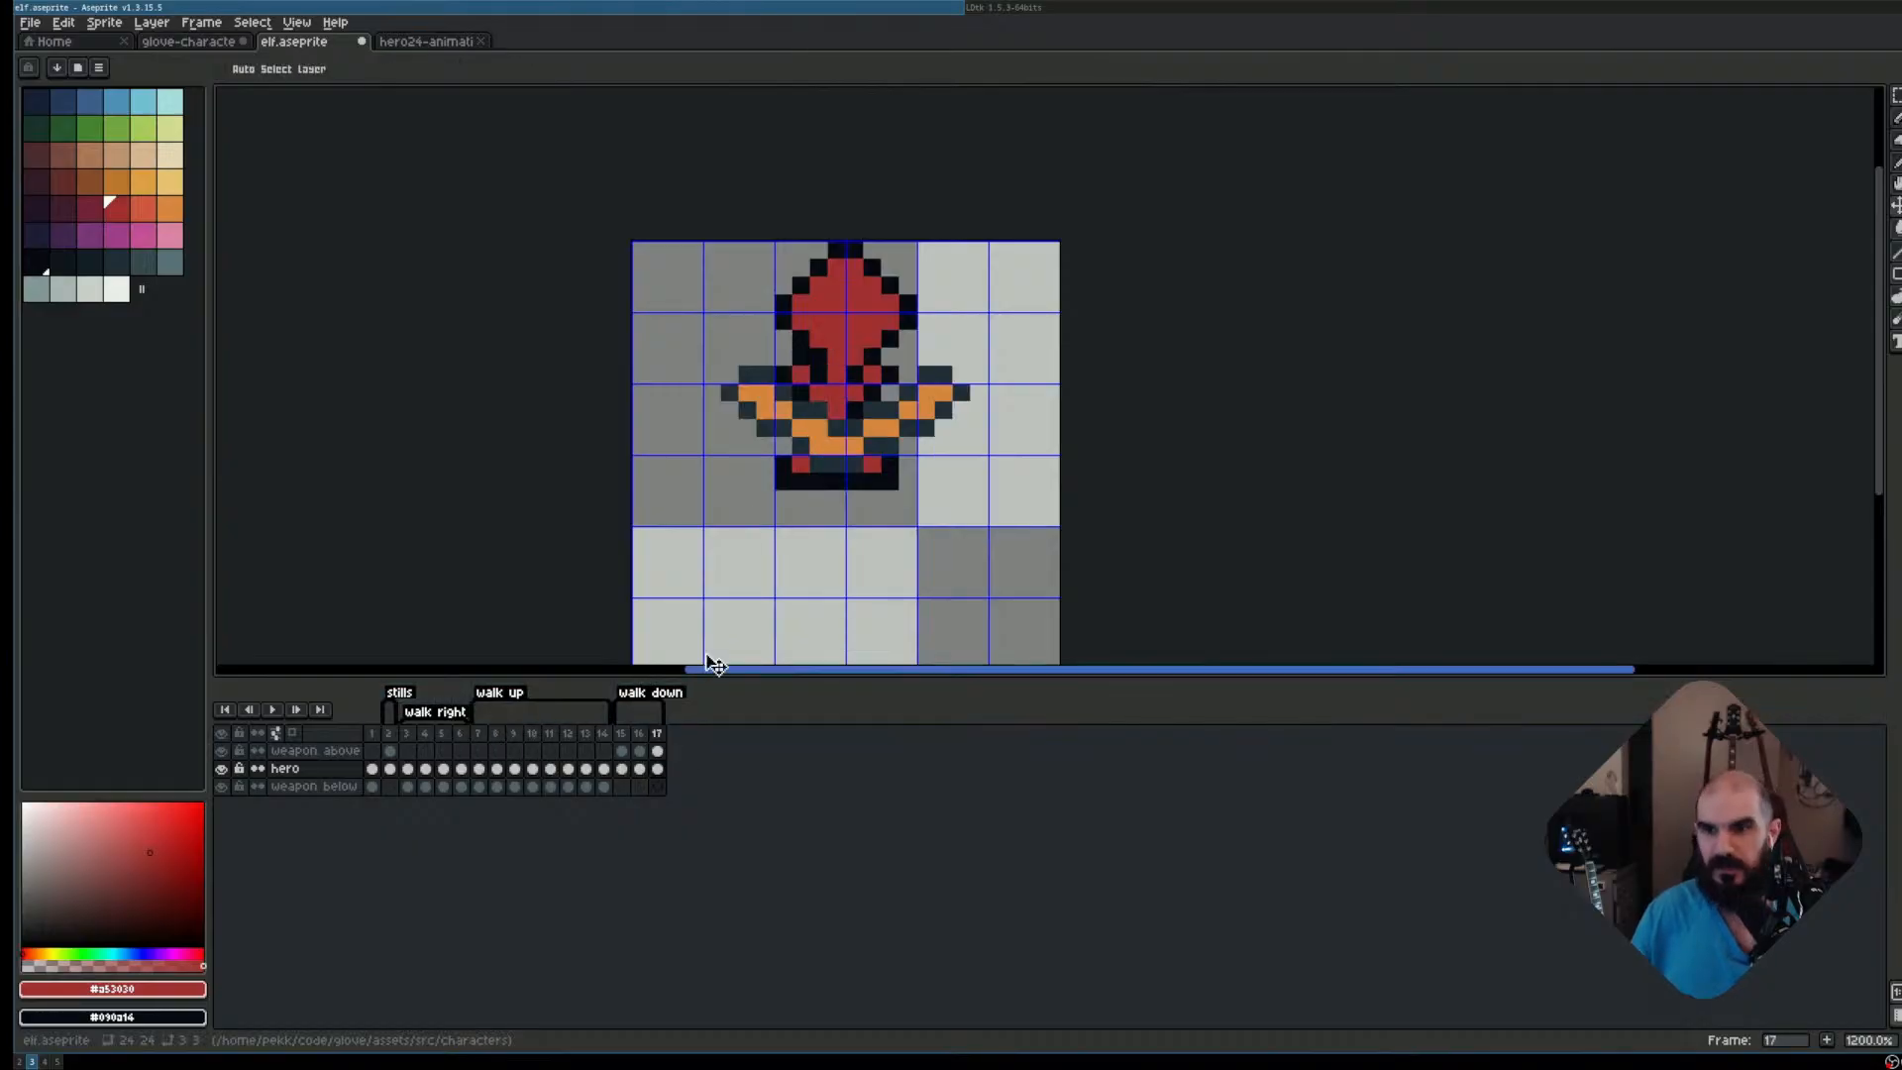
drag(861, 453, 862, 436)
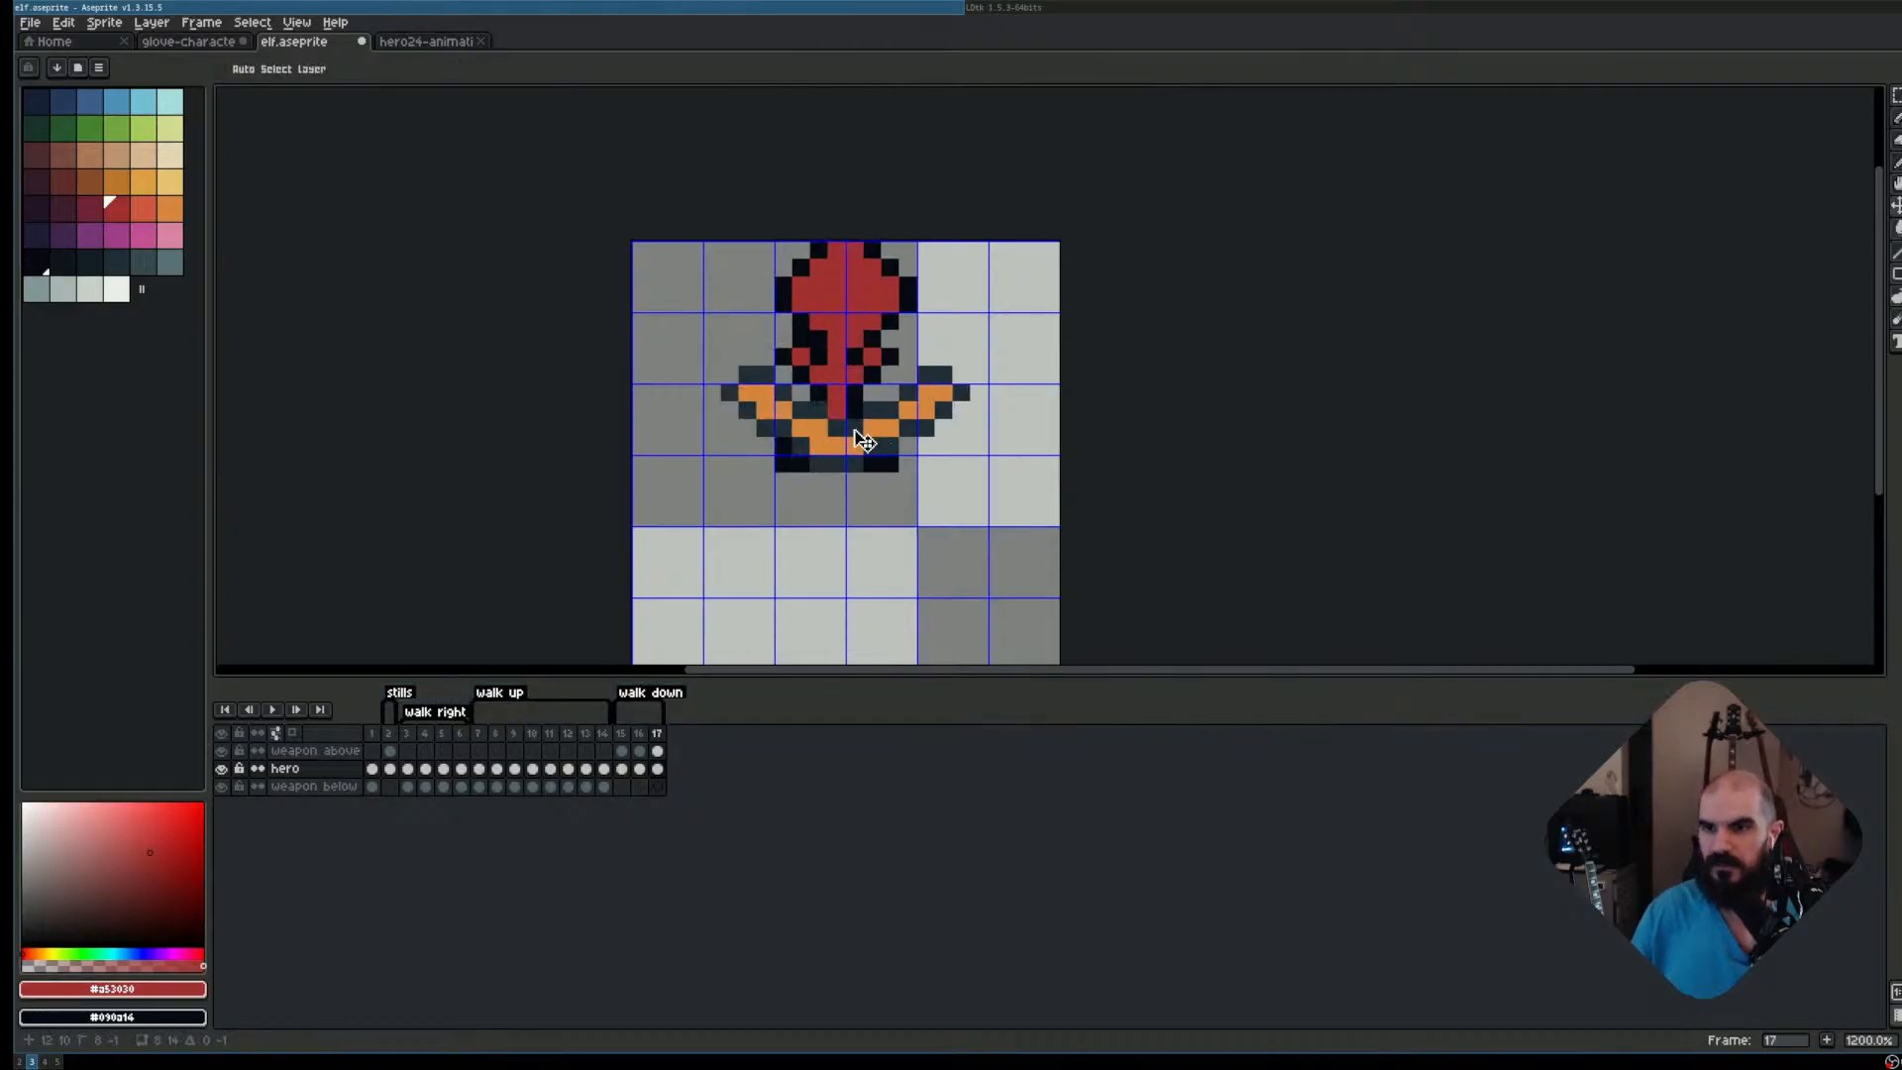
key(ctrl+z)
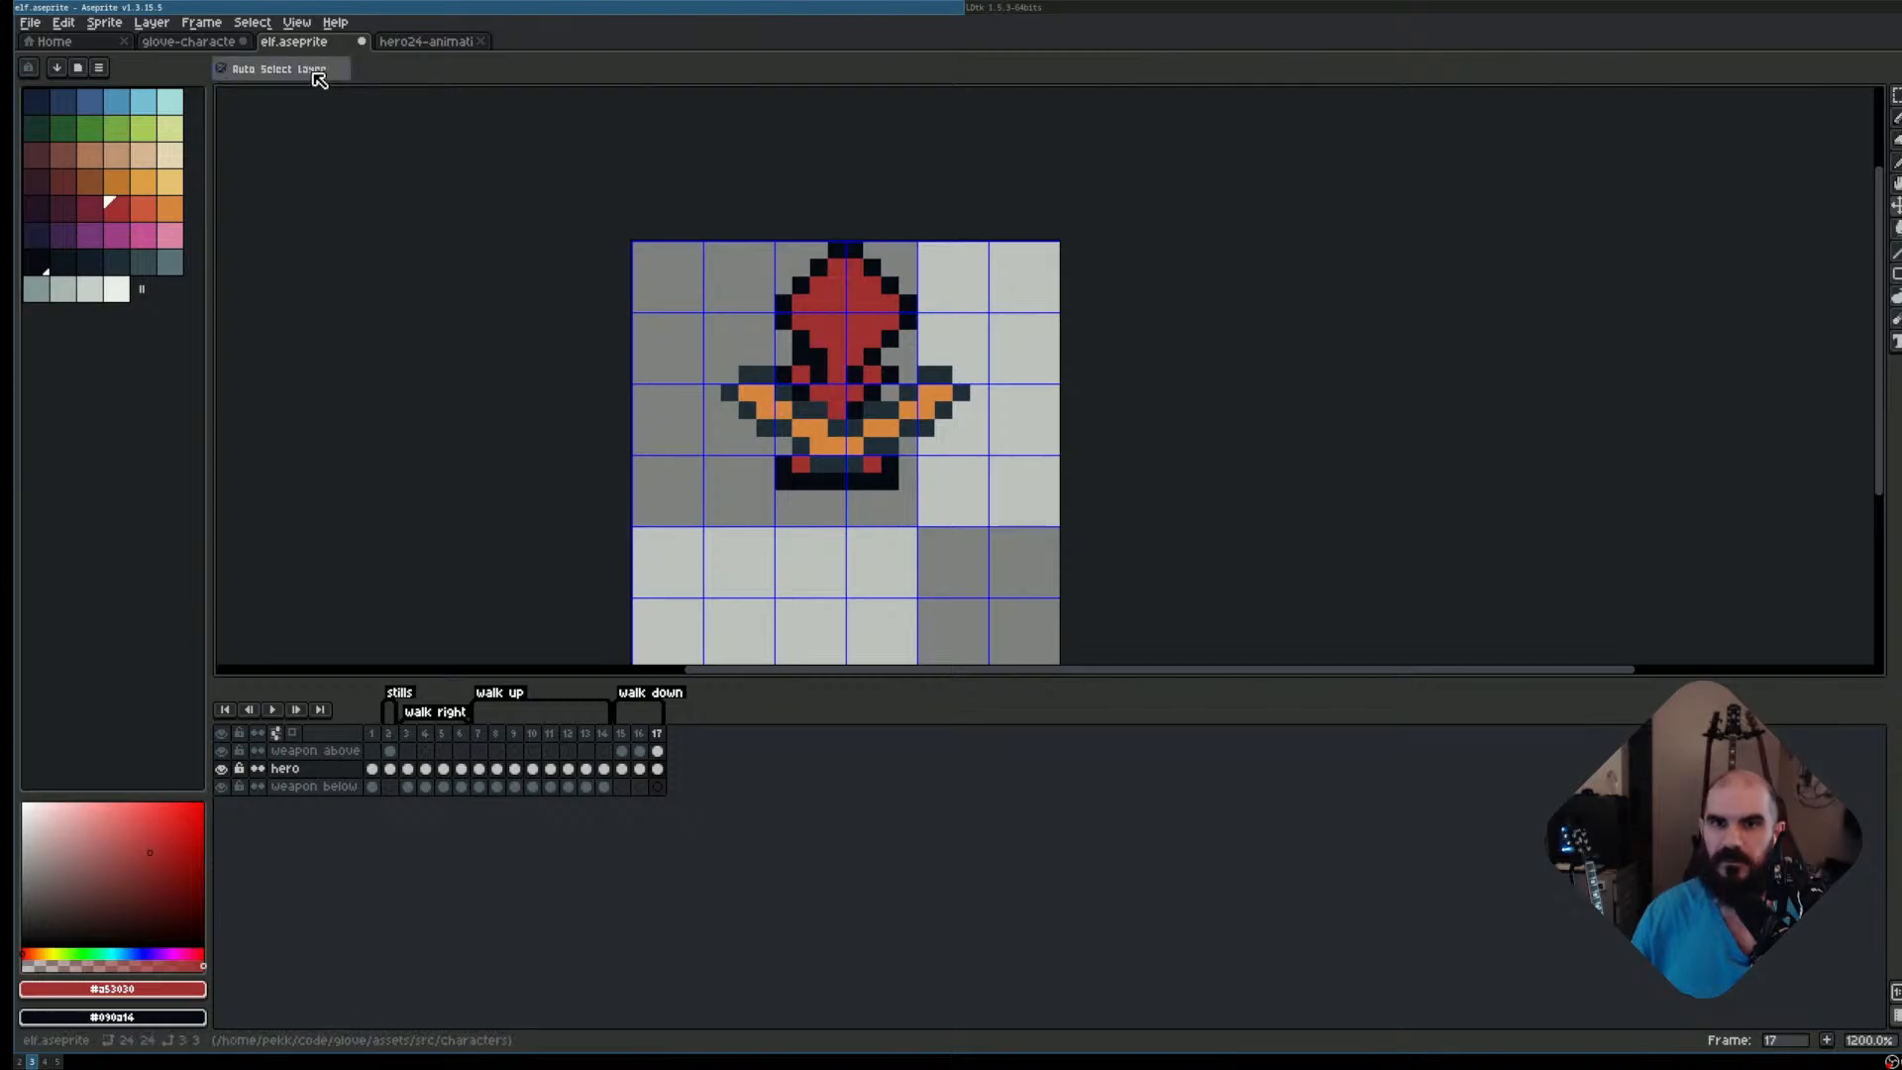
Turn on Auto Select Layer, raise the weapon by one pixel in frame 17 and compare it with frames 15 and 16
click(319, 70)
drag(891, 425, 954, 444)
scroll(928, 439, down, 1)
scroll(928, 438, up, 1)
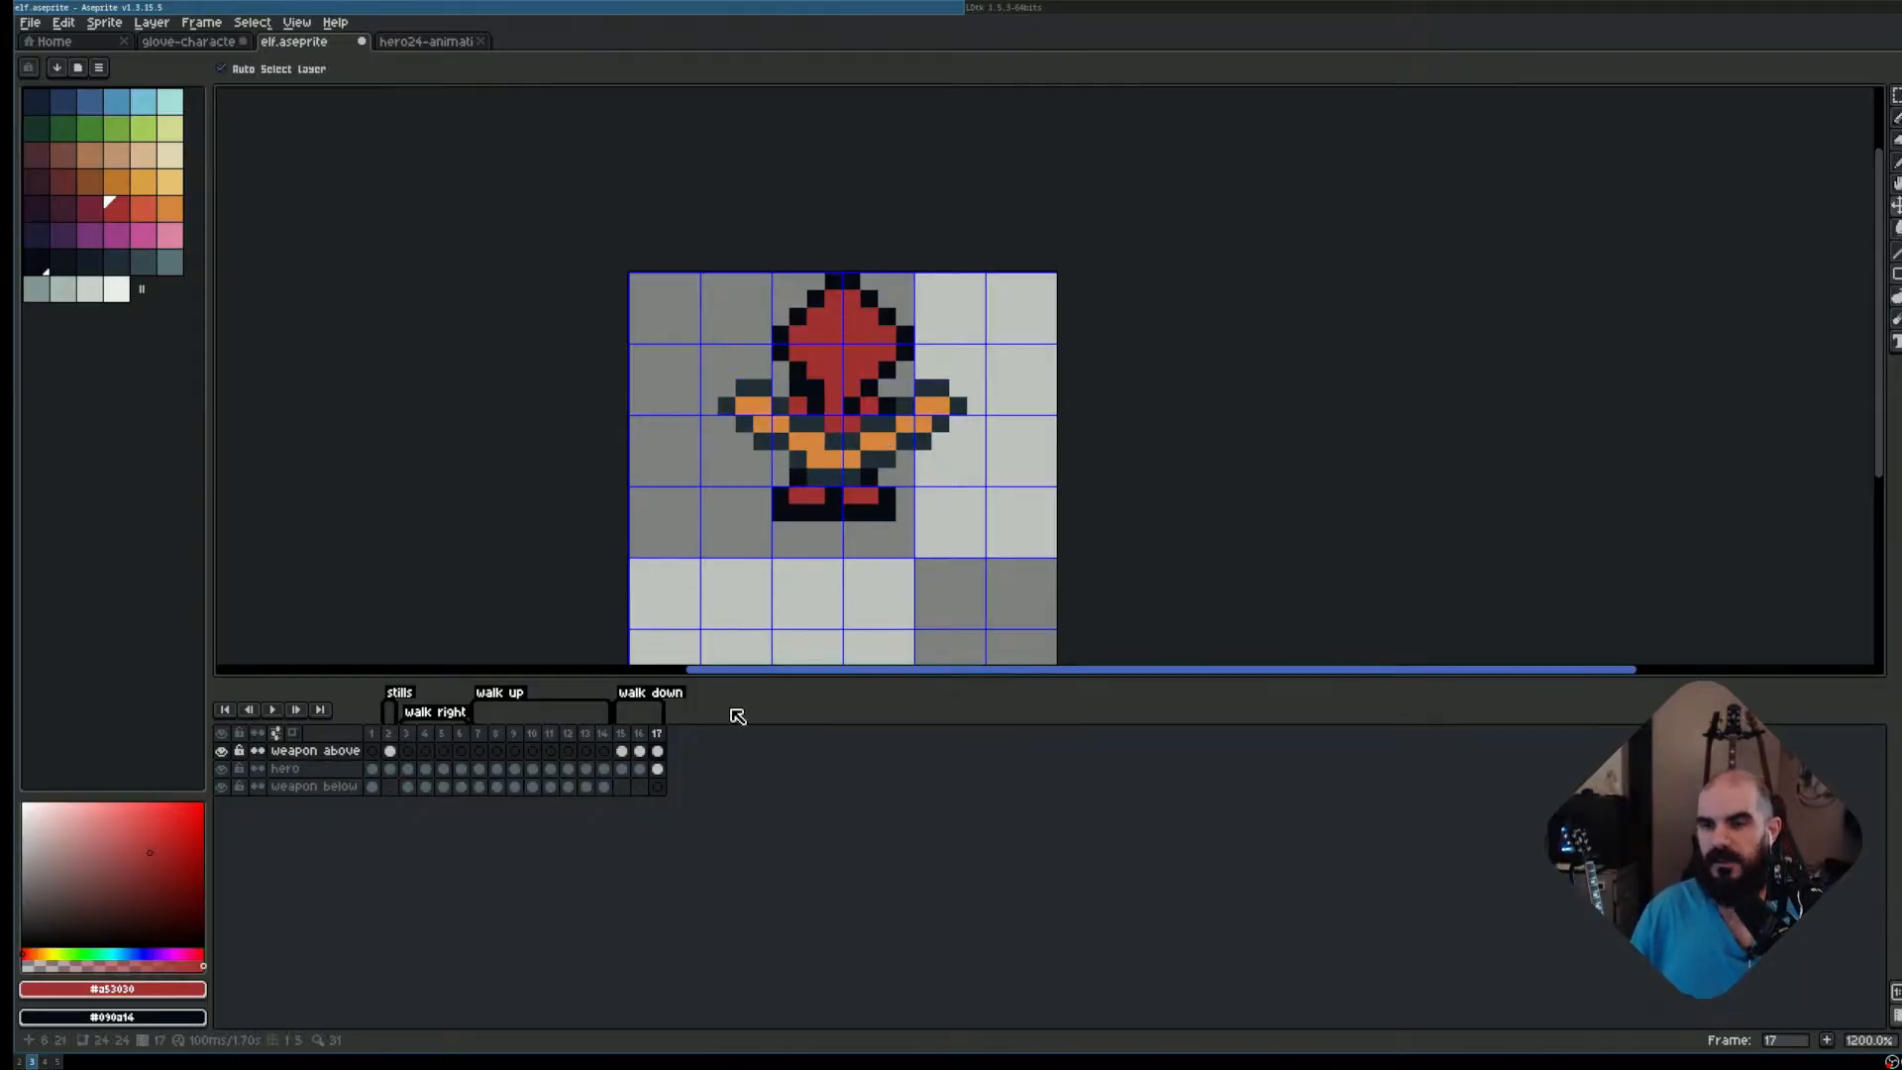
click(621, 734)
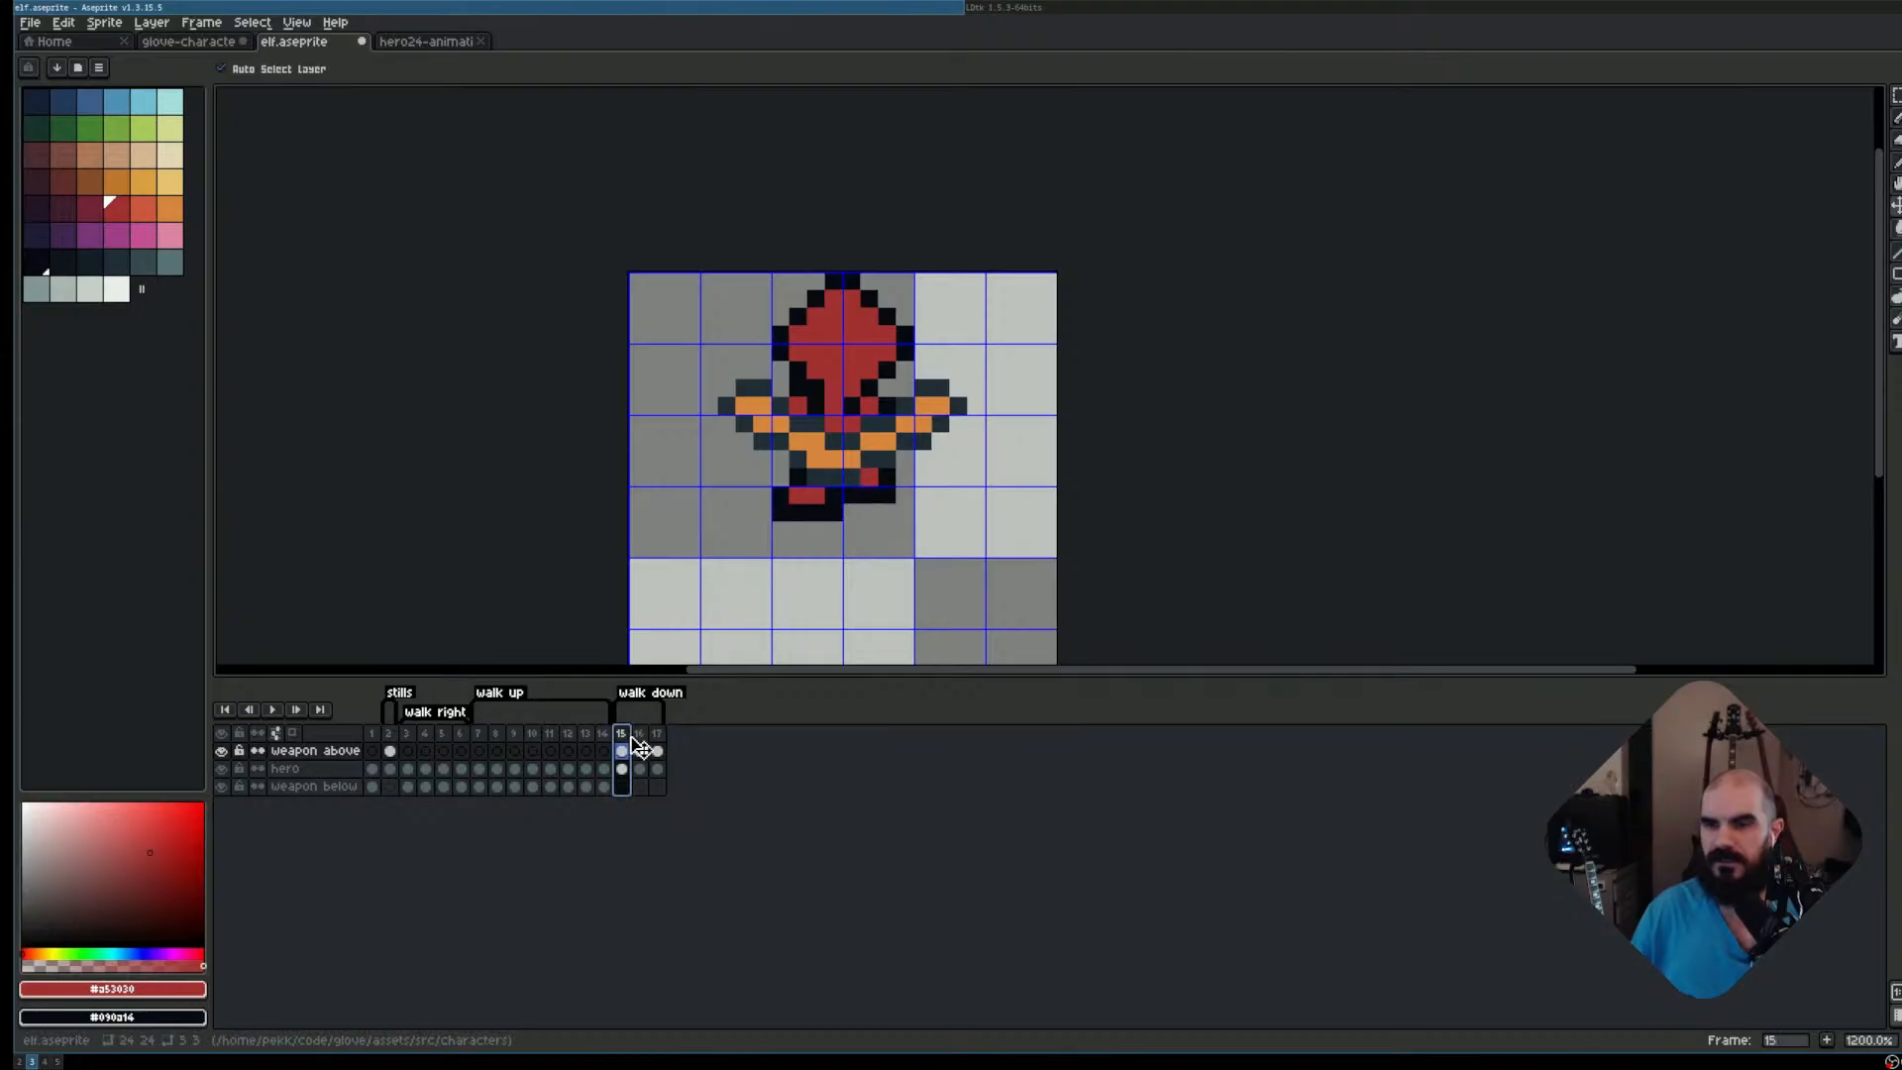
key(Right)
key(Right)
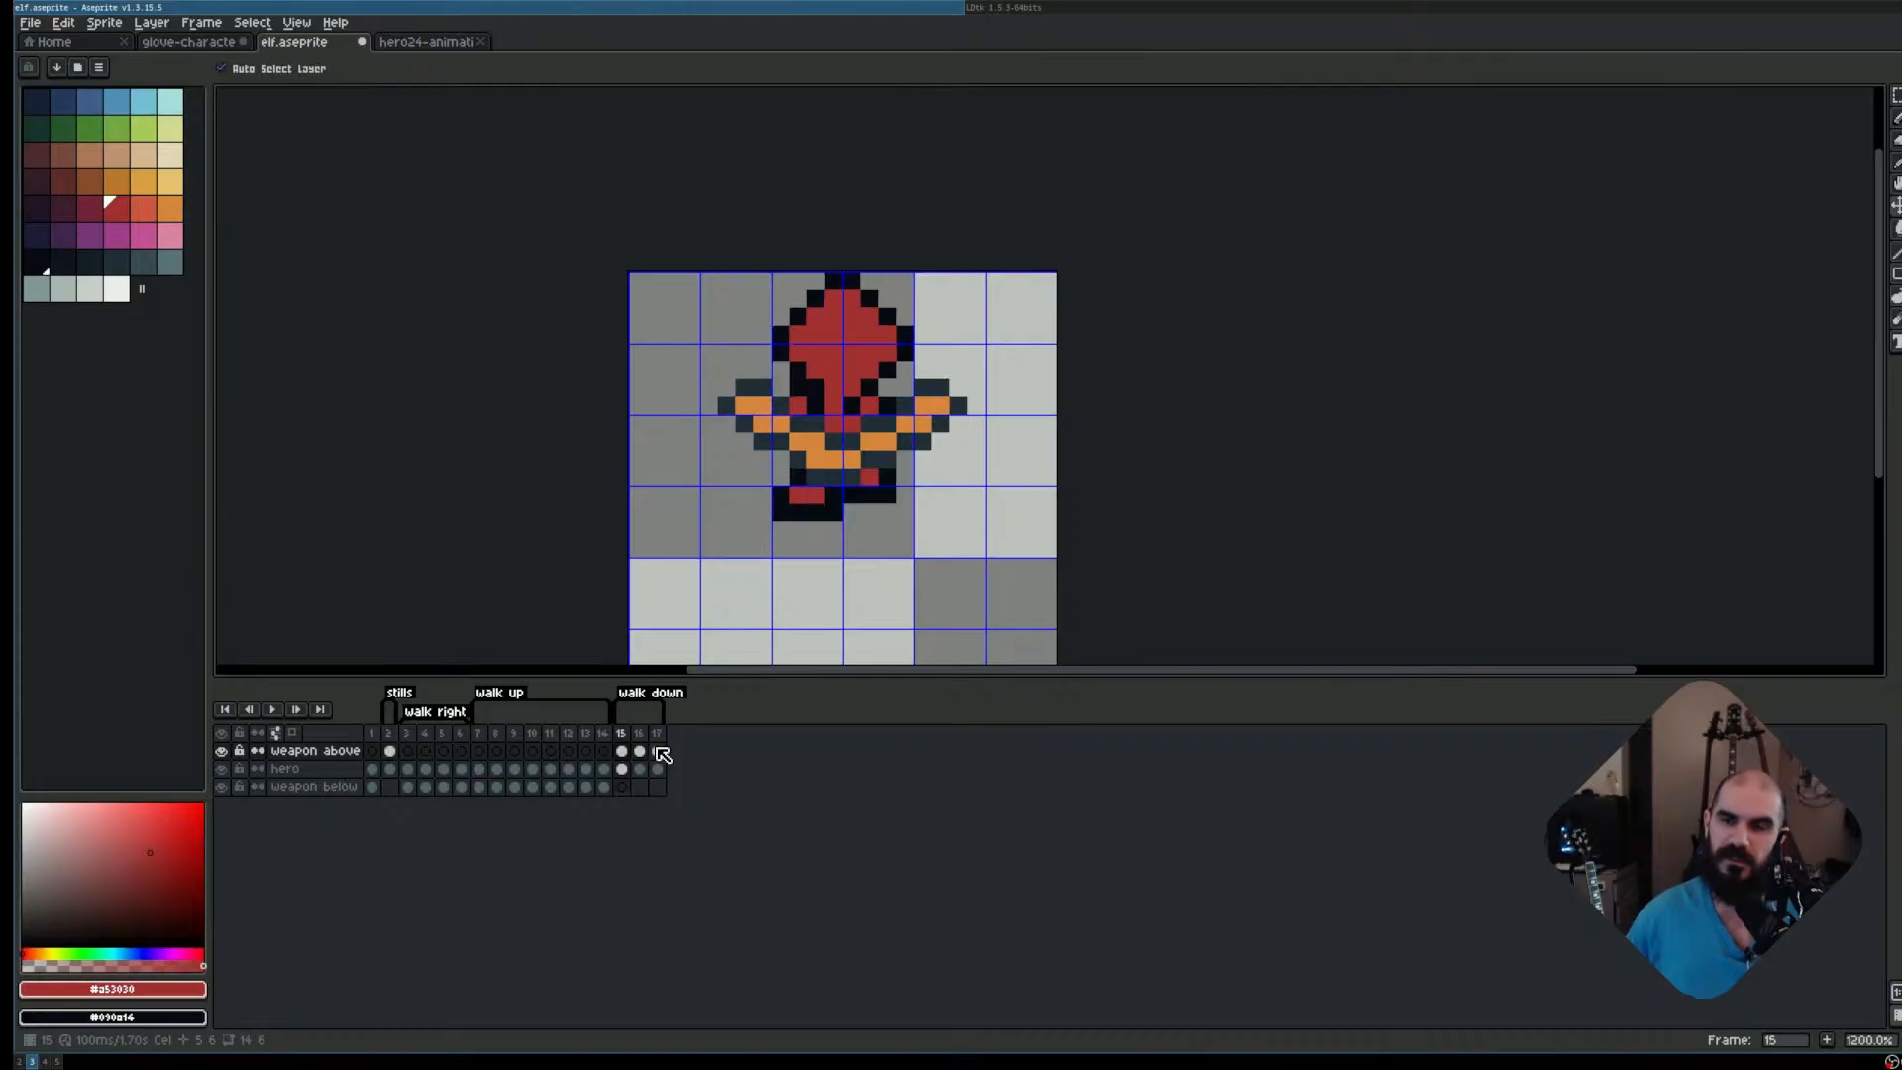
Select the 16 × 16 pixel area around the elf and try to lower the artwork of frames 15 to 17 by one pixel
key(m)
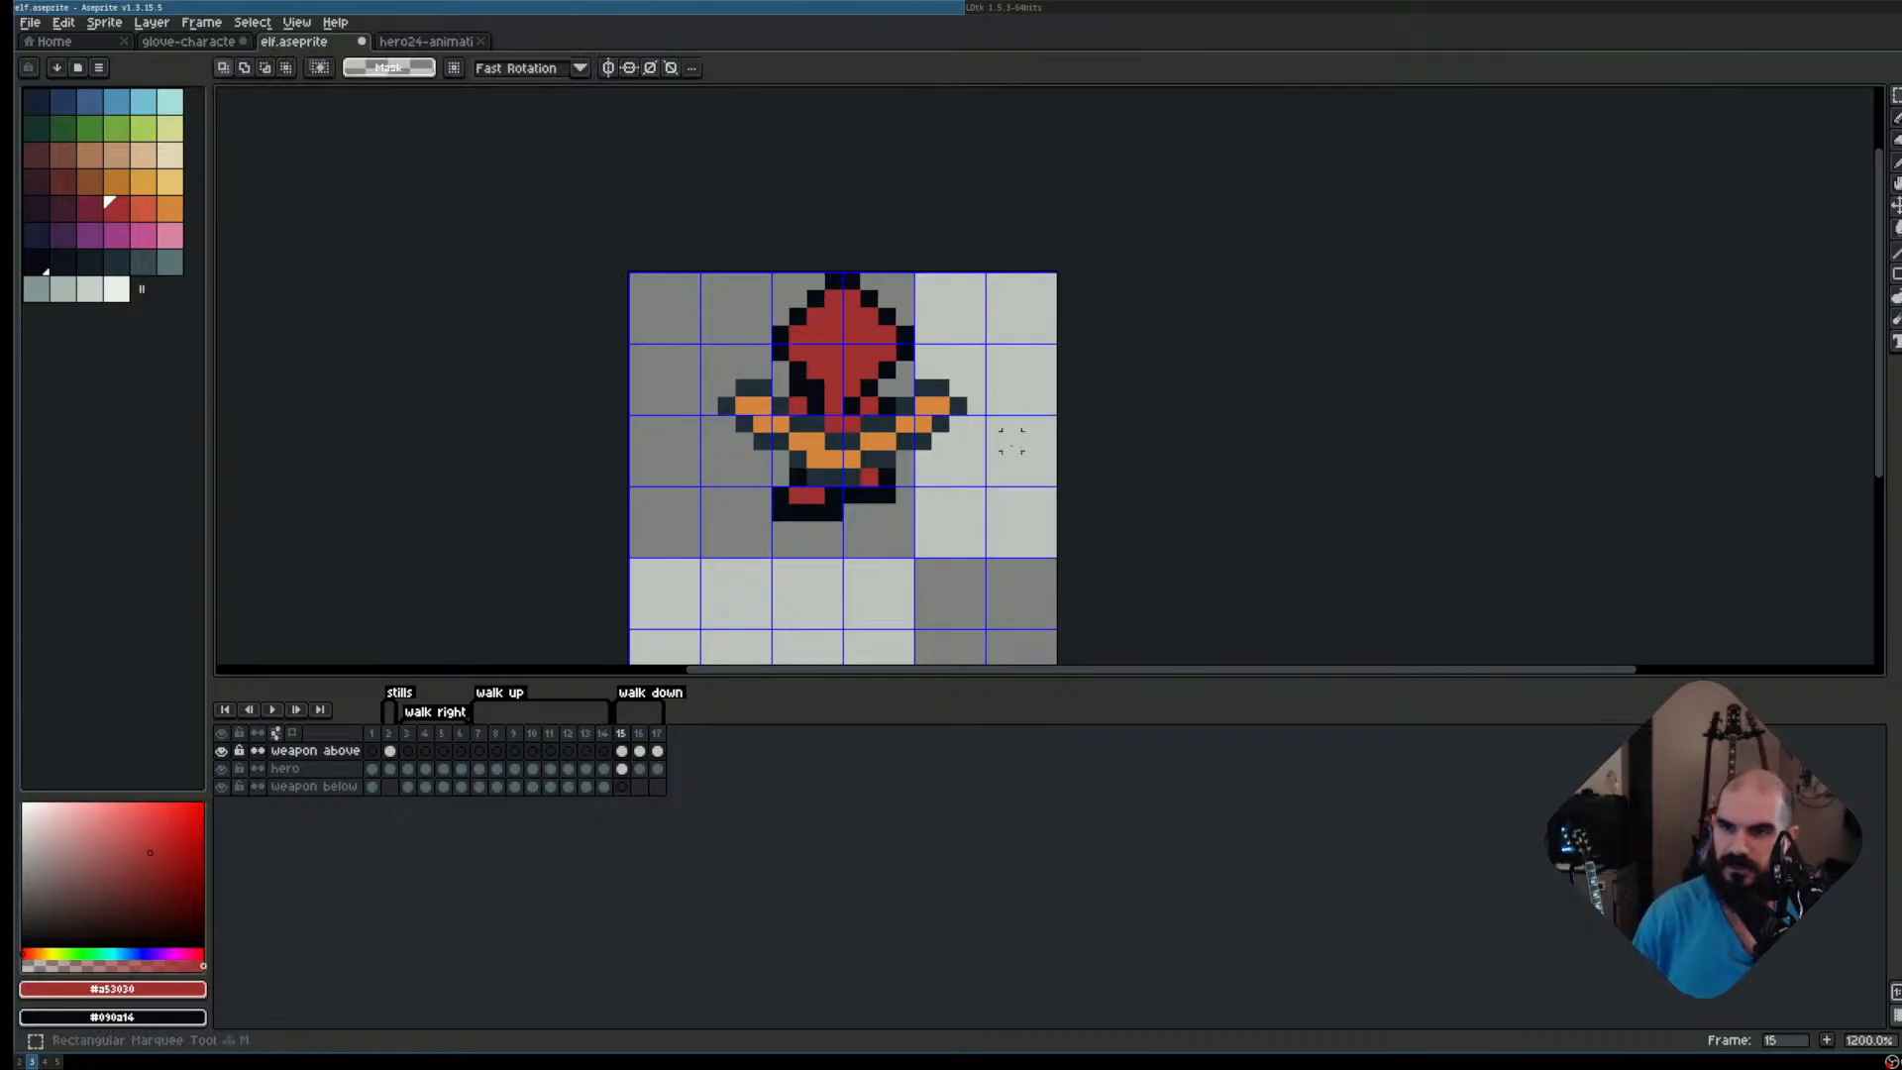
drag(698, 272, 987, 559)
click(611, 713)
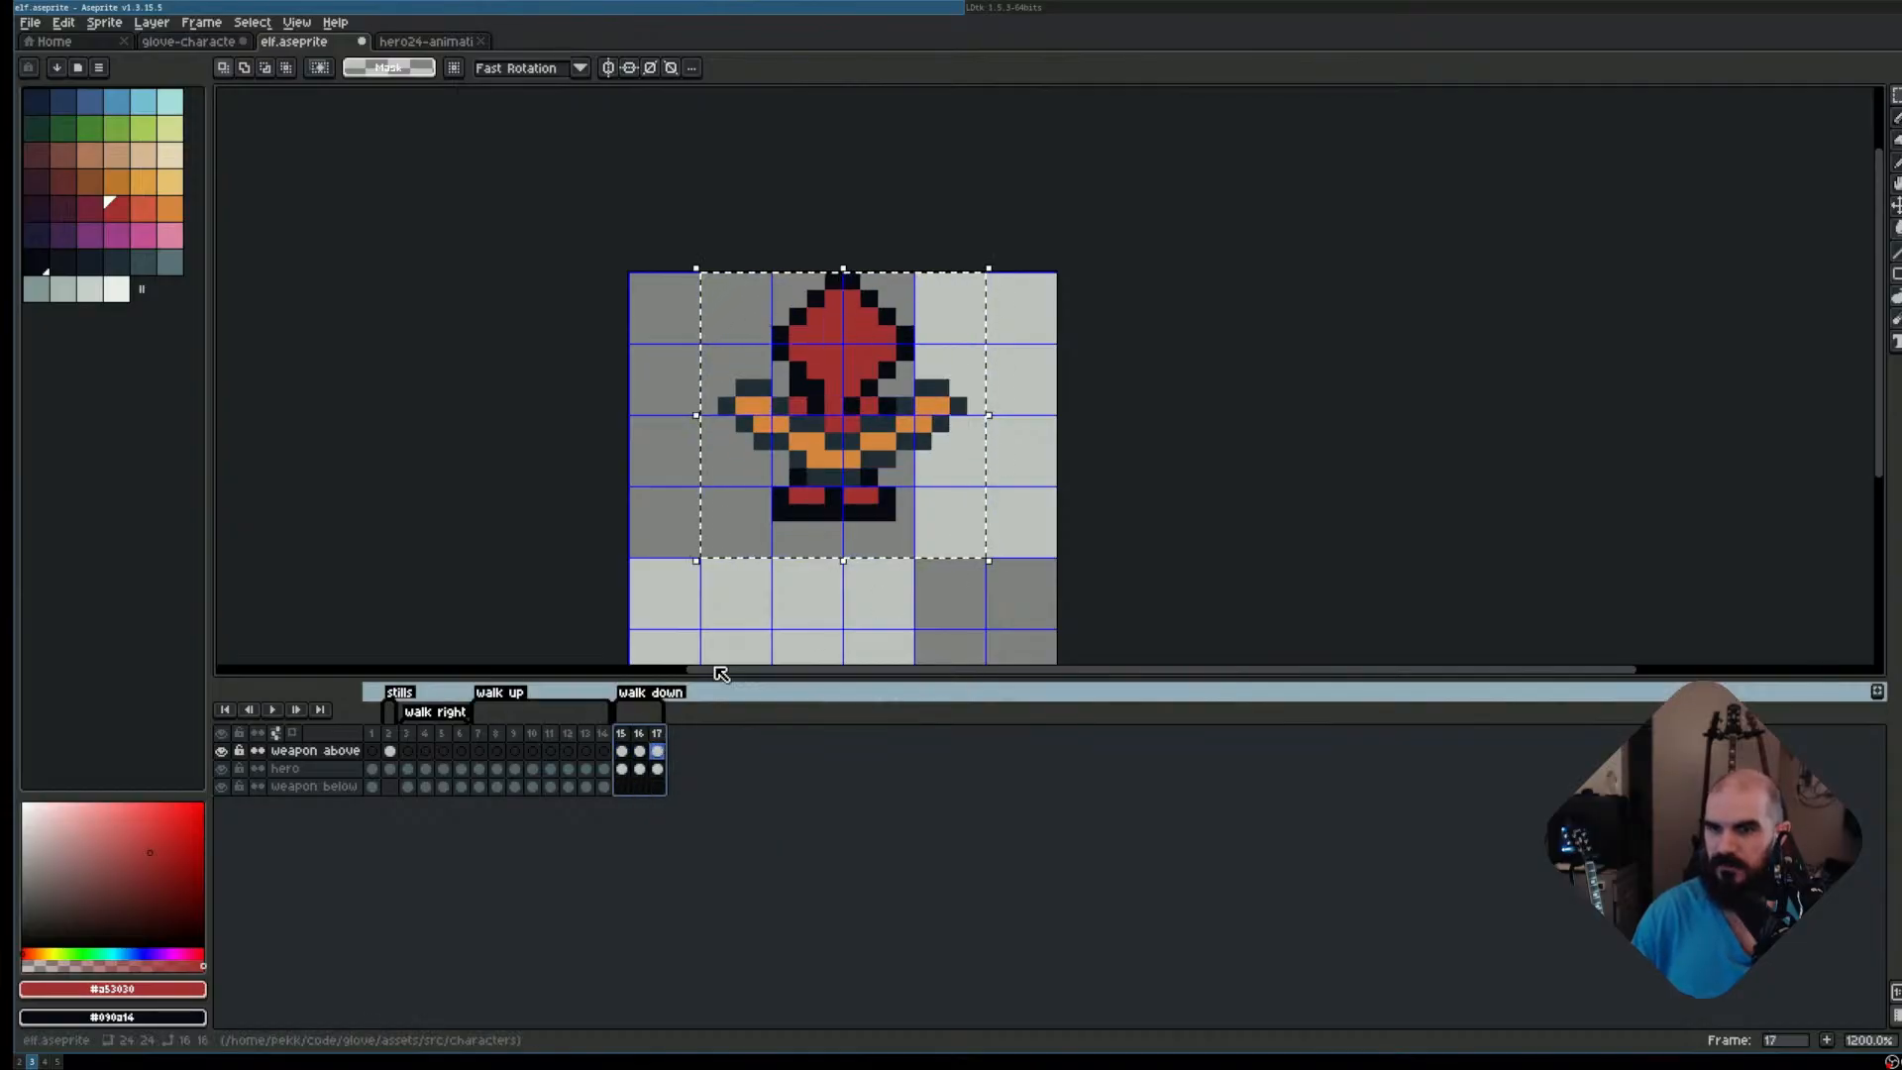
drag(841, 377, 843, 396)
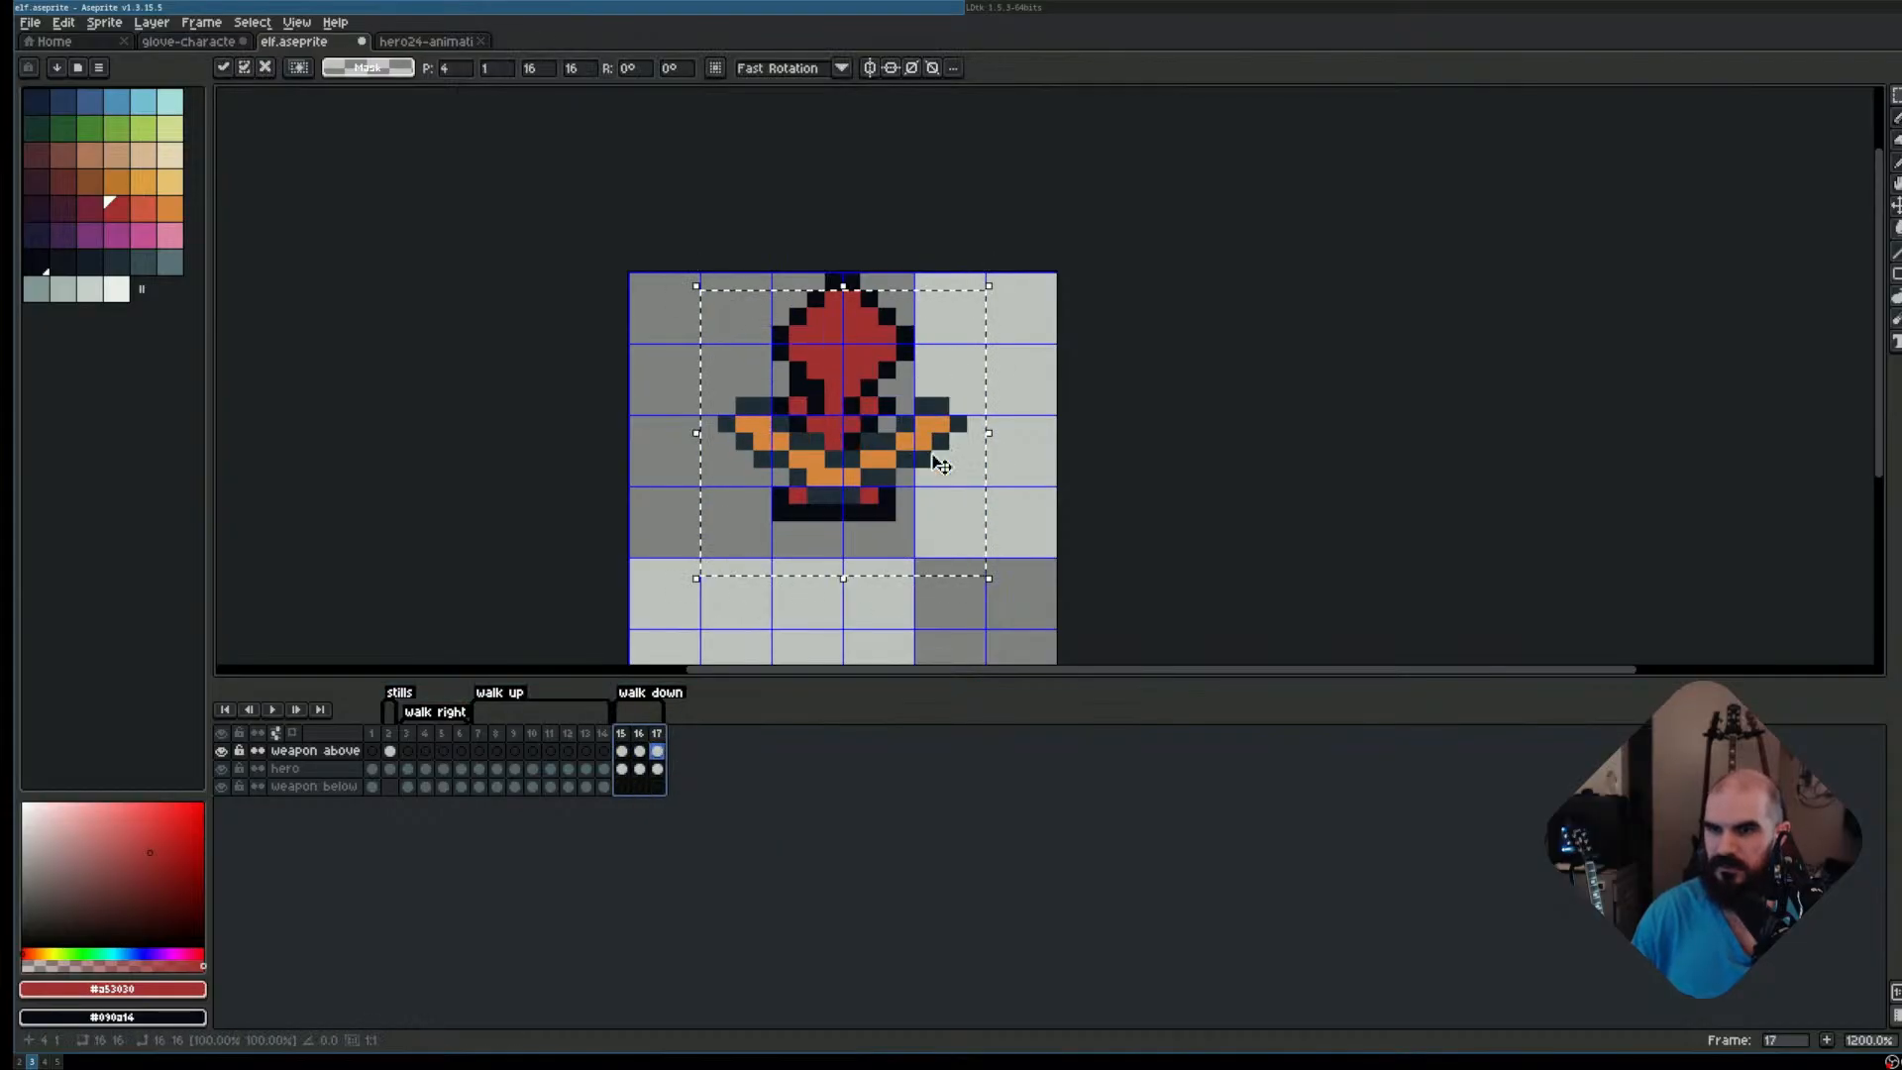
key(Escape)
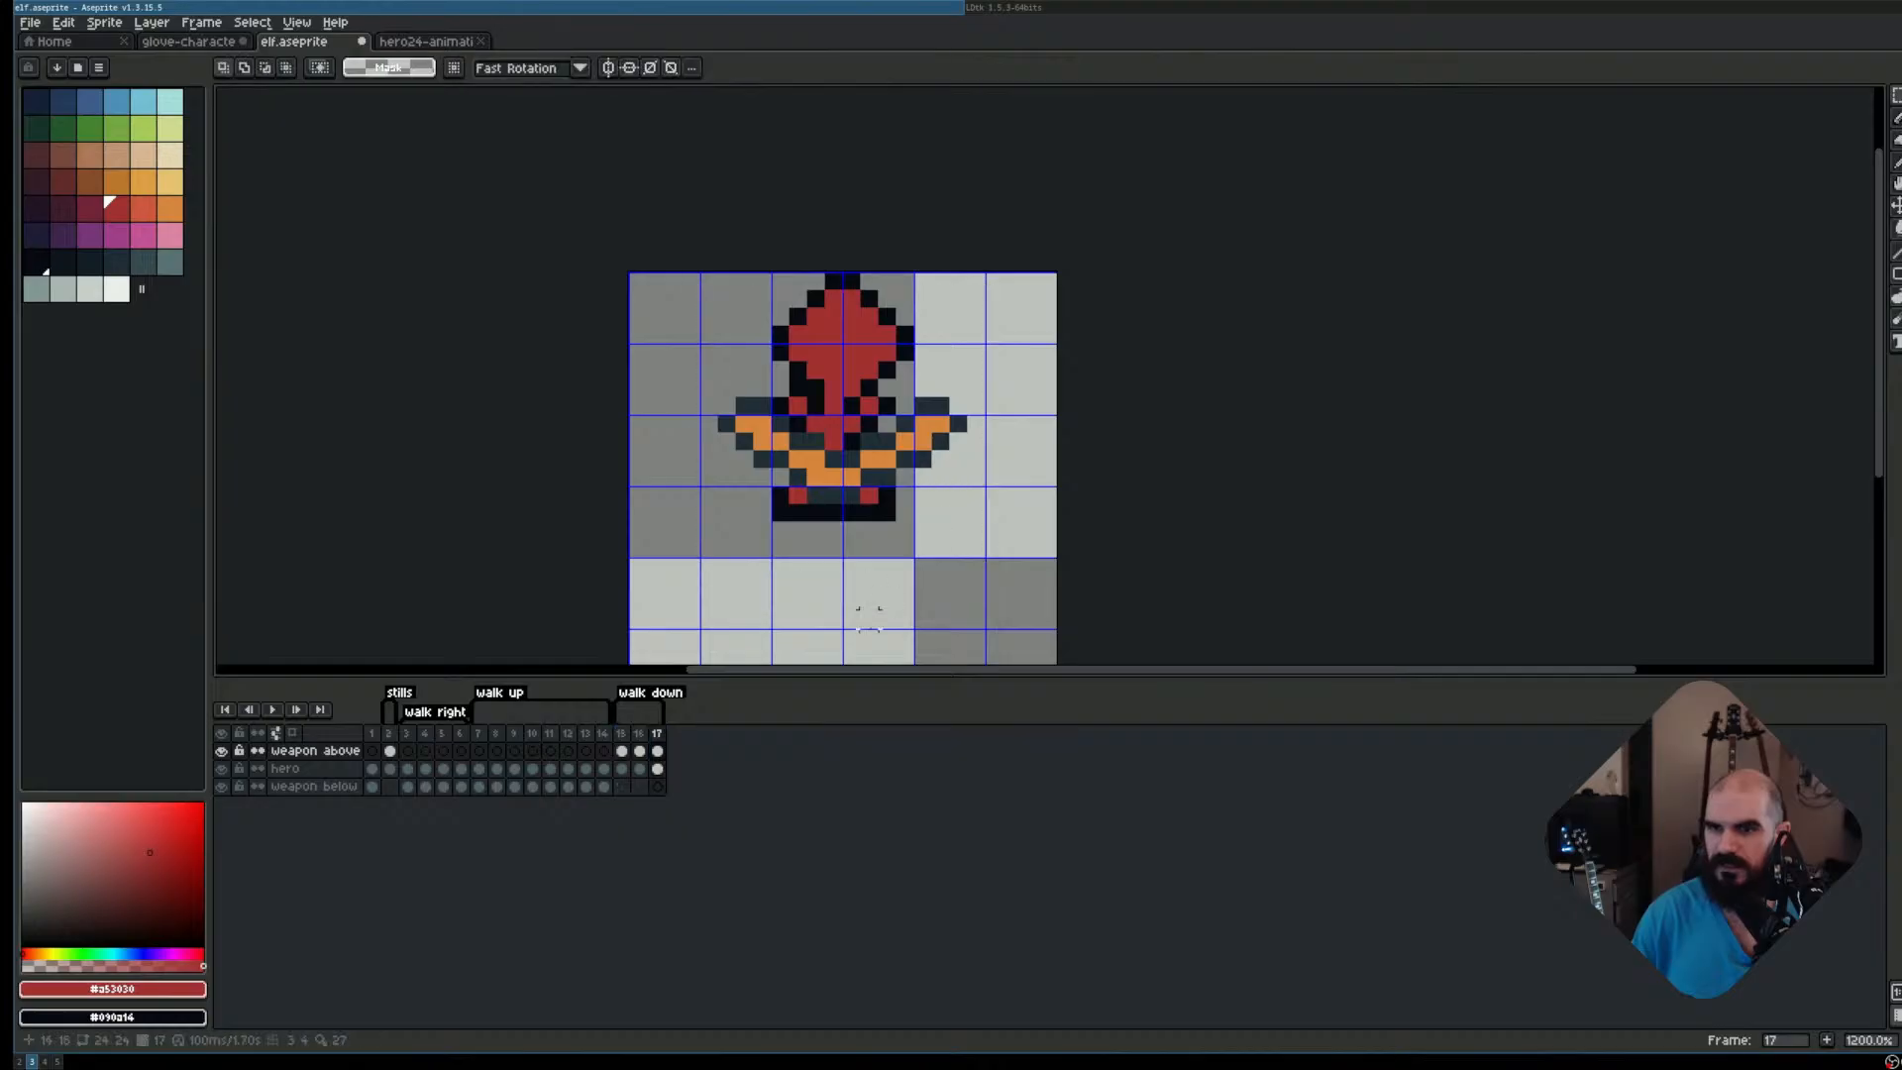
Restore the area selection, lower the hero and weapon above cels of frames 15 to 17 by one pixel, deselect and check the frames
click(622, 750)
key(ctrl+shift+d)
drag(628, 733, 657, 769)
drag(827, 399, 835, 429)
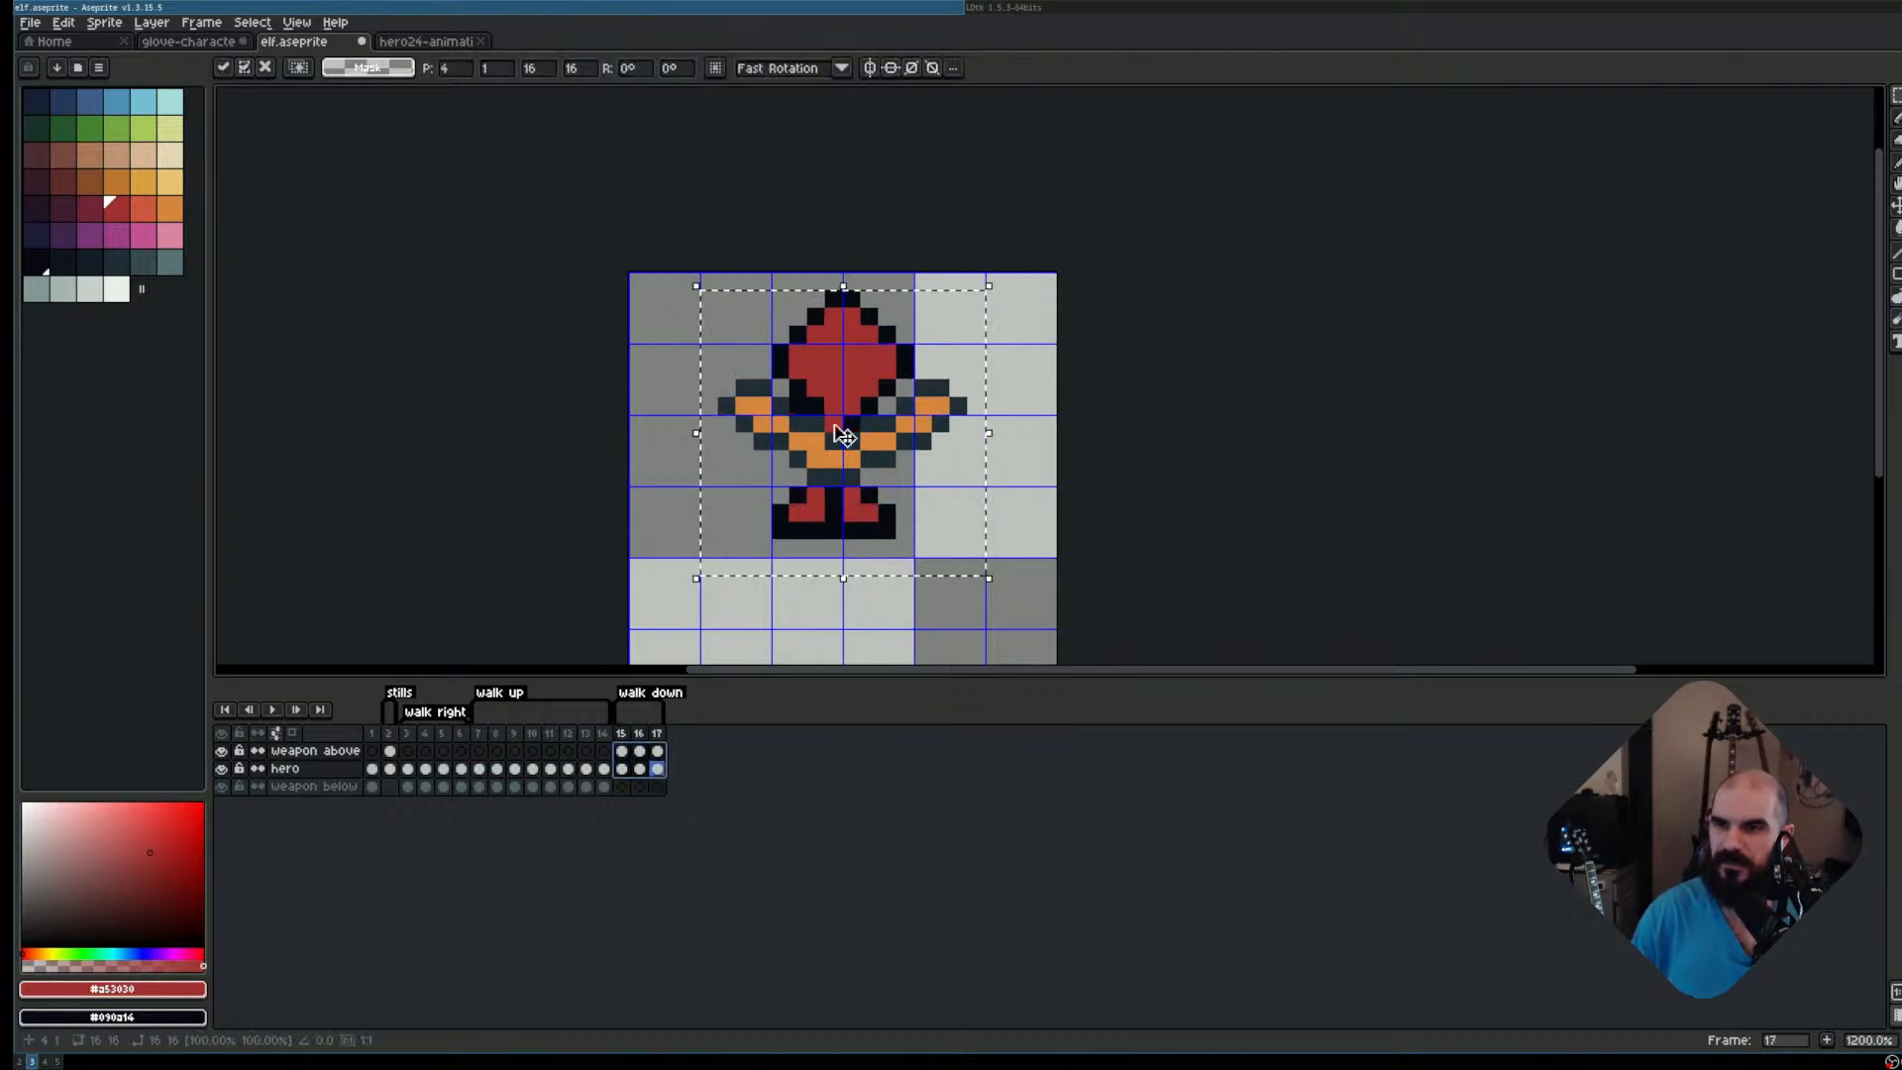
key(ctrl+d)
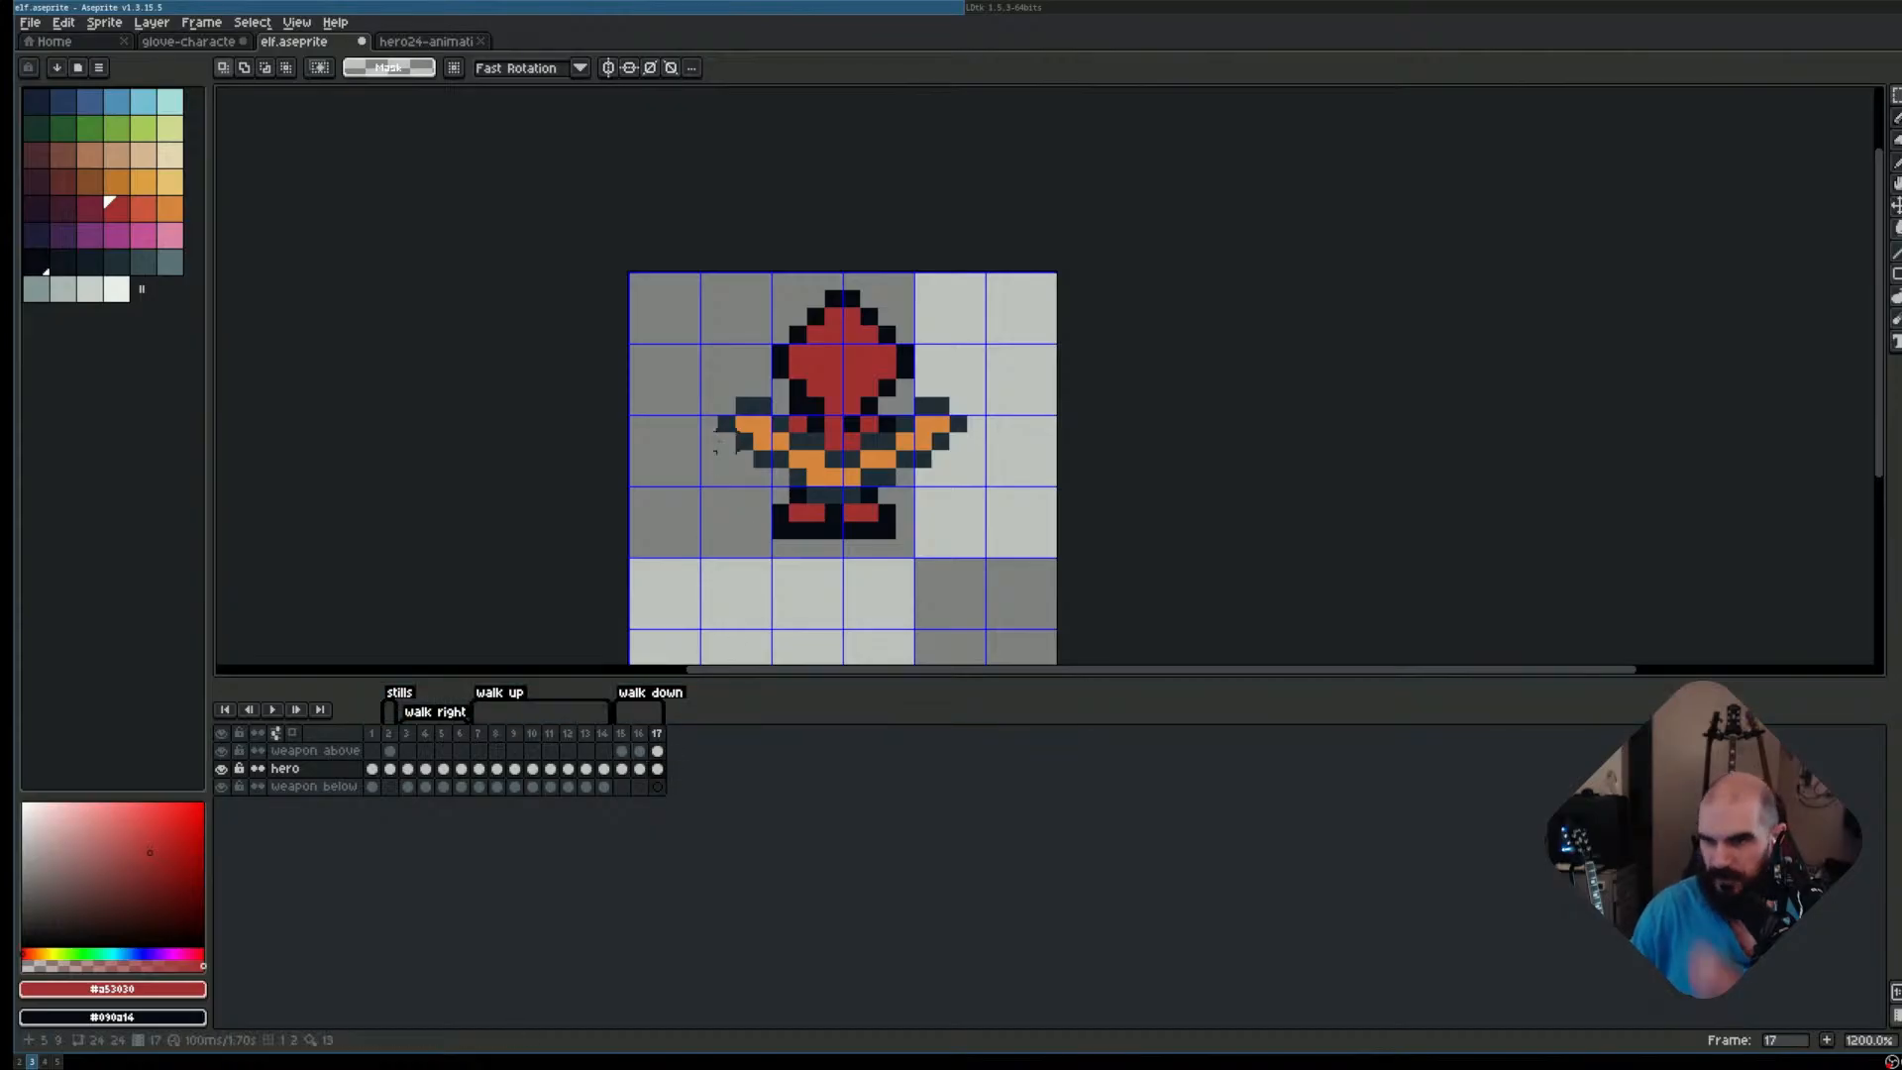
click(626, 734)
click(638, 733)
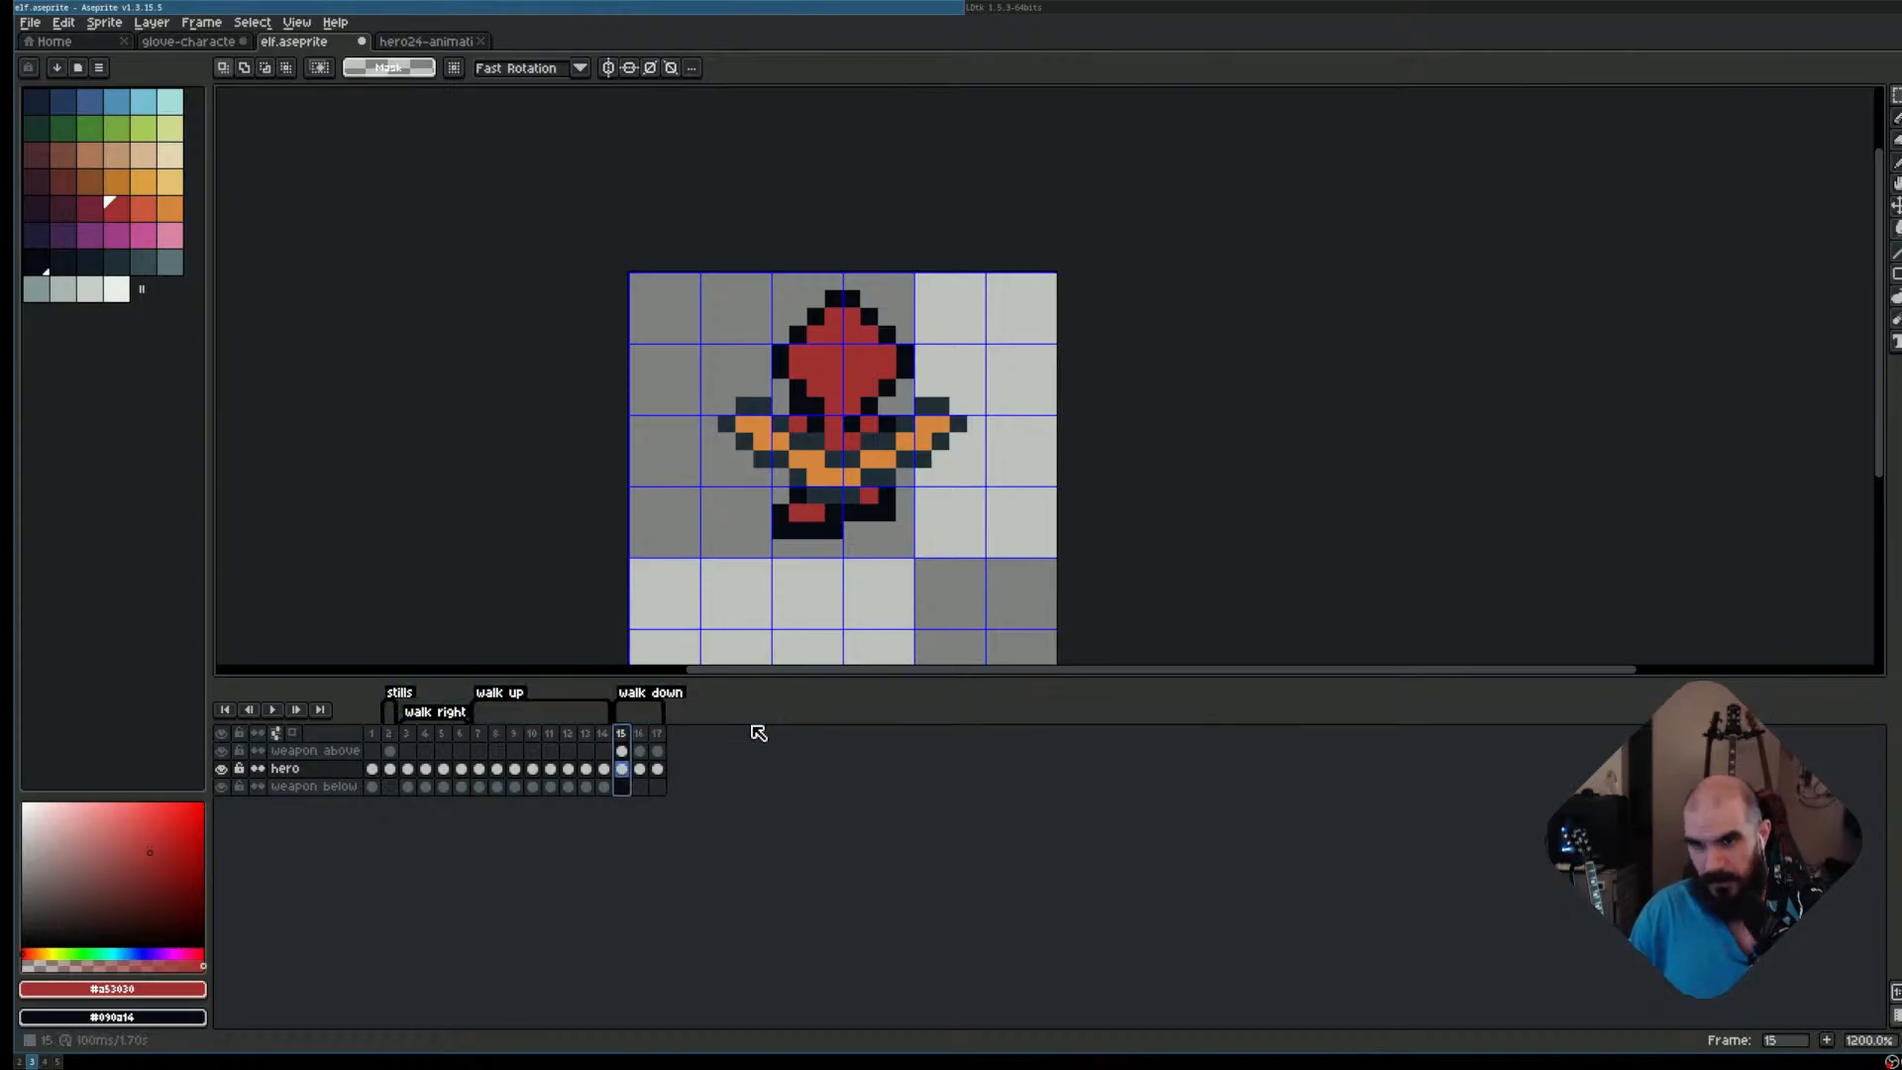
key(period)
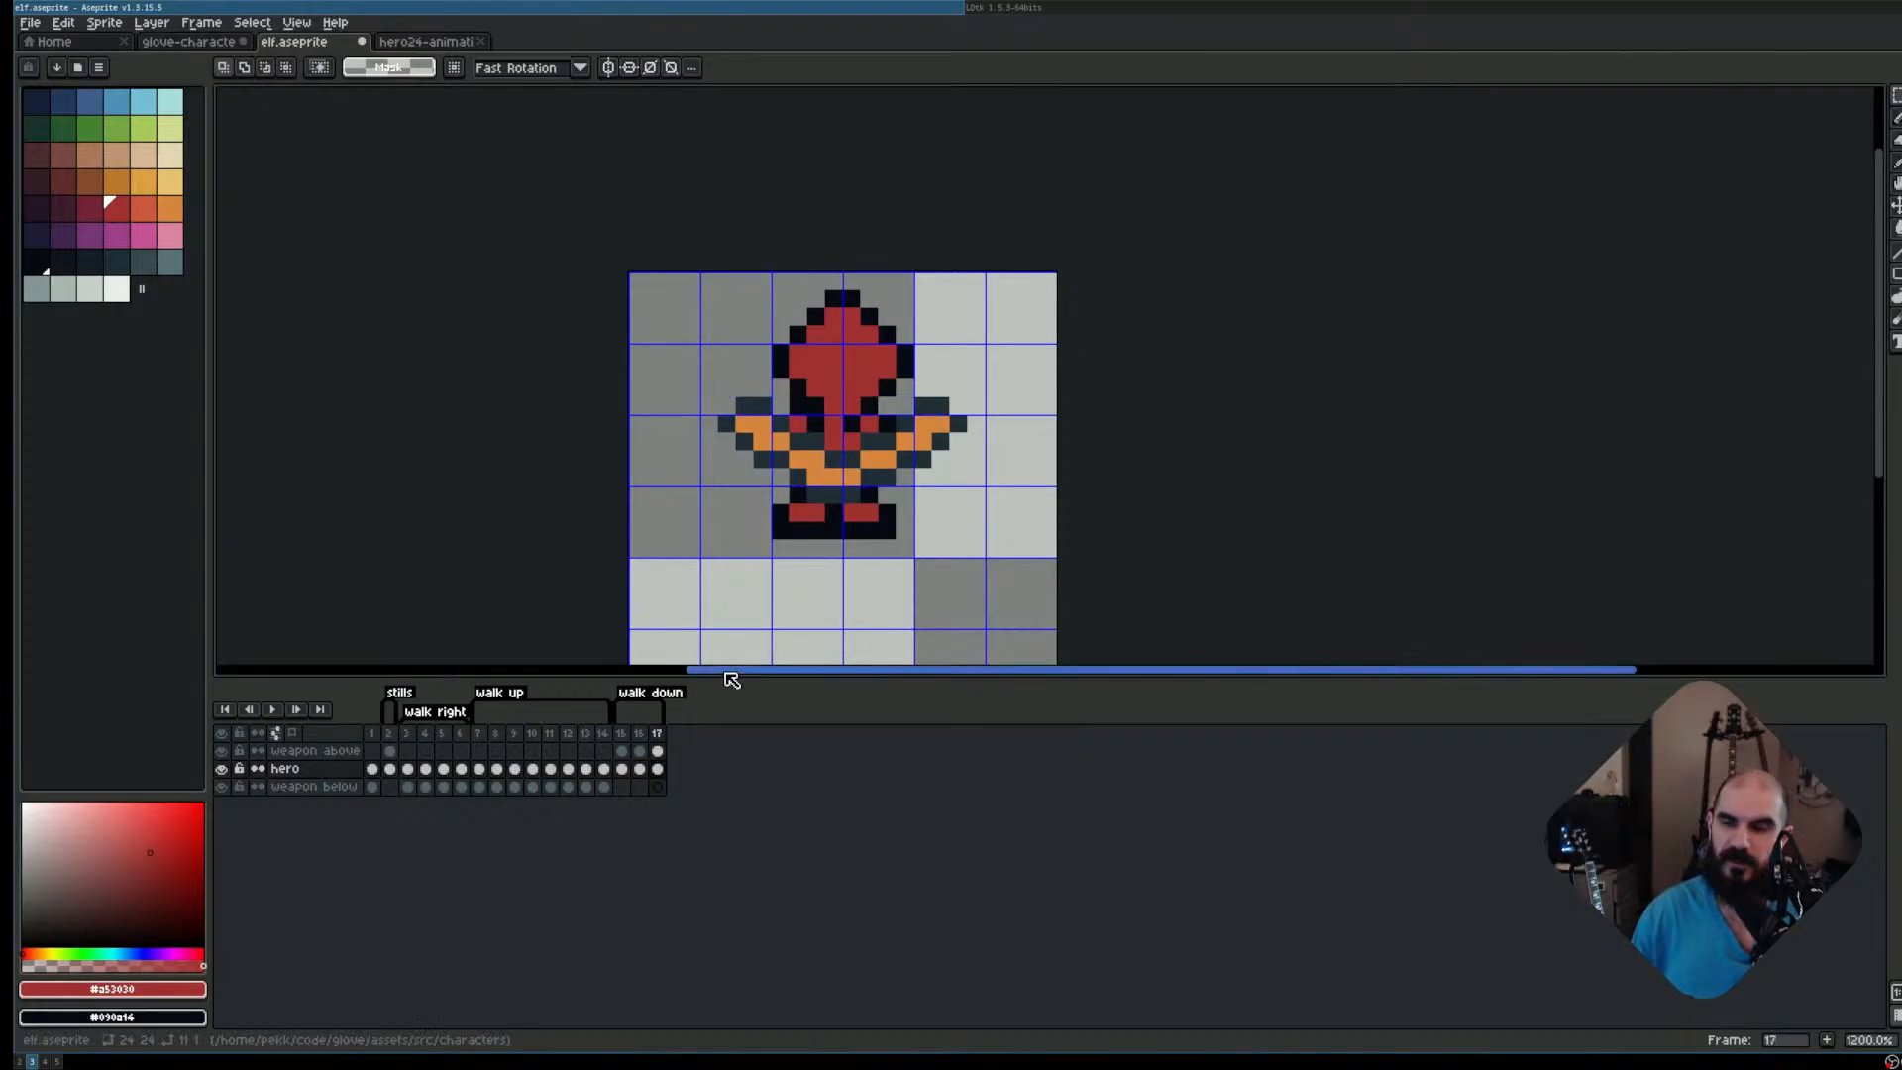
Add frame 18 as a copy of frame 17 and hide the weapon above layer to expose the elf's body
key(alt+n)
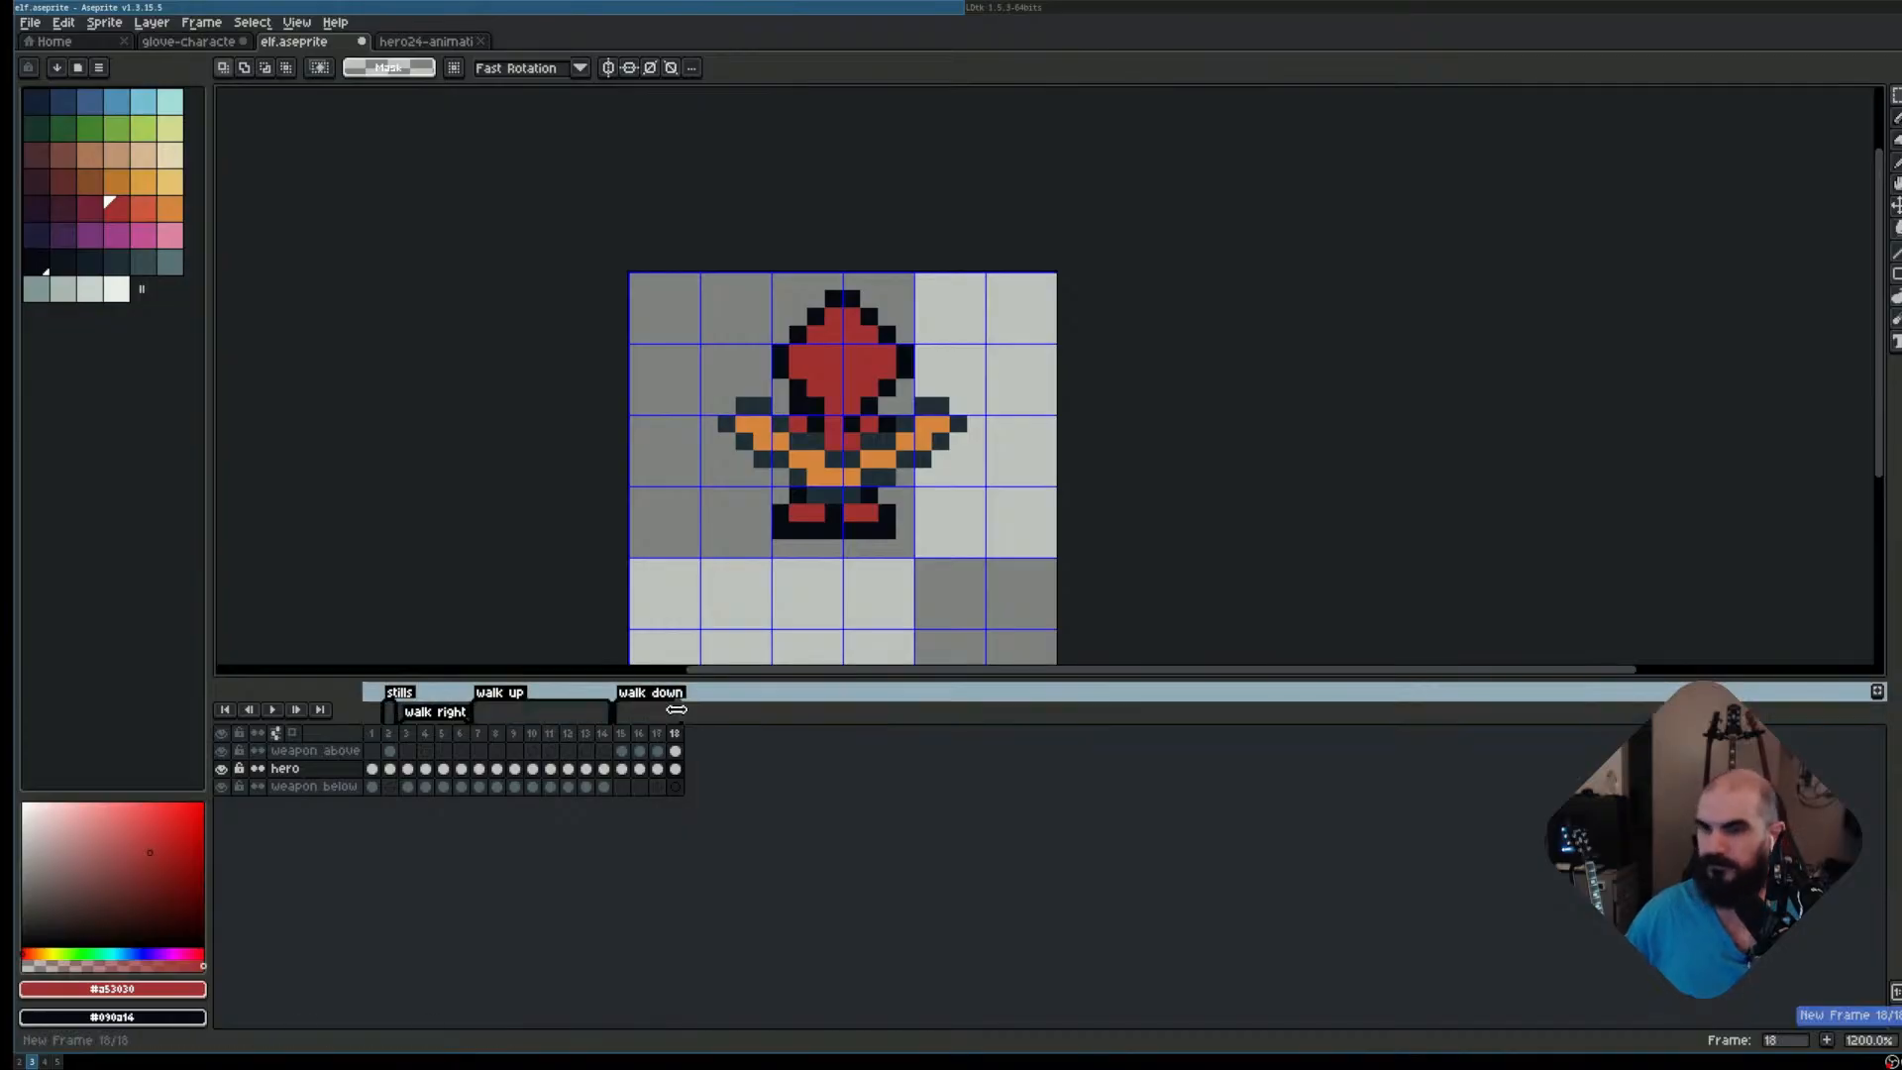
scroll(835, 432, up, 1)
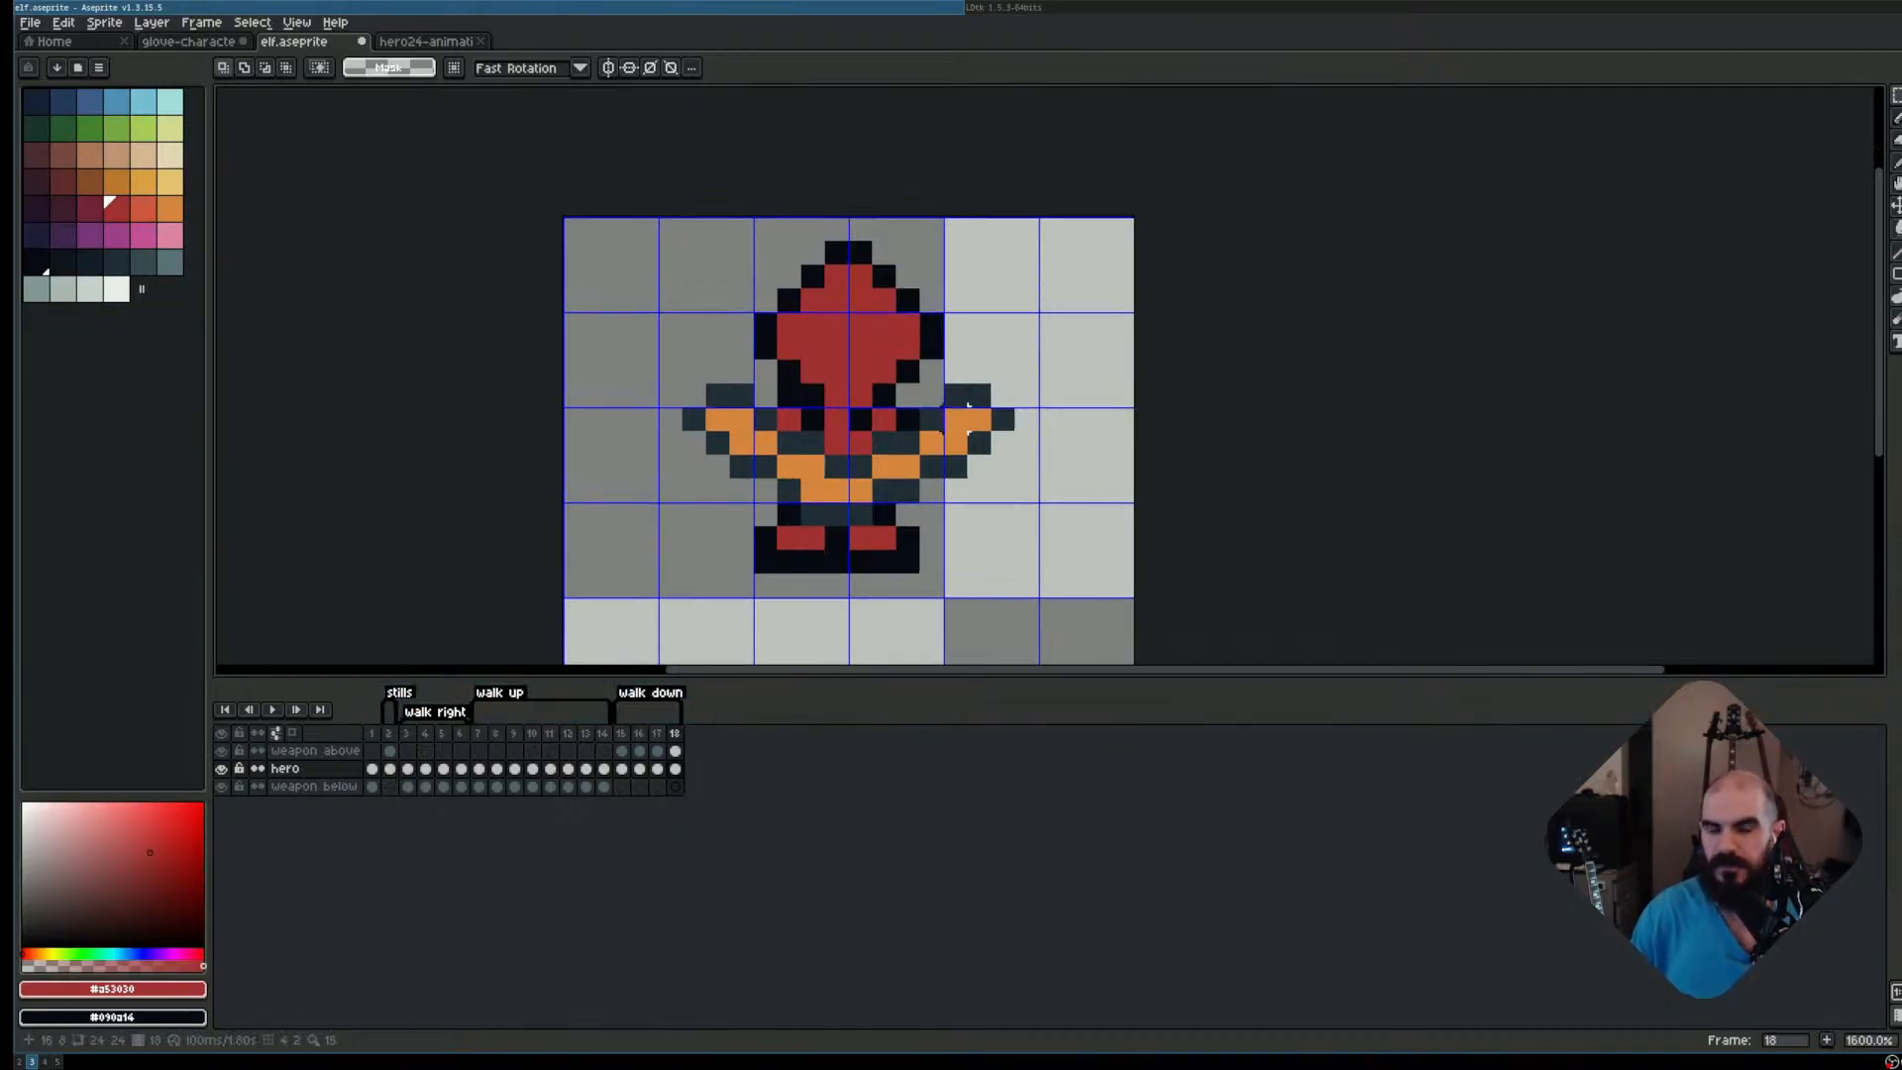
drag(956, 419, 897, 489)
click(221, 751)
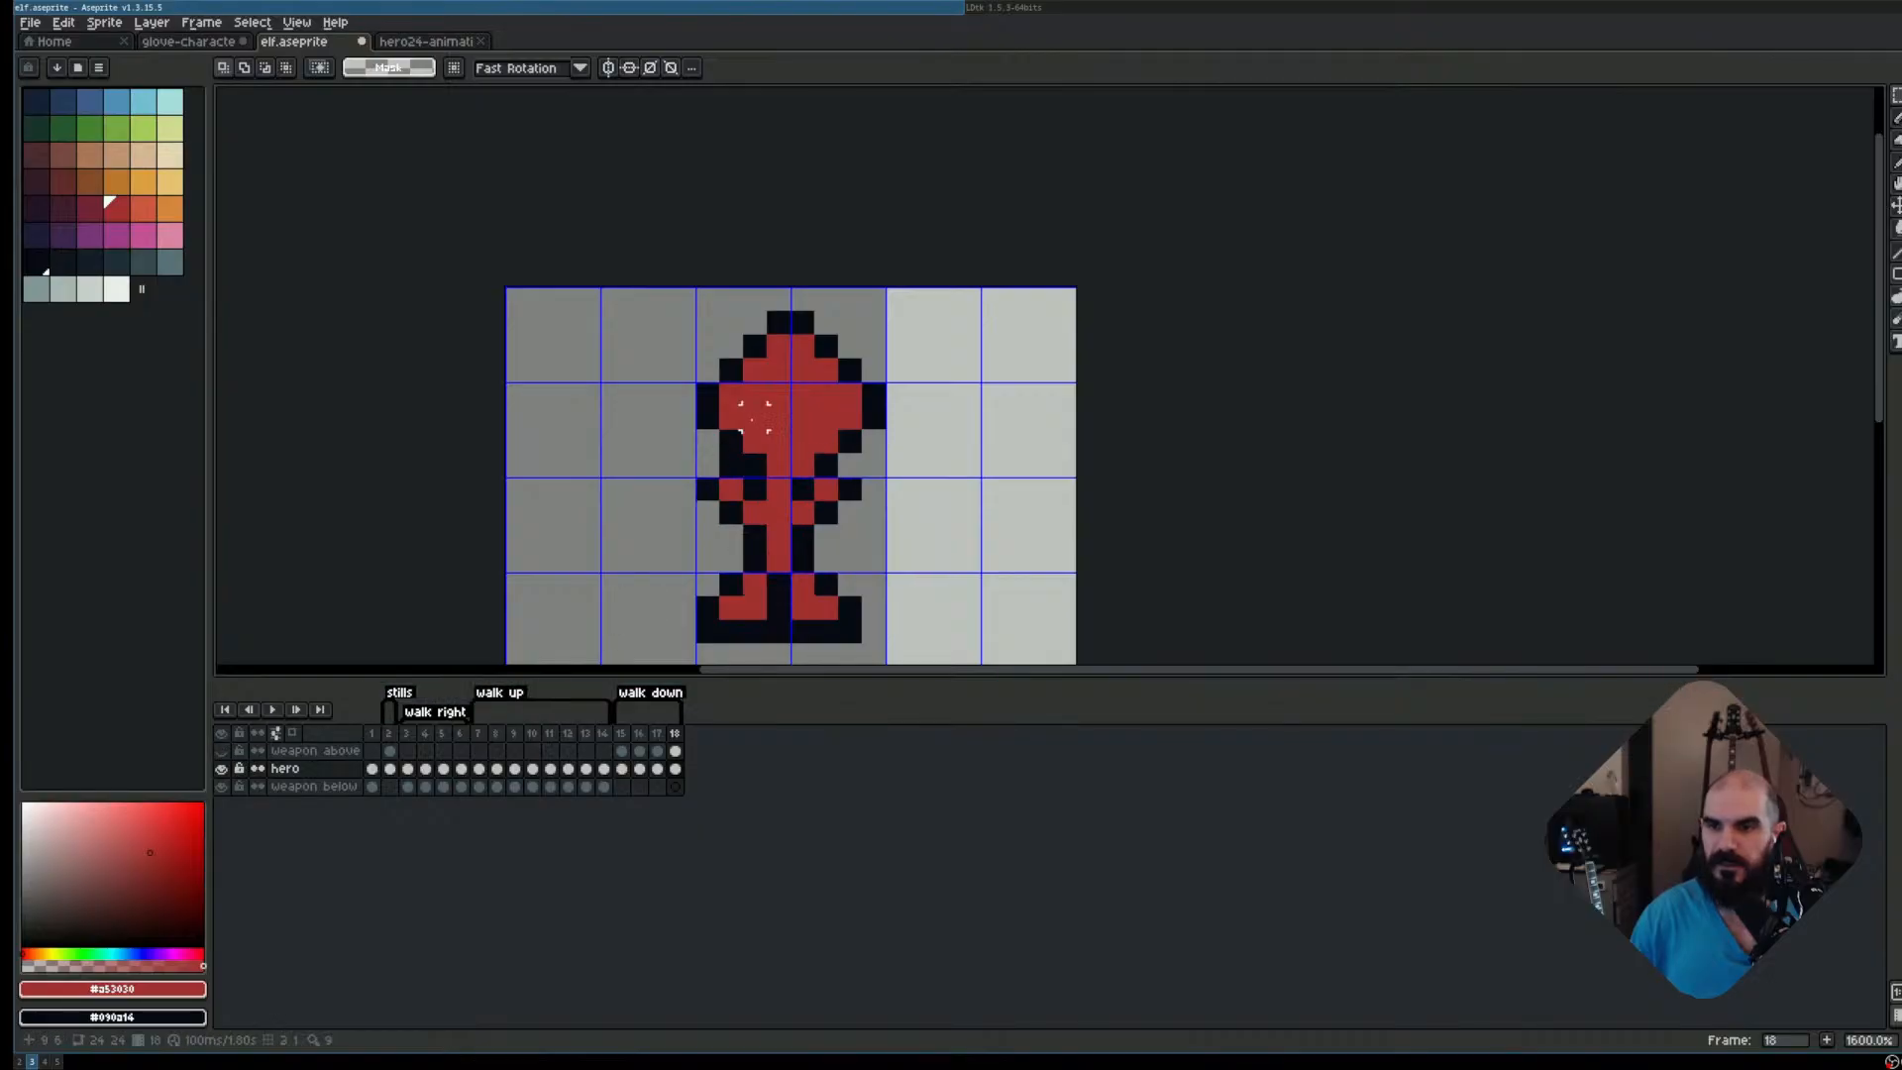
scroll(752, 416, up, 1)
scroll(753, 415, down, 1)
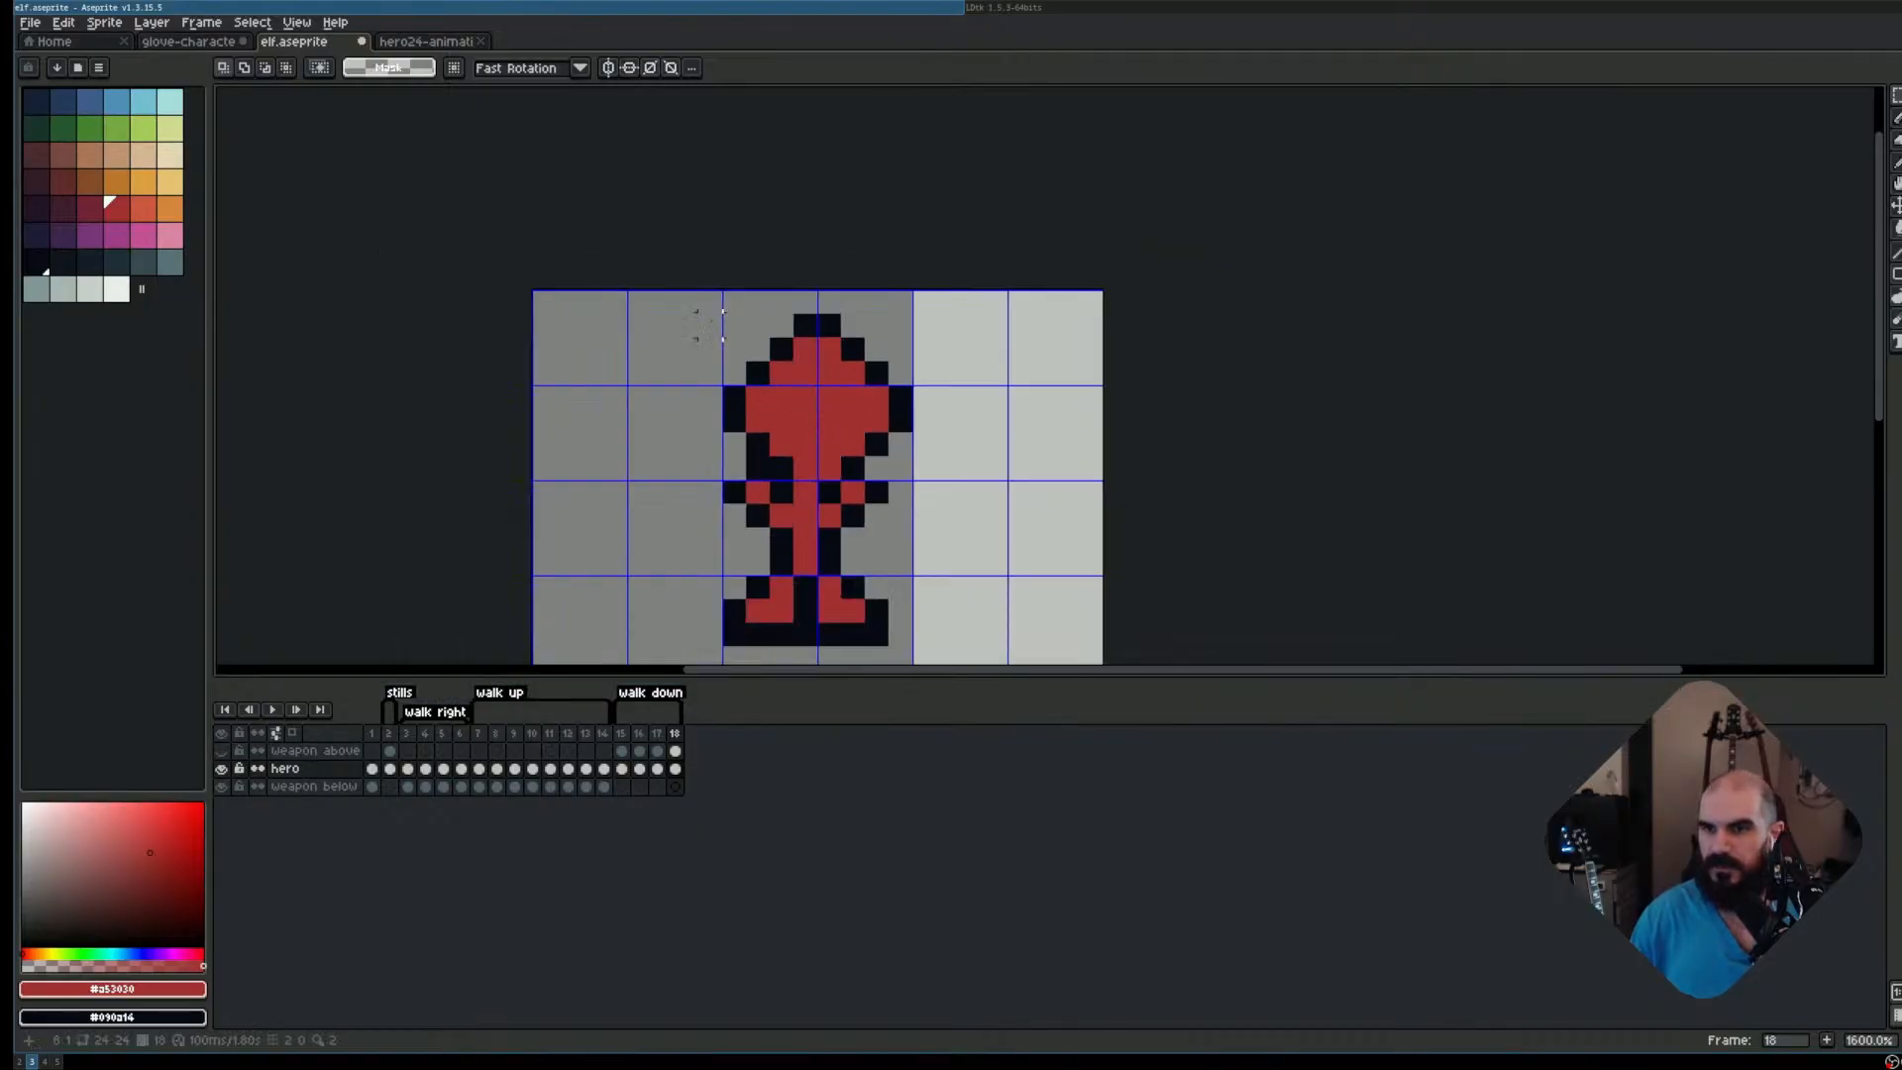
Raise the elf's head and torso by one pixel in frame 18 and clear the selection
drag(674, 312, 960, 515)
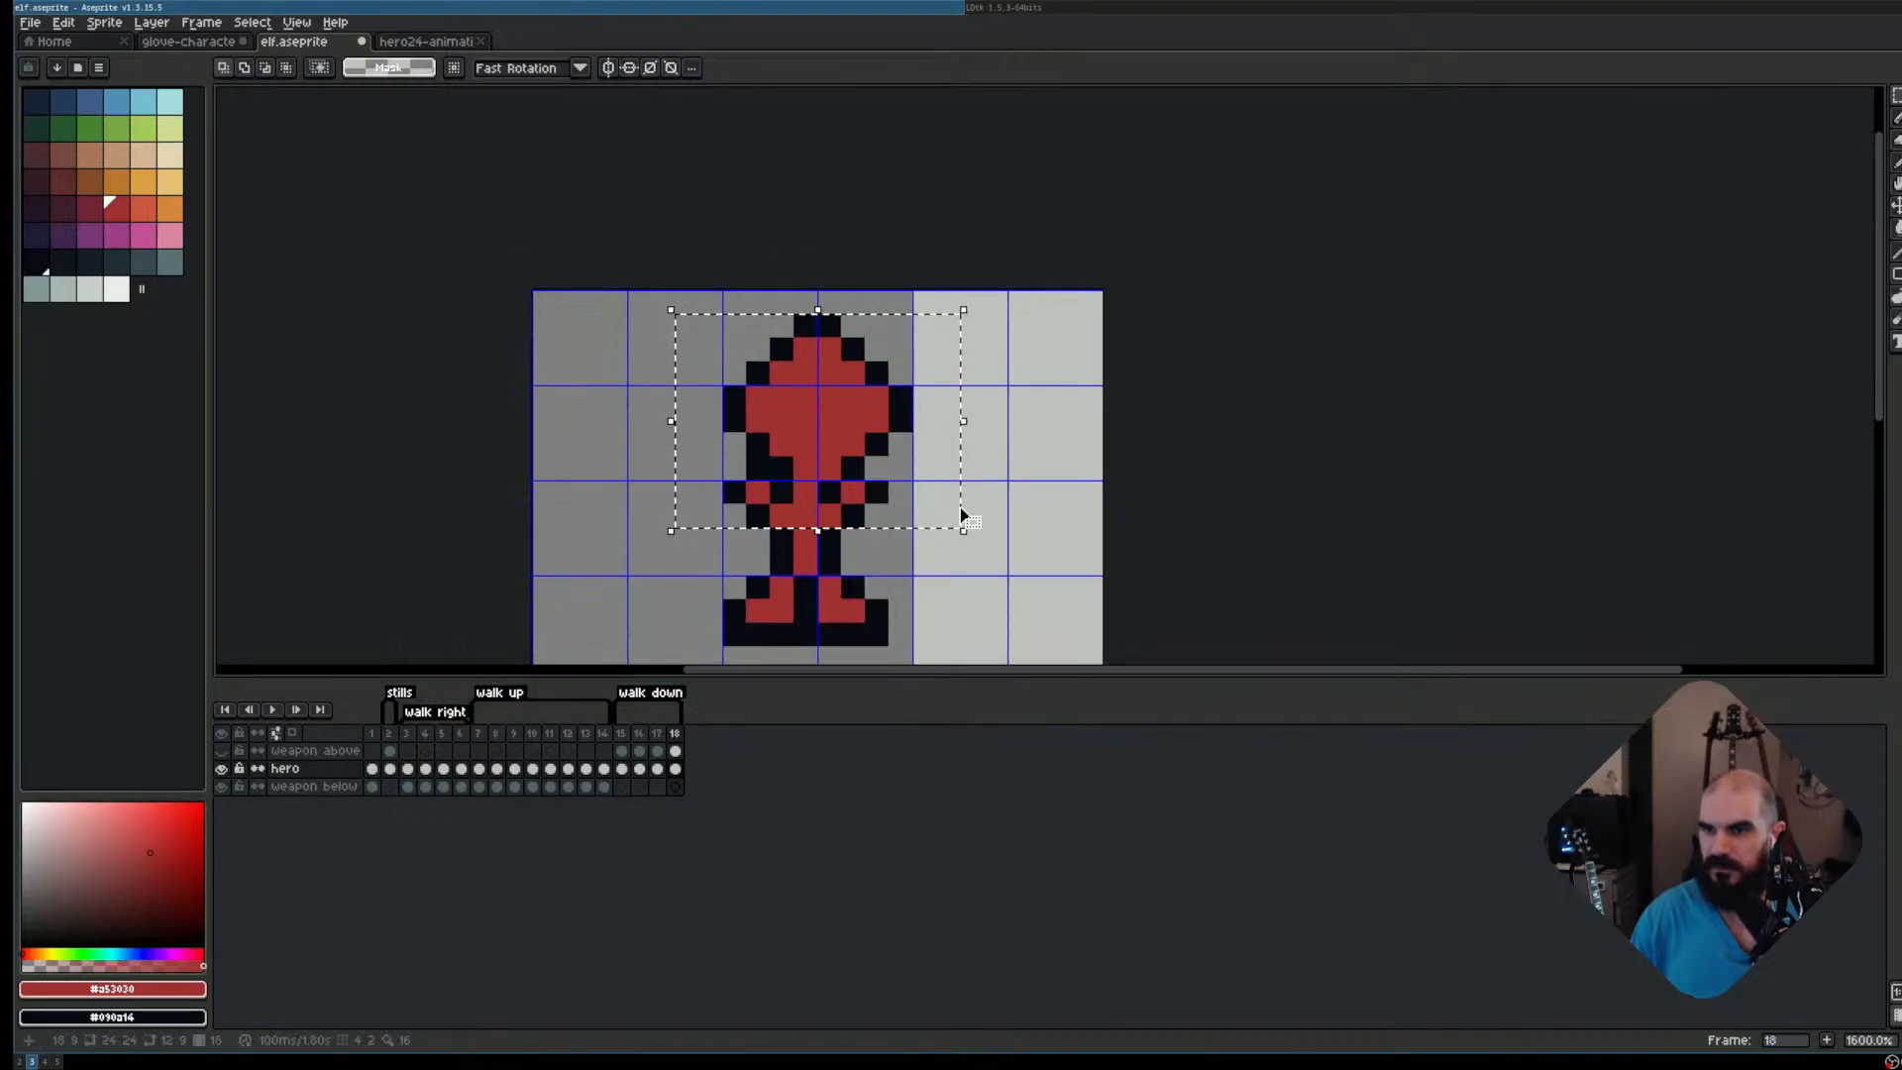
key(Up)
key(ctrl+d)
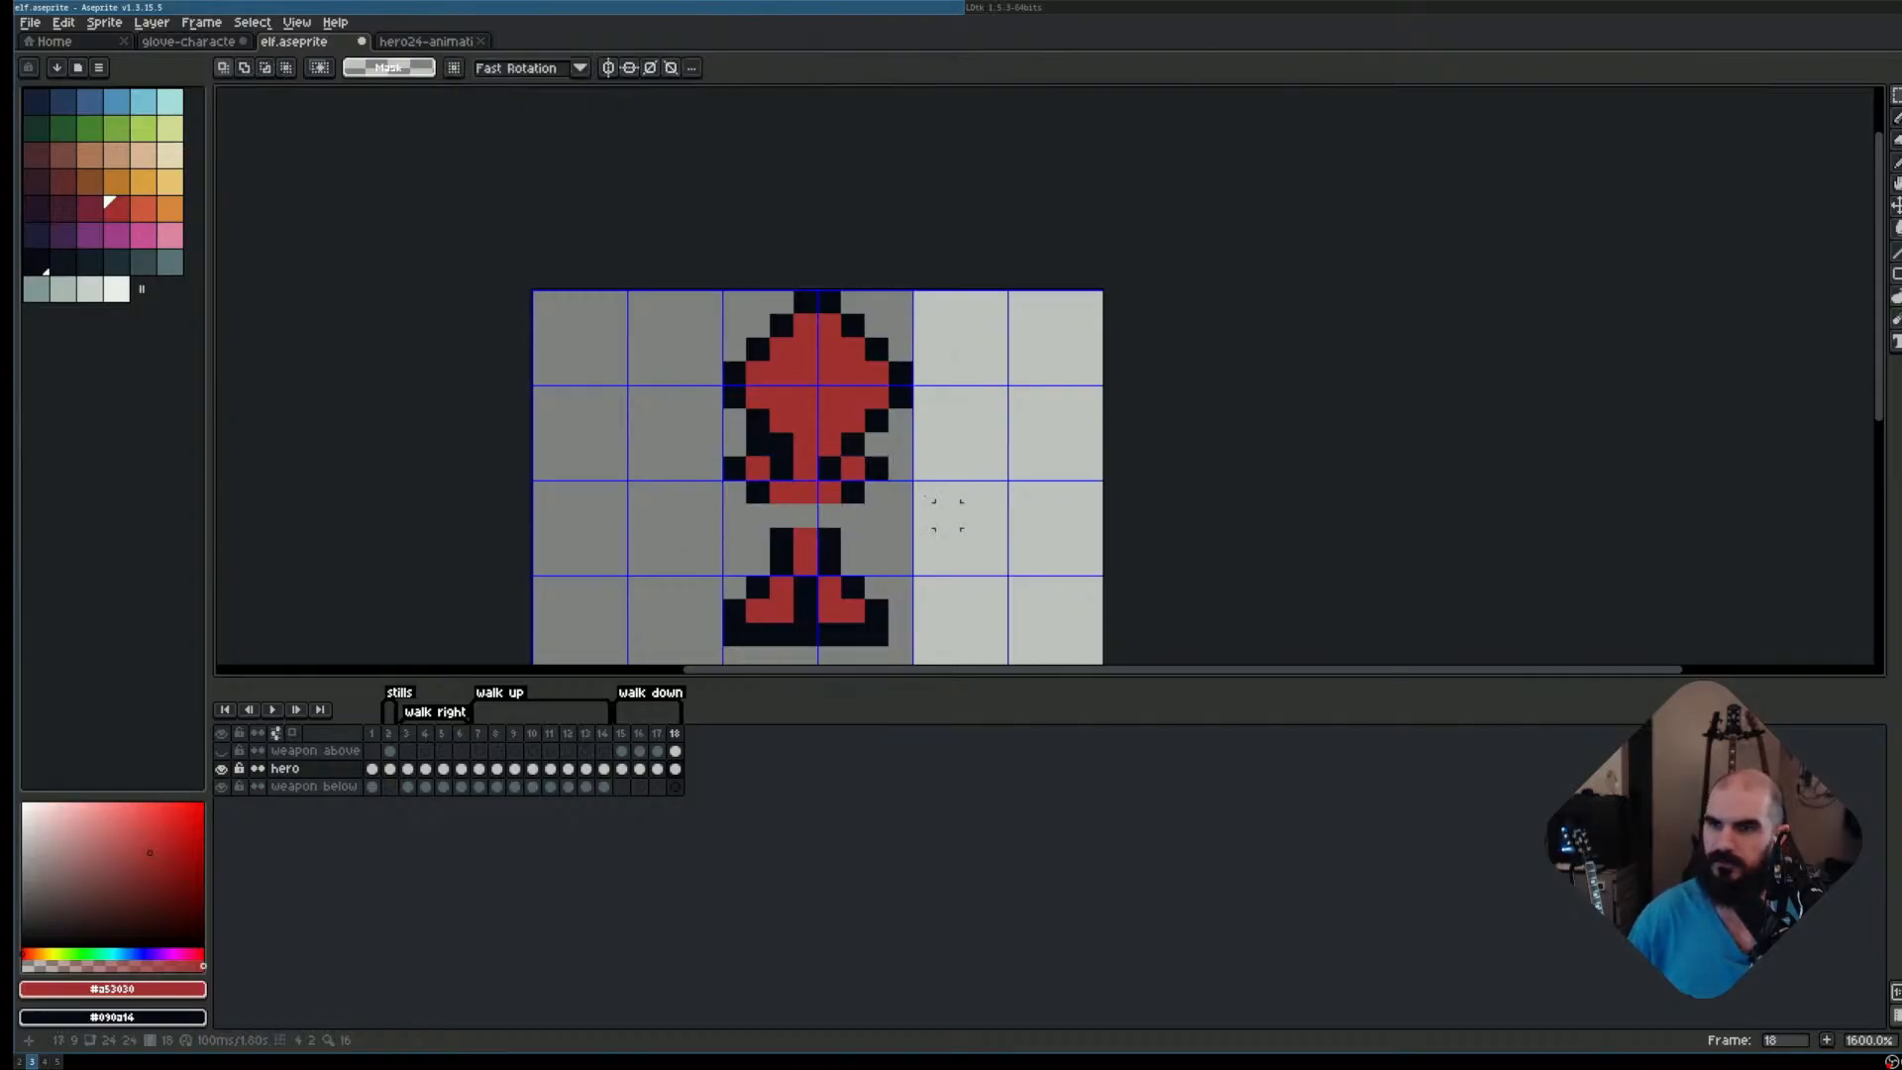
Fill the one-pixel gap between the elf's torso and legs in frame 18 with black outline and red pixels
key(b)
right_click(780, 519)
right_click(829, 518)
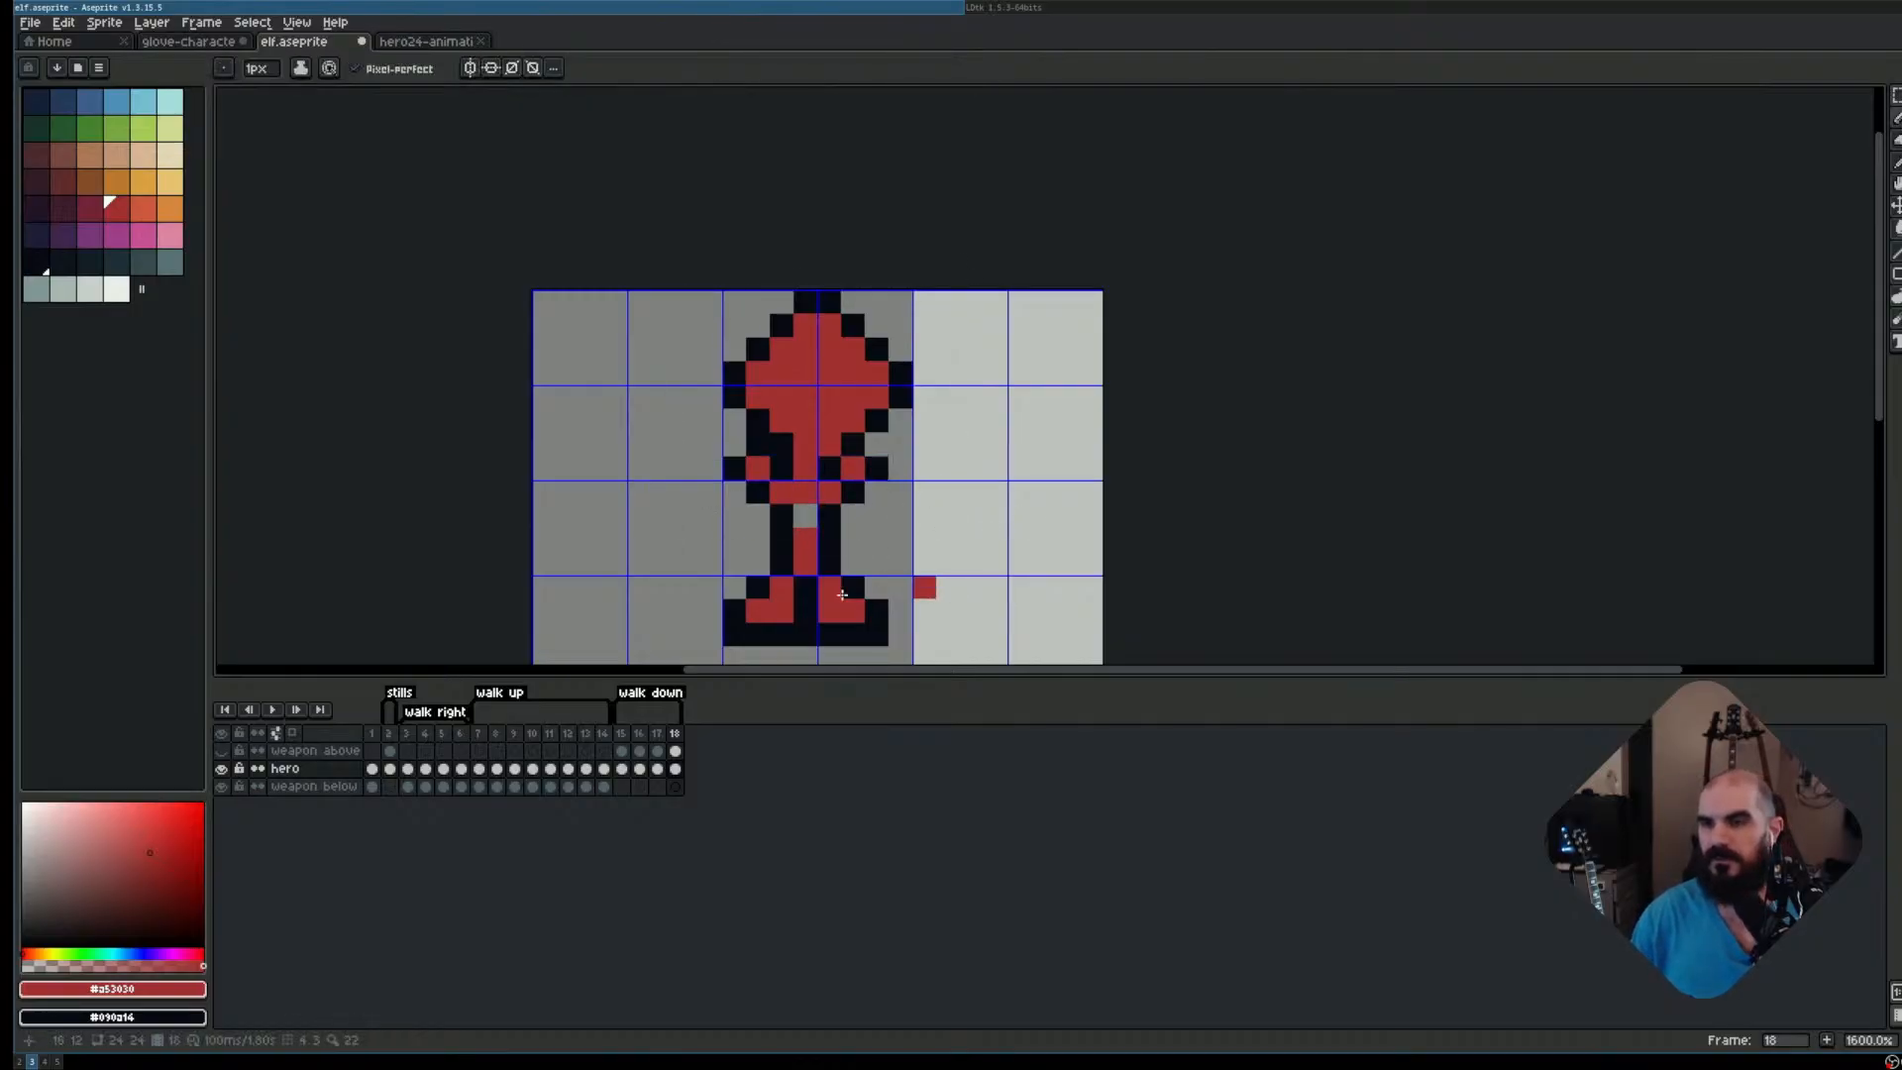
scroll(981, 488, down, 2)
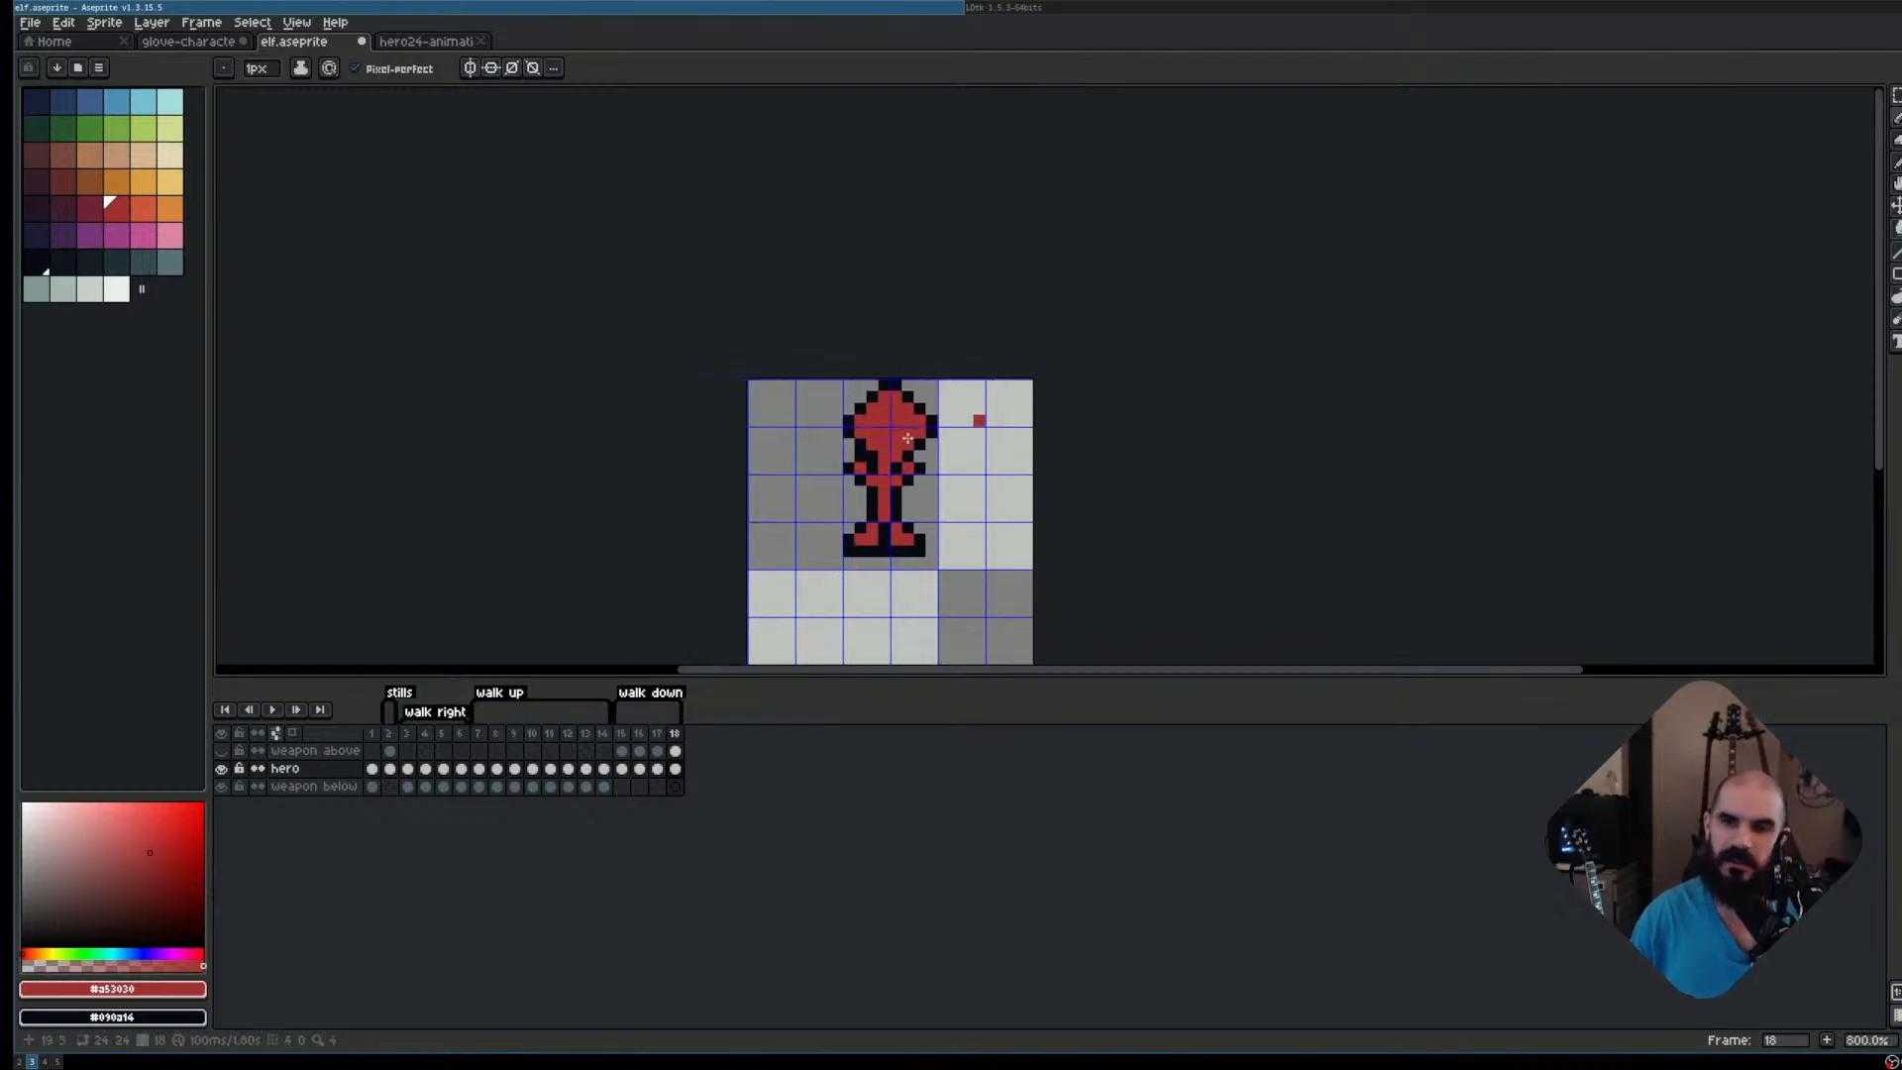
Examine the walk up, stills and walk right frames to compare how the elf's legs and body move
click(482, 735)
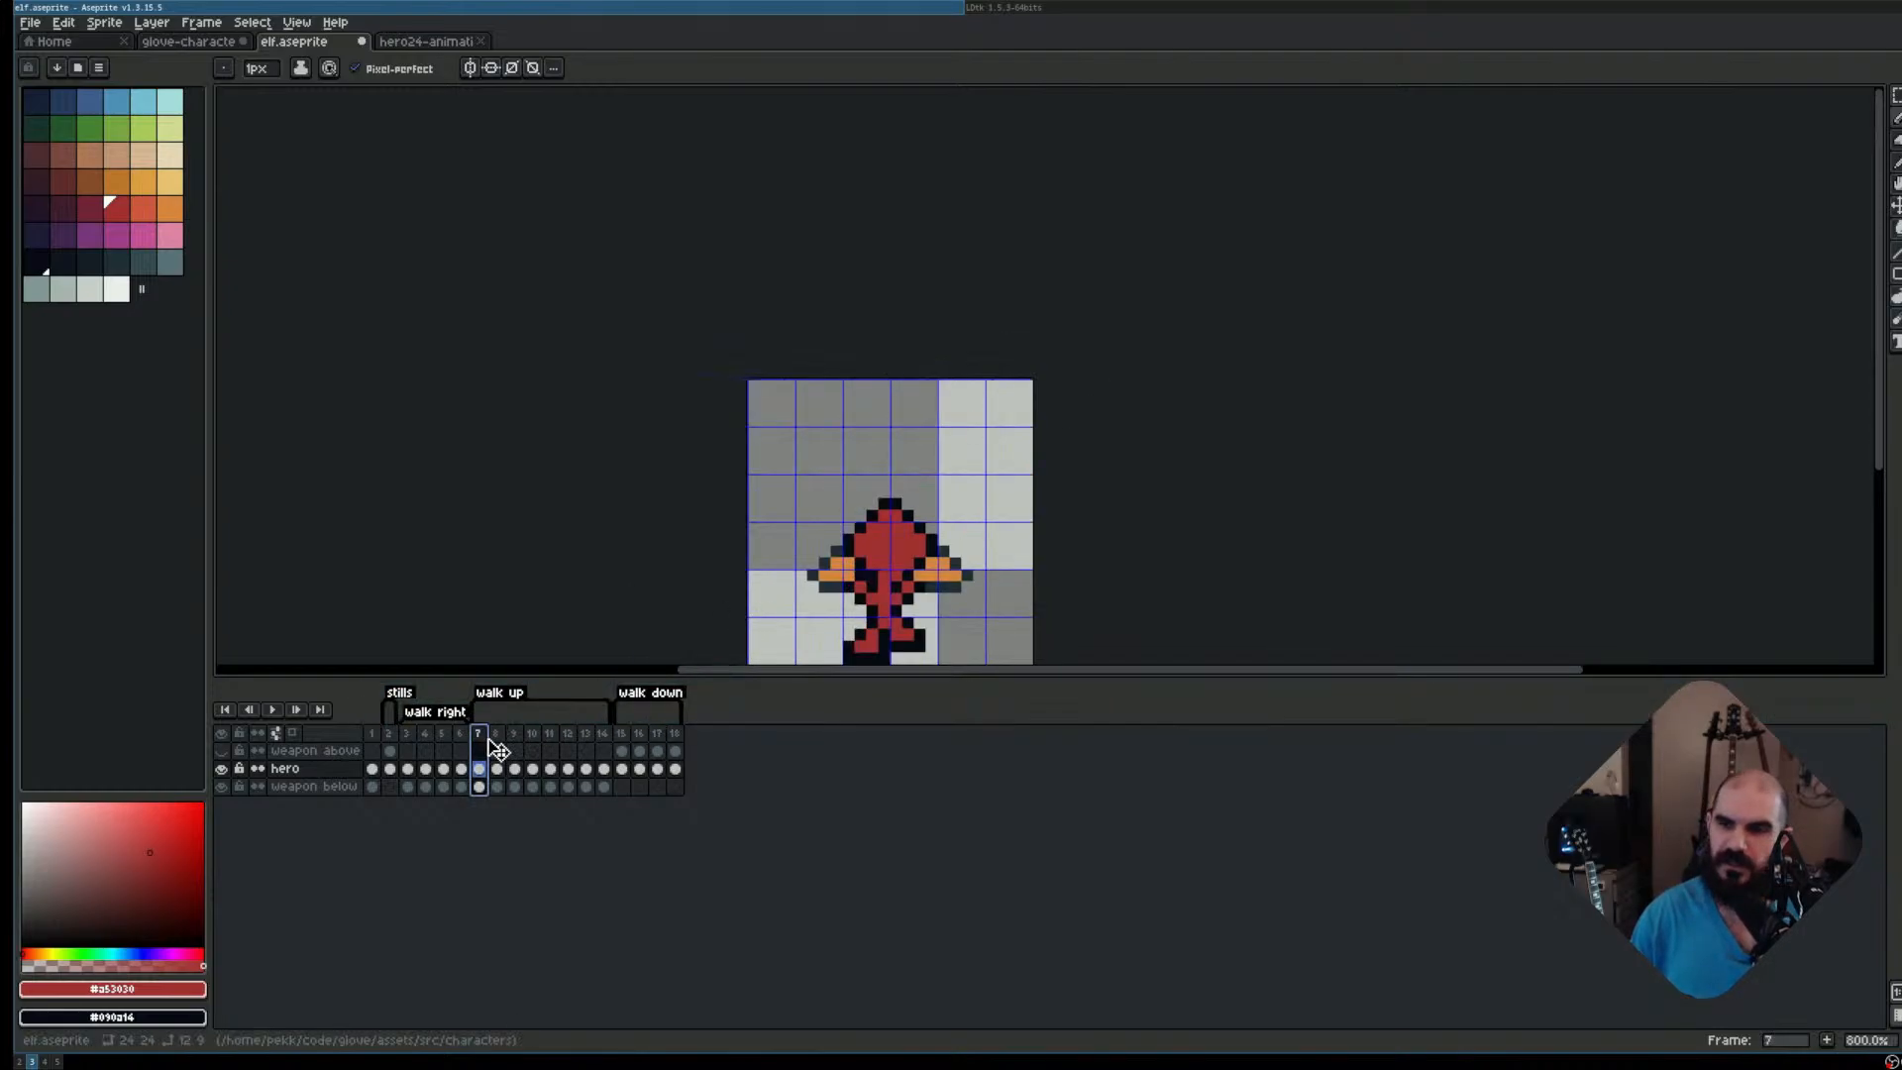
key(Right)
key(Right)
key(Right)
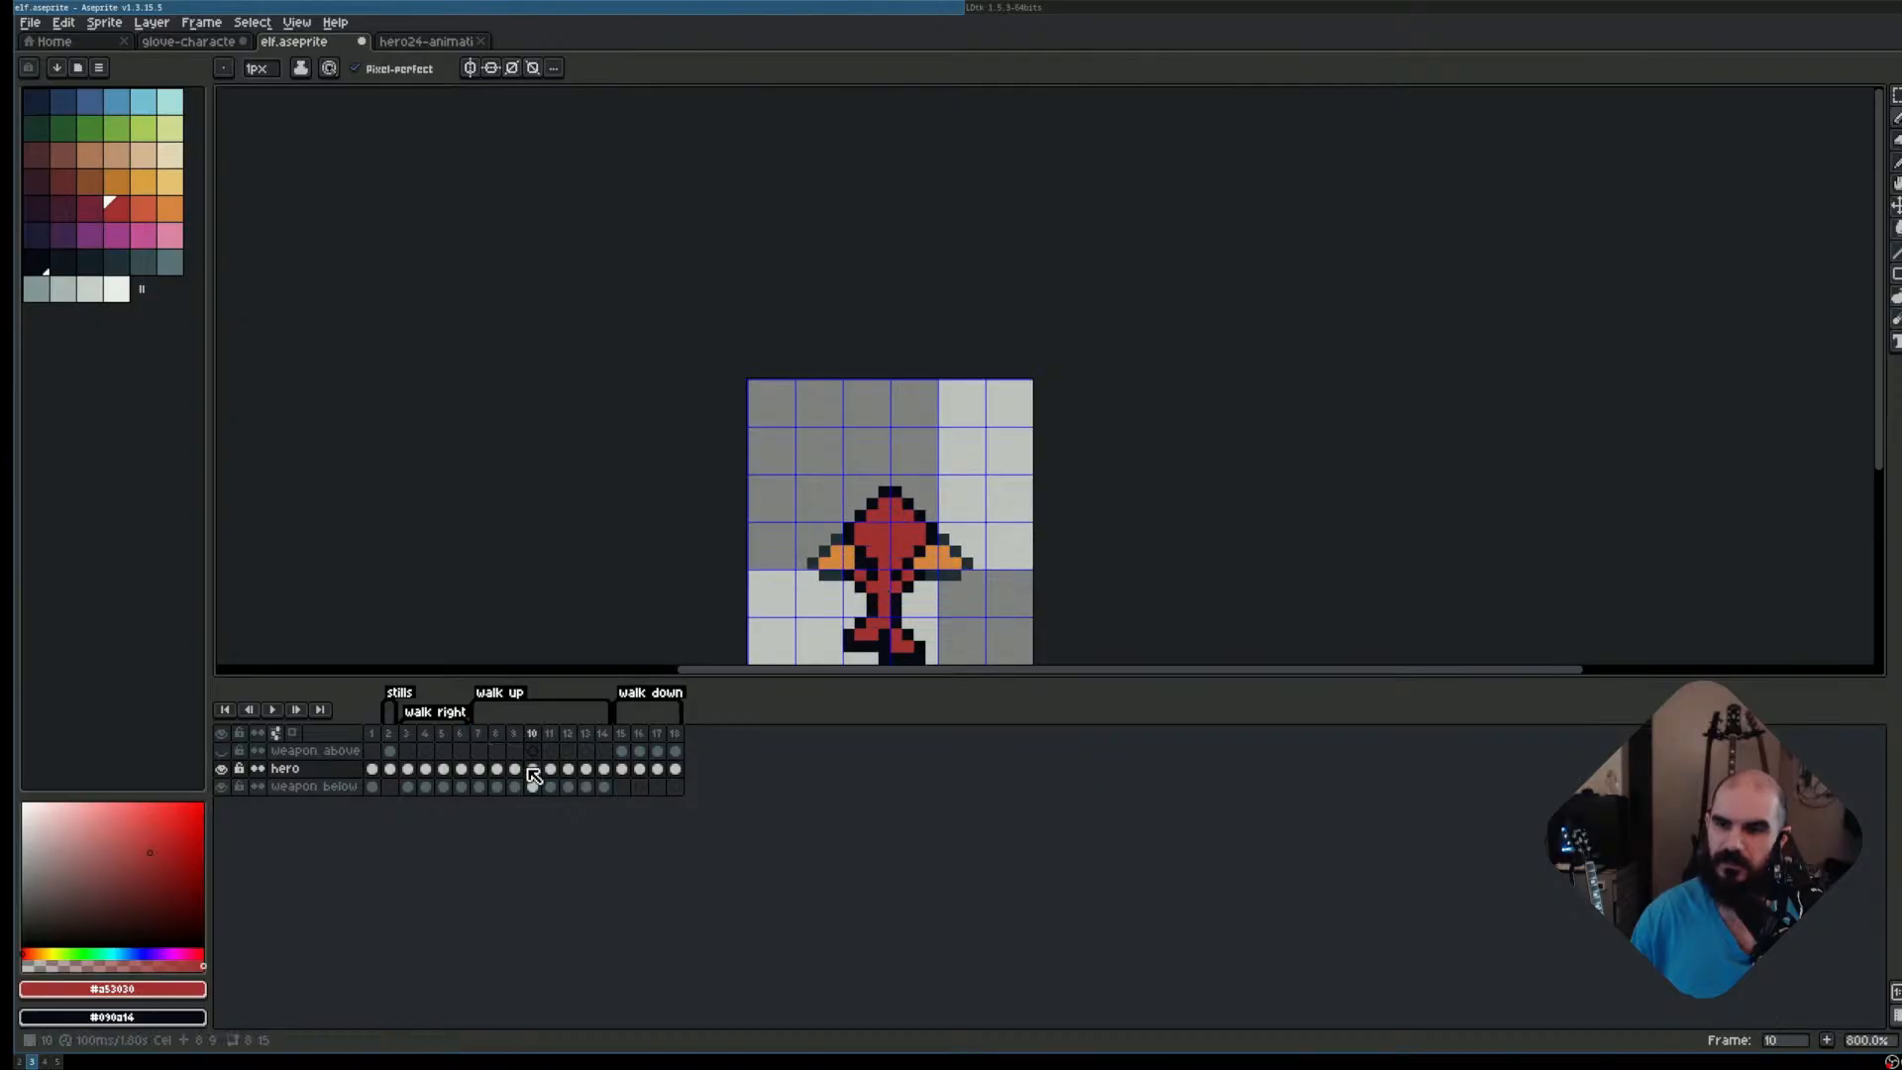
click(410, 734)
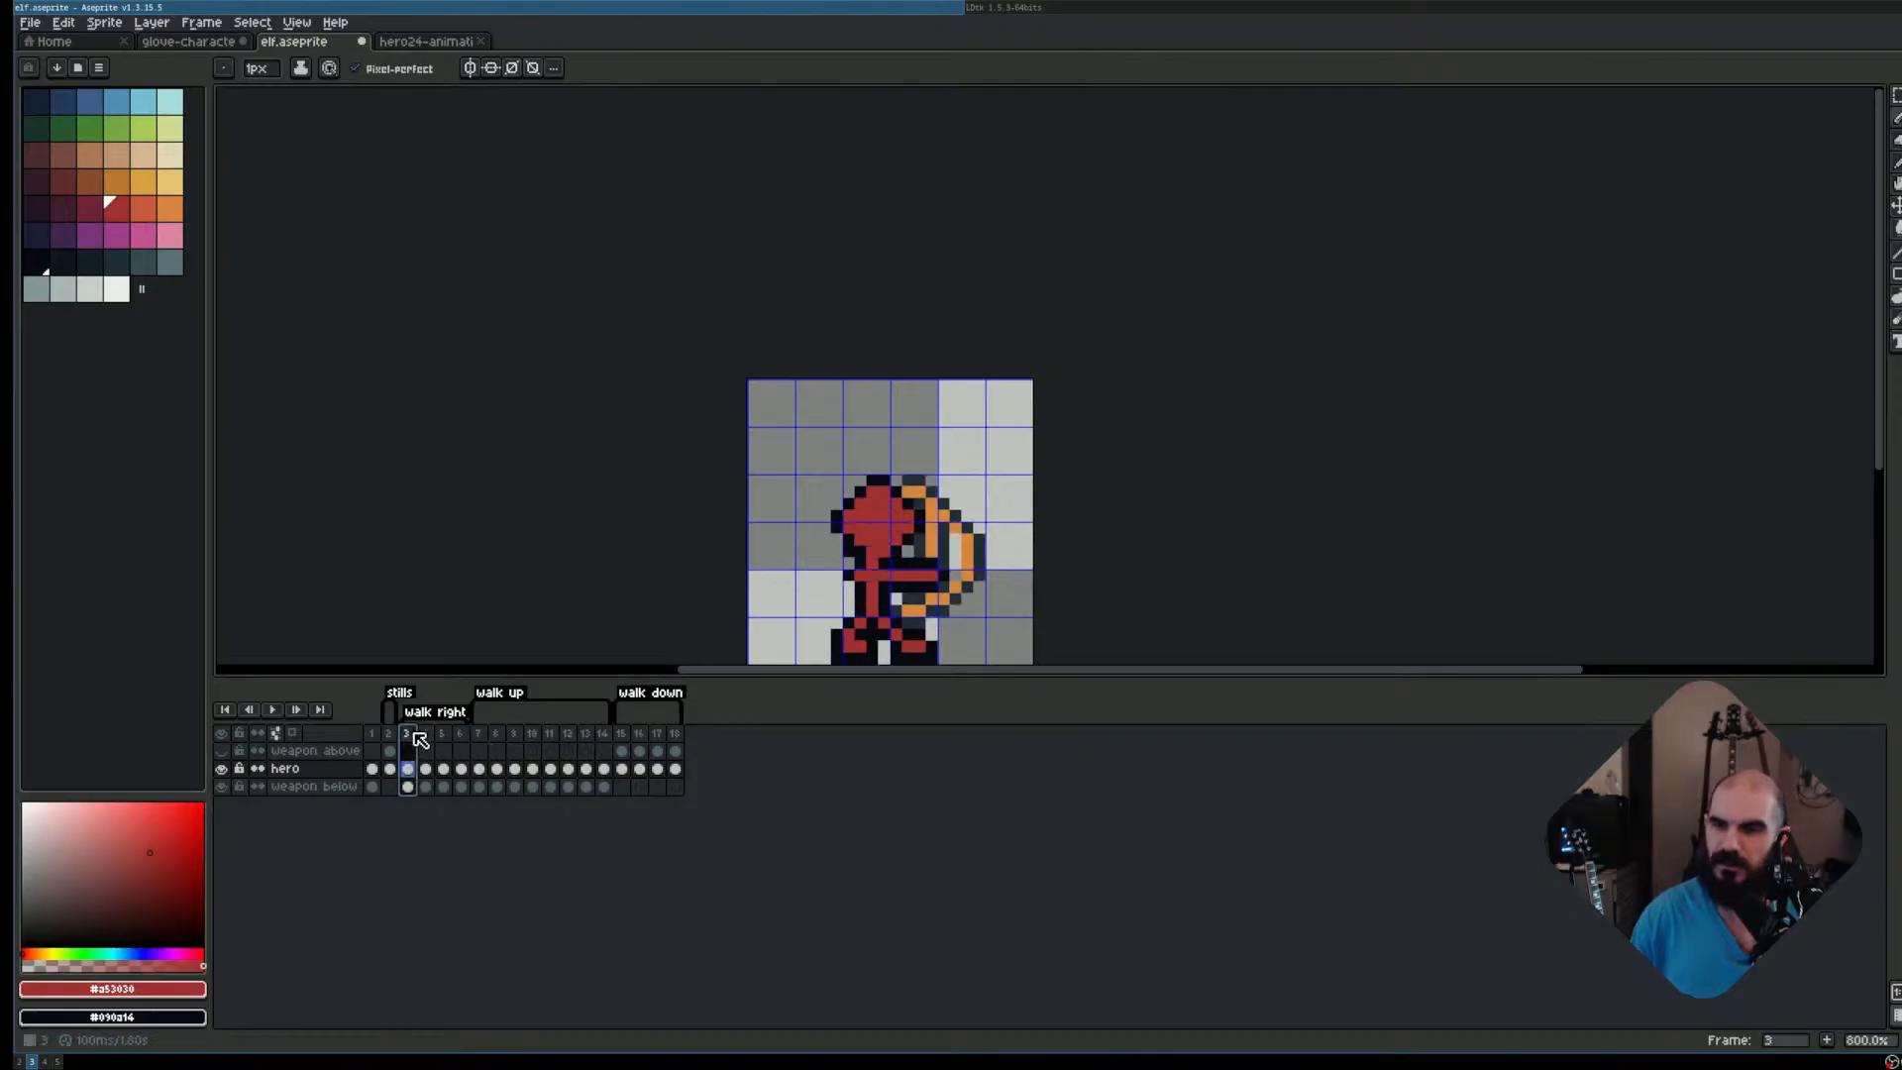
click(421, 738)
click(393, 734)
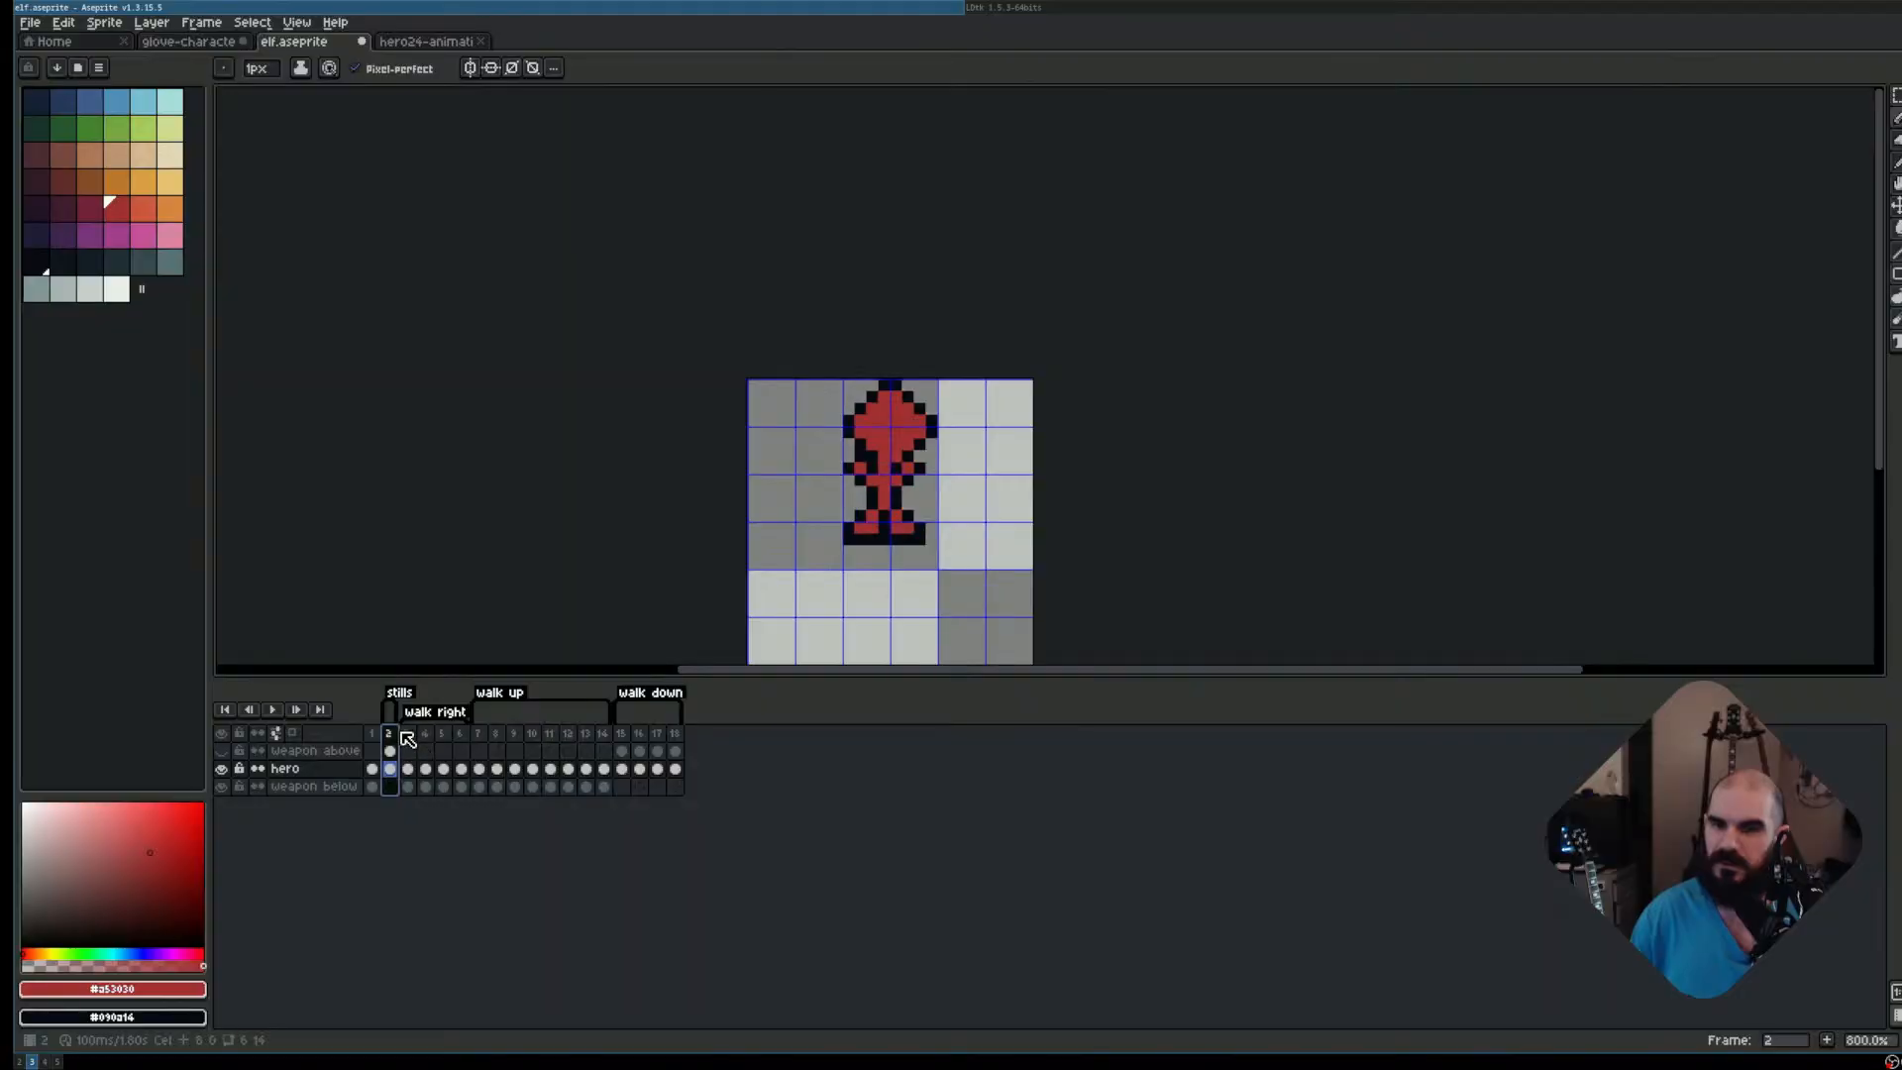
click(410, 734)
key(Right)
key(Right)
key(Right)
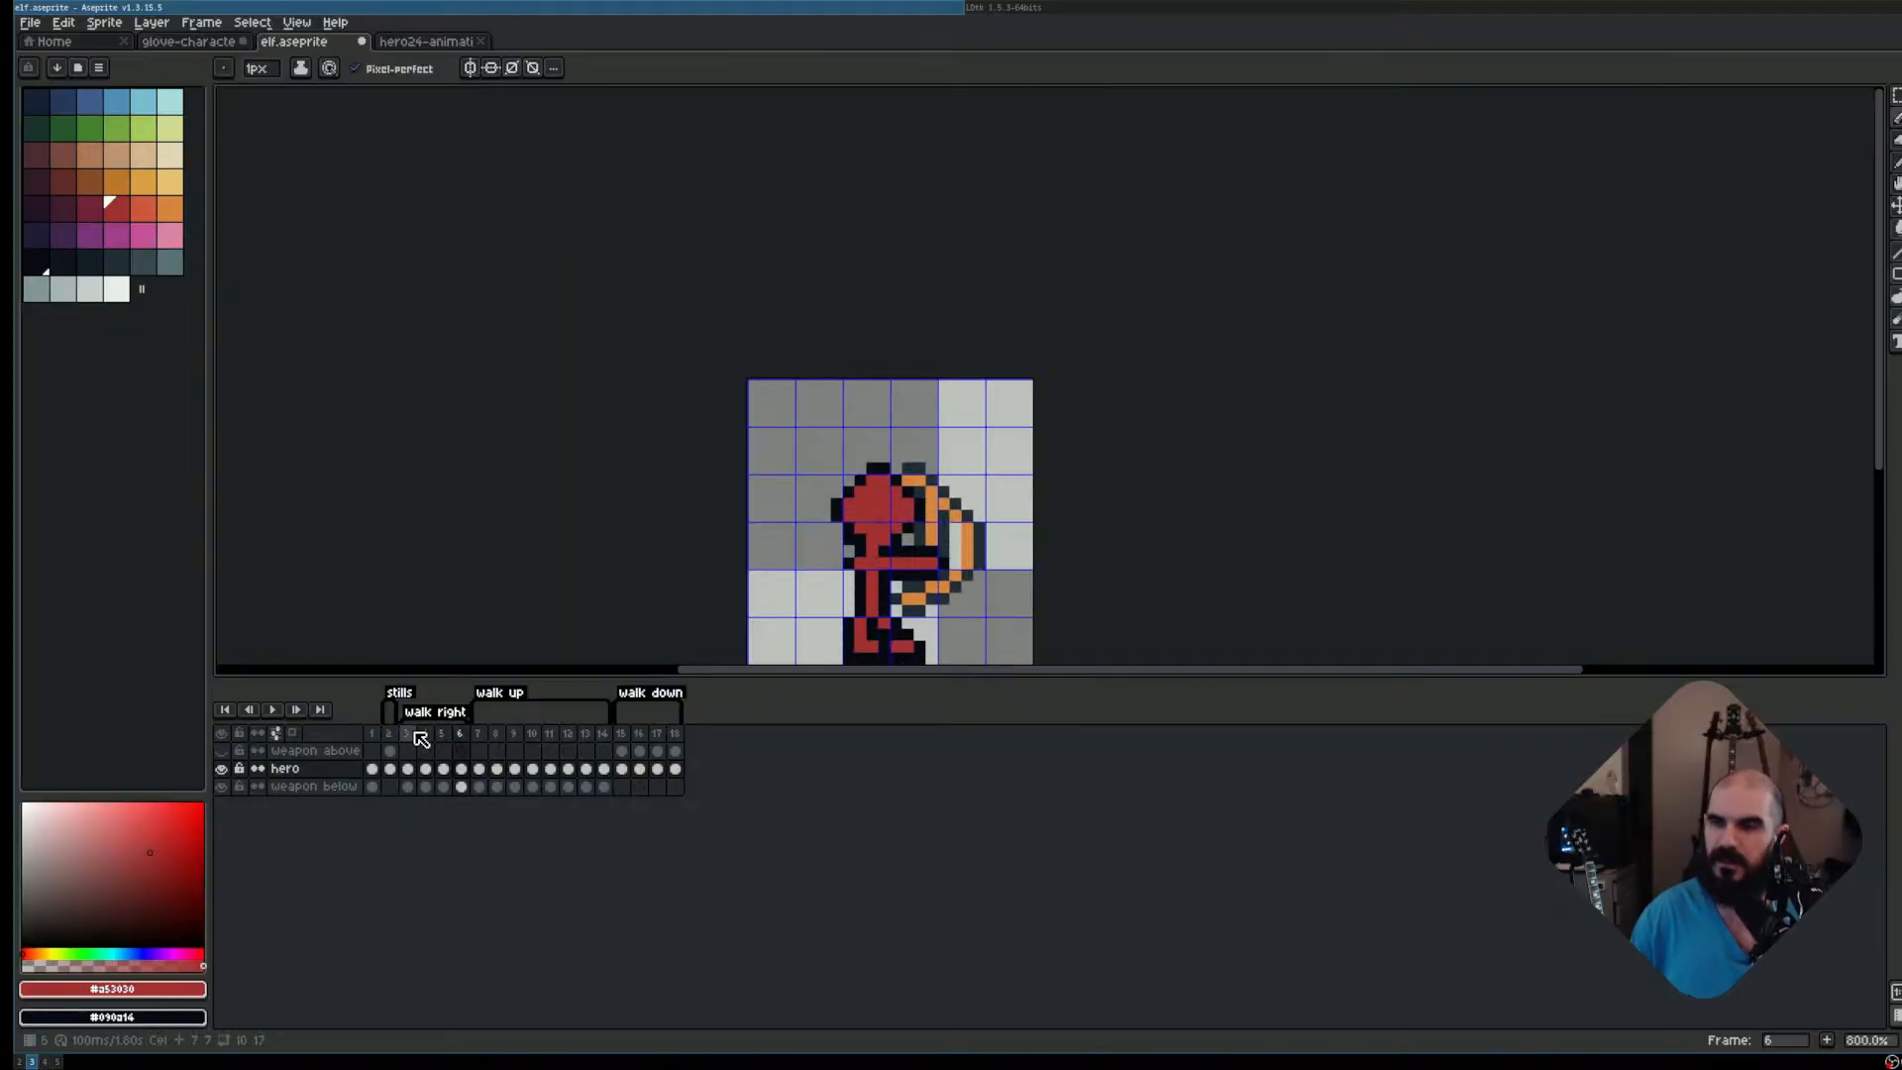
Raise the elf's foot on the canvas's left side by one pixel in frame 18 and clear the selection
click(677, 733)
scroll(933, 531, up, 2)
key(m)
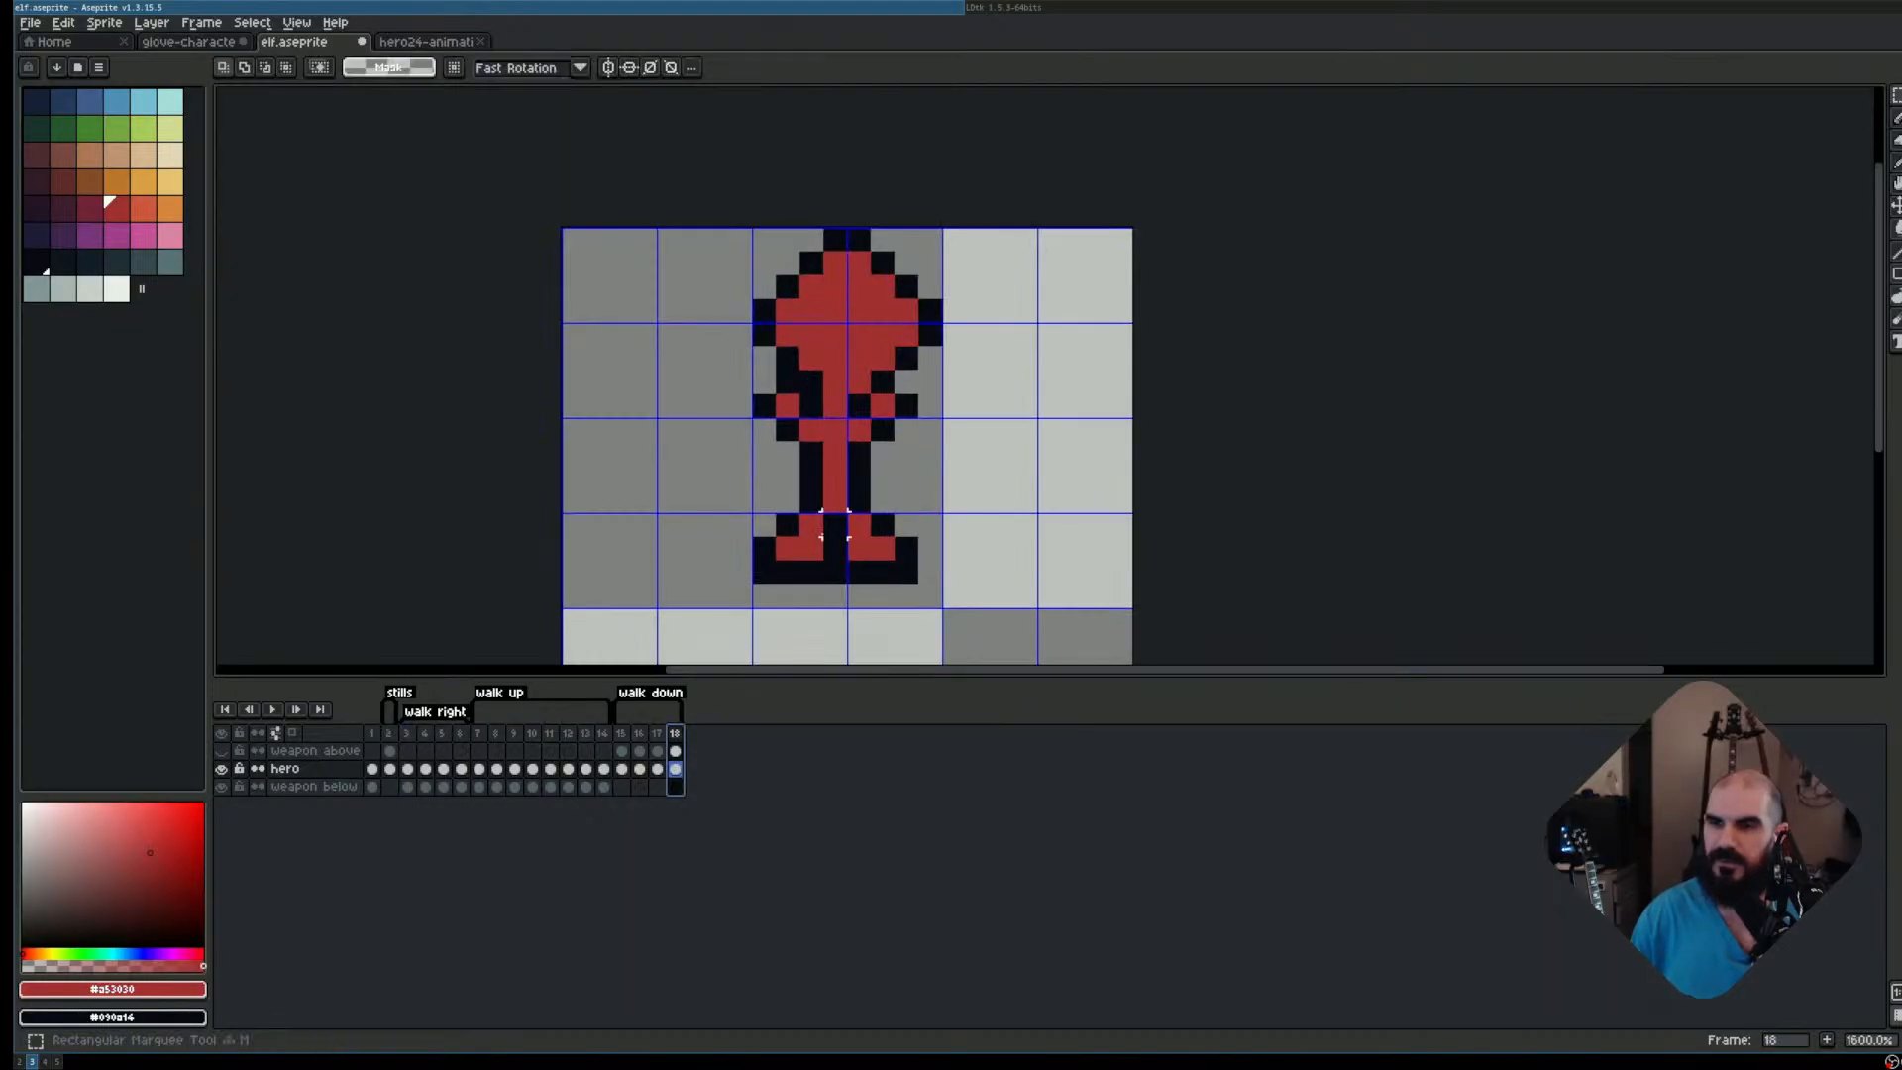
click(636, 743)
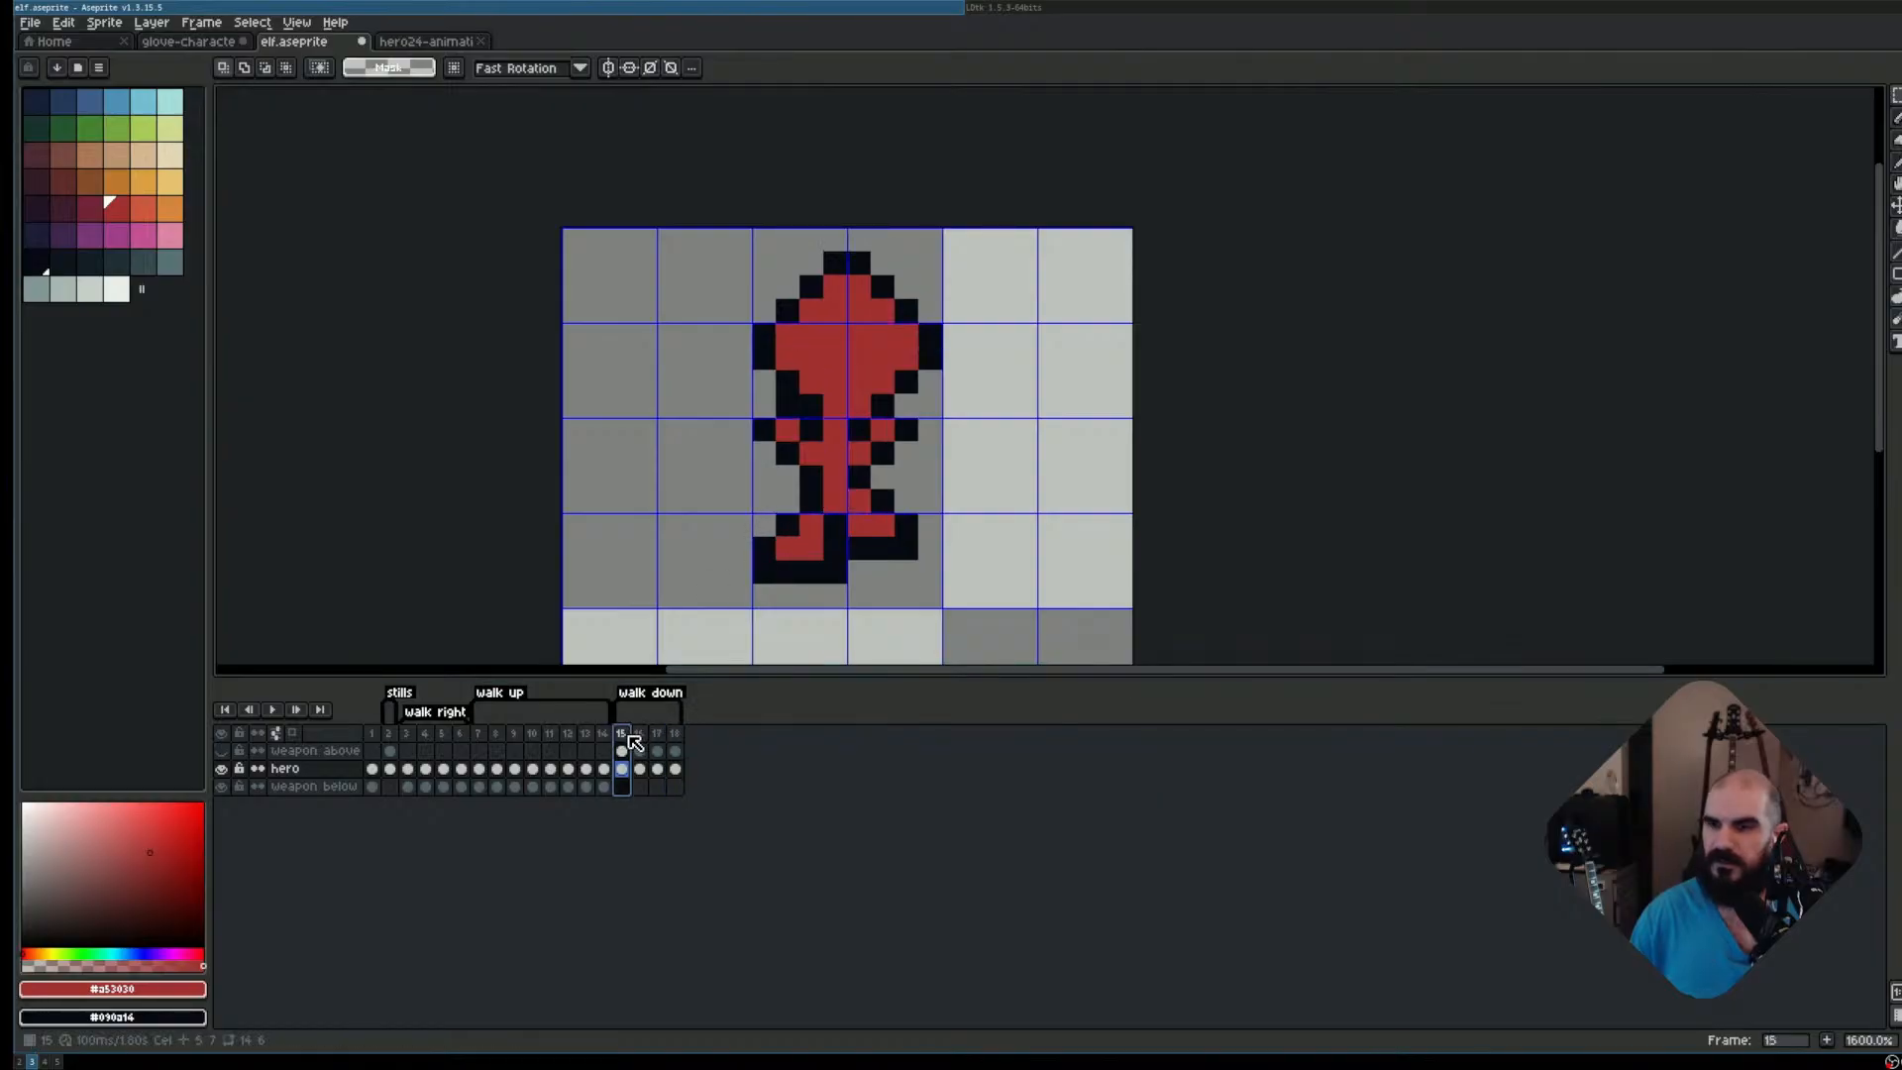
click(676, 750)
drag(751, 511, 848, 586)
key(Up)
key(ctrl+d)
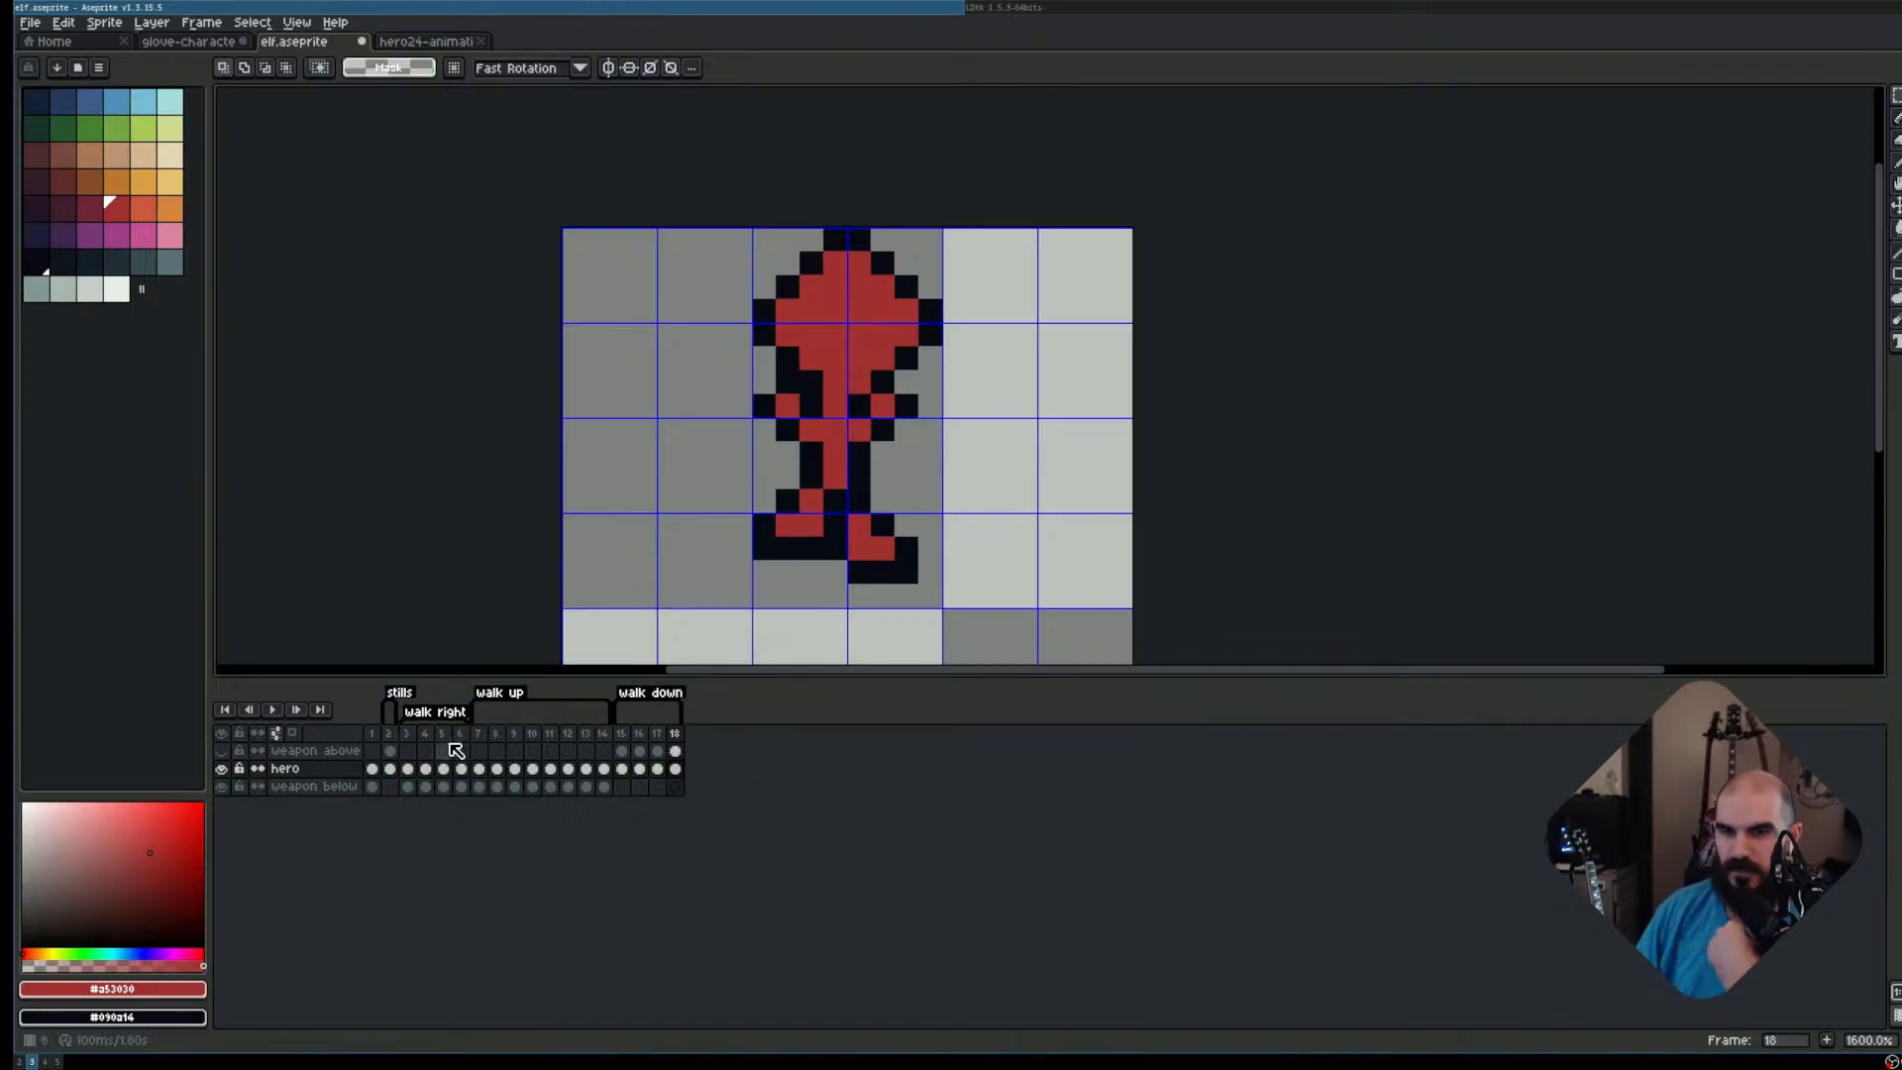
Show the weapon above layer, compare frames 17 and 18, and raise the bow by one pixel in frame 18
click(225, 750)
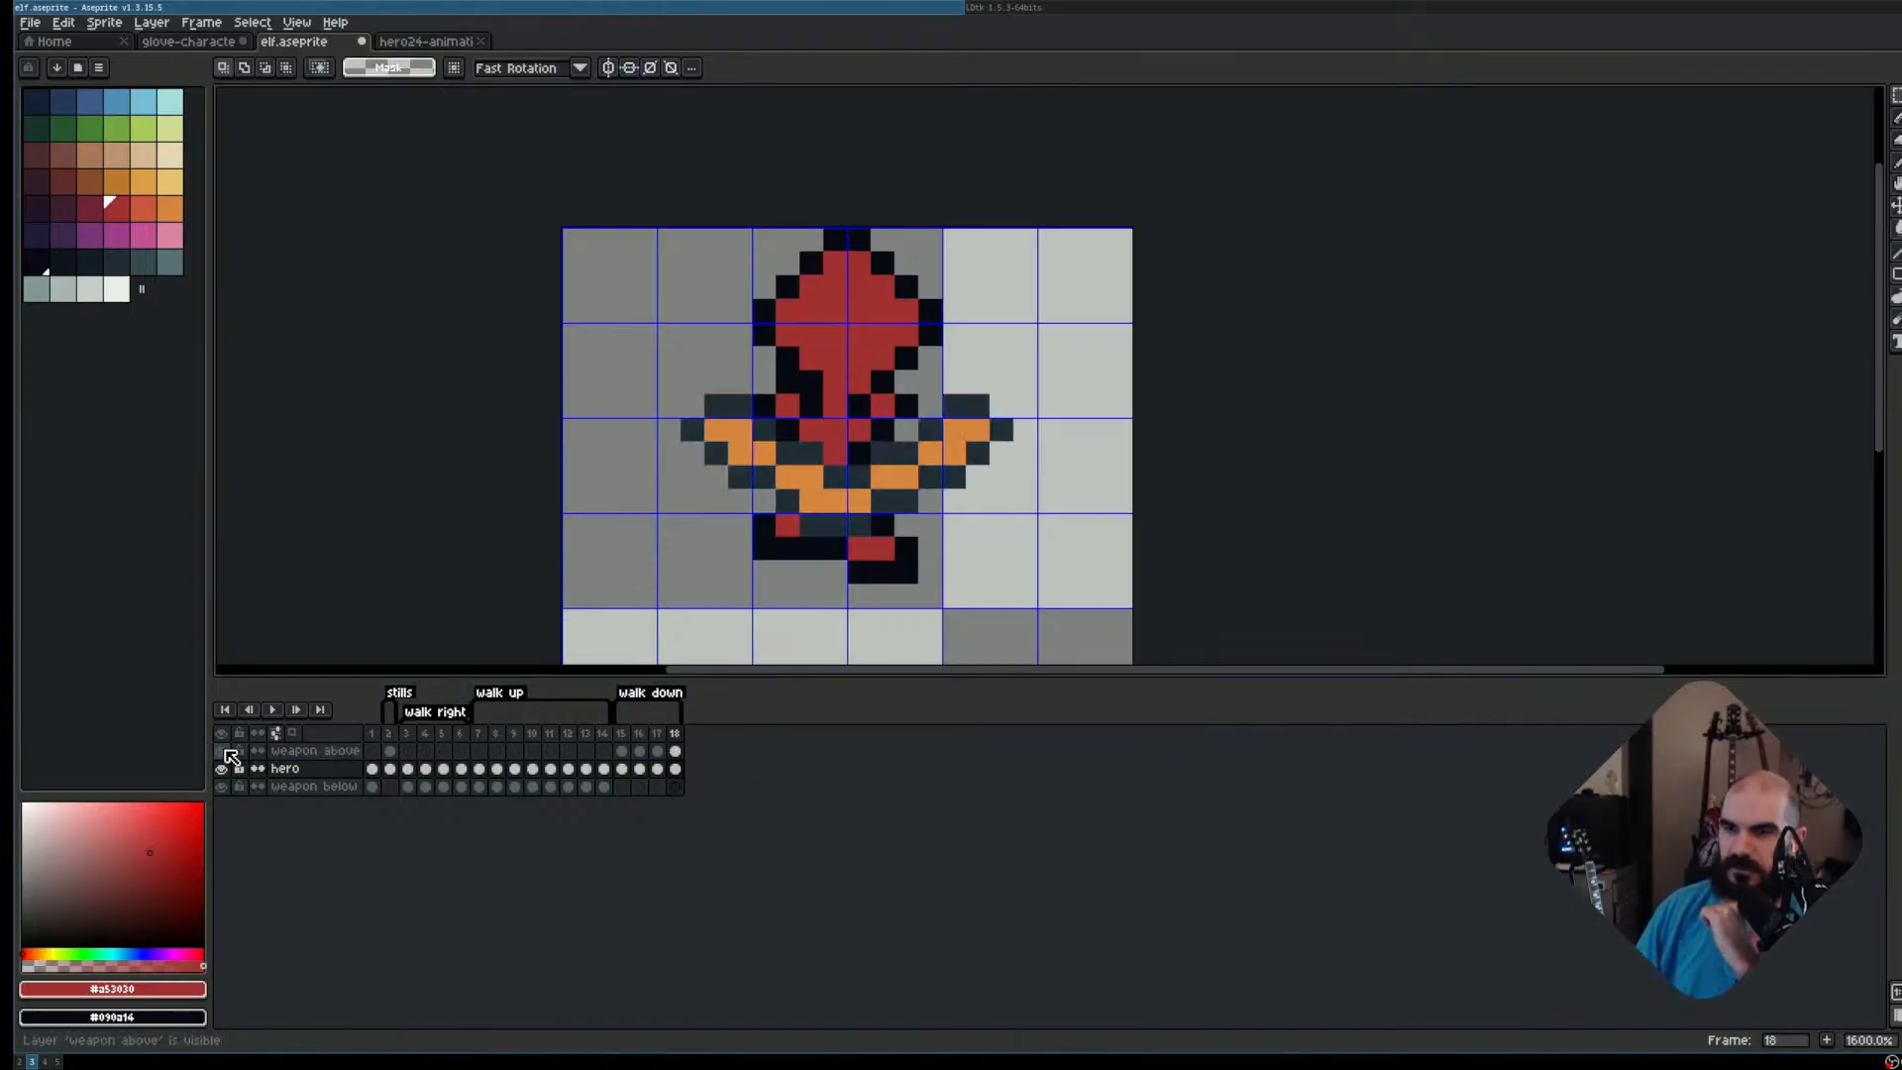
click(225, 751)
click(225, 751)
click(680, 752)
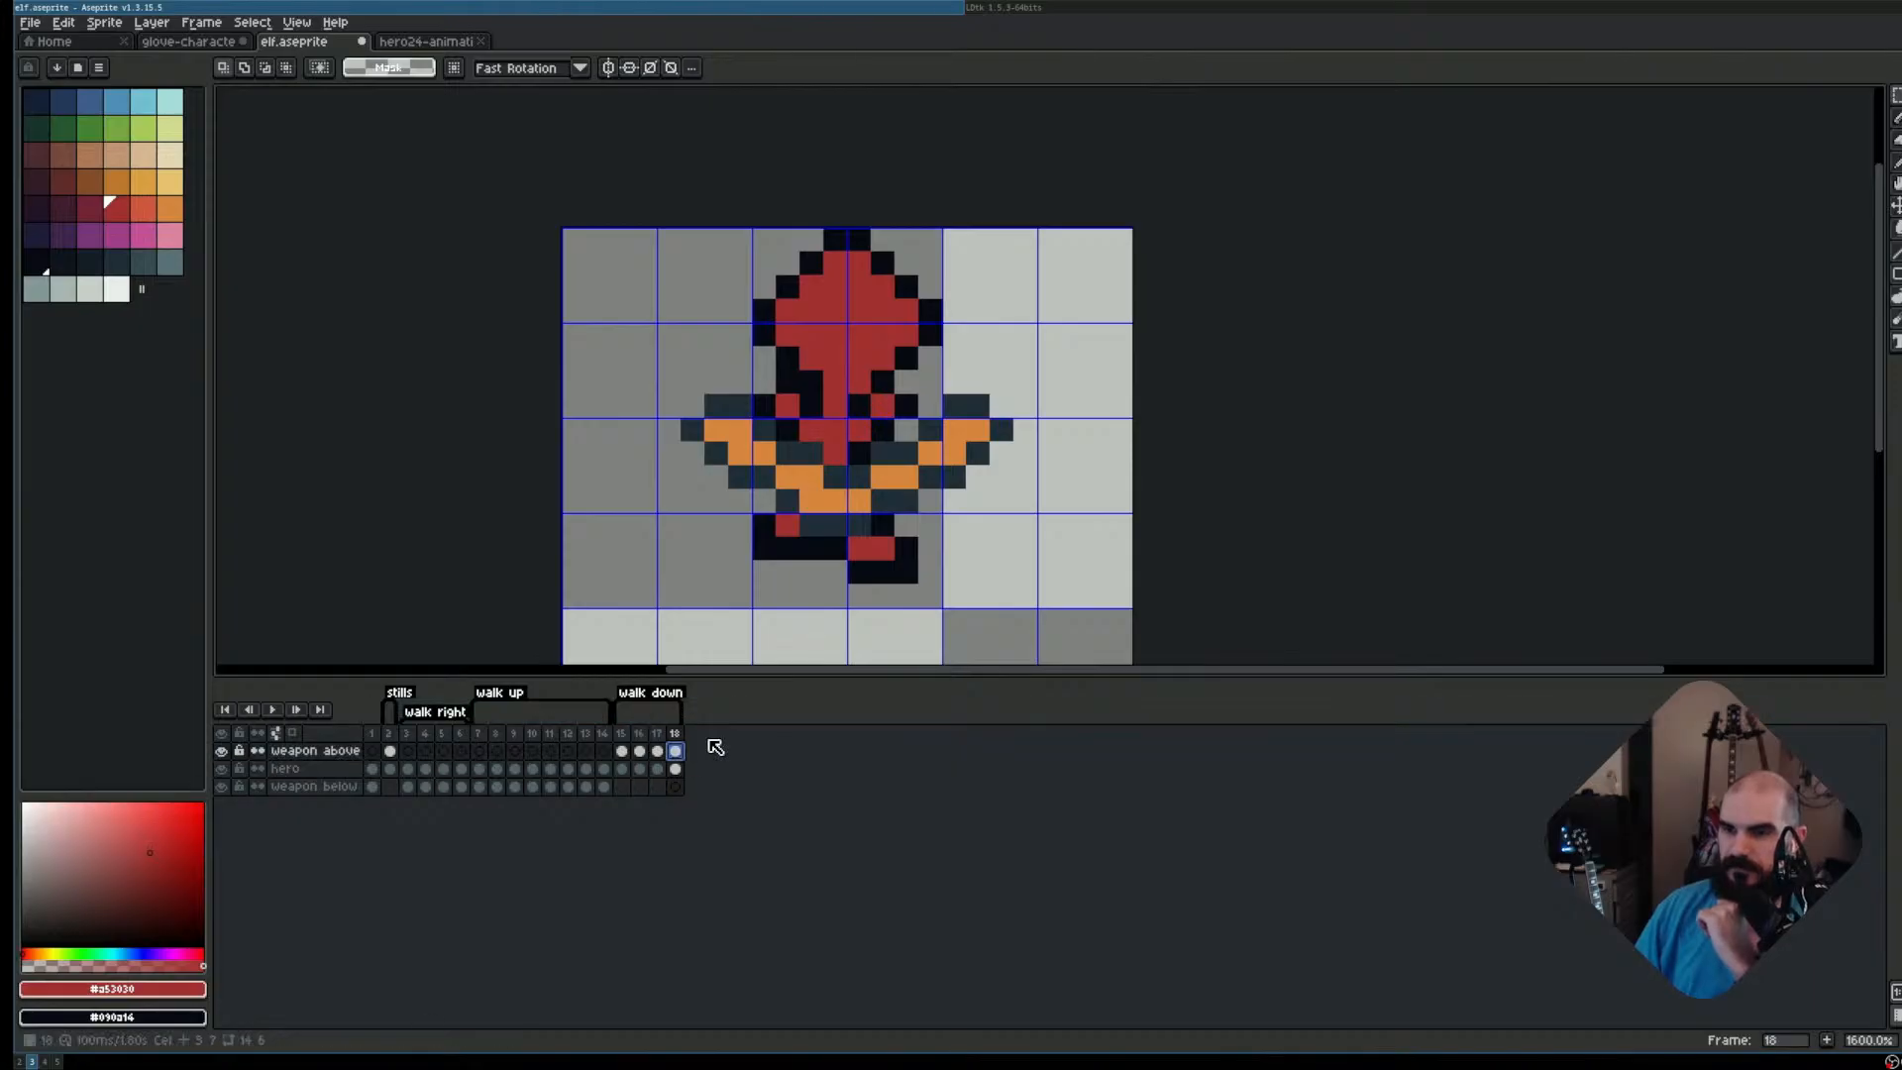
key(Left)
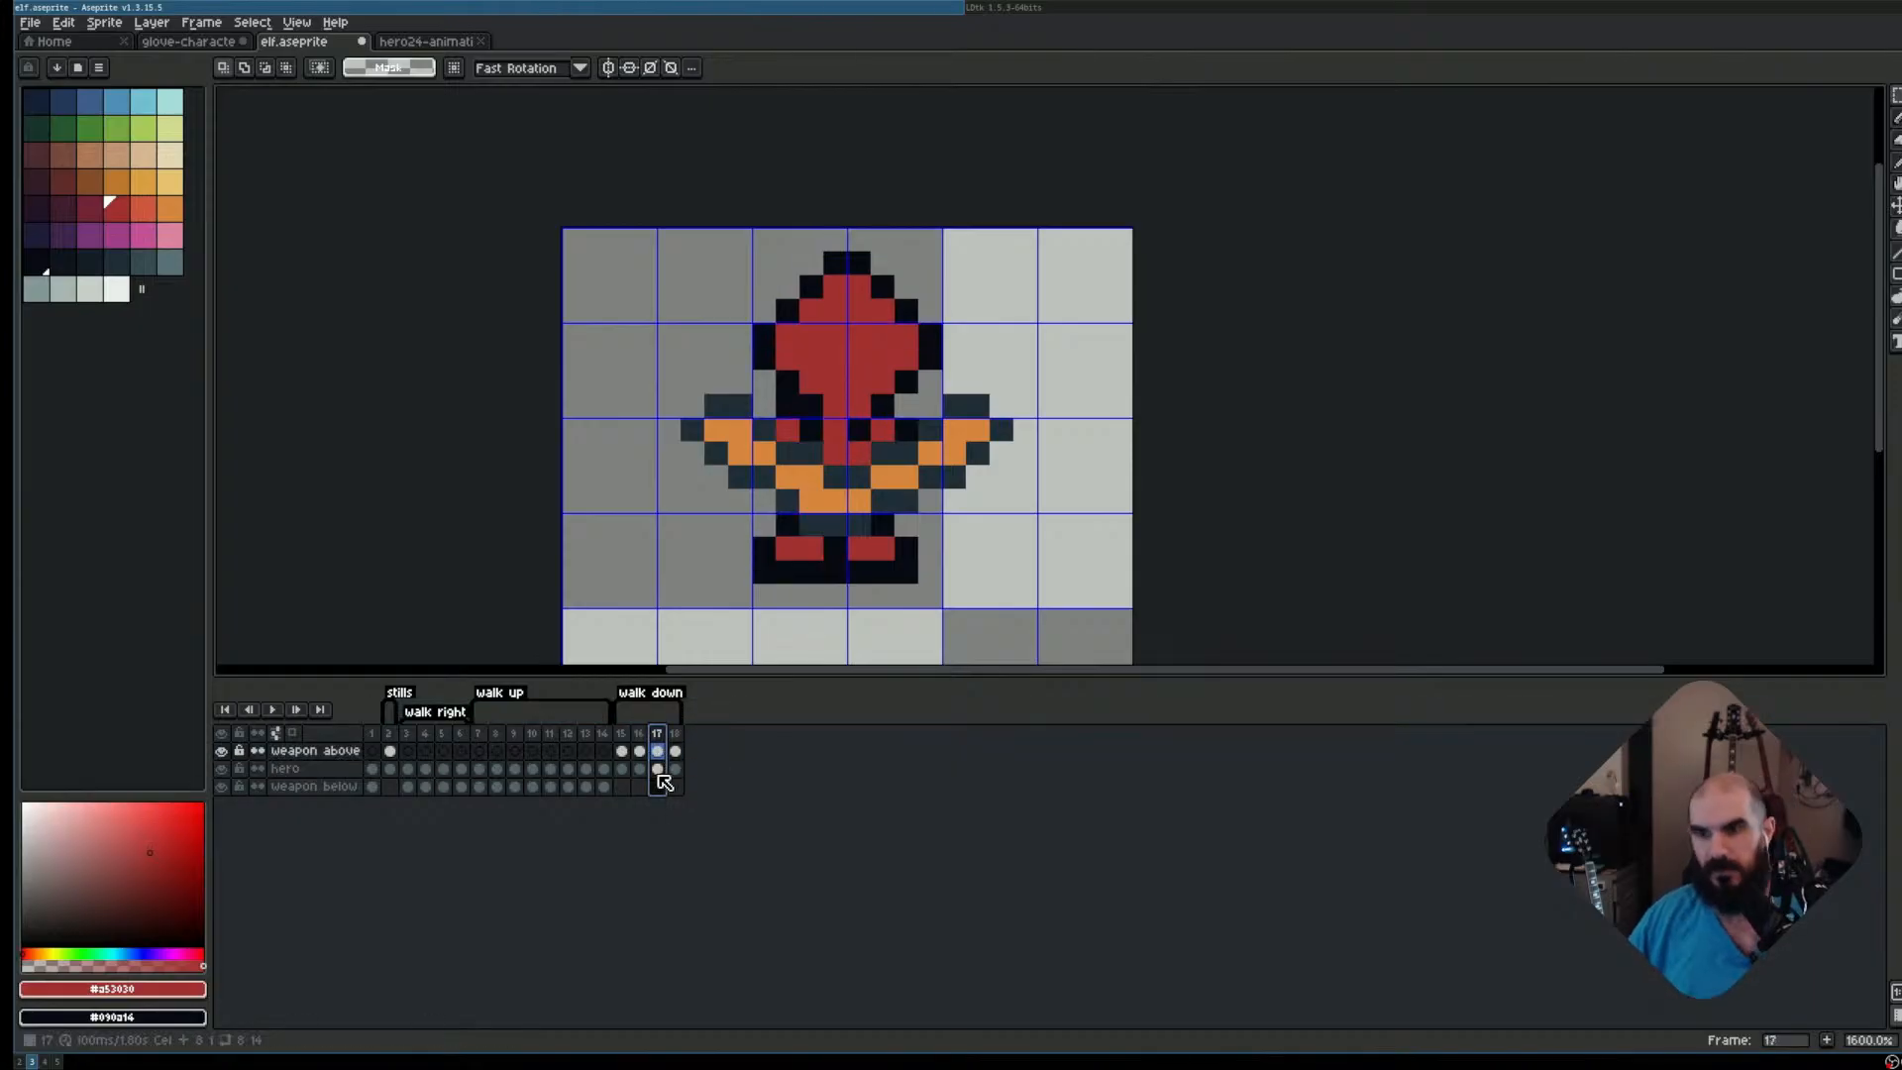
key(Right)
key(Left)
key(Right)
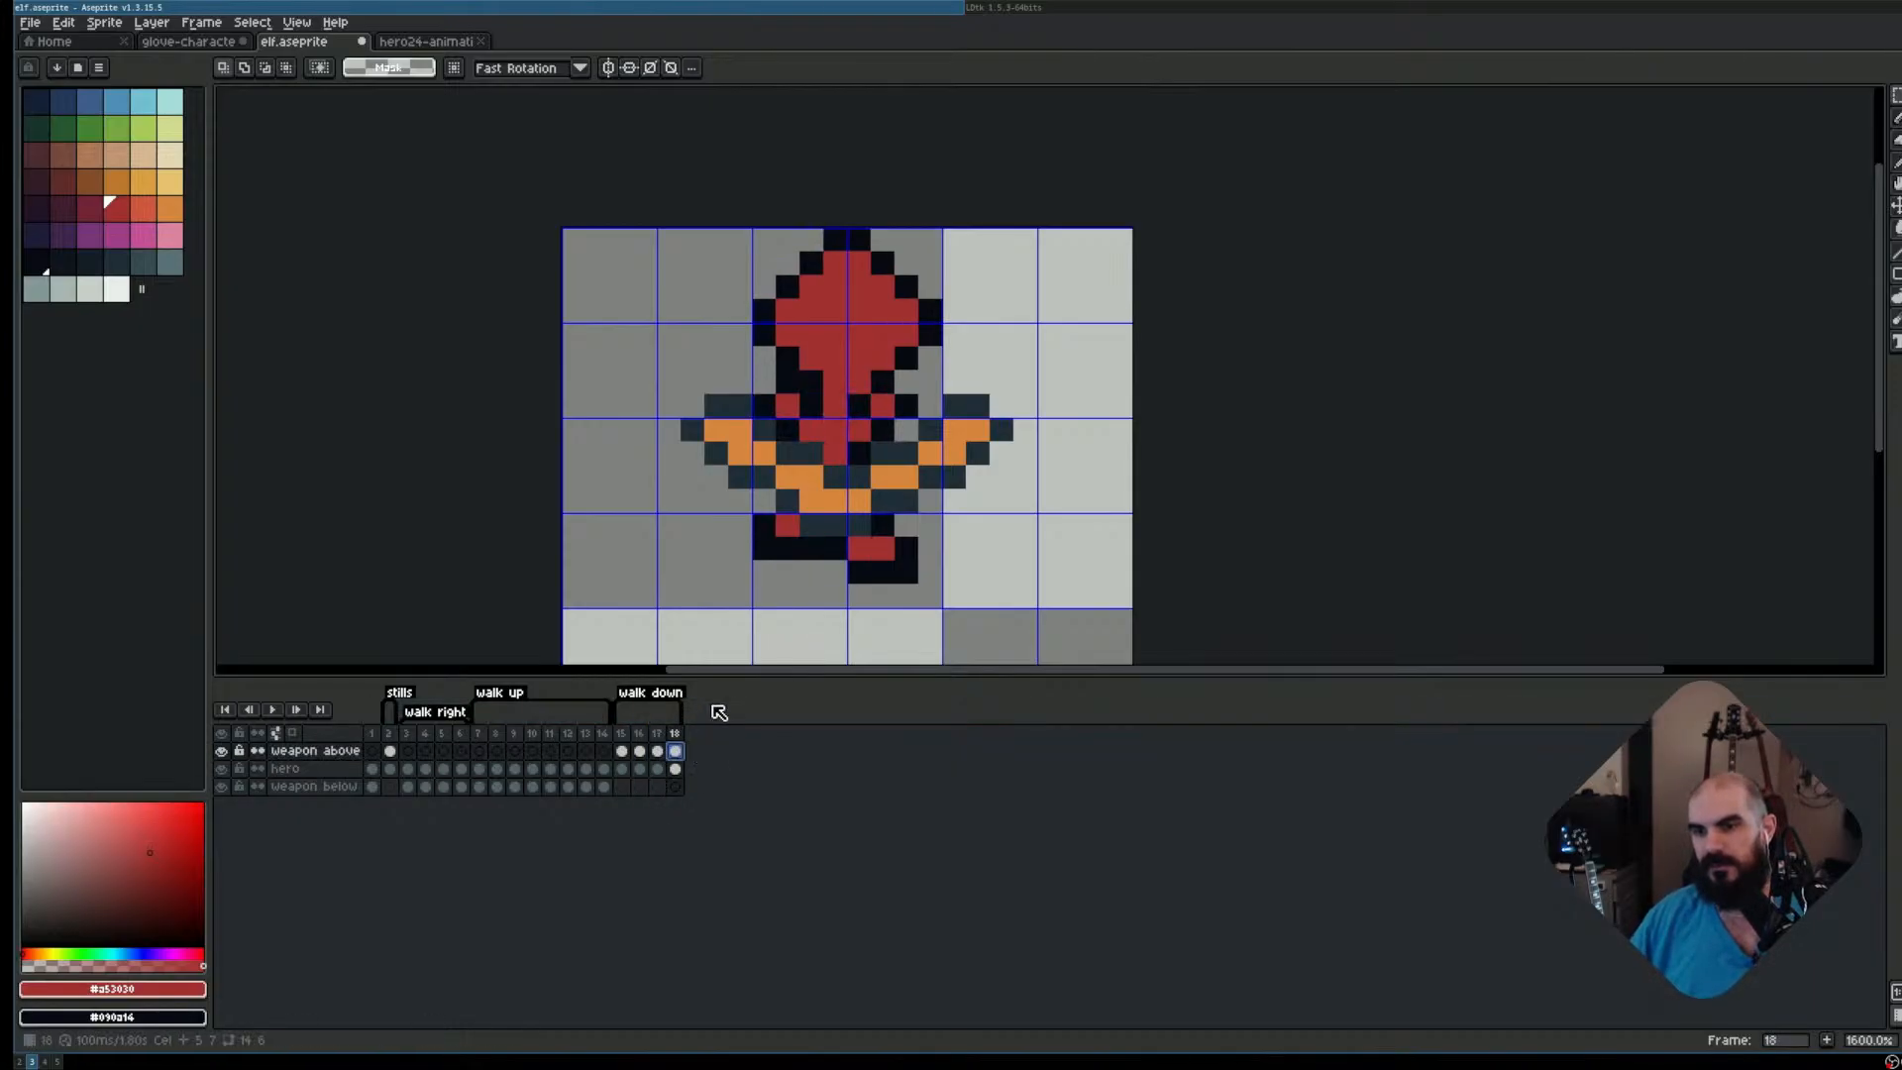
key(v)
drag(904, 485, 907, 461)
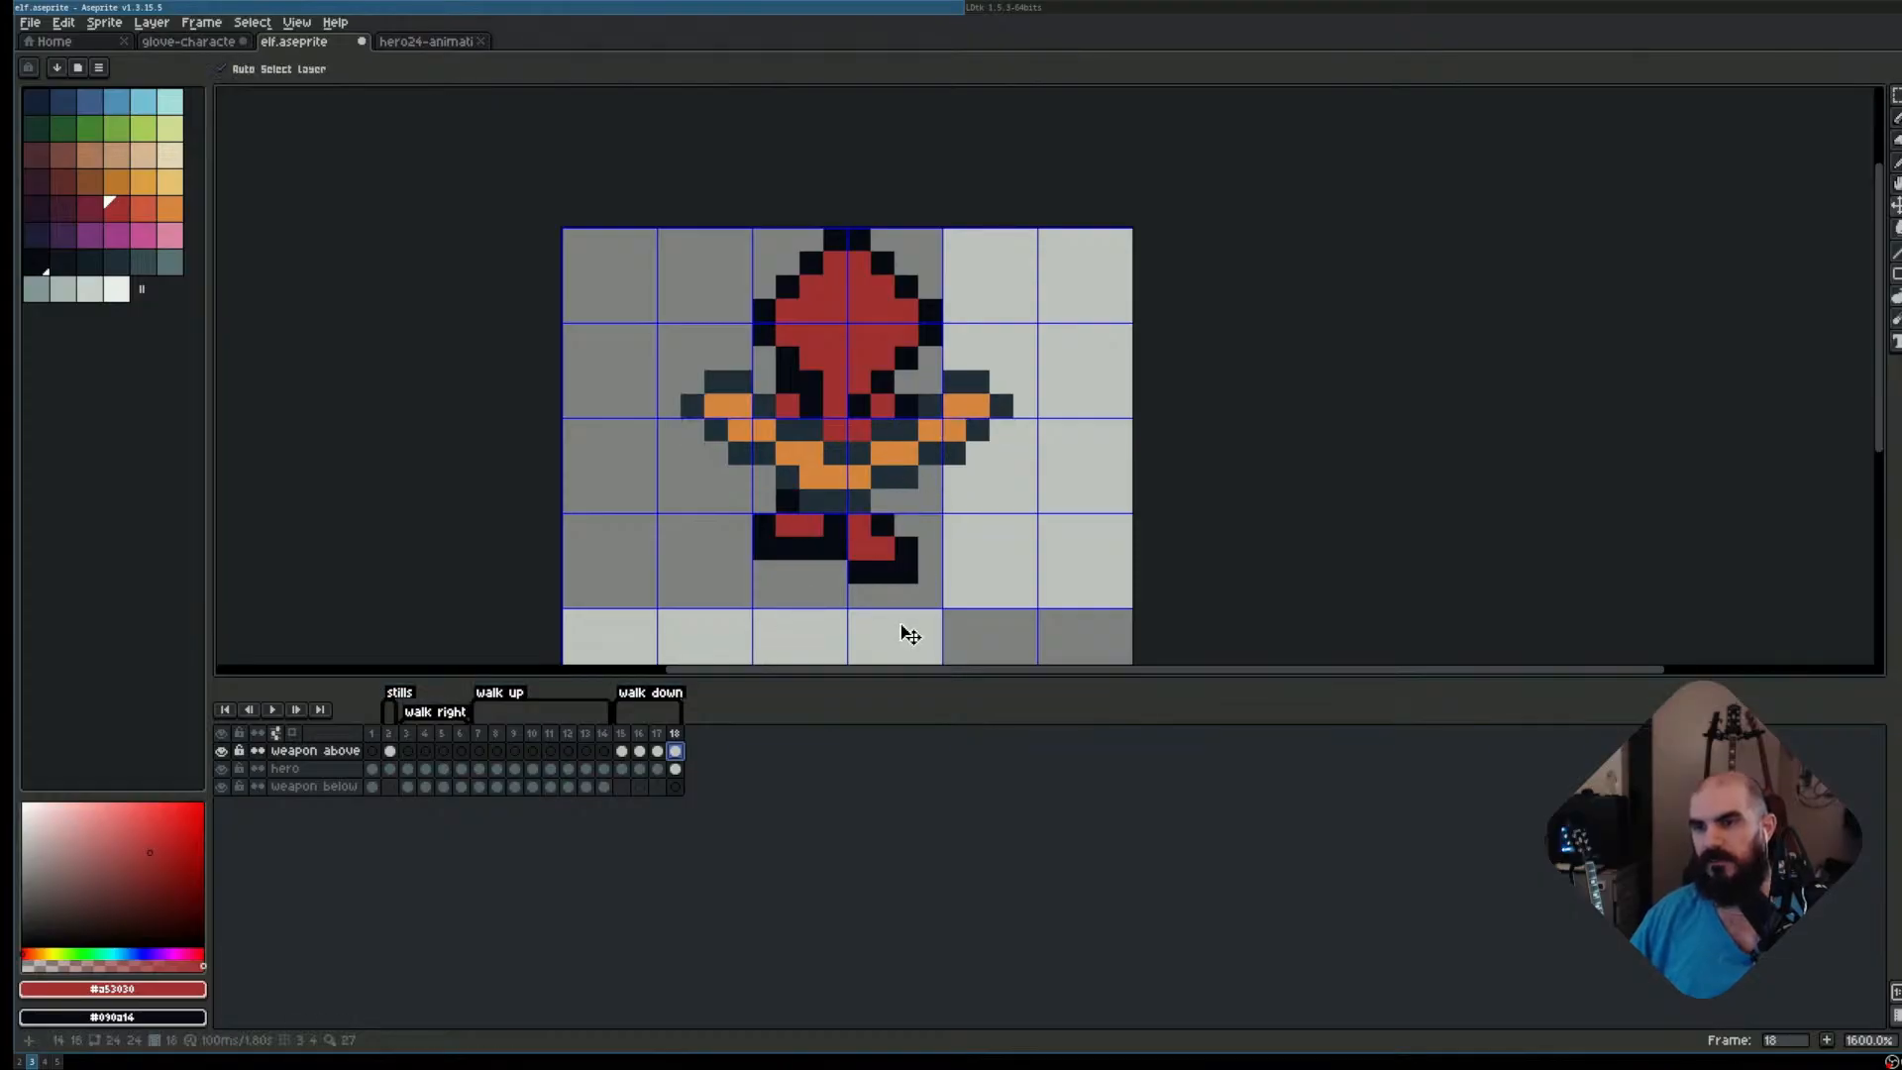
Play back the animation and step through walk down frames 15 to 18 to check the motion
click(824, 736)
key(Return)
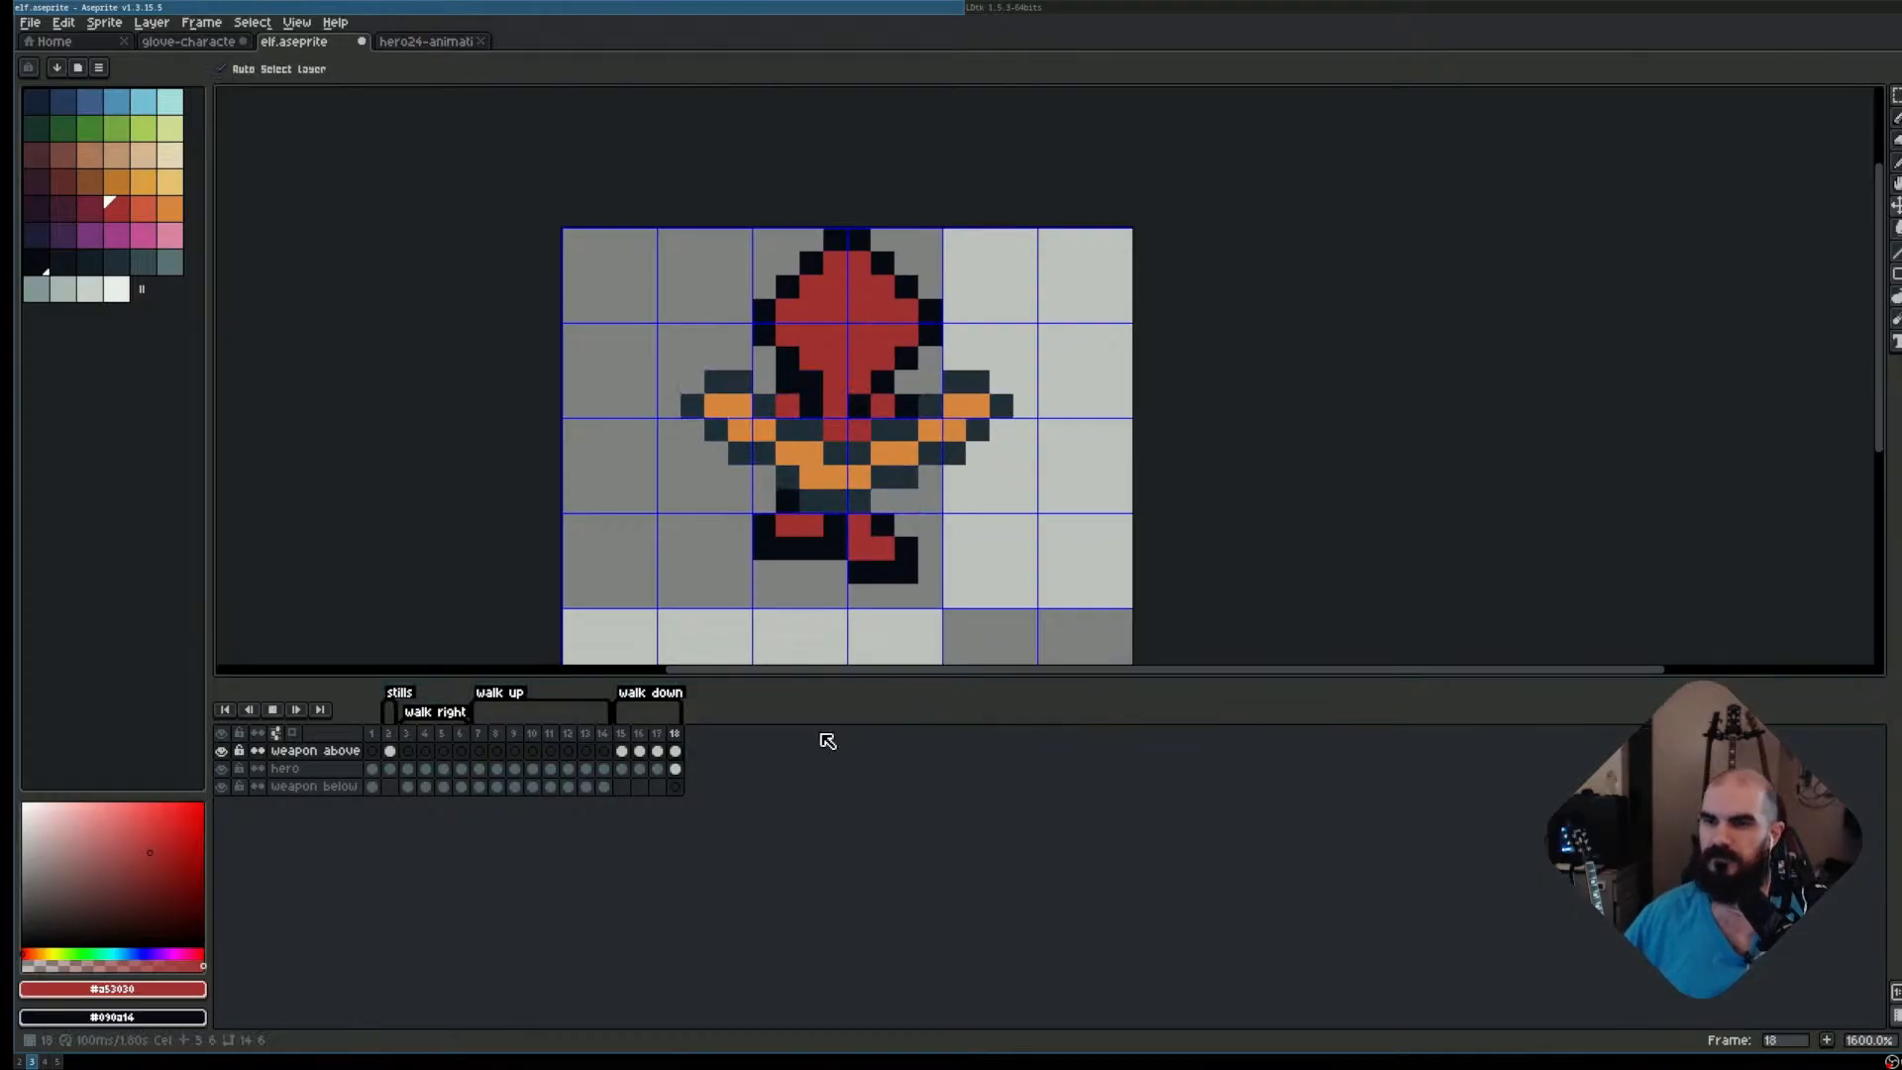
scroll(878, 620, down, 3)
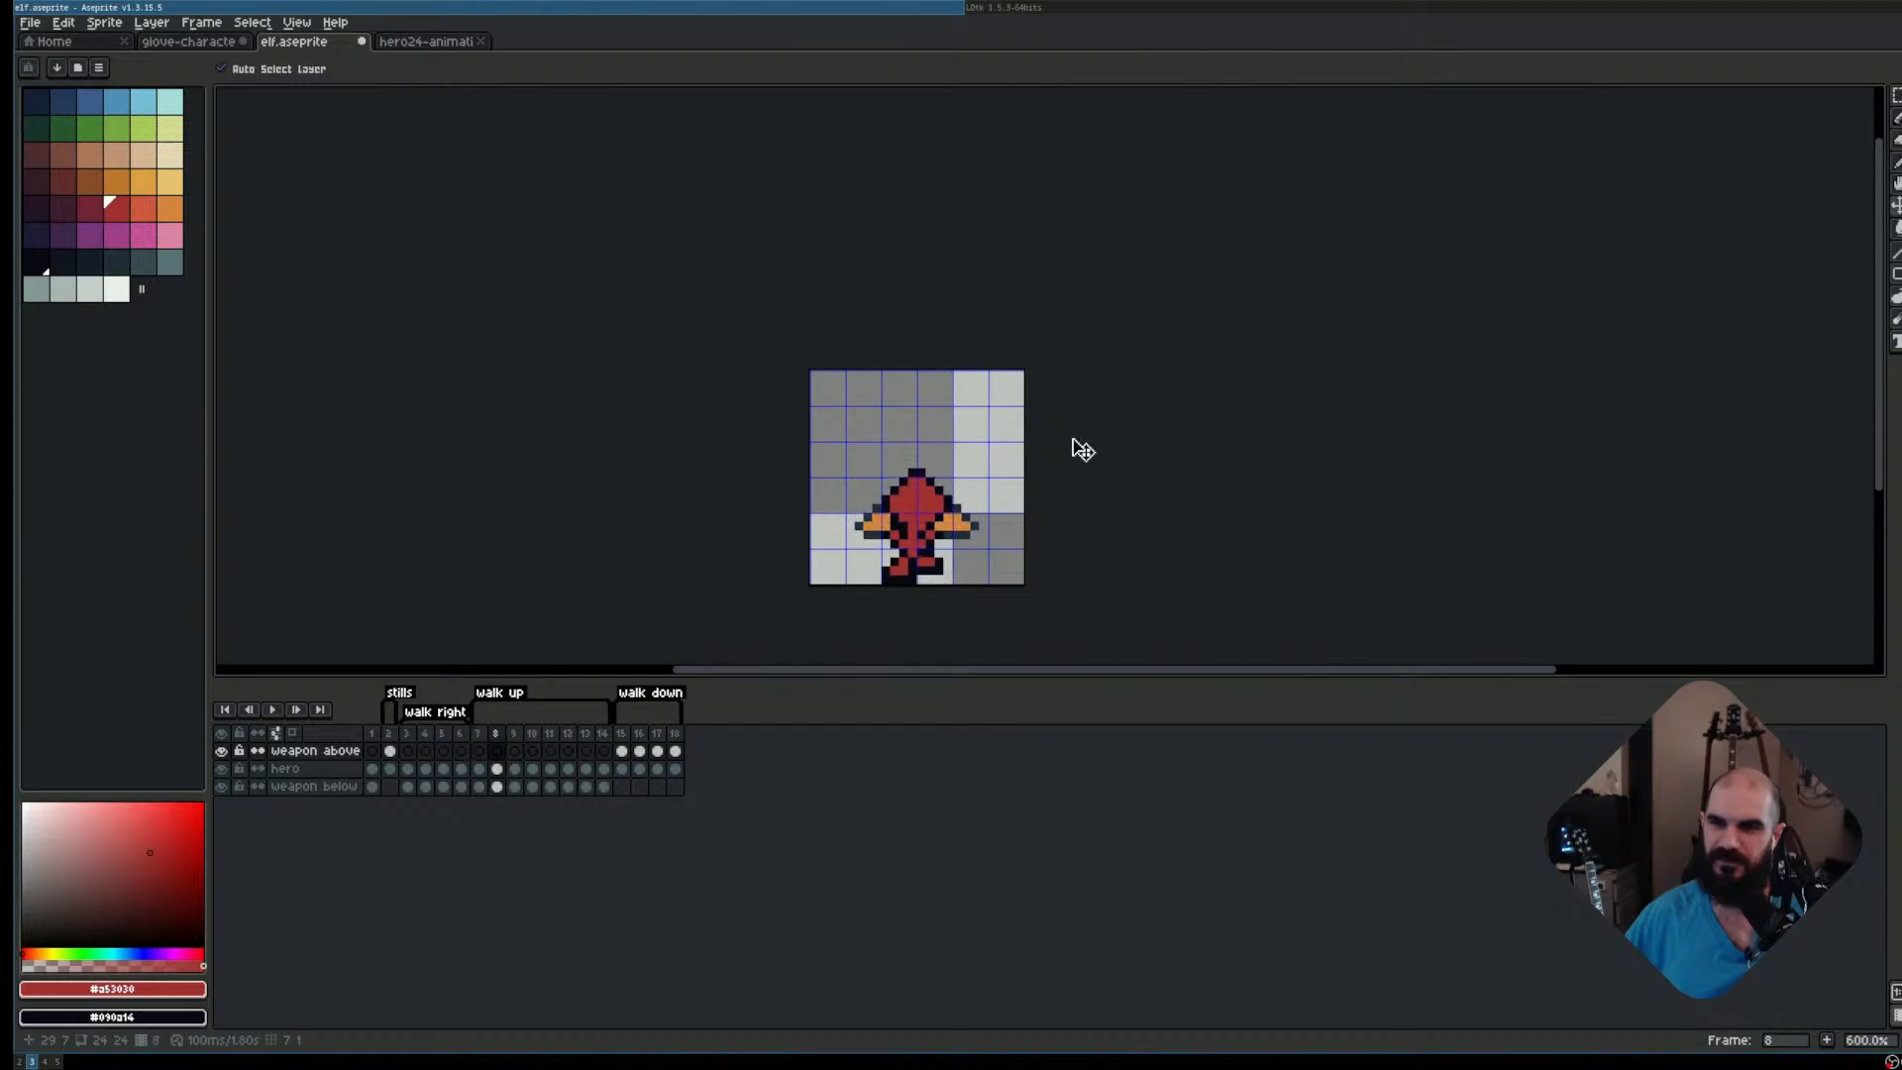
key(Return)
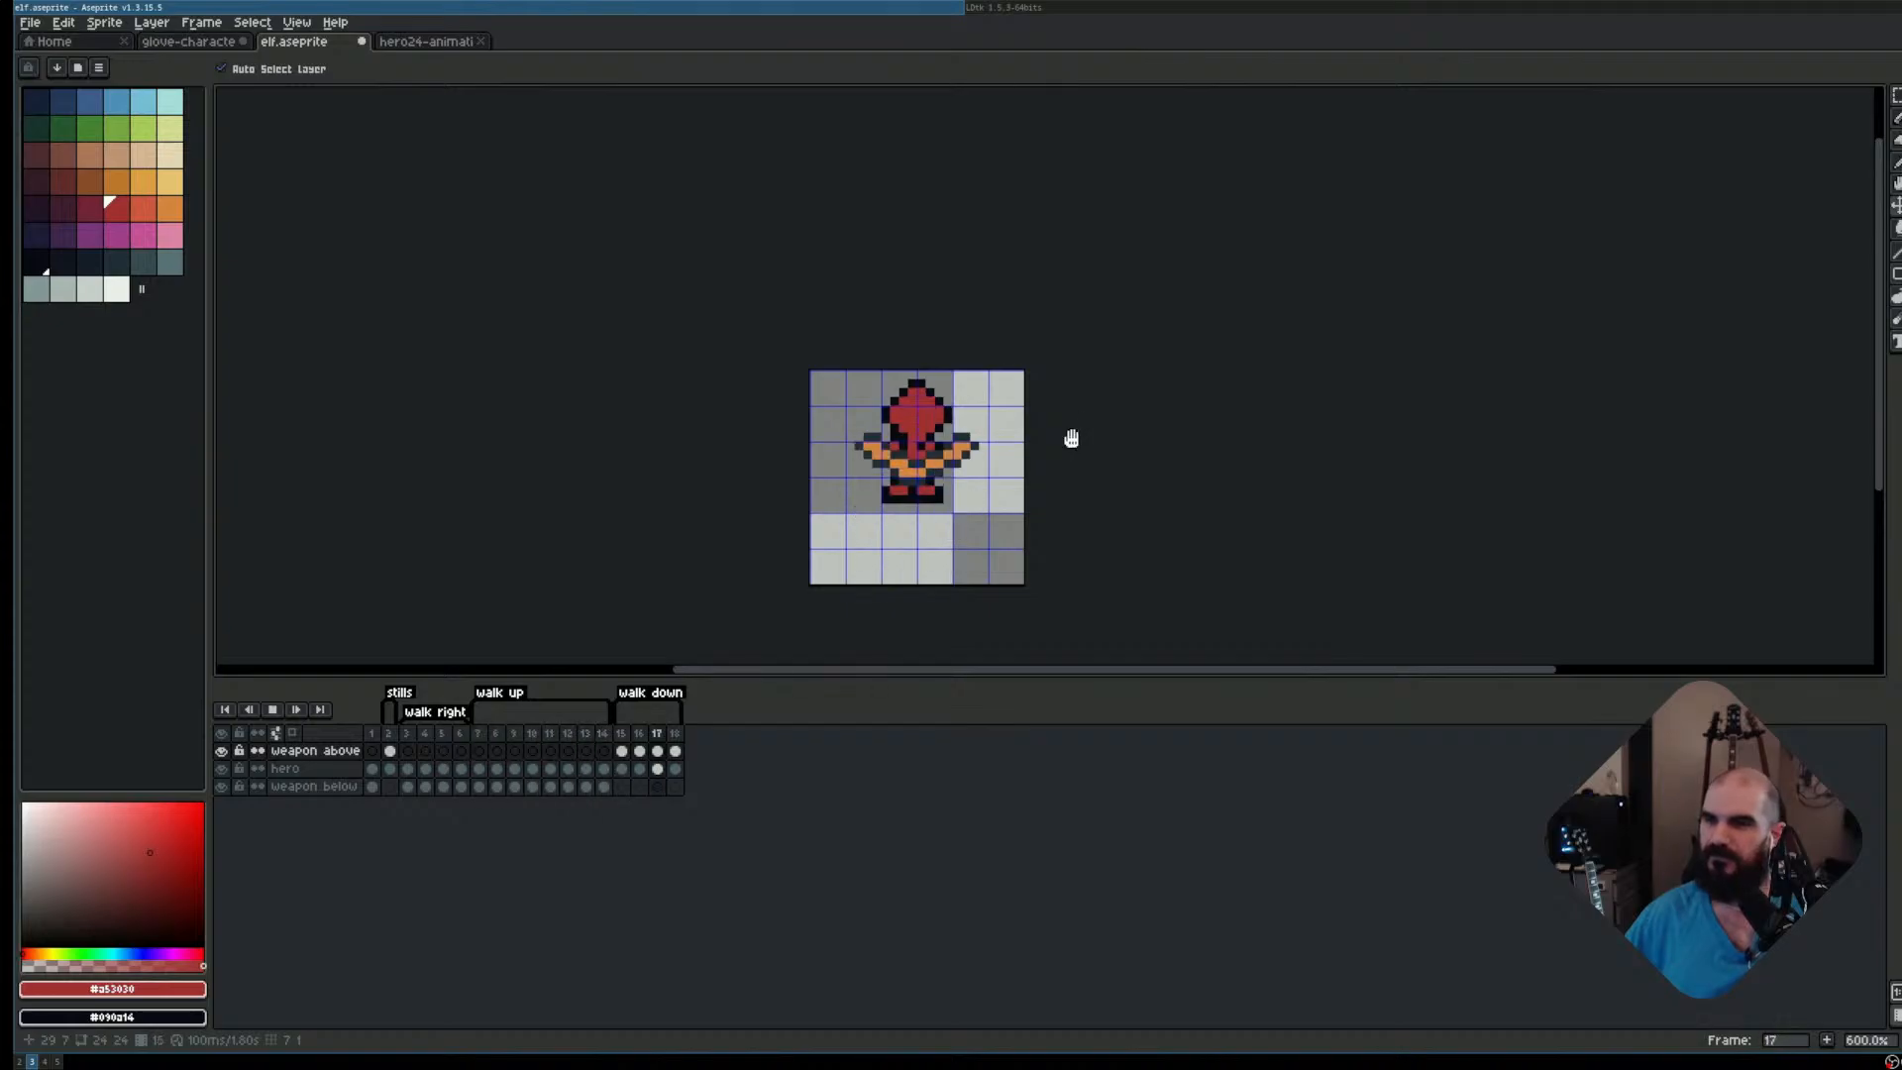
key(Return)
key(Left)
key(Left)
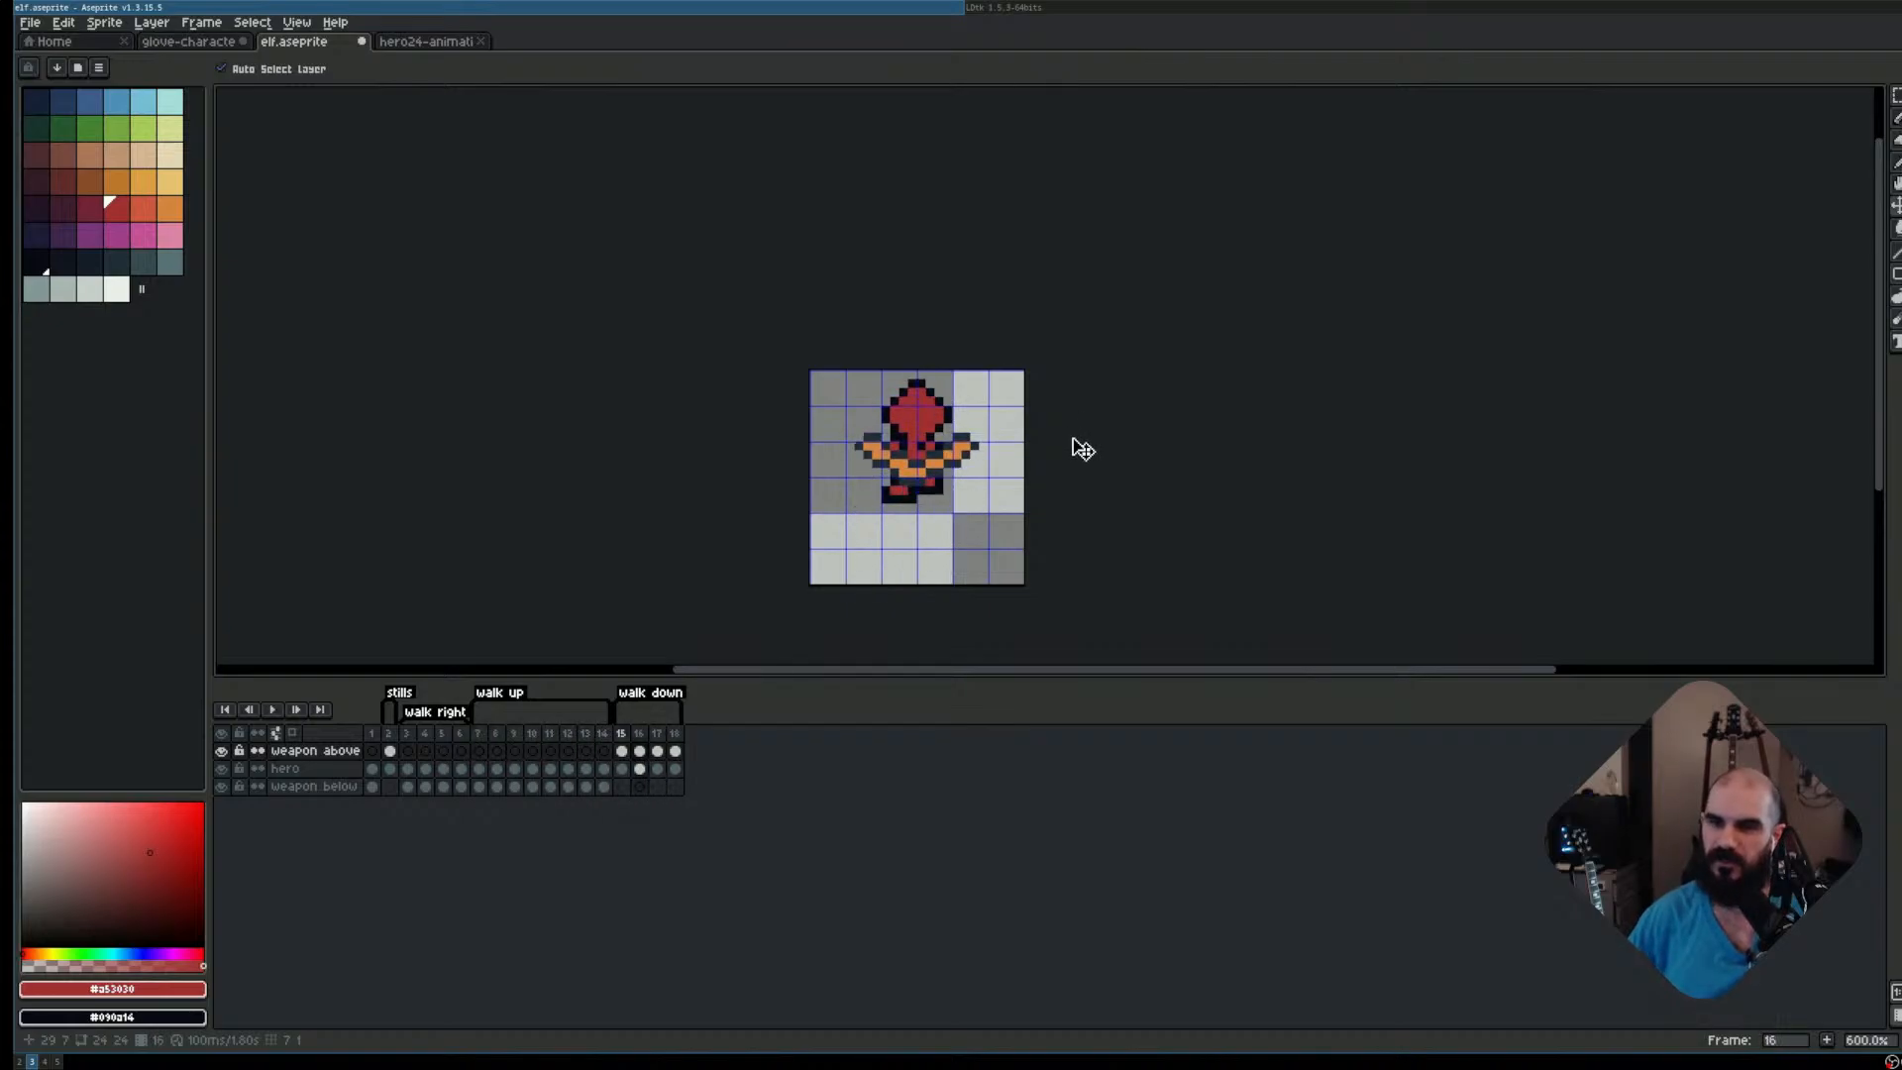
key(Right)
key(Right)
key(Right)
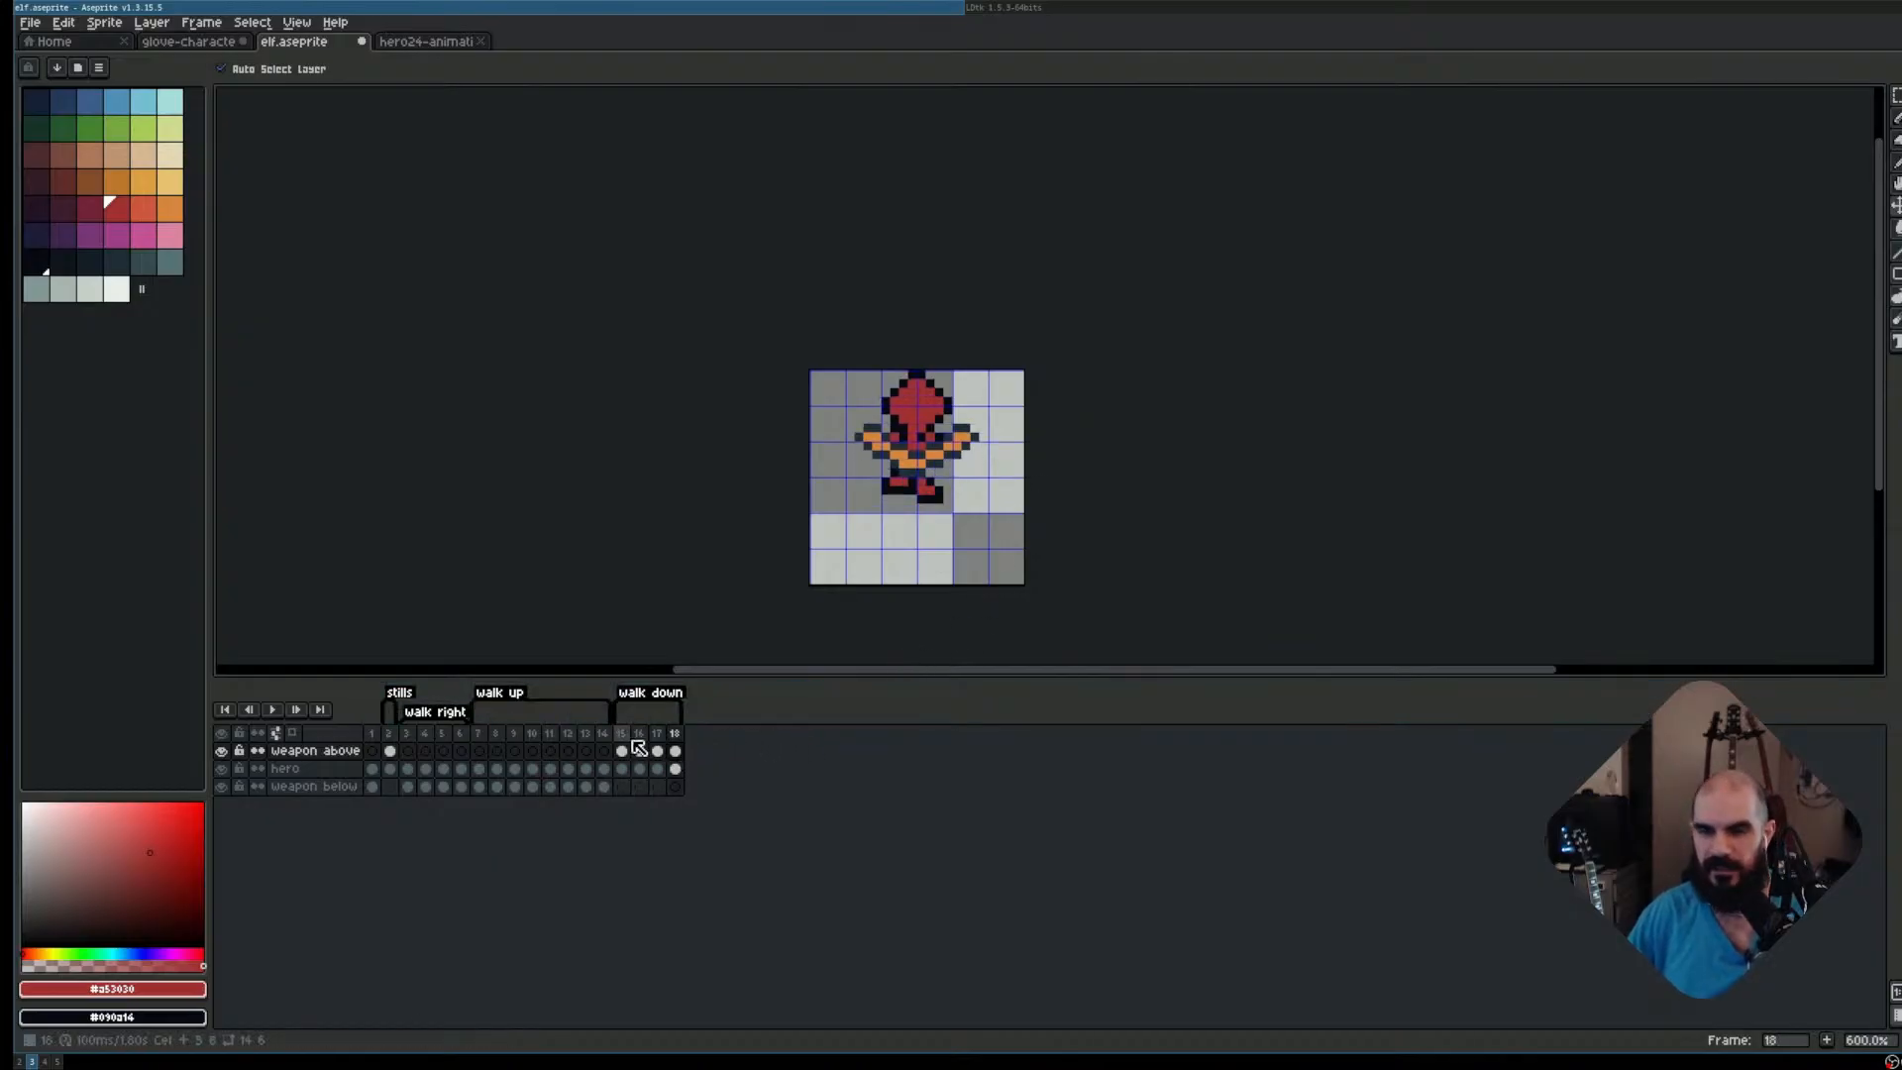
Enlarge the timeline thumbnails and duplicate walk down frames 15 to 18 as frames 19 to 22
scroll(778, 651, up, 1)
scroll(1023, 446, down, 1)
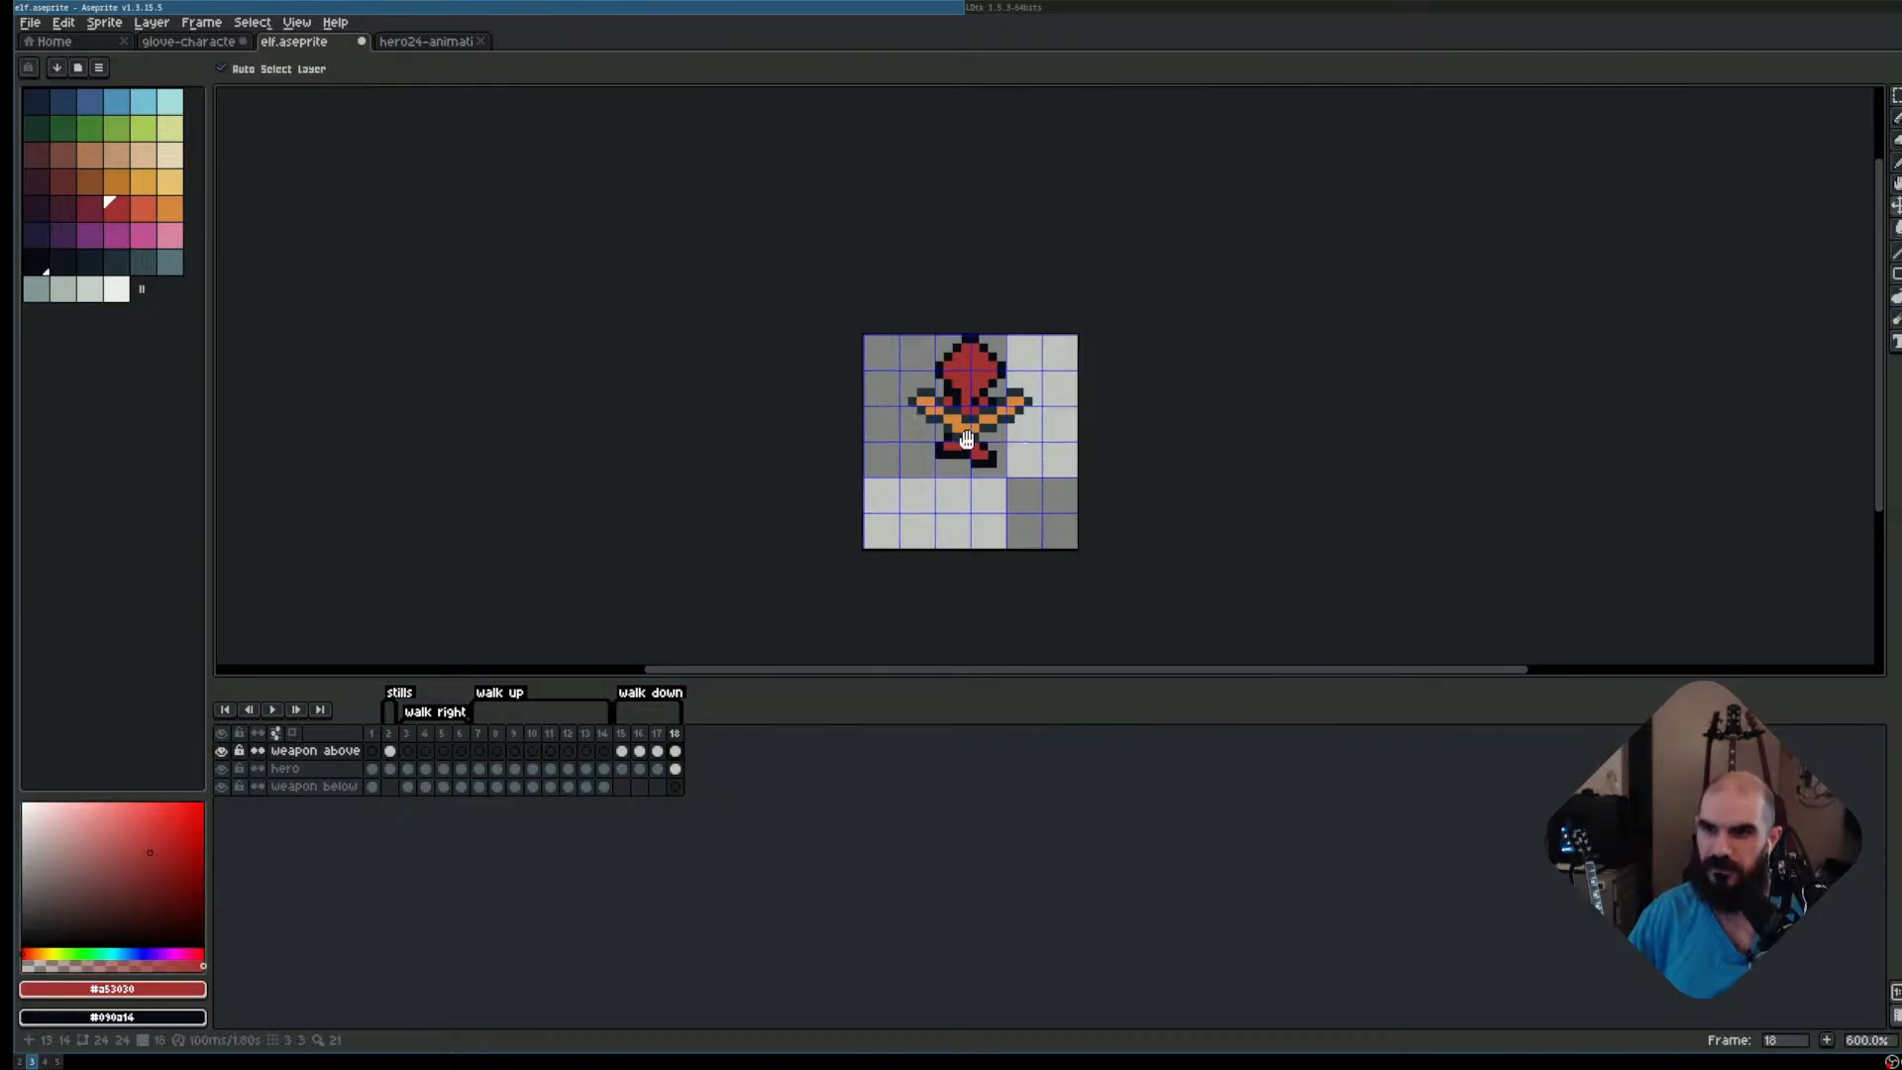
drag(966, 439, 933, 414)
scroll(693, 752, up, 1)
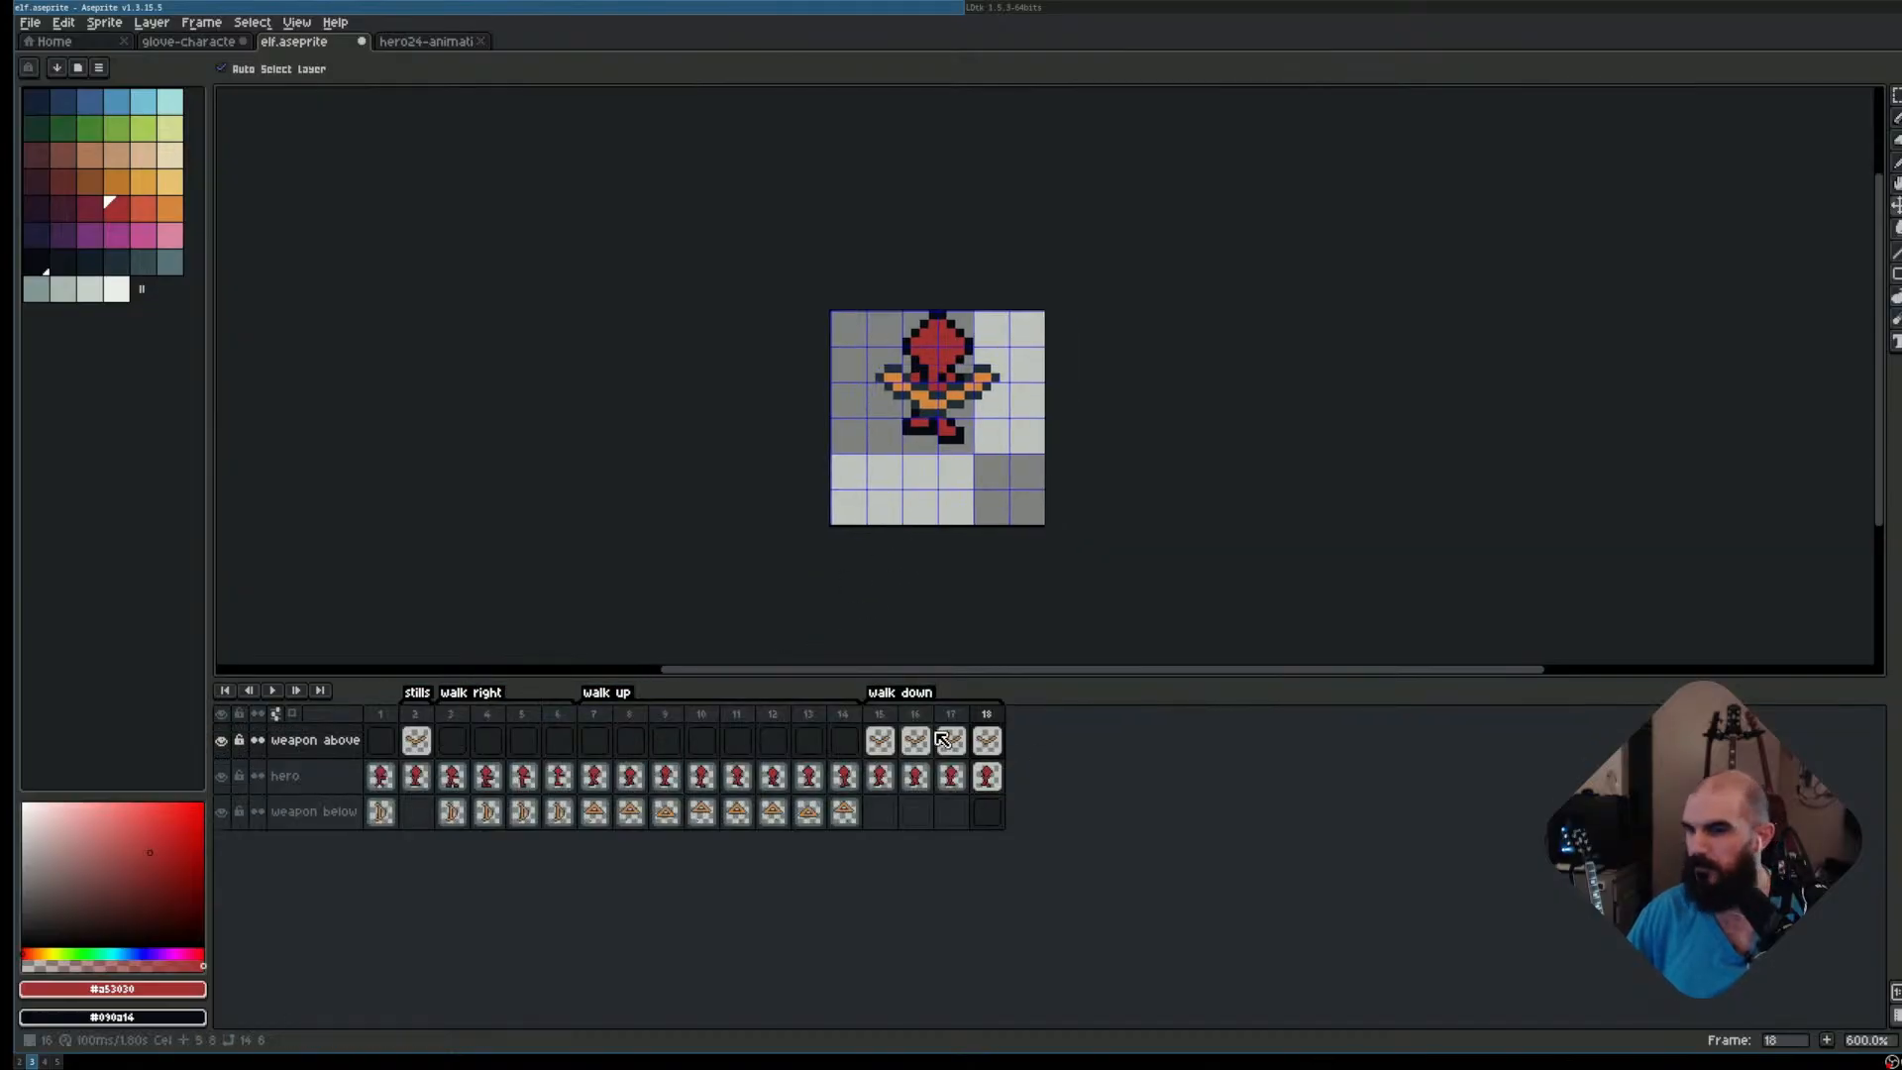
click(881, 715)
drag(886, 718, 1111, 726)
click(990, 715)
click(1024, 715)
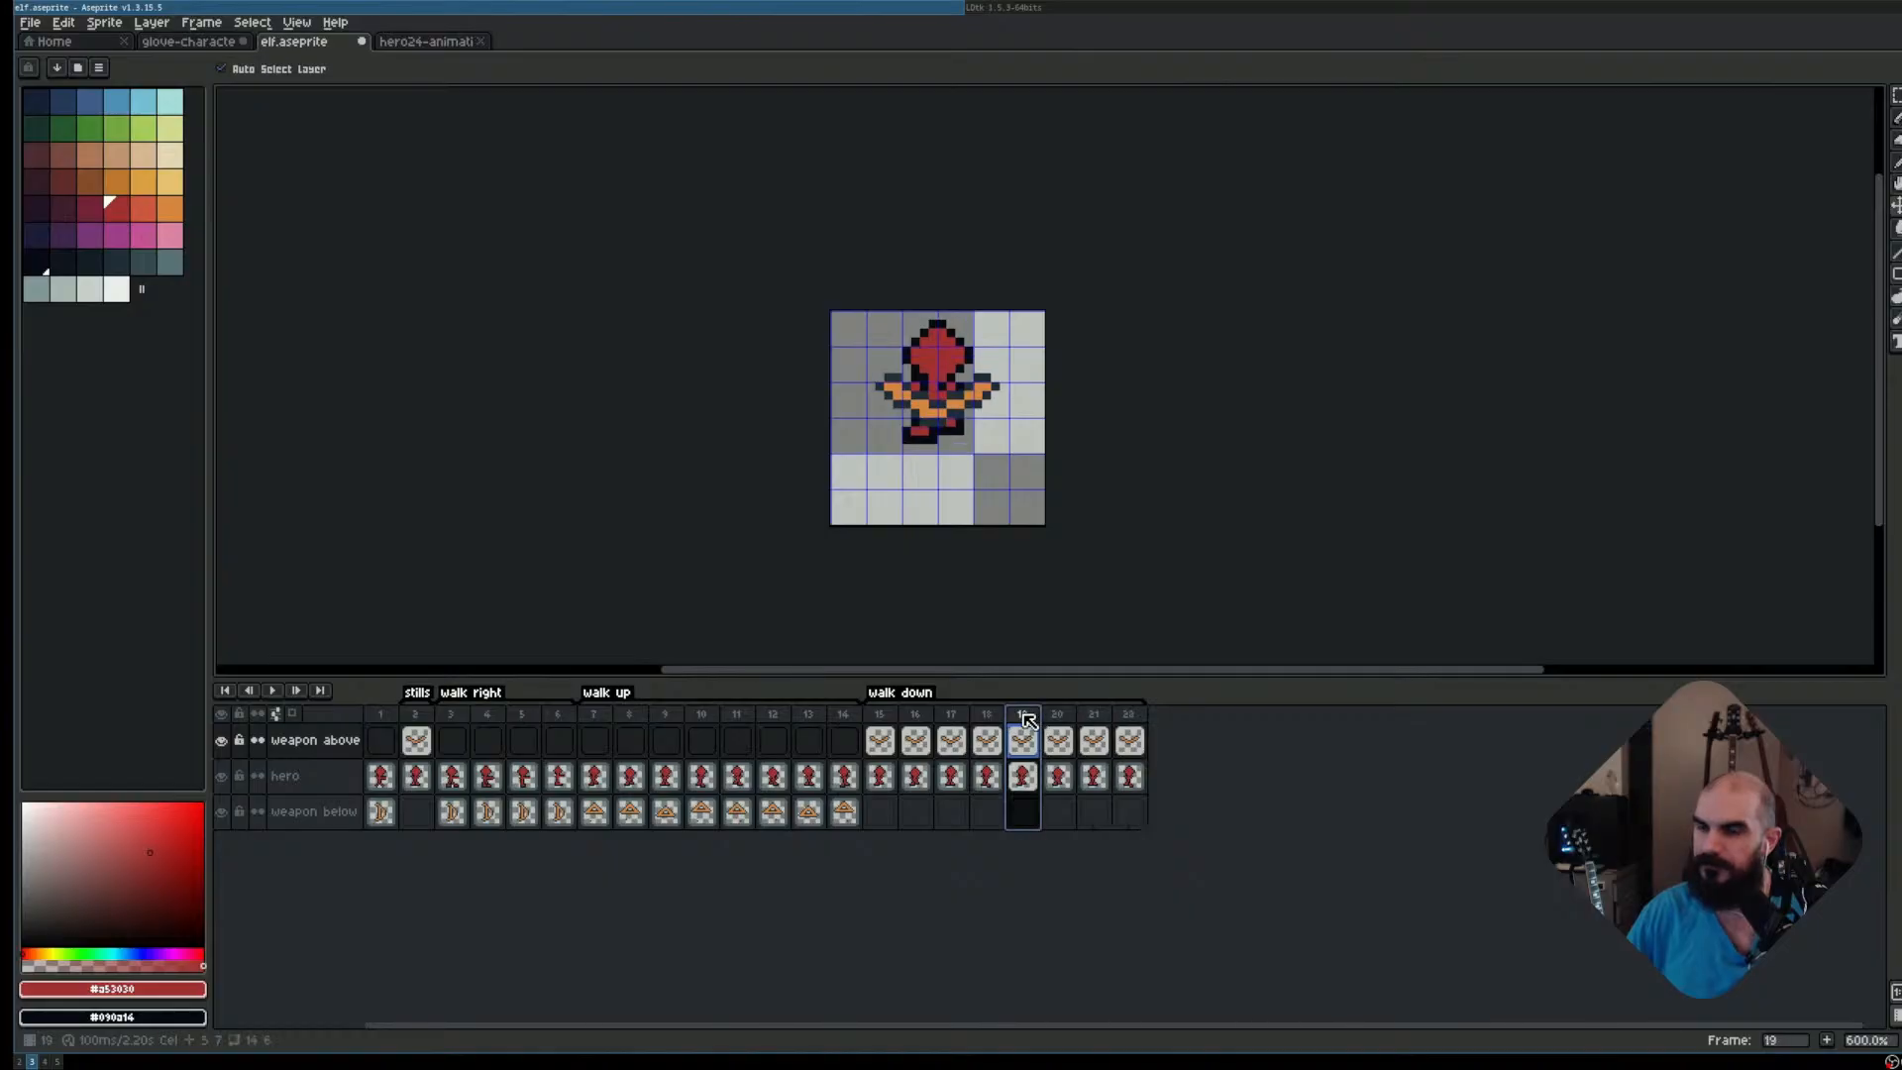
Flip the hero and weapon above cels of frames 19 to 22 horizontally and save the file after previewing the loop
key(Right)
key(Right)
key(Right)
key(Left)
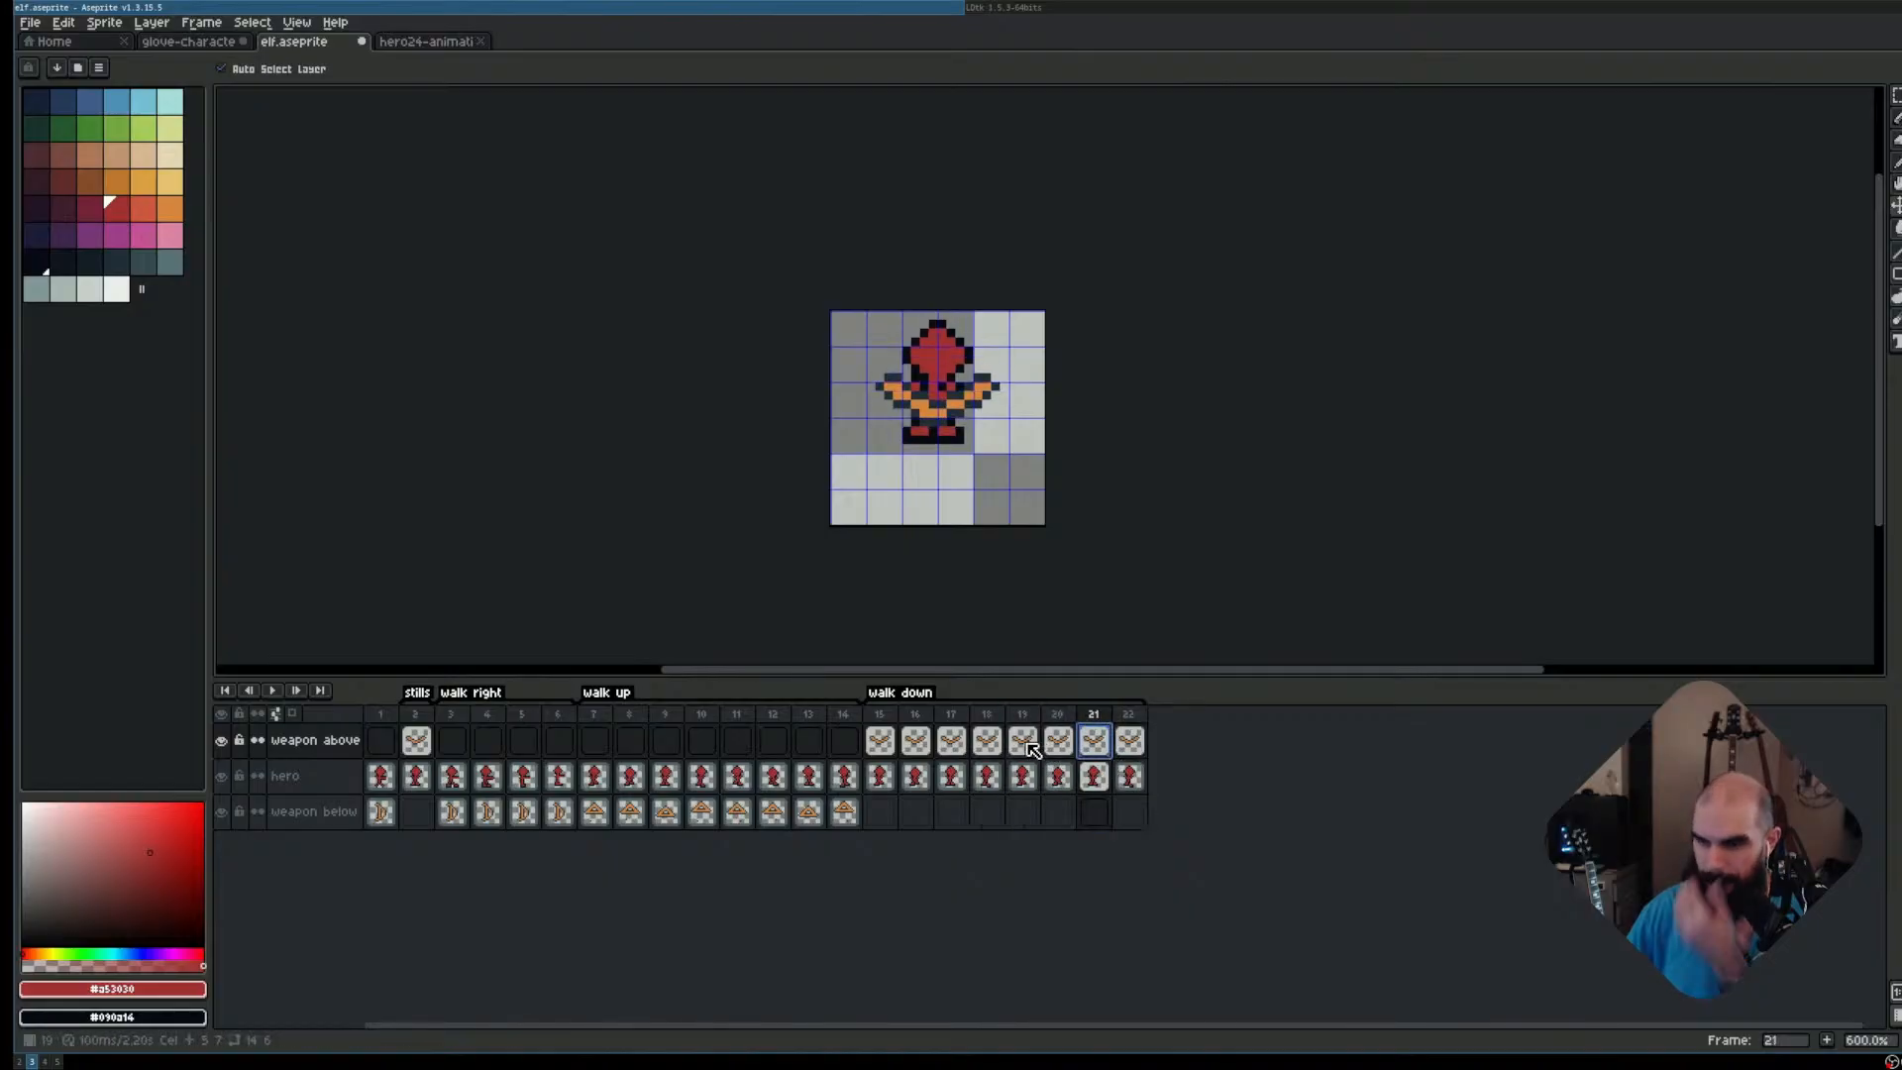
drag(1030, 749, 1129, 775)
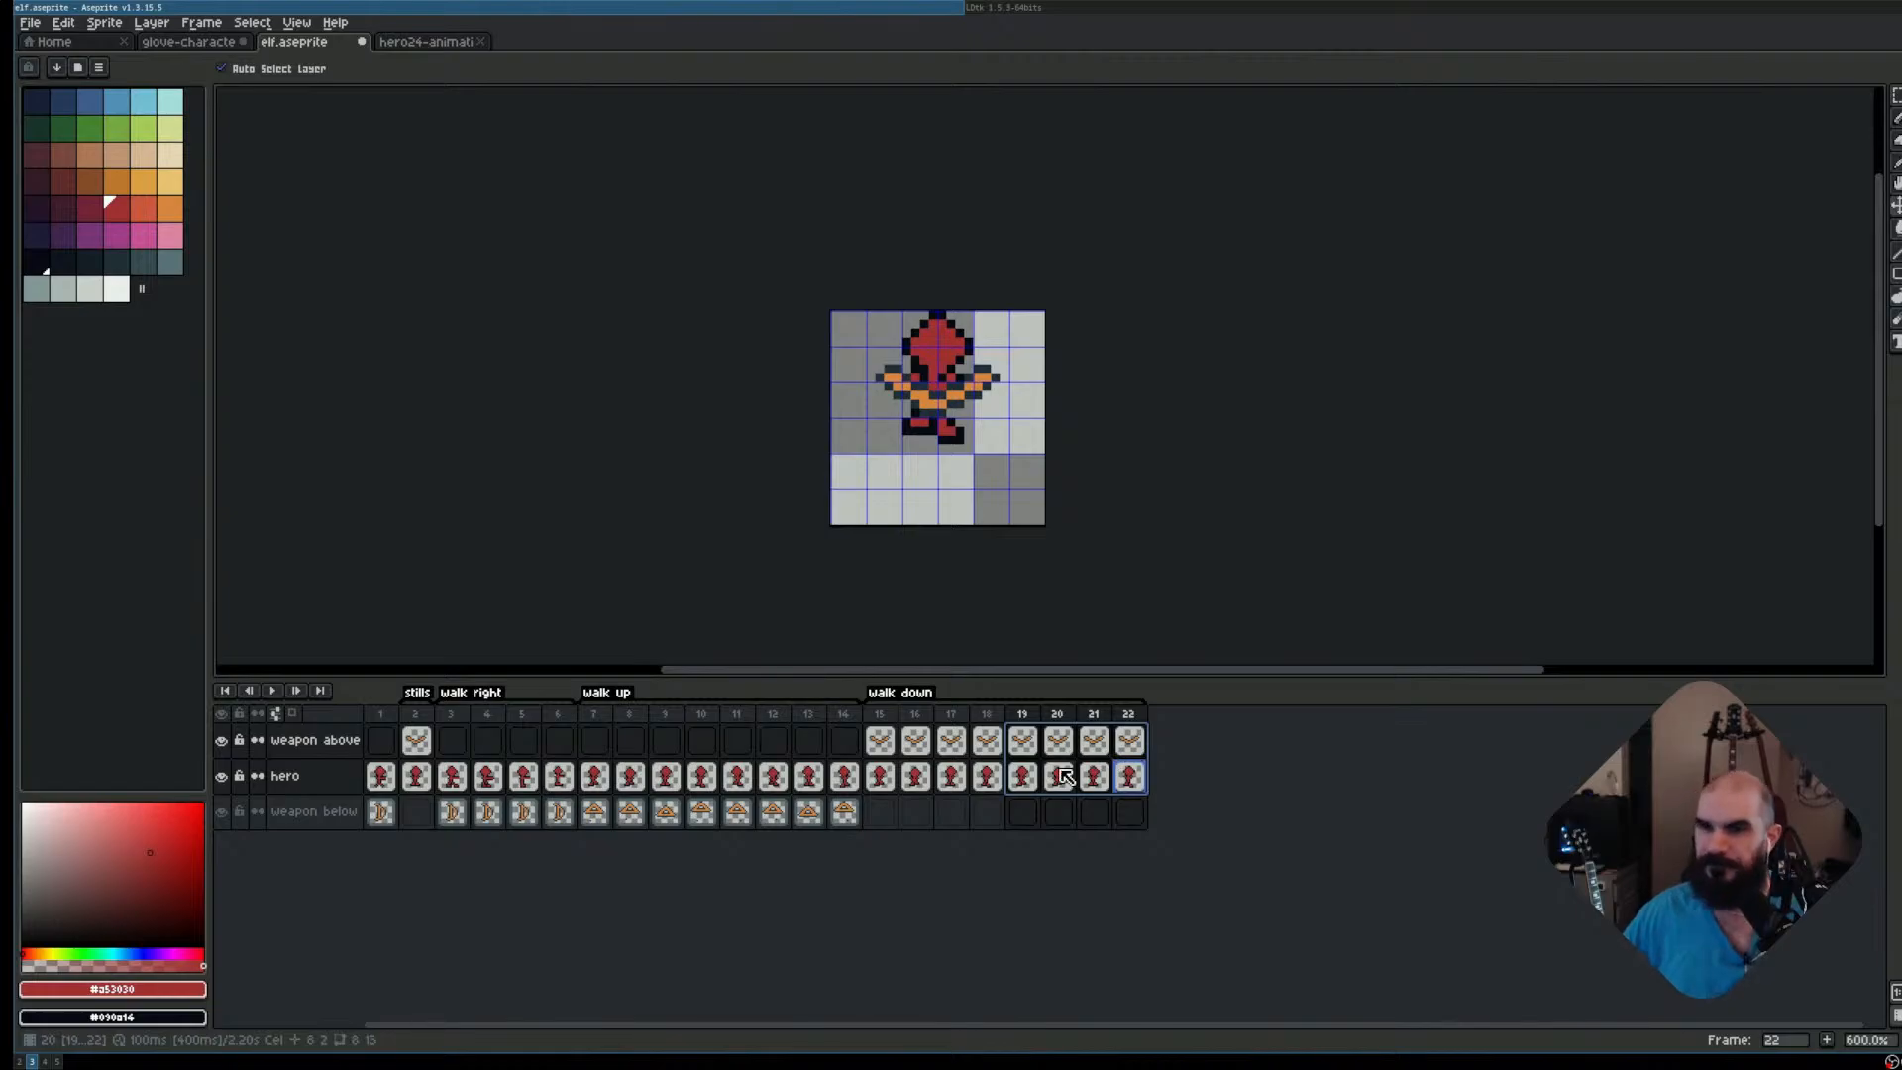
key(Return)
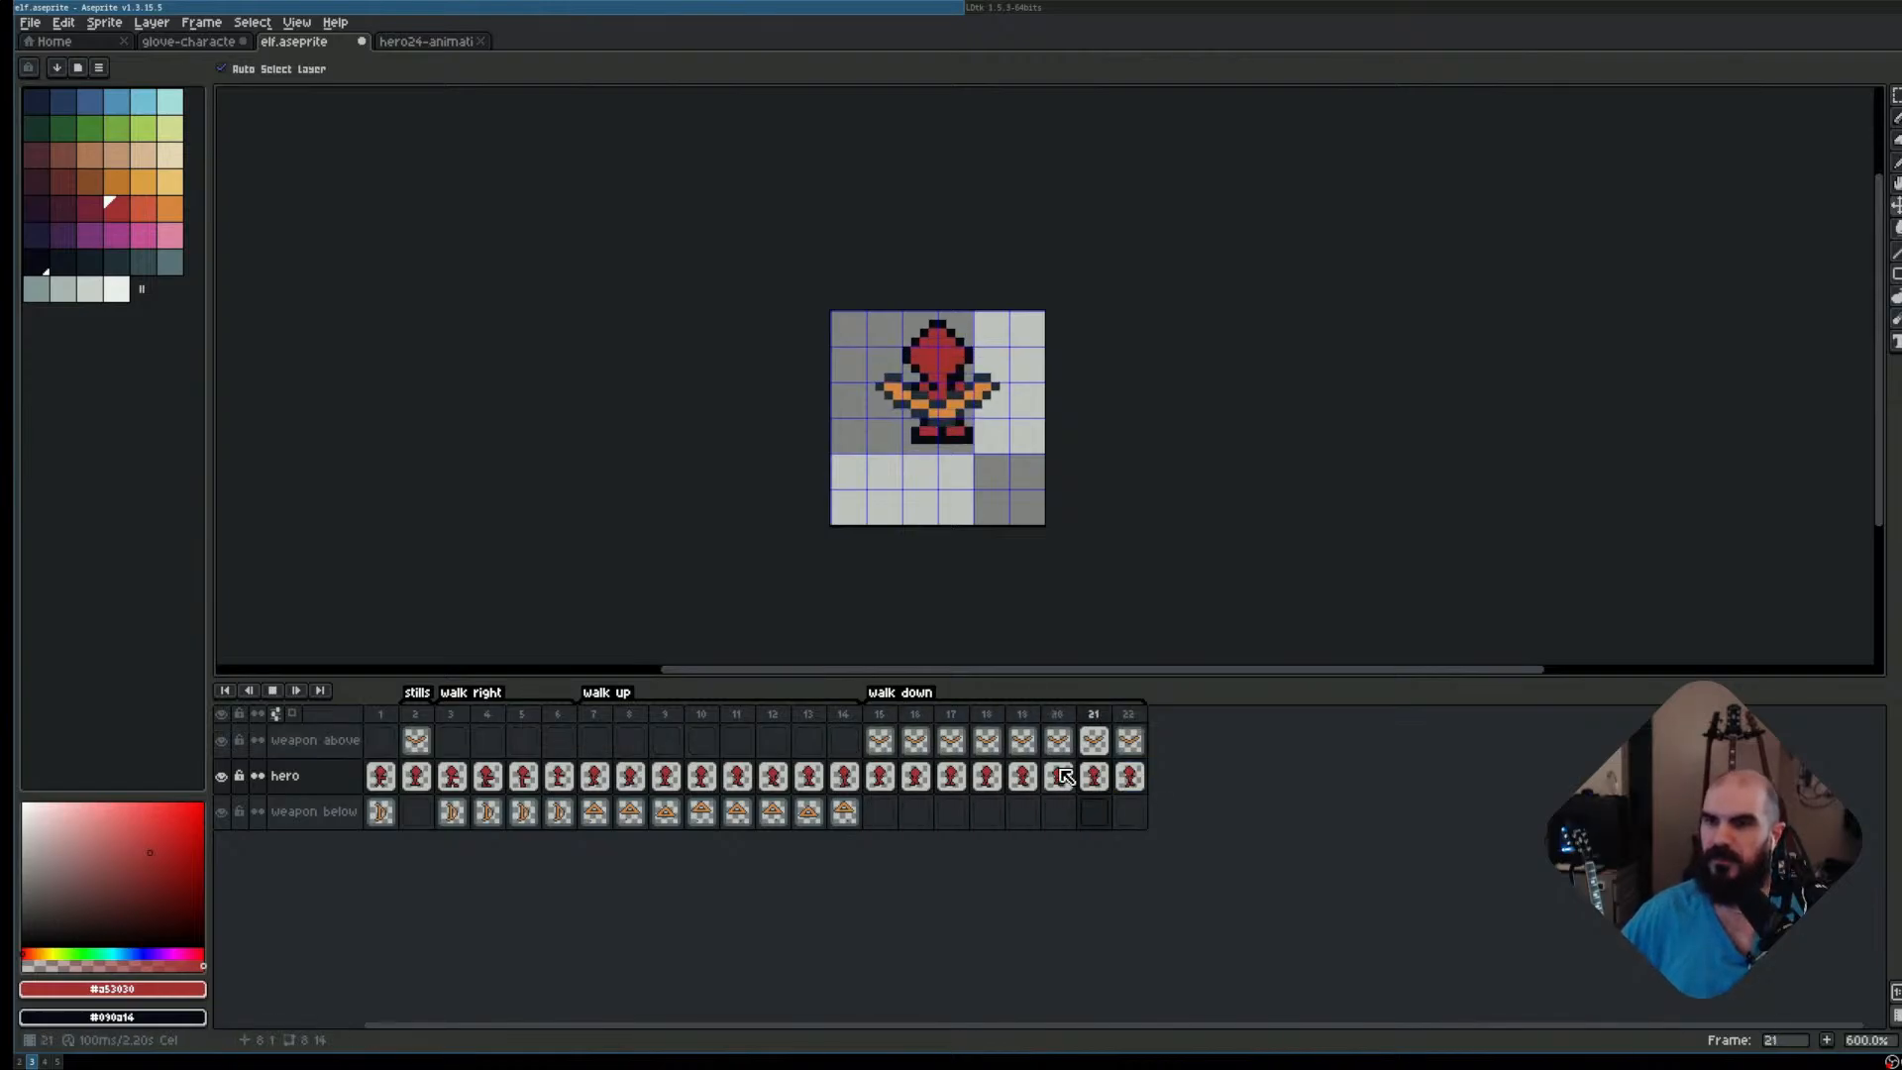
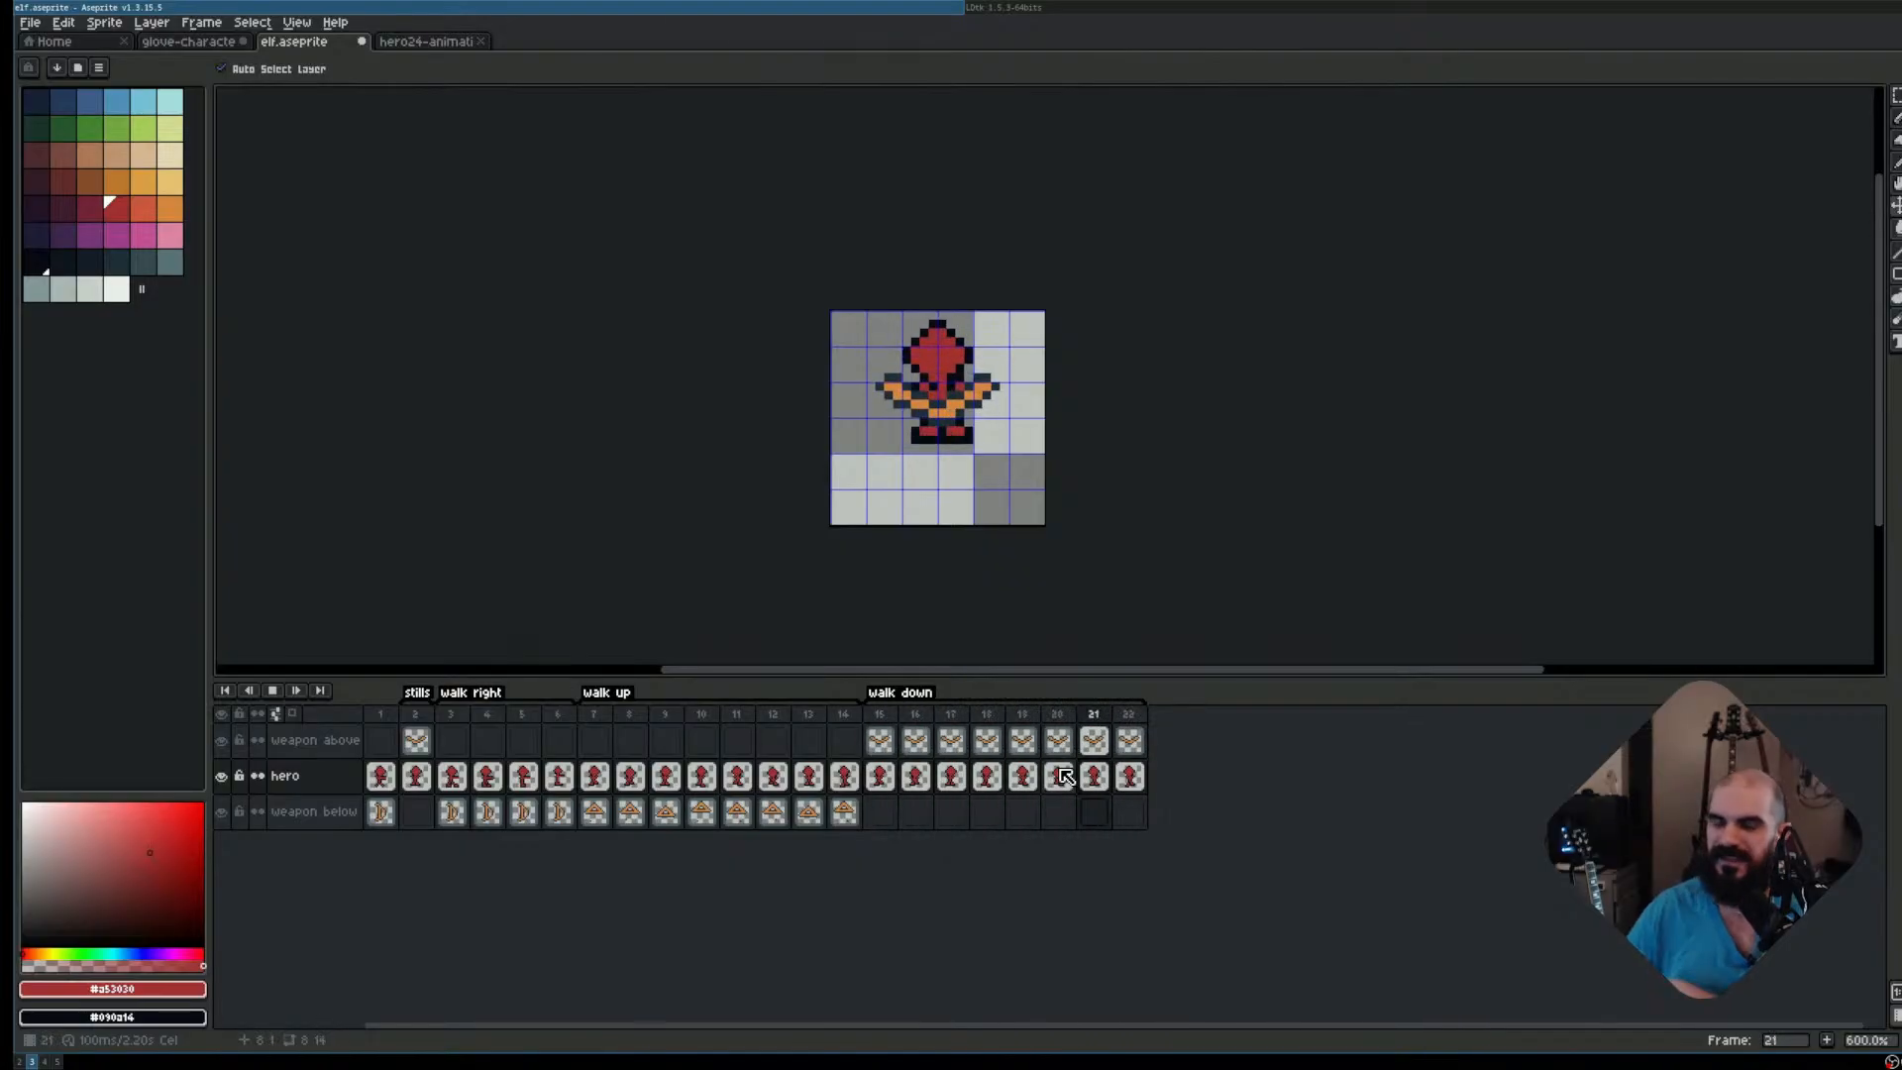
key(Return)
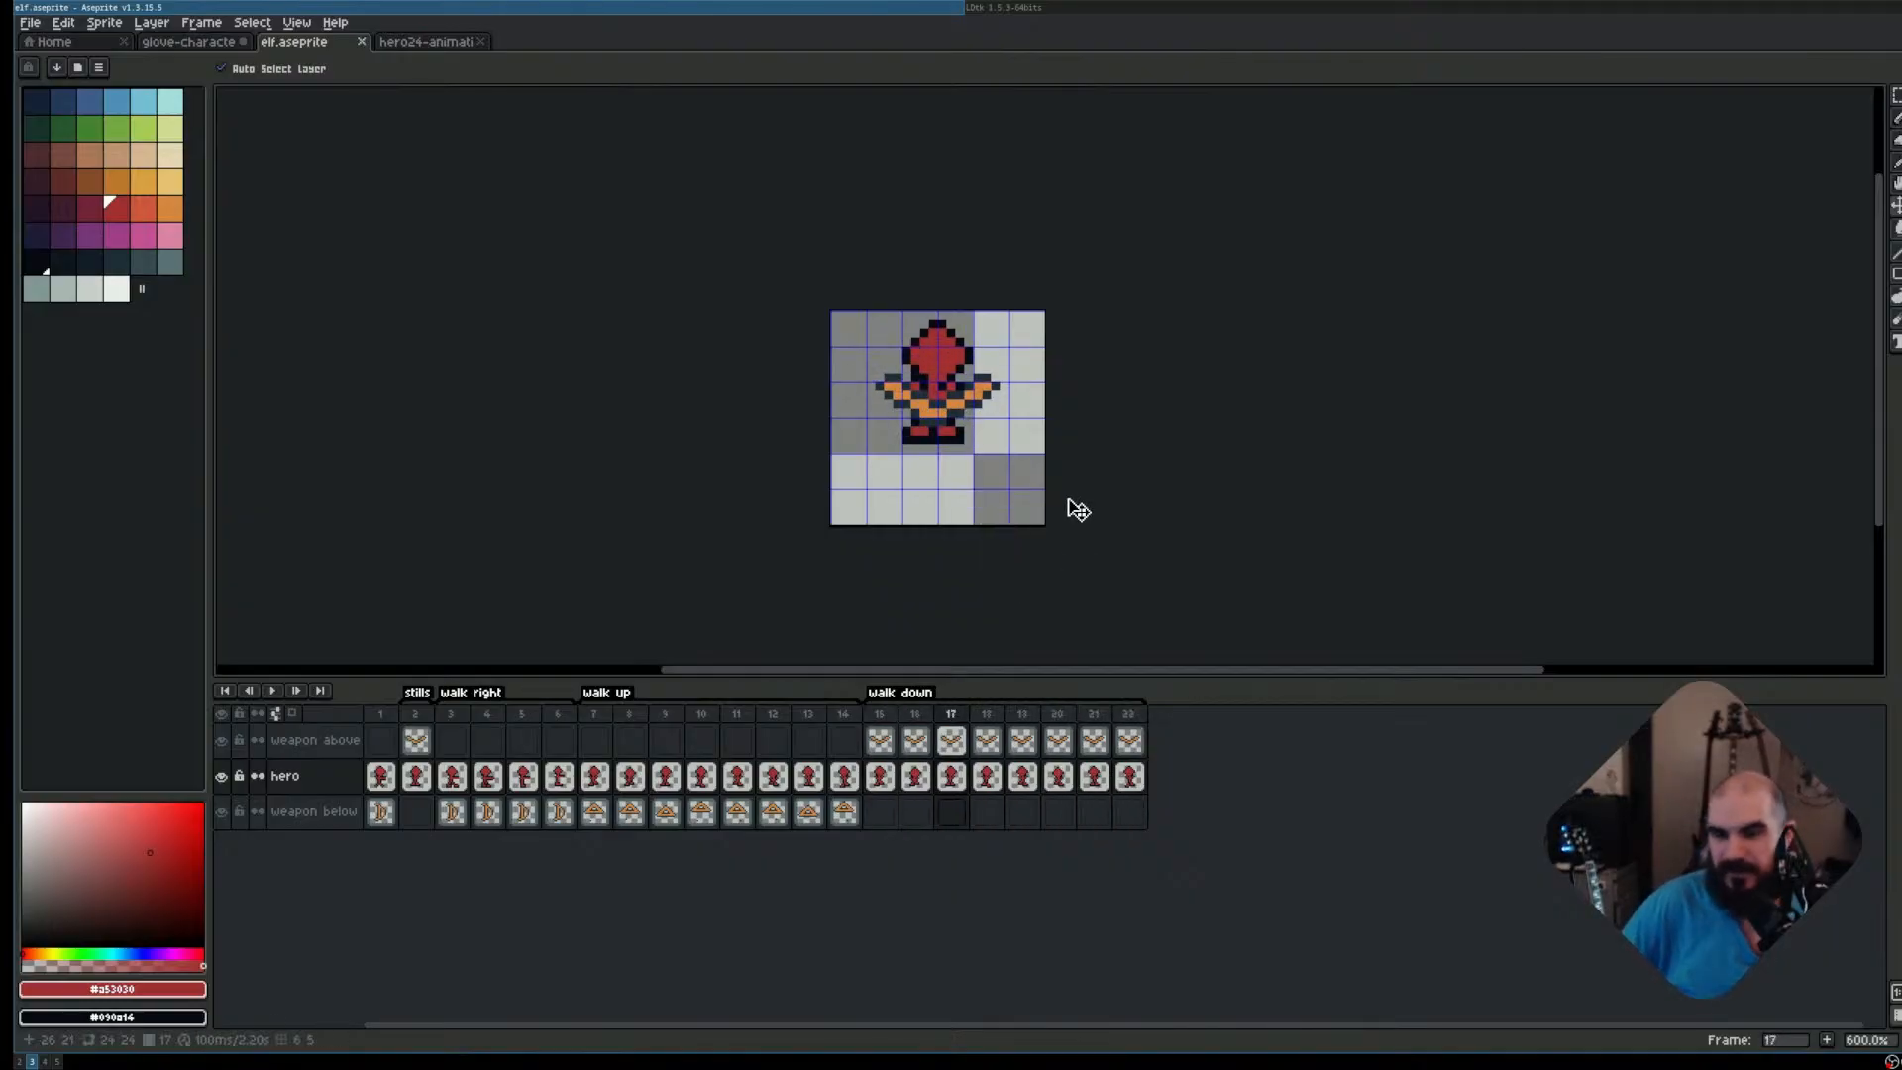
Review the elf's poses in frames 1 and 2, walk up frames 7 to 12, and walk right frames 4 and 5
click(382, 738)
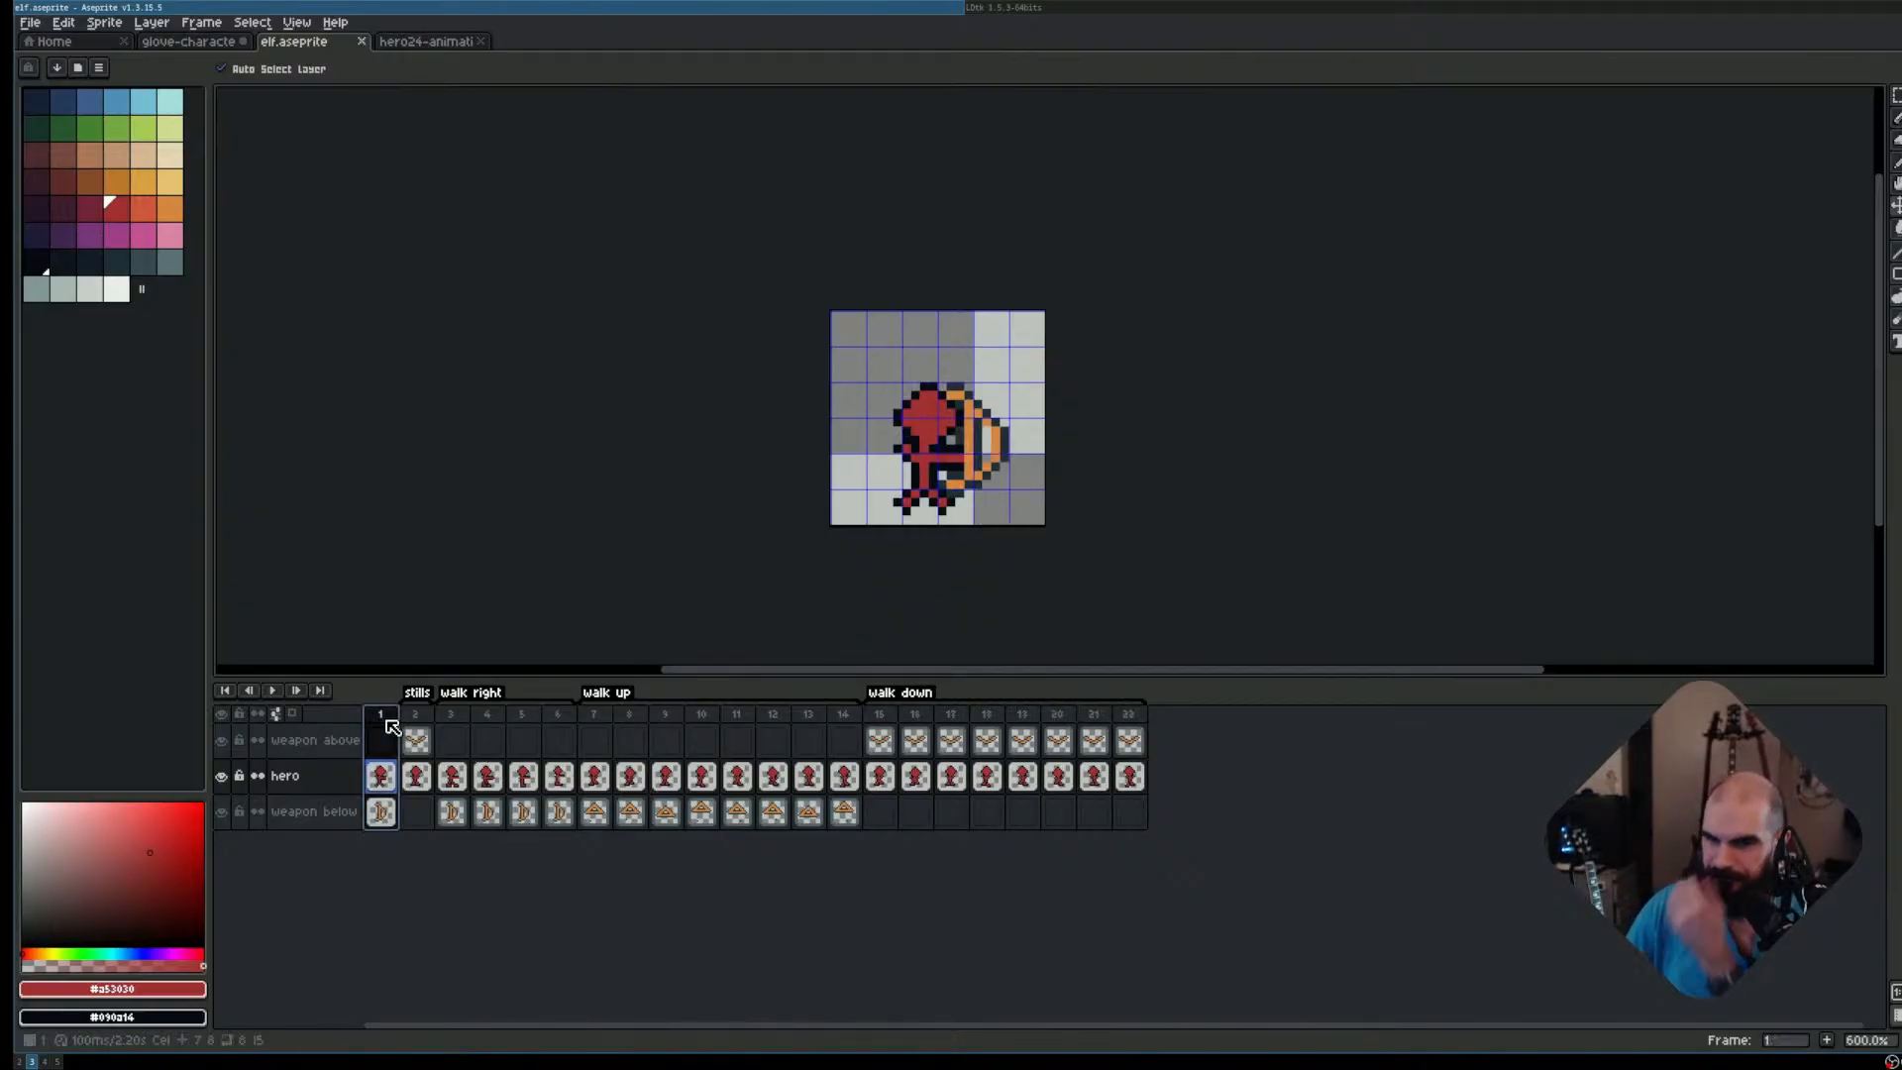
click(421, 738)
click(384, 714)
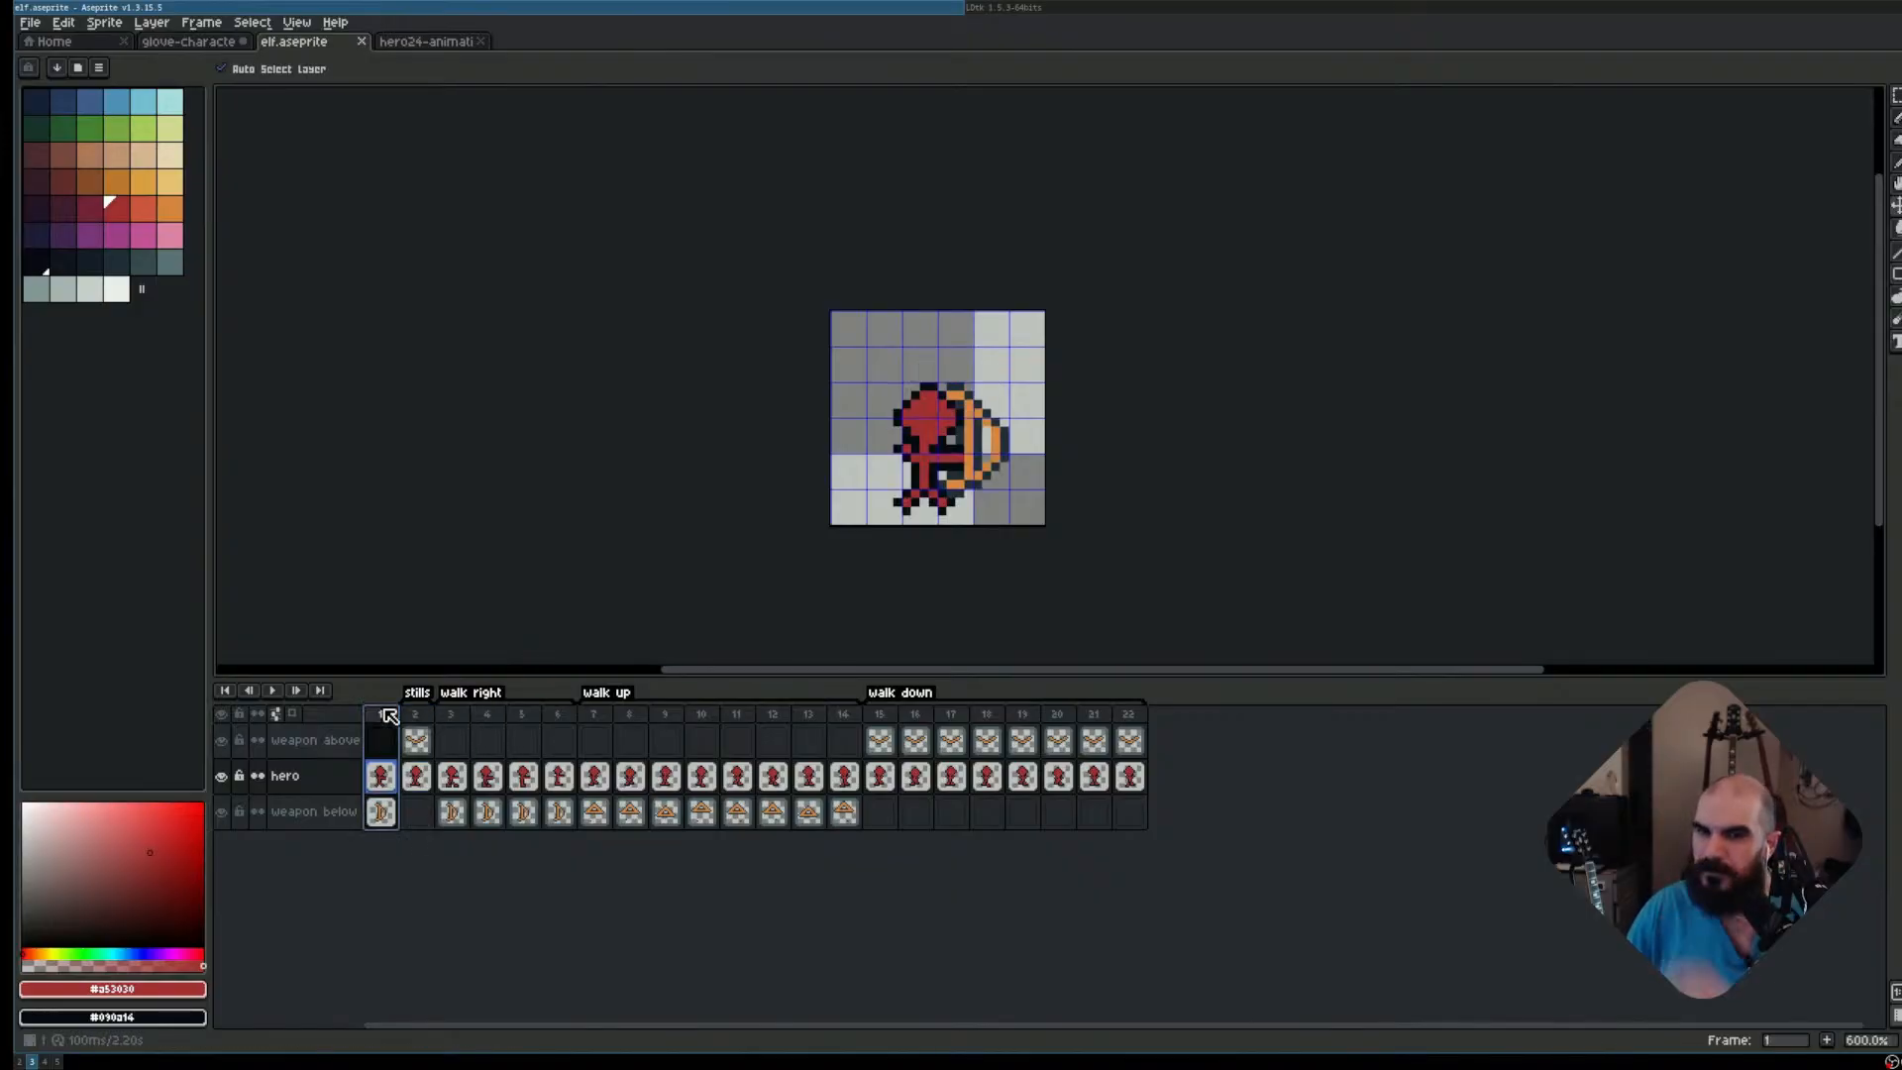
click(599, 715)
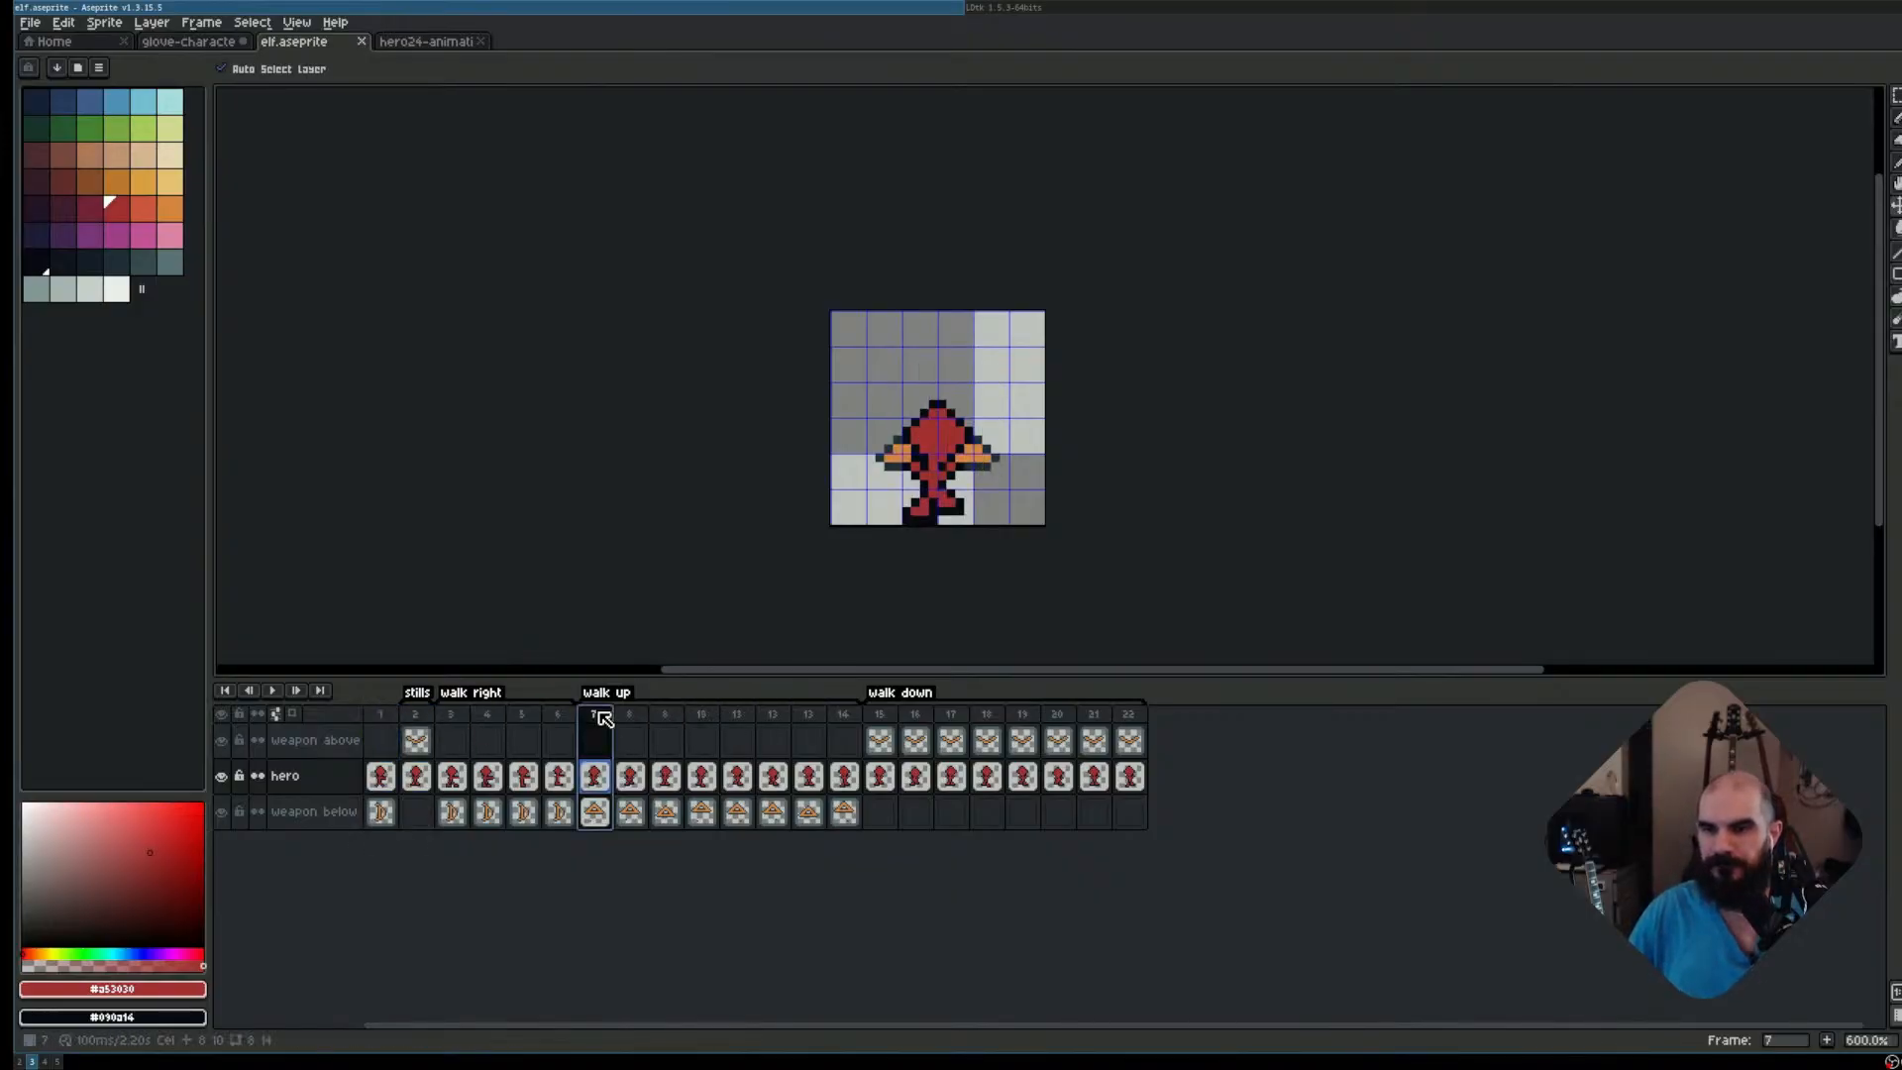
click(634, 716)
click(666, 715)
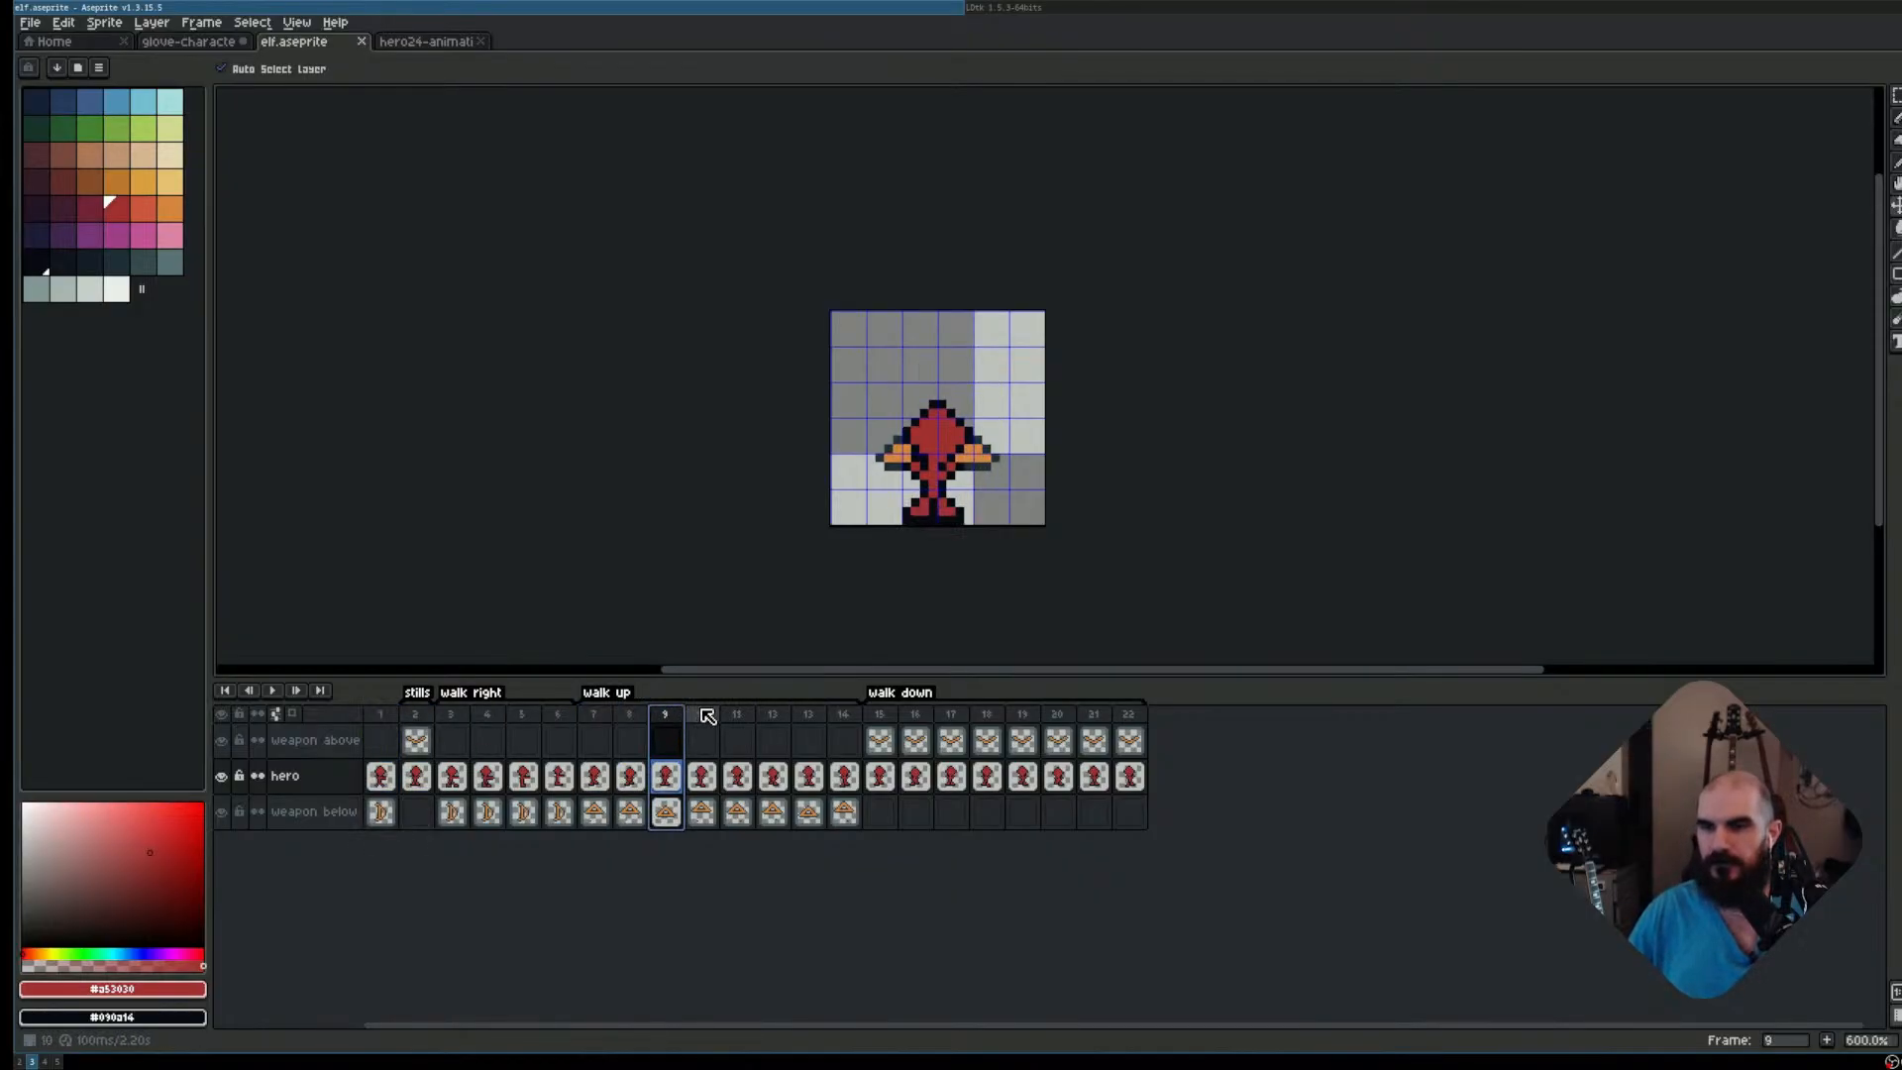
click(702, 715)
click(741, 715)
click(756, 715)
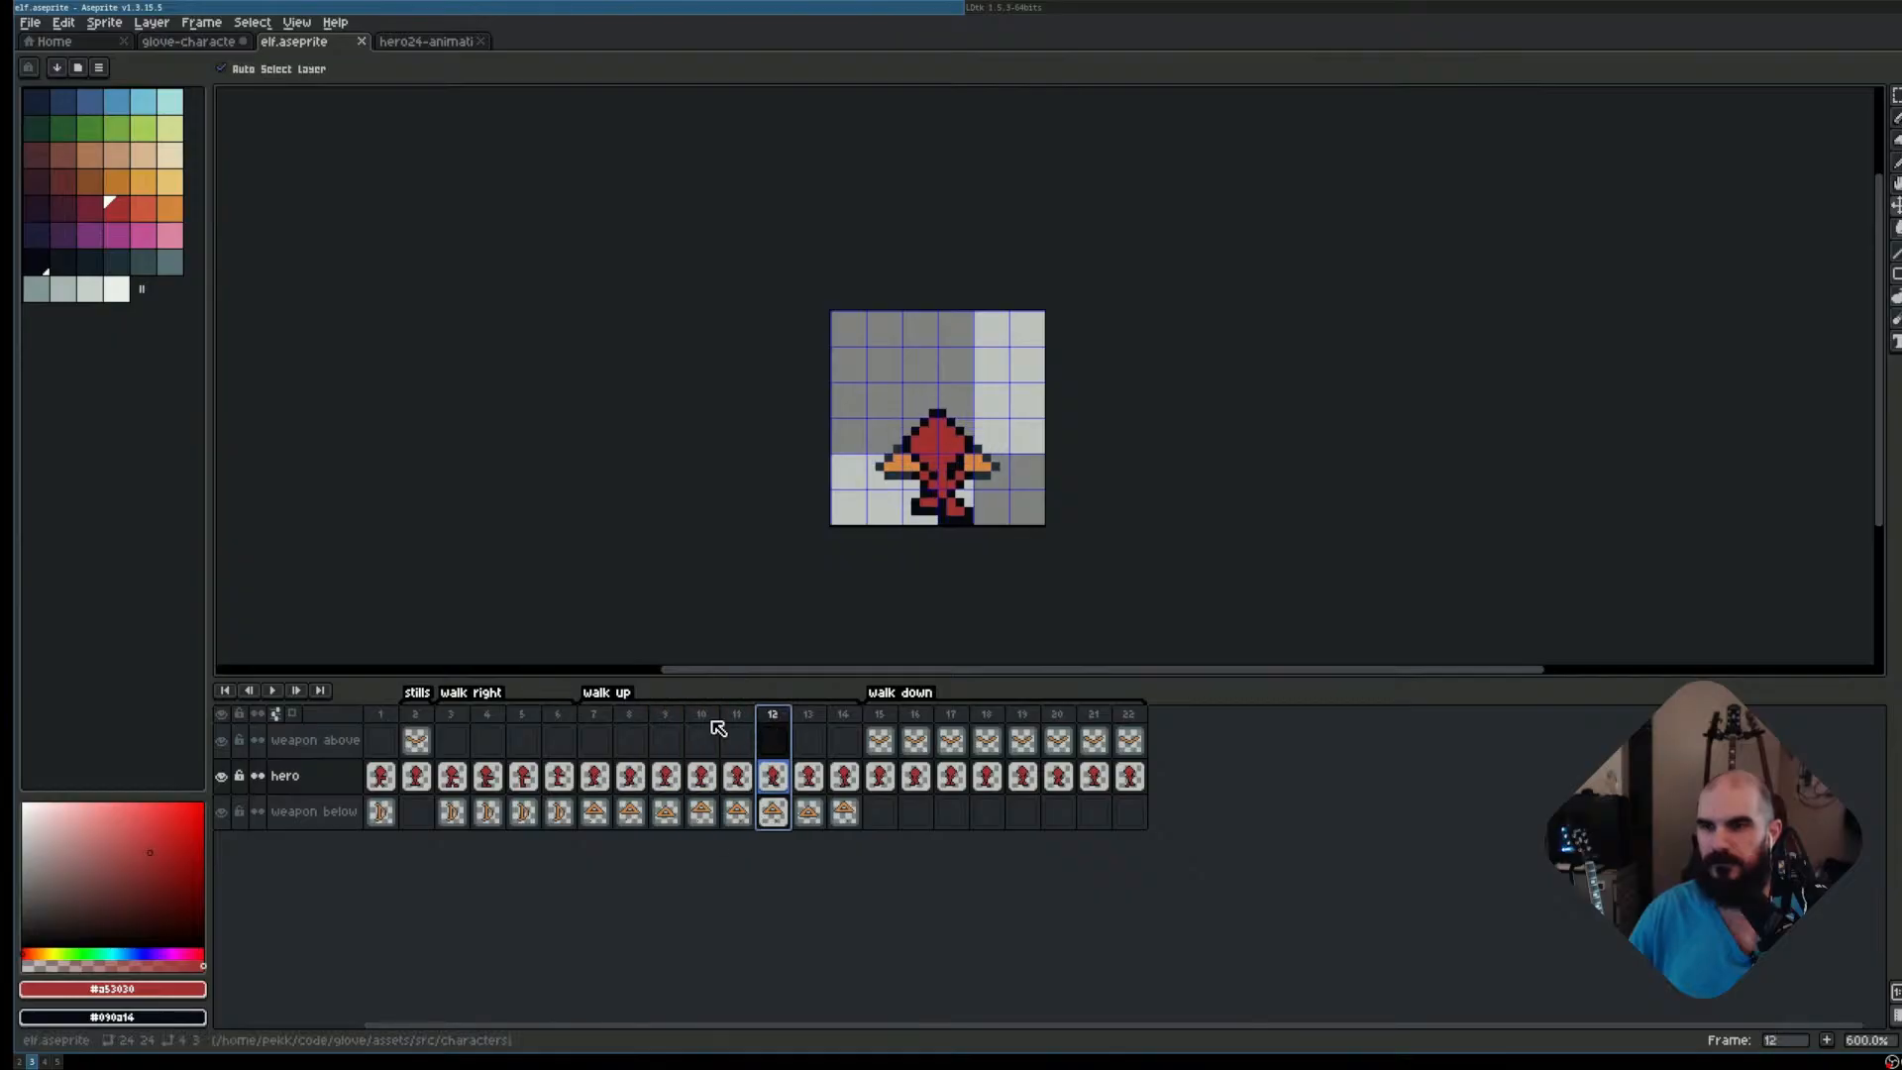
click(491, 715)
click(510, 715)
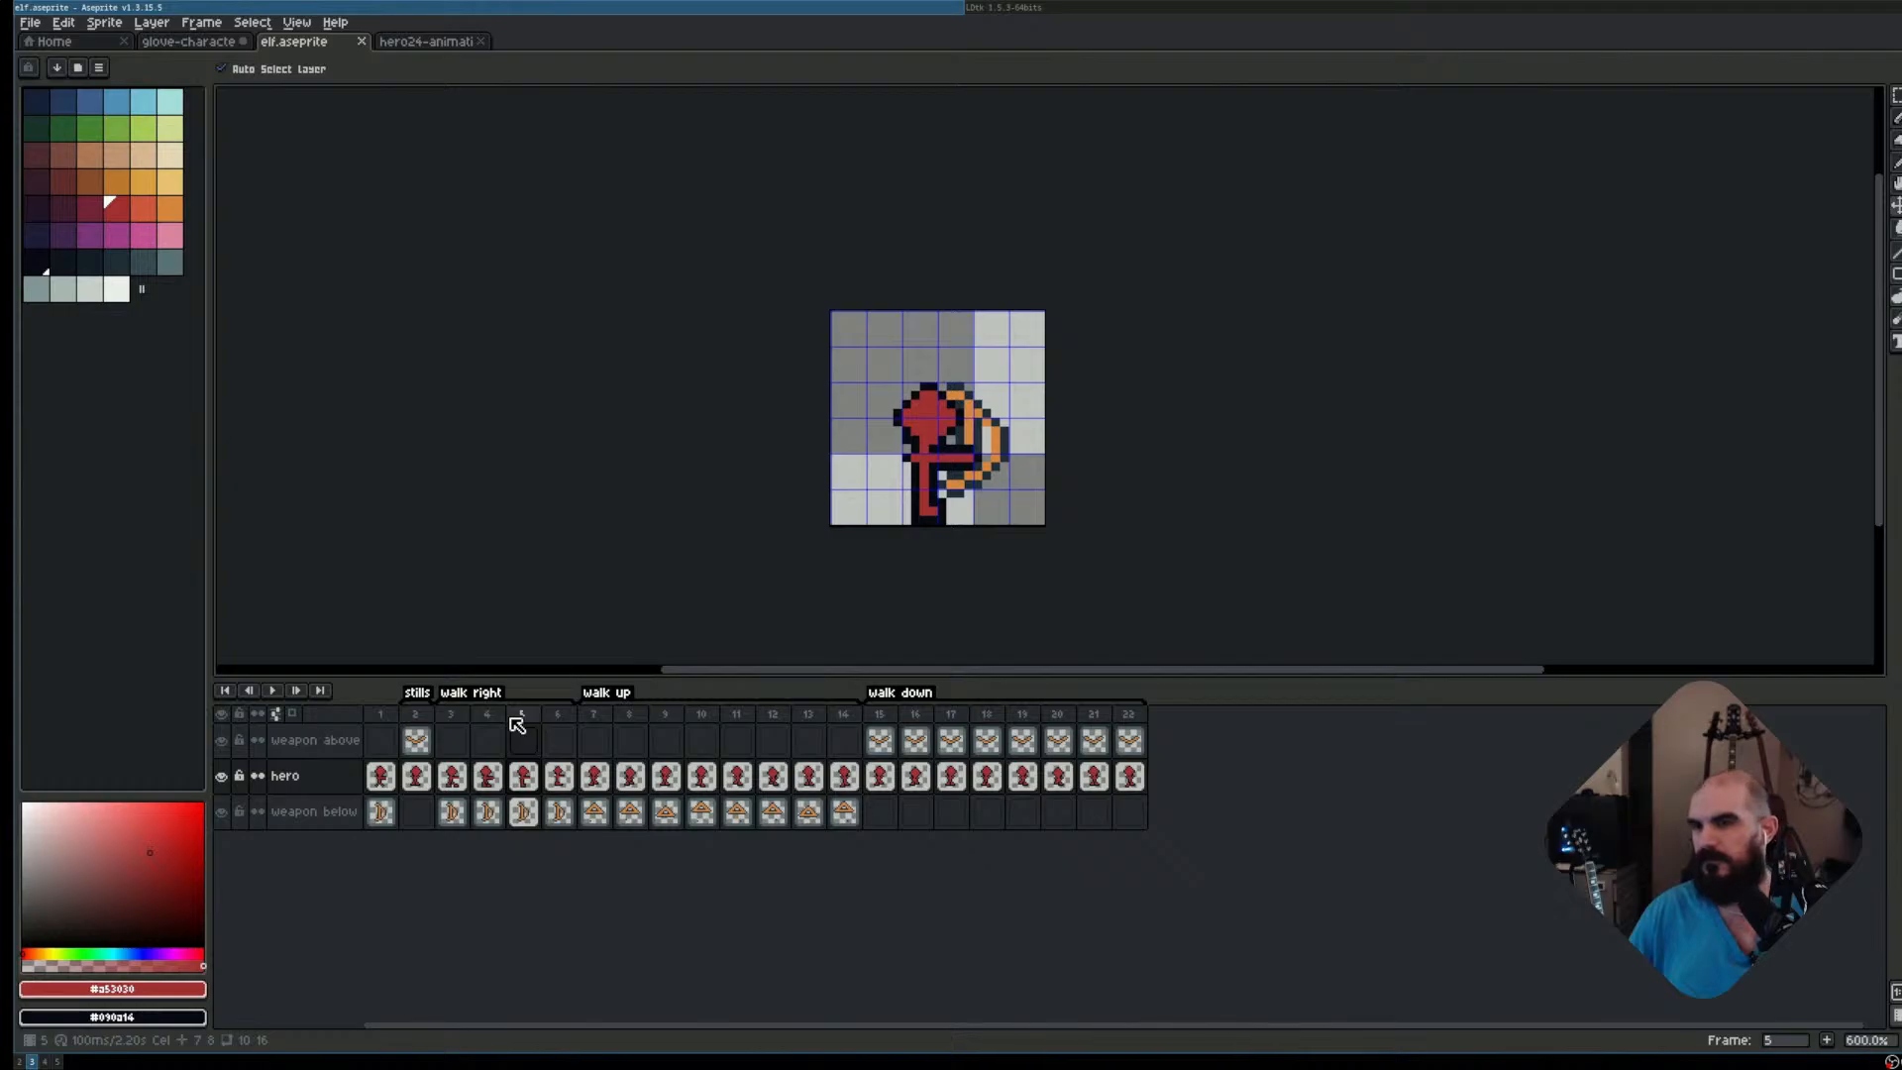
click(531, 715)
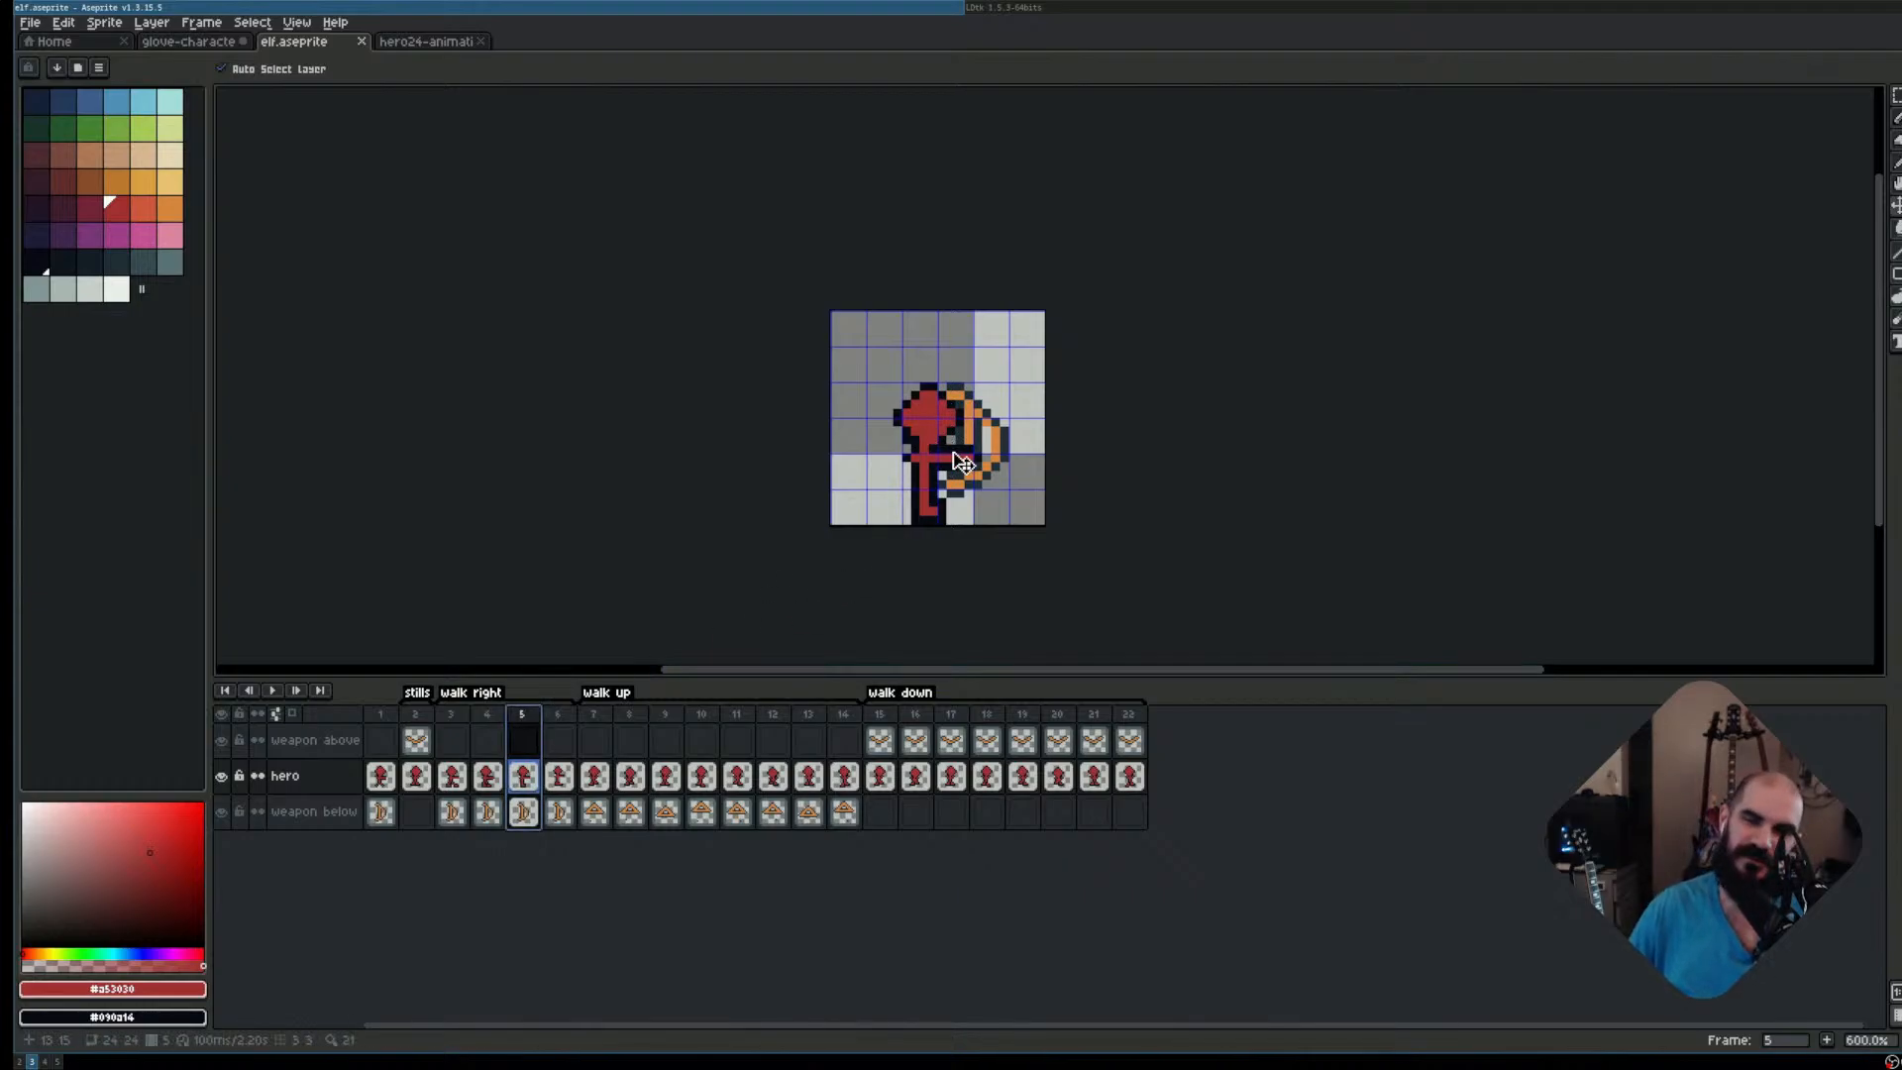
Copy the first walk right frame into the stills tag as frame 2, ahead of the front-facing pose
click(462, 714)
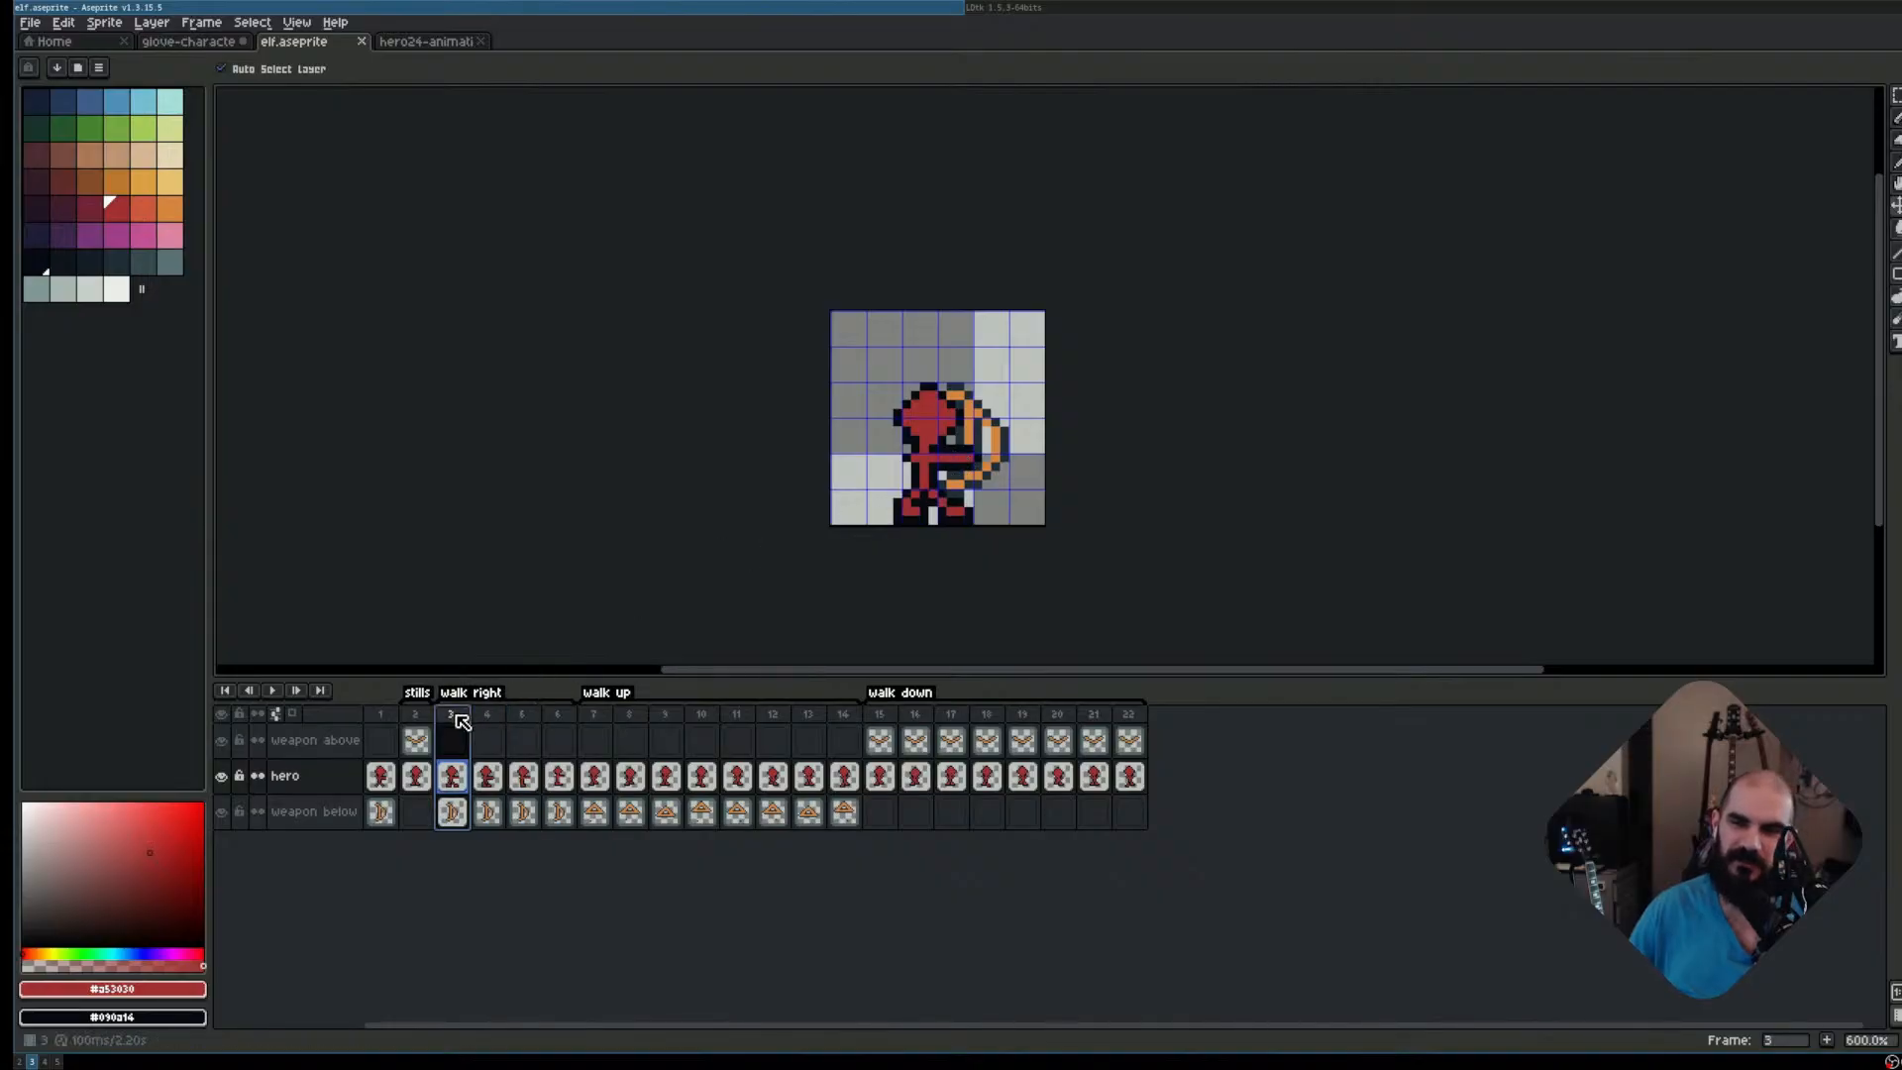
drag(459, 715, 414, 718)
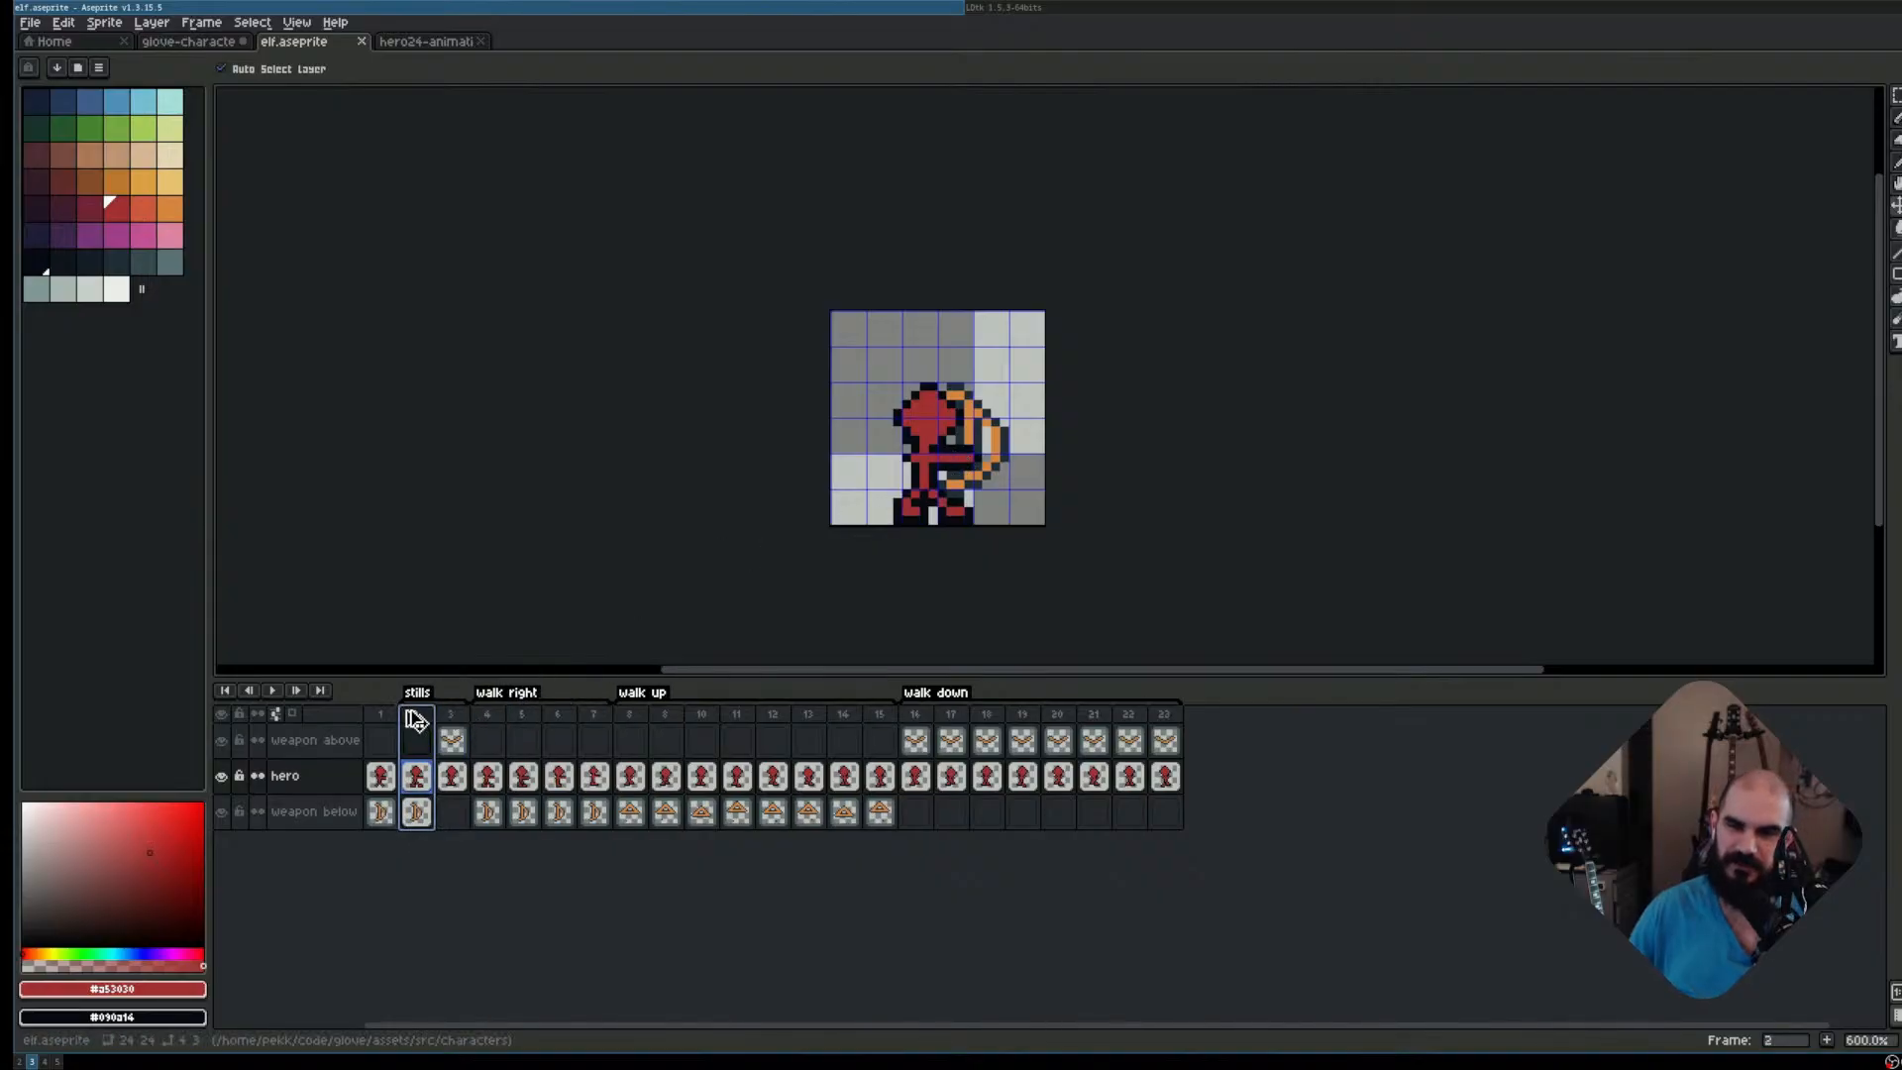
key(Right)
key(Right)
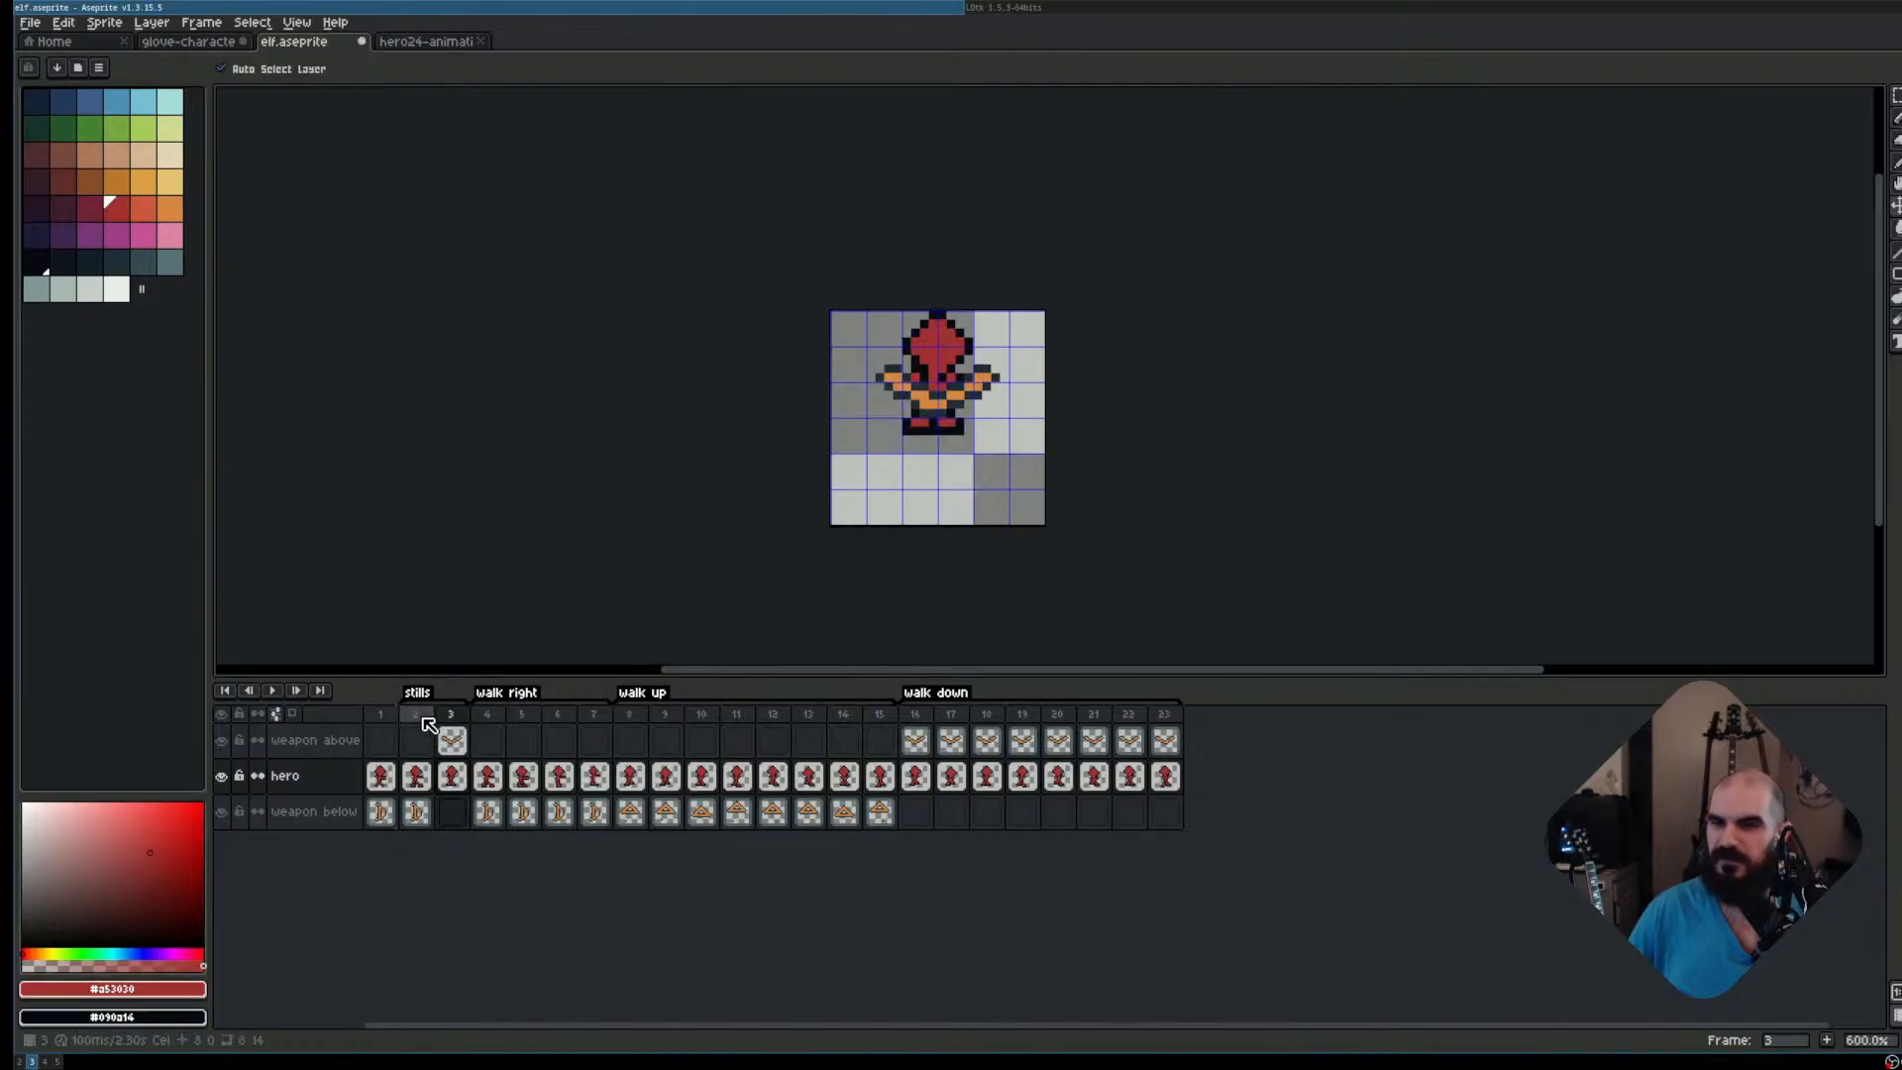
Compare the side-facing still in frame 2 with the front-facing still in frame 3, checking their placement on the canvas
key(Left)
key(Left)
key(Right)
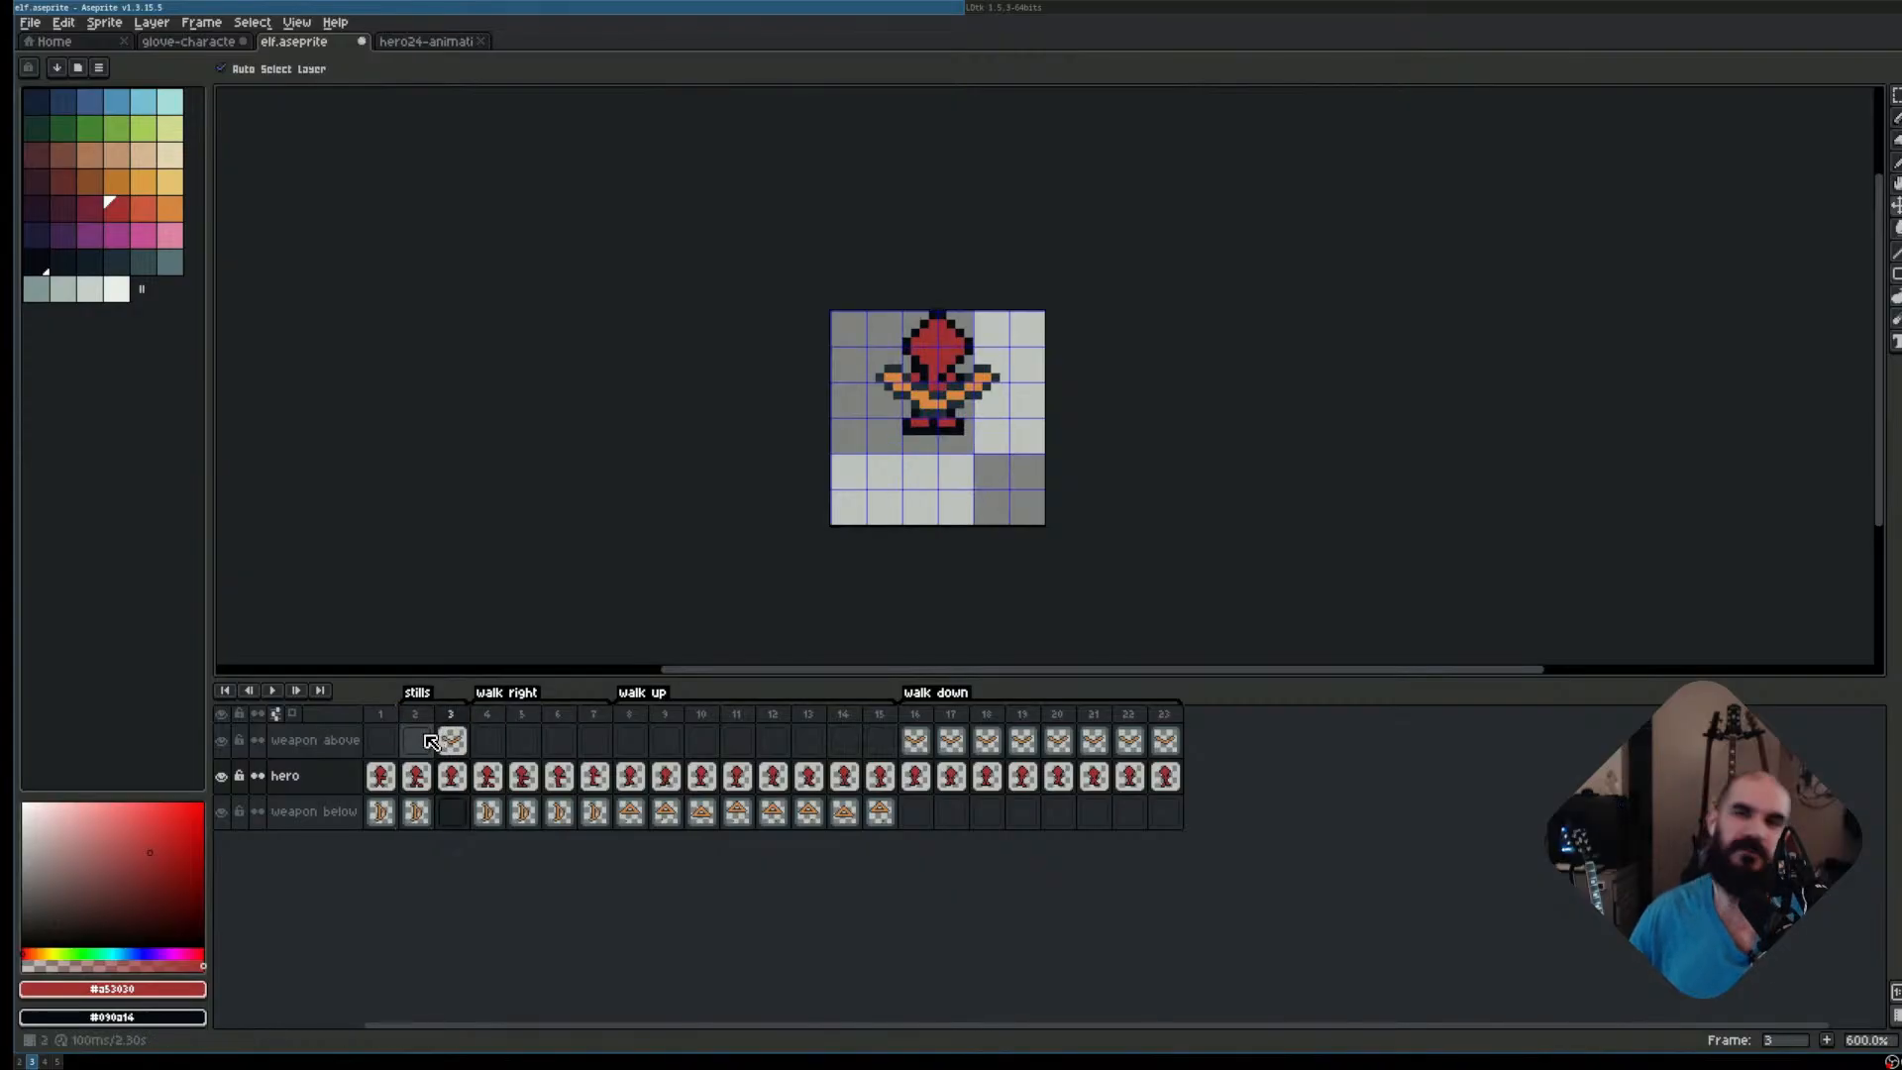
key(Left)
key(Right)
key(Left)
key(Right)
key(Left)
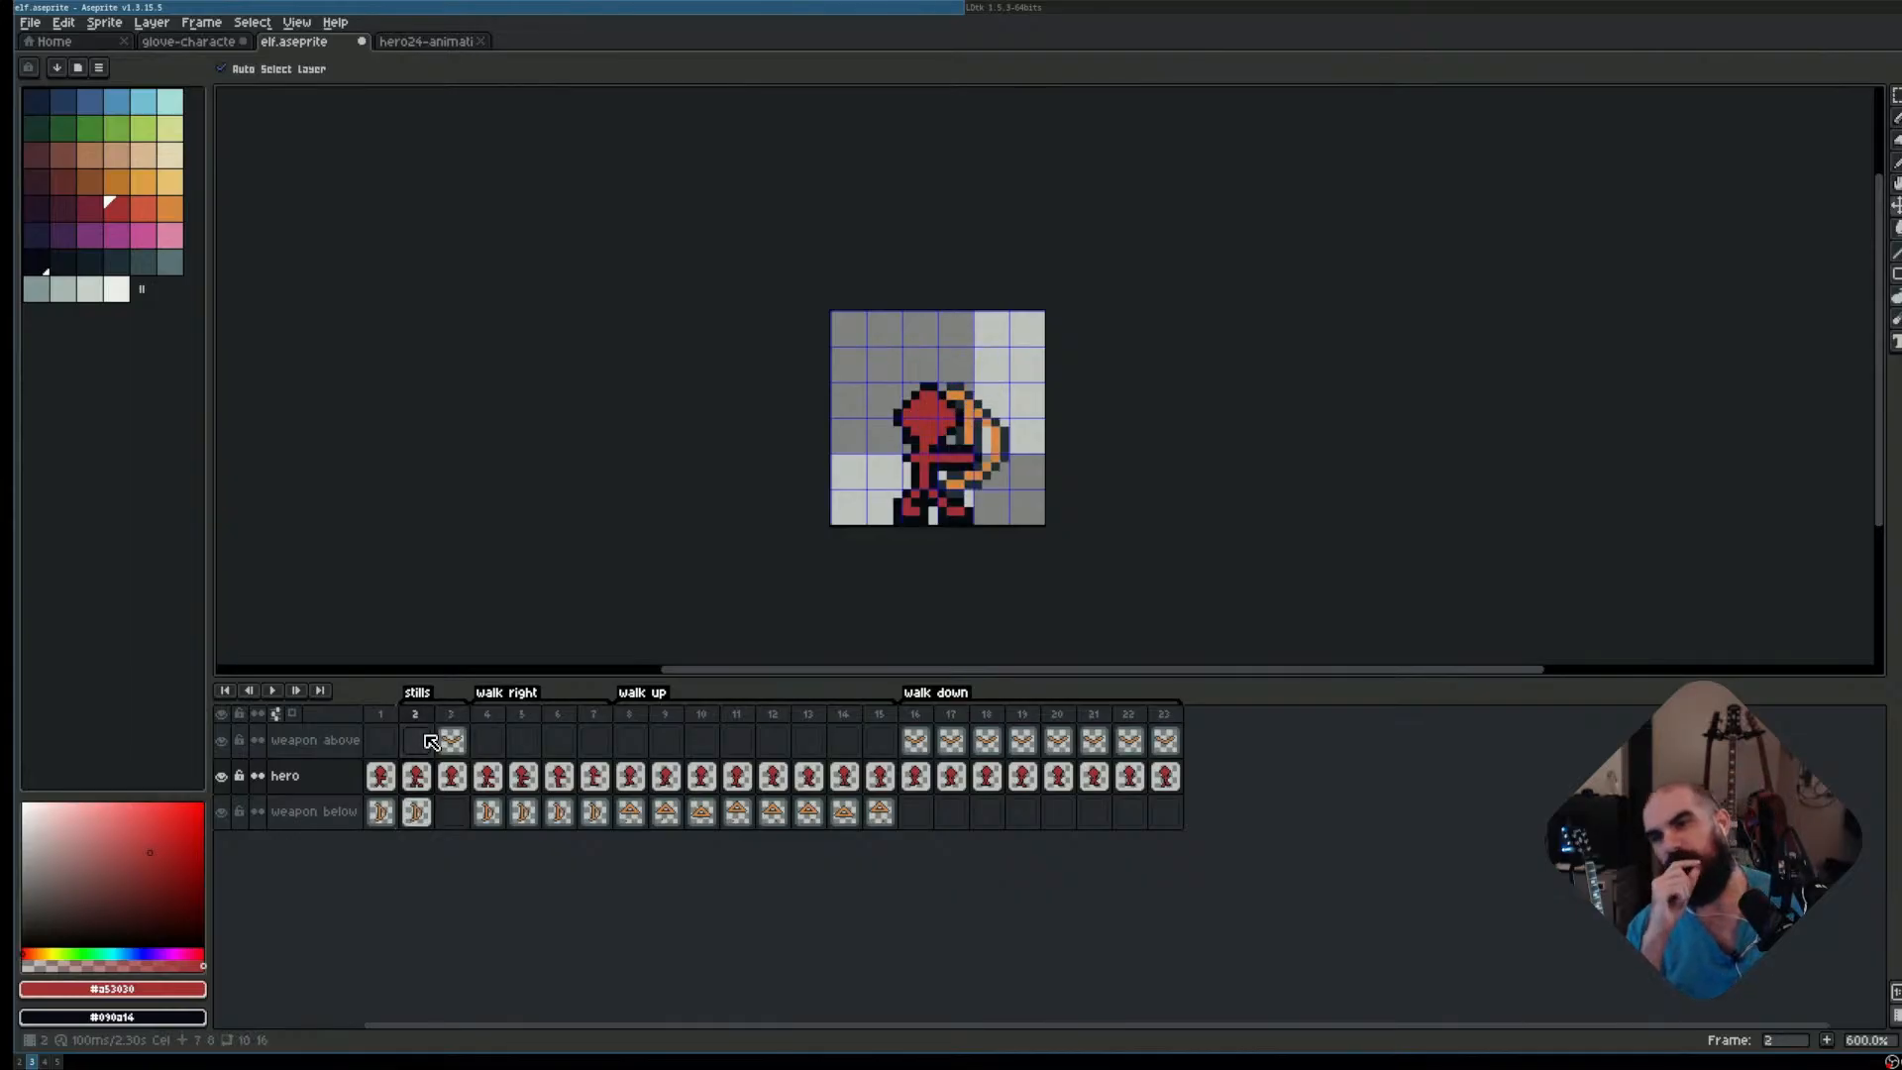
key(Right)
key(Left)
key(Right)
key(Left)
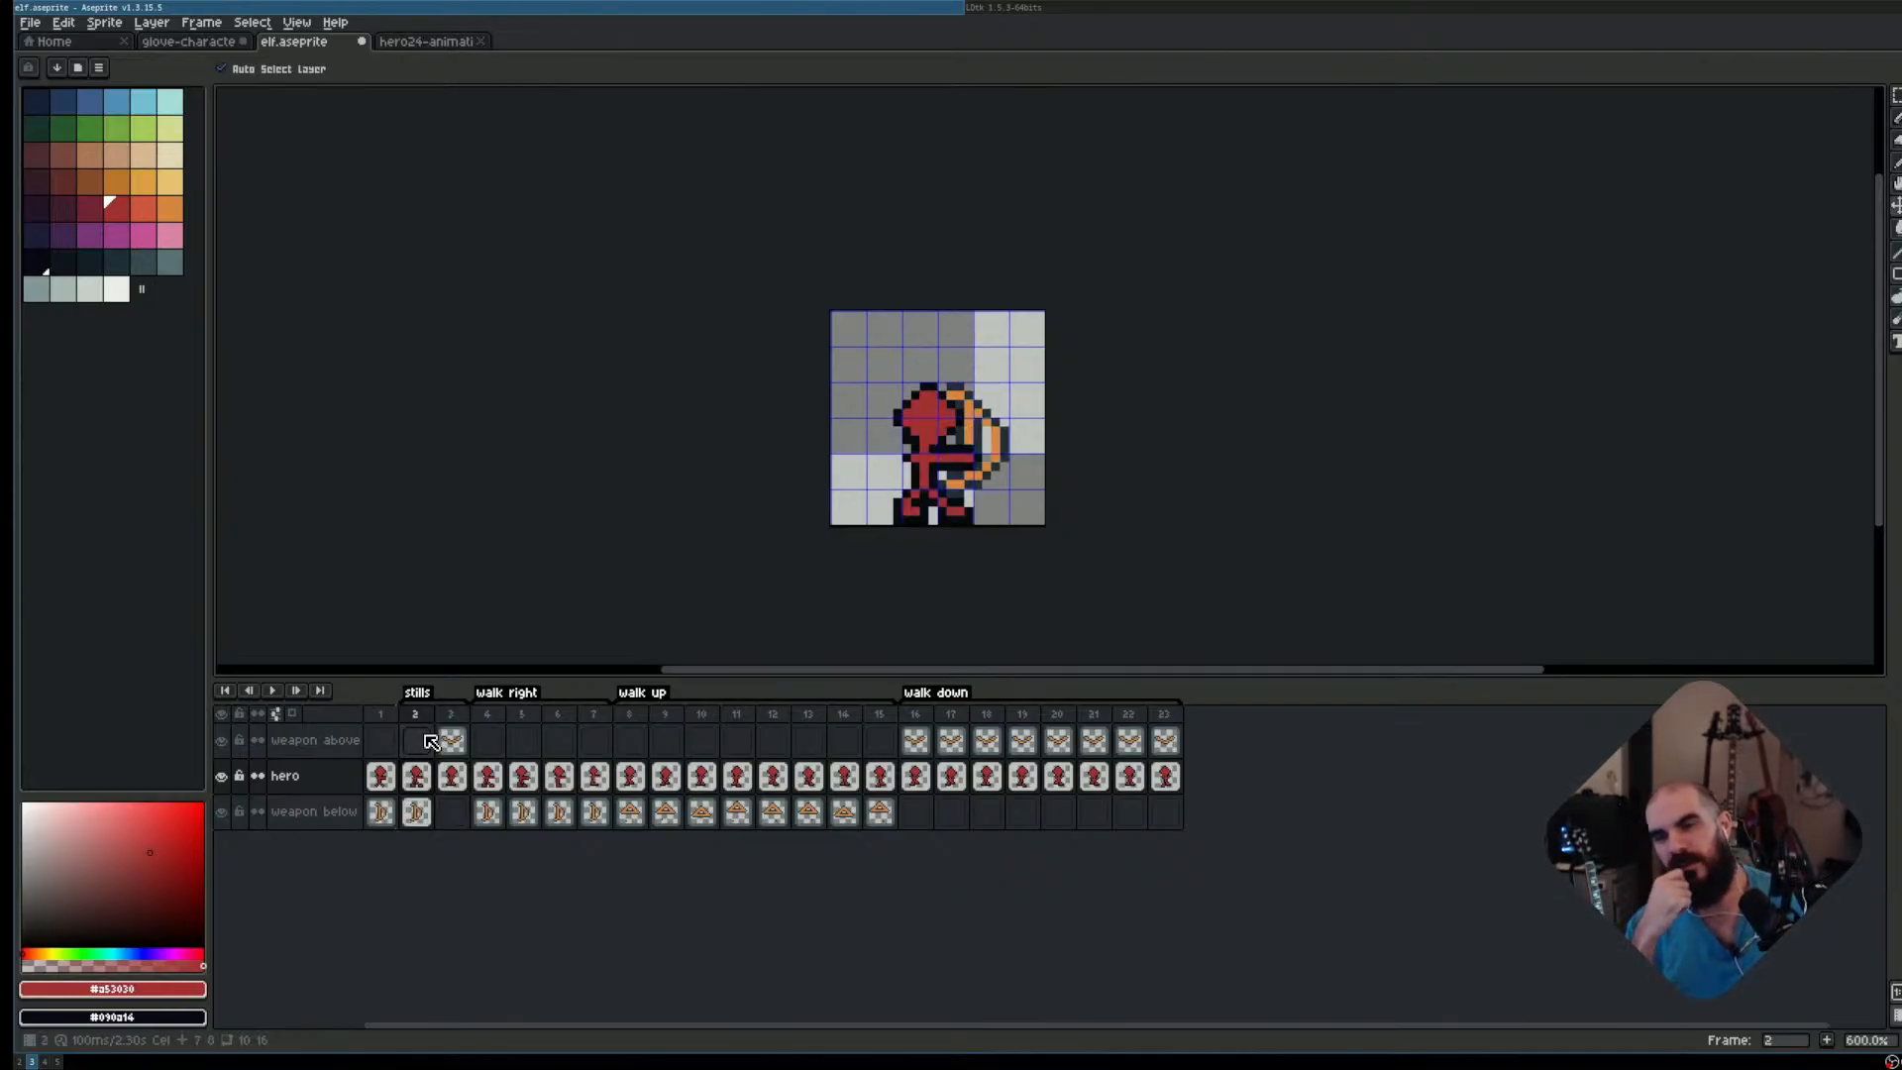
key(Left)
key(Right)
key(Right)
key(Left)
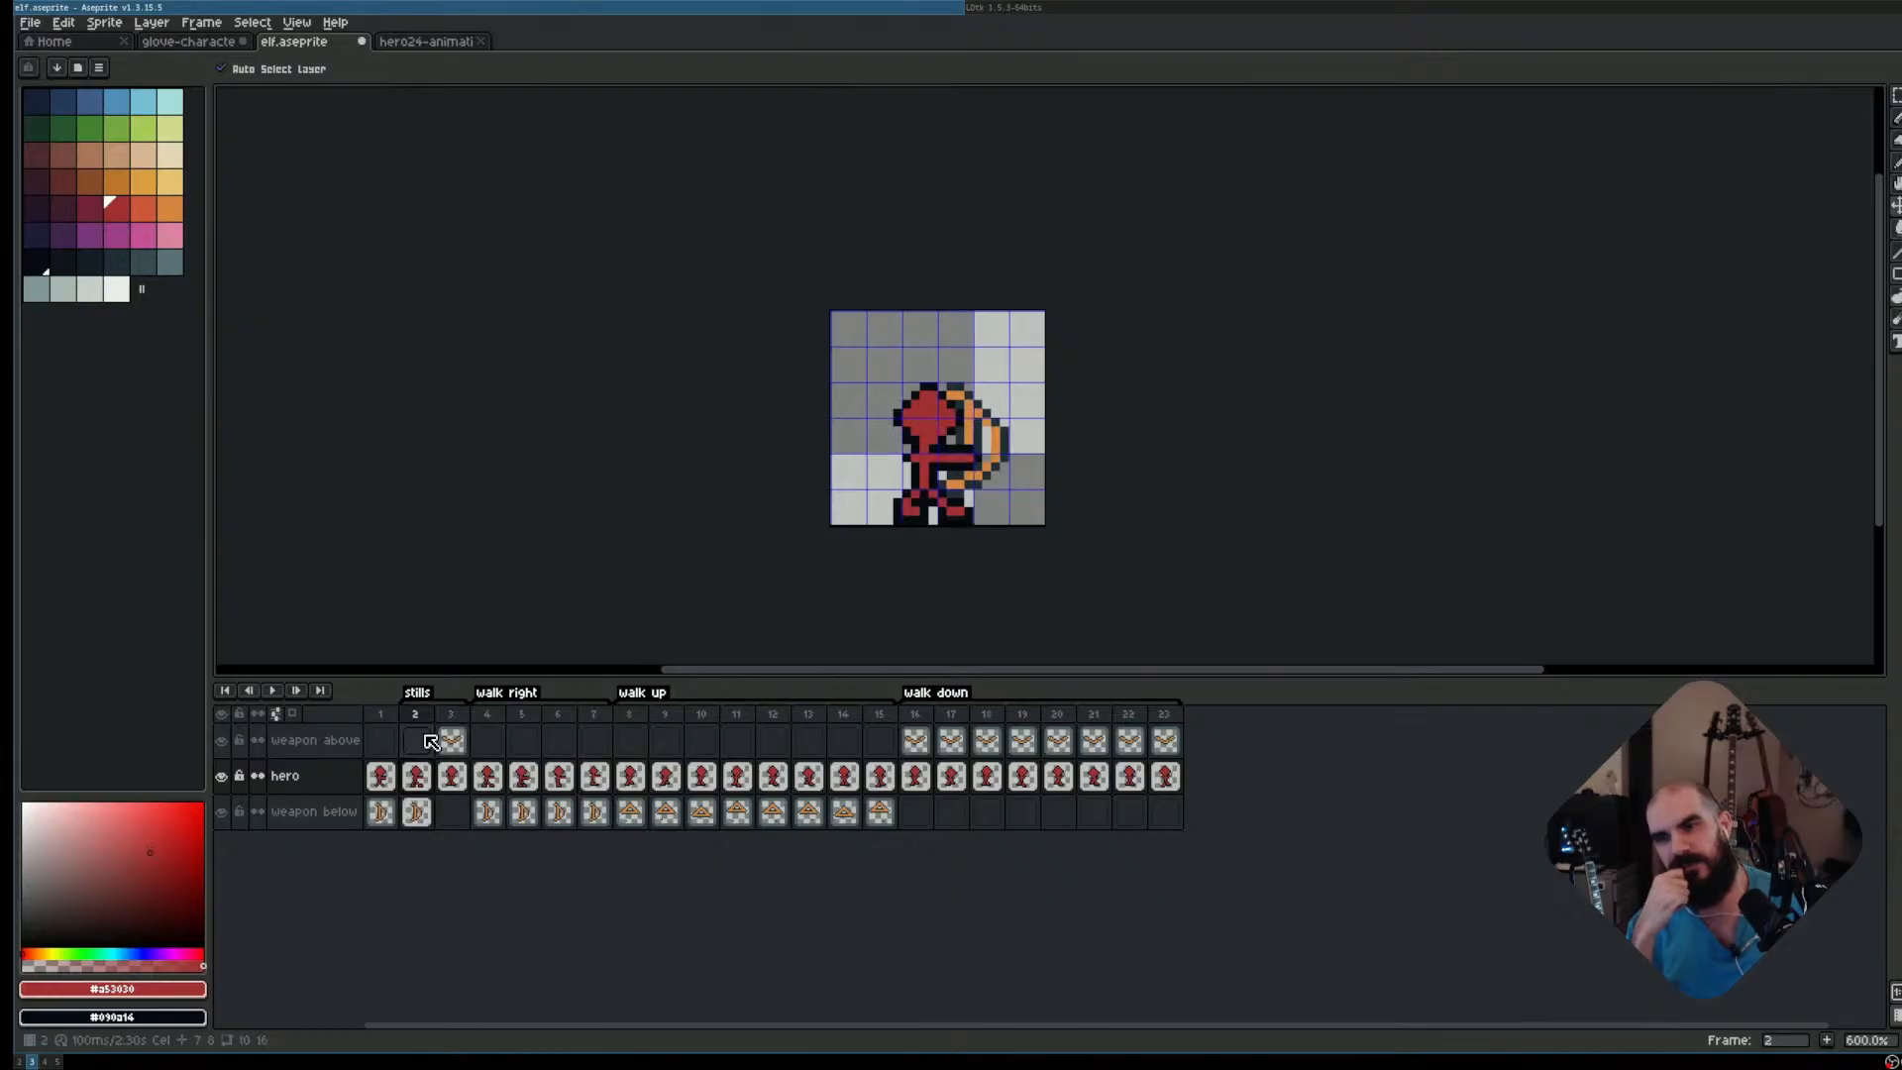
key(Right)
key(Left)
key(Right)
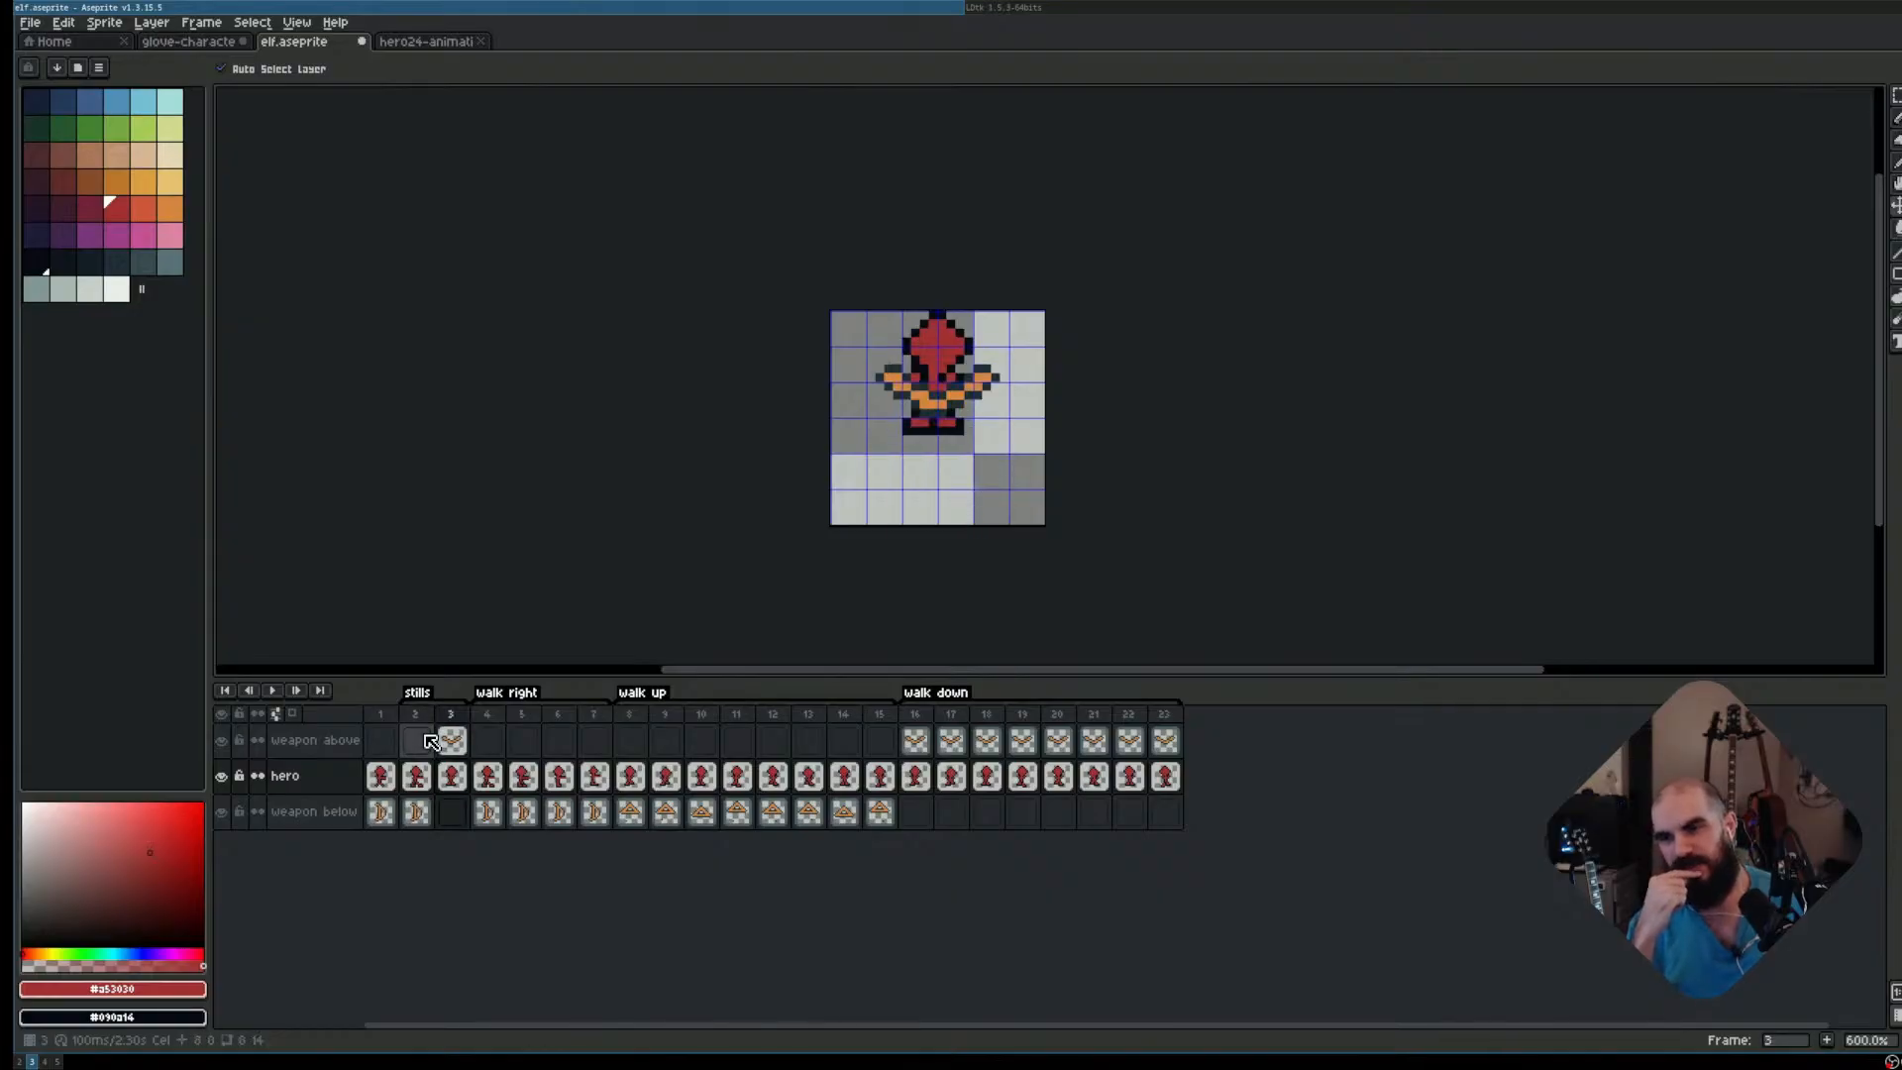
key(Left)
key(Right)
key(Left)
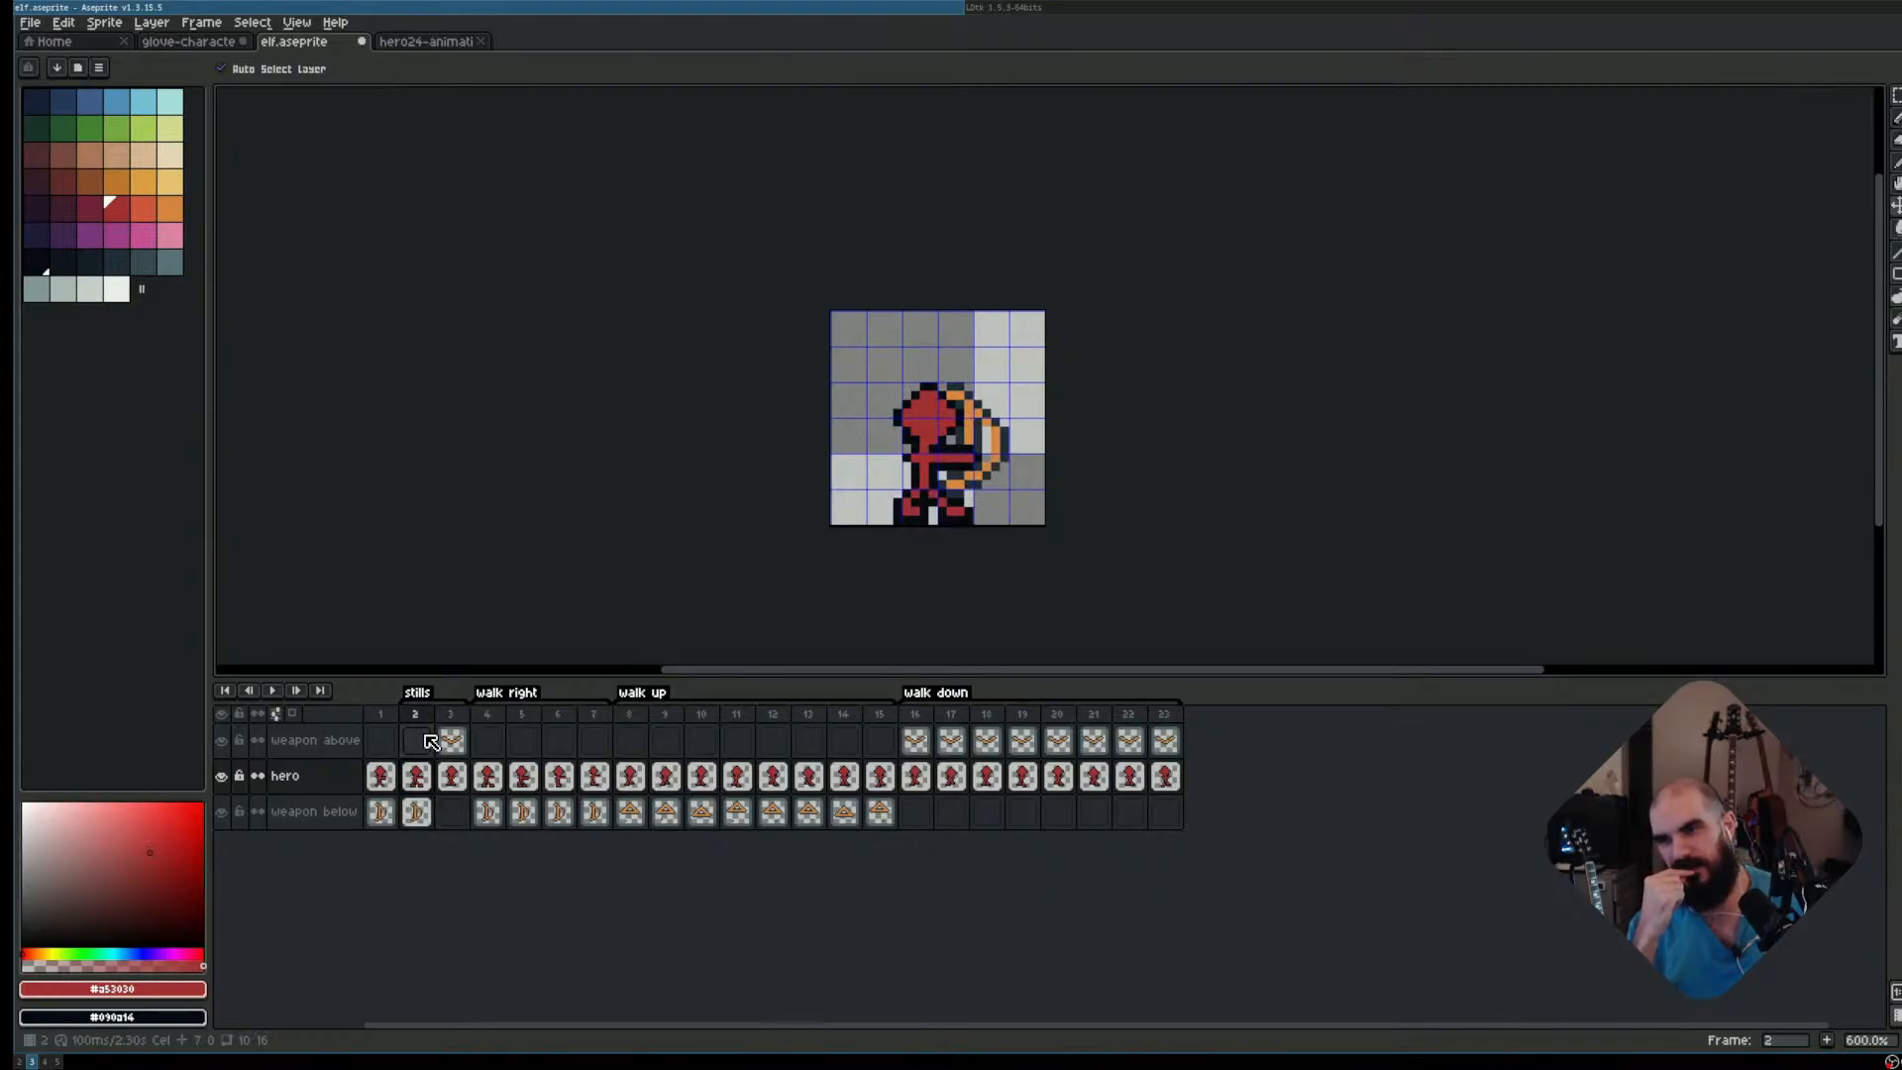
Step through the walk right, walk up and walk down frames to compare the elf's vertical position across animations
key(Right)
key(Left)
key(Right)
key(Right)
key(Right)
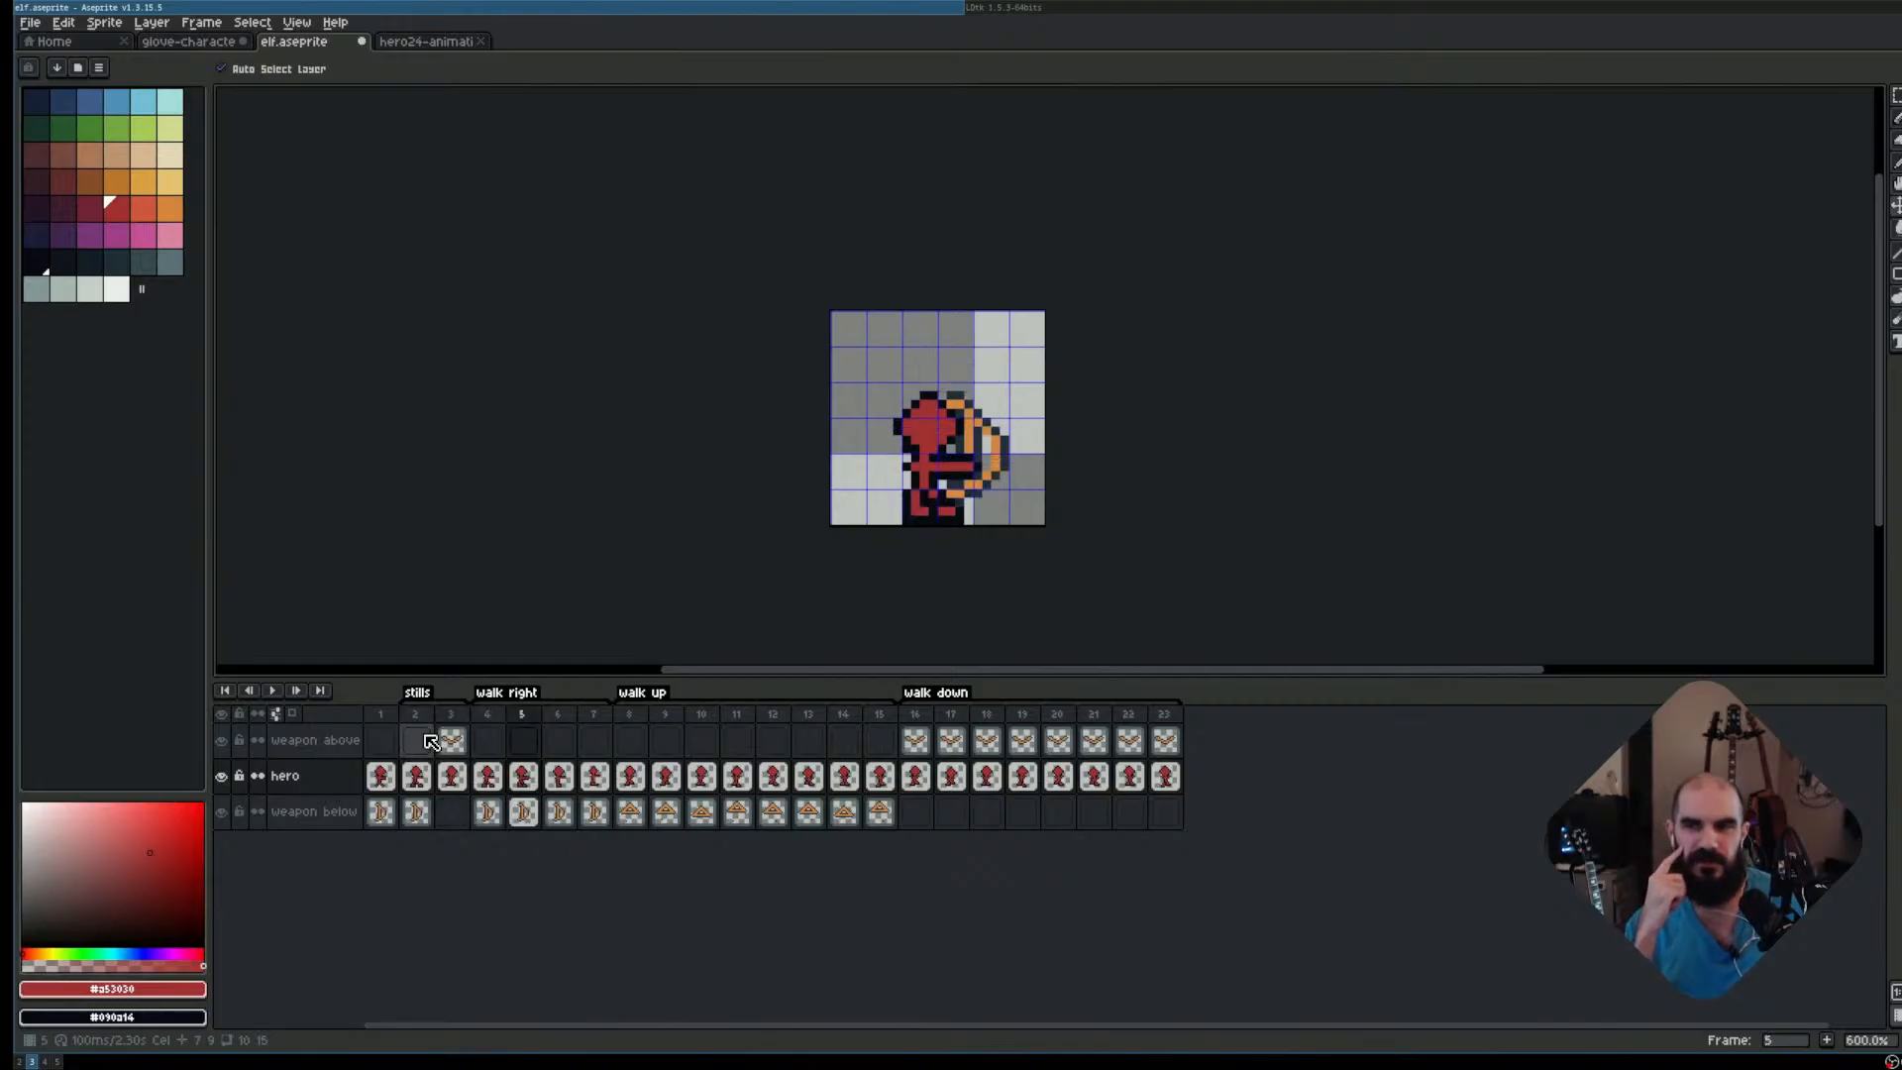
key(Right)
key(Right)
key(Right)
key(Right)
key(Right)
key(Right)
key(Right)
key(Right)
key(Right)
key(Right)
key(Right)
key(Right)
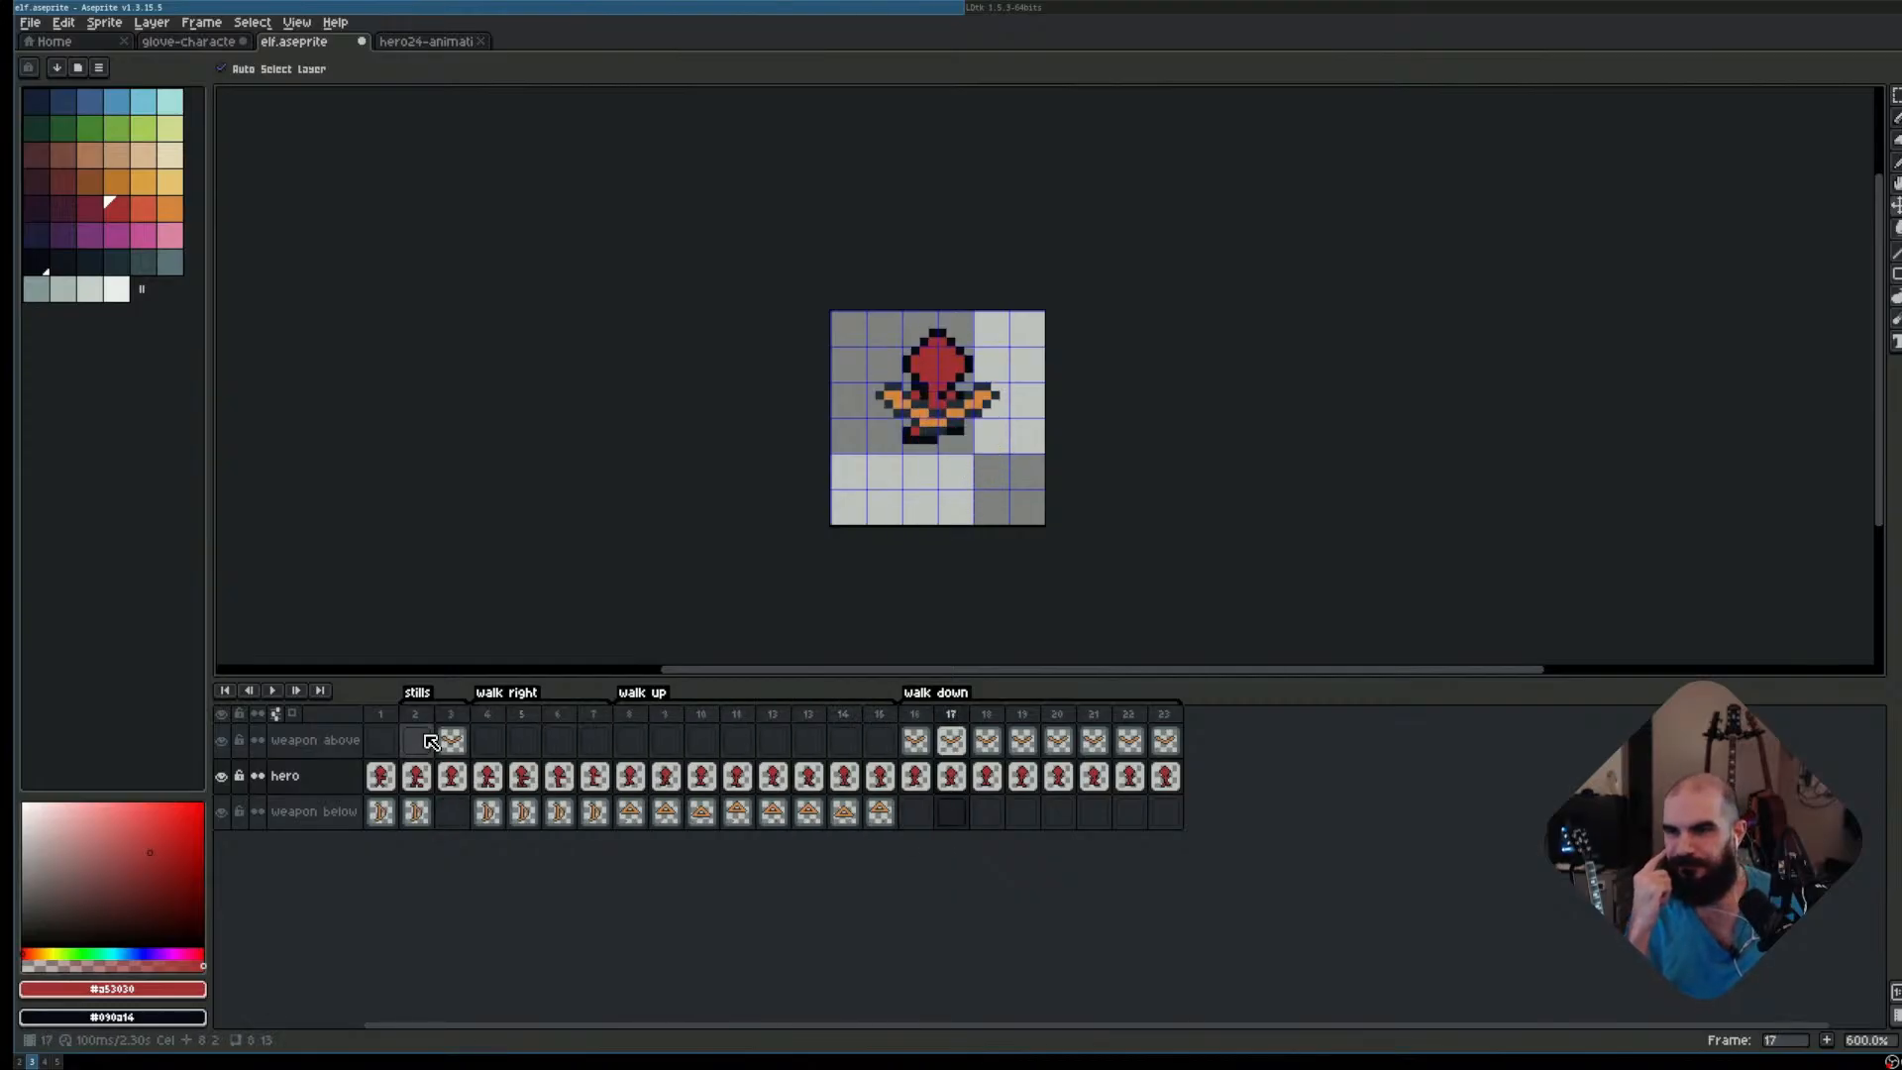
key(Right)
key(Right)
key(Right)
key(Right)
key(Right)
key(Right)
key(Right)
key(Left)
key(Left)
key(Left)
key(Left)
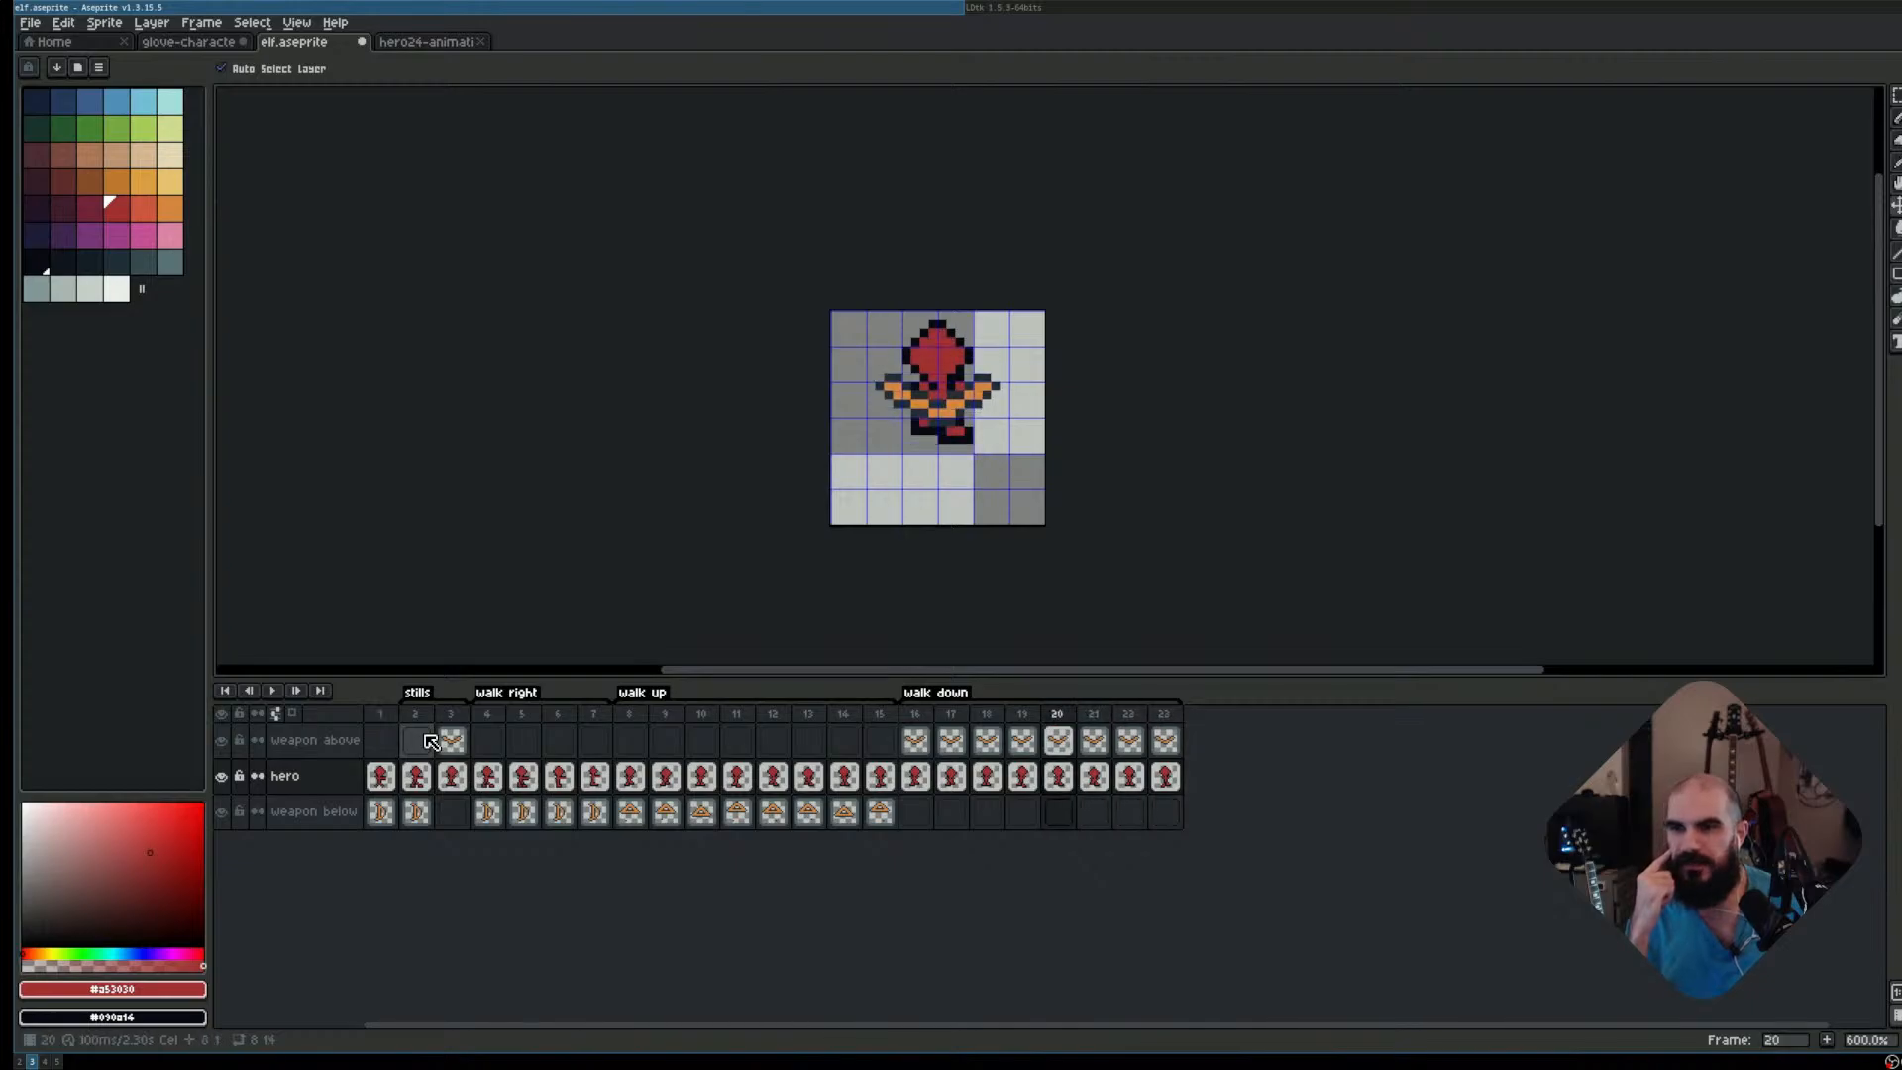
key(Left)
key(Left)
key(Left)
key(Left)
key(Right)
key(Right)
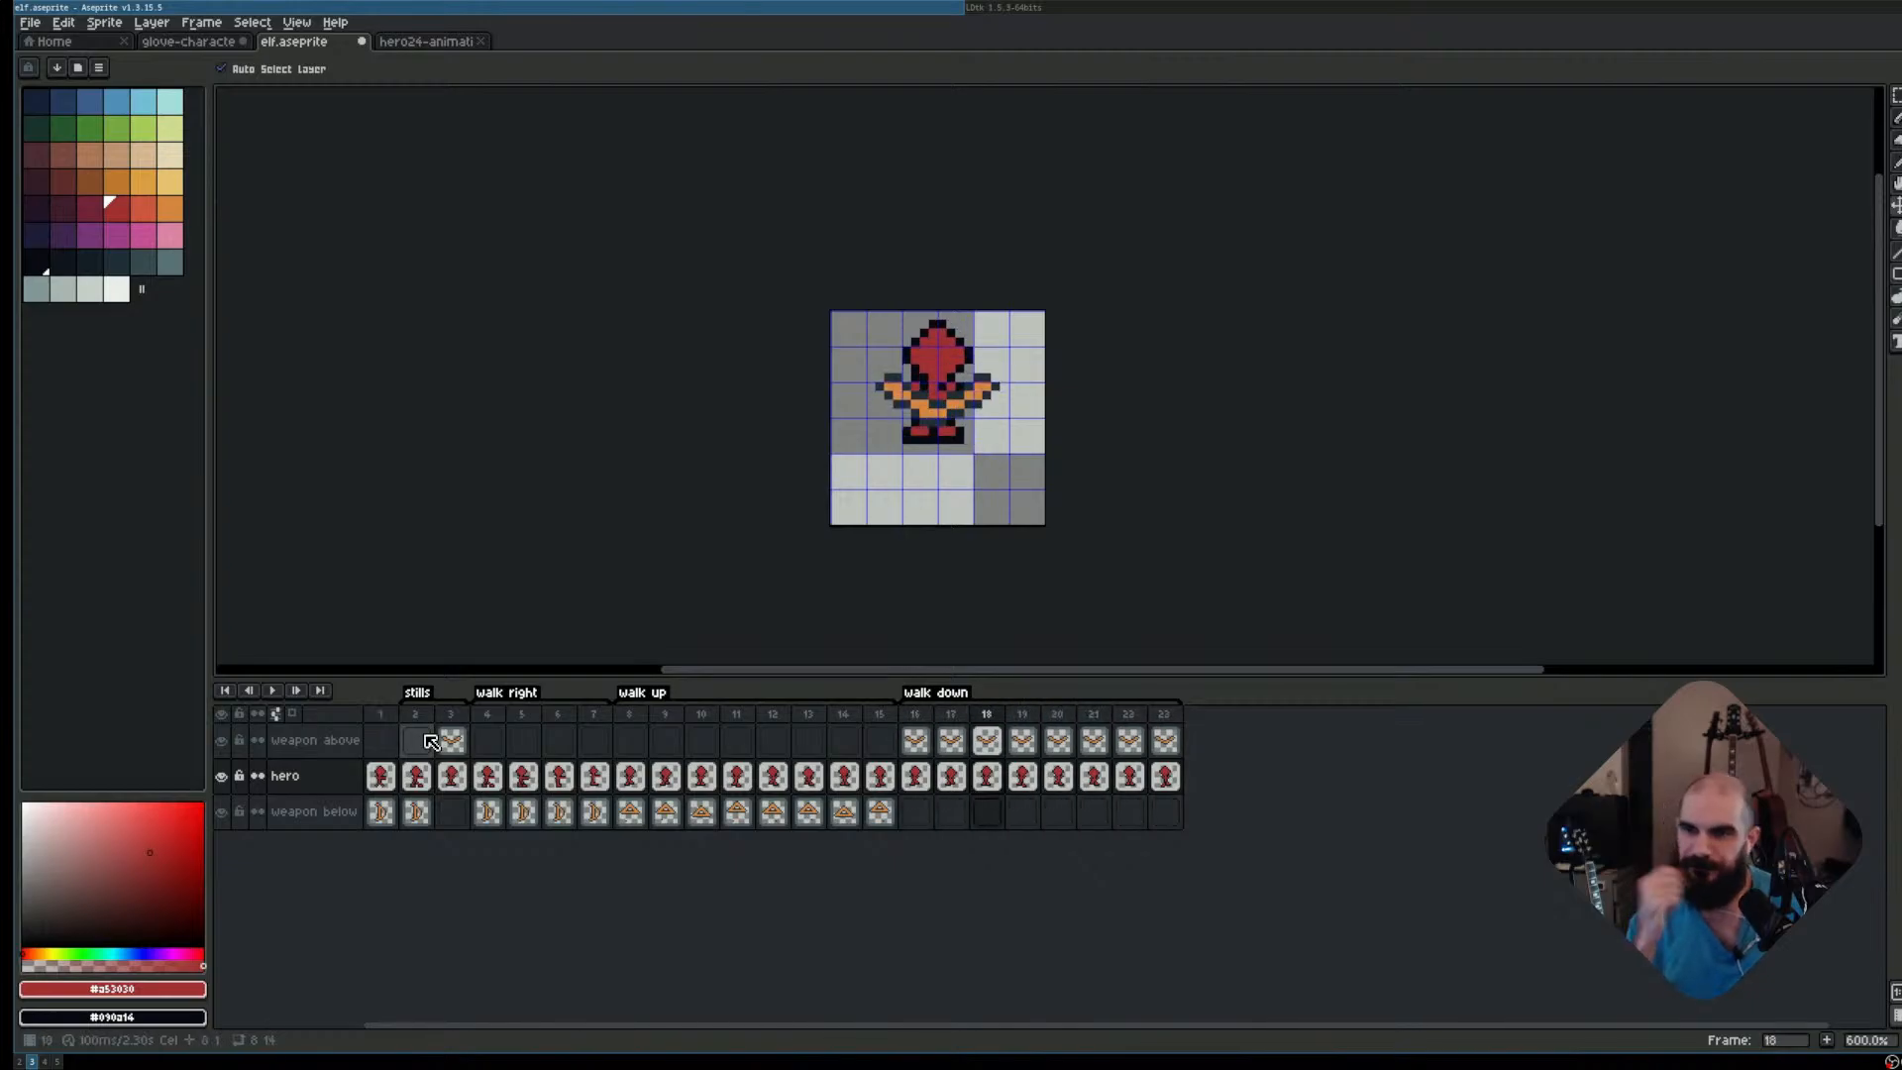
key(Left)
key(Left)
key(Left)
key(Left)
key(Left)
key(Left)
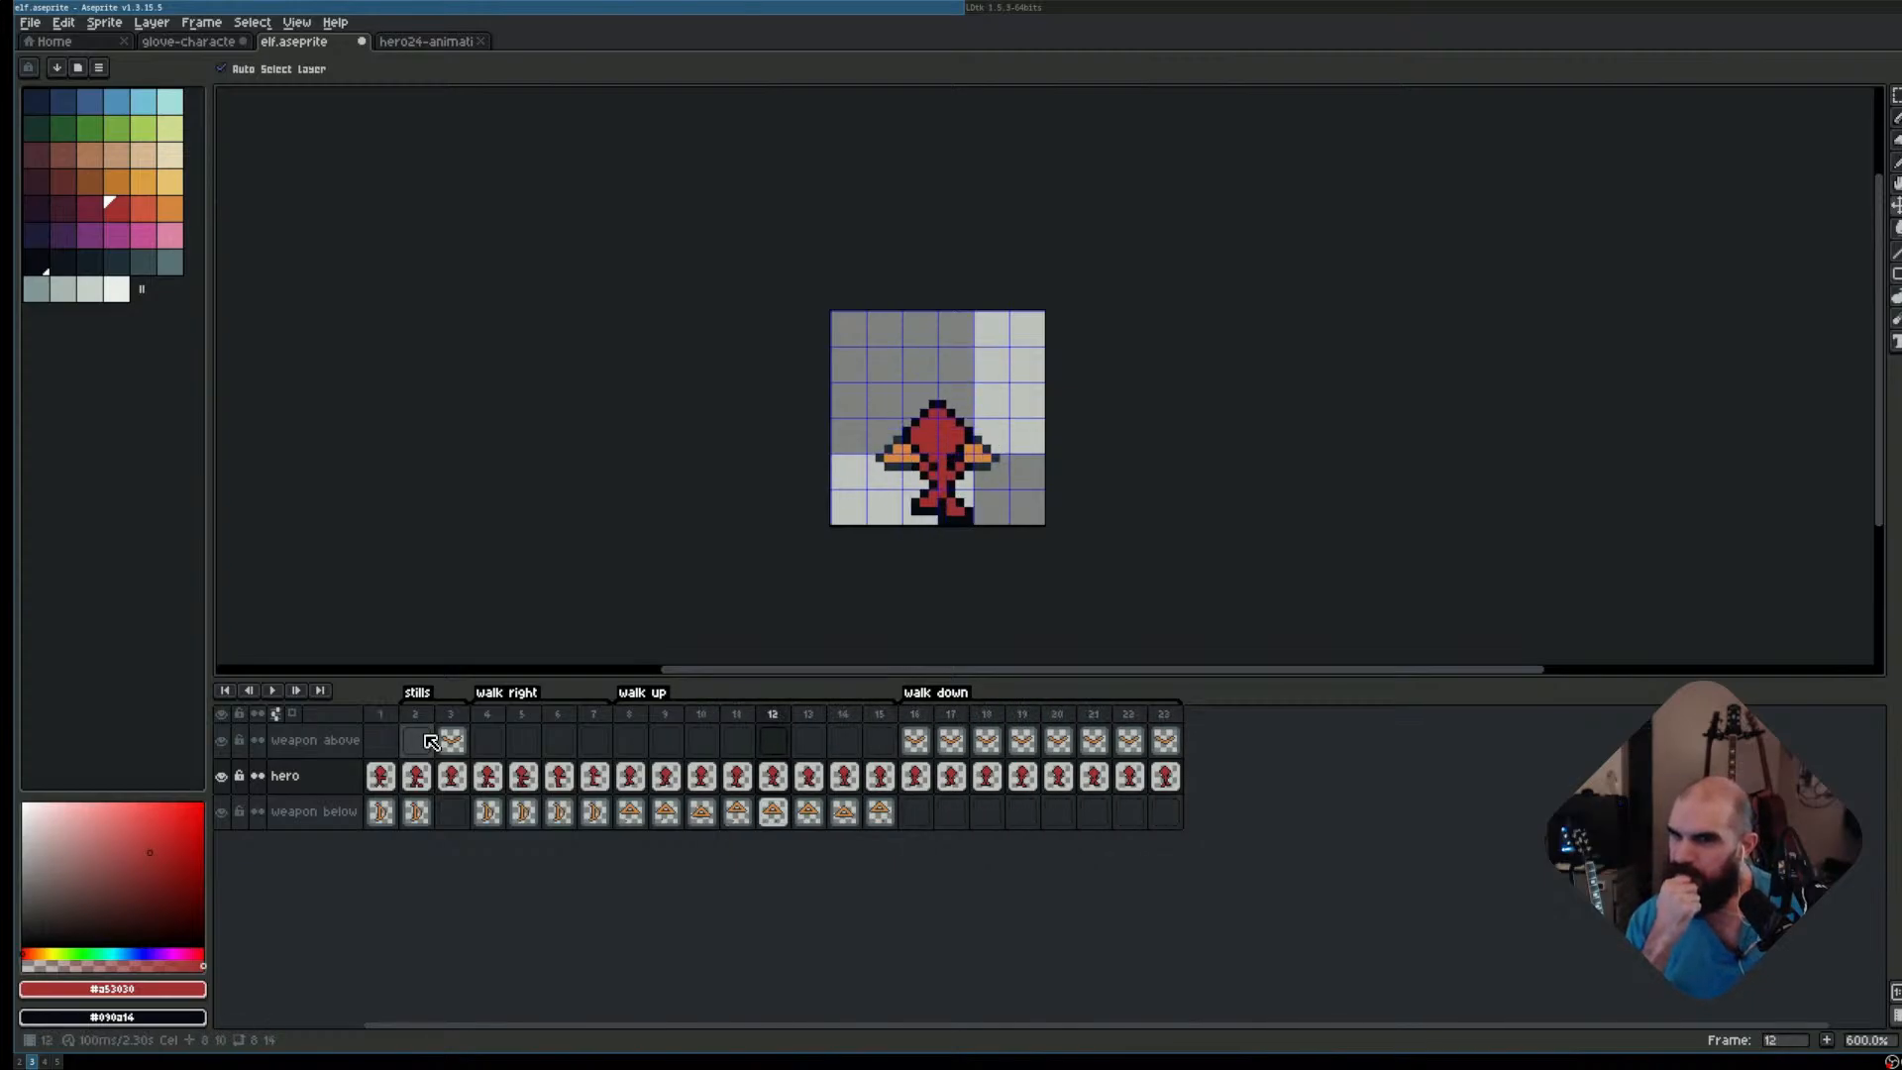
key(Right)
key(Right)
key(Right)
key(Right)
Move the hero and weapon above cels of walk down frames 16 to 23 down until the feet reach the canvas's lower edge
key(m)
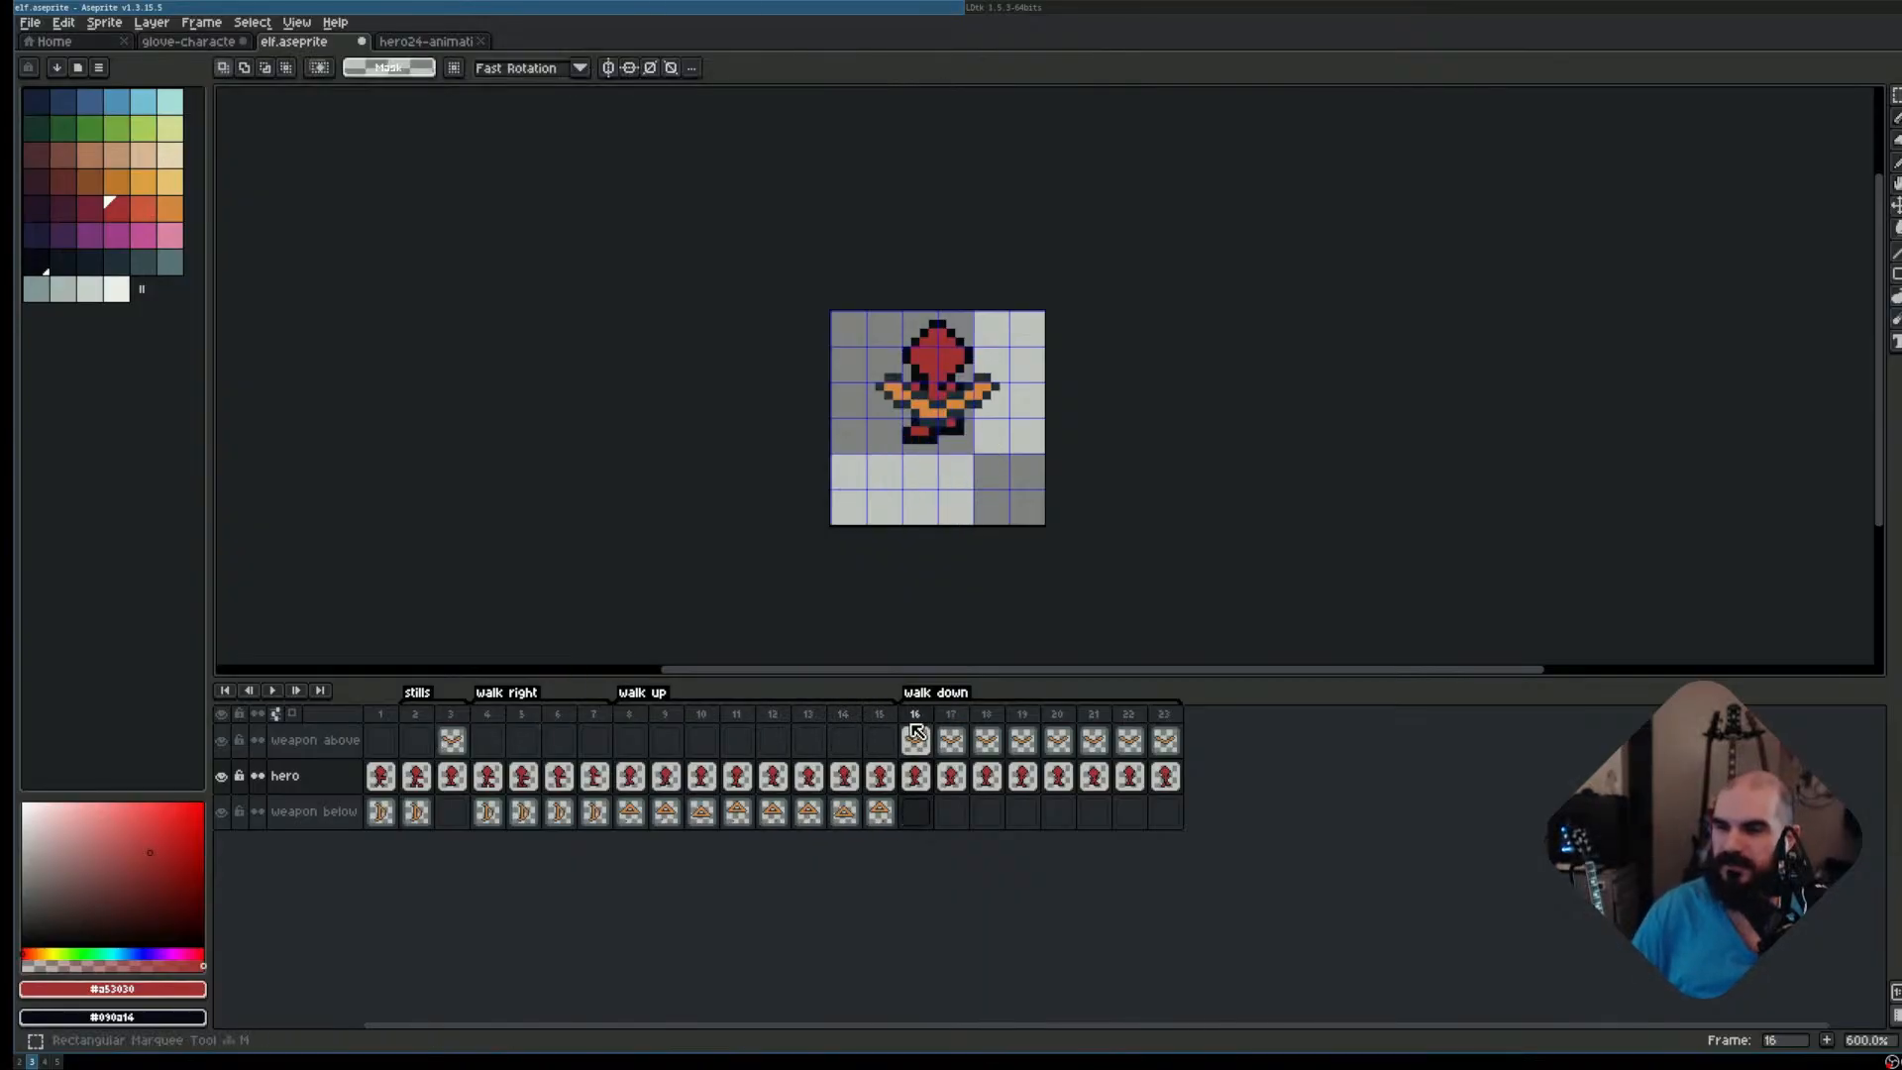
drag(919, 738, 1192, 781)
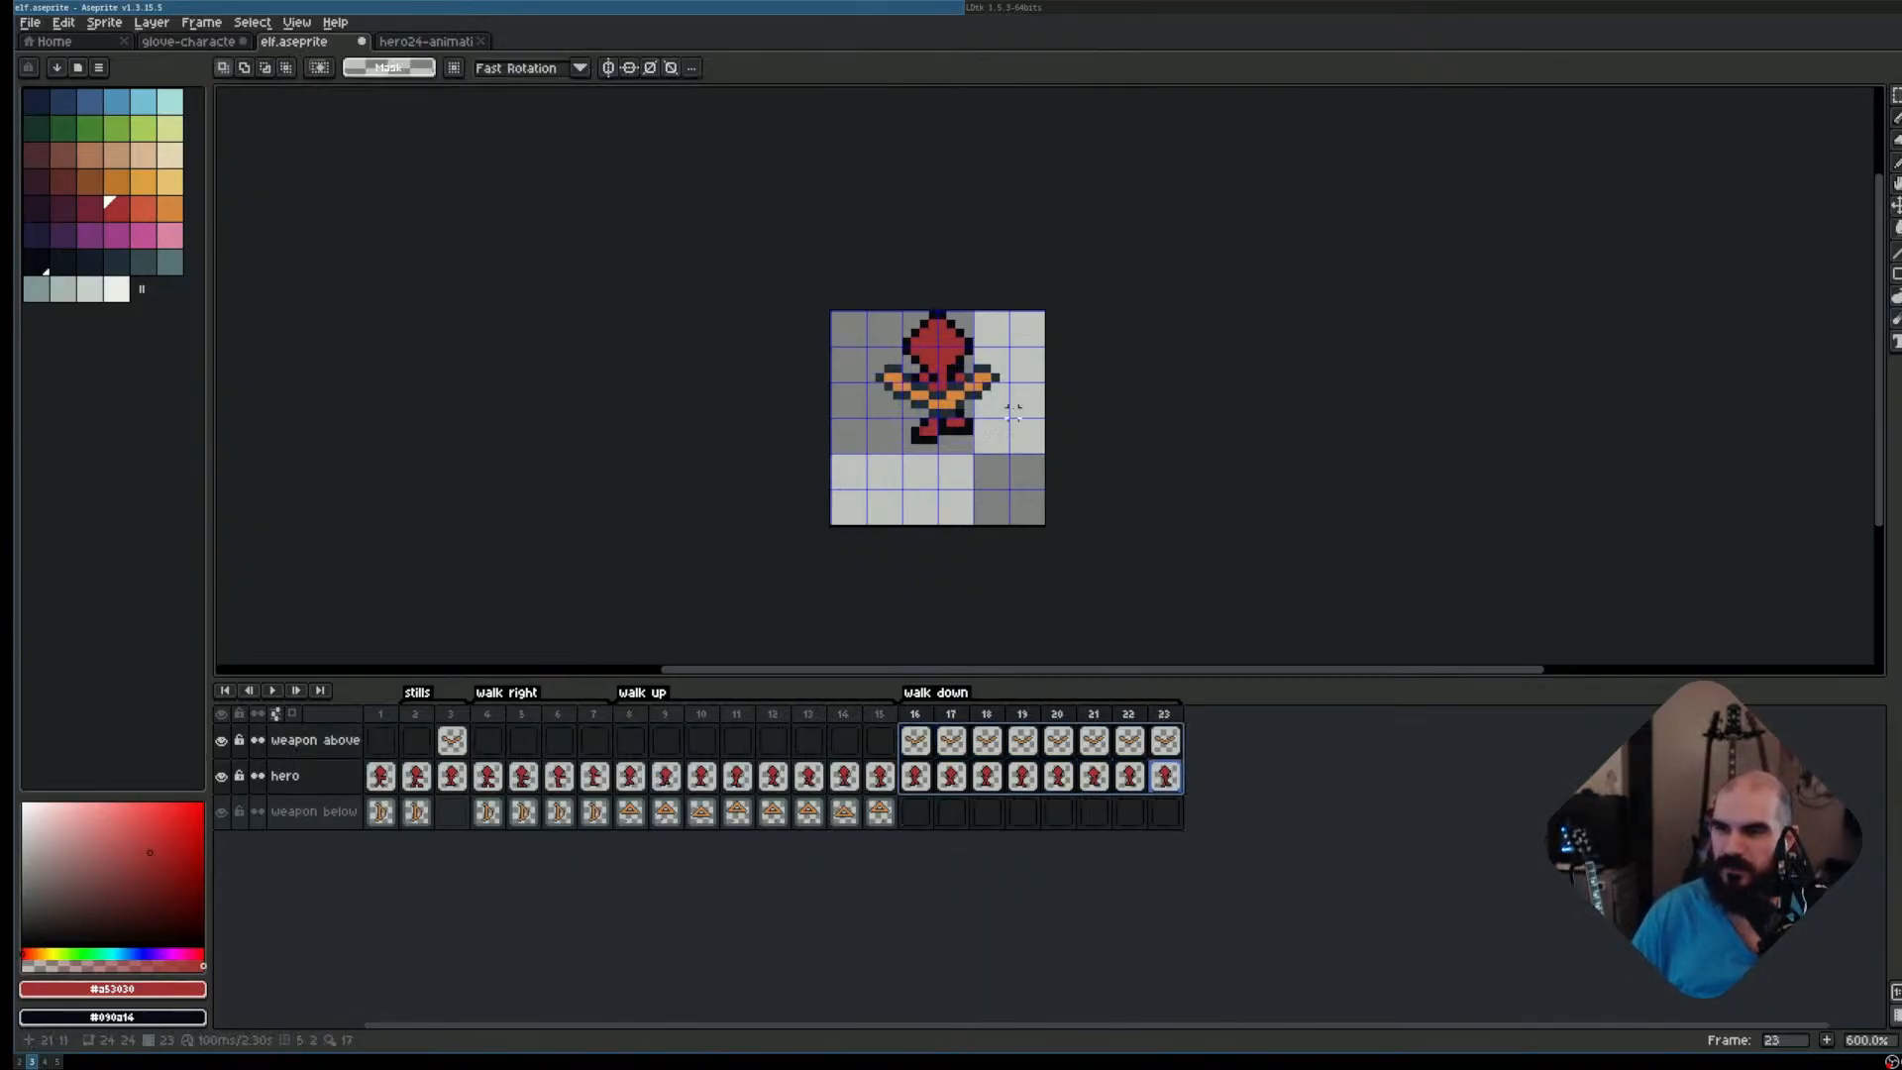
key(Home)
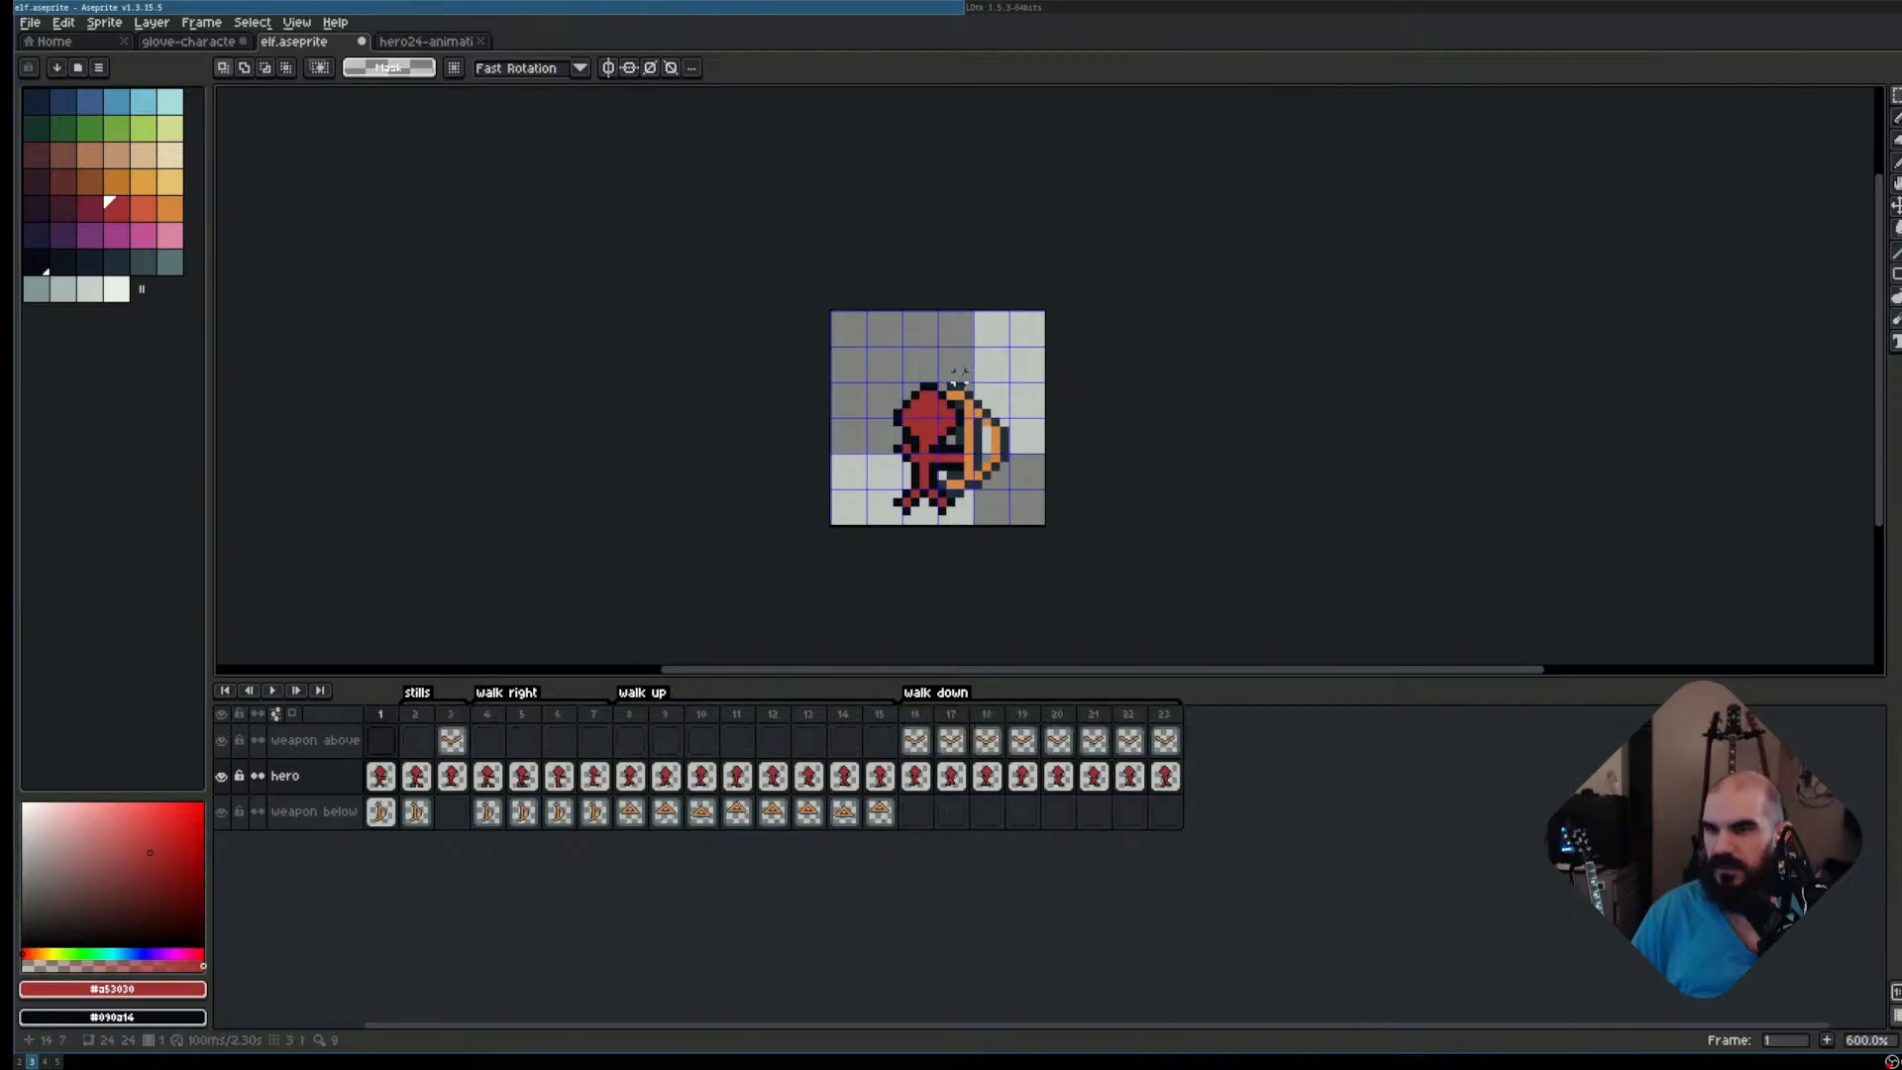
drag(921, 745, 1169, 779)
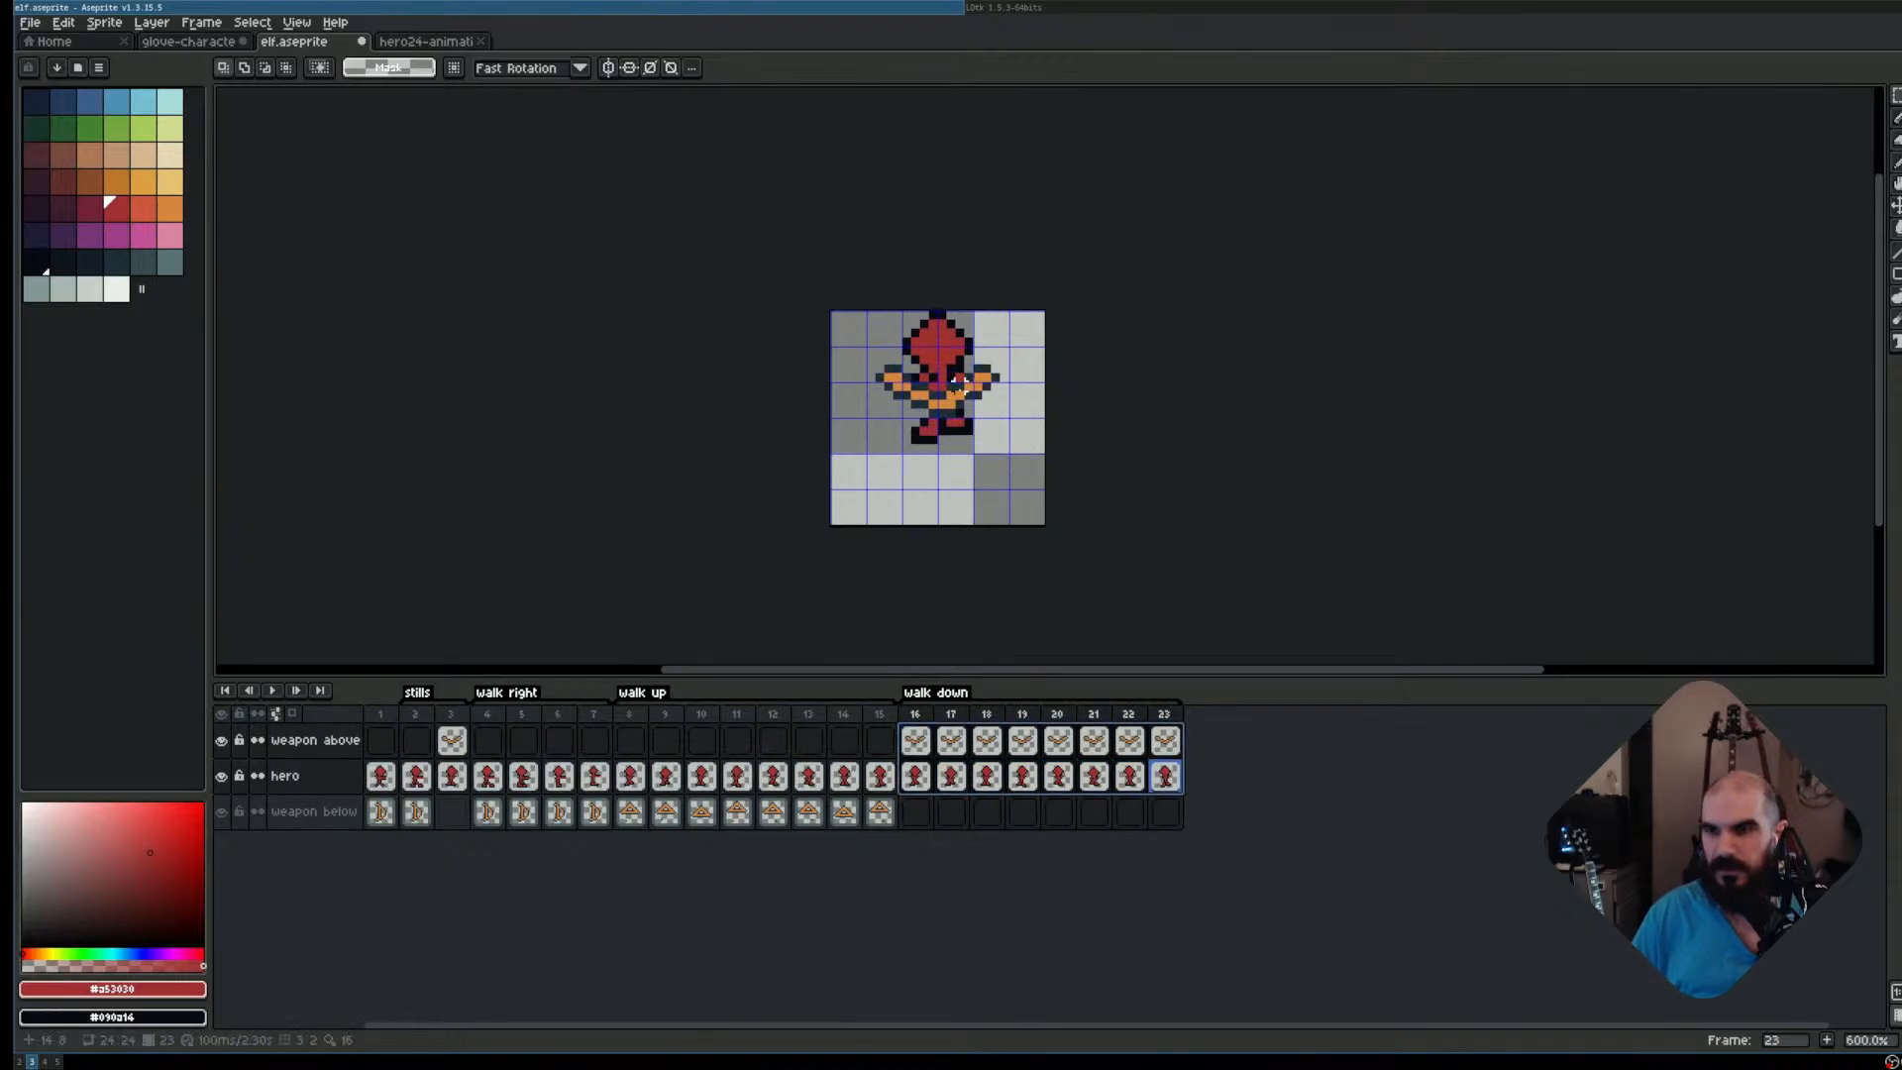
drag(959, 381, 967, 476)
click(929, 741)
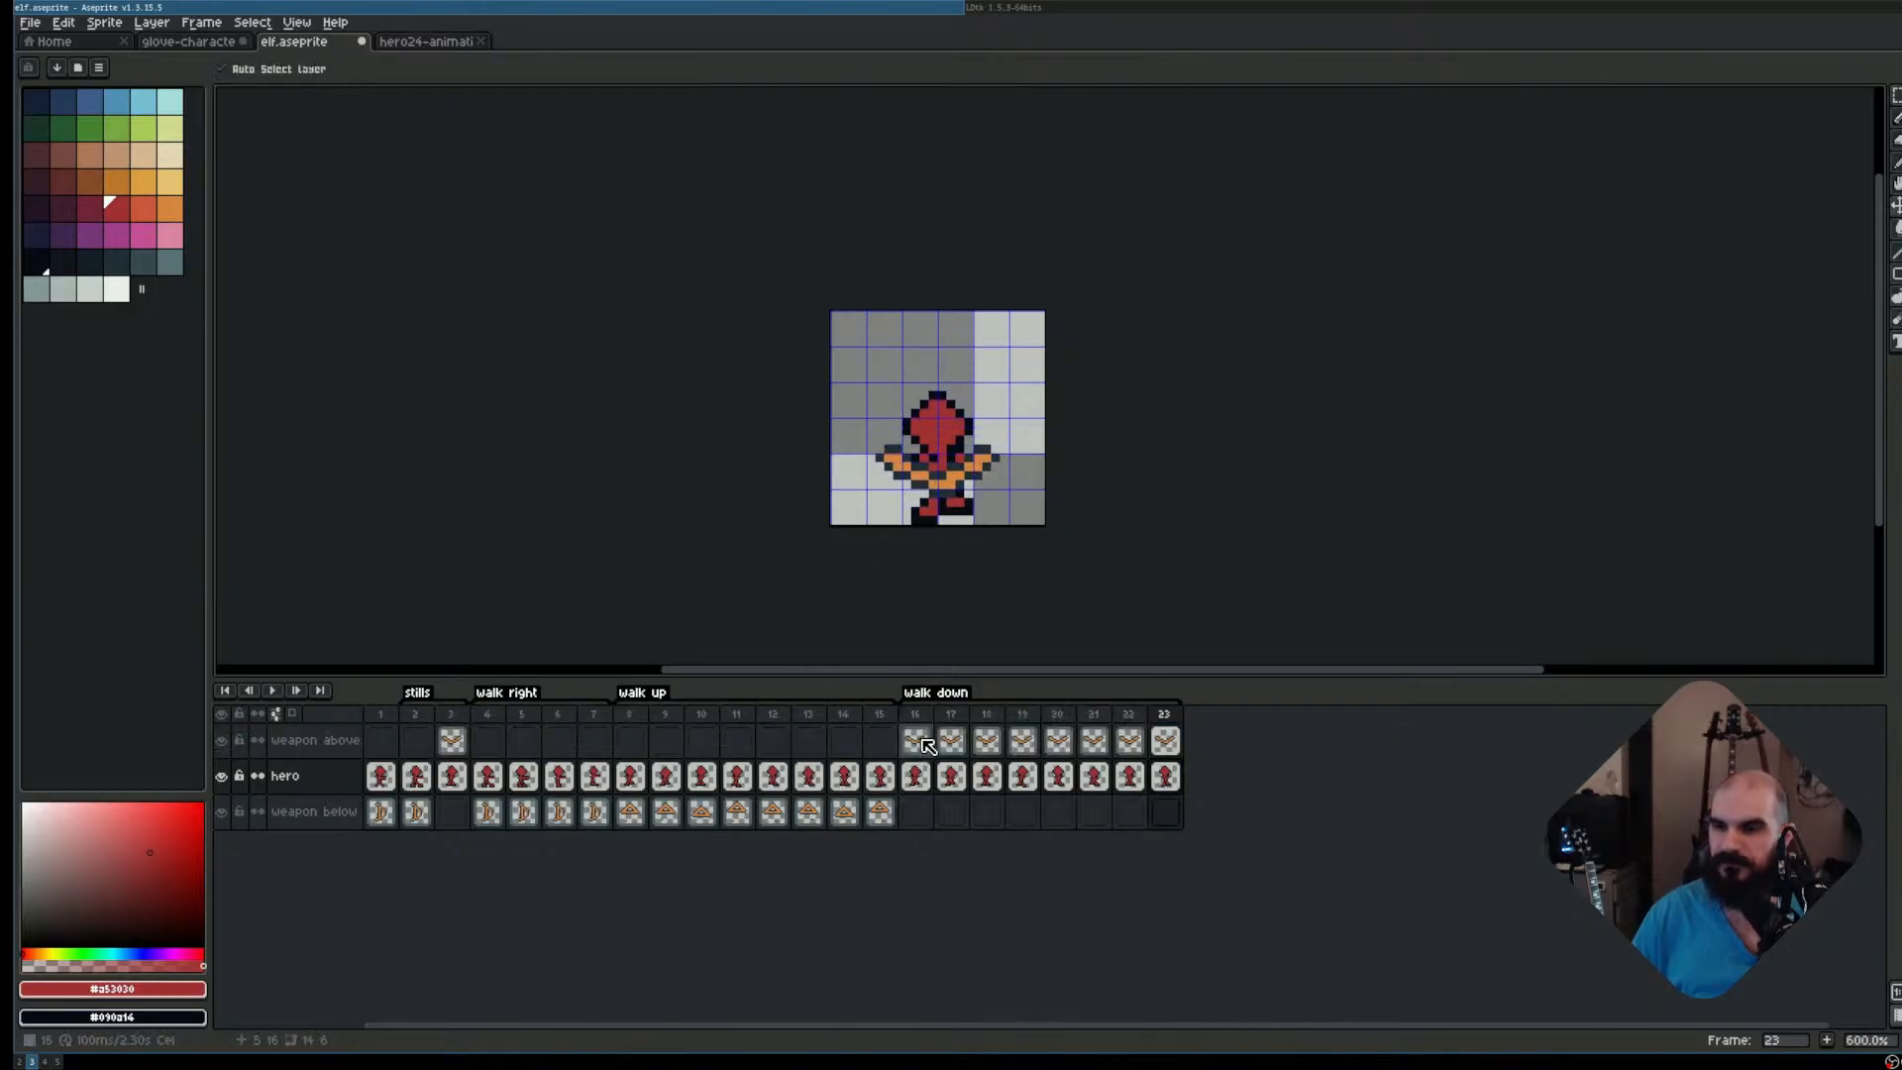
Play back the full animation and step backwards from the walk down frames to frame 3 to check vertical alignment
key(Return)
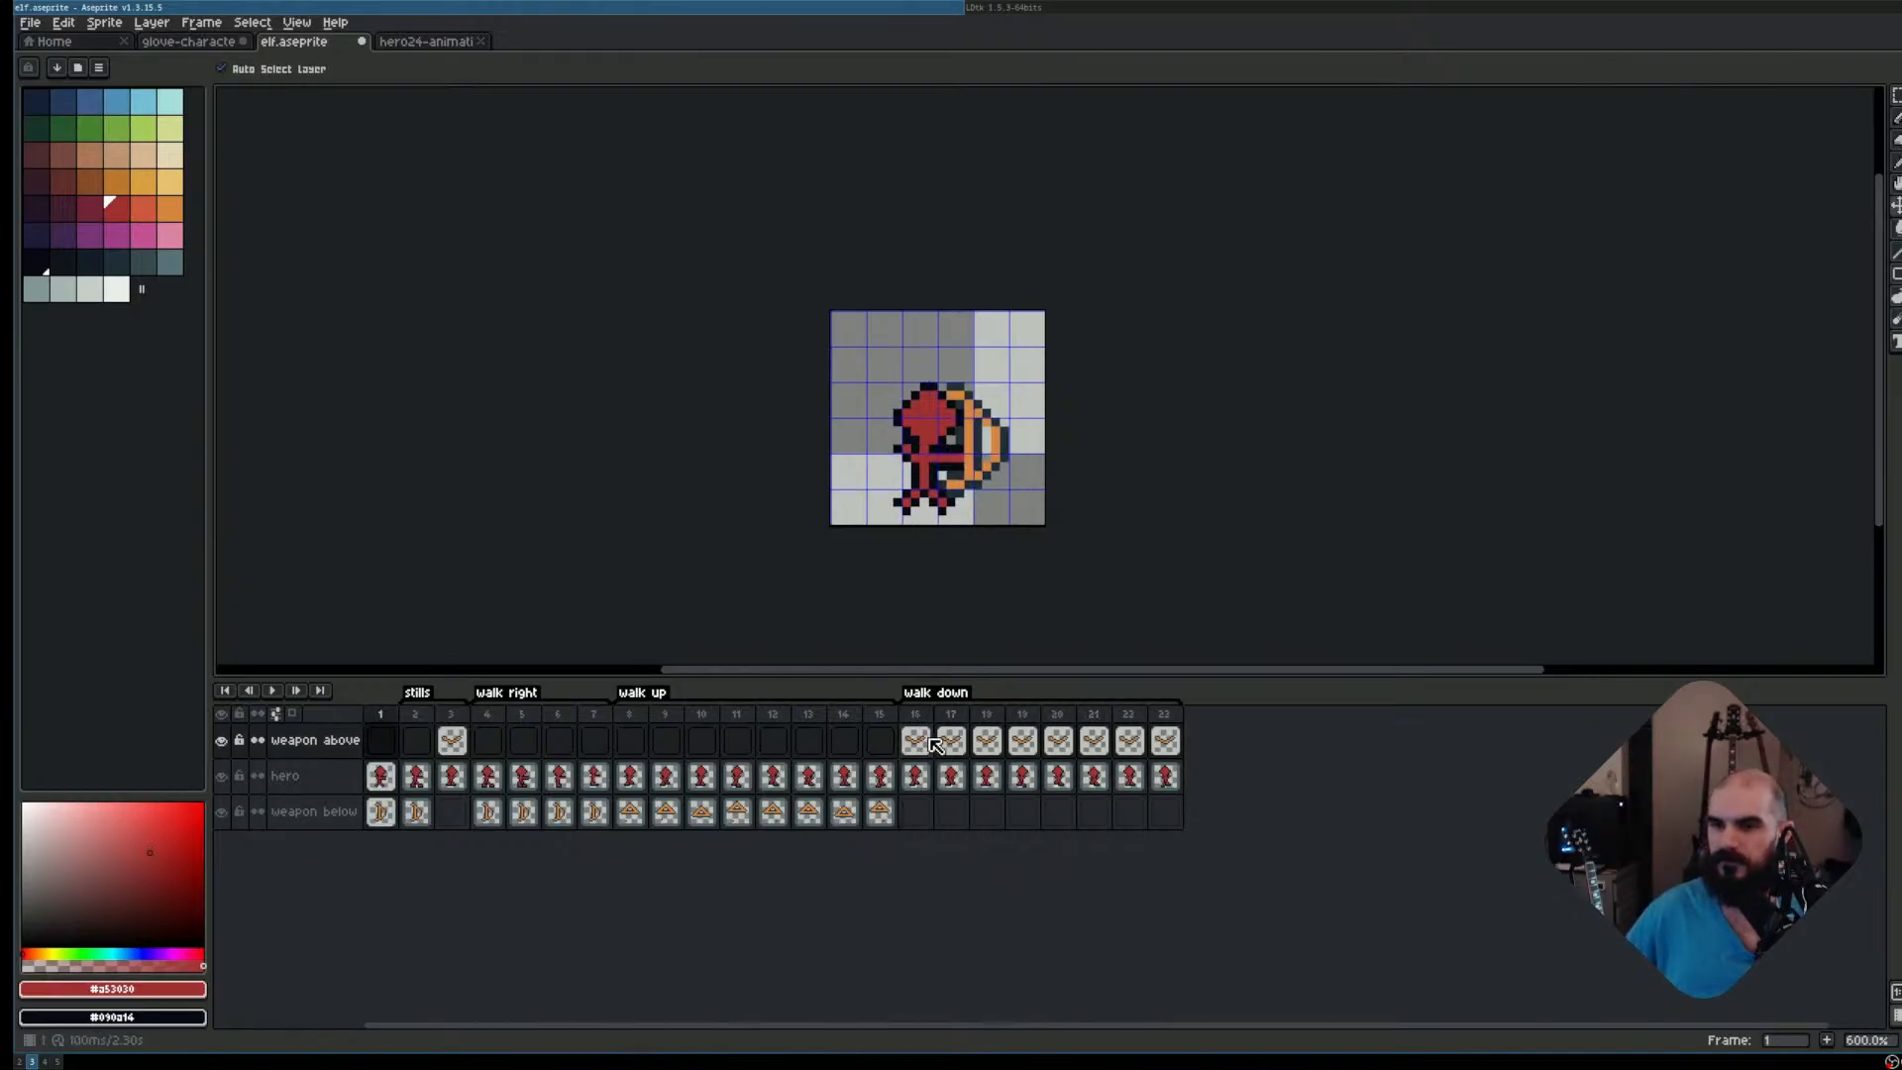
key(Return)
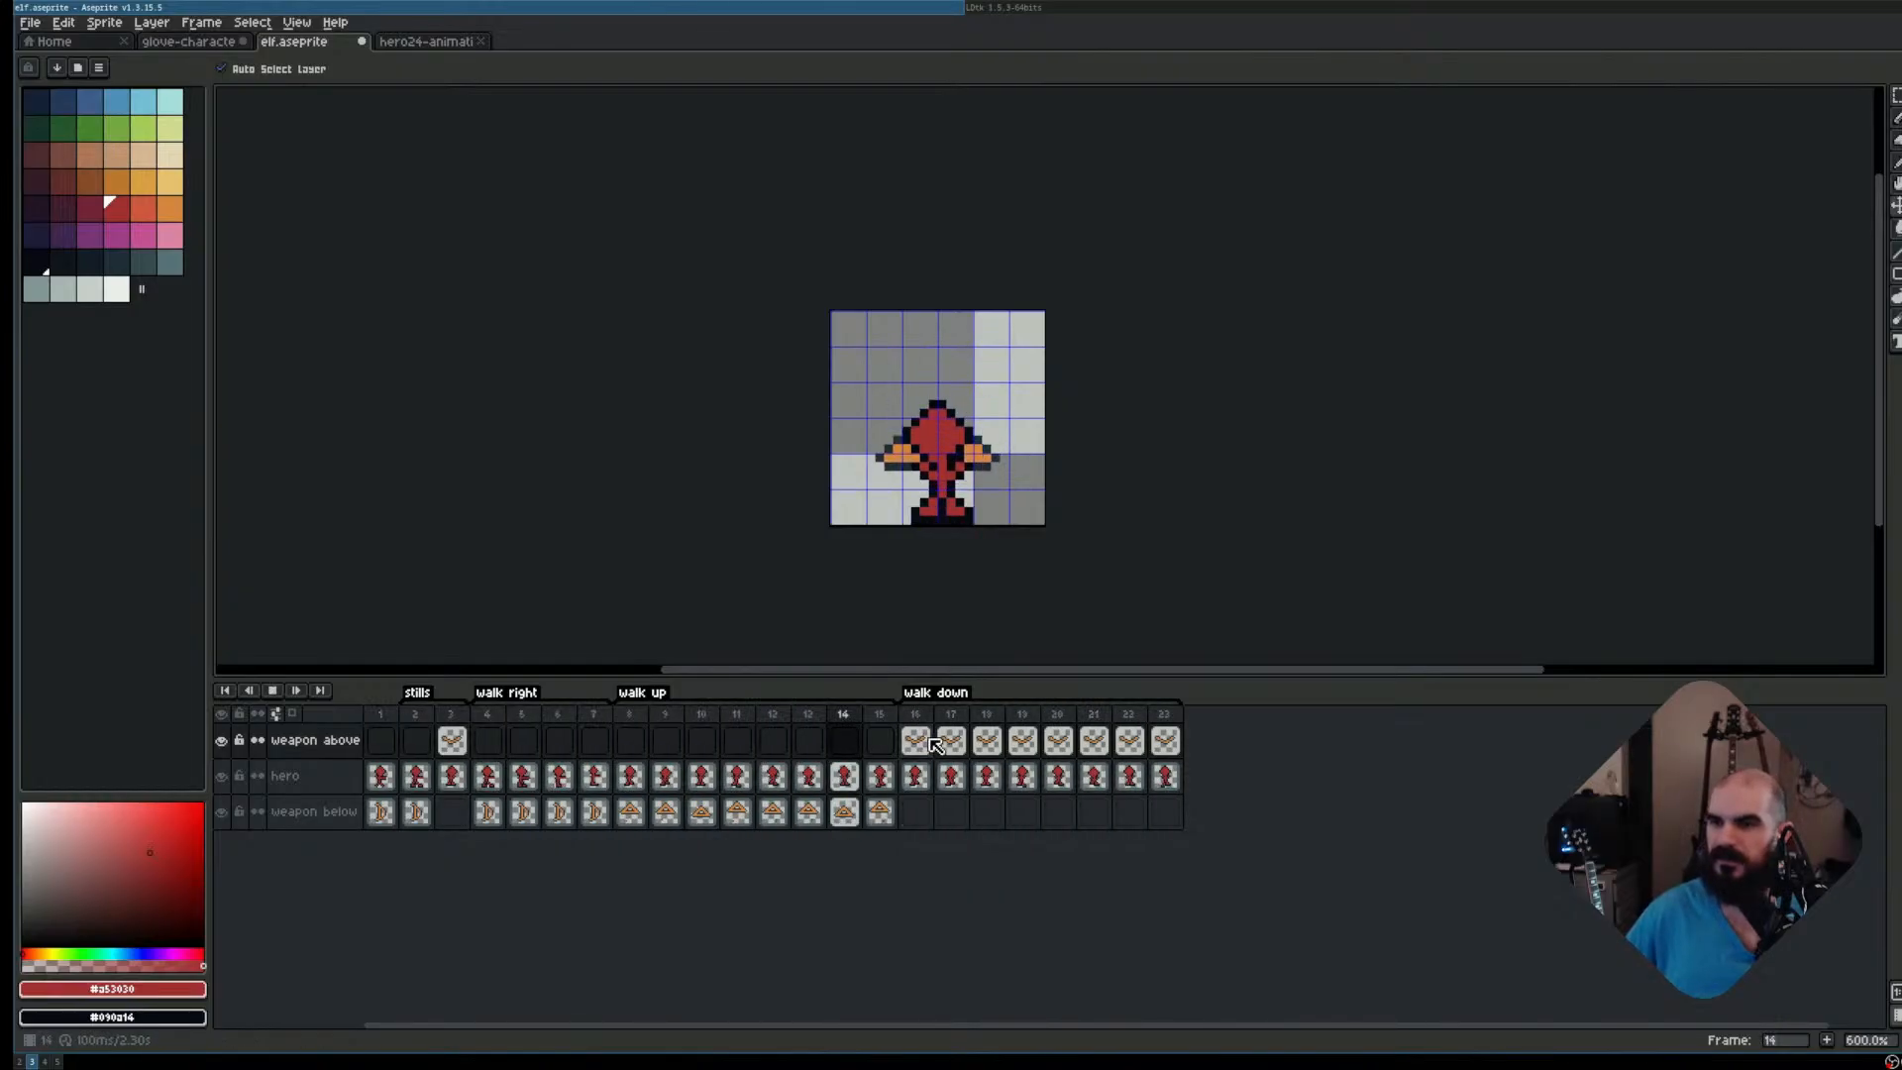
key(Return)
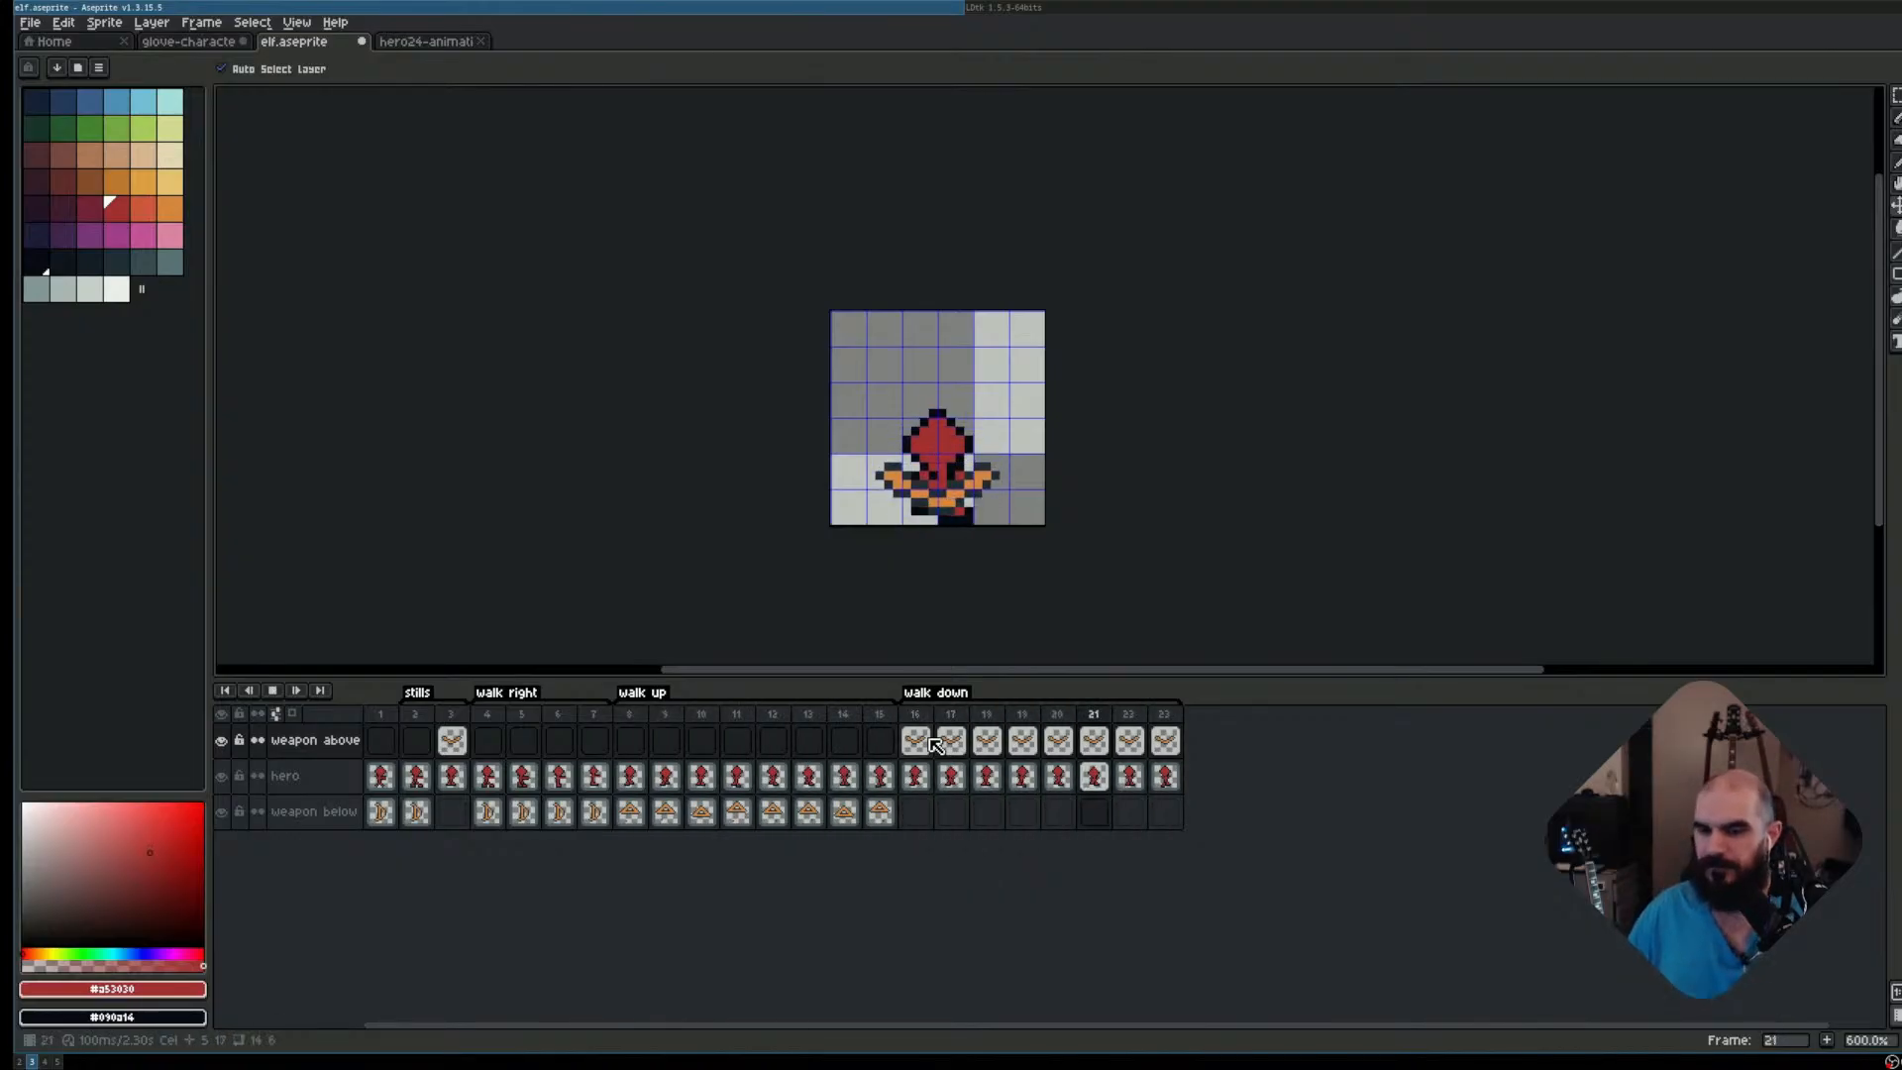
key(Left)
key(Left)
key(Left)
key(Left)
key(Left)
key(Left)
key(Left)
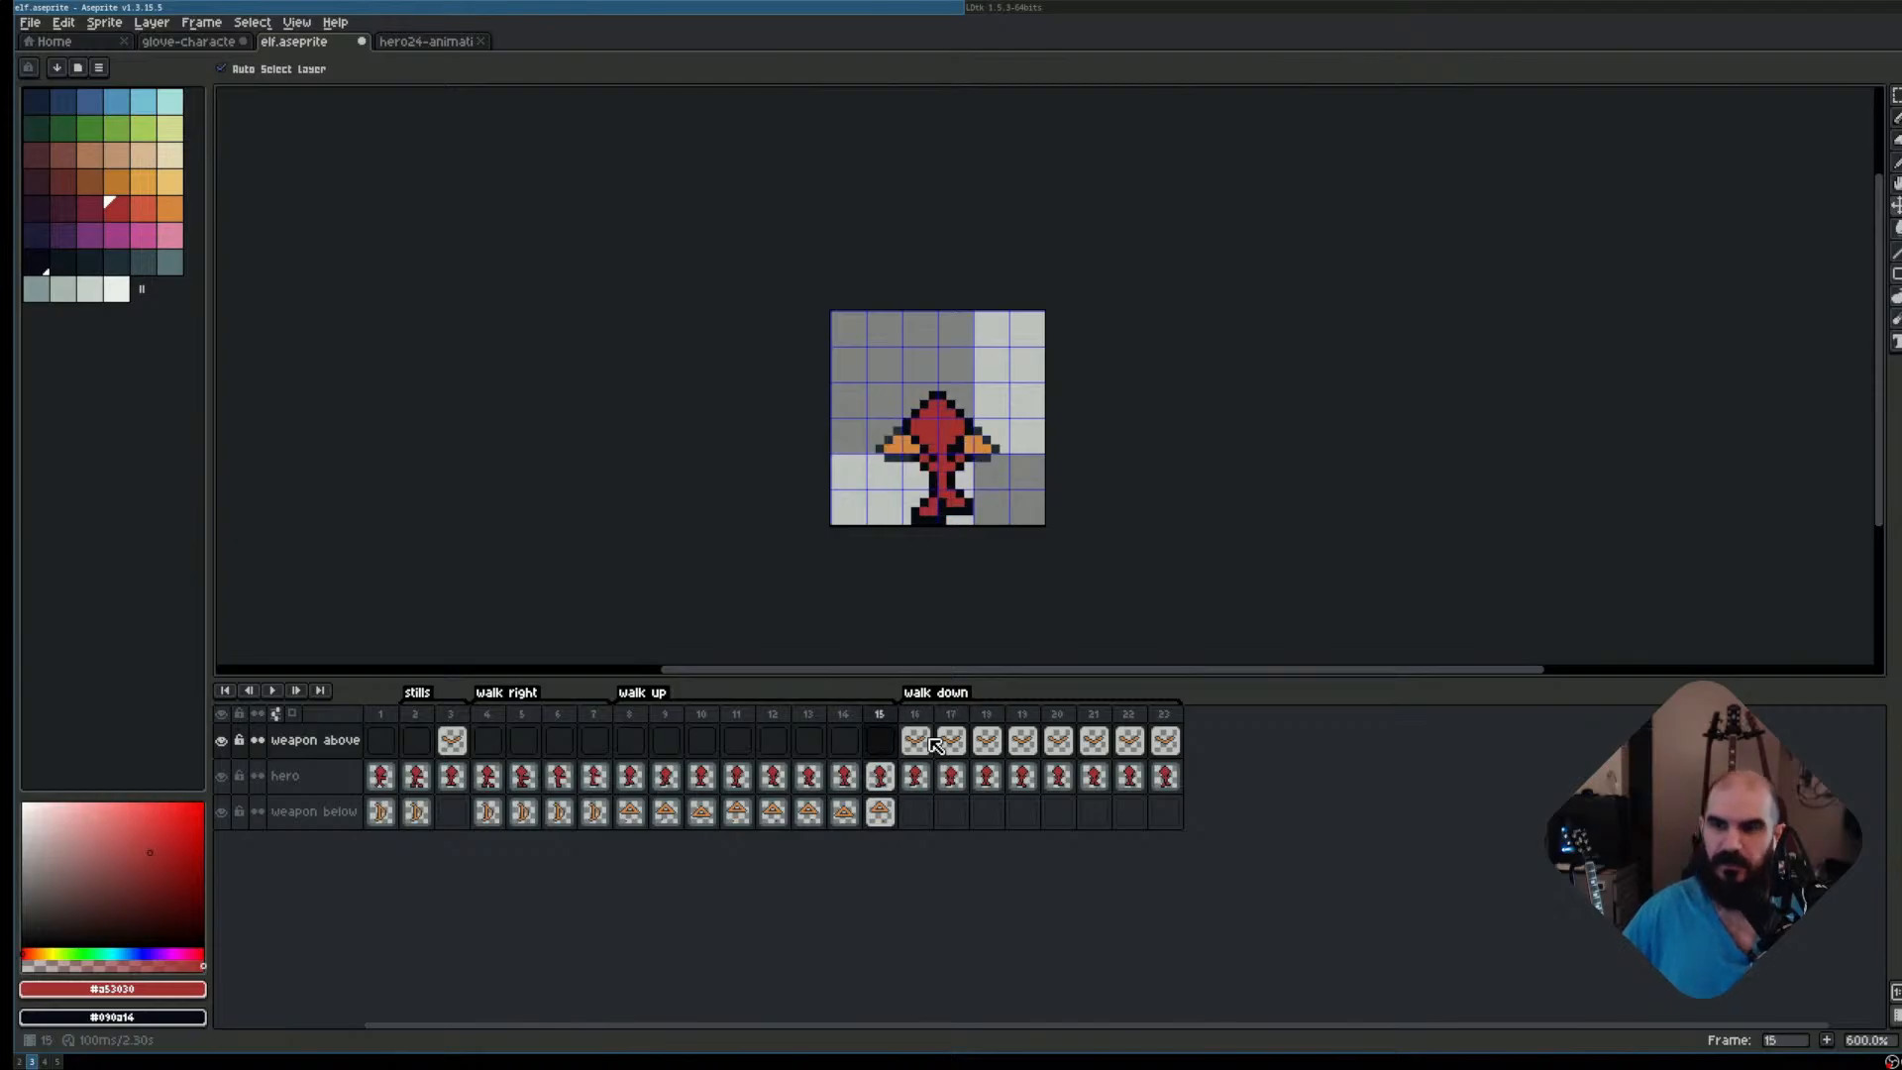
key(Left)
key(Left)
key(Left)
key(Left)
key(Left)
key(Left)
key(Left)
key(Left)
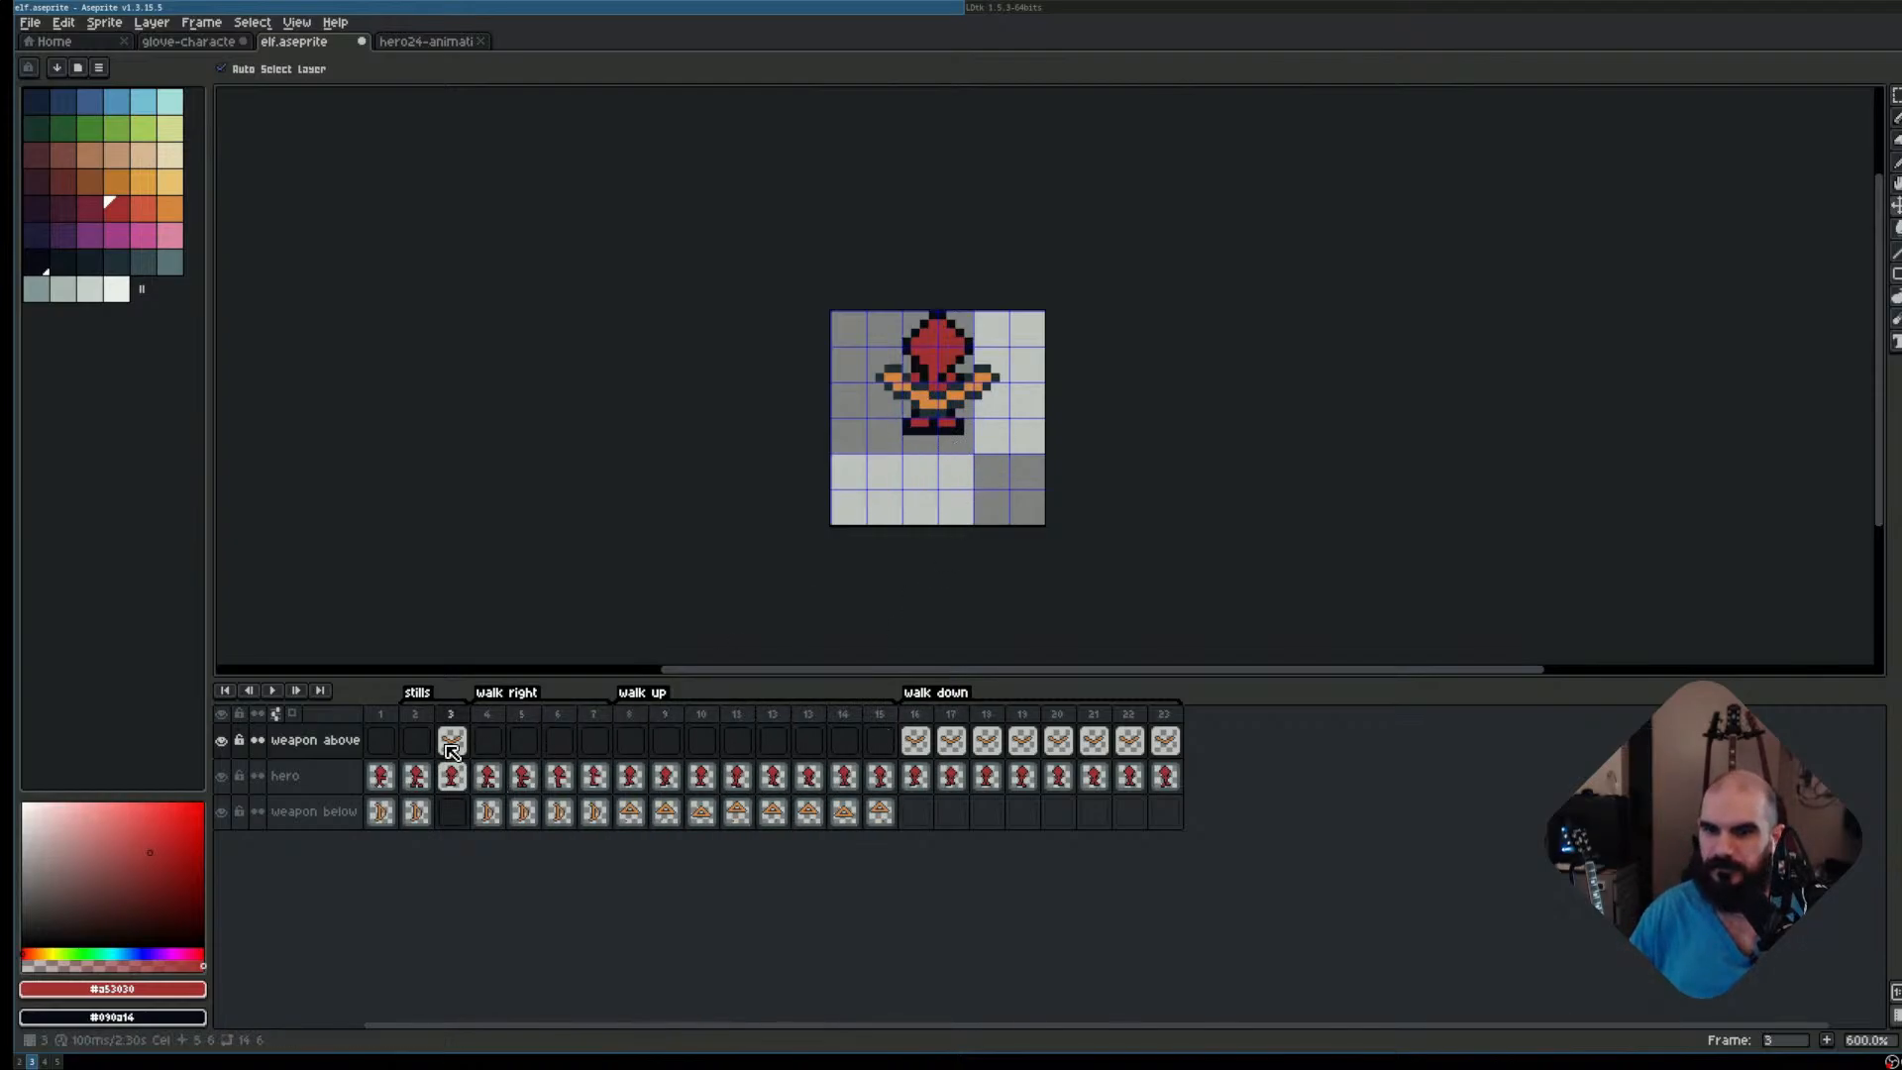
Move frame 3's hero and weapon above cels down to the canvas's lower edge and compare the pose with frame 2
drag(451, 749, 453, 777)
drag(949, 388, 949, 480)
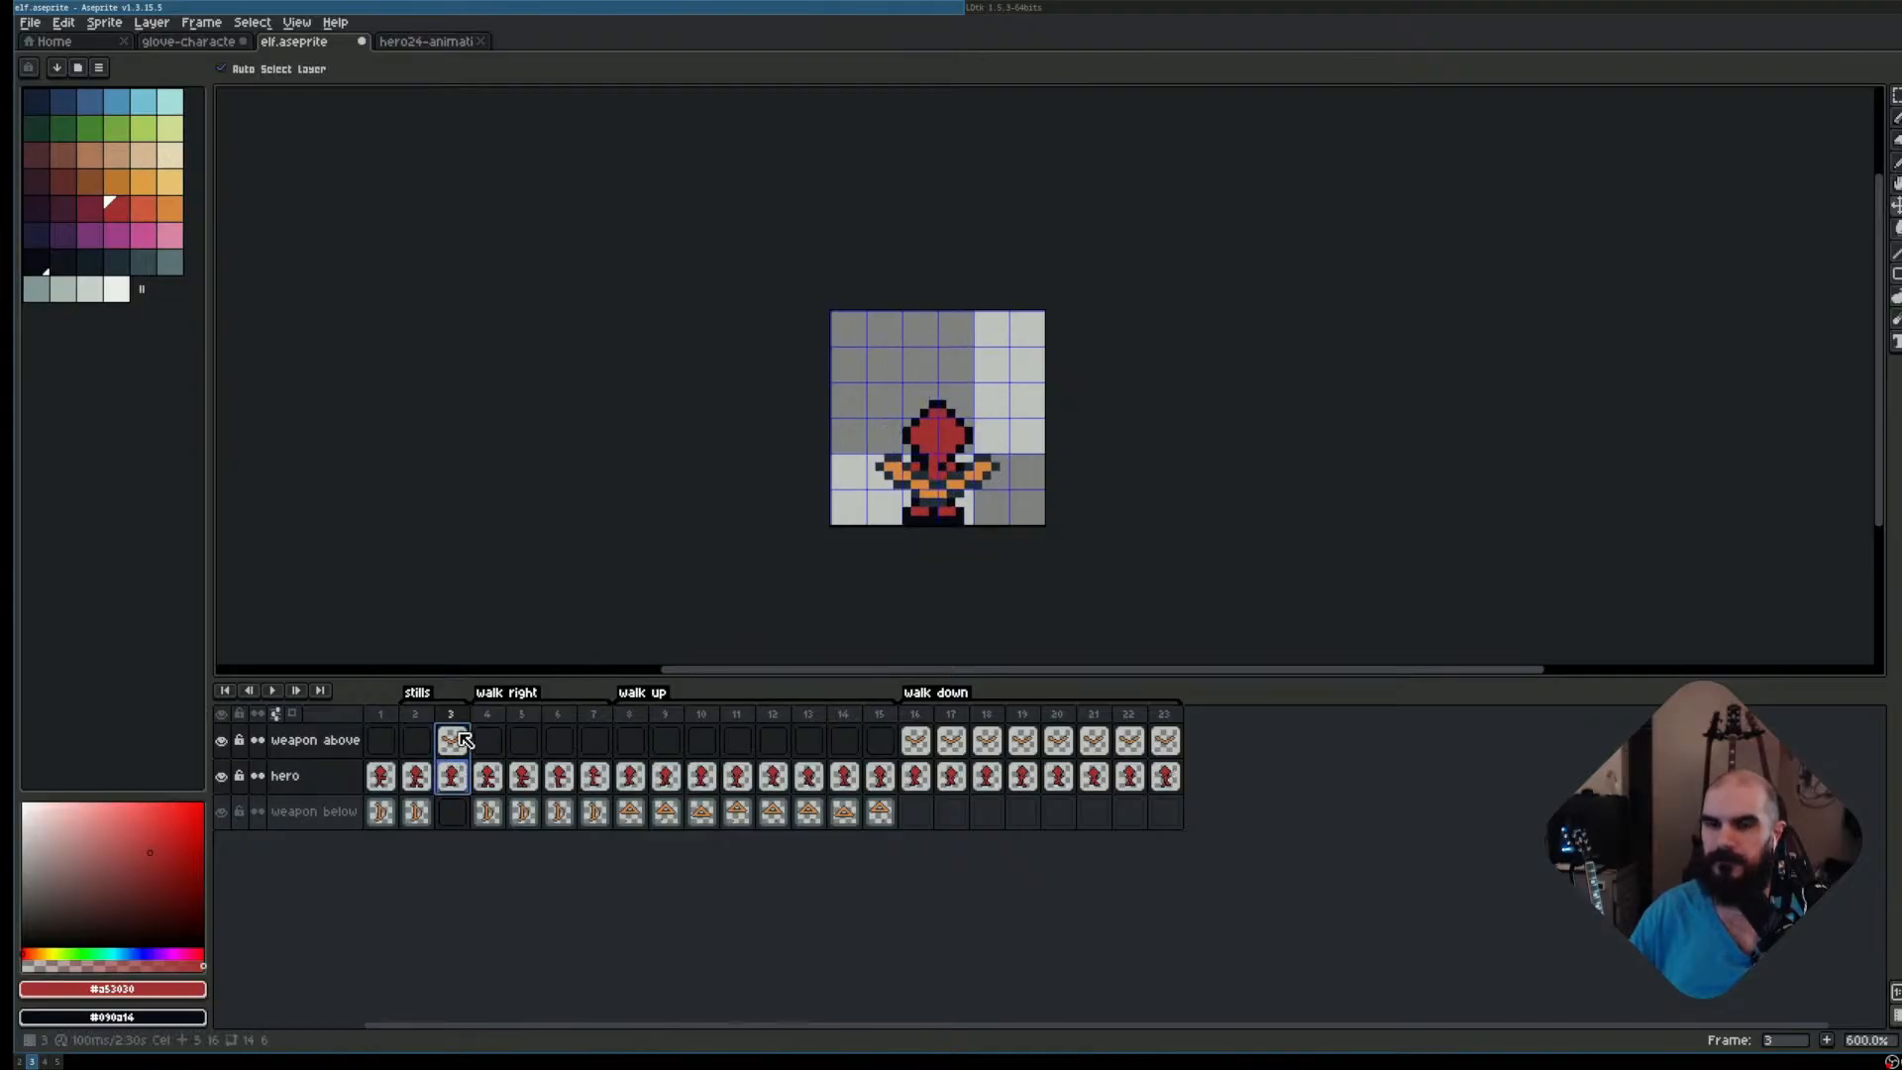
click(426, 720)
key(Right)
key(Left)
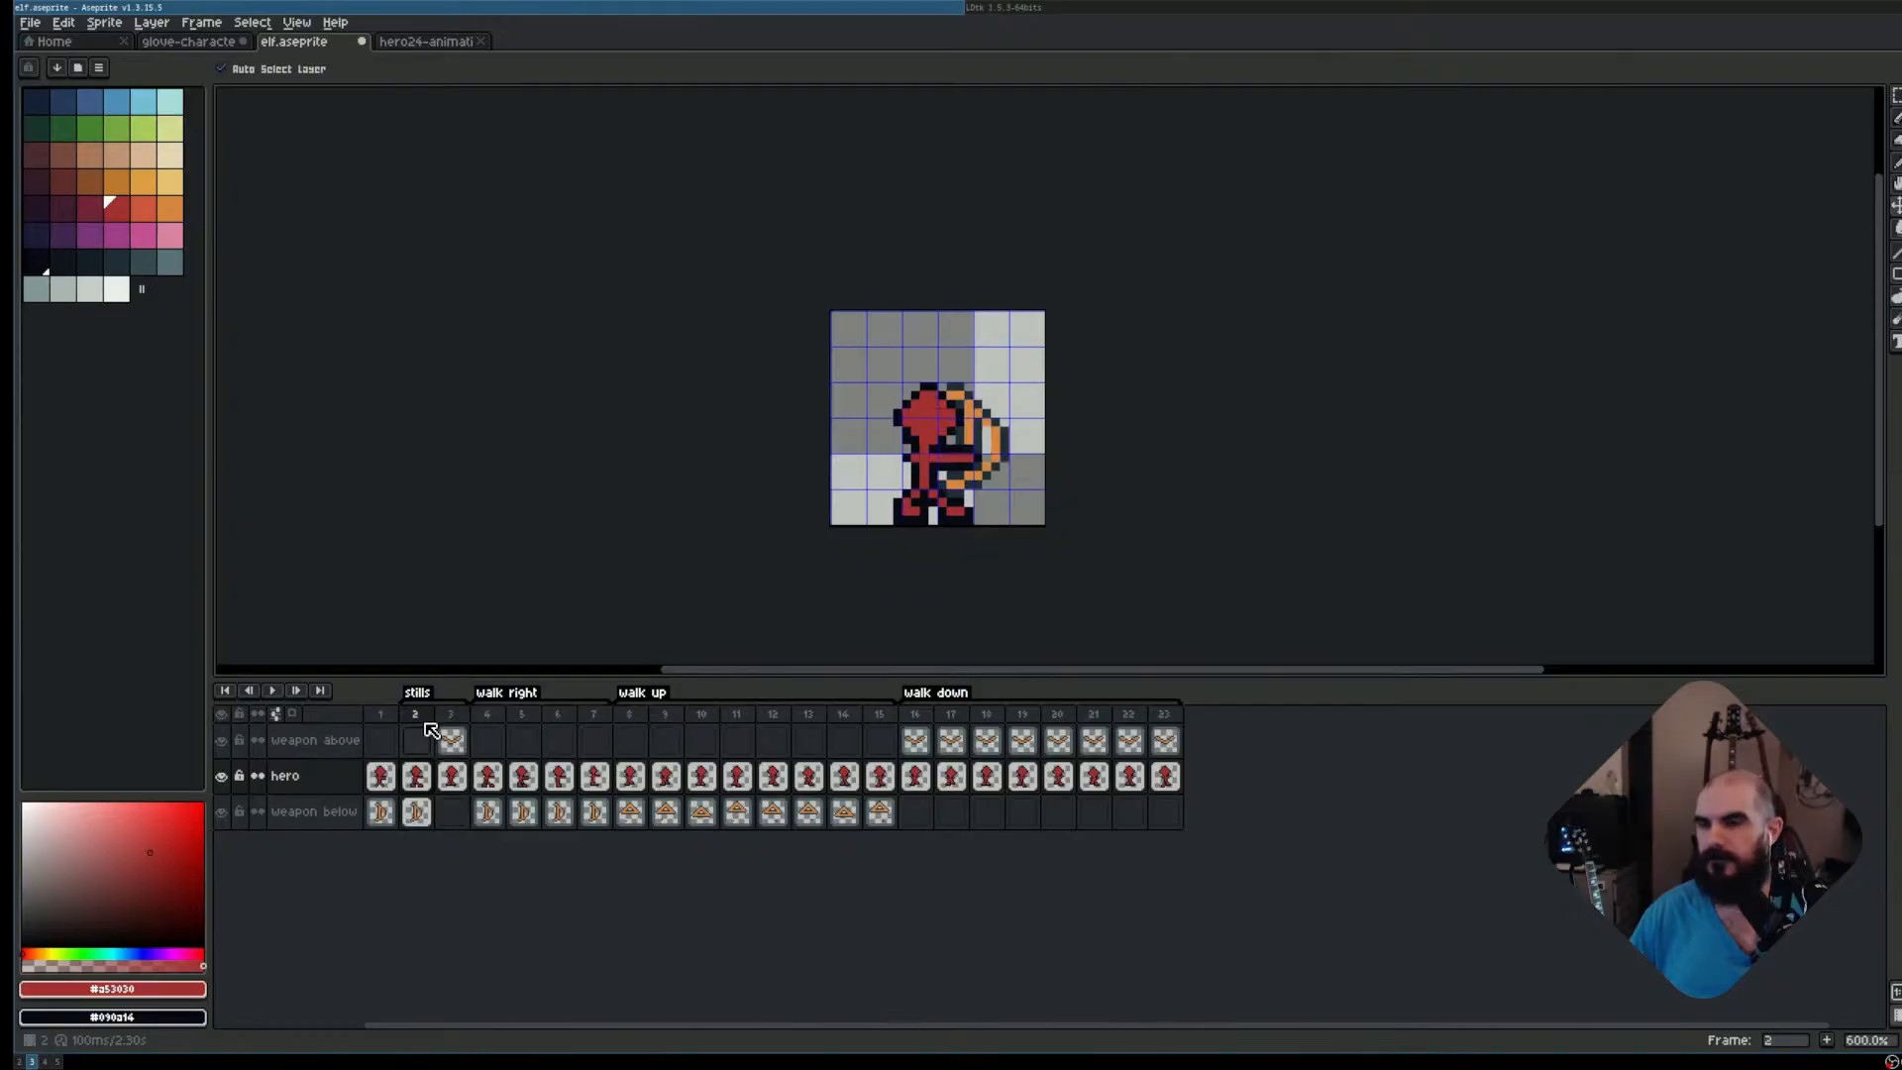
key(Right)
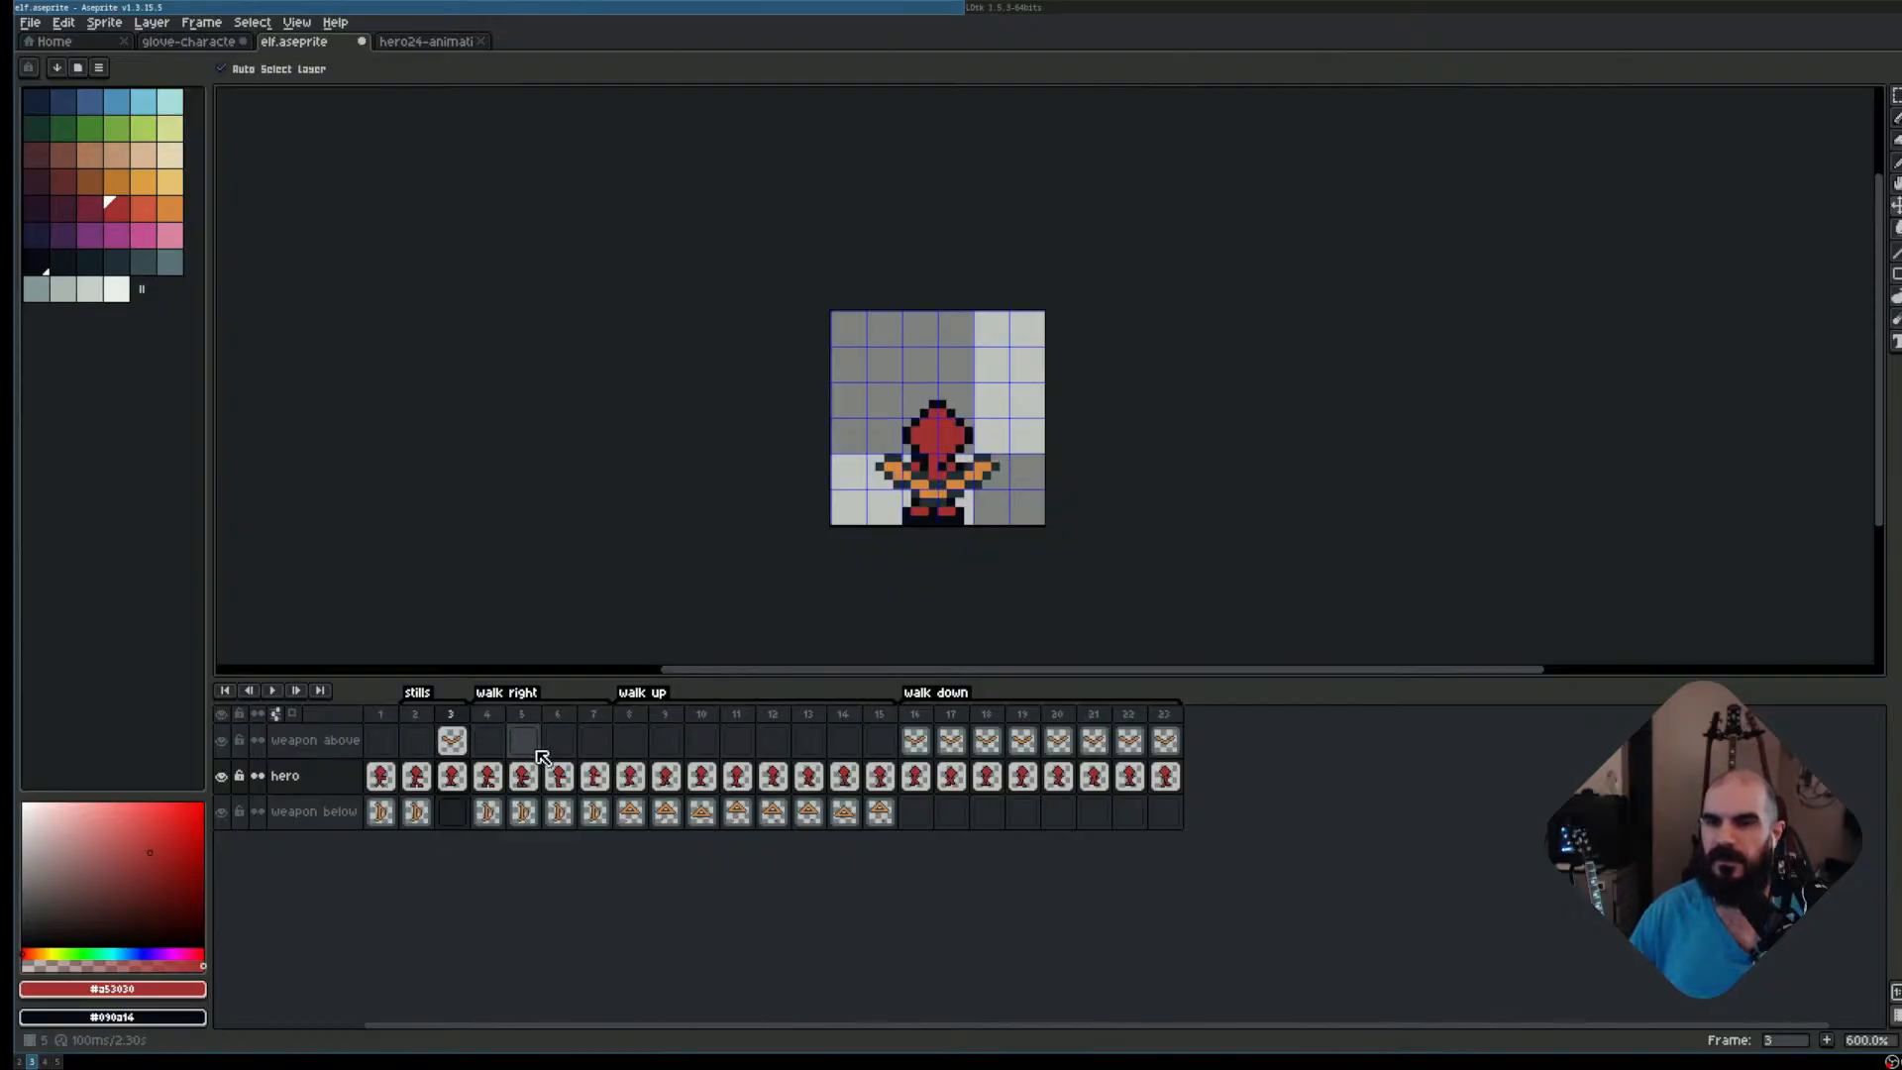
Compare the stills with walk down frame 16 and examine walk up frames 8 to 11 for a suitable standing pose
click(909, 728)
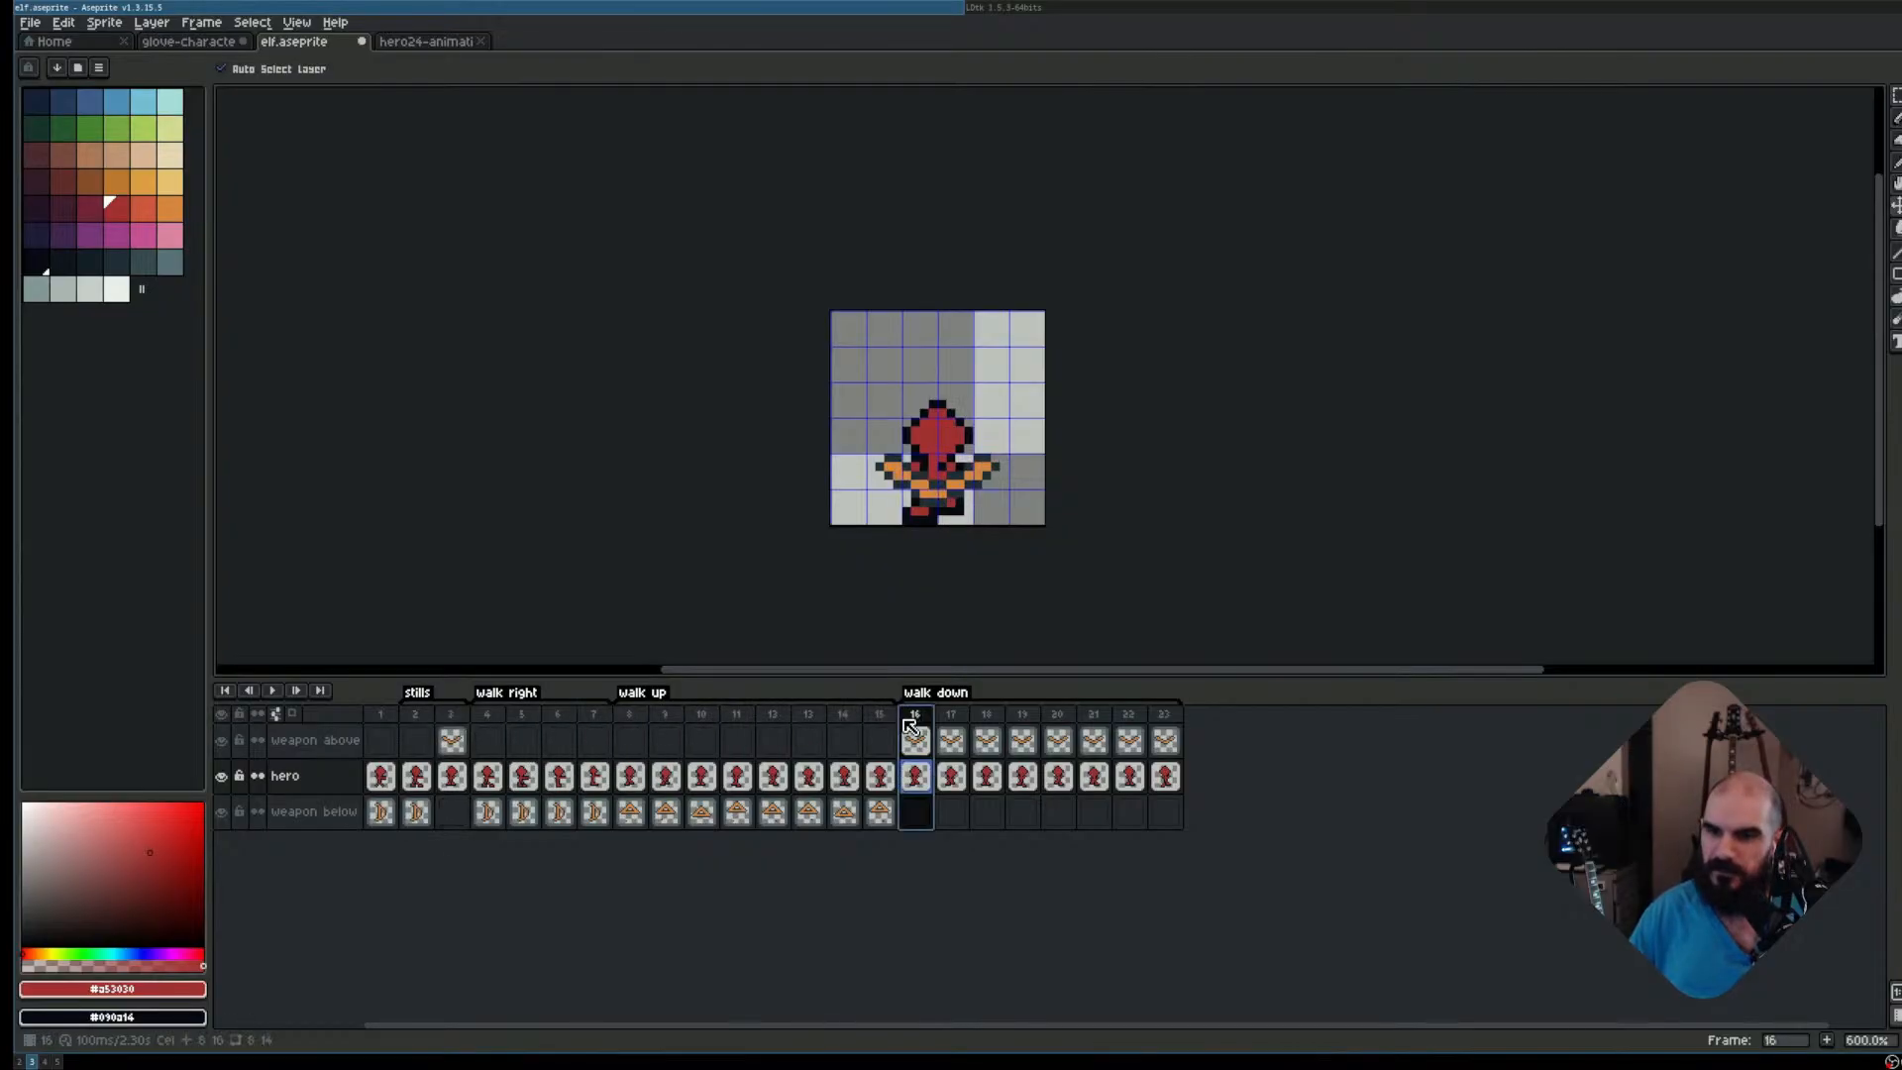
click(445, 717)
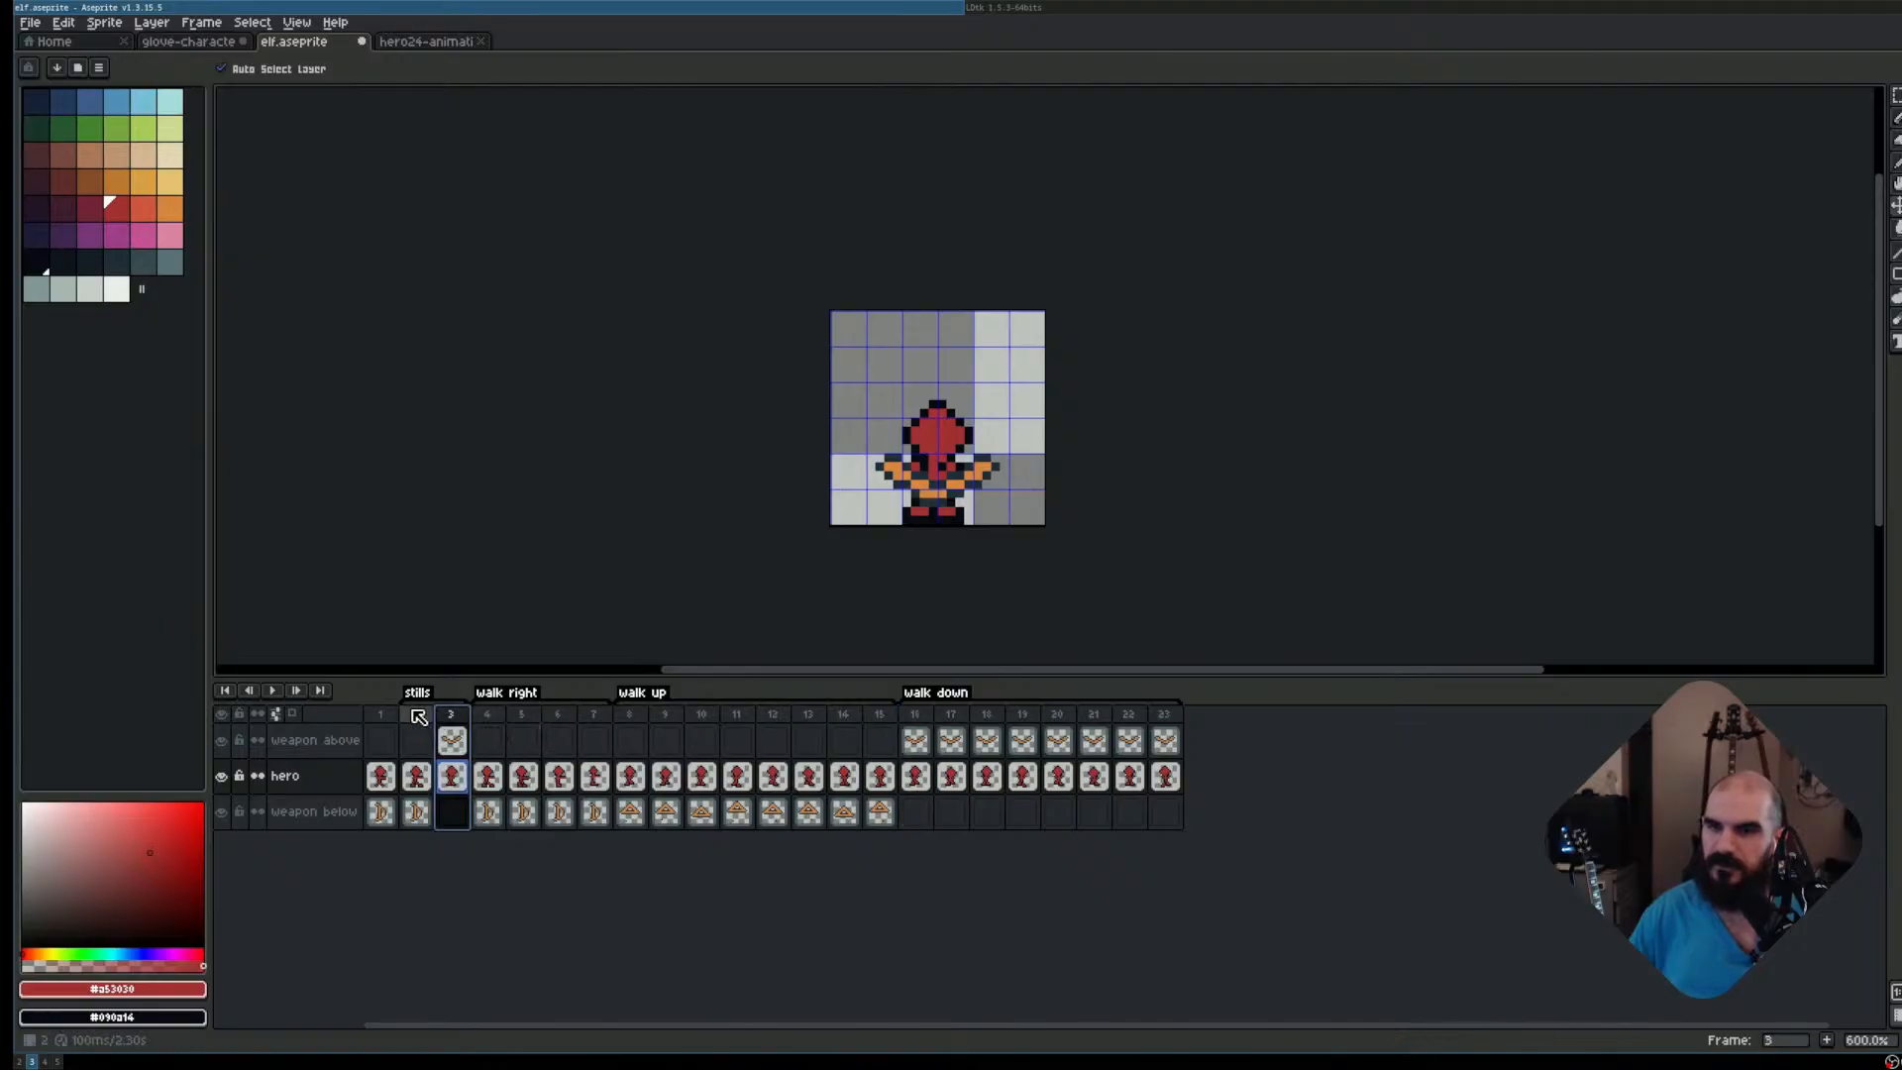
key(Left)
click(445, 717)
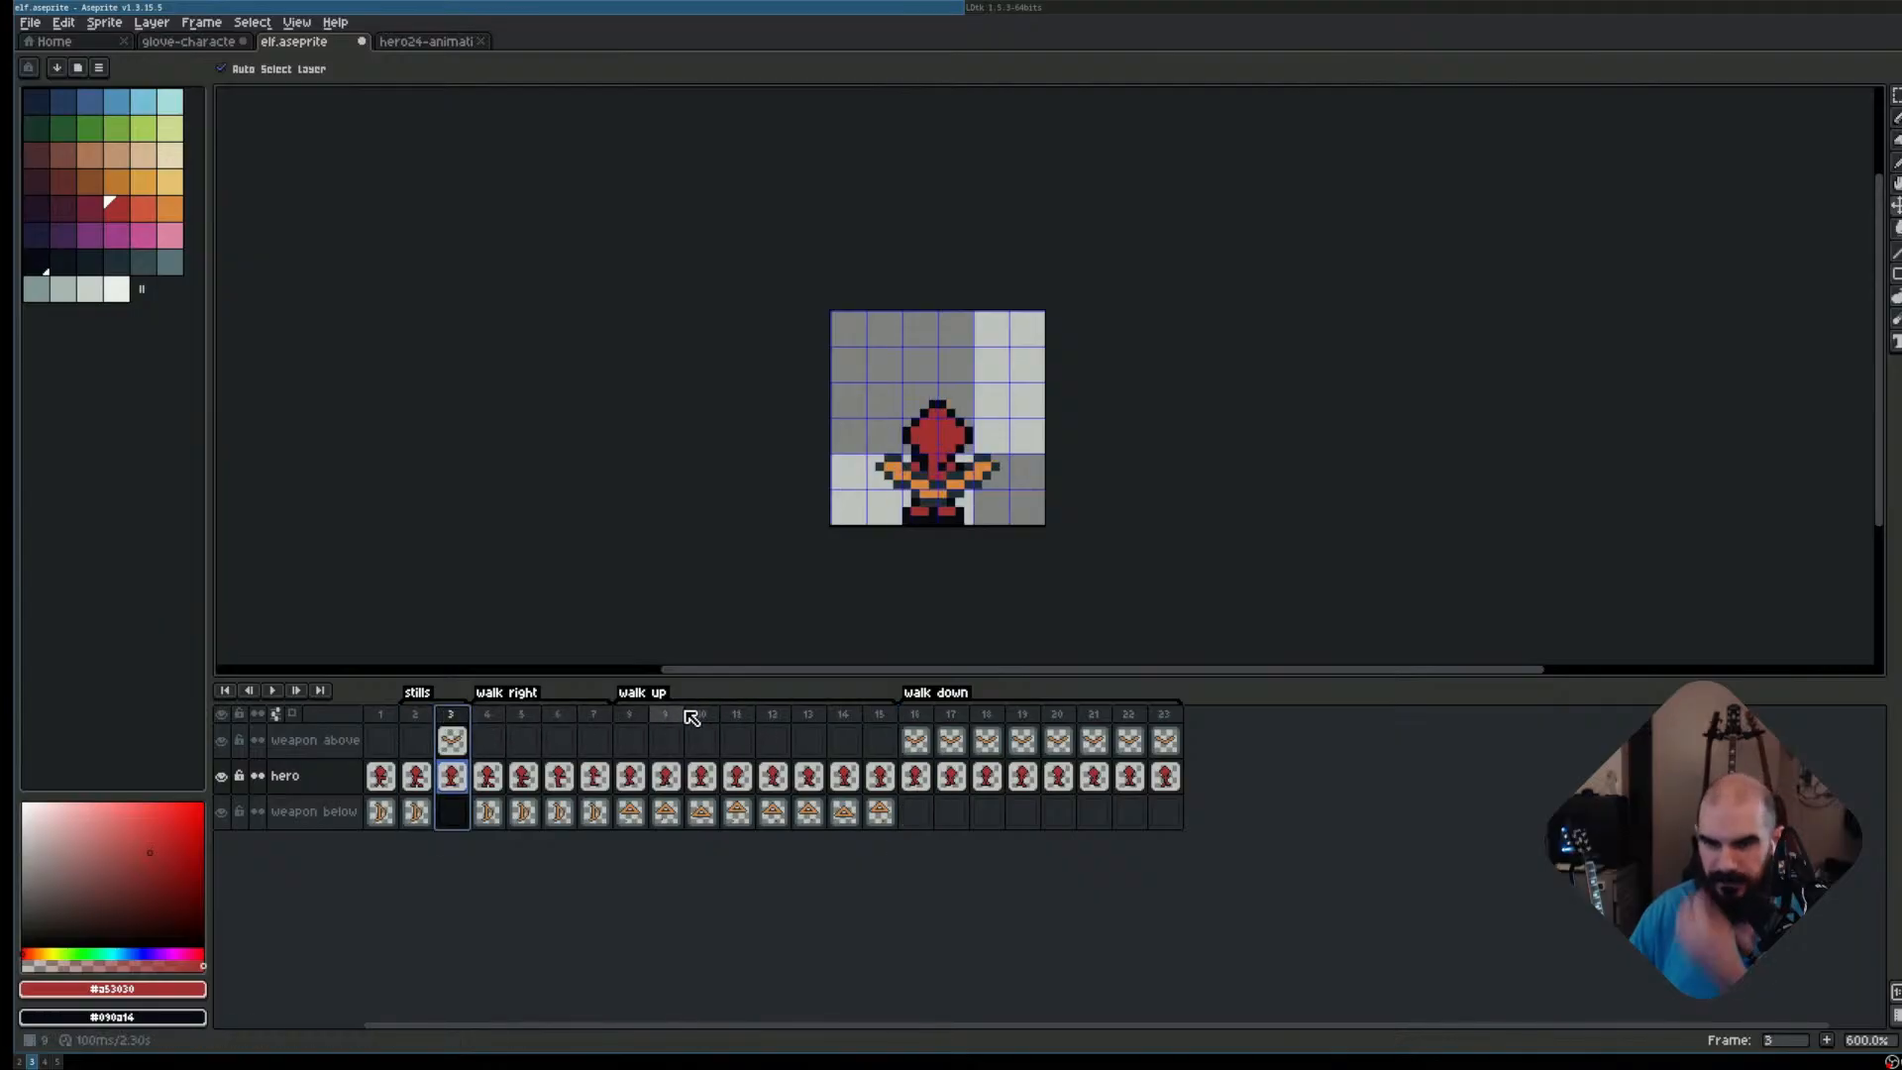
click(632, 713)
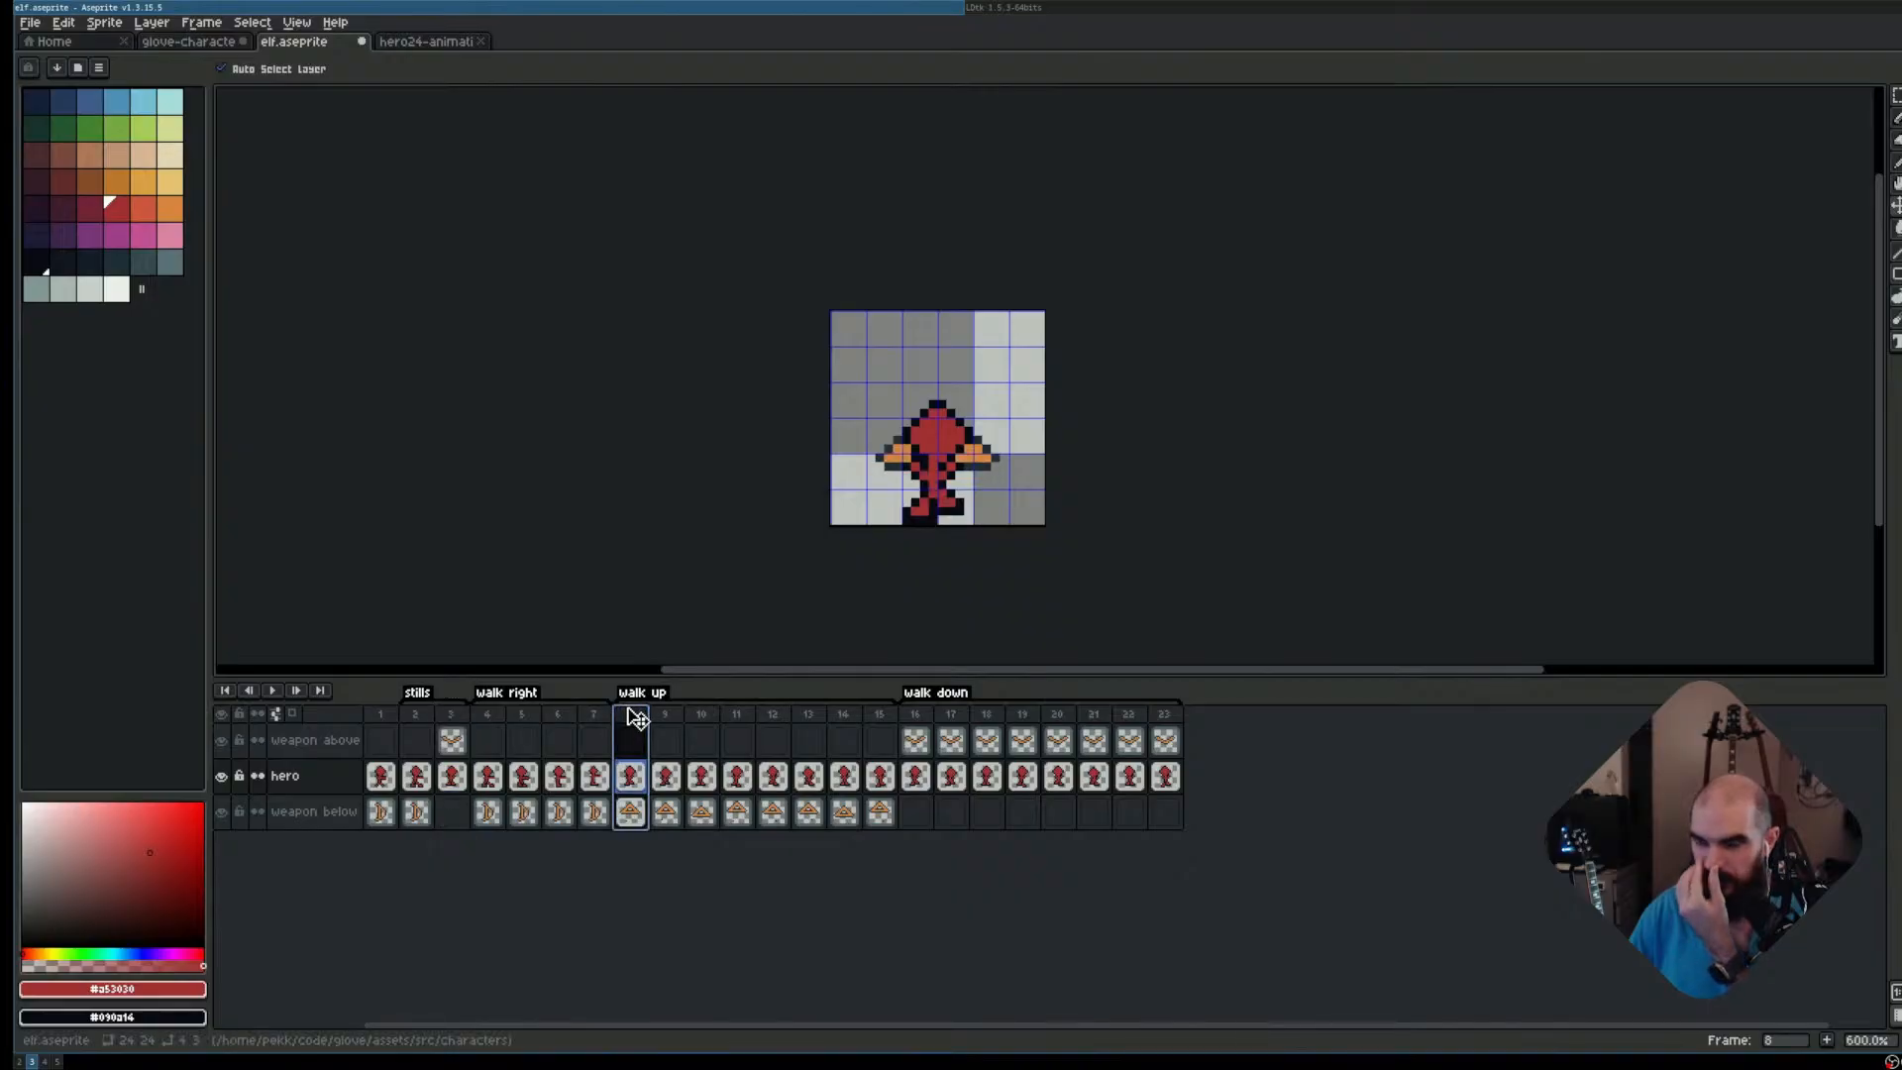
click(664, 719)
click(723, 724)
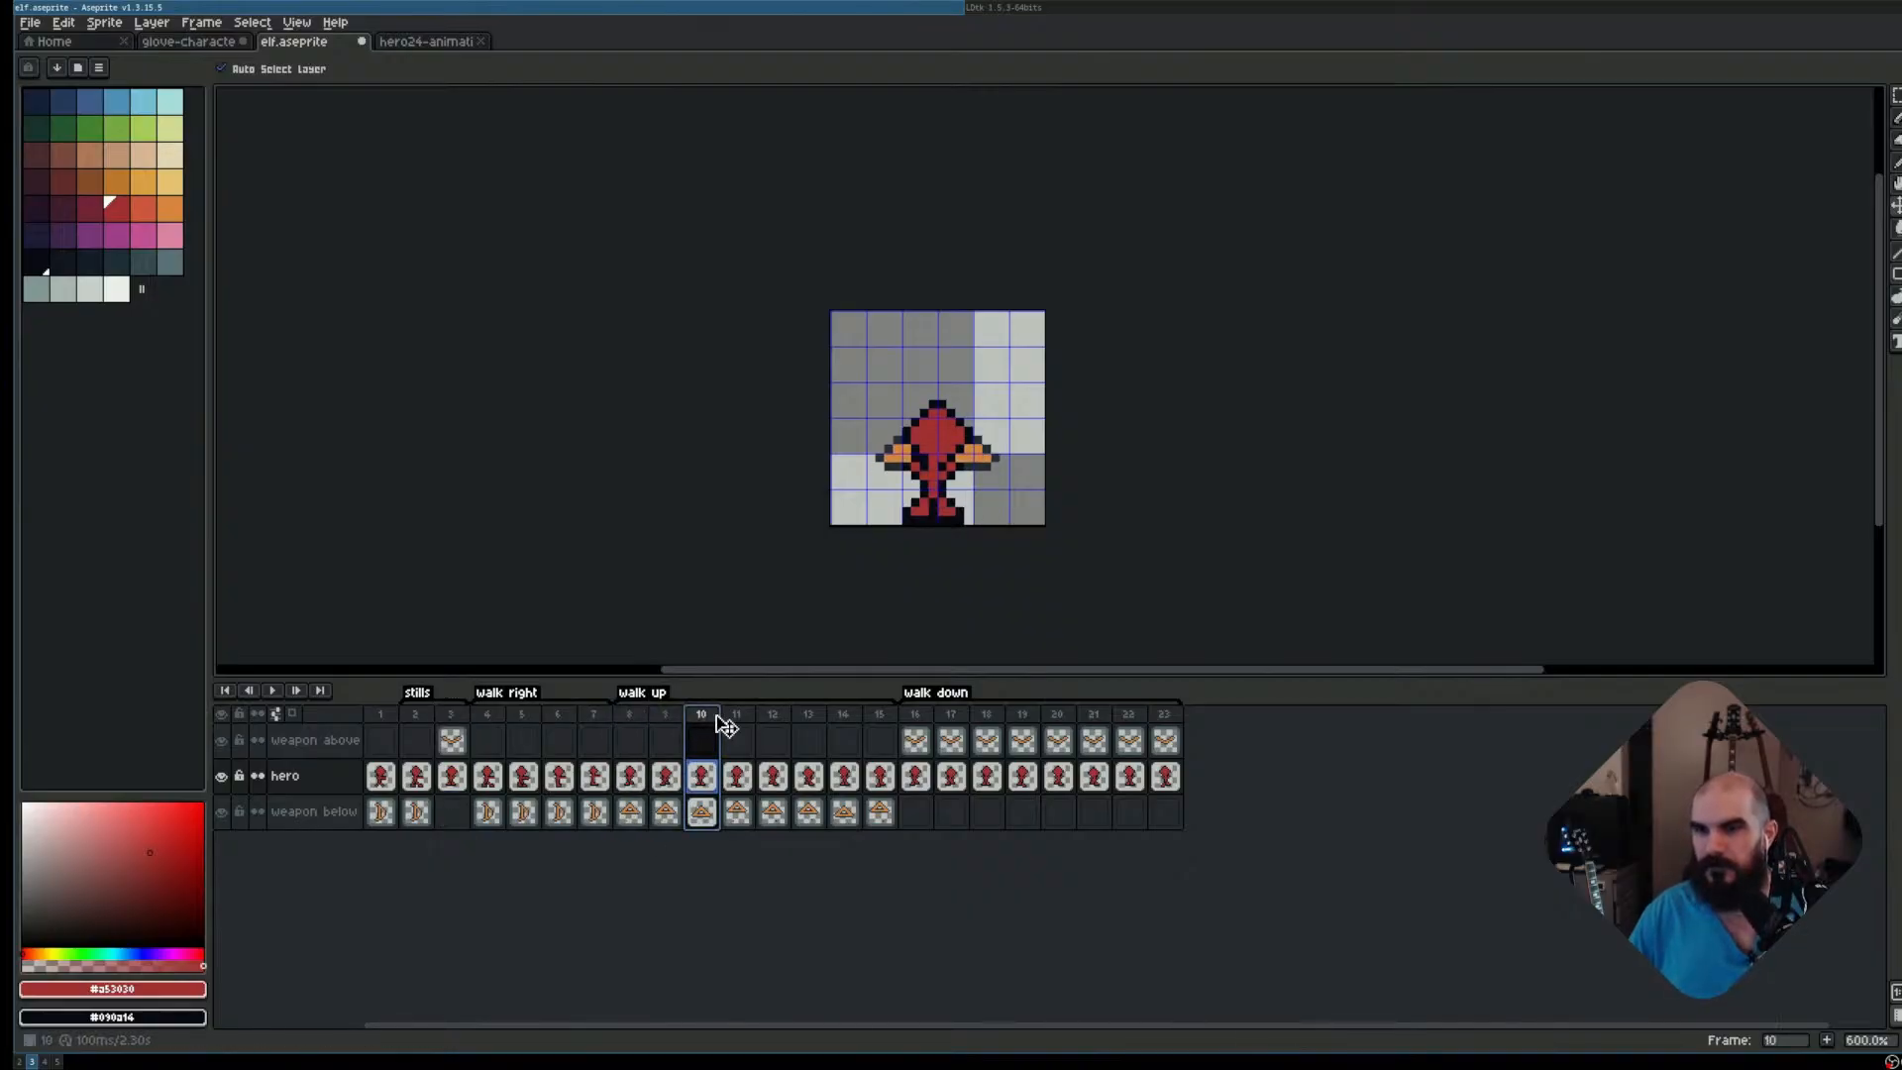
click(740, 720)
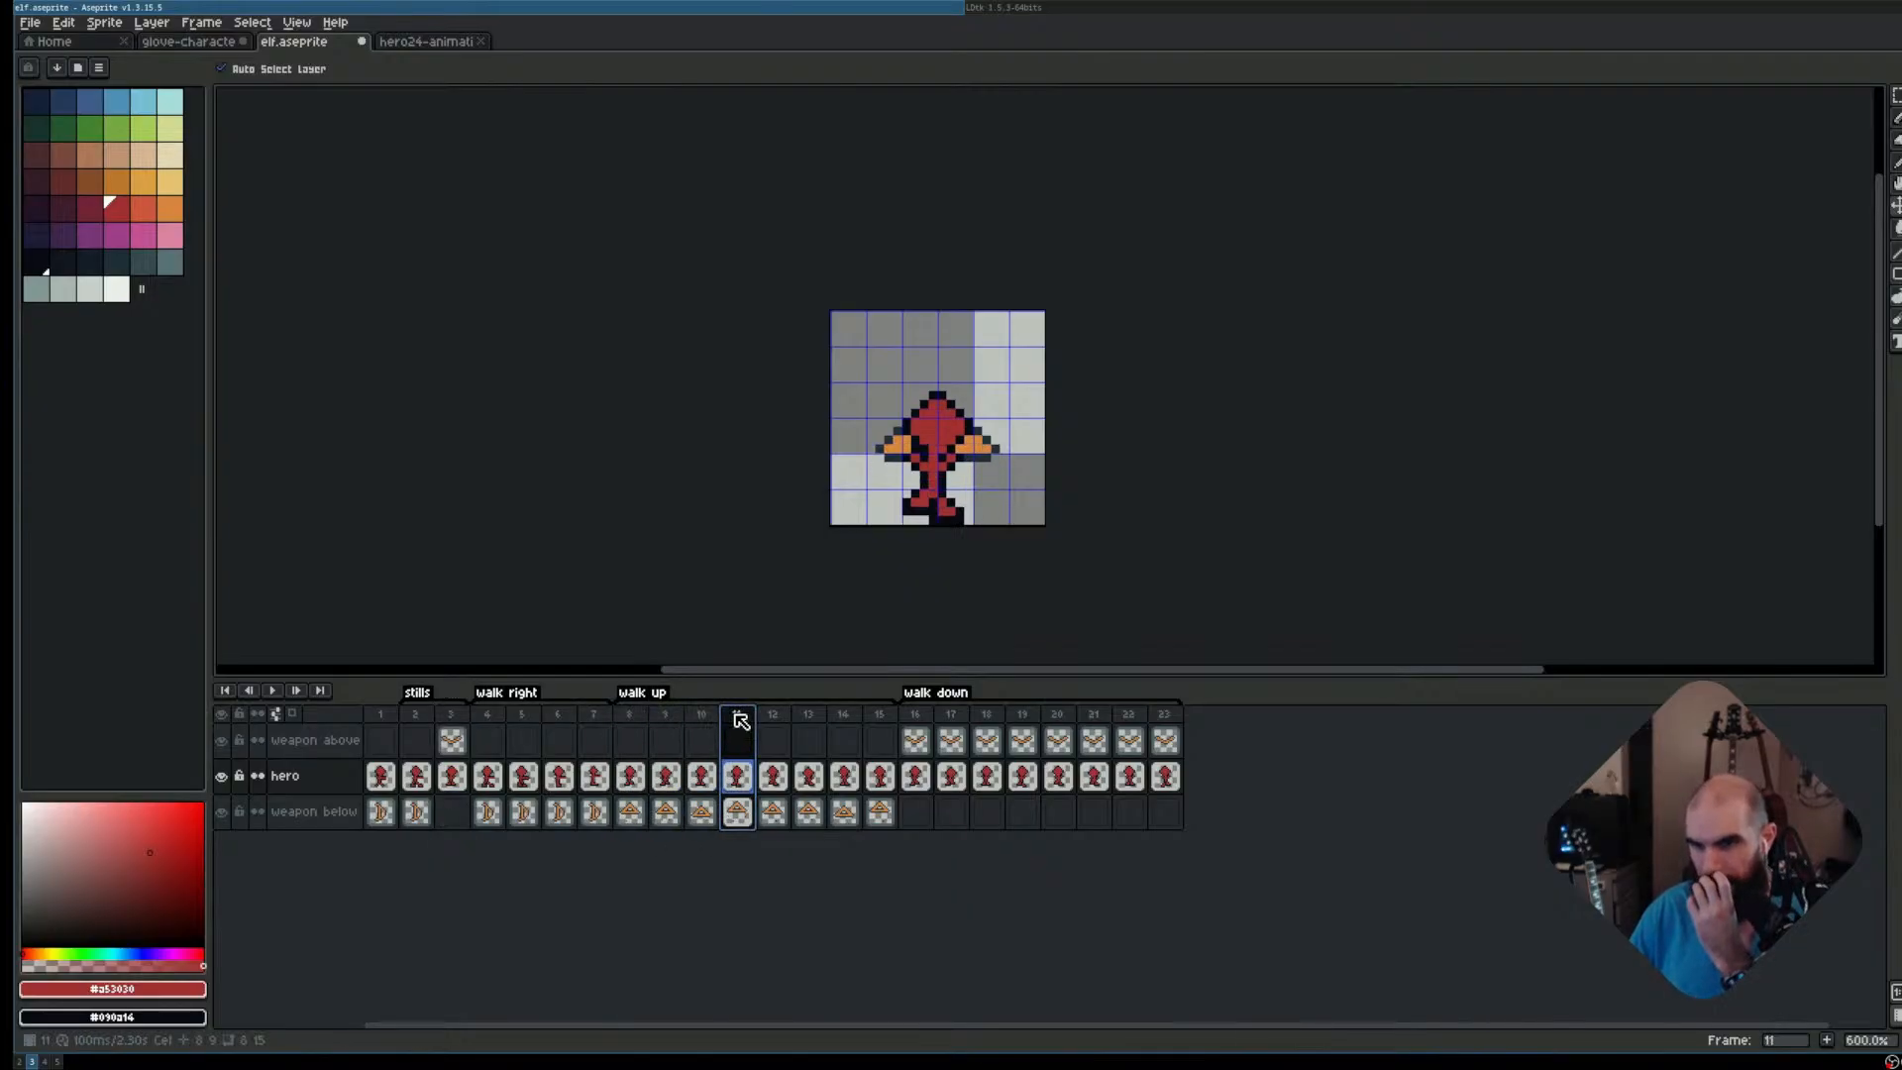
Copy walk up frame 10 into the stills tag as frame 3, between the side-facing and front-facing stills
click(693, 720)
click(697, 715)
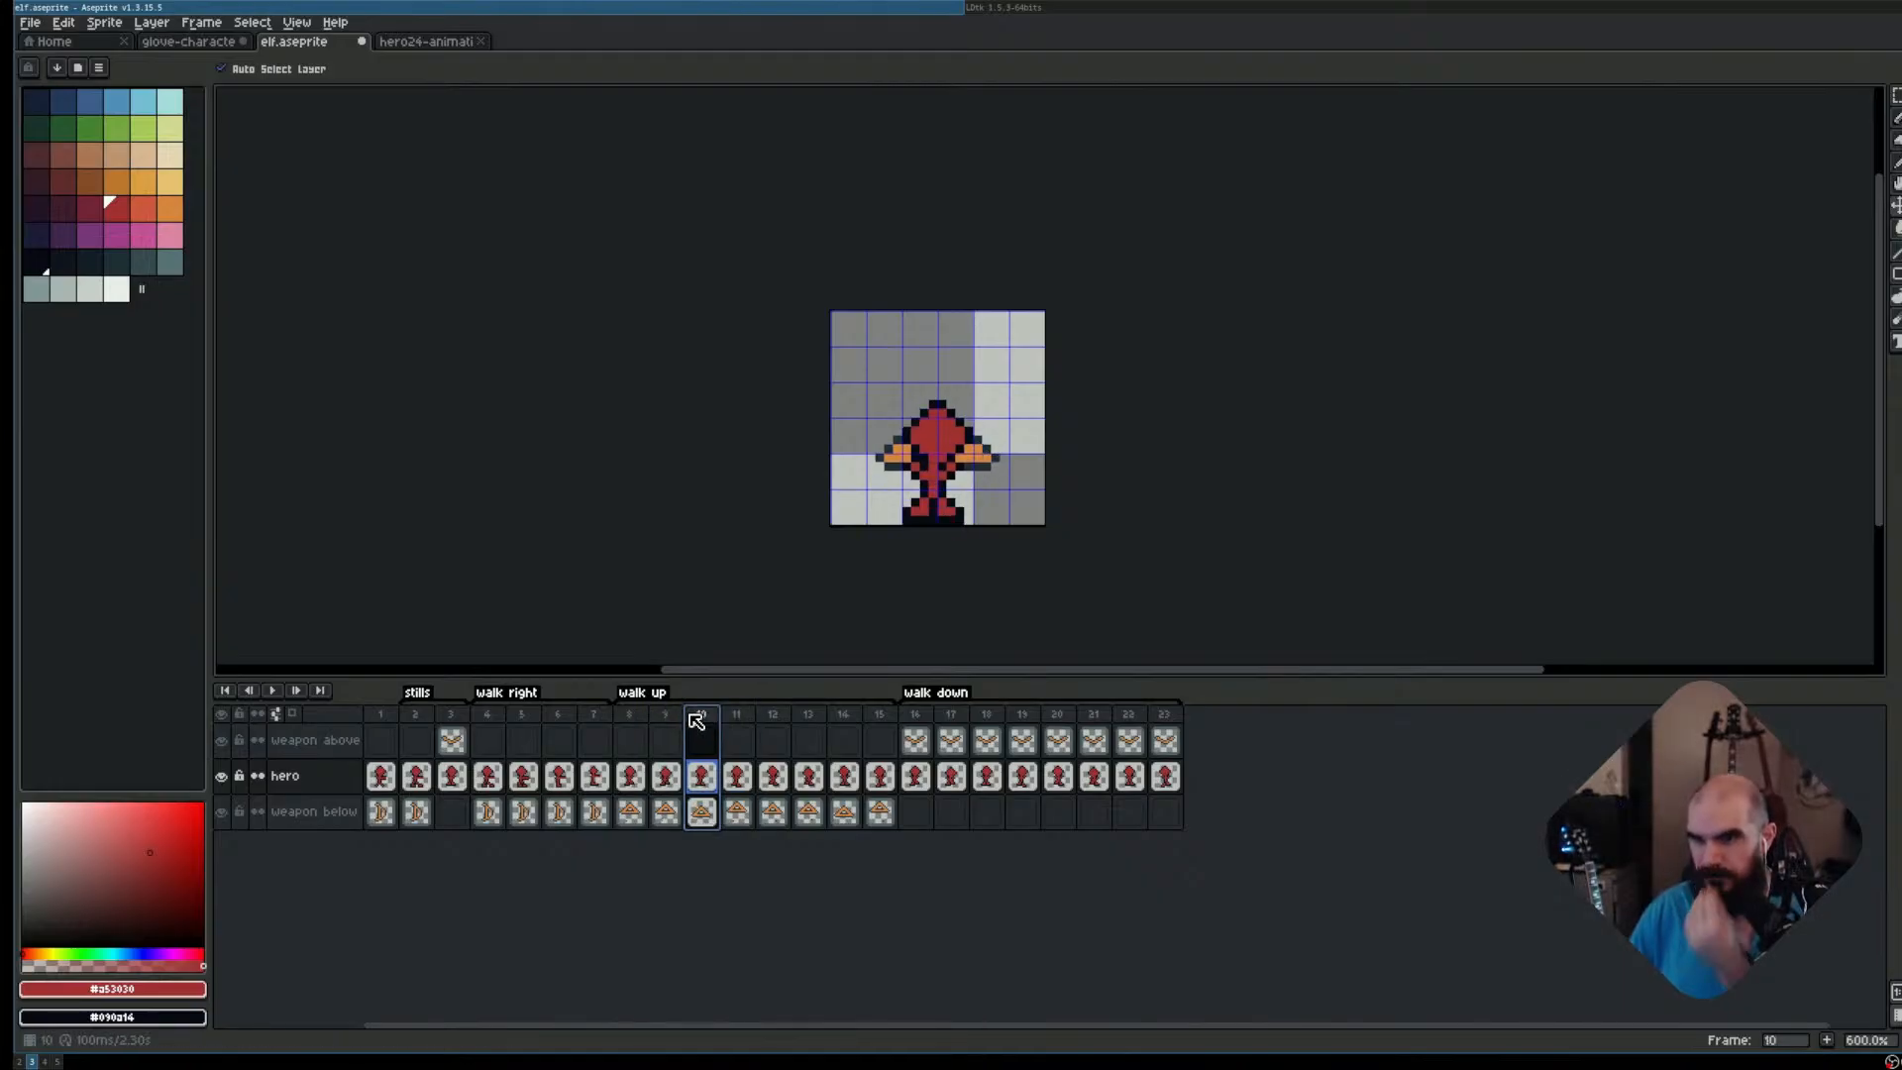
drag(707, 715, 432, 717)
click(426, 715)
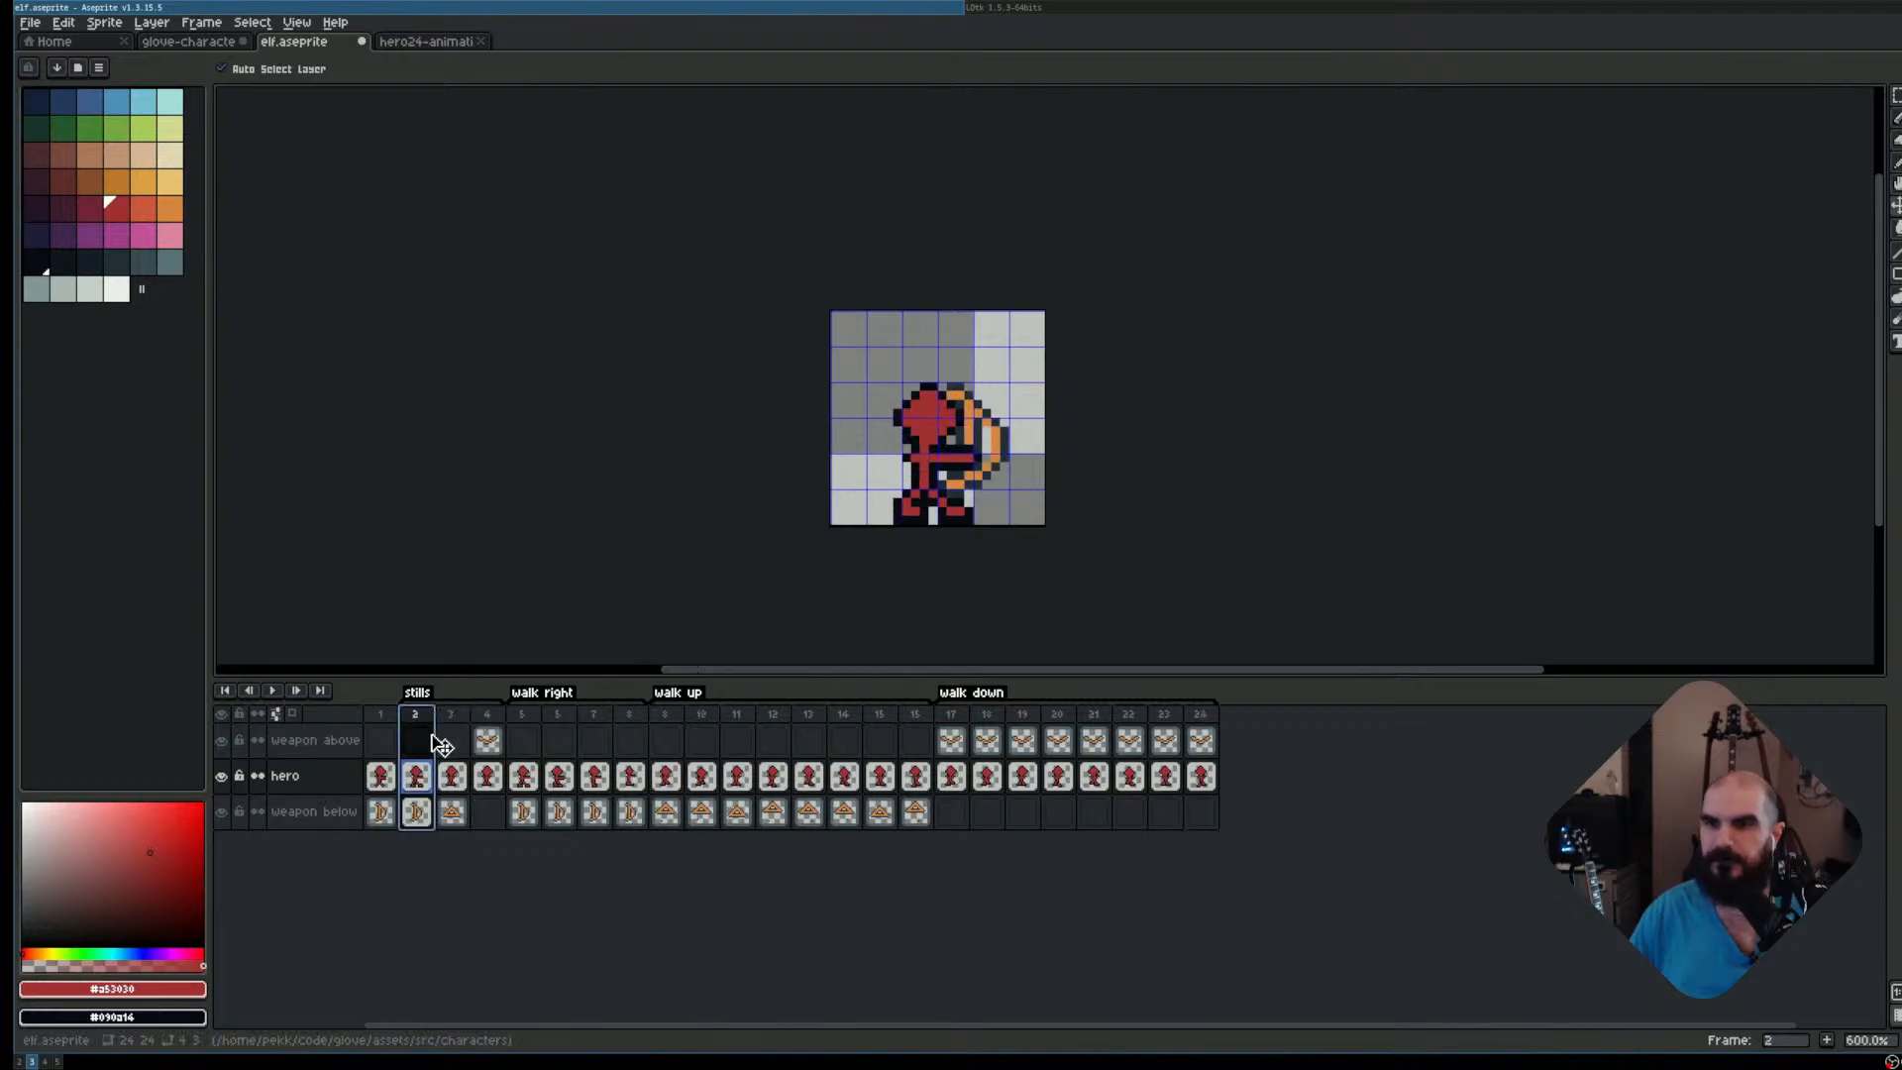
Step back and forth through stills frames 2 to 4 to compare the elf's height and alignment between the poses
key(Right)
key(Right)
key(Left)
key(Left)
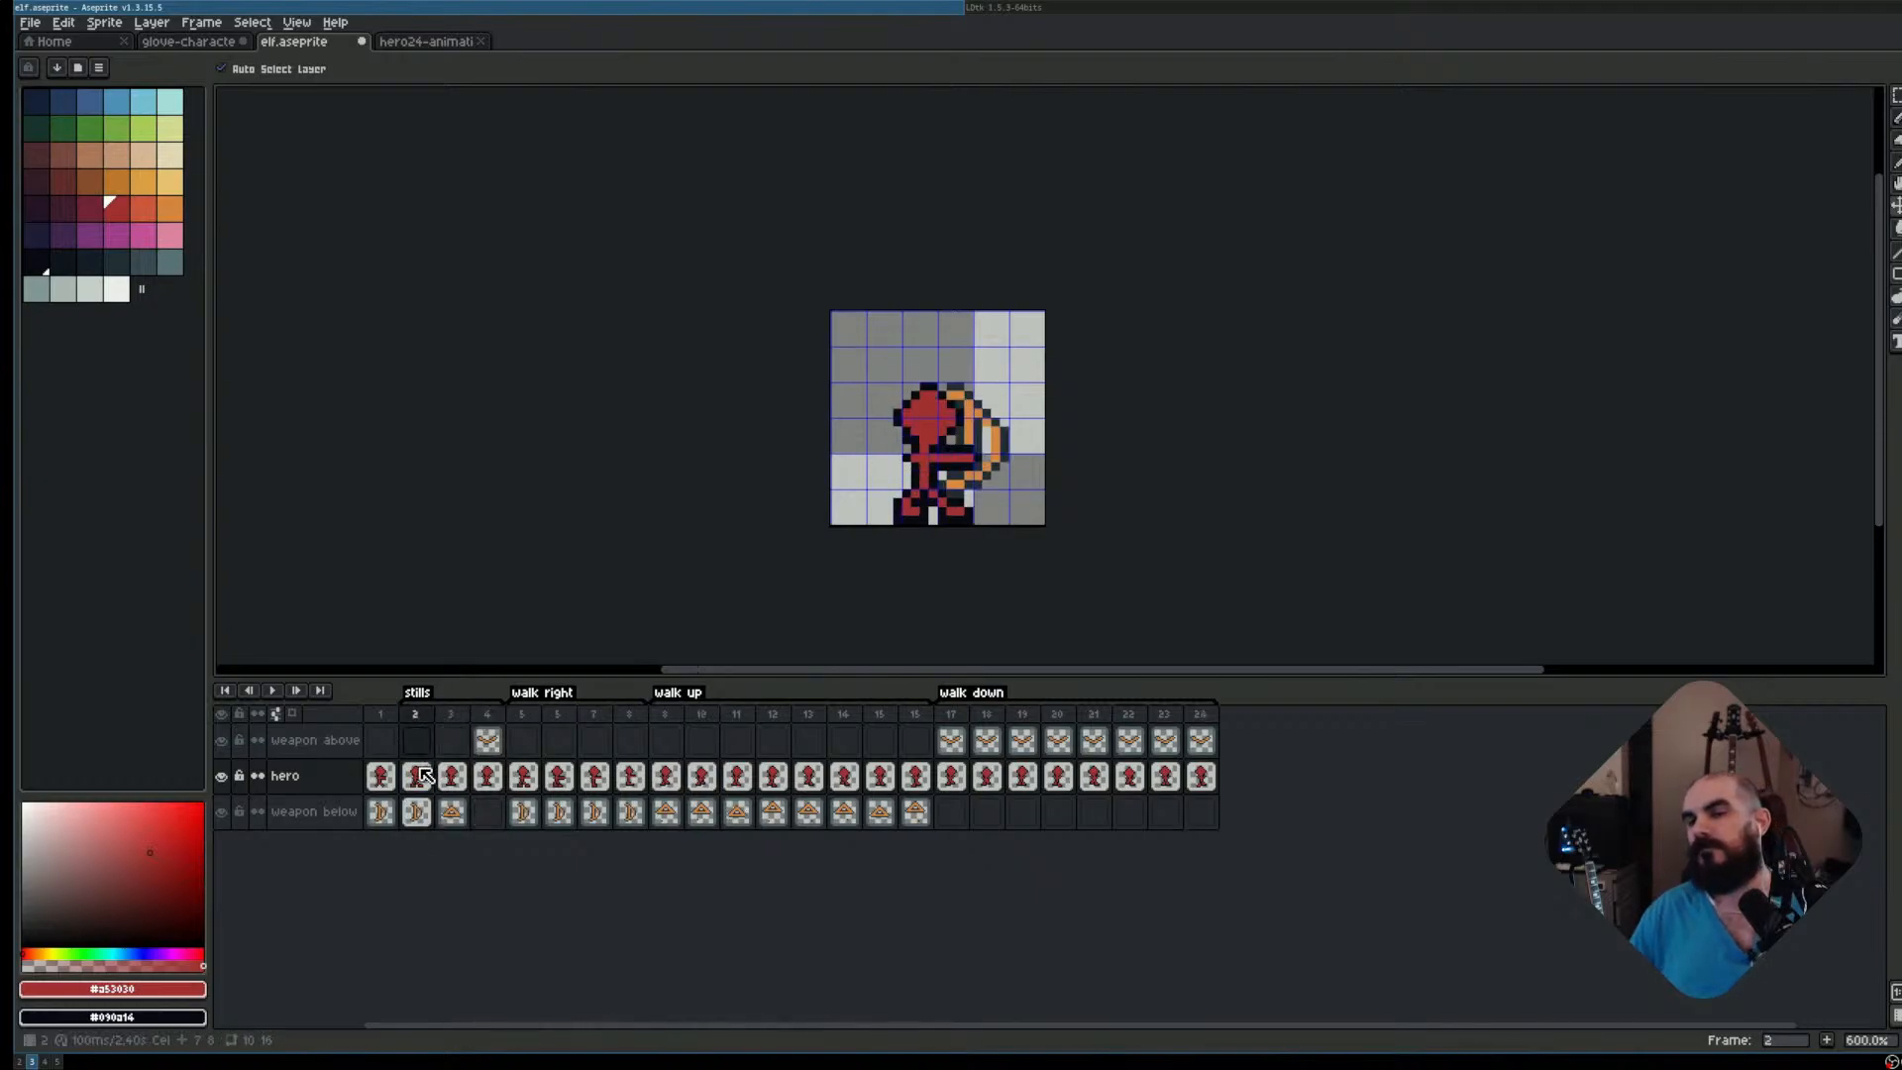
key(Right)
key(Right)
key(Left)
key(Left)
key(Right)
key(Right)
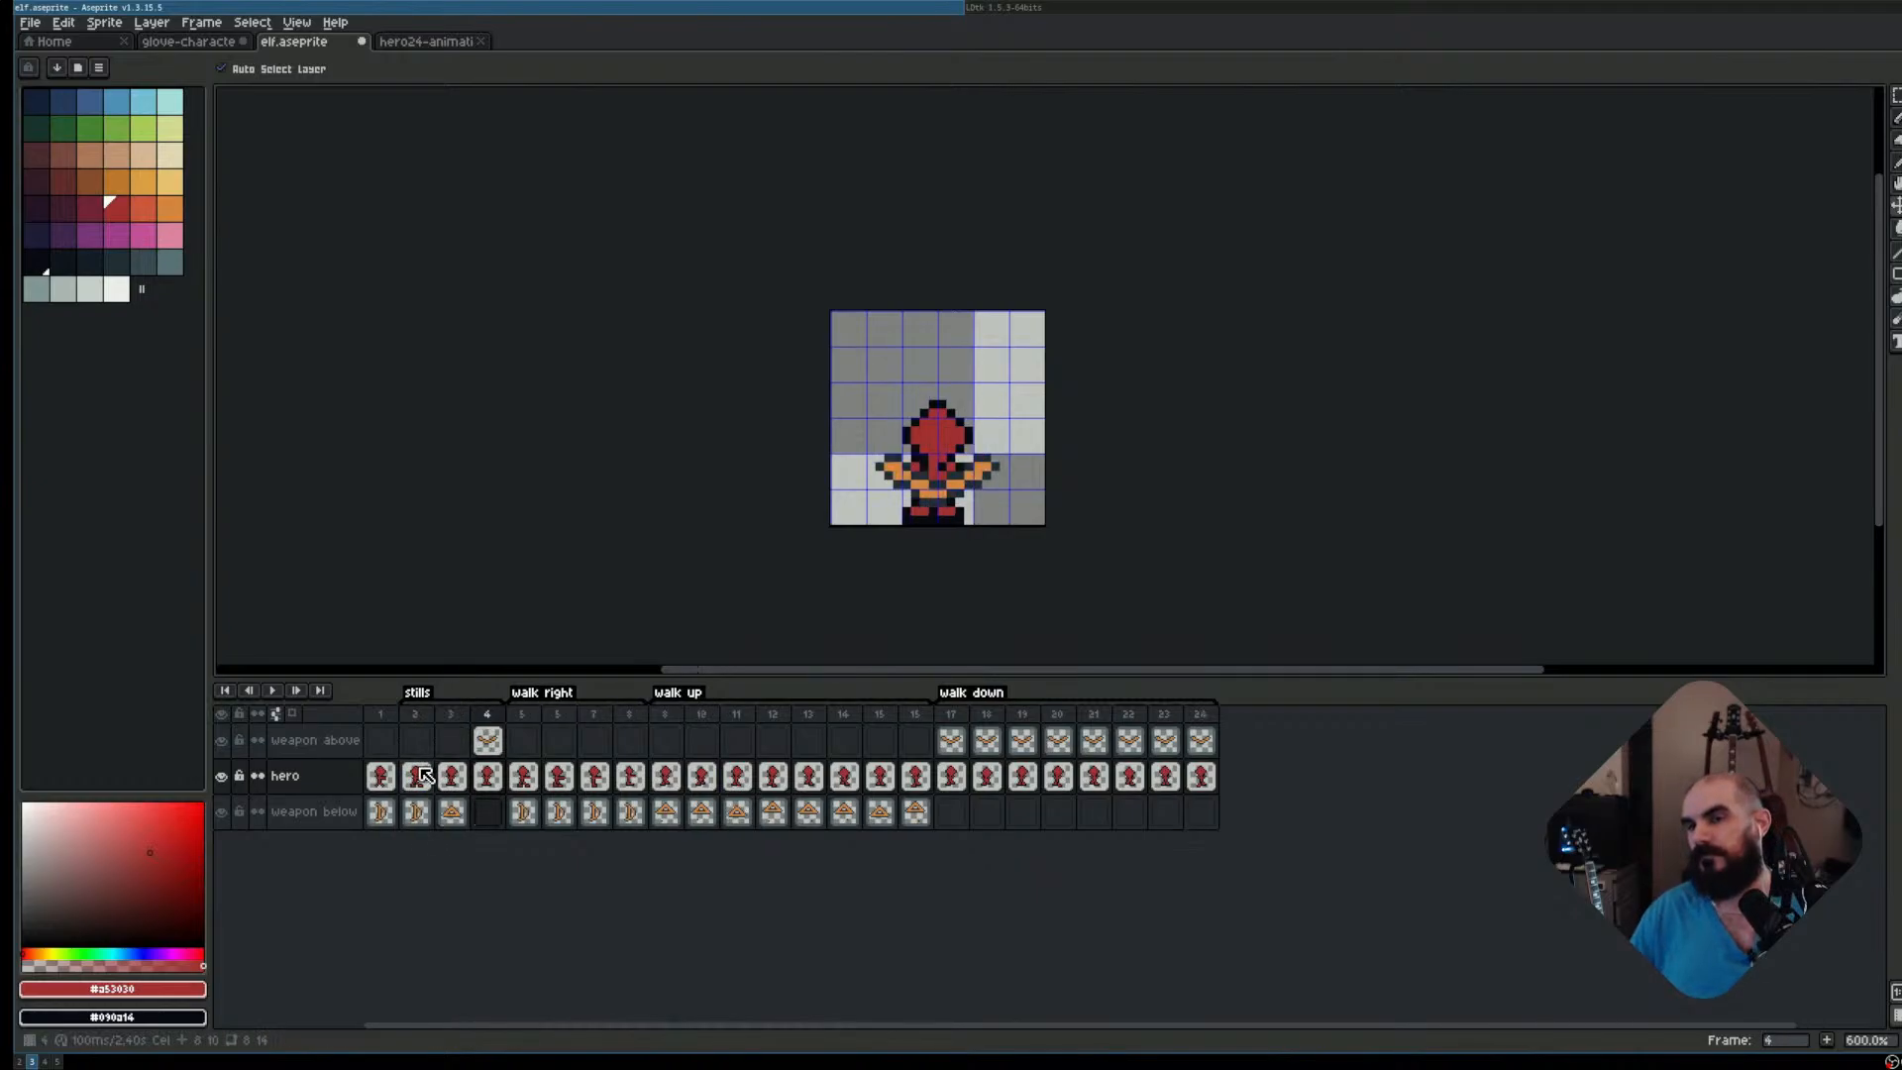
key(Left)
key(Left)
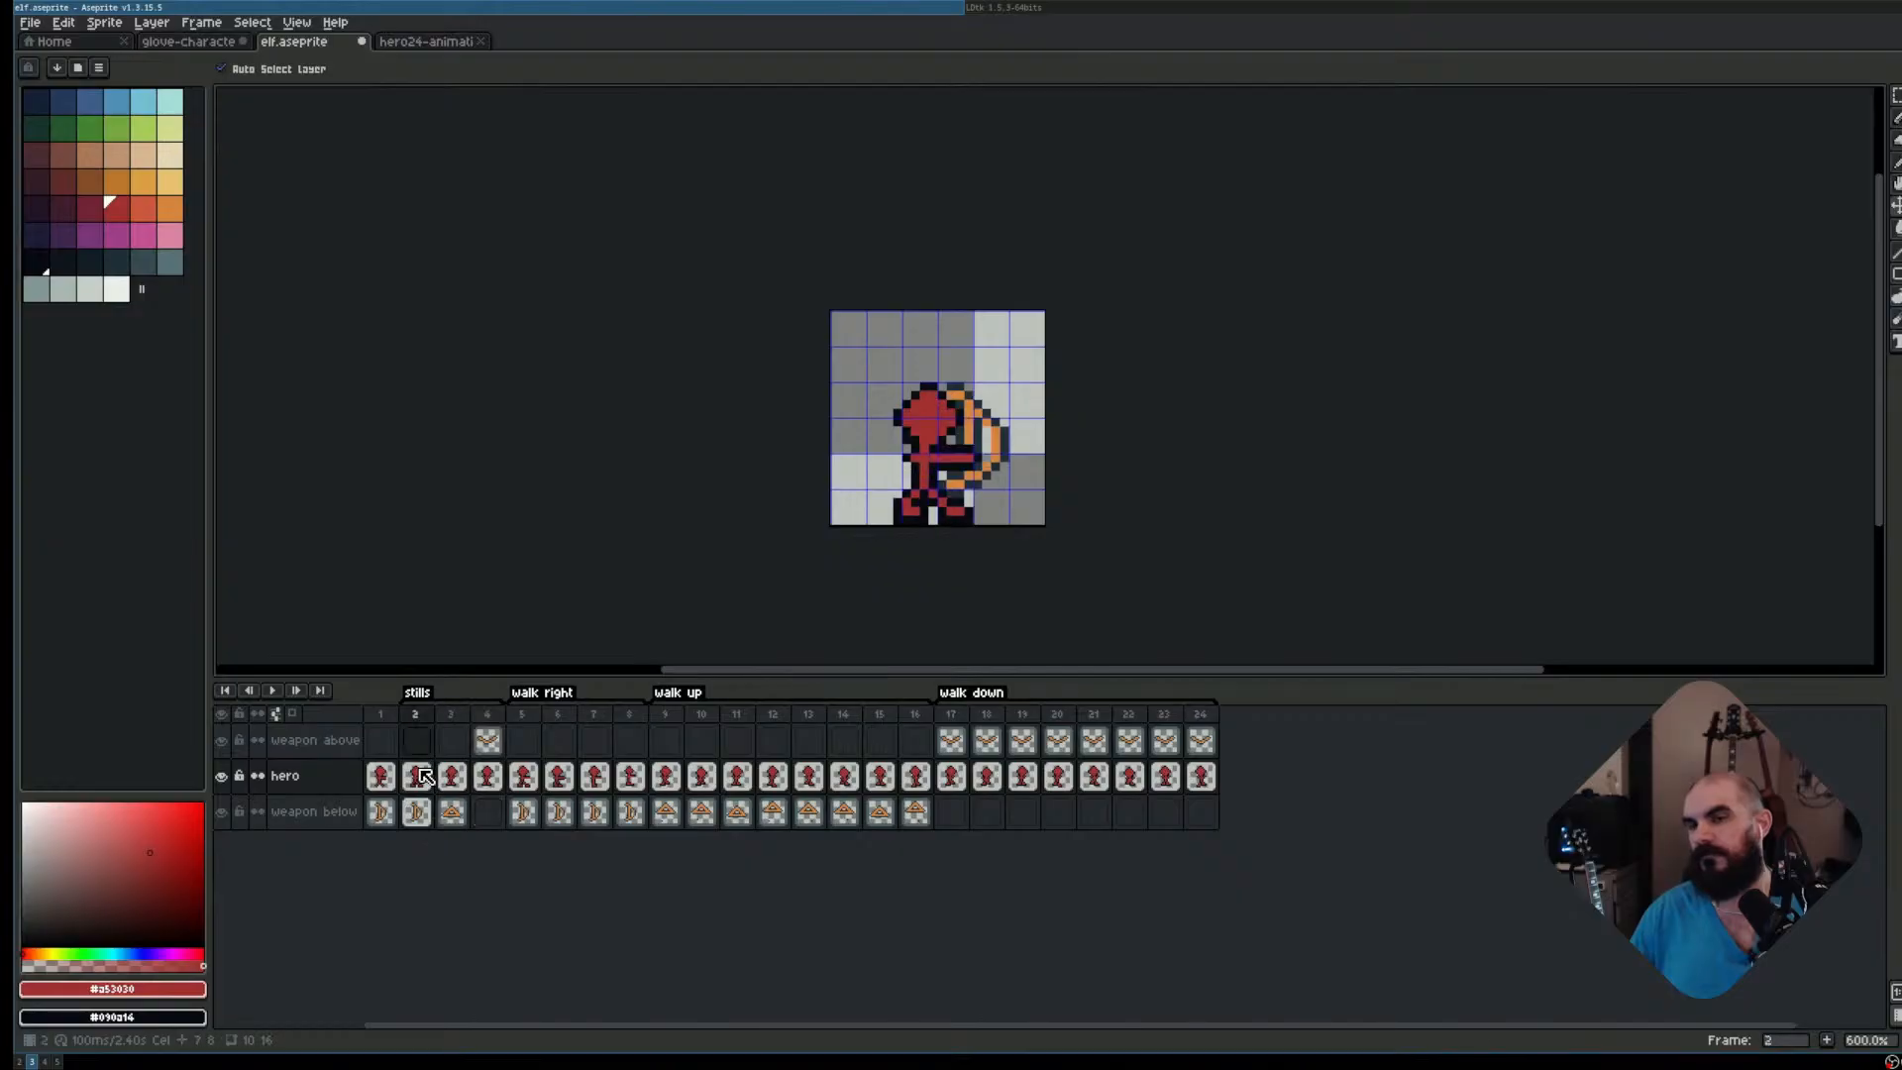
key(Right)
key(Left)
key(Right)
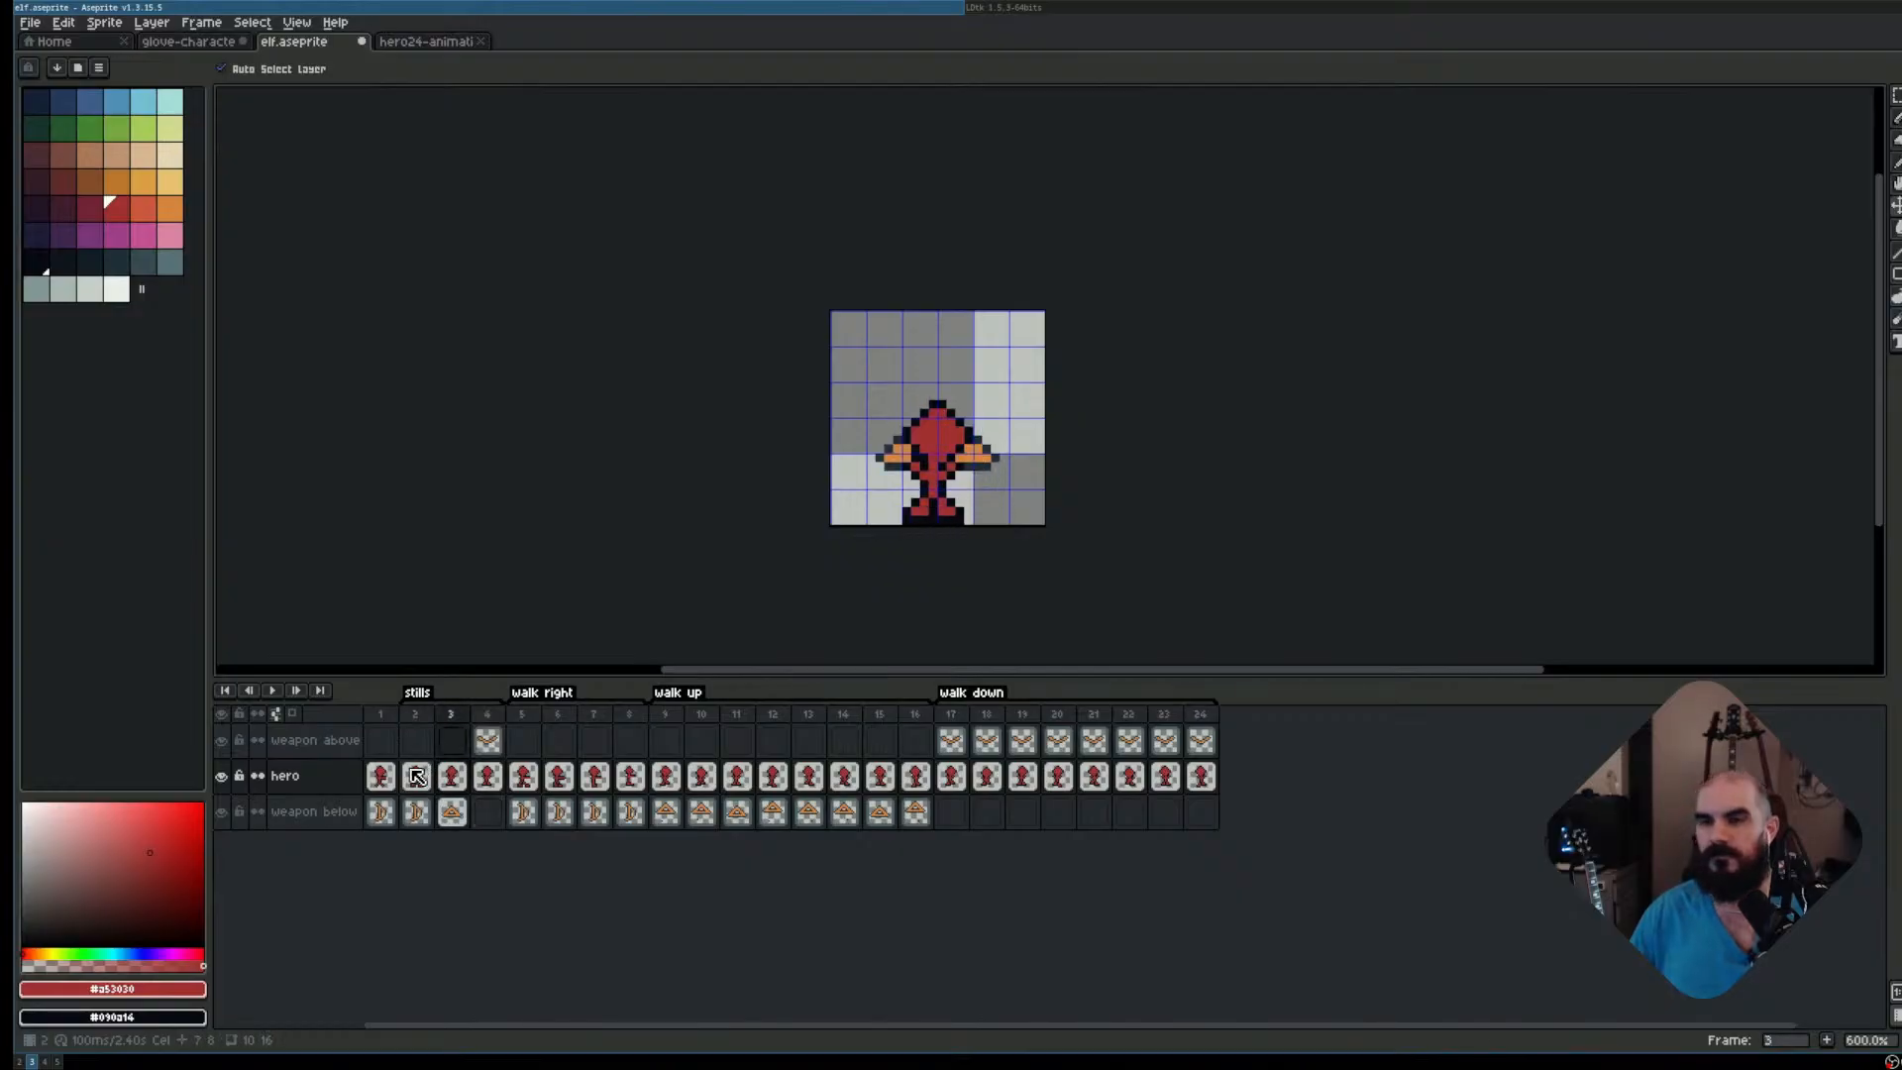
key(Right)
key(Left)
key(Left)
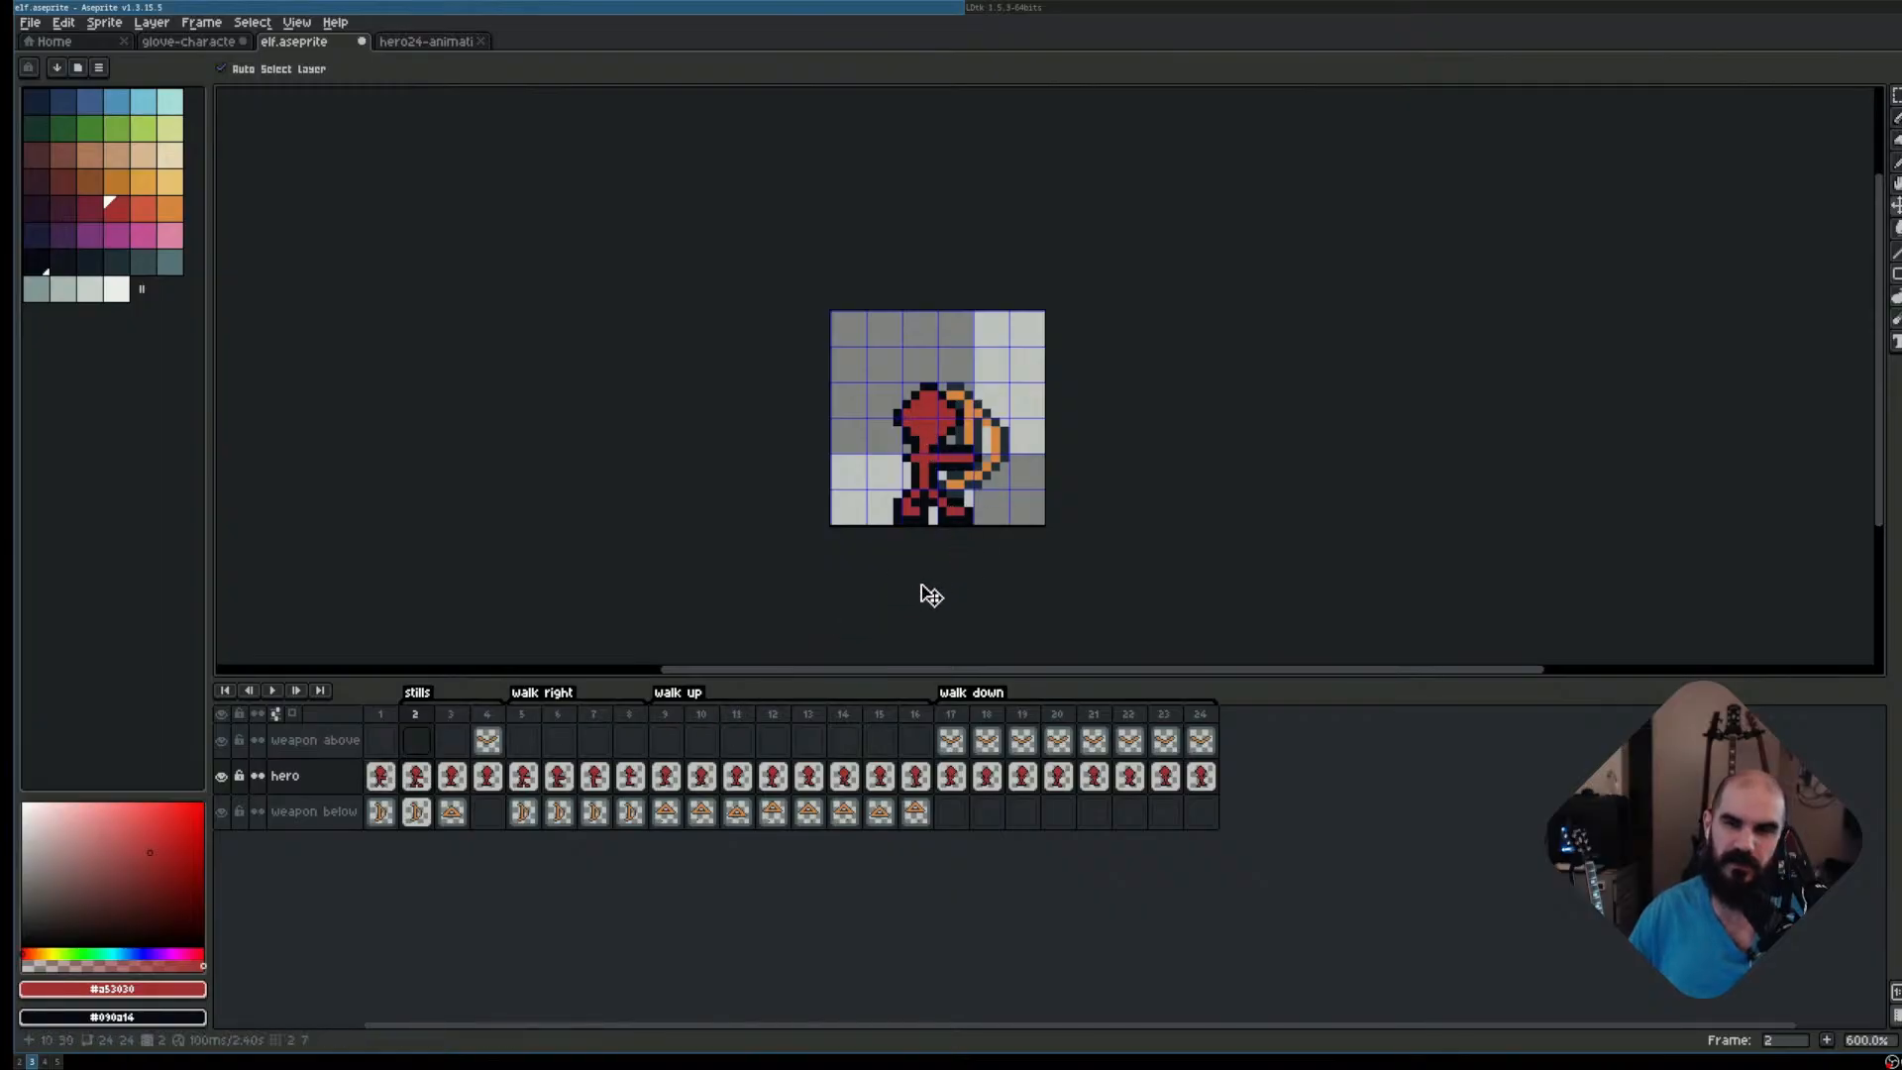
key(Right)
key(Left)
key(Right)
key(Right)
key(Left)
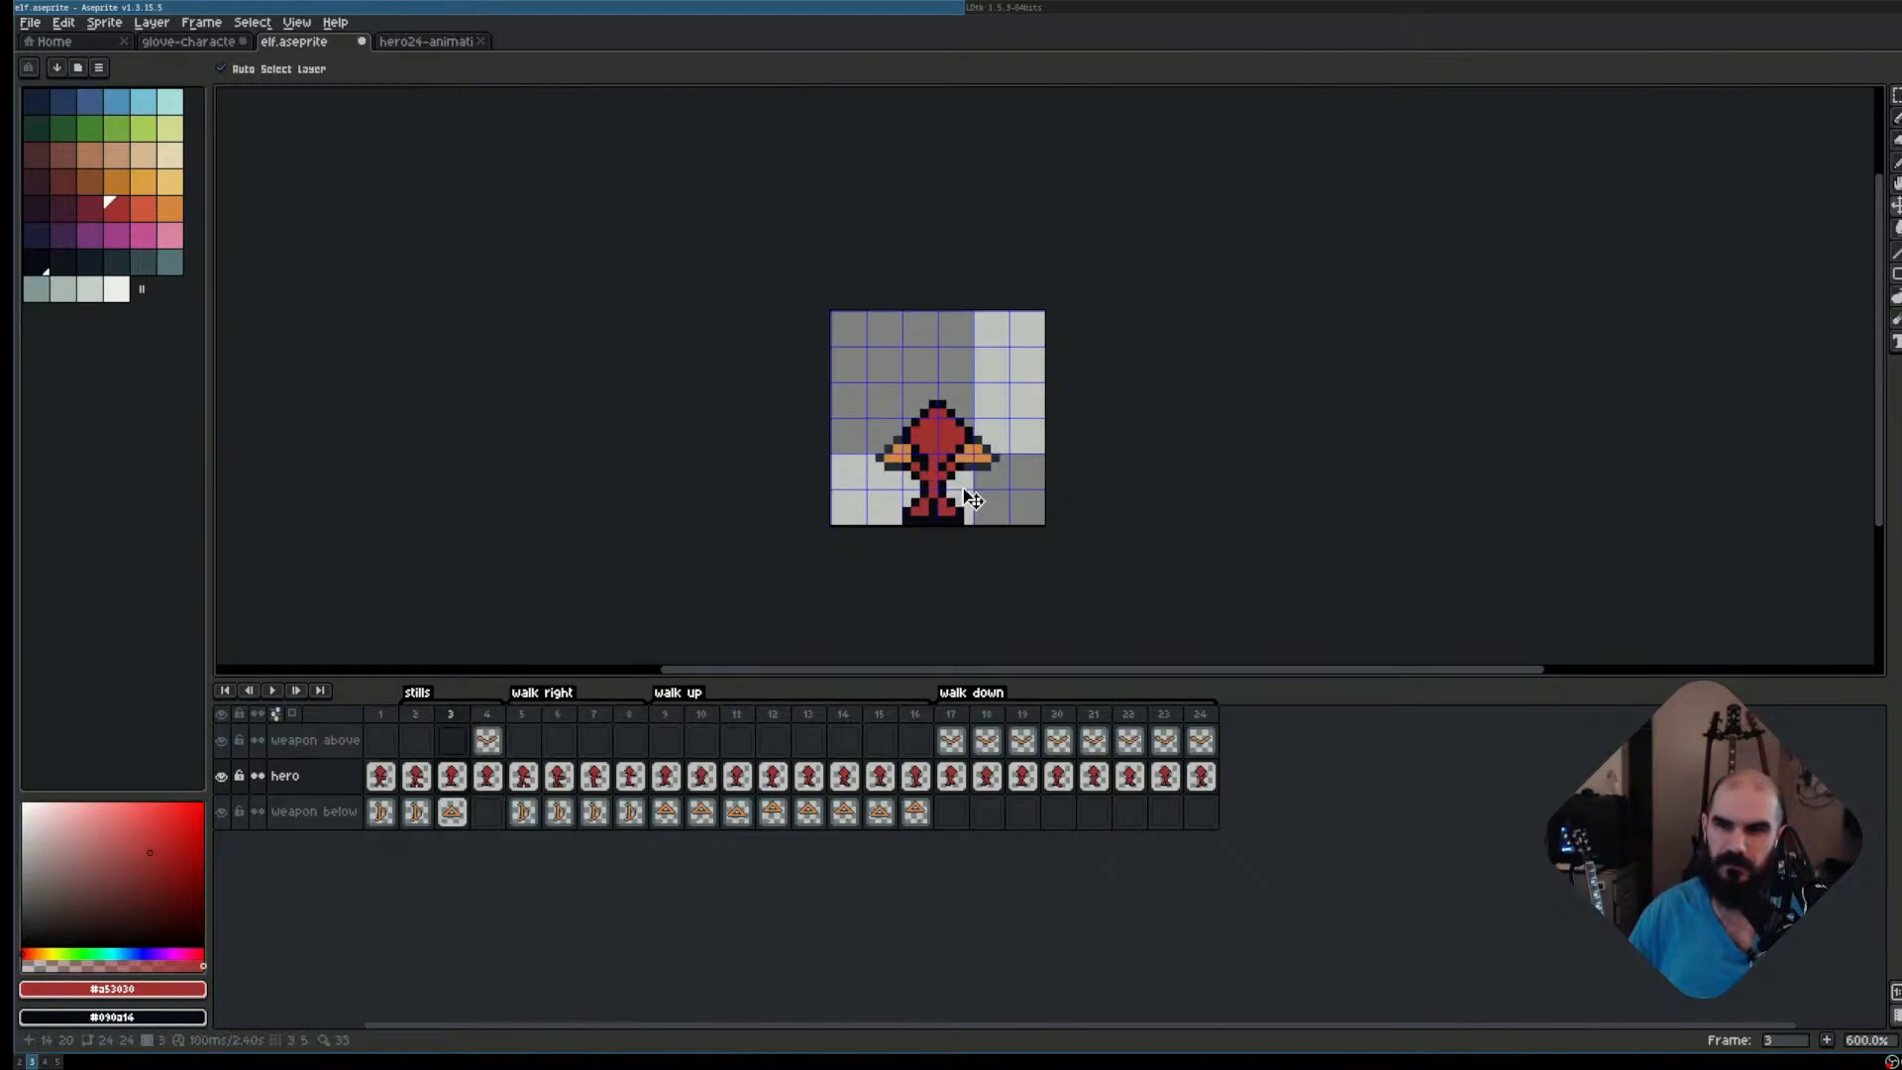
key(Left)
key(Right)
key(Right)
key(Right)
key(Left)
key(Left)
key(Right)
key(Right)
key(Left)
key(Left)
key(Left)
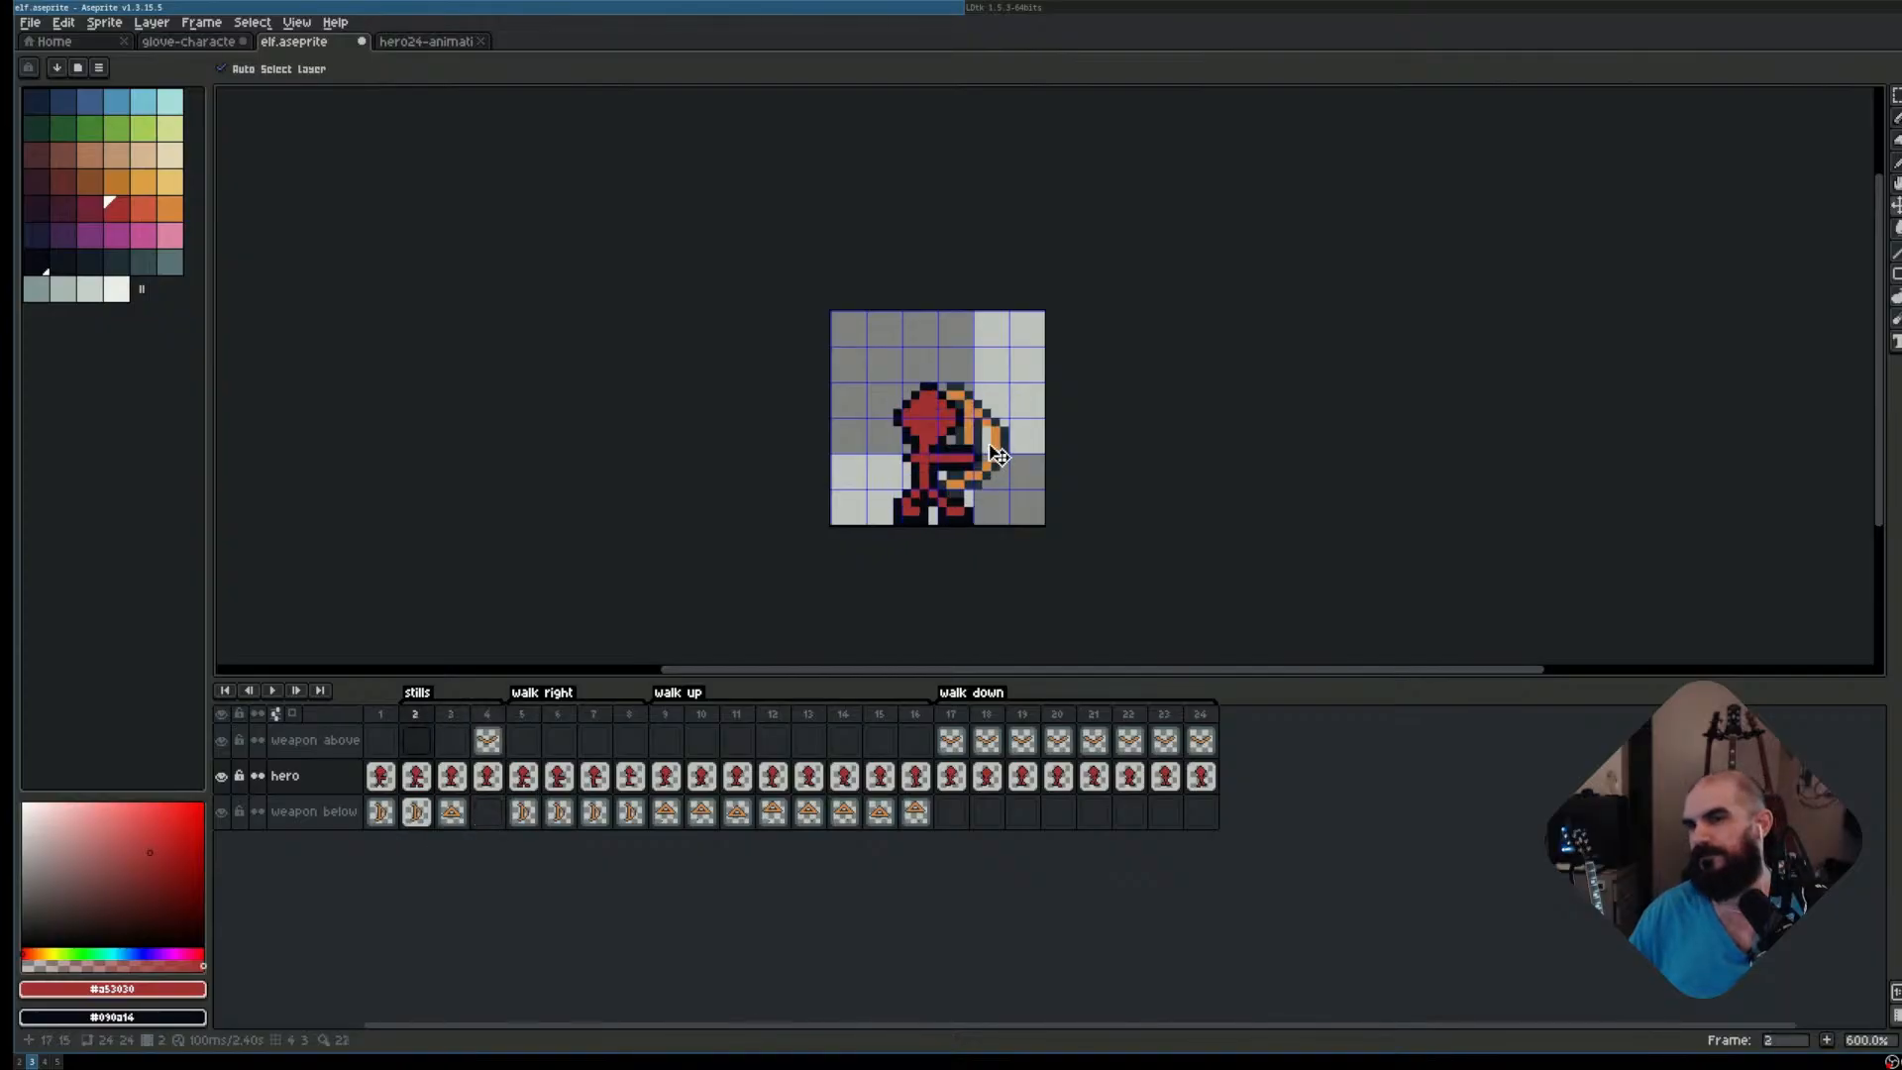
On frame 2, select the hero's upper body and move it down one pixel, leaving the feet in place
scroll(993, 464, up, 2)
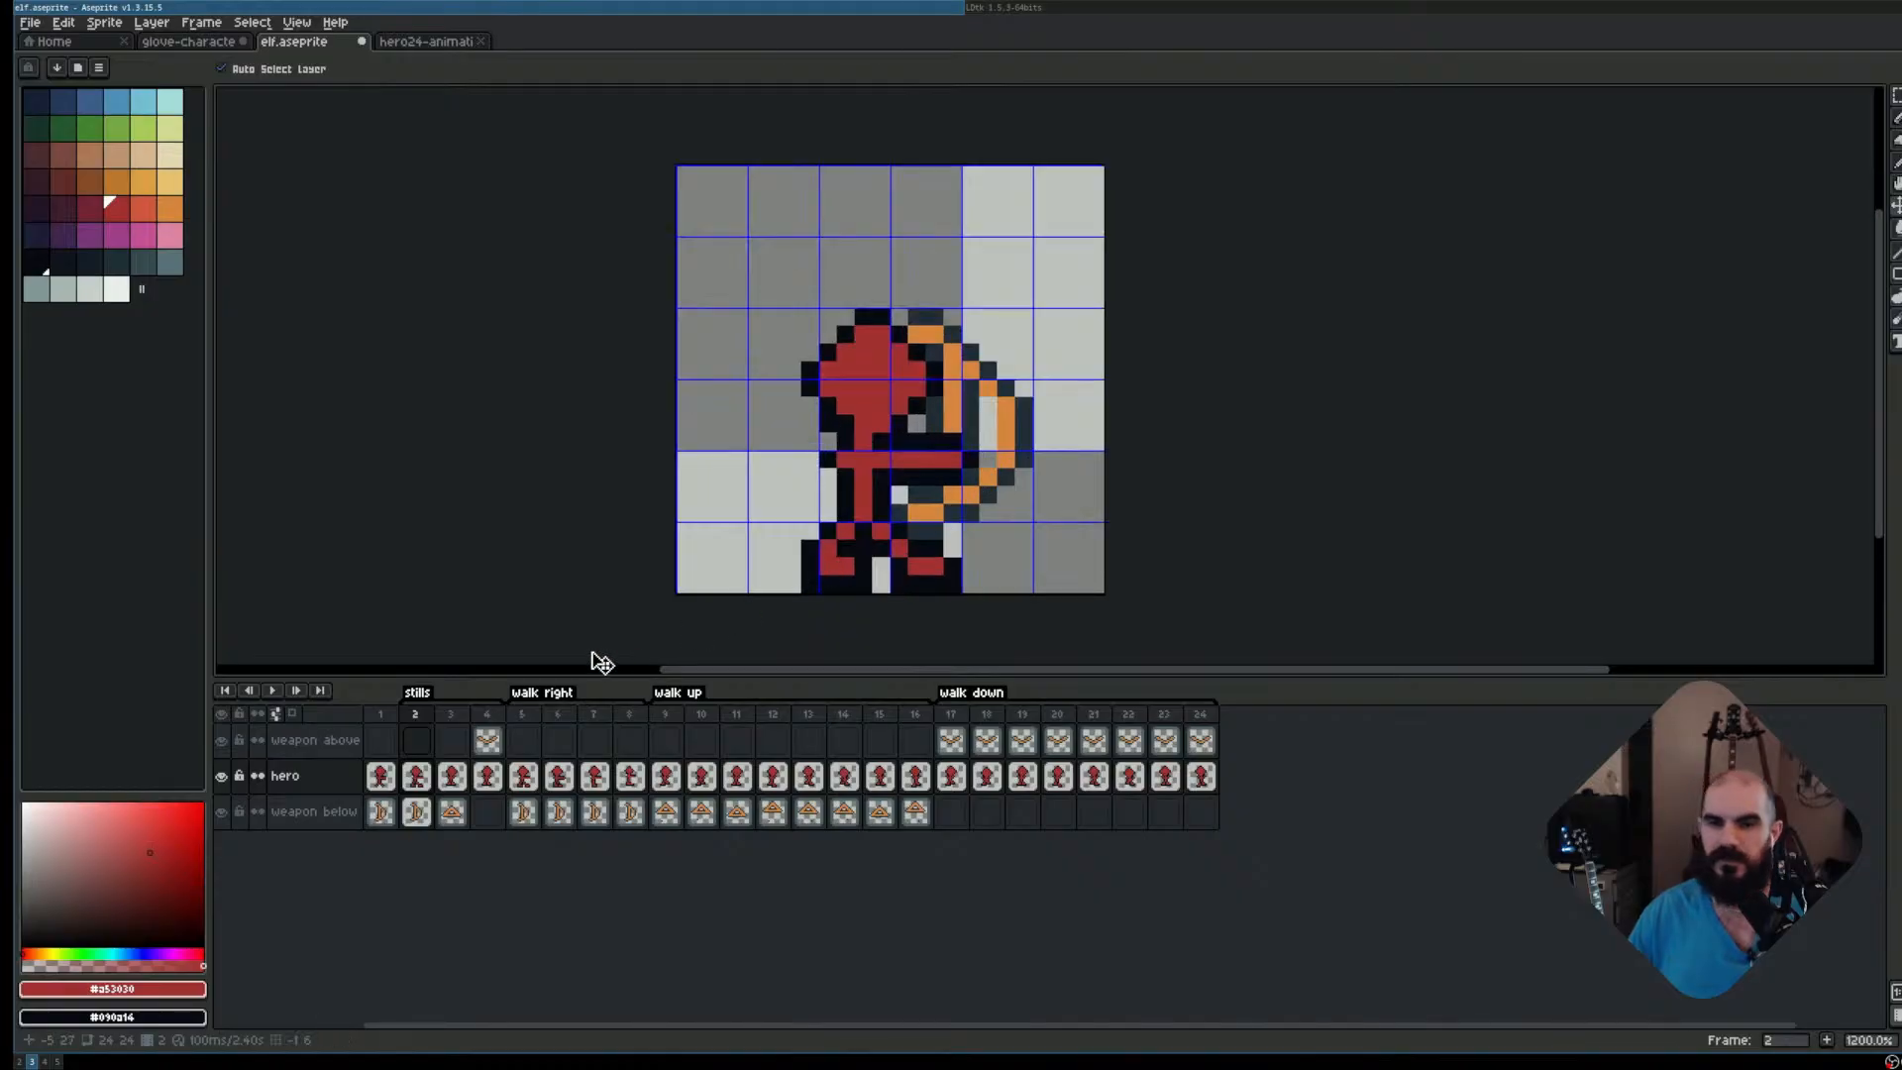
click(415, 713)
key(m)
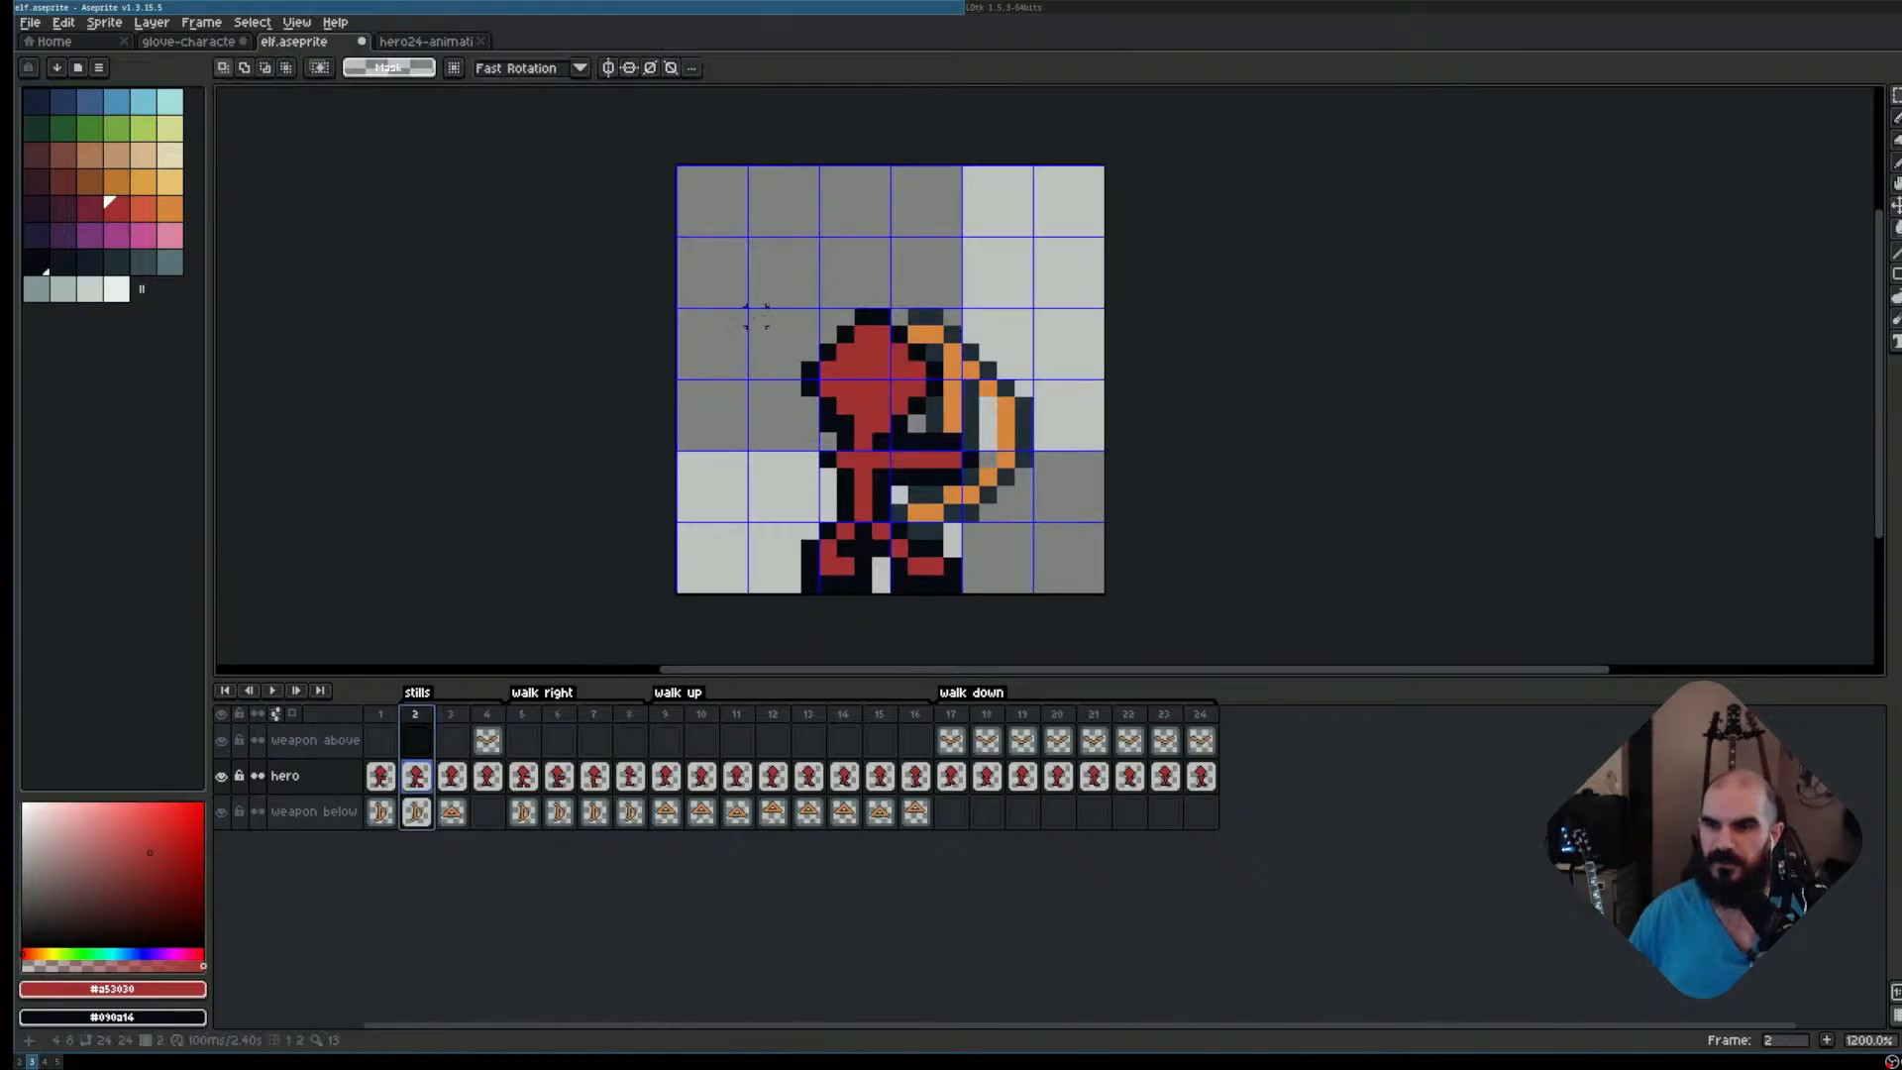
drag(747, 308, 1034, 488)
key(Down)
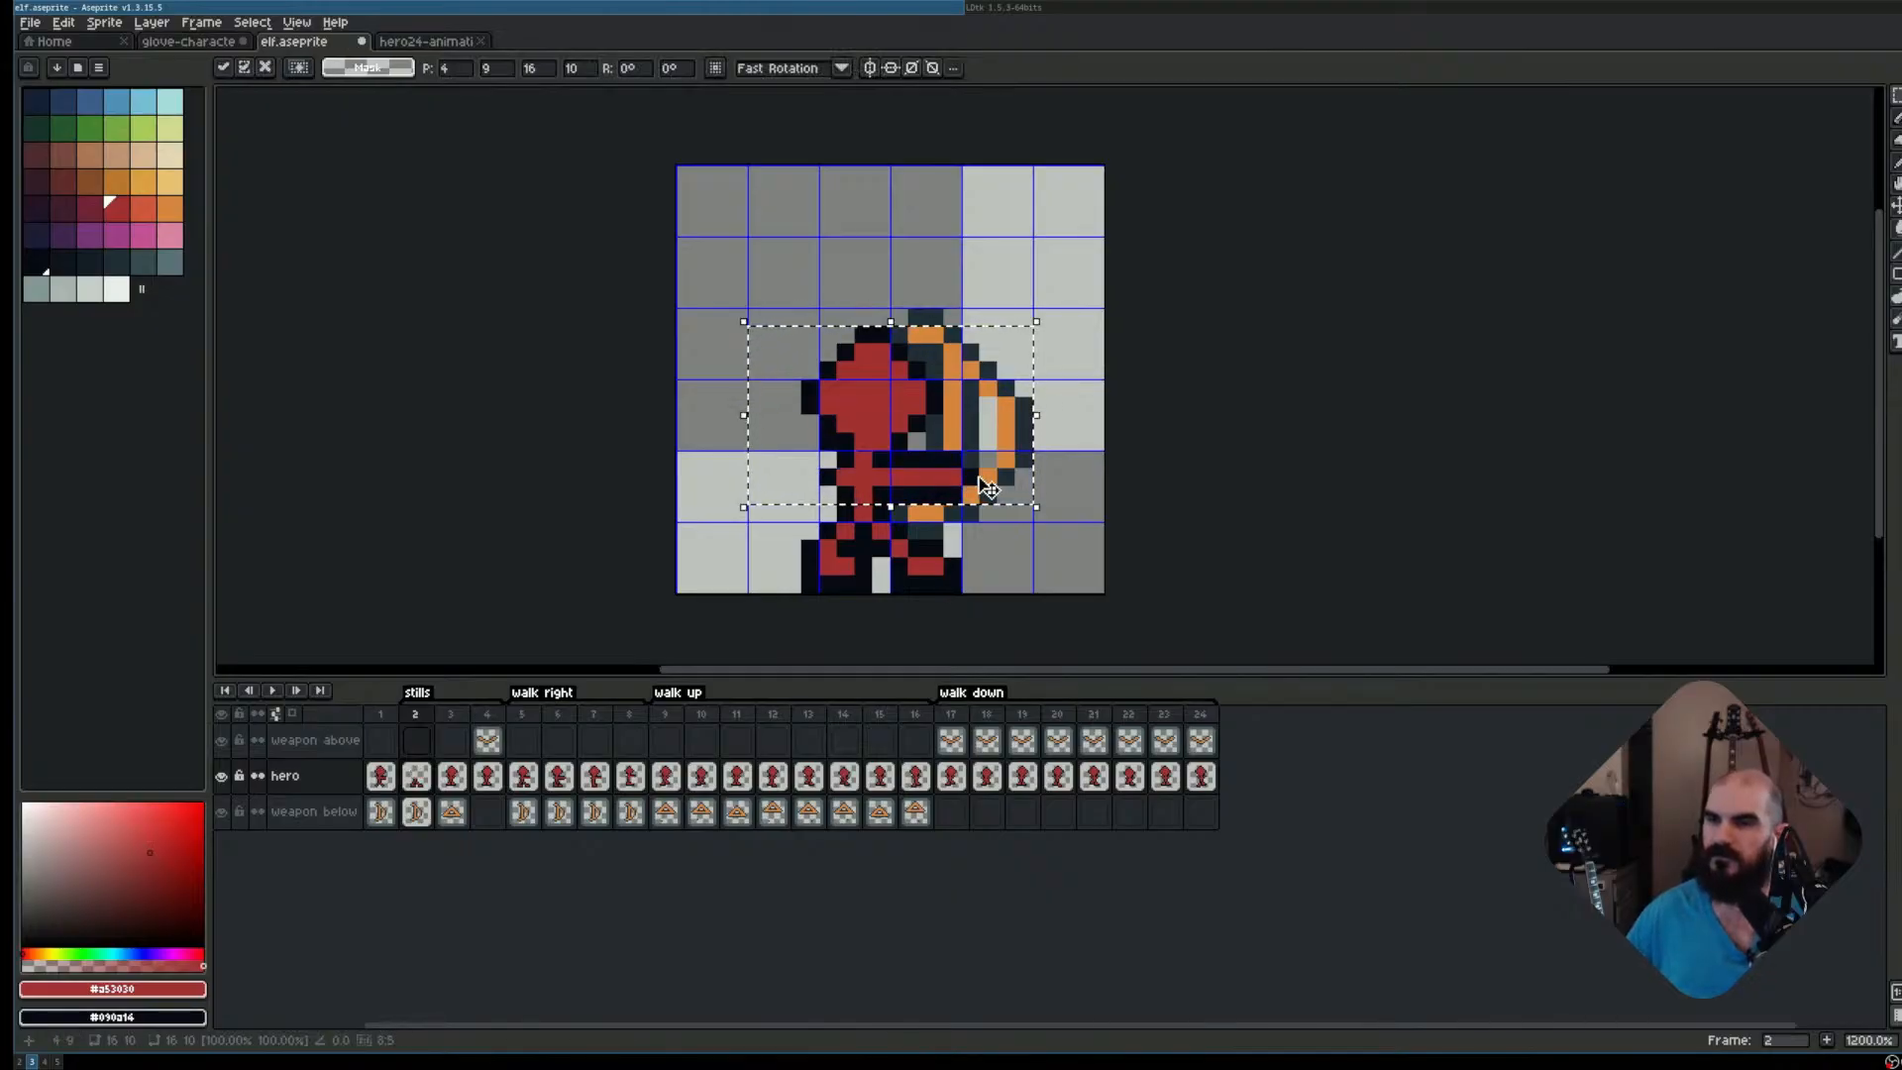
key(ctrl+d)
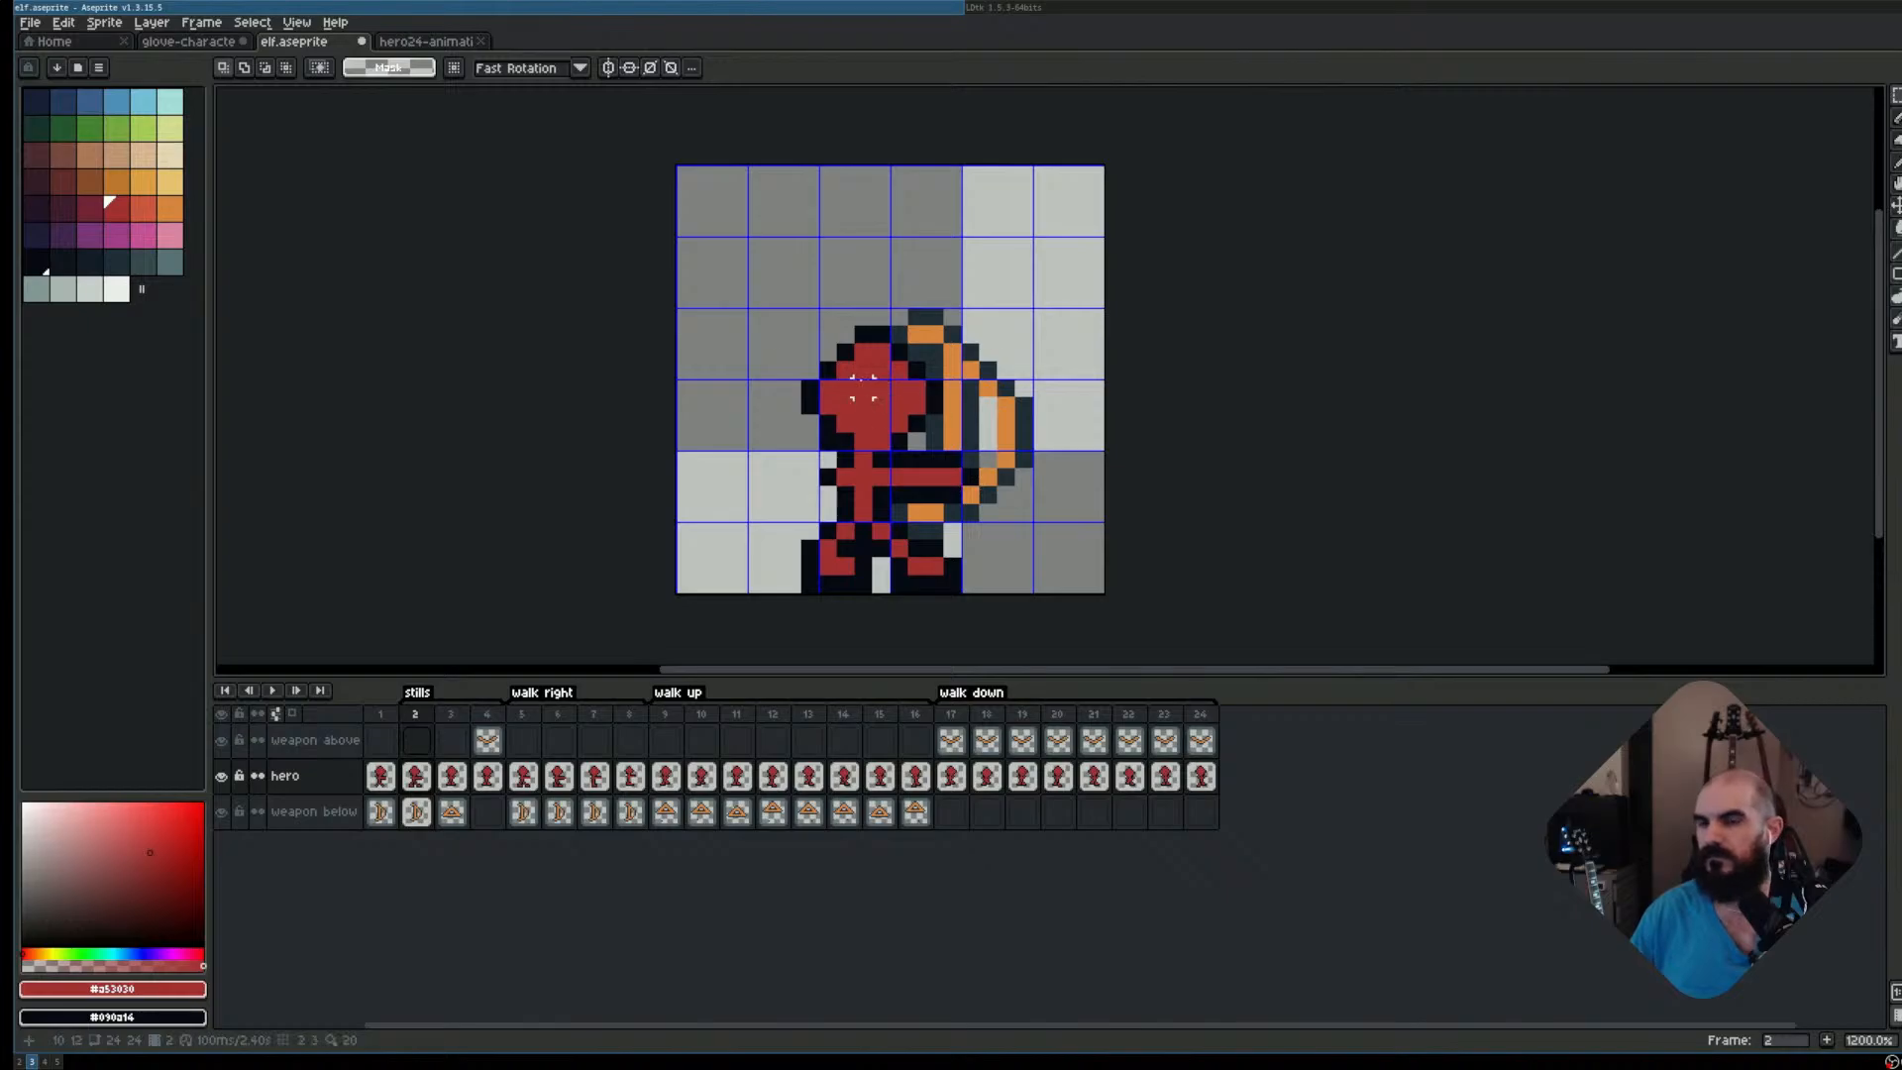
key(ctrl+shift+d)
key(Down)
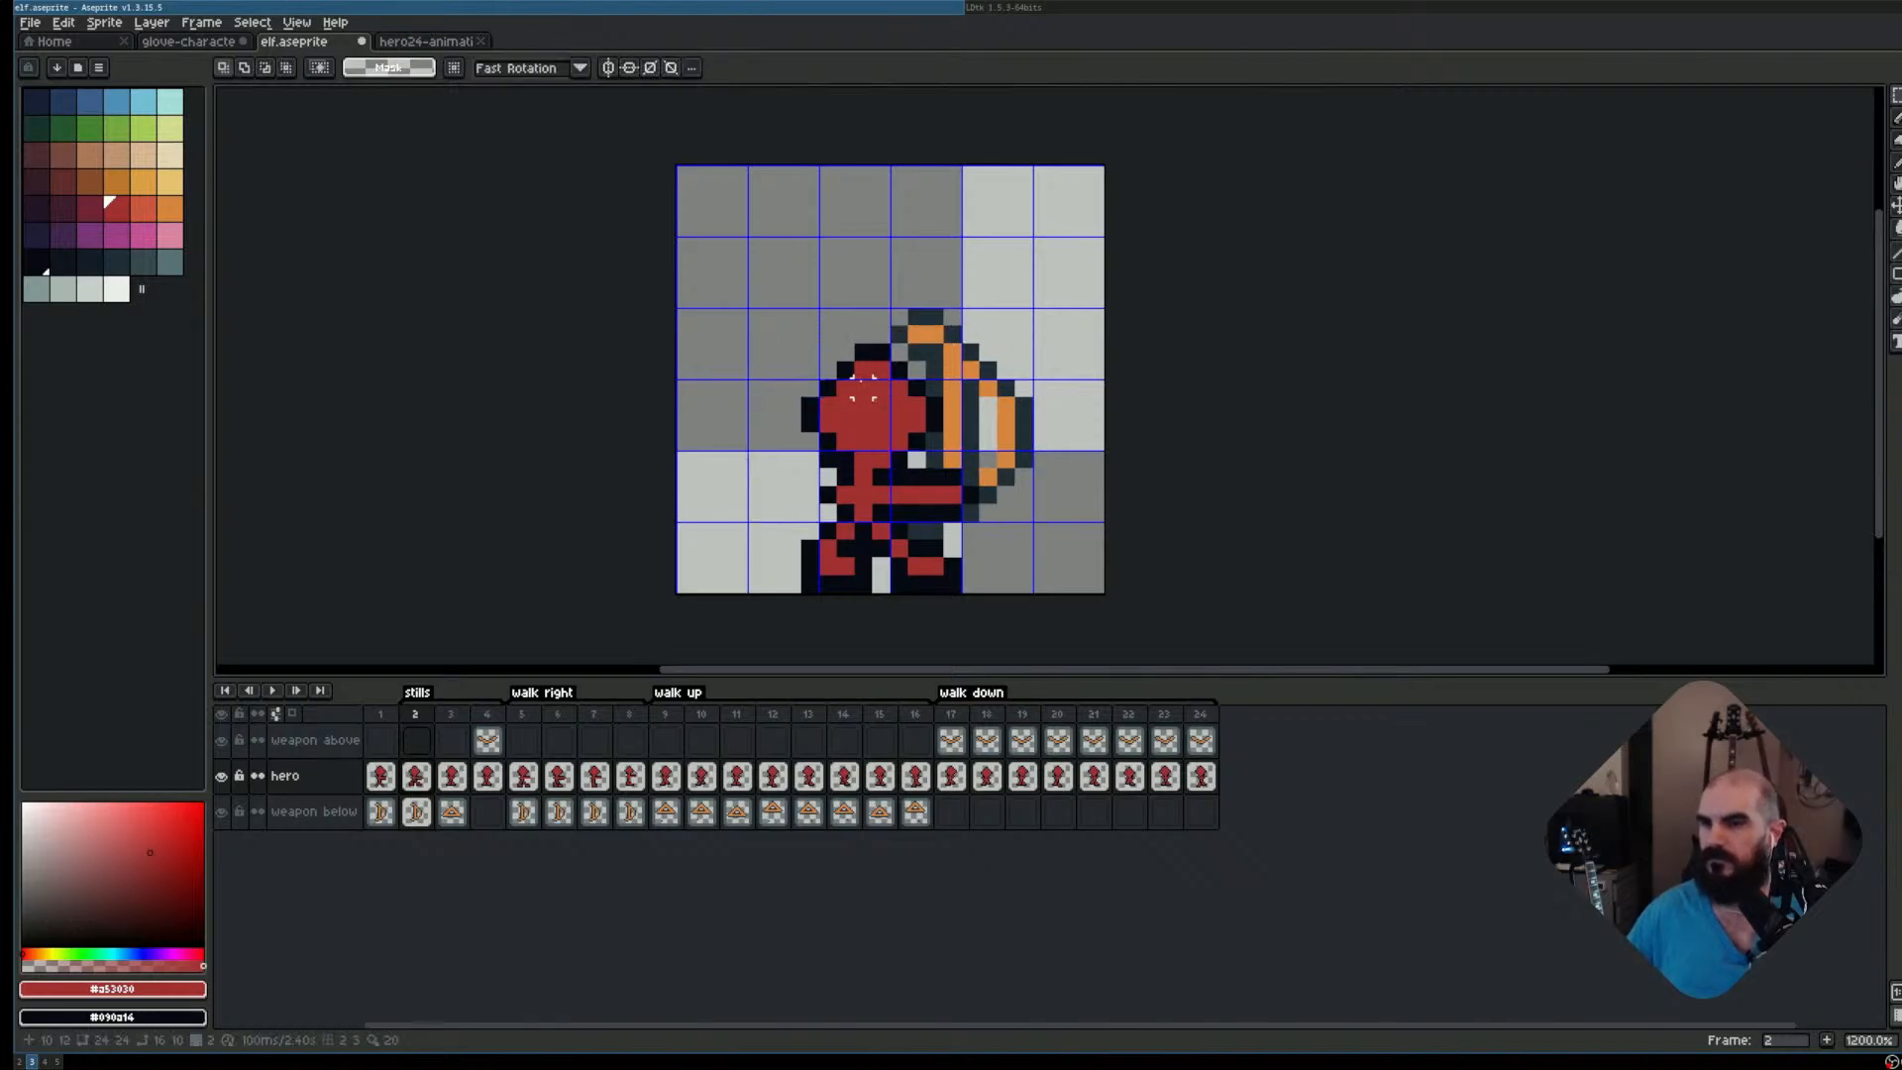
key(ctrl+z)
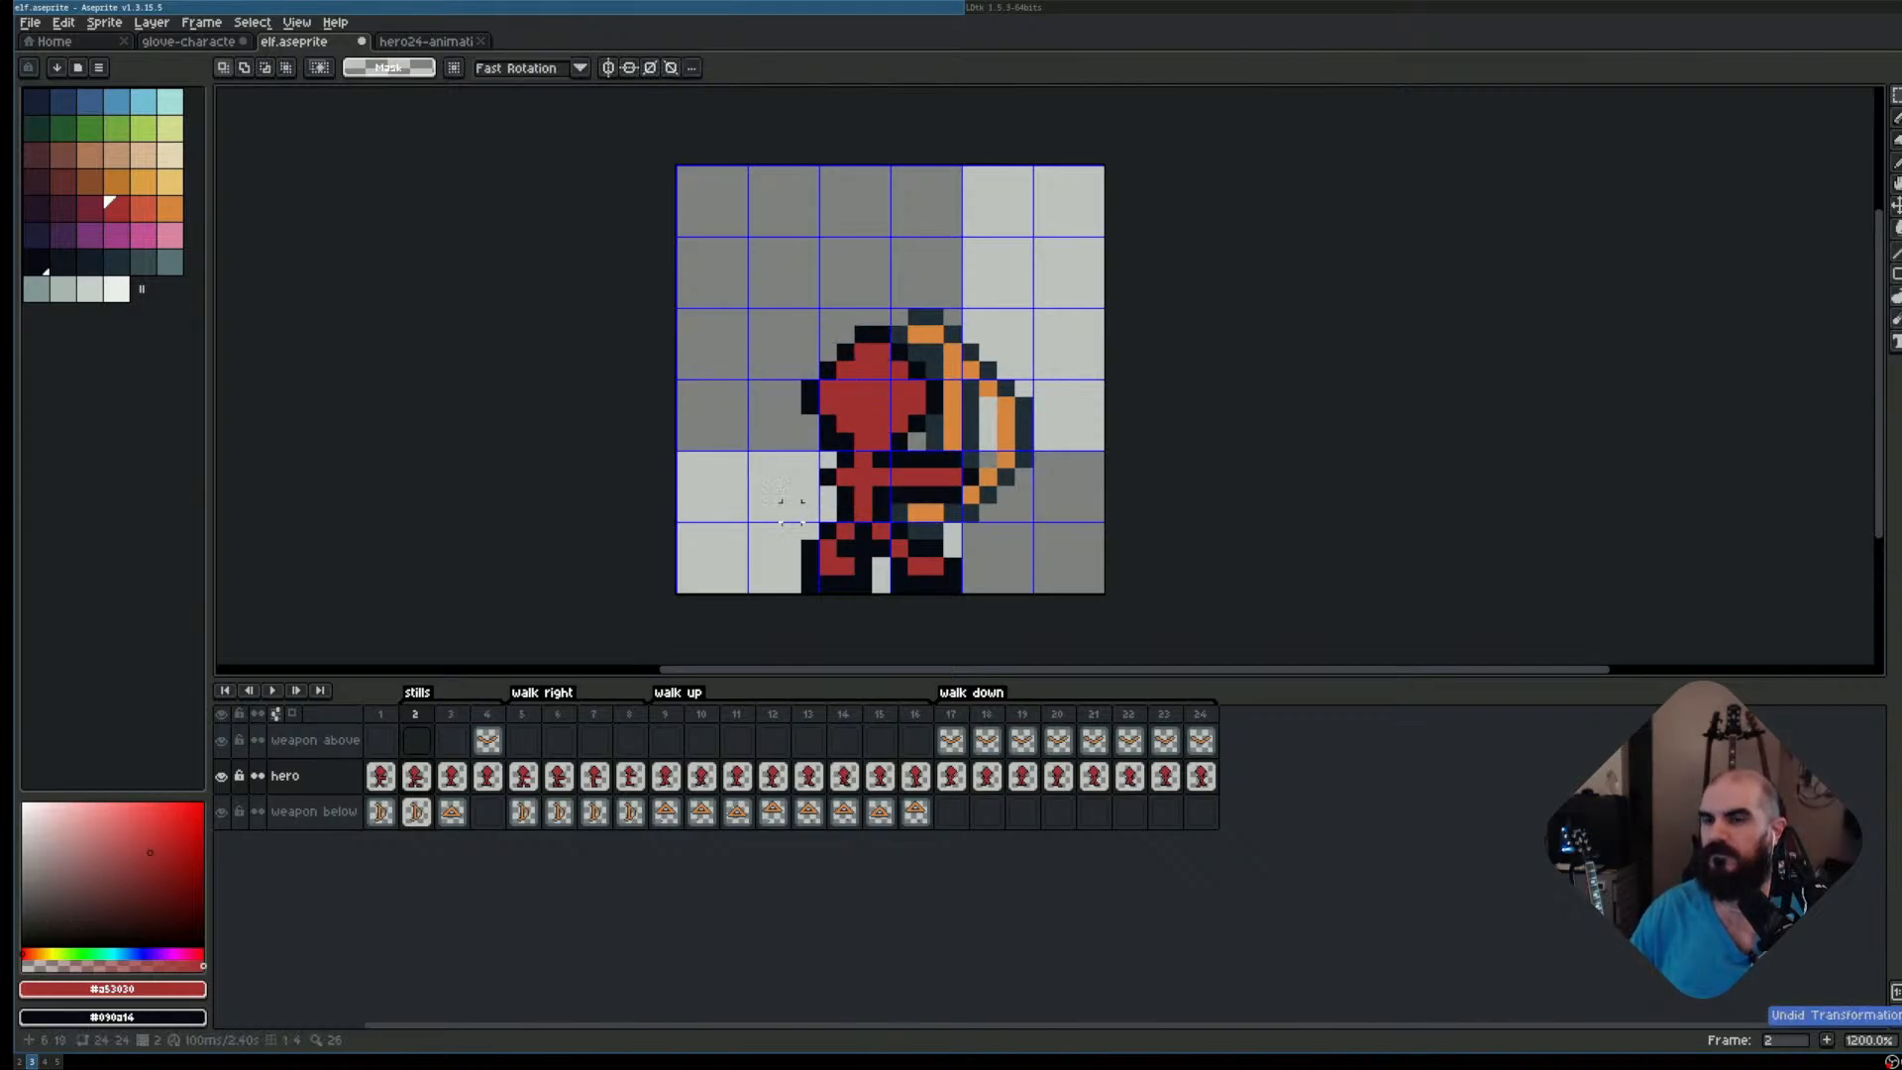
Move frame 2's bow on the weapon below layer down one pixel and save the sprite
click(416, 812)
key(v)
drag(972, 414, 978, 433)
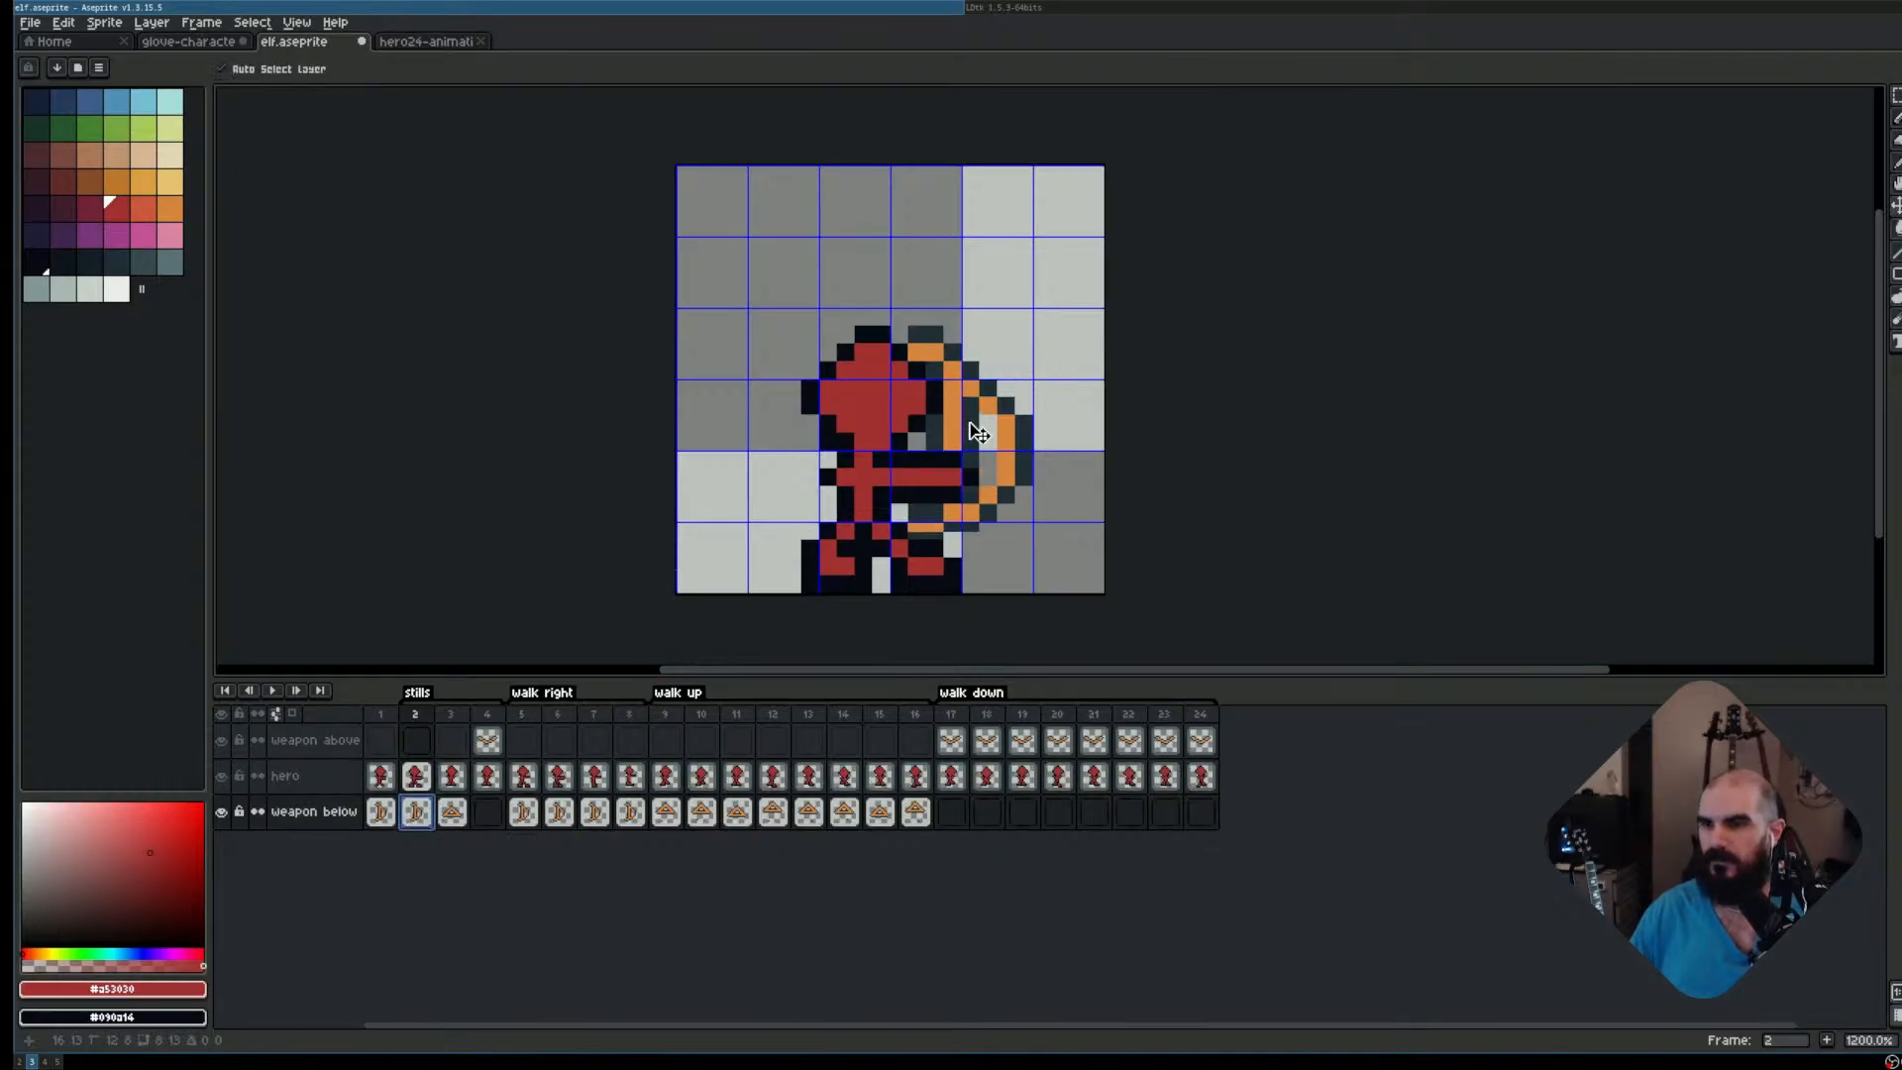
key(Down)
key(ctrl+s)
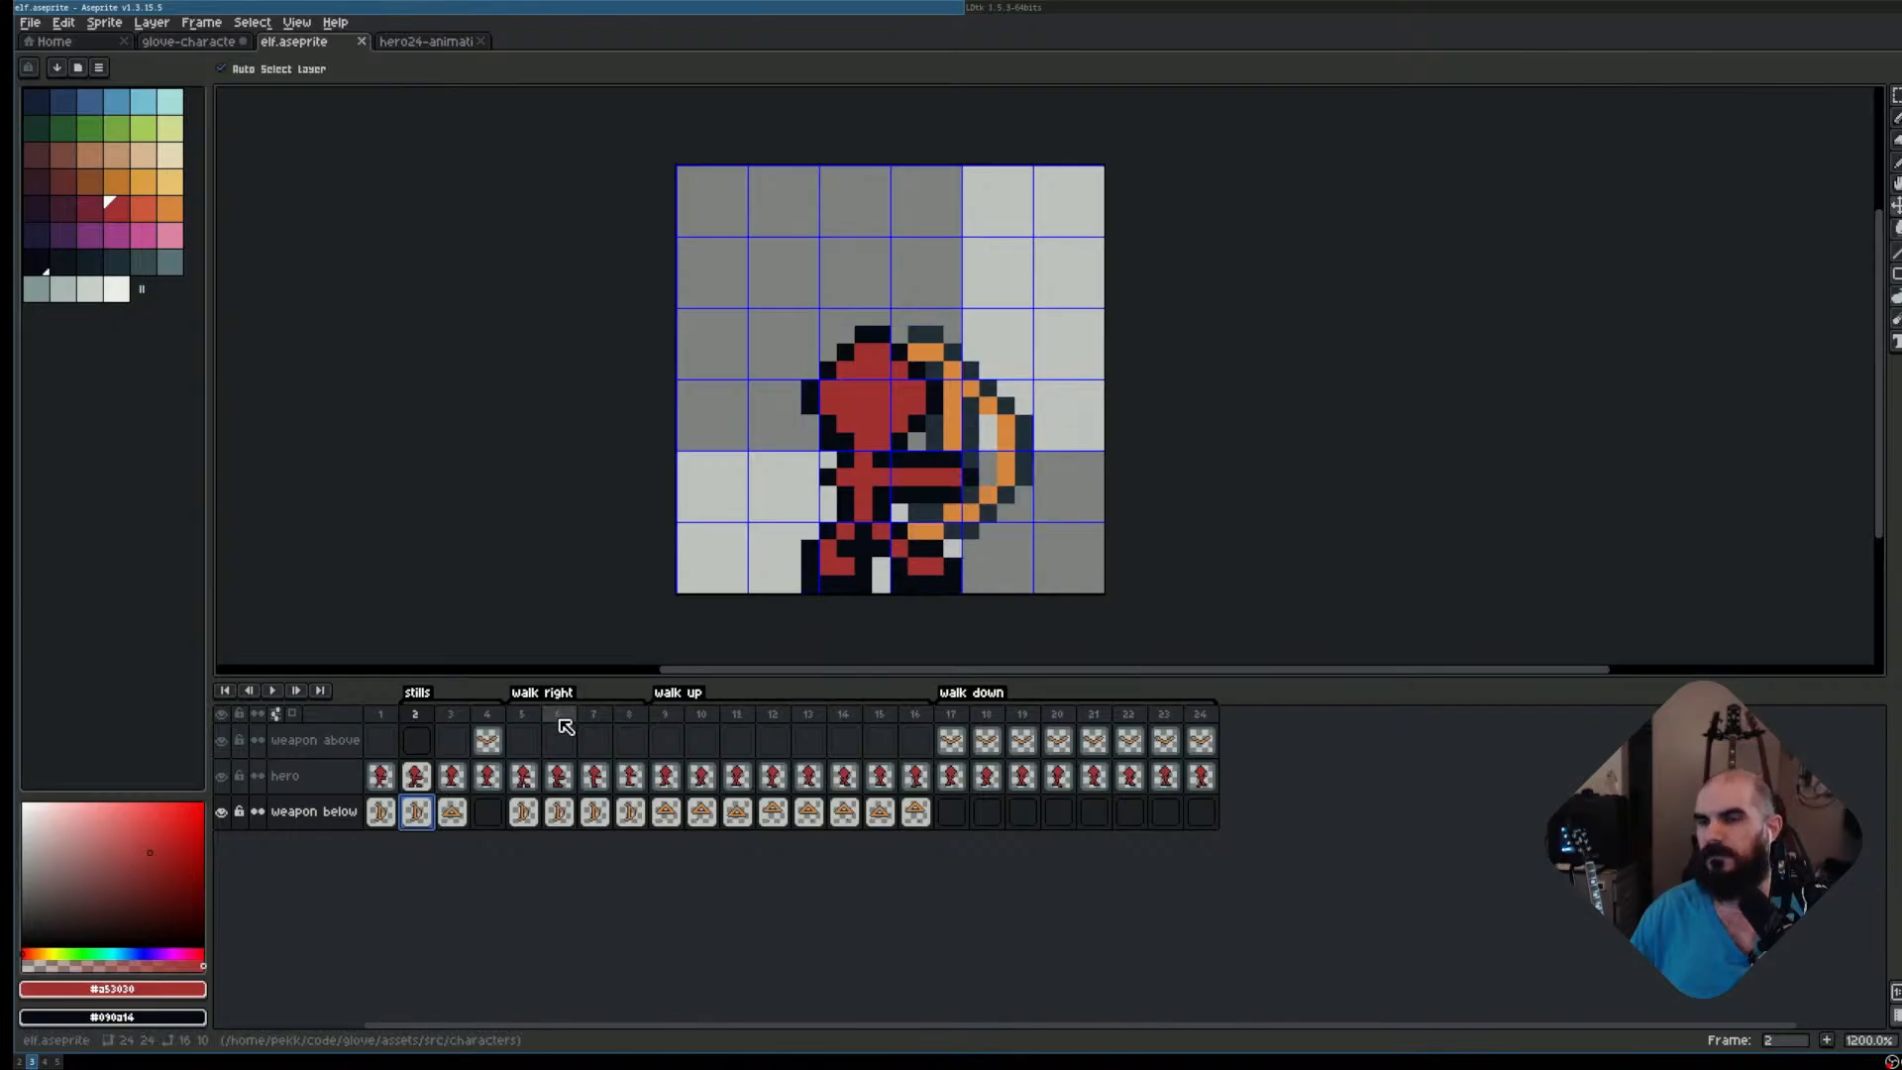
Compare the adjusted frame 2 with the other stills and the following walk right frames up to frame 9
key(Right)
key(Right)
key(Right)
key(Right)
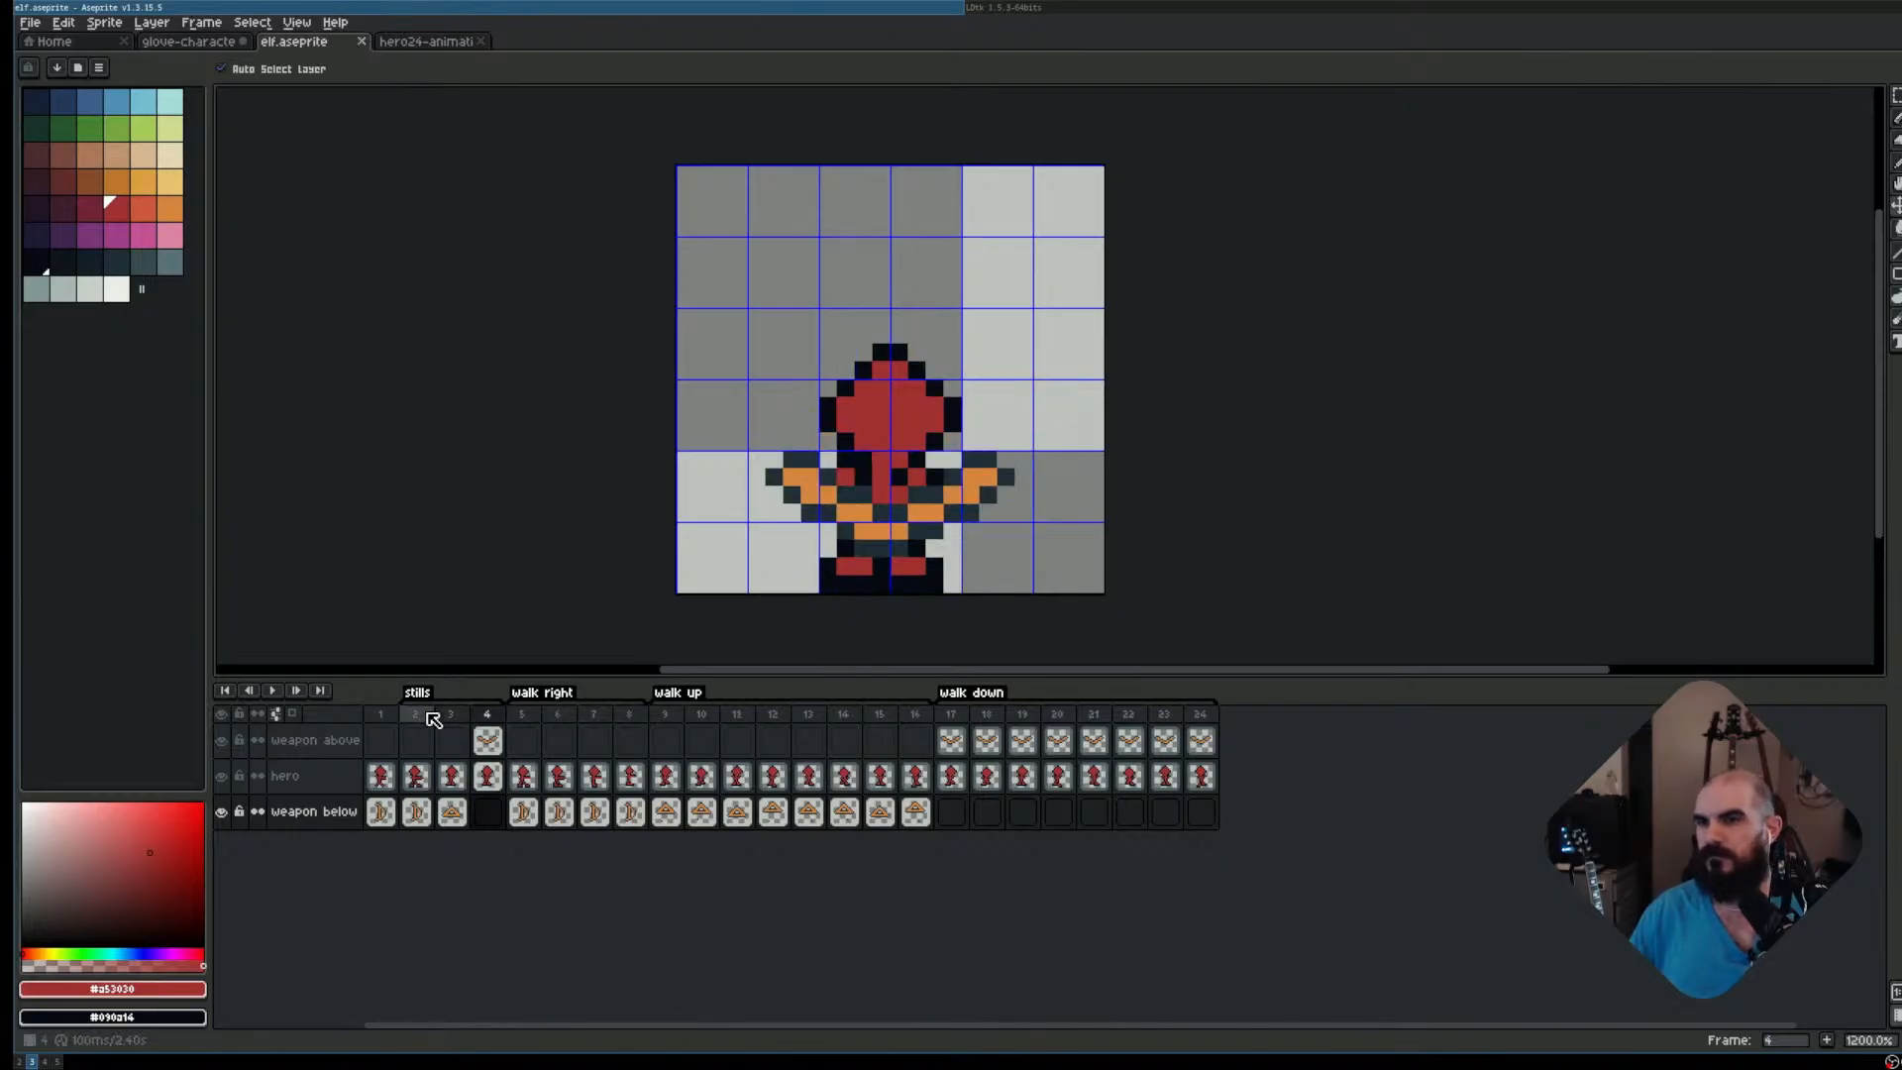
key(Right)
key(Right)
key(Right)
key(Right)
key(Right)
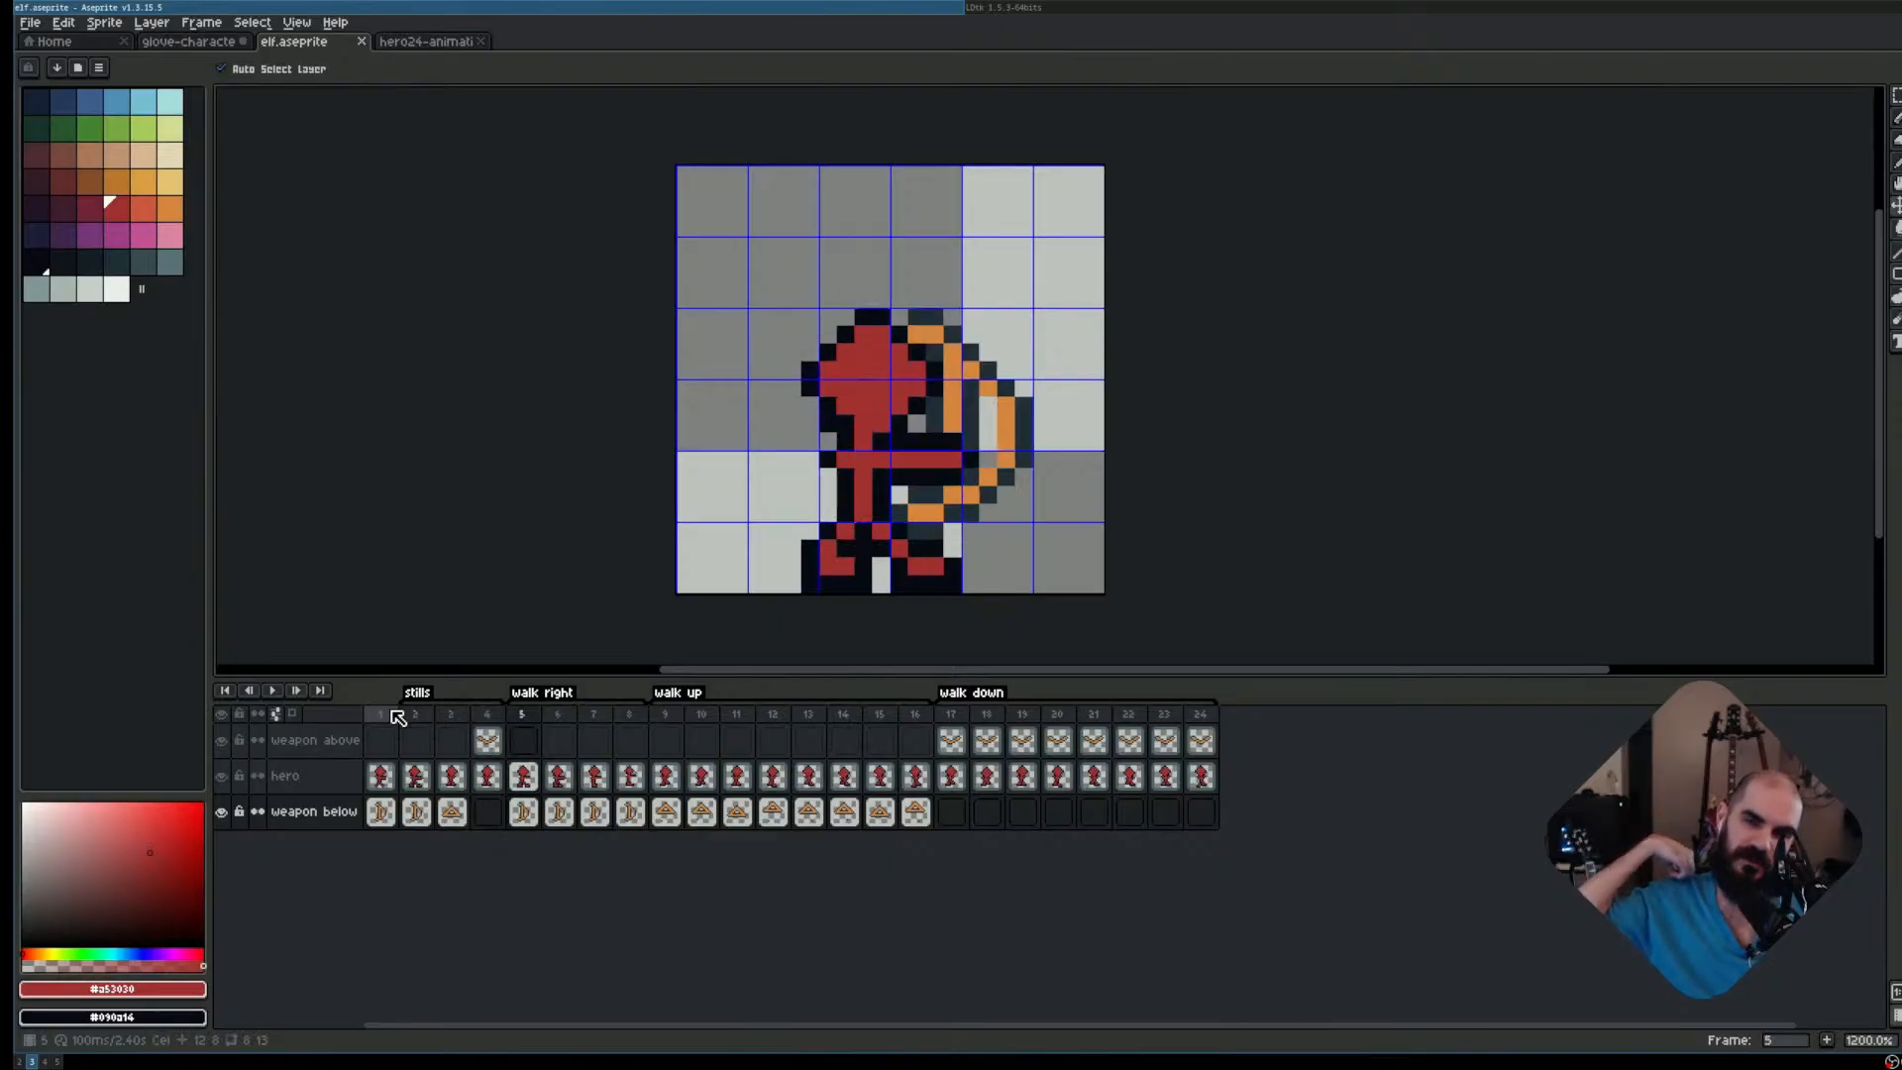
key(Left)
key(Right)
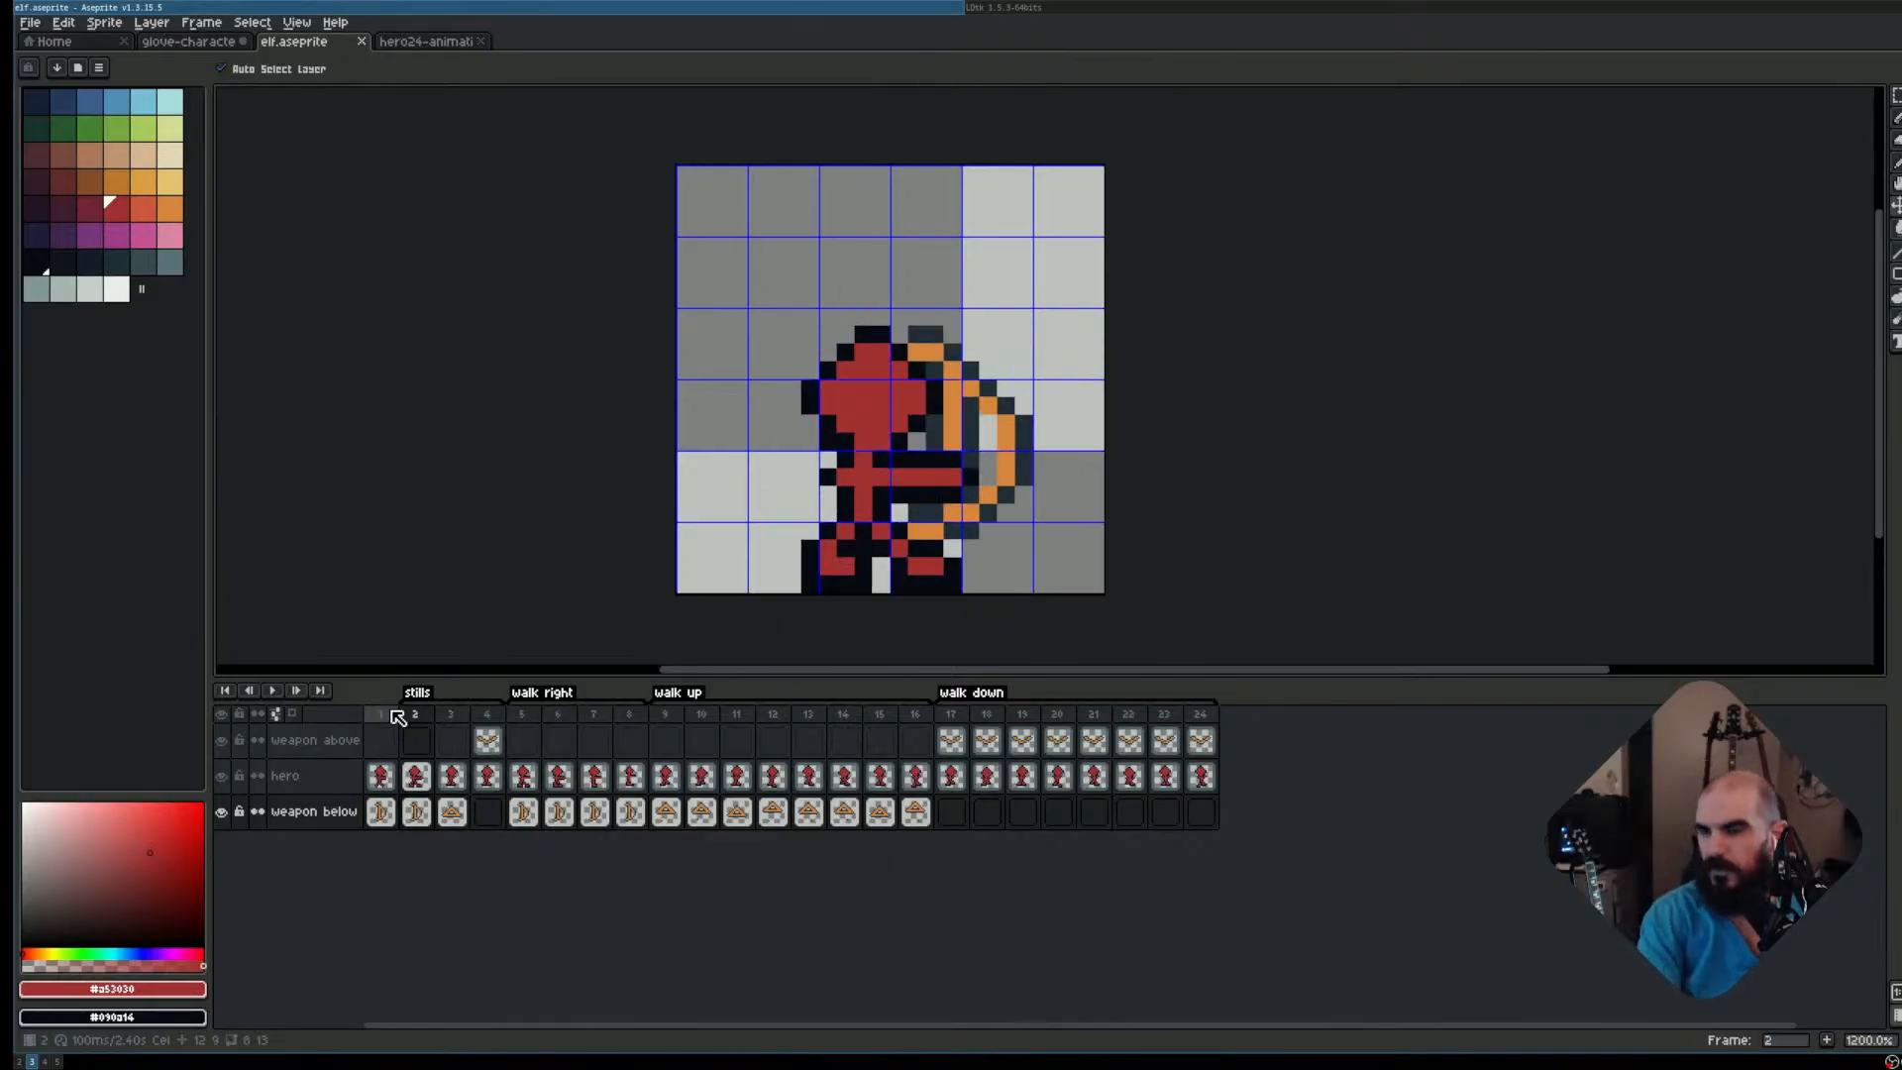
key(Right)
key(Right)
key(Right)
key(Right)
key(Right)
key(Right)
key(Right)
key(Right)
key(Right)
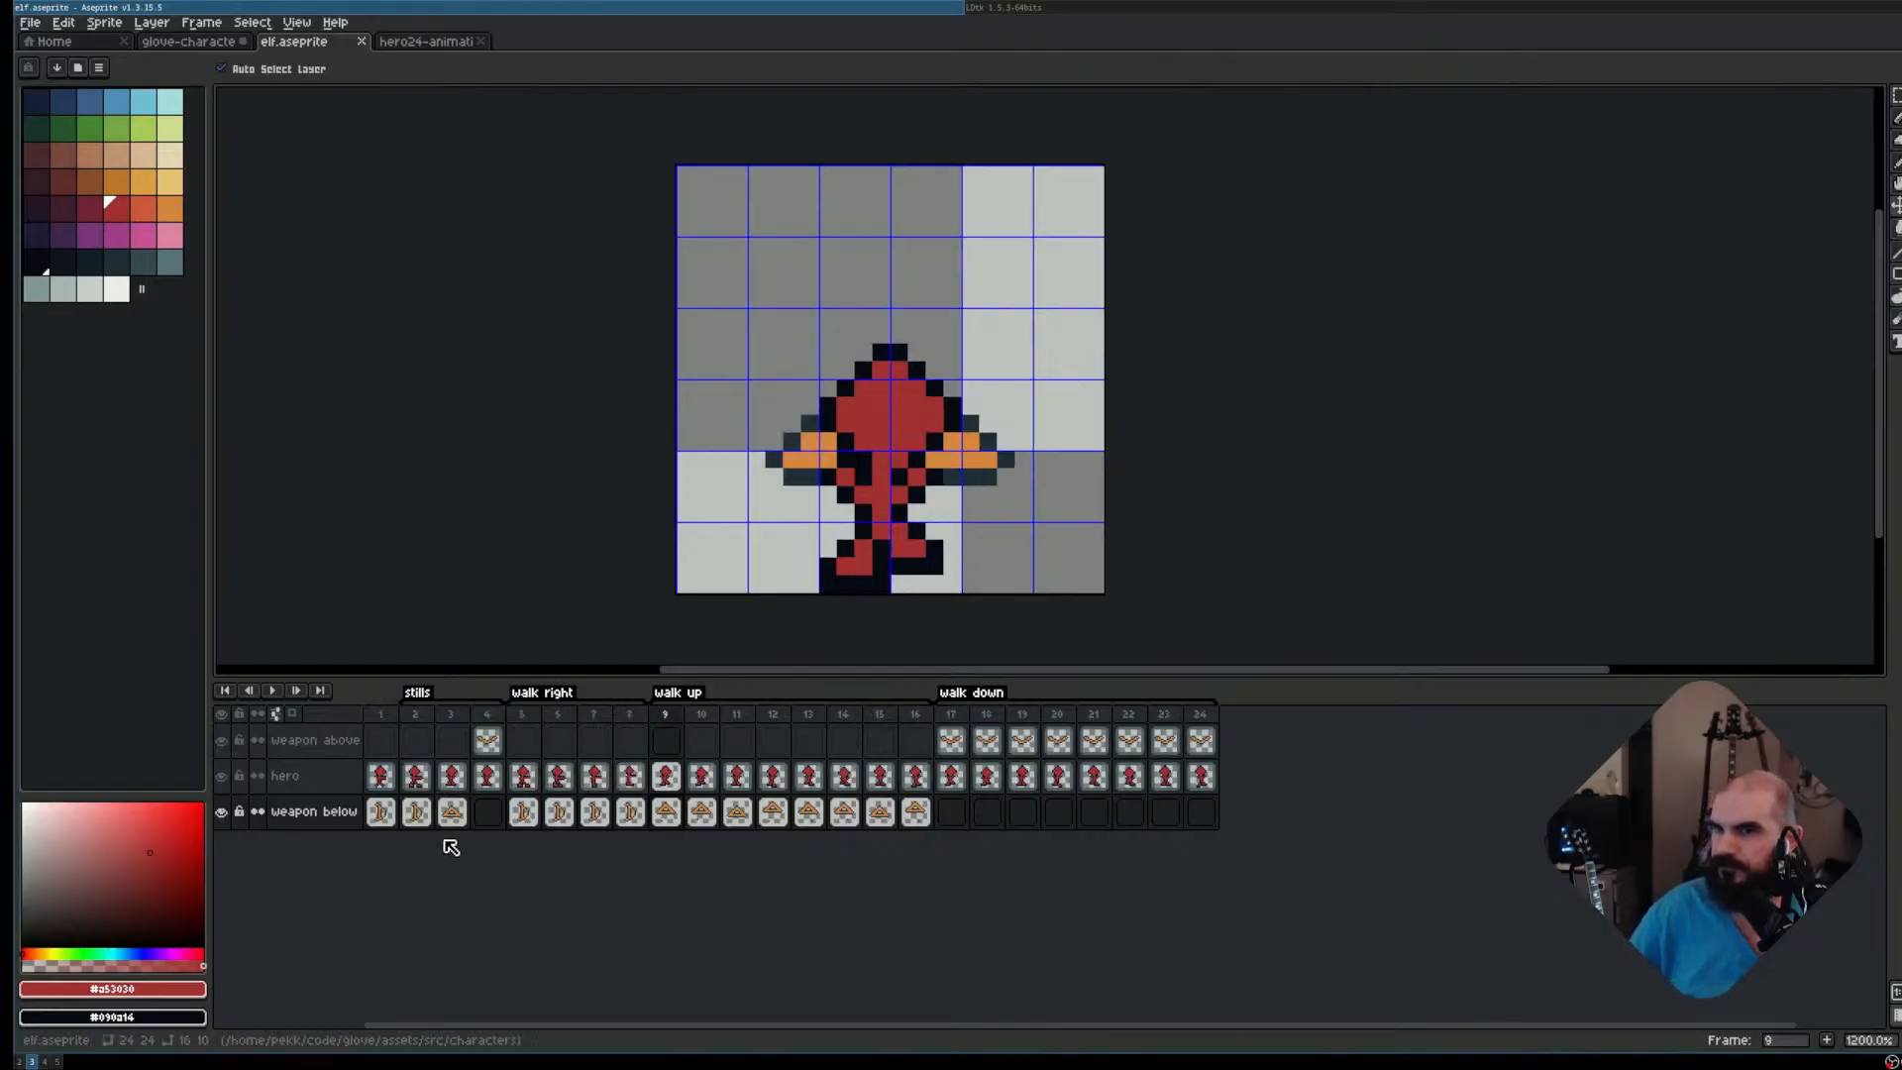
Examine walk right frames 5 to 8 repeatedly for the elf's vertical bounce and compare them with the neighbouring frames
click(523, 775)
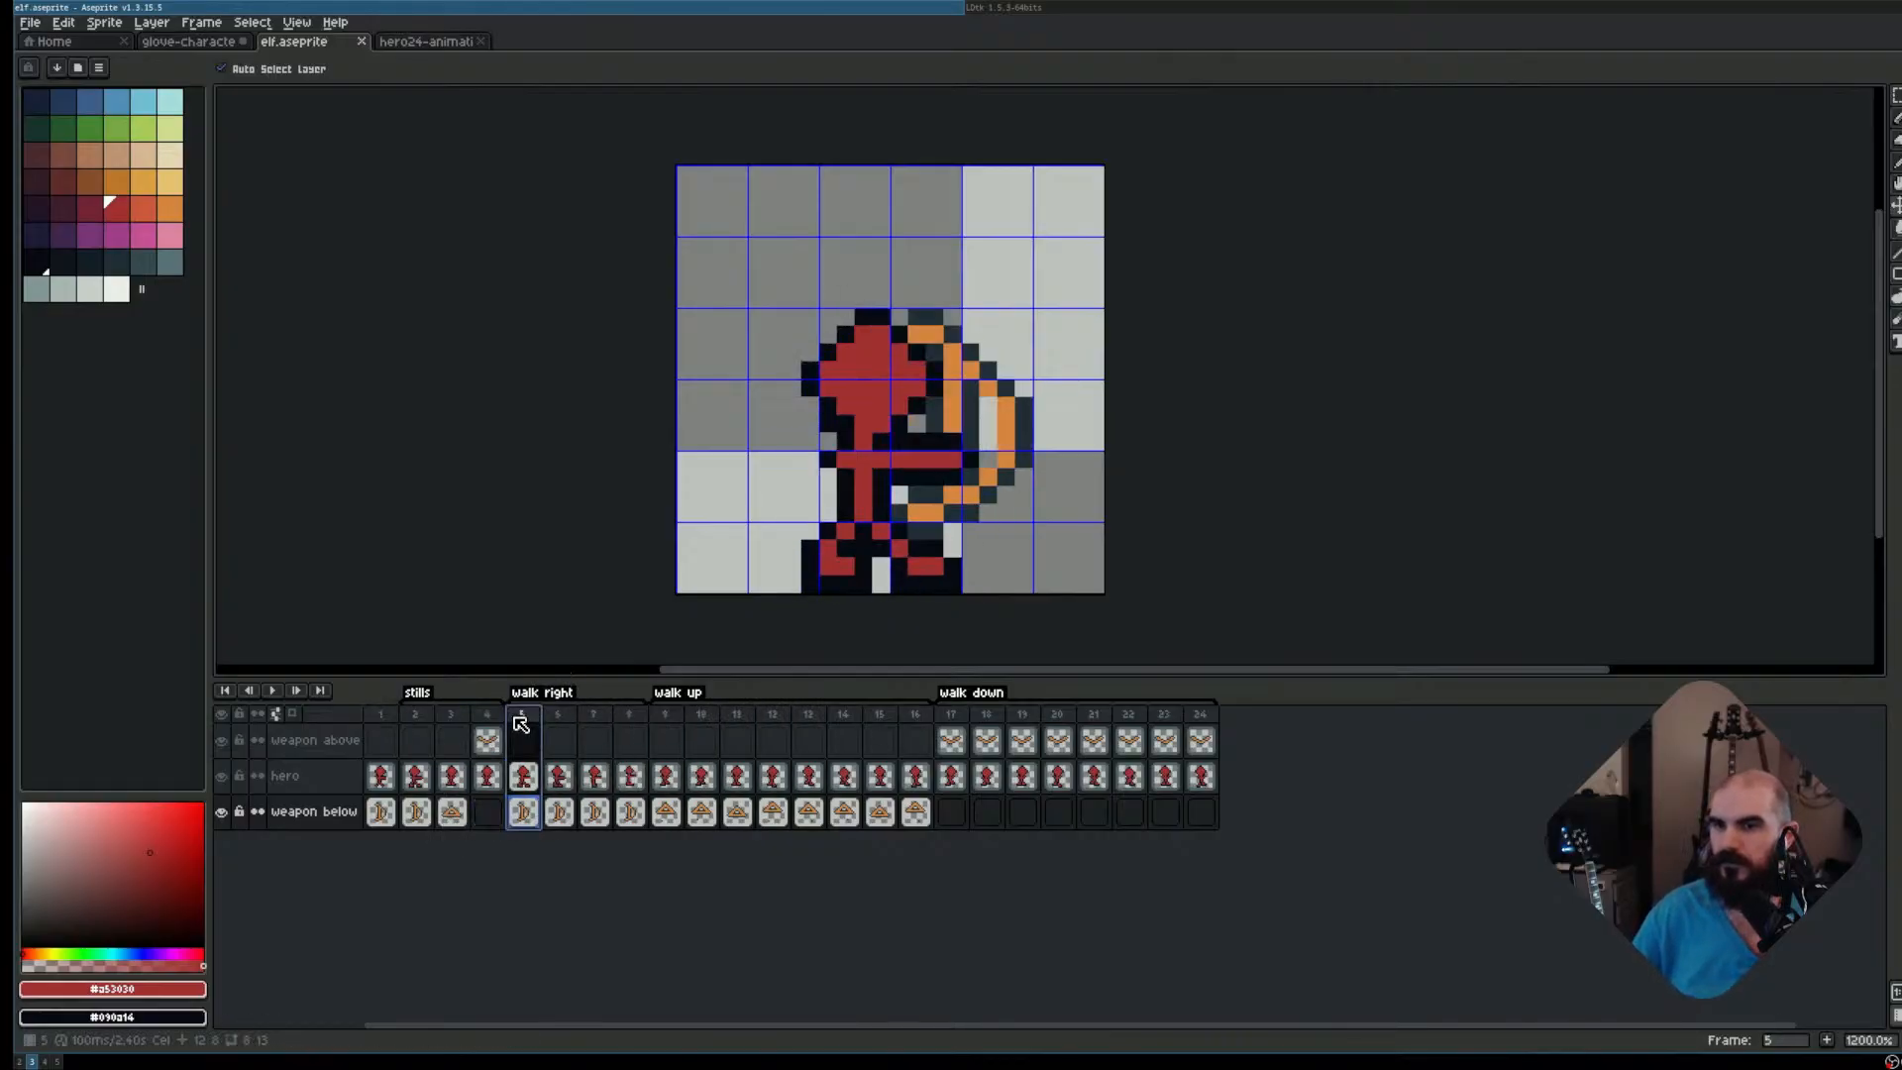
key(Right)
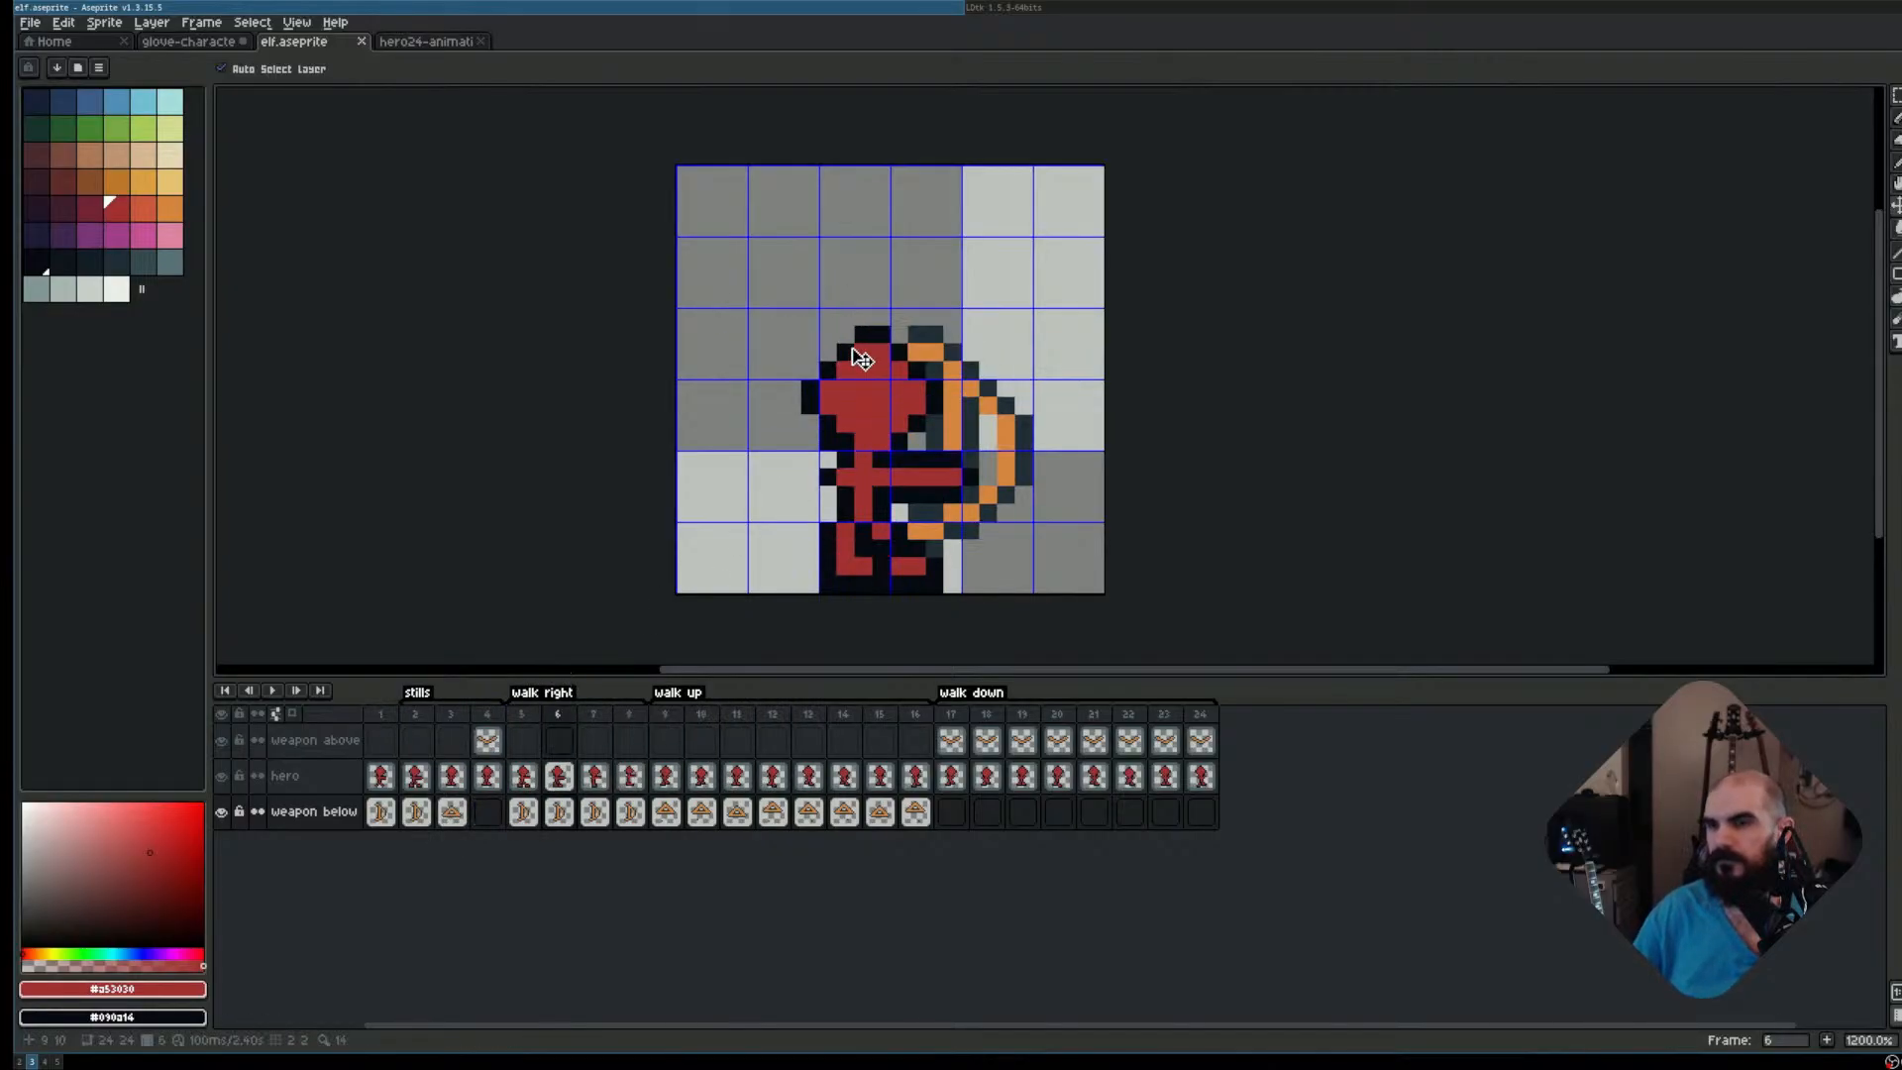
key(Right)
key(Right)
key(Right)
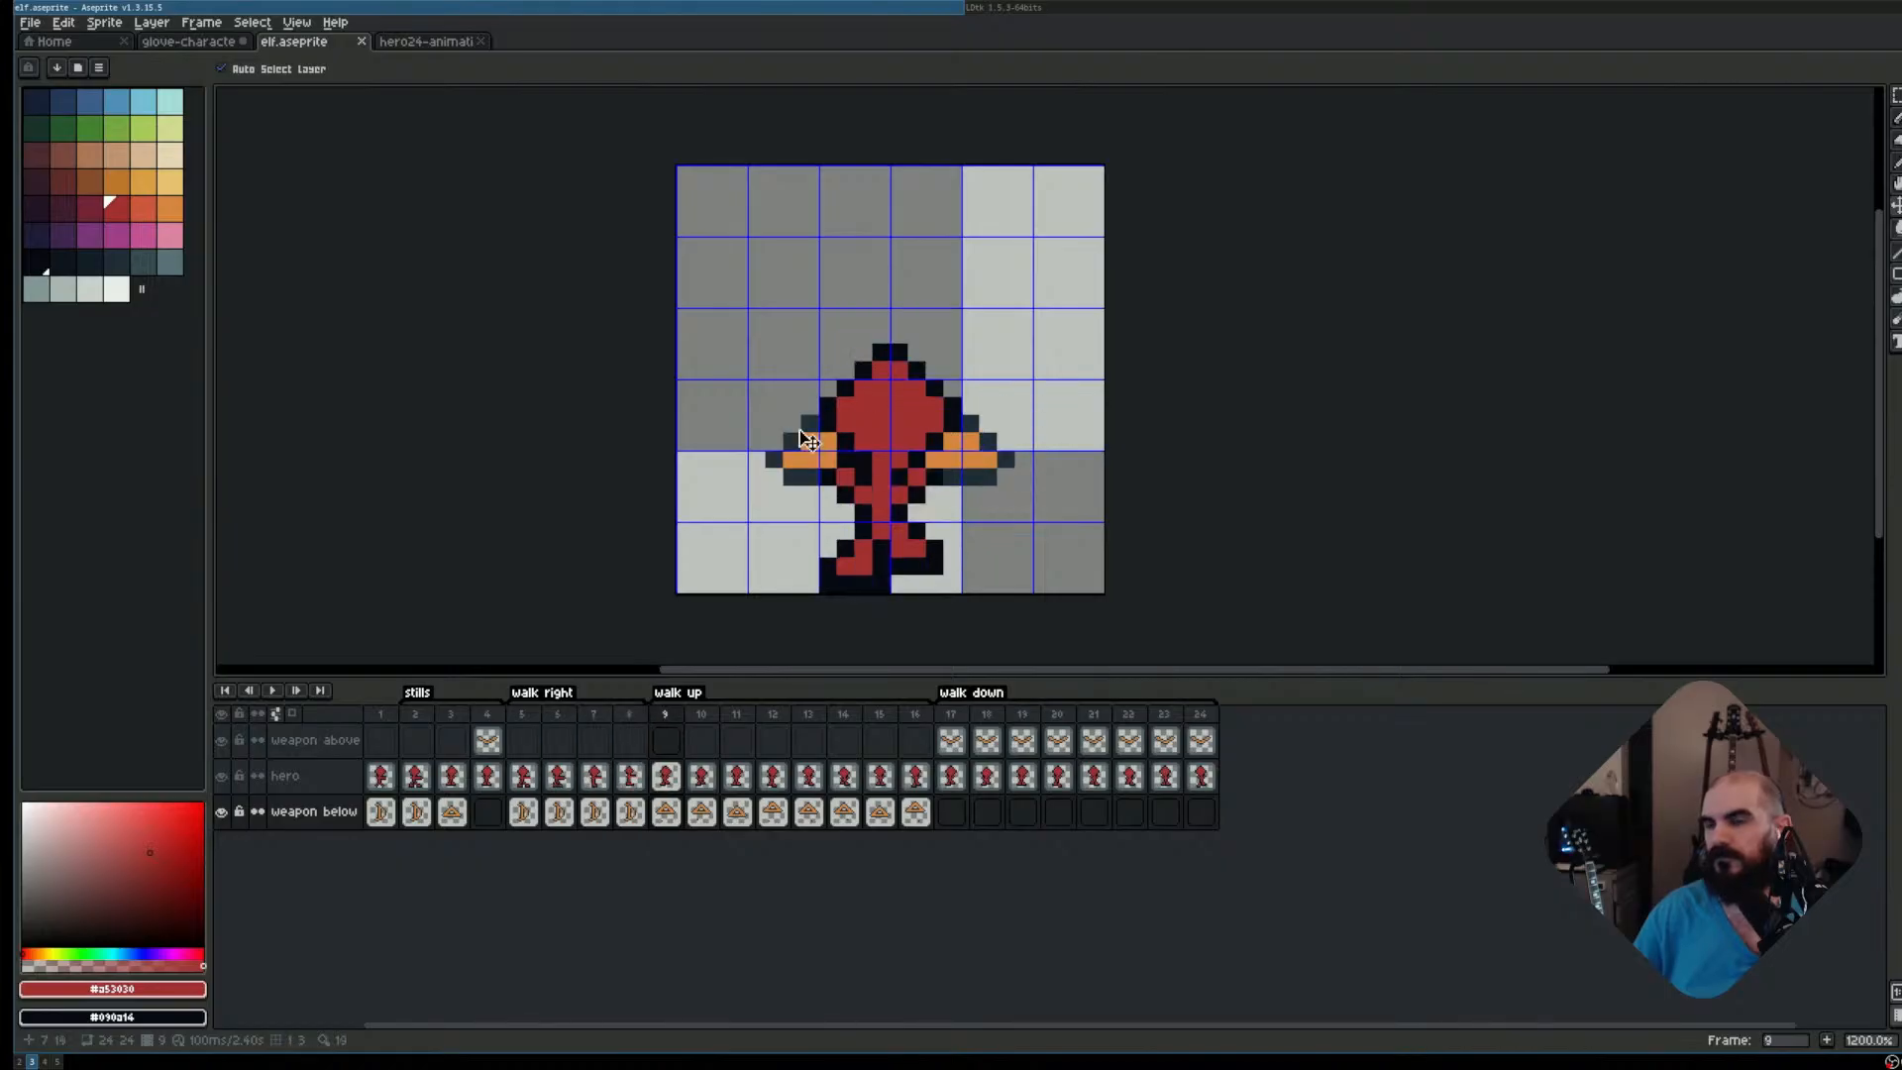
key(Left)
key(Left)
key(Left)
key(Left)
click(523, 740)
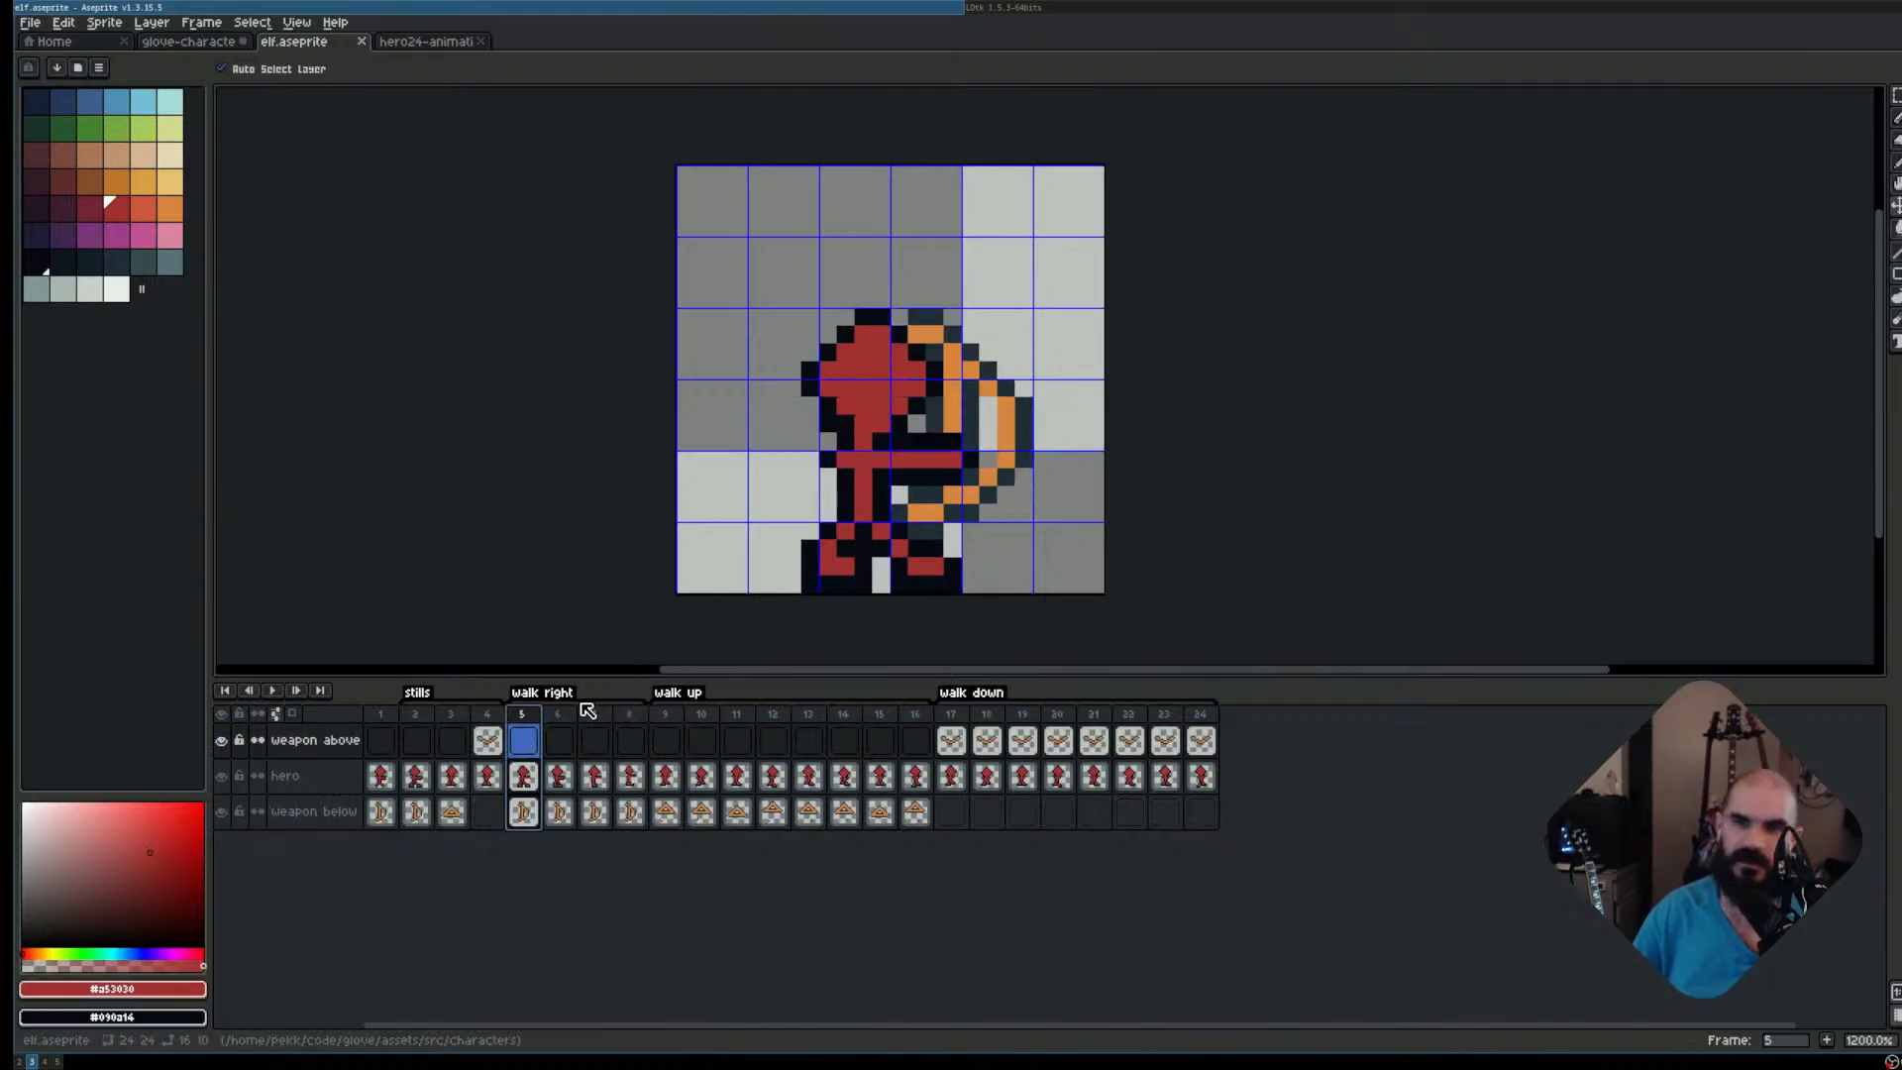
key(Right)
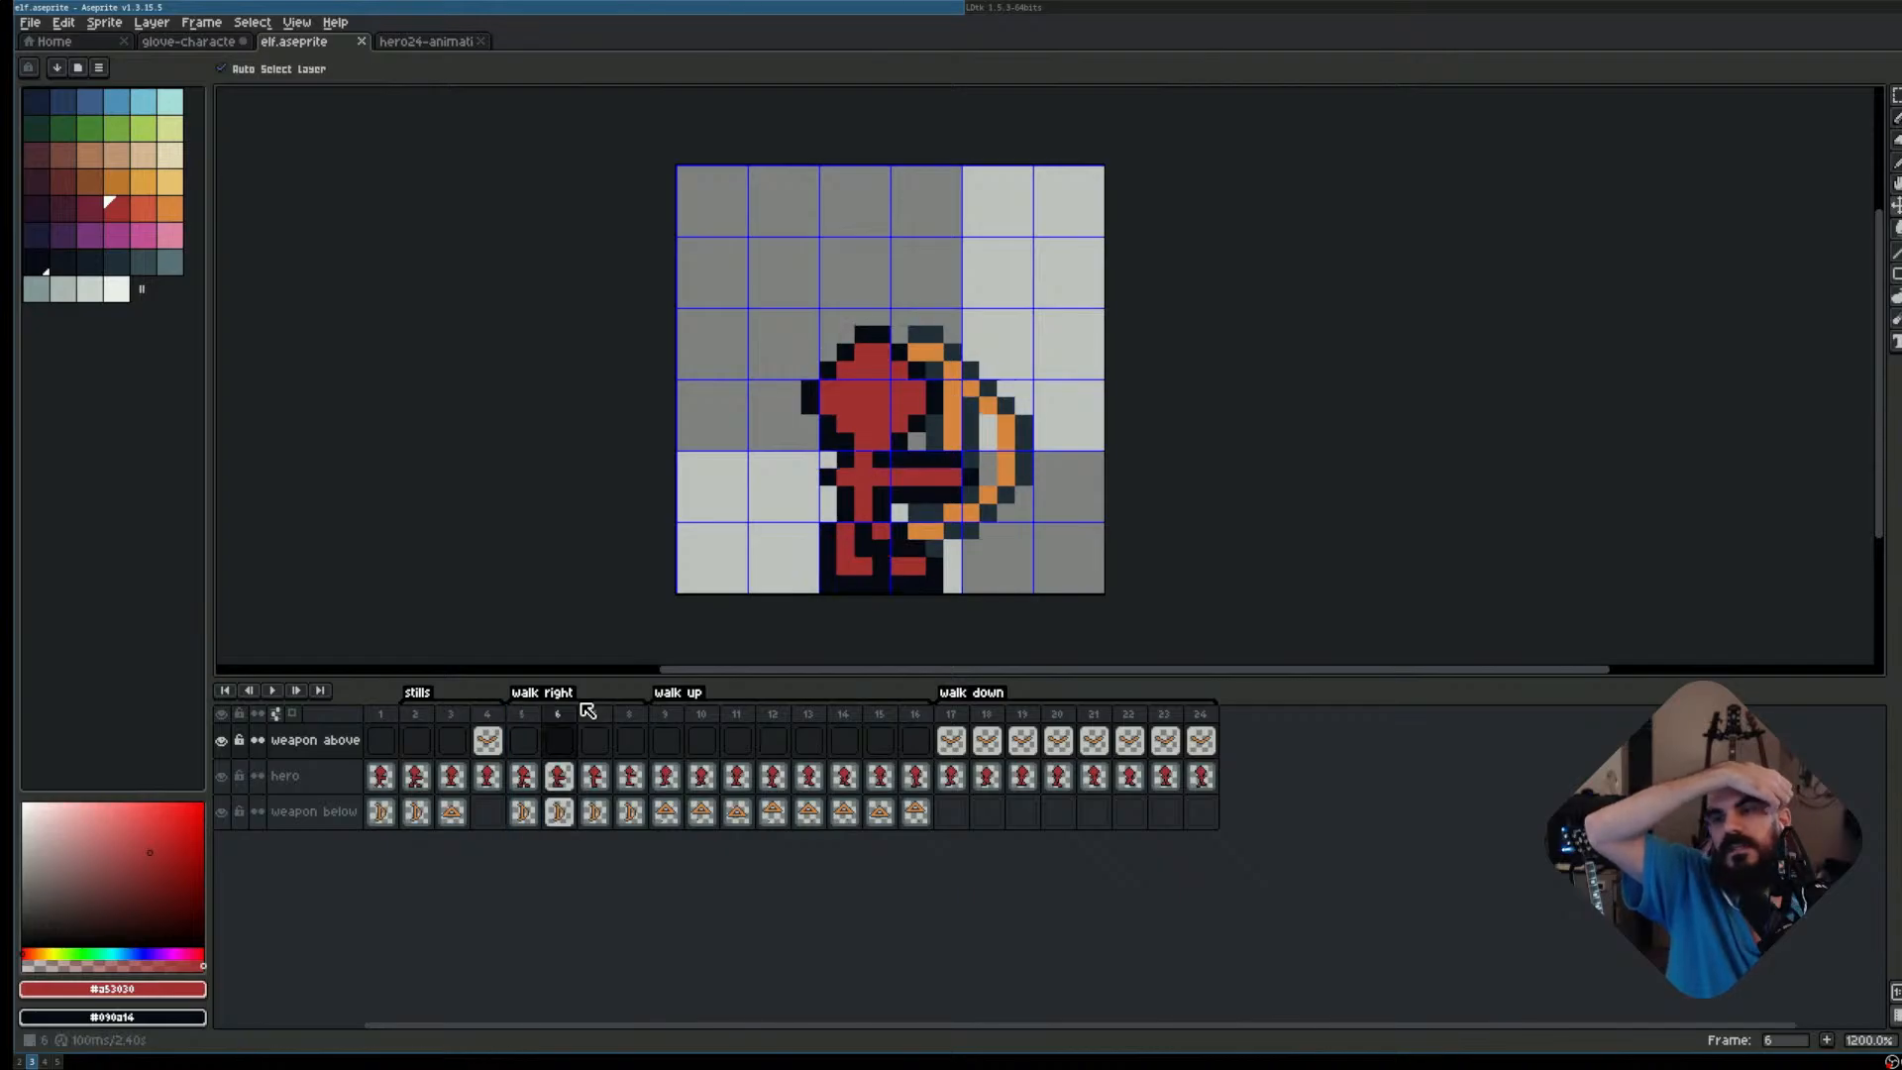
key(Right)
key(Right)
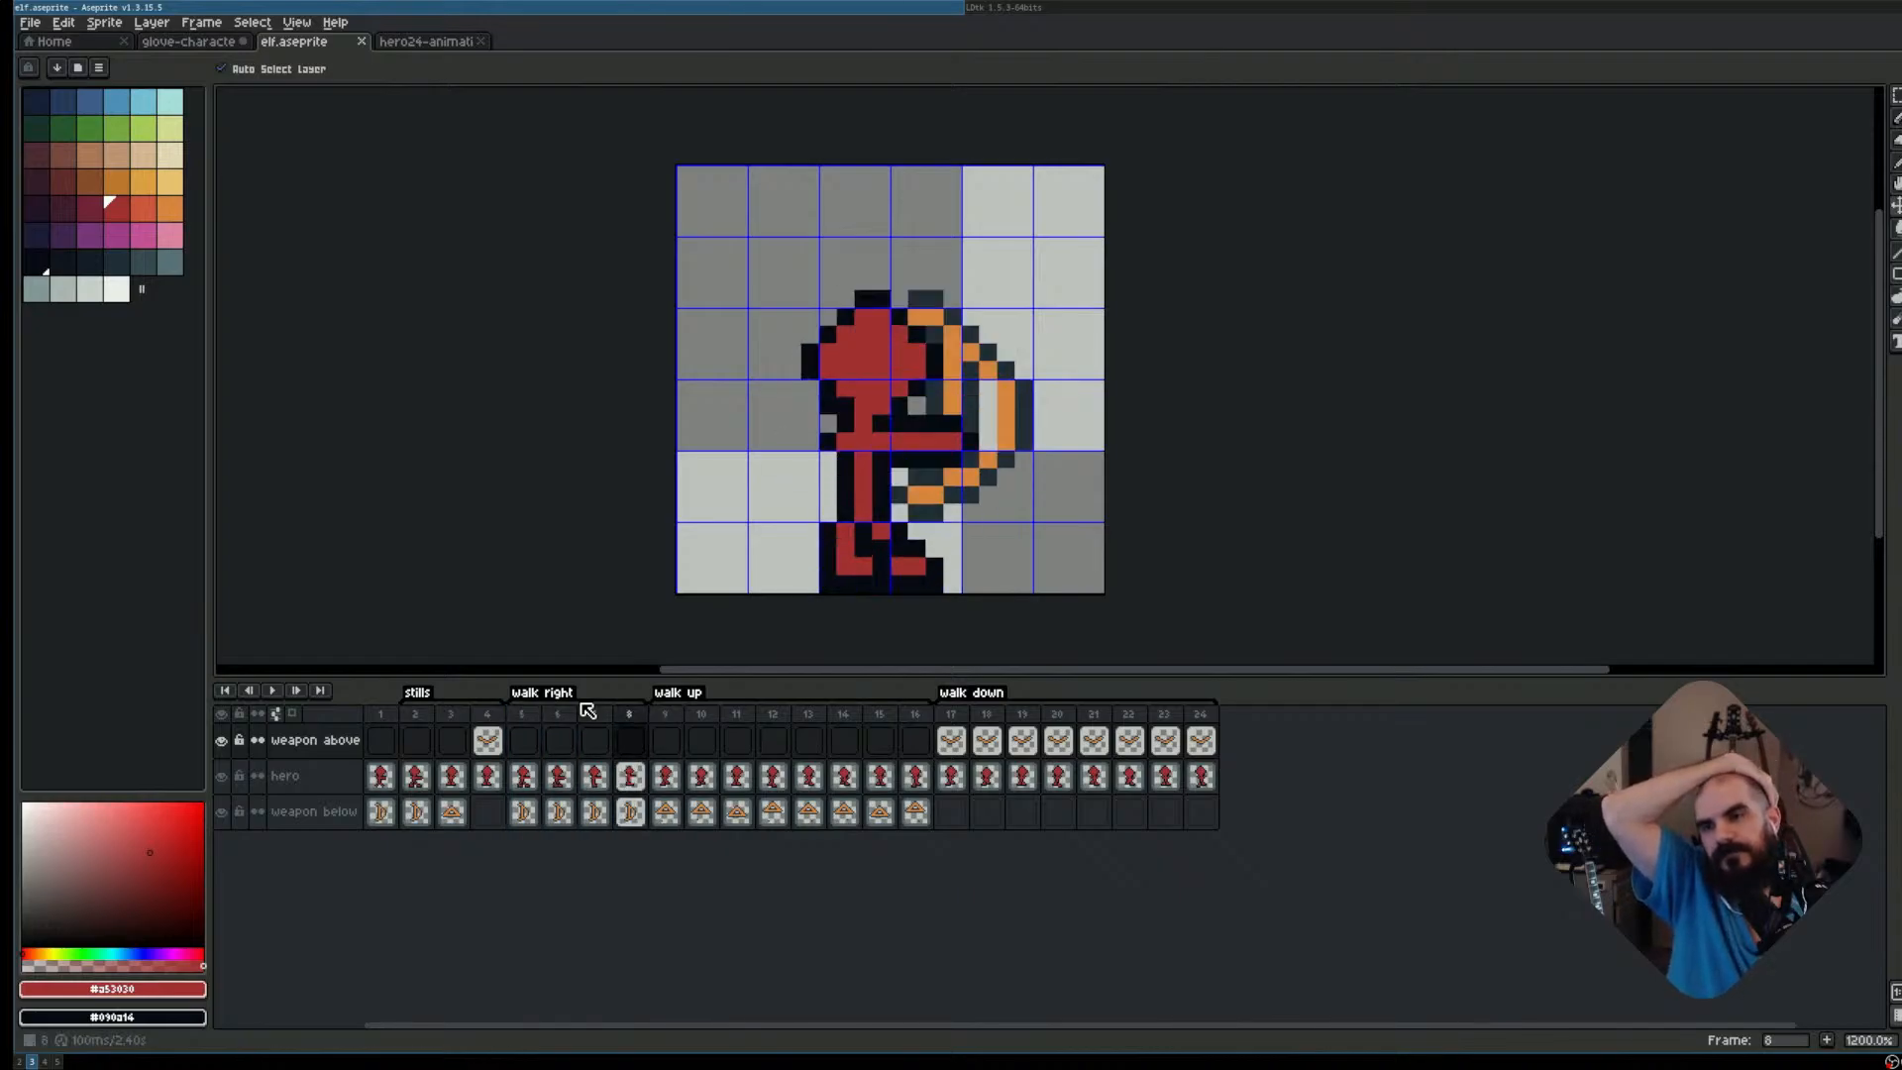
key(Left)
key(Left)
key(Left)
key(Left)
key(Right)
key(Right)
key(Right)
key(Right)
key(Right)
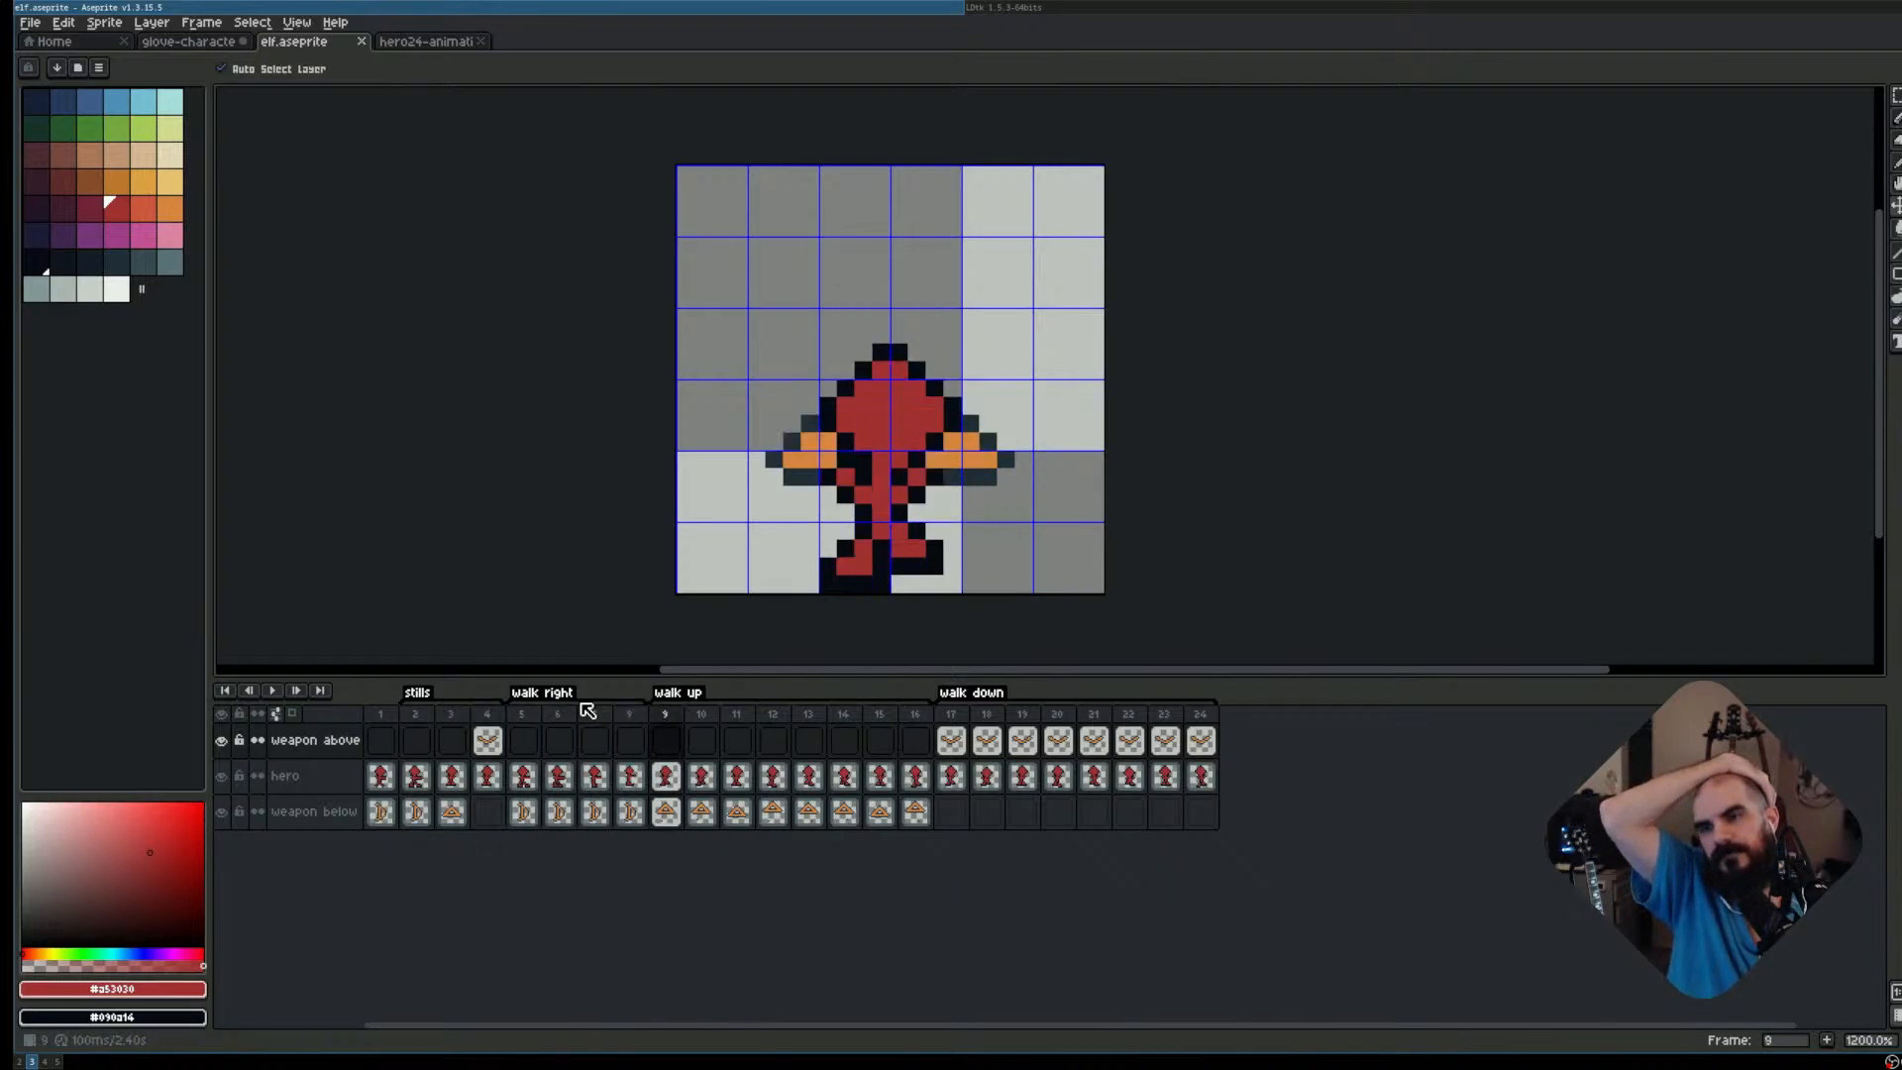
Step forward through the walk up and walk down frames to frame 24 to review each pose
key(Right)
key(Right)
key(Right)
key(Right)
key(Right)
key(Right)
key(Right)
key(Right)
key(Right)
key(Right)
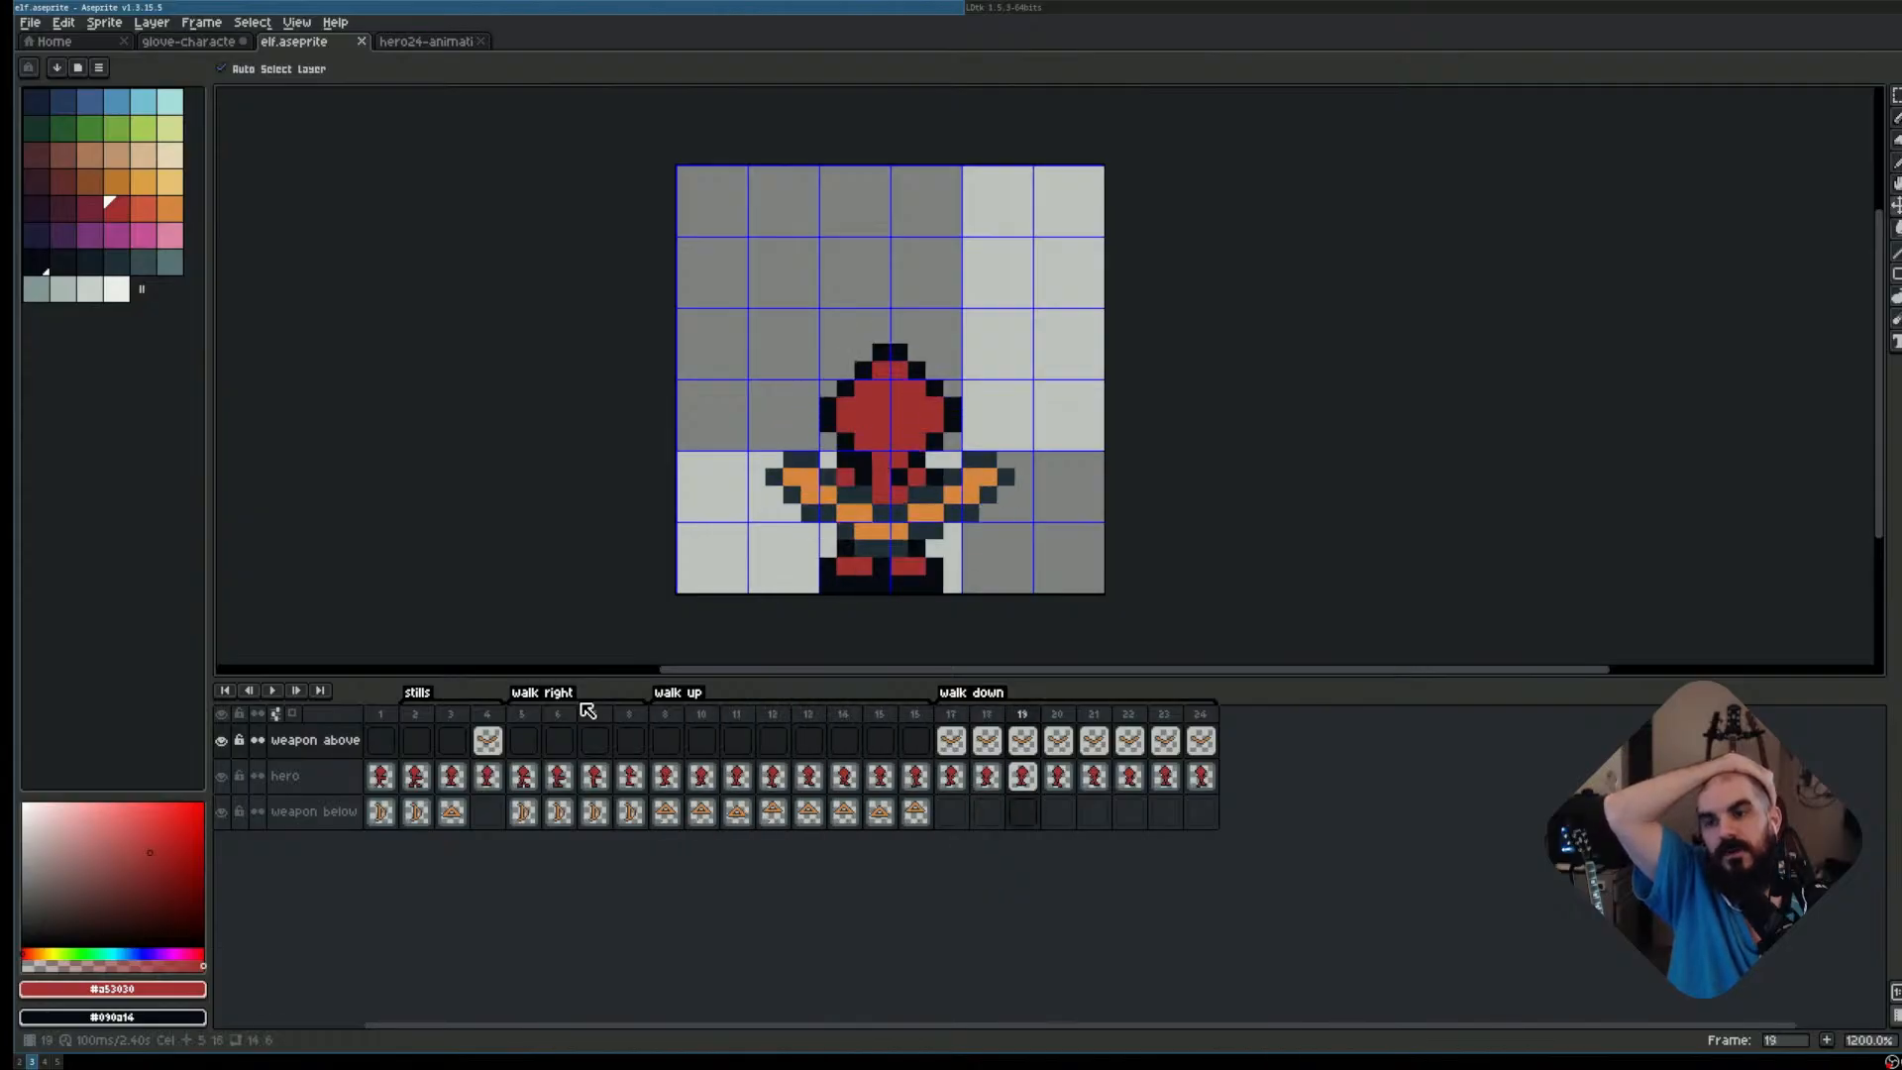
key(Right)
key(Right)
key(Right)
key(Right)
key(Right)
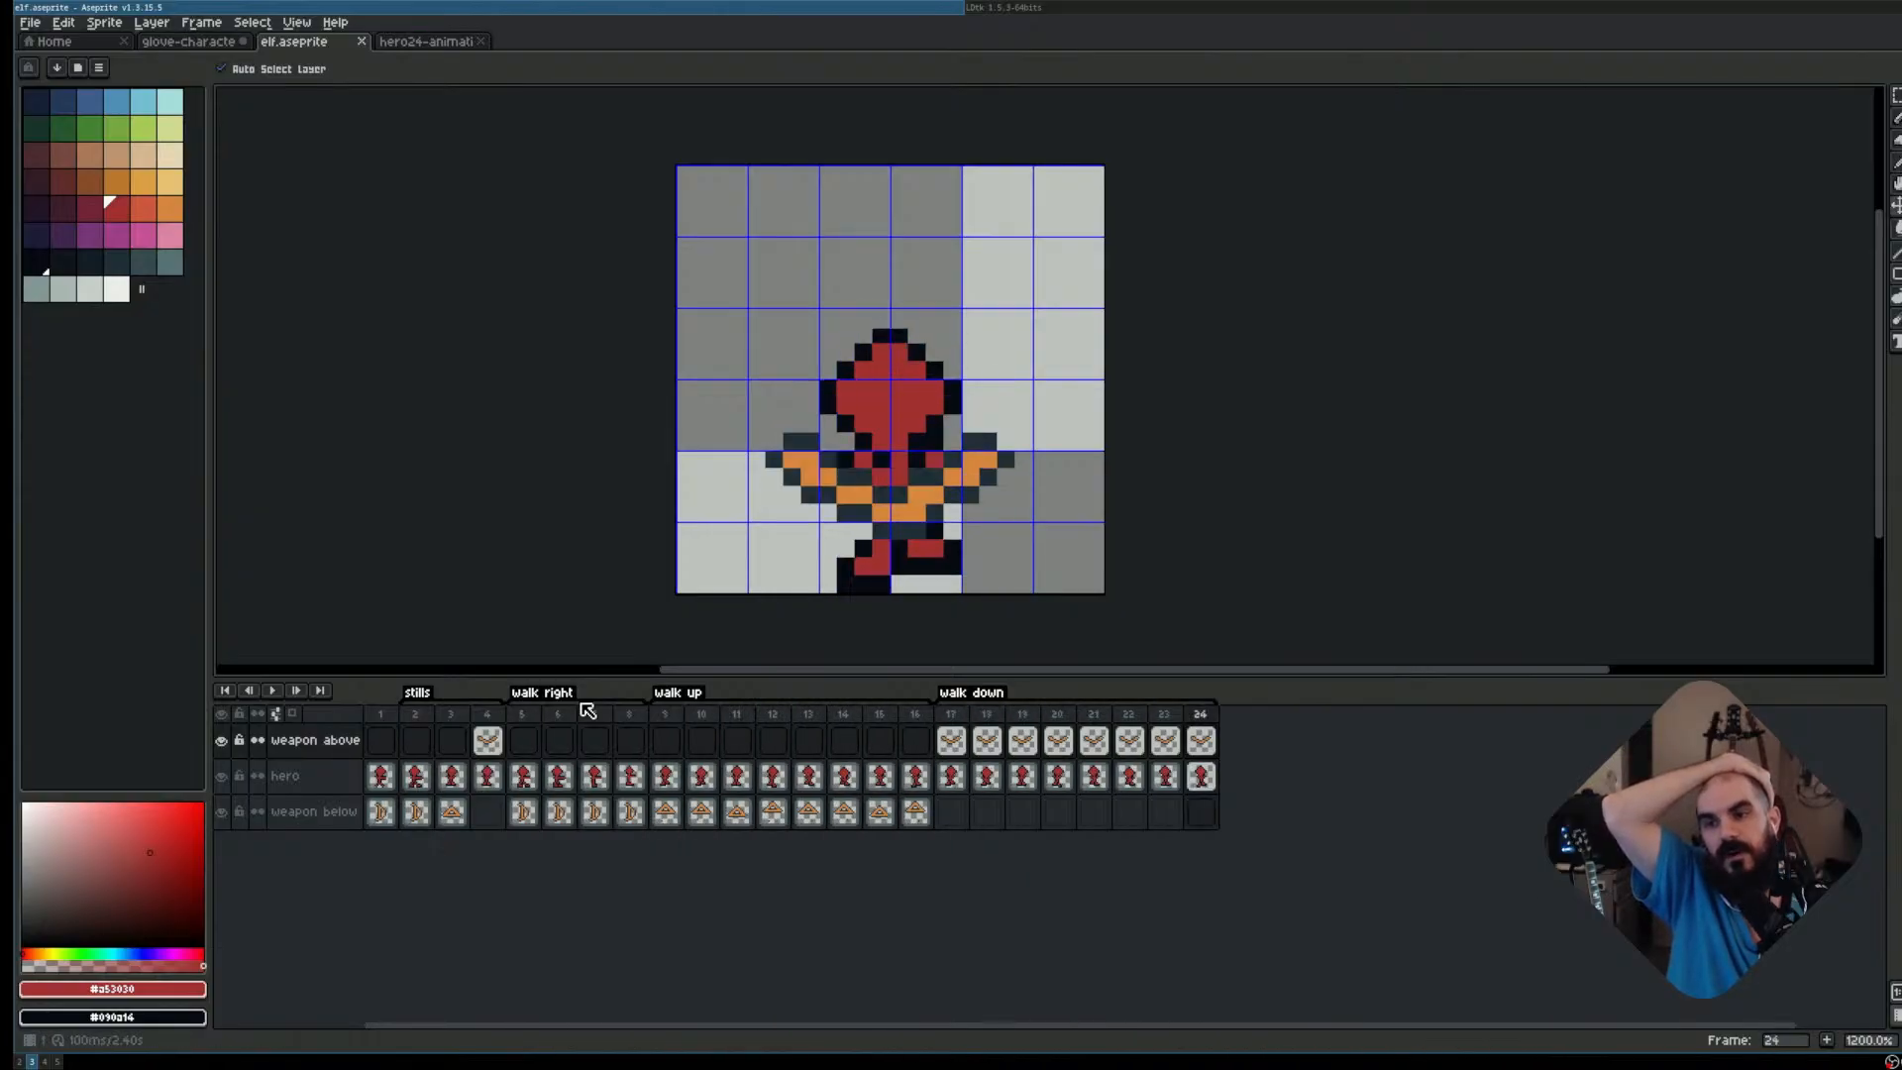
Step backwards from frame 24 through the walk animations and recheck the opening walk right frames
key(Left)
key(Left)
key(Left)
key(Left)
key(Left)
key(Left)
key(Left)
key(Left)
key(Left)
key(Left)
key(Left)
key(Left)
key(Left)
key(Left)
key(Left)
key(Left)
key(Left)
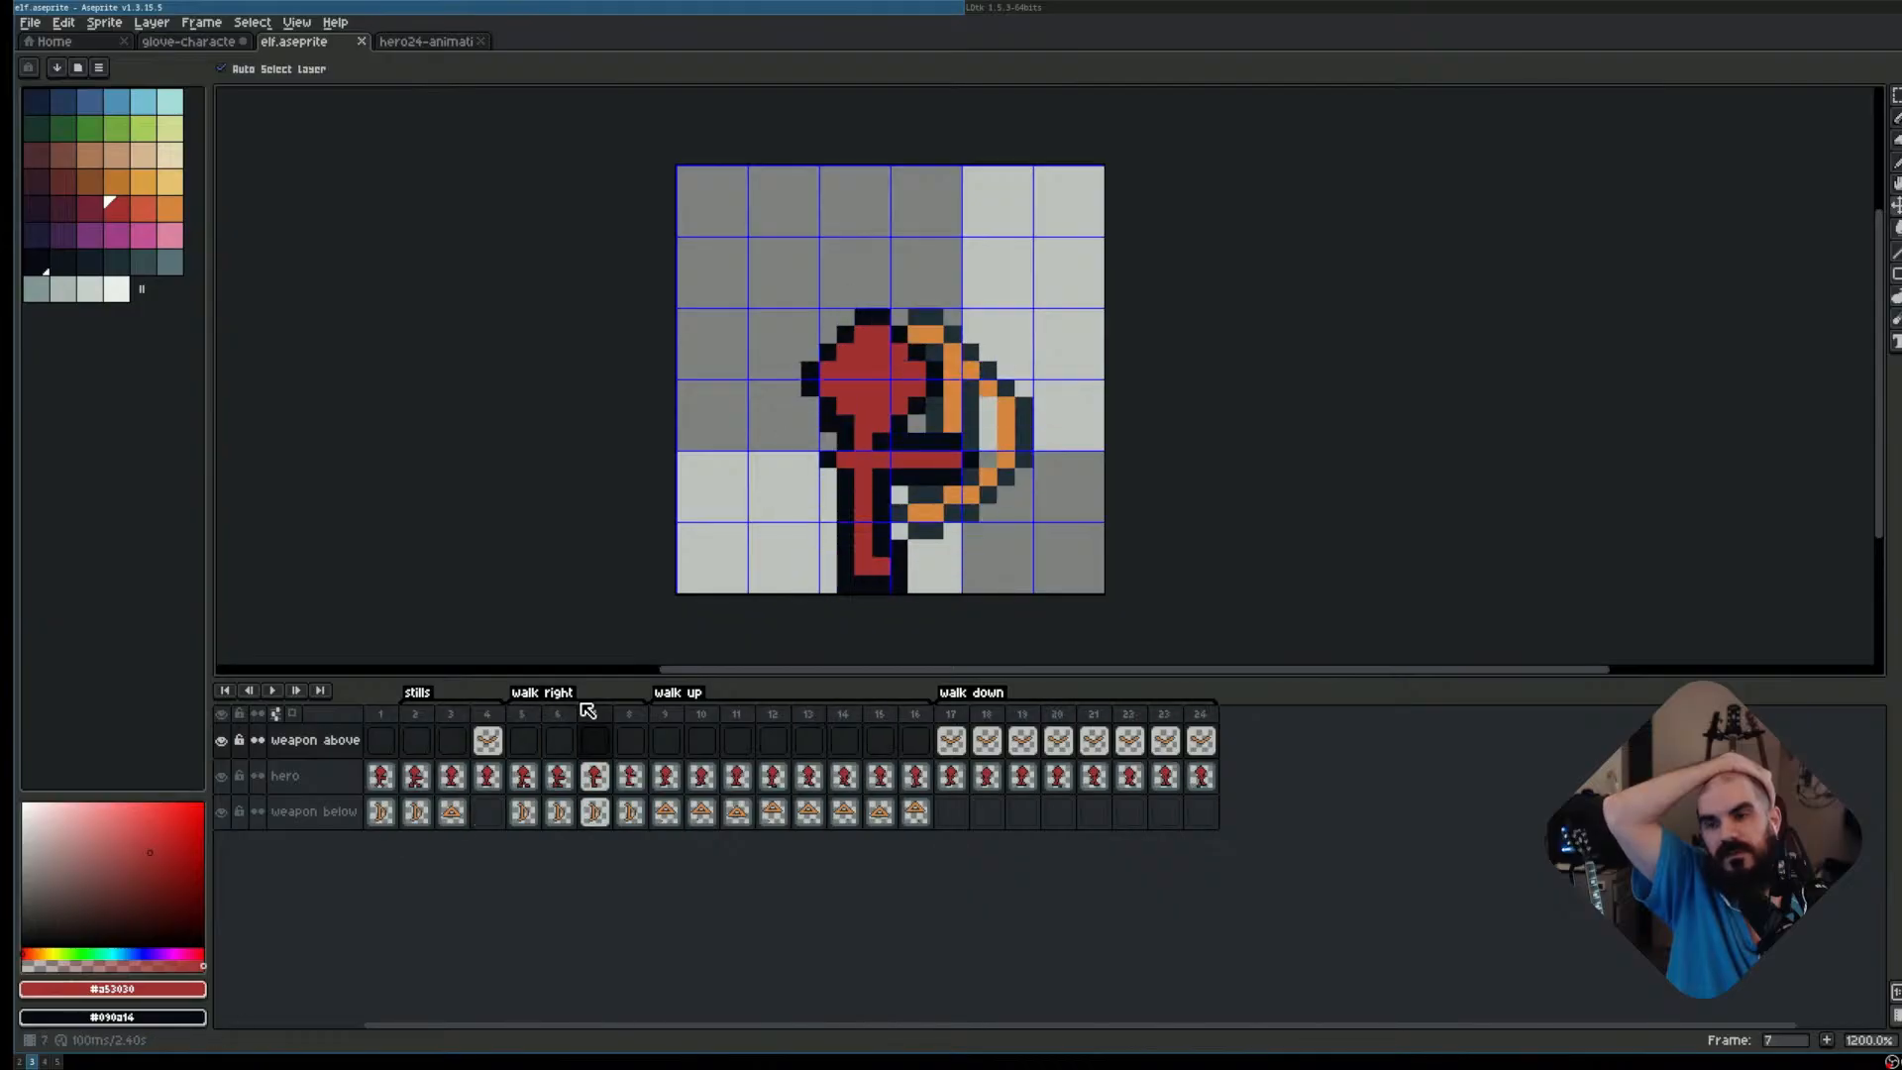
key(Left)
key(Left)
key(Left)
key(Right)
key(Right)
key(Left)
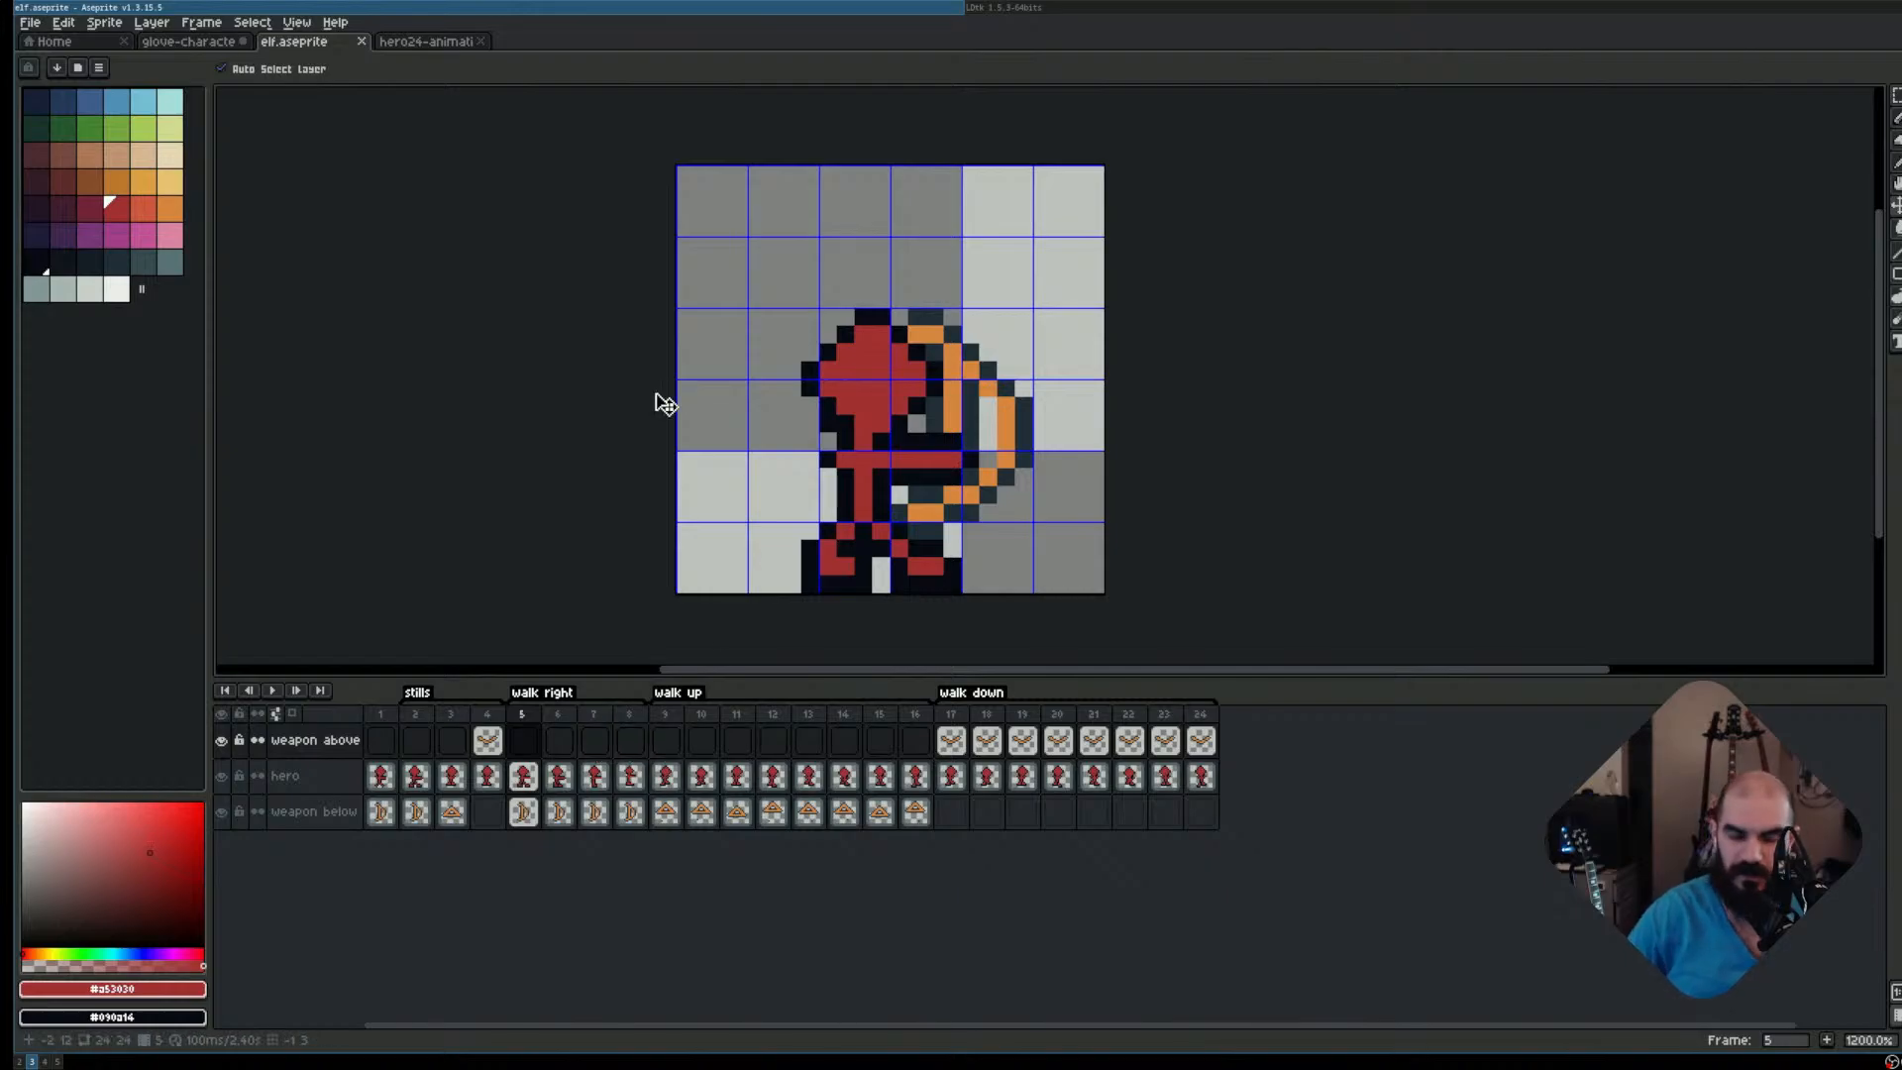
Switch to the Brave browser and search the web for "youtue" in a new tab
key(super+Right)
key(super+Left)
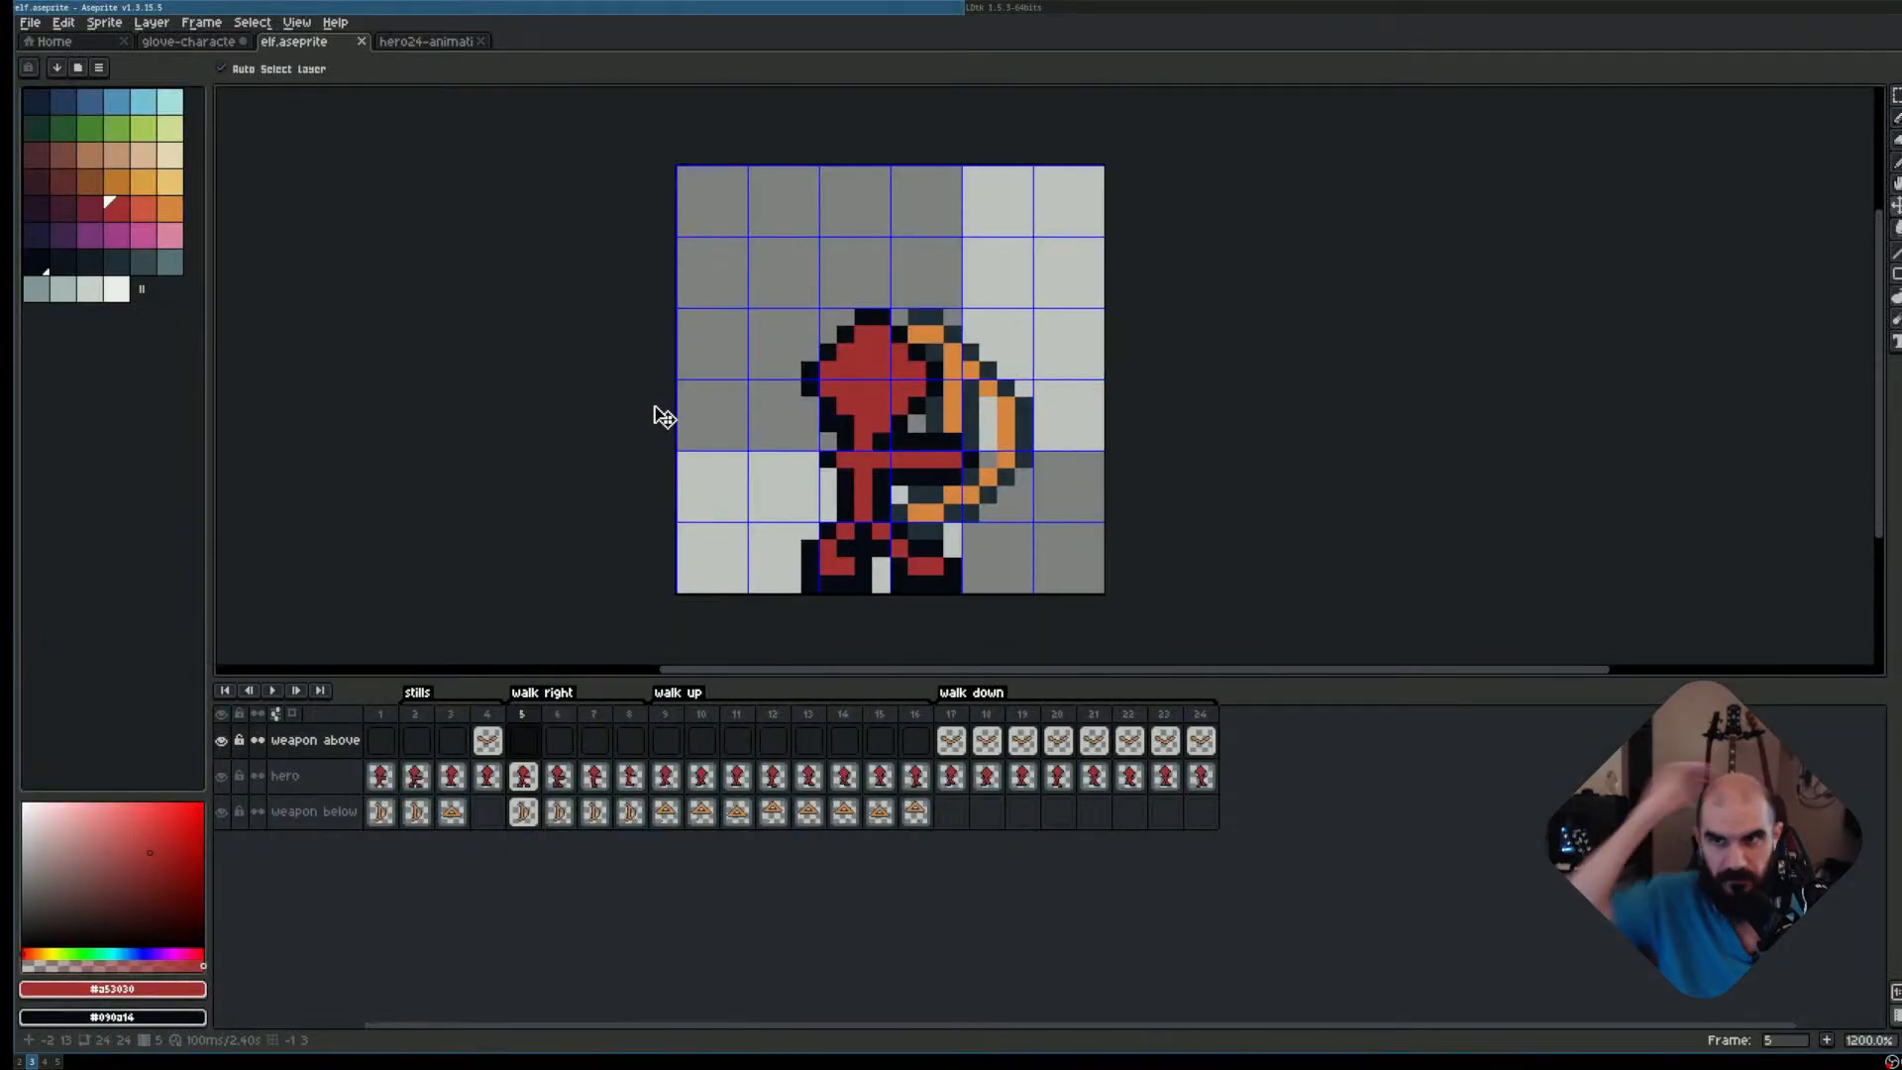
key(super+4)
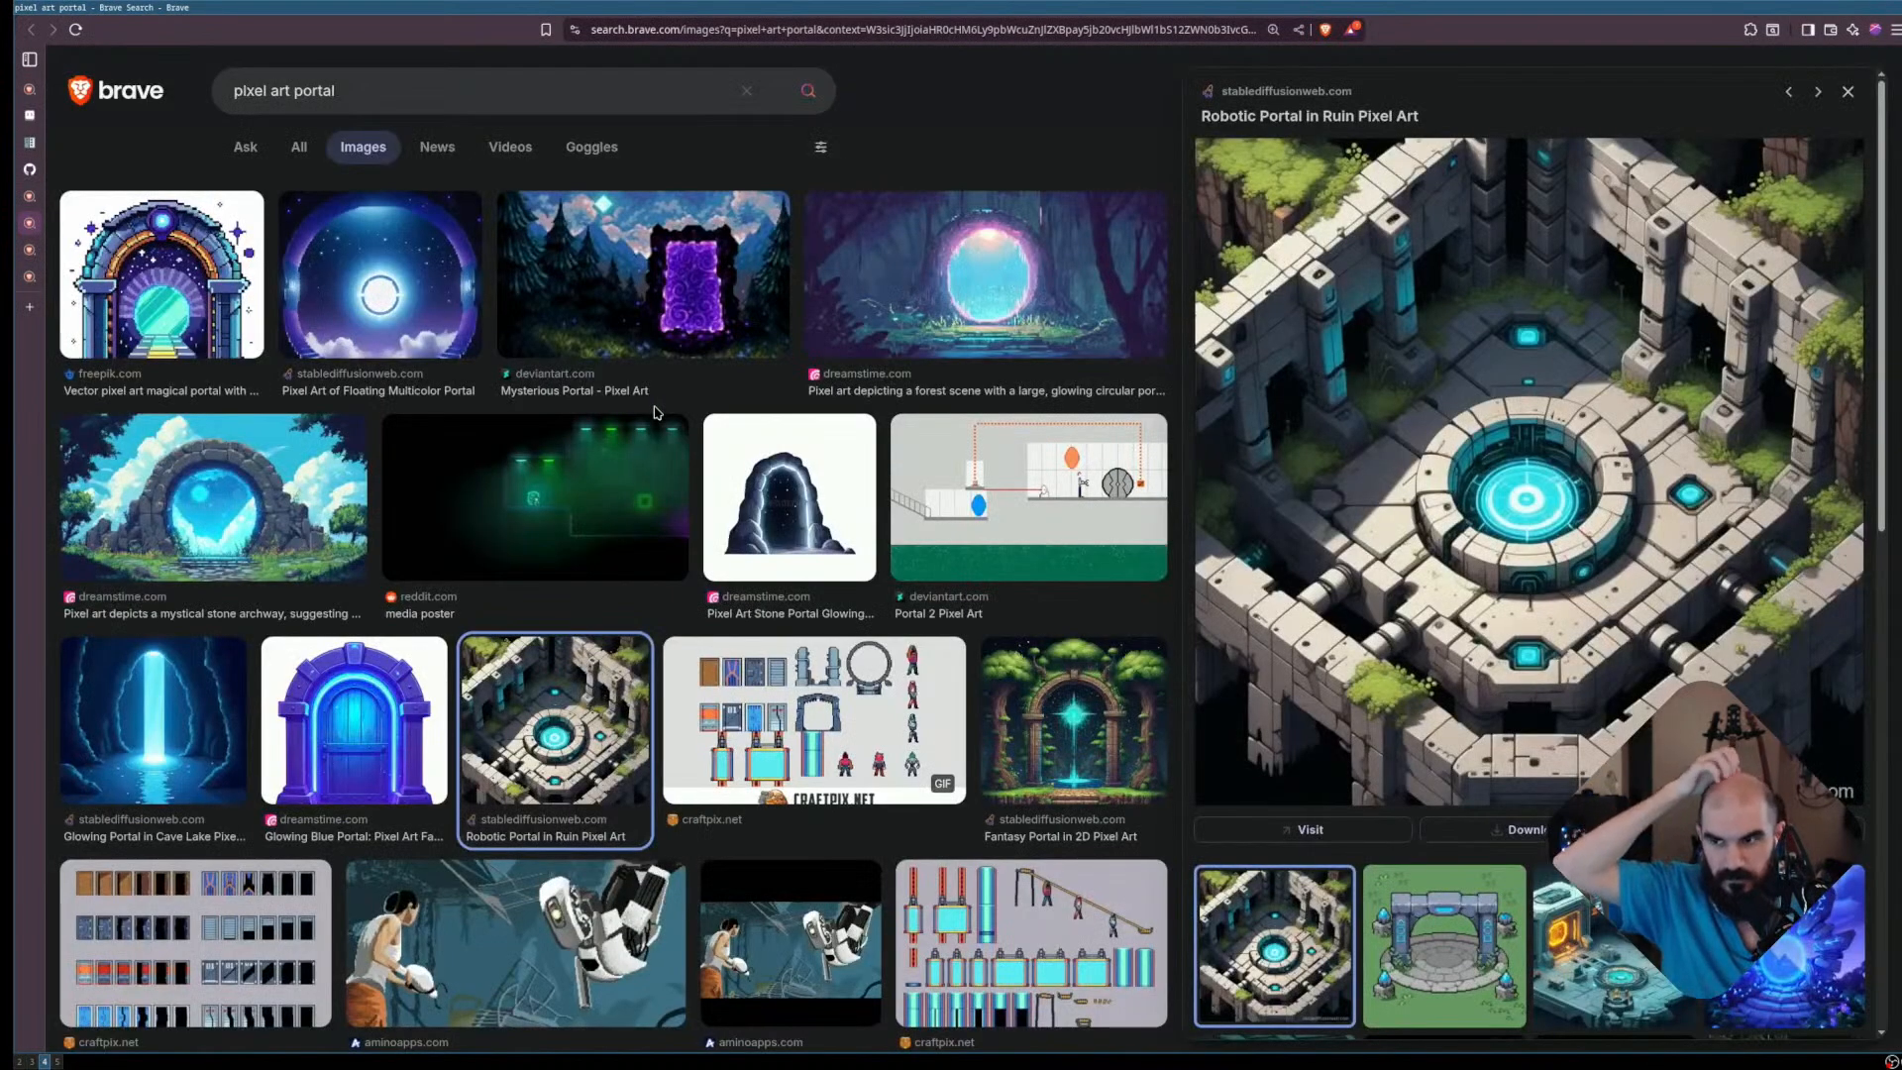
key(ctrl+t)
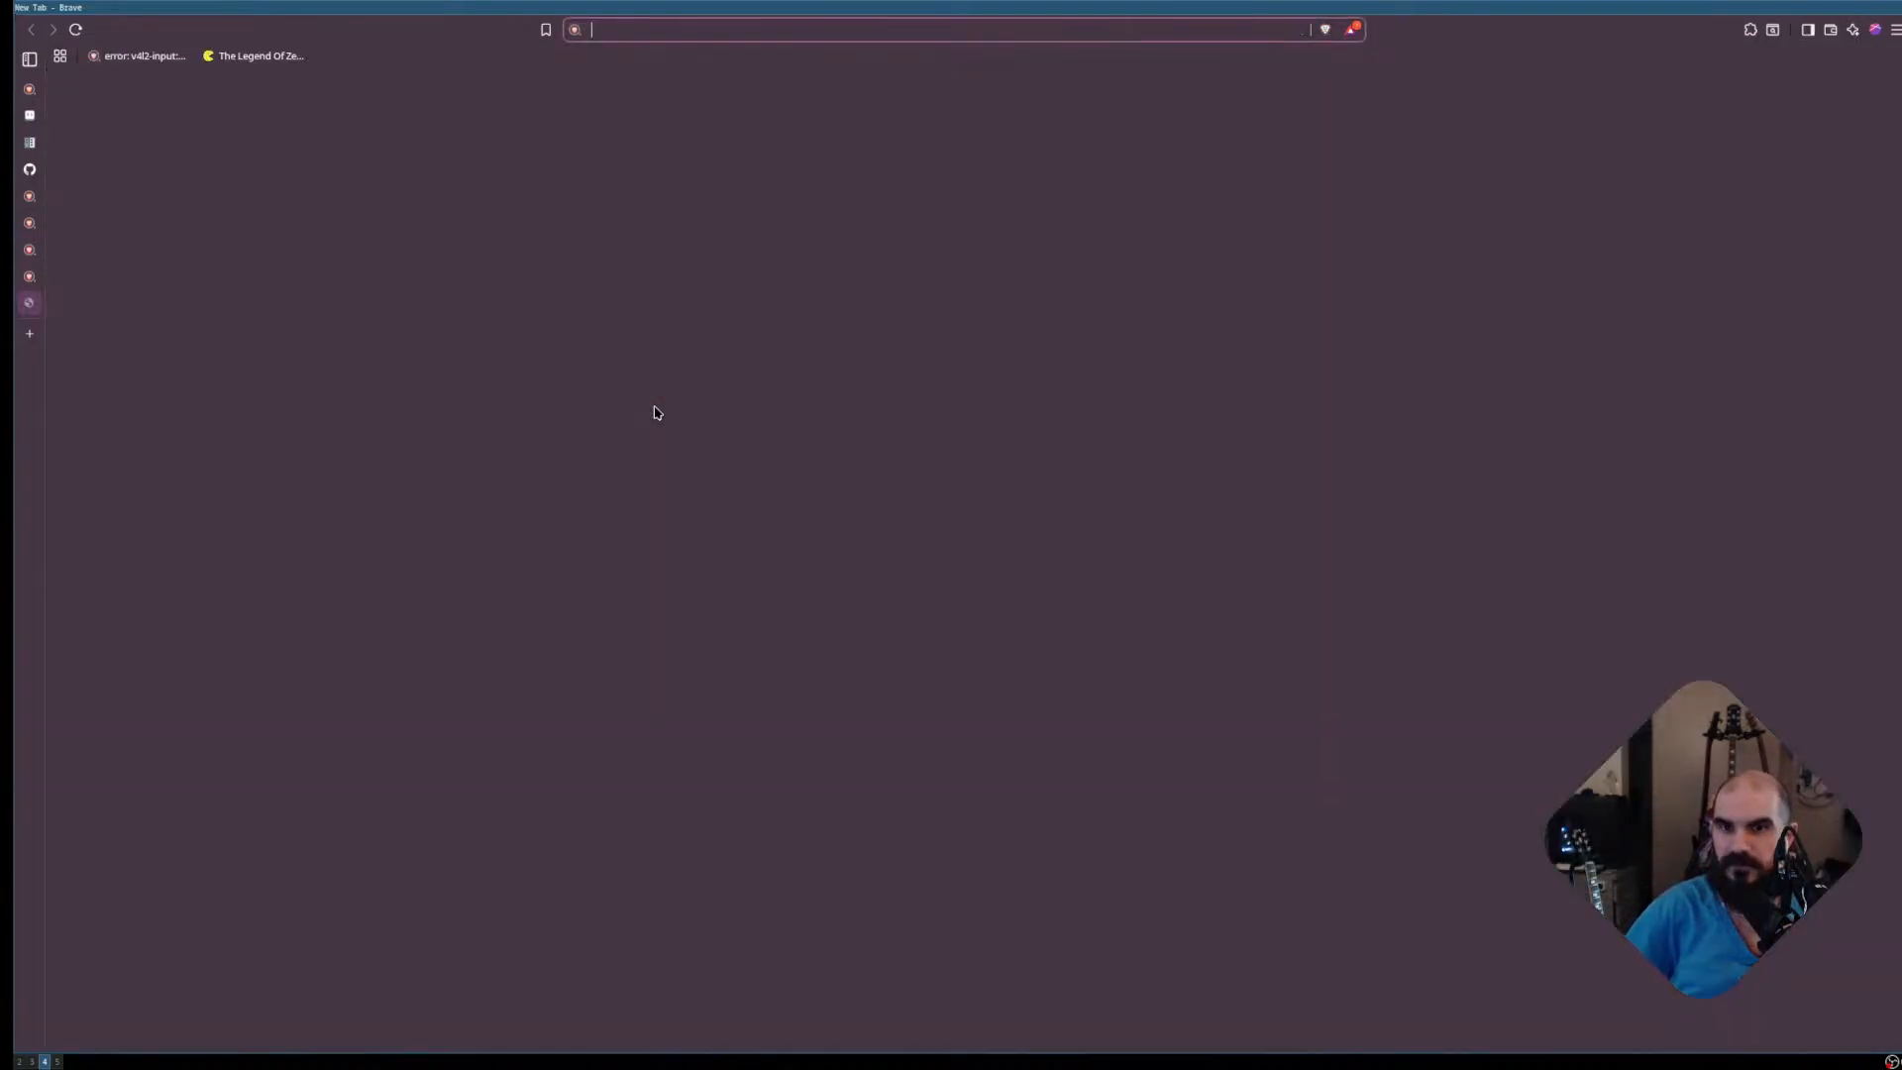
text(youtue)
key(Return)
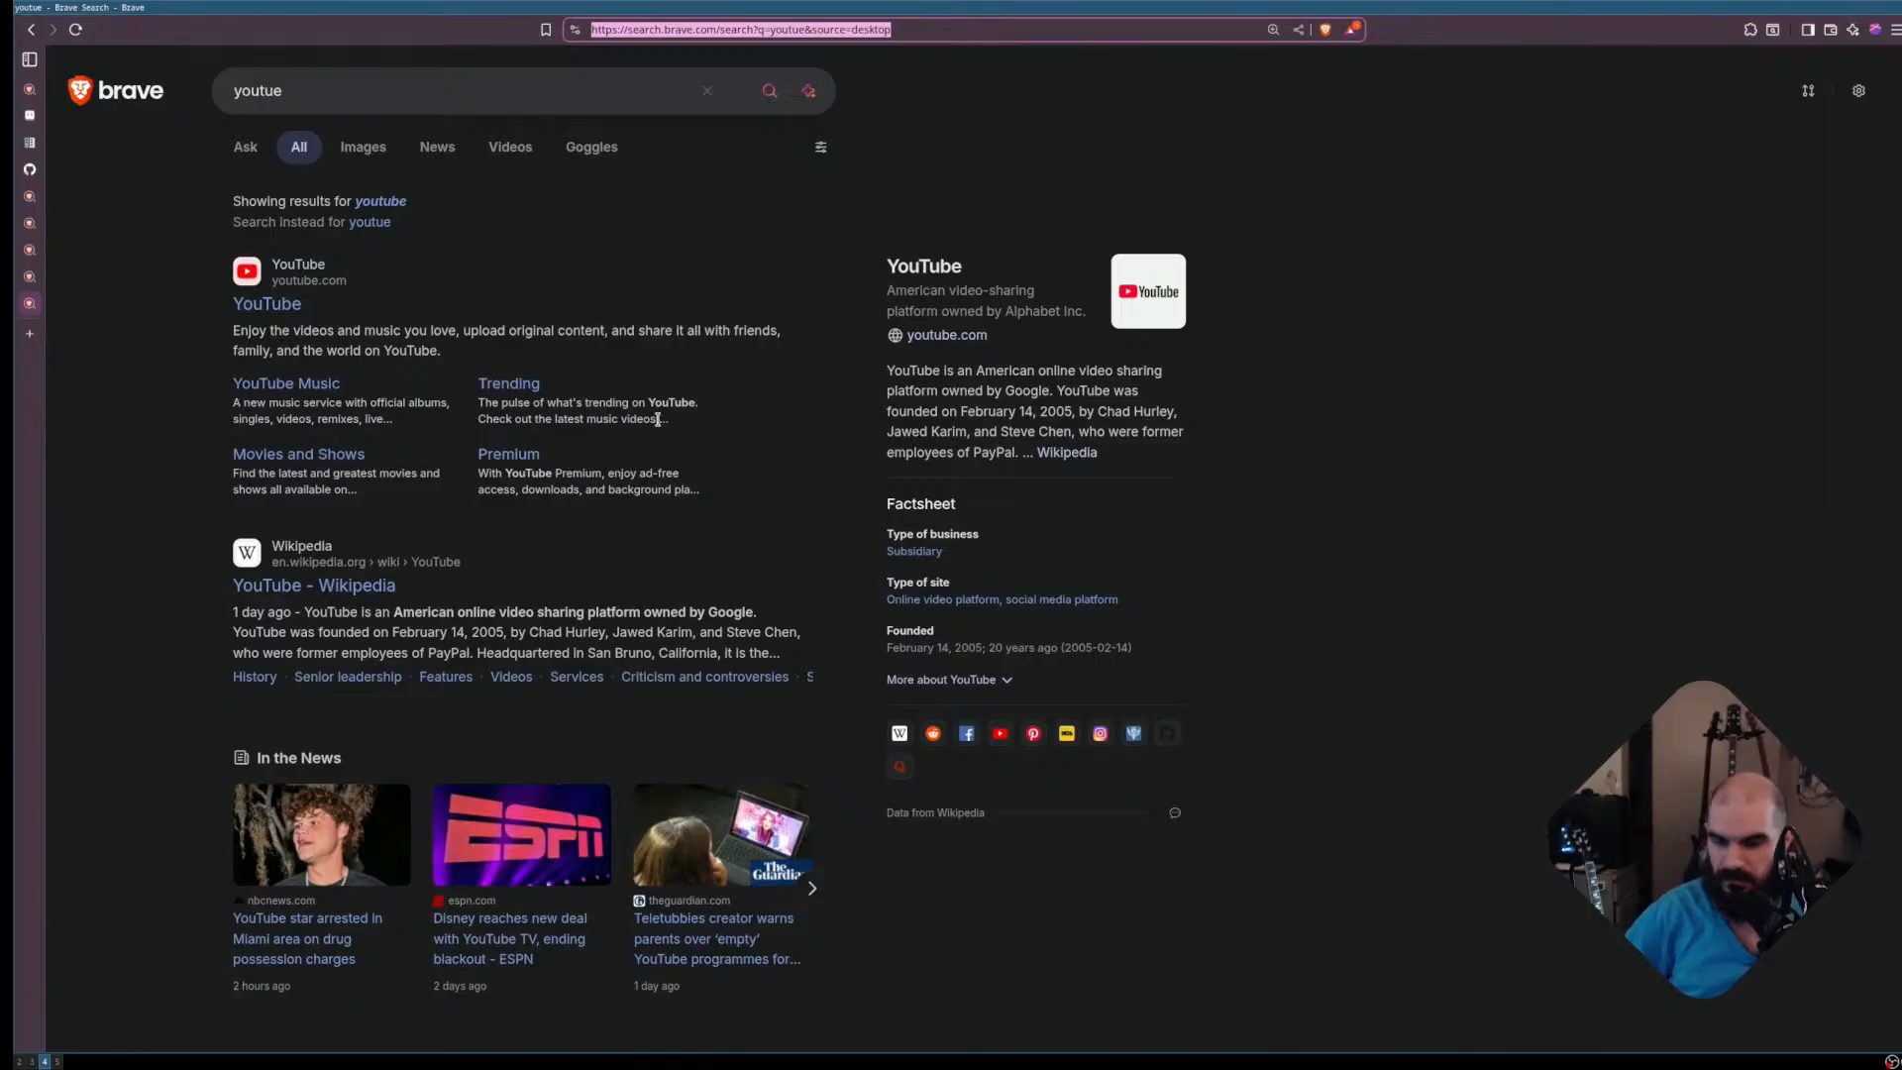
text(bandcamp.com)
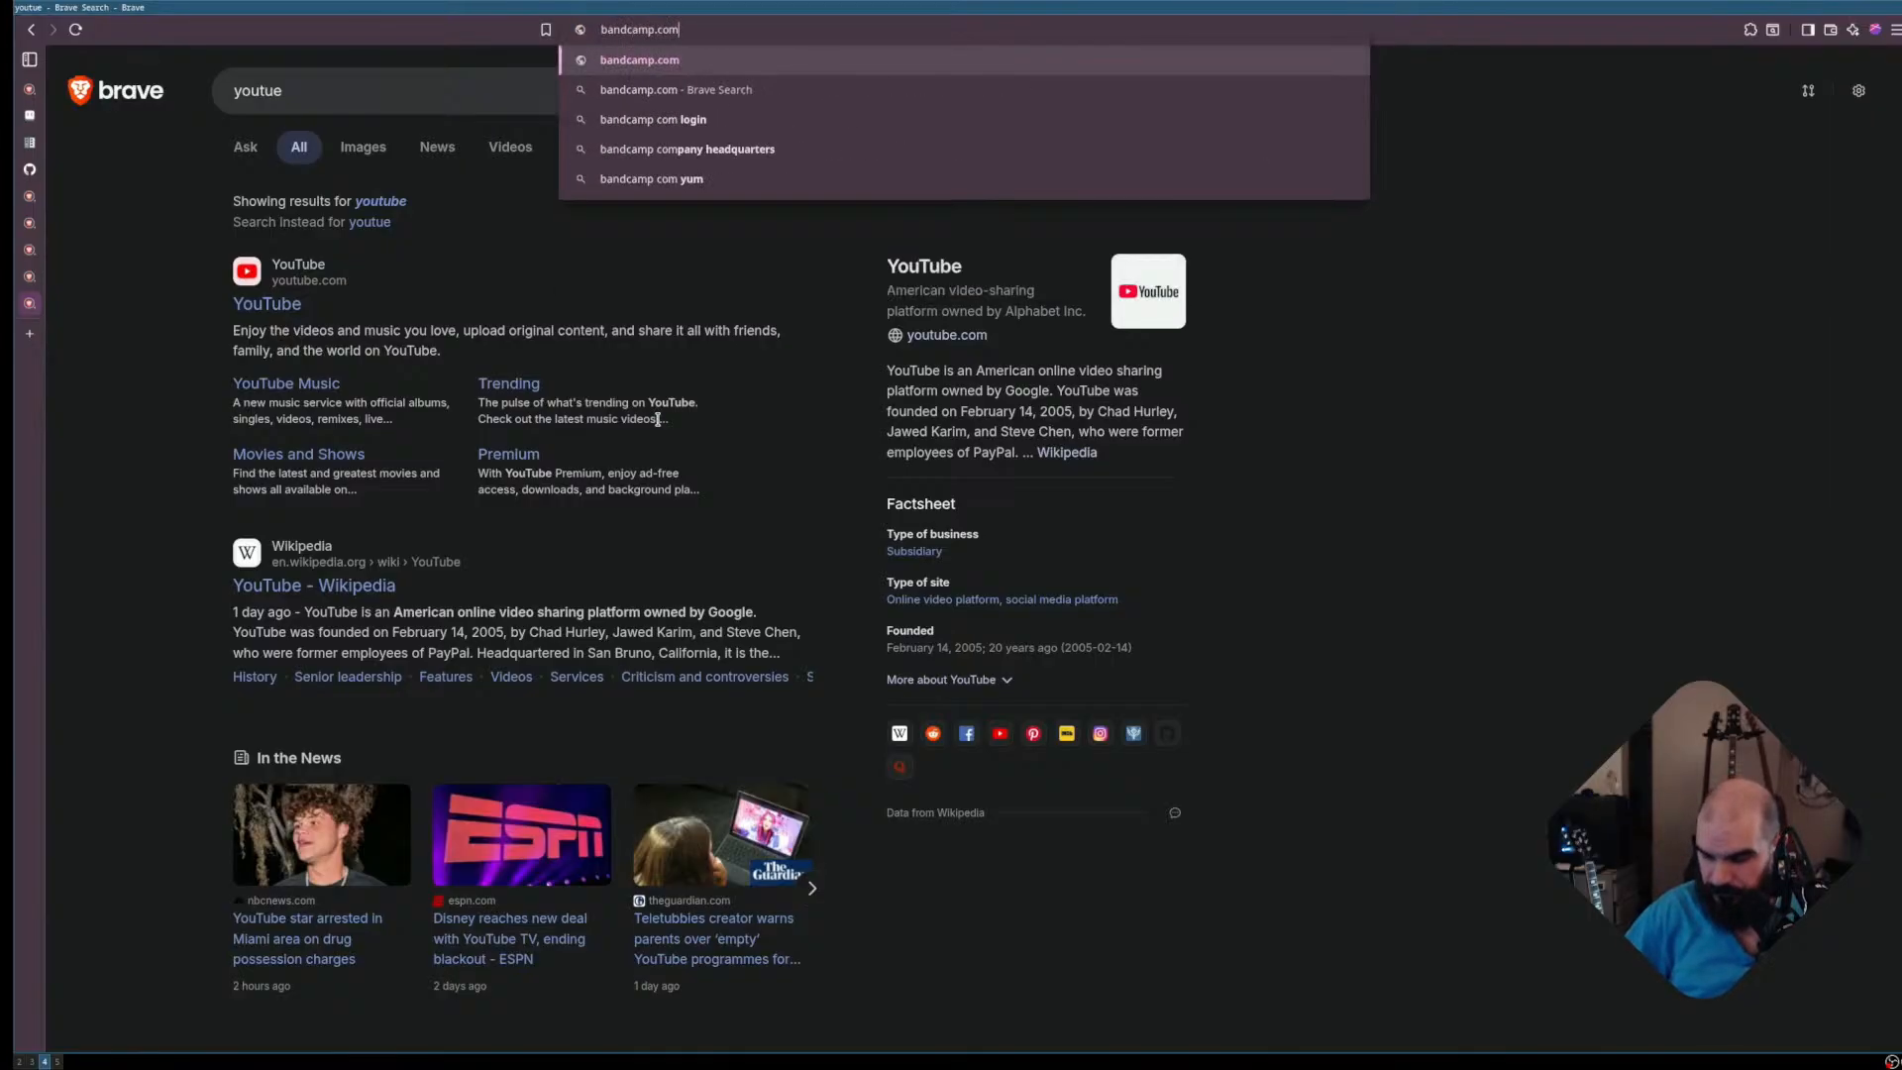
key(BackSpace)
key(BackSpace)
key(BackSpace)
key(BackSpace)
key(BackSpace)
key(BackSpace)
key(BackSpace)
key(BackSpace)
key(BackSpace)
key(BackSpace)
key(BackSpace)
key(BackSpace)
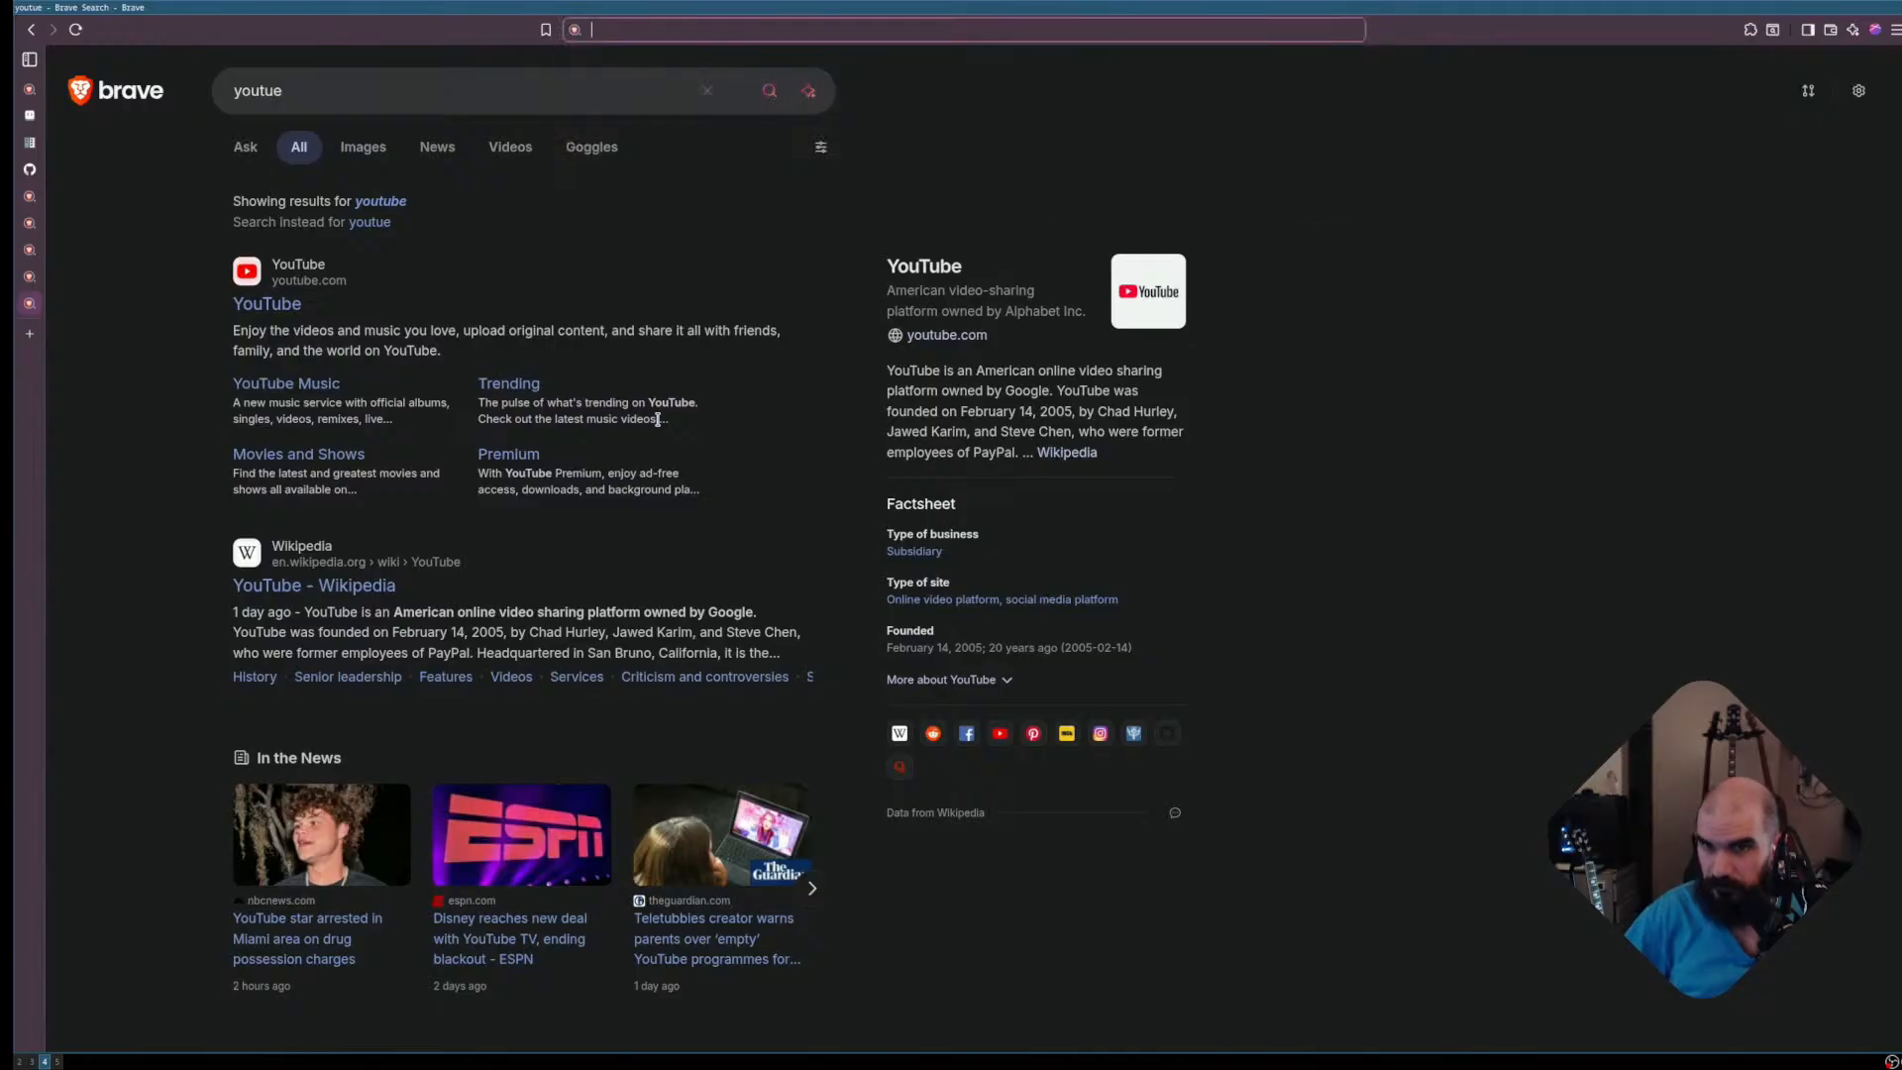
Open nikilaudjp.bandcamp.com in the current browser tab
text(nikil)
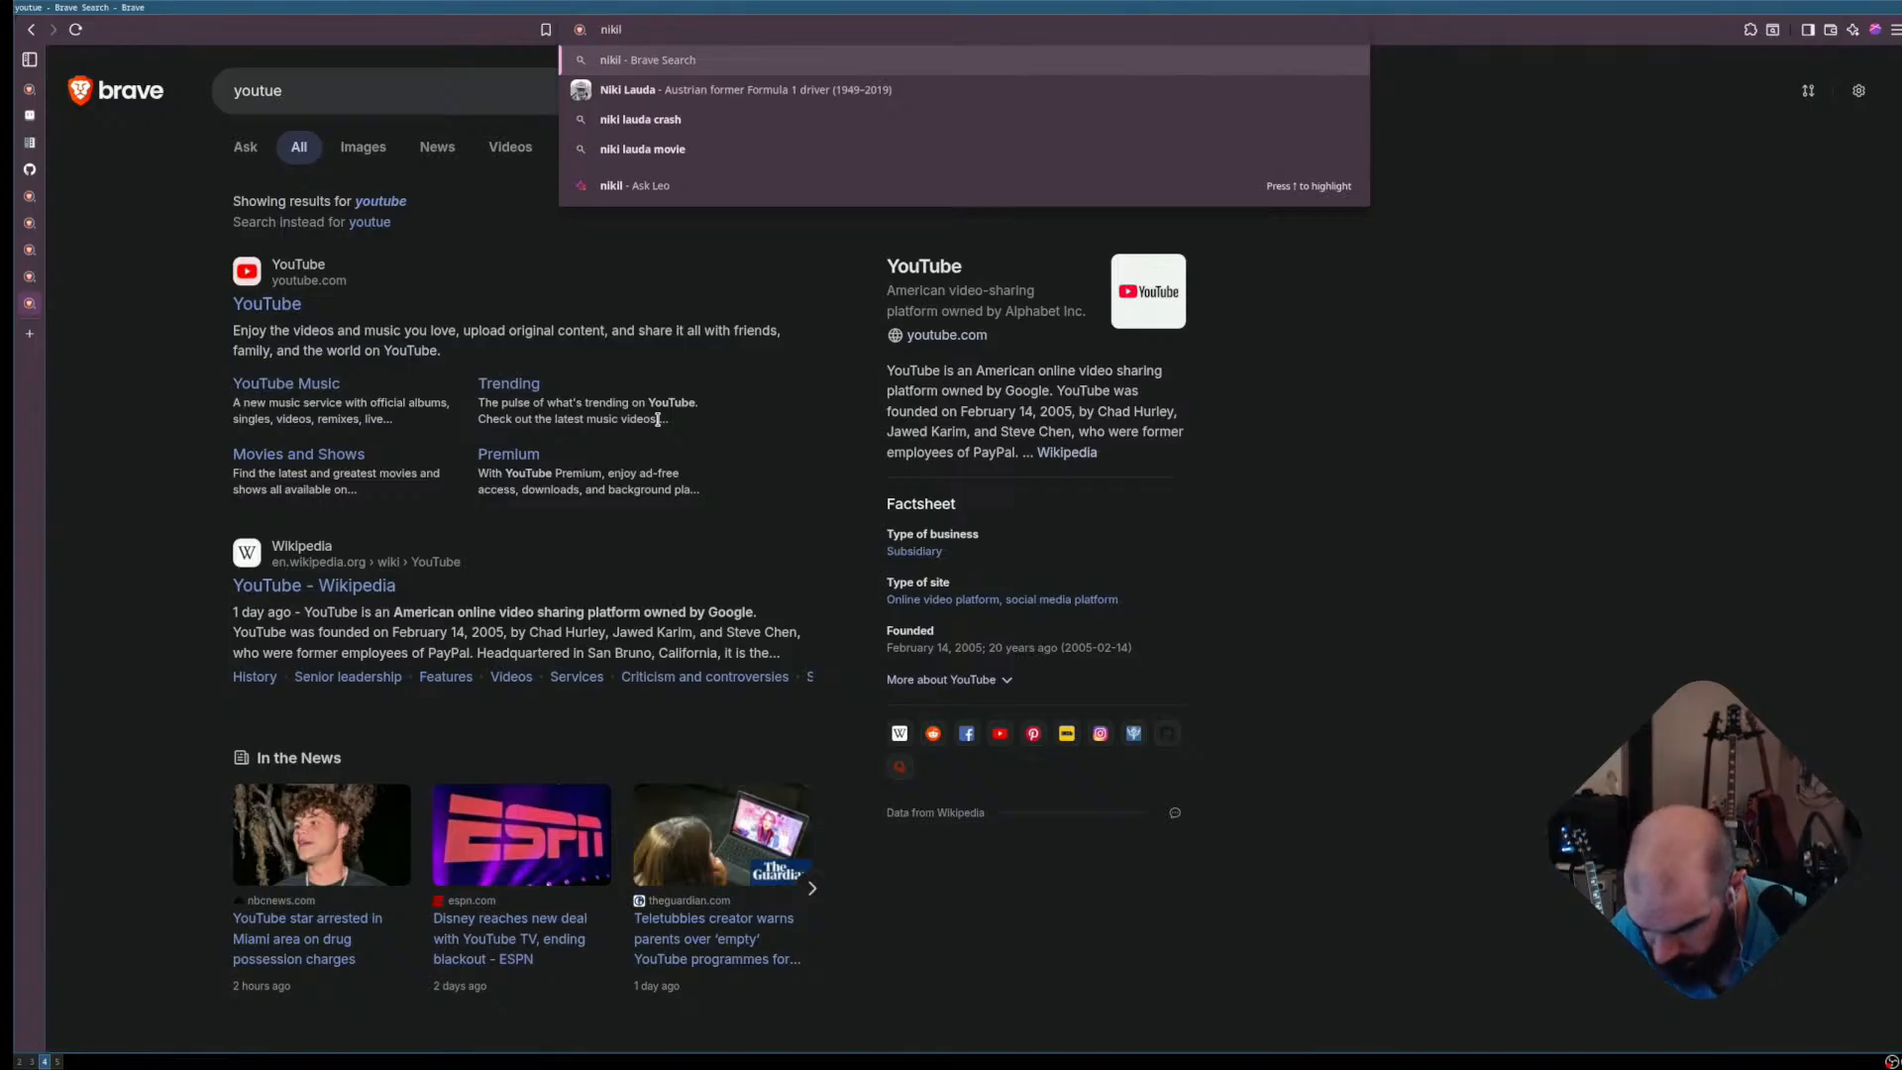
text(aud)
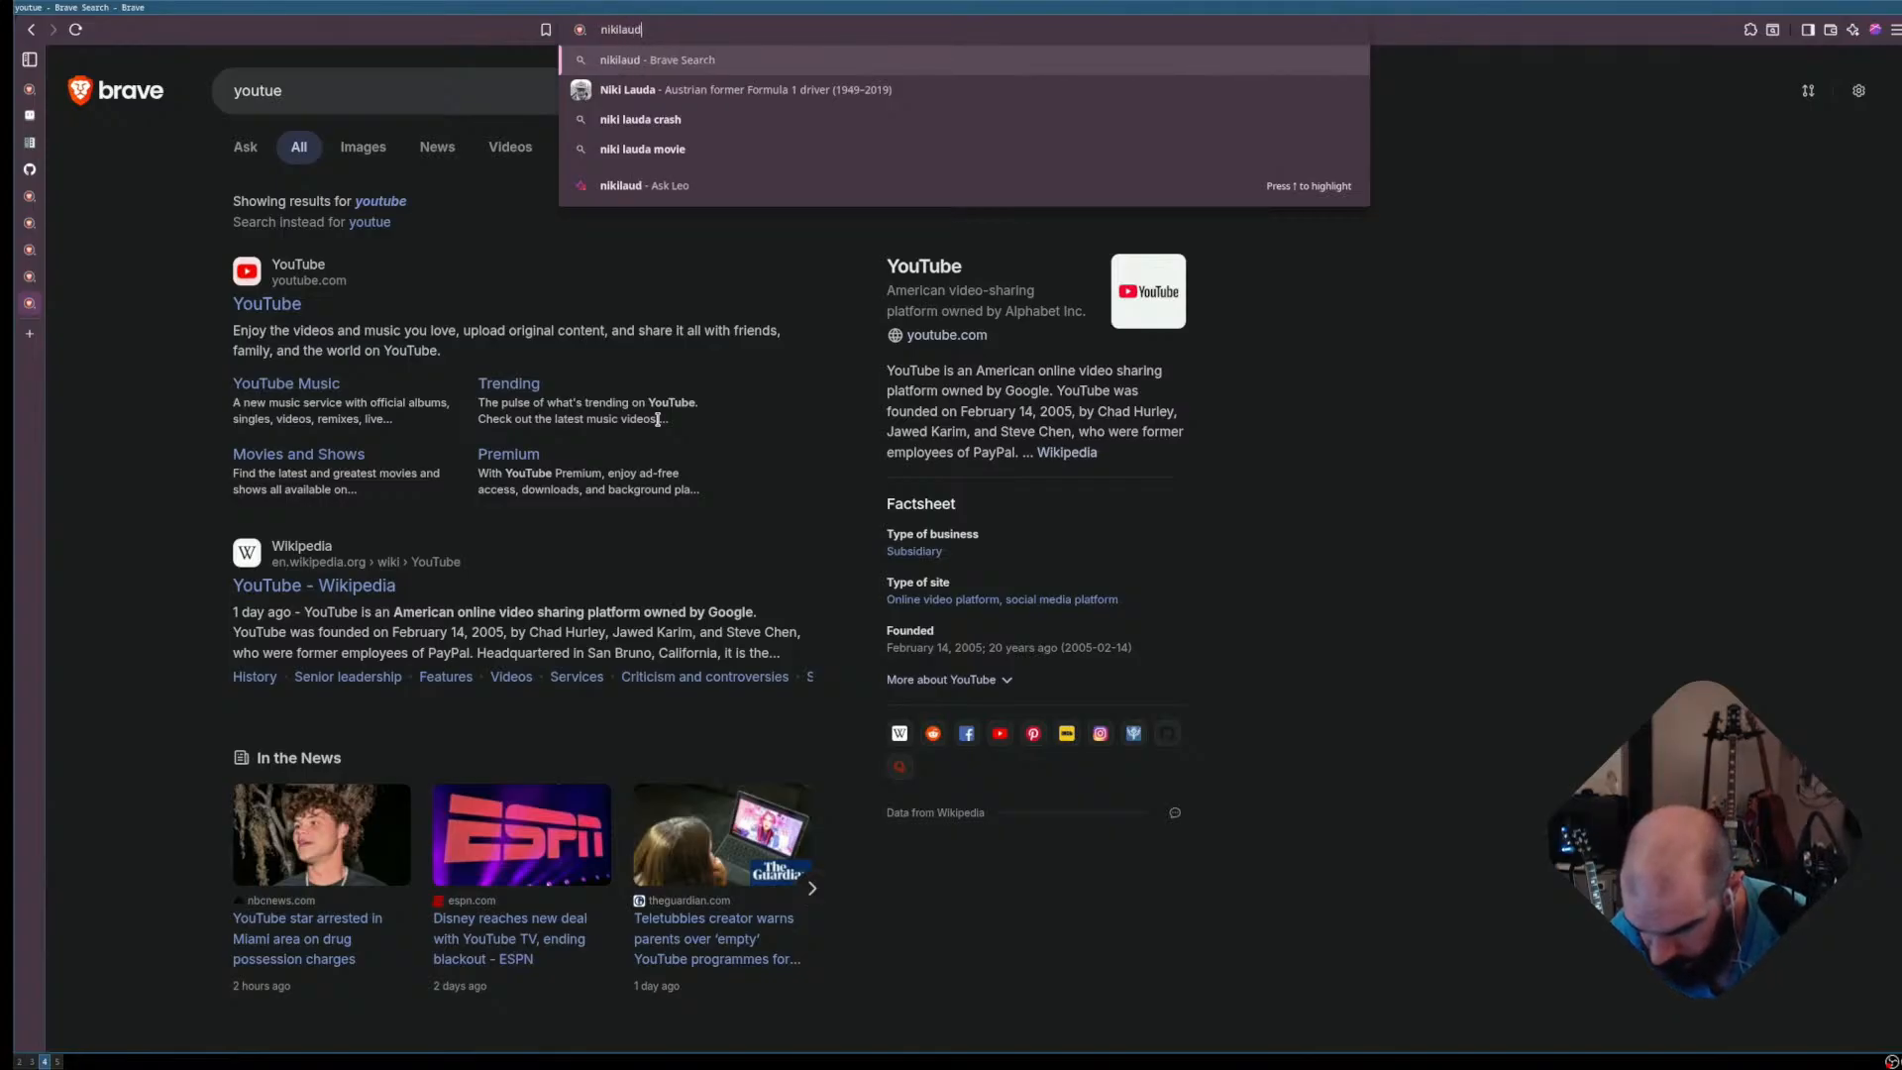
text(jp.bandcamp.com)
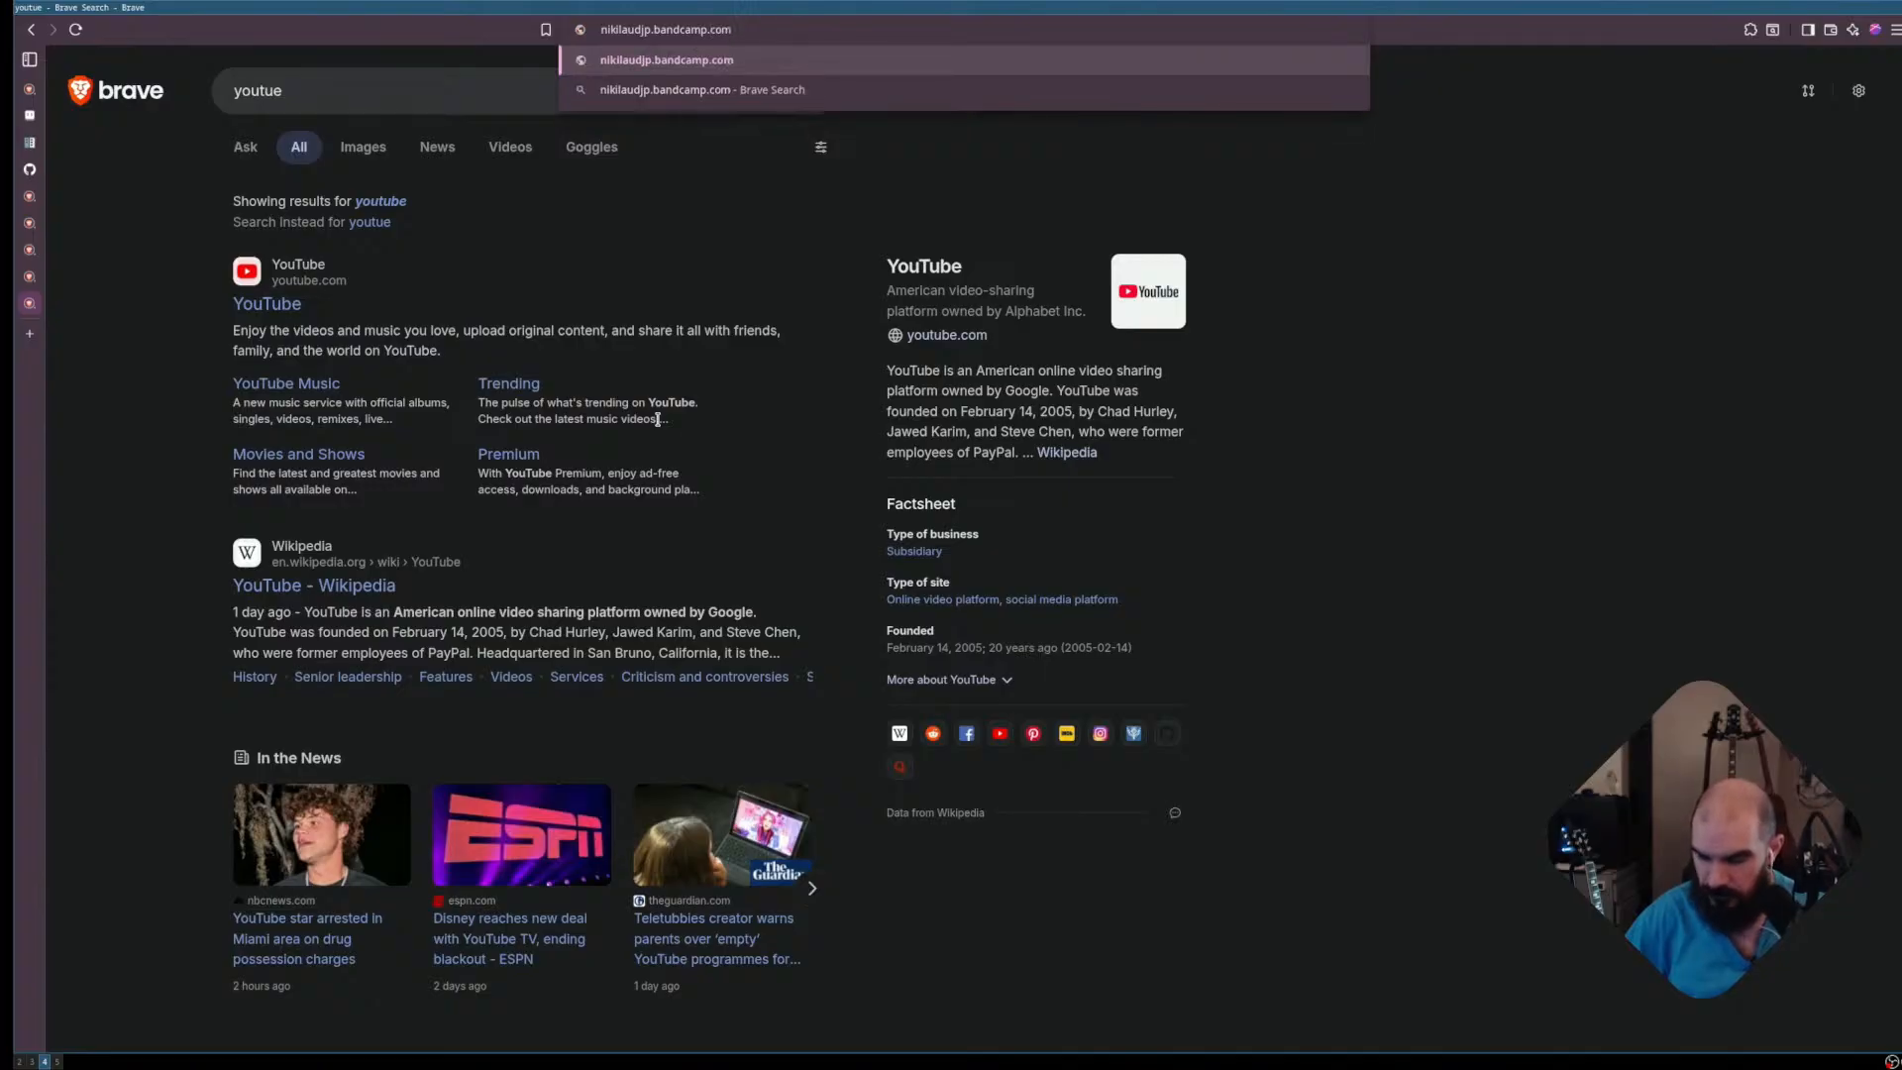
key(Return)
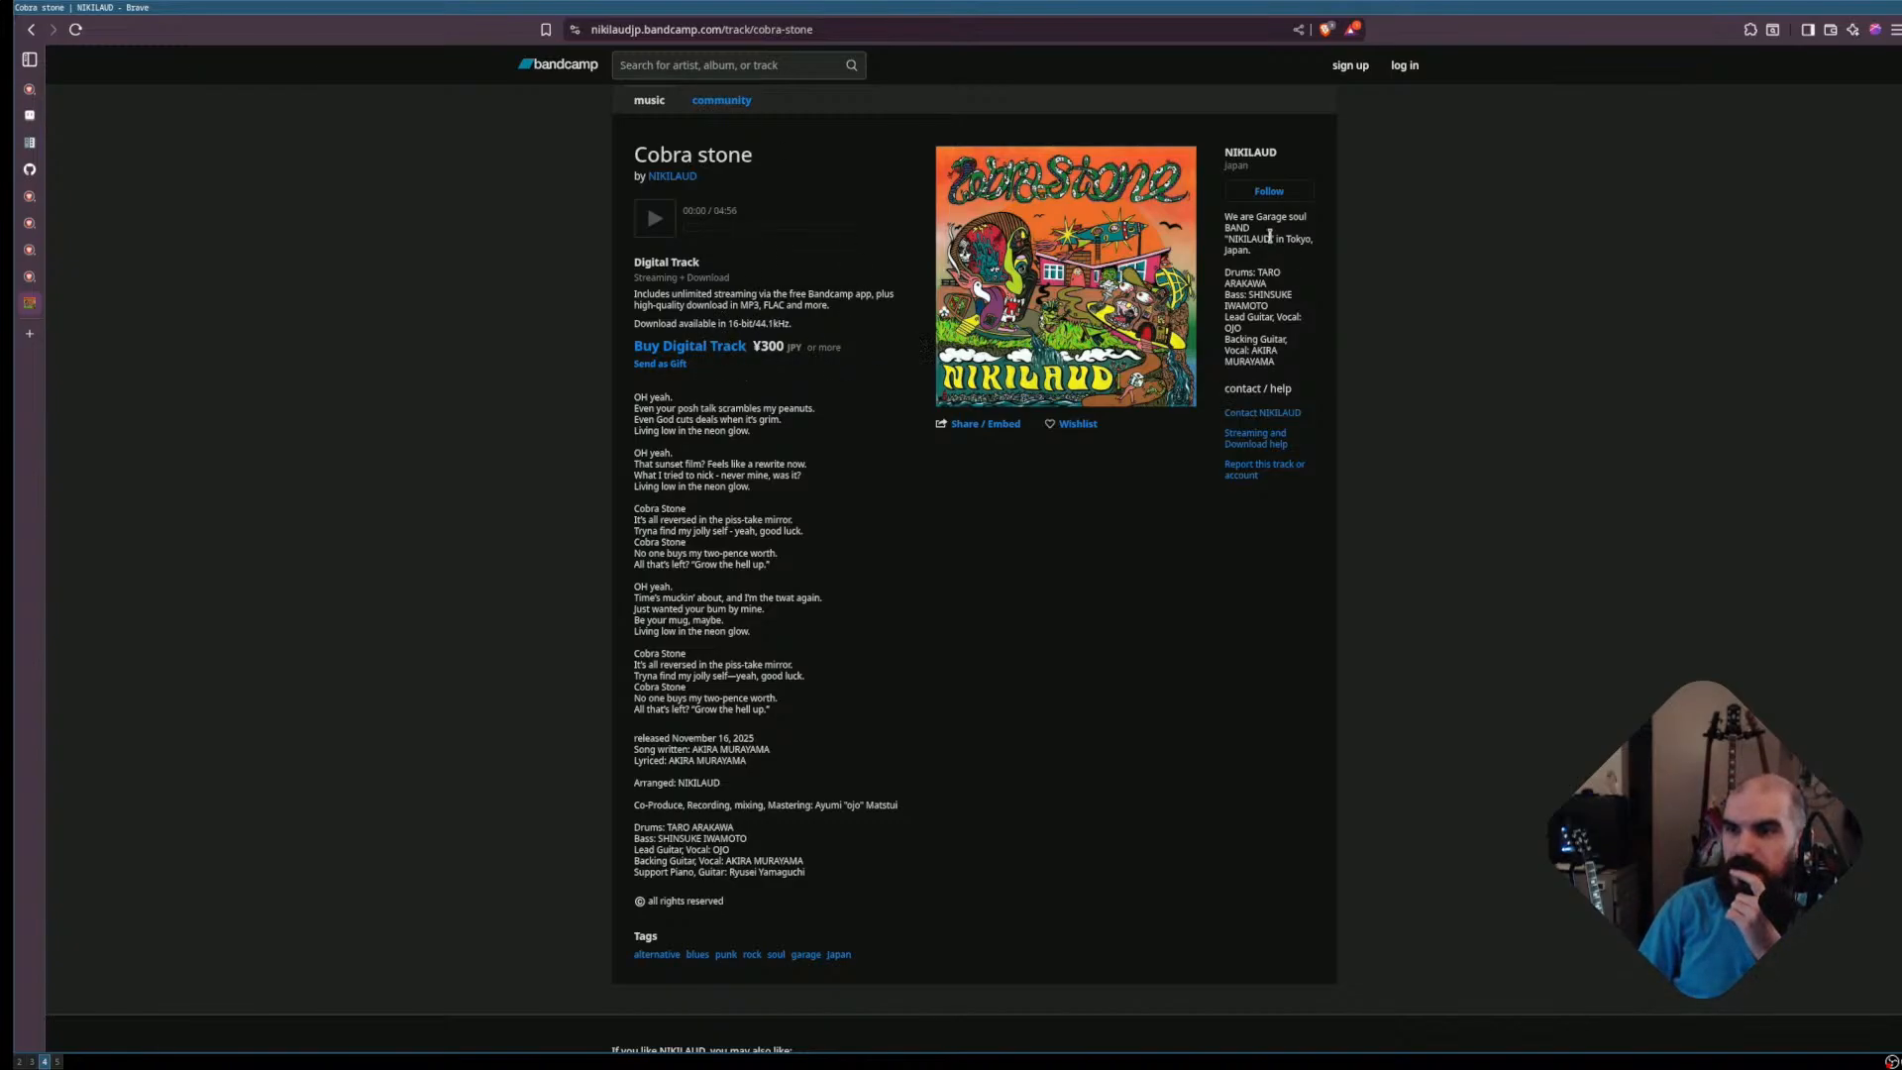
Listen to part of the track Cobra stone and pause its playback
click(652, 220)
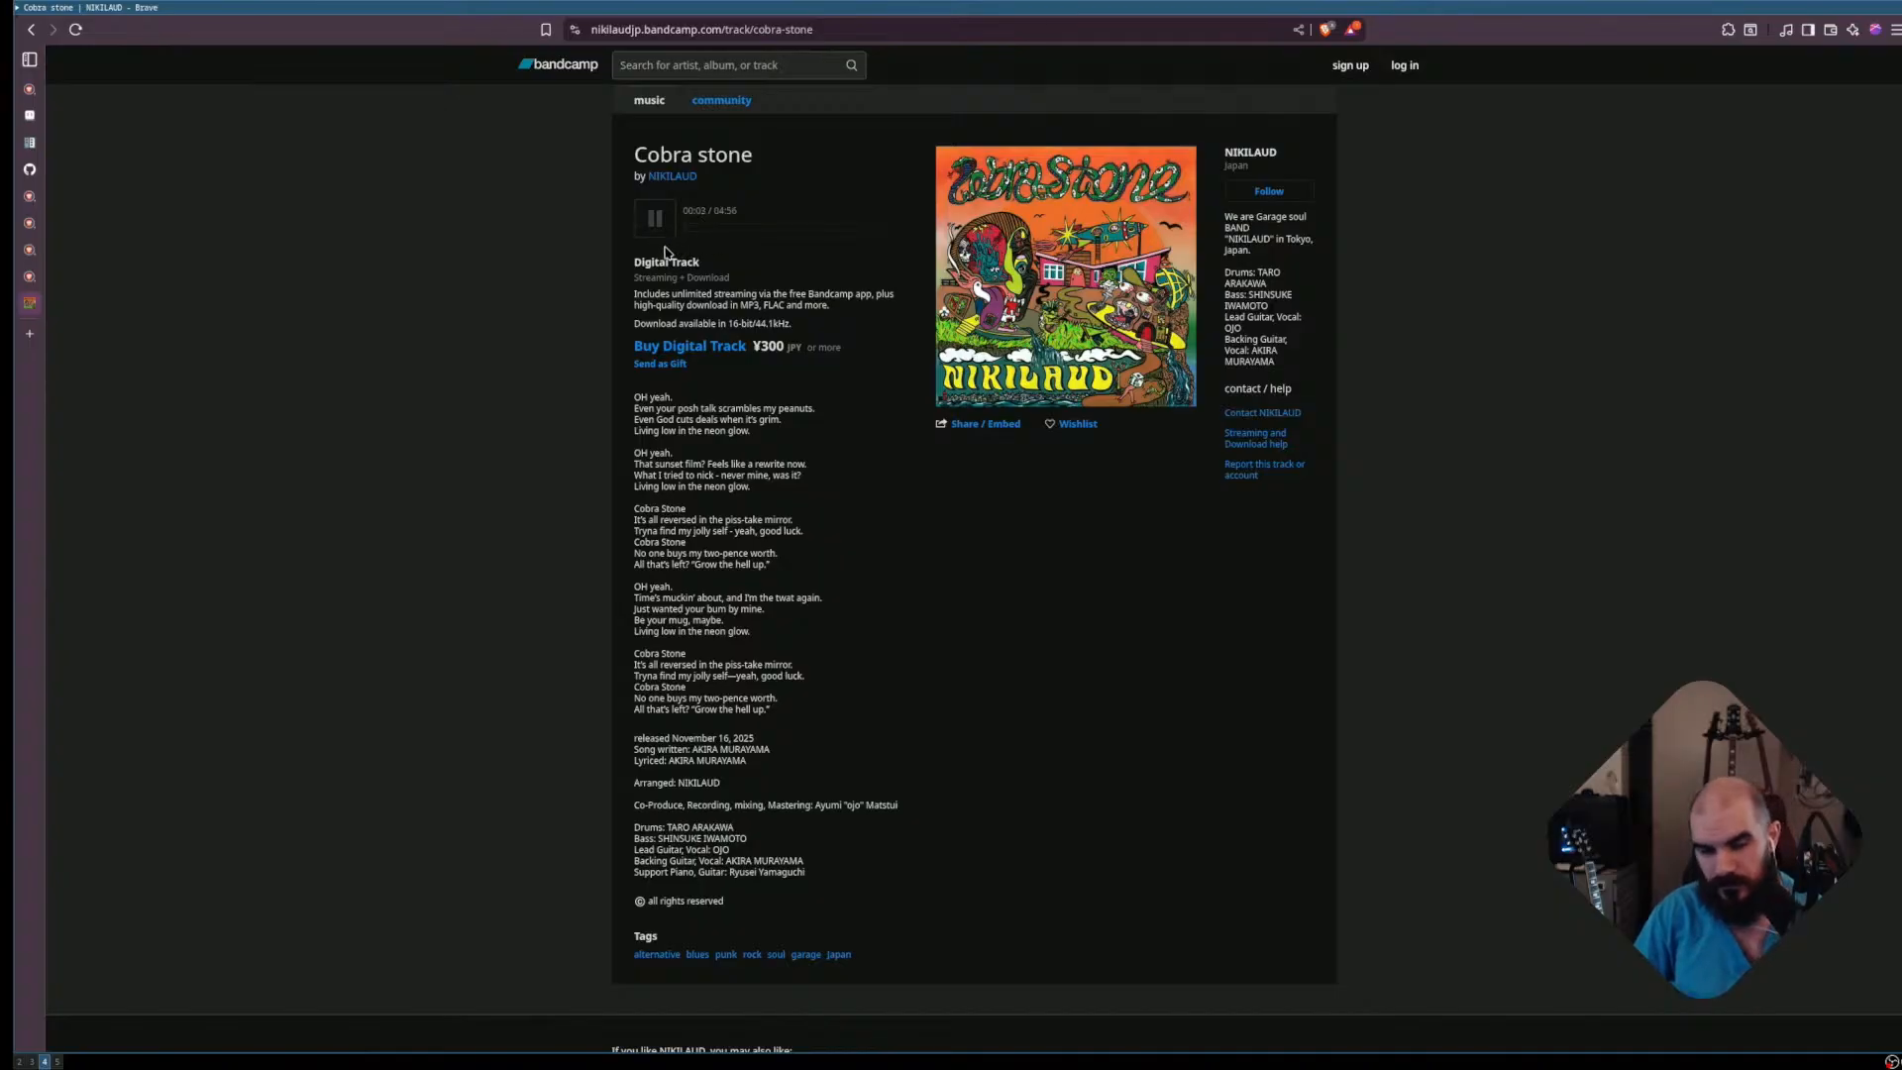
click(654, 230)
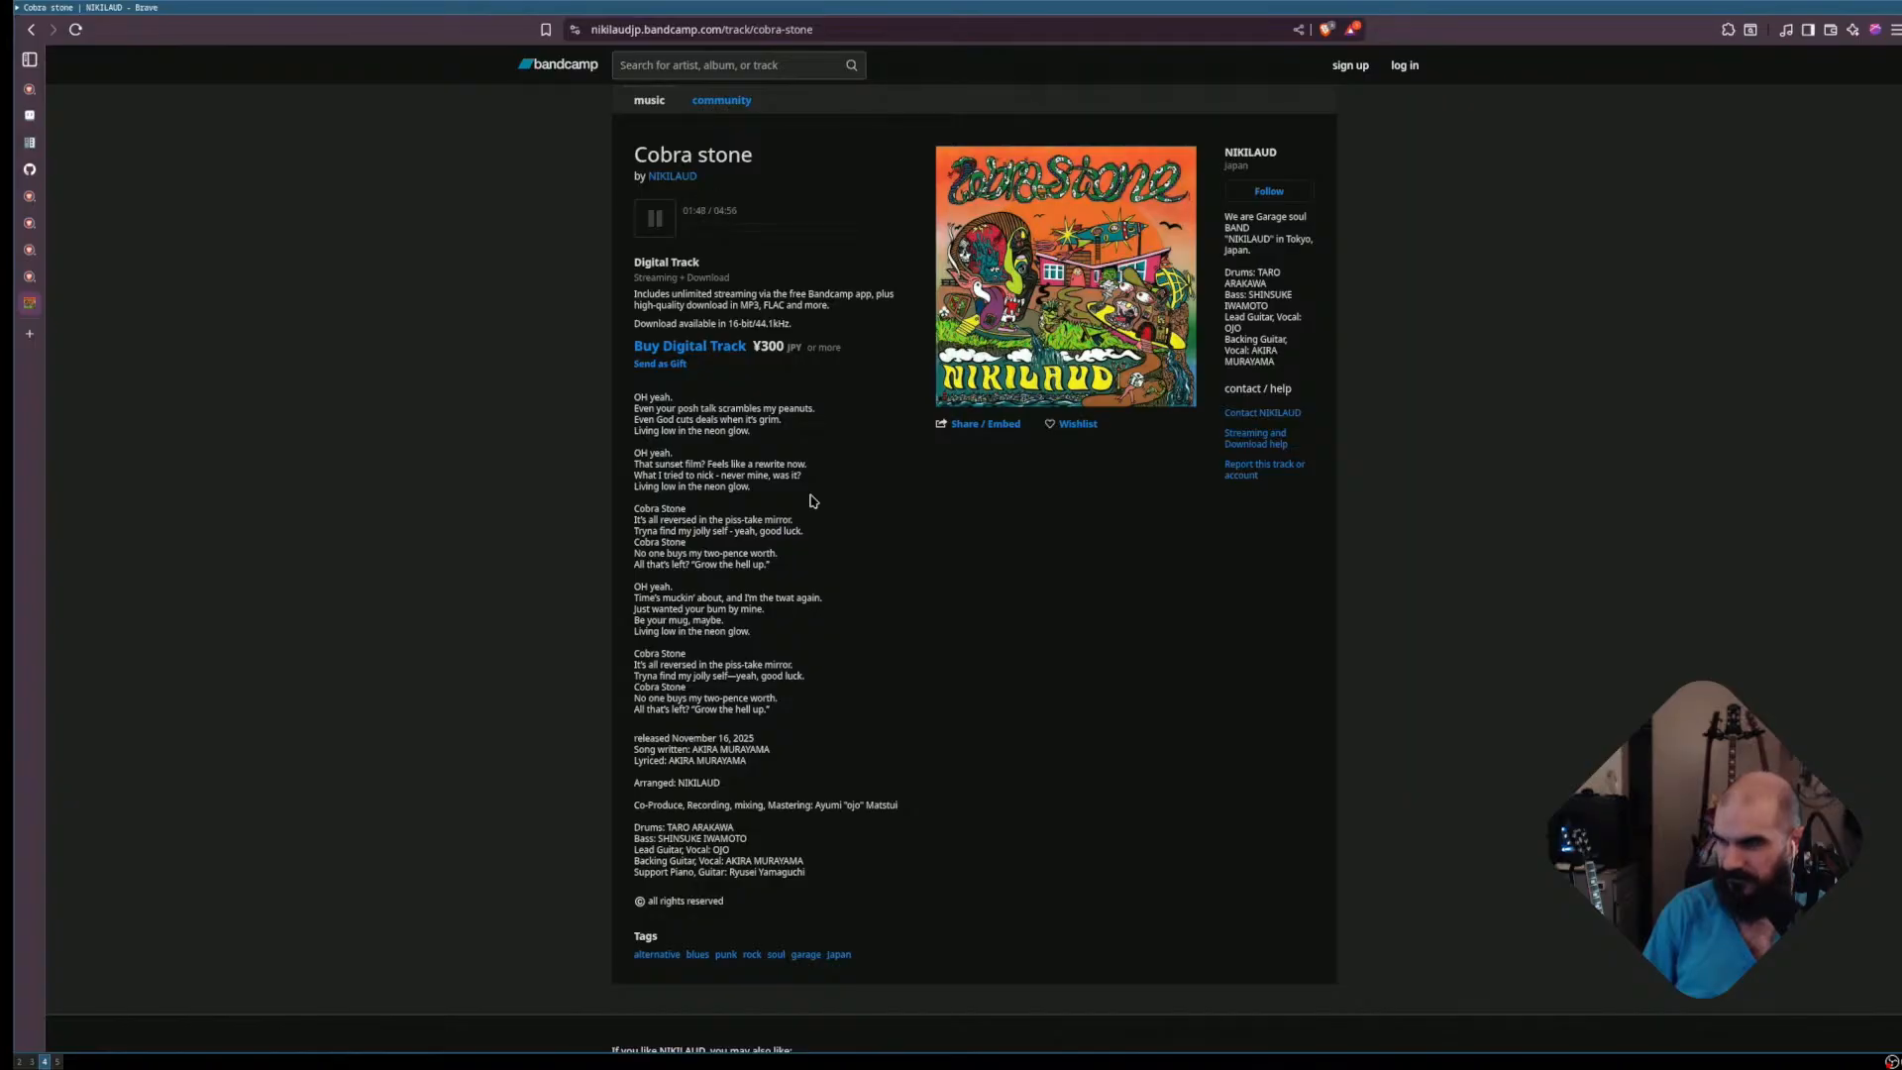
click(659, 232)
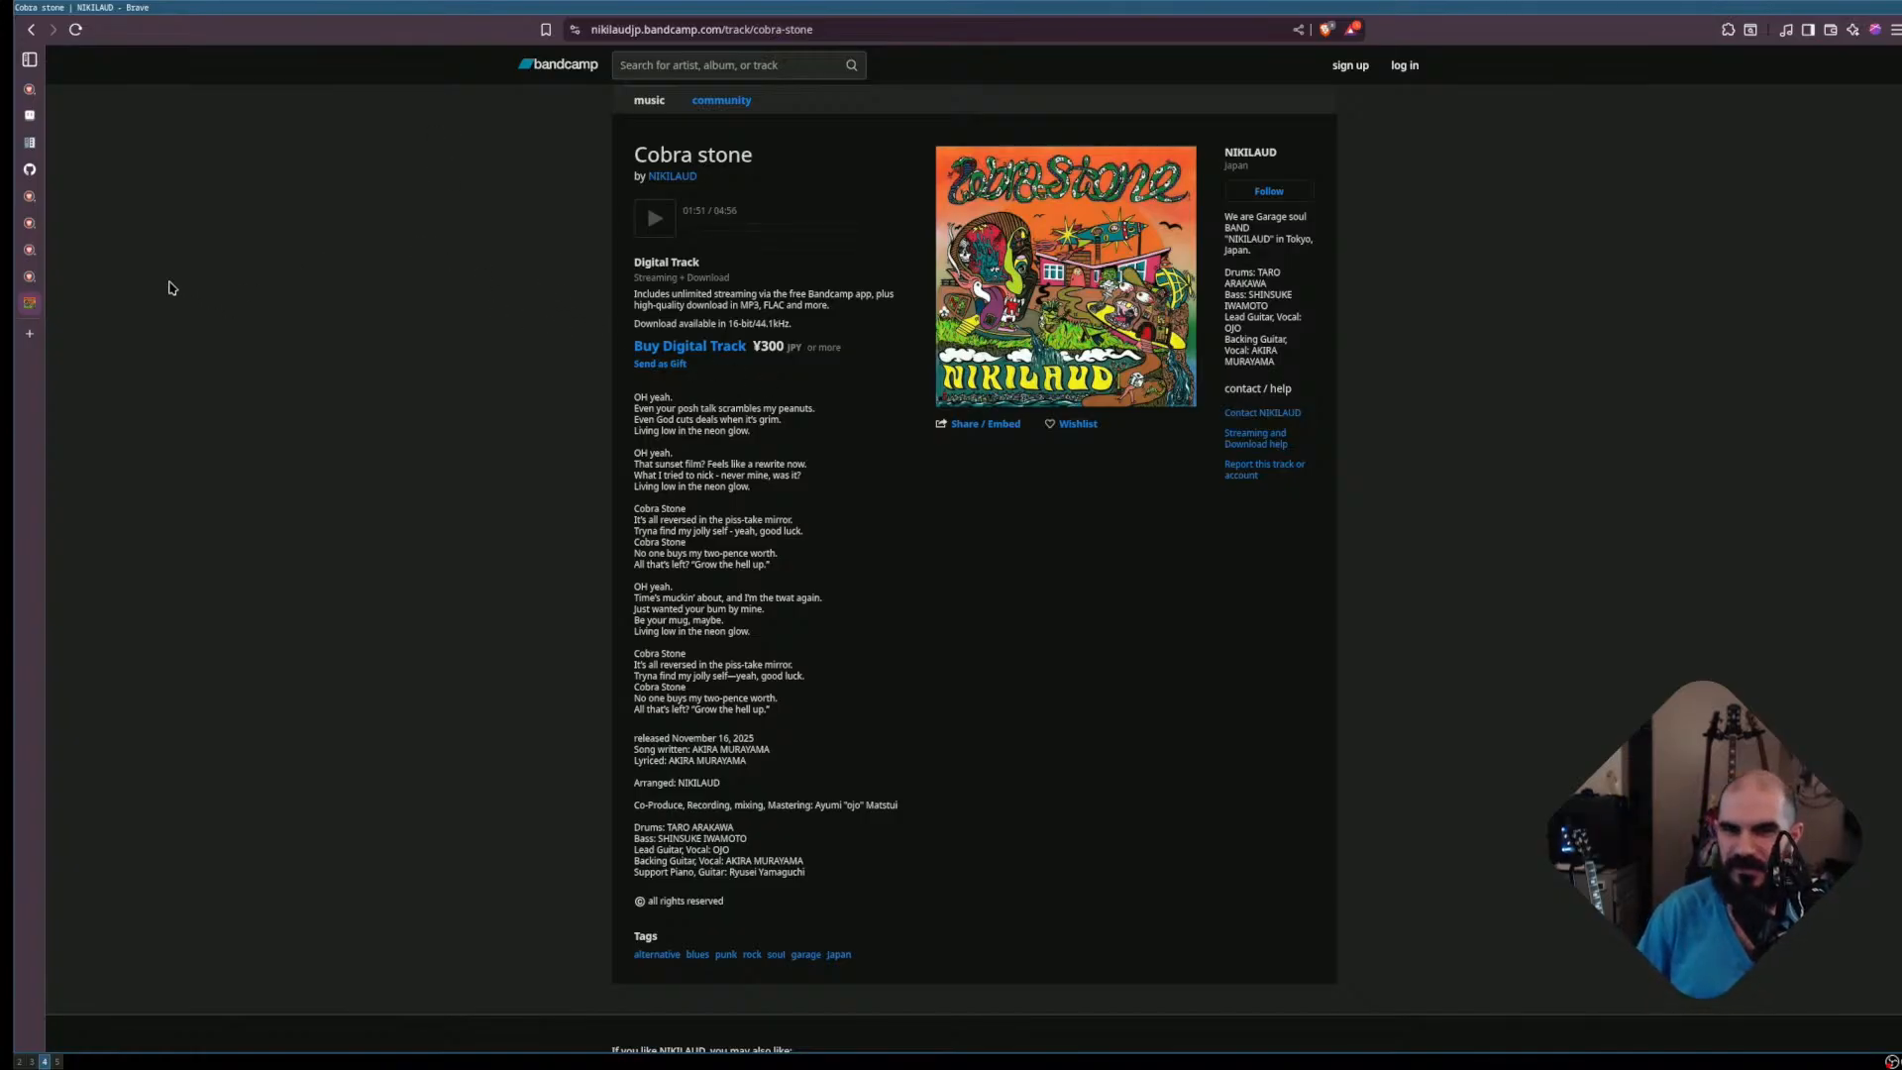
Close the leftover browser tabs, including drun flatpak, Aseprite and Cobra stone, keeping only two pixel art portal tabs
click(65, 99)
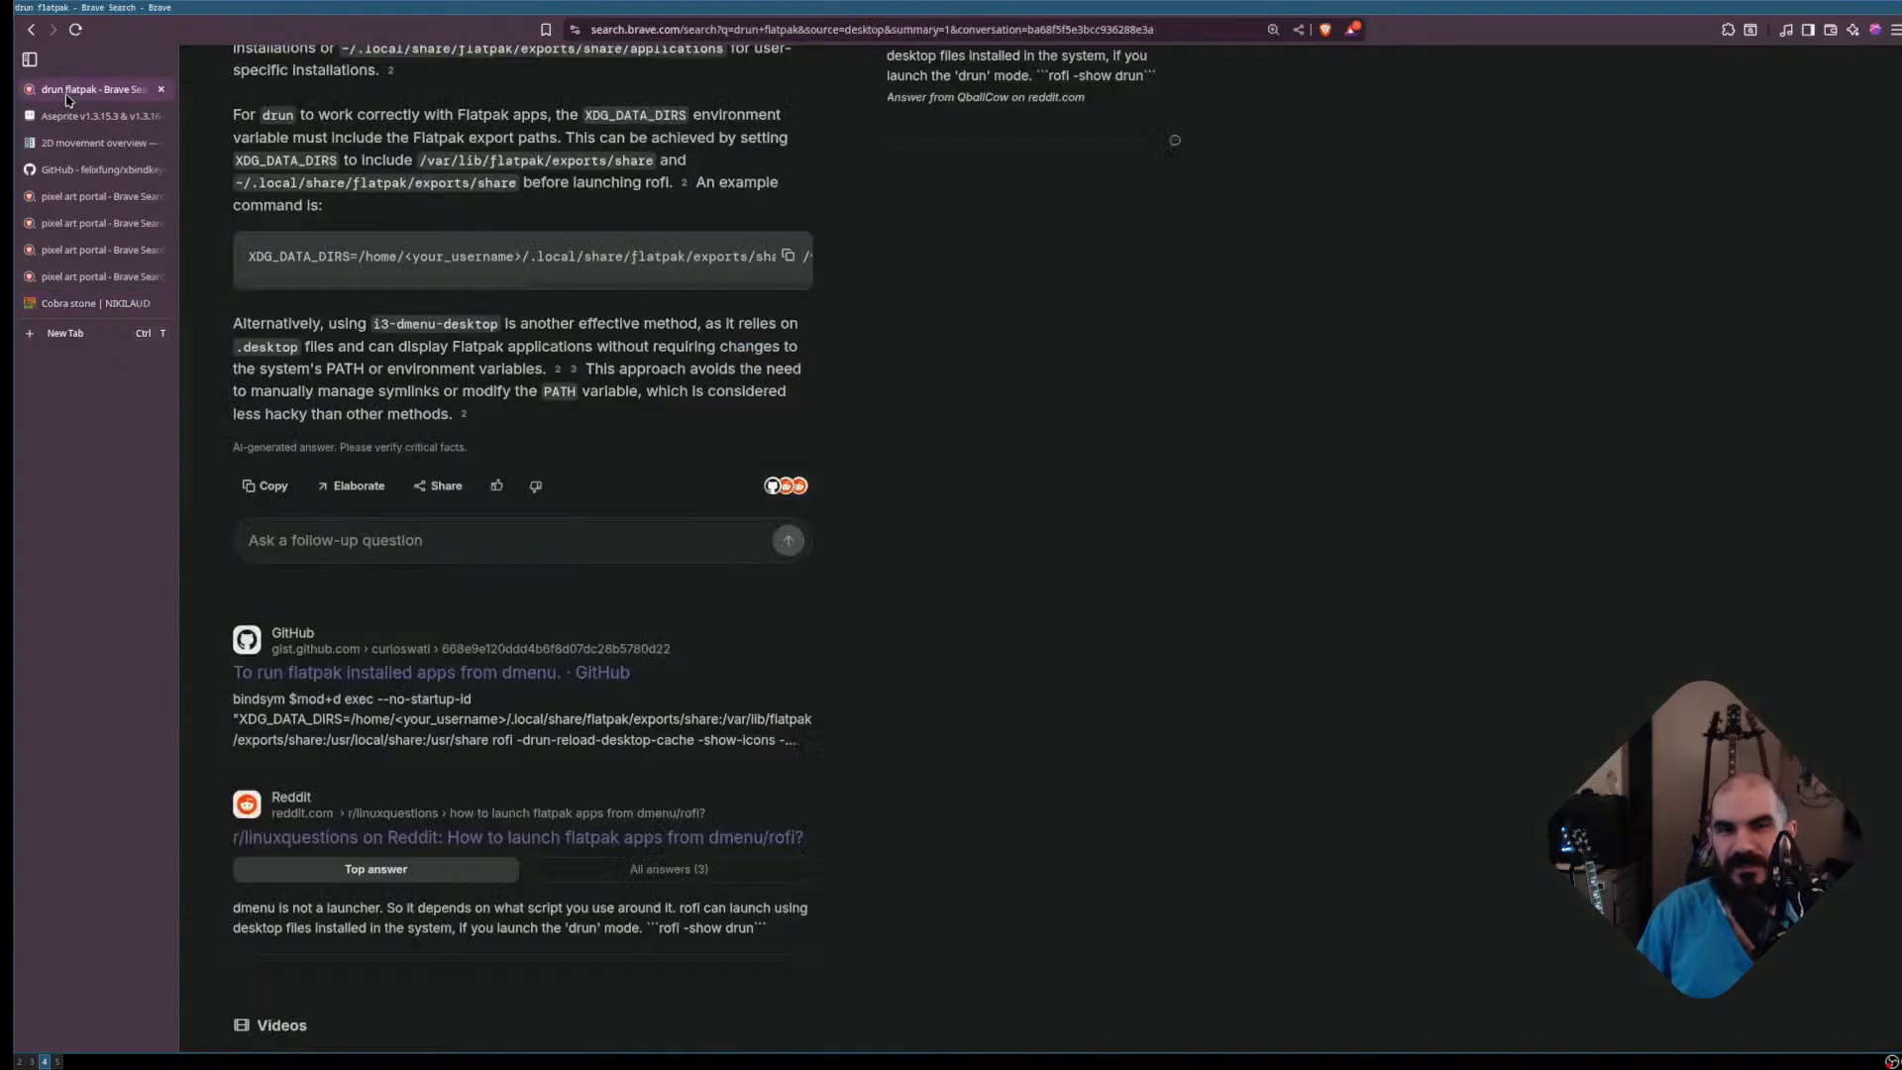
click(104, 98)
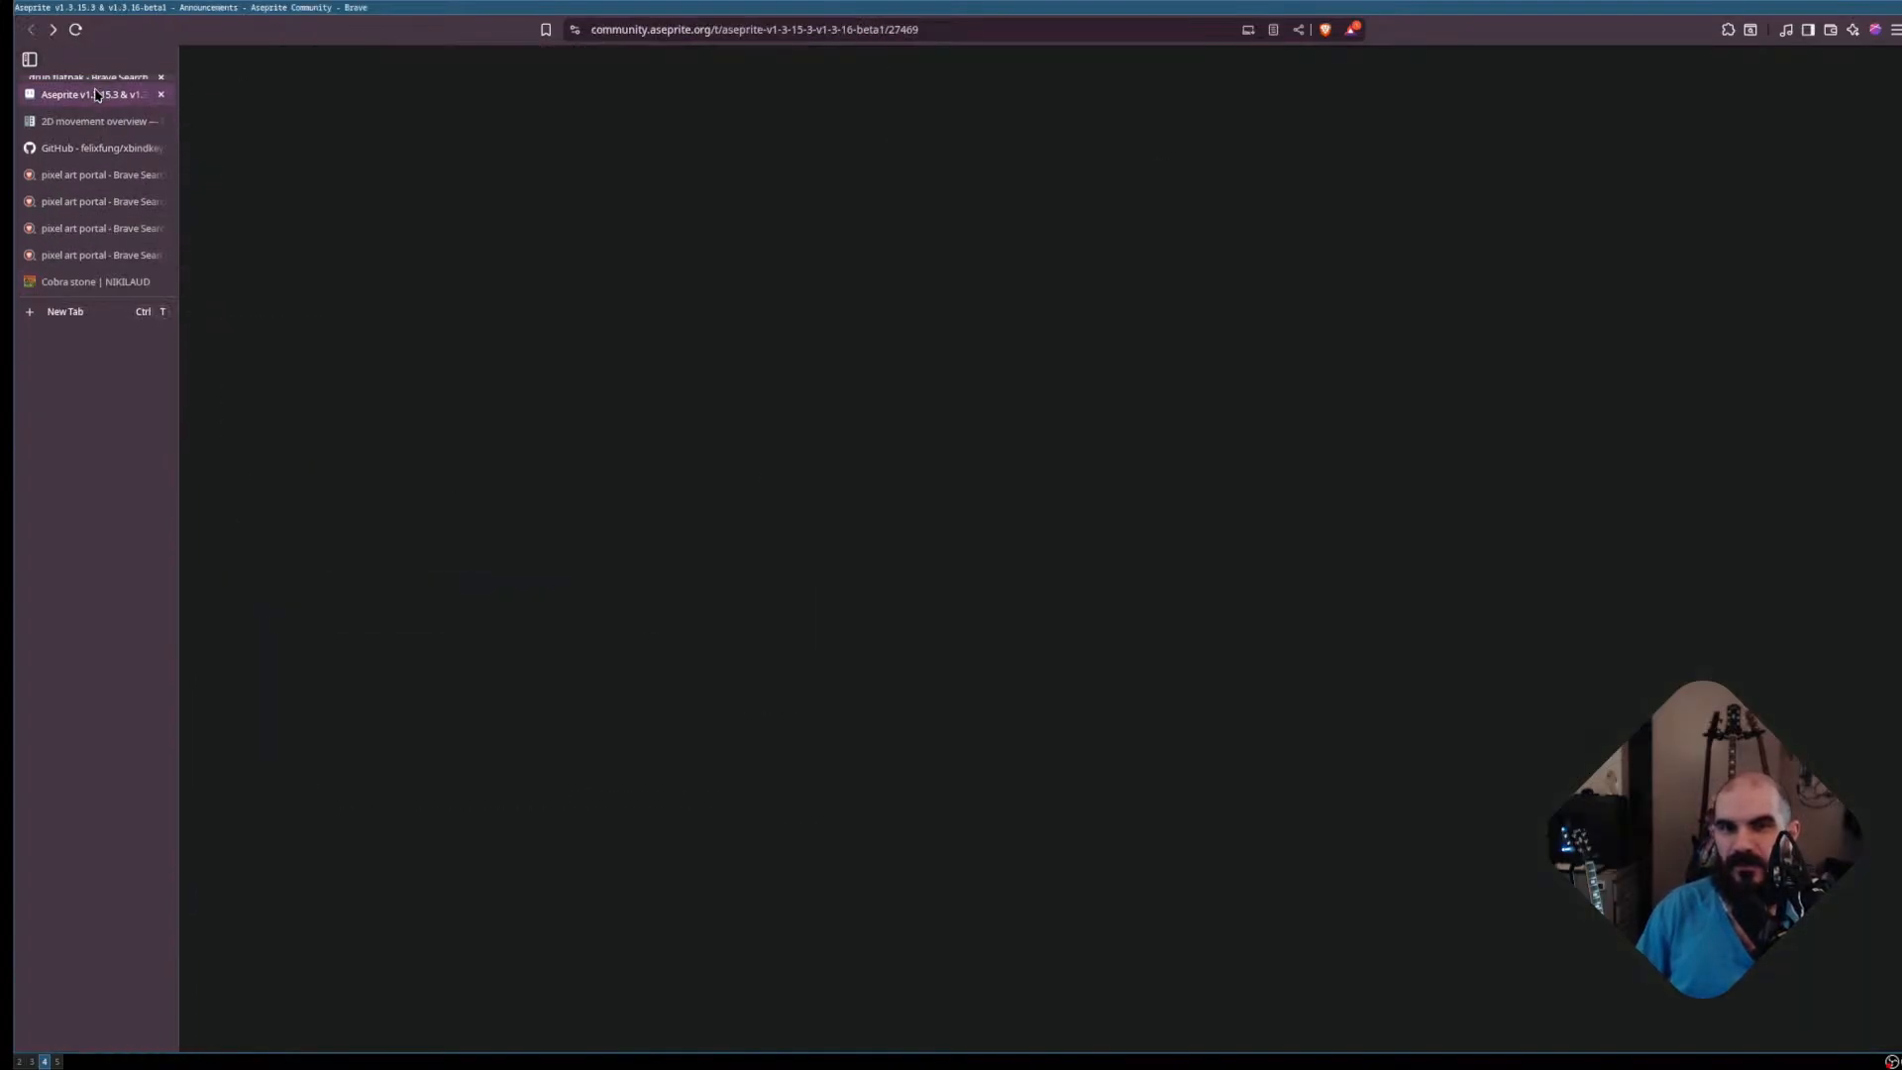
middle_click(104, 98)
middle_click(104, 98)
middle_click(104, 96)
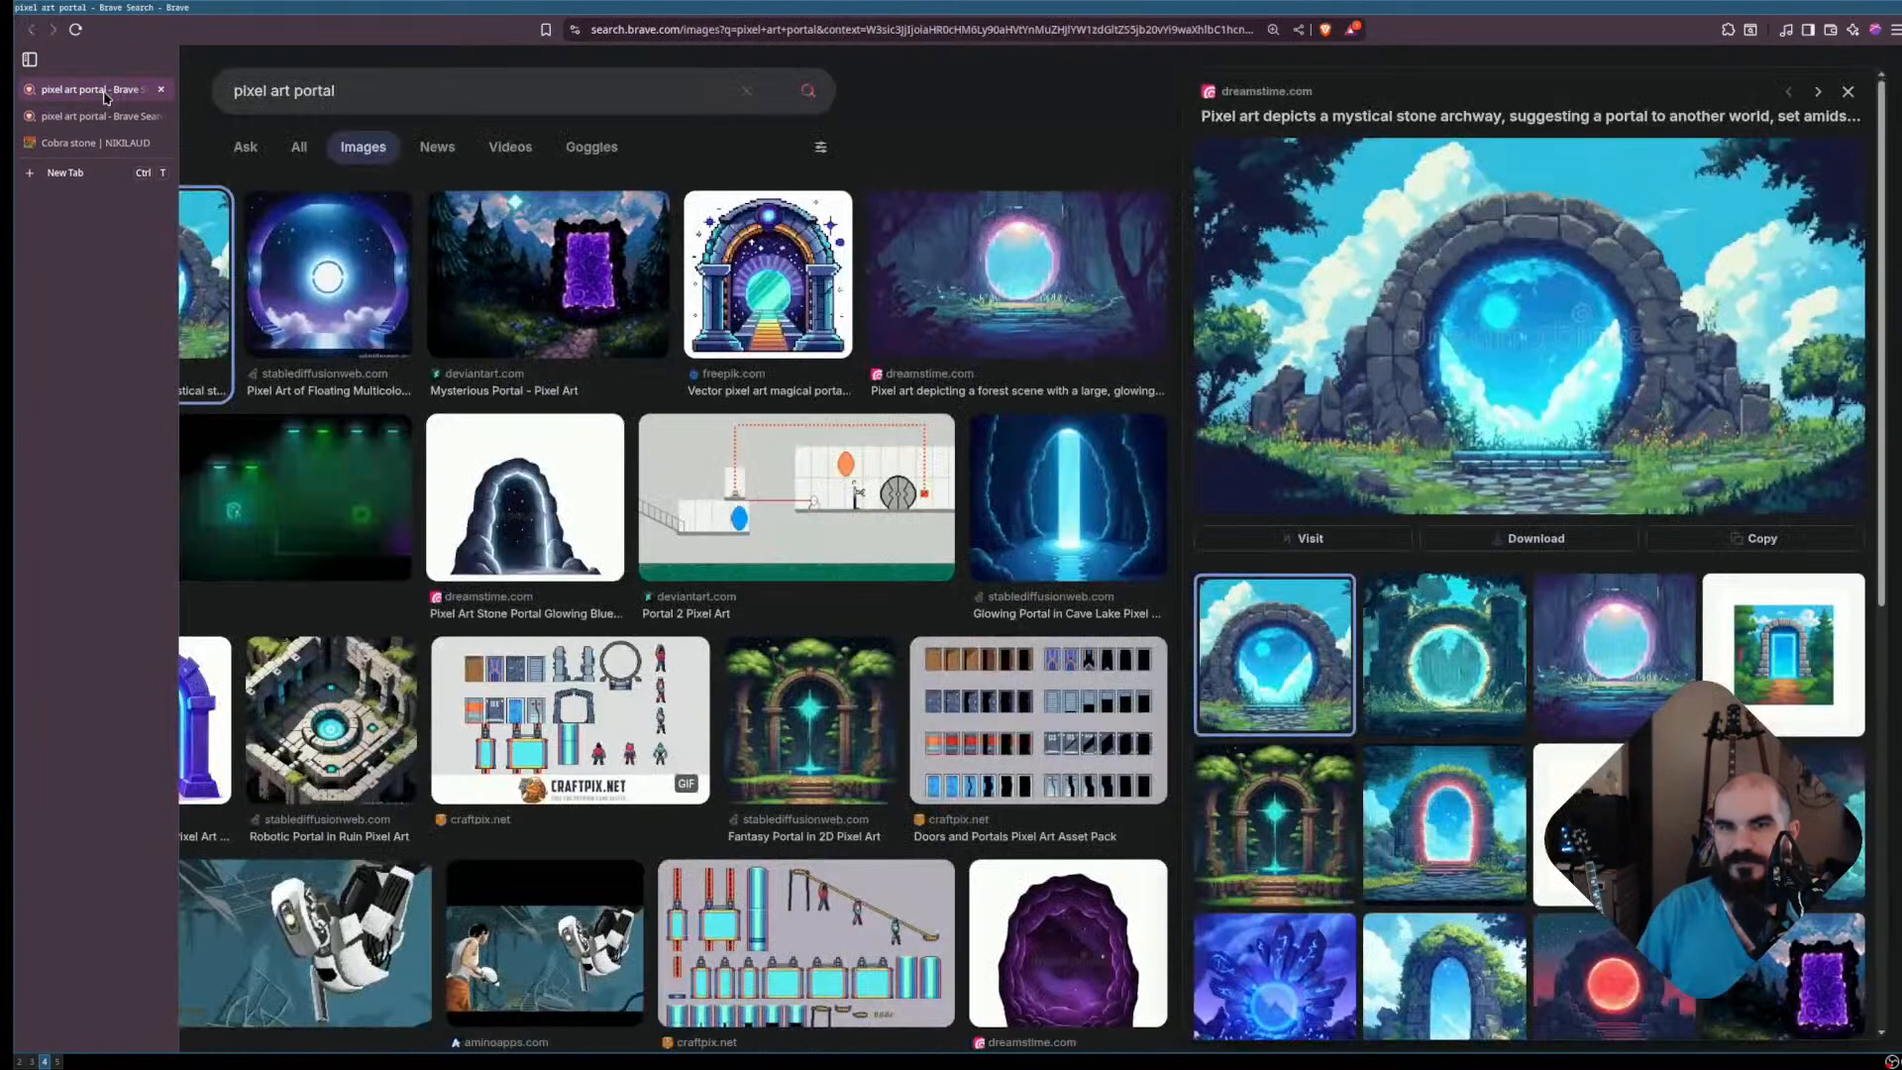
middle_click(109, 149)
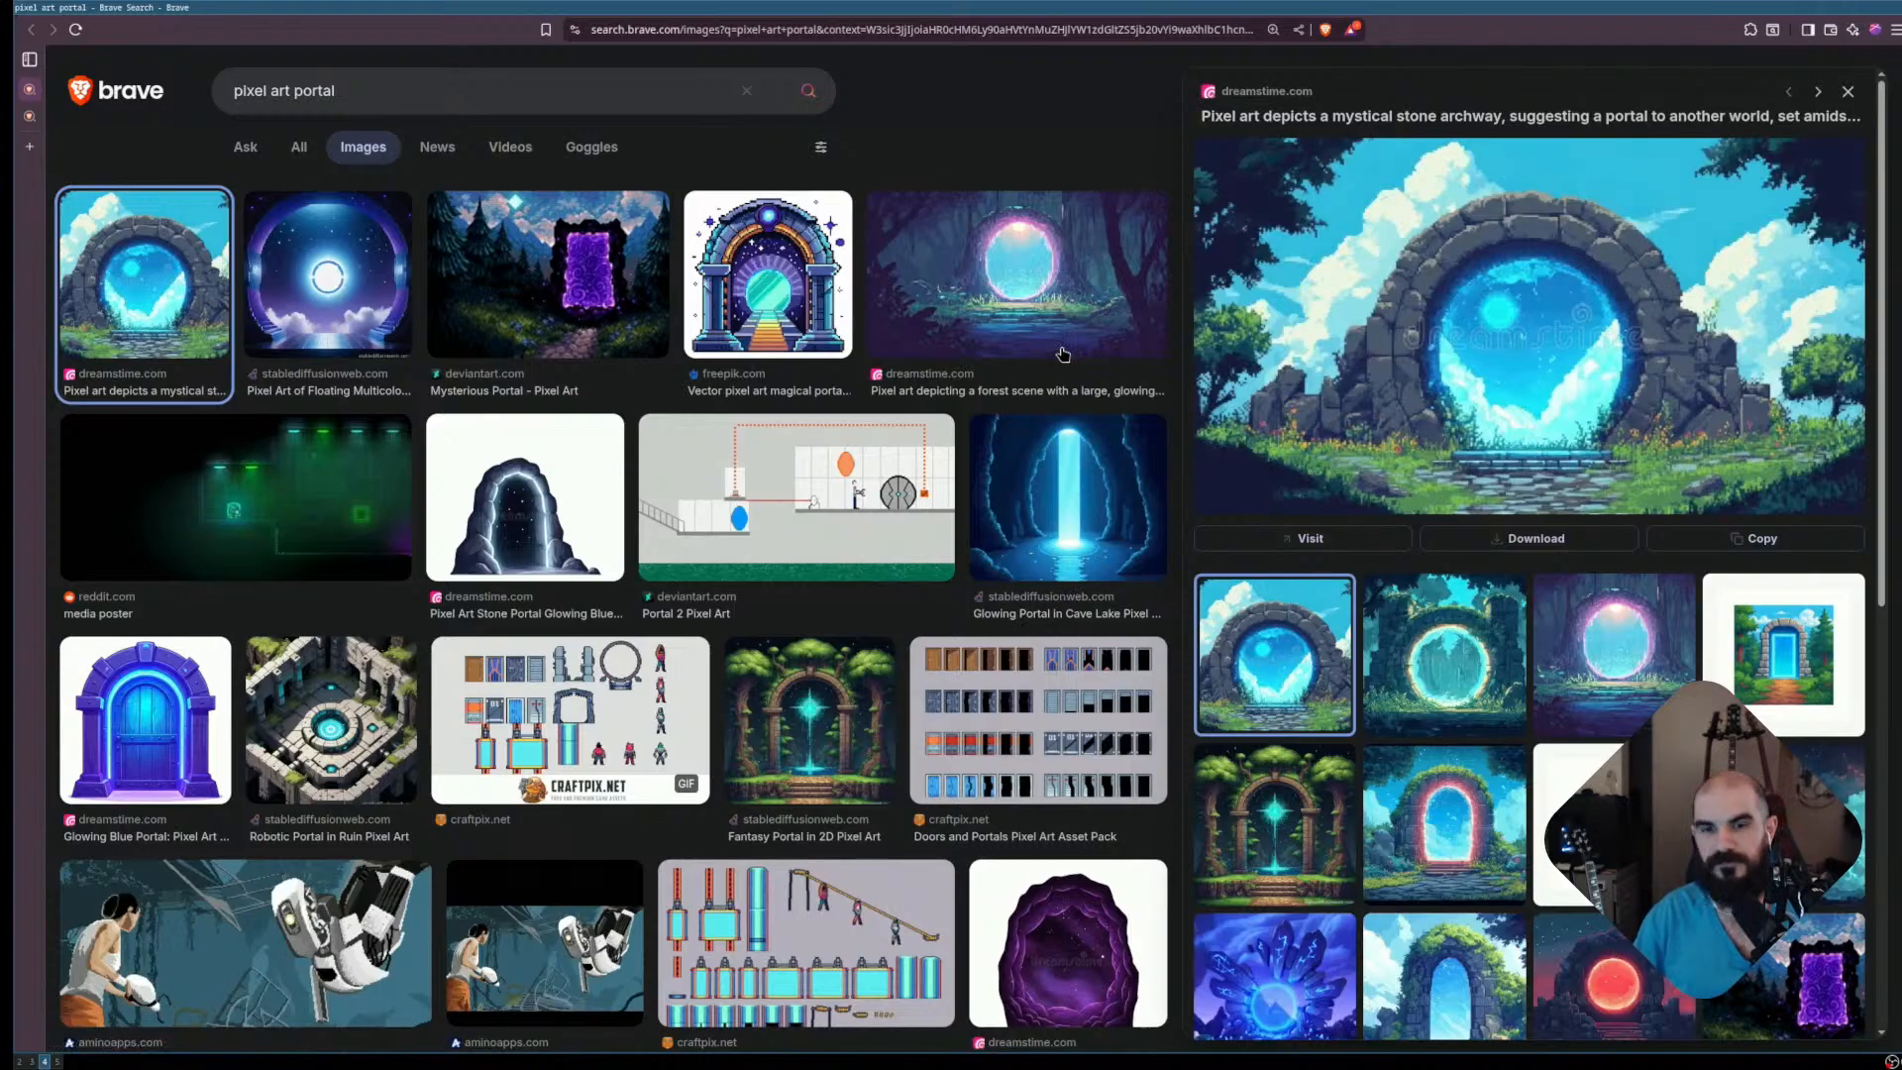
Return to elf.aseprite in Aseprite and look over the opening walk right frames, ending on frame 5 at 500% zoom
key(super+2)
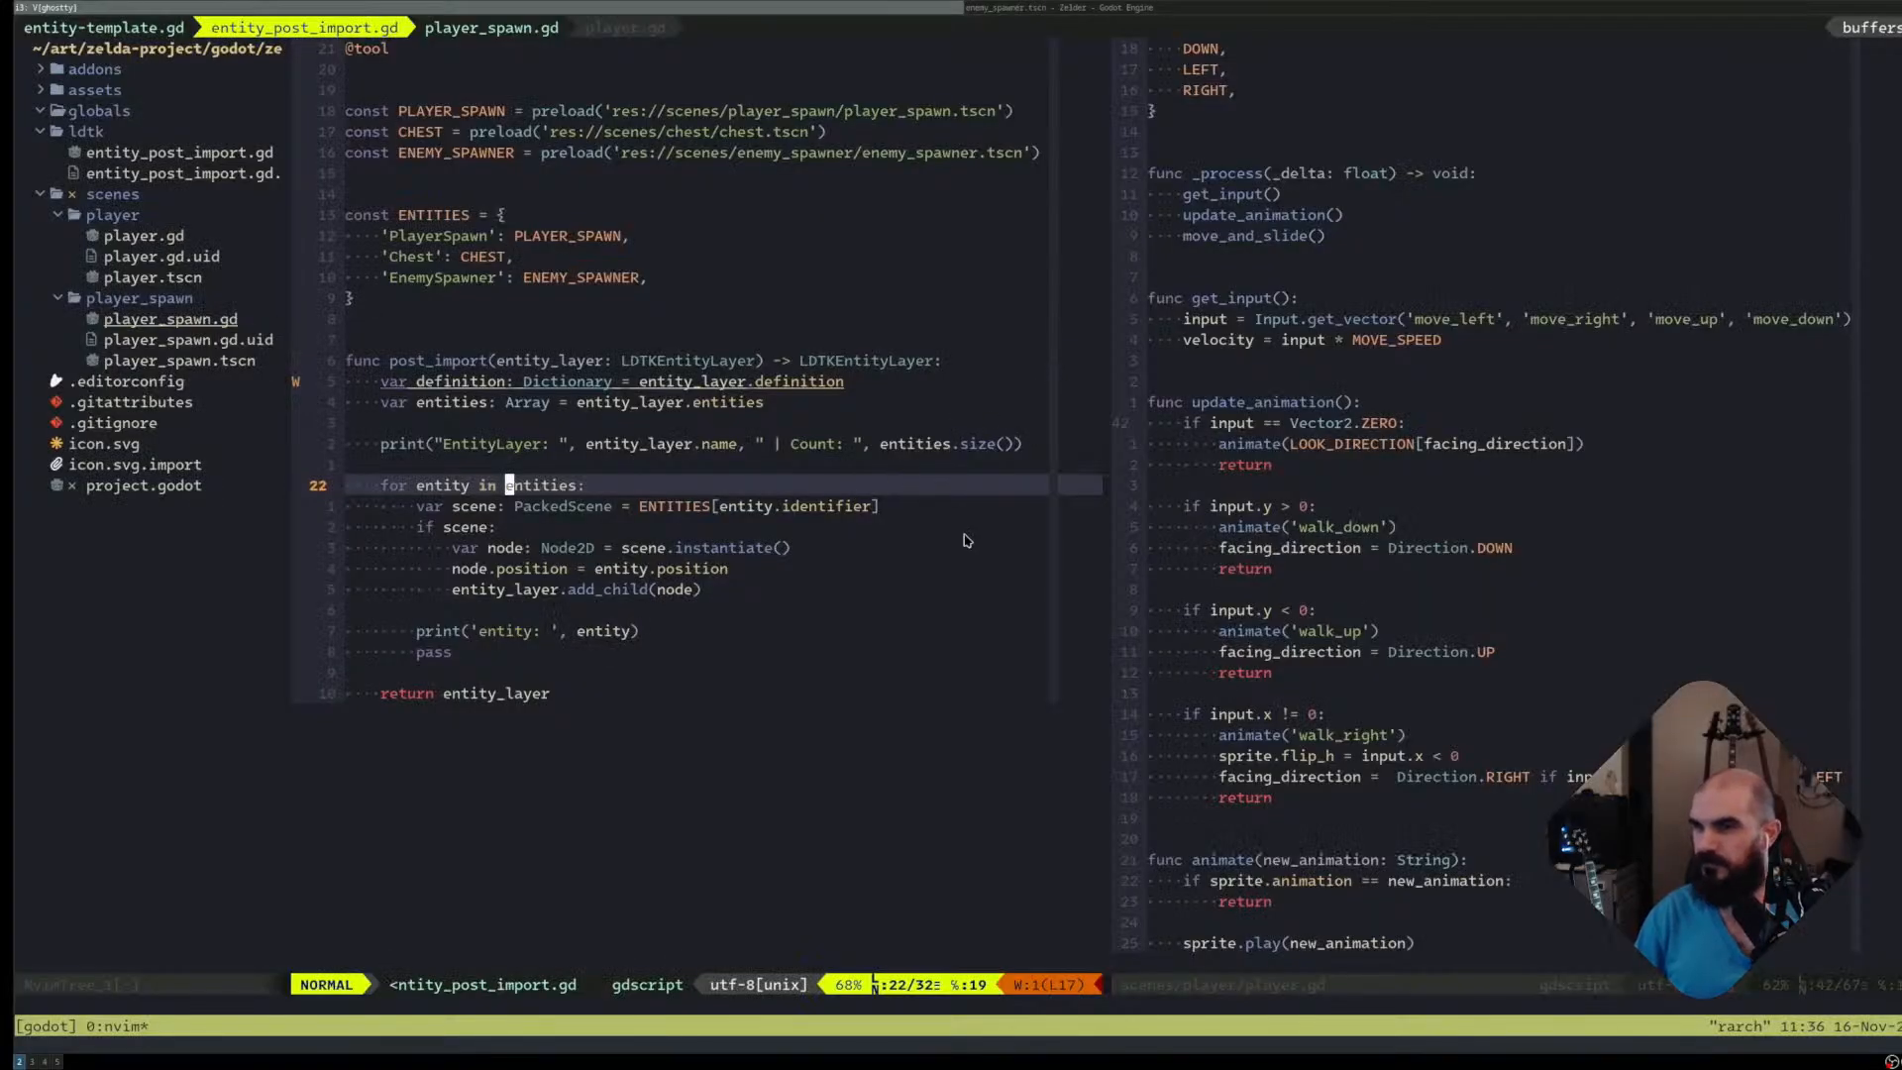
key(super+3)
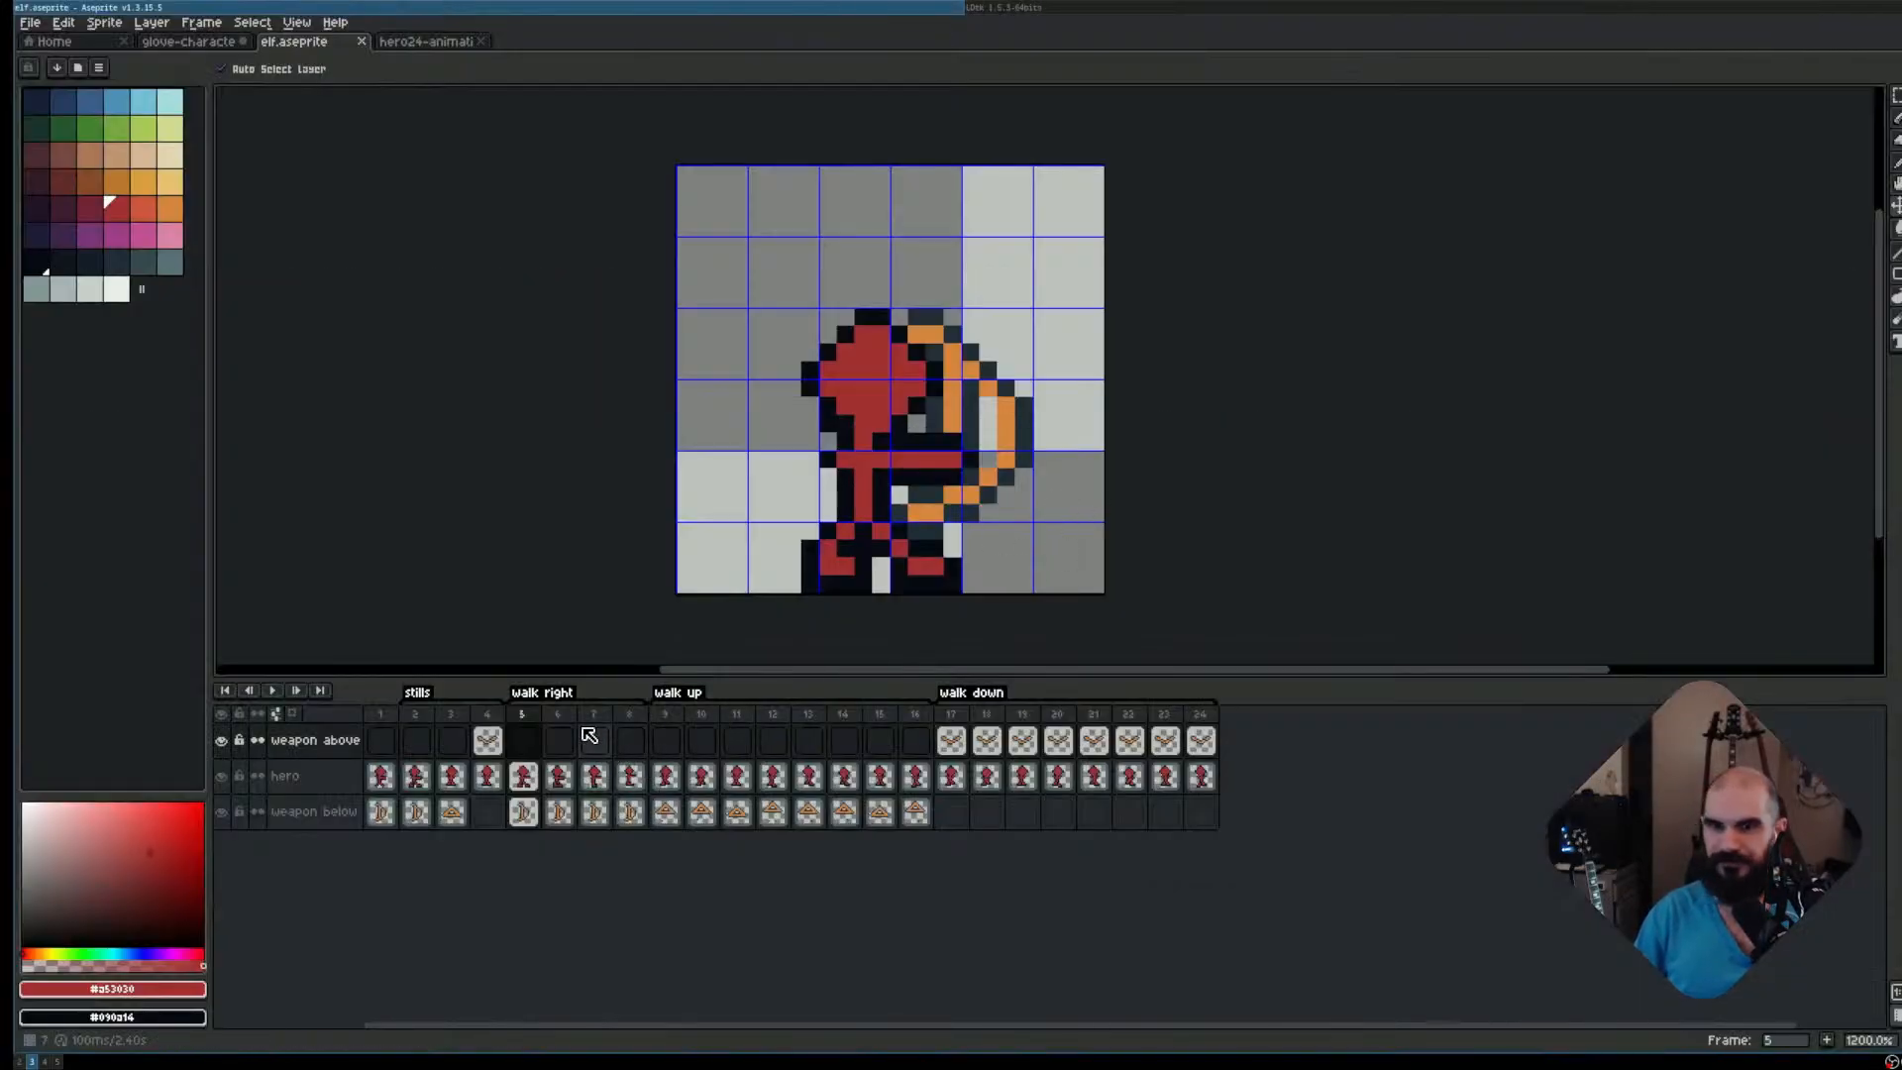
click(535, 714)
drag(558, 718, 510, 716)
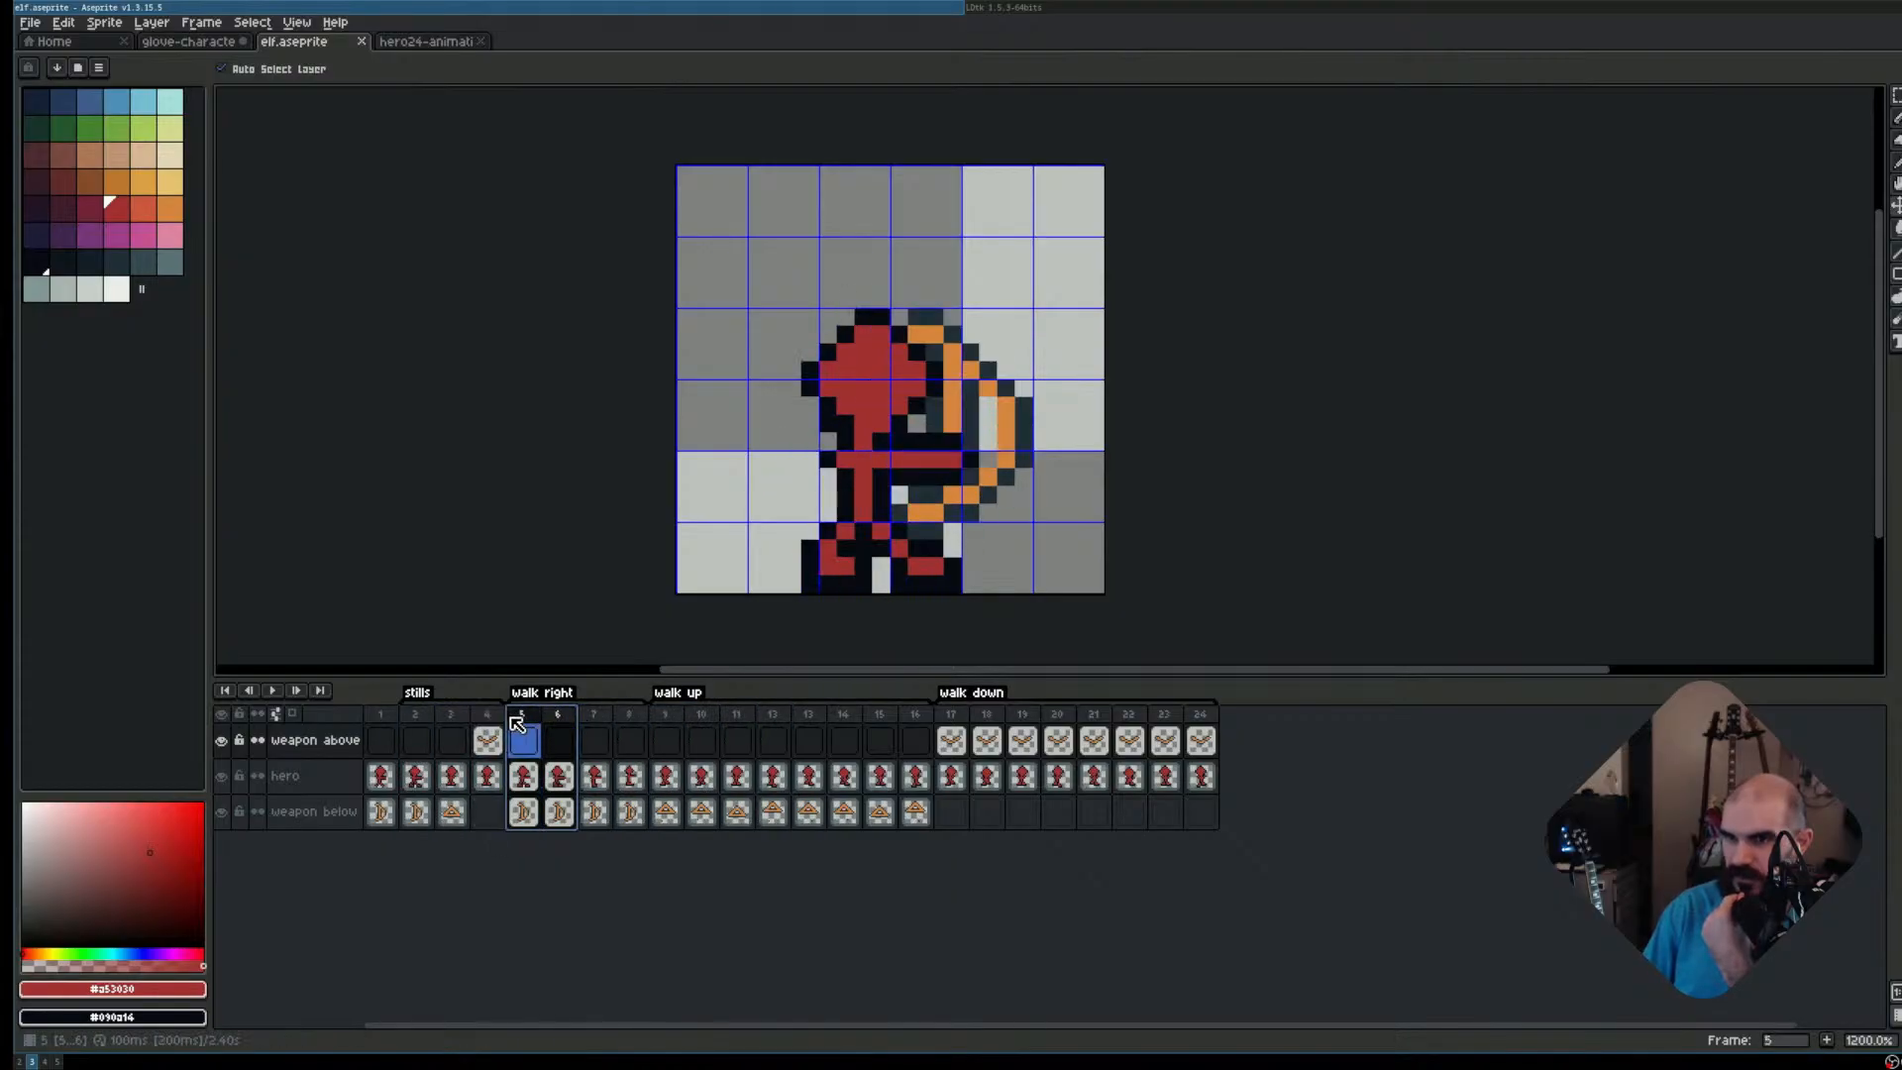
click(586, 717)
click(534, 738)
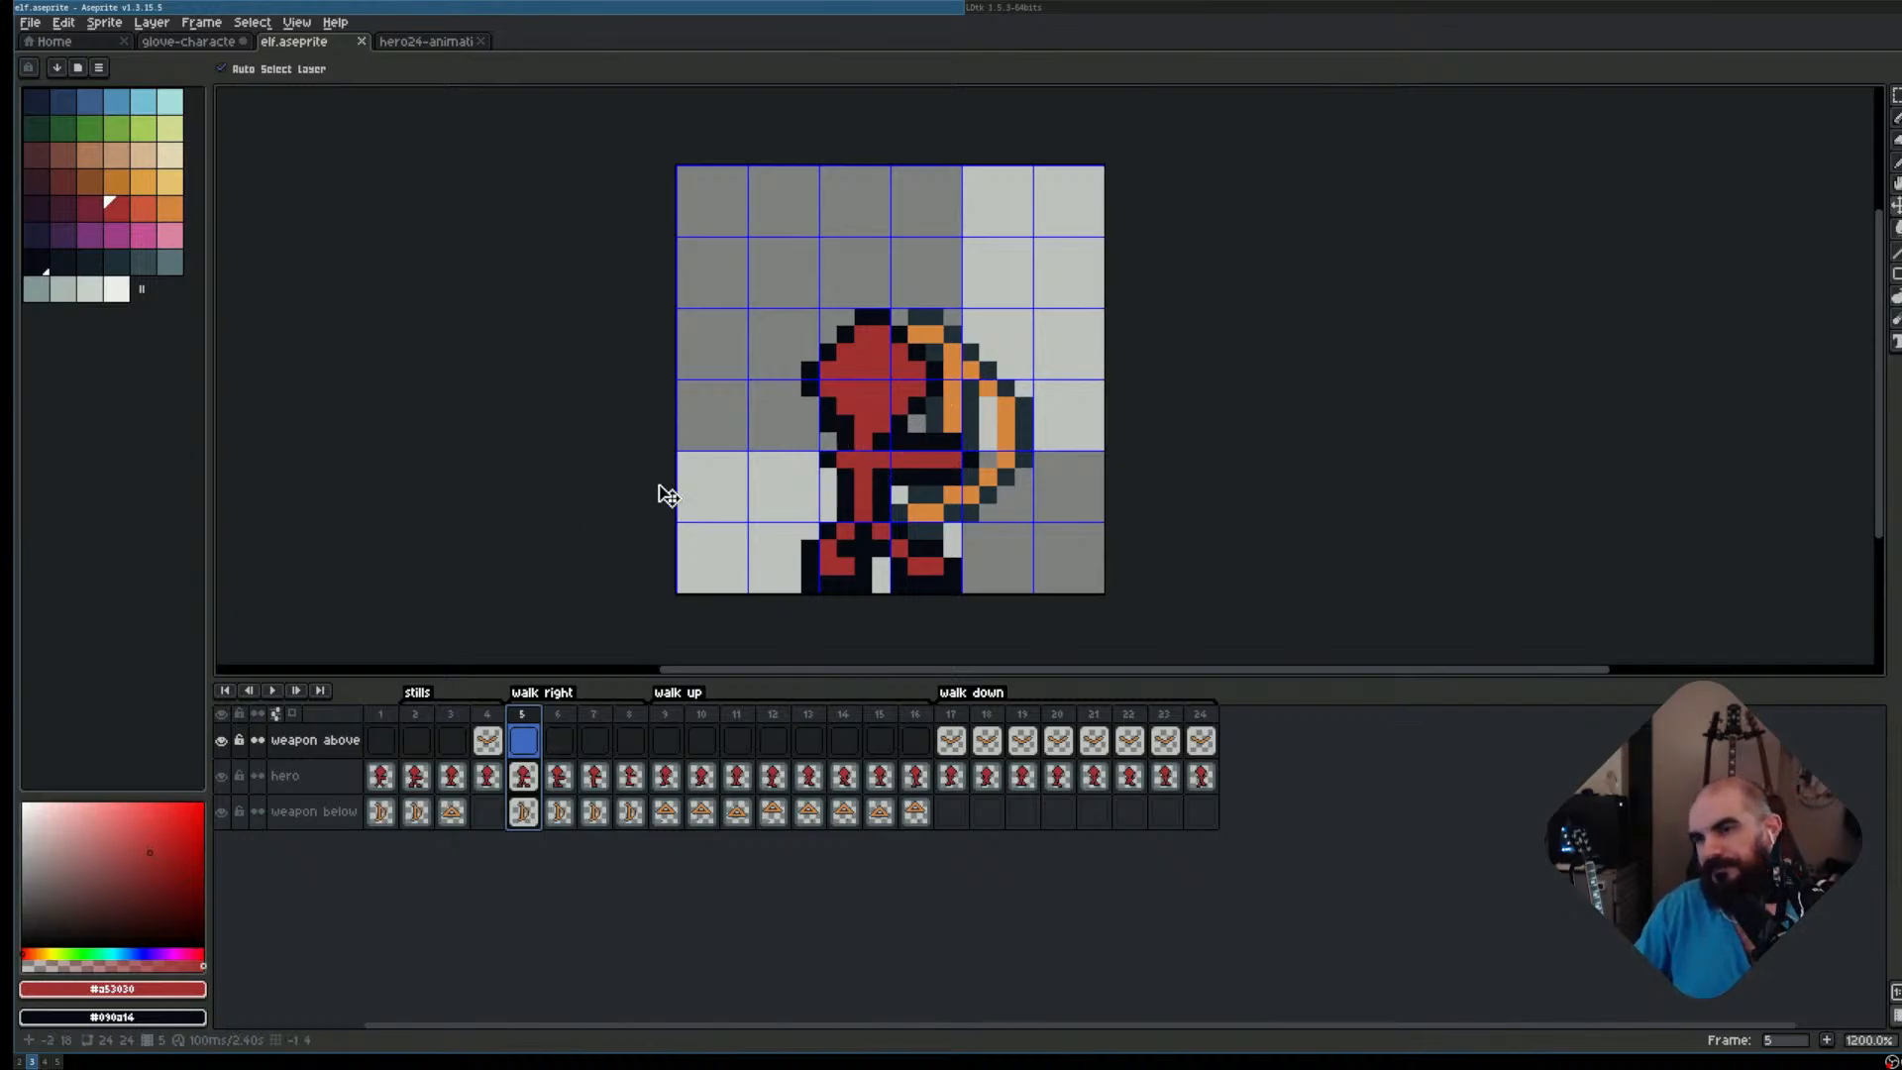
scroll(879, 486, down, 3)
scroll(908, 500, down, 1)
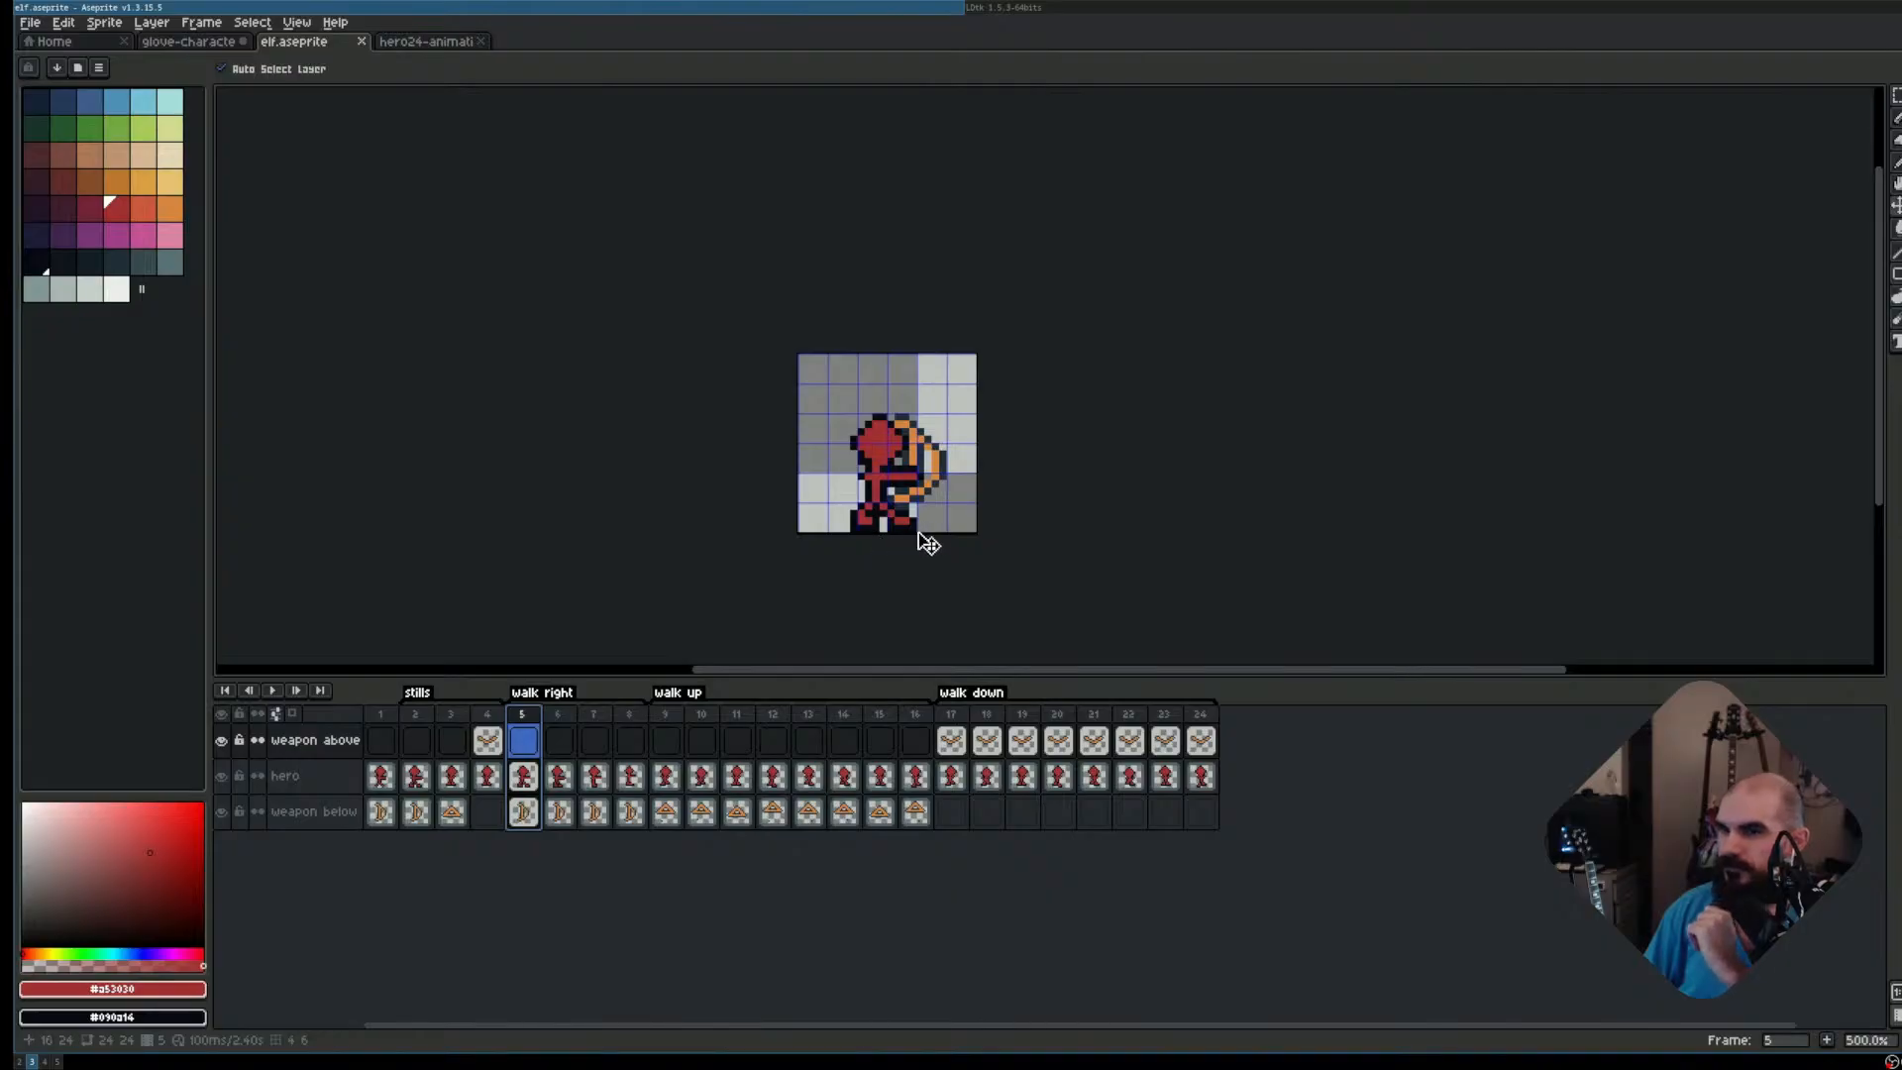
Compare walk down frame 17 with walk right frame 5, and play the elf's animation before stopping it
click(936, 715)
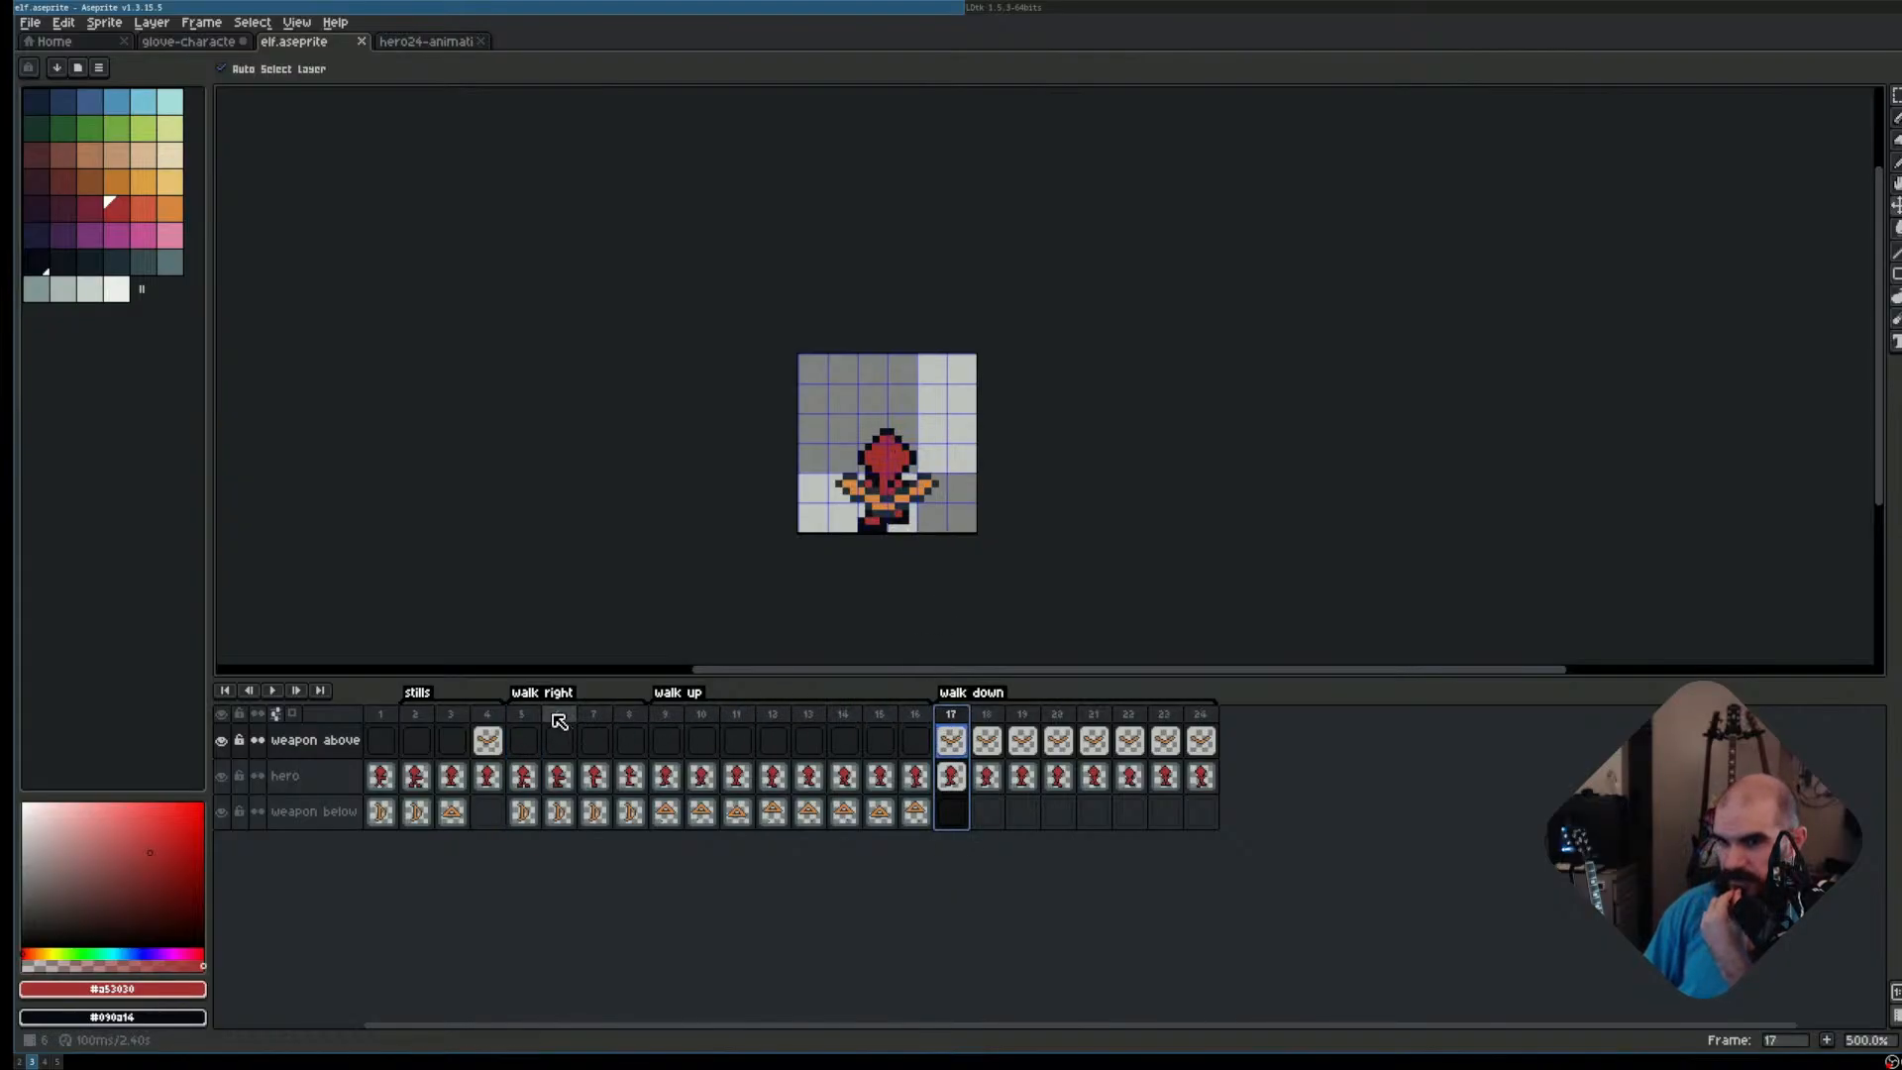
drag(532, 715, 677, 716)
click(956, 712)
click(522, 740)
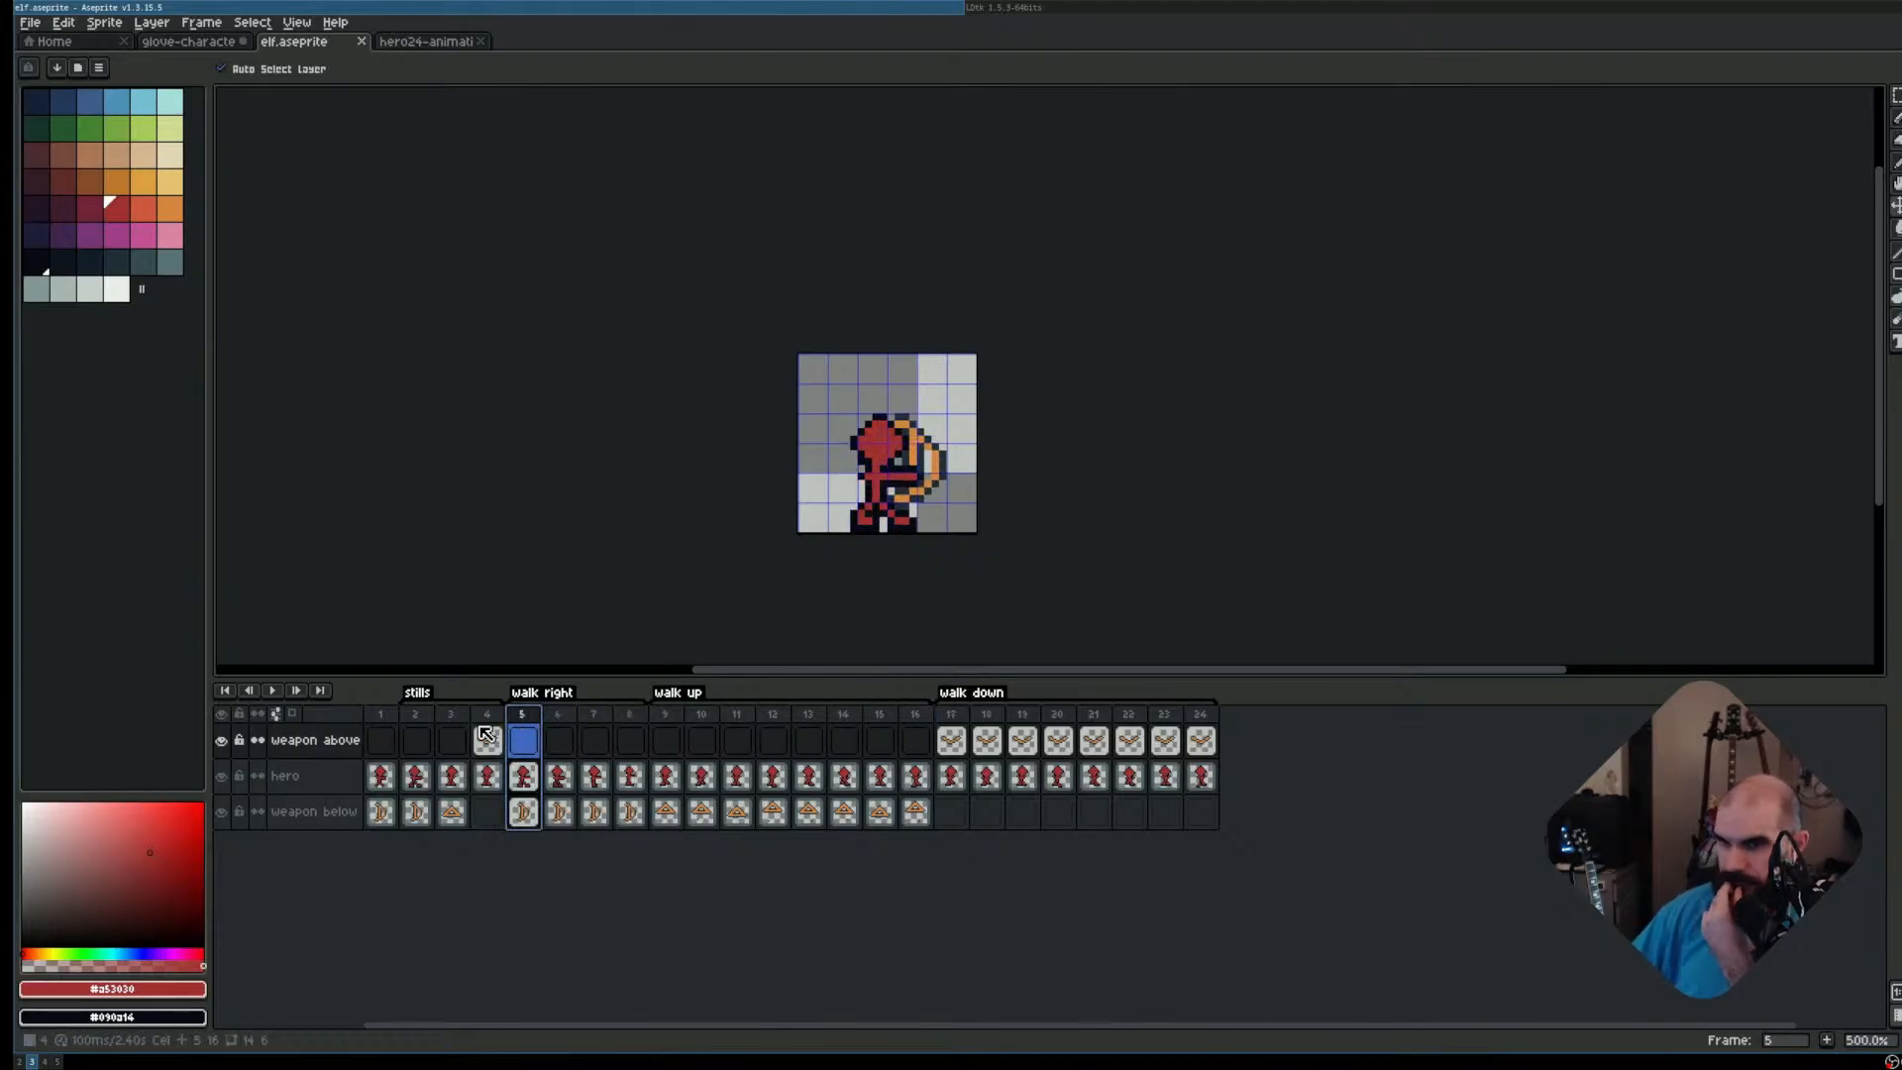
key(Return)
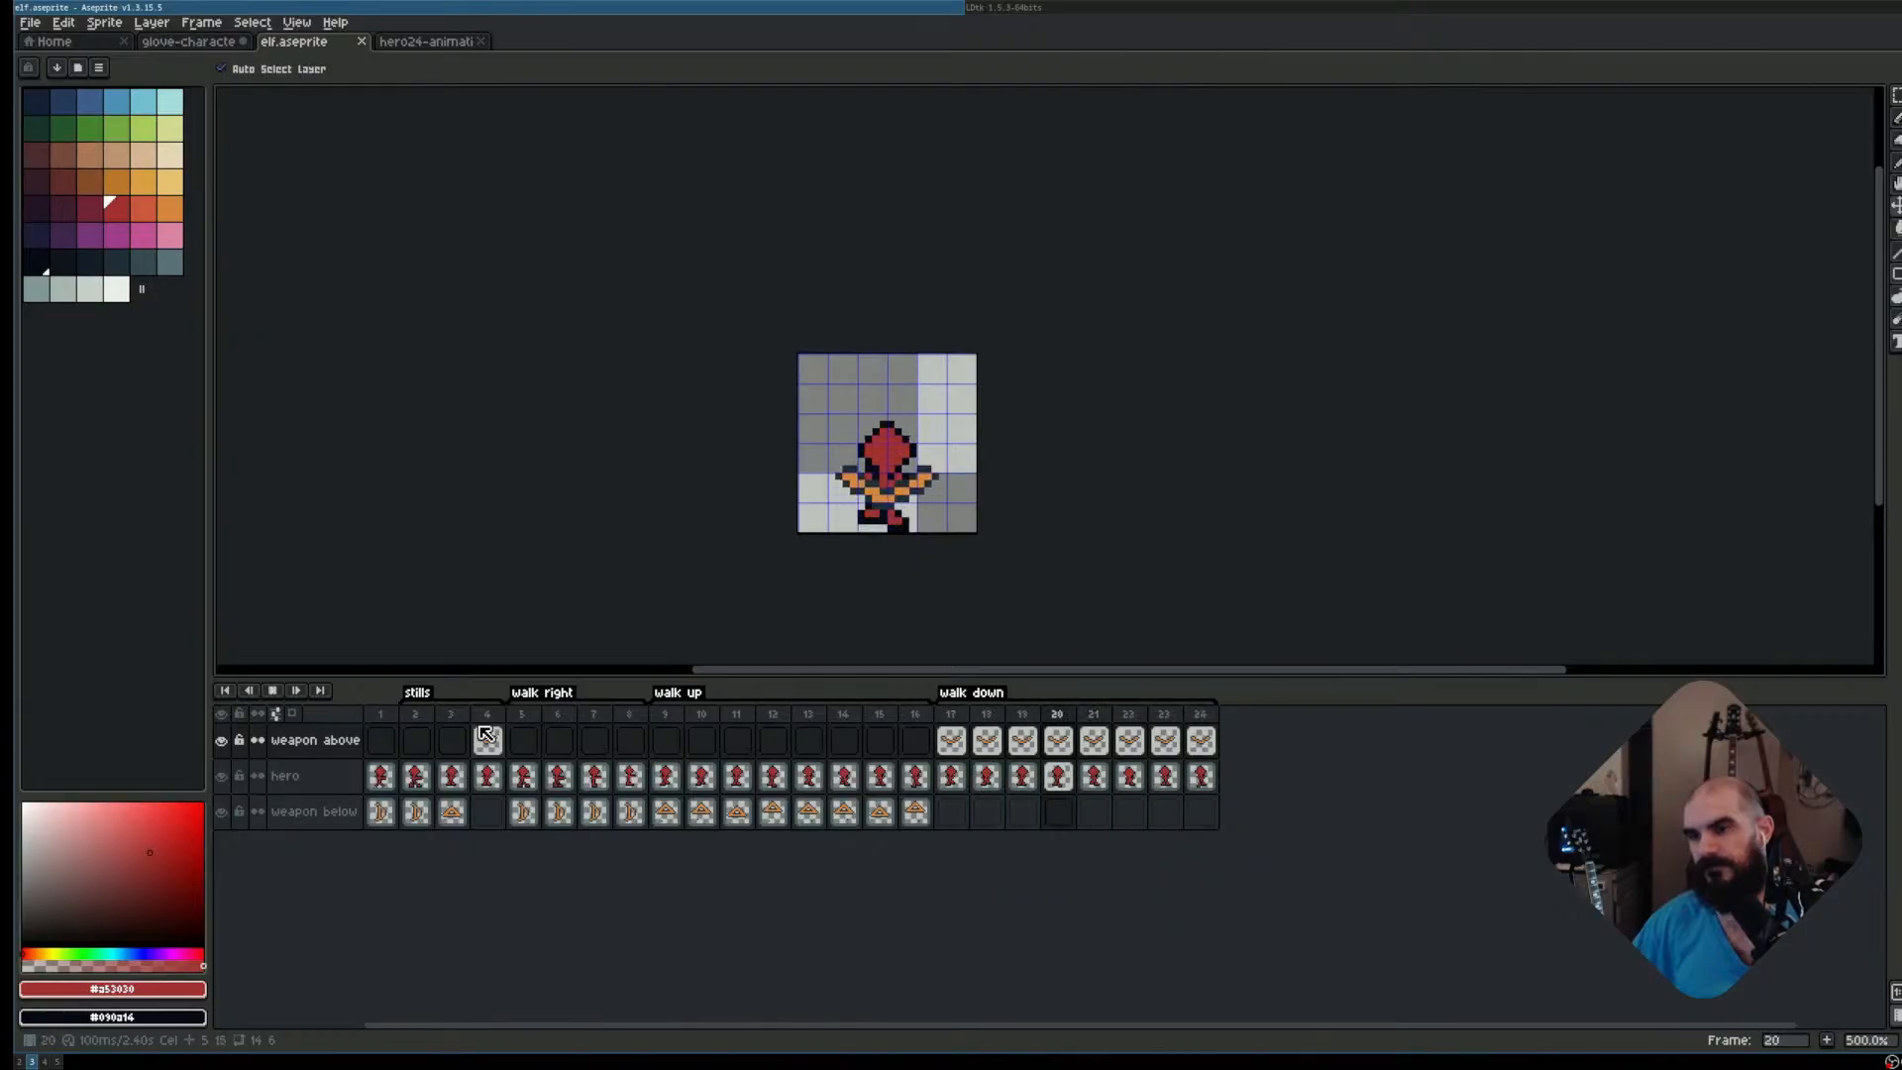
key(Return)
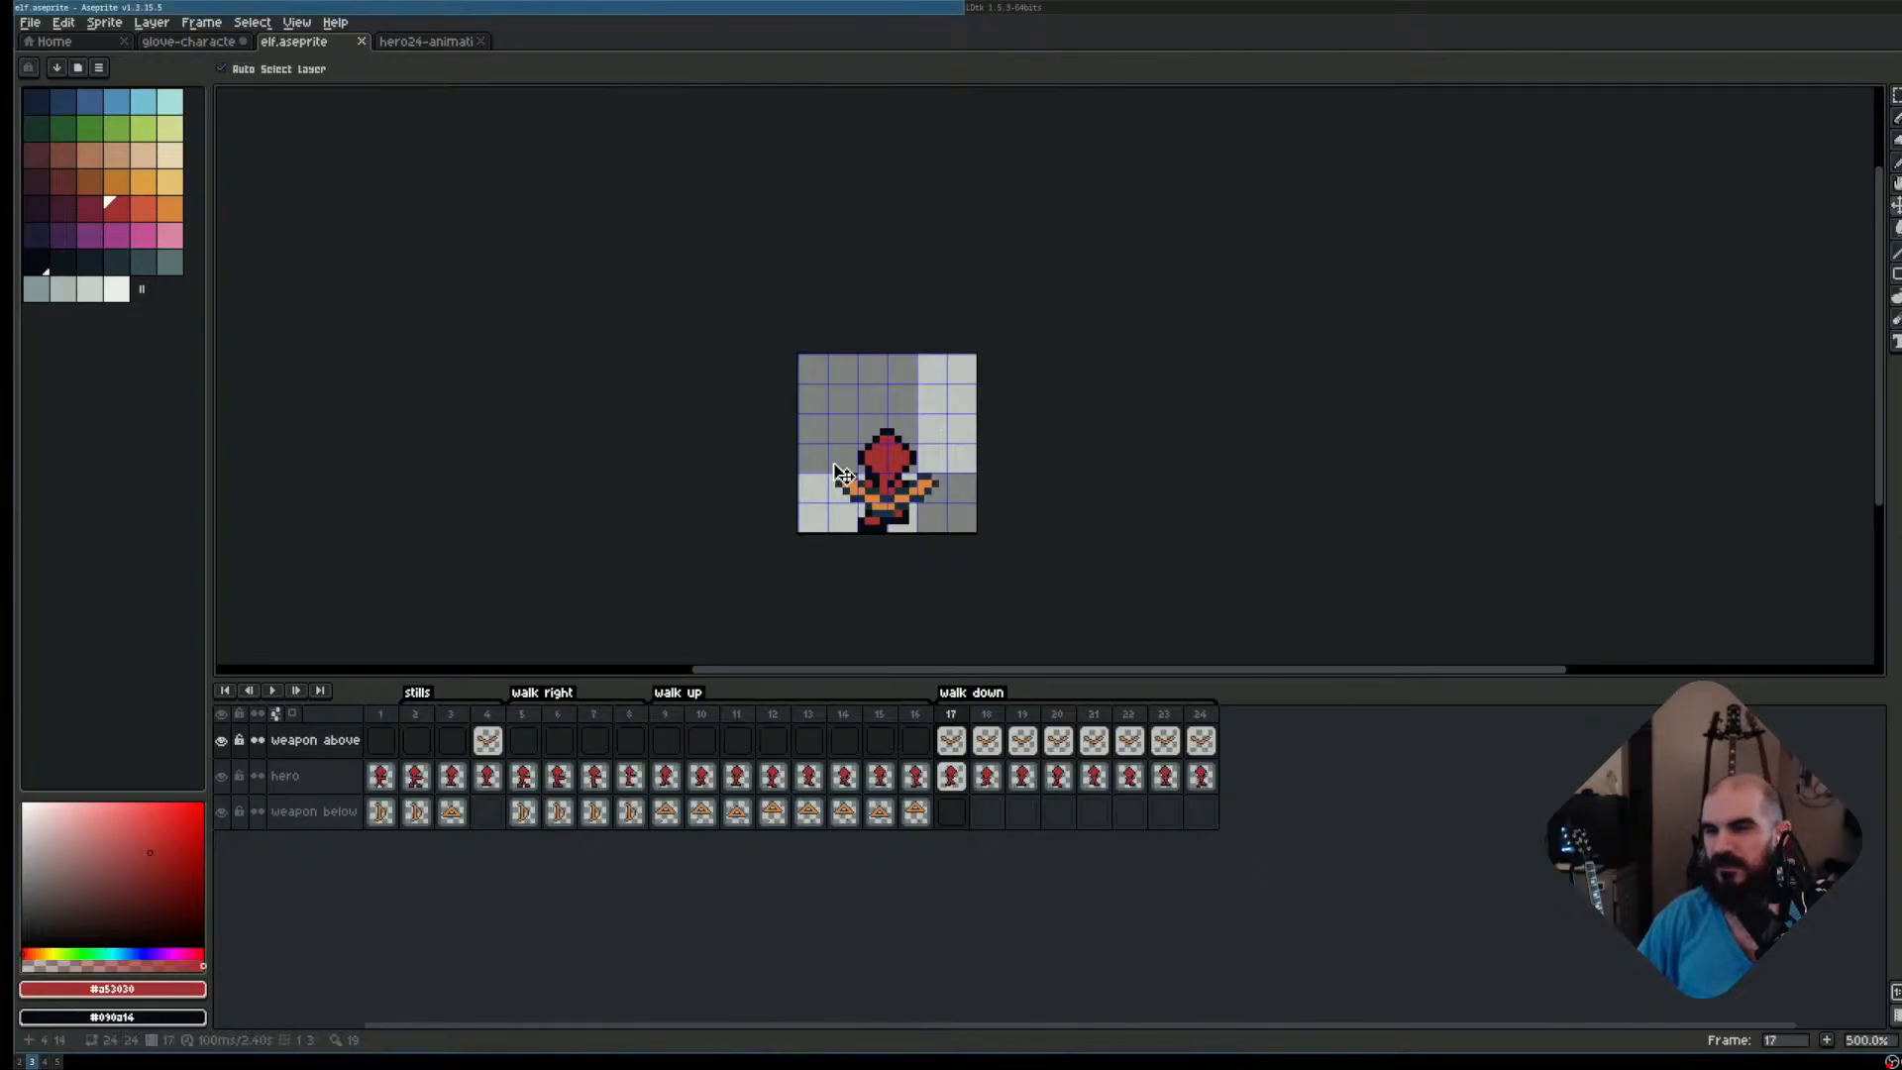
Check the elf's extent in walk down frame 17 with temporary rectangular selections around the character, clearing each one
scroll(1030, 444, up, 1)
scroll(1139, 456, up, 1)
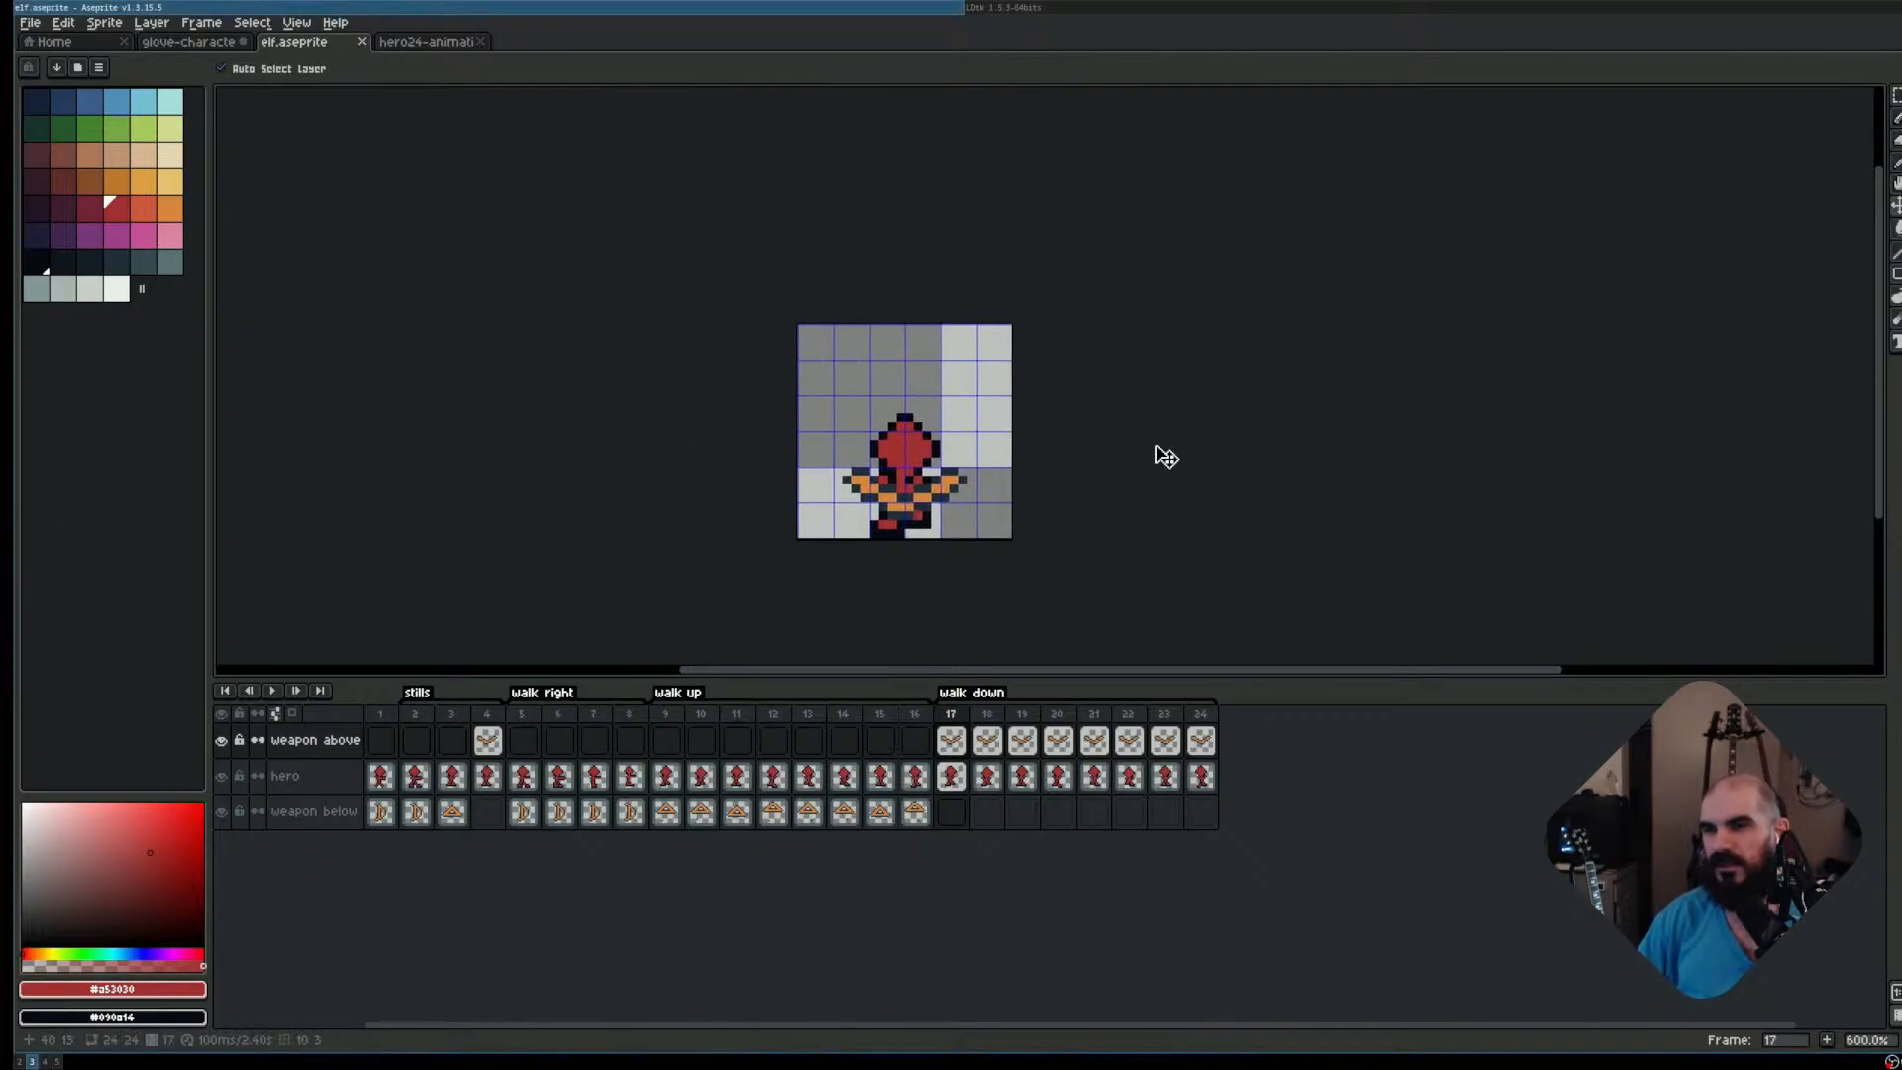
key(m)
drag(779, 382, 961, 563)
click(1233, 503)
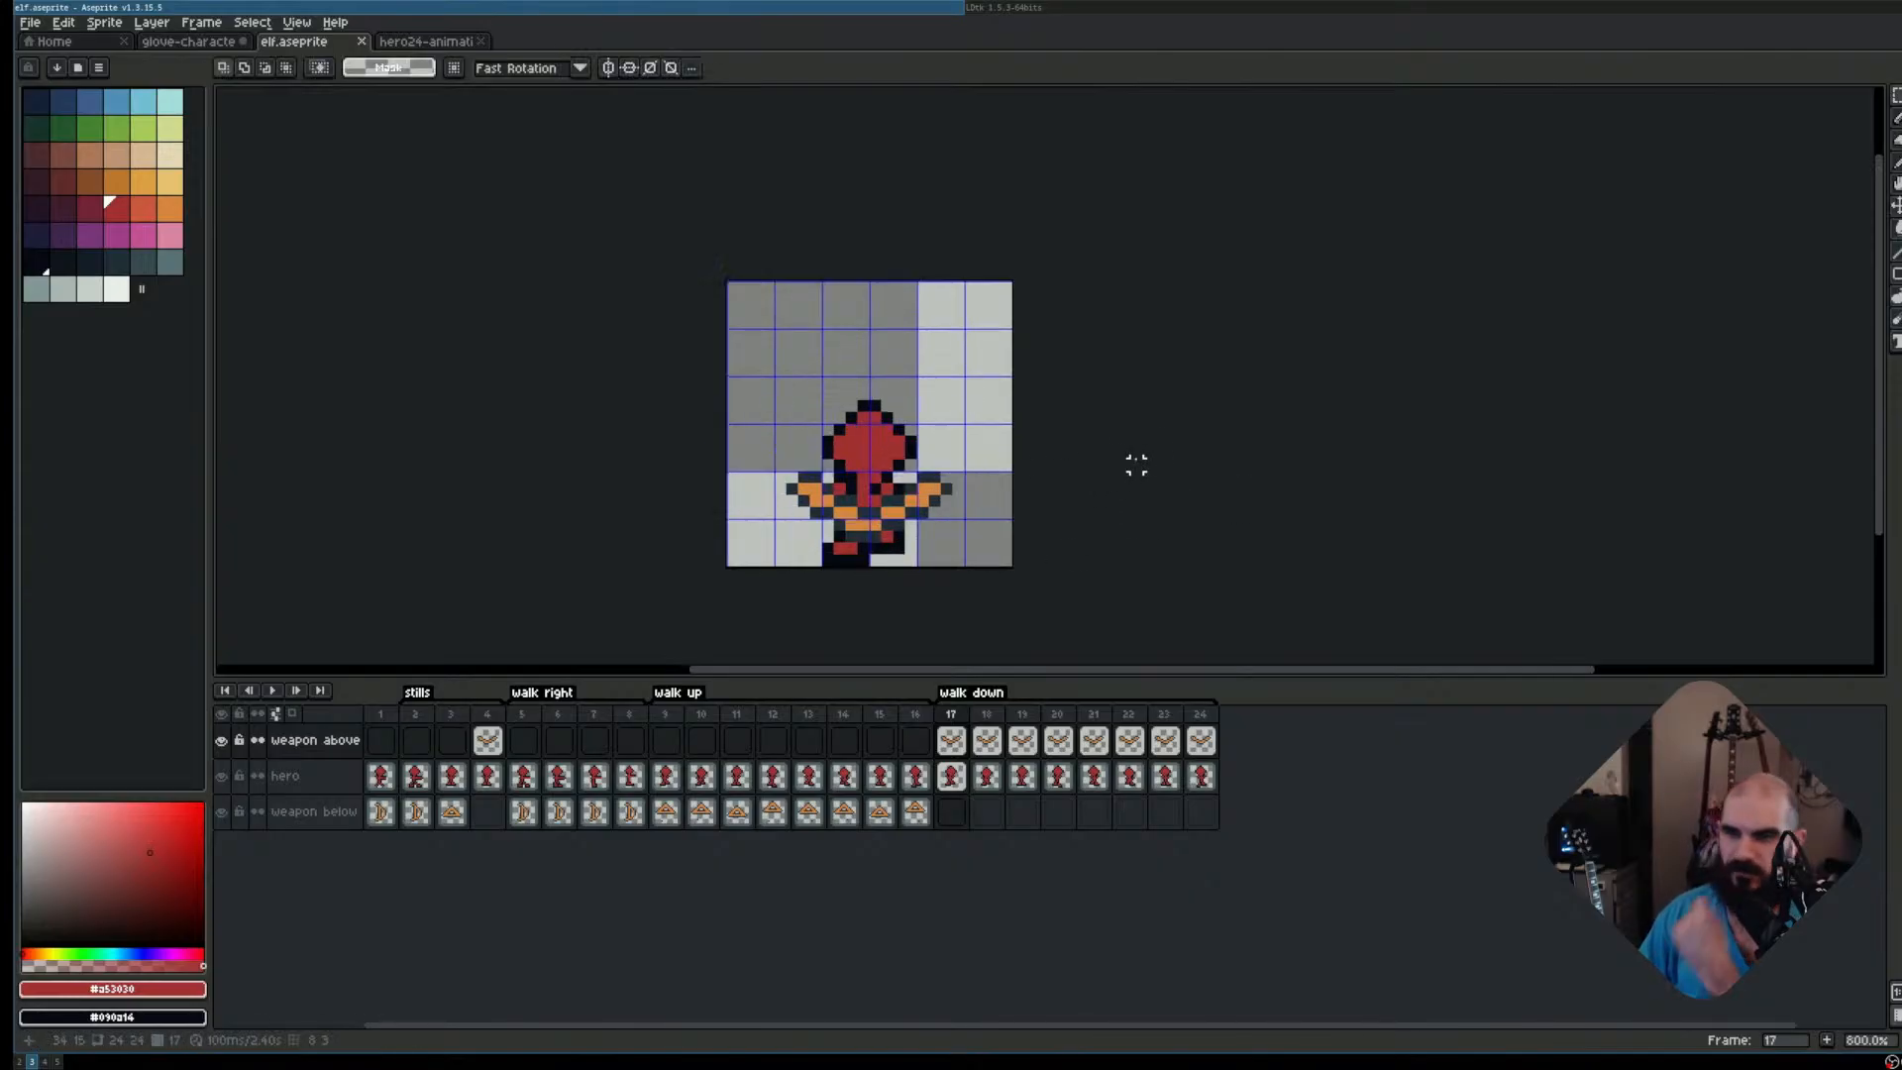
scroll(882, 451, up, 2)
drag(715, 337, 1002, 624)
click(1186, 540)
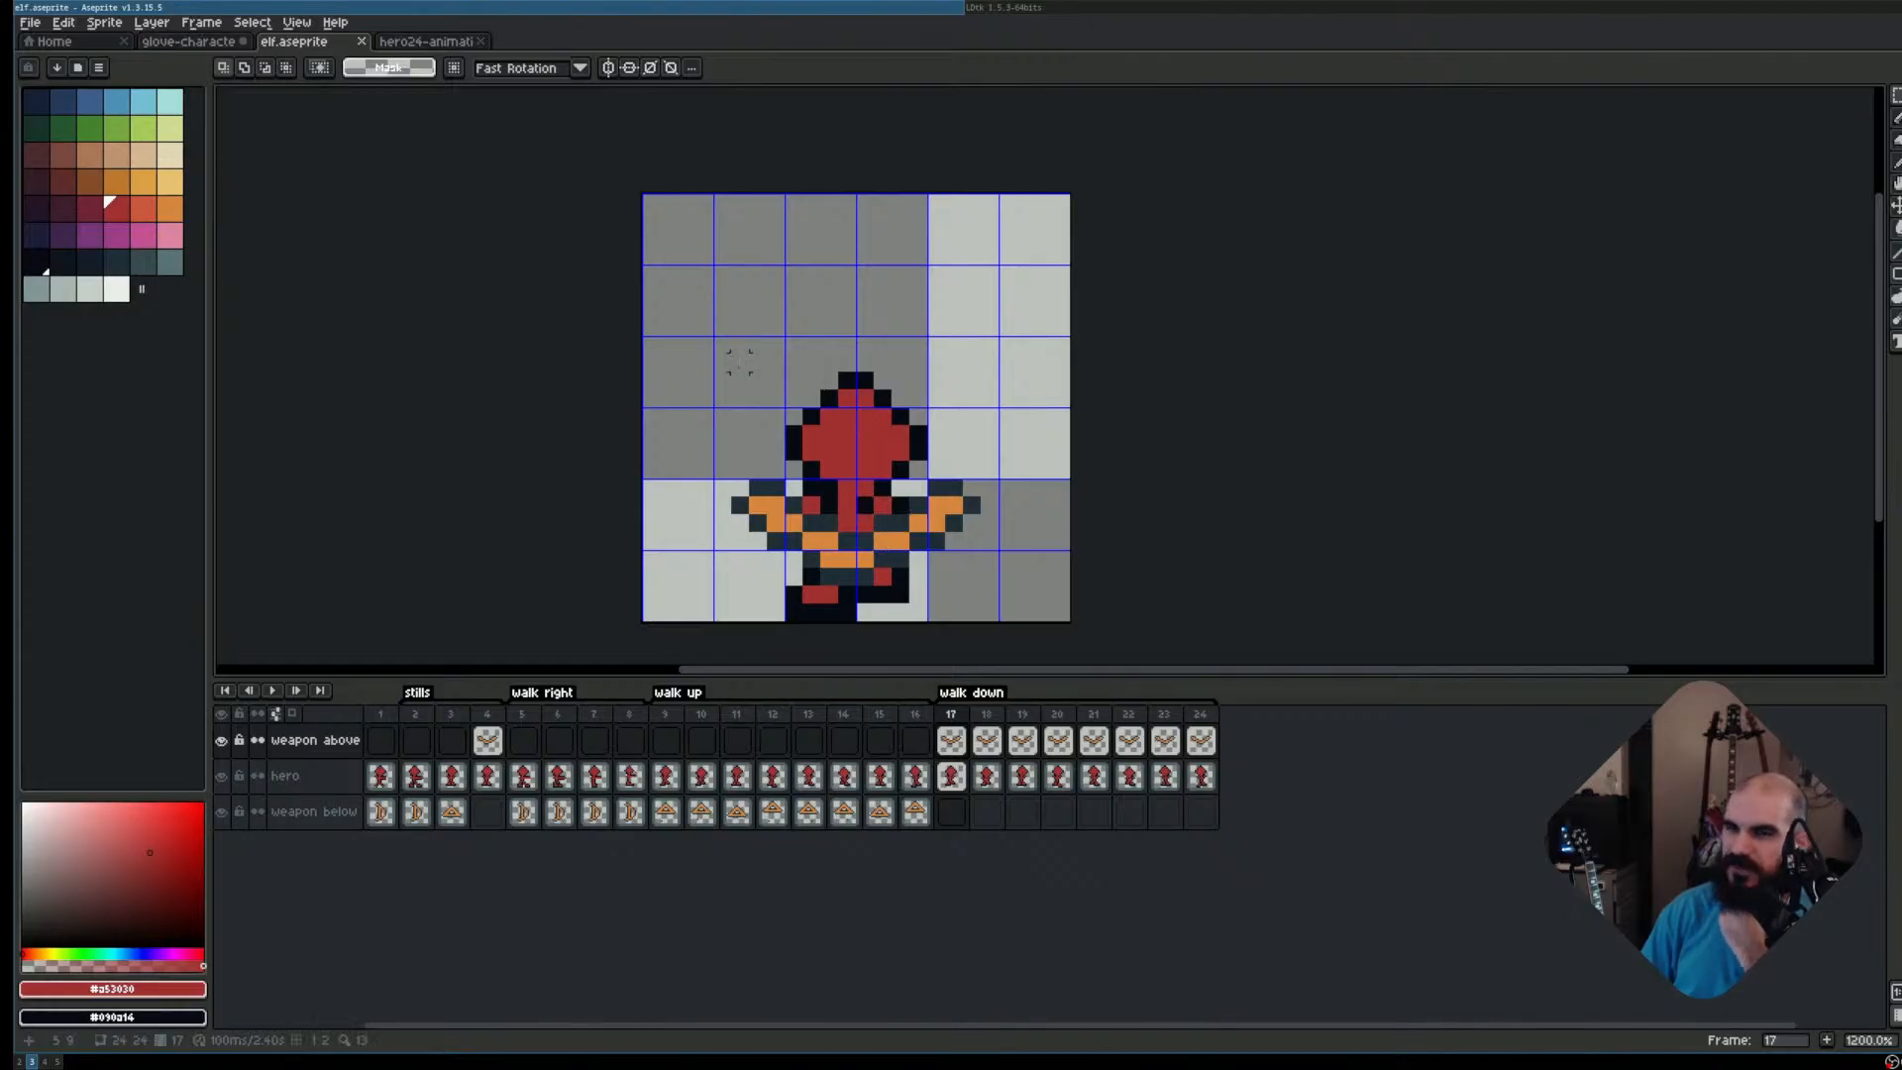
drag(739, 362, 971, 594)
click(1076, 540)
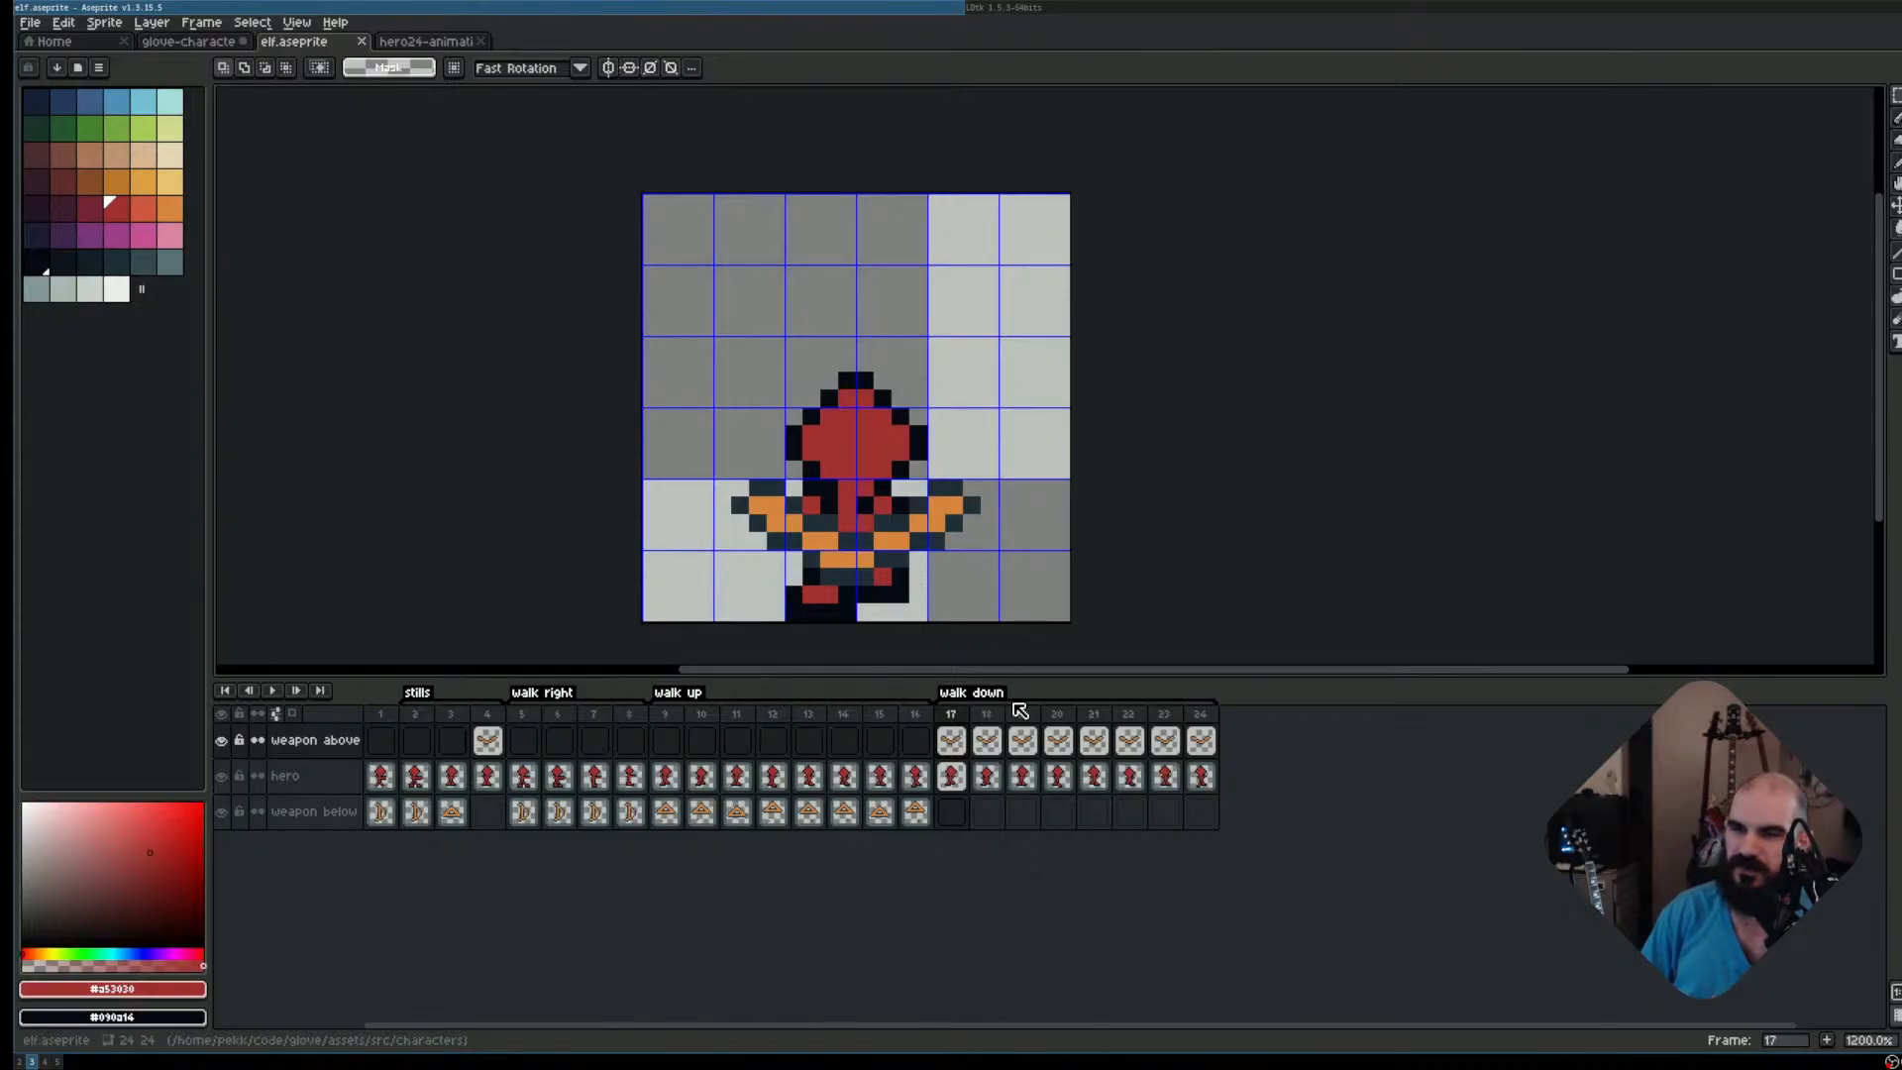
Step through walk down frames 18 to 24, look across frames 5 to 16, and return to frame 5
click(984, 715)
click(1021, 715)
click(1057, 716)
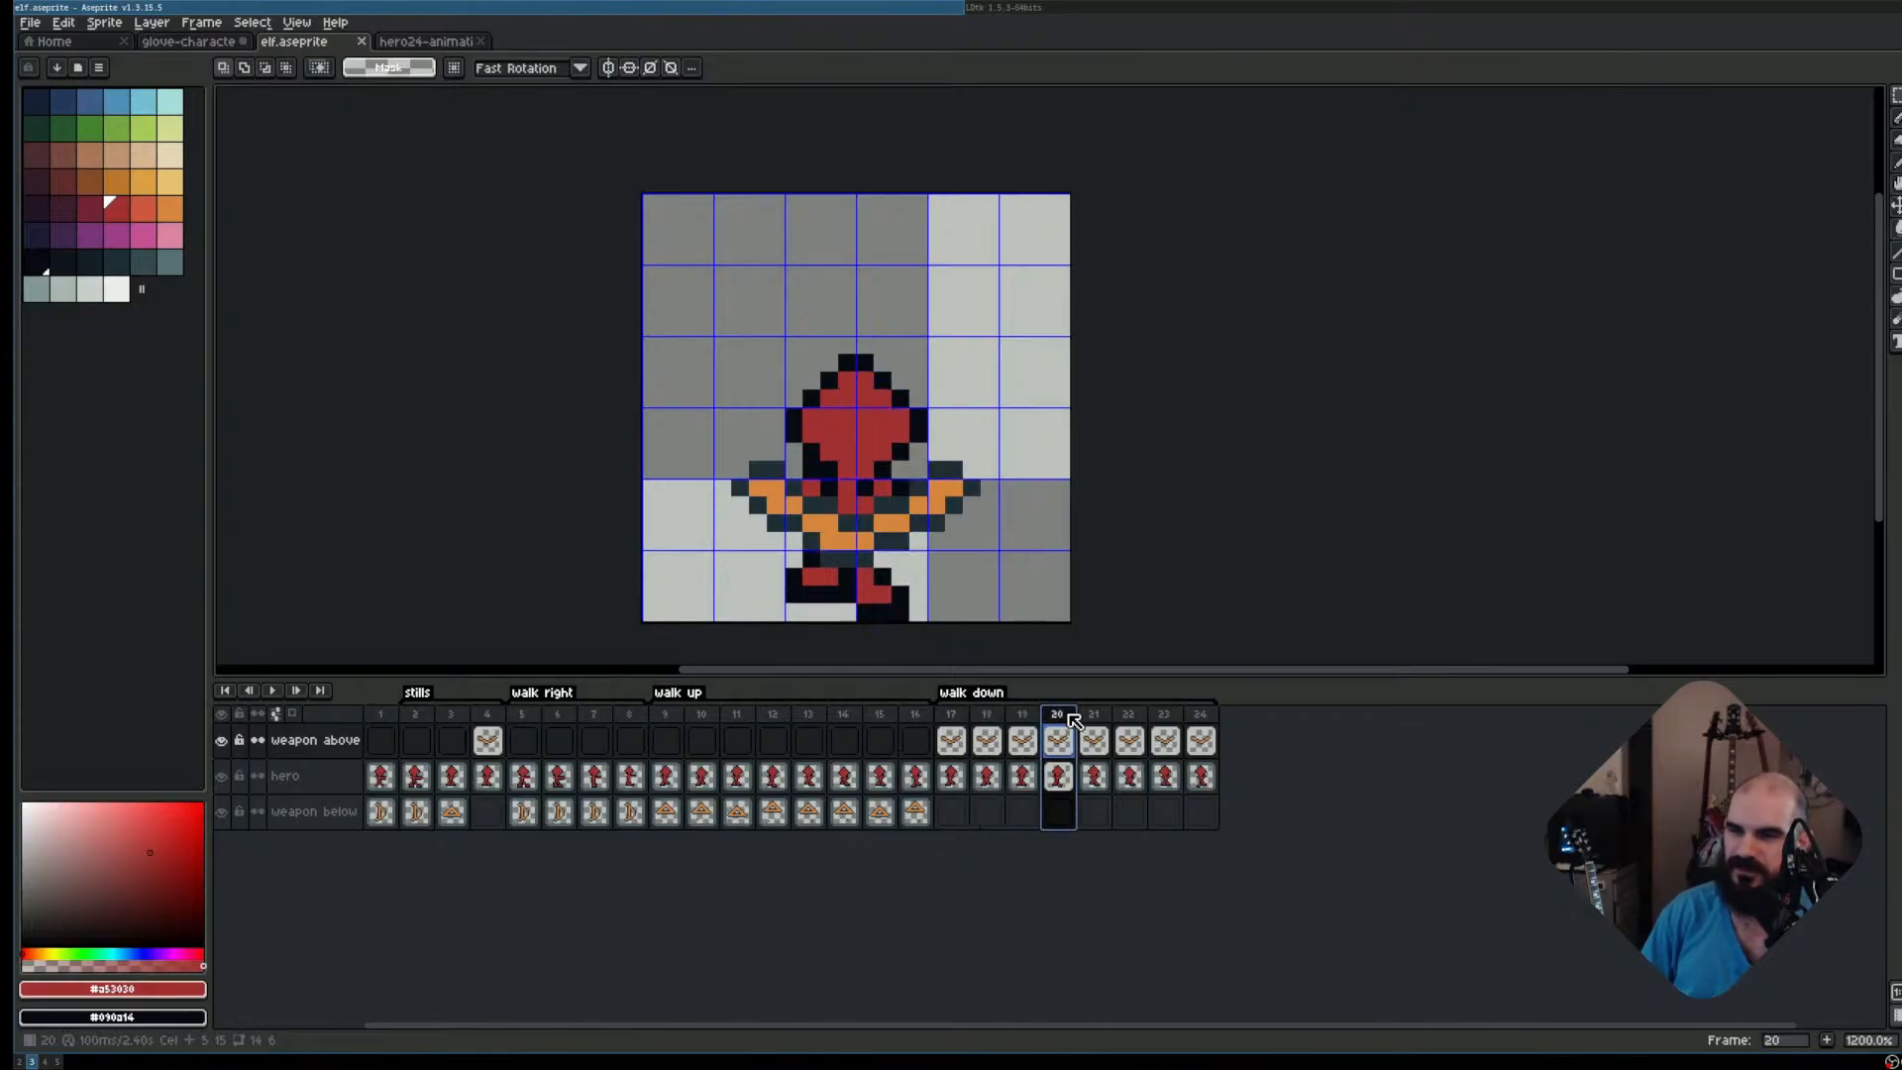
click(1093, 716)
click(1128, 715)
click(1164, 715)
click(1199, 717)
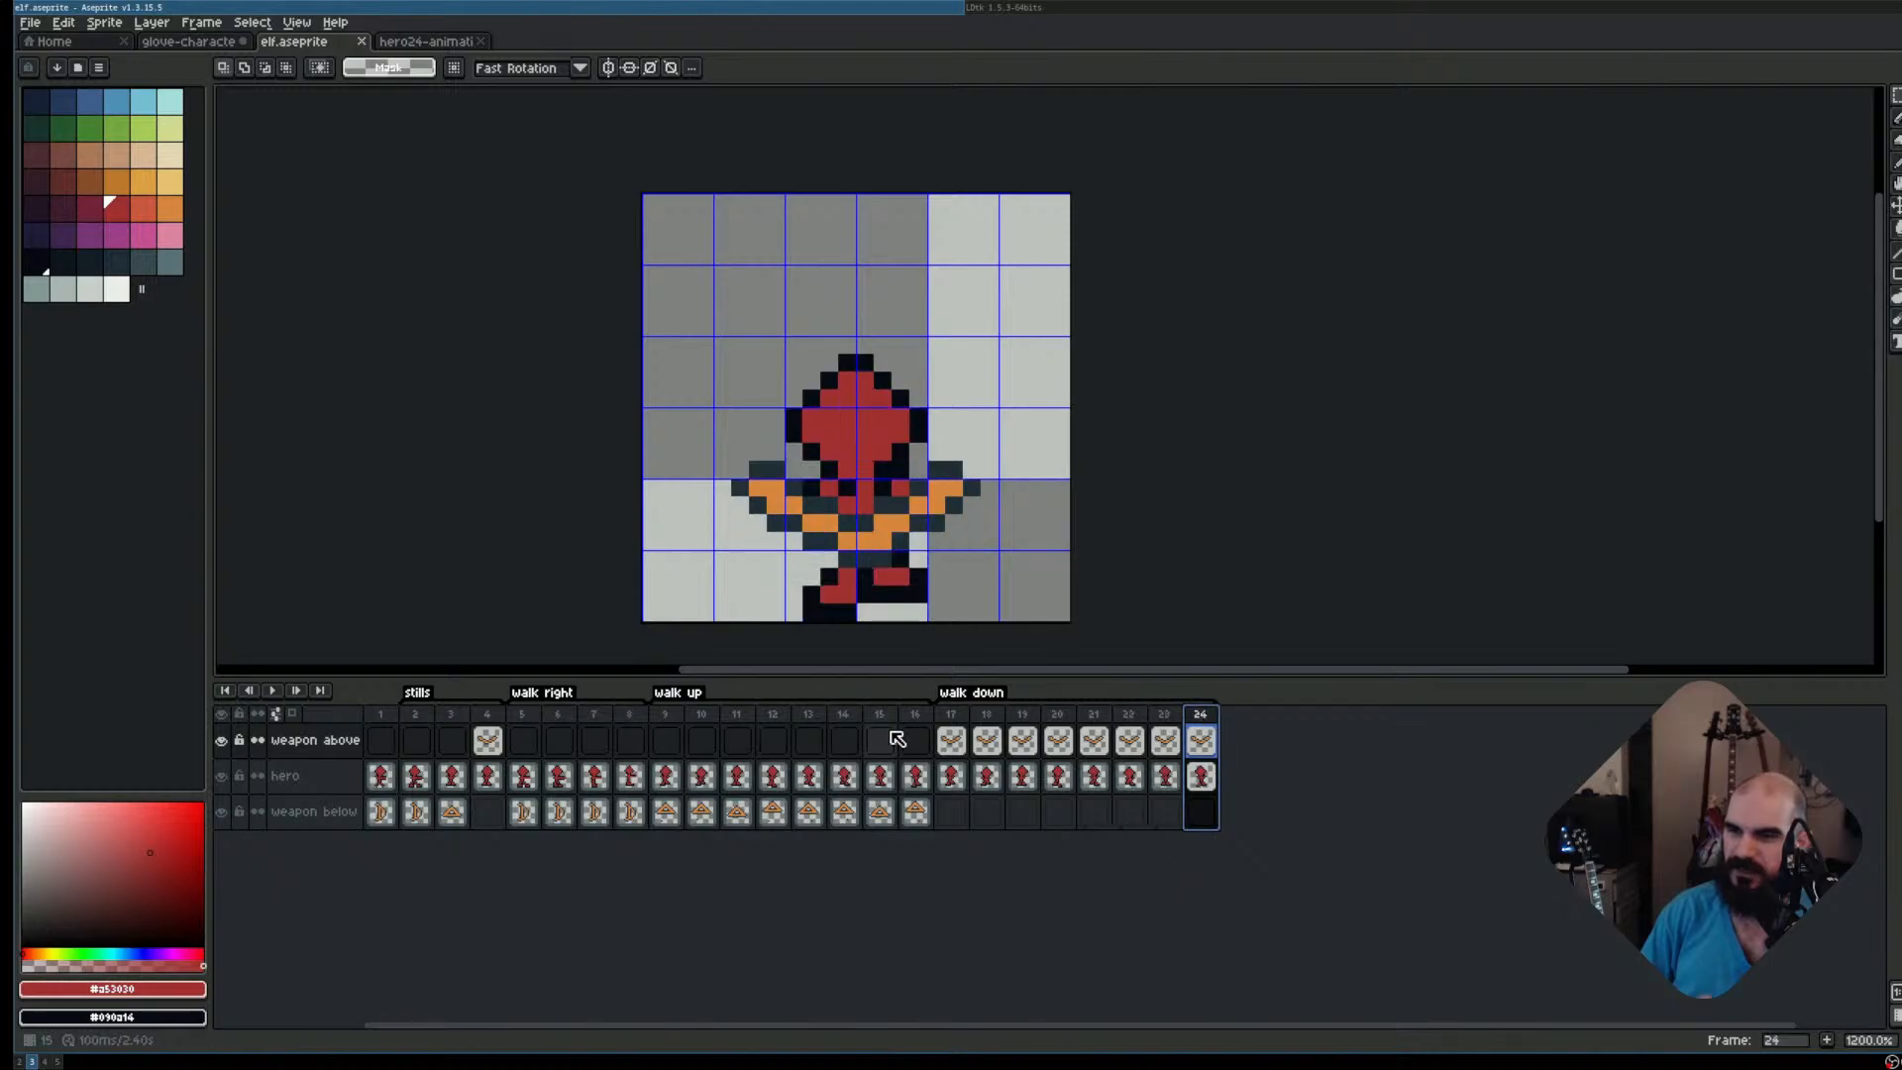
drag(522, 715, 914, 718)
click(538, 716)
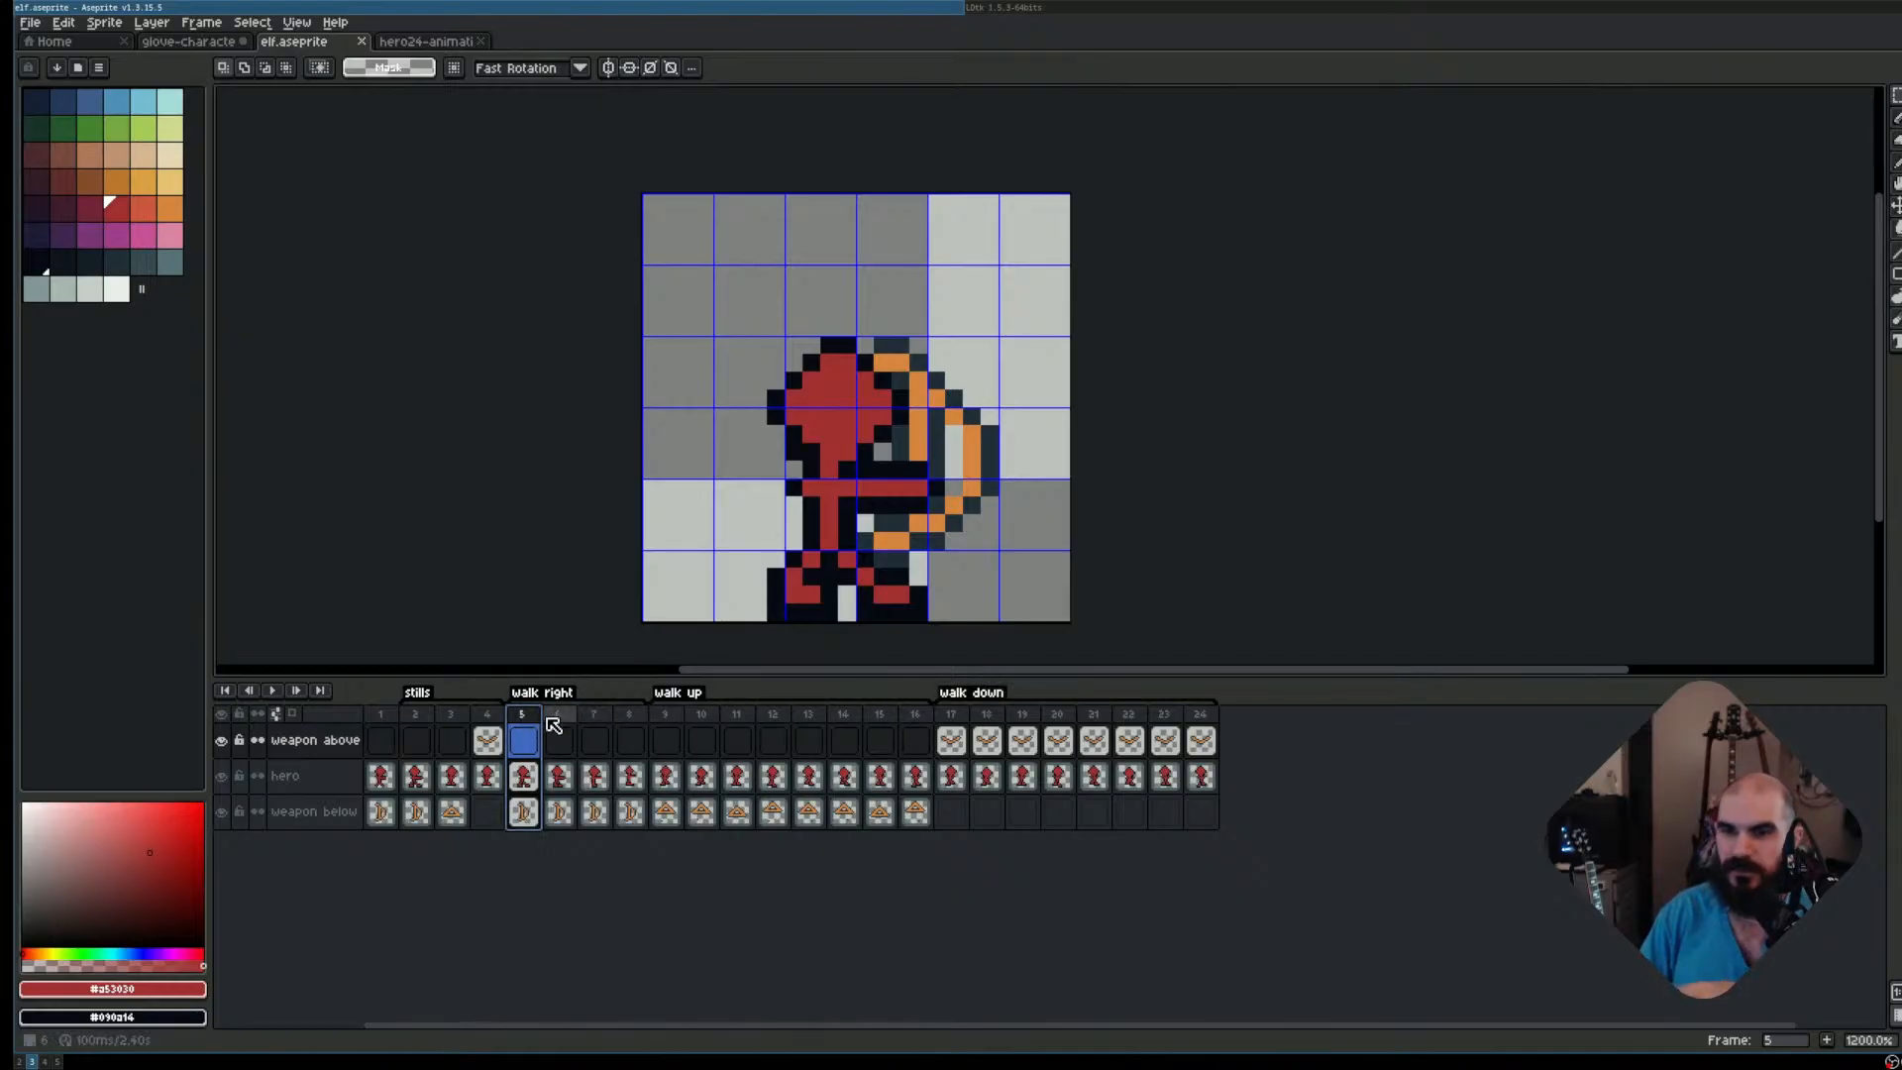
Save elf.aseprite
click(62, 22)
mouse_move(29, 22)
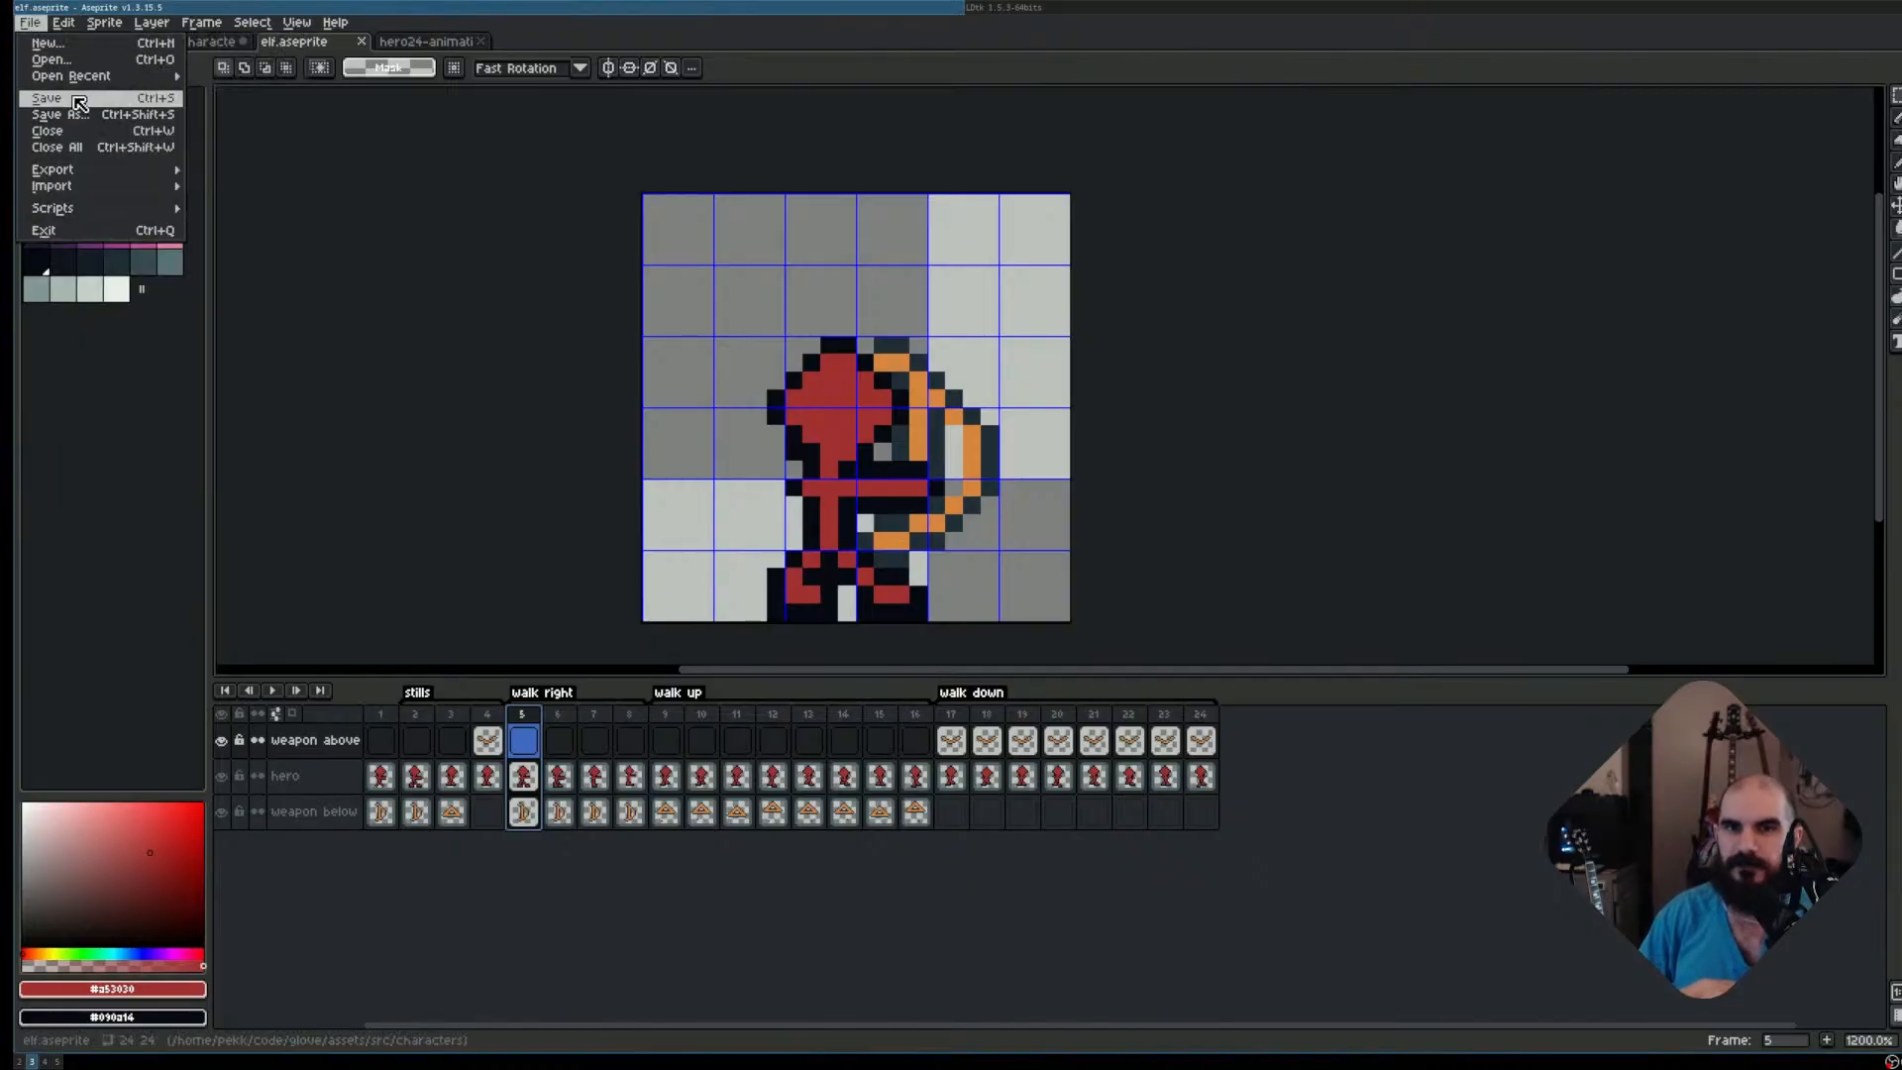
click(47, 98)
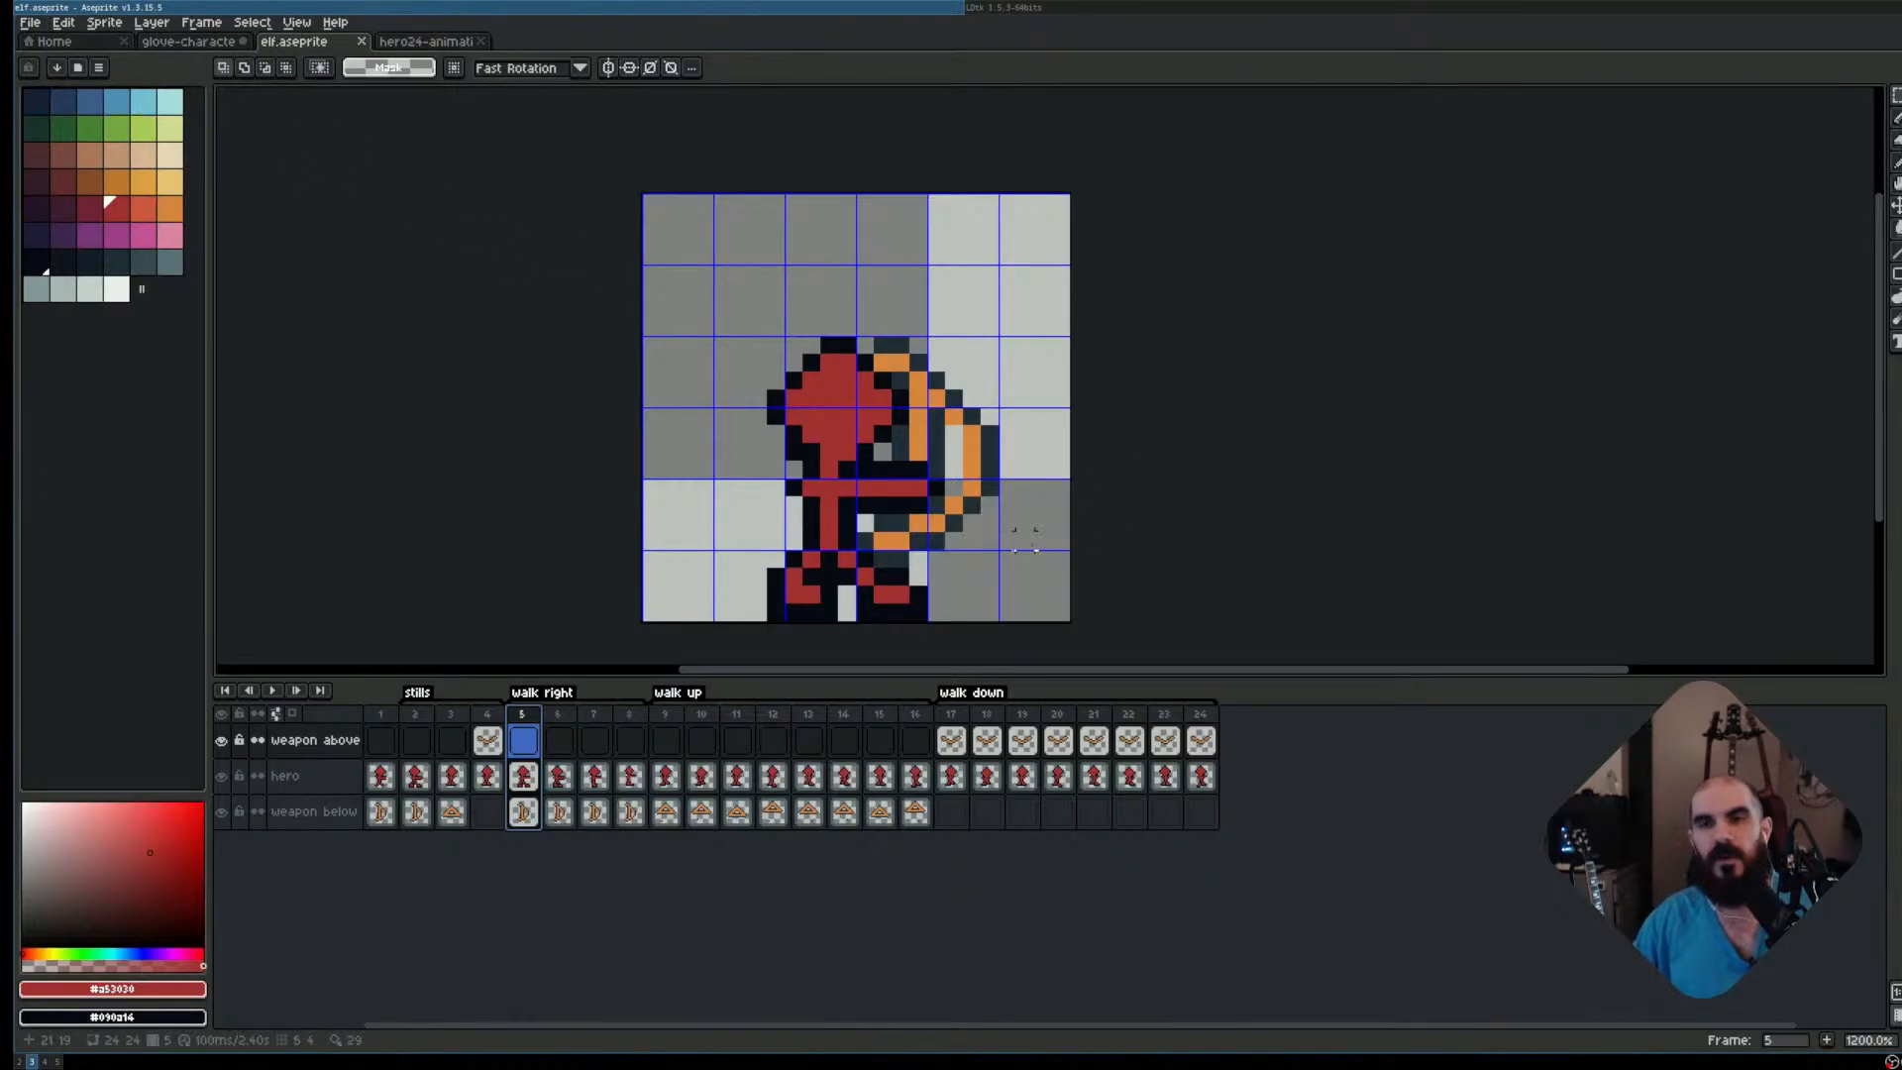
Switch to the terminal workspace and launch lazygit in the glove repository
key(super+Right)
key(super+Left)
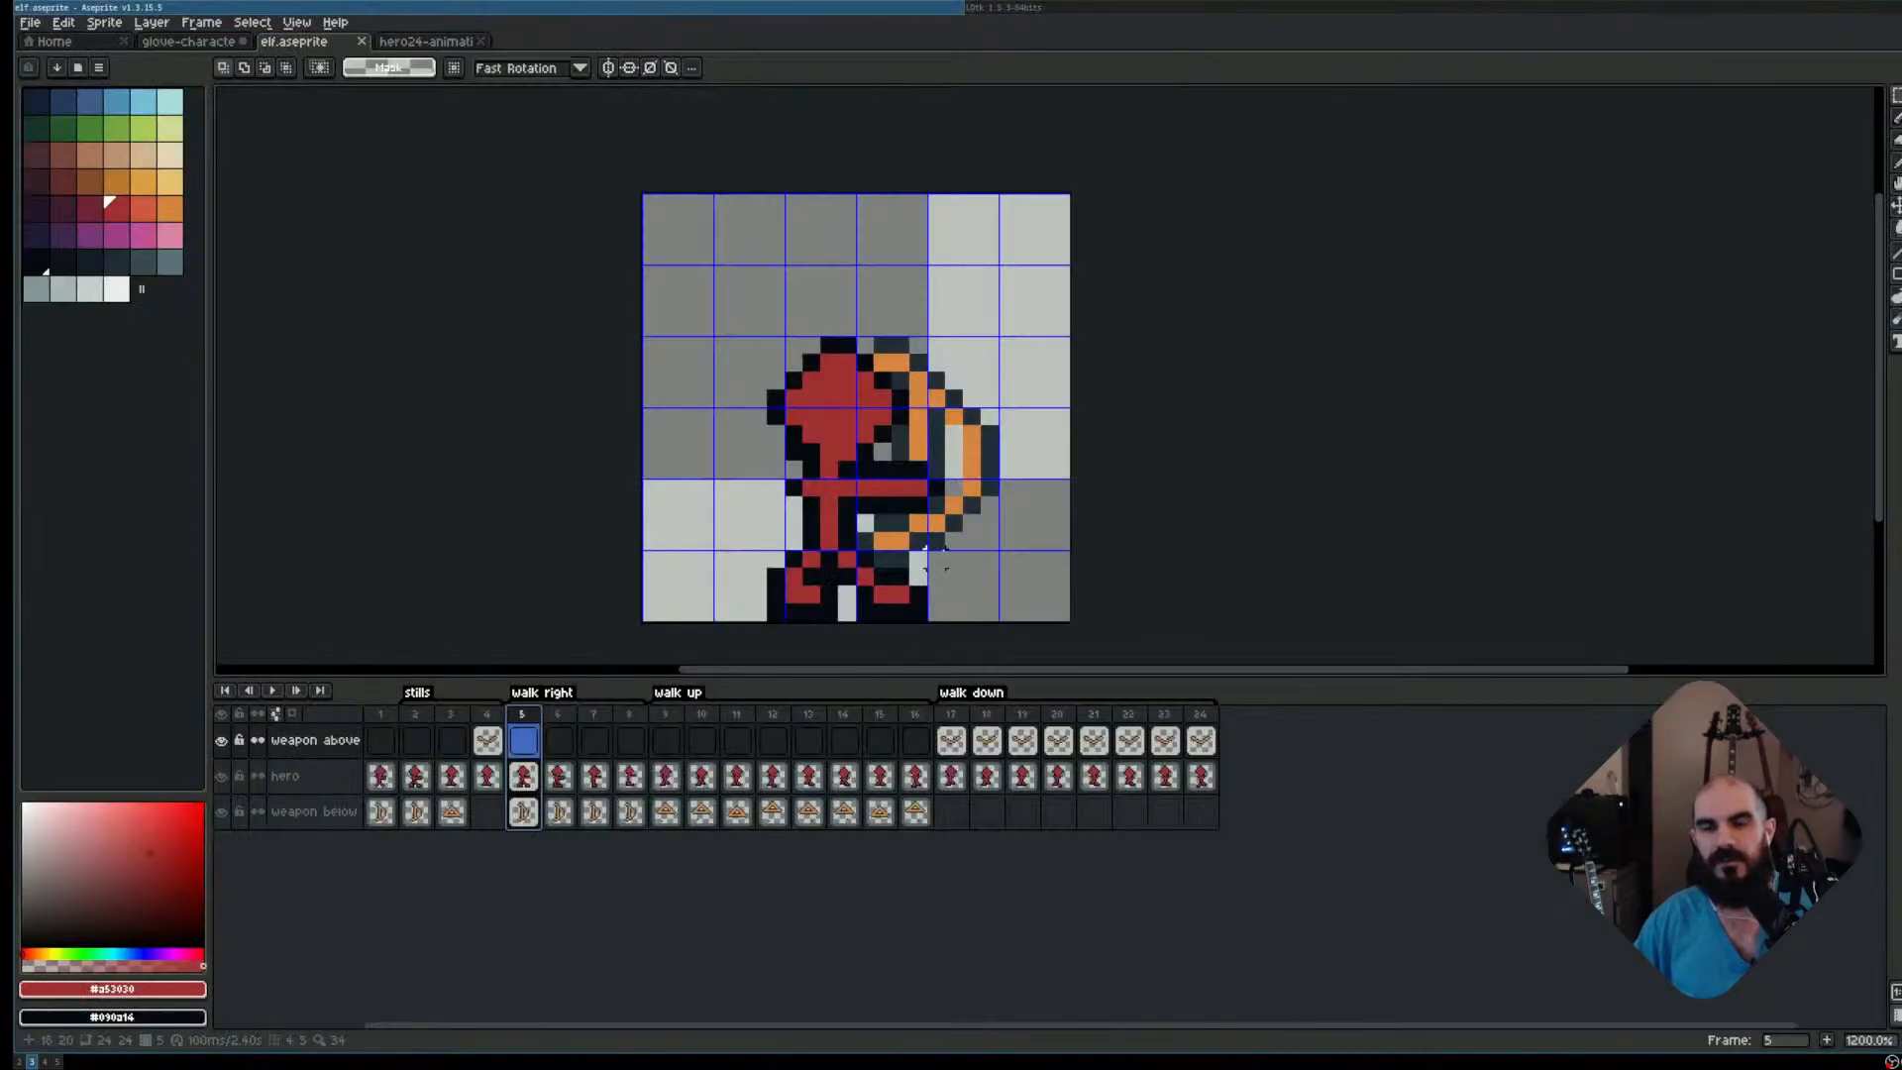
key(super+5)
text(lazygit)
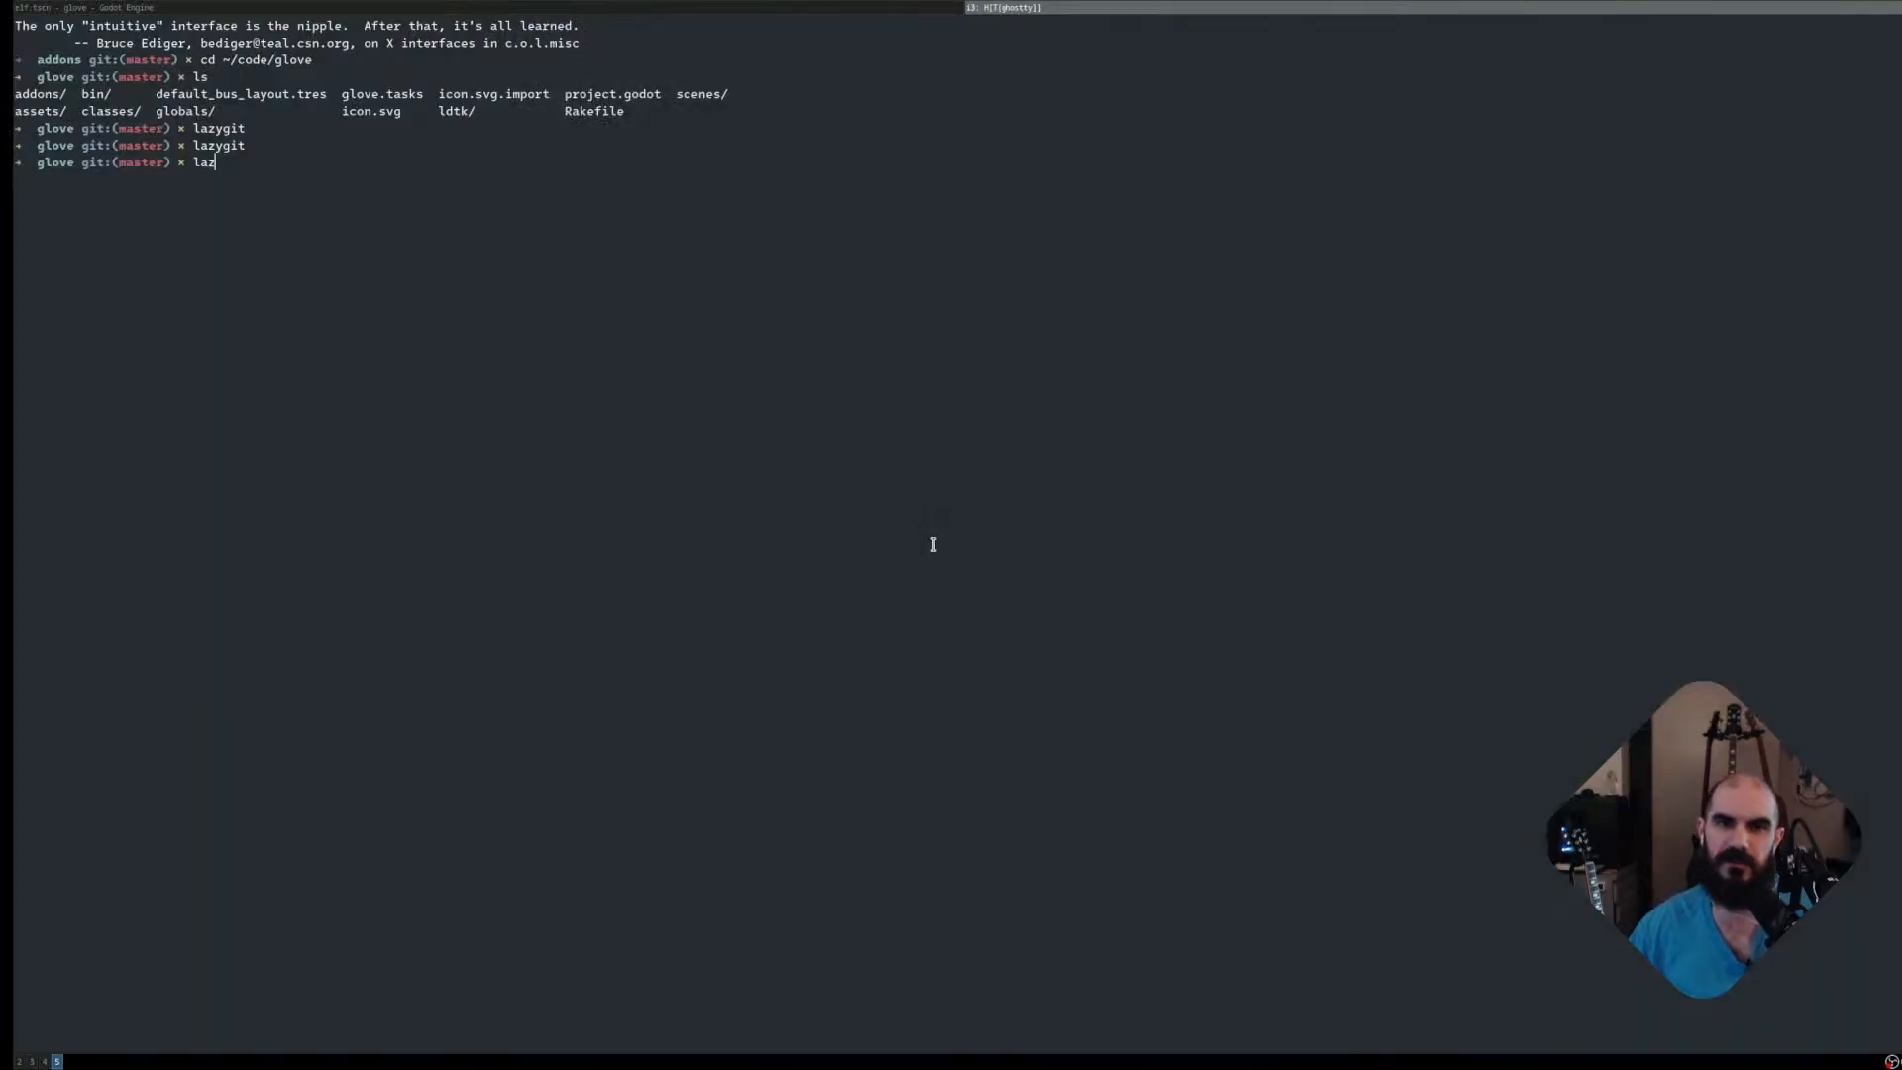
key(Return)
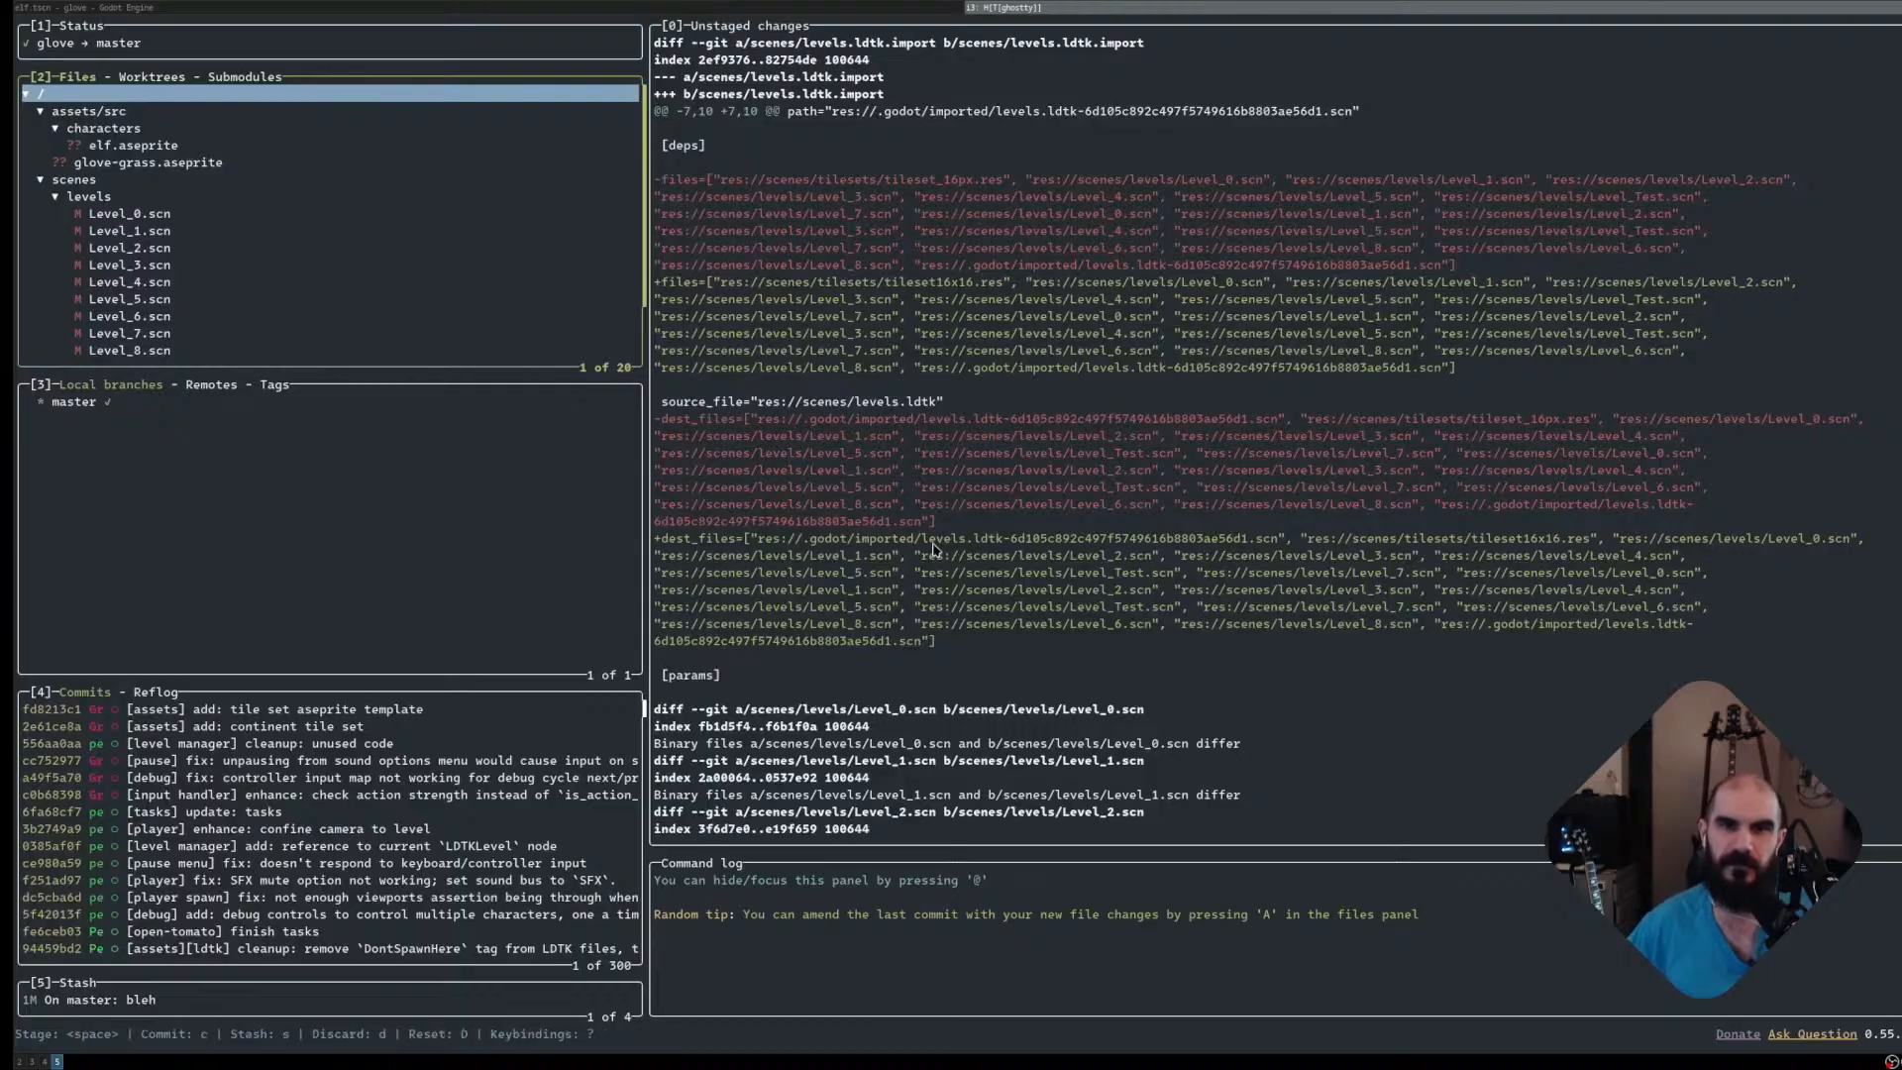
Collapse the scenes folder in the changed files and stage elf.aseprite under assets/src/characters
key(Down)
key(Down)
key(Down)
key(Down)
key(Down)
key(Down)
key(Up)
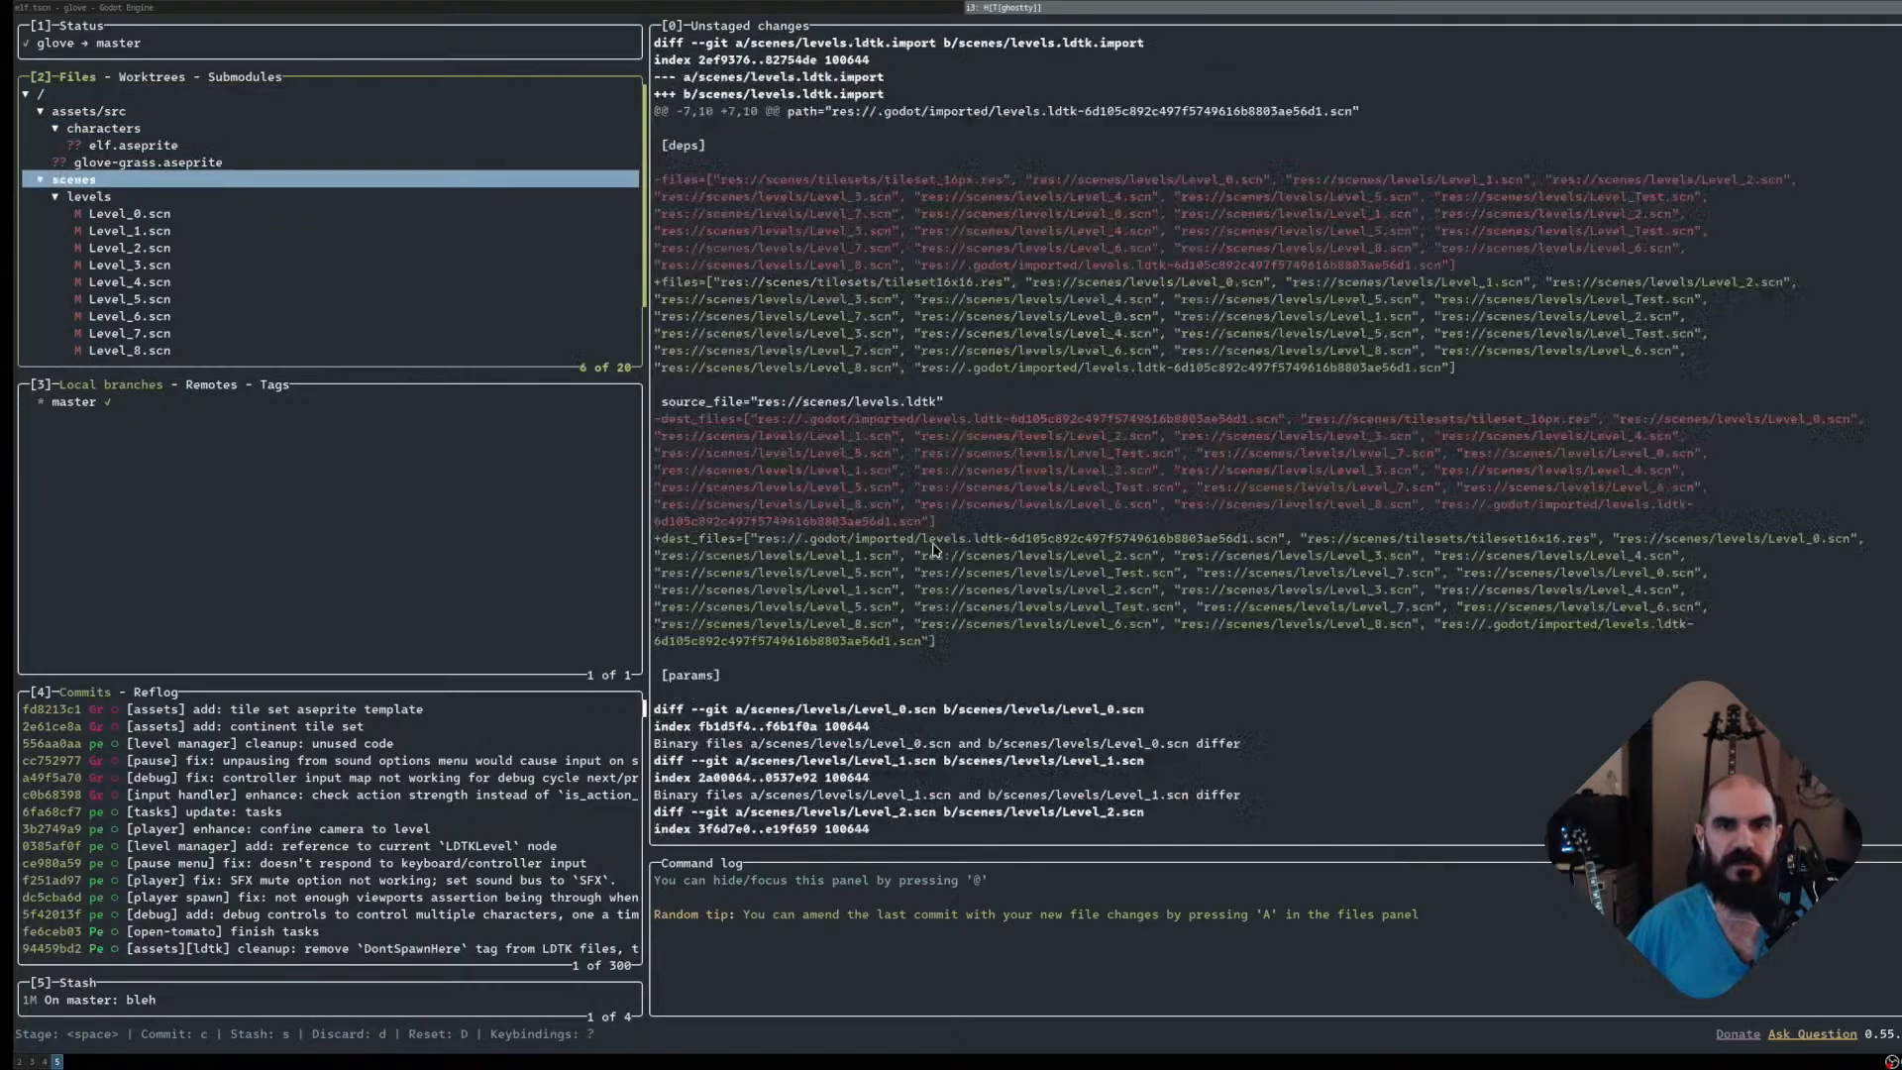
key(Return)
key(Up)
key(Up)
key(space)
Start a commit of the staged file with a summary beginning "[assets][elf] add: "
text(c[elf])
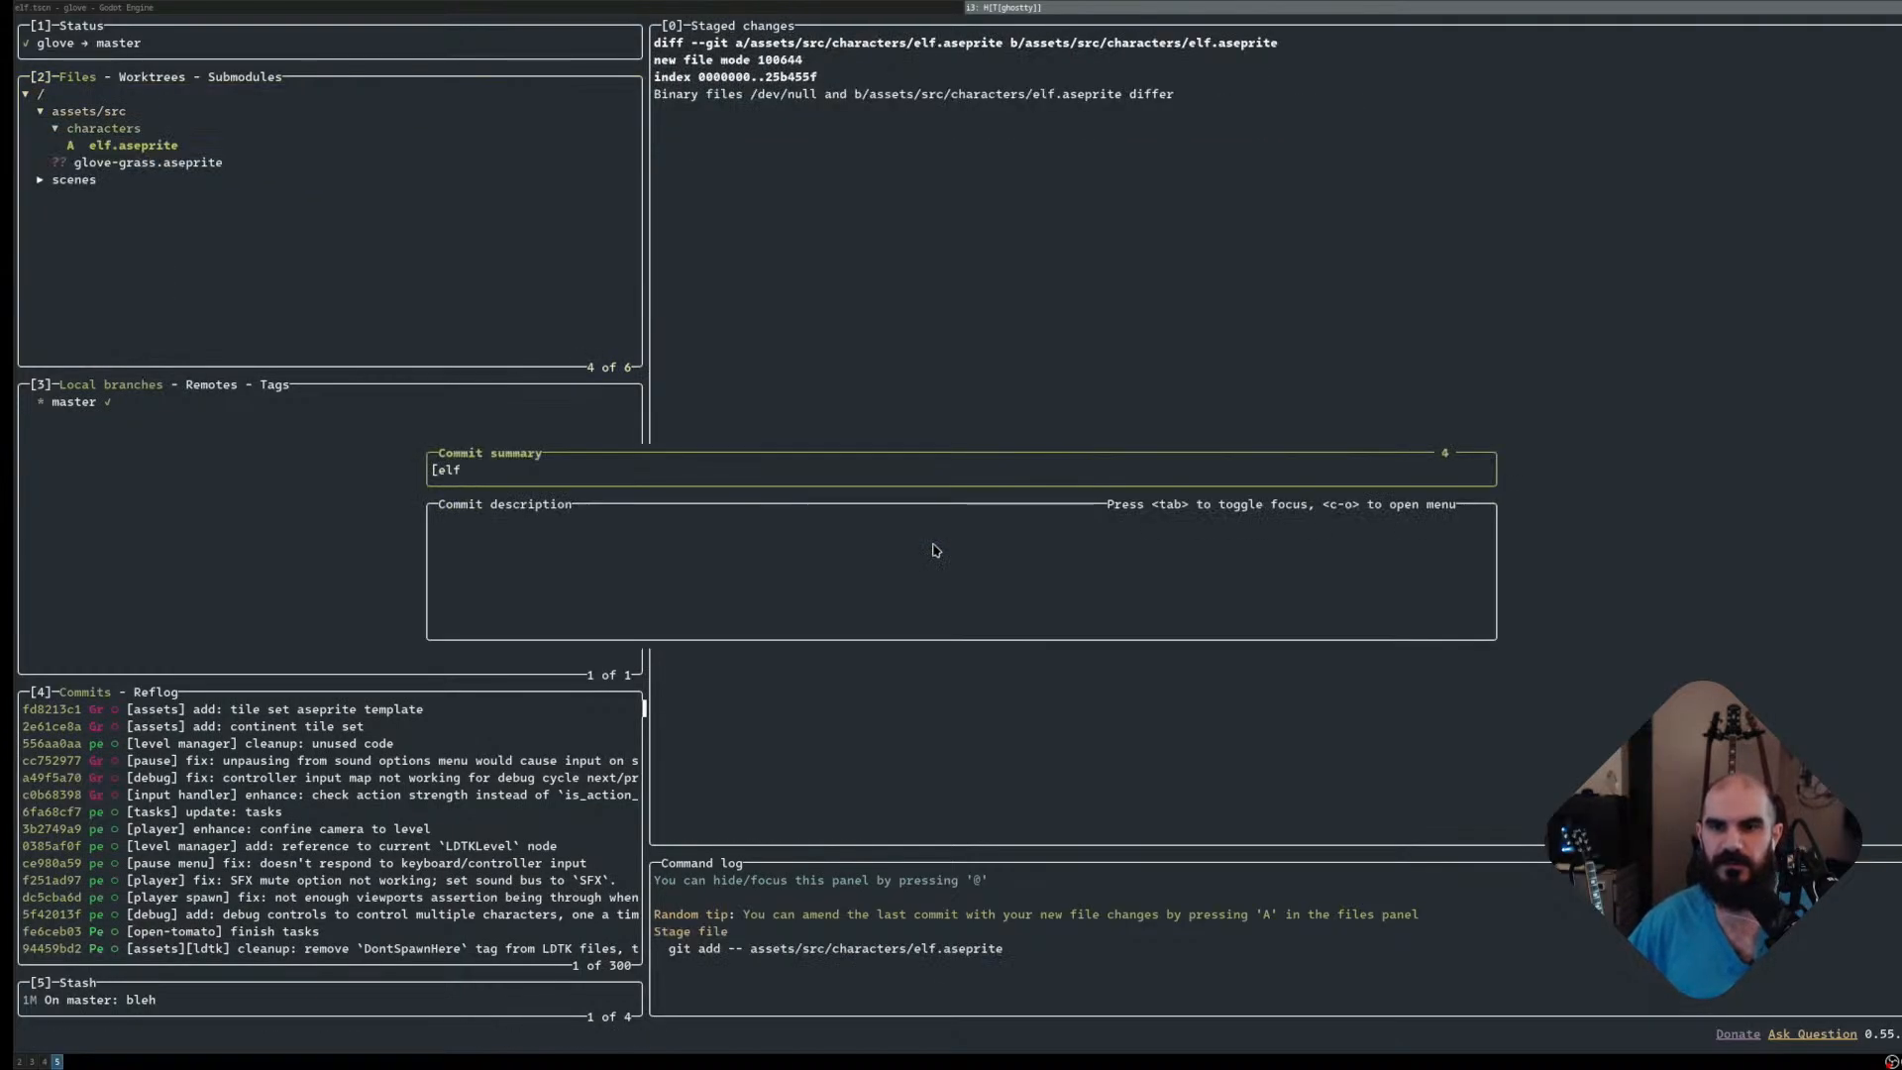
key(BackSpace)
key(BackSpace)
key(BackSpace)
key(BackSpace)
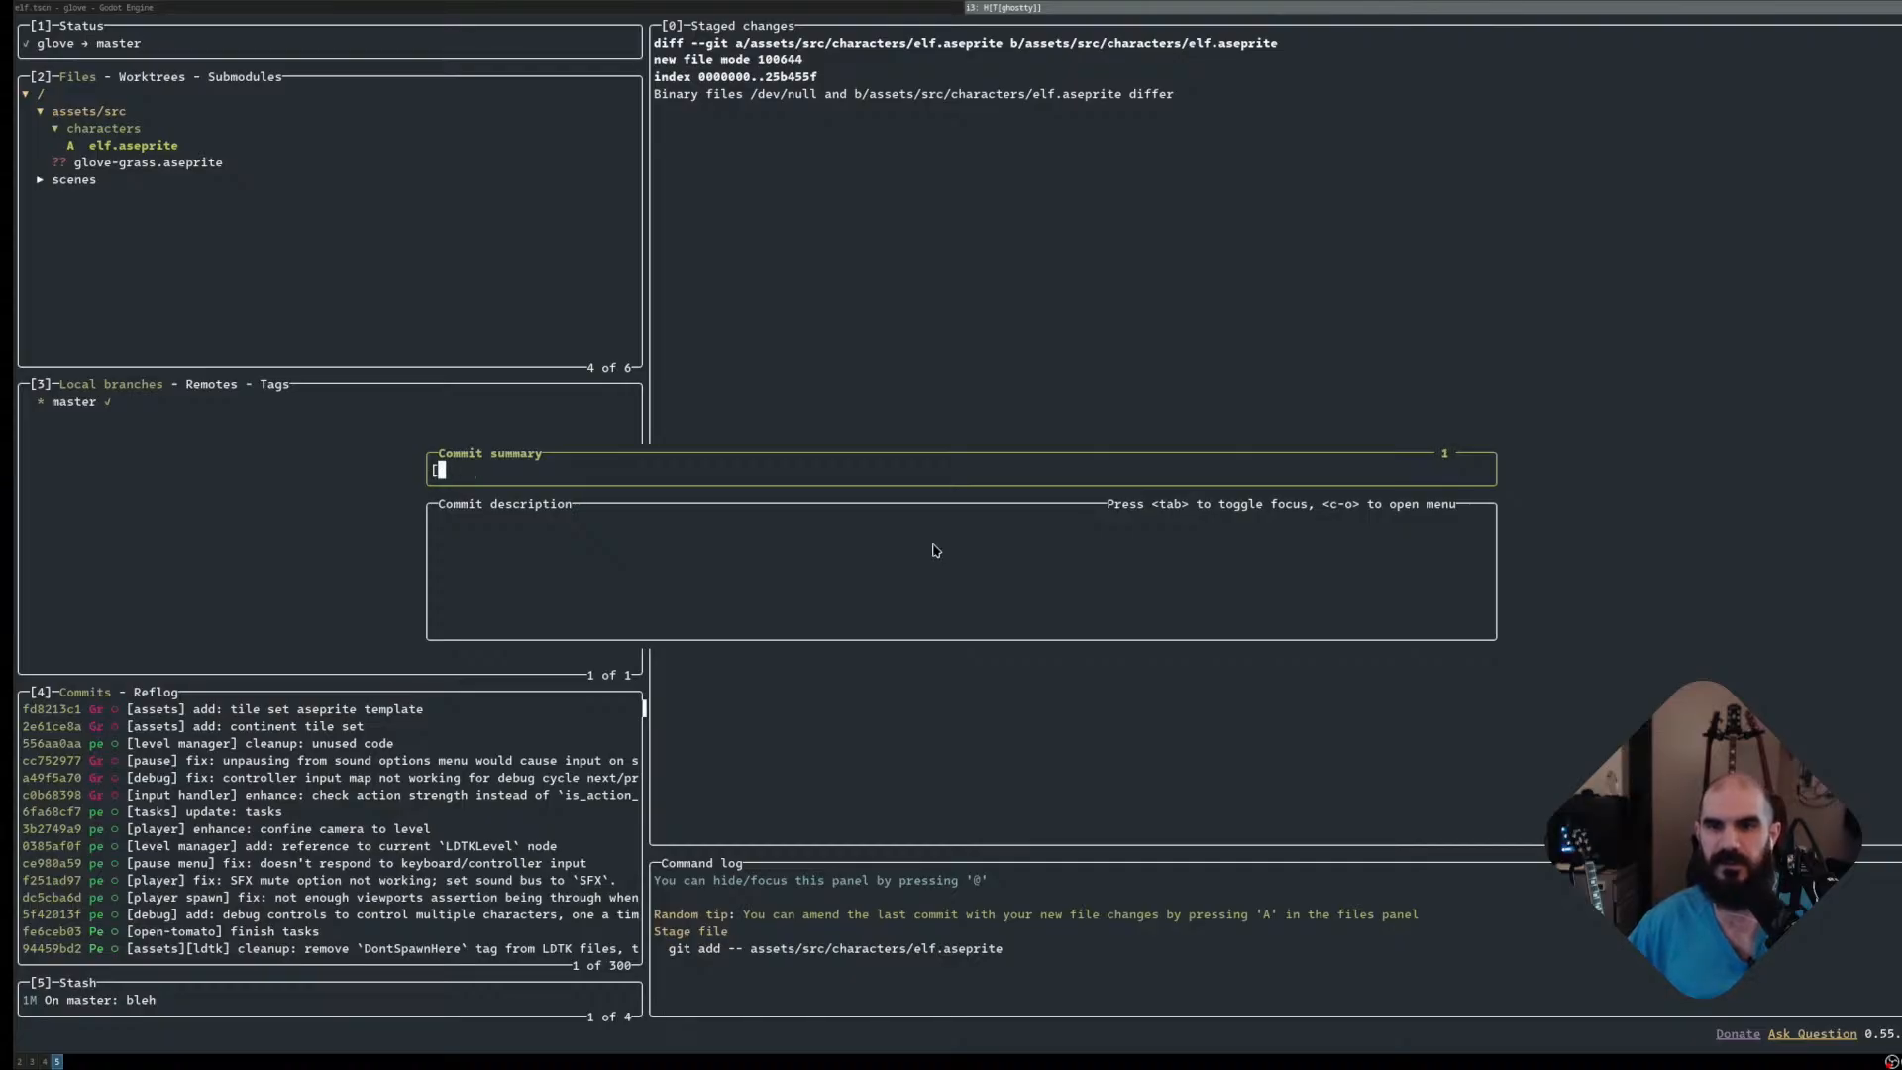
text(assets][)
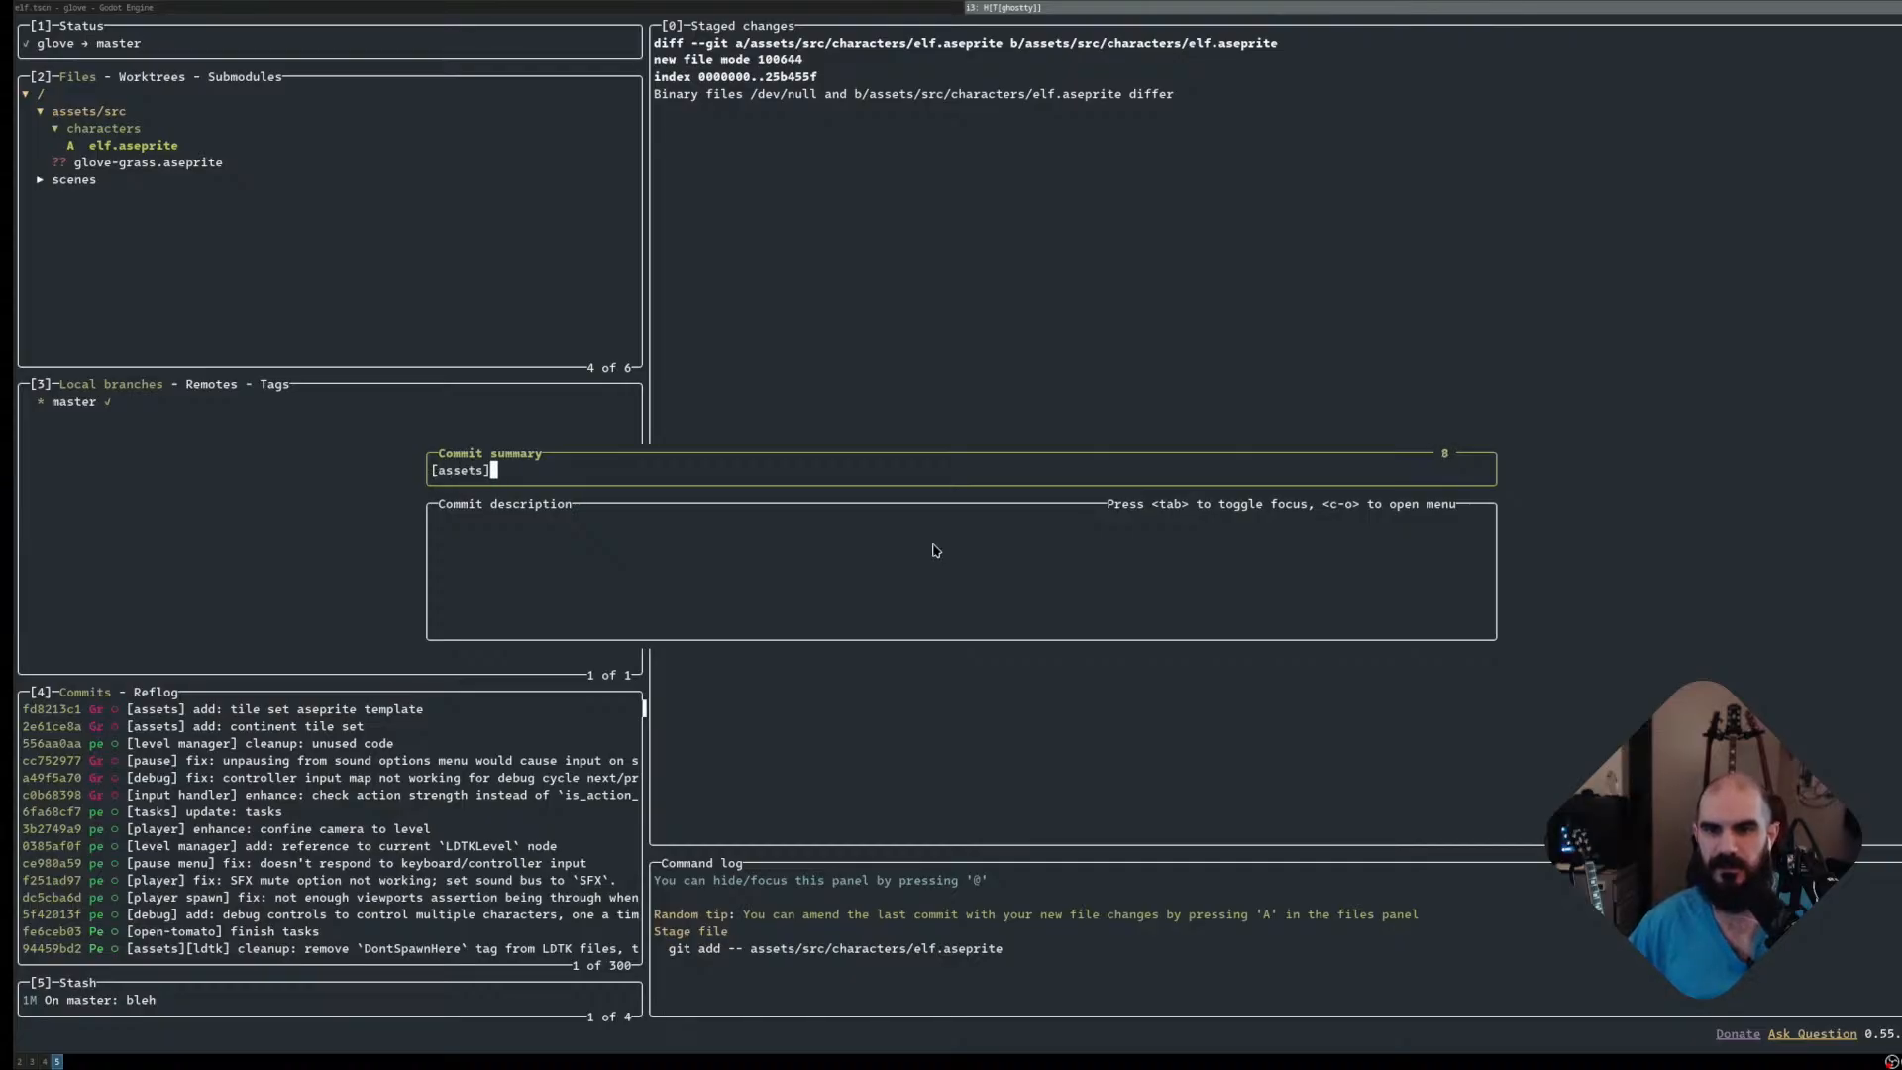
text(elf] add: )
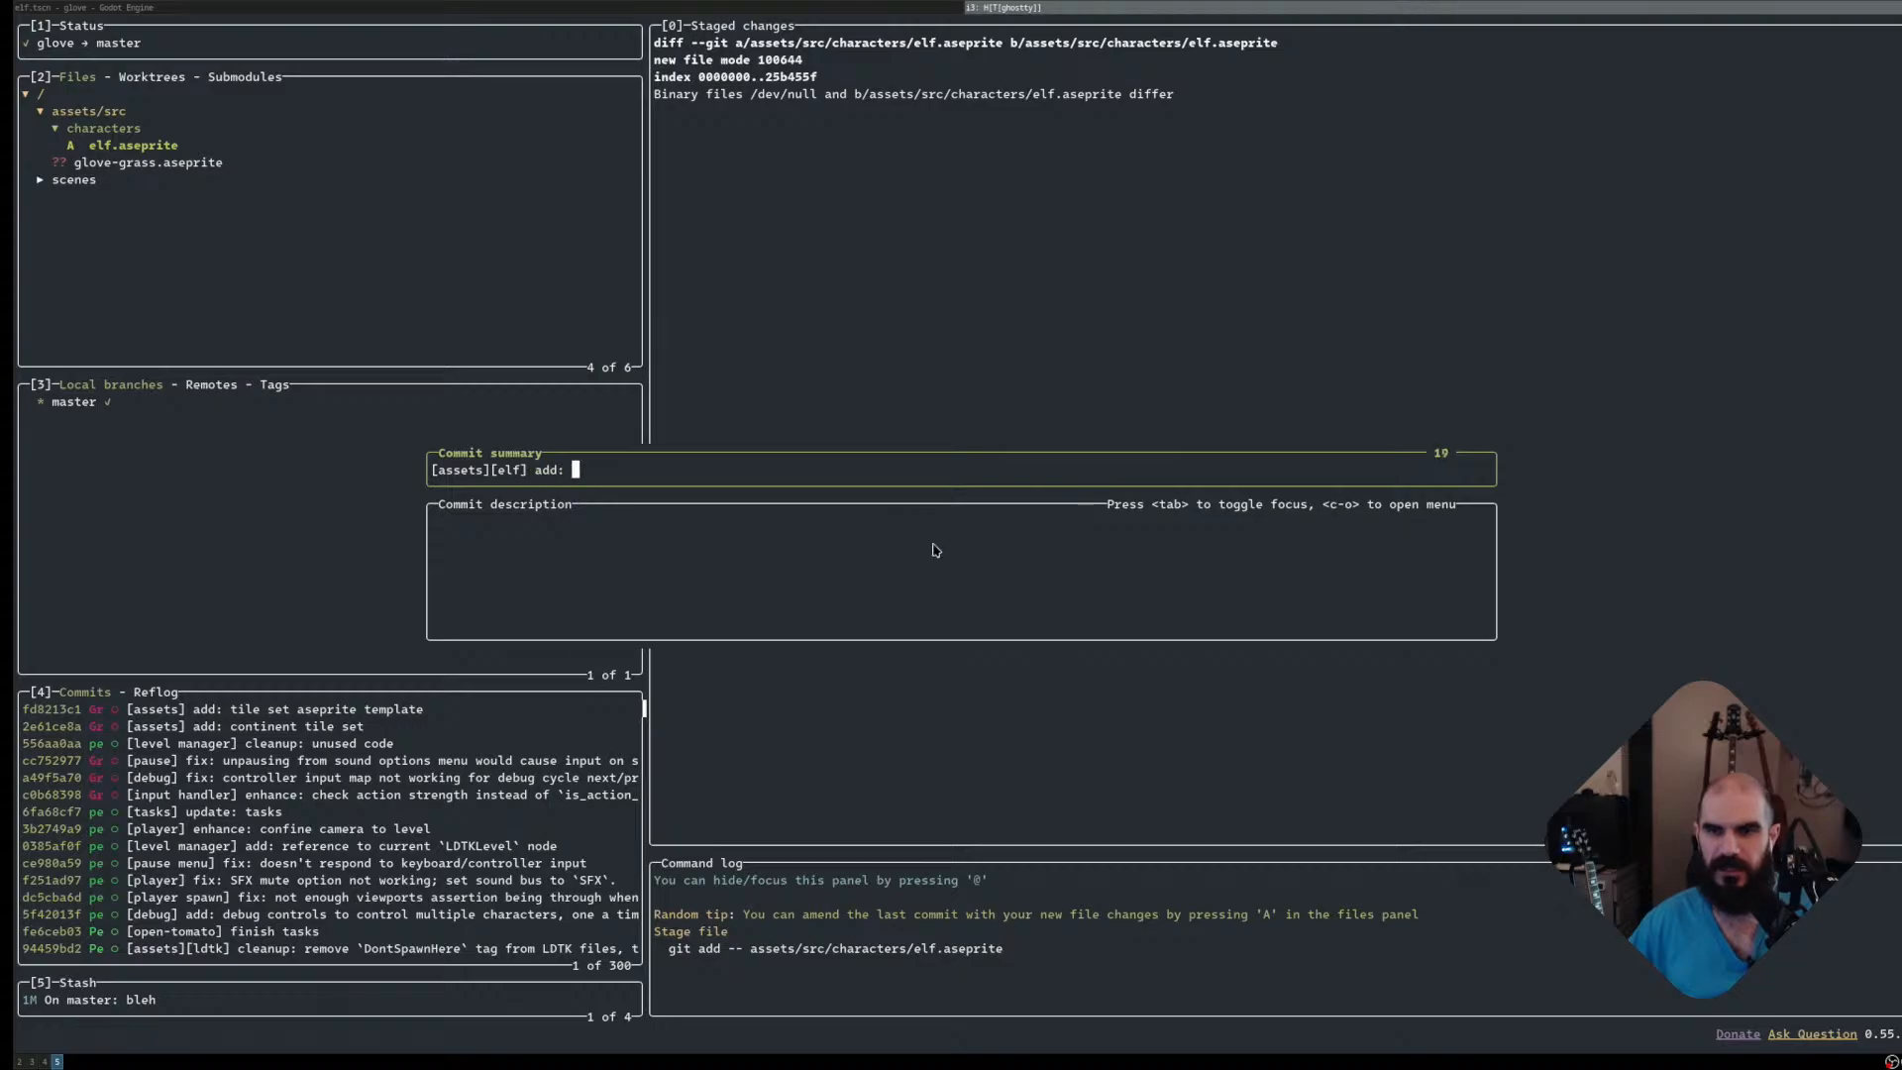
Commit the staged elf.aseprite file, completing the summary as "[assets][elf] add: animated elf asset walk cycles"
text(animated el)
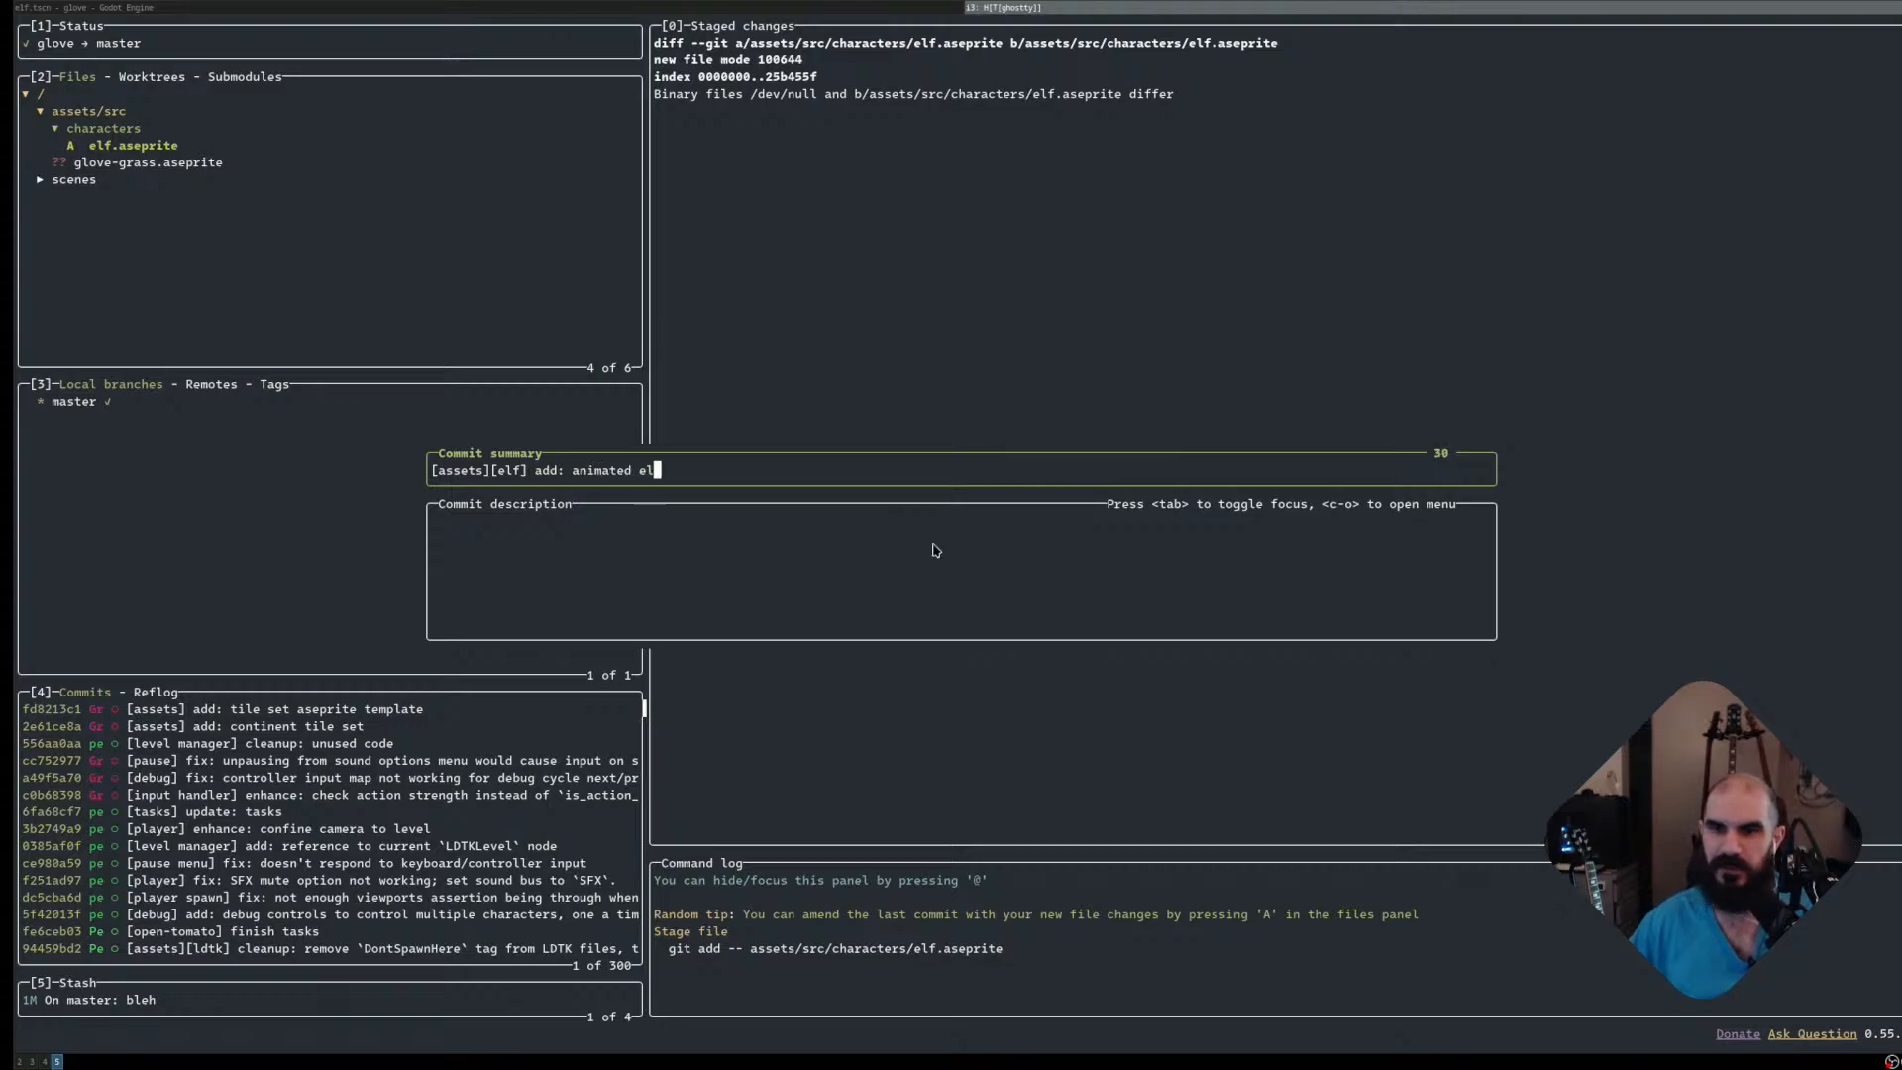
text(f asset)
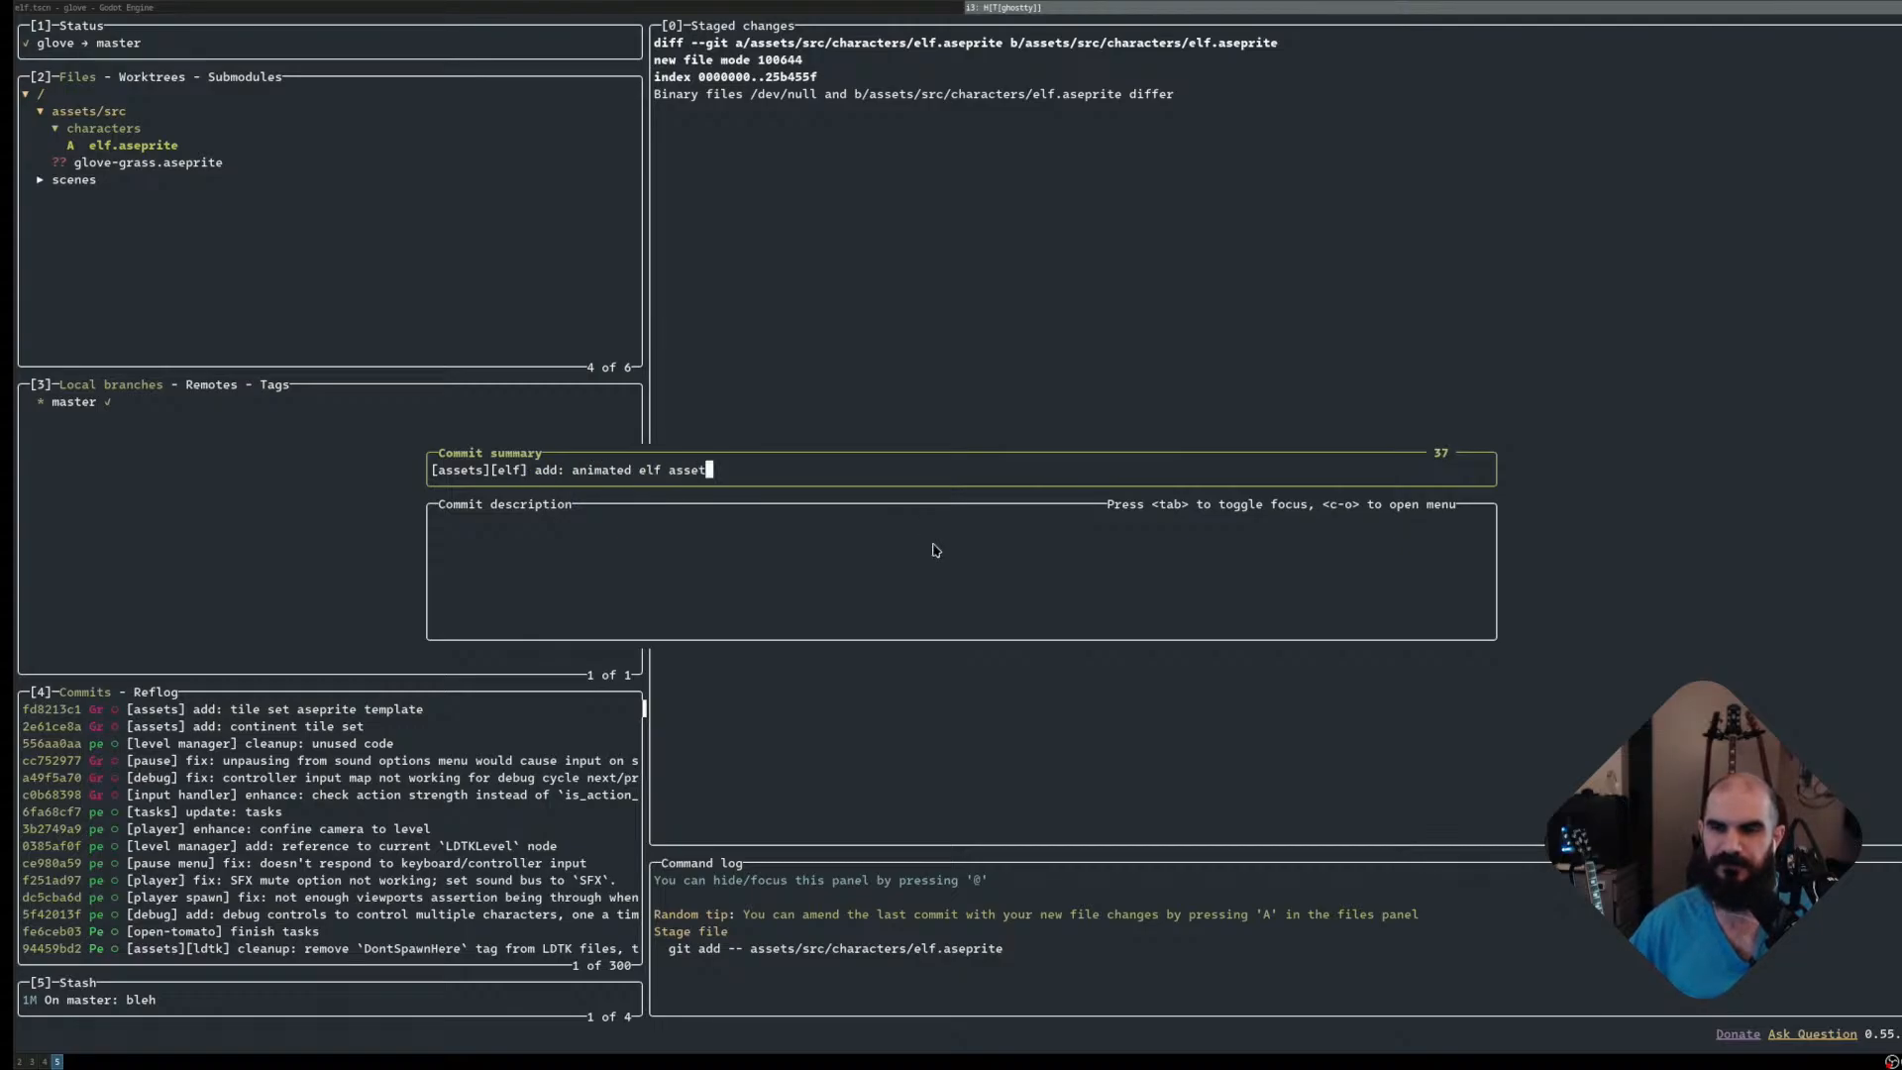
text( walk )
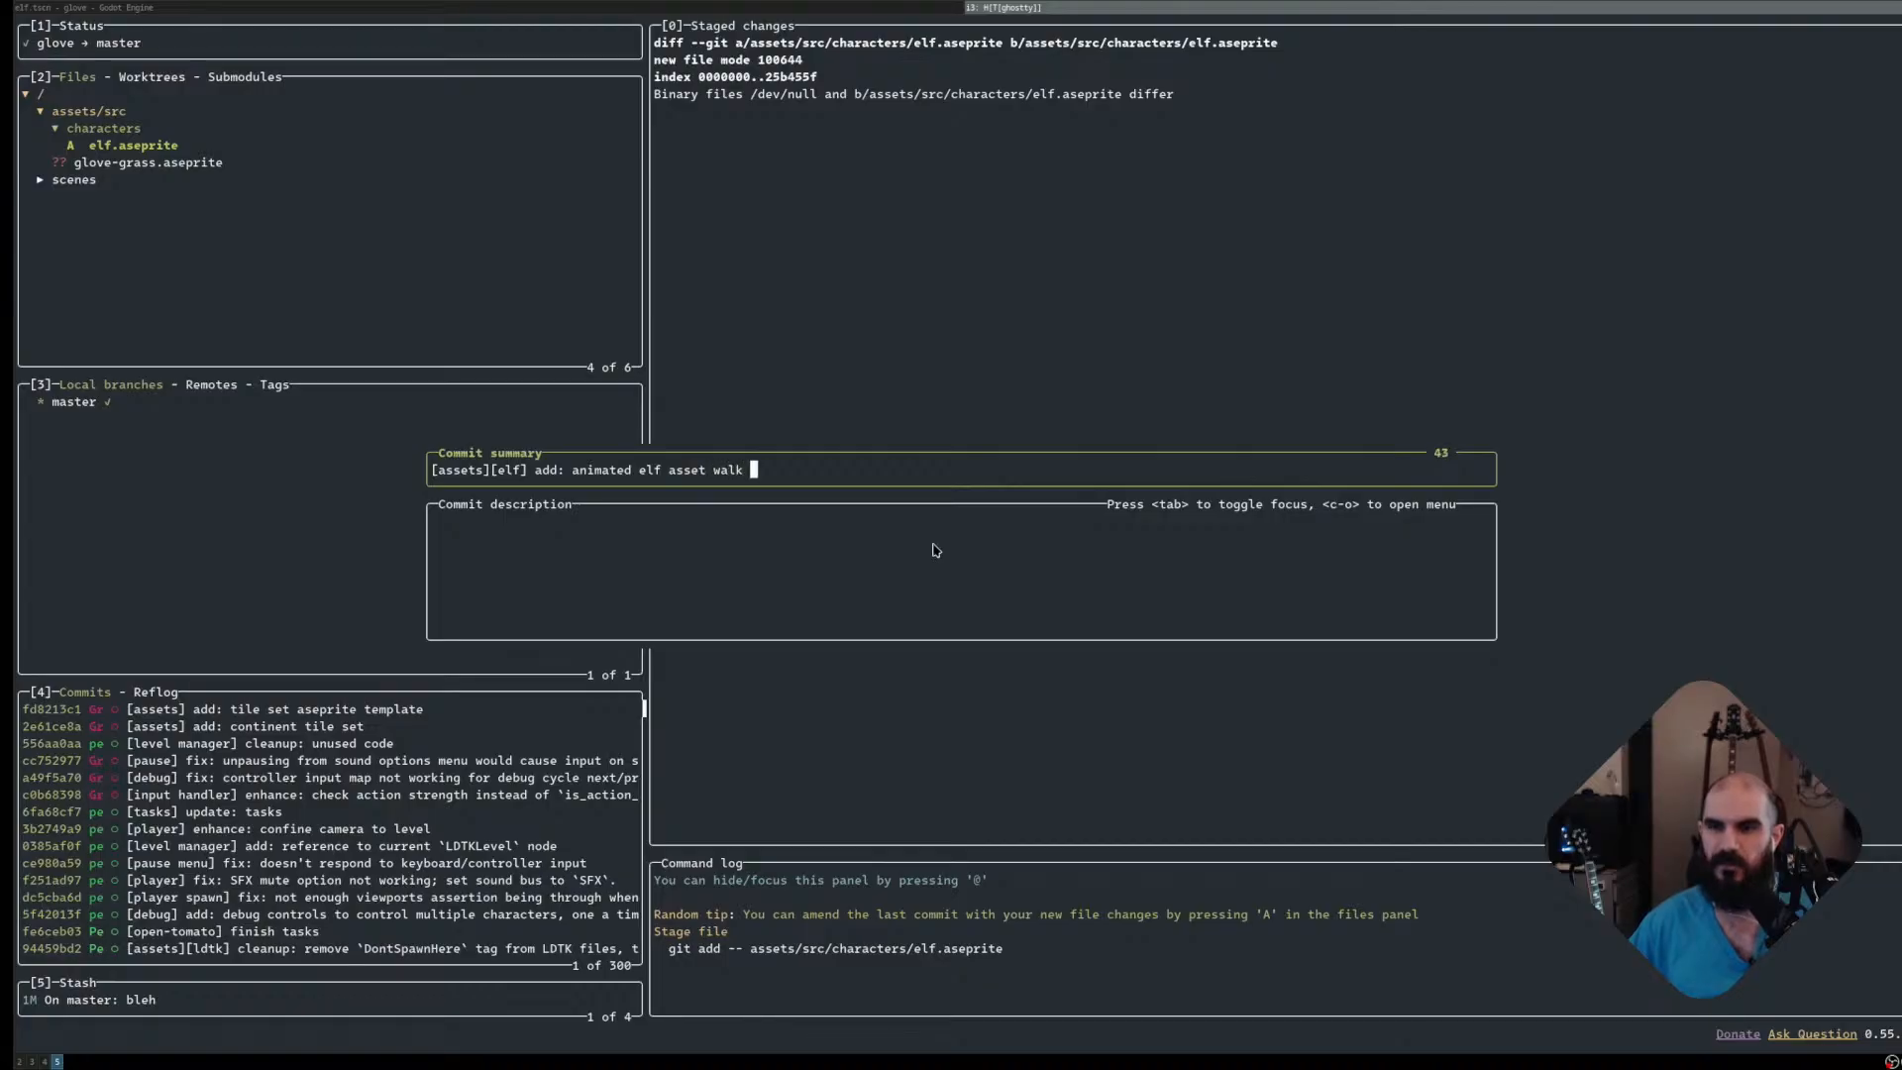
text(cycles)
key(Return)
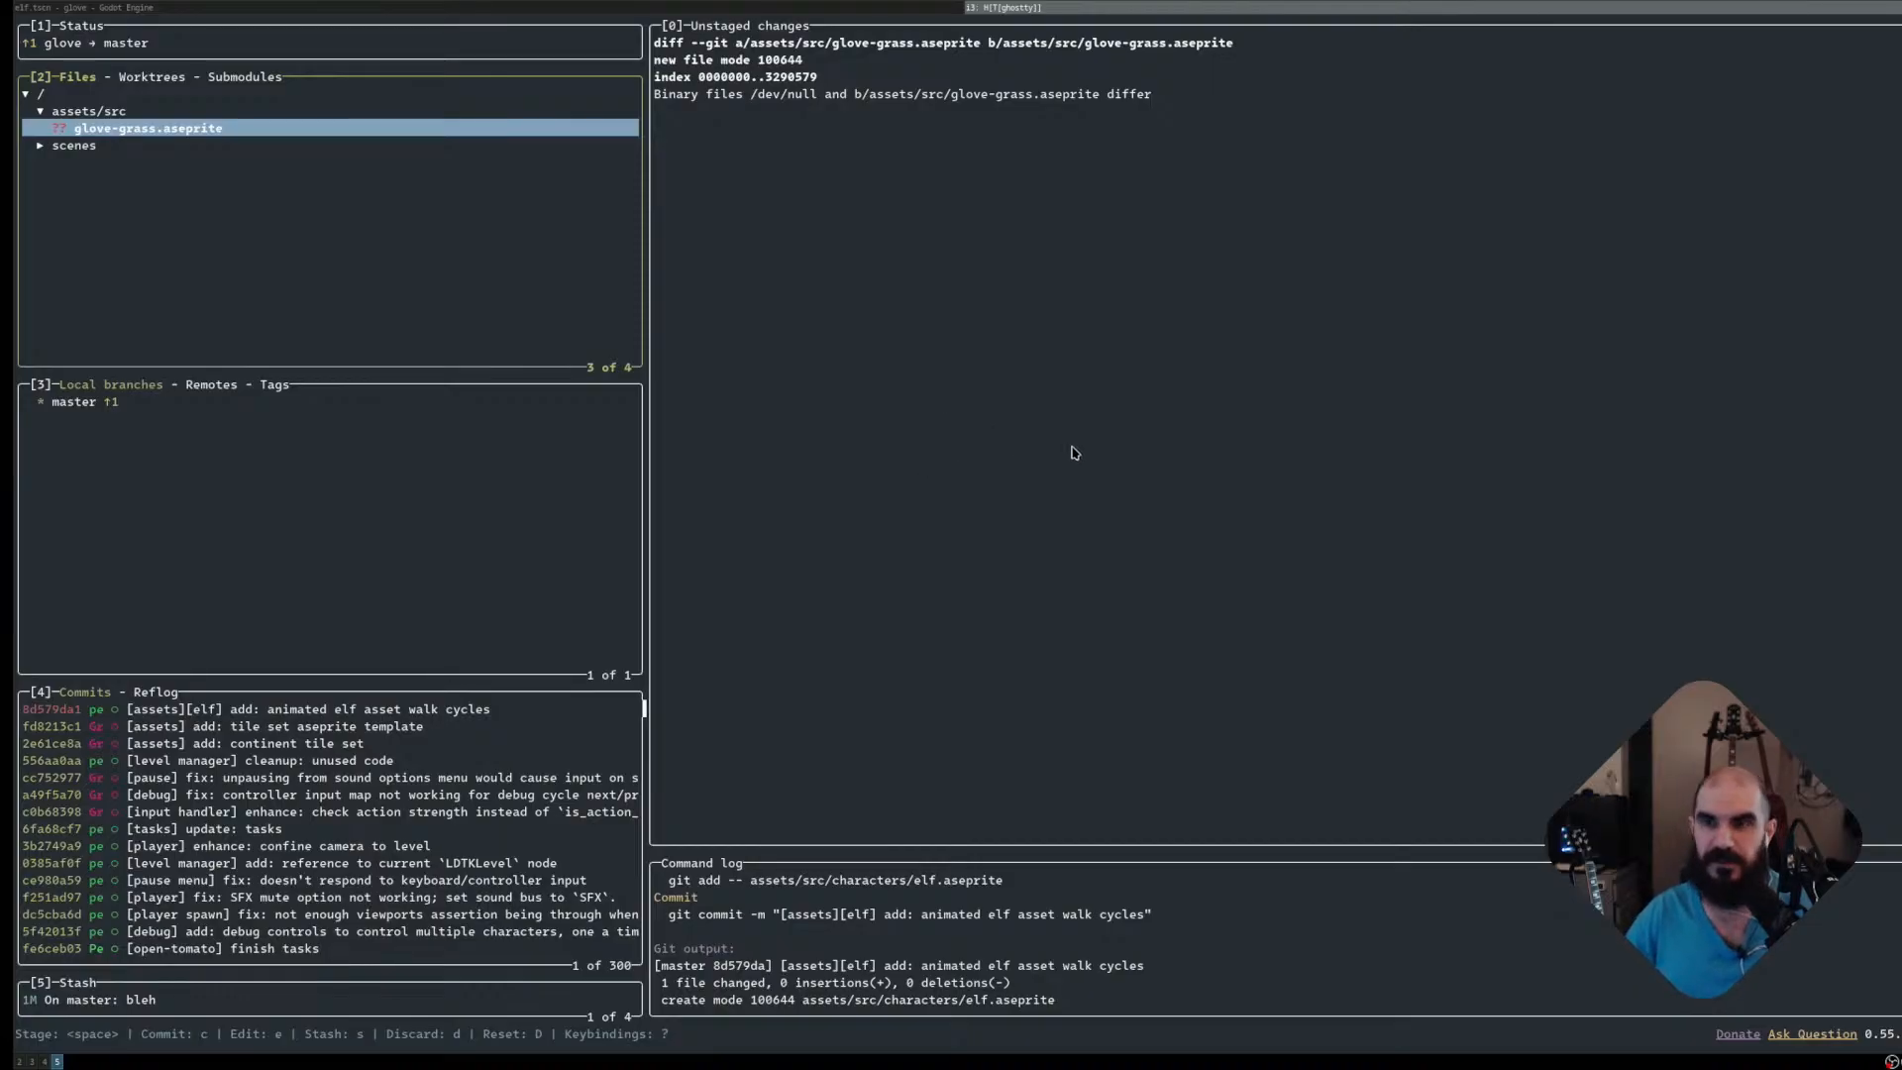
Switch to the Godot editor, show the elf scene's node tree and select the AnimatedSprite2D node
key(super+Left)
scroll(1024, 323, up, 3)
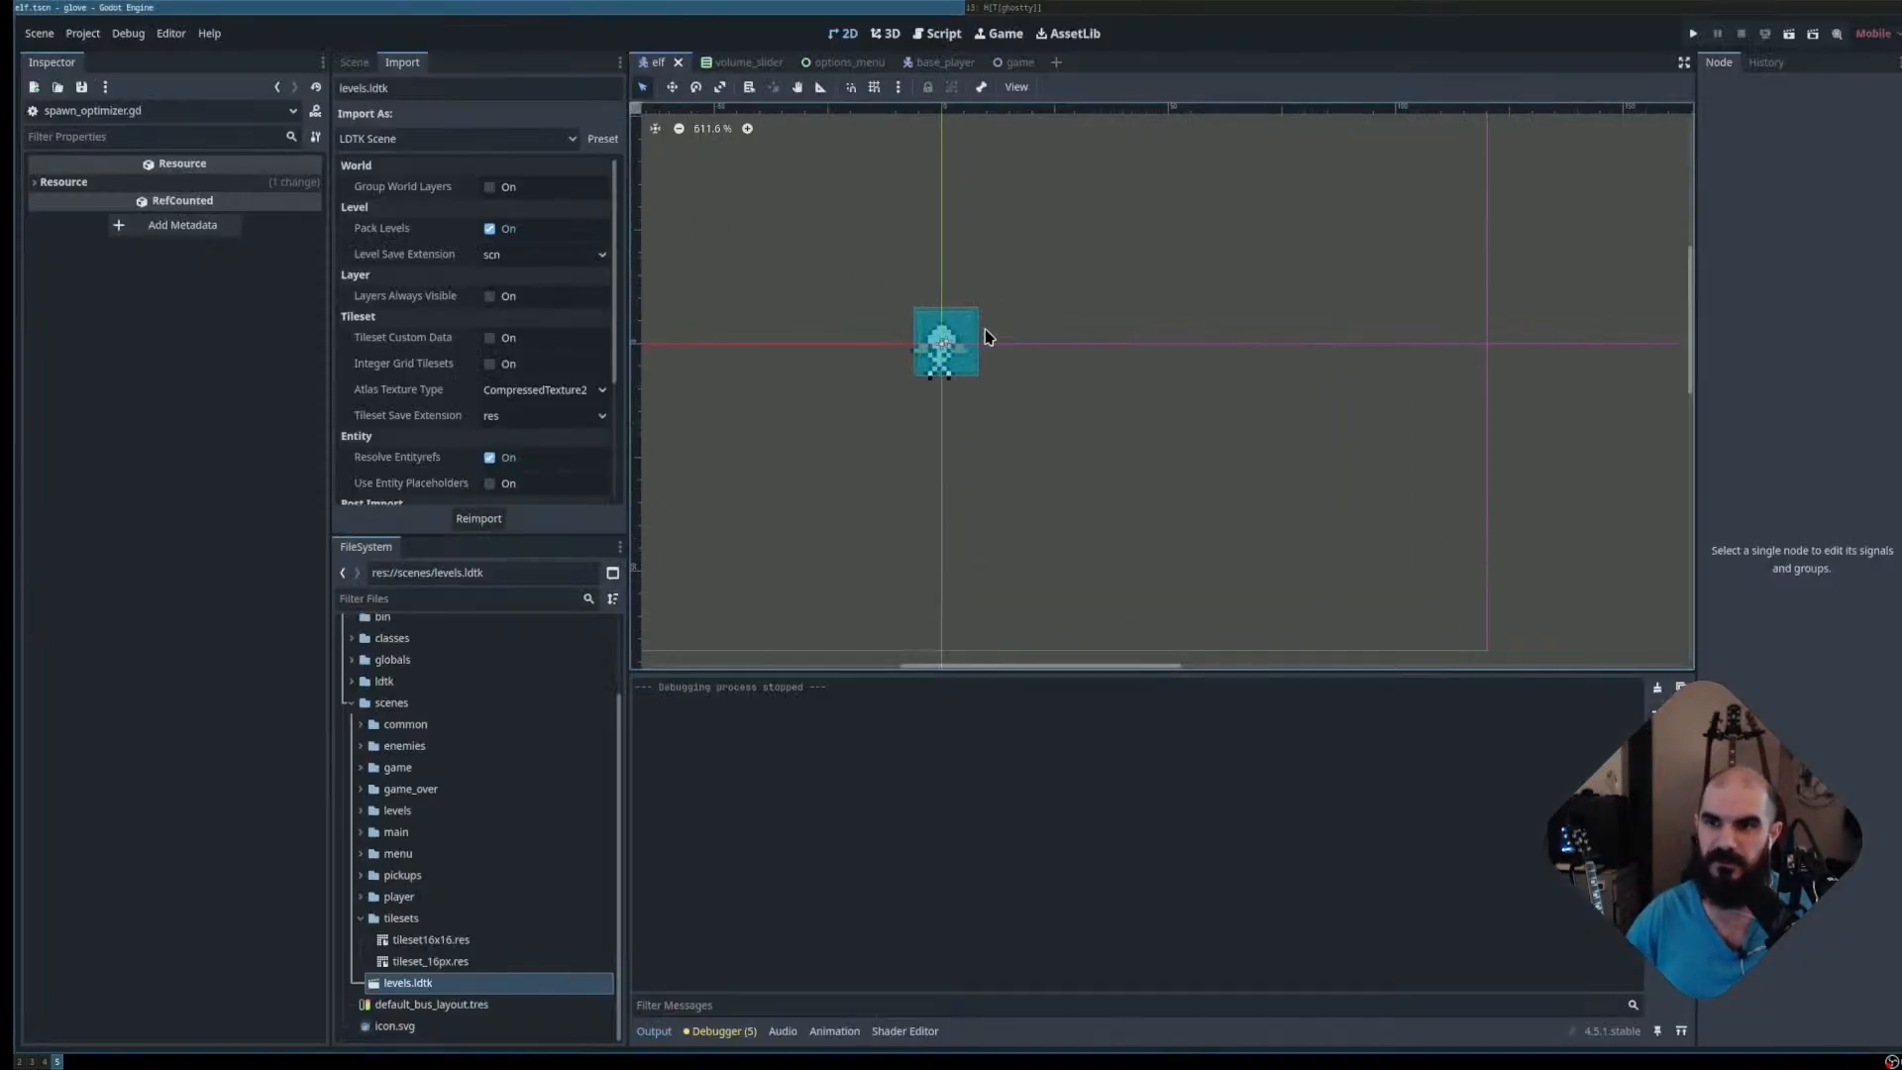
click(353, 61)
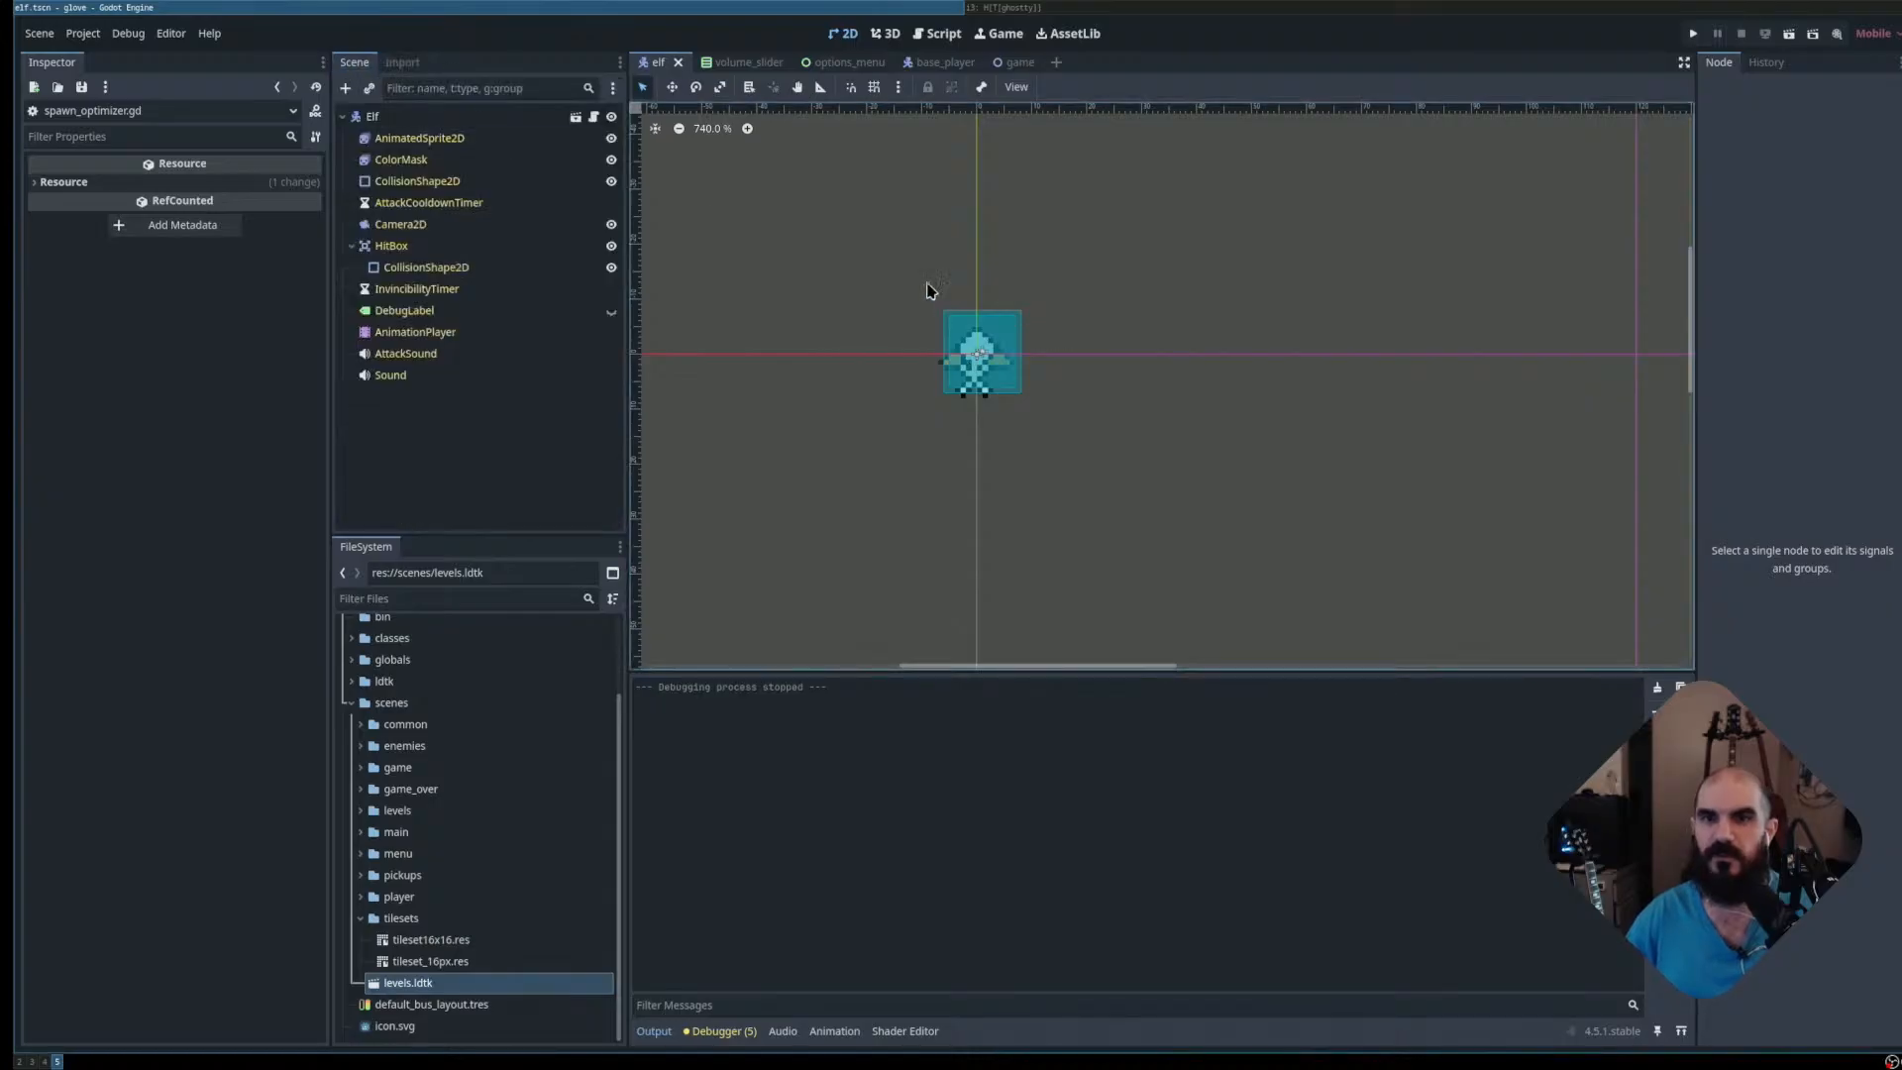
click(448, 141)
scroll(953, 307, up, 4)
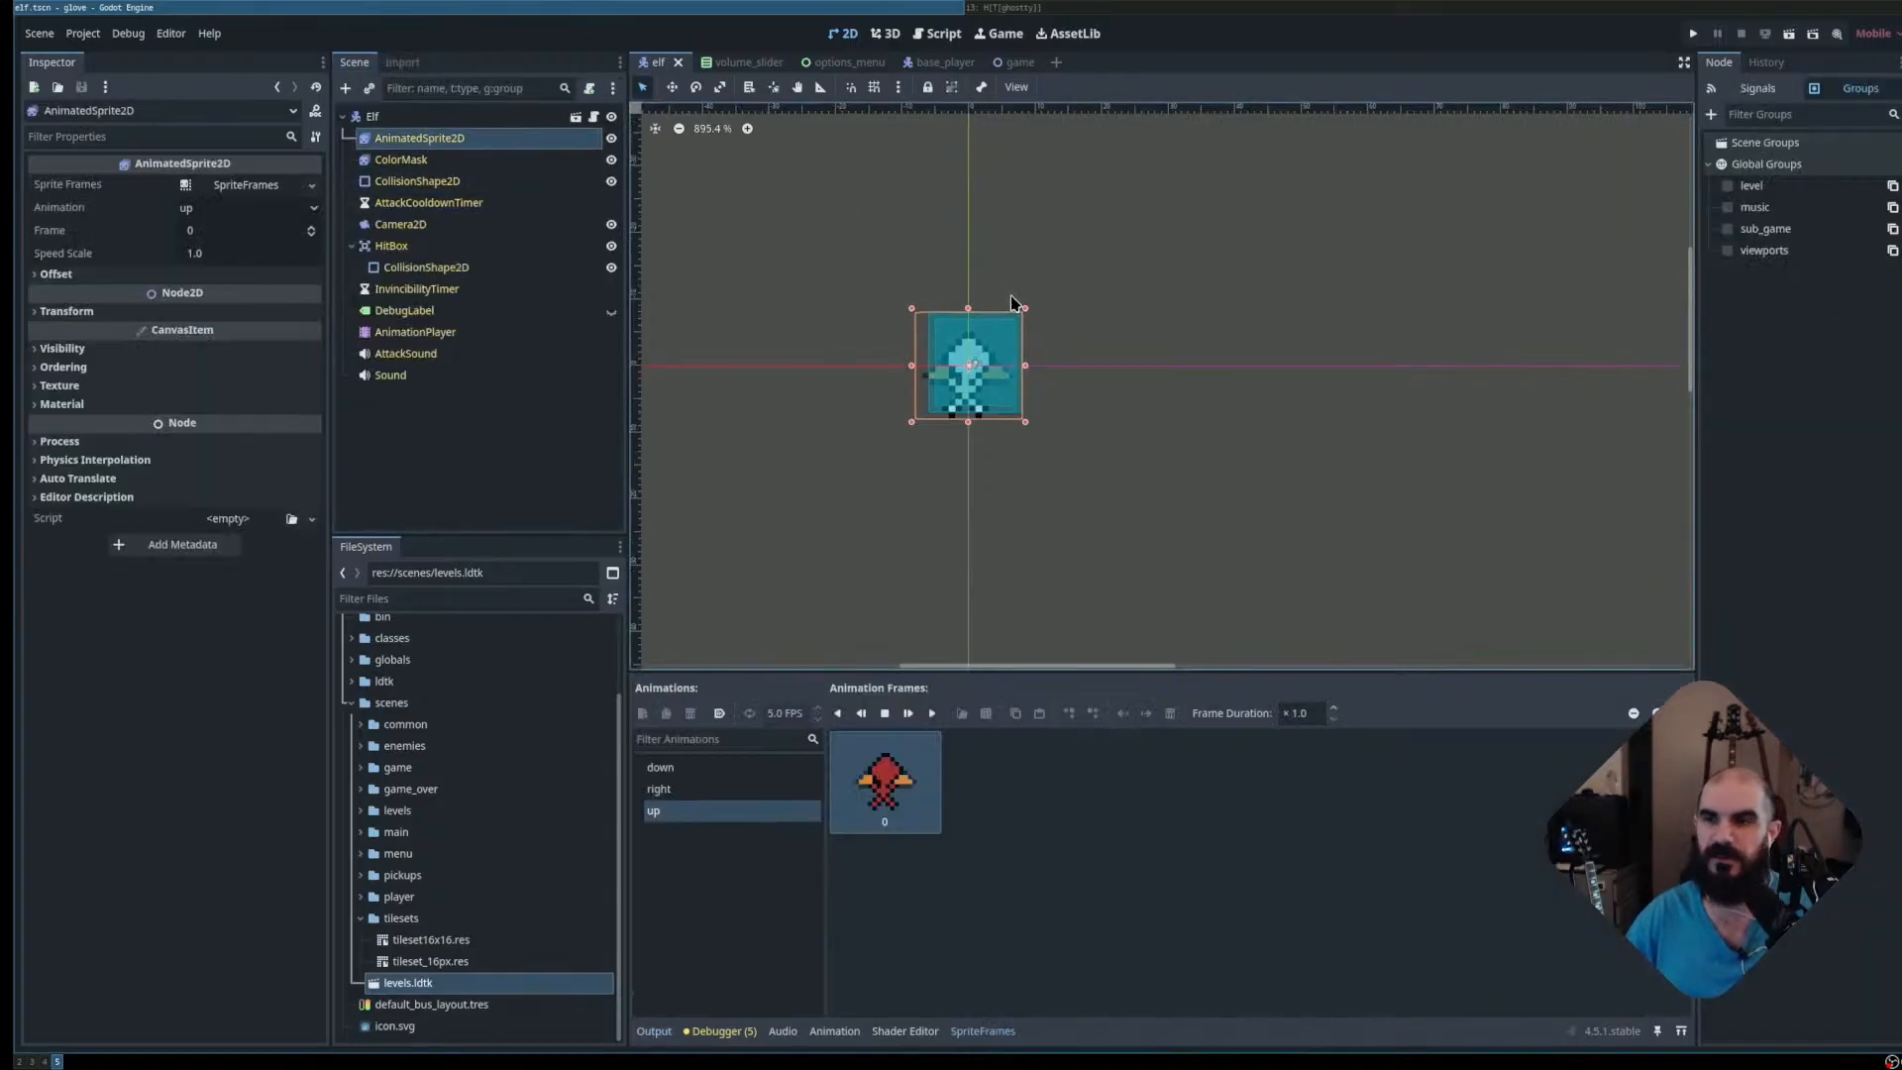
Preview the down, right and up animations of the elf's AnimatedSprite2D, checking each one's frames
click(693, 769)
click(724, 811)
click(720, 789)
click(733, 769)
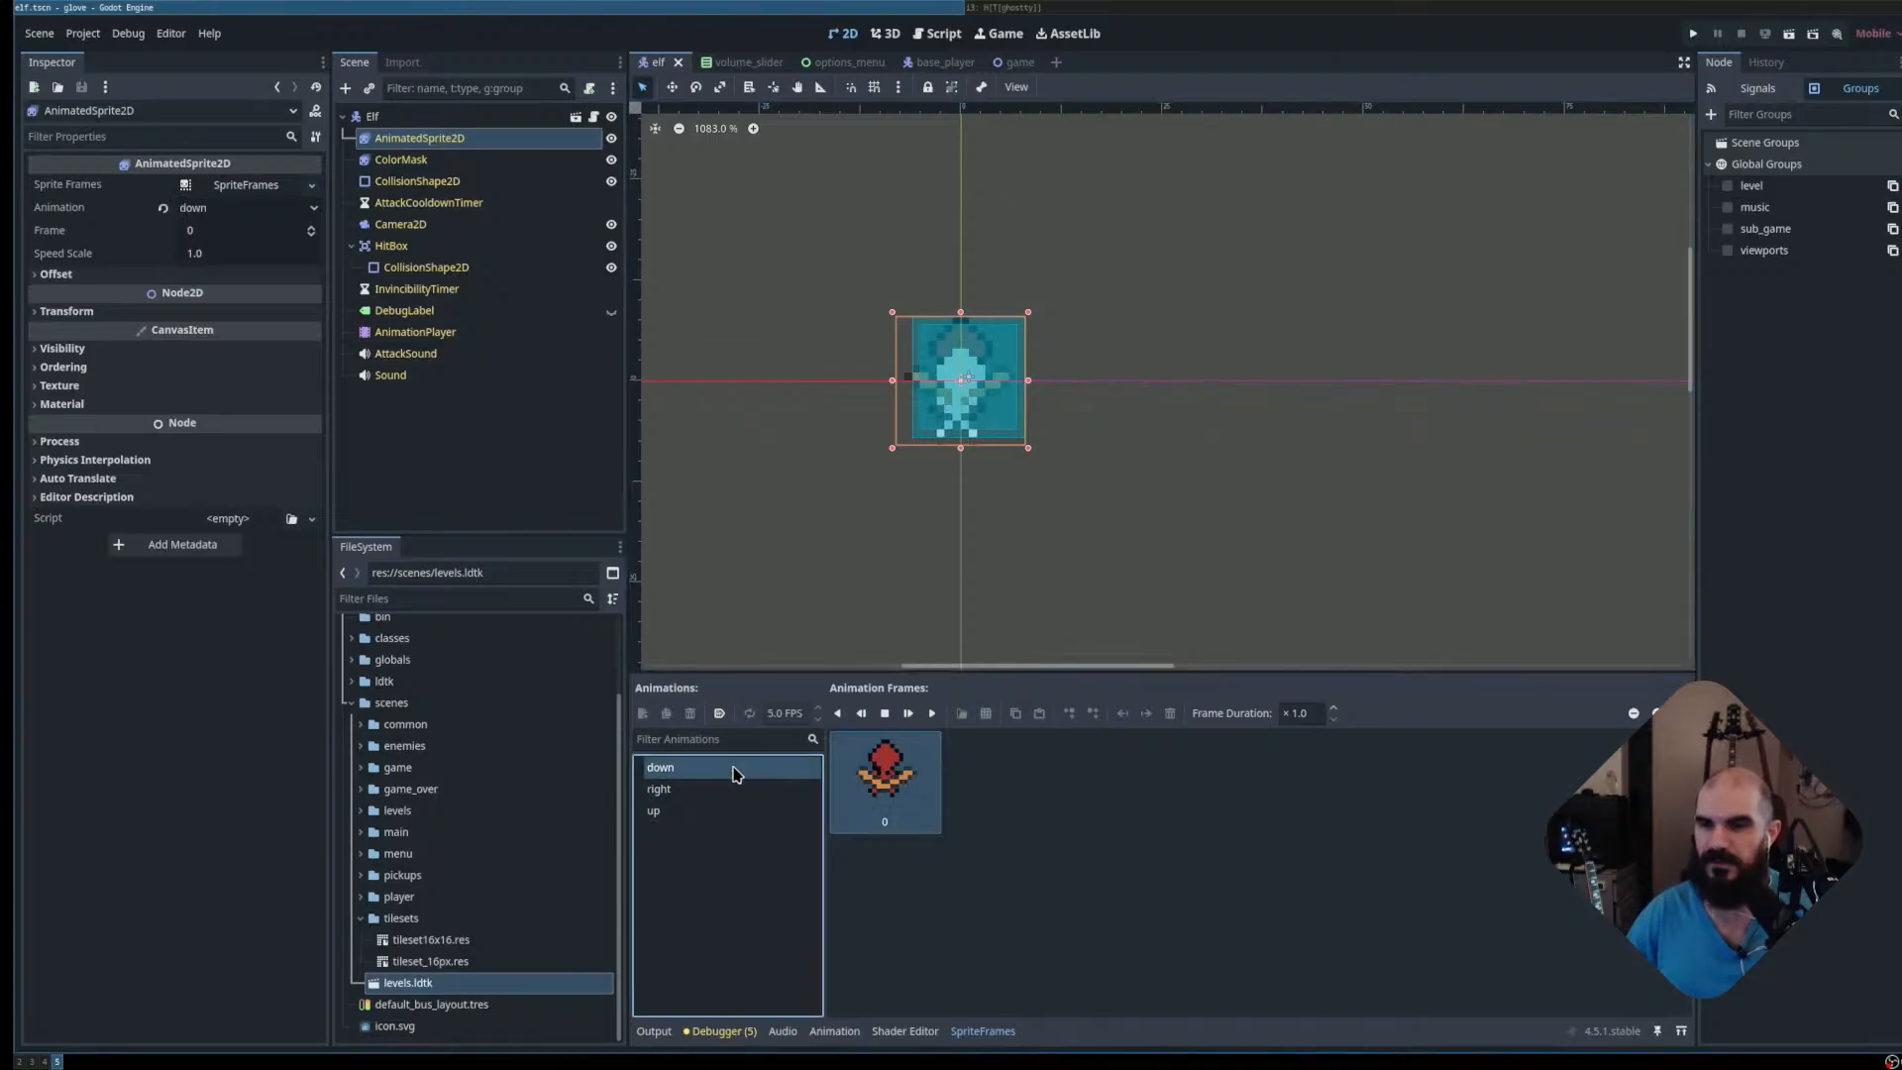
click(730, 789)
click(726, 814)
scroll(881, 455, up, 4)
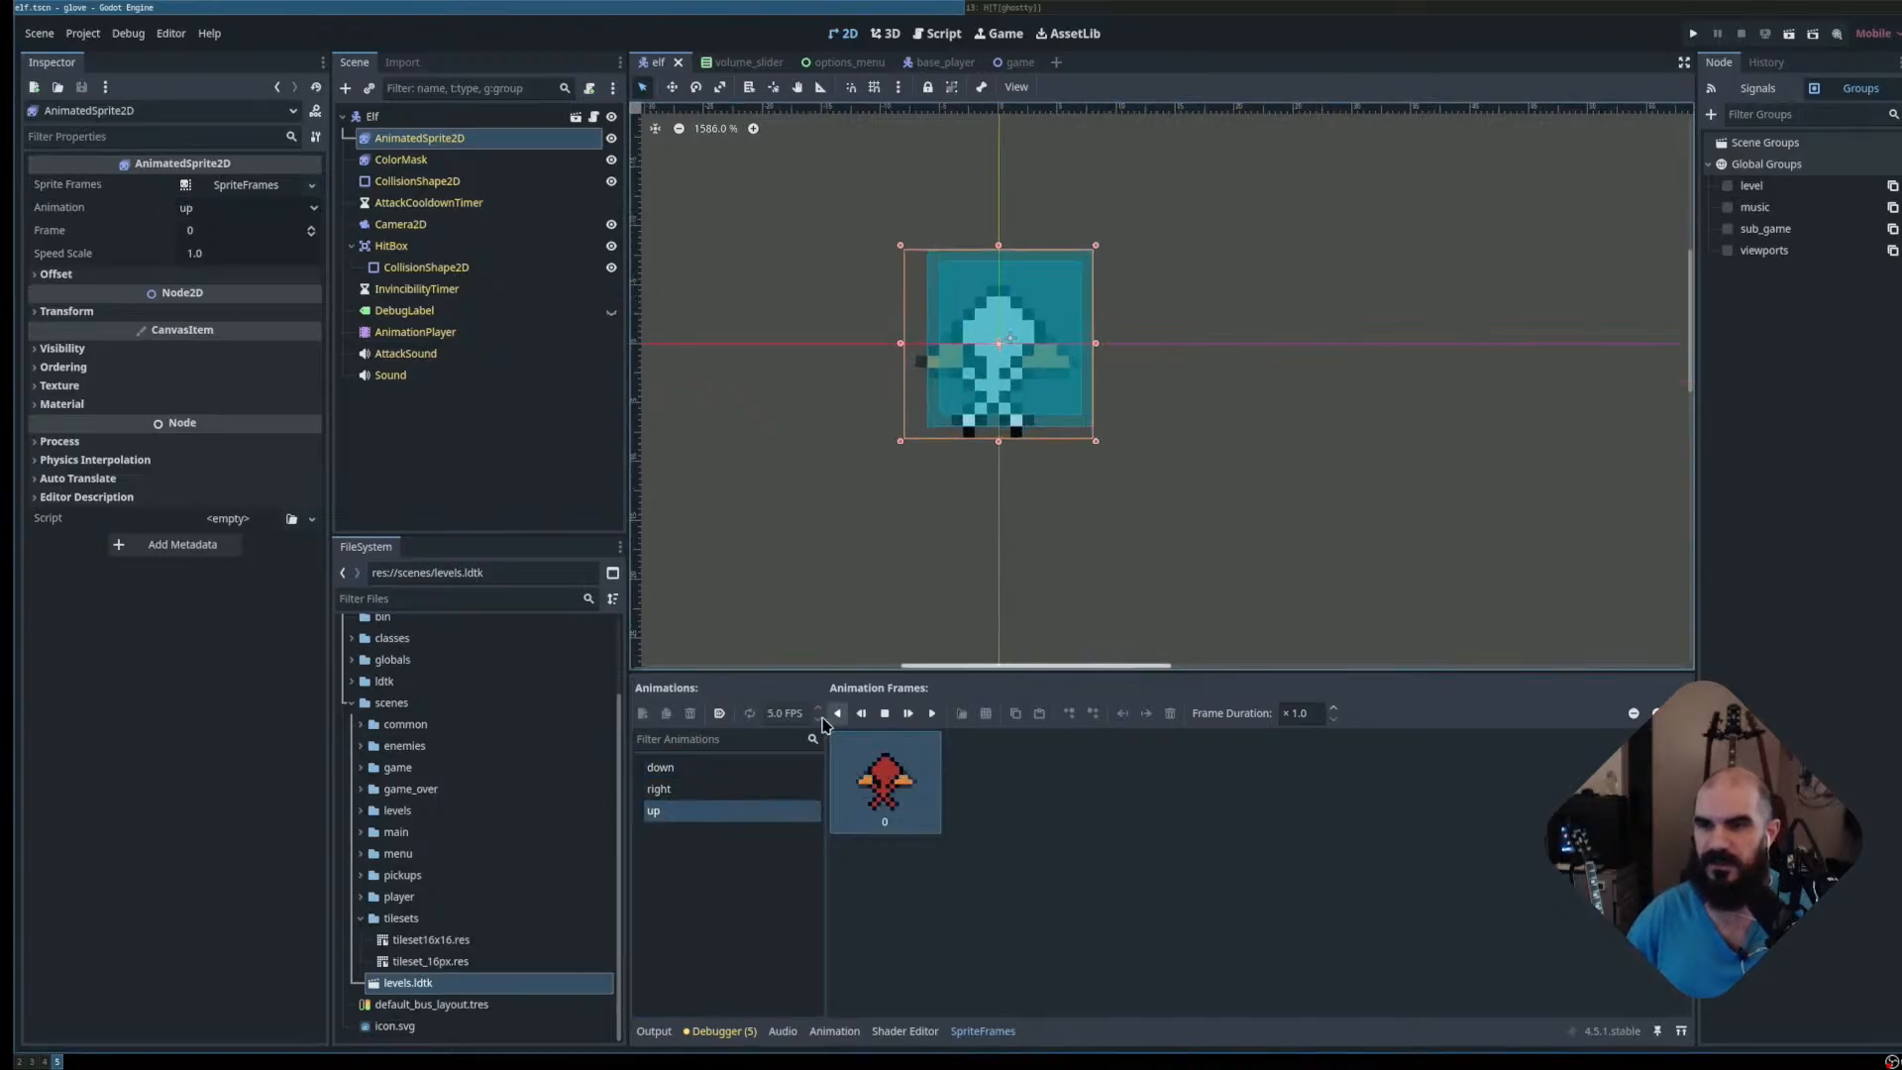
click(708, 787)
click(726, 794)
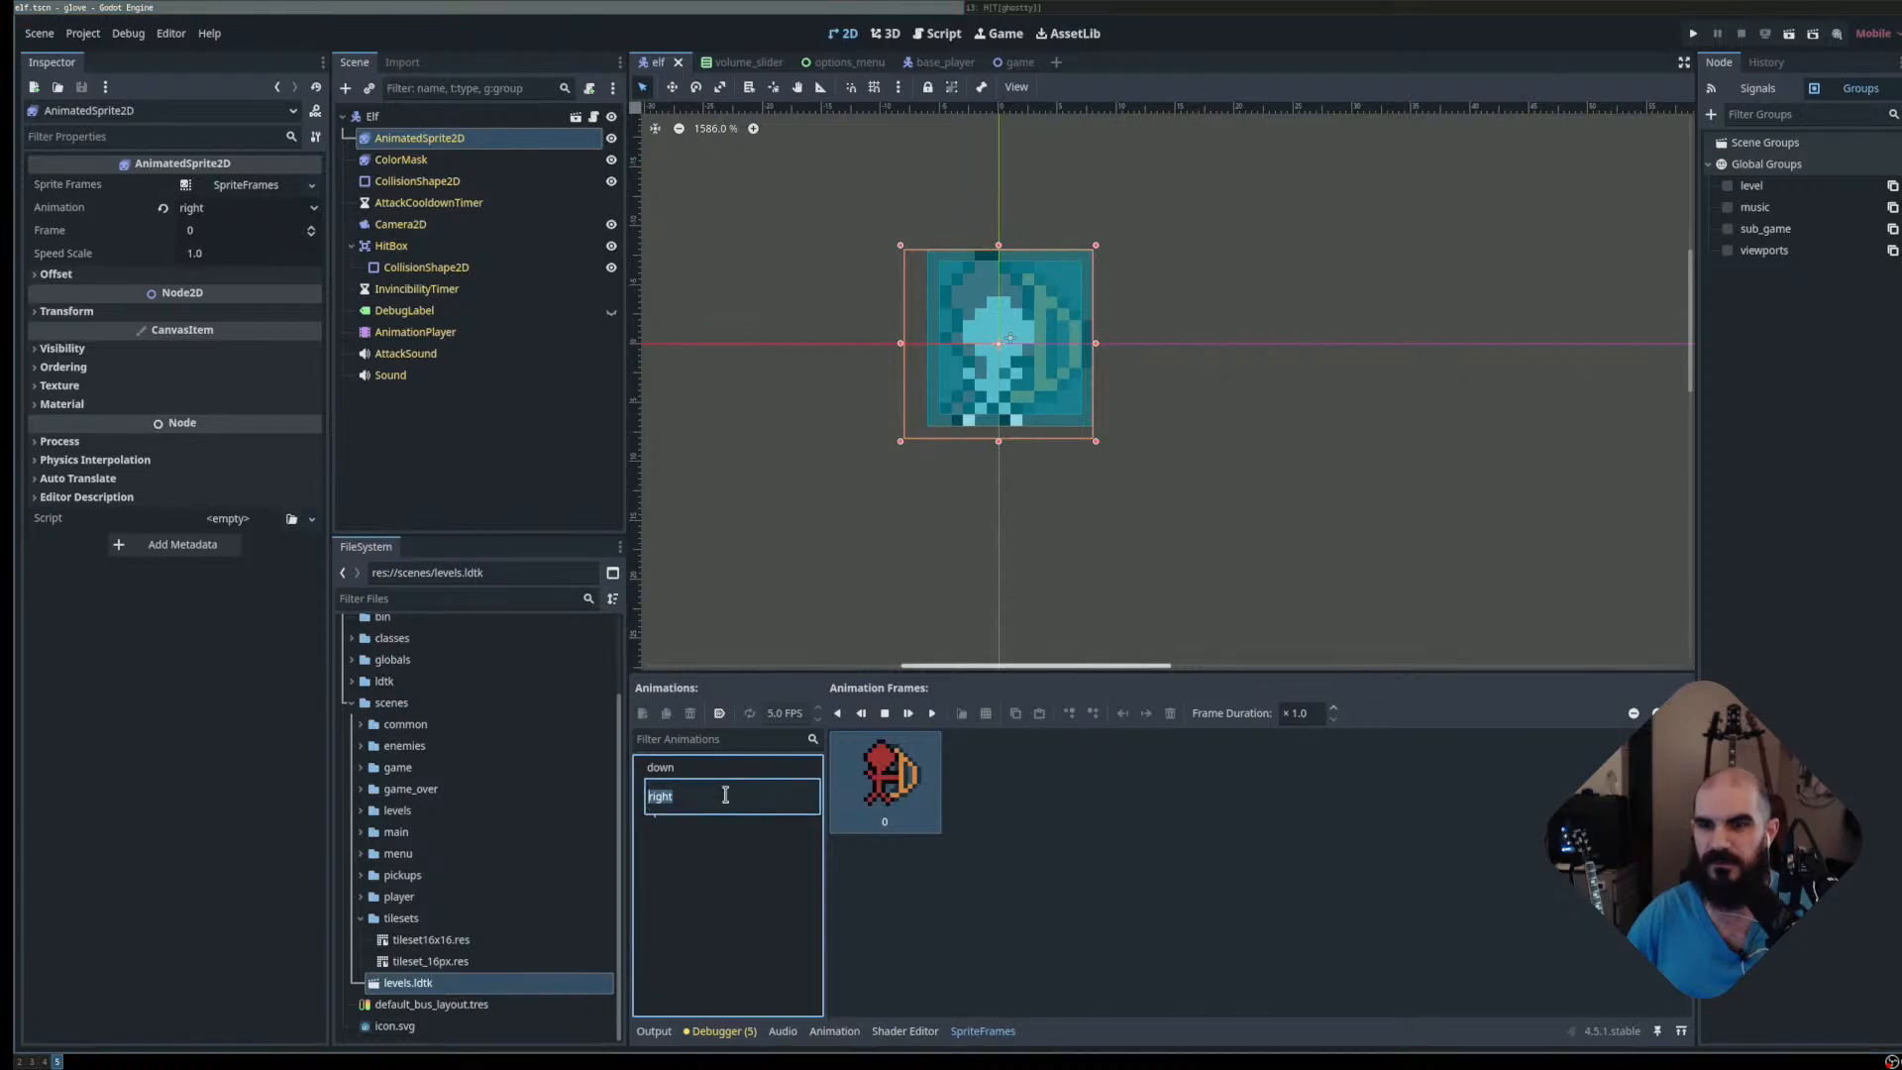
key(End)
click(690, 834)
click(698, 813)
click(705, 789)
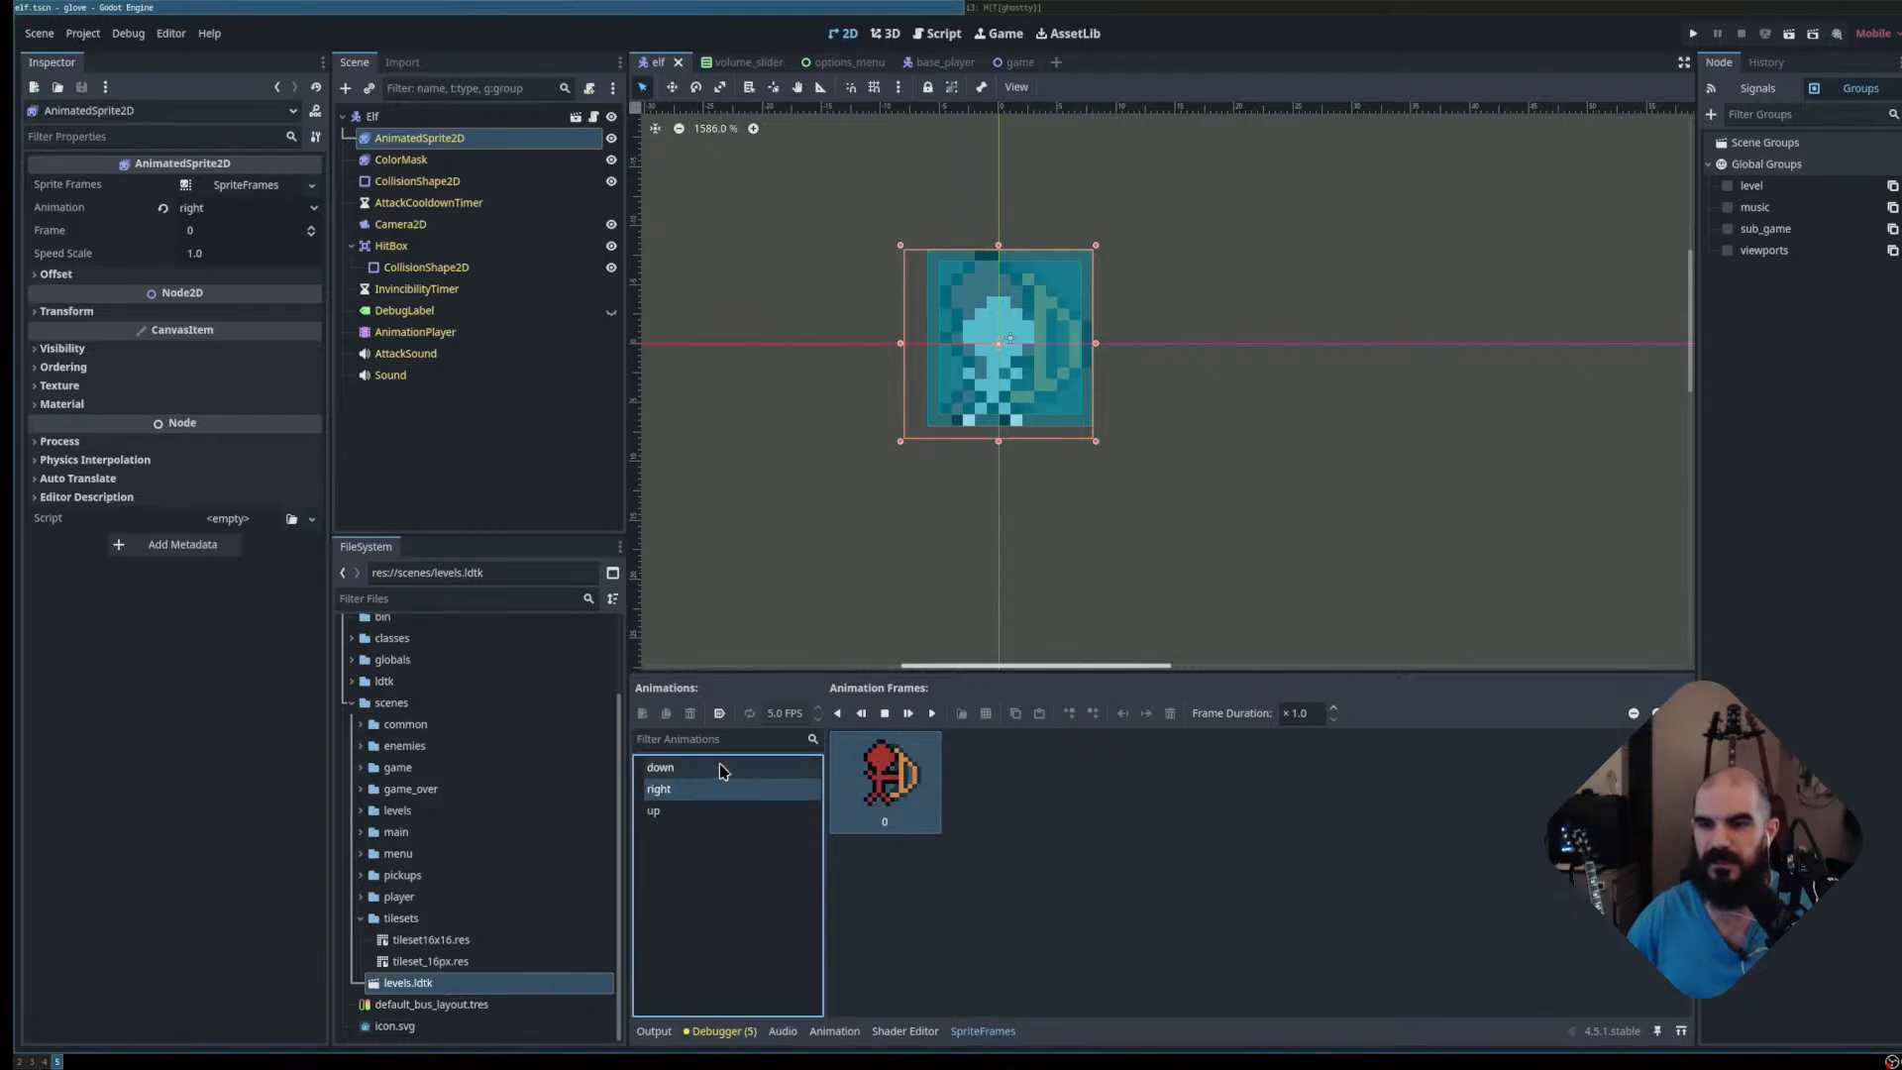
click(718, 767)
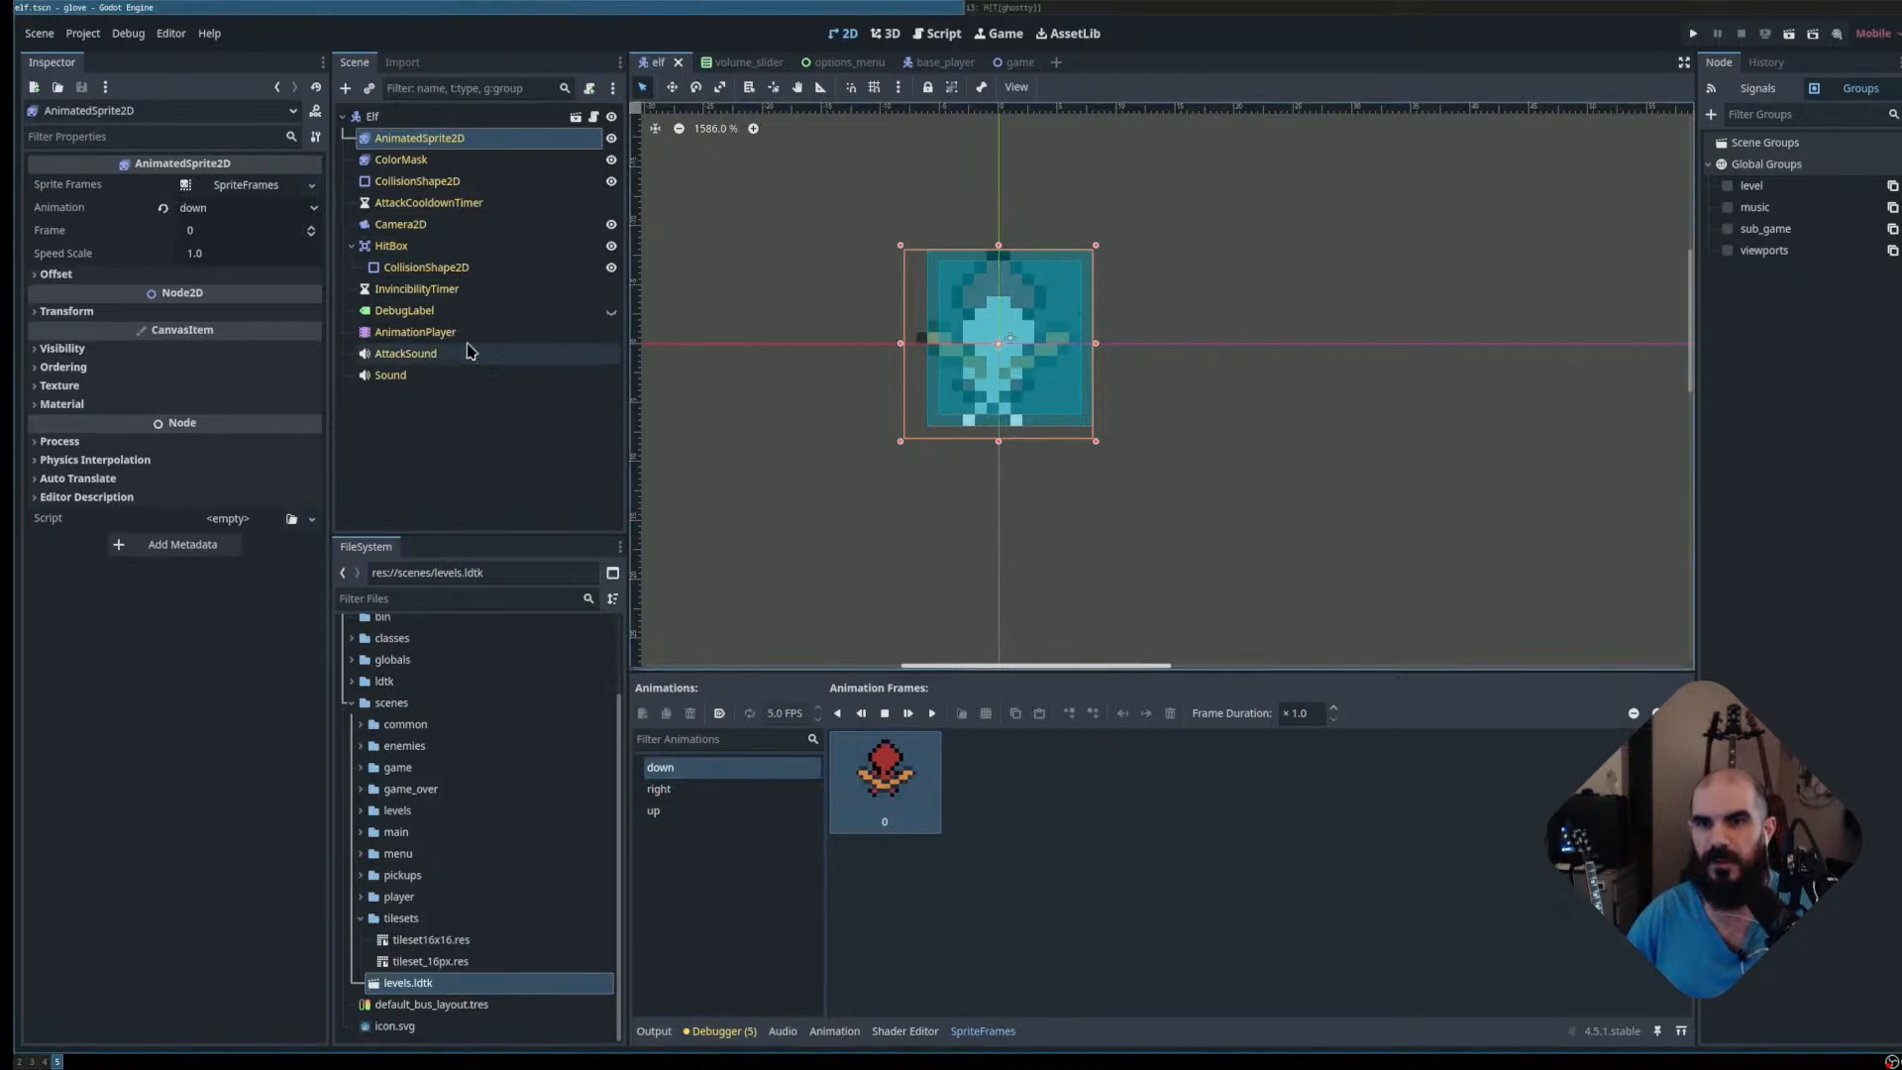
Inspect the elf's CollisionShape2D and ColorMask nodes against the sprite on the canvas
click(468, 182)
click(461, 159)
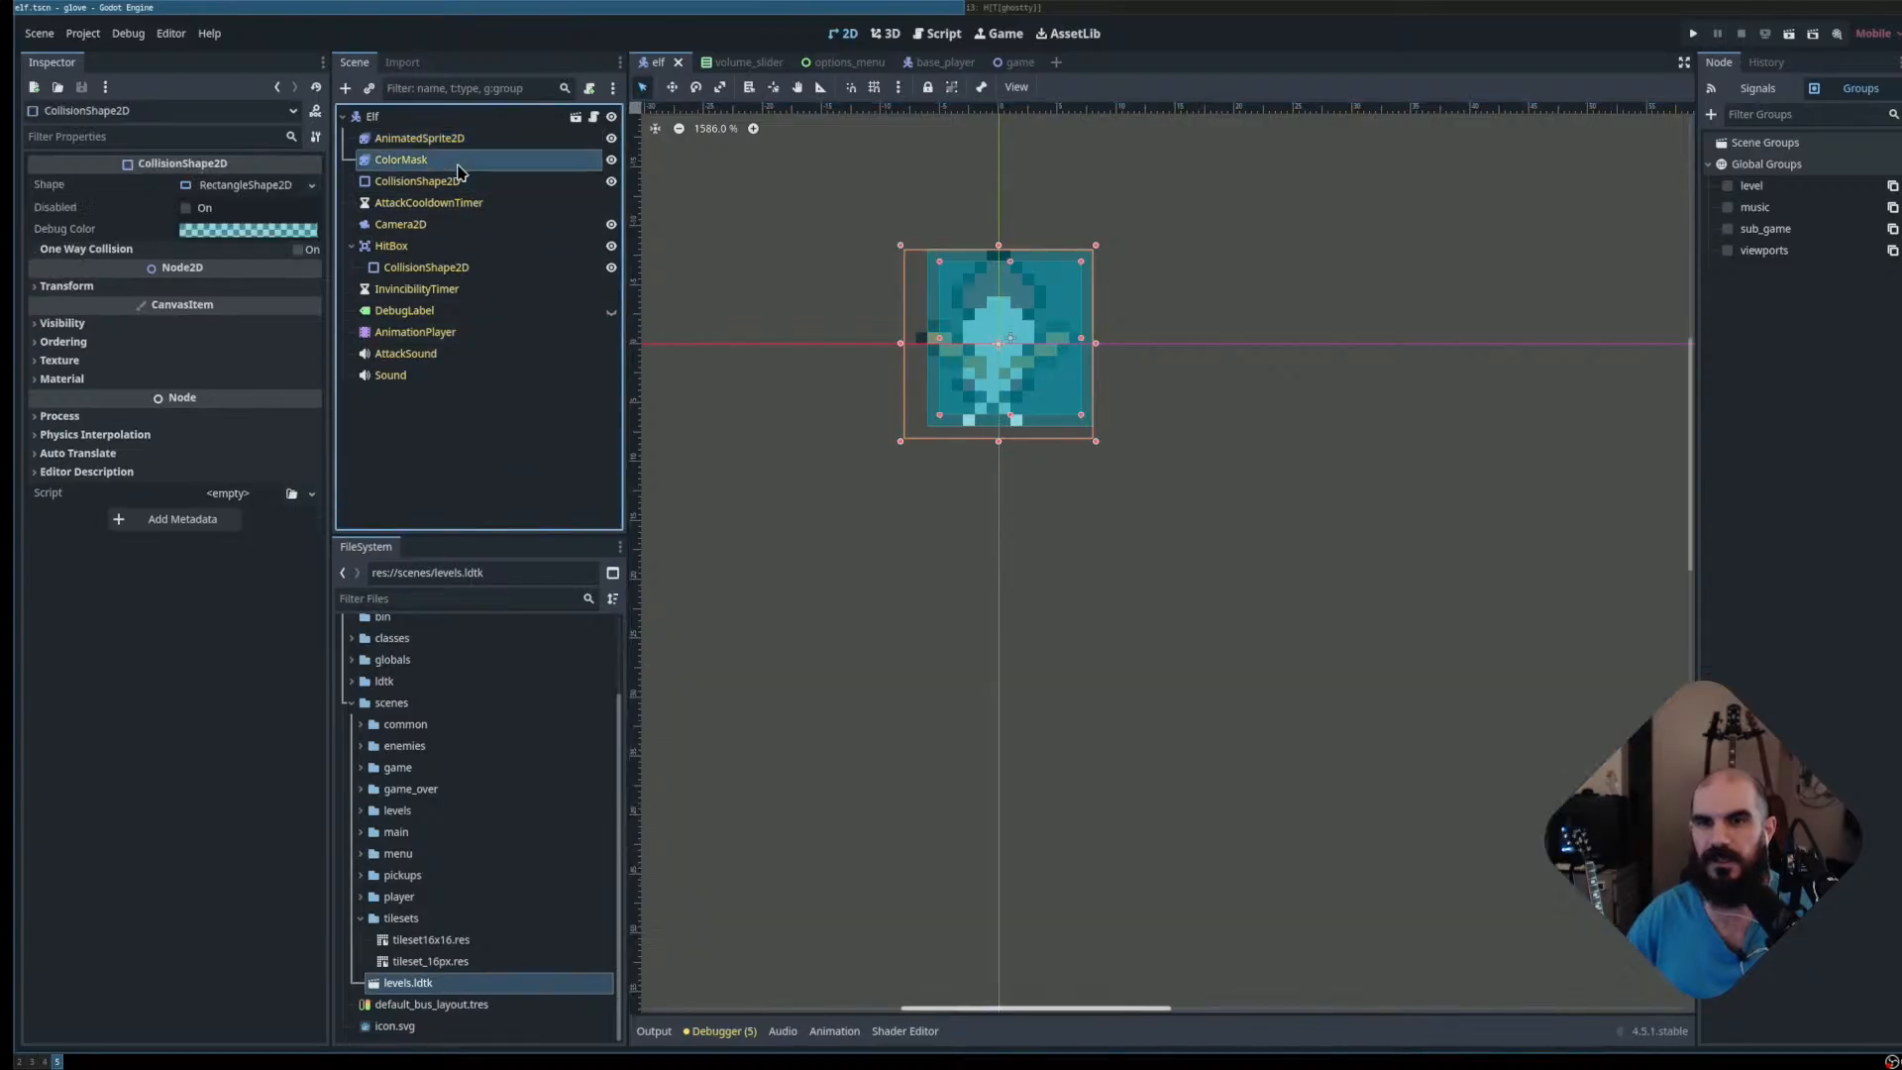
scroll(990, 473, down, 5)
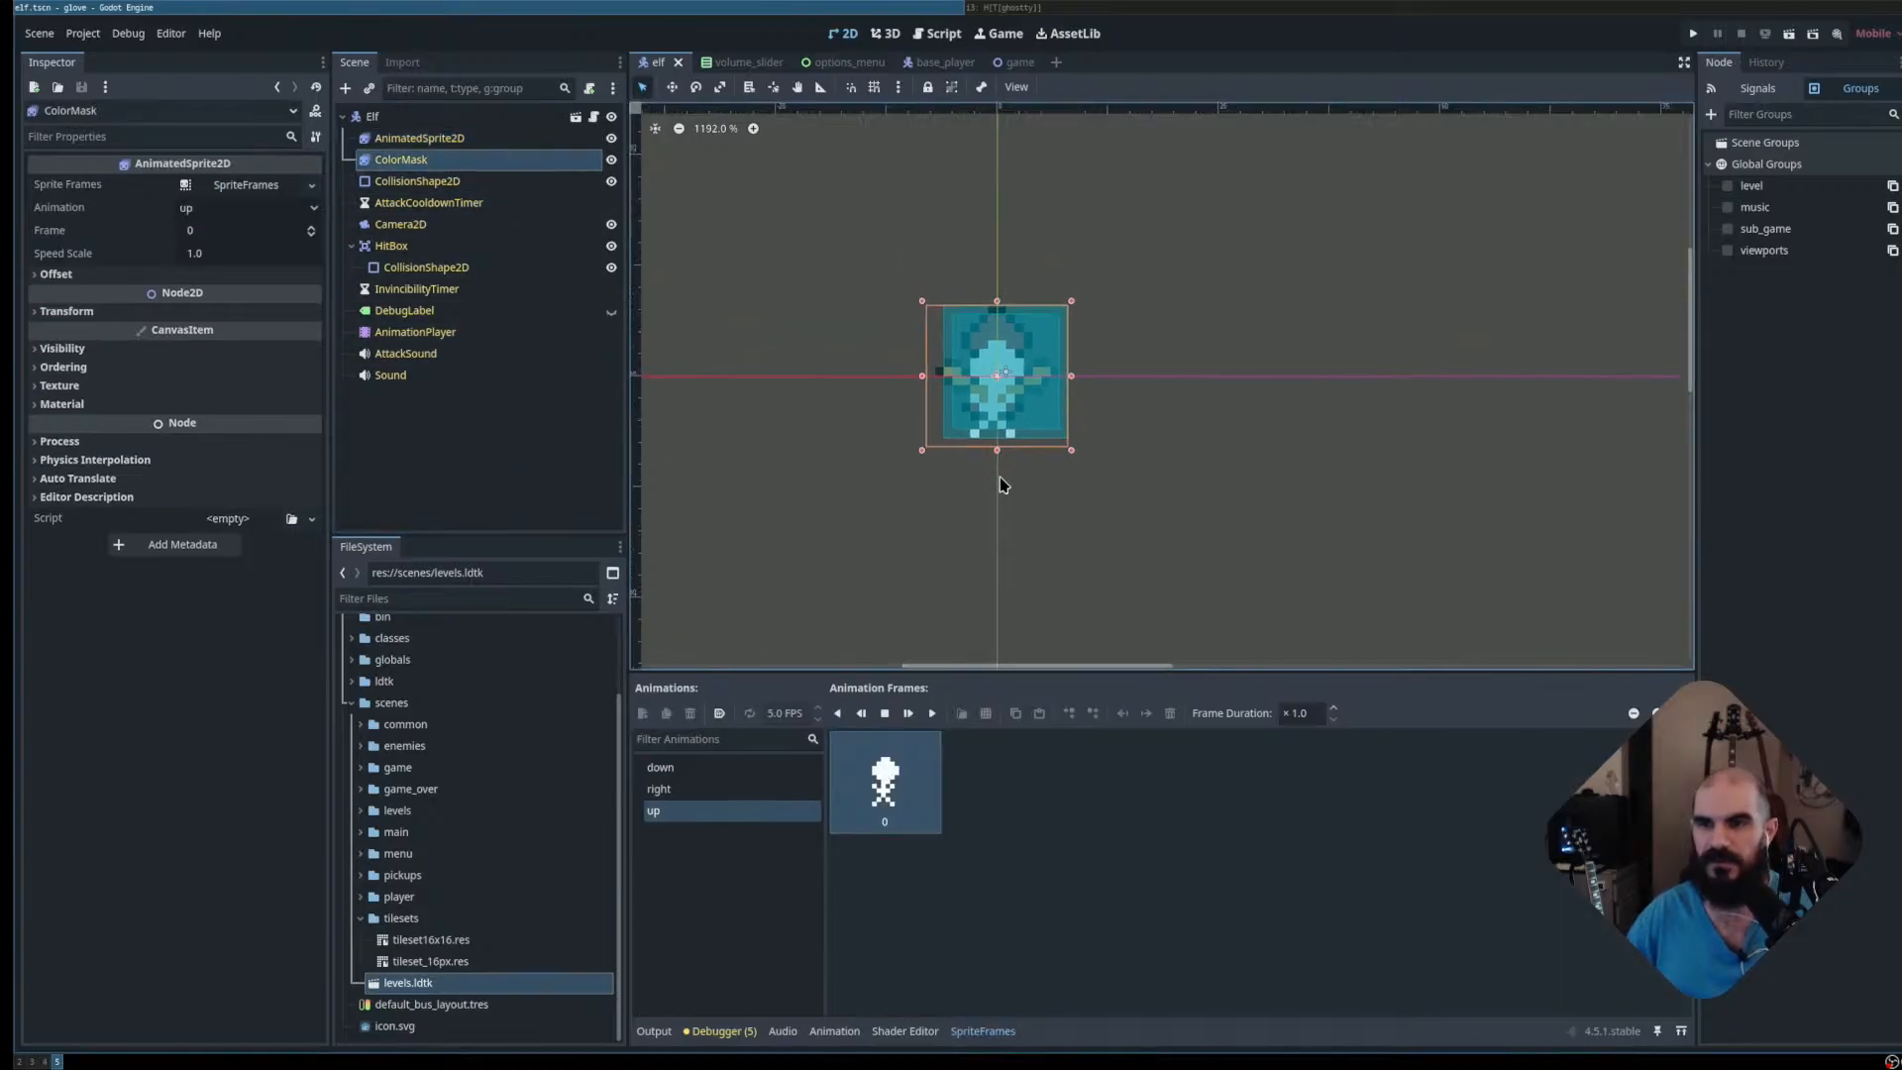
scroll(998, 478, up, 5)
click(1040, 466)
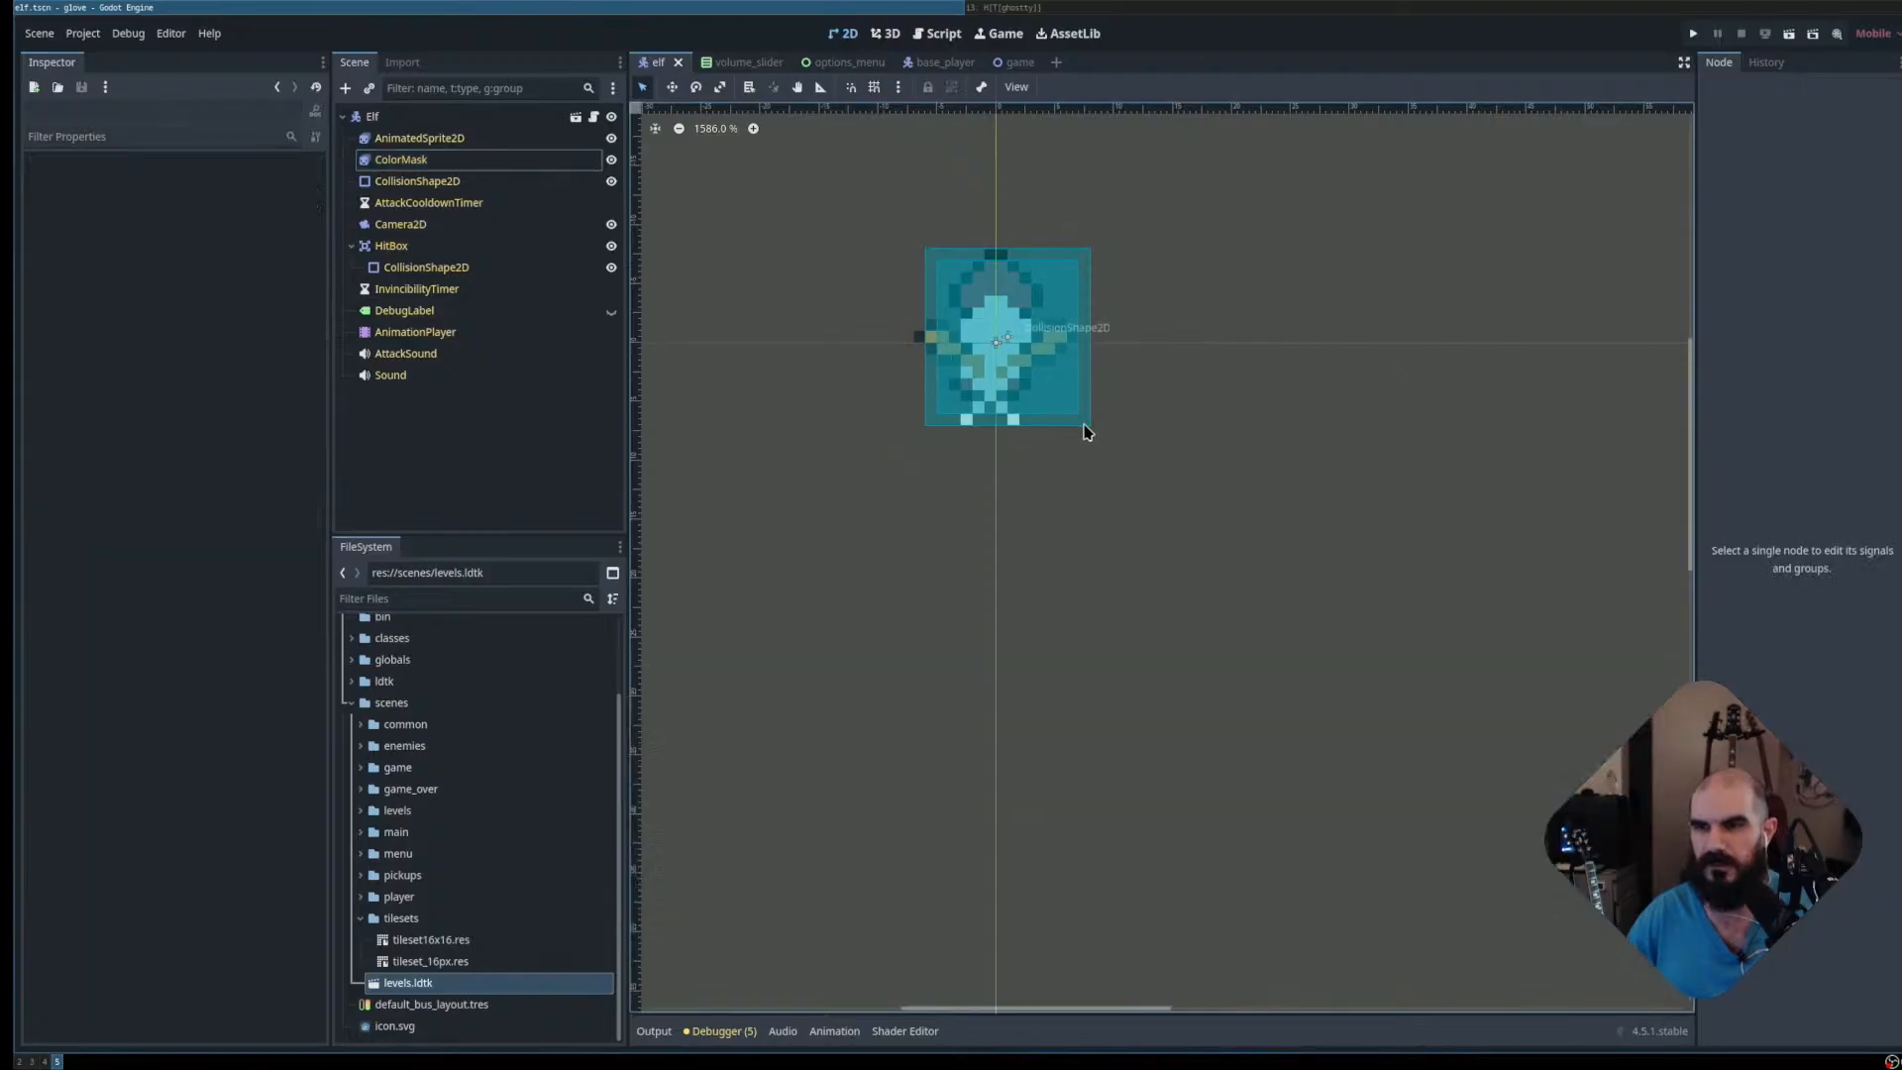
scroll(1080, 433, up, 1)
scroll(1076, 447, down, 1)
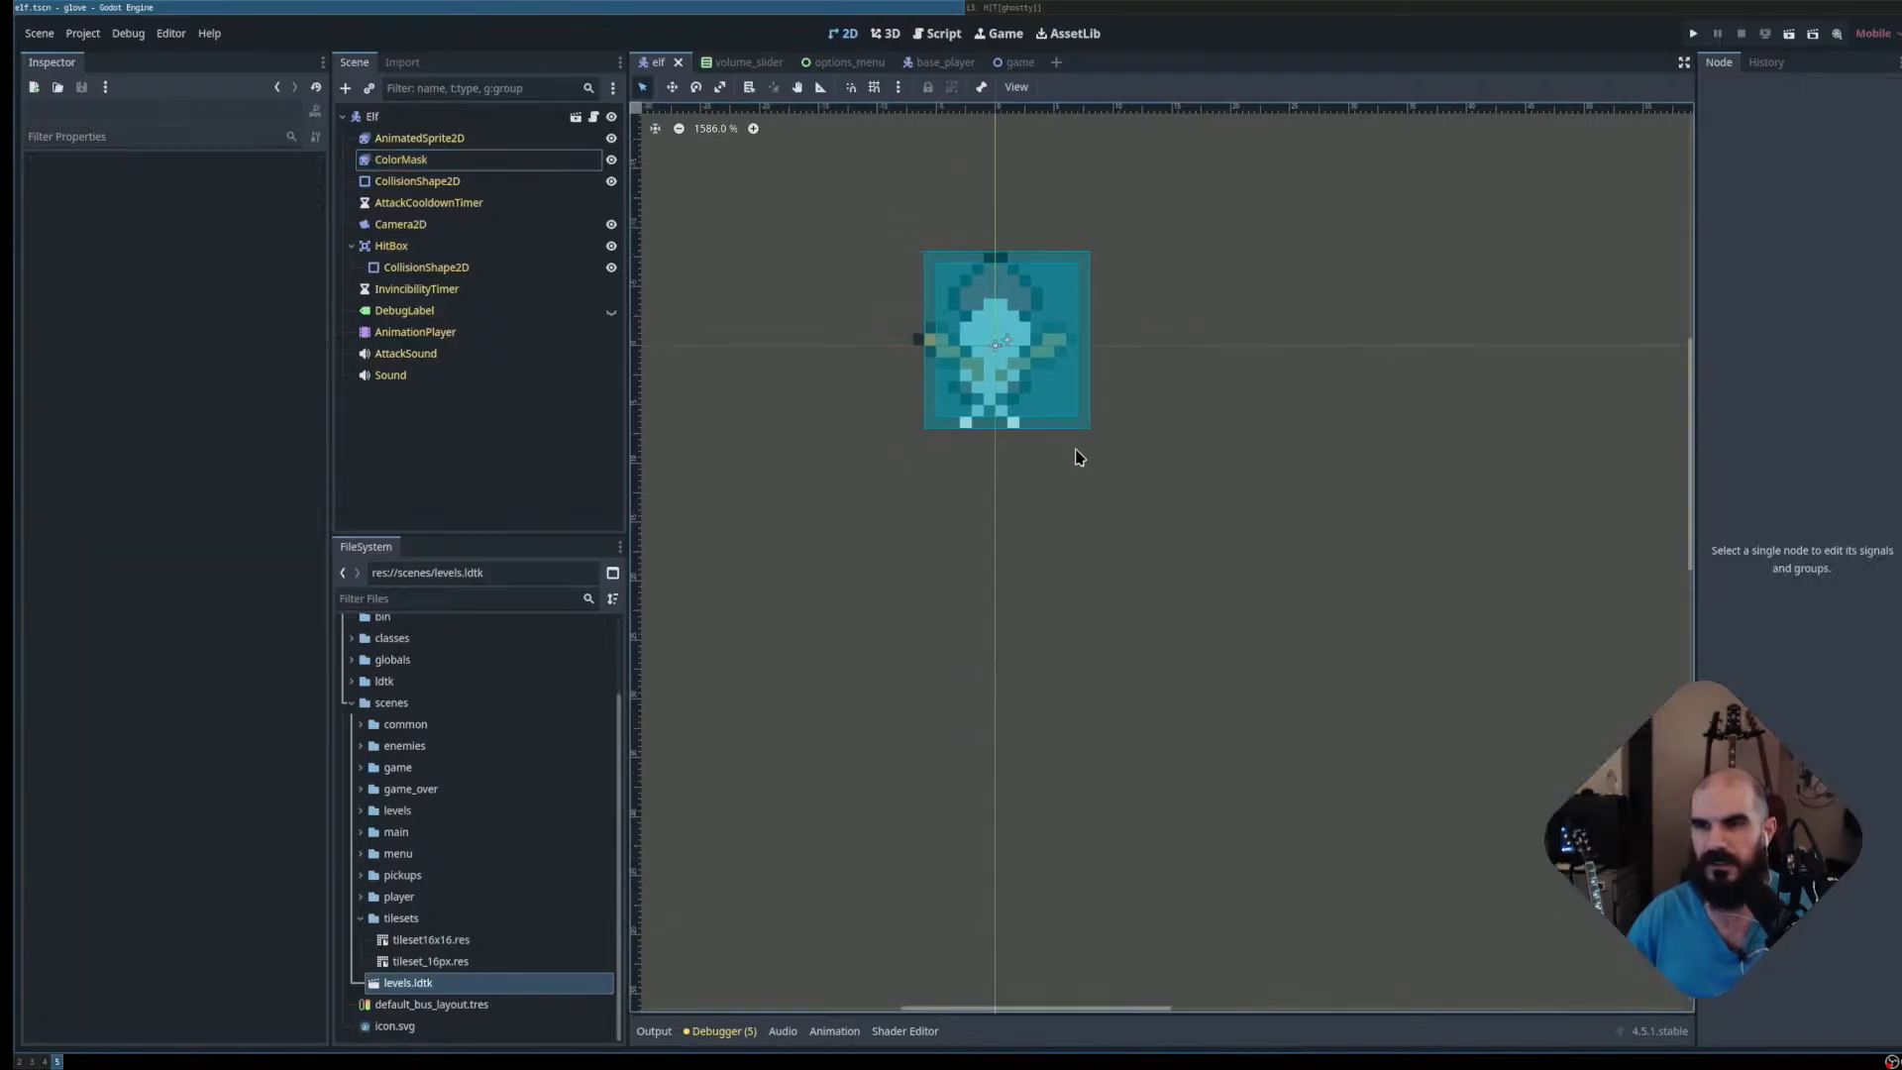
Reselect AnimatedSprite2D and view its right and up animations
click(465, 142)
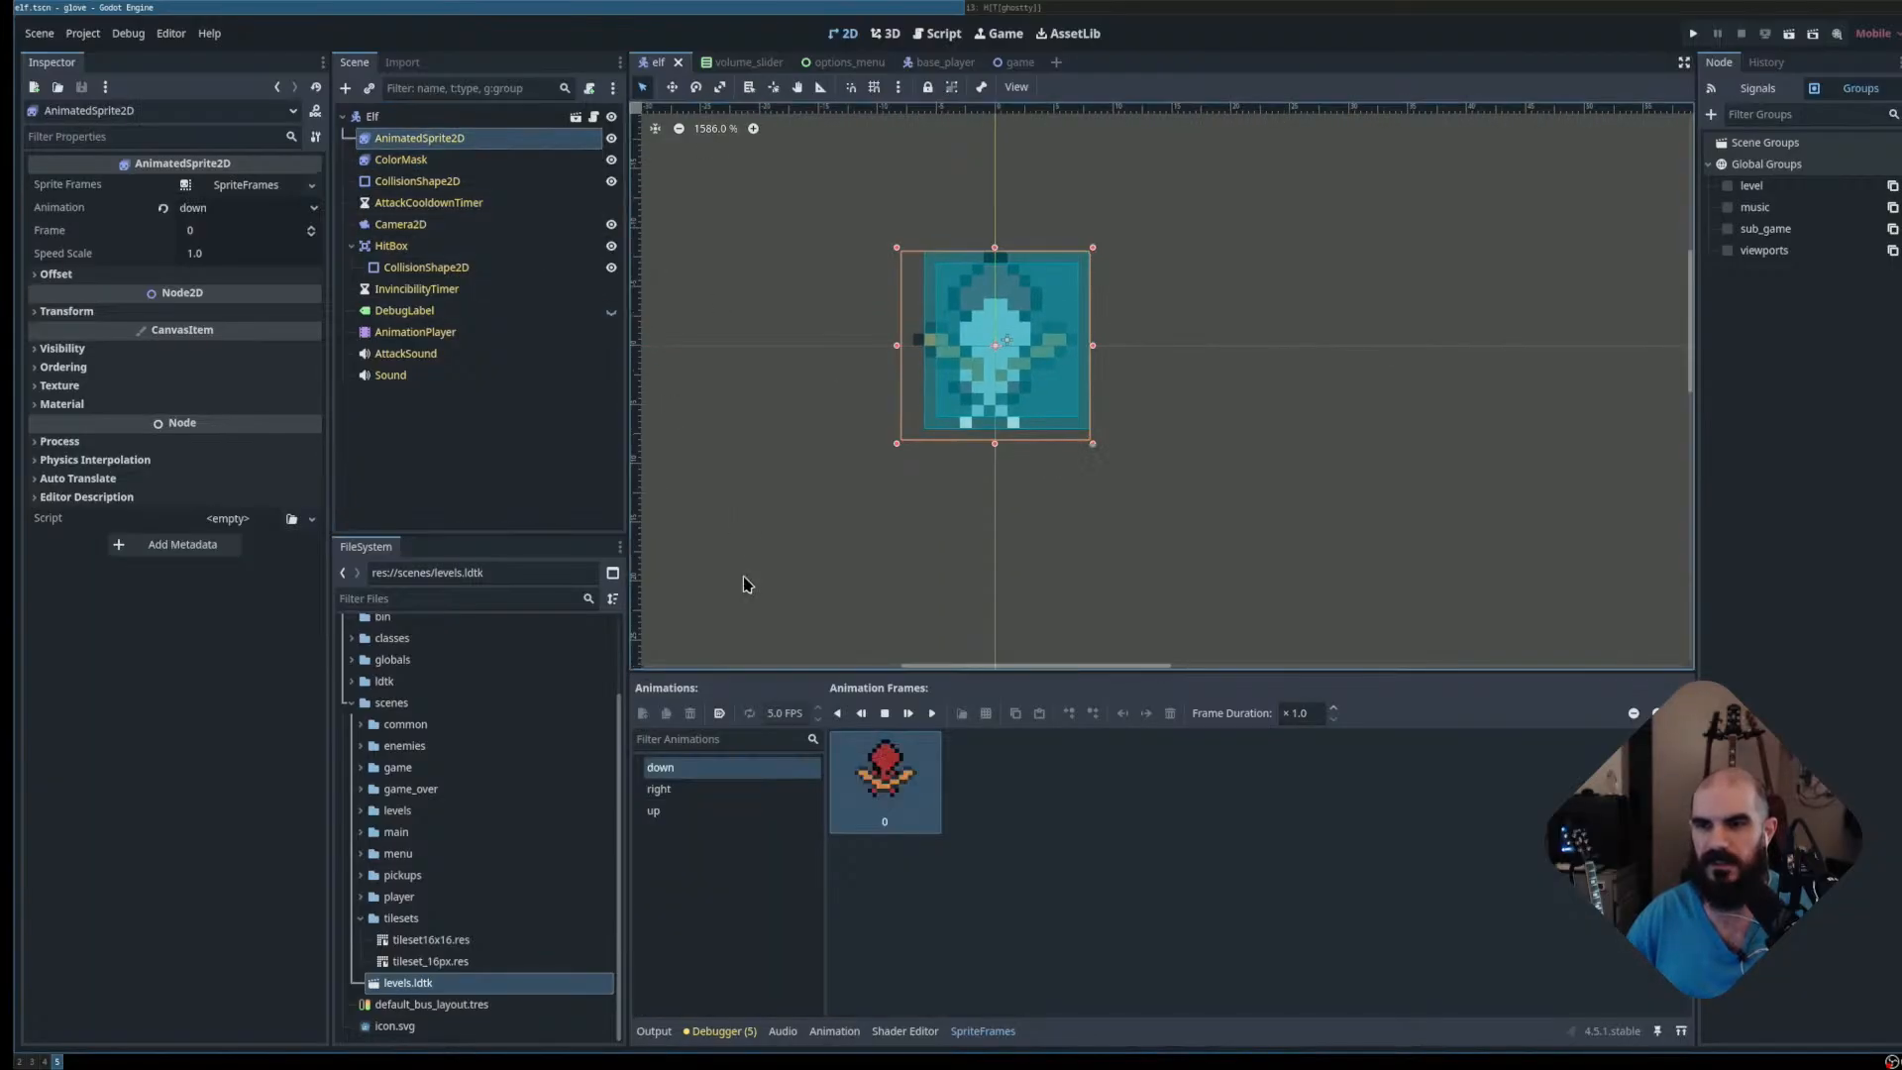
click(721, 790)
click(722, 811)
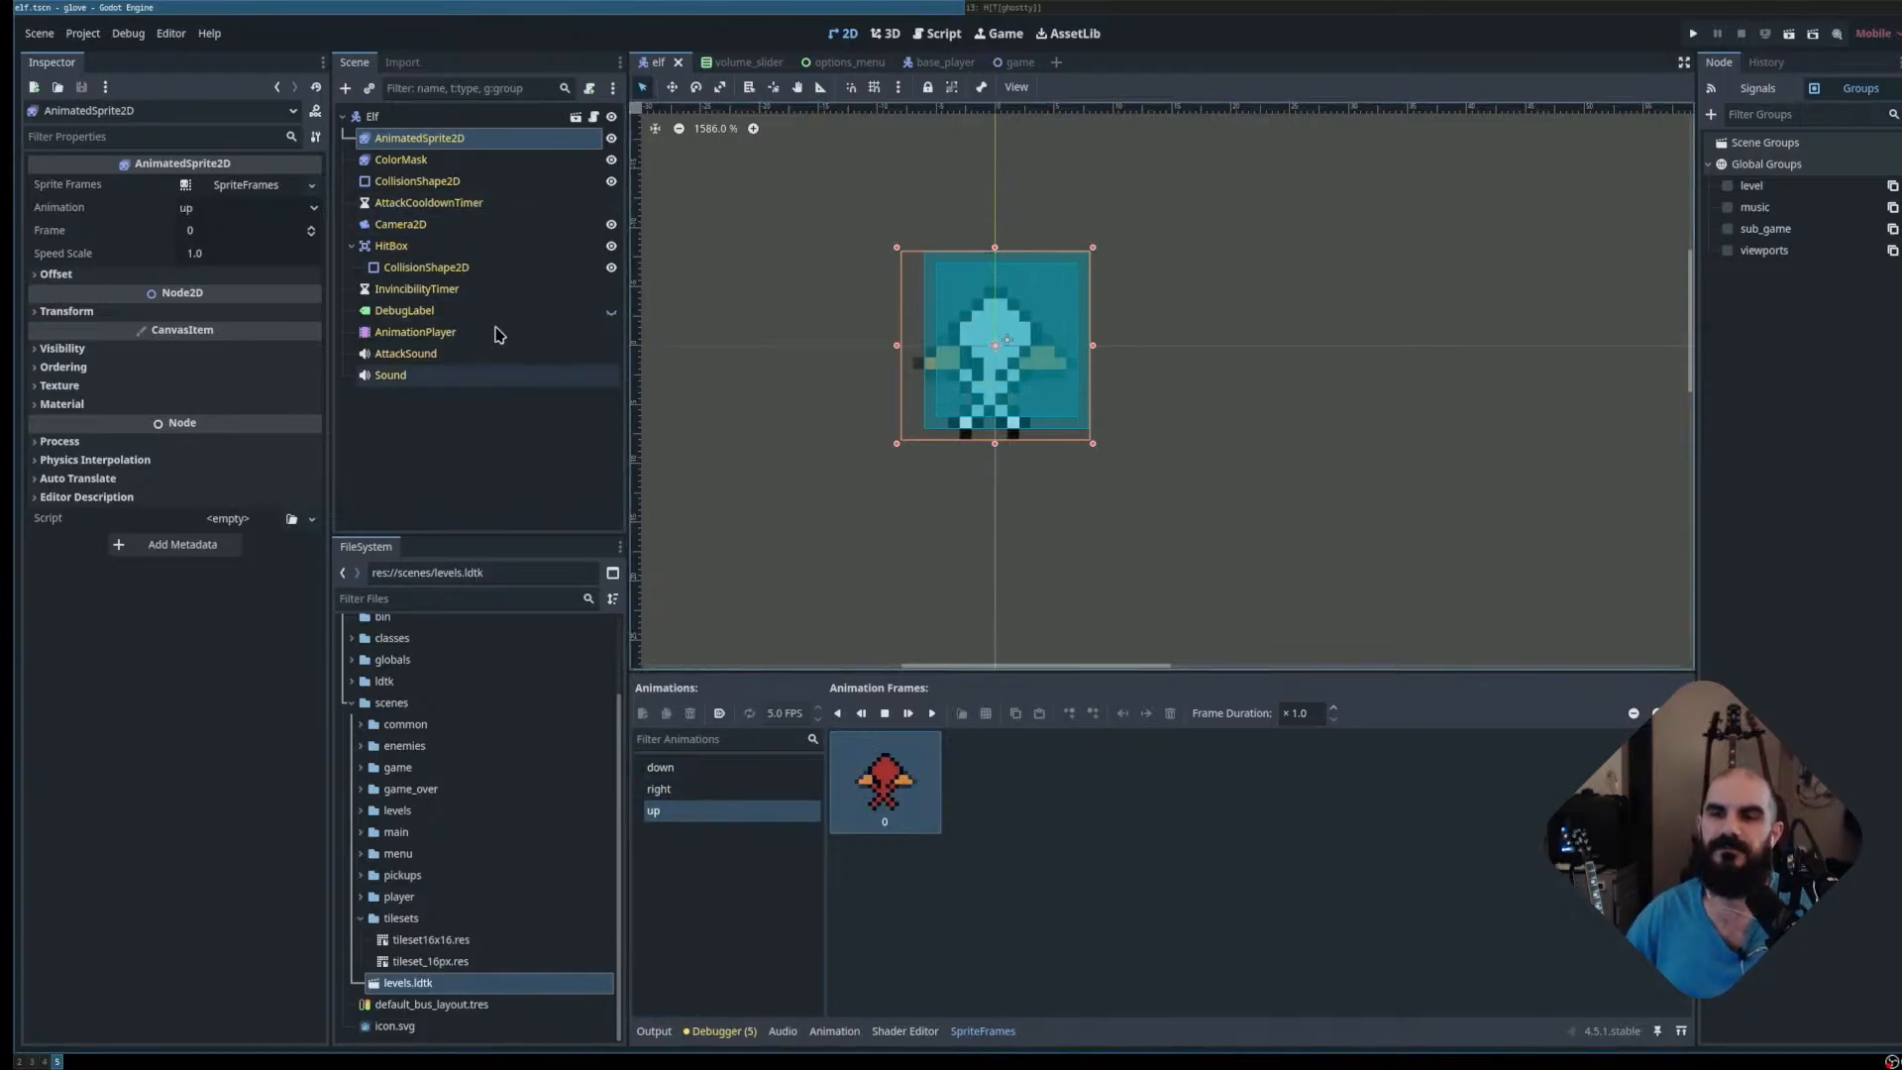
Compare the up animation frames of the AnimatedSprite2D and ColorMask nodes, also checking the CollisionShape2D
click(466, 160)
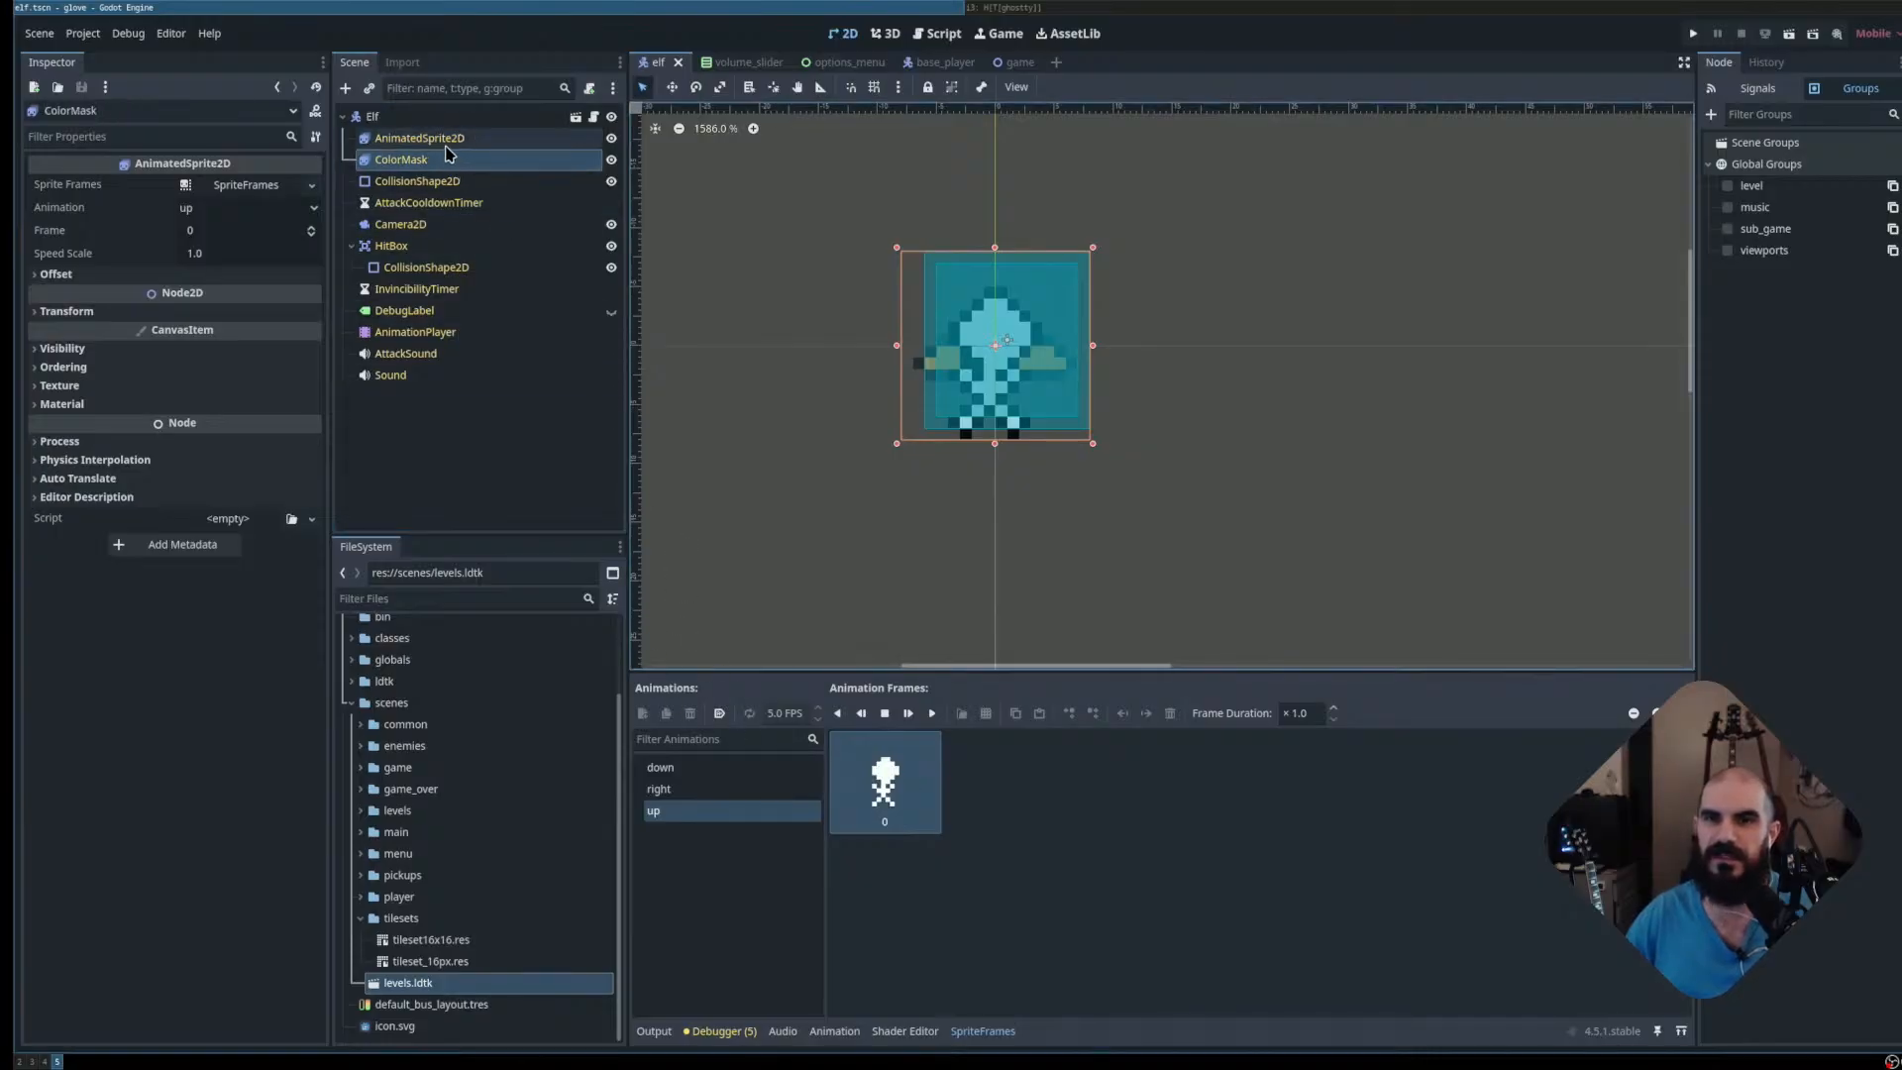
click(452, 140)
click(466, 160)
click(476, 139)
click(475, 181)
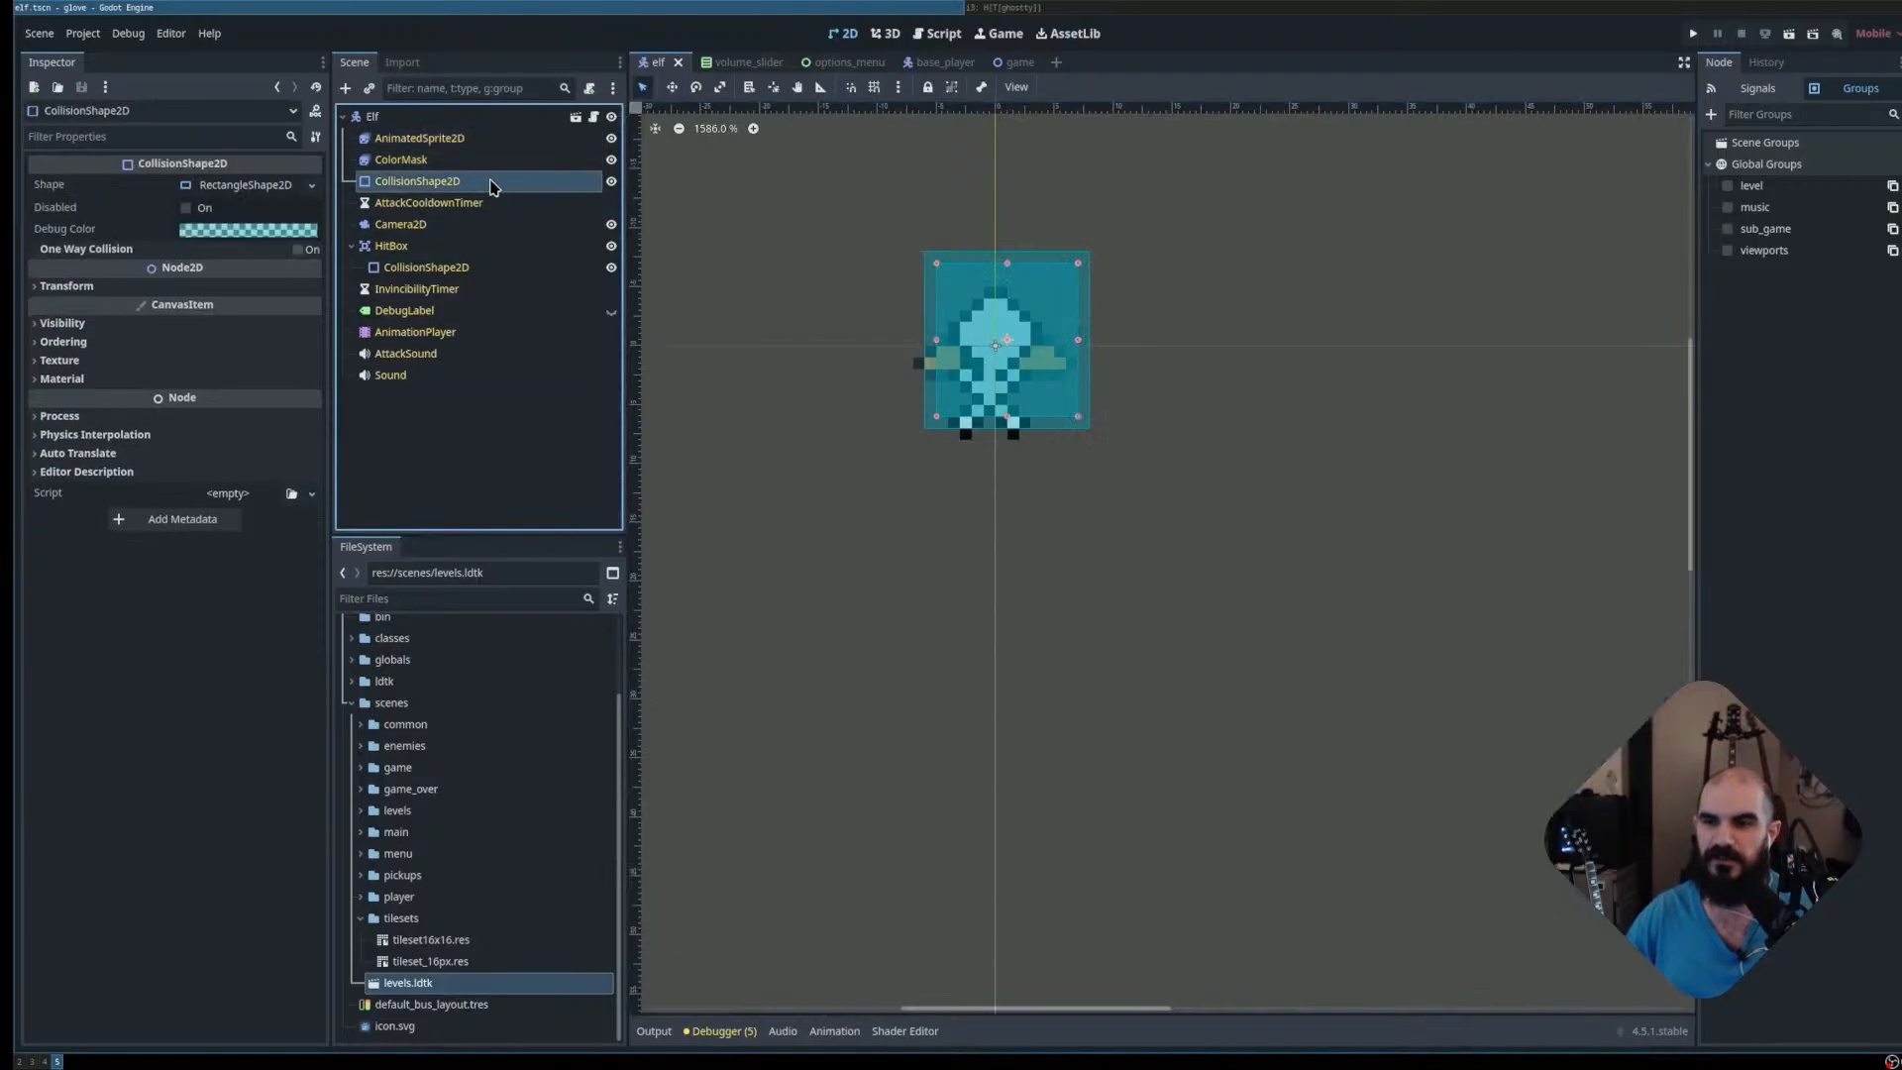
click(478, 139)
click(478, 160)
click(486, 140)
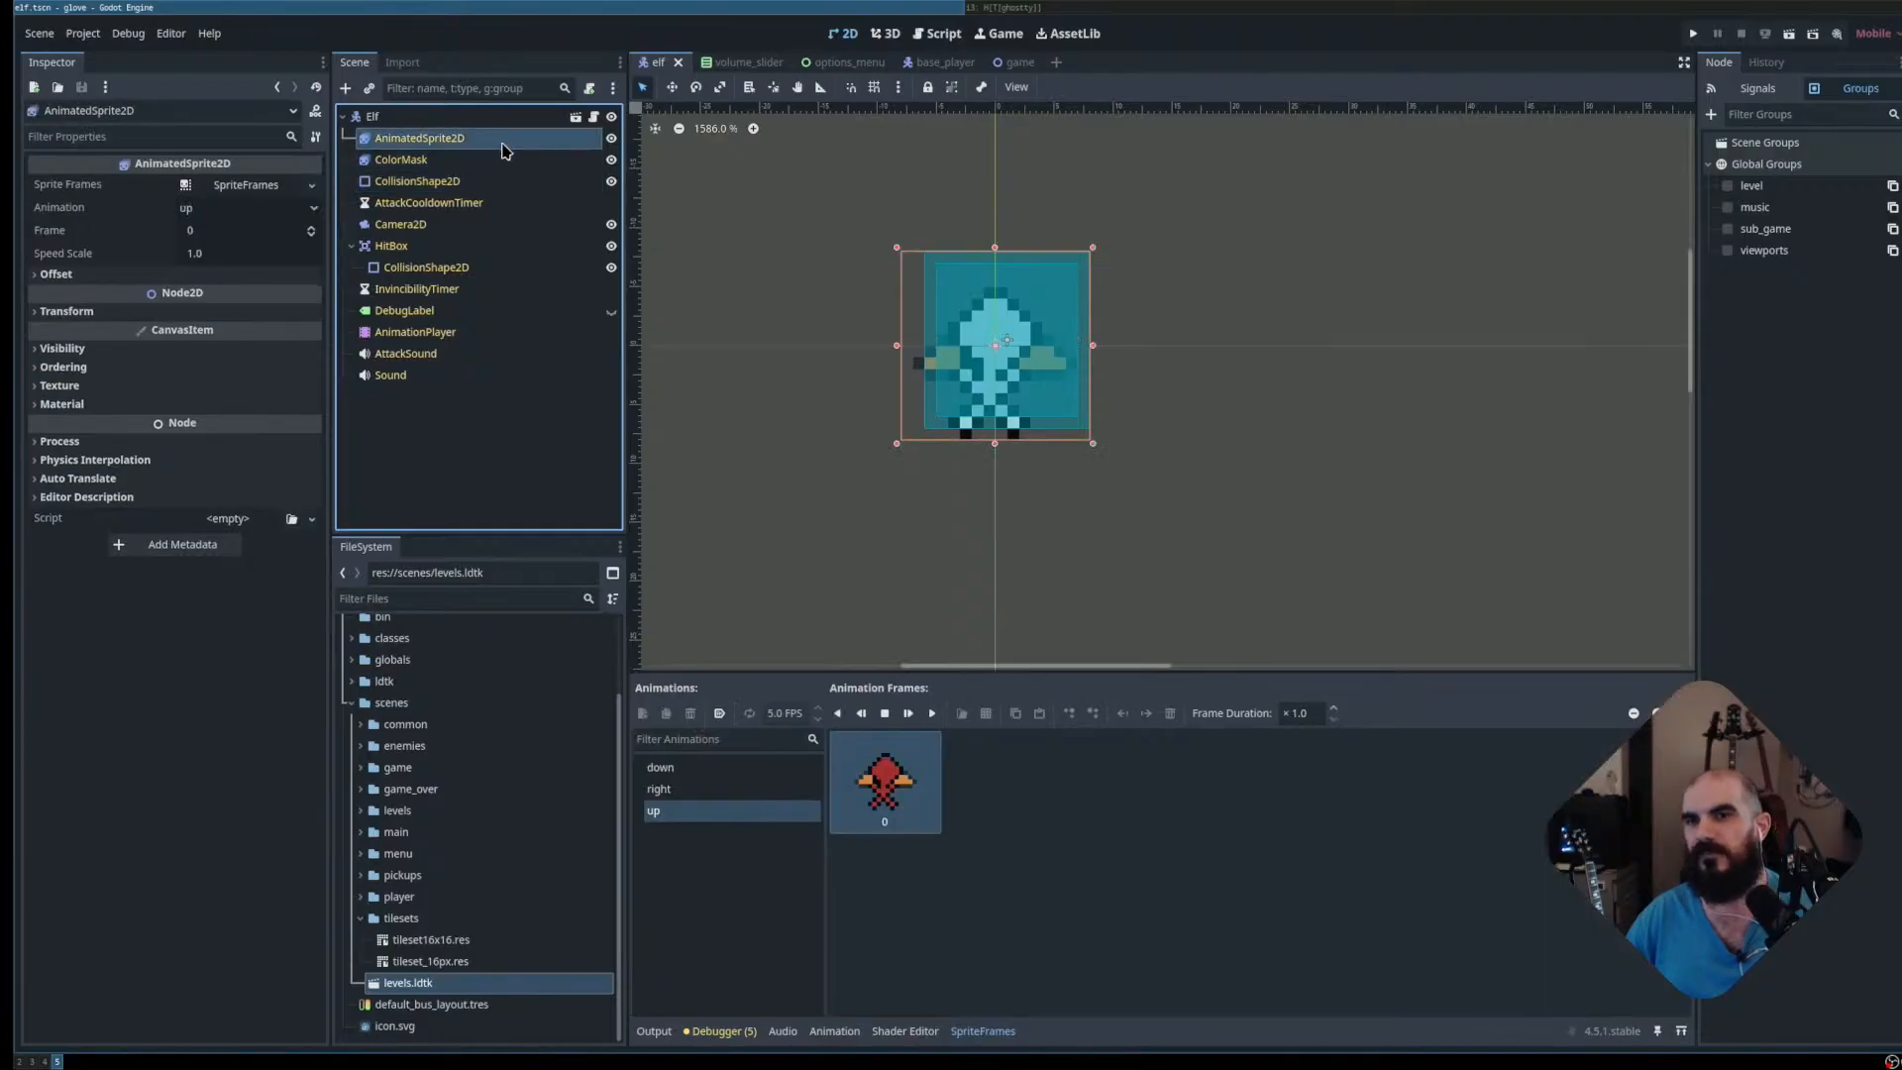
click(500, 160)
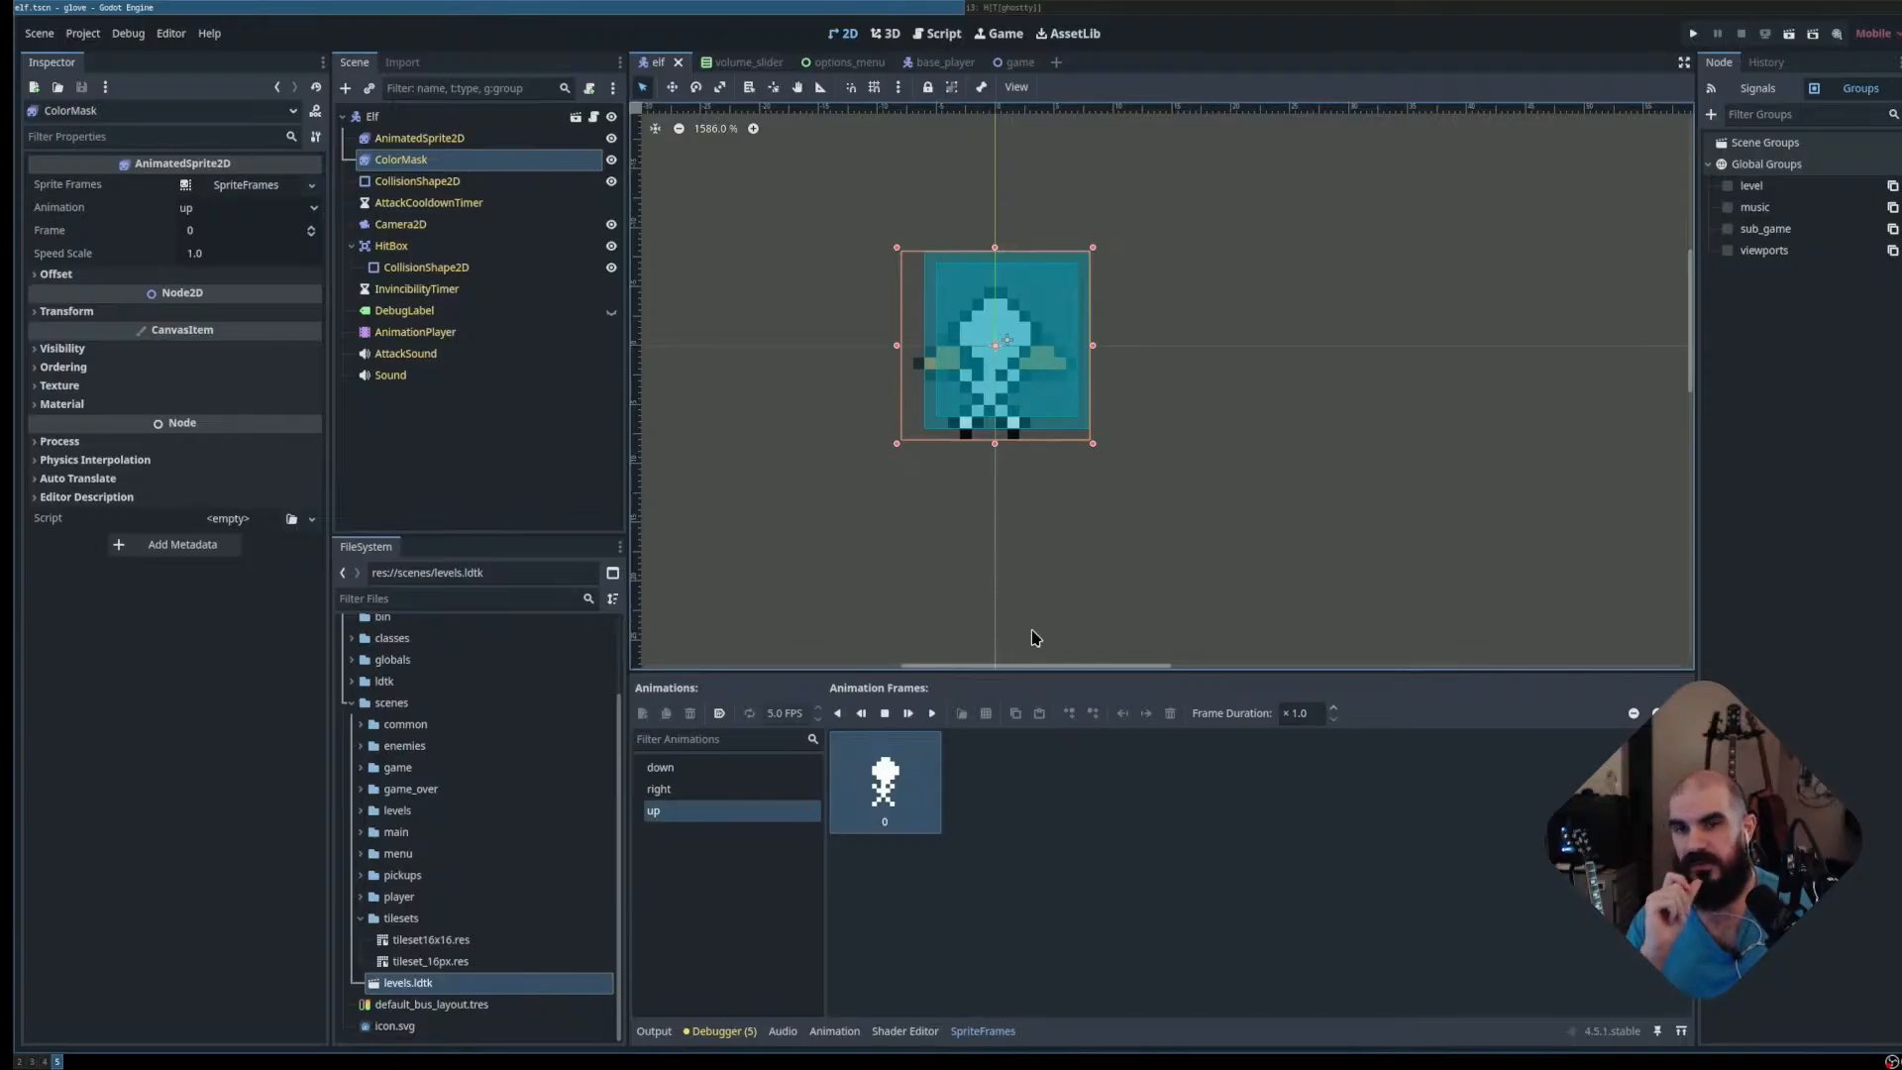
click(439, 138)
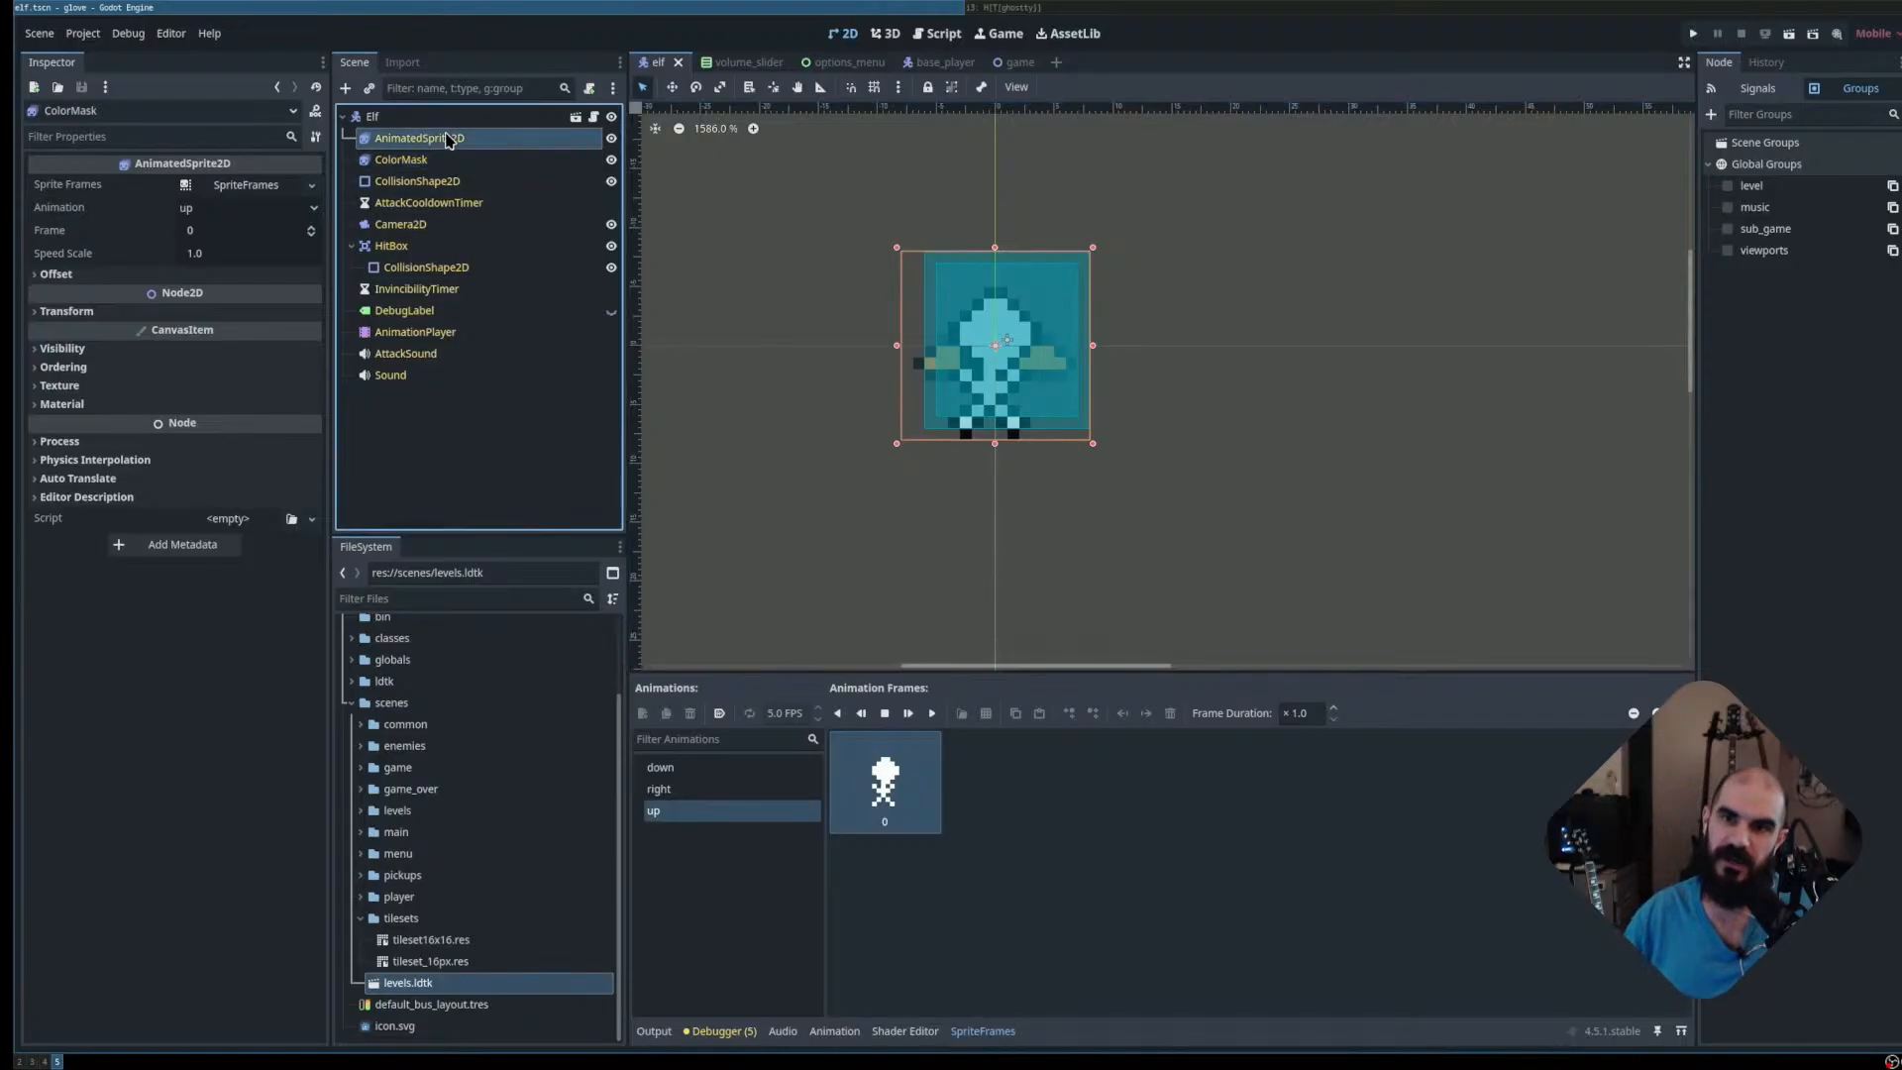
click(472, 161)
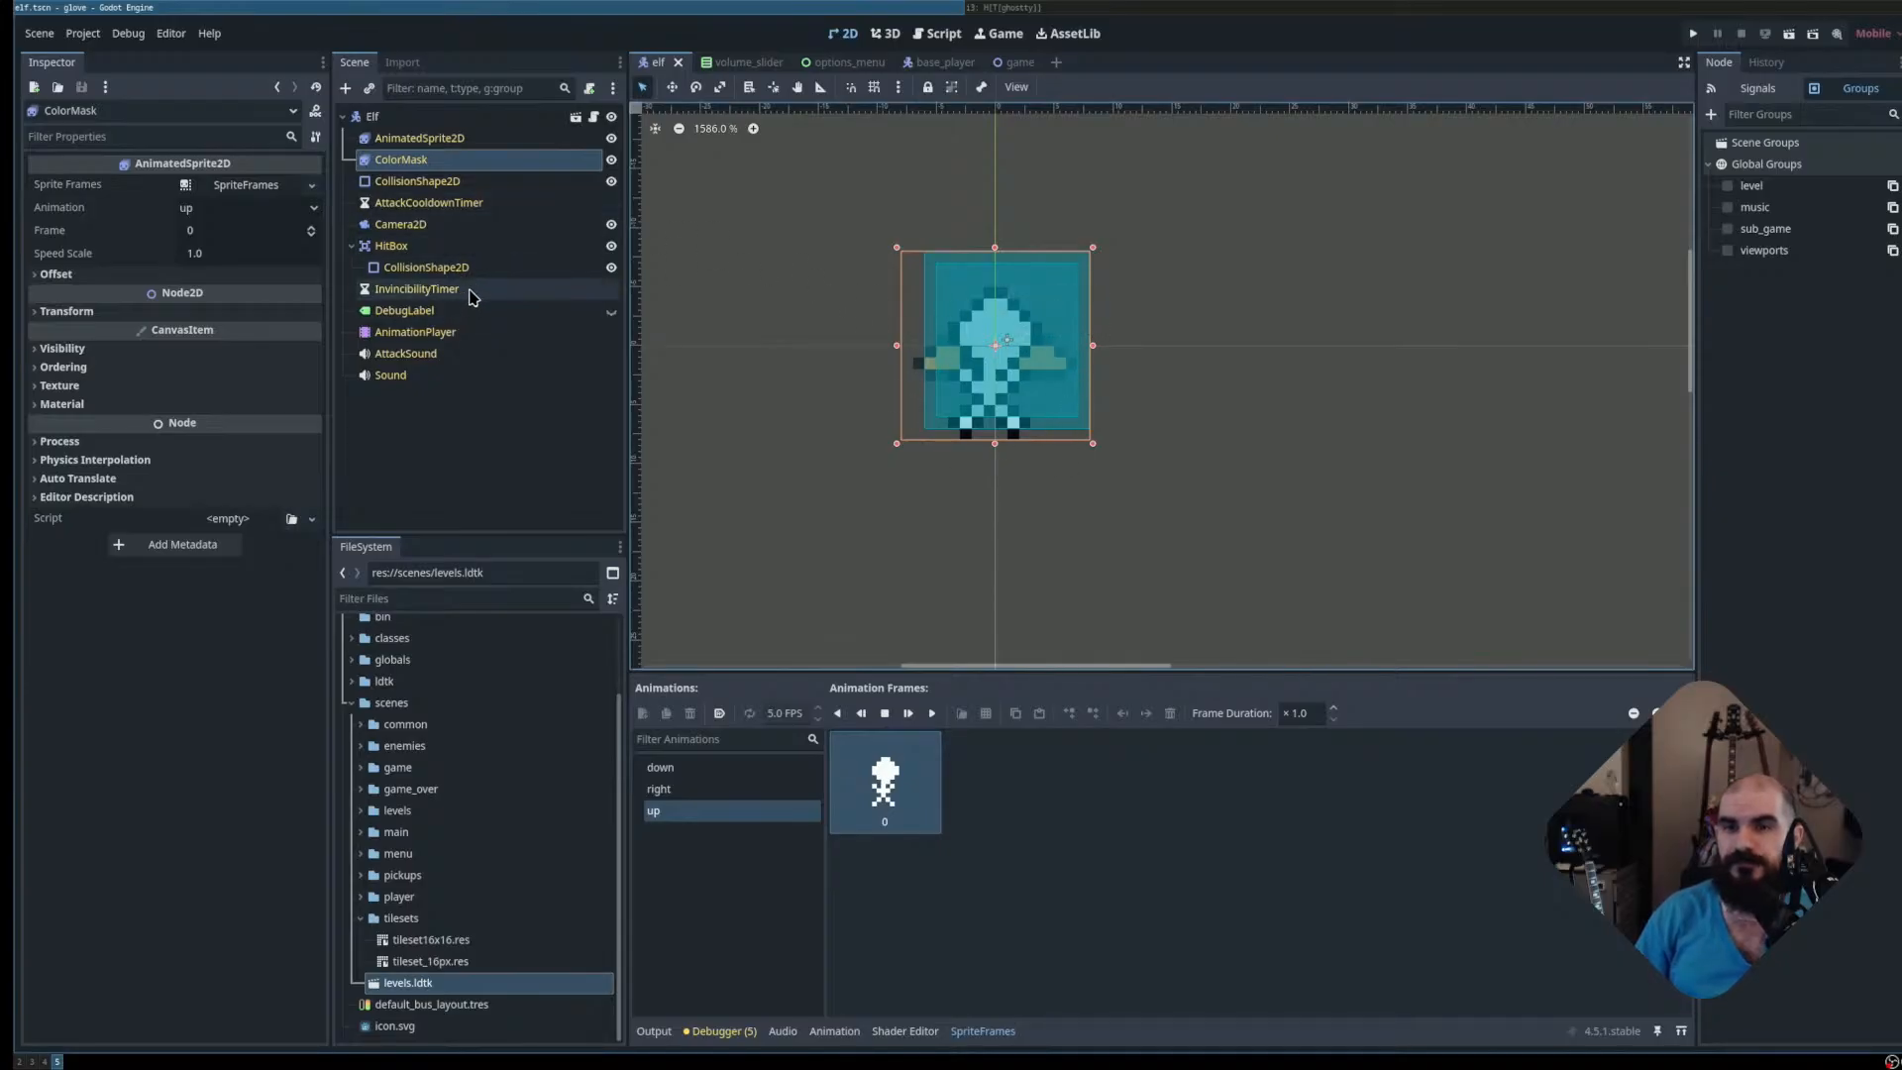
click(465, 138)
click(476, 157)
click(476, 143)
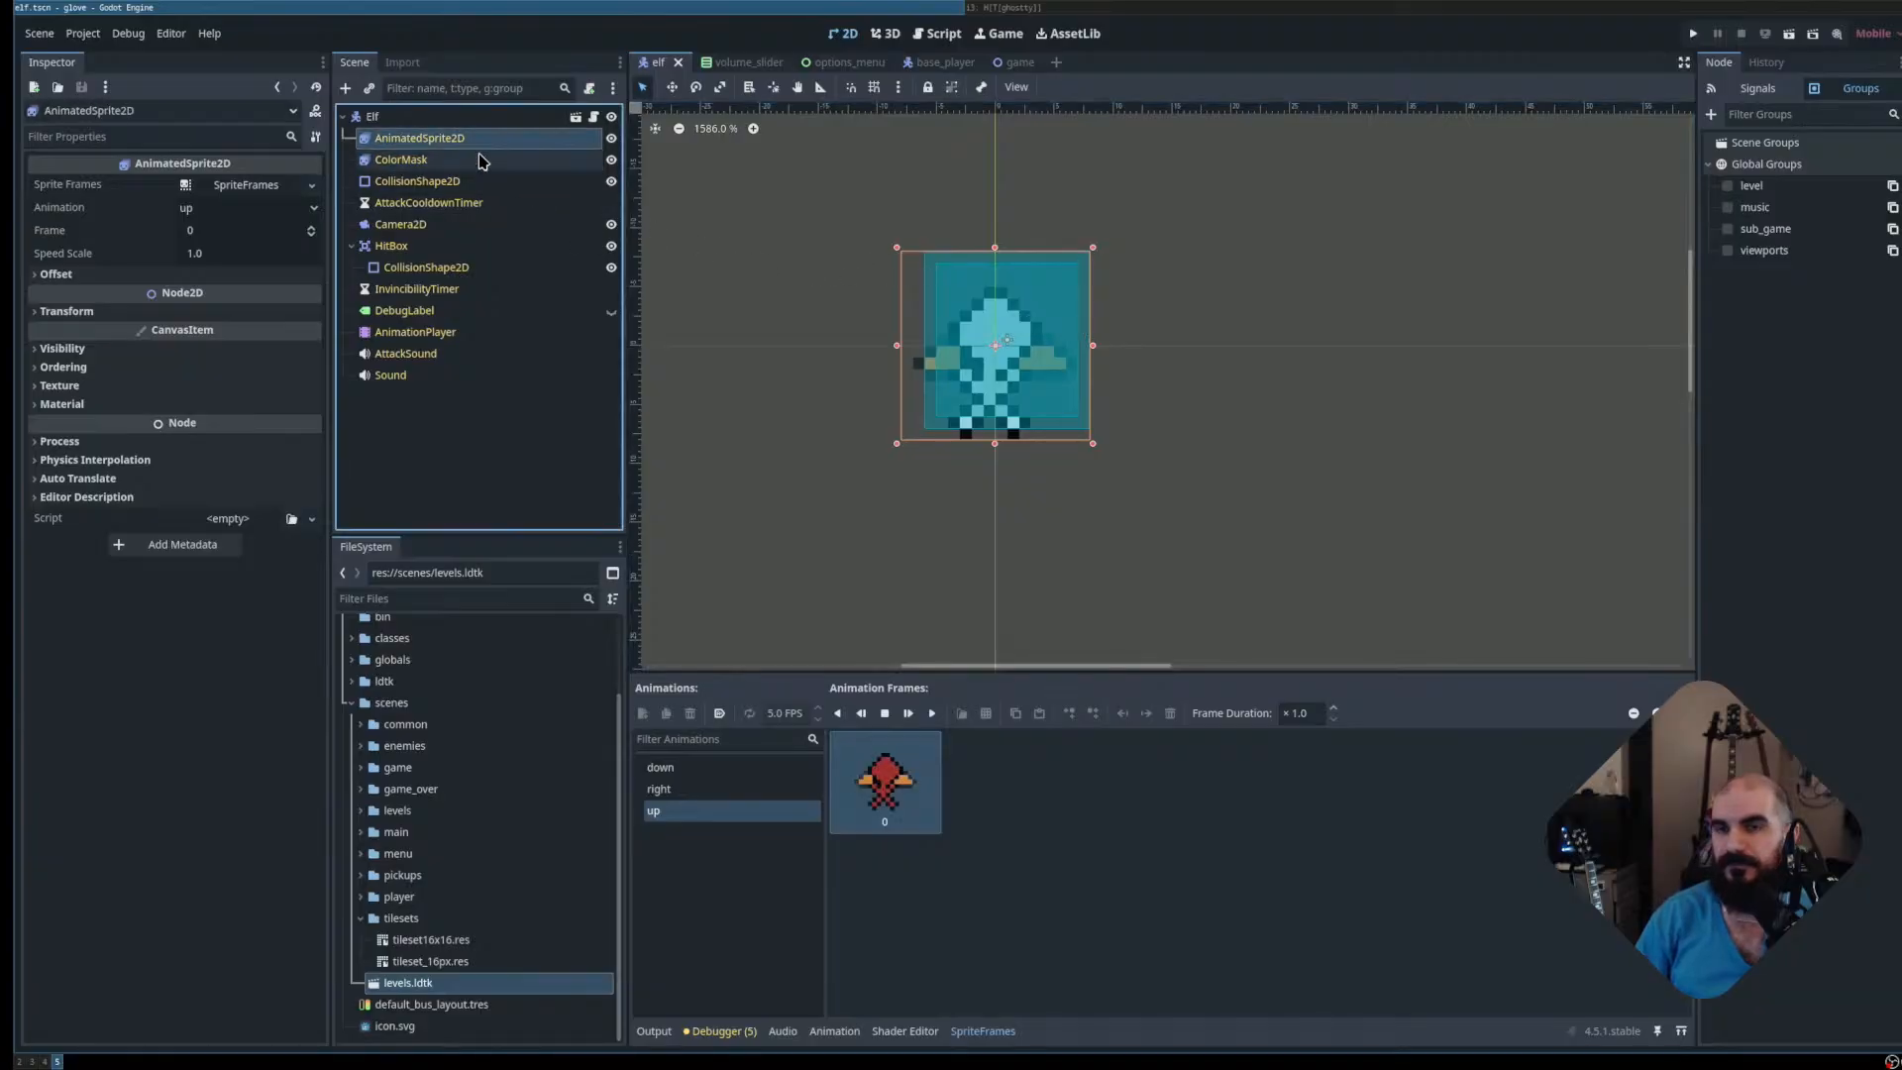
click(479, 158)
click(491, 142)
scroll(962, 300, down, 1)
scroll(853, 289, up, 2)
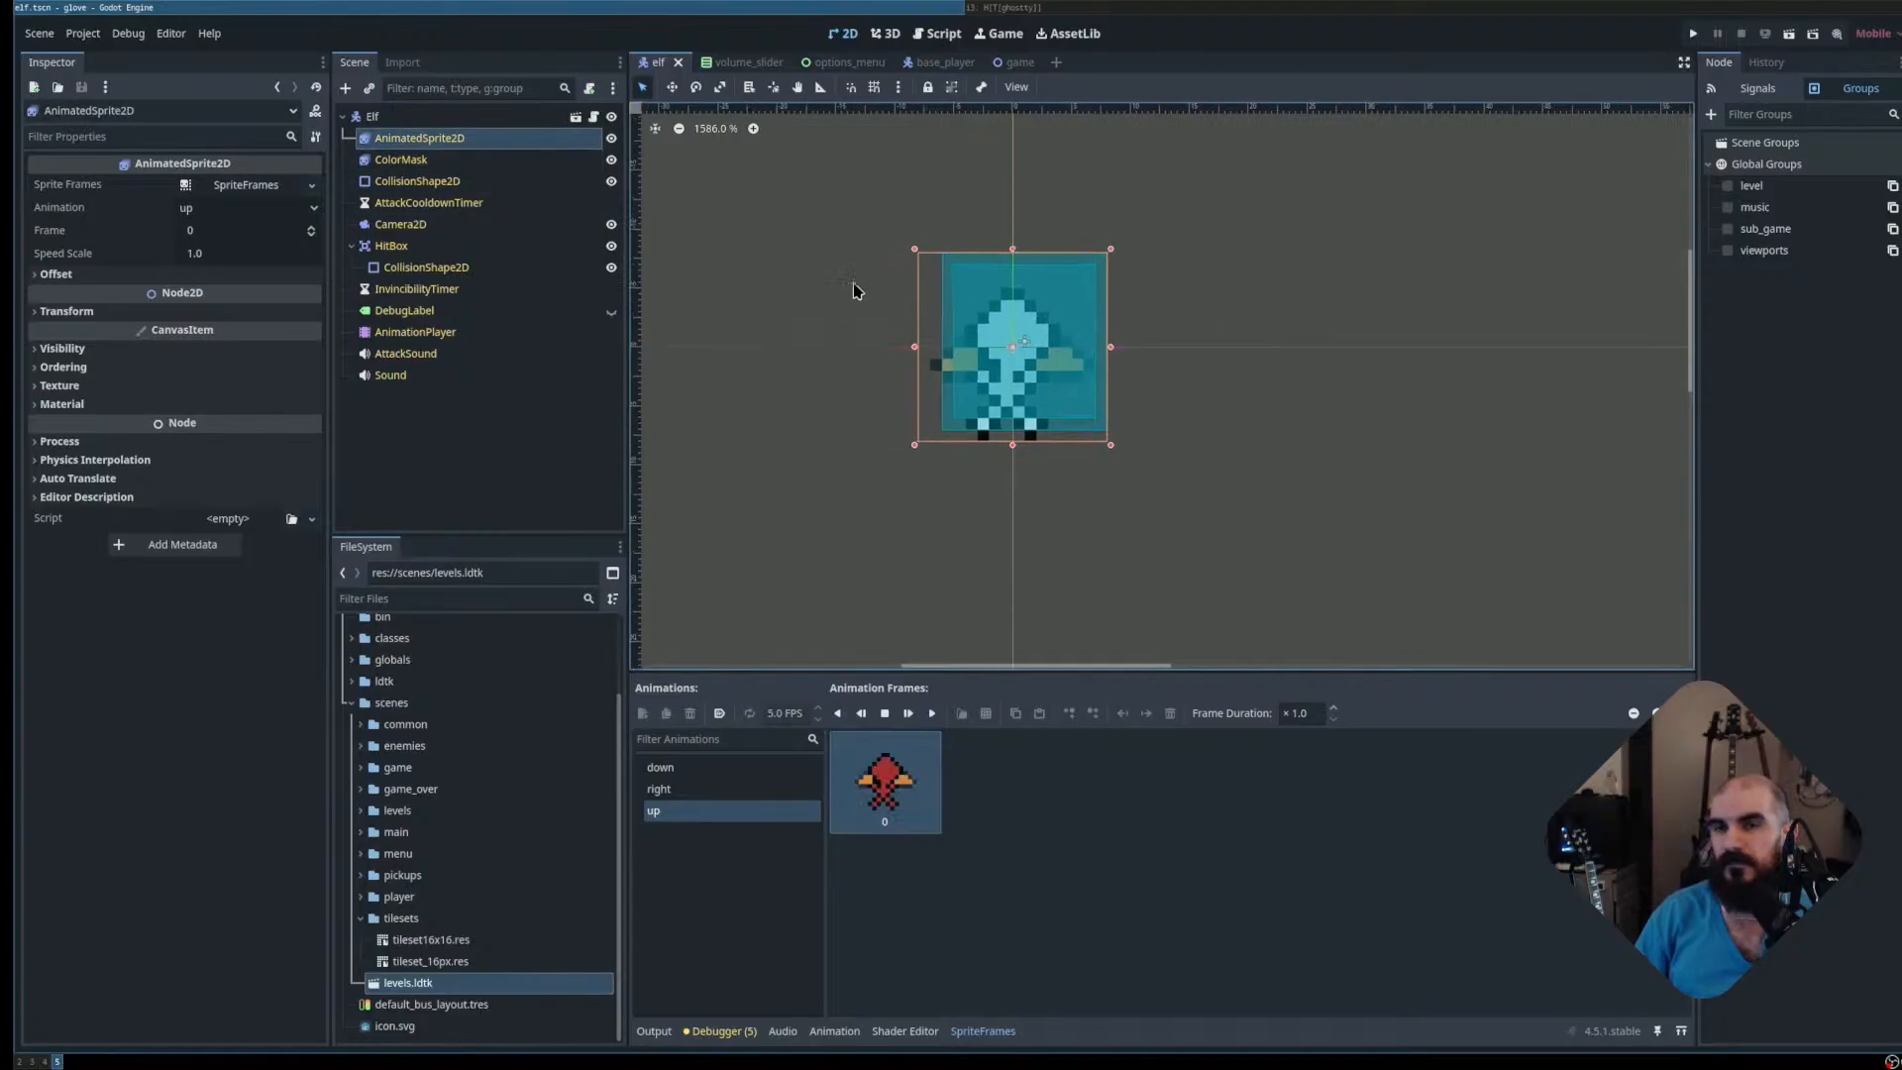
Examine the resource details of the AnimatedSprite2D node's Sprite Frames, including its path
click(243, 186)
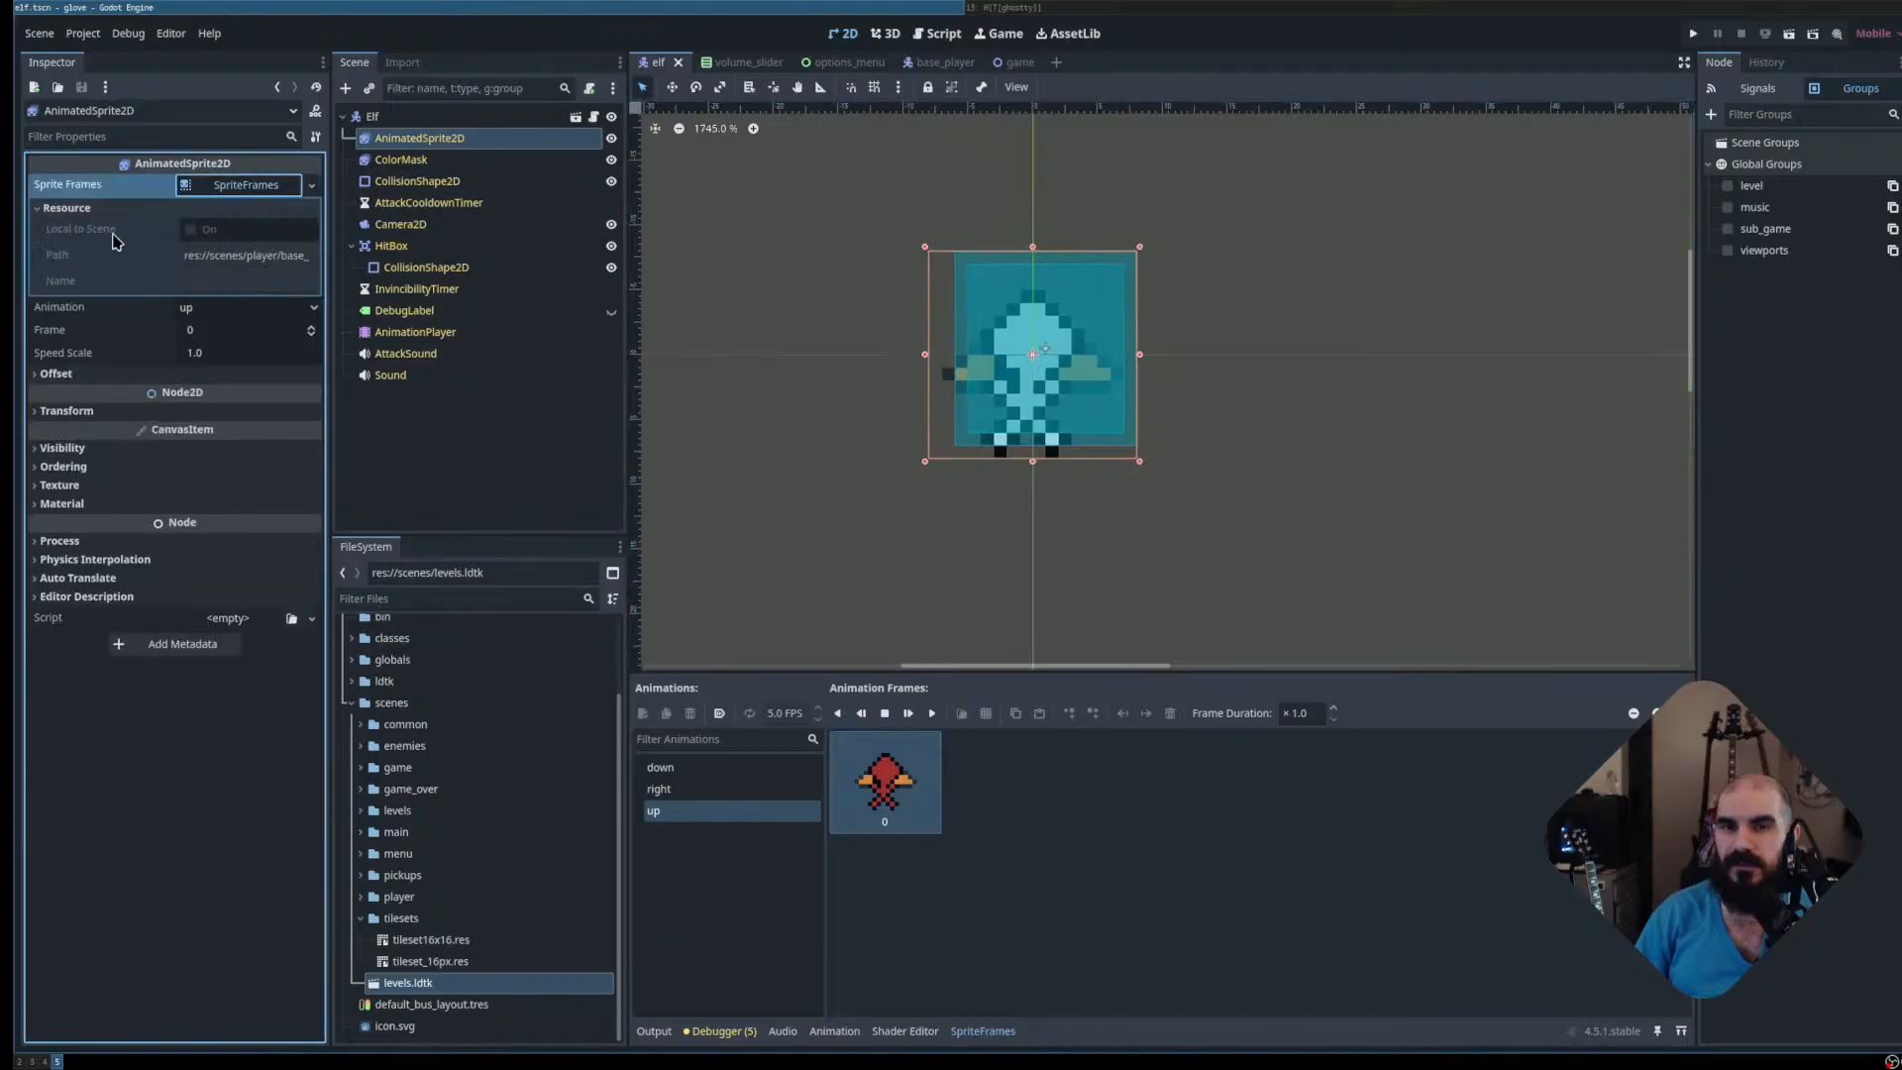
click(258, 185)
click(426, 141)
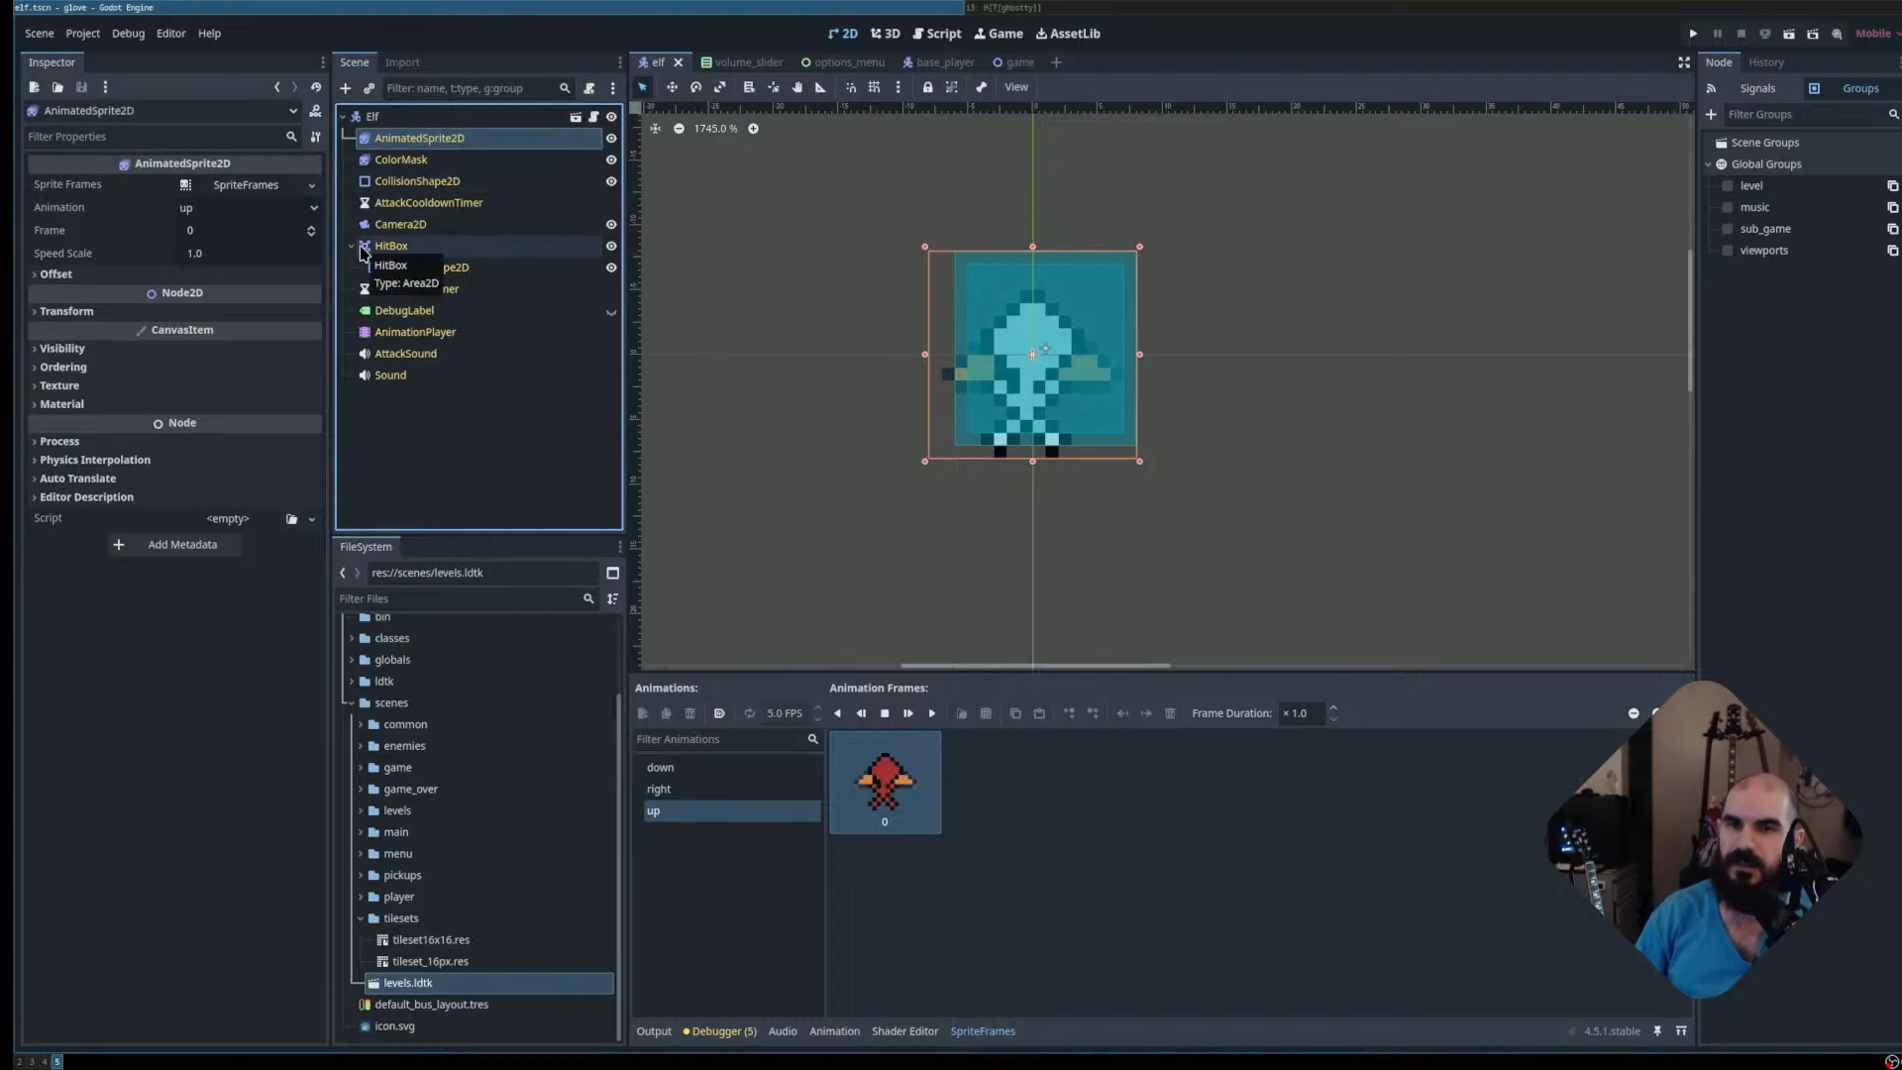
click(251, 184)
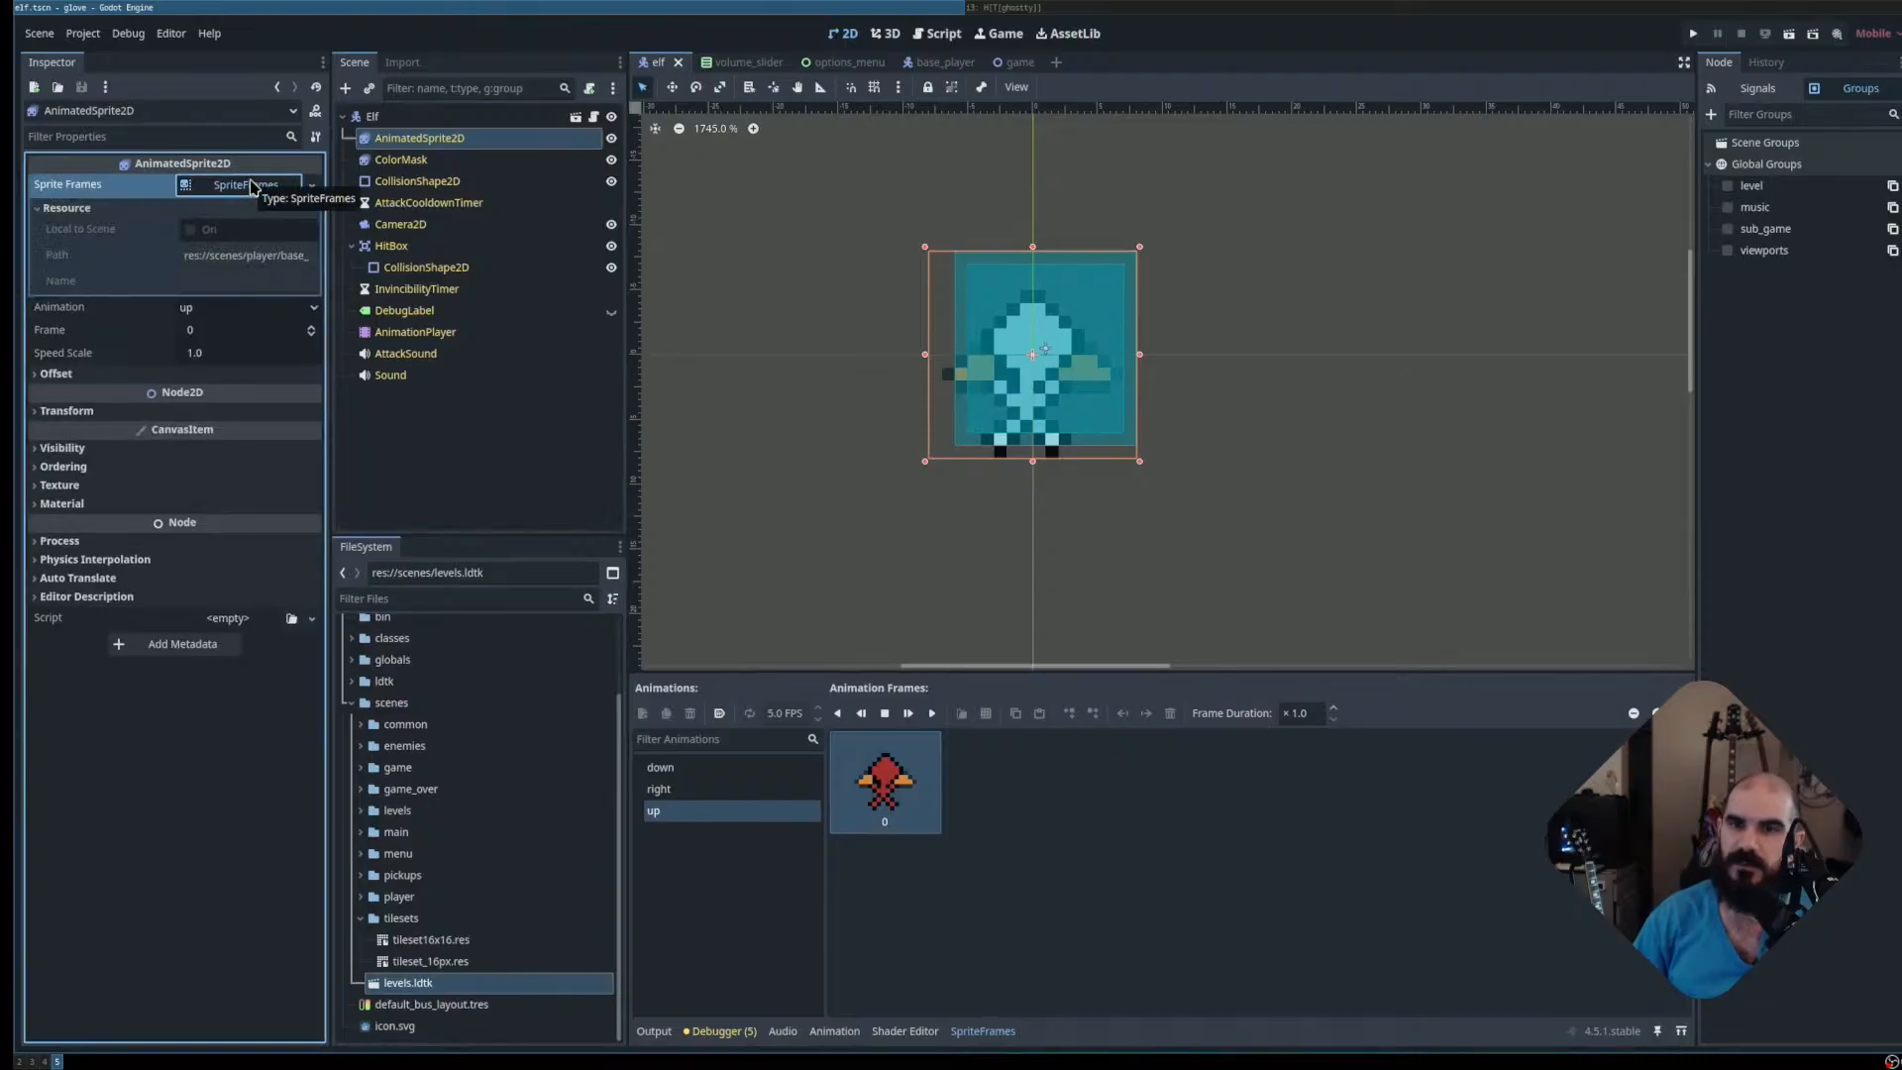
click(437, 160)
click(458, 141)
Examine the ColorMask node's Sprite Frames resource details and its Offset and Transform properties
click(401, 159)
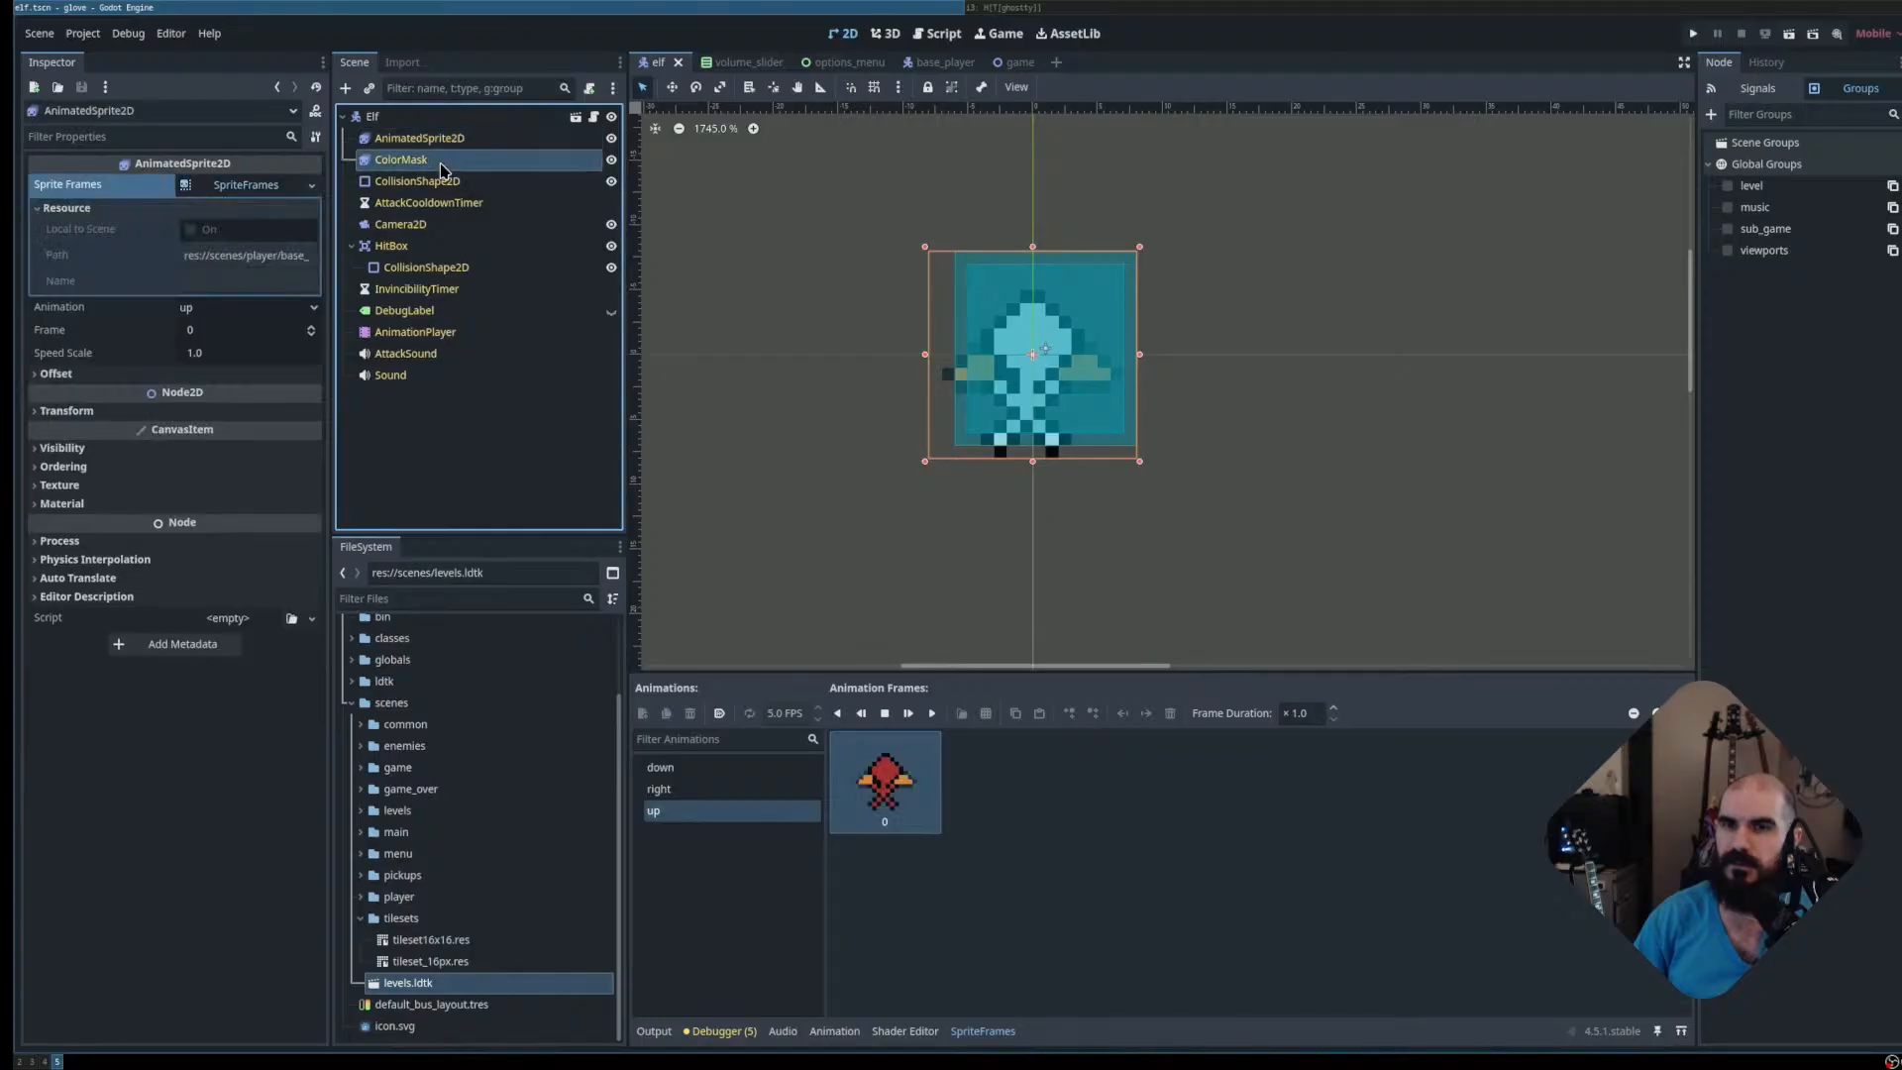
click(260, 188)
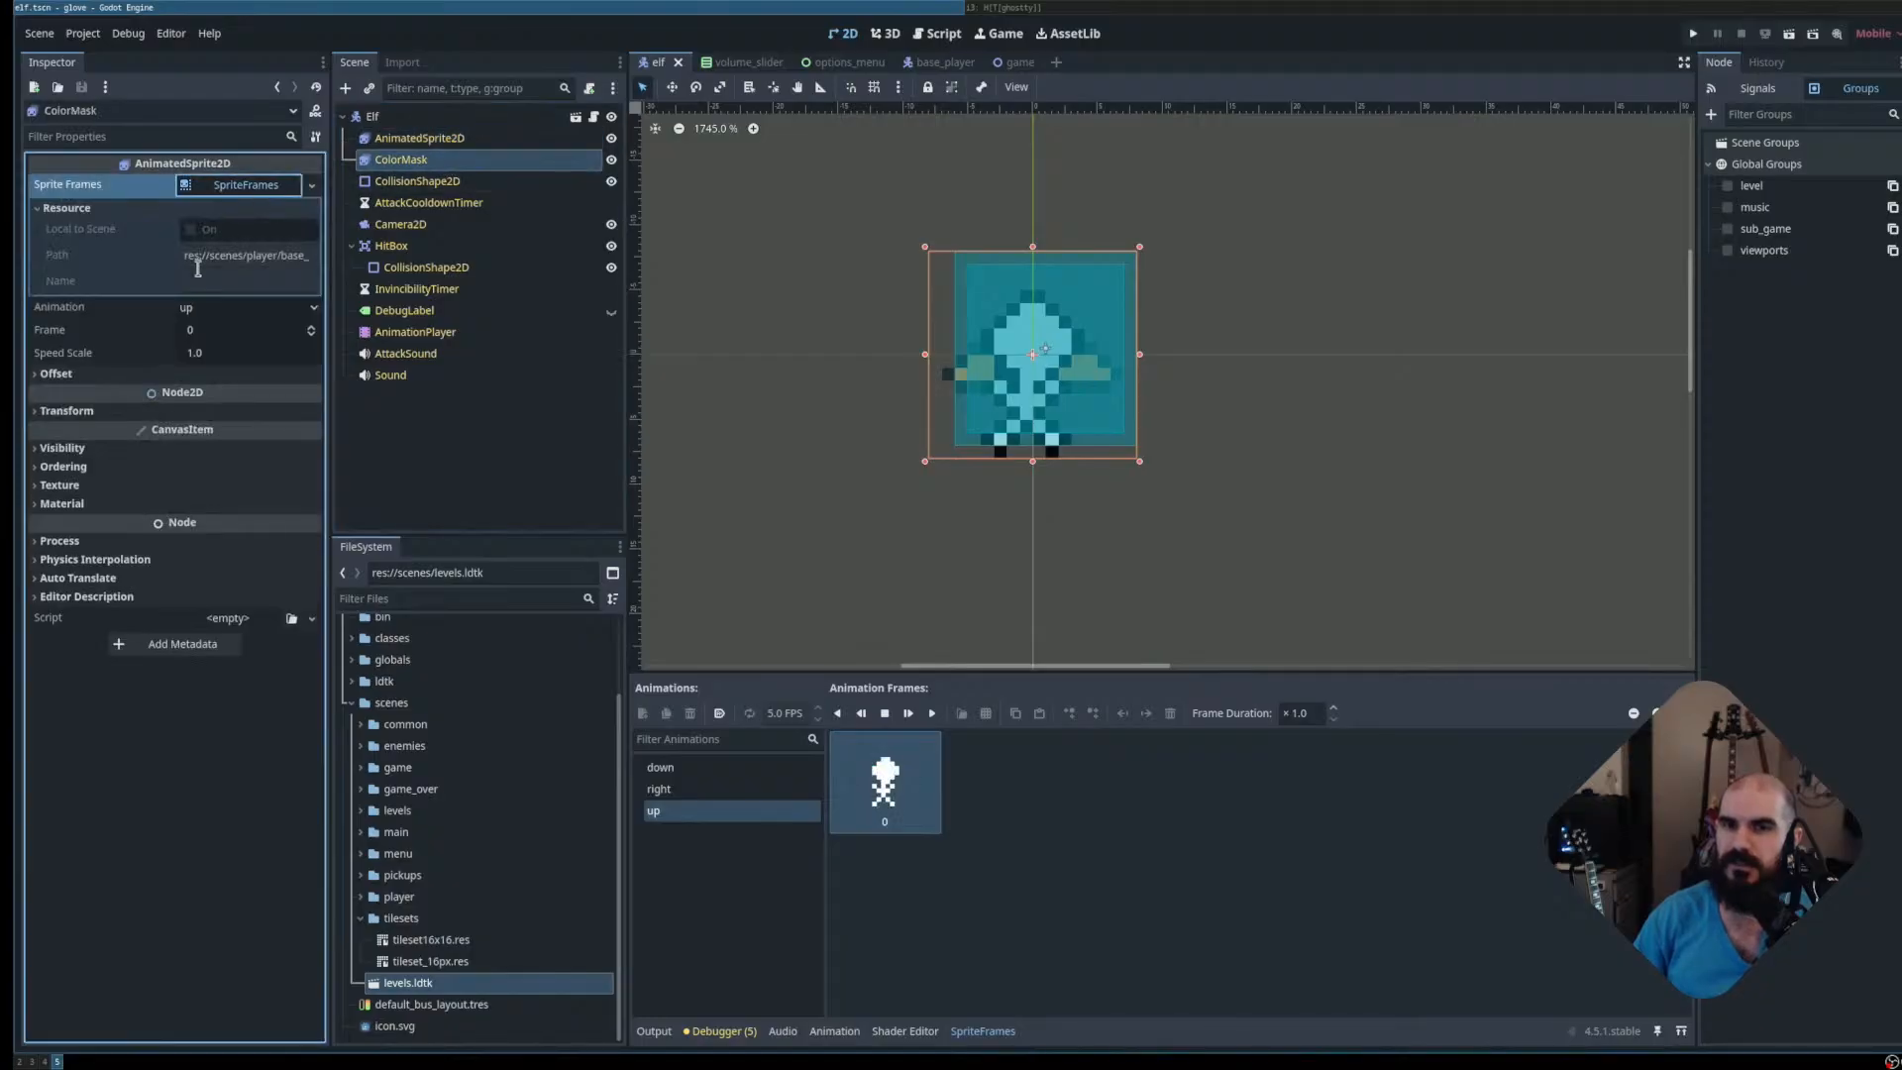
click(267, 187)
click(267, 188)
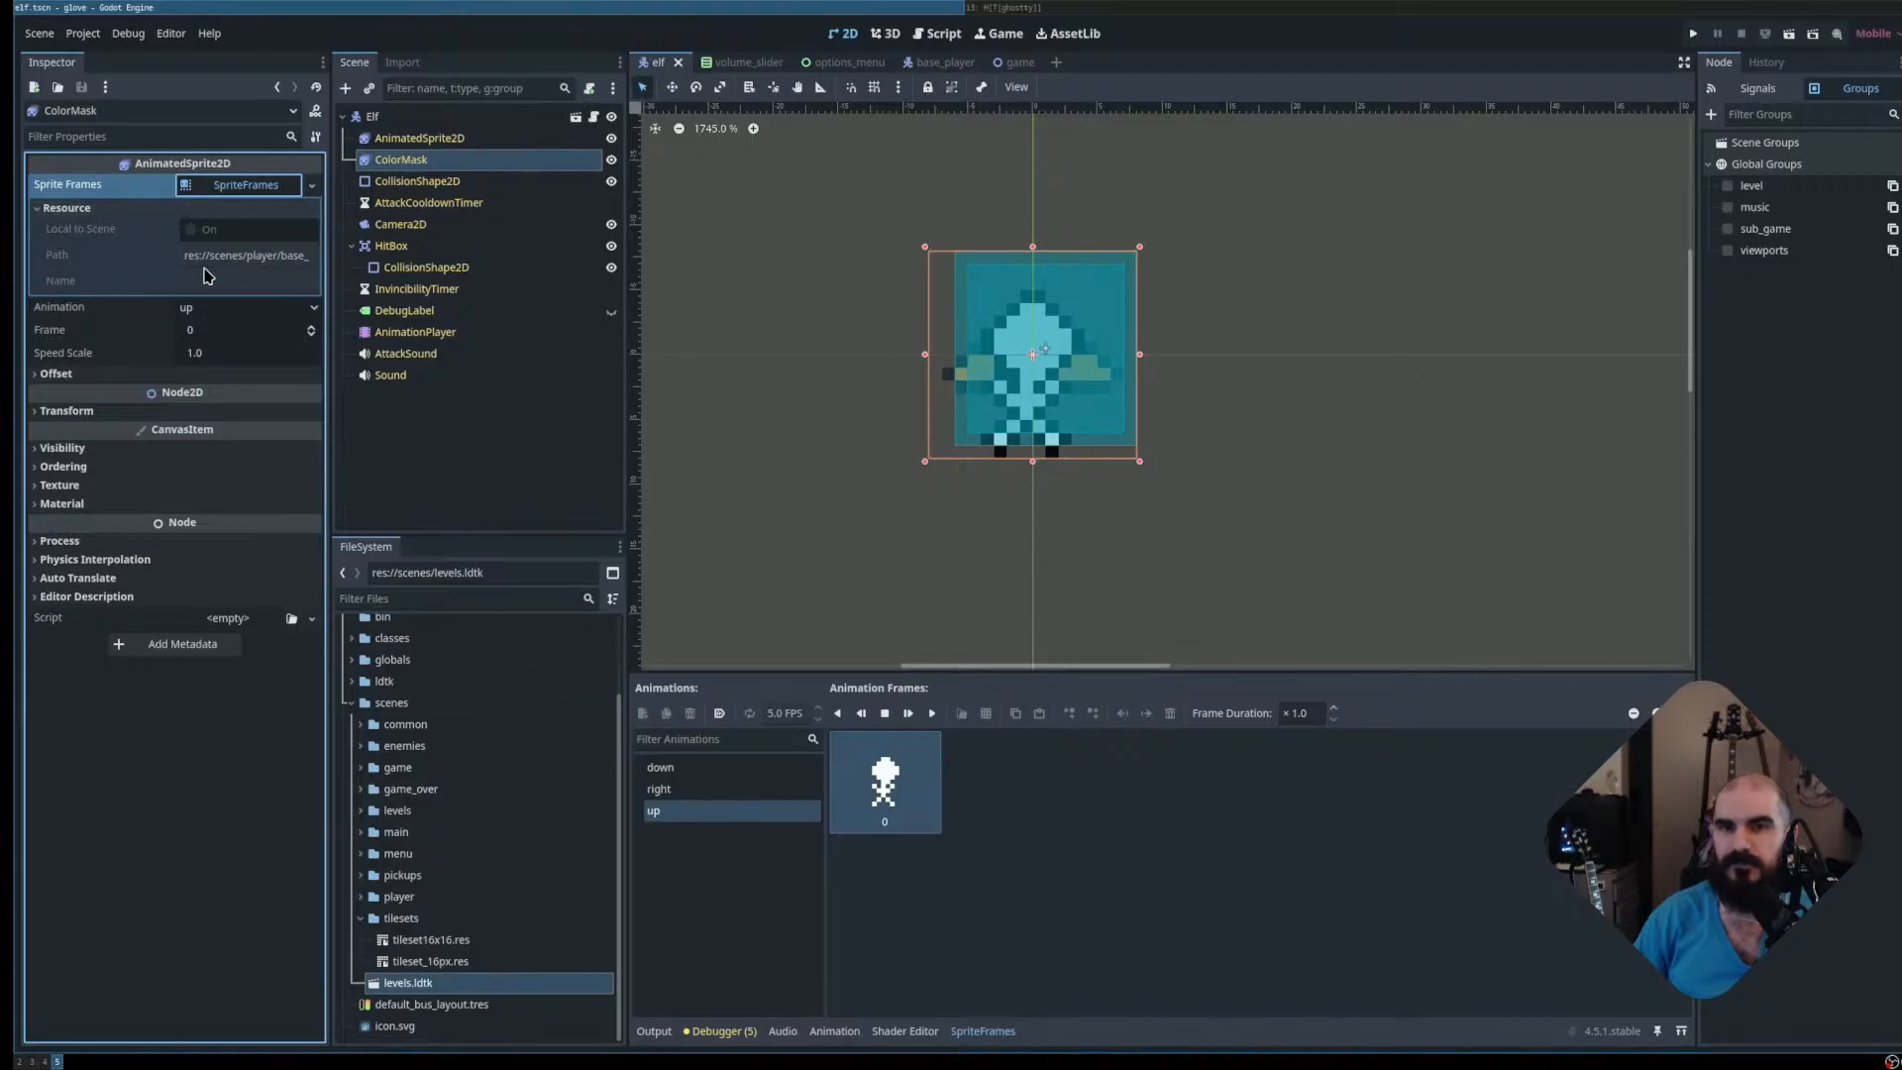
click(112, 375)
click(119, 535)
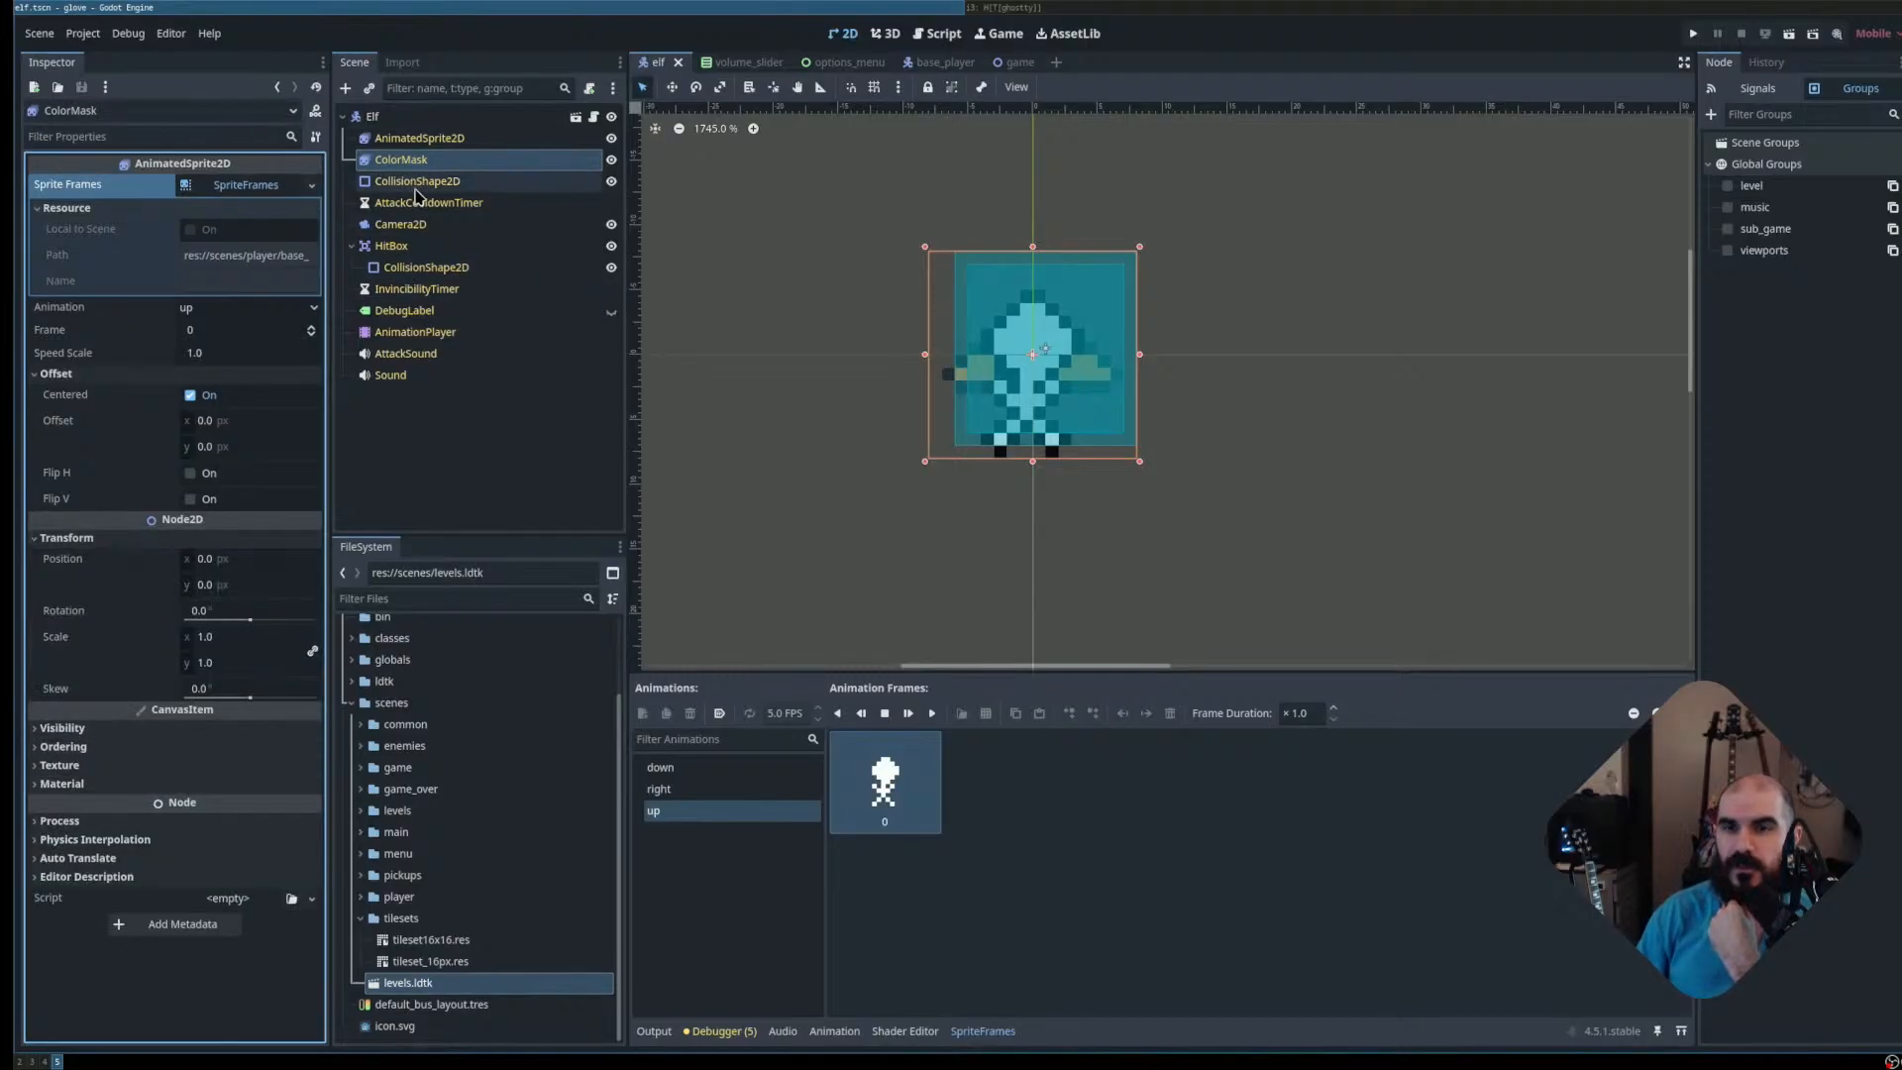
Show the root Elf node's properties and expand the scenes/player folder in the project files
click(421, 116)
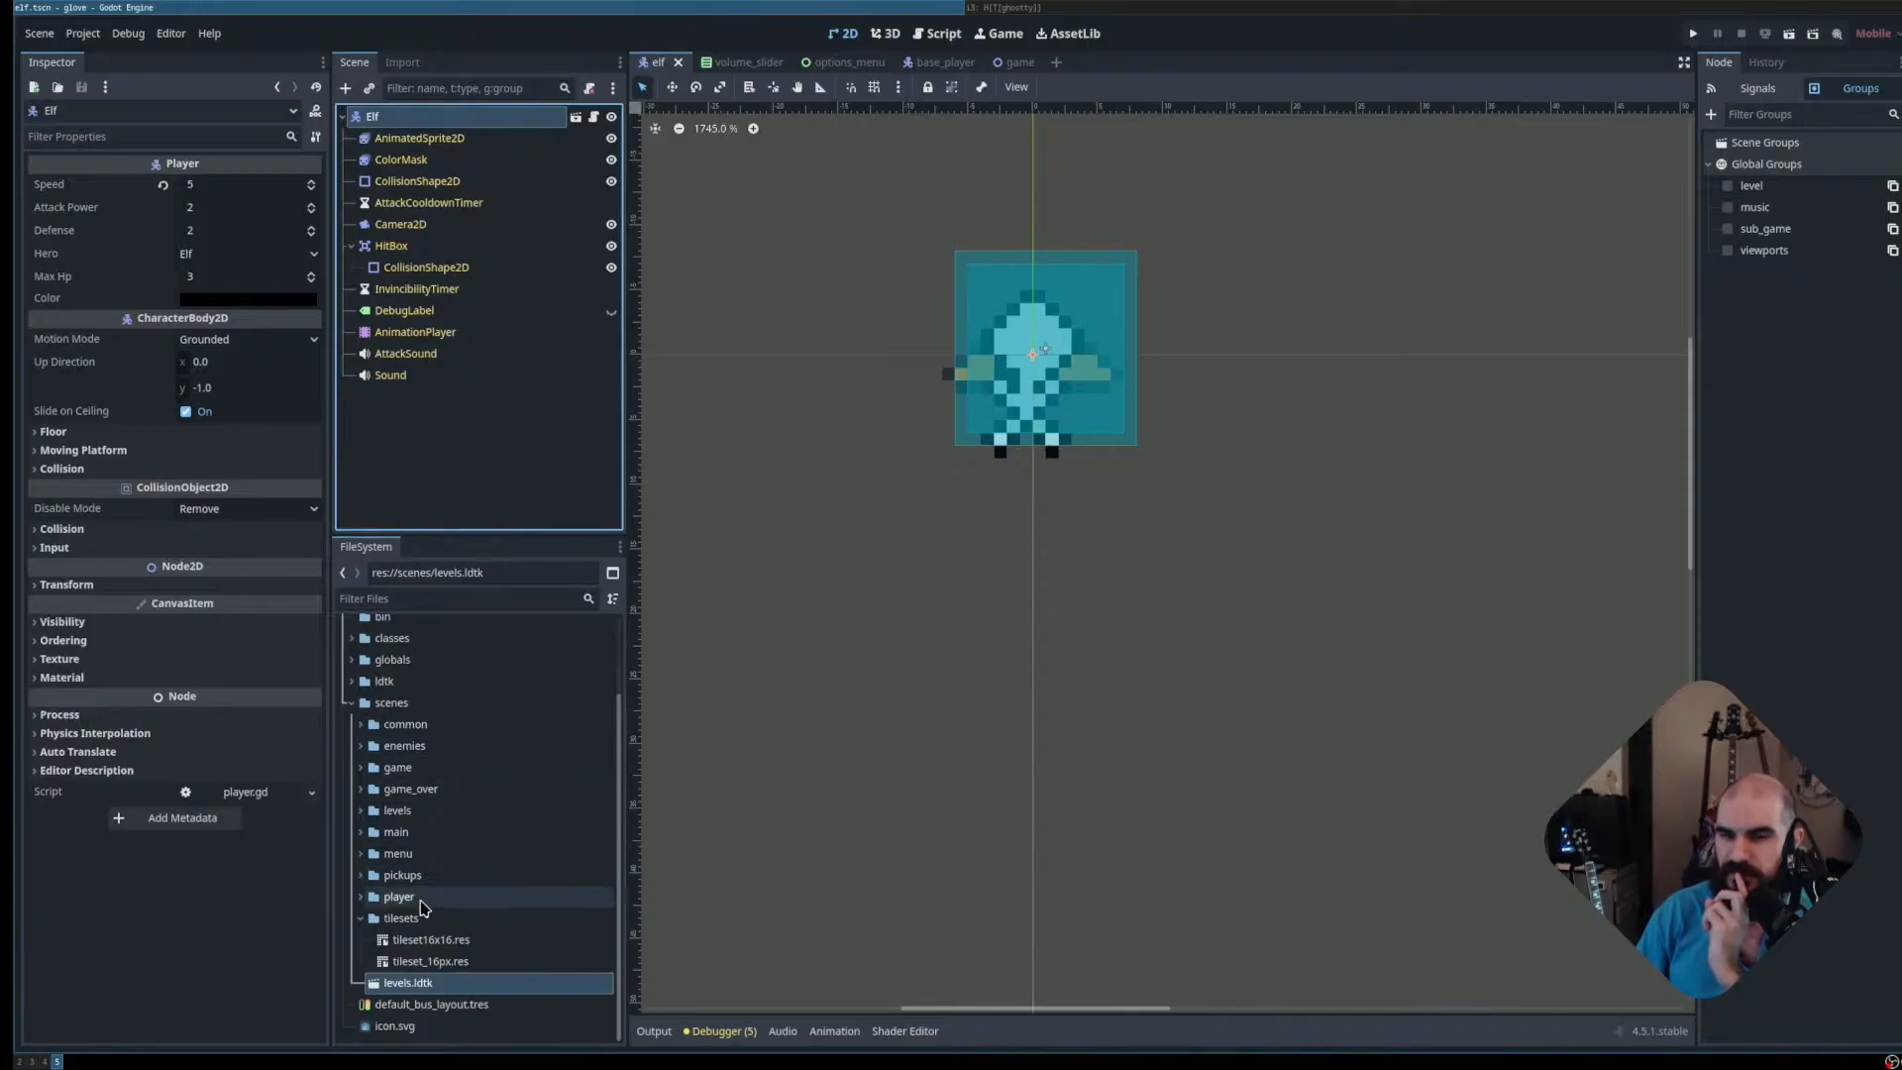
double_click(458, 895)
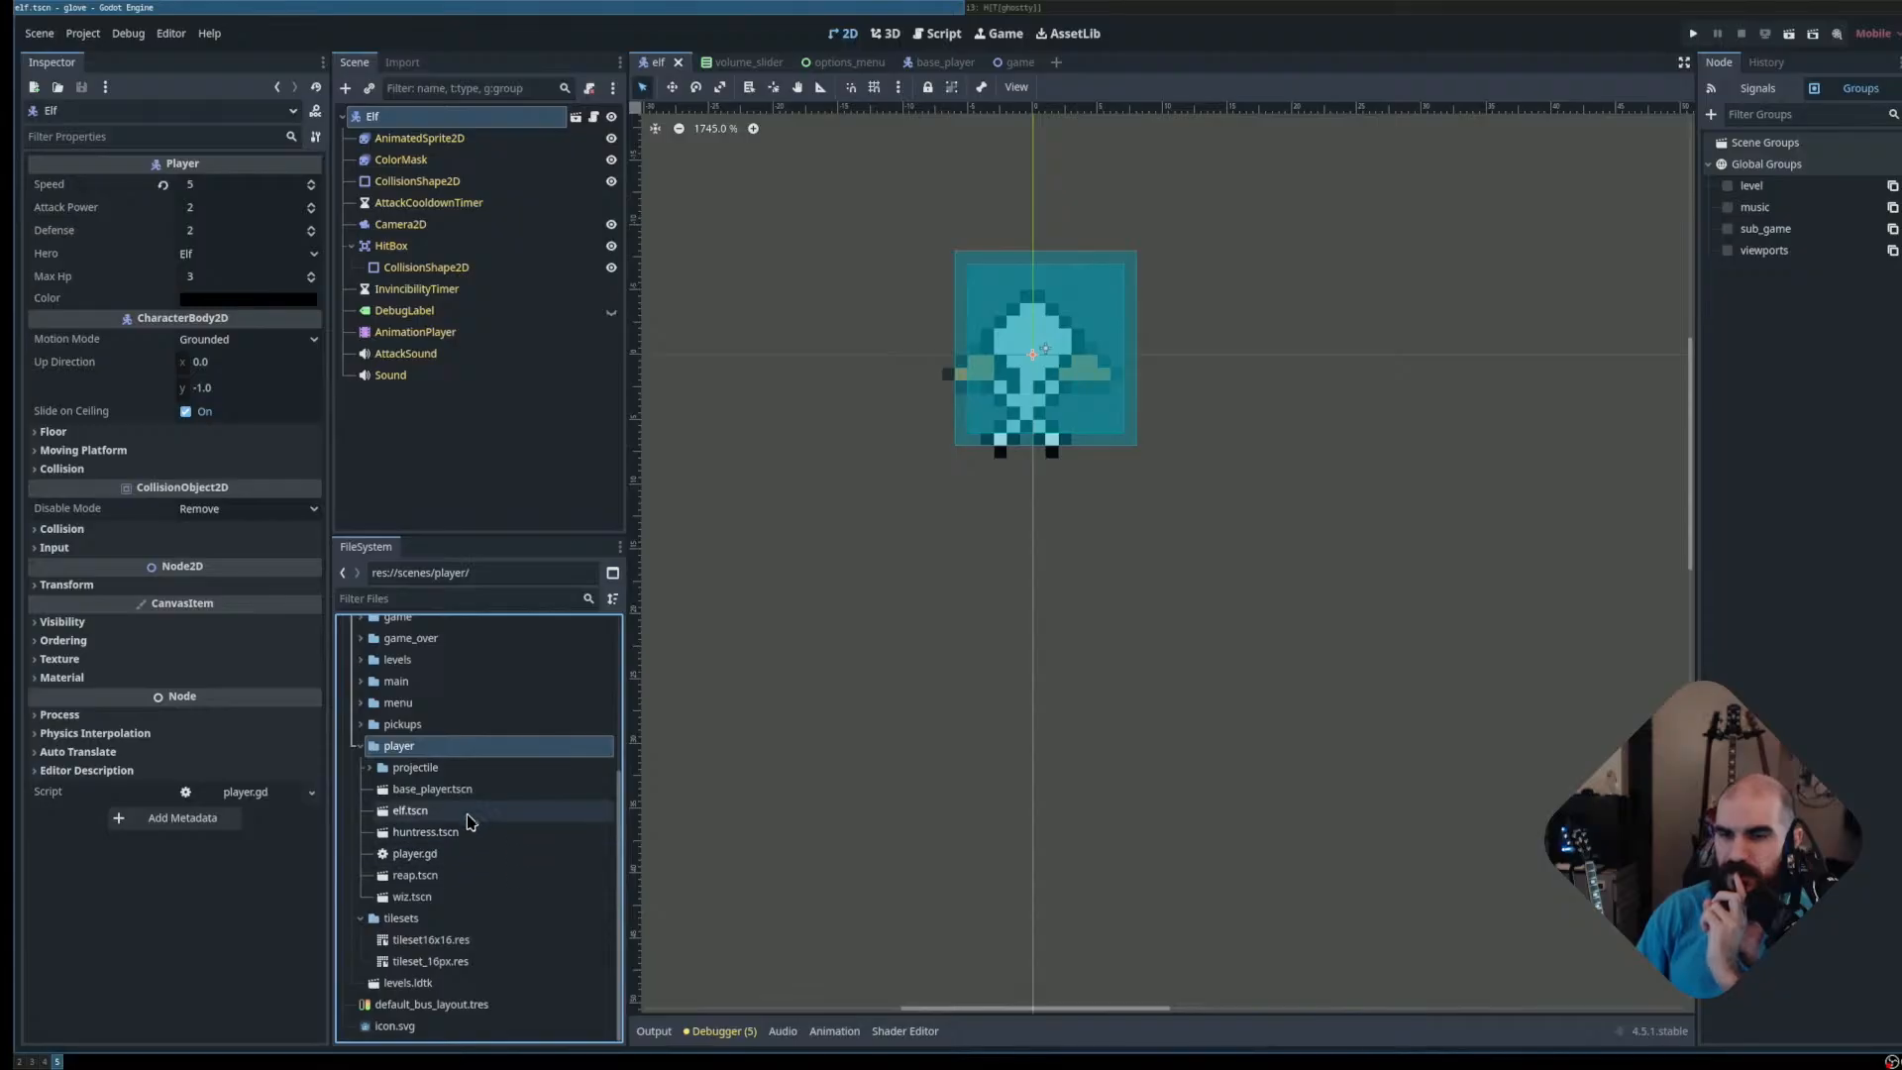
Open reap.tscn and compare the up animation frames of its AnimatedSprite2D and ColorMask nodes
double_click(458, 878)
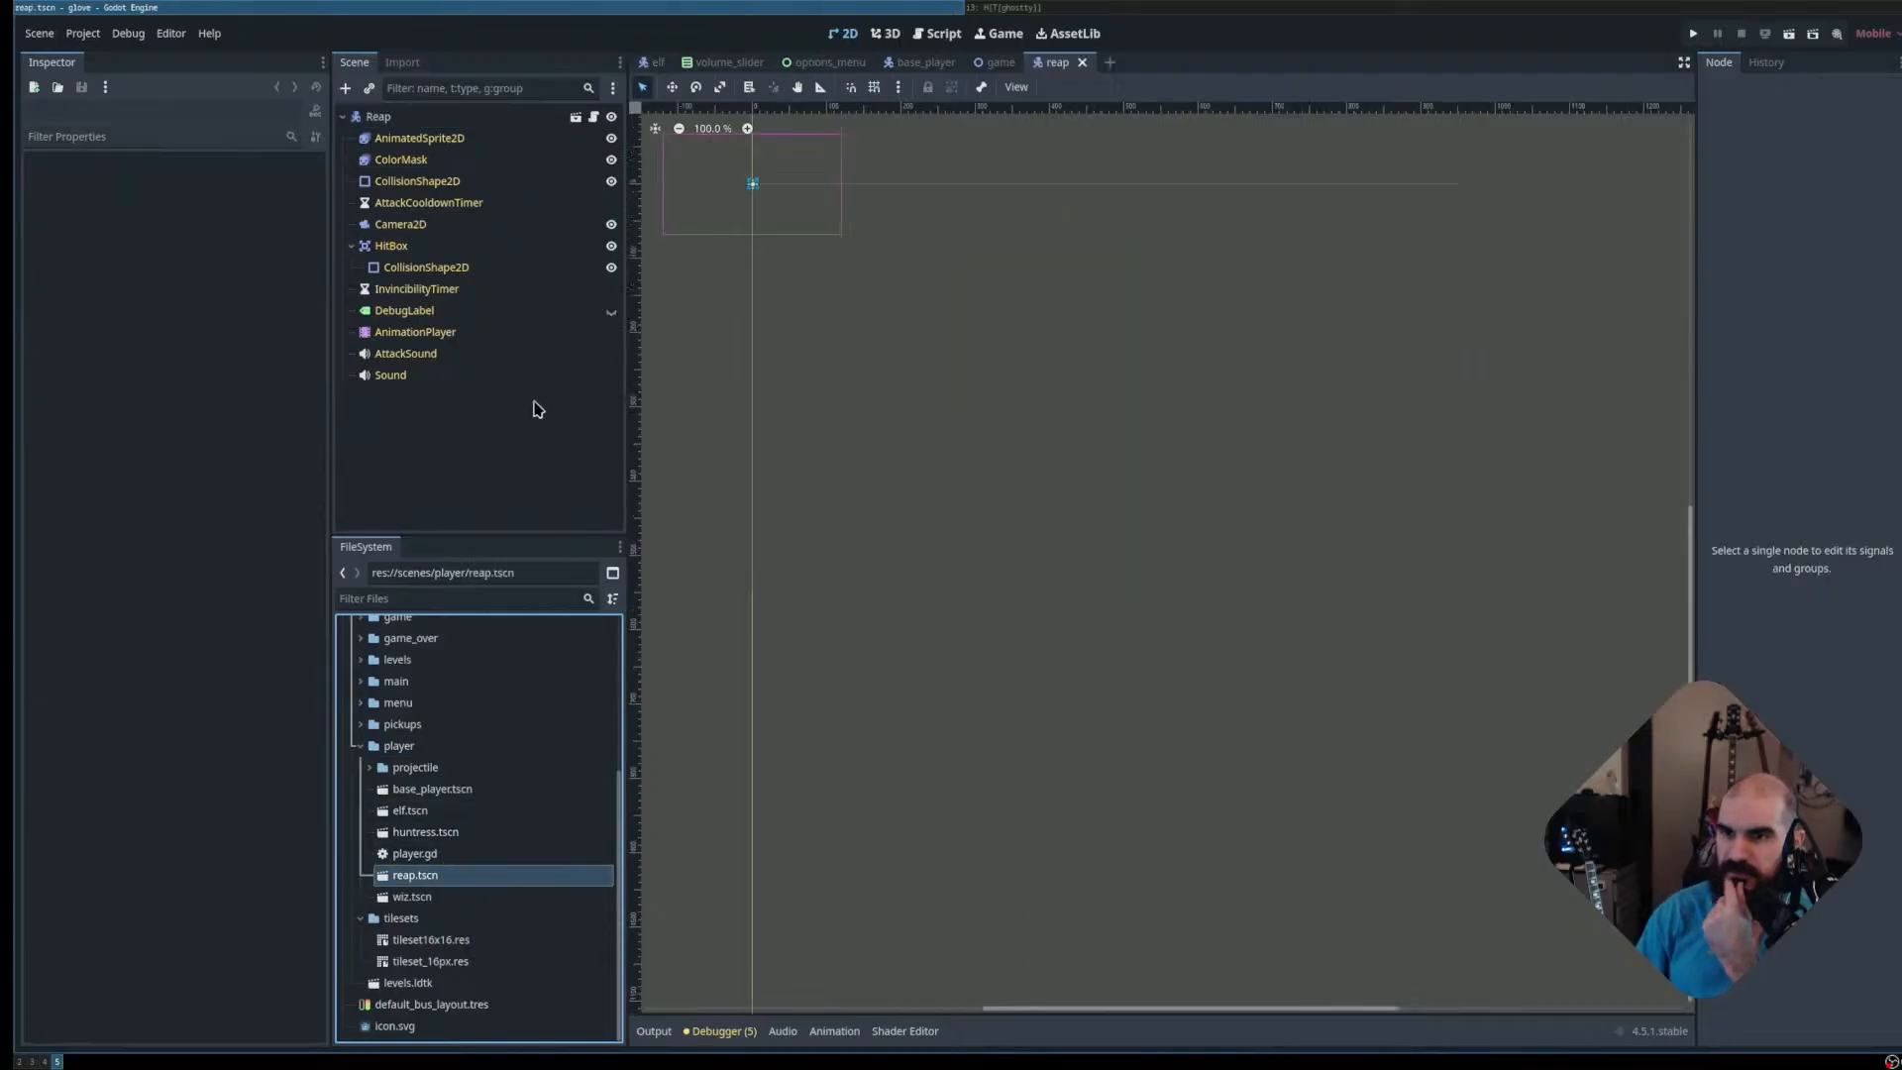
scroll(683, 288, up, 2)
click(510, 140)
click(506, 164)
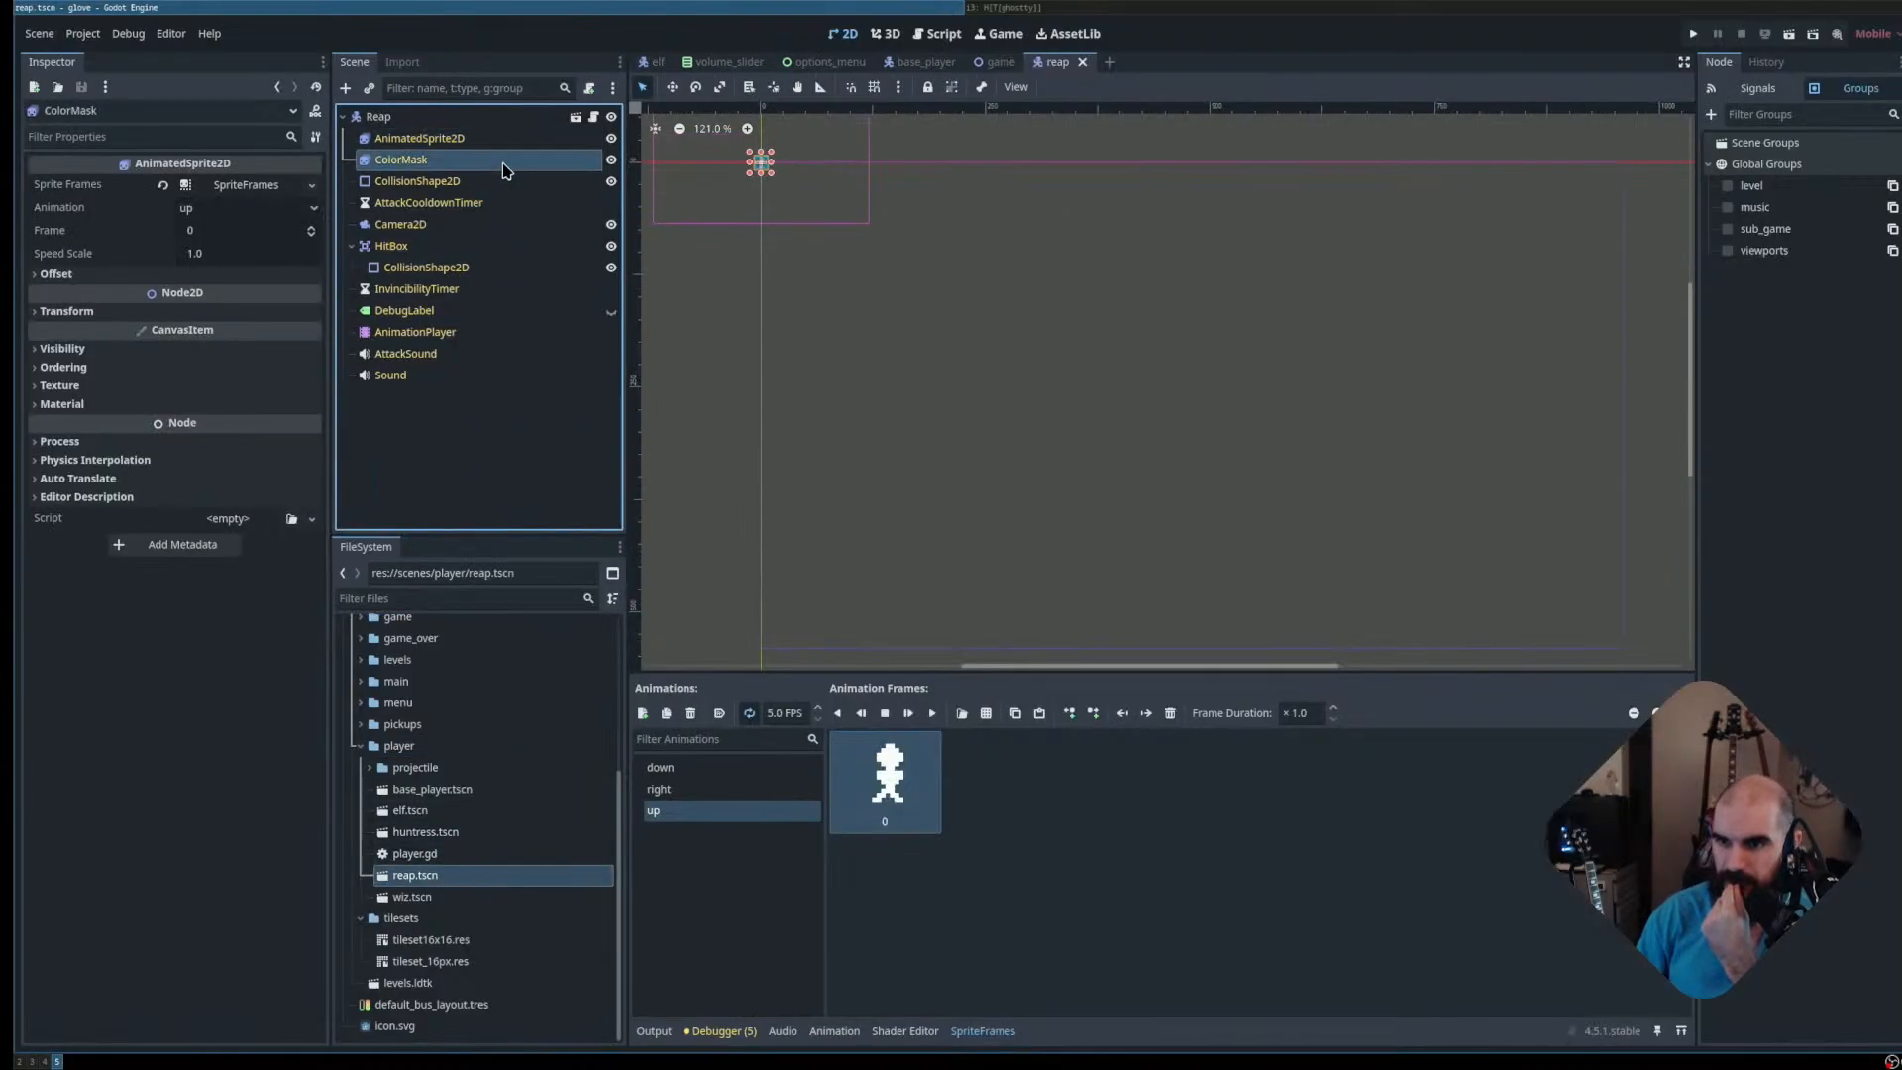
click(494, 145)
click(497, 161)
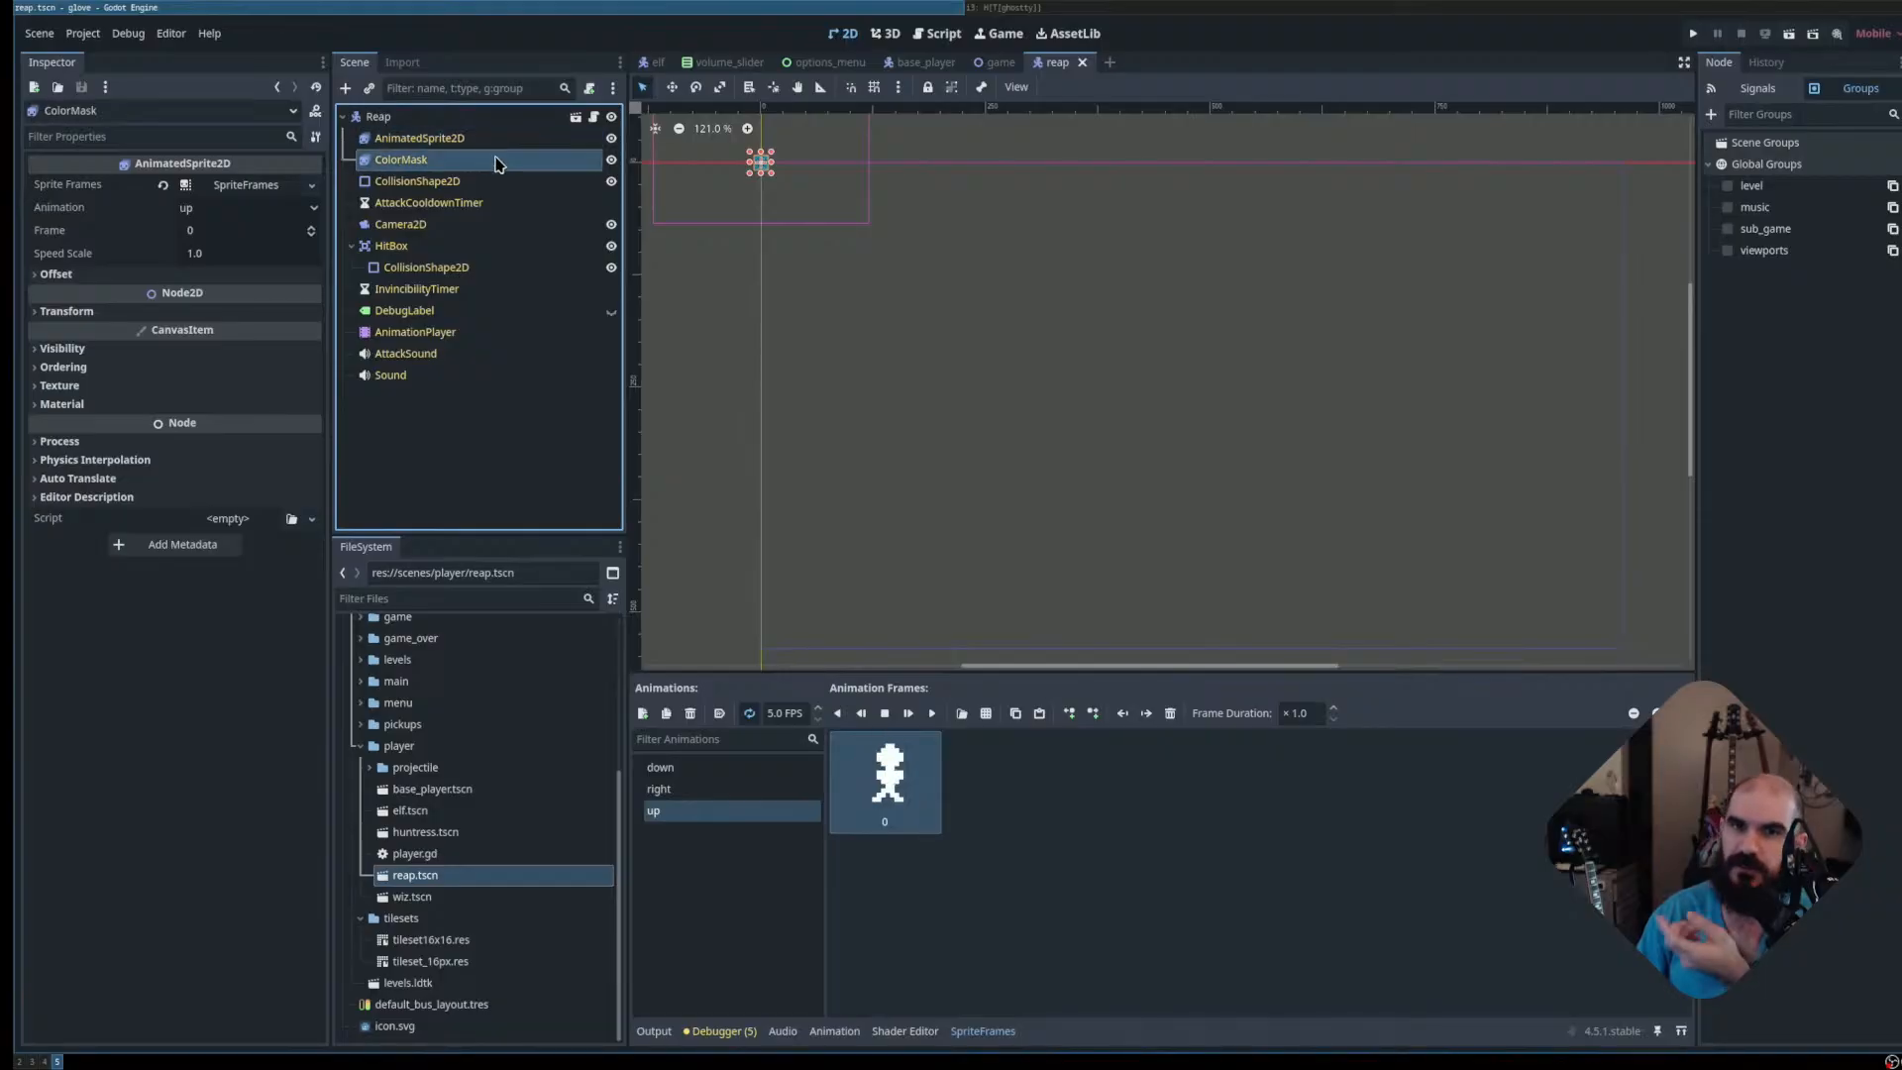
Examine the reap character's sprite up close in the viewport, checking its AnimatedSprite2D and CollisionShape2D nodes
scroll(860, 298, up, 4)
drag(858, 297, 992, 526)
scroll(933, 498, up, 4)
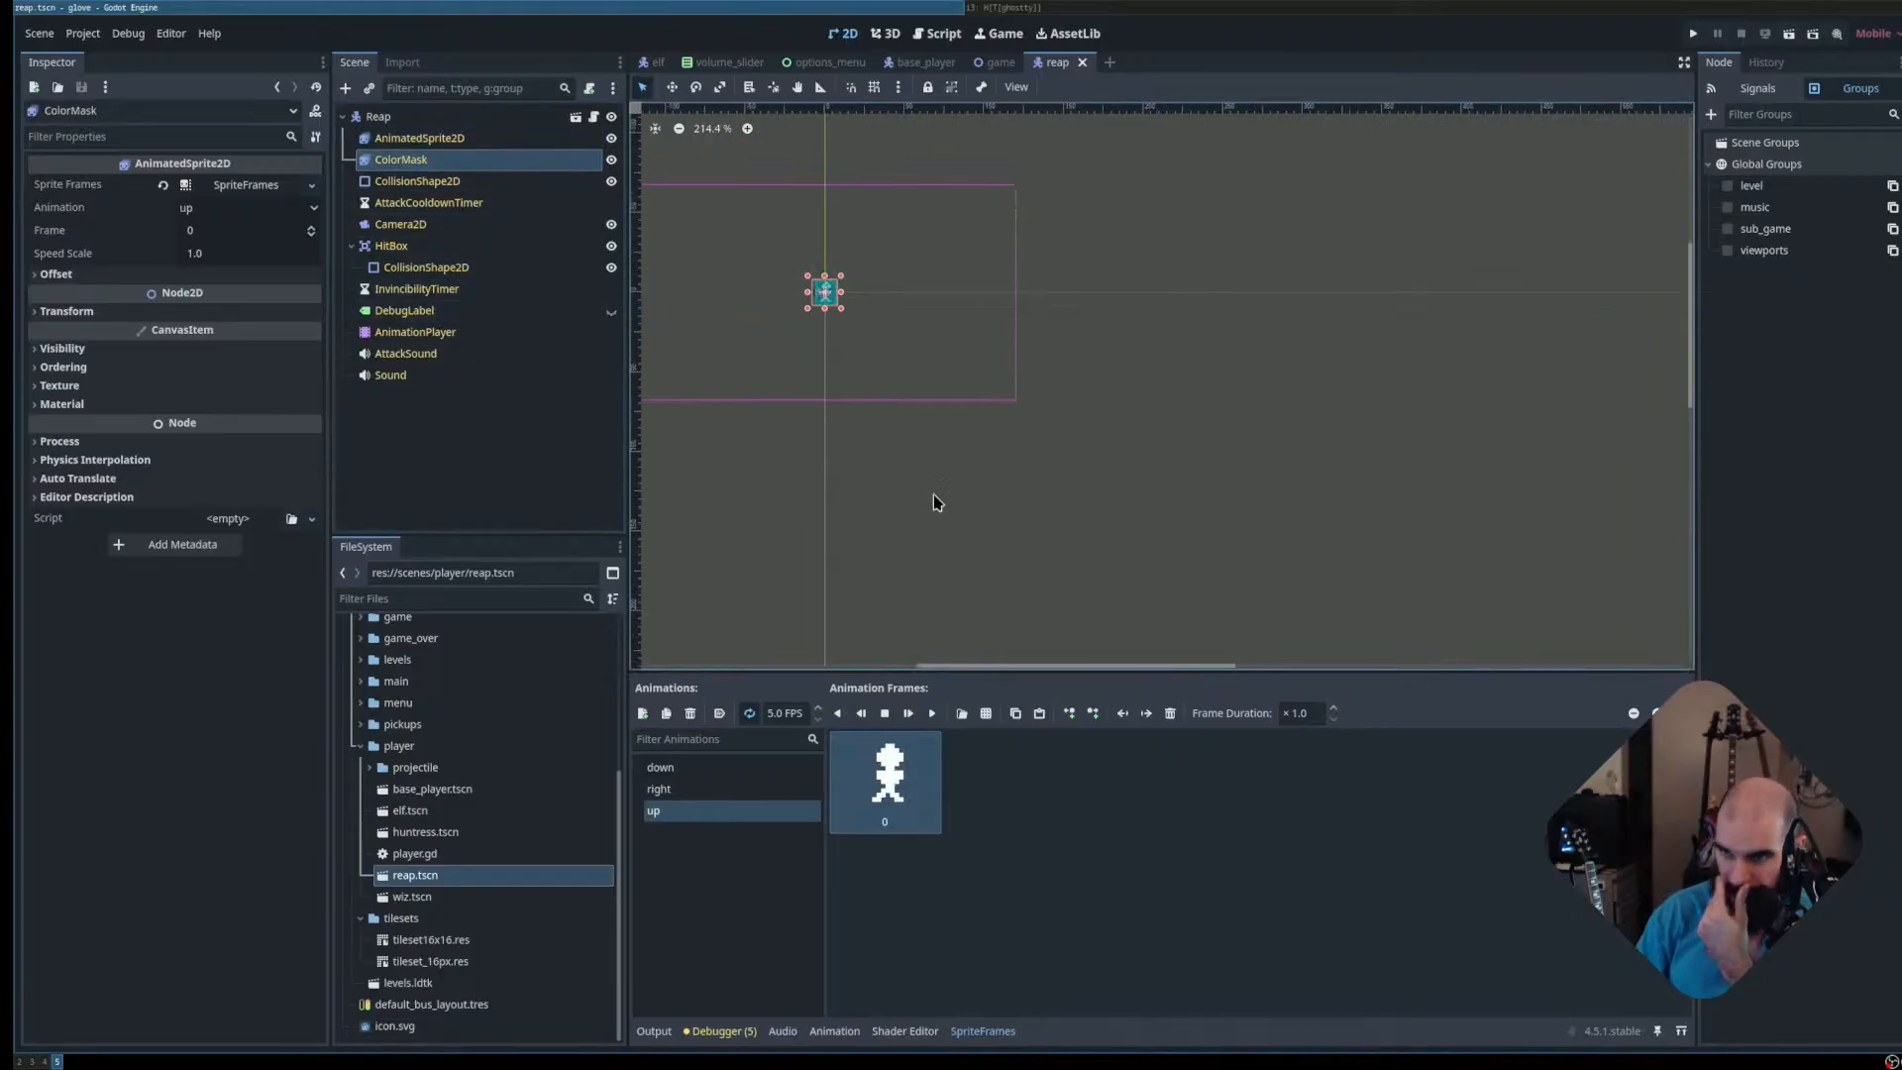
drag(889, 351, 1049, 513)
scroll(998, 458, up, 3)
scroll(1007, 456, up, 3)
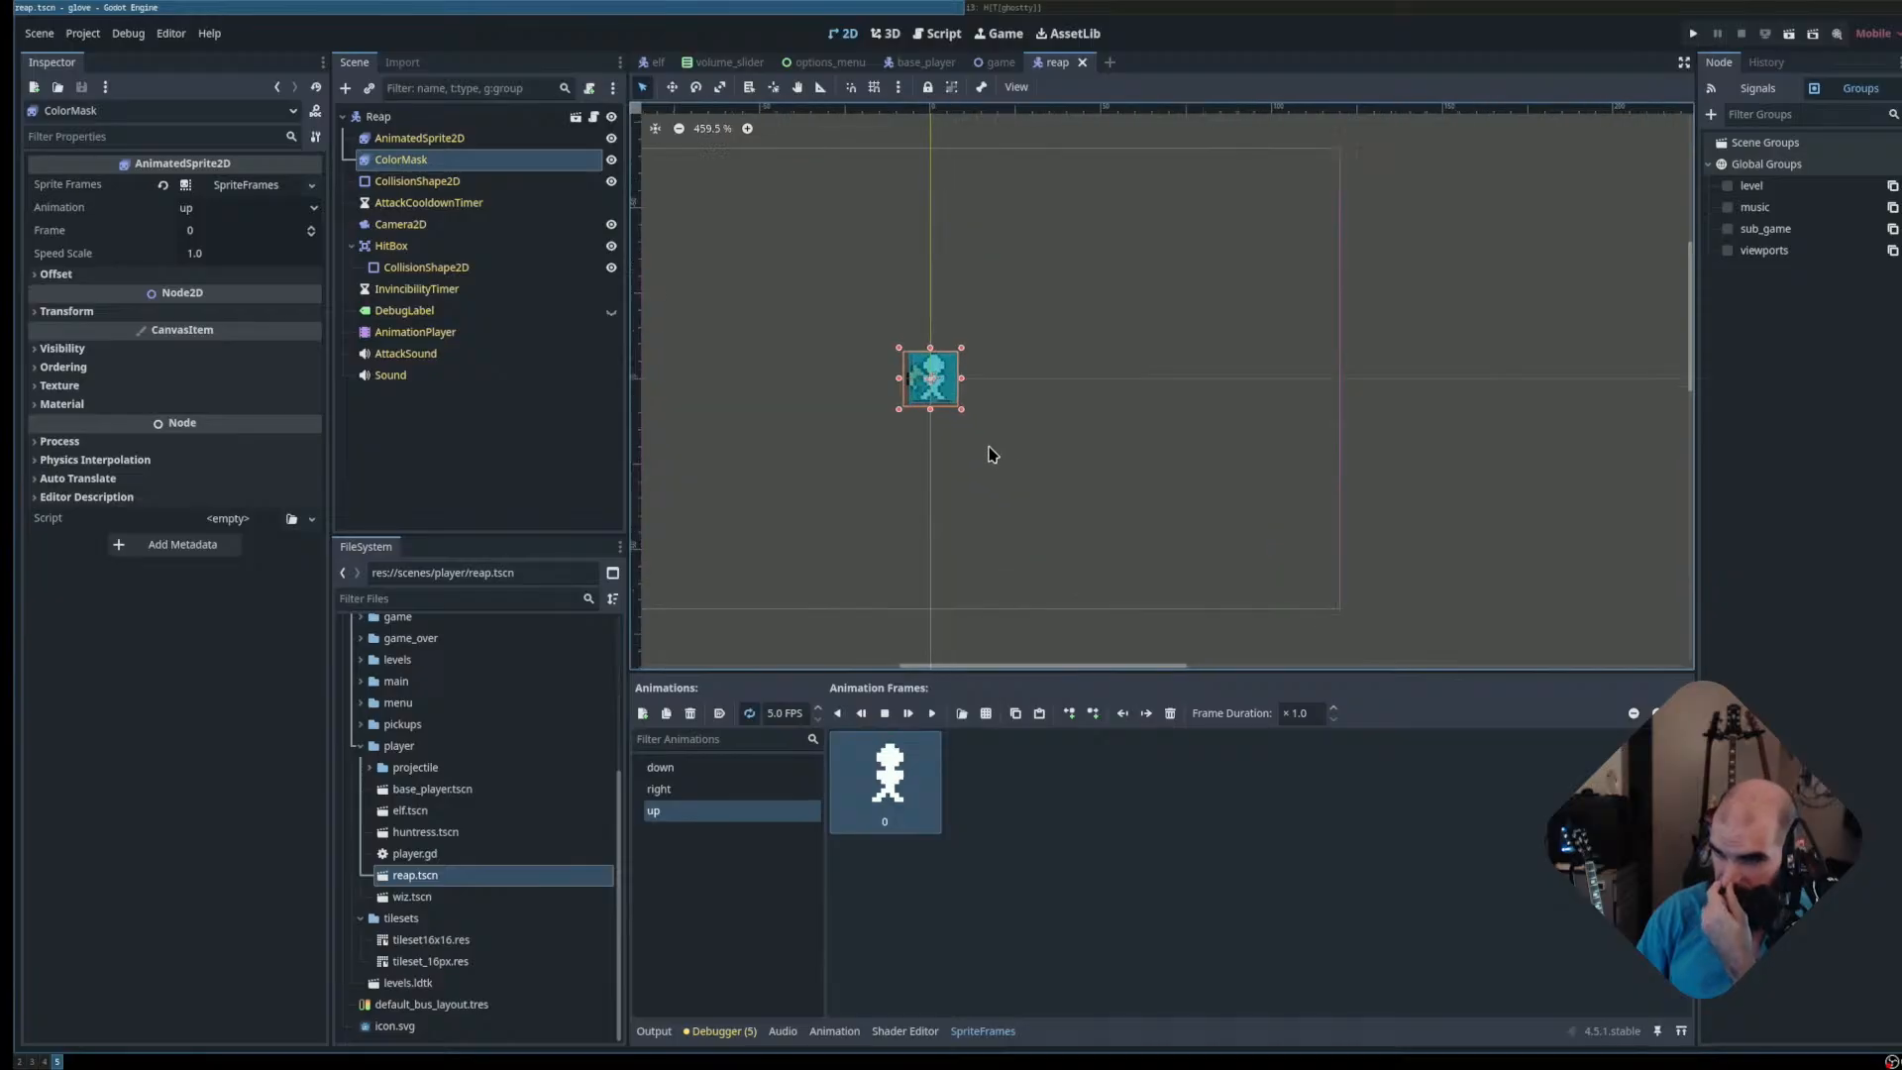
drag(1037, 418, 1106, 444)
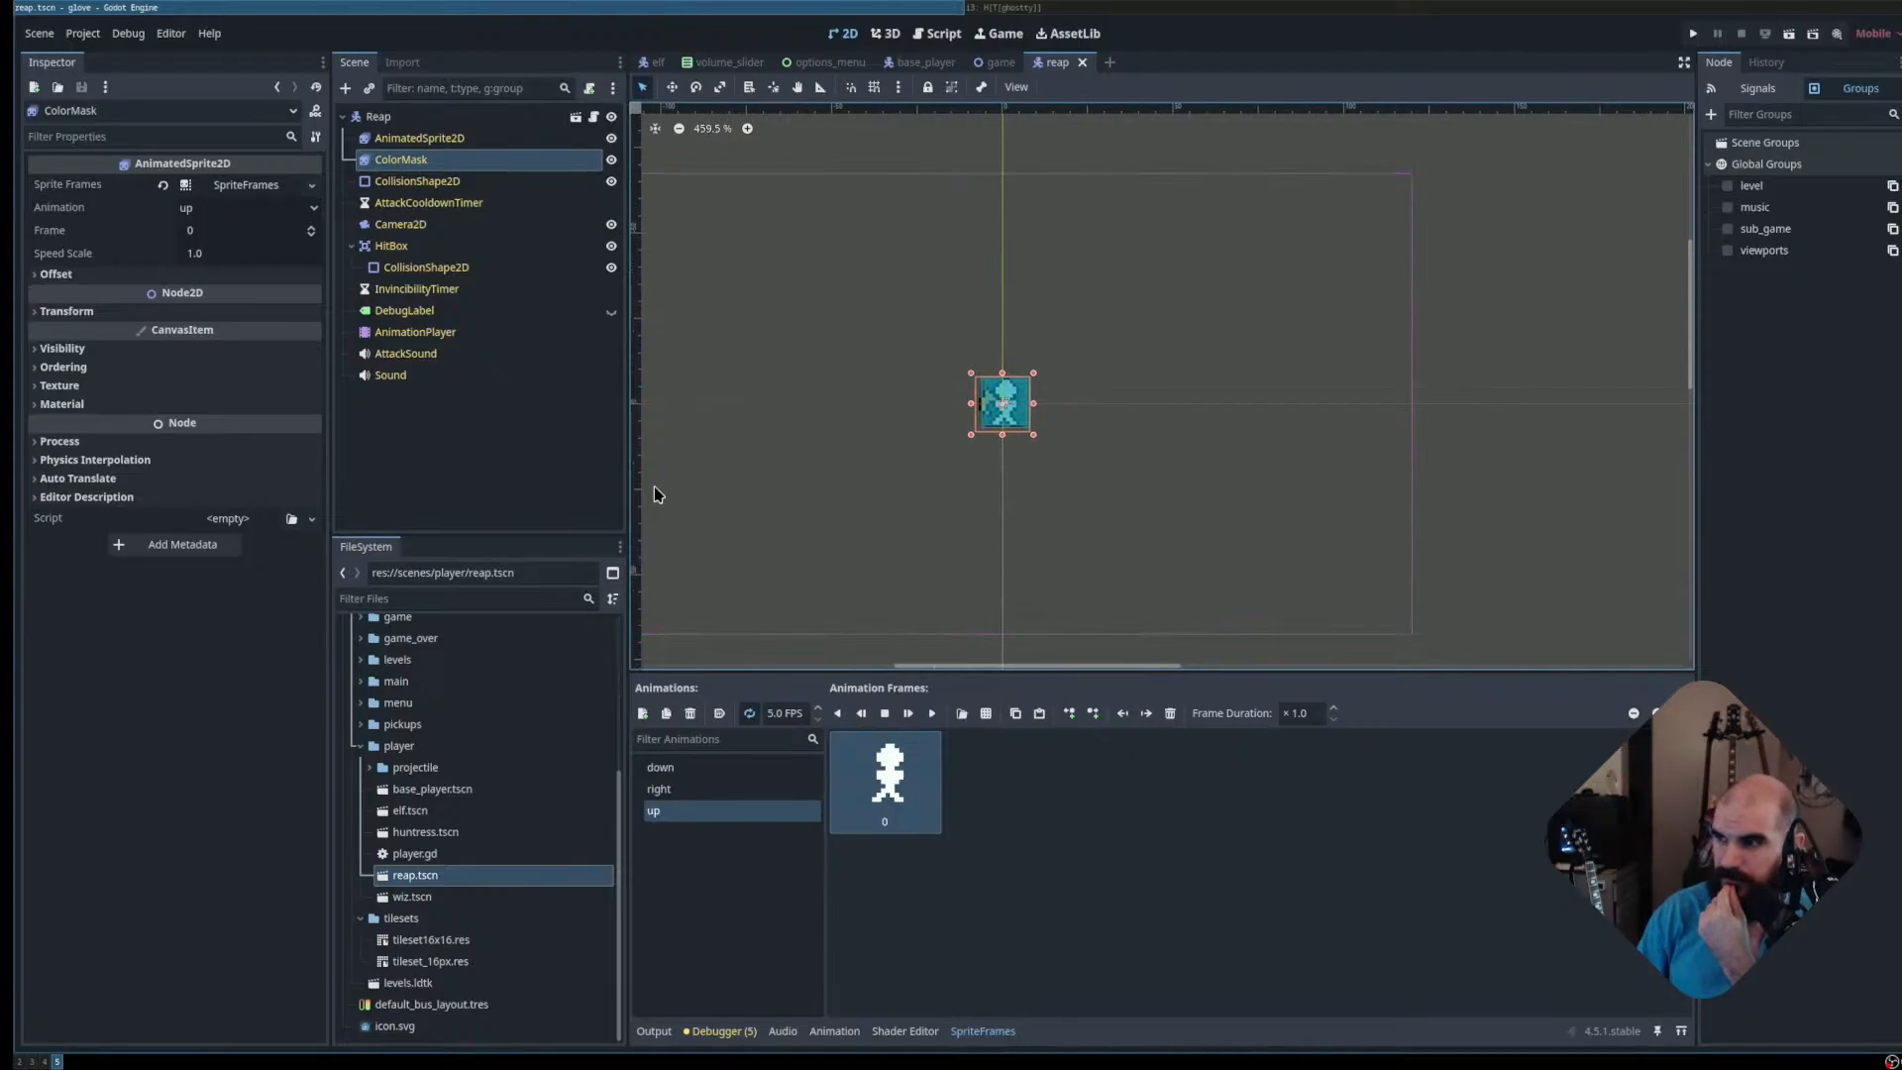
click(465, 138)
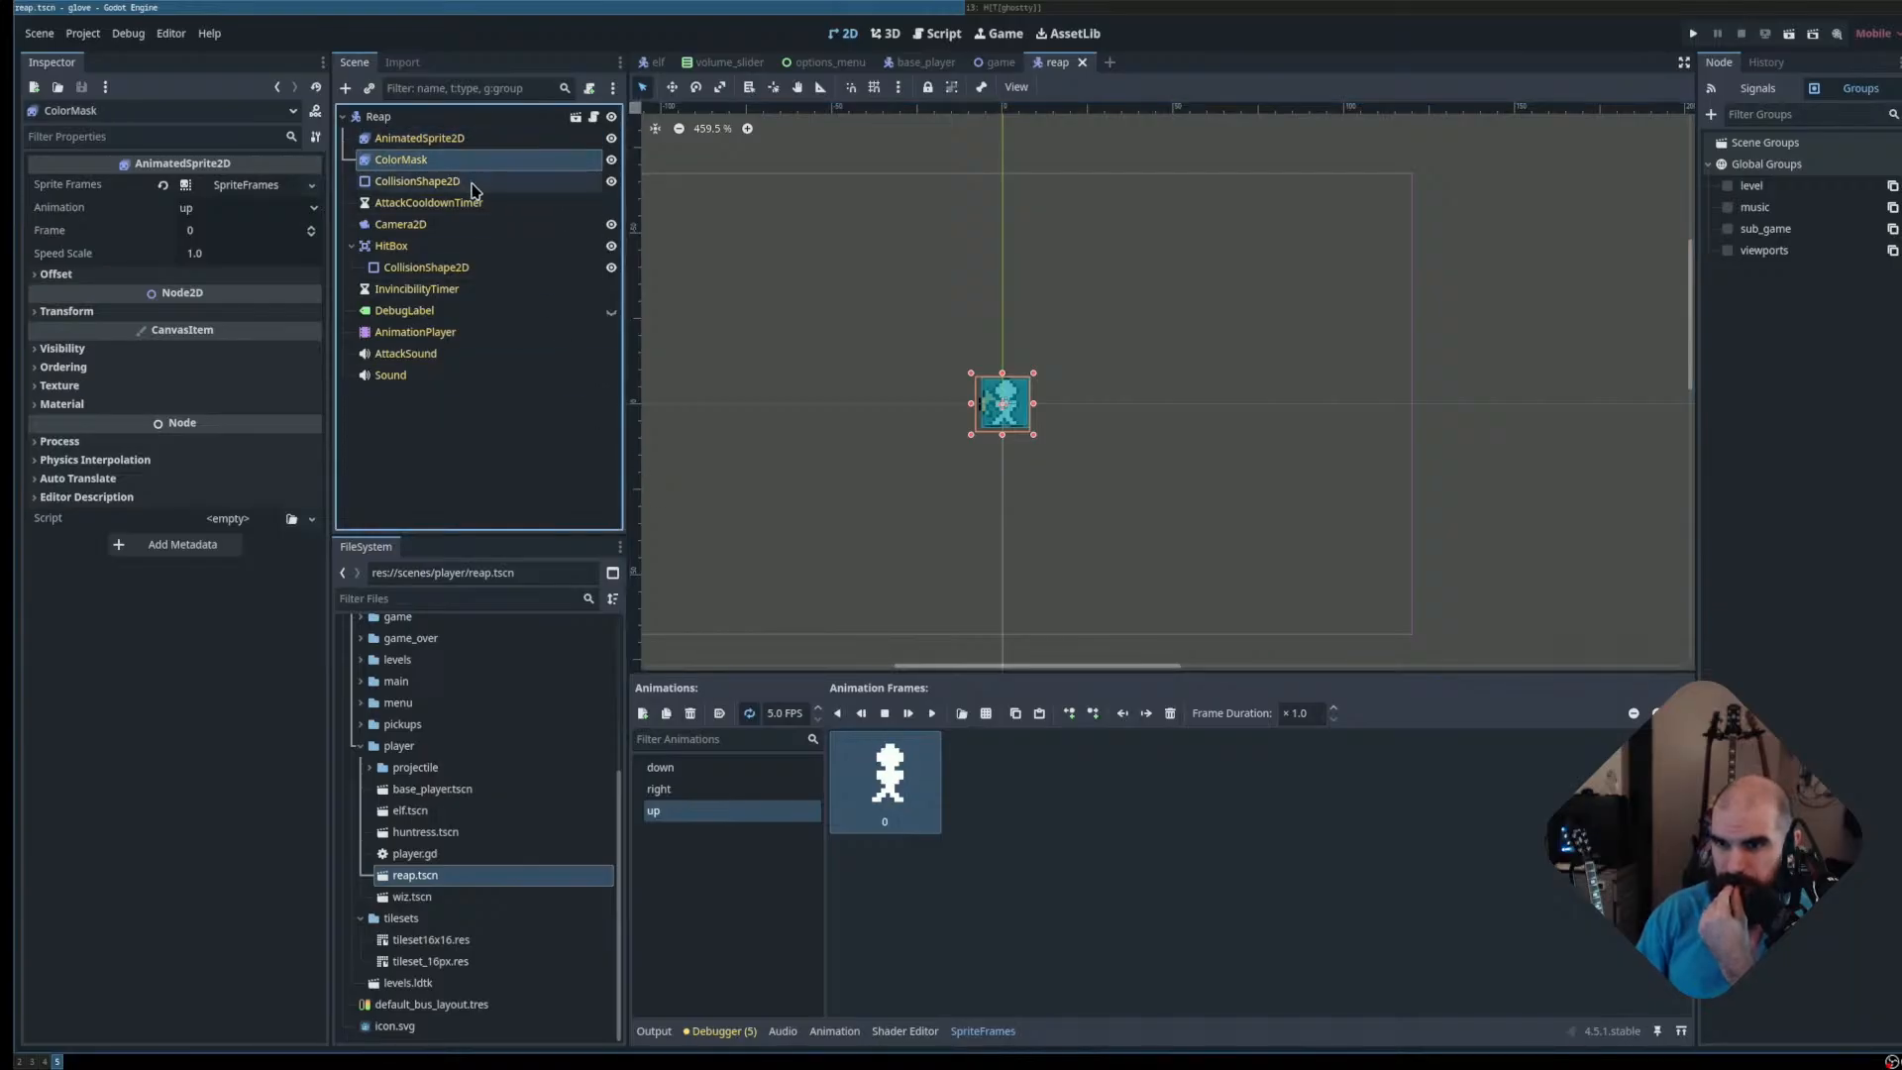
click(478, 182)
click(500, 147)
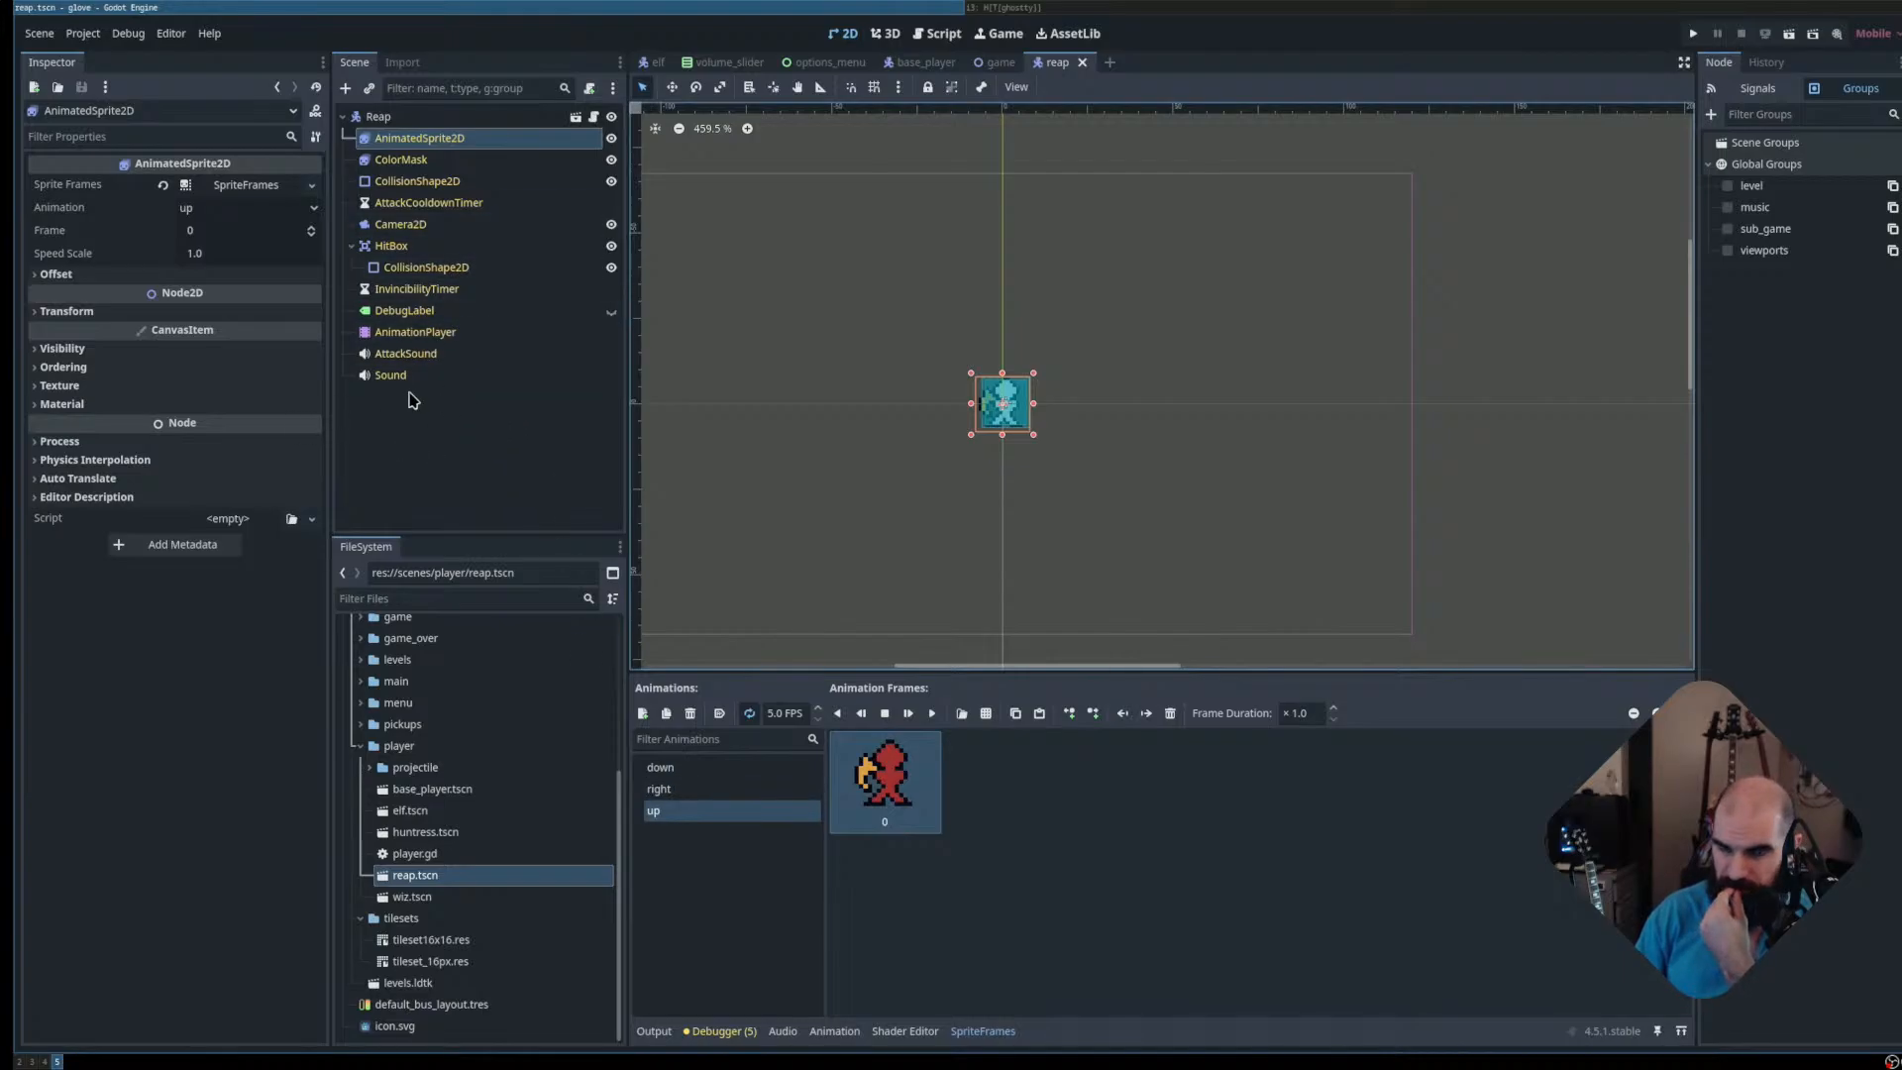
Close the reap scene and show the AnimatedSprite2D node in the elf scene
middle_click(1052, 61)
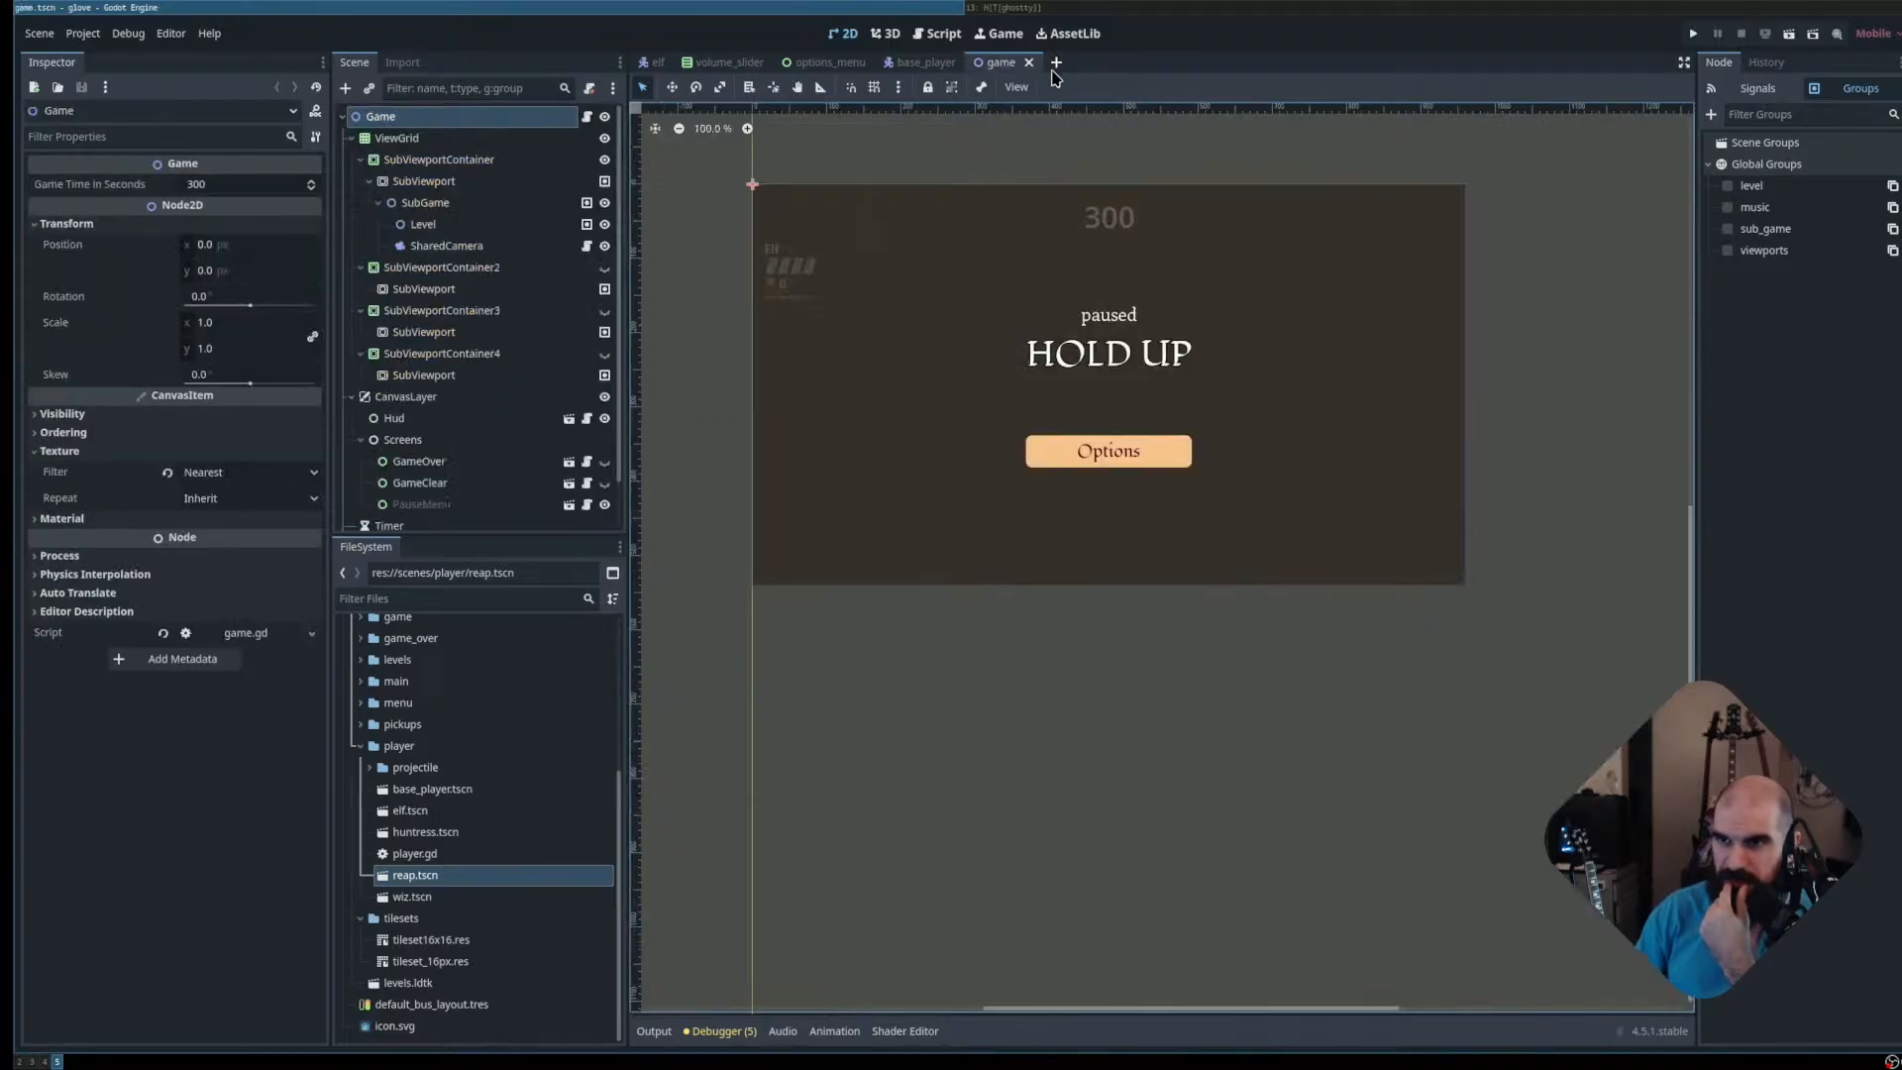
click(650, 66)
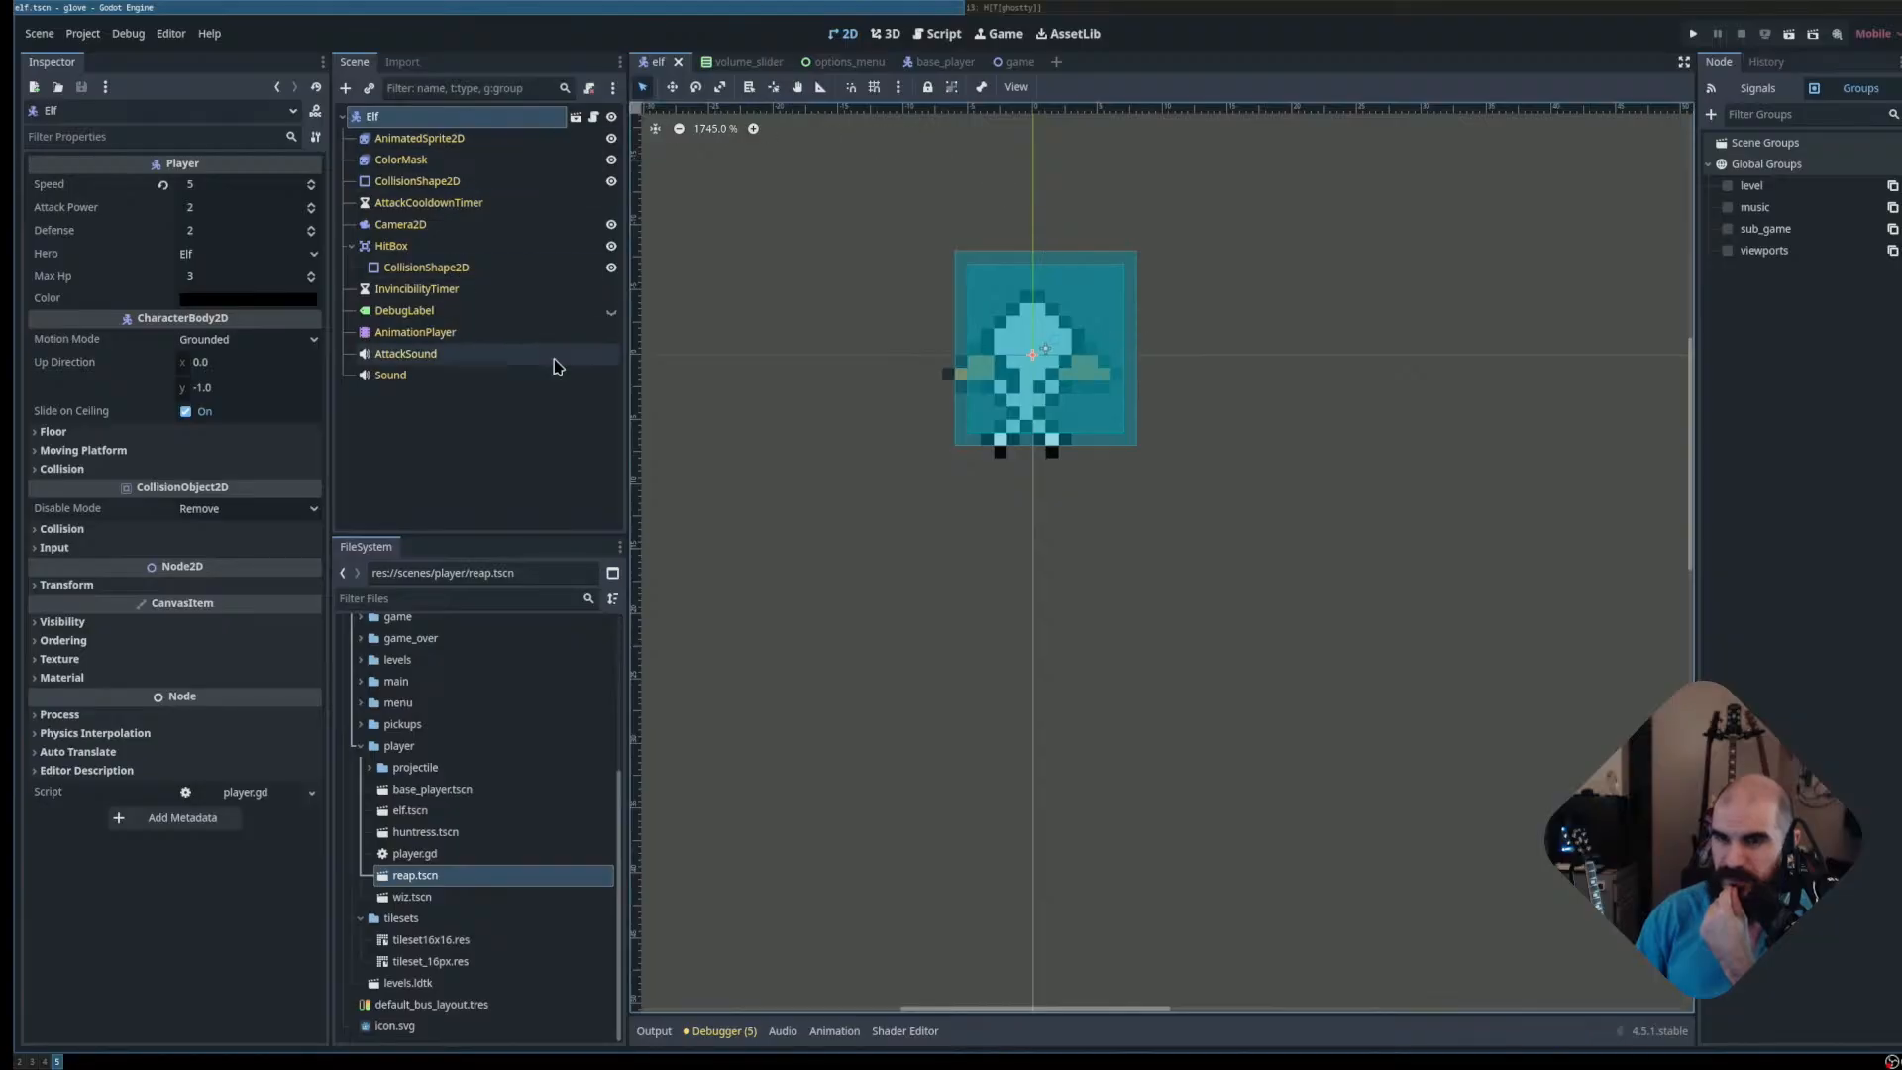
click(485, 141)
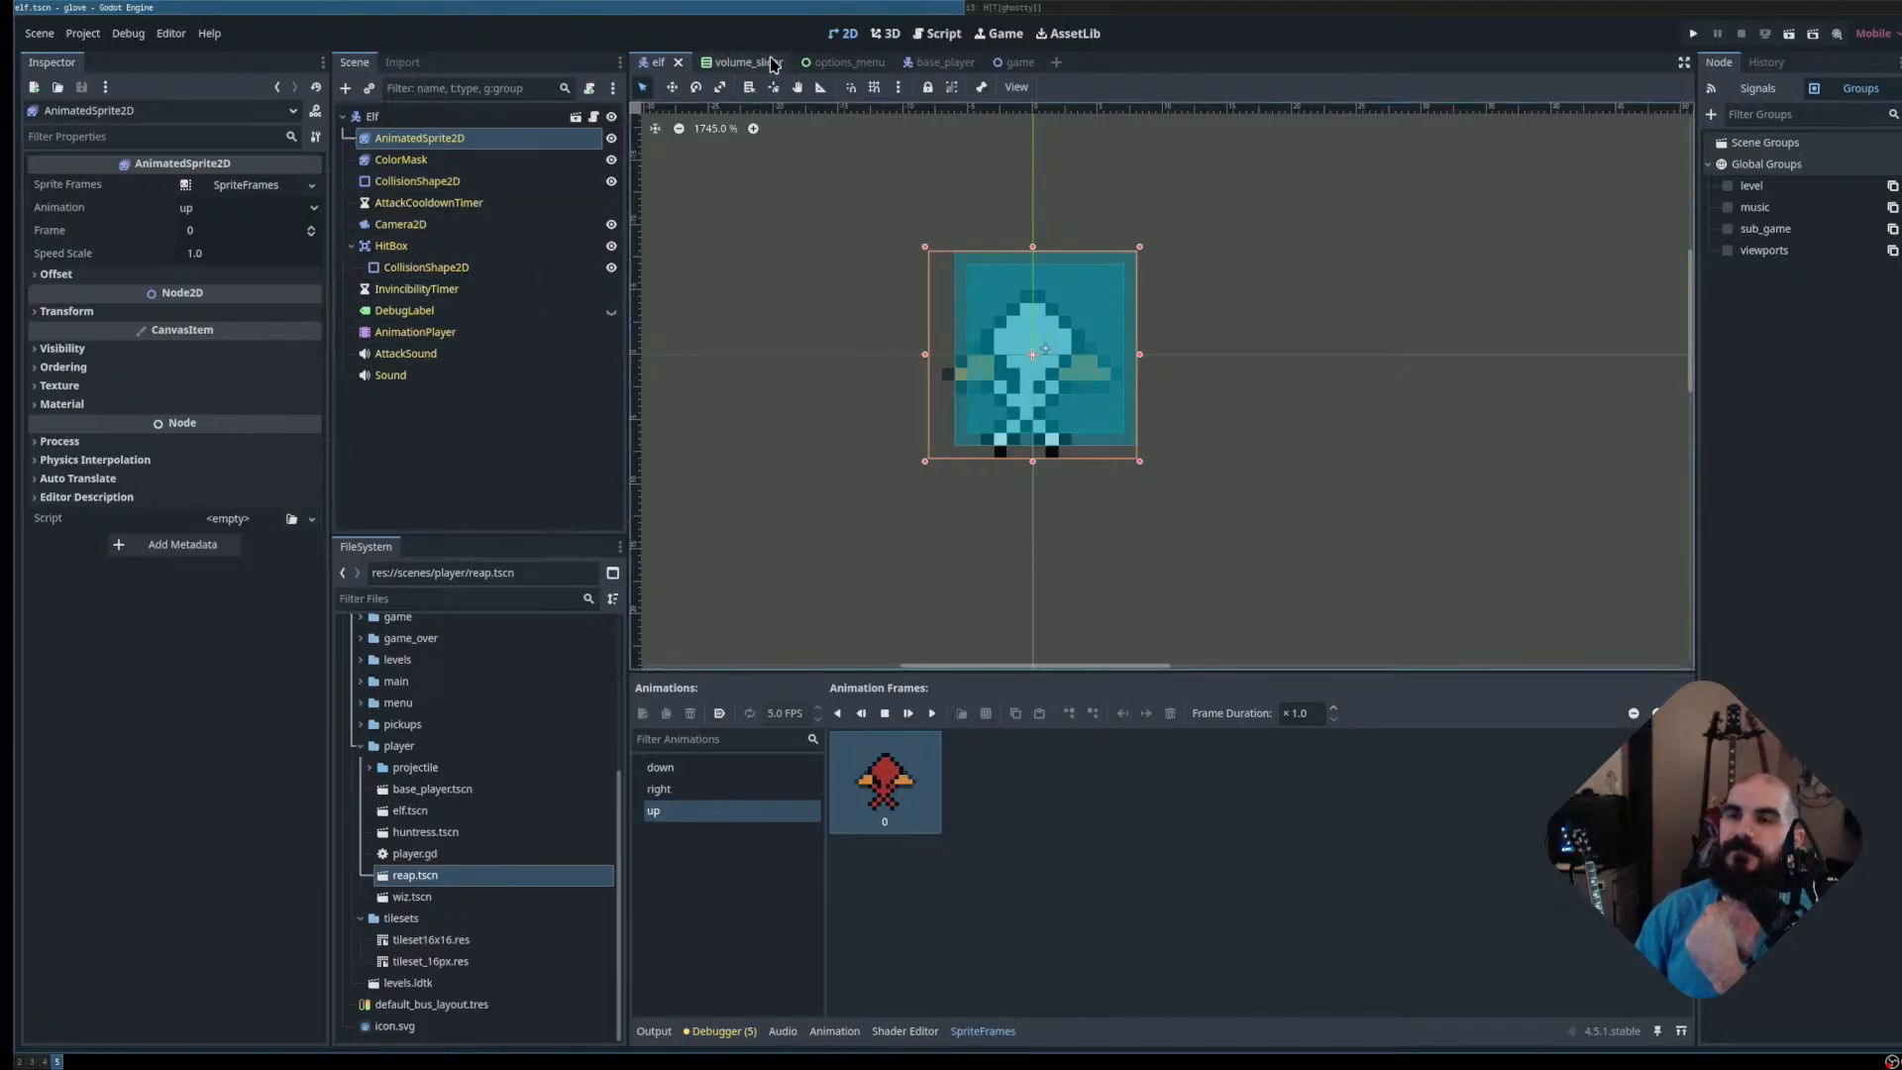
Look through the open volume_slider, options_menu, base_player and game scenes, and return to the elf scene
click(741, 63)
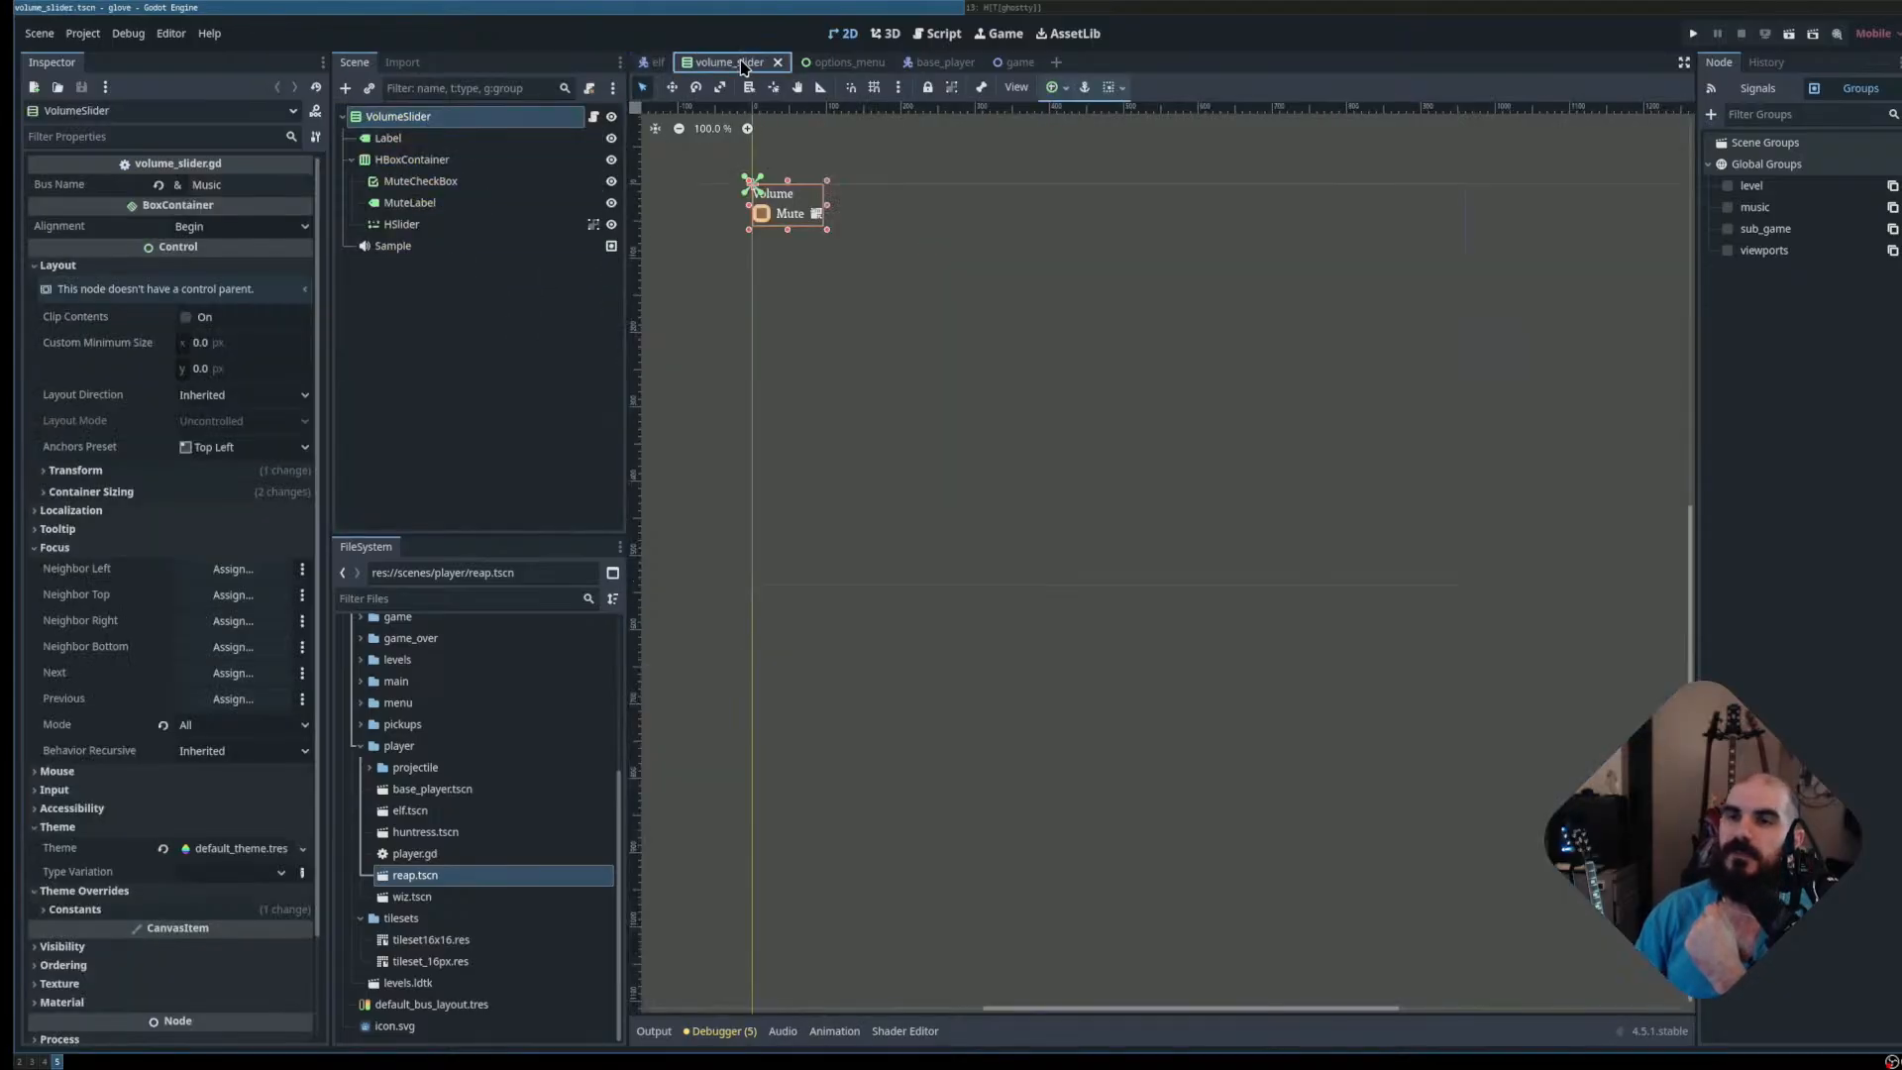
click(834, 64)
click(923, 62)
click(1026, 63)
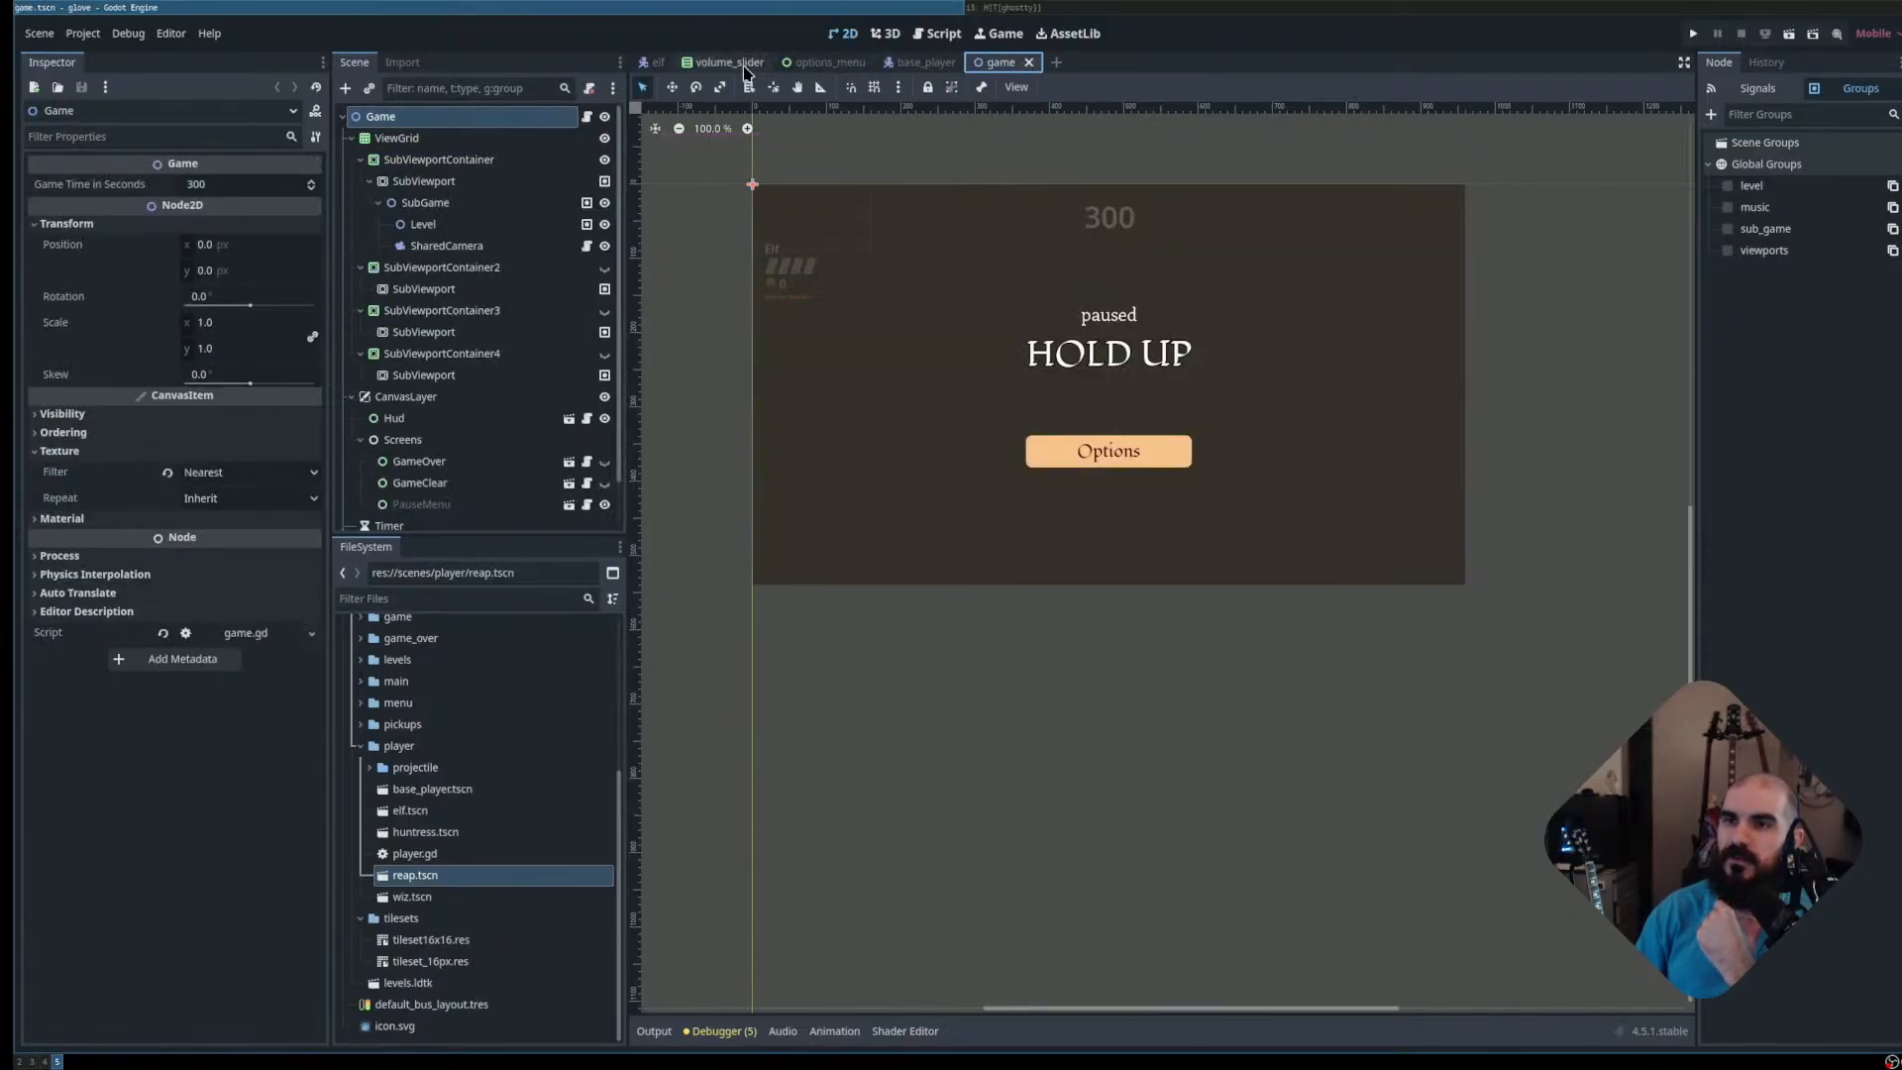
click(654, 62)
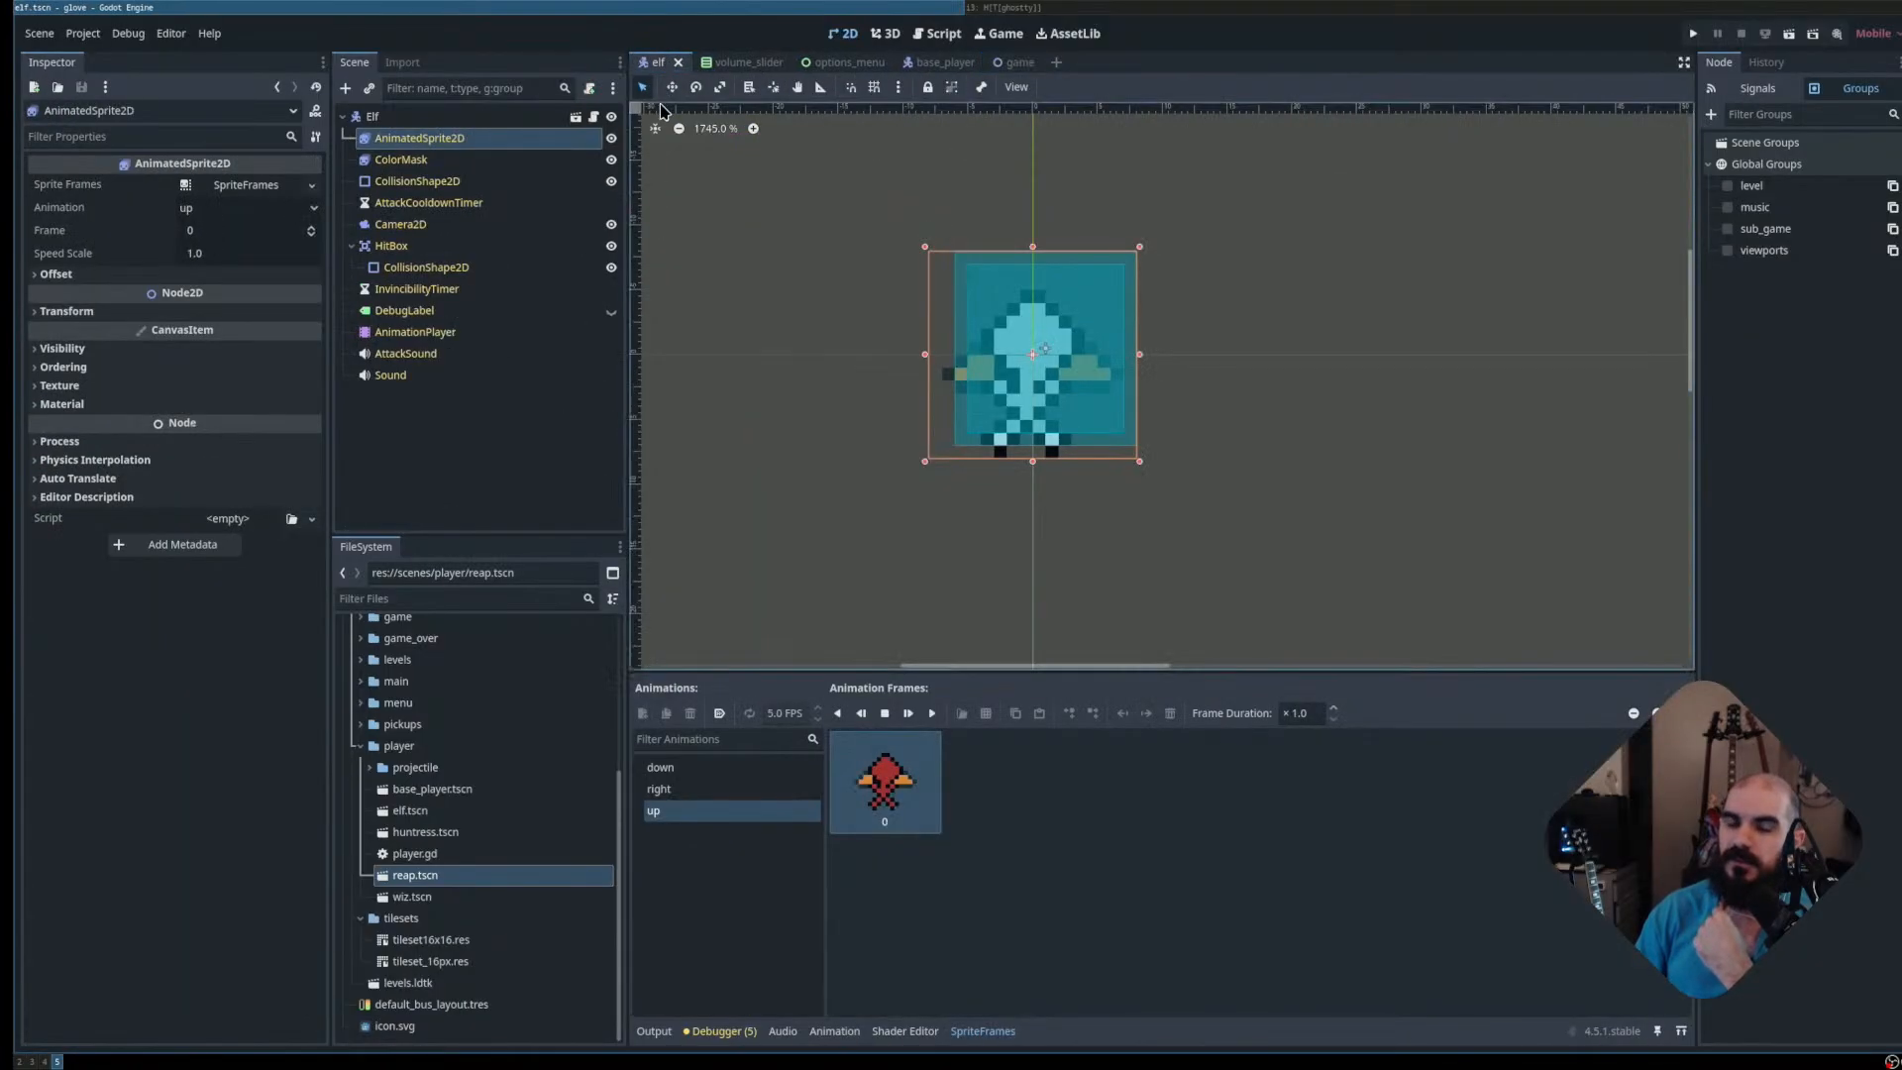
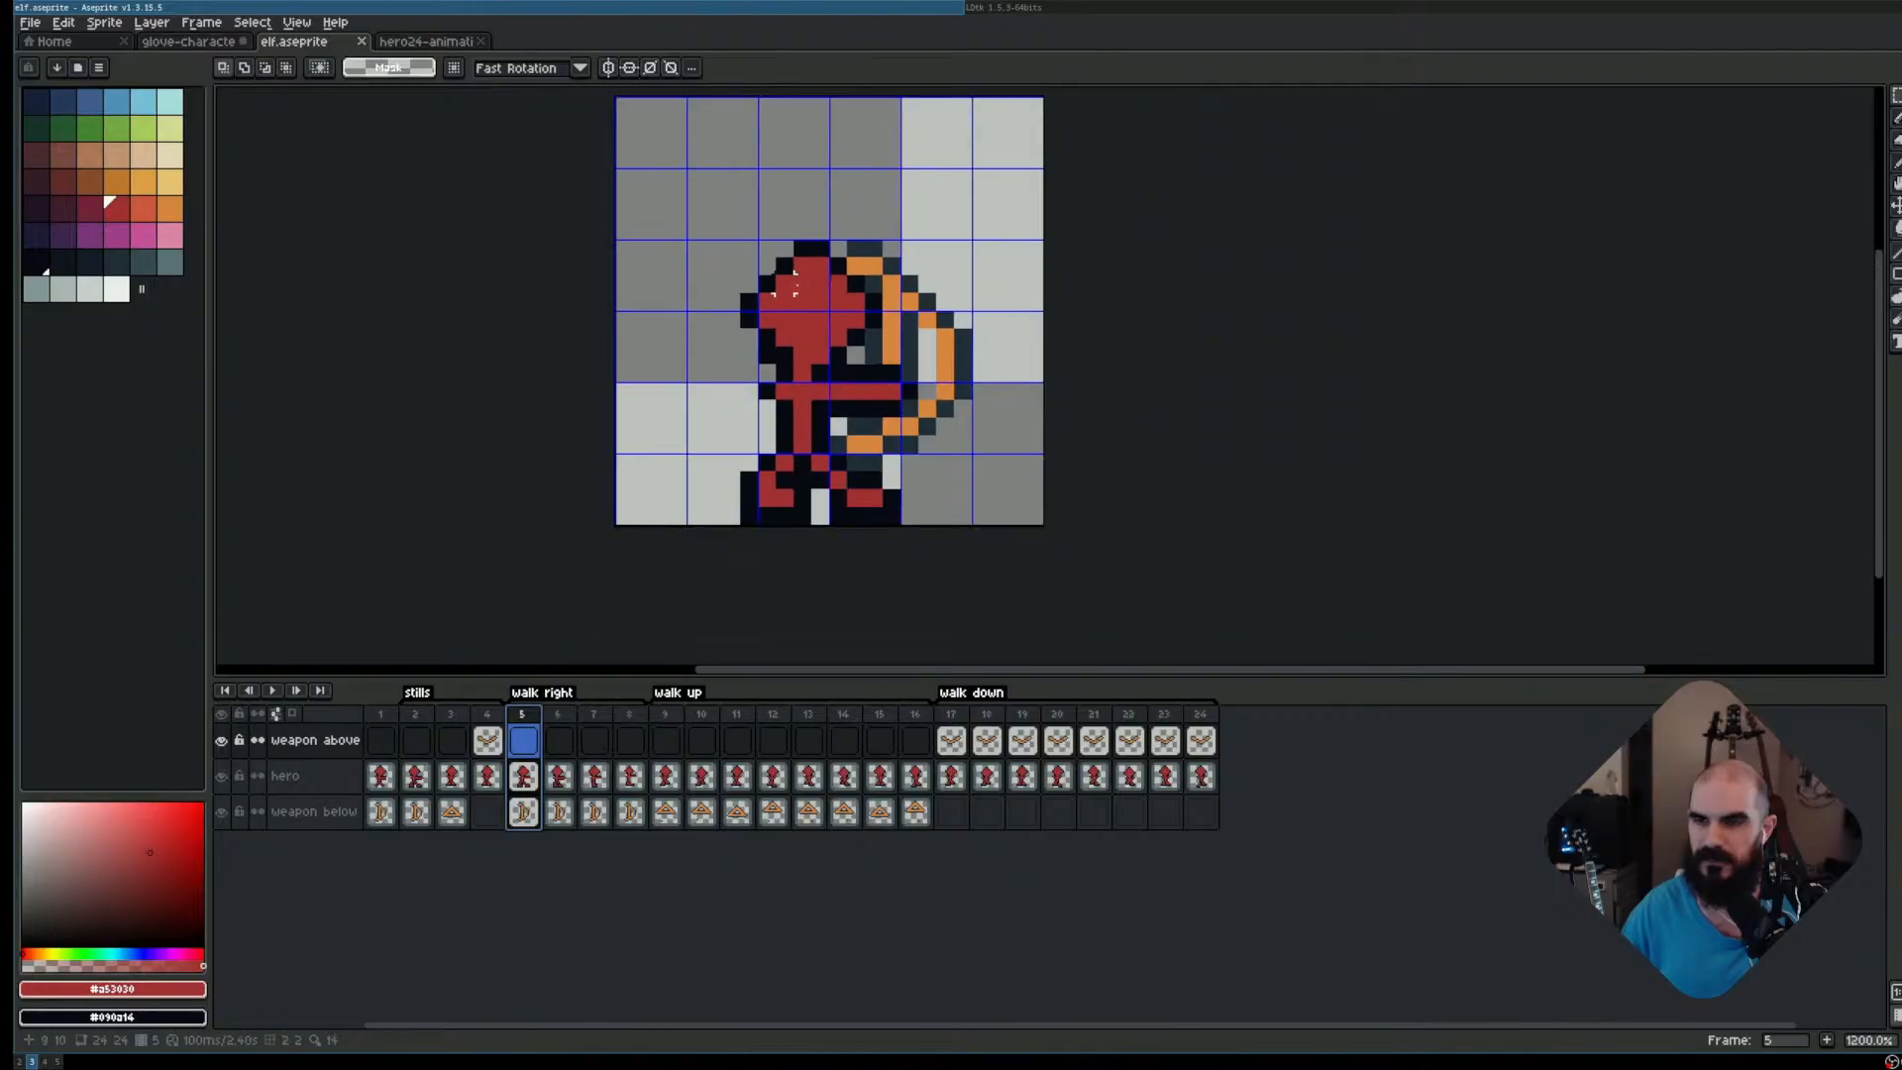
In frame 5, move the elf's upper body on the hero layer and the bow on the weapon below layer down one pixel
drag(657, 273, 903, 372)
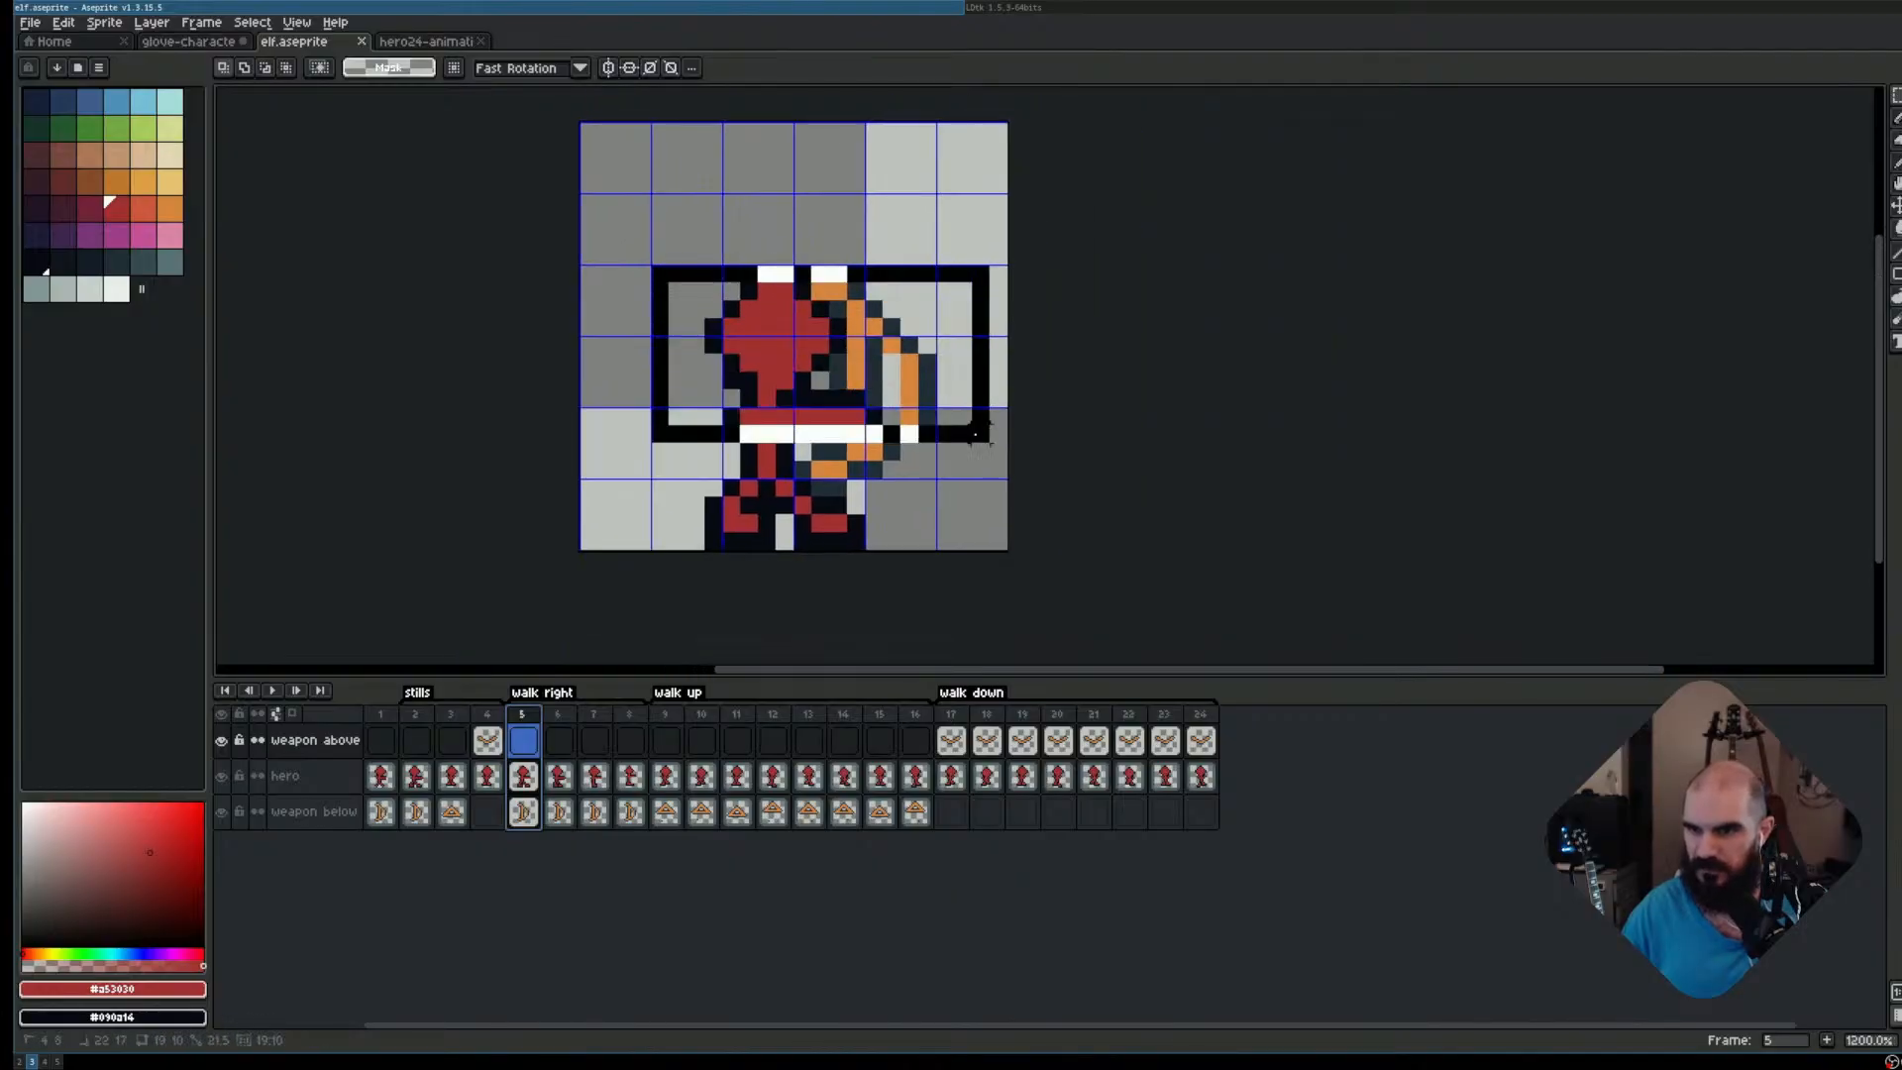
drag(976, 433, 990, 443)
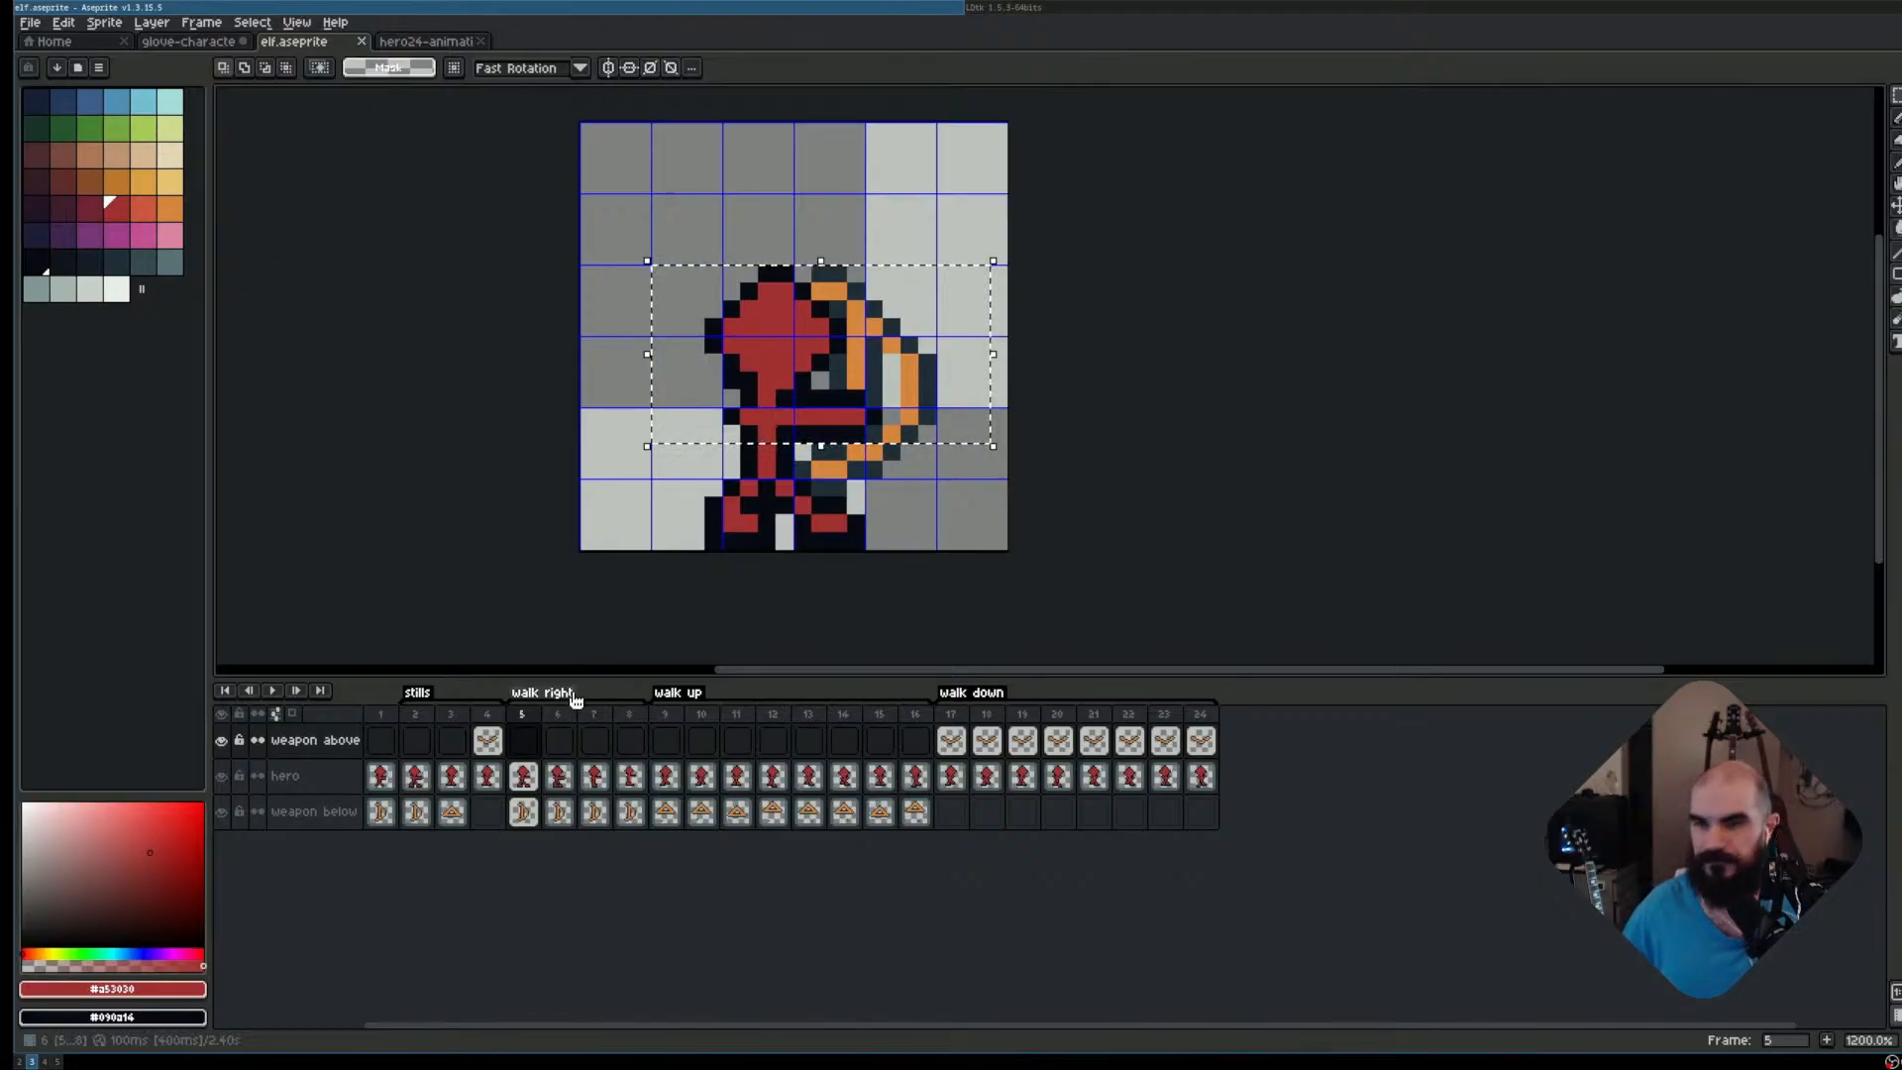
click(523, 775)
key(Down)
key(ctrl+d)
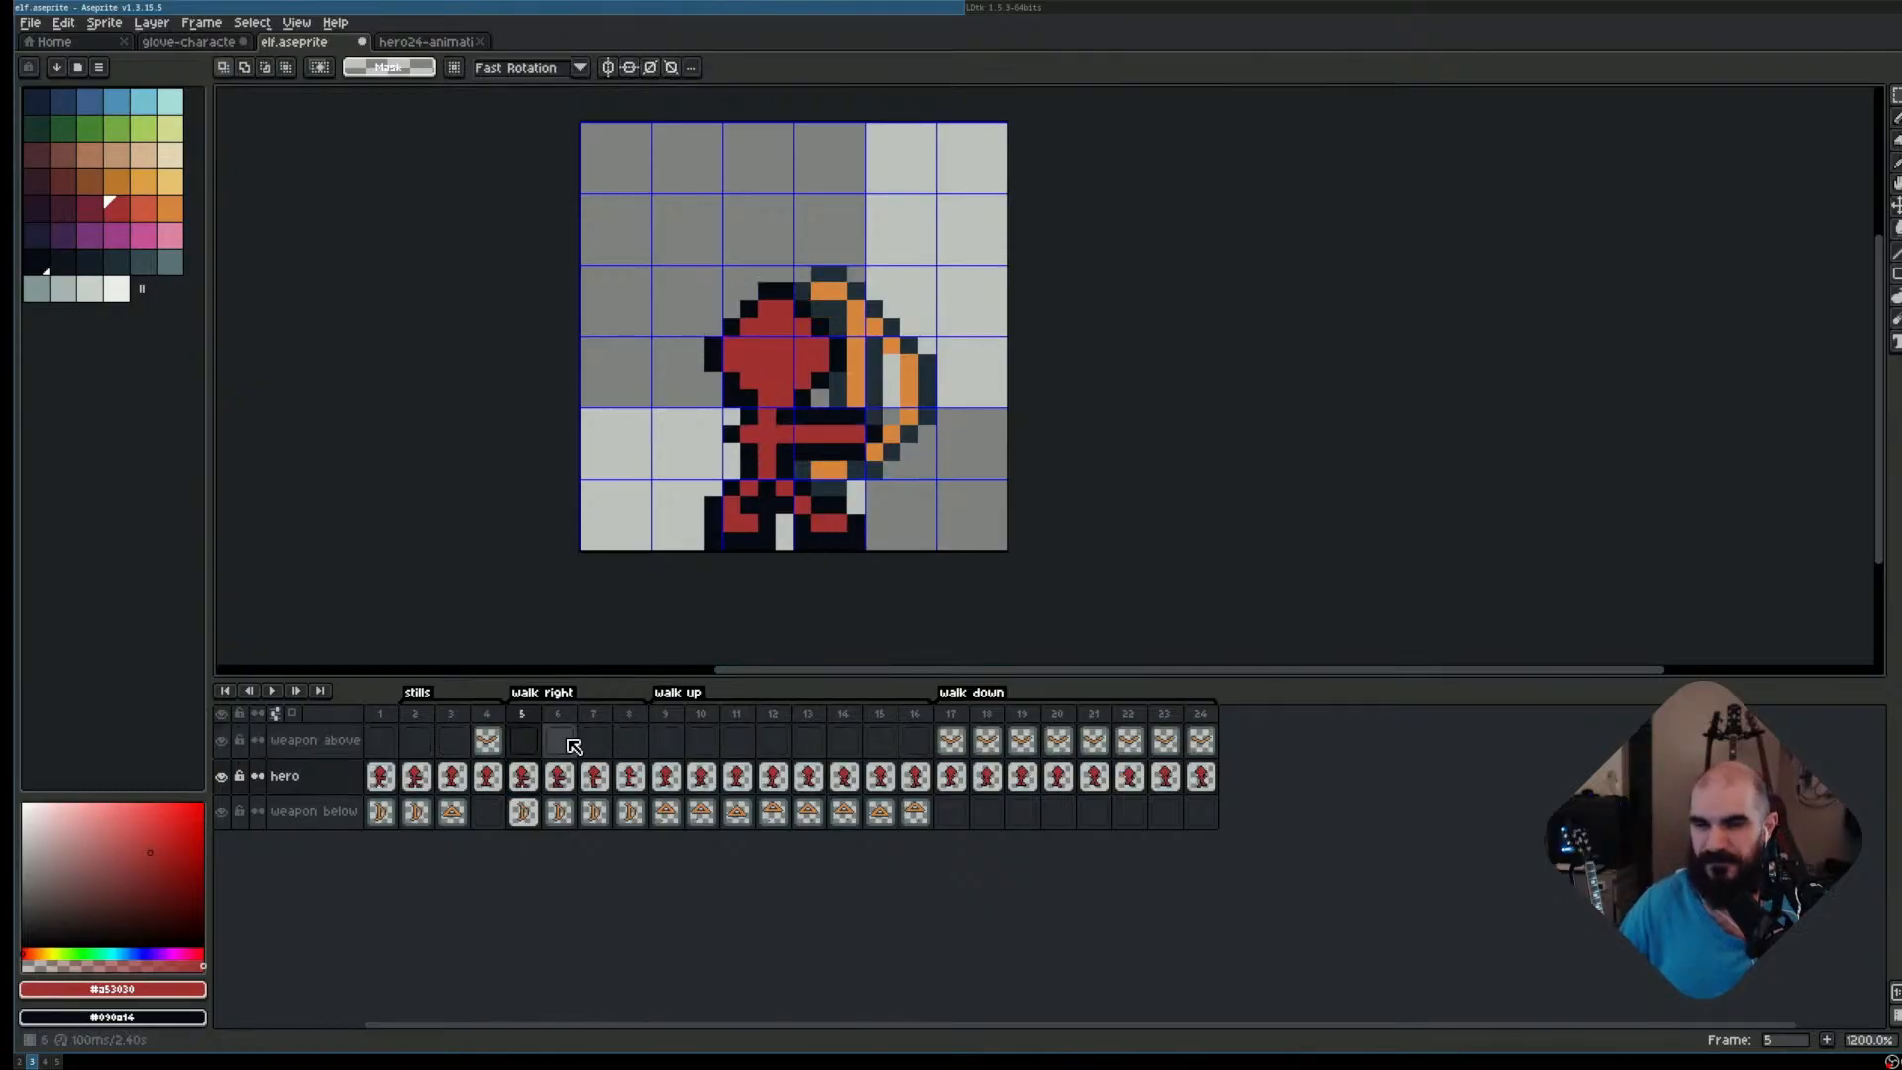
click(523, 811)
key(v)
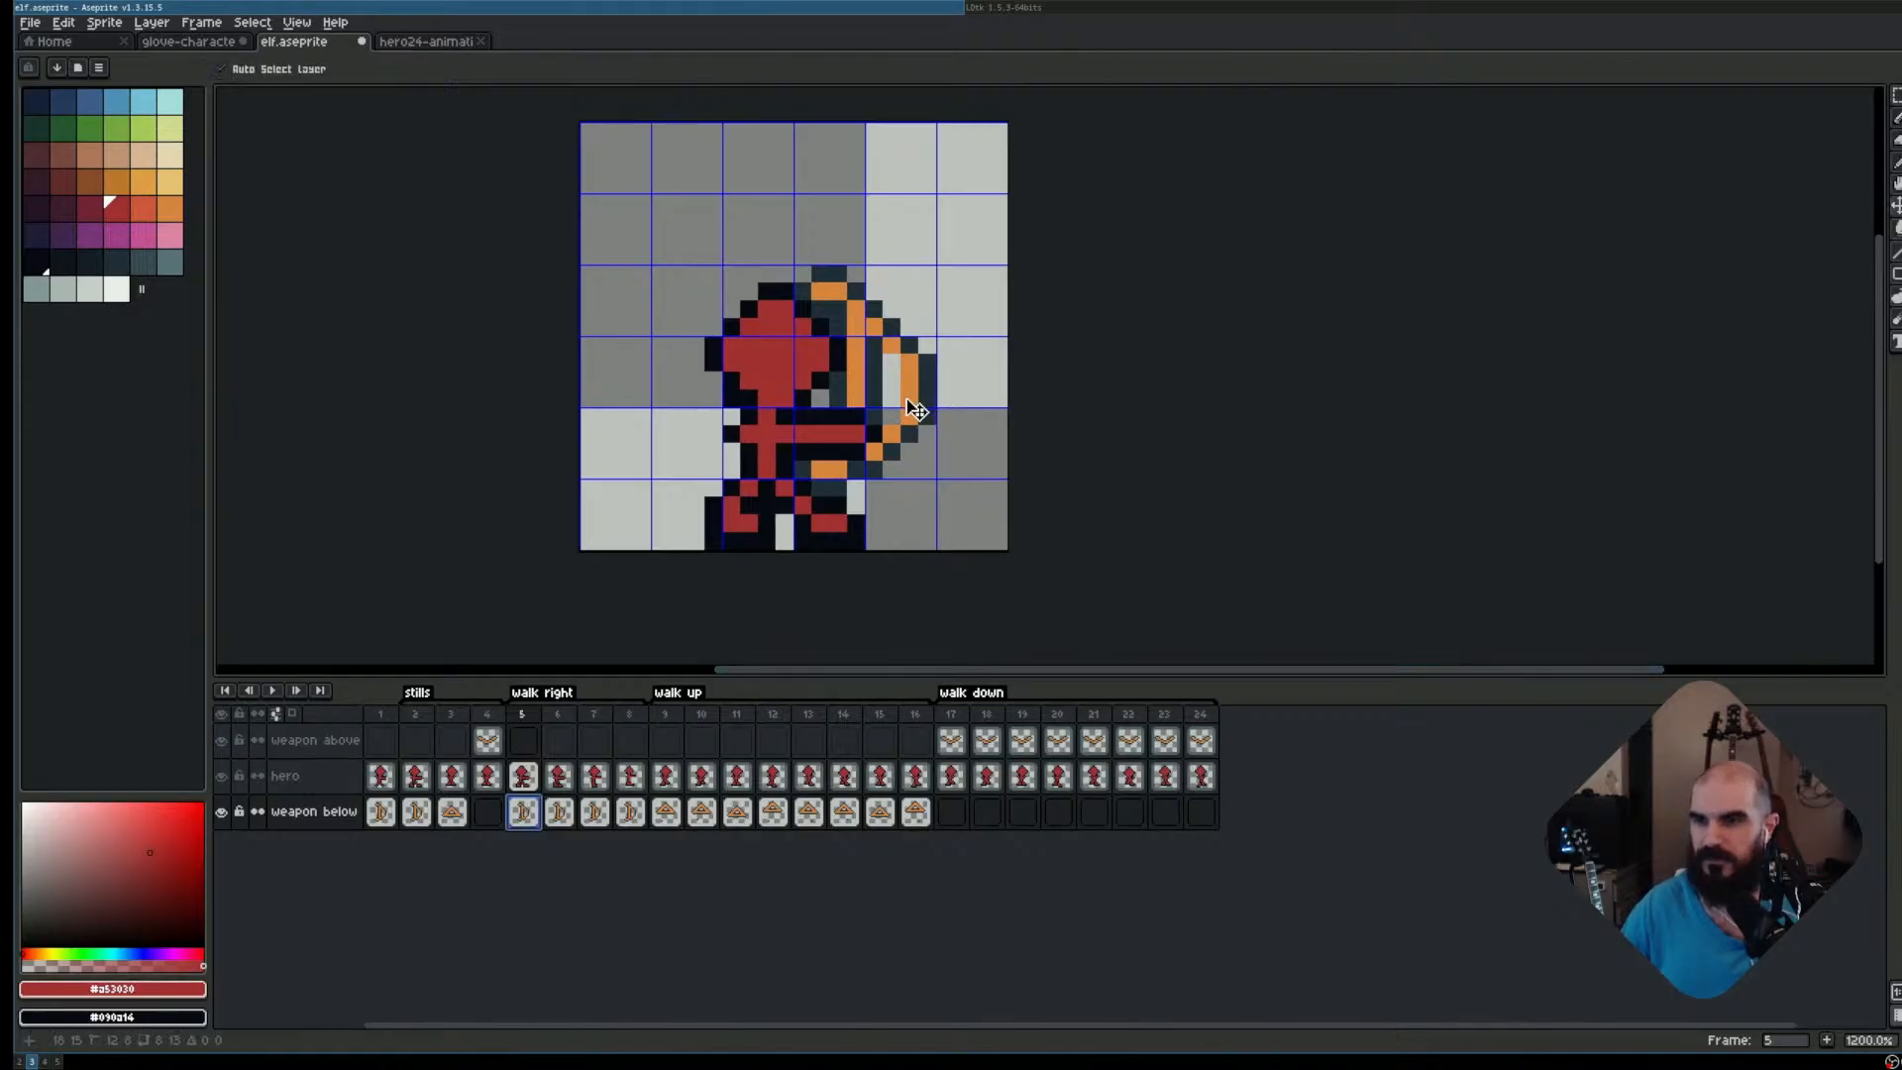
In frame 6, lower the elf's upper body on the hero layer and the bow on the weapon below layer by one pixel
click(565, 714)
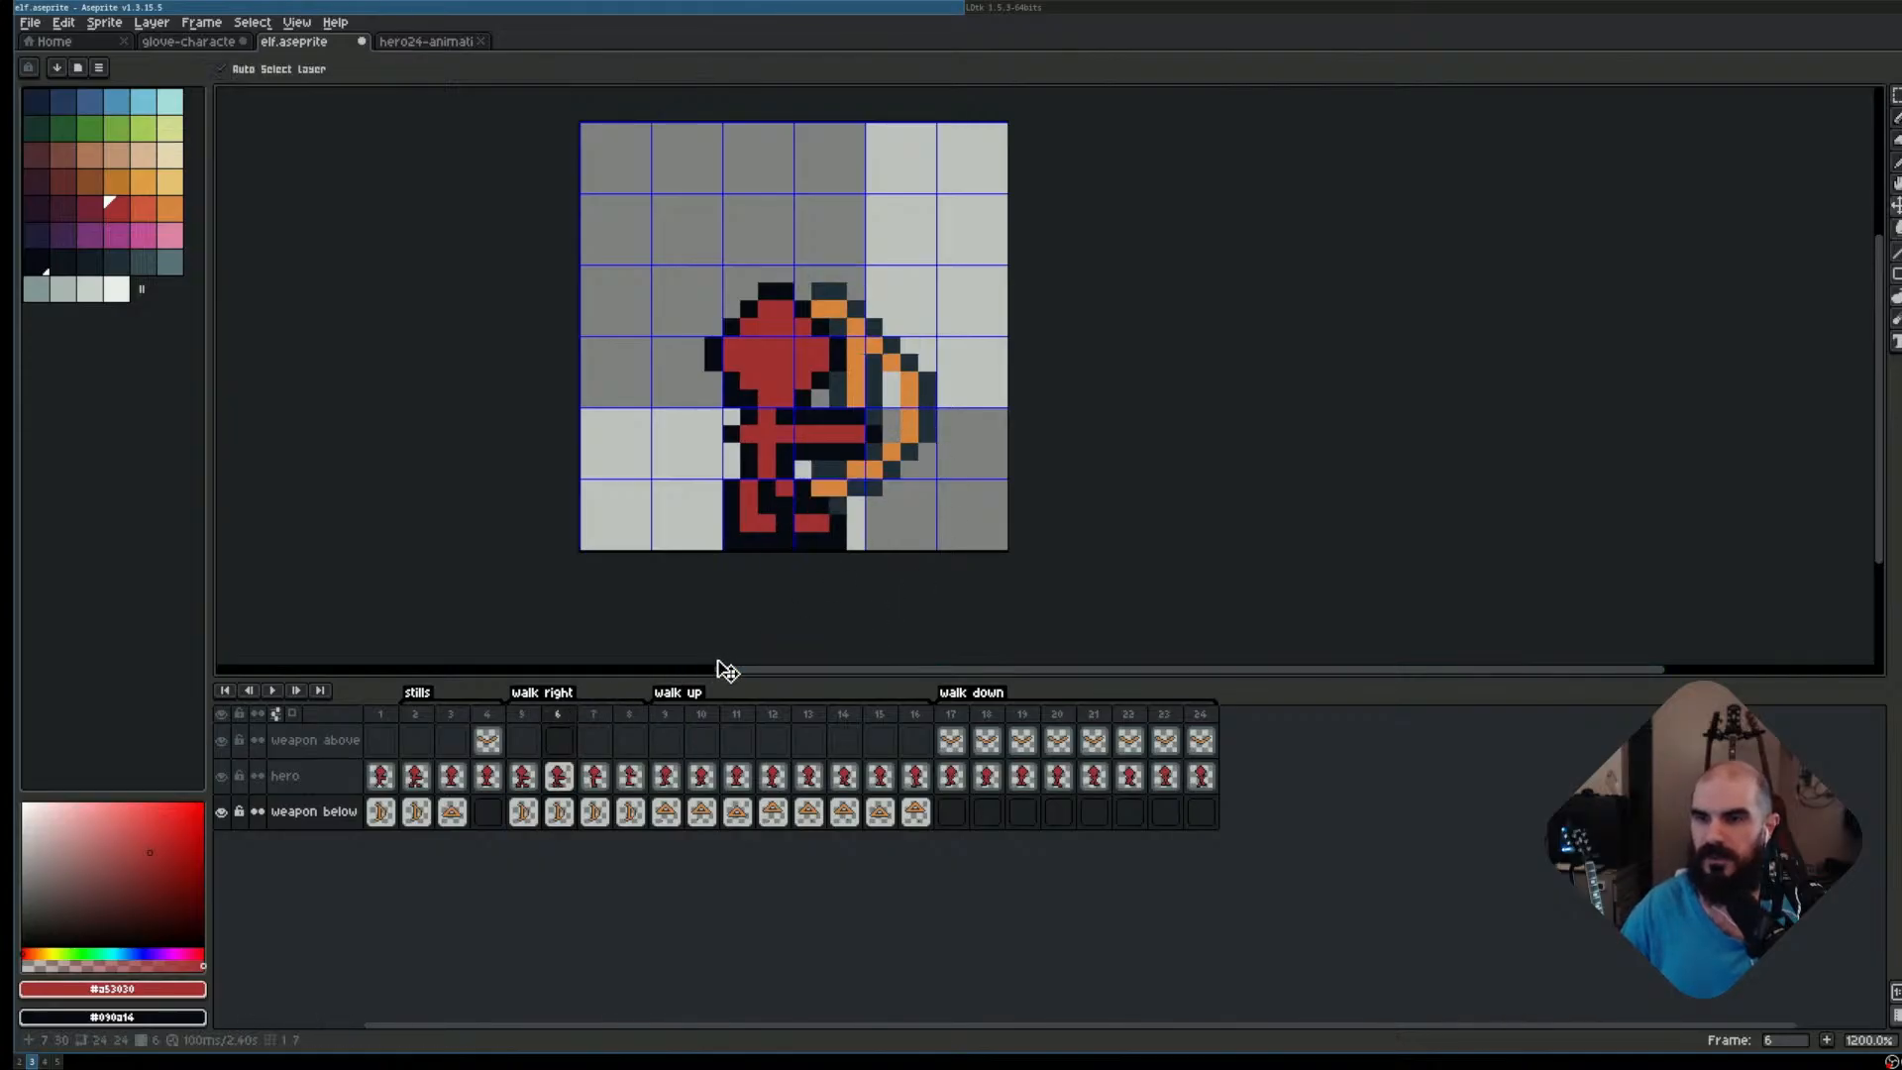
key(m)
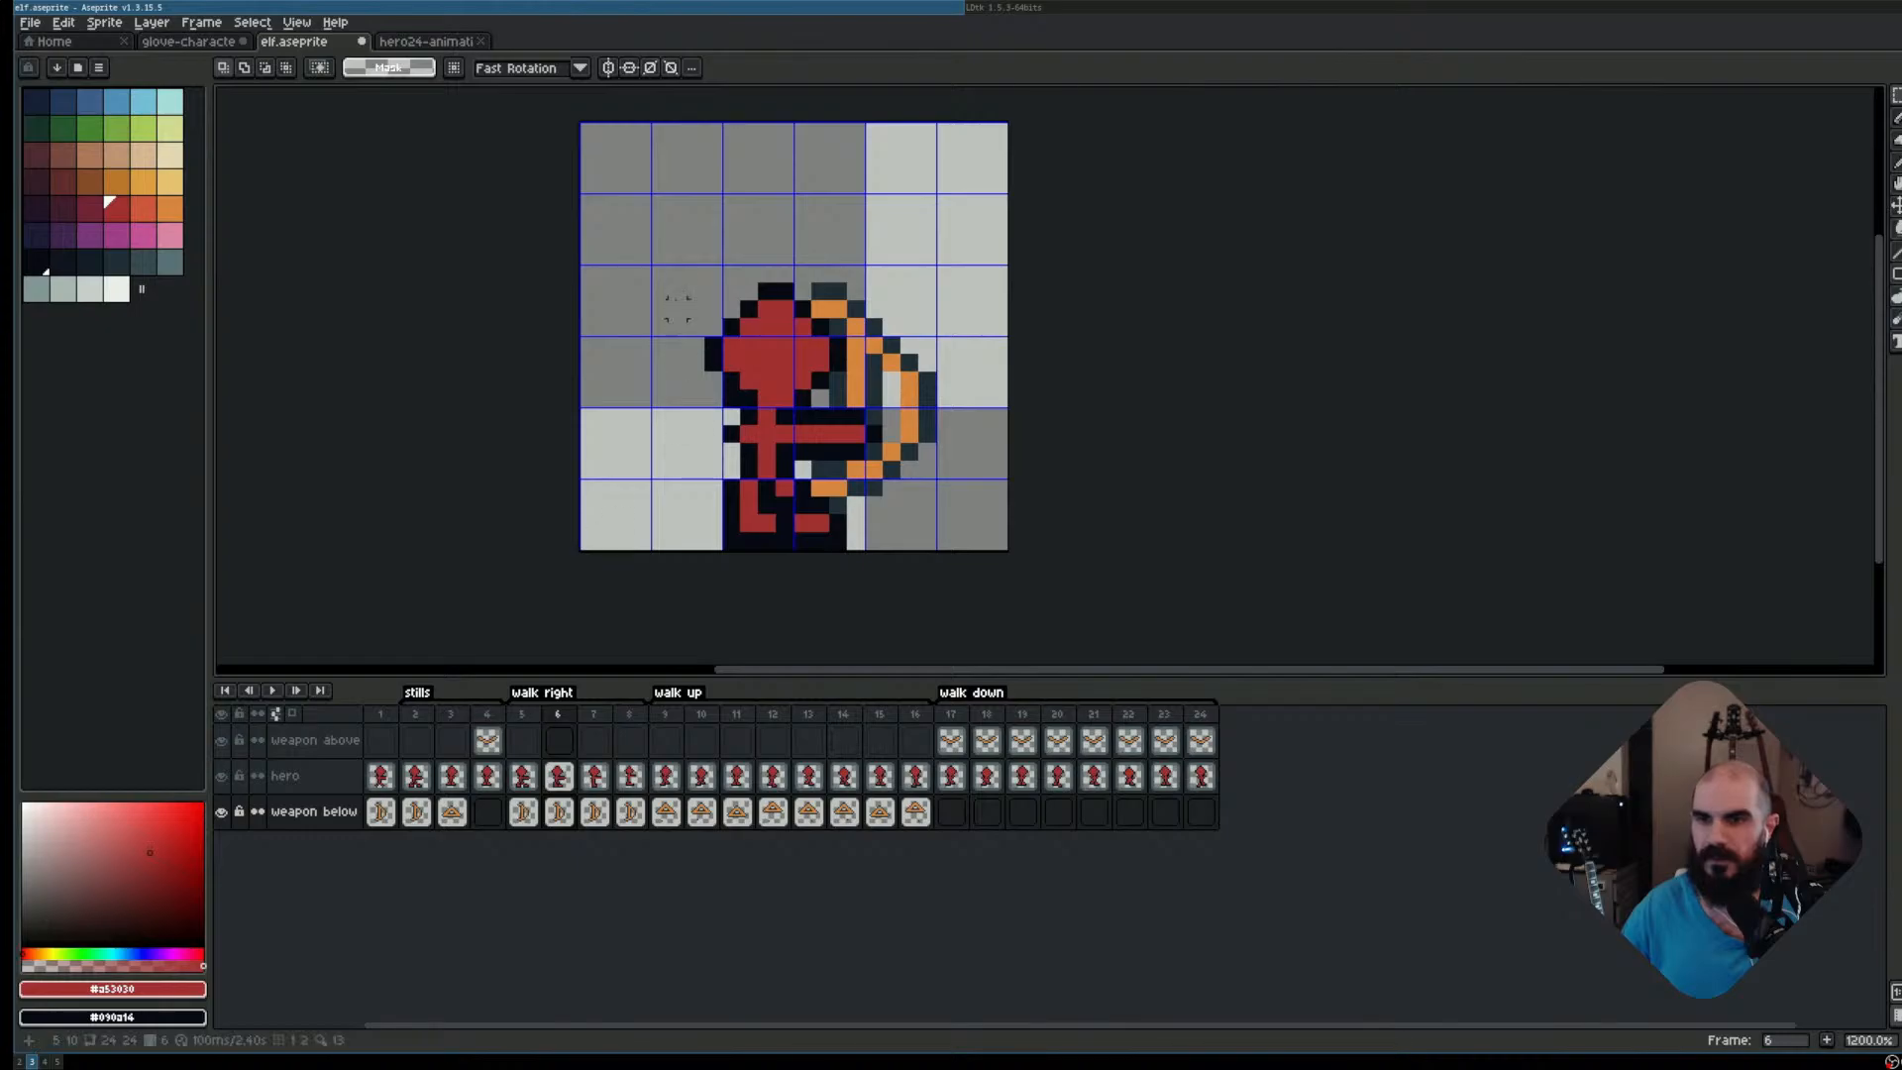
drag(652, 265, 985, 460)
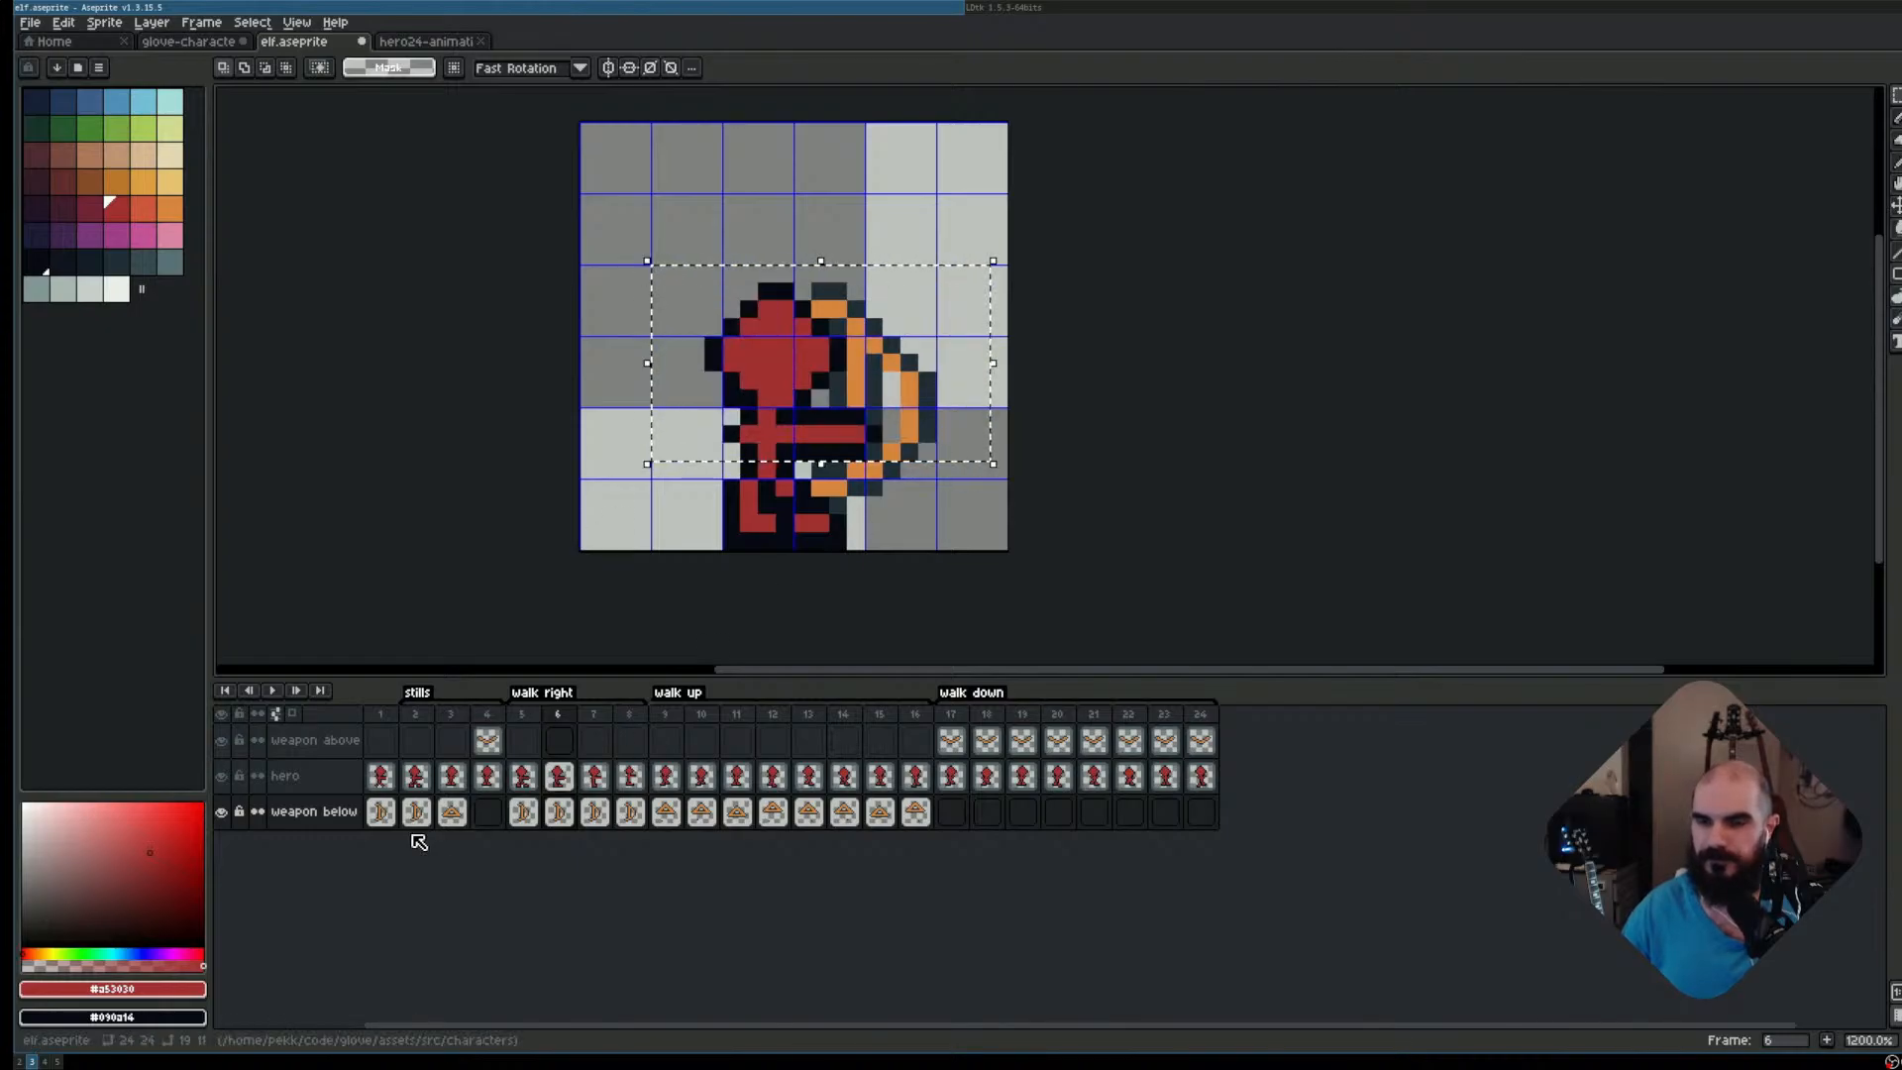
click(570, 782)
key(Down)
key(ctrl+d)
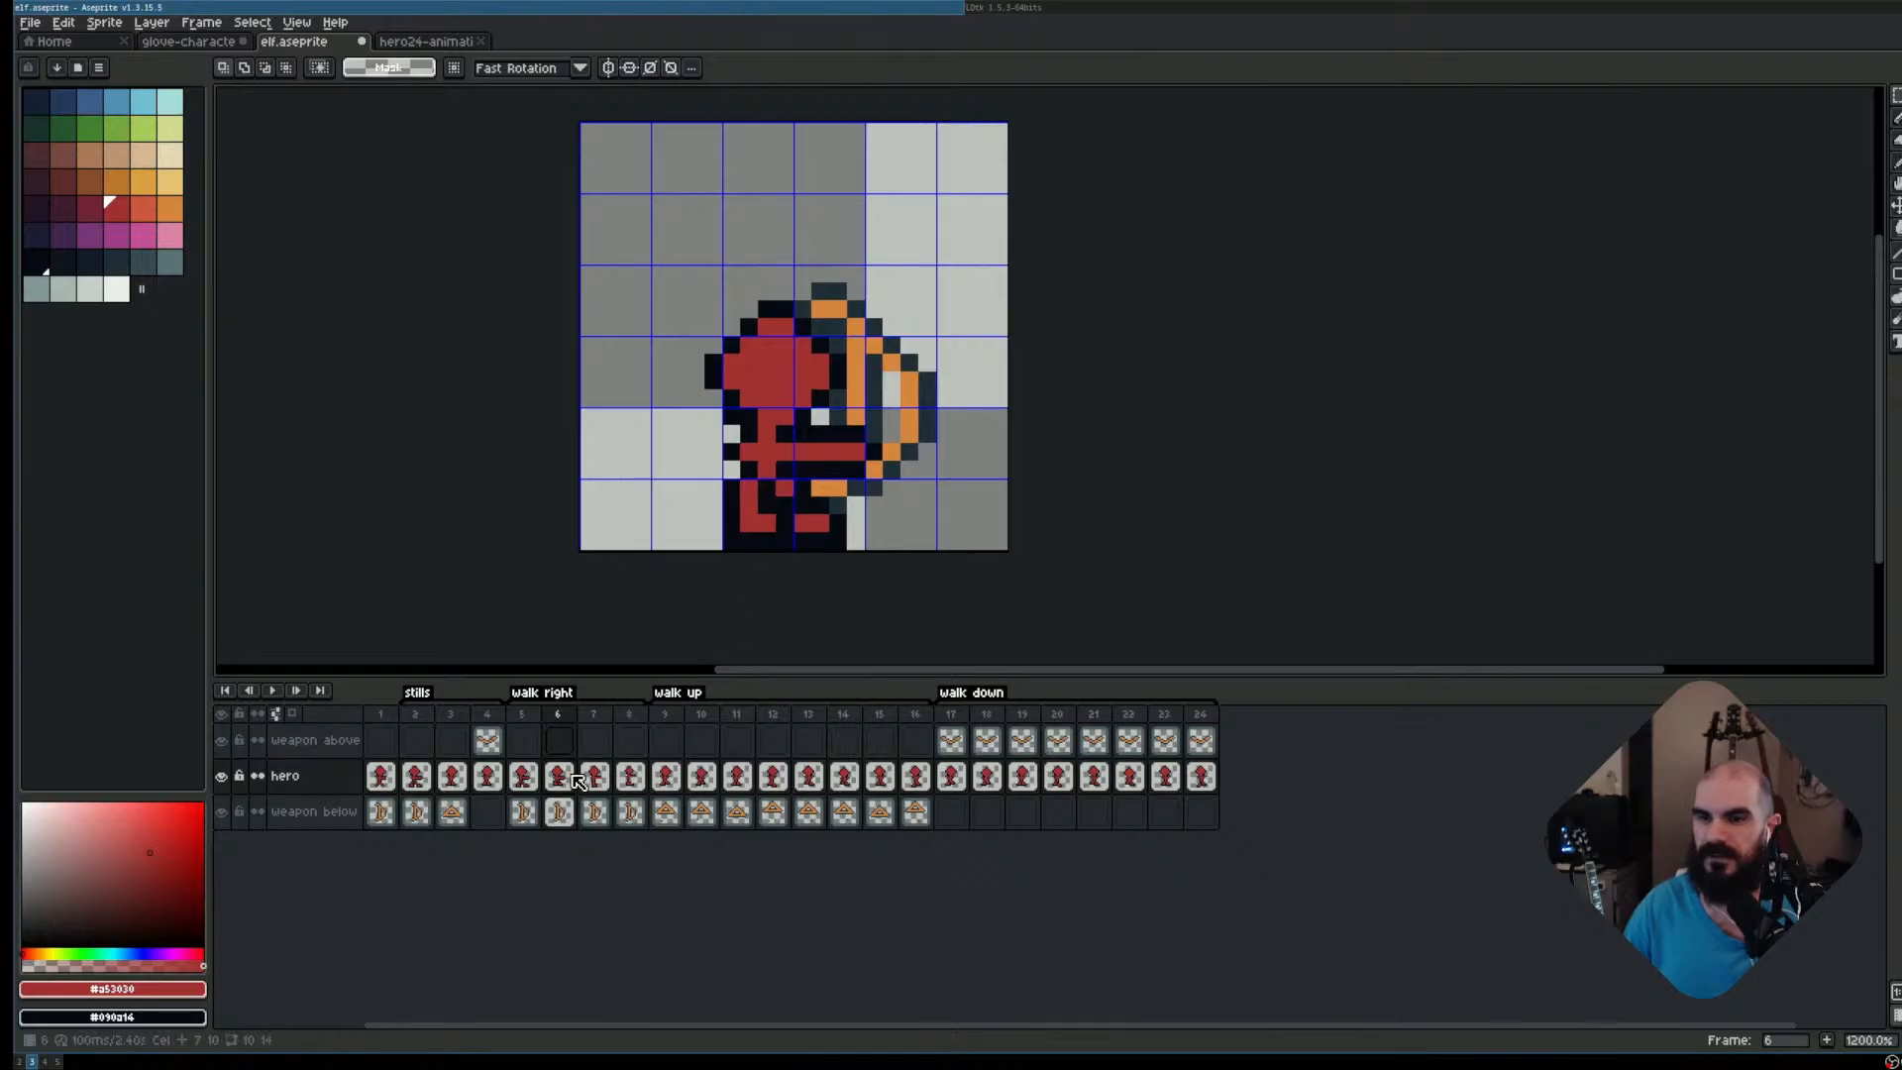
key(v)
drag(905, 419, 926, 399)
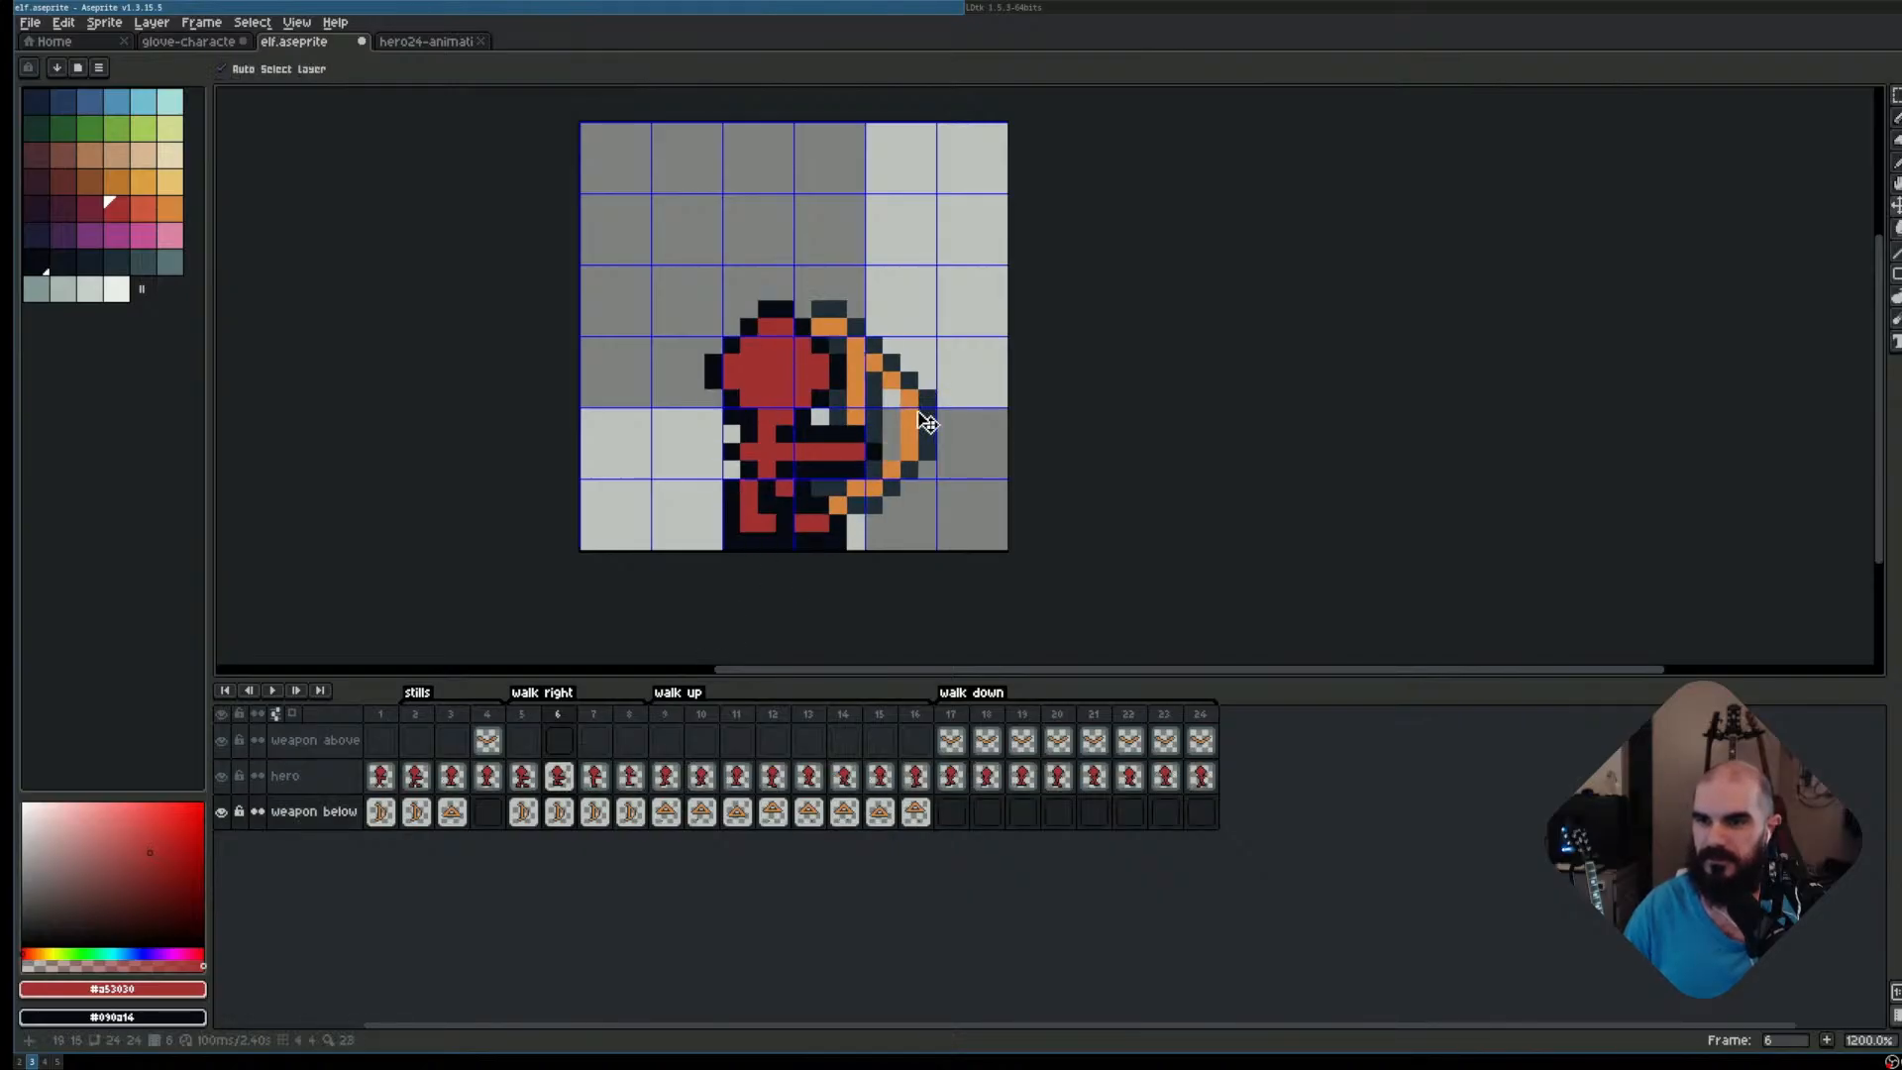
Compare the elf's pose across frames 5 to 7 of the walk right animation
click(597, 777)
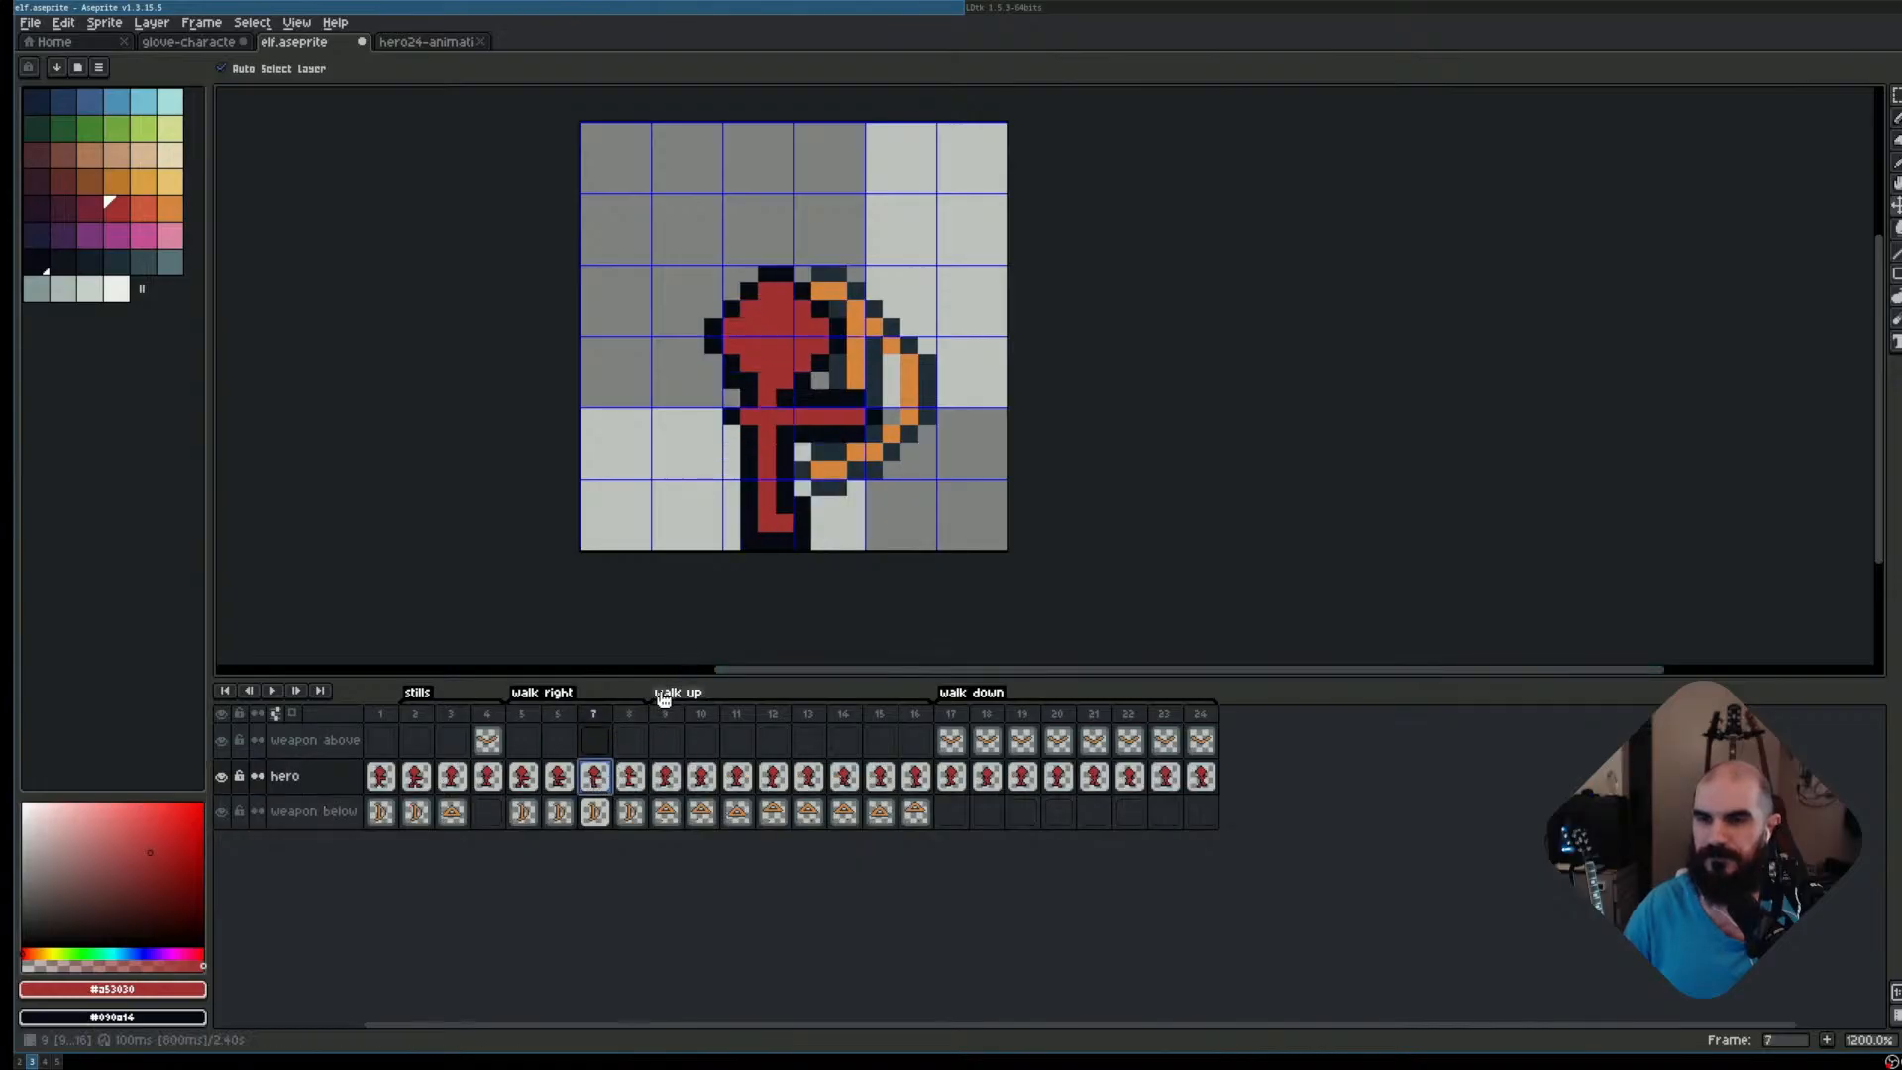
key(m)
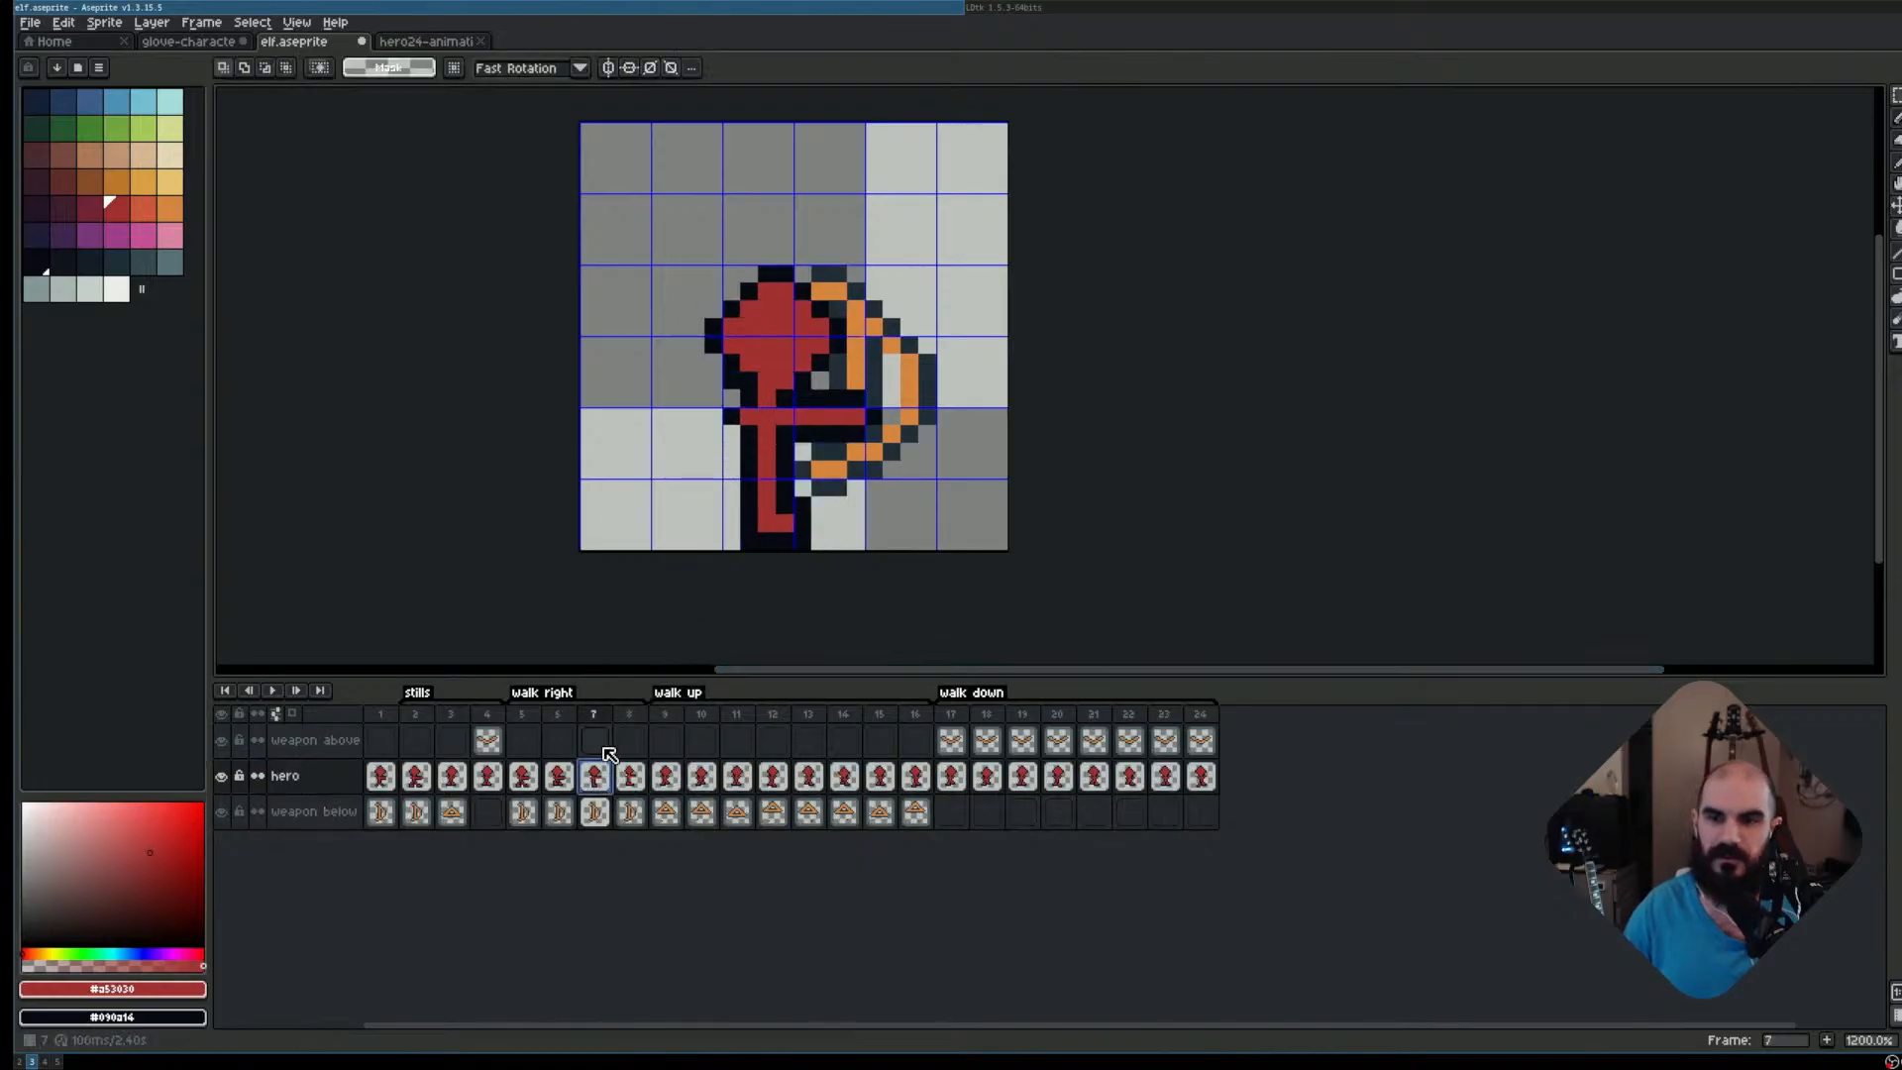
key(Left)
key(Left)
key(Left)
key(Right)
key(Right)
key(Right)
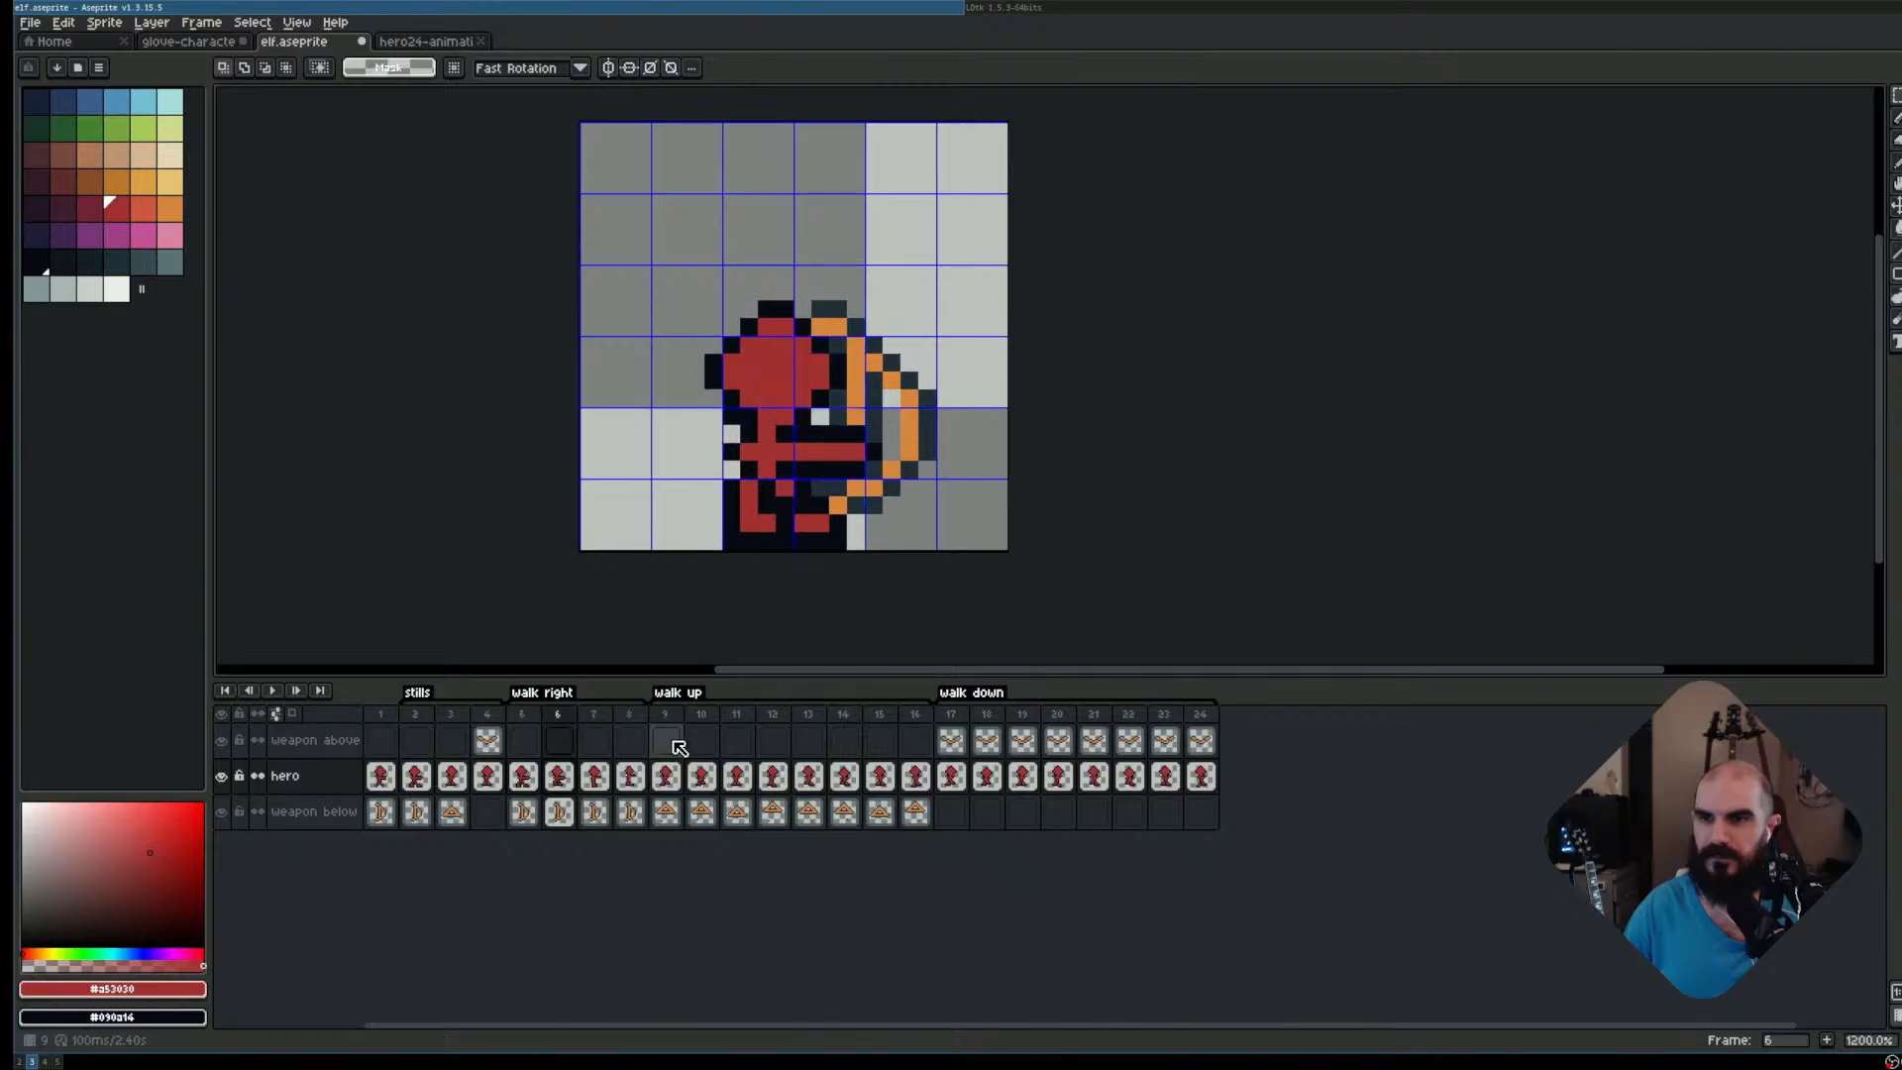
key(Left)
key(Left)
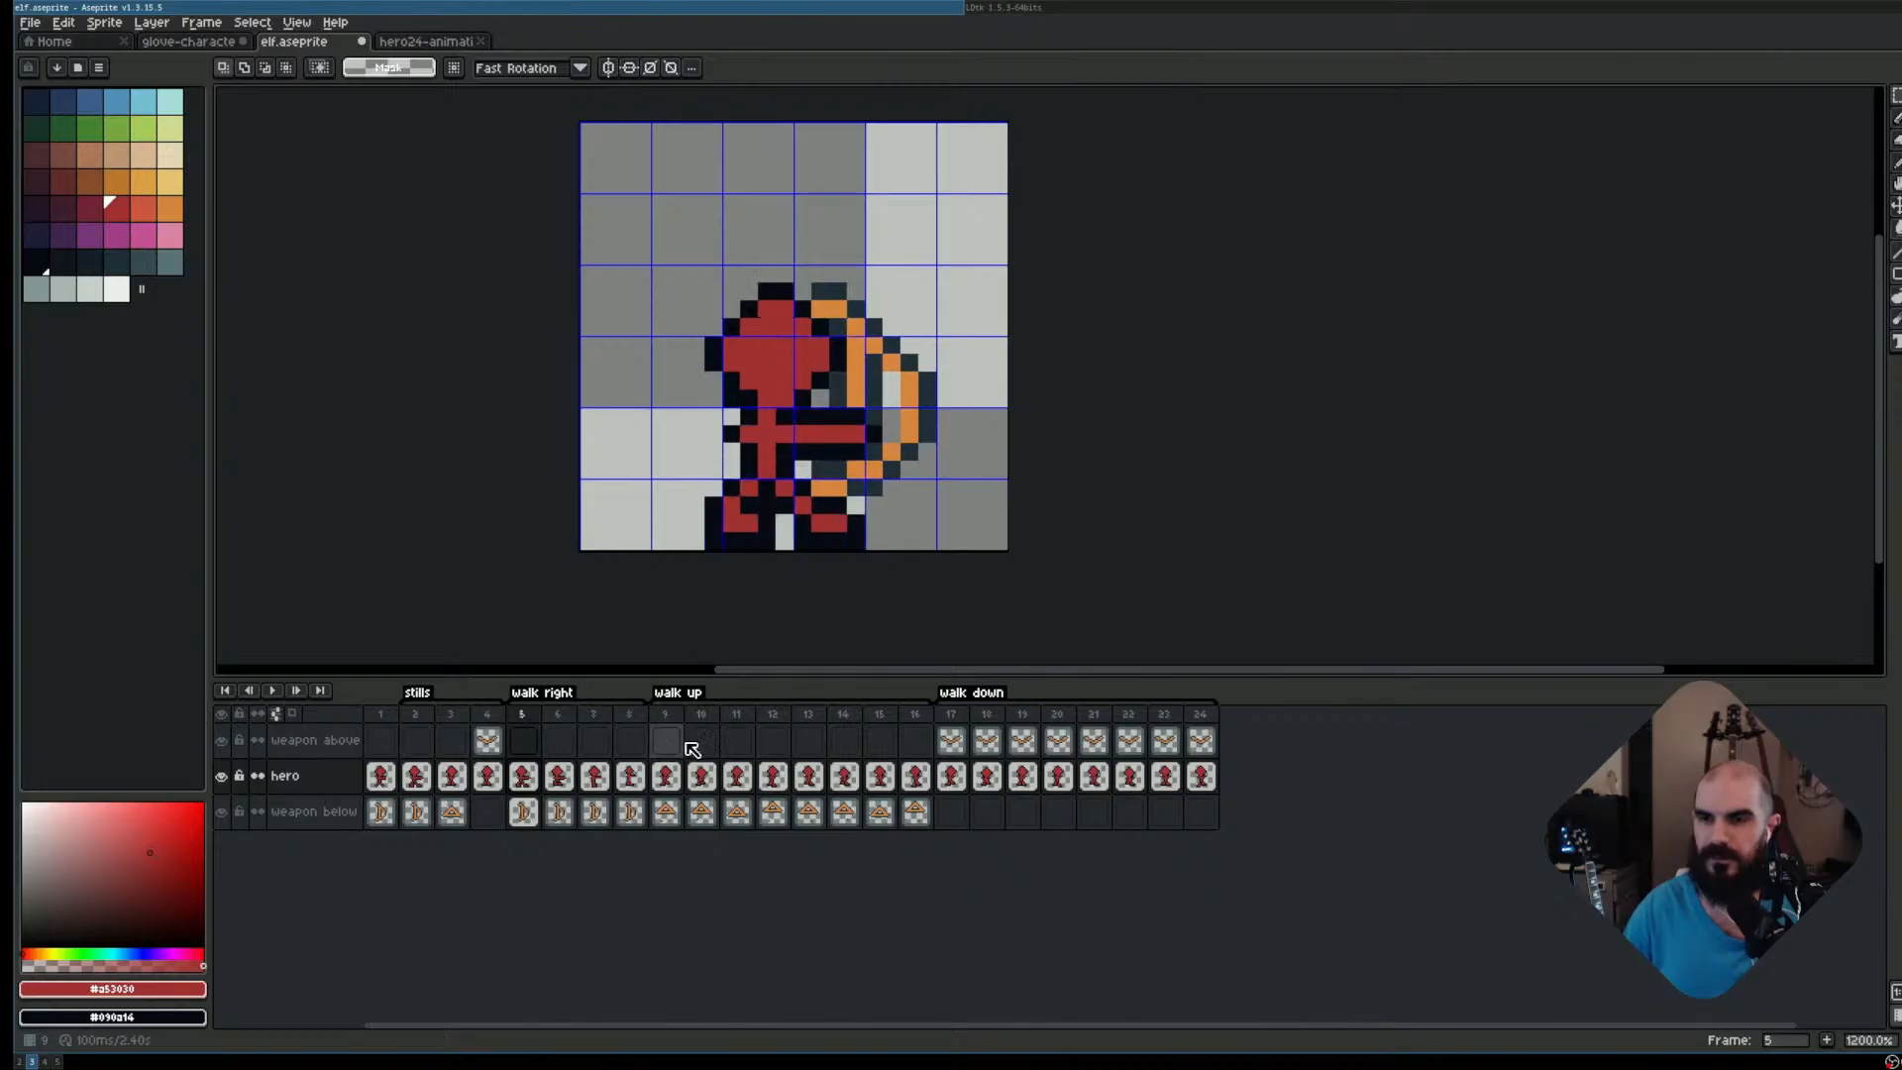
key(Right)
key(Right)
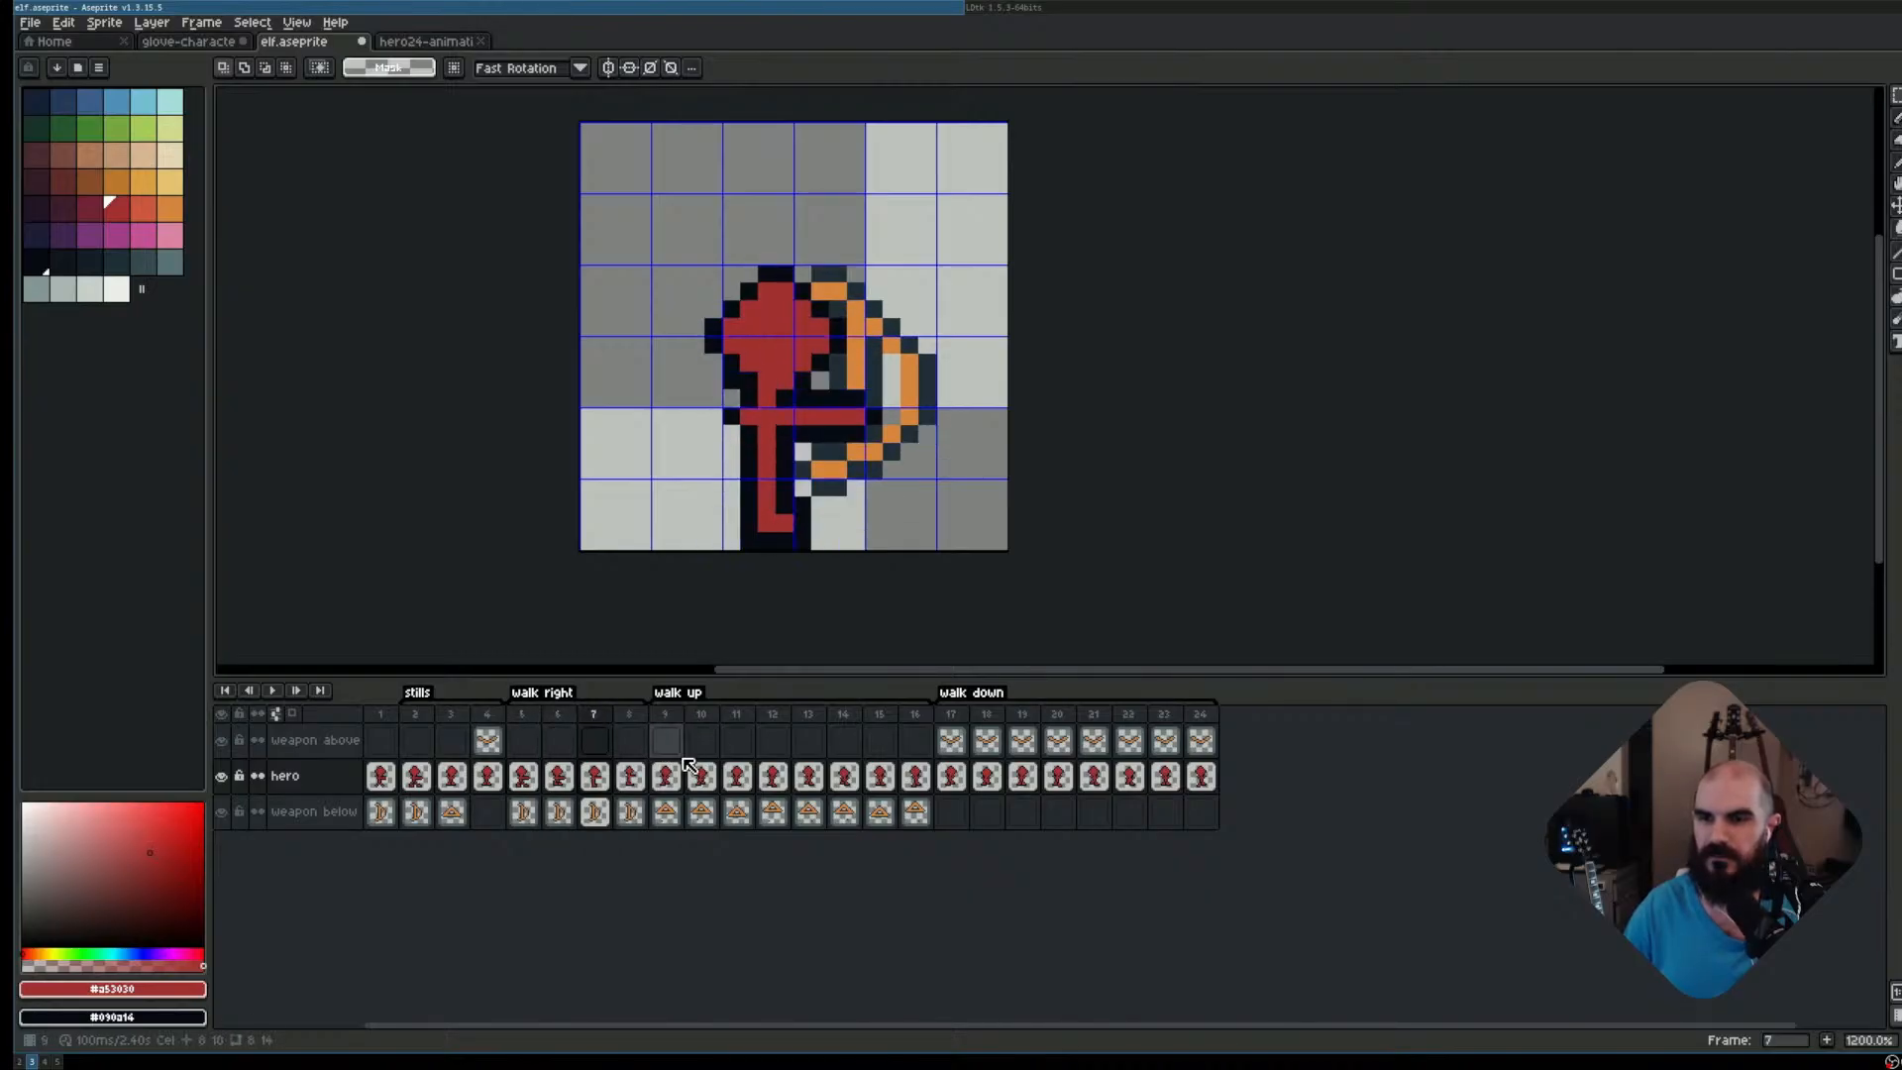
Move the elf's upper body in frame 7 of the hero layer down one pixel and compare it with frame 5
drag(658, 271, 976, 446)
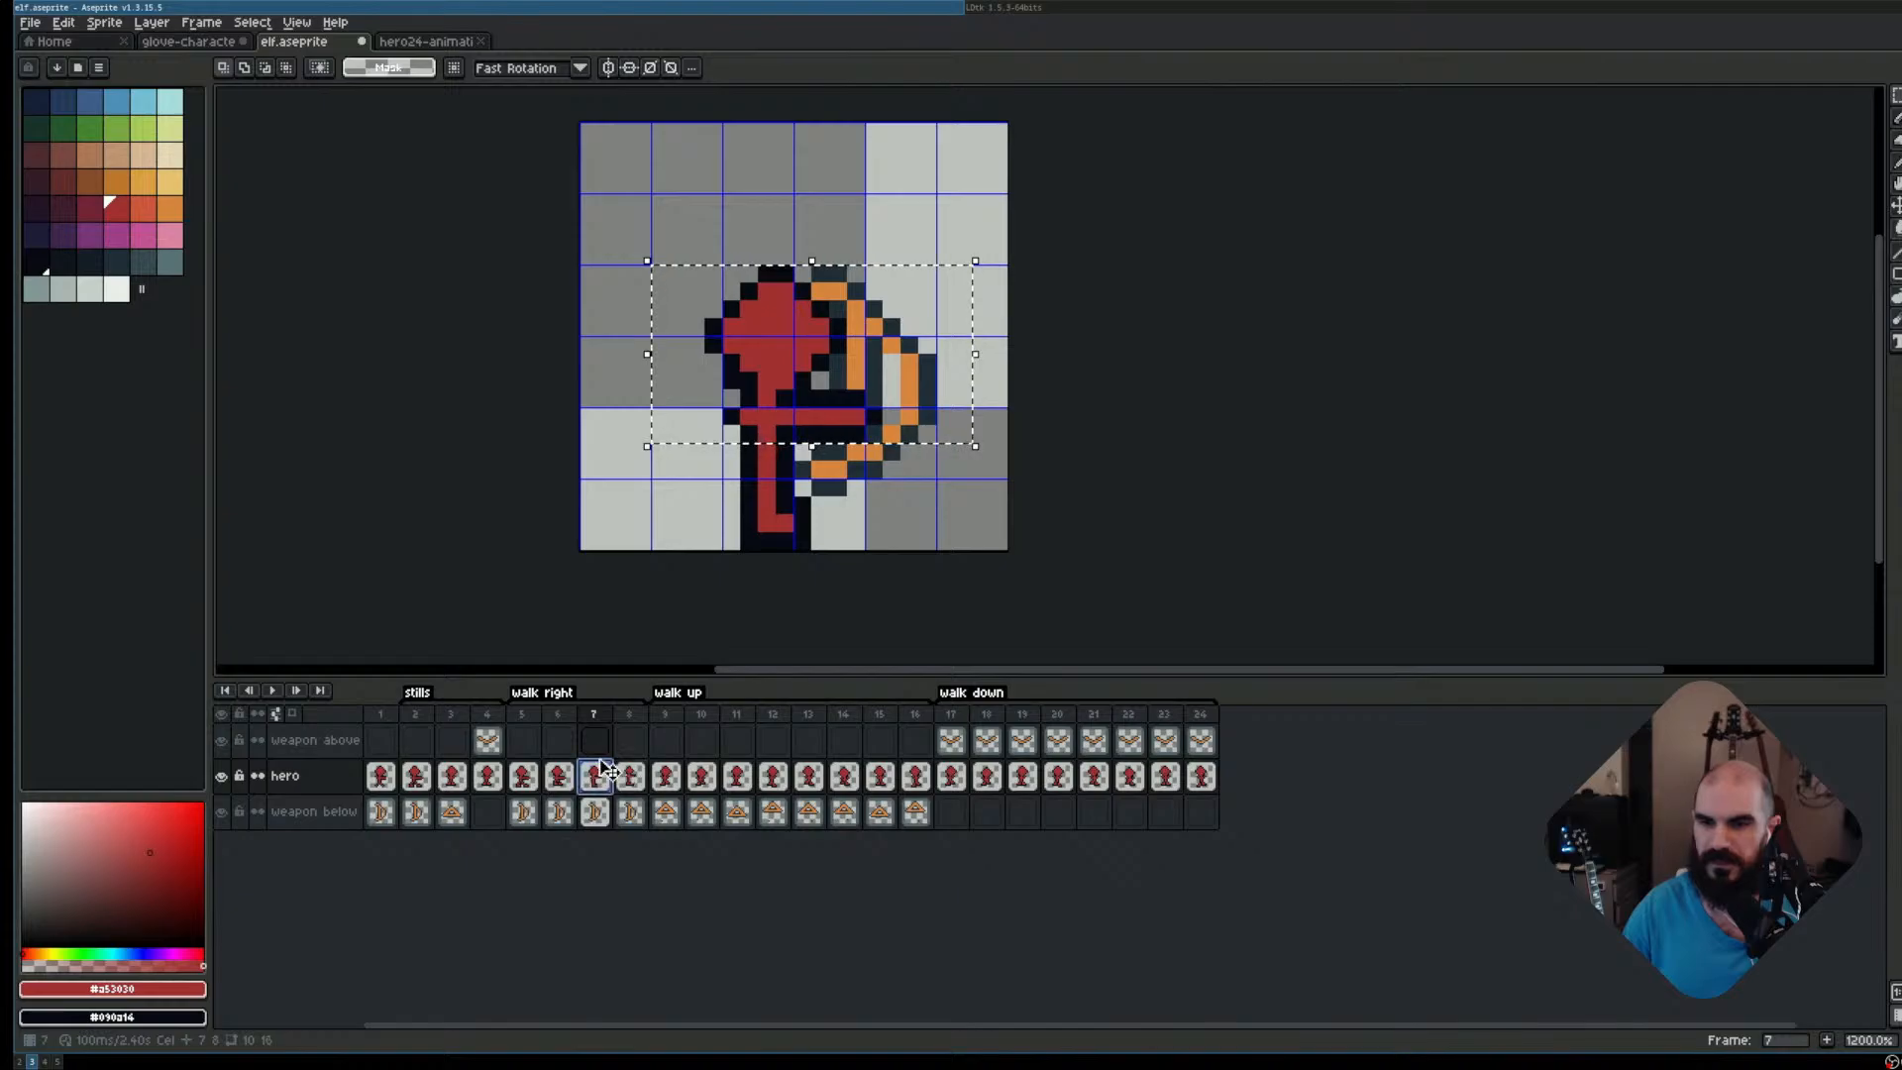
drag(807, 382, 807, 401)
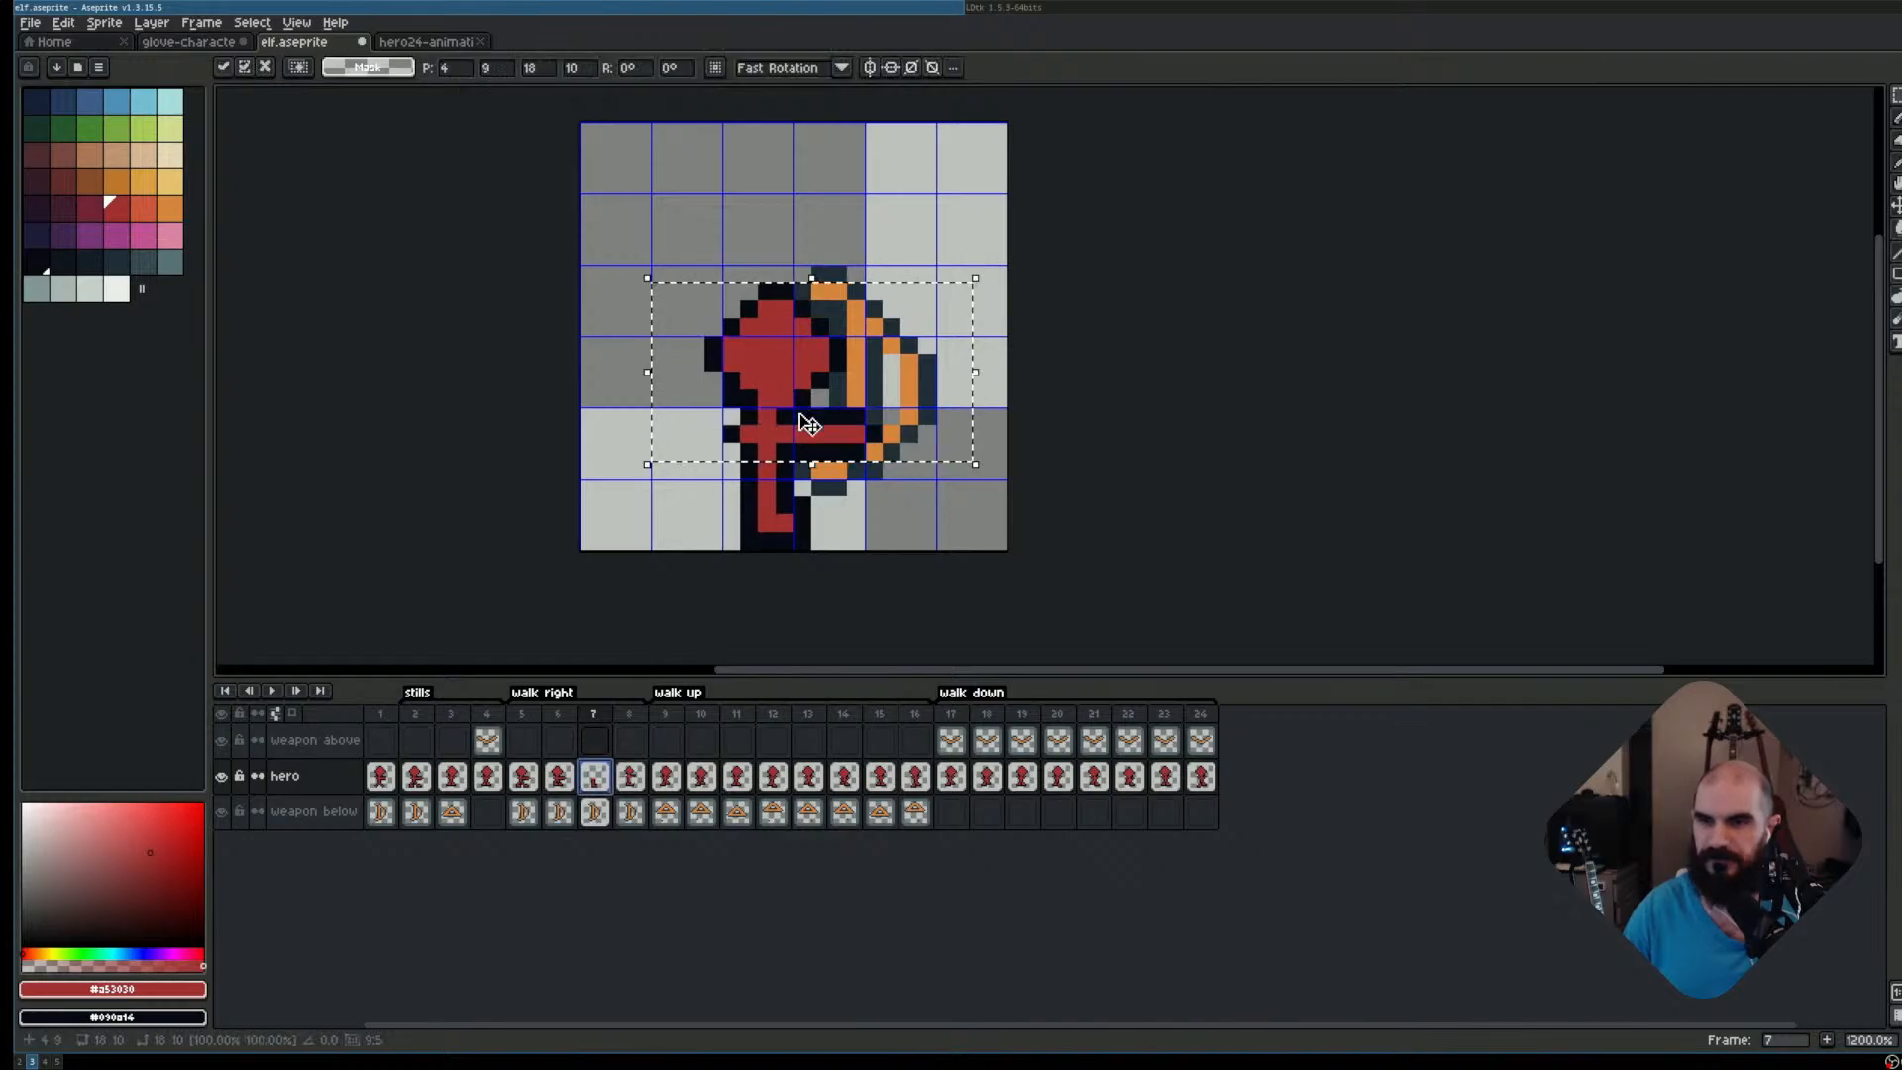
key(Return)
click(521, 714)
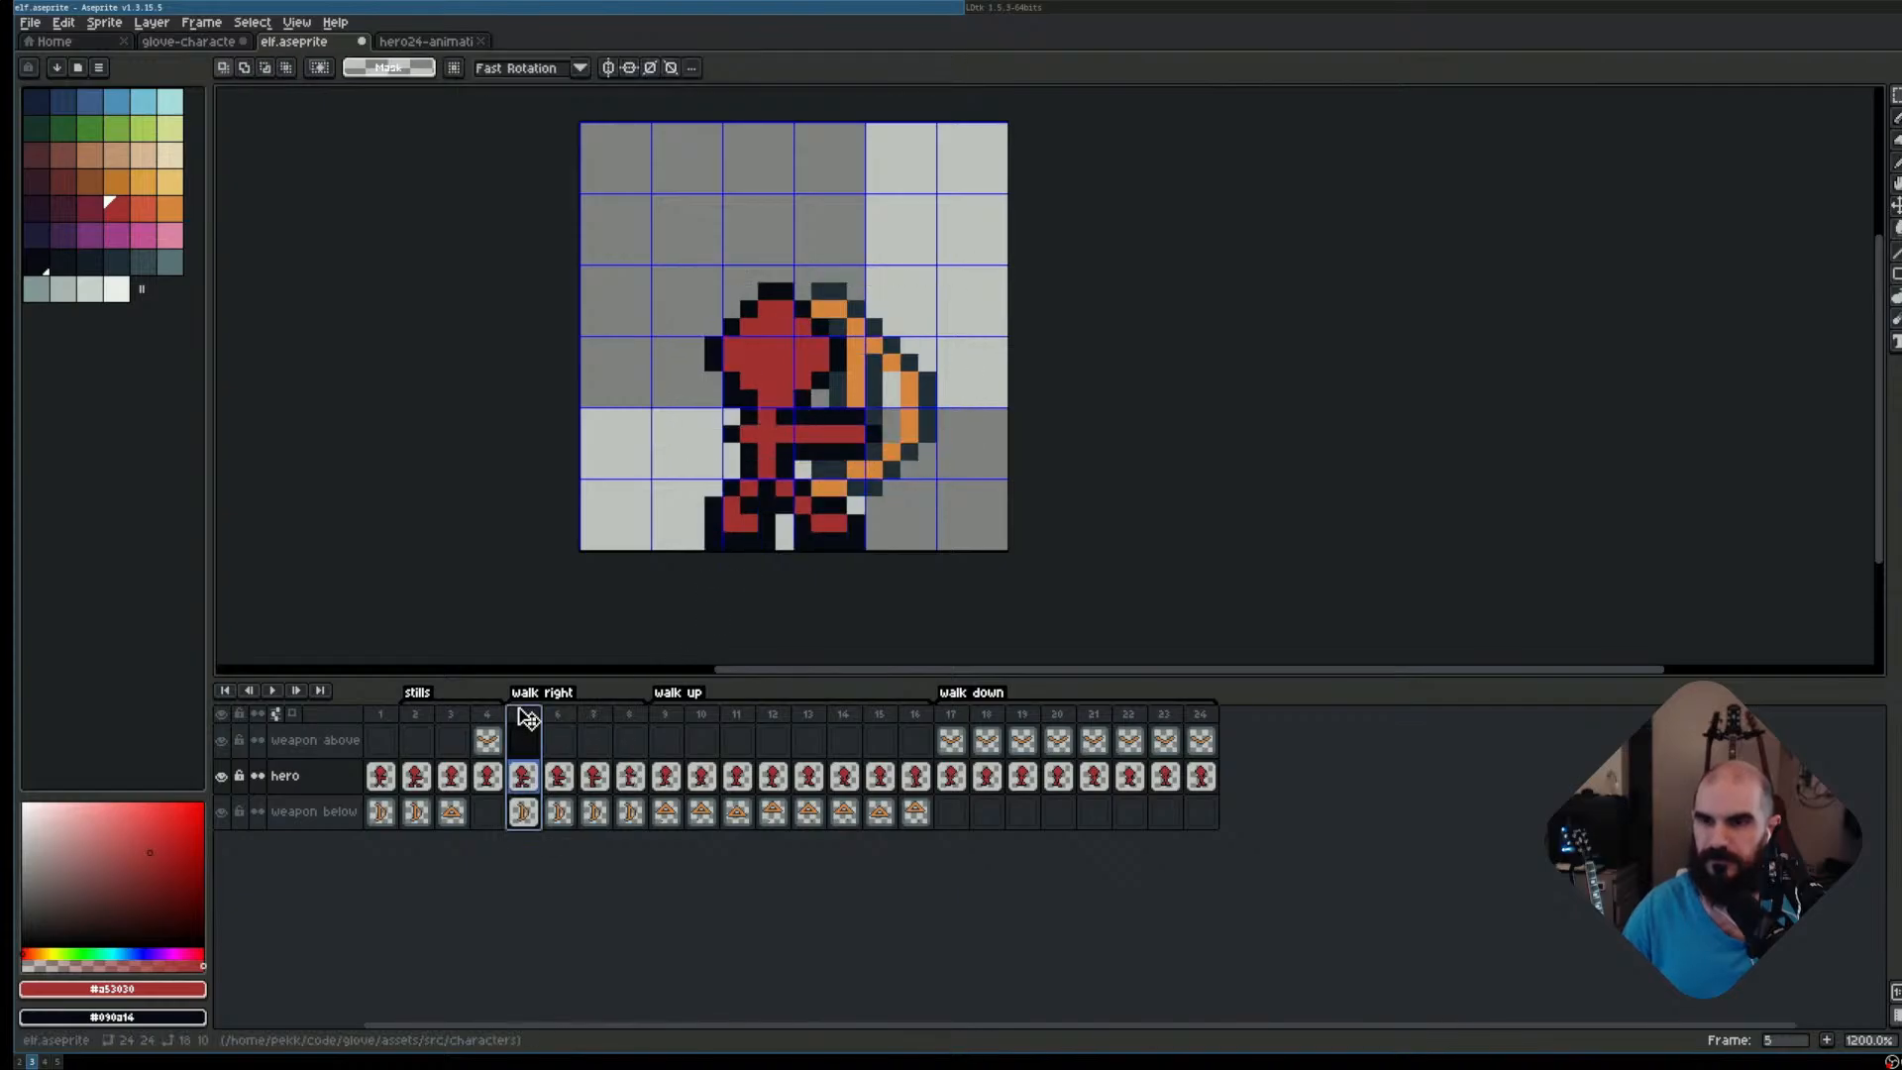
click(598, 714)
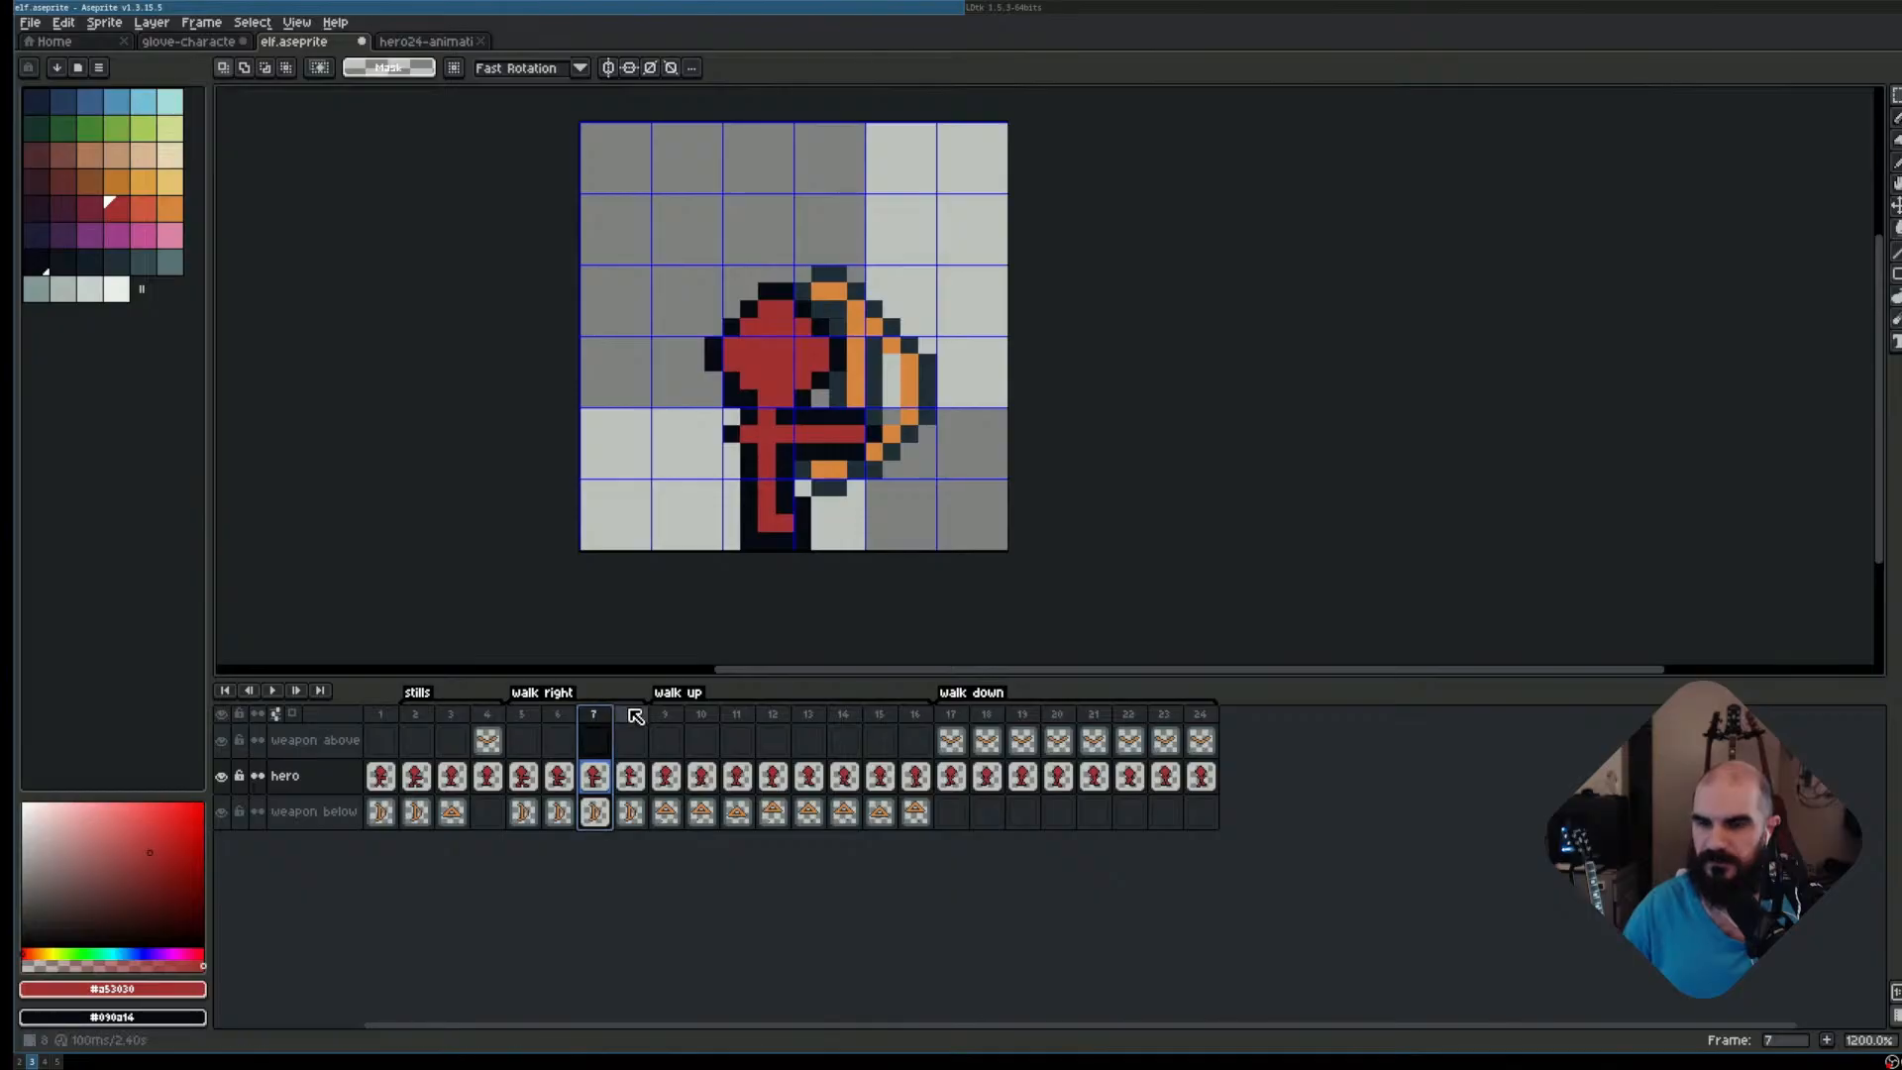
Select the elf's upper body in frame 8 of the hero layer and move it down one pixel
click(629, 714)
drag(652, 247, 966, 418)
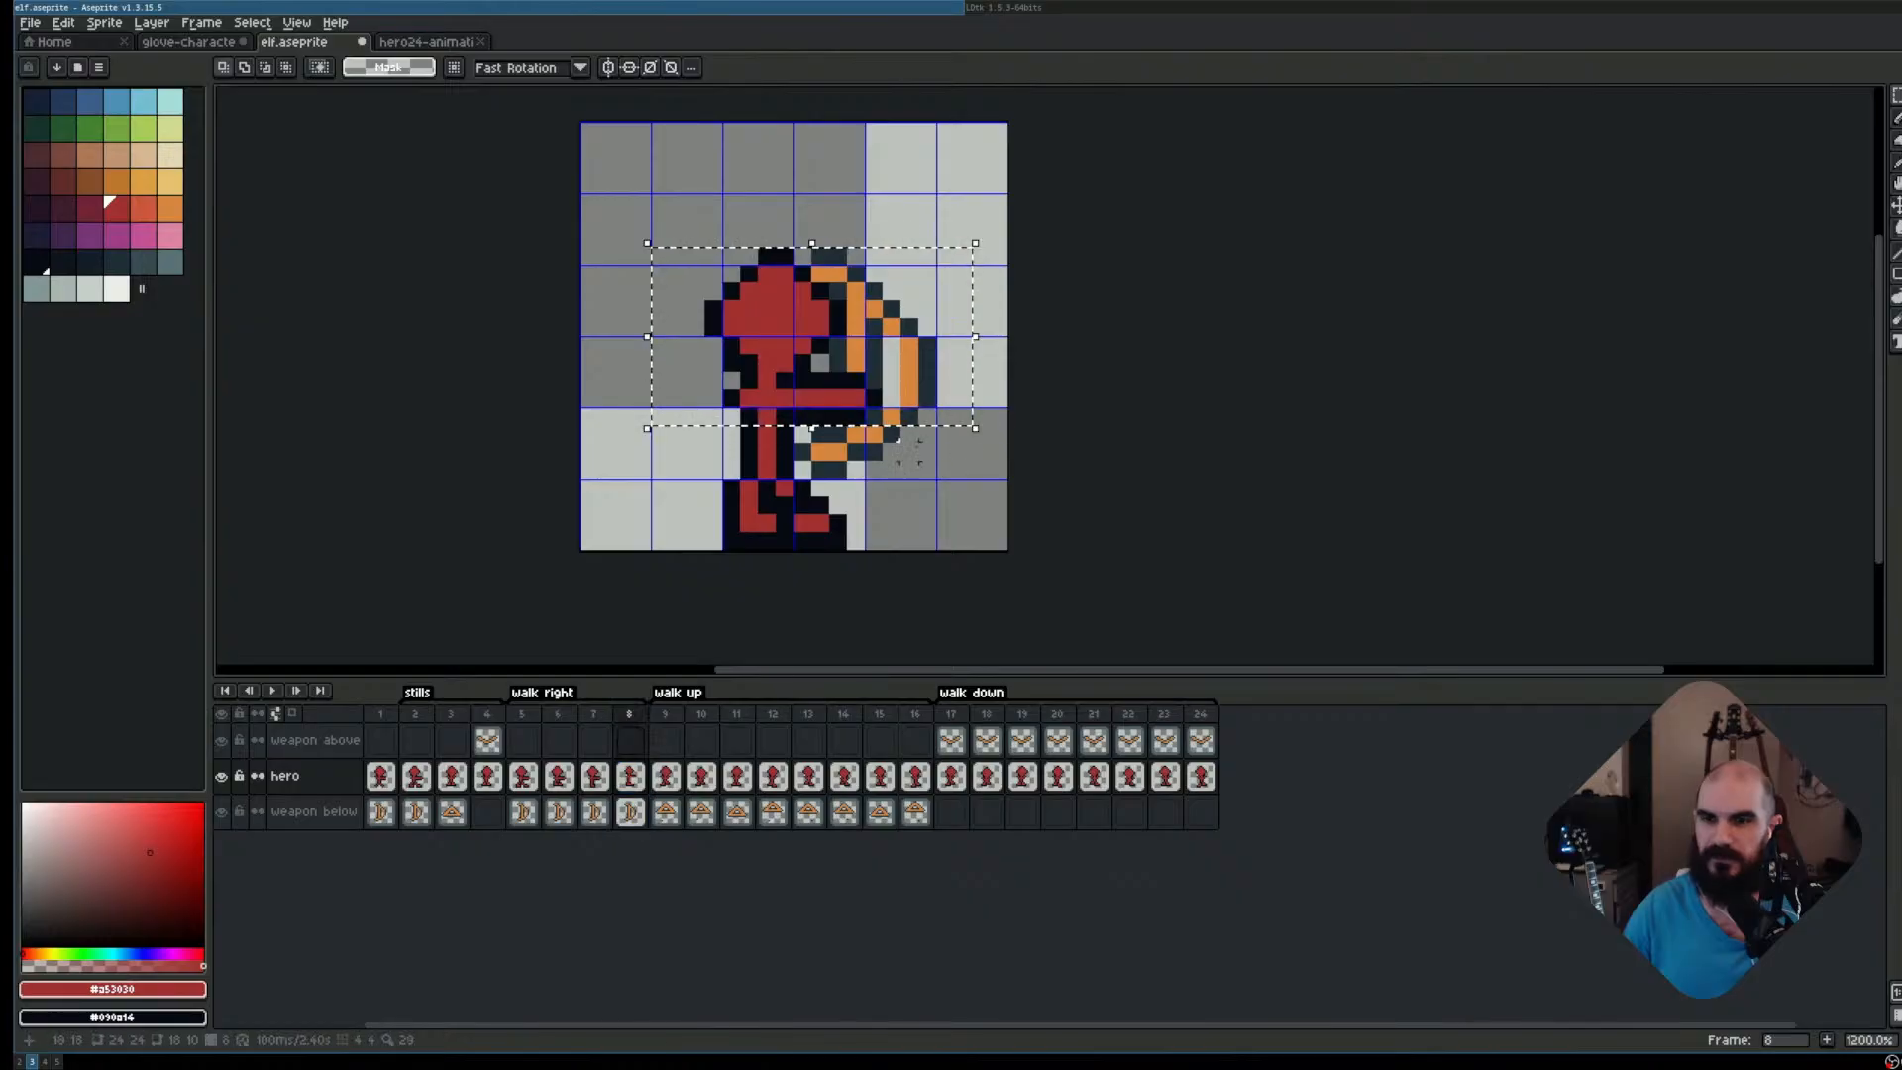
key(Down)
key(ctrl+d)
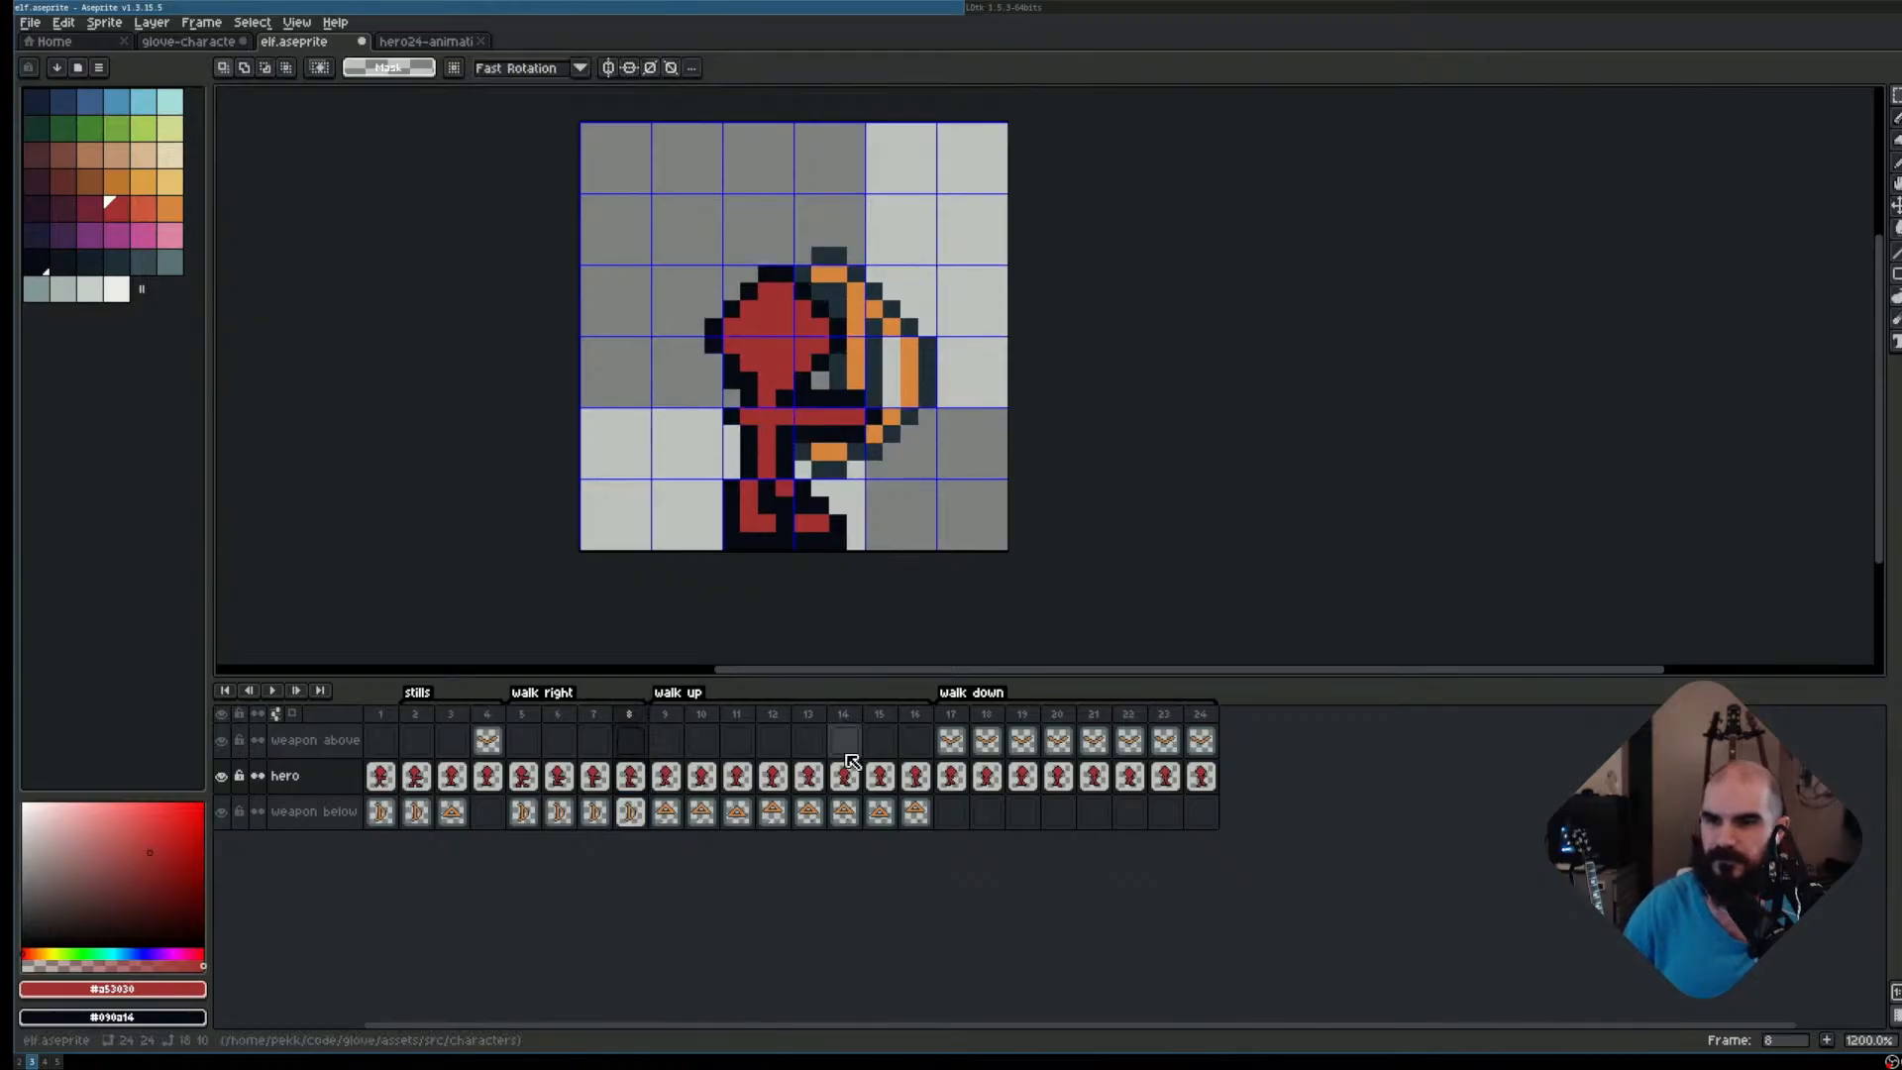
Lower the bow on the weapon below layer by one pixel in frames 7 and 8
click(594, 714)
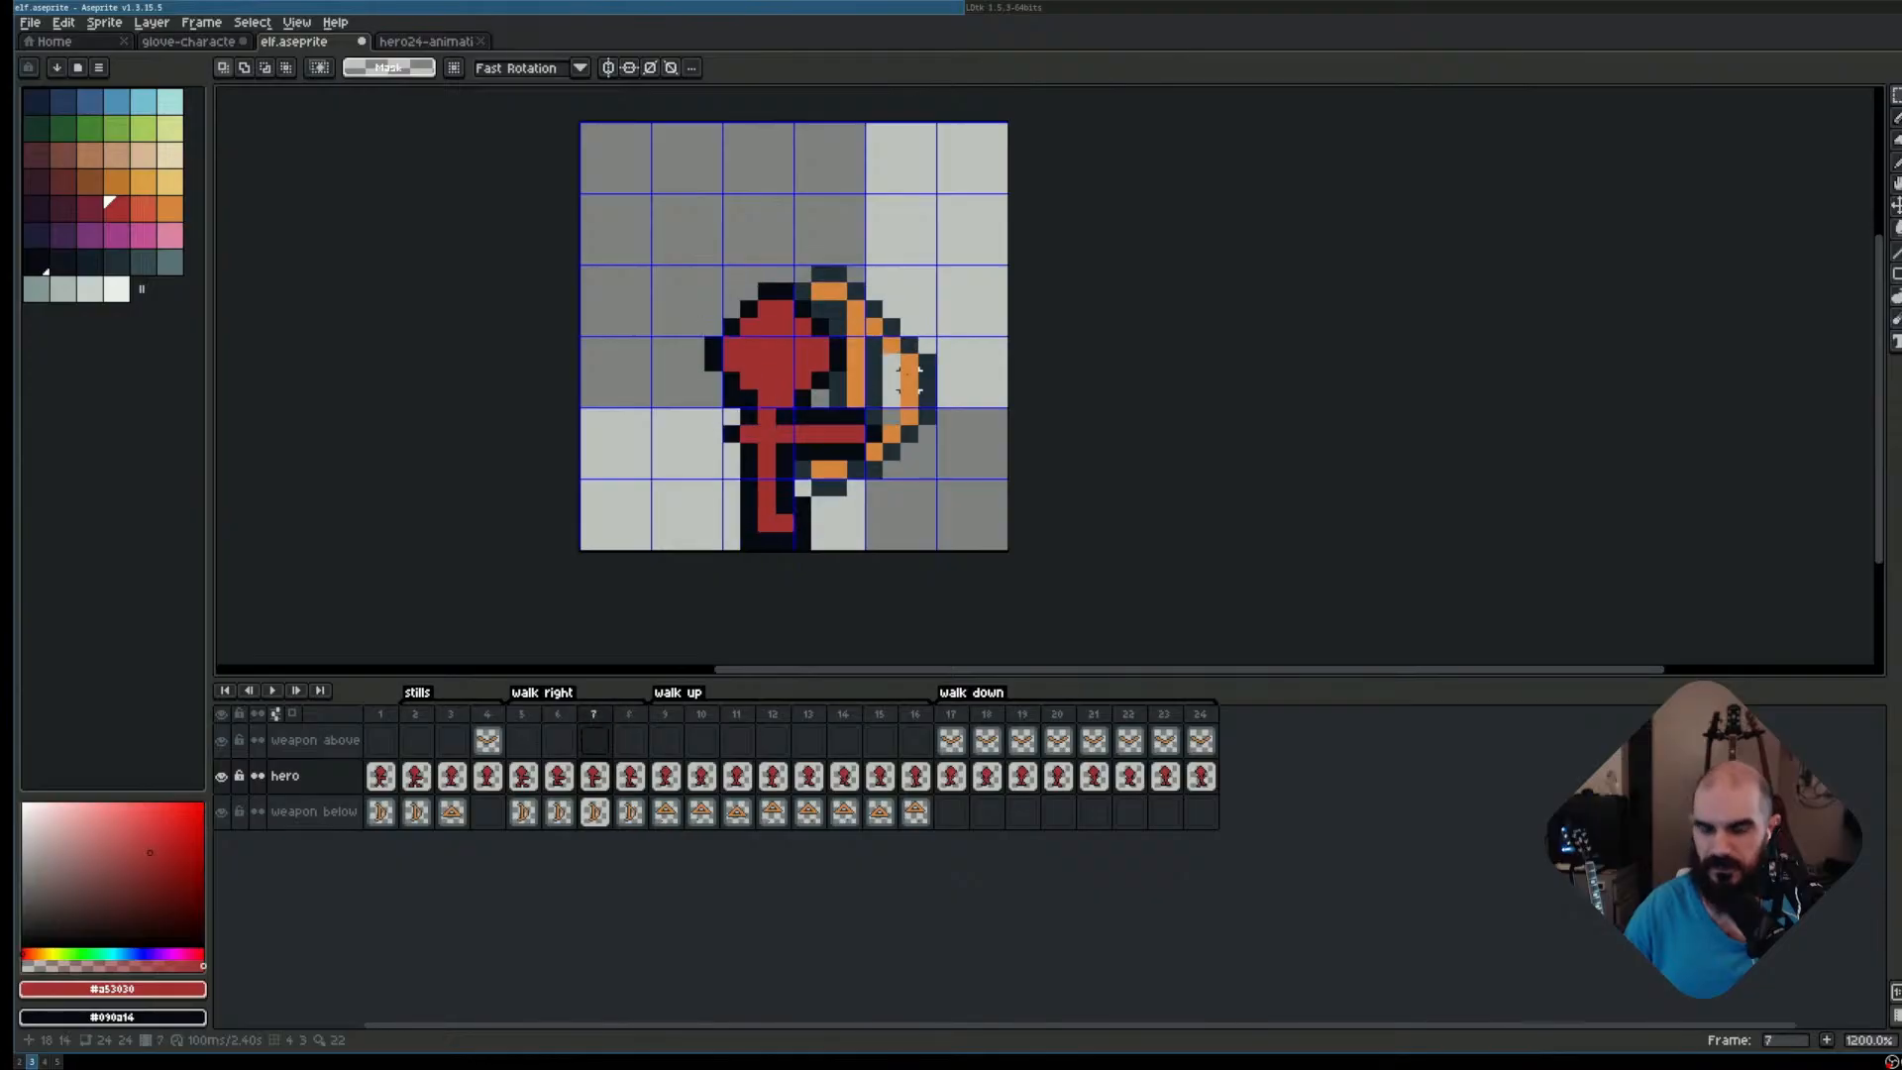
key(v)
drag(918, 373, 928, 393)
key(Right)
Play back the walk right animation at a smaller view size and save the sprite file
key(Return)
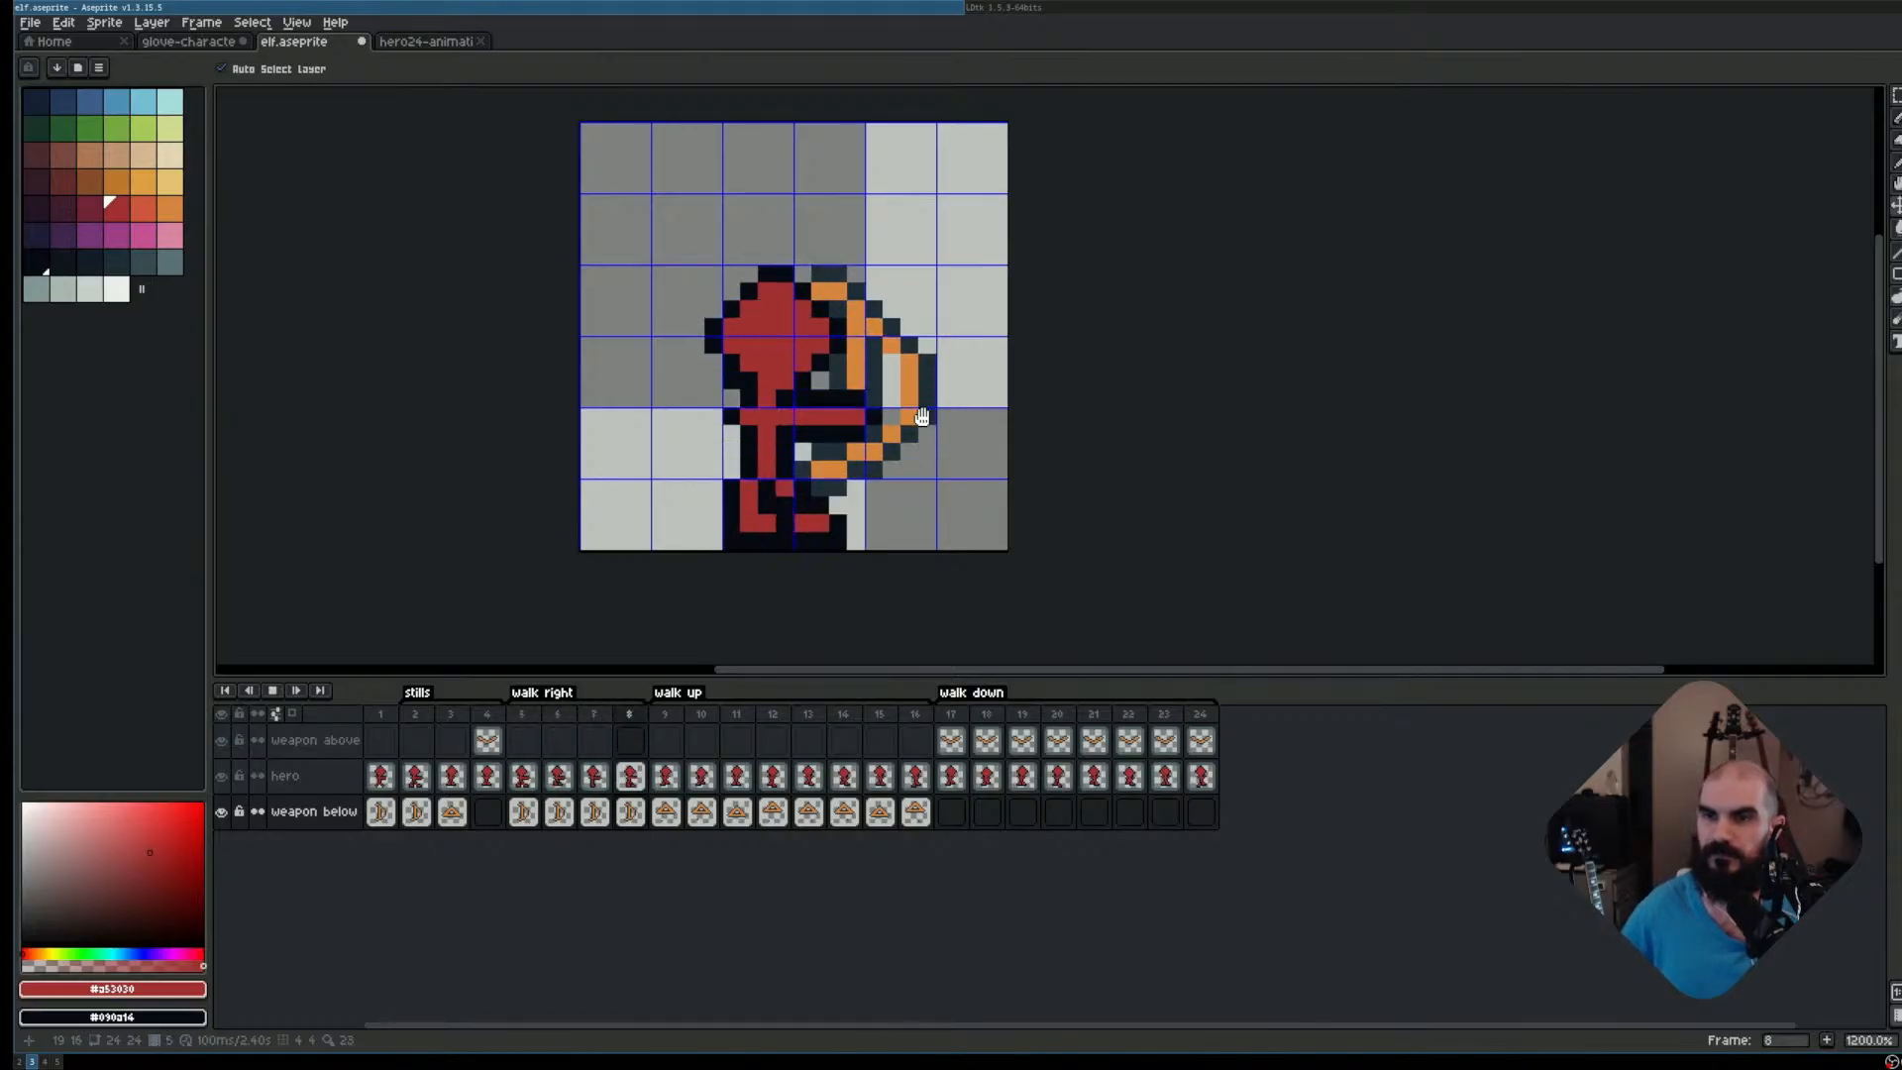
key(Return)
key(Return)
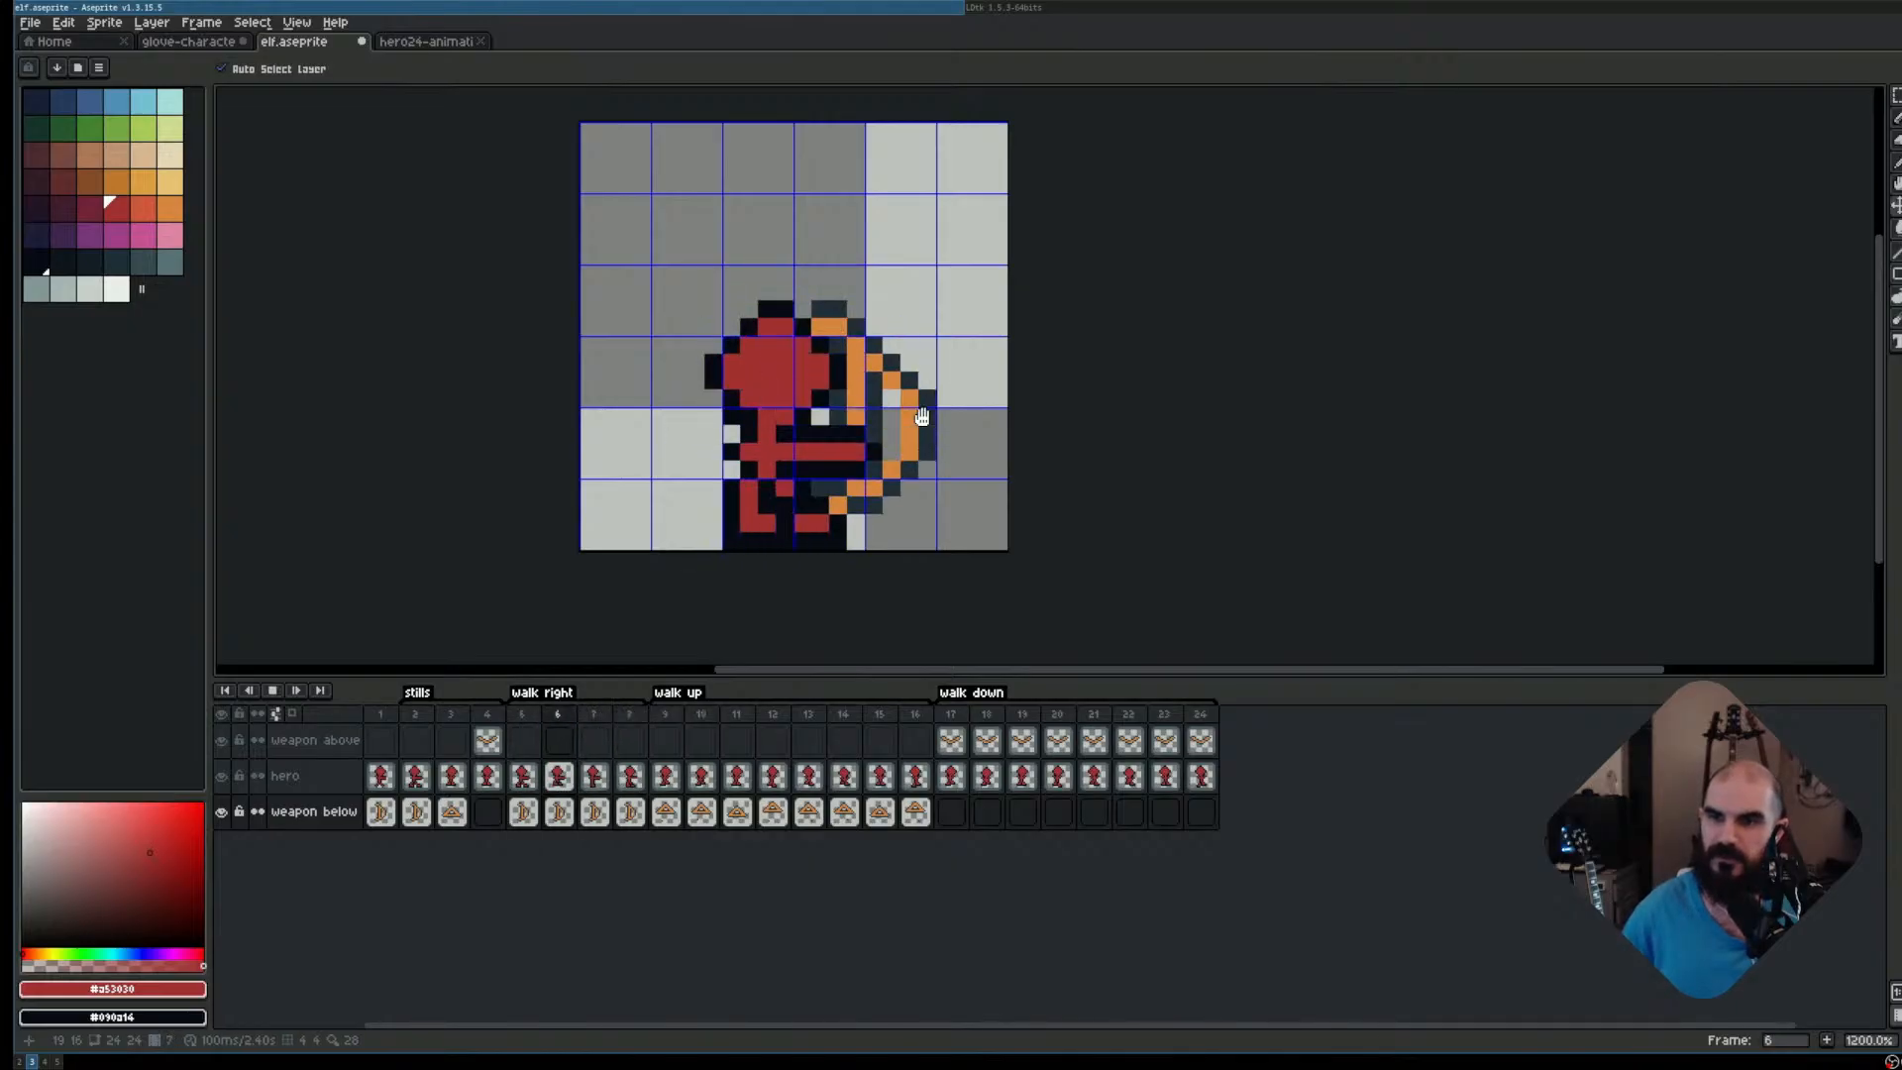
scroll(1010, 354, down, 4)
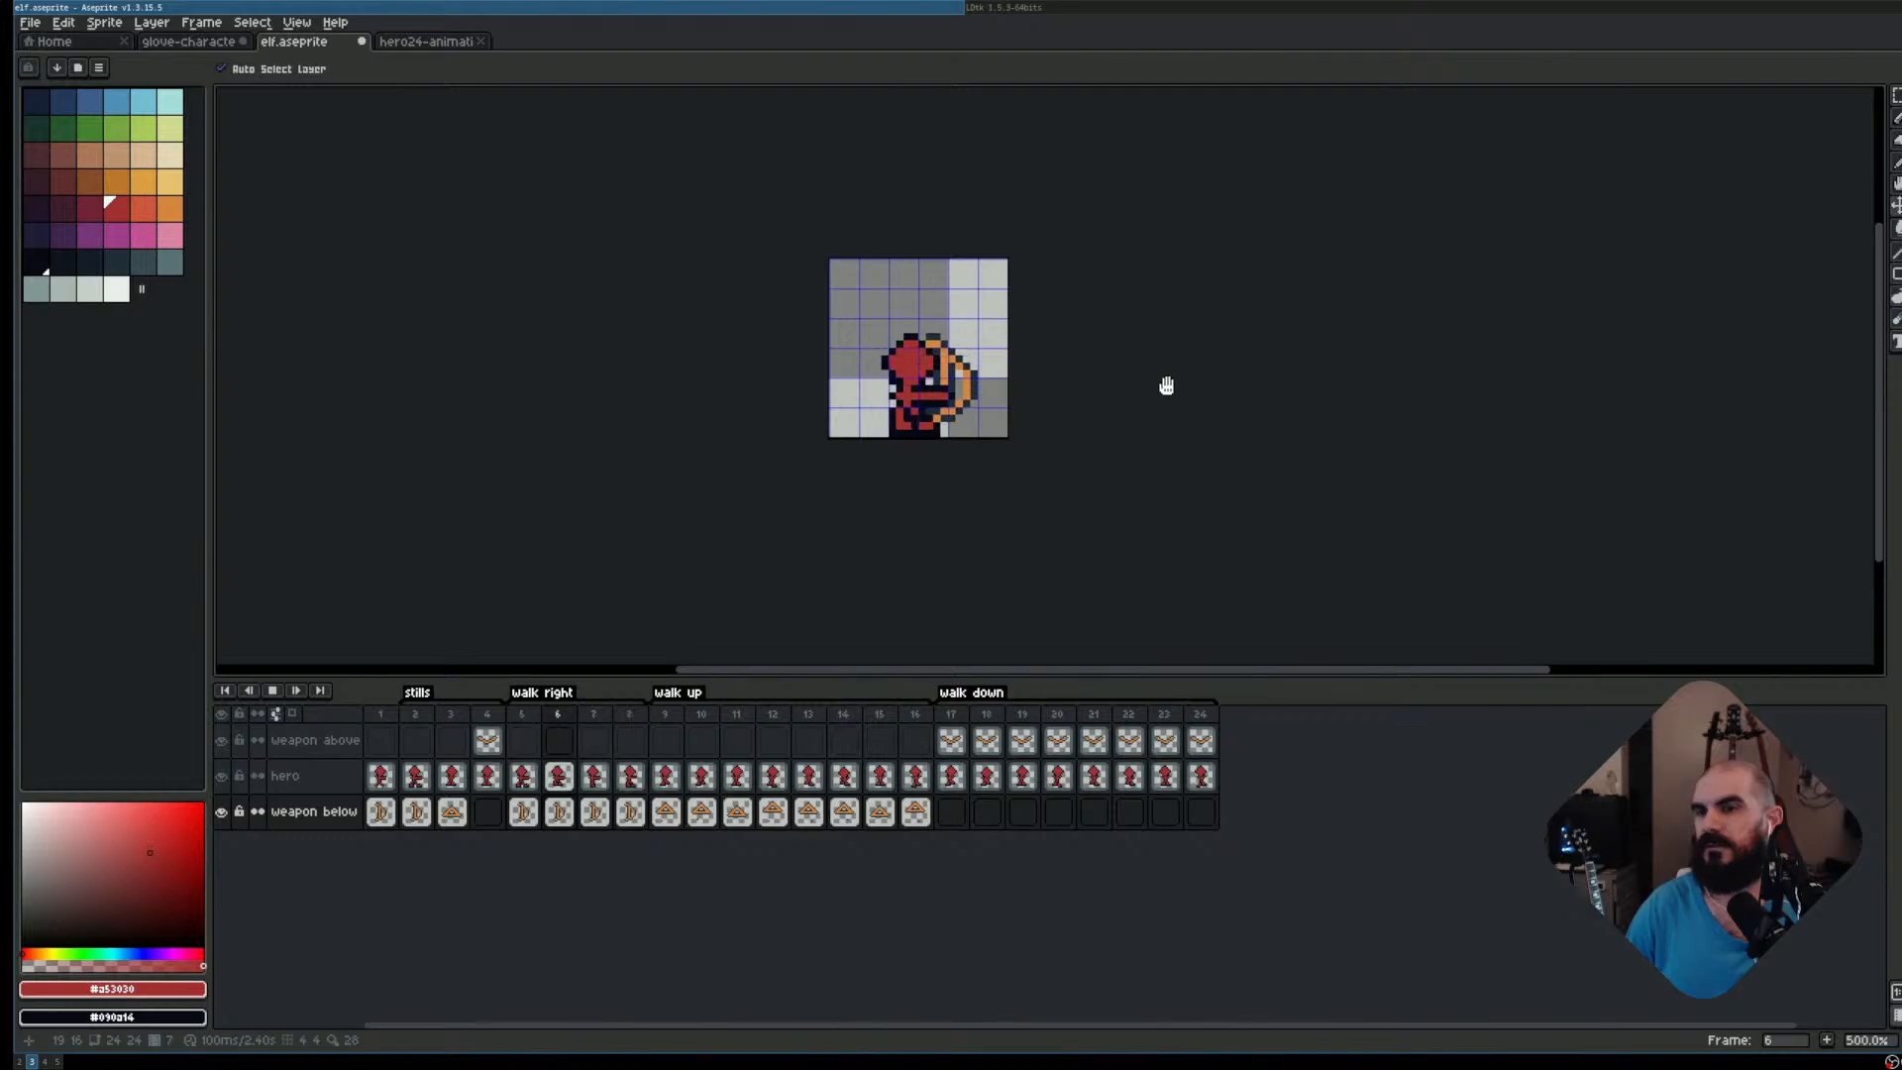
scroll(1167, 386, up, 1)
drag(1139, 375, 1039, 421)
key(Return)
key(ctrl+s)
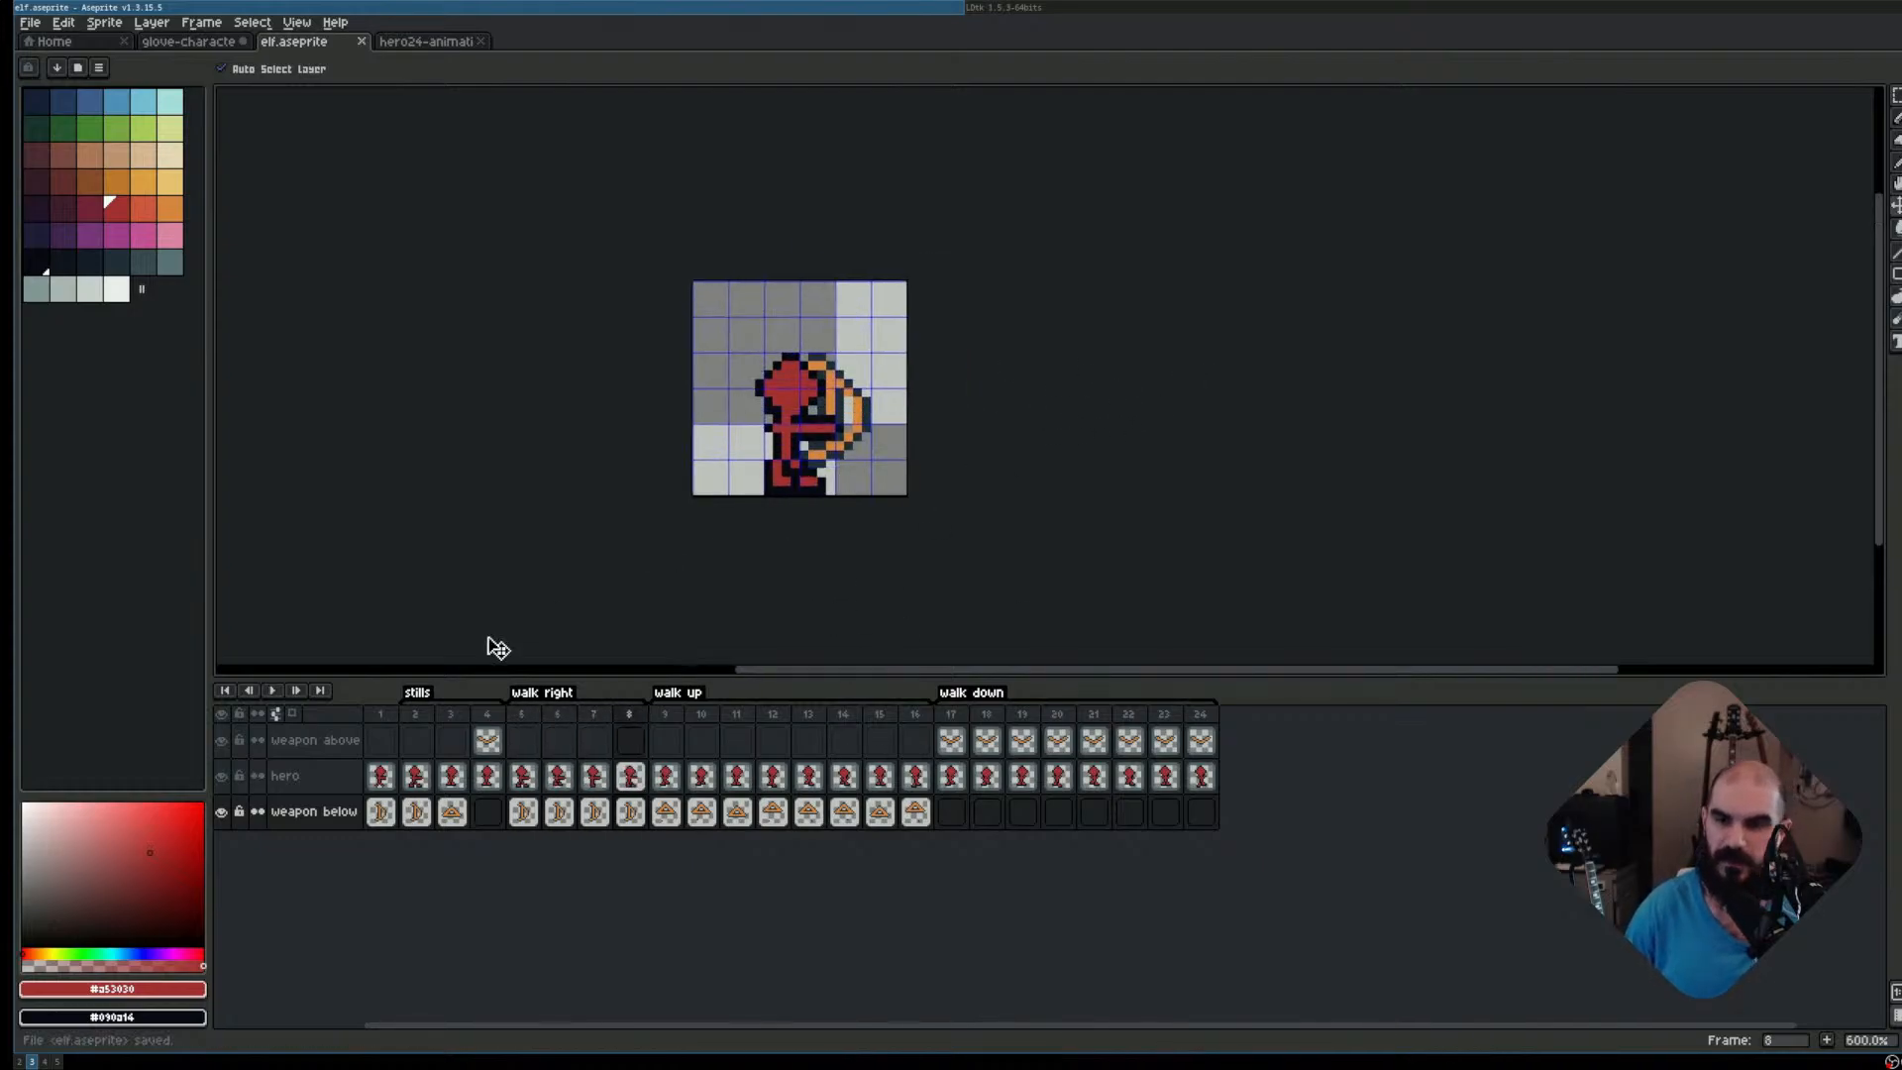
Crop the canvas to 16 × 16 px, anchored at the bottom centre of the sprite
key(ctrl+alt+c)
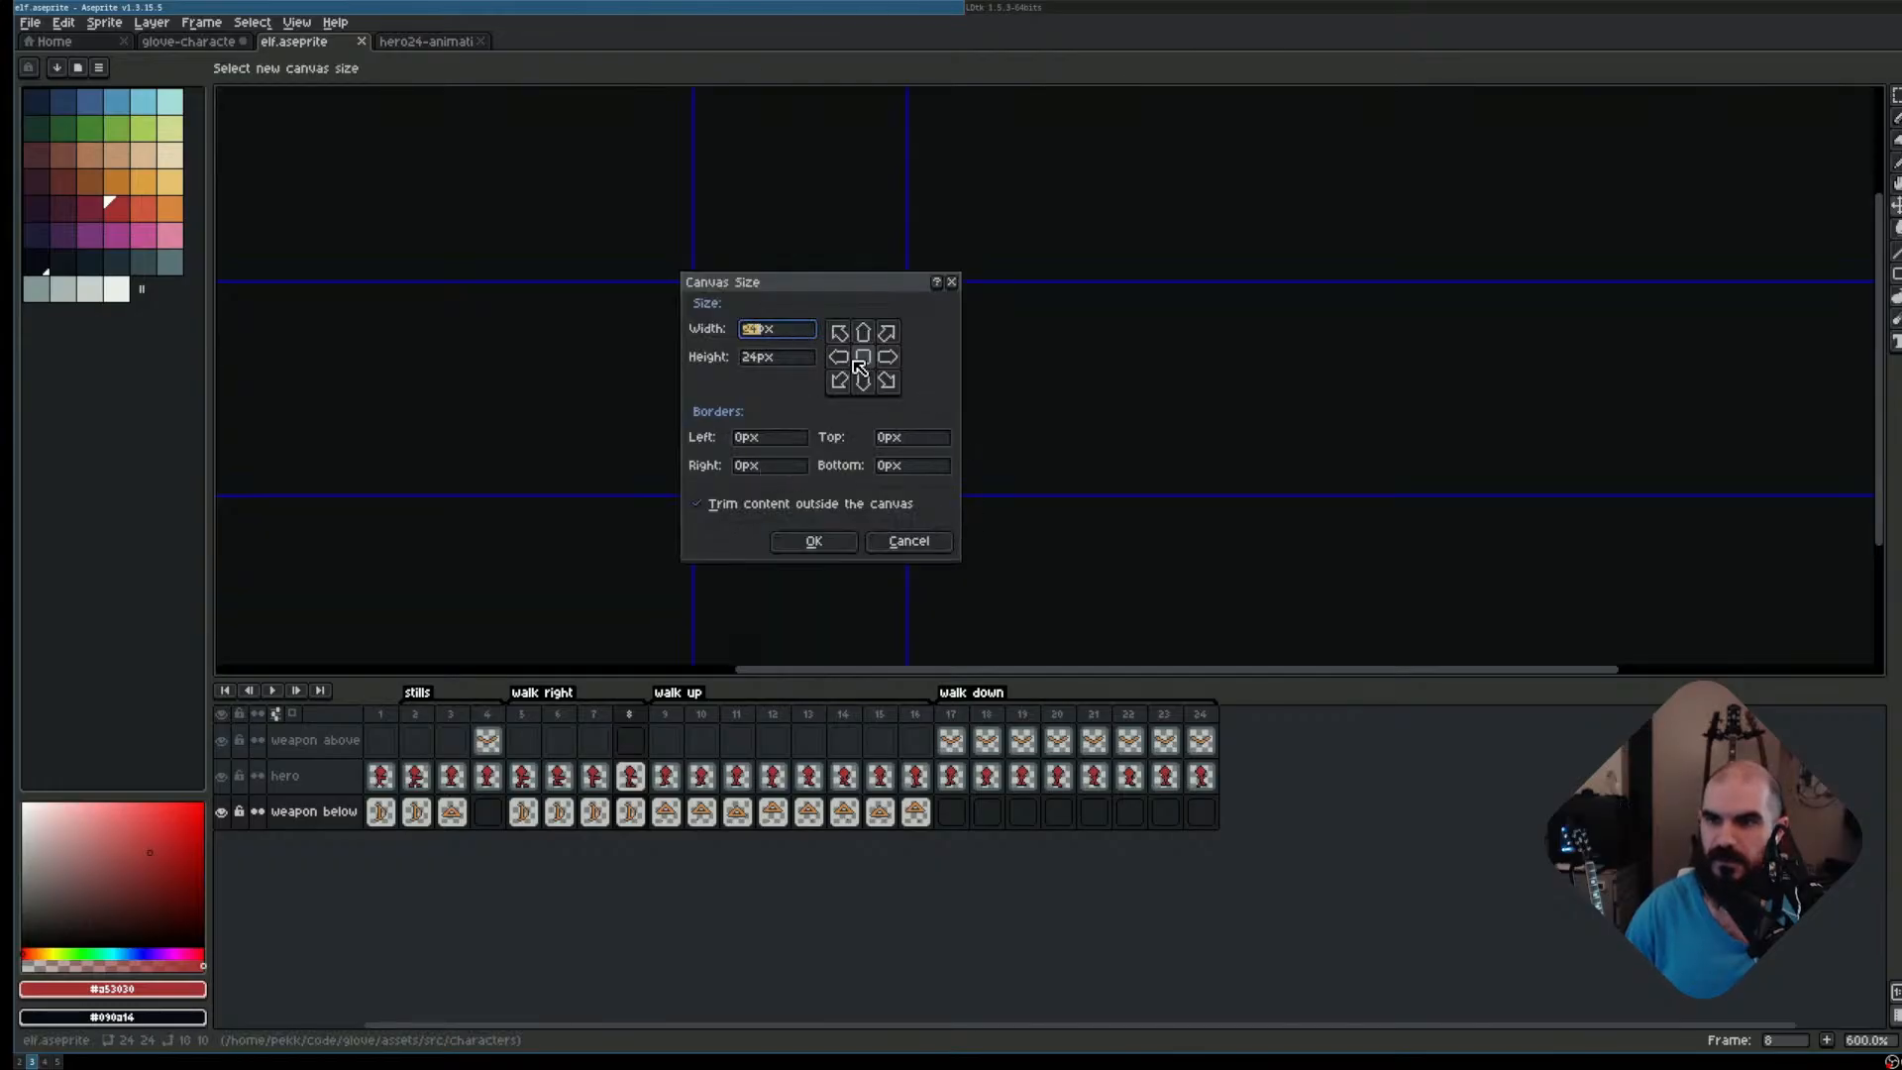
click(867, 380)
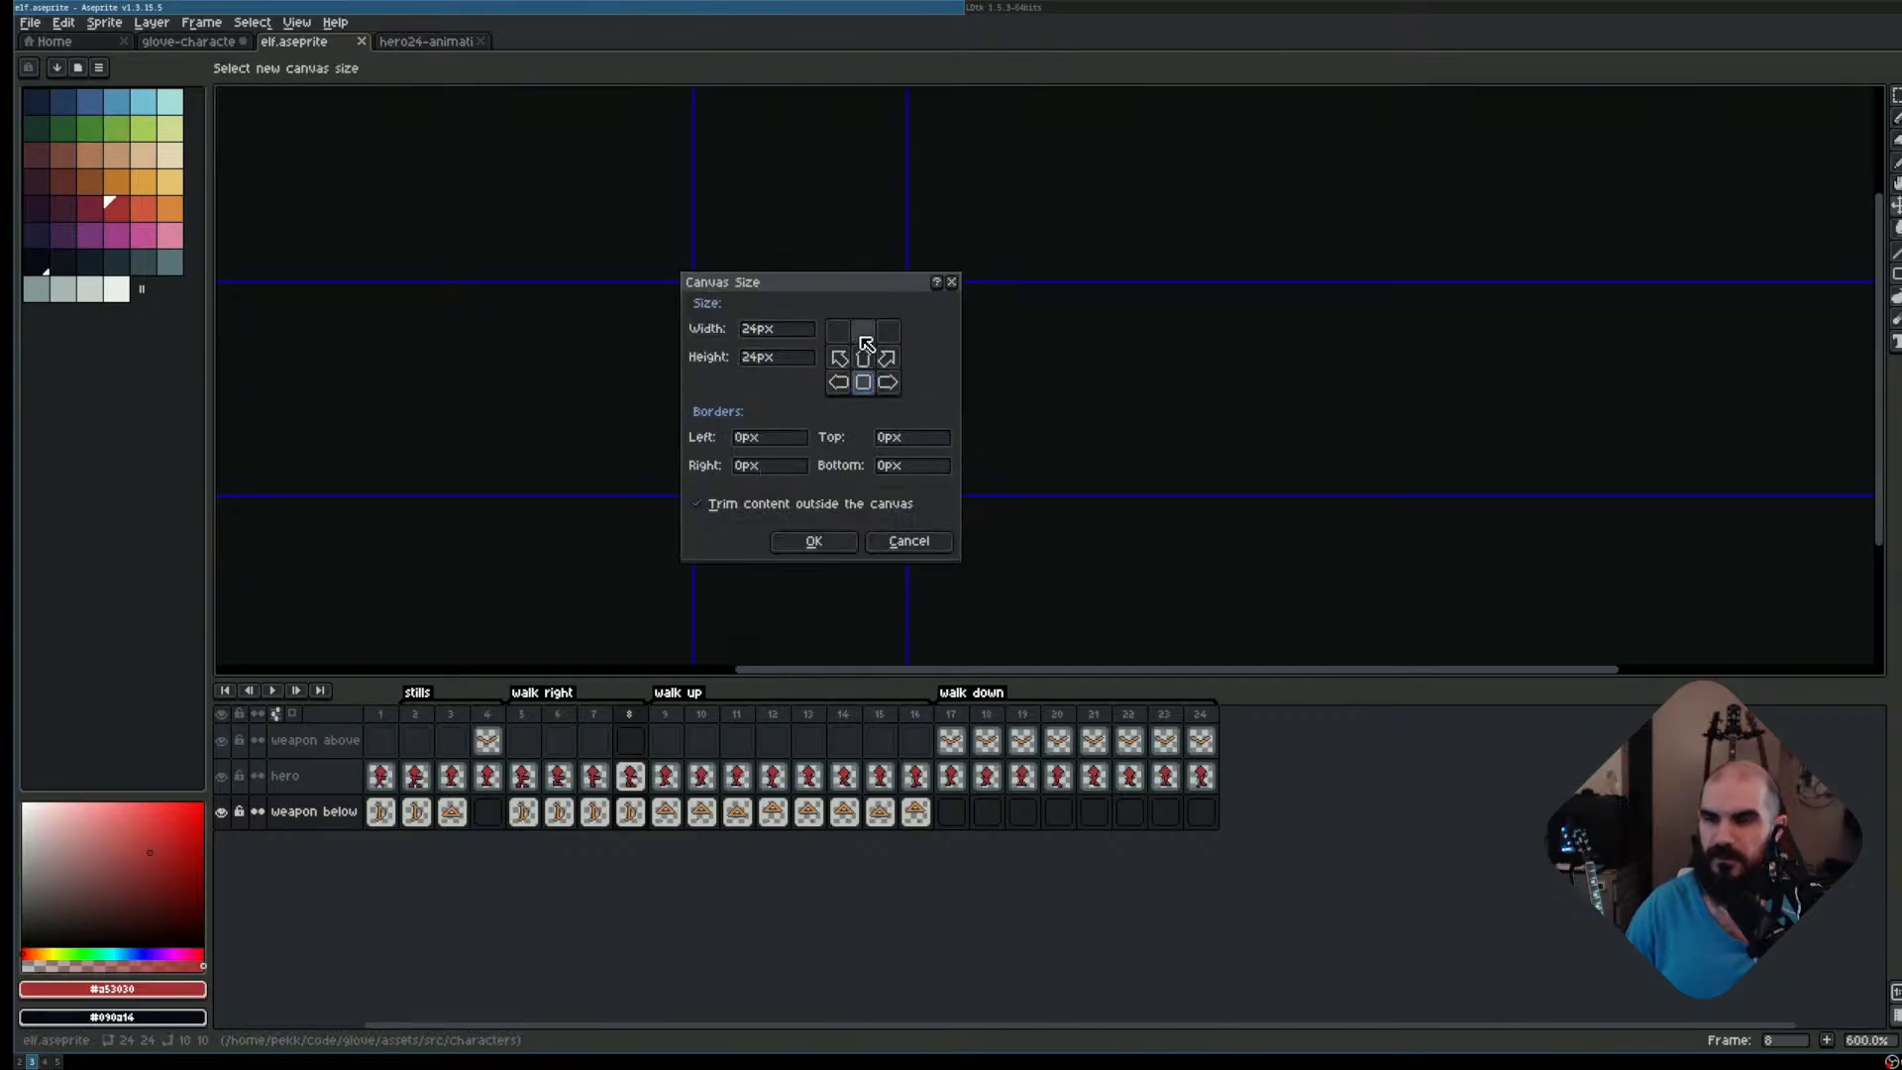
click(862, 382)
key(BackSpace)
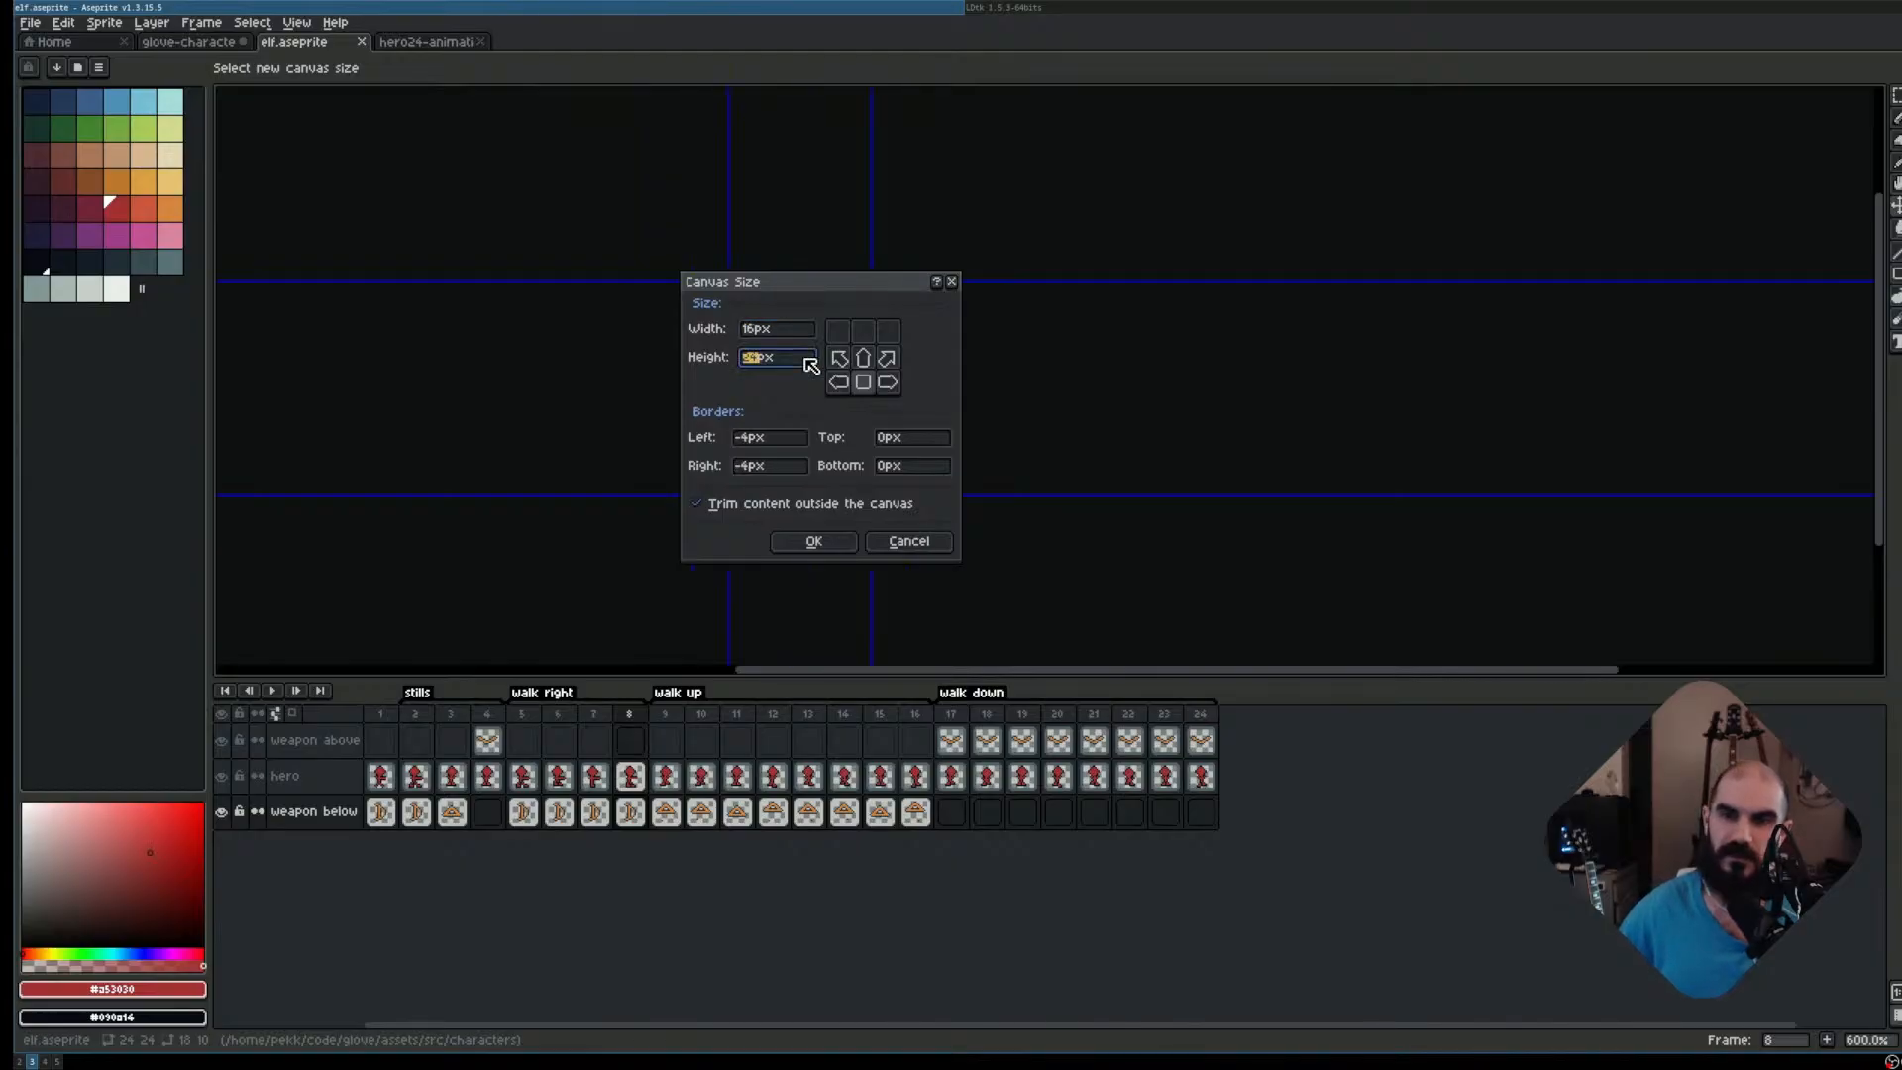
drag(859, 287, 1317, 219)
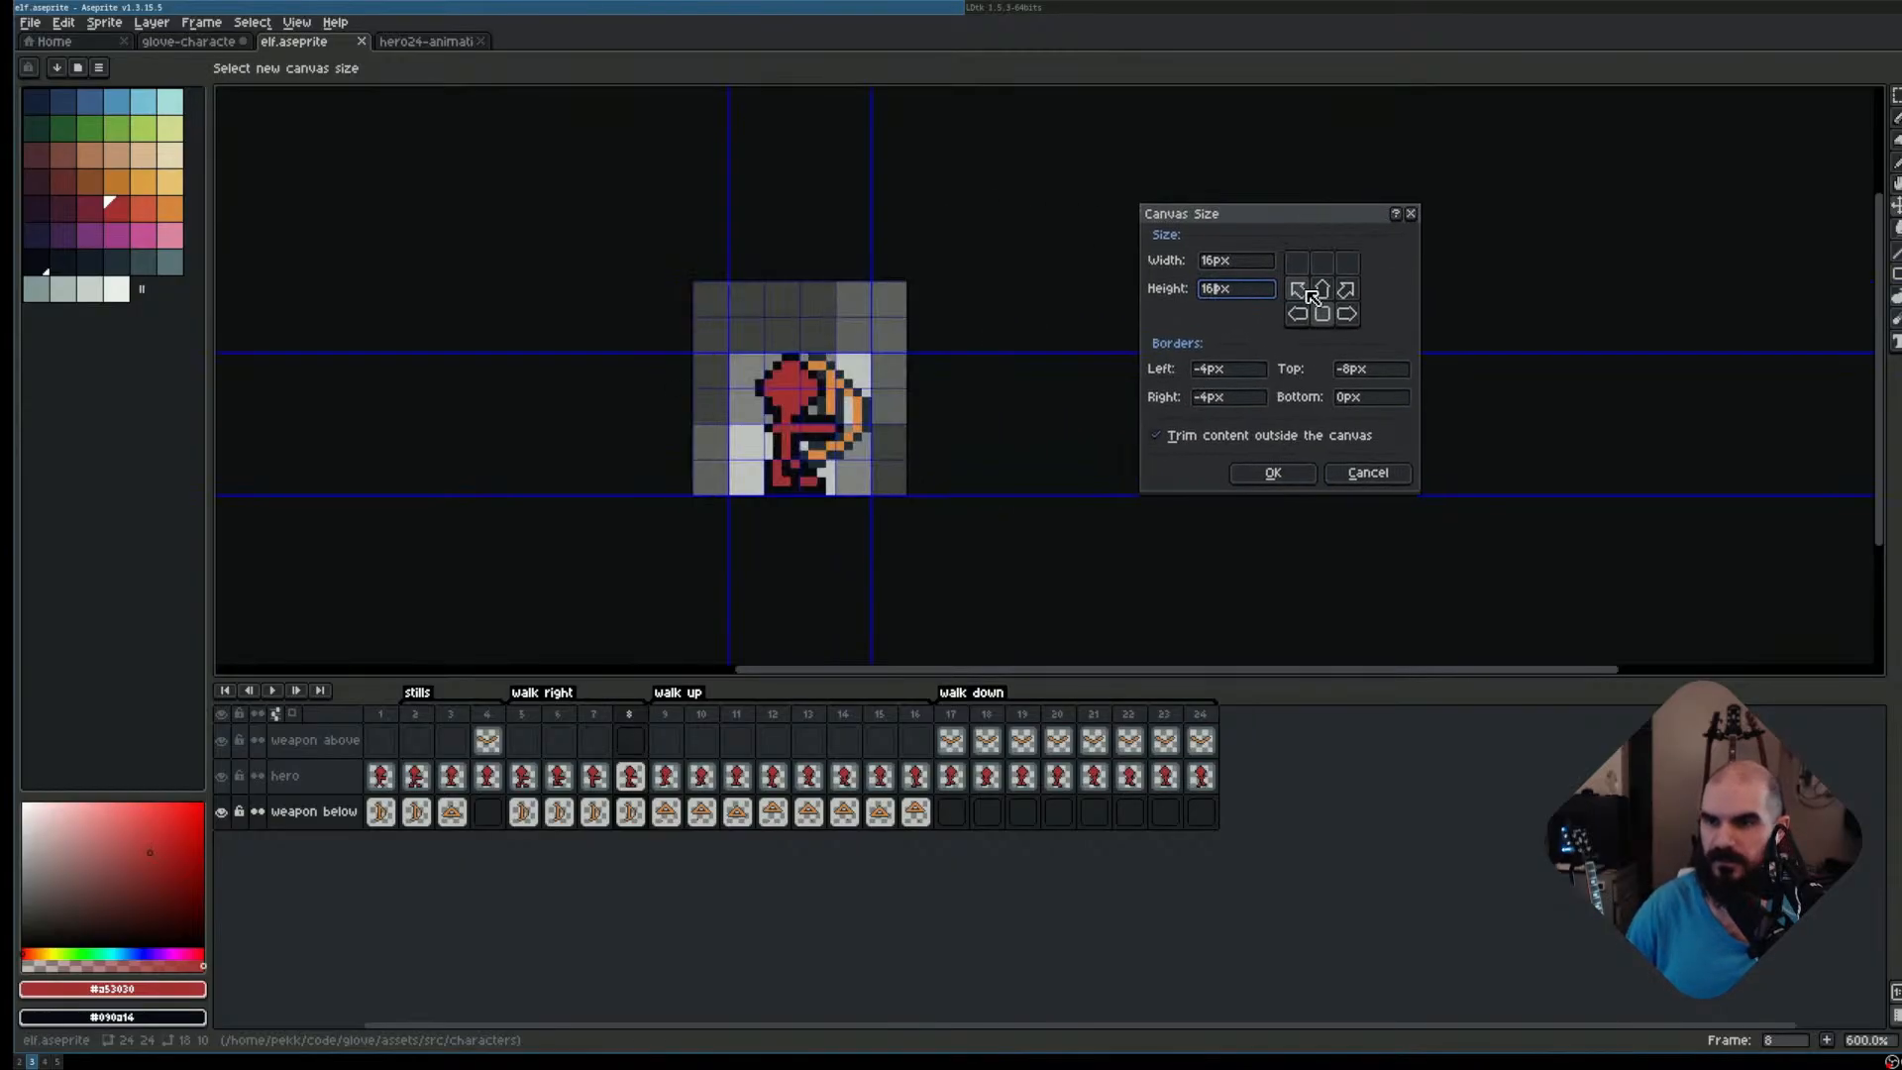
click(1272, 470)
Step through the walk right frames from frame 5 and check the elf and bow on the cropped canvas
click(523, 715)
key(Right)
key(Right)
key(Right)
key(Right)
key(Left)
key(Left)
key(Return)
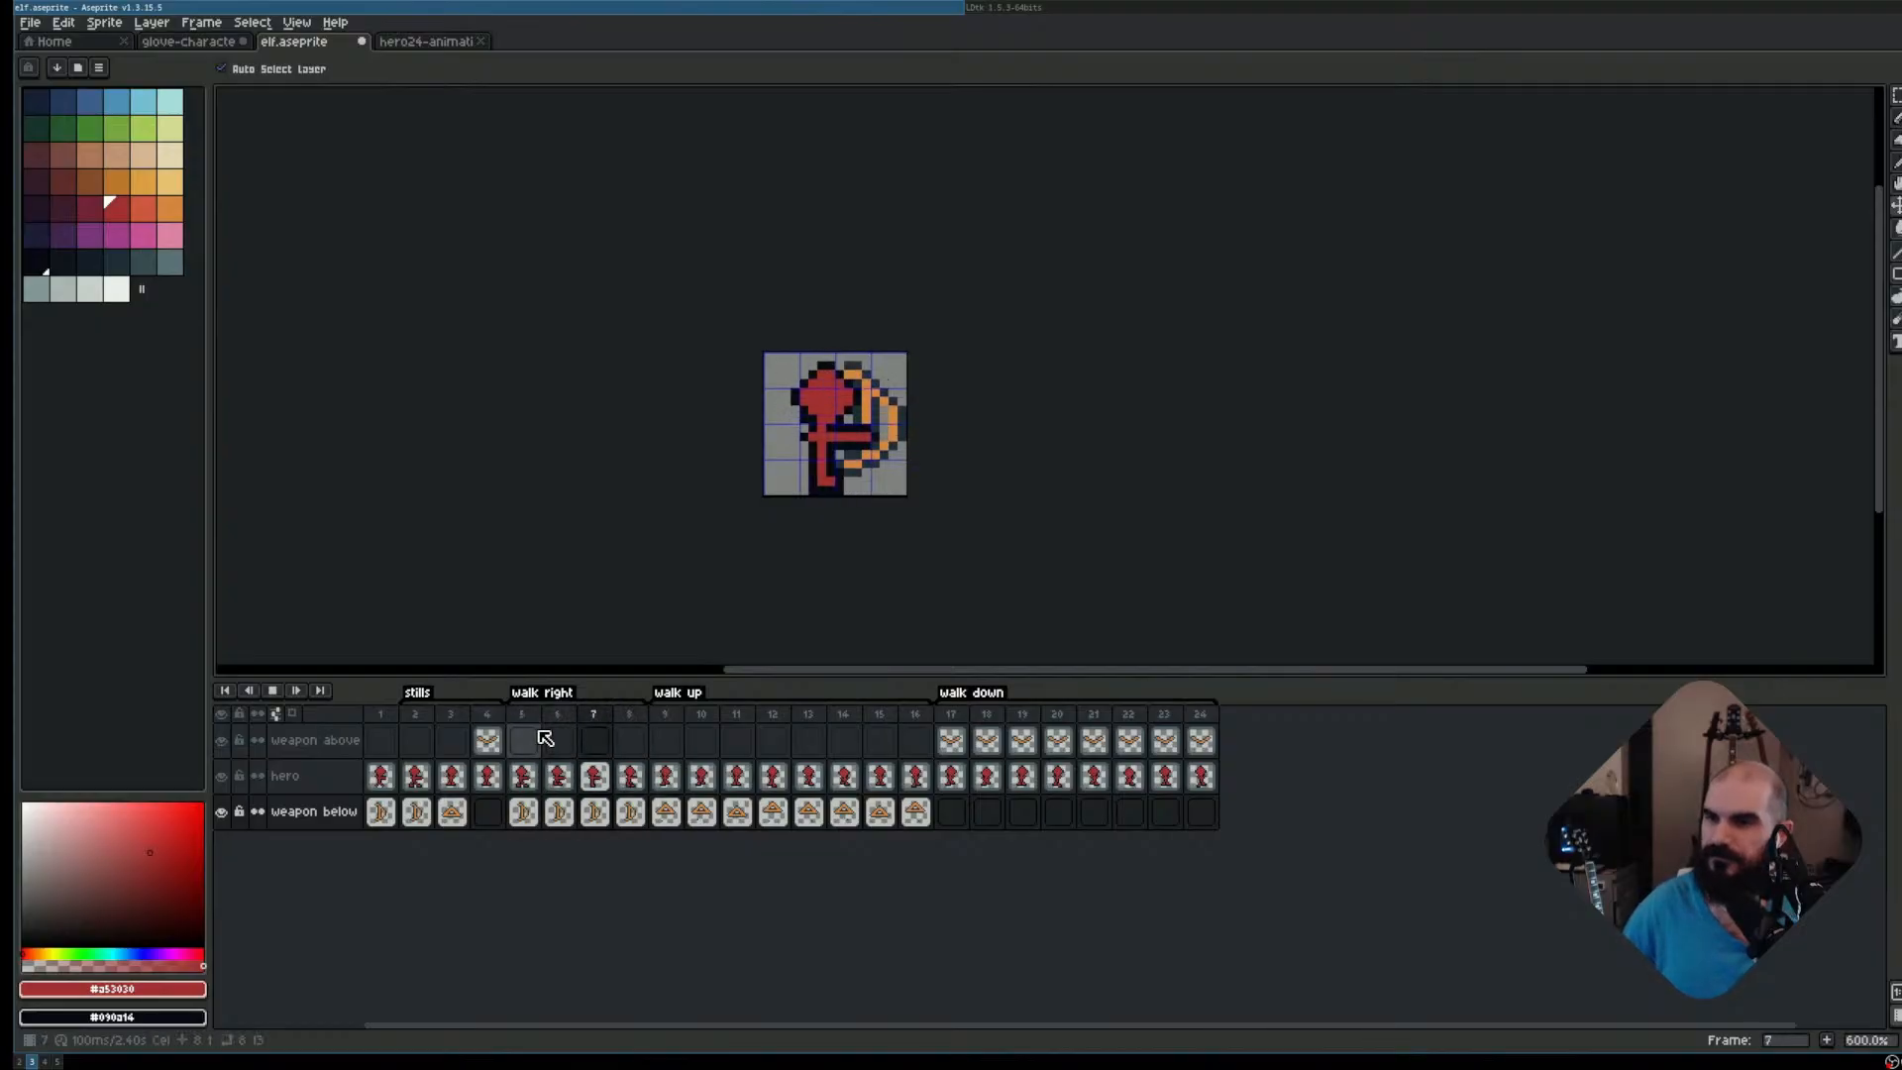
key(Return)
key(Right)
key(Right)
key(Left)
Play back the full set of animations and check the sprite within the cropped canvas
key(Return)
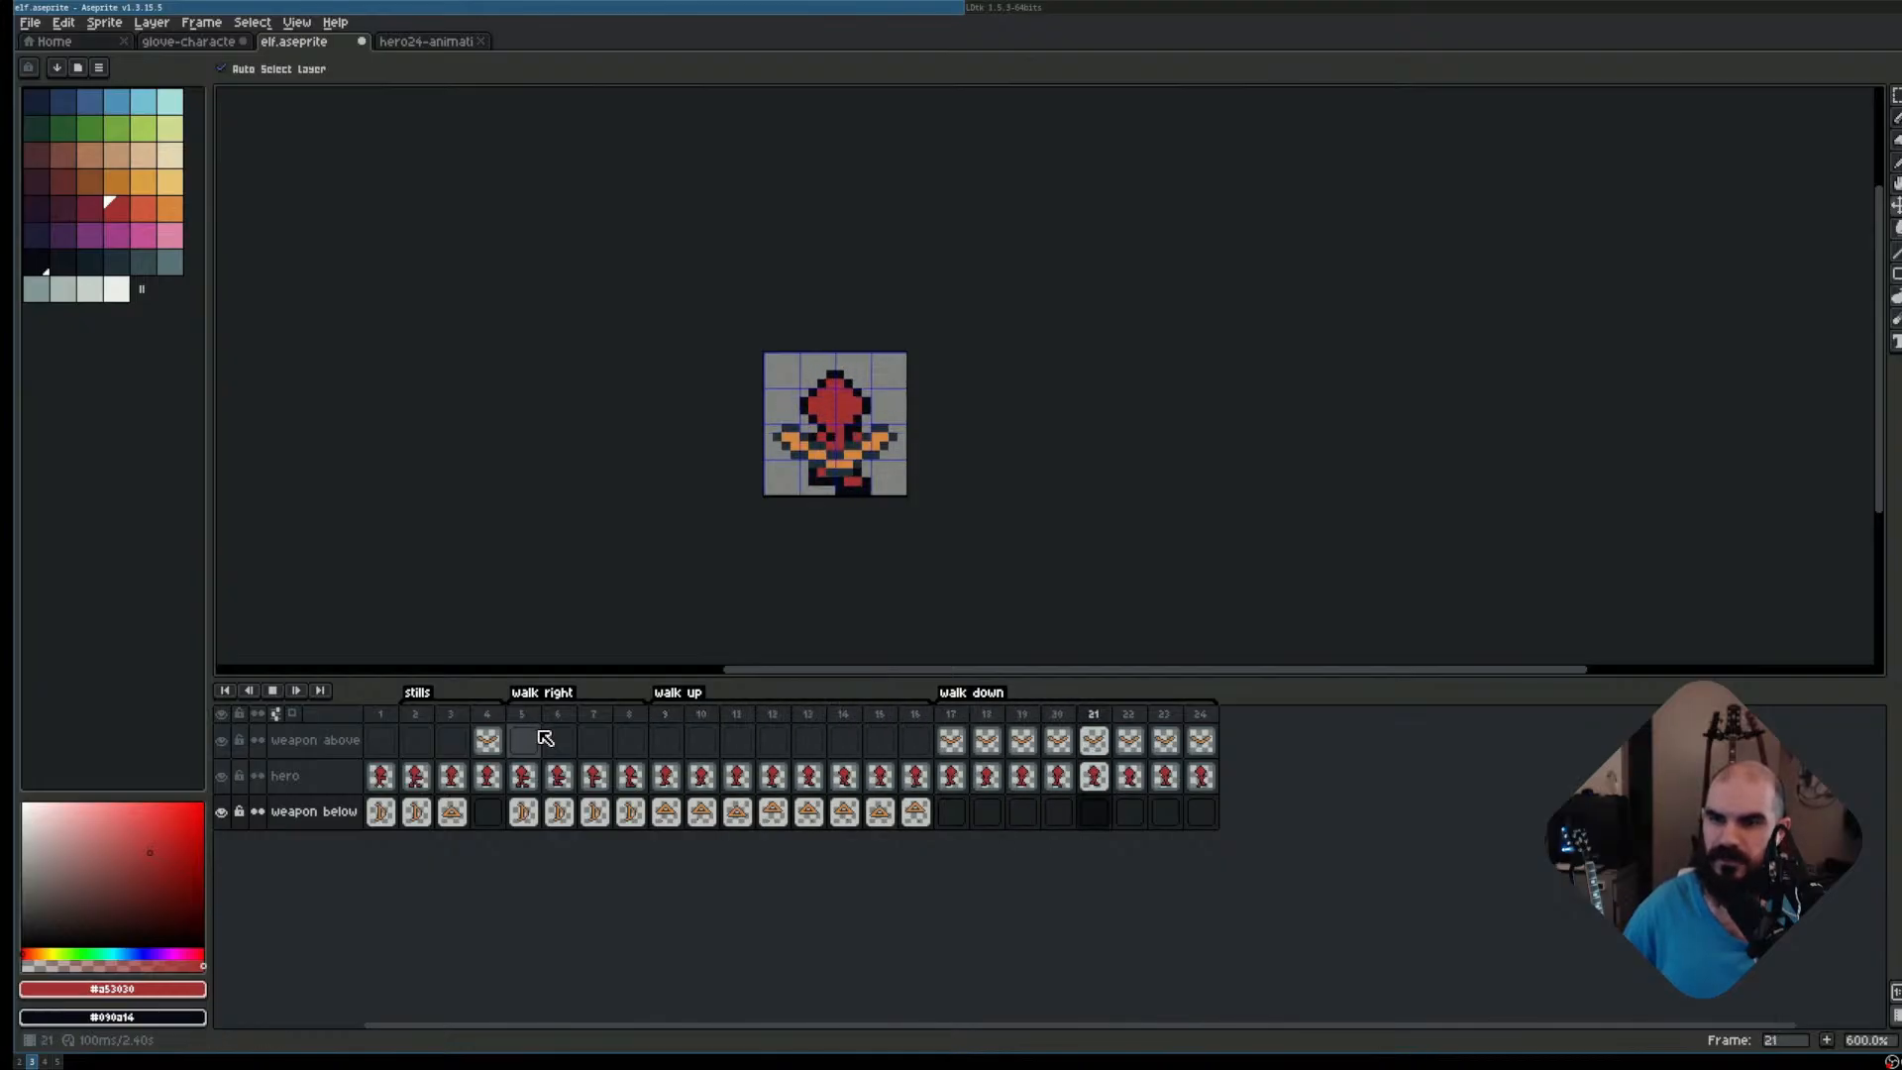
key(Return)
key(Return)
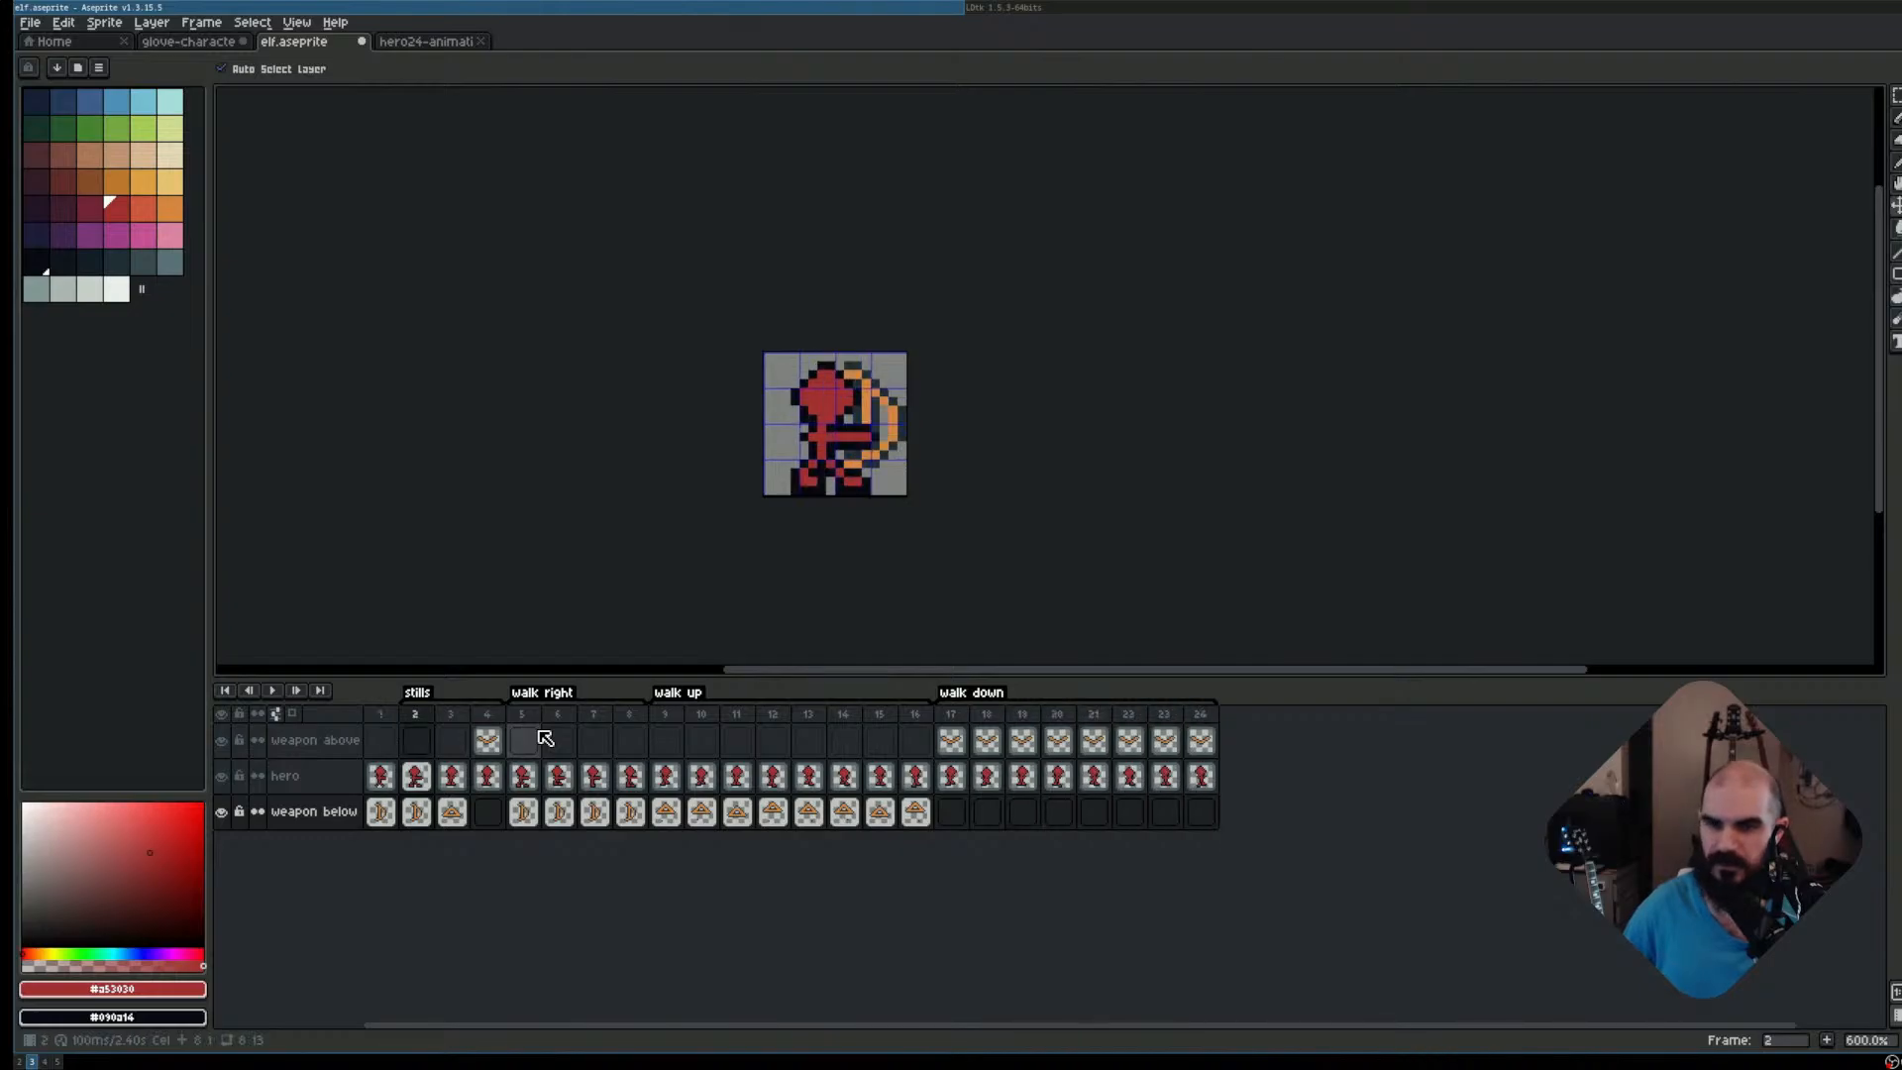
key(Return)
key(Return)
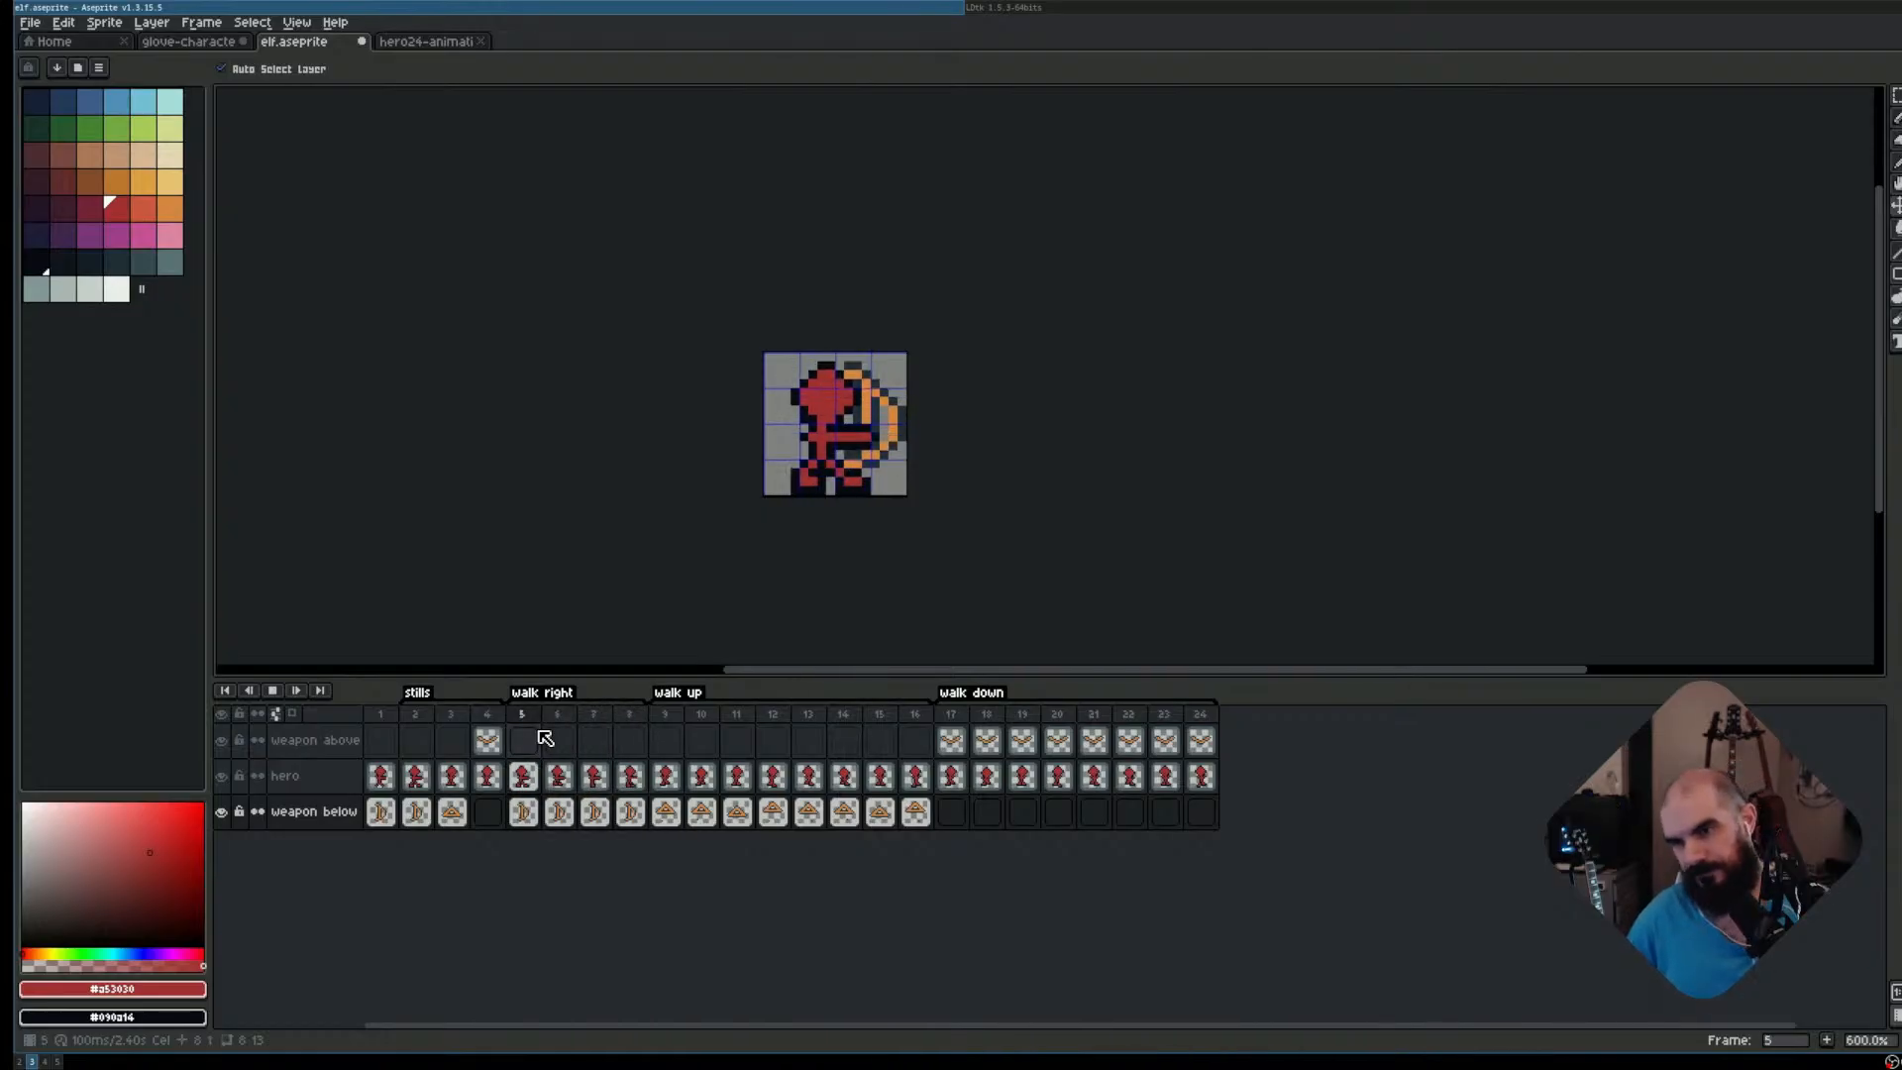
key(Return)
key(Return)
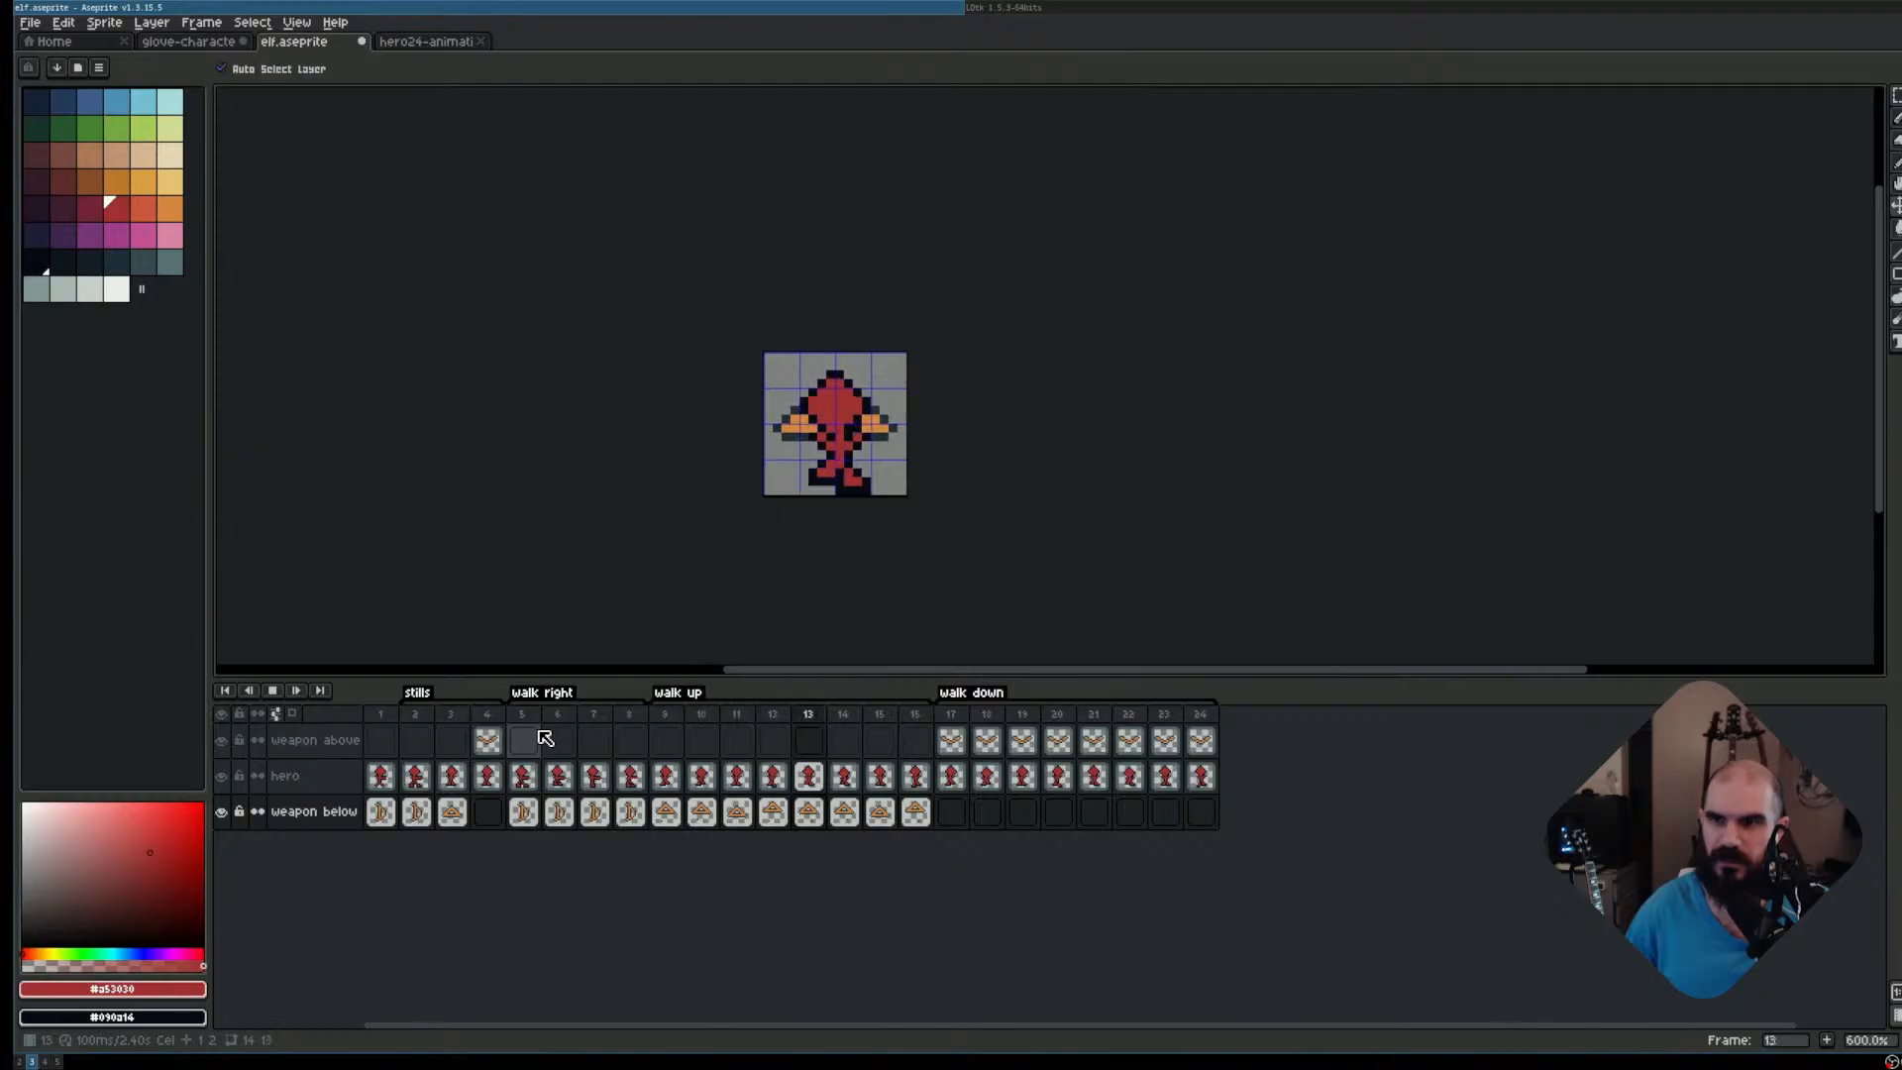
key(Return)
key(Return)
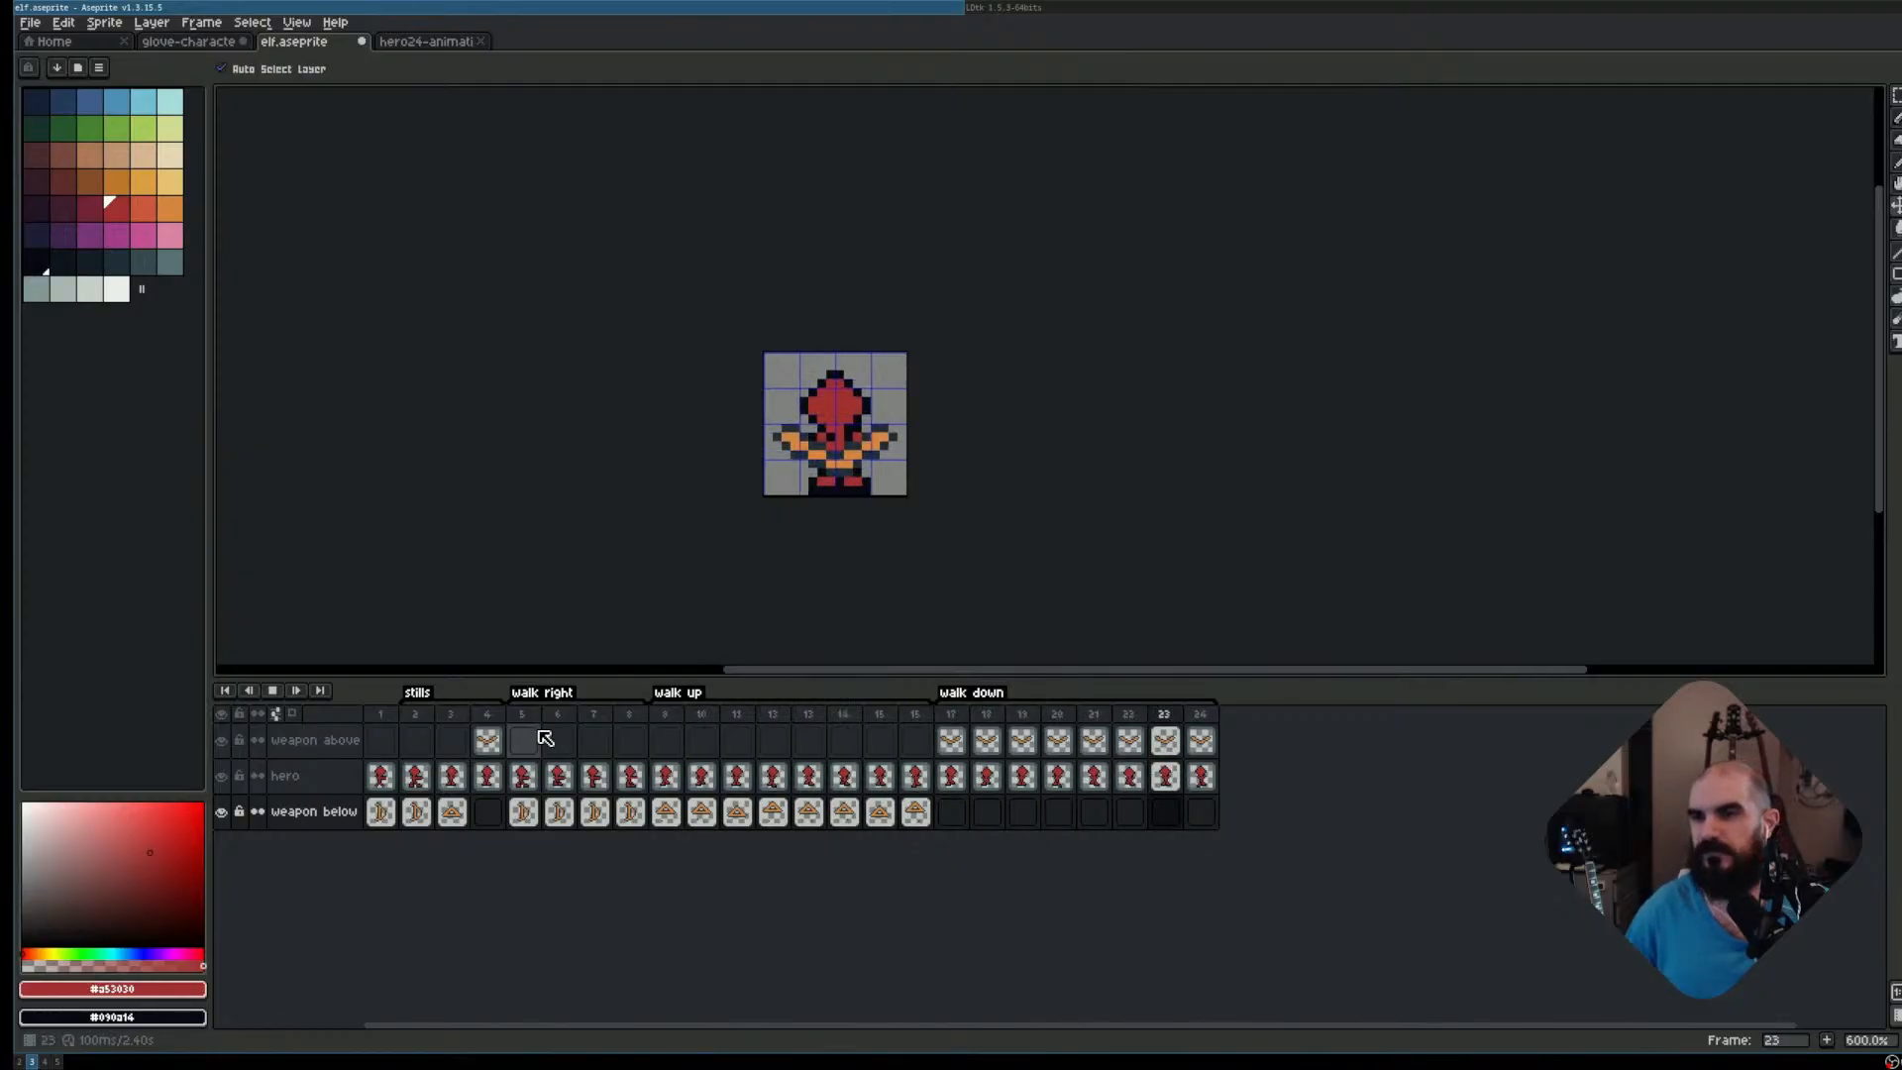
Save the cropped sprite to elf.aseprite
key(ctrl+s)
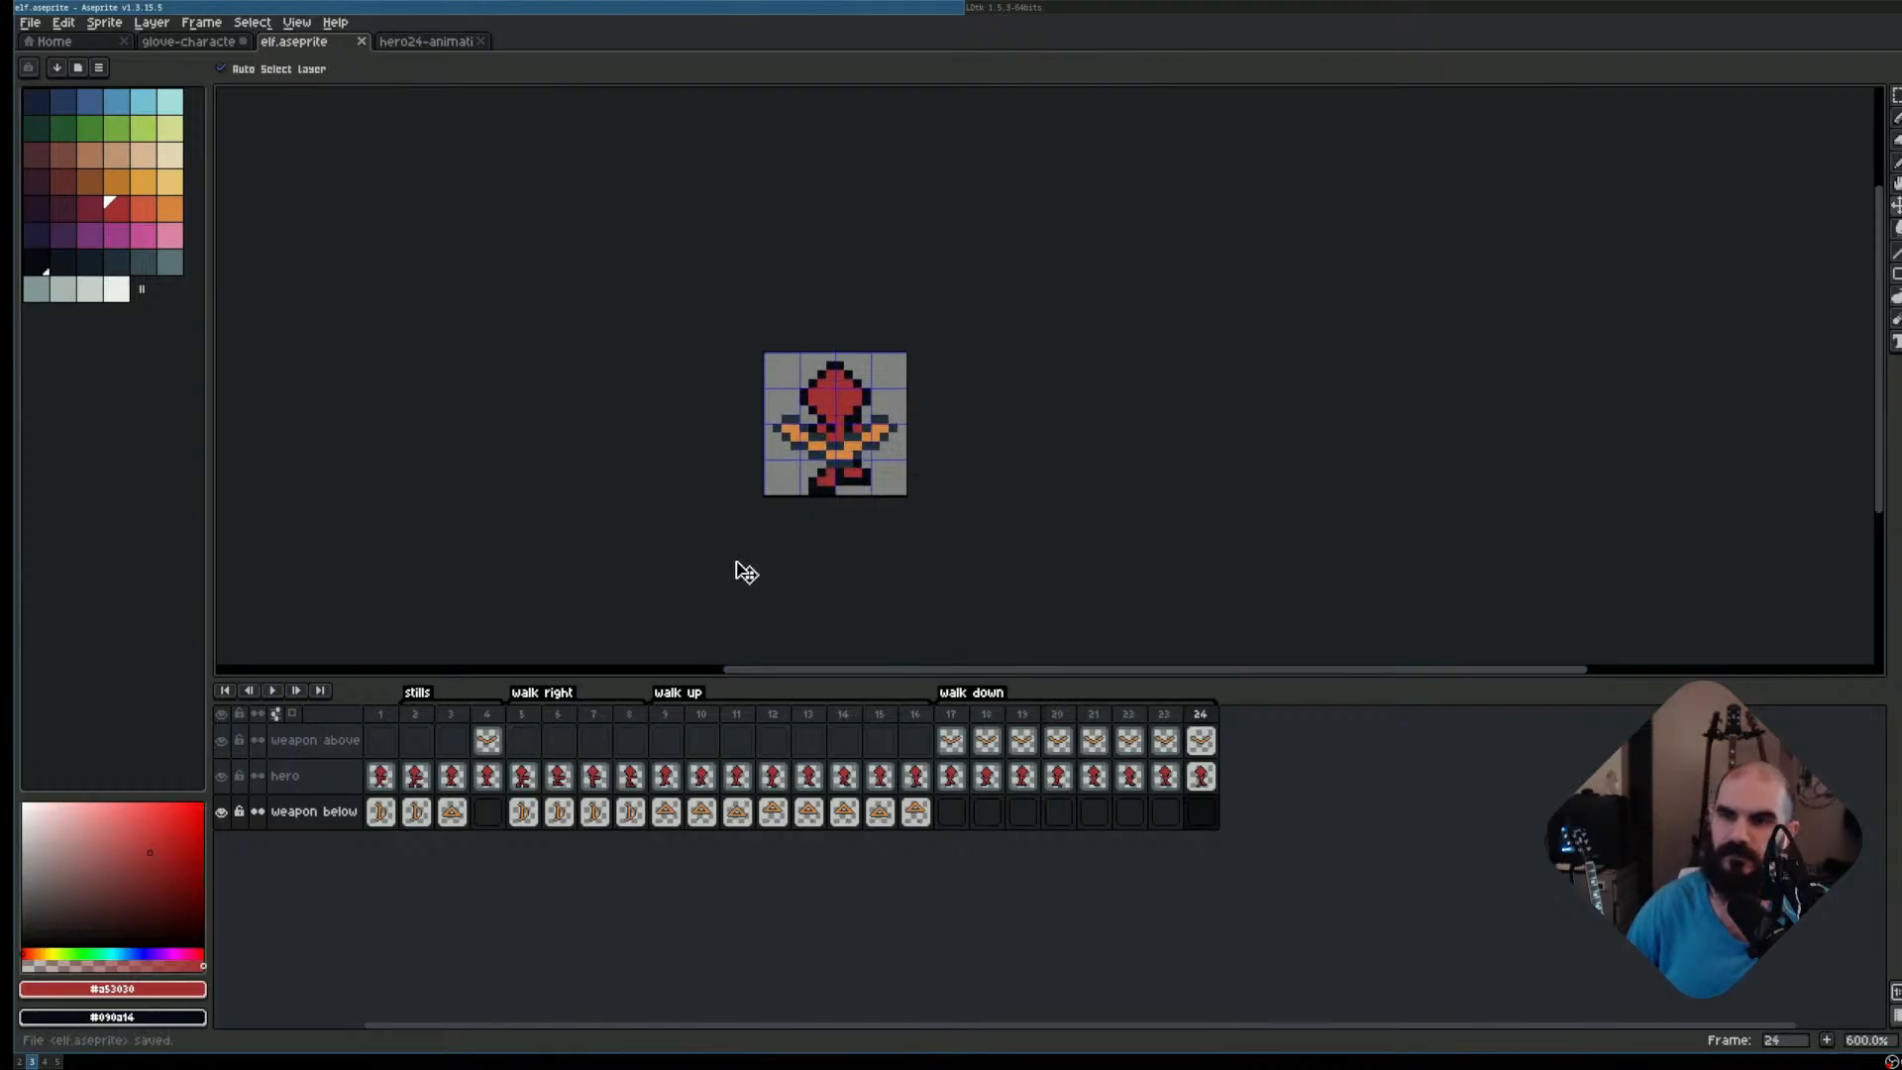
click(77, 21)
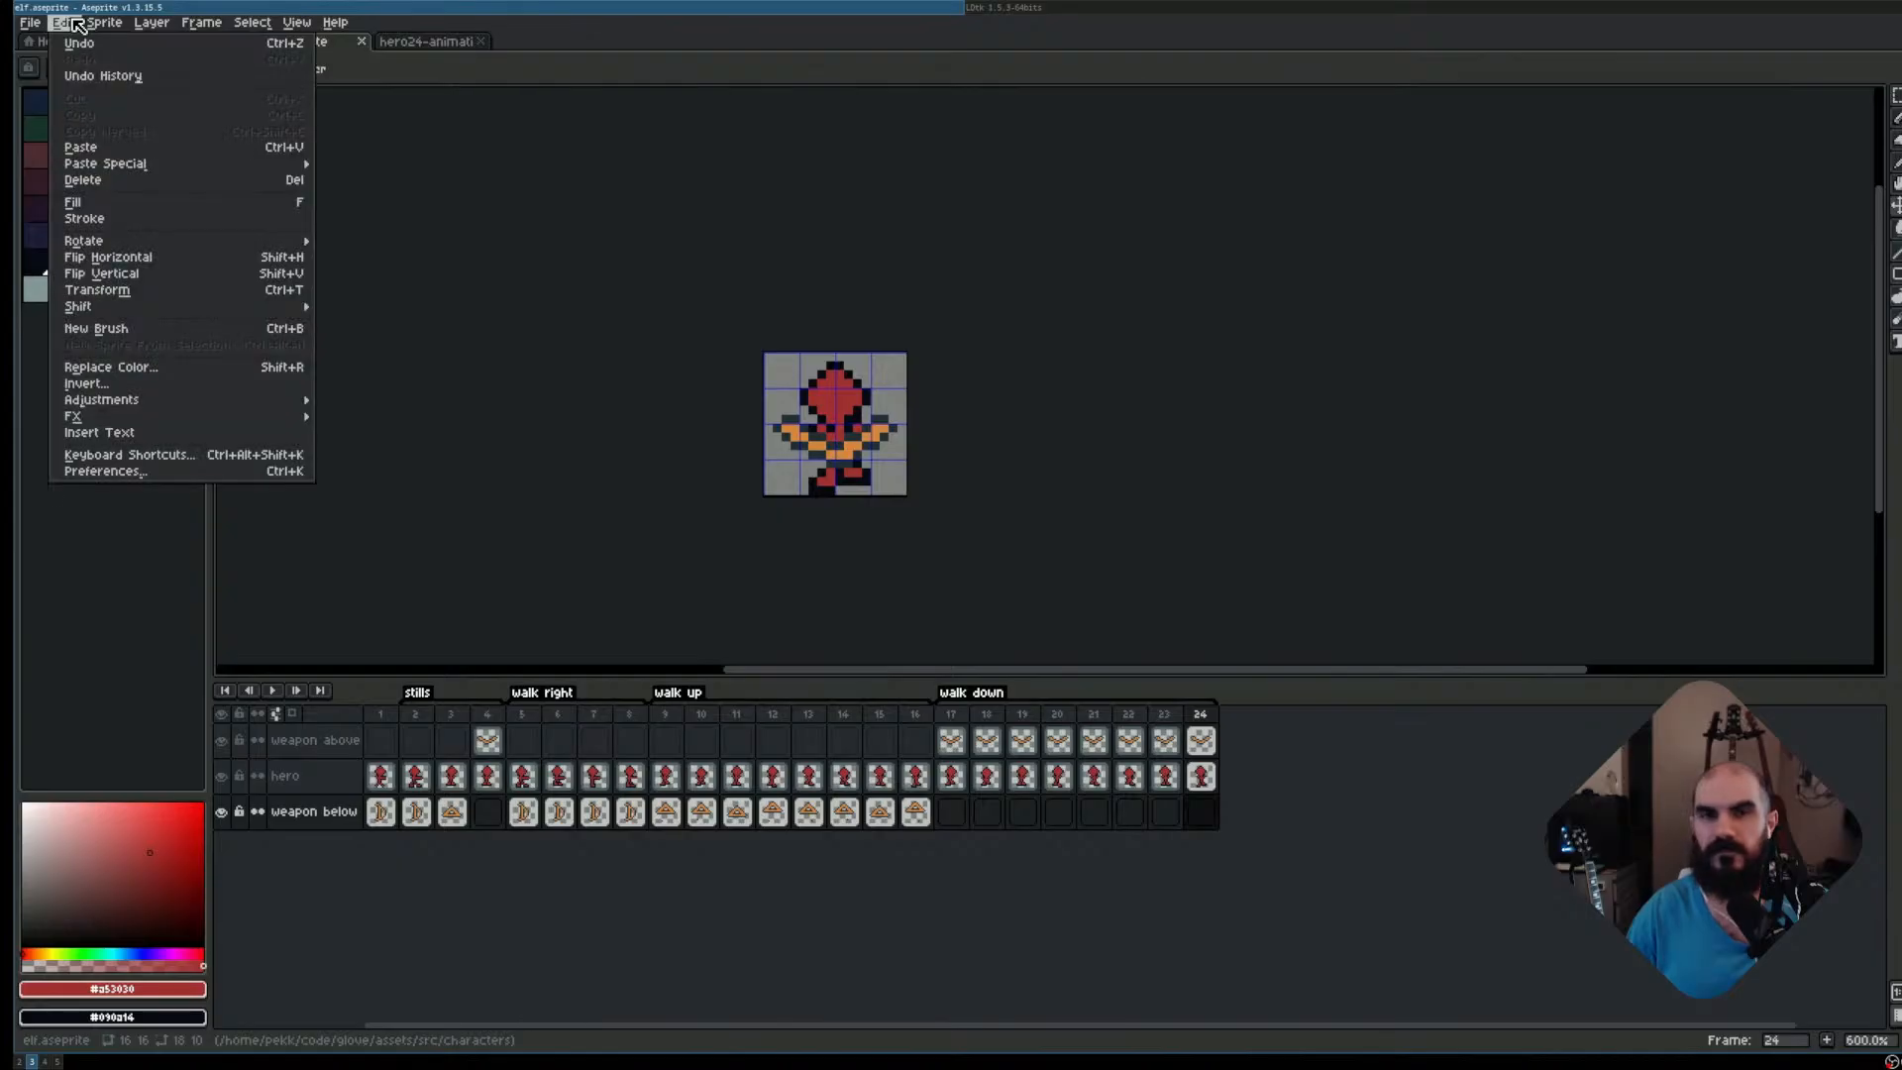
mouse_move(50, 22)
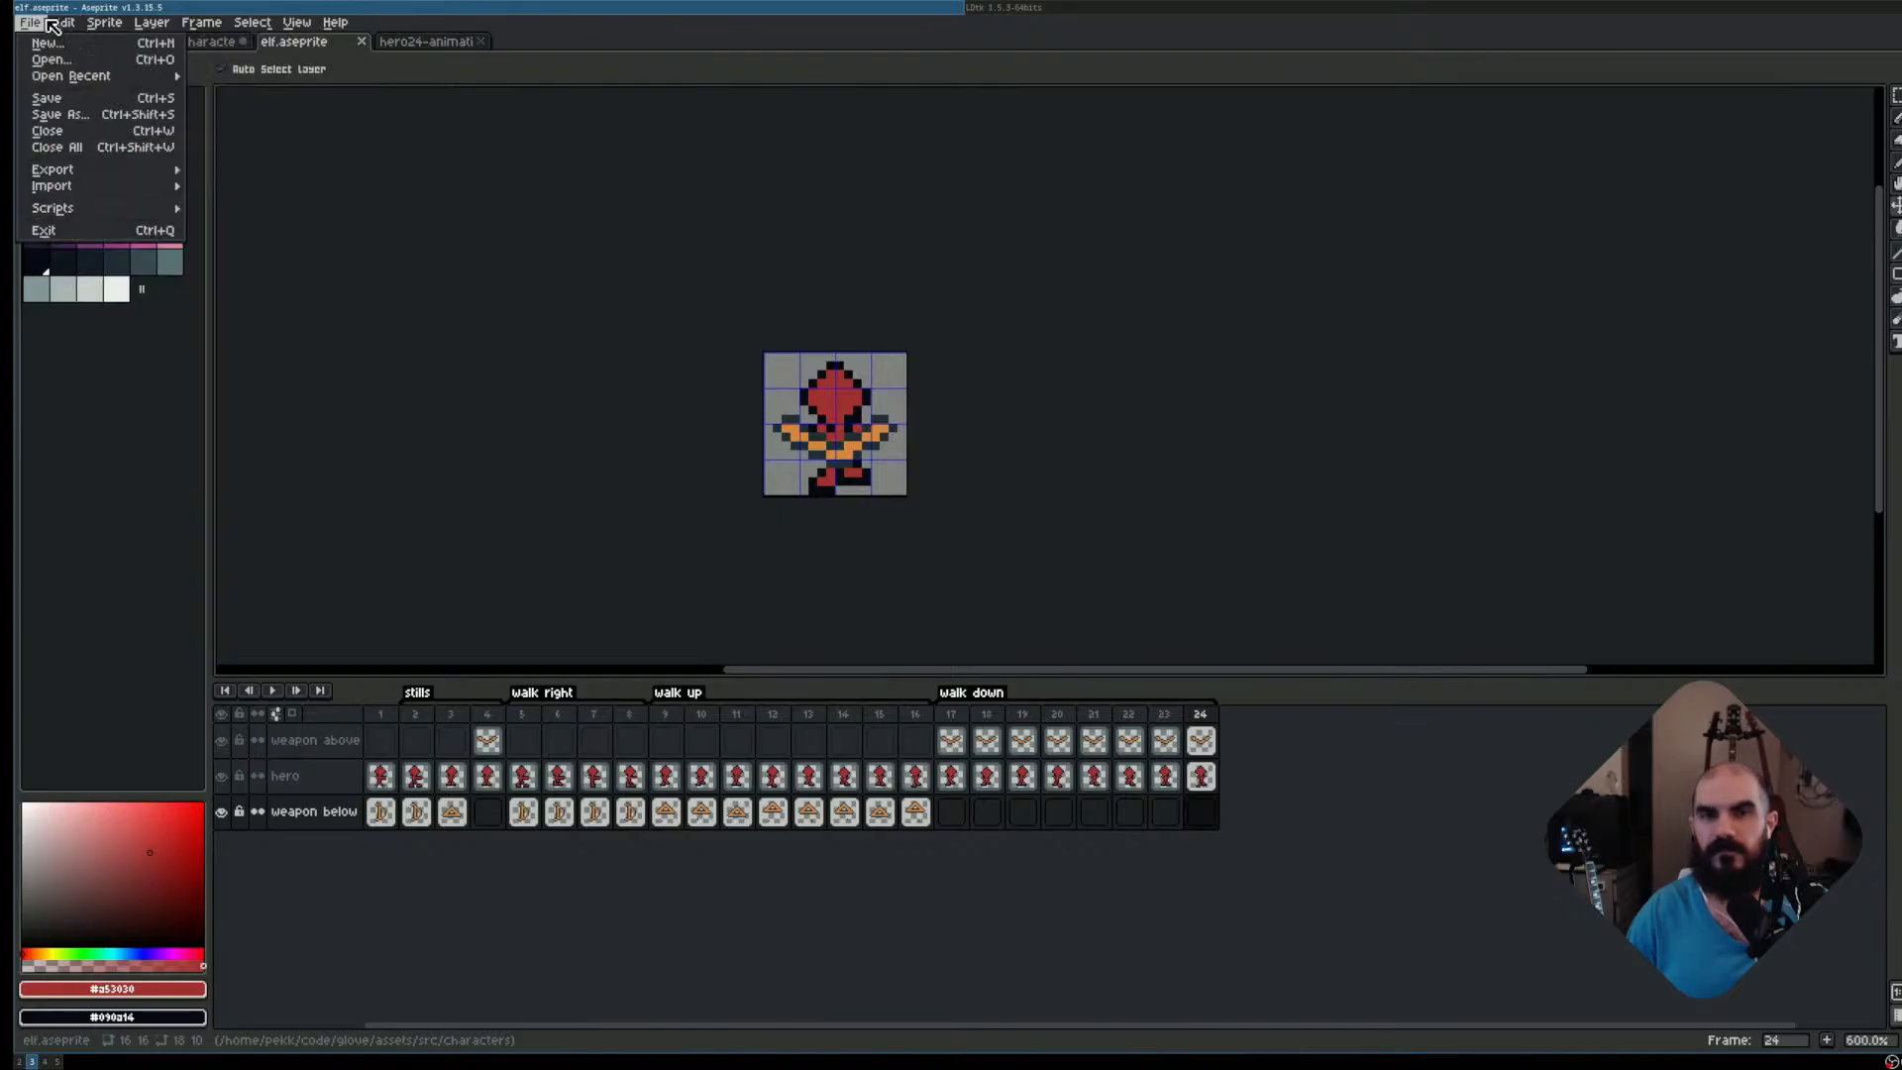
click(66, 99)
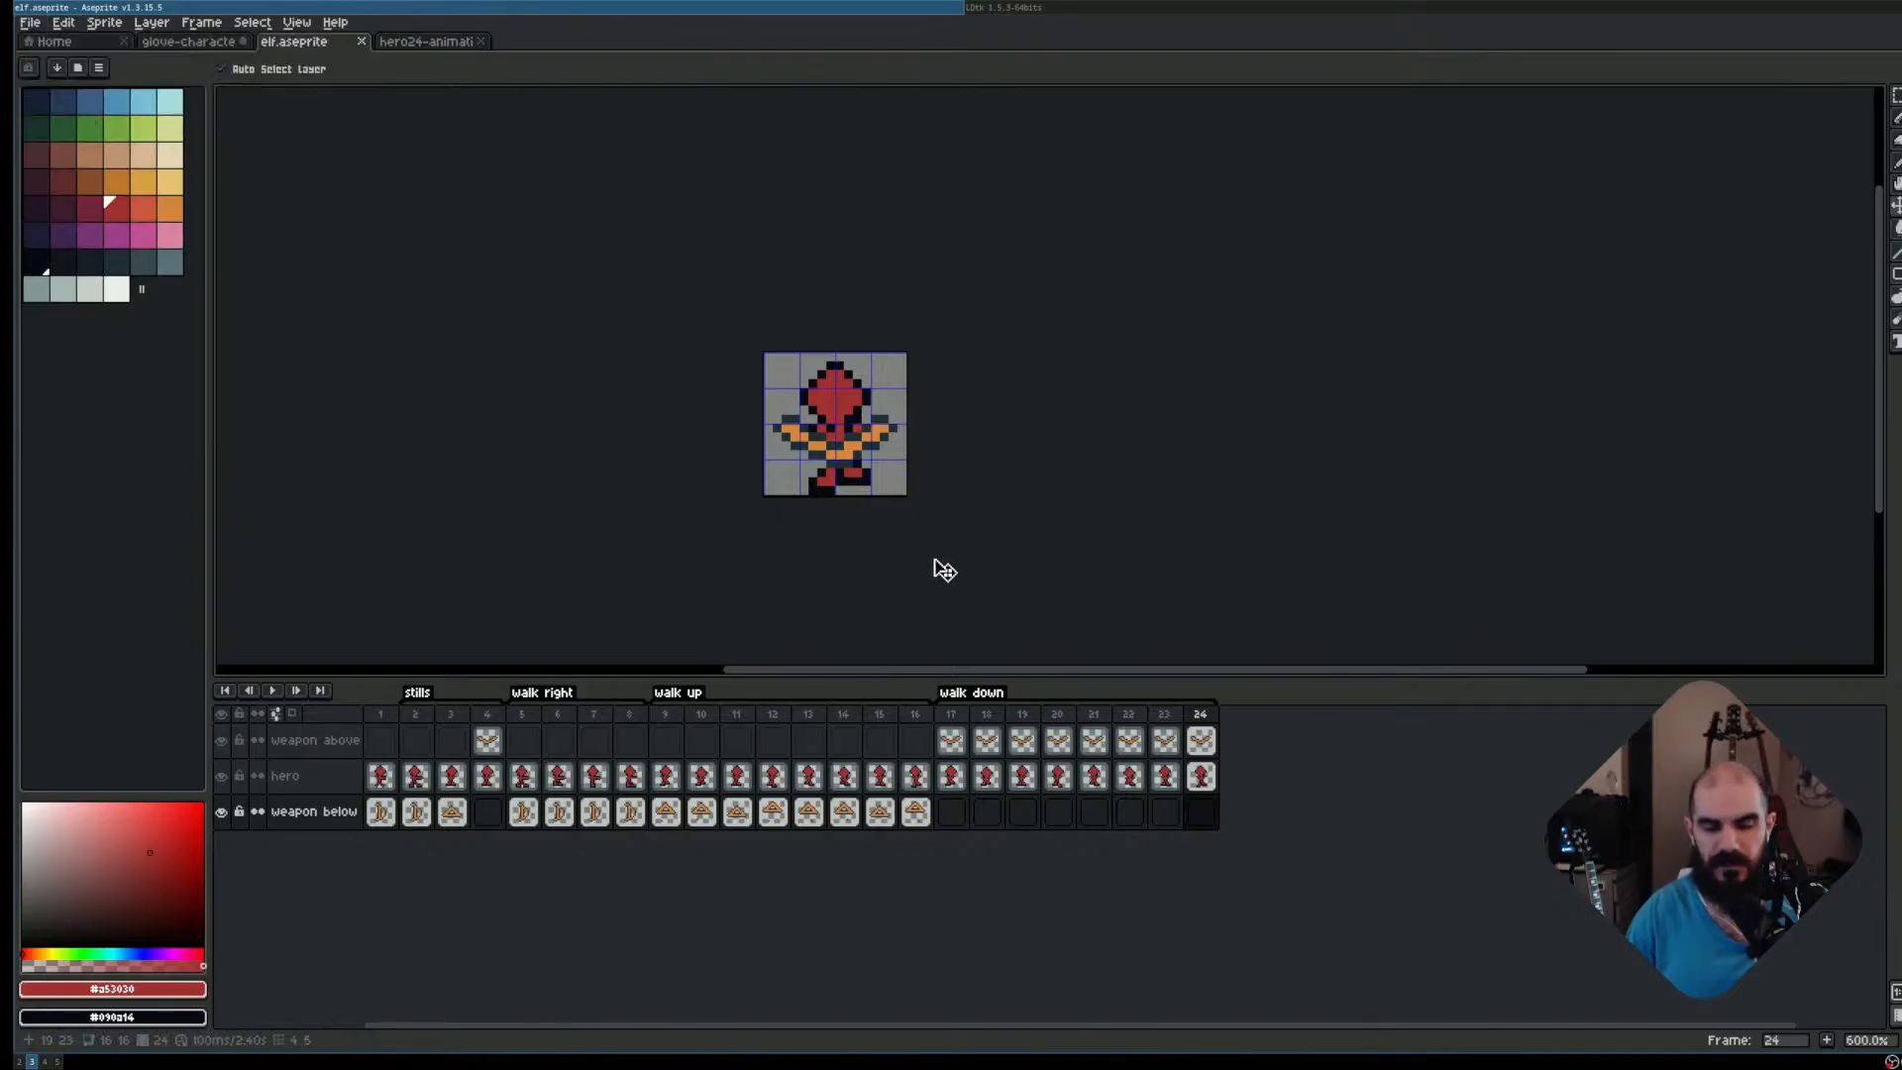
Switch to the Git client, stage elf.aseprite and commit it as "[assets][elf] fix: shorten elf height in side profile for consistency and crop to 16x16"
key(super+5)
key(Up)
key(space)
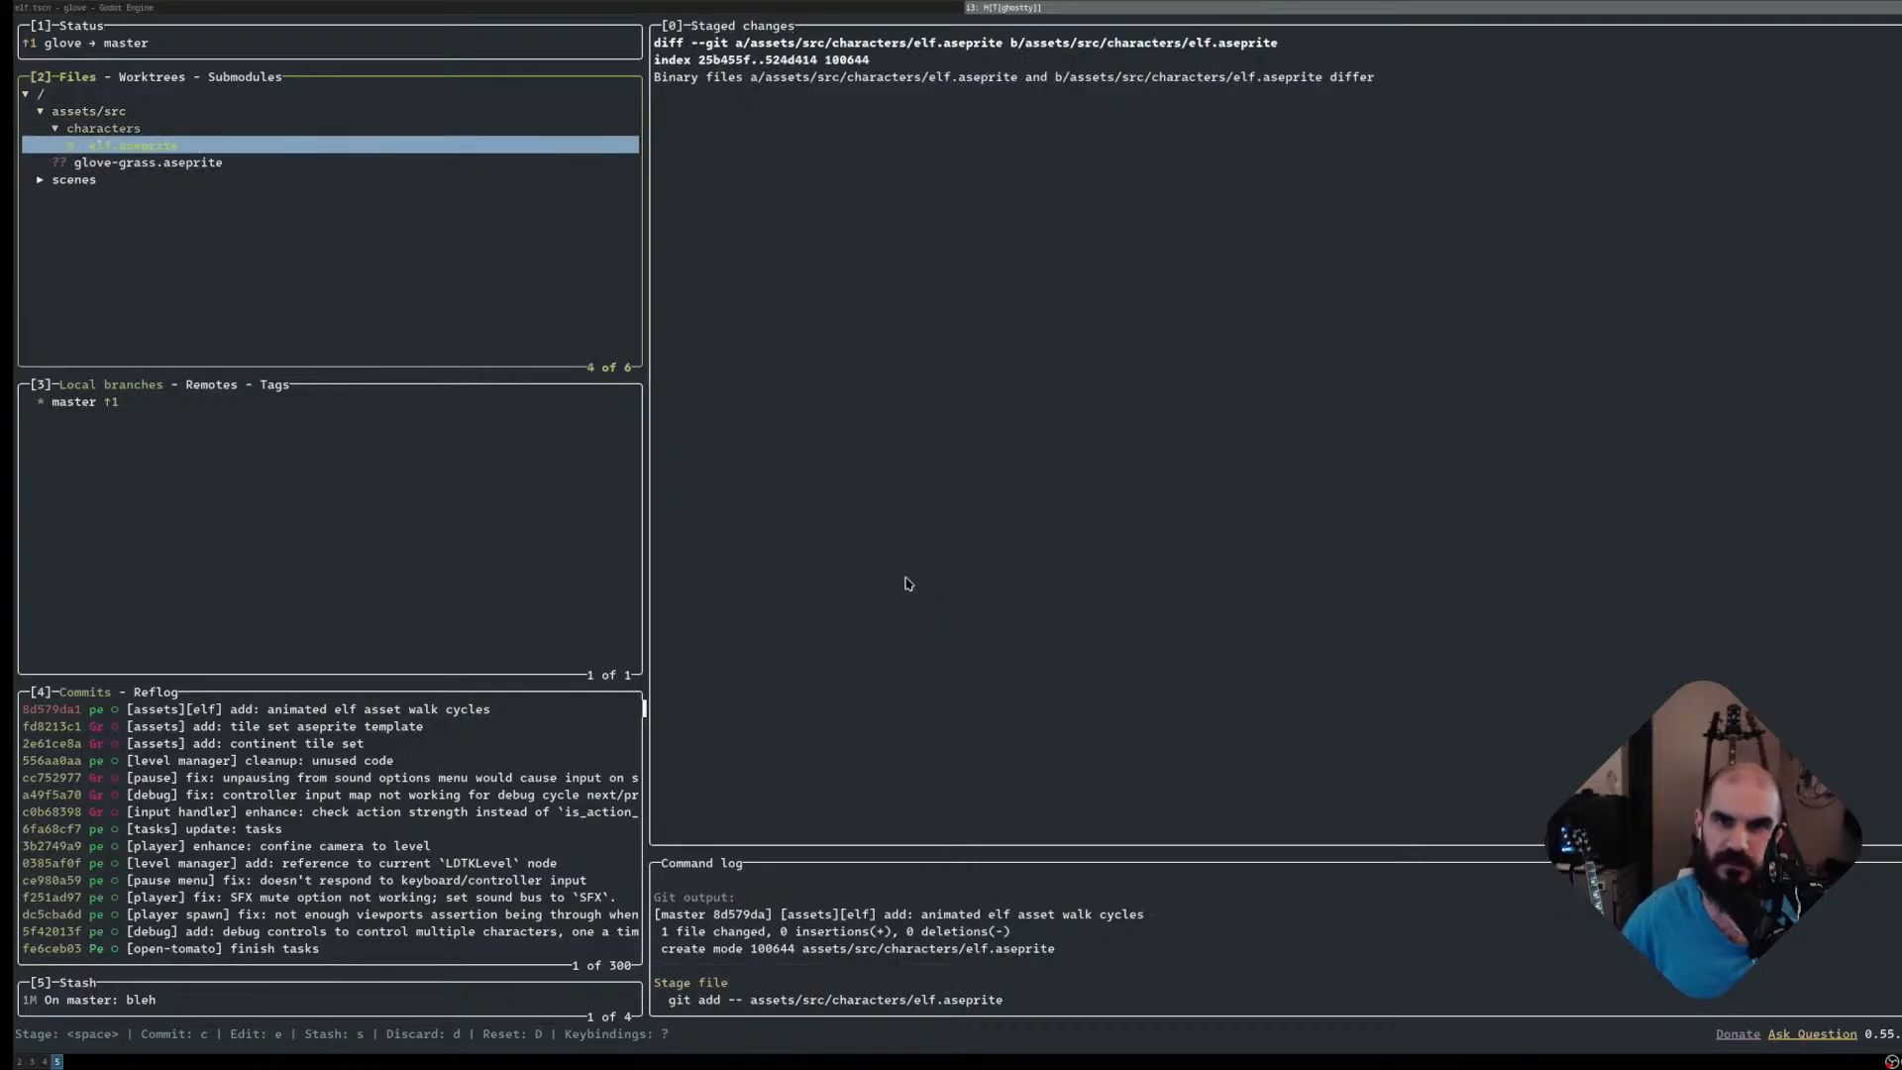
key(c)
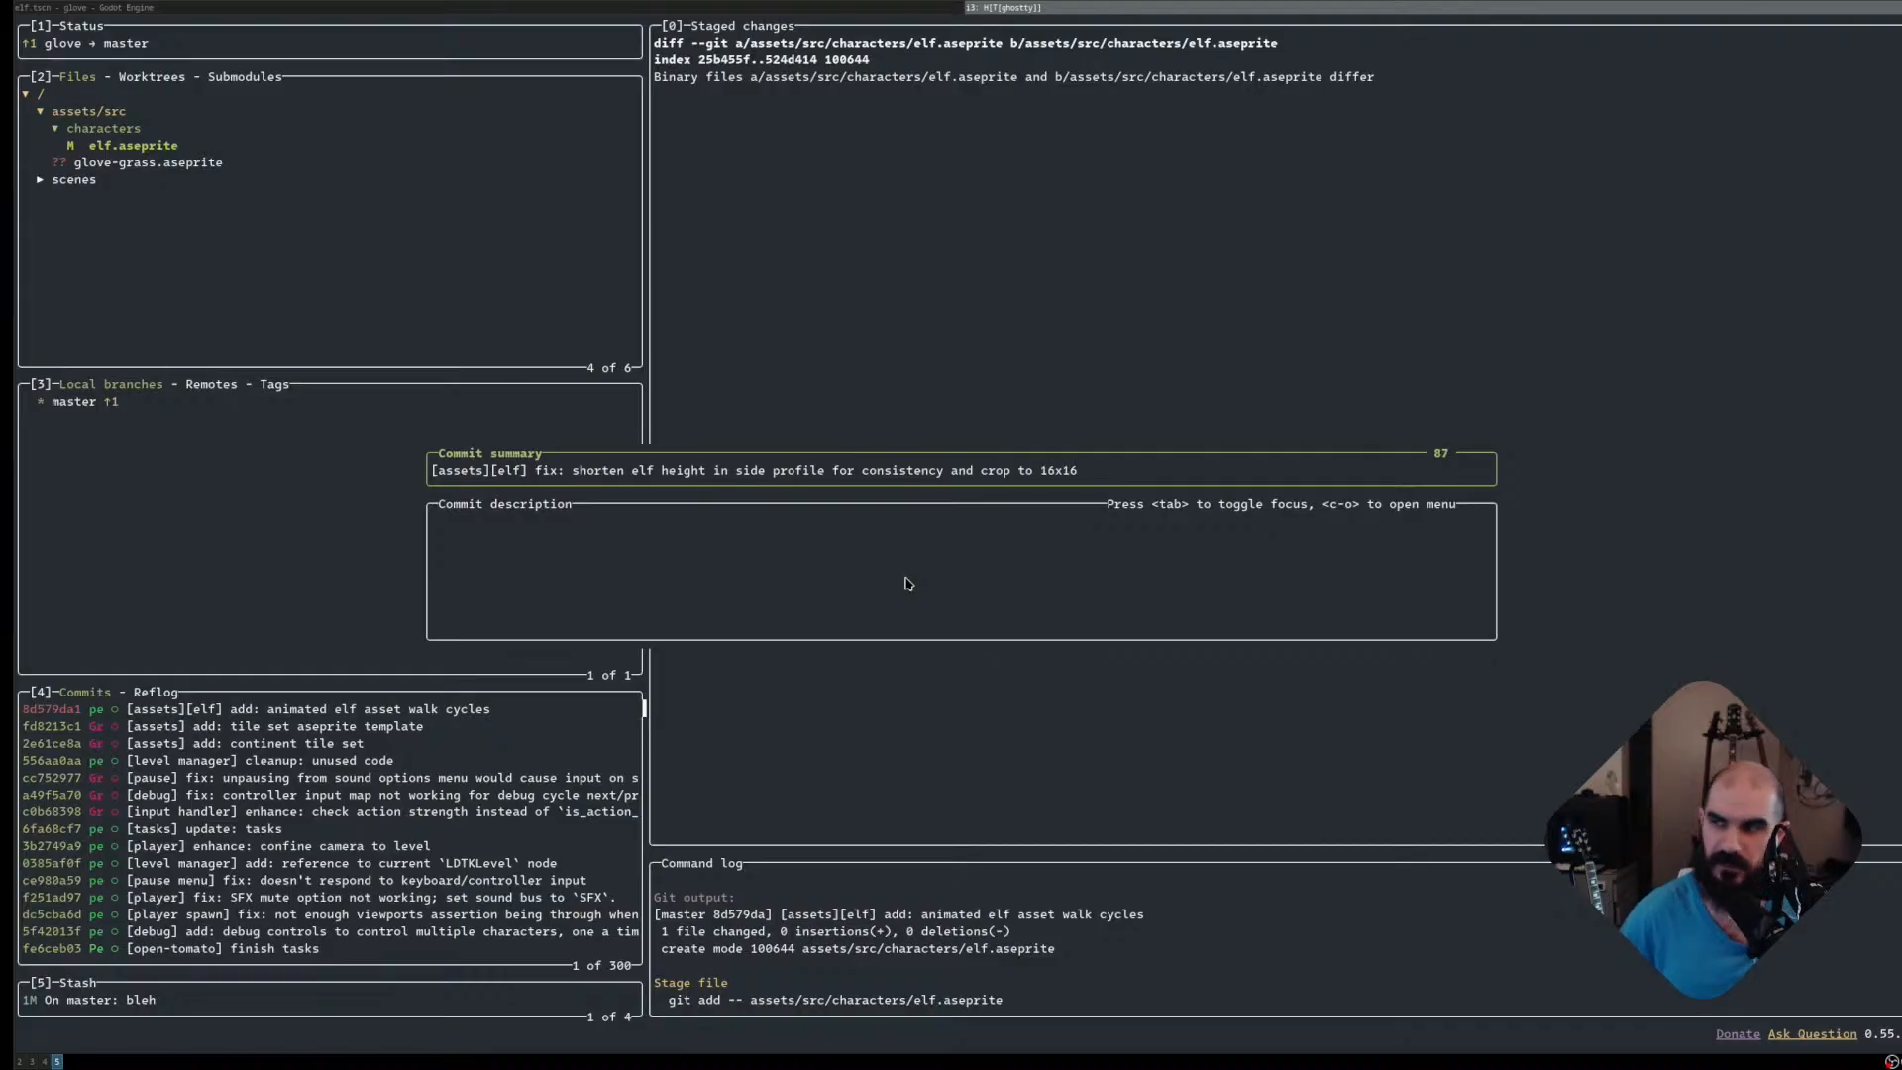
key(Return)
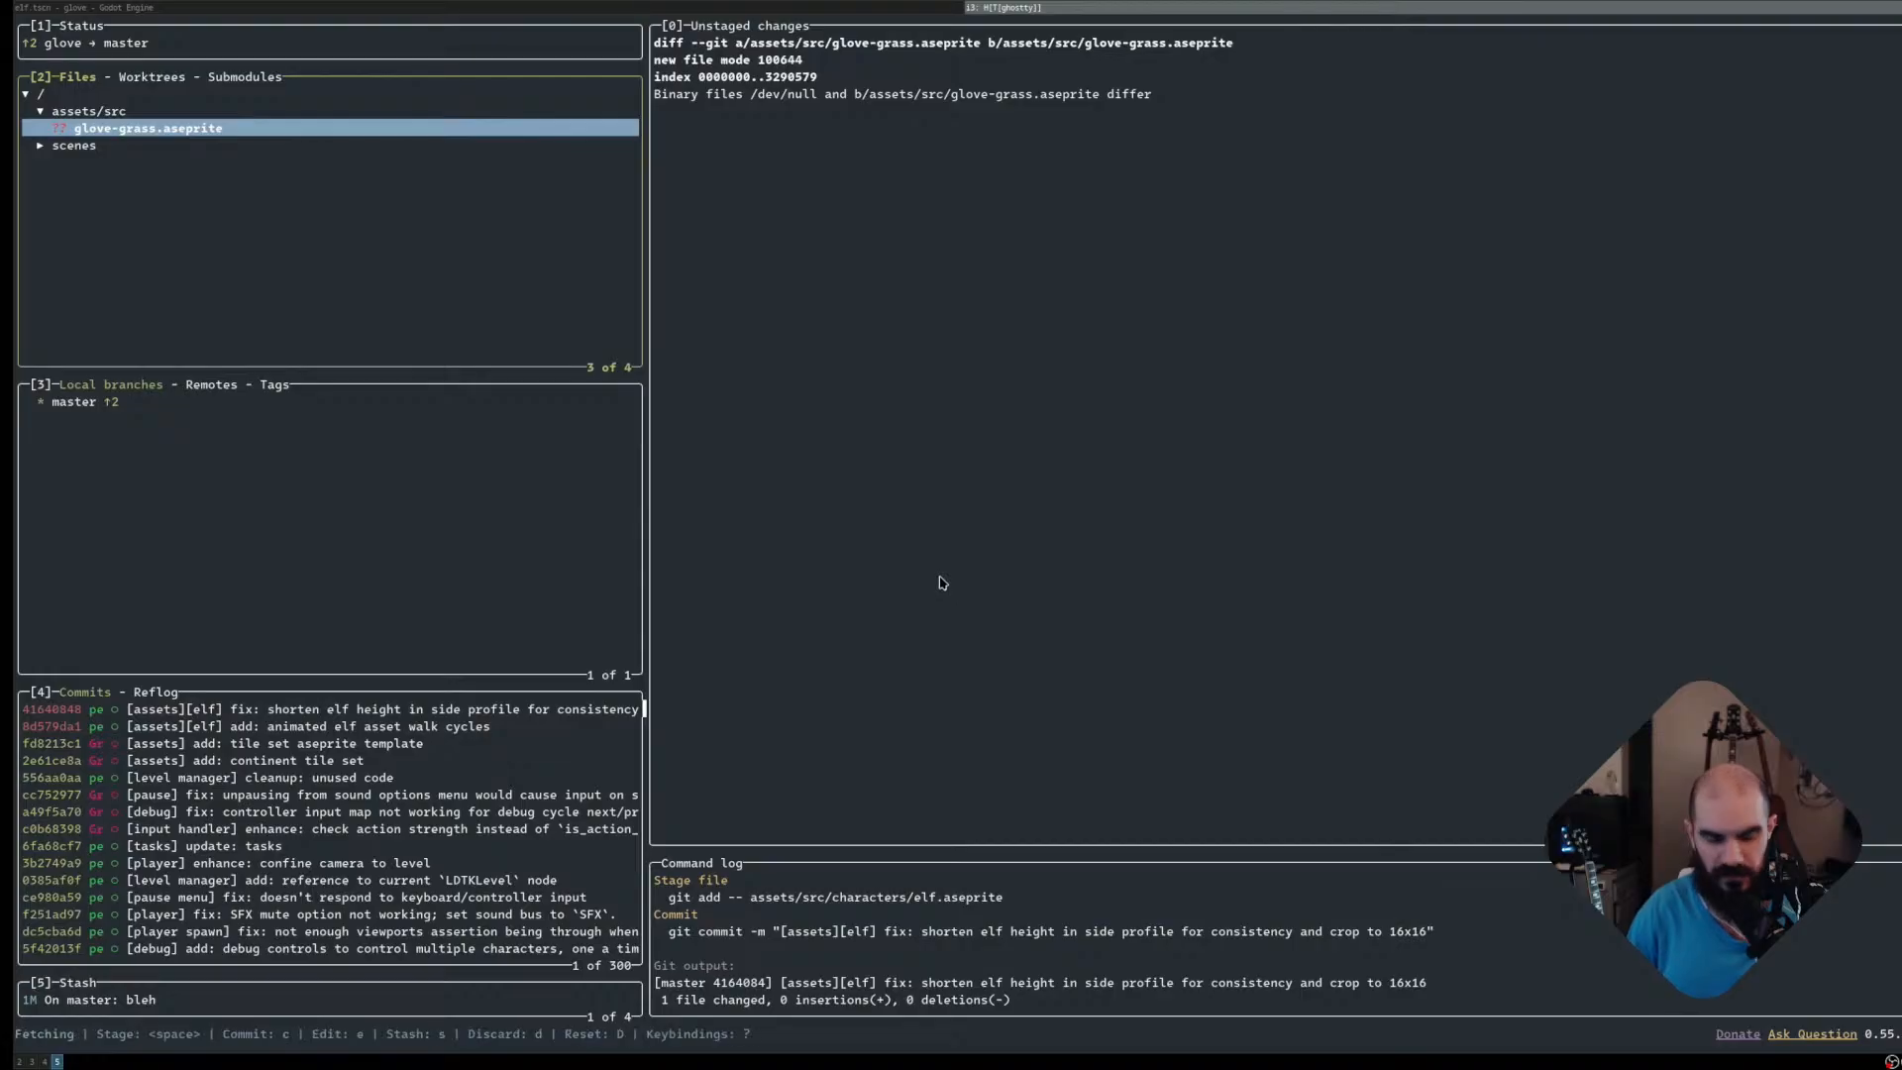
key(super+h)
key(super+l)
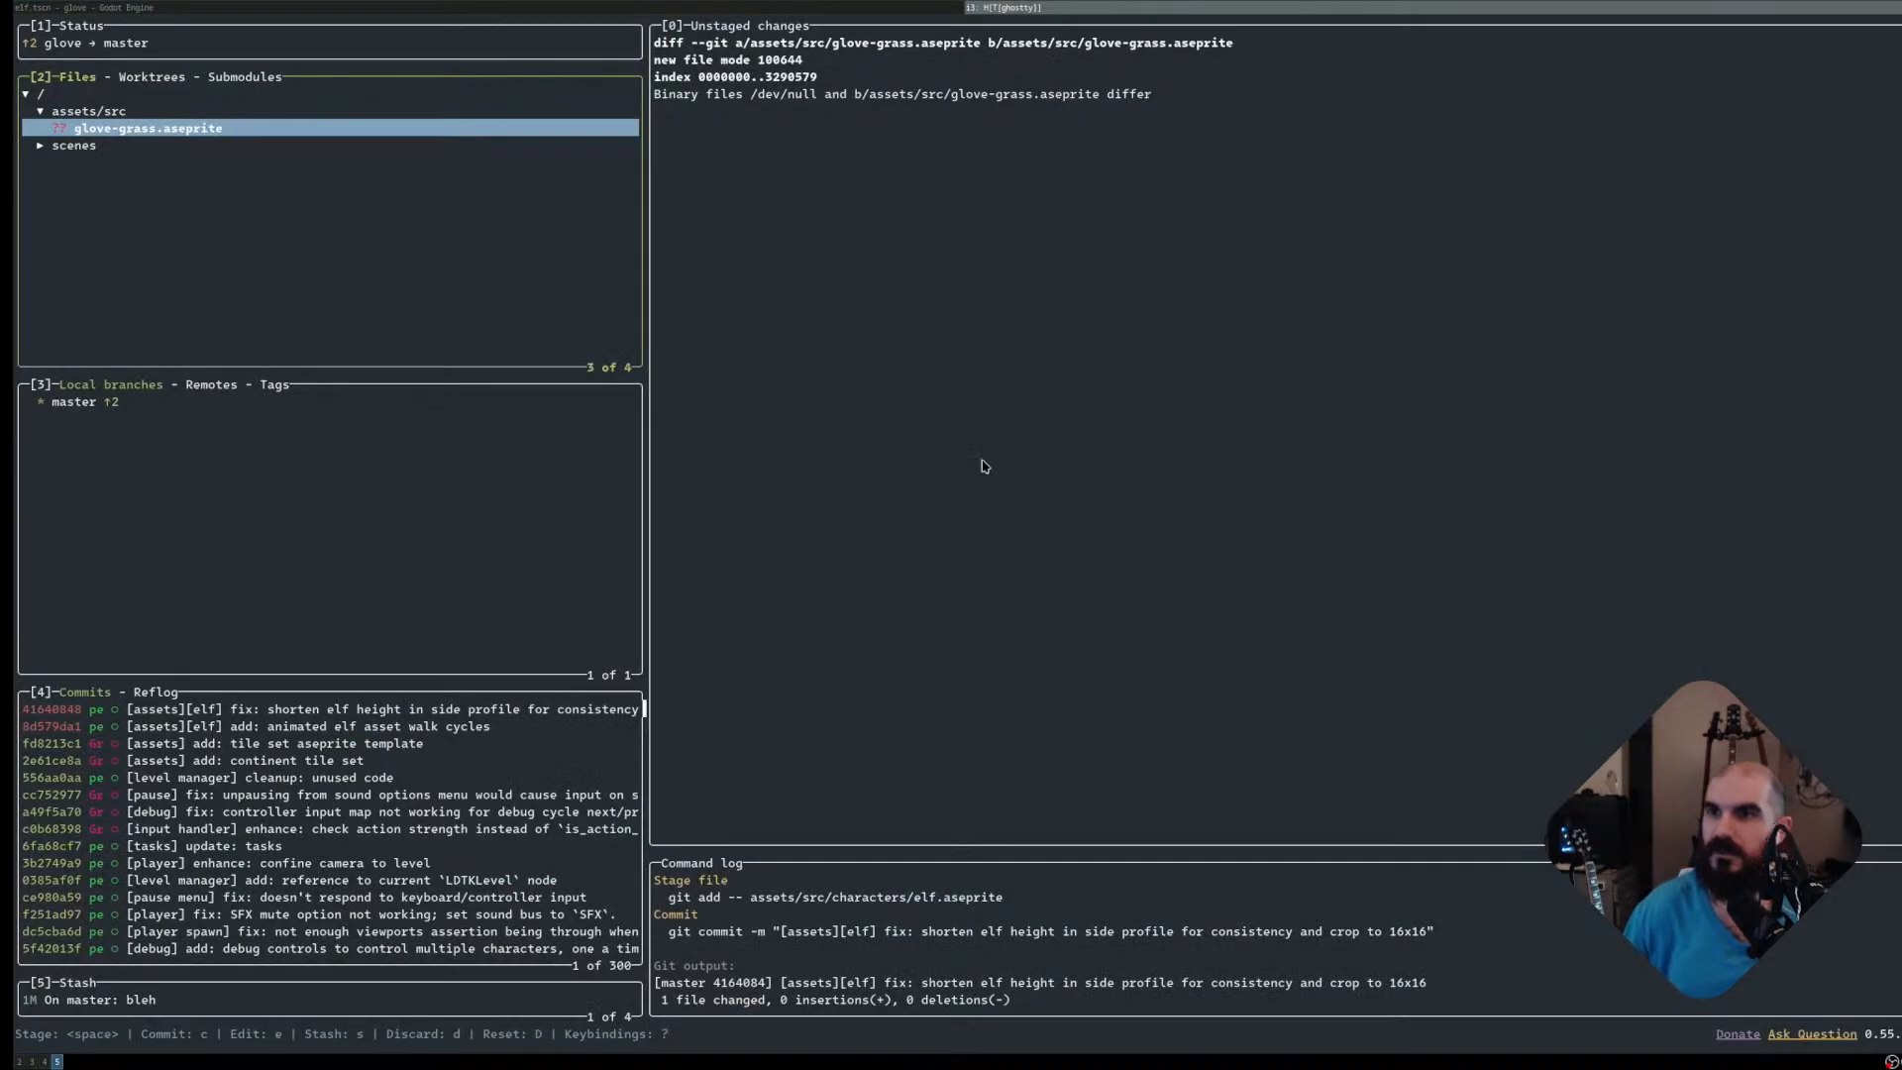
Switch back to Aseprite, duplicate the hero layer and rename the copy "hero mask"
key(super+3)
scroll(1061, 460, down, 1)
scroll(1044, 452, up, 2)
drag(1089, 459, 1188, 439)
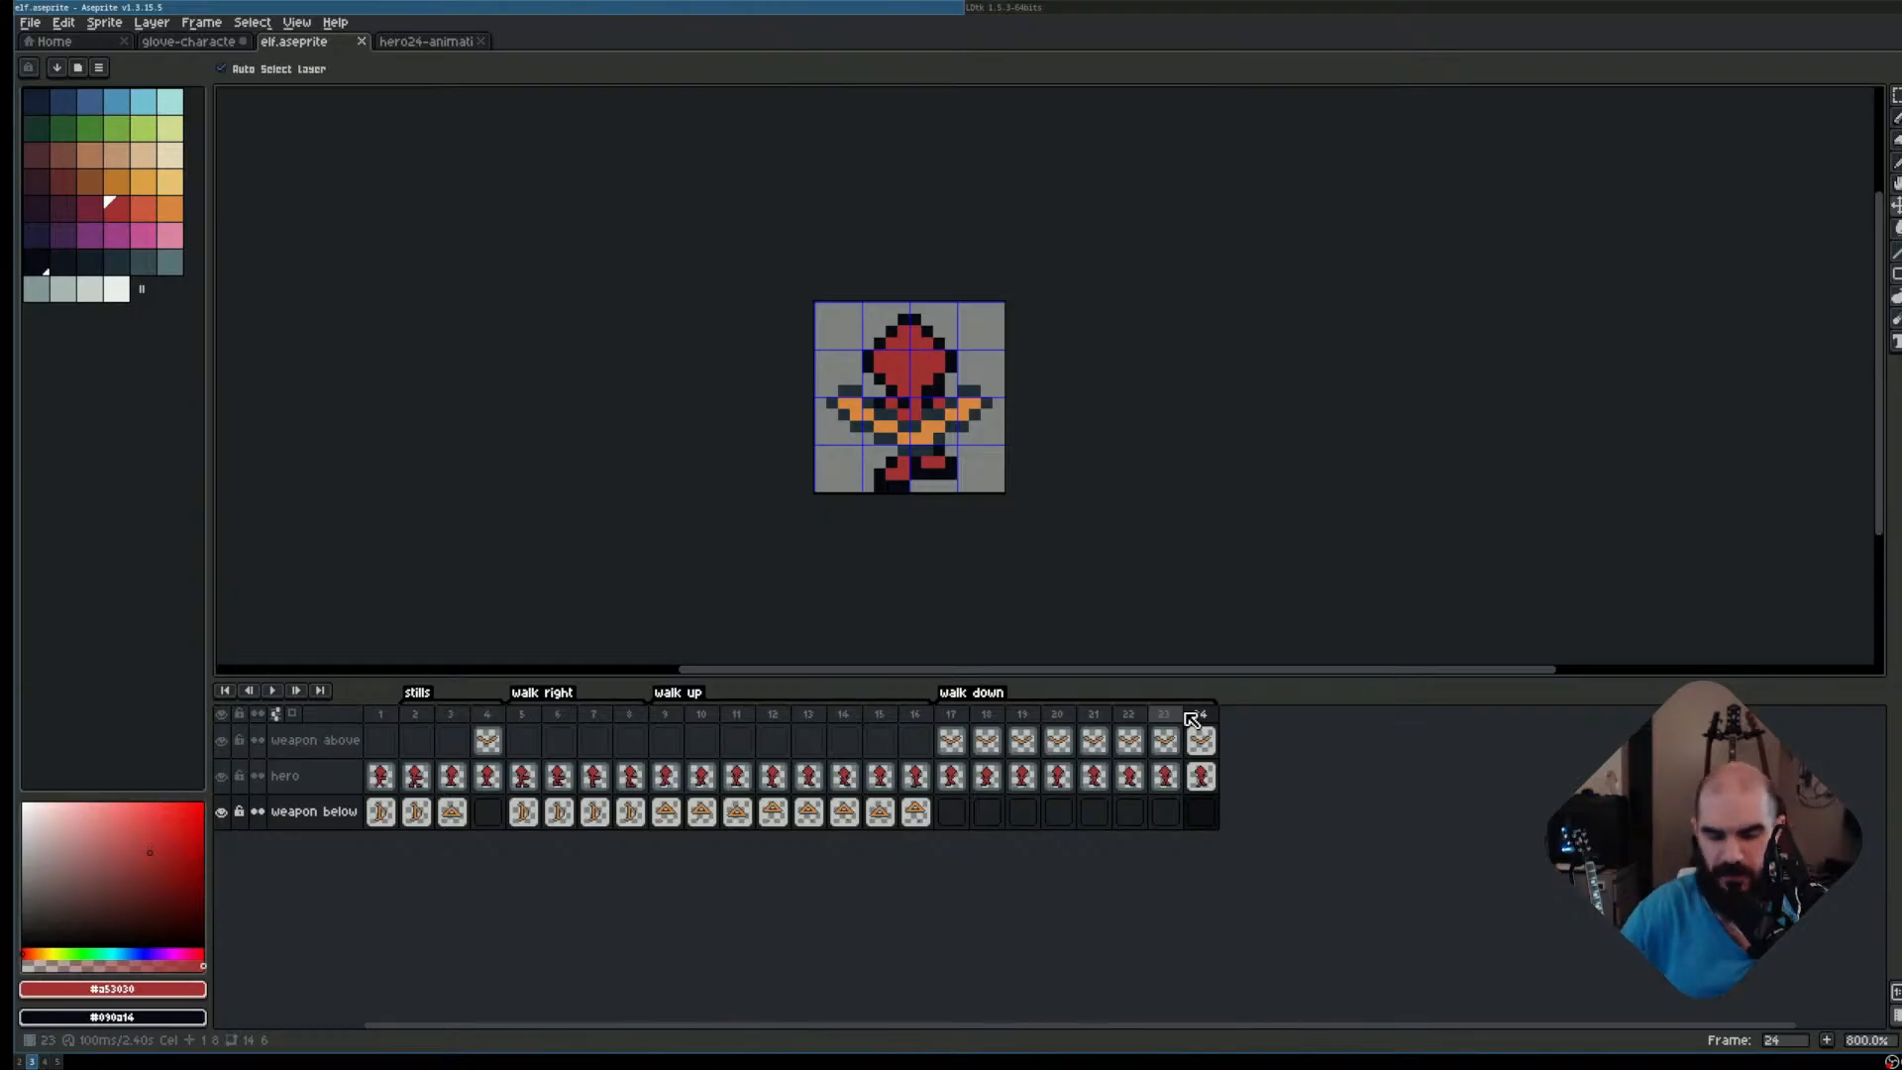
click(323, 790)
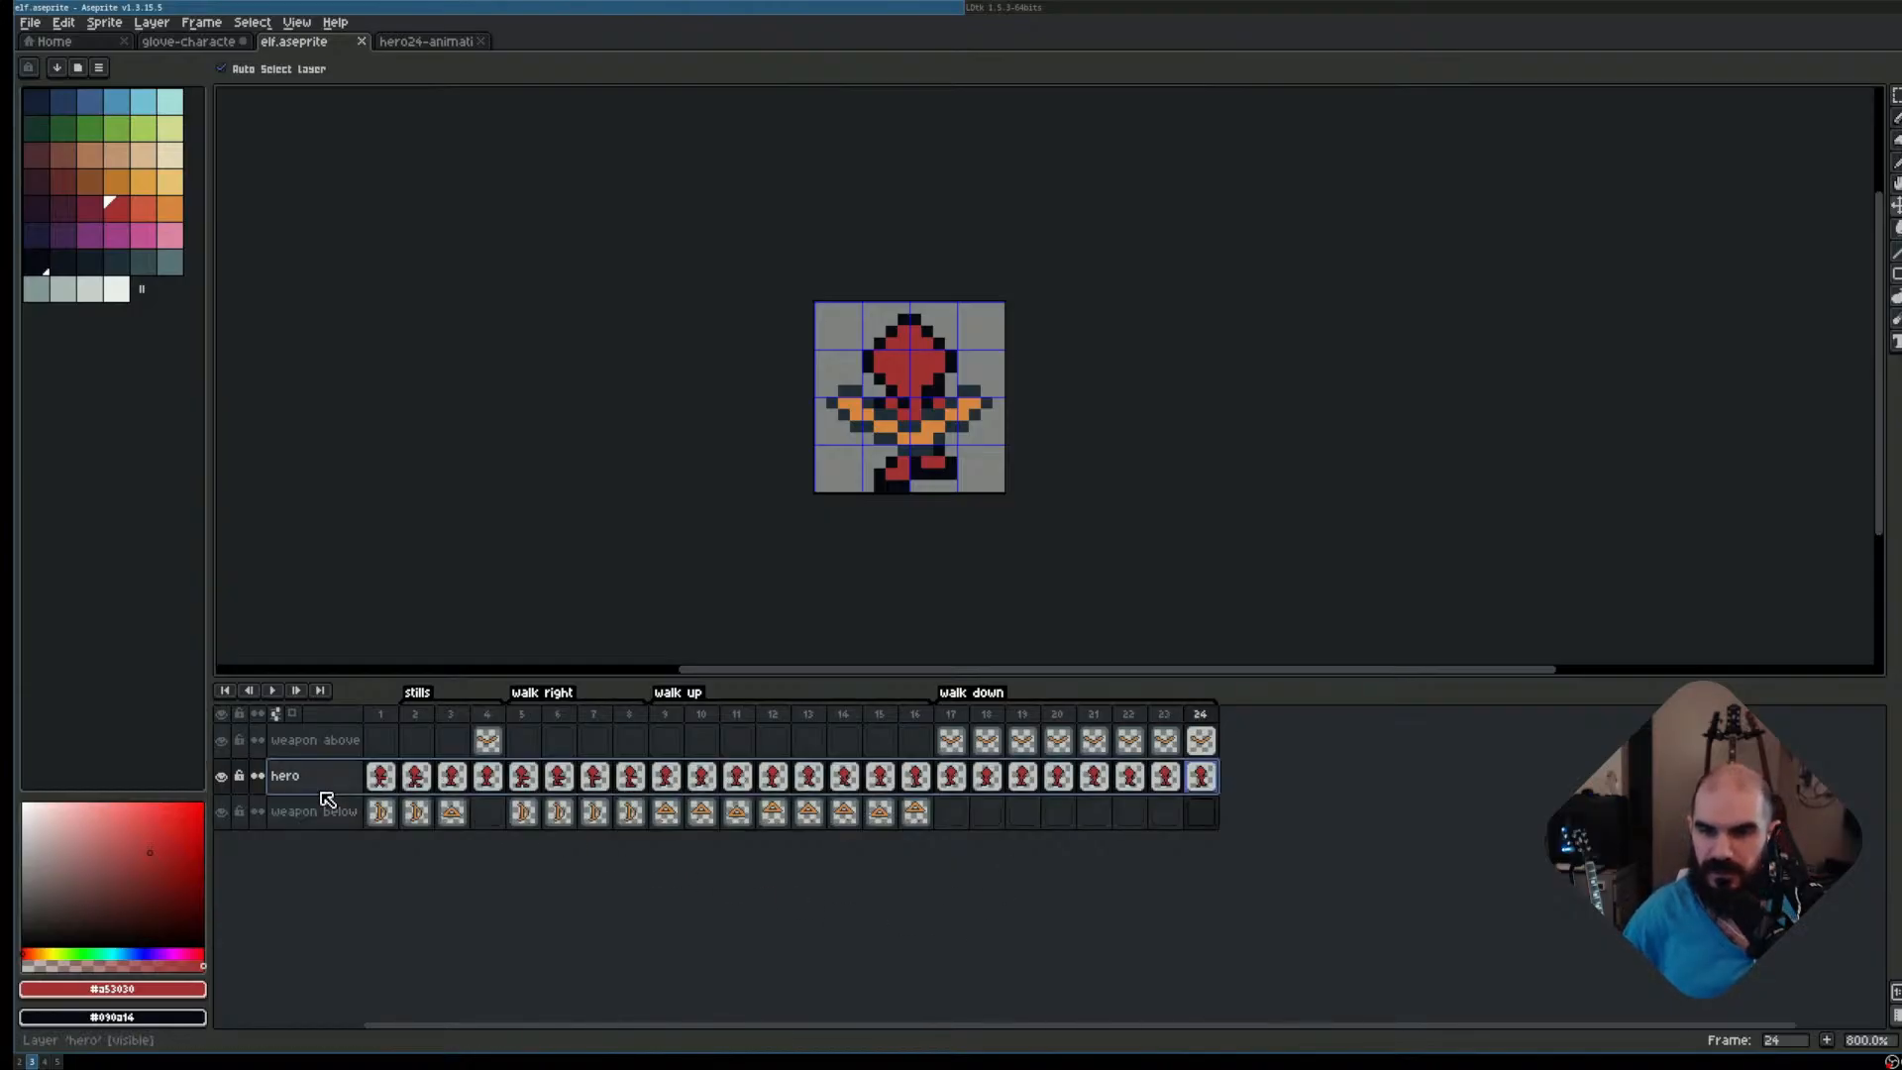
right_click(325, 792)
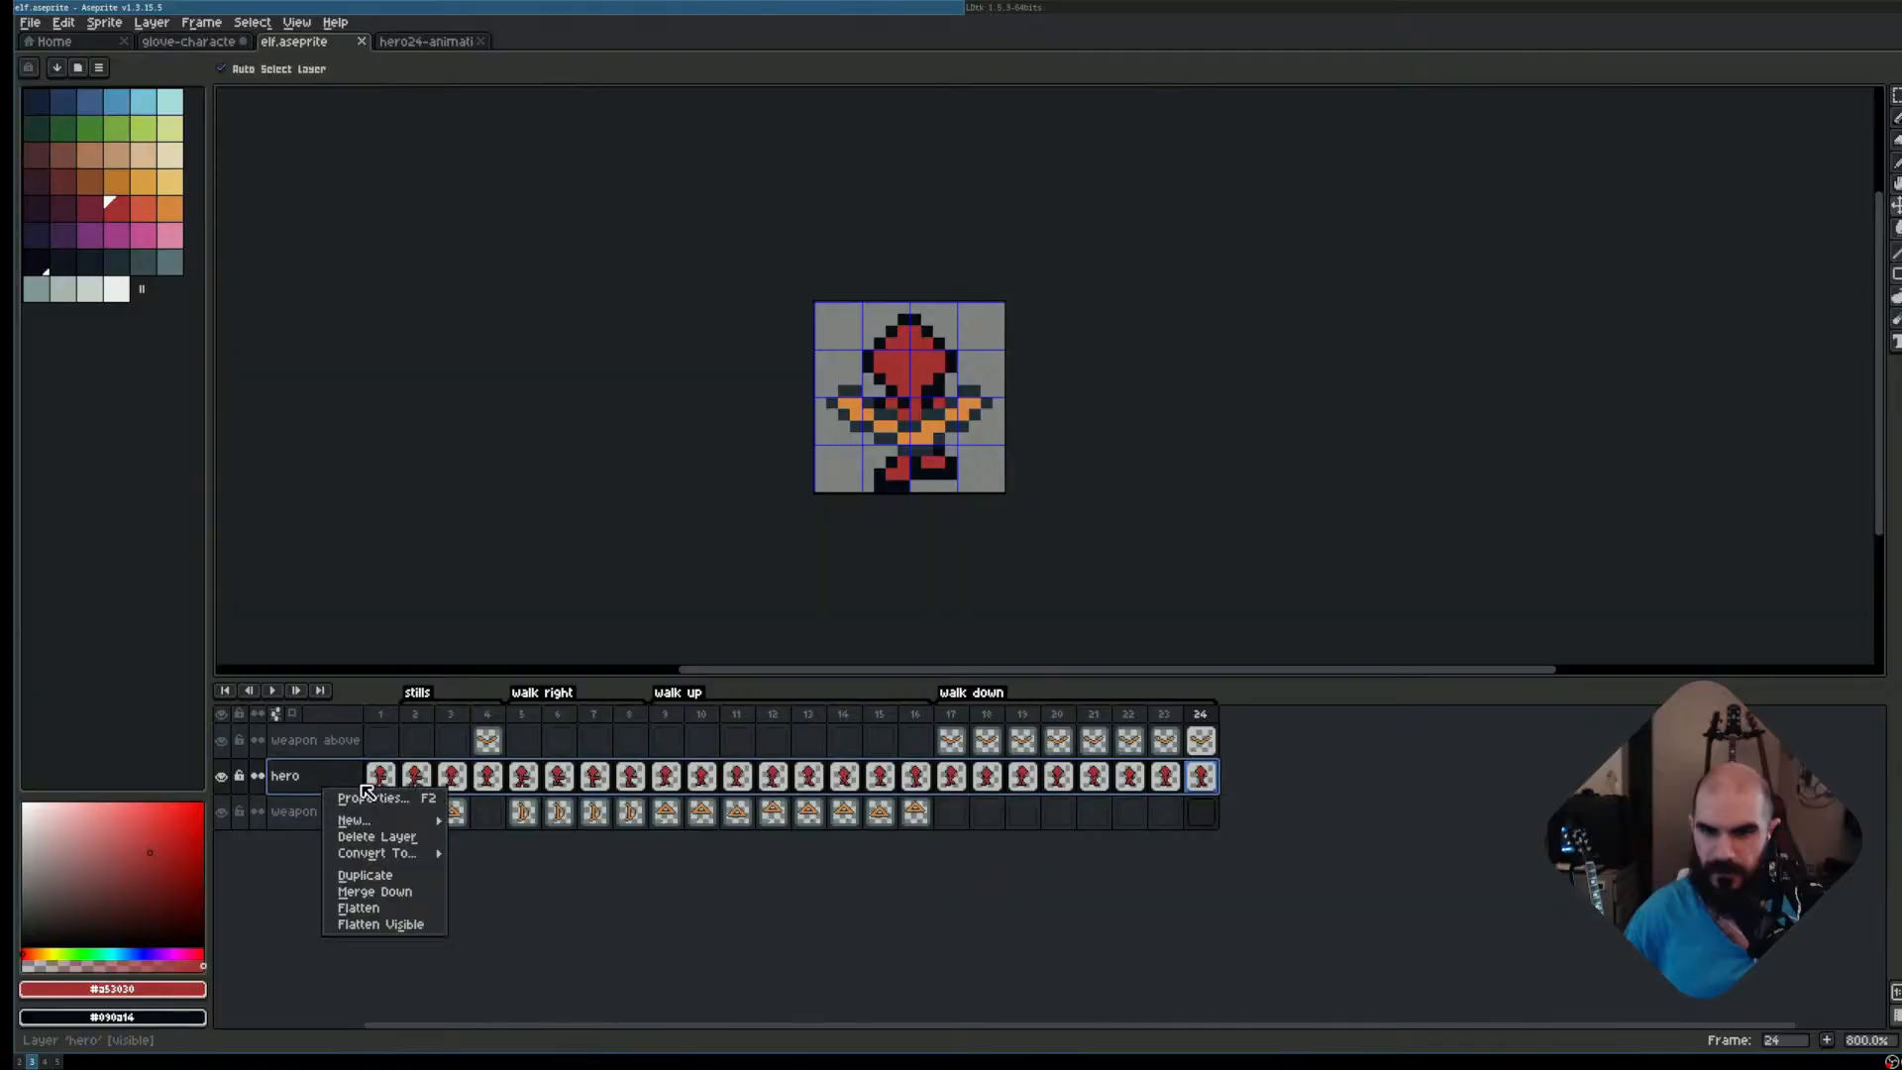
click(364, 875)
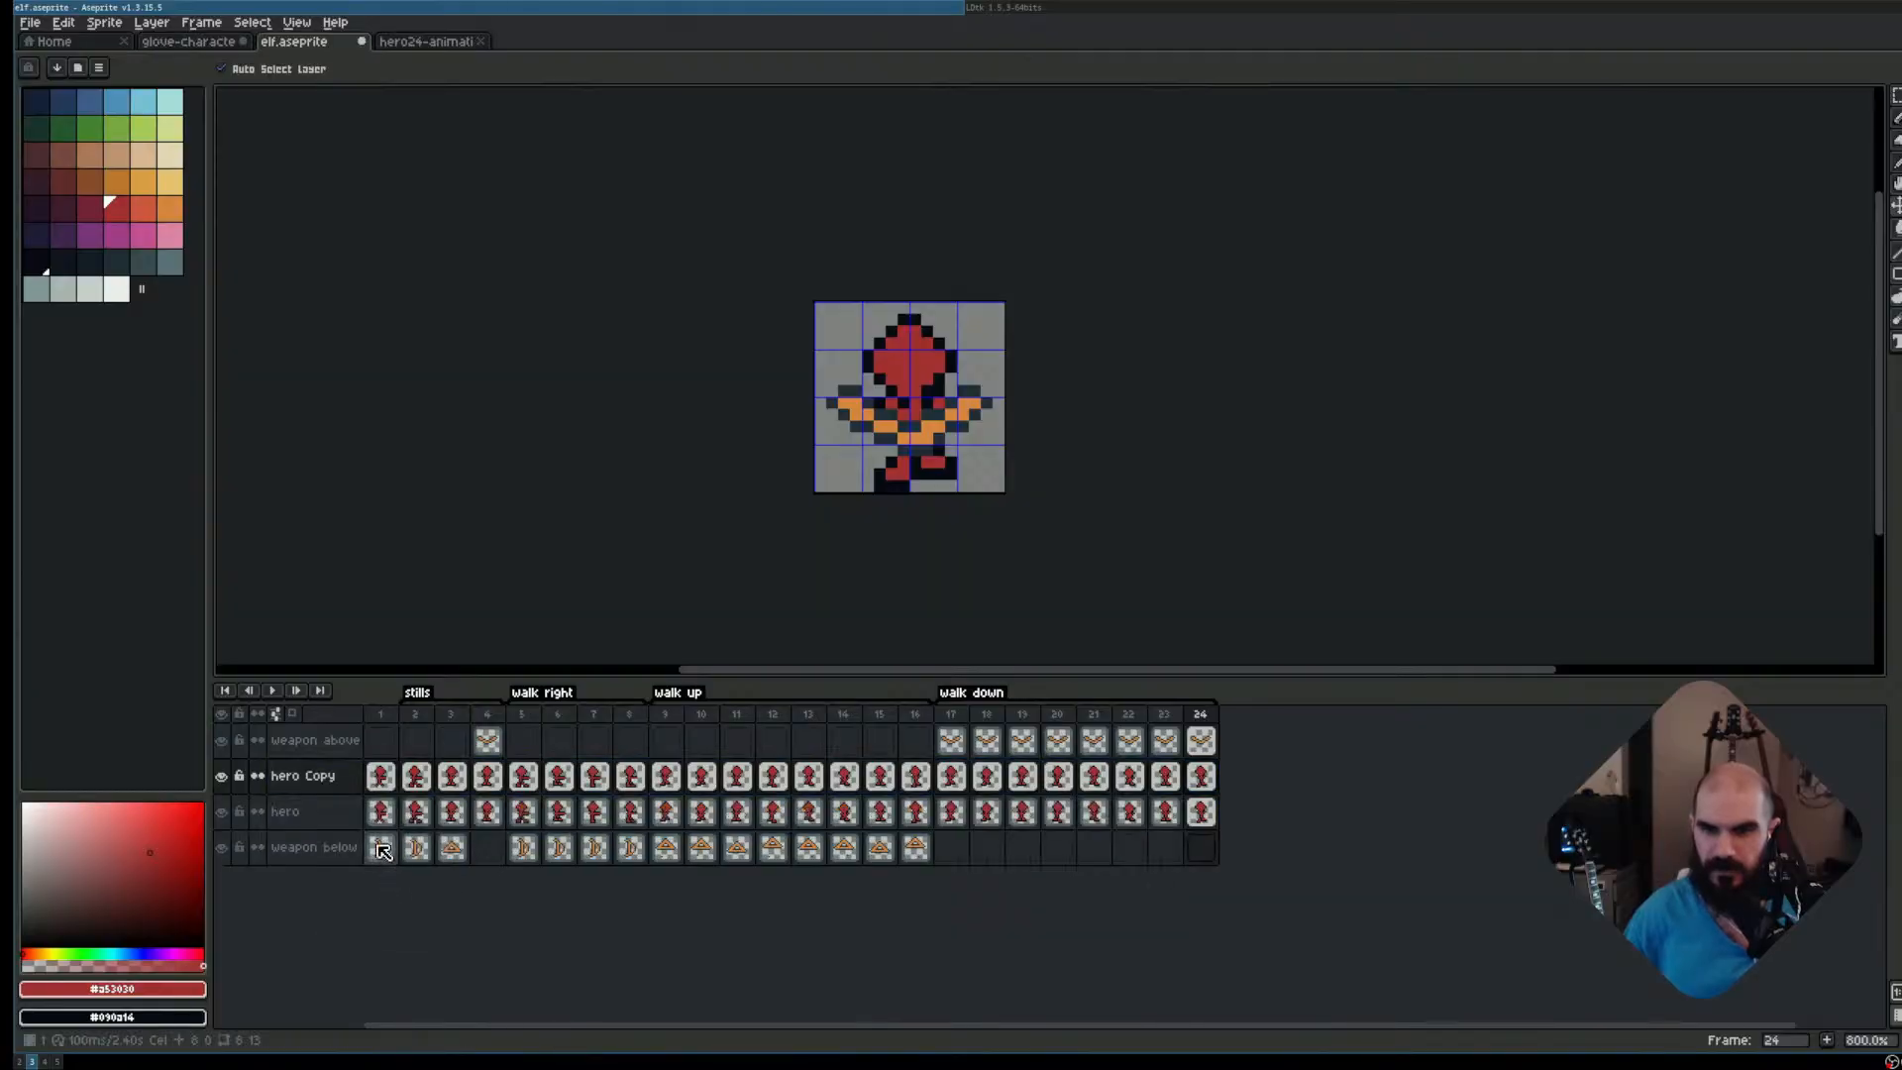
double_click(347, 789)
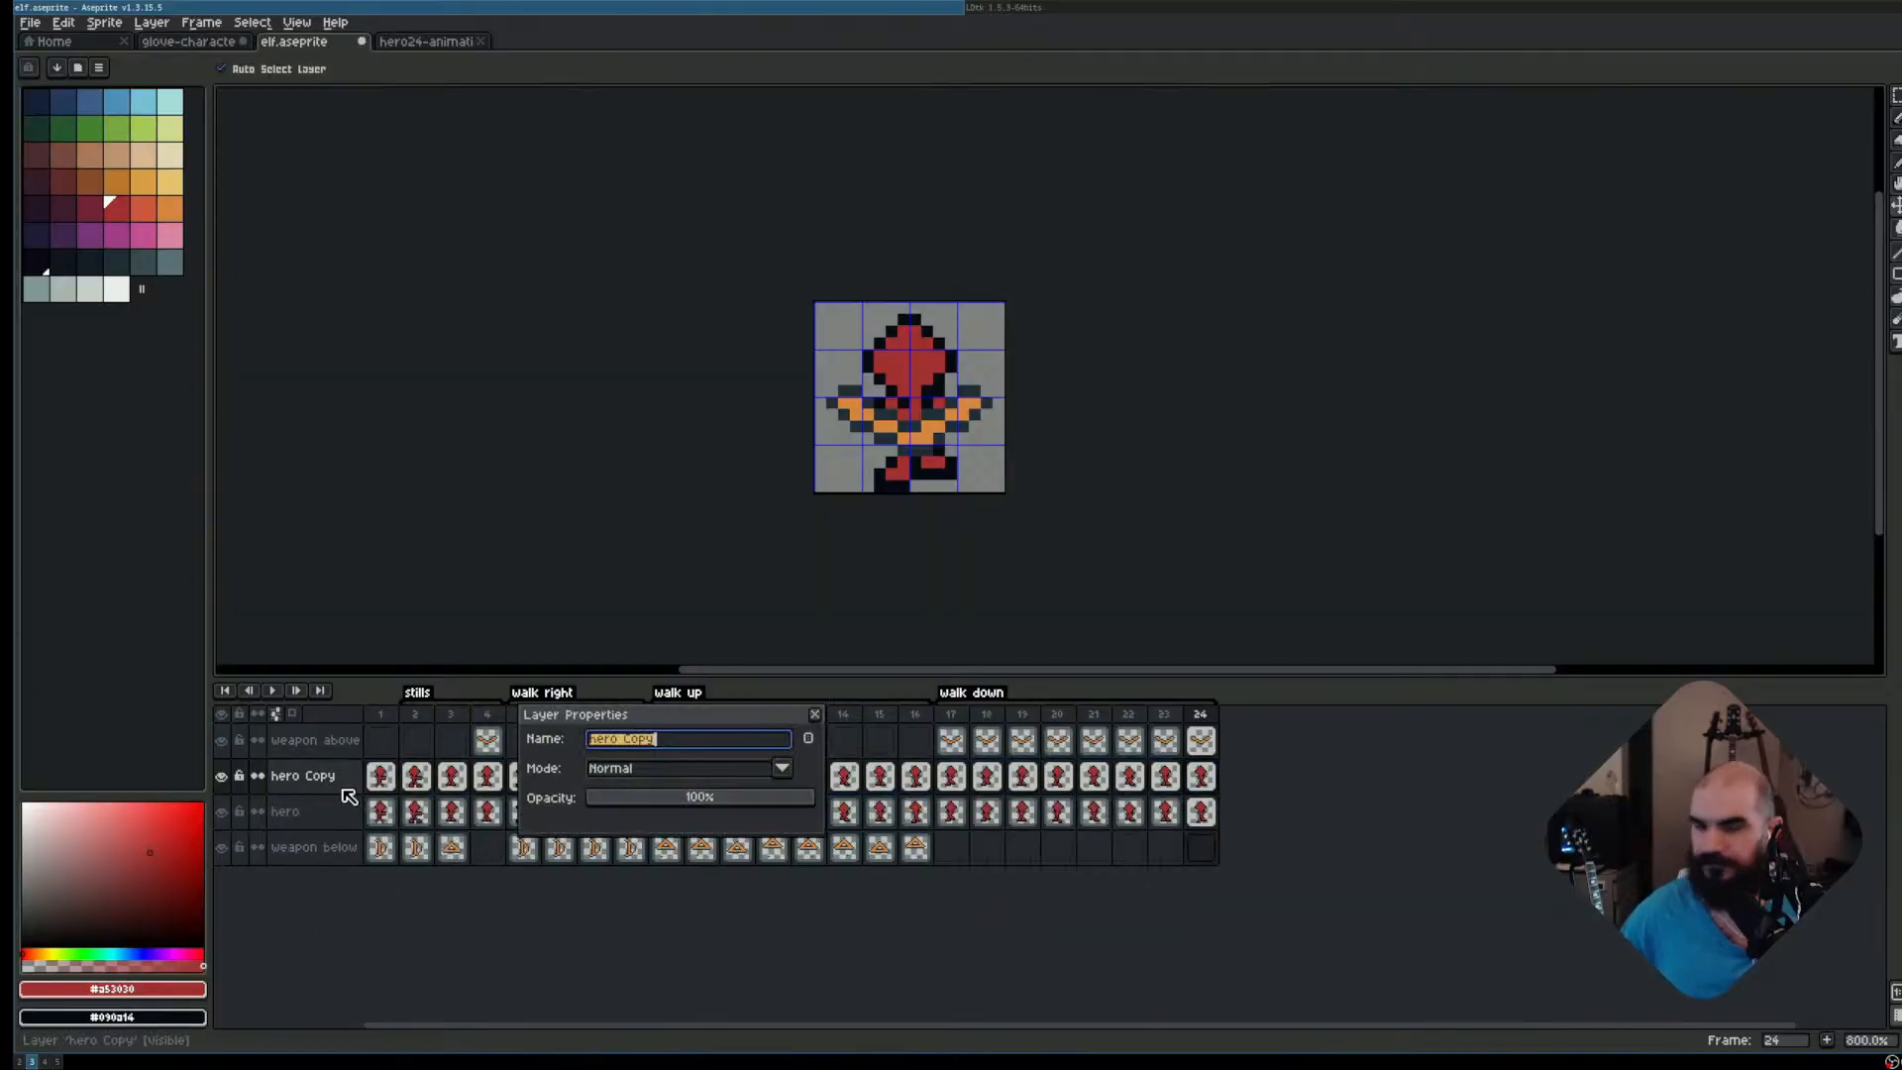
key(Return)
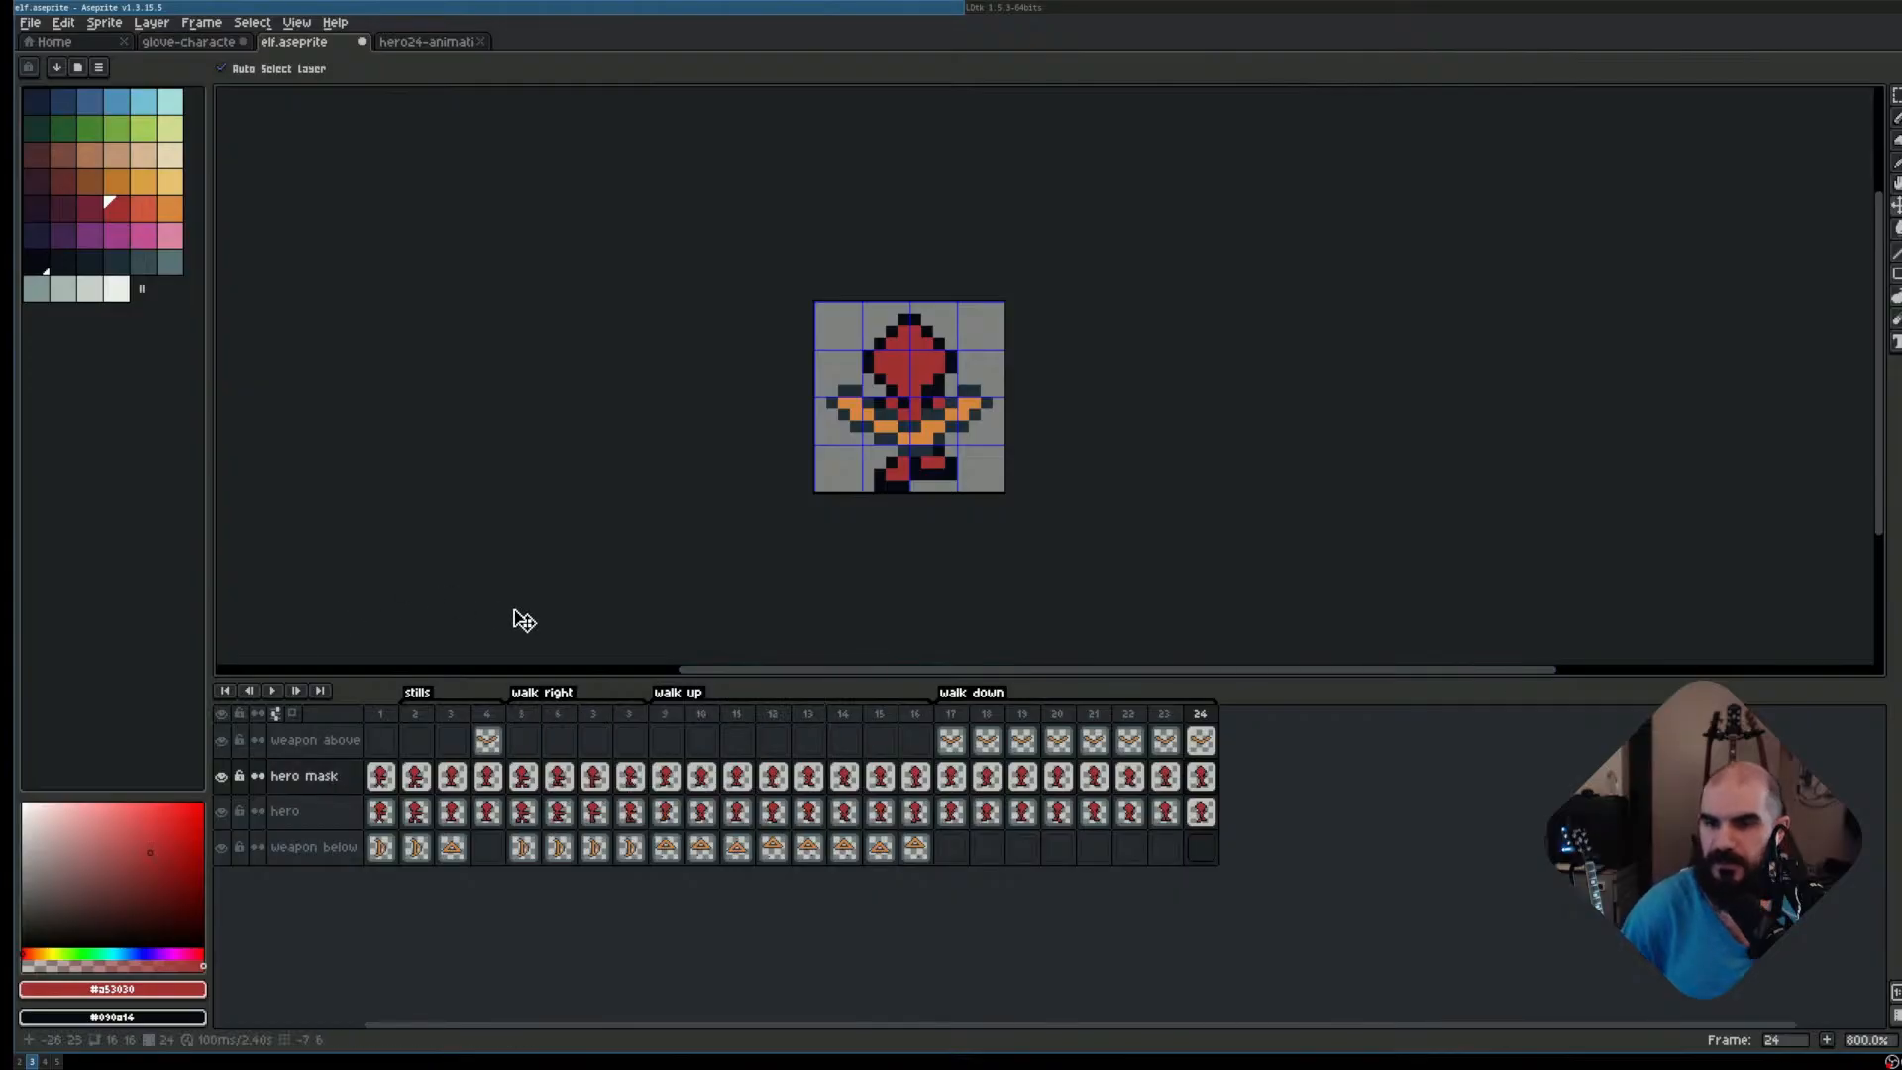
drag(525, 715, 630, 712)
click(666, 713)
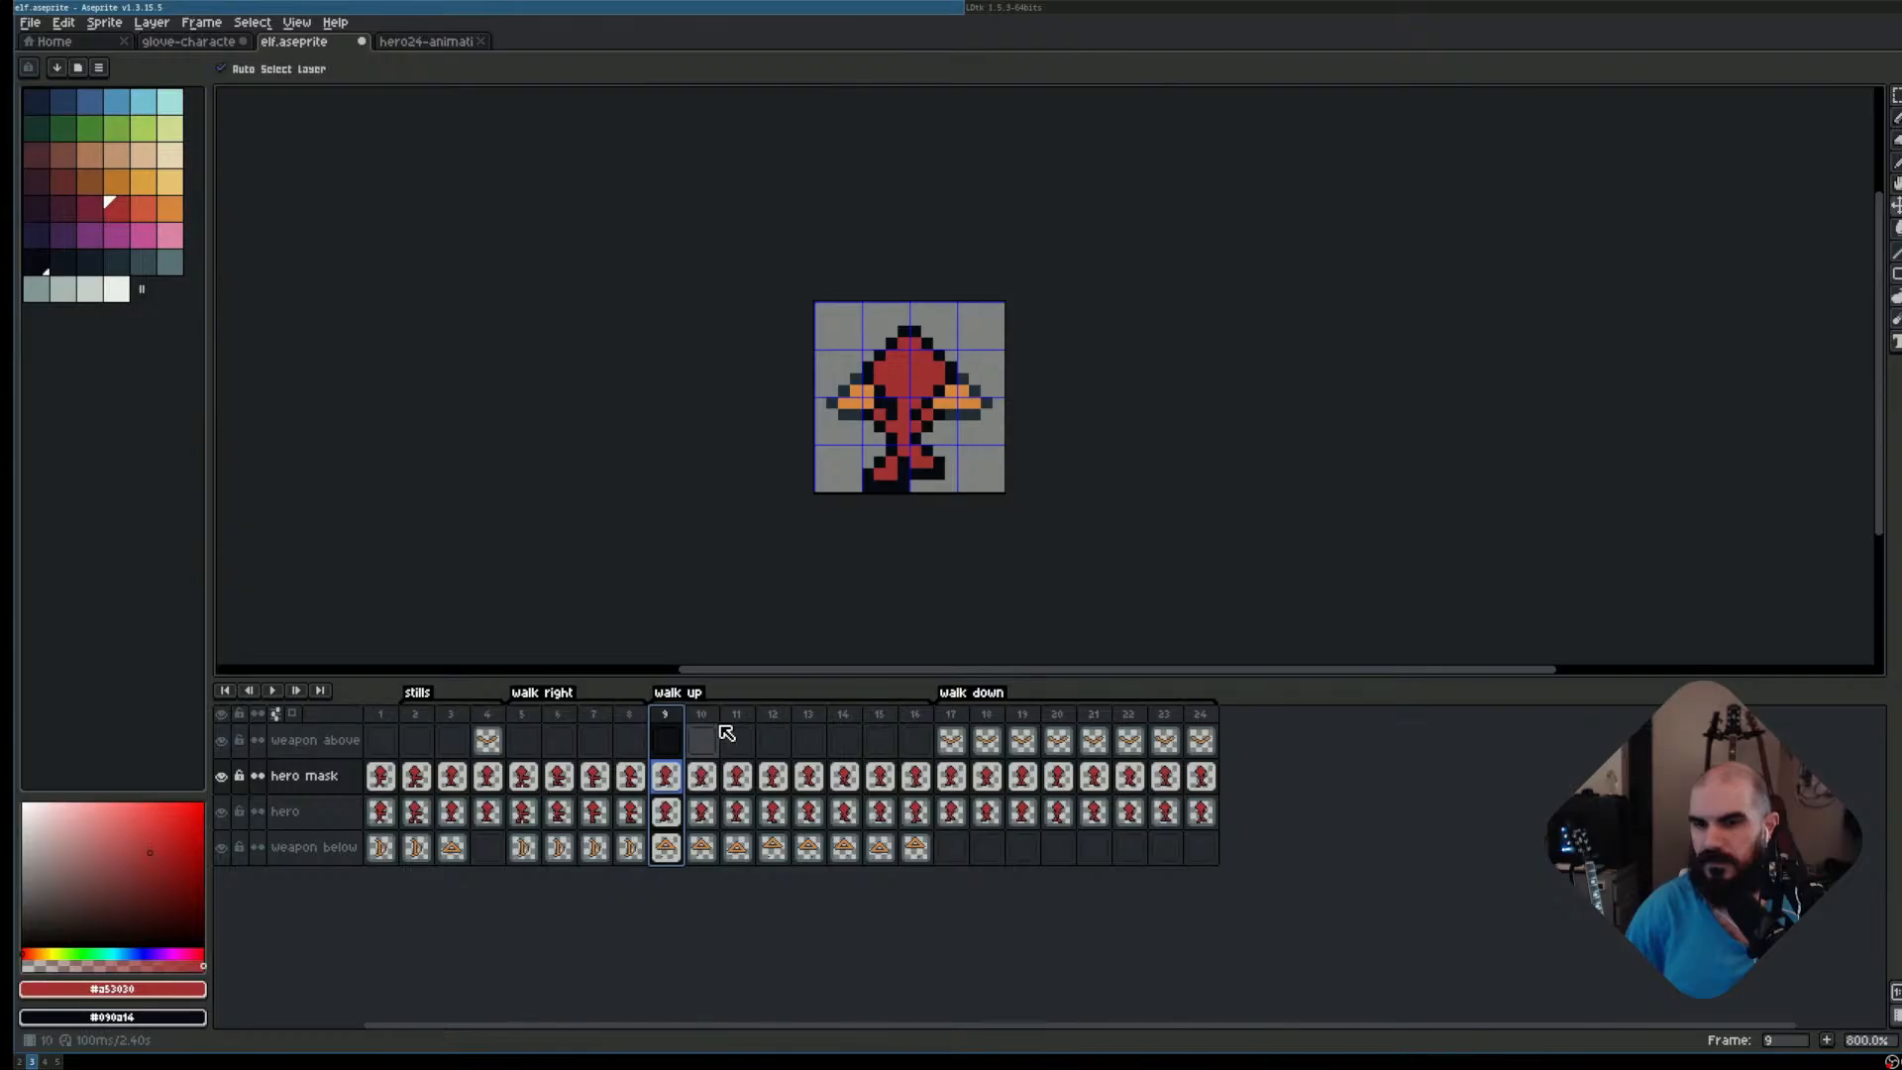
click(525, 714)
drag(555, 729, 630, 723)
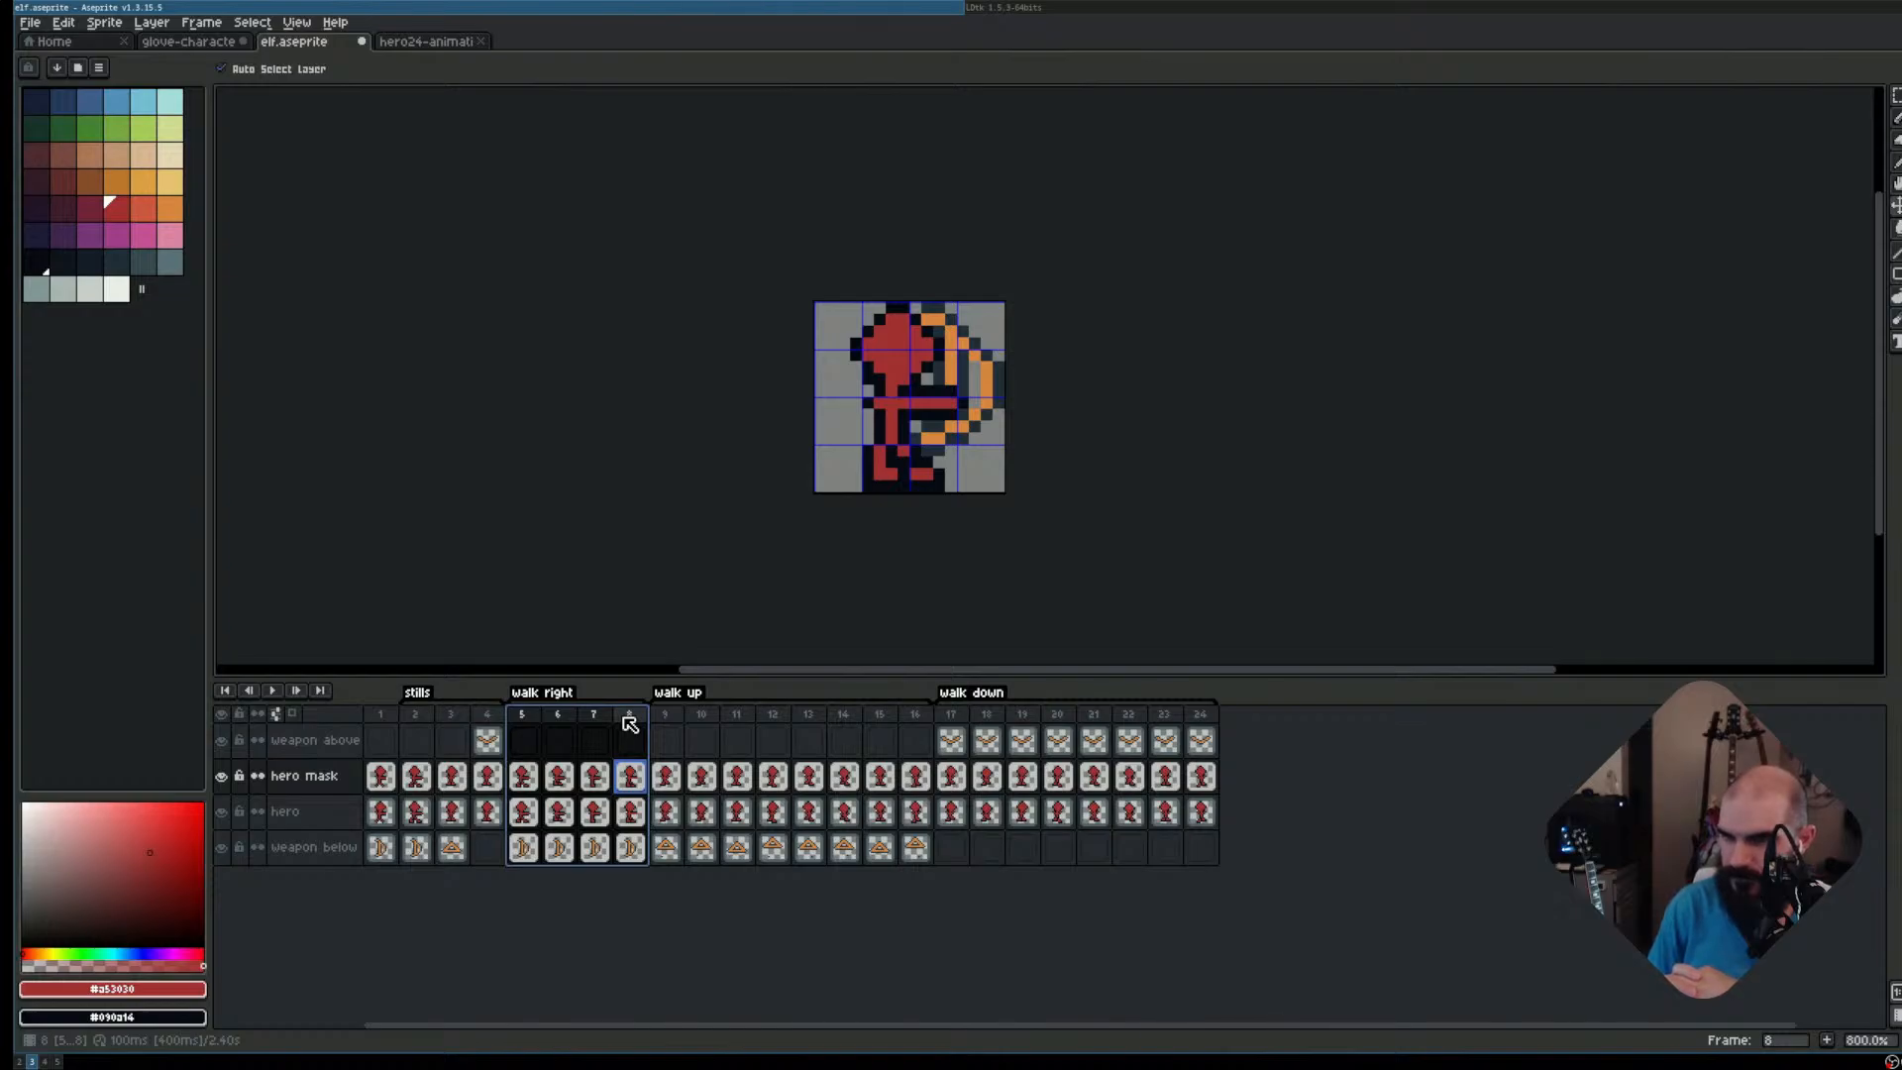
click(558, 775)
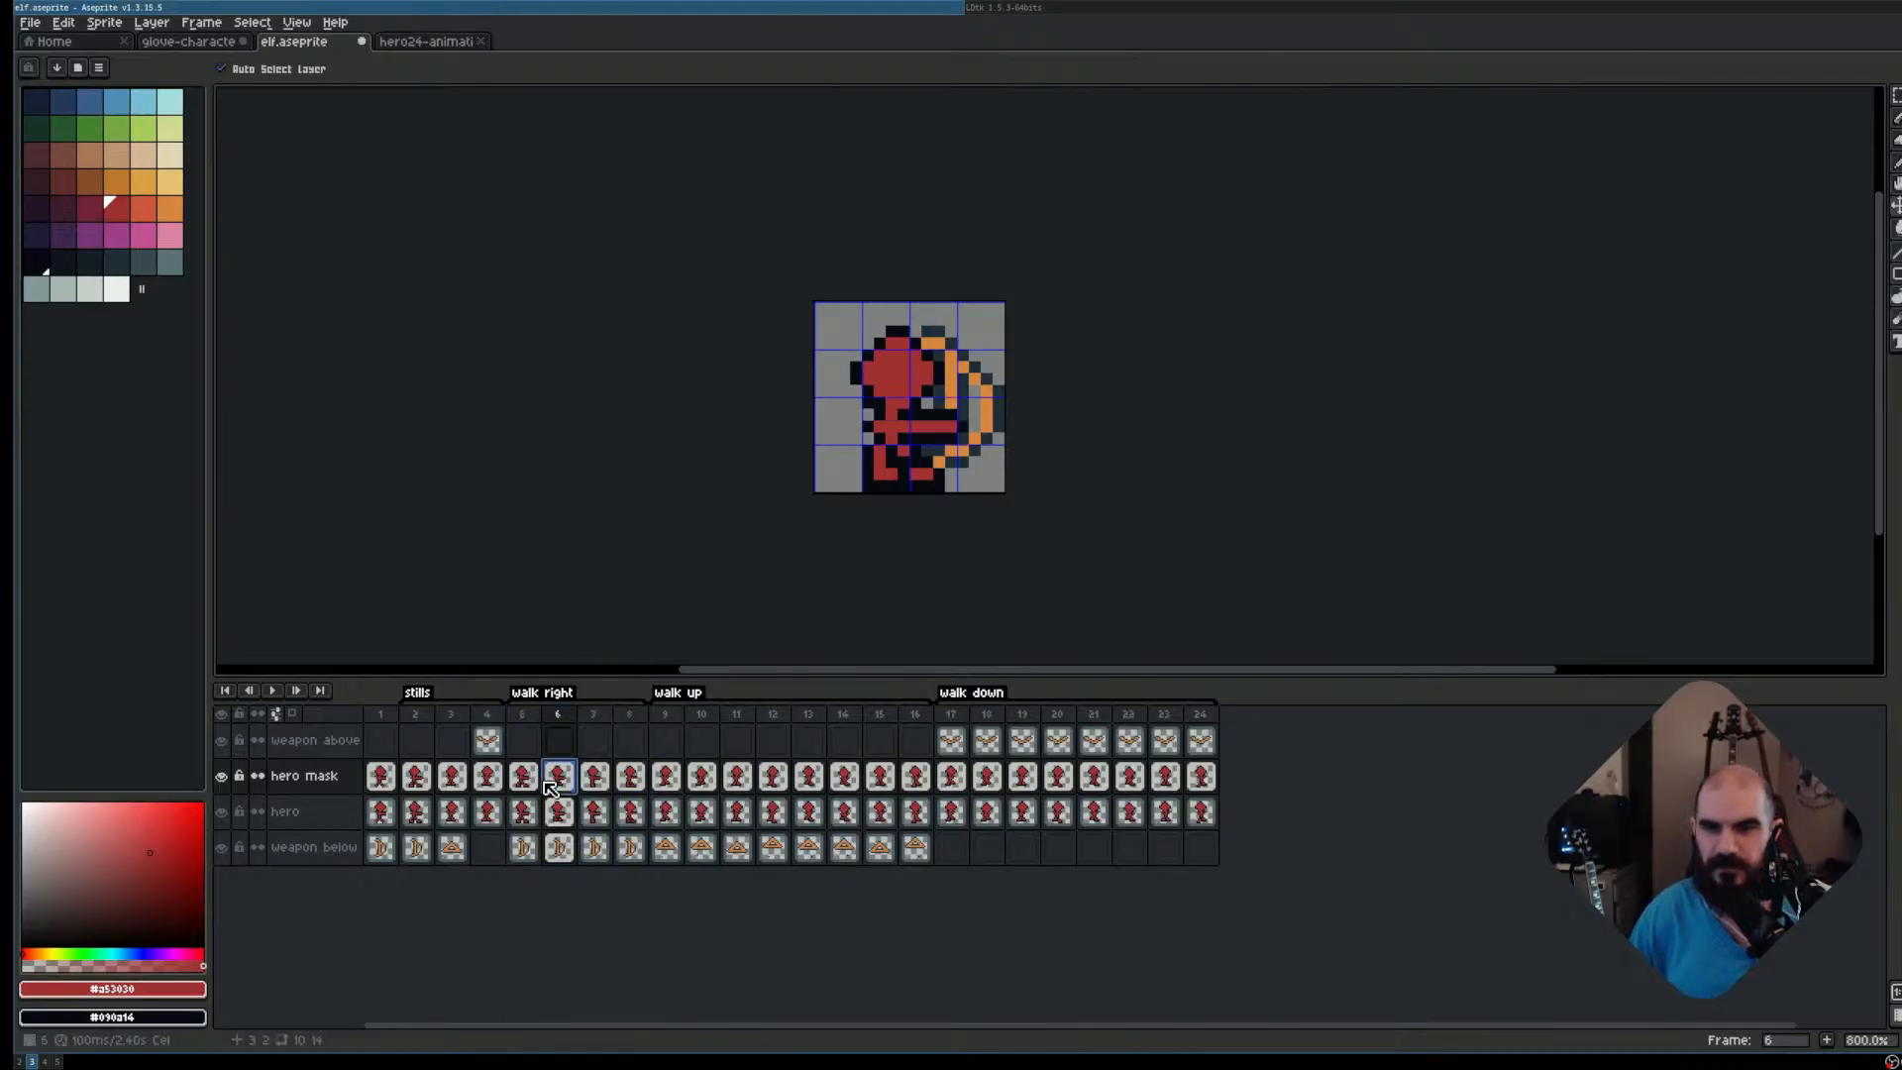
Replace color #a53030 with white (RGB 255, 255, 255) across all 24 frames of the hero mask layer
drag(392, 782, 1200, 776)
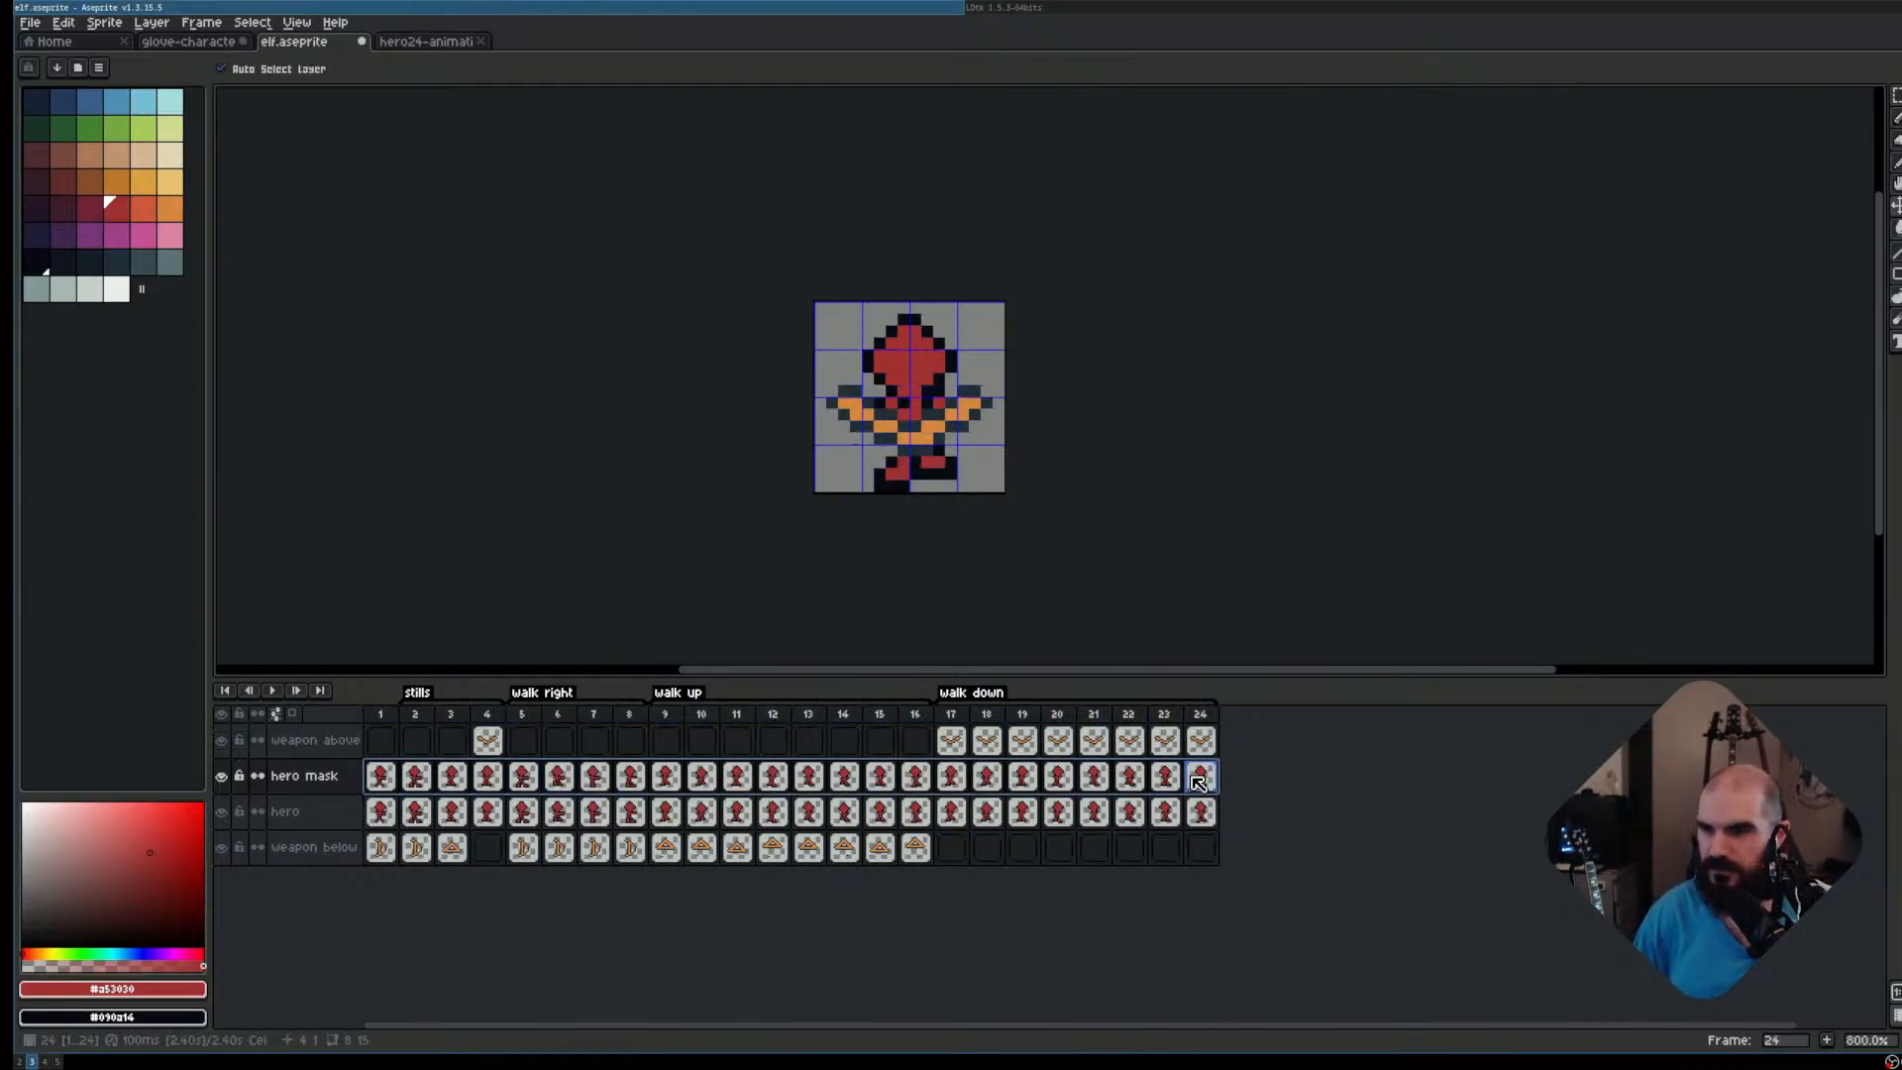
key(i)
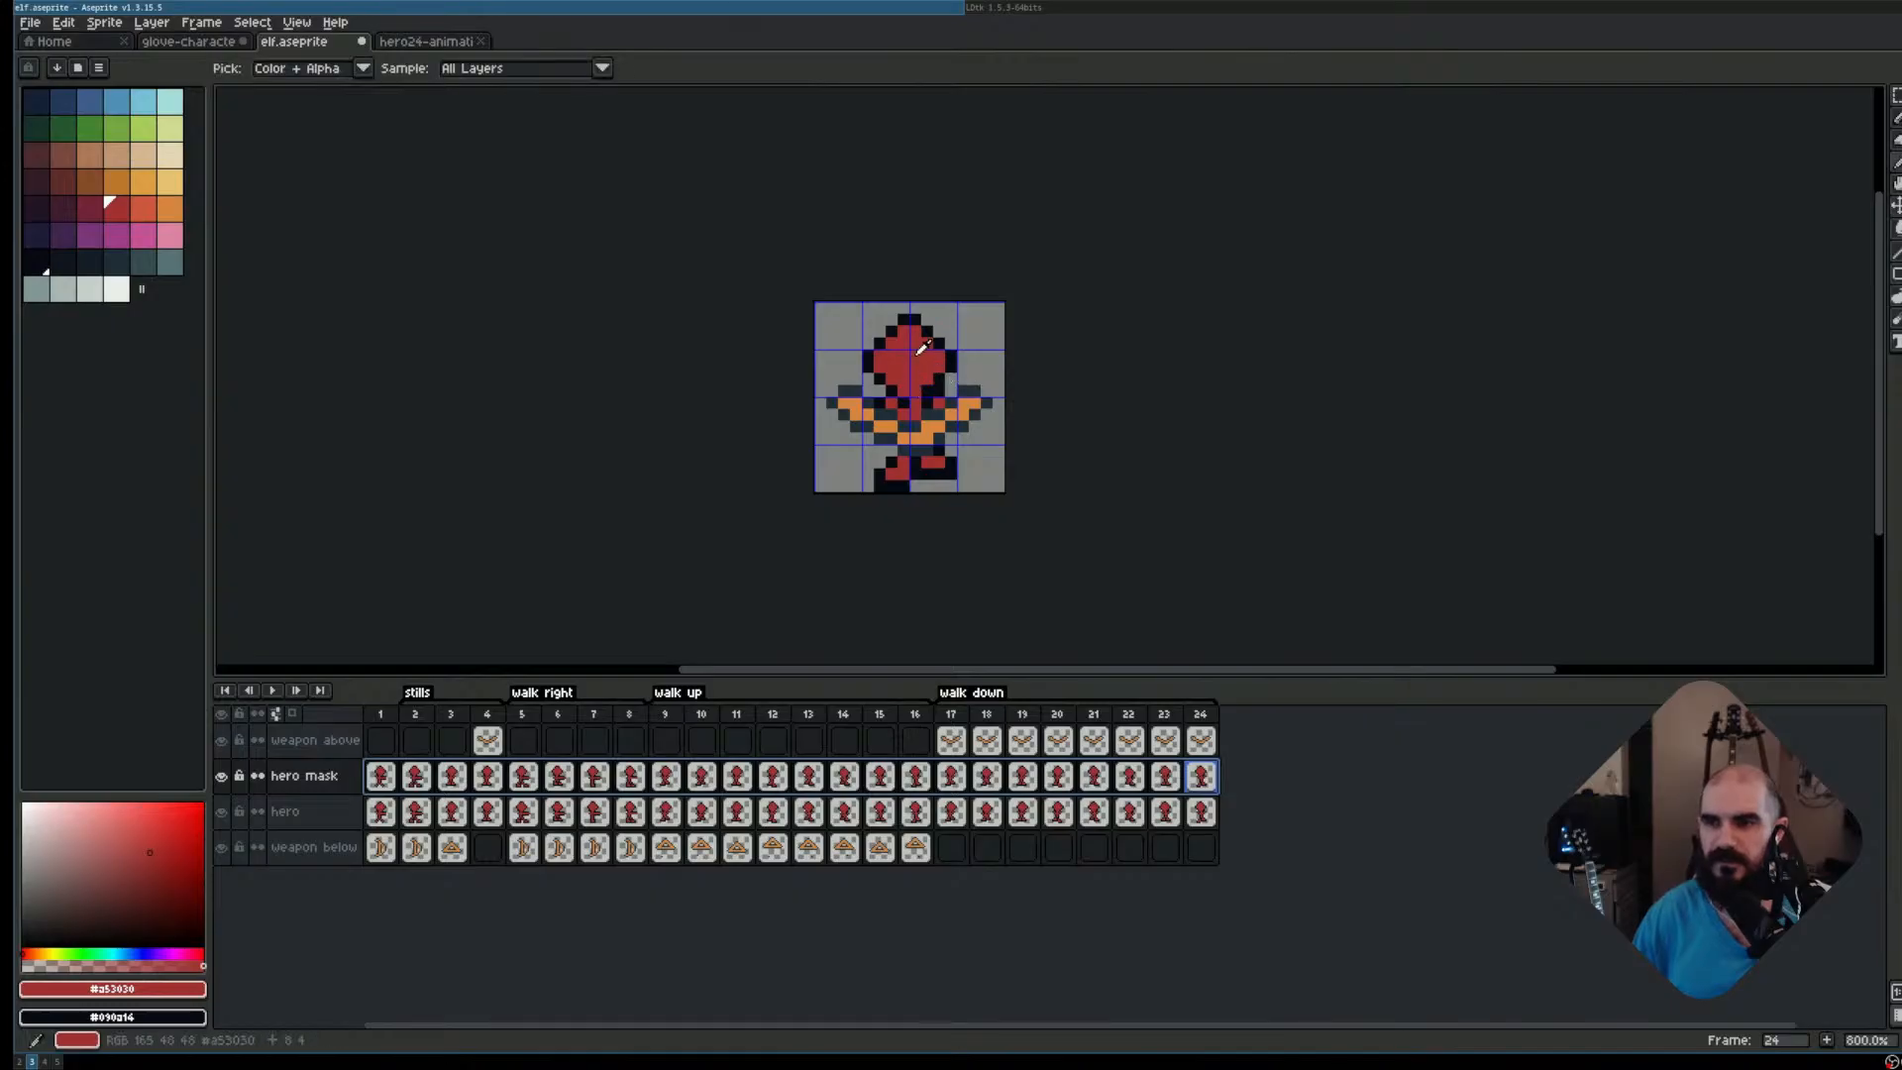
key(shift+r)
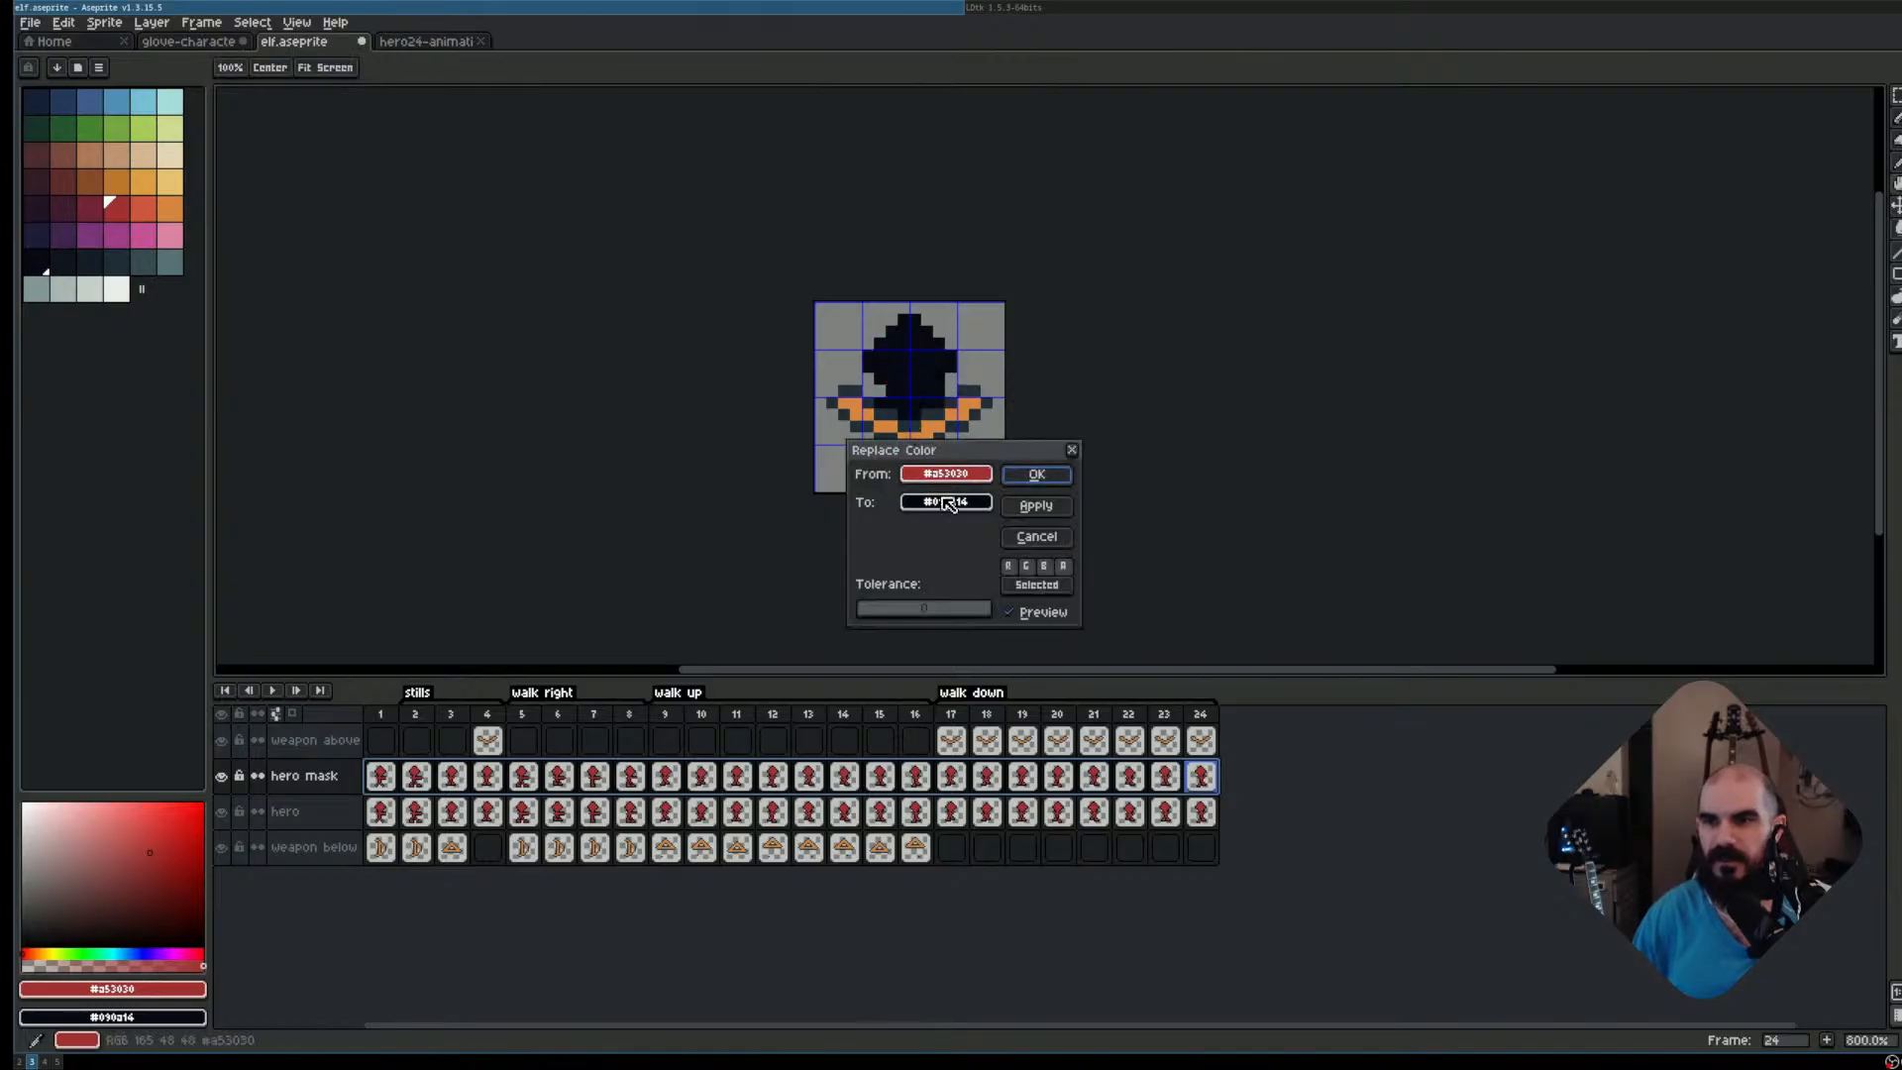
click(980, 511)
click(1304, 563)
text(255)
key(Tab)
text(255)
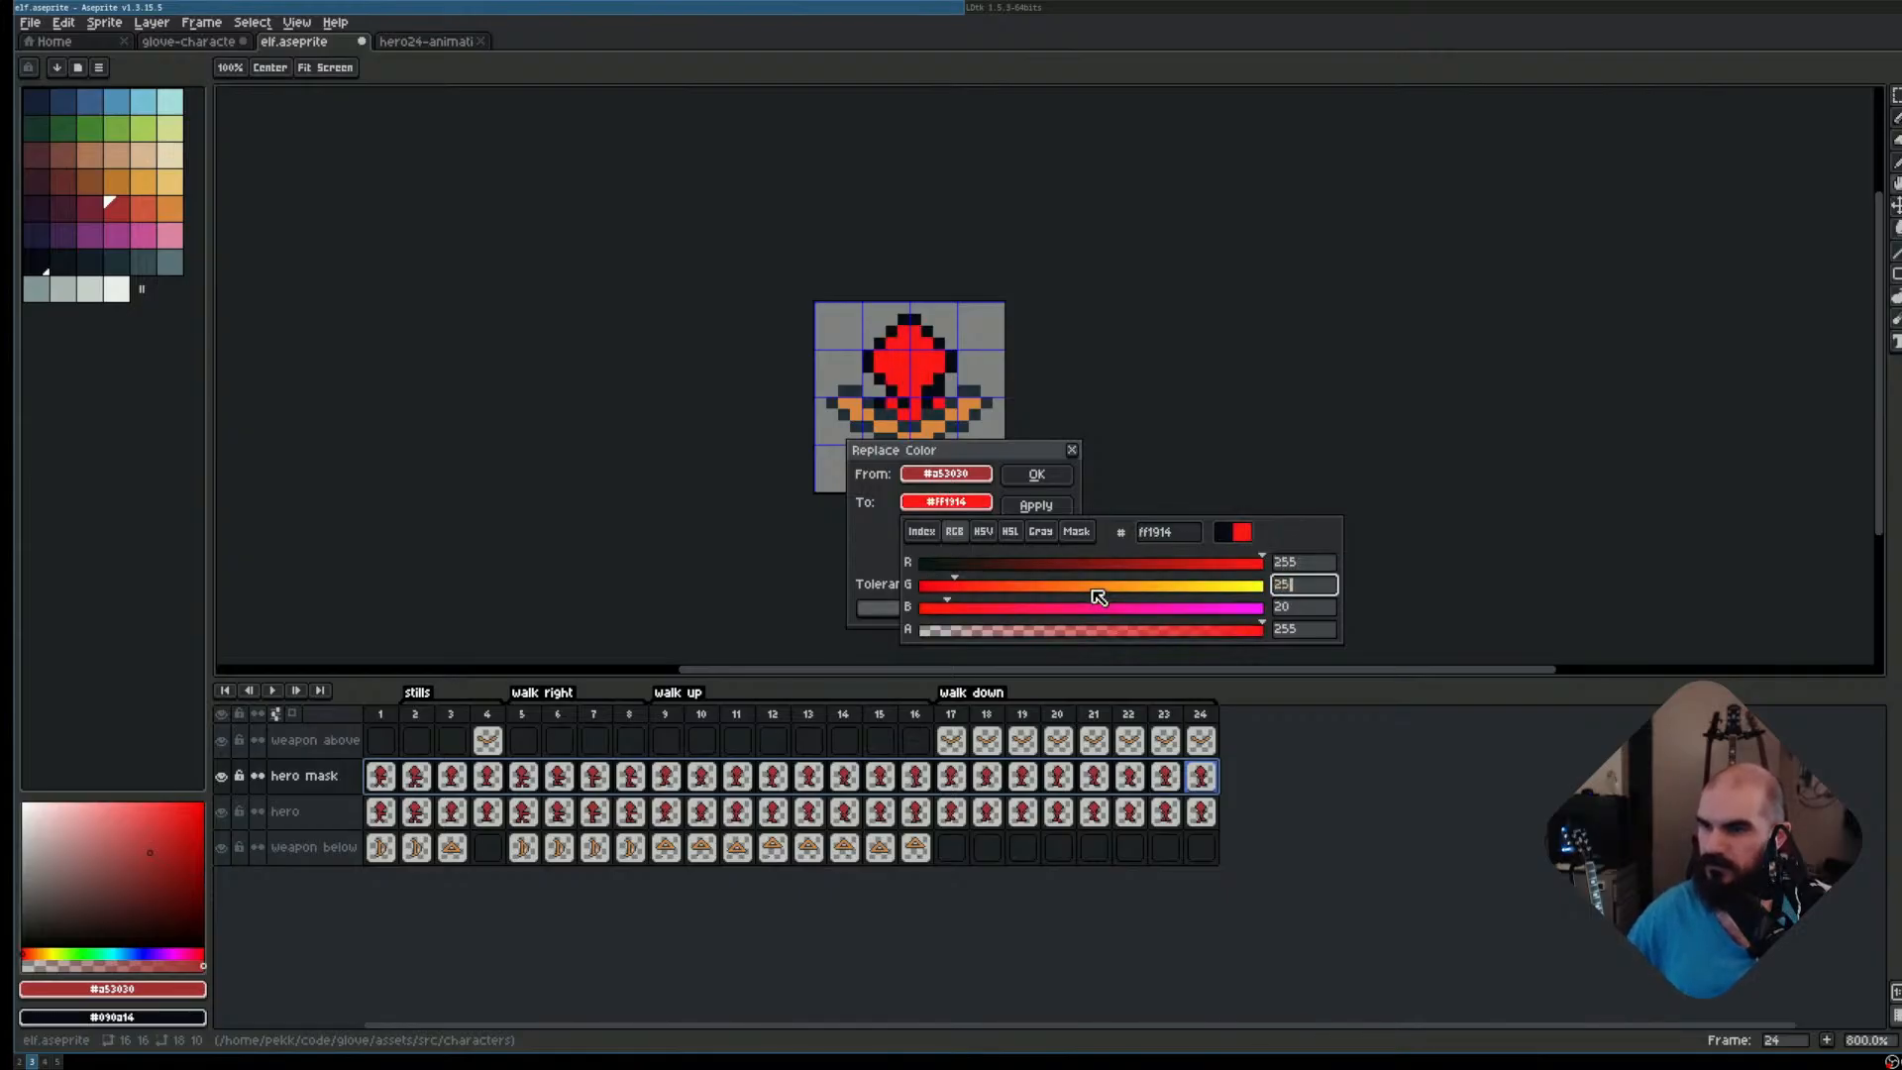
key(Tab)
text(255)
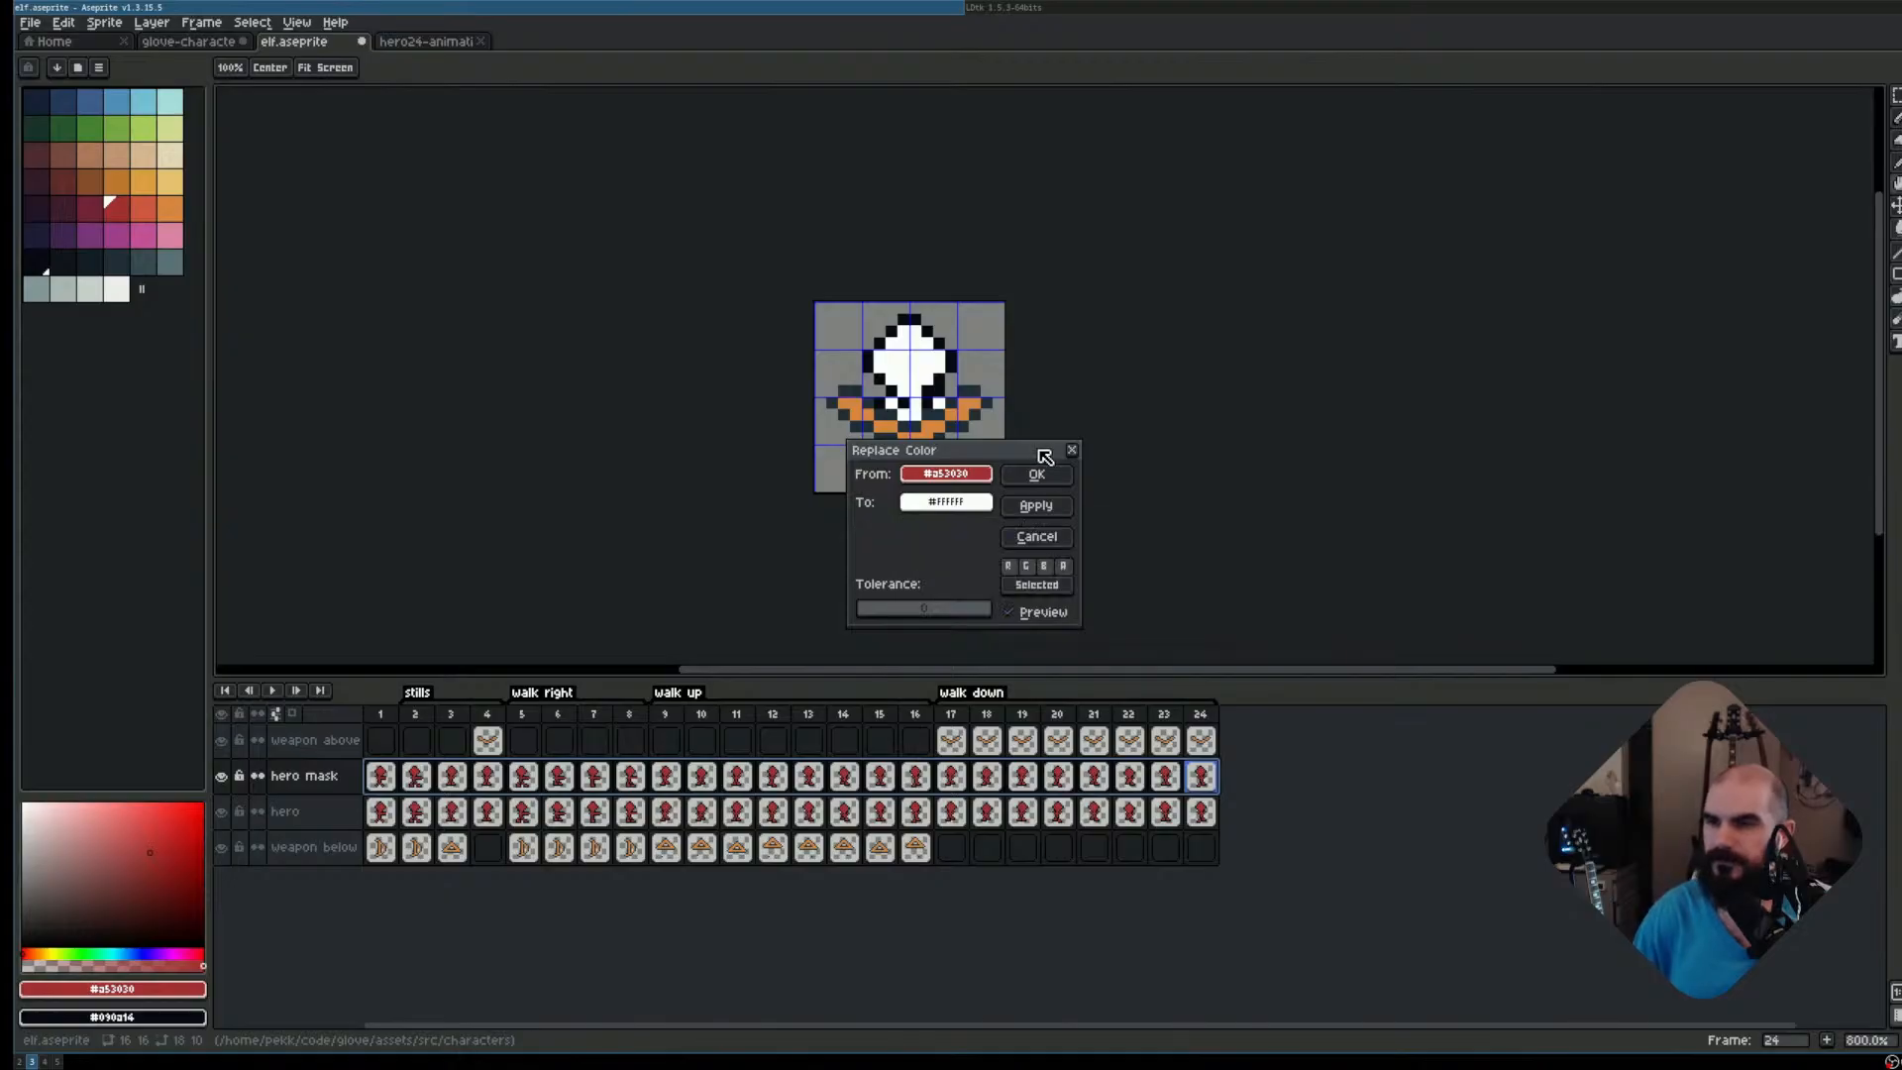
click(1040, 474)
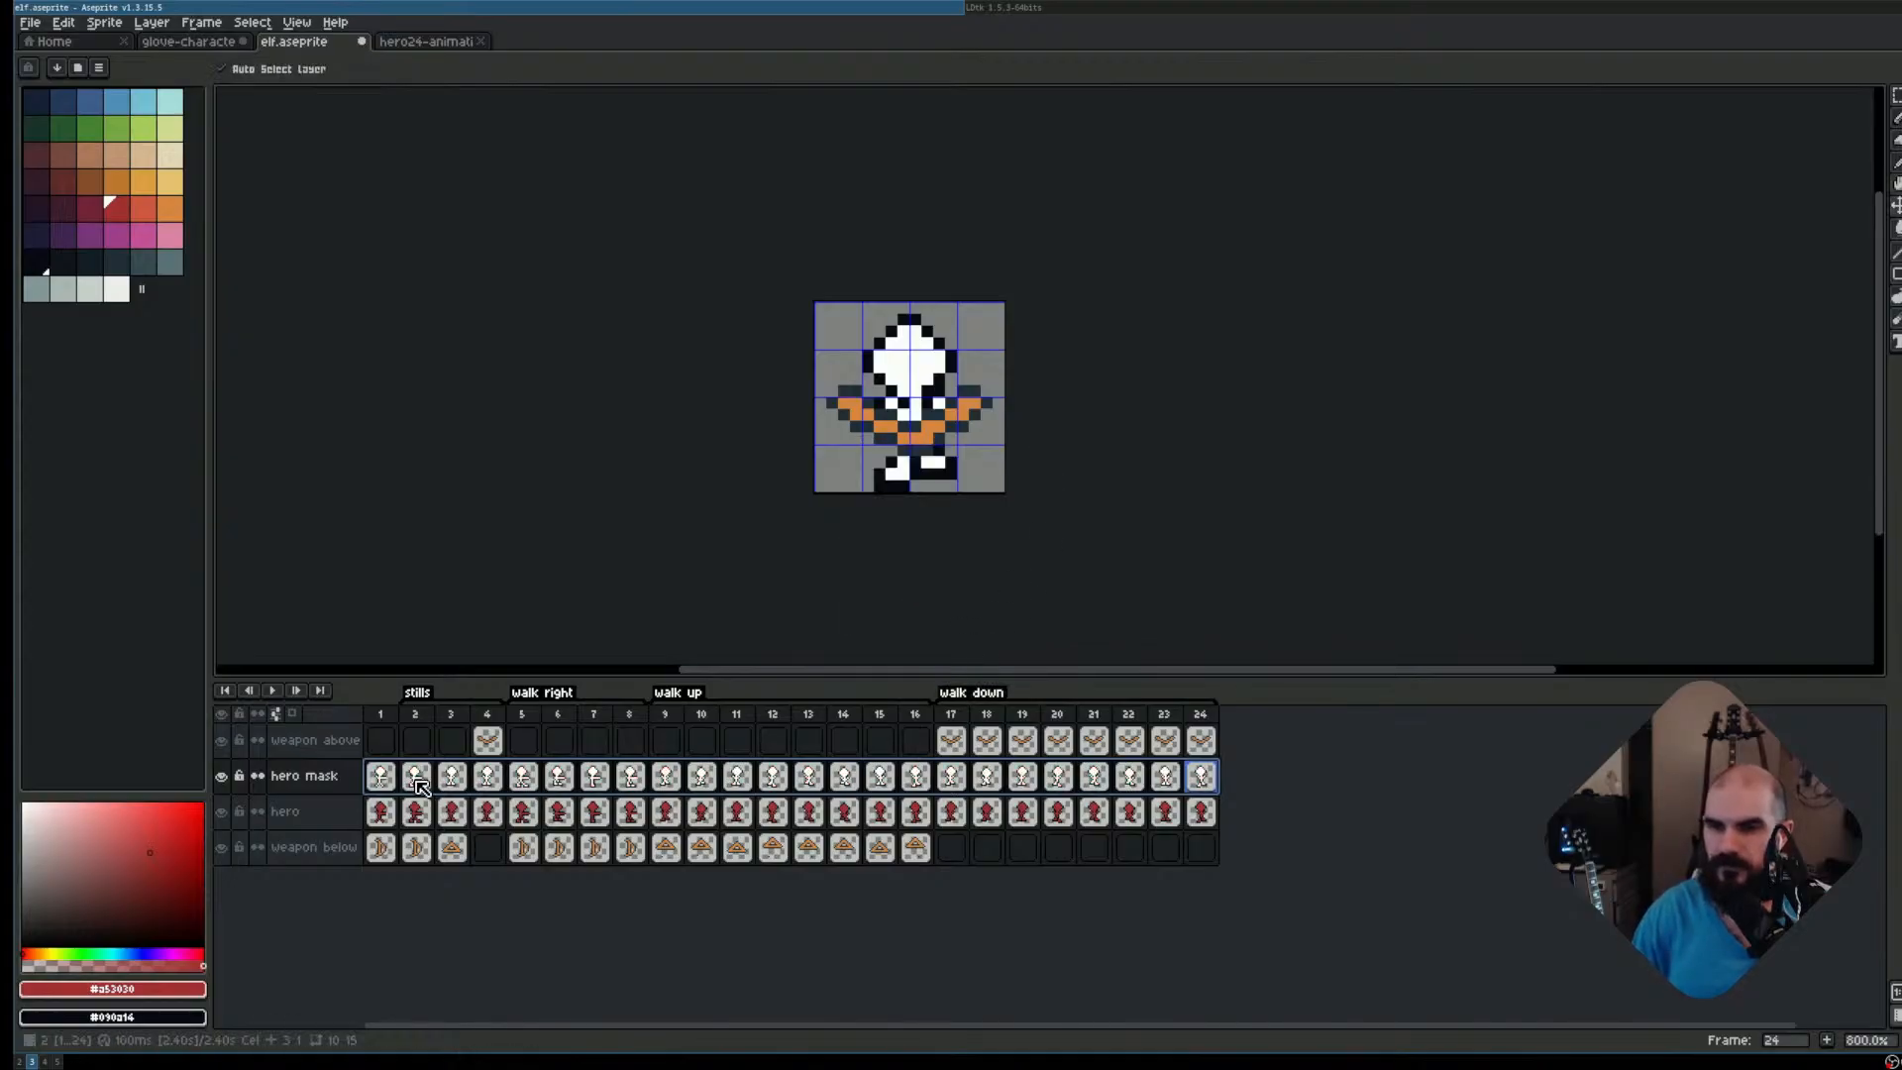
Replace the #090a14 outline color with full transparency (alpha 0) across all hero mask frames
click(238, 777)
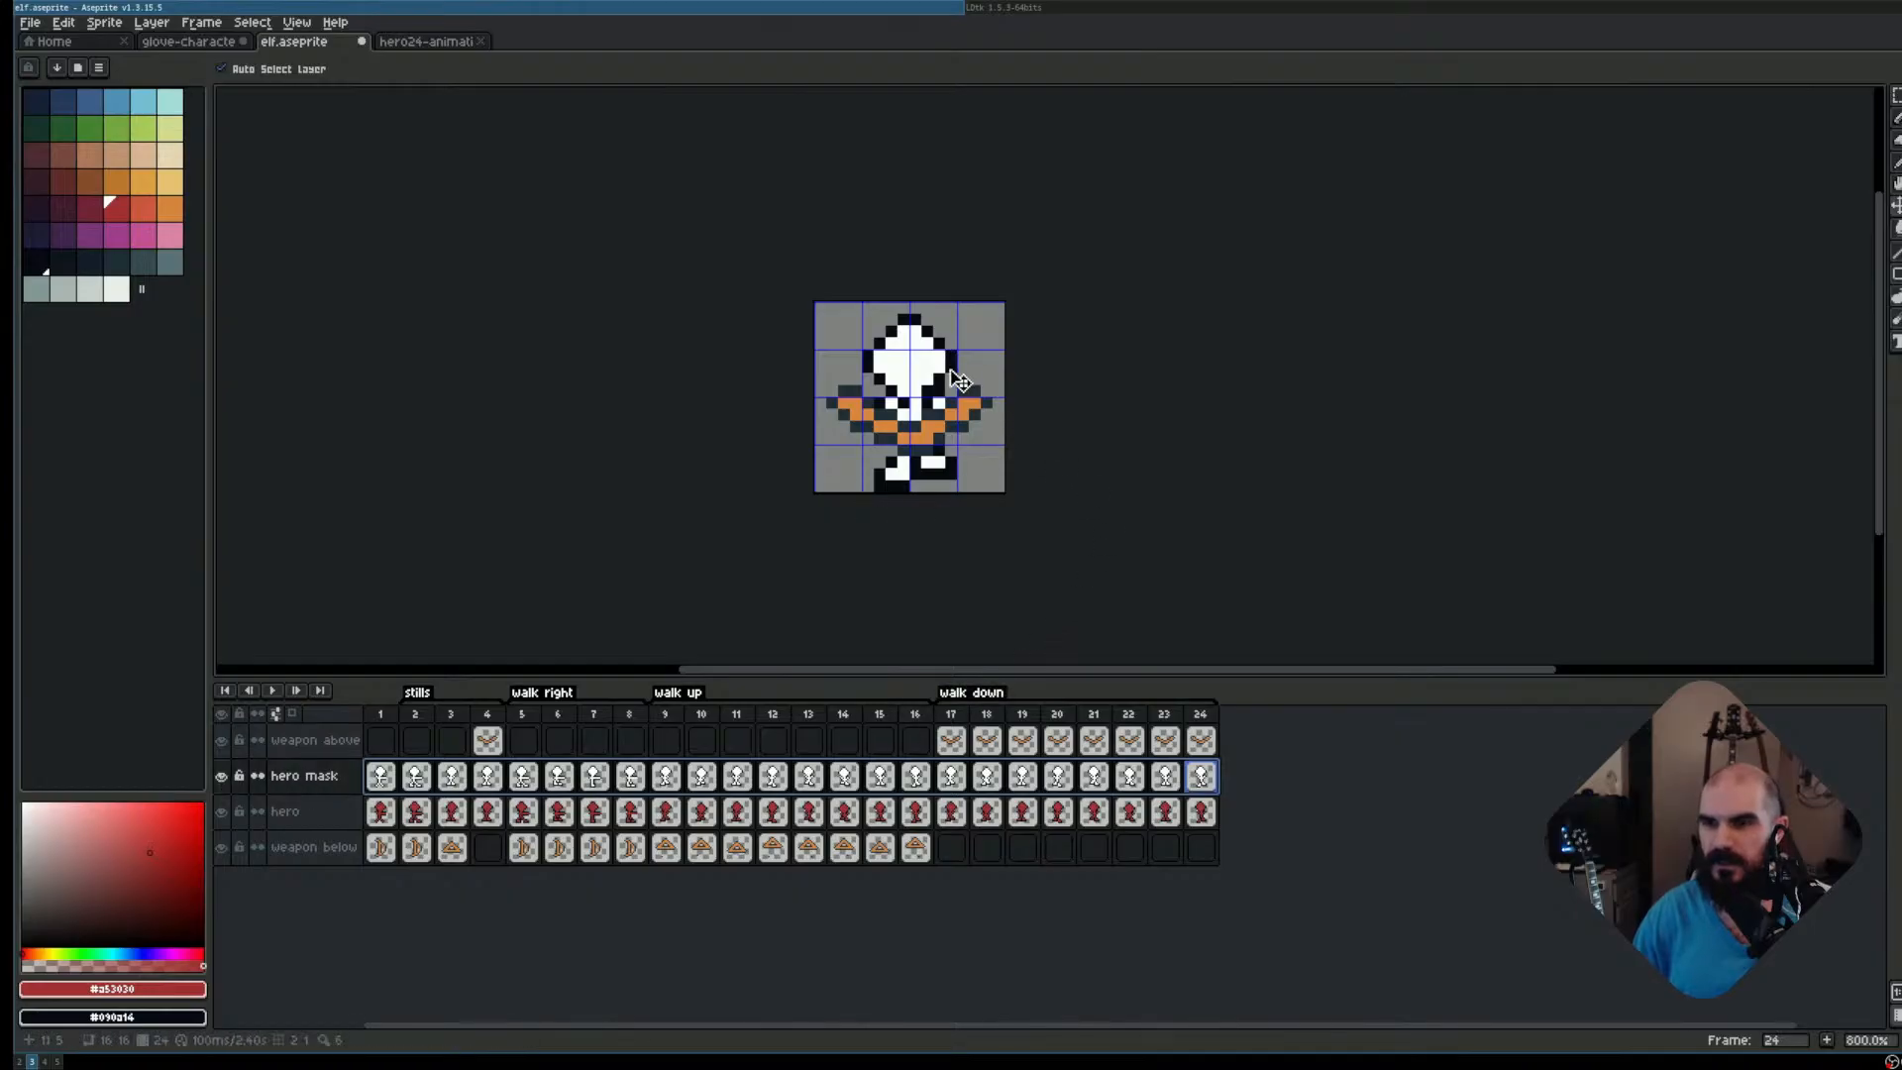
key(shift+r)
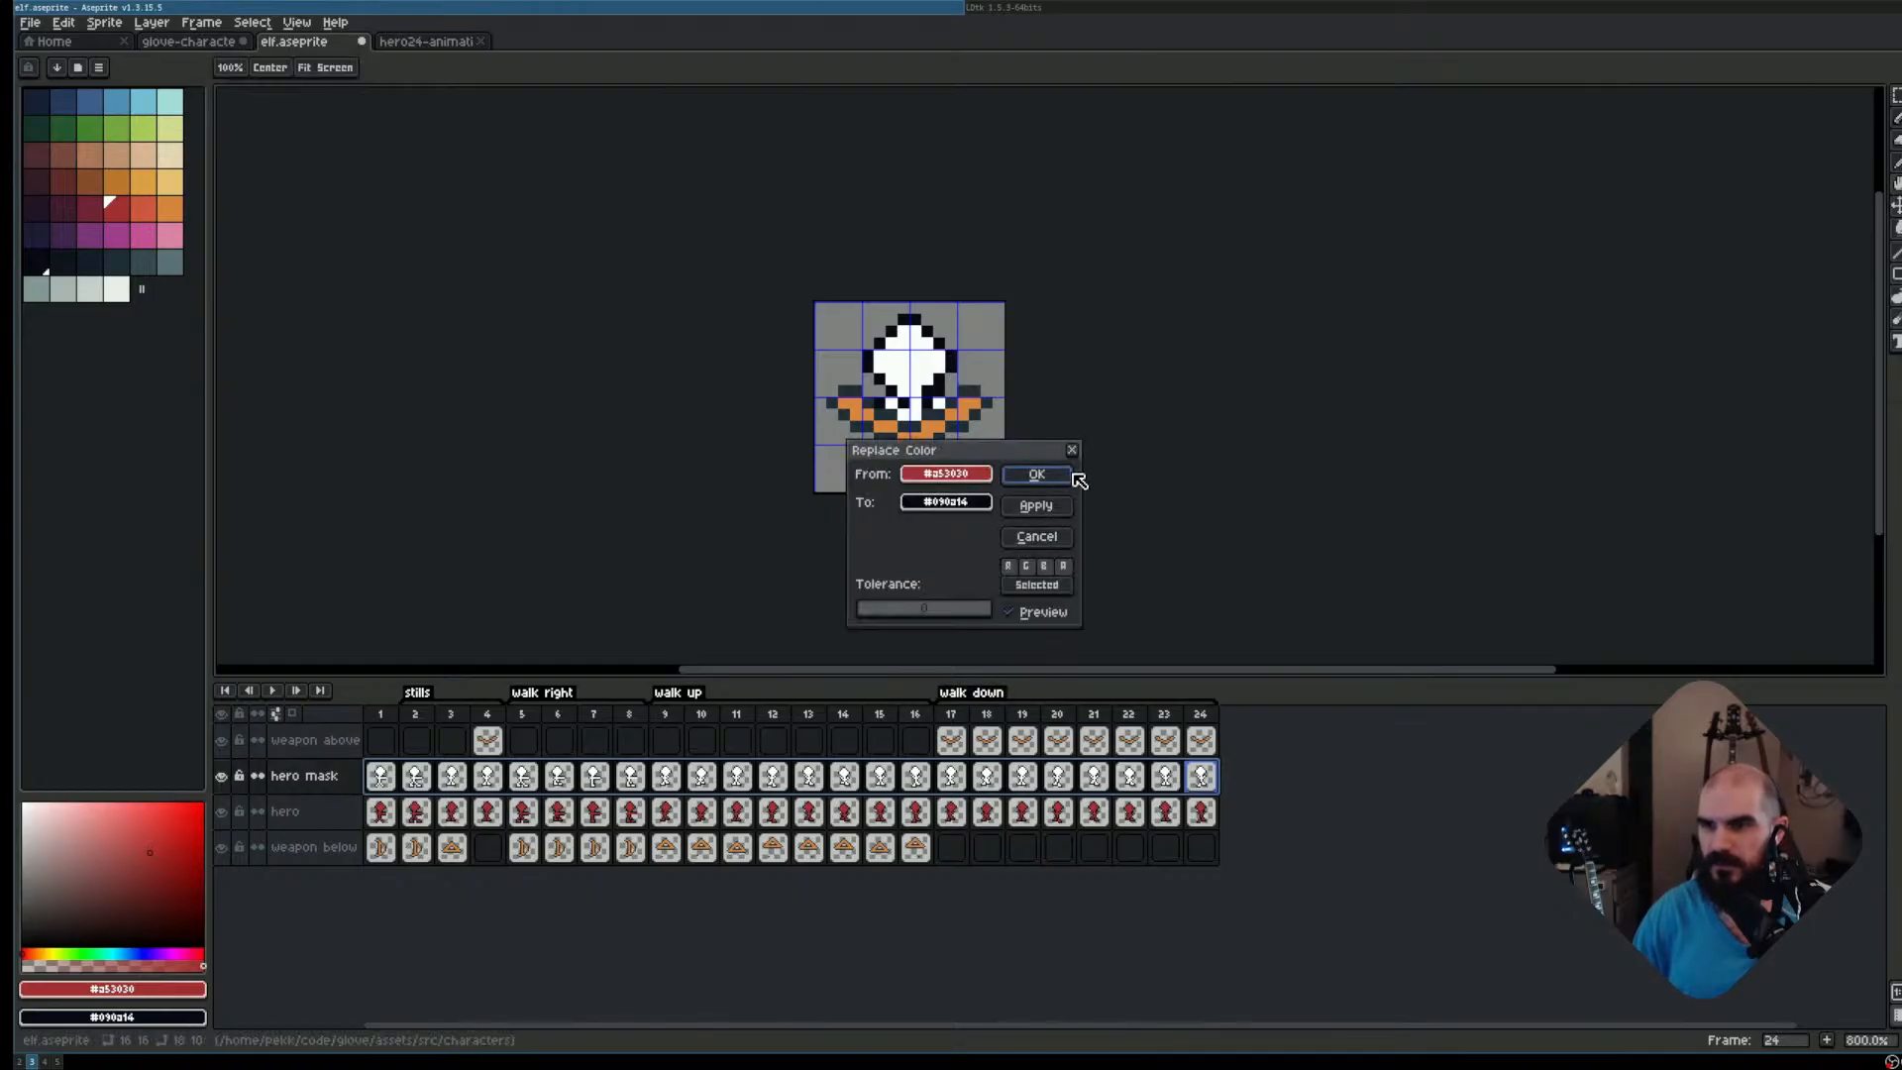
drag(955, 476, 953, 353)
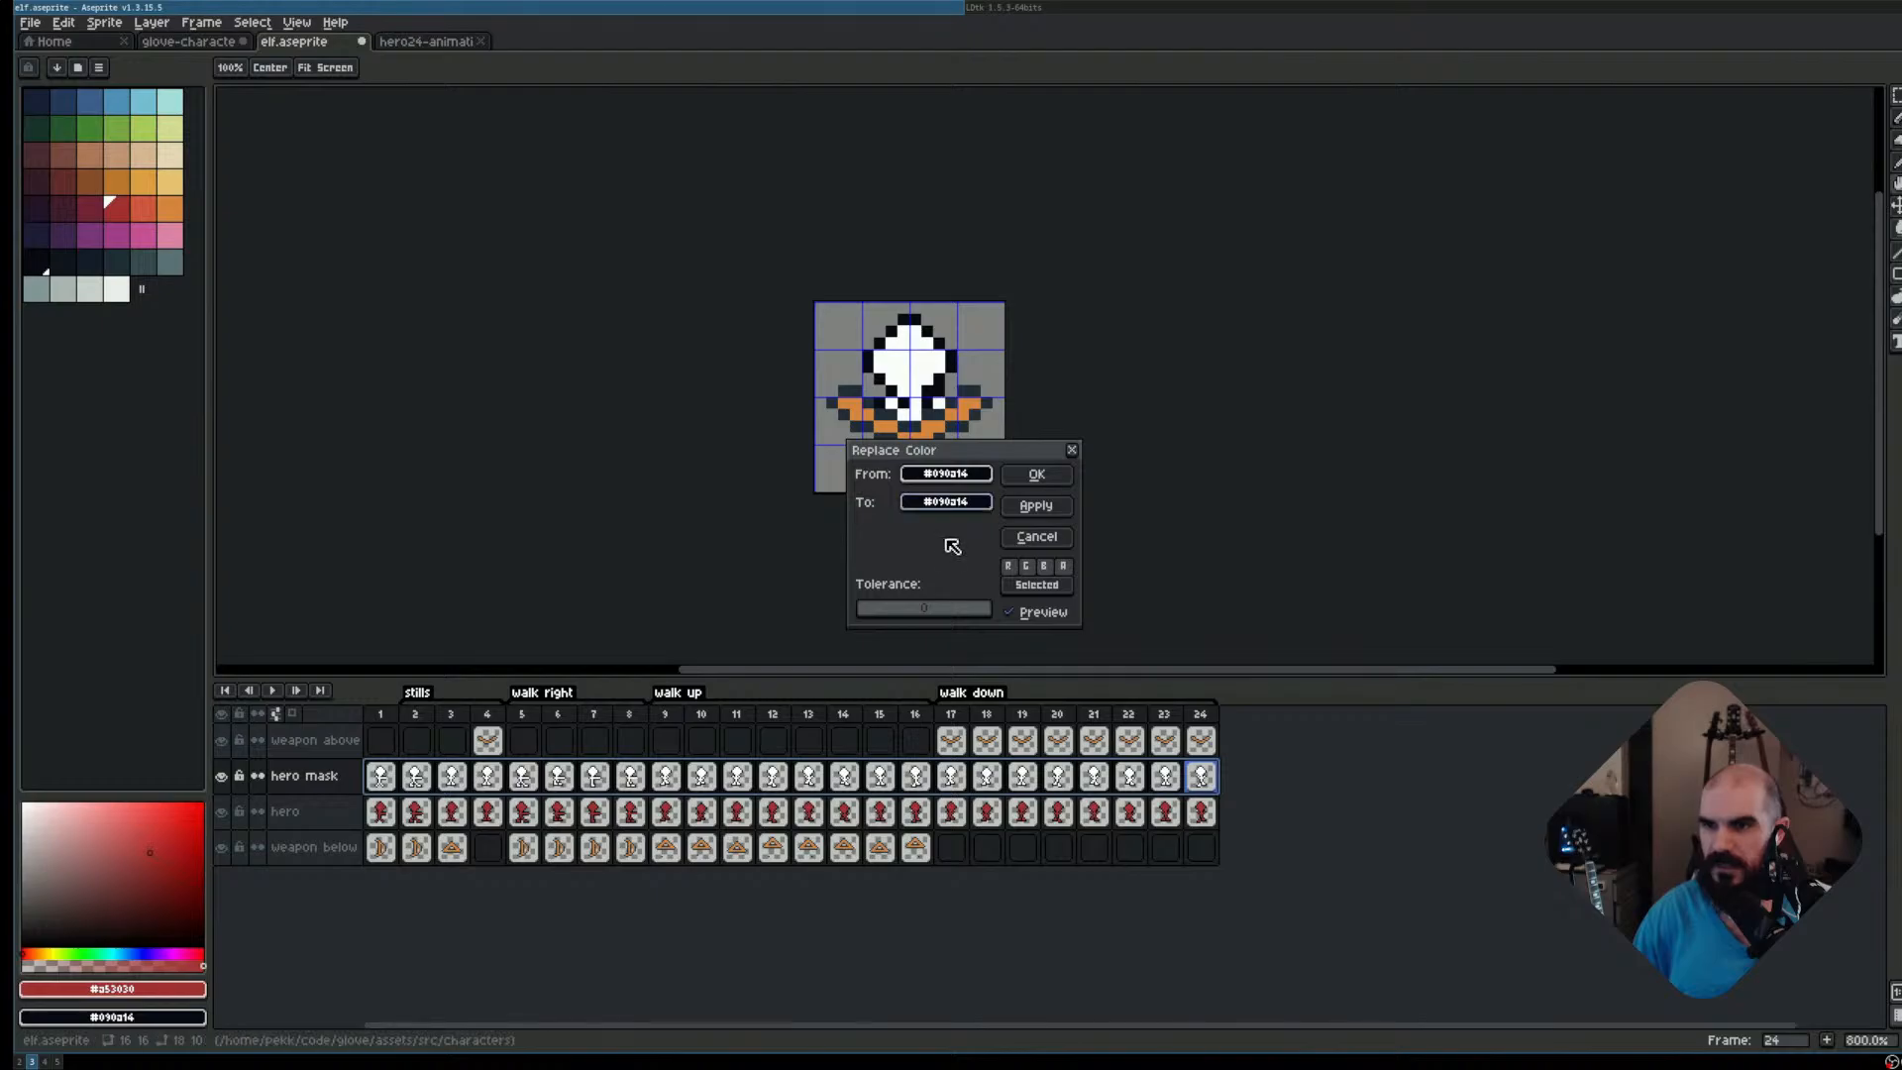
click(946, 501)
click(1299, 630)
text(0)
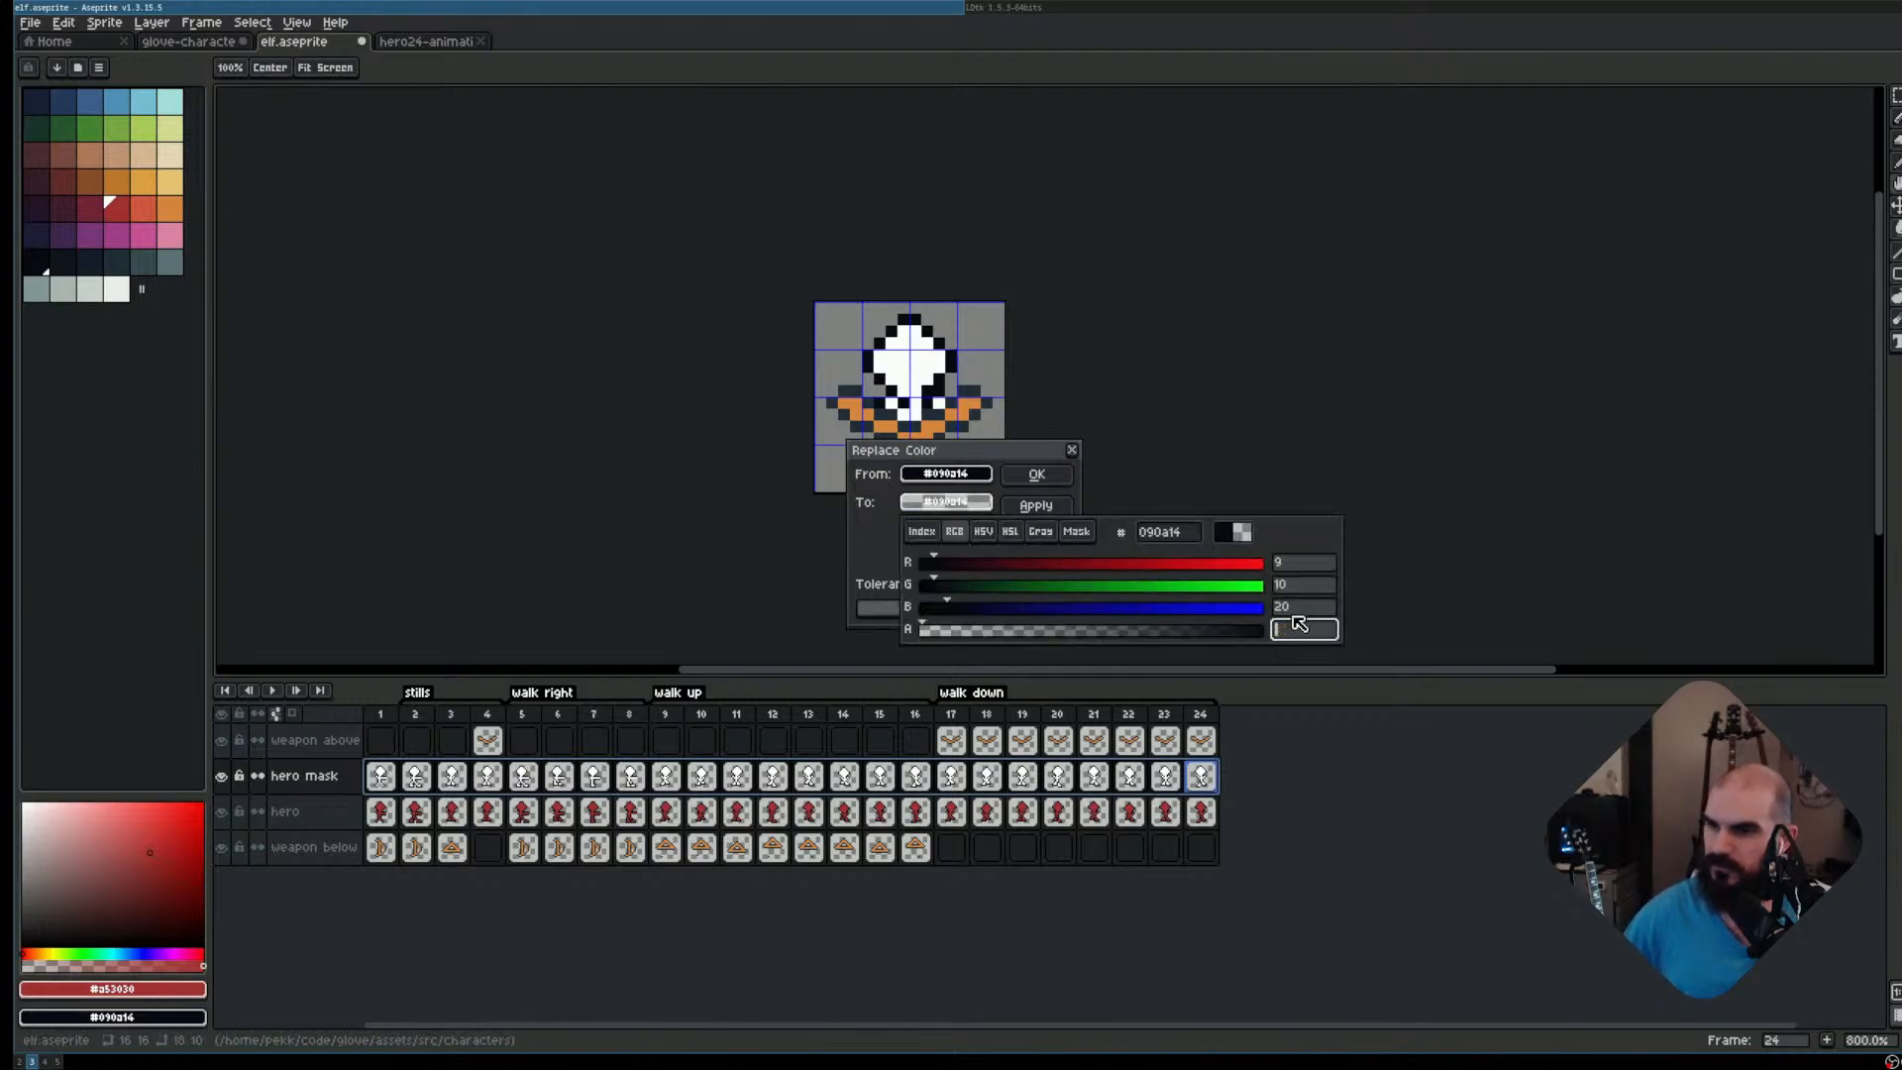
key(Return)
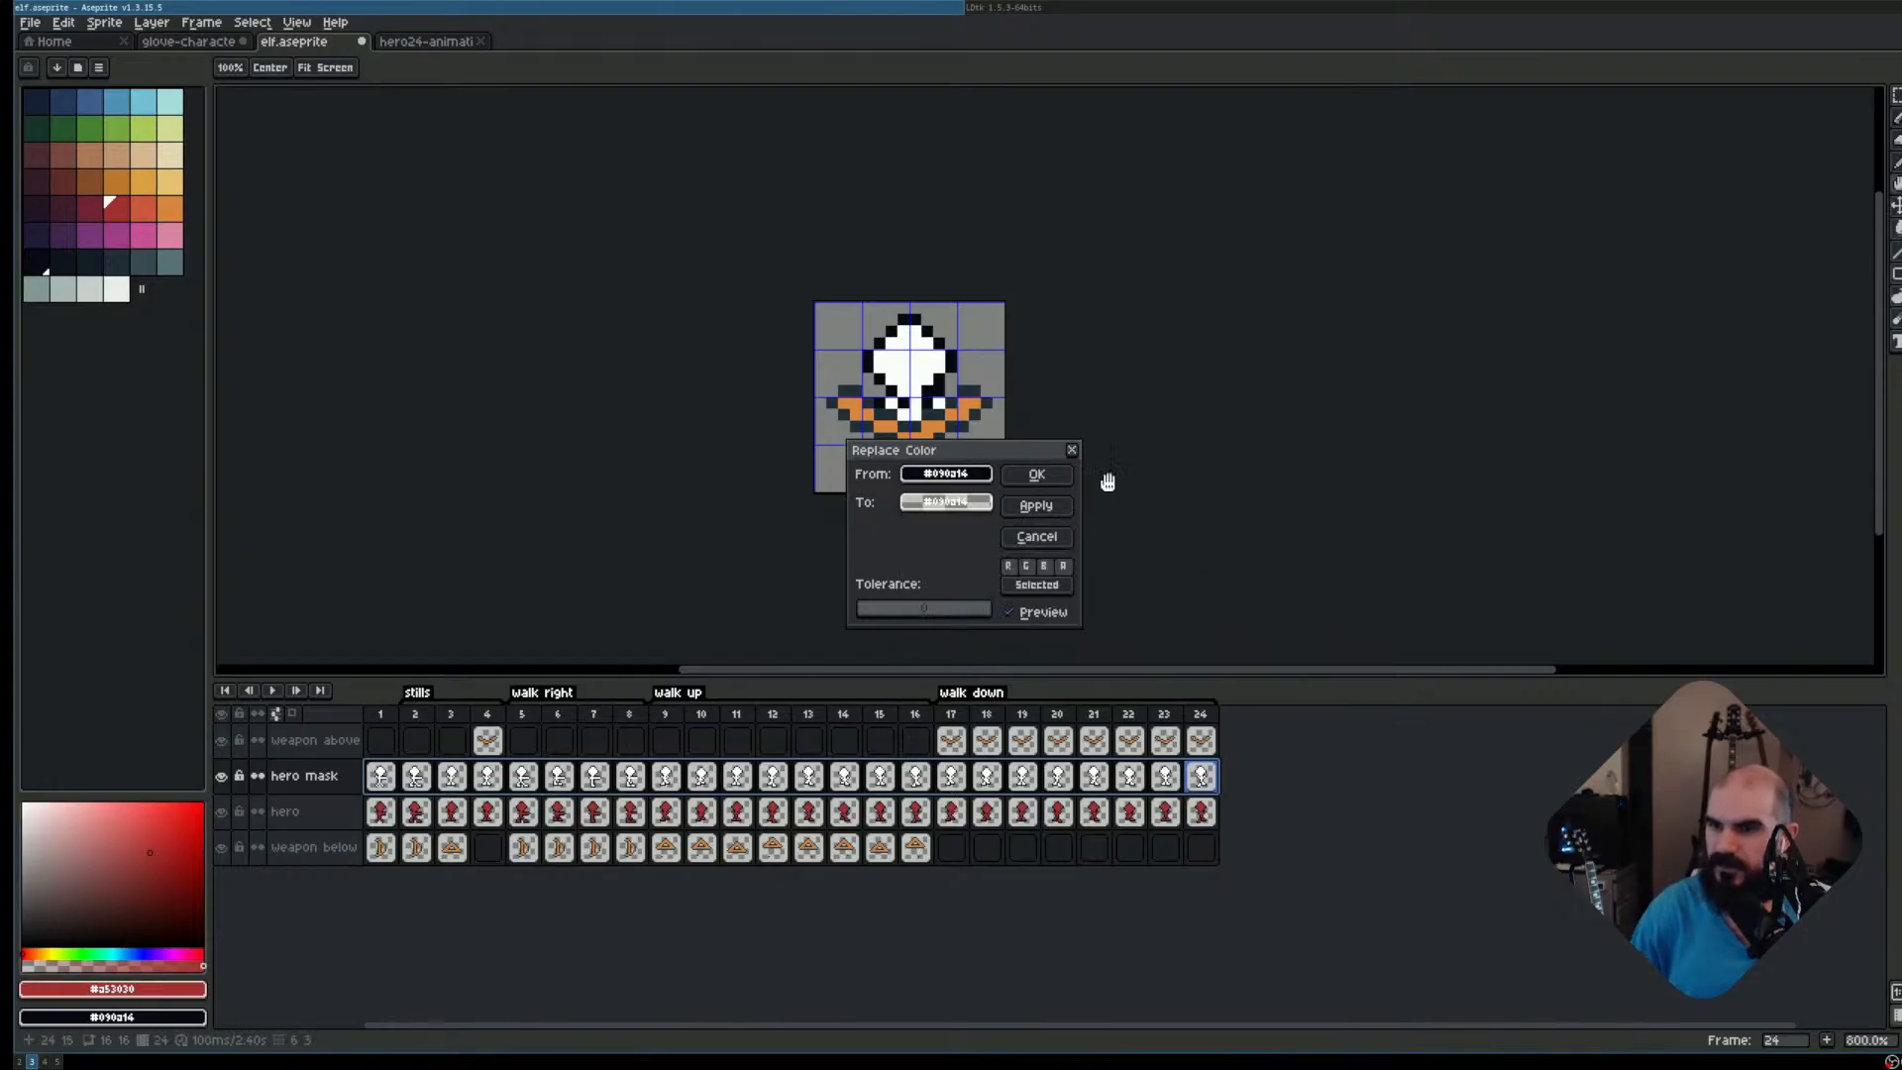
click(1008, 610)
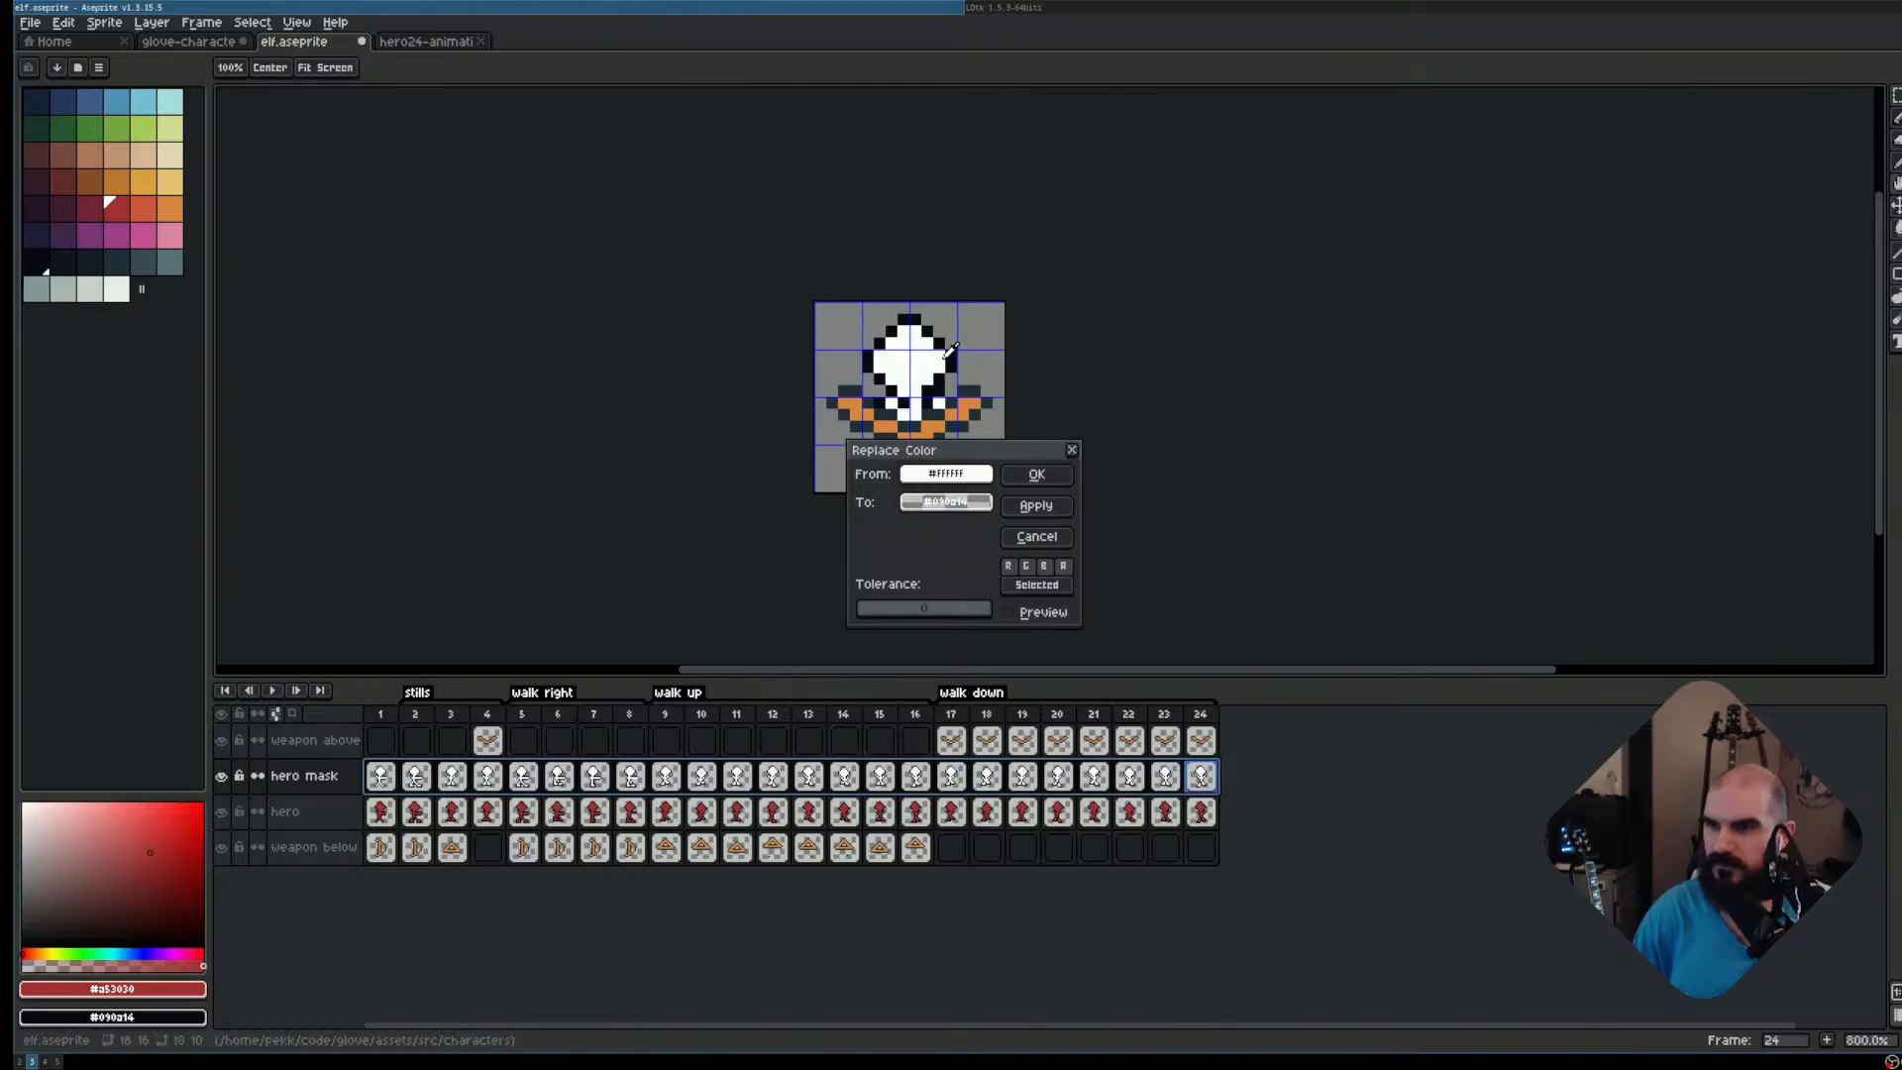
click(971, 503)
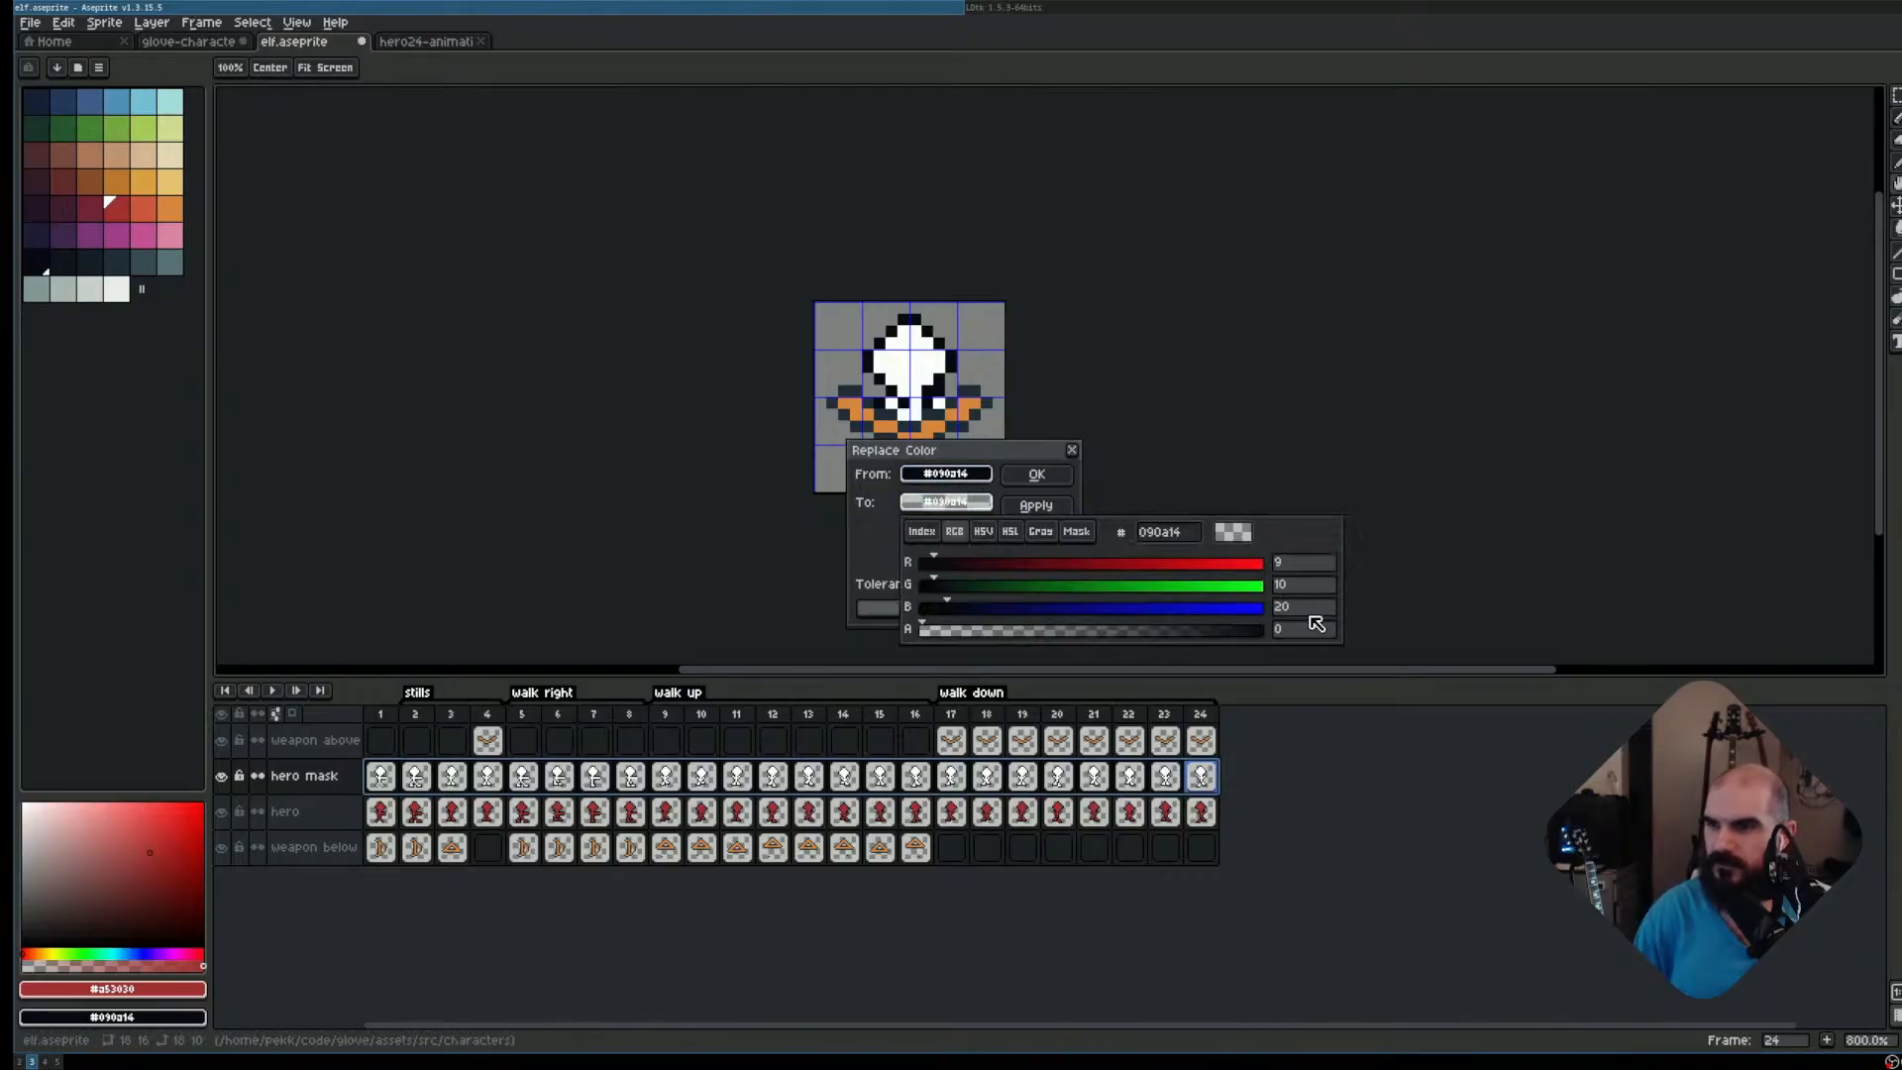
click(1035, 474)
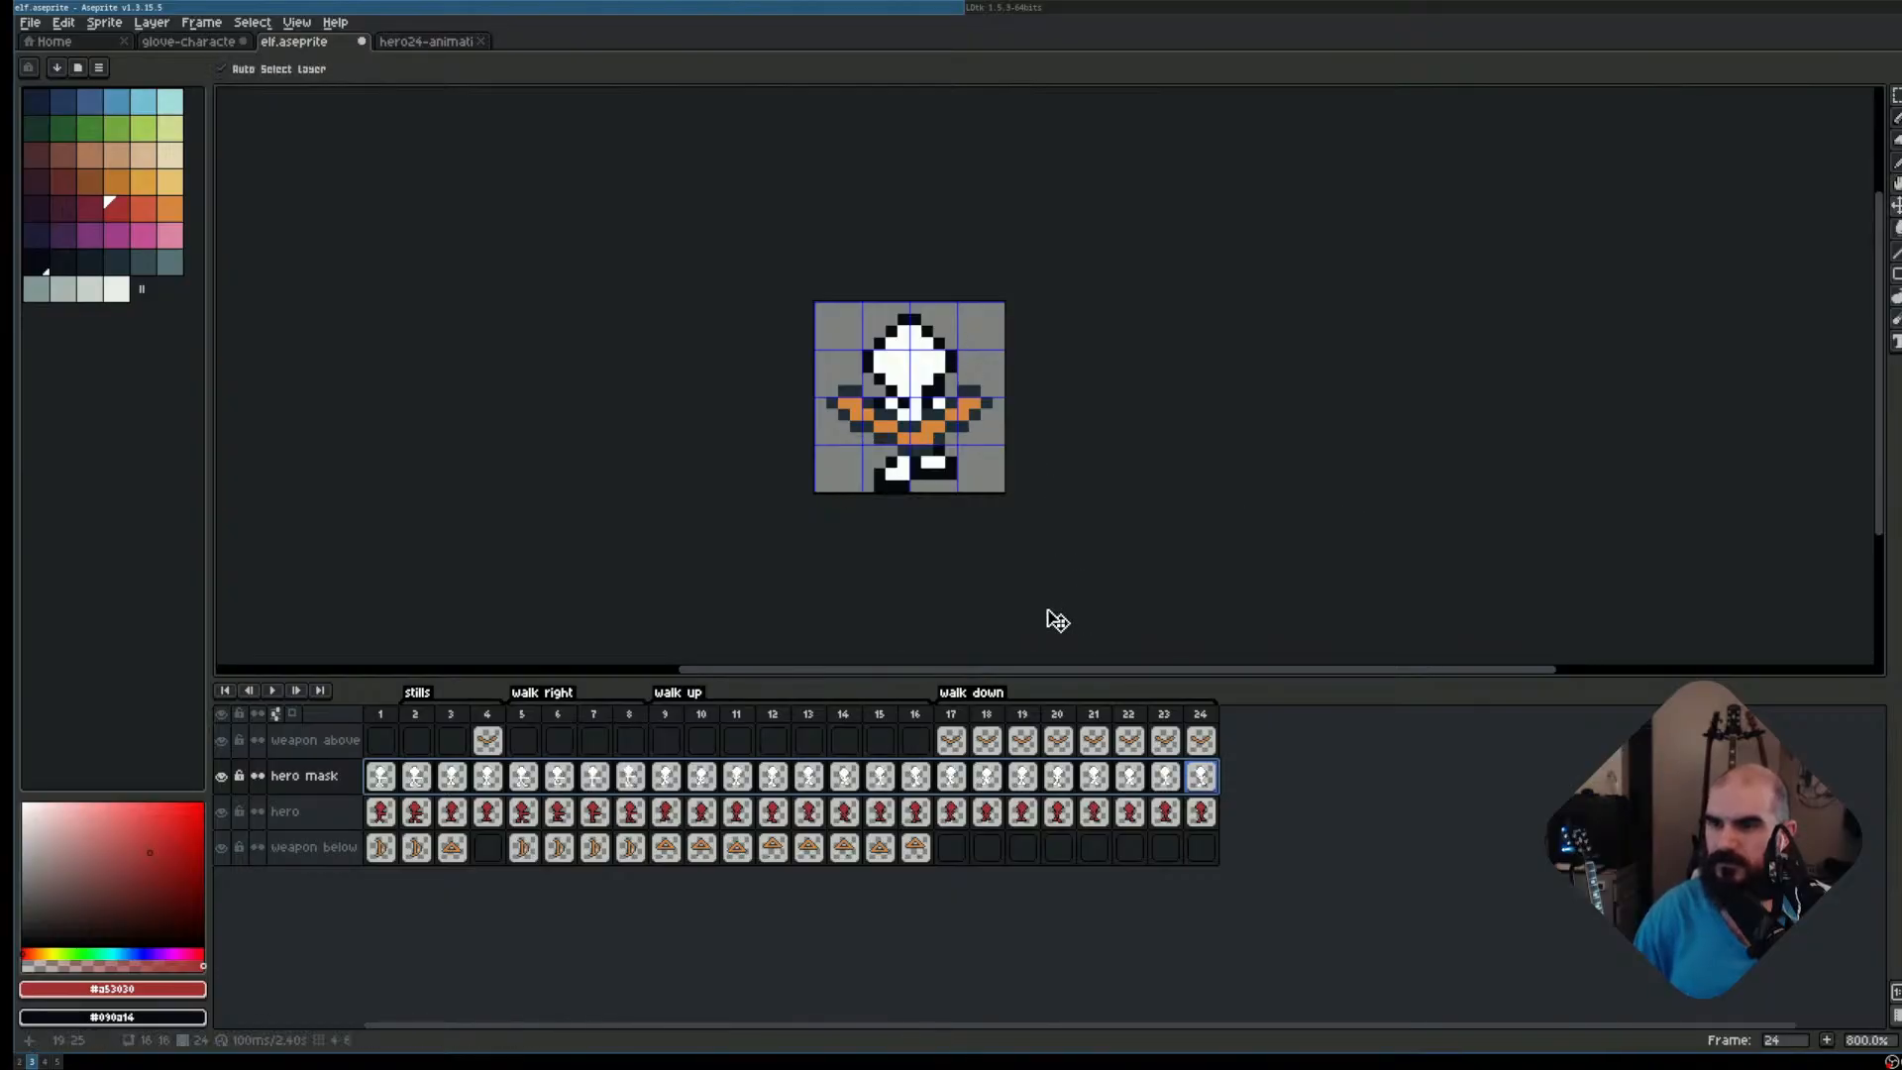
Check the mask's outline transparency with a Magic Wand selection and by viewing the mask with the hero layer hidden
scroll(1019, 514, up, 3)
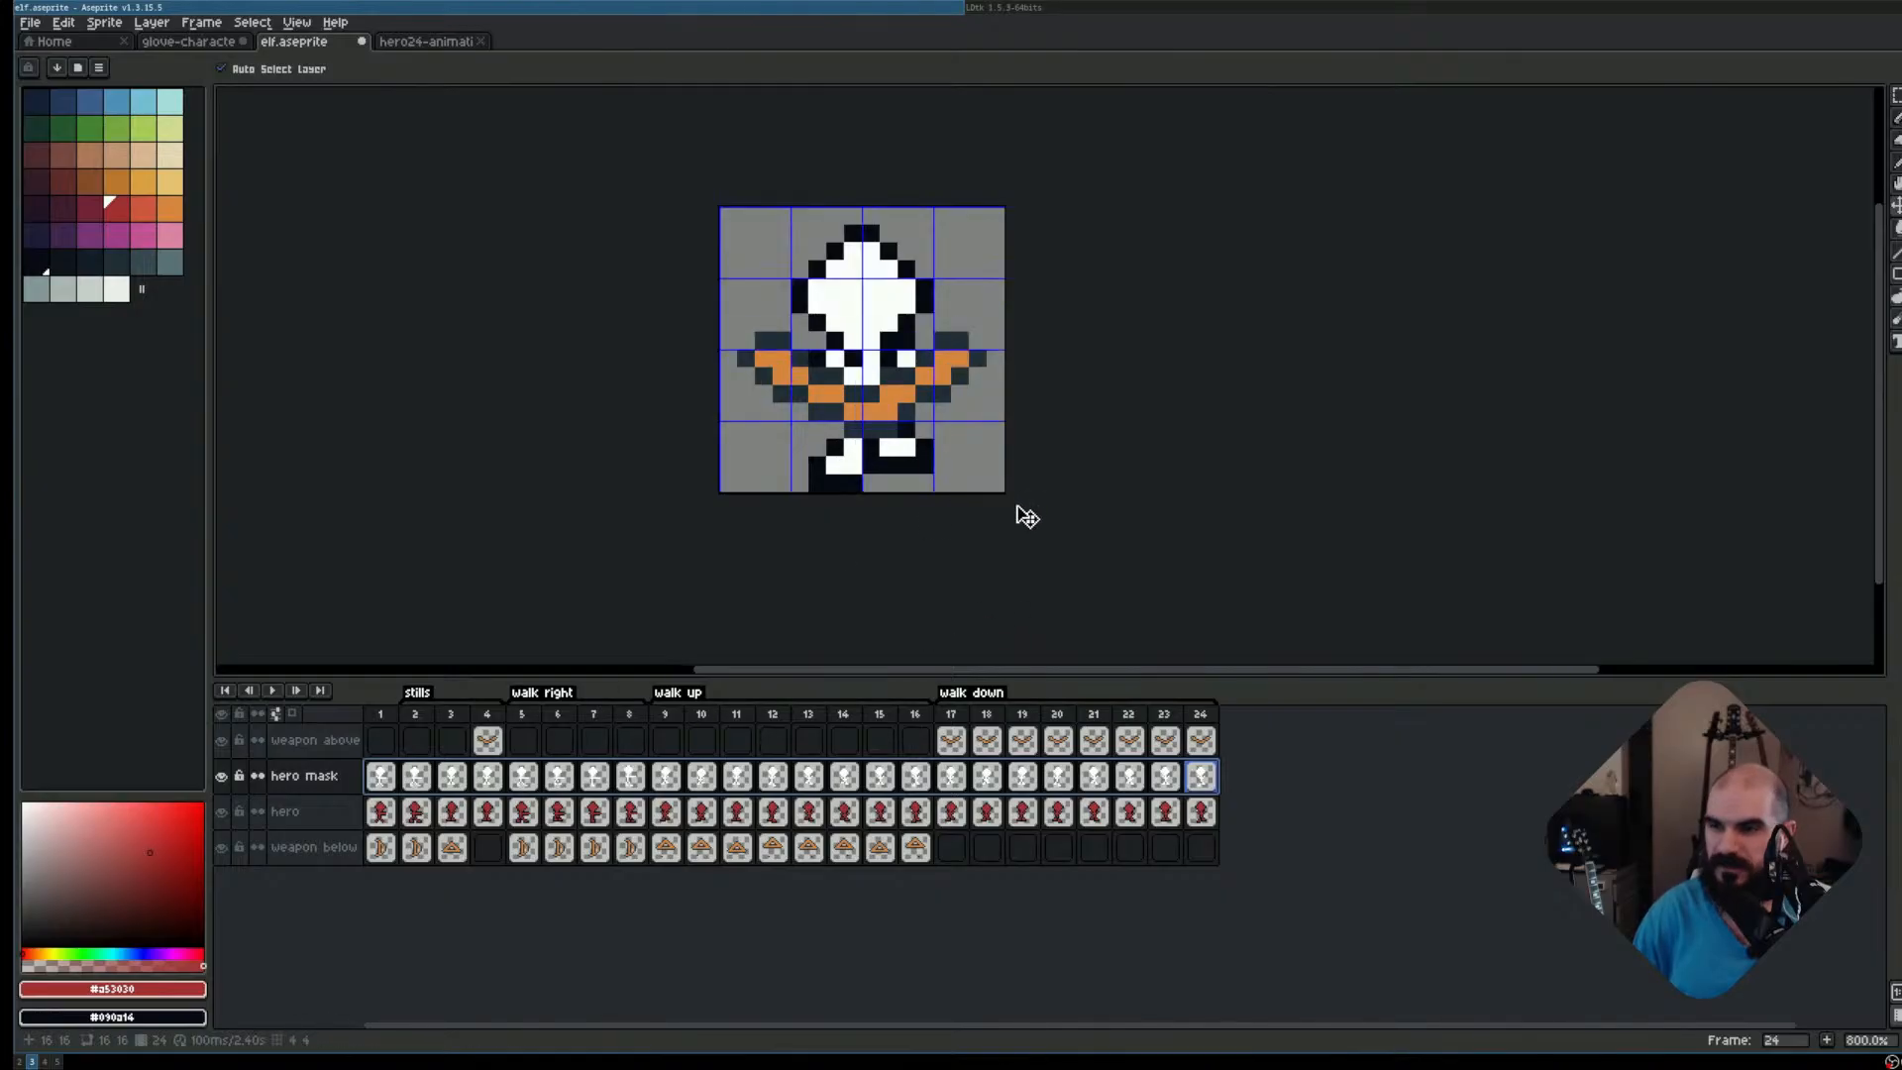
drag(1060, 457, 1053, 529)
key(w)
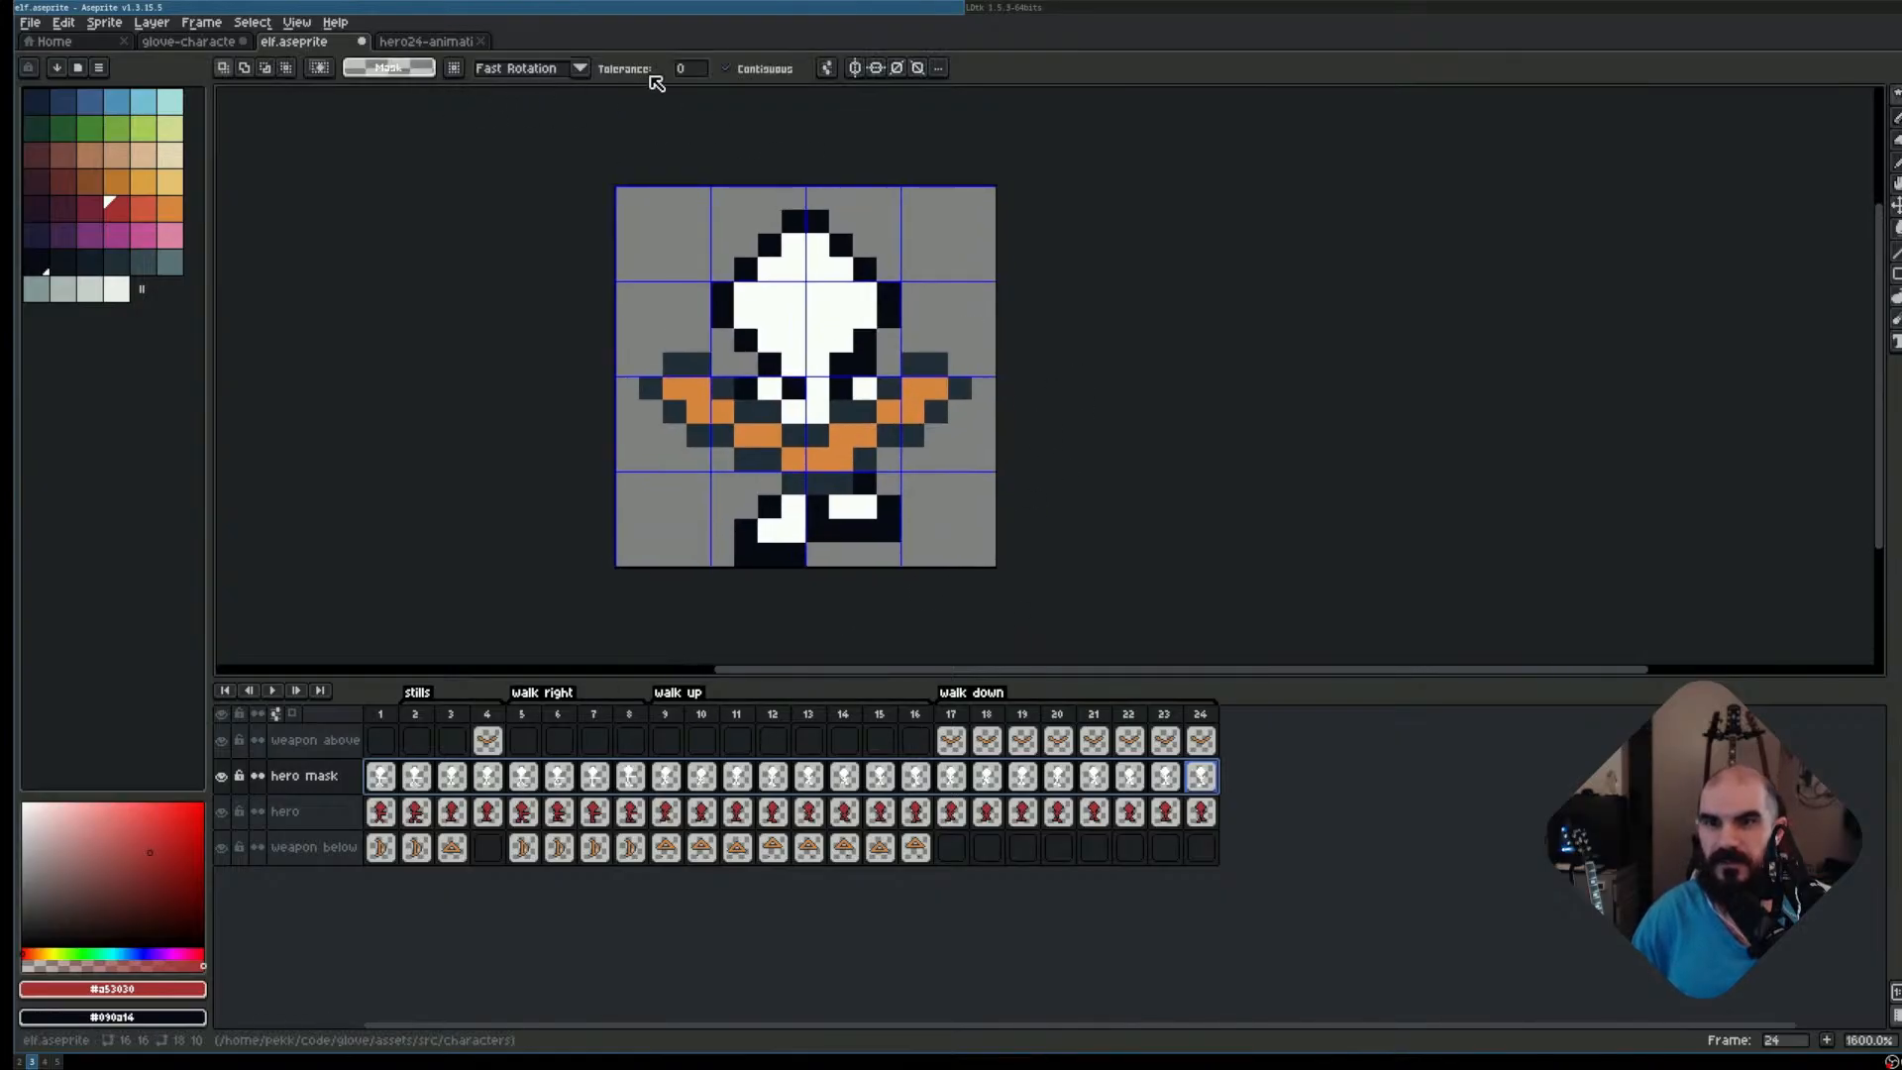
click(889, 310)
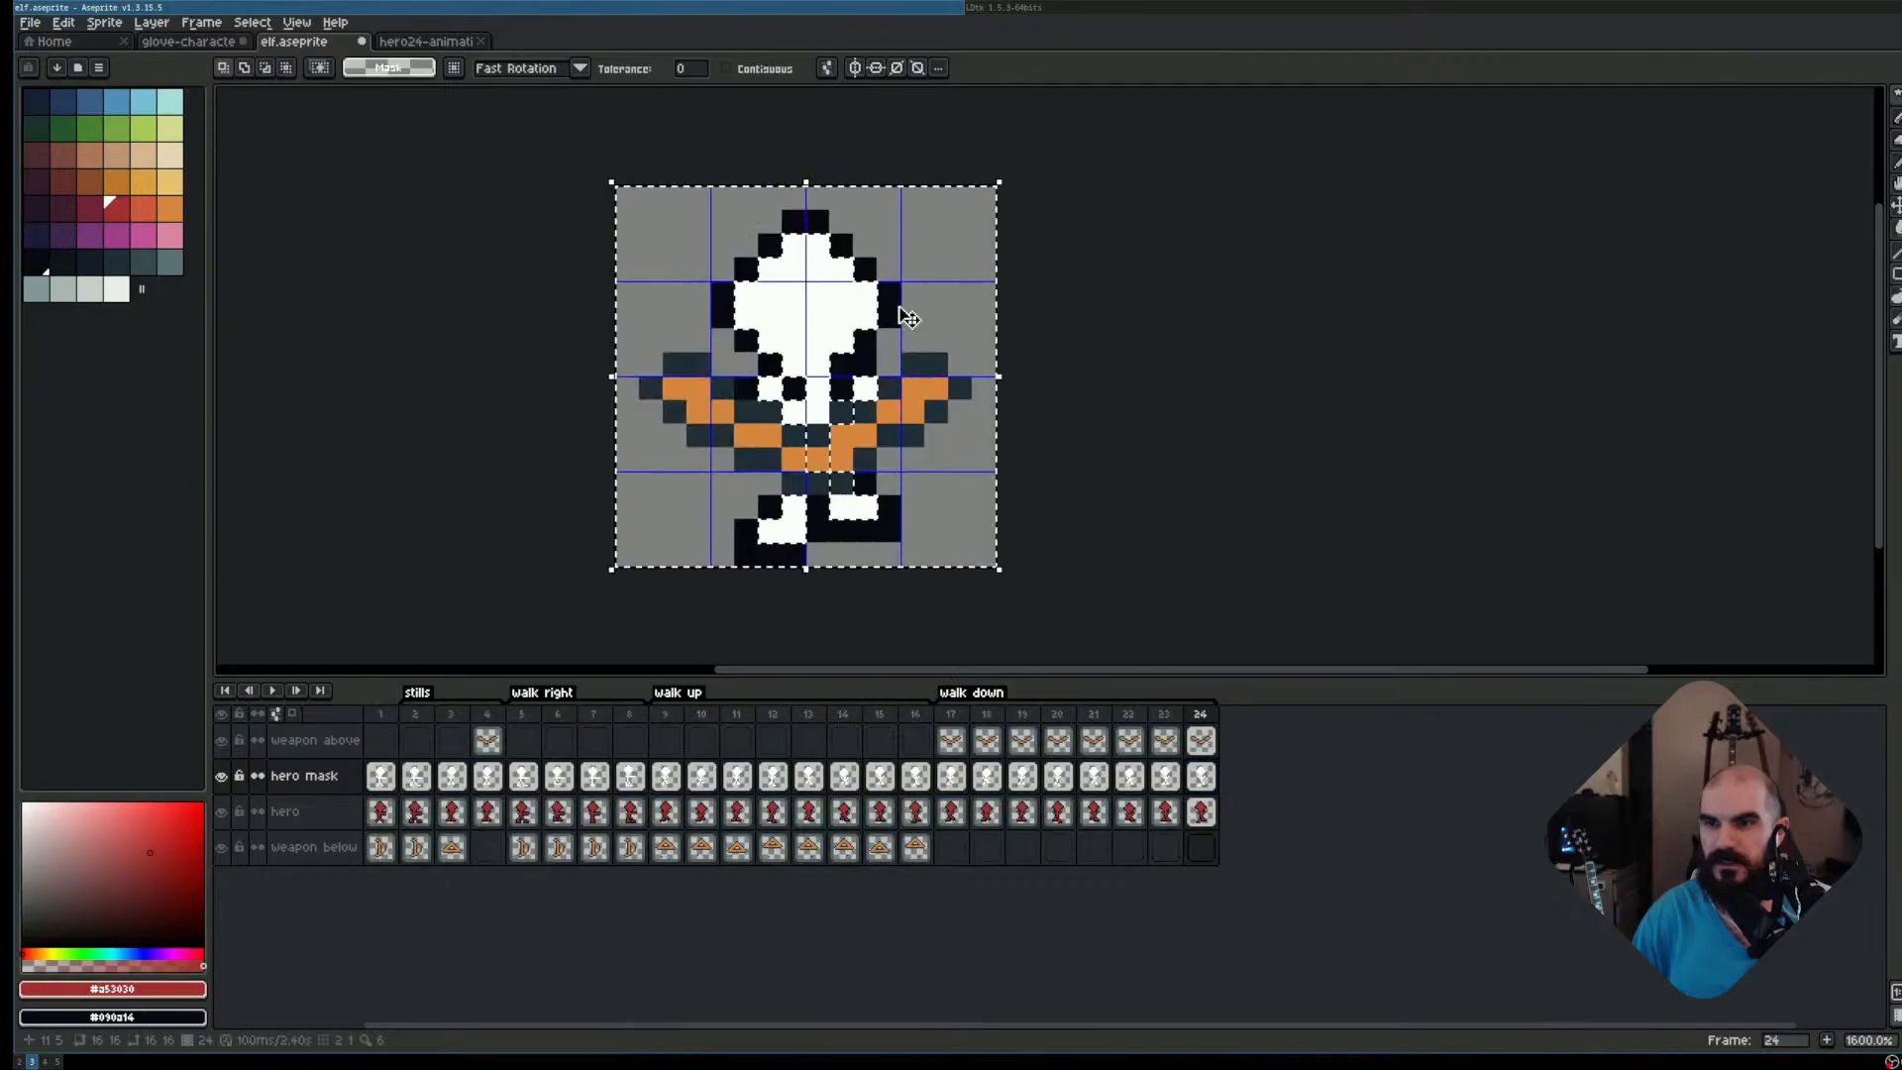
key(ctrl+d)
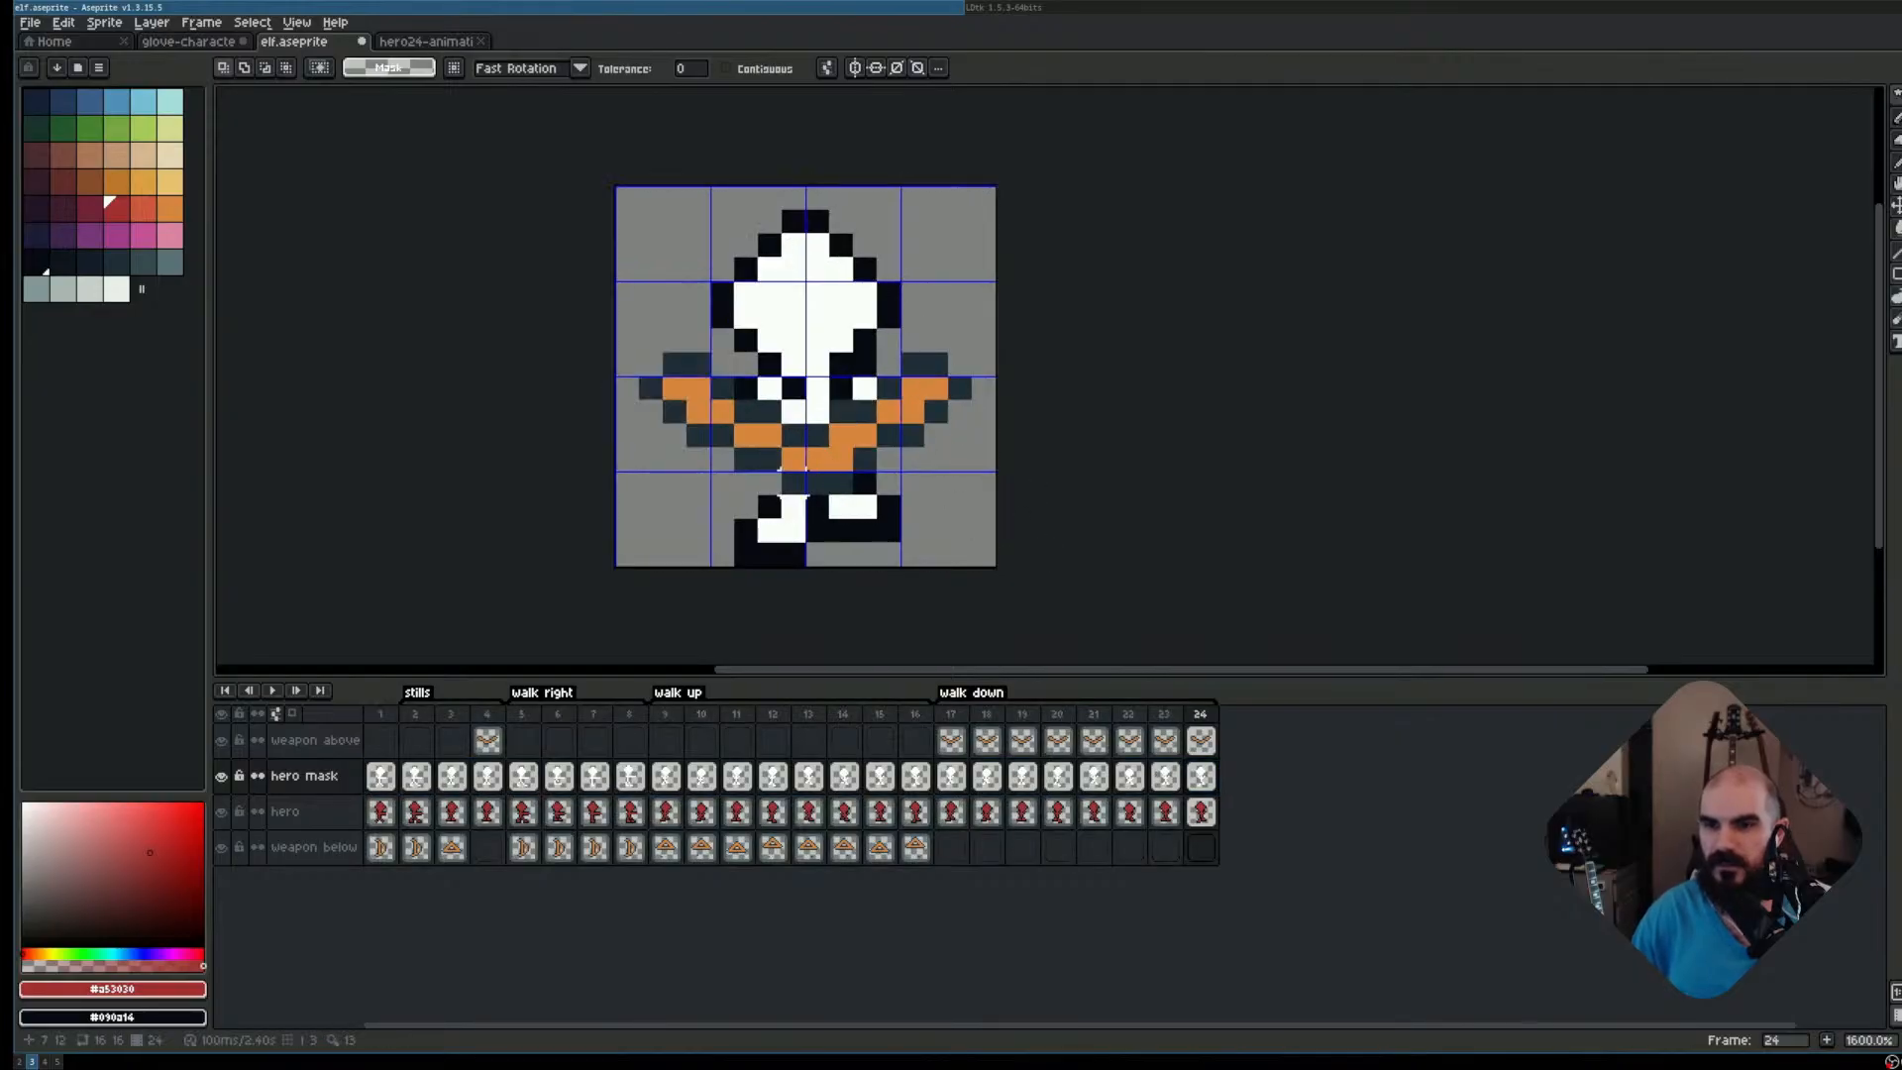
click(221, 776)
click(221, 776)
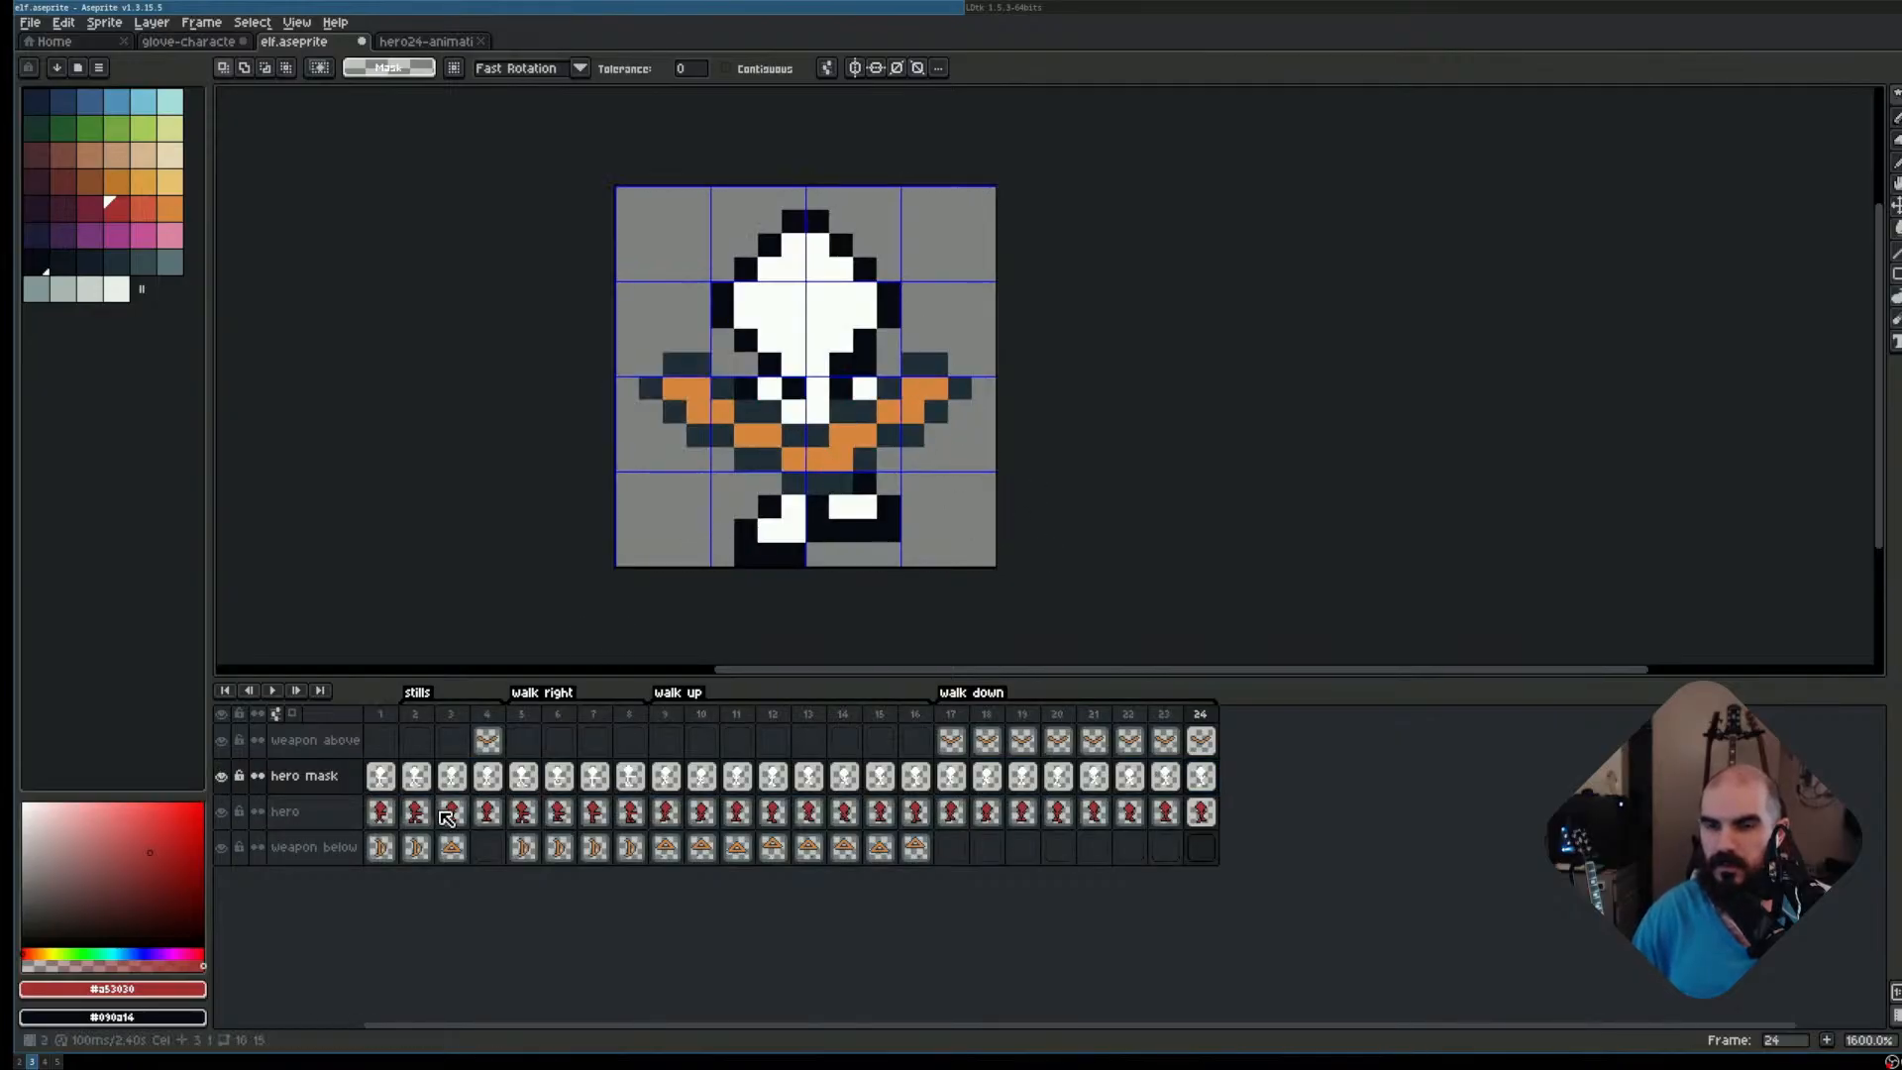
click(221, 812)
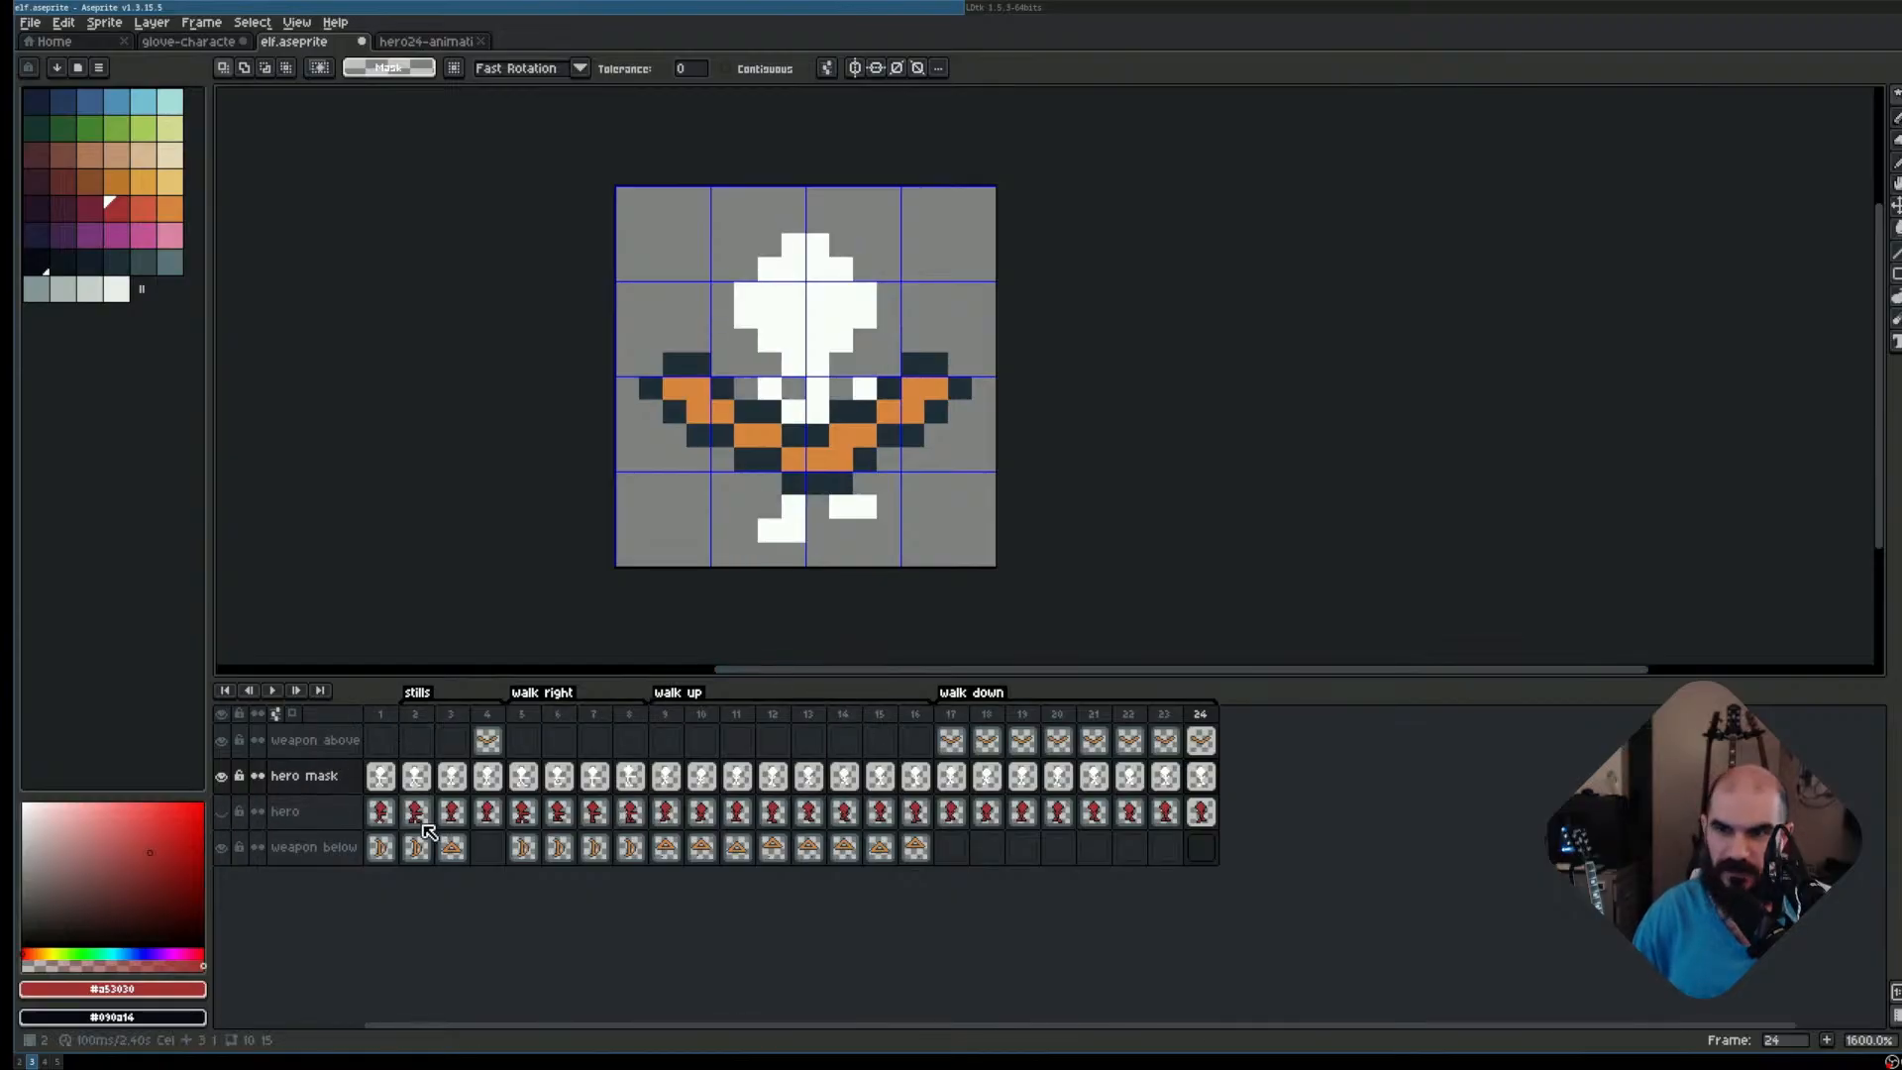
key(minus)
key(minus)
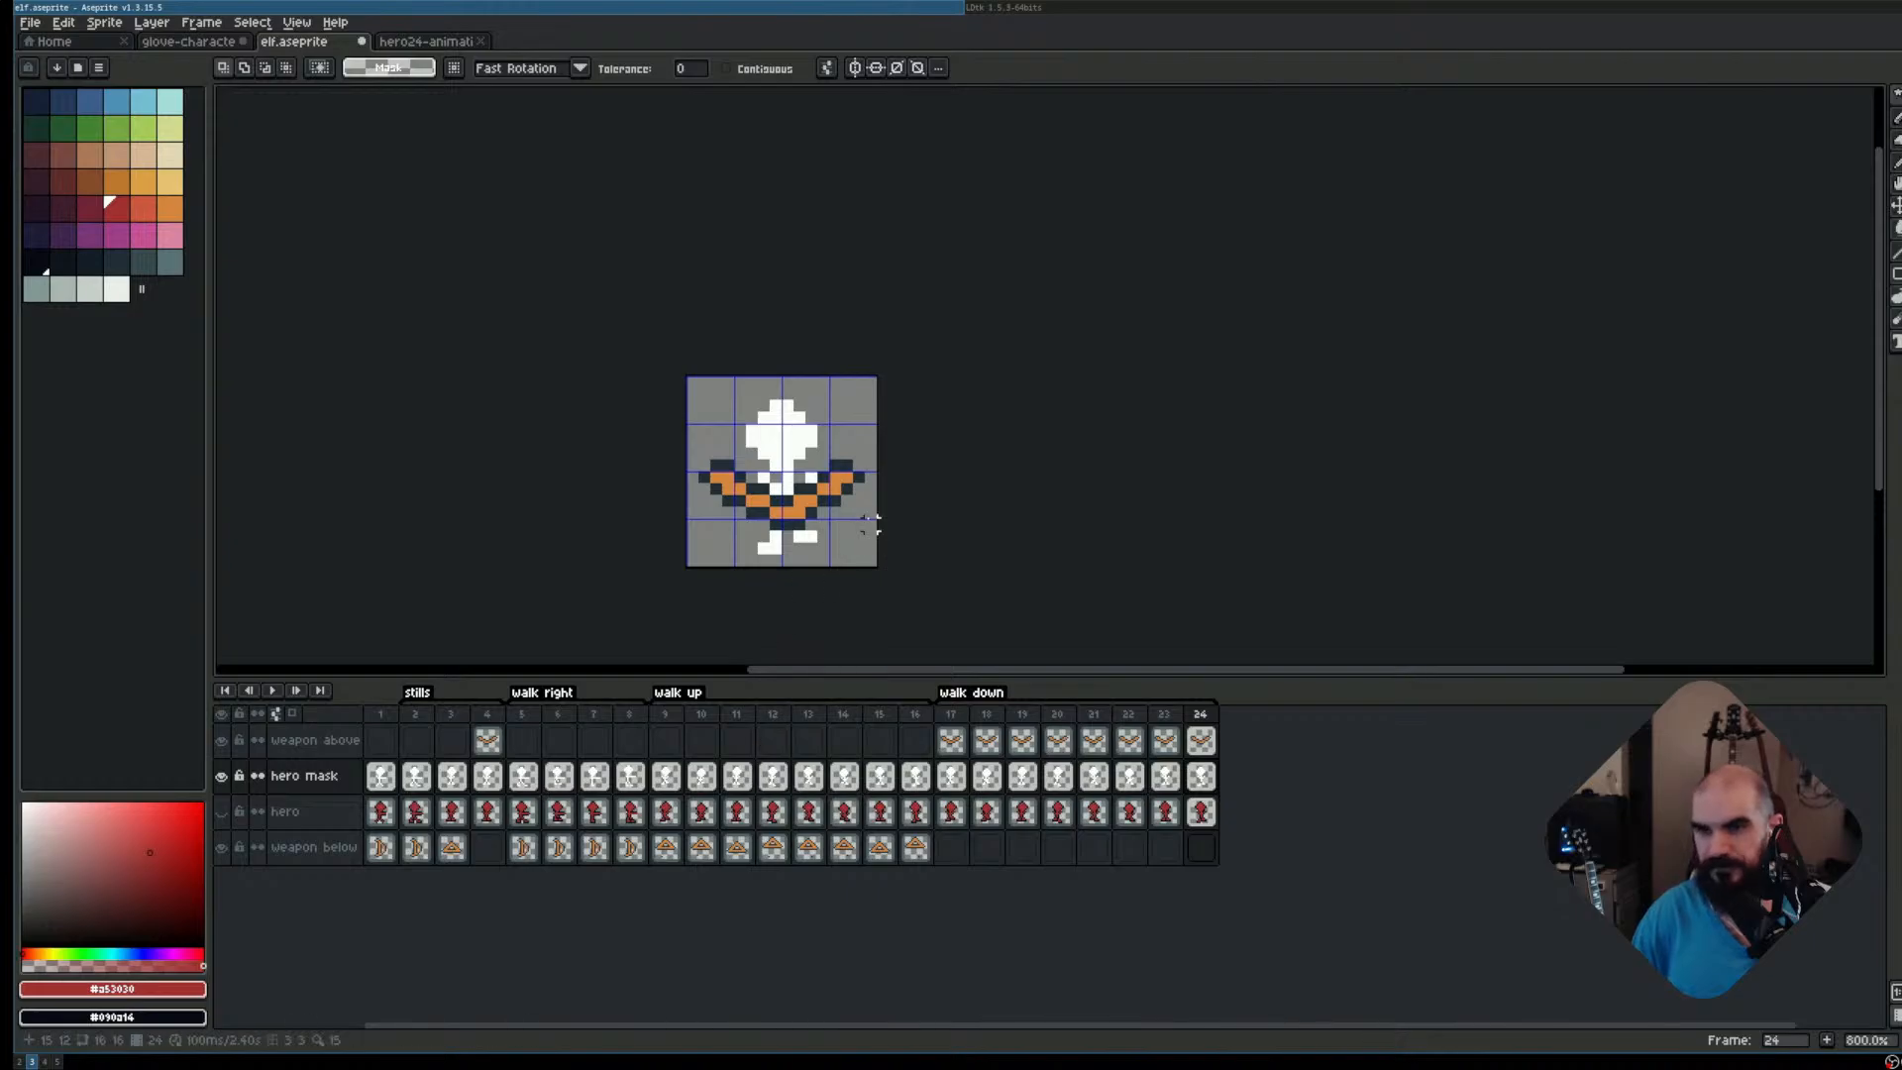
key(plus)
Show the hero layer again, save the file and hide the hero mask layer
click(227, 814)
key(ctrl+s)
click(224, 778)
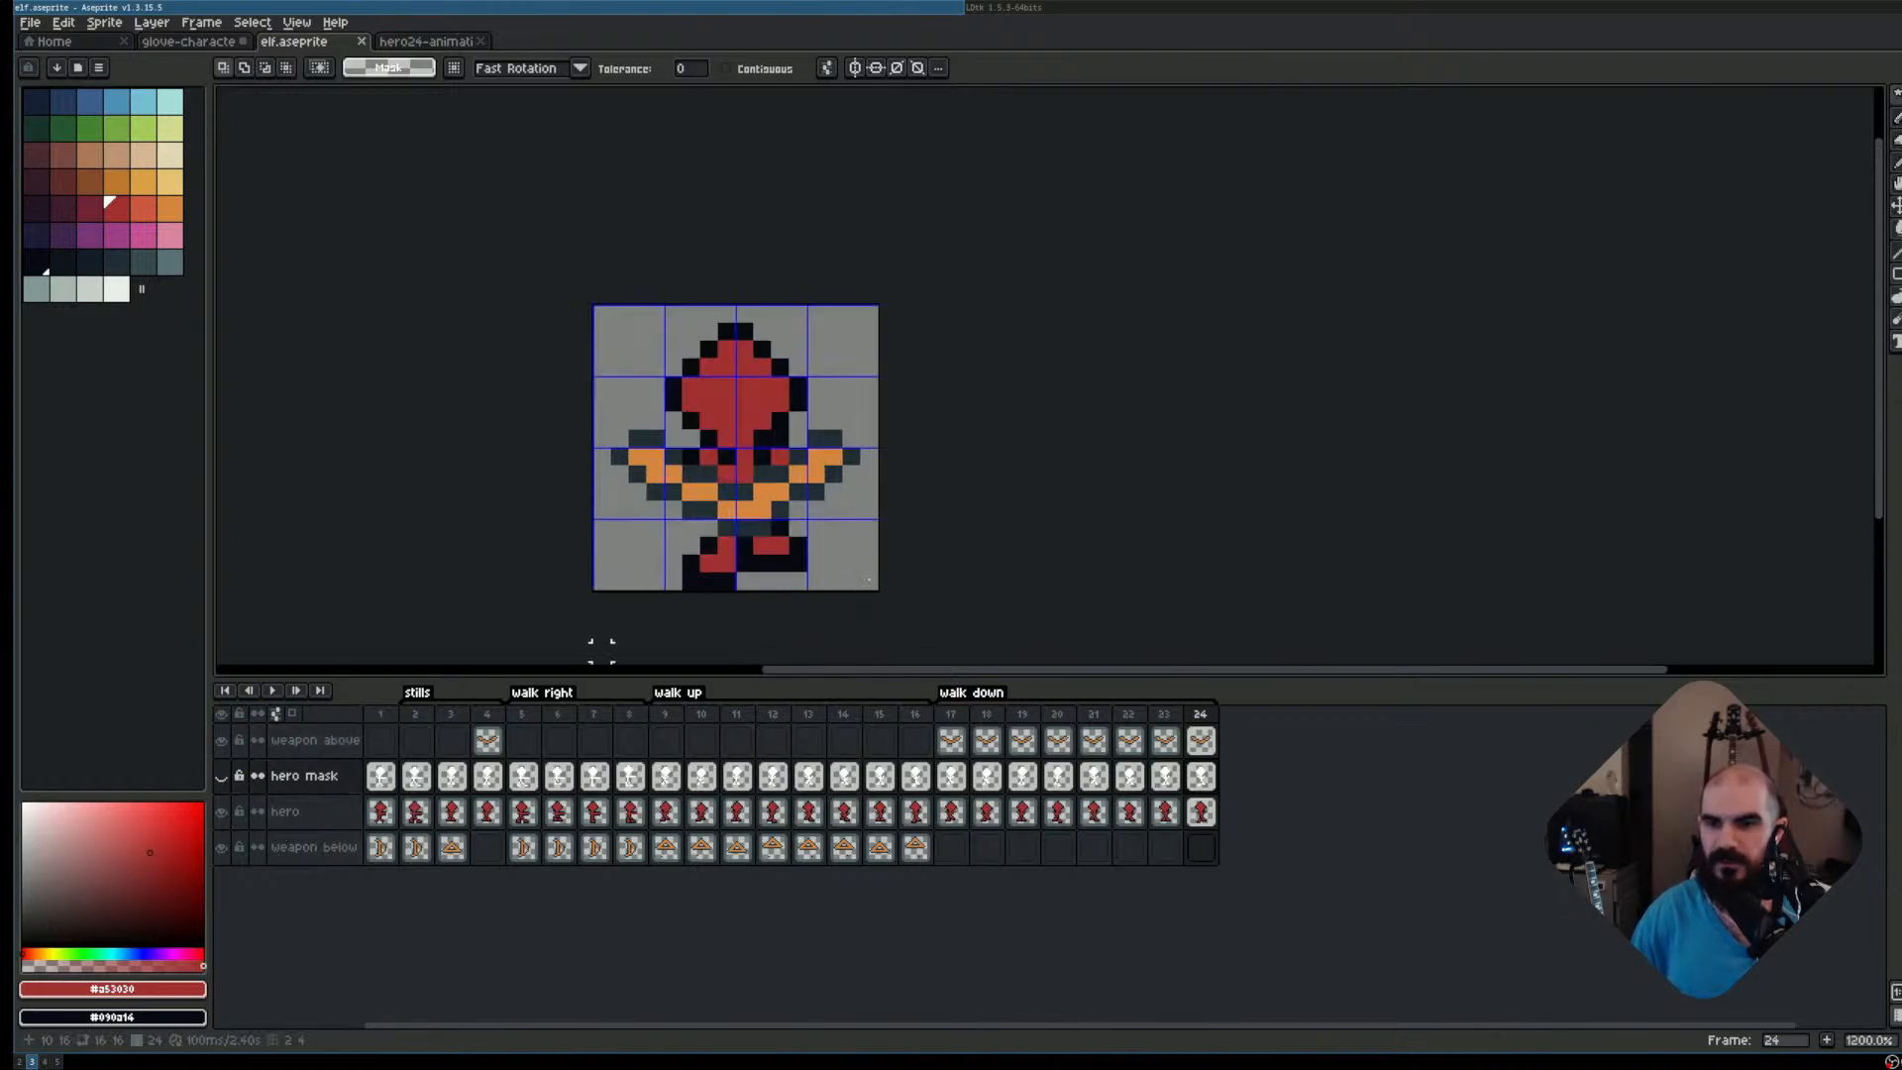
click(29, 22)
mouse_move(160, 179)
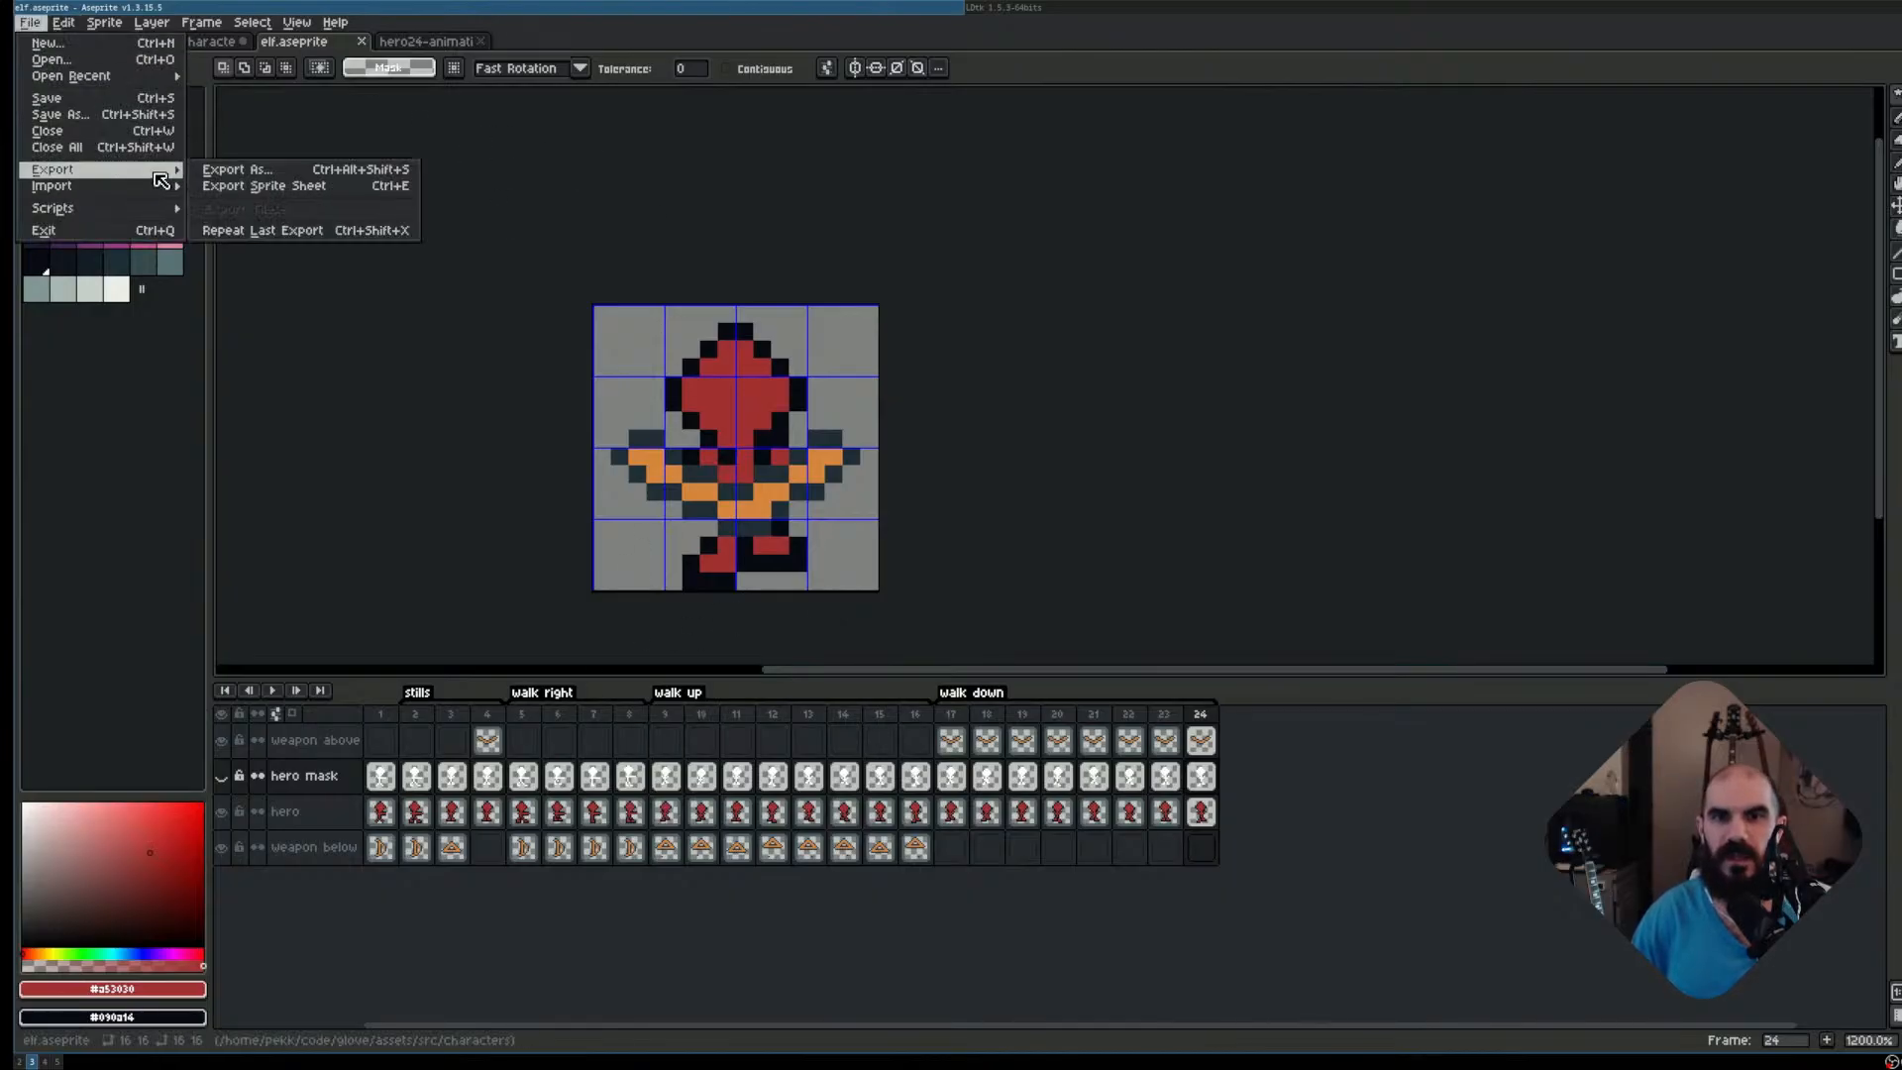
click(293, 172)
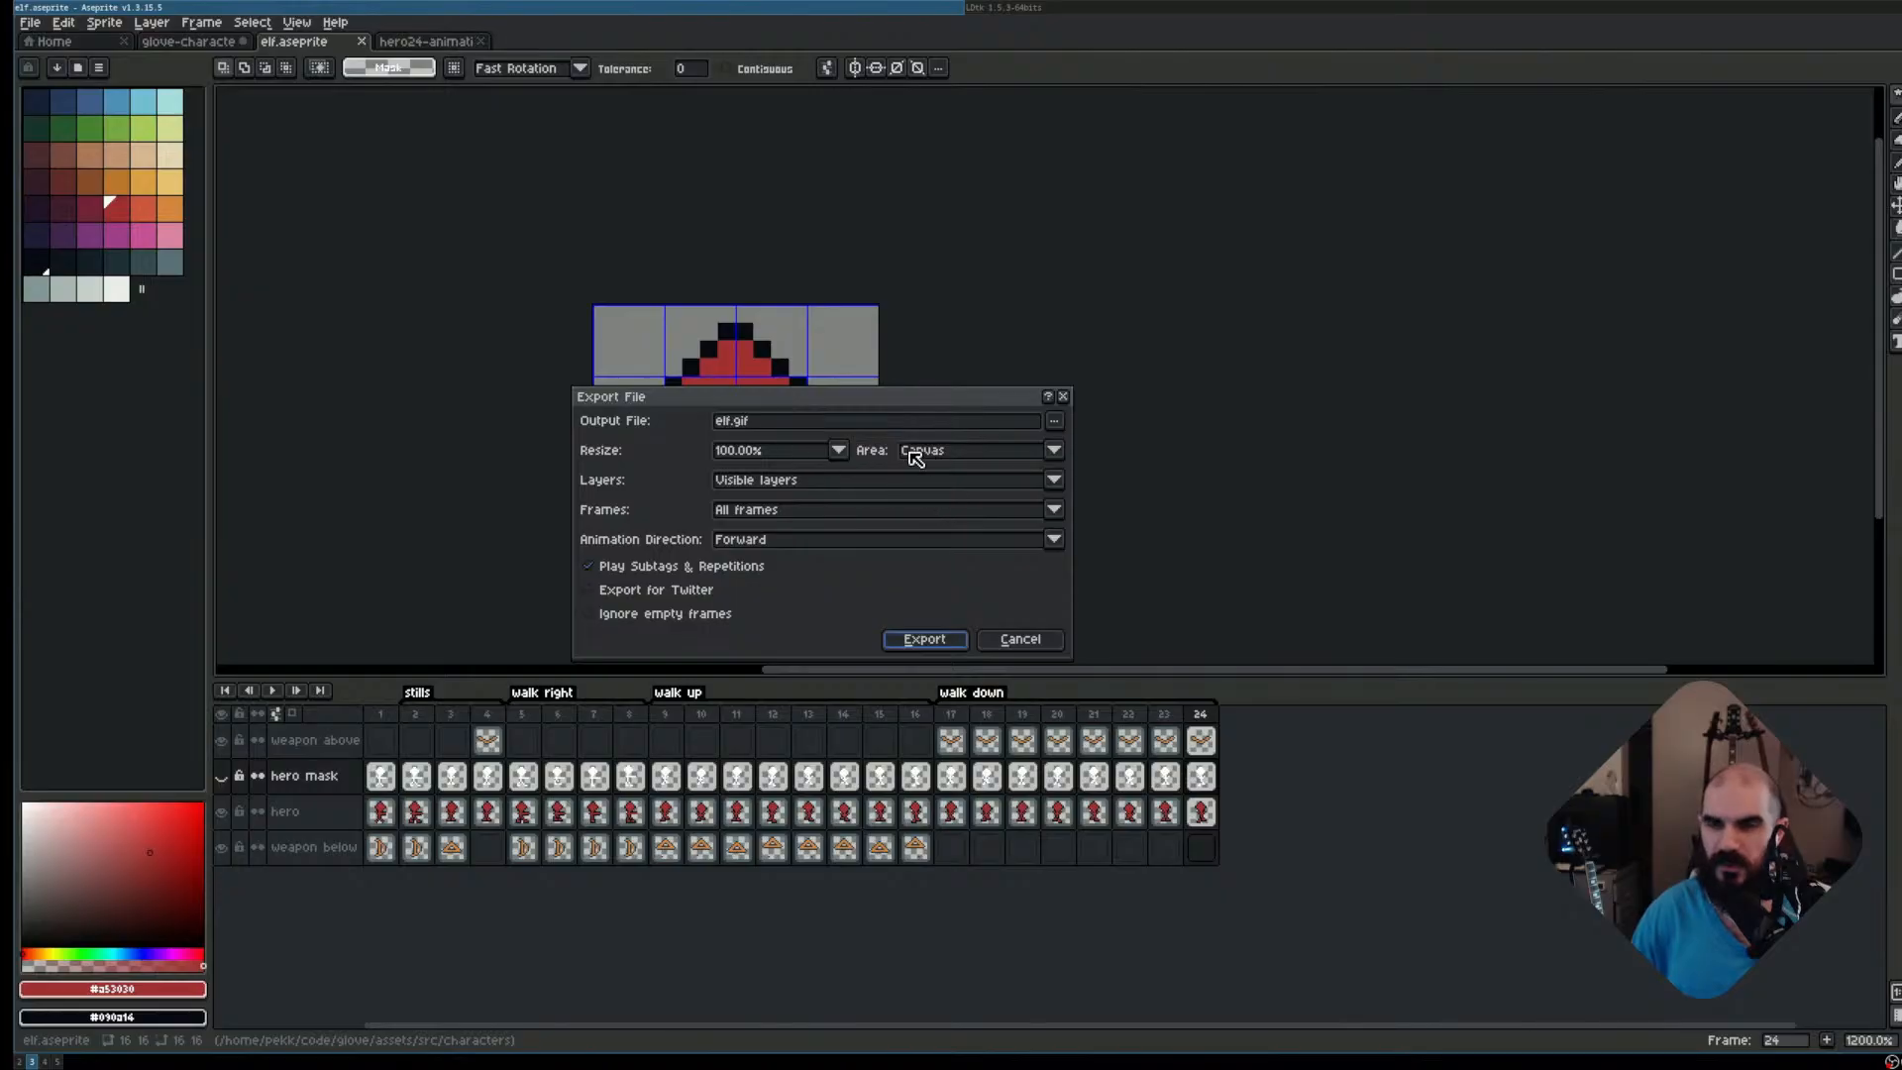
click(924, 638)
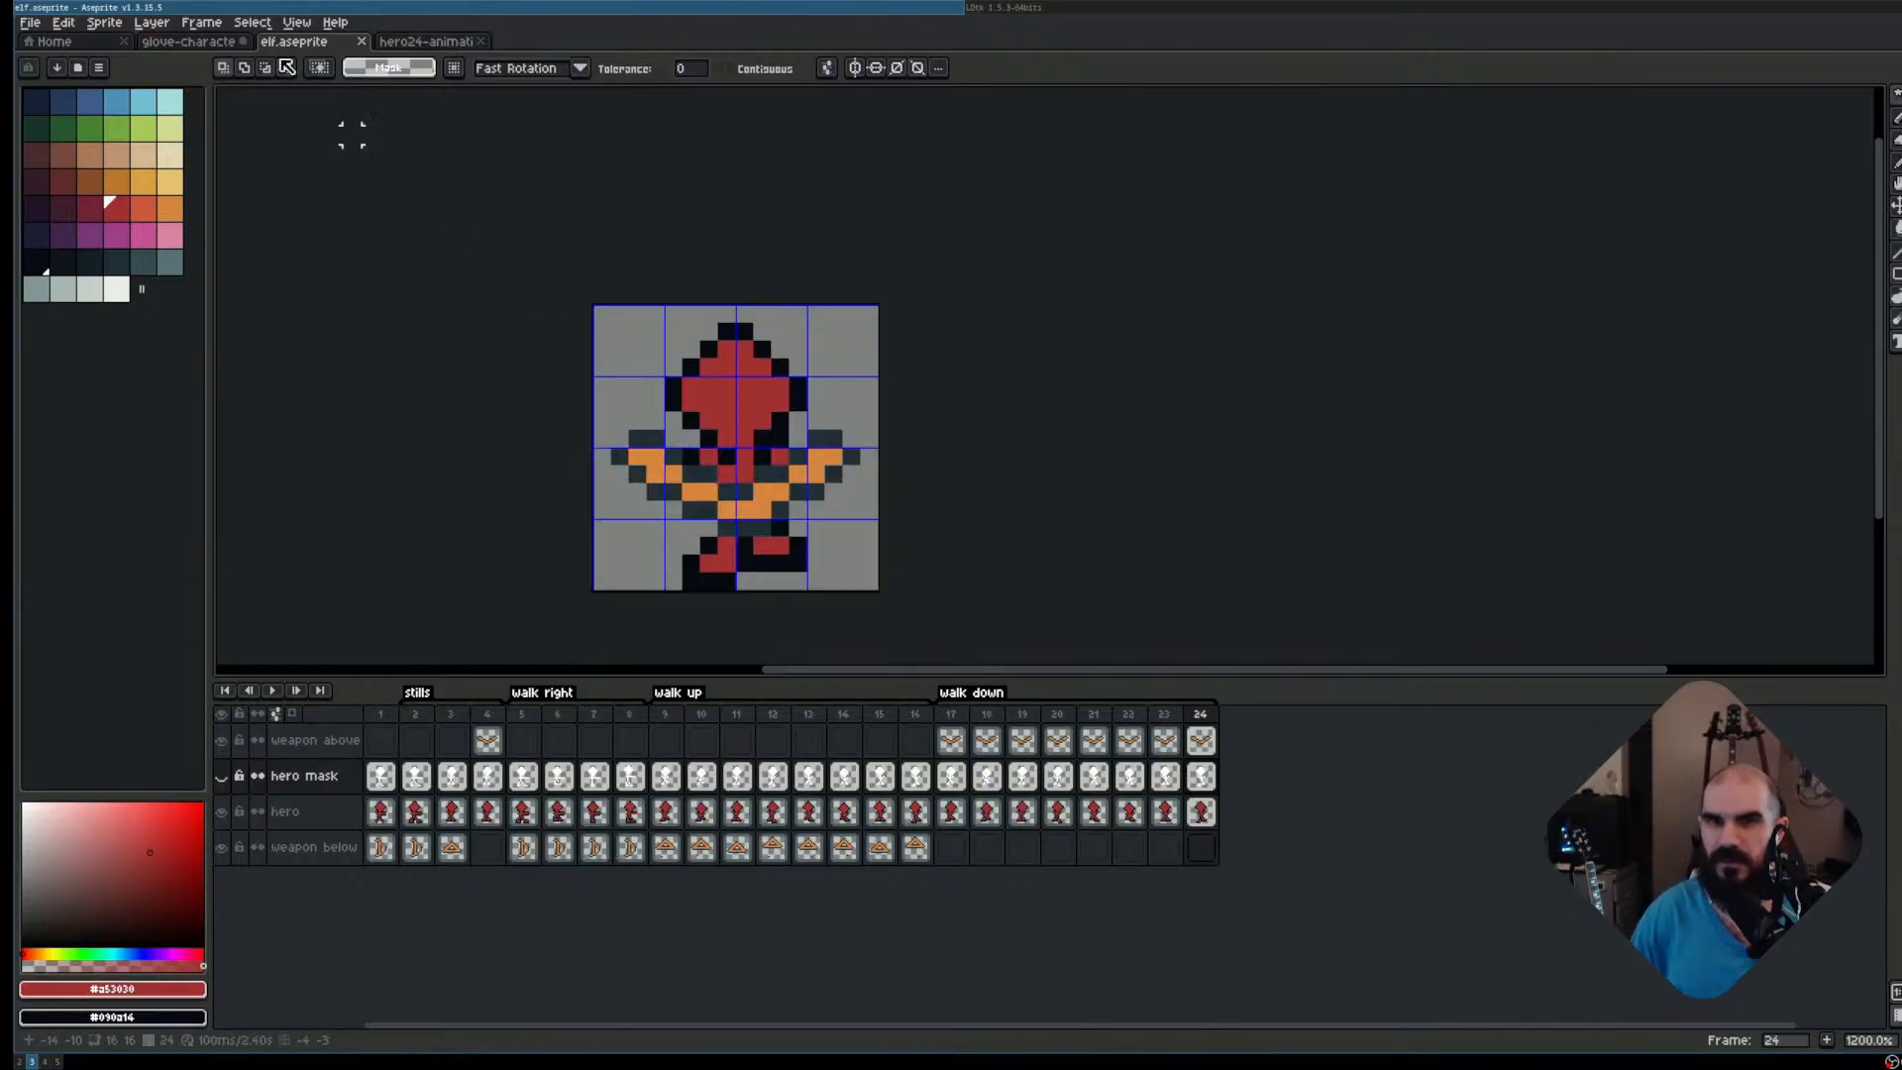
Start a sprite sheet export of the elf and arrange the dialog and preview so the whole sheet can be seen
click(30, 21)
mouse_move(138, 174)
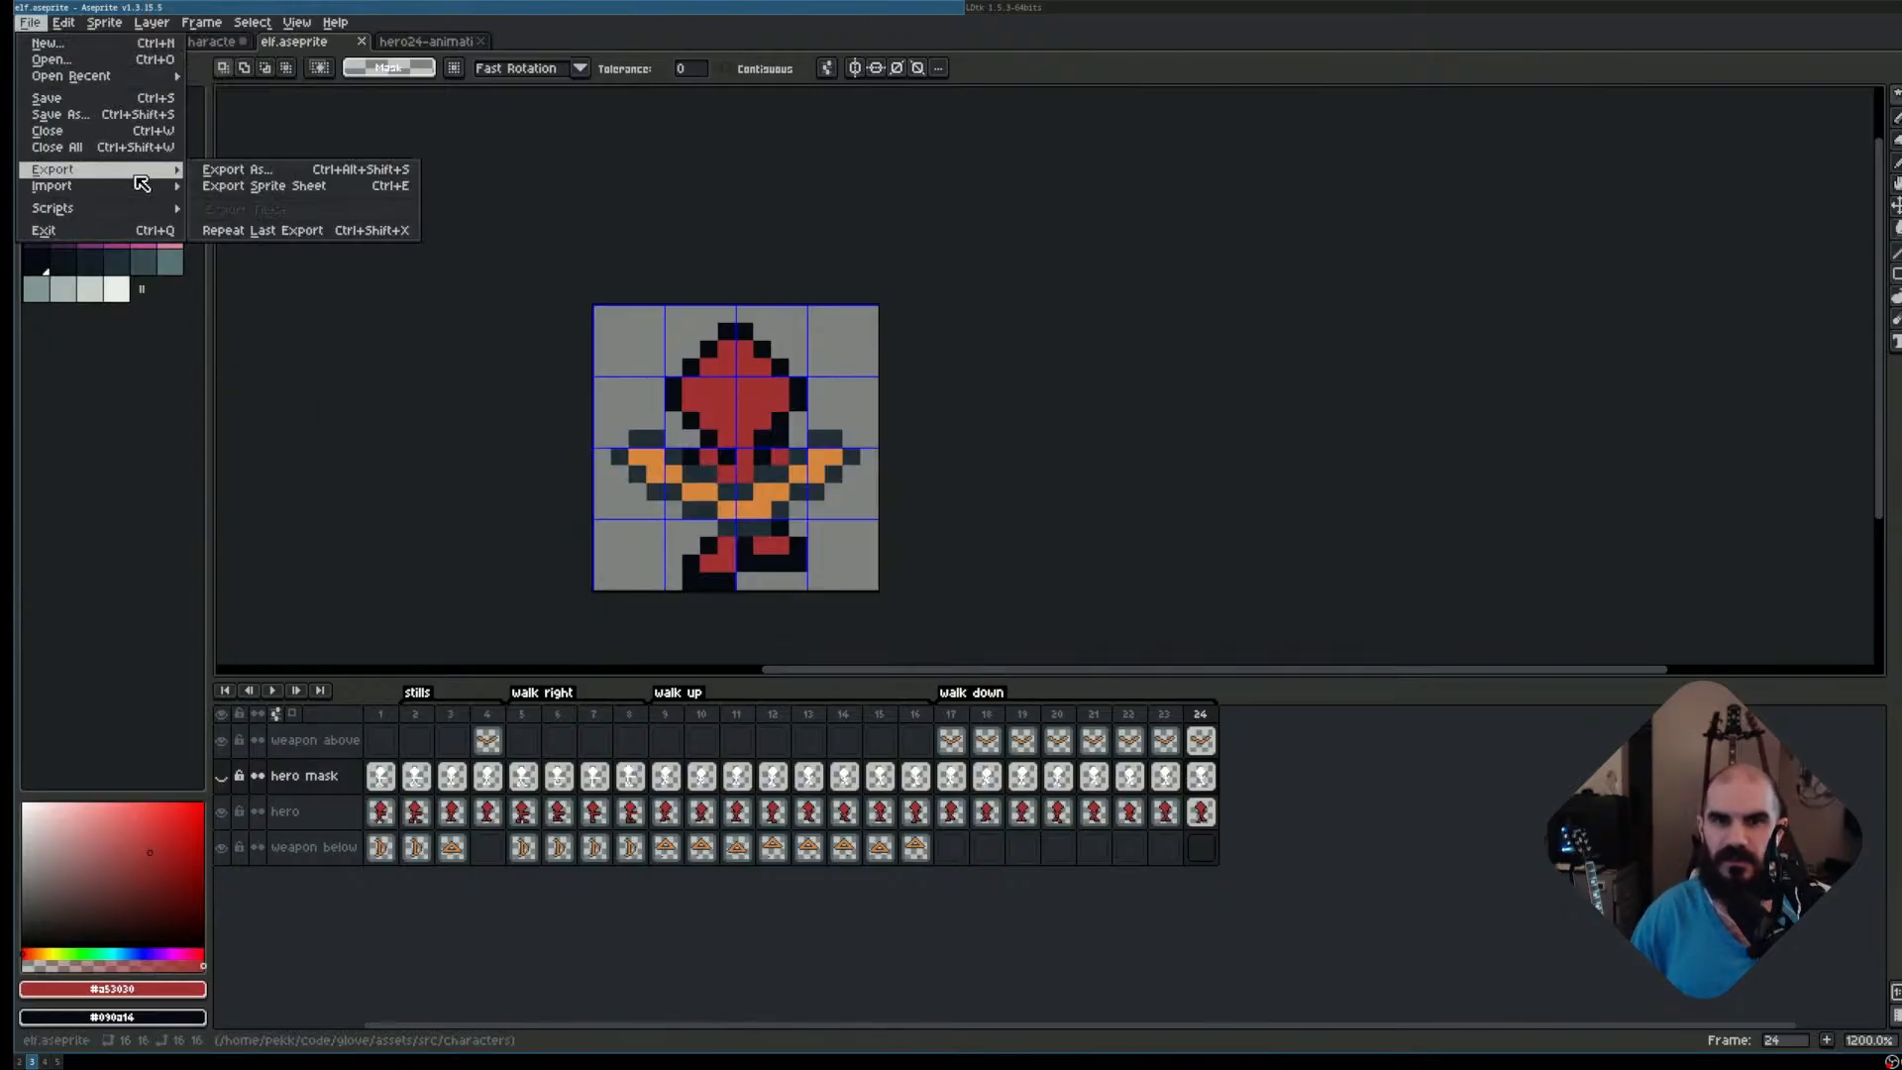
click(307, 185)
drag(750, 227, 1520, 169)
scroll(1010, 283, down, 2)
drag(1076, 311, 853, 328)
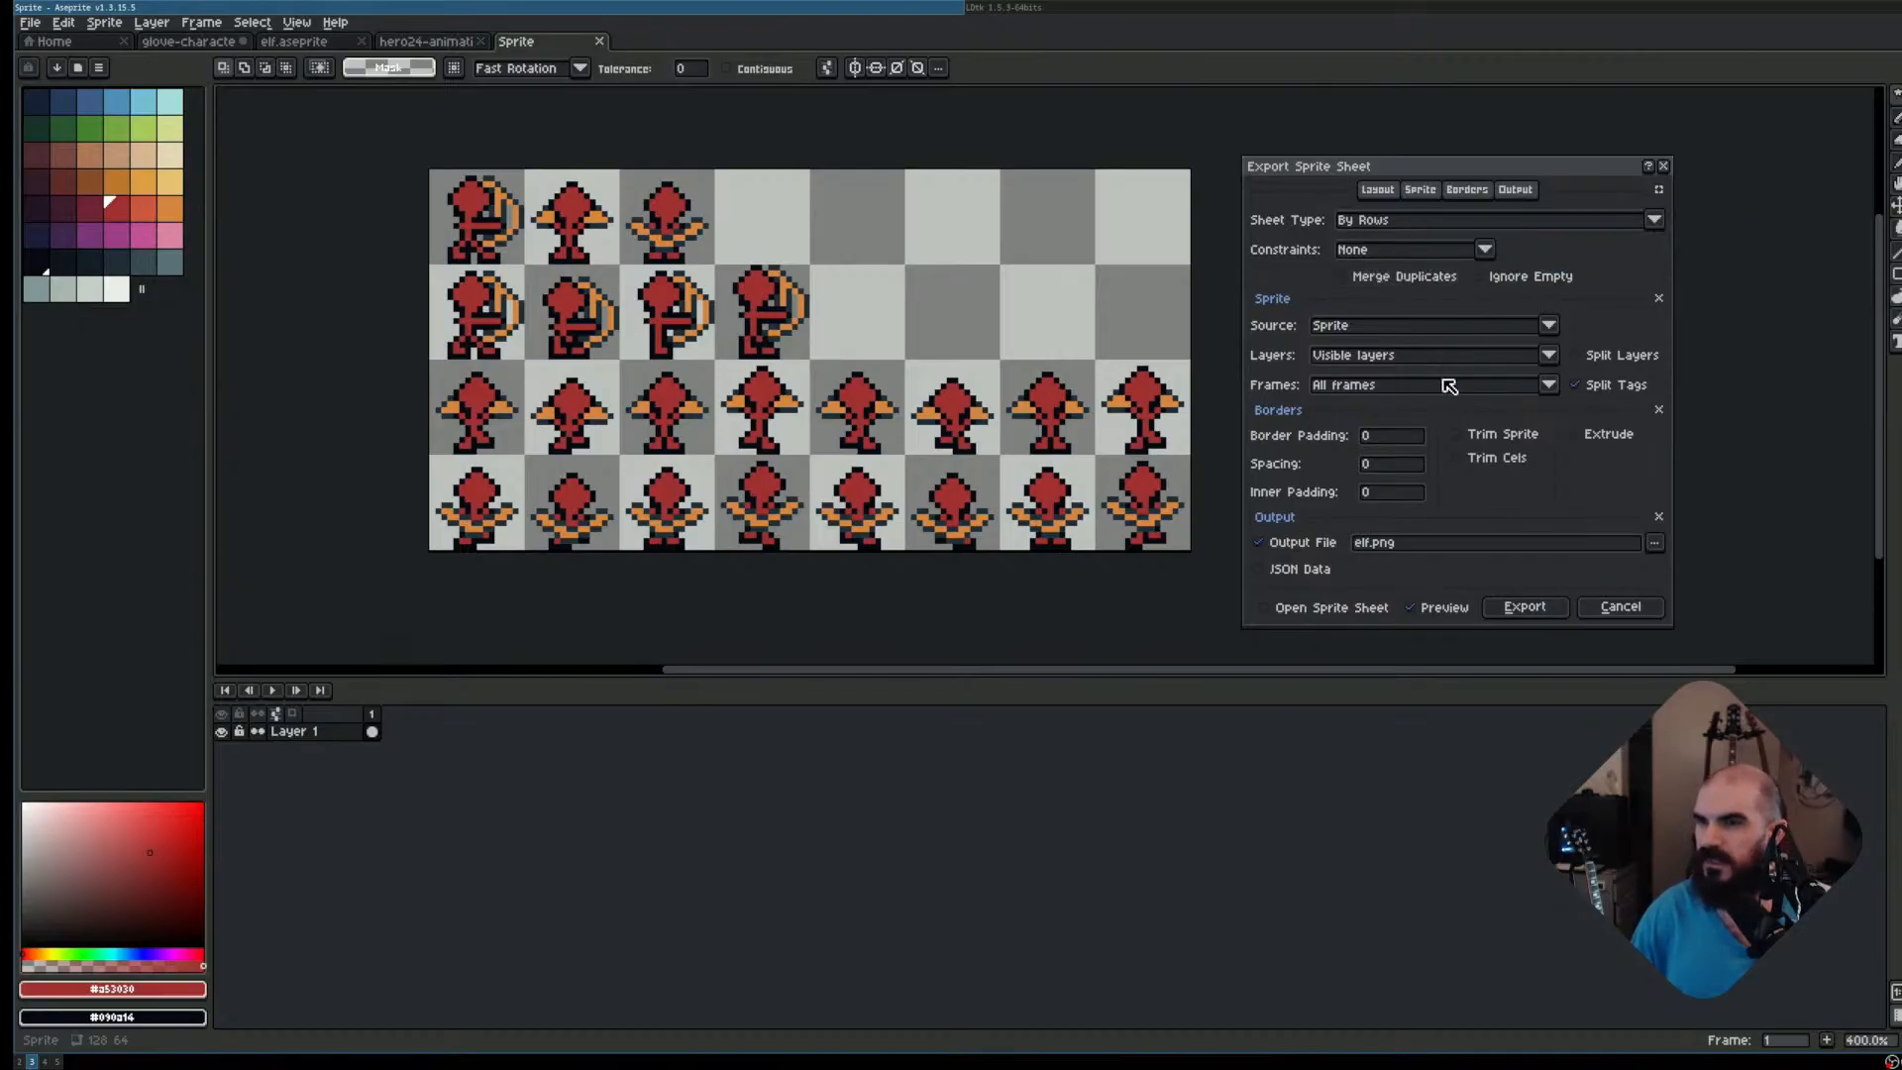
Try the Split Layers, Merge Duplicates and Ignore Empty options on the sheet preview, switching each one back off
click(1634, 360)
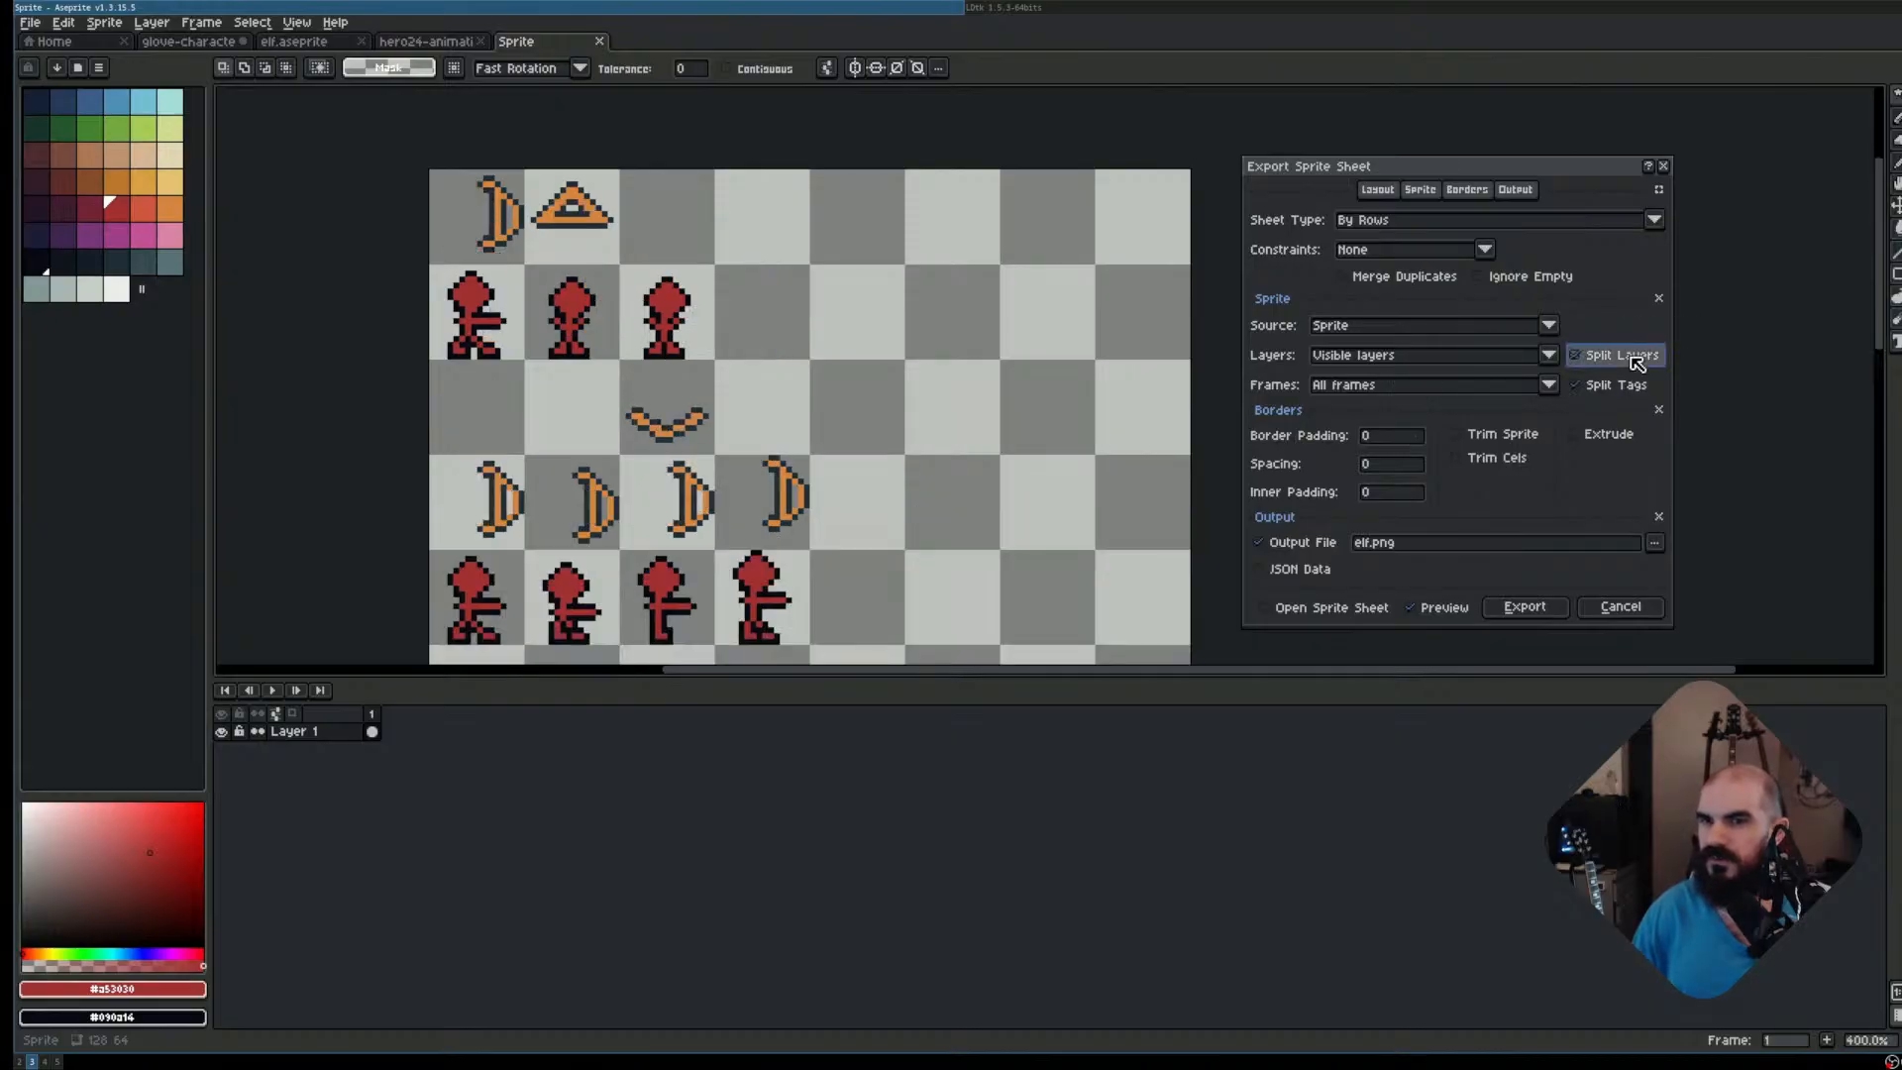
click(1634, 360)
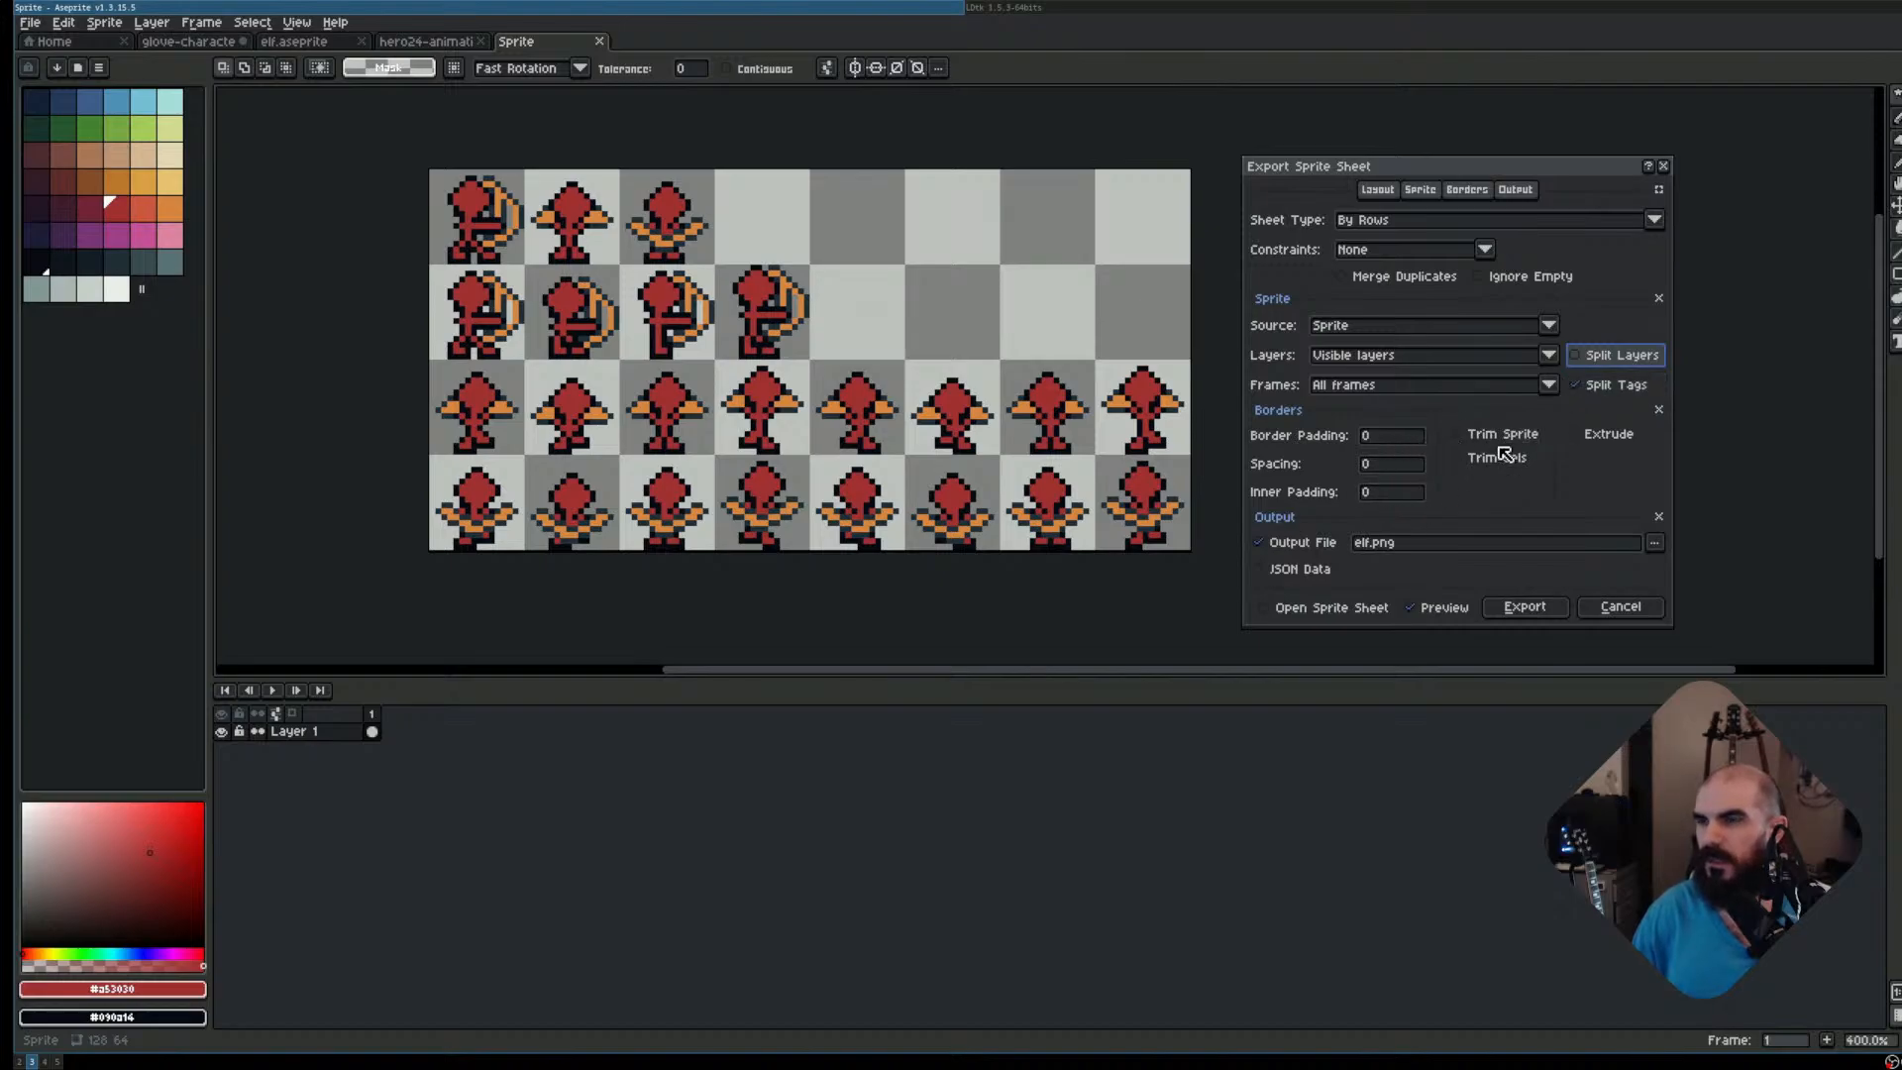
click(1408, 283)
click(1408, 282)
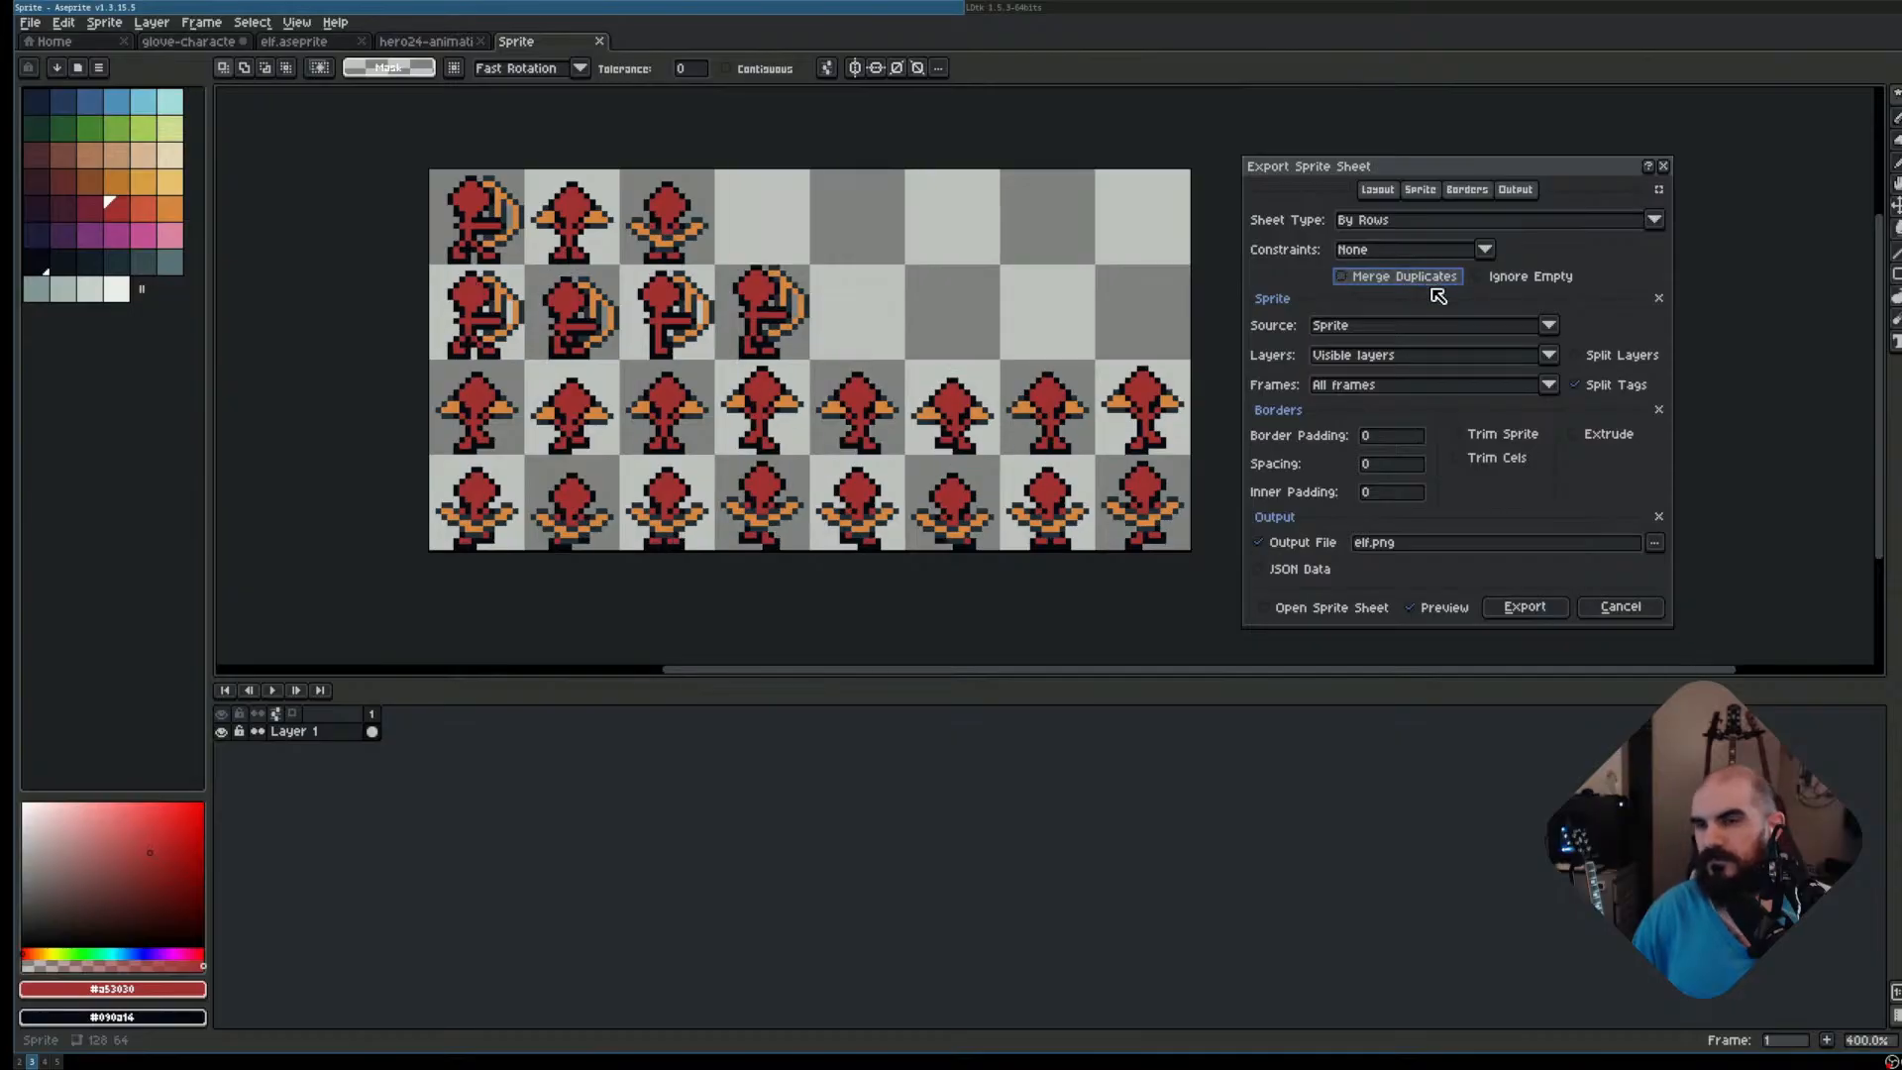
click(1546, 281)
click(1546, 281)
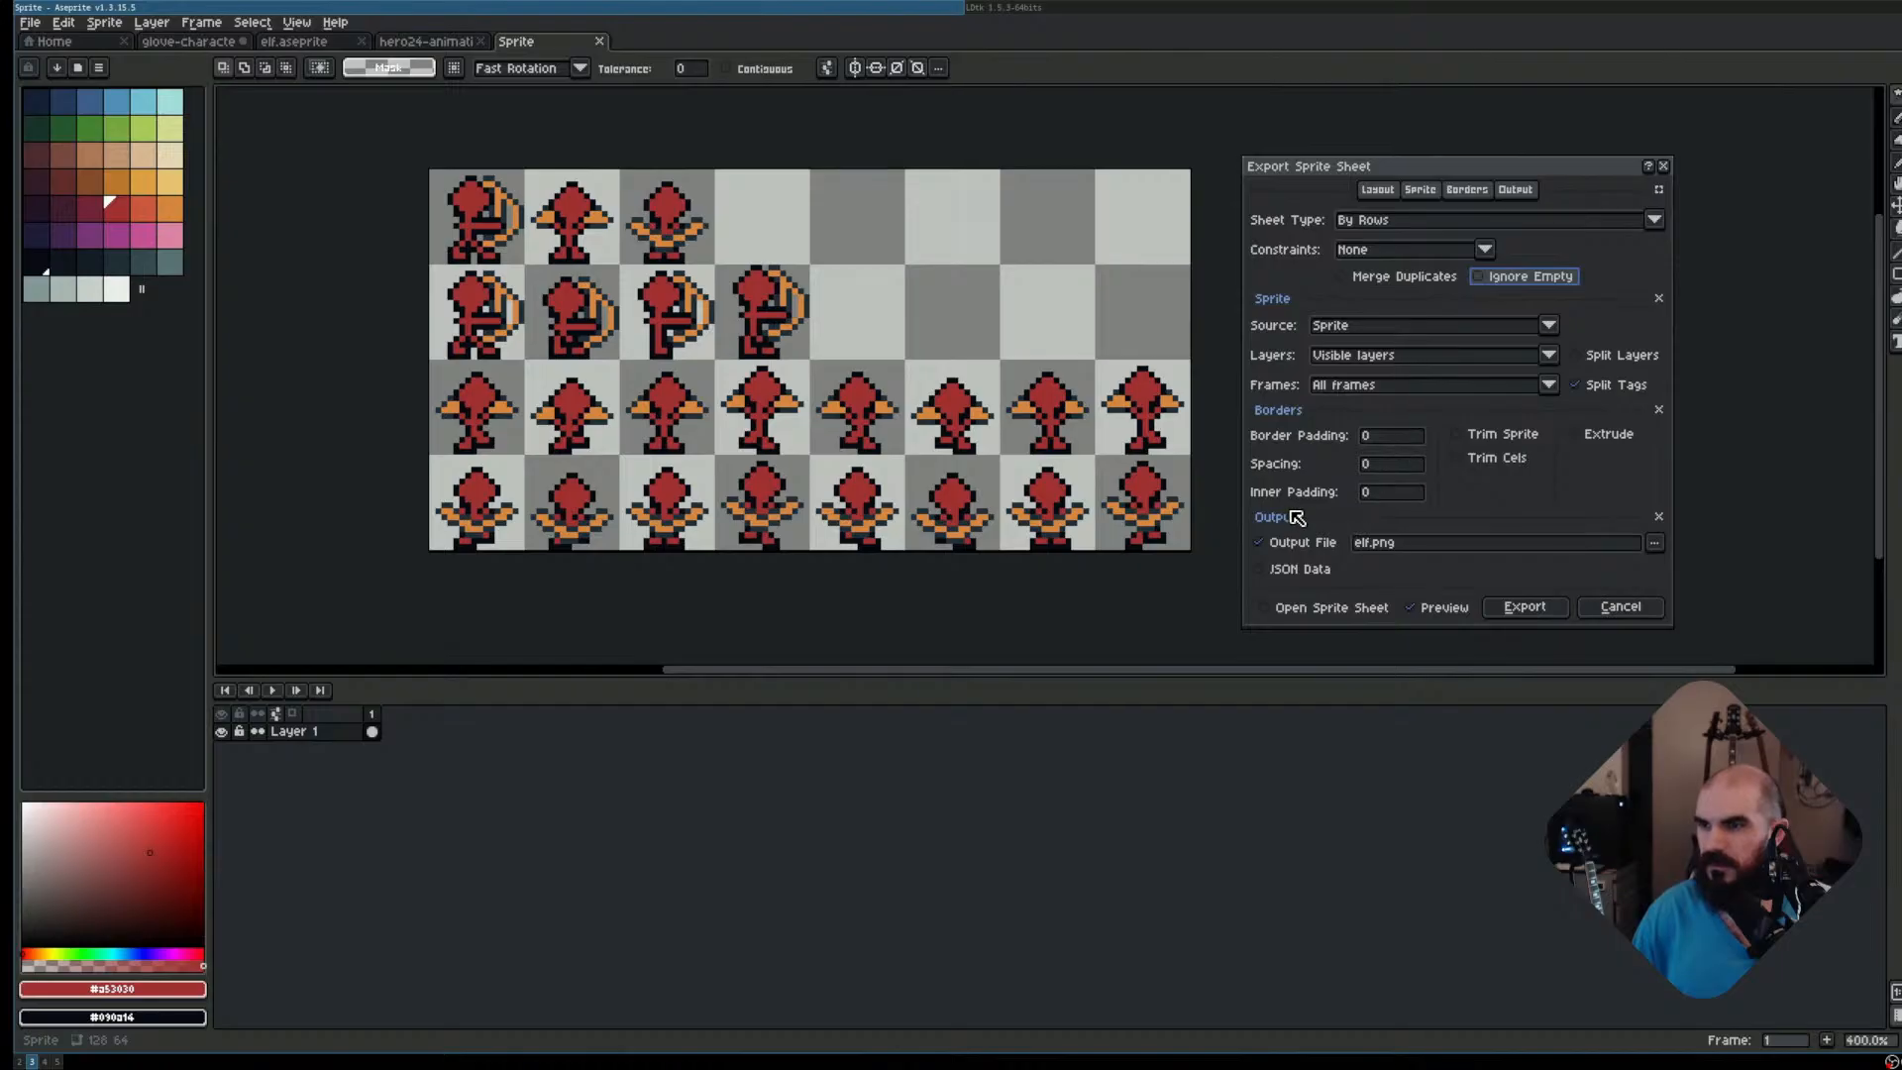
Set the output file to elf-sprite.png in the characters folder and export the sprite sheet
click(1654, 543)
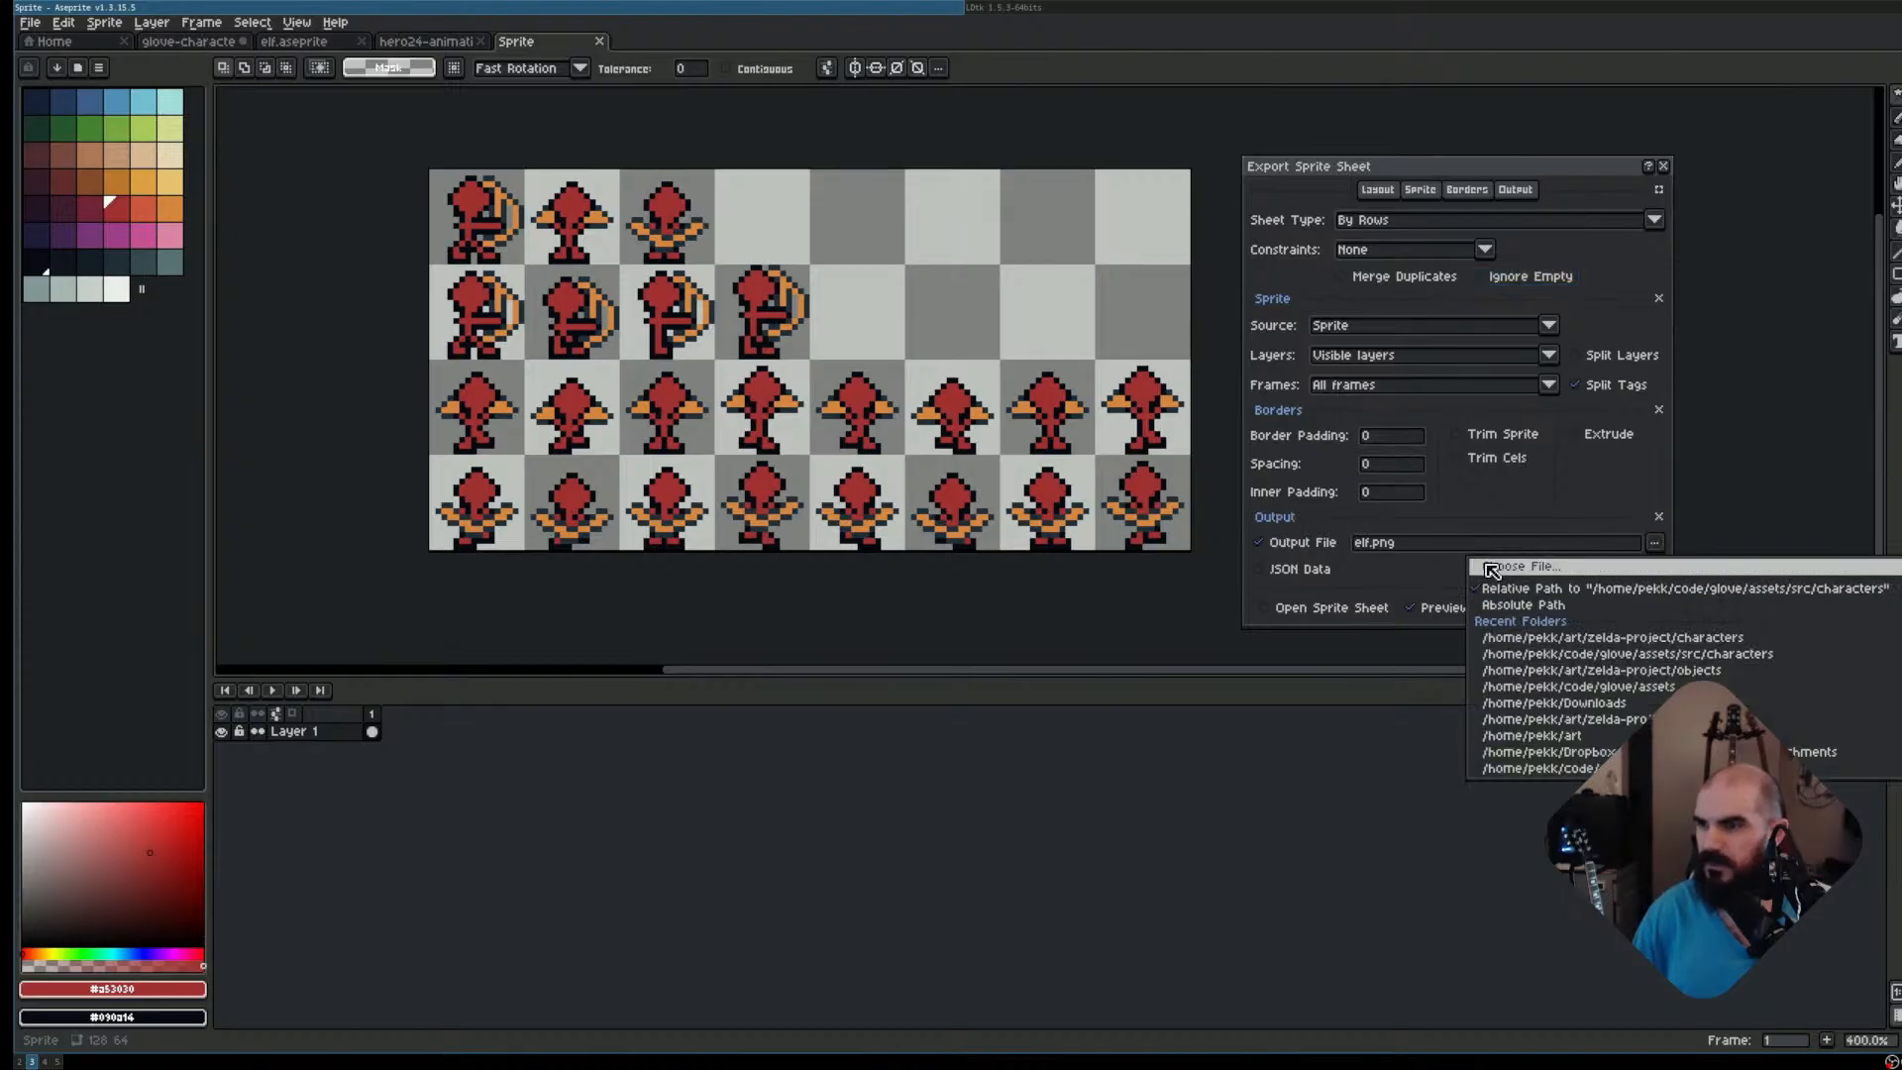
click(1572, 569)
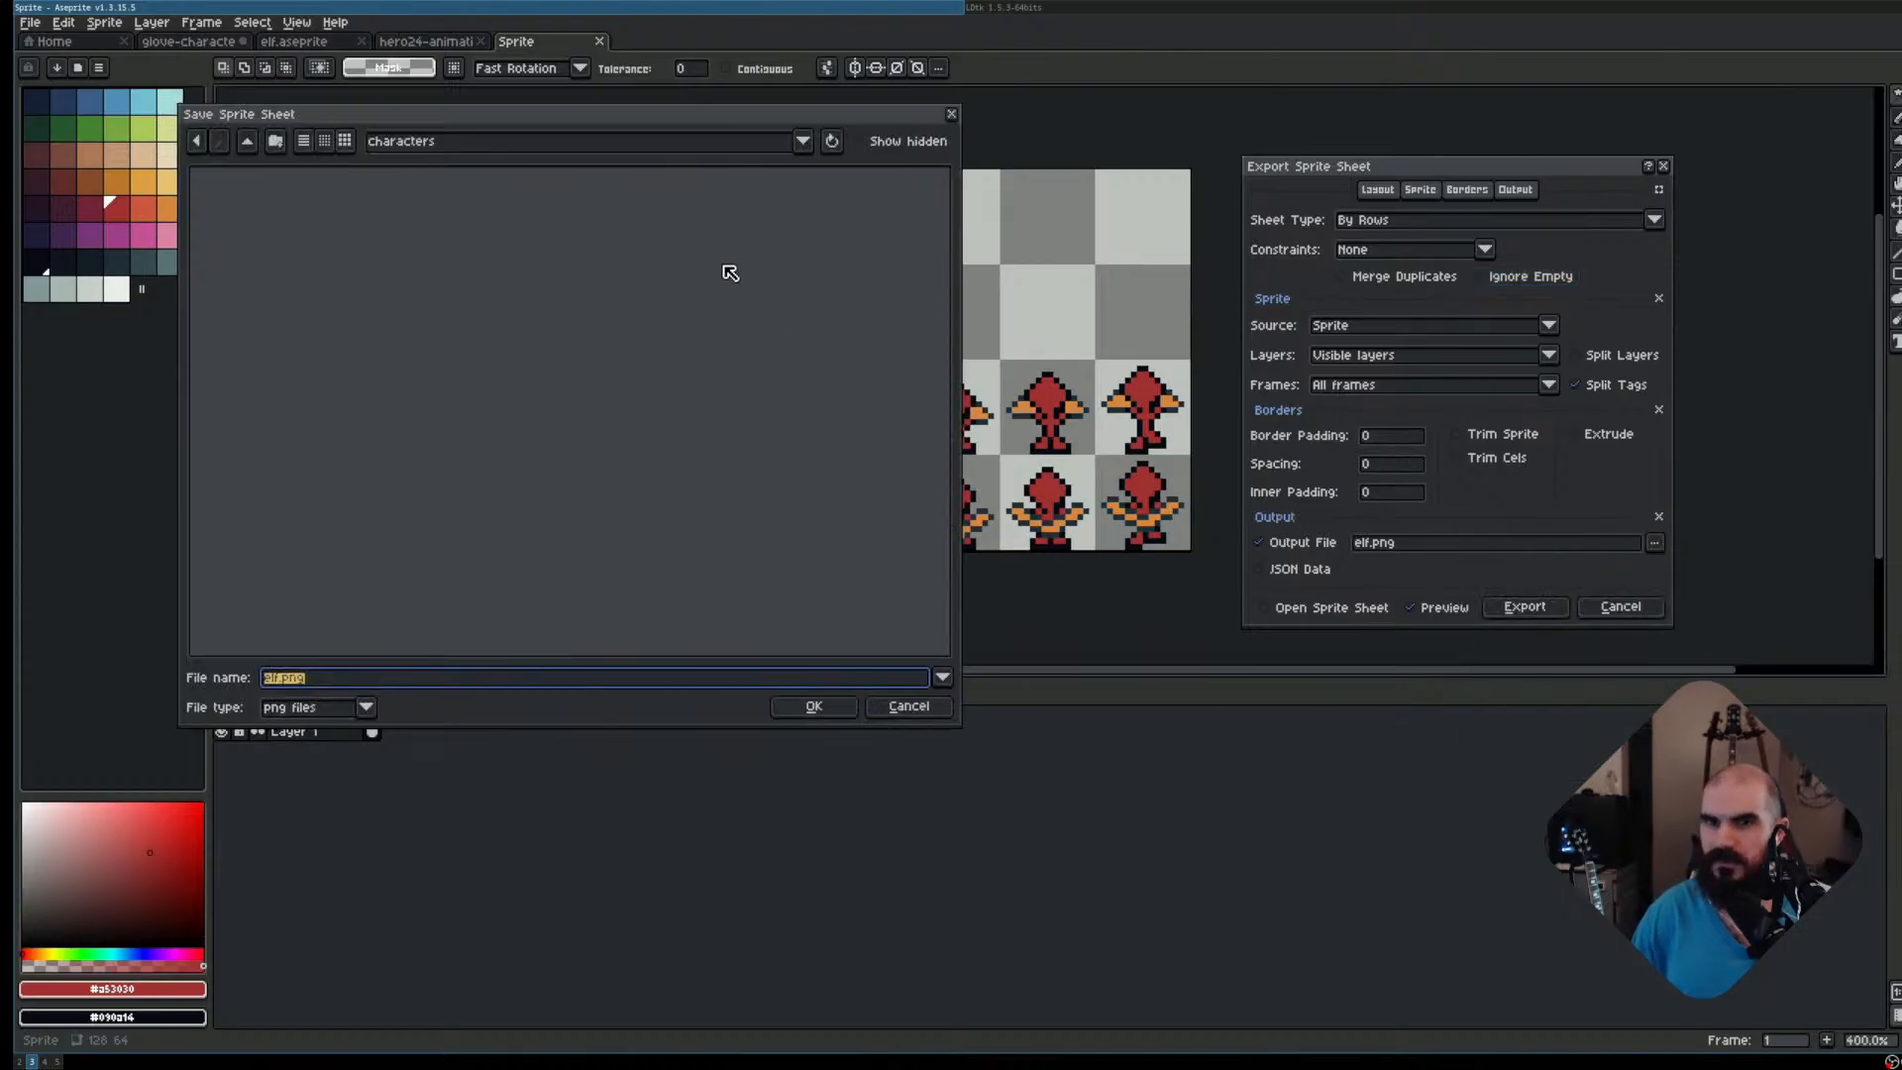
click(581, 146)
click(579, 260)
click(276, 677)
text(-sprite)
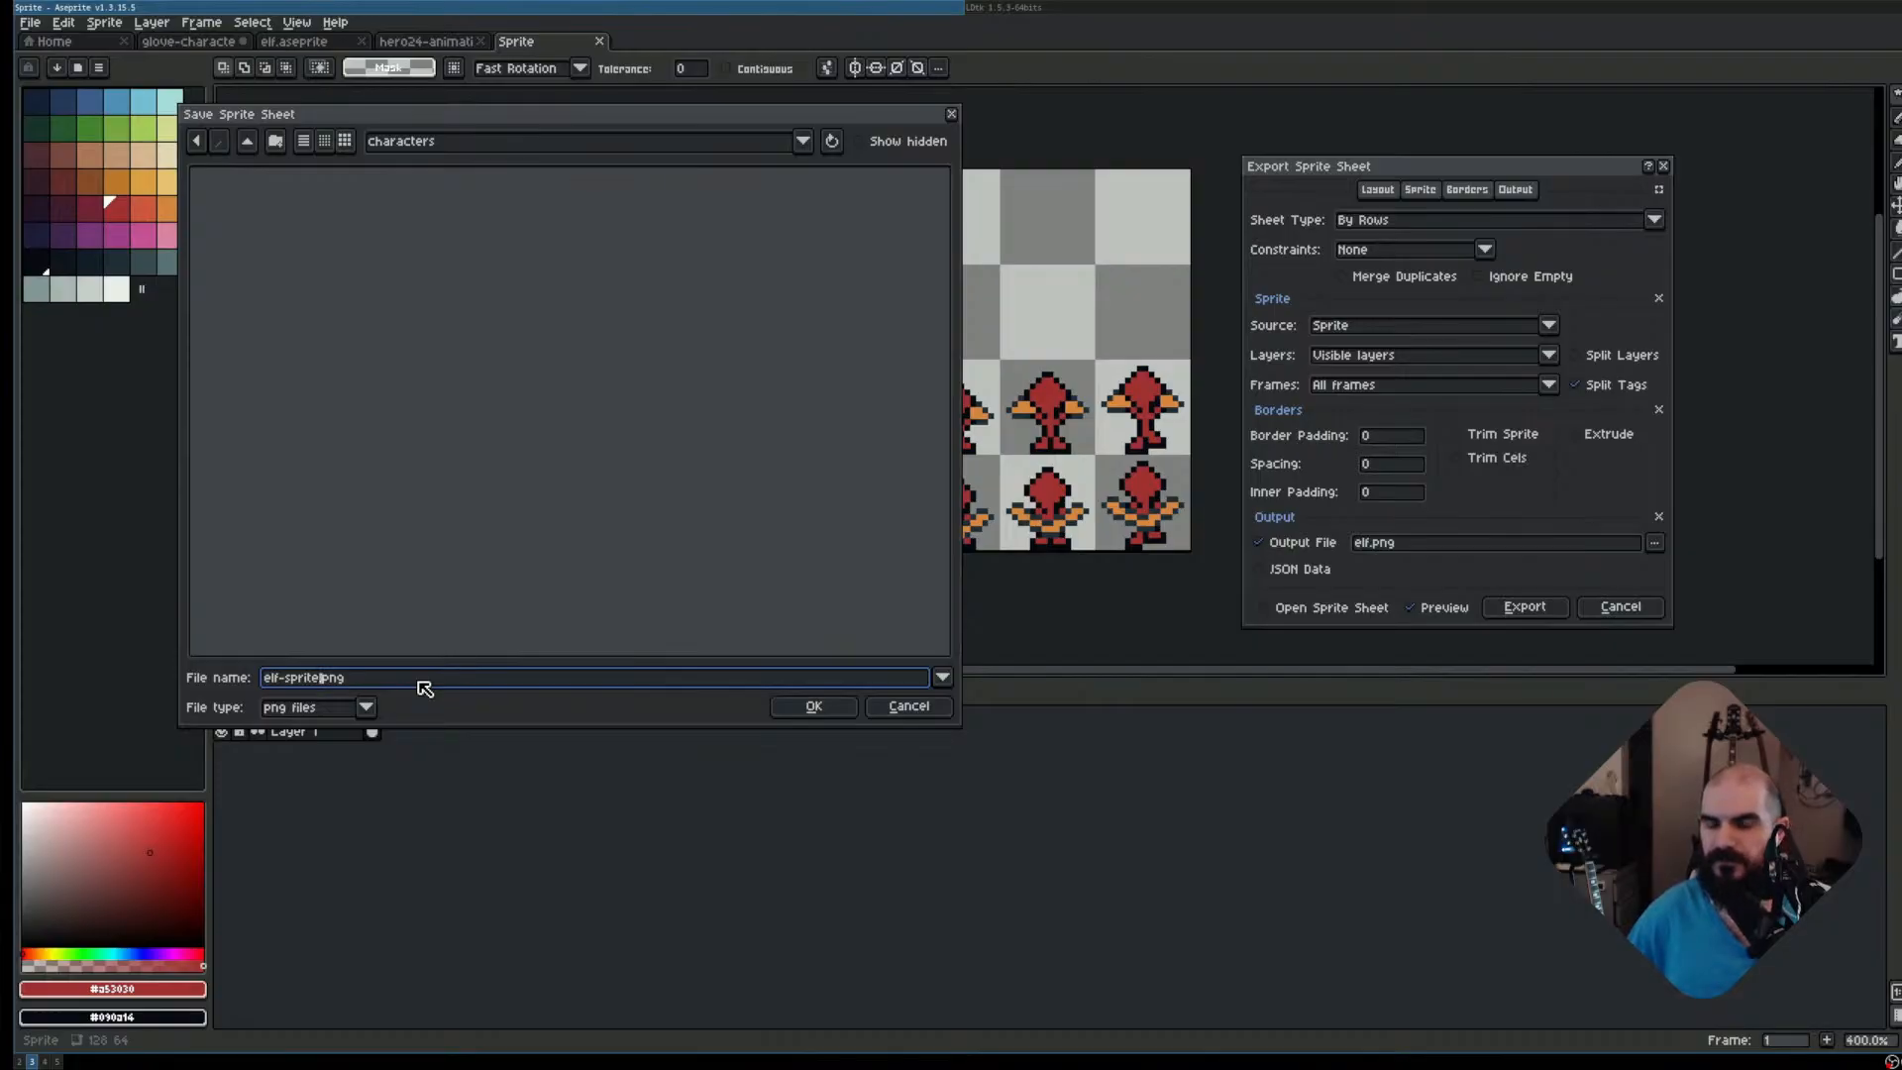
click(813, 706)
click(1530, 606)
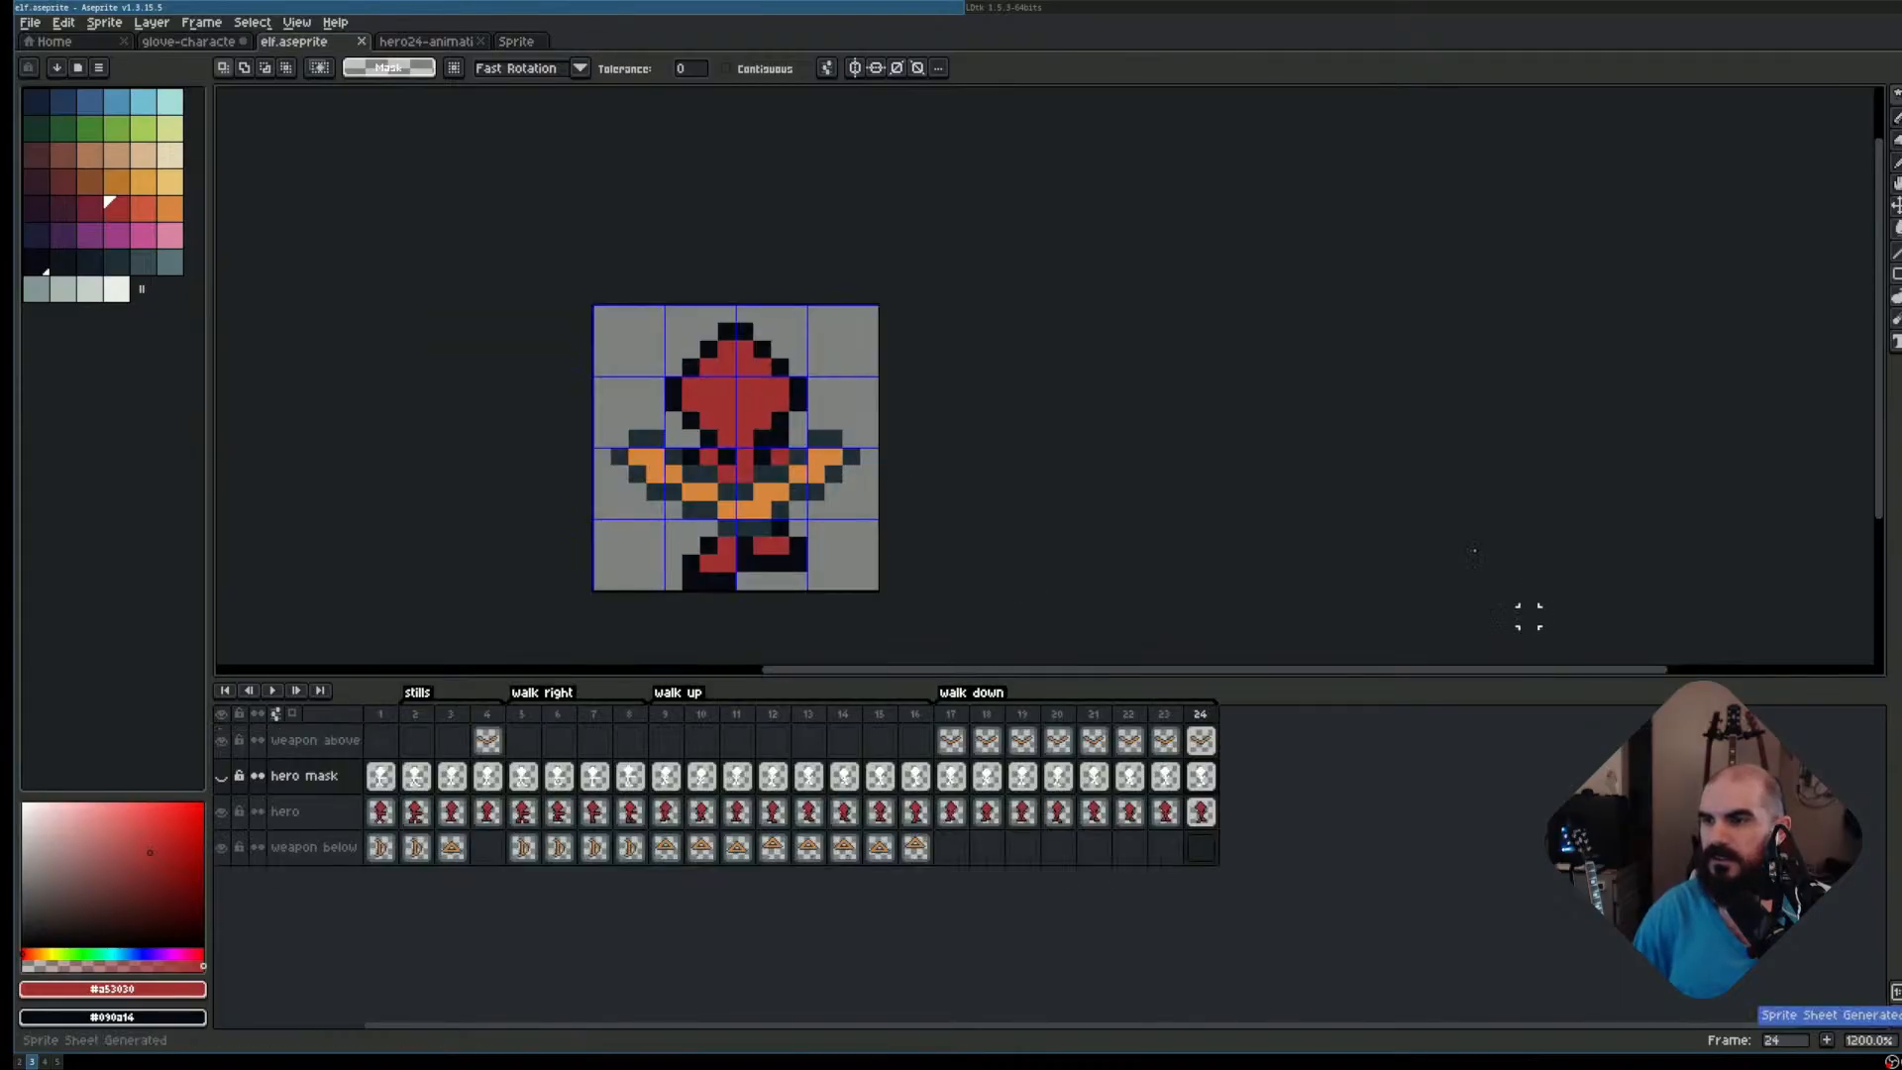
Export a sprite sheet of only the hero mask layer to the file elf-sprite-mask.png
click(30, 22)
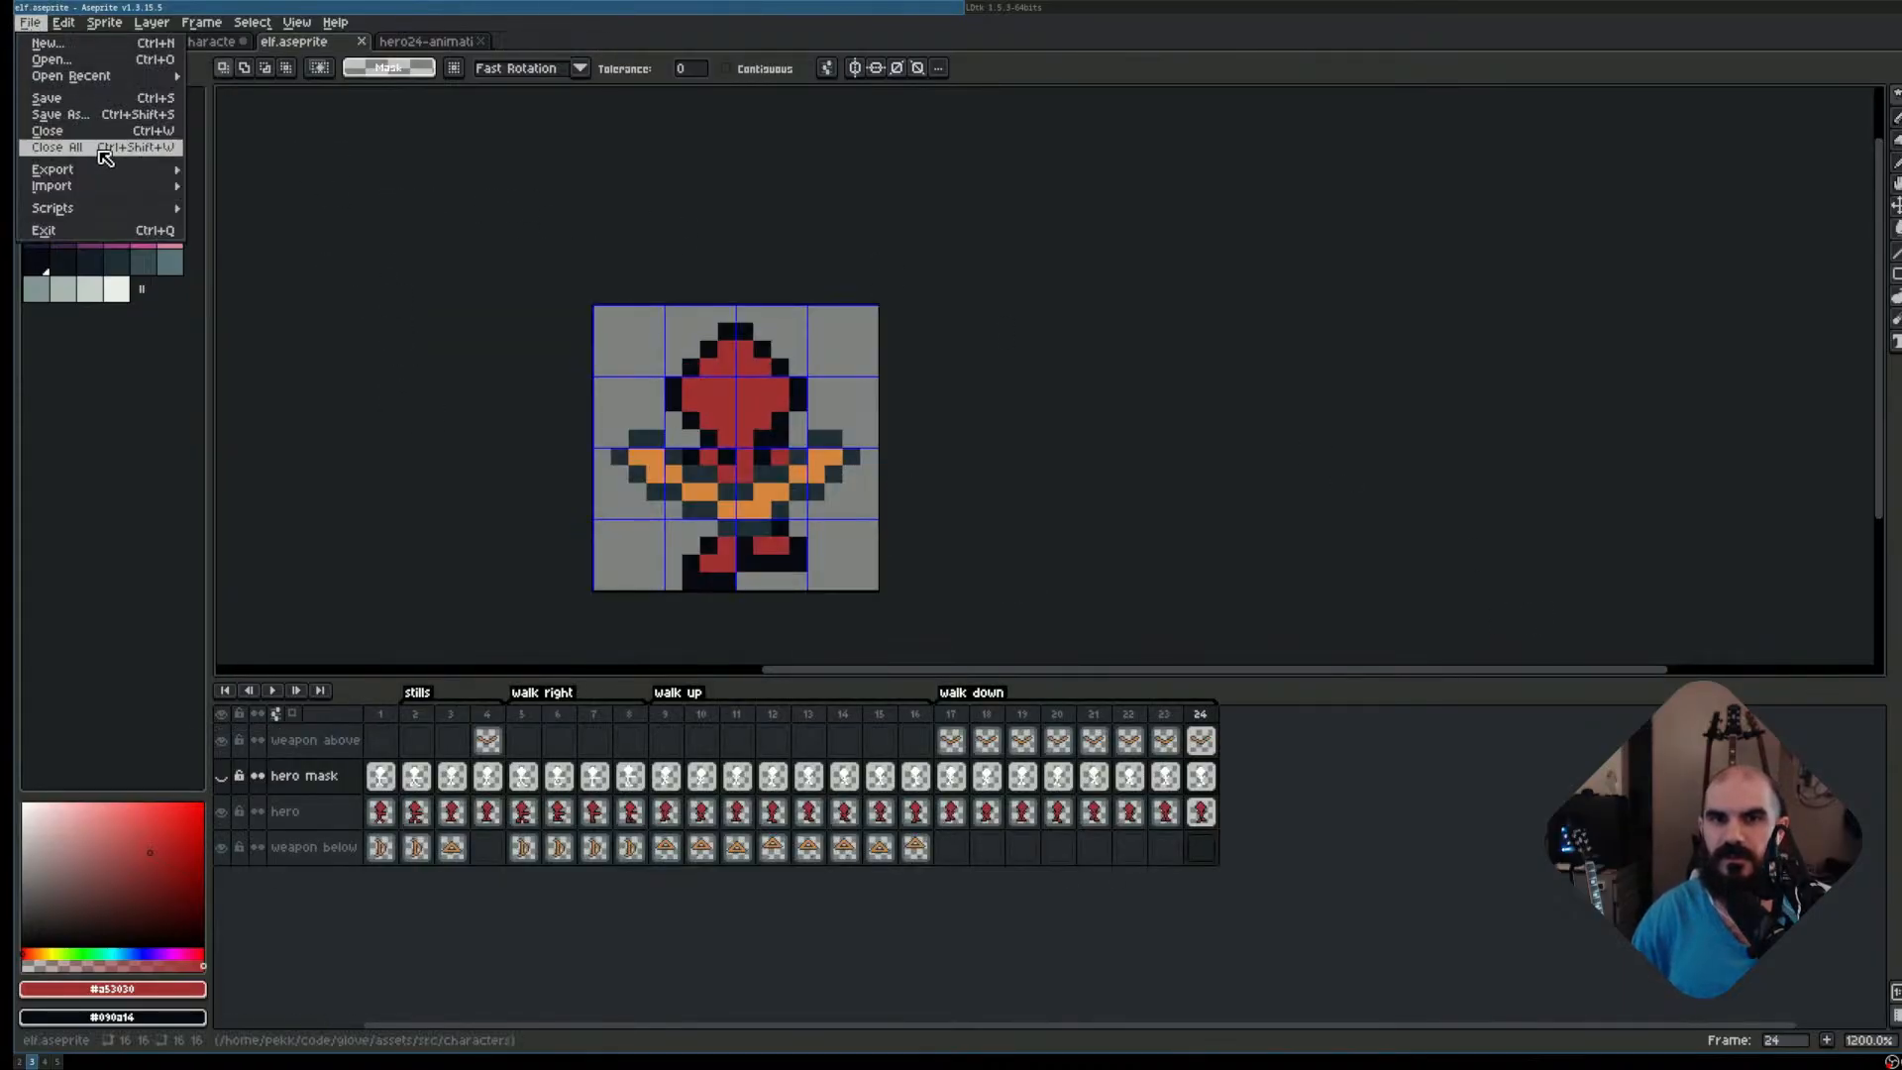
mouse_move(137, 188)
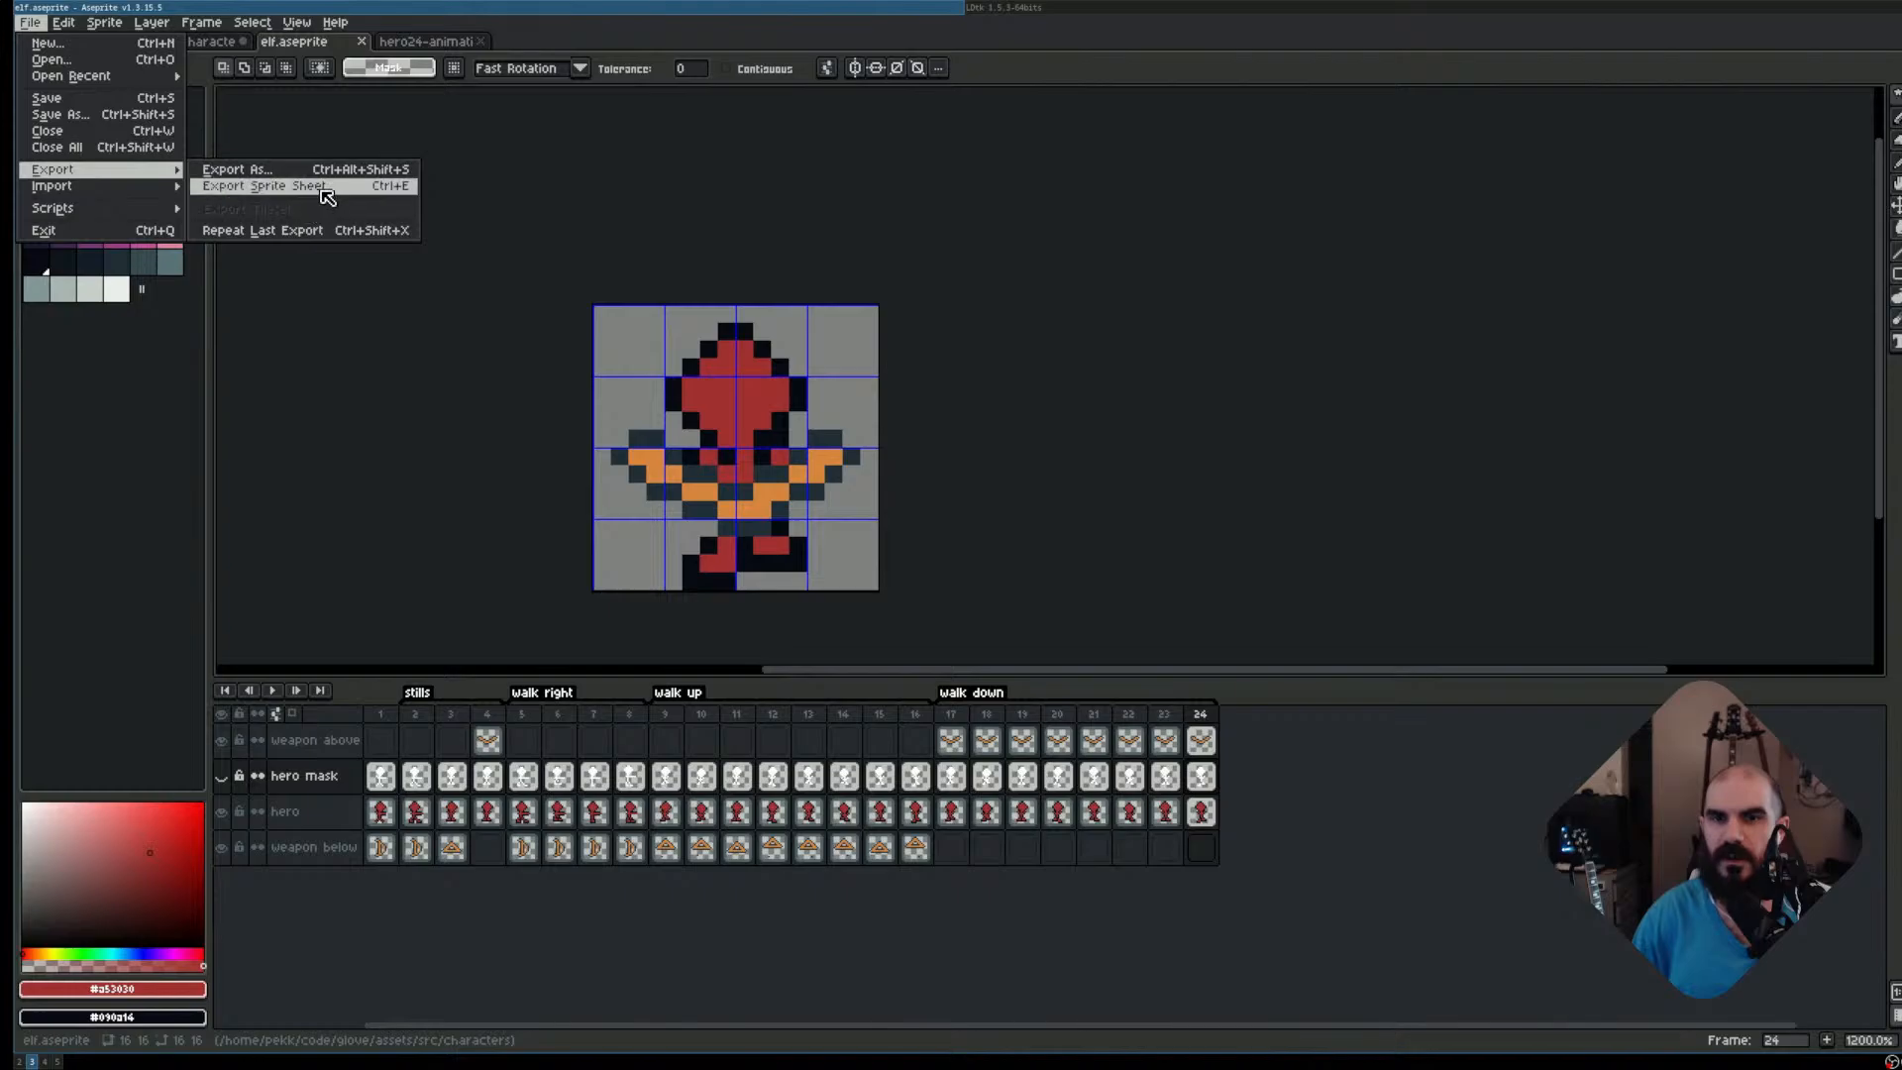
click(319, 191)
scroll(839, 368, down, 2)
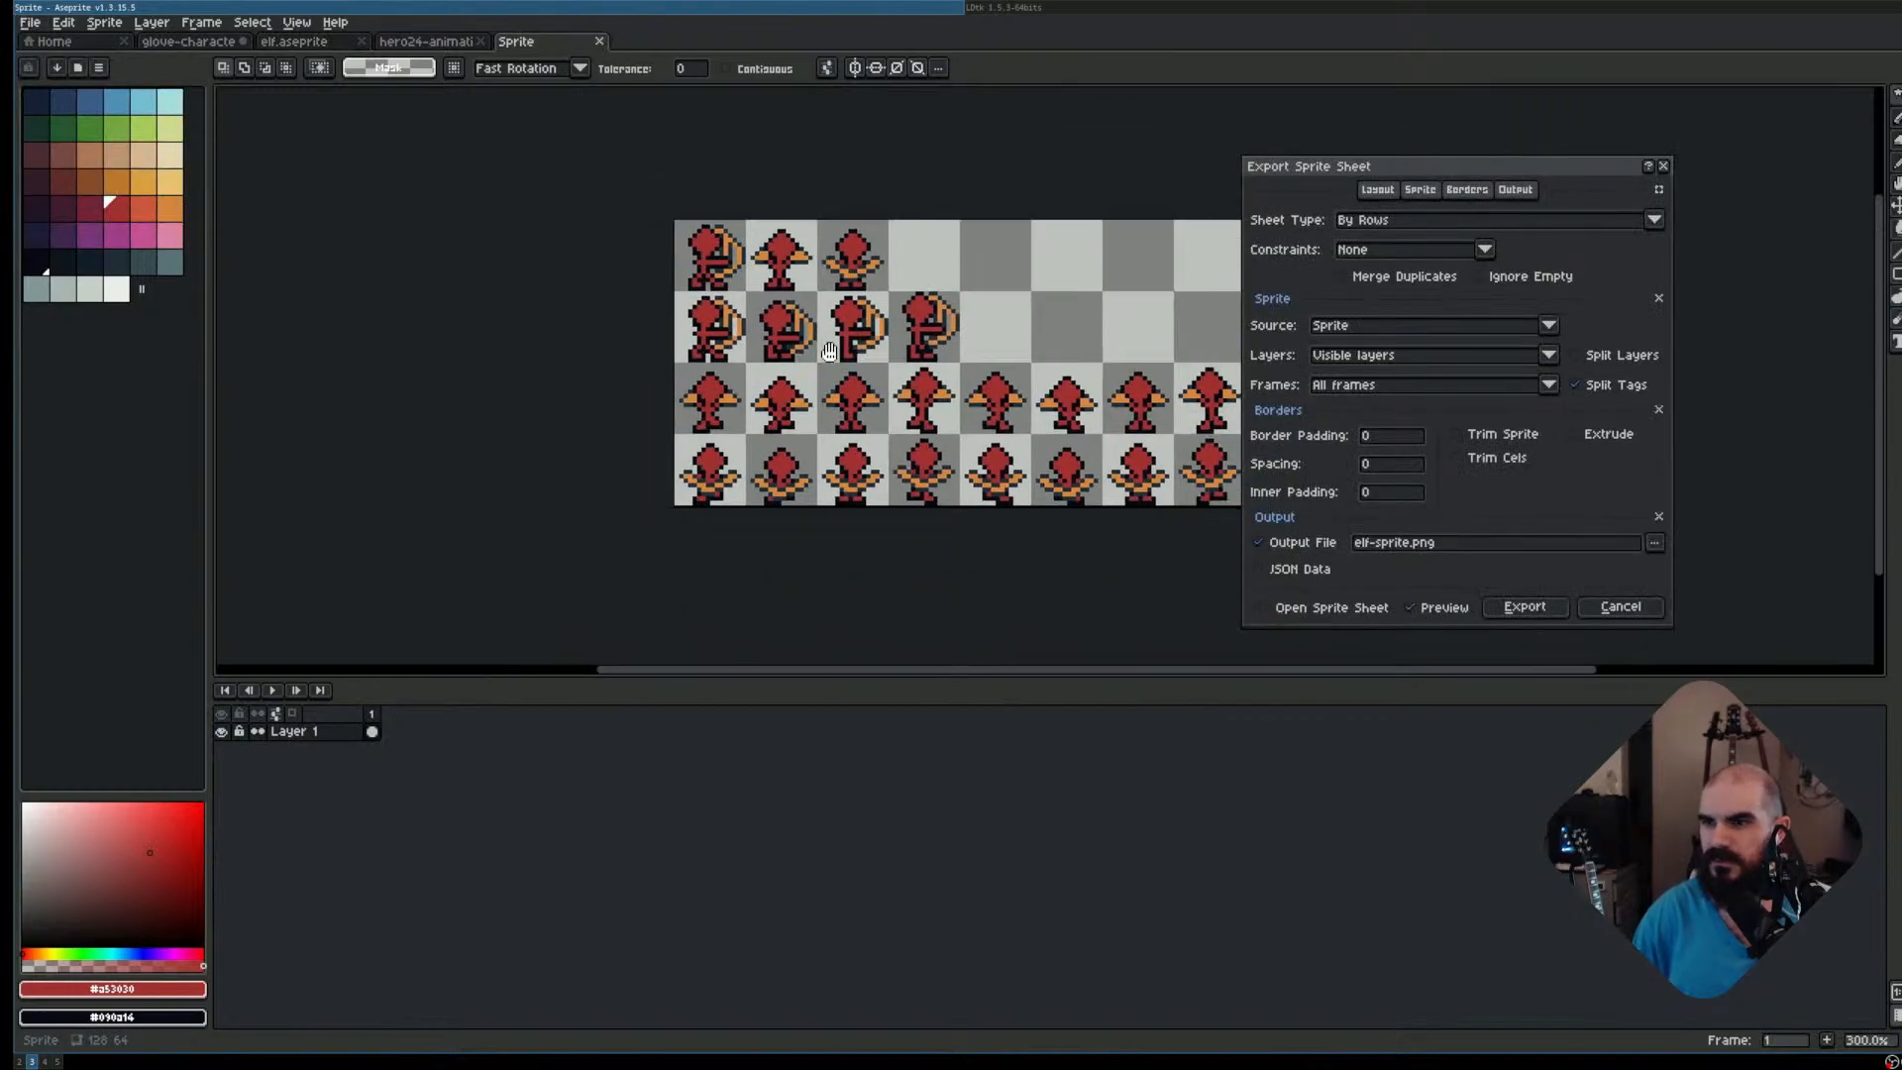
click(1548, 354)
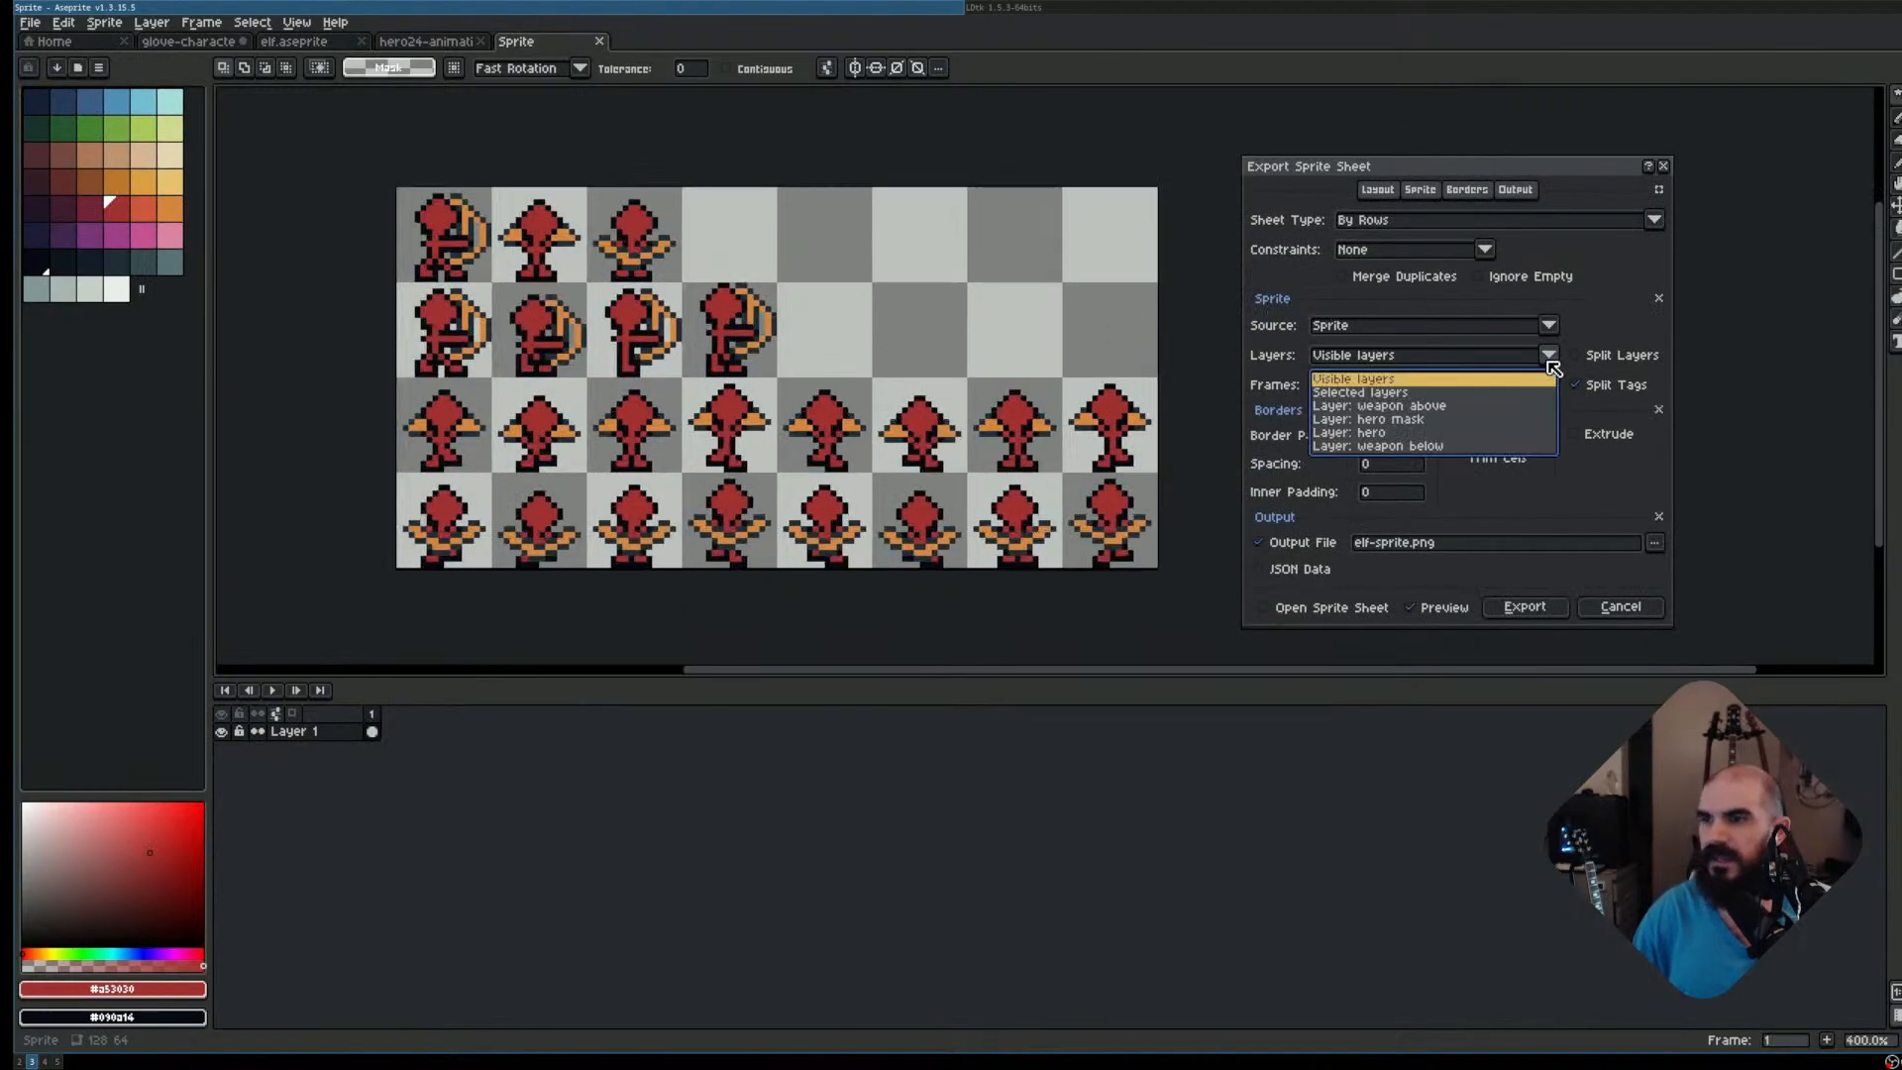
click(1414, 422)
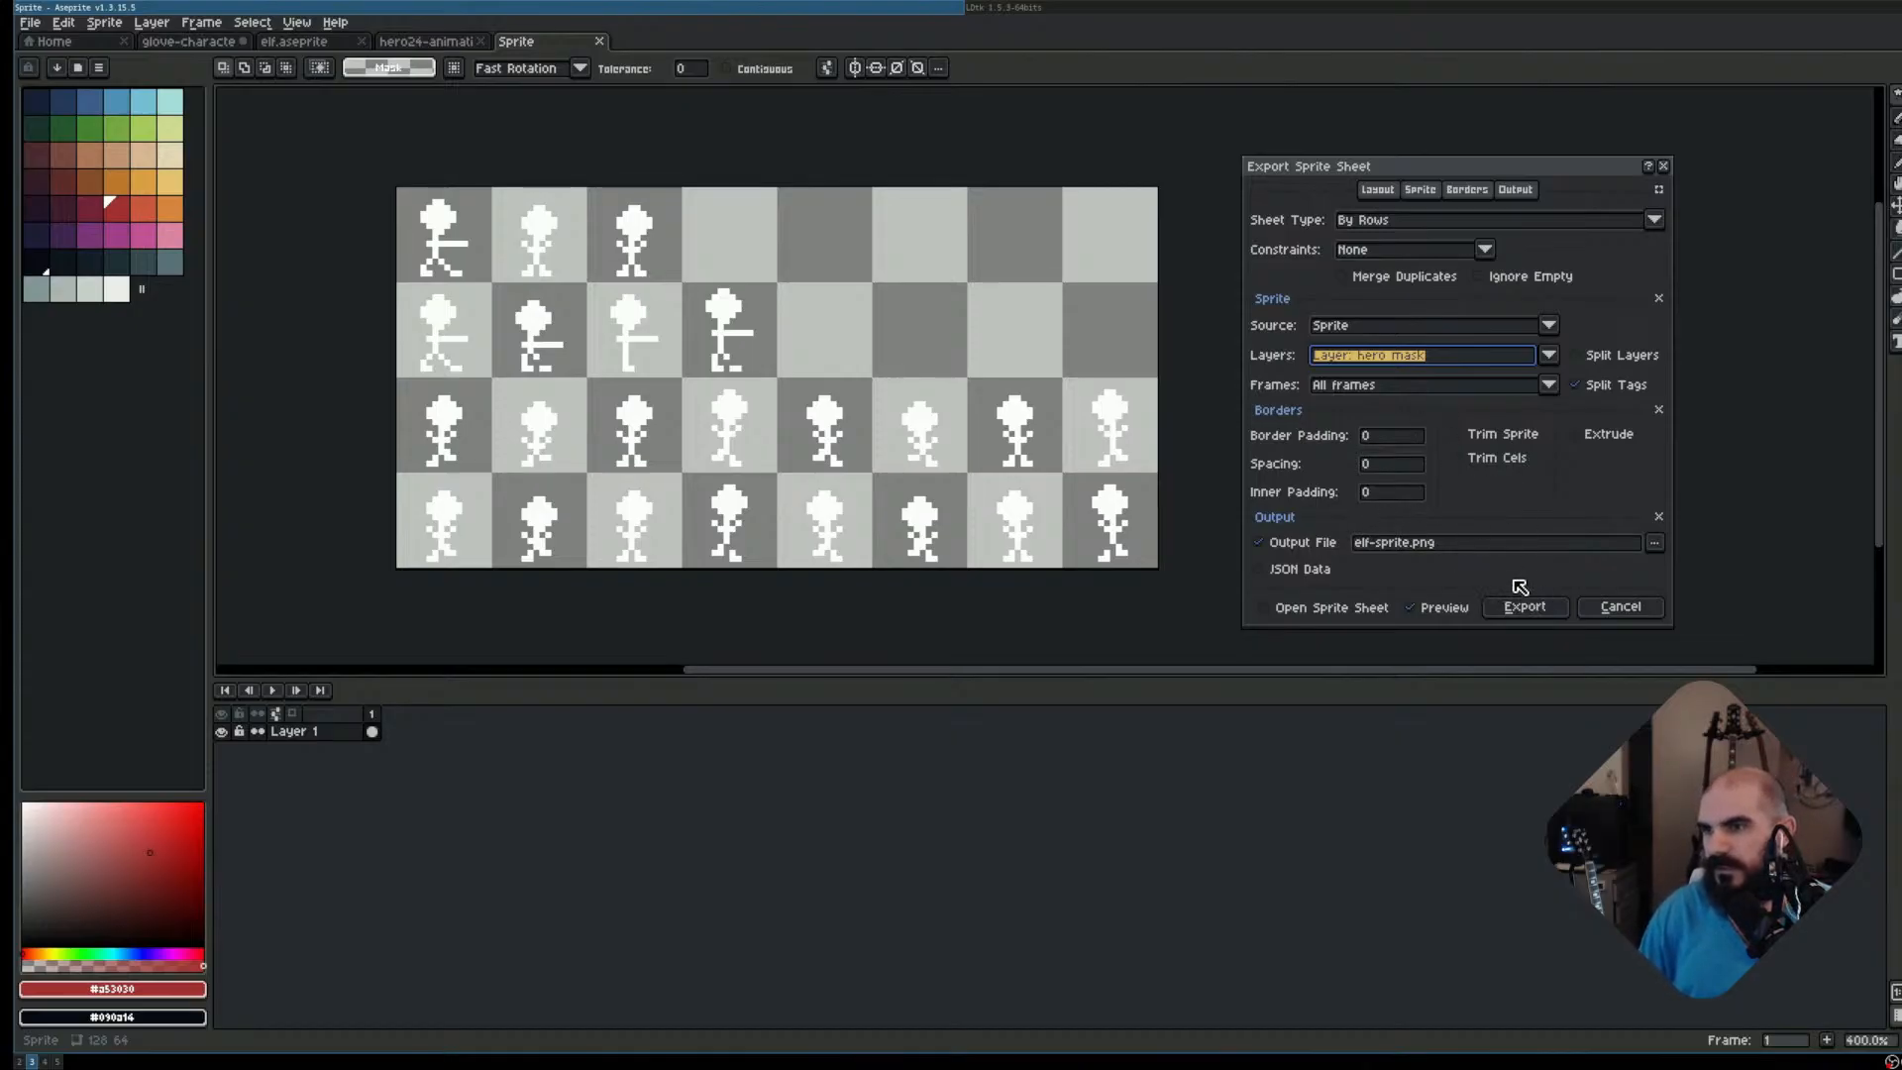
click(1419, 545)
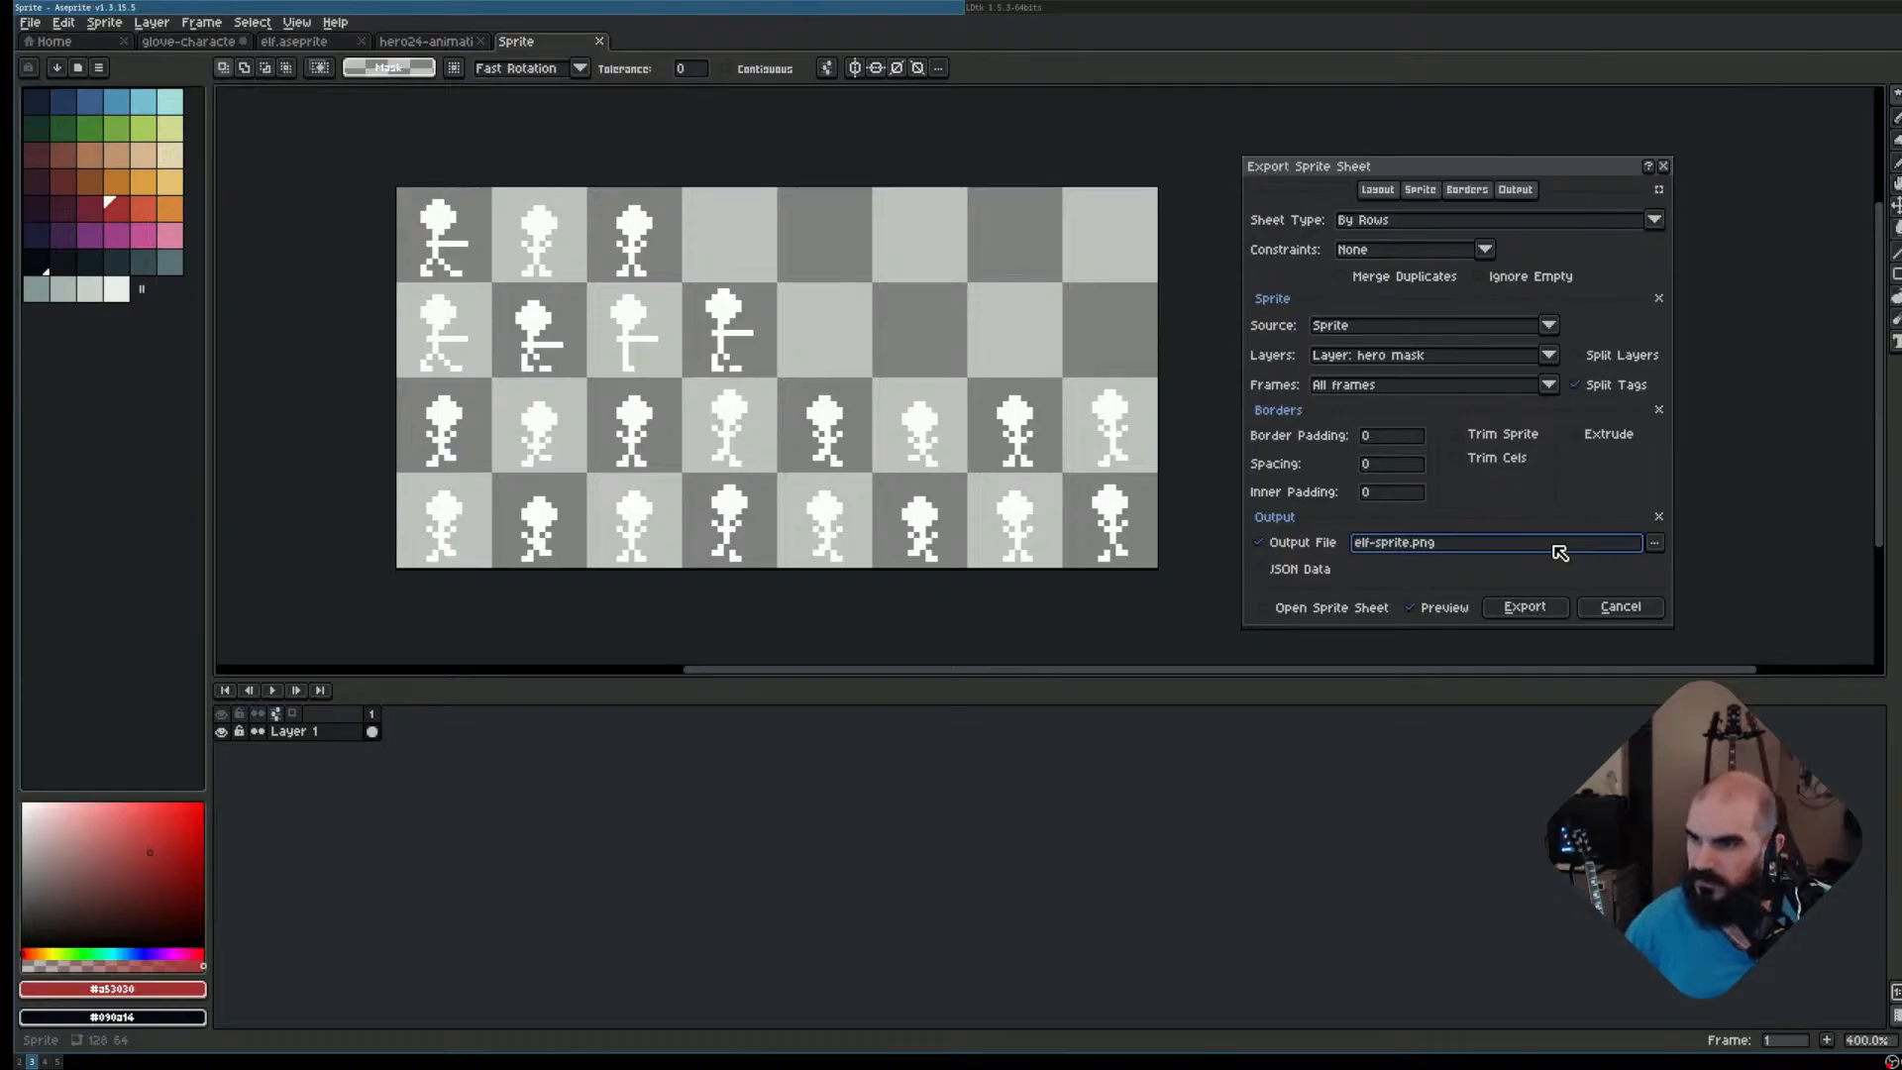
text(-mask)
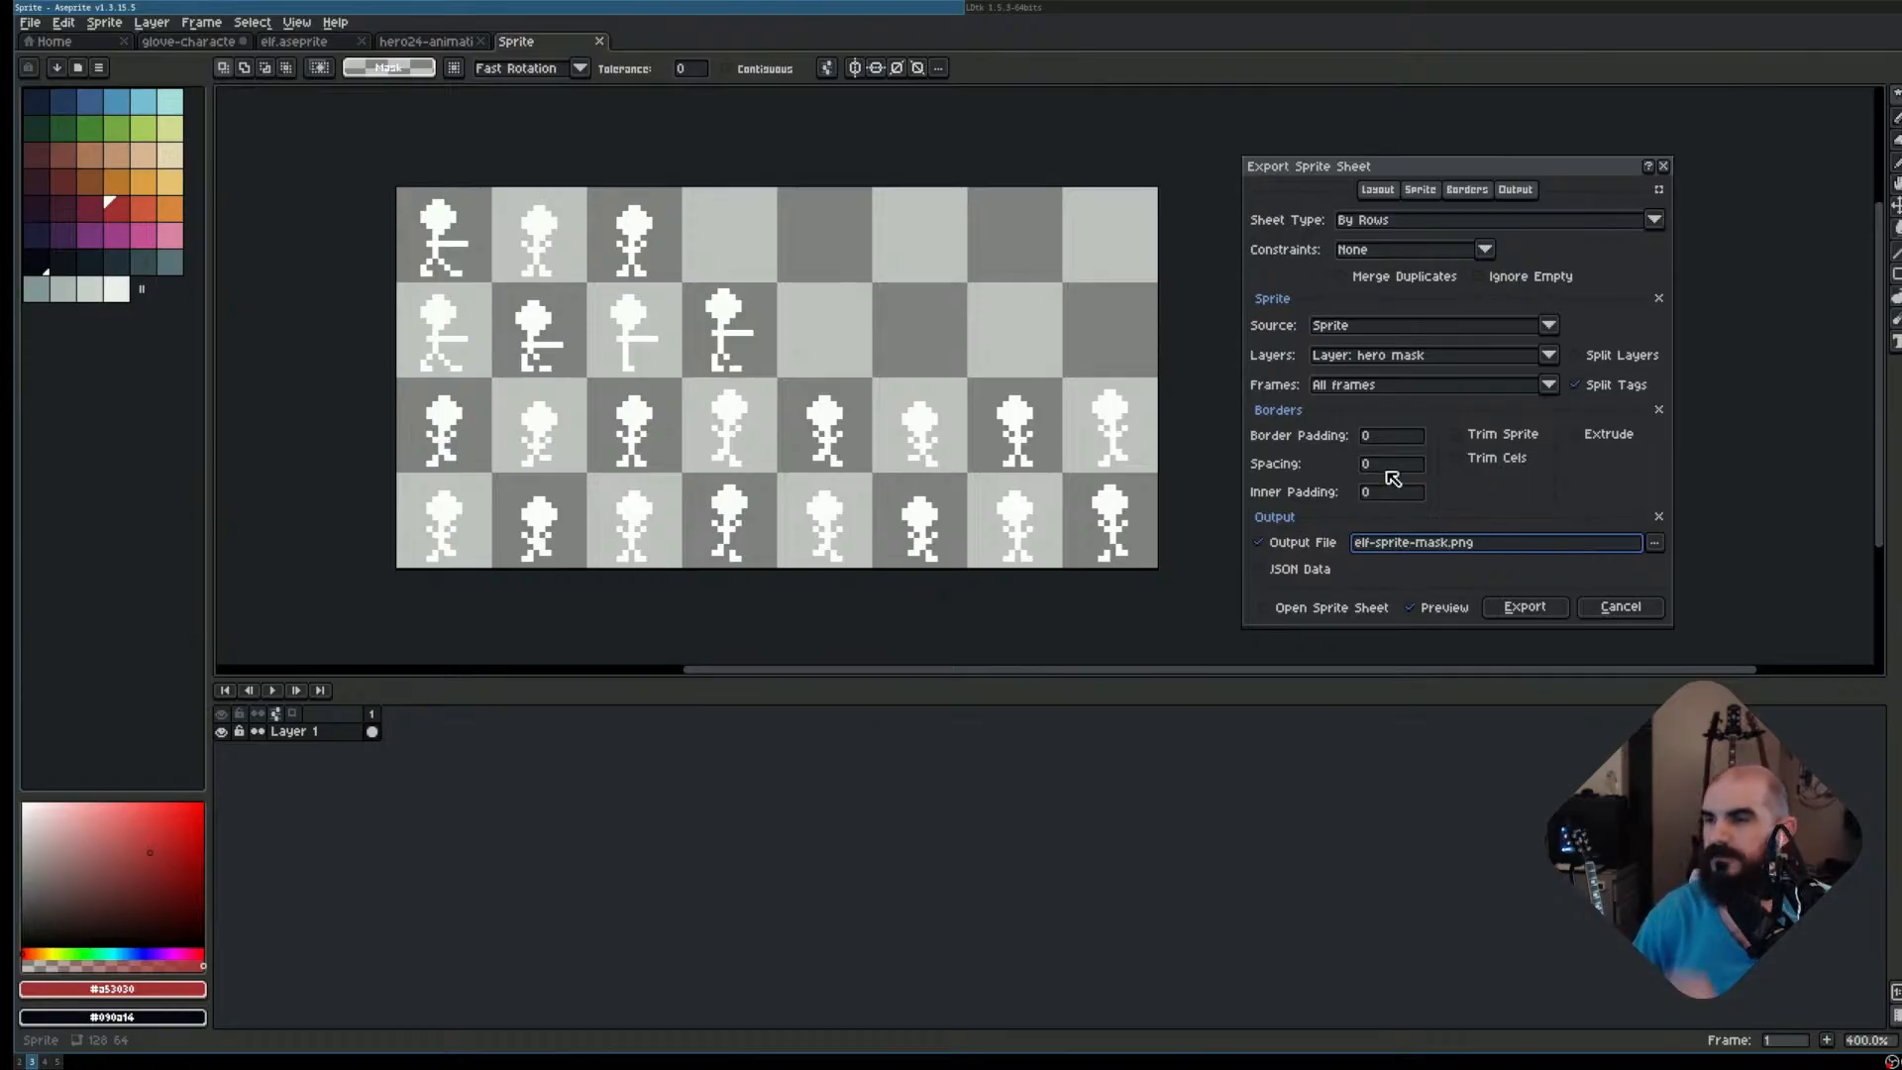
click(1525, 607)
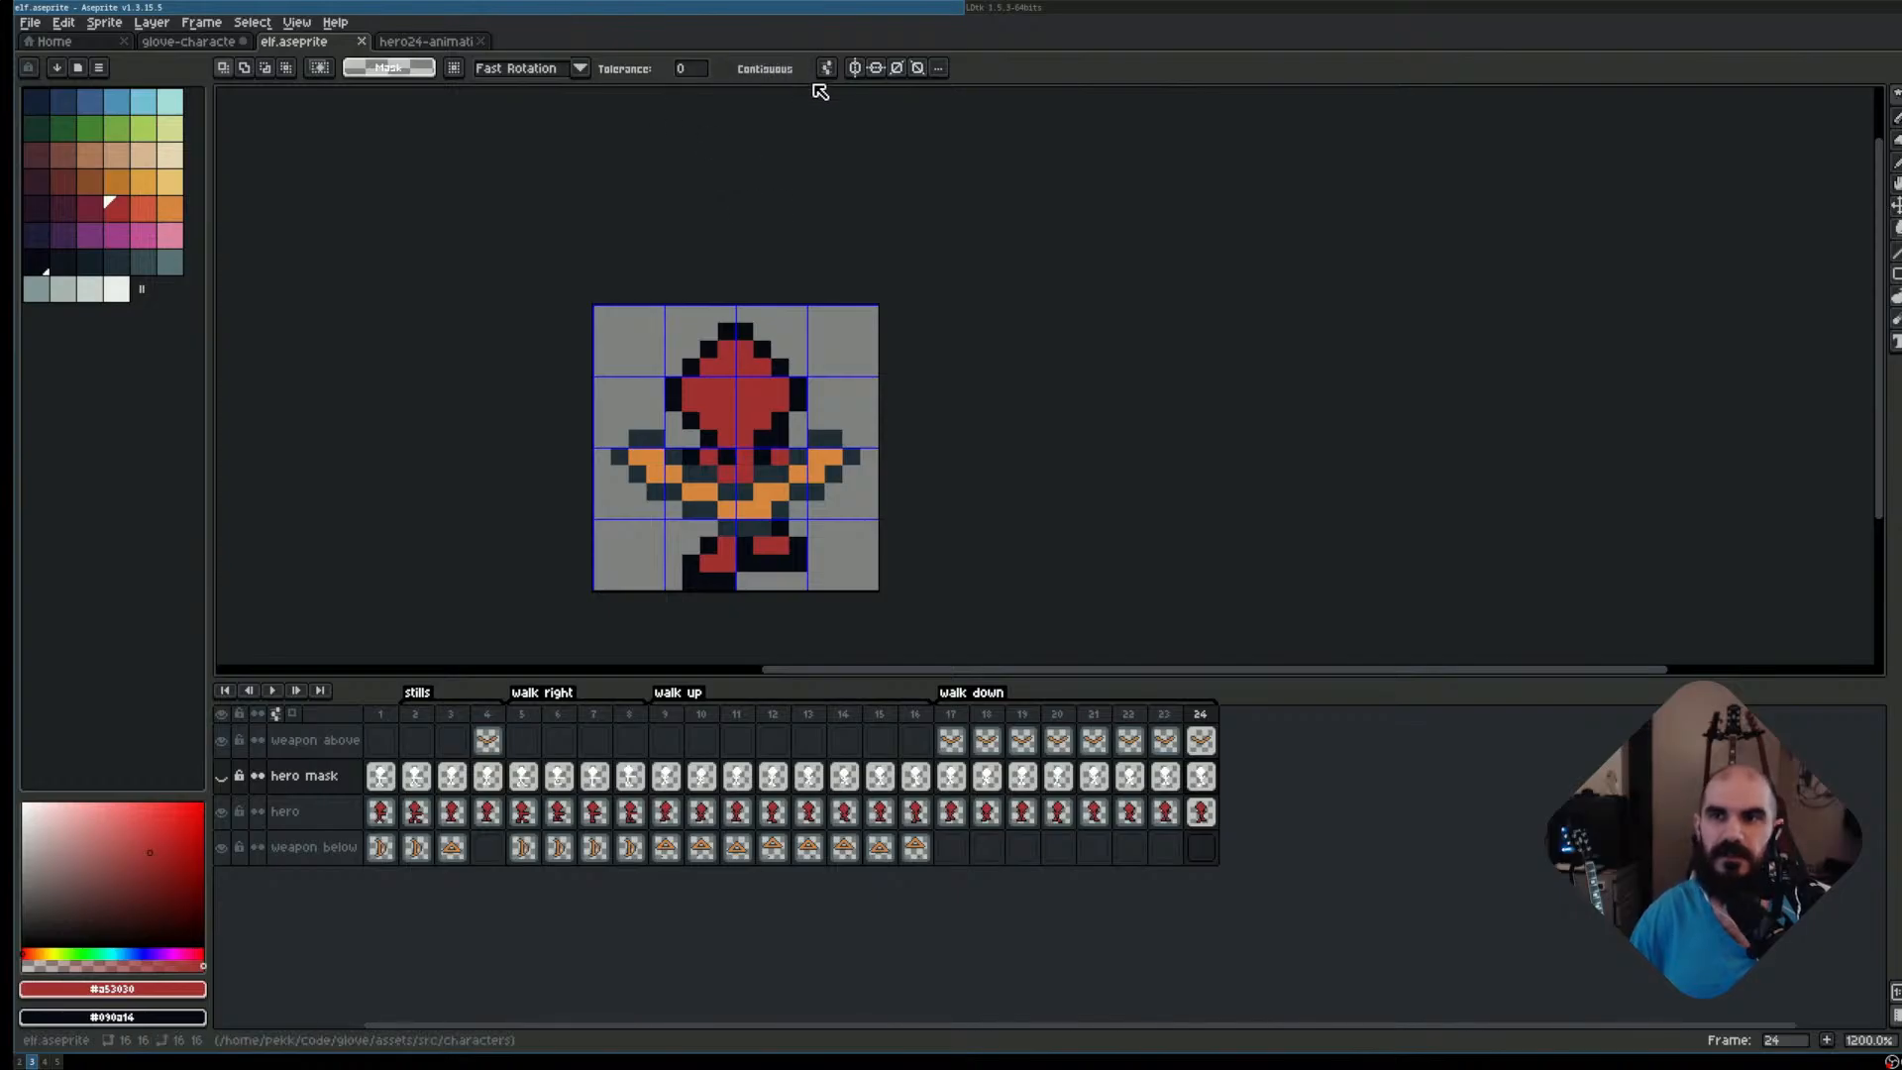
Switch to the glove project in Godot and review the elf's down, right and up animations
key(super+2)
key(super+3)
key(super+2)
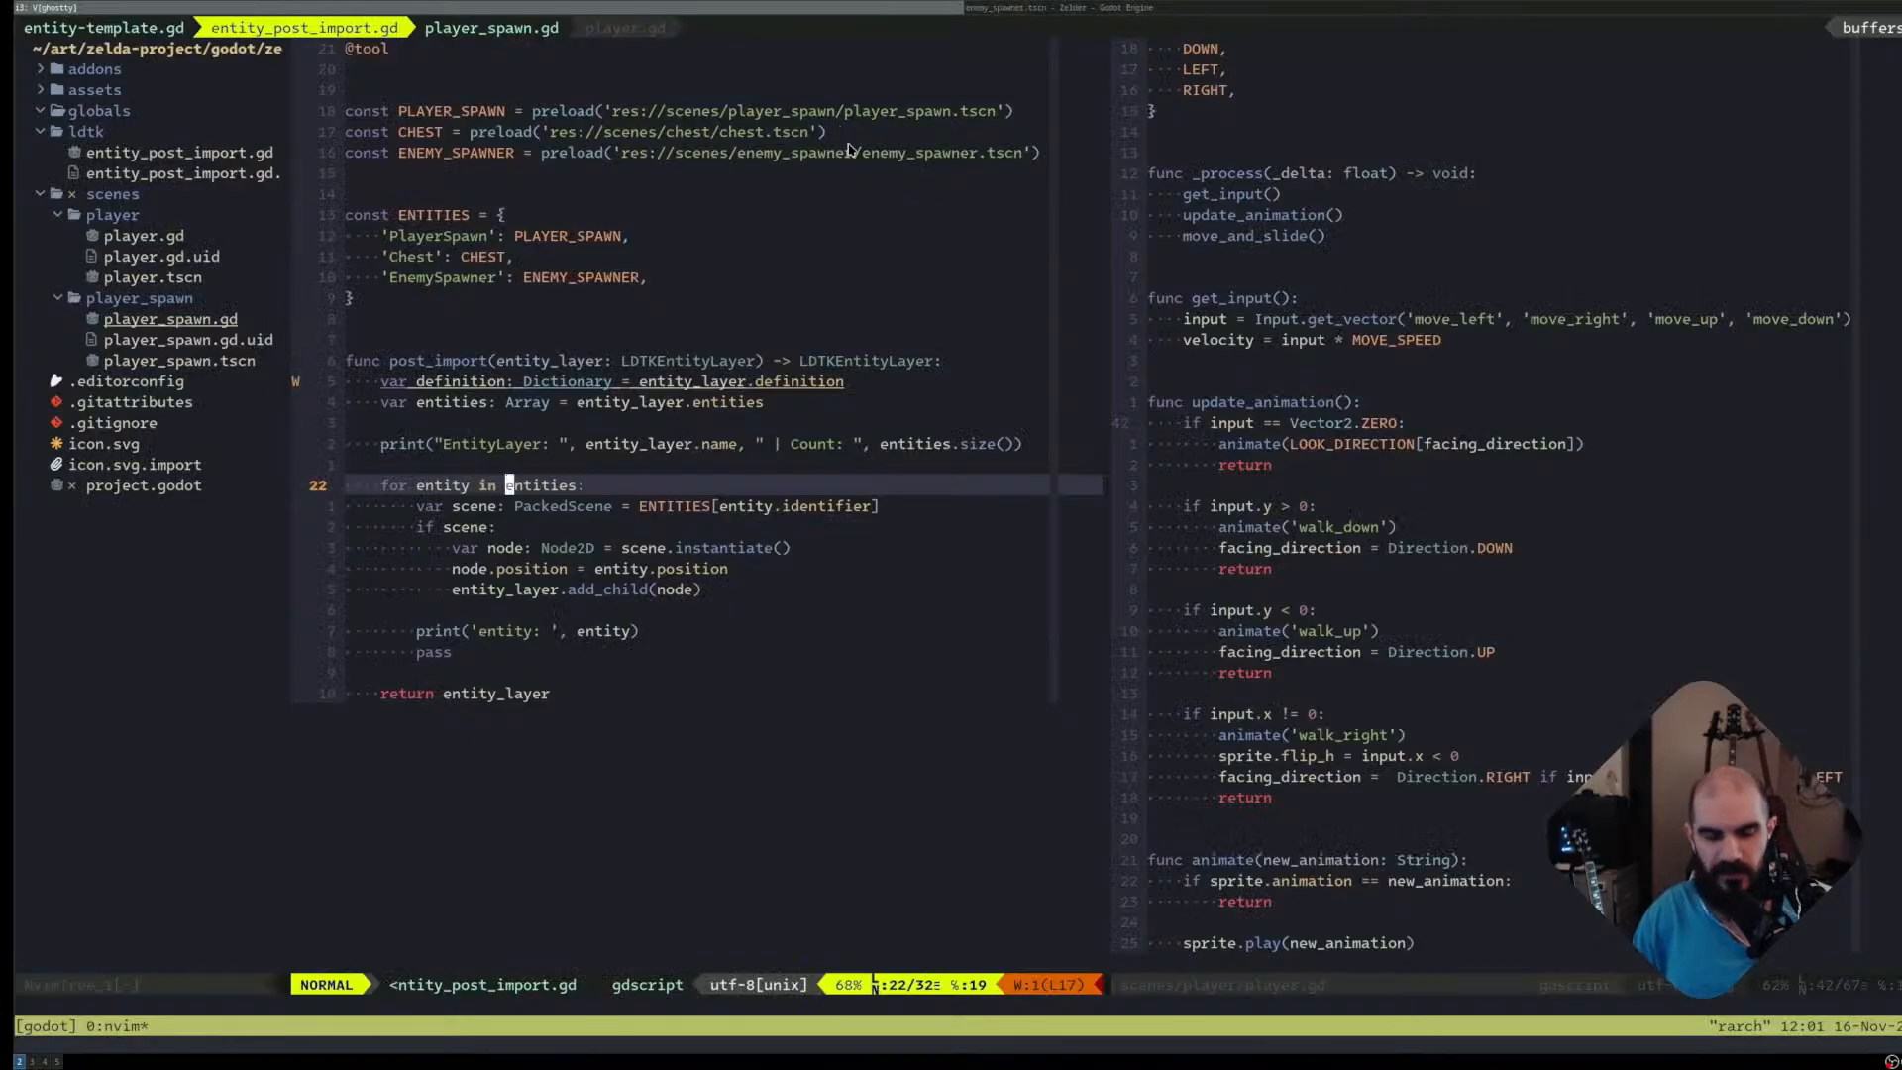
key(super+5)
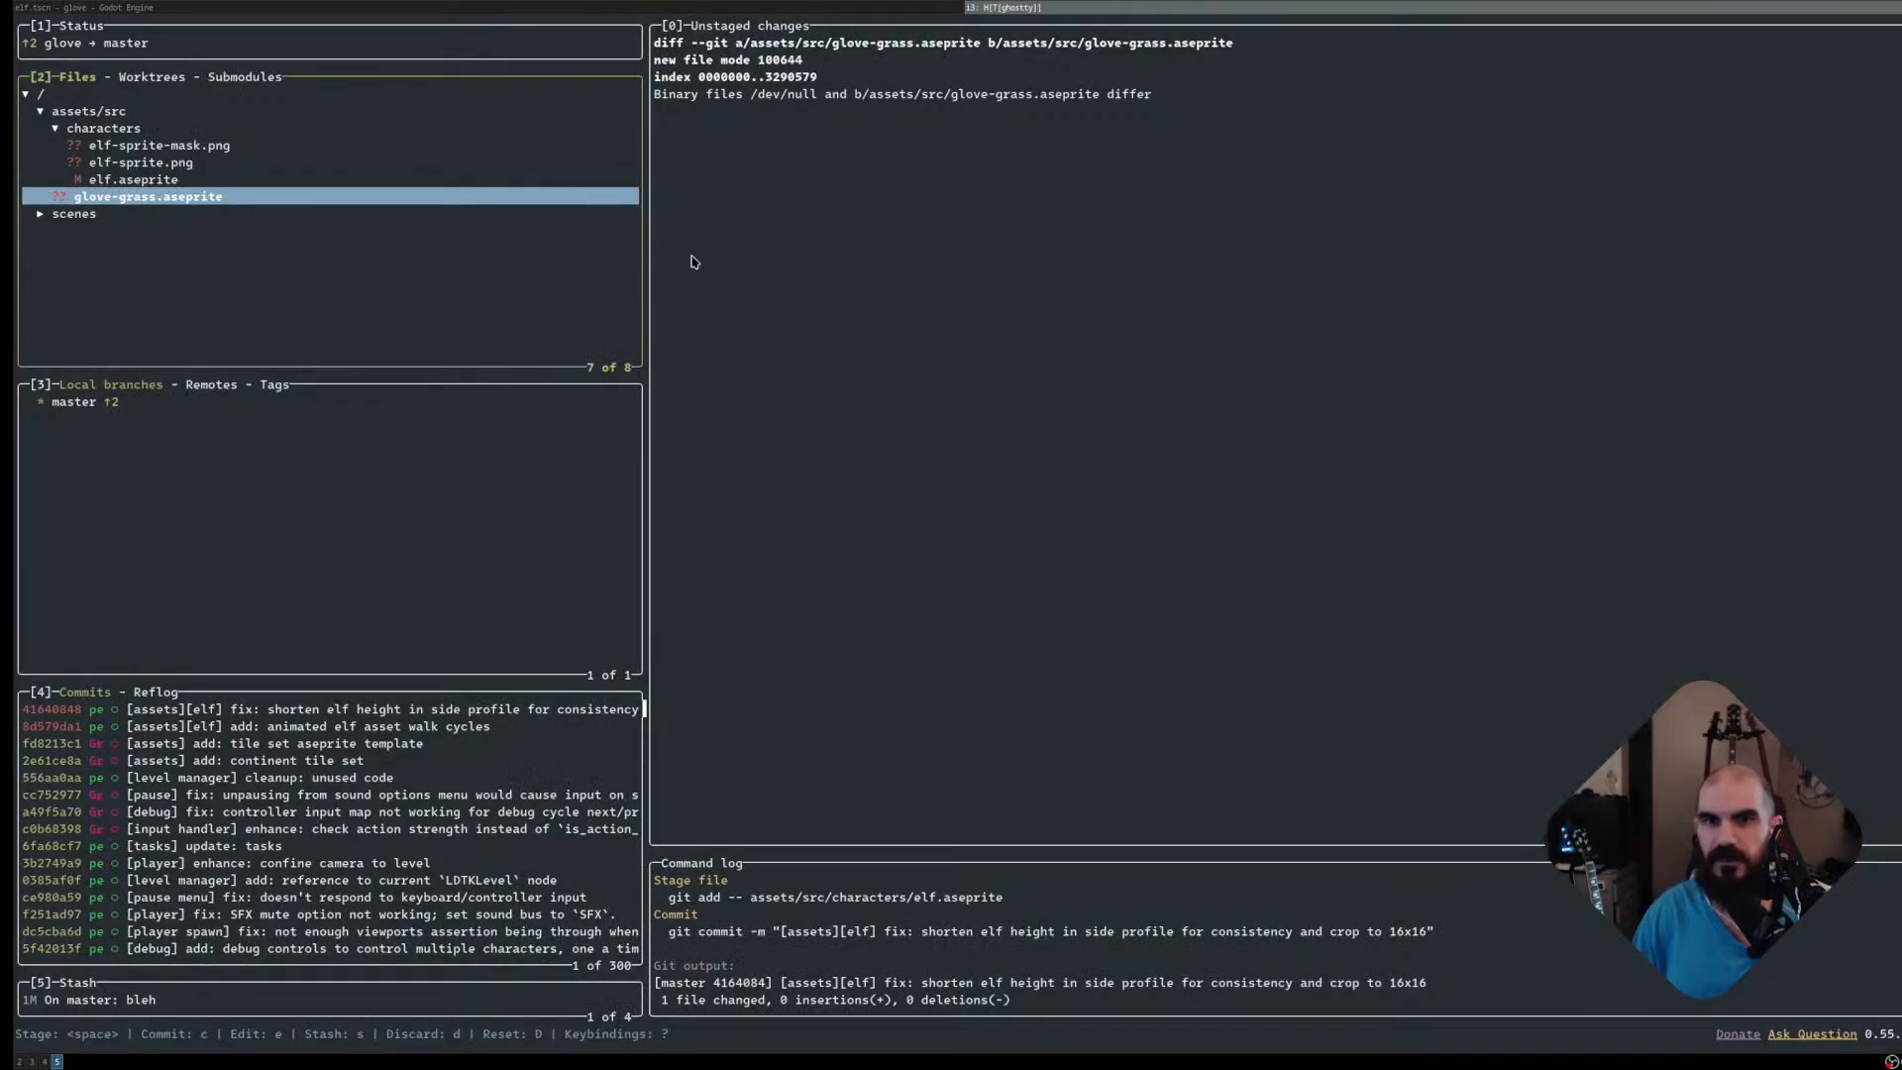
key(super+4)
key(super+5)
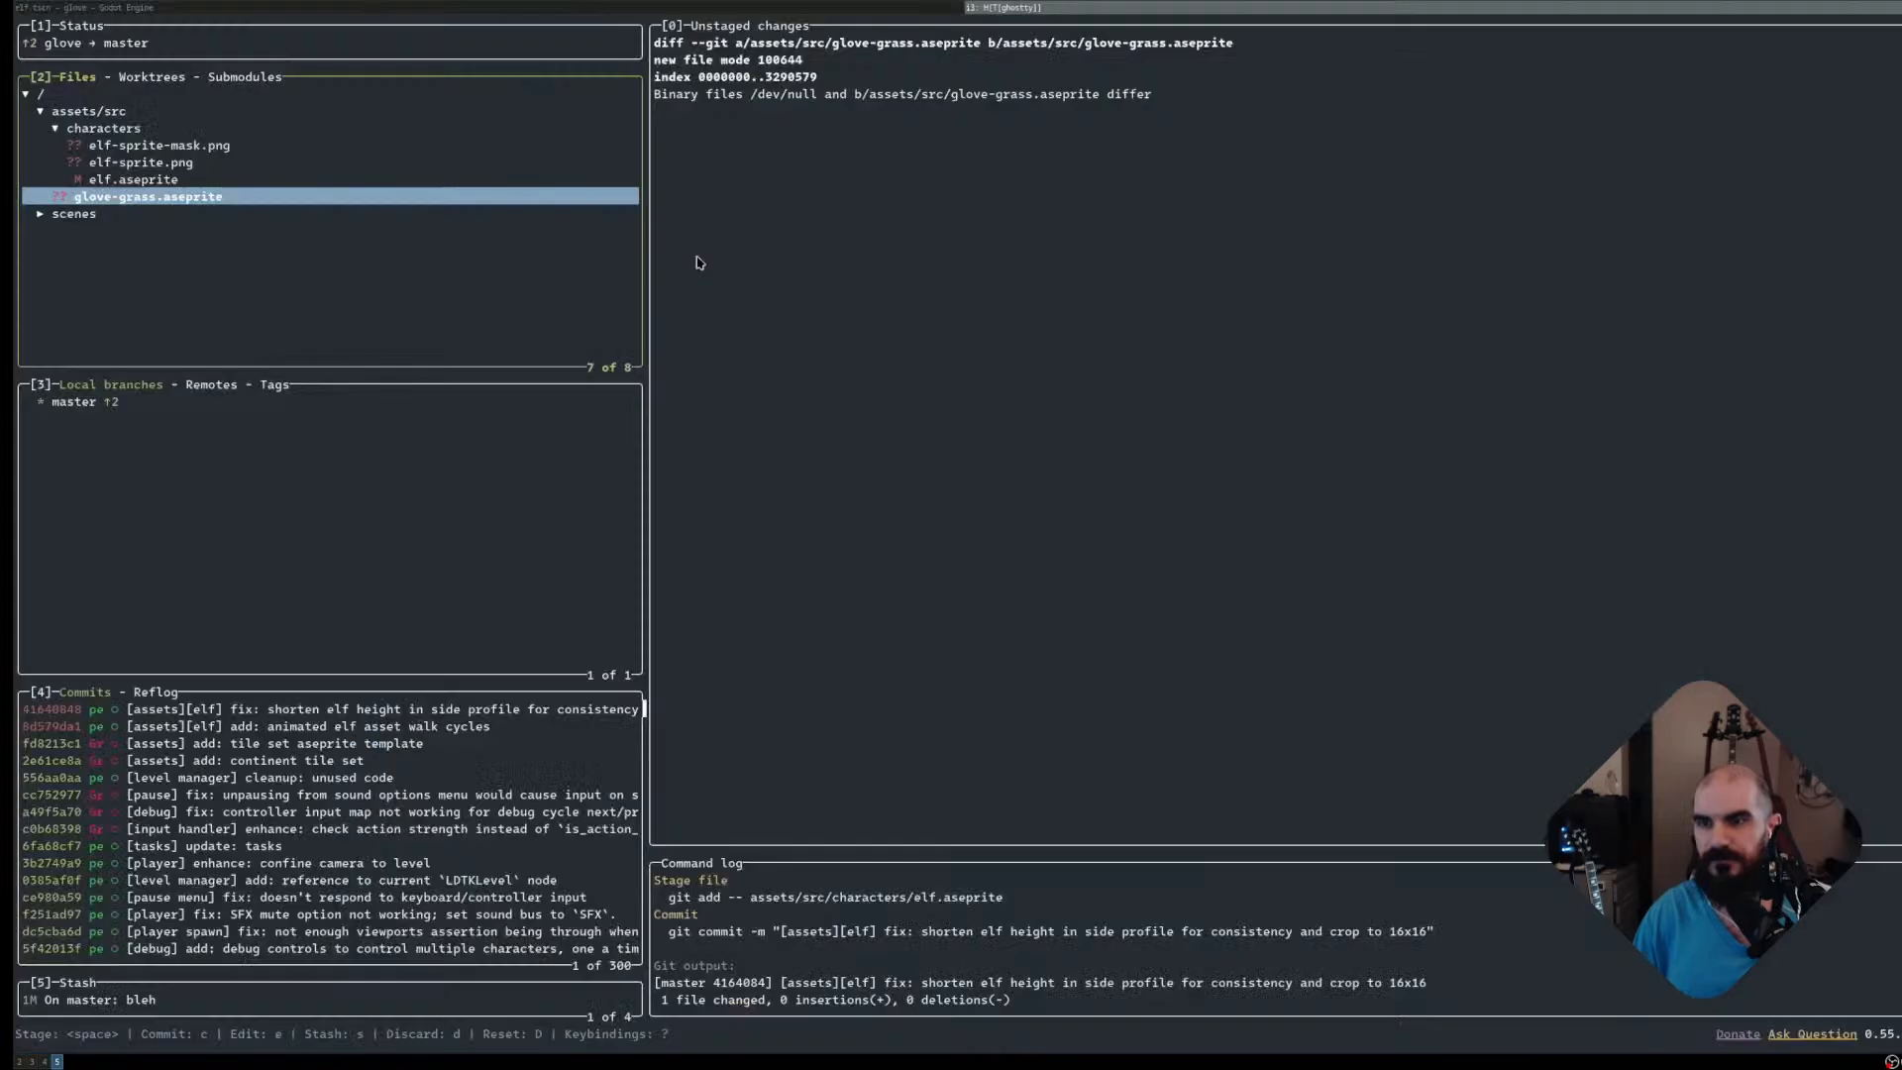
key(super+h)
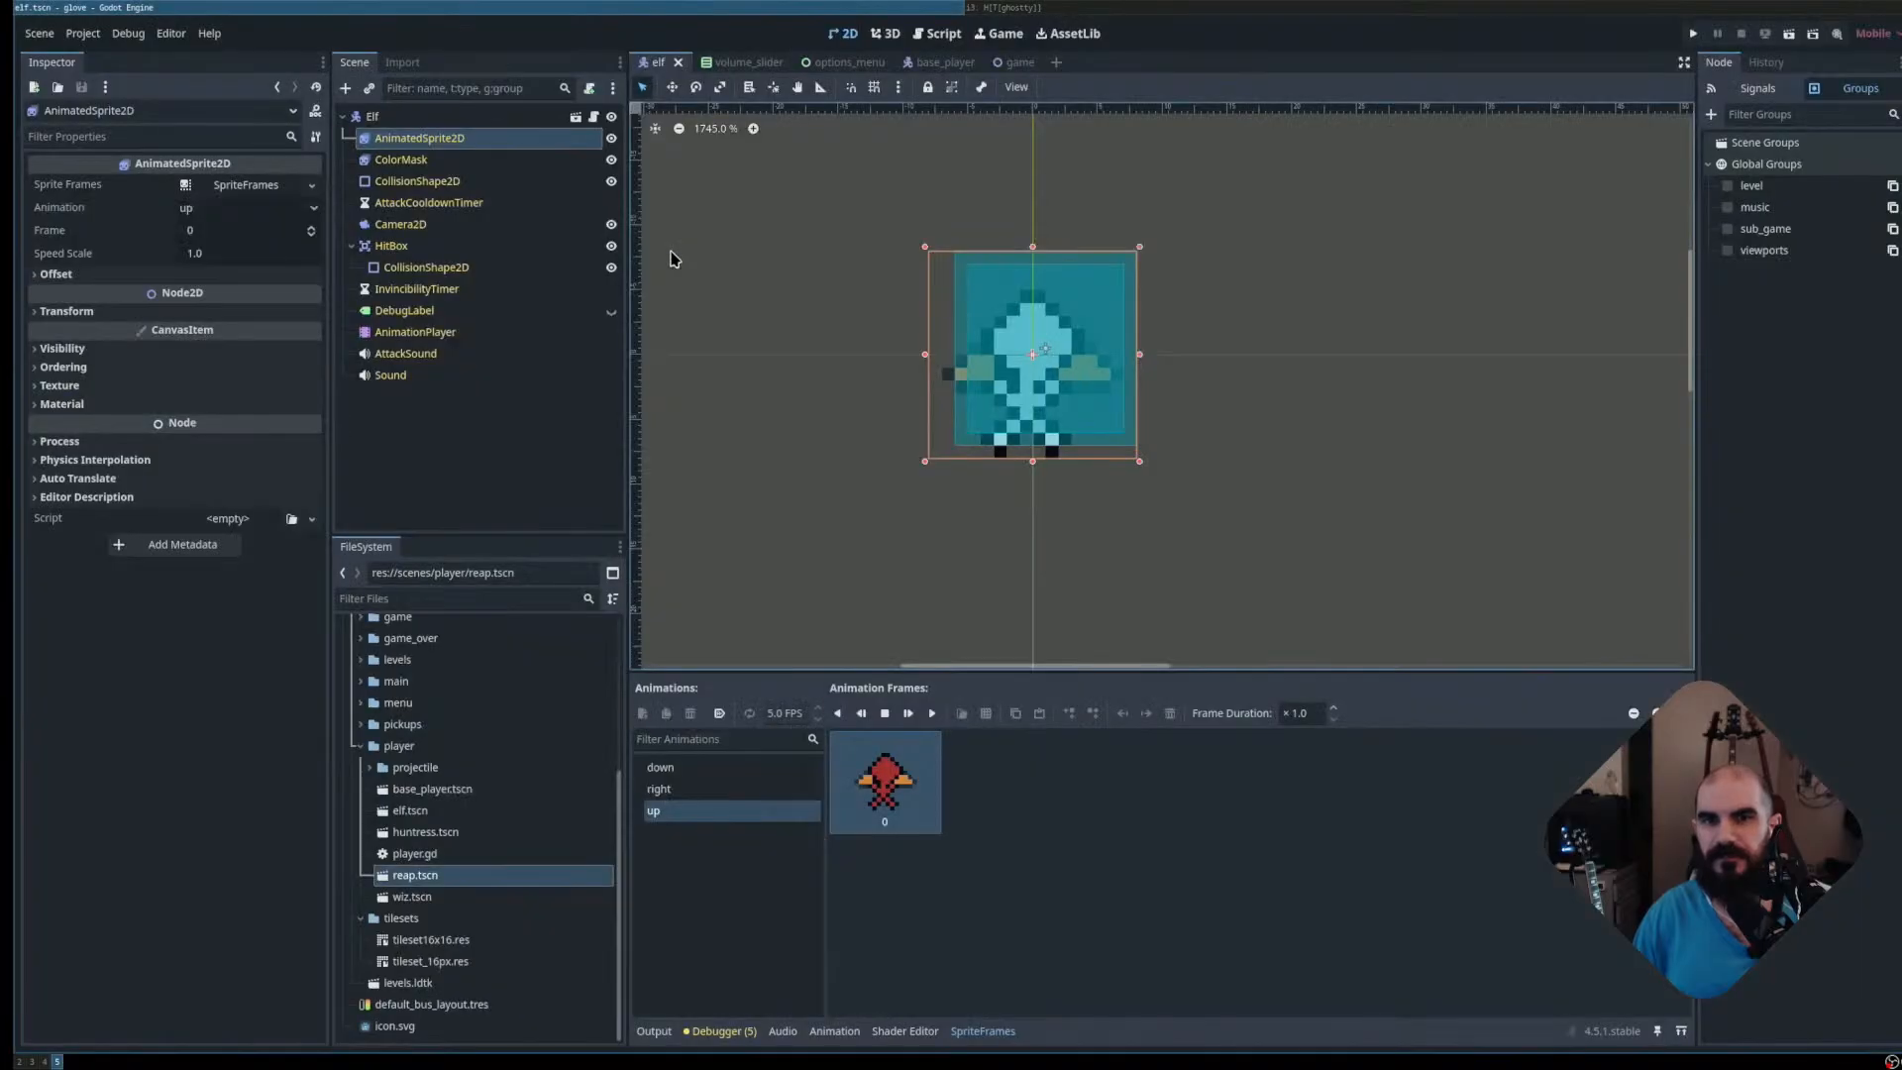
click(719, 769)
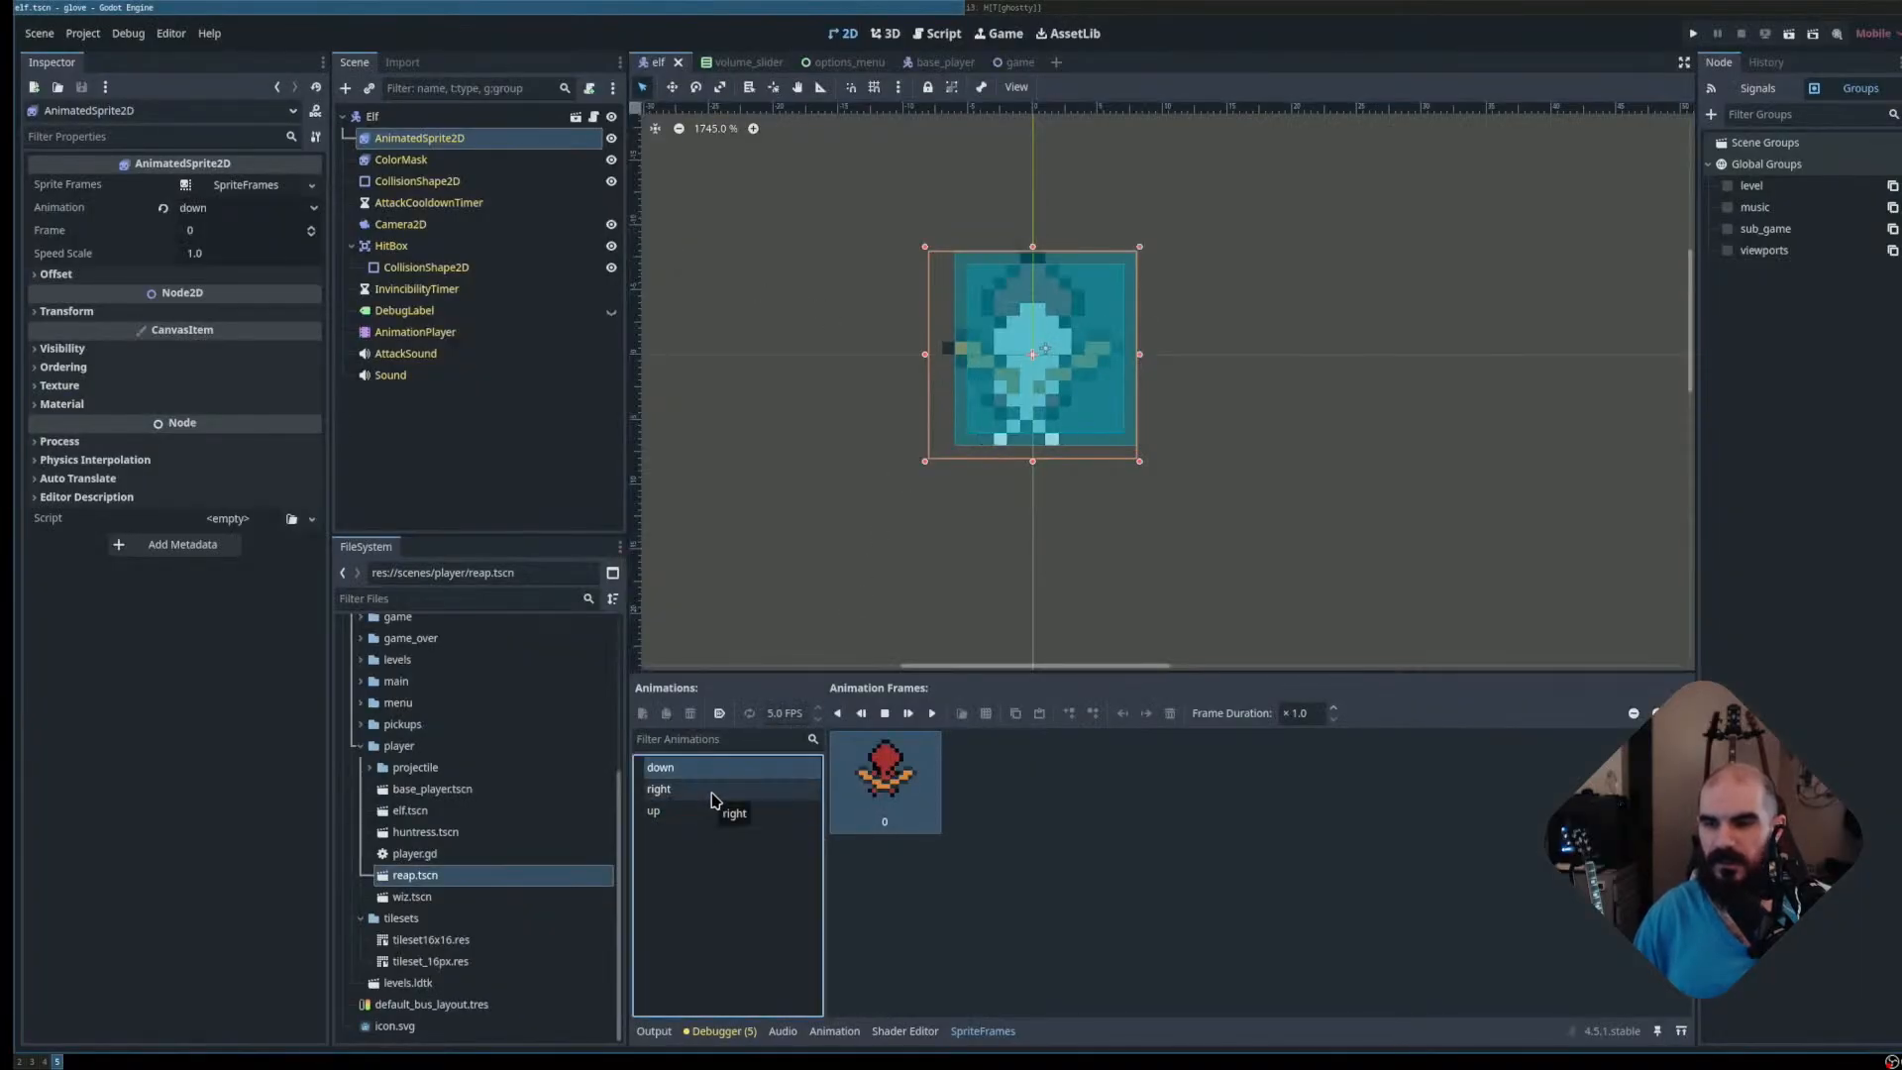
click(711, 792)
click(706, 812)
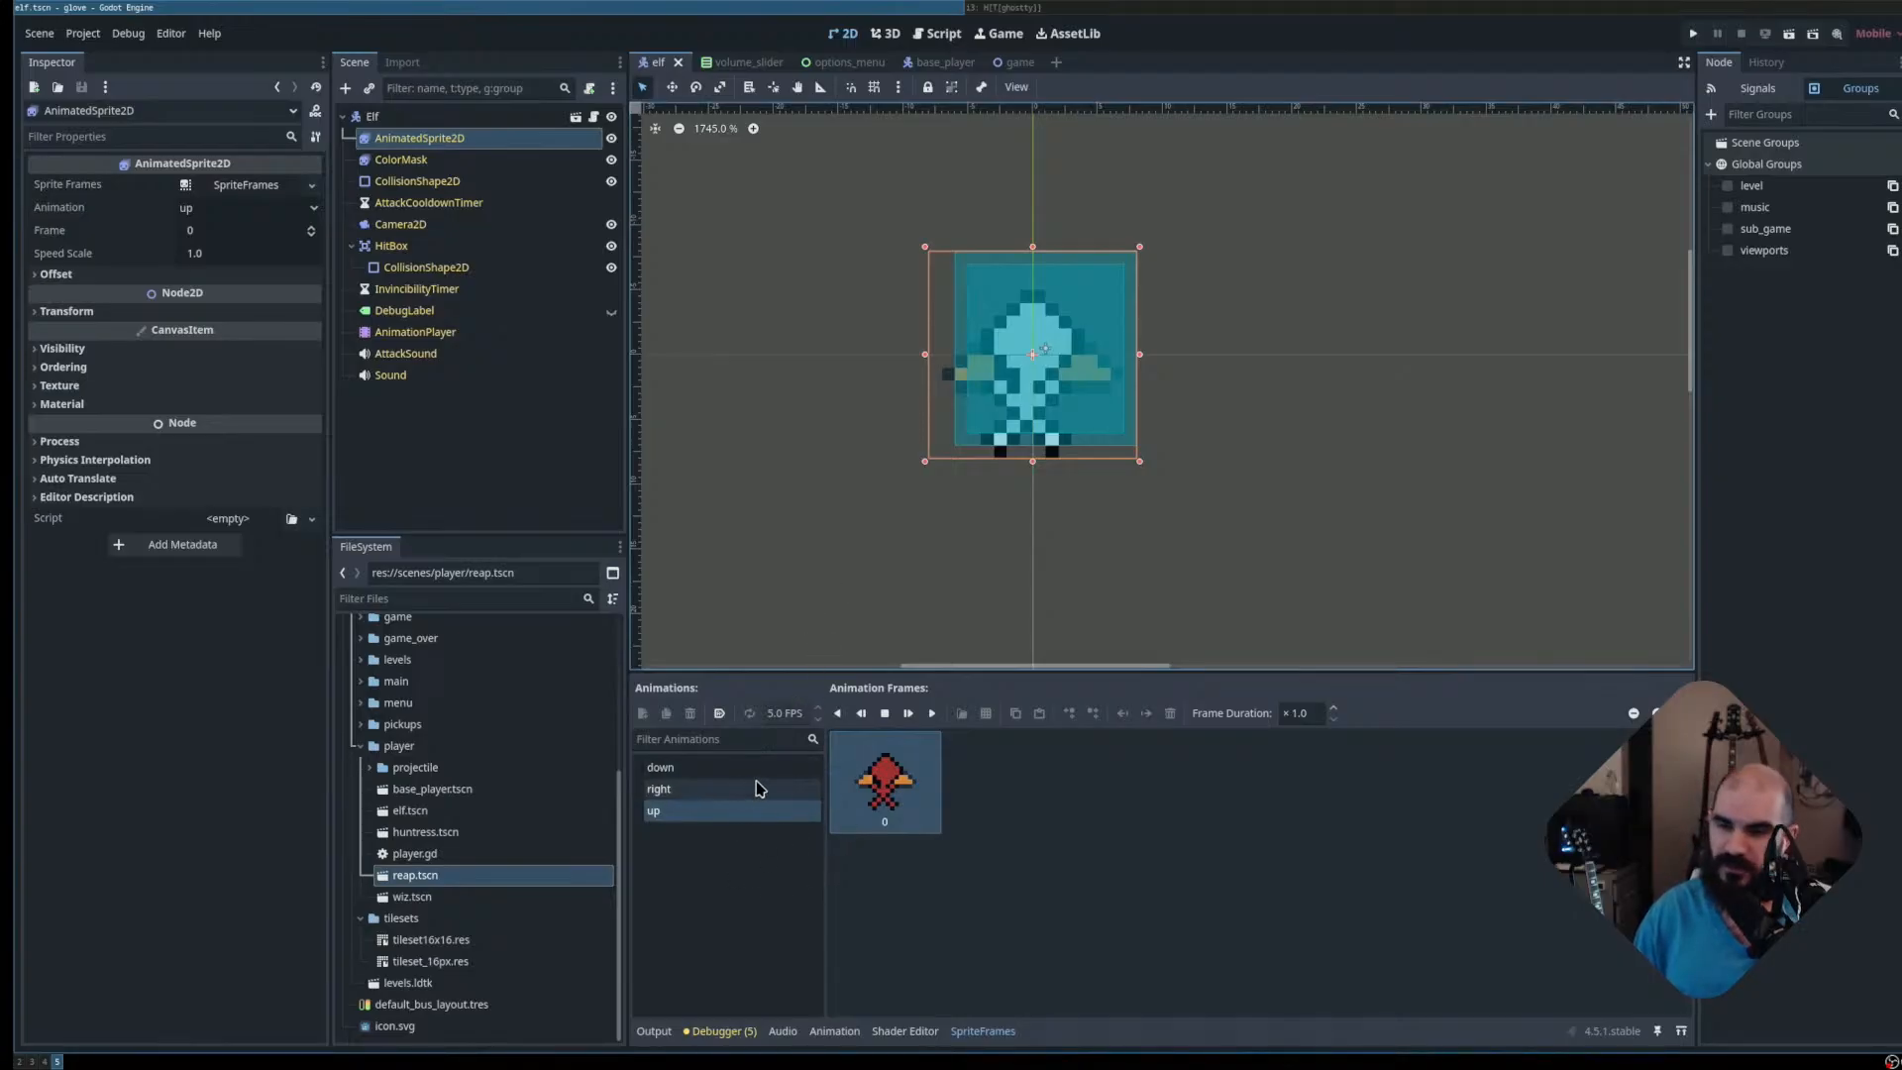
Switch to the terminal, quit lazygit and open scenes/player/player.gd in Neovim with enlarged text
key(super+l)
text(q)
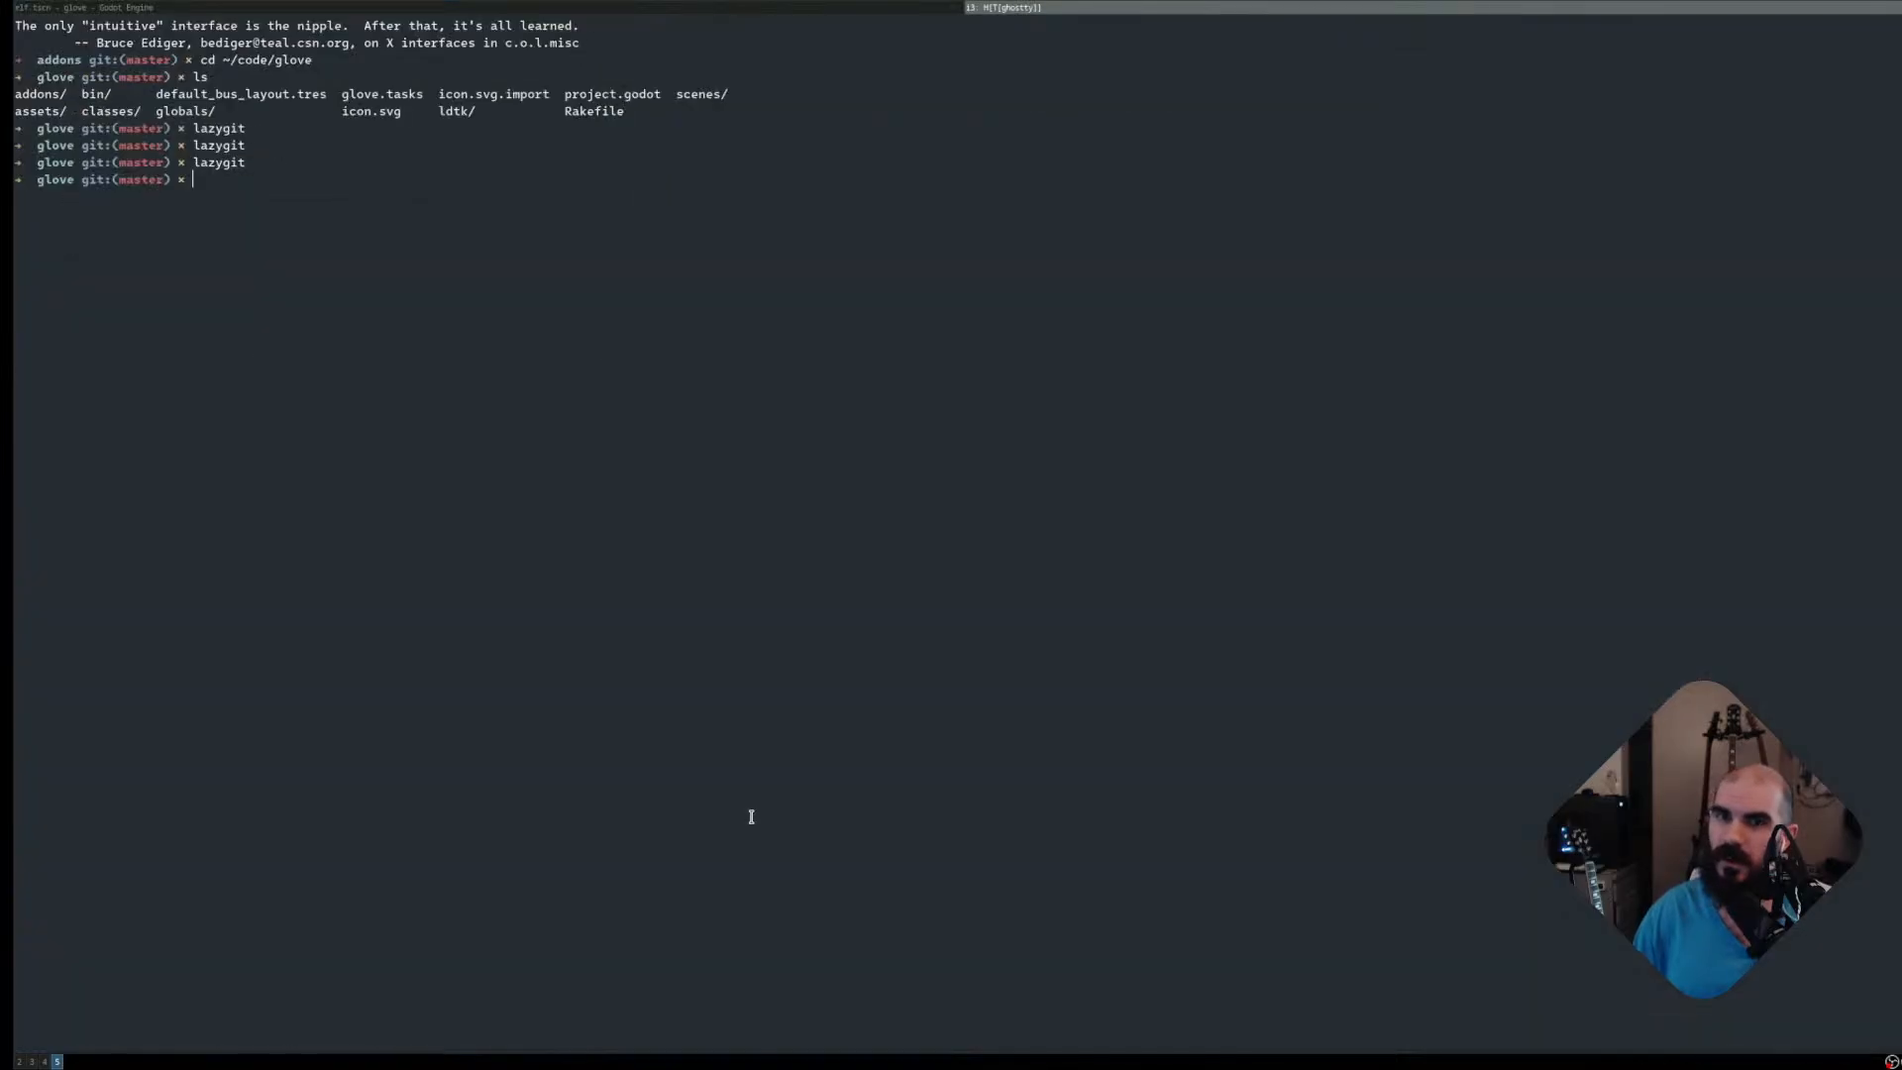
text(nvim)
key(Return)
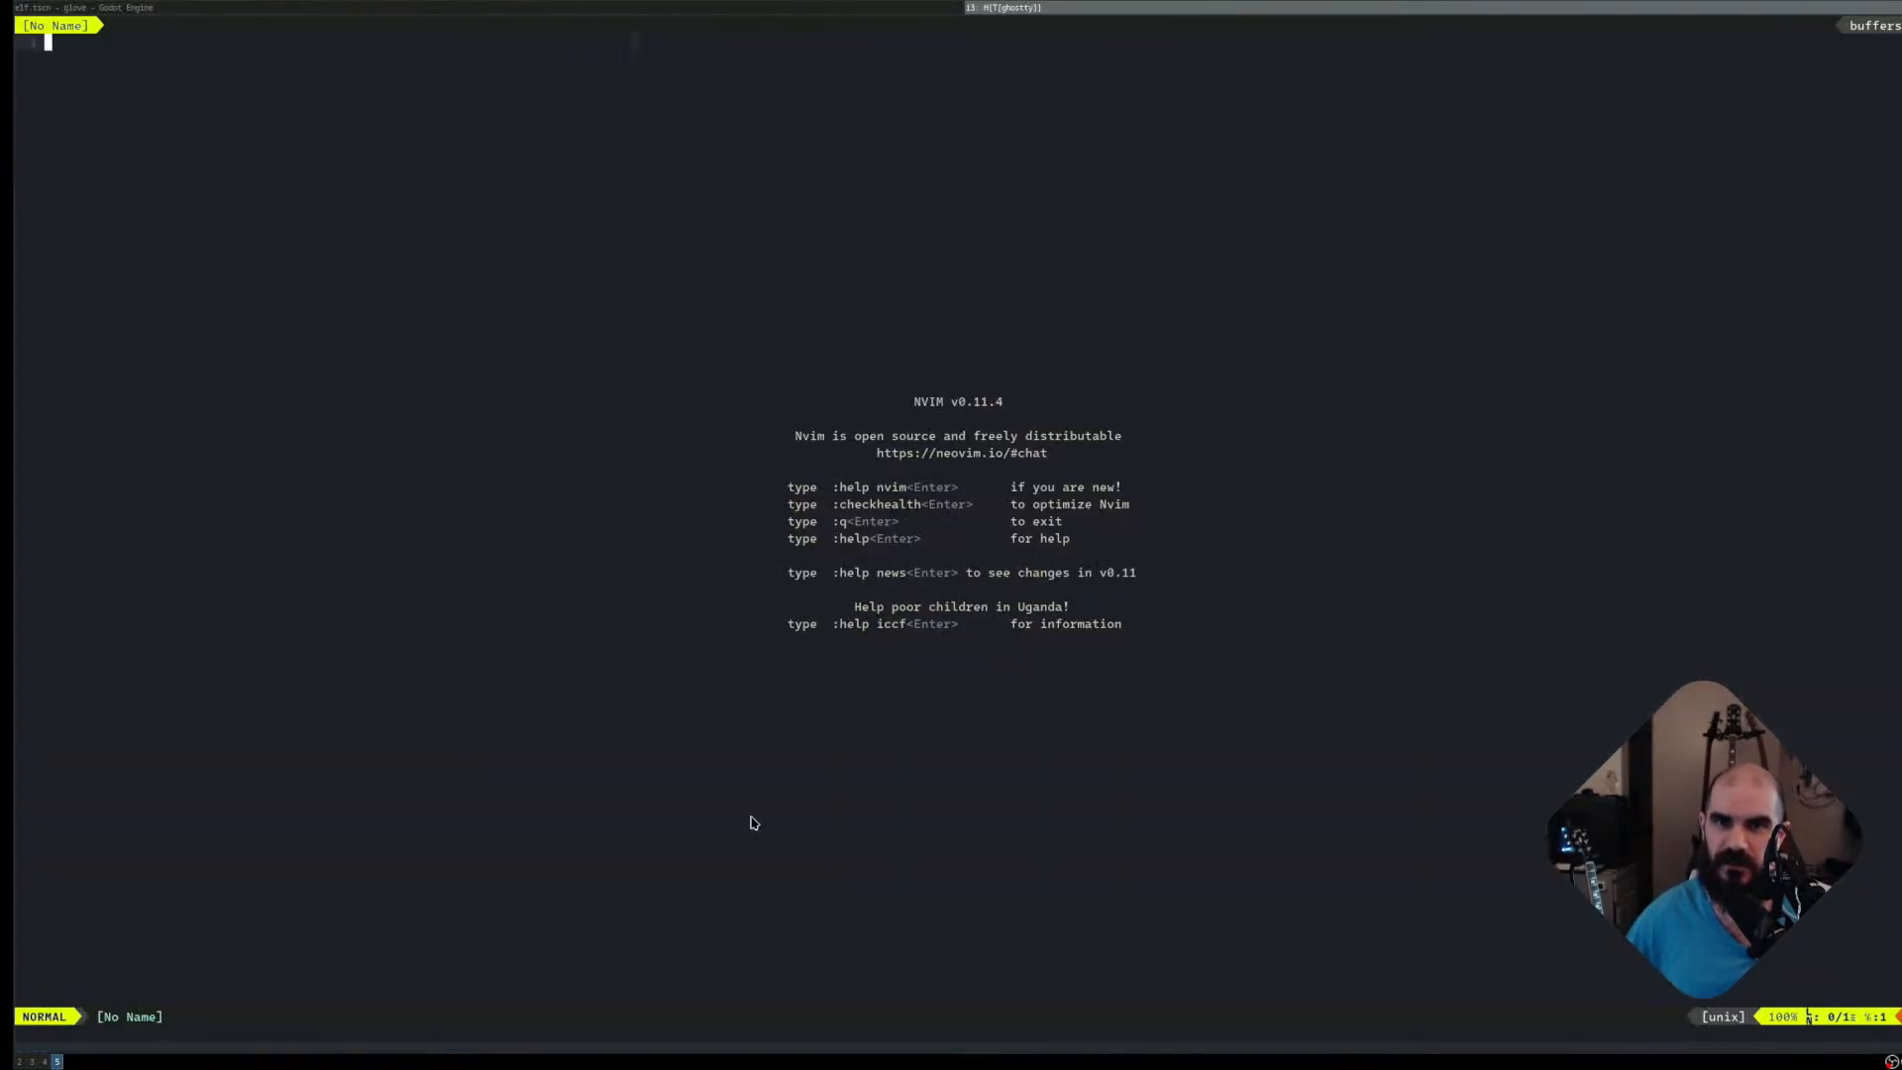
key(ctrl+p)
text(player.g)
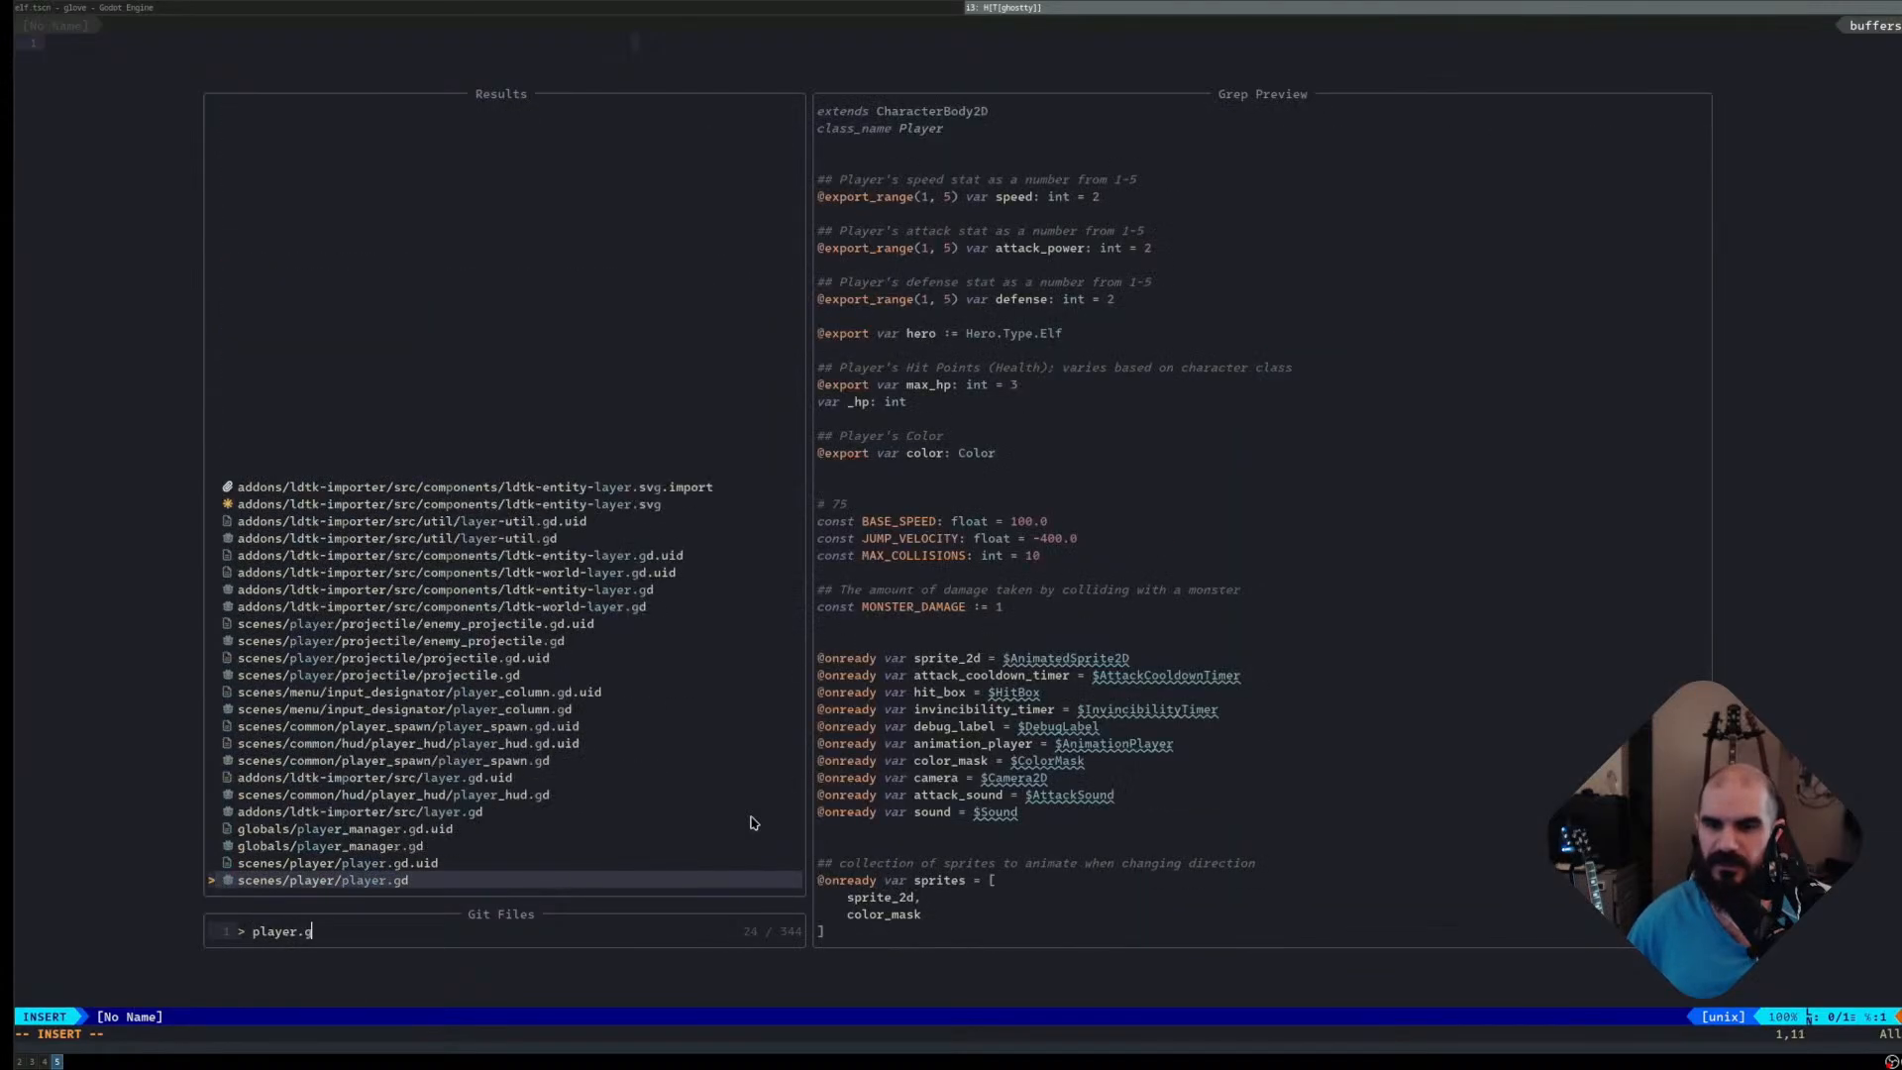
key(Return)
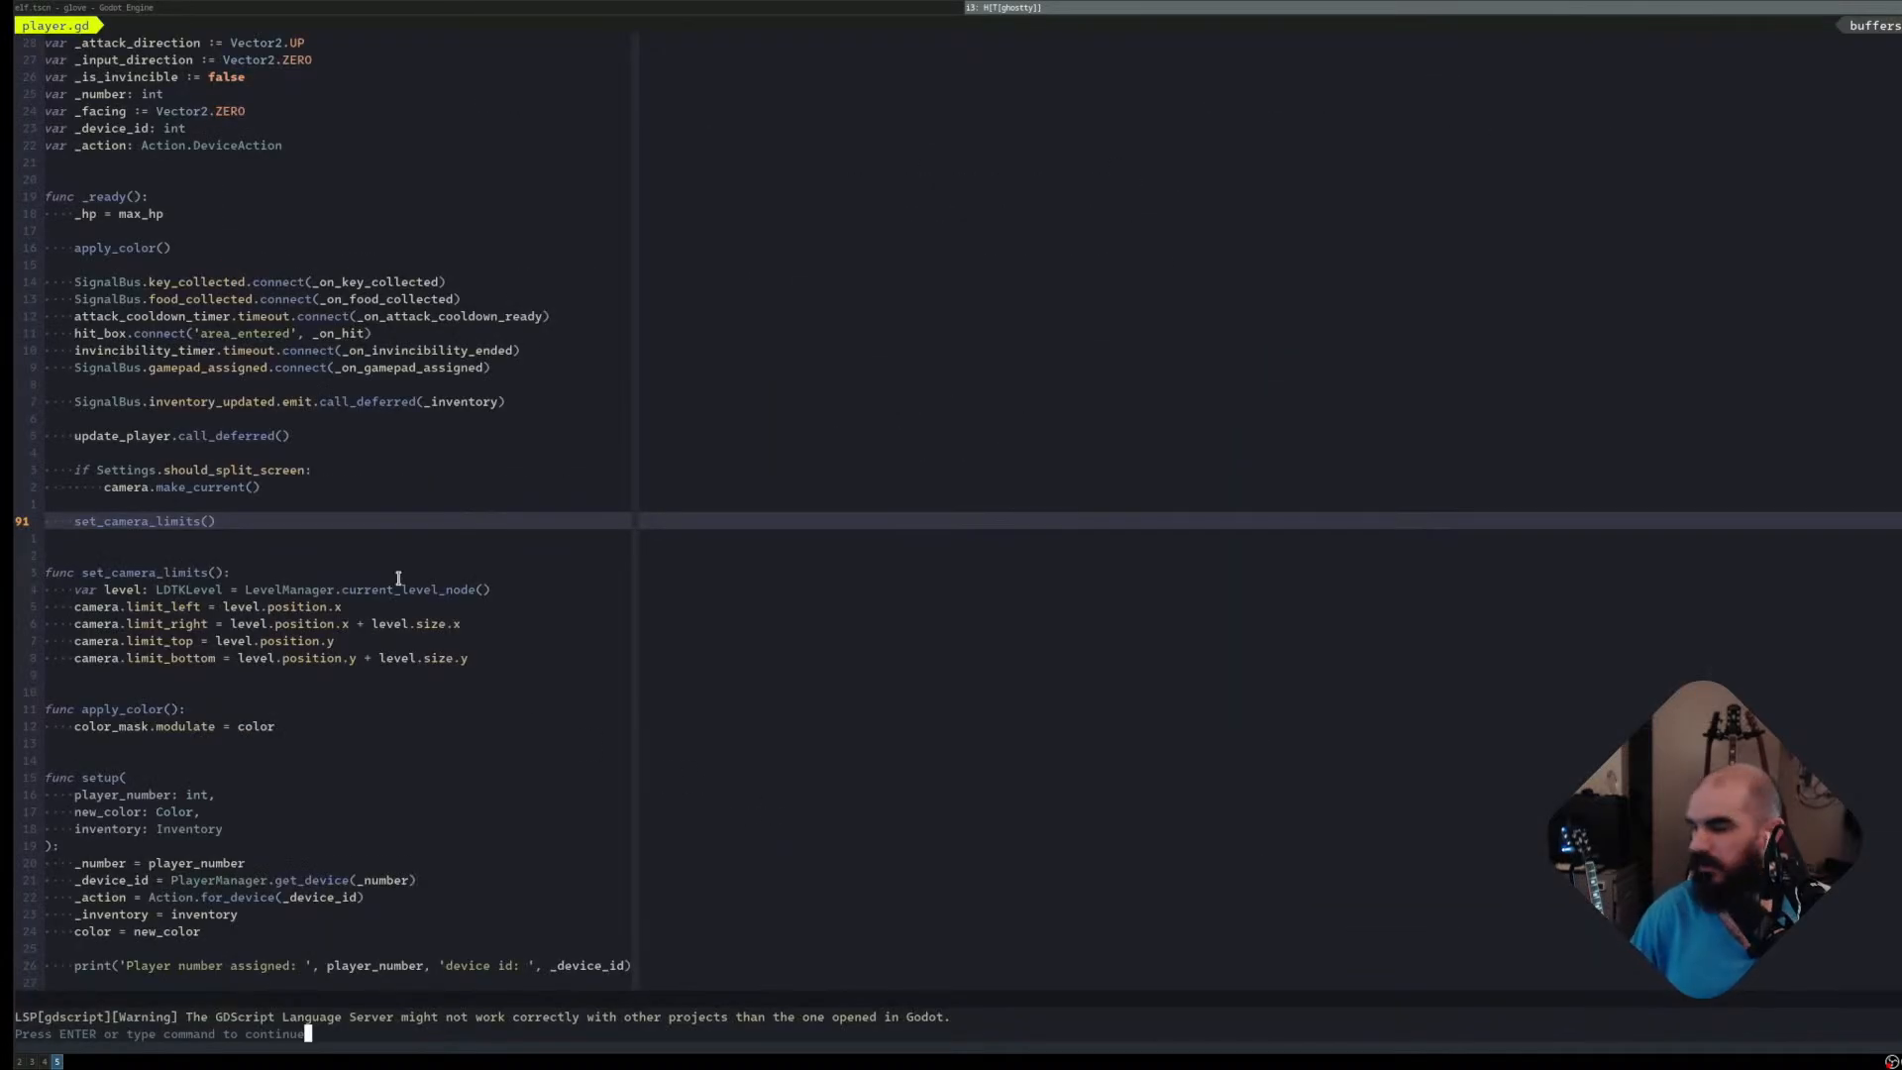
key(ctrl+equal)
key(ctrl+equal)
Go to the exported hero variable near the start of player.gd and show that line's diagnostics
key(j)
key(j)
key(j)
key(j)
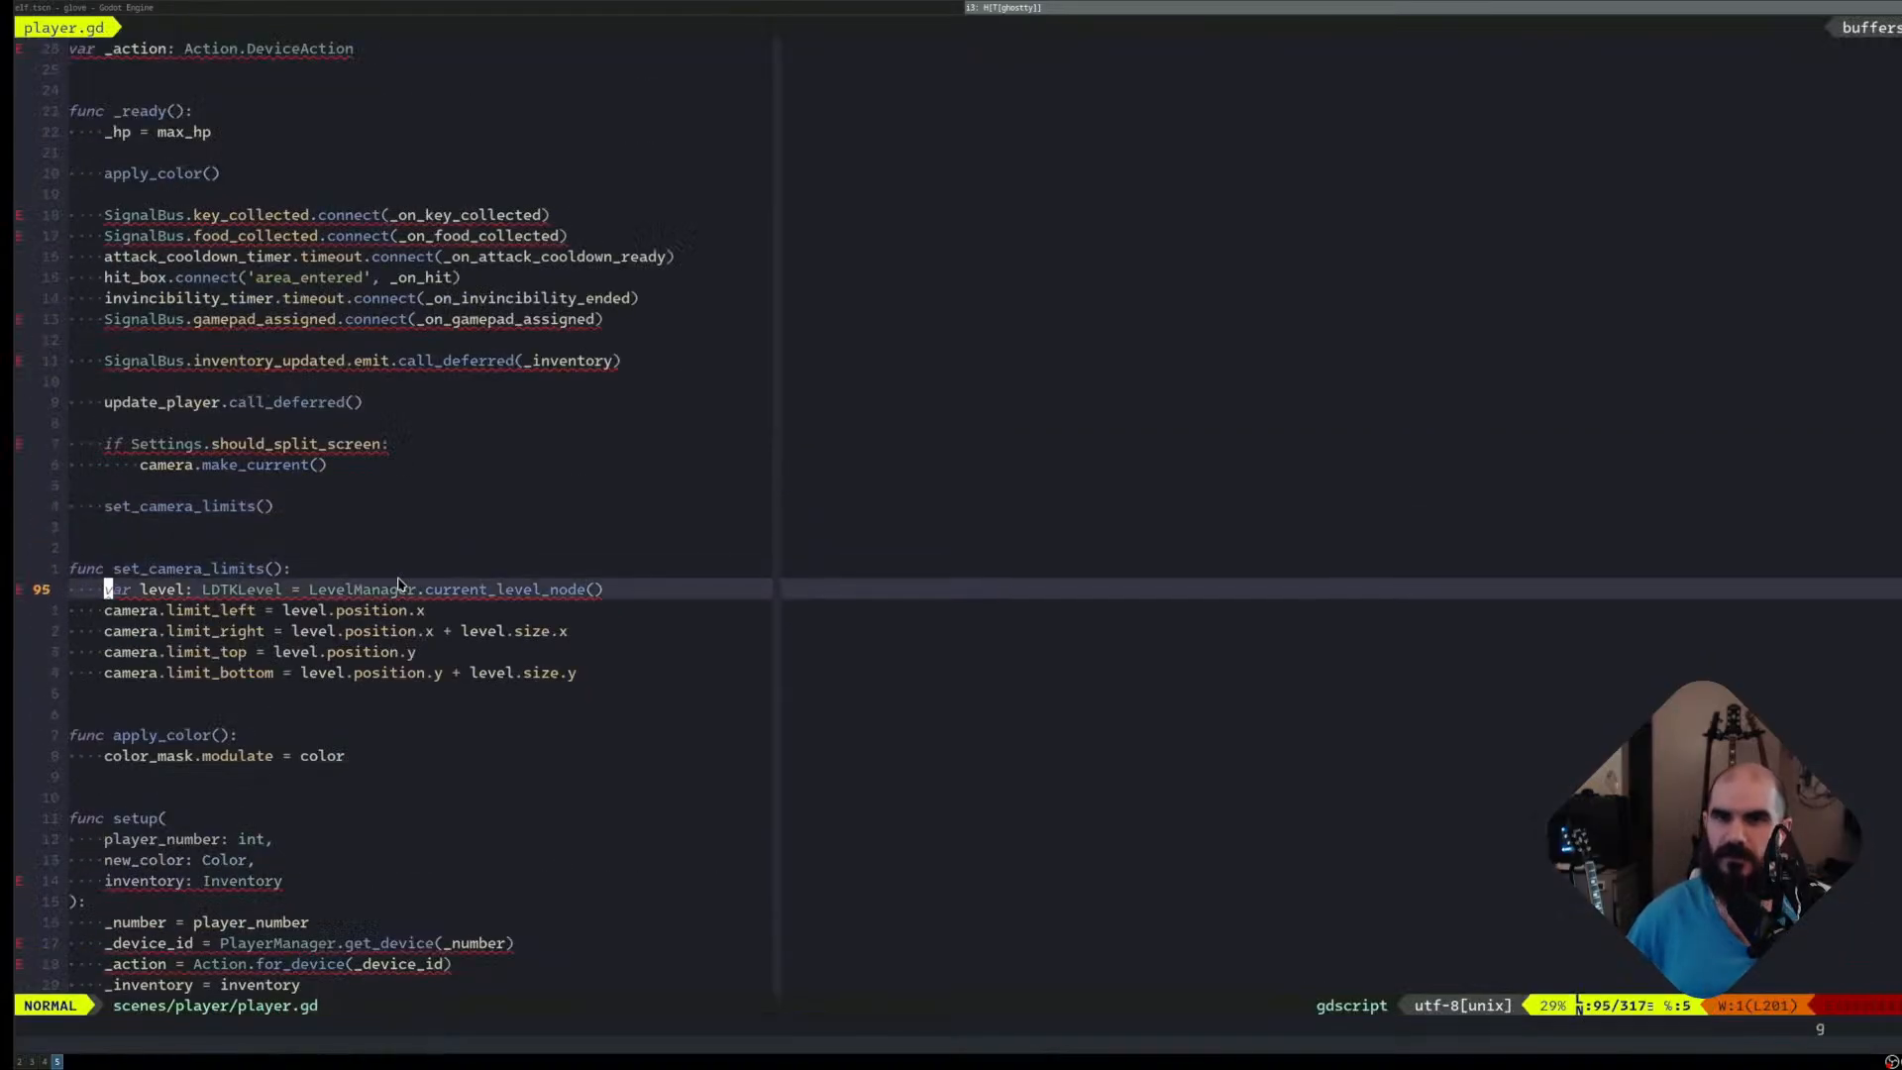
key(g)
key(g)
key(j)
key(j)
key(9)
key(j)
key(j)
key(u)
key(j)
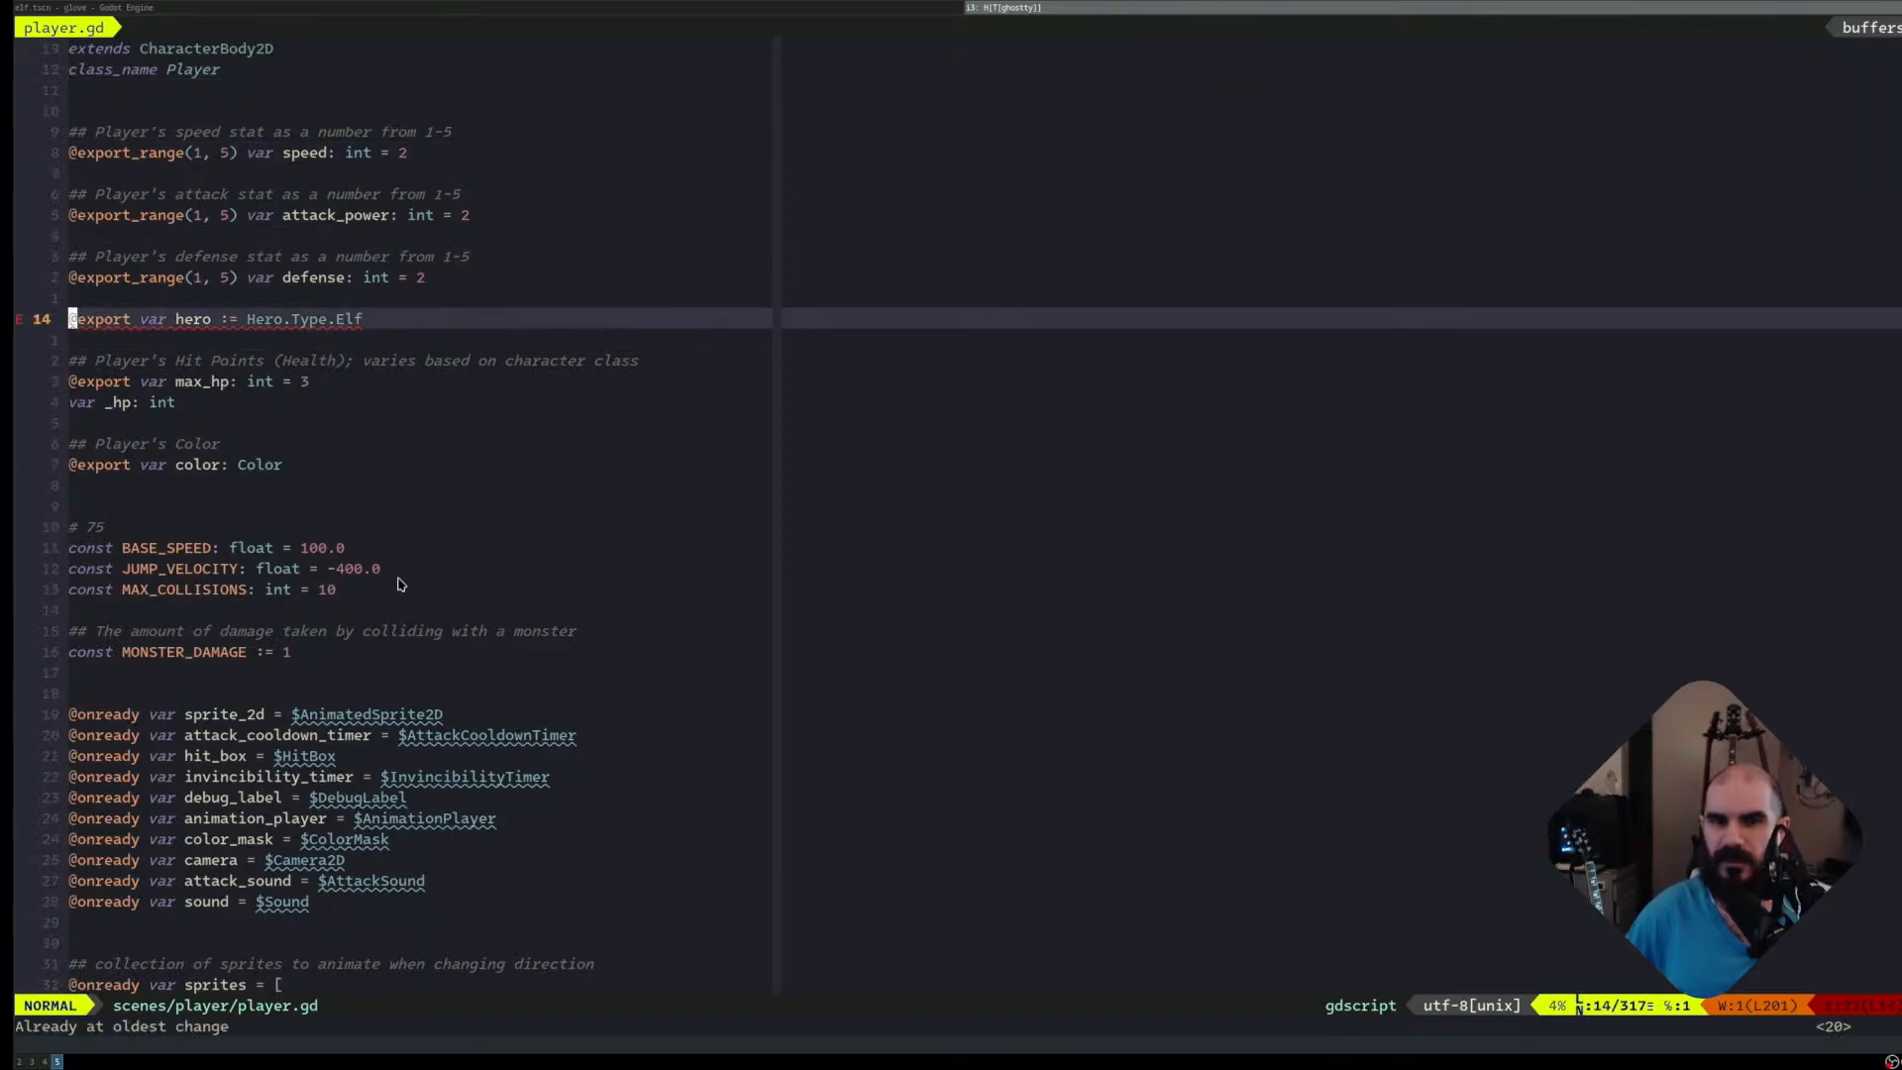
key(space)
key(e)
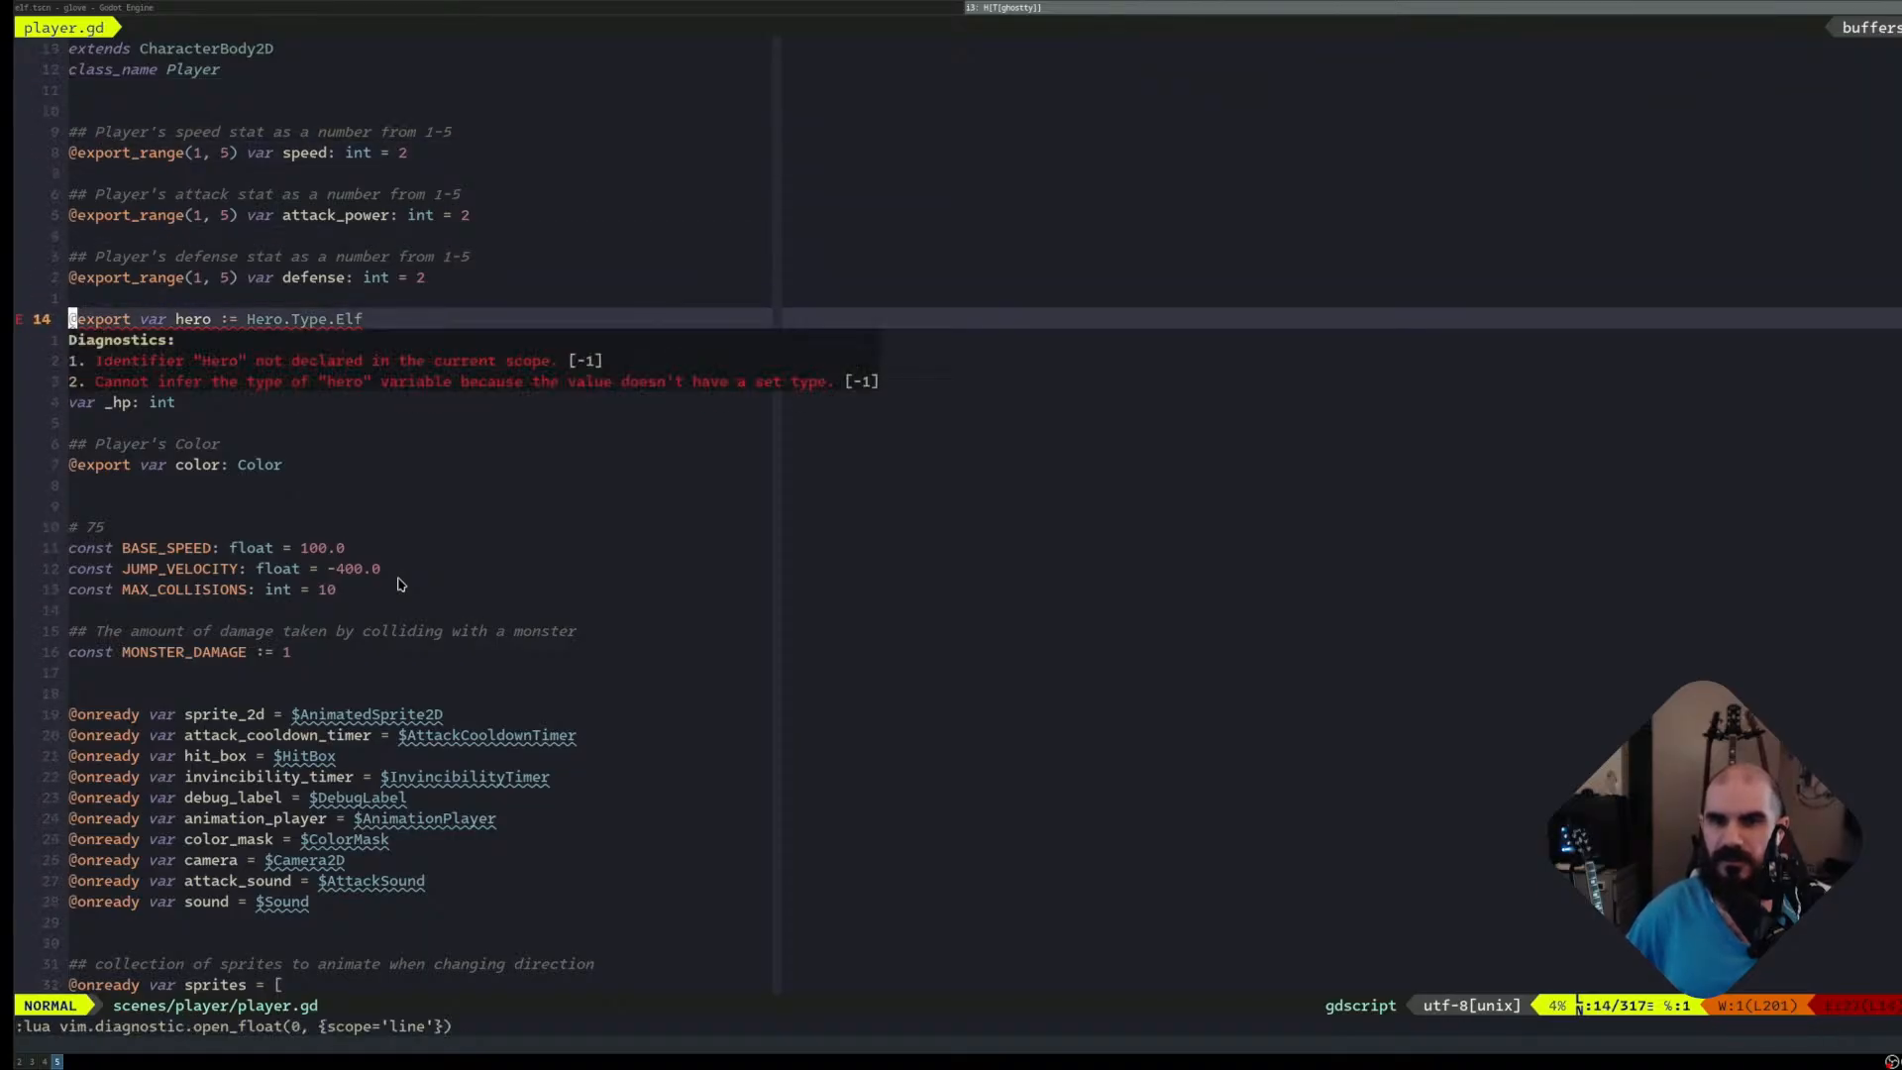
Quit Neovim and check the terminal's working directory and its contents
key(j)
key(j)
key(j)
key(j)
key(j)
text(:q)
key(Return)
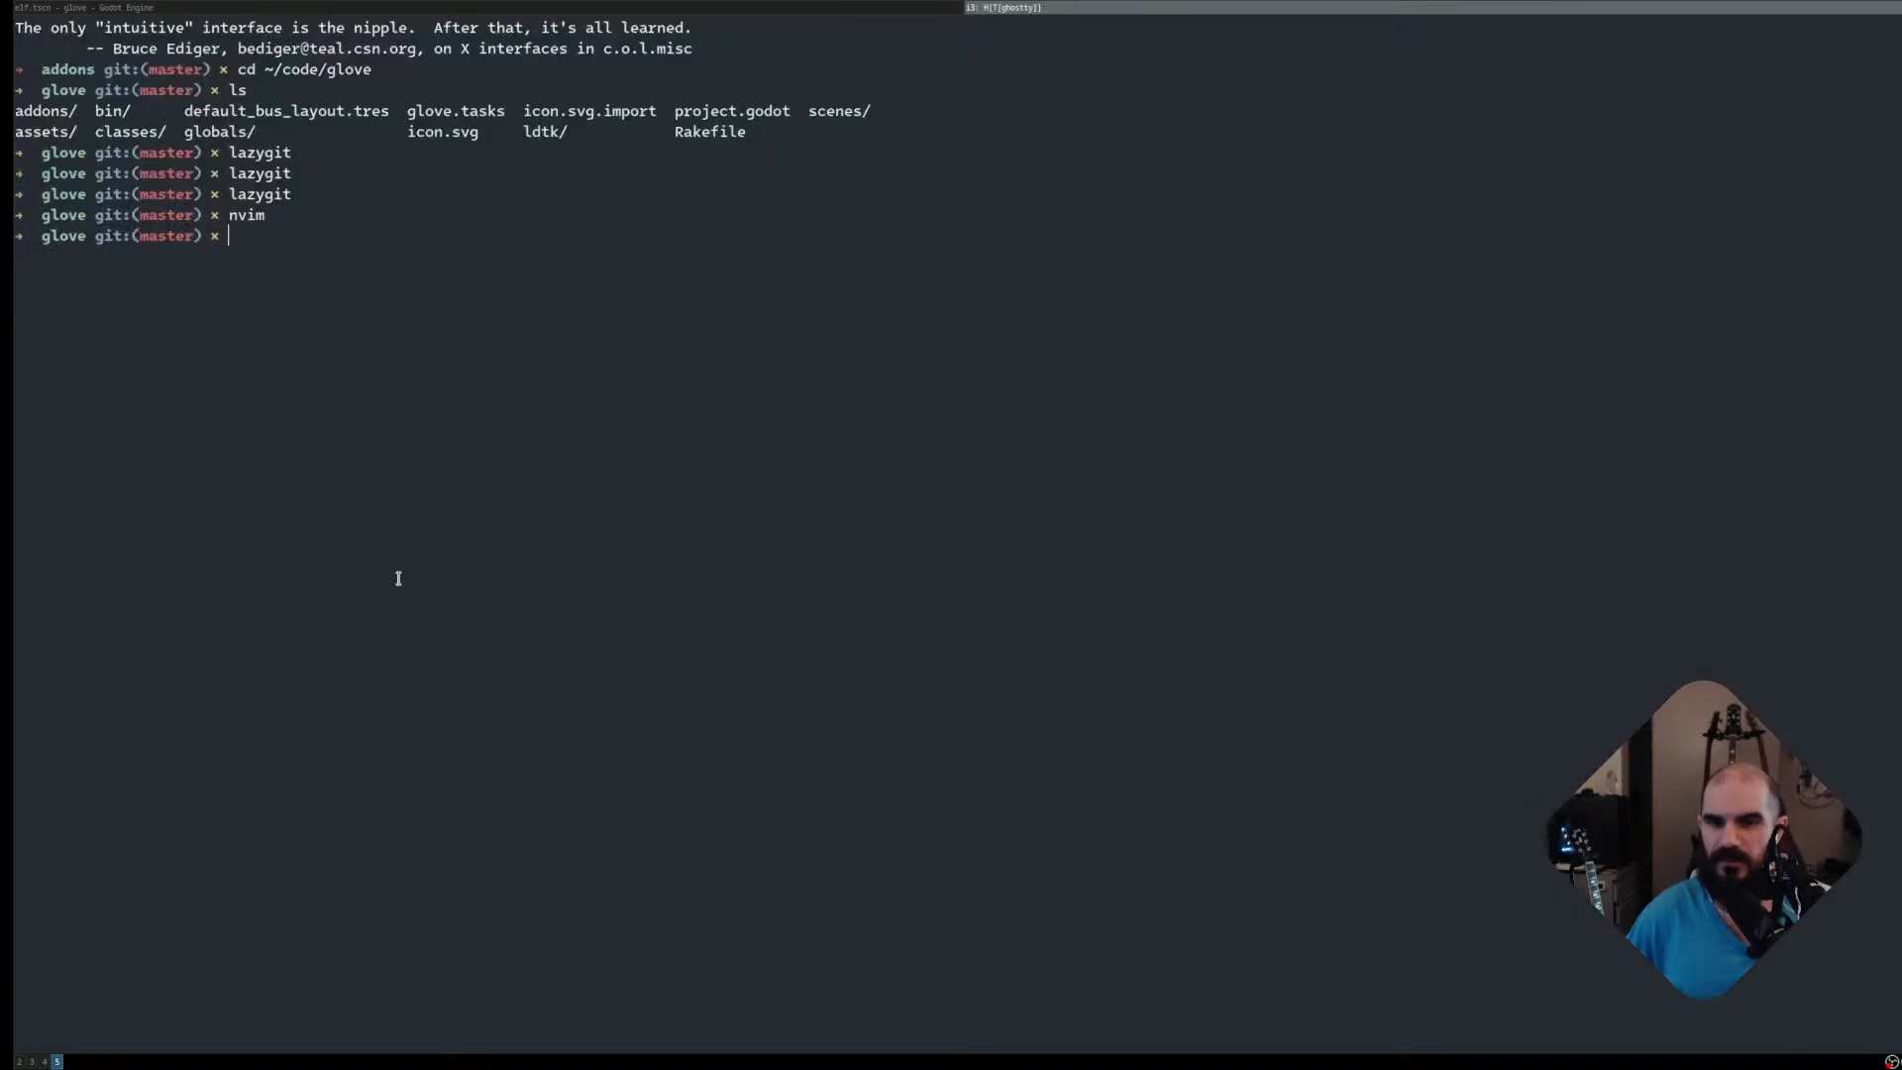
text(pwd)
key(Return)
text(ls)
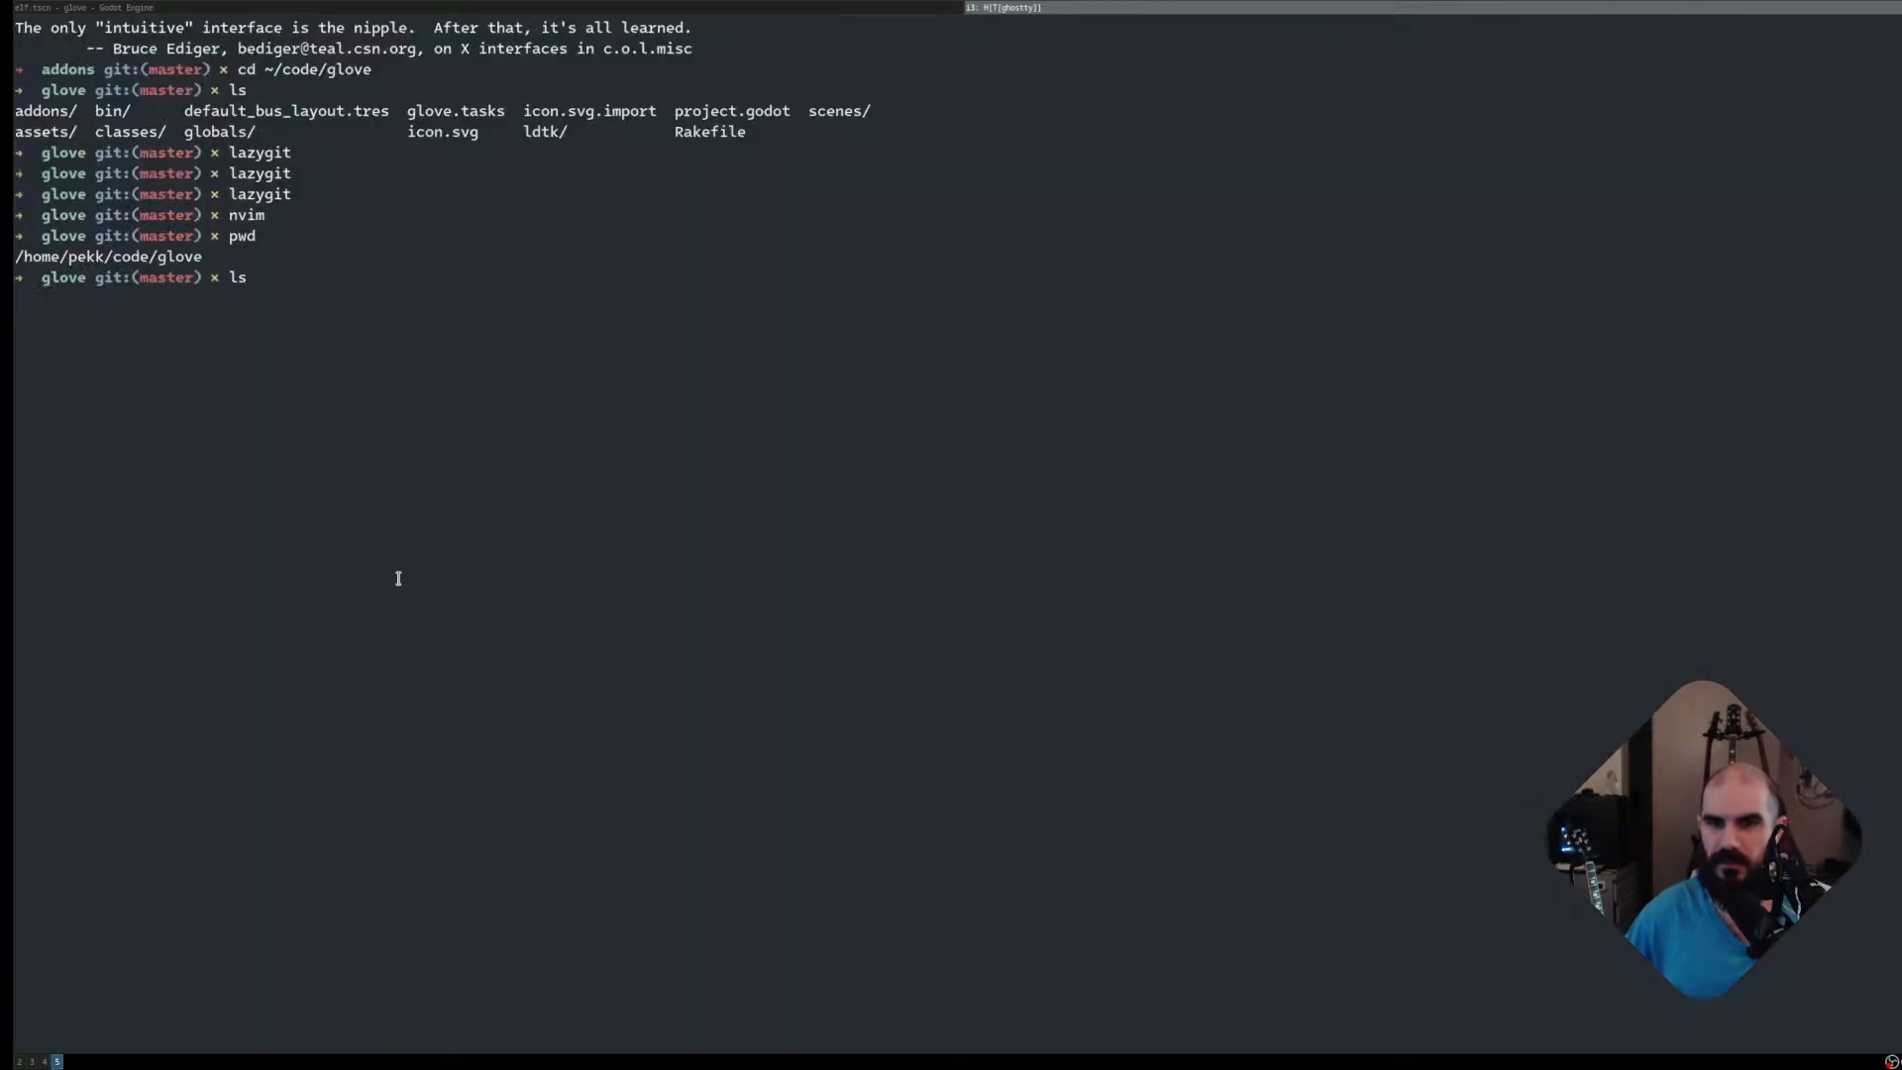
key(Return)
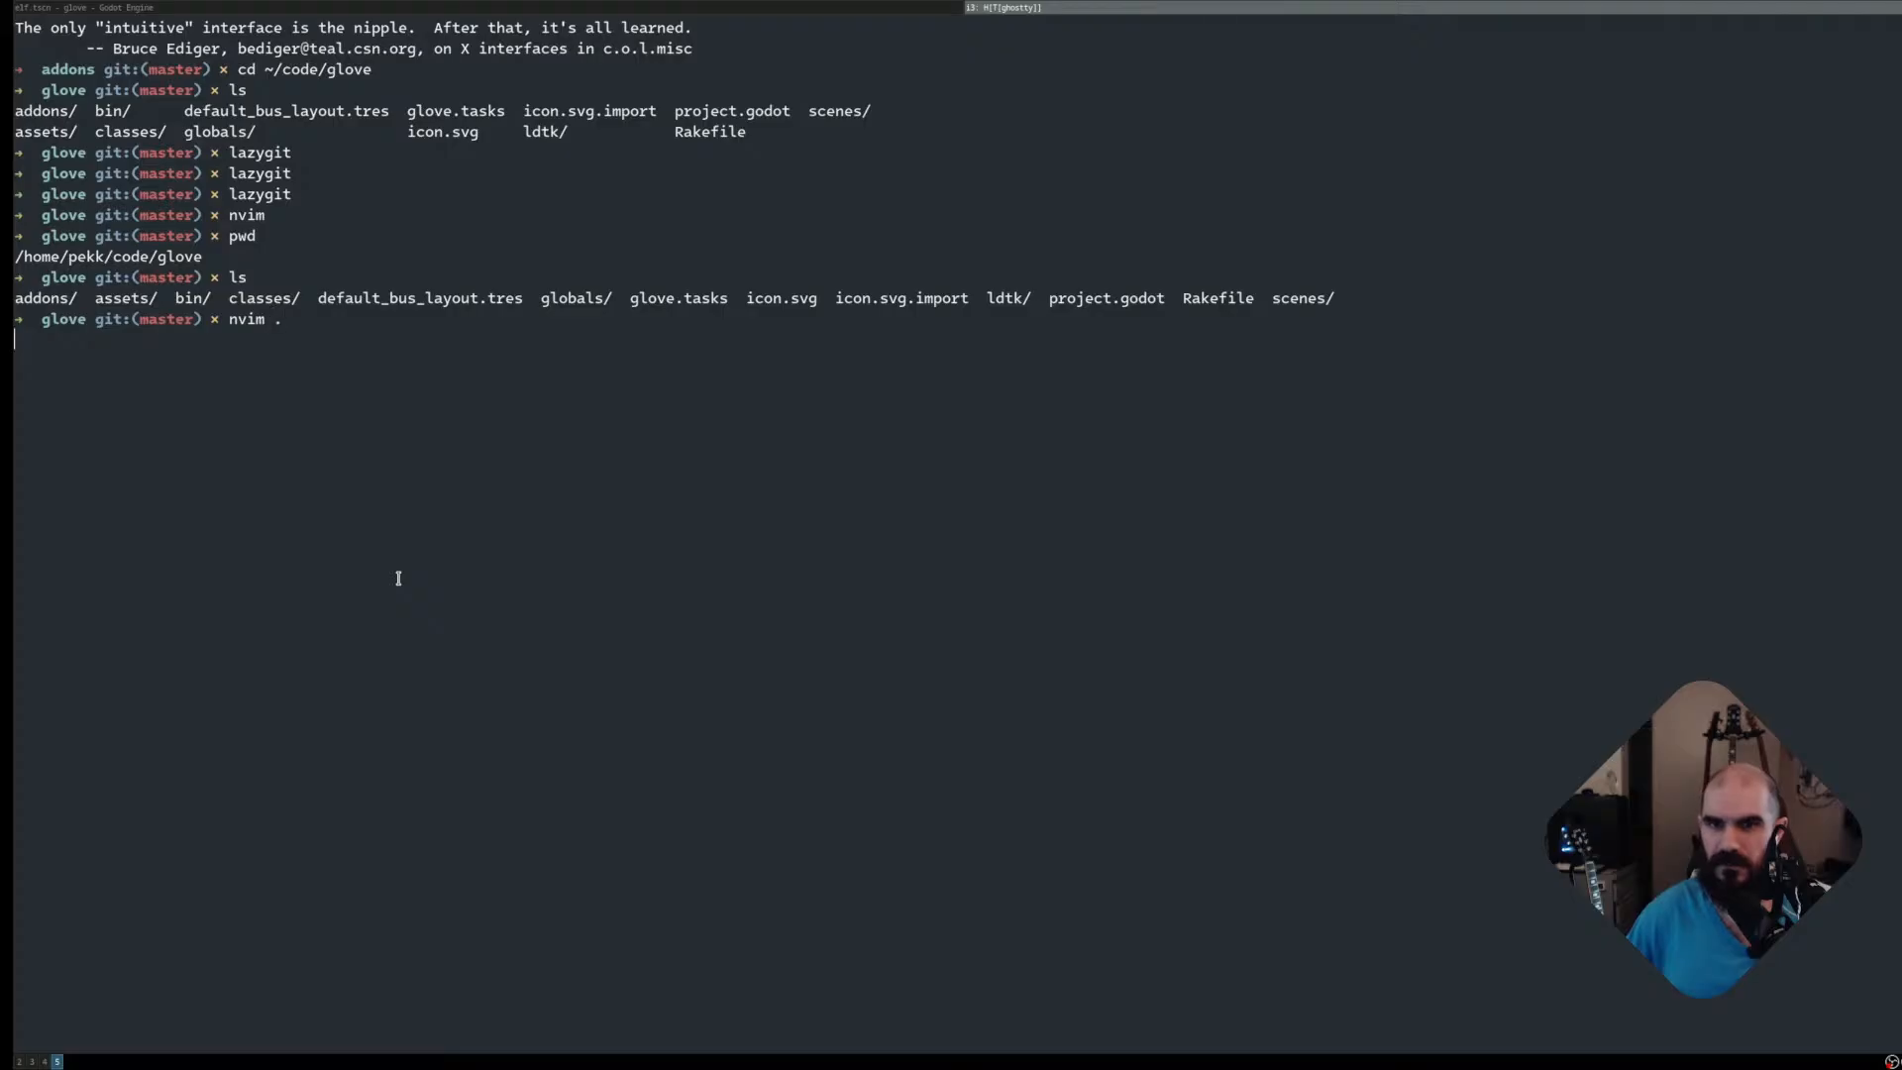
Reopen player.gd in Neovim from the glove project folder to recheck its errors, and quit the editor
key(ctrl+p)
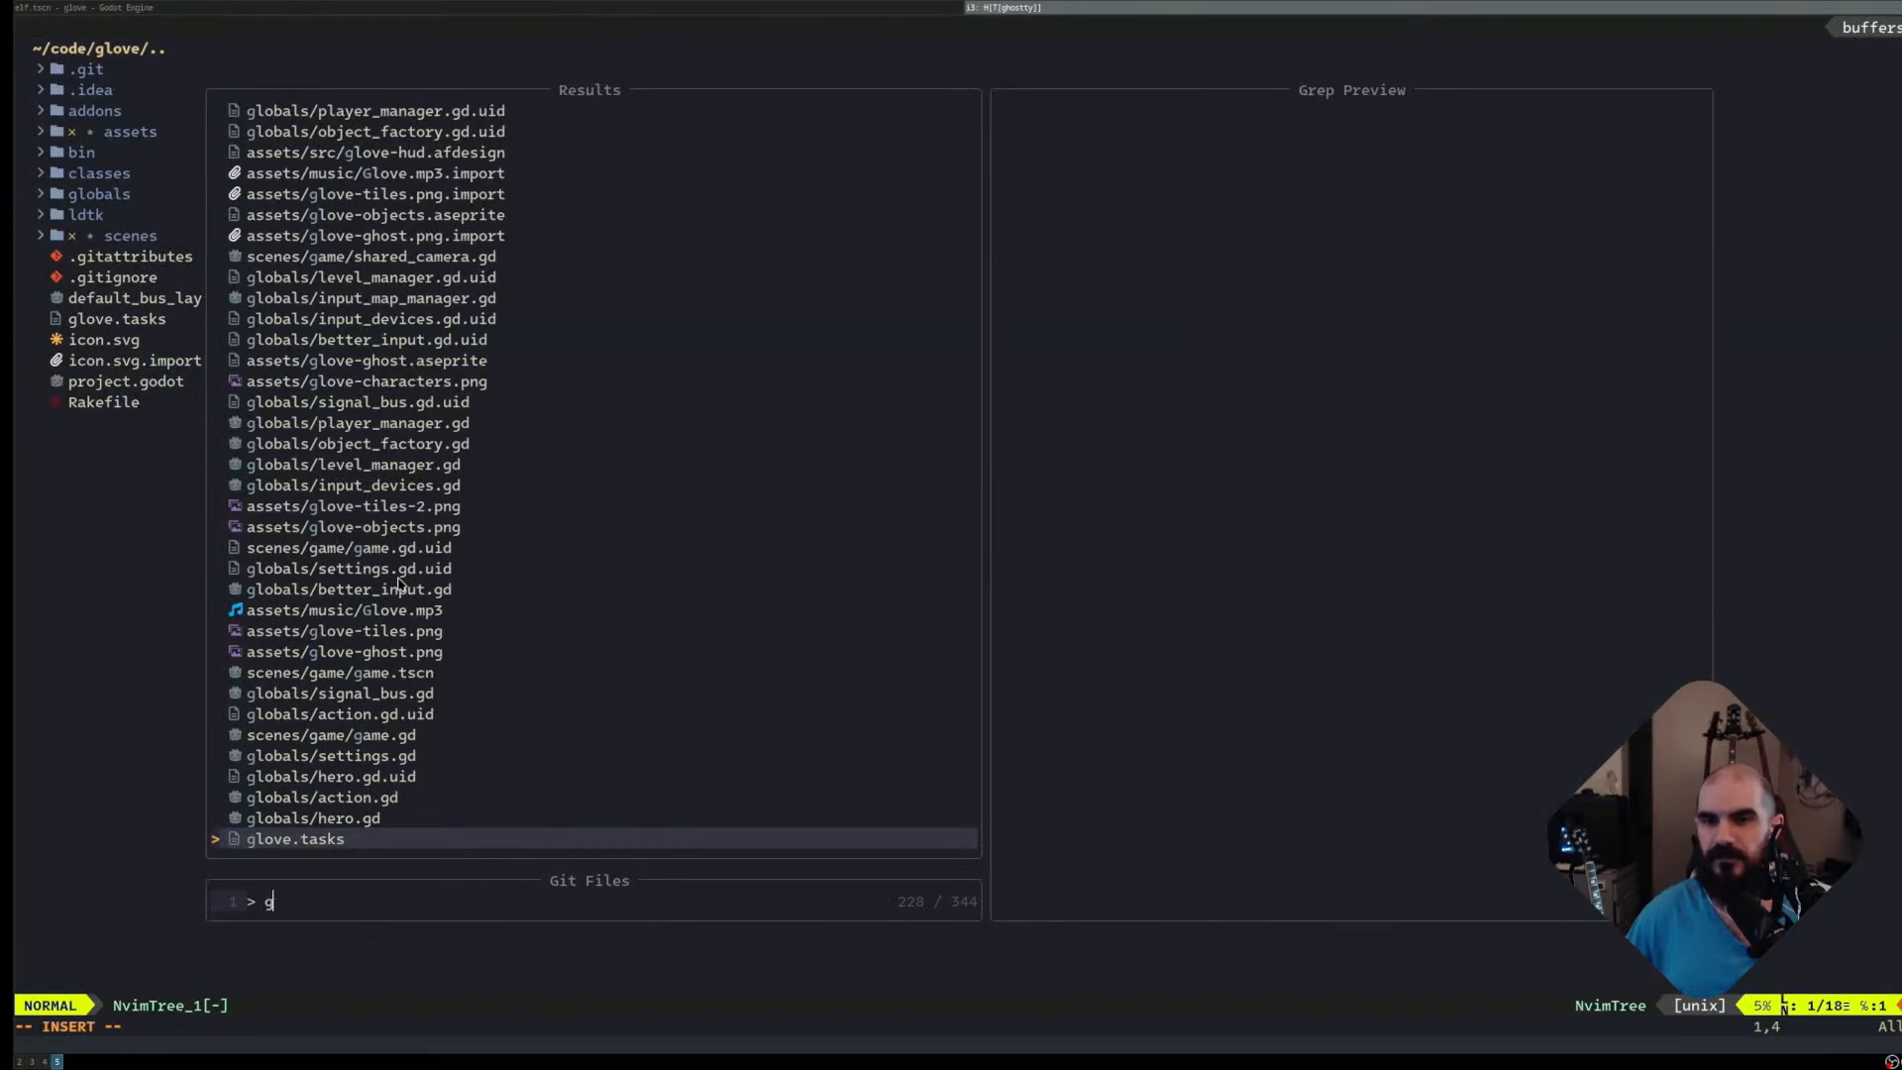
text(player.g)
key(Return)
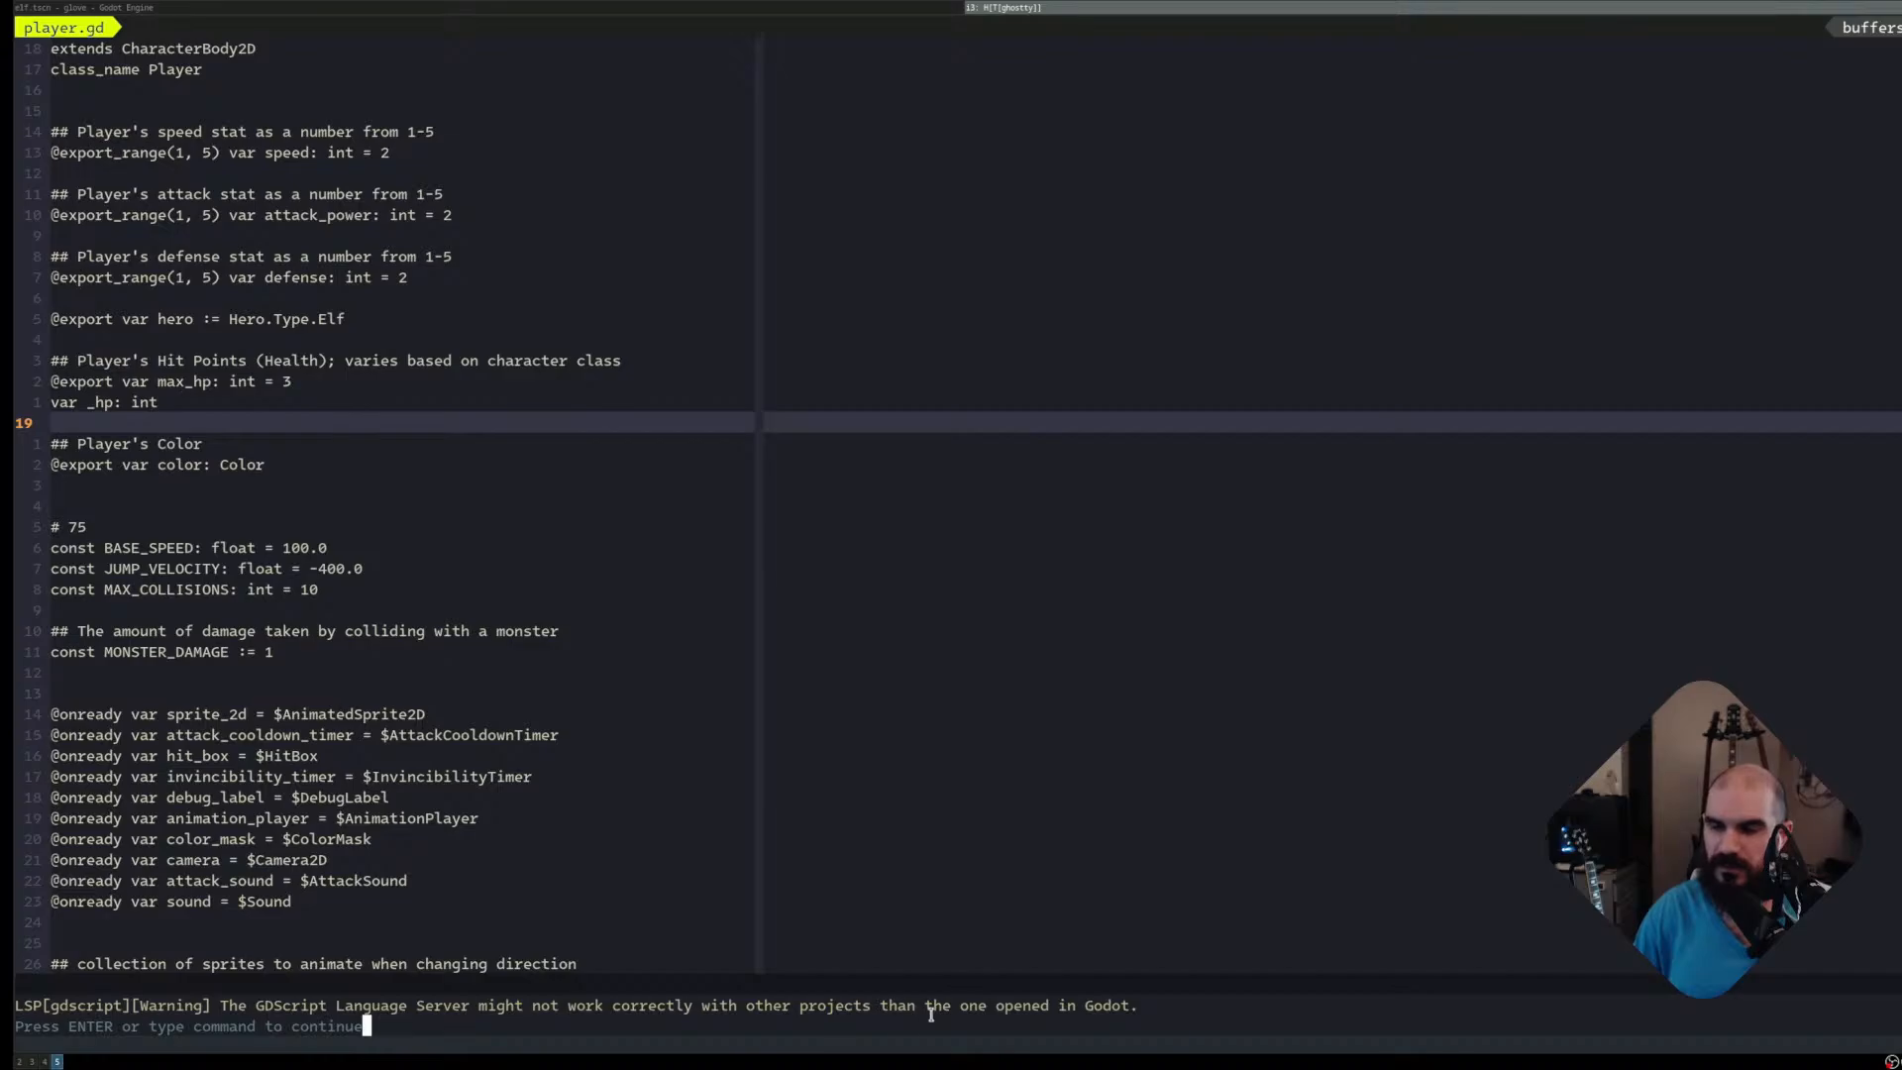
key(Return)
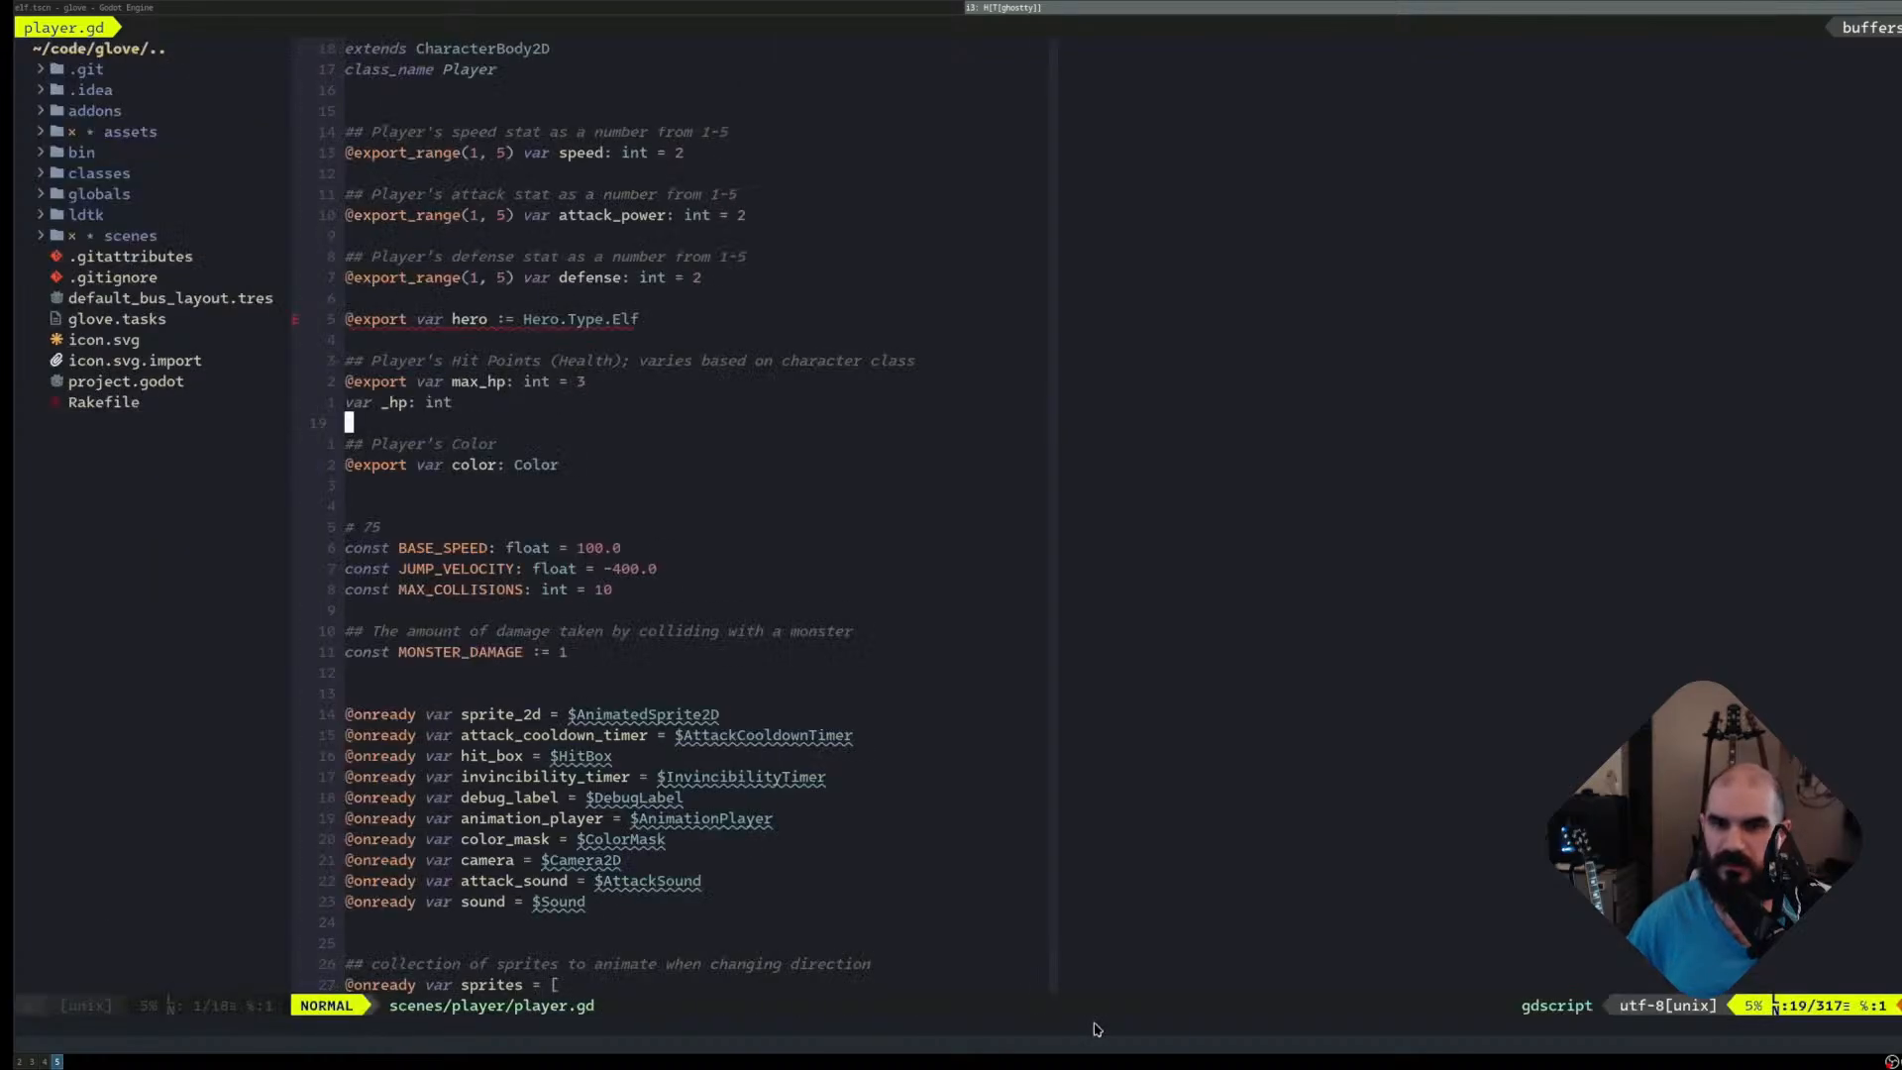
text(:q)
key(Return)
text(:q)
key(Return)
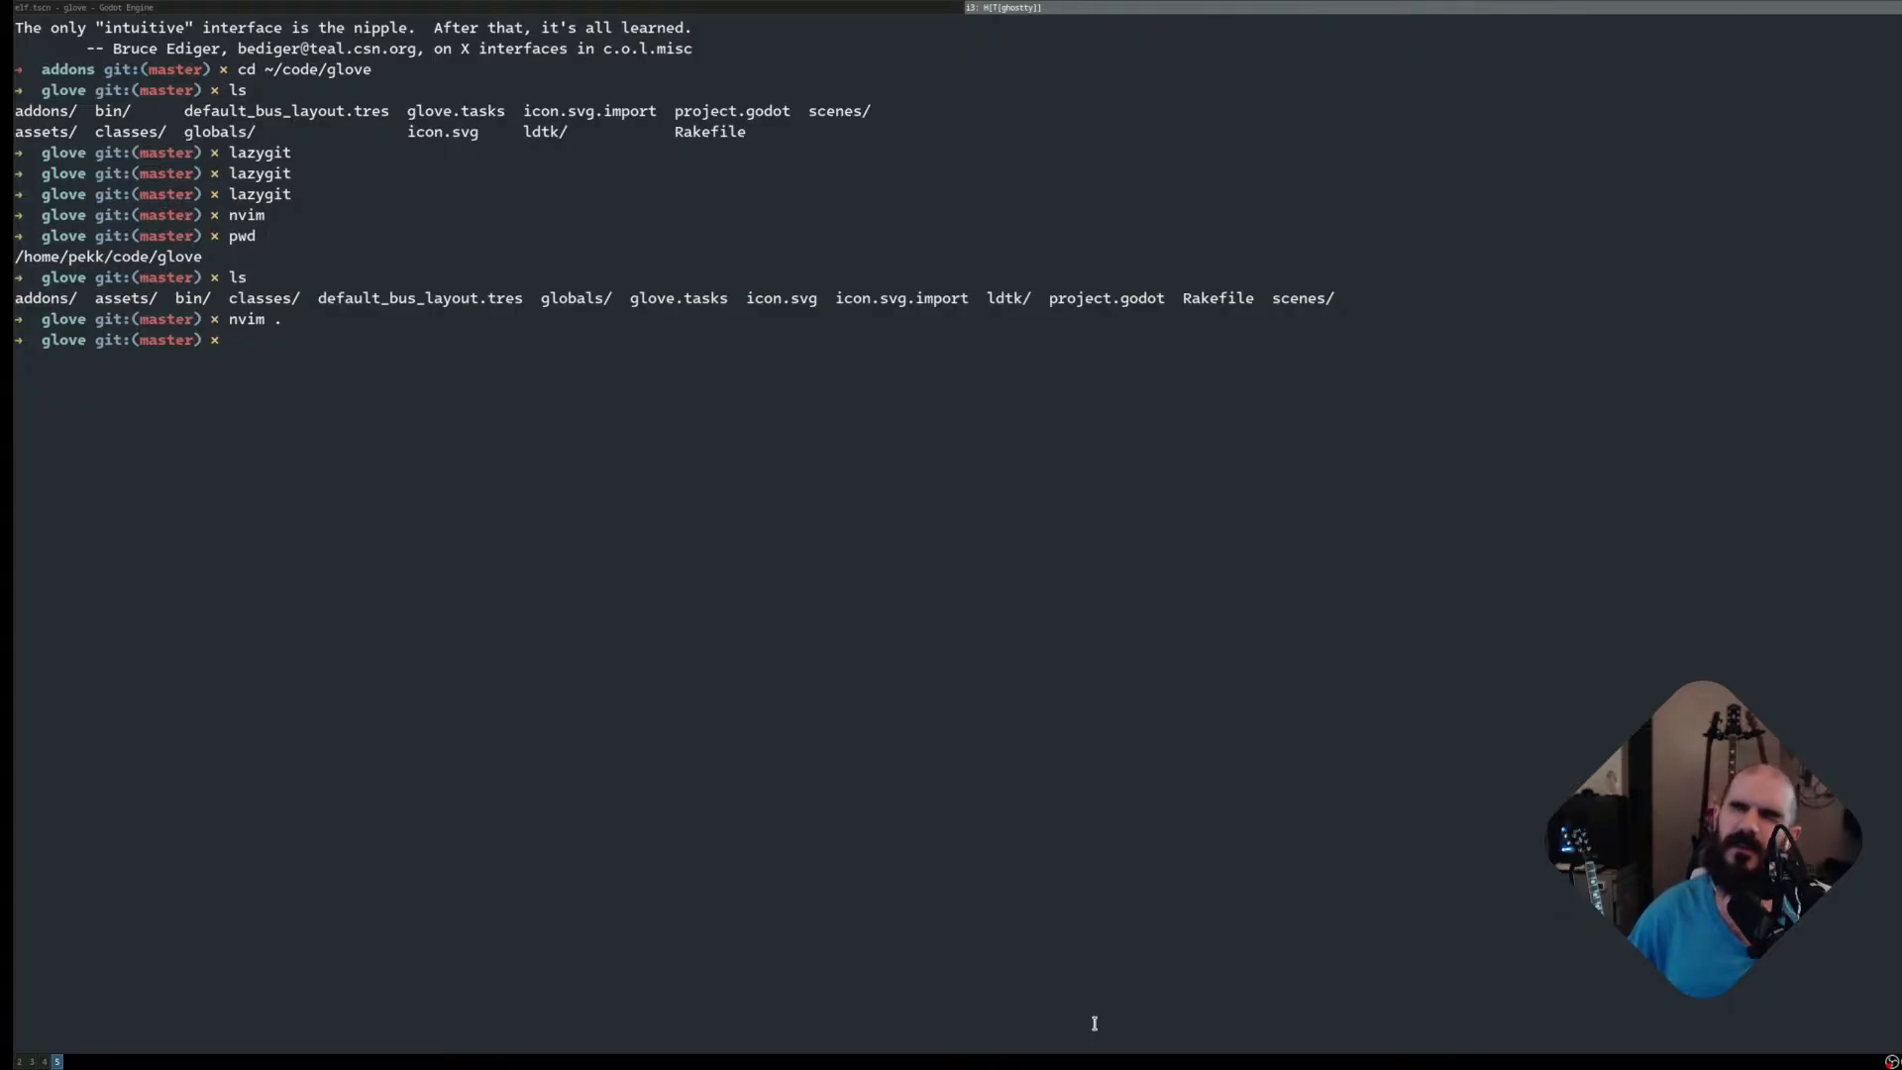
Quit the Zelder project's Neovim session and Godot editor and return to the glove terminal
key(super+2)
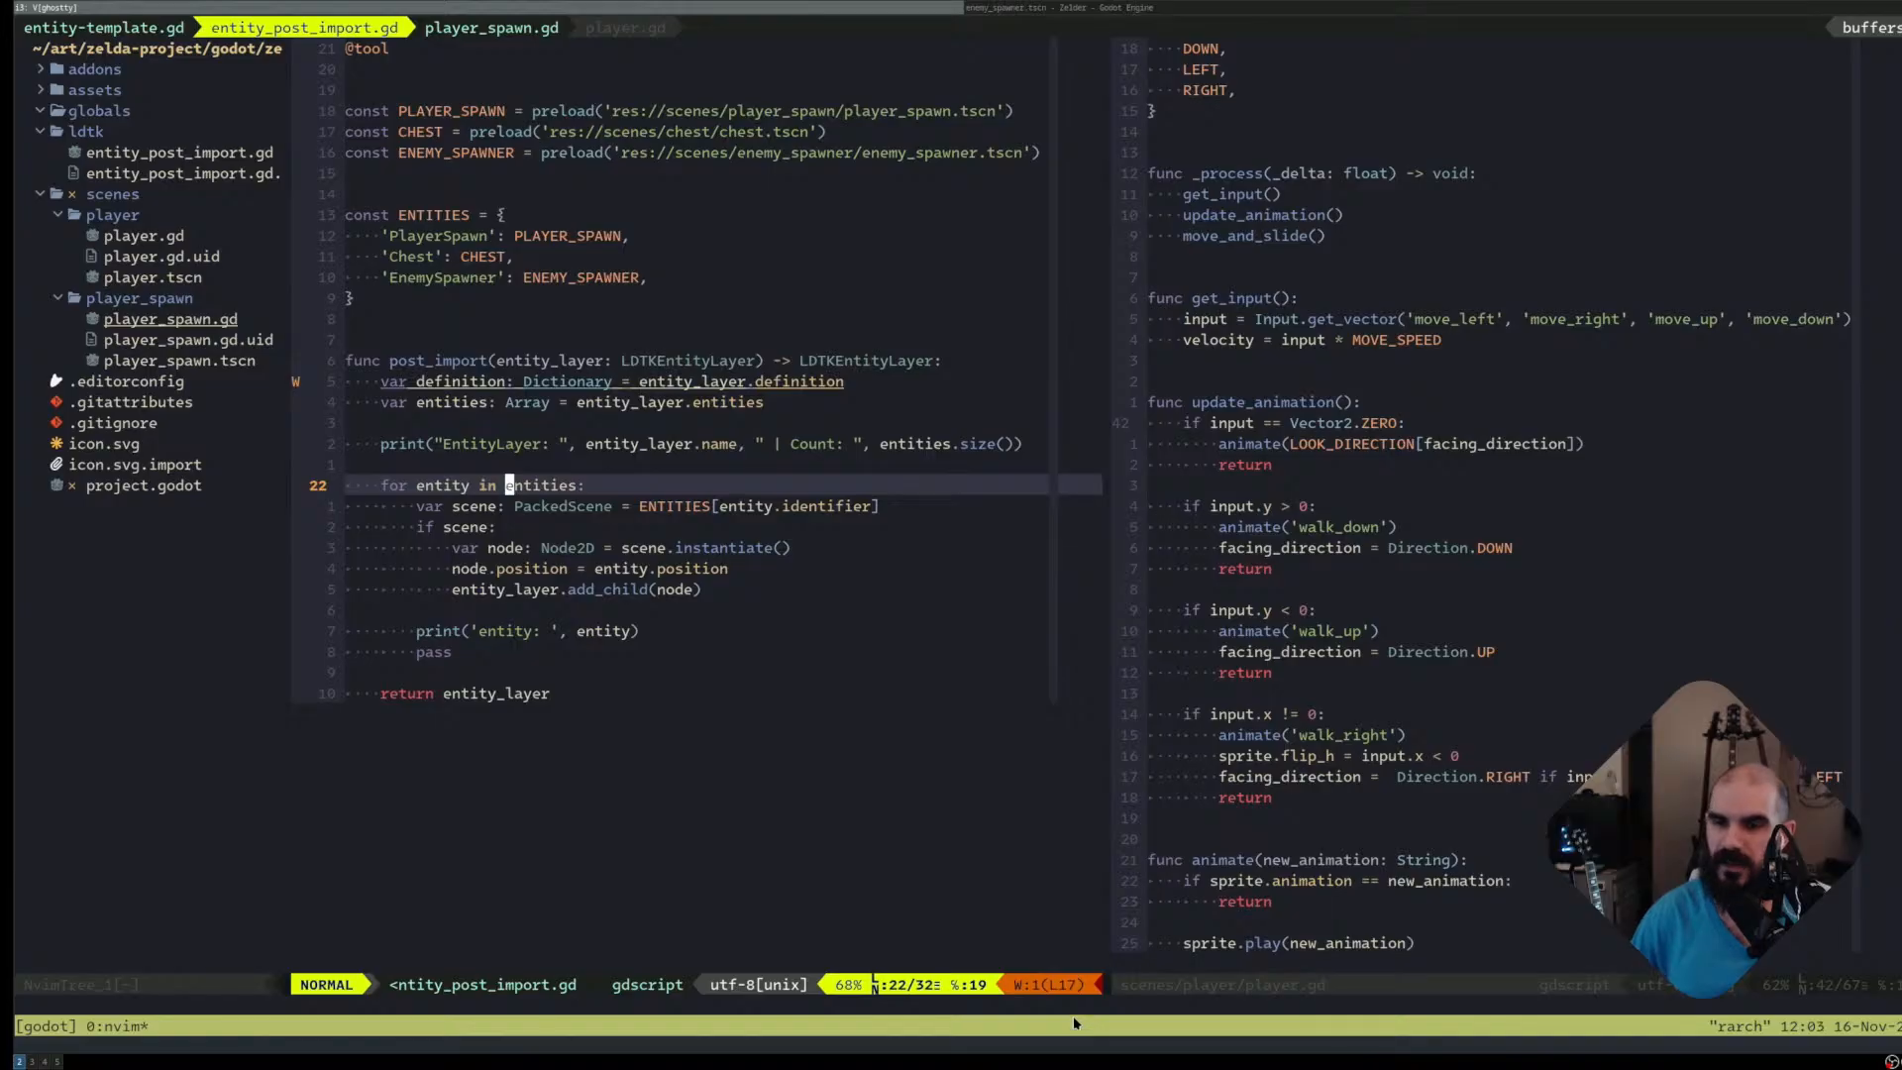
text(:qa)
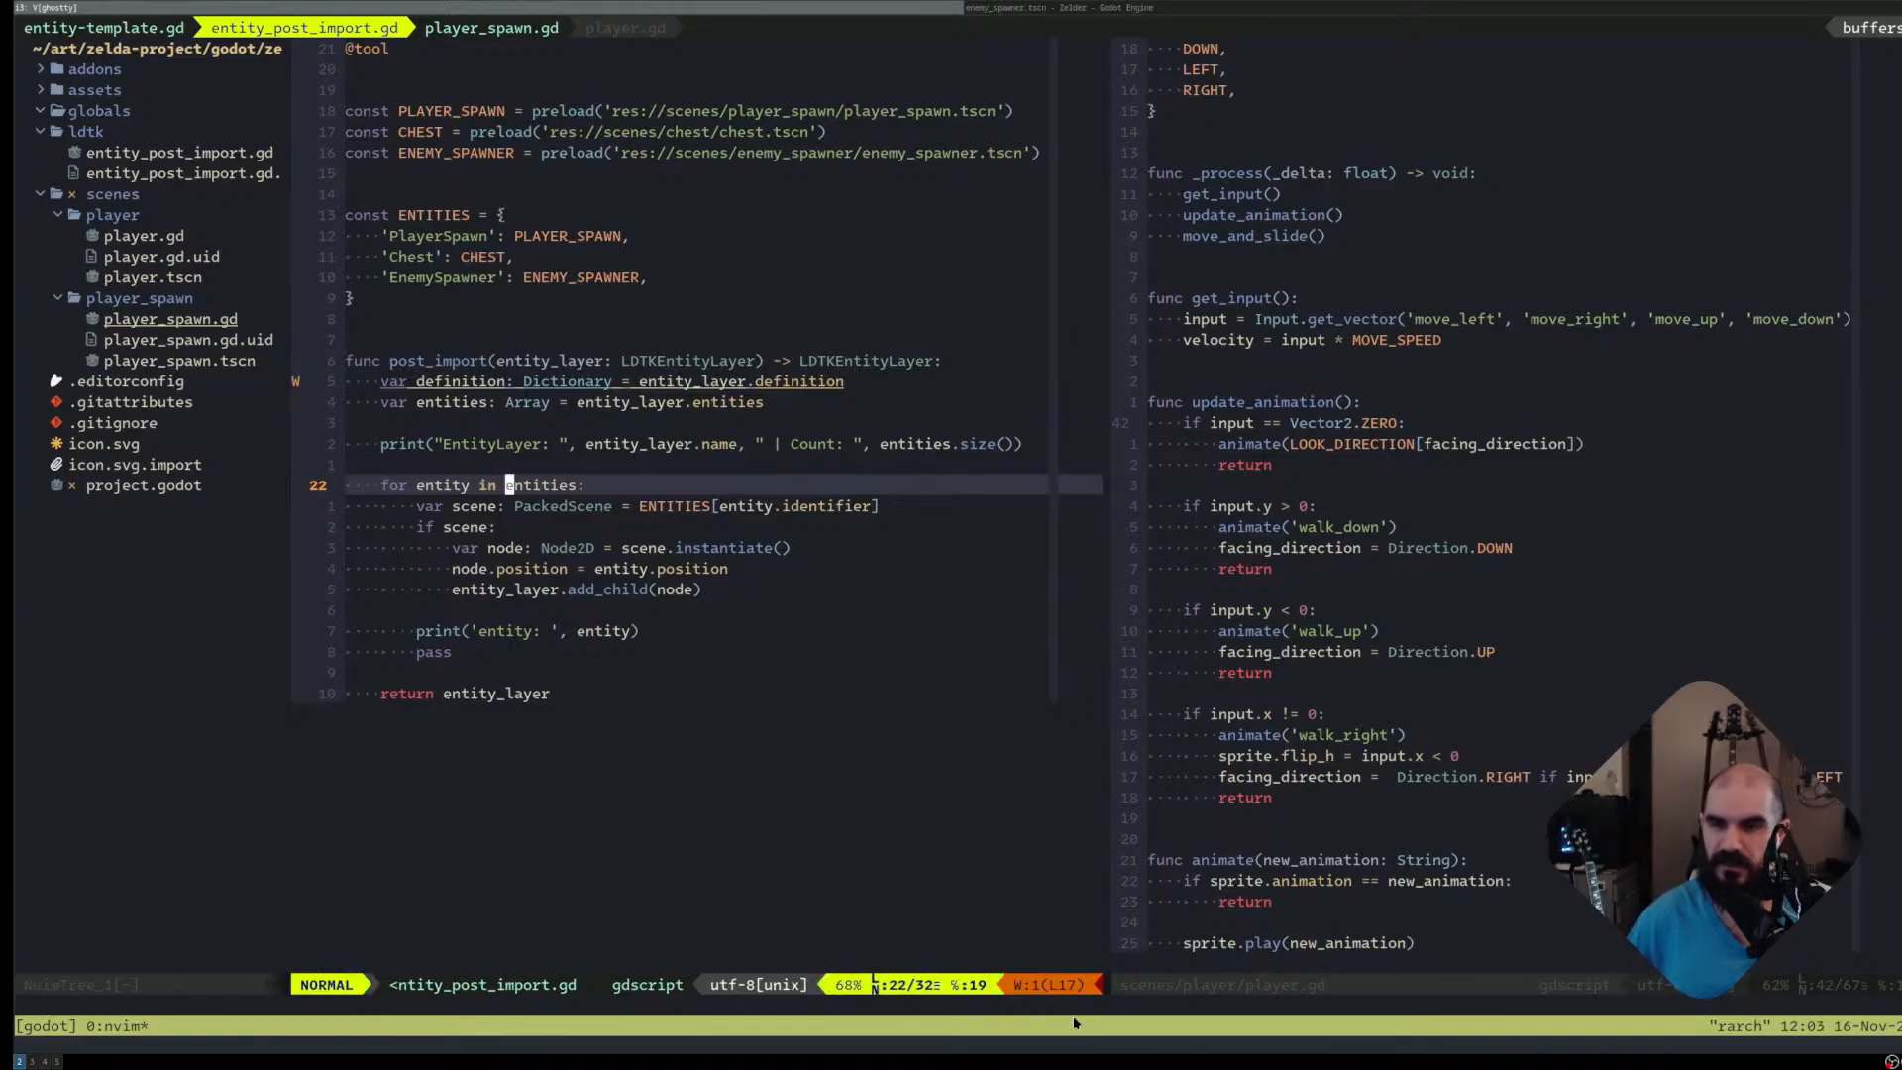
key(Return)
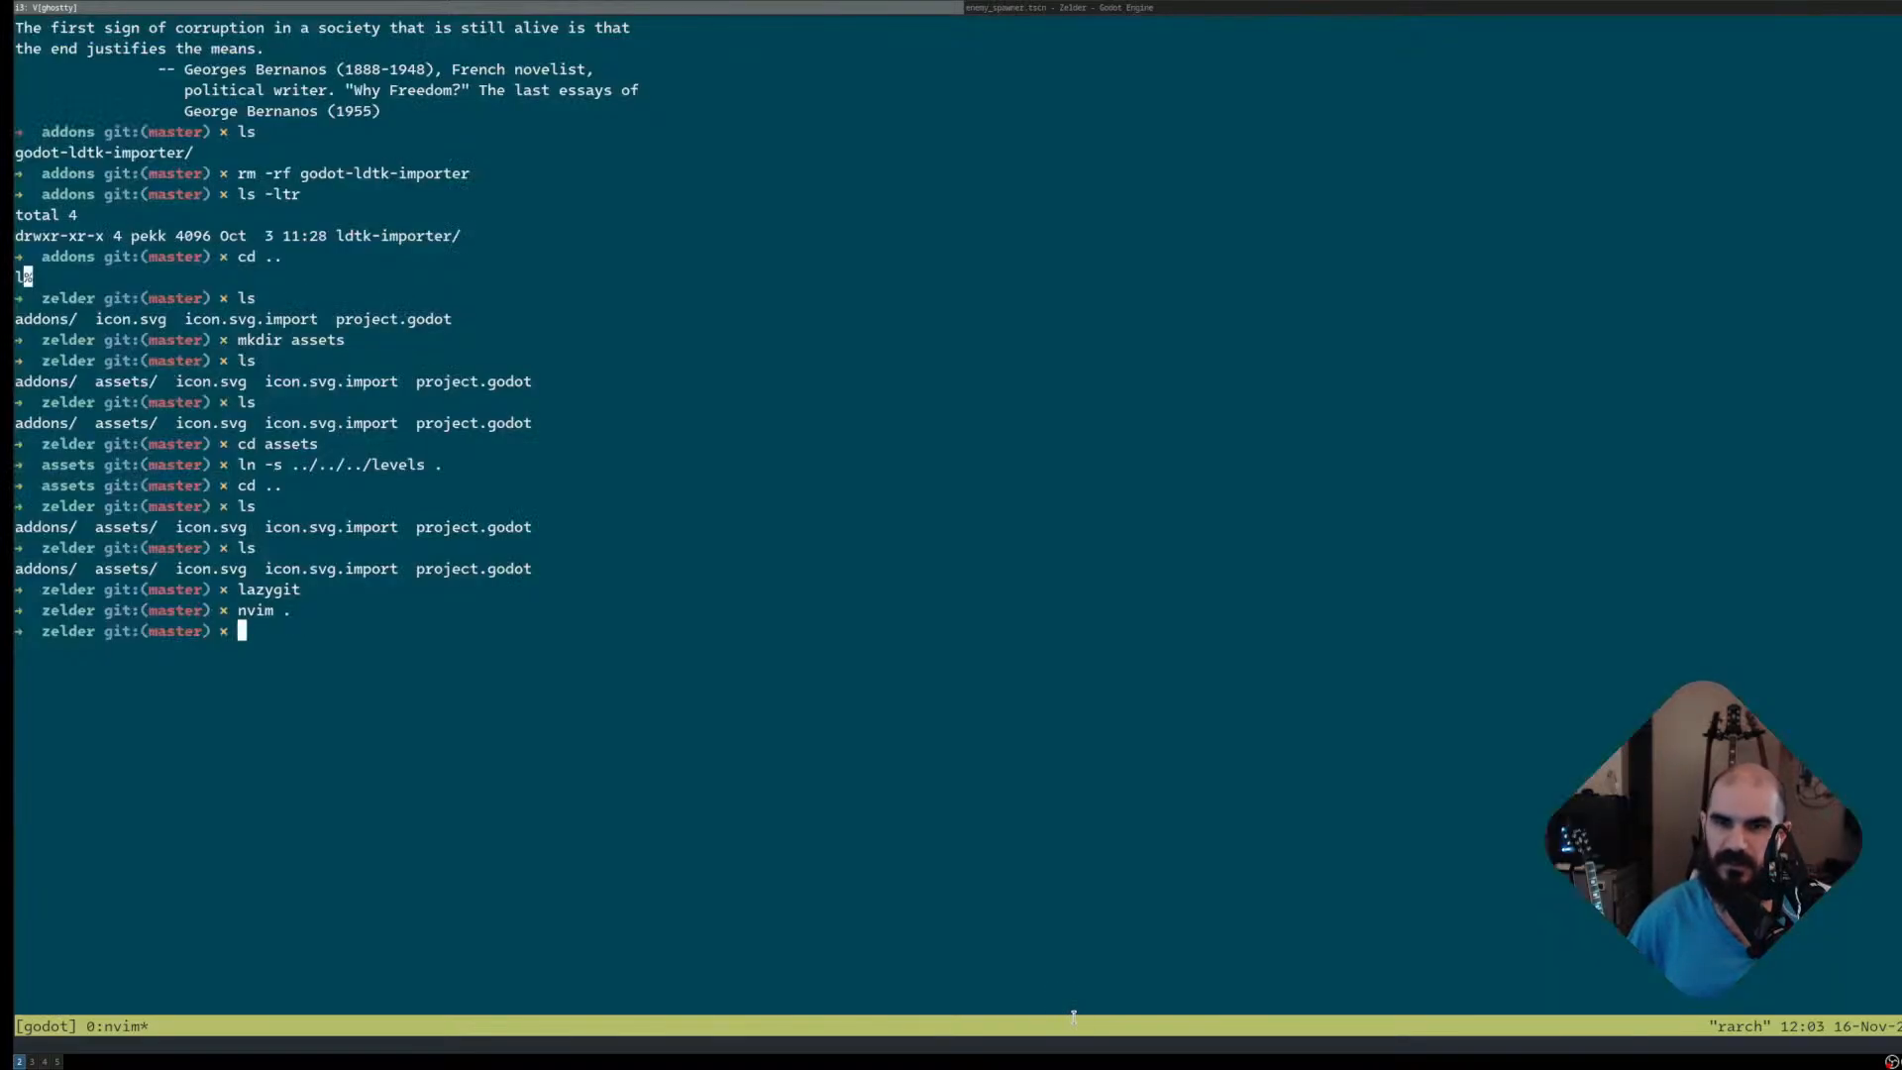
key(super+Right)
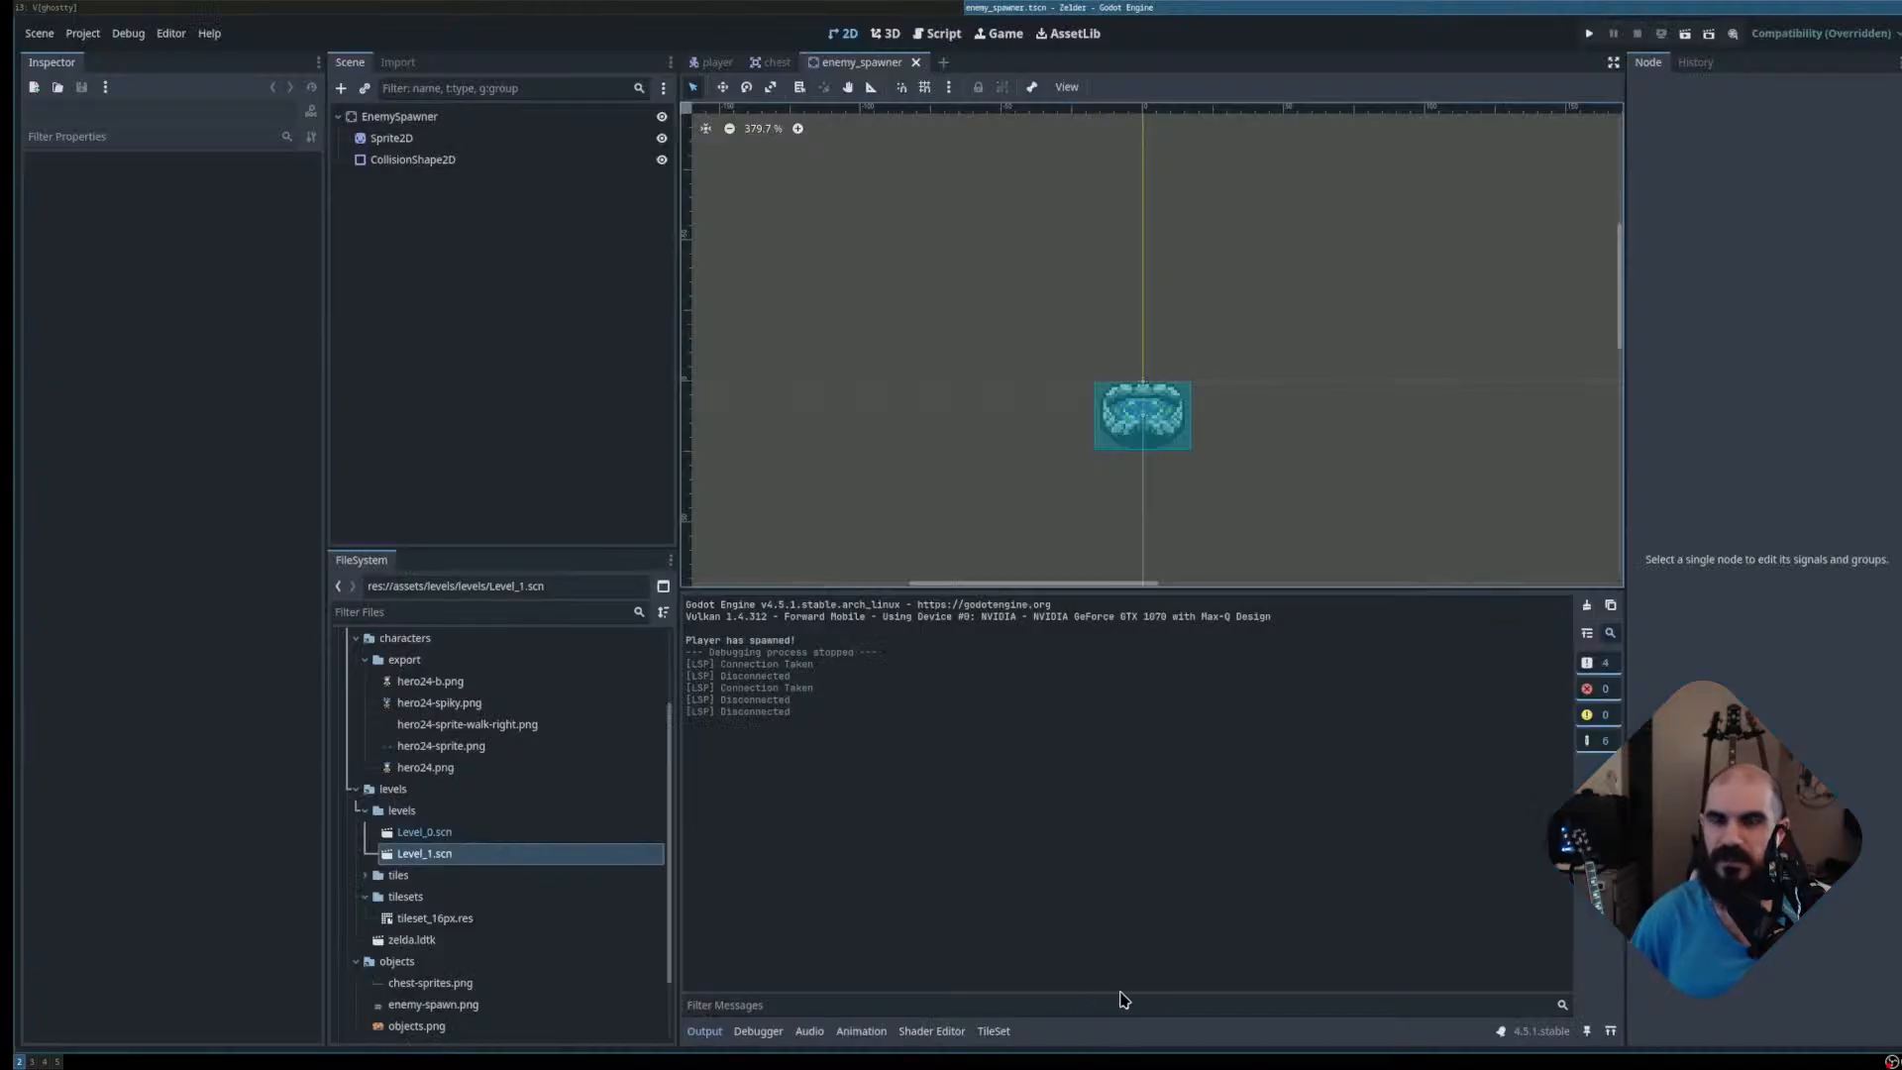
click(39, 33)
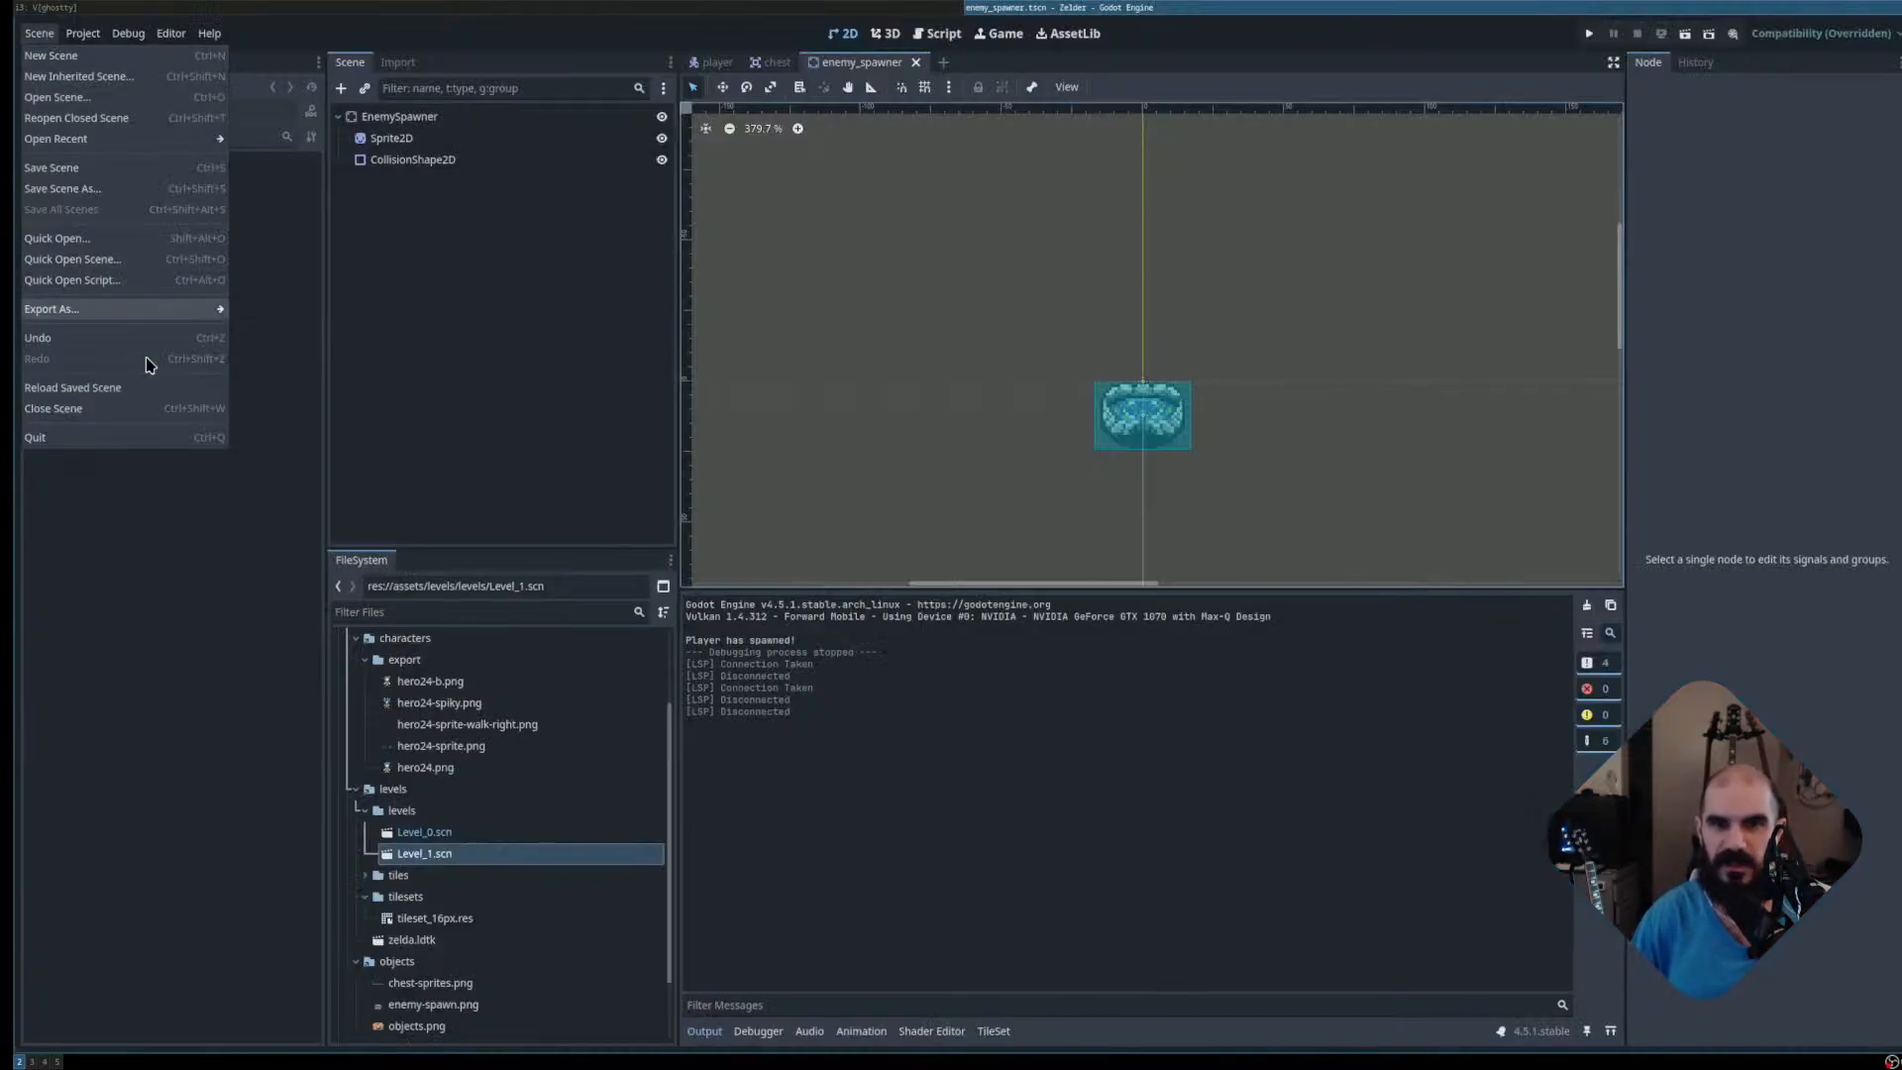
click(159, 436)
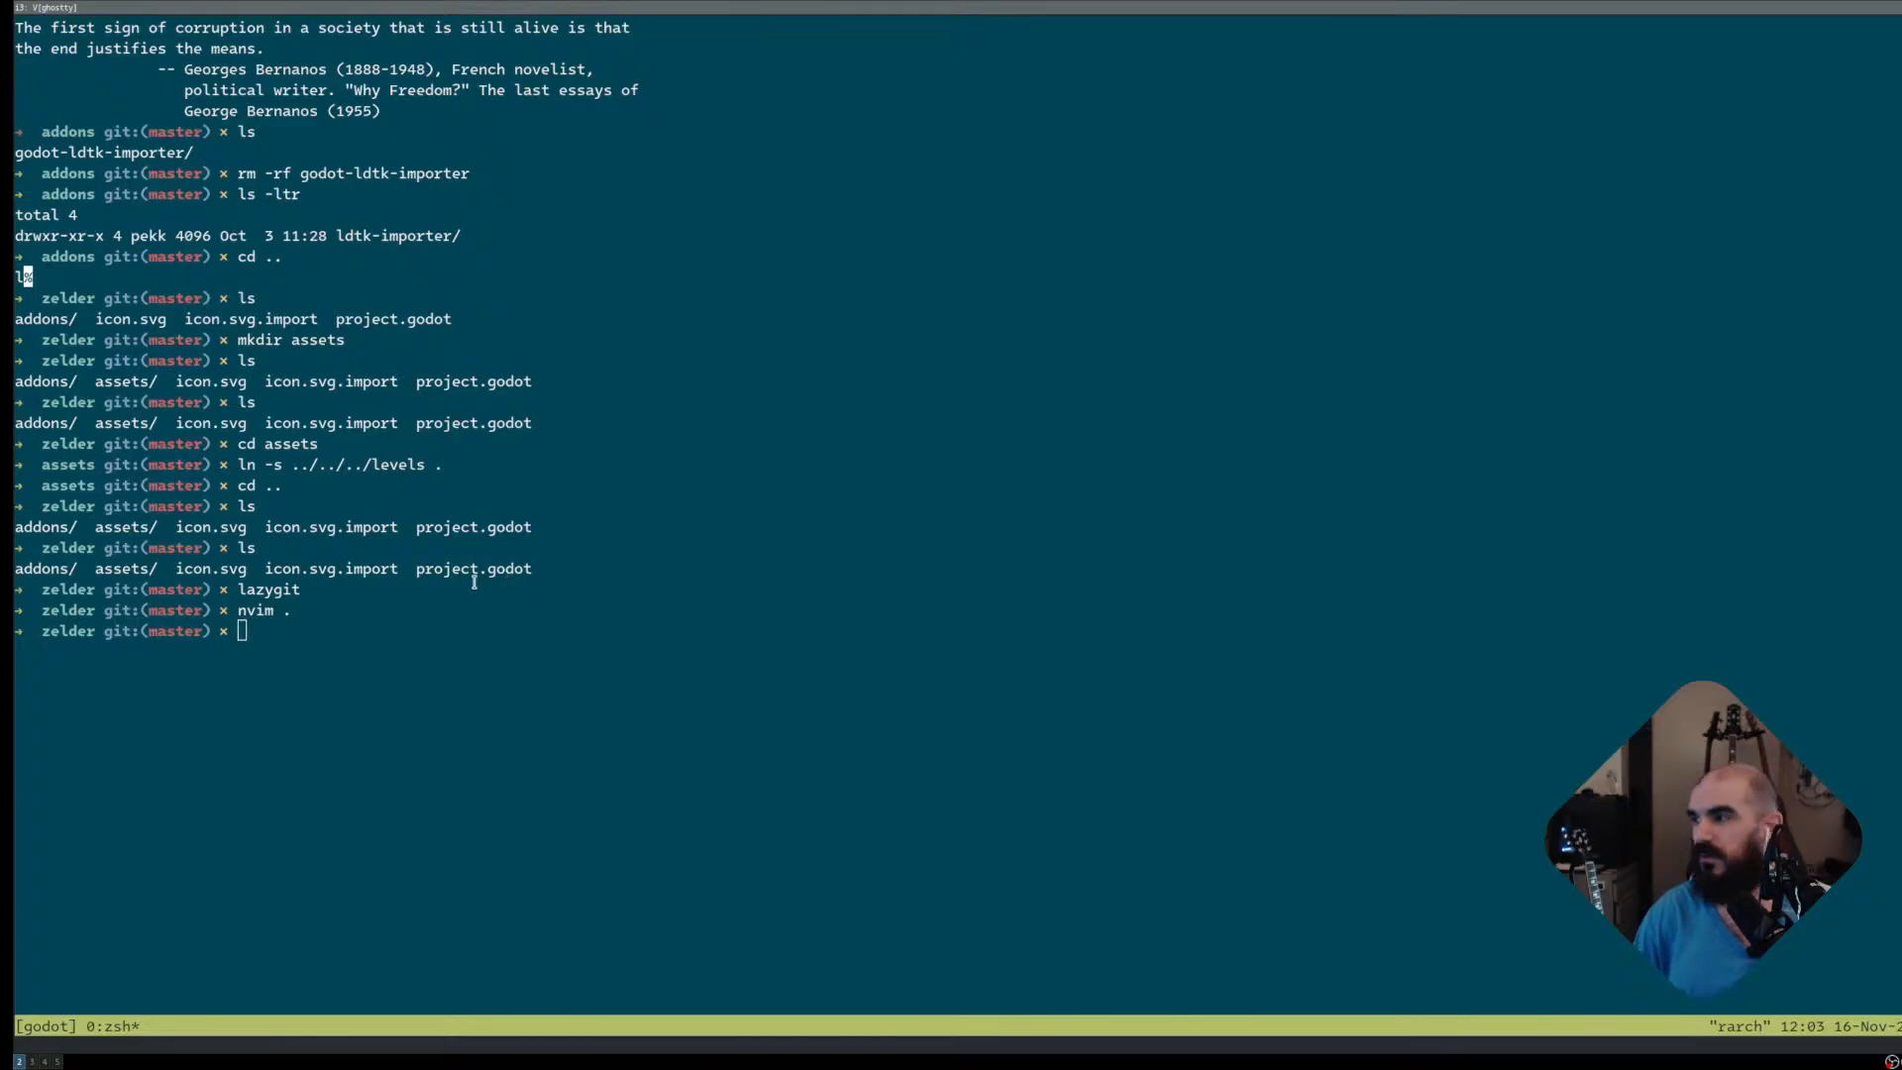
key(super+5)
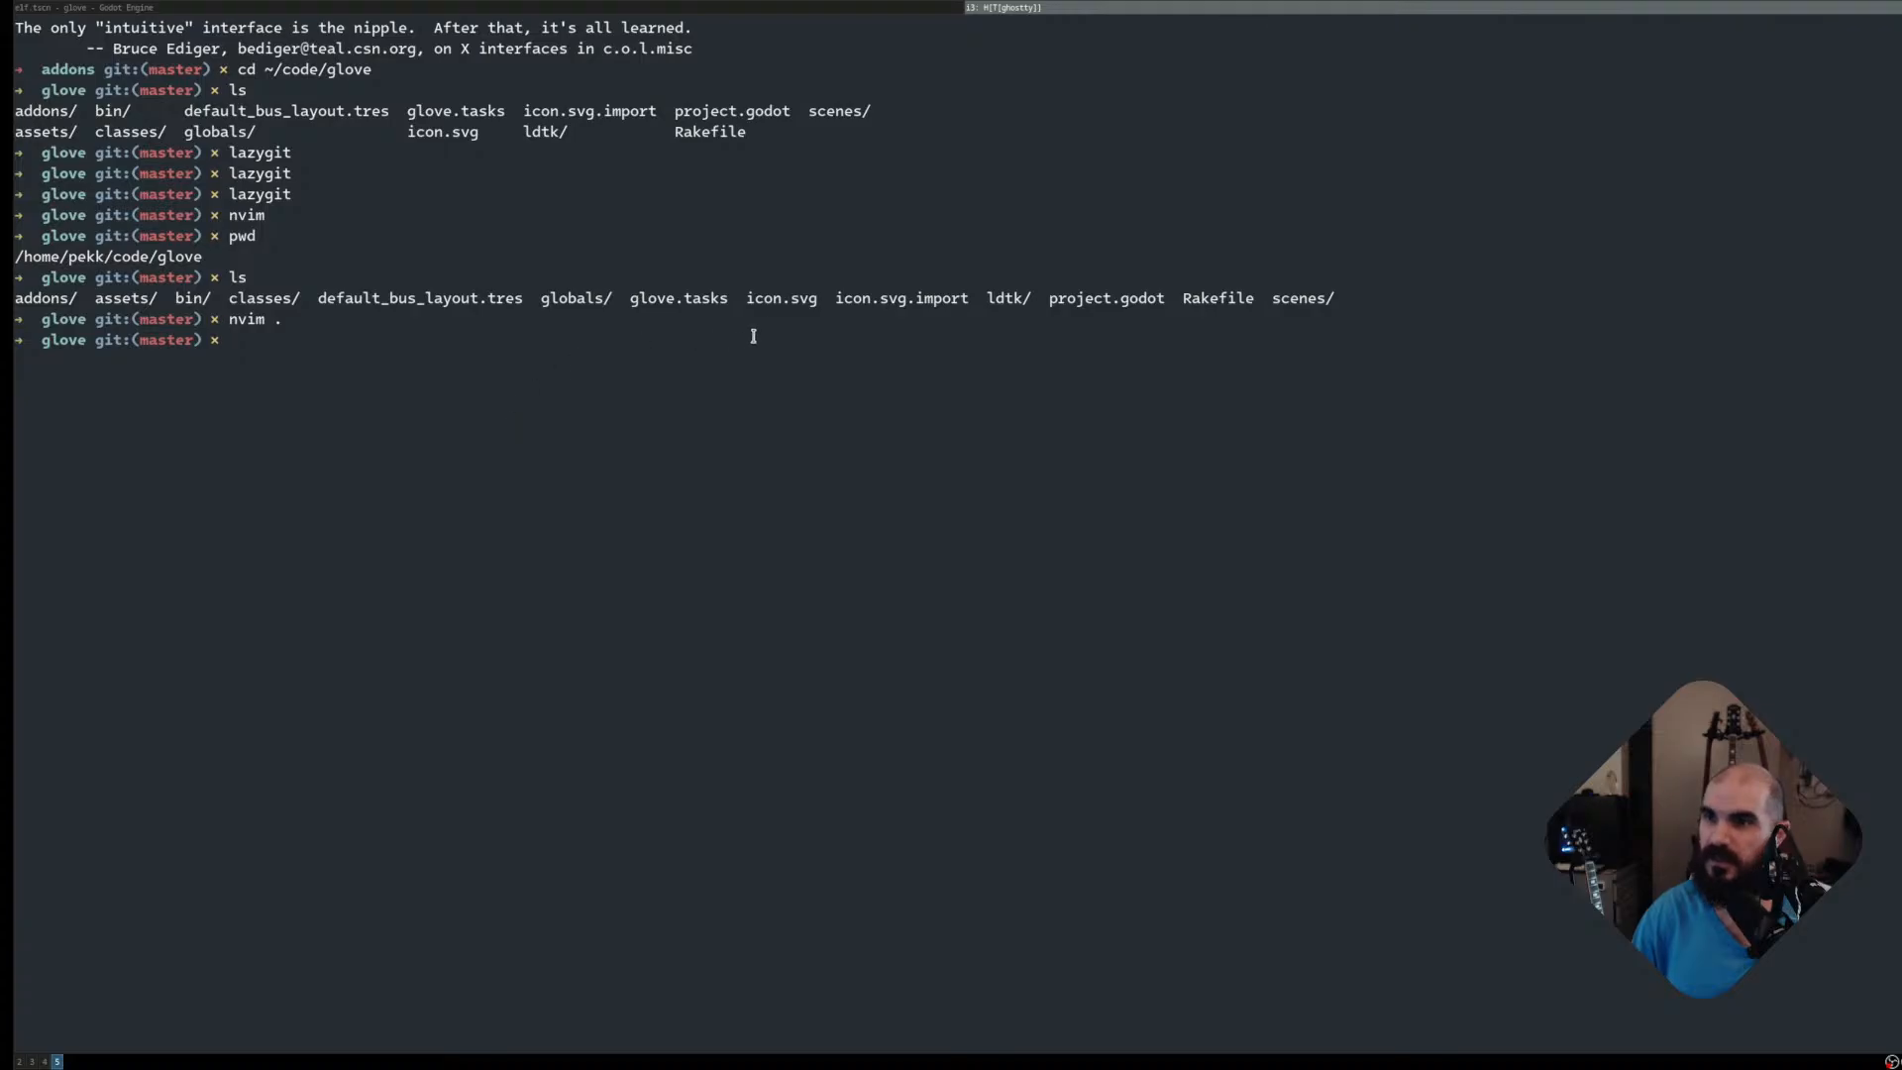
Return to the glove project's Godot editor and quit it
key(super+h)
click(83, 33)
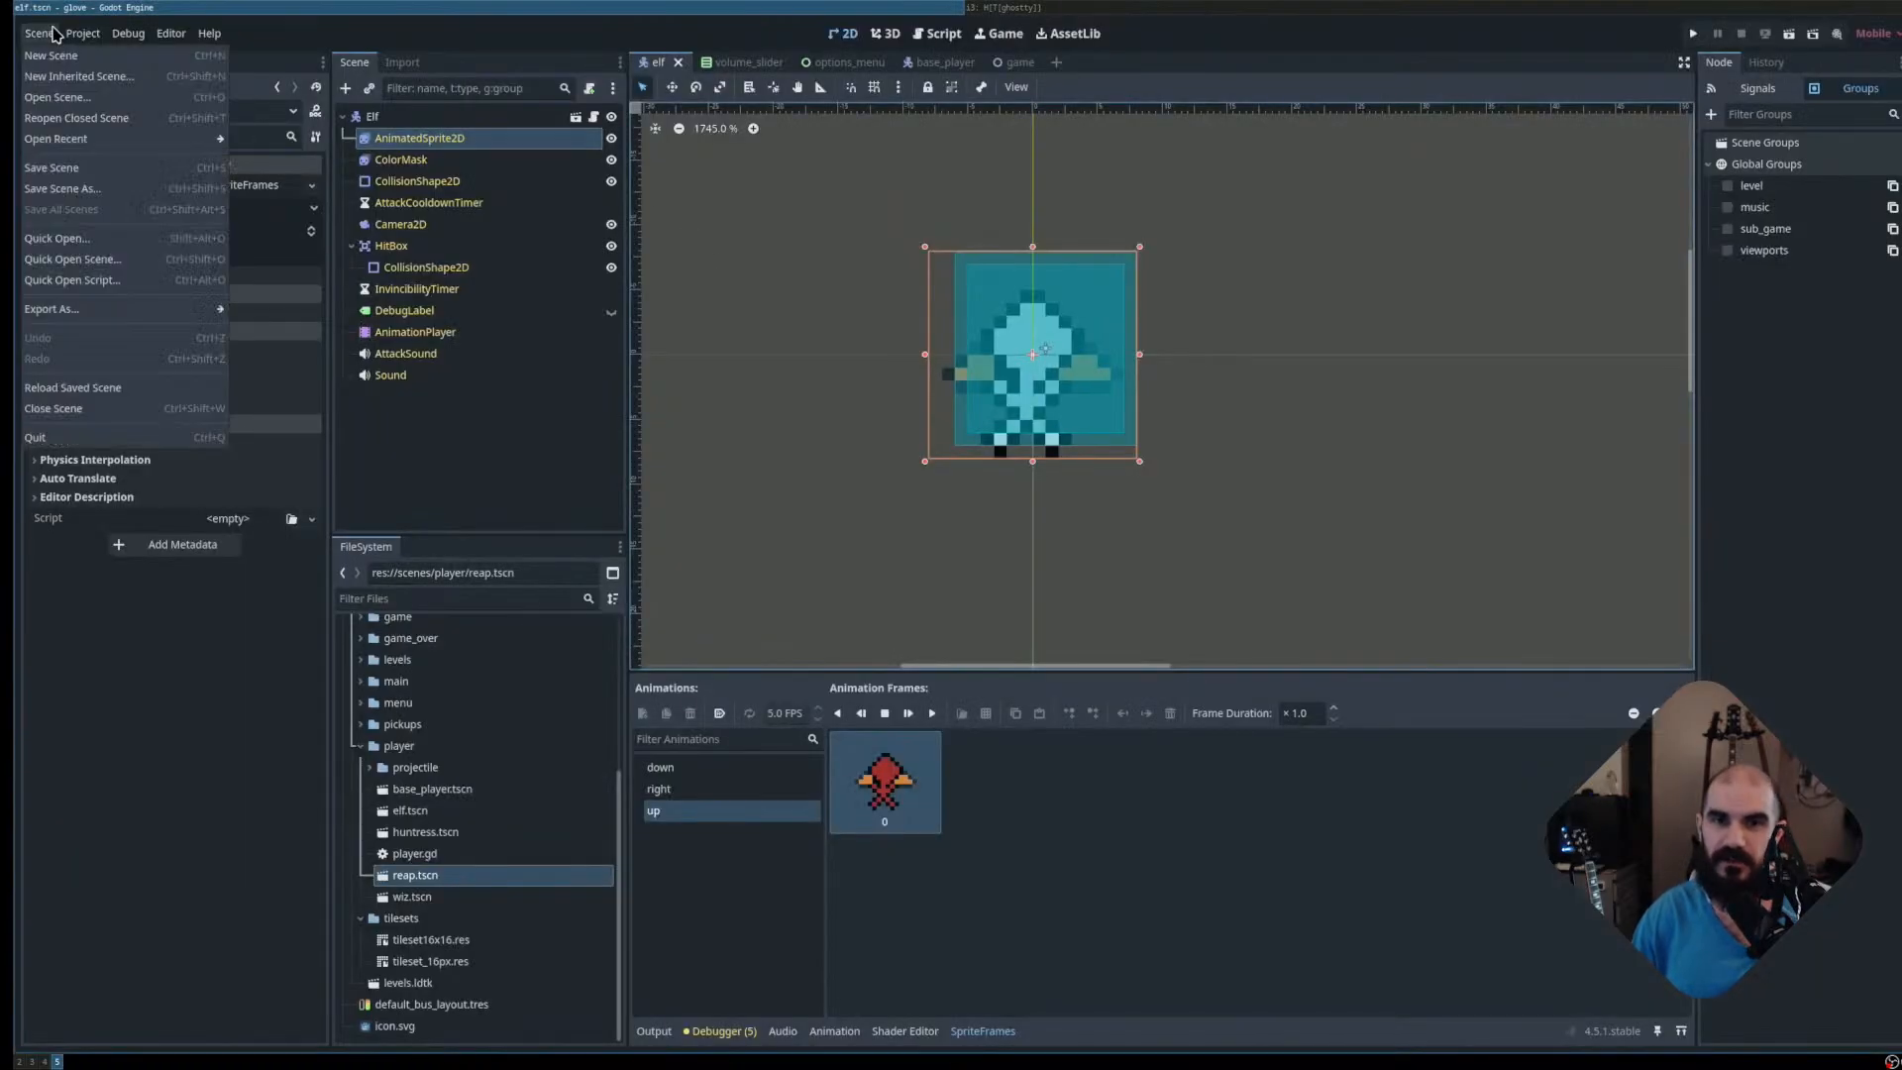
mouse_move(46, 40)
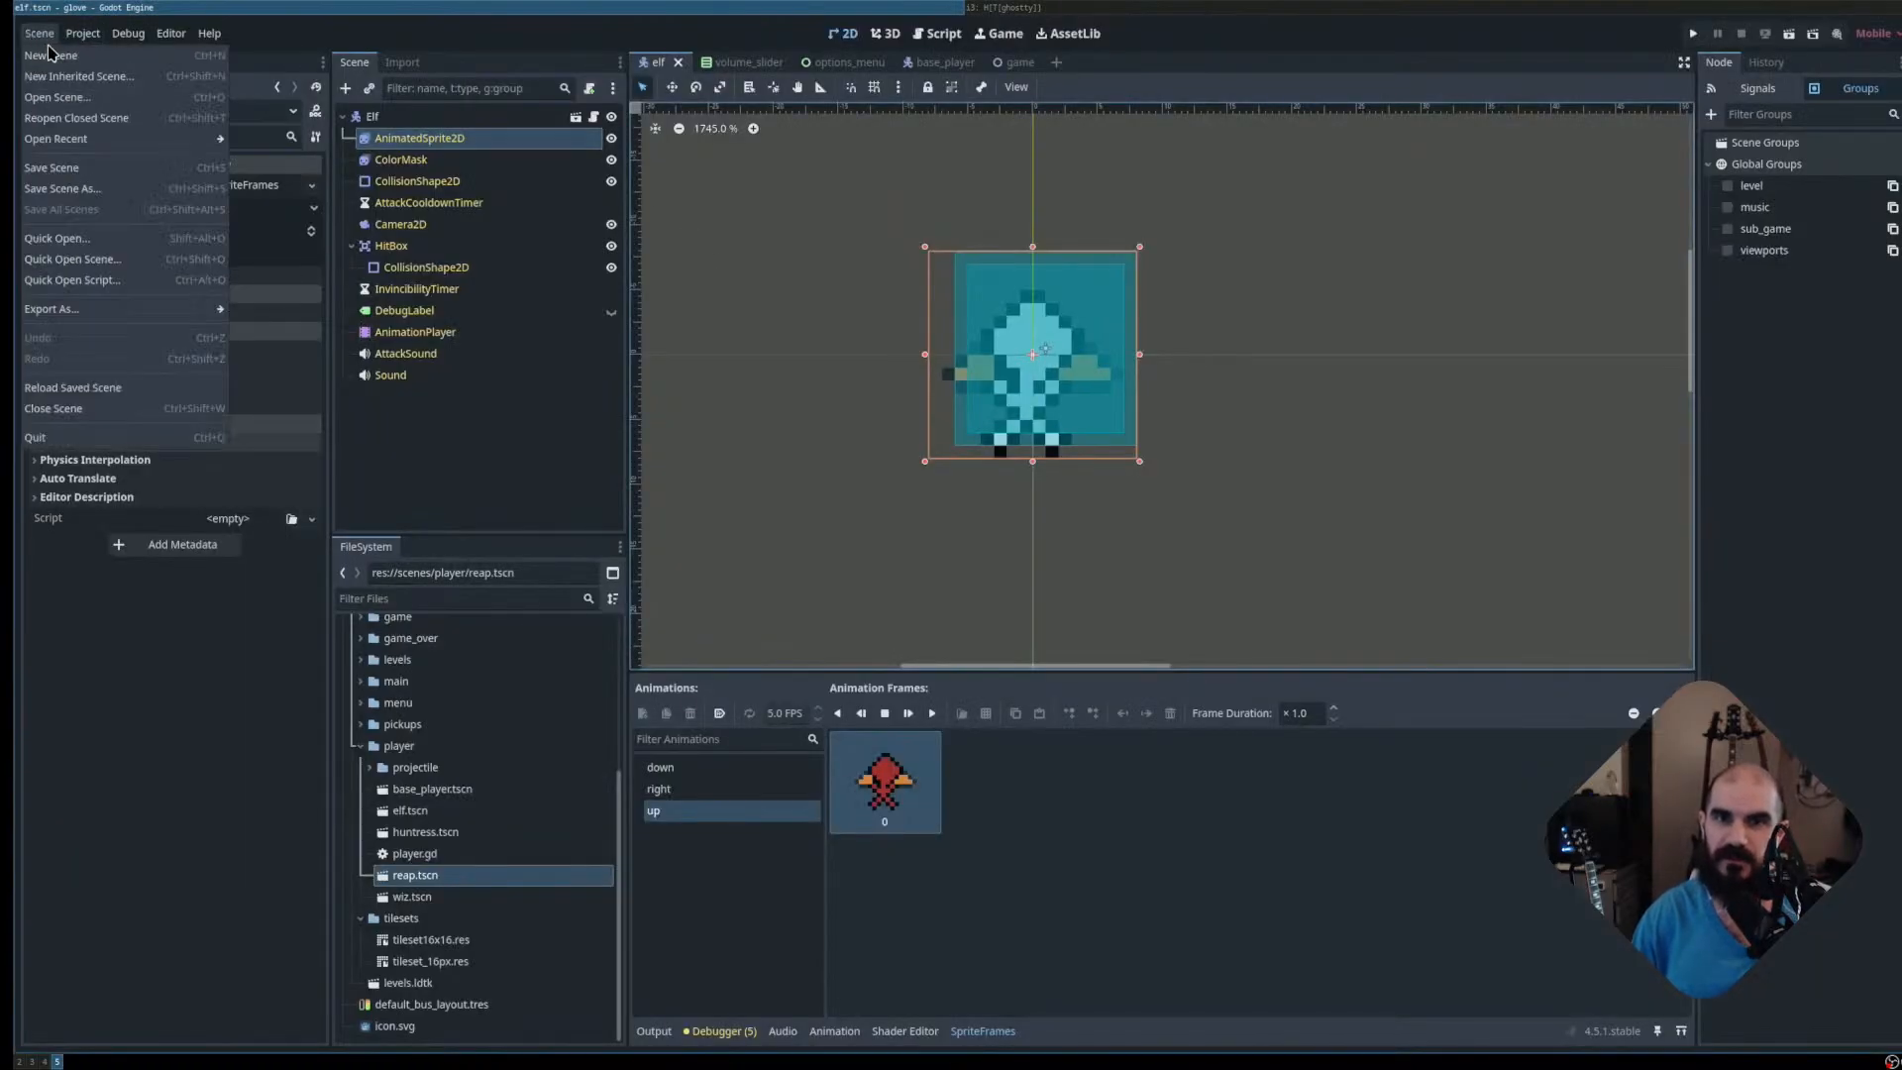
click(153, 432)
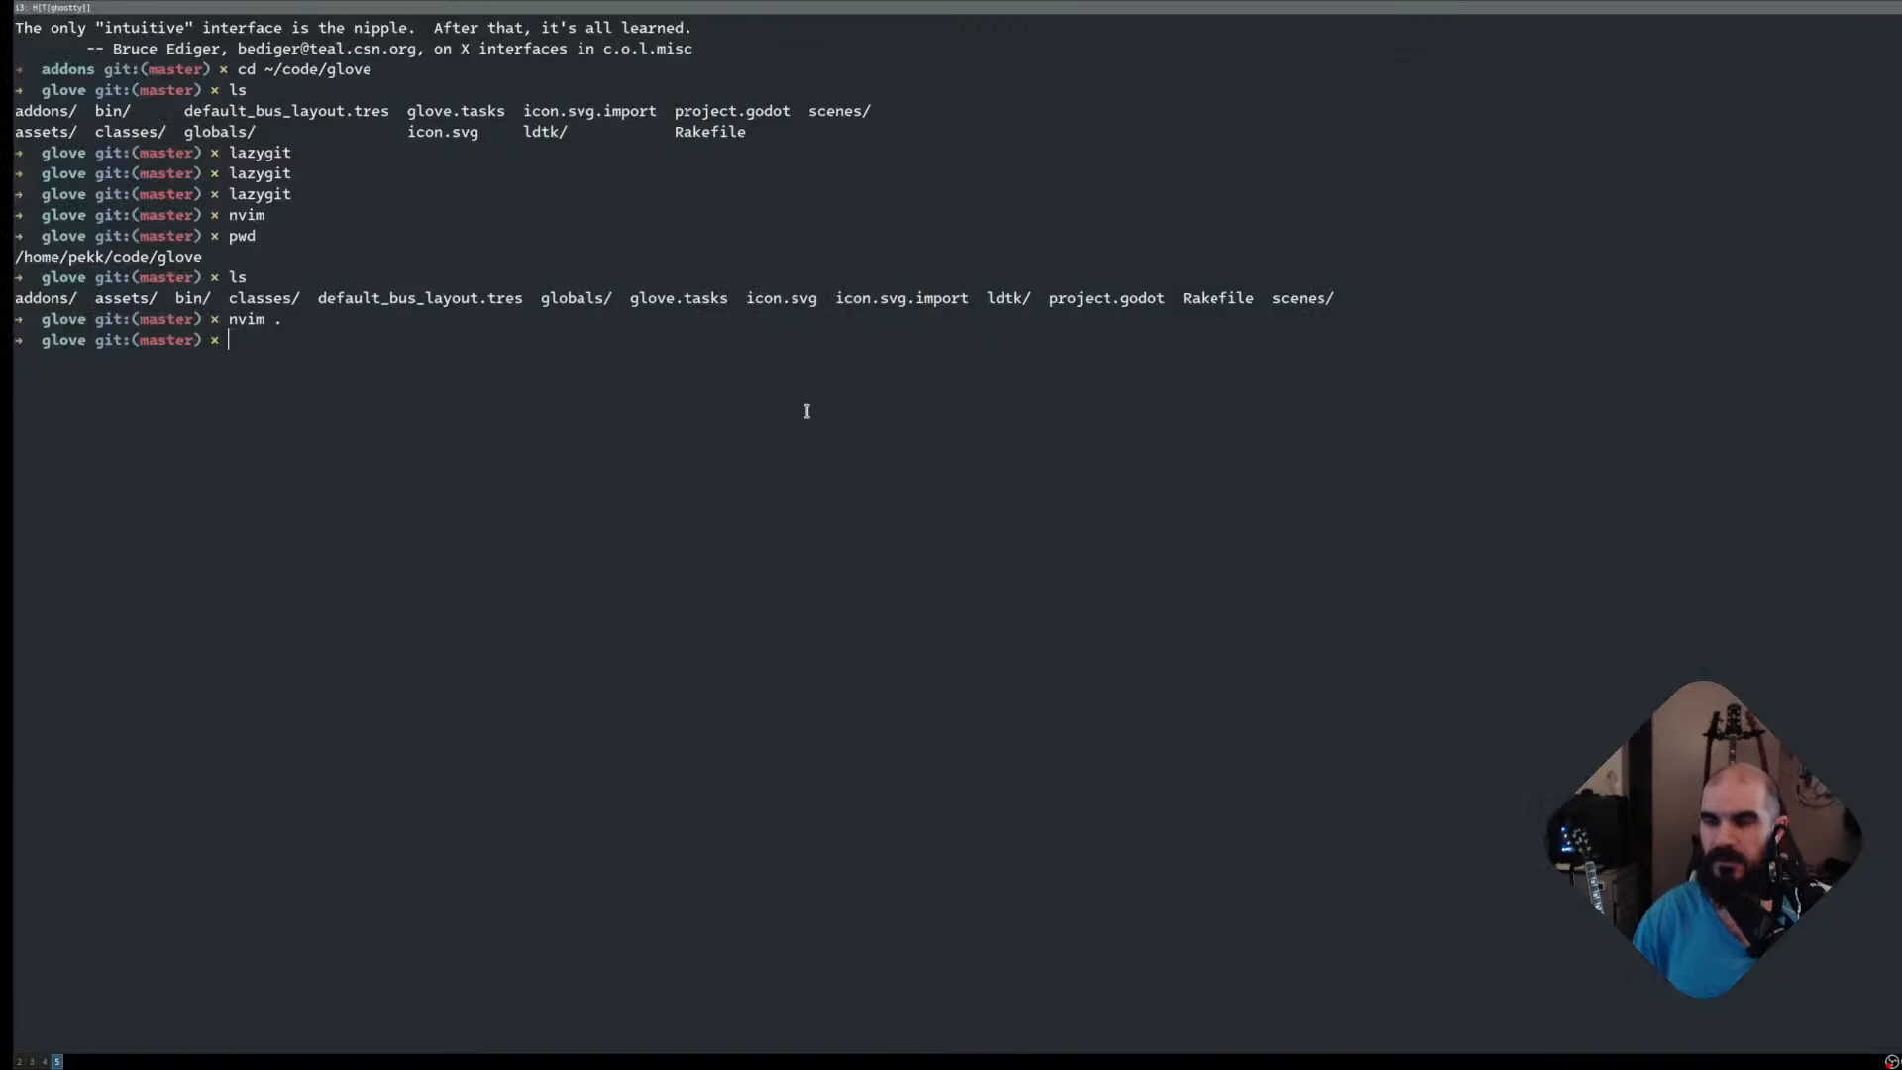
Launch Godot again and reopen the glove project for editing
key(super+d)
text(god)
key(Return)
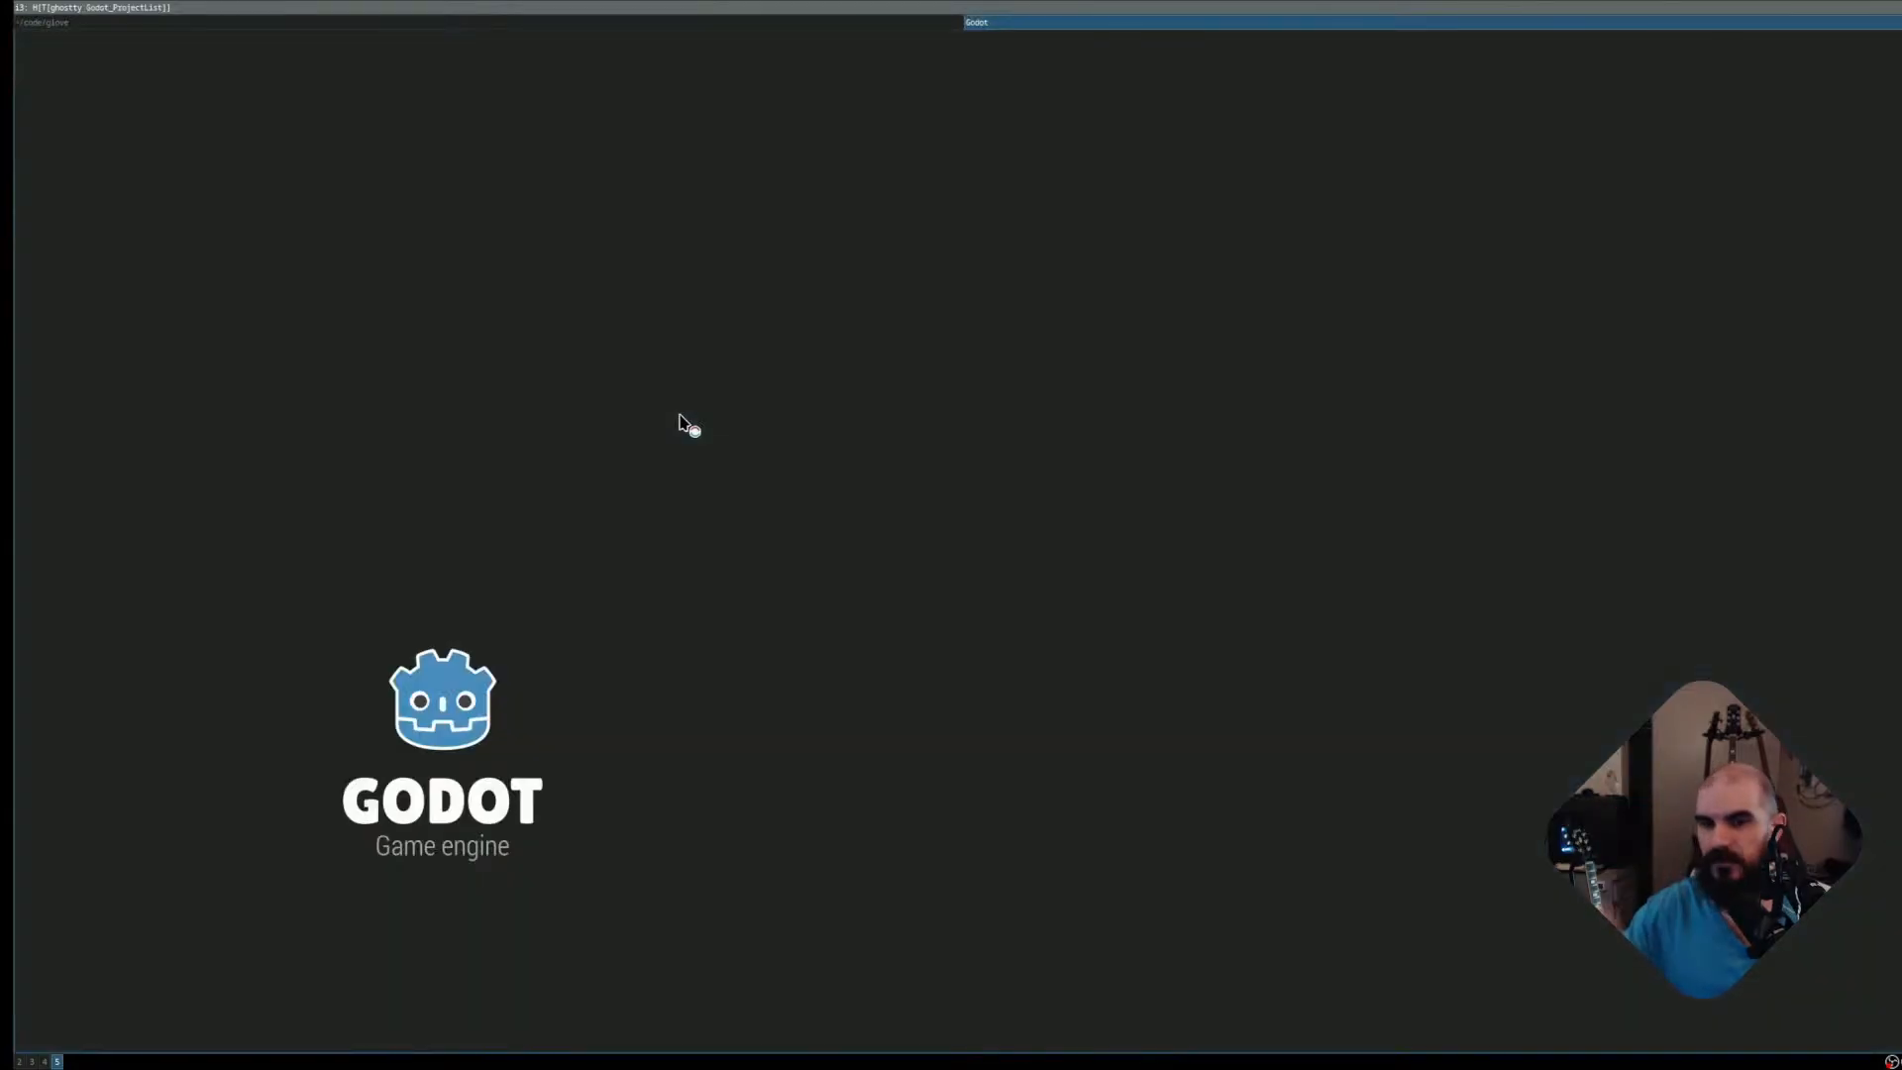
click(301, 151)
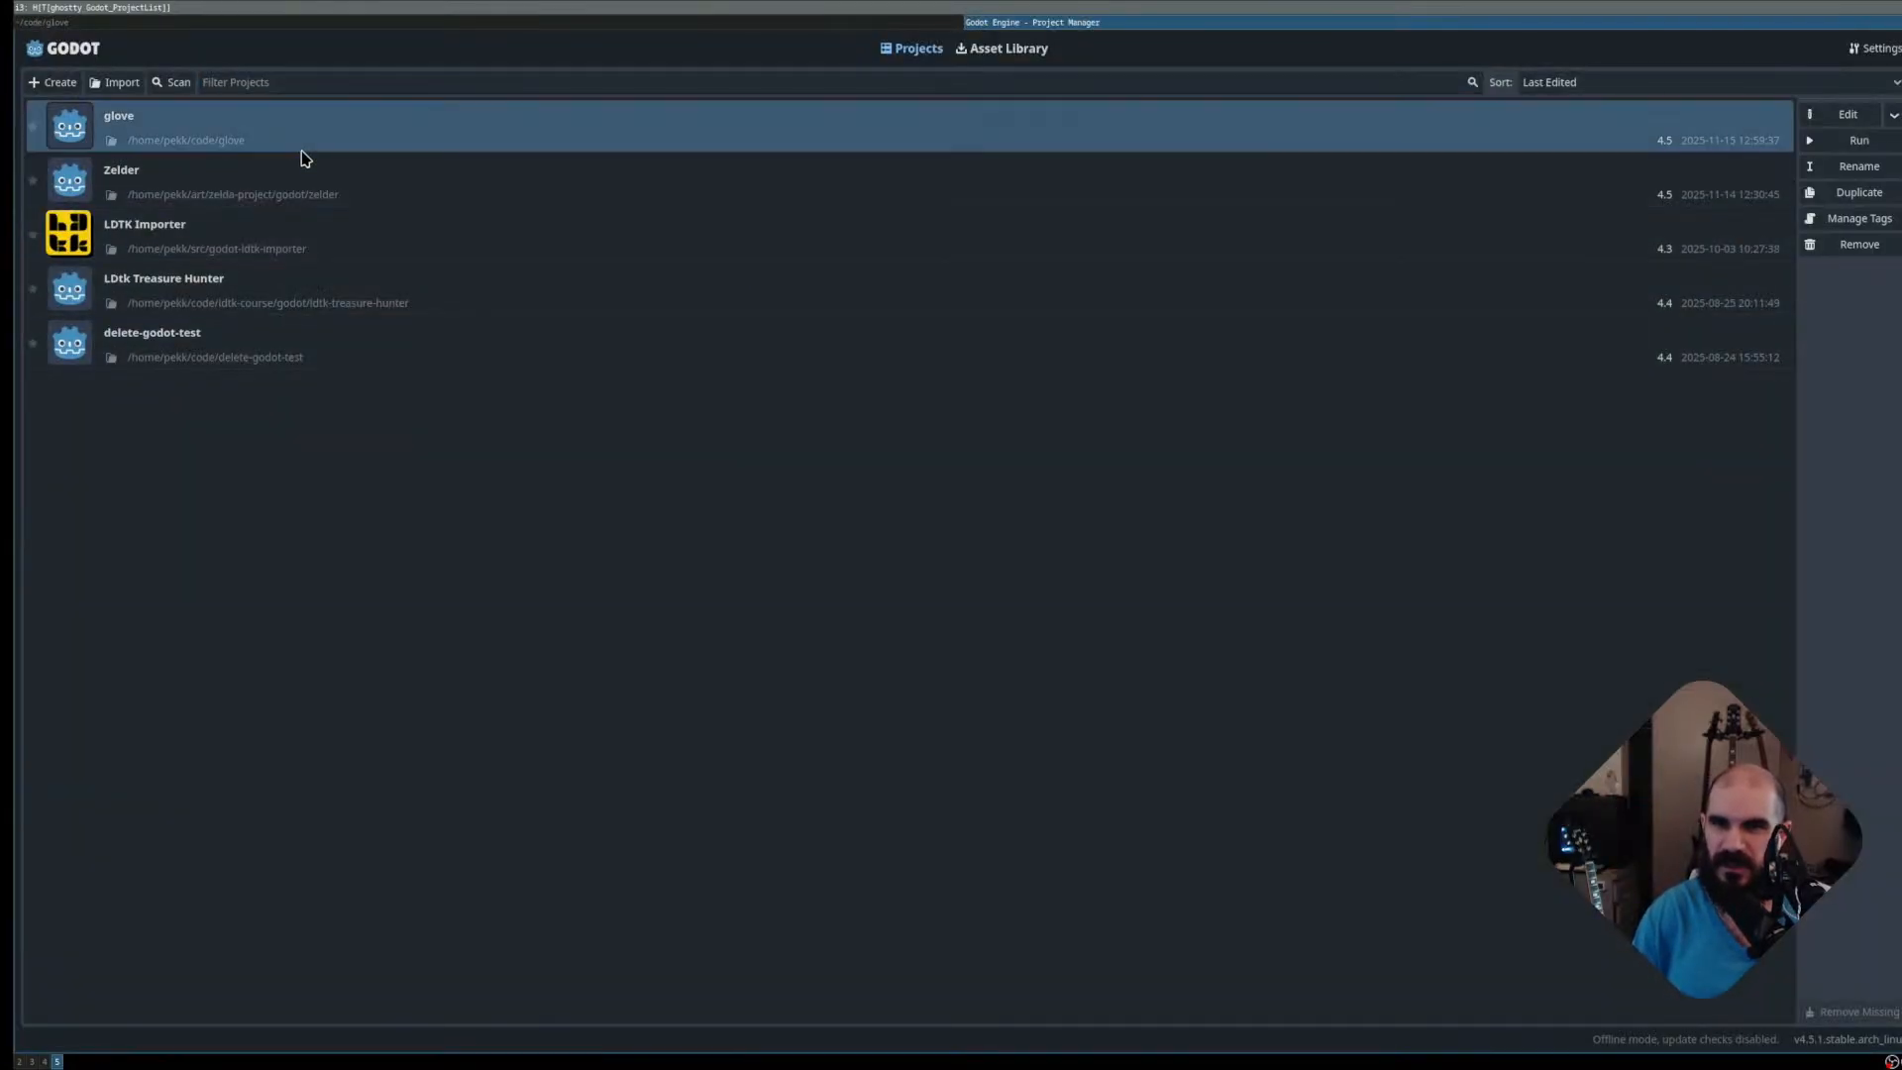
double_click(376, 140)
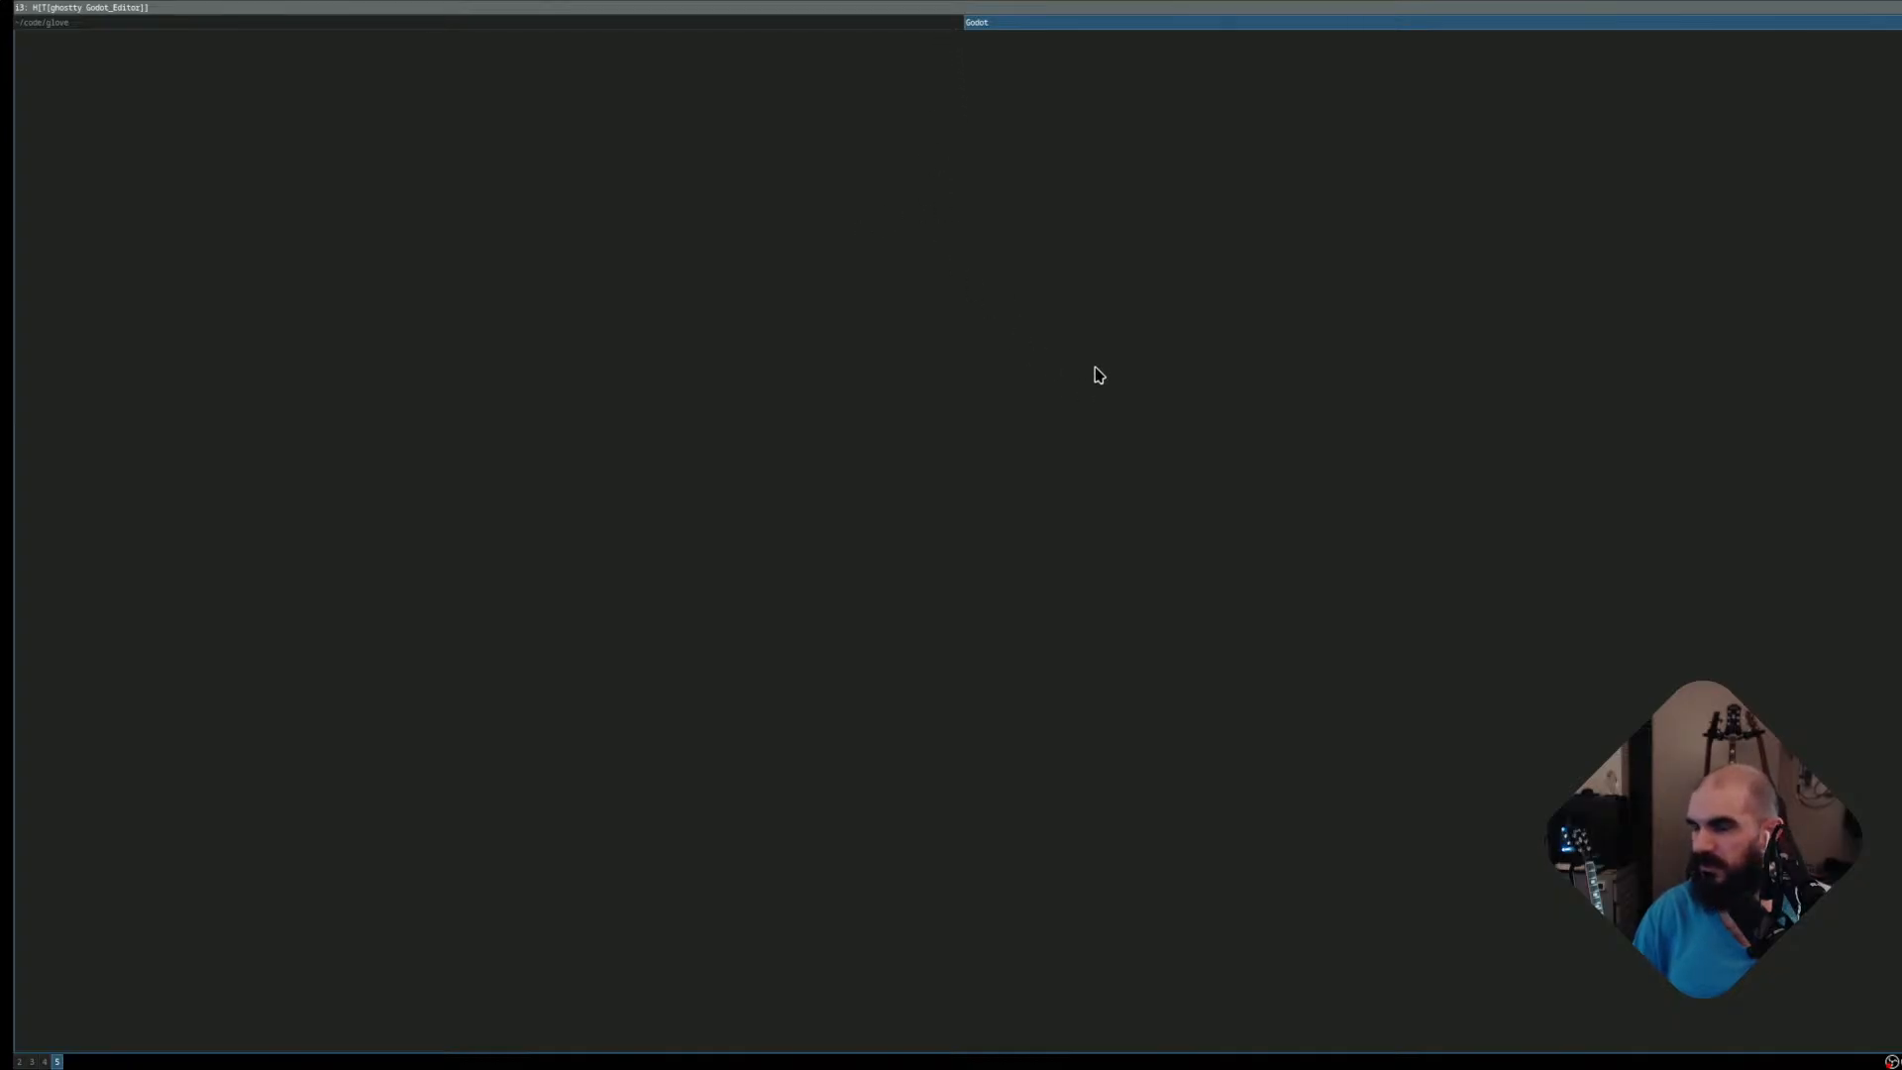
click(940, 25)
click(983, 22)
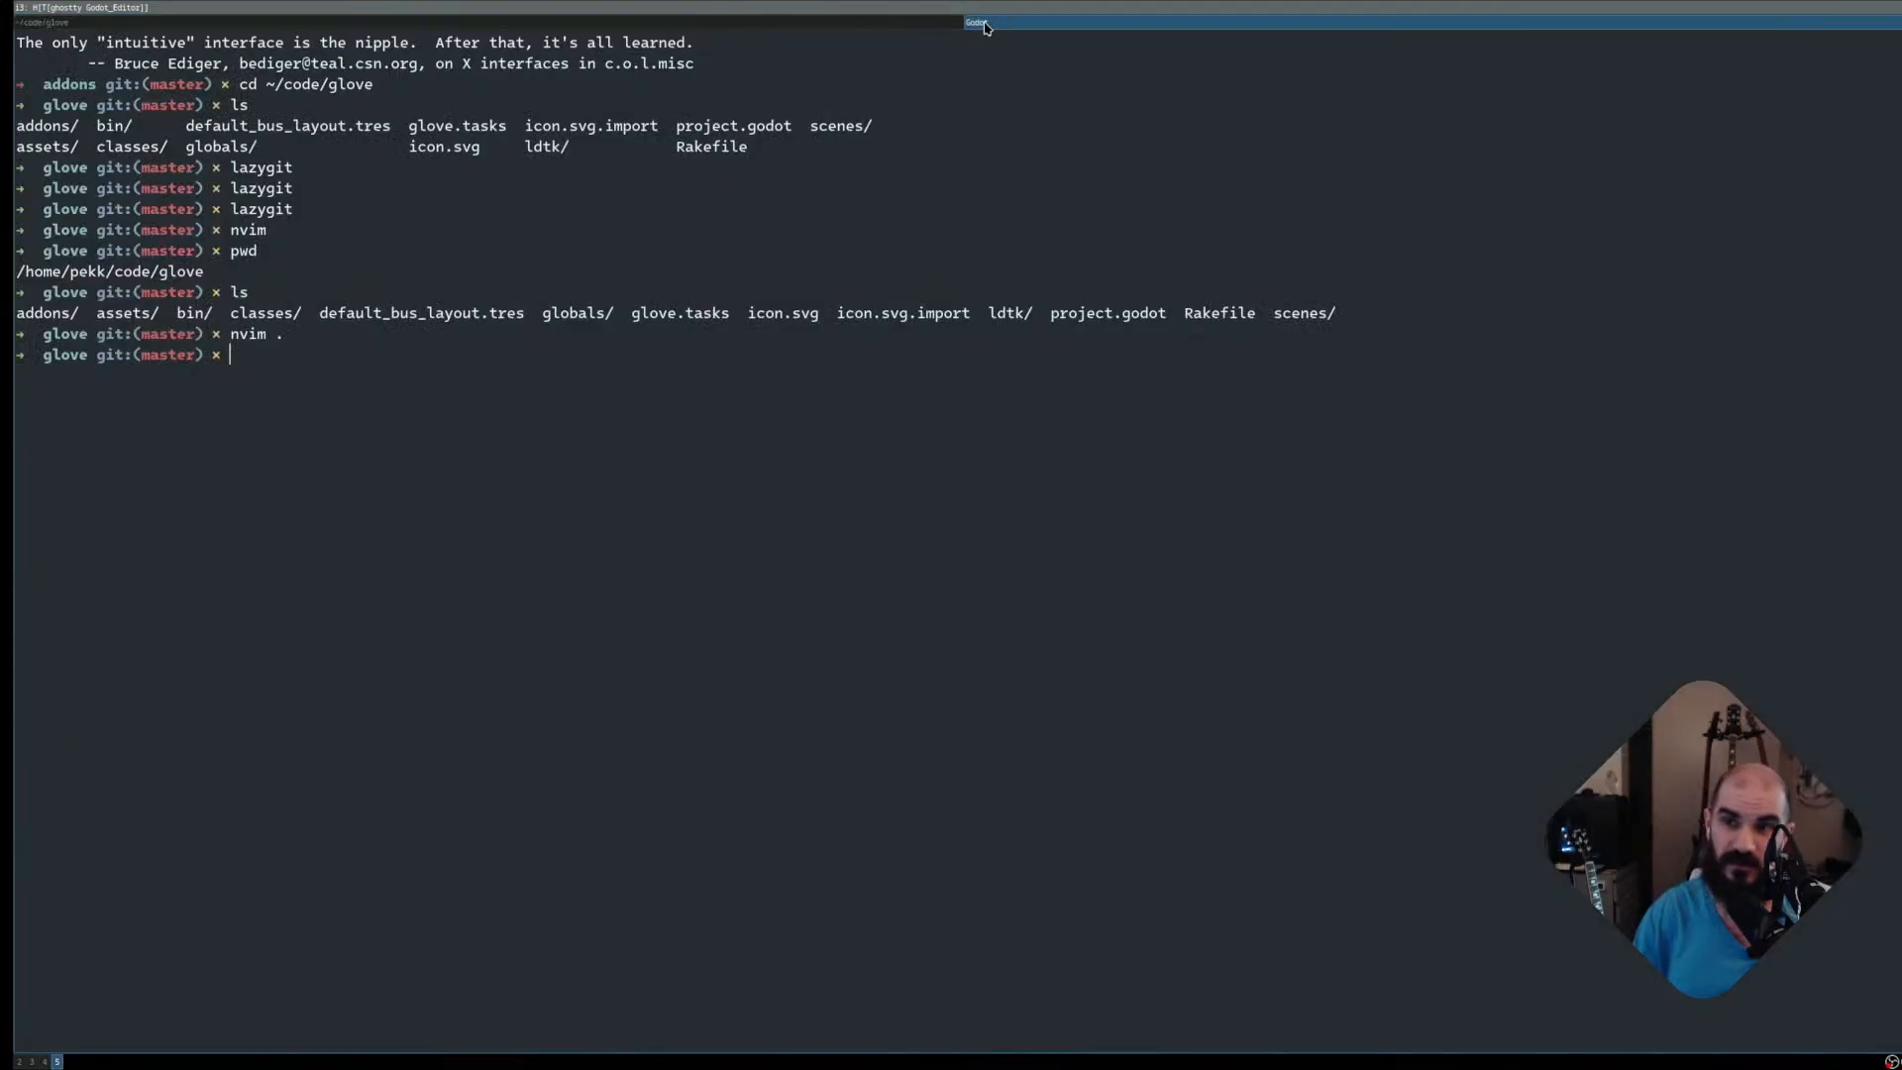
click(905, 28)
click(1012, 26)
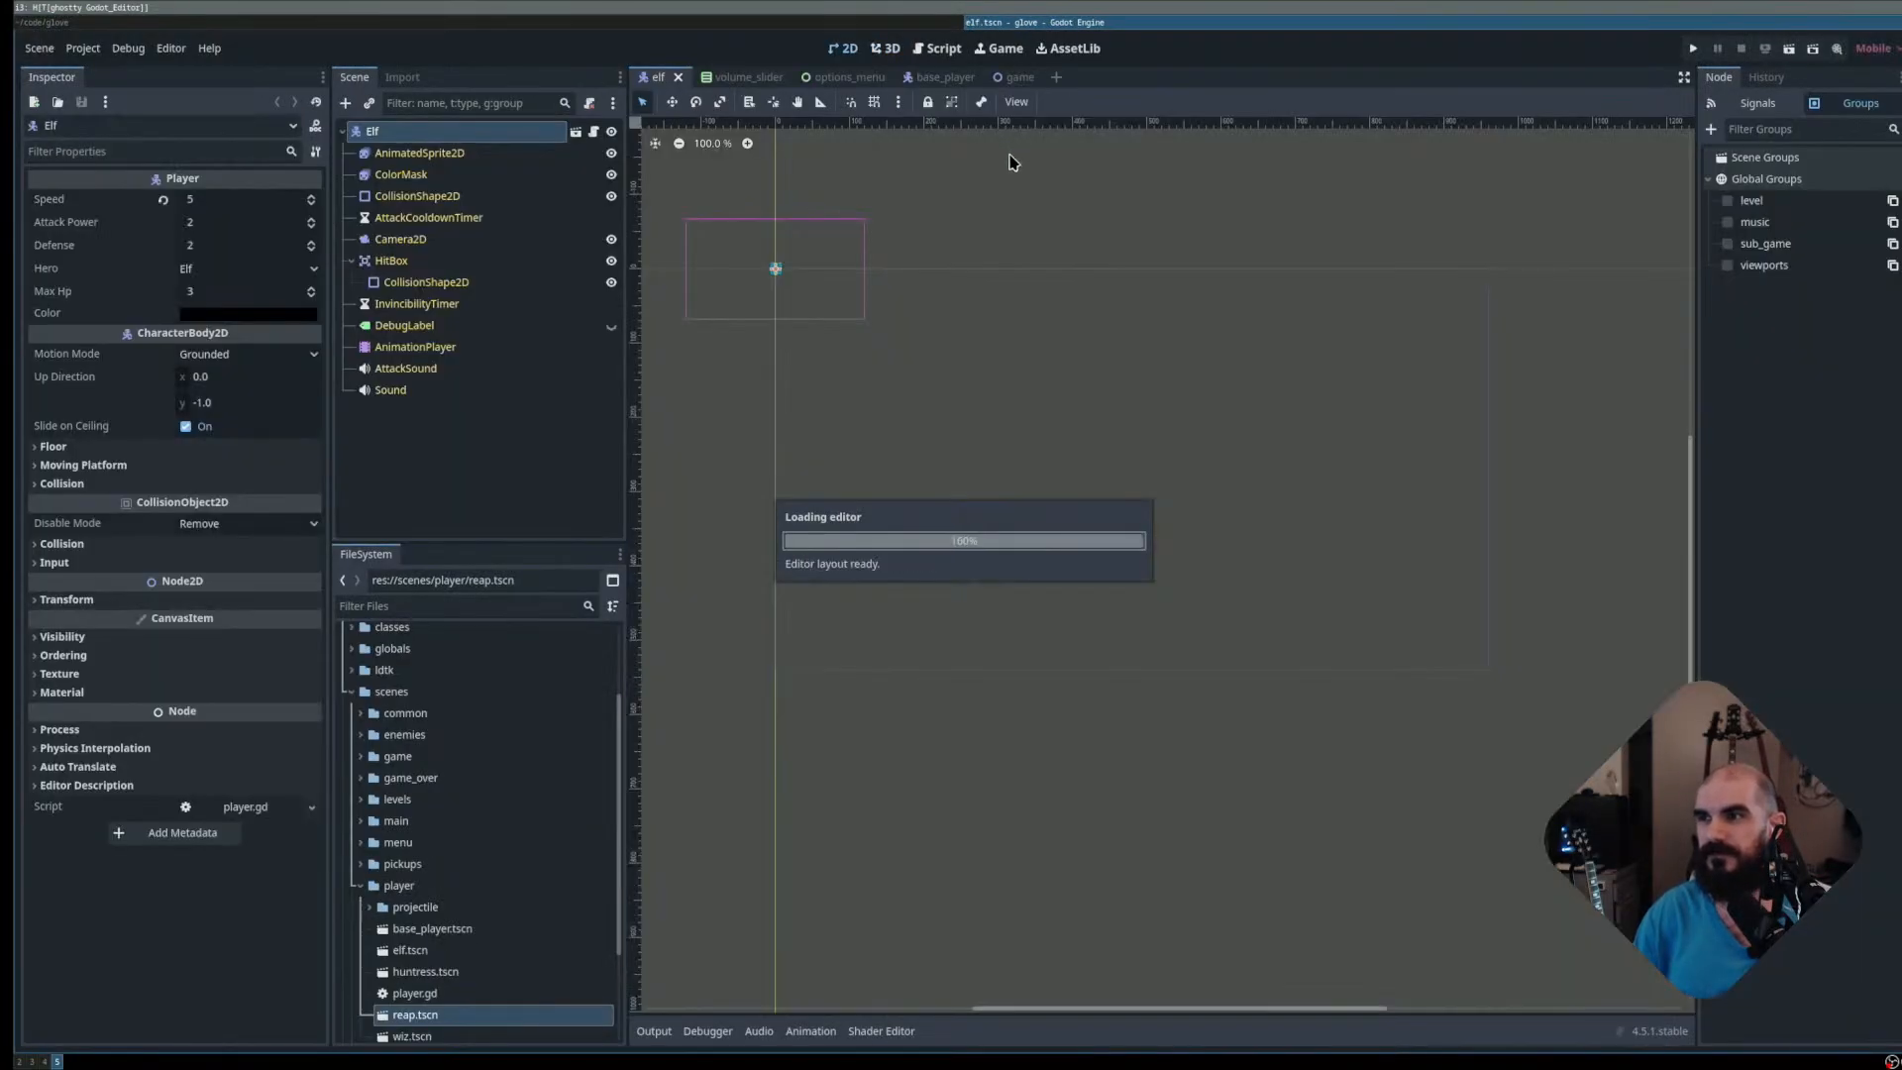
click(1881, 52)
click(1881, 58)
scroll(964, 261, up, 2)
drag(964, 262, 1299, 379)
scroll(1178, 358, up, 2)
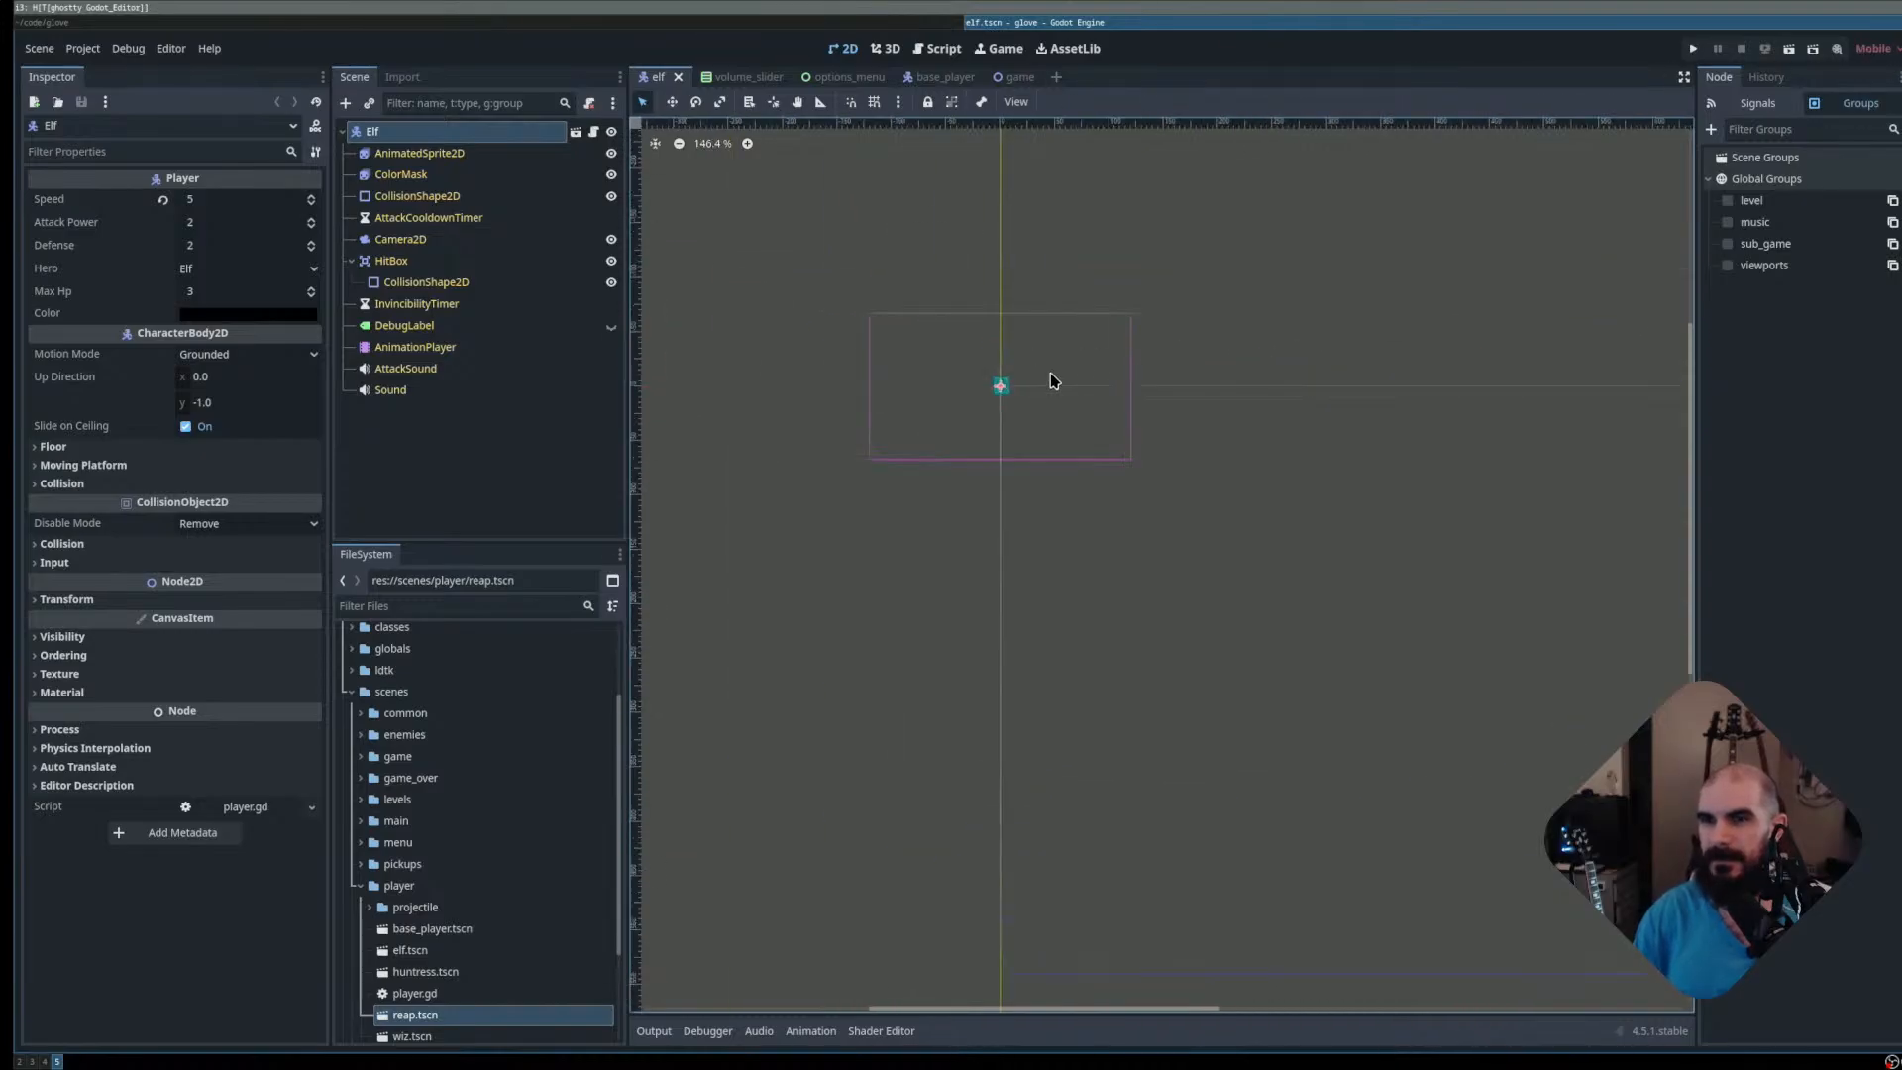
key(super+d)
text(g)
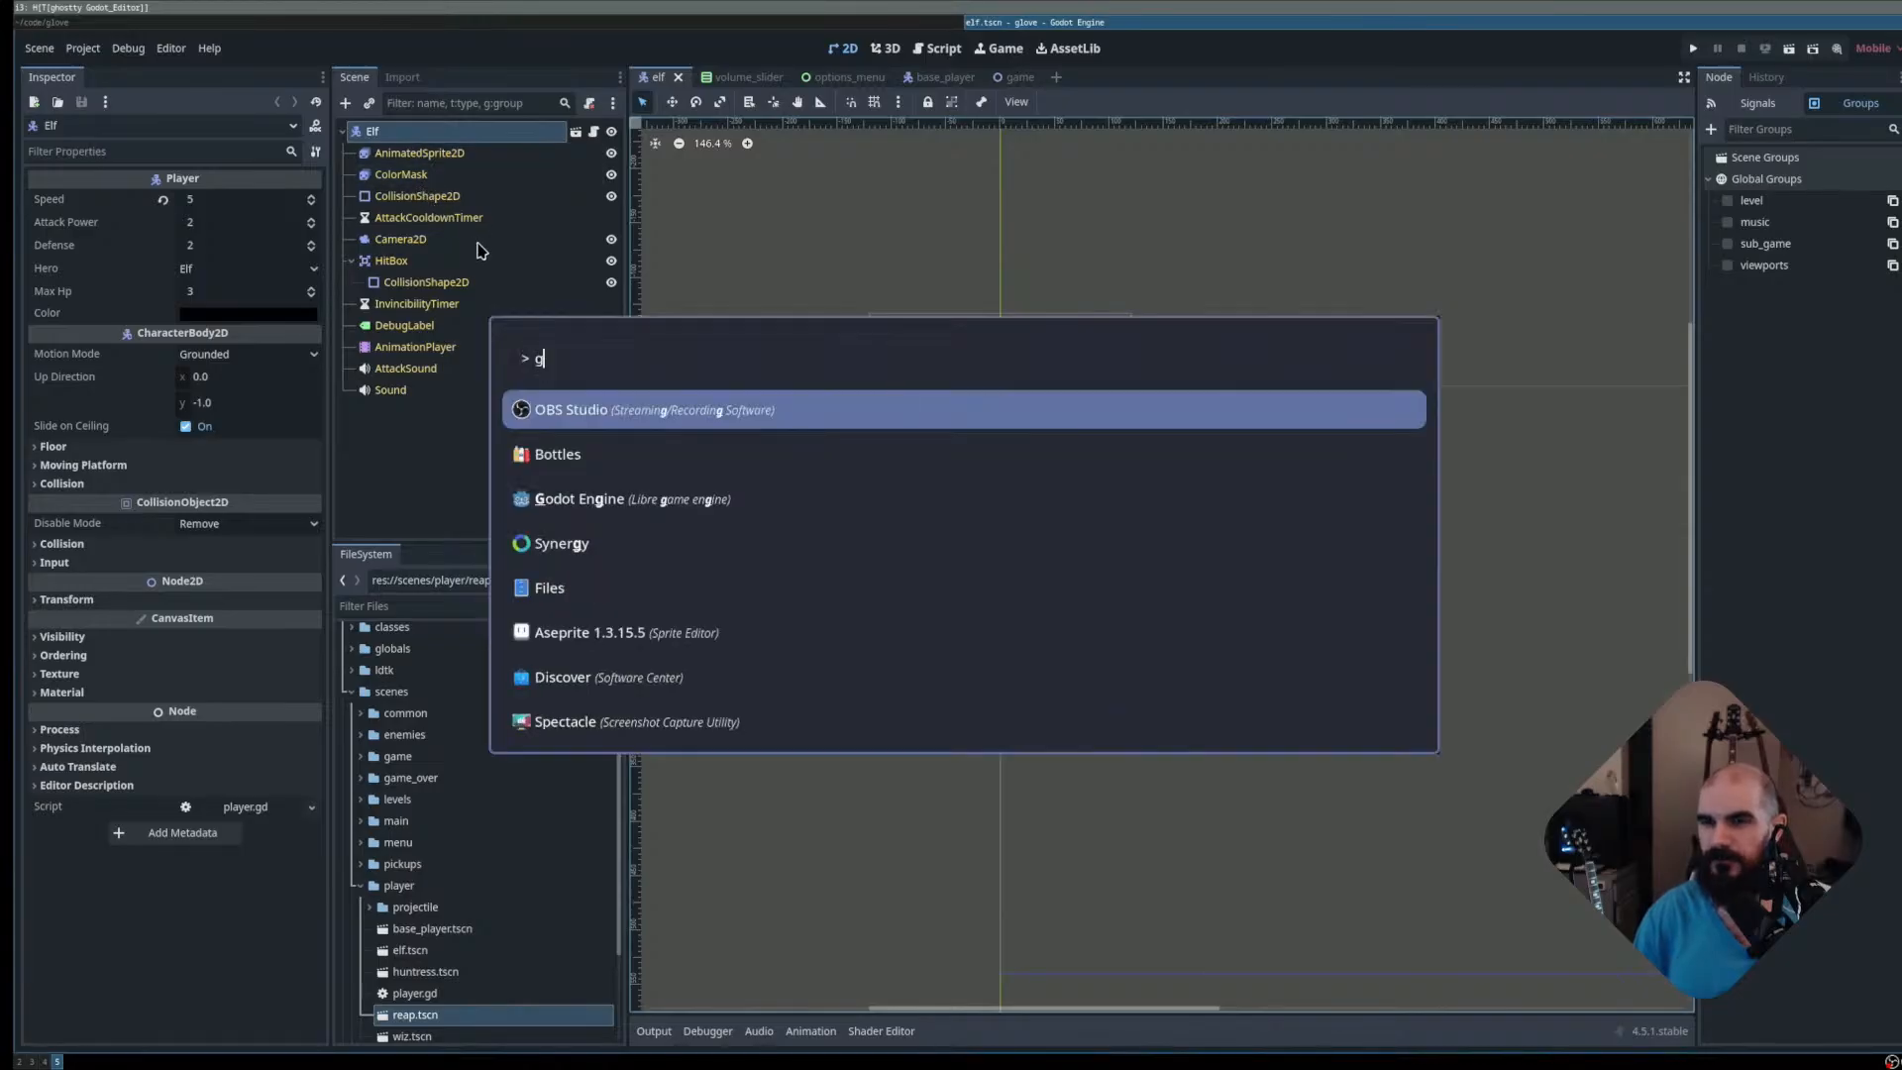
key(Escape)
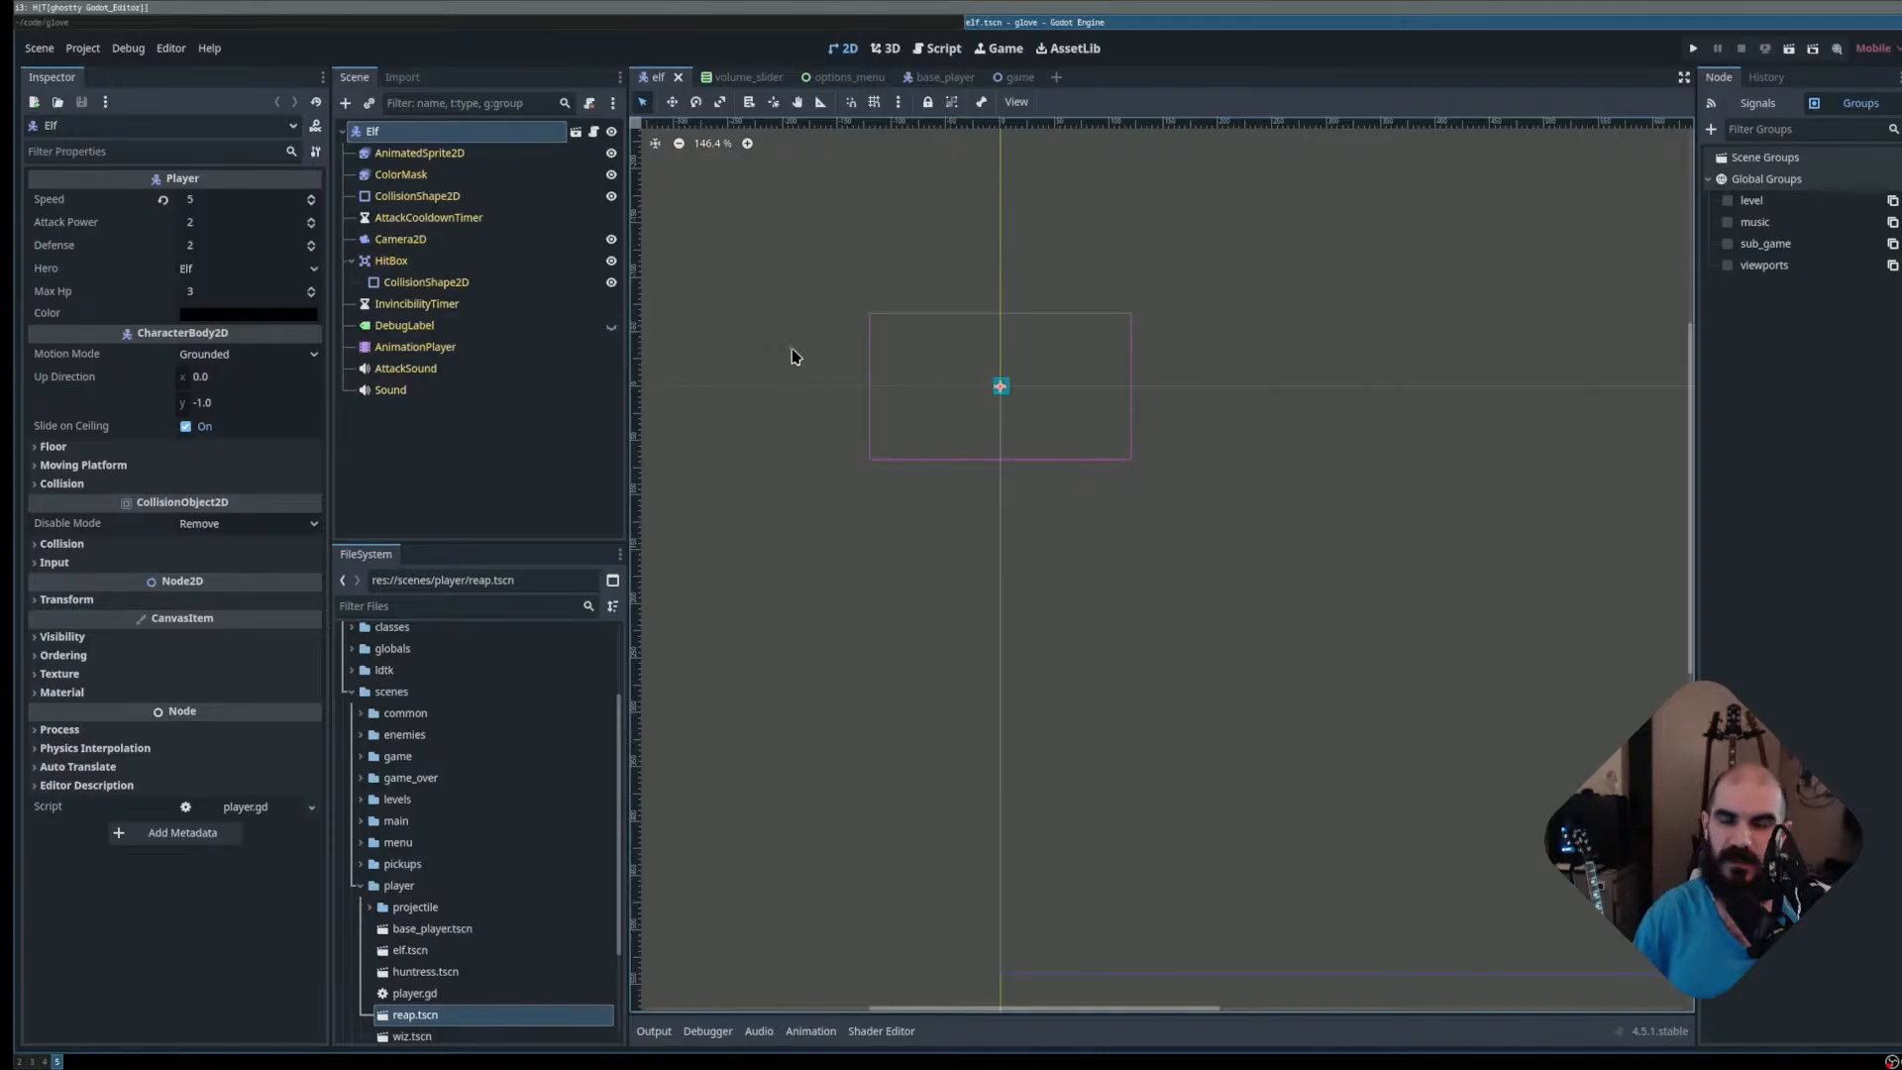
Select elf.tscn in the project files and expand the Sprite Frames resource of the Elf scene's AnimatedSprite2D
scroll(844, 318, up, 2)
scroll(938, 360, up, 2)
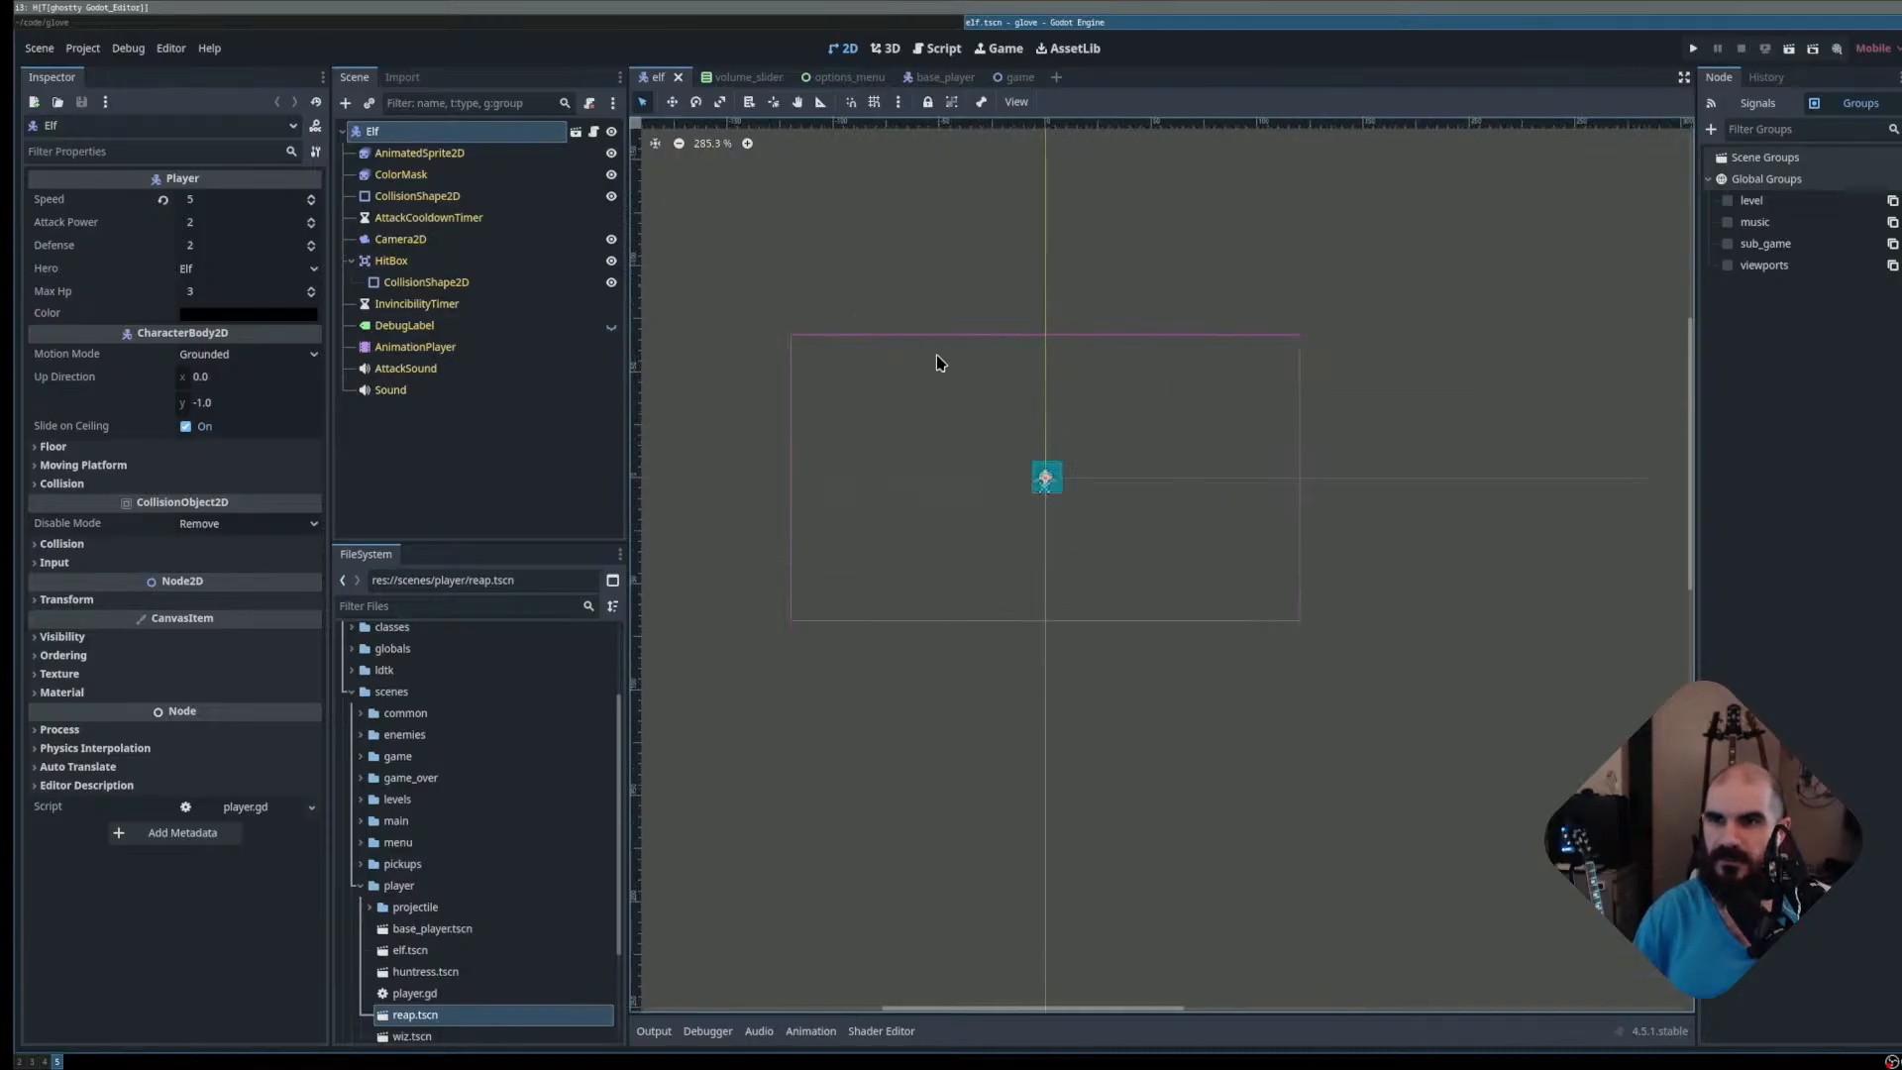
scroll(986, 384, up, 2)
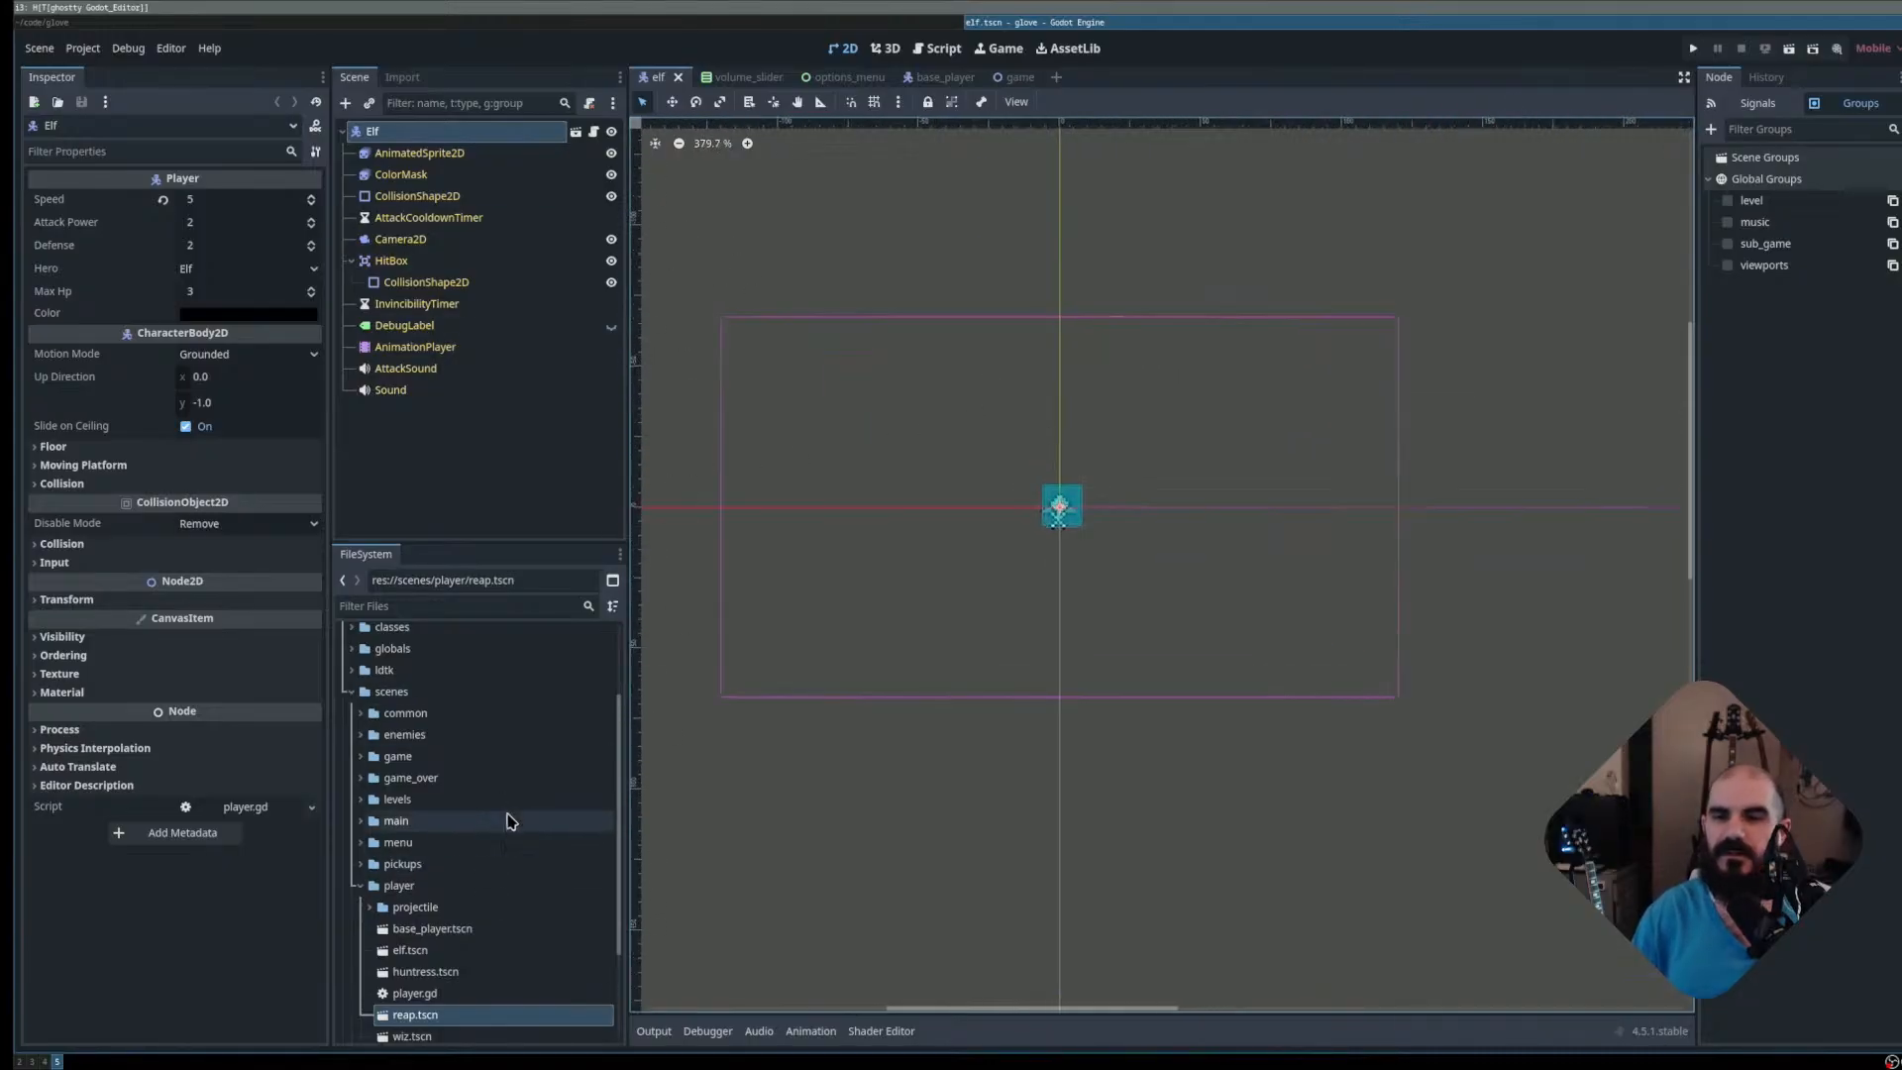
scroll(505, 889, down, 1)
click(481, 902)
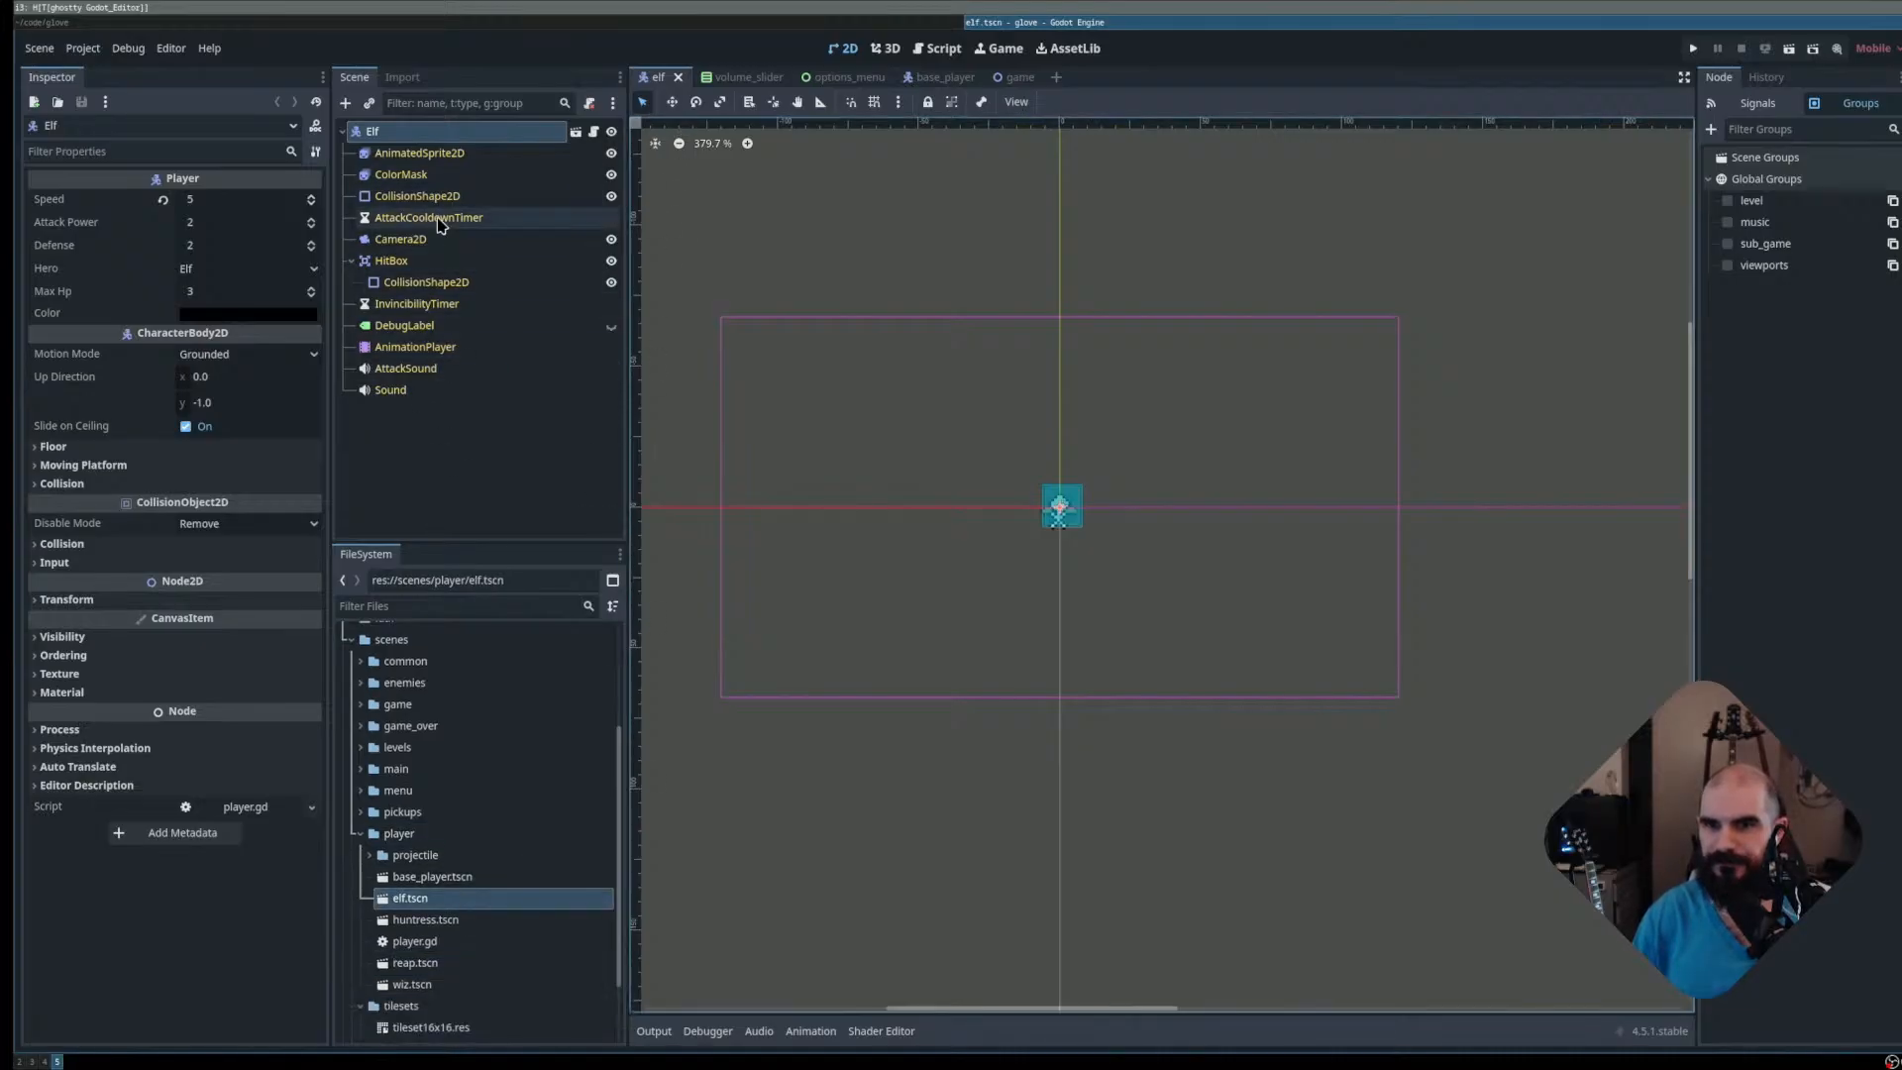
click(348, 154)
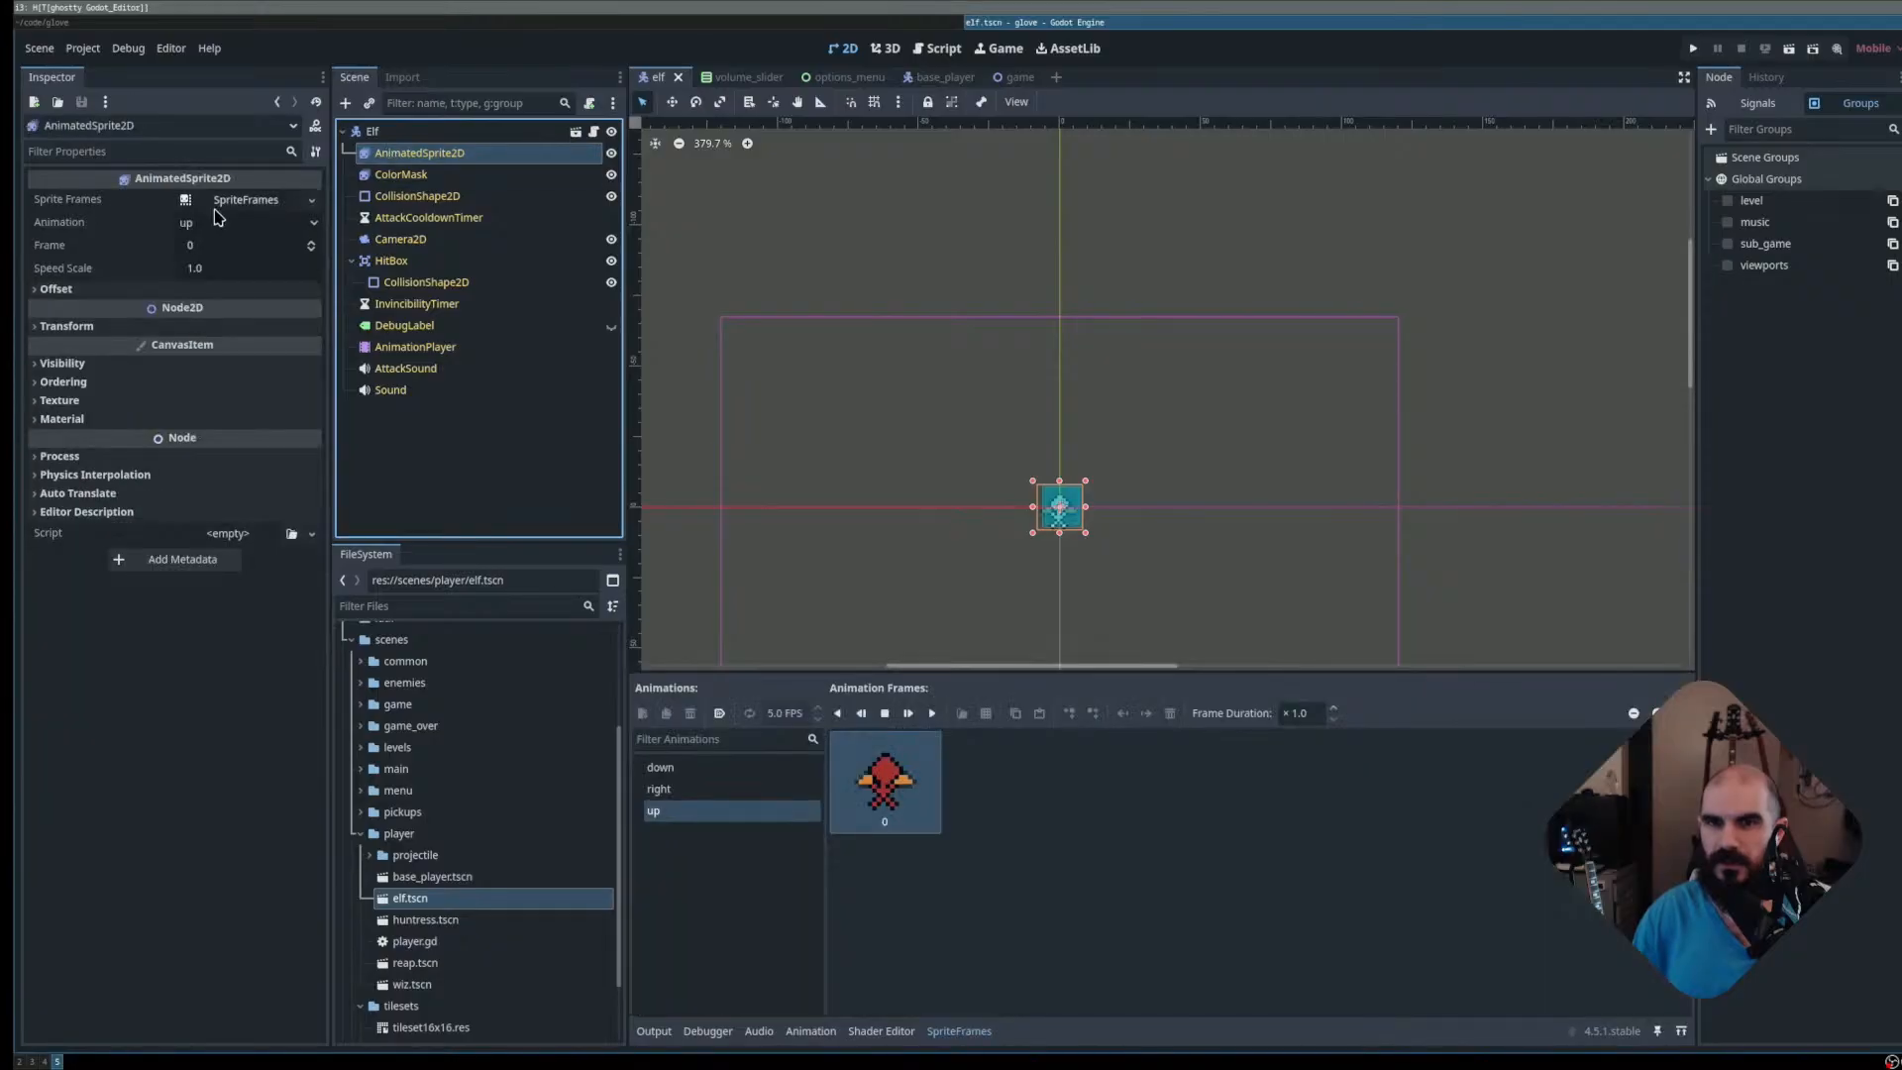
click(237, 202)
Compare the elf's right and down animations and leave down as the AnimatedSprite2D's chosen animation
click(713, 788)
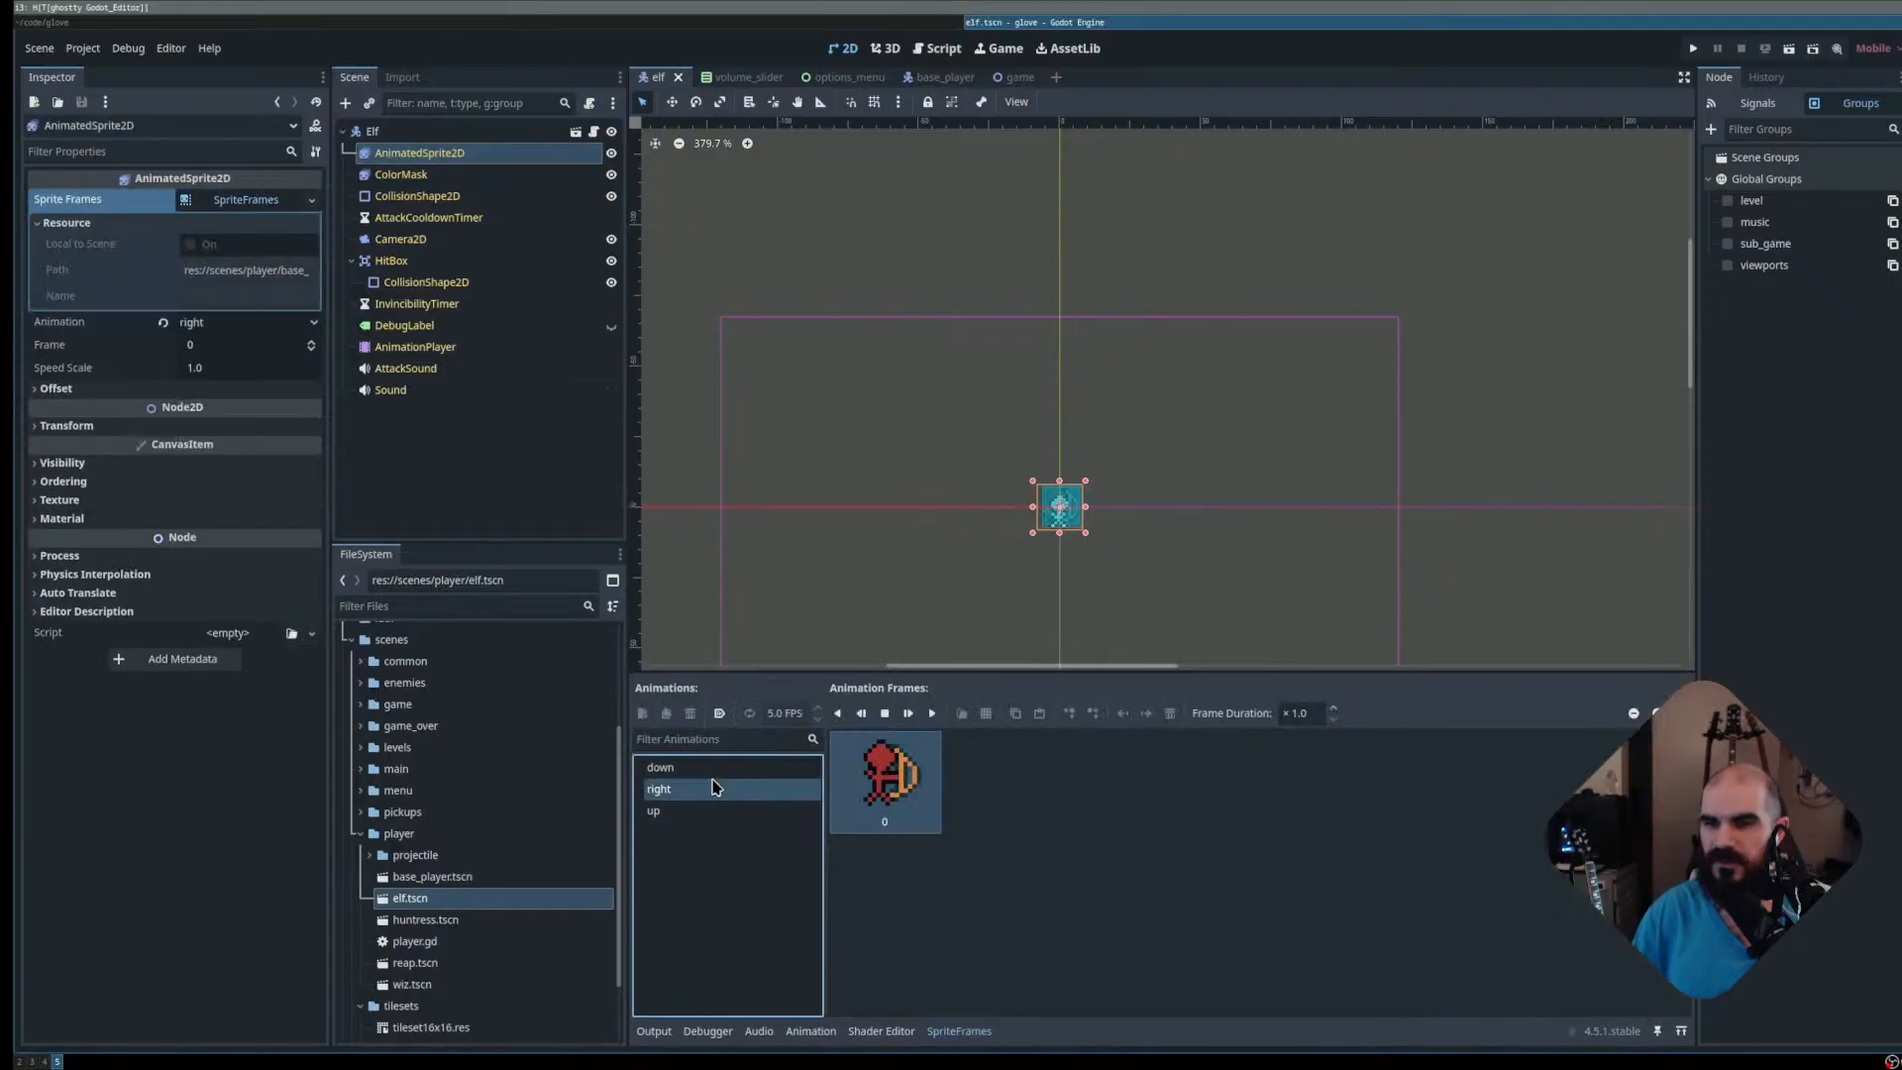
click(733, 770)
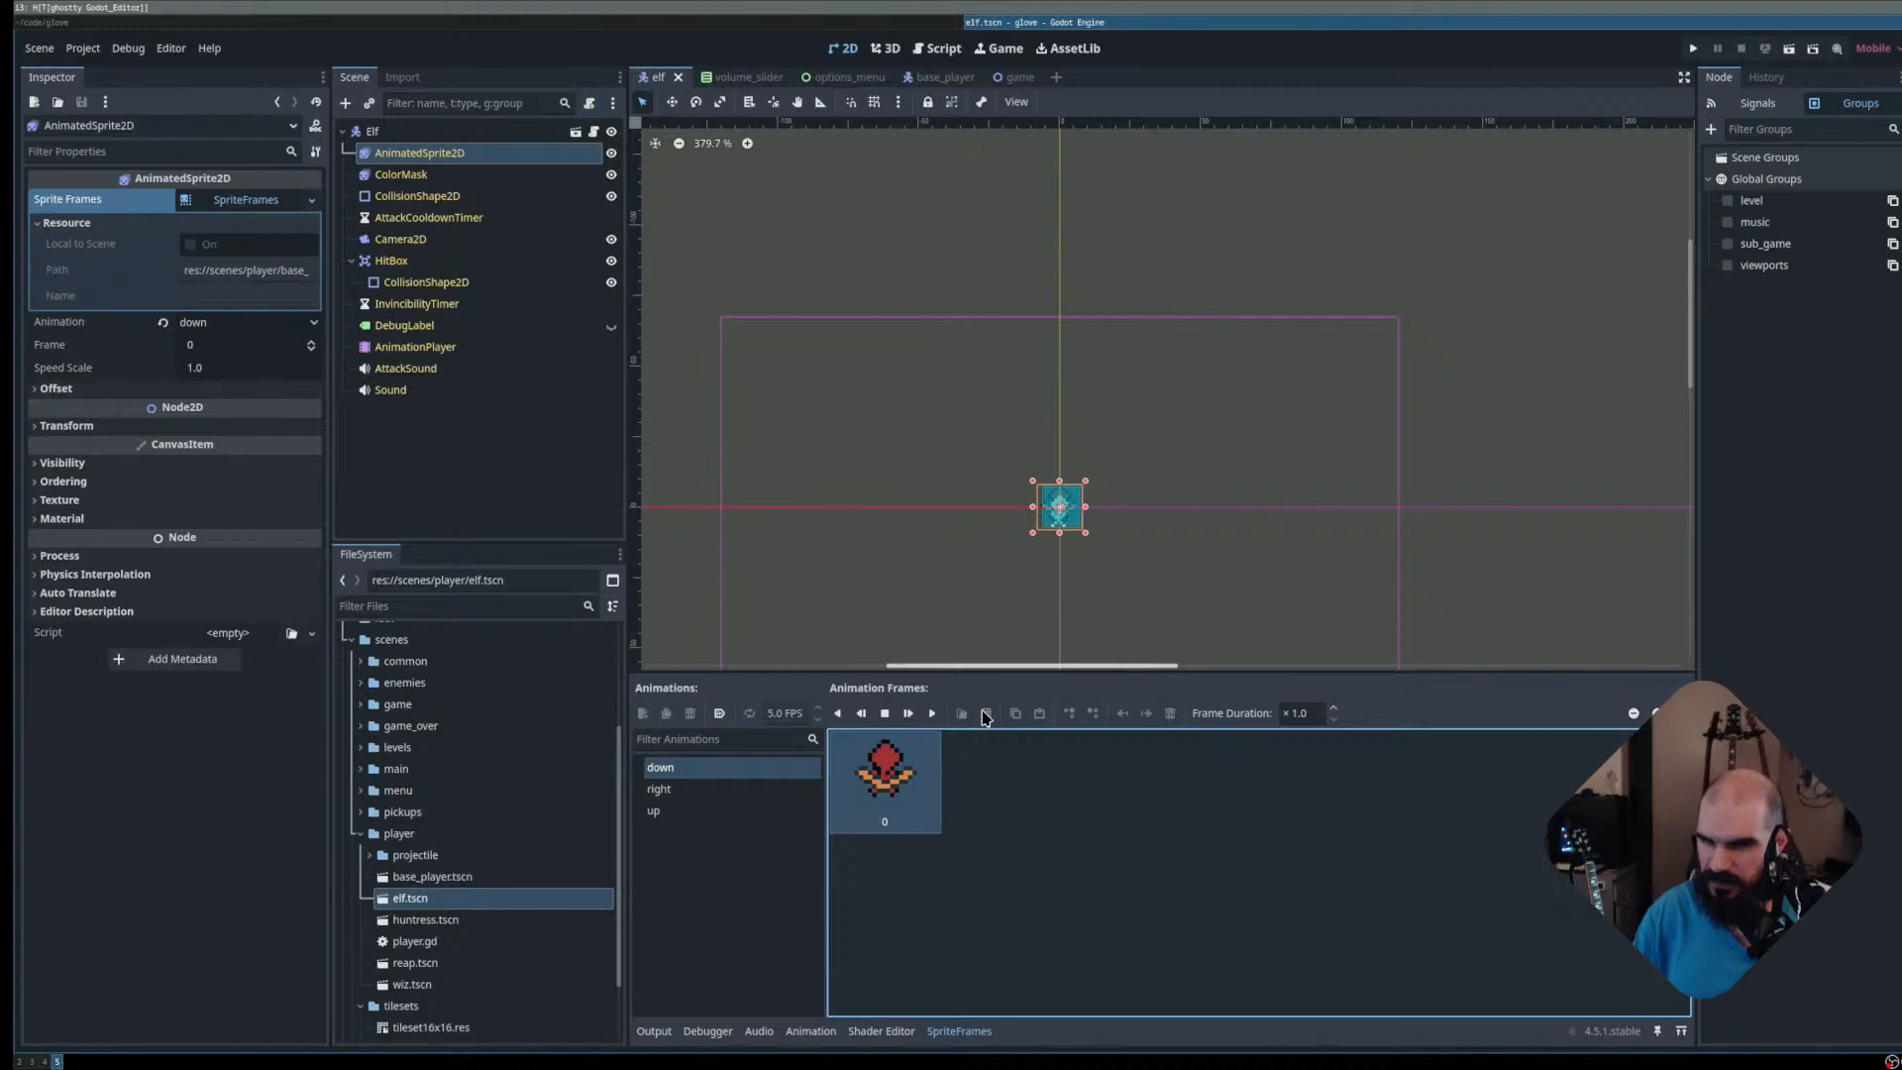
click(683, 768)
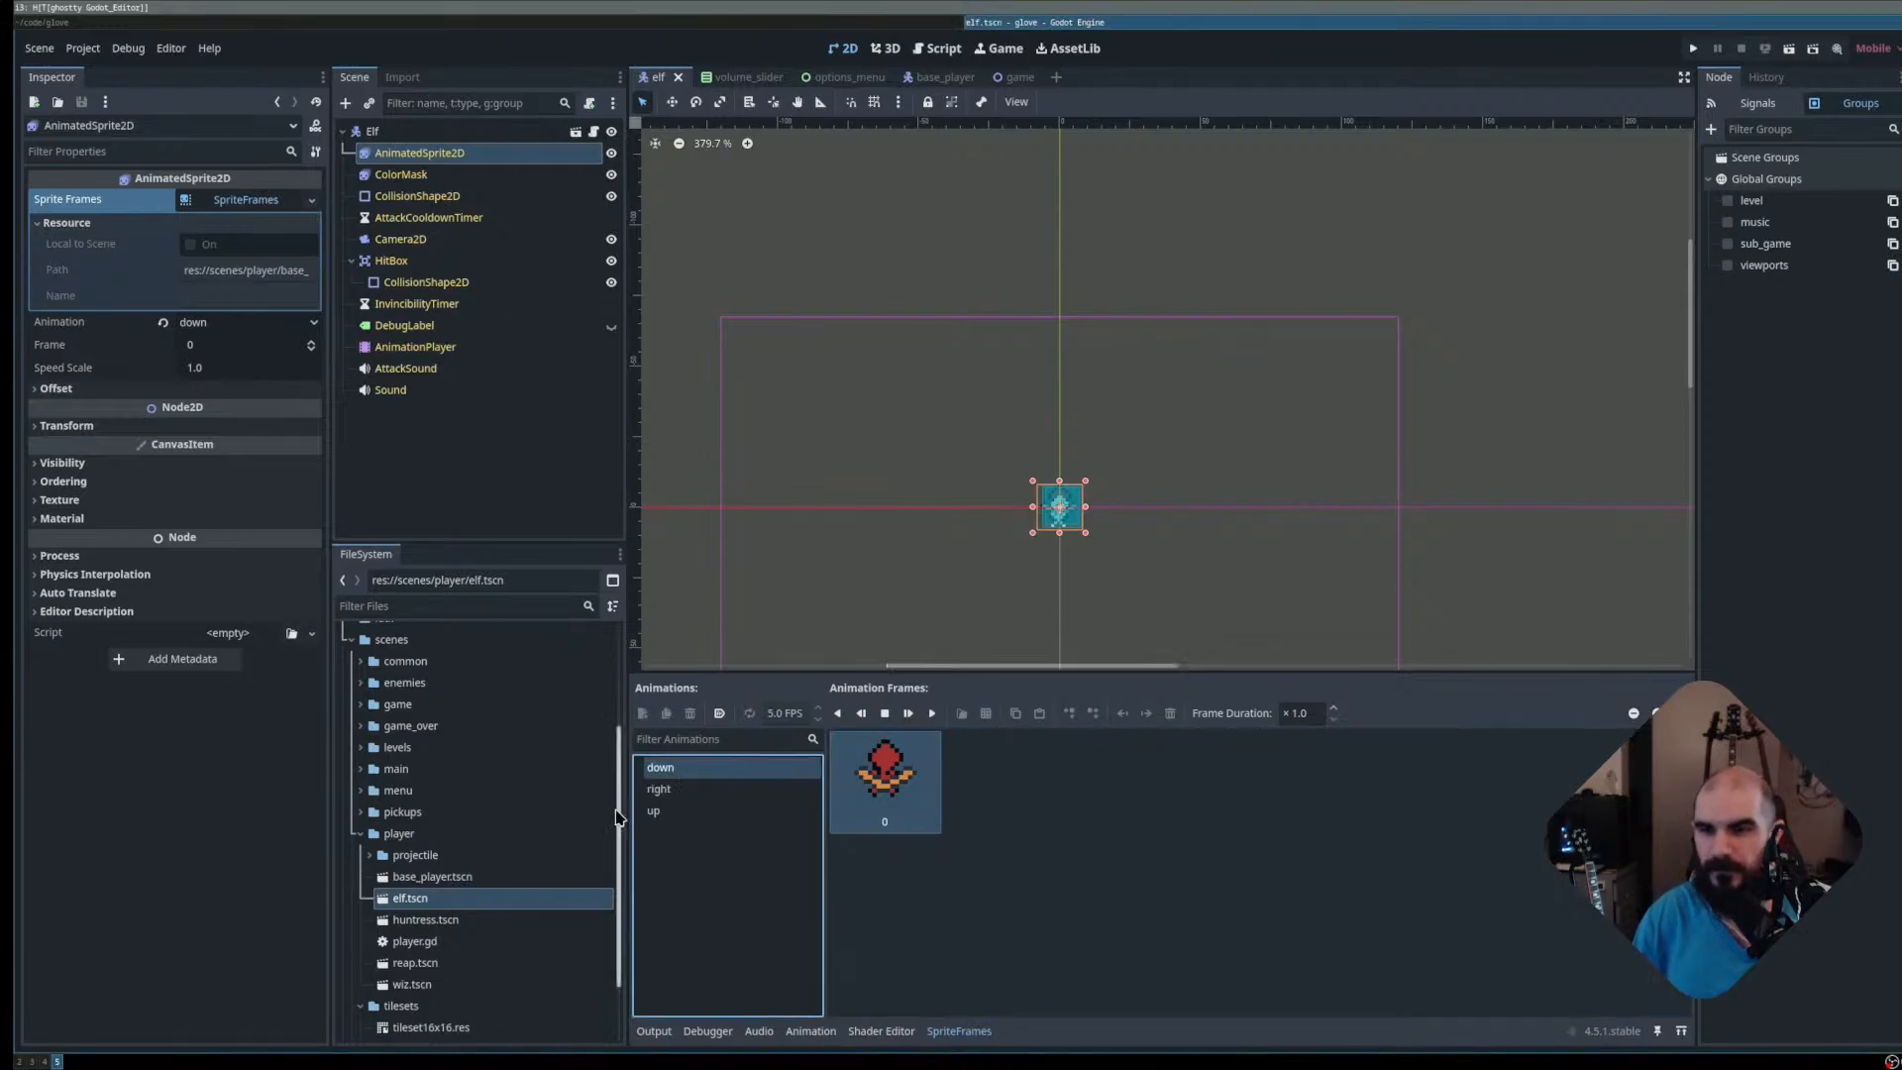
click(705, 790)
click(715, 768)
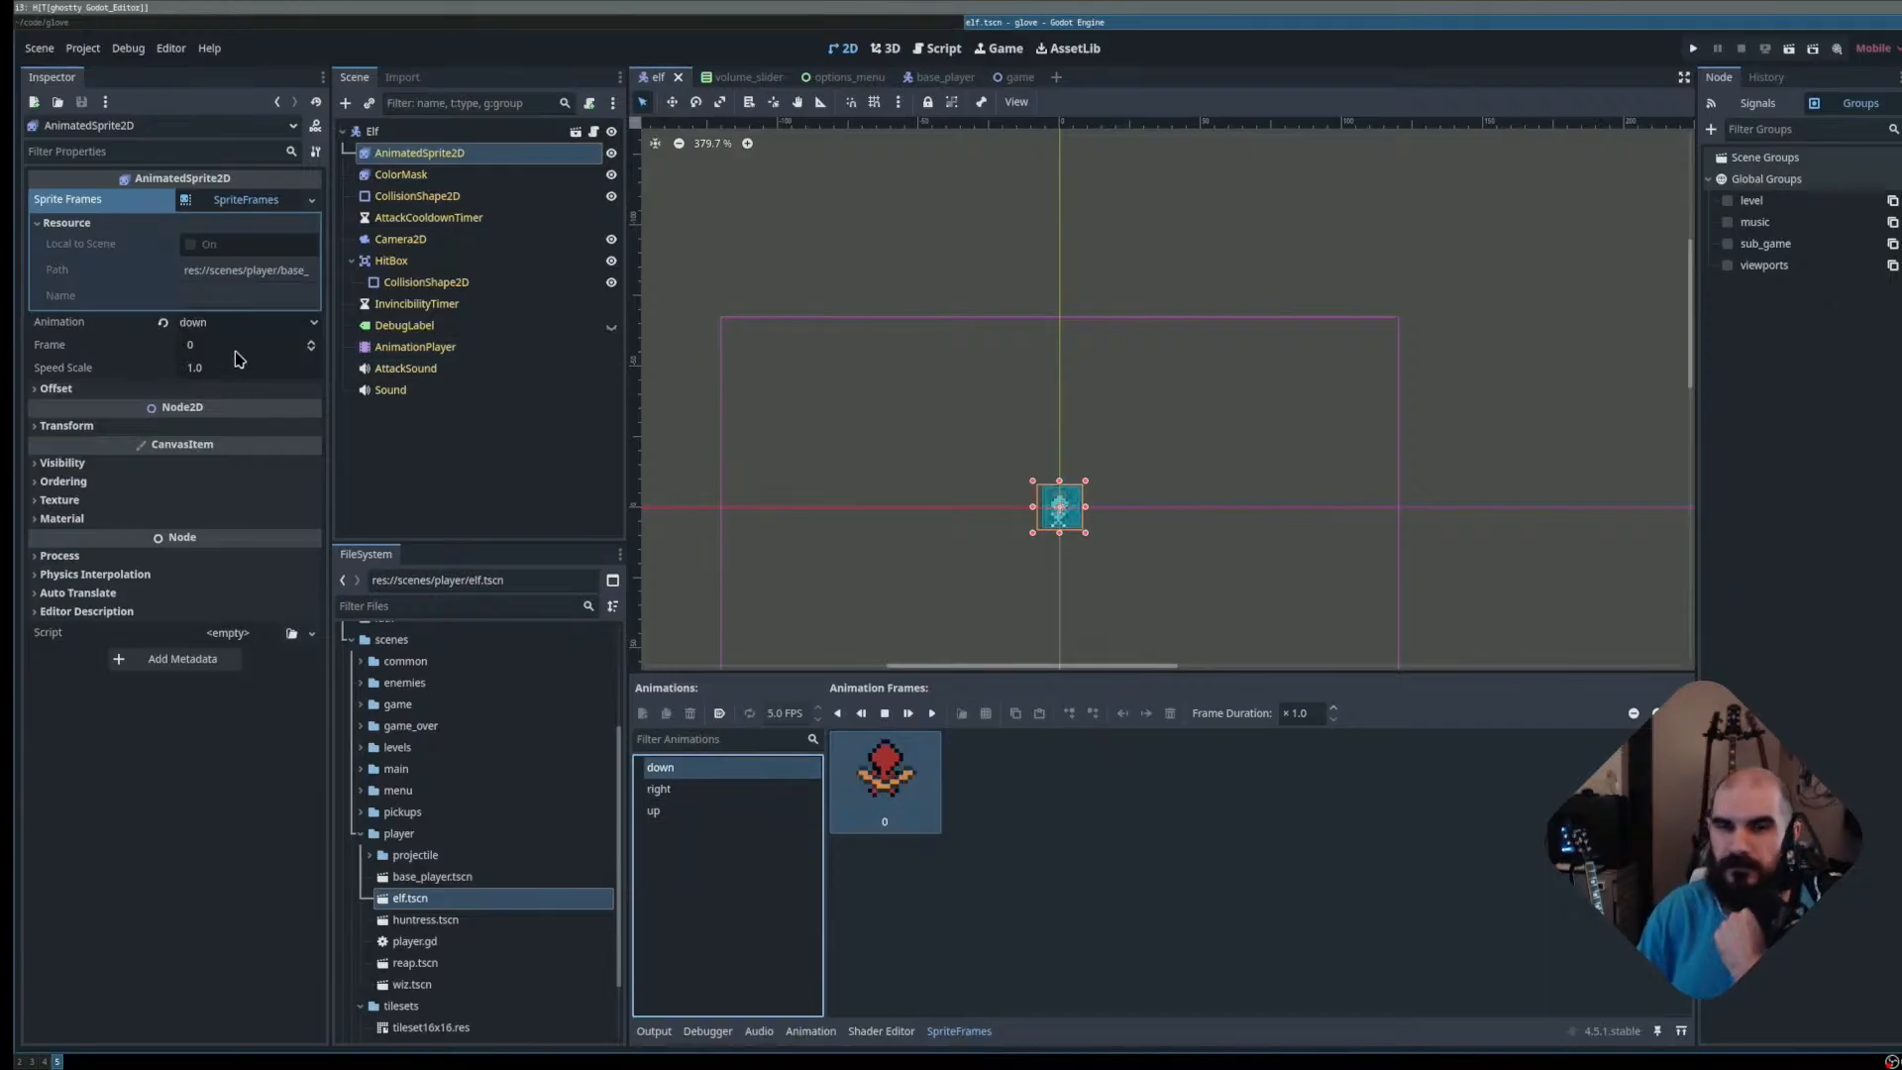
Reopen the AnimatedSprite2D's Sprite Frames resource and try to add frames from a sprite sheet to the down animation
click(145, 392)
click(250, 199)
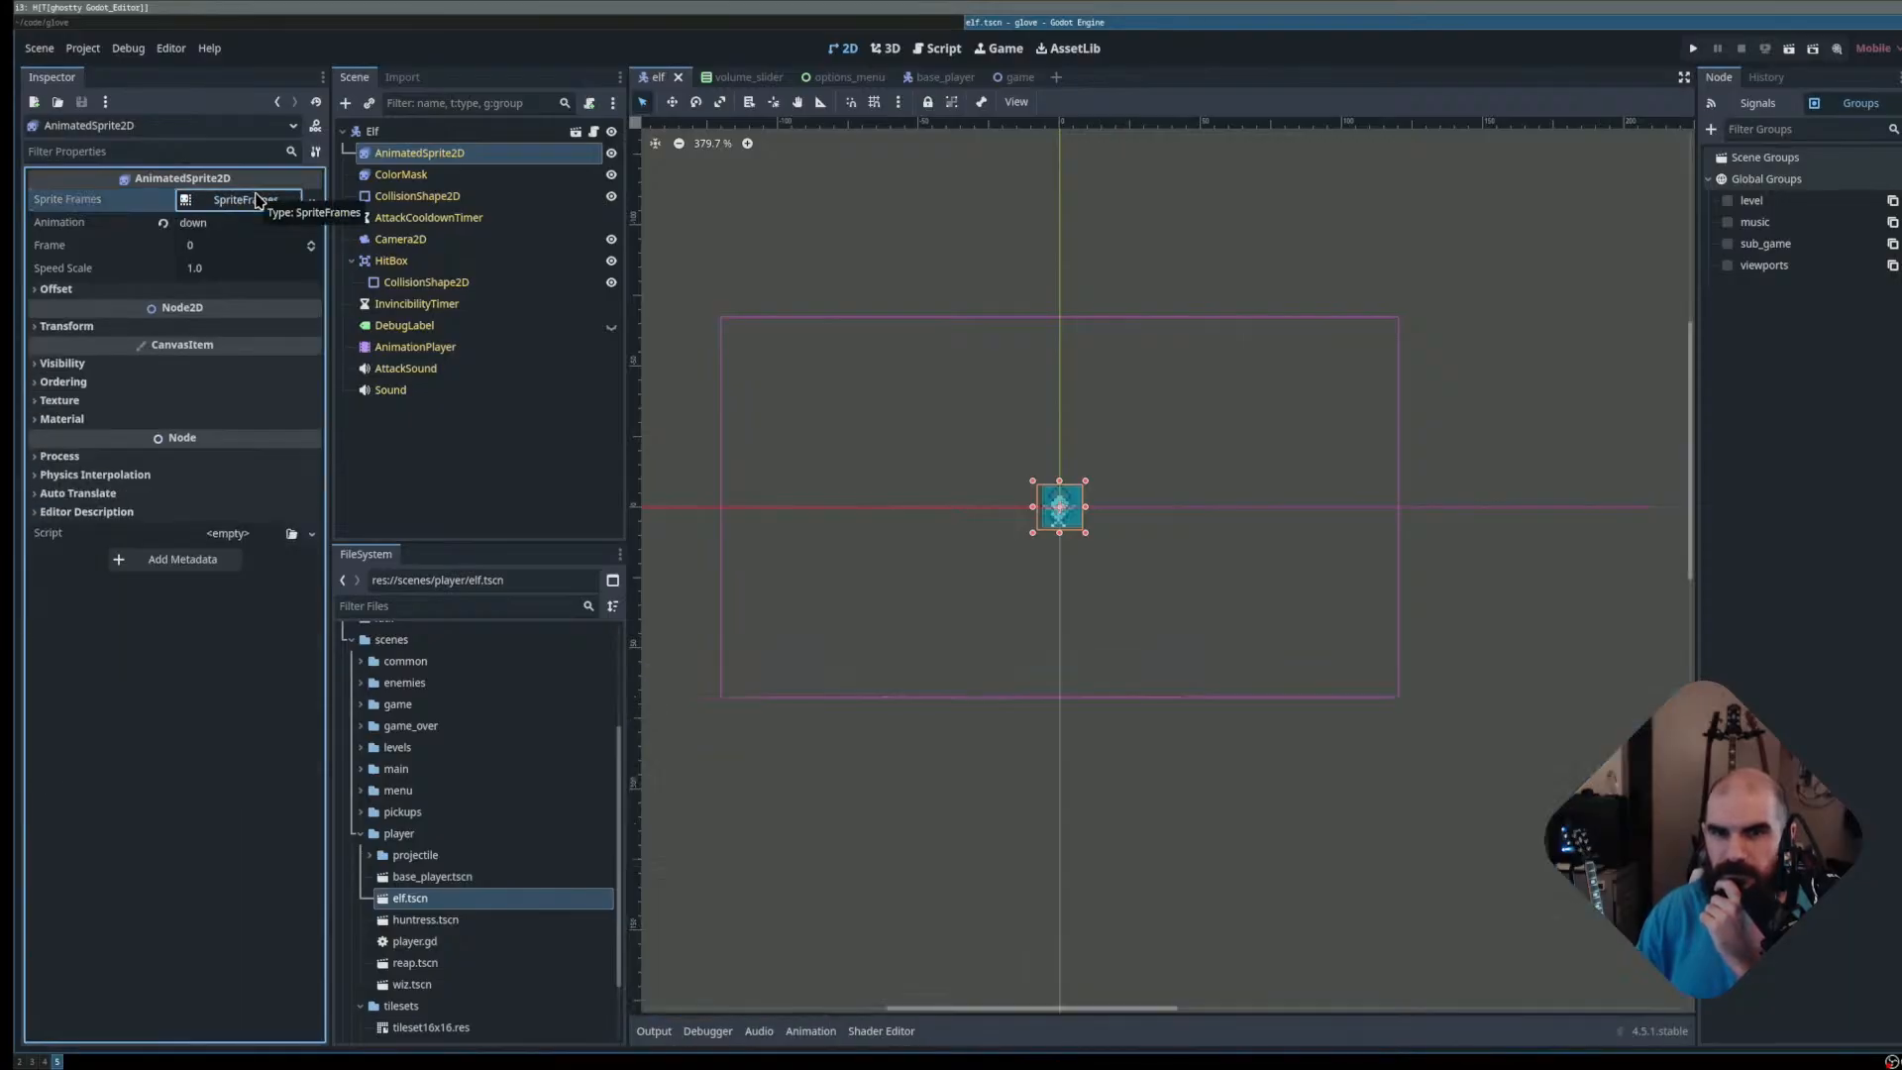
click(250, 199)
click(956, 771)
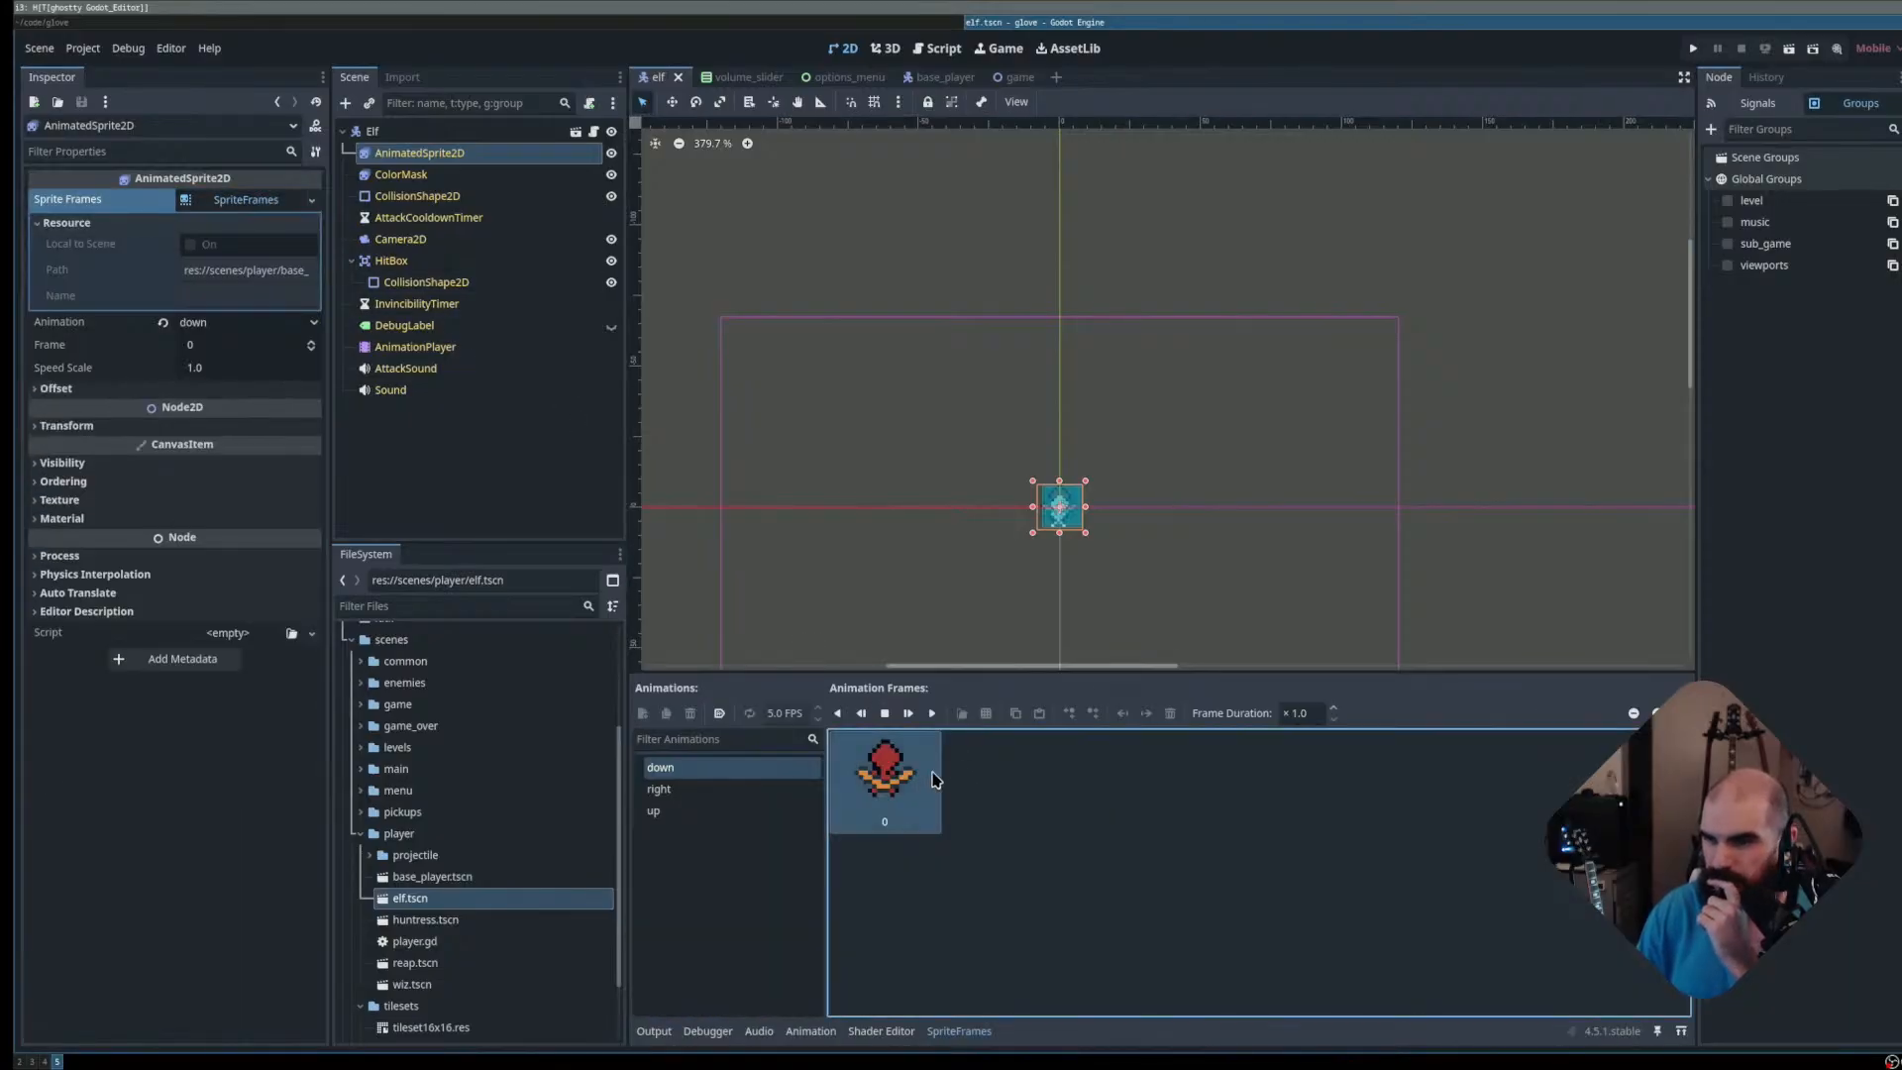
click(984, 720)
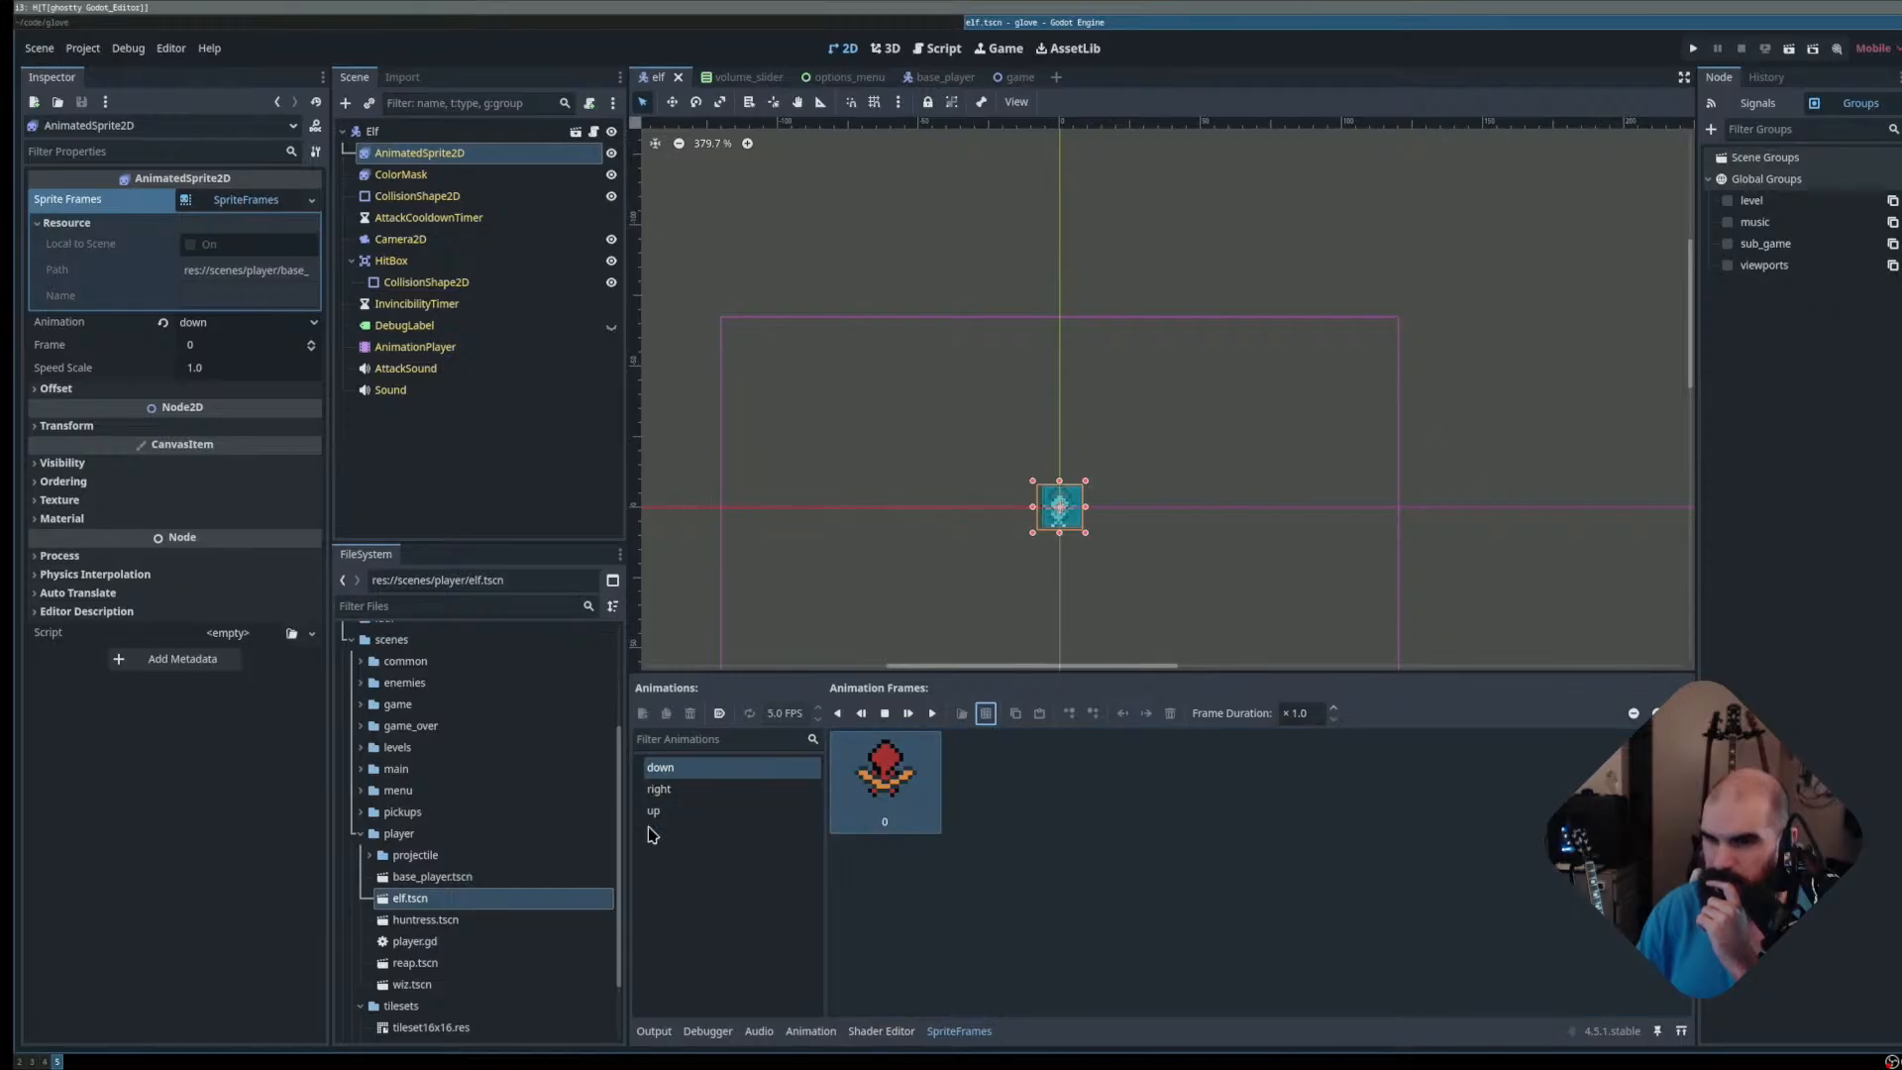
Check the Elf scene's ColorMask, the AnimatedSprite2D's right and down animations, and its Sprite Frames resource path
click(434, 176)
click(467, 158)
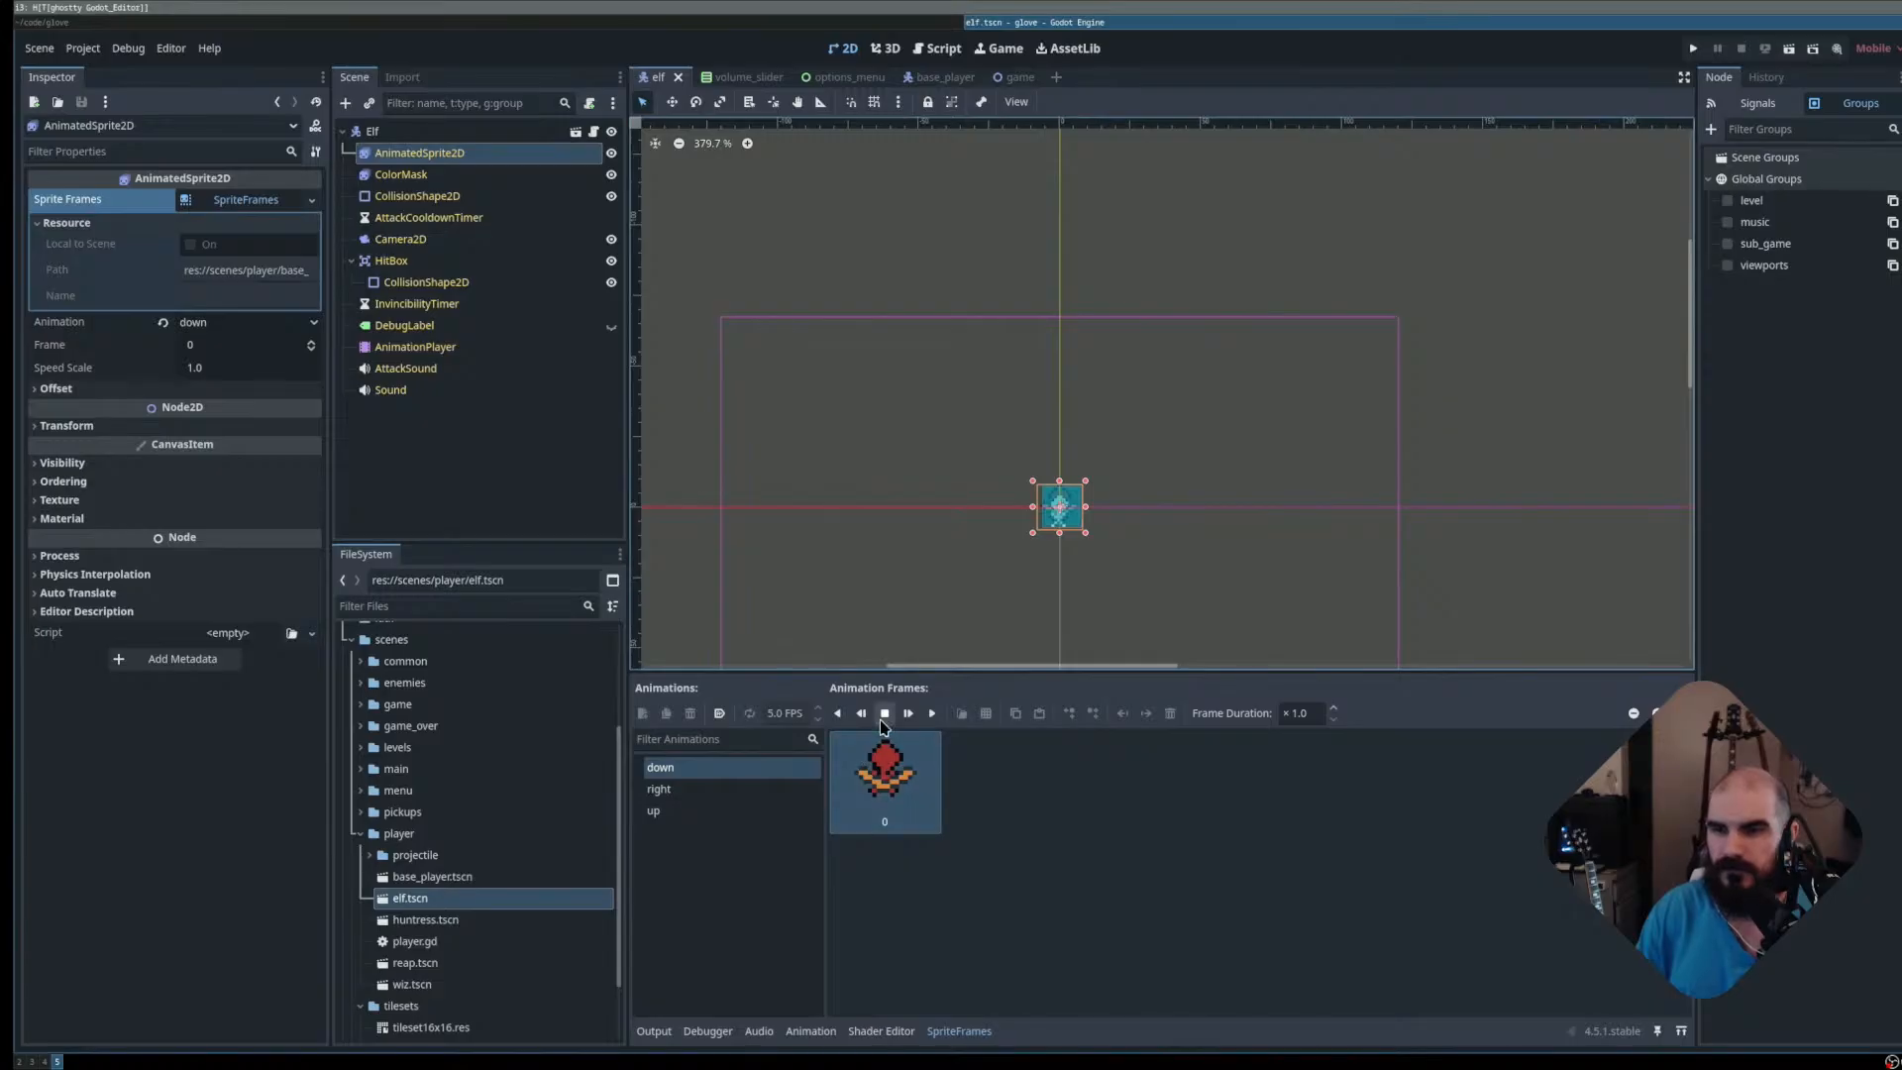
scroll(1020, 532, up, 3)
click(730, 792)
click(758, 767)
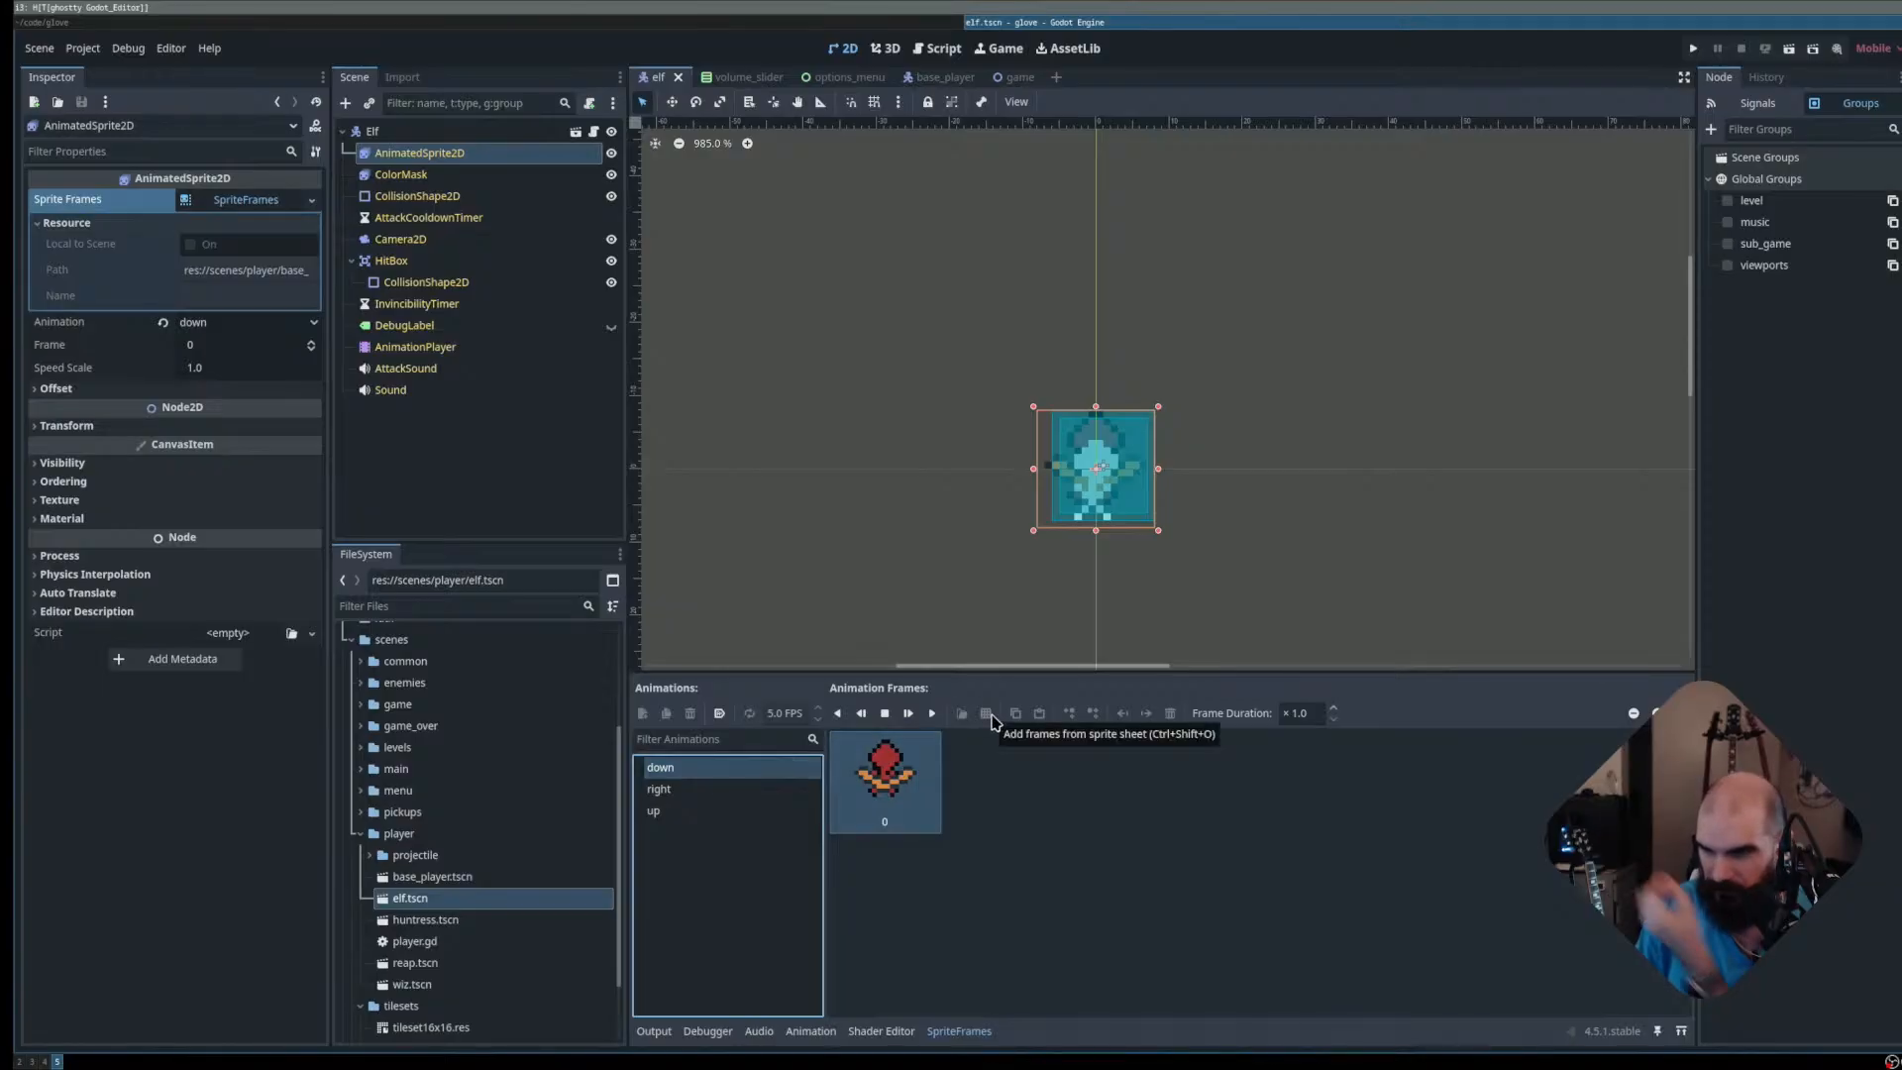
click(904, 779)
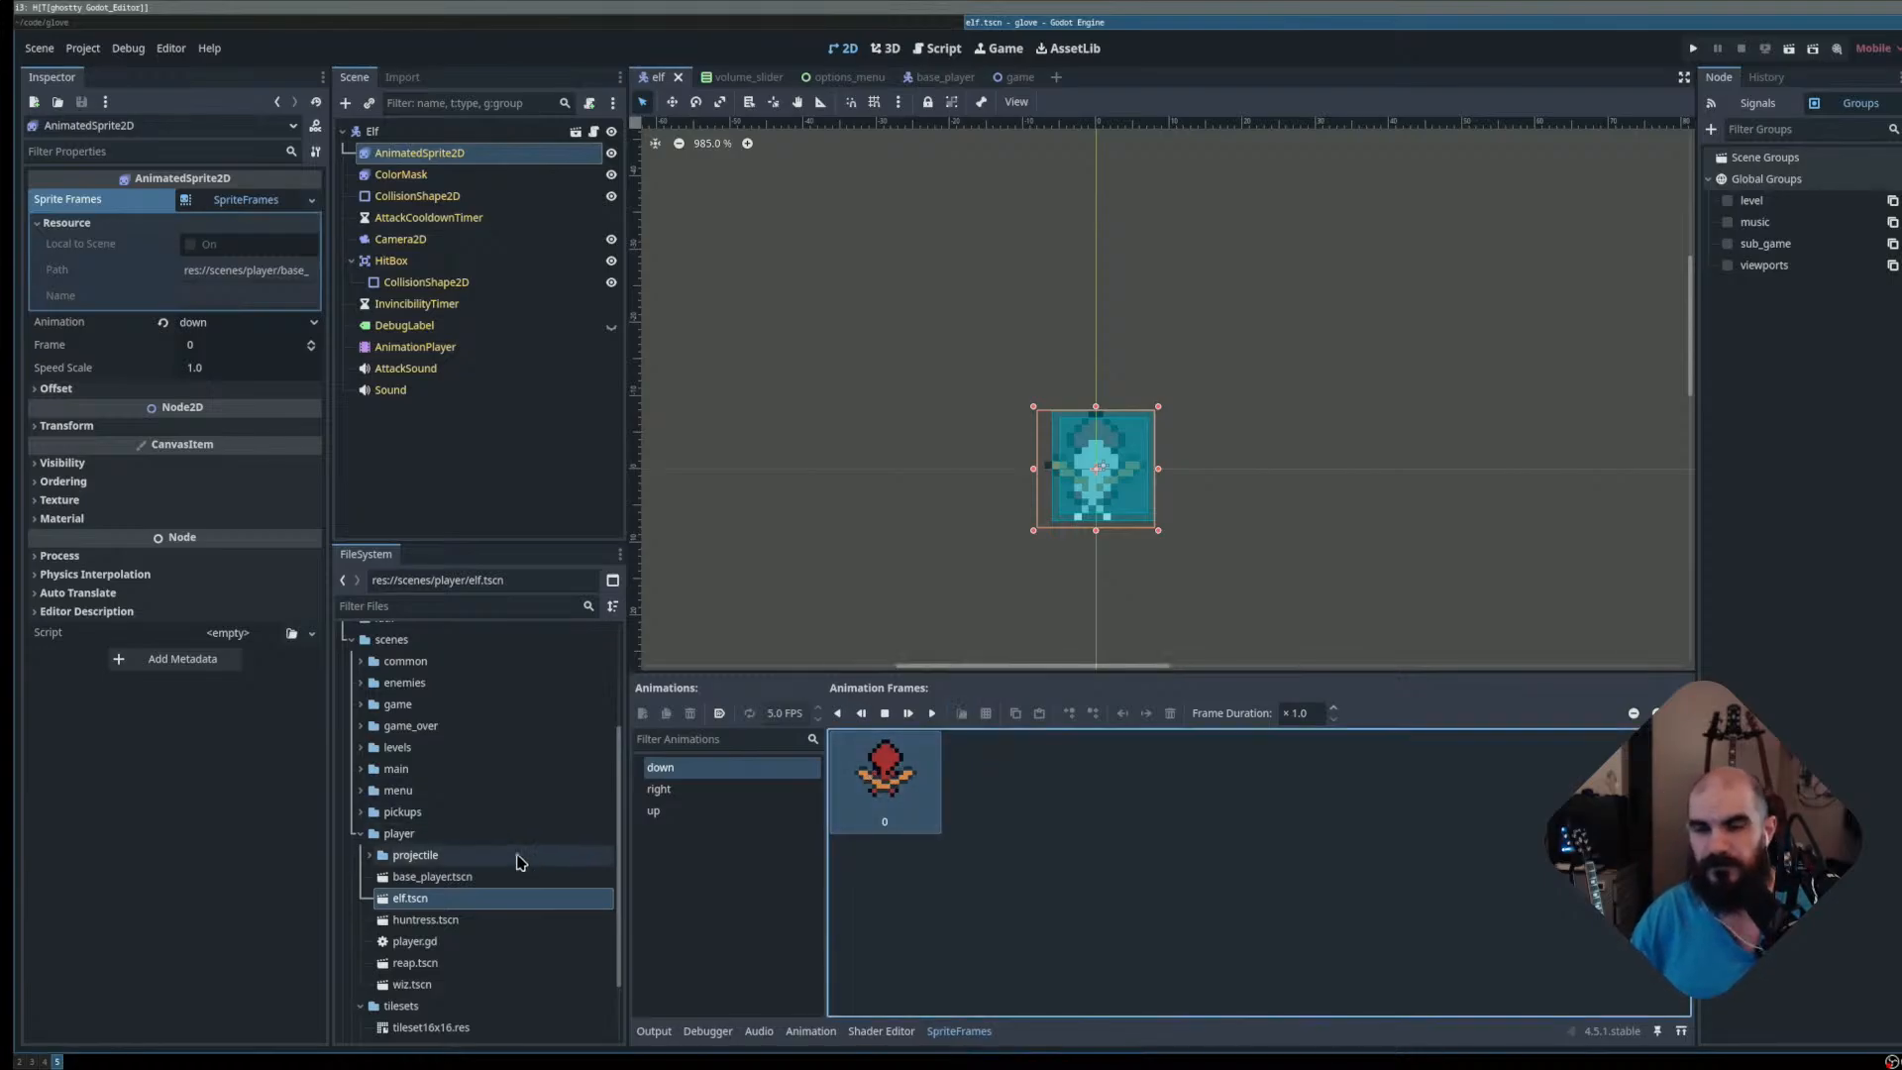
scroll(495, 881, down, 2)
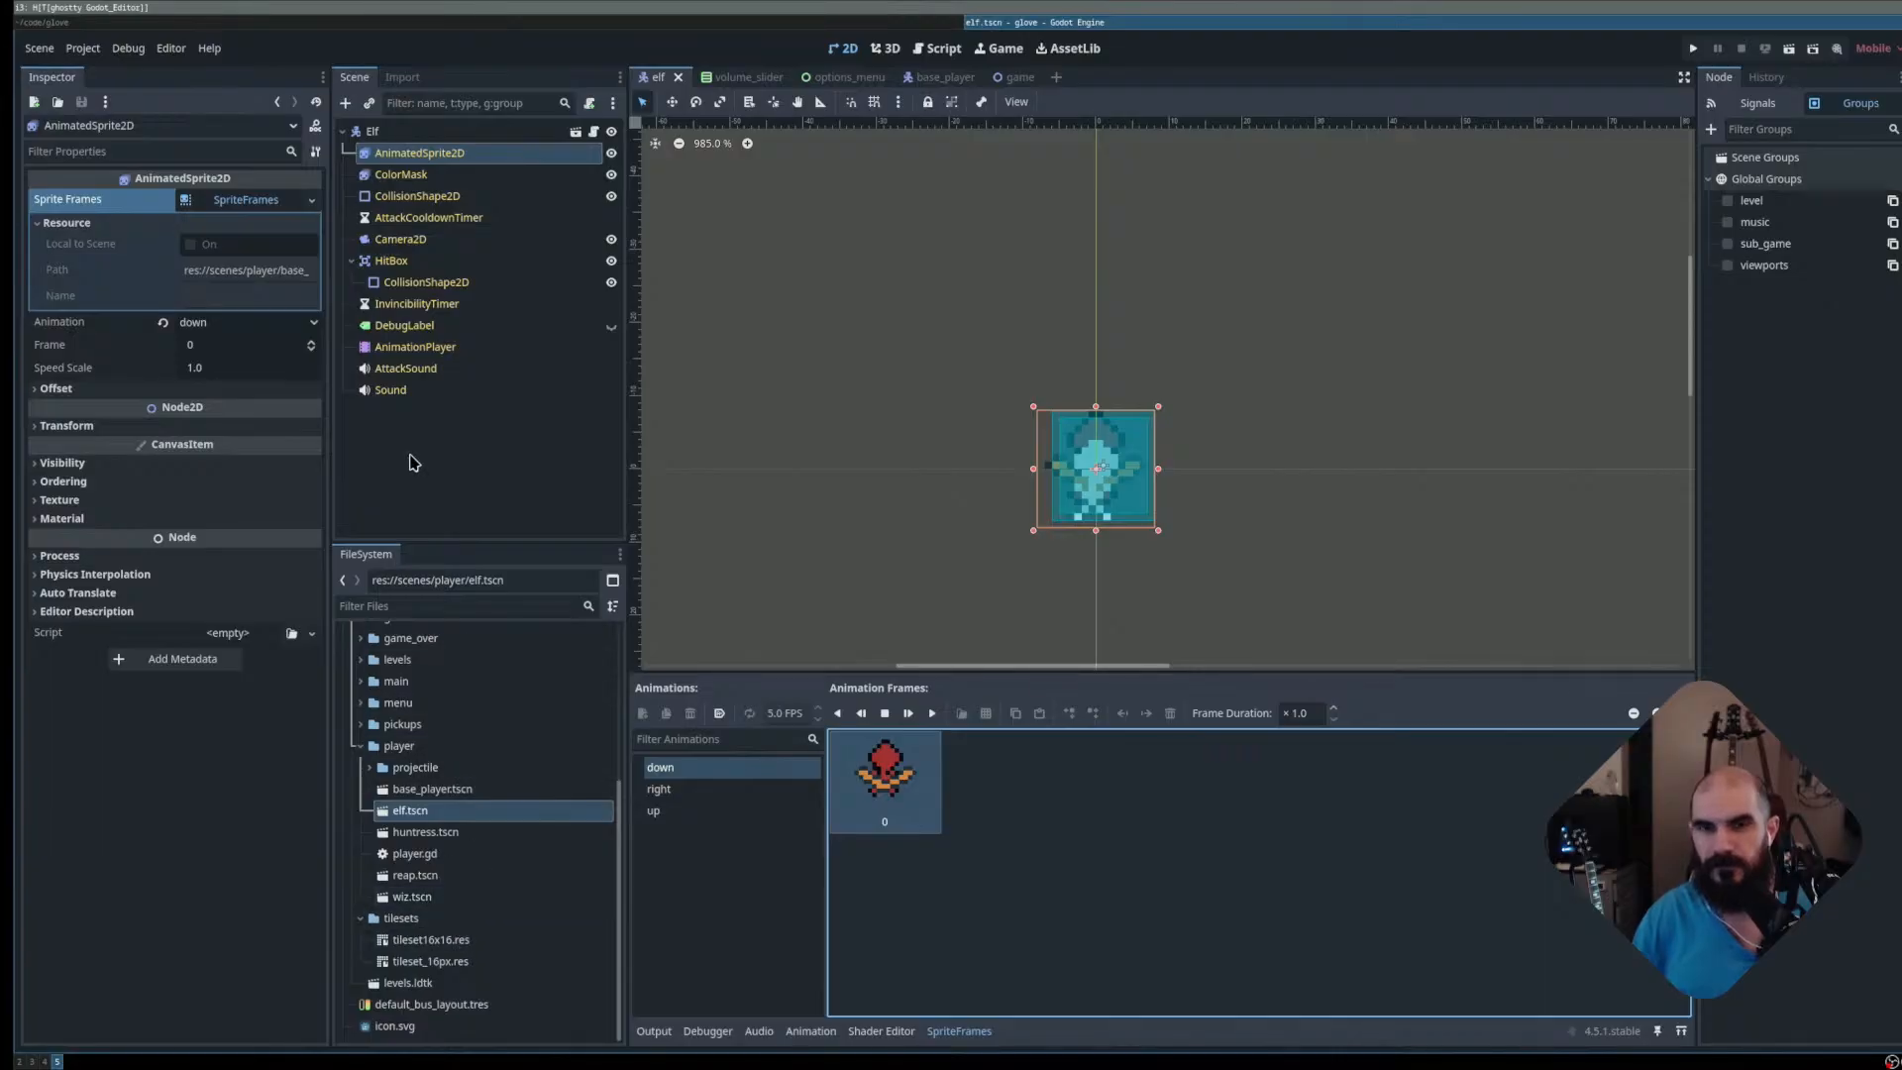
click(285, 270)
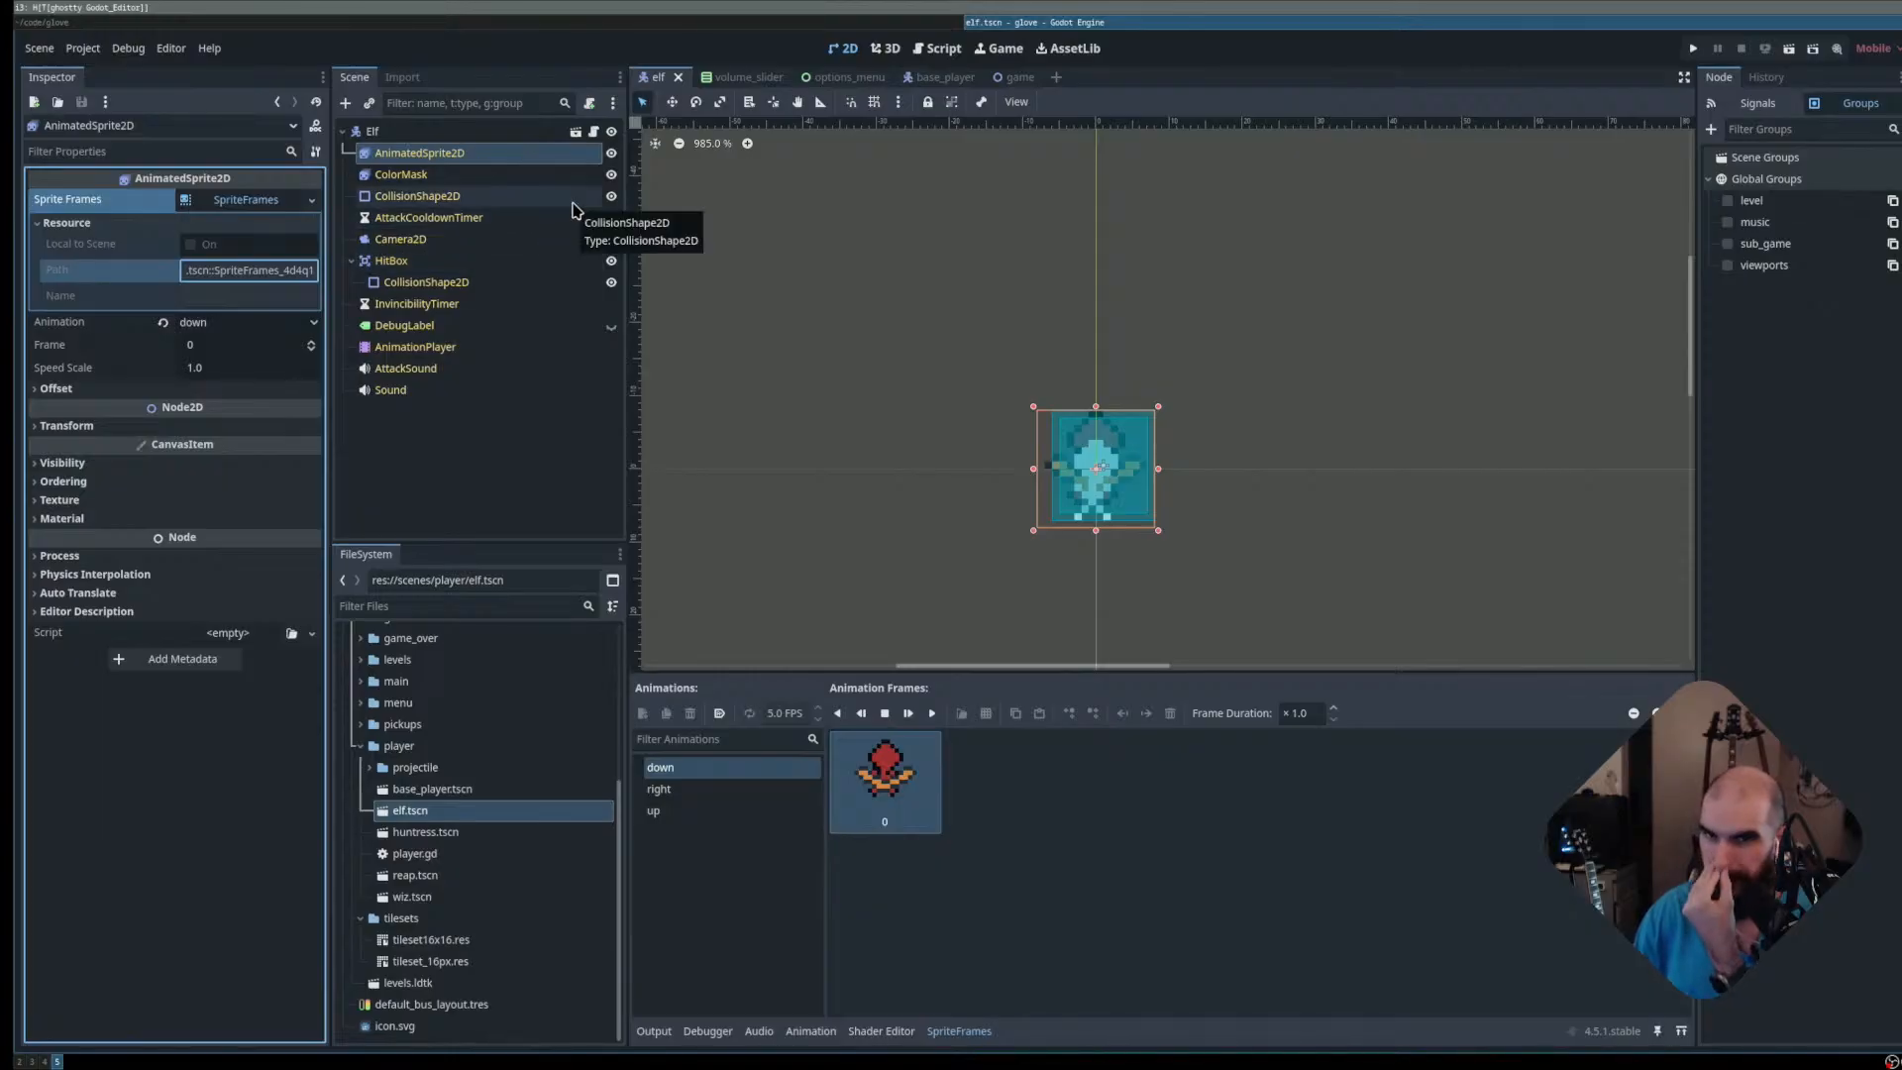
Open the base_player scene from the Elf root and examine the sprite frames of its AnimatedSprite2D and ColorMask
click(515, 132)
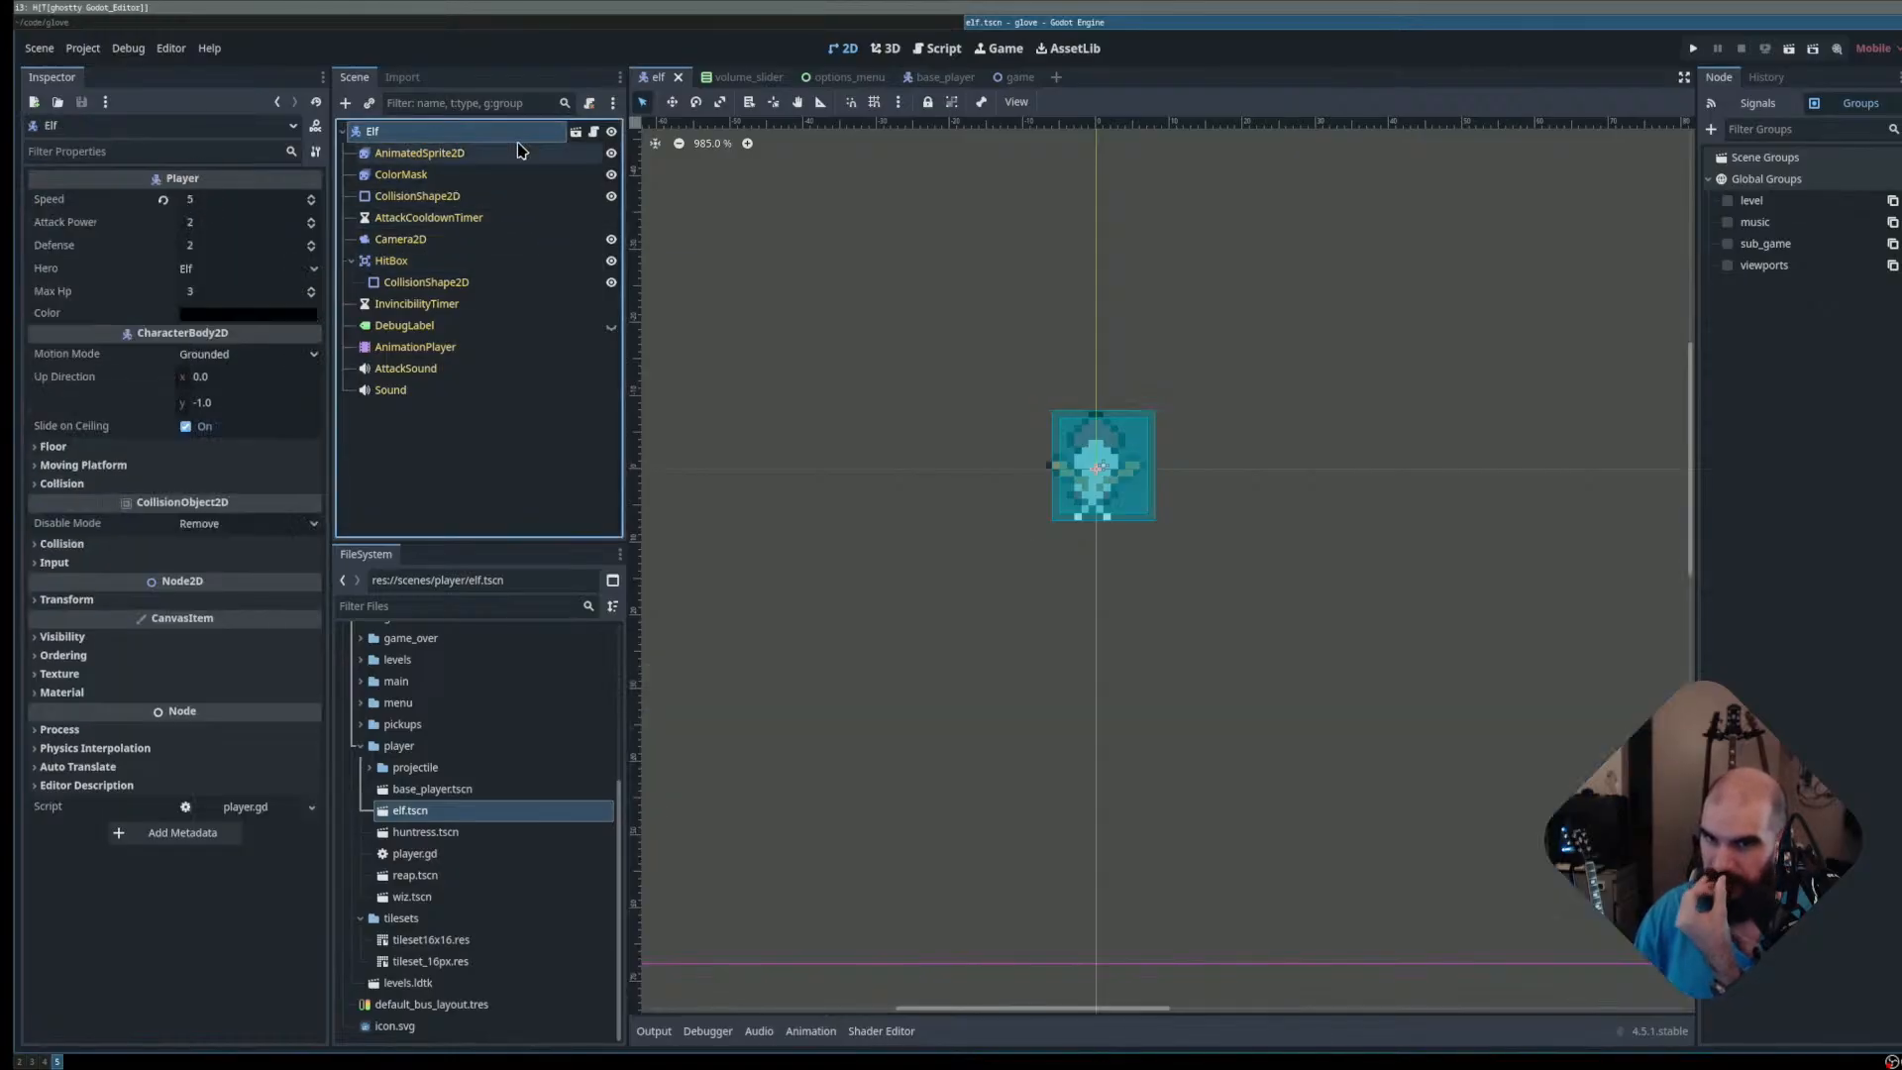
click(574, 133)
click(475, 154)
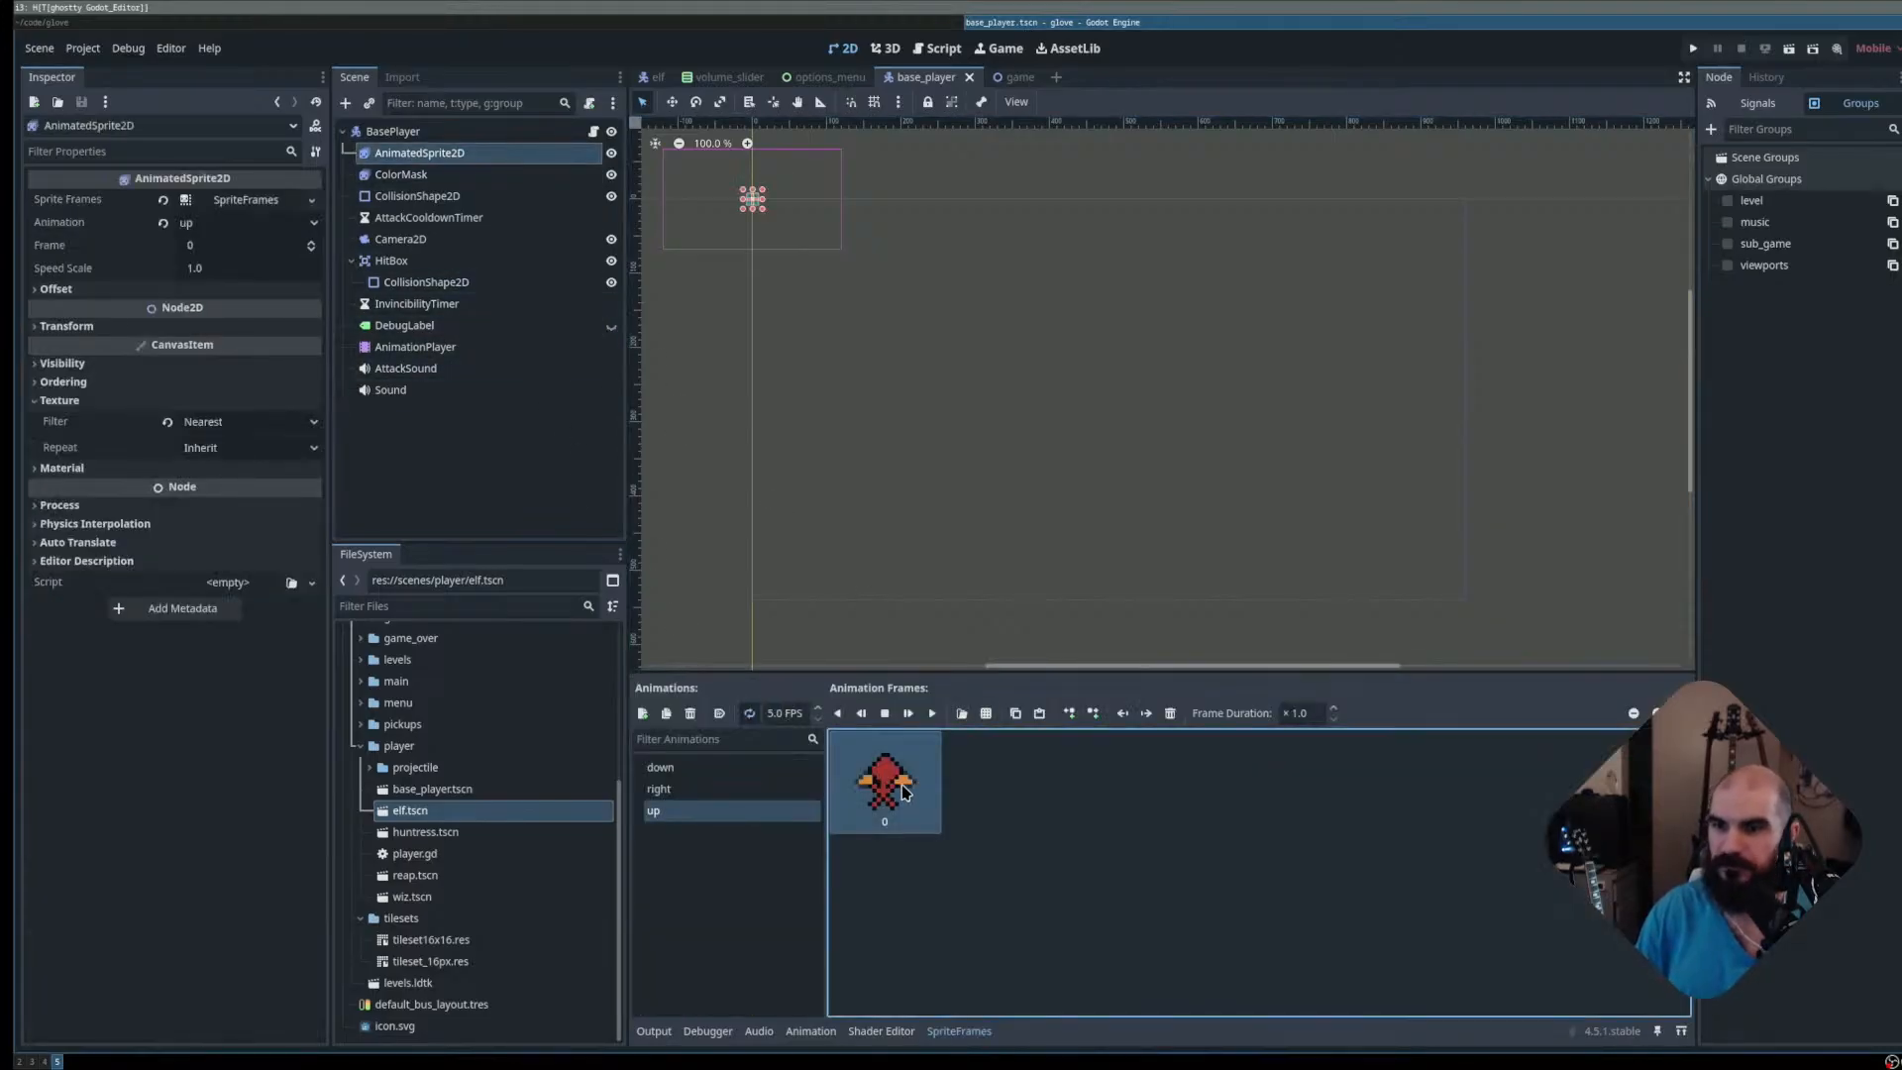
click(427, 179)
key(Up)
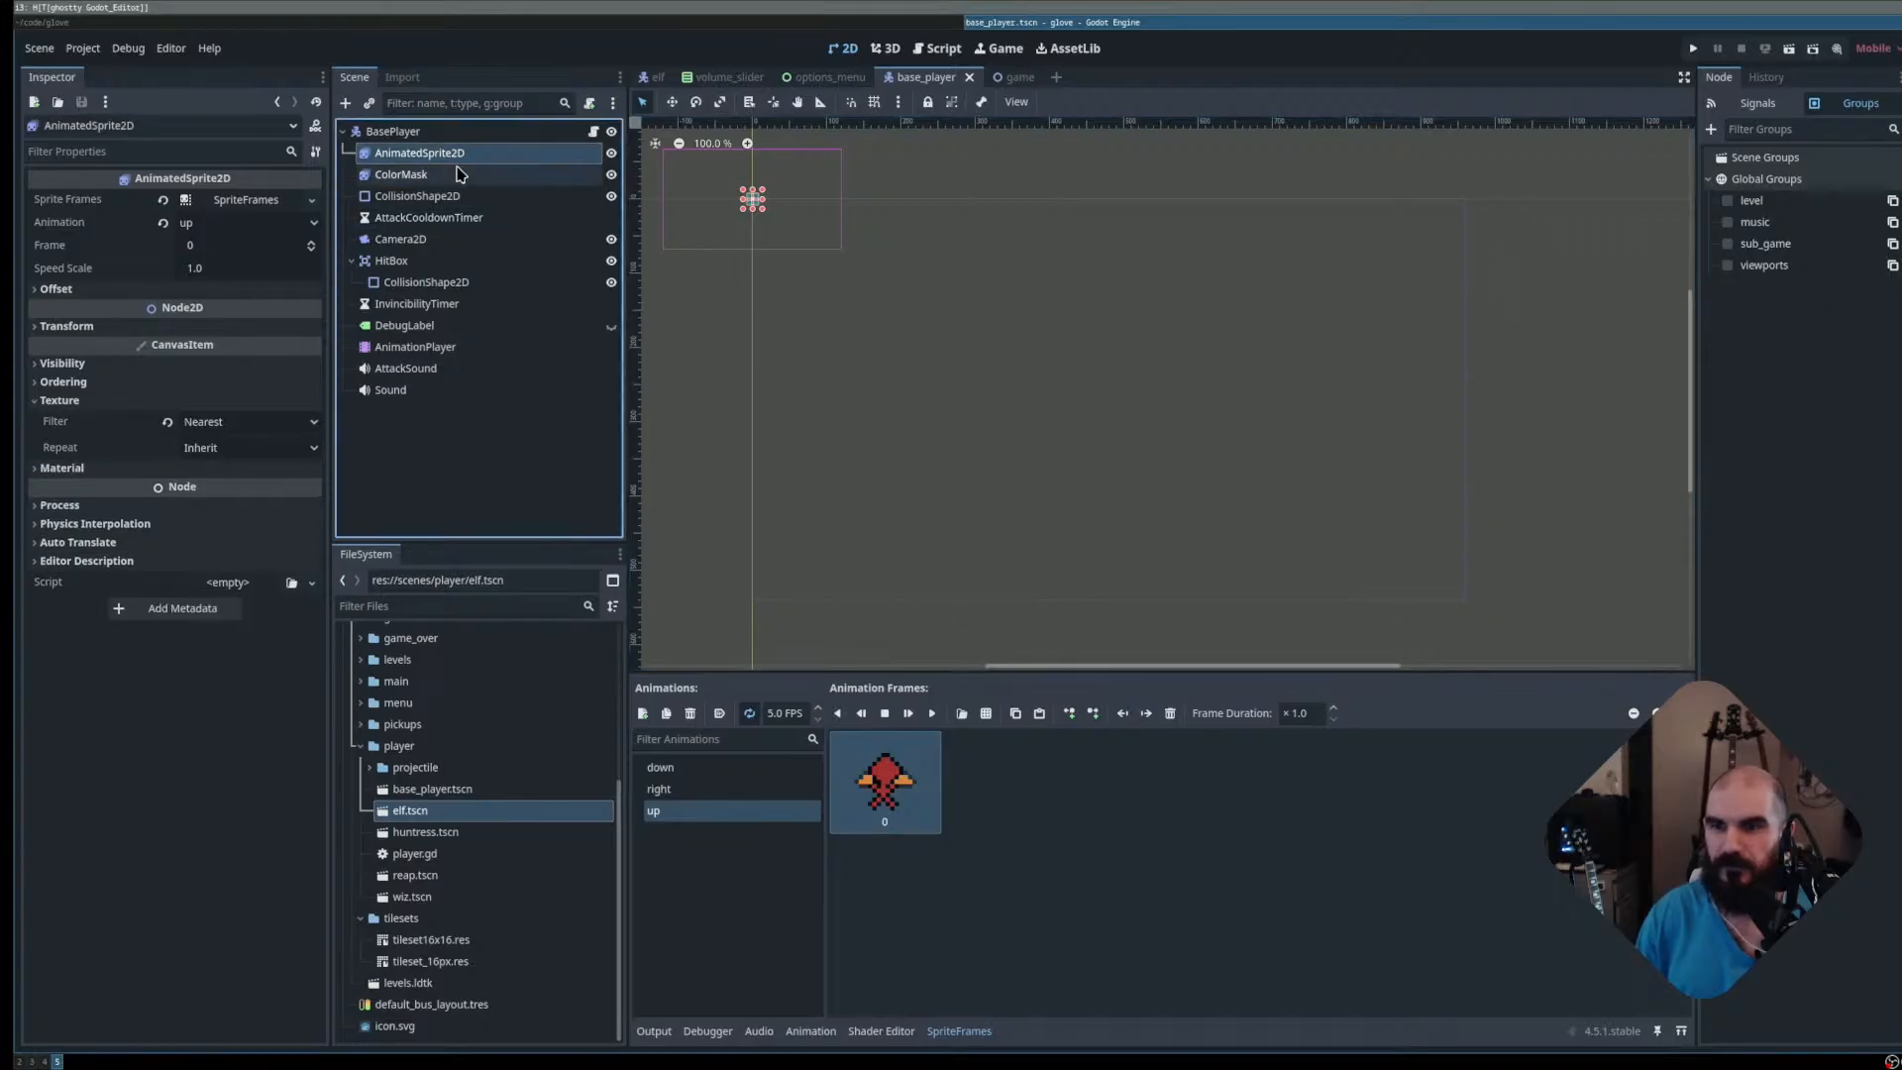
key(Down)
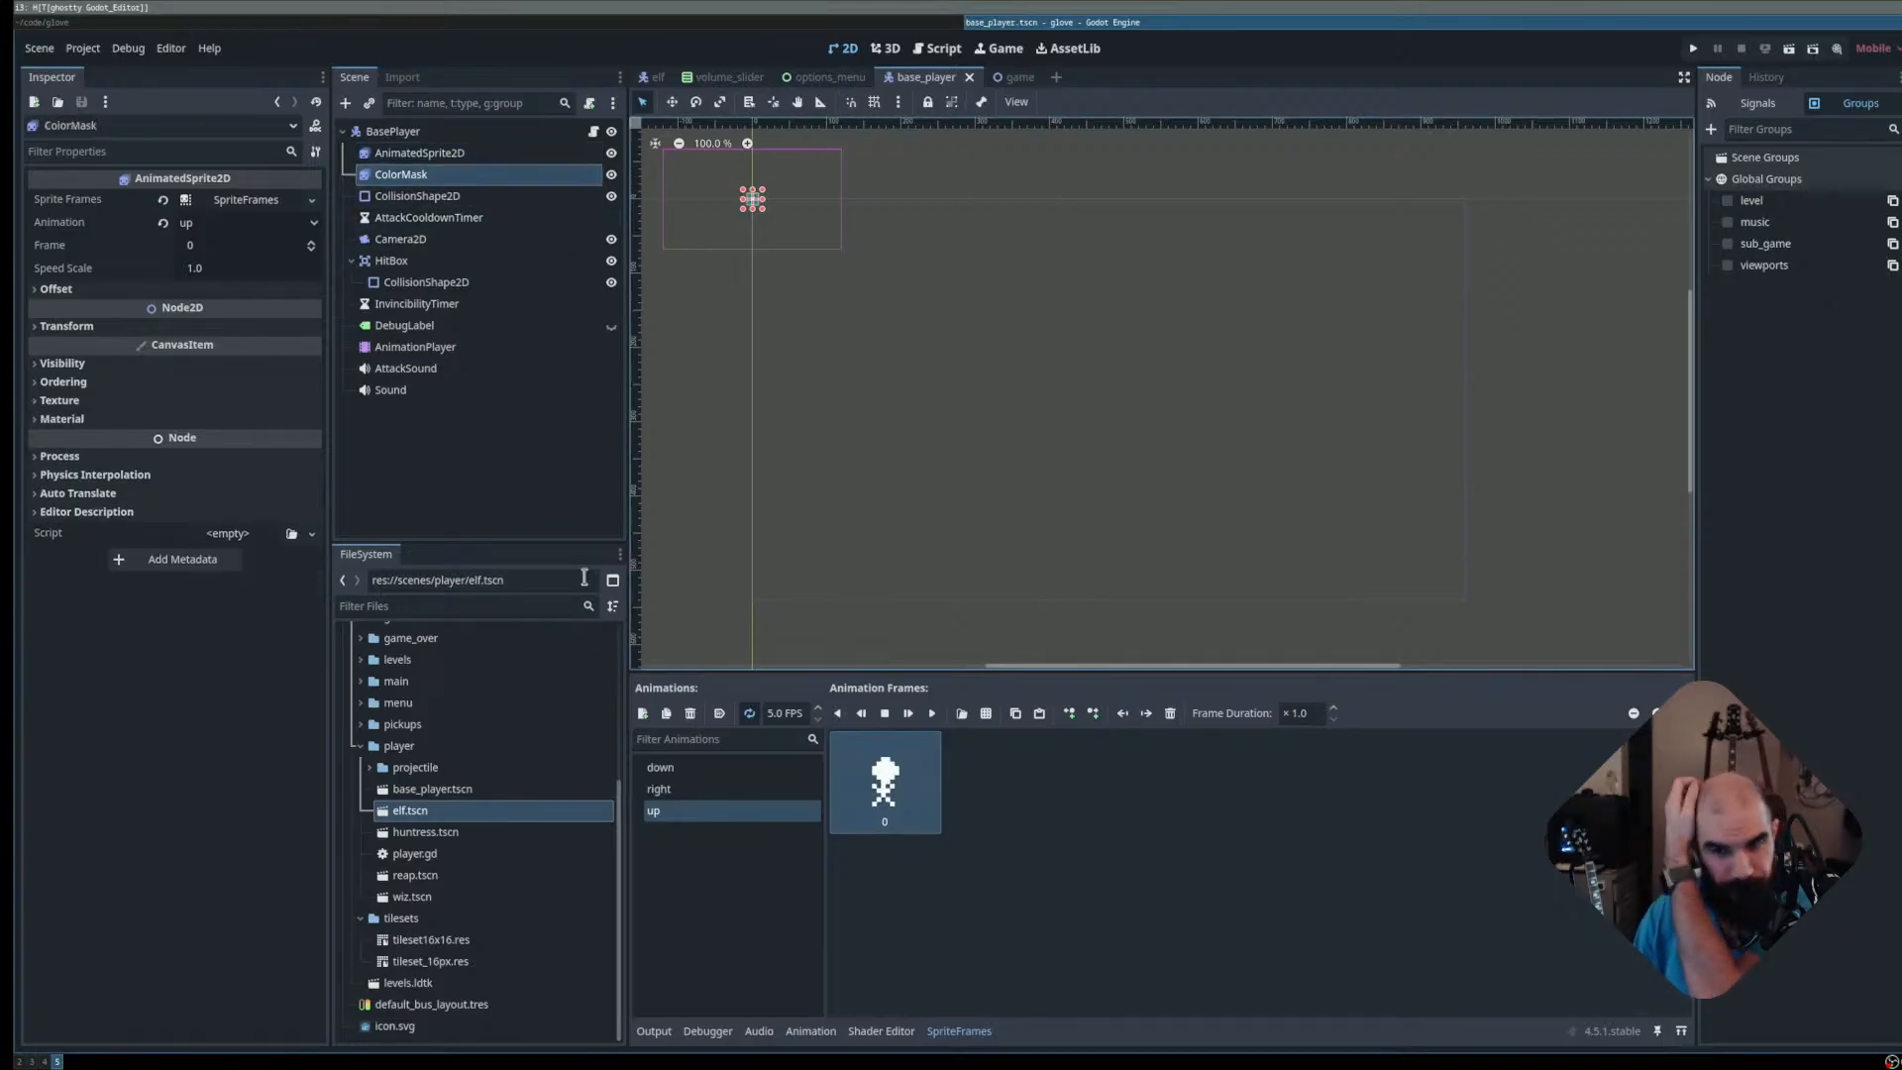
Open reap.tscn to compare its AnimatedSprite2D's sprite frames, and return to the Elf scene's AnimatedSprite2D
click(459, 853)
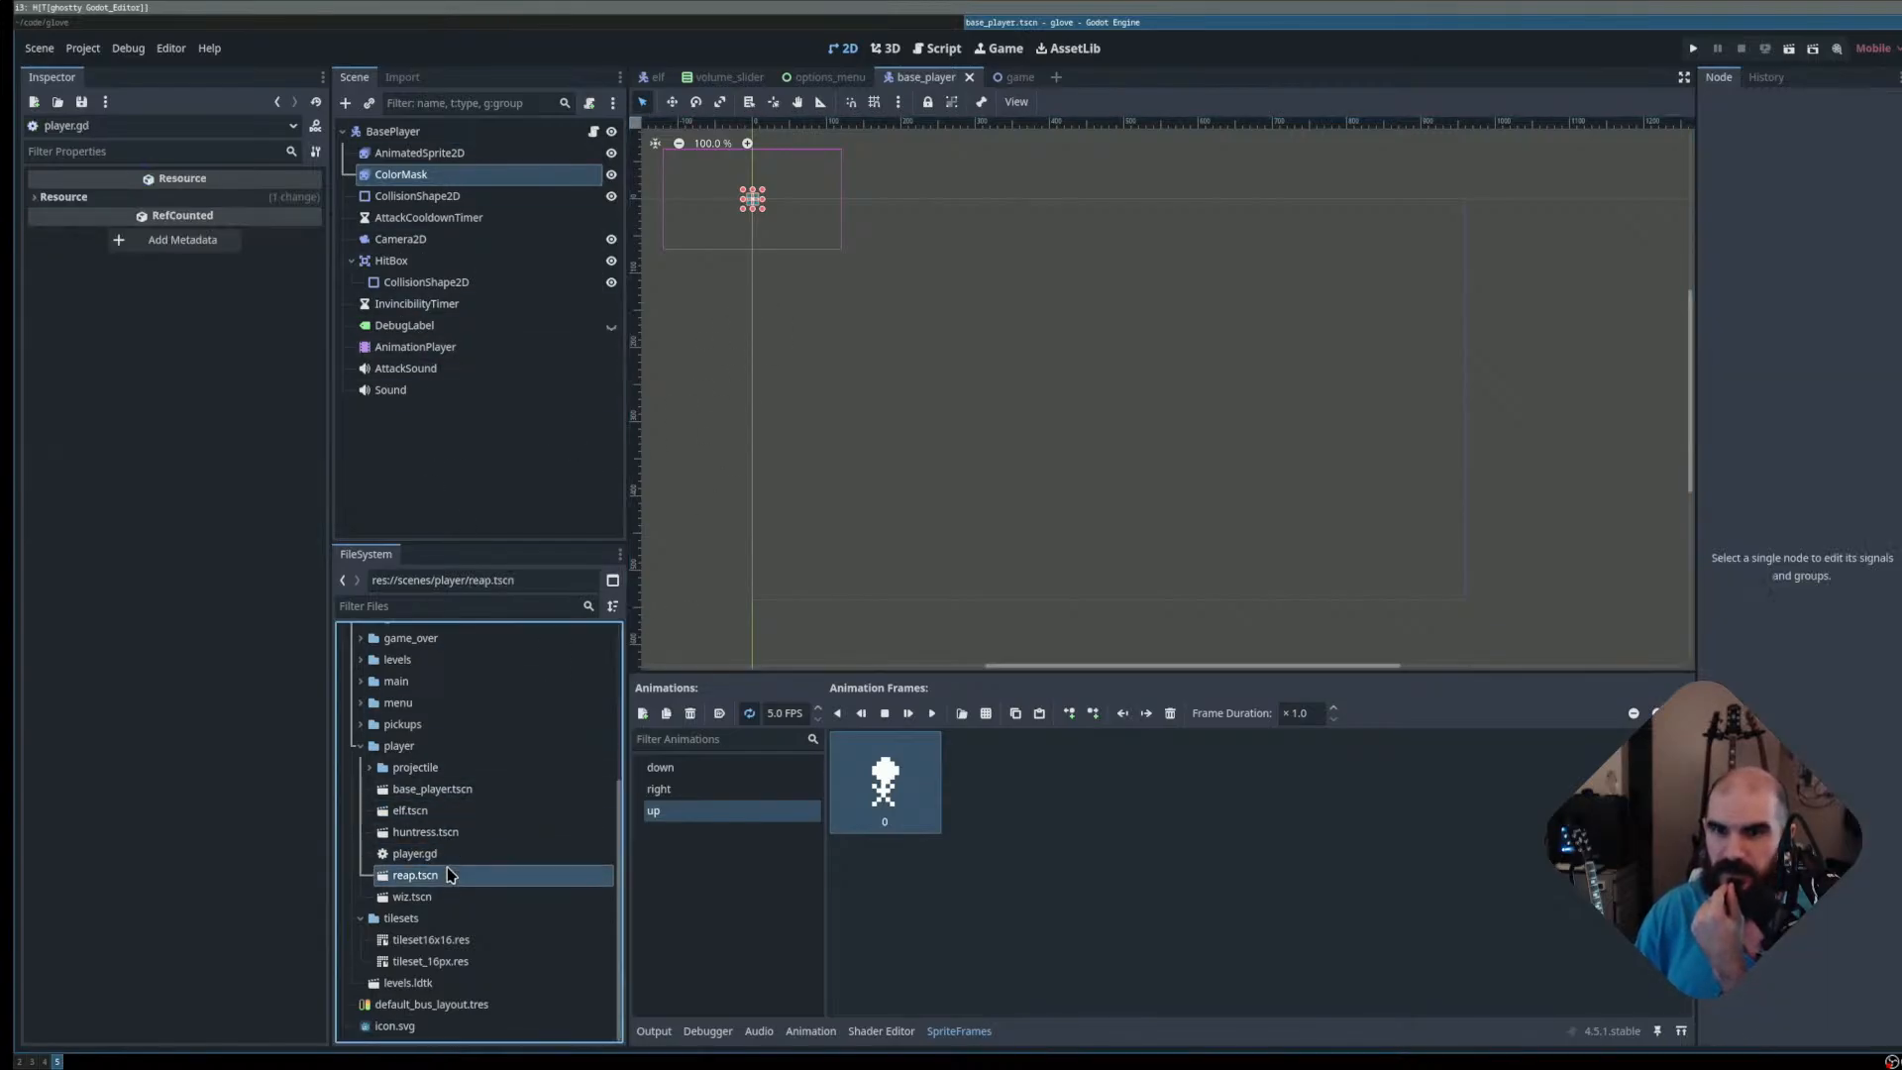
double_click(414, 874)
click(433, 152)
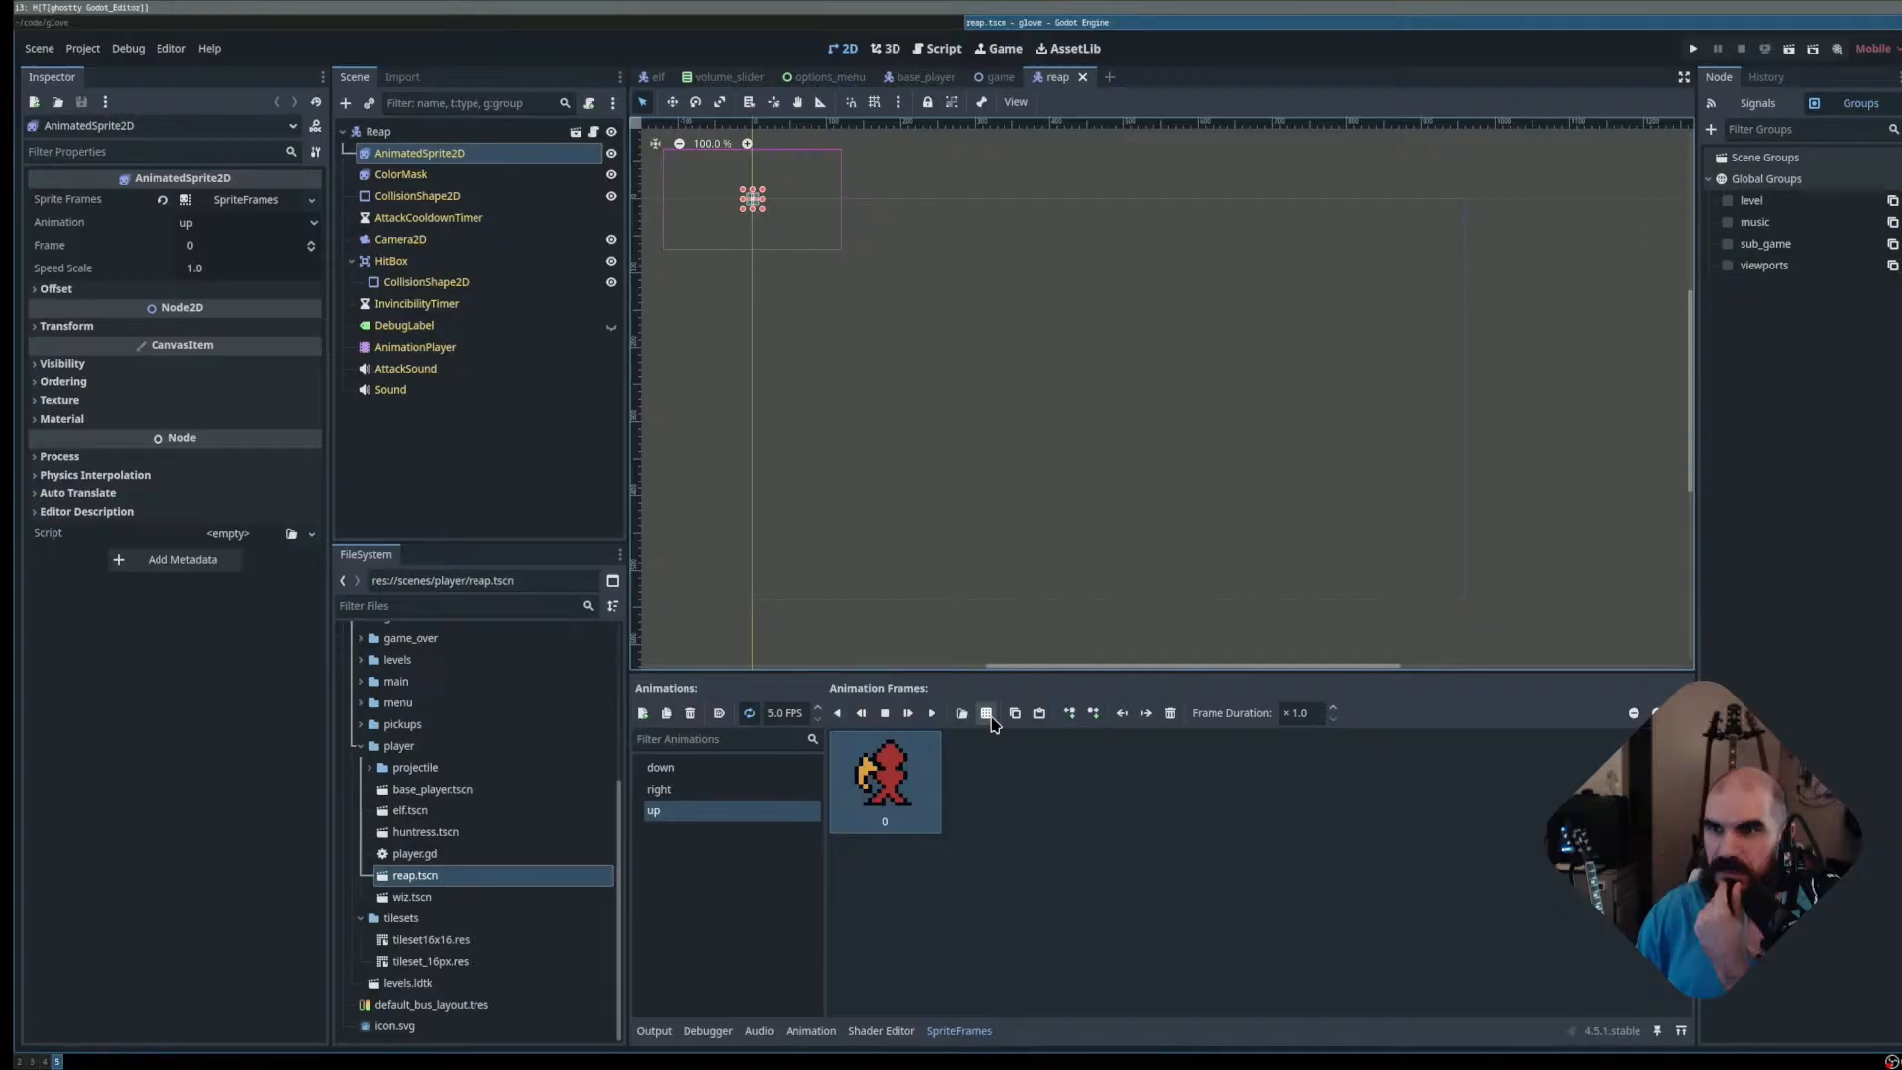
click(652, 77)
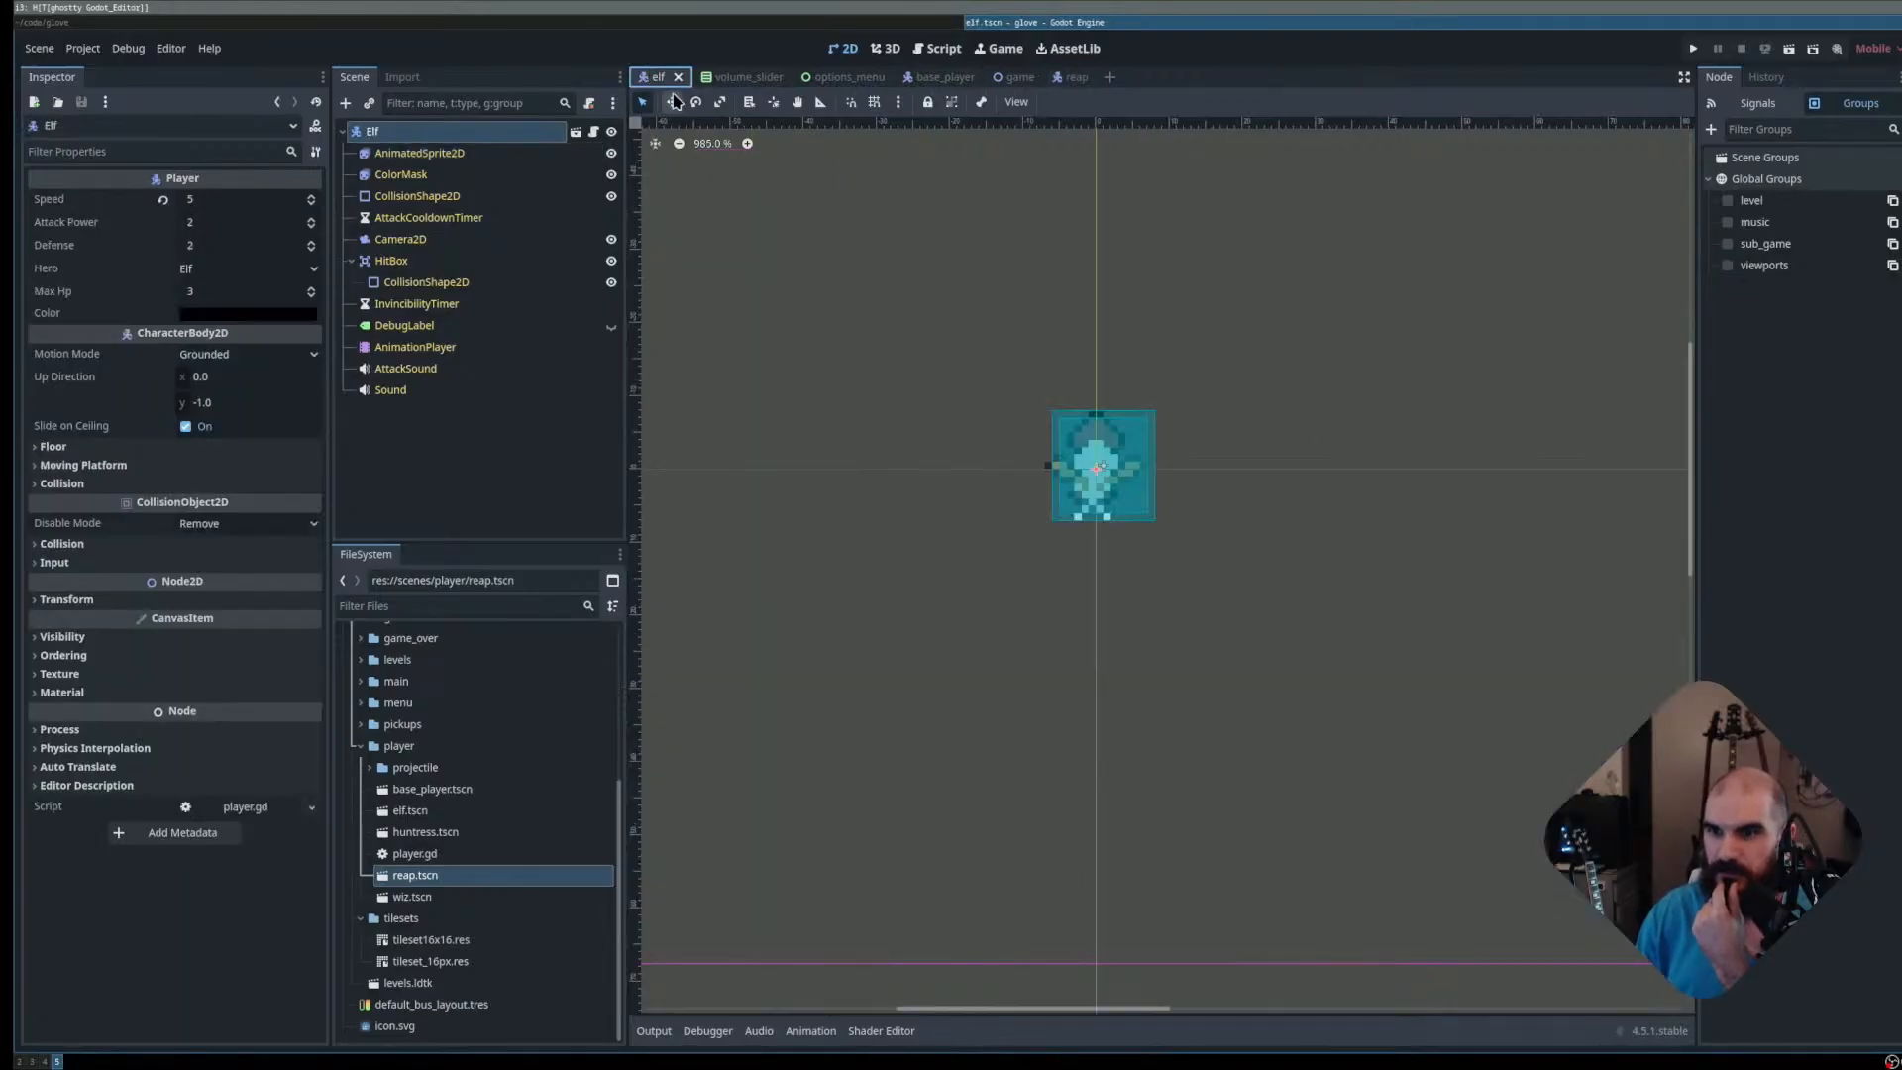
click(436, 152)
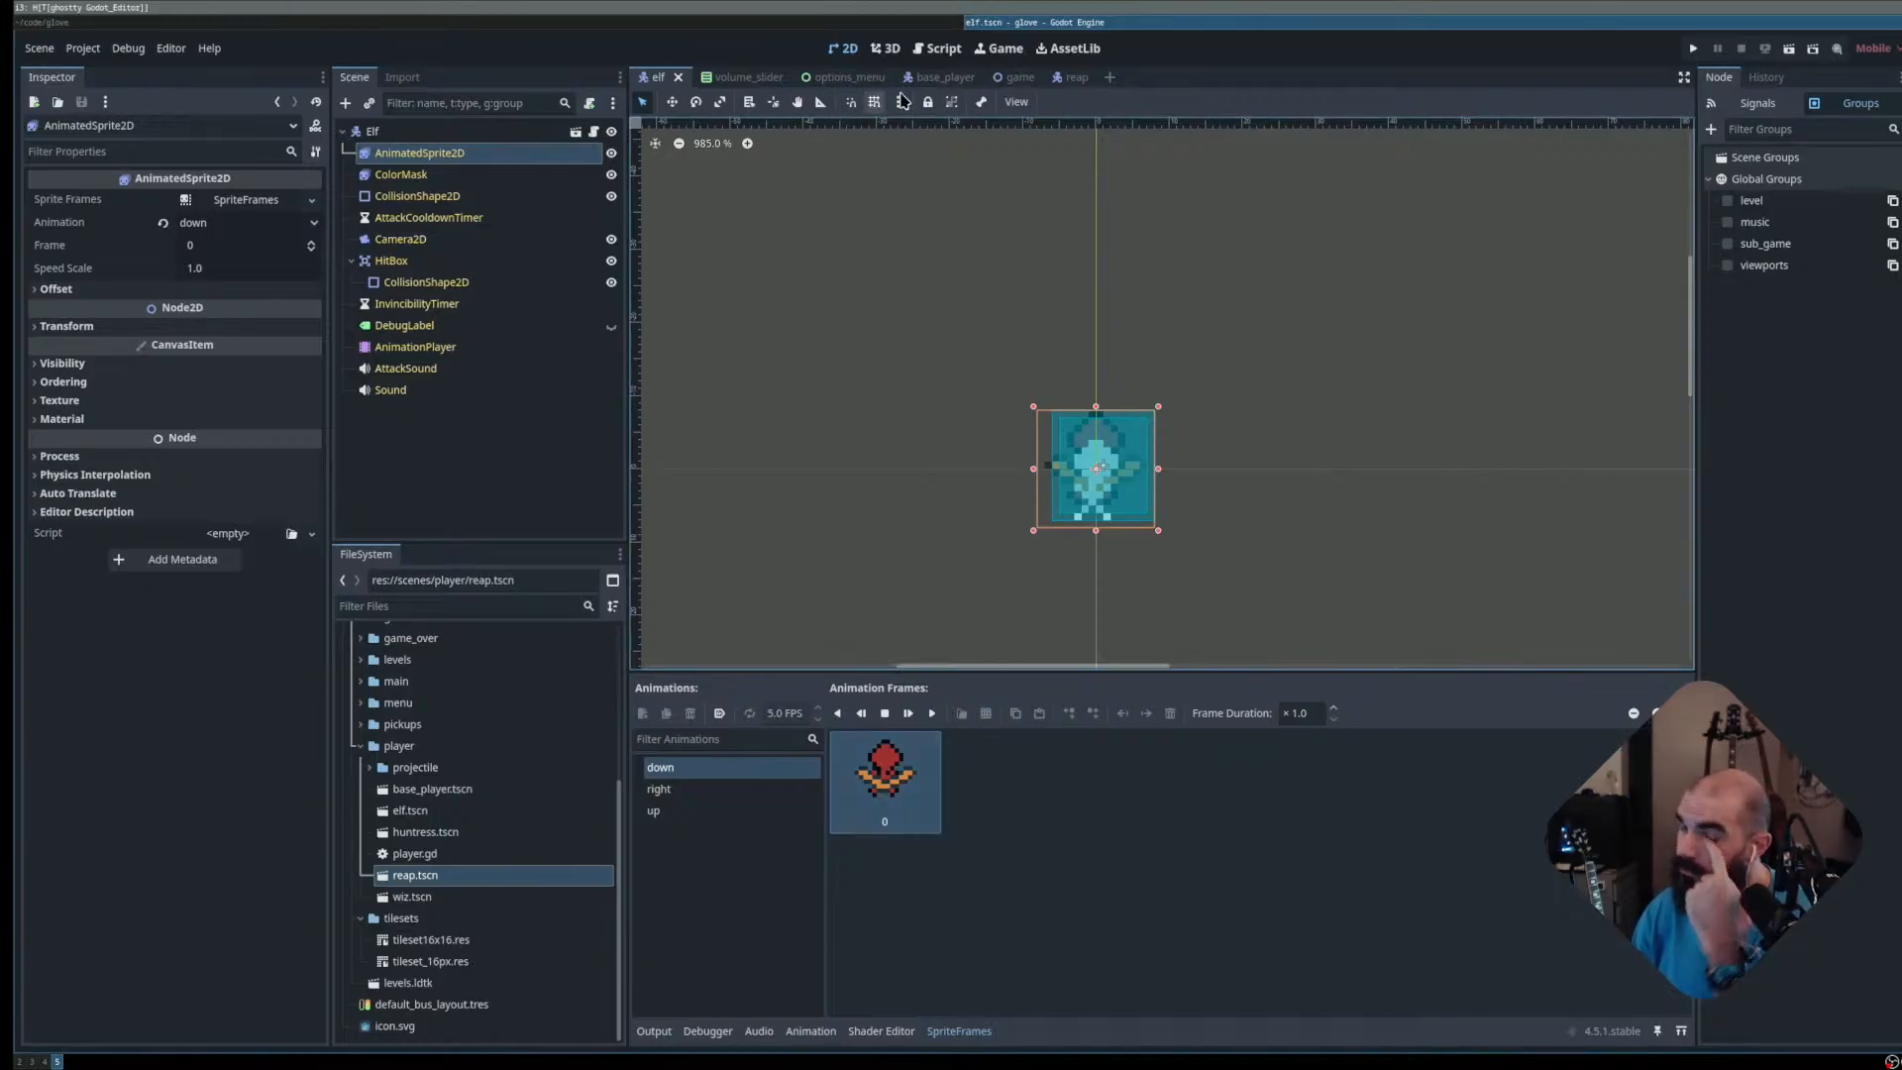
Compare the sprite frames of the Reap scene's AnimatedSprite2D and ColorMask
click(1065, 83)
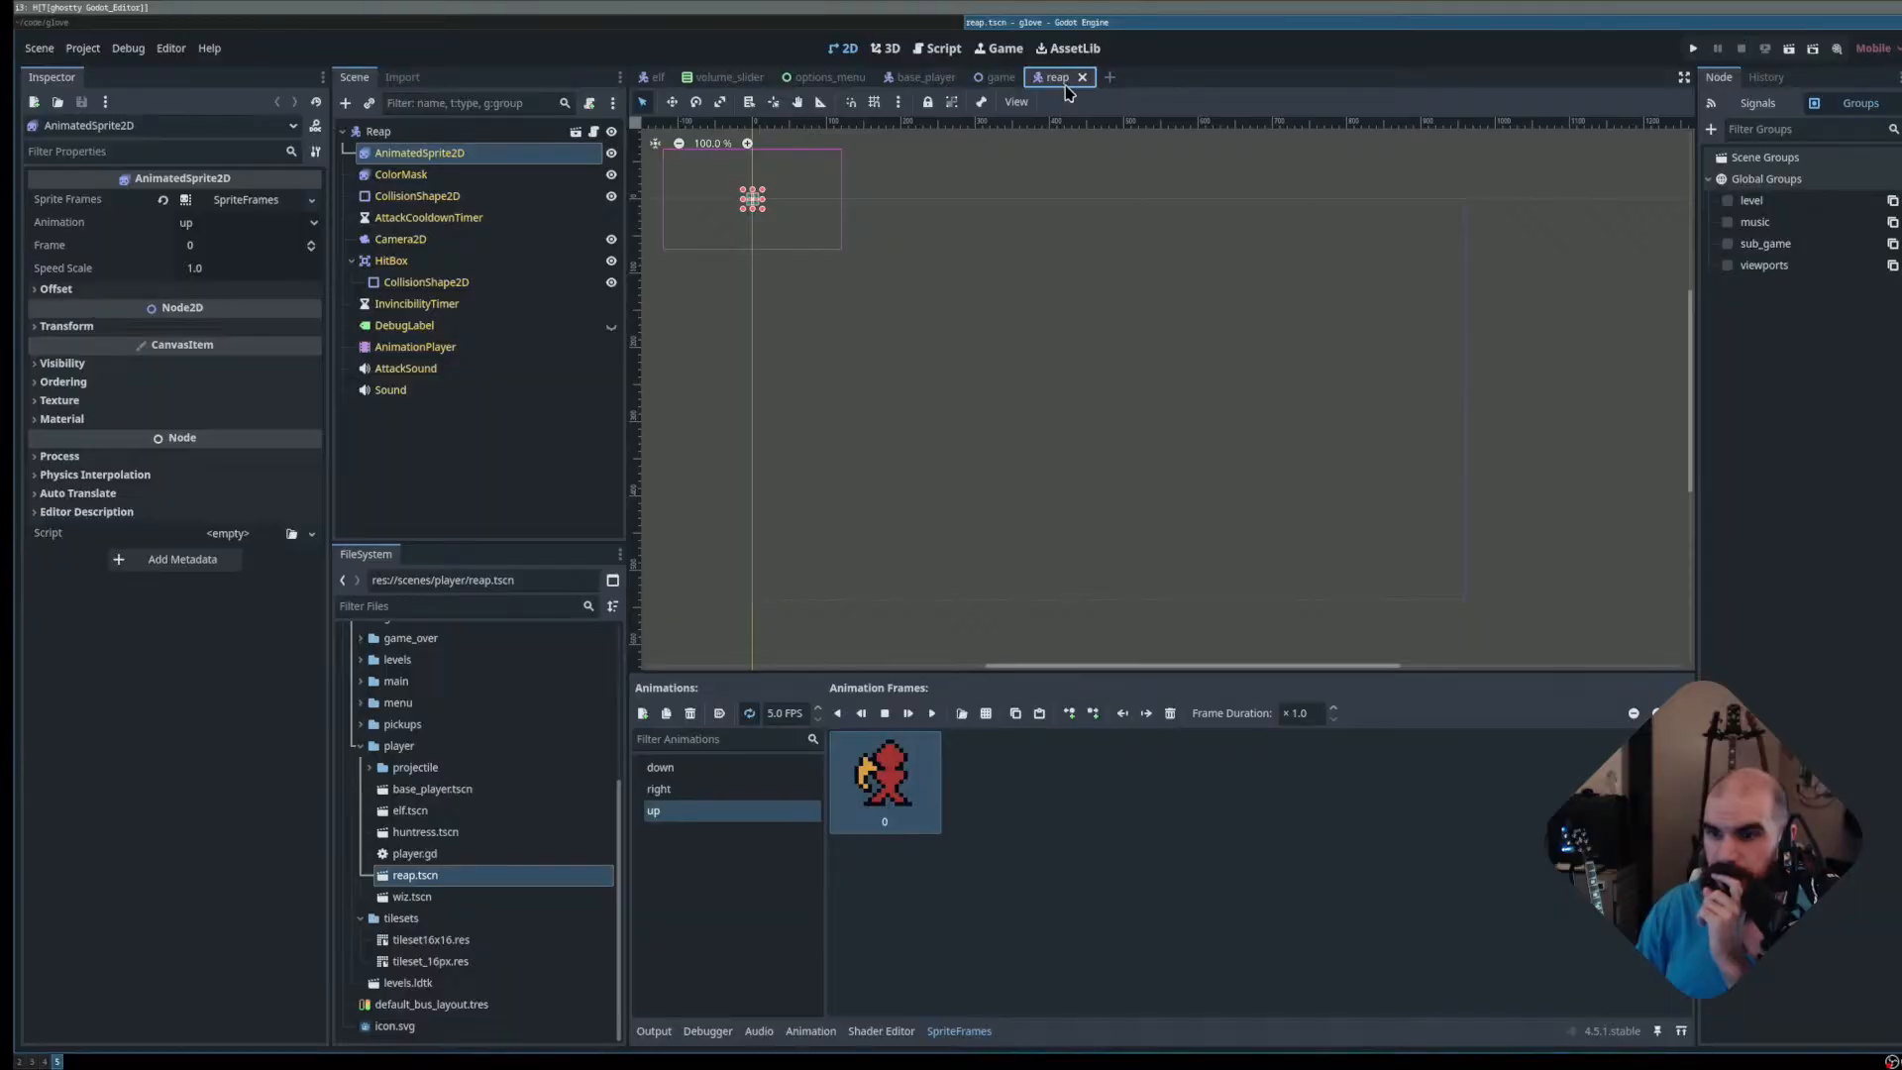
click(497, 174)
click(505, 156)
click(505, 176)
click(510, 155)
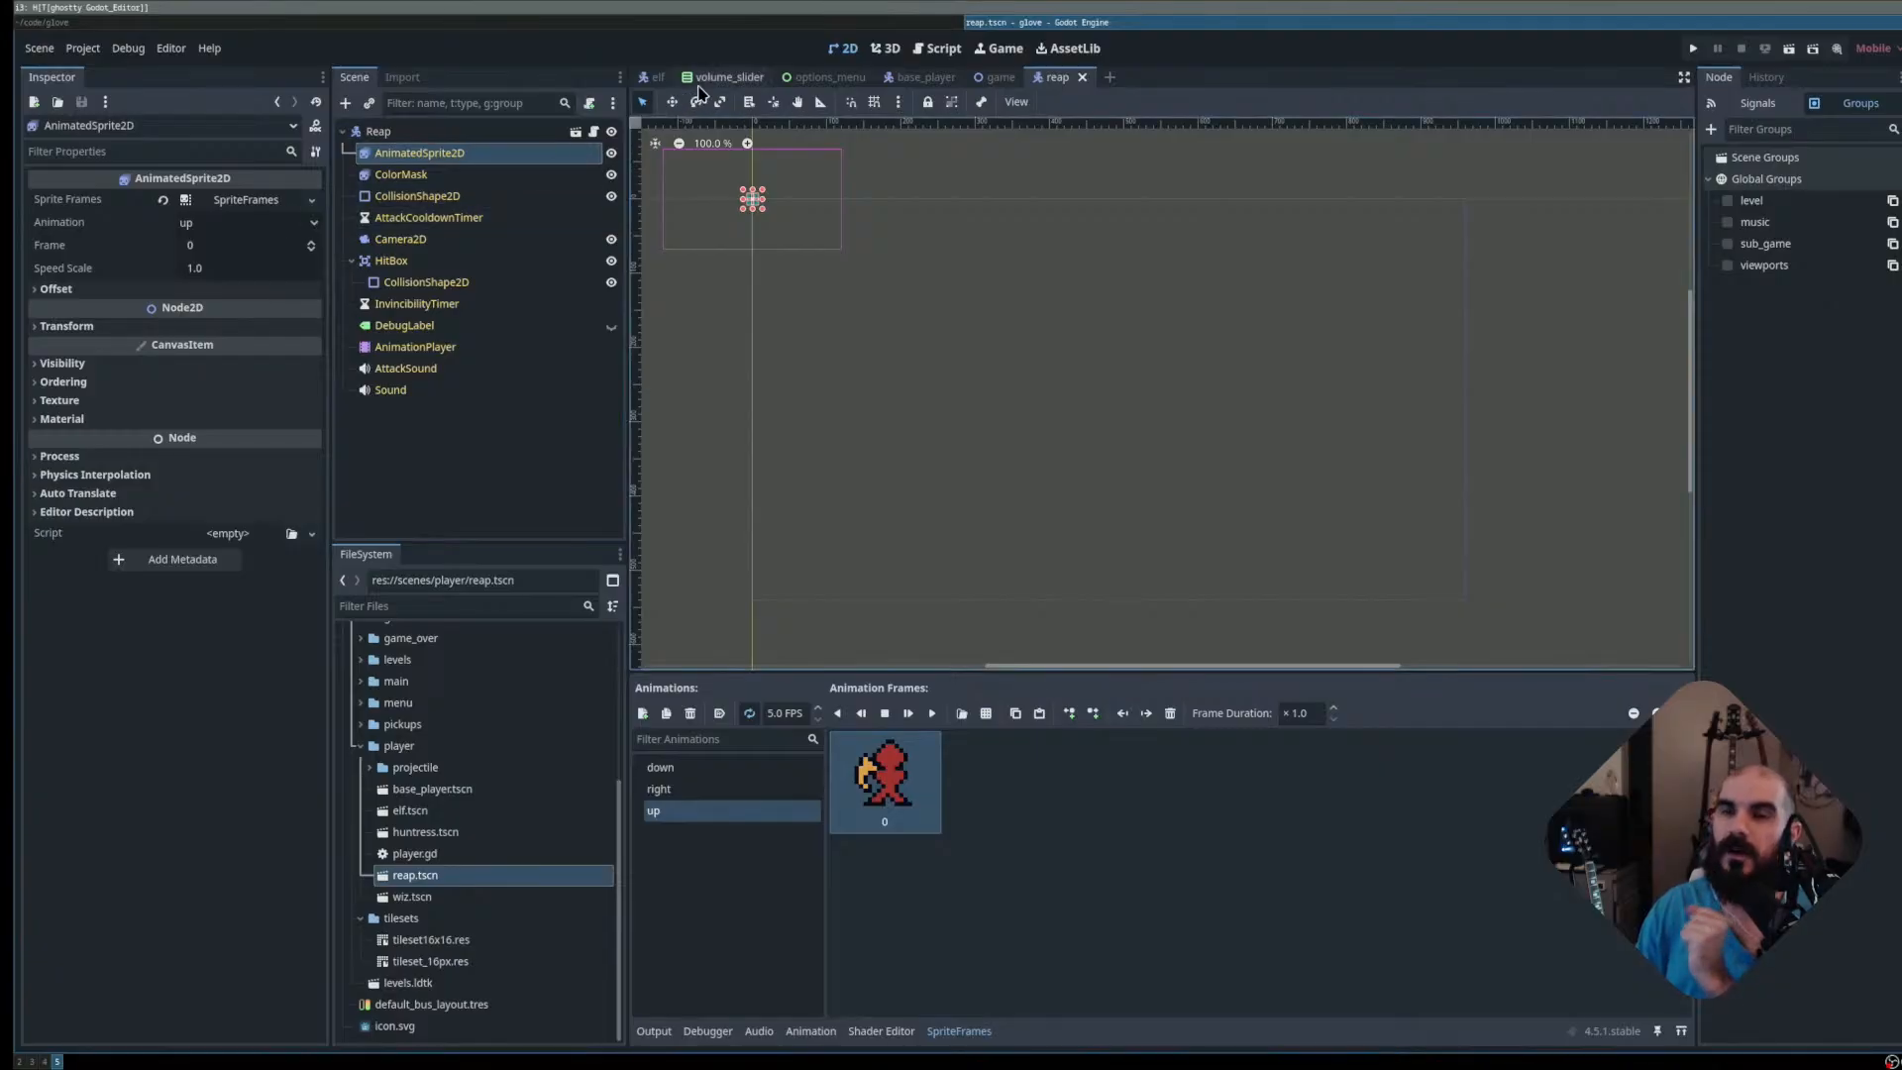
Try to make the Sprite Frames resource of the Elf scene's AnimatedSprite2D unique
click(654, 78)
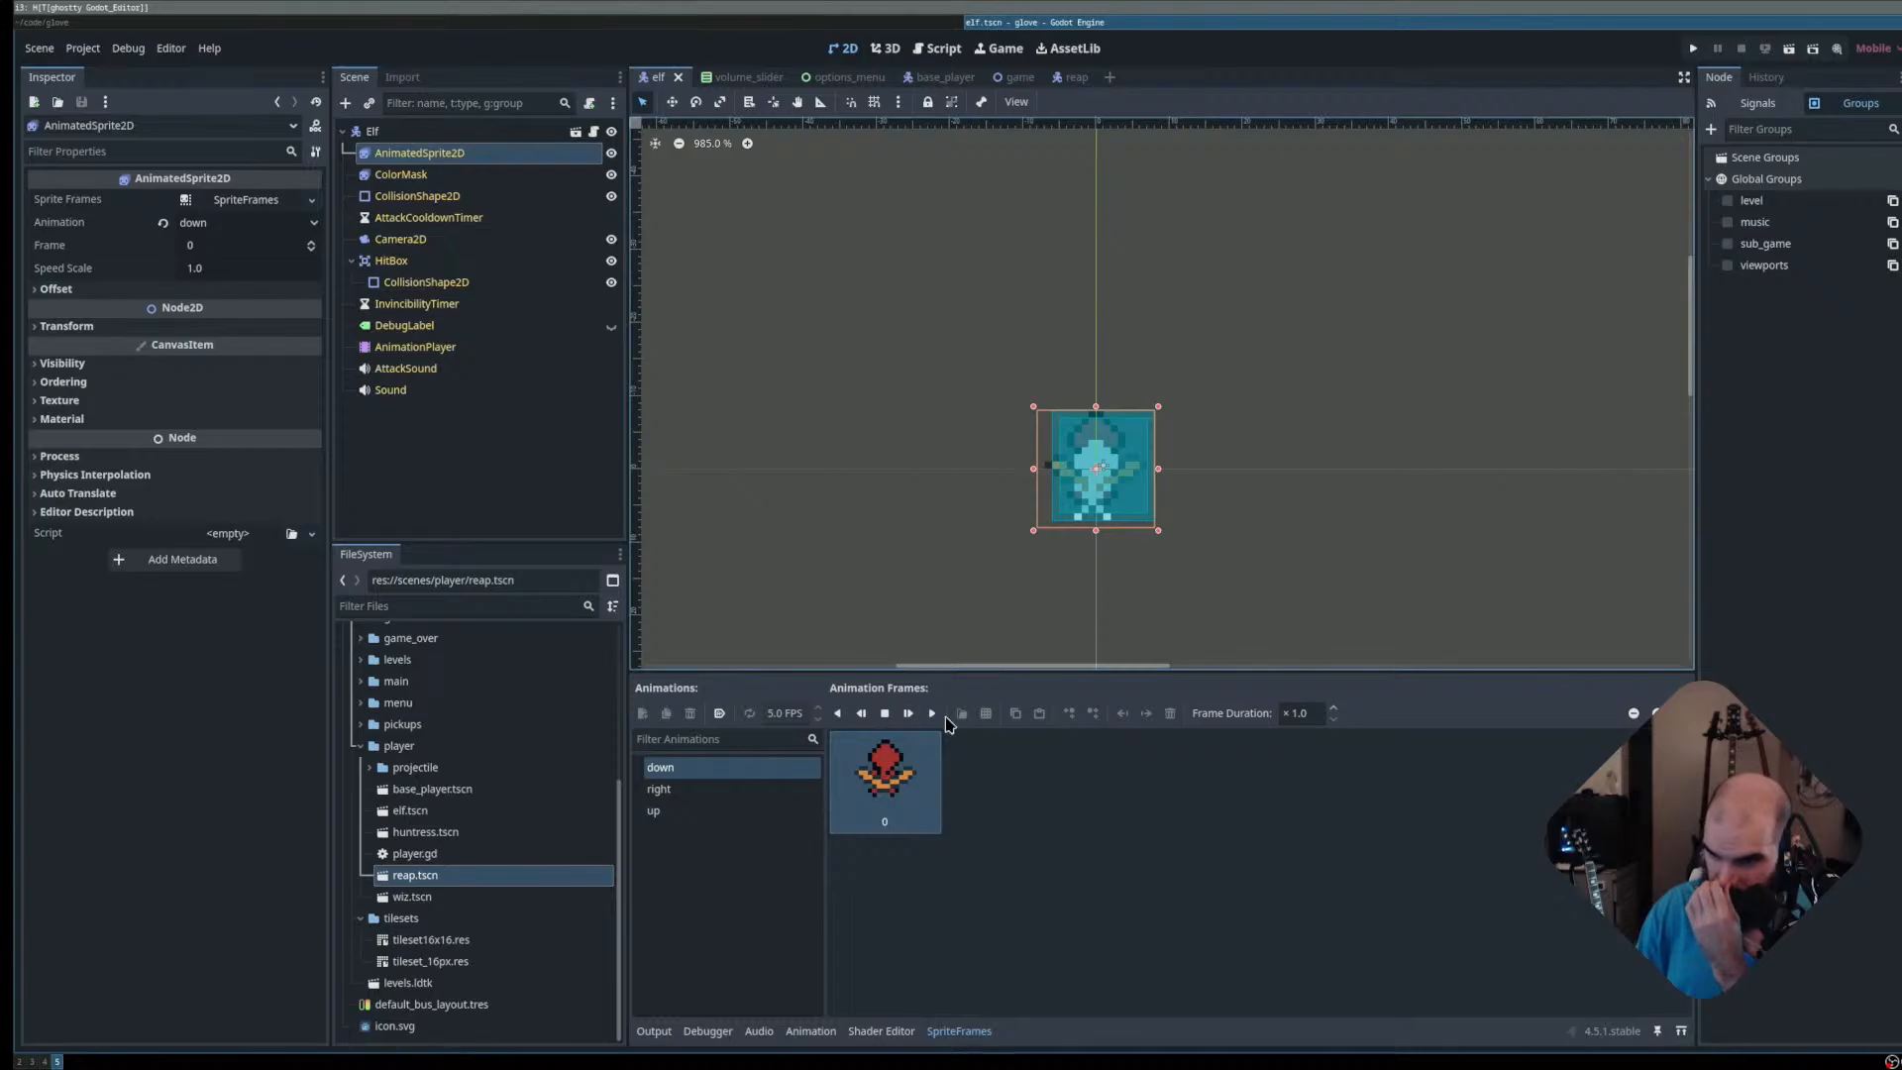
click(311, 200)
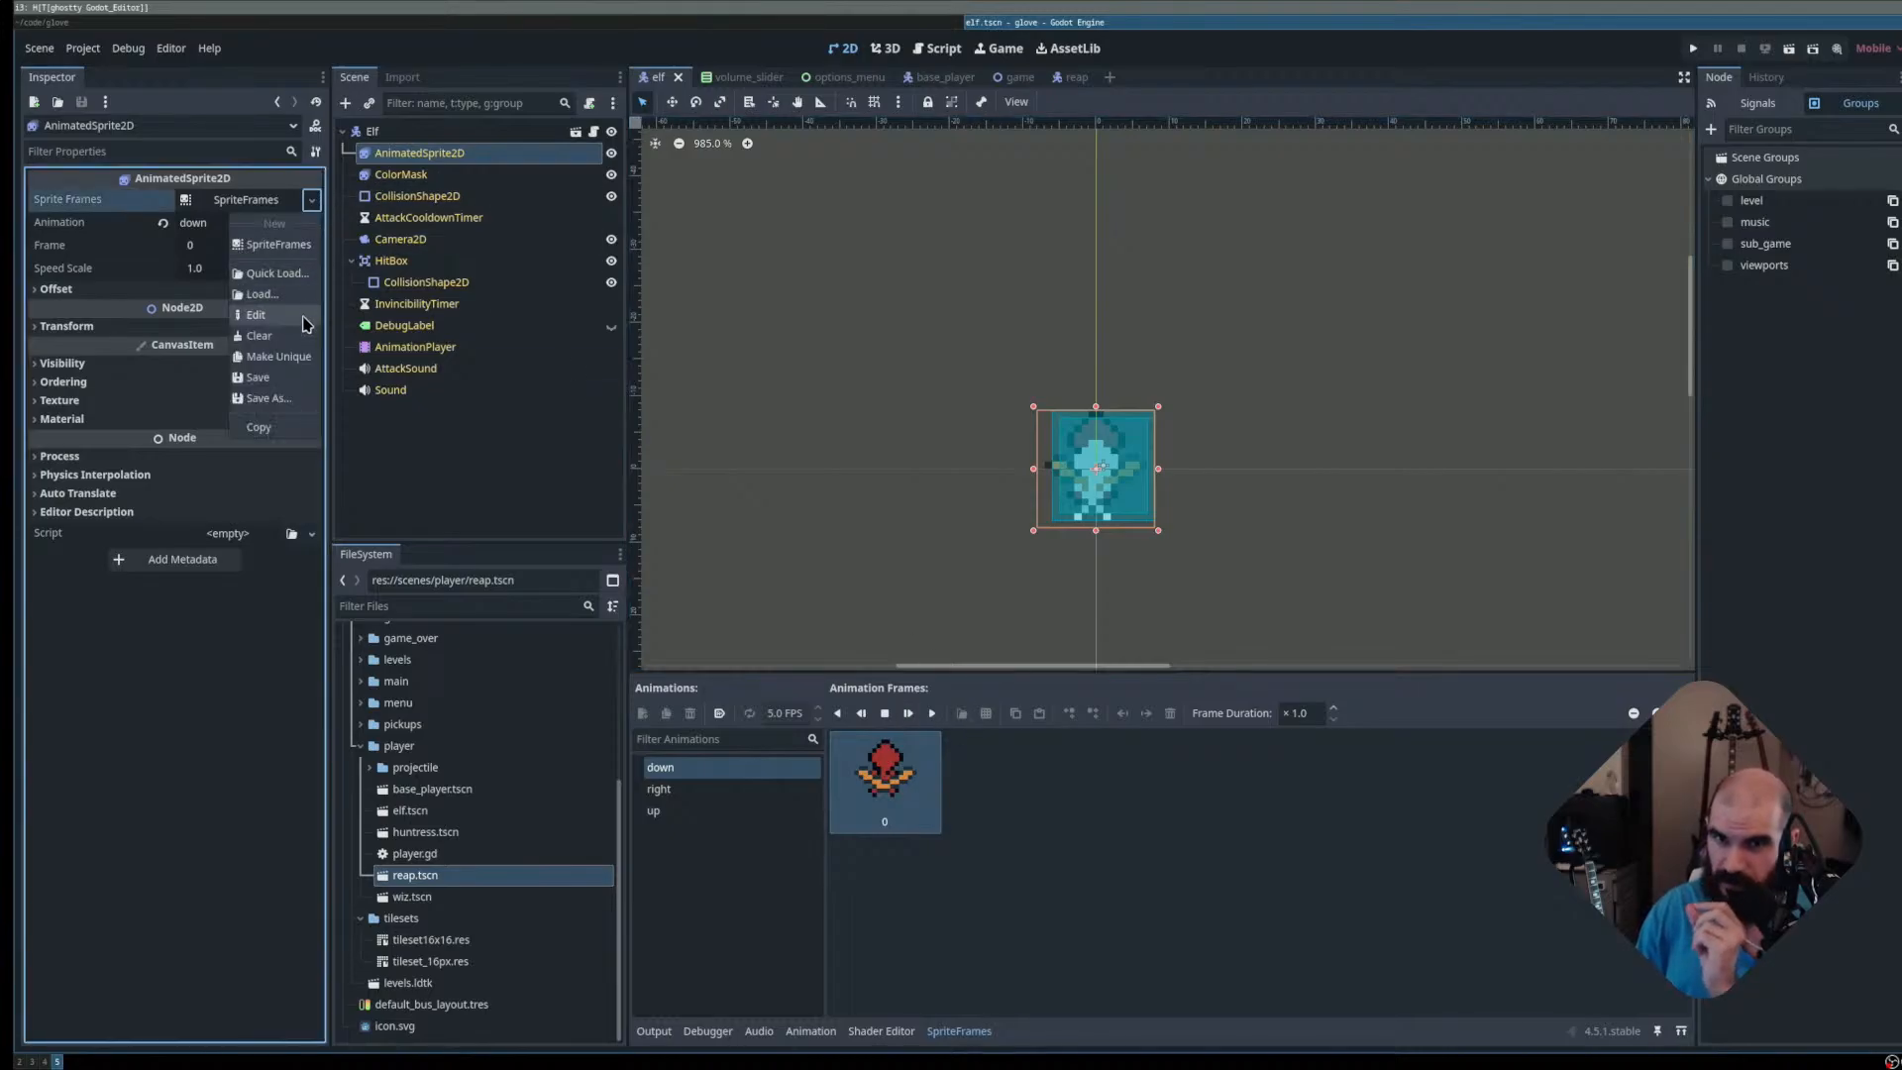
click(286, 358)
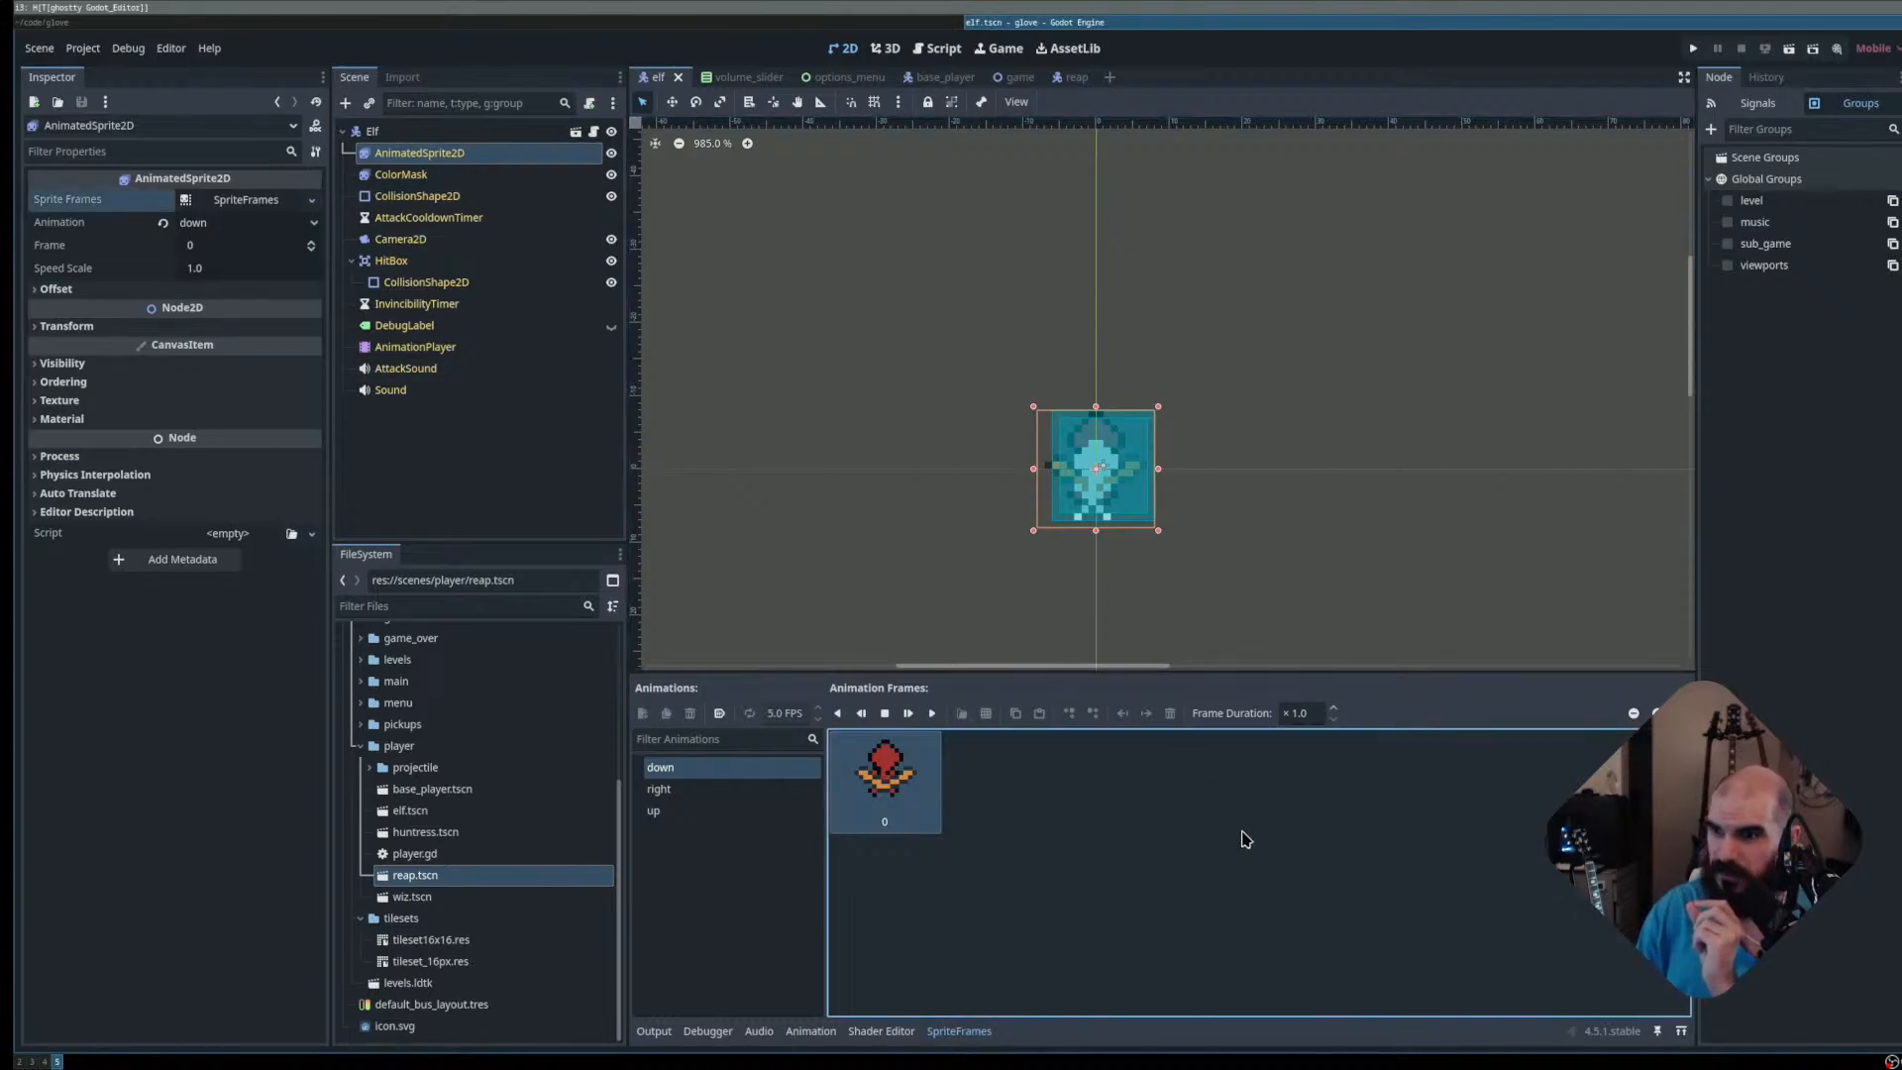
In the base_player scene, start adding frames from a sprite sheet to the AnimatedSprite2D's down animation
click(945, 78)
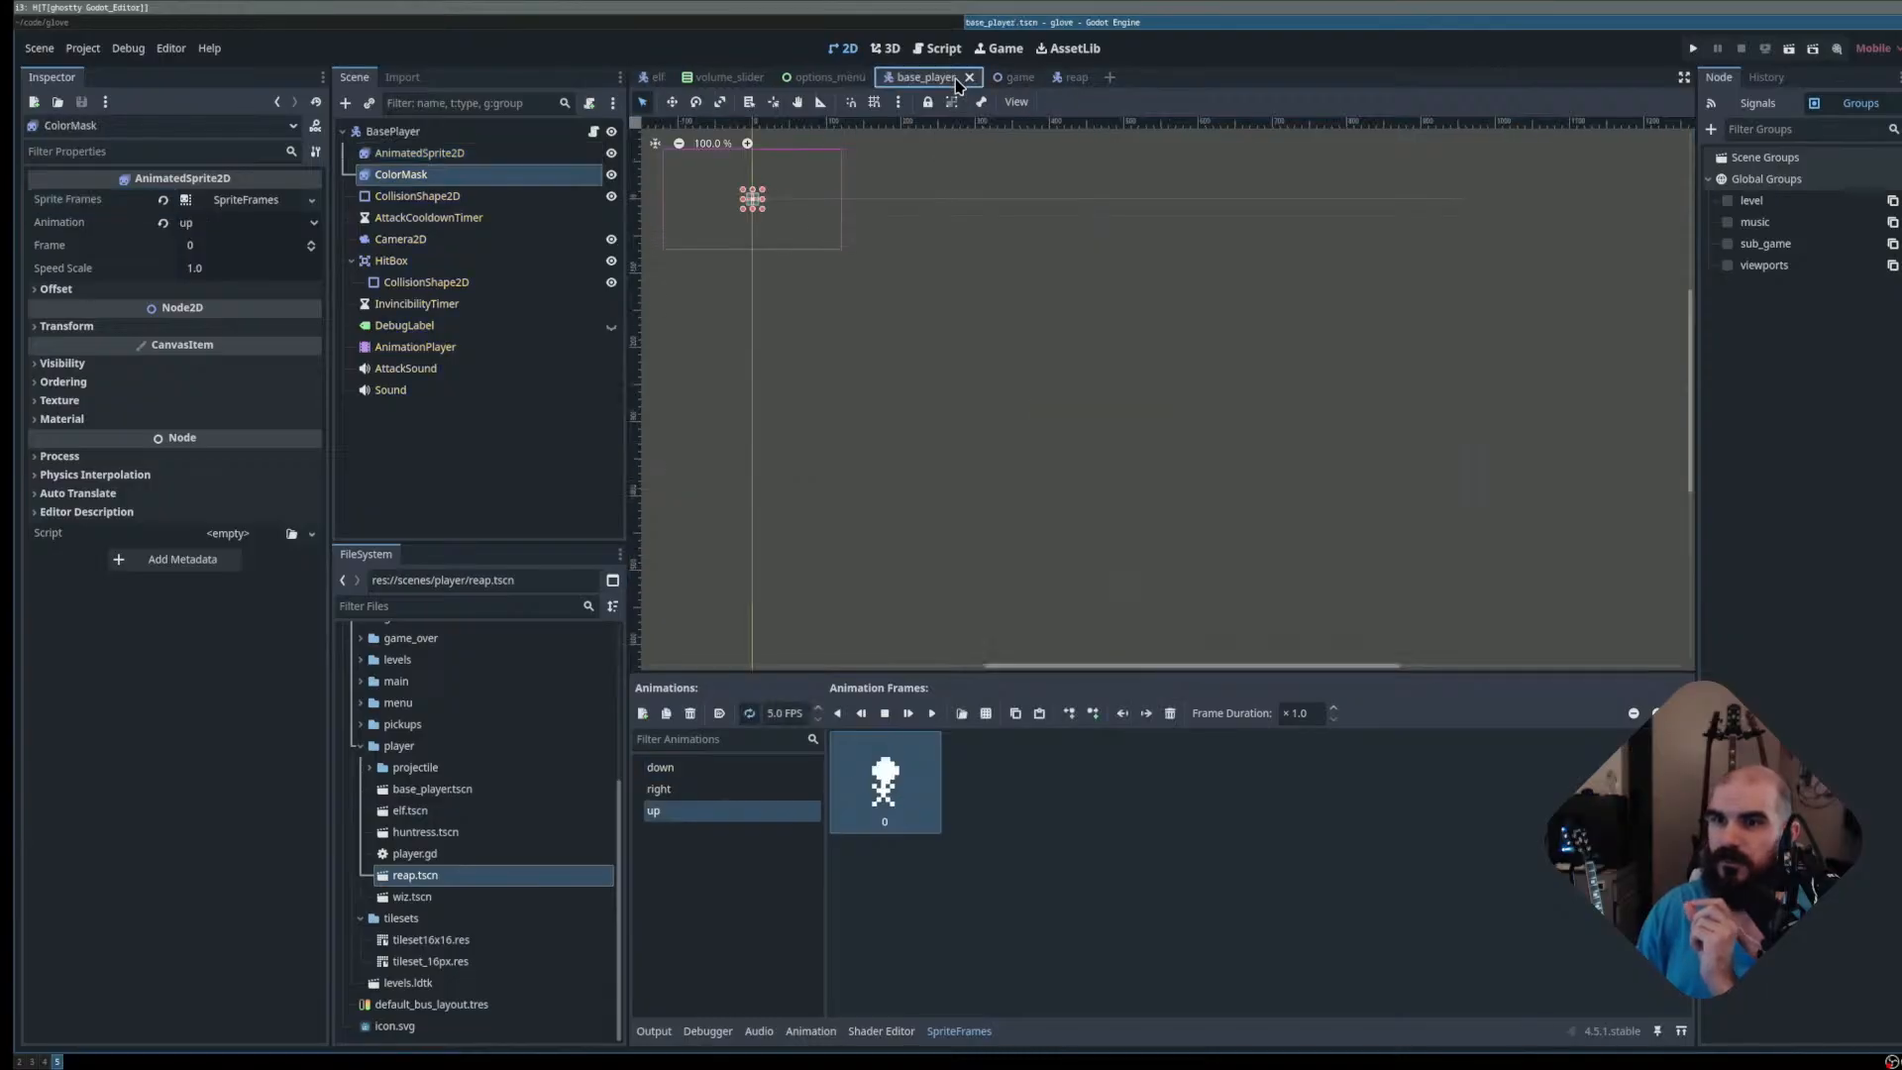
click(742, 778)
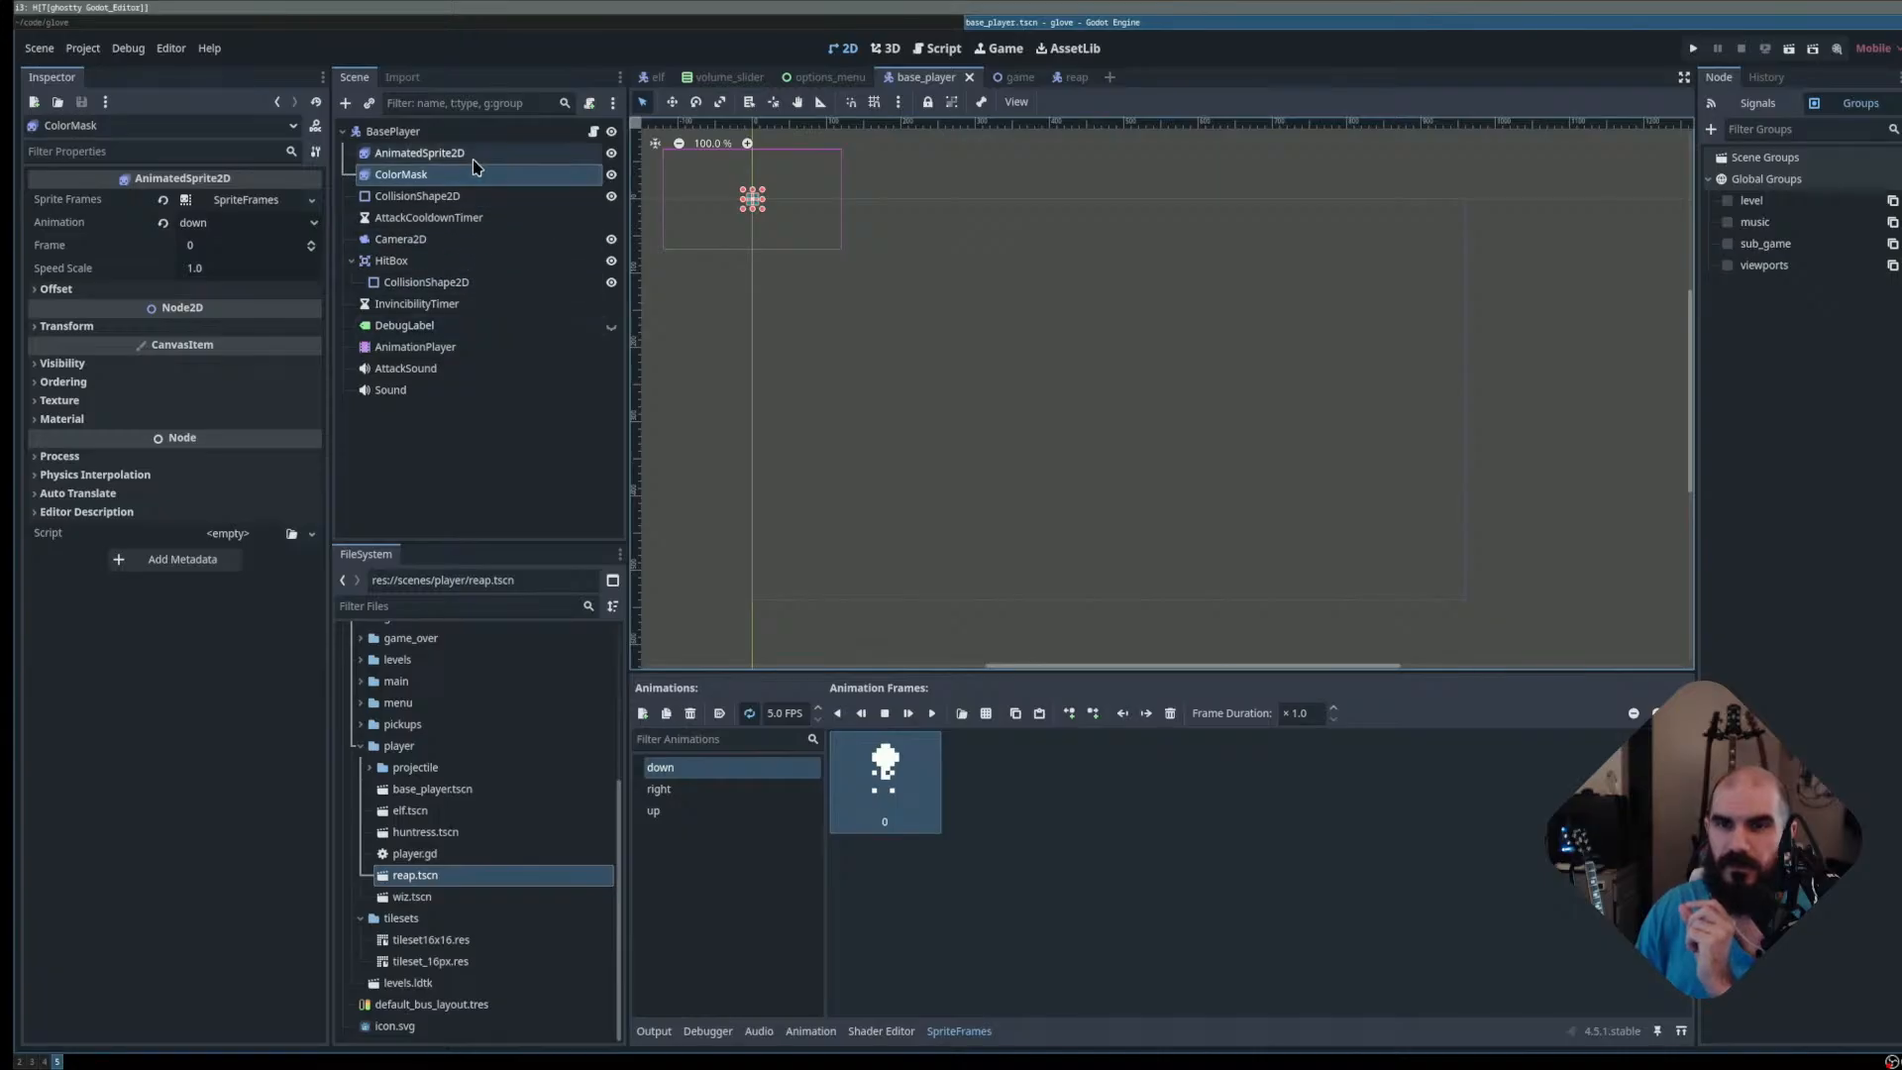
click(419, 152)
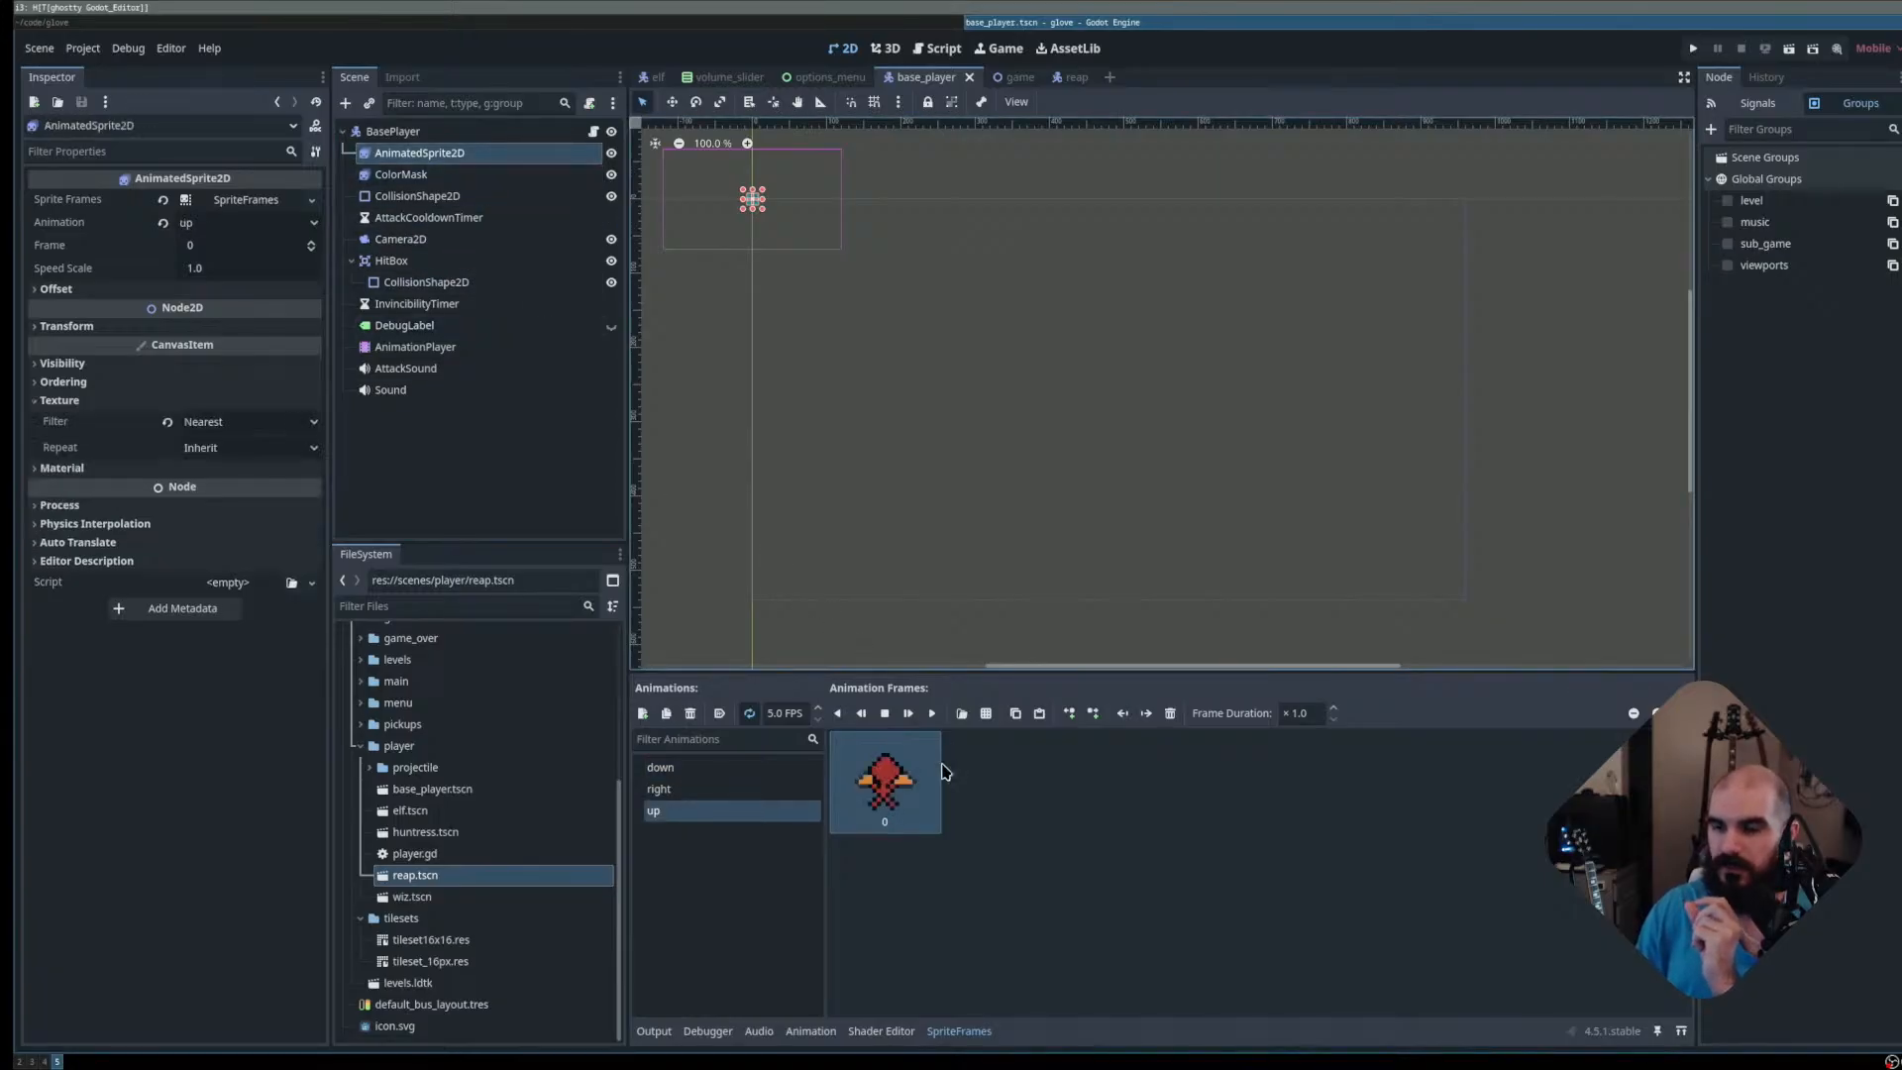
click(745, 769)
click(876, 788)
click(1011, 714)
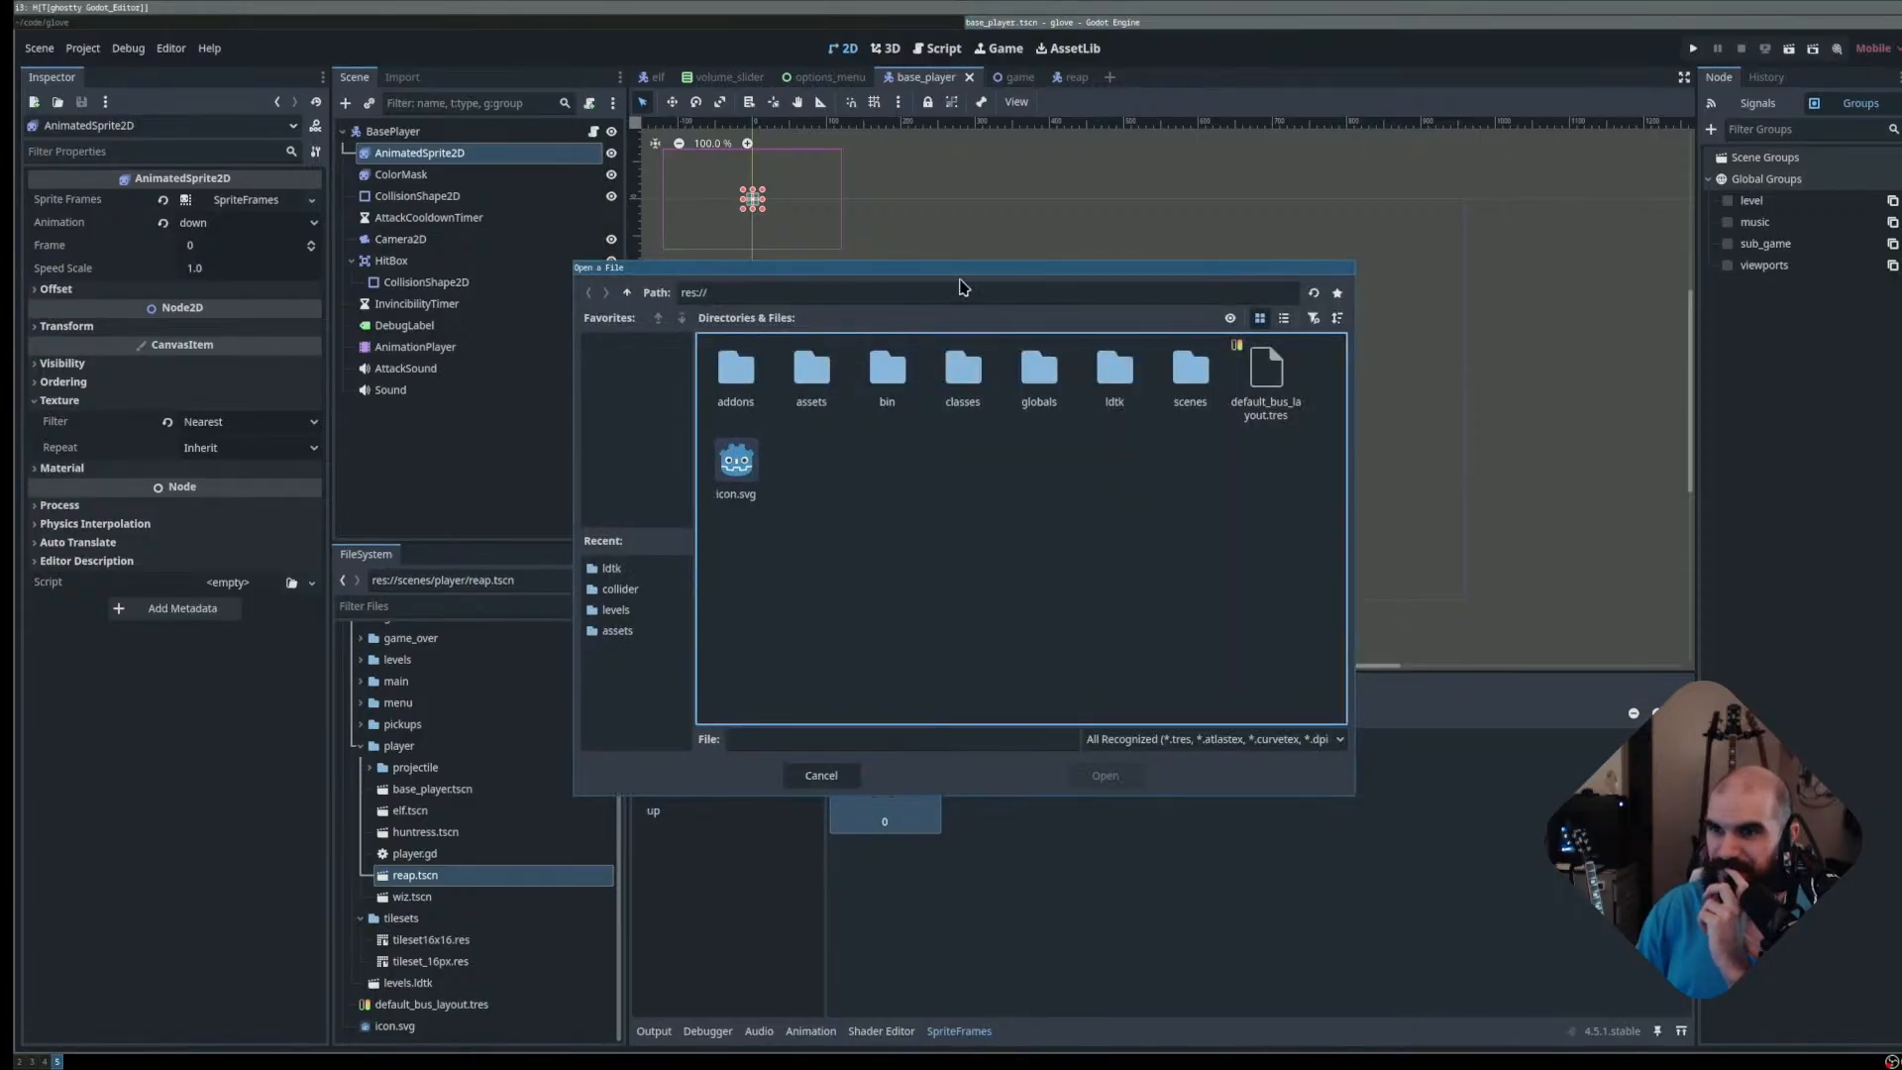
drag(974, 272, 1303, 169)
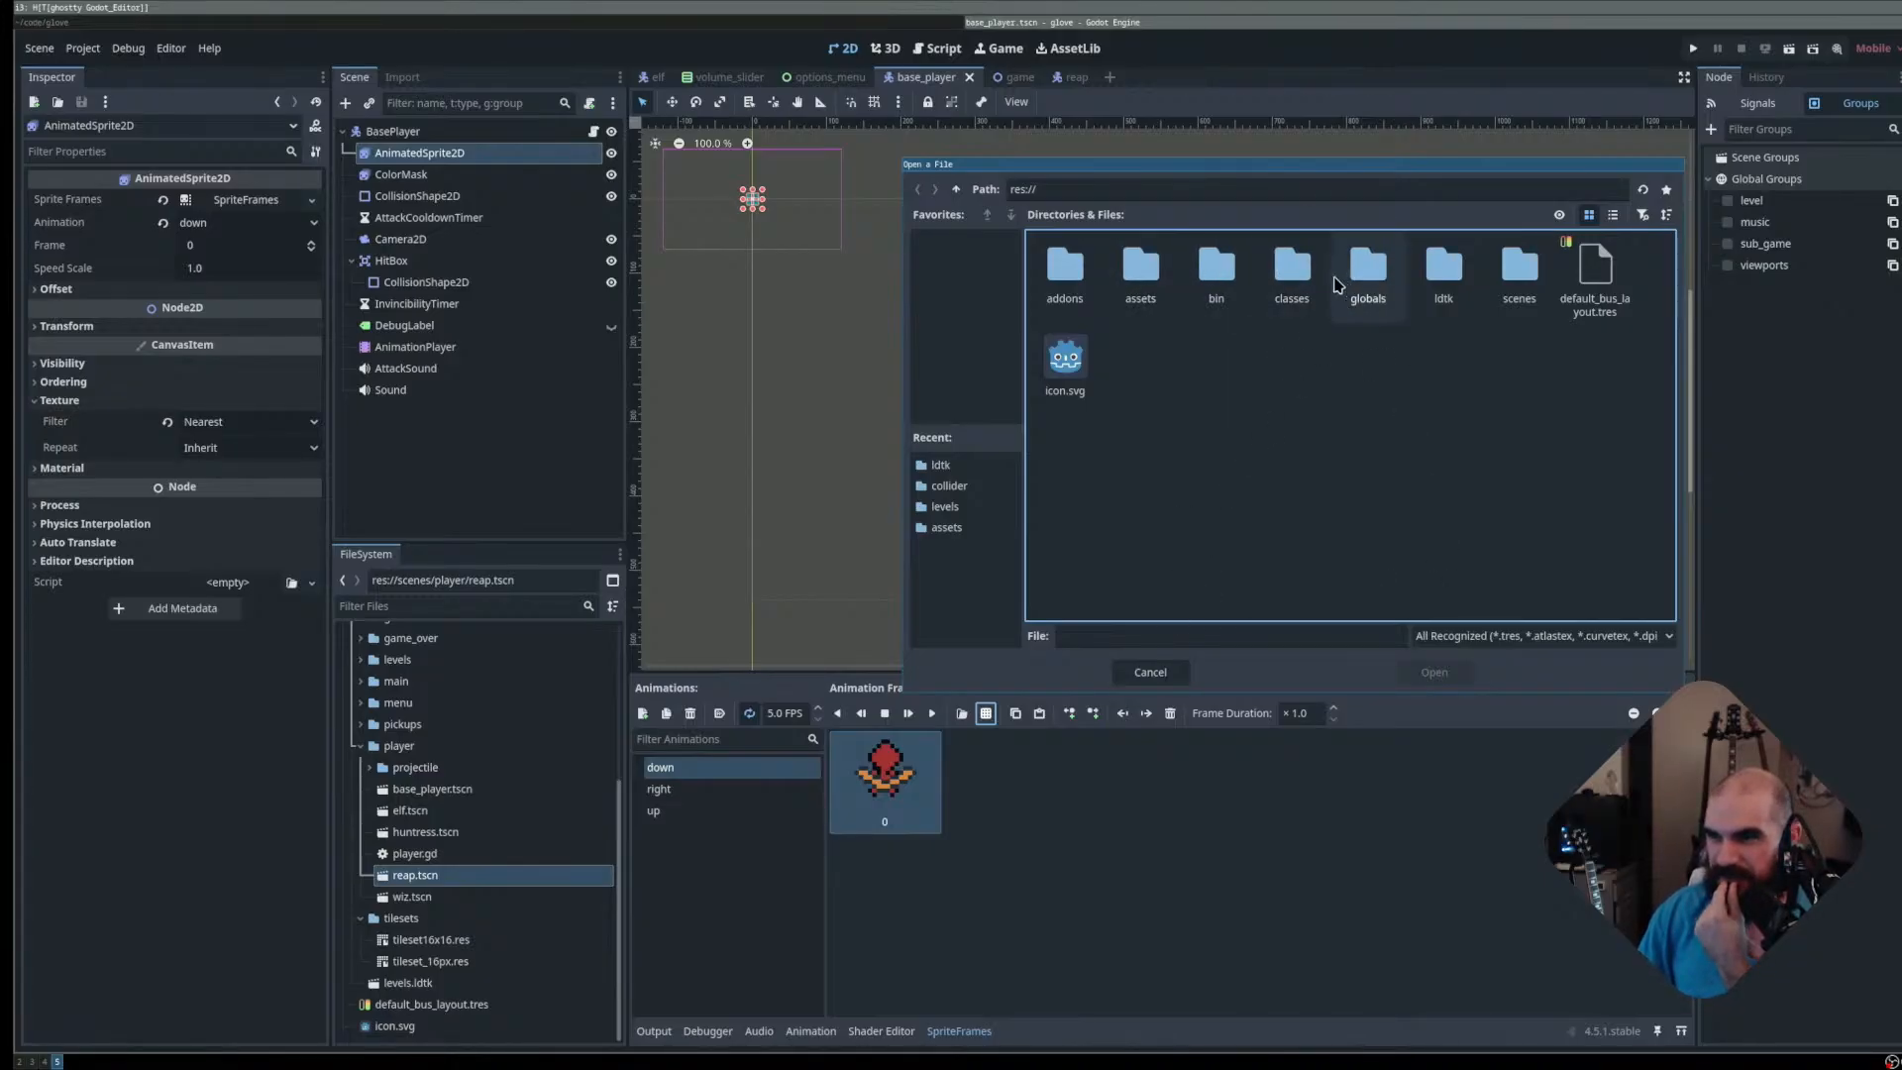
Look through the elf and characters folders in assets/src for the elf sprite sheets, and return to assets
double_click(1140, 269)
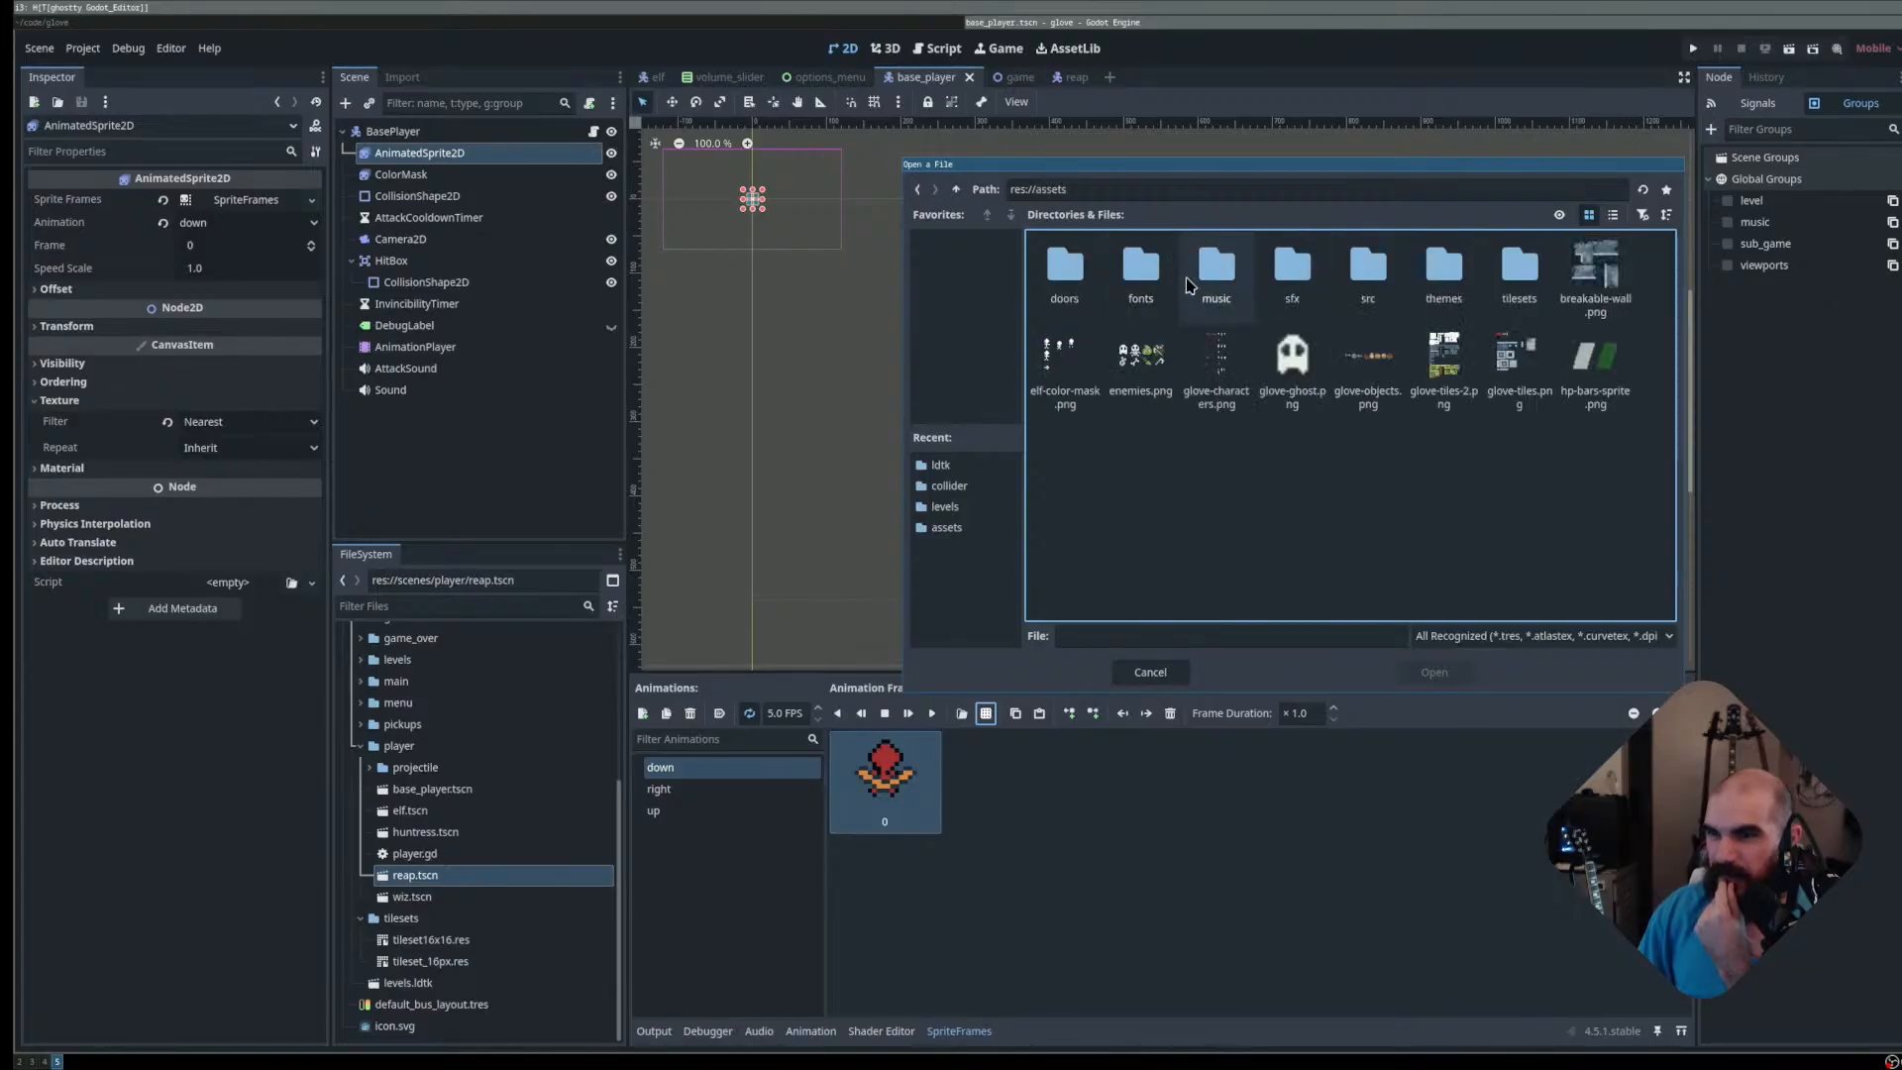
click(1377, 283)
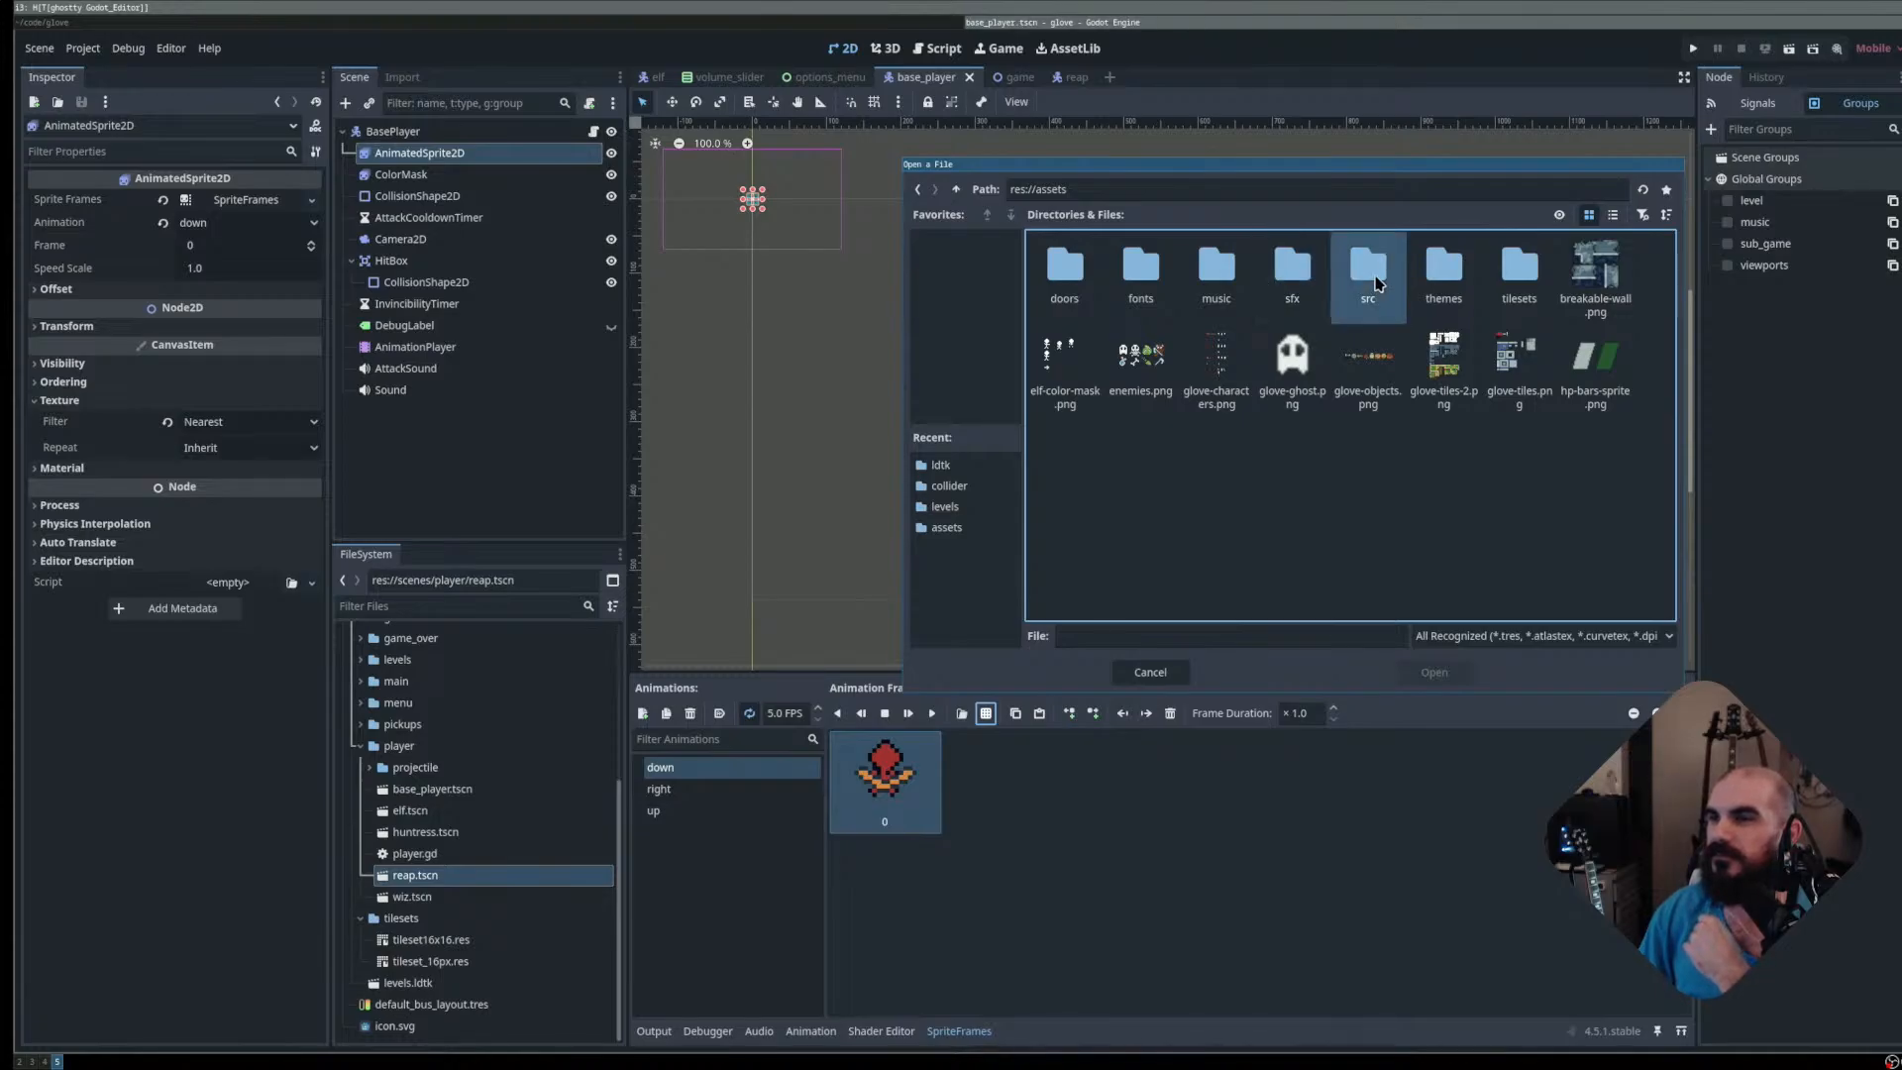
double_click(1376, 284)
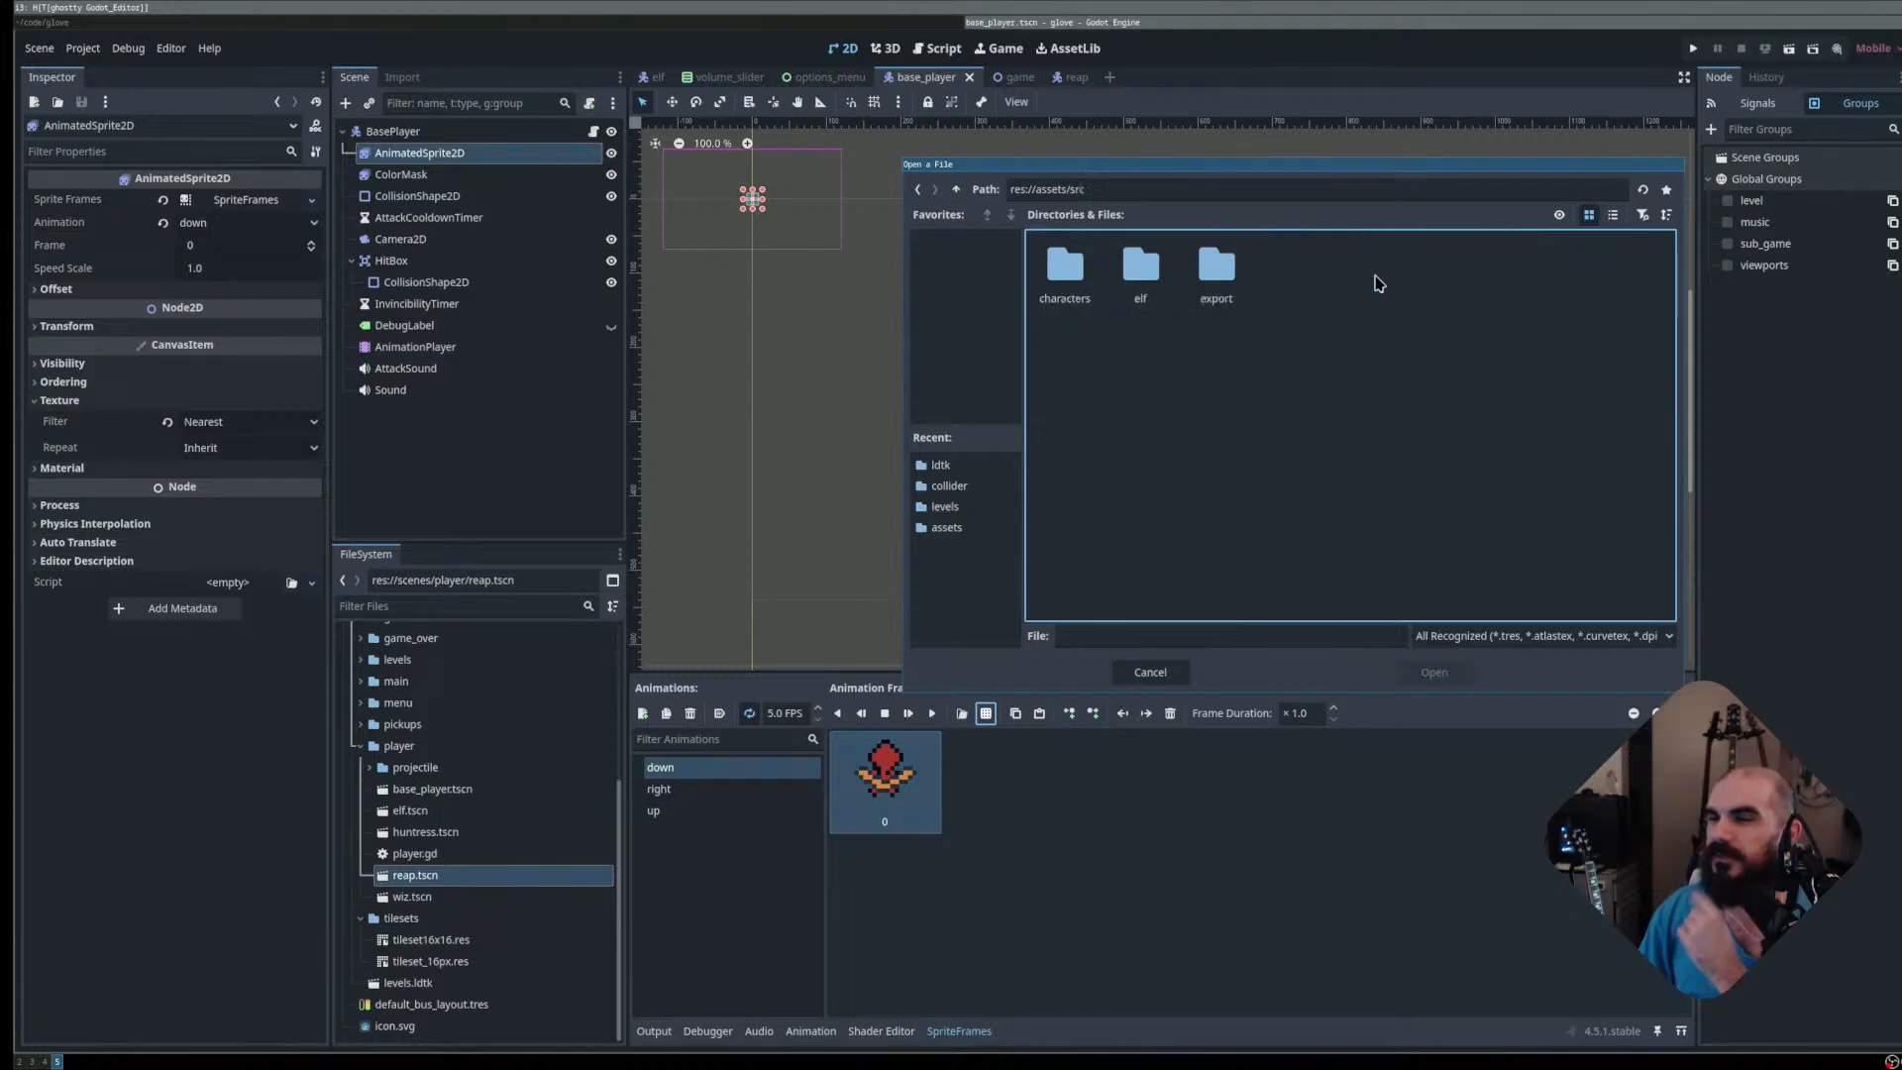
double_click(1157, 280)
click(955, 189)
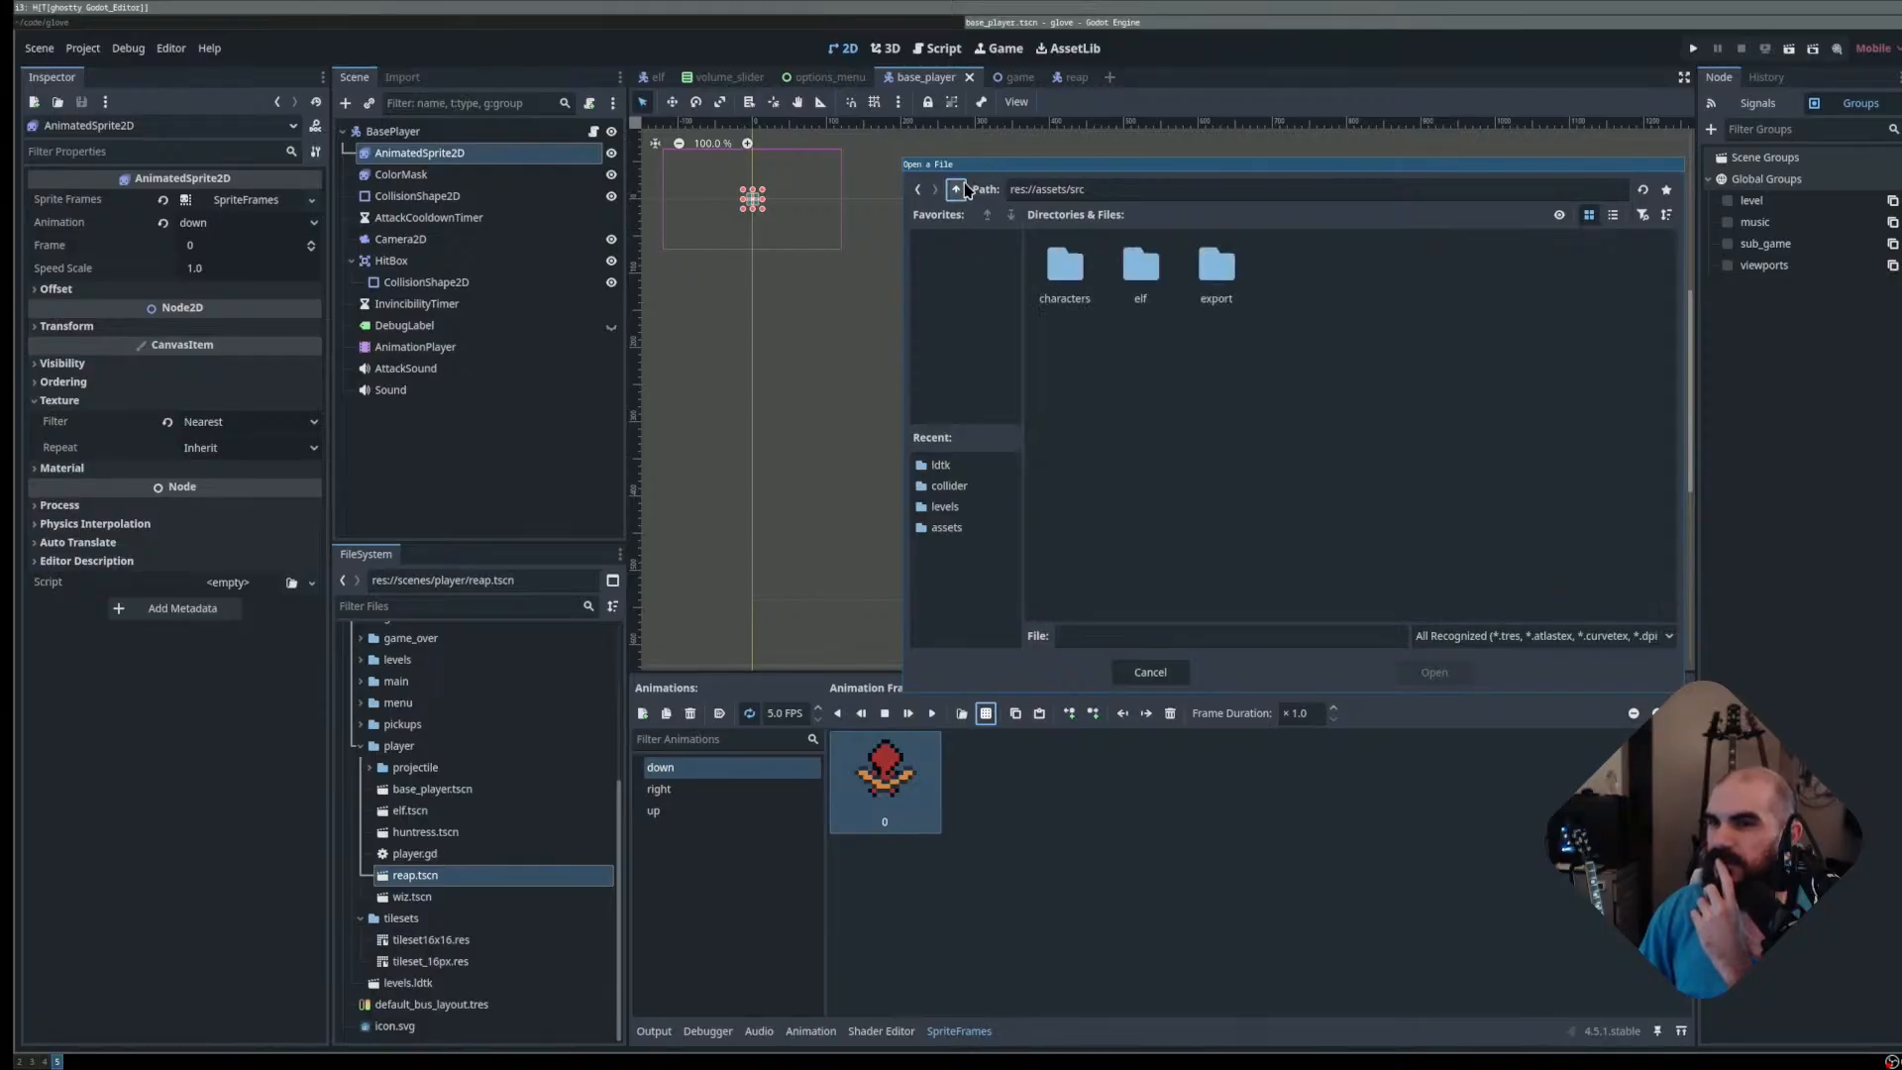
double_click(1037, 280)
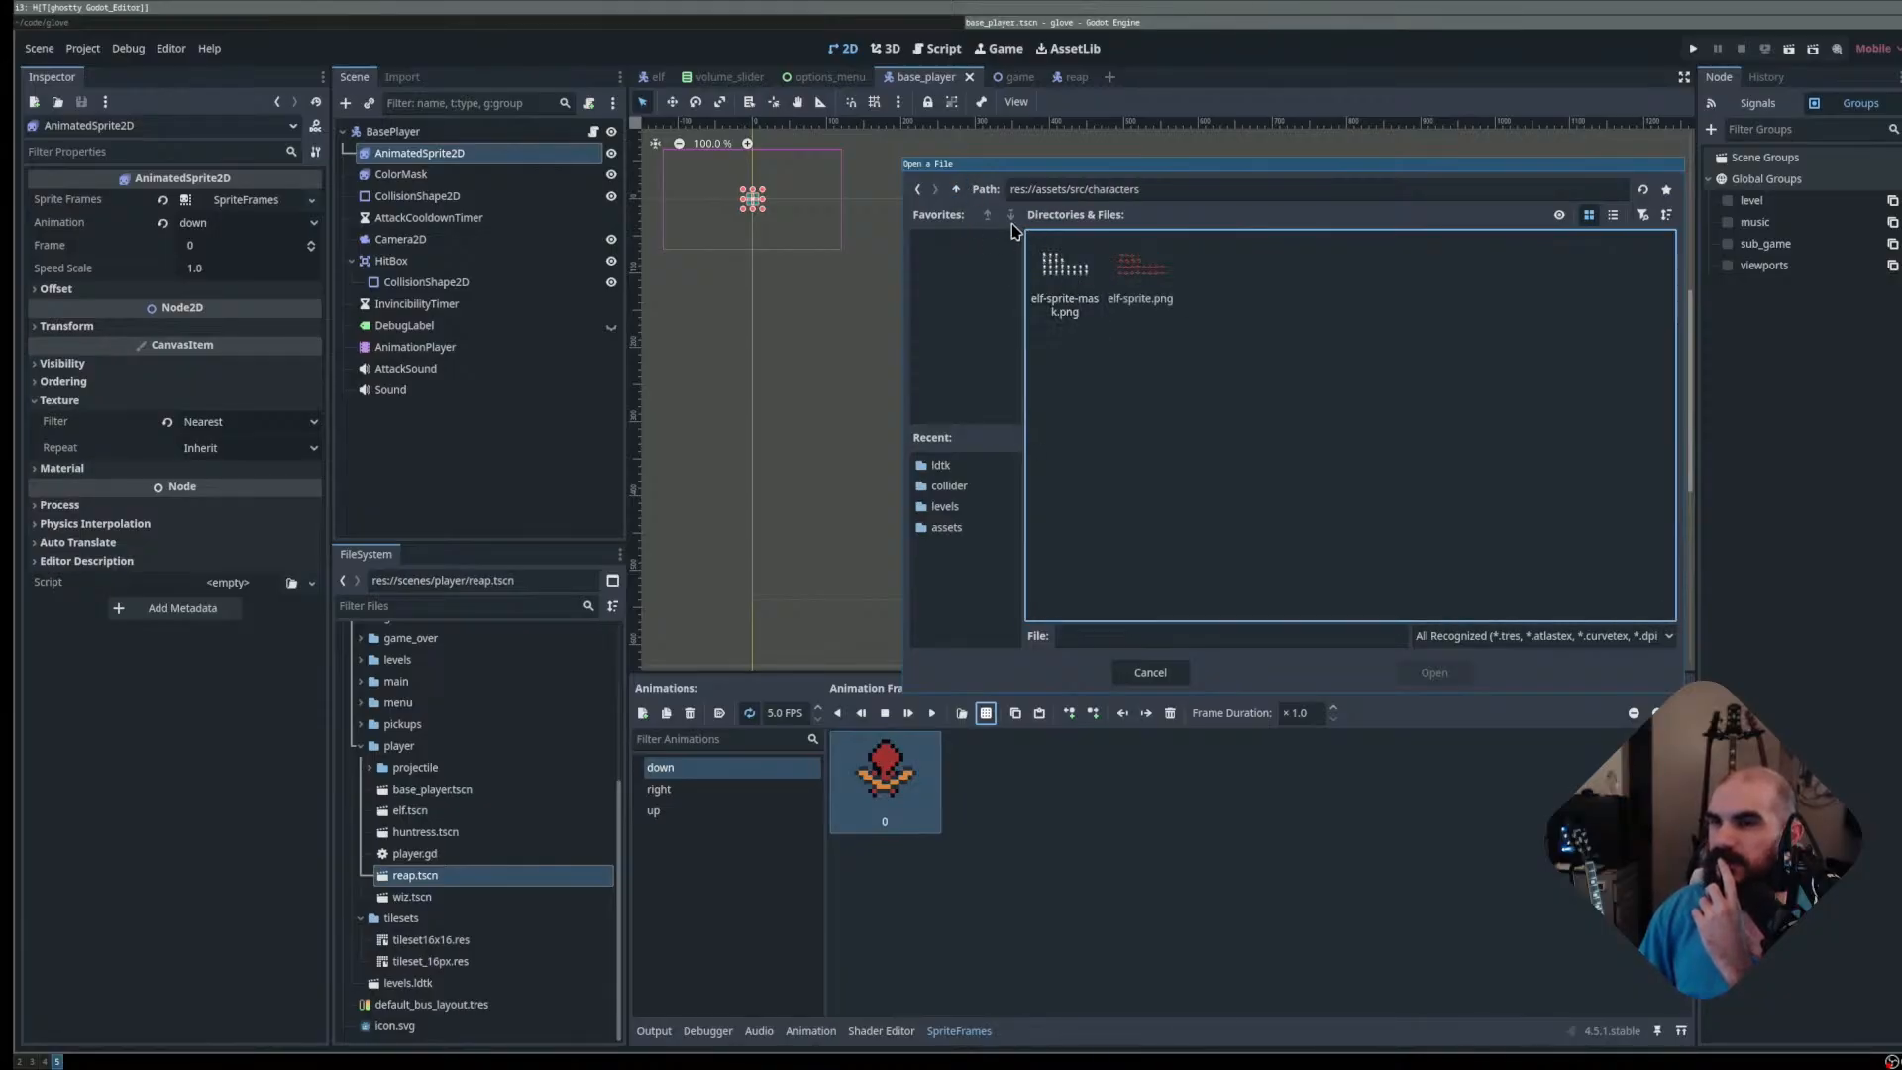
click(956, 190)
click(956, 189)
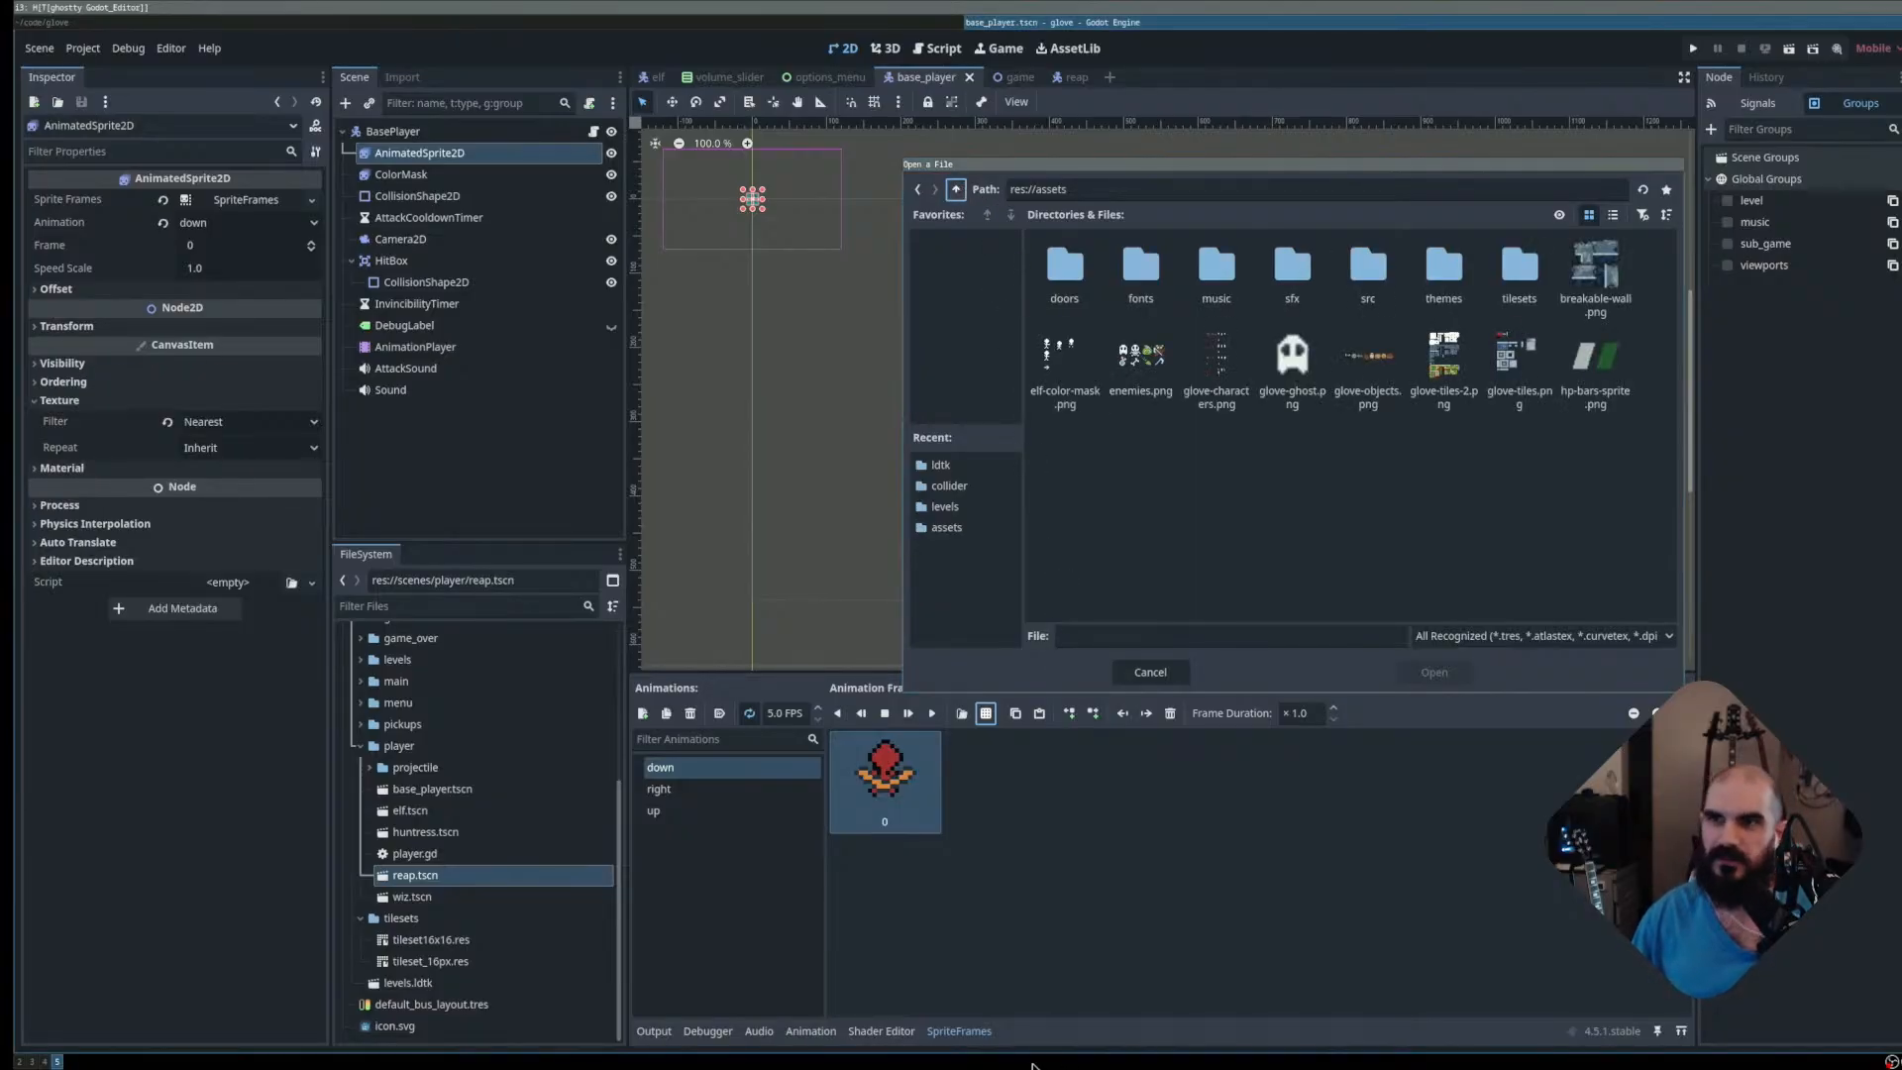
Switch to the terminal and set up a tmux session with Neovim on the glove folder and a second shell pane
key(super+h)
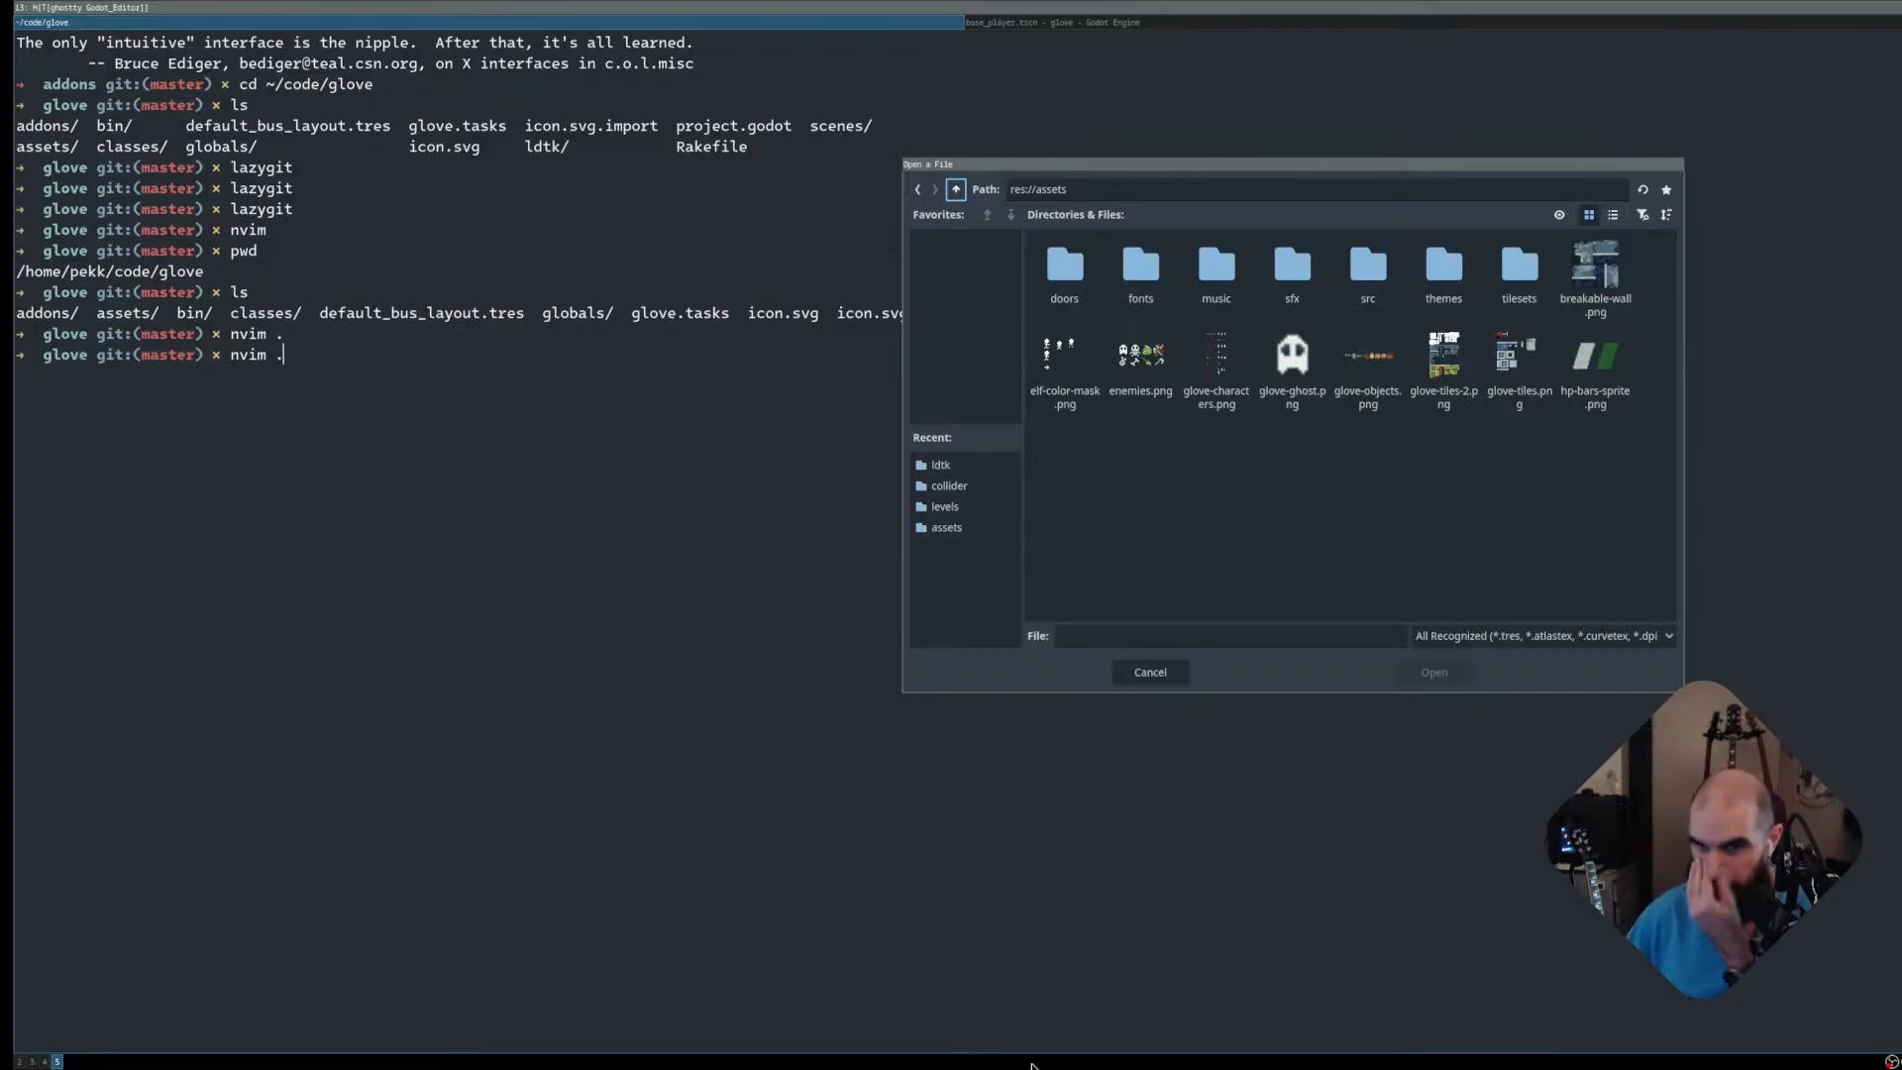
key(Return)
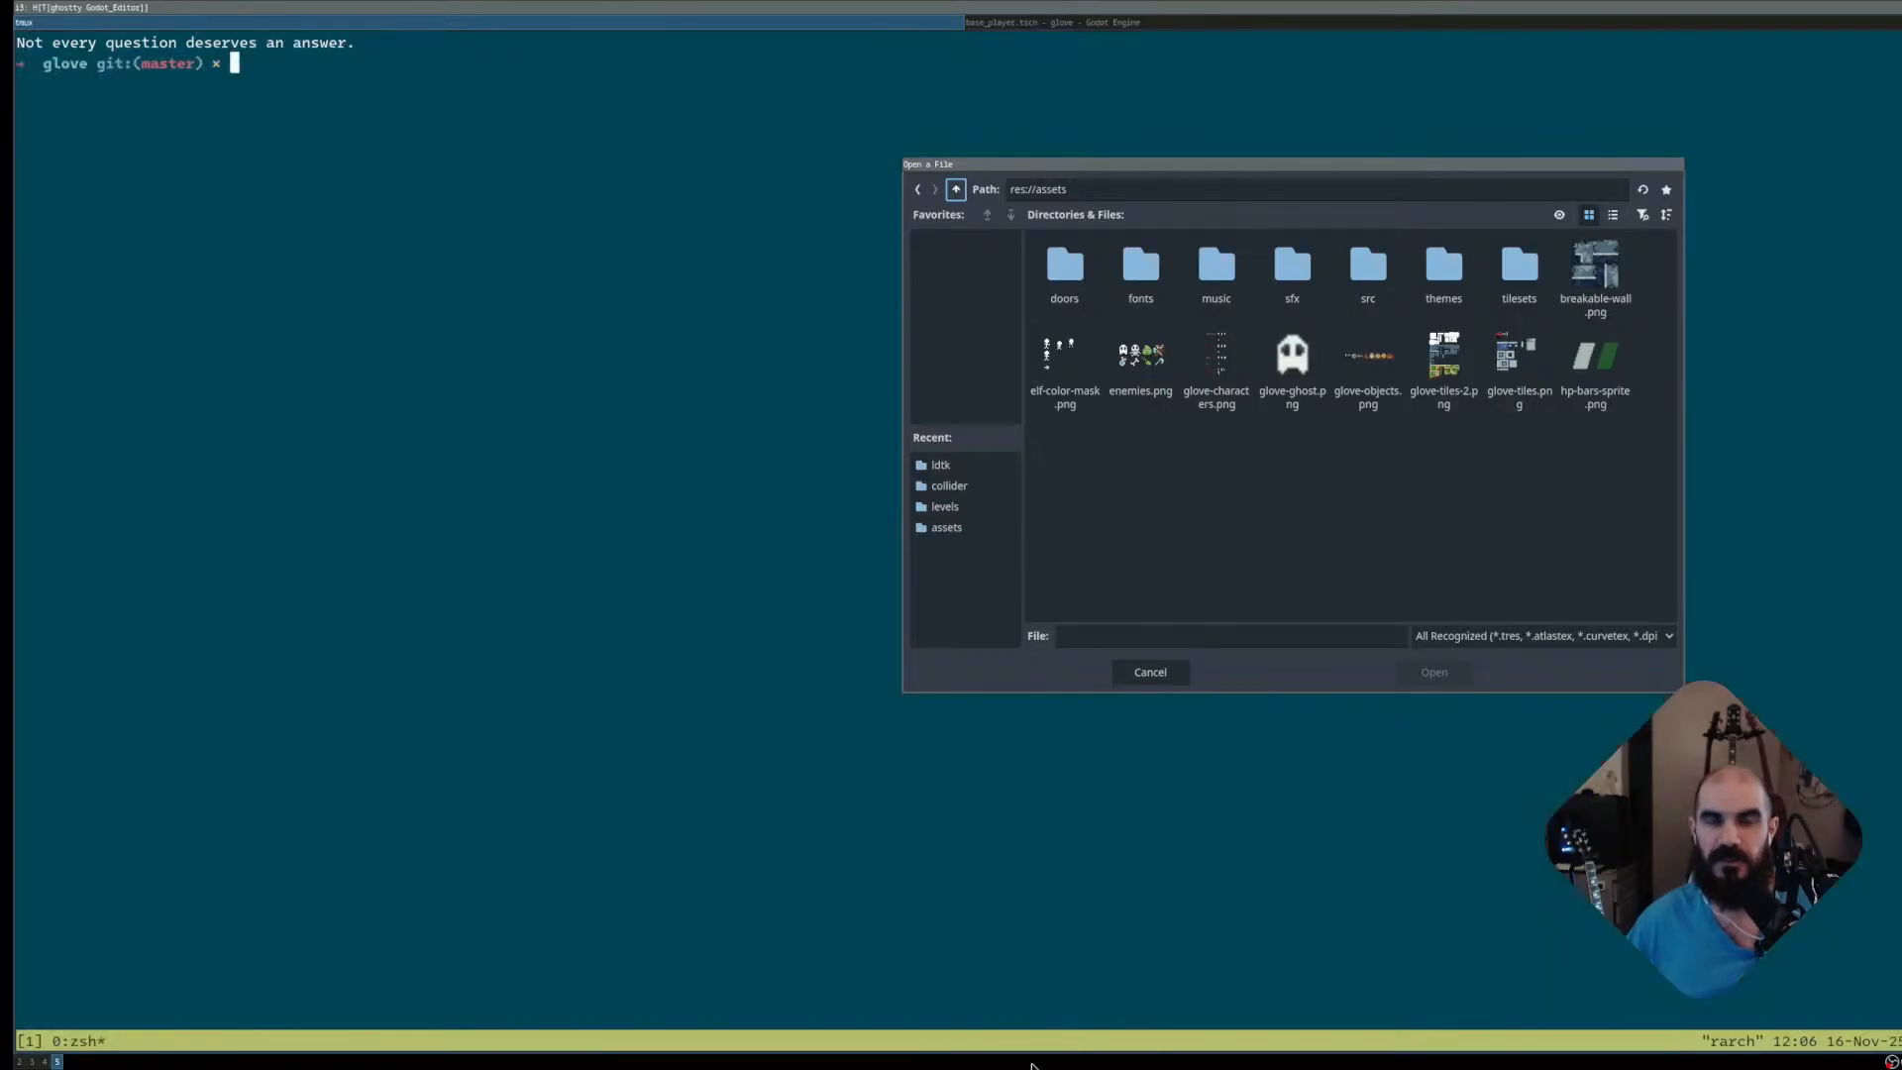
text(t)
key(BackSpace)
text(nvim .)
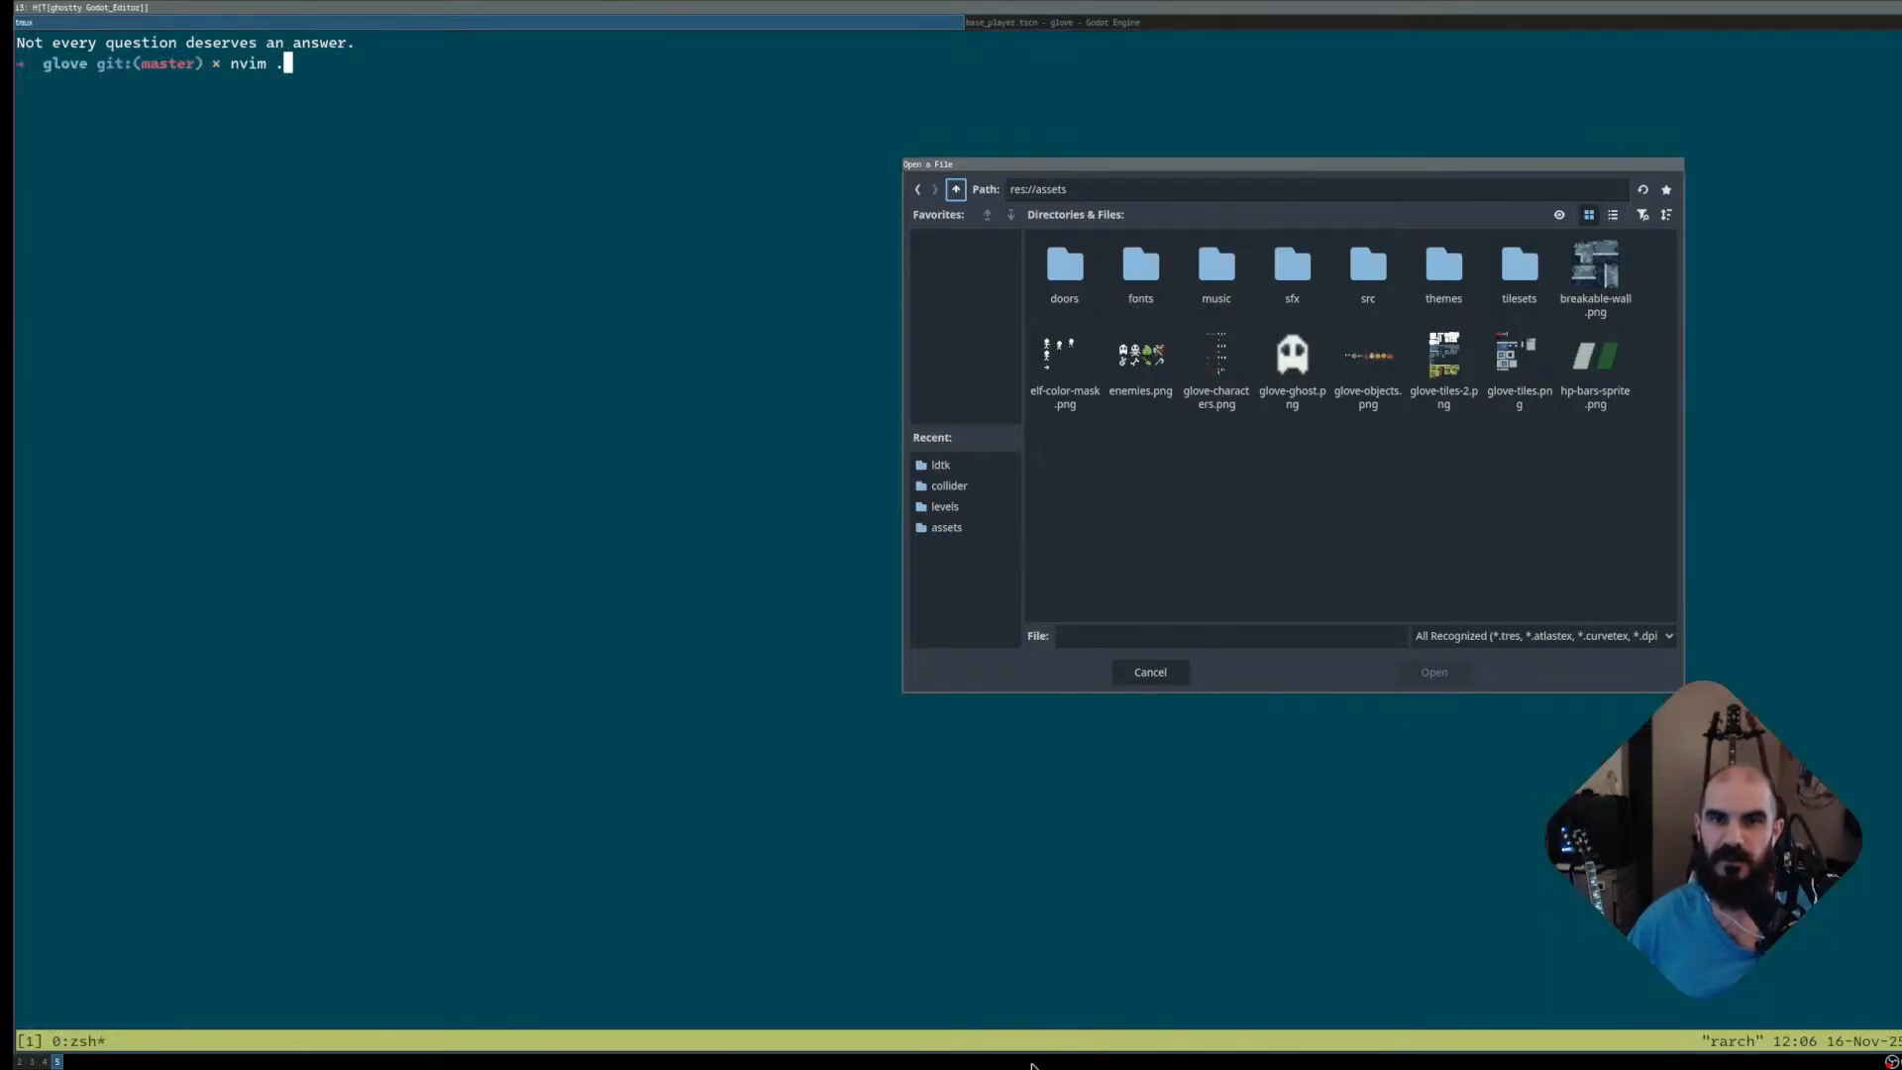
key(Return)
key(ctrl+b)
key(quotedbl)
text(ls)
key(Return)
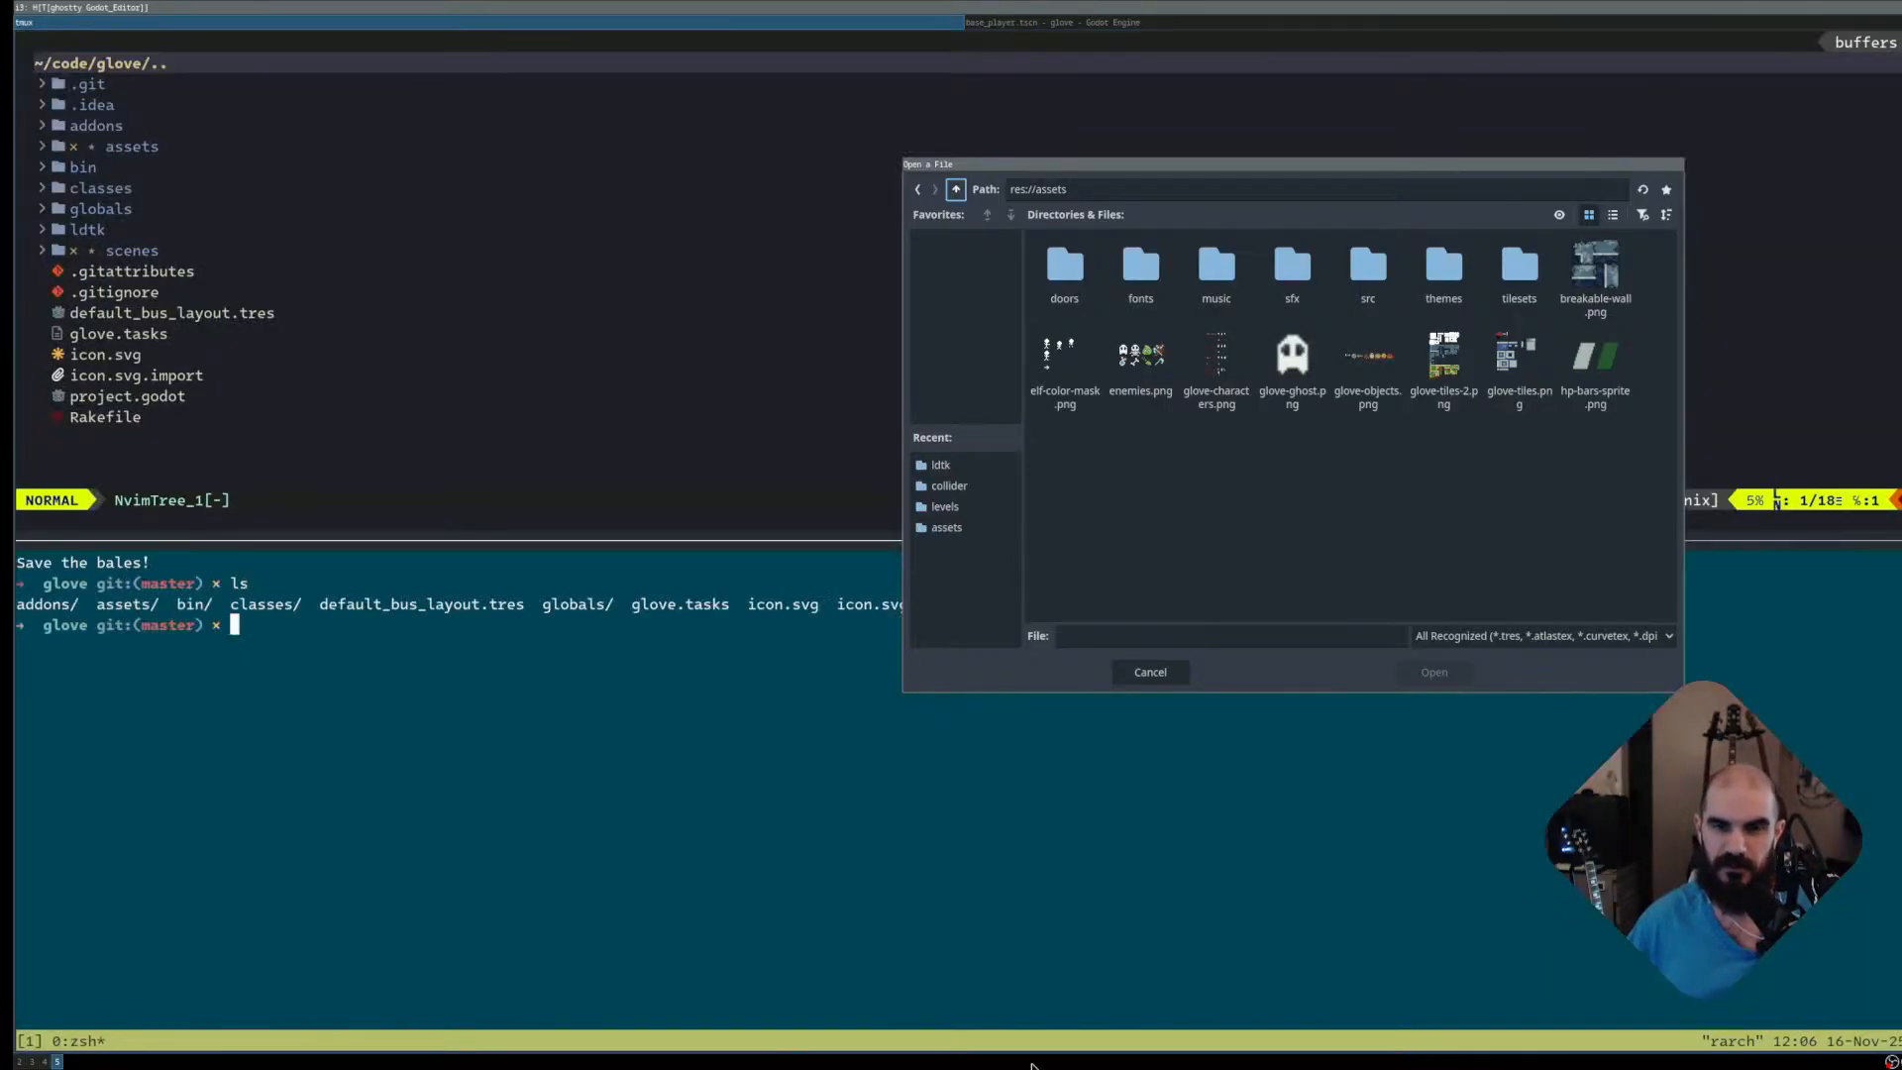
Change to the project's assets folder in the shell and list its contents
text(cd assets)
key(Return)
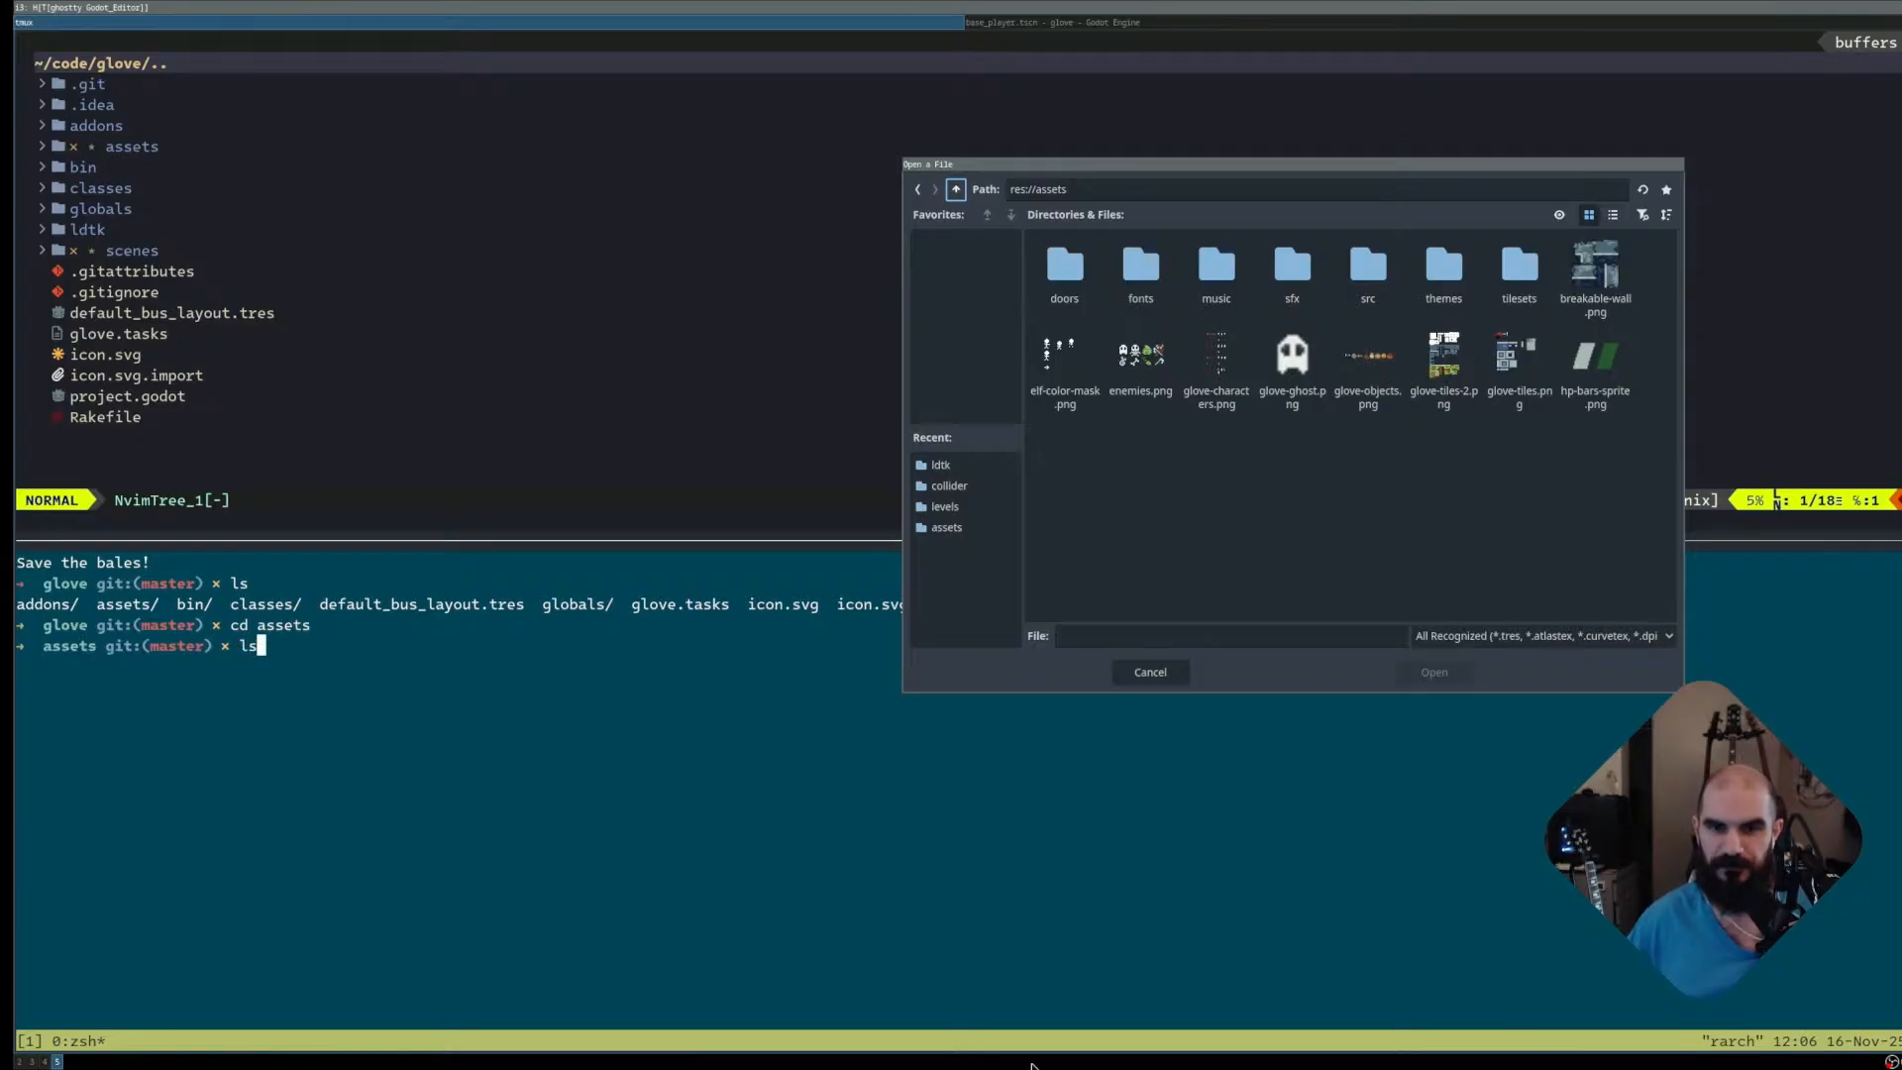
text(ls)
key(Return)
Change to src/characters and list its files
text(cd src)
key(Tab)
key(Tab)
text(ch)
key(Tab)
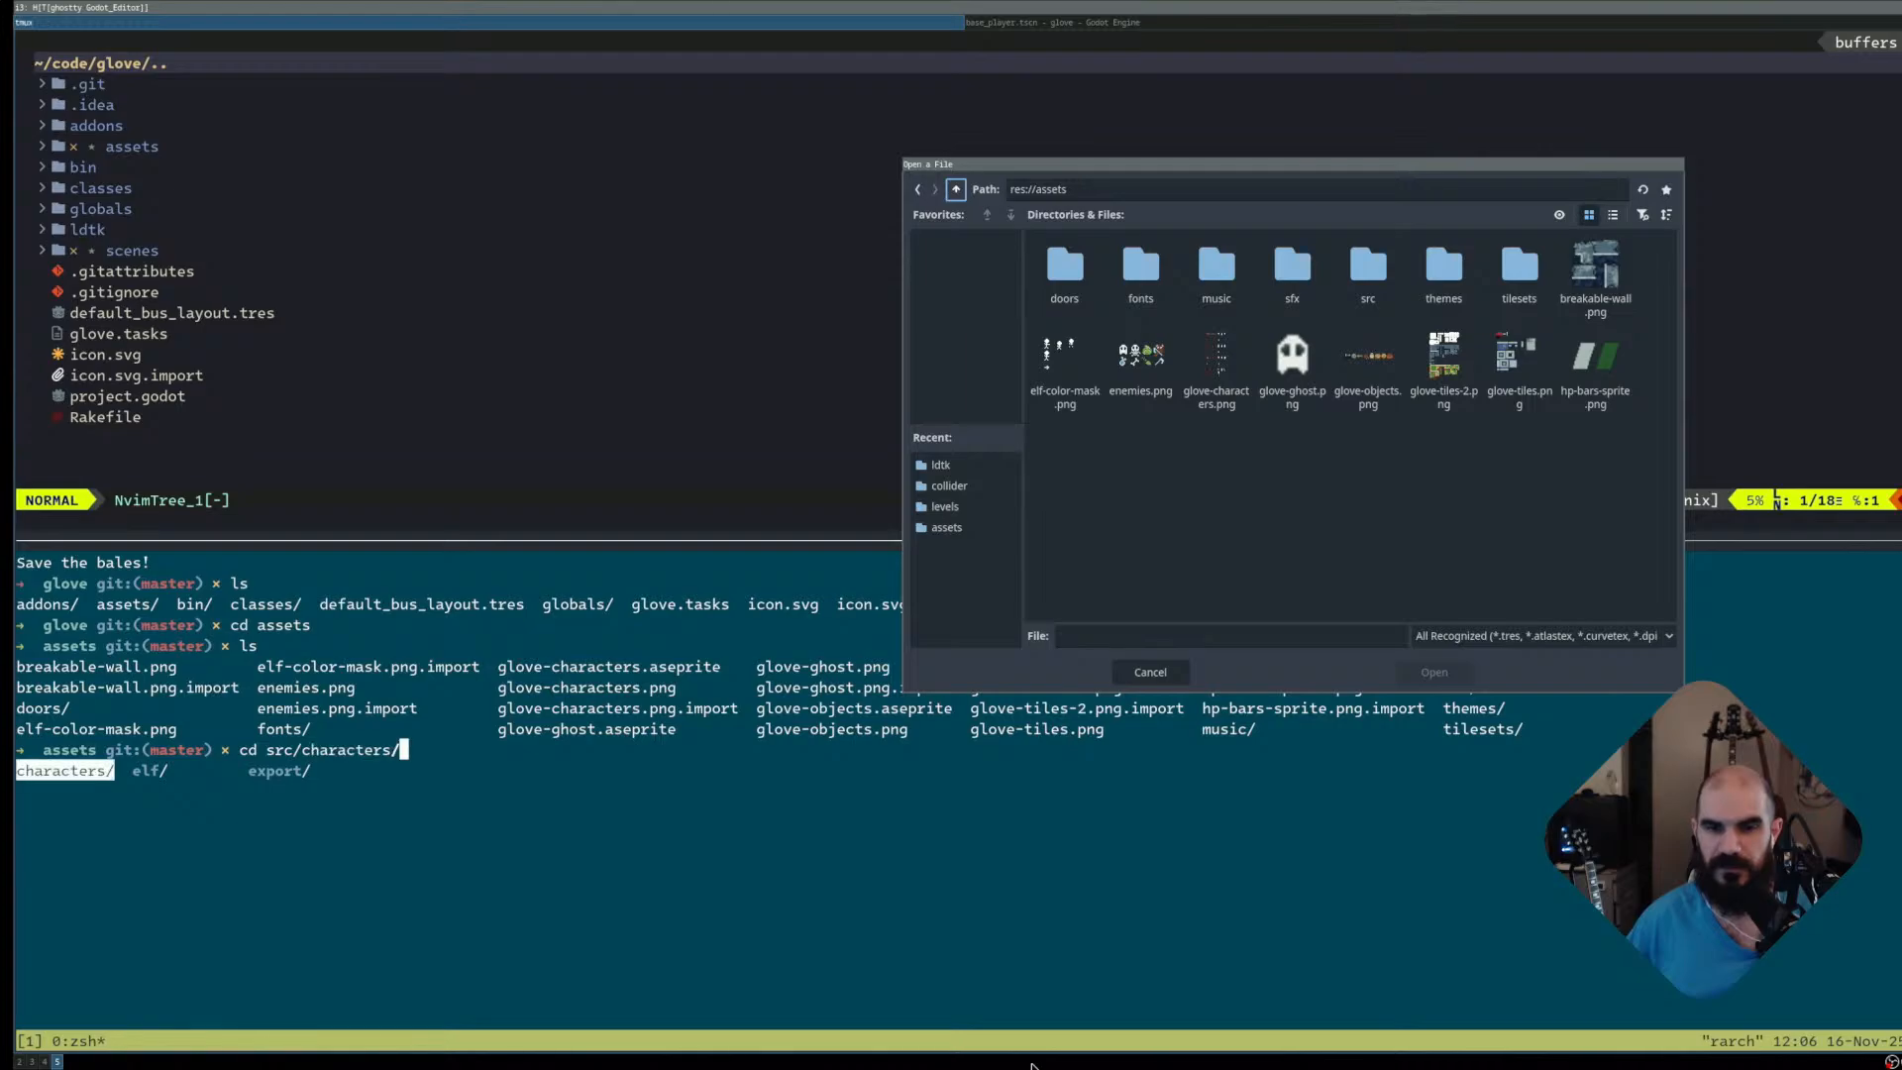
text(l)
key(BackSpace)
key(Return)
text(ls)
key(Return)
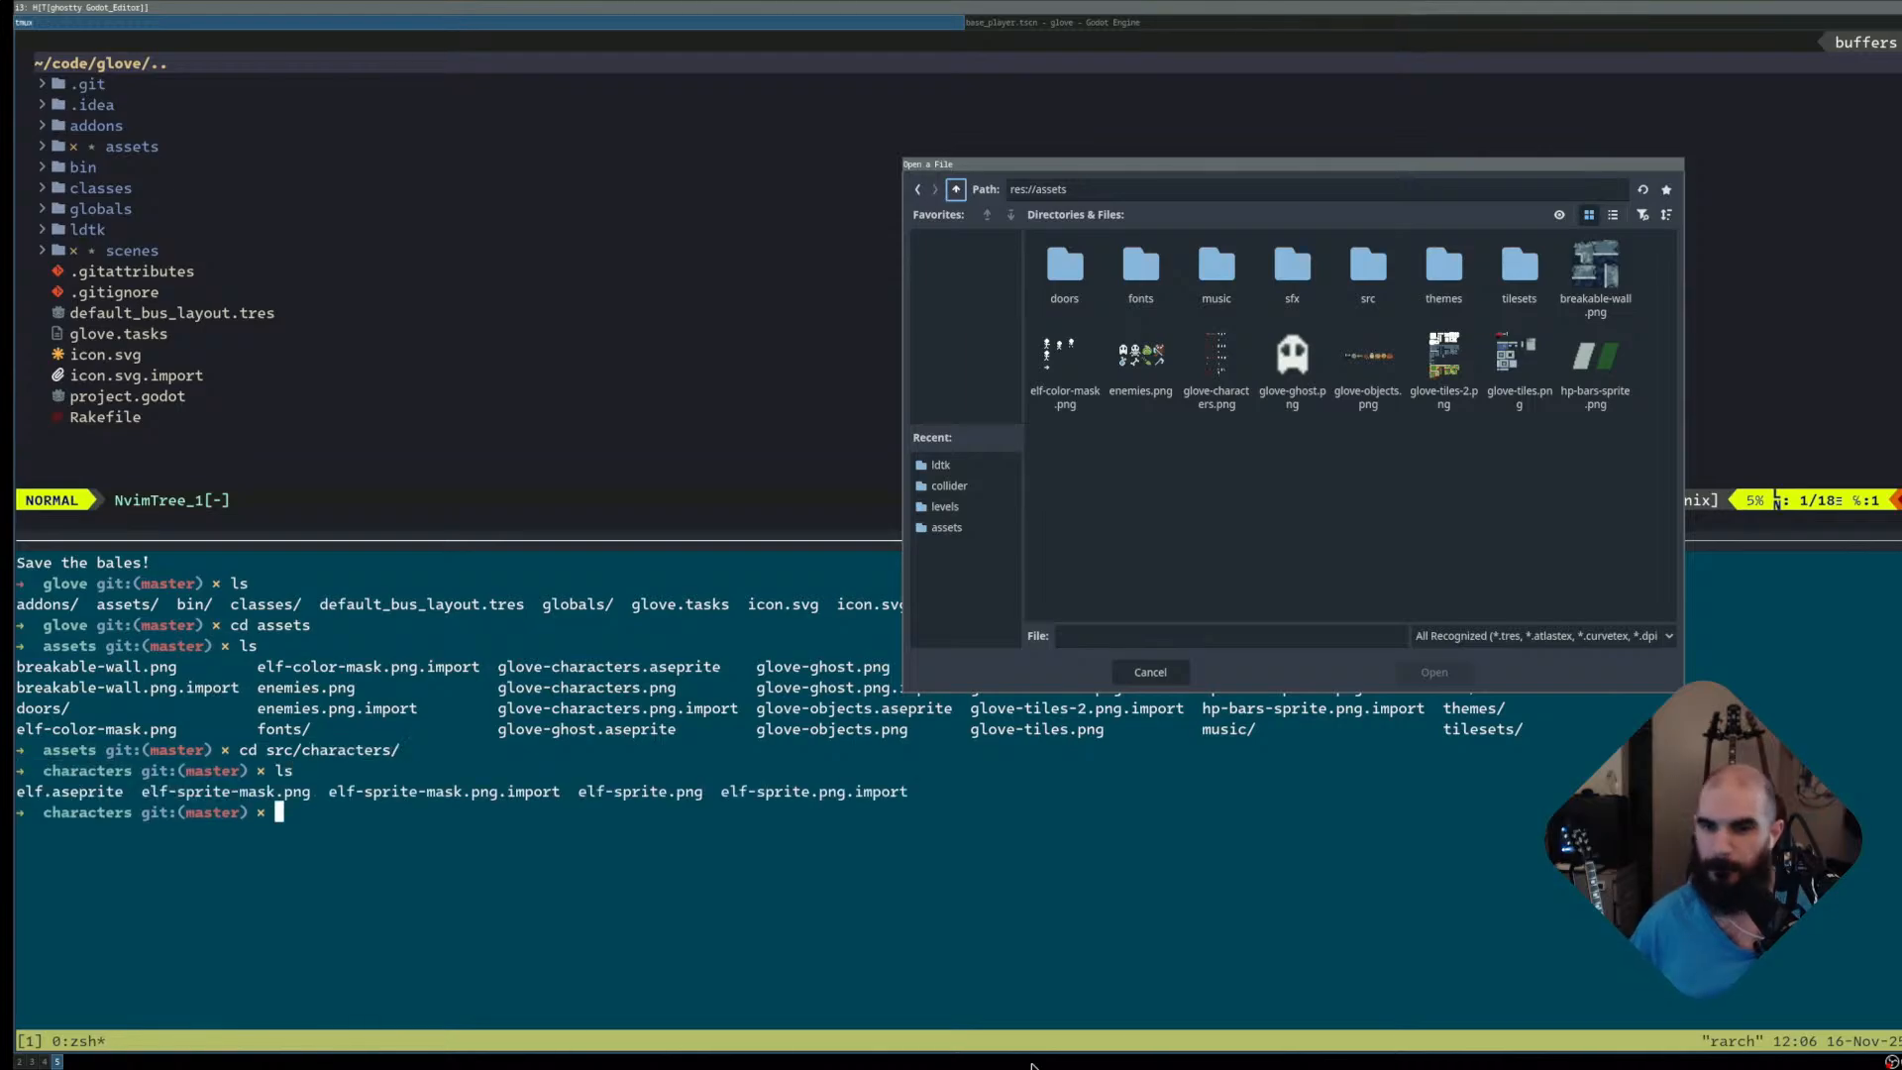
Discard the started mv *.png command and go back up to the assets folder, listing the folders on the way
text(mv *.png)
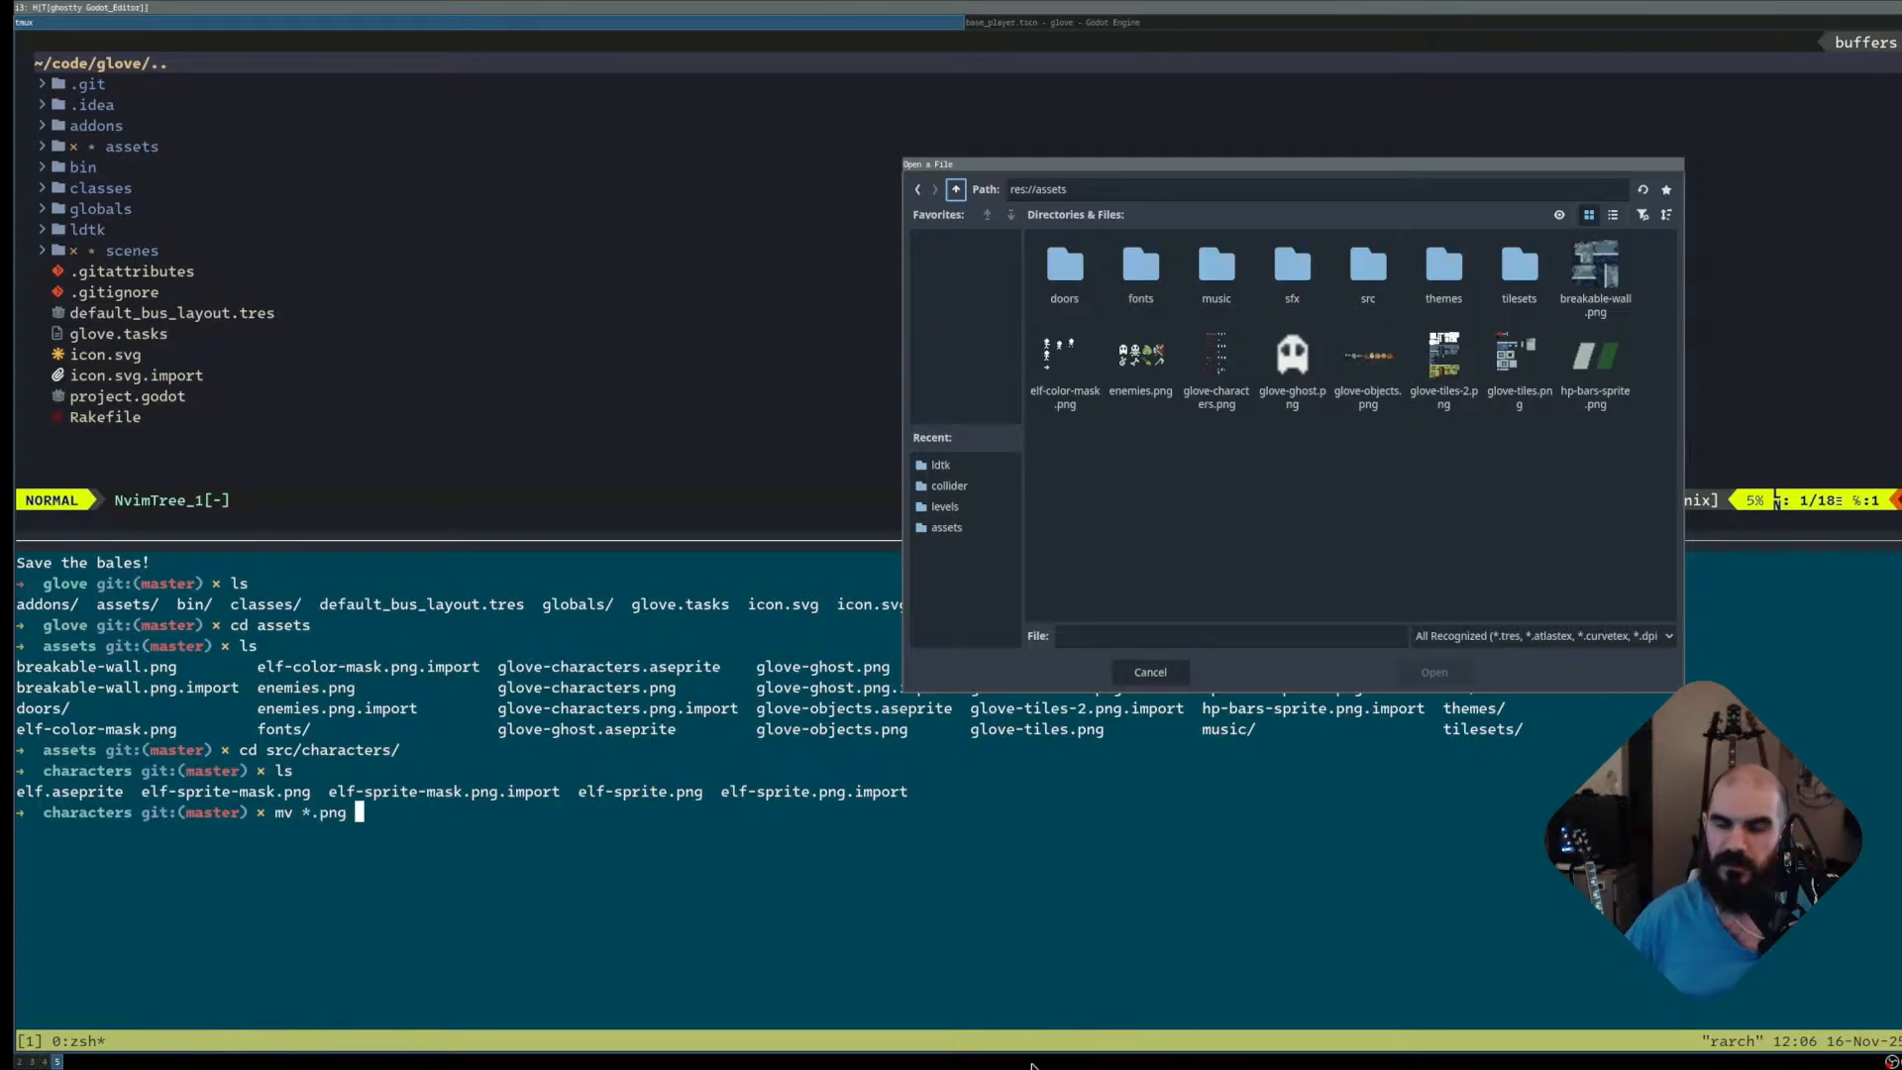
key(ctrl+u)
text(ls)
key(Return)
text(cd ..)
key(Return)
text(ls)
key(Return)
text(cd ..)
key(Return)
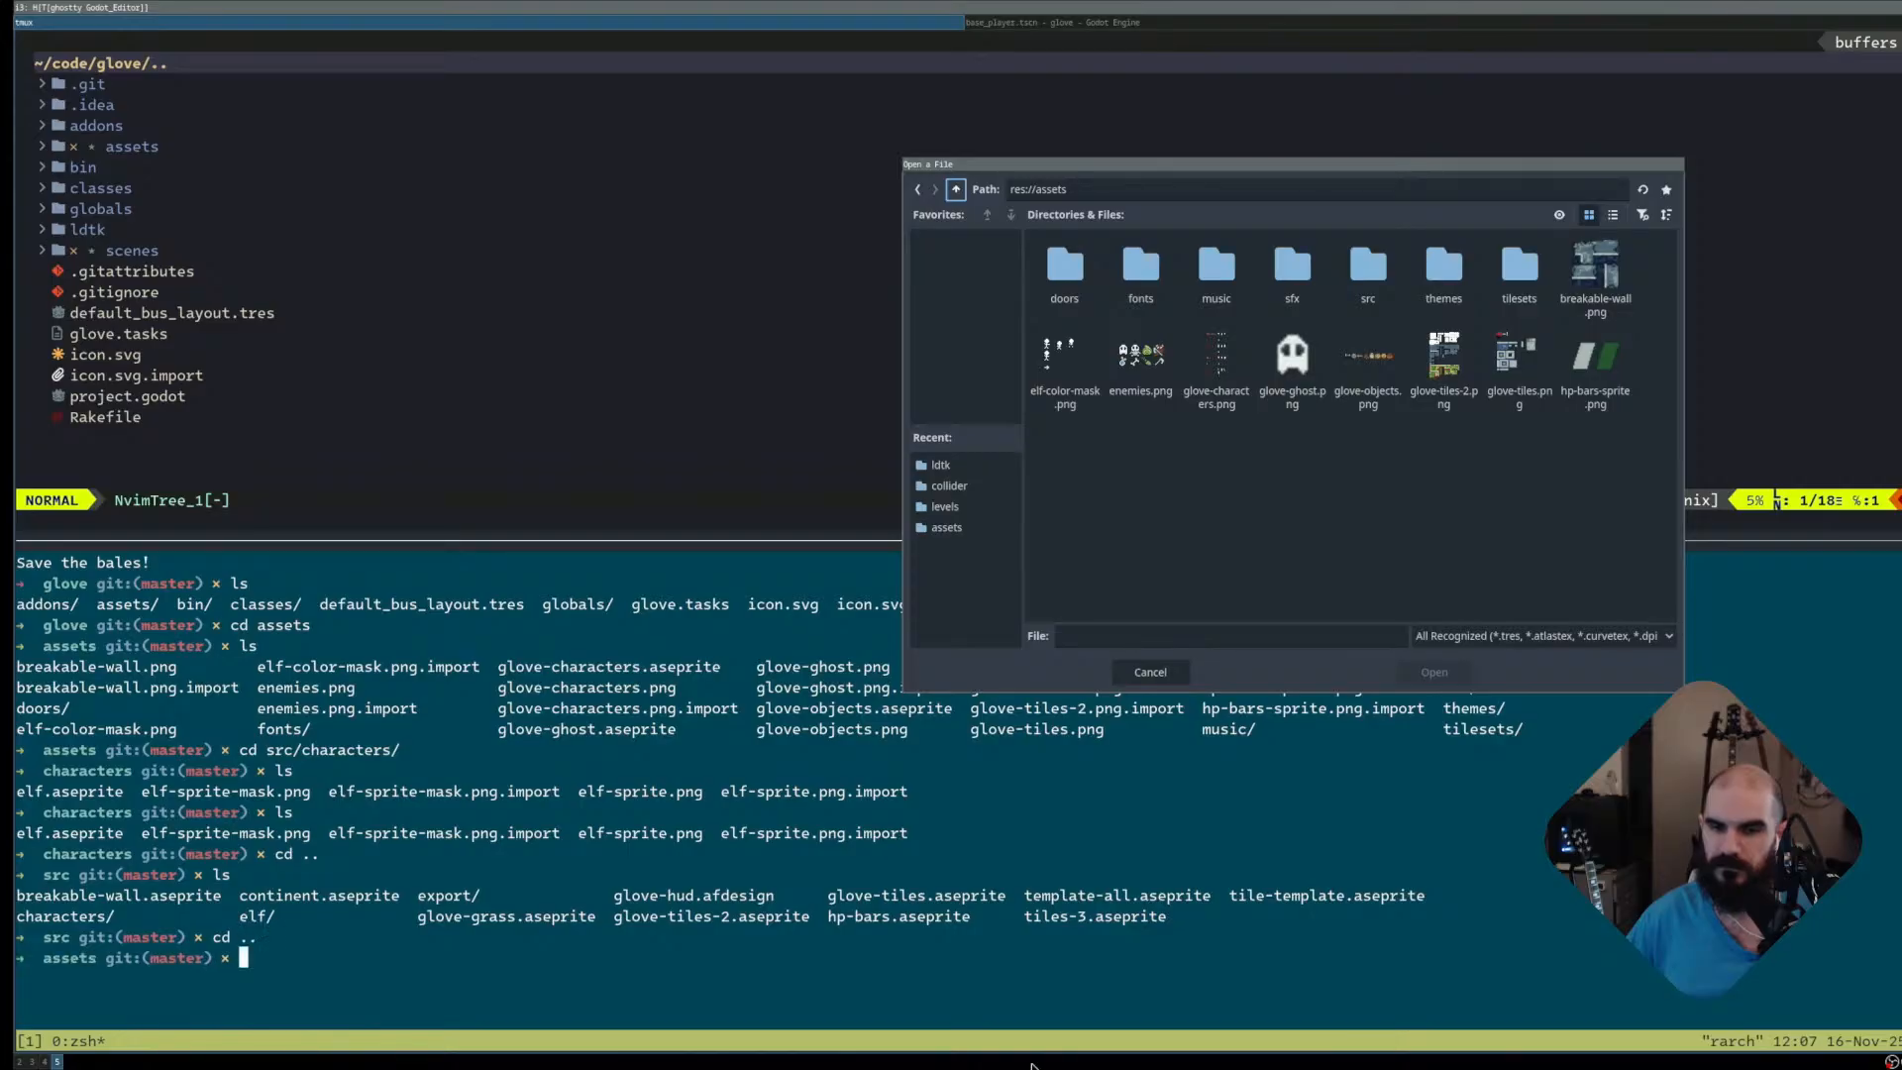
text(ls)
key(Return)
Create a characters folder in assets and move all PNG files from src/characters into it
text(mkdir )
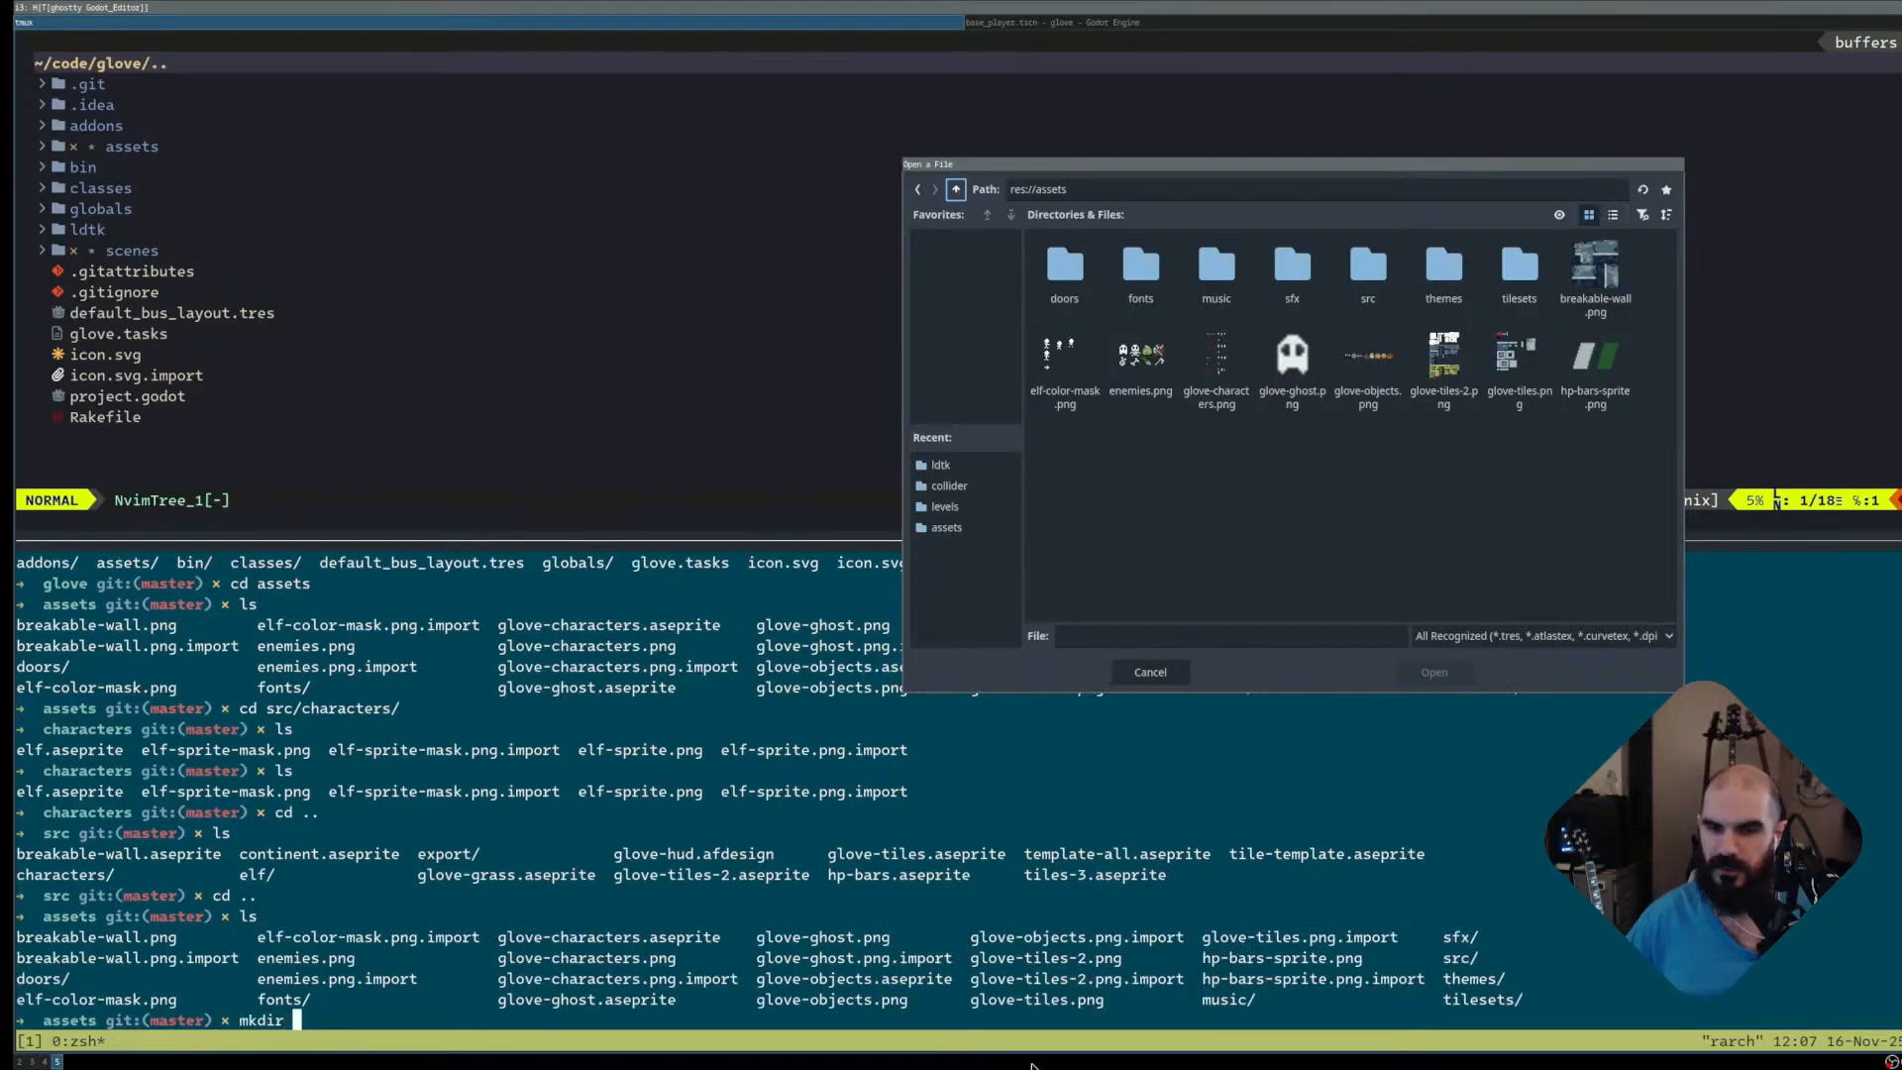
text(characters)
key(Return)
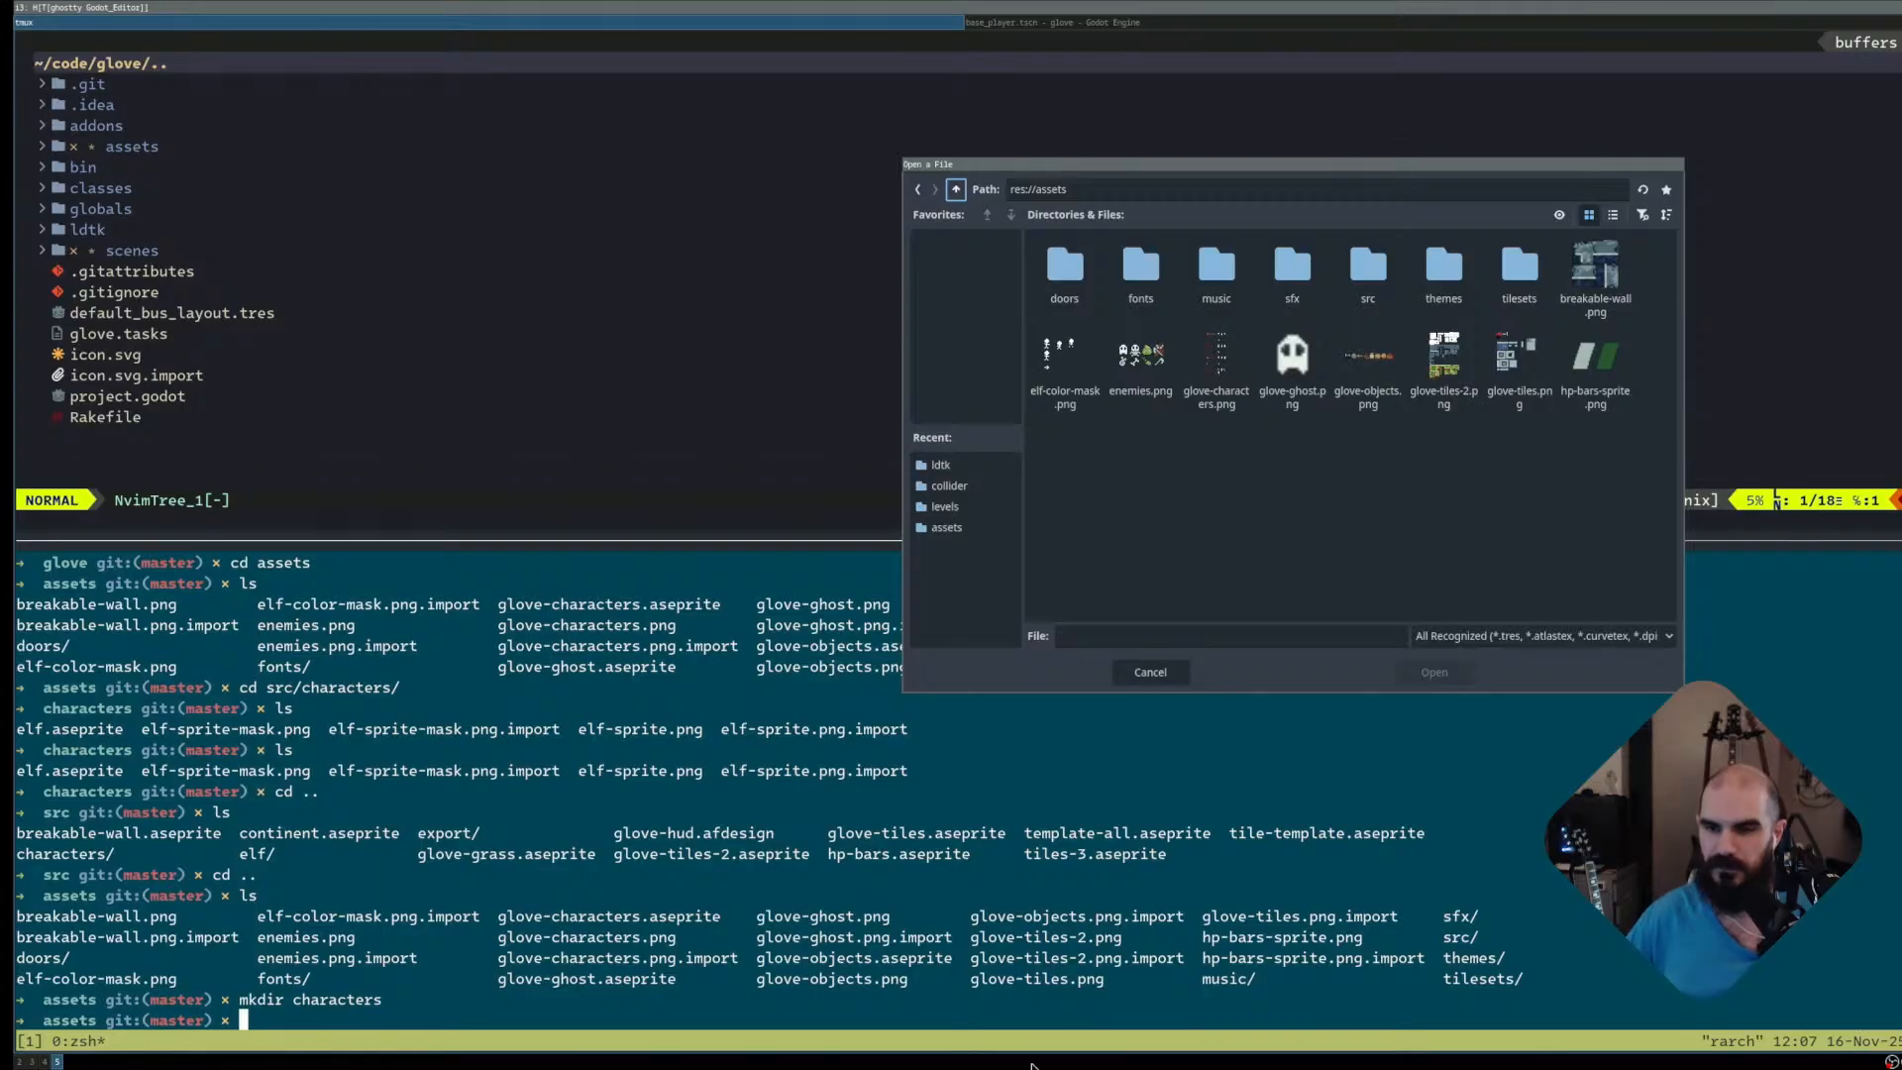
text(mv src/)
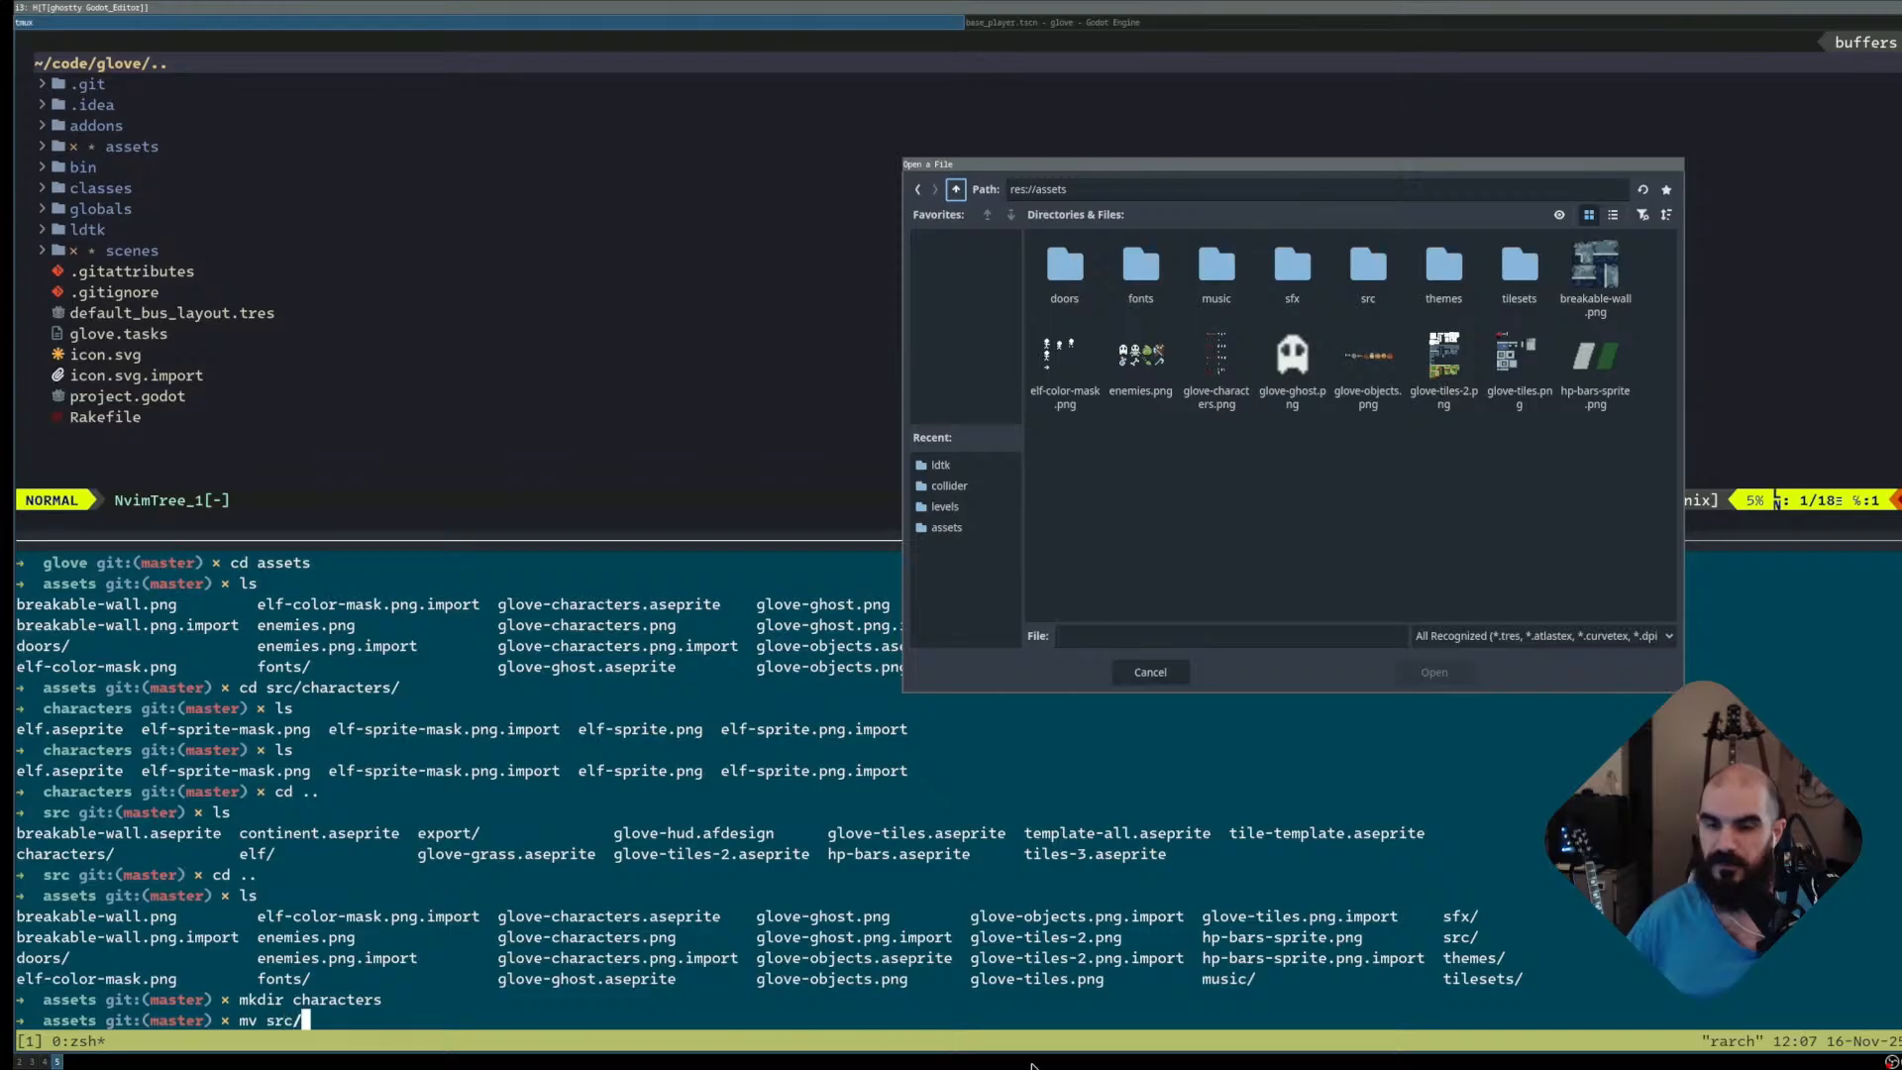
text(characters/*.n)
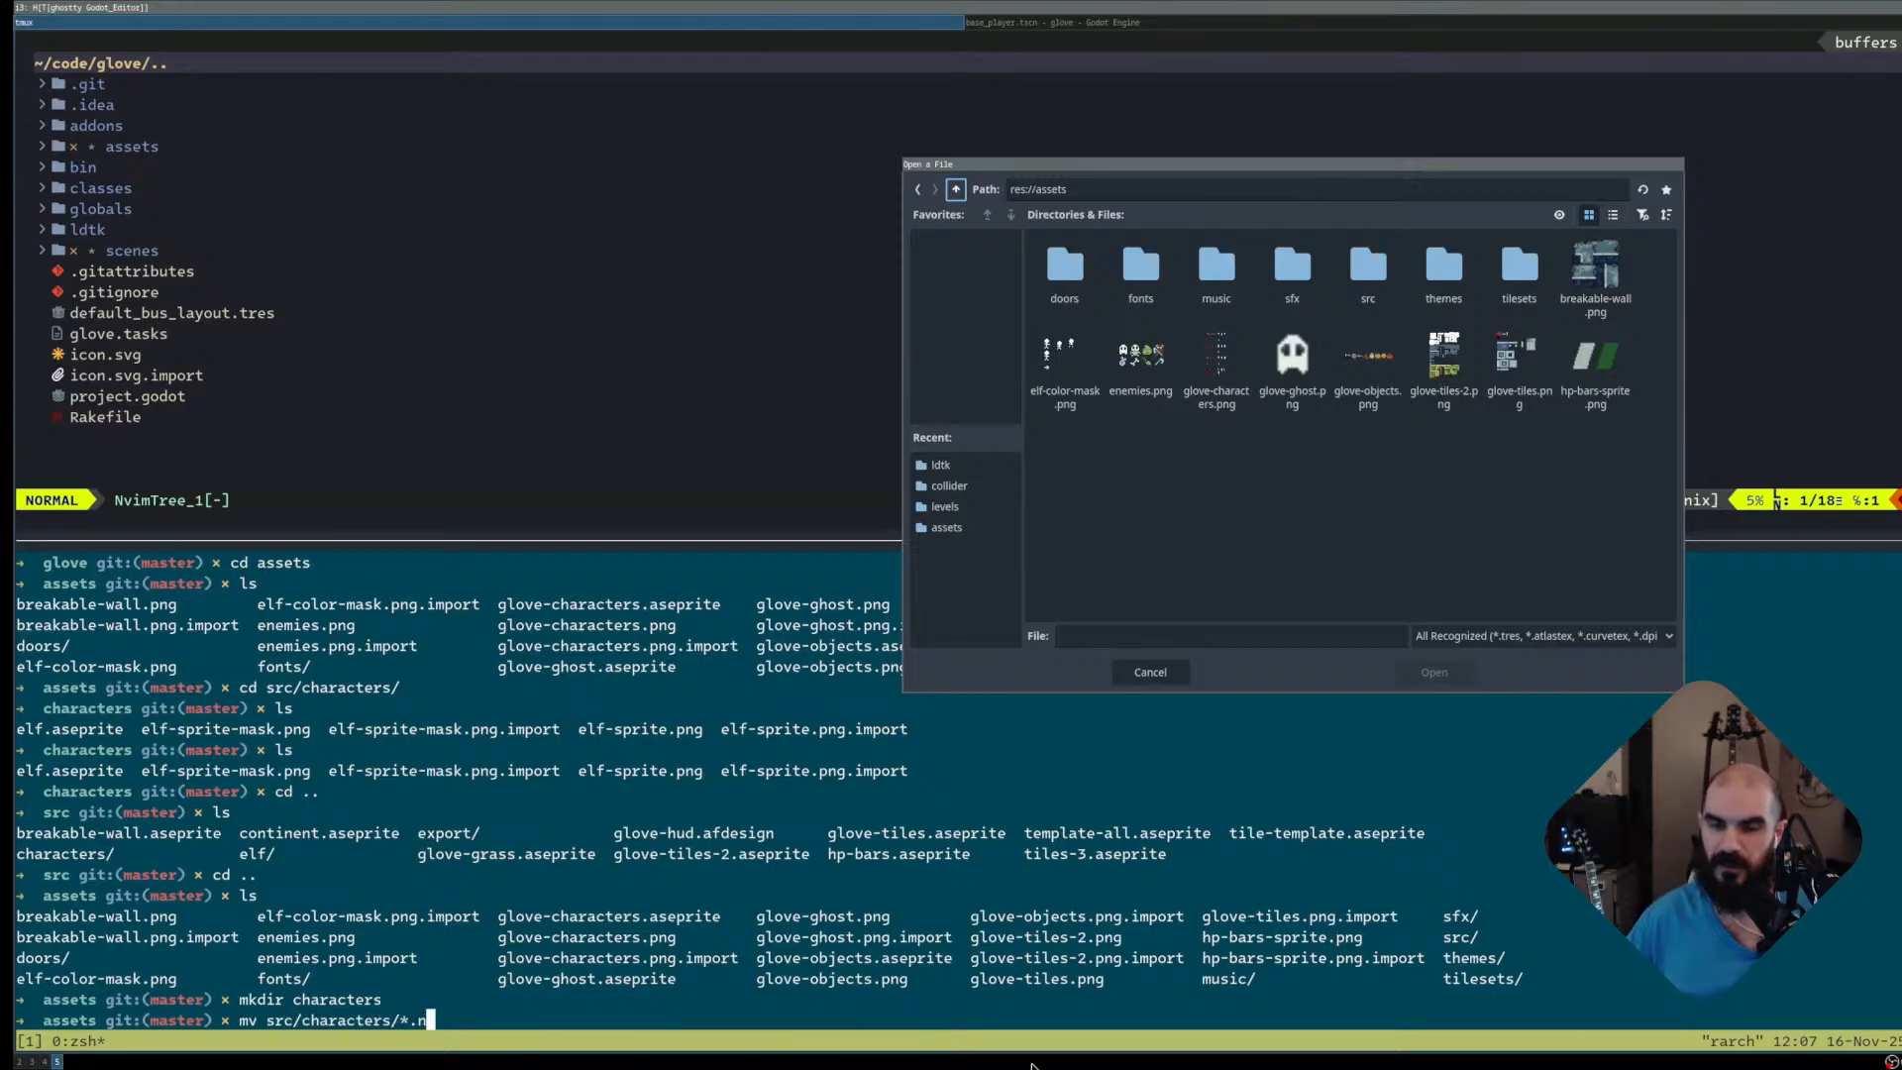
text(ng characters/.)
key(Return)
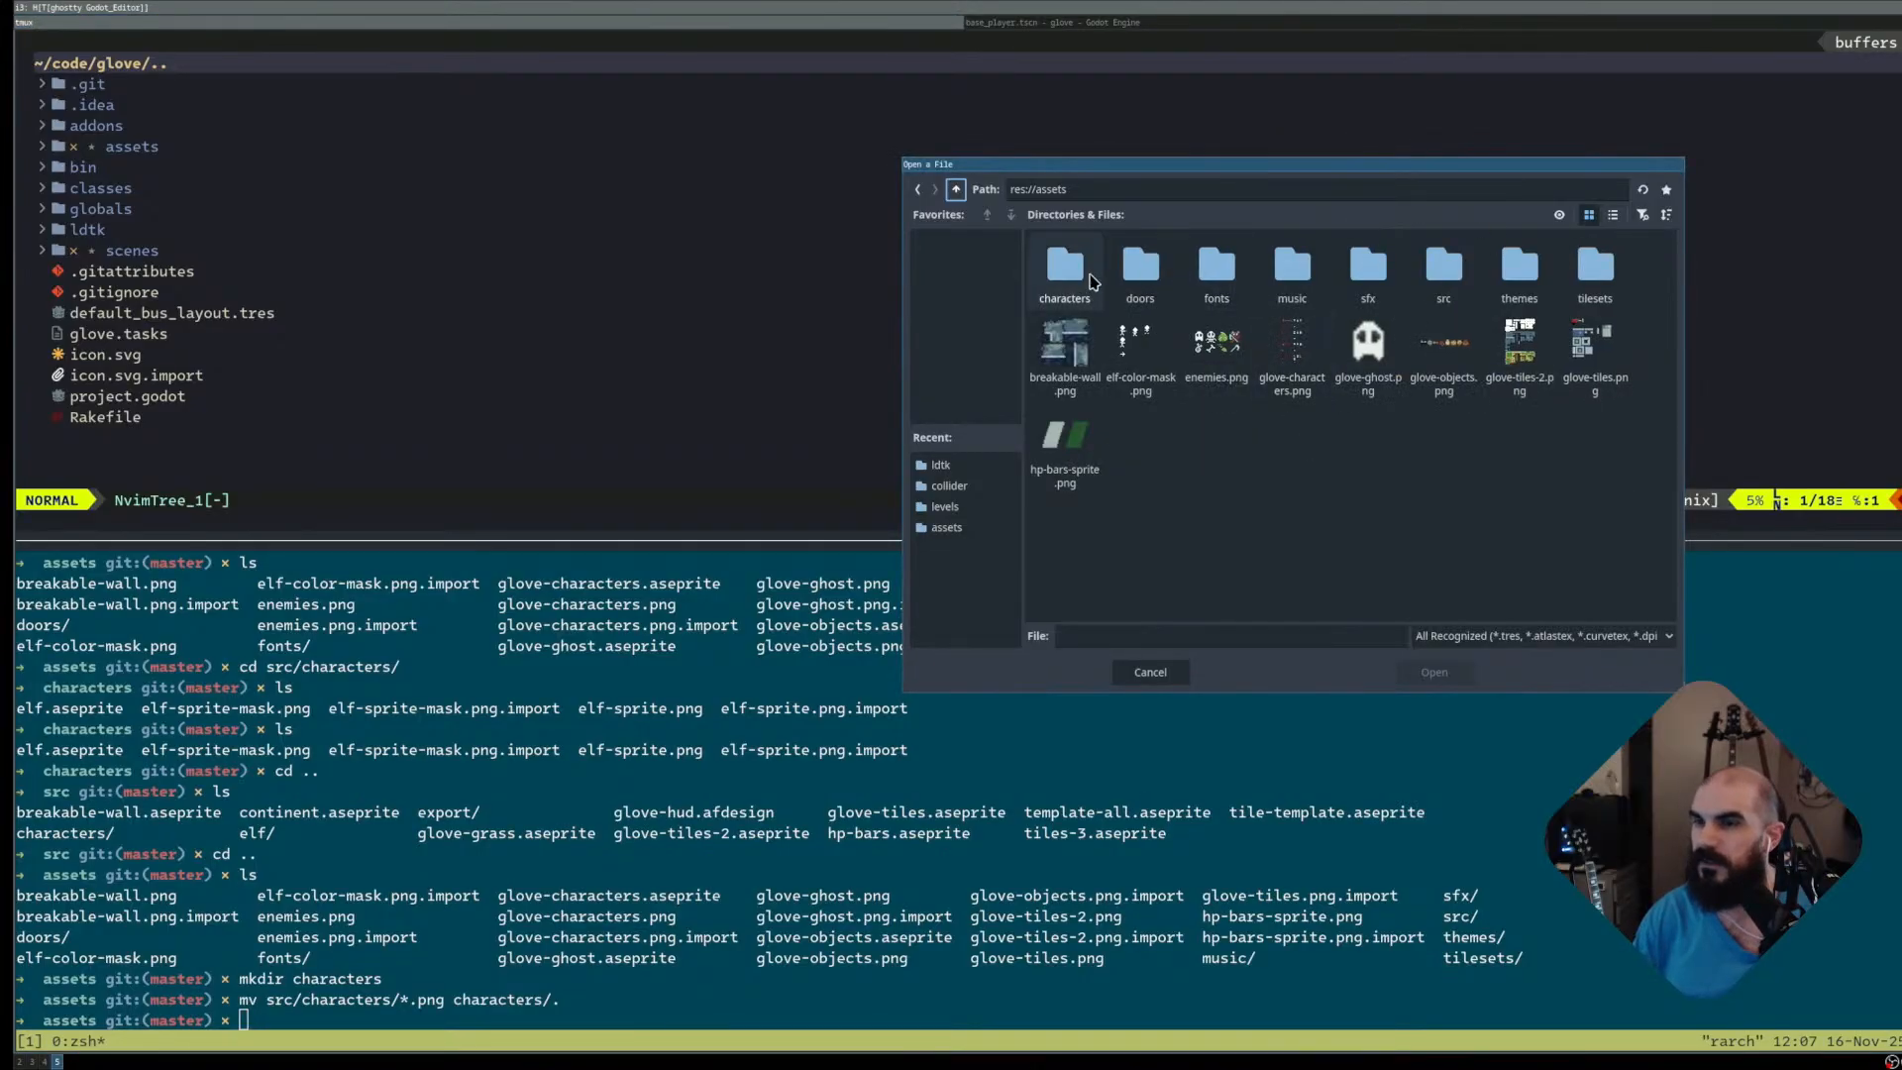
Load elf-sprite.png from res://assets/characters in Godot as the sprite sheet for base_player's down animation
double_click(1074, 269)
click(1074, 273)
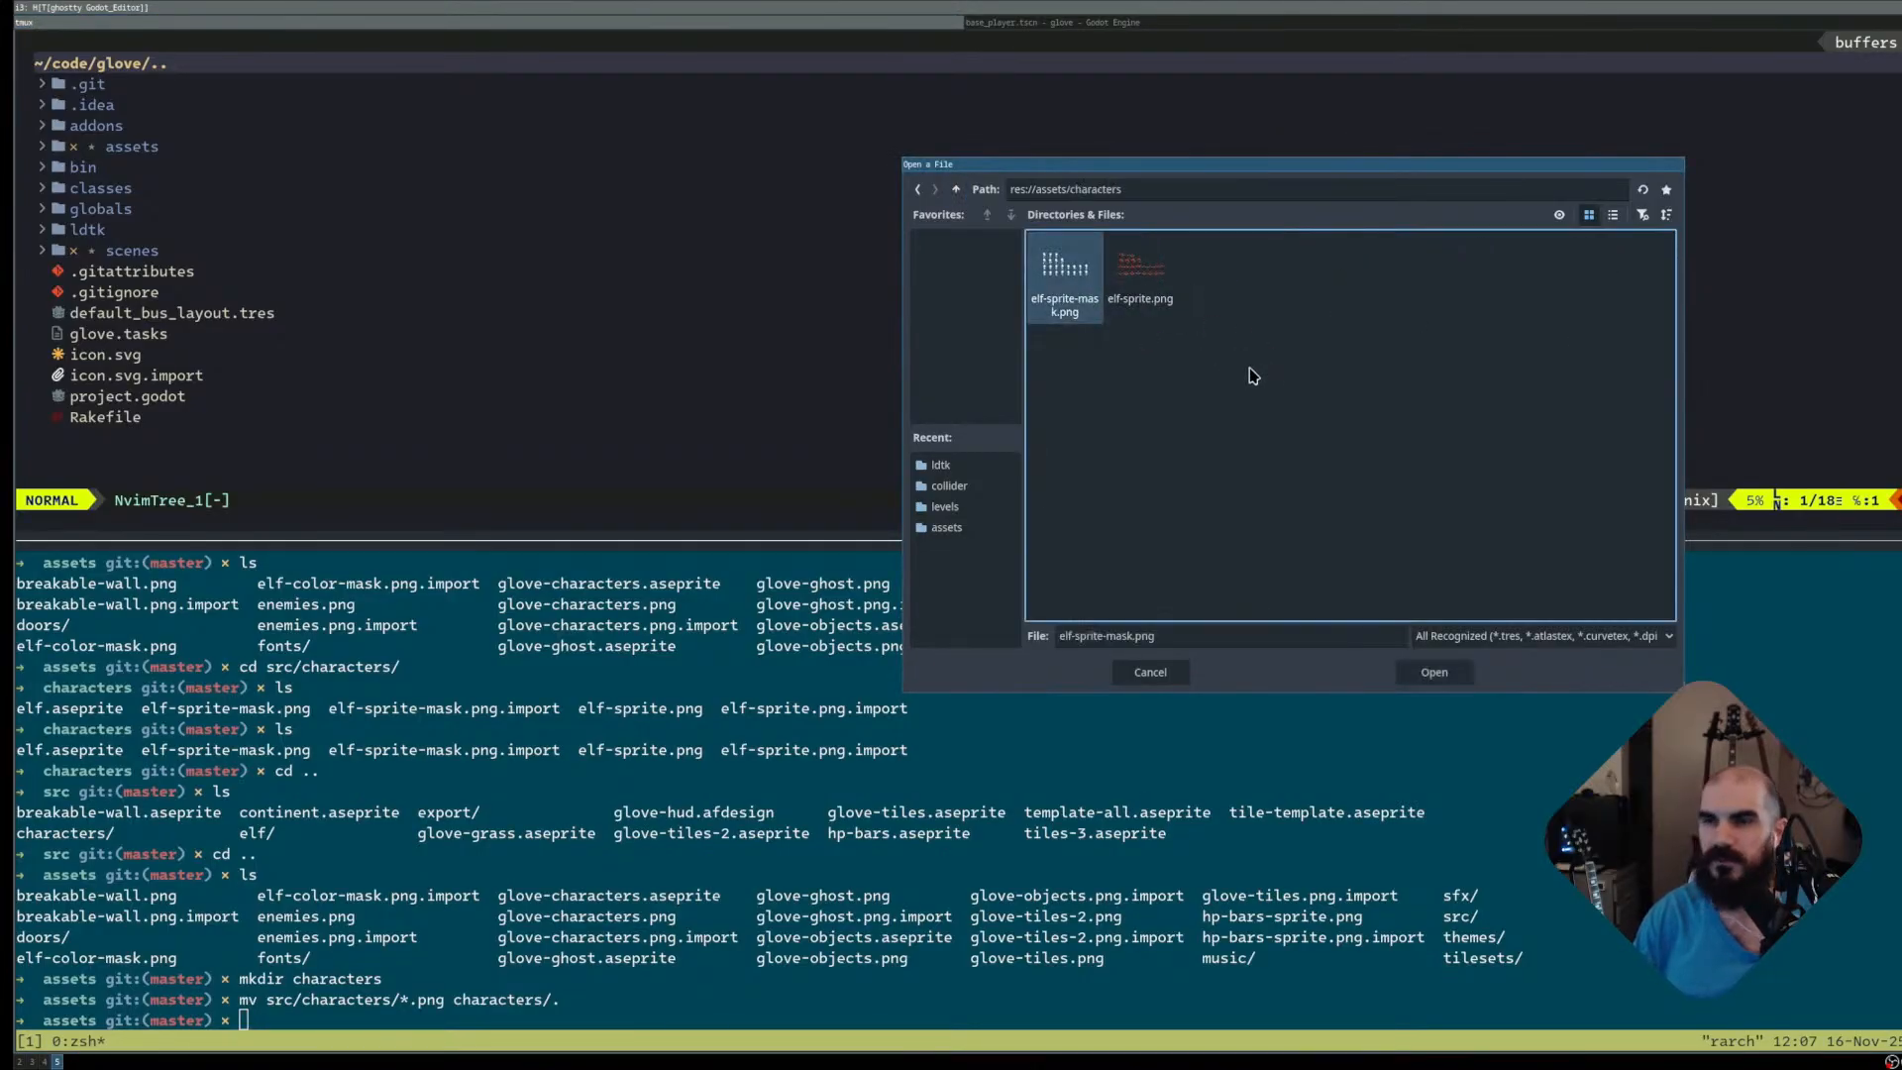
click(1140, 273)
click(1434, 672)
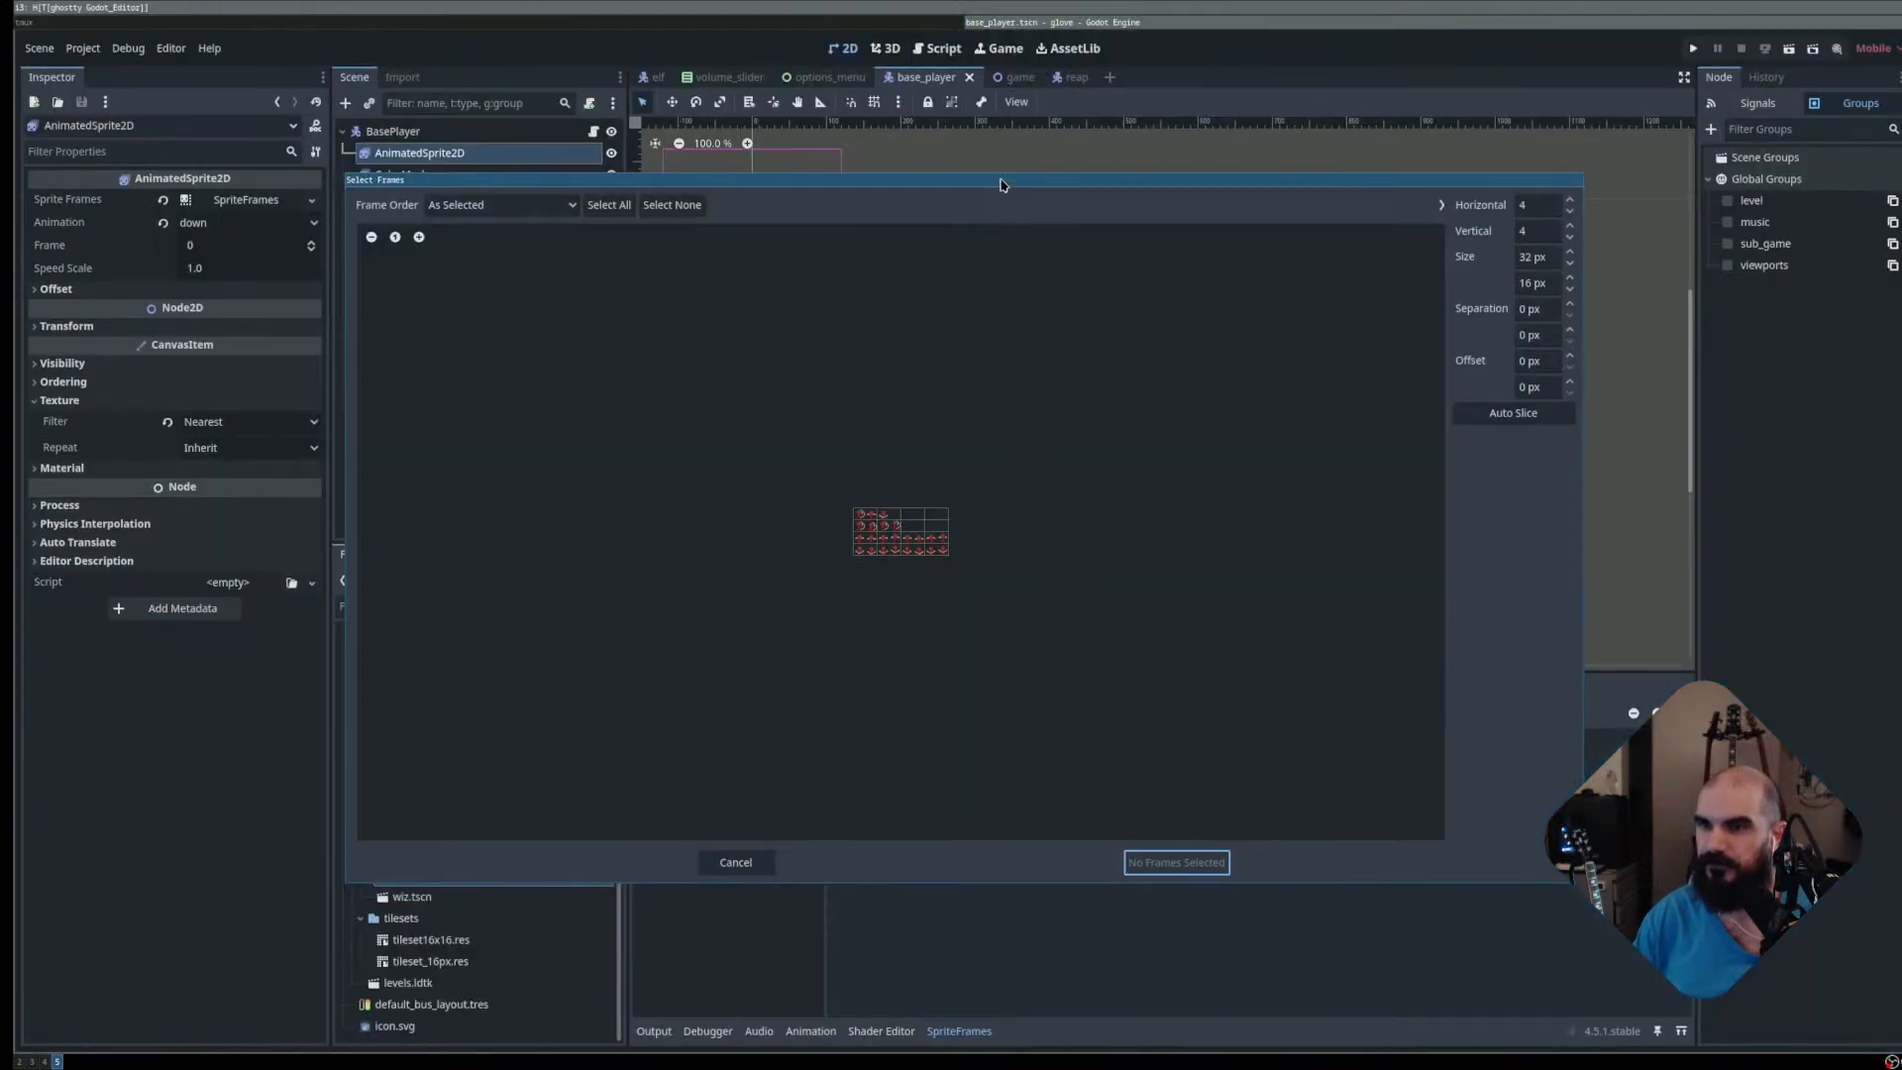
drag(1000, 185, 1278, 314)
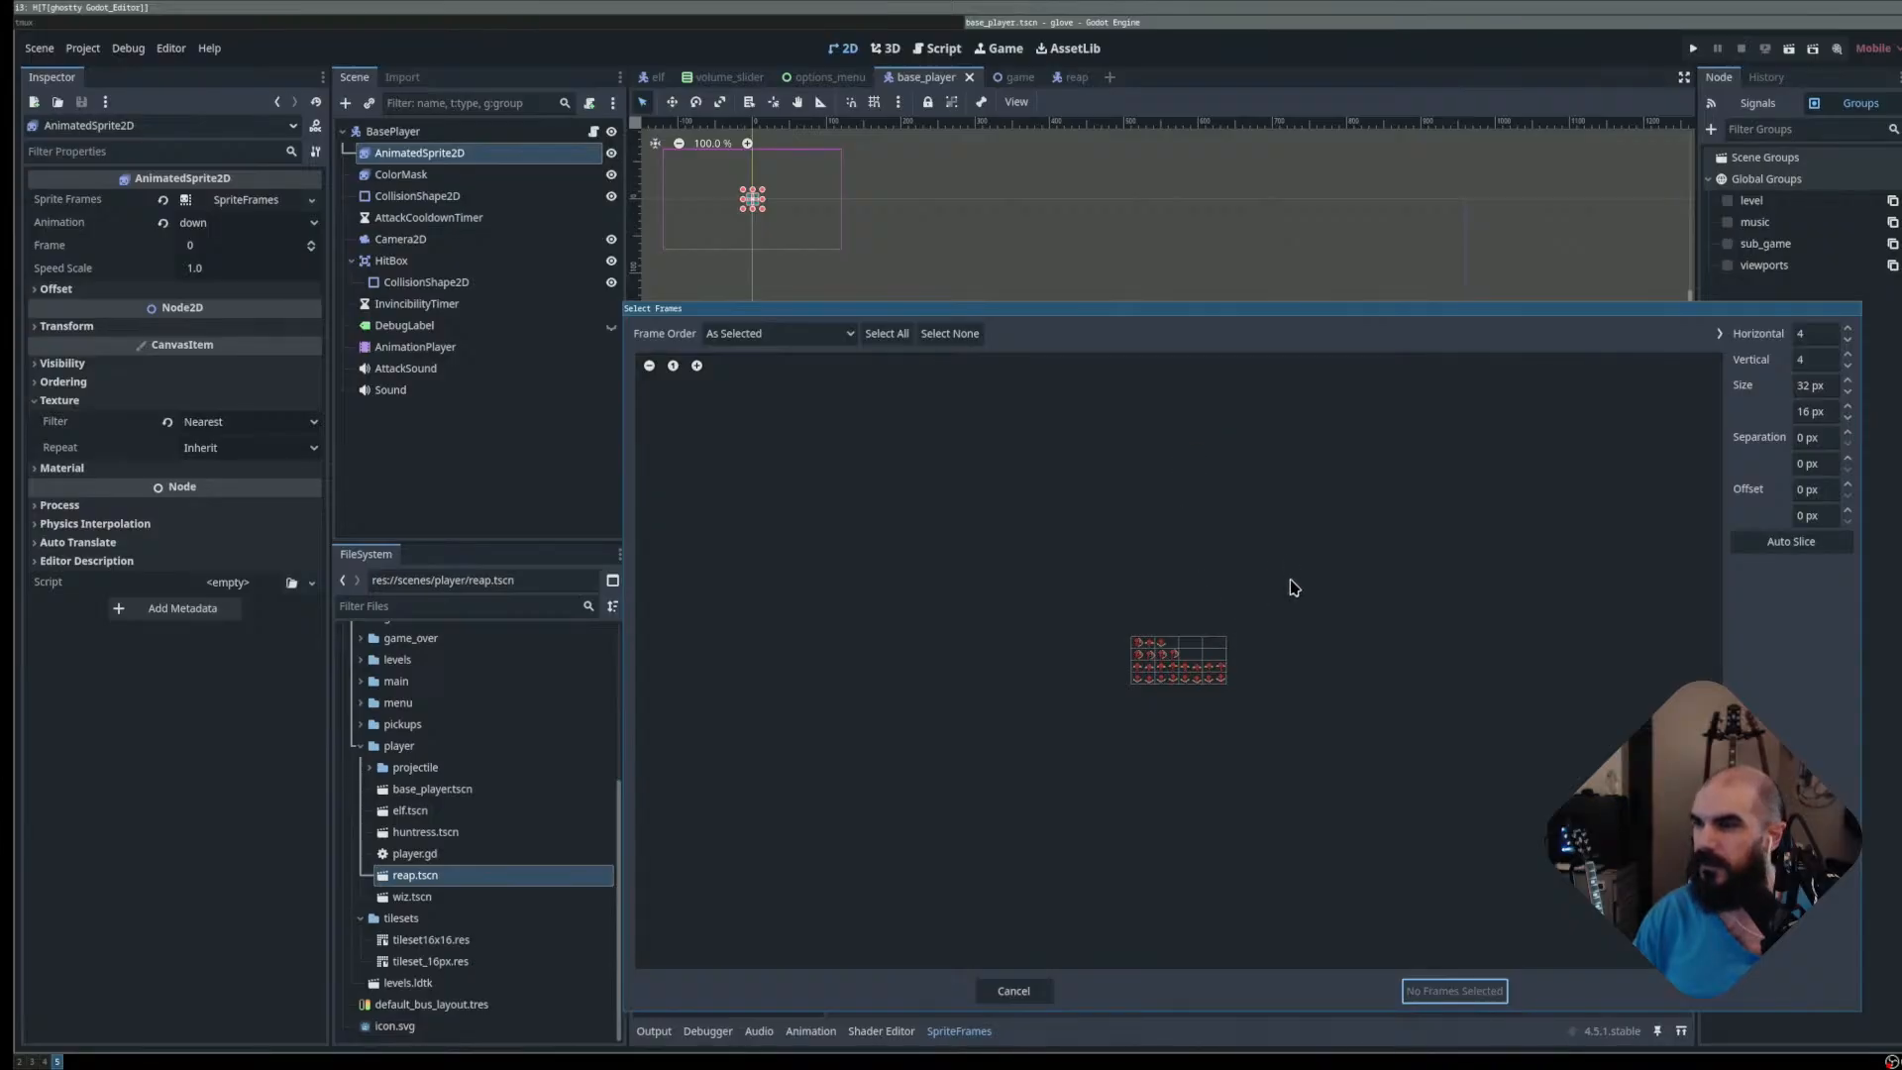
click(696, 365)
click(696, 365)
click(696, 366)
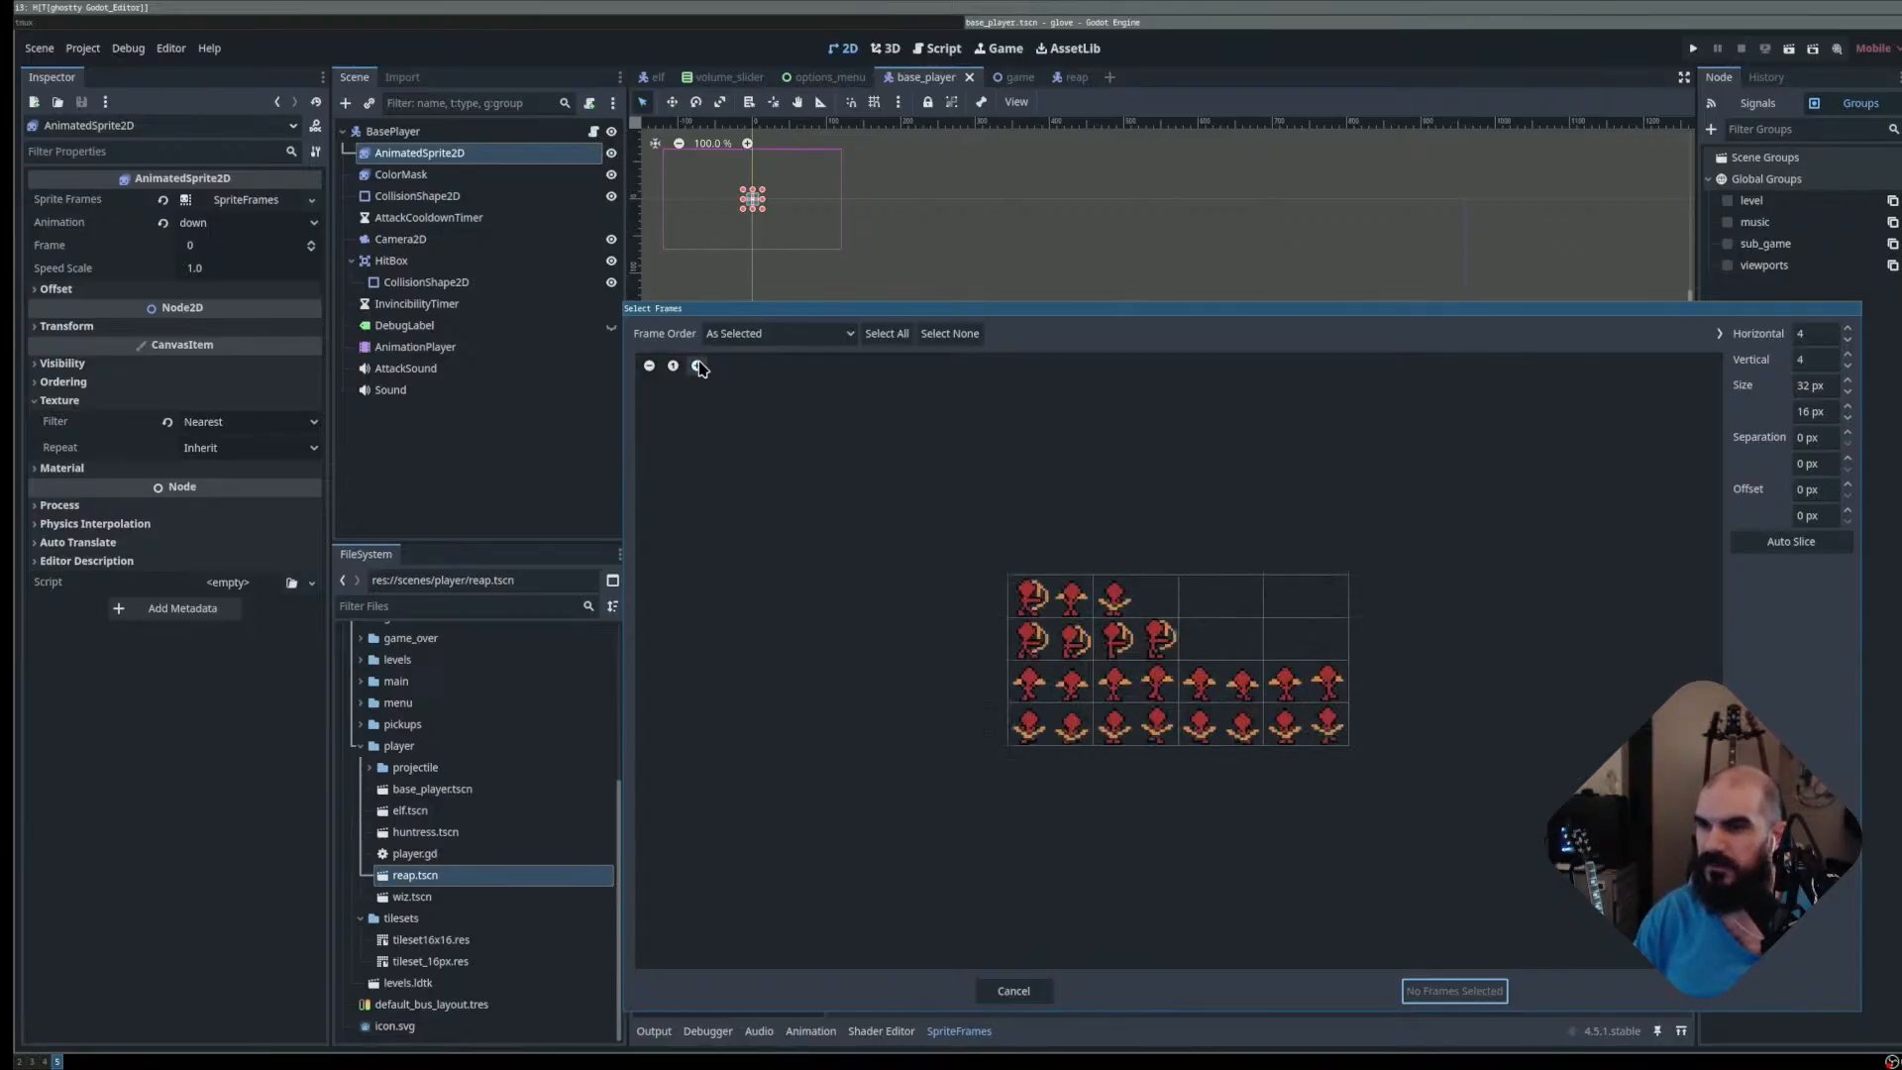
click(696, 365)
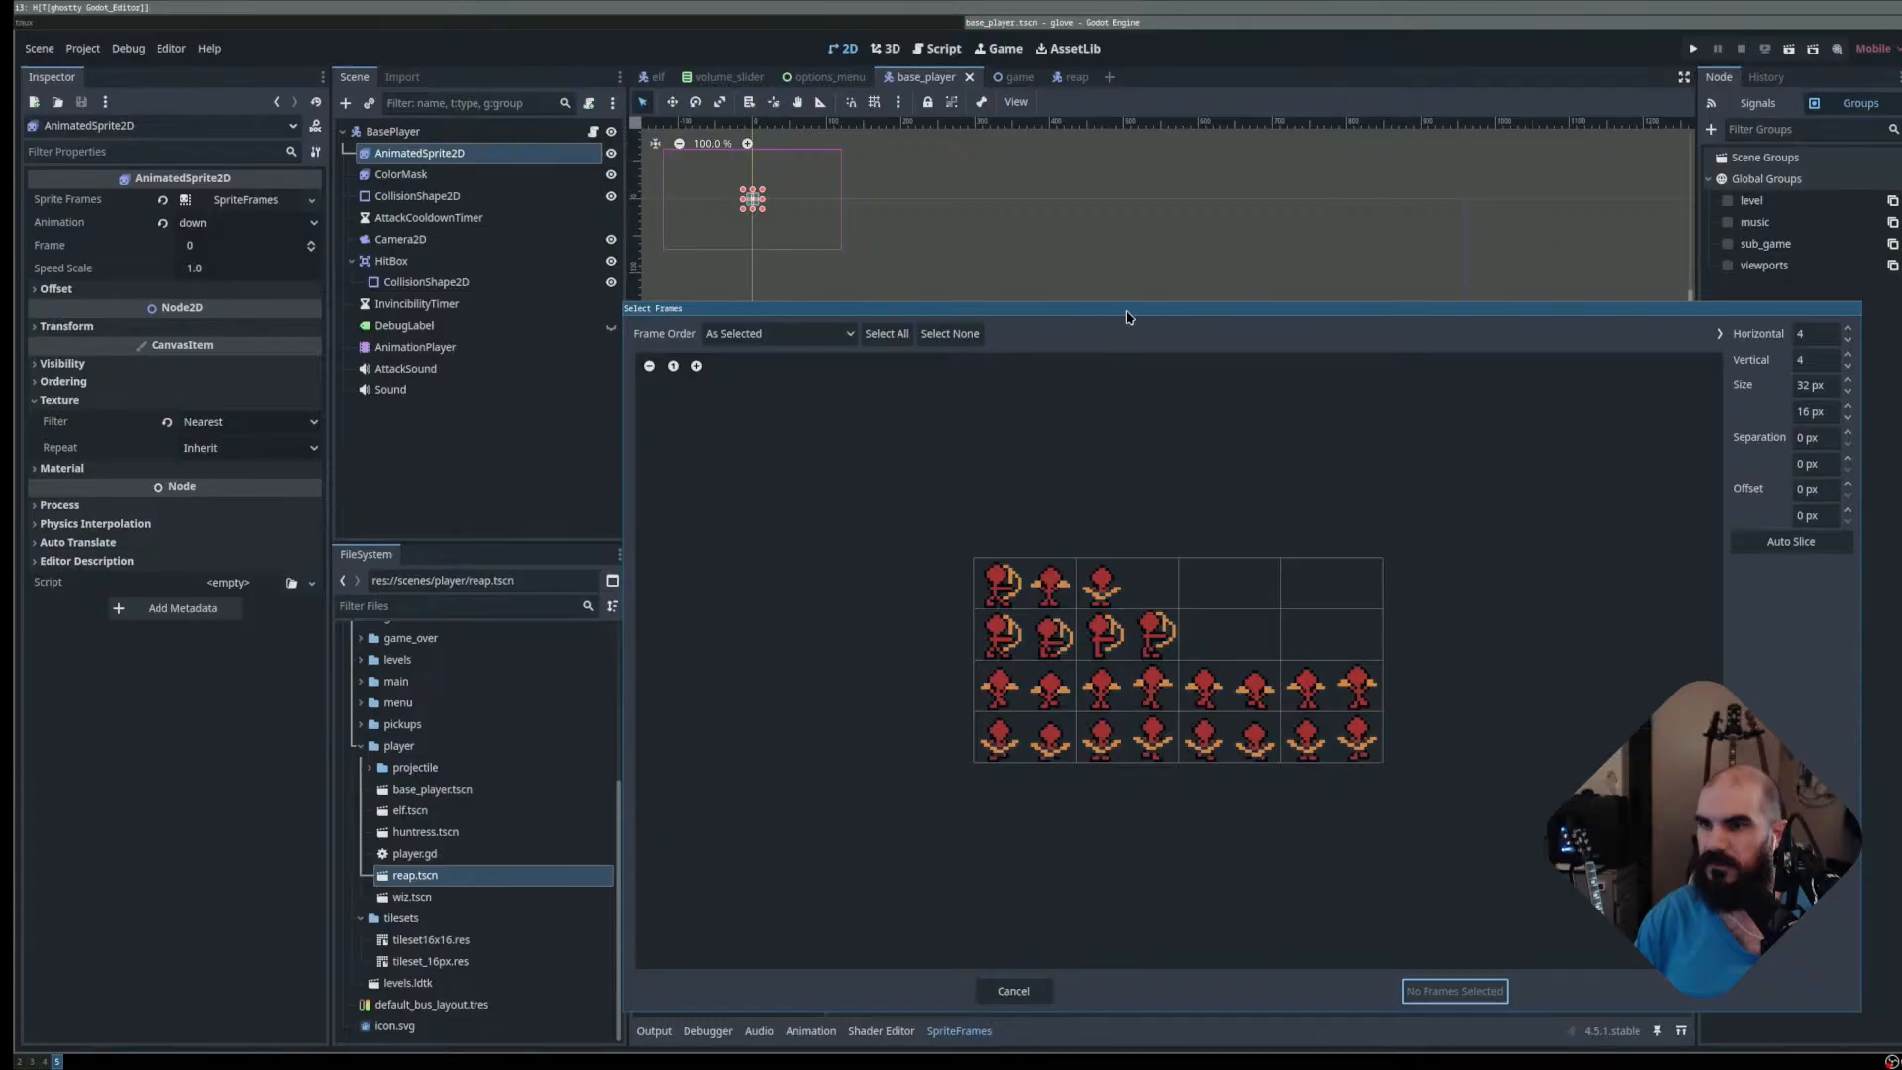
Slice the elf-sprite.png sheet into frames 16 px wide and 16 px high
drag(1127, 311, 1404, 135)
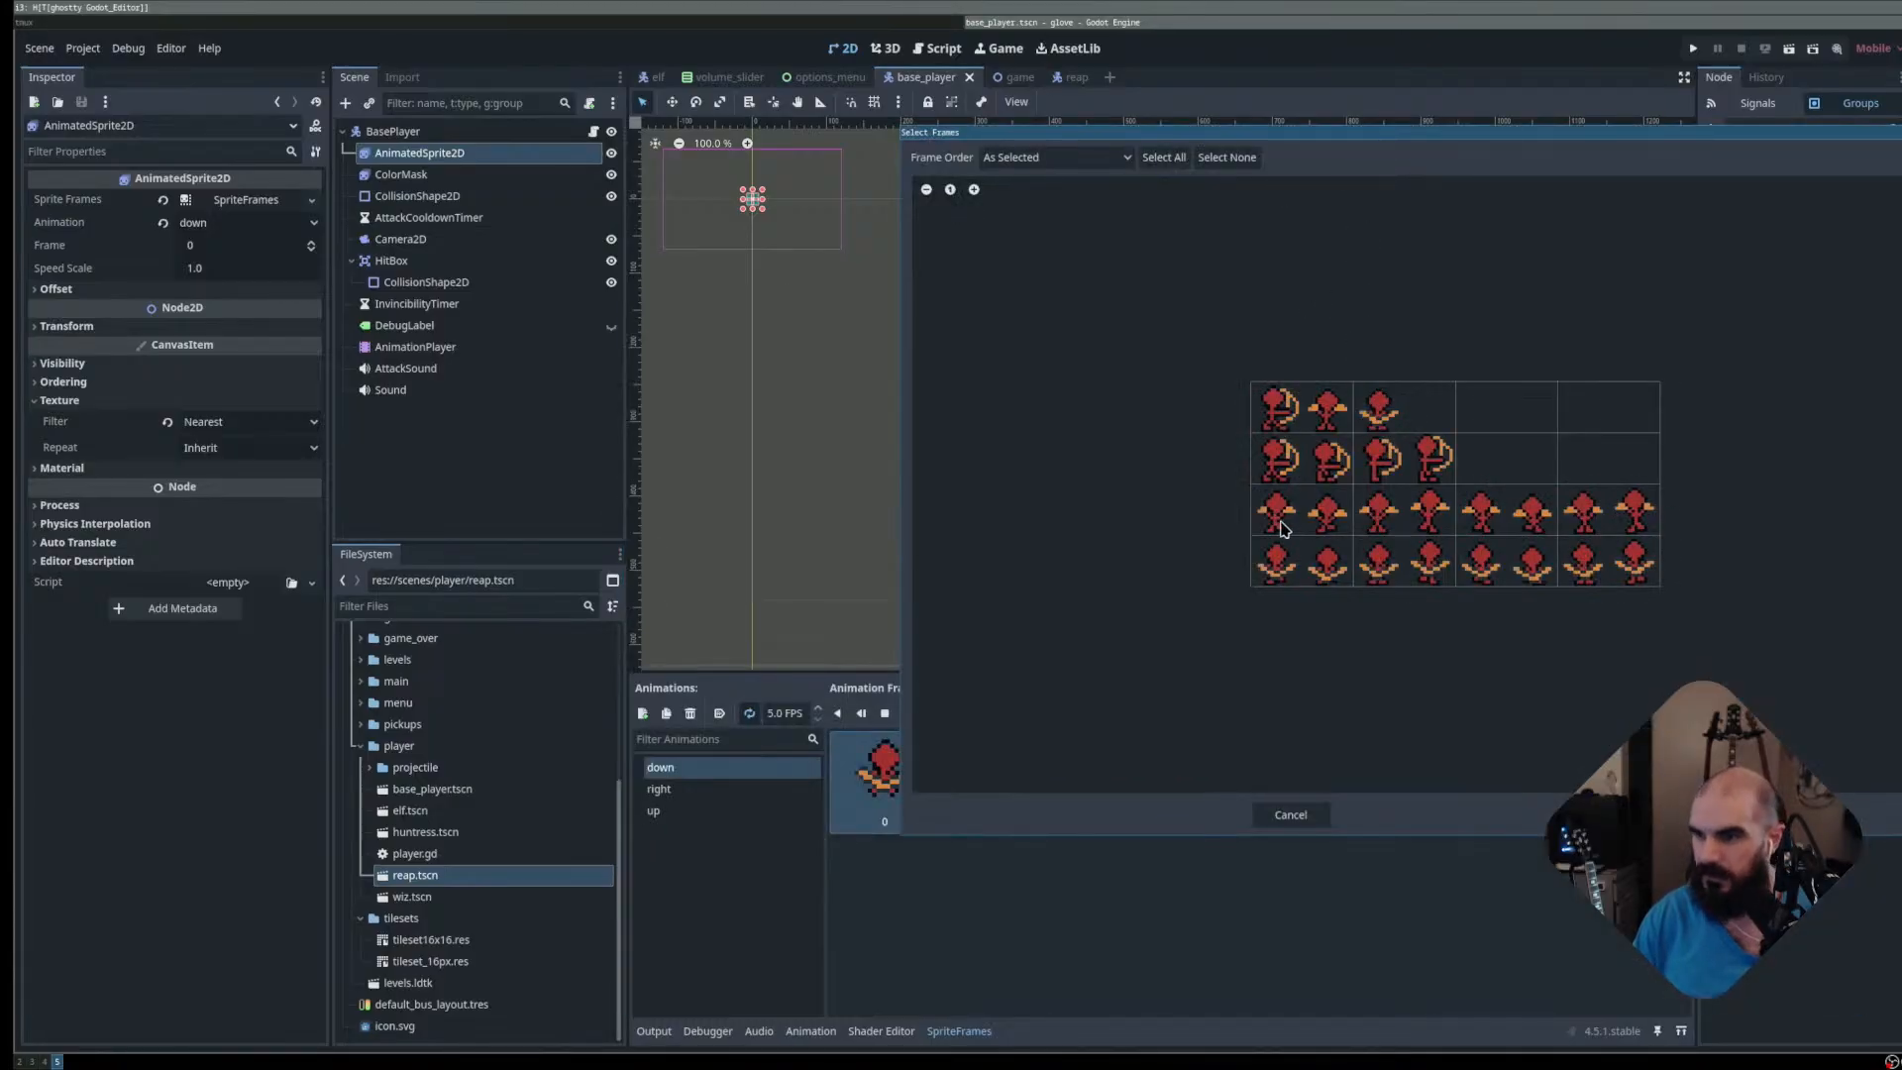
drag(1273, 579, 1597, 566)
drag(1452, 130, 1001, 184)
click(1632, 263)
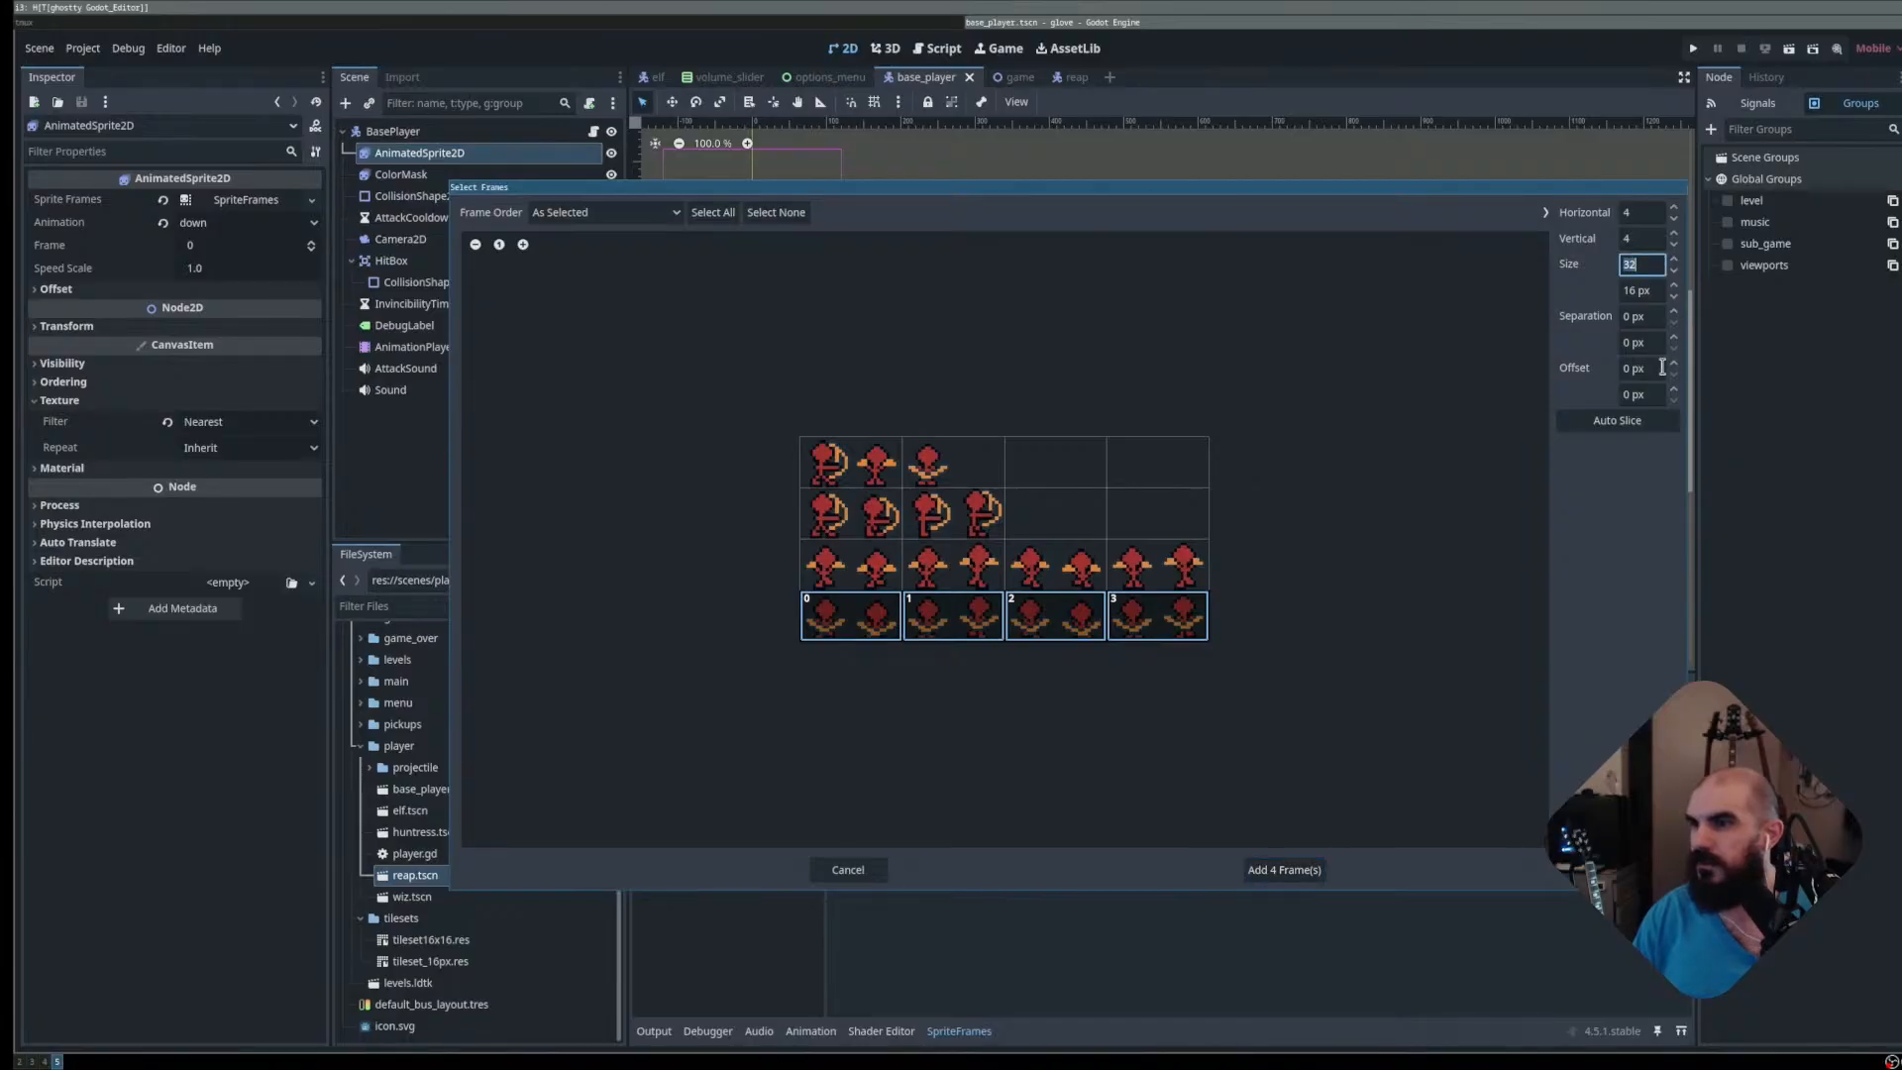
text(16)
key(Tab)
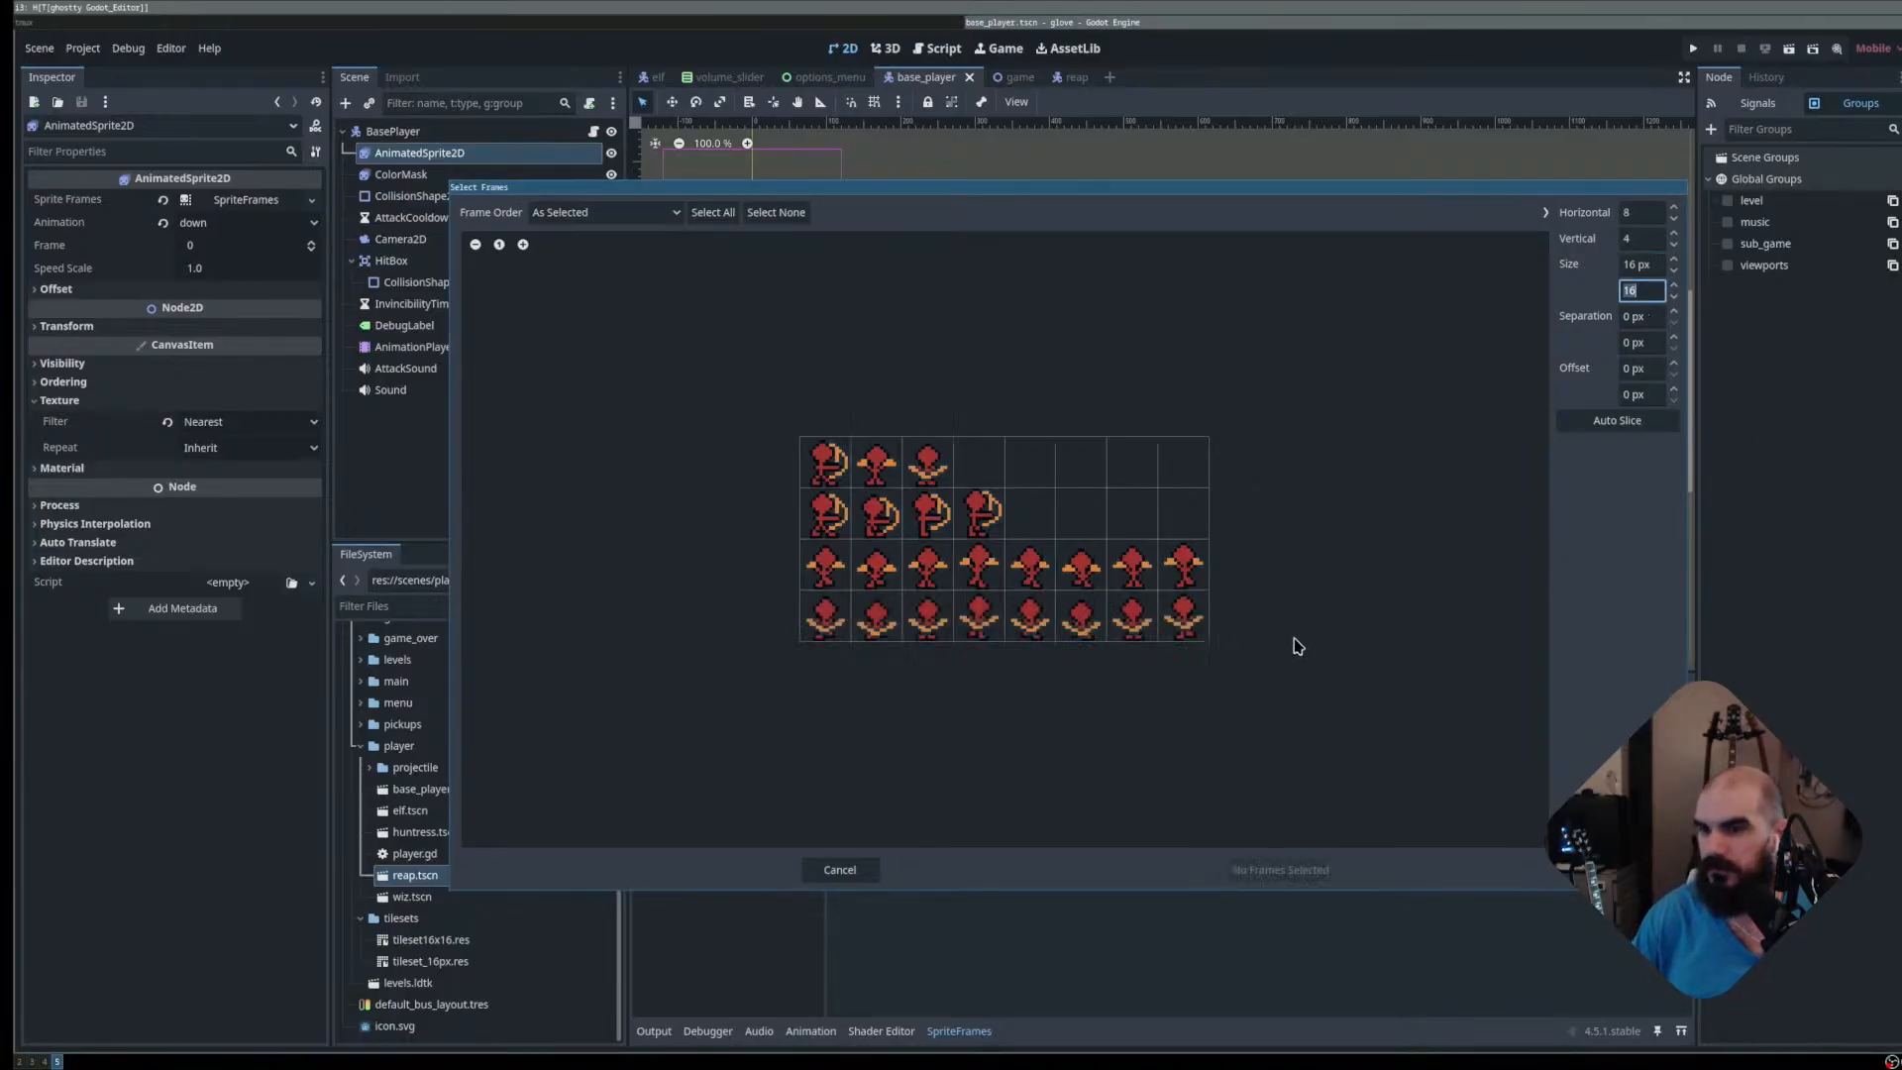
Add all eight frames of the sheet's bottom row to the down animation
drag(830, 622, 1189, 614)
click(931, 619)
drag(825, 619, 979, 639)
drag(820, 630, 1177, 622)
click(1281, 870)
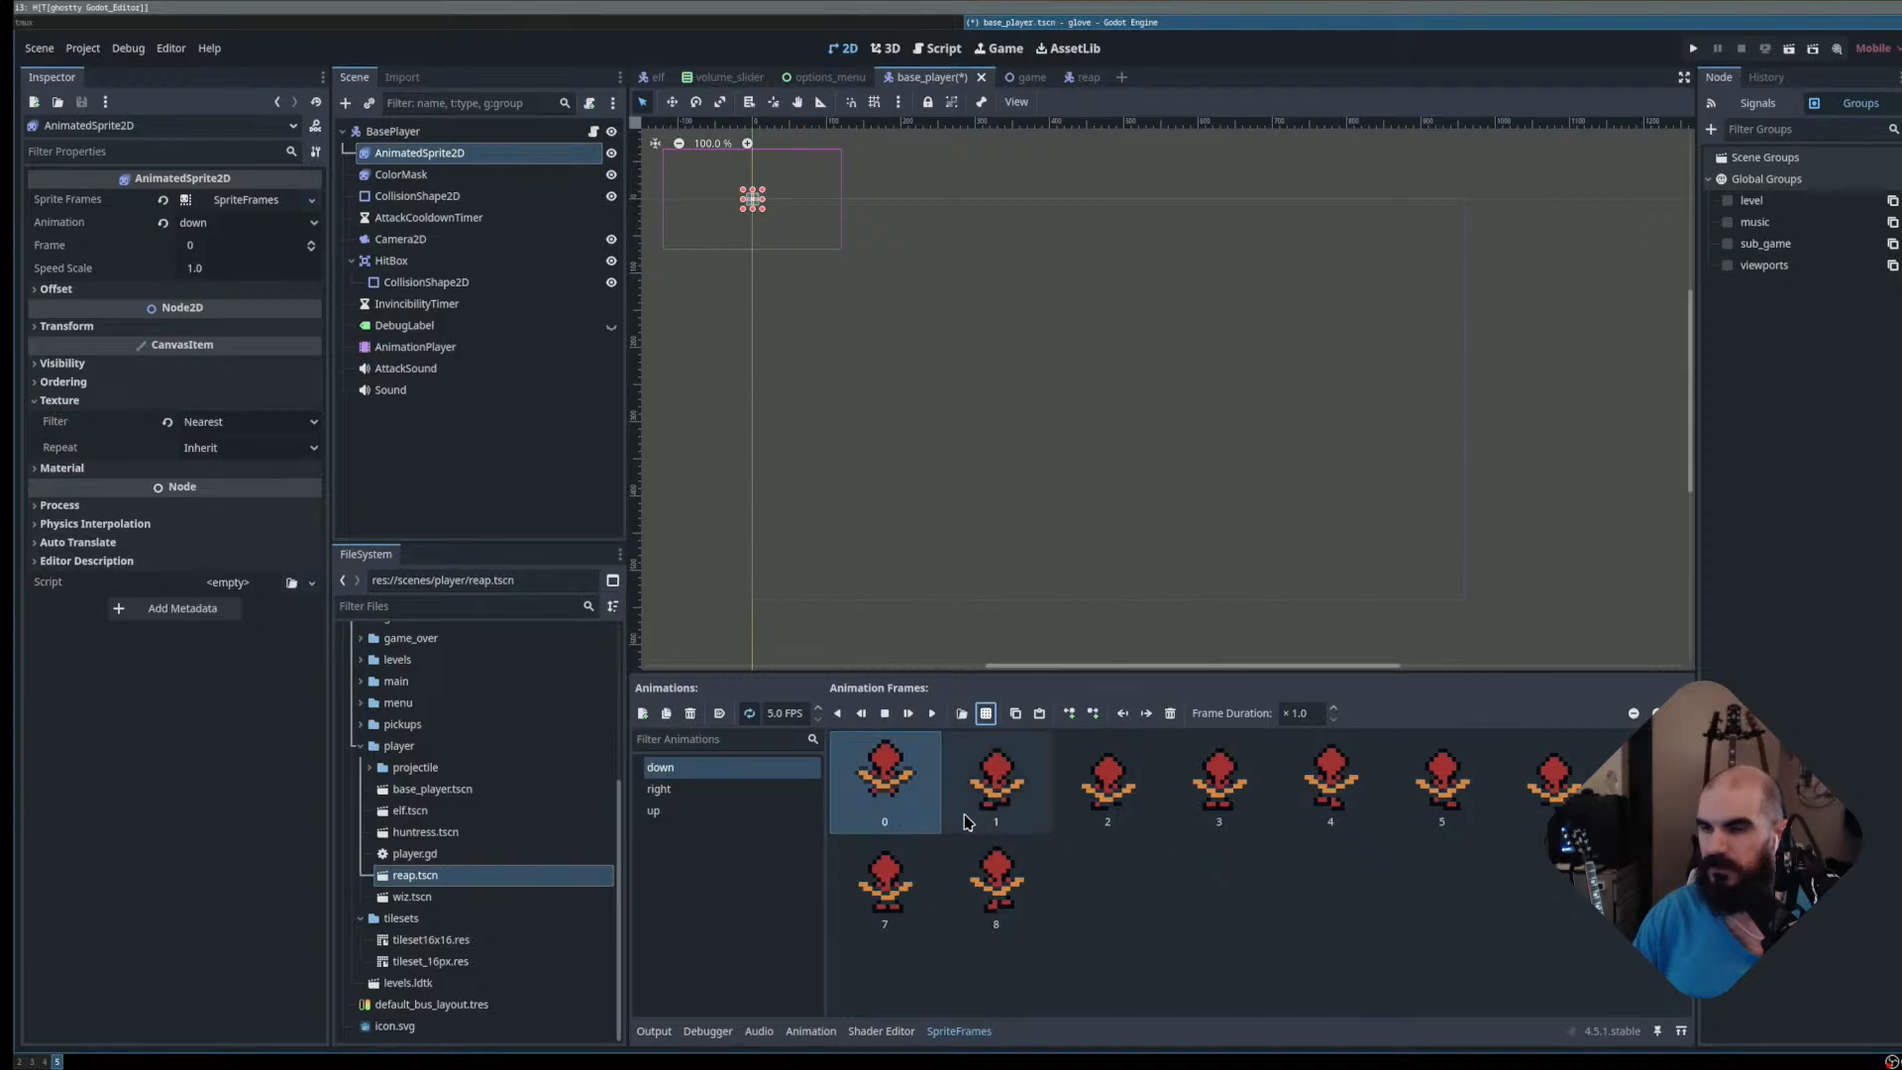
Preview the down animation on the player sprite and set its speed to 12 FPS
scroll(1060, 420, up, 15)
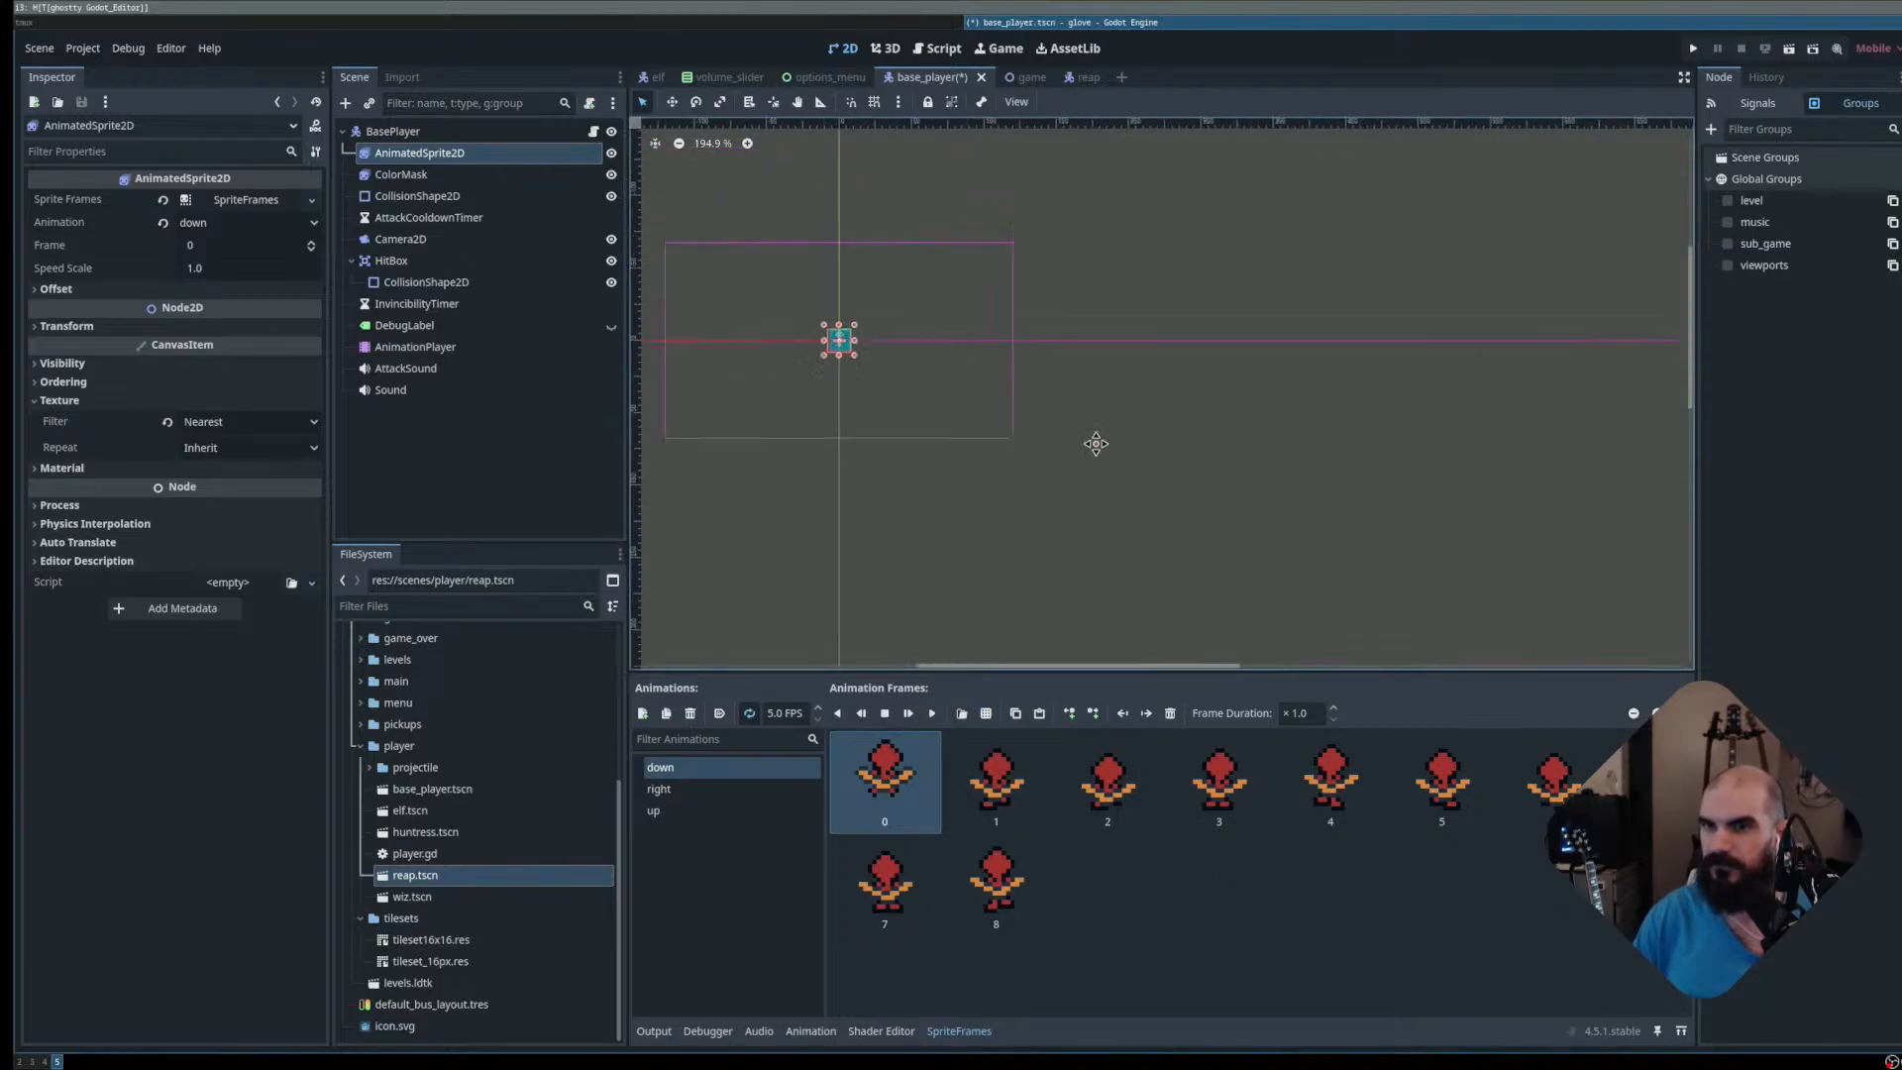
key(f)
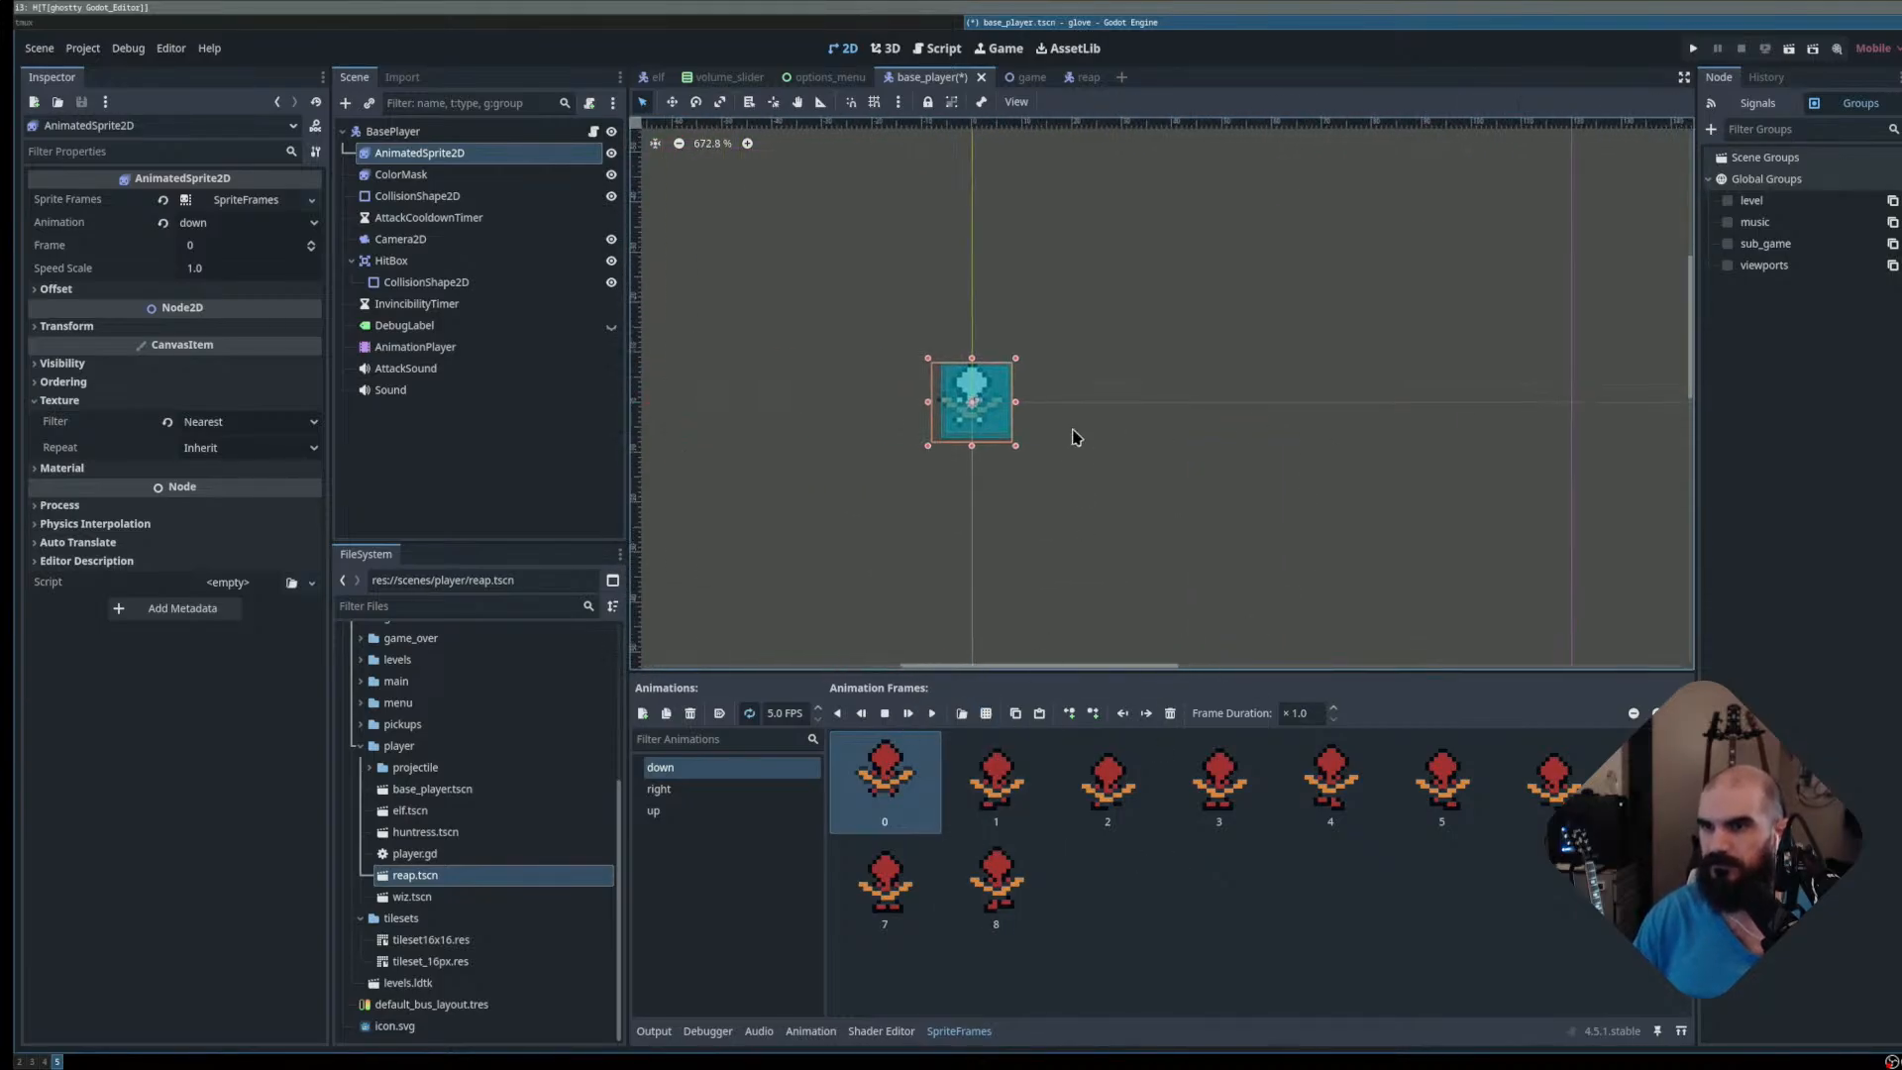
scroll(1074, 433, up, 3)
click(933, 715)
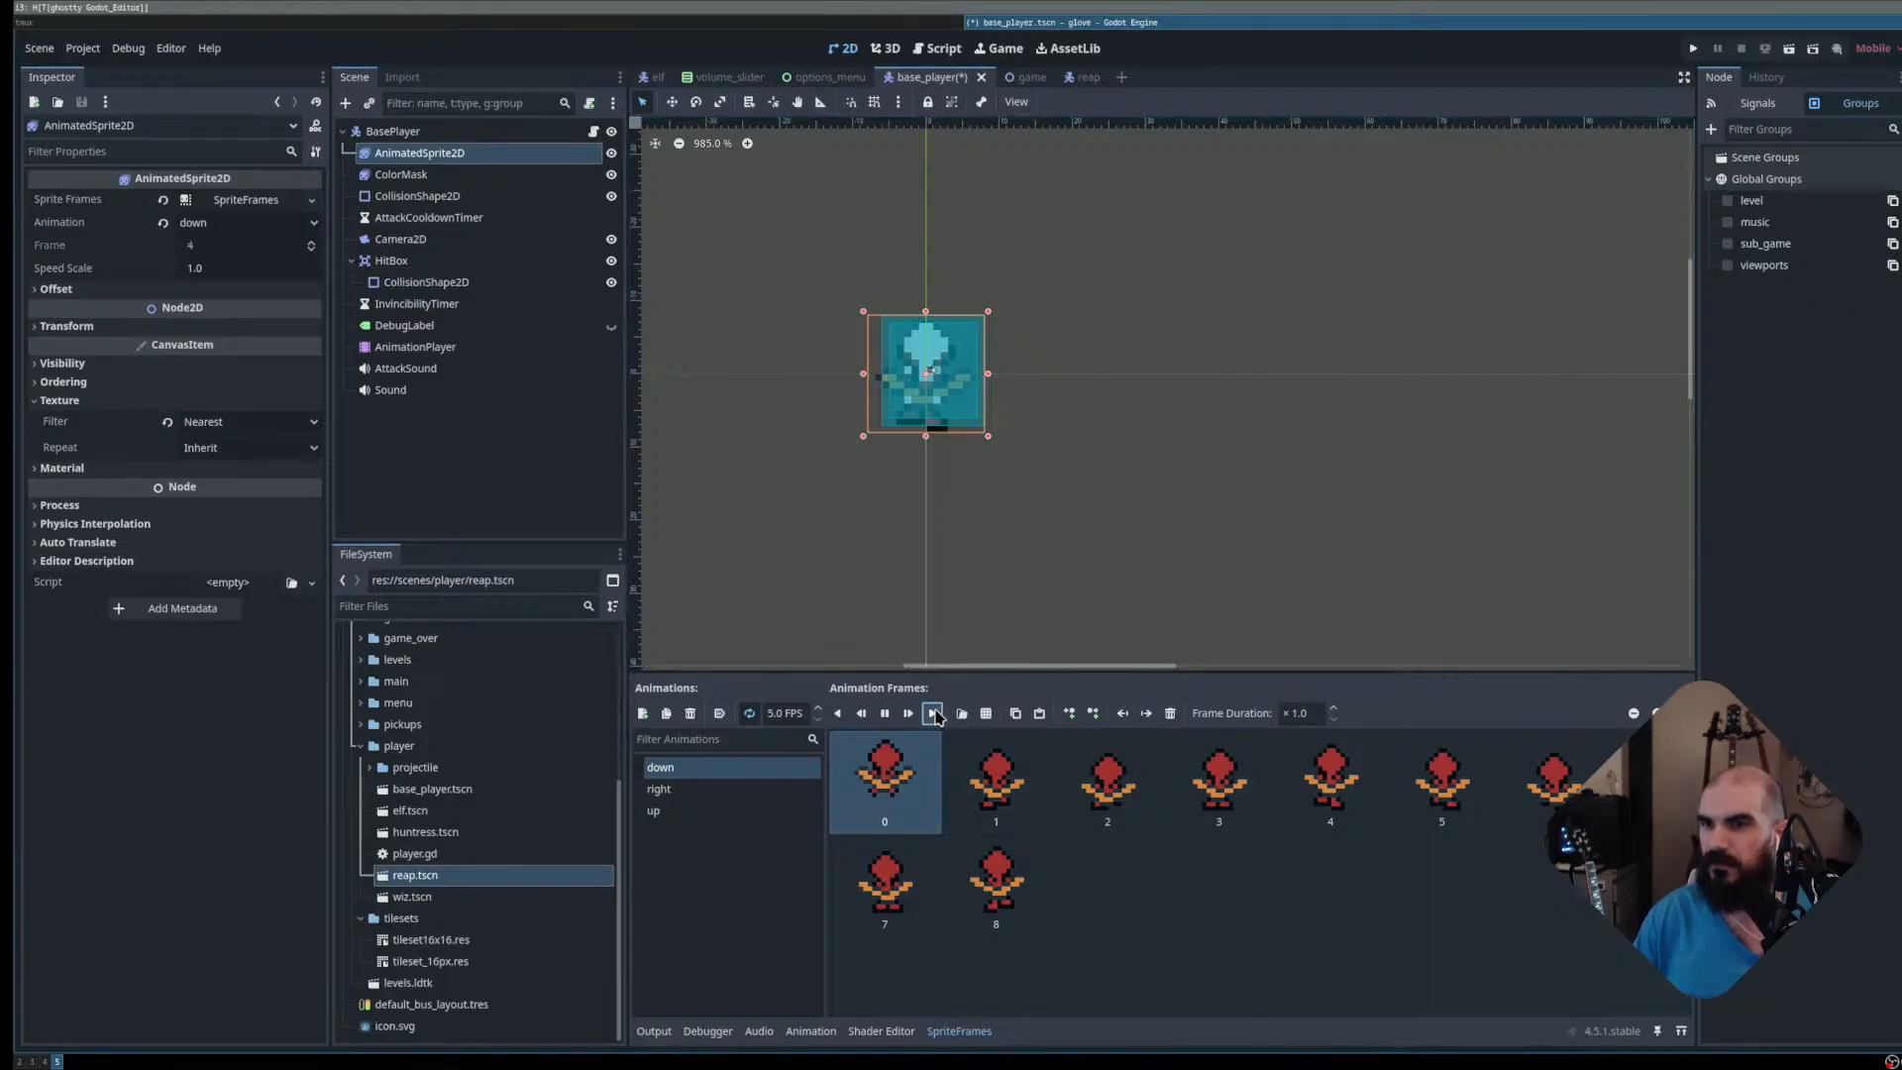
click(774, 719)
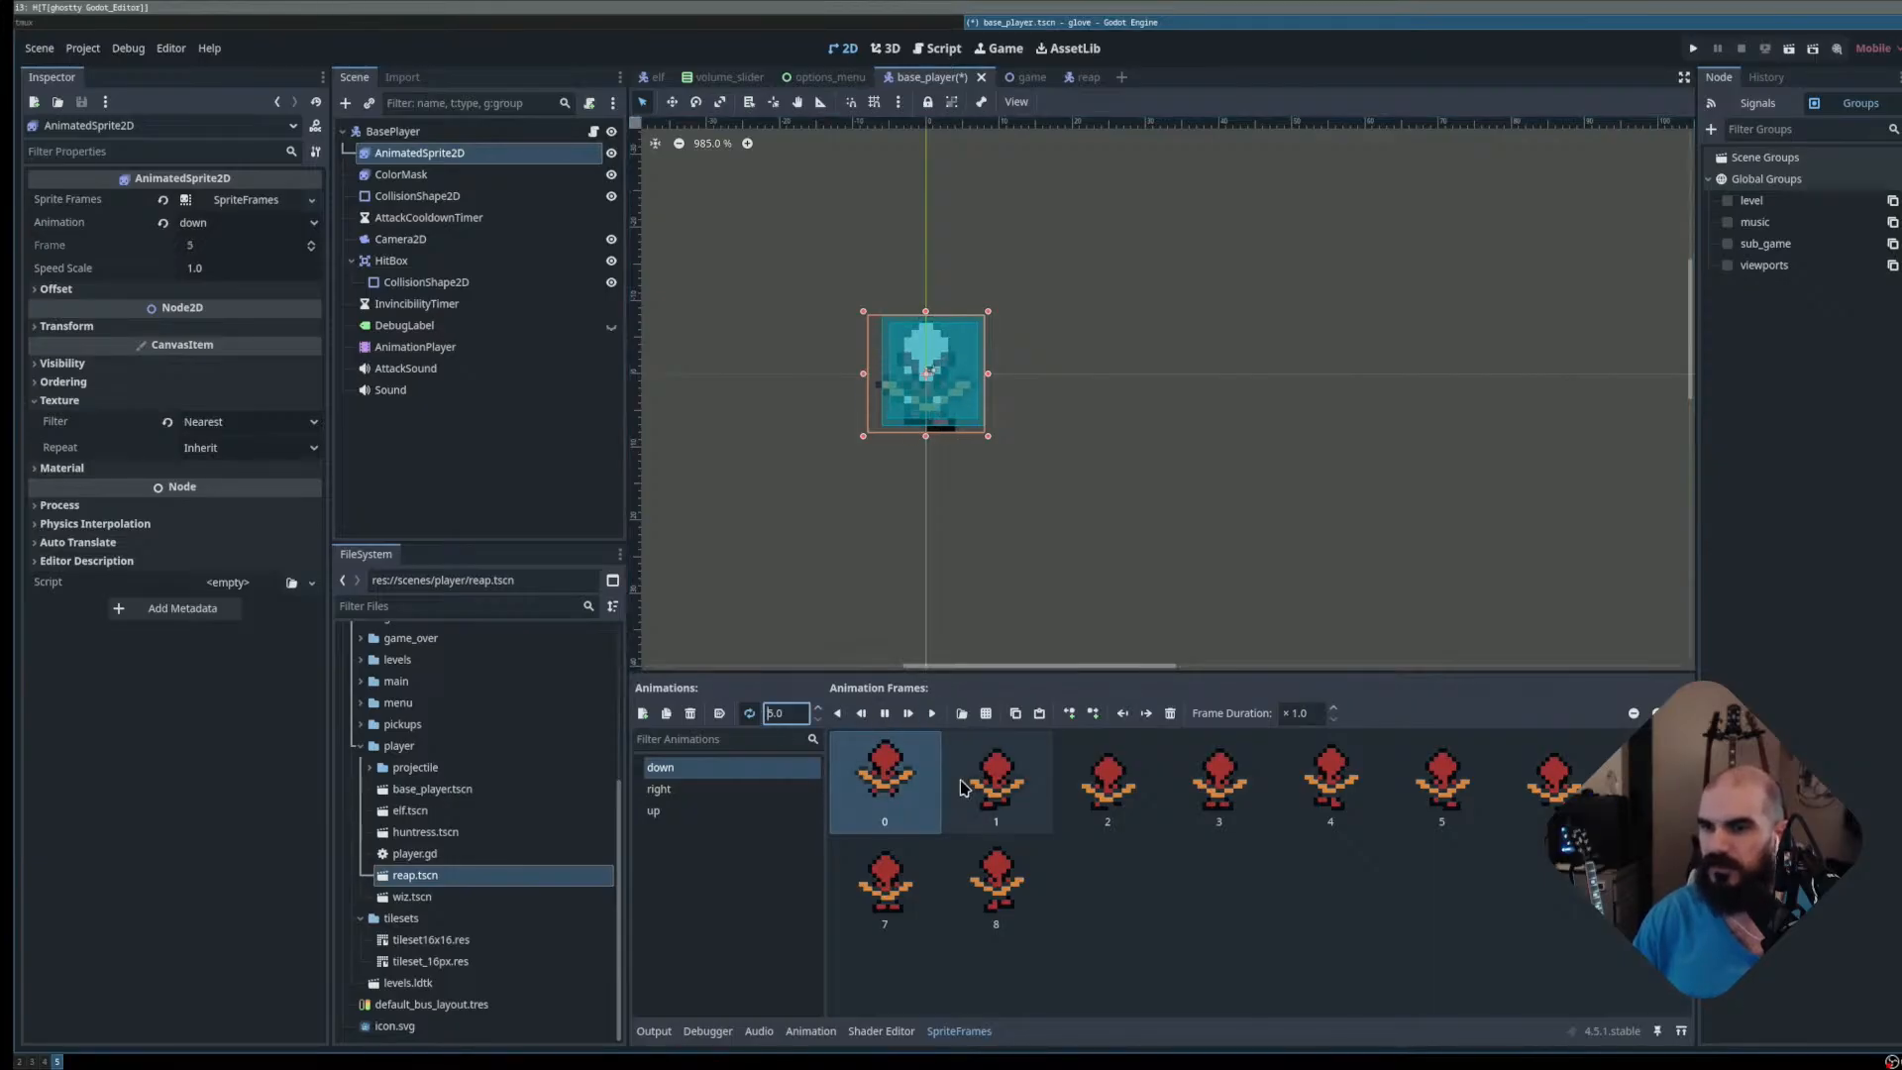
key(BackSpace)
text(12)
key(Return)
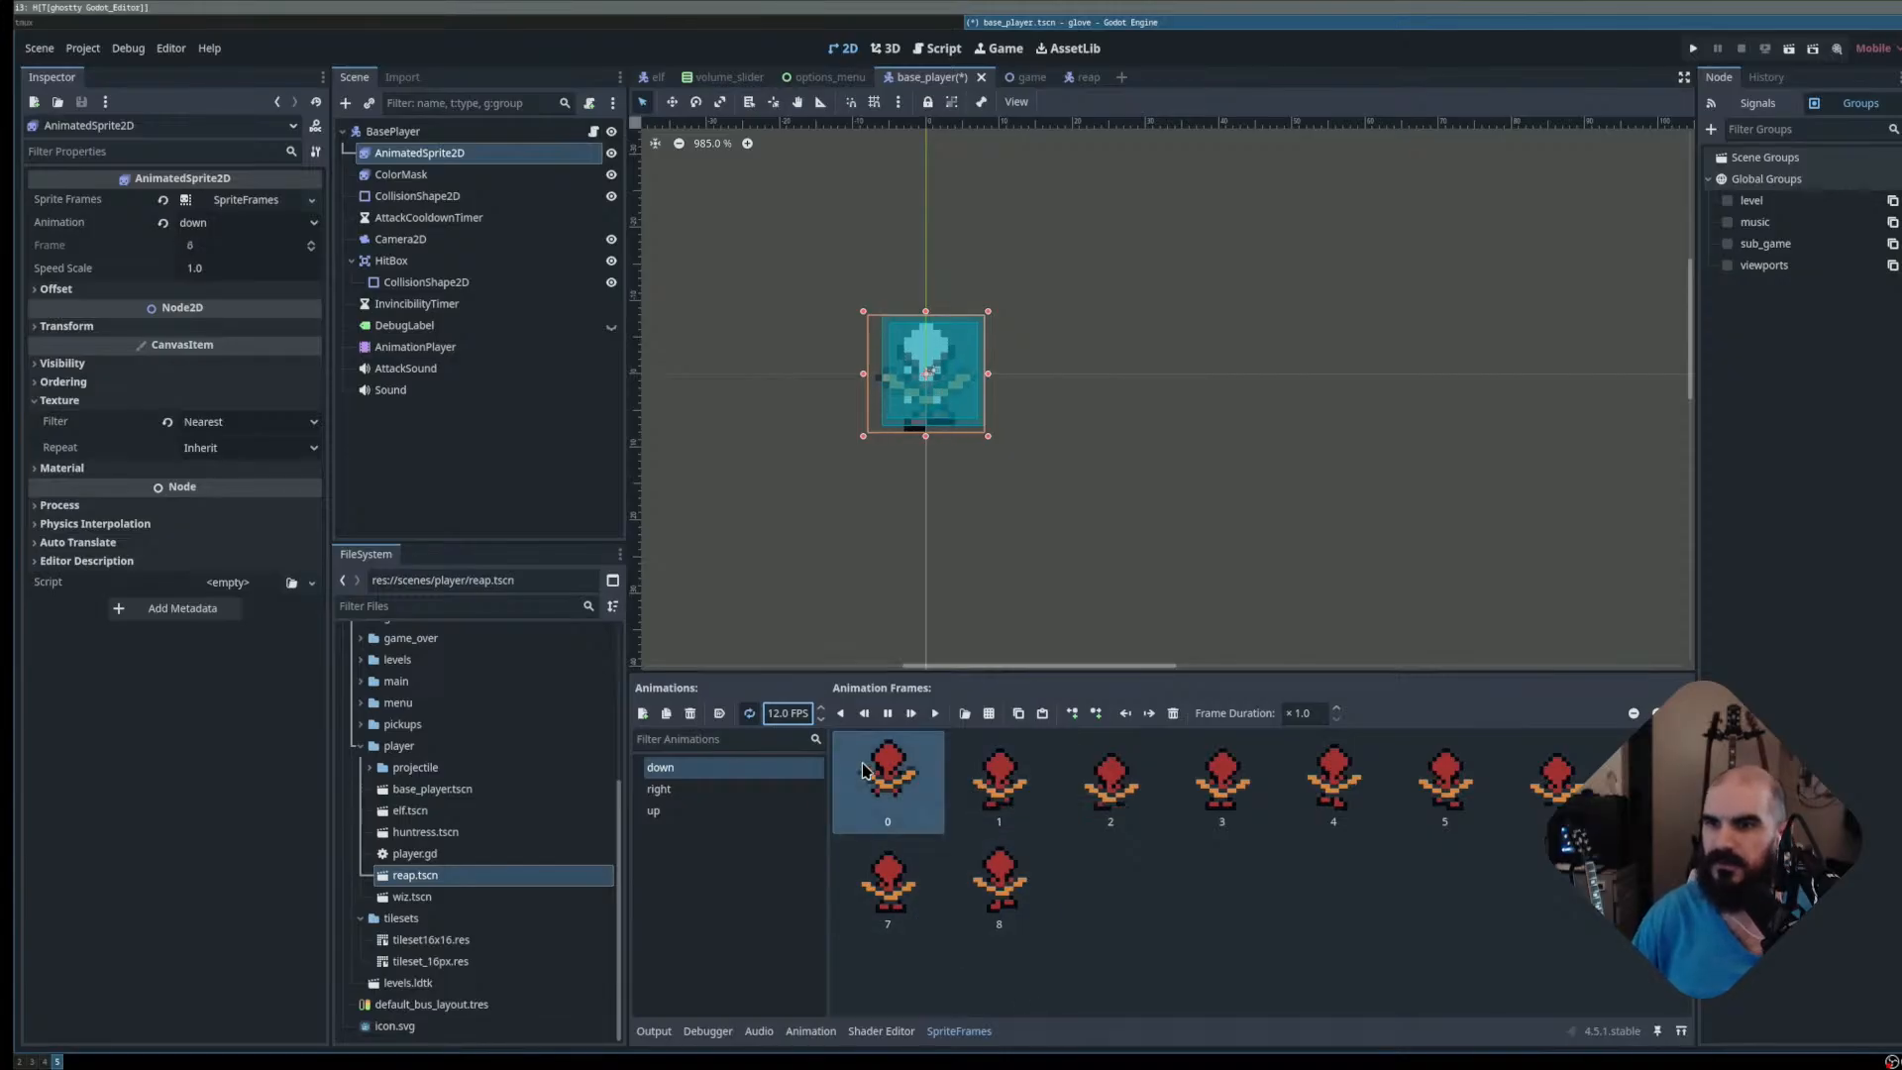
Stop playback, delete the old frame 0 from the down animation, and play it again
click(890, 715)
click(911, 778)
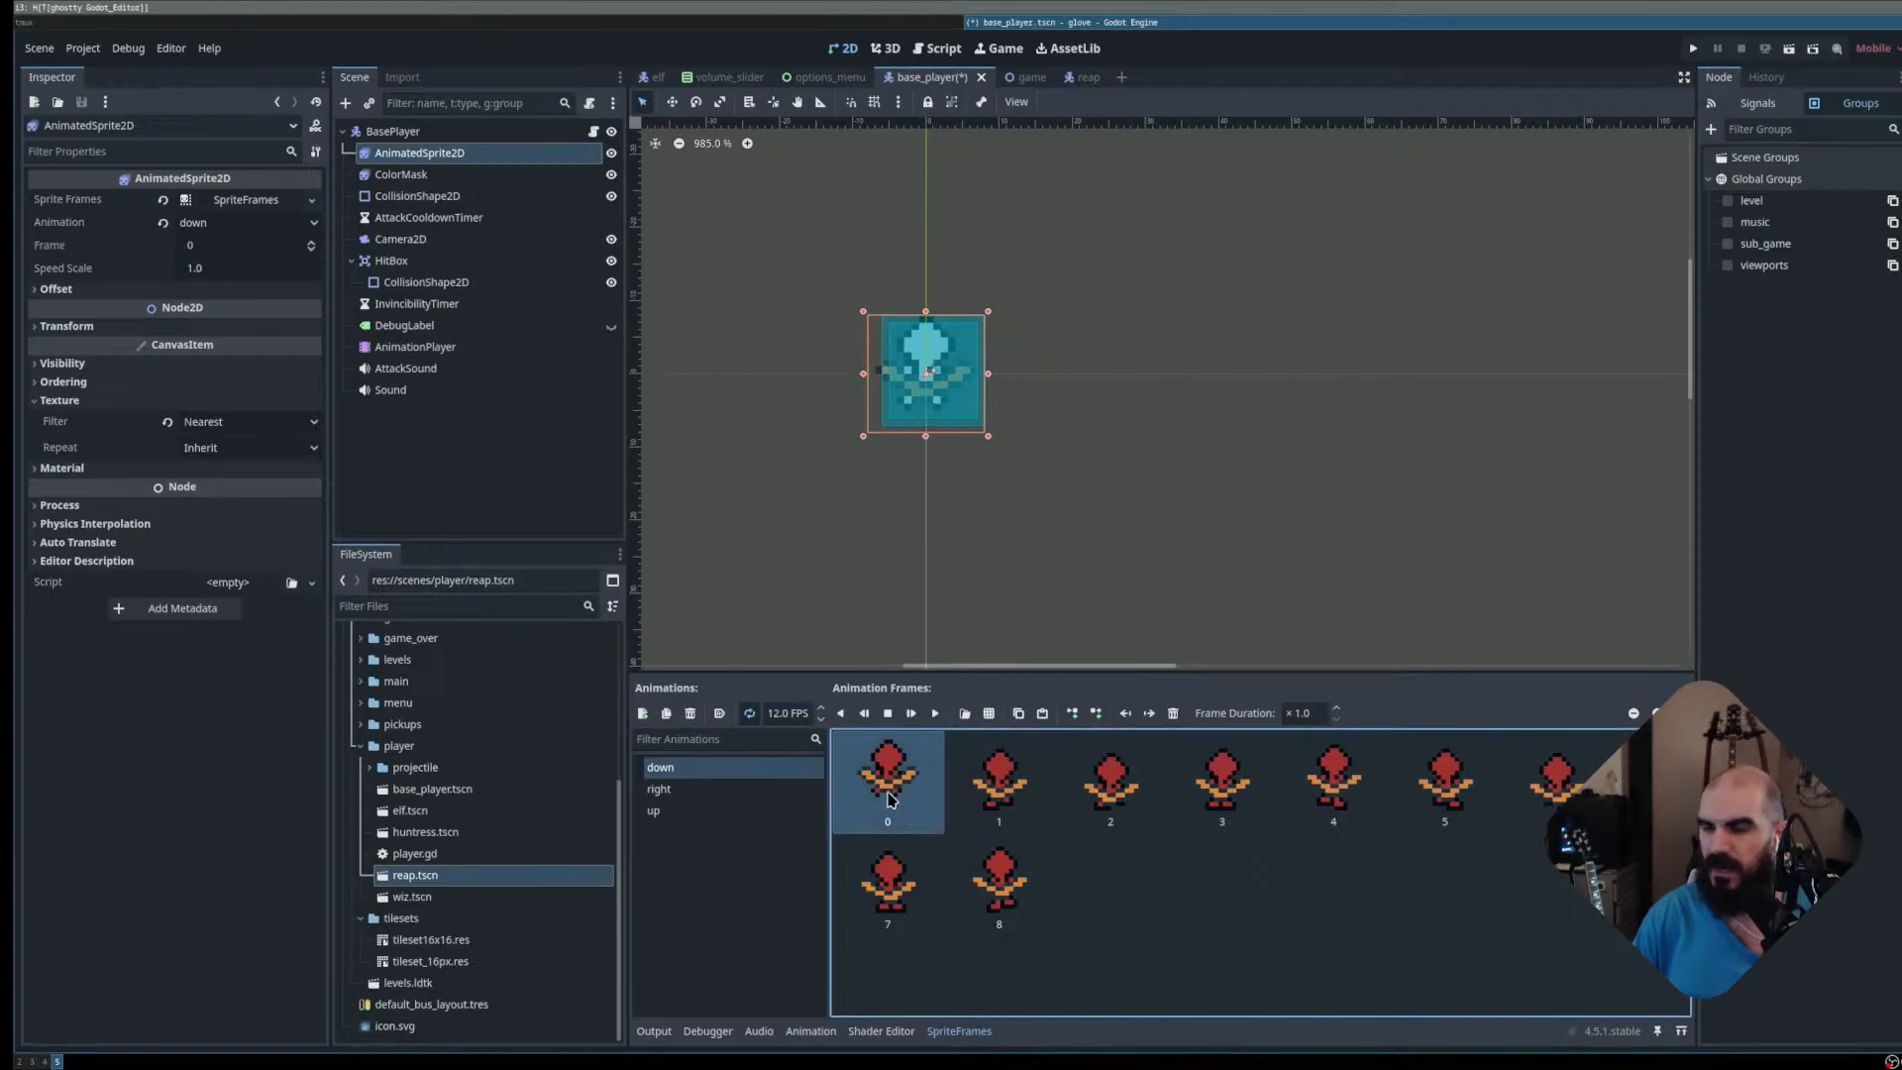
key(Delete)
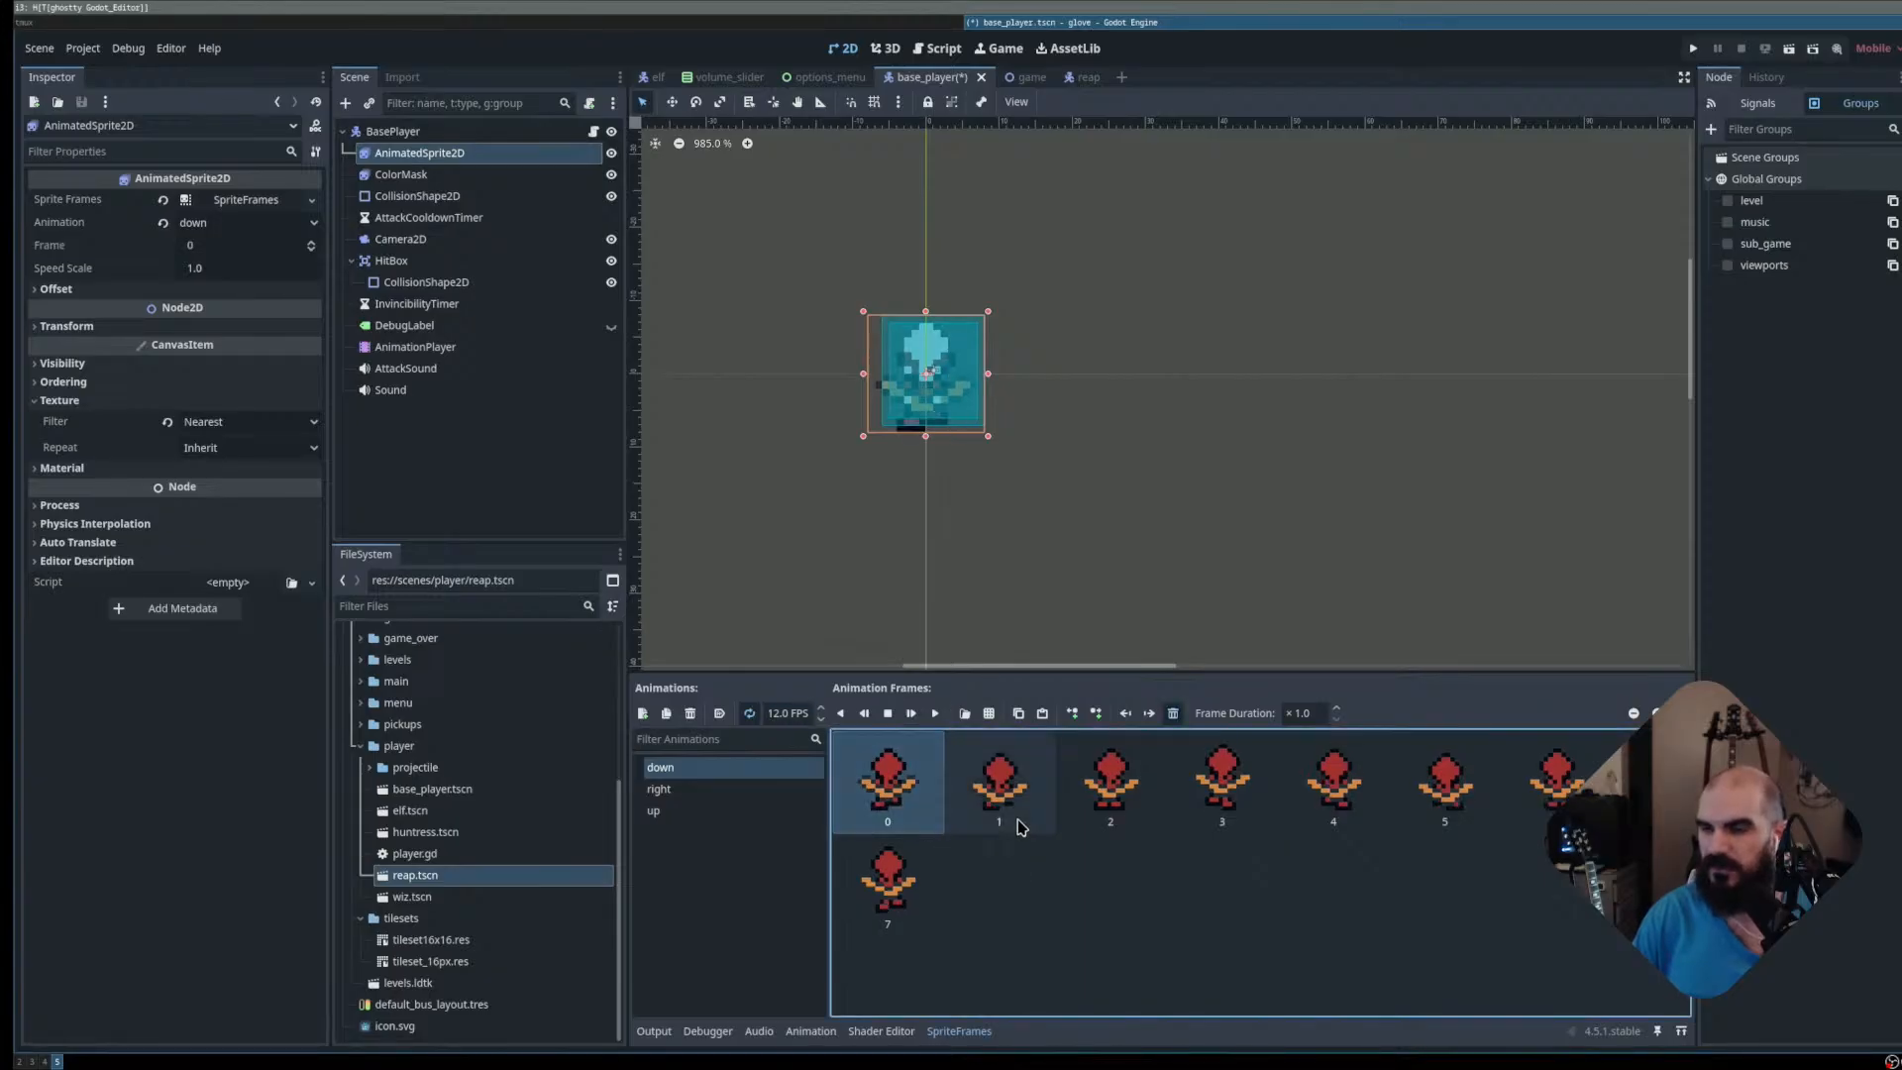
click(932, 715)
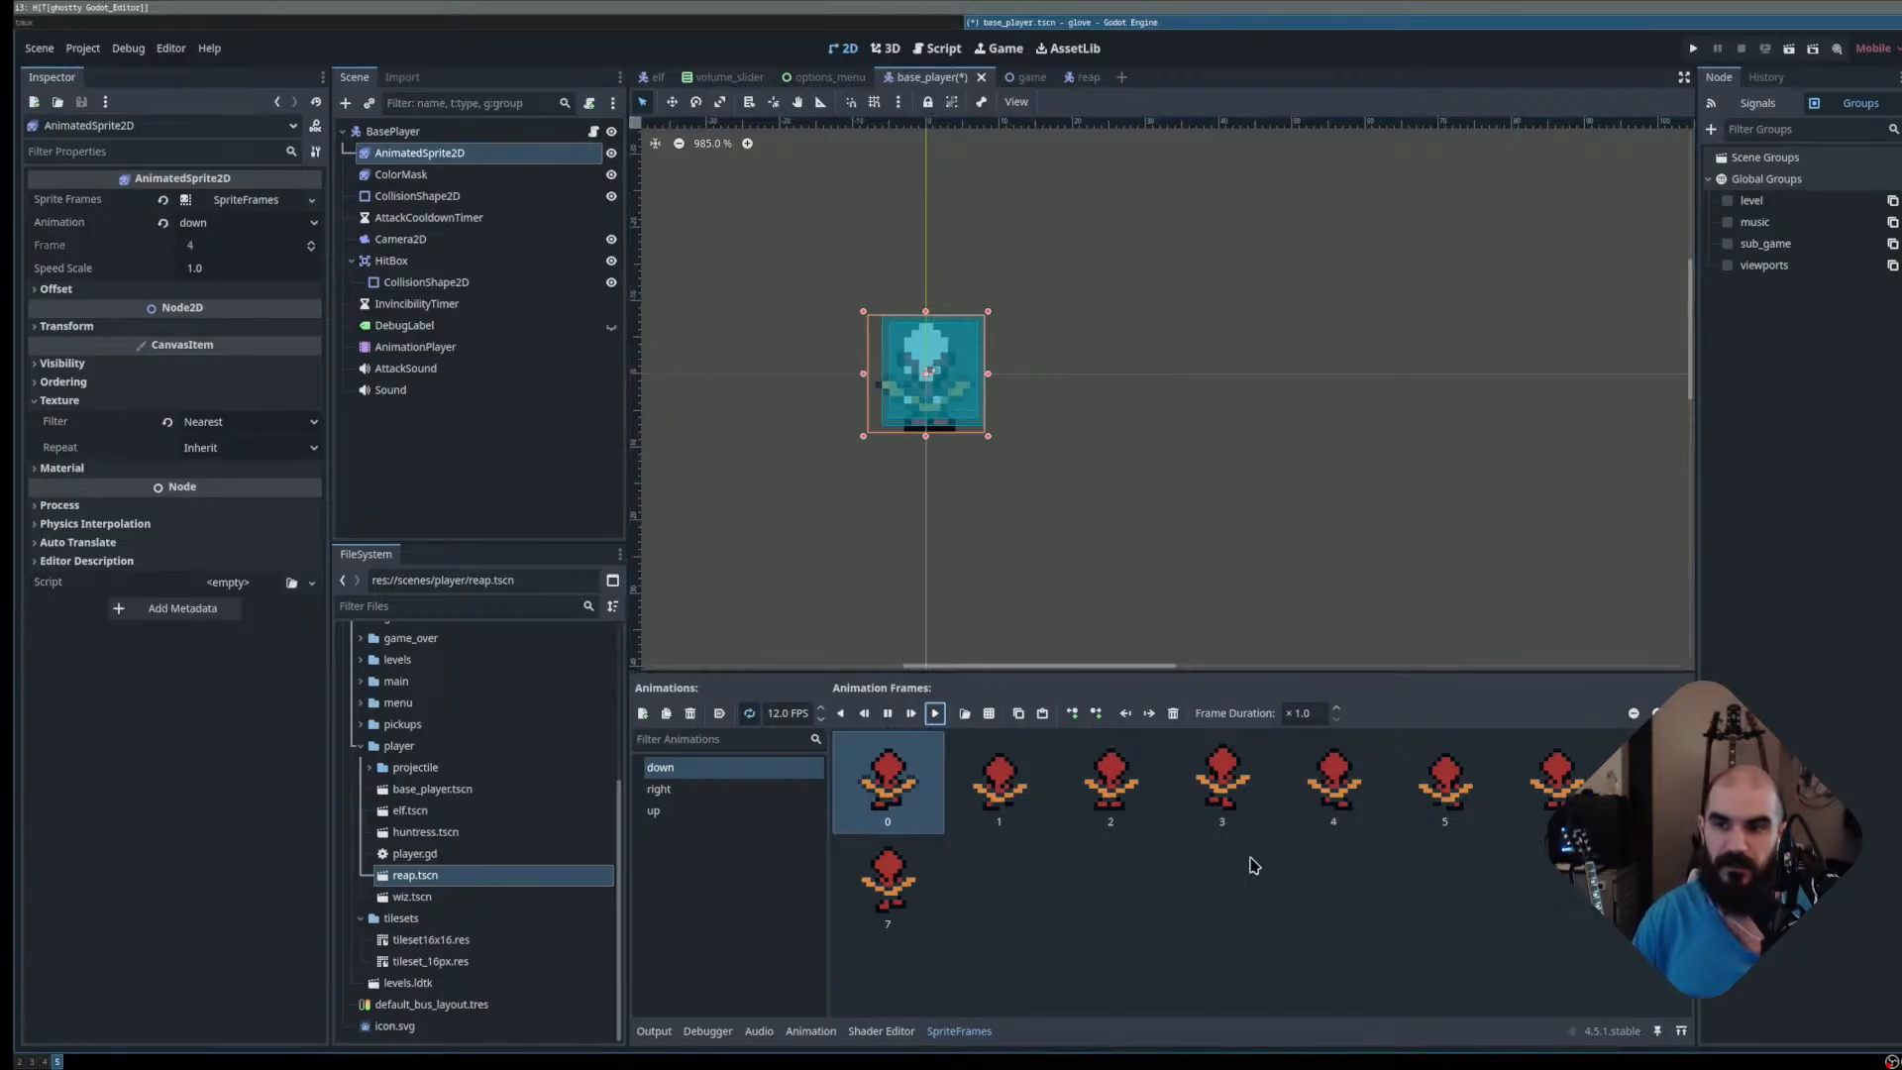
Replace the right animation's old frame with the four second-row frames of elf-sprite.png
click(699, 789)
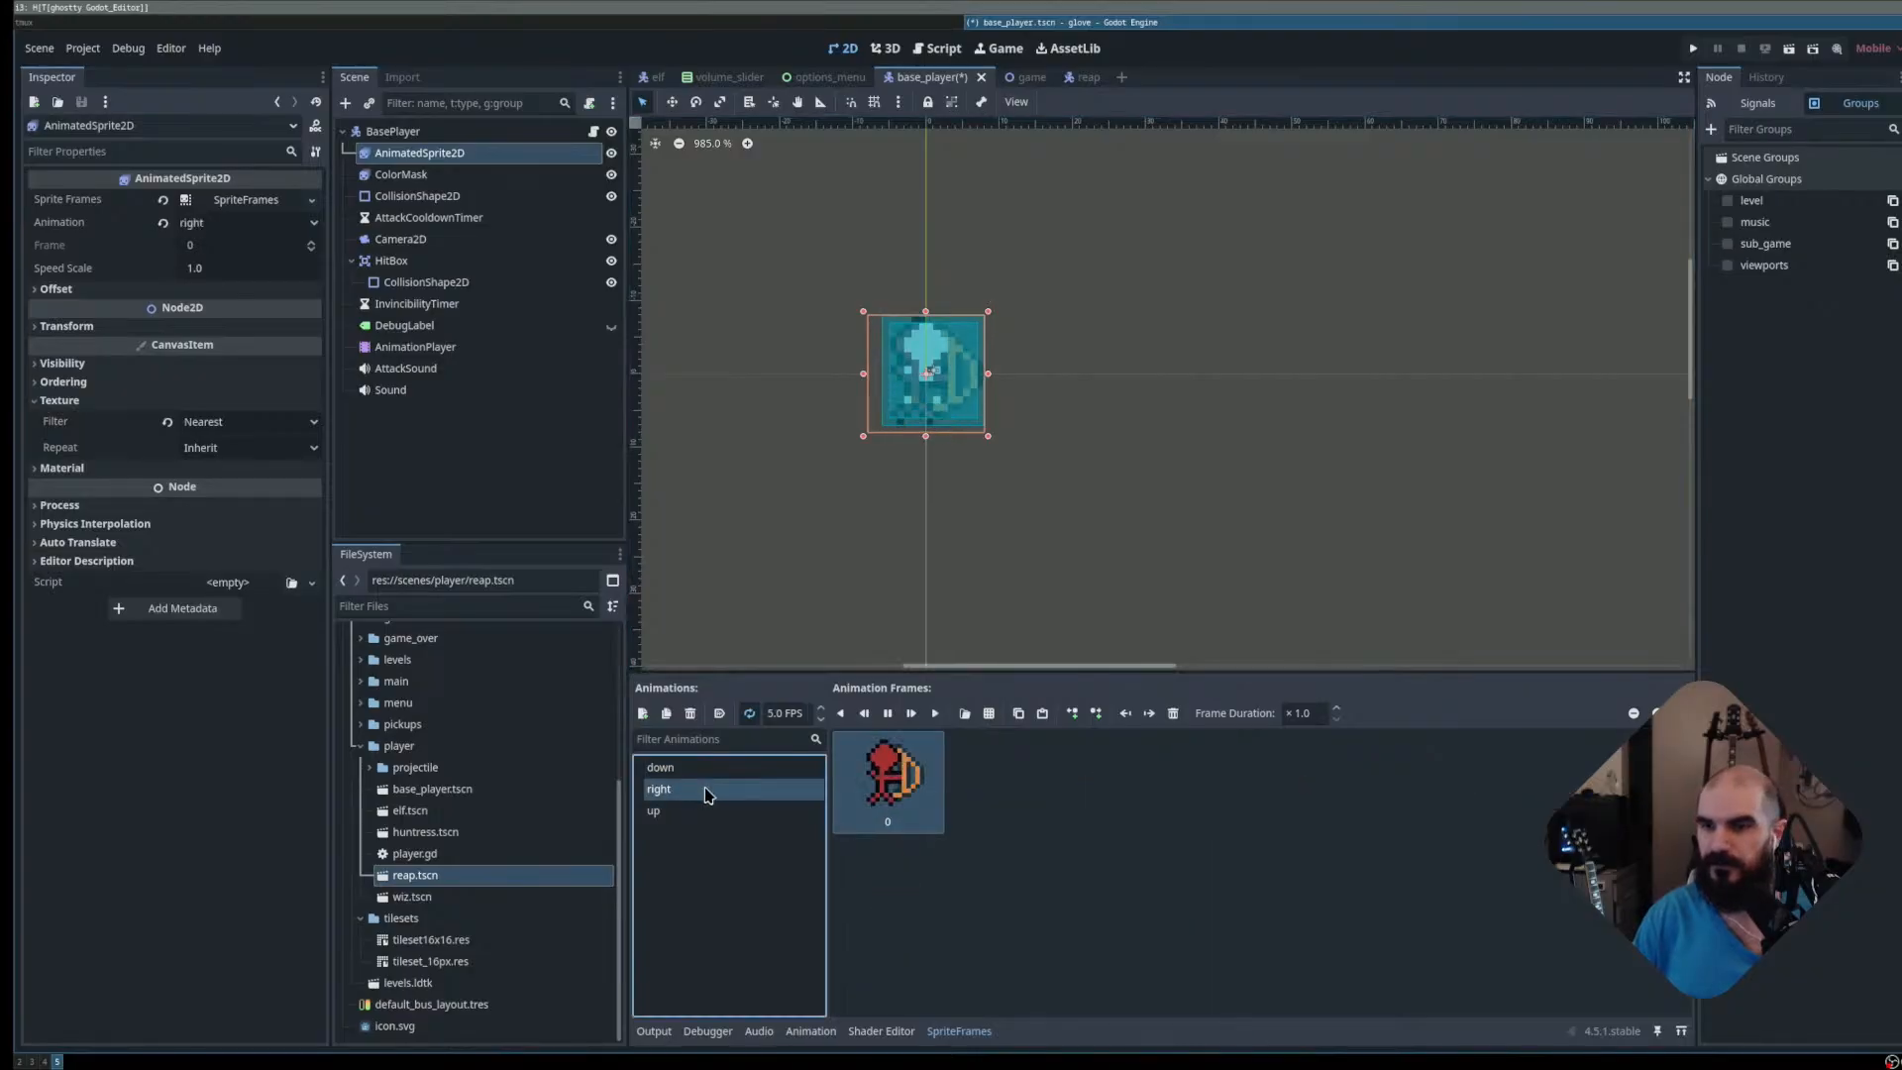
click(920, 749)
key(Delete)
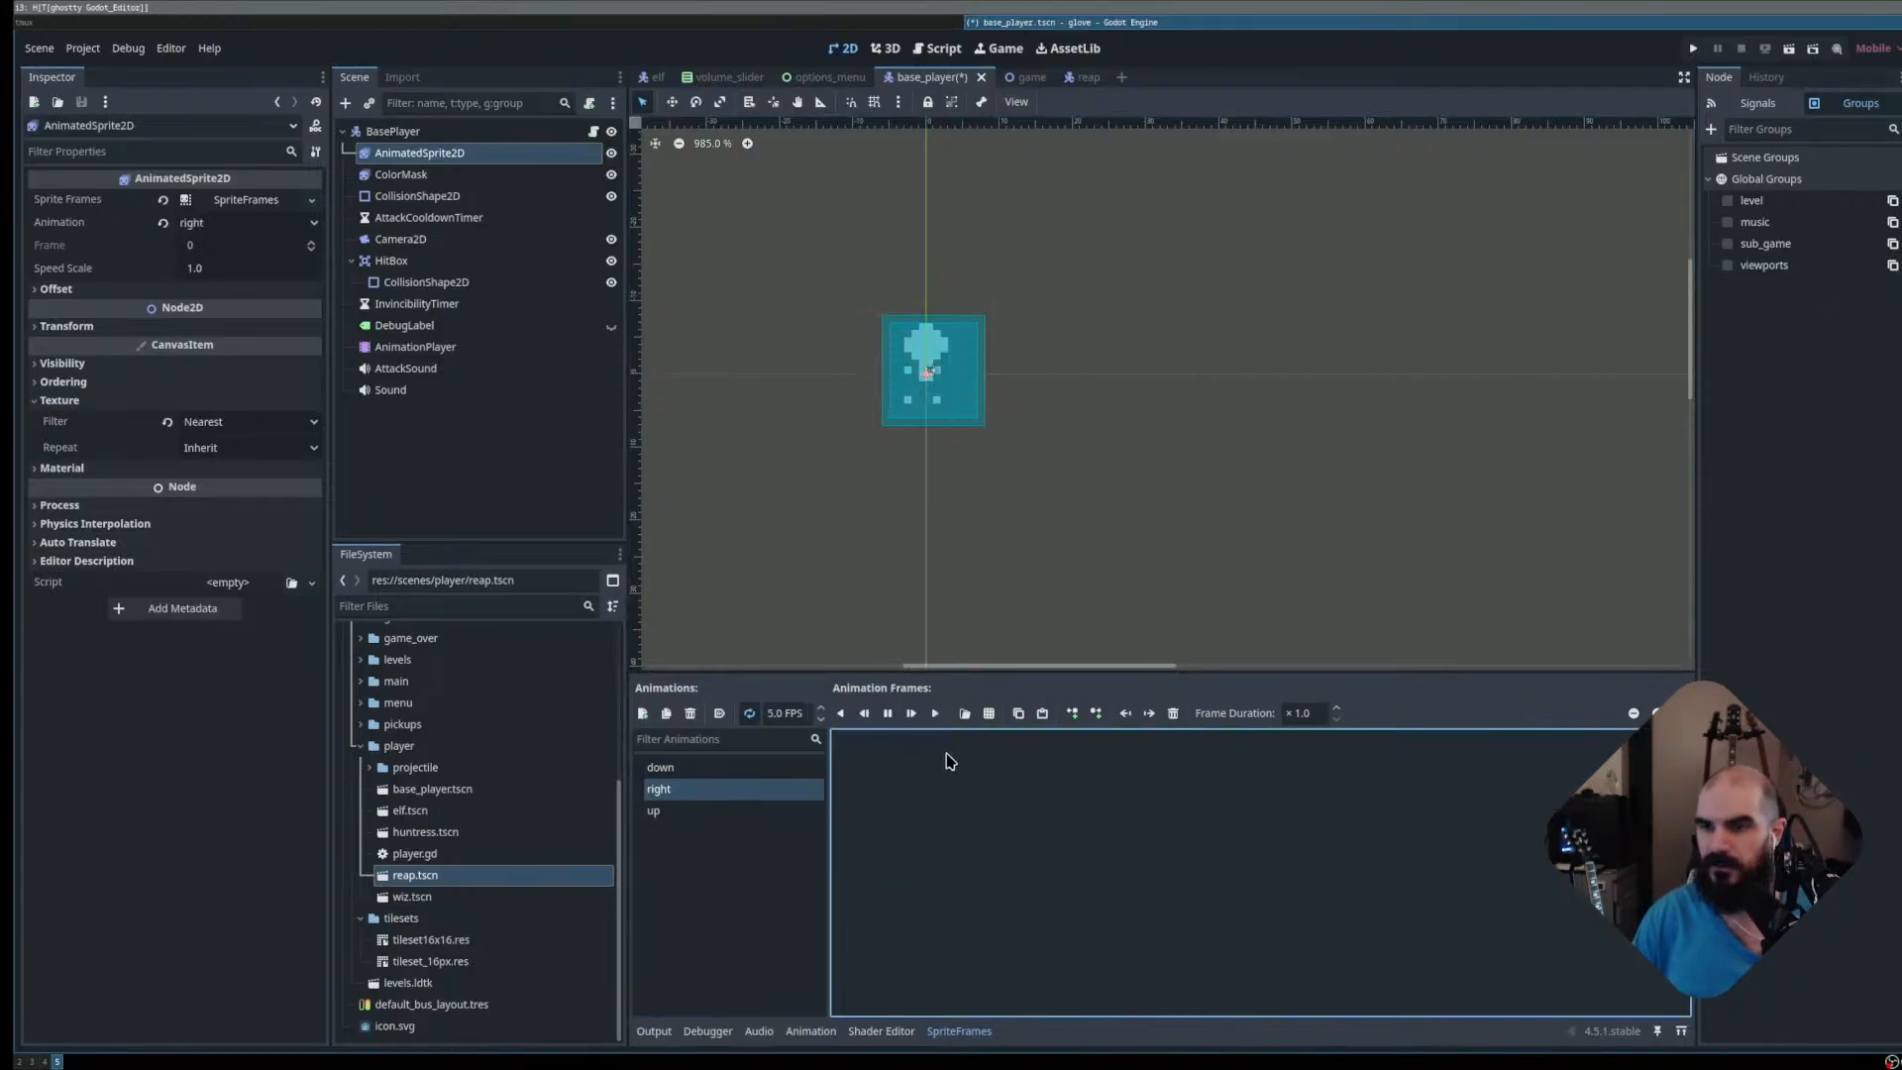
click(989, 713)
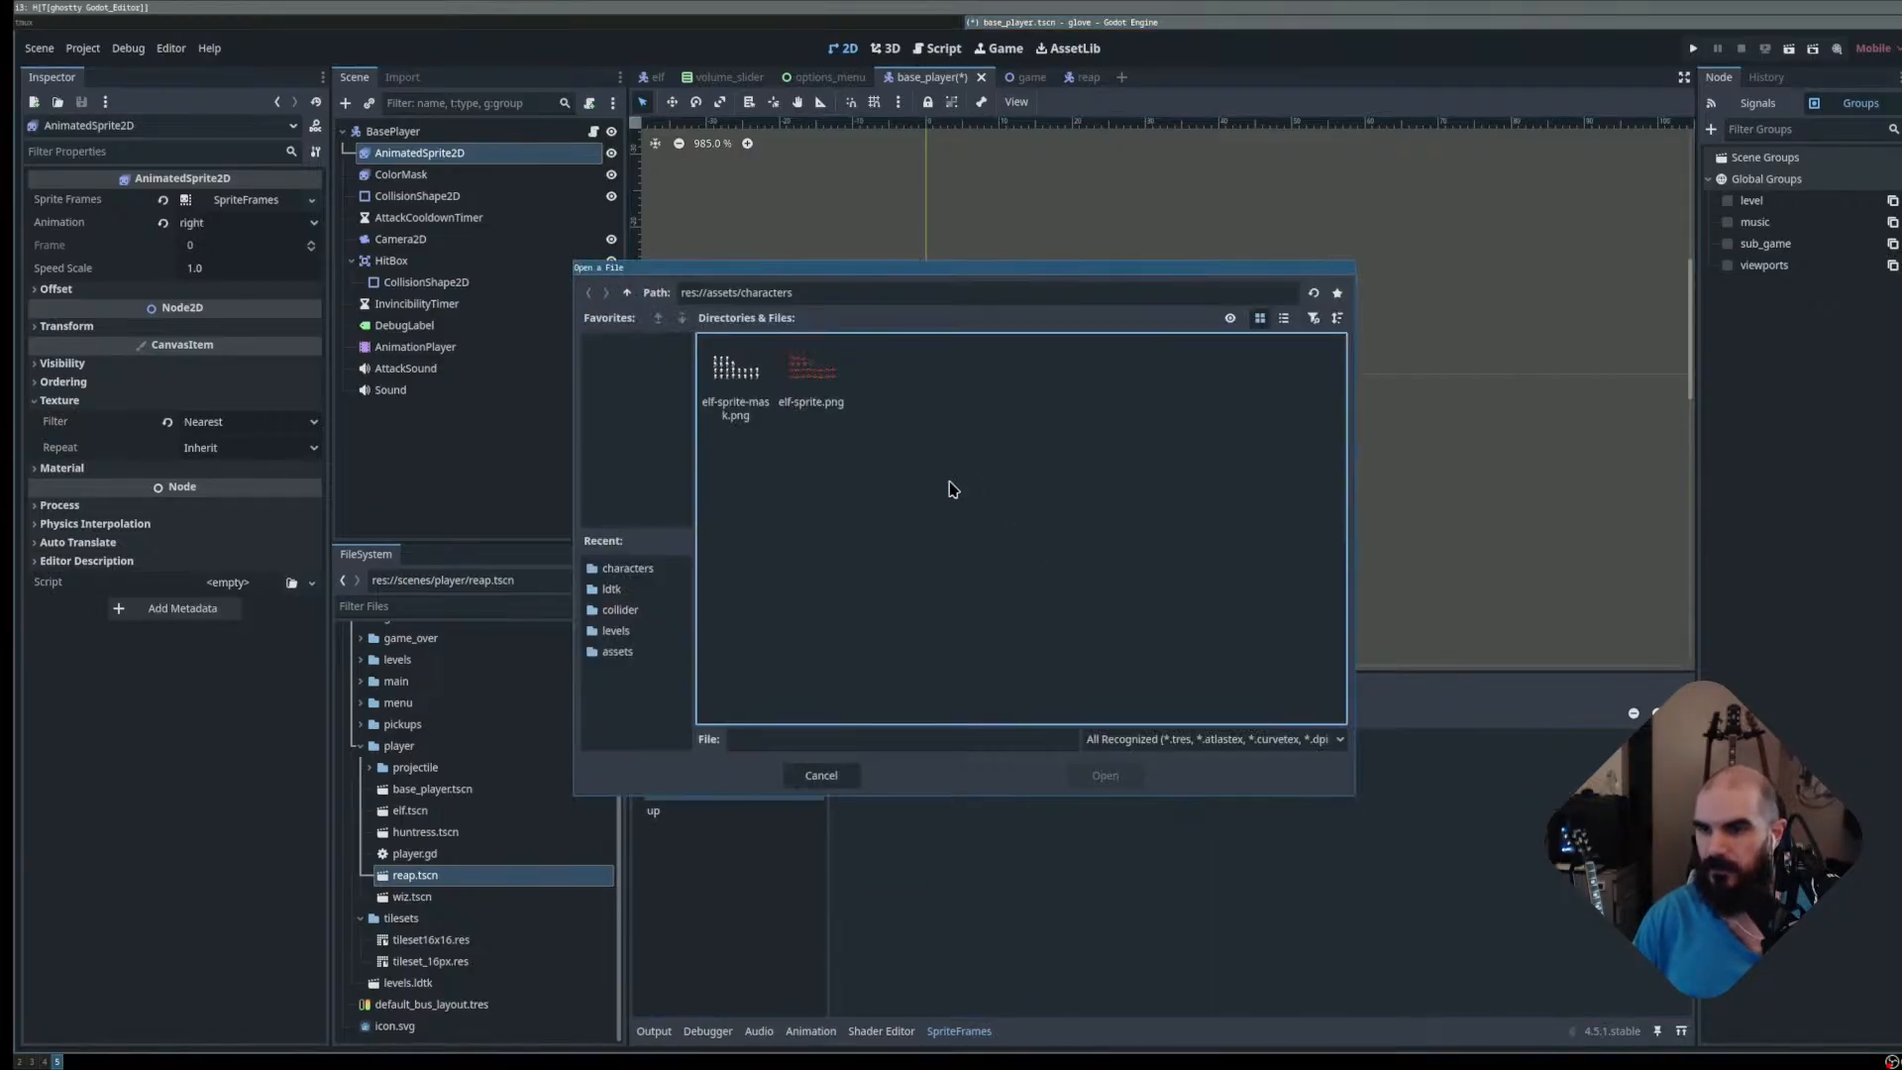
double_click(802, 377)
drag(721, 505, 881, 525)
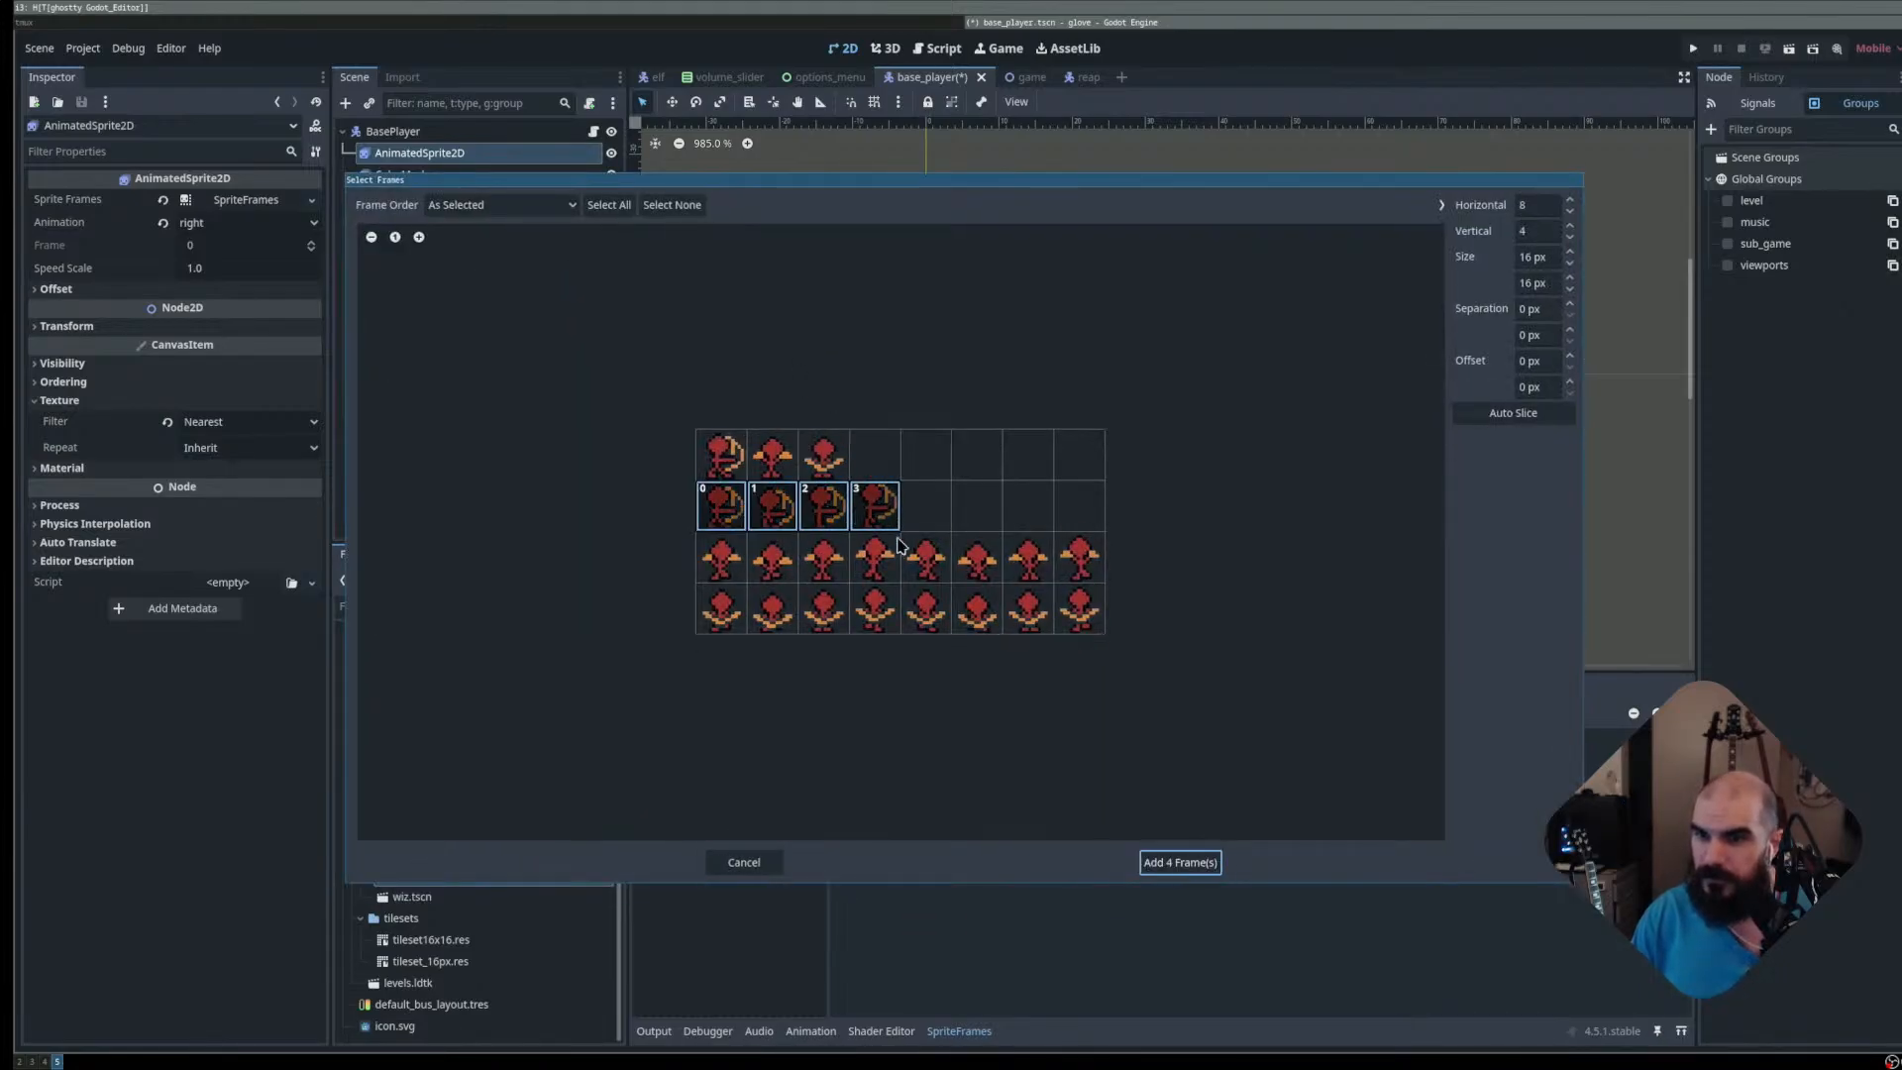
click(1169, 861)
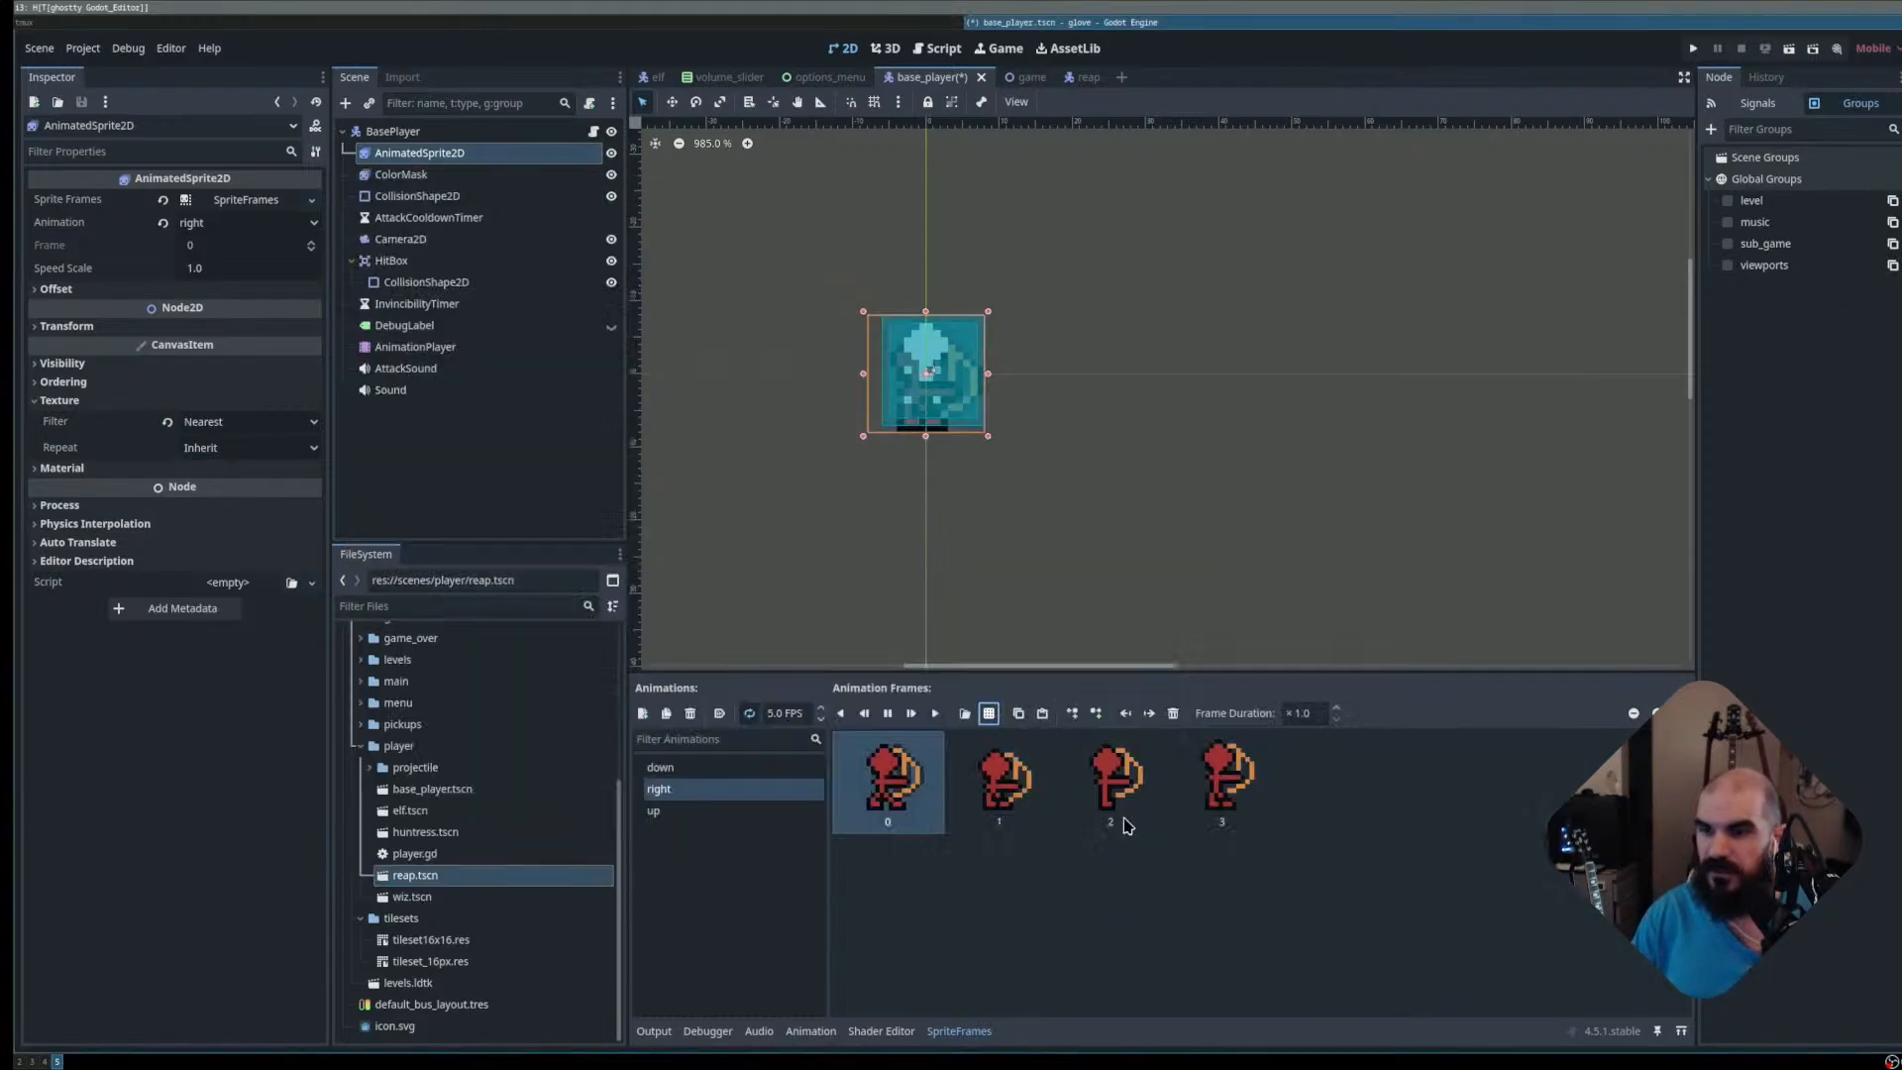
Set the right animation's speed to 12 FPS
click(779, 714)
text(12)
key(Return)
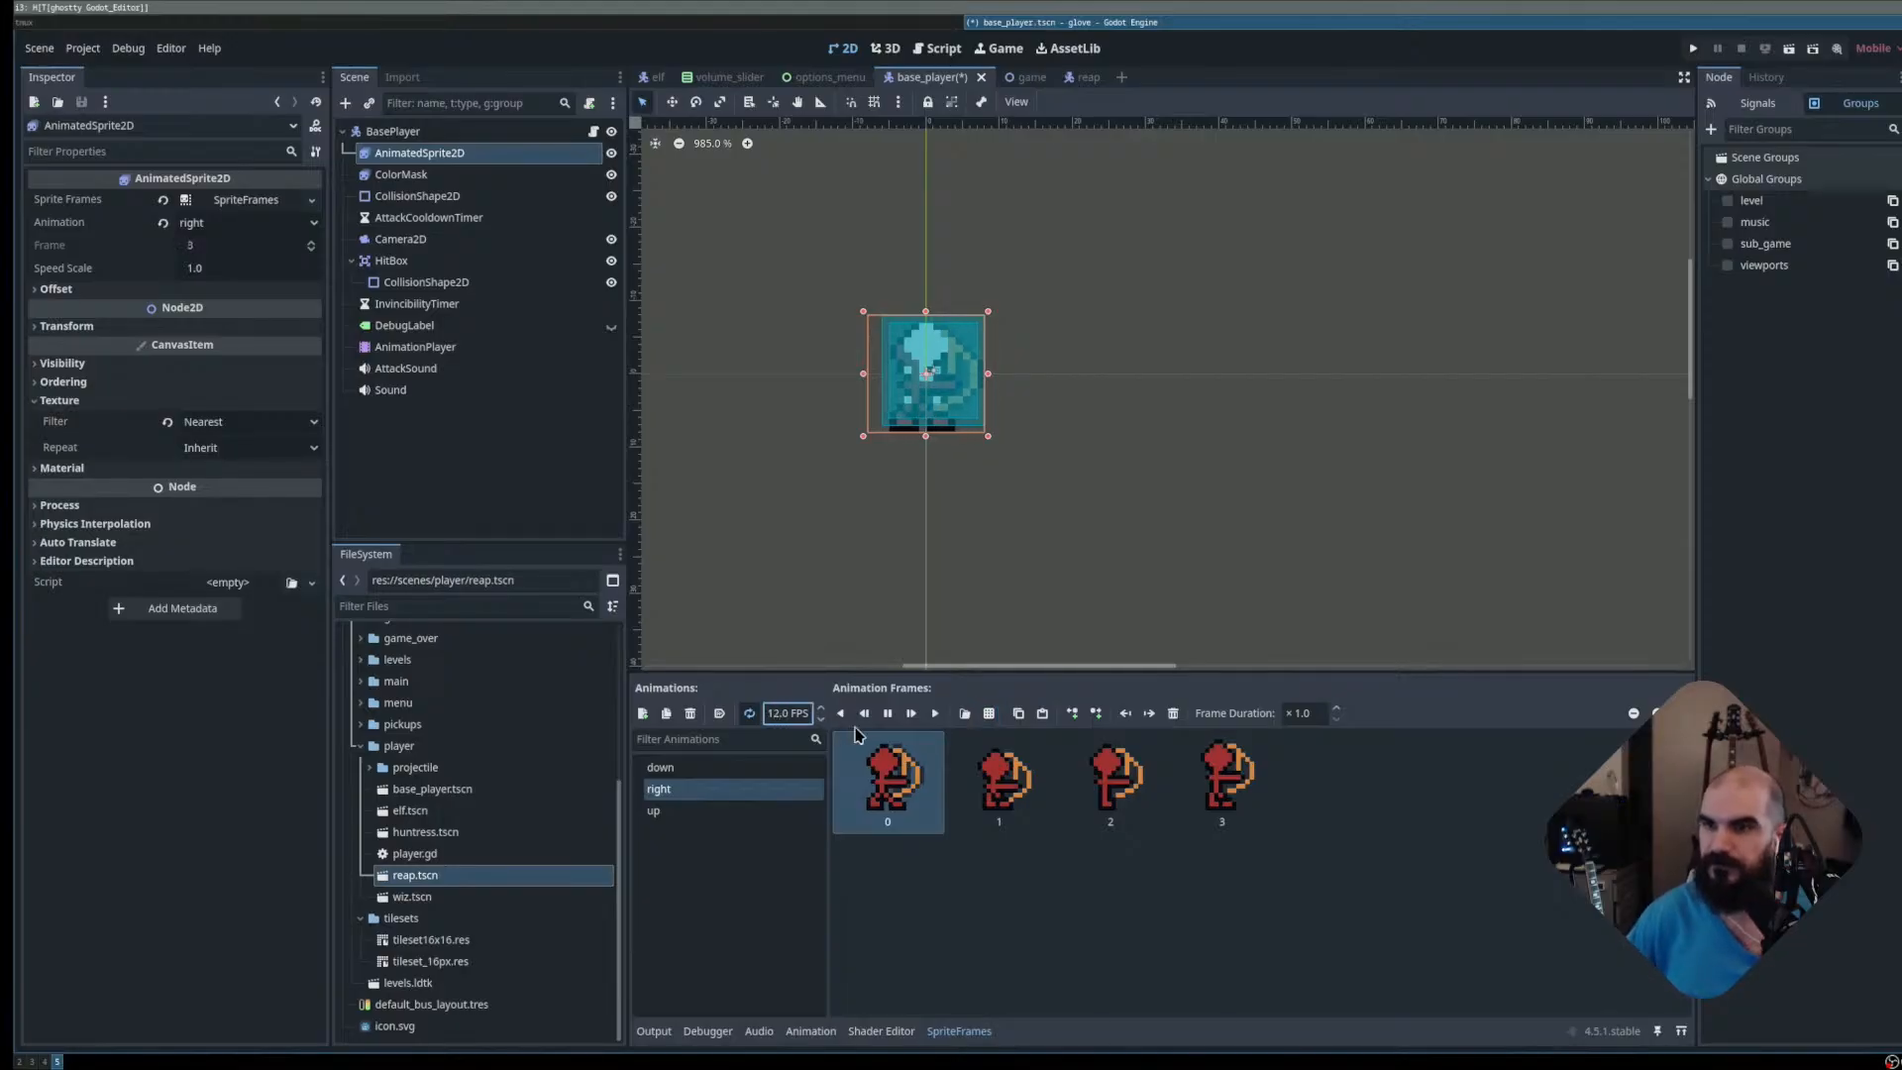
click(932, 911)
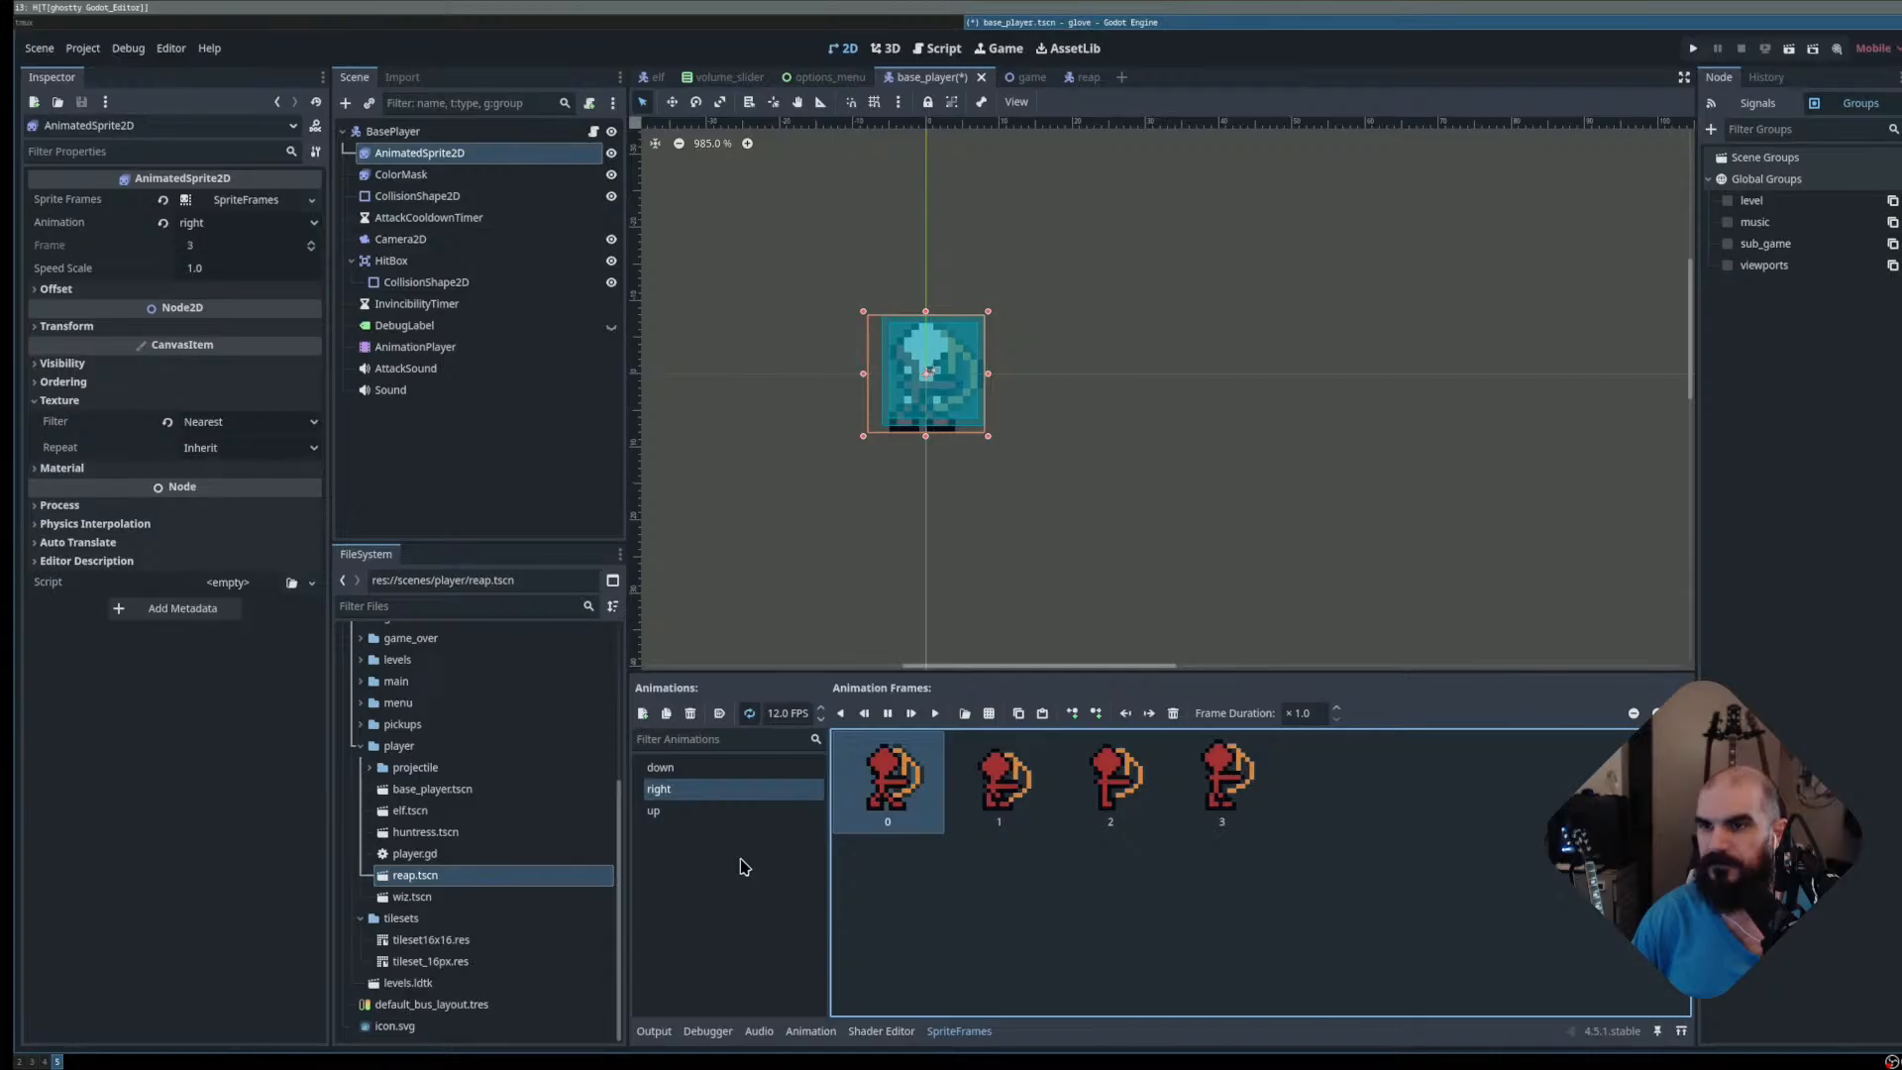
Replace the up animation's old frame with the eight third-row frames of elf-sprite.png
click(653, 810)
click(1173, 713)
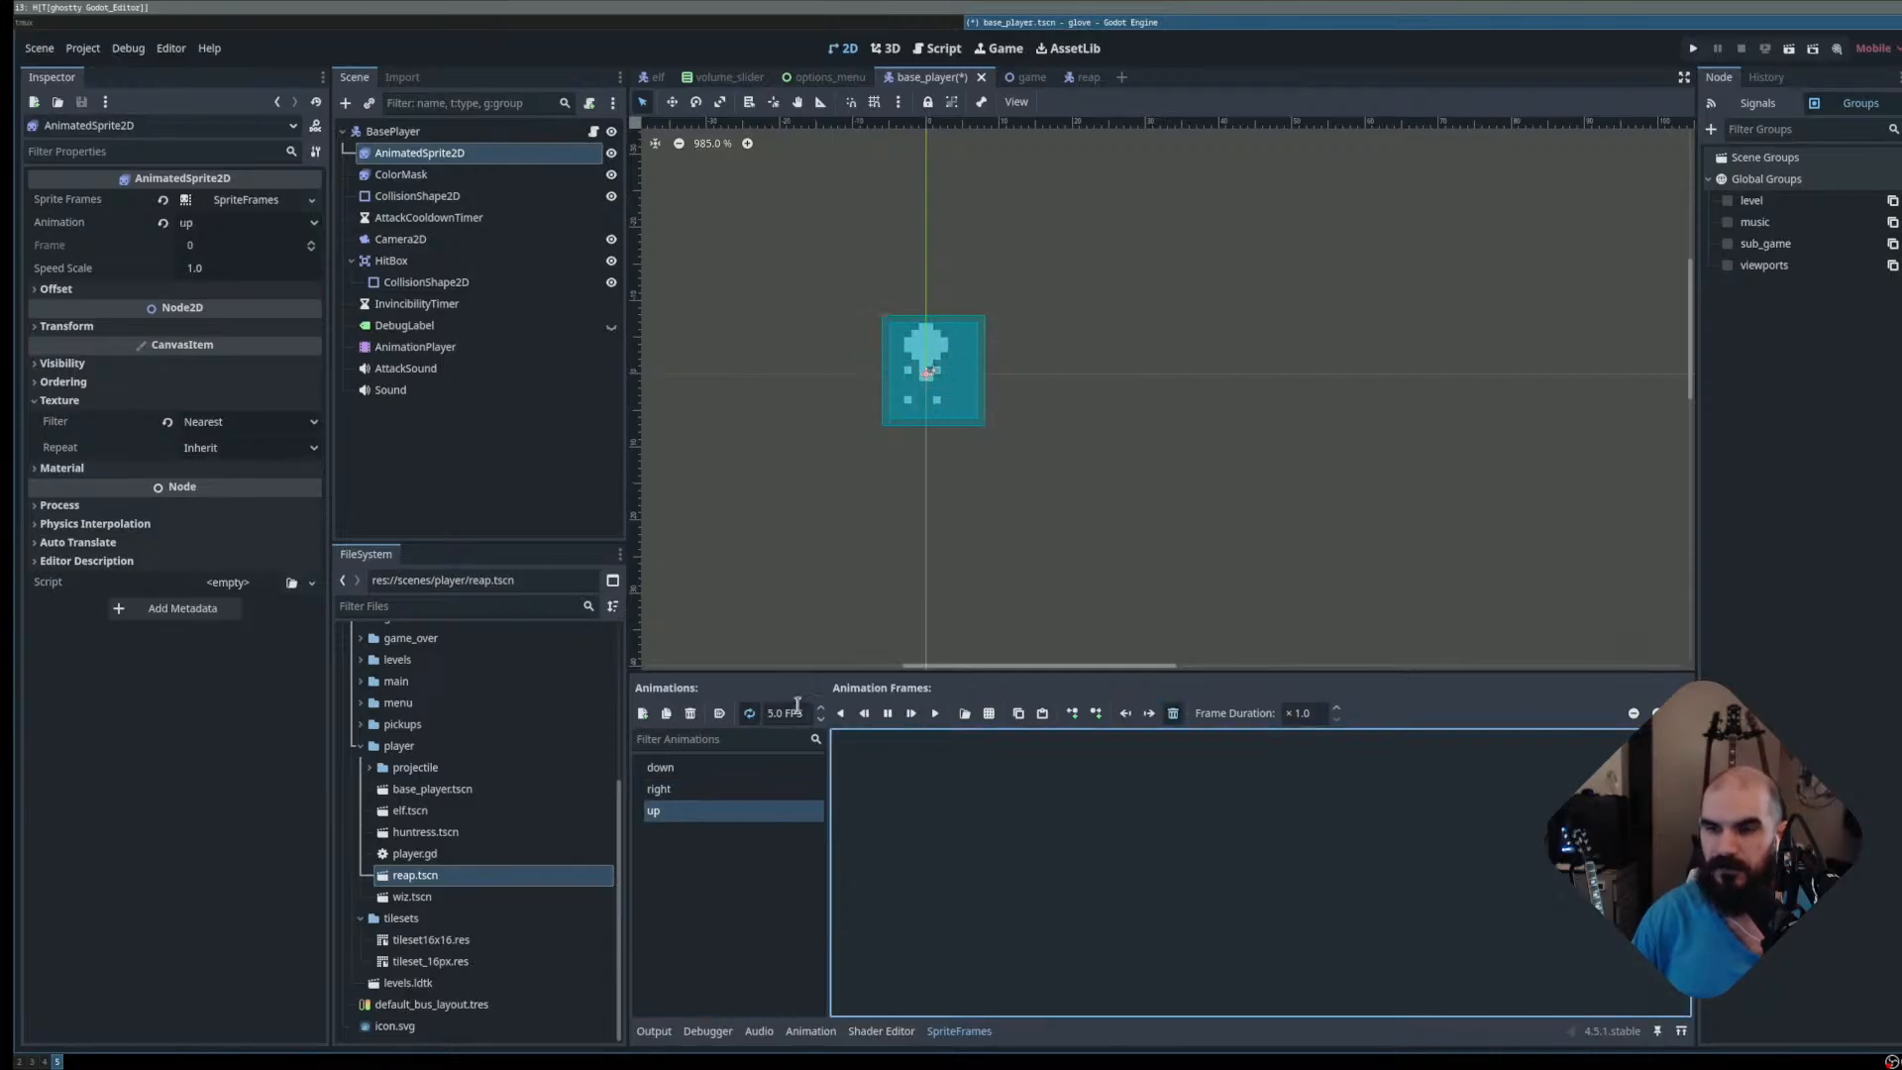
click(988, 713)
double_click(794, 374)
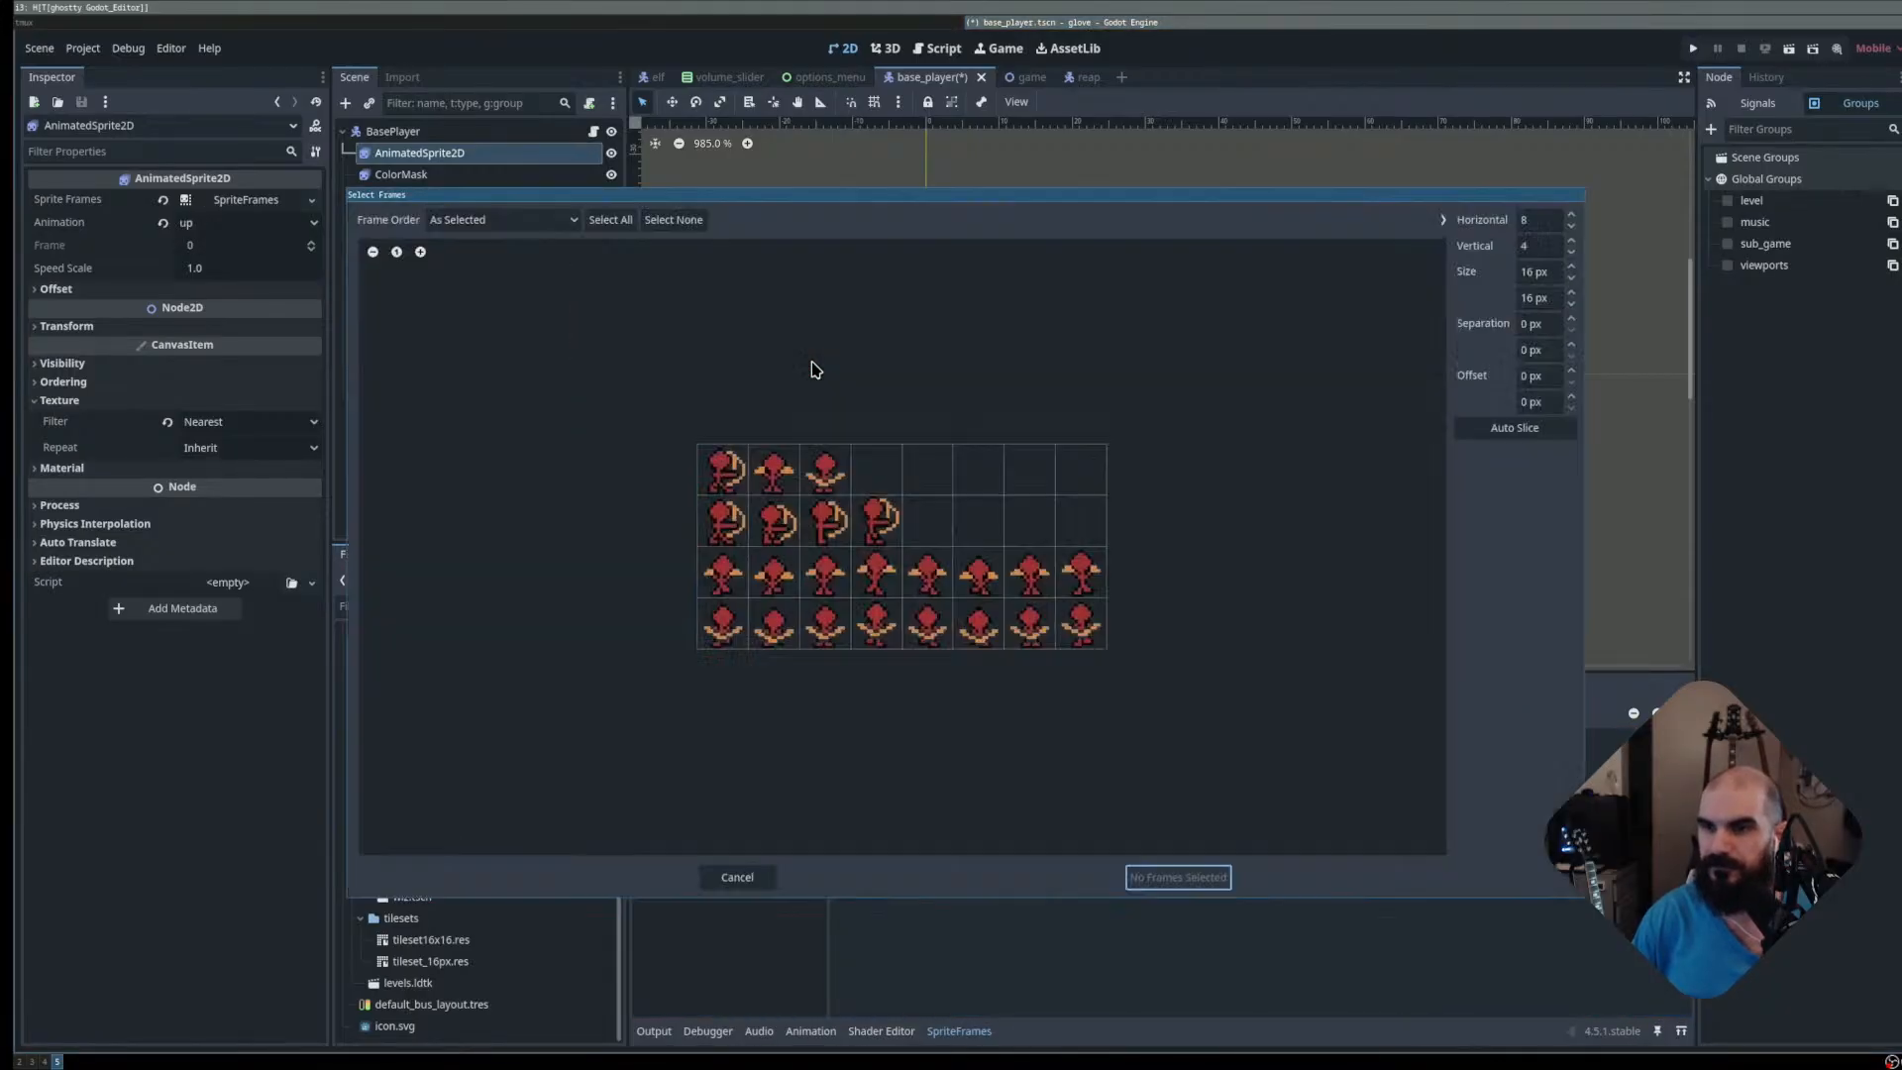
drag(718, 568, 1059, 575)
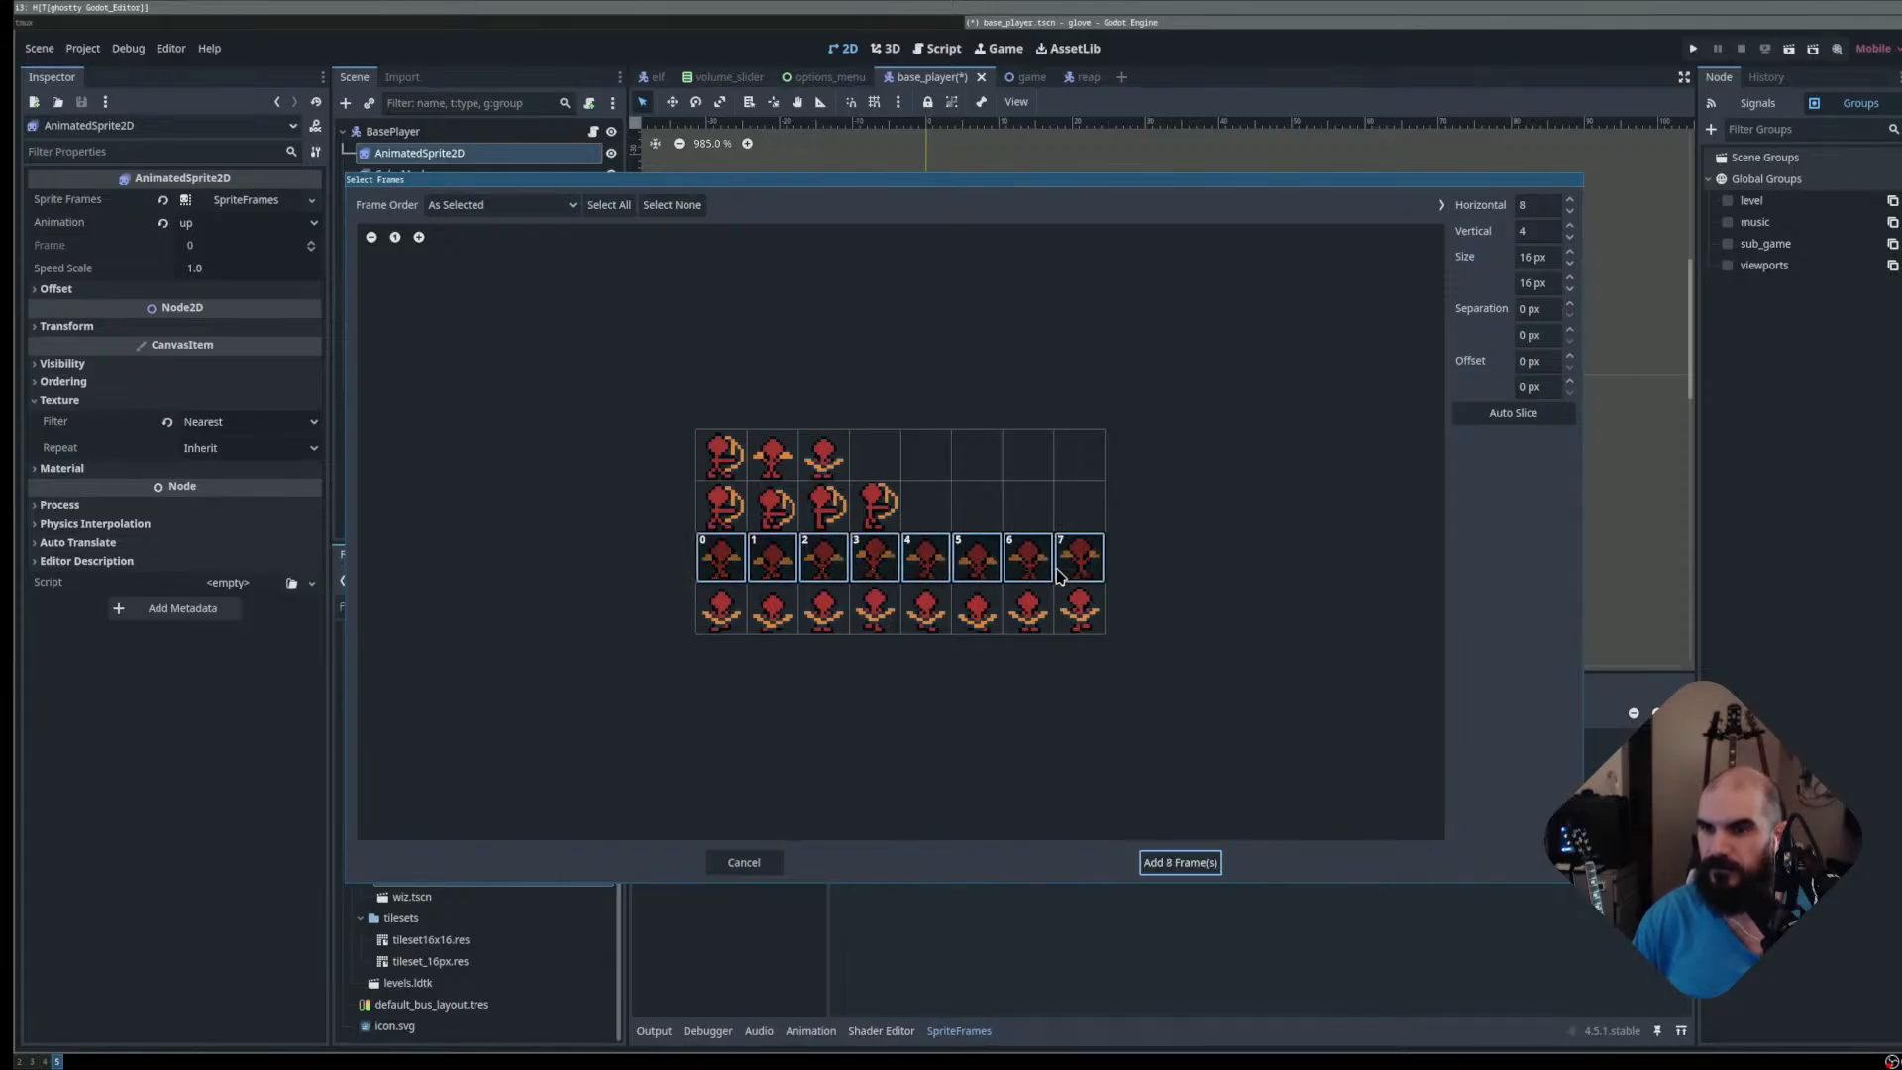
click(1180, 862)
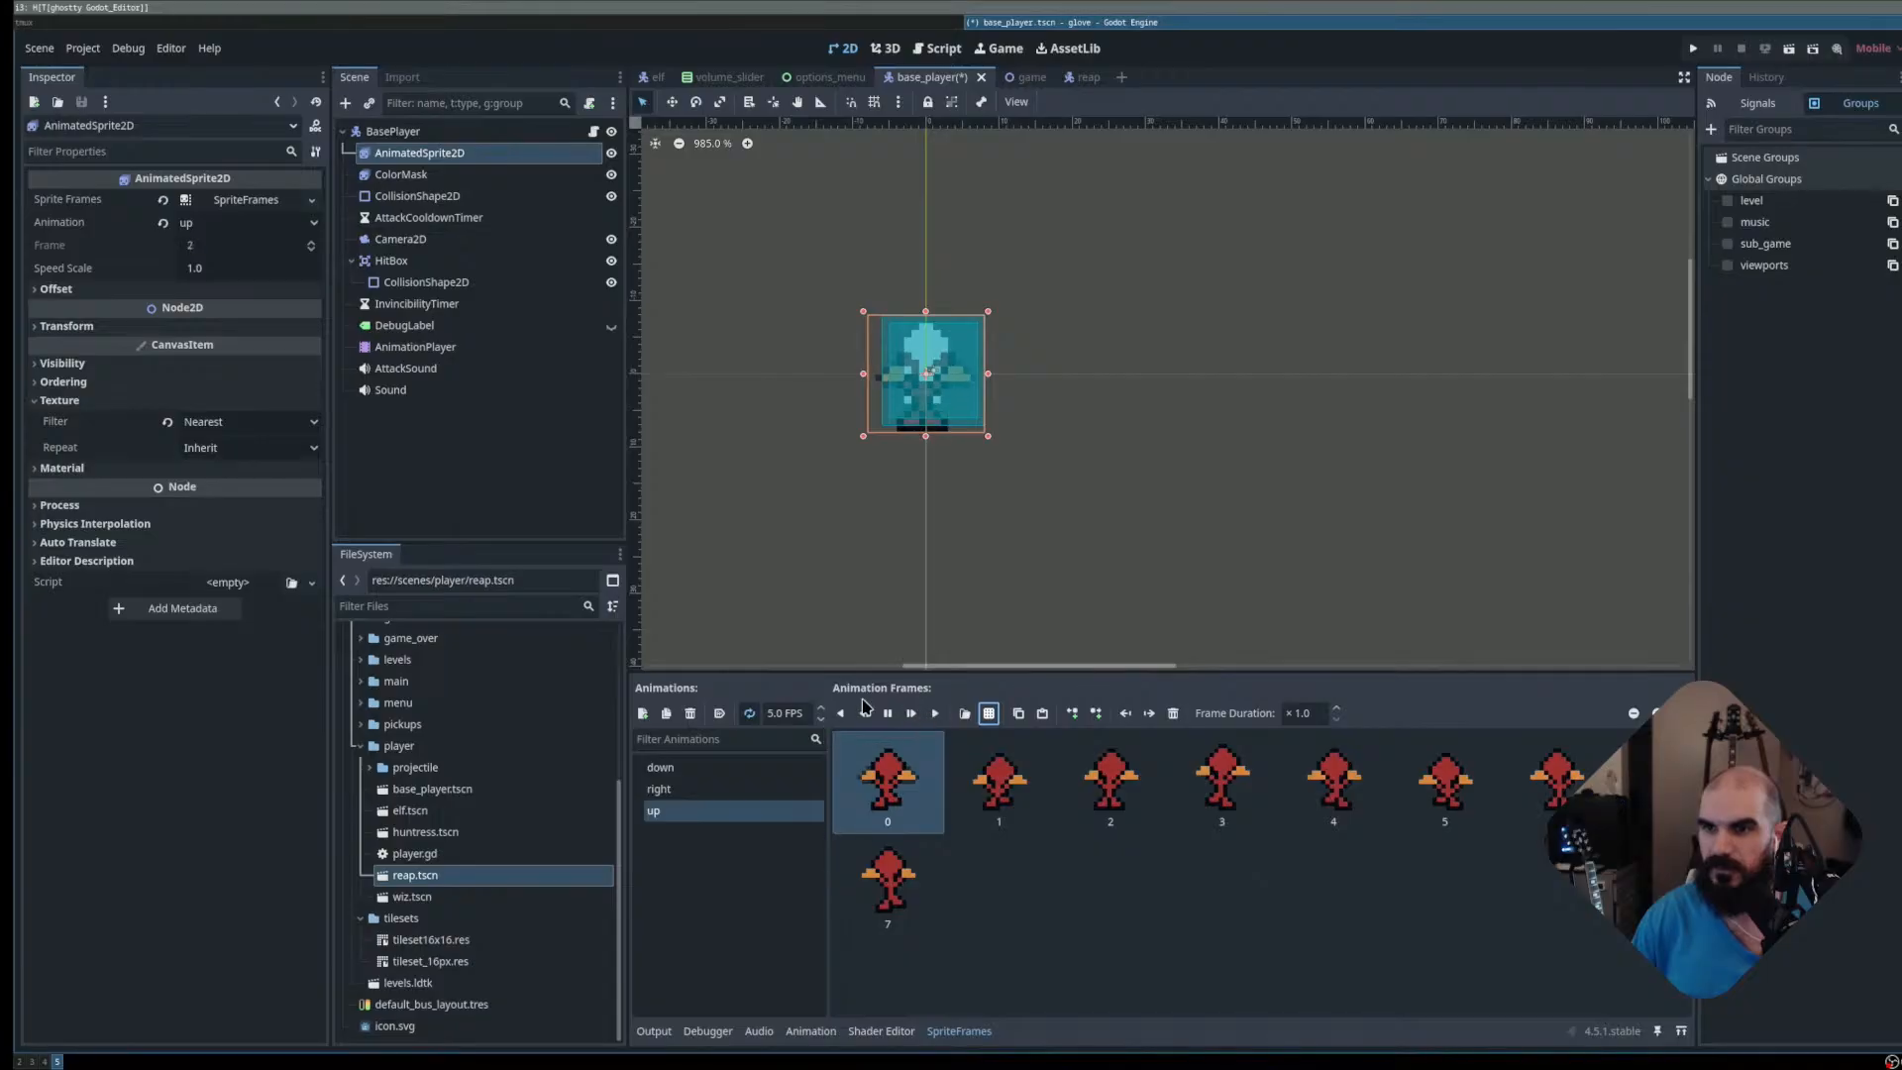
Set the up animation's speed to 12 FPS and save the base_player scene
click(781, 709)
text(12)
key(Return)
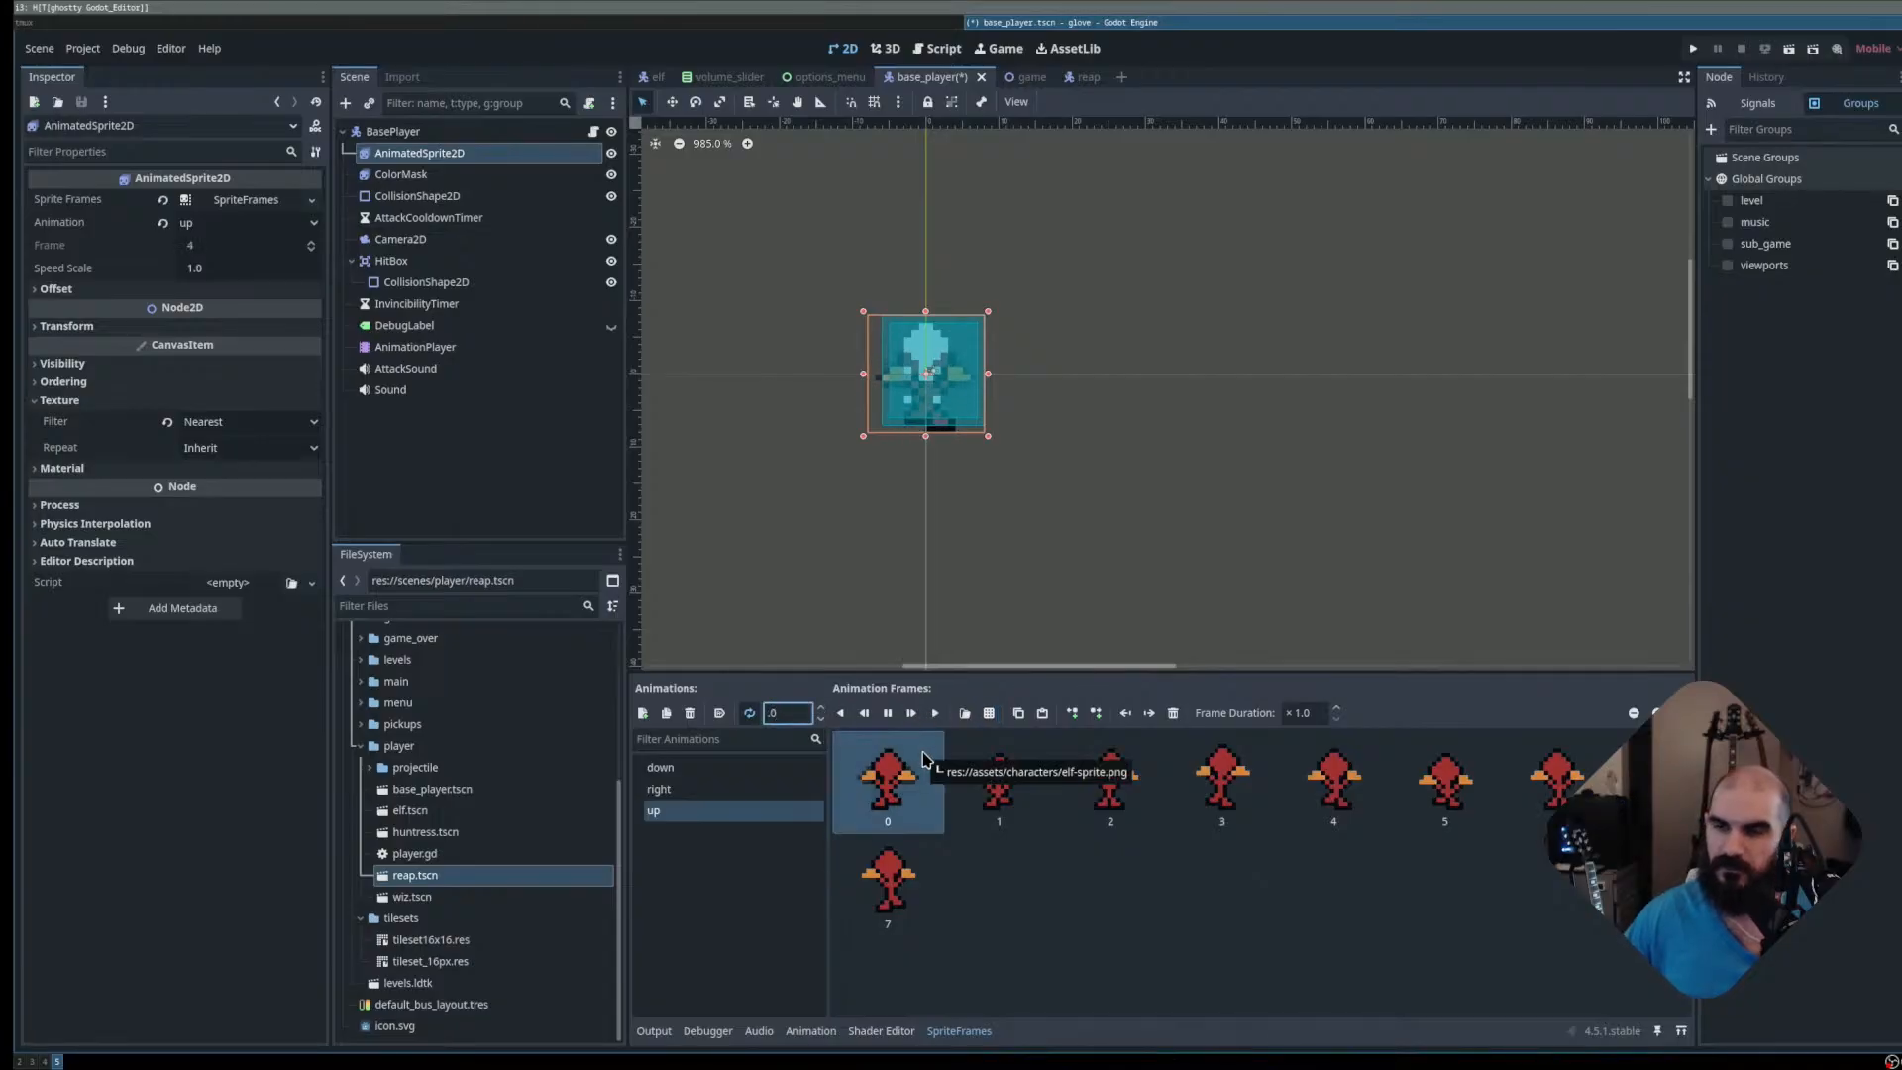
key(ctrl+s)
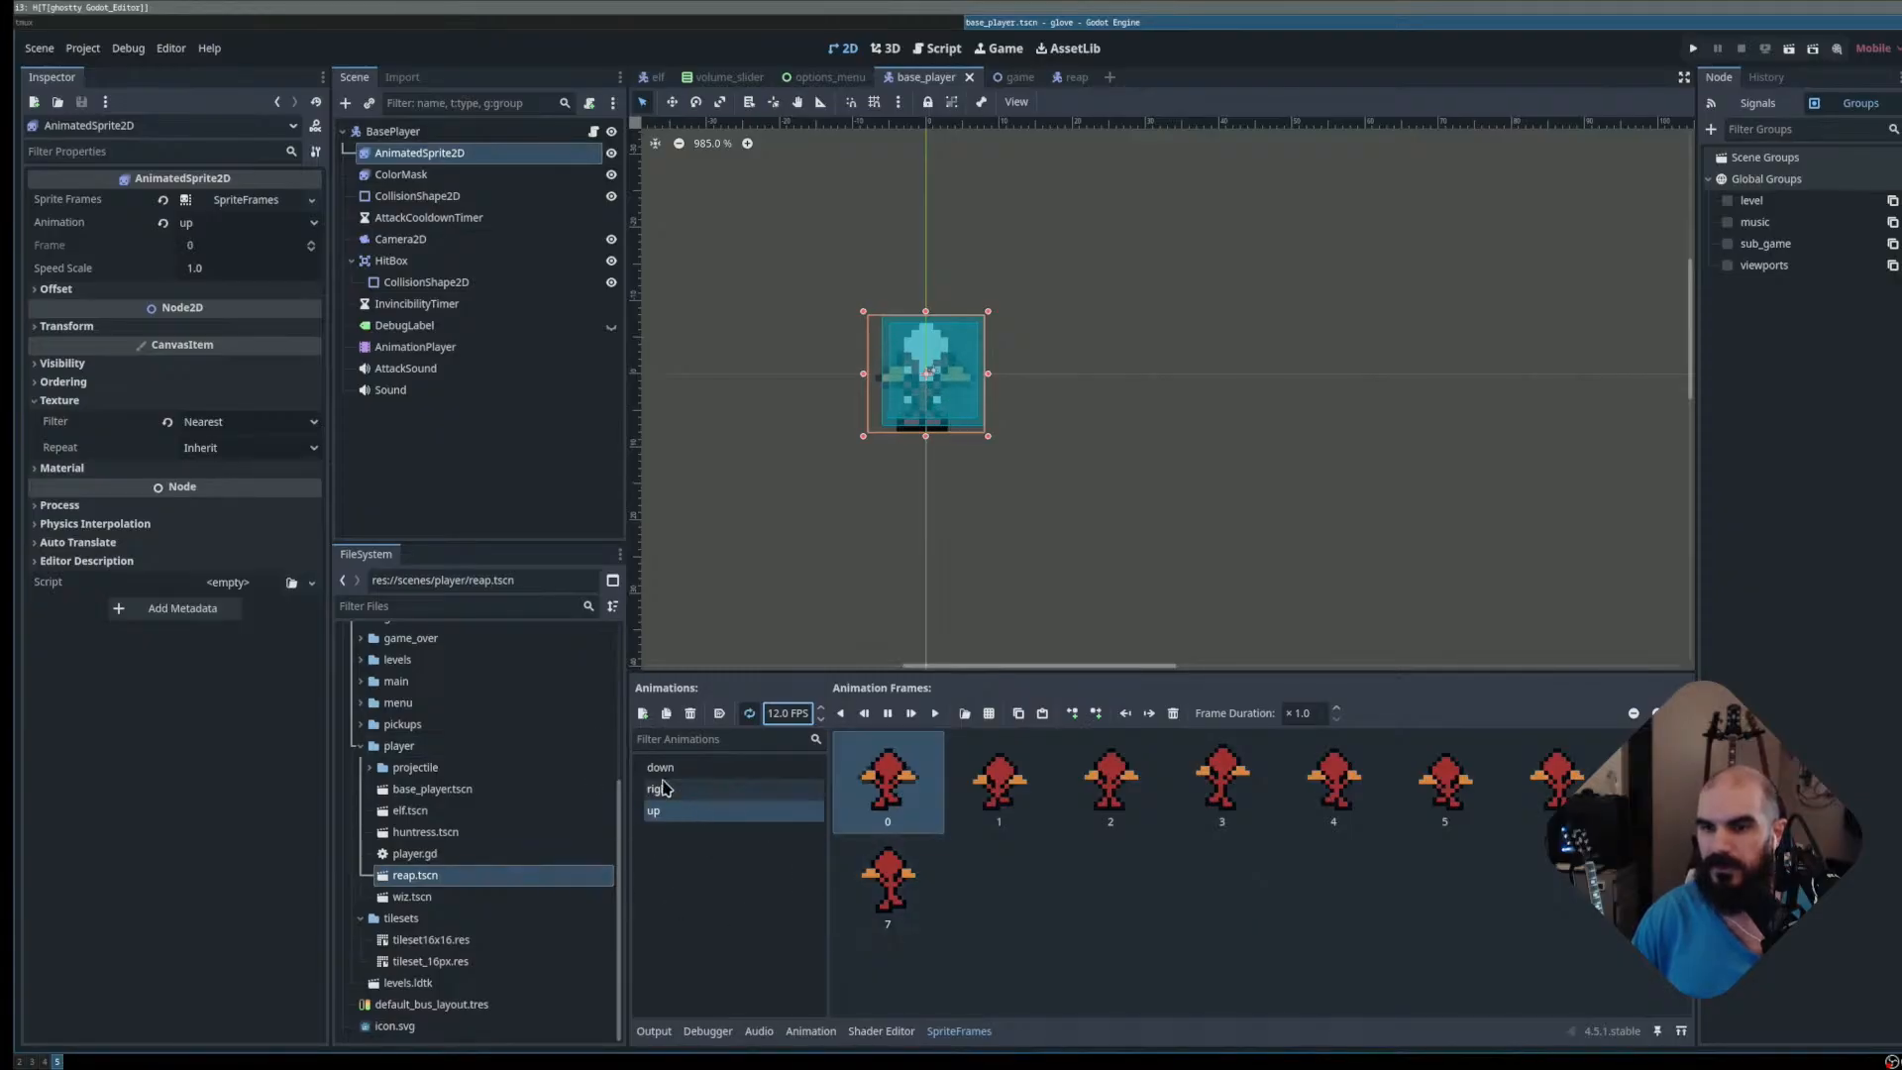
Replace the old frame of ColorMask's down animation with the eight bottom-row frames of elf-sprite-mask.png
click(401, 175)
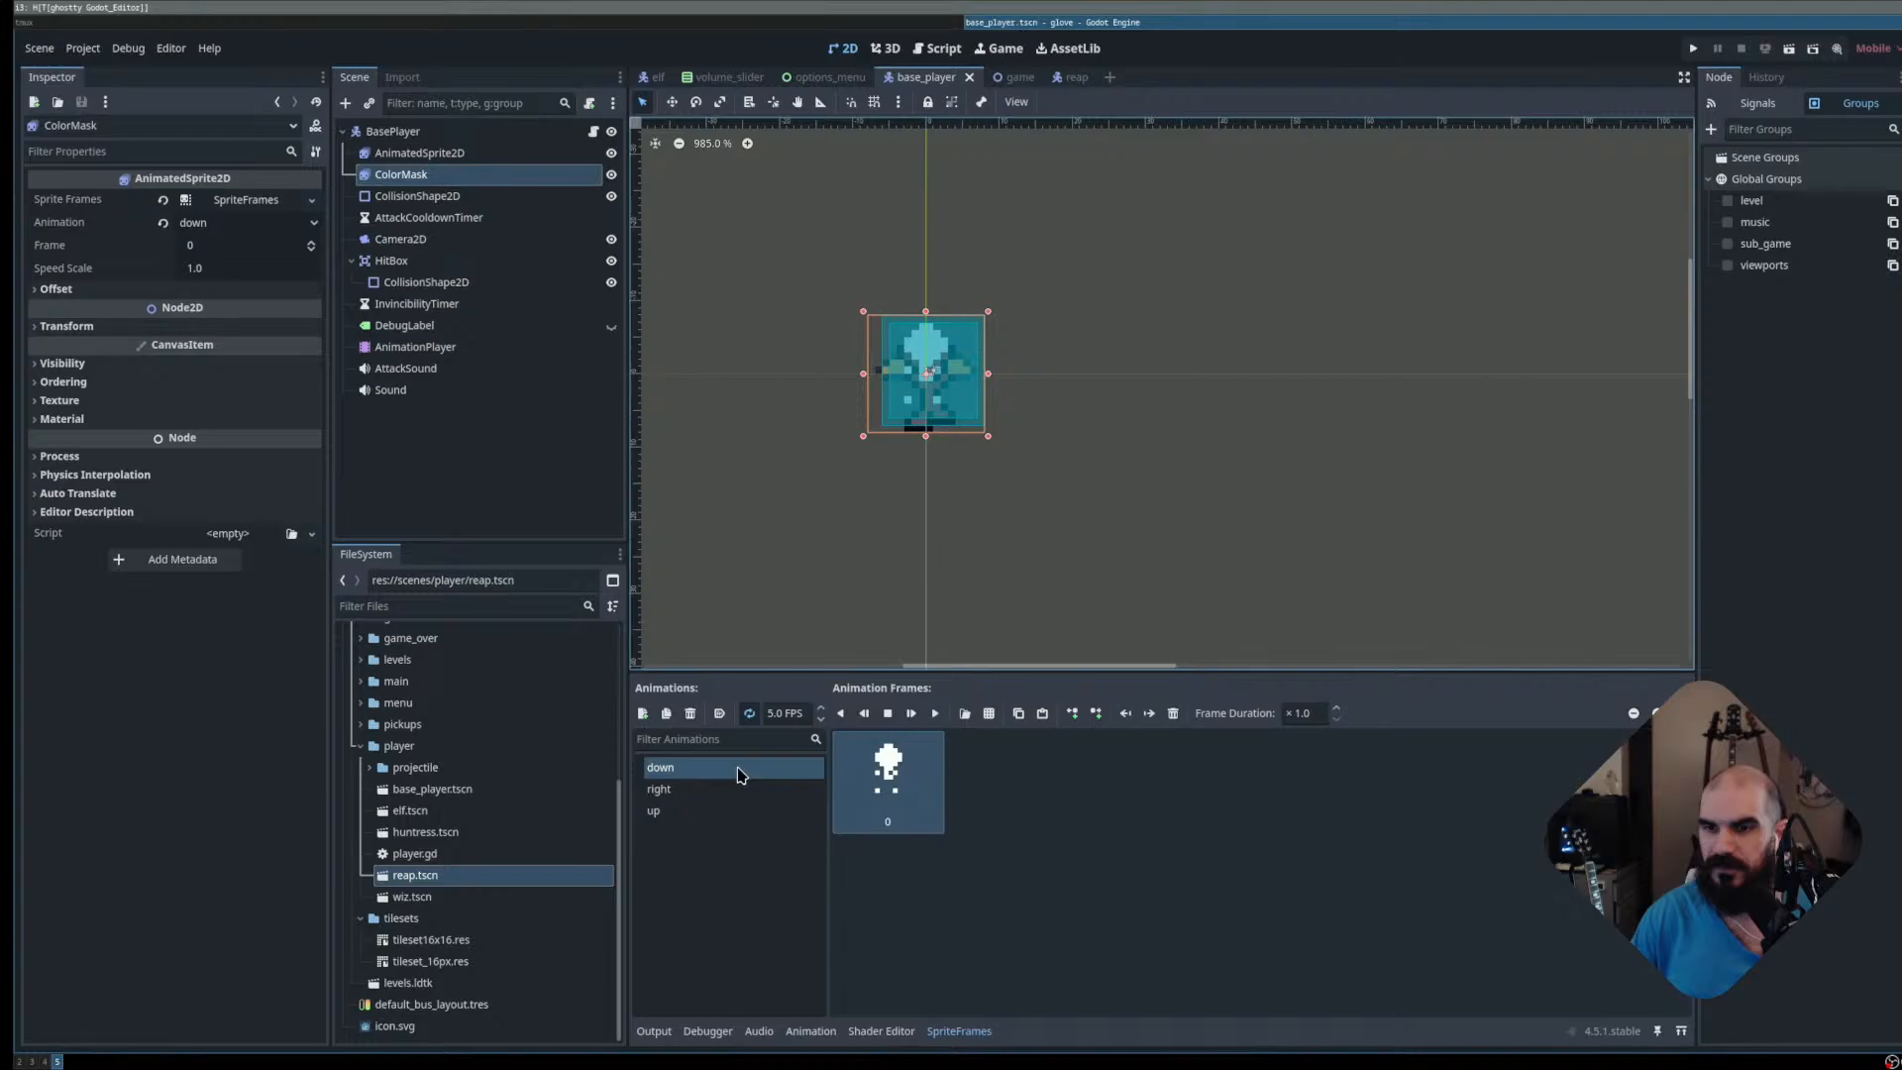
click(948, 800)
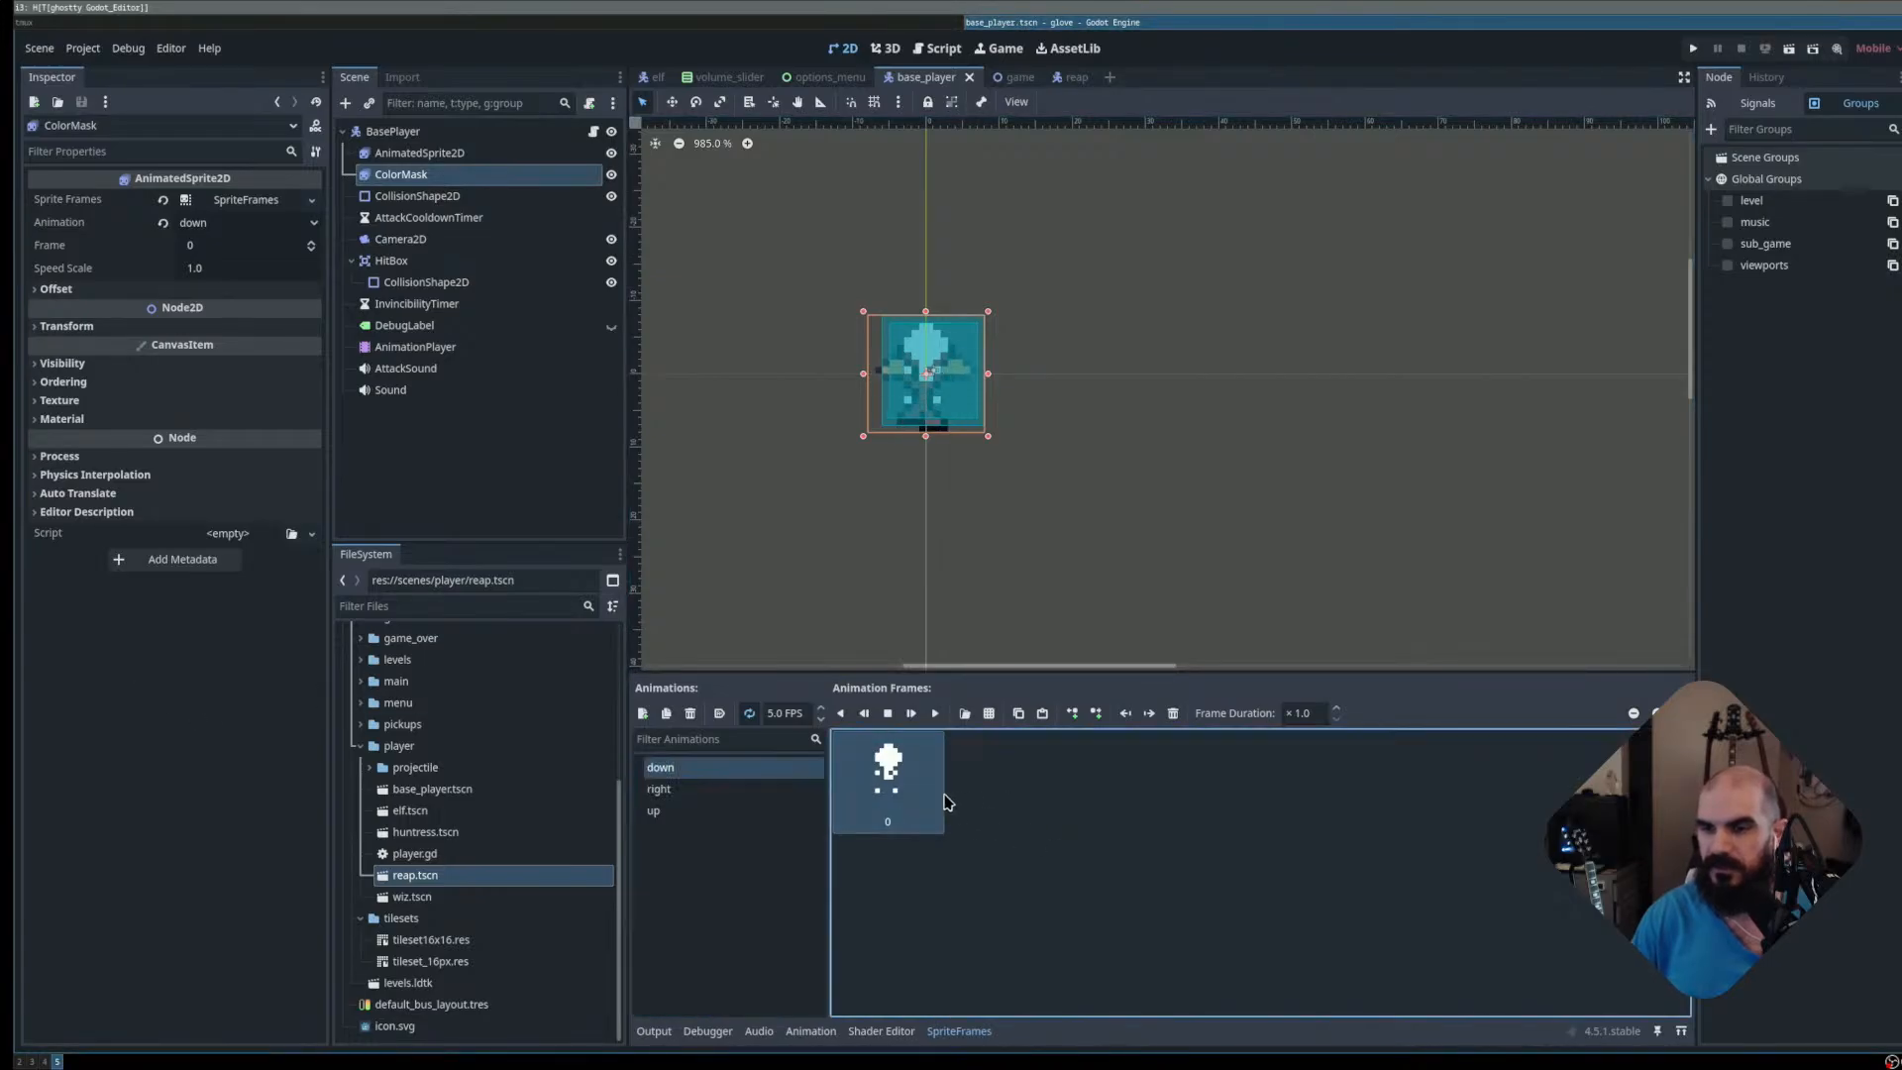
key(Delete)
click(965, 713)
click(737, 376)
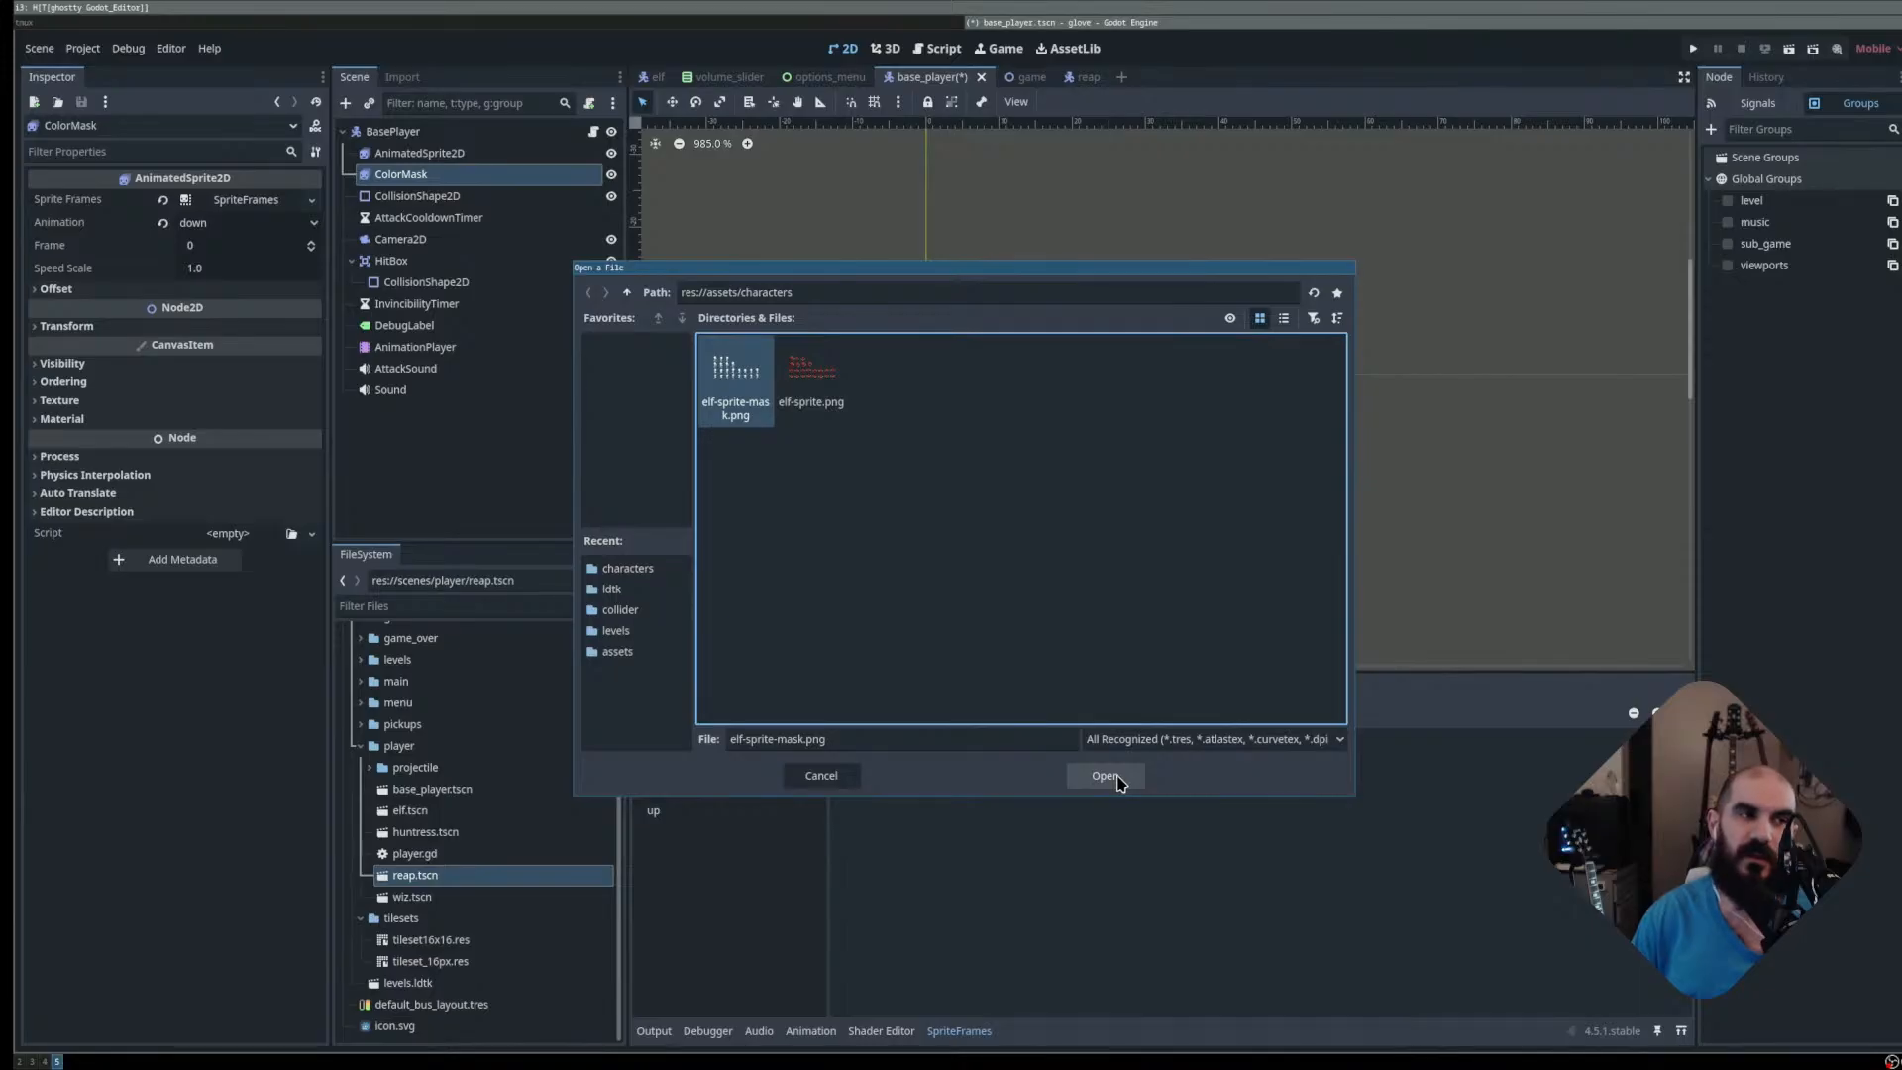
click(1119, 781)
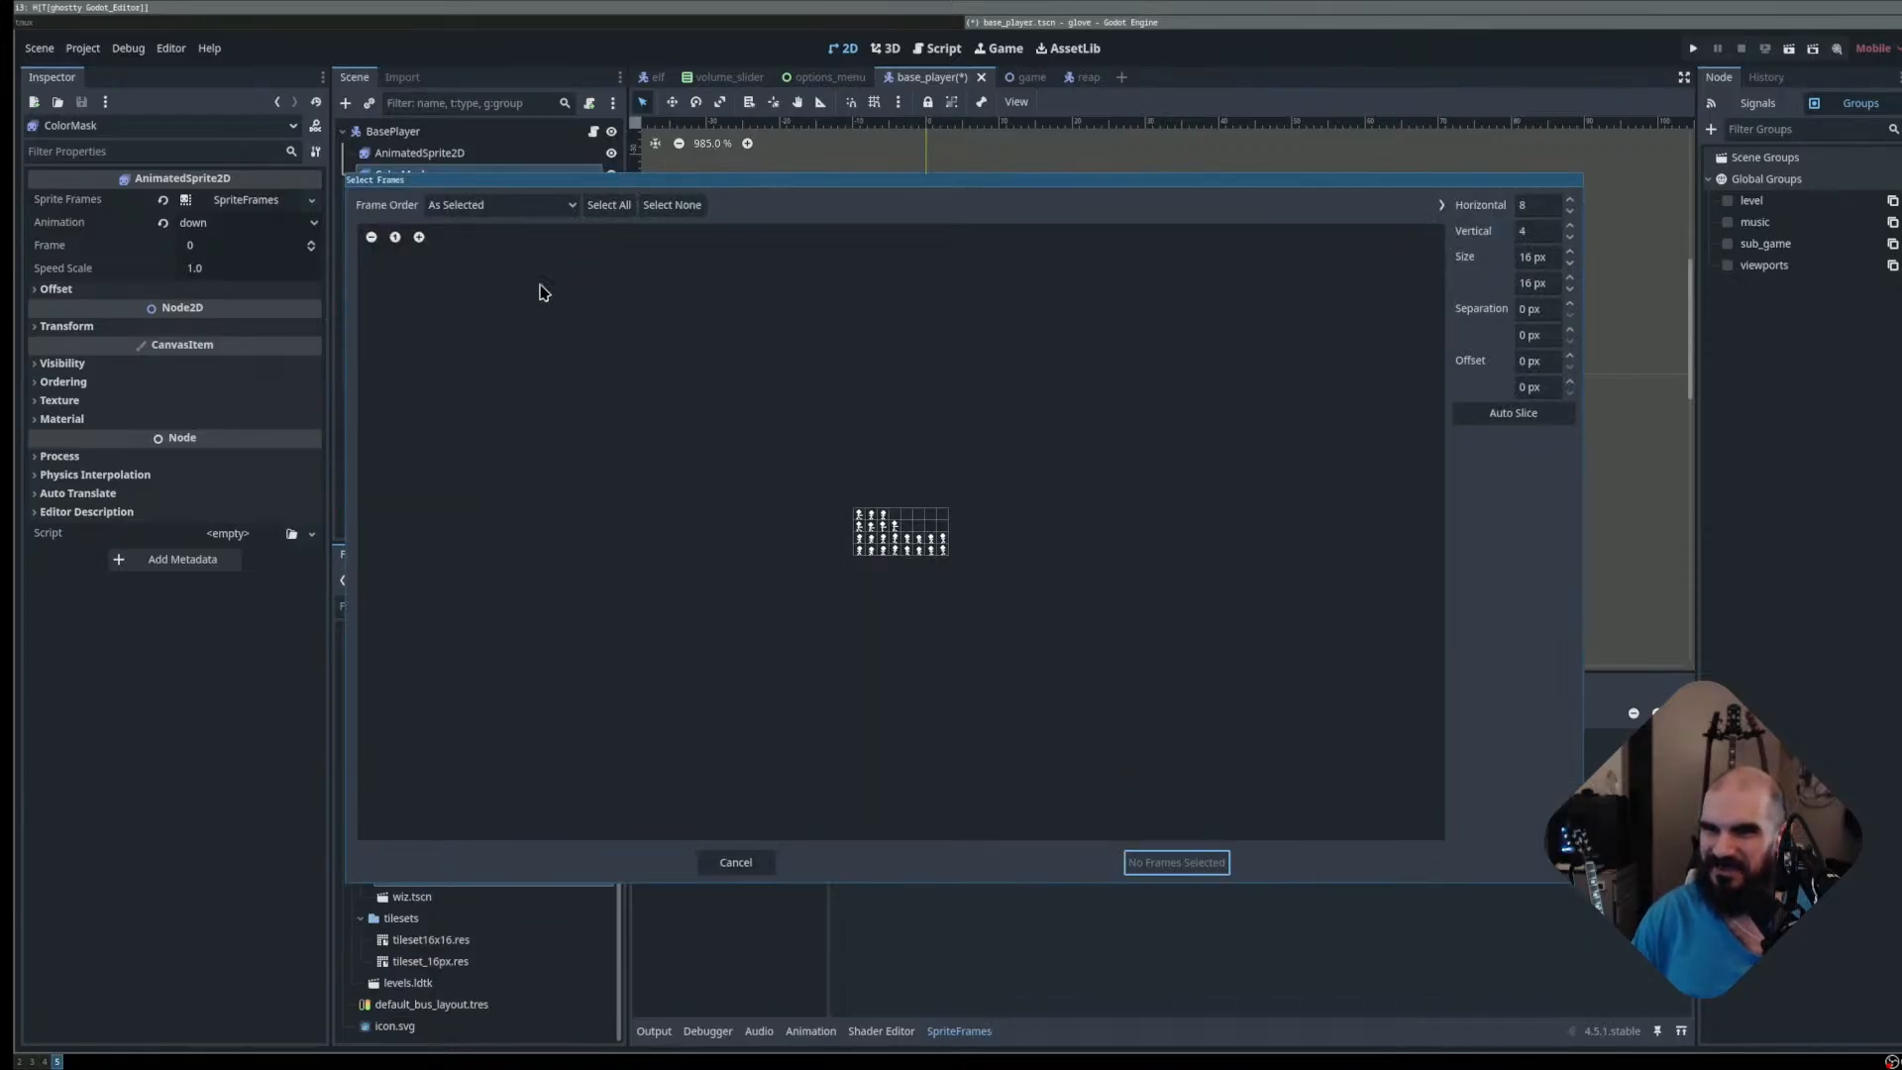
click(418, 236)
click(418, 237)
click(418, 236)
click(418, 237)
drag(691, 644, 1112, 662)
click(1178, 863)
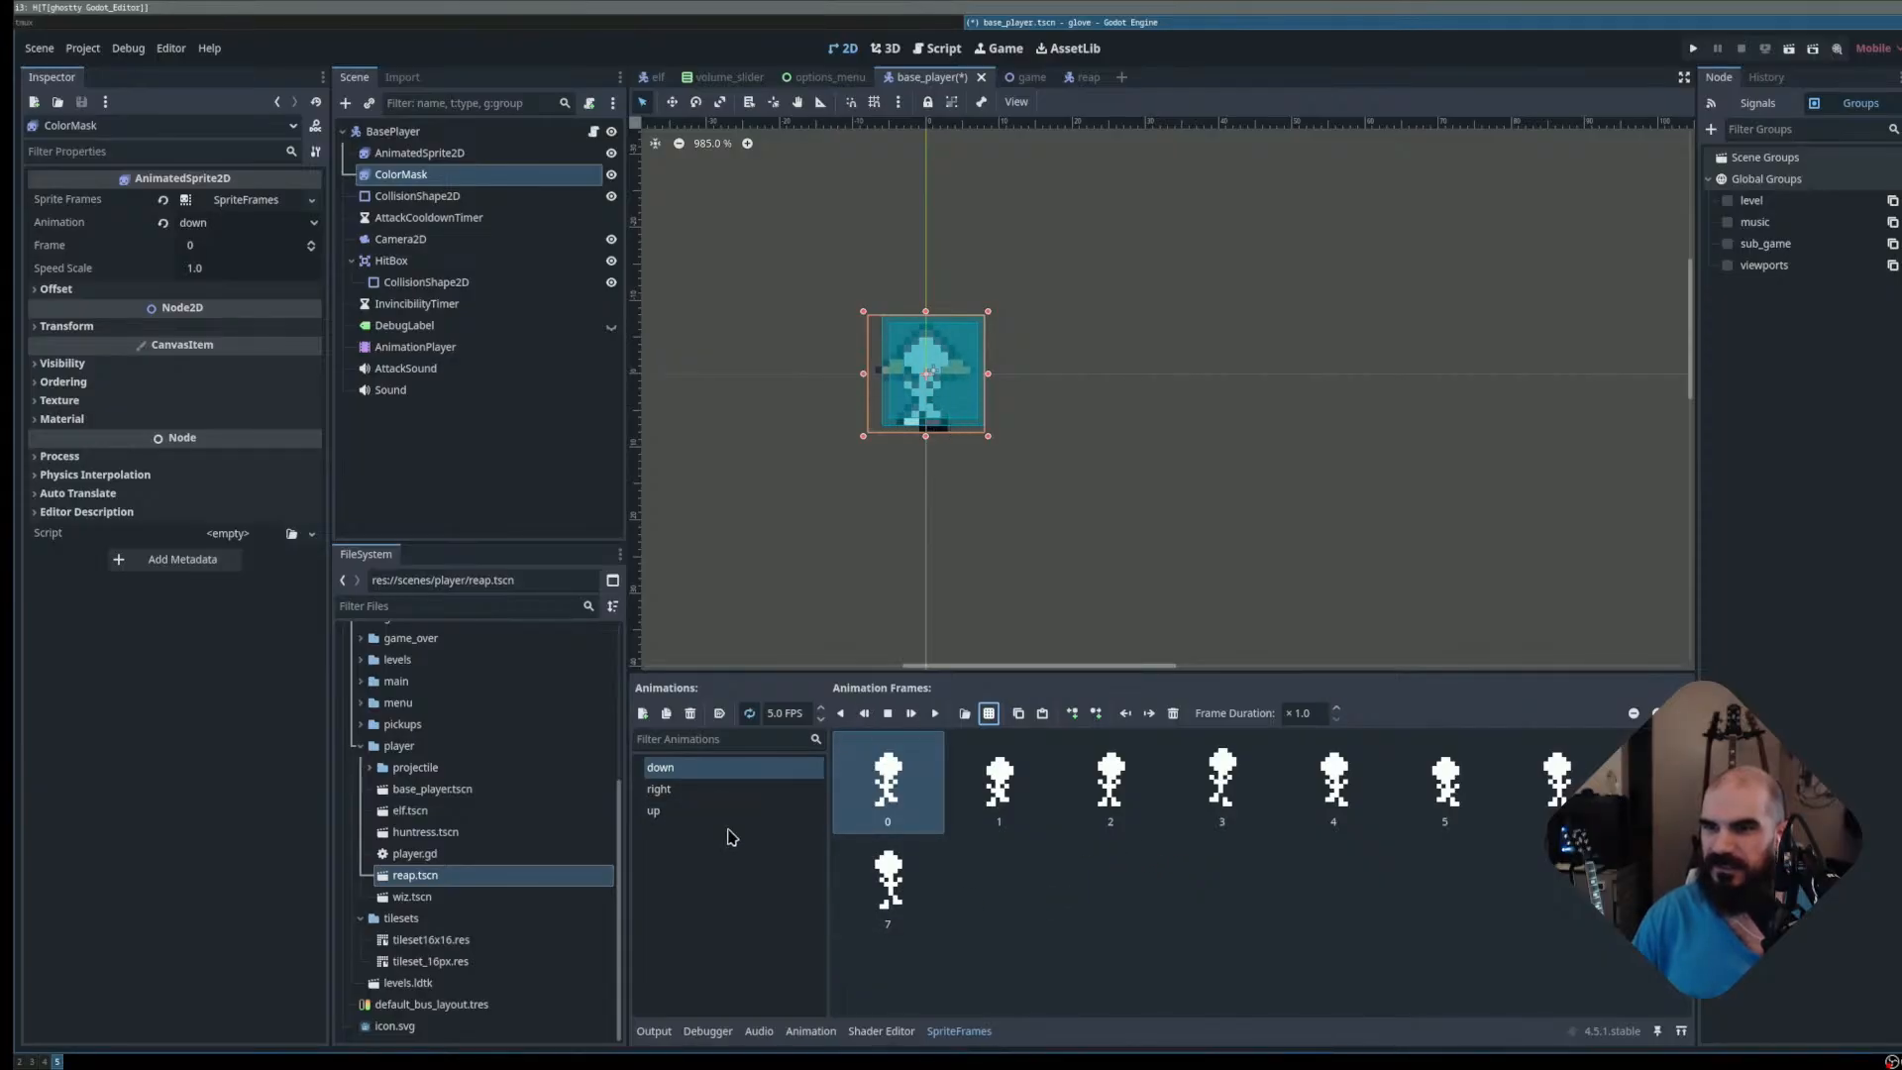
Replace the old frame of ColorMask's up animation with the eight third-row frames of elf-sprite-mask.png and set its speed to 12 FPS
click(698, 810)
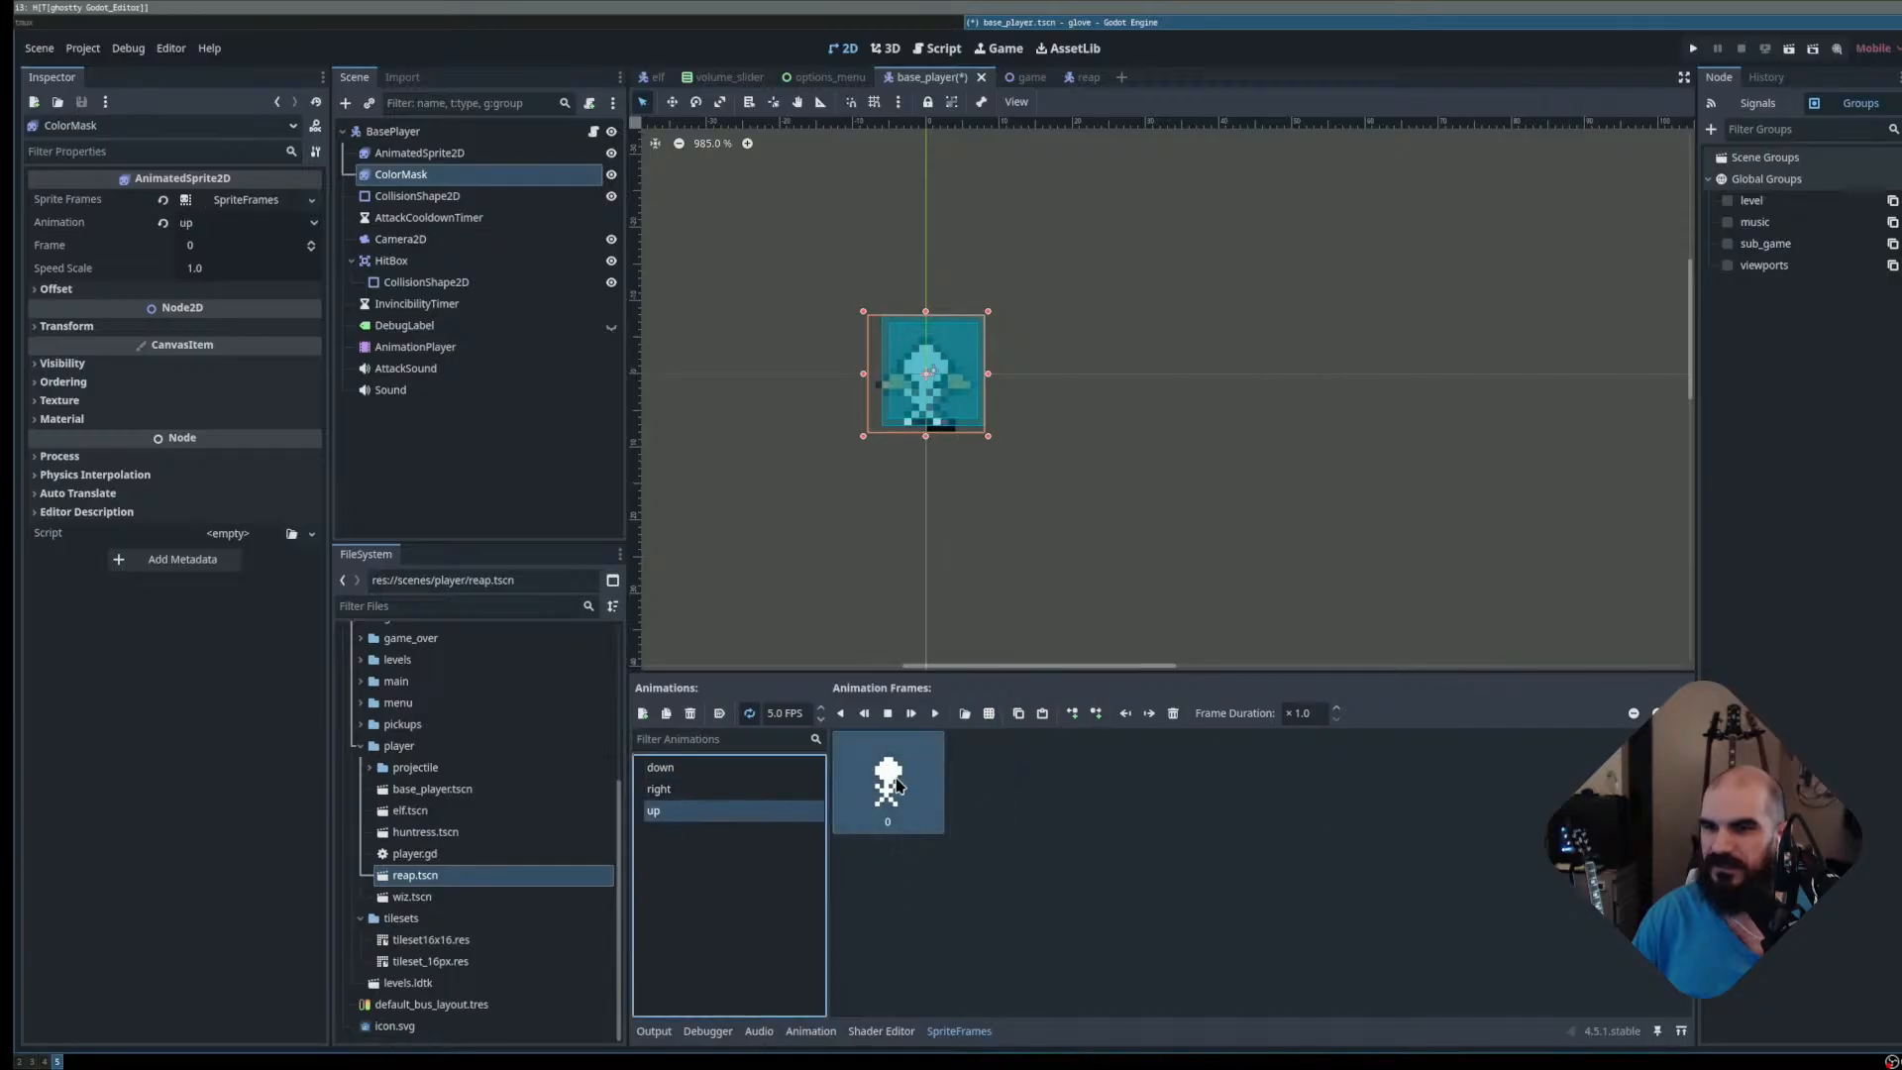
click(963, 713)
click(750, 376)
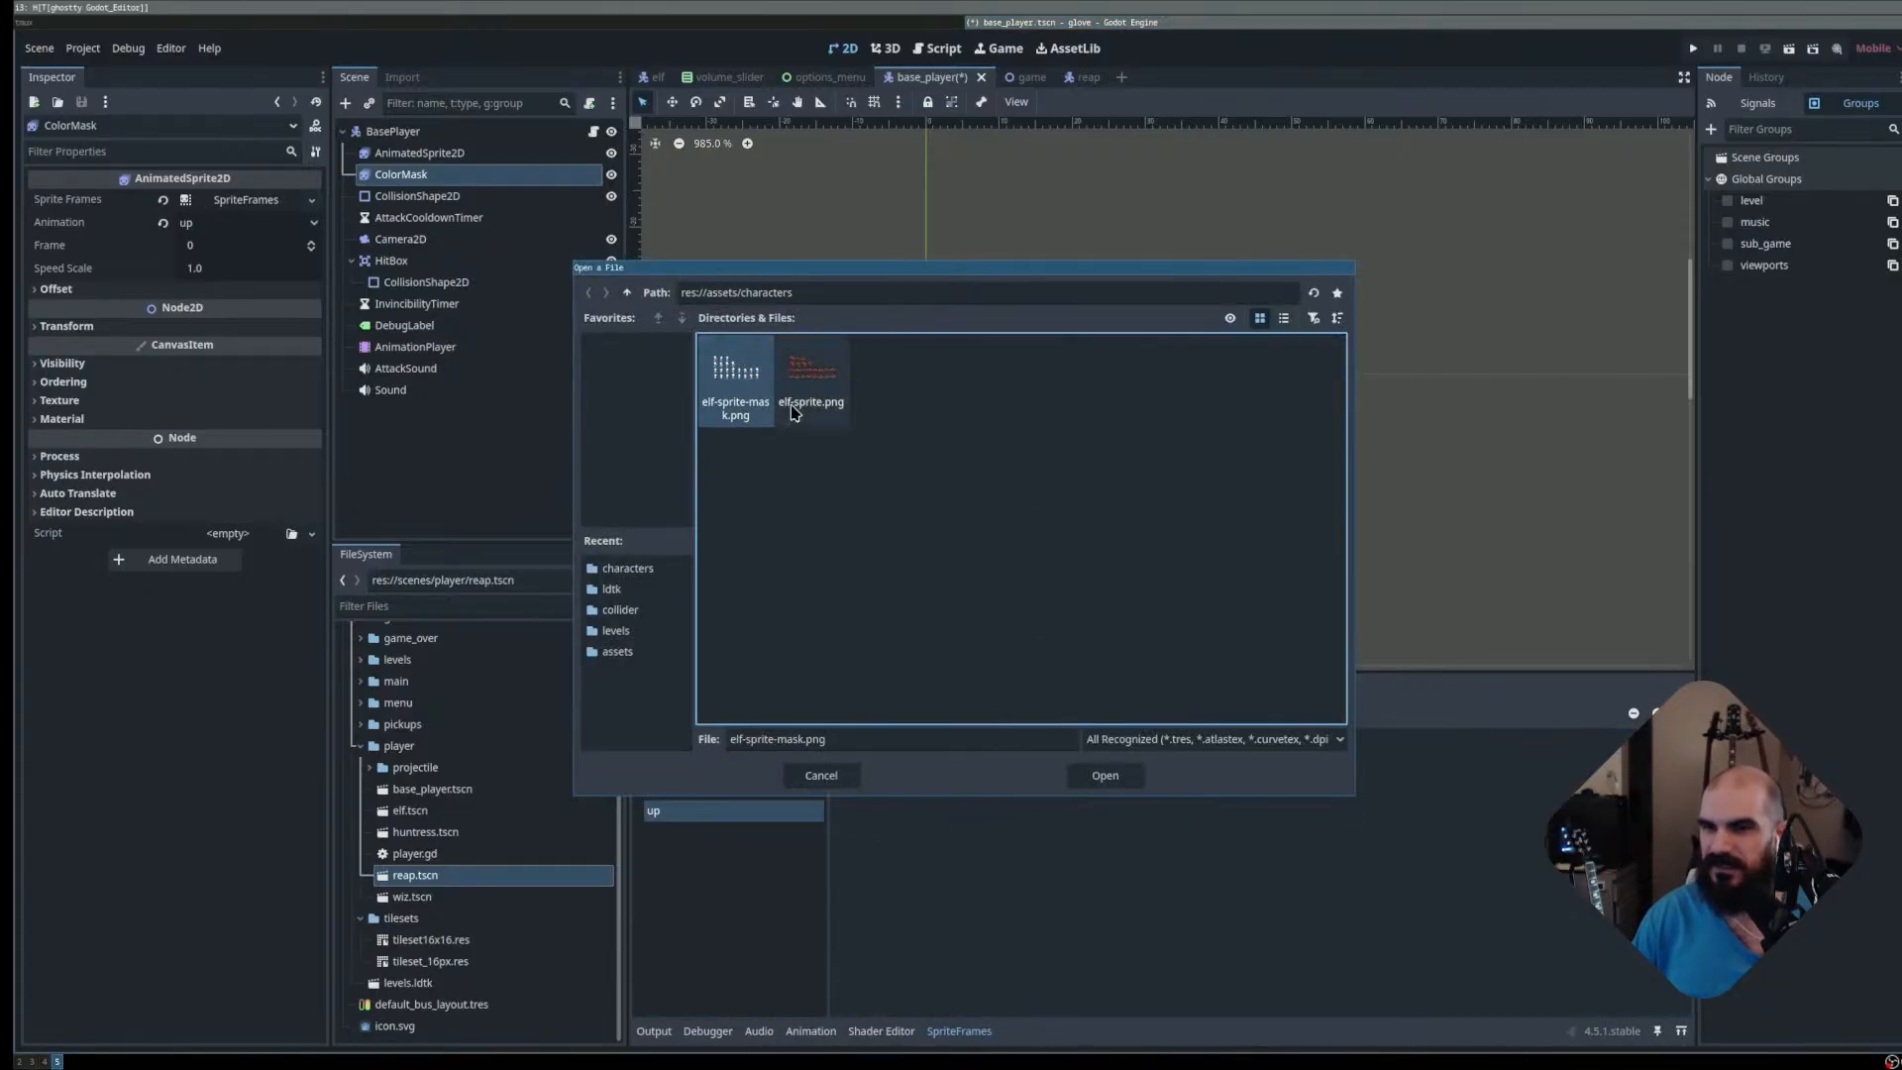
click(1102, 777)
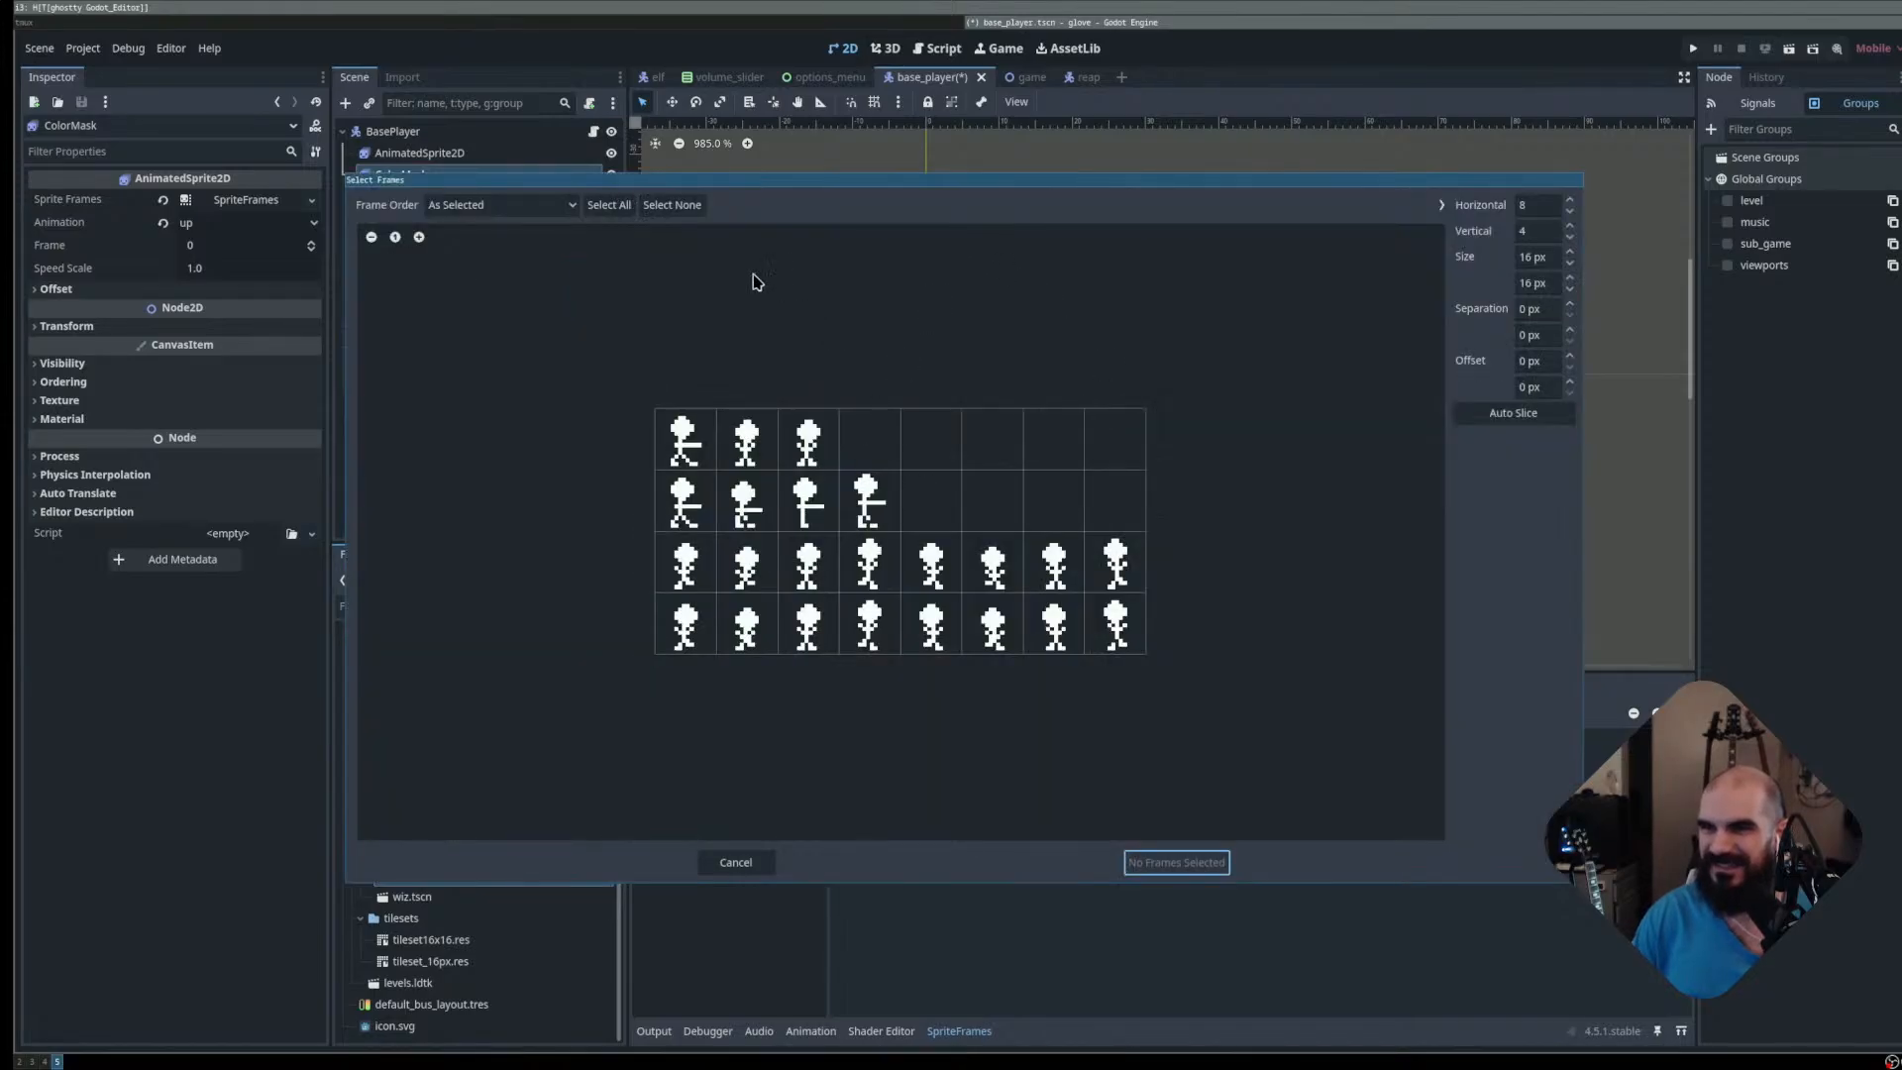
click(418, 236)
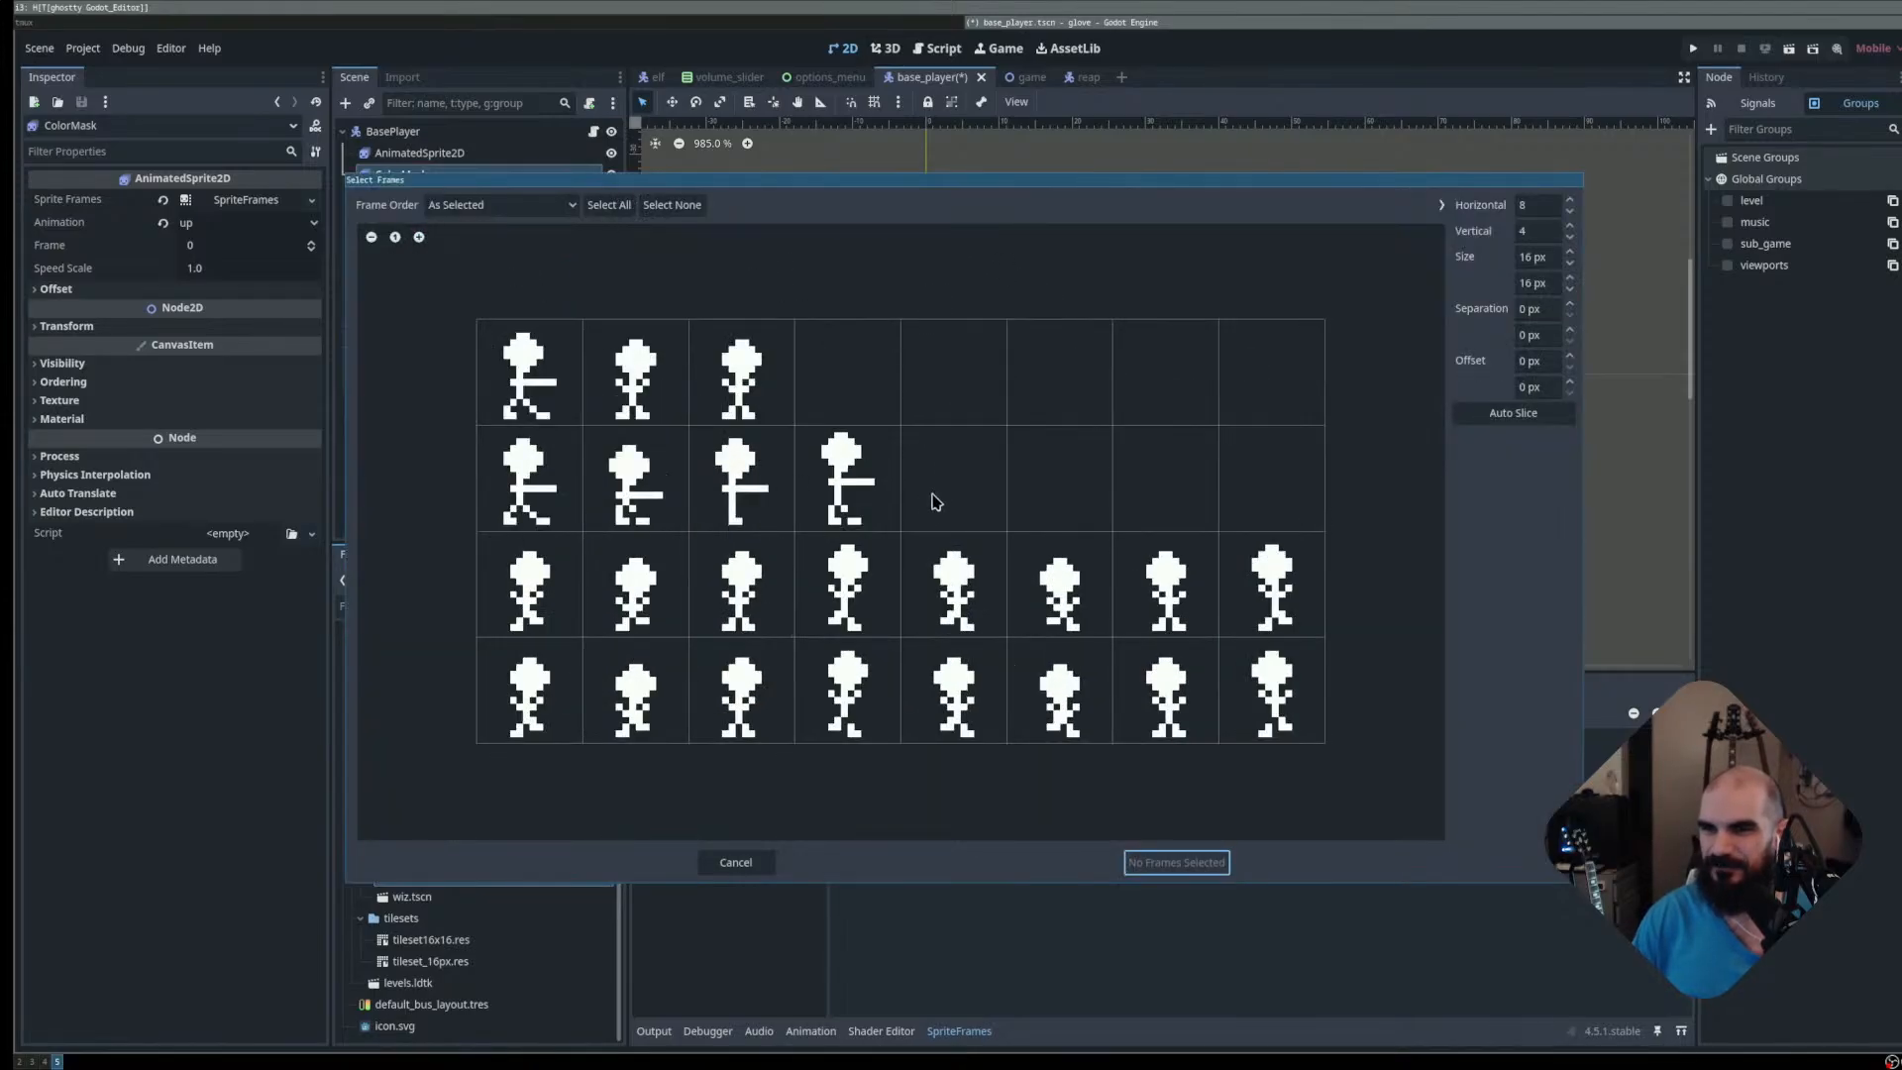
drag(528, 586, 1243, 604)
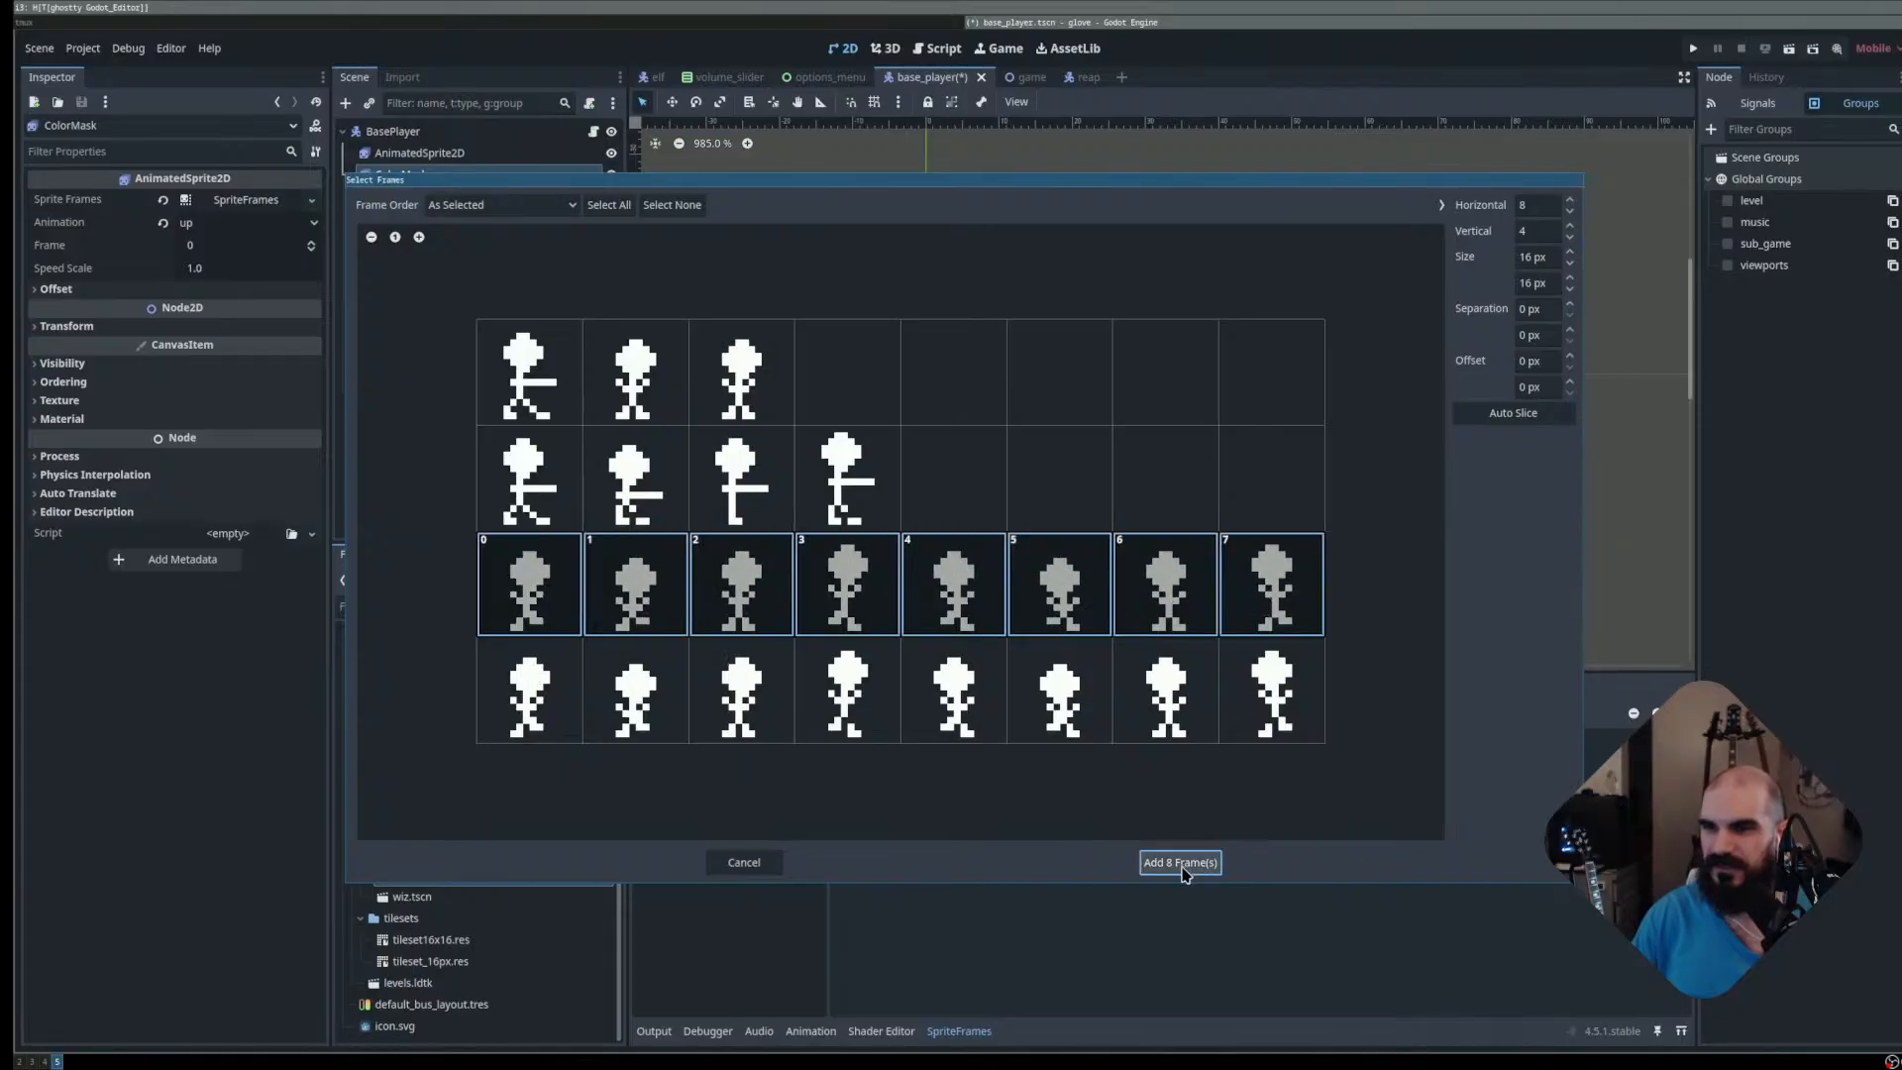
click(1187, 871)
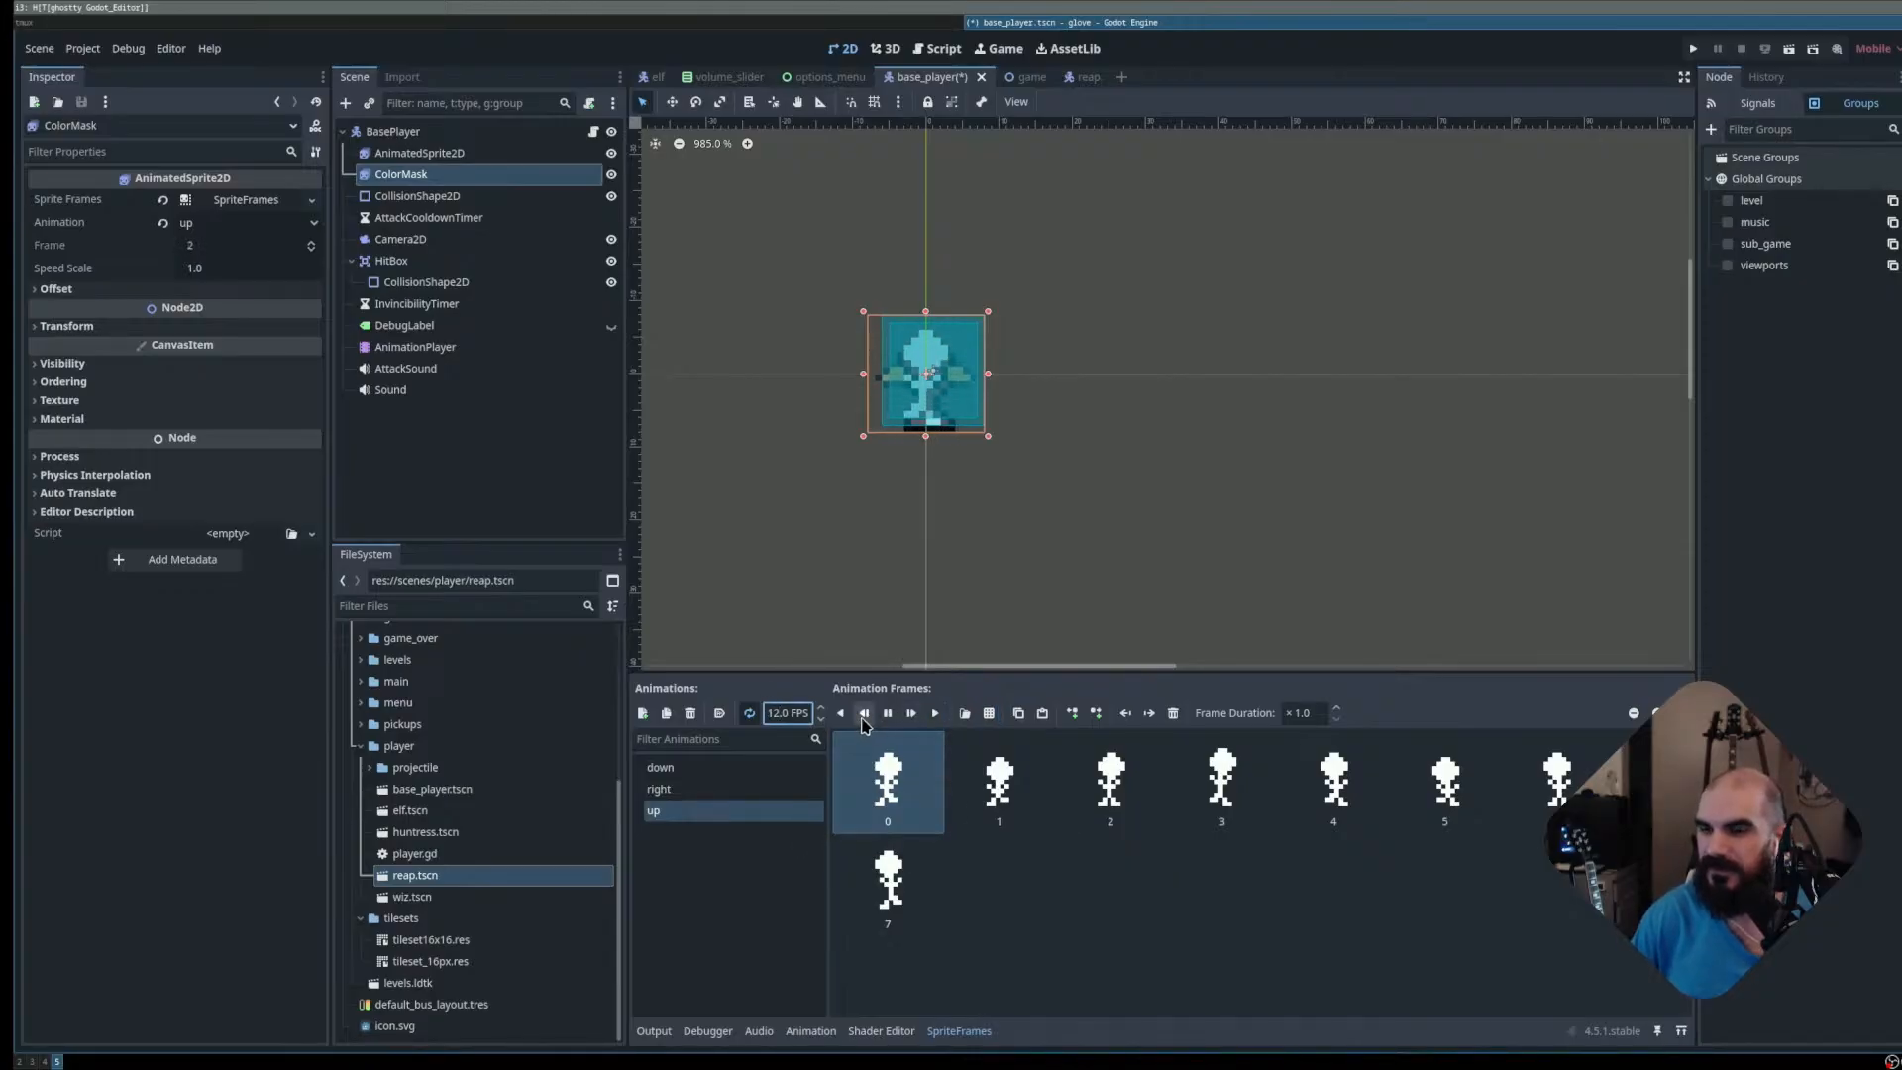
Rebuild ColorMask's right animation from the four second-row frames of elf-sprite-mask.png at 12 FPS and save the base_player scene
click(703, 790)
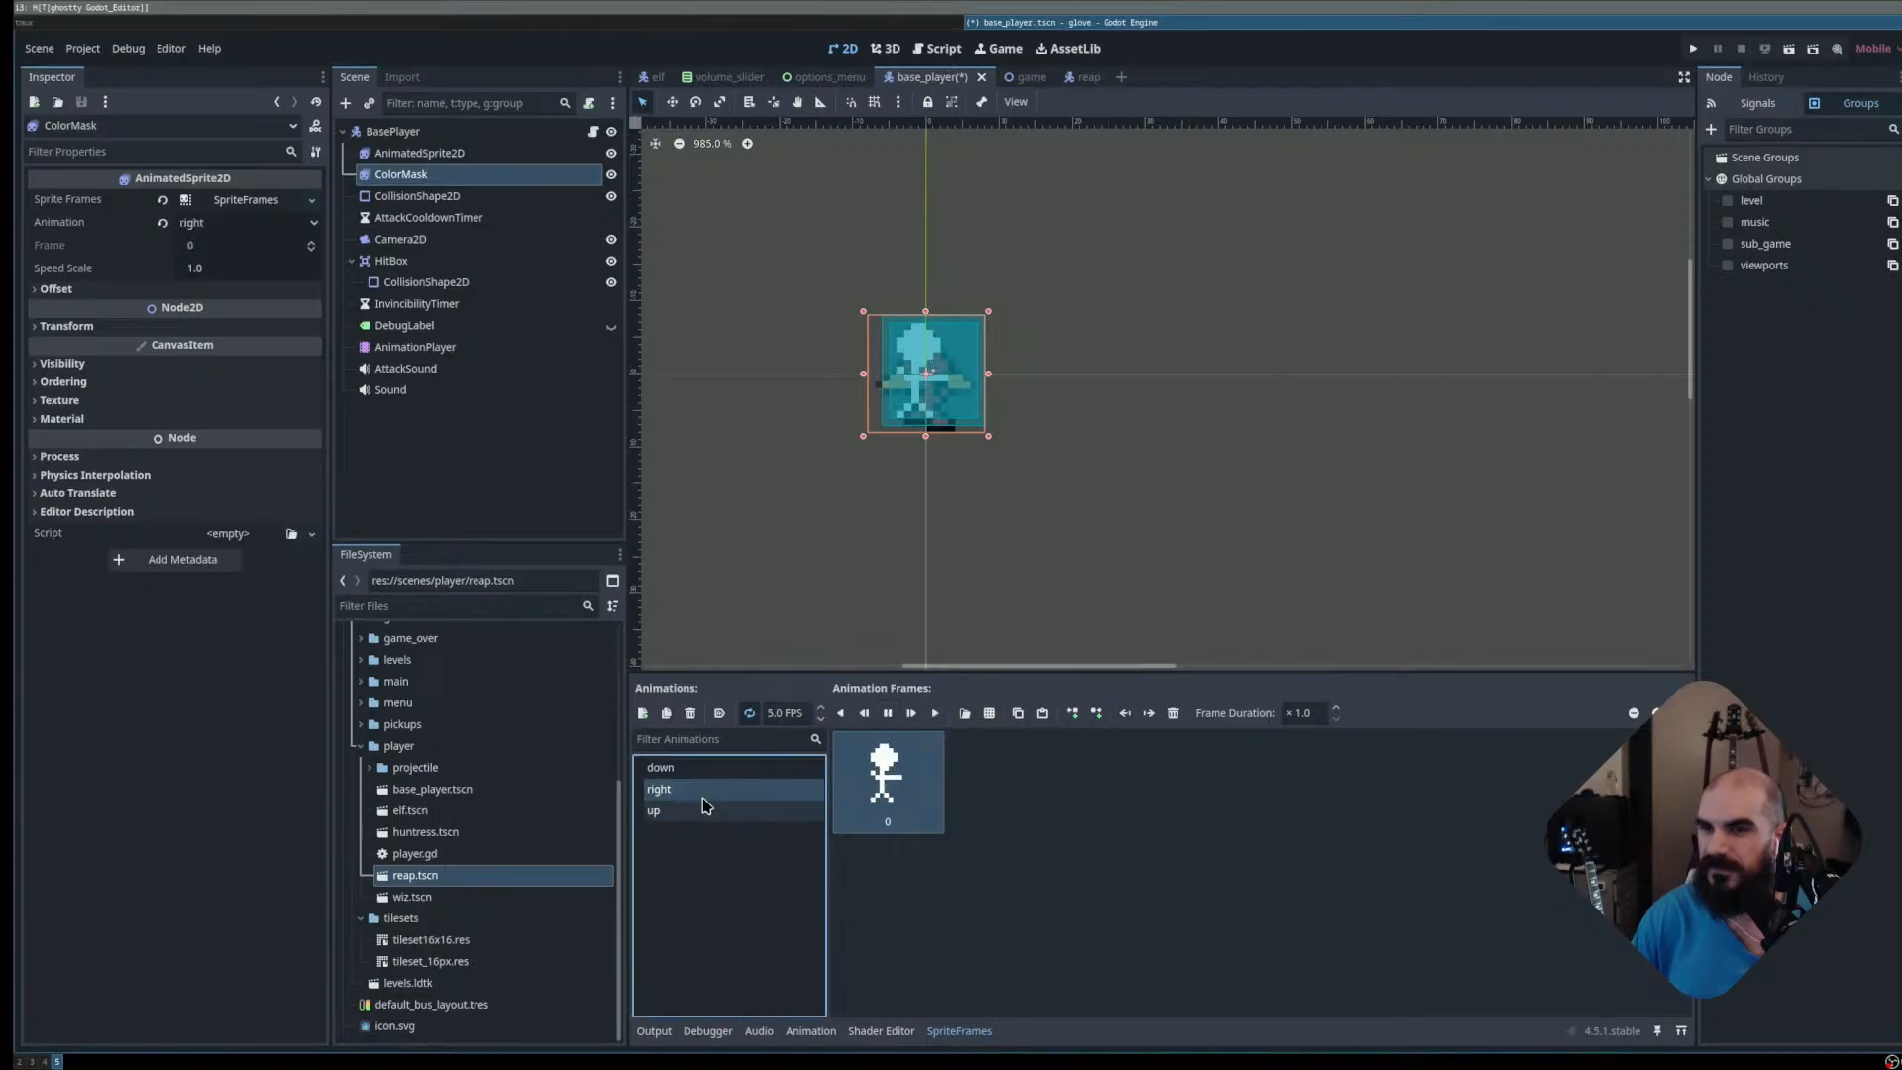
click(709, 769)
click(728, 790)
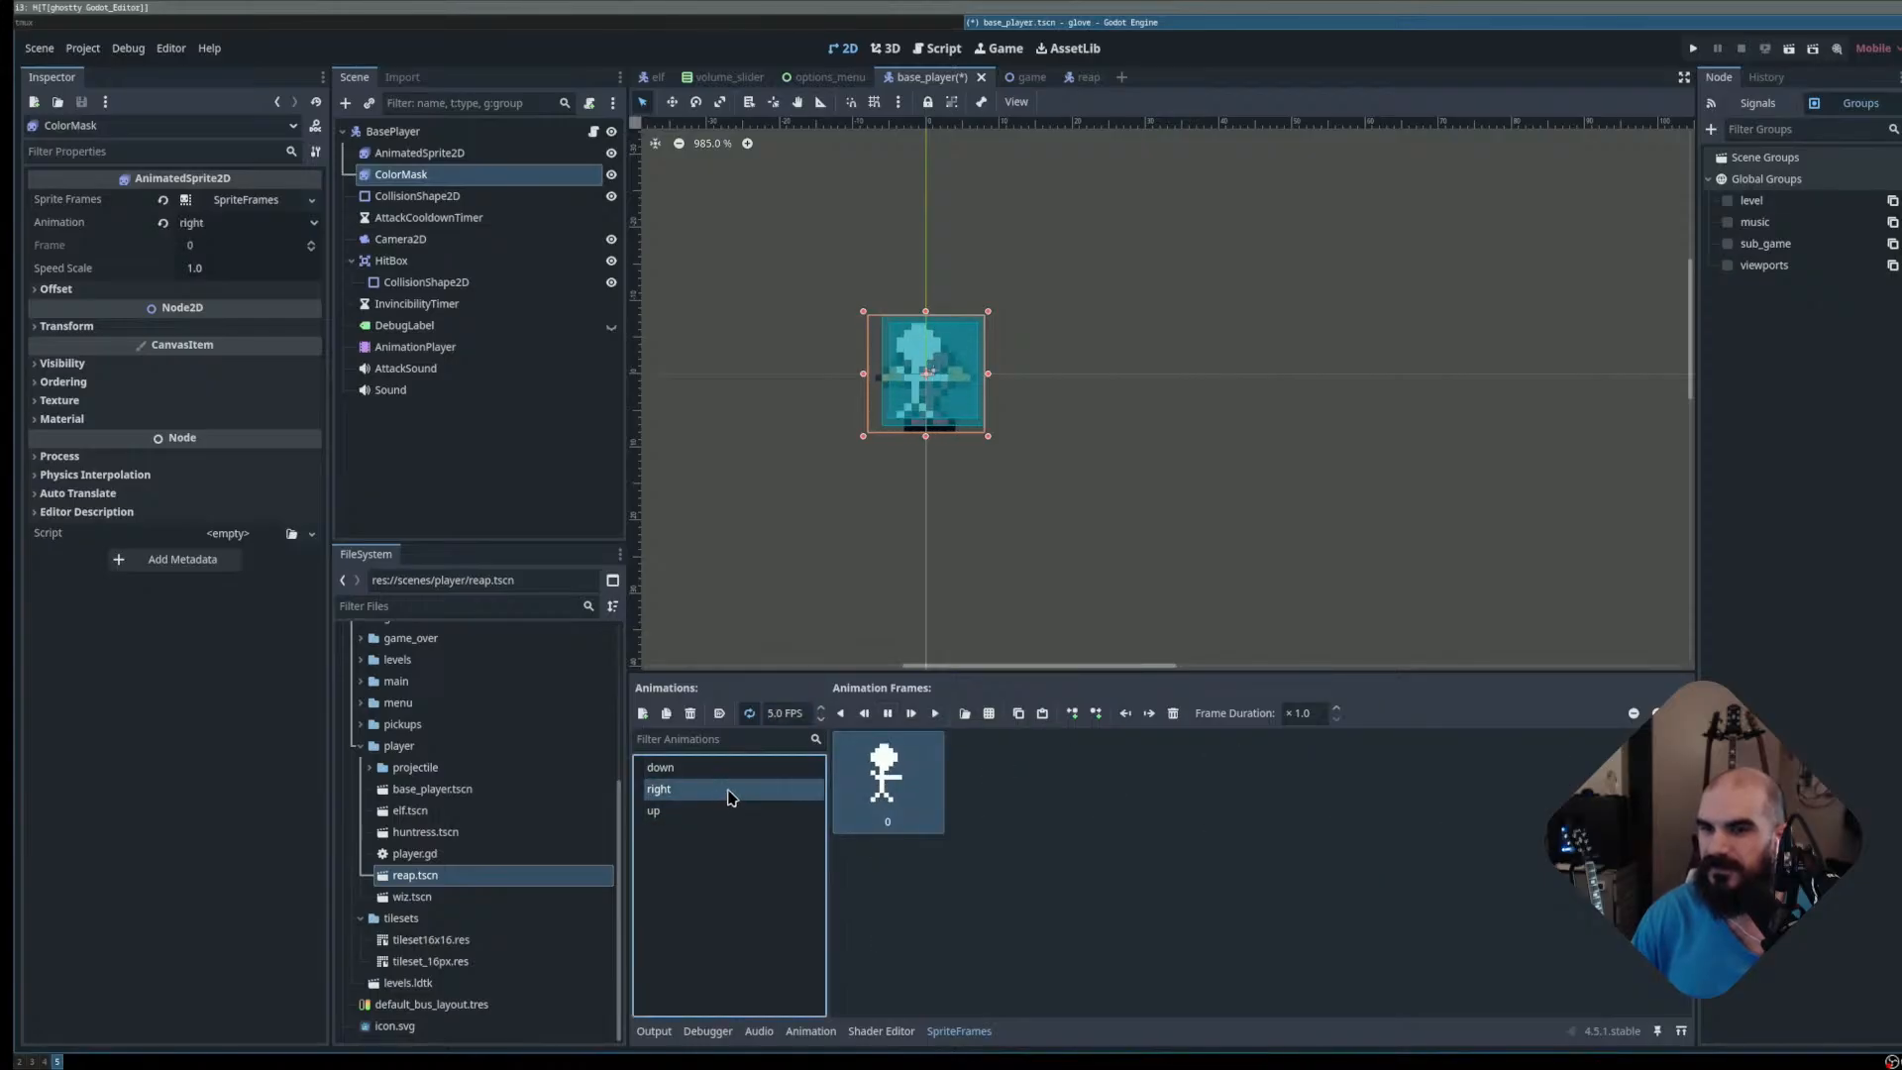
click(941, 733)
key(Delete)
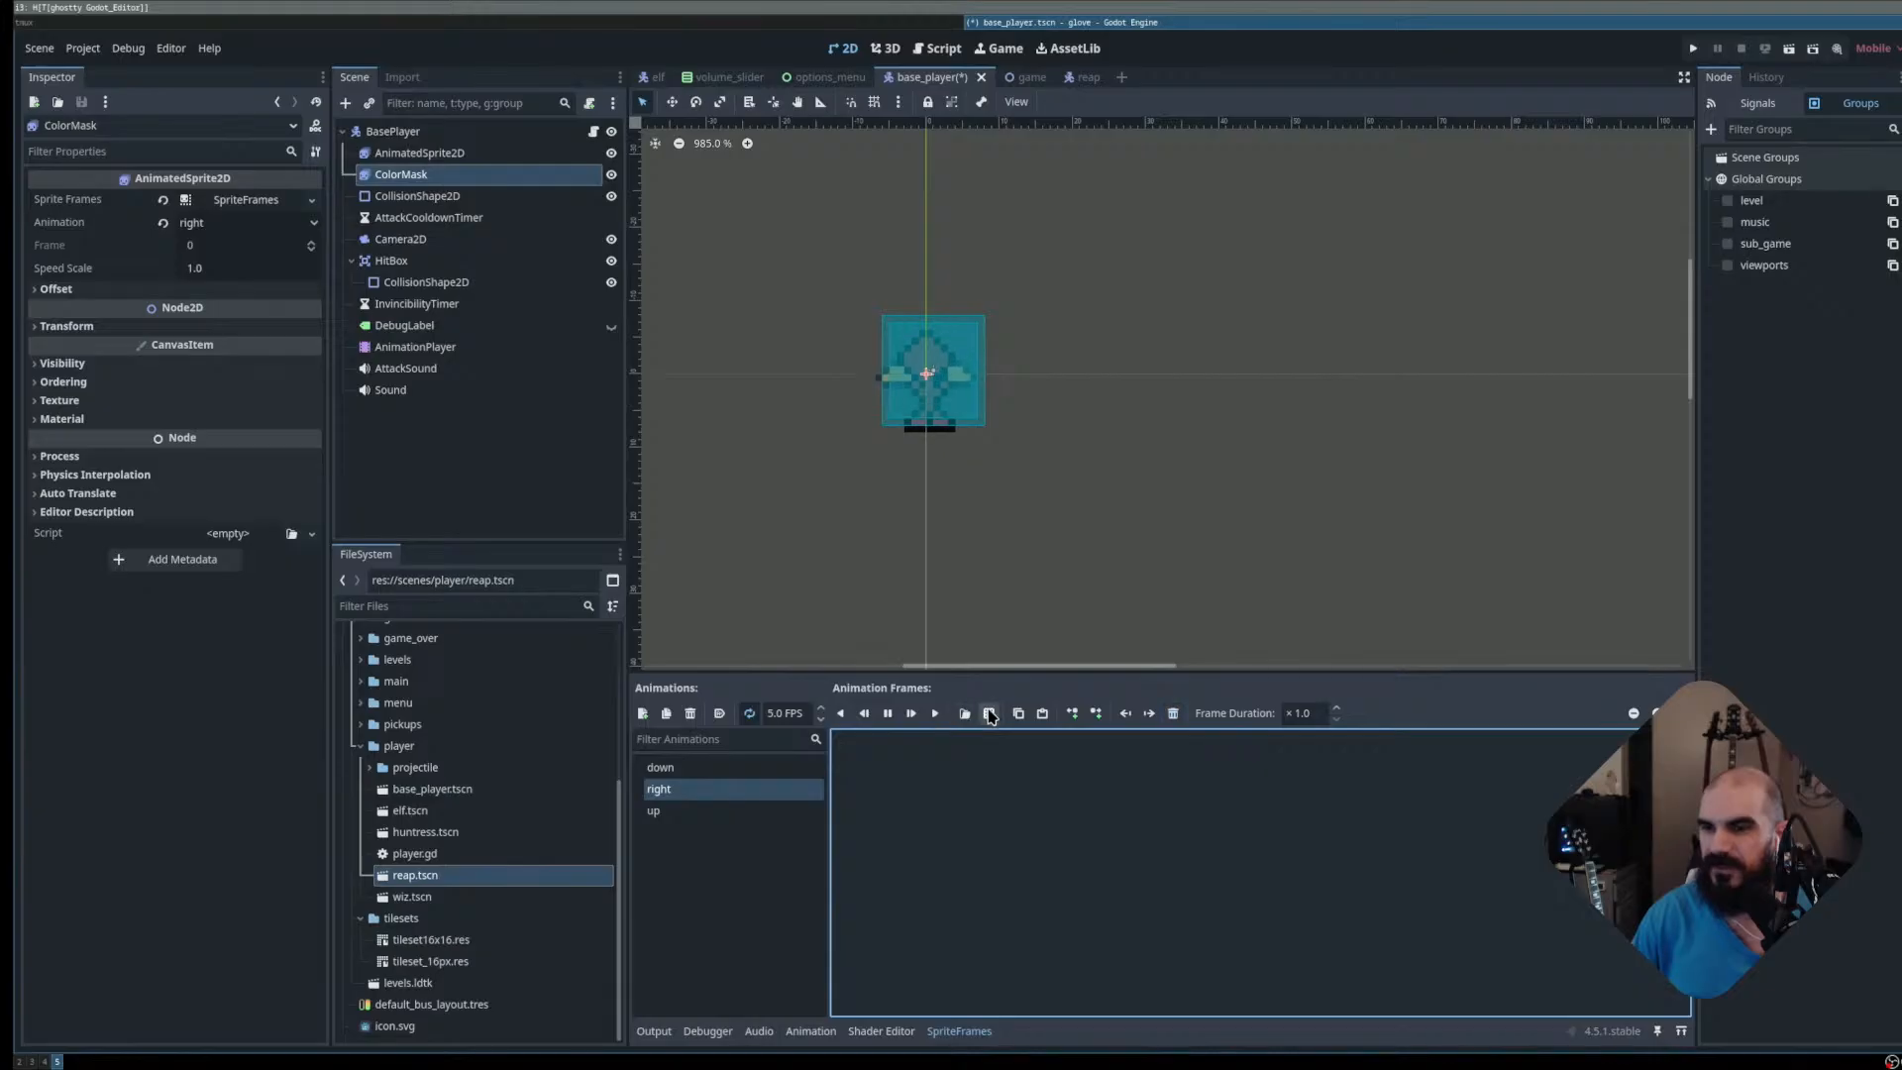
click(989, 715)
double_click(745, 381)
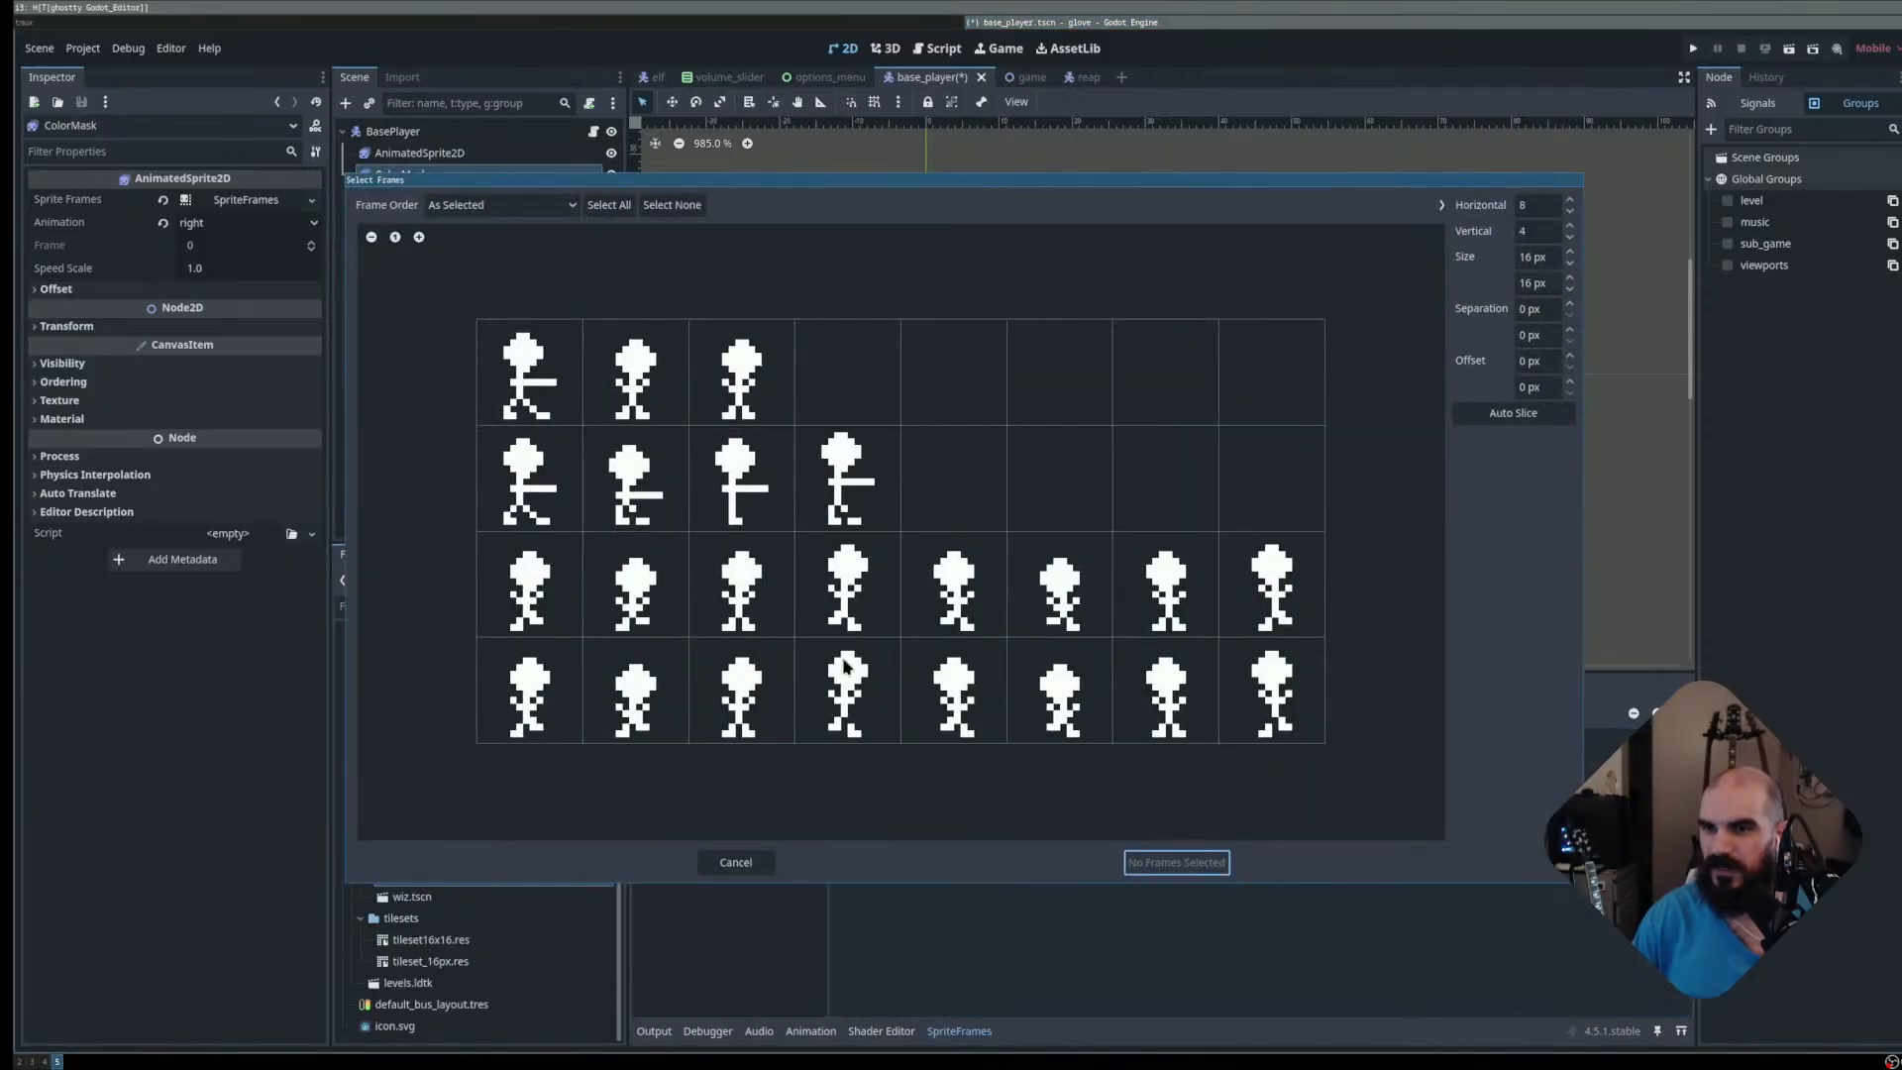
drag(523, 486, 847, 490)
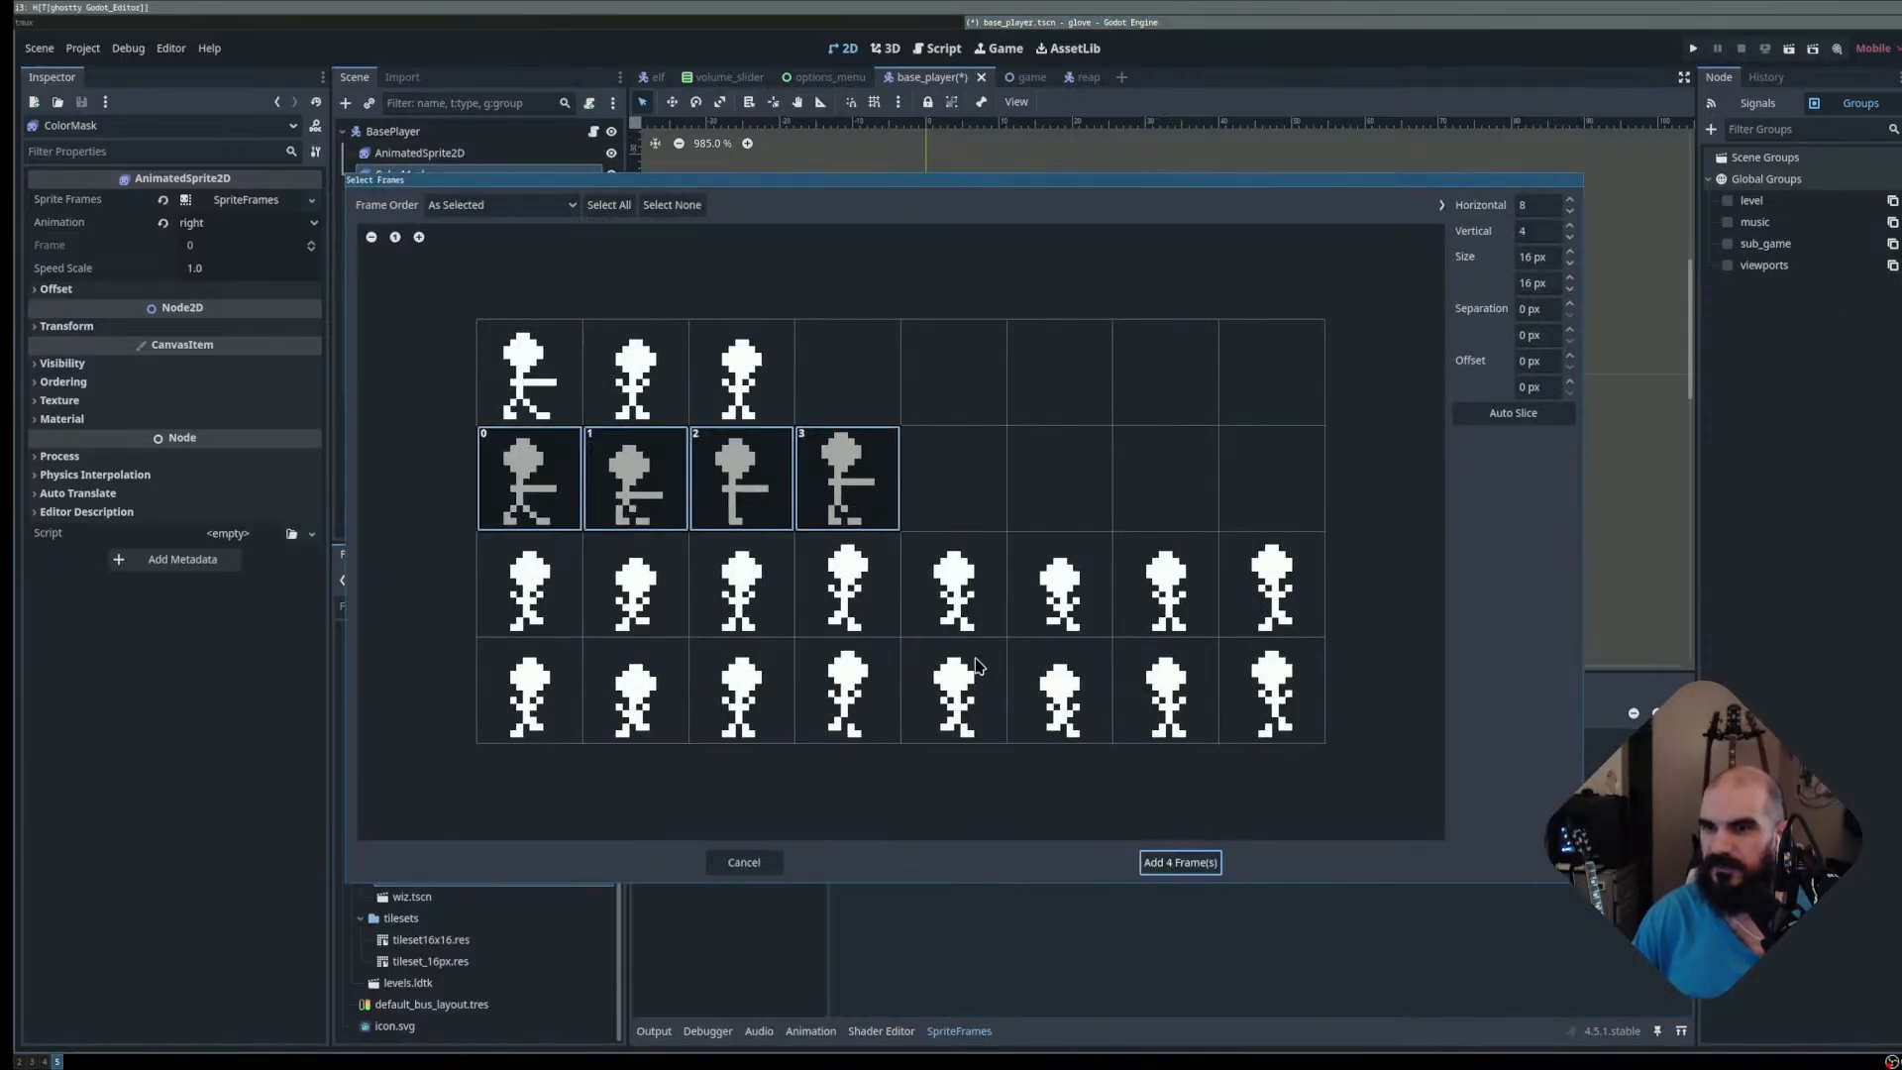
click(1159, 864)
key(ctrl+s)
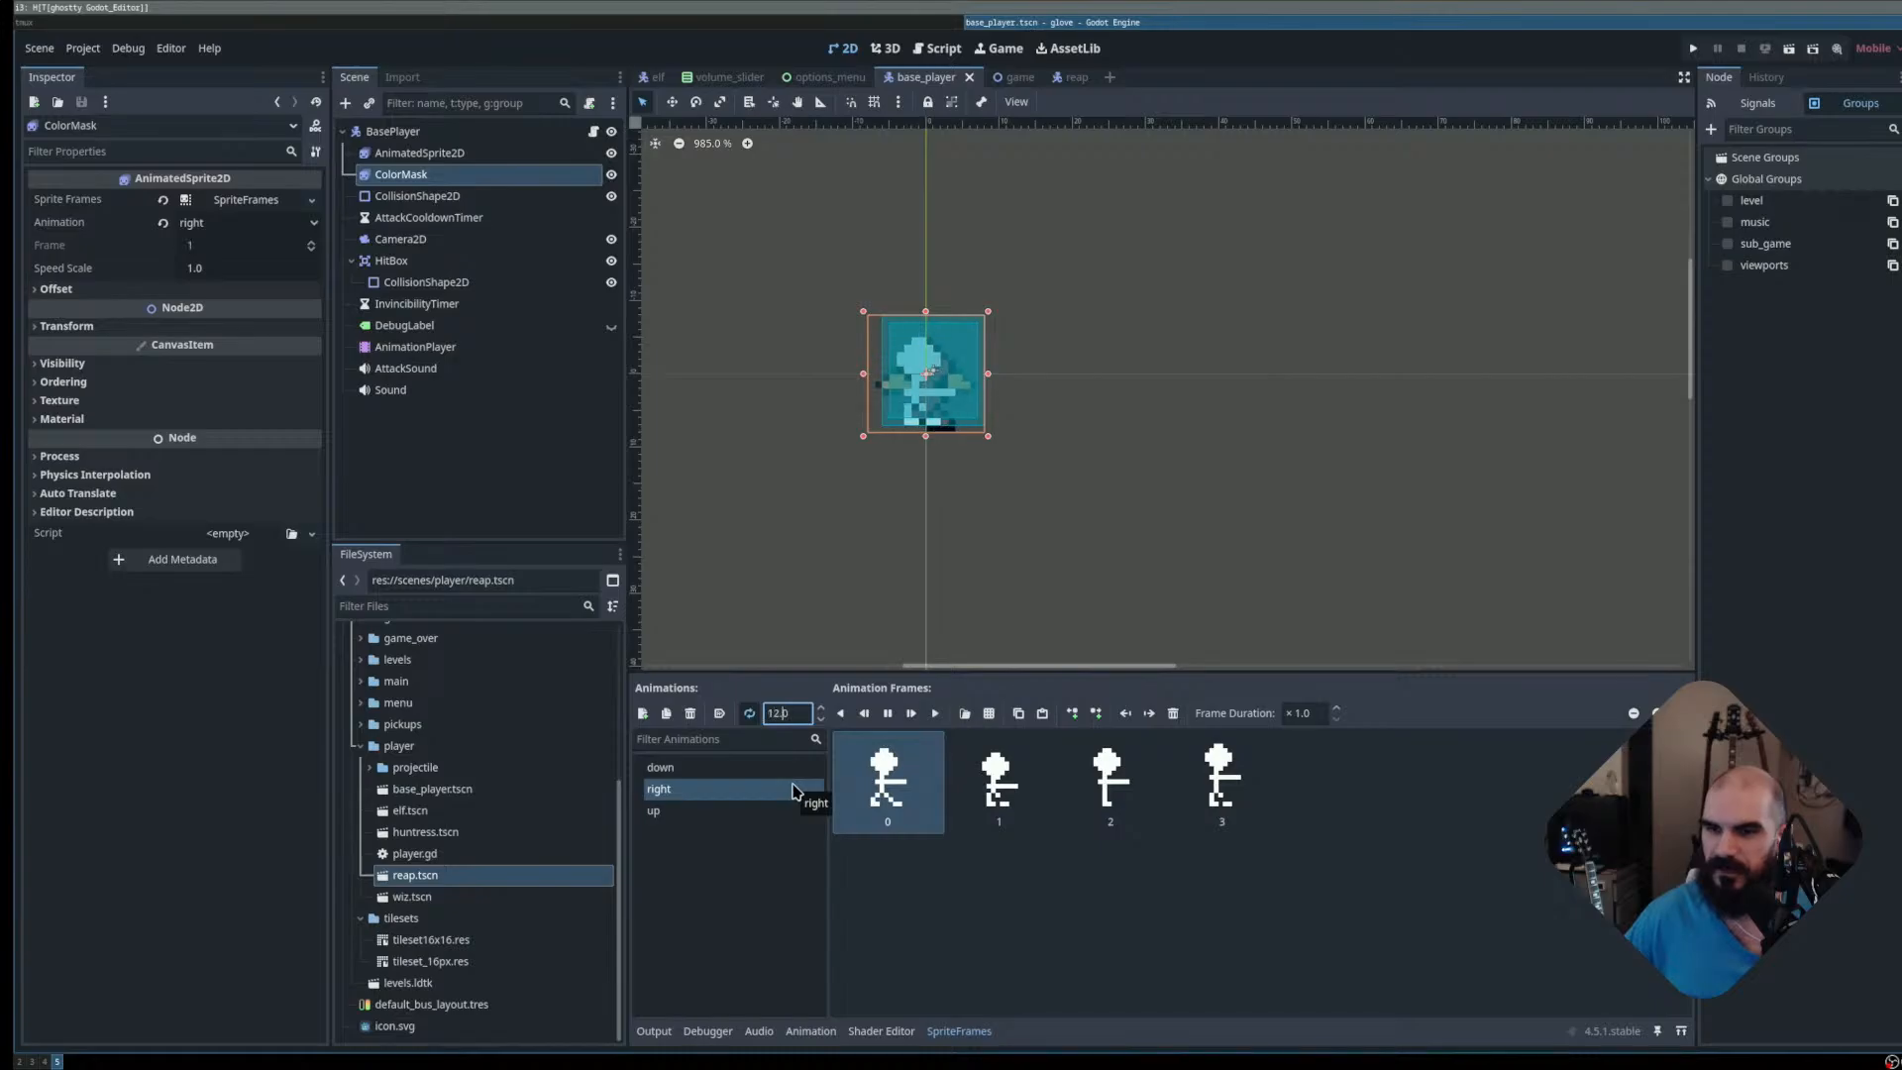
Compare the frames and playback of ColorMask's down, right and up animations
click(735, 765)
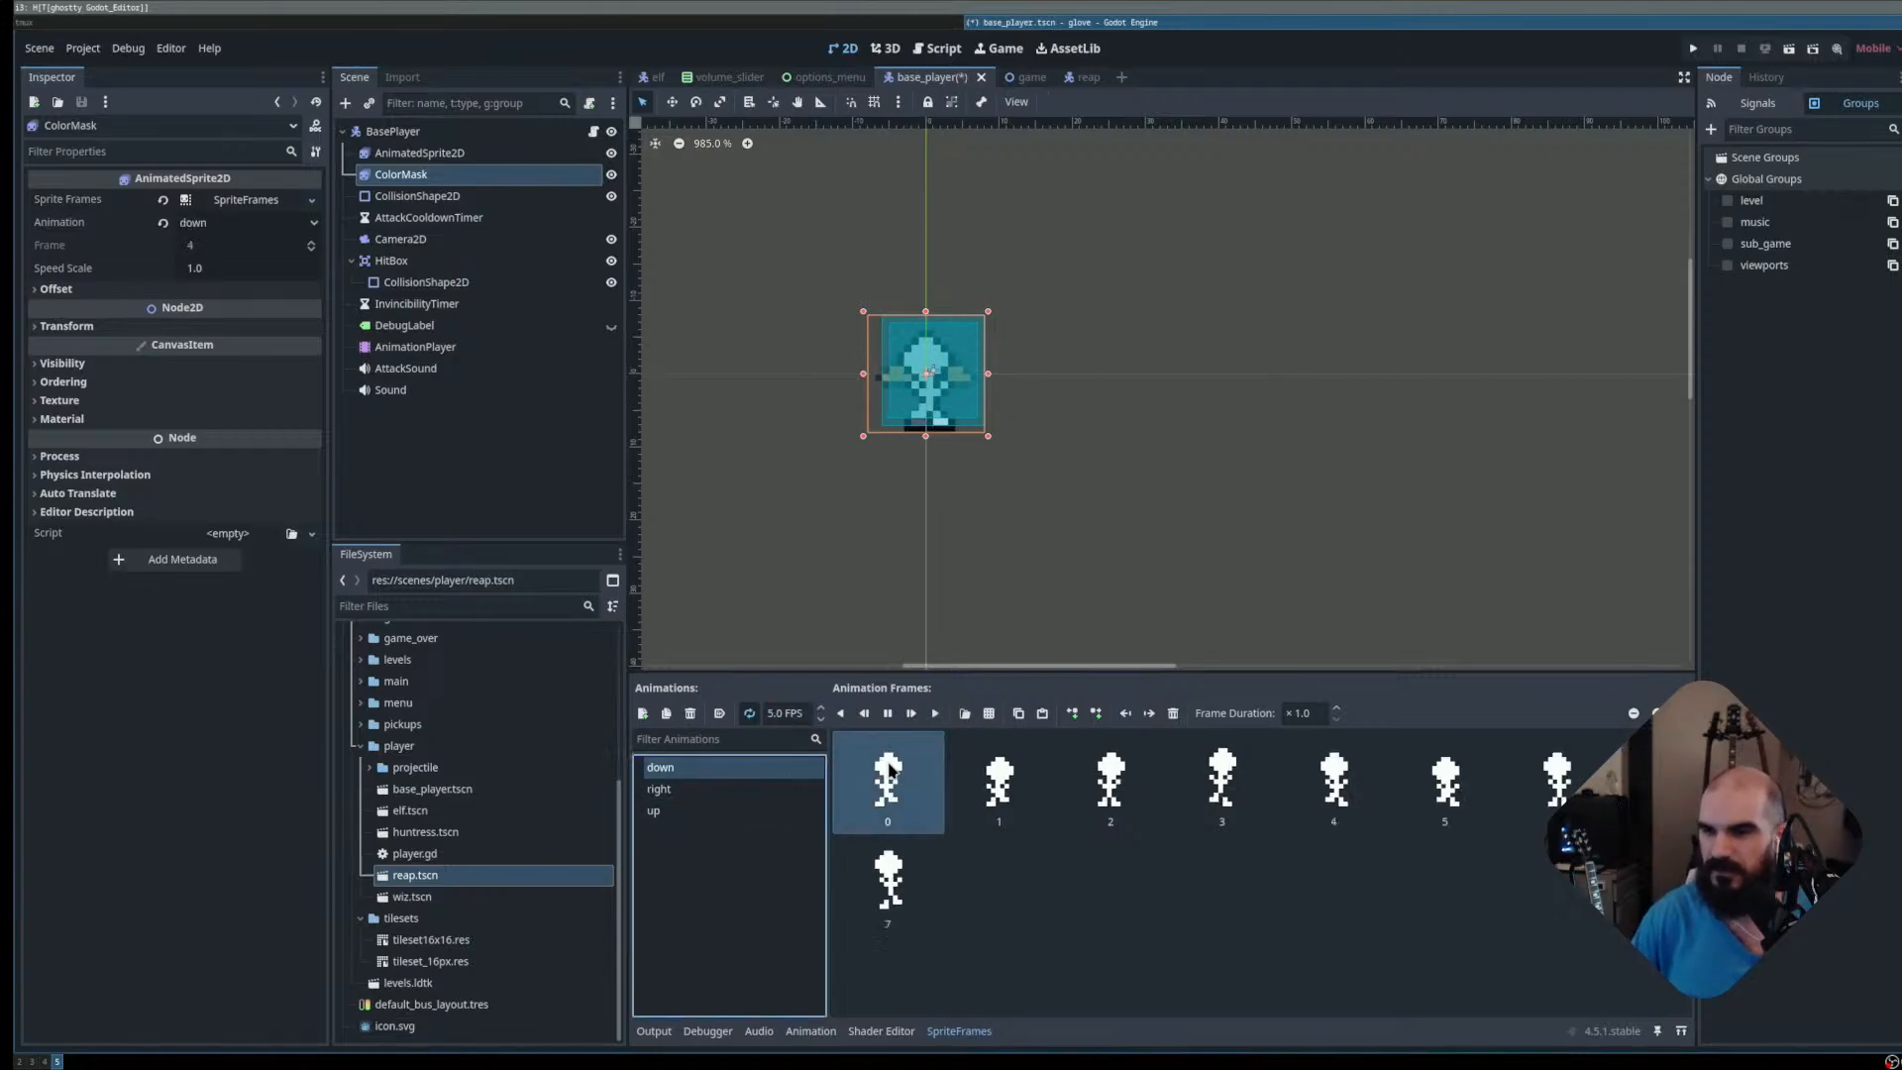
click(734, 788)
click(723, 812)
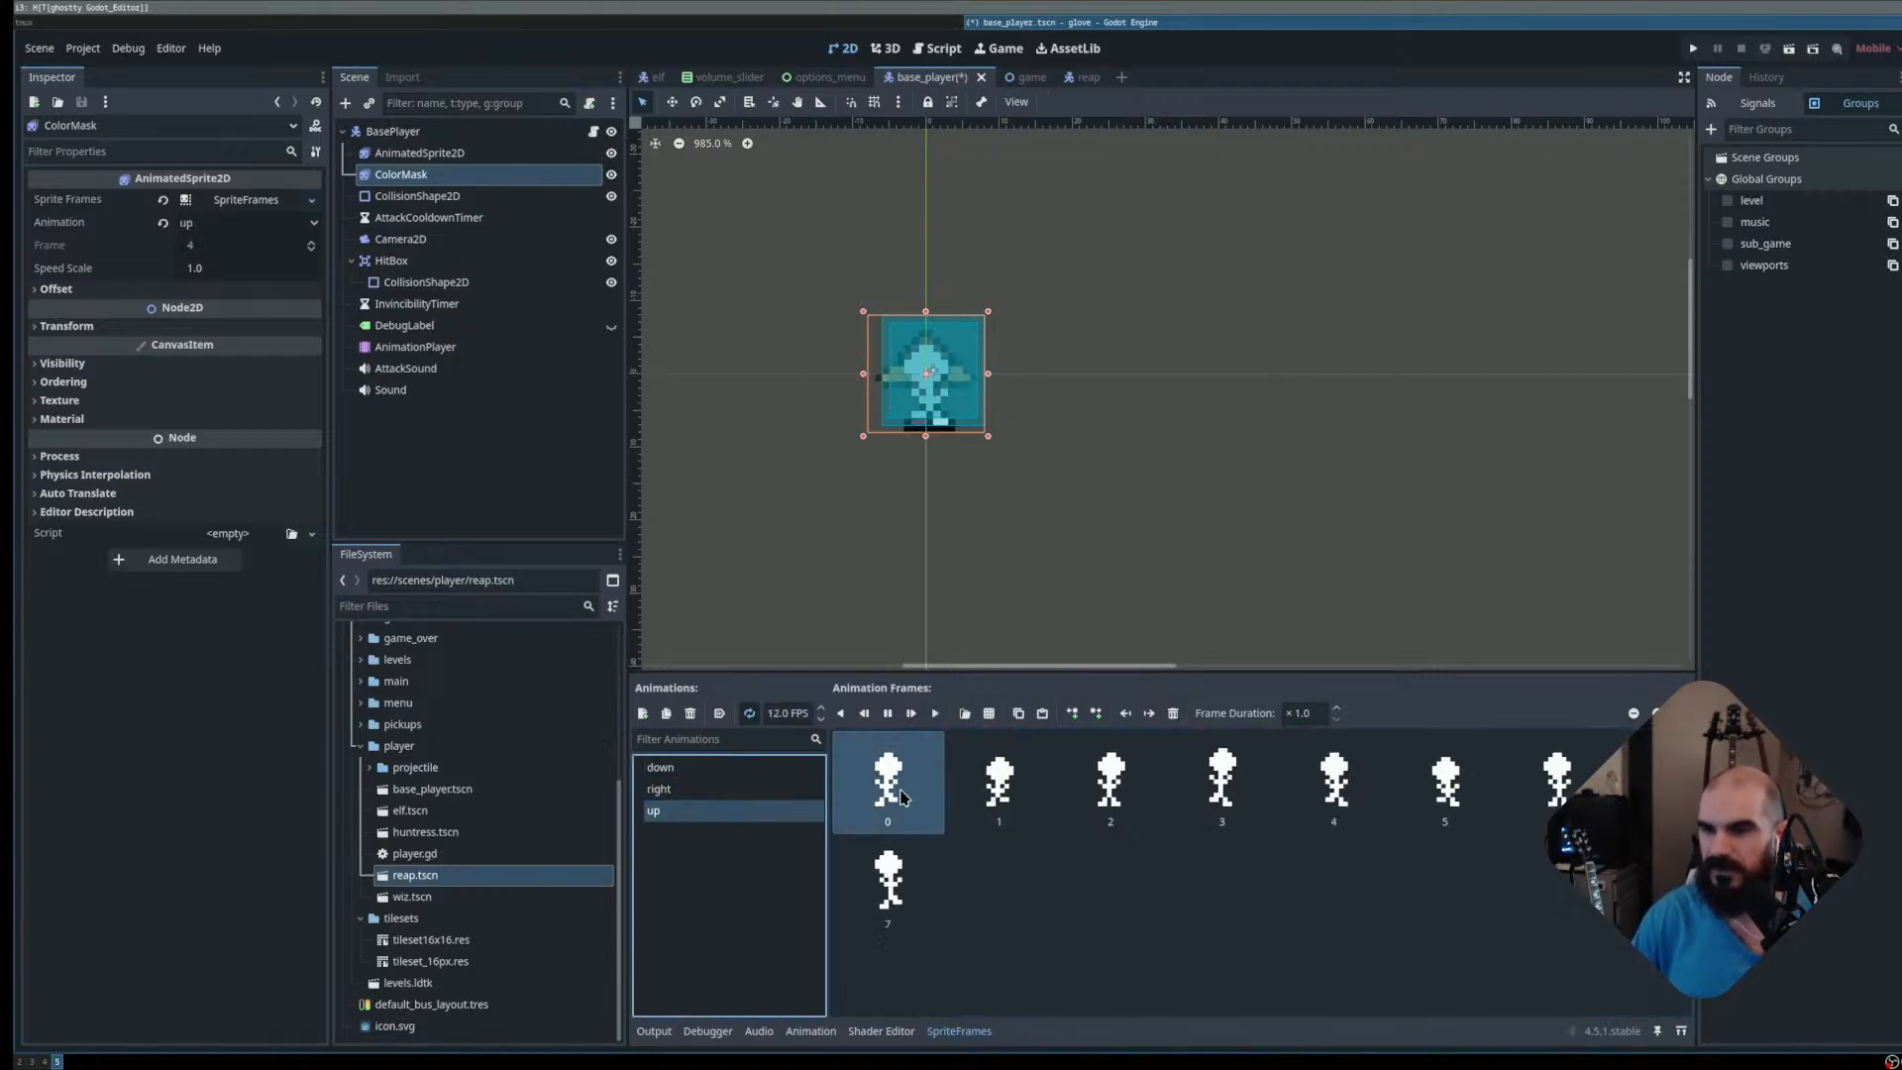
click(772, 788)
click(769, 768)
click(769, 790)
click(770, 812)
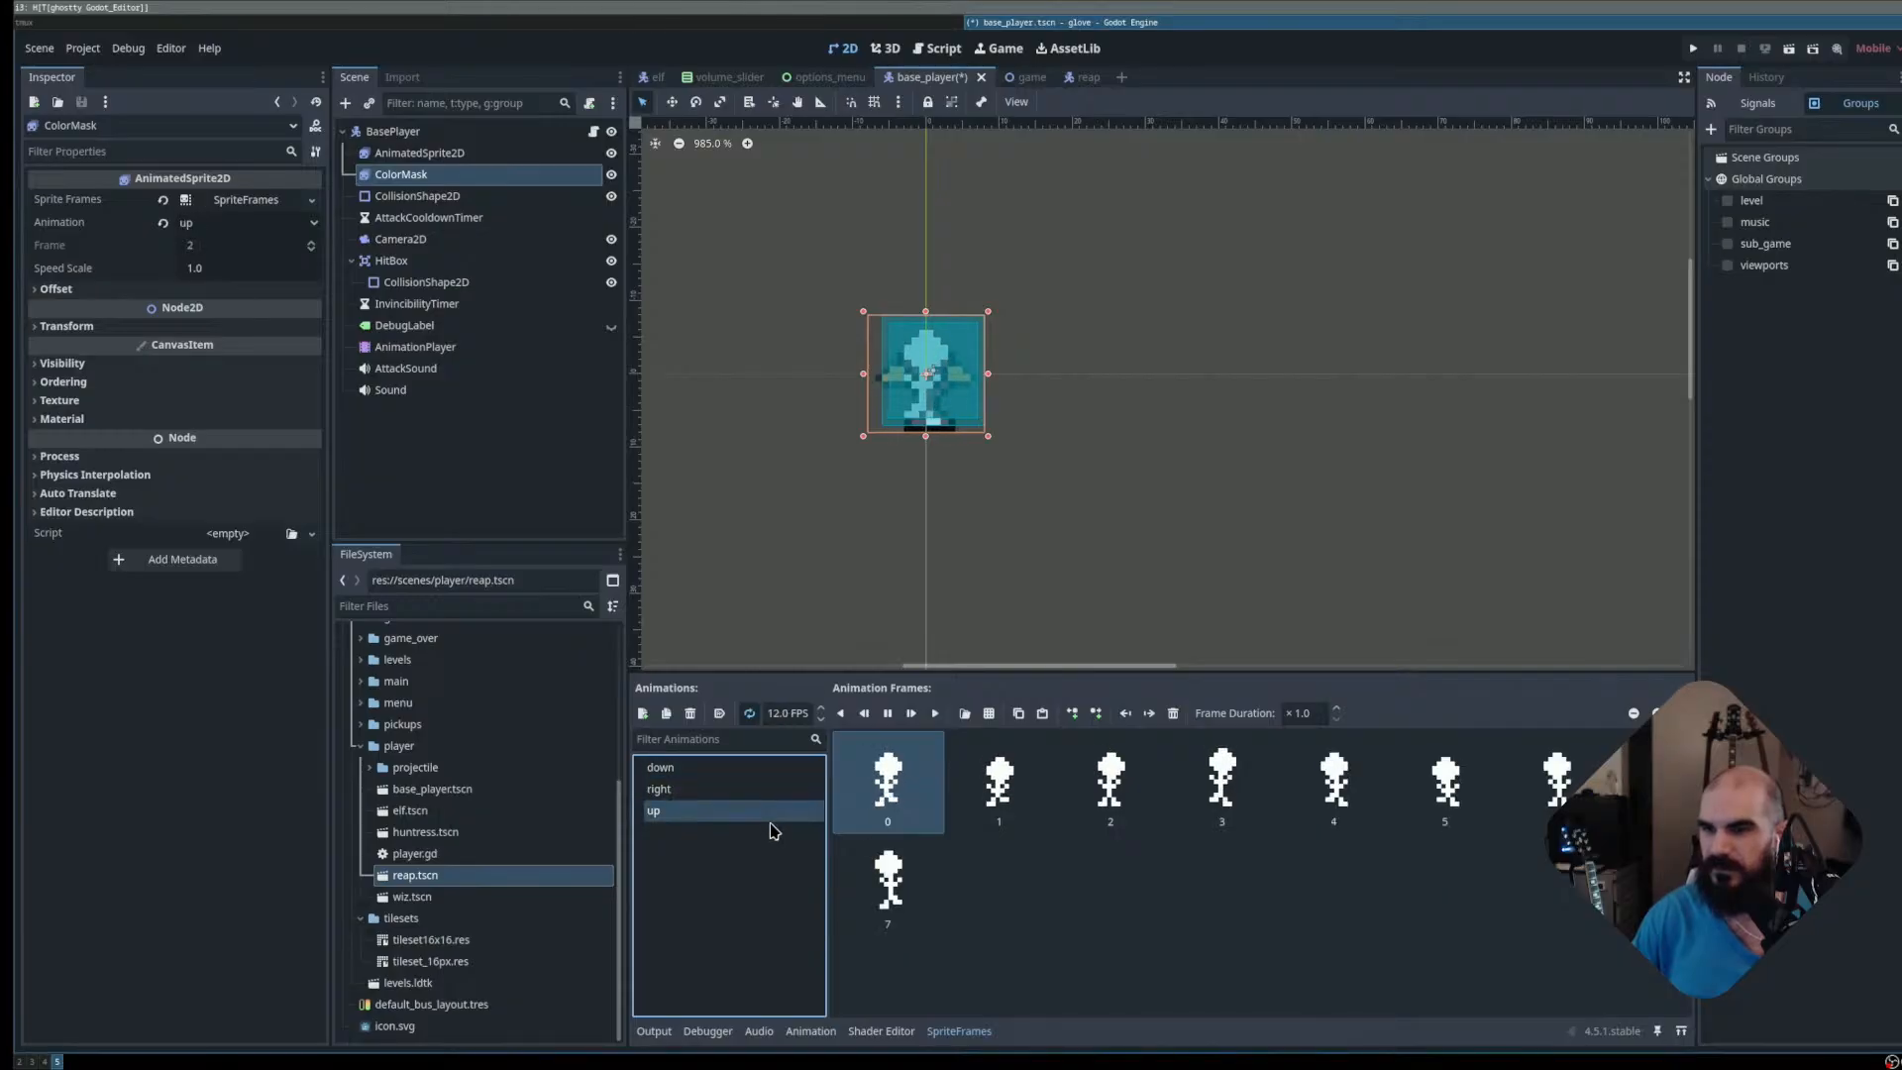
click(772, 790)
click(775, 767)
click(771, 789)
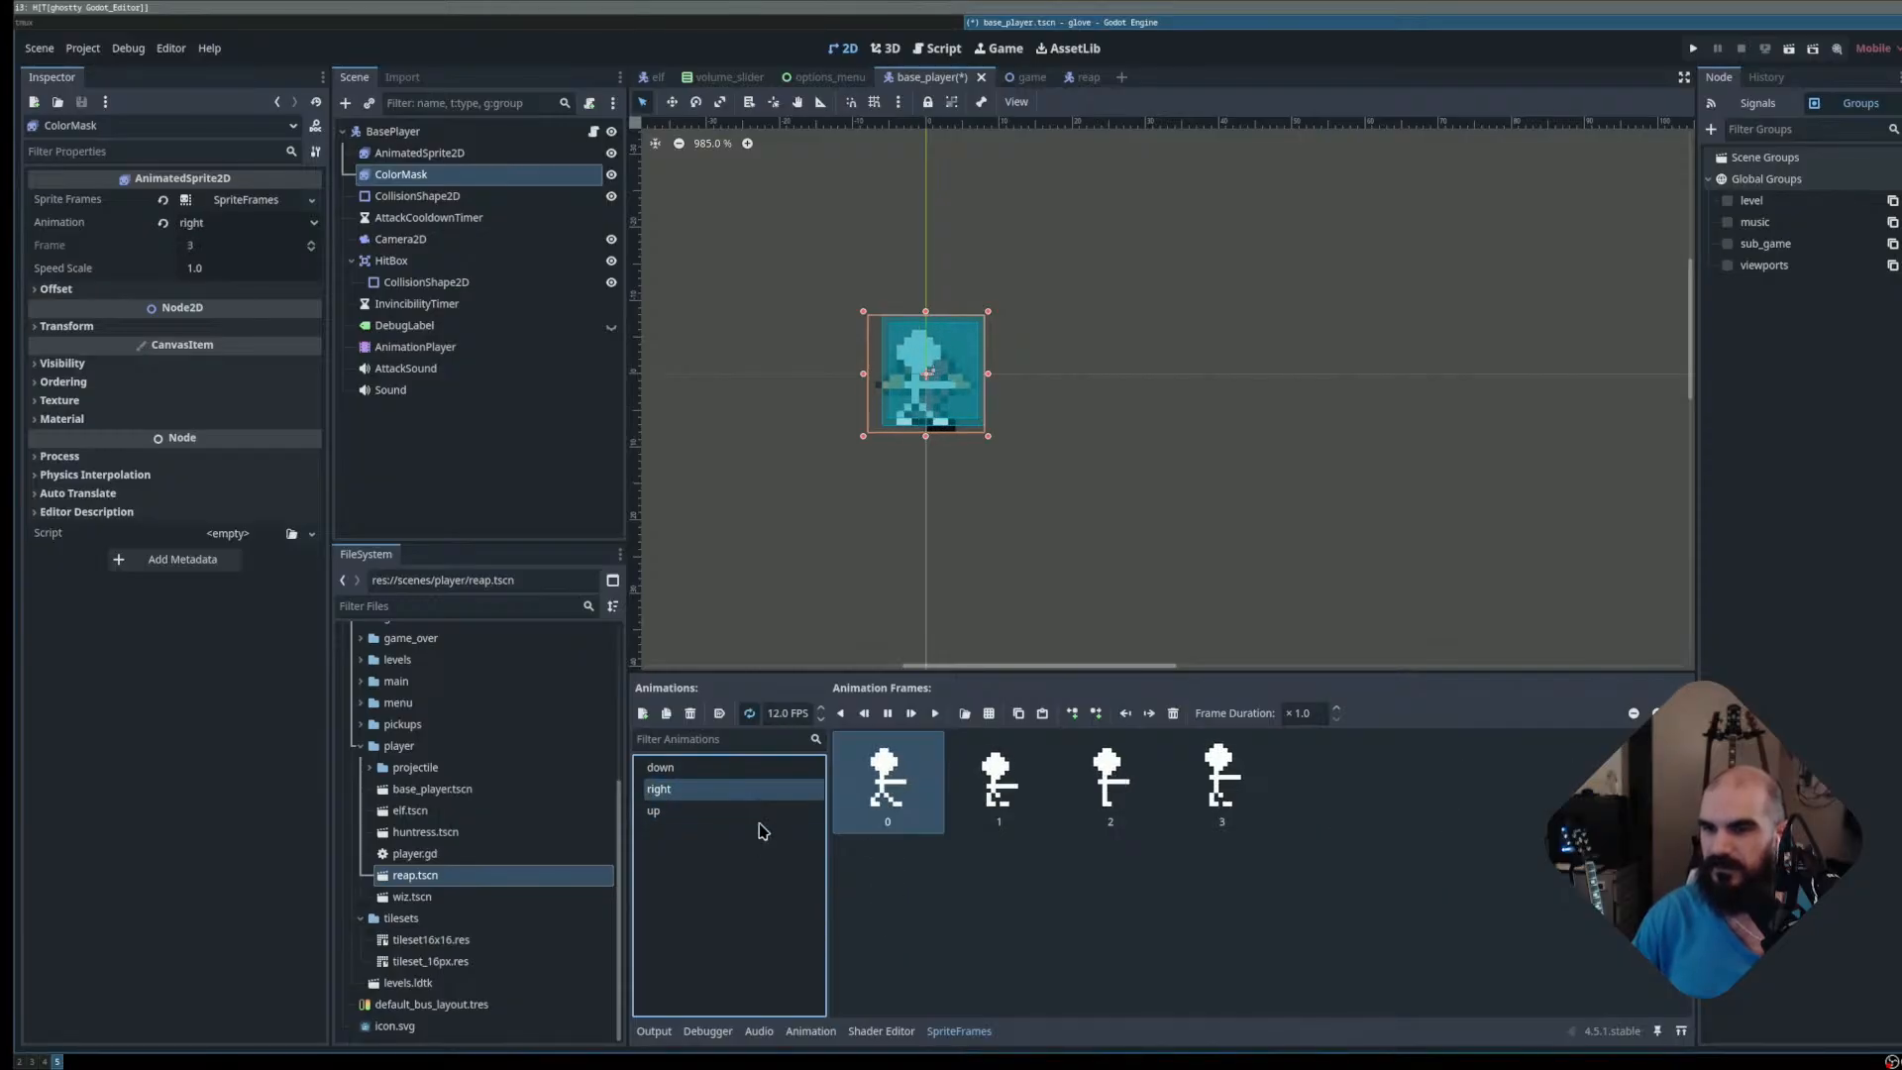
Delete all frames of ColorMask's up animation and add the eight third-row frames of elf-sprite-mask.png again
click(763, 812)
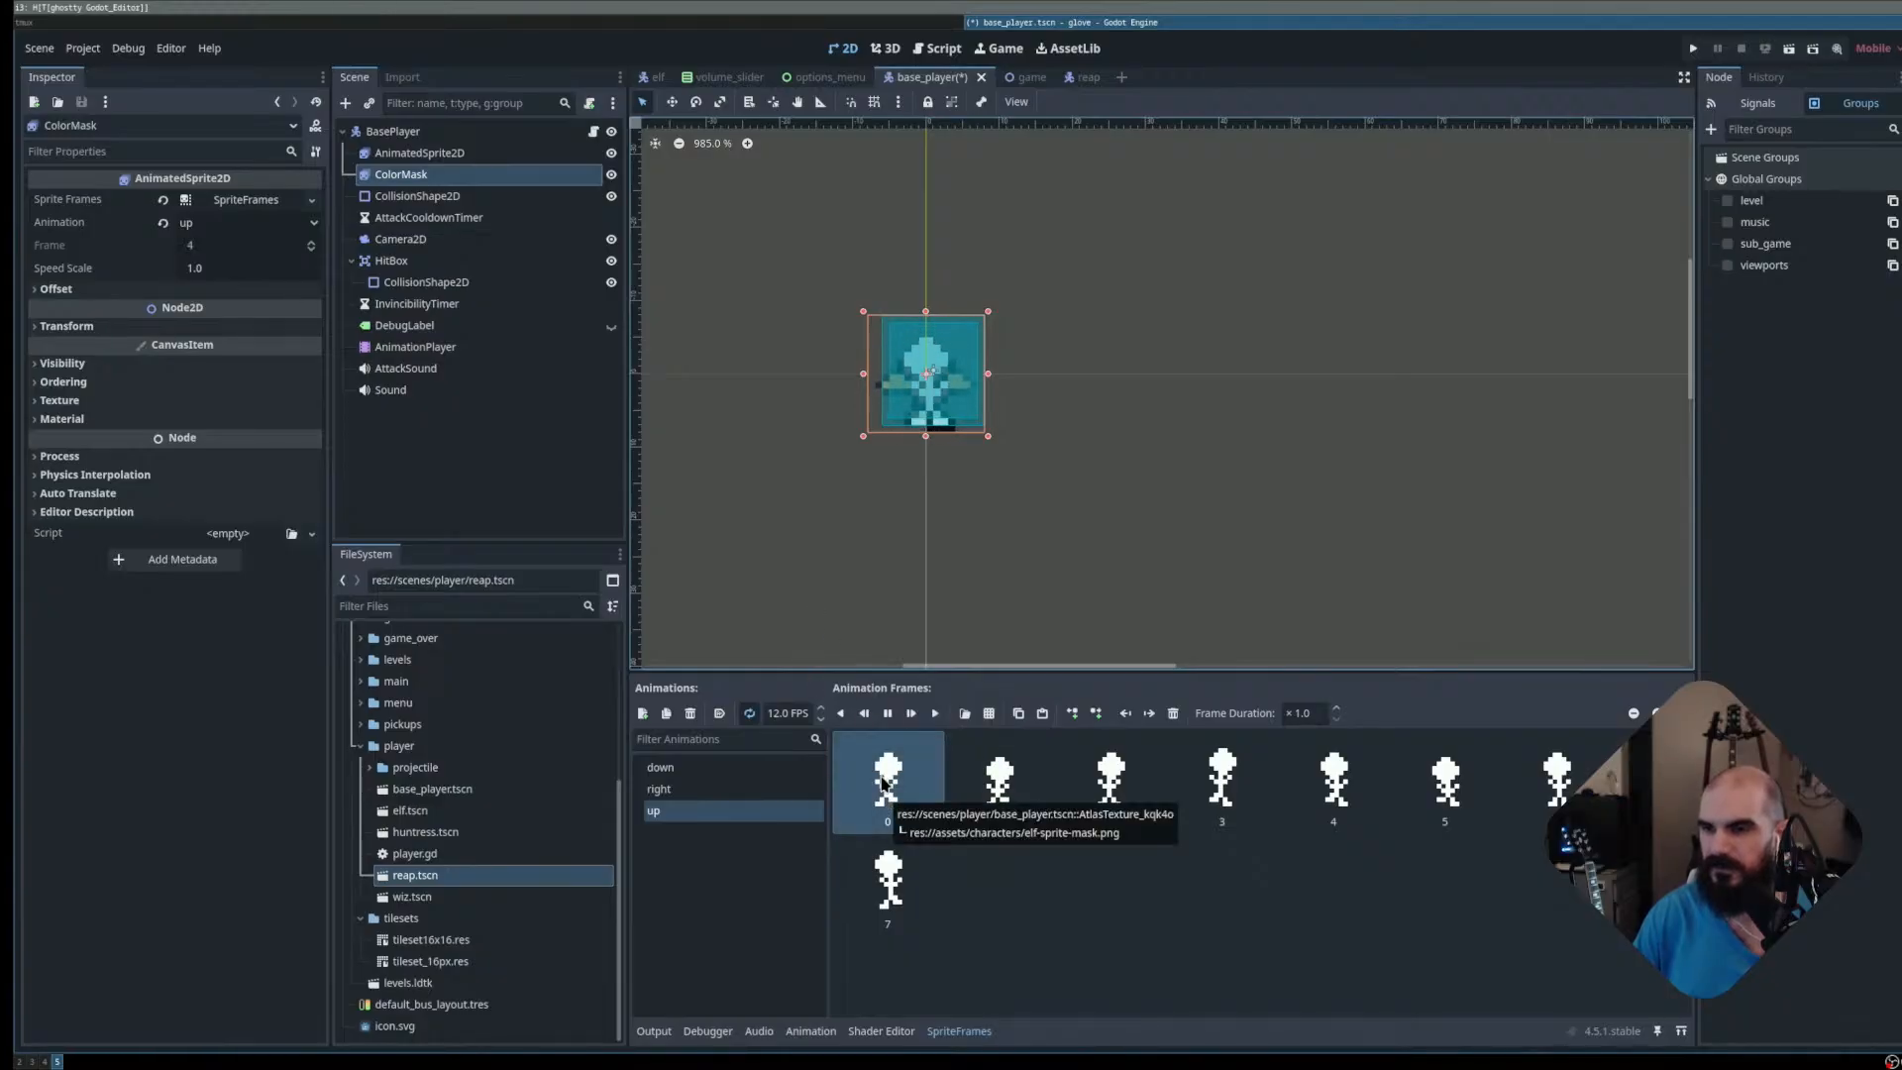
drag(885, 784, 1523, 787)
shift+click(911, 878)
key(Delete)
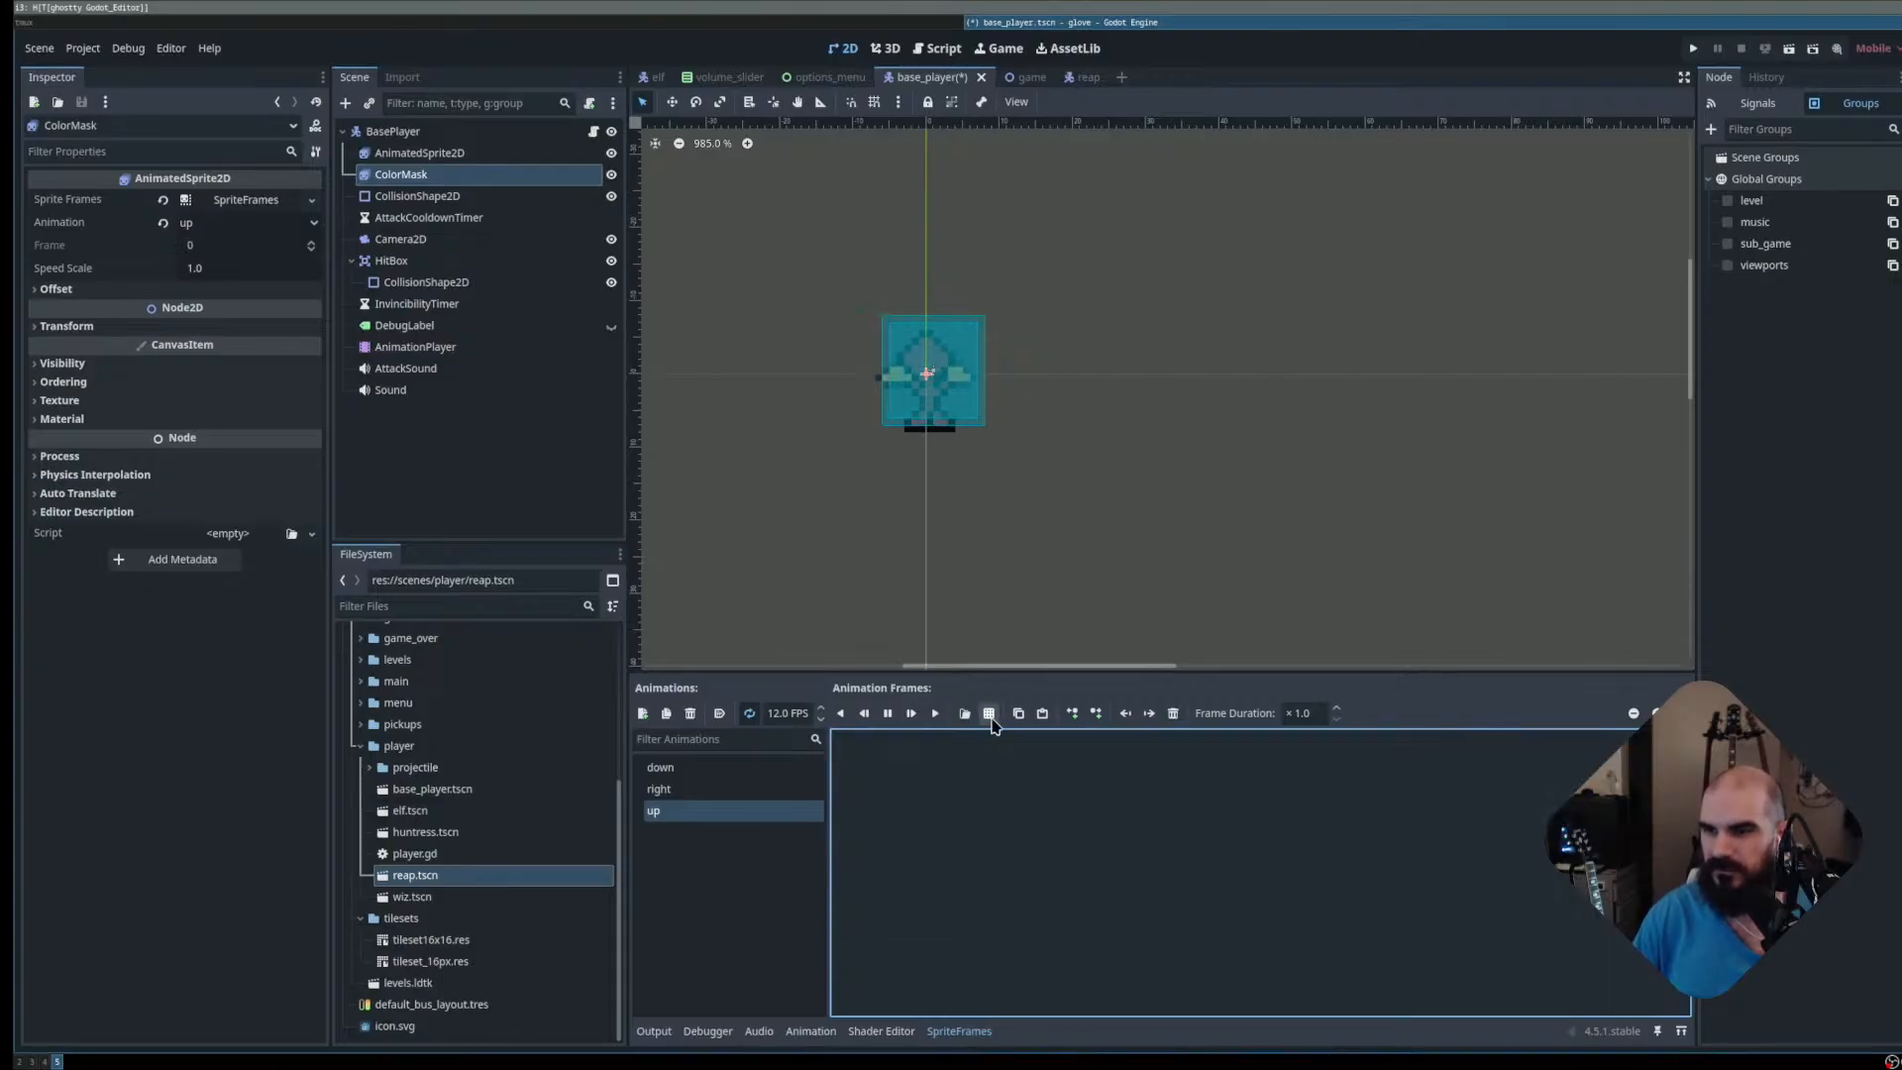
click(984, 713)
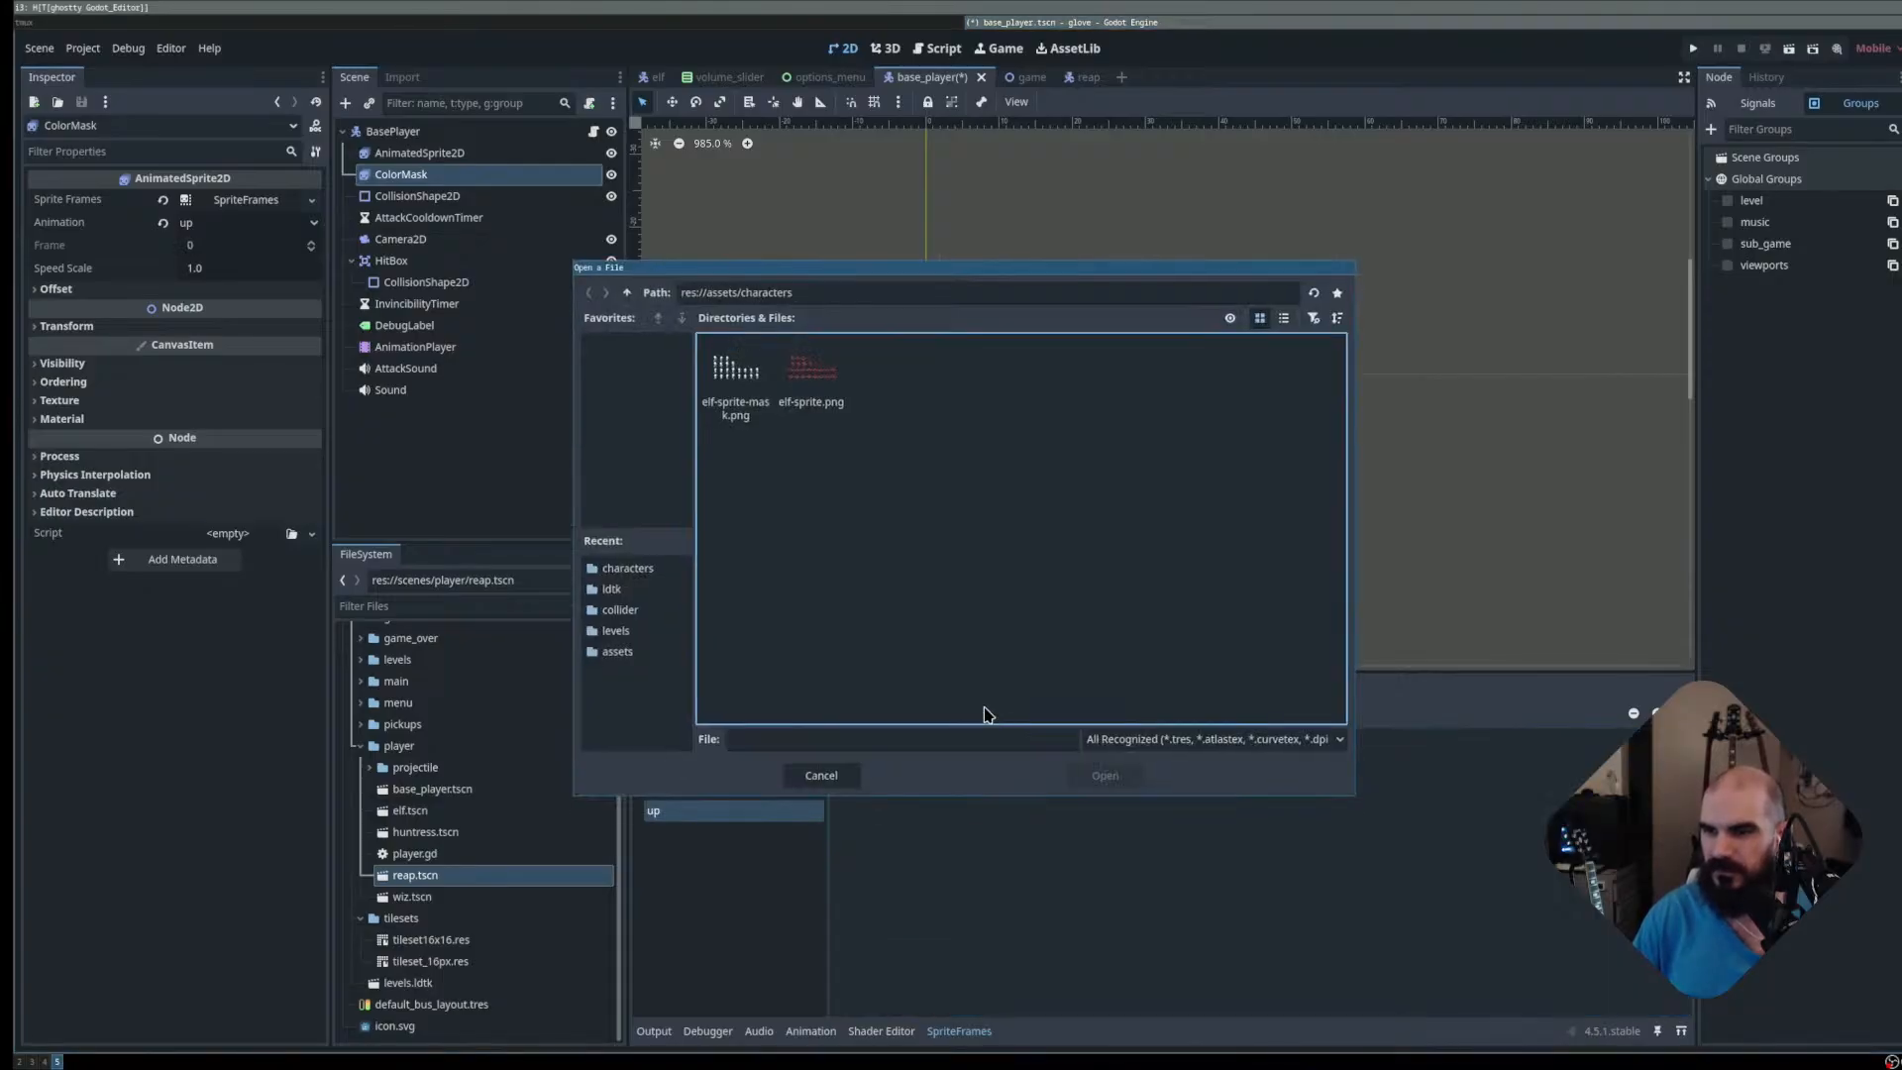
double_click(737, 394)
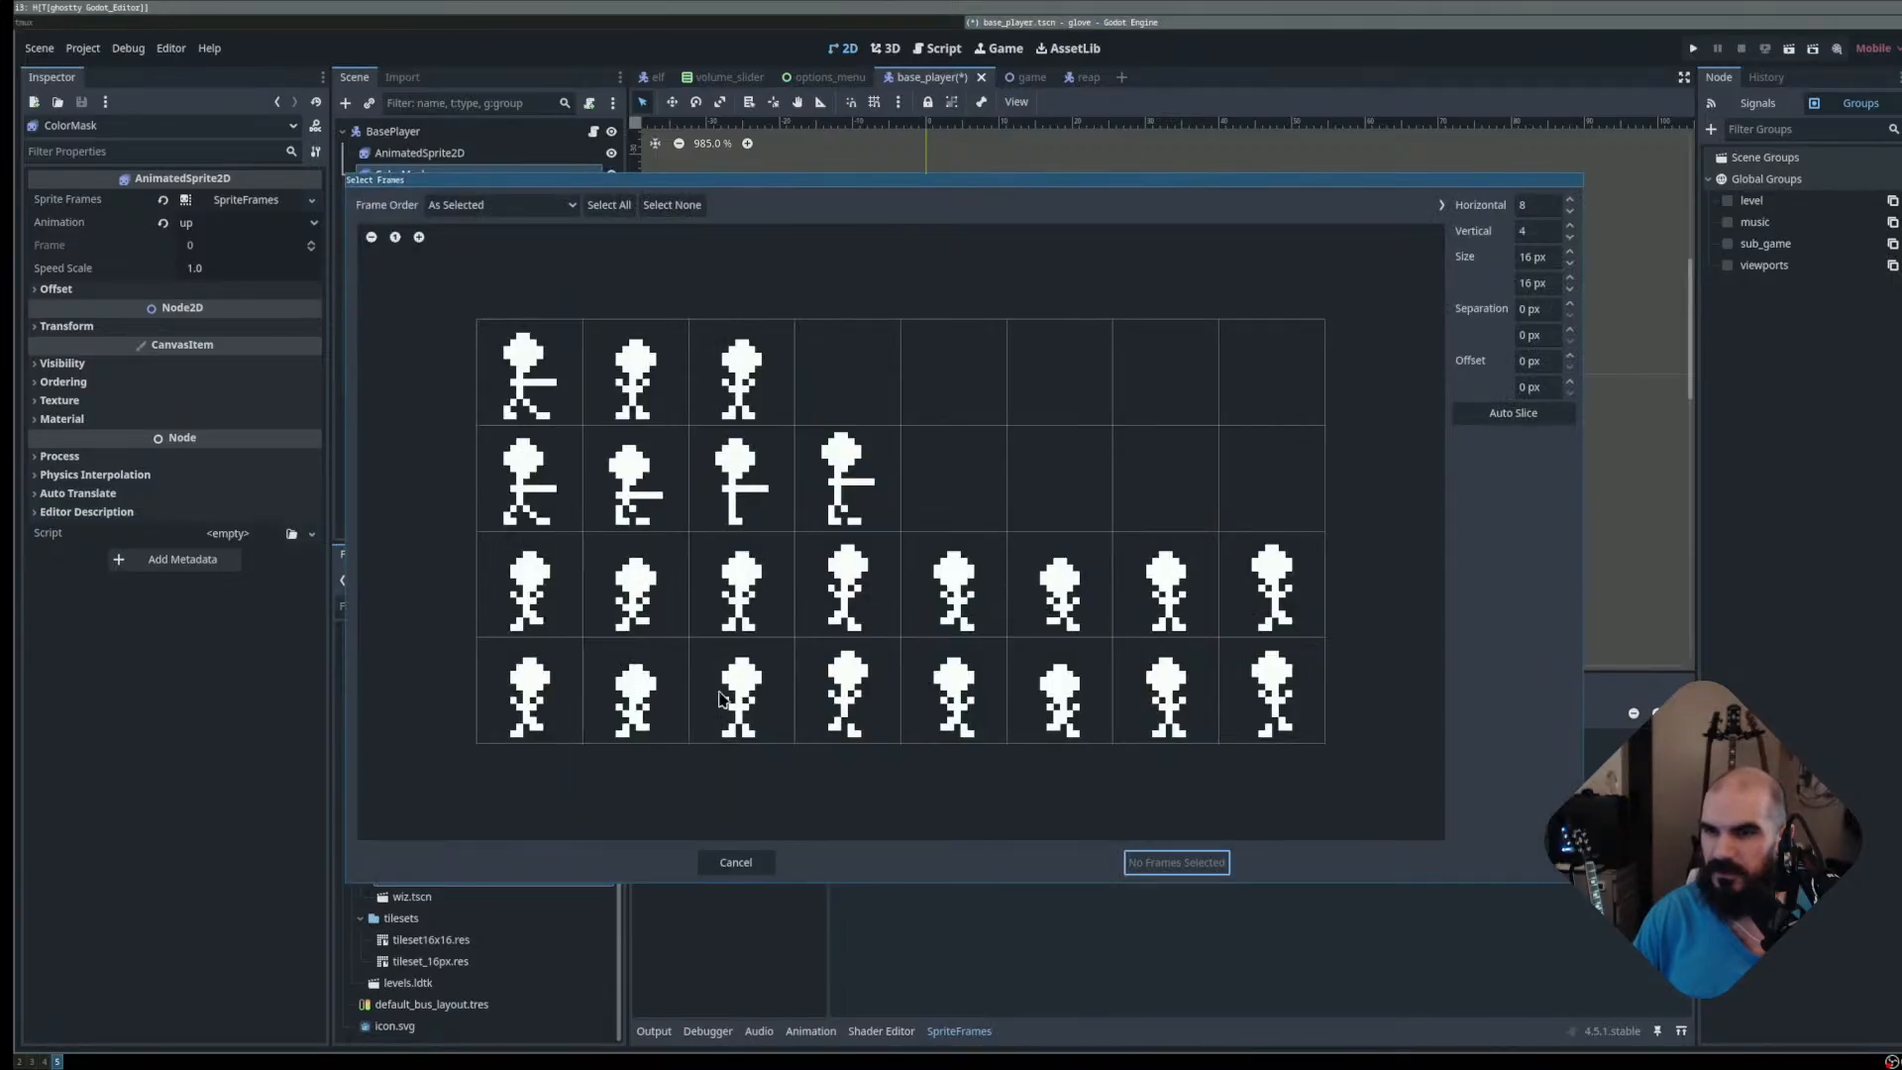
drag(550, 588, 1278, 601)
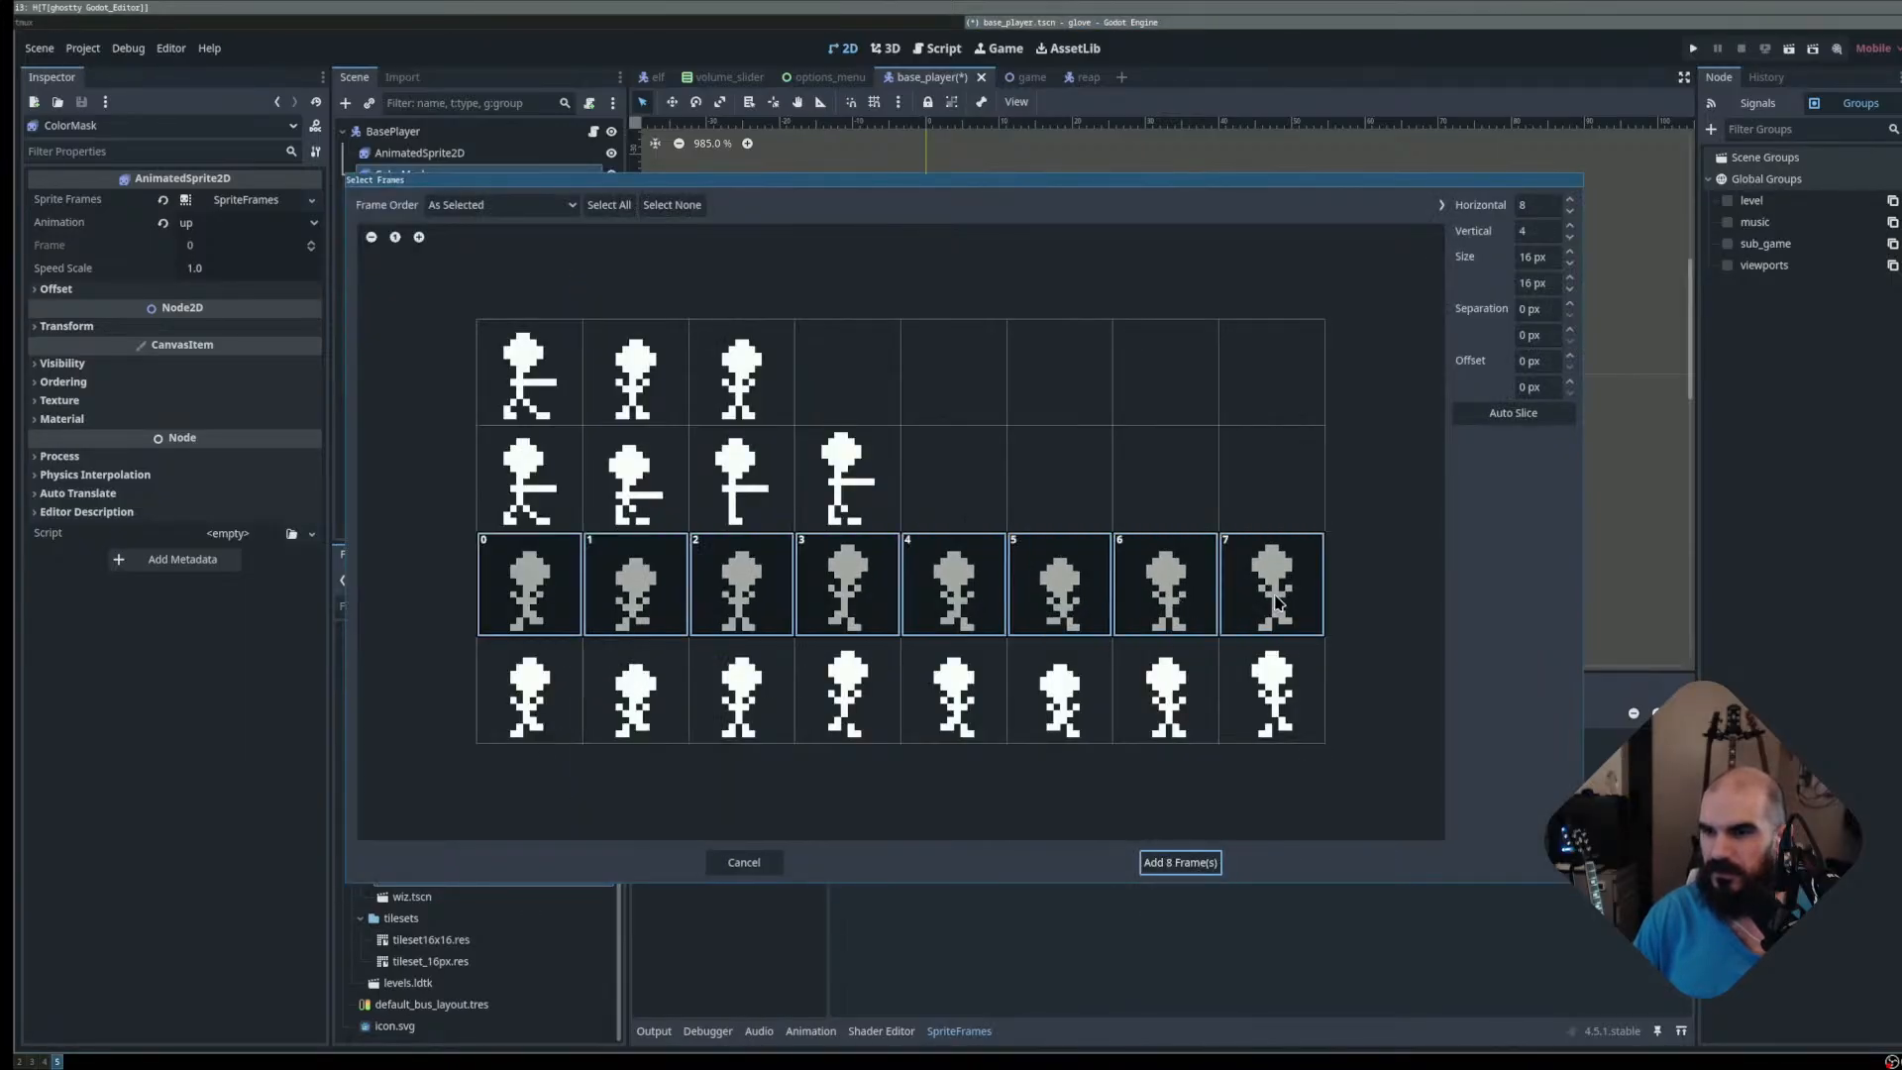
click(1142, 862)
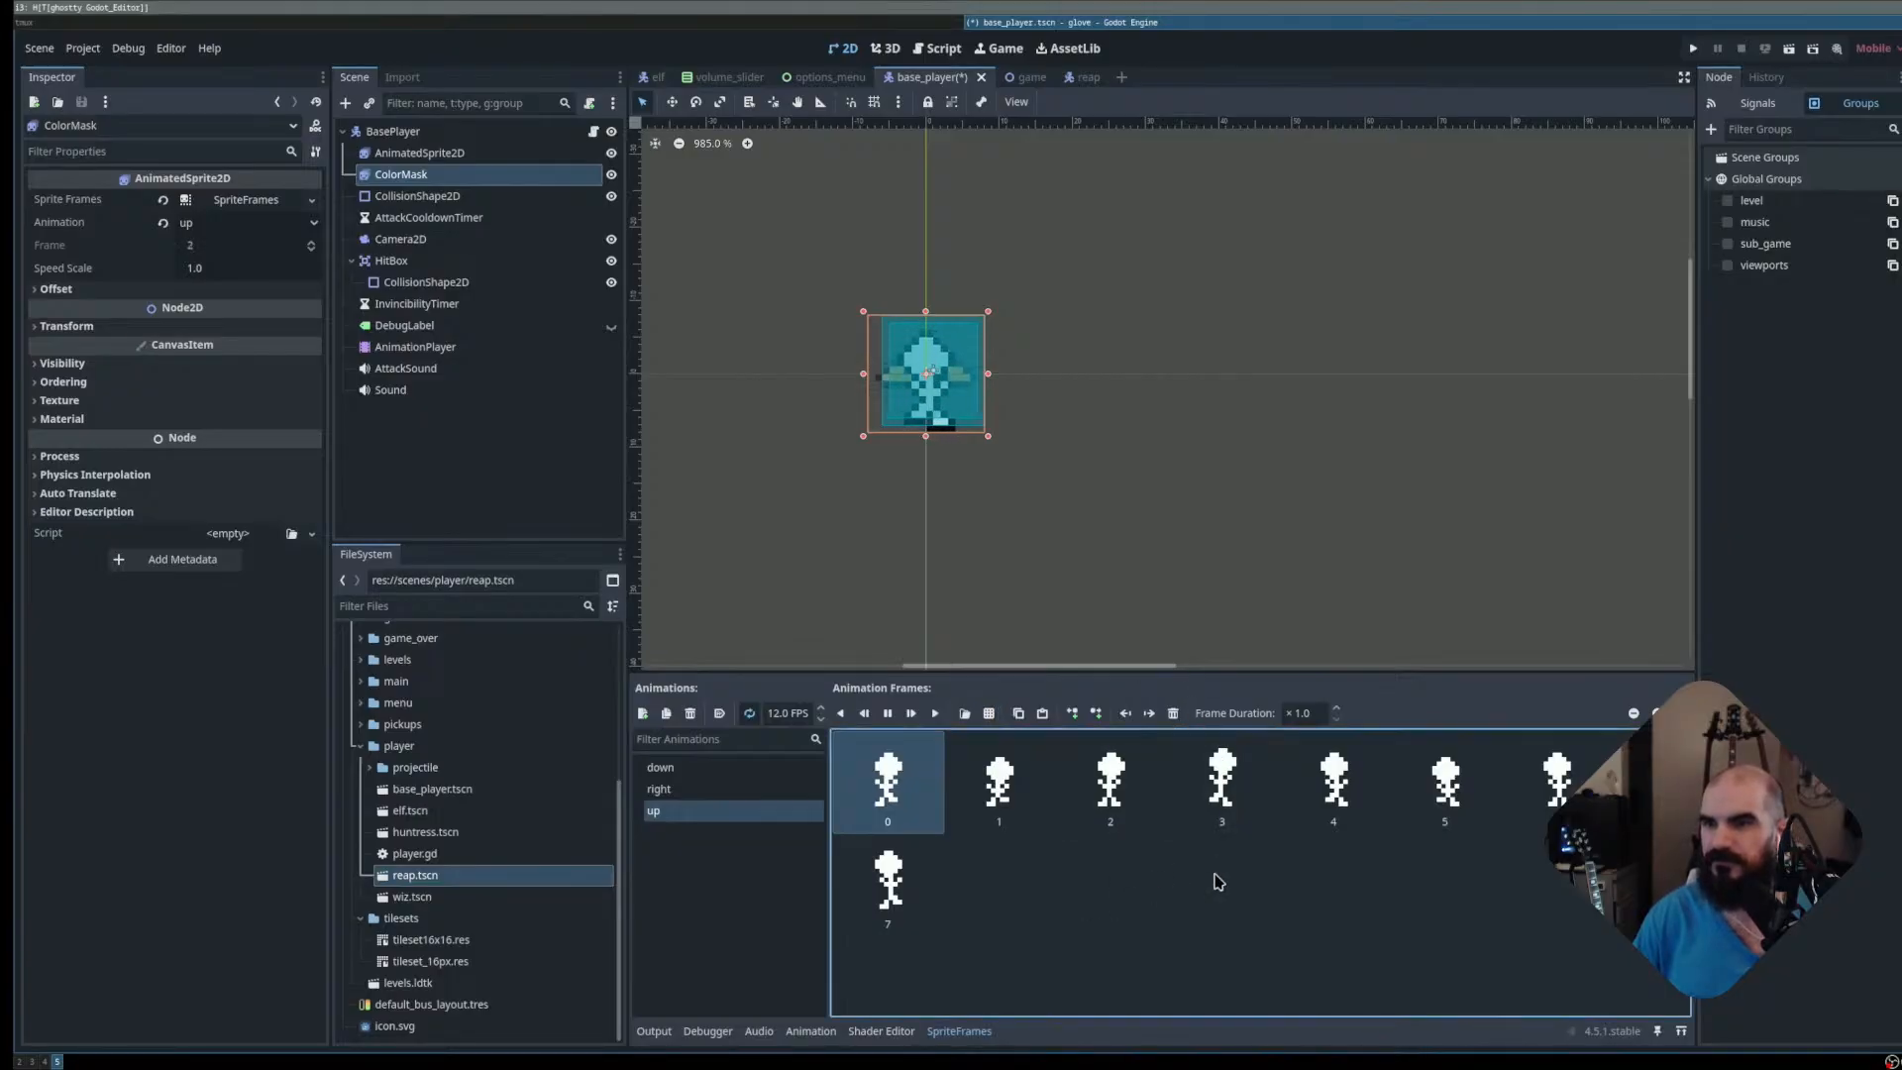
Stop the animation previews of ColorMask and AnimatedSprite2D and save the base_player scene
click(685, 769)
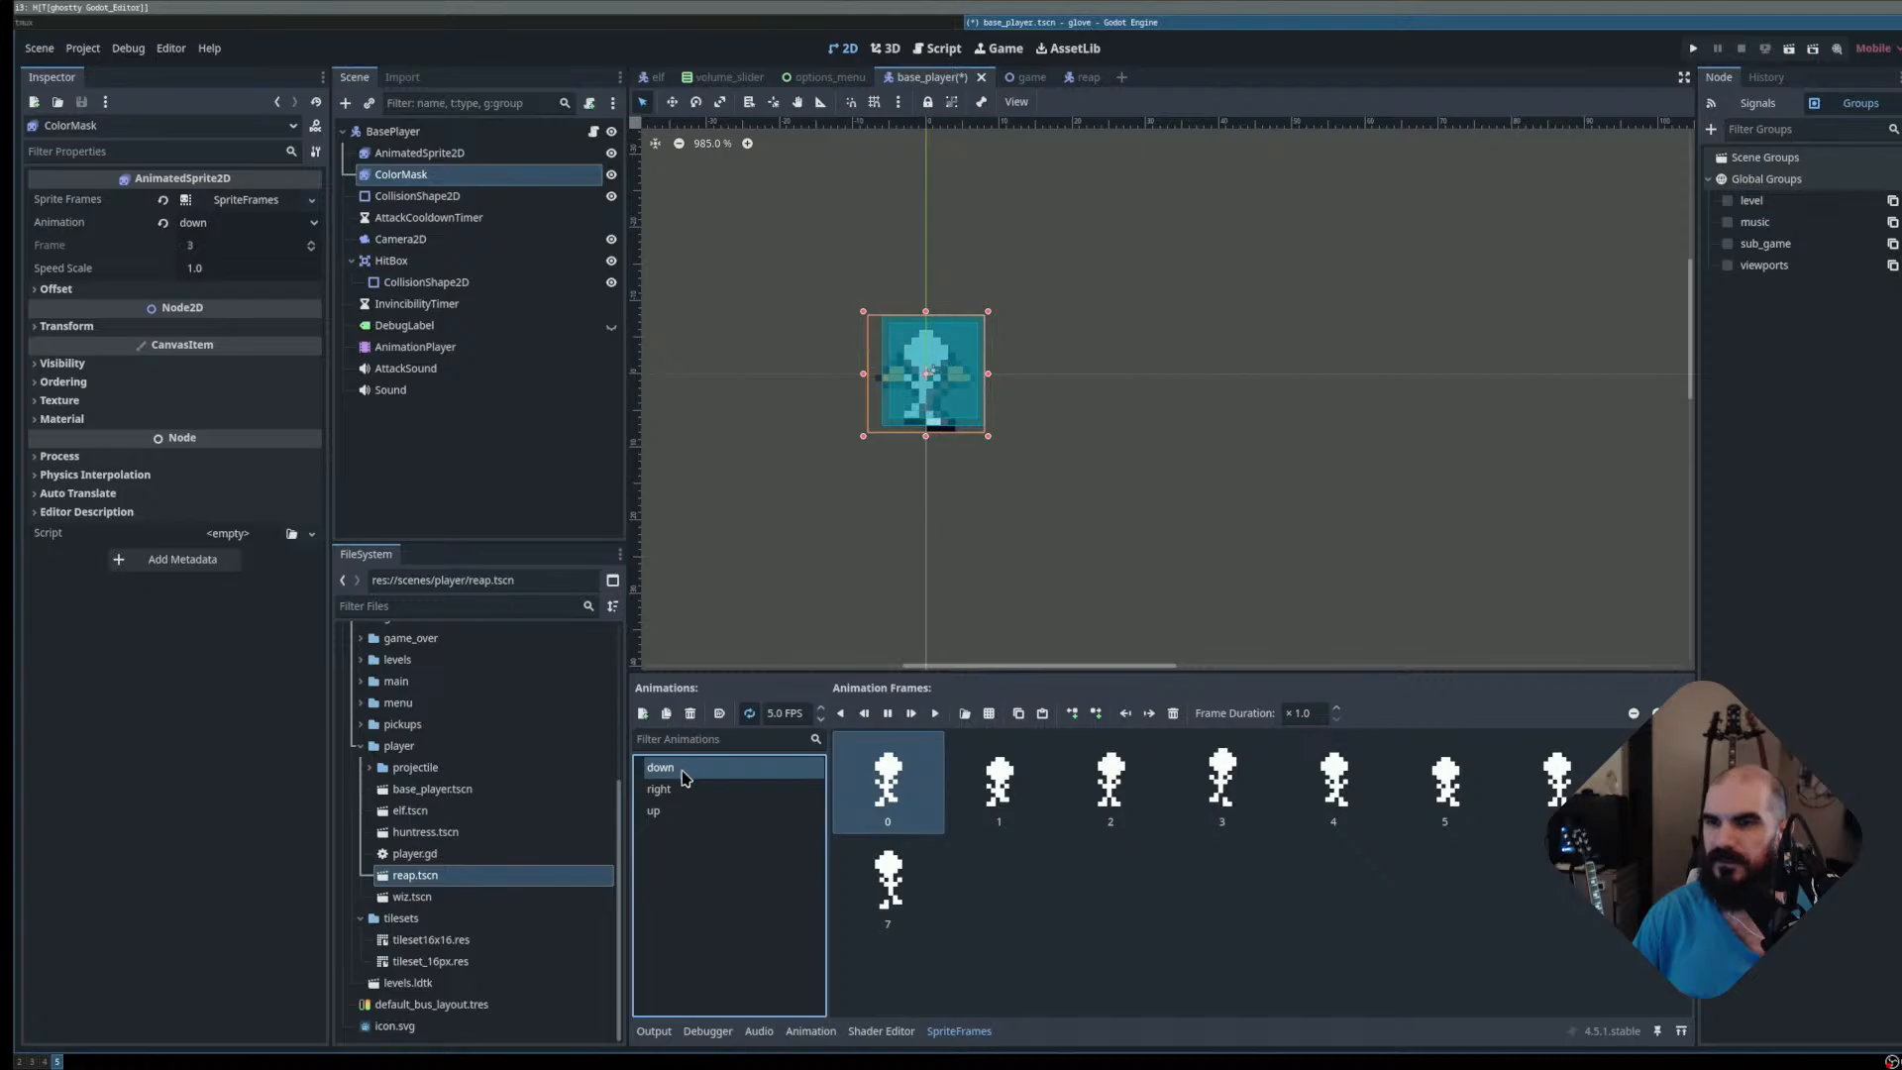
click(701, 814)
key(ctrl+s)
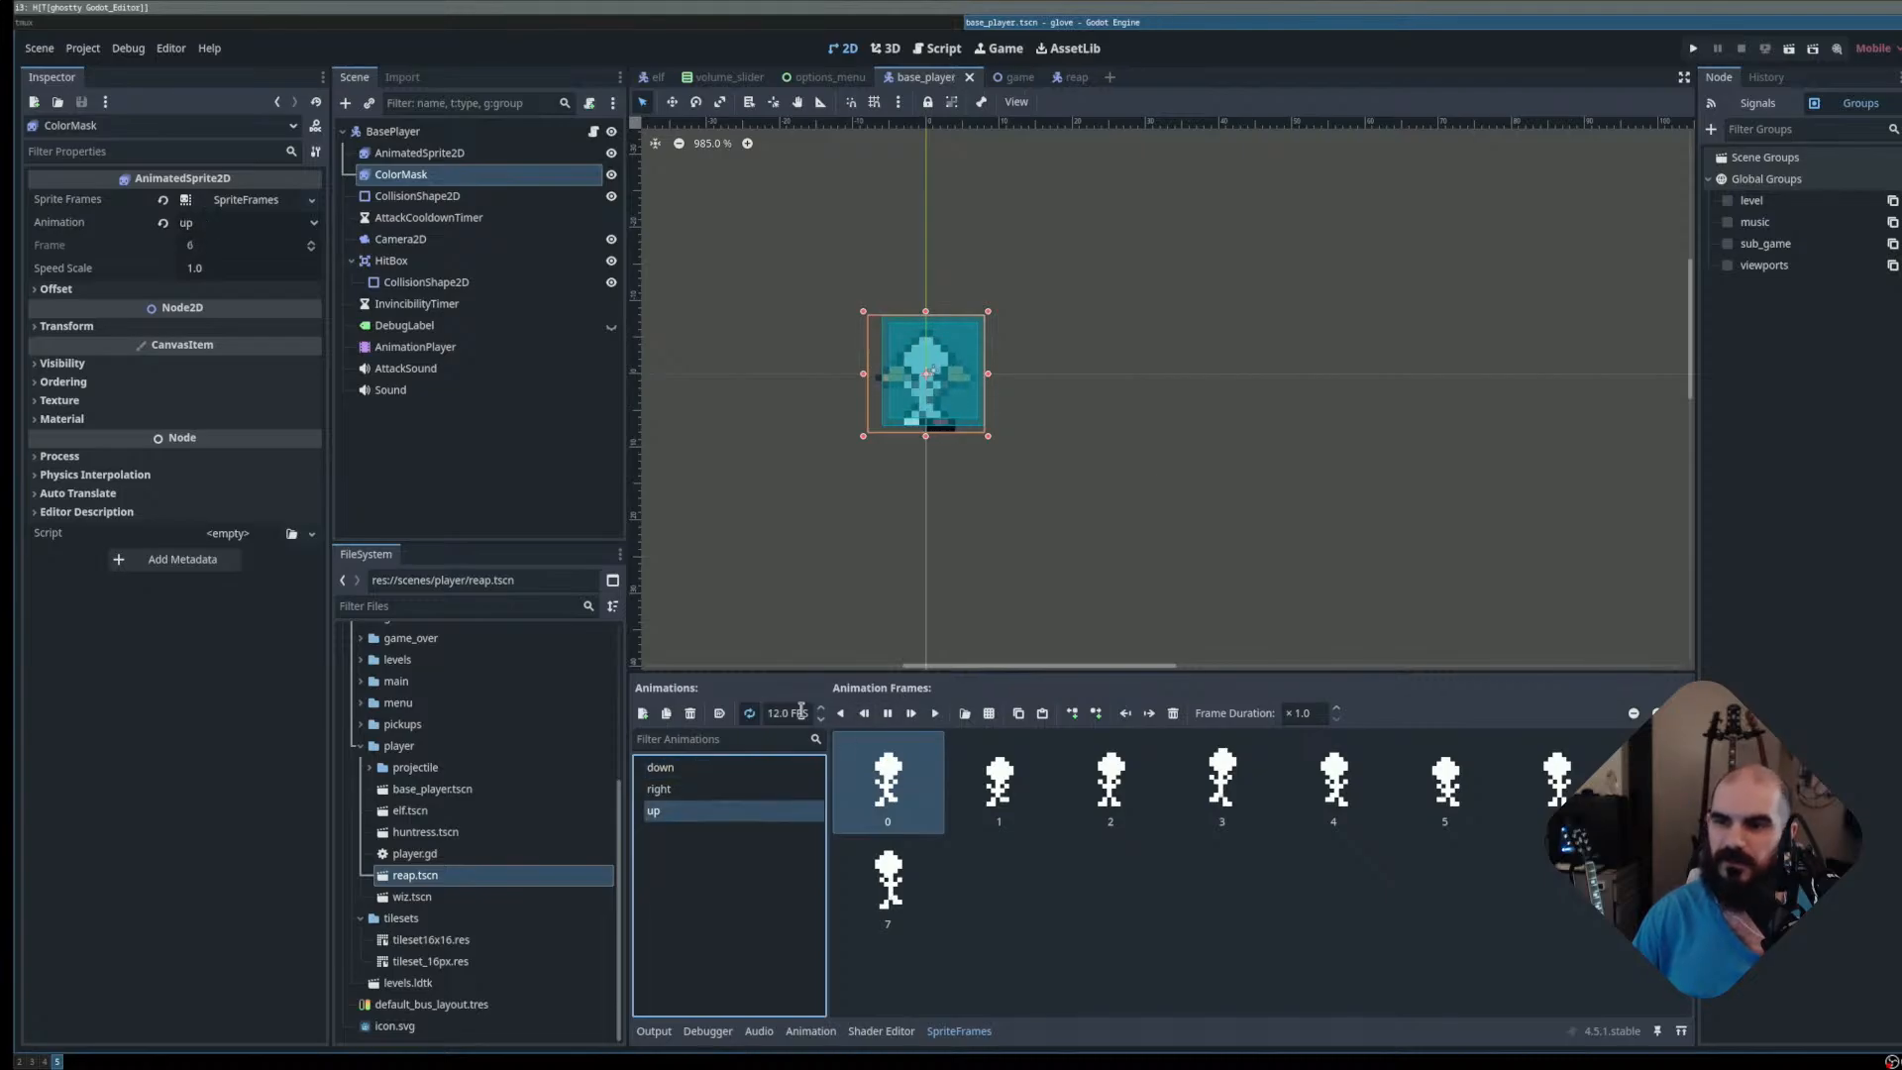
click(891, 716)
click(444, 157)
click(890, 715)
key(ctrl+s)
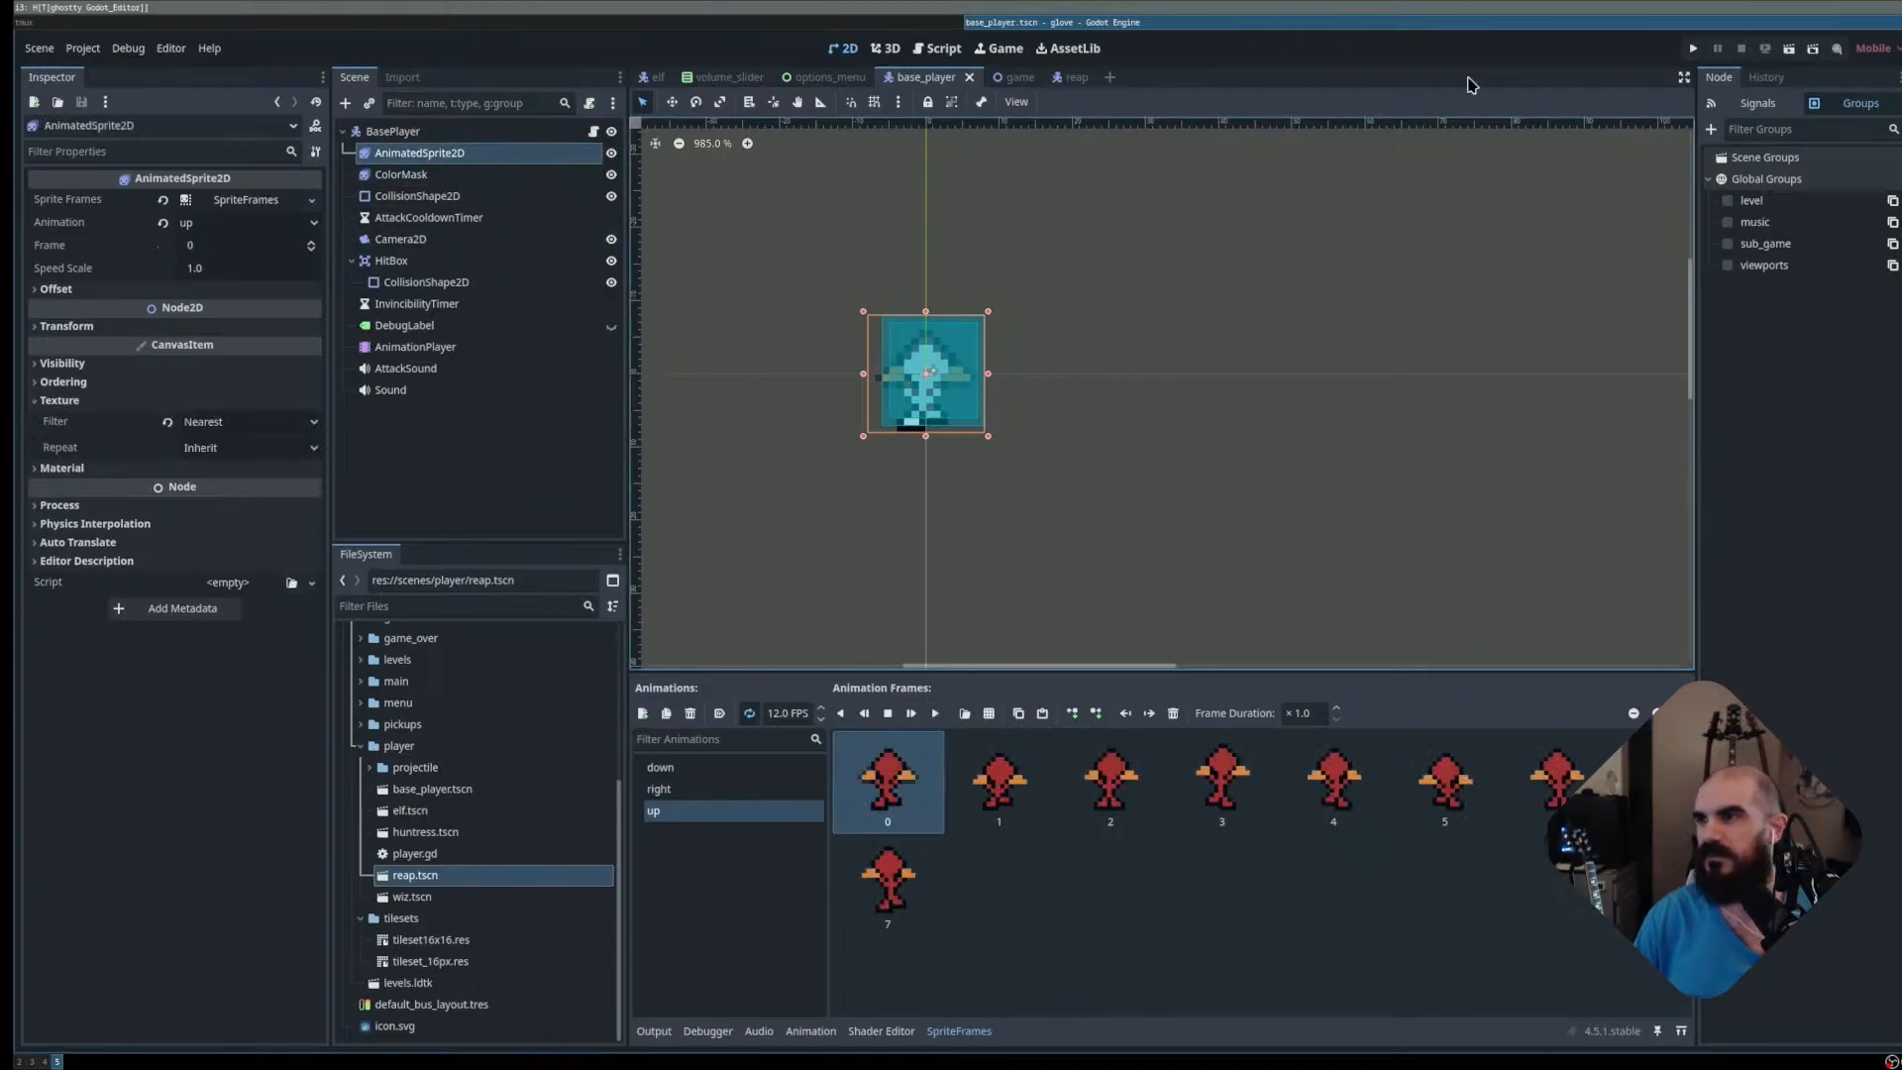
Run the project and start a game with the Elf character
click(1692, 49)
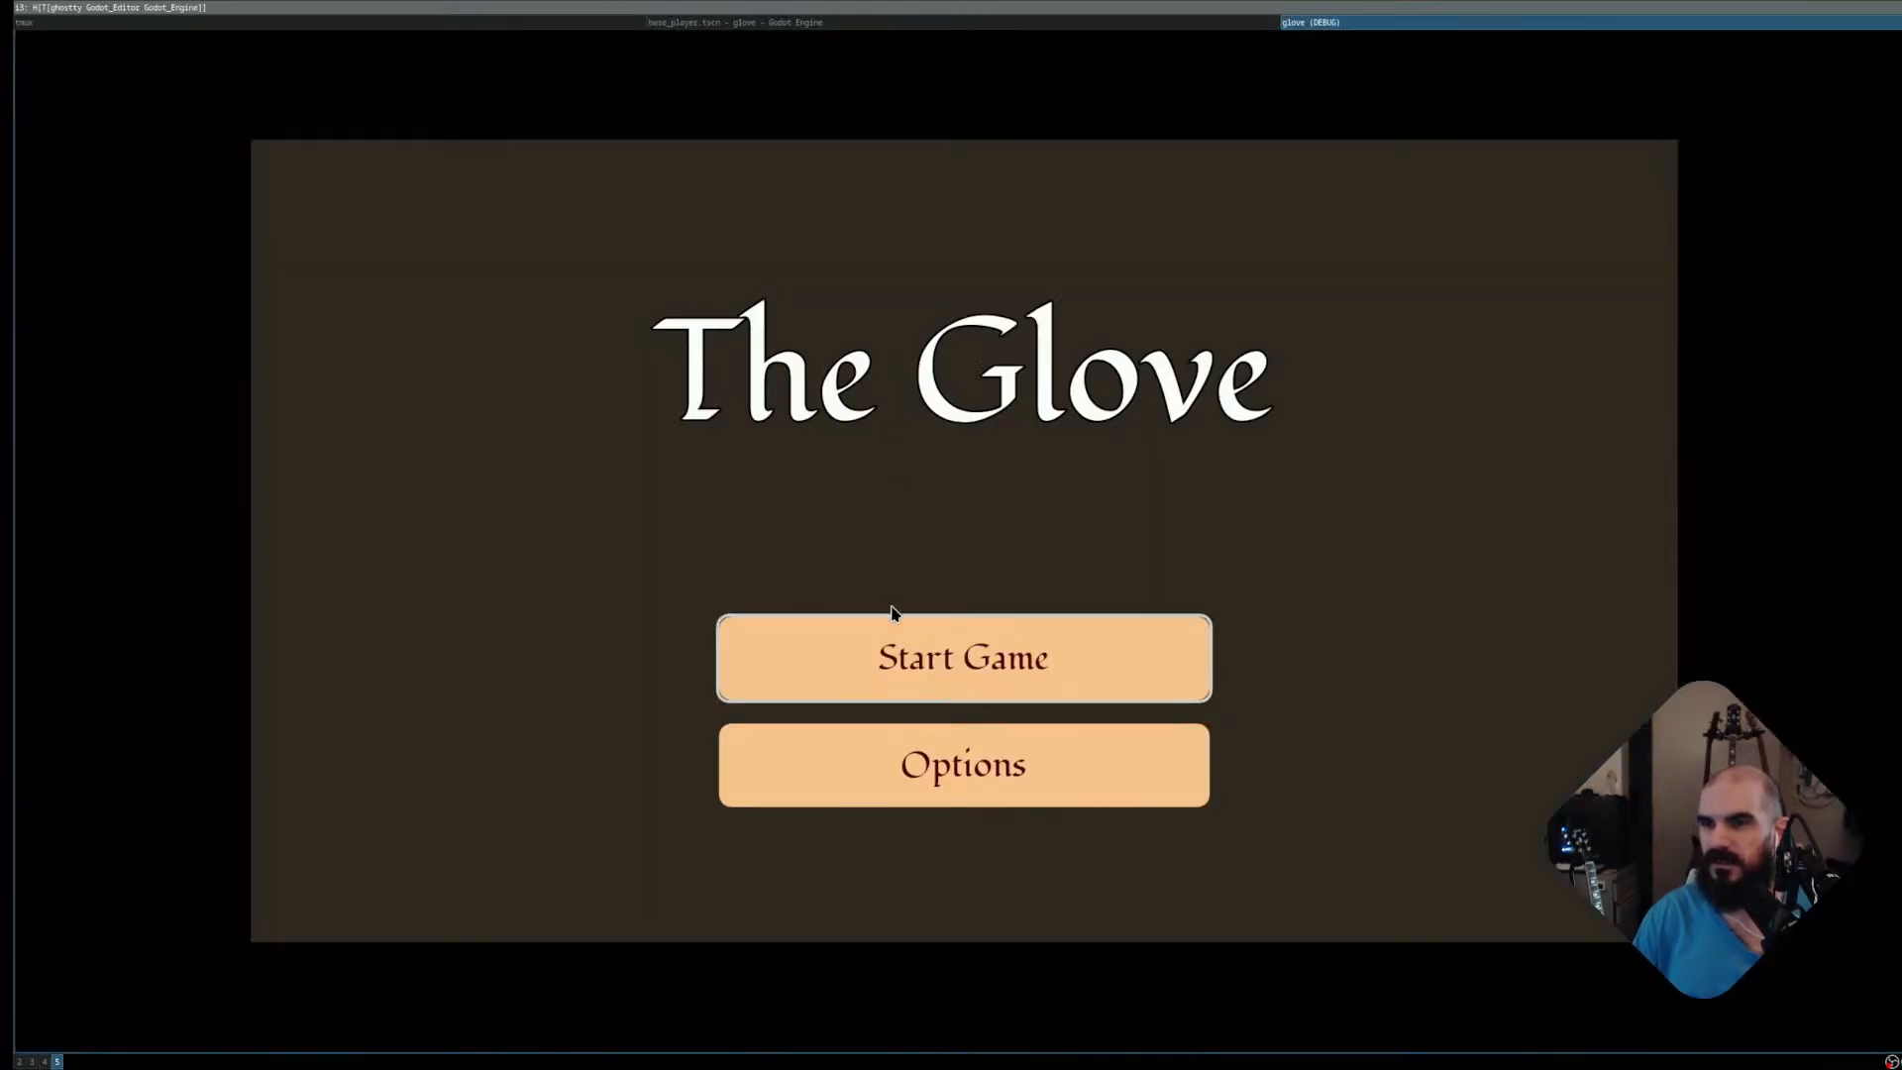
click(949, 645)
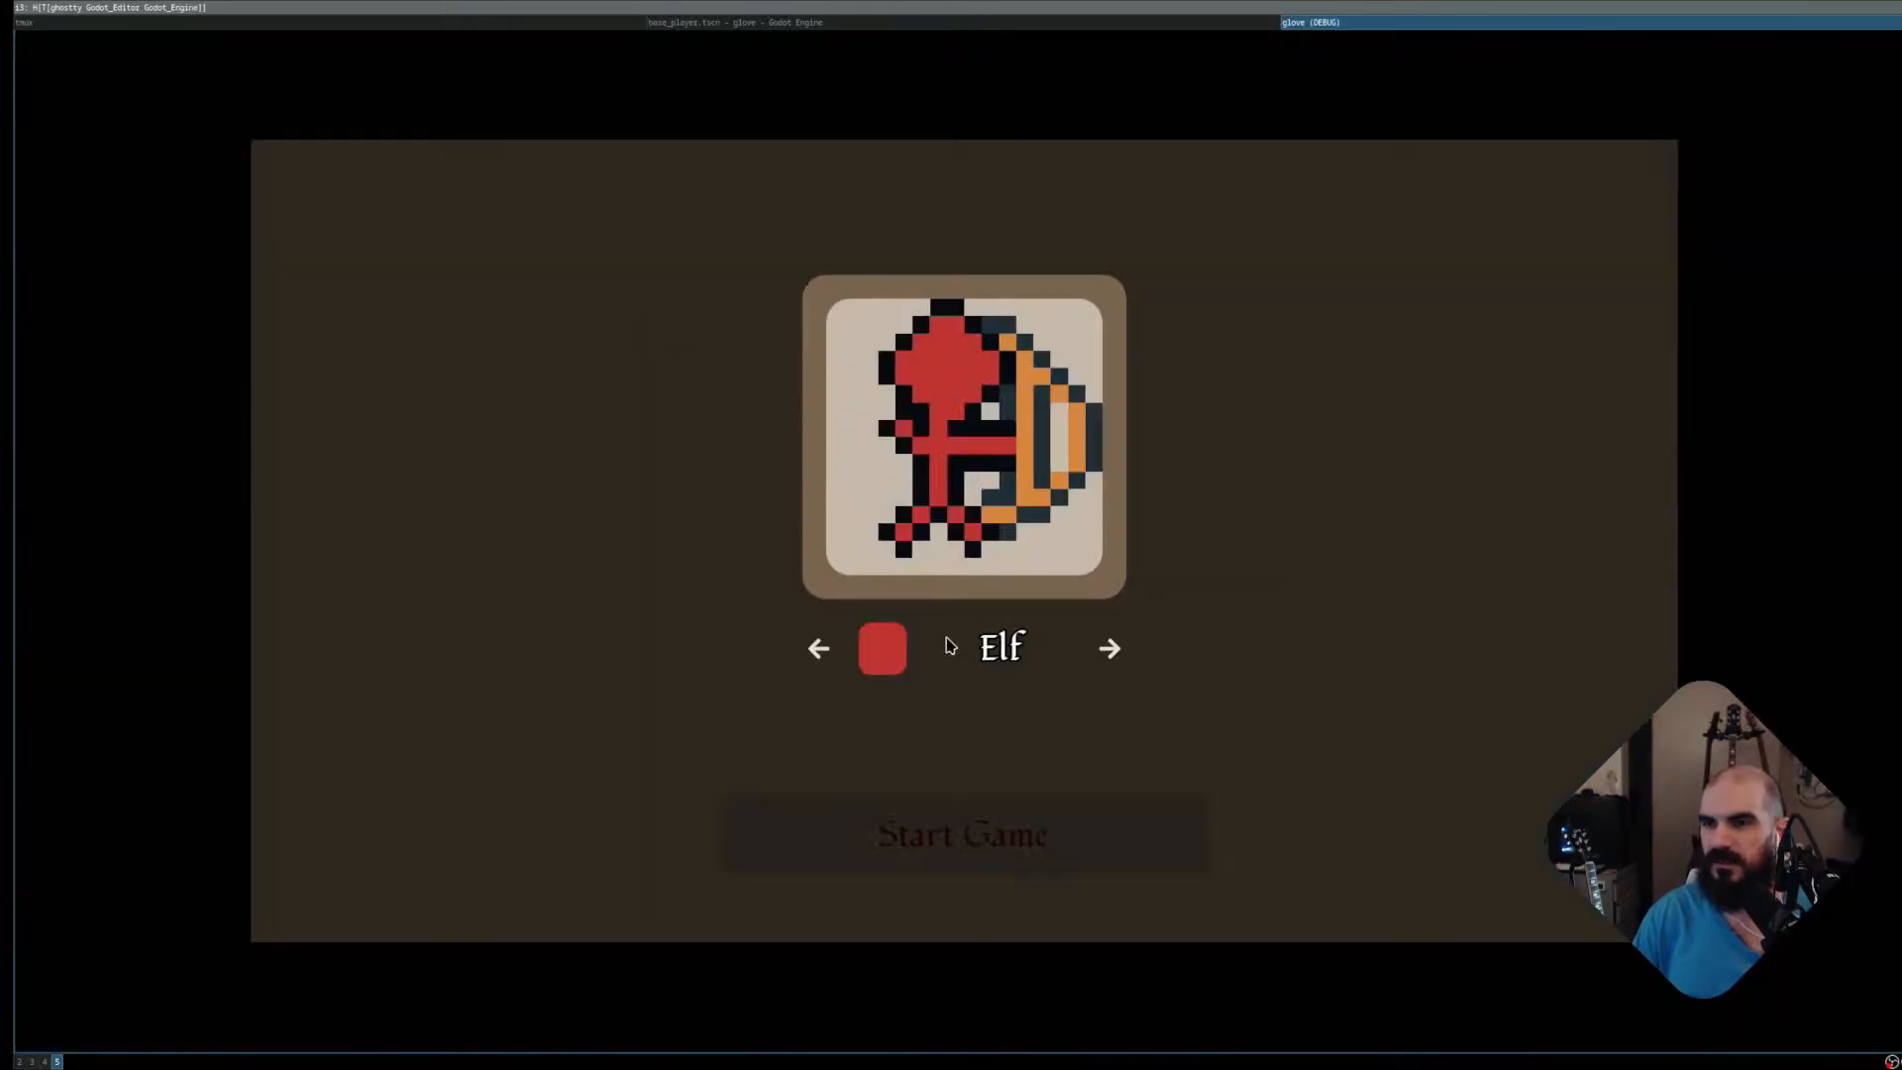
key(space)
key(space)
Walk the elf in all four directions through the starting room and the breakable wall below to check the walking animations
key(d)
key(a)
key(w)
key(d)
key(a)
key(s)
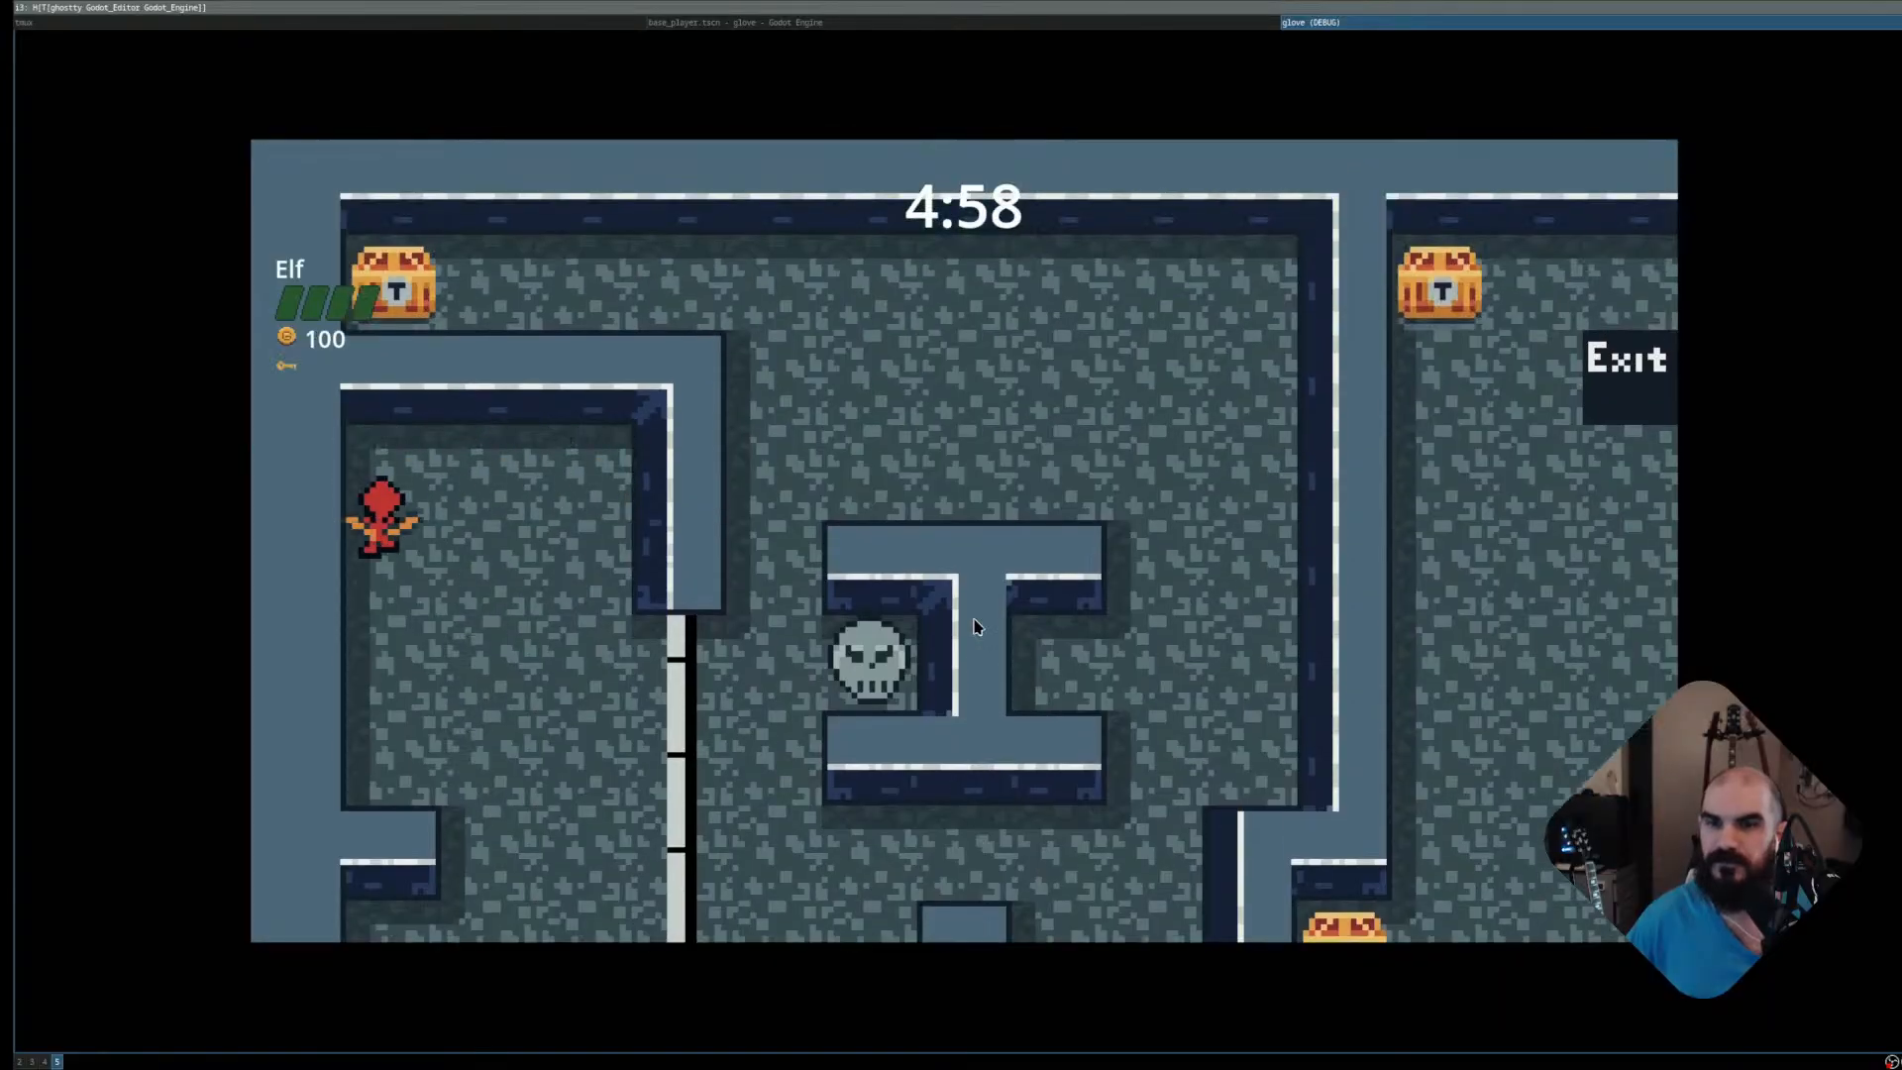
key(d)
key(s)
key(d)
key(s)
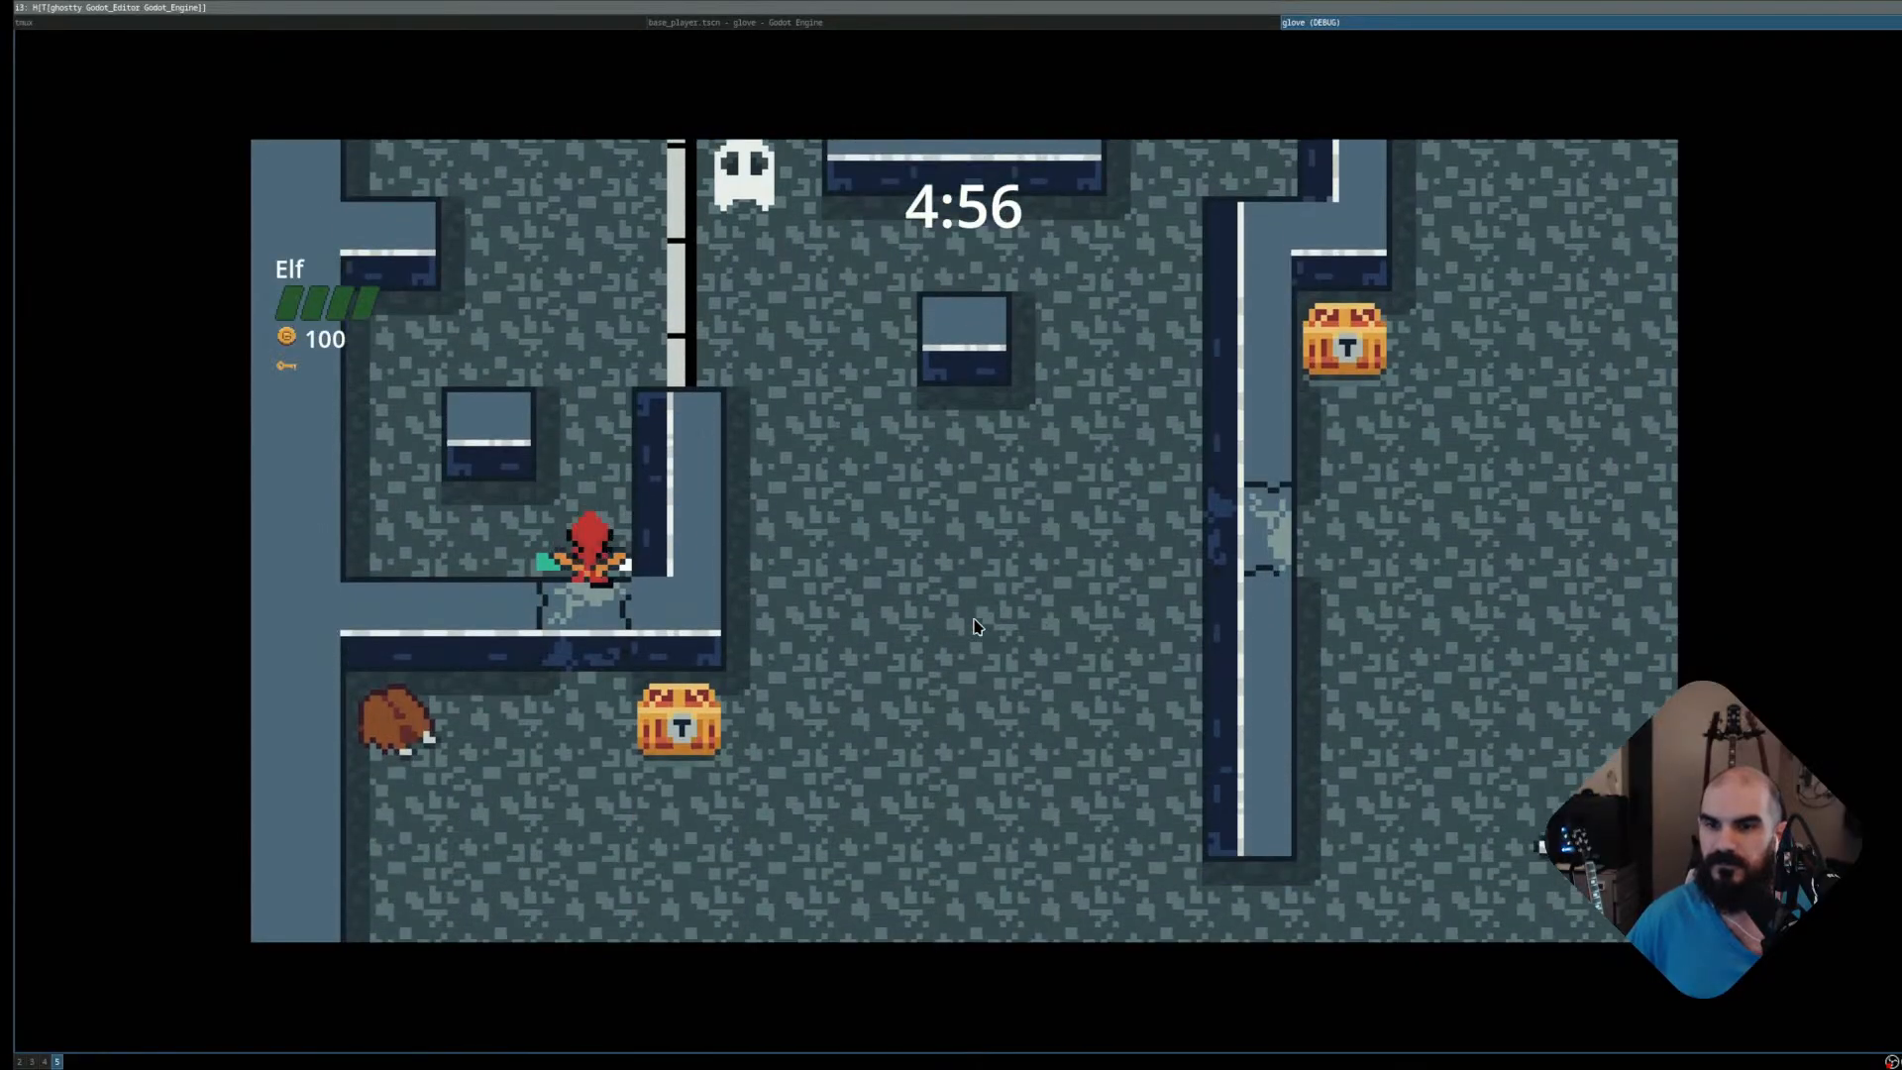
key(s)
key(a)
key(d)
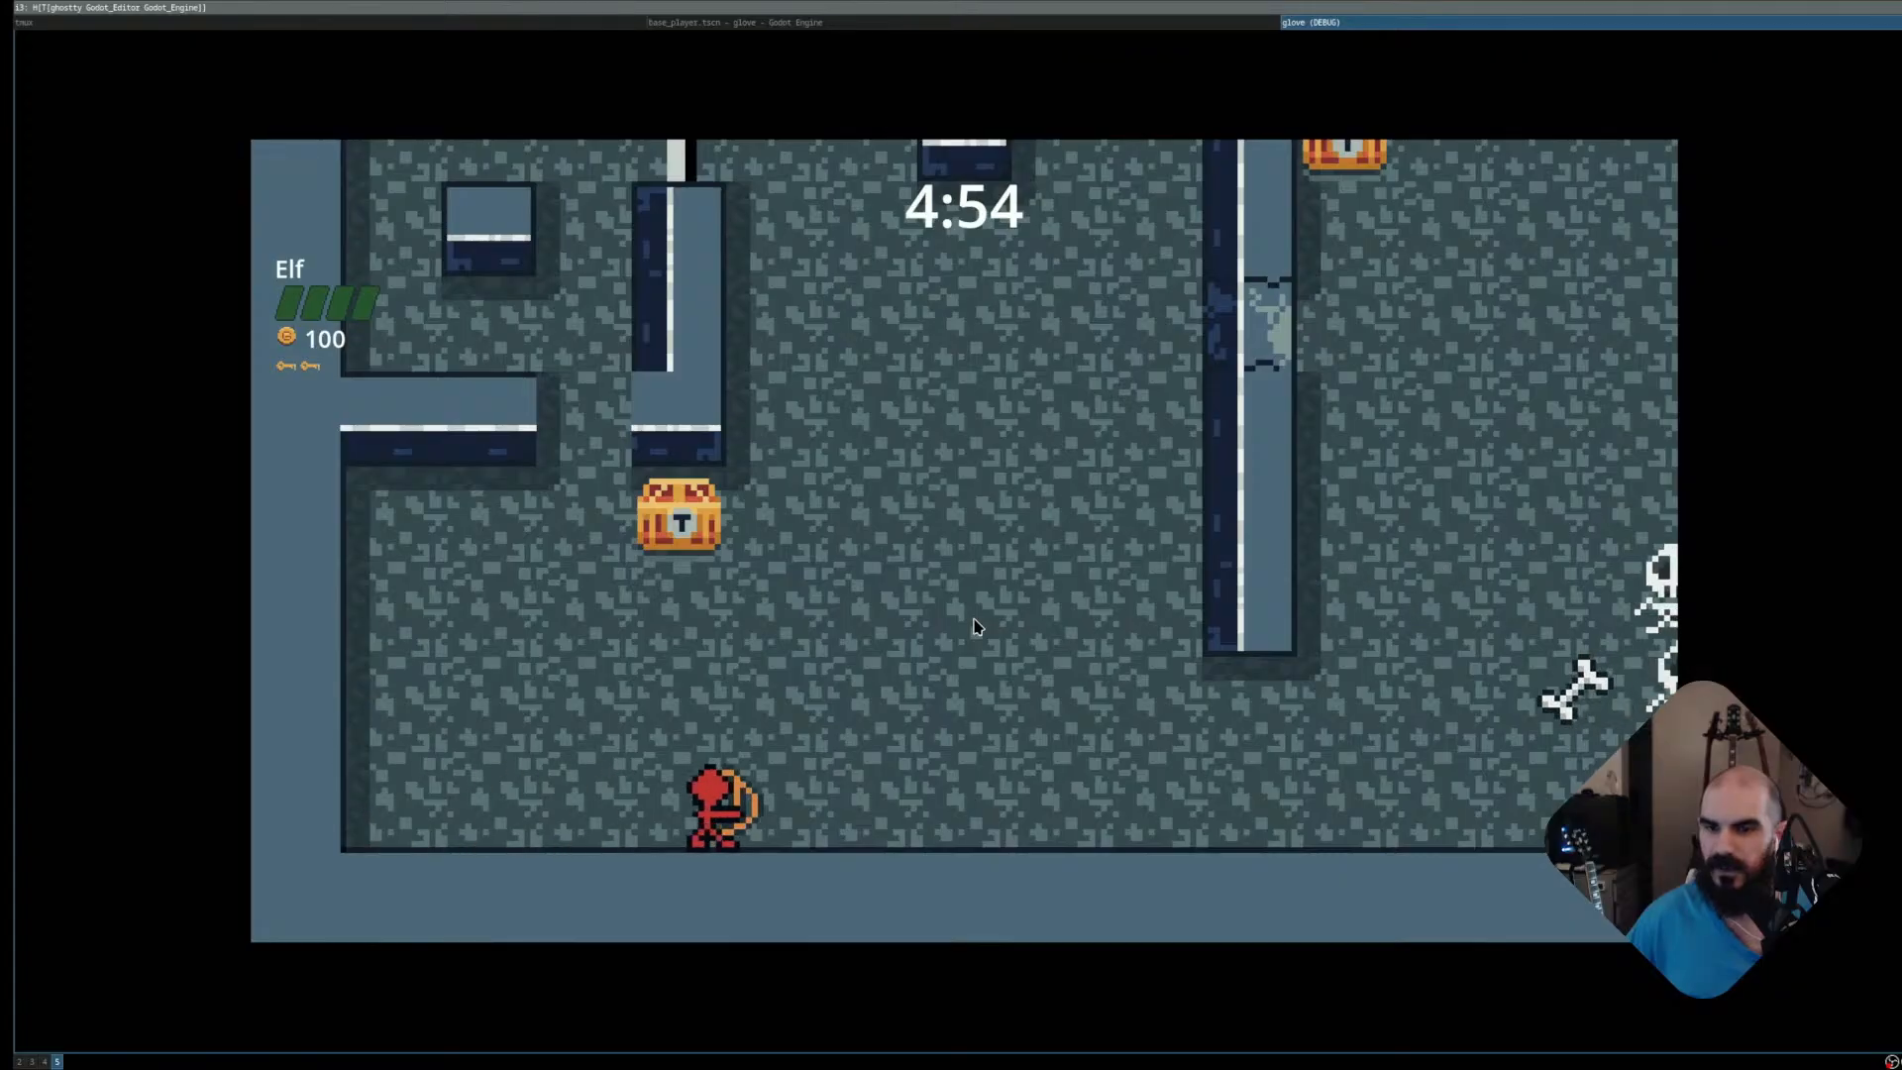
Test shooting while walking by firing arrows along the bottom corridor and upwards at the ghost beside the white gate
key(space)
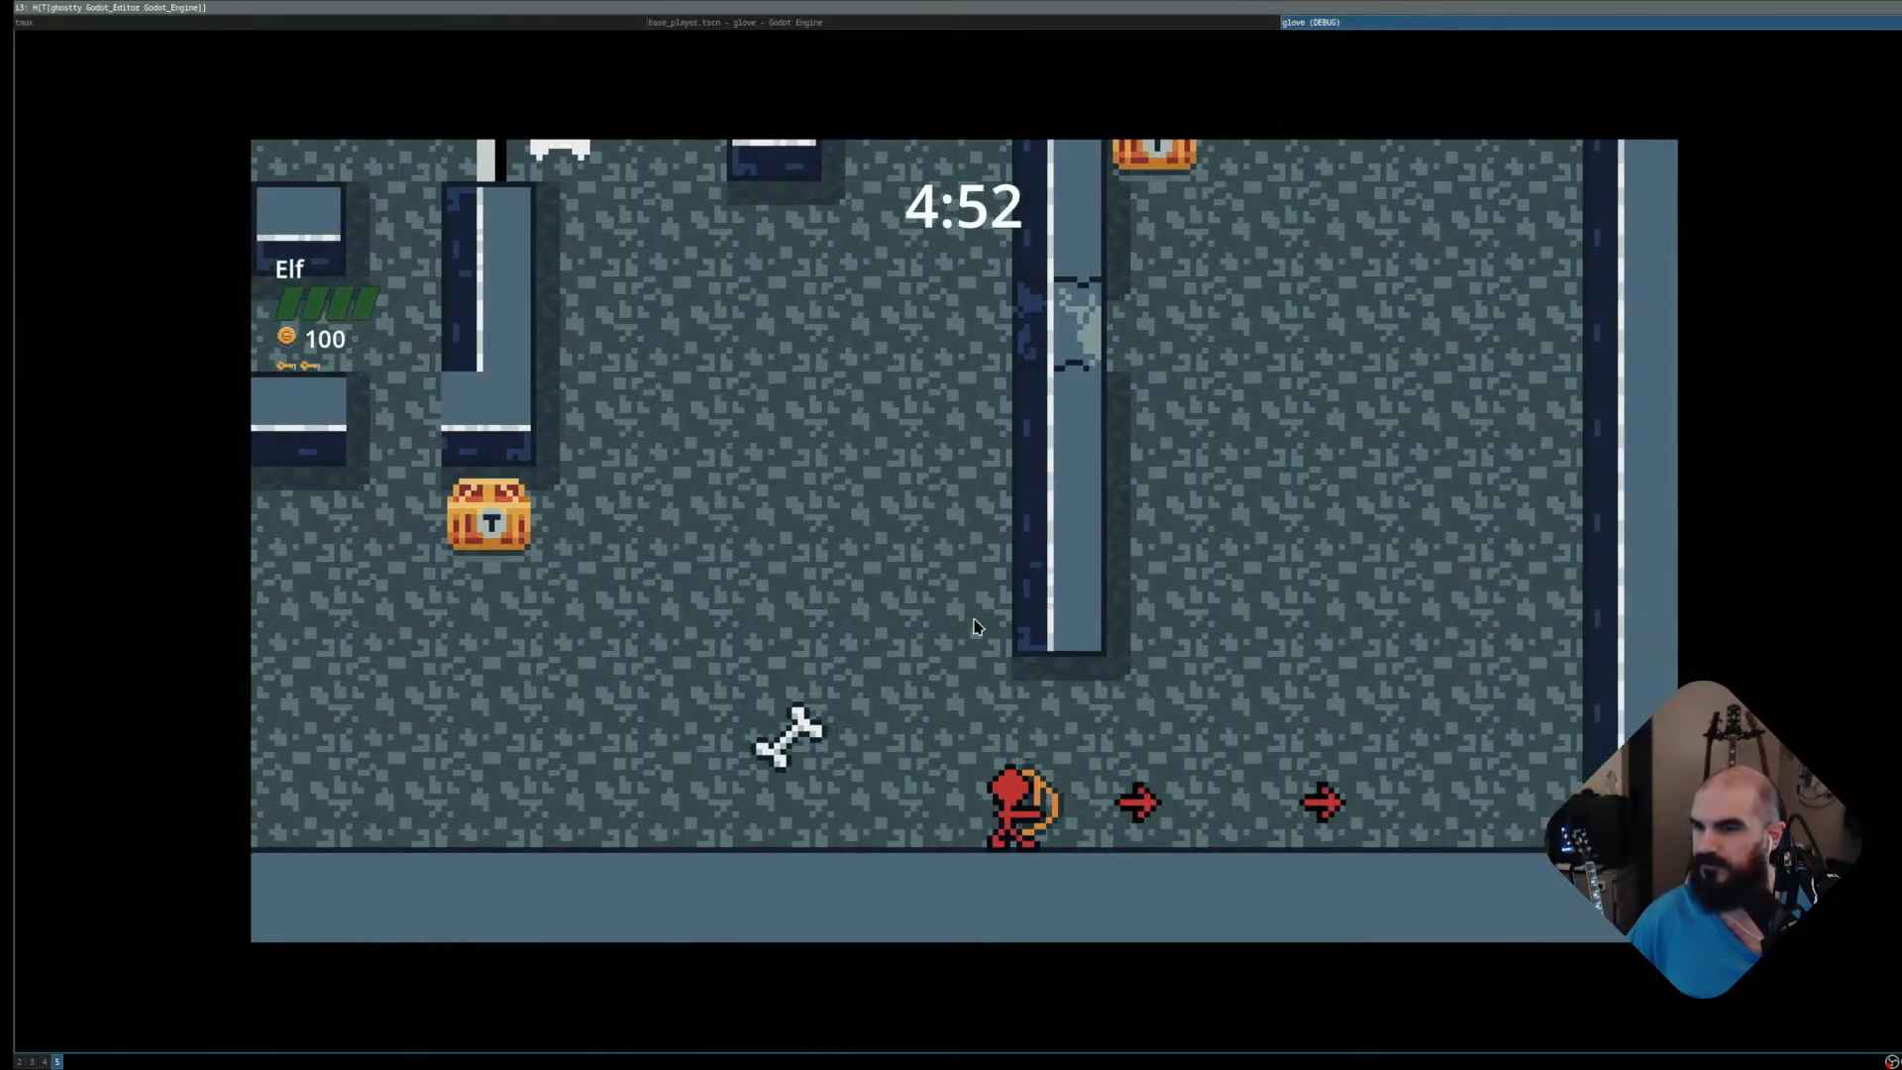
key(a)
key(w)
key(a)
key(d)
key(s)
key(w)
key(a)
key(space)
key(space)
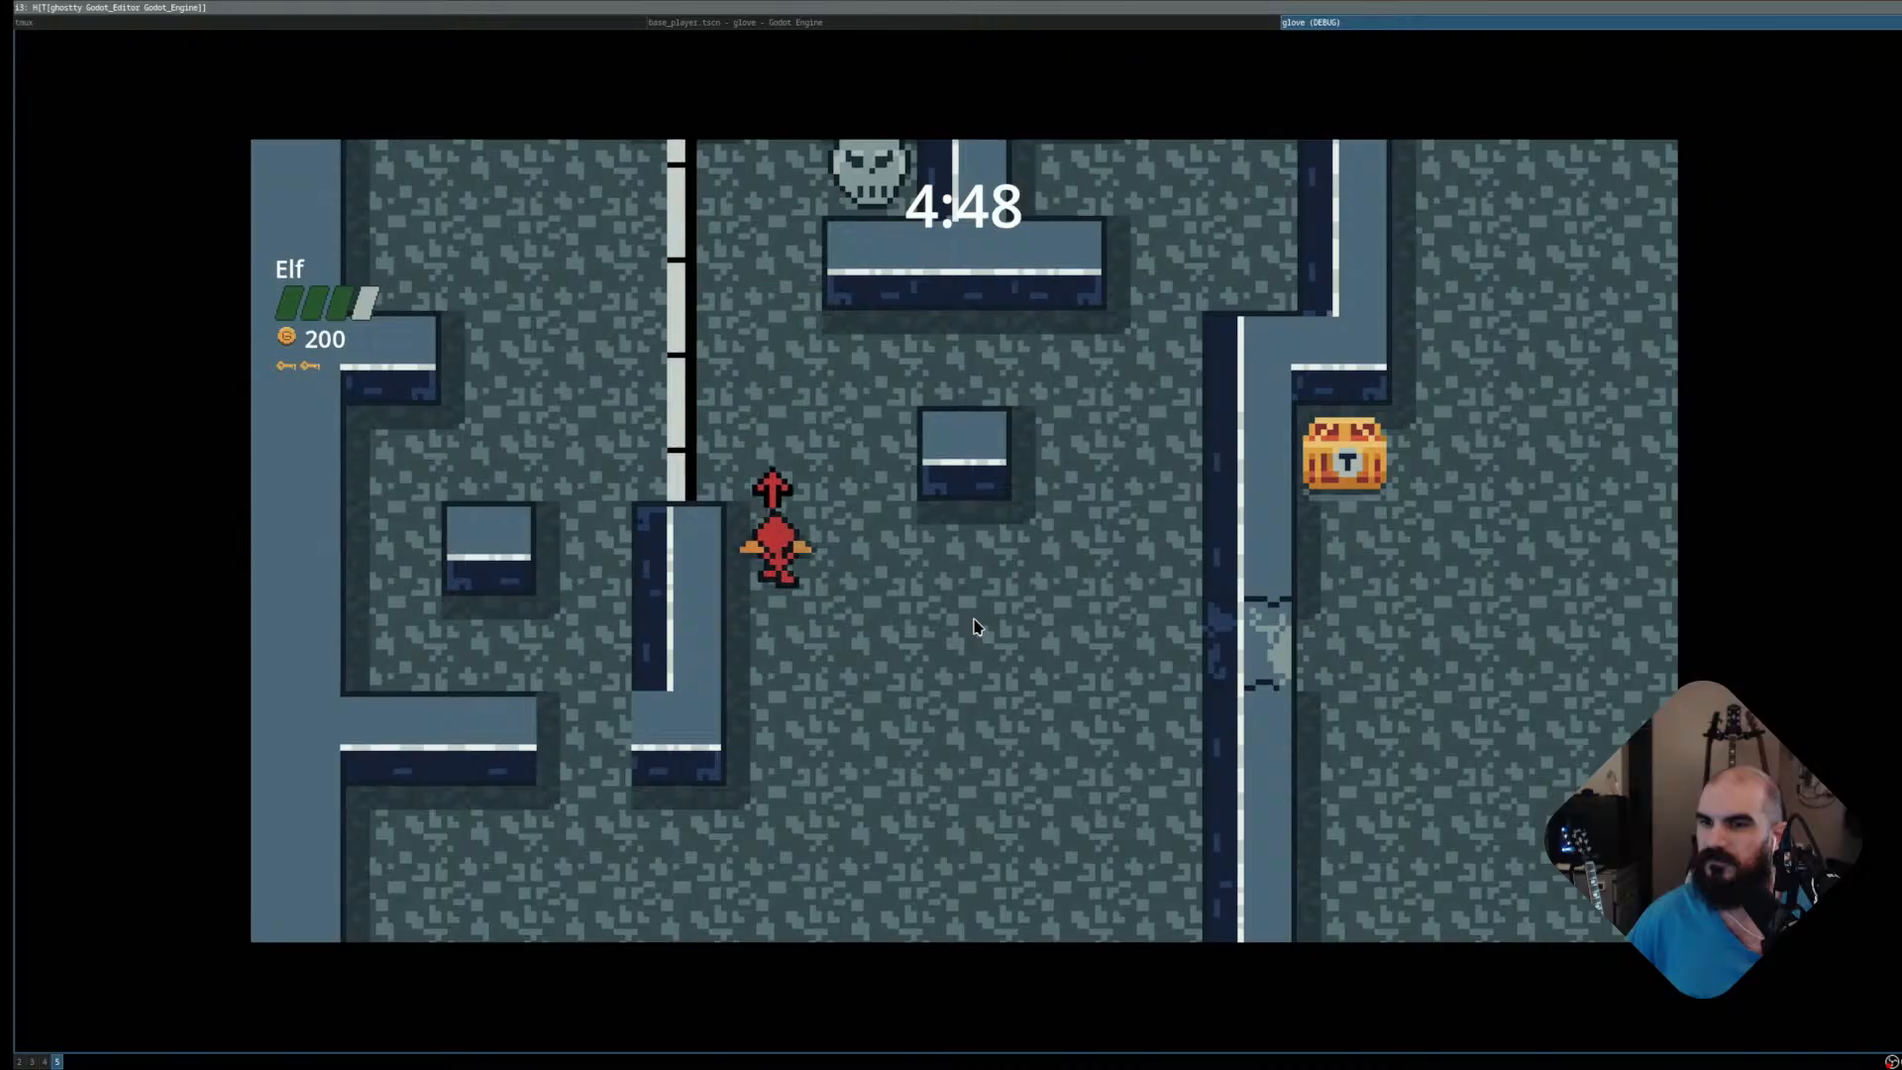
key(w)
key(w)
key(space)
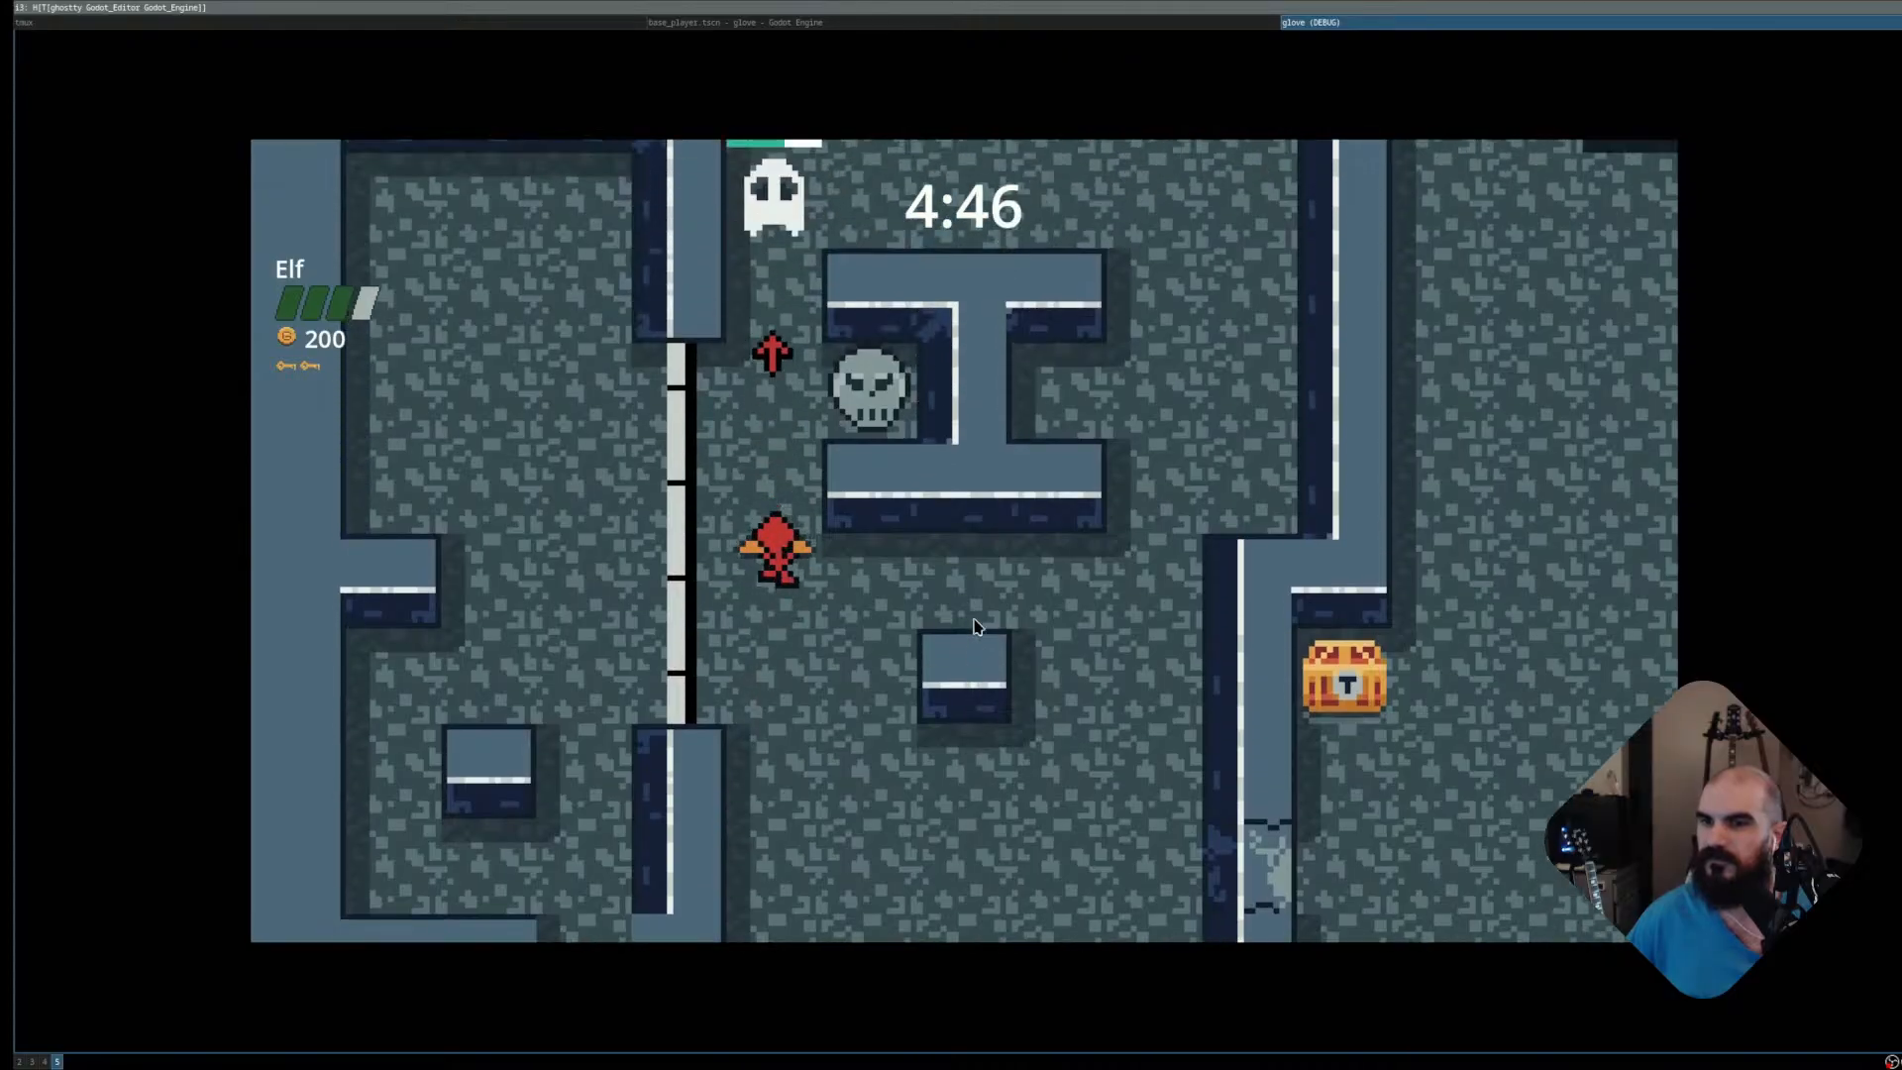
Fight past the ghosts and take the elf to the exit room, firing arrows upwards to check its animations
key(w)
key(space)
key(w)
key(d)
key(a)
key(space)
key(space)
key(a)
key(d)
key(space)
key(space)
key(d)
key(s)
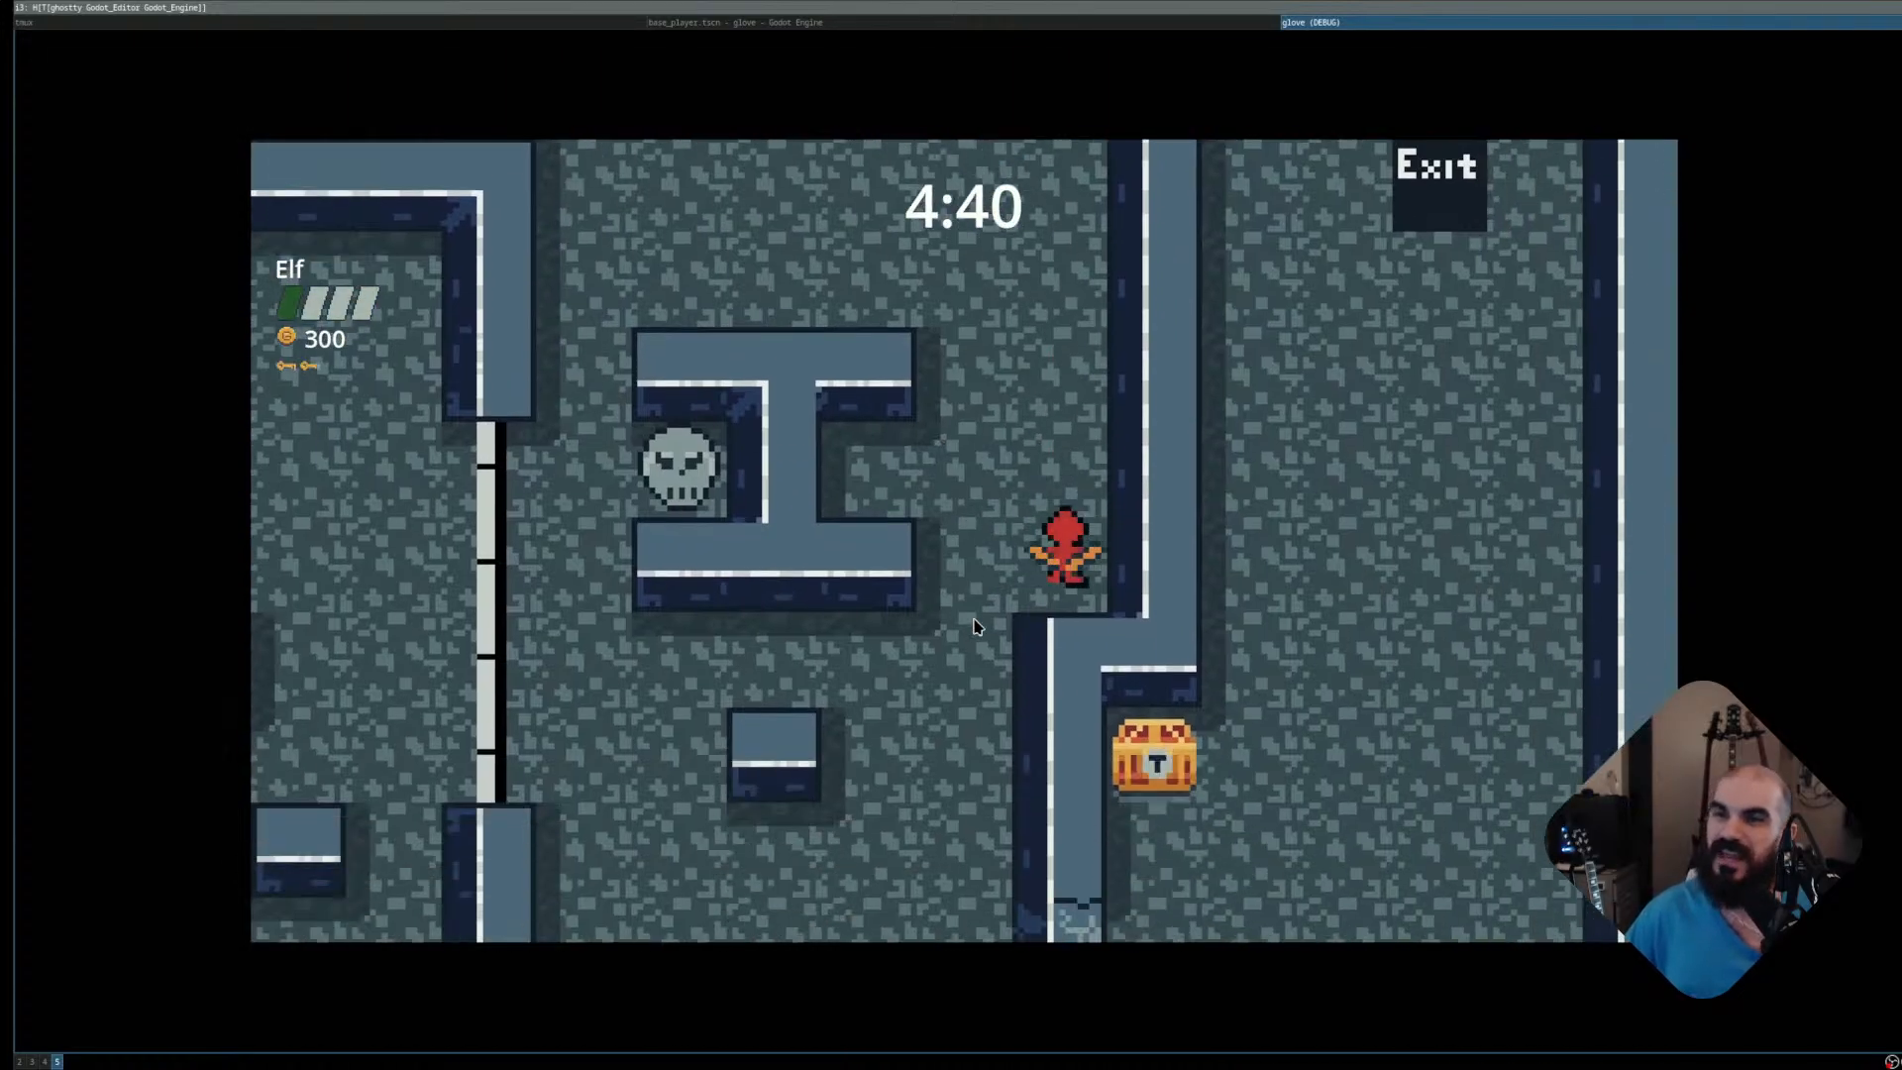
key(d)
key(w)
key(w)
key(space)
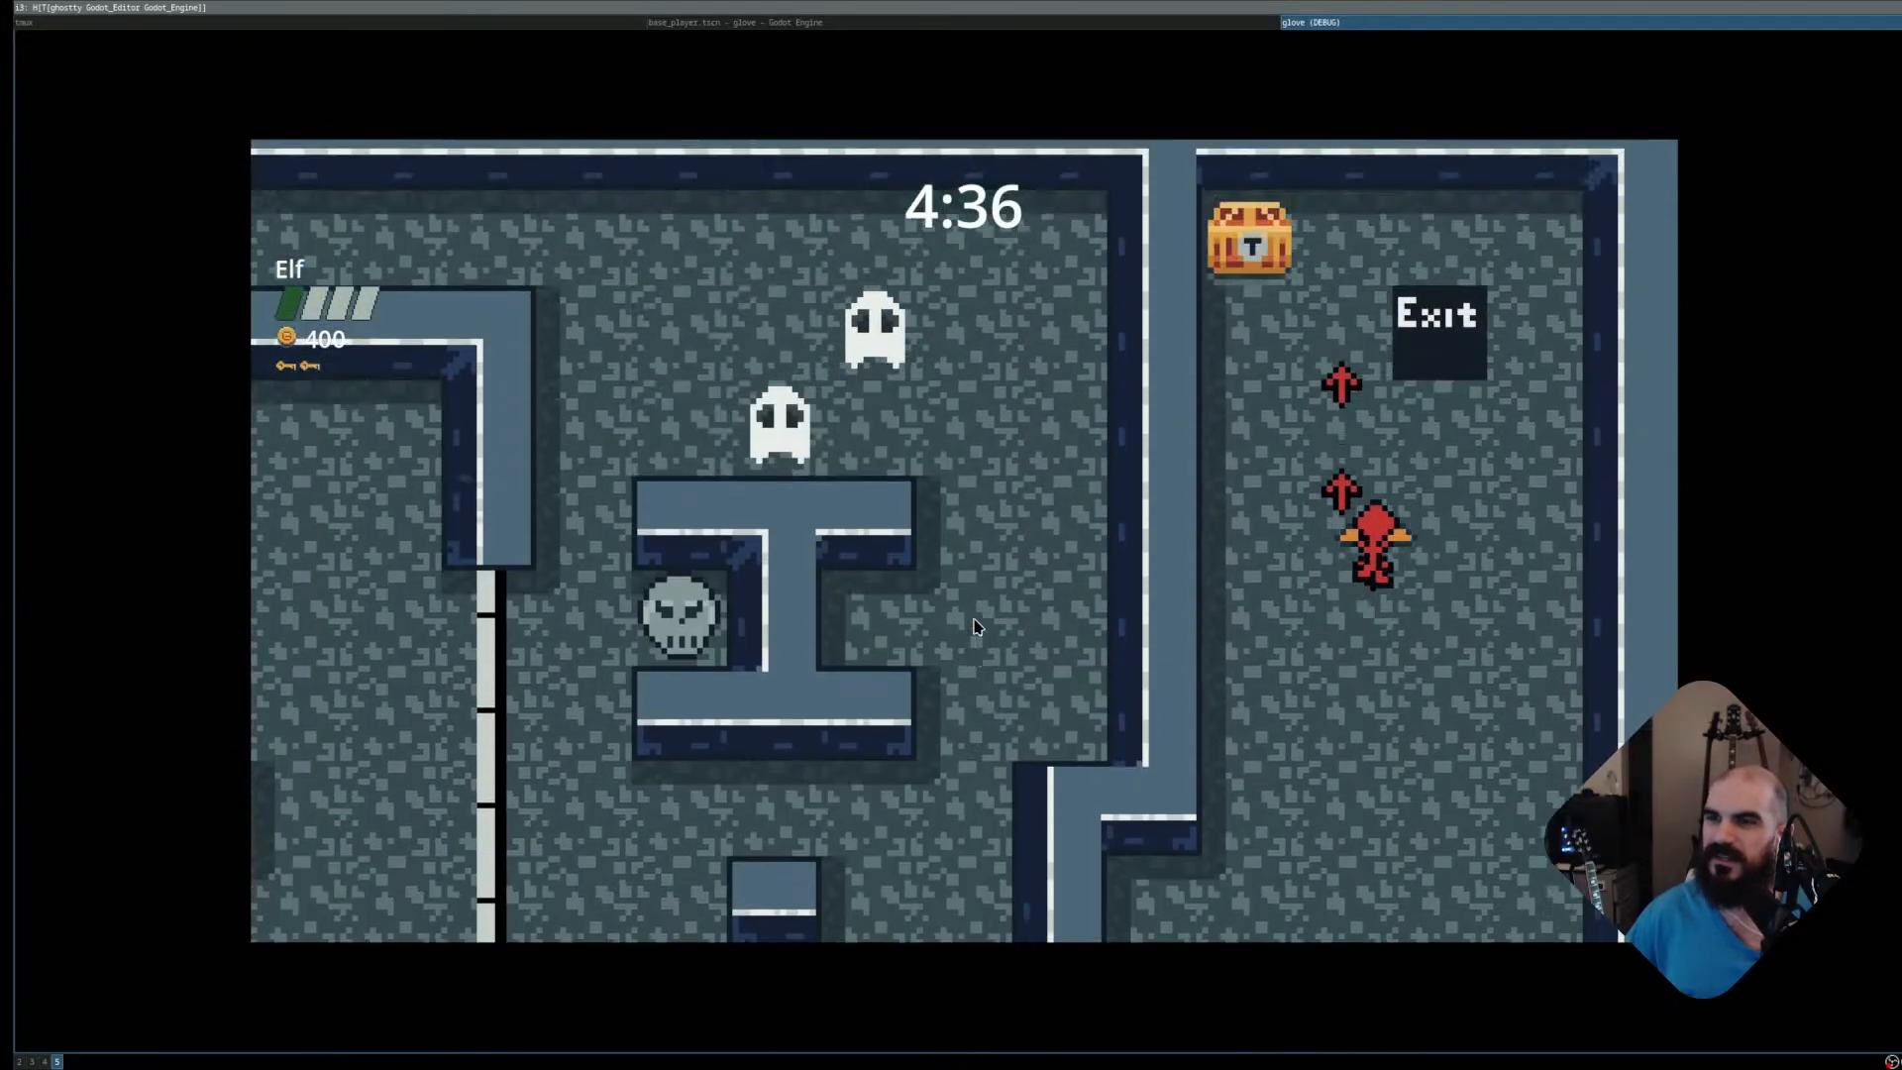
Walk the elf into the exit and enter the next level, turning in each direction to check its animations
key(w)
key(s)
key(w)
key(a)
key(s)
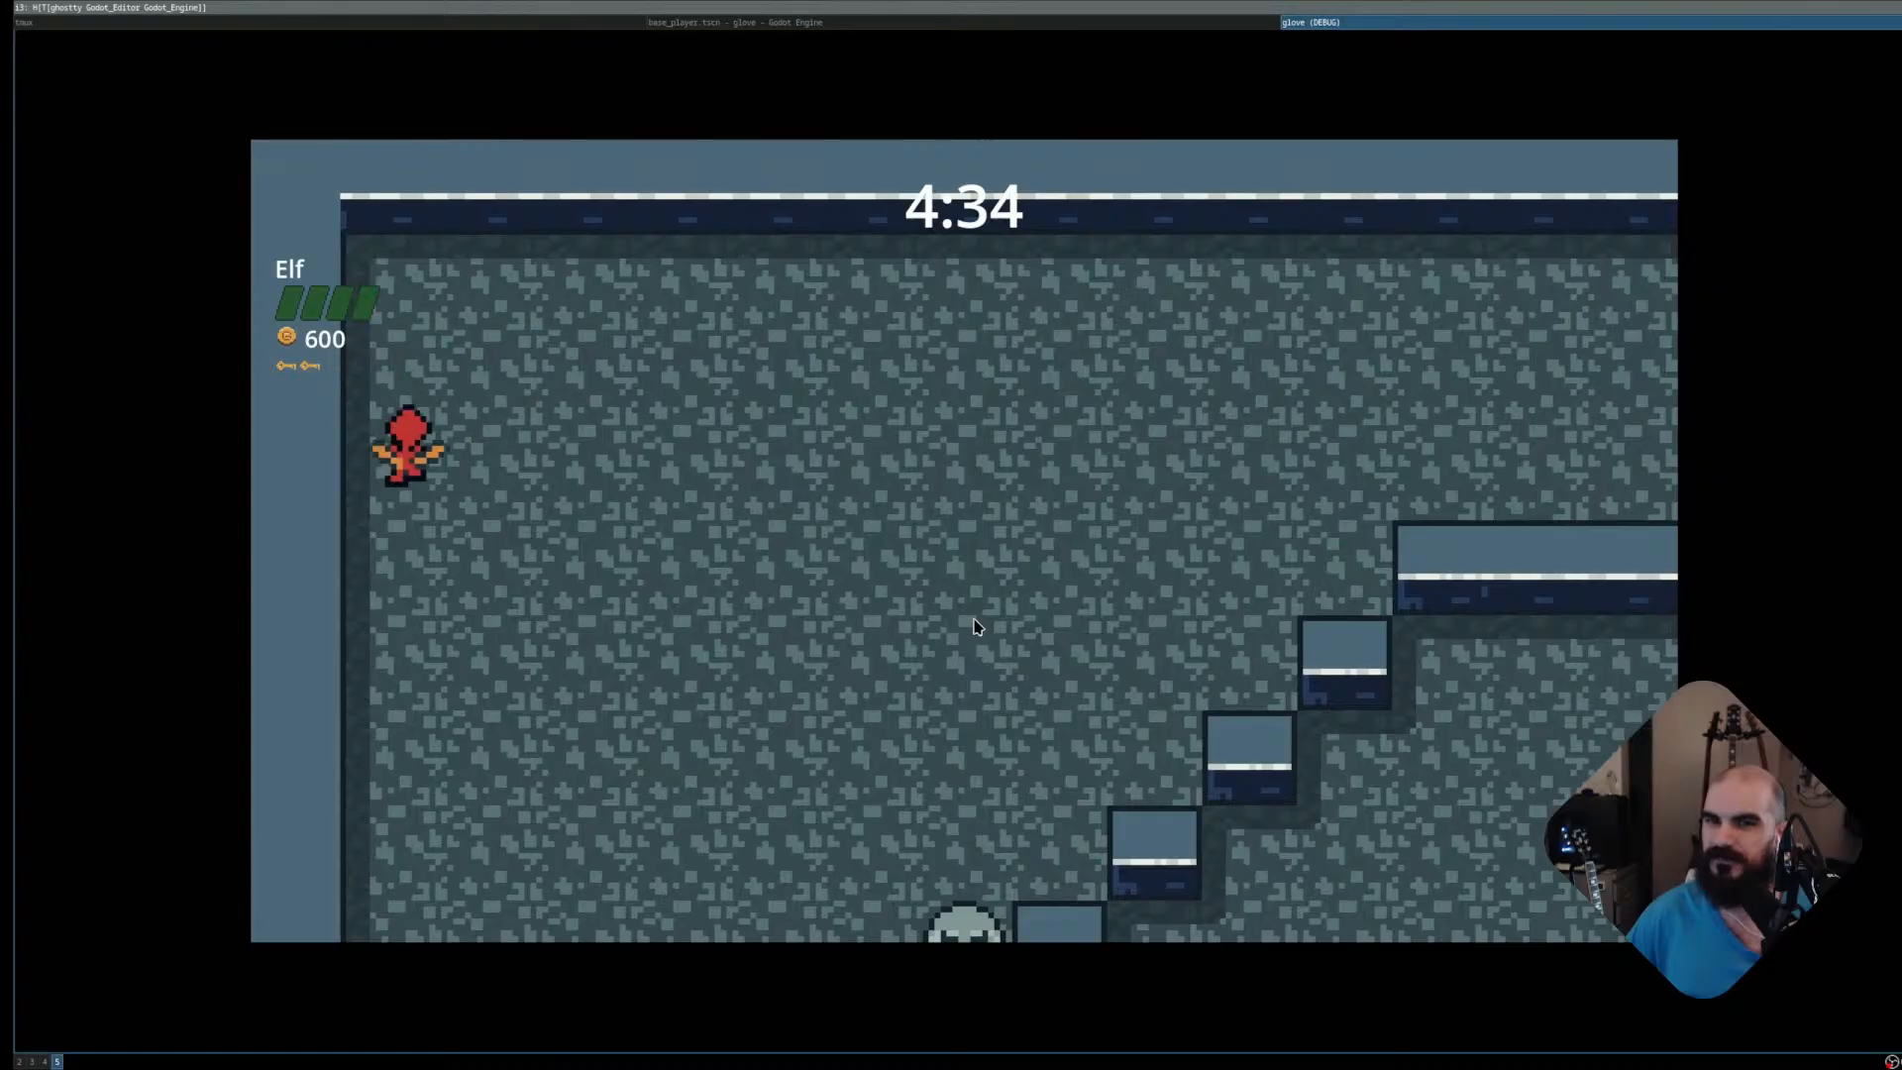
Test shooting in several directions while fighting the ghost beside the skull spawner in the new level
key(d)
key(d)
key(space)
key(s)
key(space)
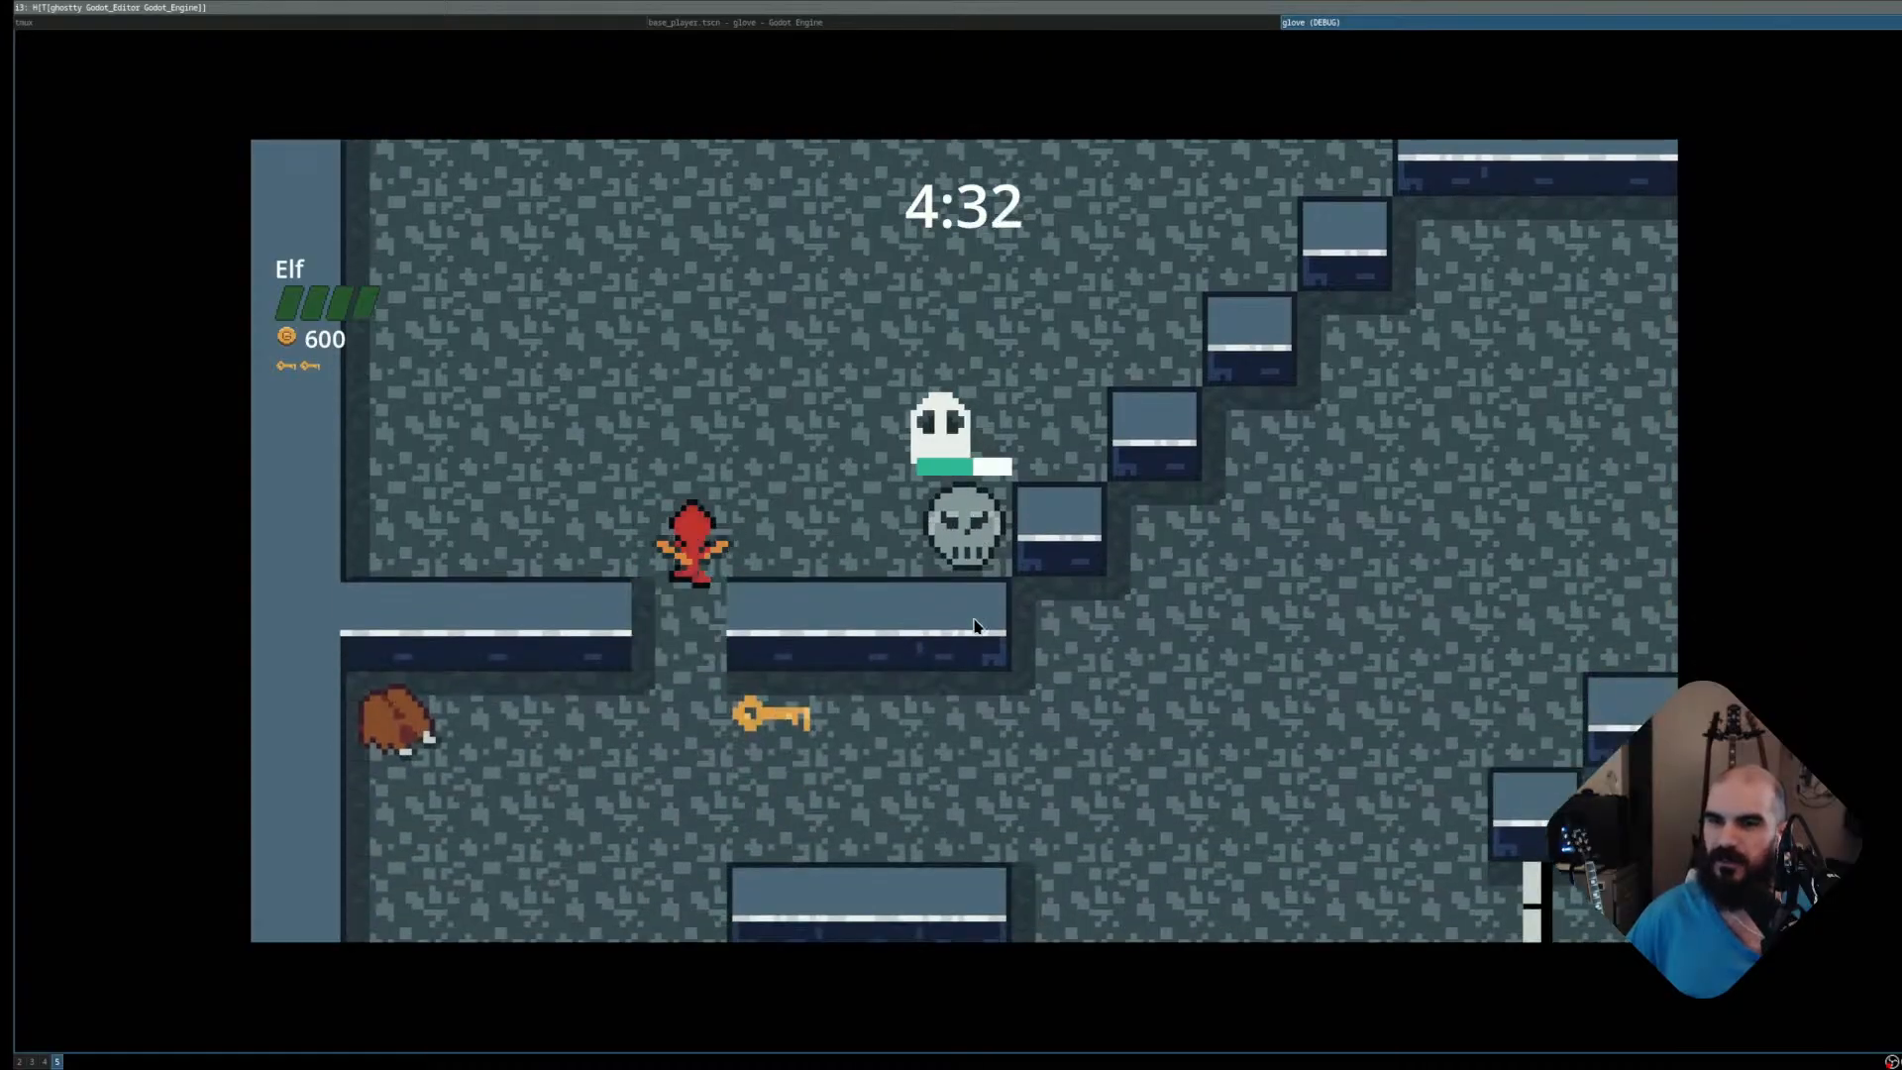
key(w)
key(space)
key(d)
key(space)
key(space)
key(space)
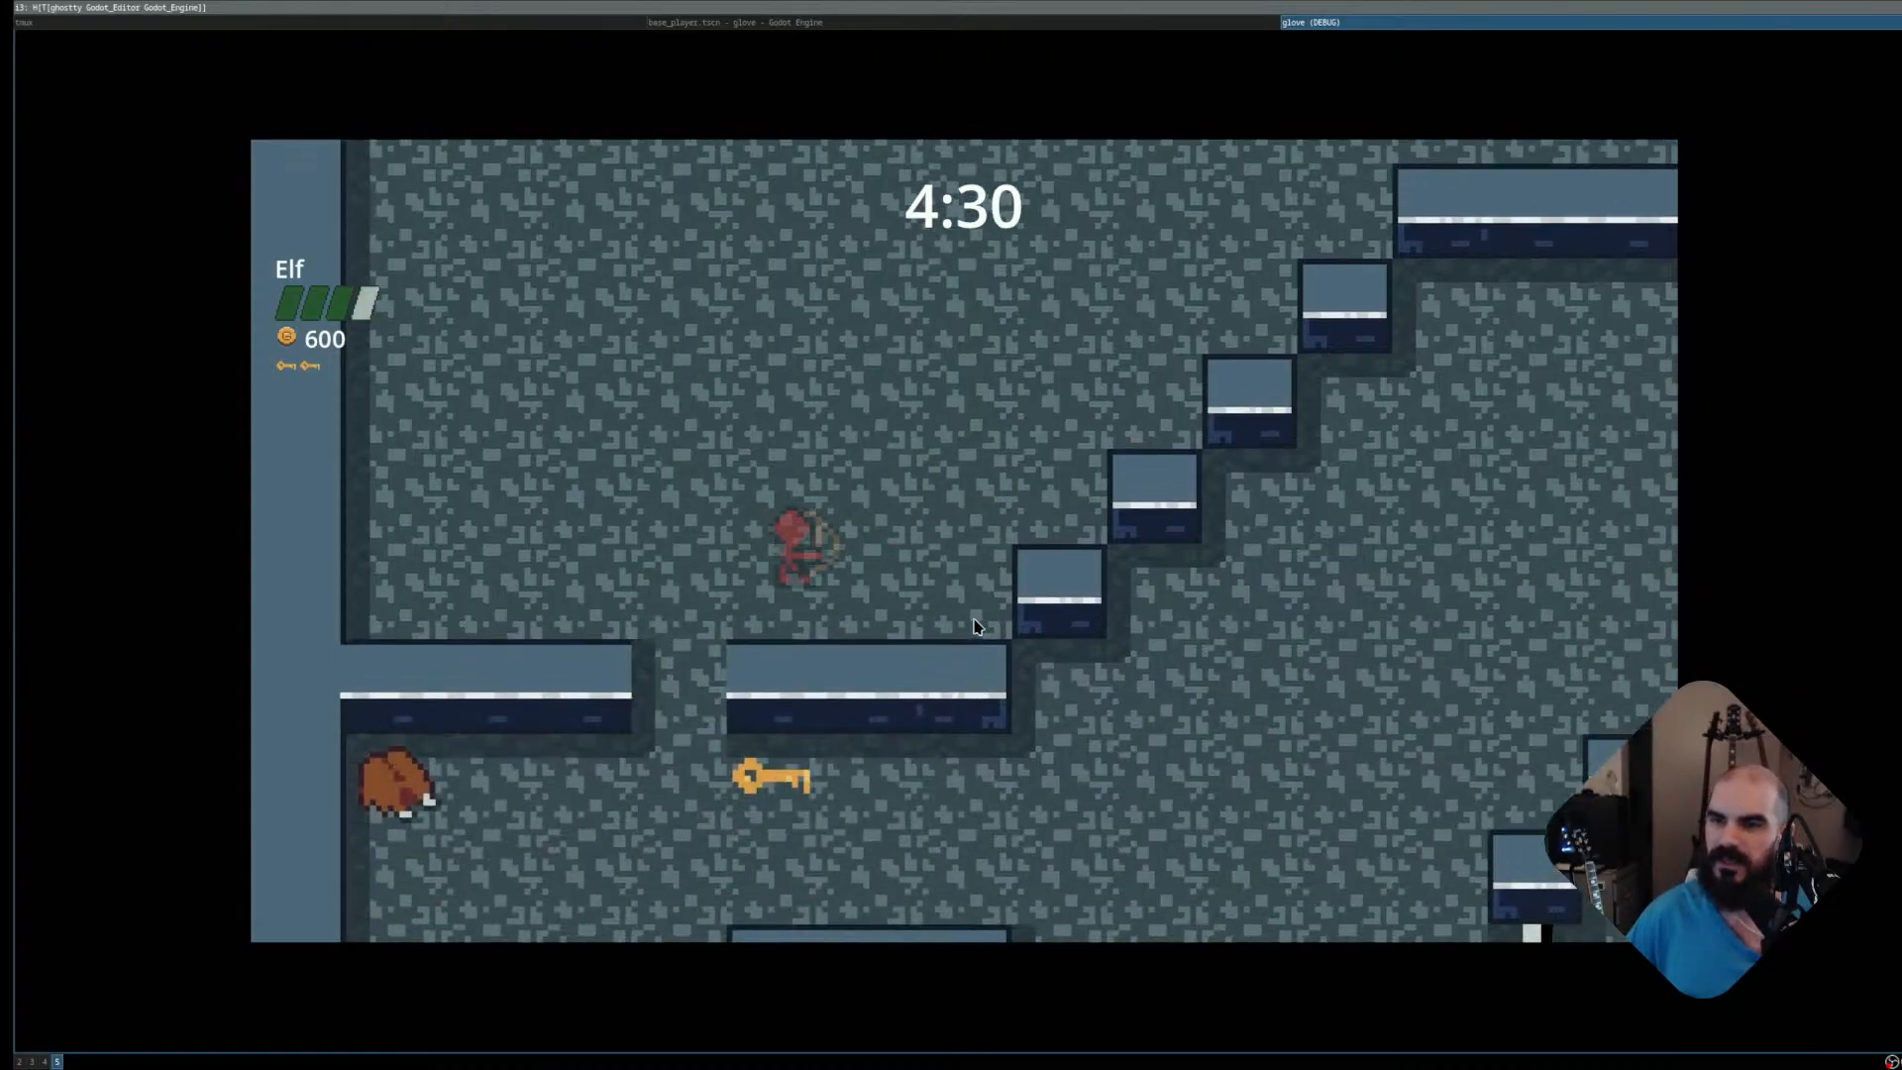
Walk the elf through the wall gap and around the rooms below to check its animations, and pause the game
key(a)
key(s)
key(d)
key(a)
key(s)
key(d)
key(w)
key(d)
key(w)
key(d)
key(s)
key(a)
key(d)
key(w)
key(Escape)
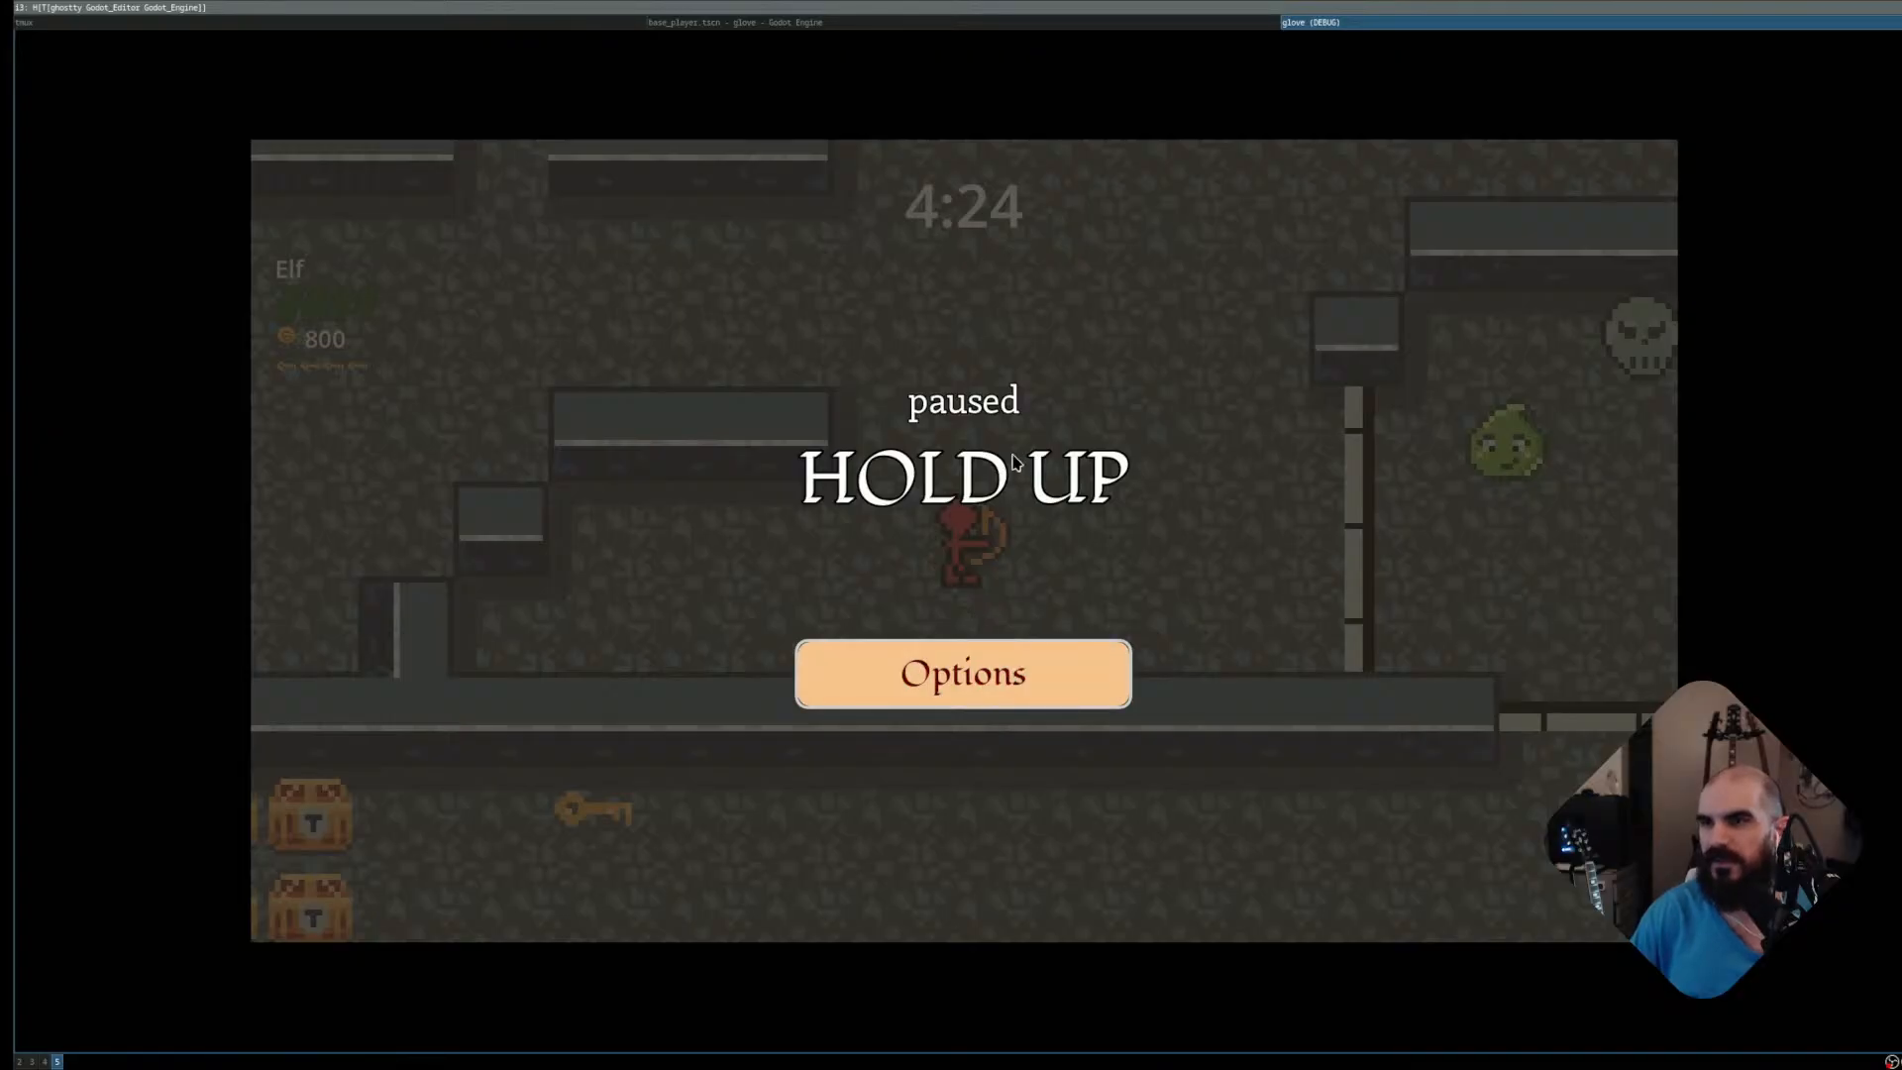
Quit the running game, close the Godot editor and switch to the elf.aseprite file in Aseprite
key(super+shift+q)
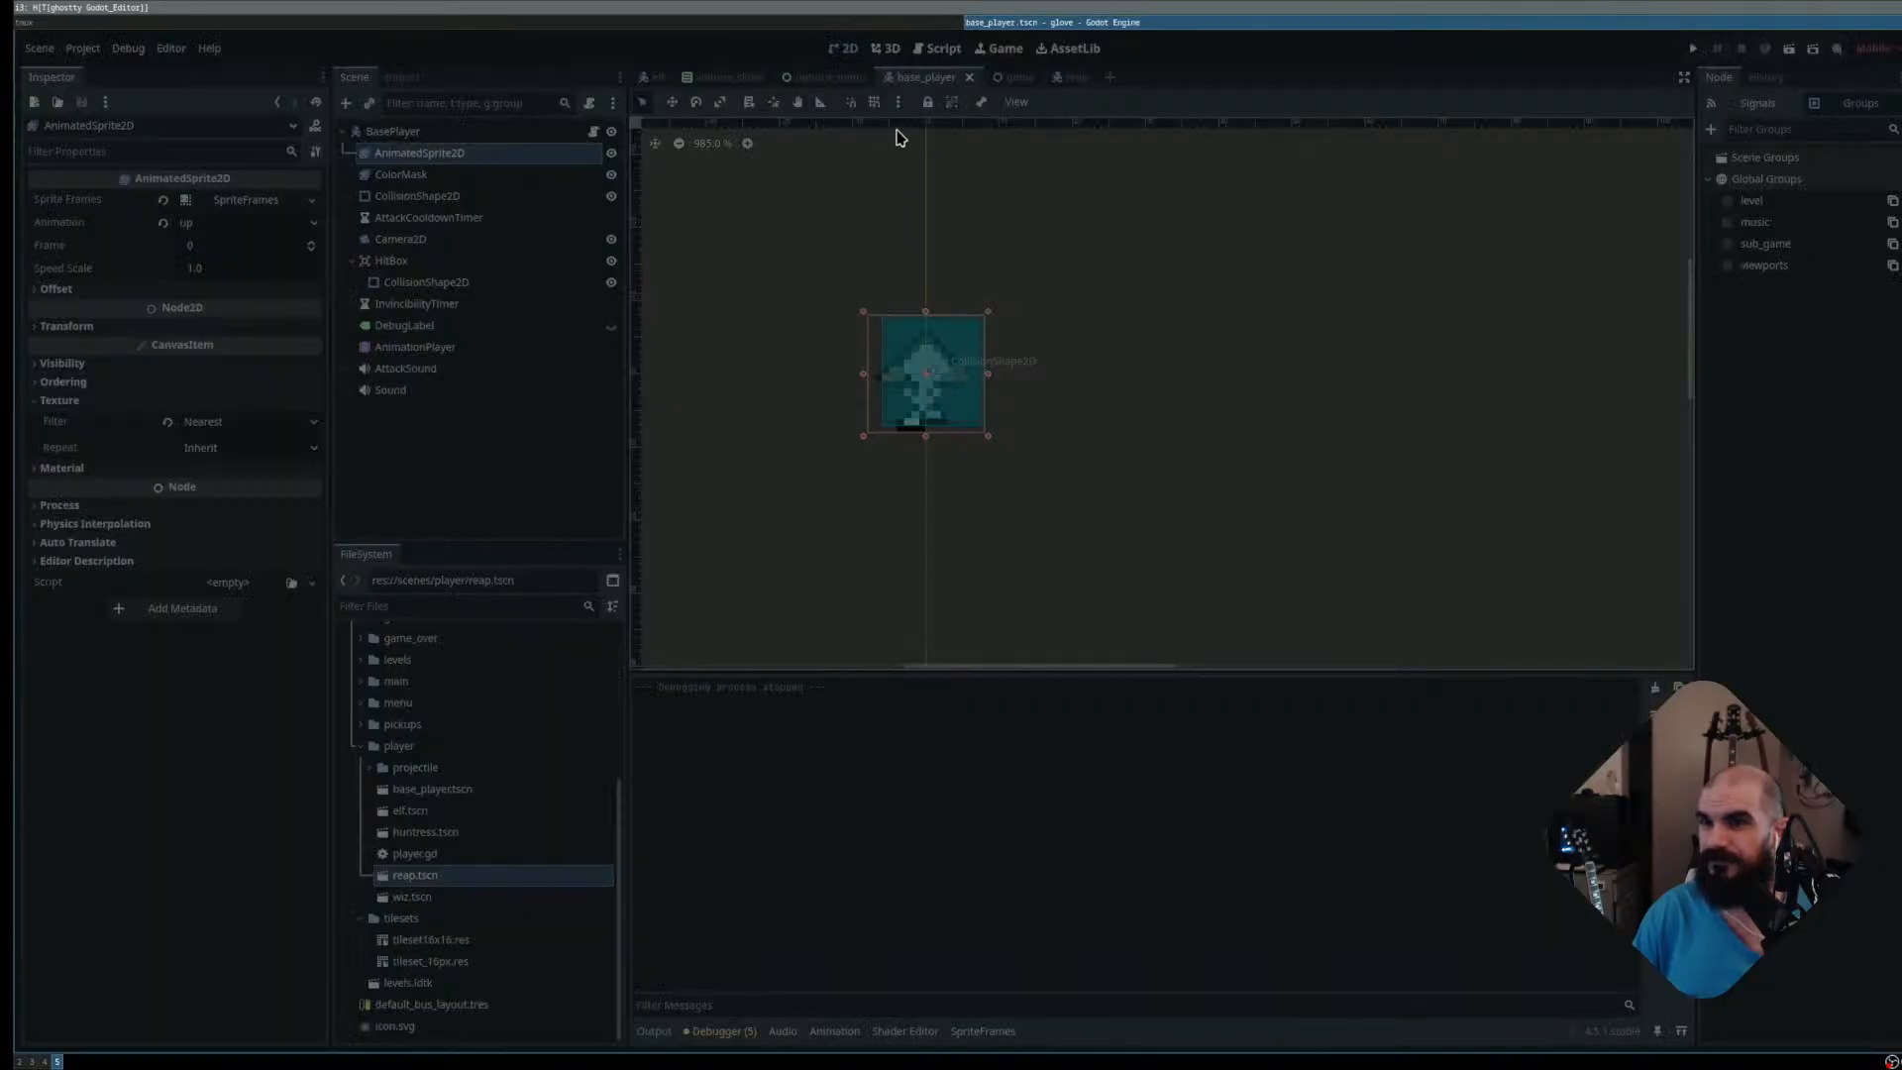
click(938, 27)
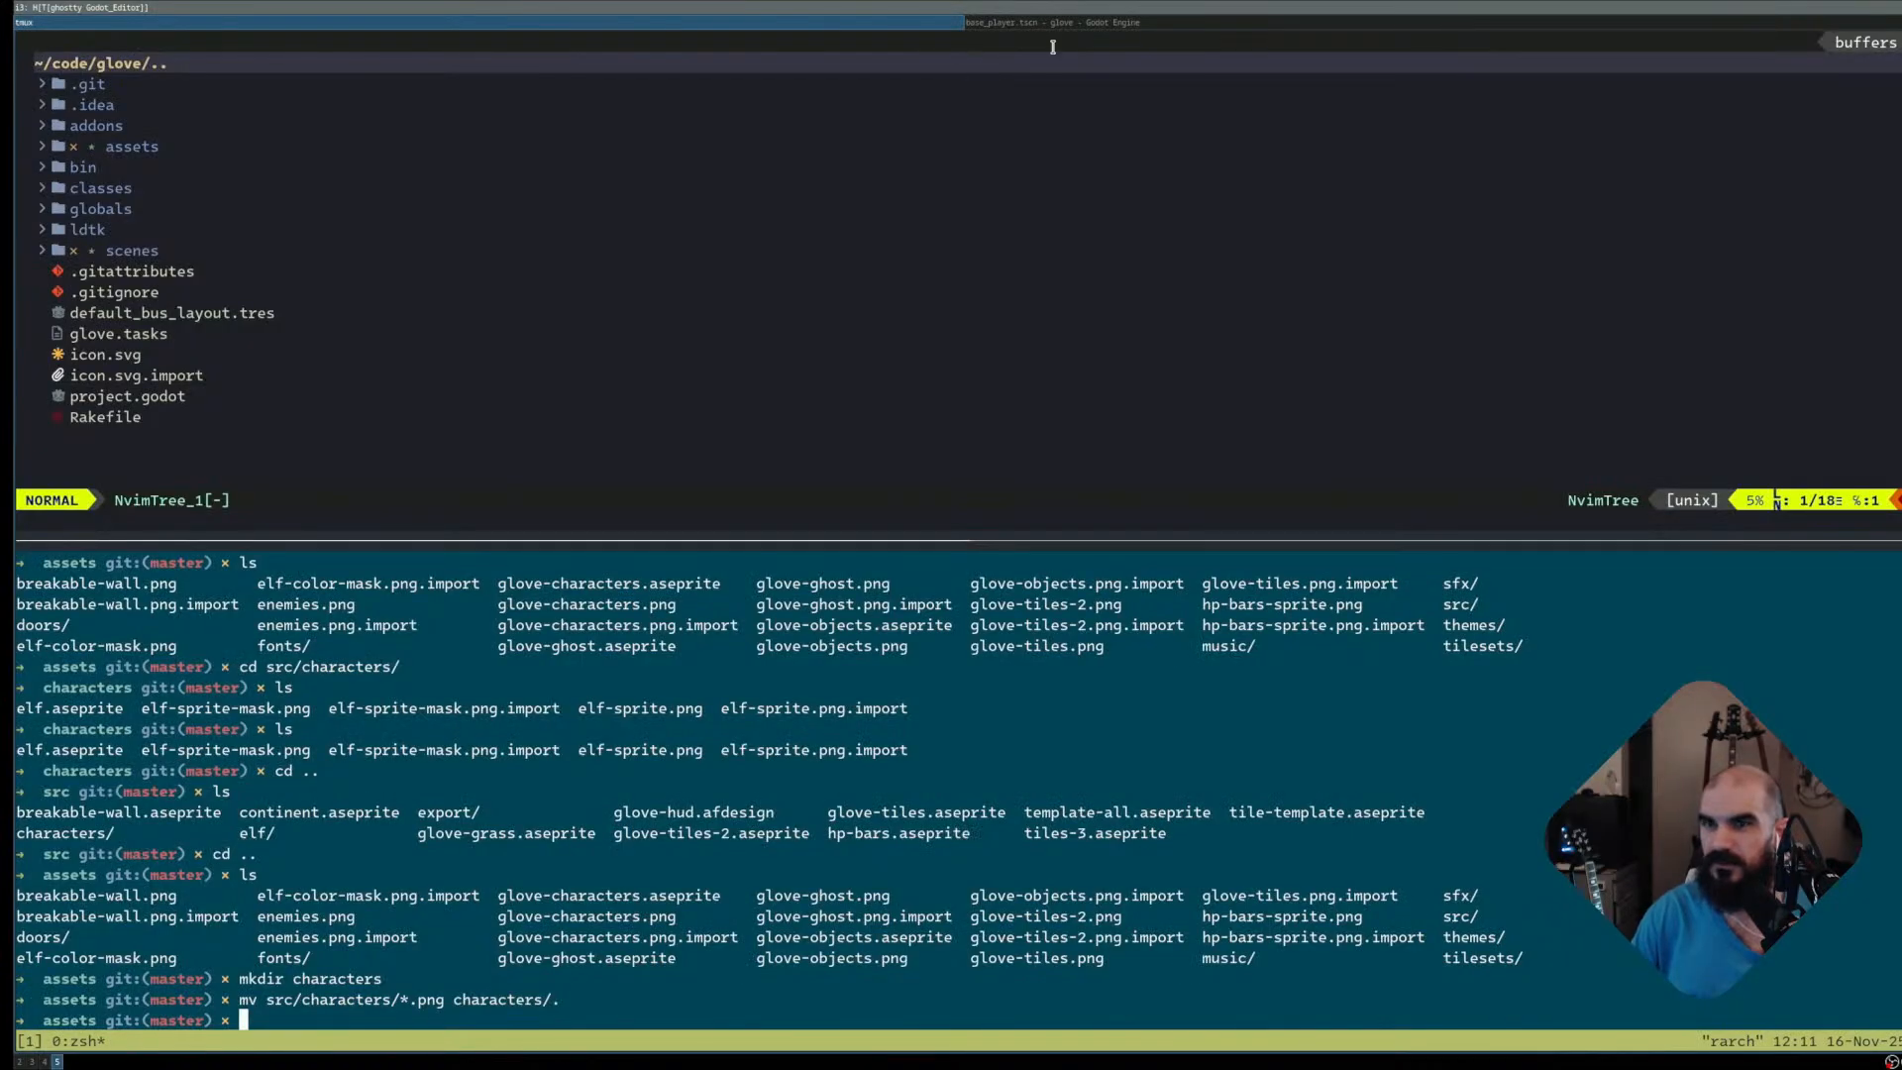
middle_click(1091, 28)
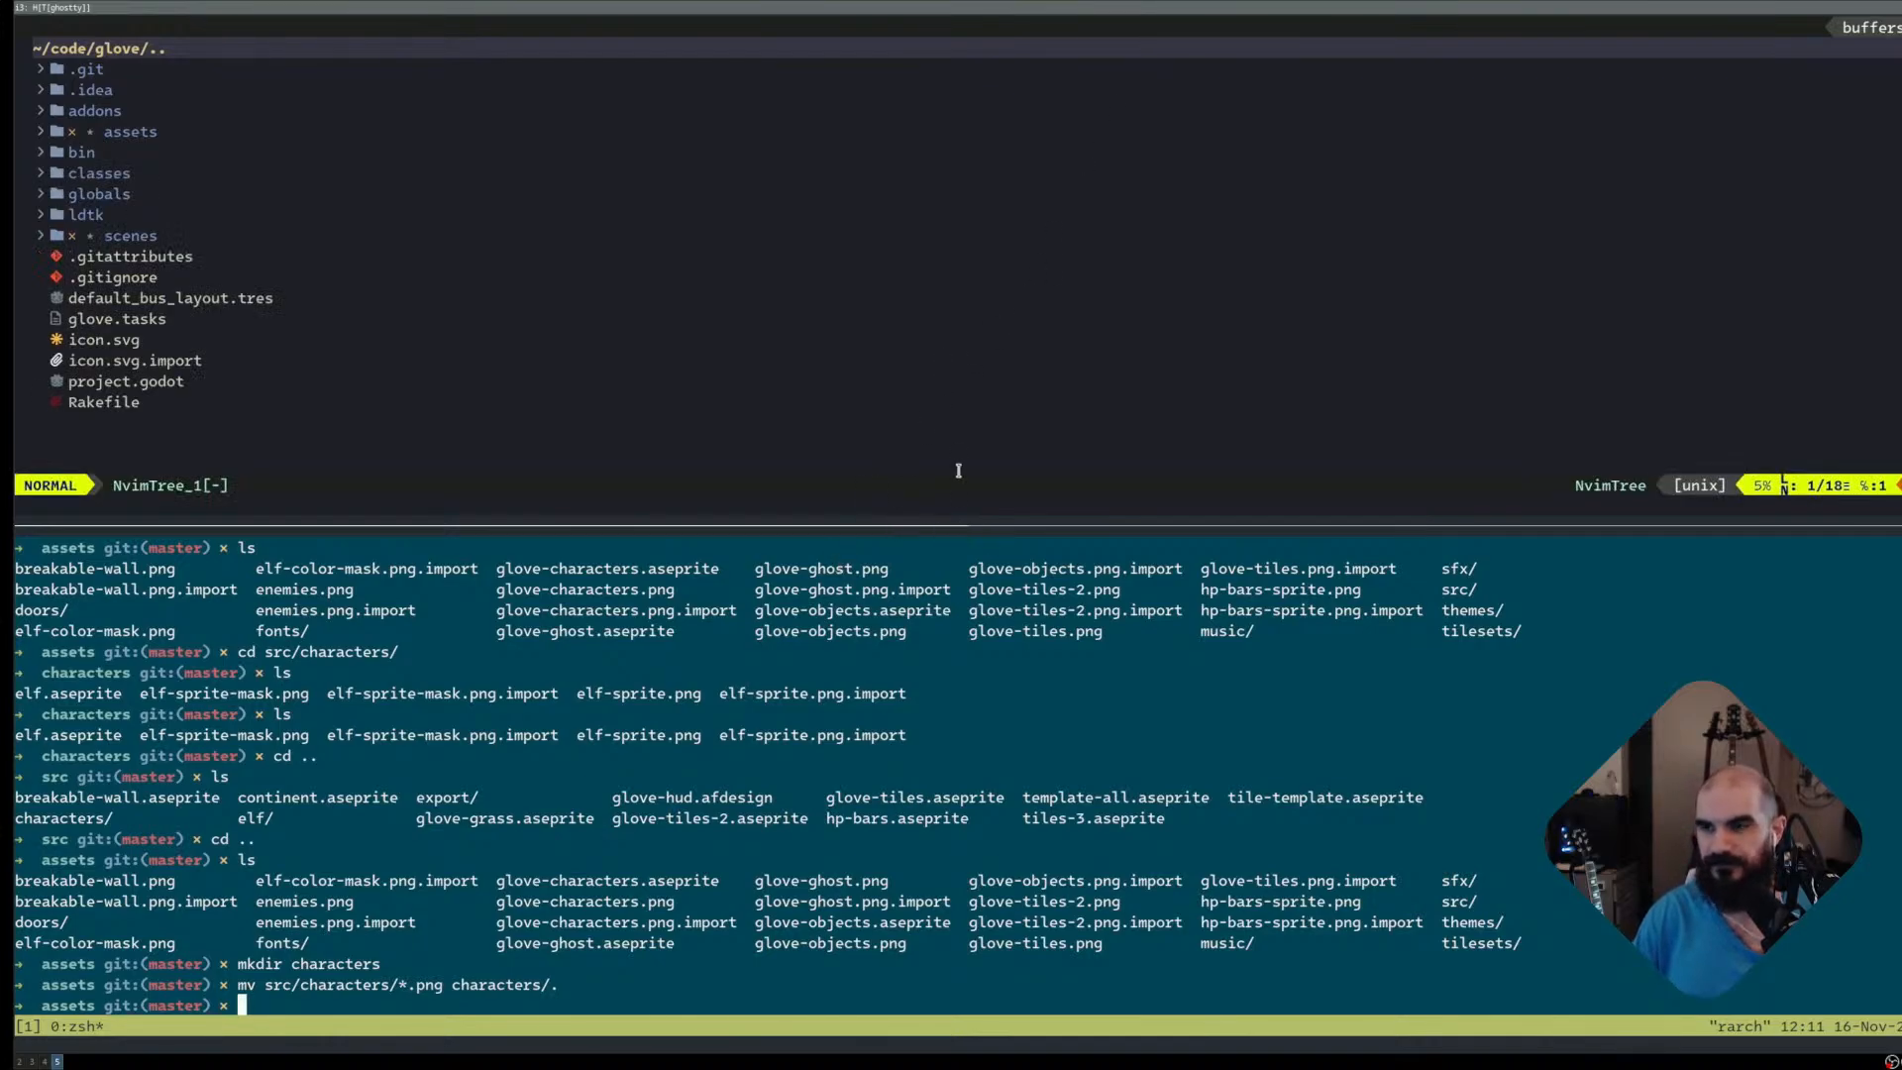
key(super+3)
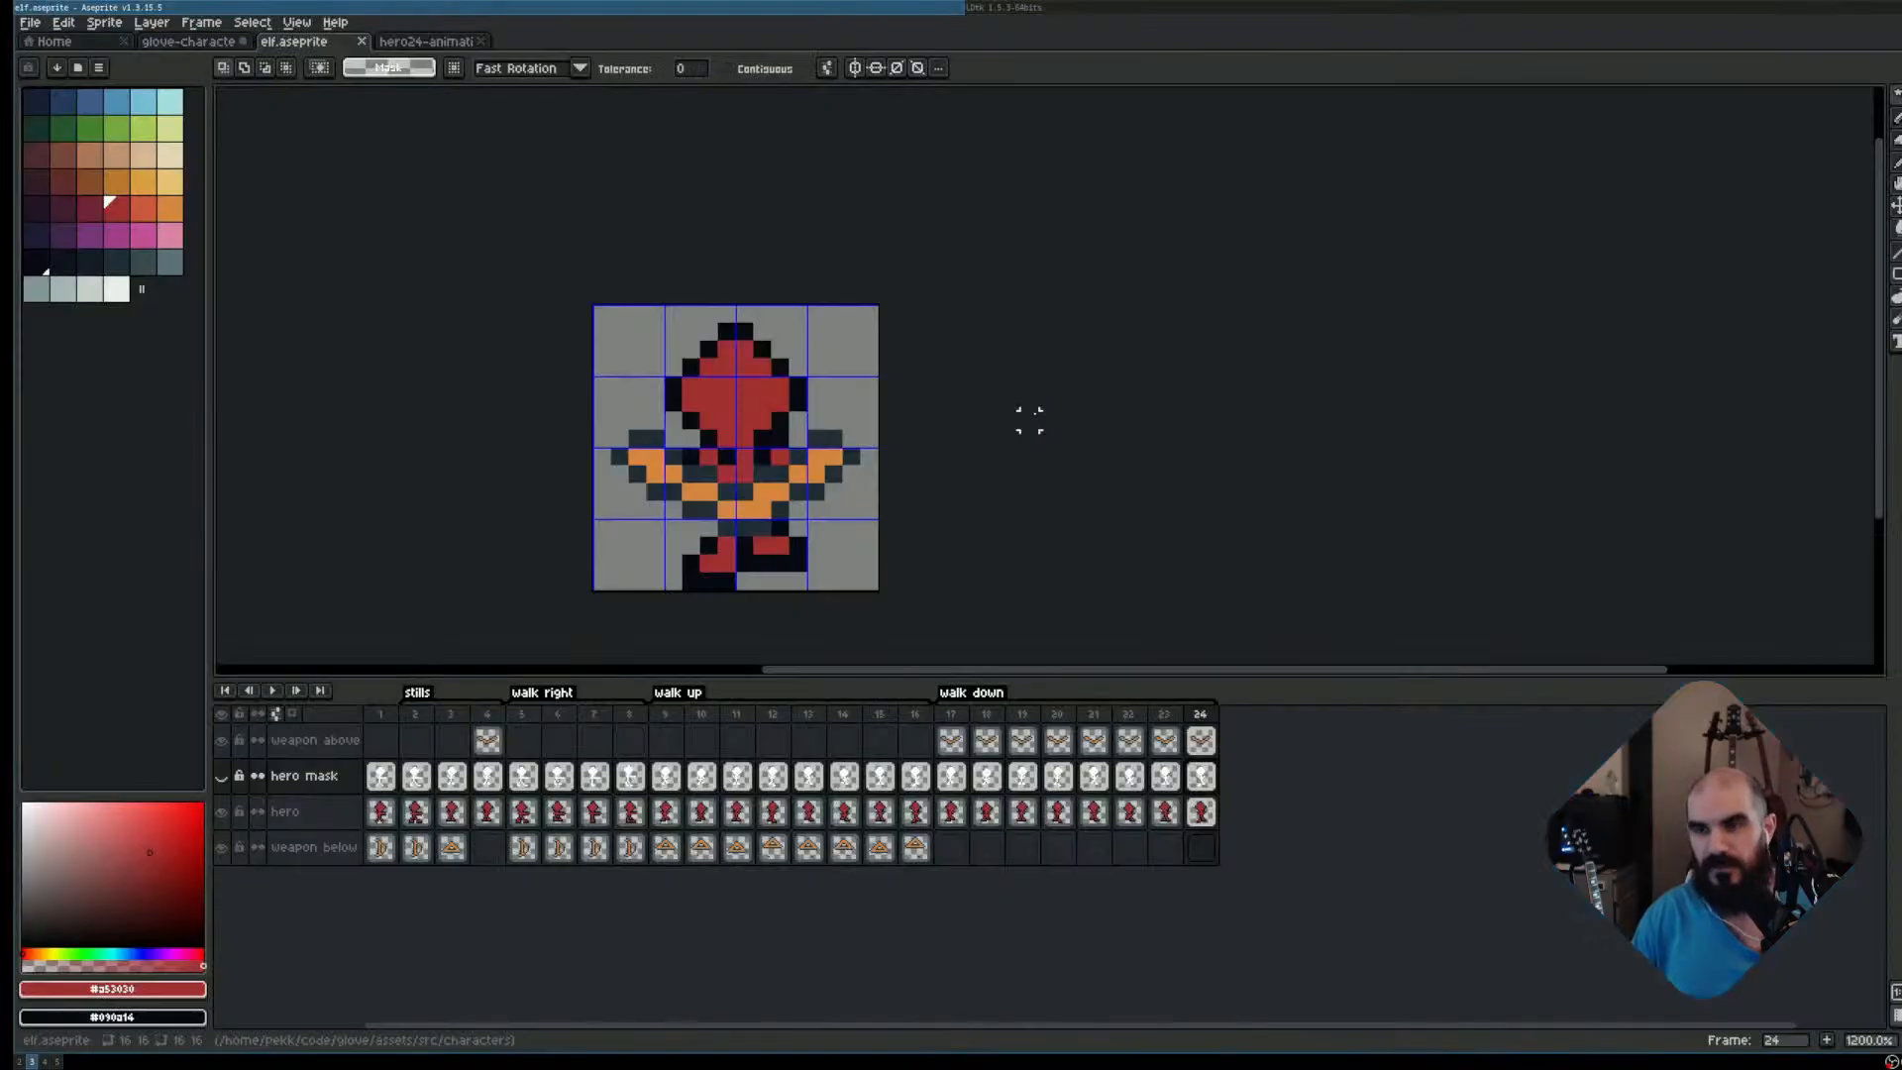
Show the hero mask layer and hide the hero layer so the mask and weapon layers can be compared
click(220, 775)
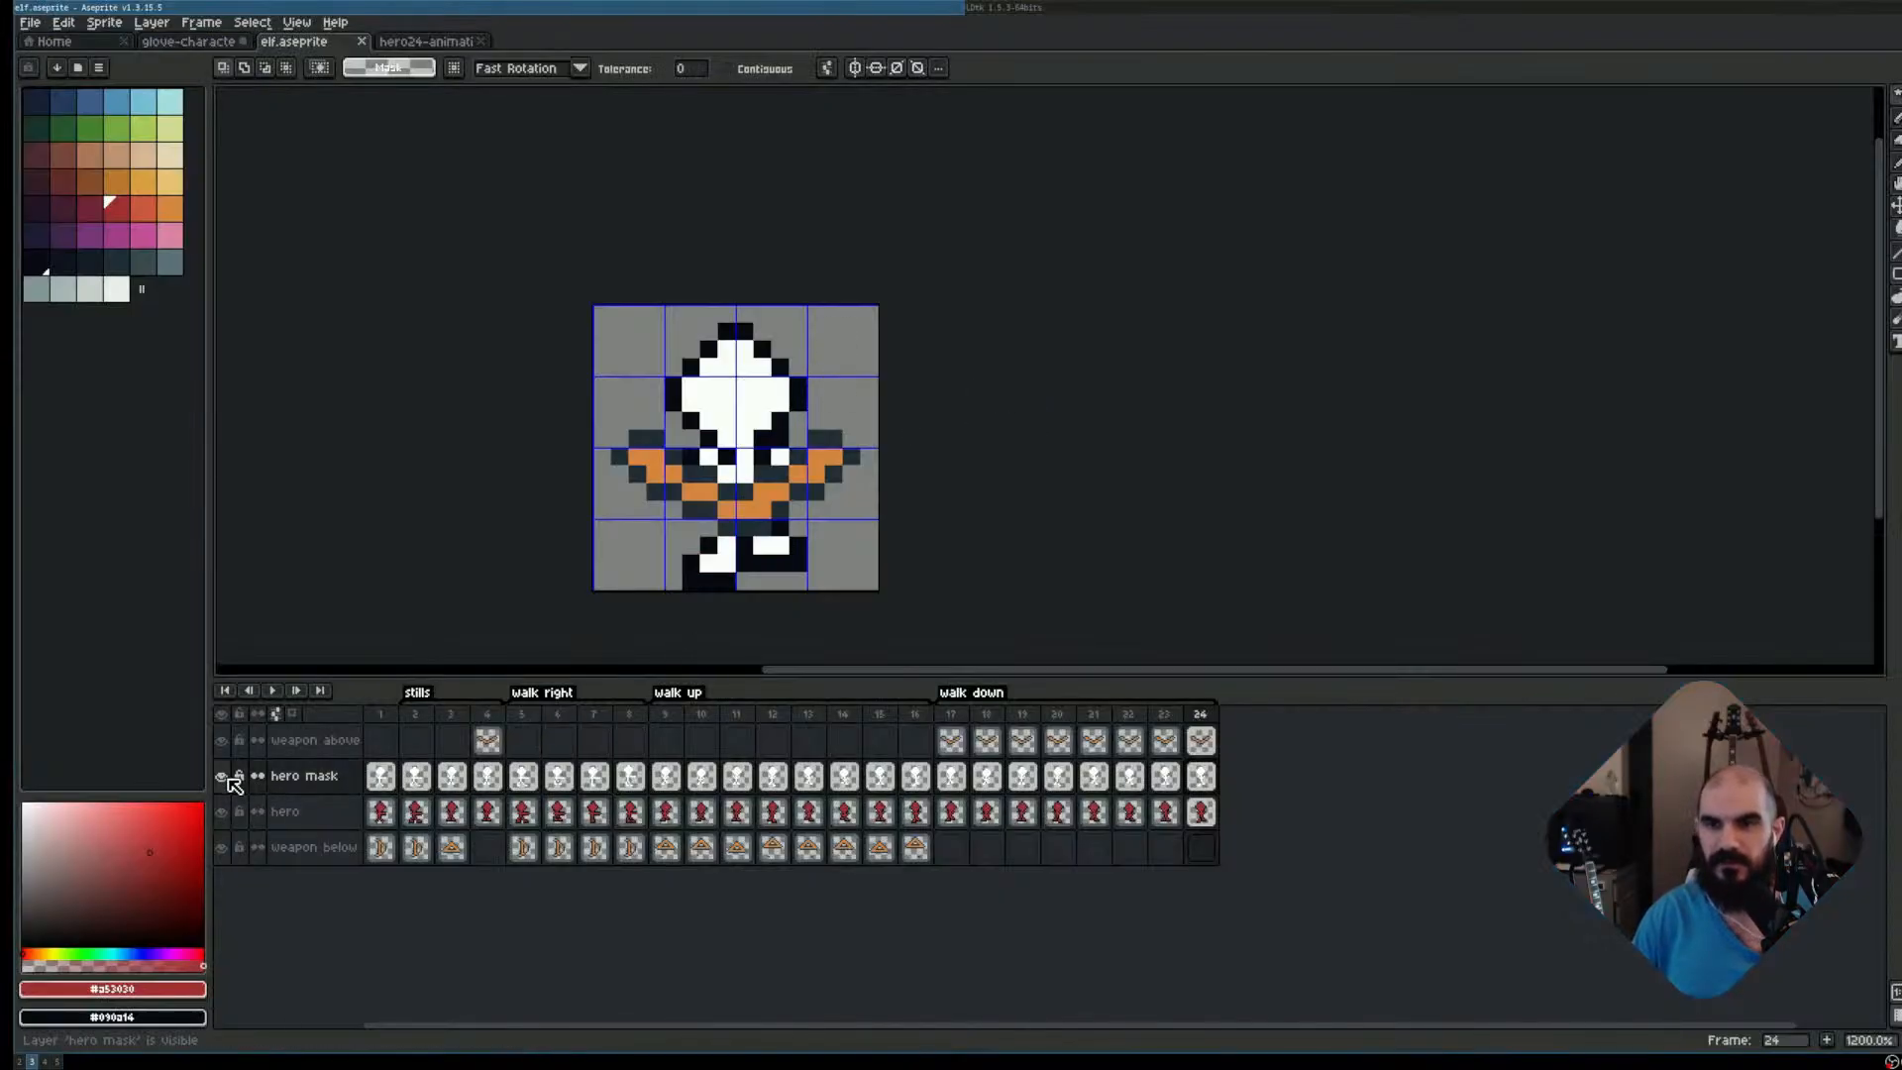
key(m)
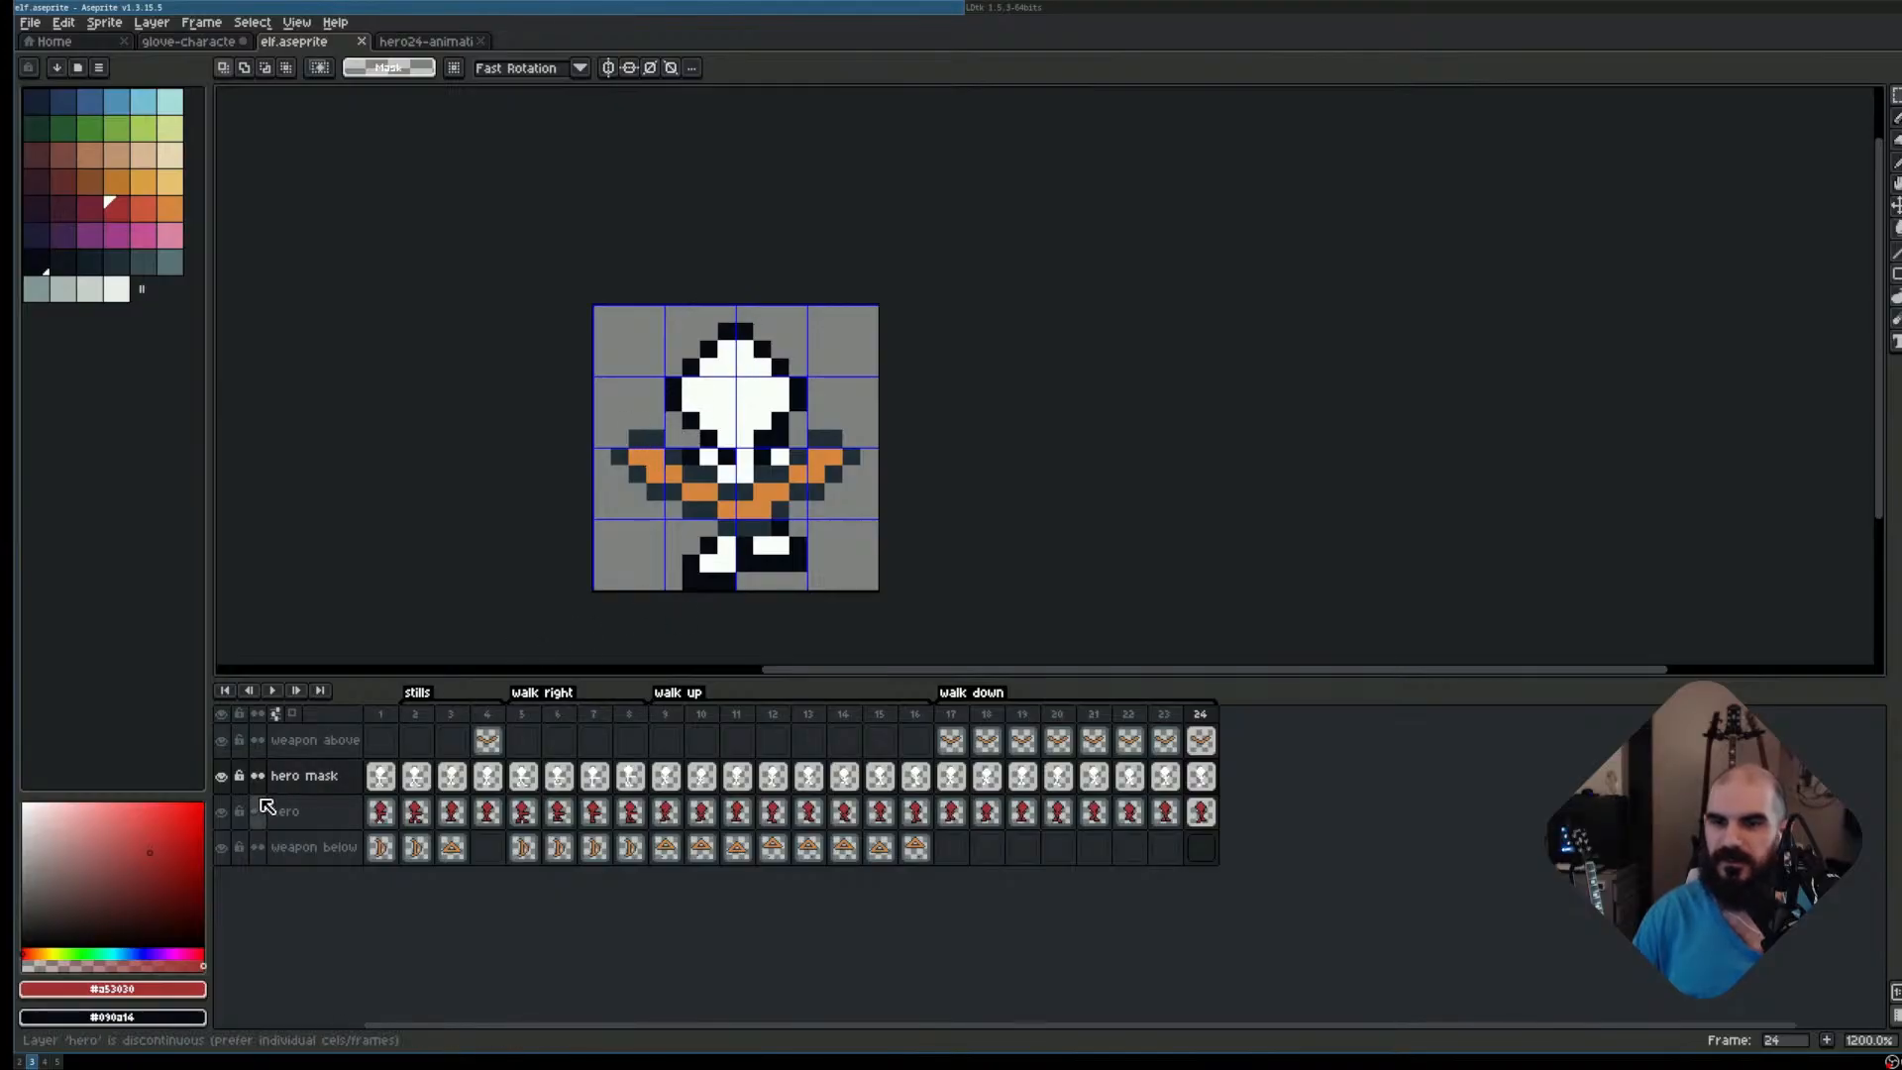
click(221, 811)
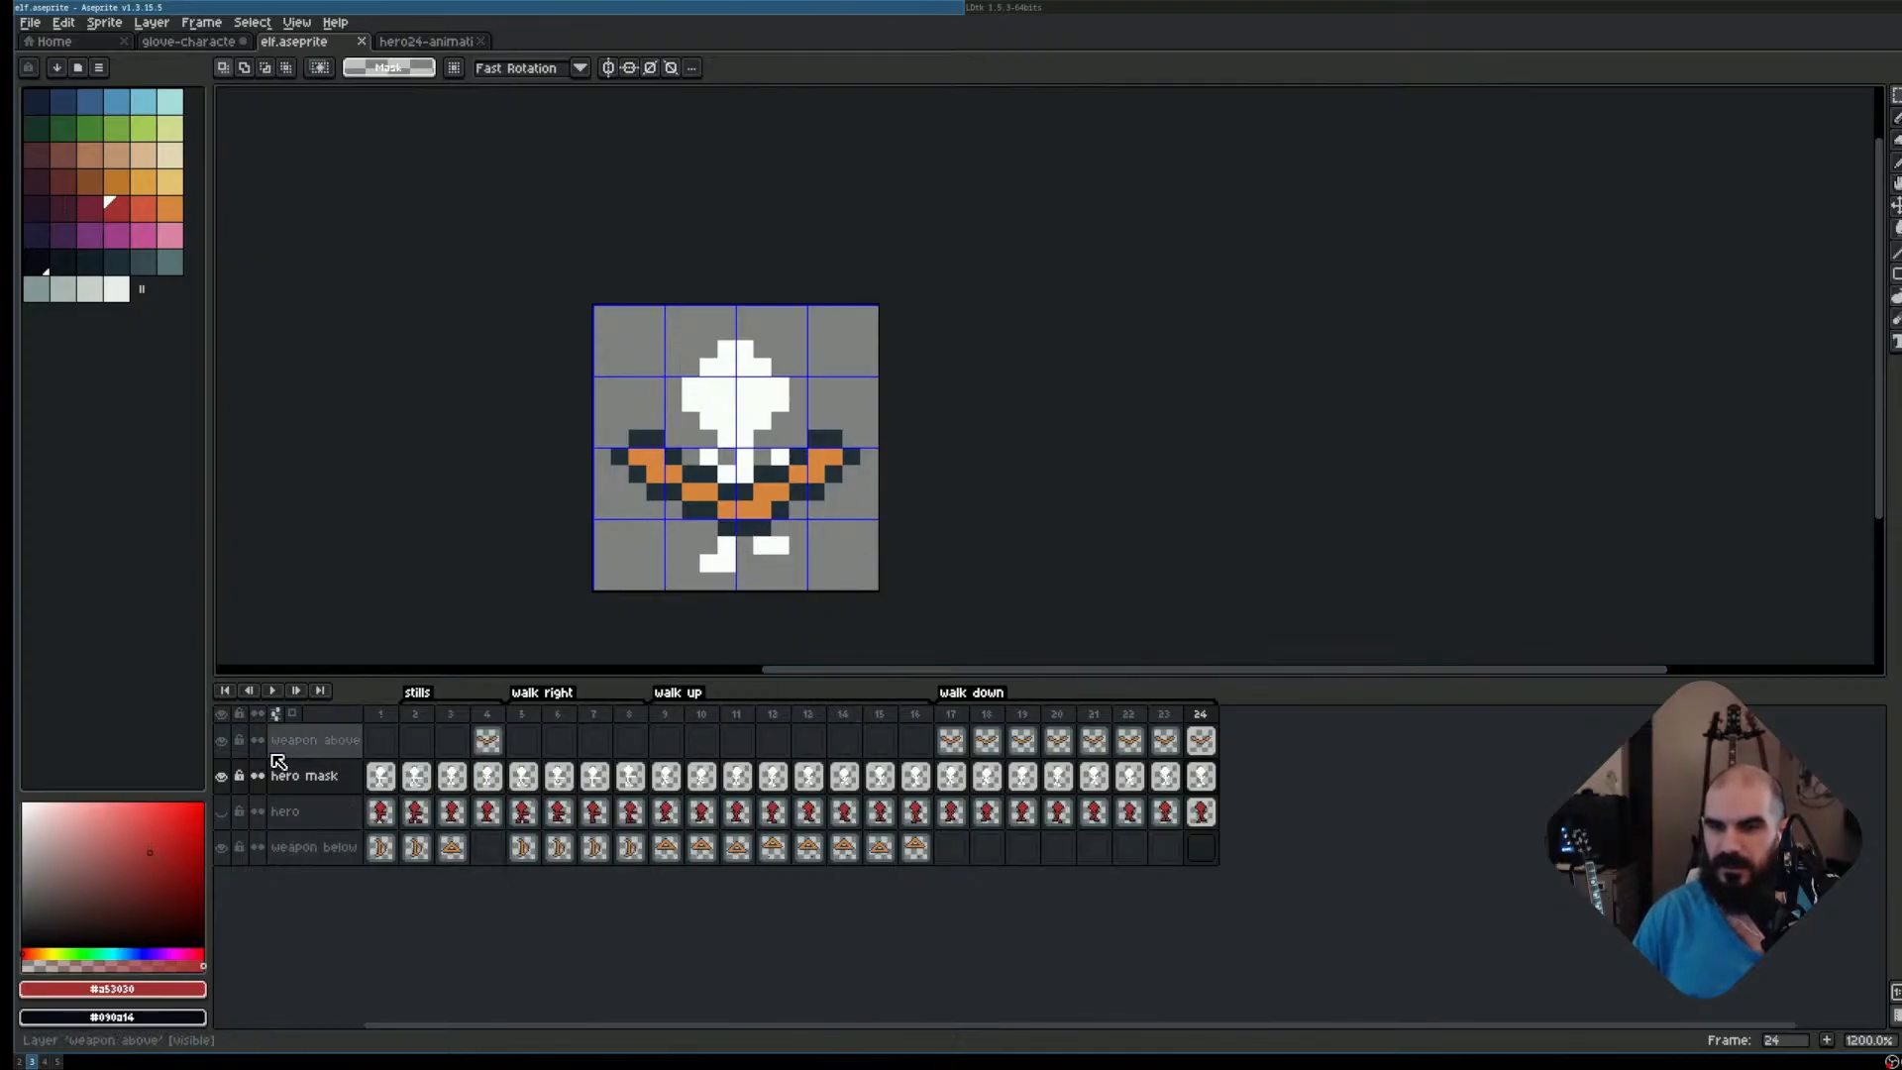
click(222, 740)
click(222, 741)
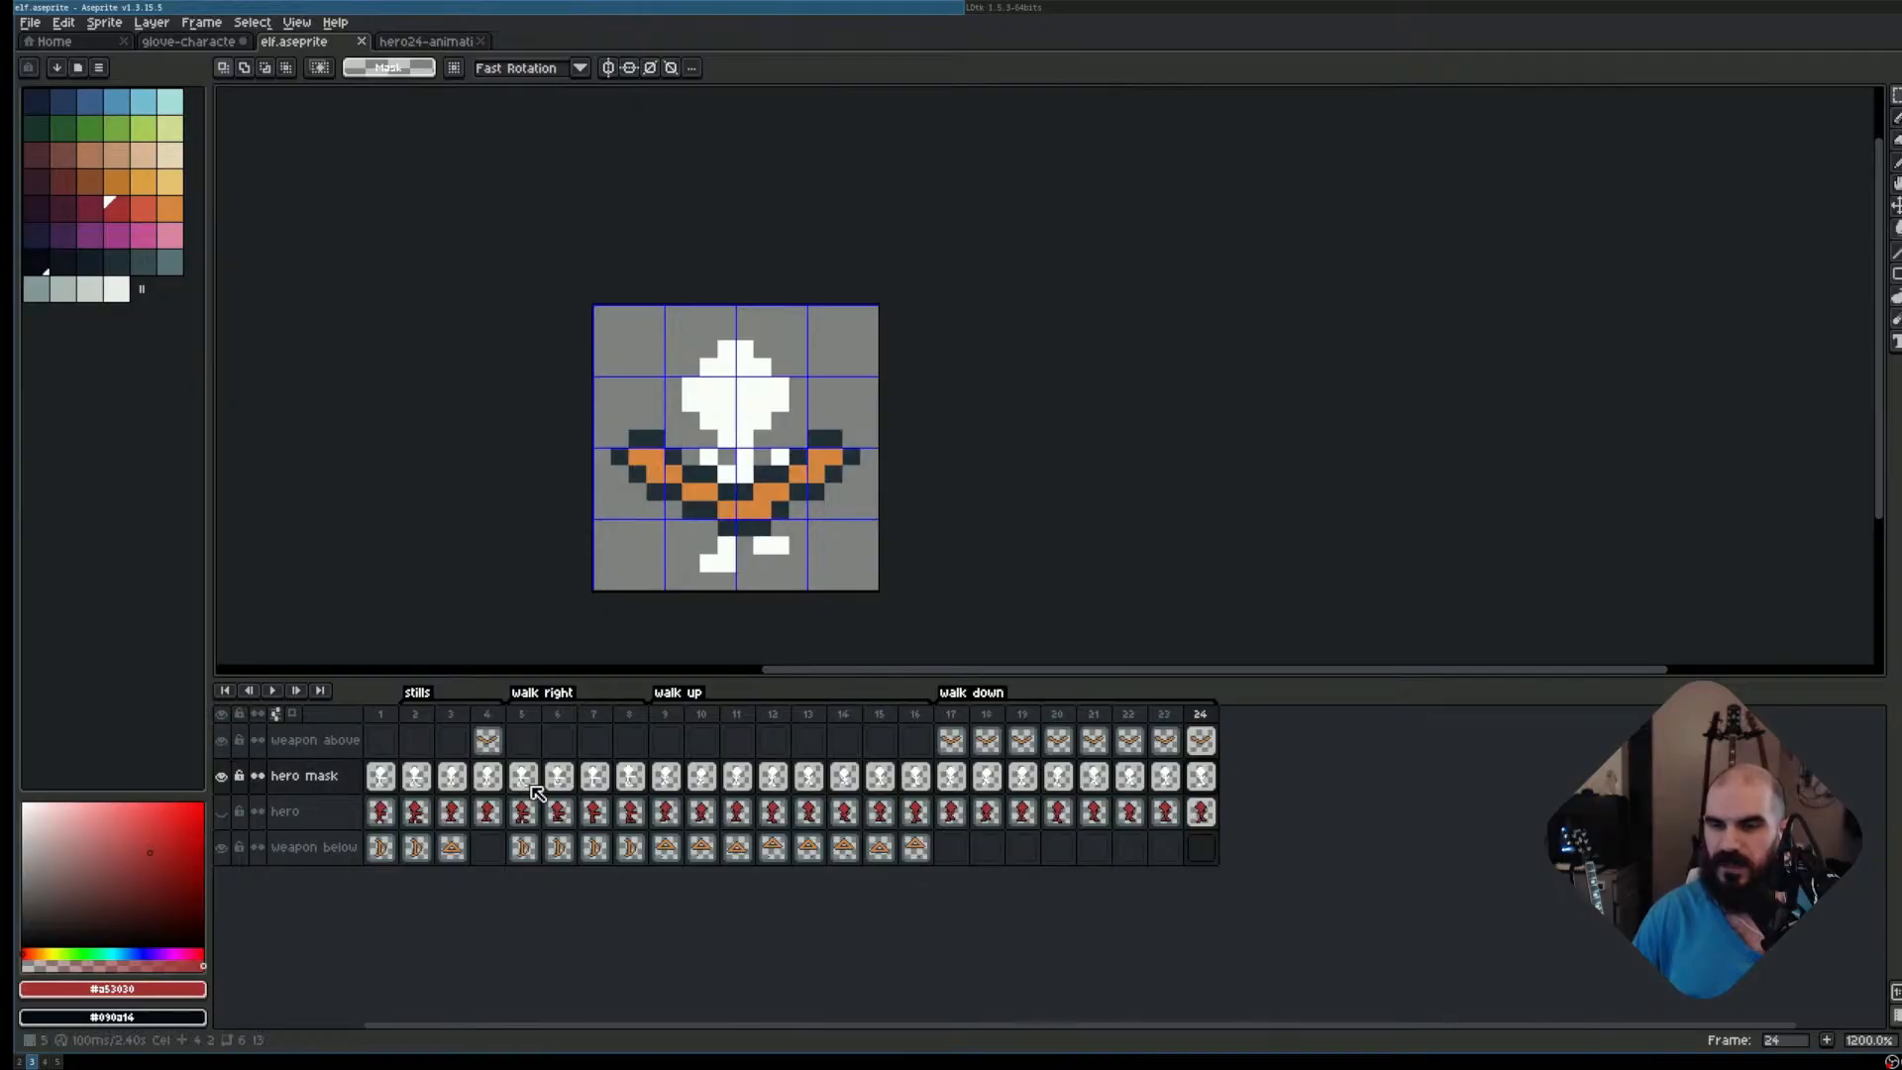
Examine the weapon above cels in frame 4 and the walk down frames to see where the bow overlaps the hero mask
drag(493, 751, 1200, 741)
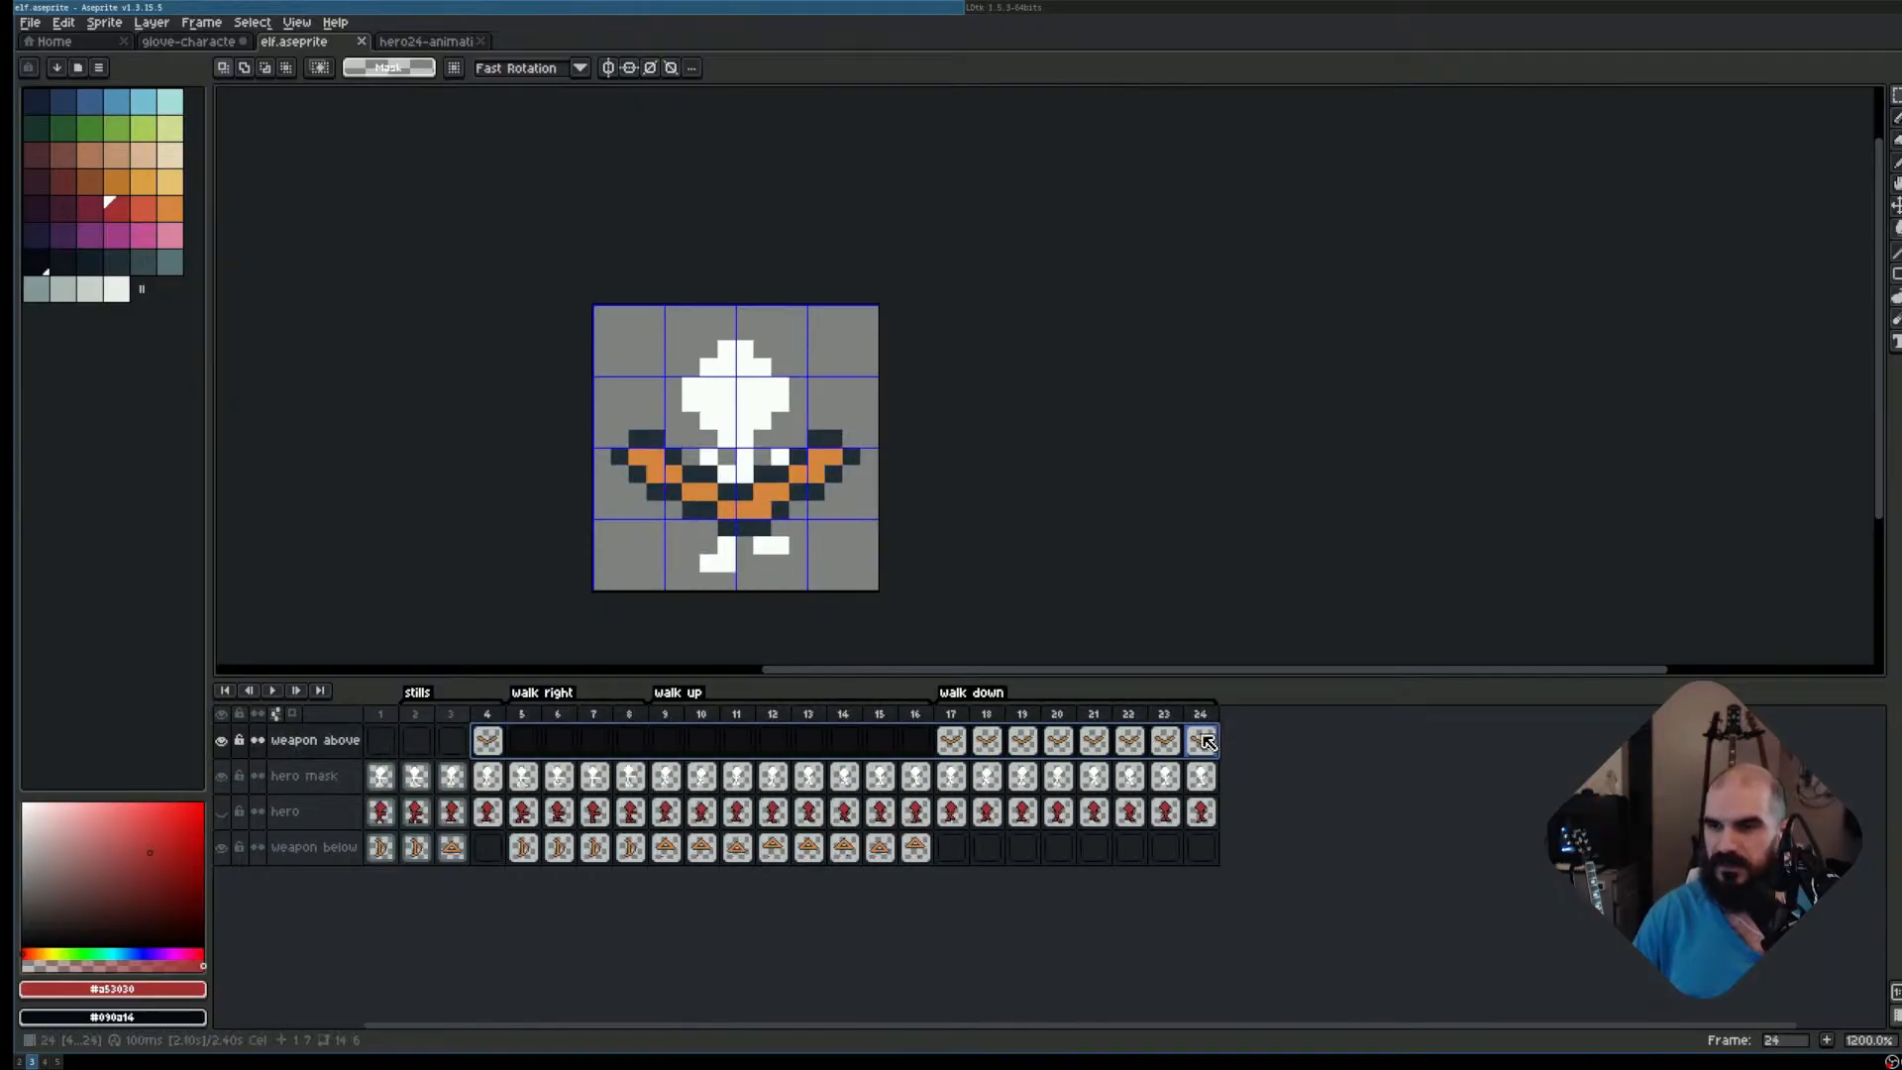
click(490, 750)
click(983, 750)
click(1038, 748)
click(1058, 749)
click(1093, 750)
click(1129, 750)
click(1165, 750)
click(1200, 750)
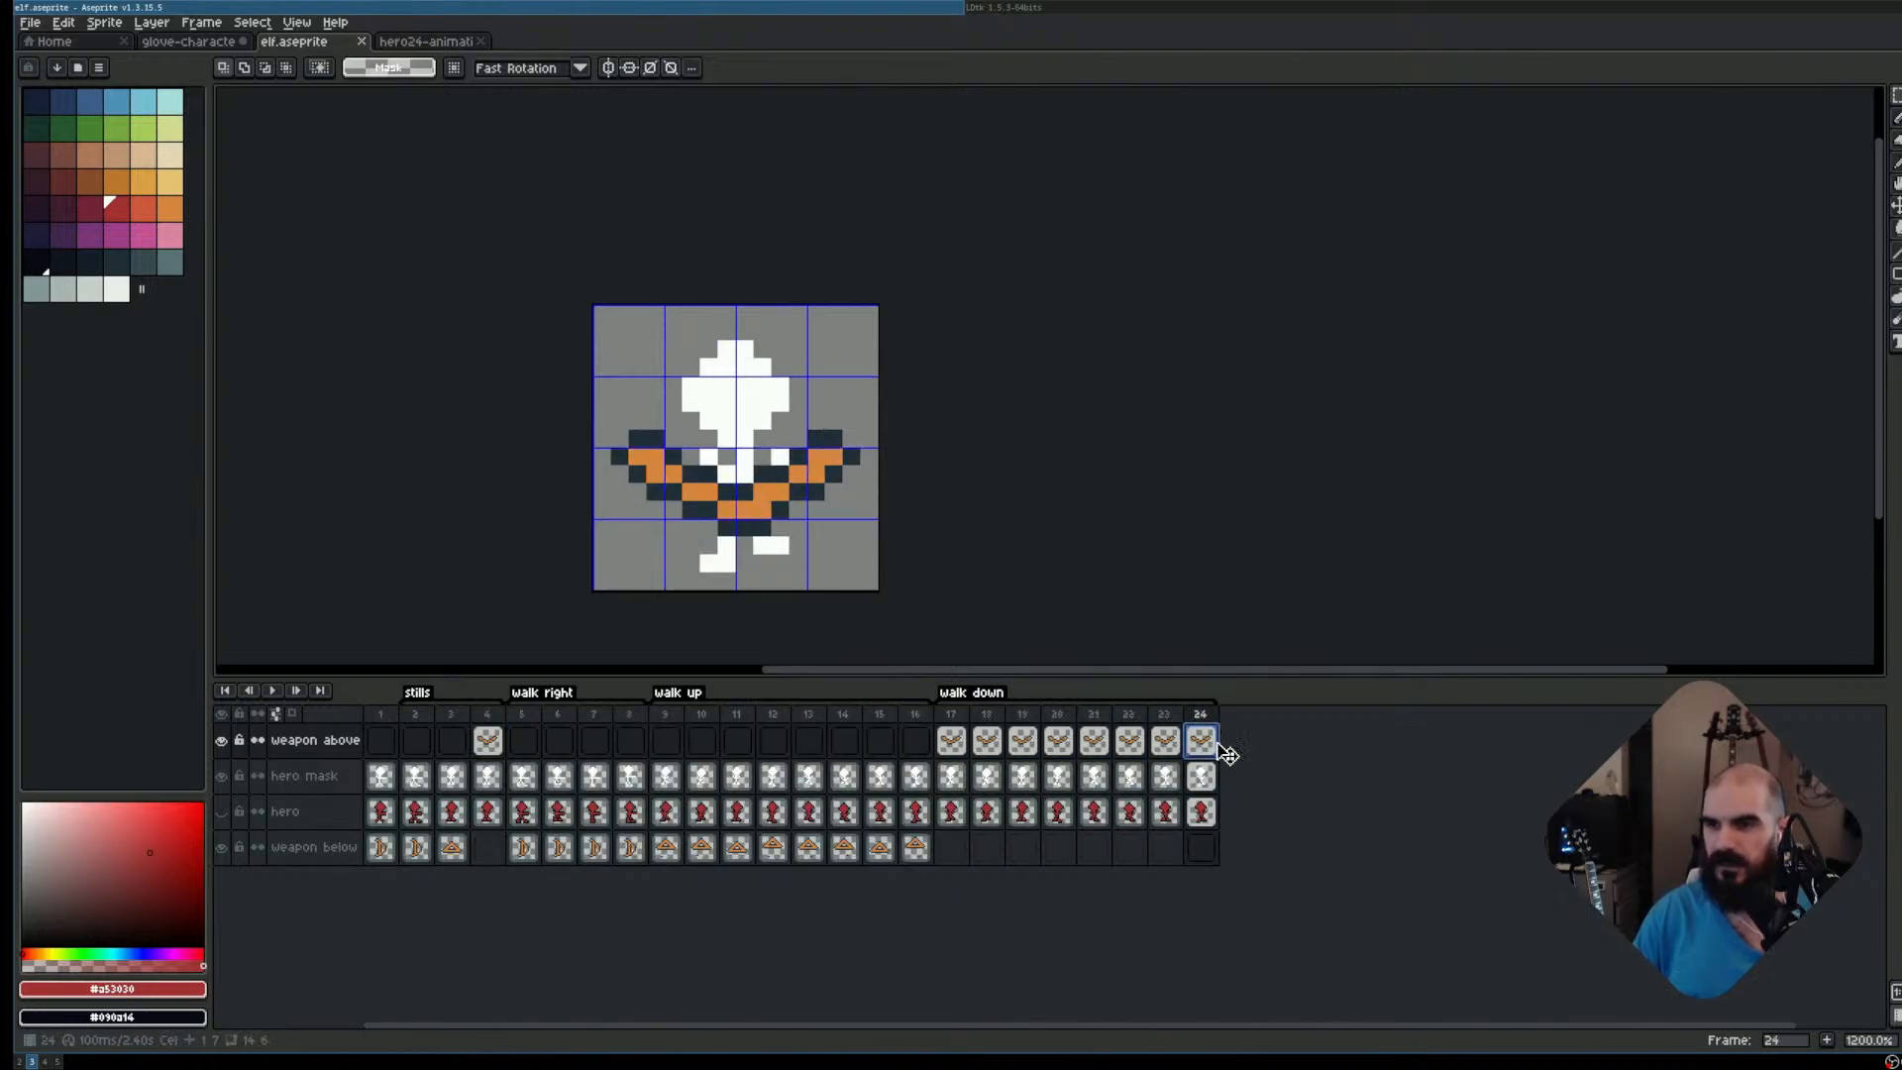
Cut the bow shape of the weapon above layer out of the hero mask in frame 4
click(523, 750)
click(488, 750)
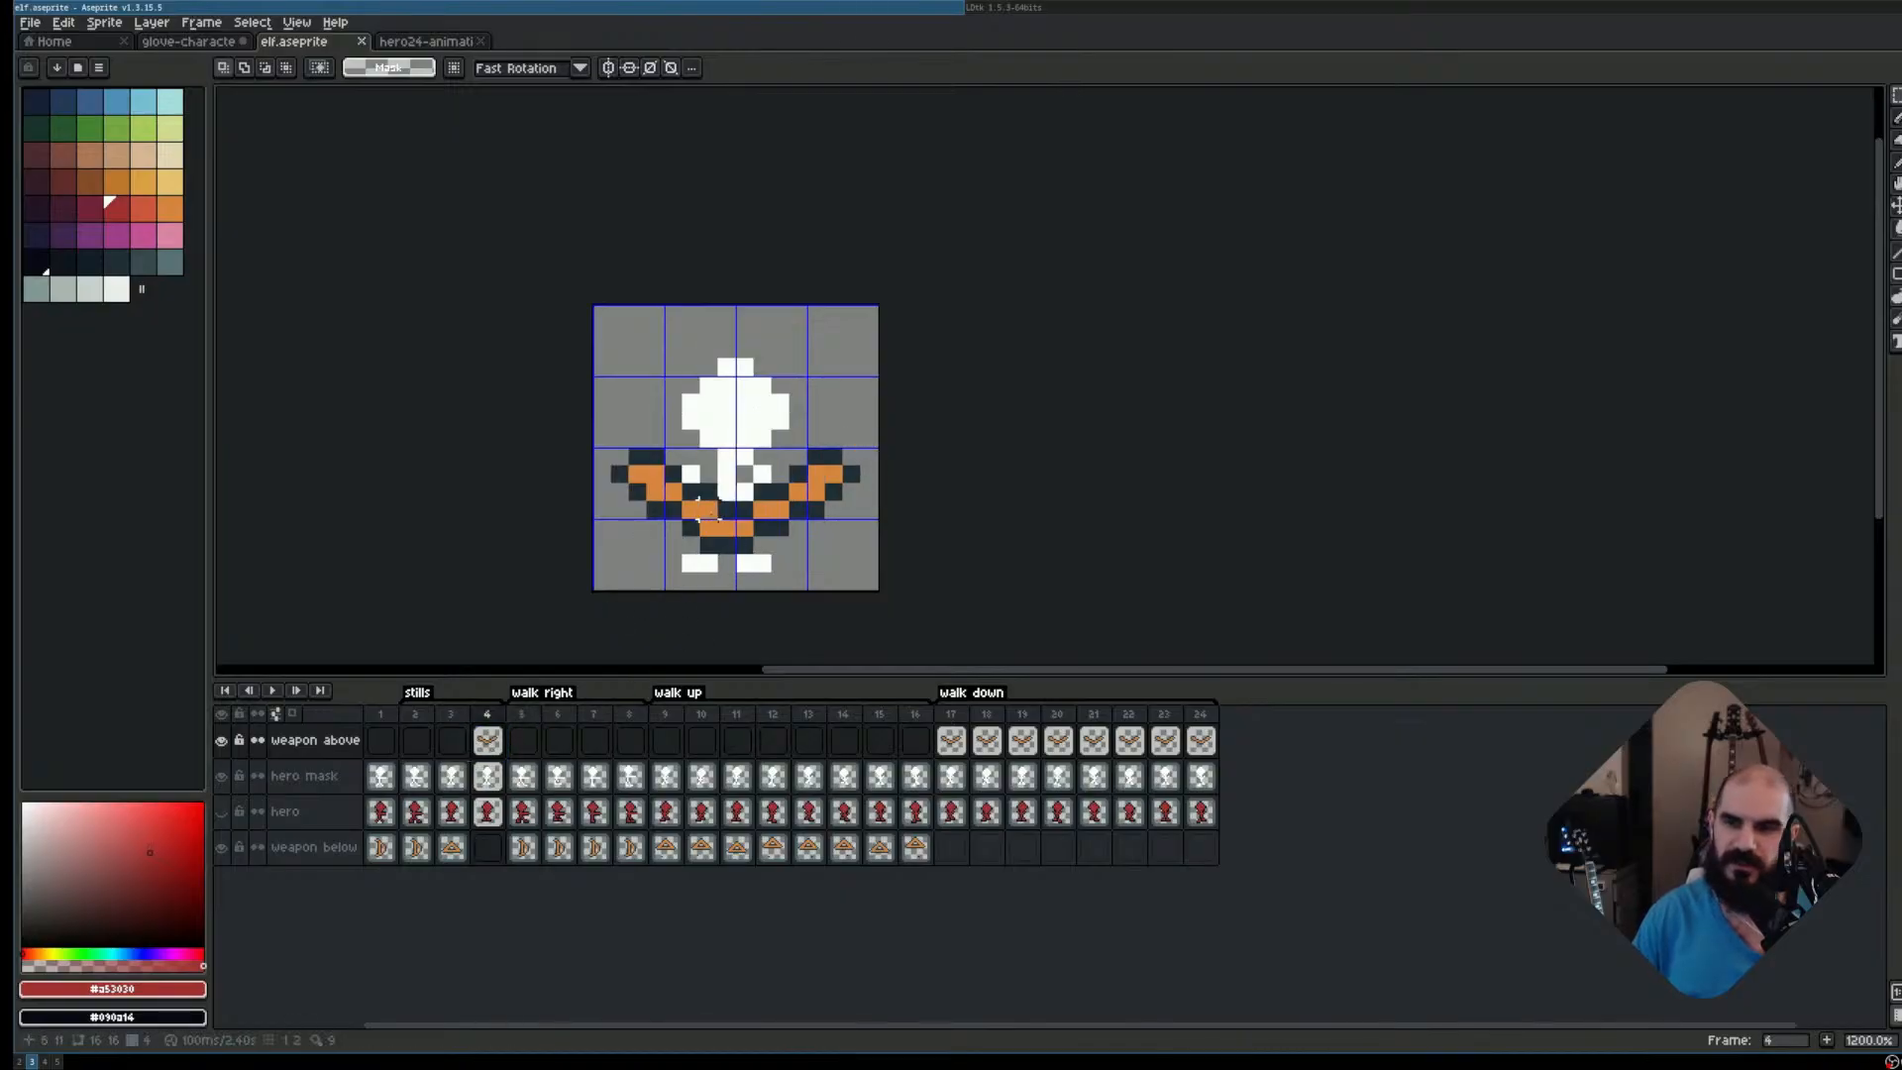
ctrl+click(487, 745)
click(490, 778)
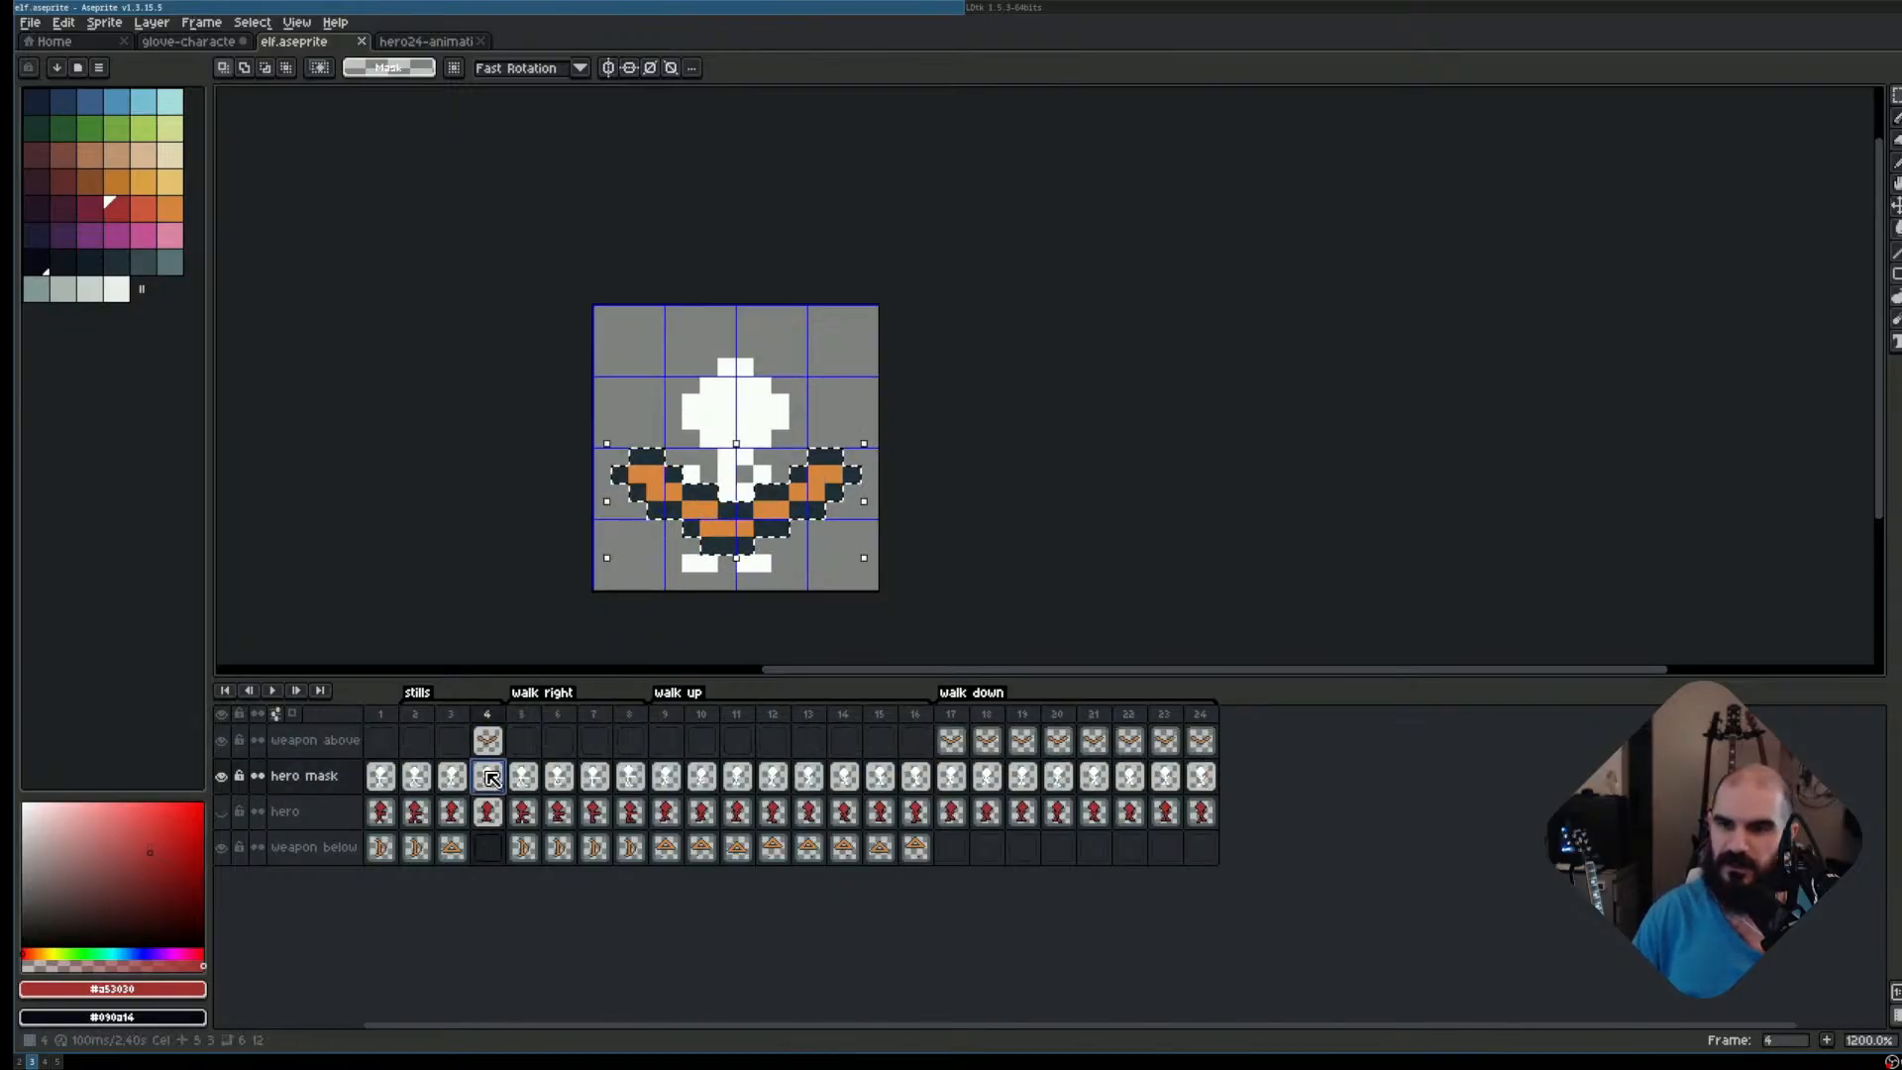
key(ctrl+d)
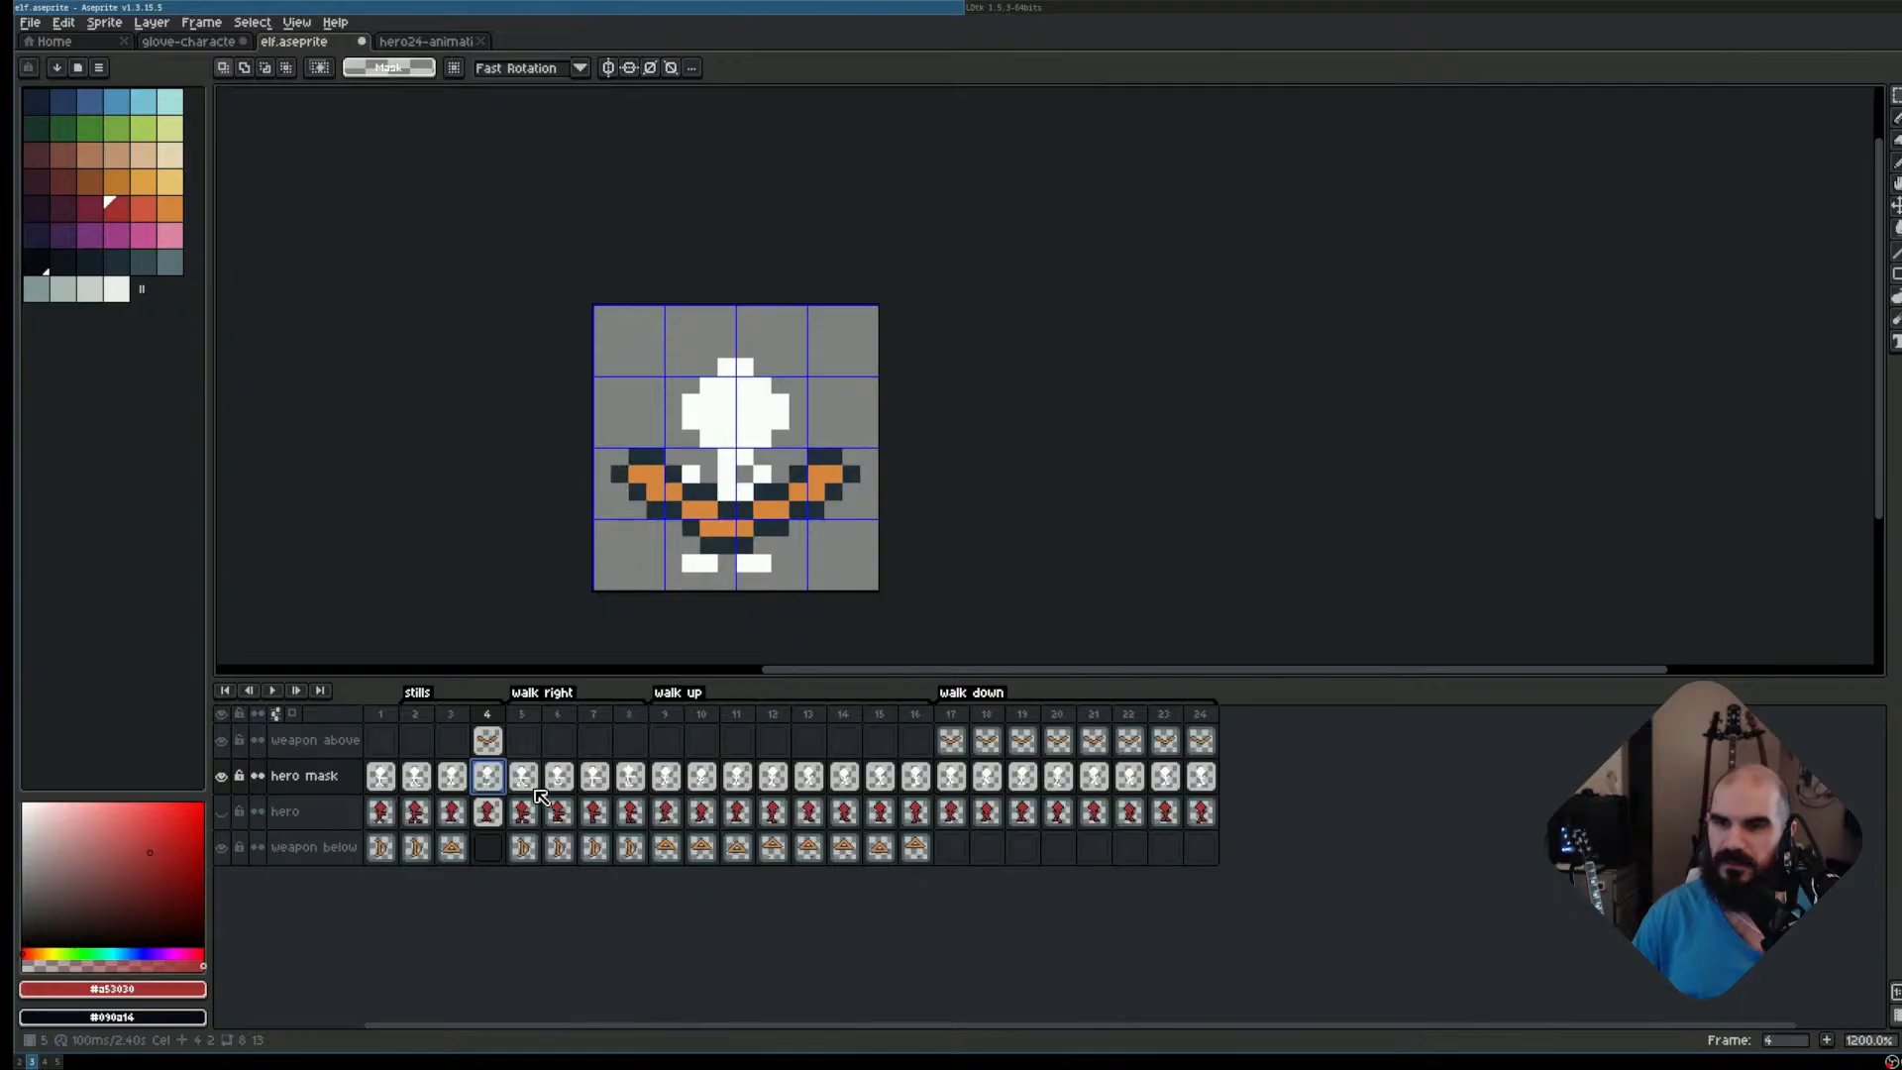
Delete the weapon above layer's bow shape from the hero mask in frames 17 and 18
click(951, 771)
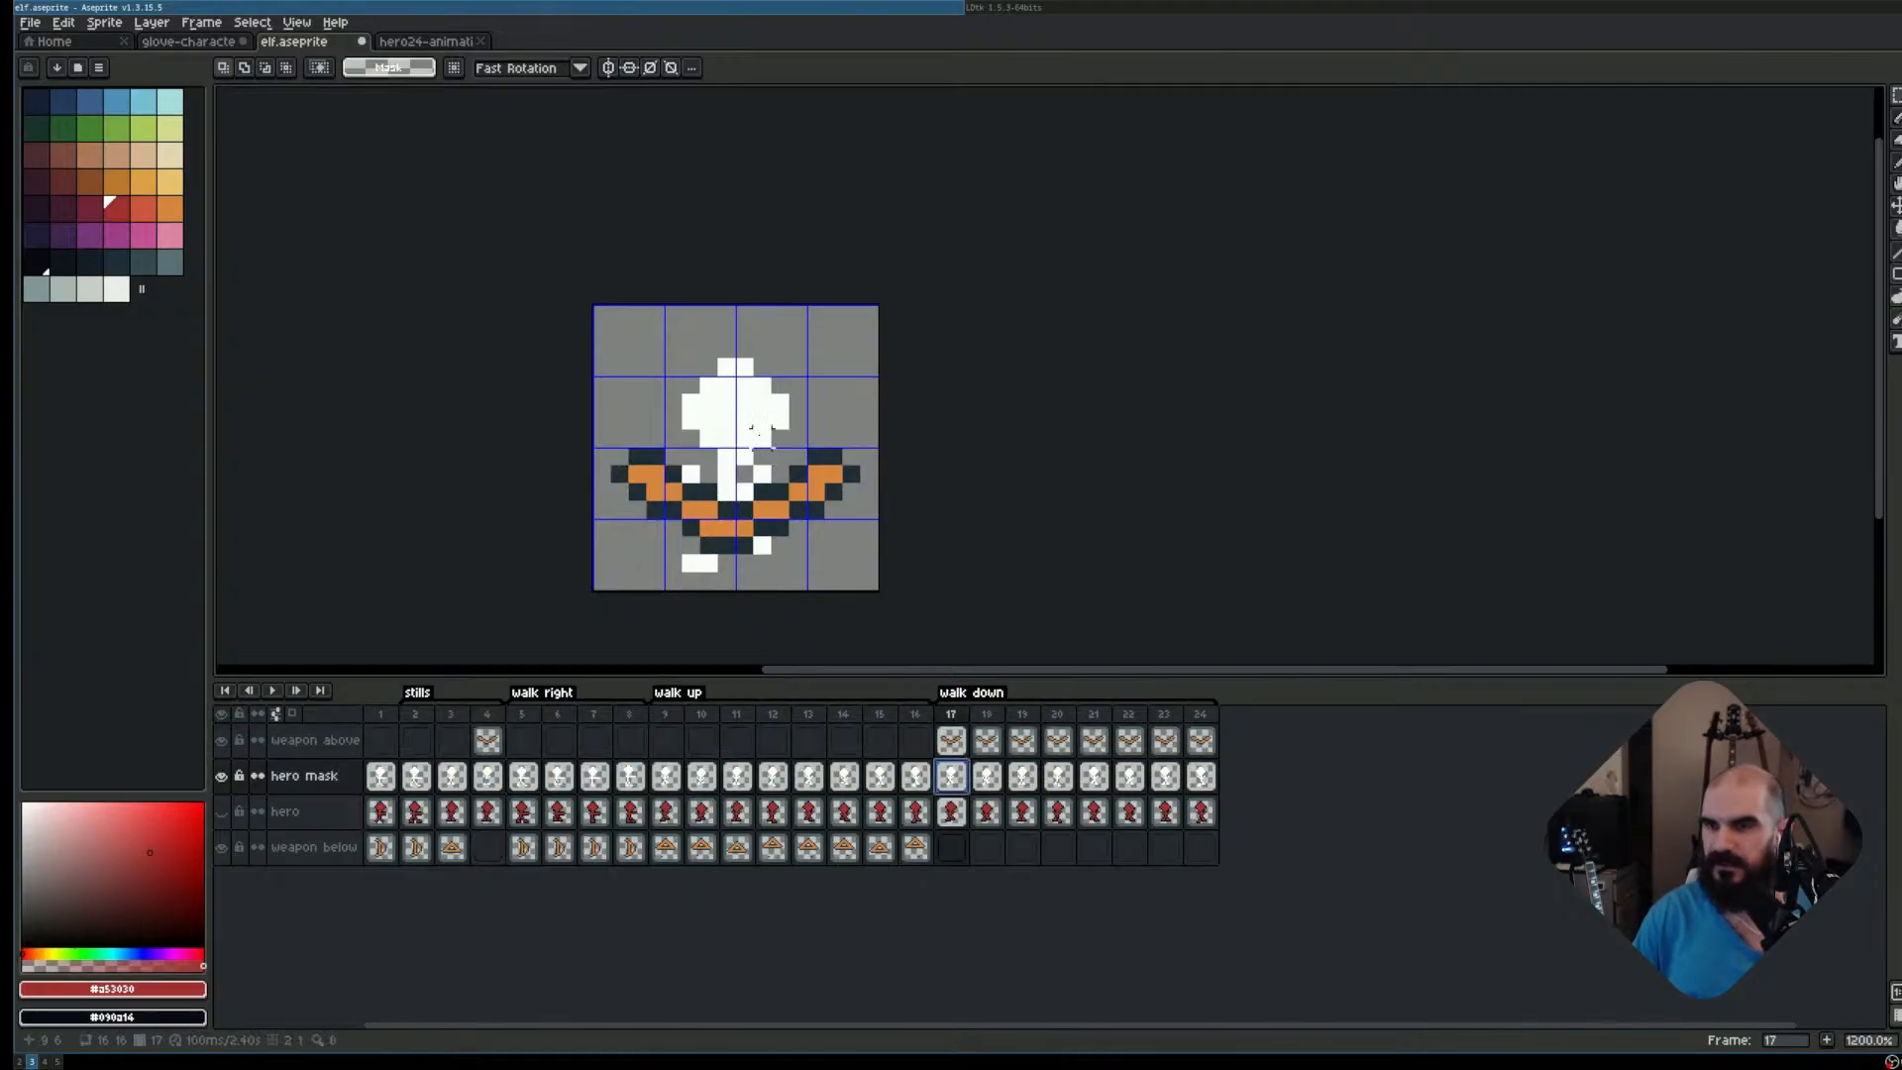
ctrl+click(949, 746)
click(958, 776)
key(Delete)
click(991, 778)
ctrl+click(988, 736)
click(992, 779)
key(Delete)
Remove the bow shape from the hero mask in the remaining walk down frames, 19 to 24
click(1025, 780)
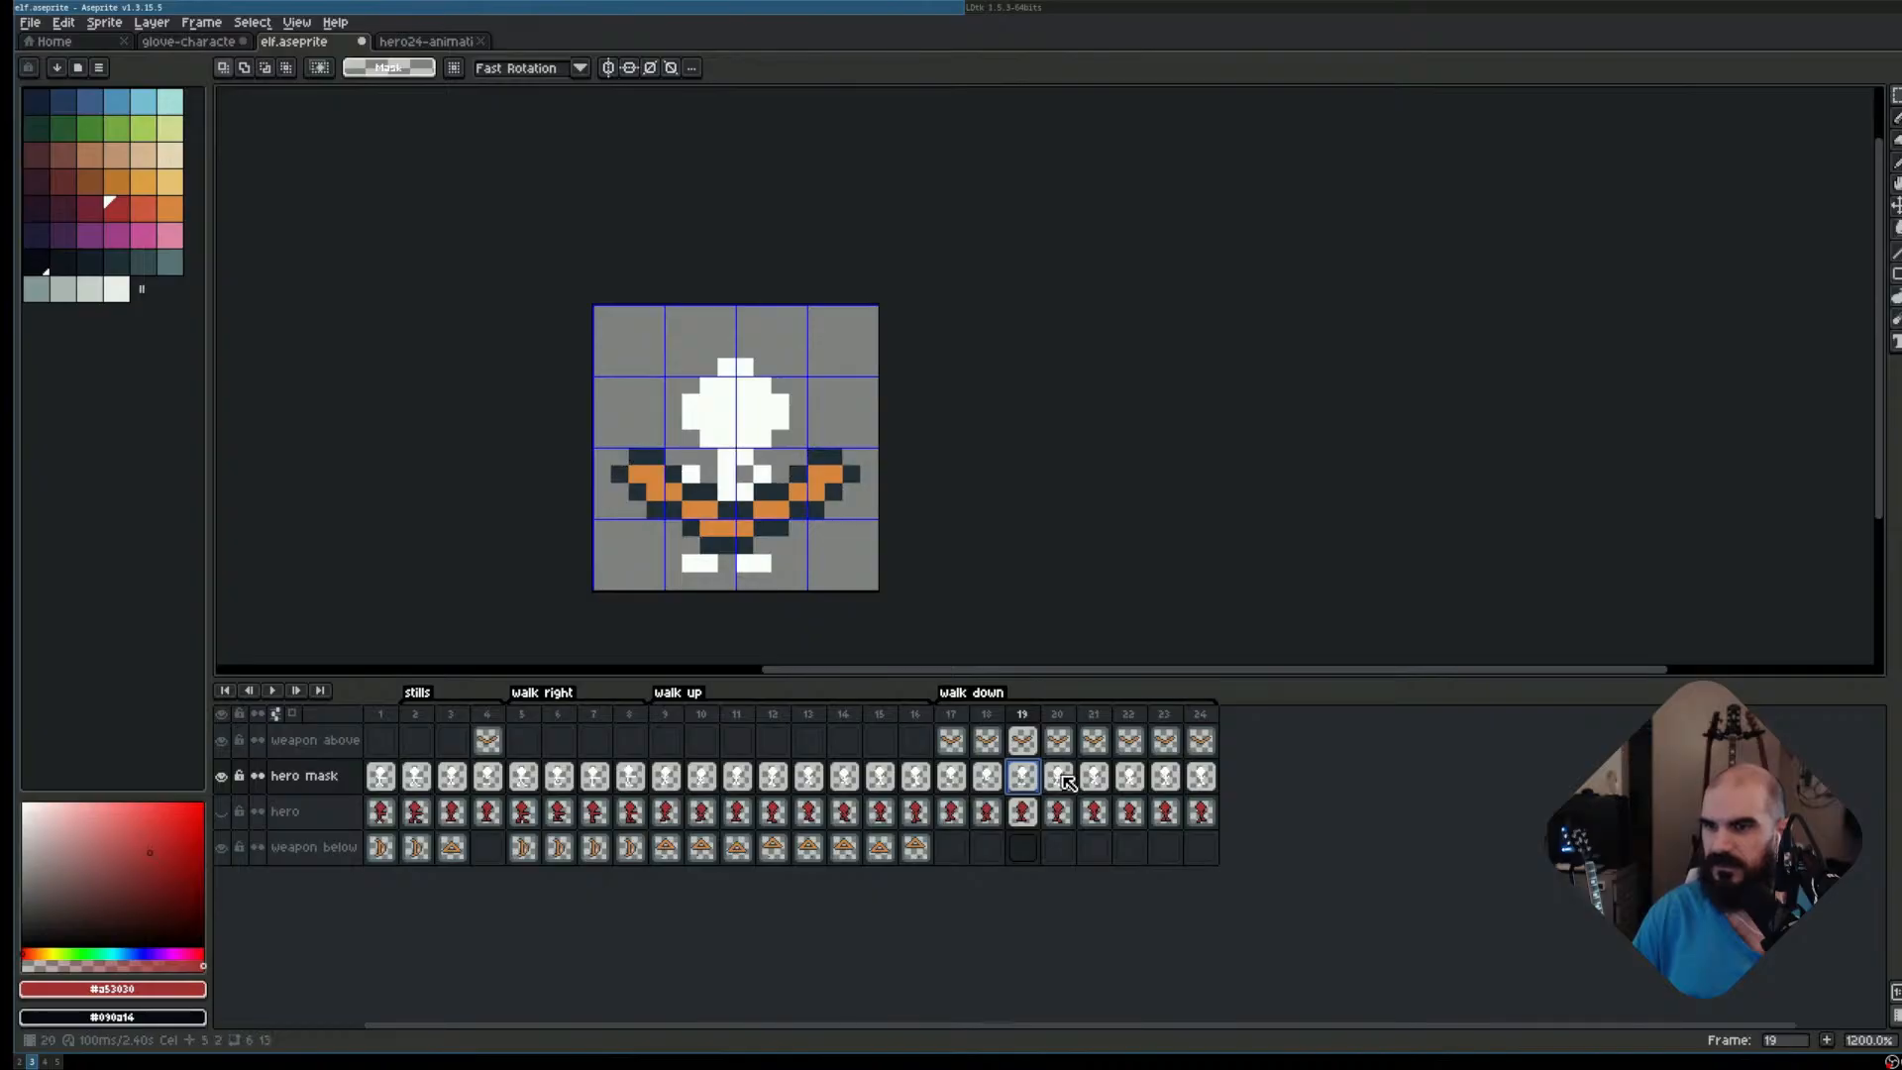
key(Right)
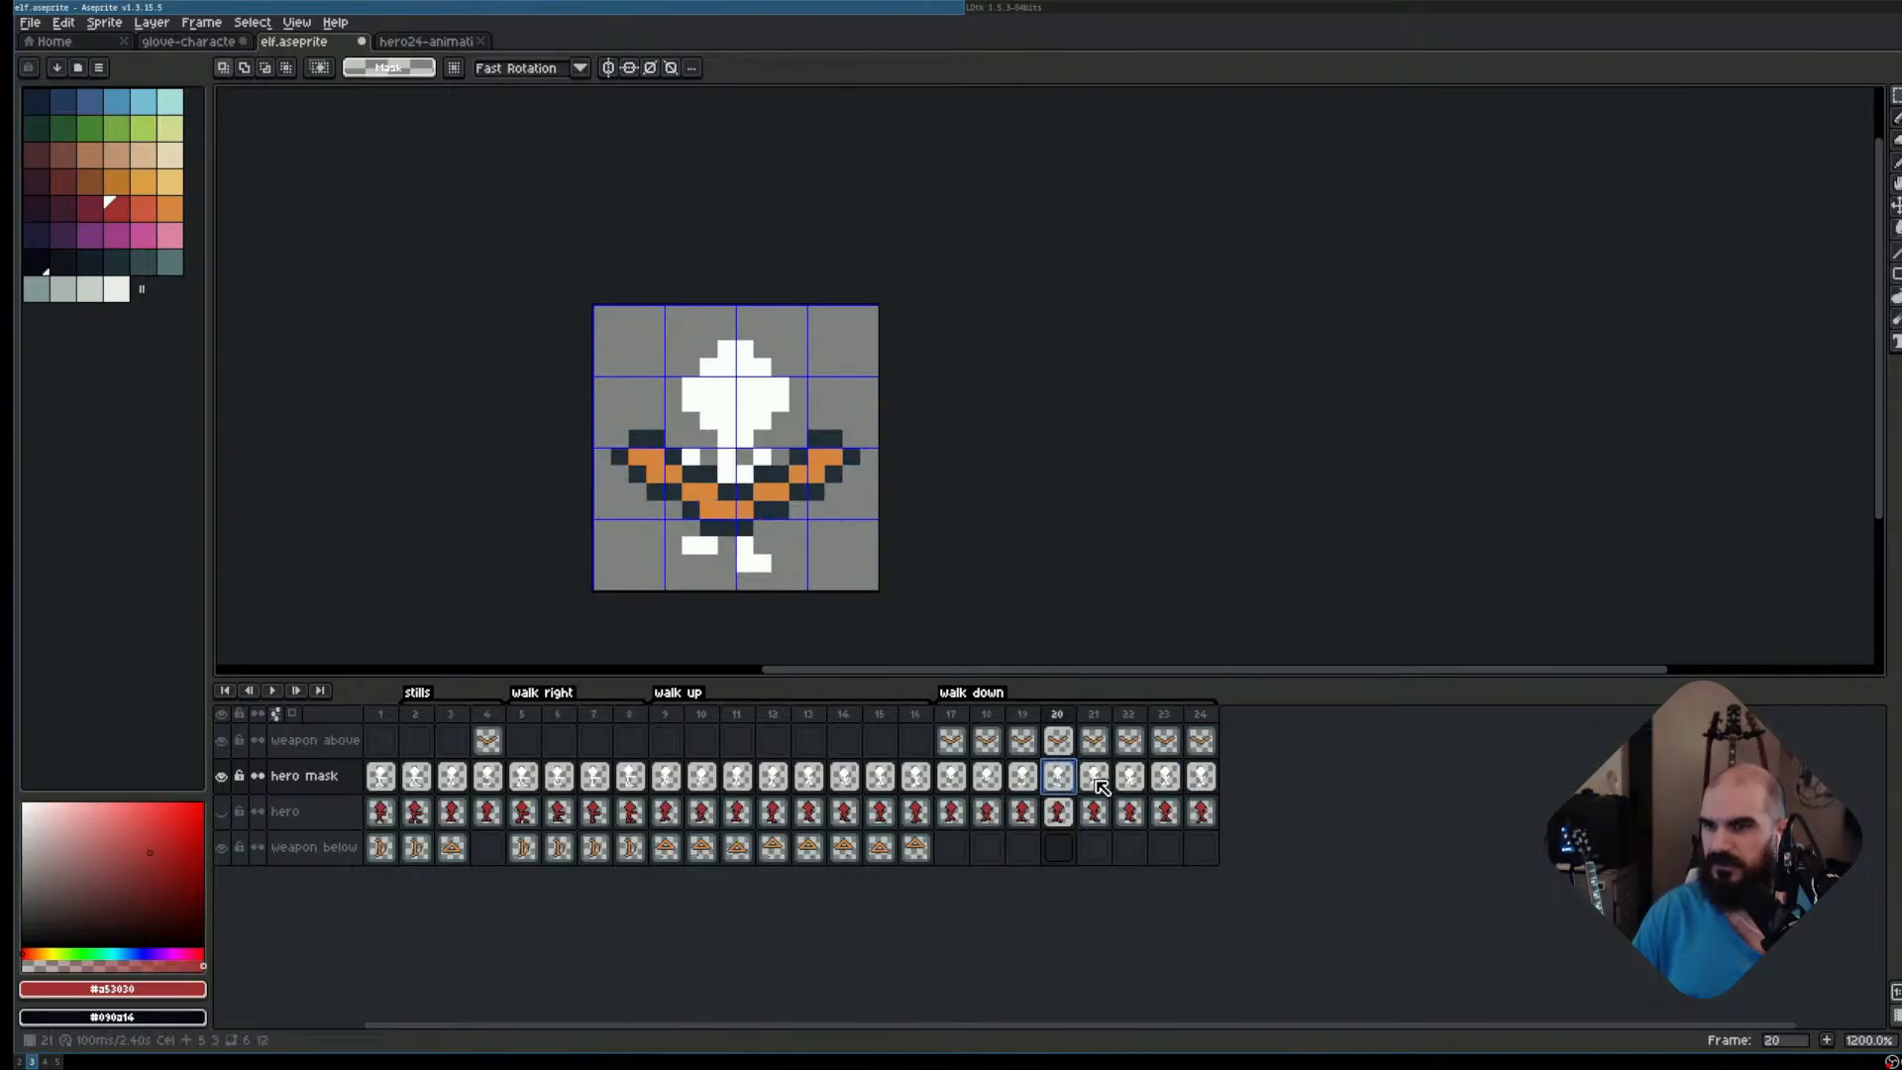
click(1094, 777)
click(1130, 777)
ctrl+click(1130, 748)
key(Delete)
click(1165, 775)
ctrl+click(1166, 751)
key(Delete)
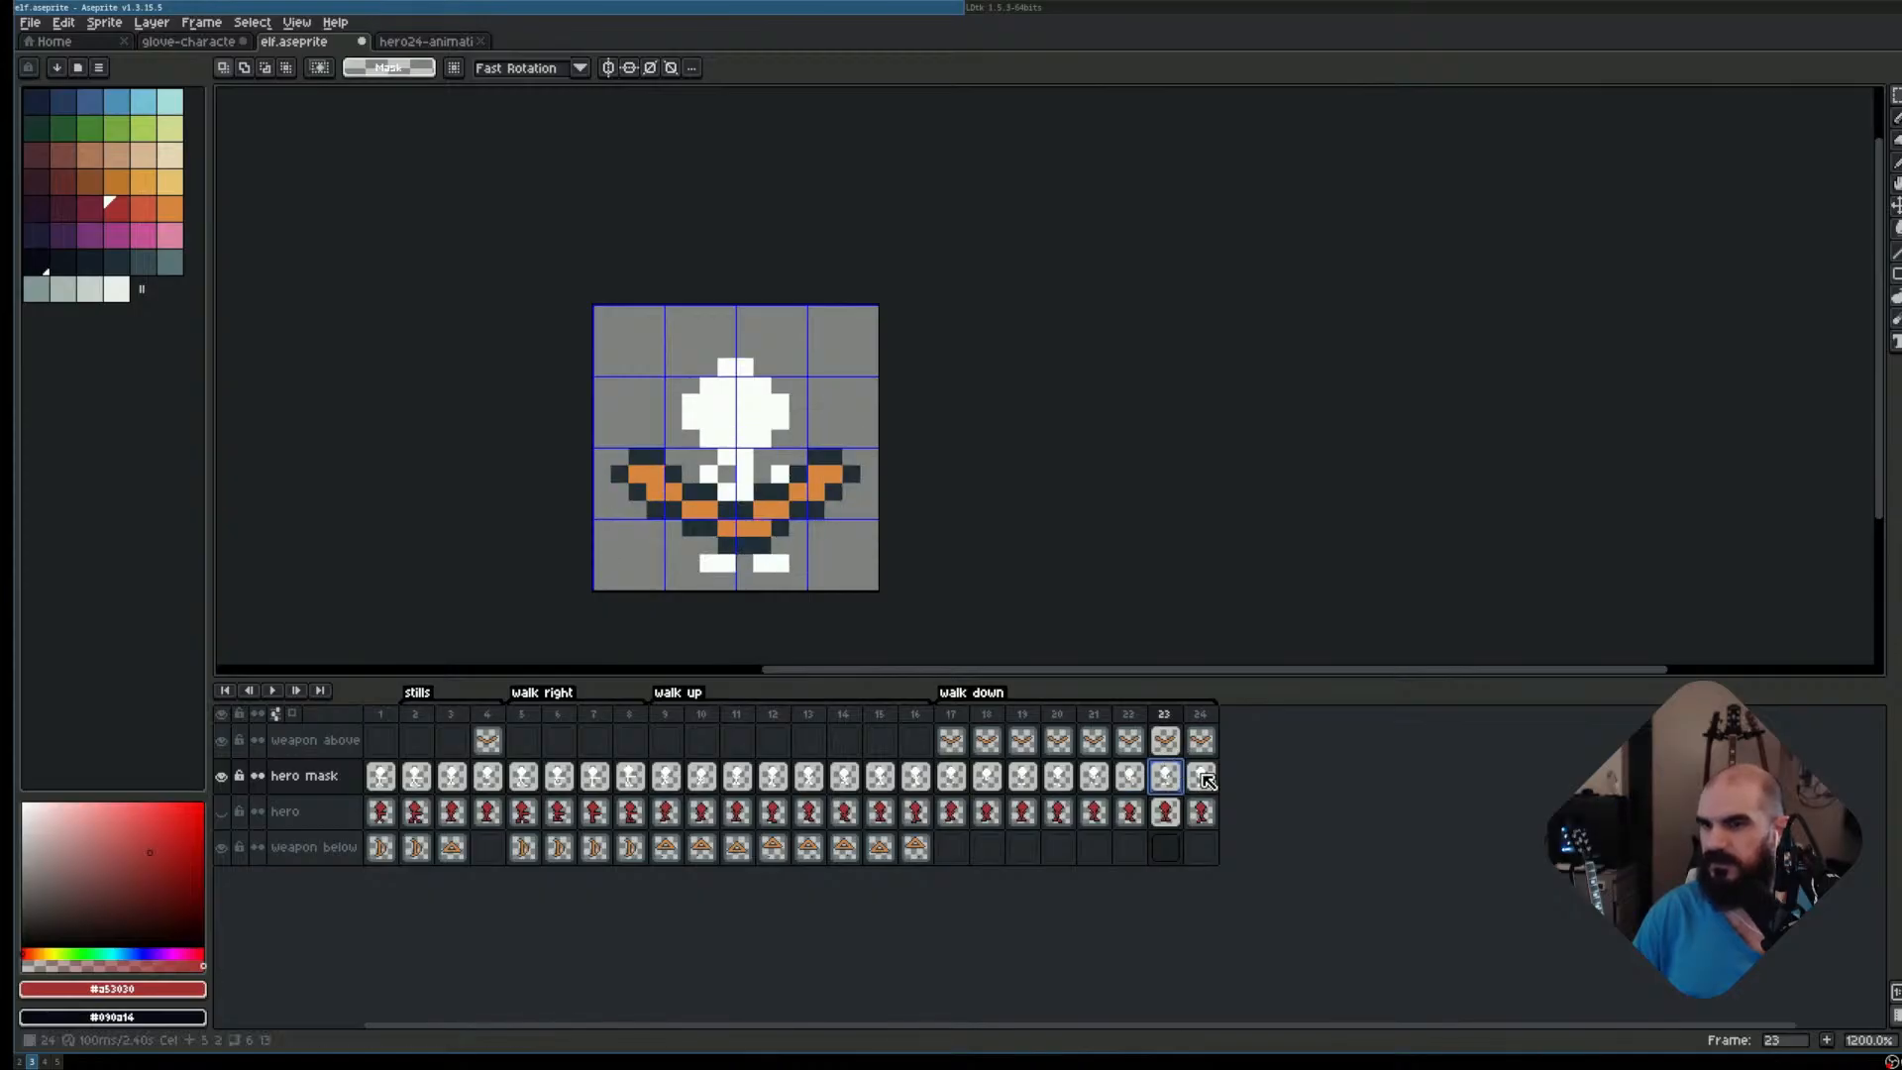
click(1201, 777)
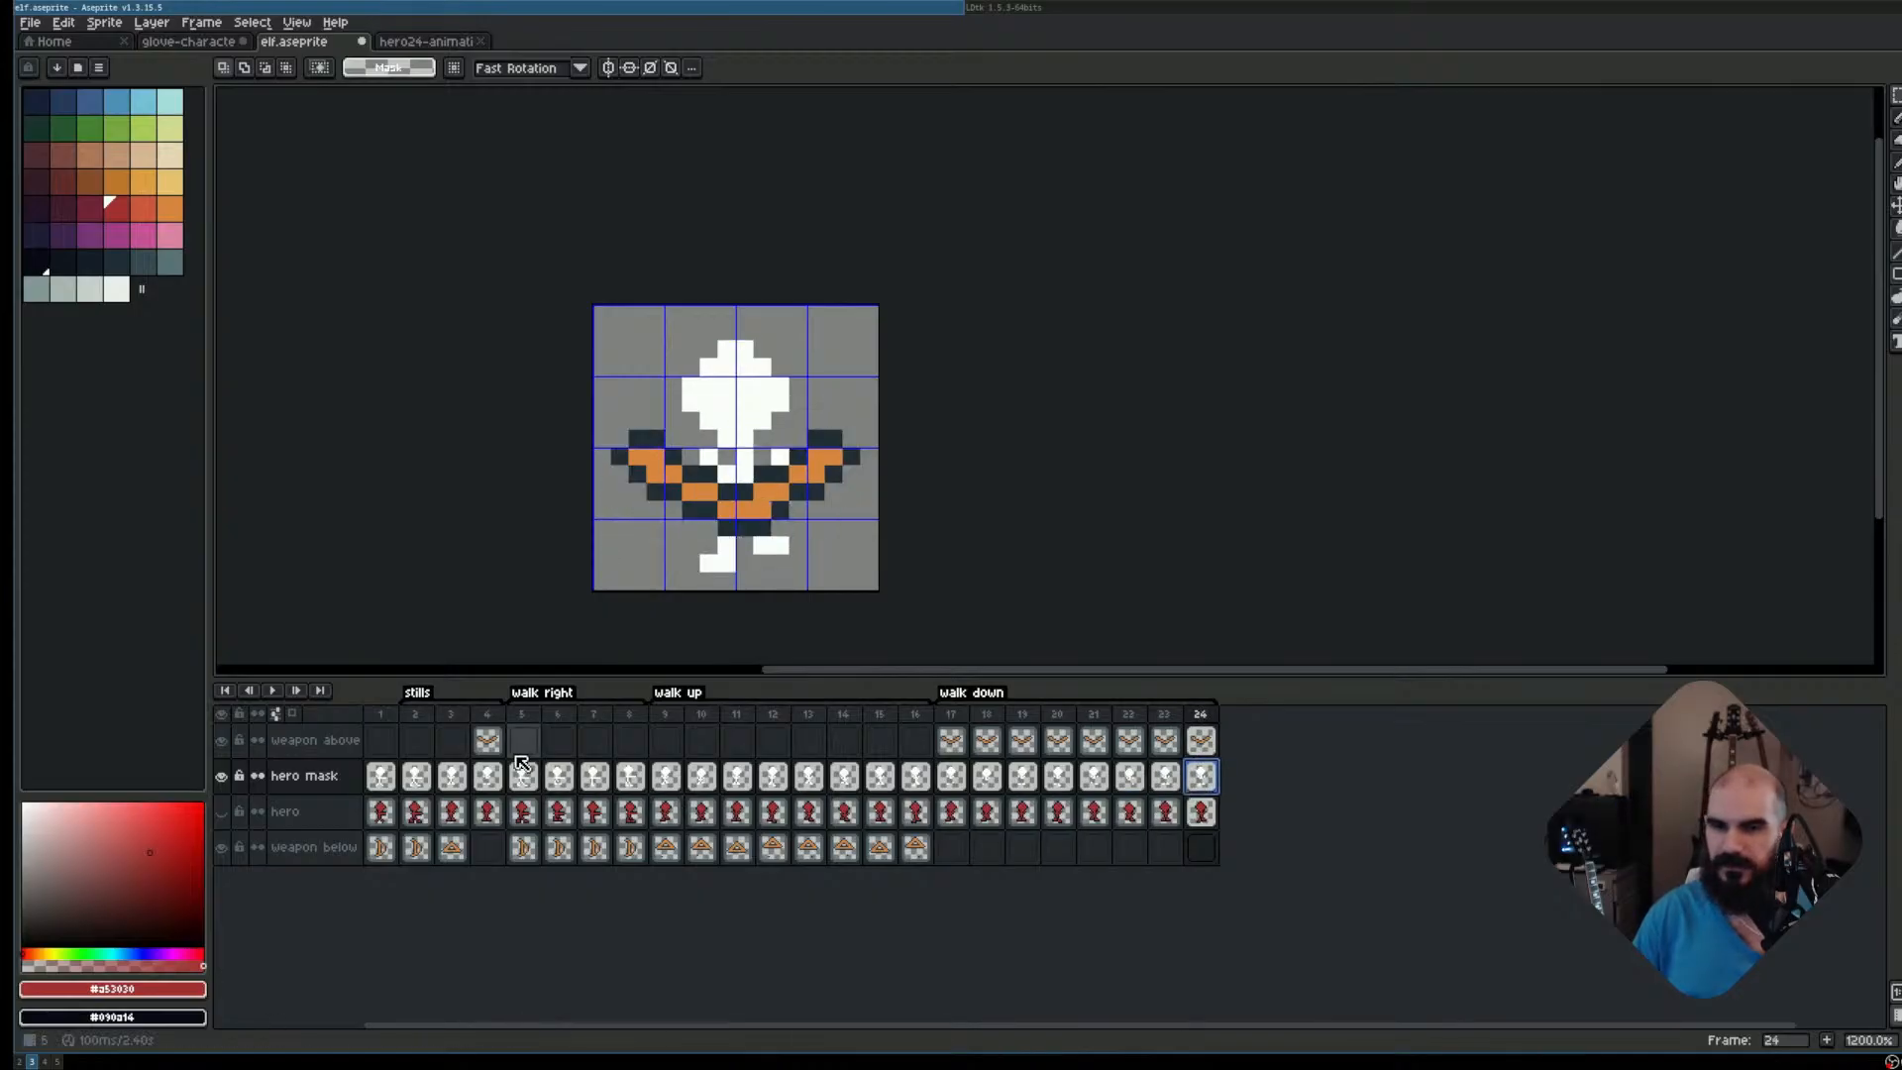
Export the hero mask layer as the sprite sheet elf-sprite-mask.png, checking the cut-out frames in the preview first
click(30, 21)
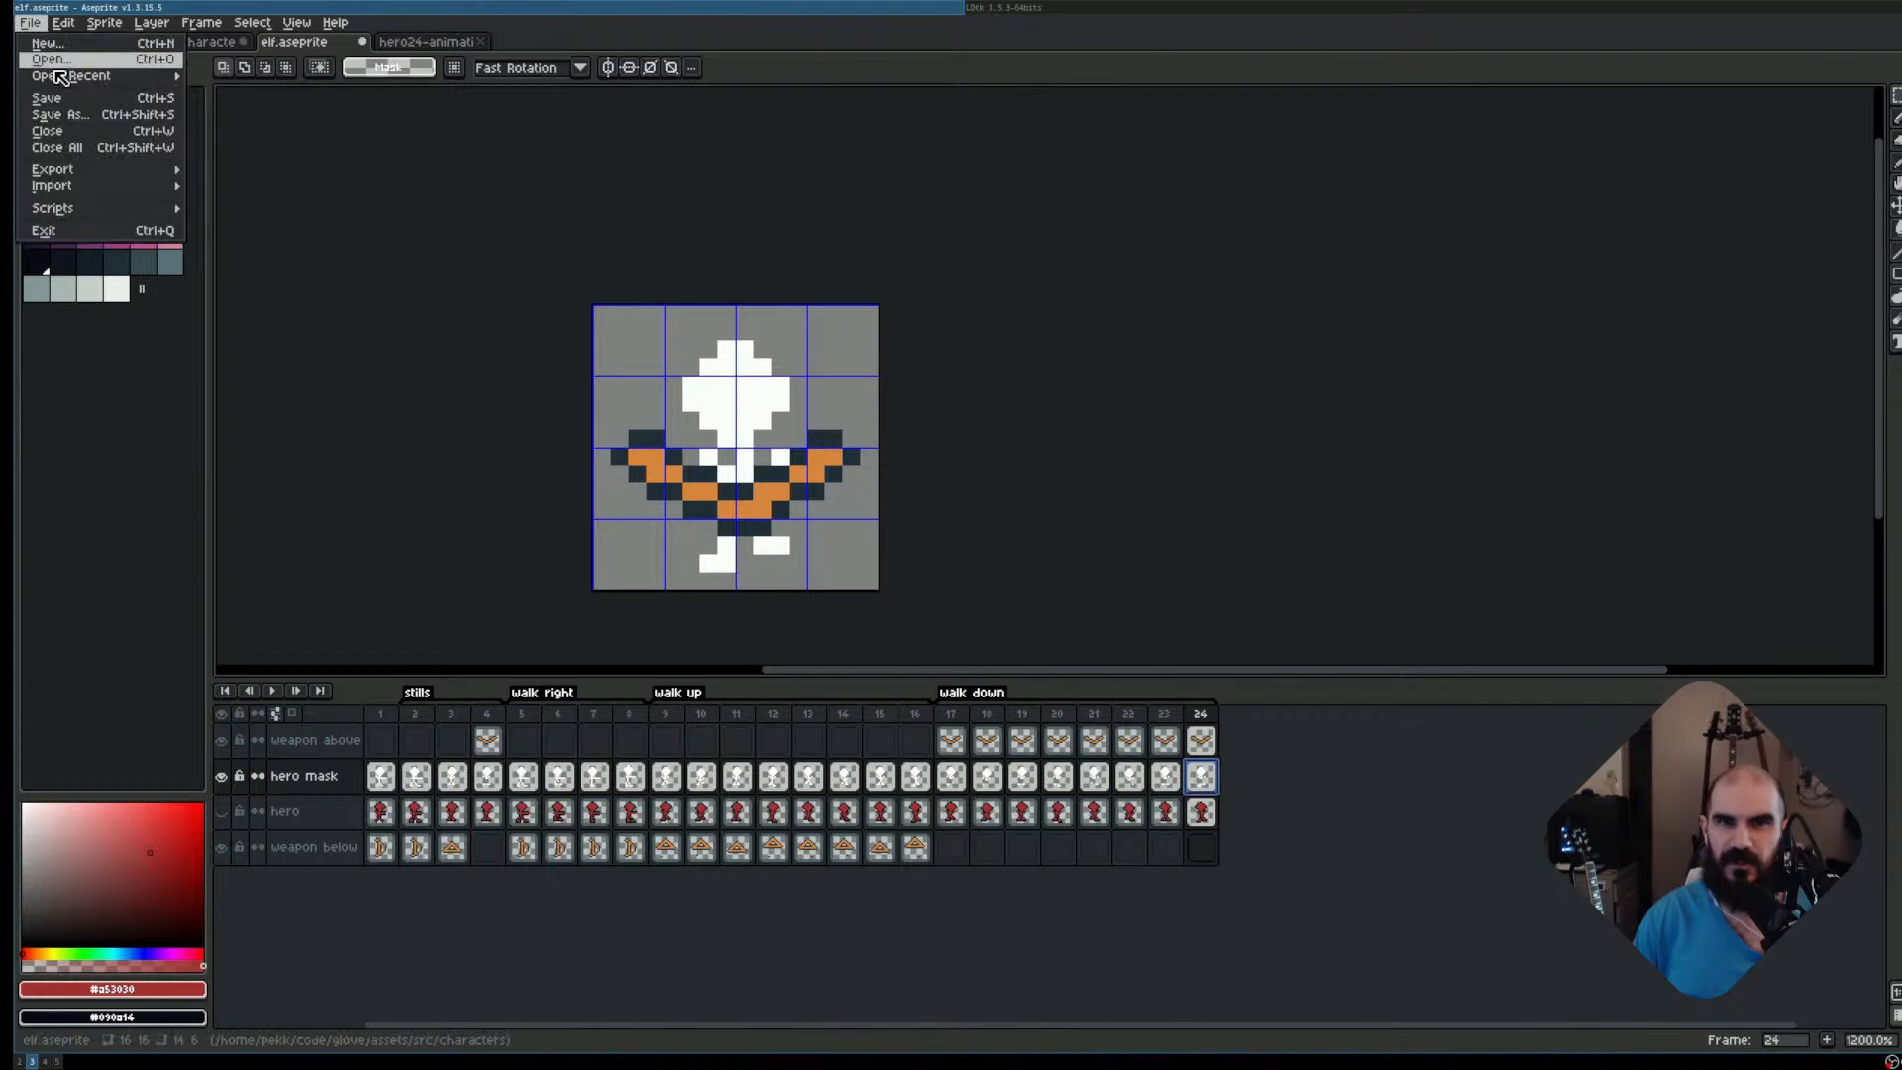
mouse_move(114, 173)
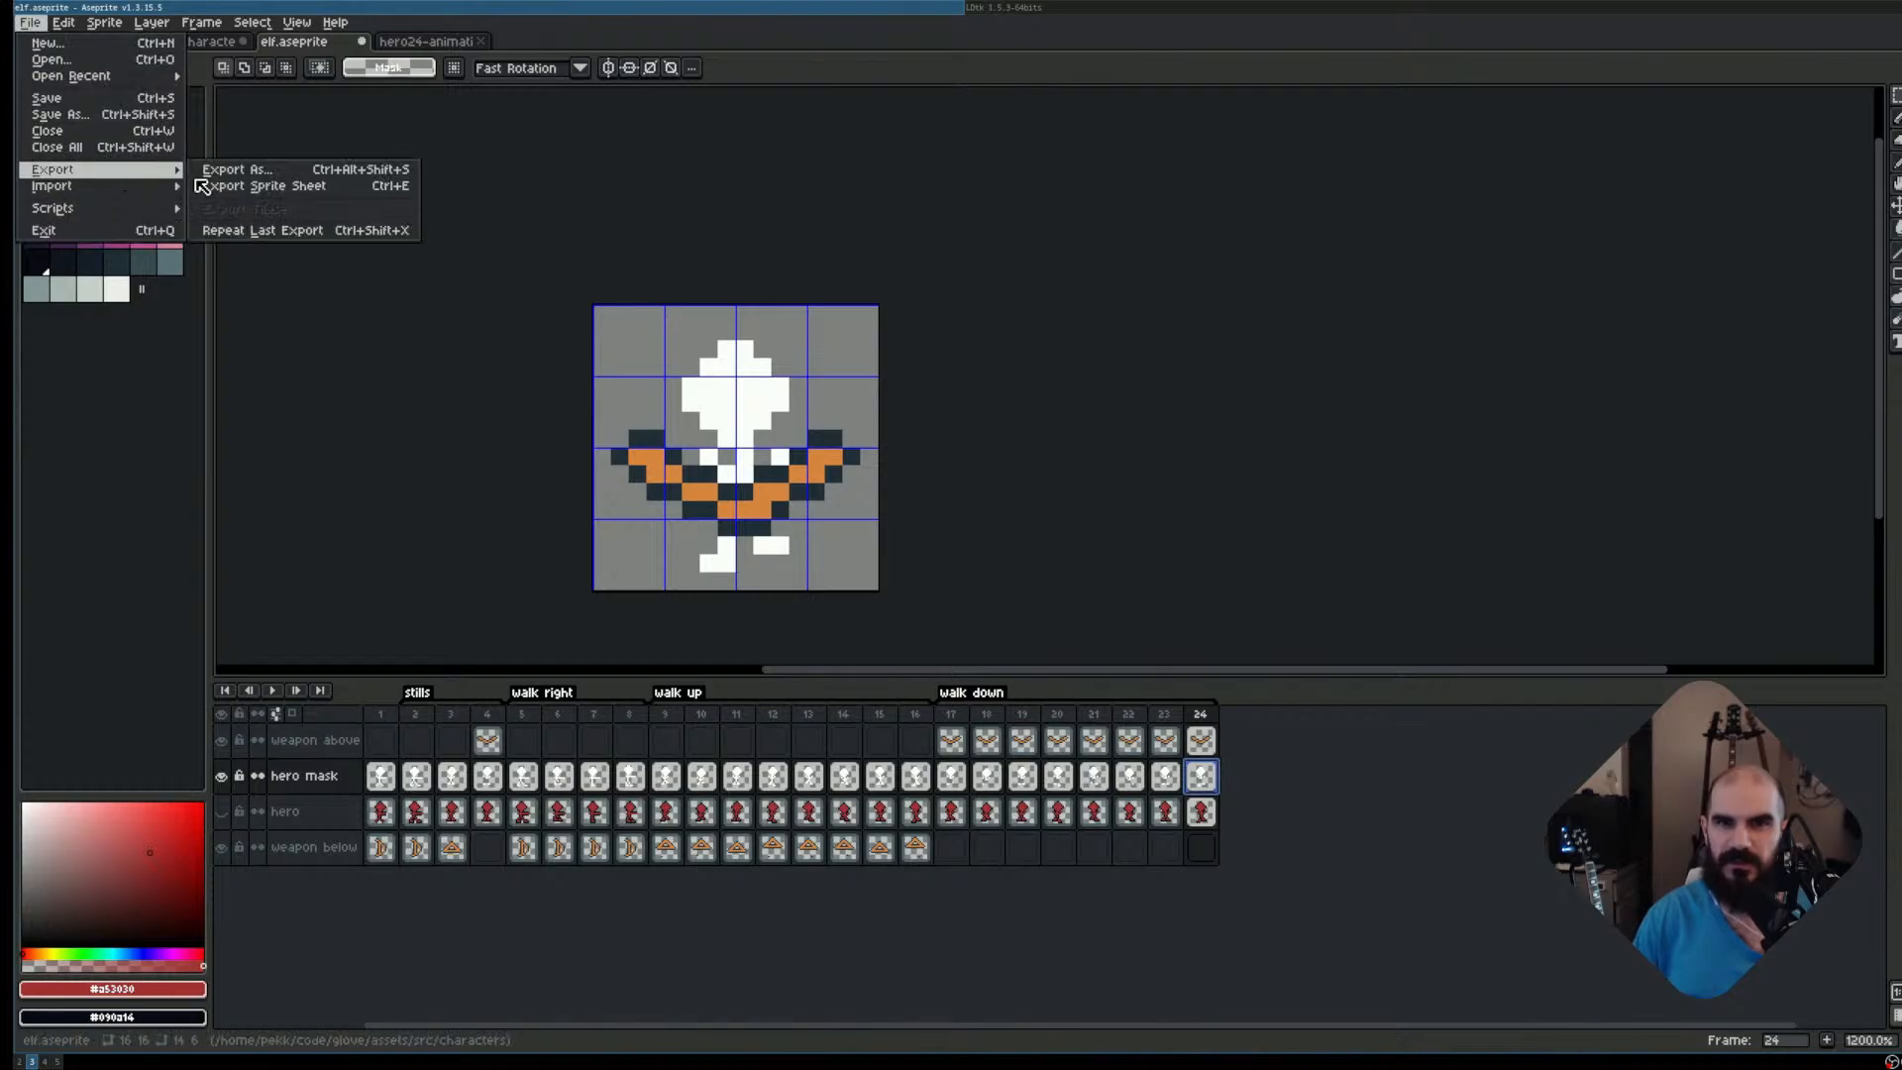
click(315, 188)
scroll(968, 389, down, 1)
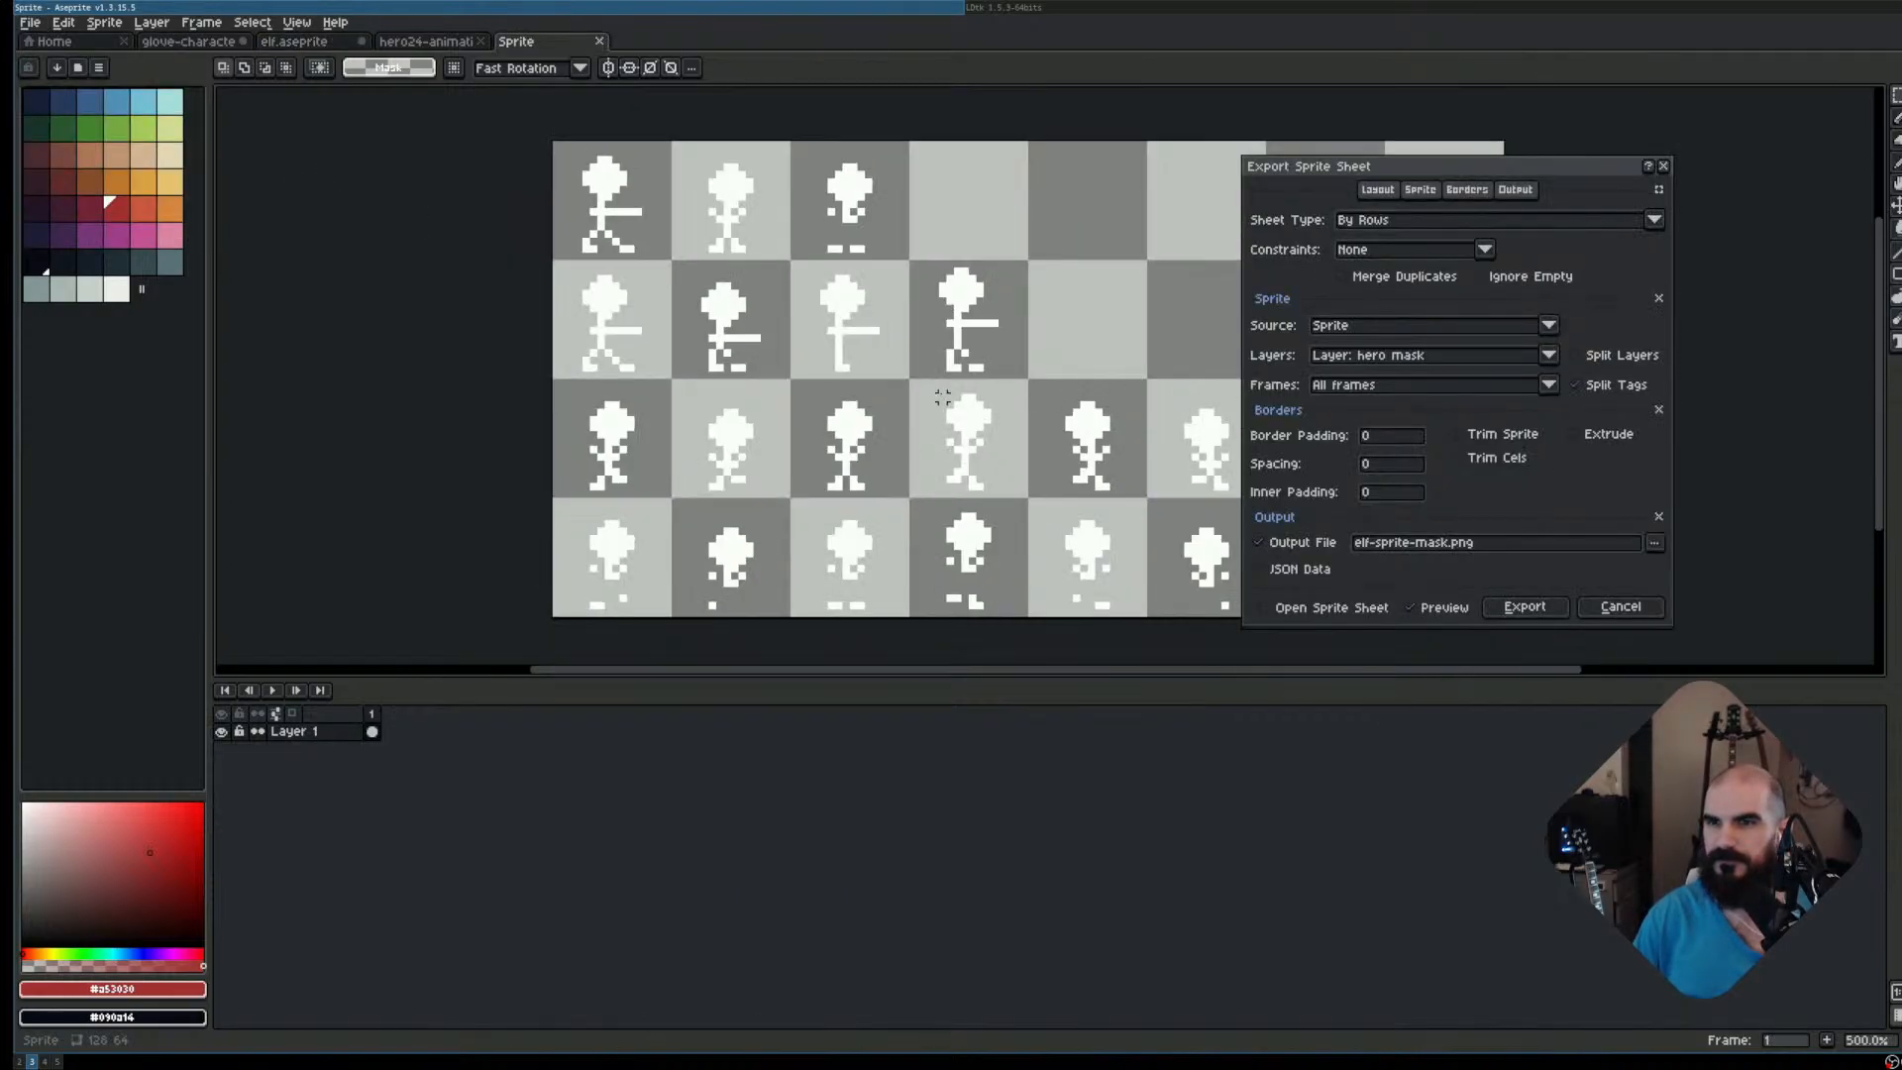
drag(987, 396, 818, 396)
drag(849, 530, 734, 504)
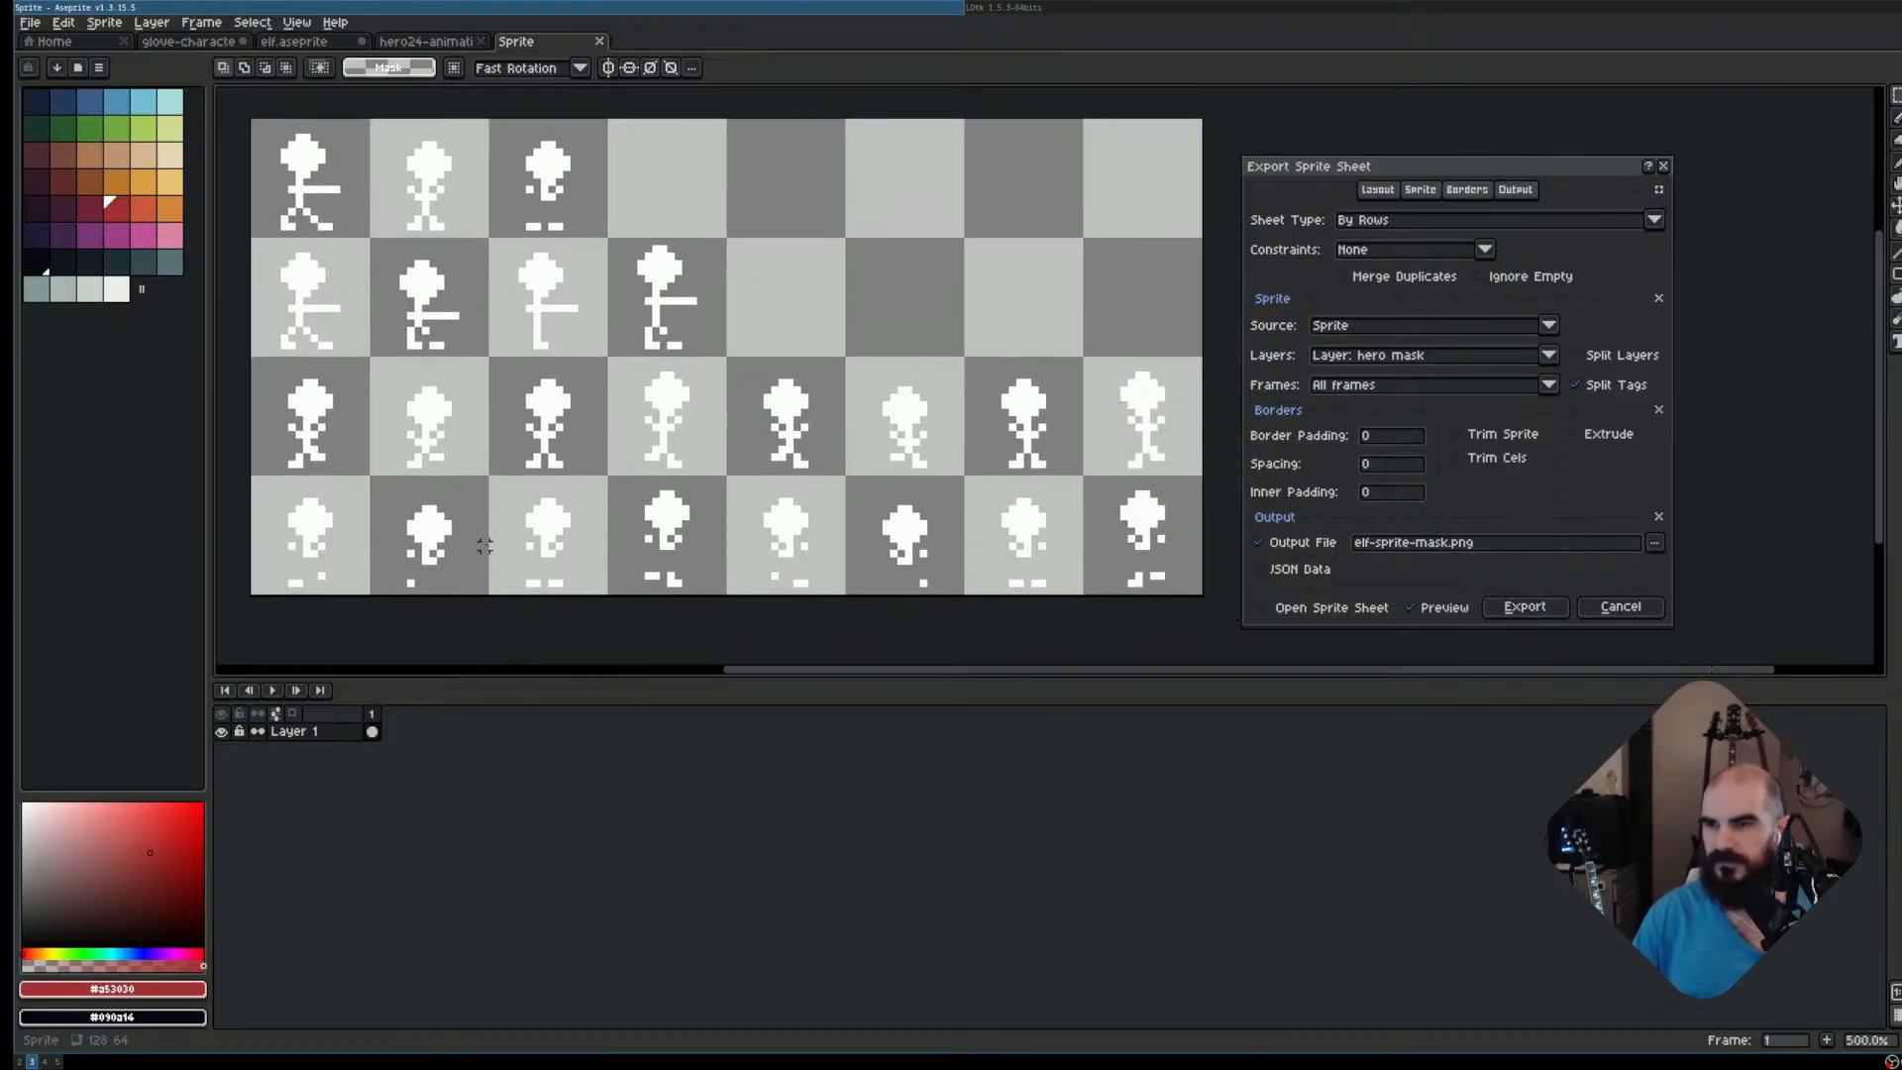
click(1568, 608)
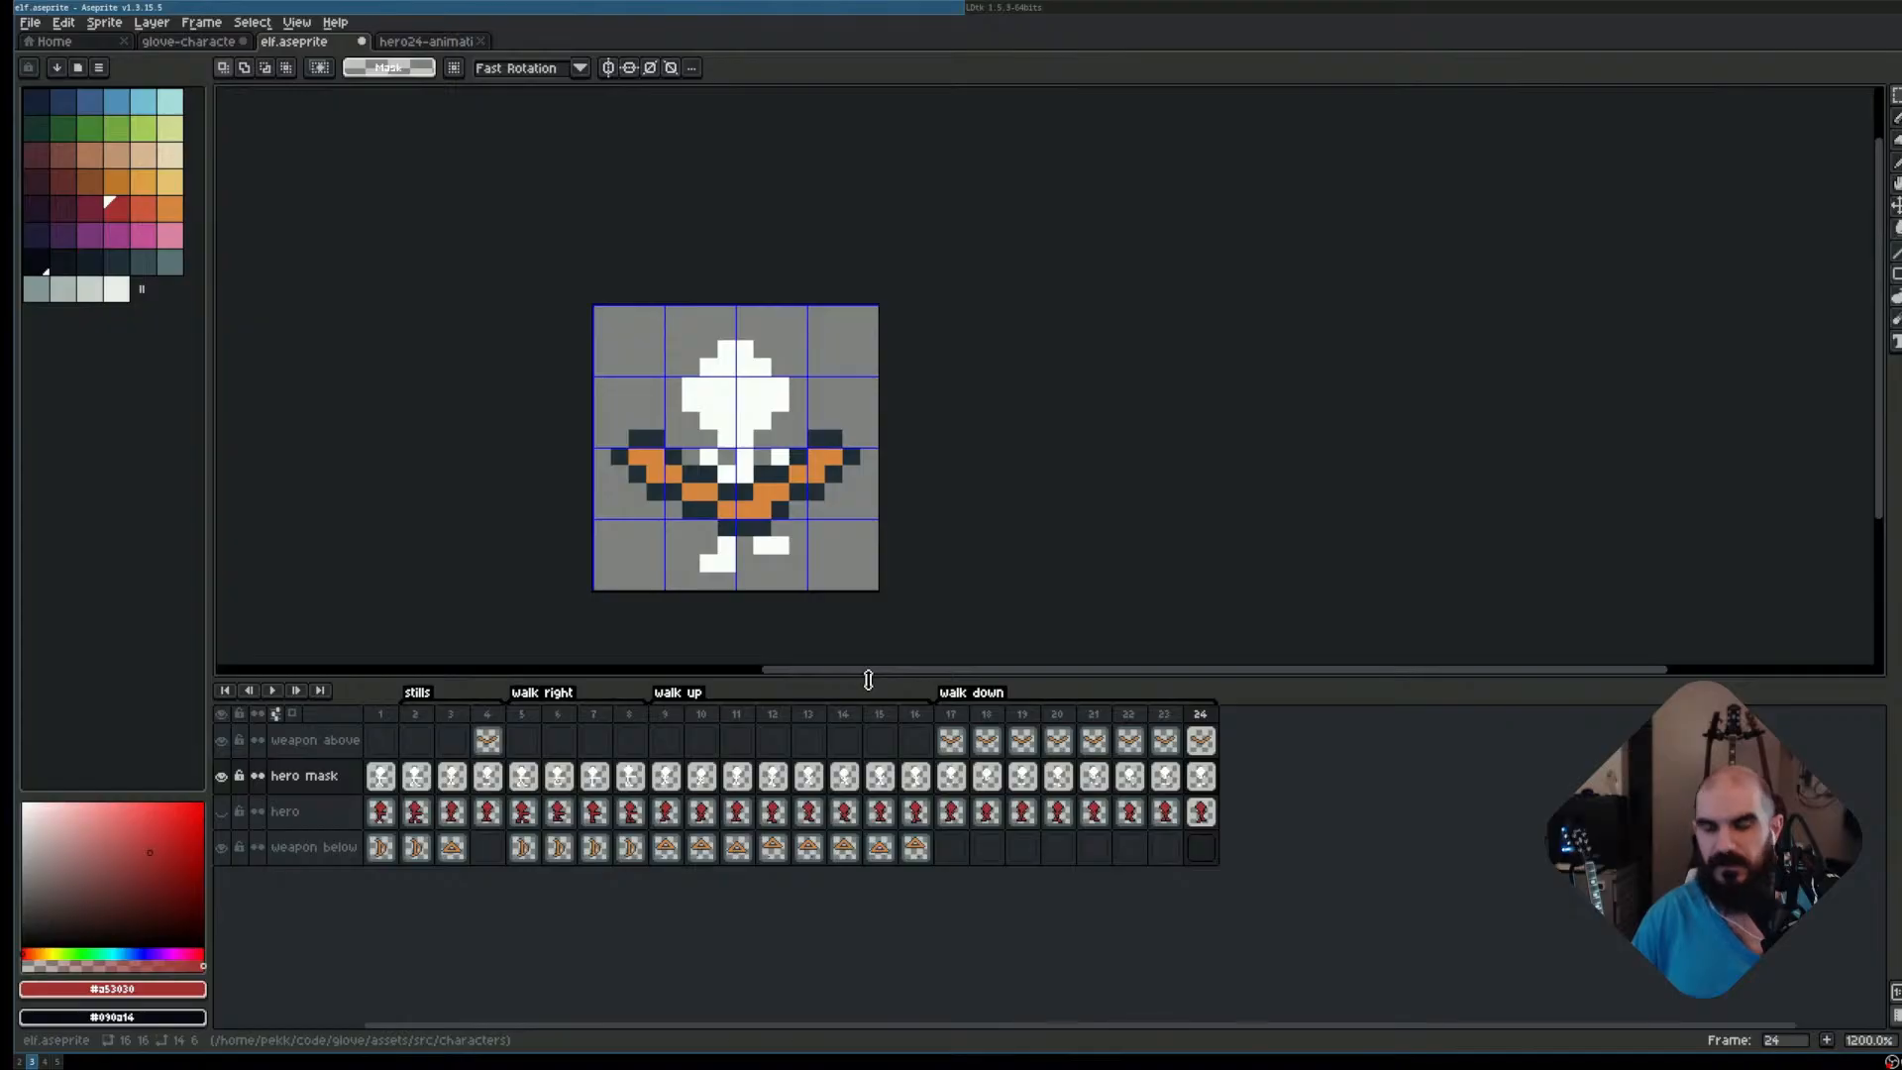
Return to the terminal workspace, launch Godot and open the glove project
key(super+2)
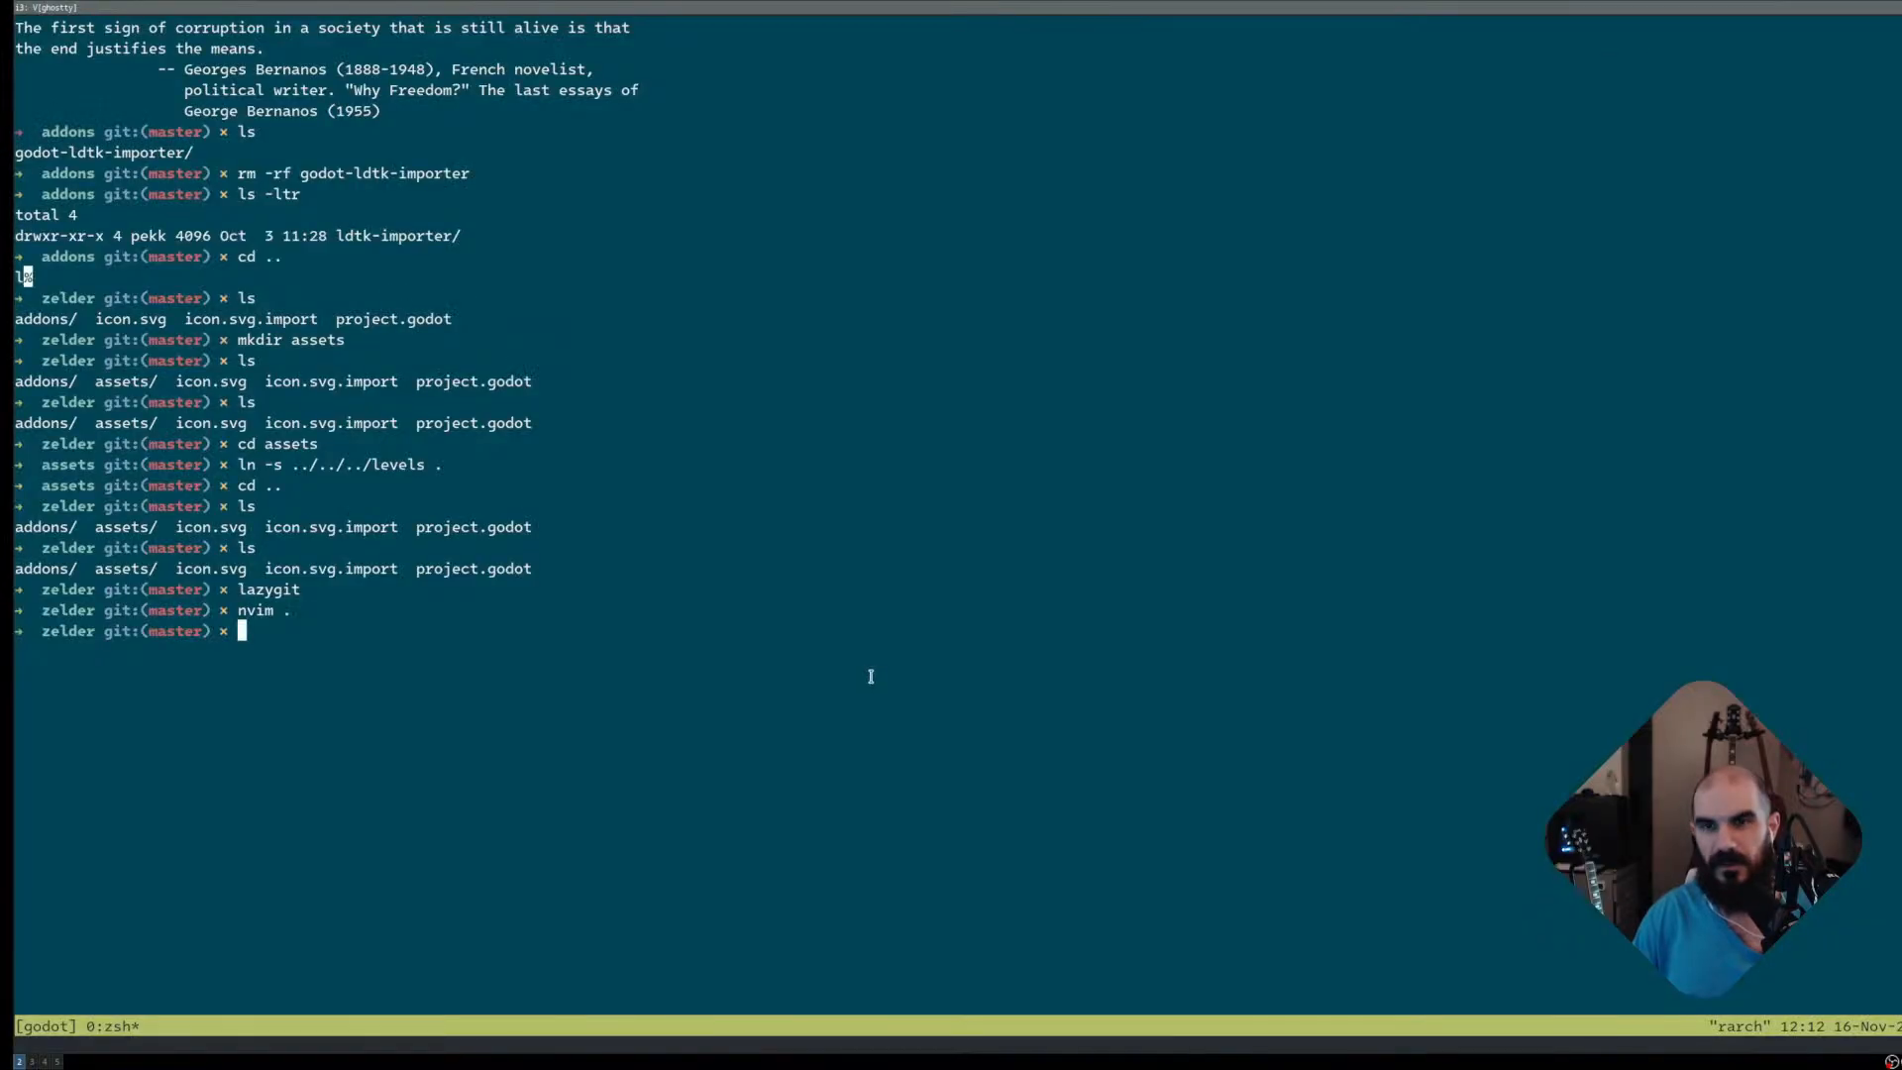
key(super+5)
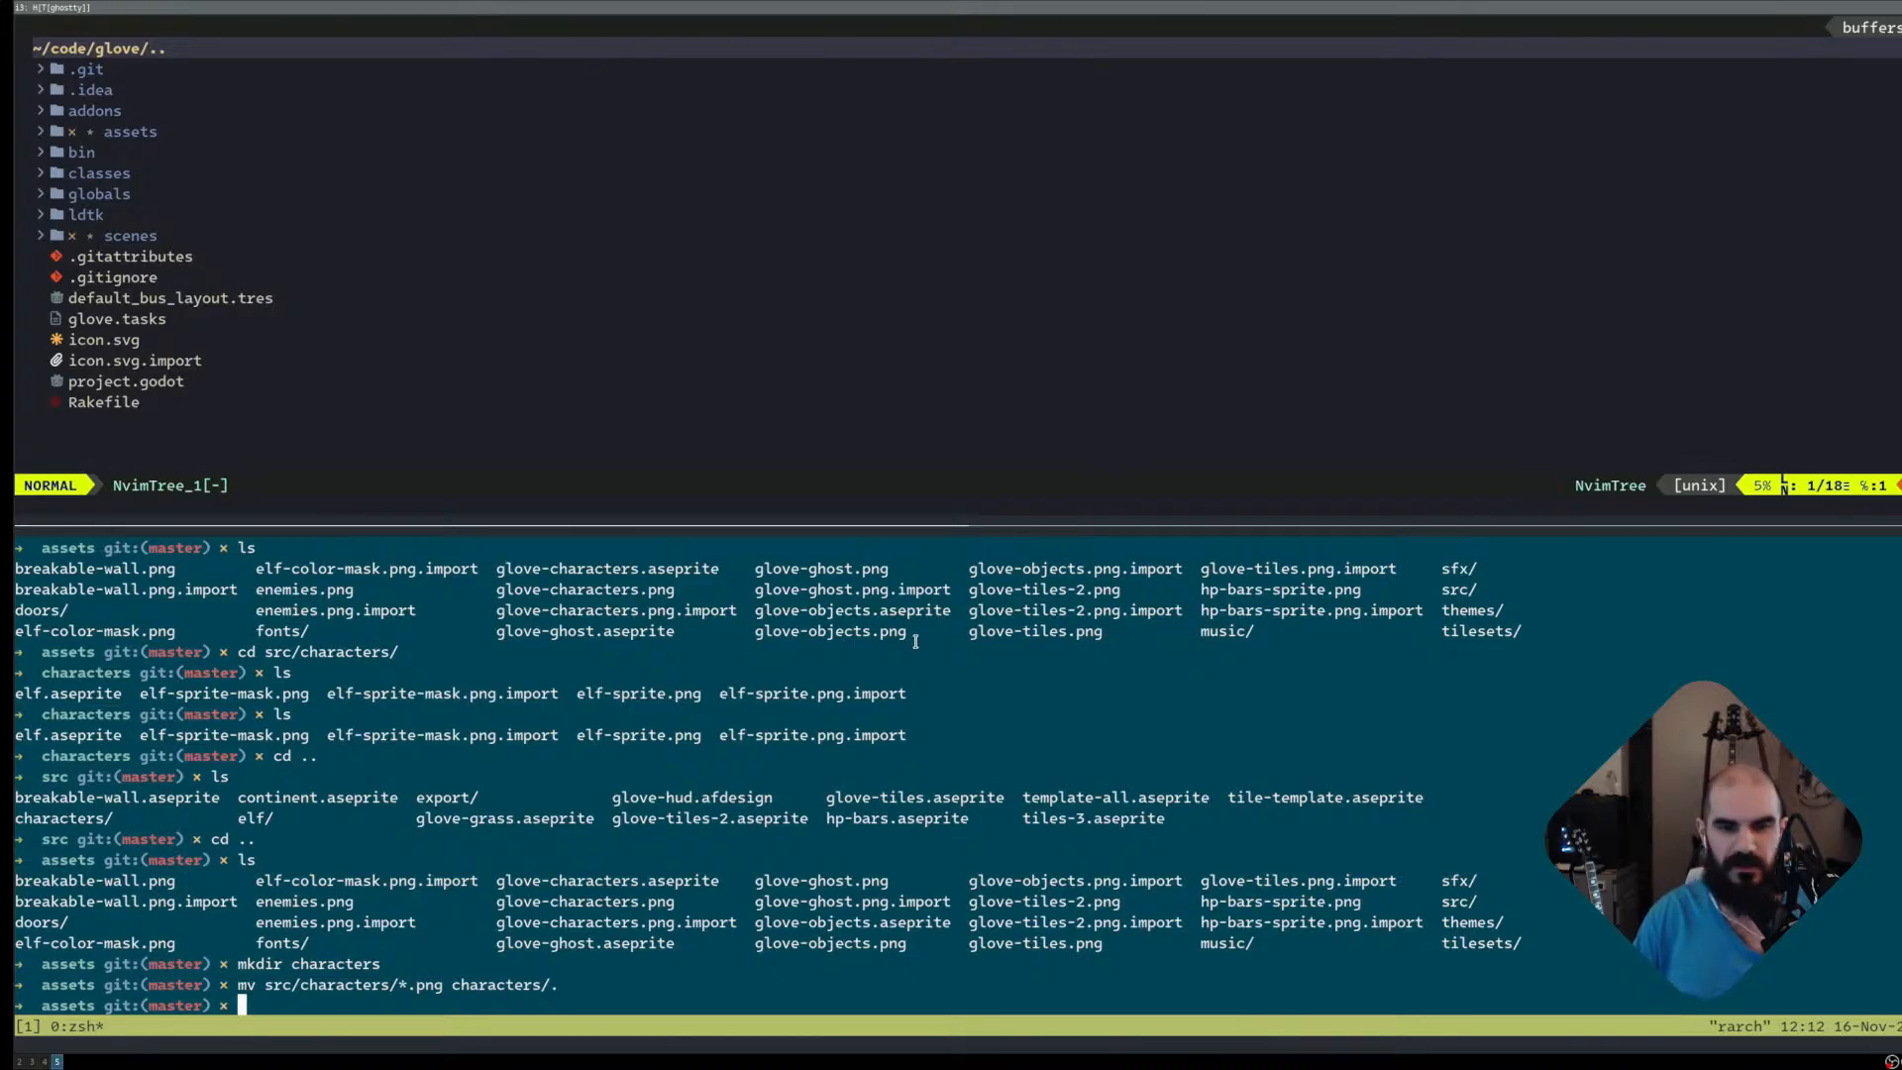
key(super+d)
text(god)
key(Return)
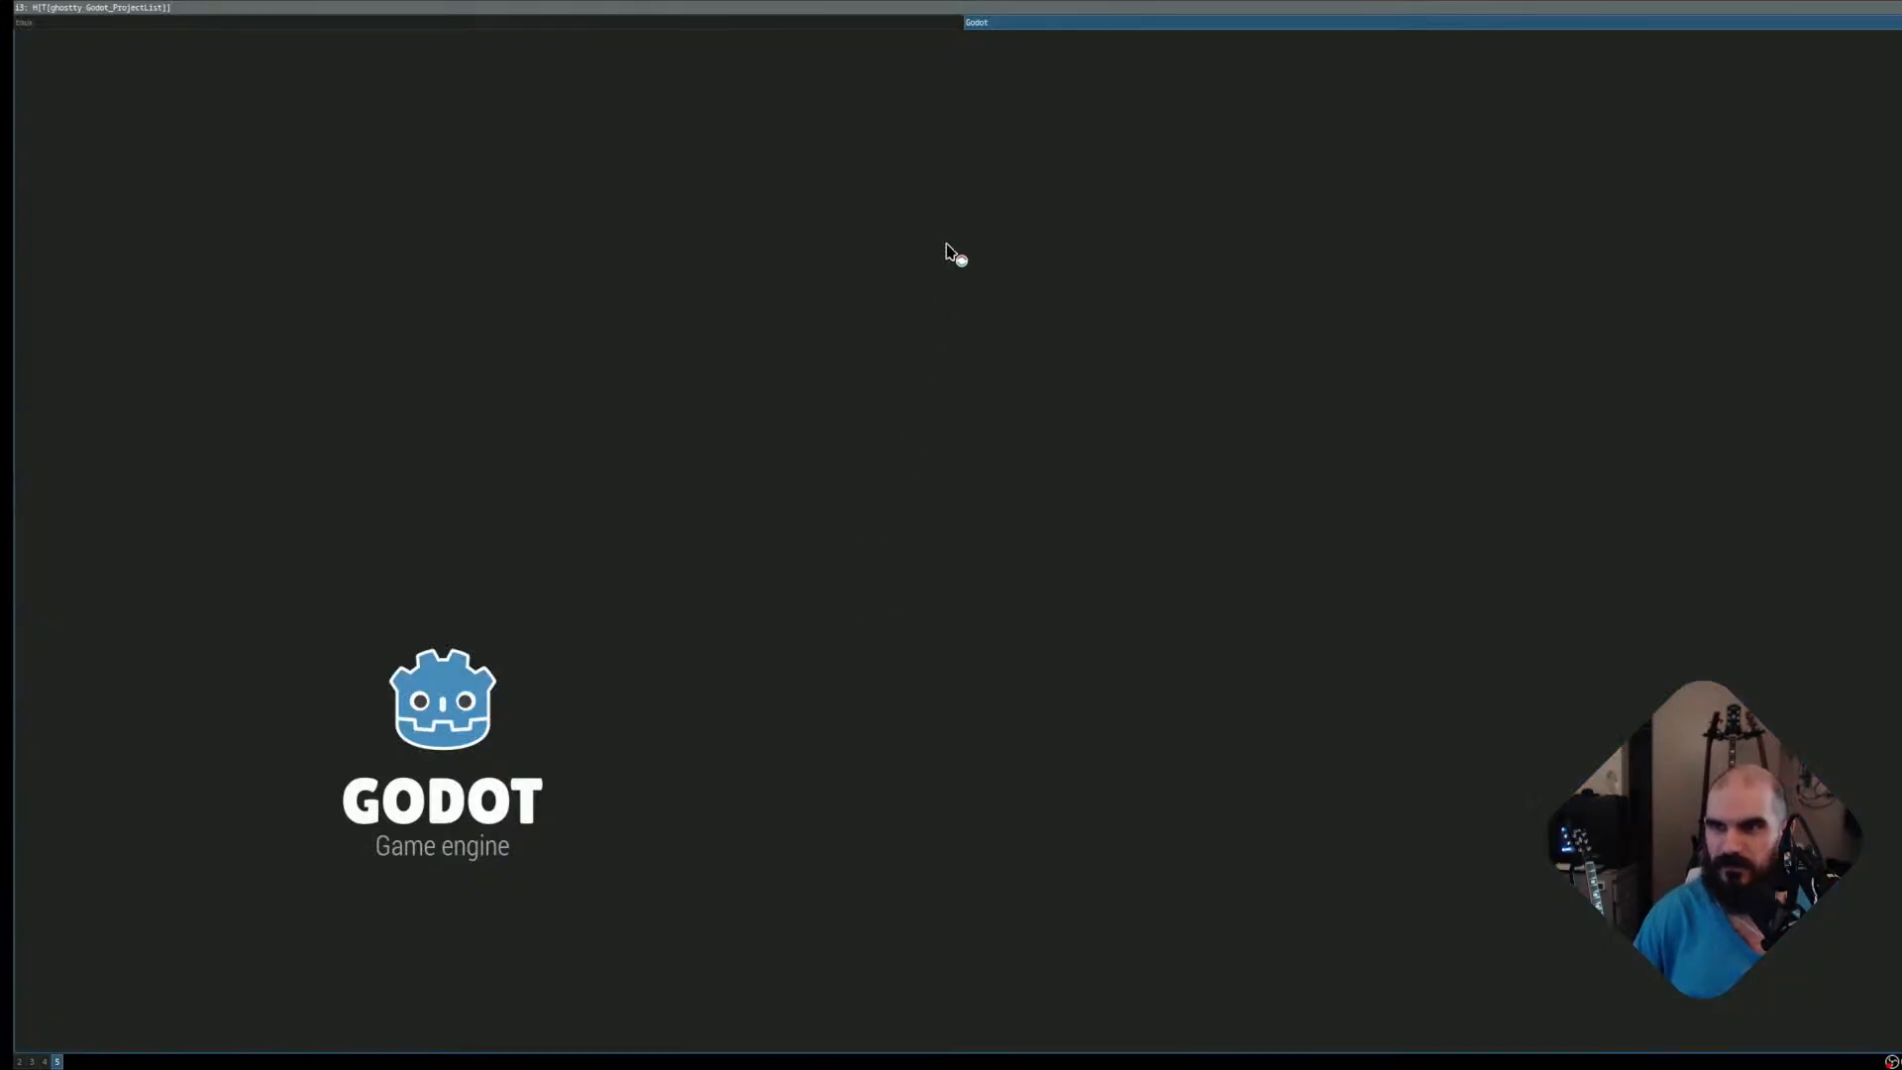
double_click(499, 134)
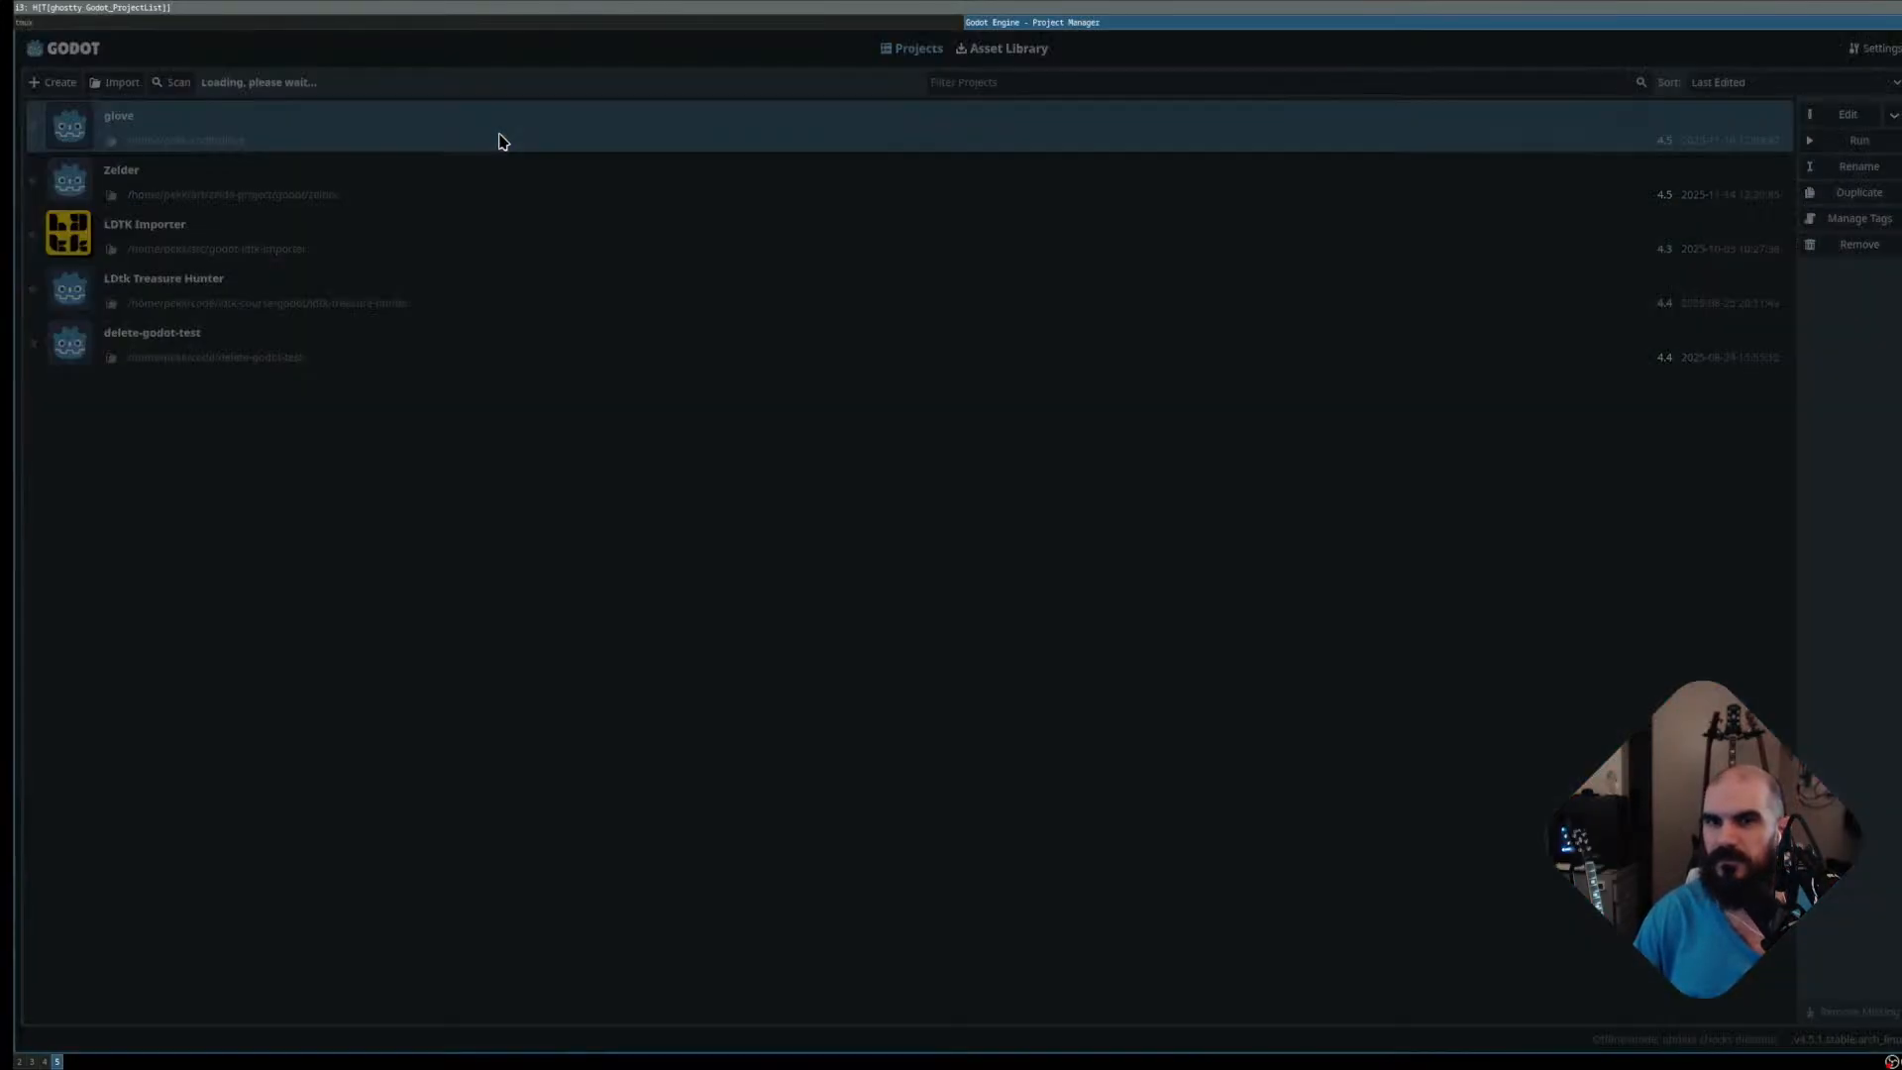
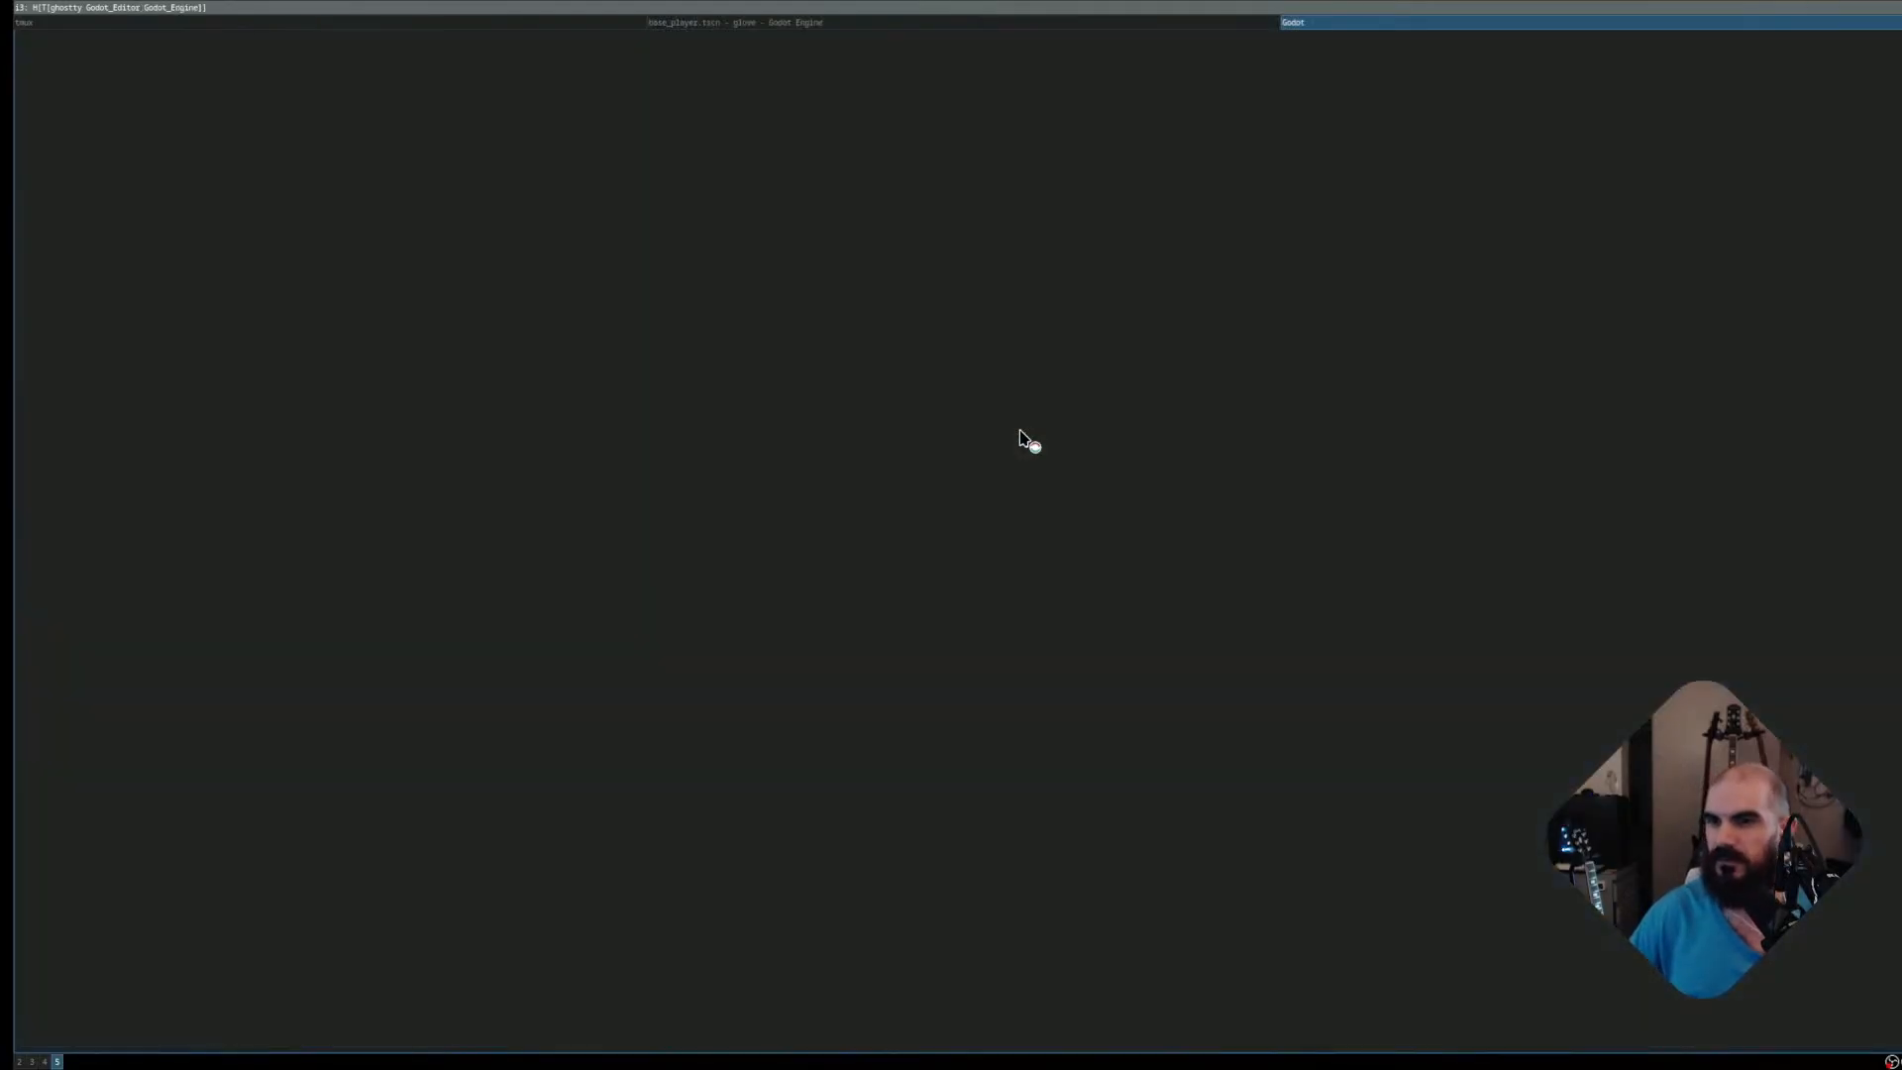
Start a game with the Elf and walk it up, right and down in the starting room to check the bow
key(Return)
key(Return)
key(Return)
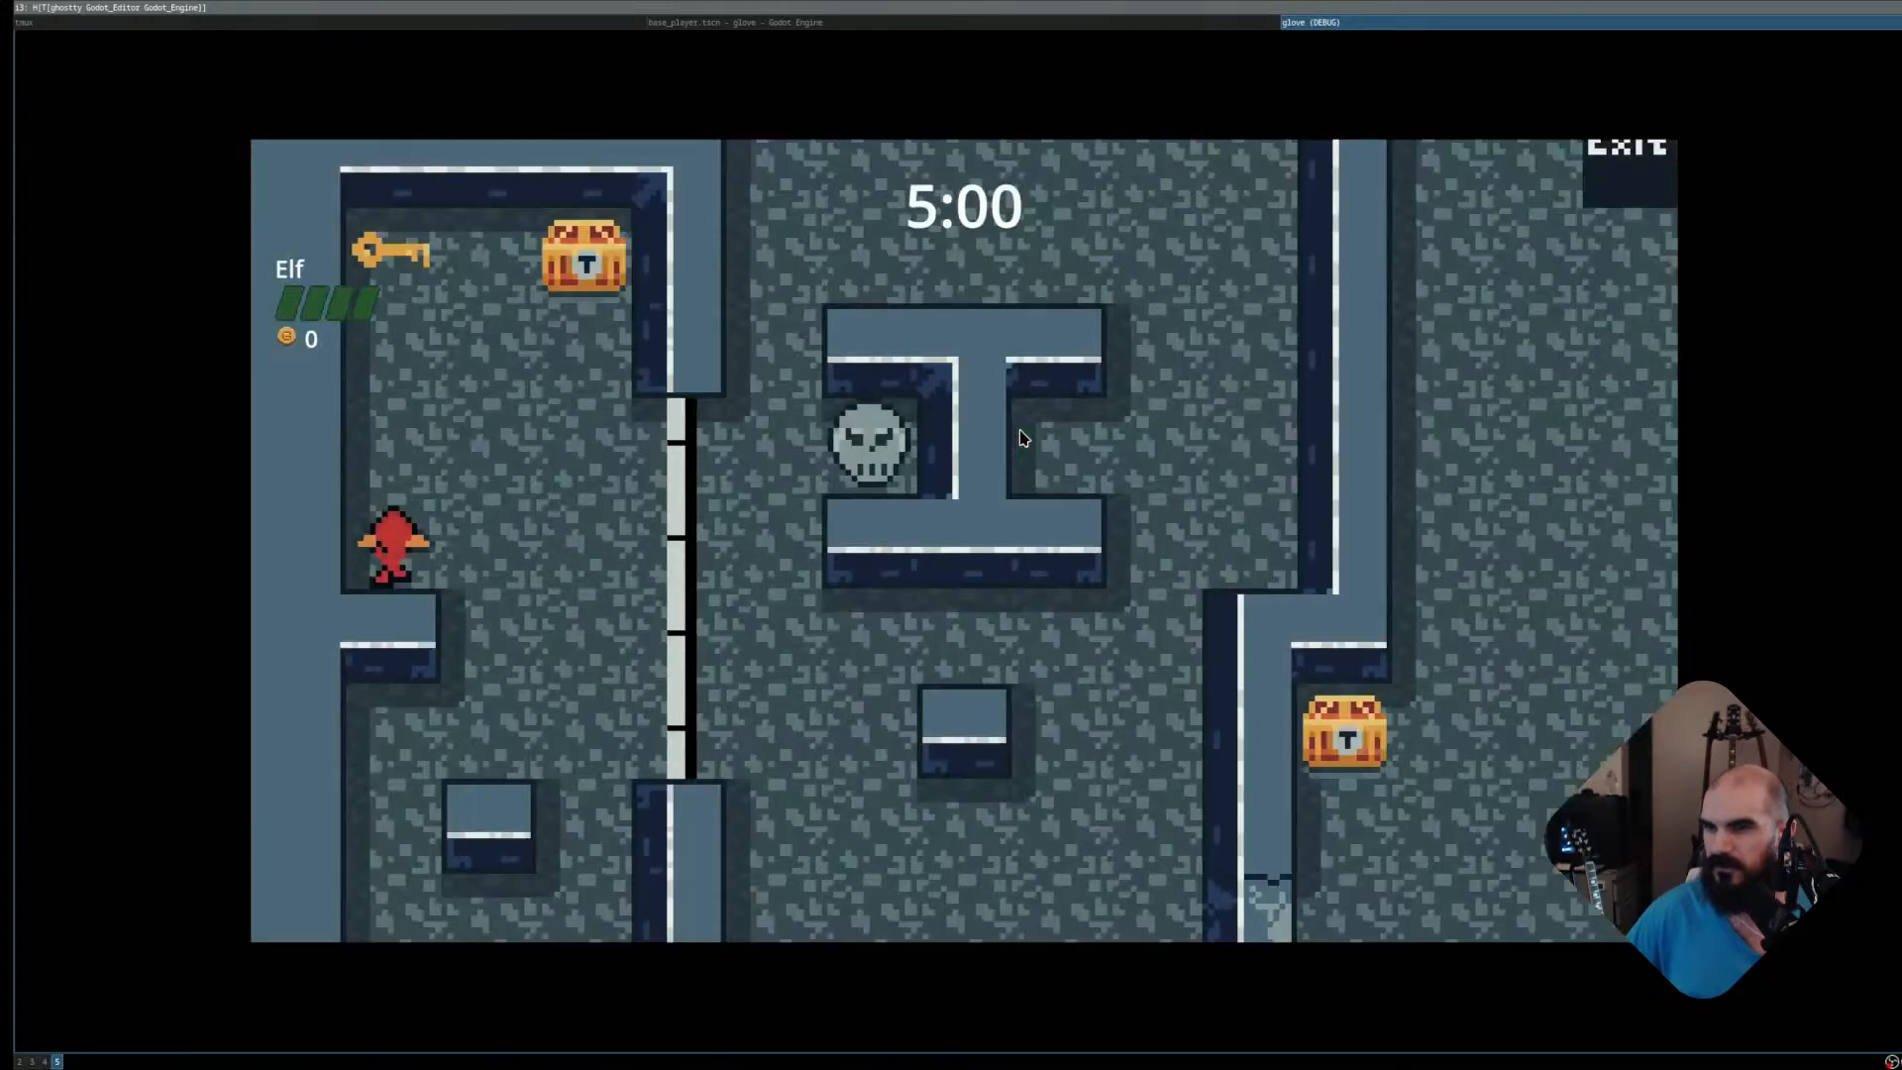
key(Up)
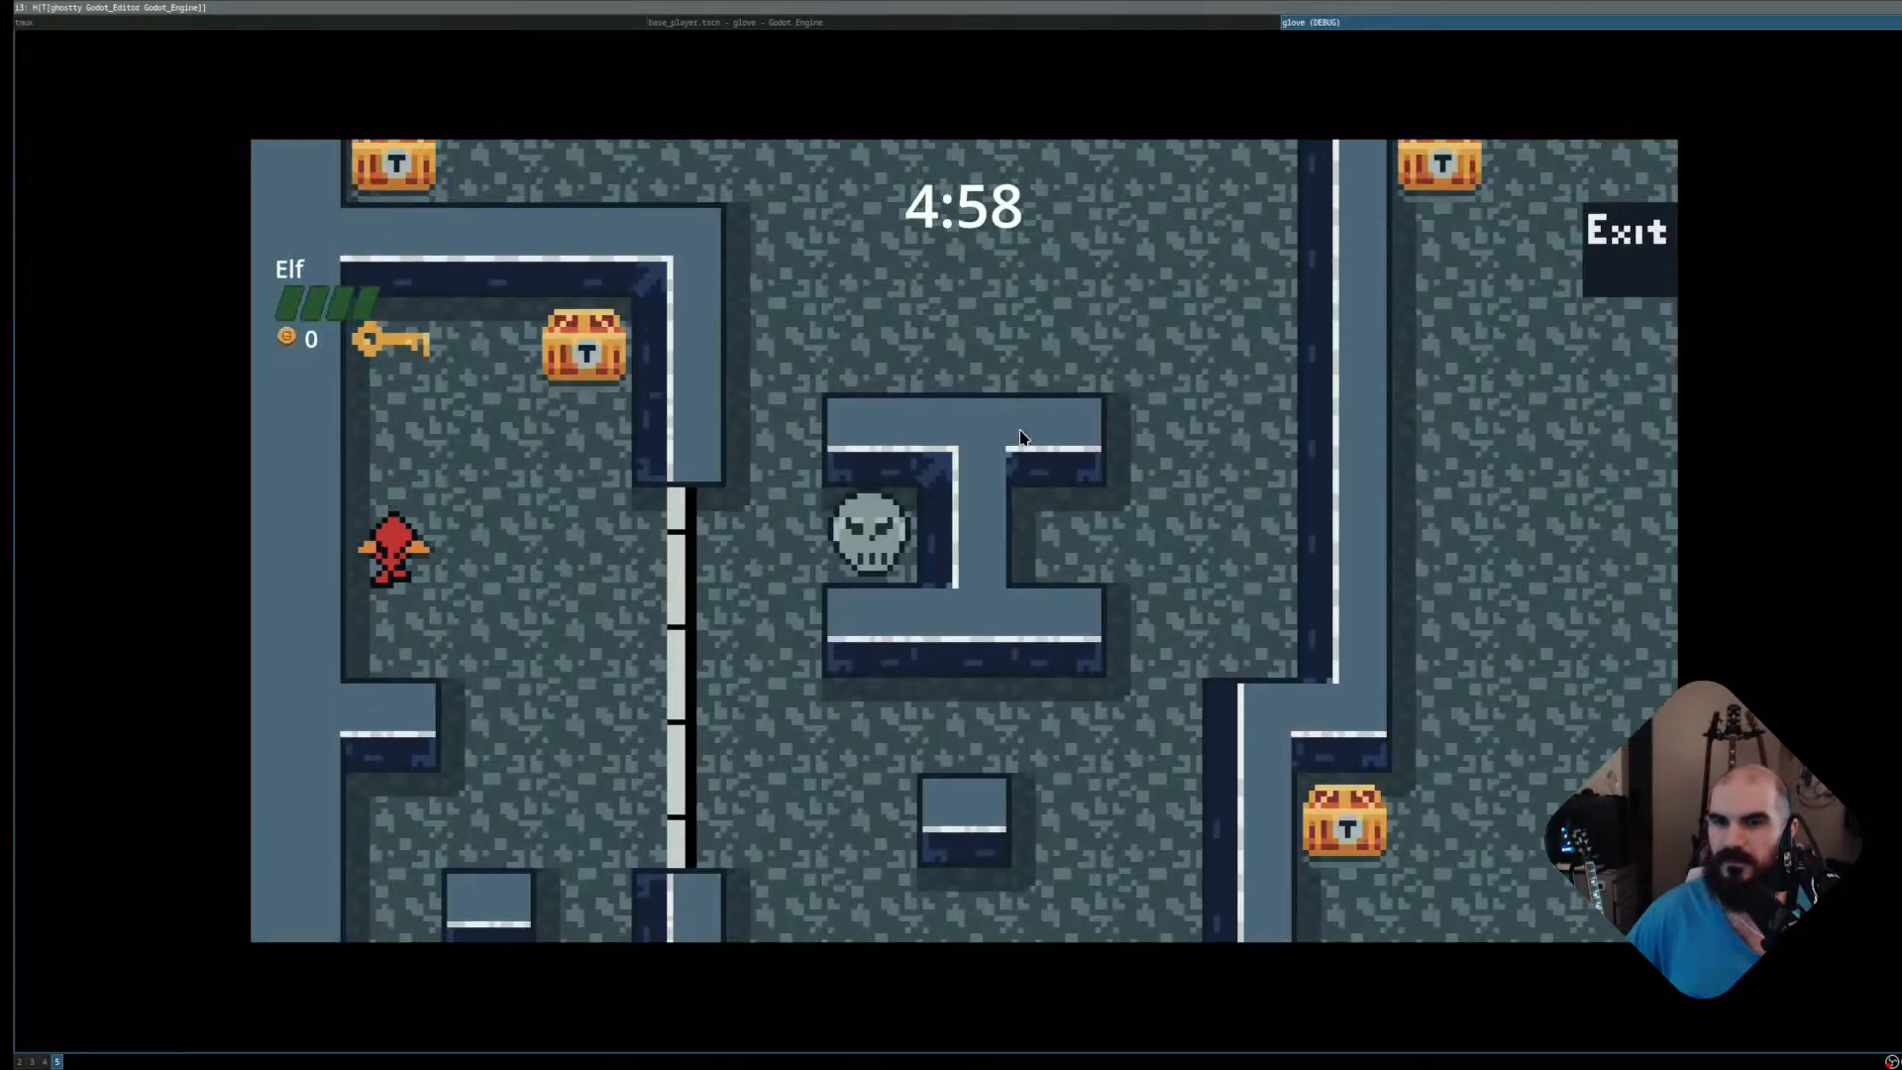
key(Up)
key(Right)
key(Down)
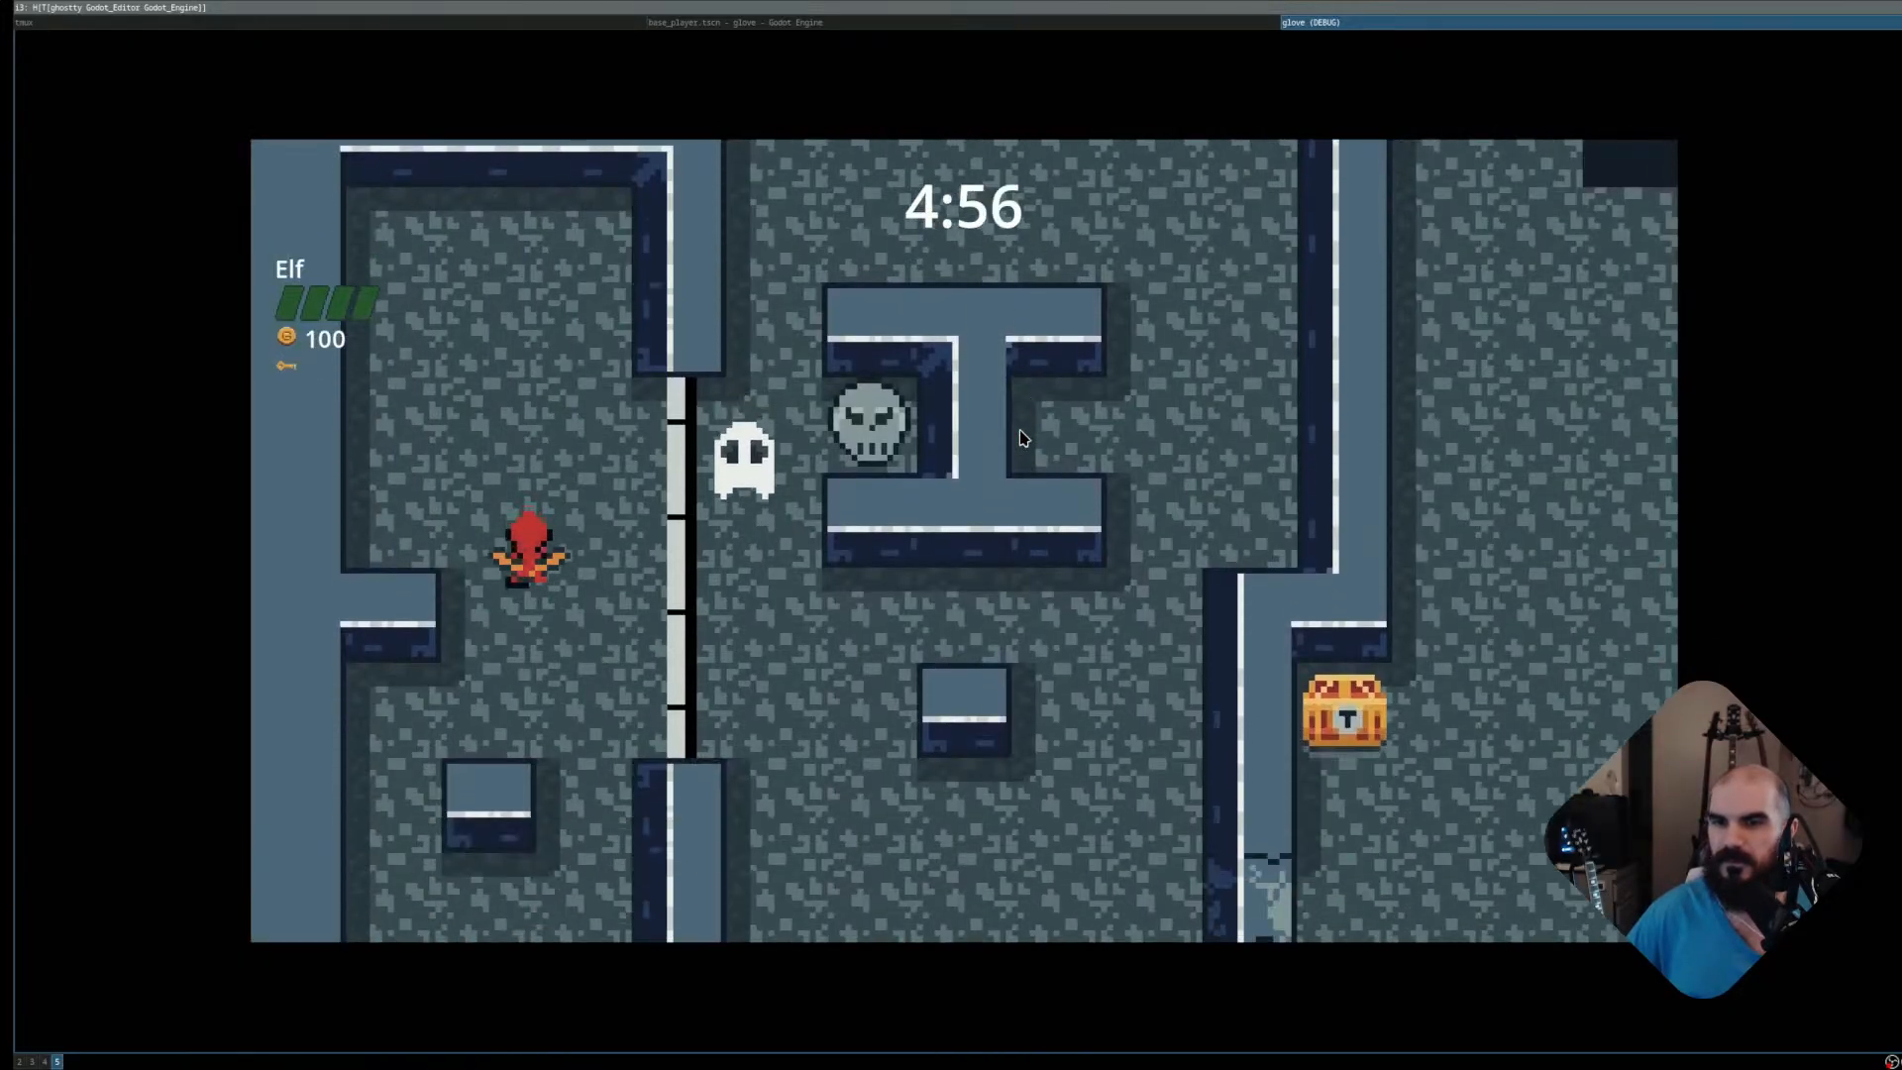
Walk the Elf around the starting room and shoot arrows right at the ghosts and skull spawner, then close the game
key(Right)
key(Left)
key(Up)
key(Right)
key(space)
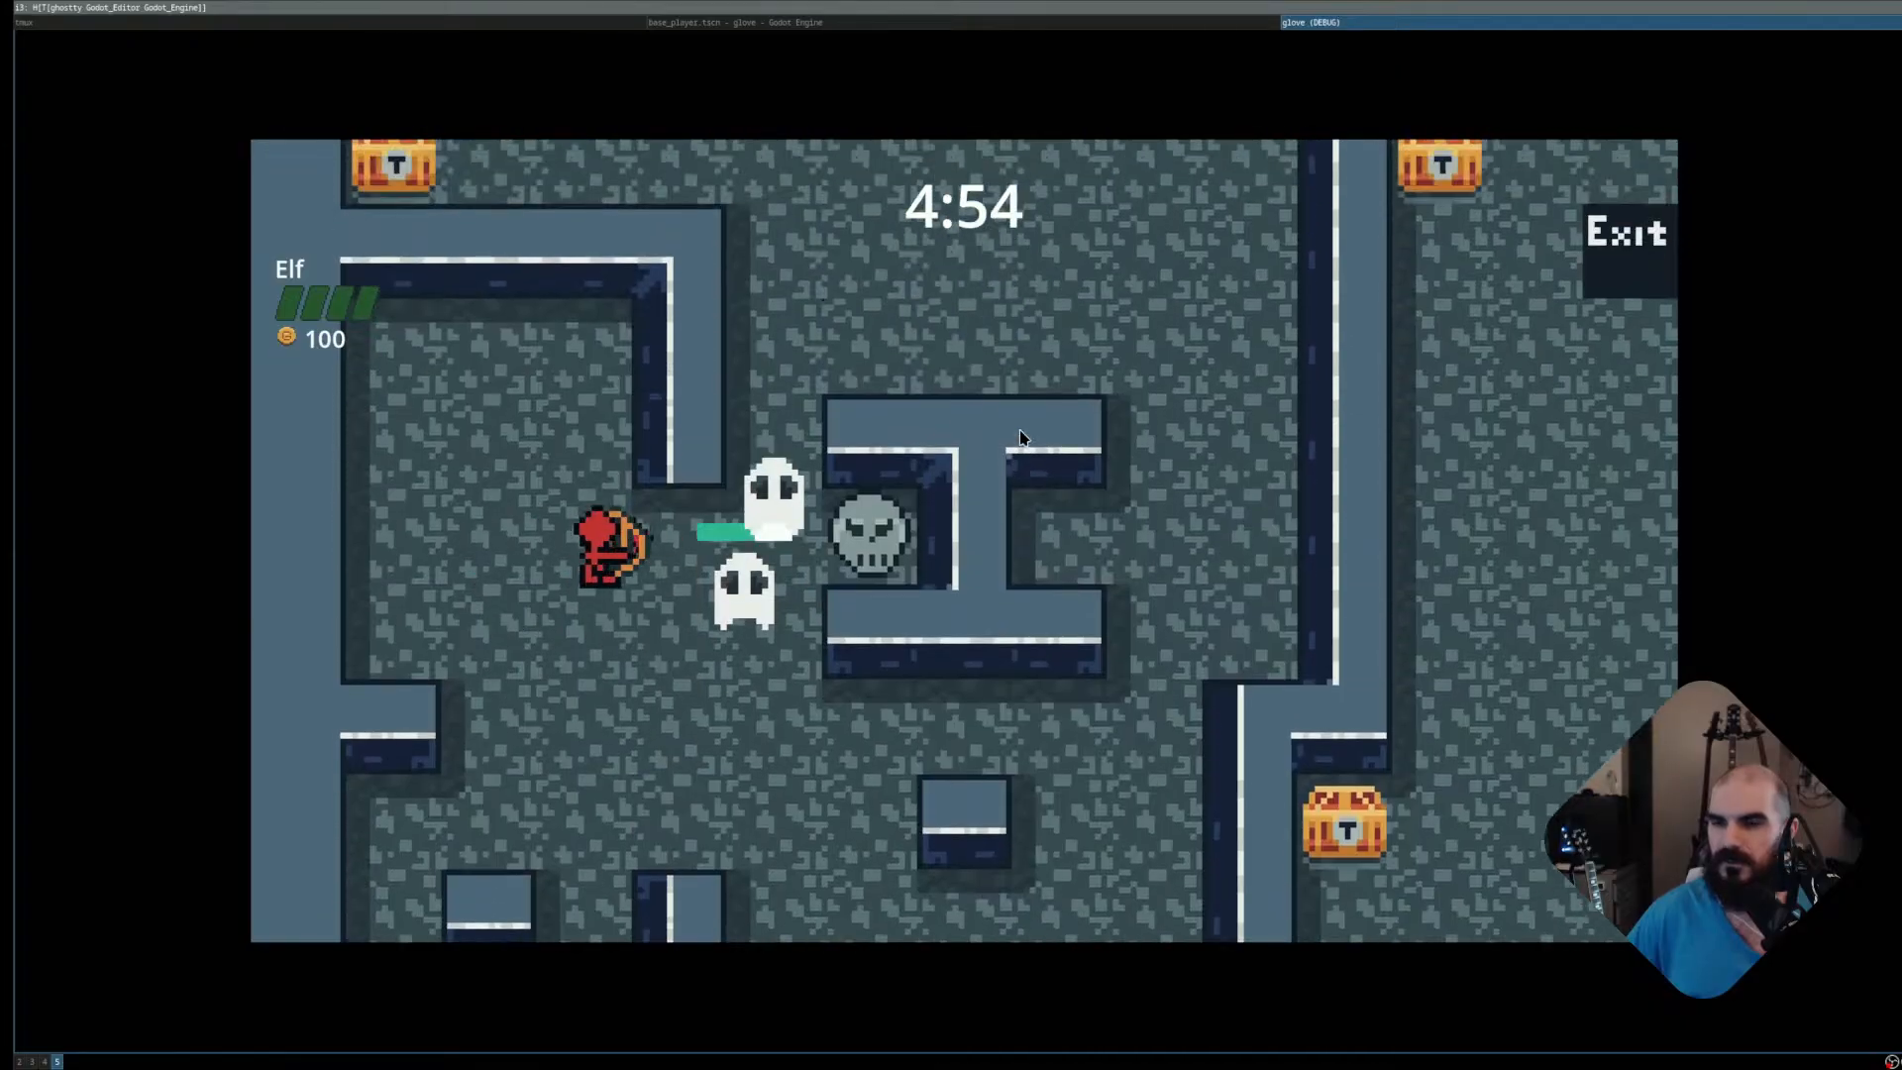
key(space)
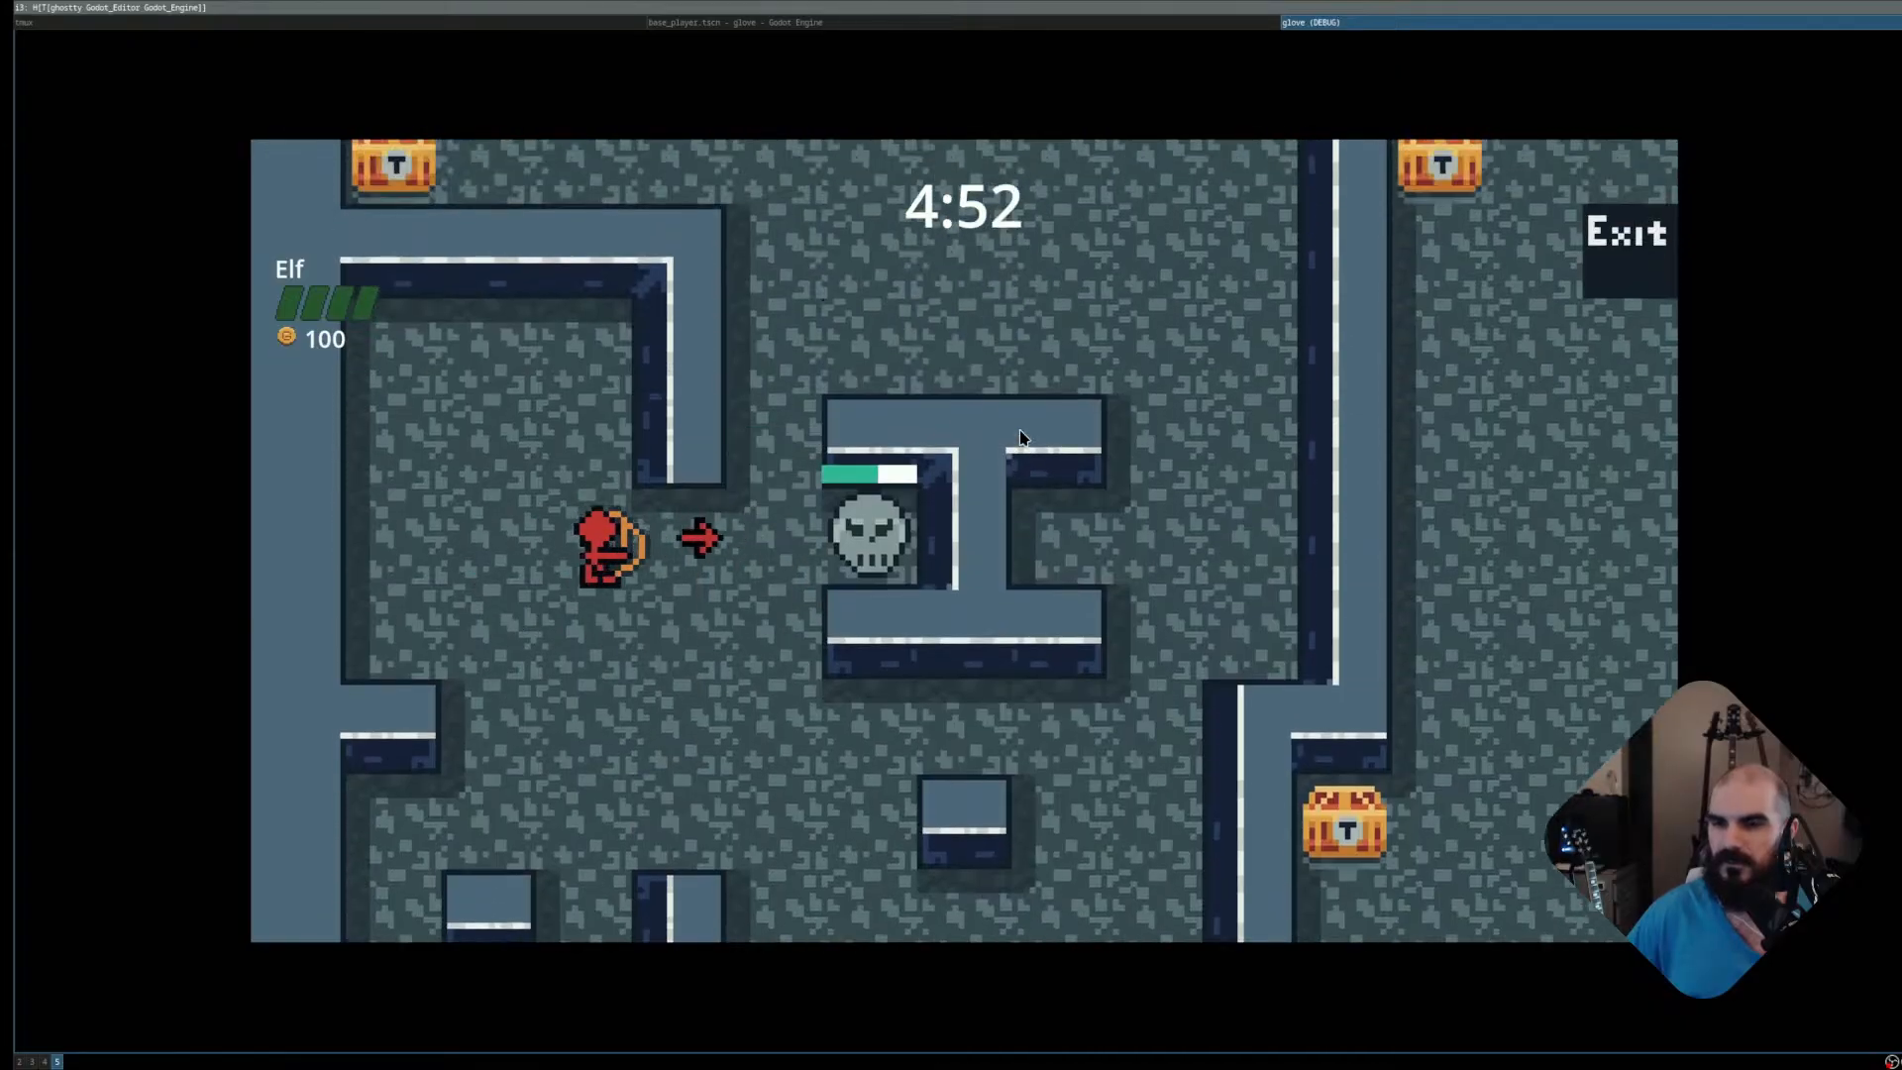
key(Down)
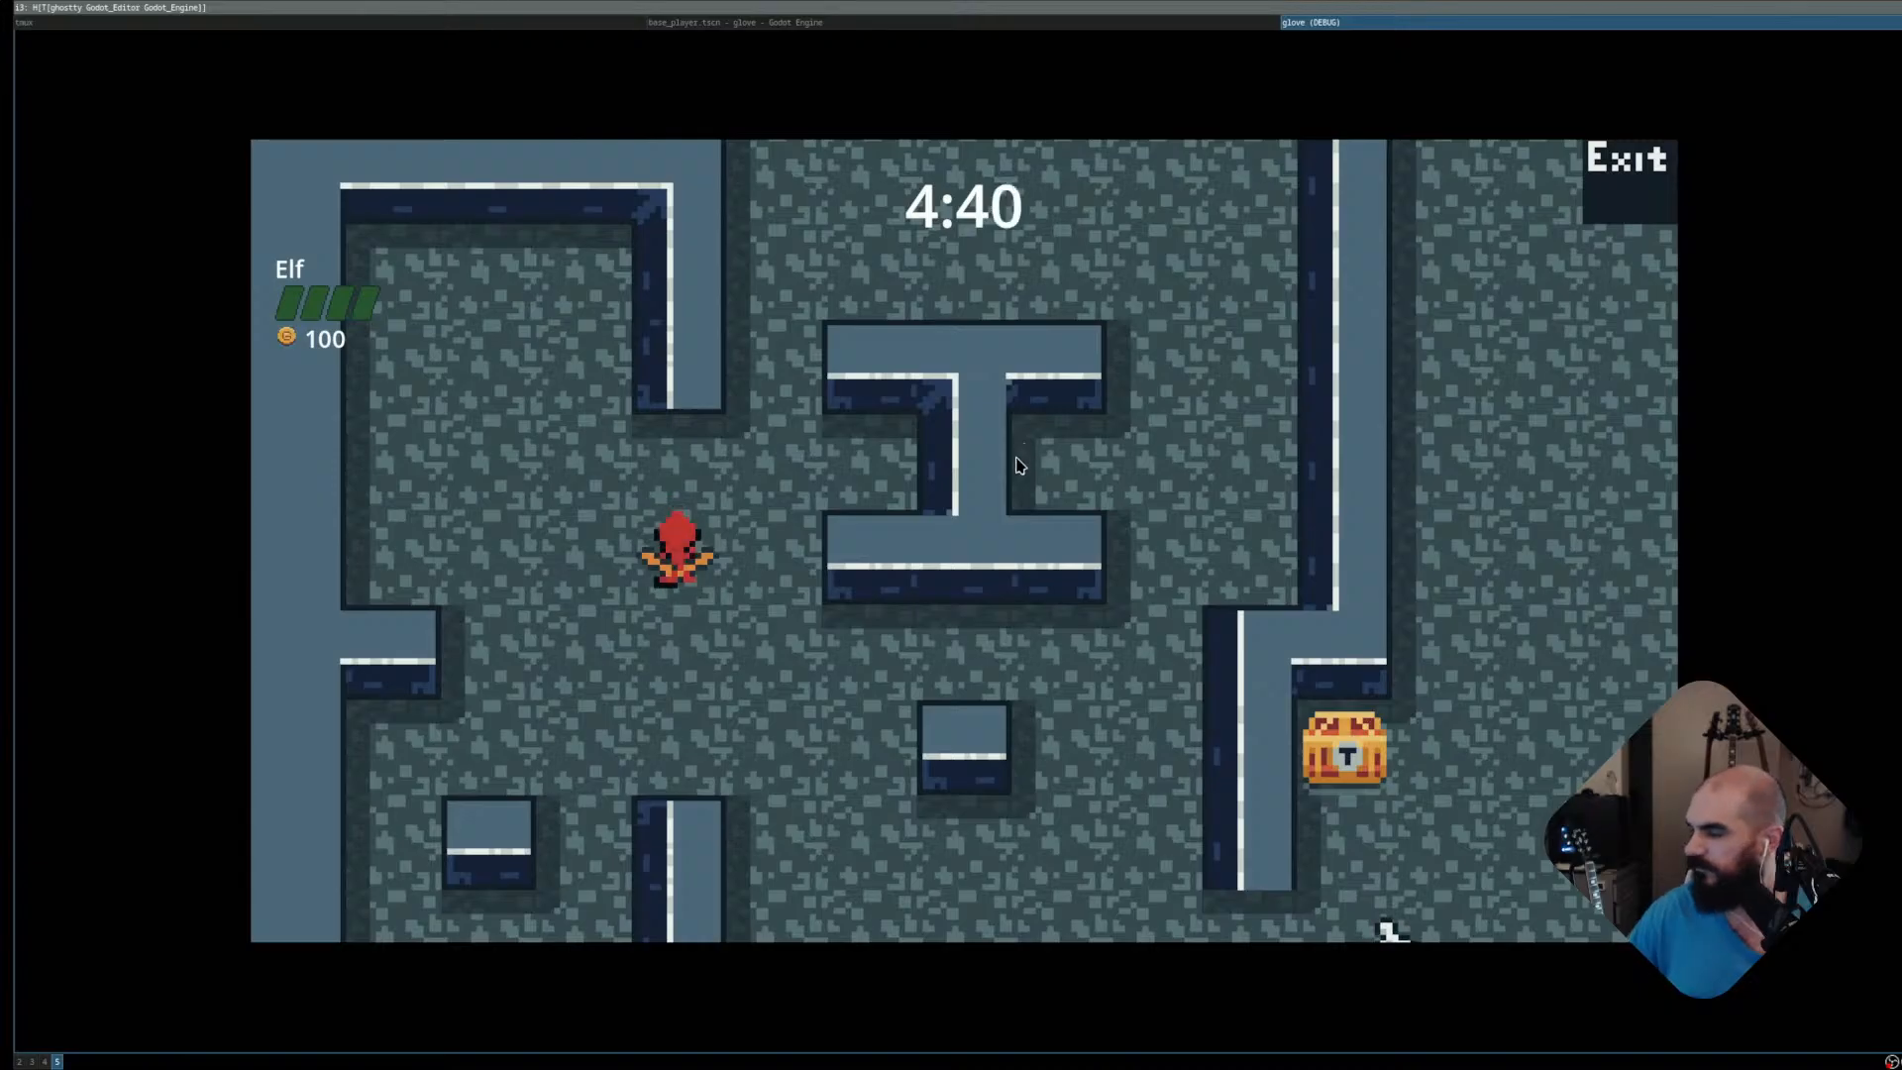
key(super+shift+q)
Switch to Aseprite to examine the hero mask in walk down frame 24 of elf.aseprite and return to Godot
key(super+3)
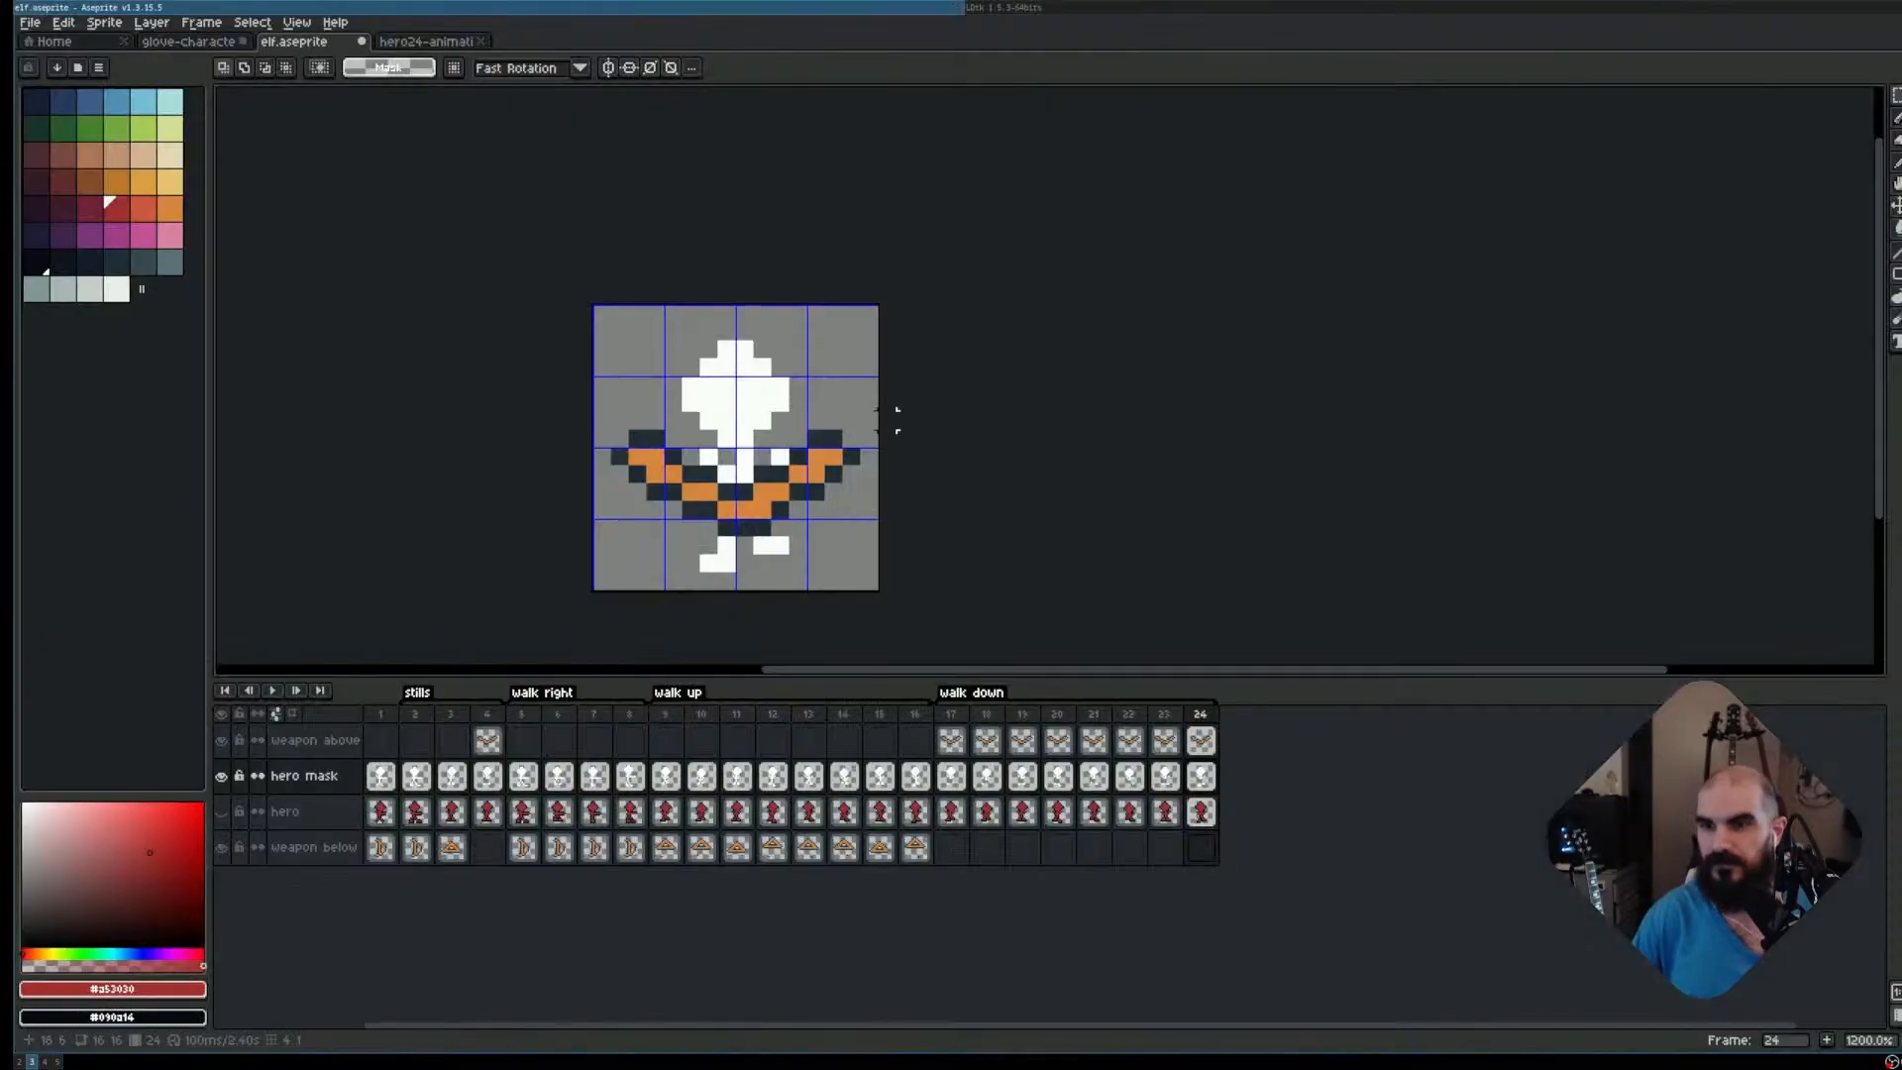
key(super+Right)
key(super+Left)
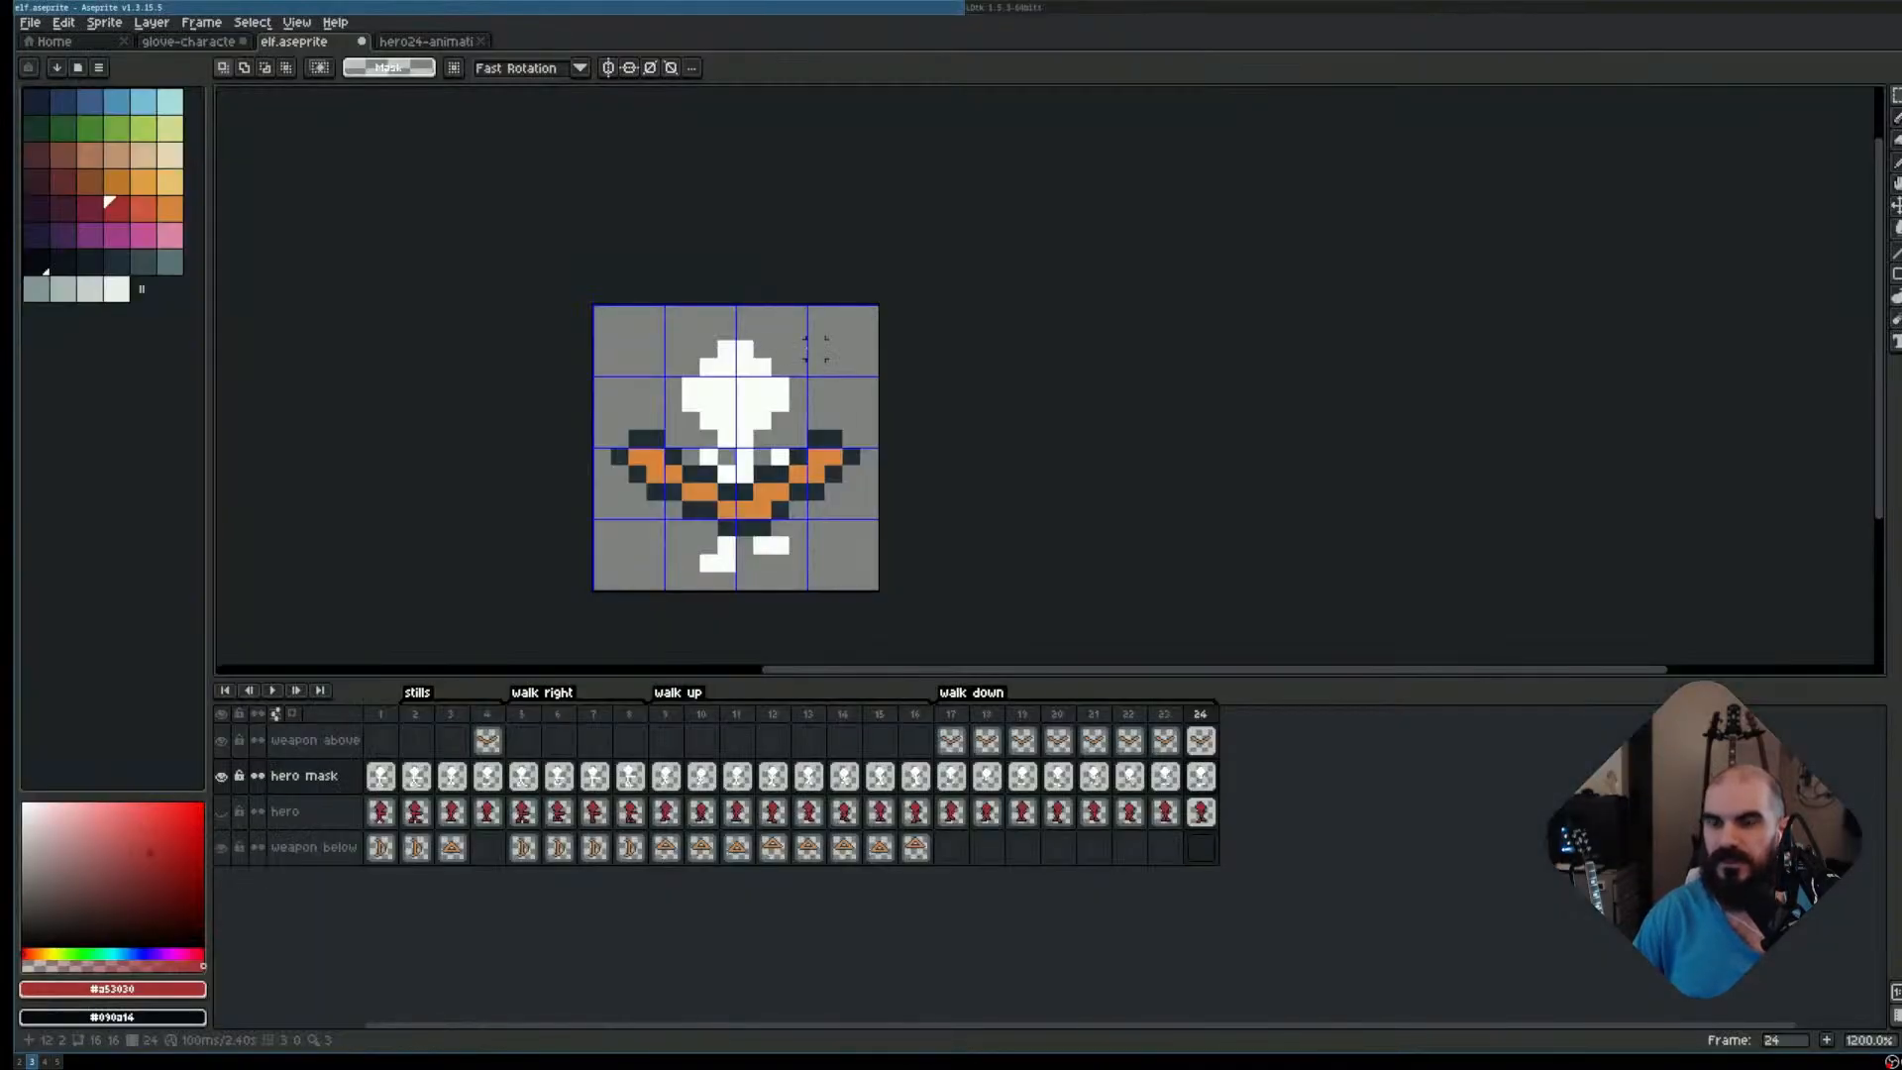
key(super+5)
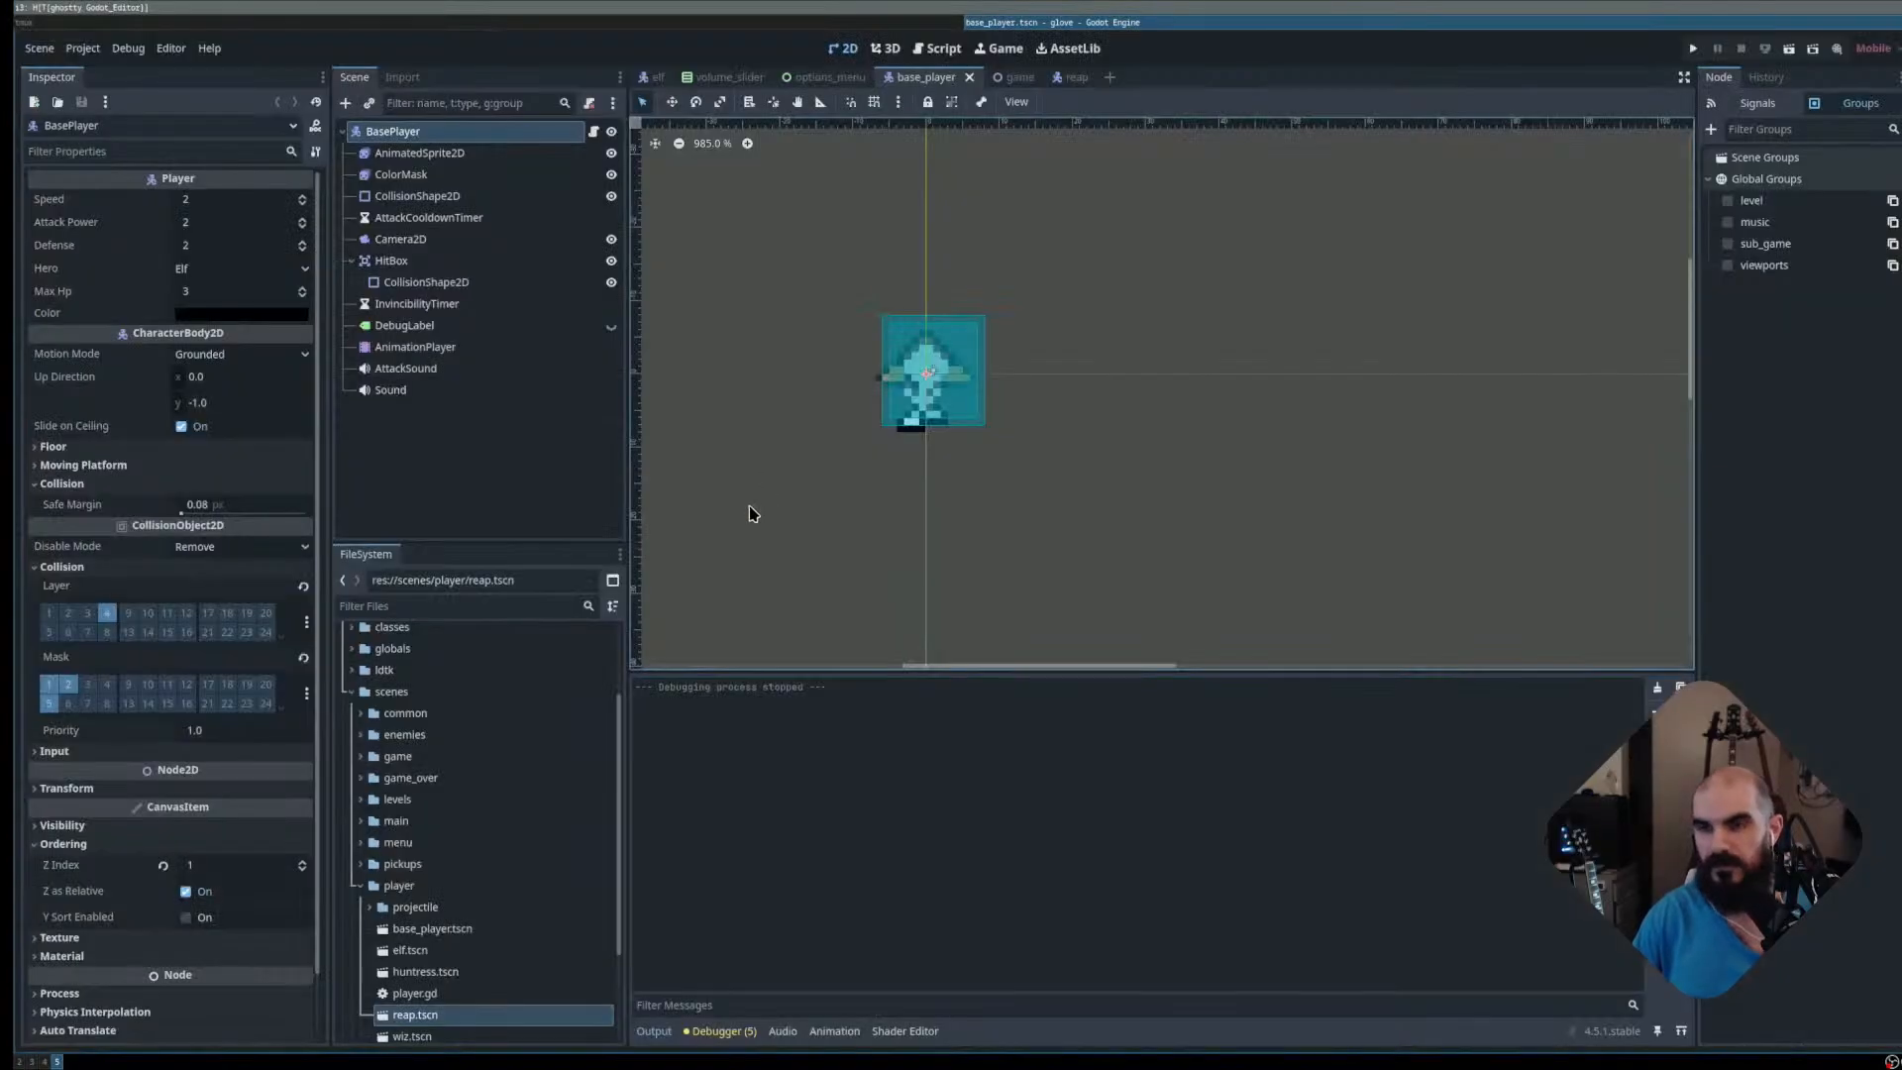
Compare the down and up animation frames of AnimatedSprite2D with the up frames of ColorMask in base_player
scroll(1048, 370, up, 5)
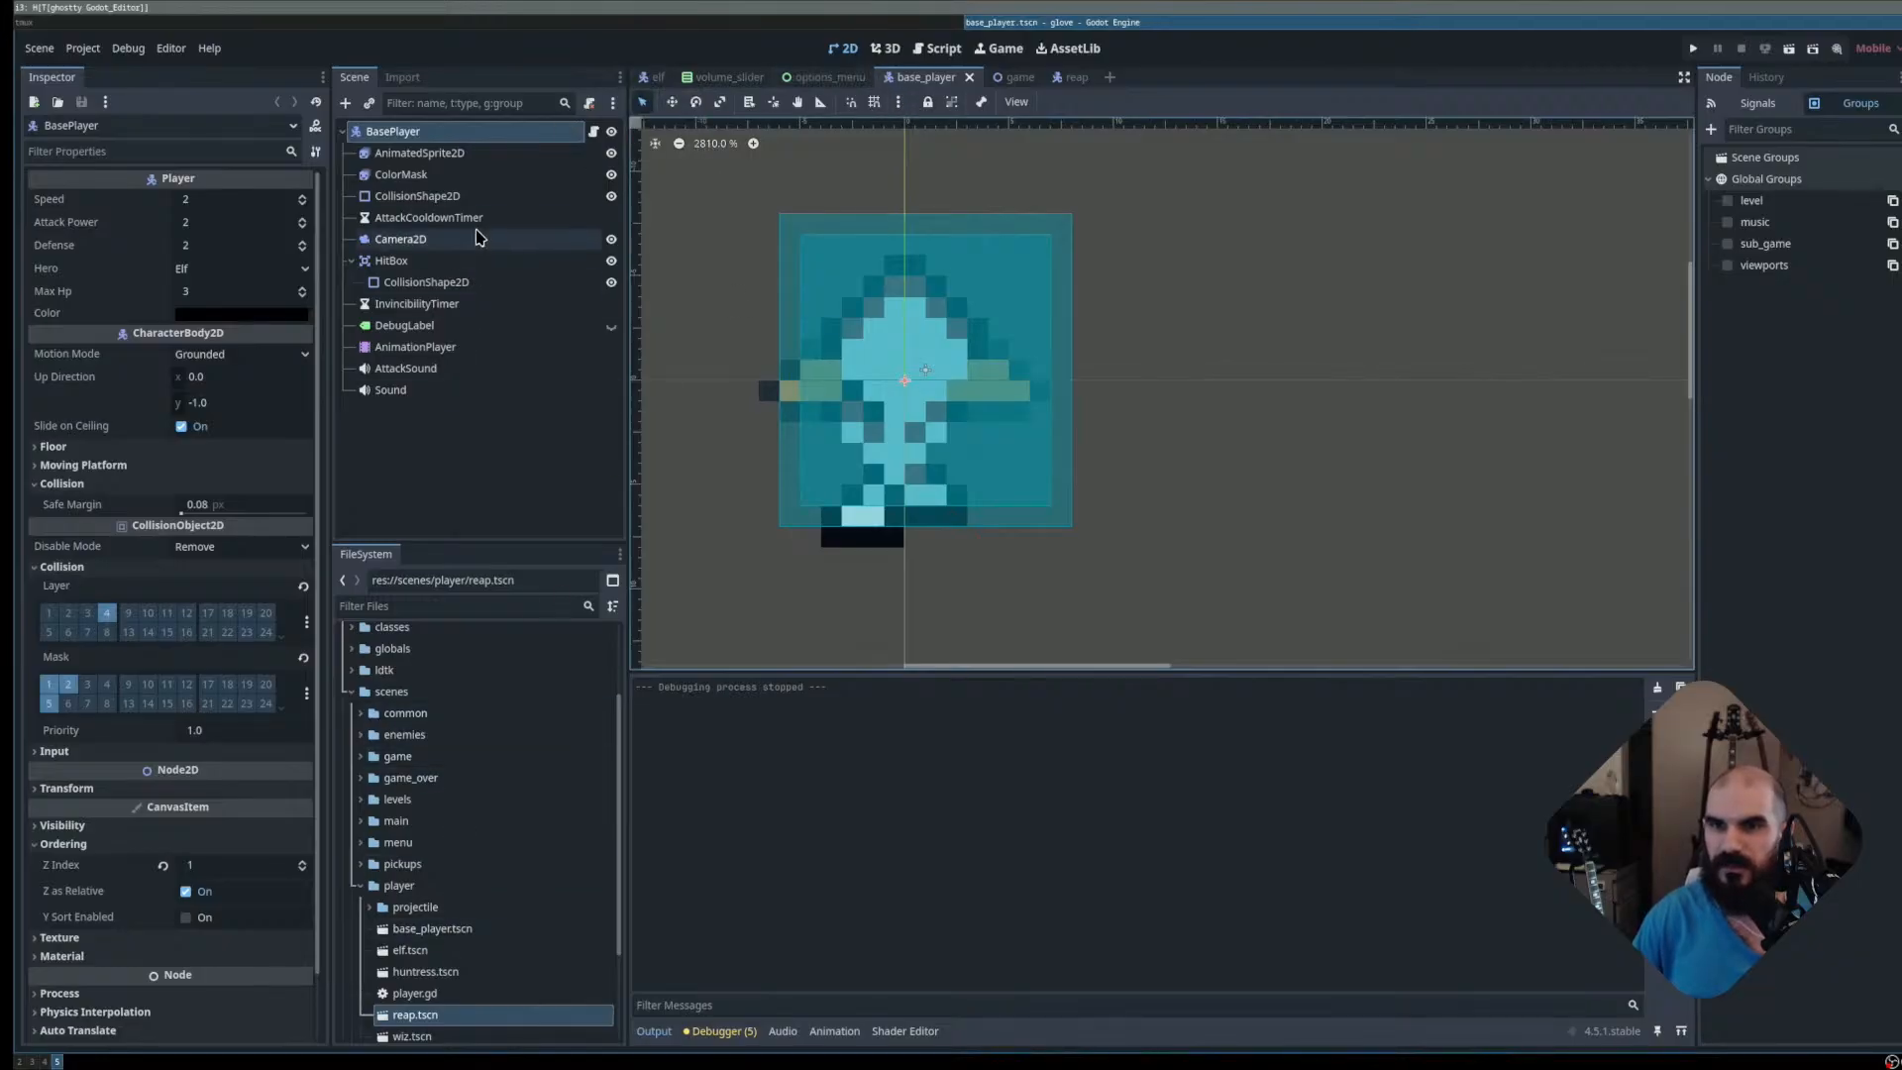
click(419, 152)
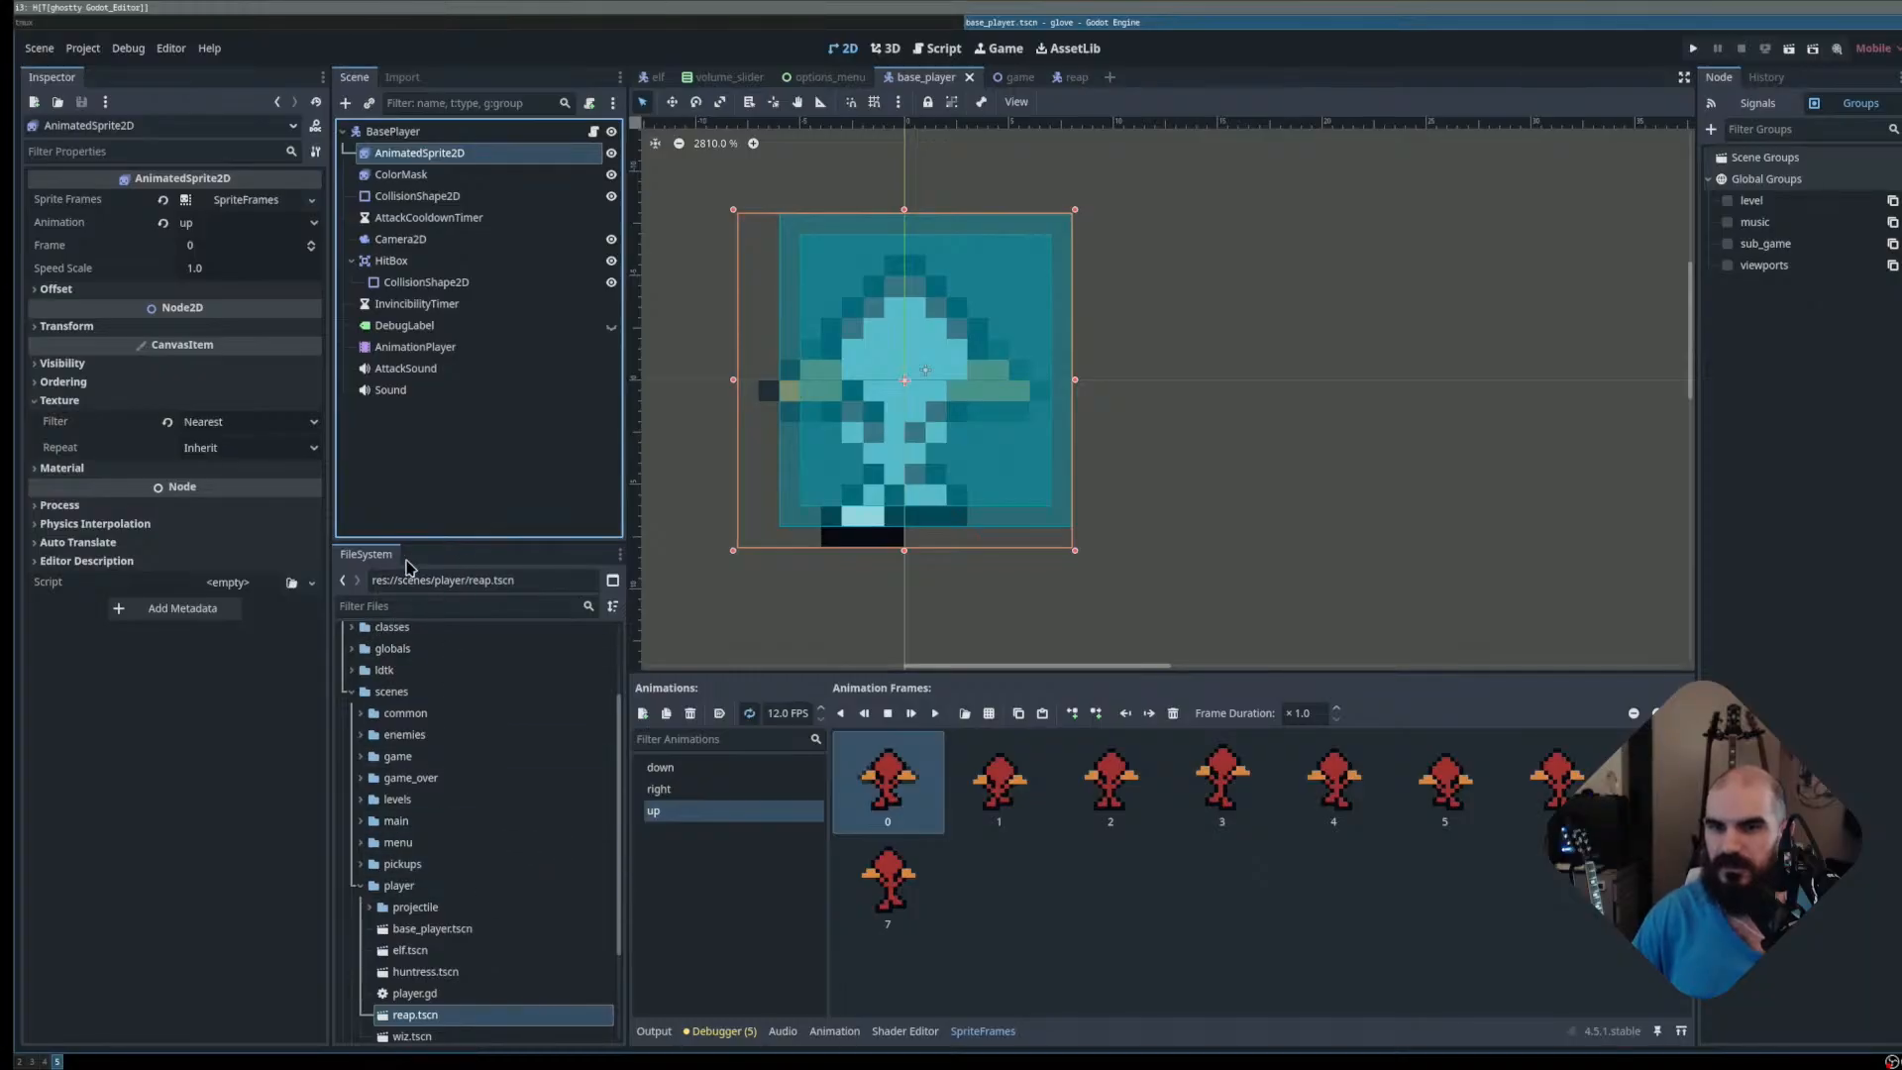
click(738, 775)
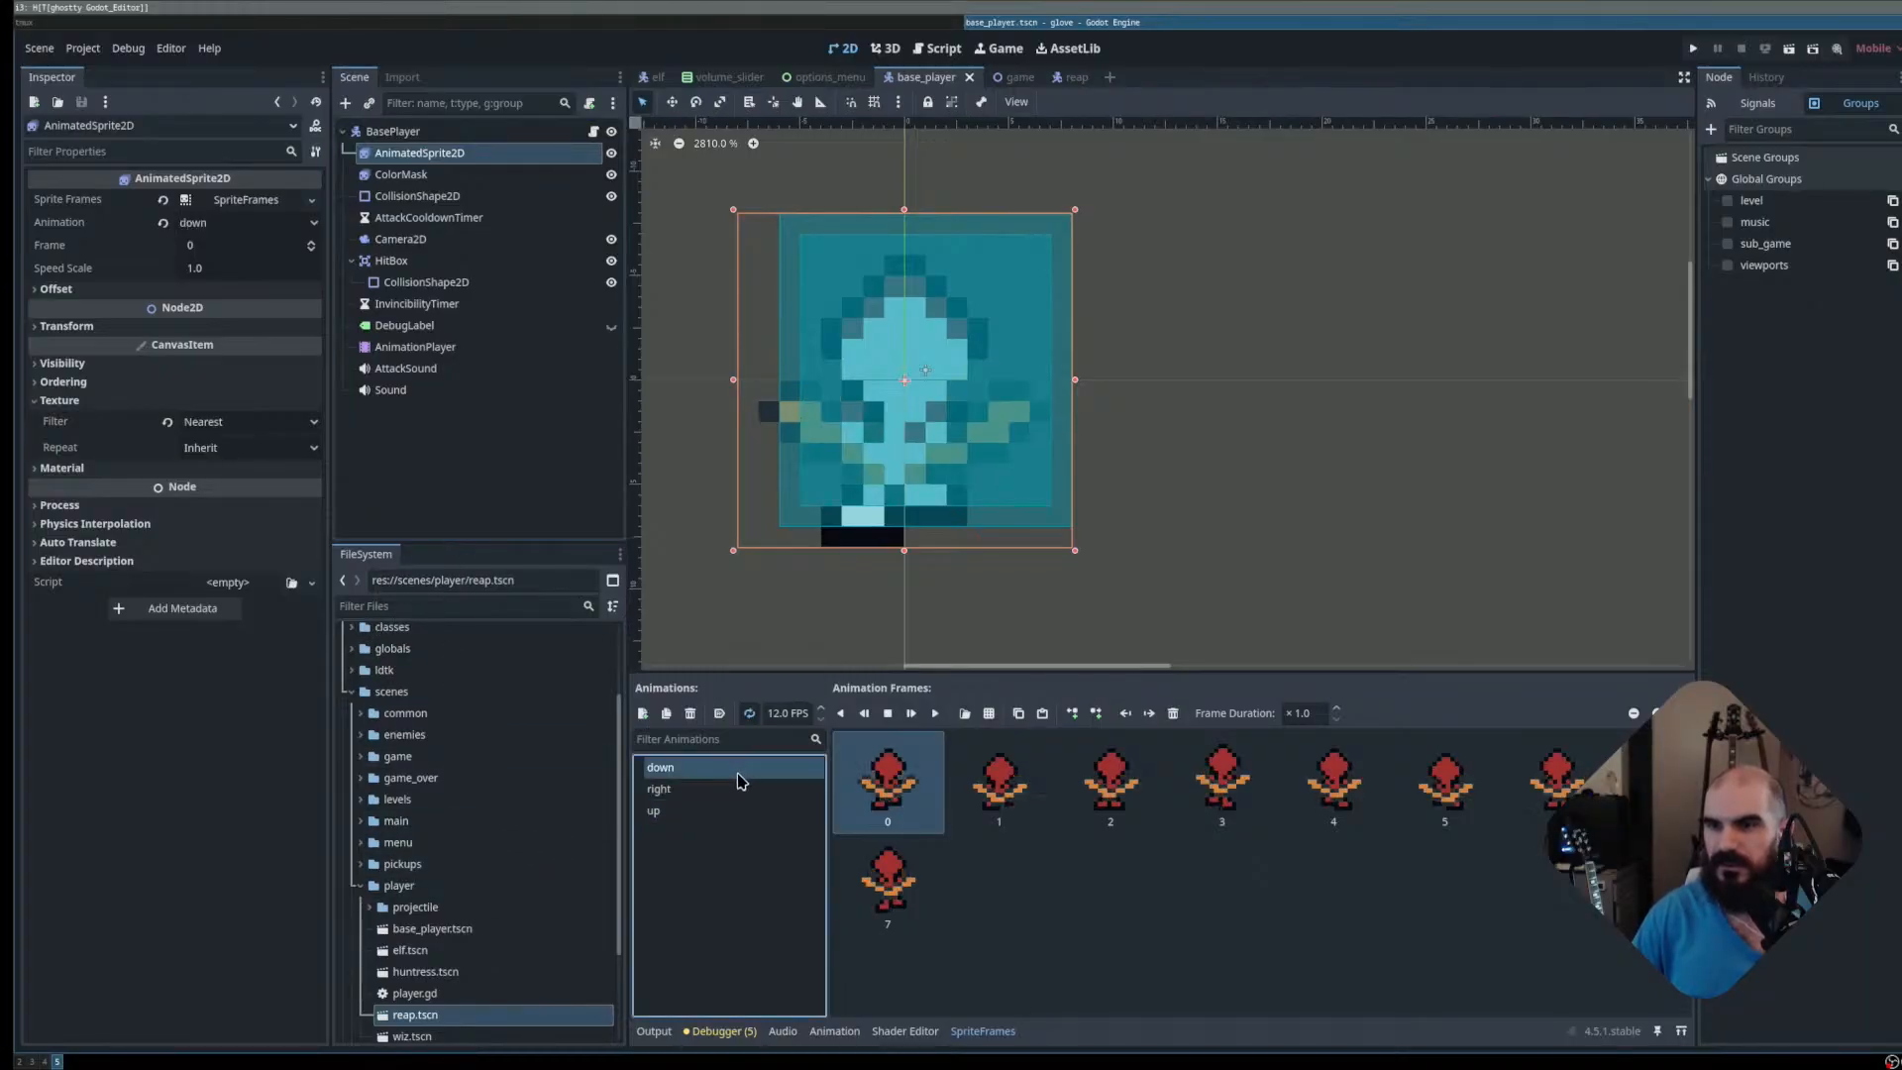
click(745, 811)
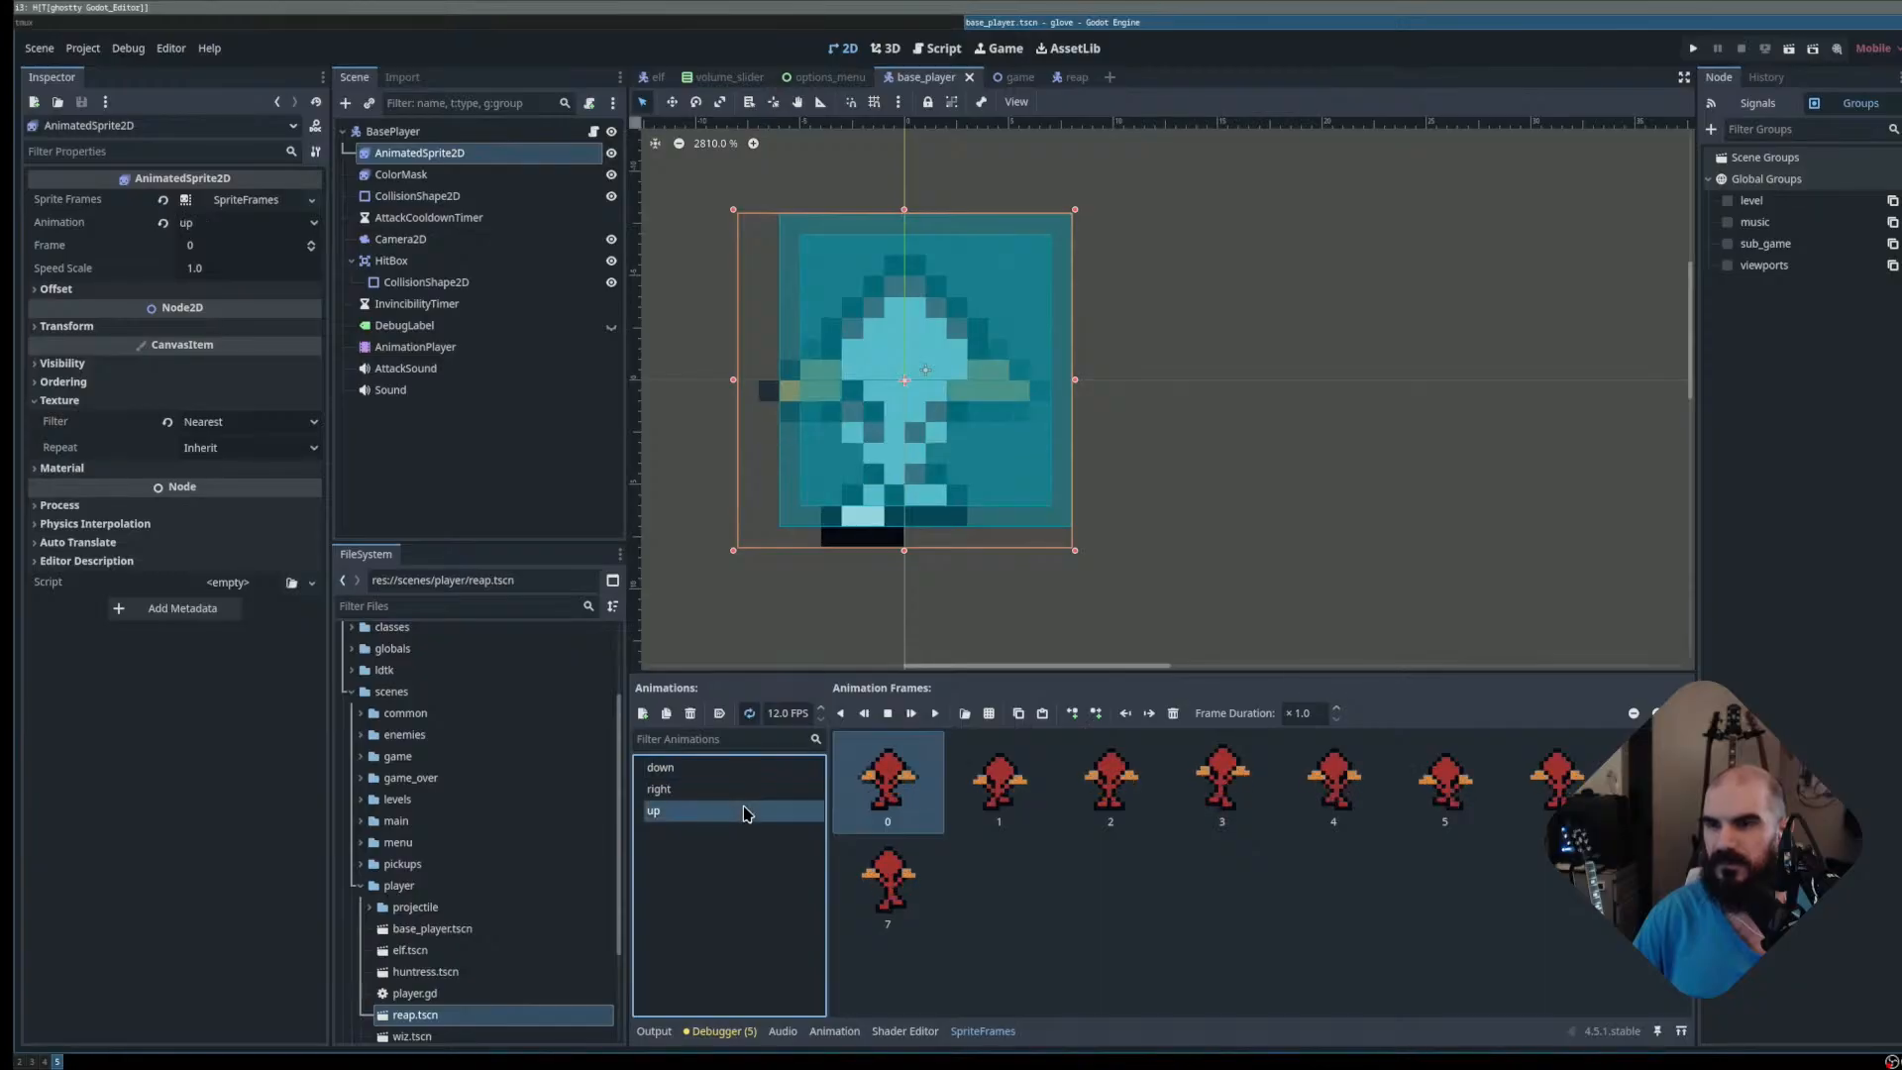
click(451, 174)
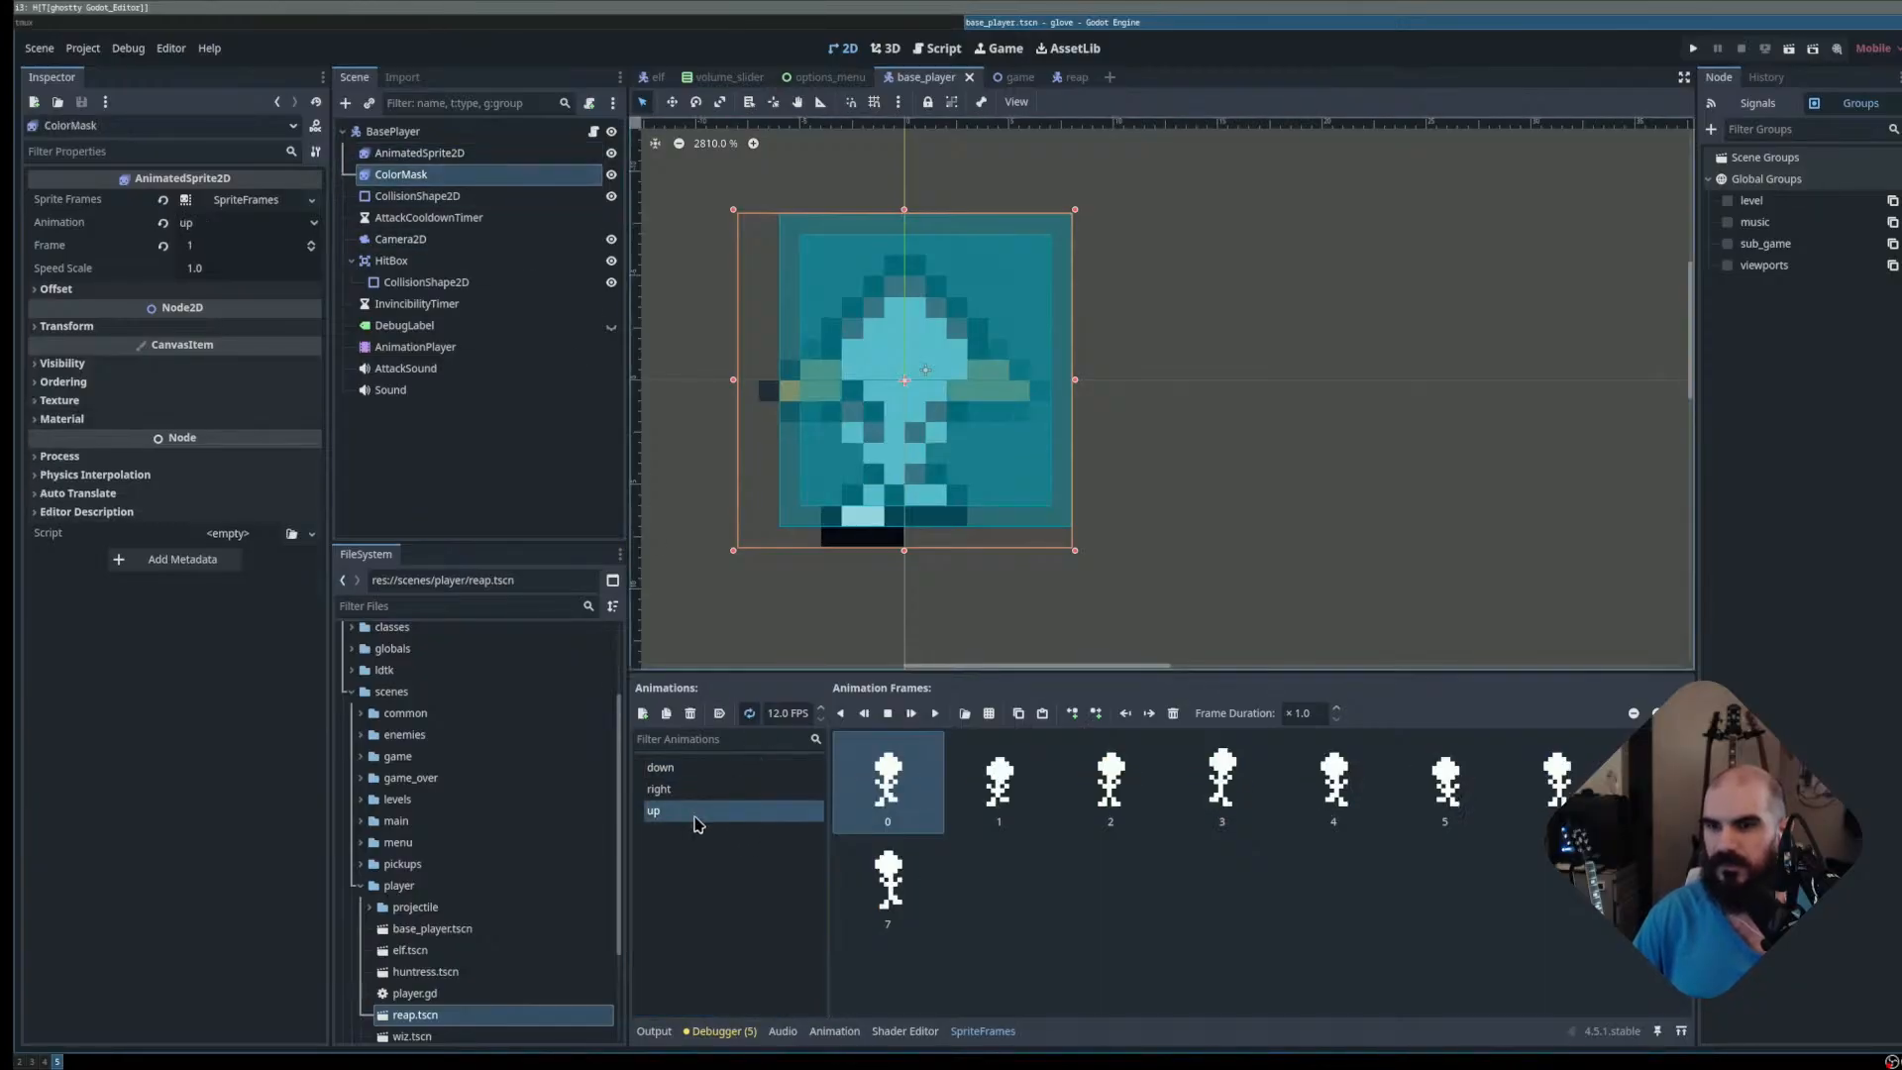
click(946, 800)
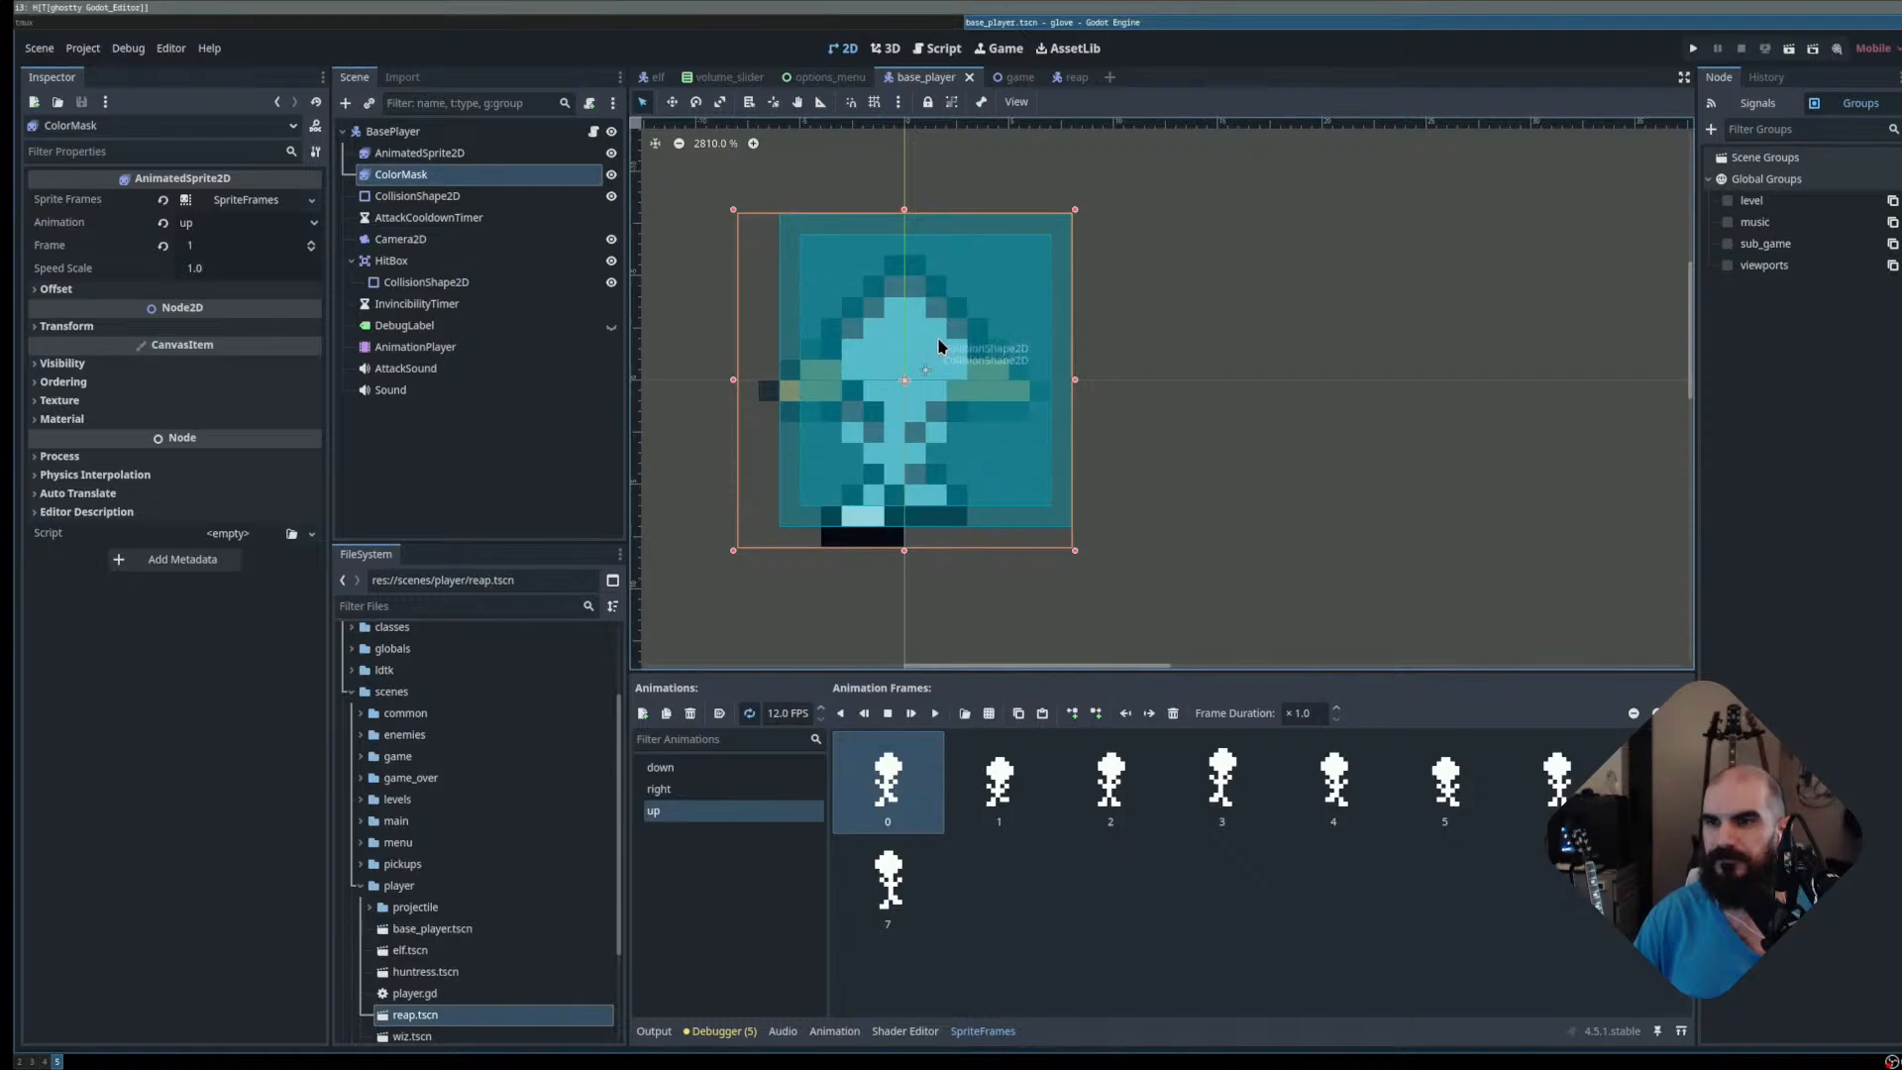
Try shifting the collision shape and the ColorMask sprite upward over the elf, restore their positions and save the scene
drag(964, 367, 959, 316)
click(433, 179)
key(ctrl+z)
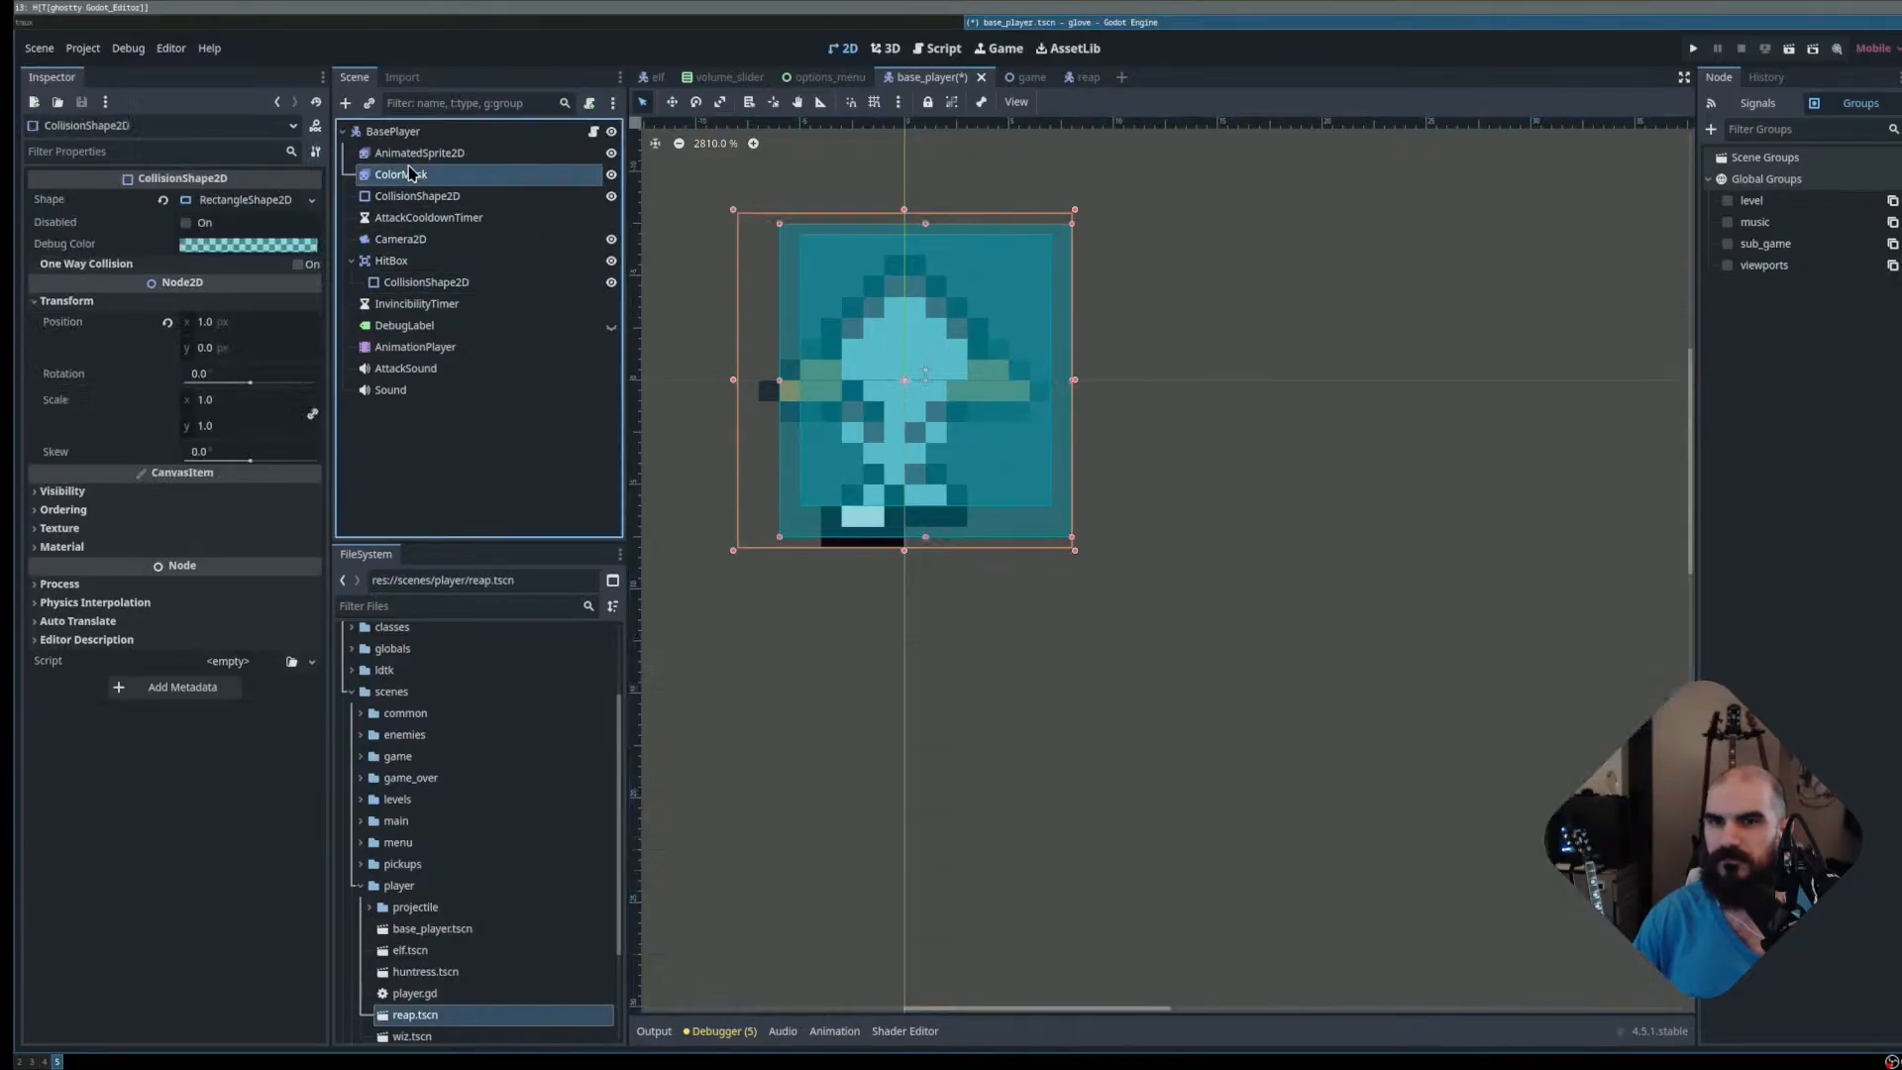
click(411, 174)
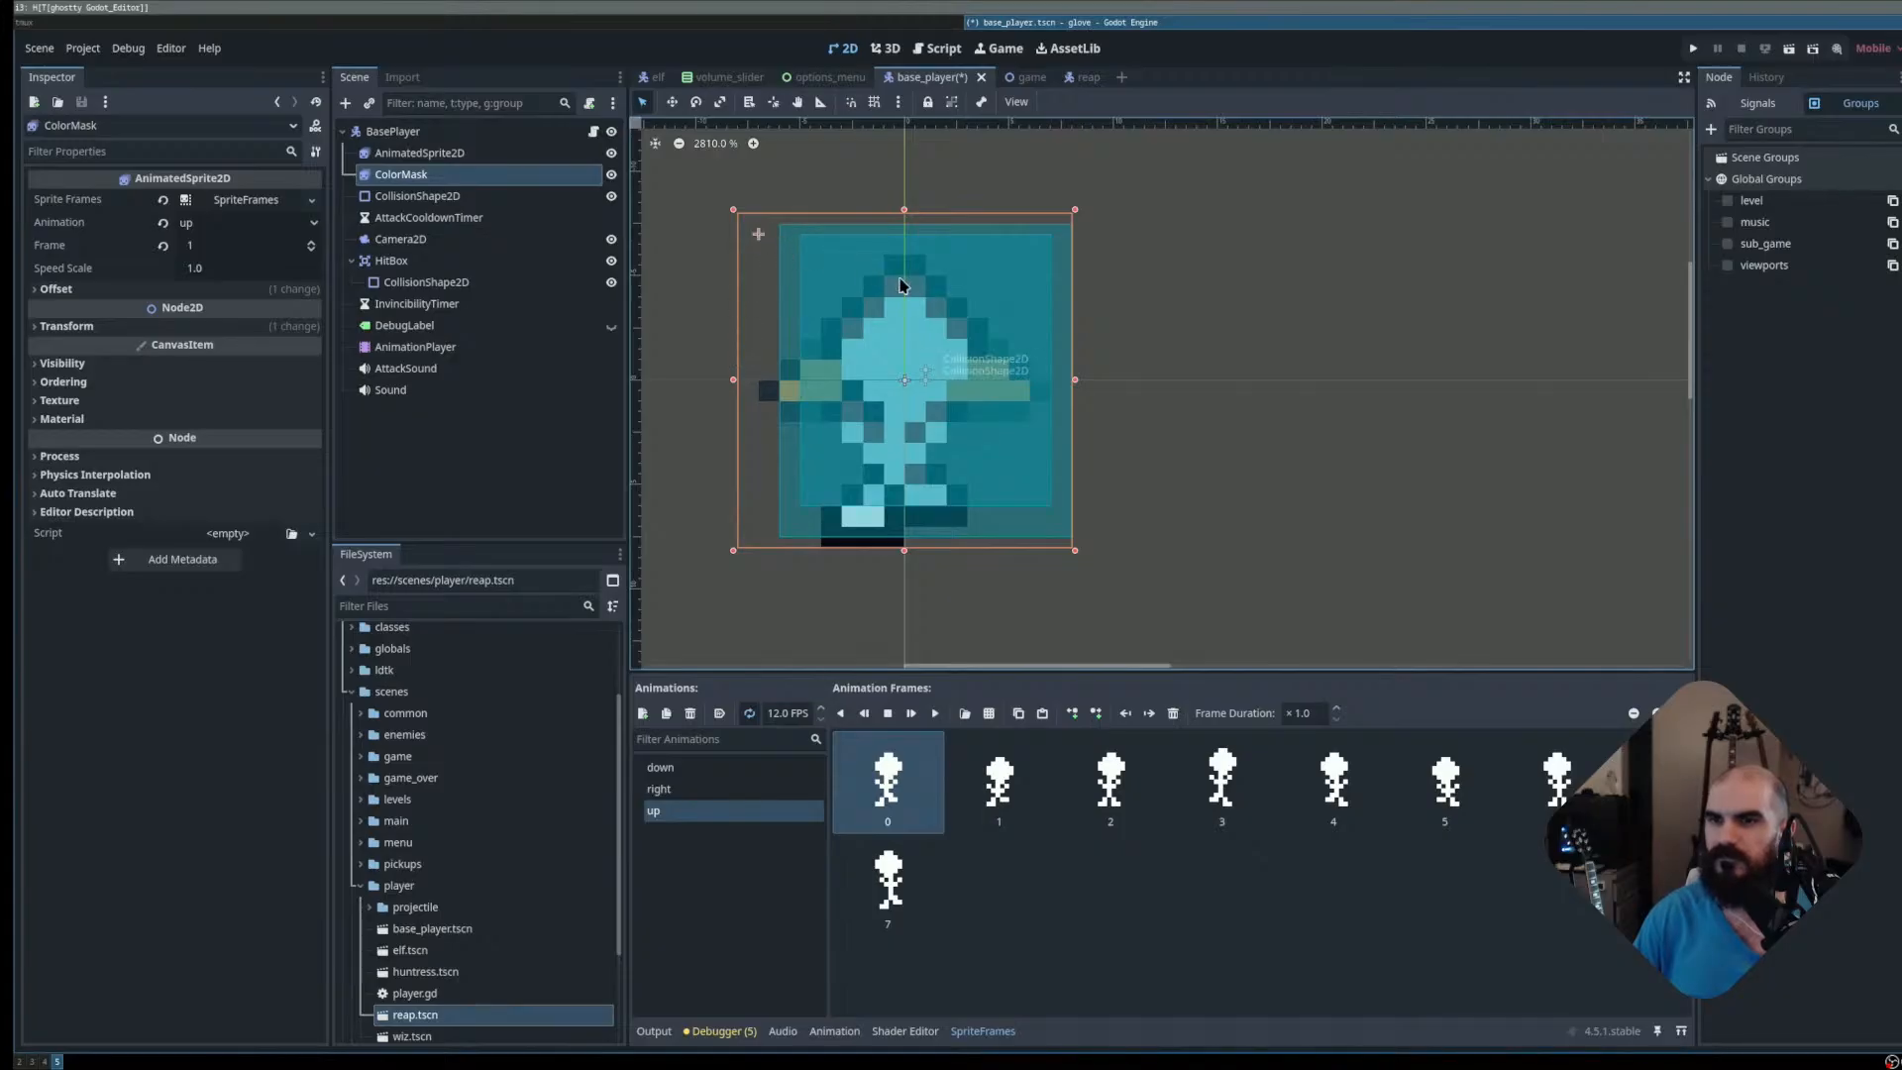
key(ctrl+z)
key(ctrl+shift+z)
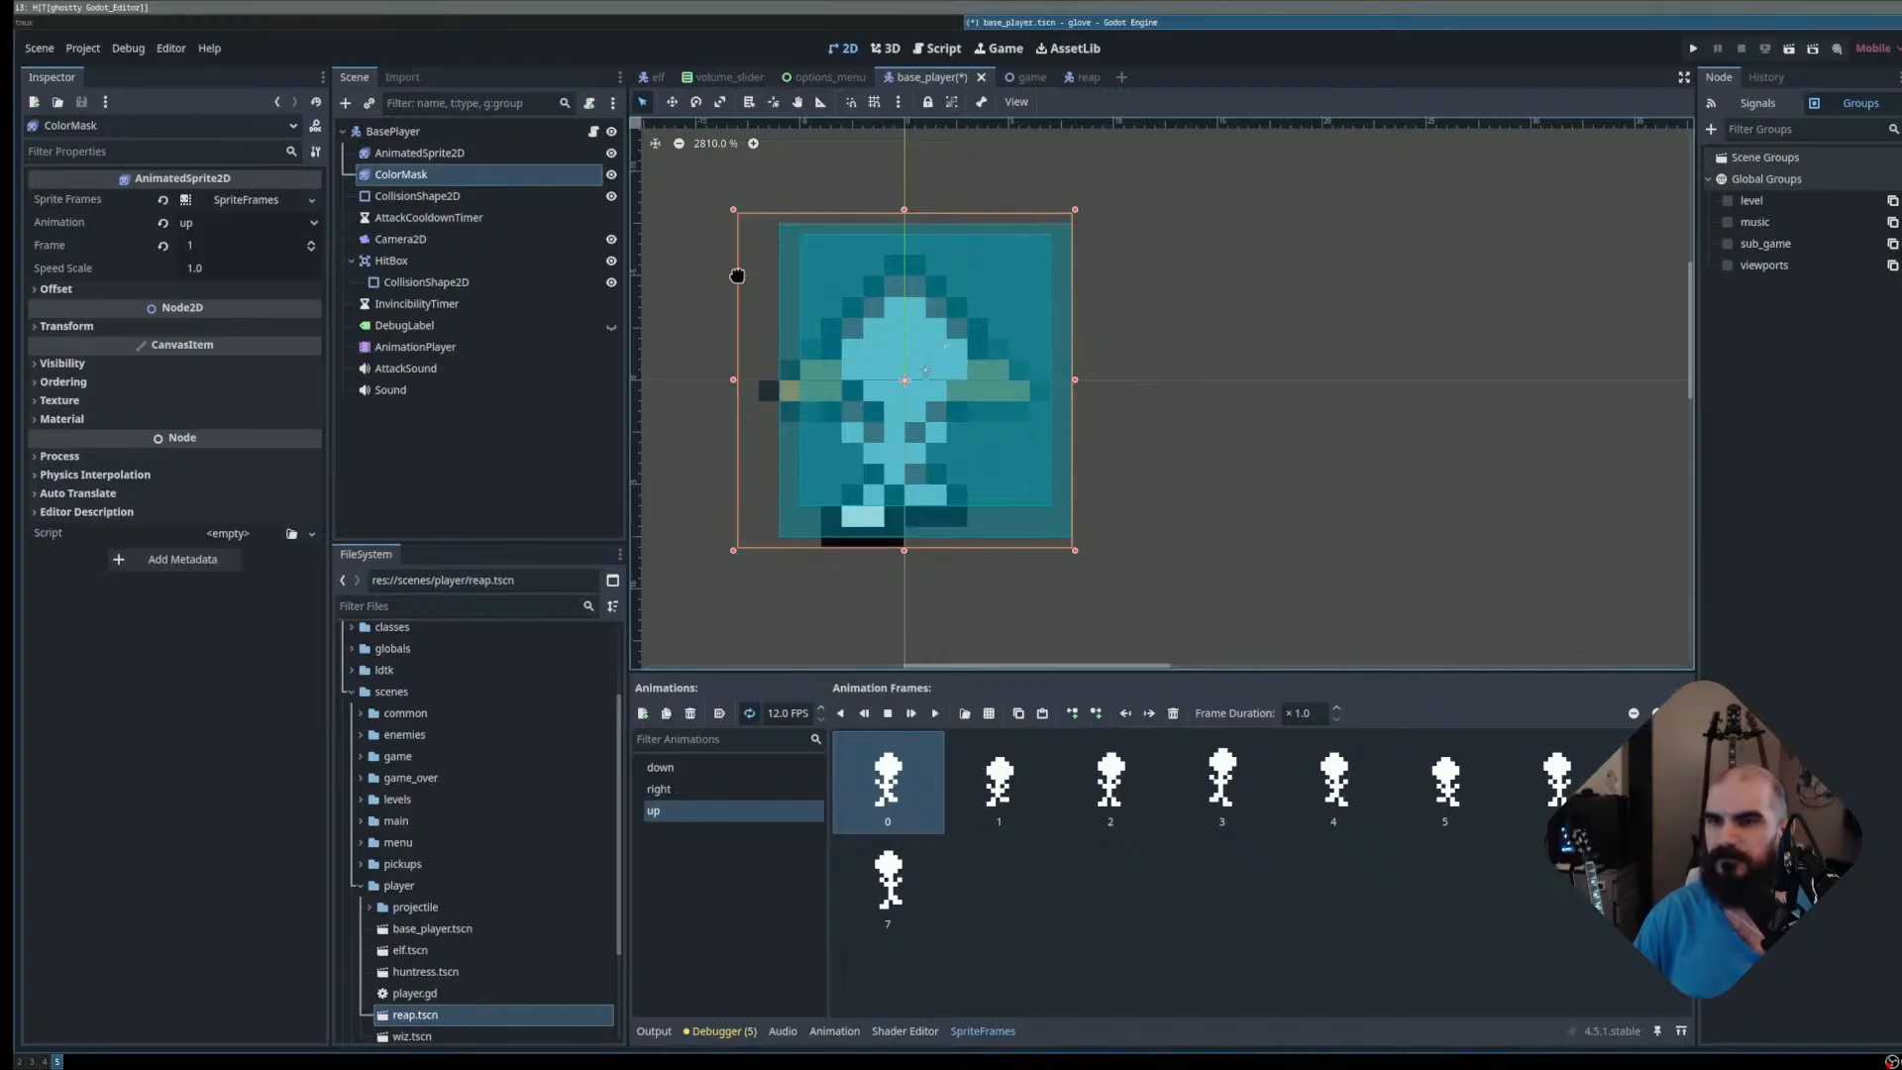
drag(737, 275, 737, 262)
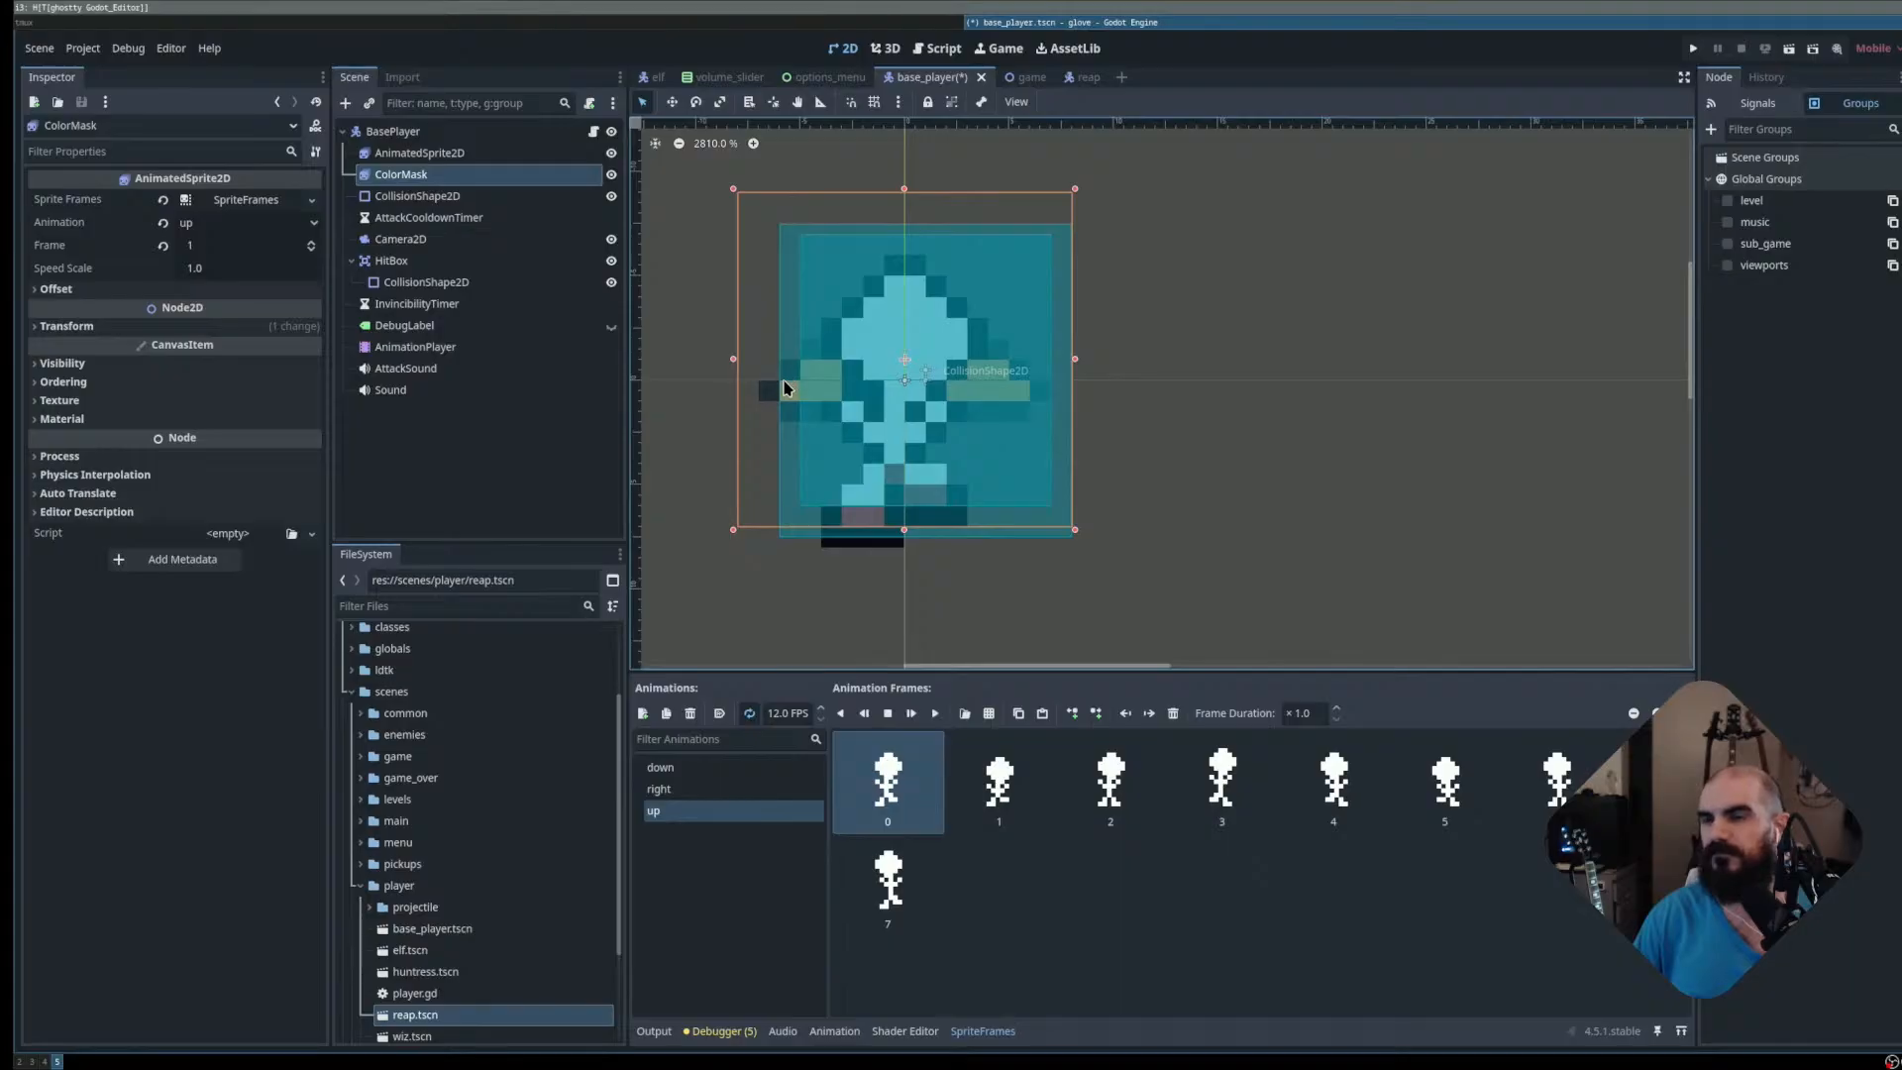
key(Escape)
scroll(798, 406, down, 3)
scroll(802, 413, up, 2)
key(ctrl+s)
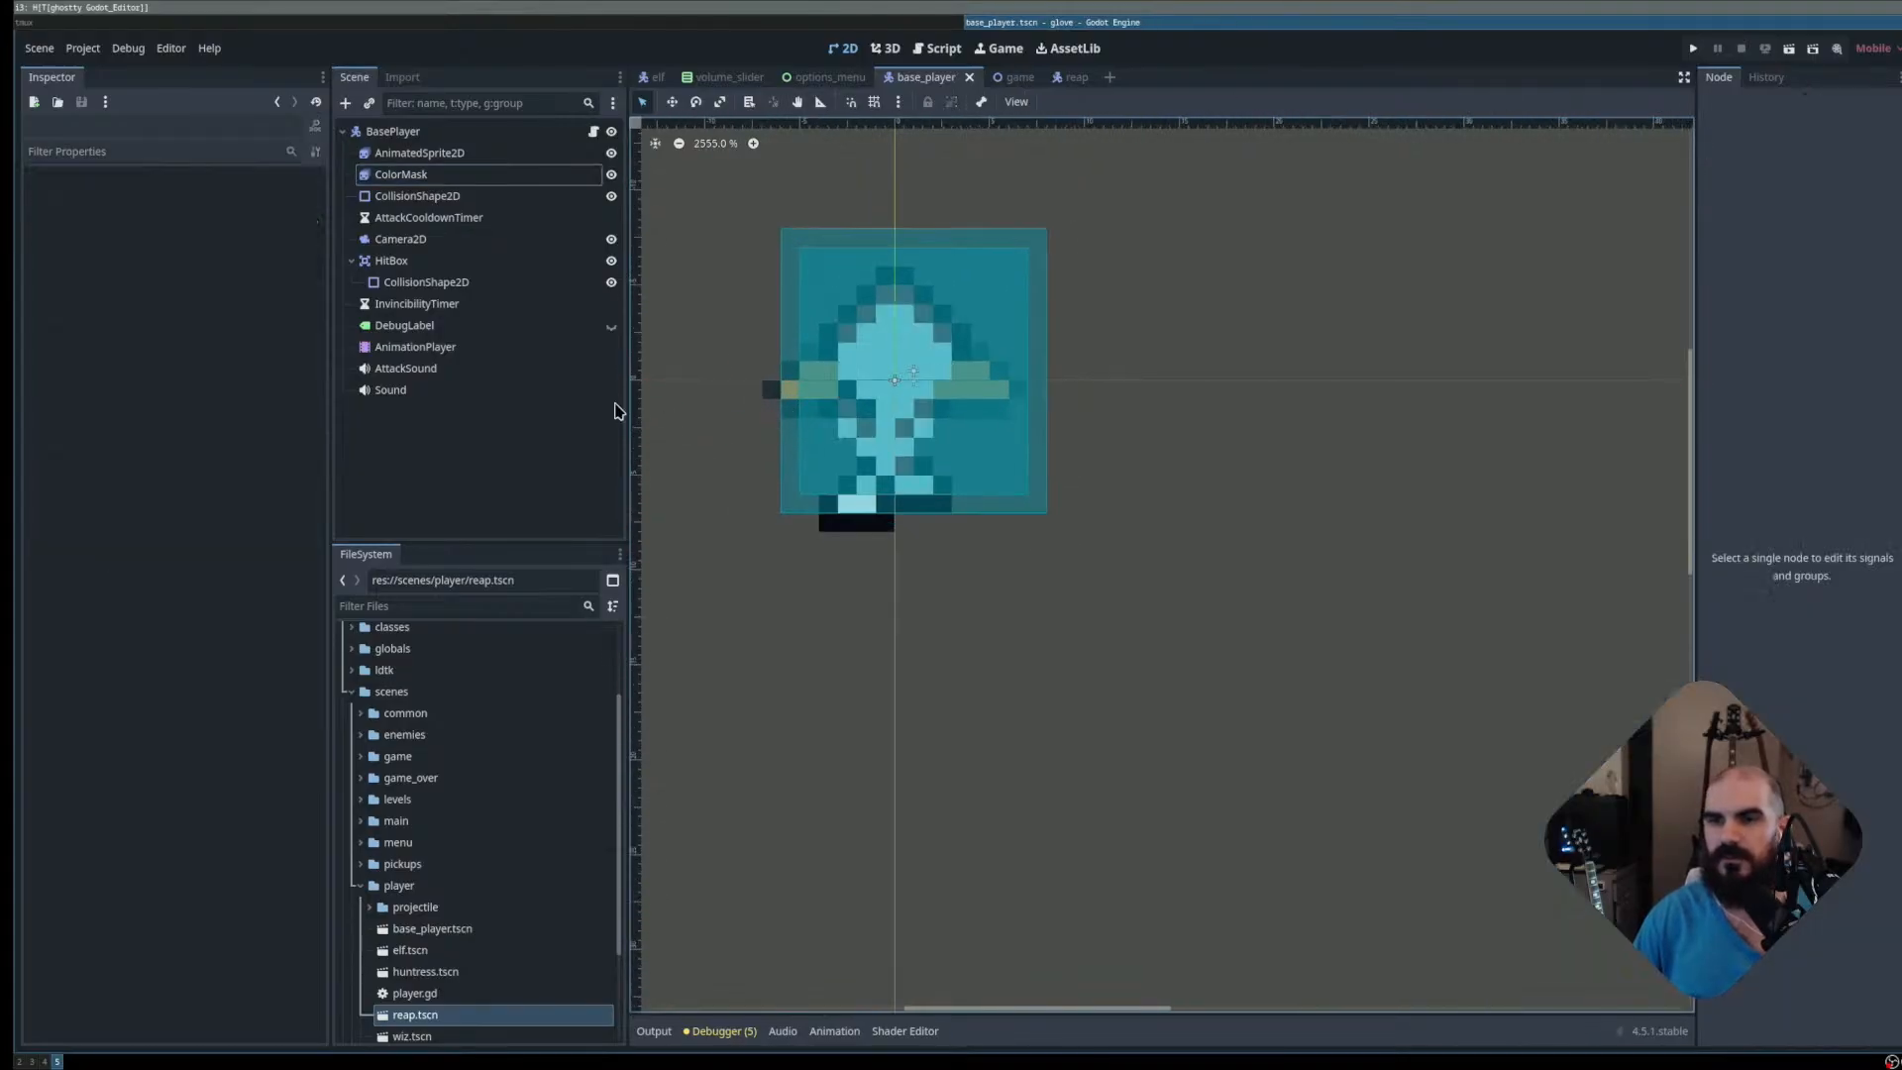
Check the ColorMask's up and down animations for mask frames that still lack the bow cut-out
click(435, 174)
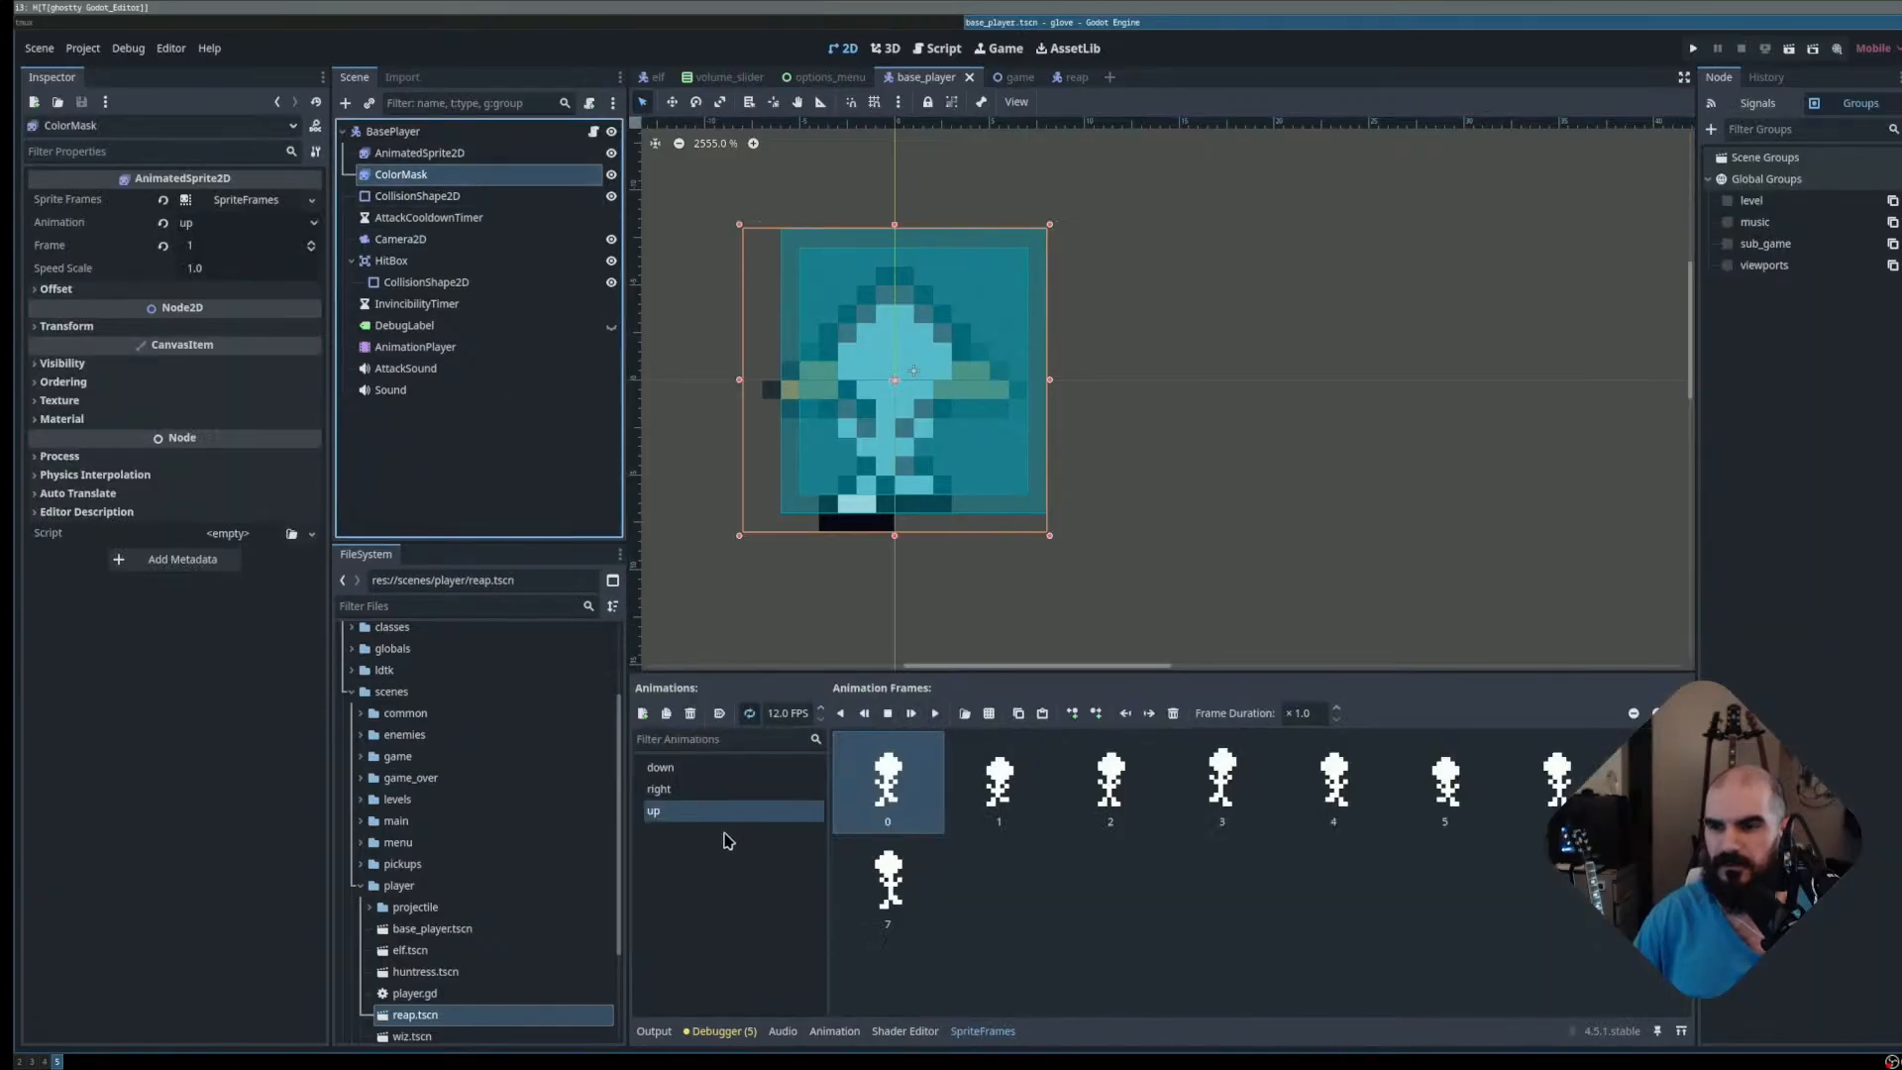
double_click(703, 810)
click(729, 766)
click(724, 769)
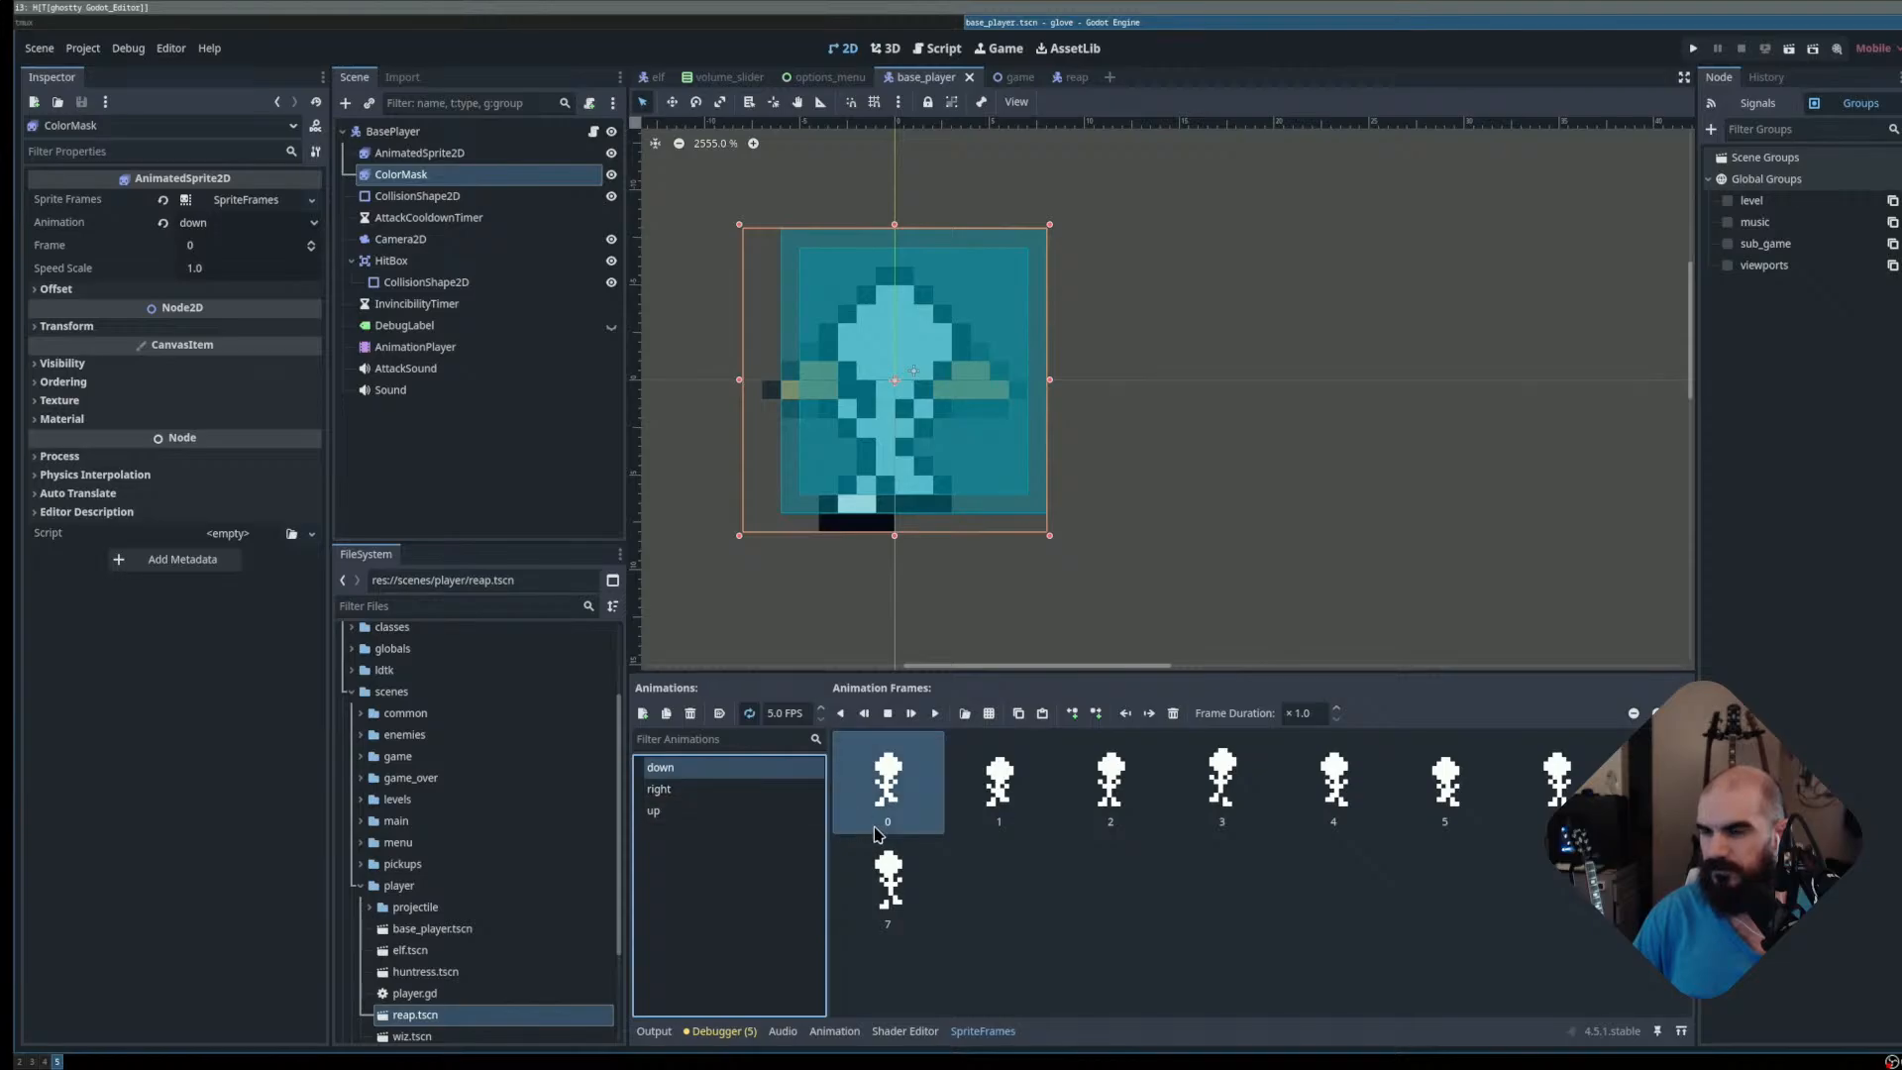
click(658, 818)
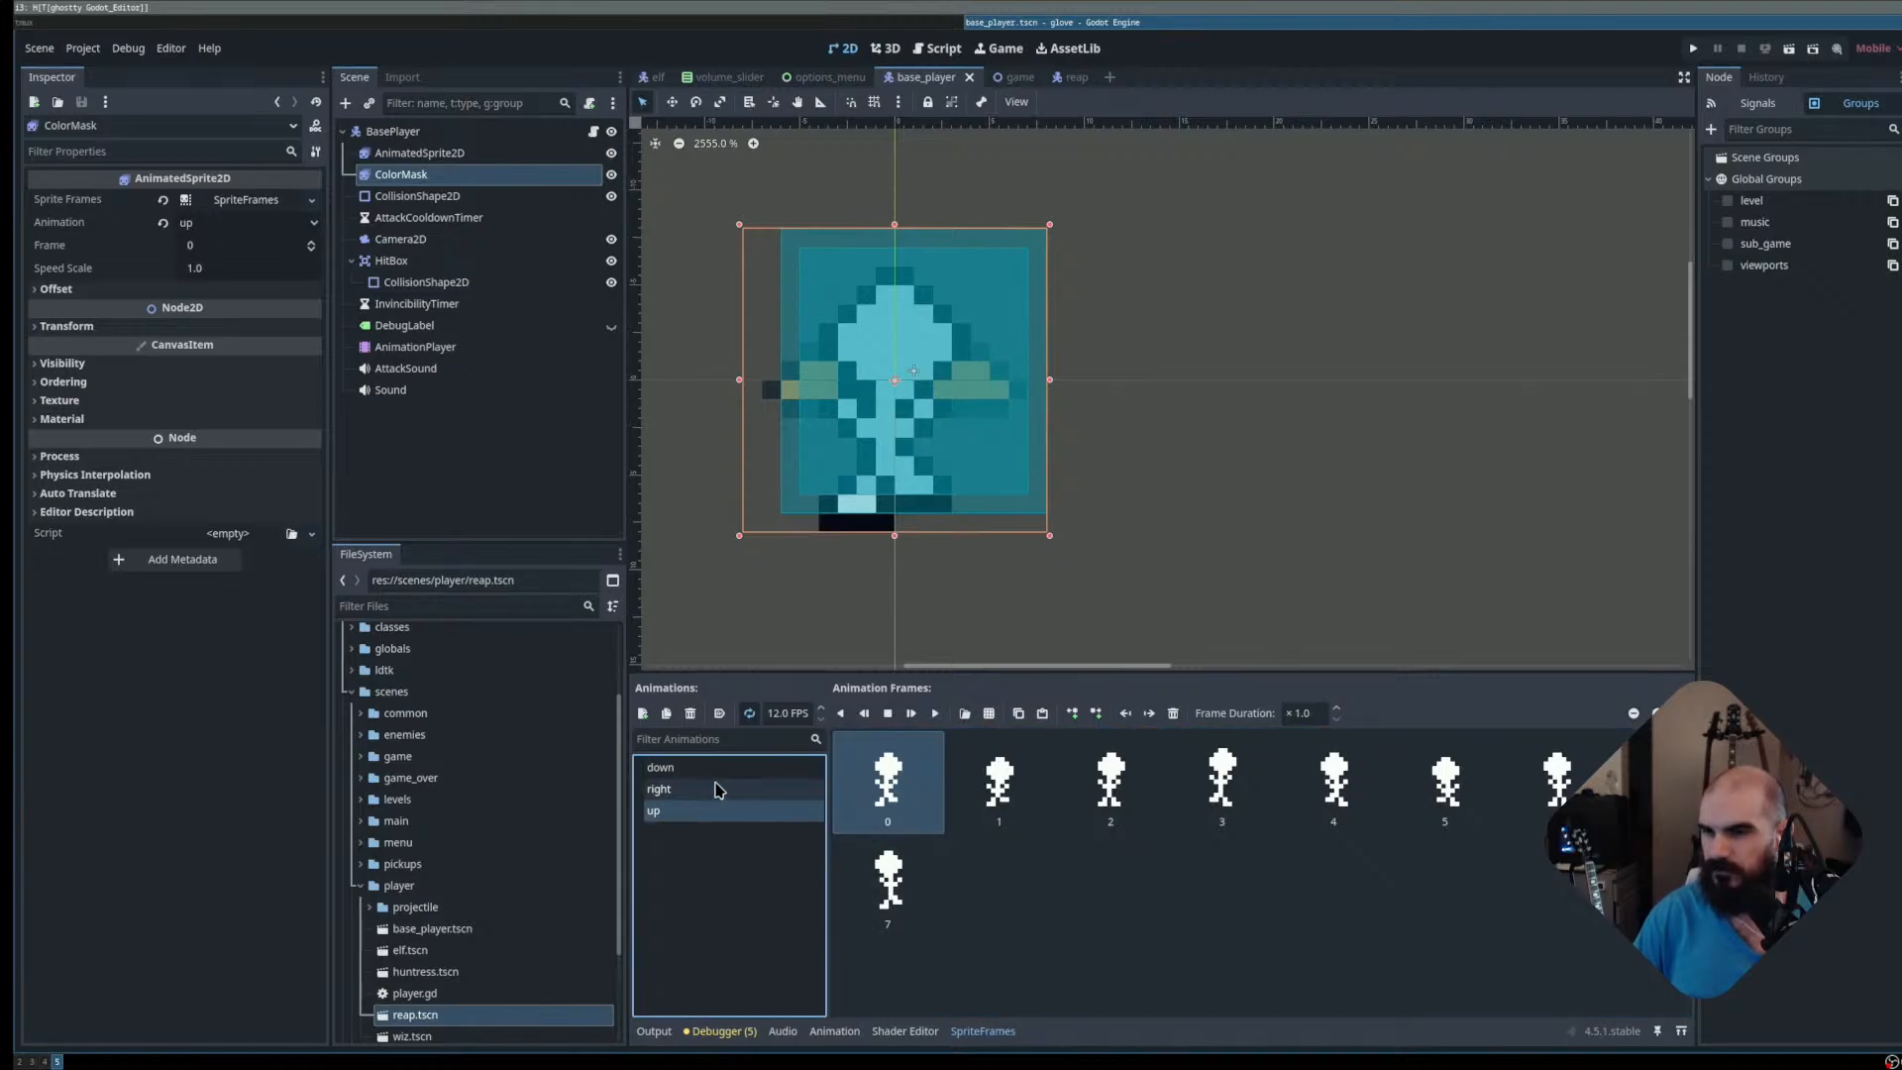
click(748, 768)
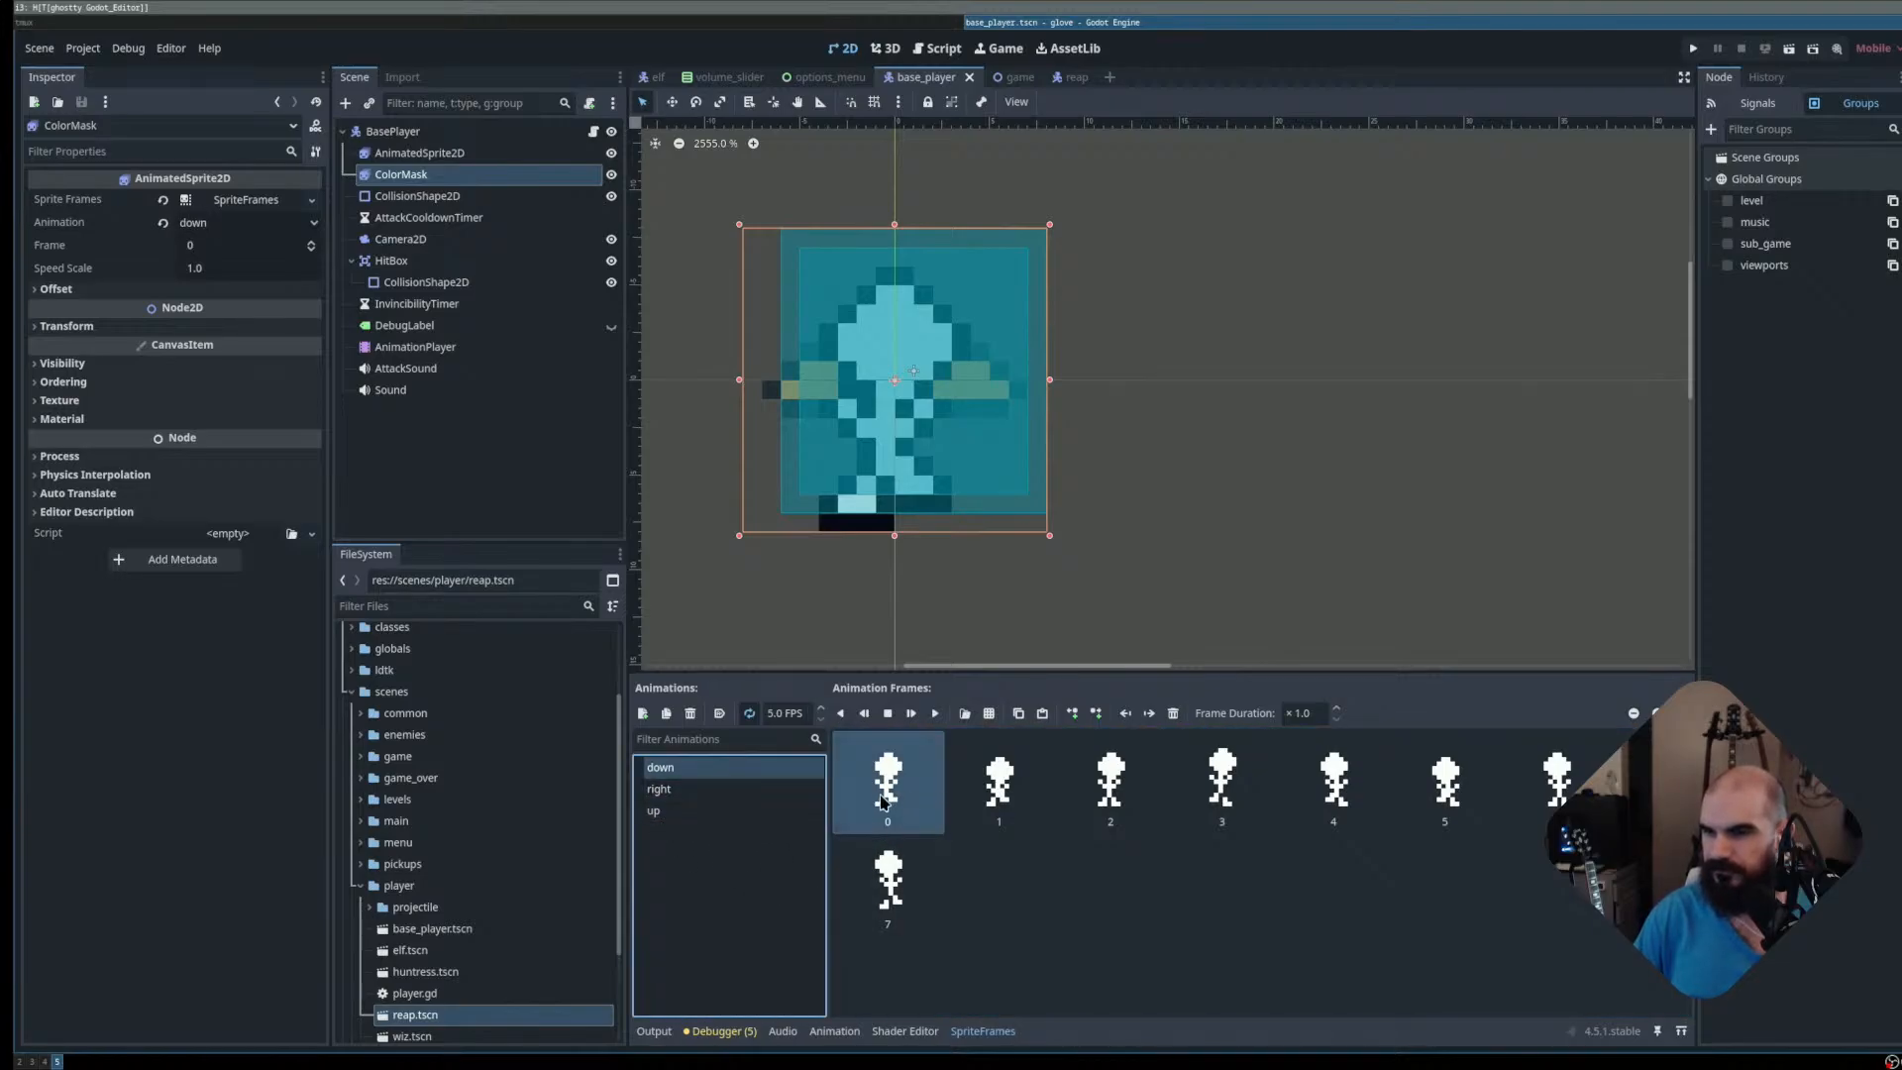
Try to rebuild the ColorMask's down animation by deleting frames 0 to 7 and opening the sprite sheet file picker
mouse_move(897, 798)
mouse_down()
mouse_move(1318, 807)
mouse_move(919, 812)
mouse_up()
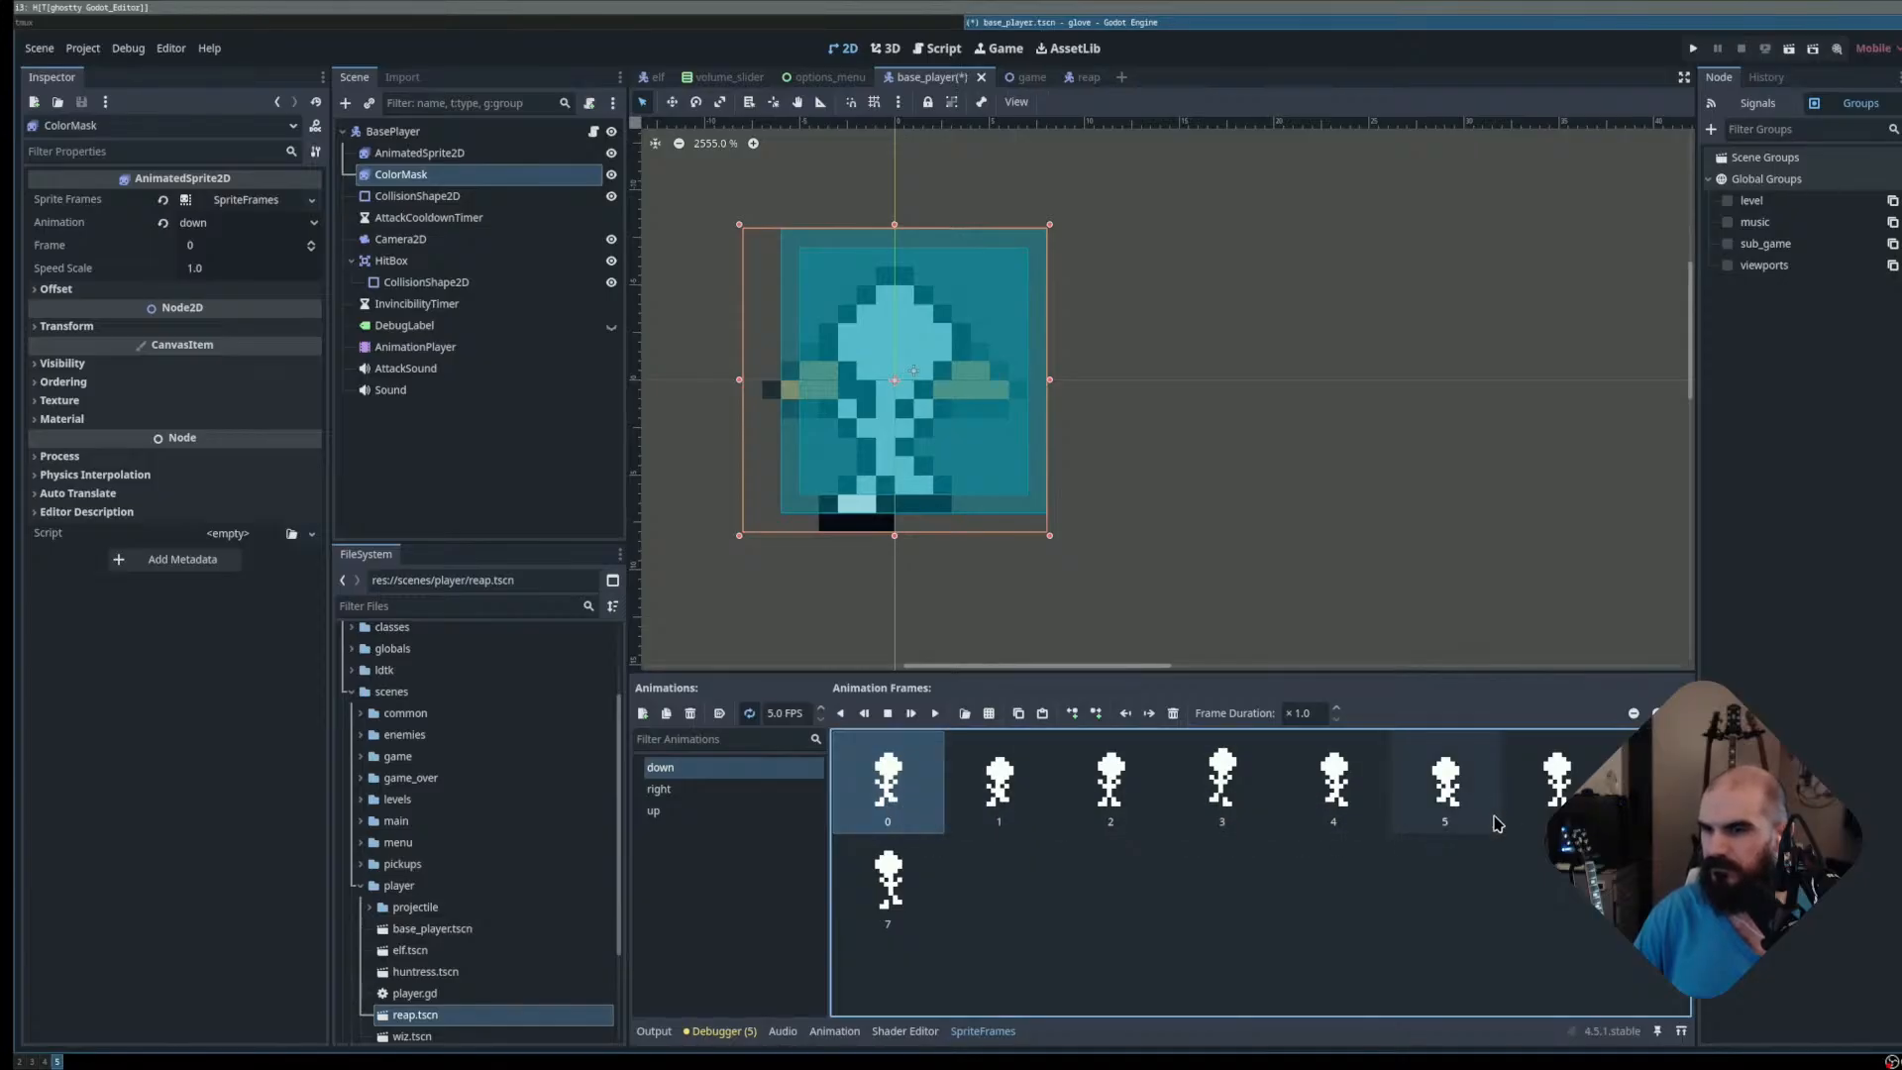
shift+click(1491, 823)
shift+click(896, 884)
key(Delete)
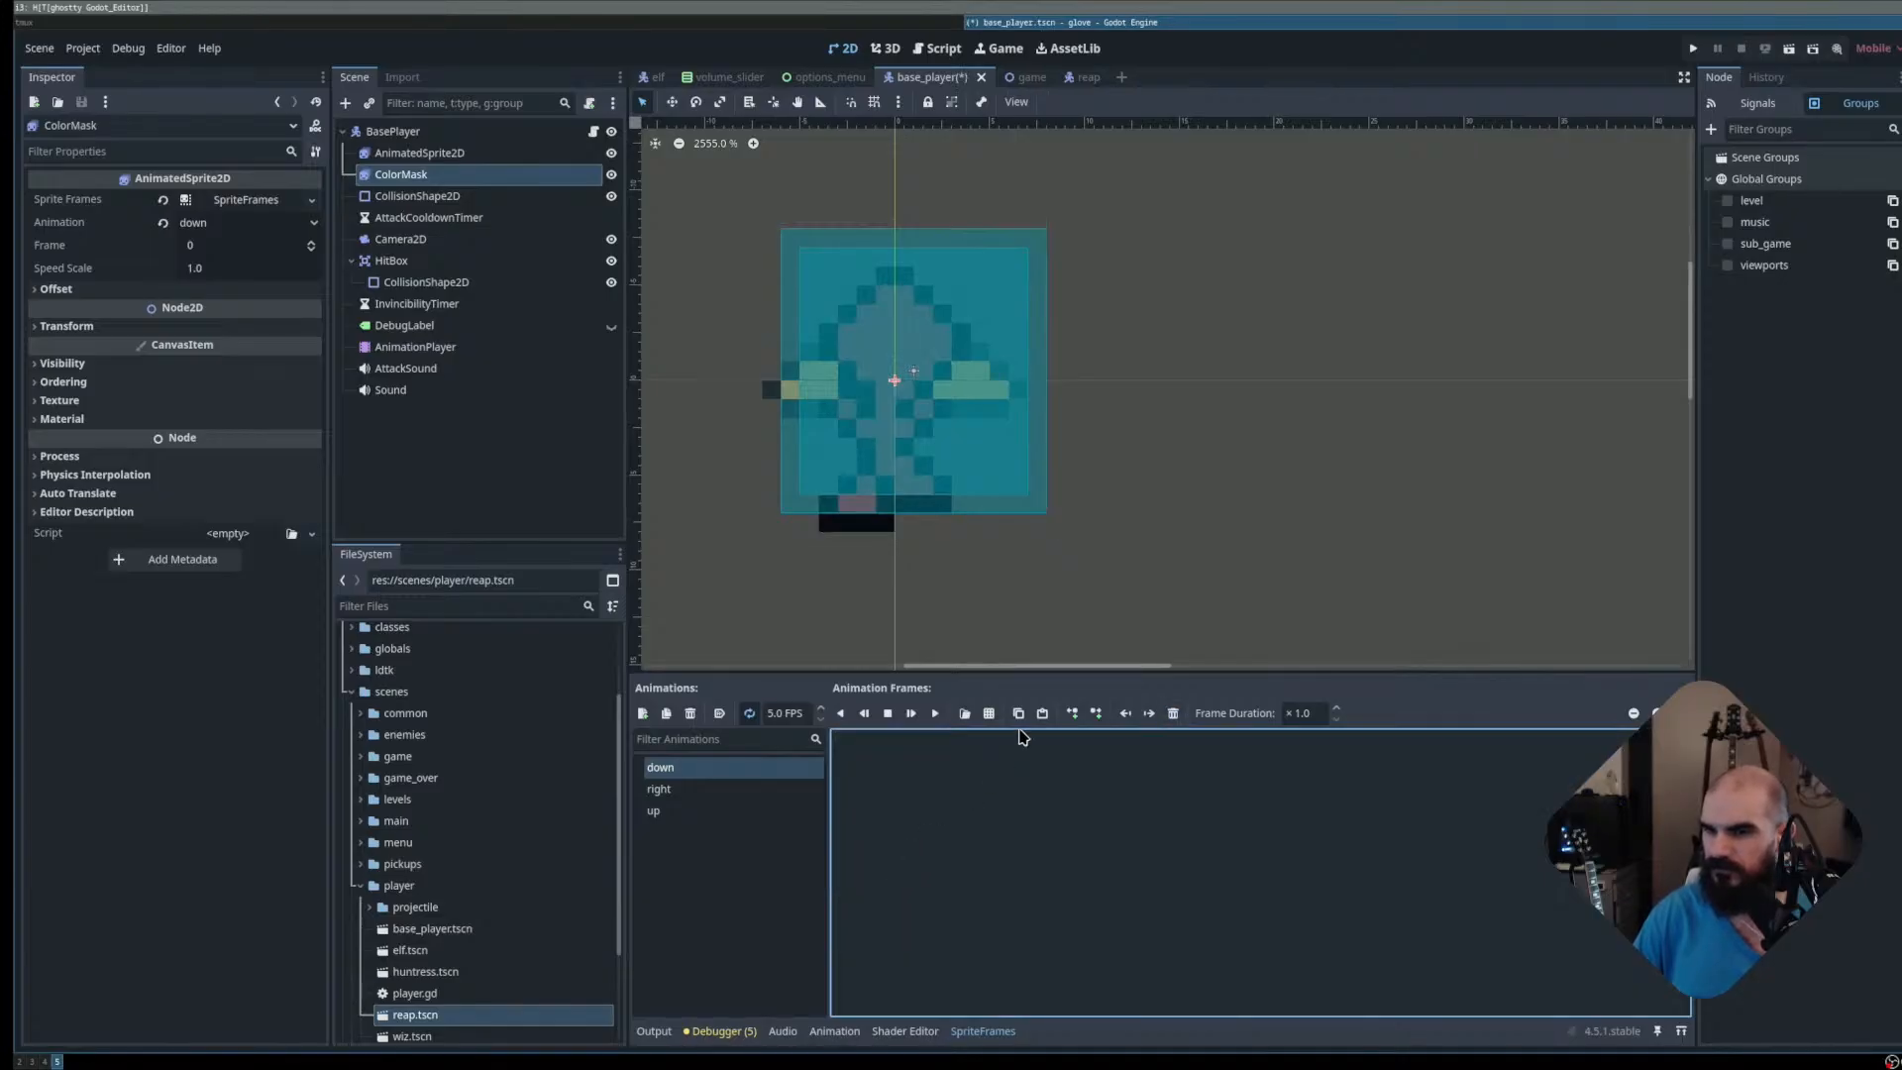
click(984, 715)
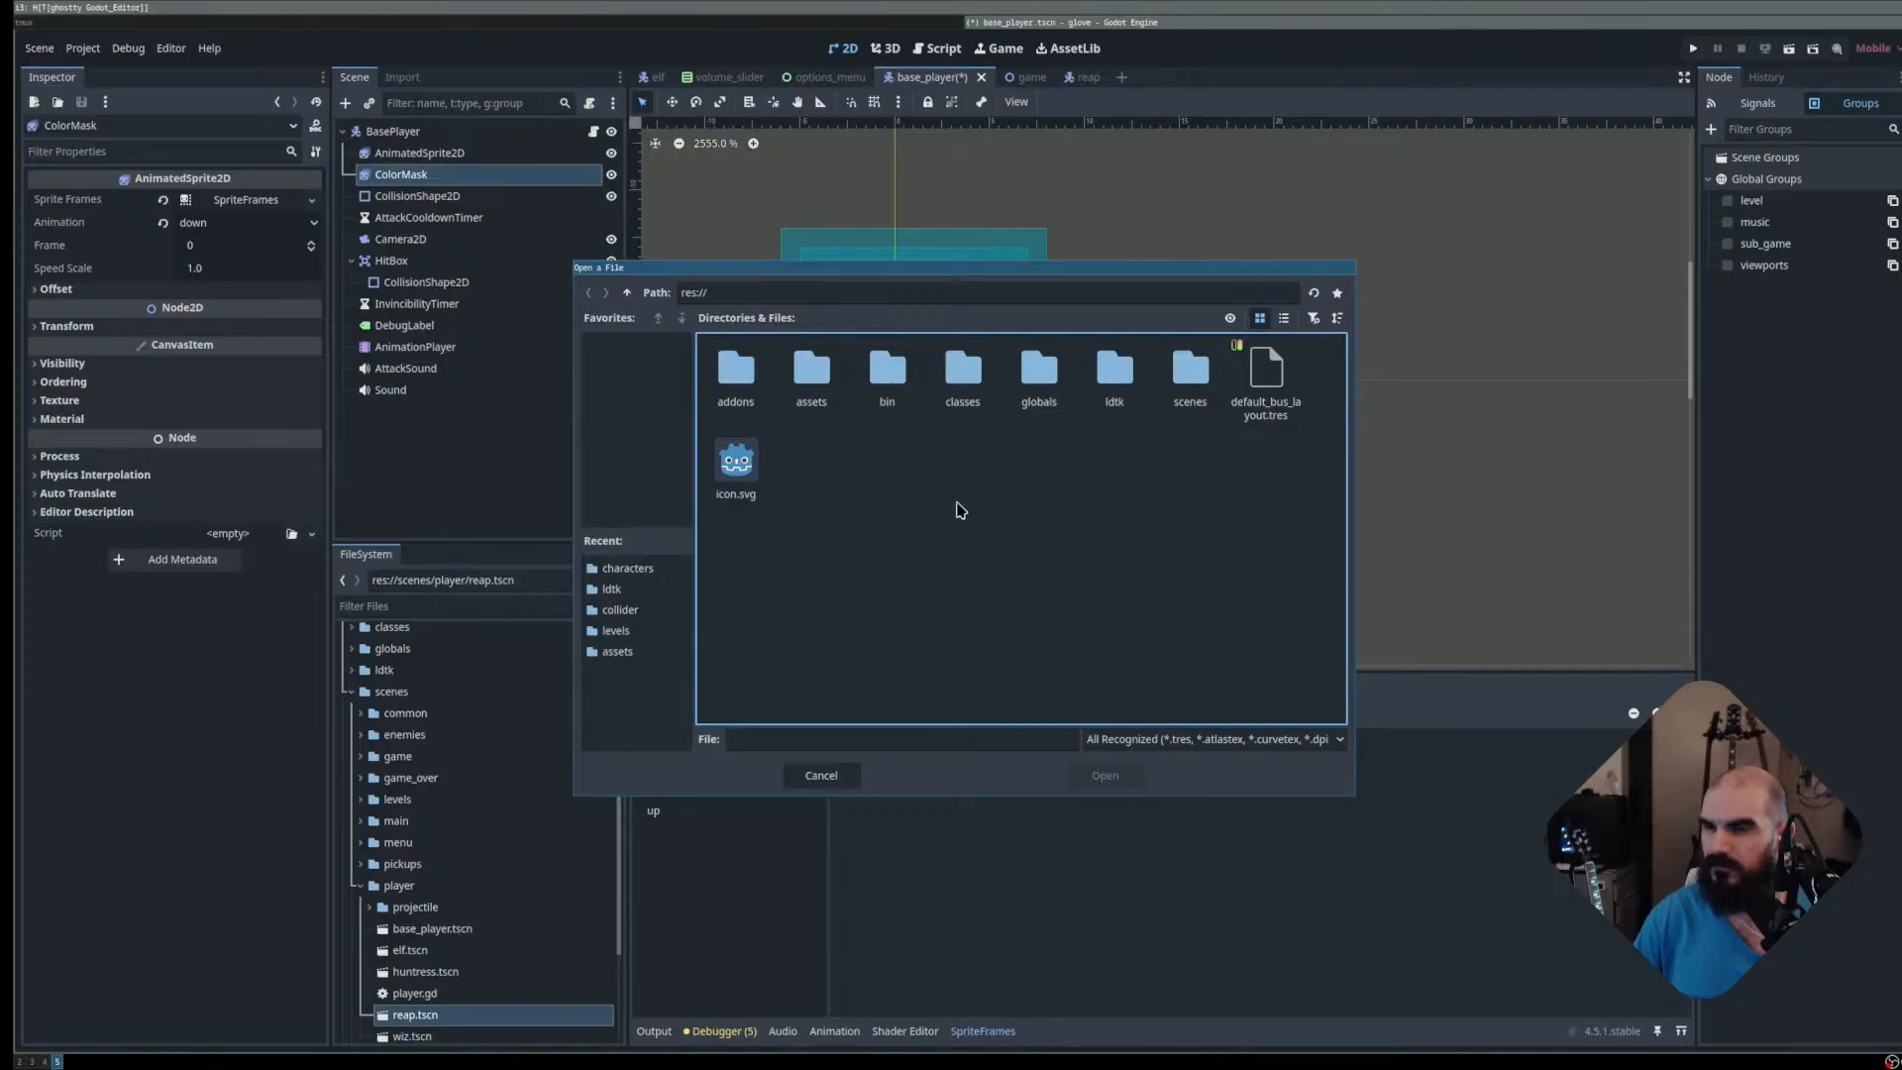
click(832, 775)
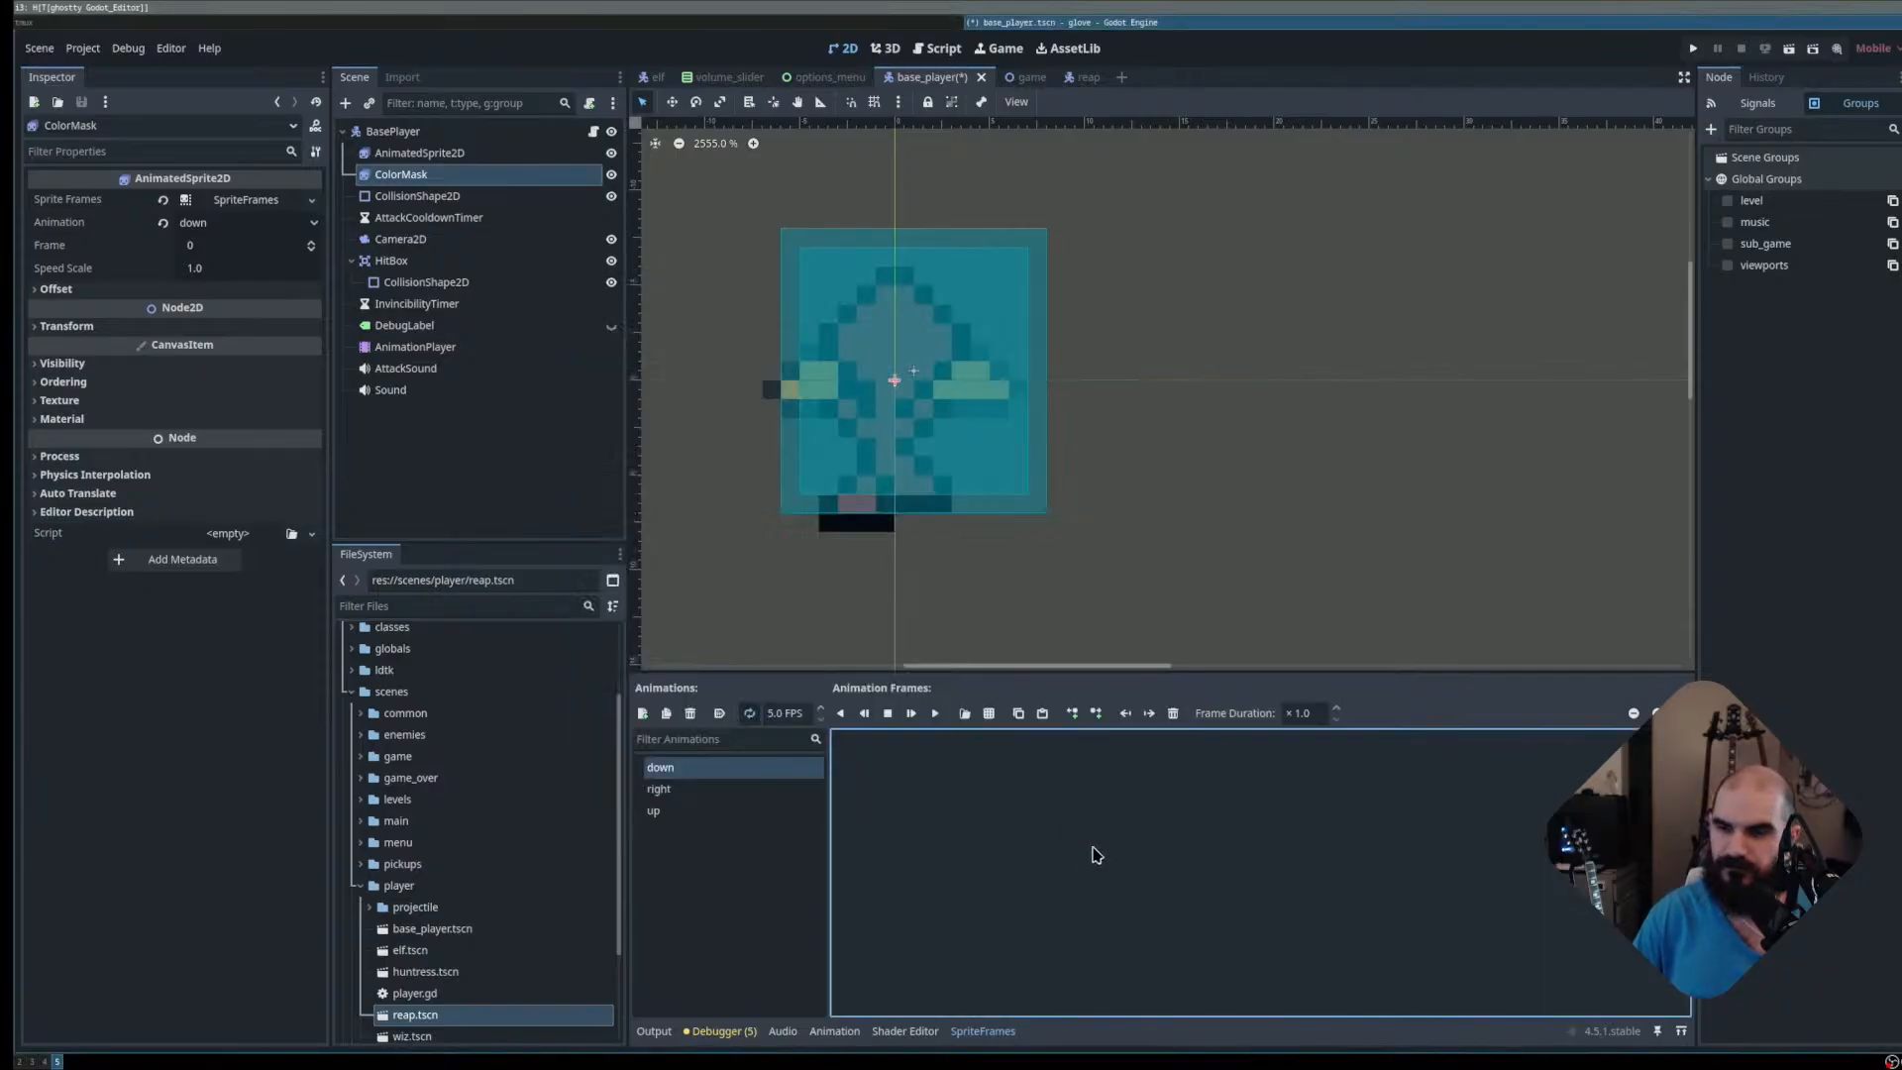
Rerun mv src/characters/*.png characters/. in the assets folder, return to Godot to reimport the sheets and save the base_player scene
key(super+Left)
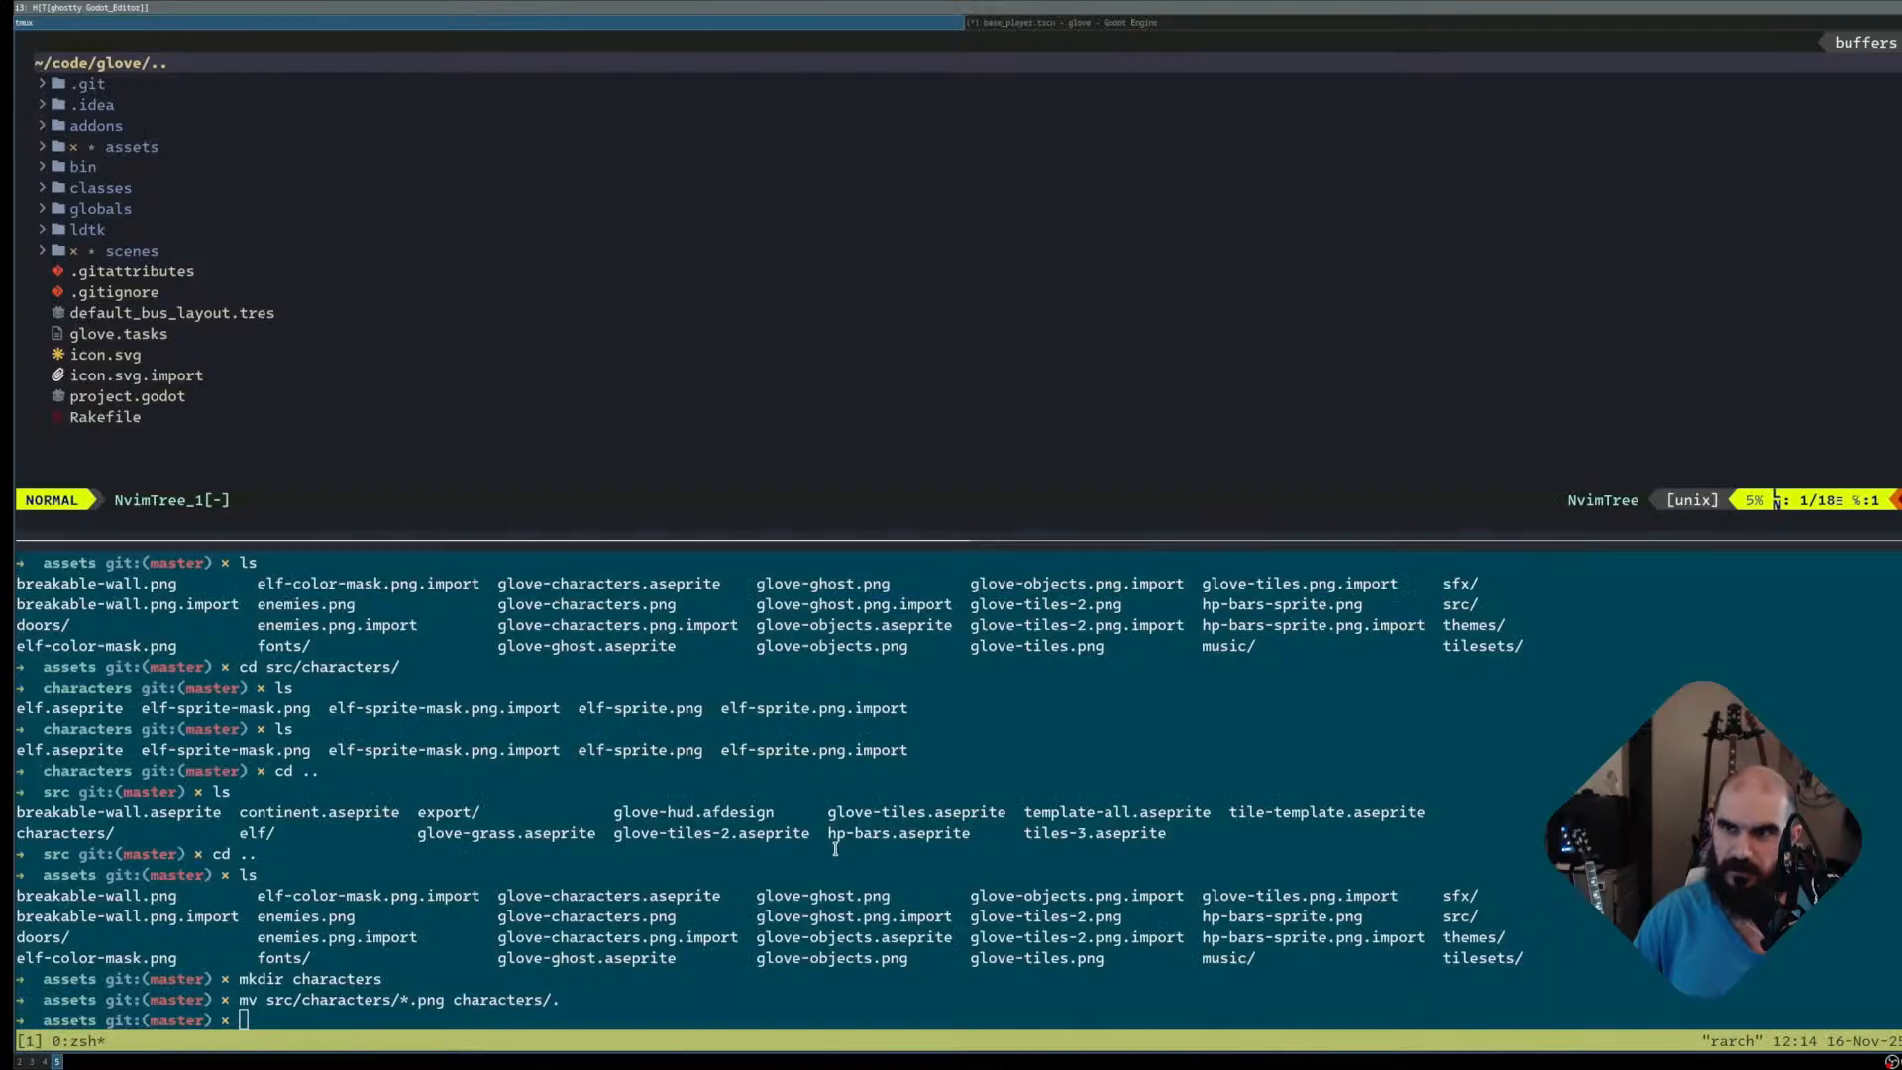
key(Up)
key(Down)
key(Up)
key(Return)
key(super+Right)
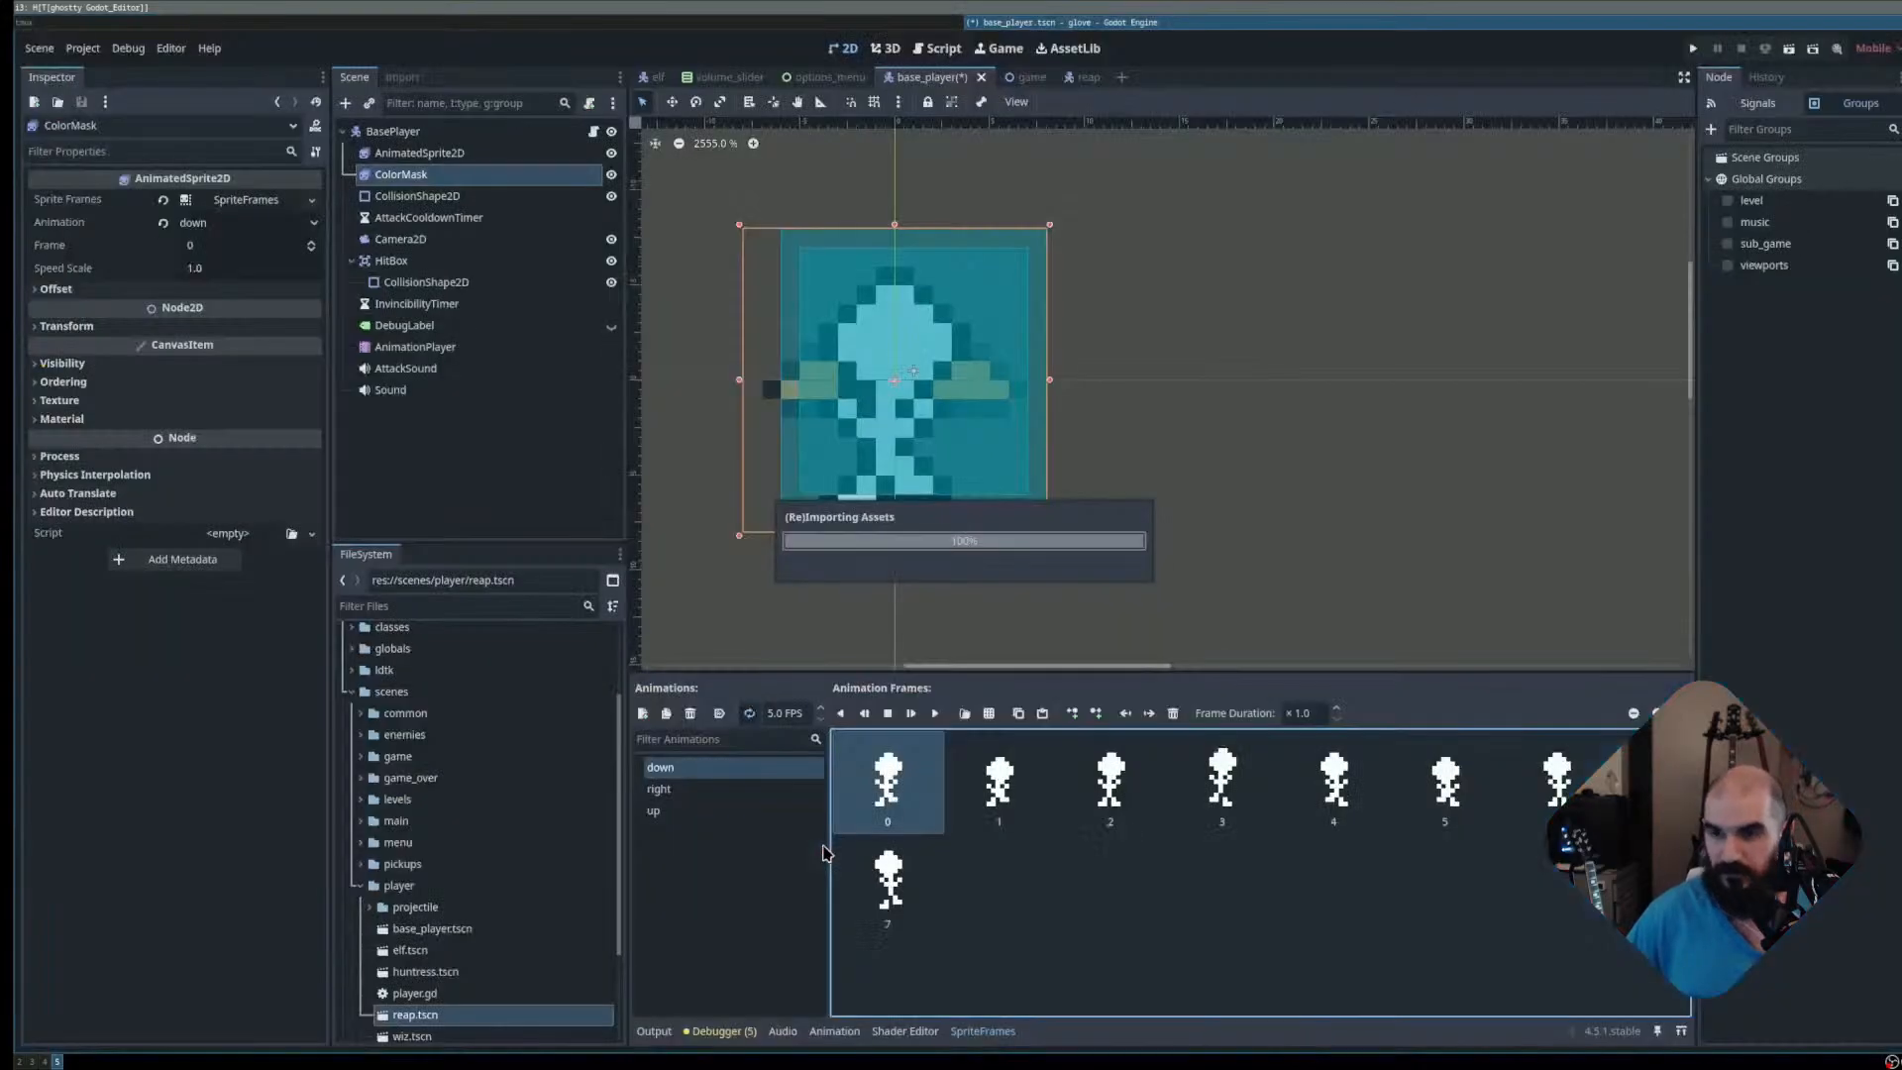
key(ctrl+s)
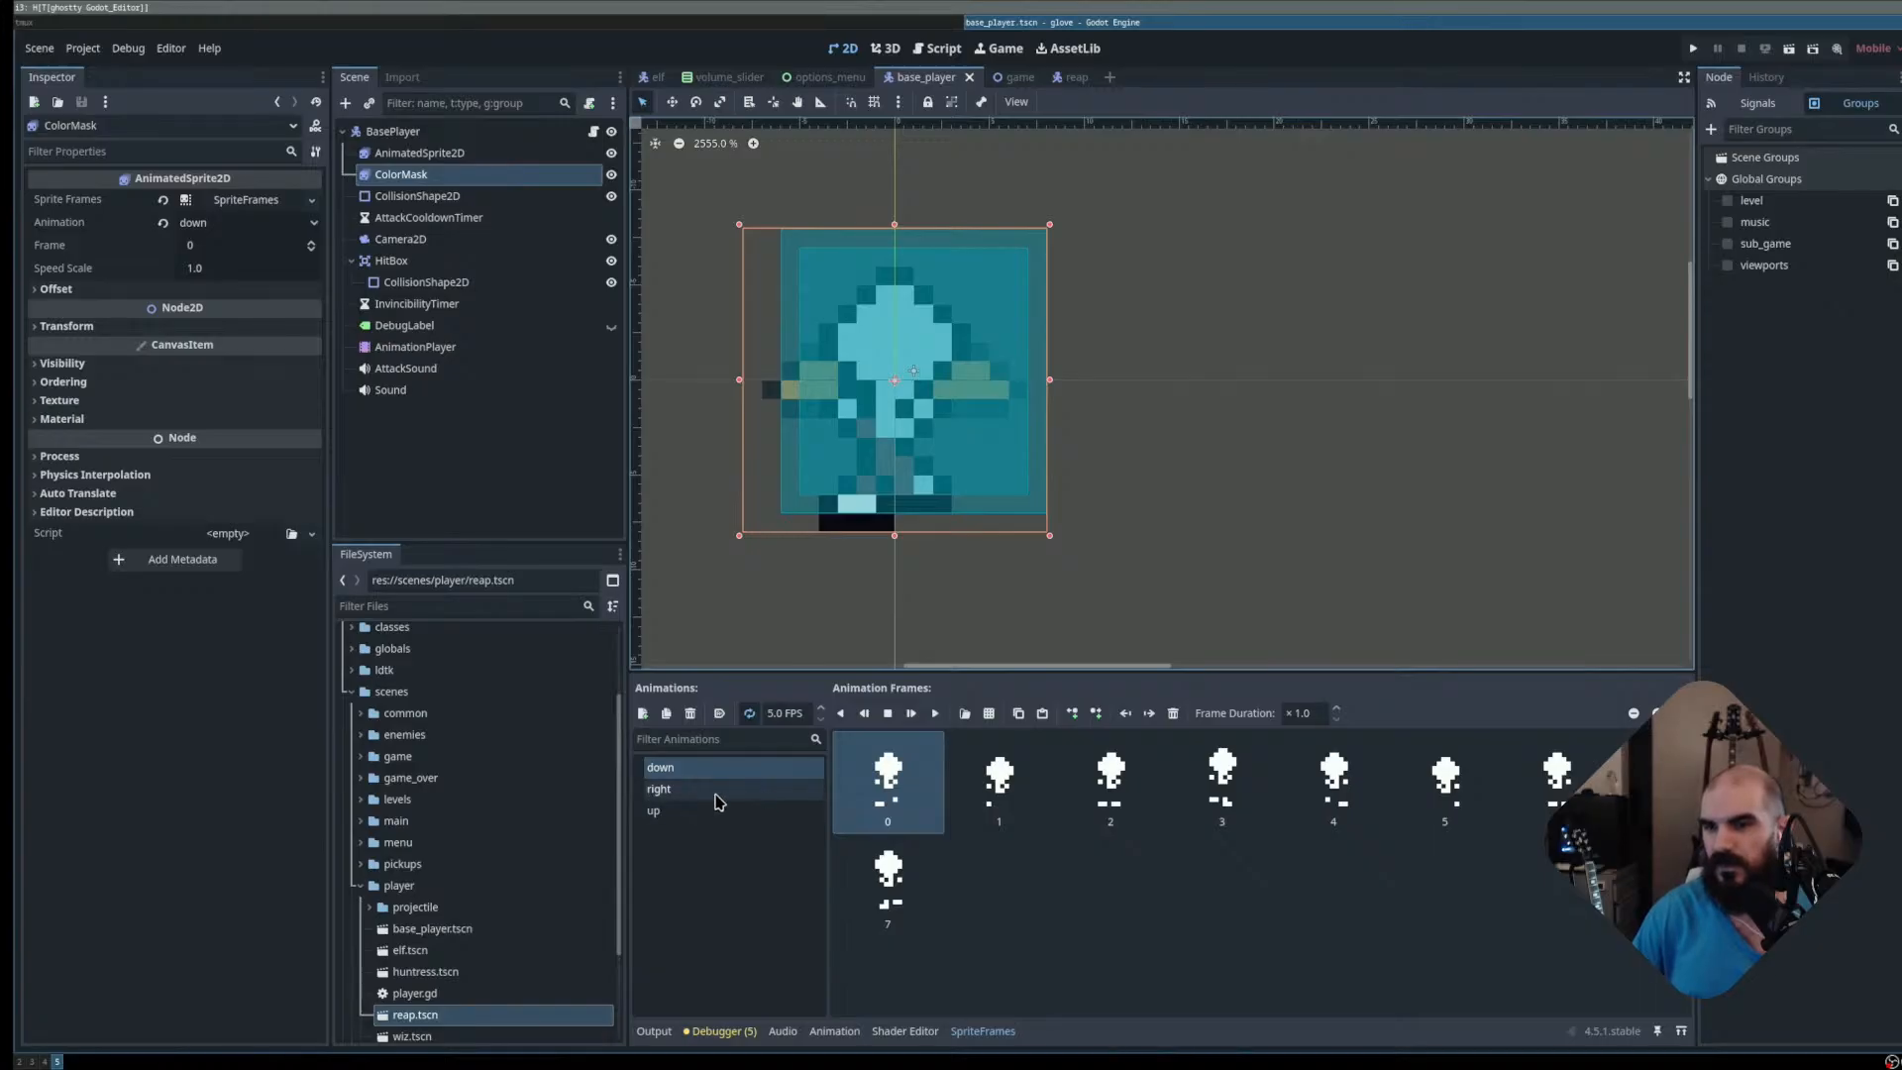
Compare the reimported ColorMask frames of the down and up animations for the bow cut-out
click(725, 809)
click(724, 770)
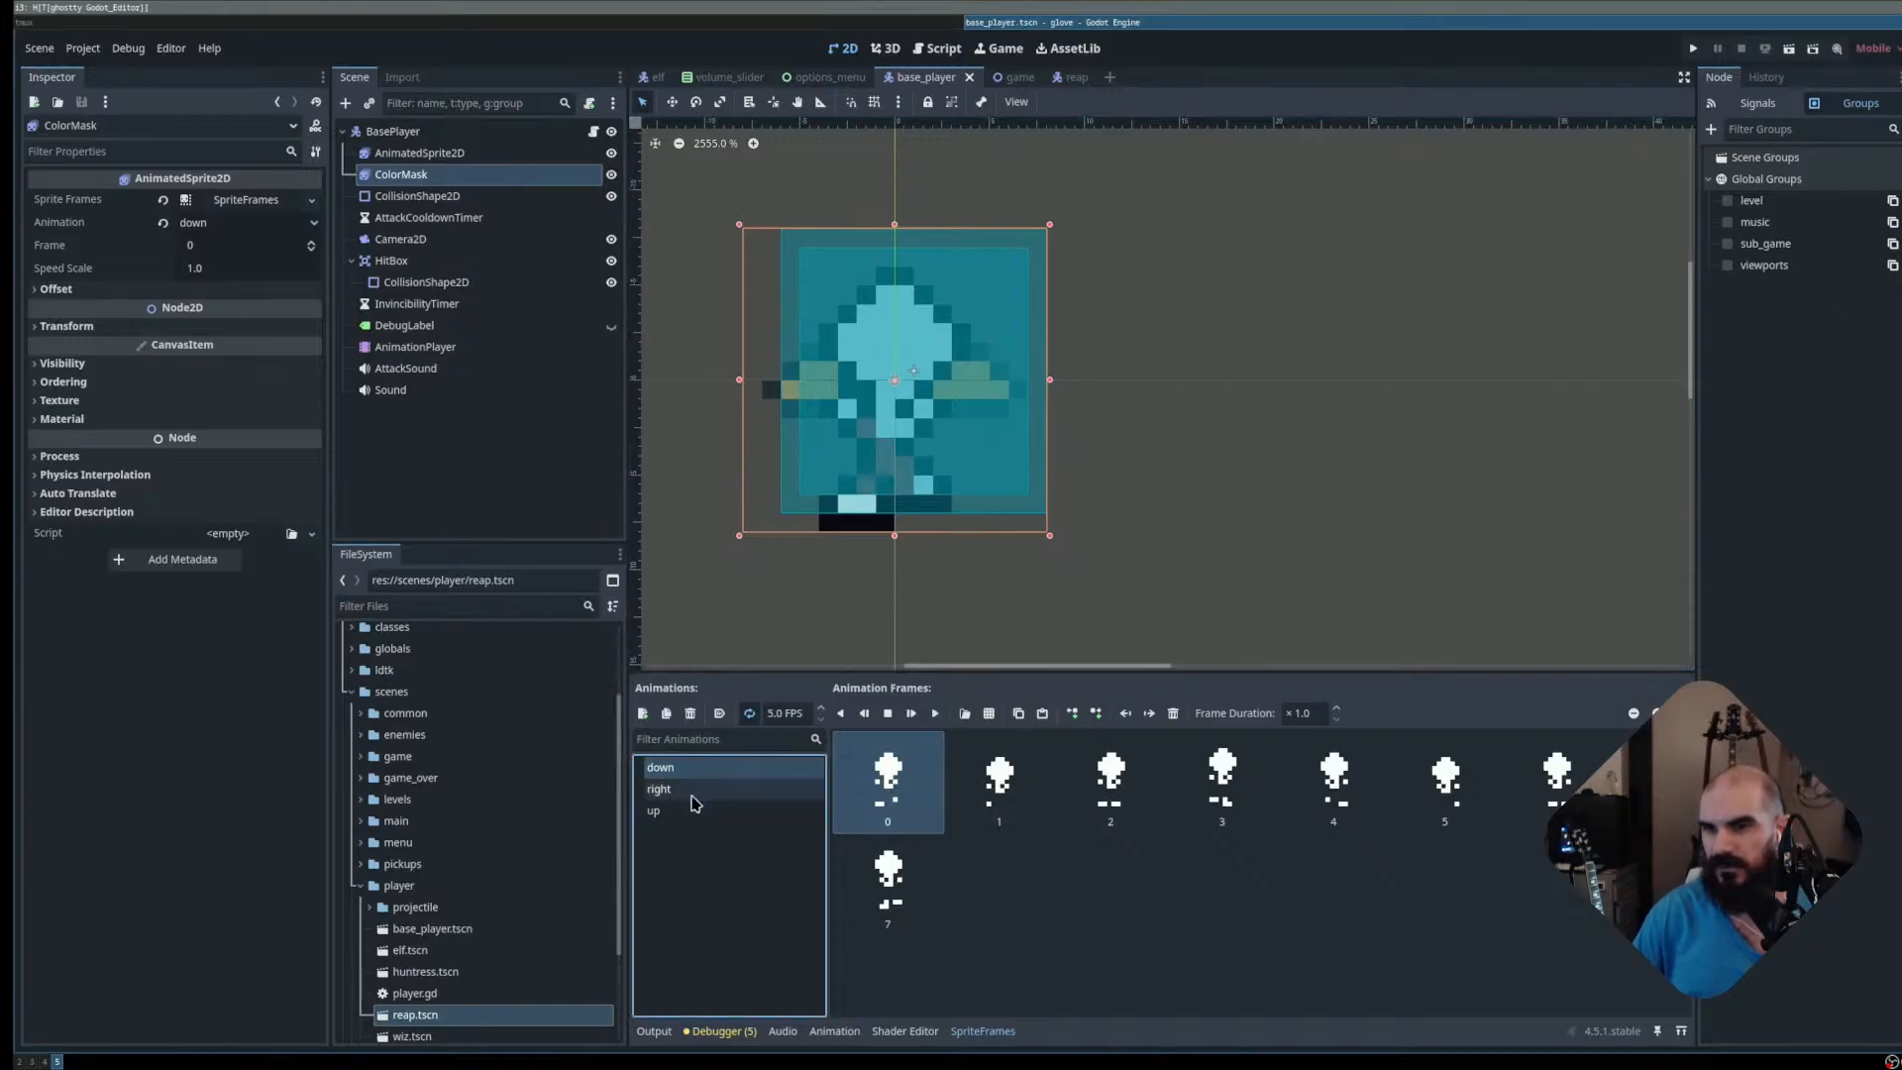
click(691, 812)
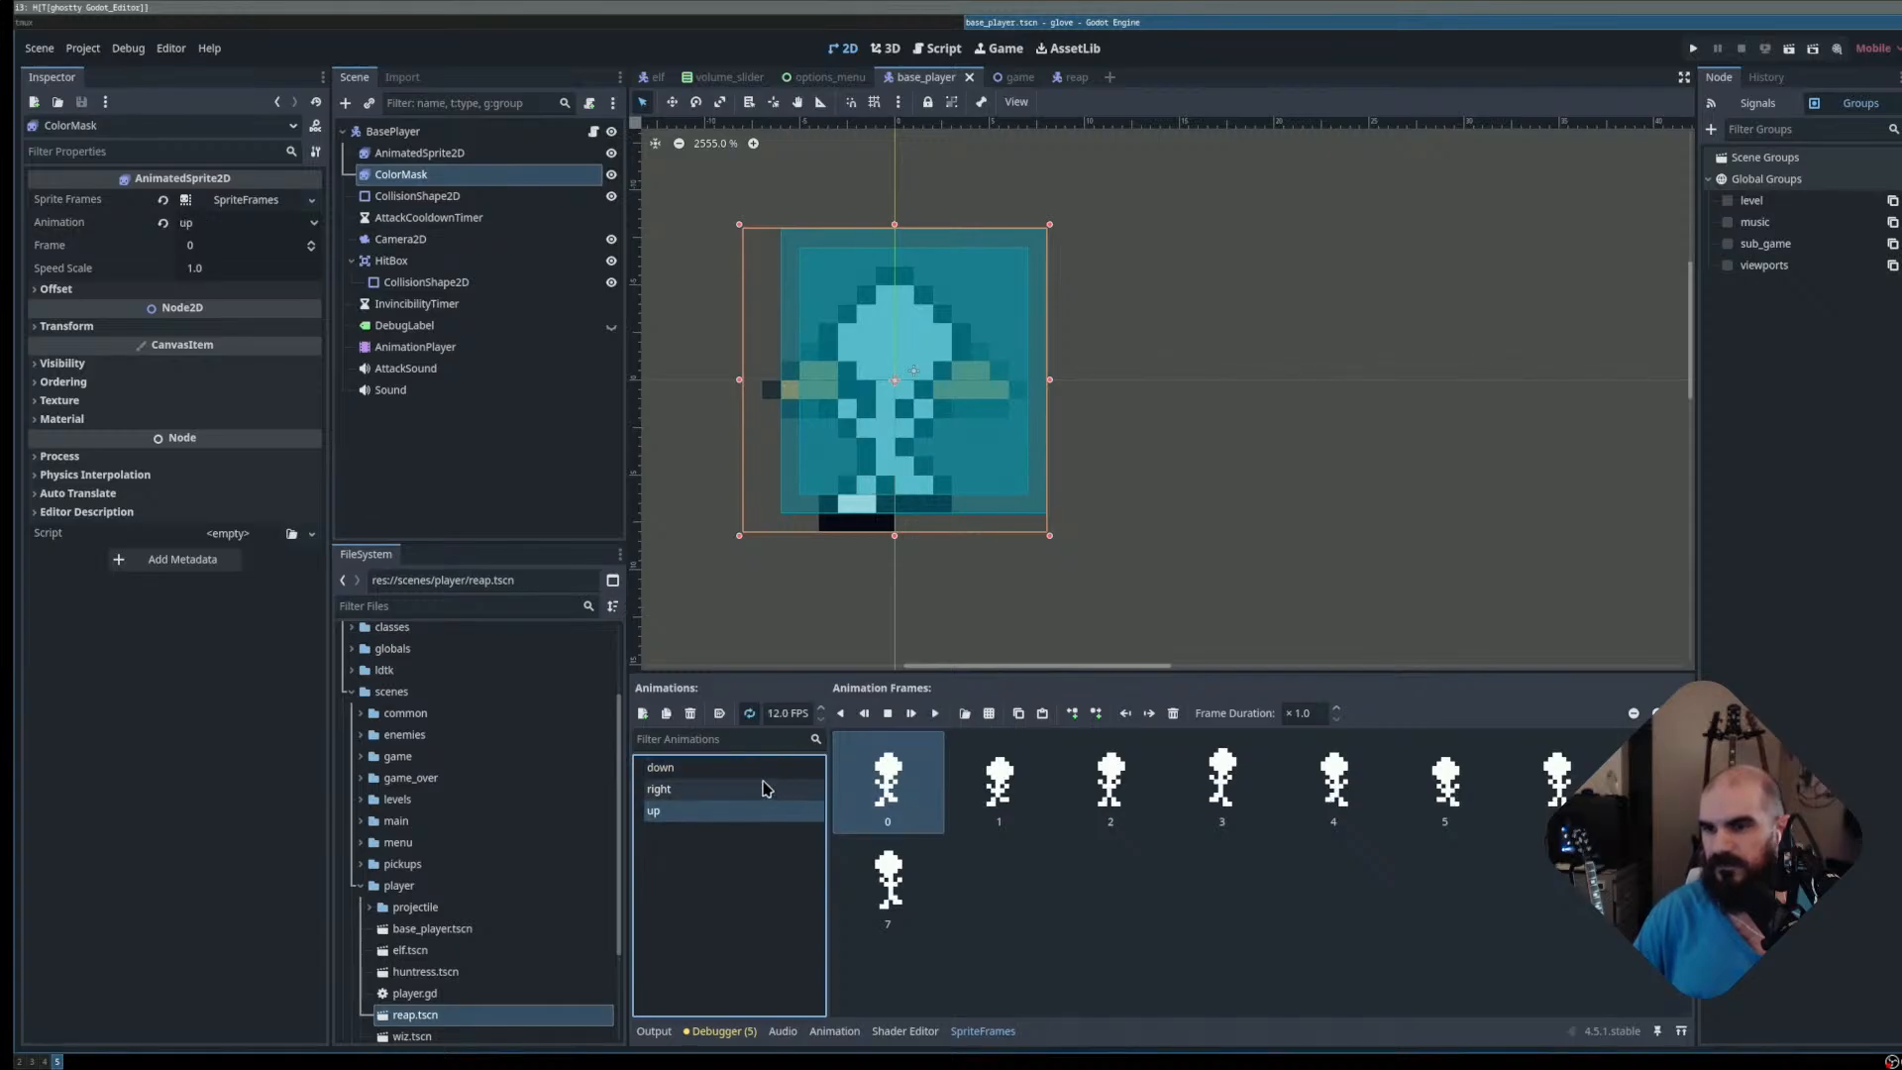
click(745, 770)
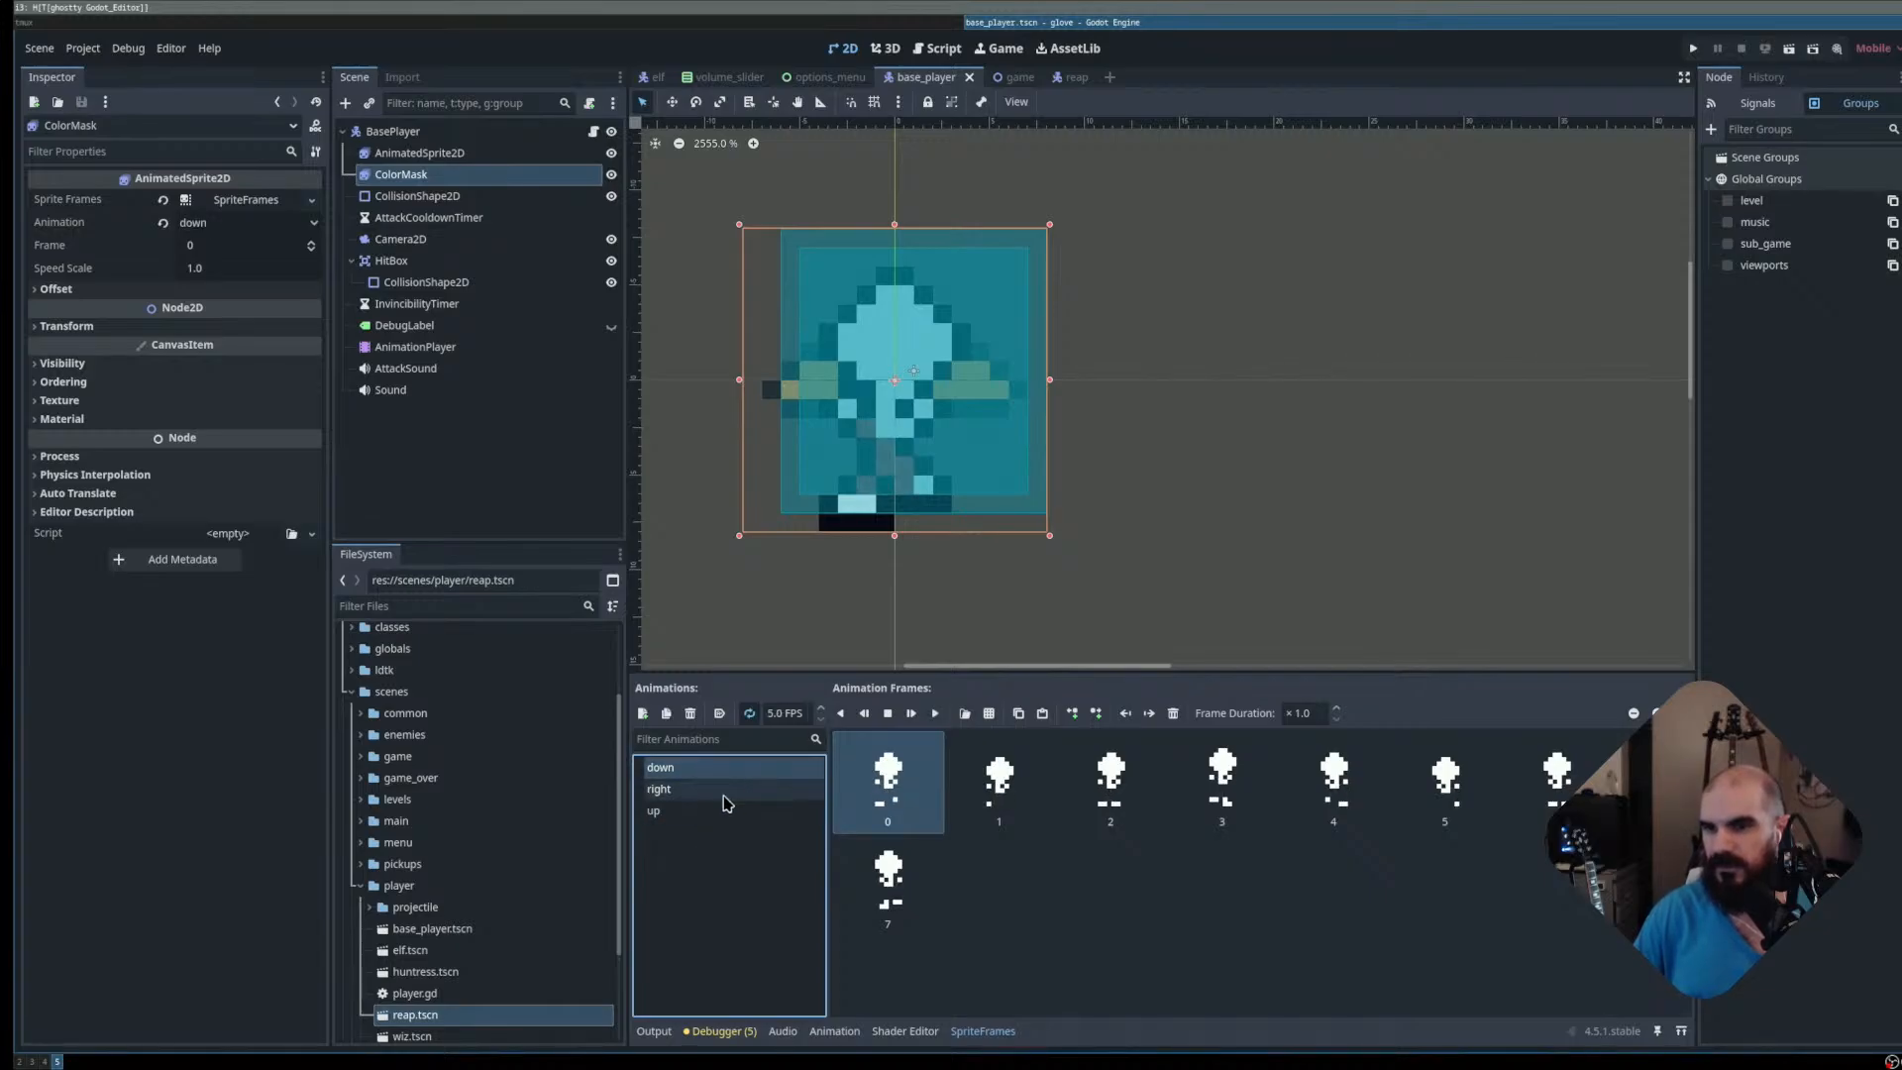
click(726, 810)
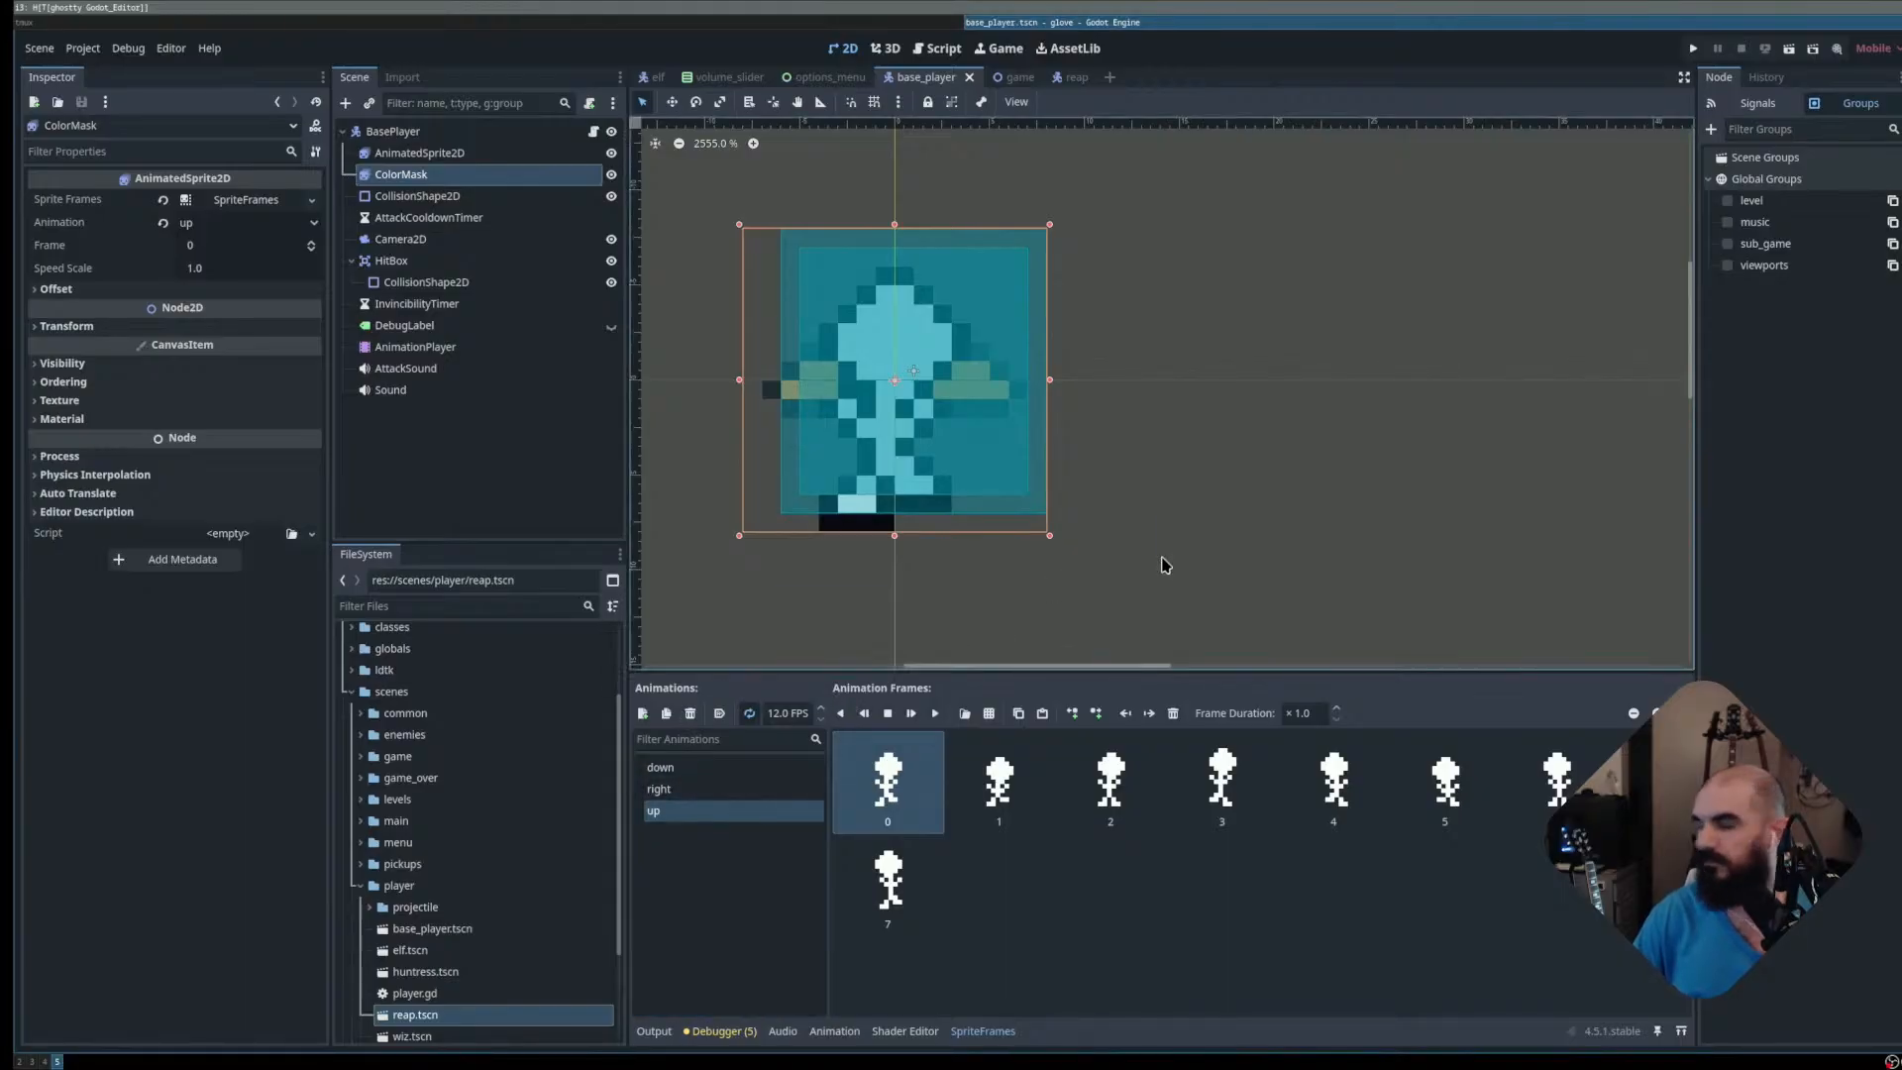
Run the game with the Elf and walk it up, right, down and left through the starting area to check the mask
key(F5)
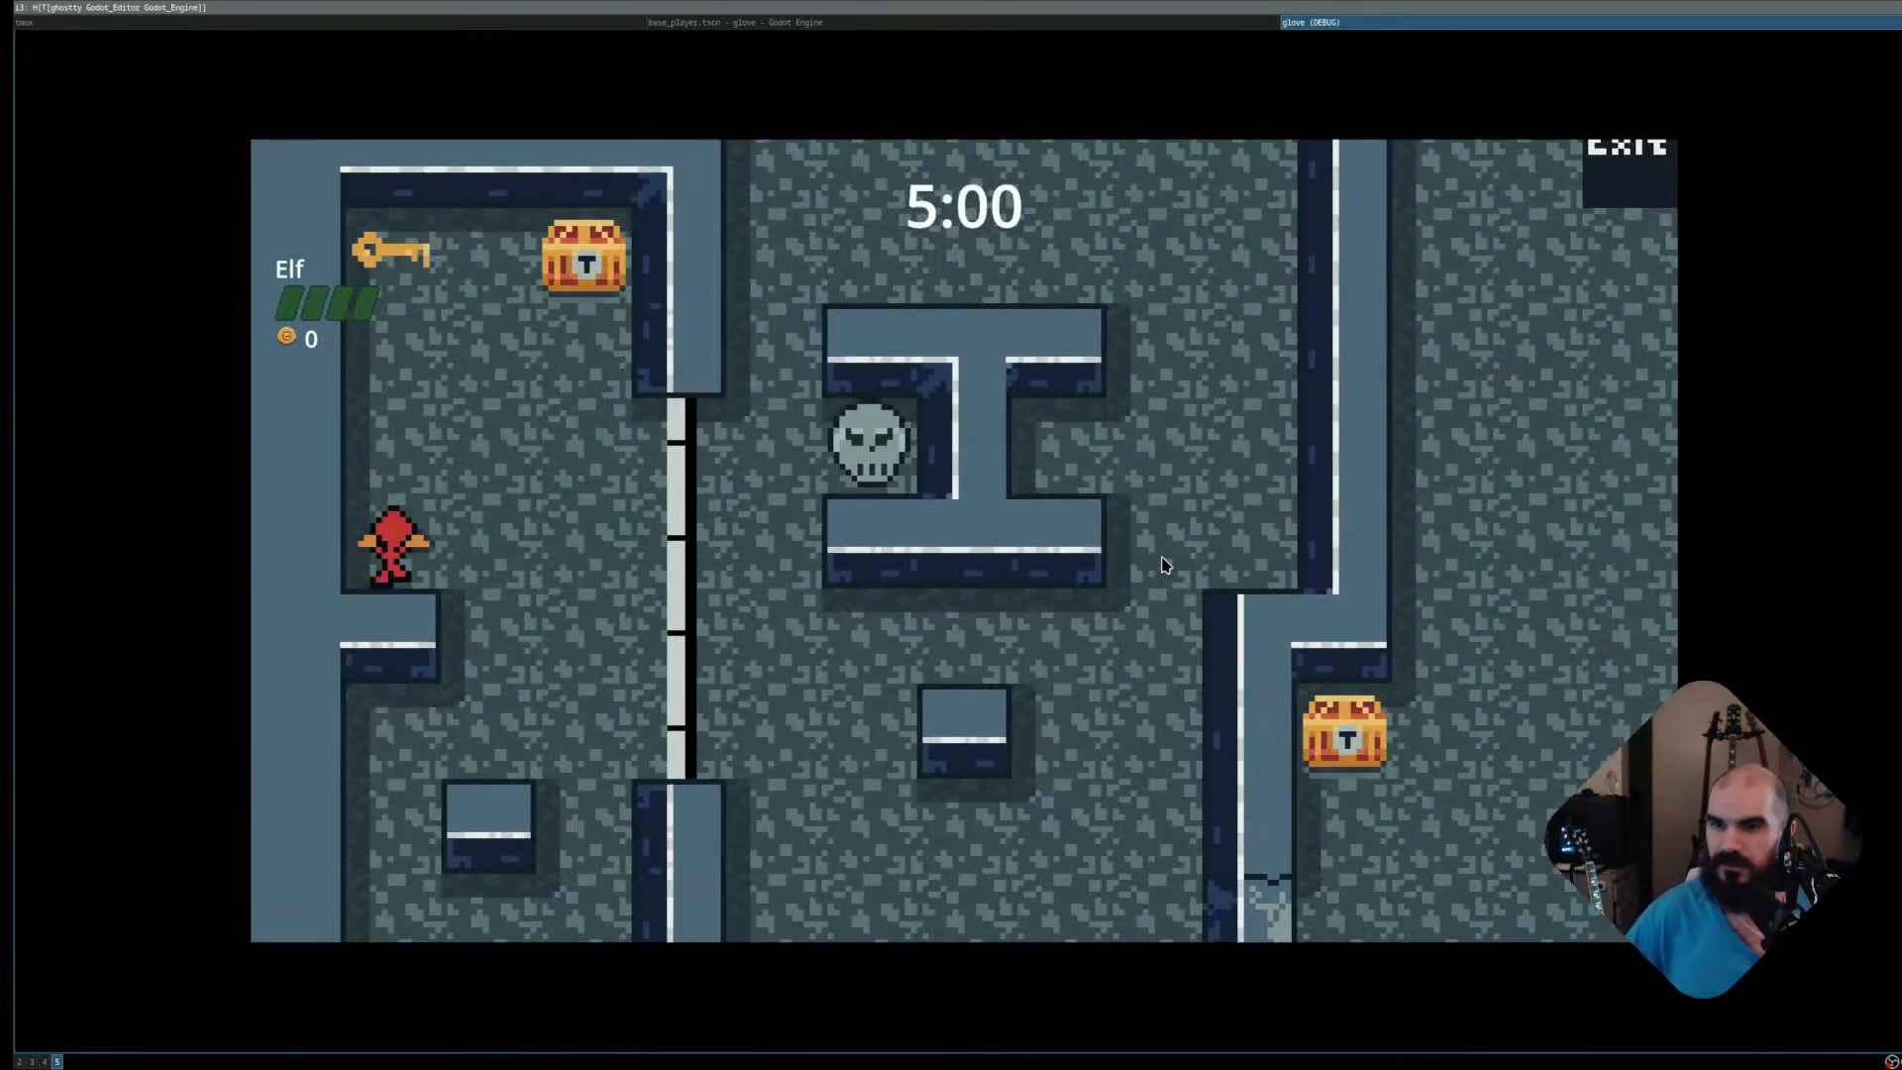
key(w)
key(d)
key(s)
key(w)
key(d)
key(s)
key(a)
key(s)
key(d)
key(w)
Shoot the Elf's arrows upward and downward in the lower corridor, then walk it right to check the bow from each side
key(w)
key(space)
key(space)
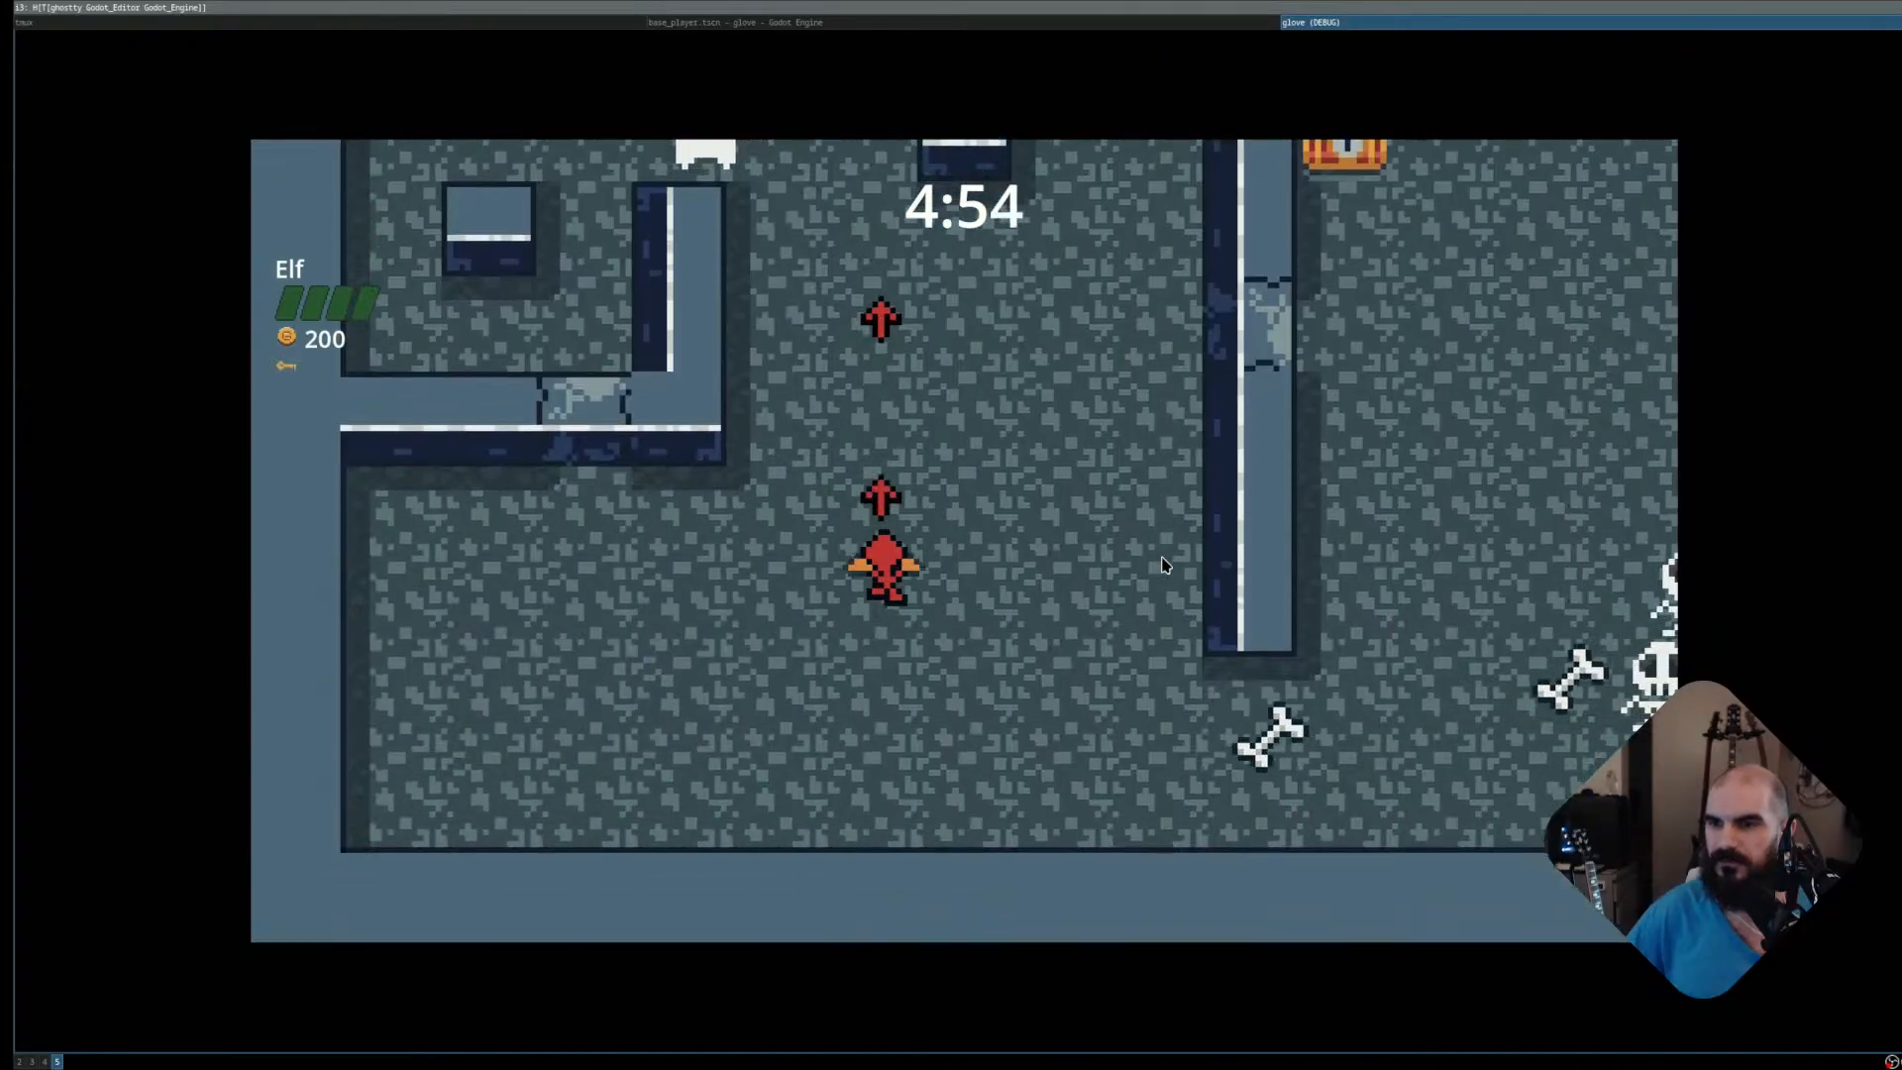
key(s)
key(space)
key(d)
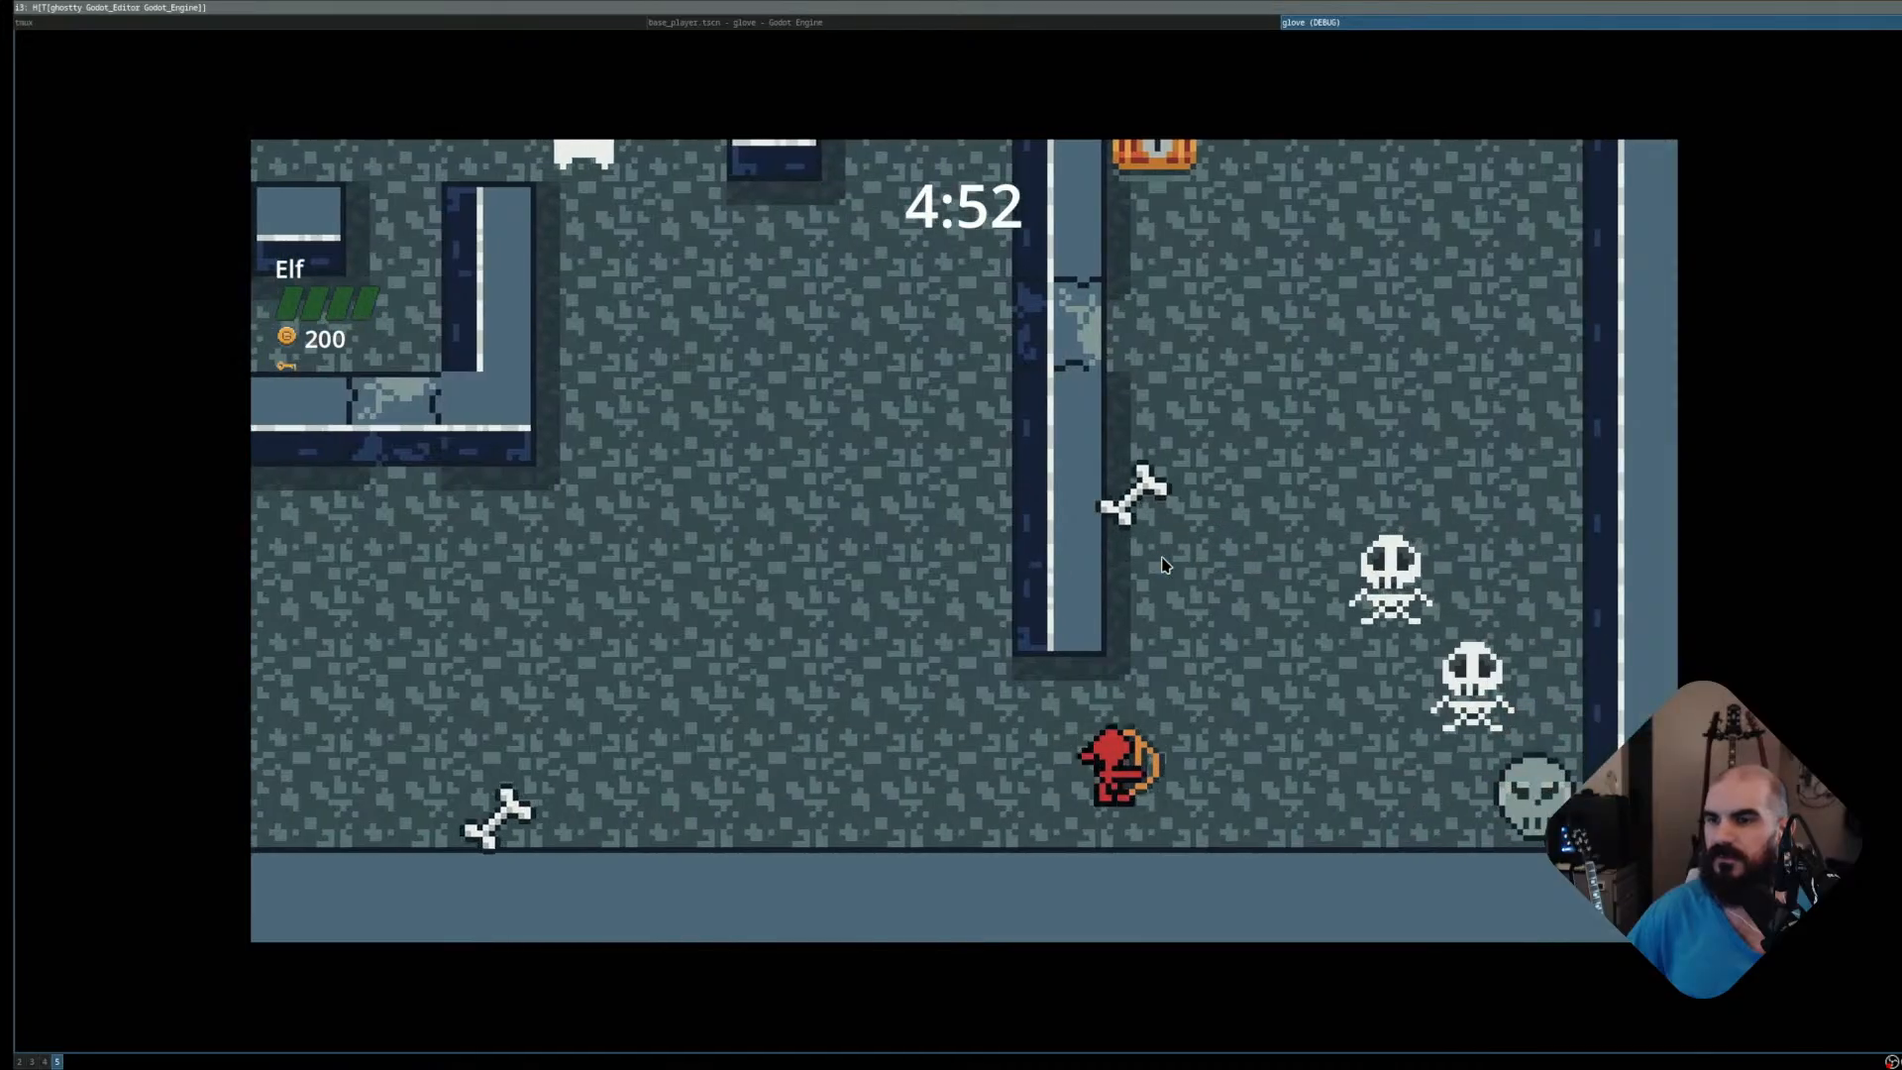
Shoot the Elf's arrows toward the skeletons, then walk it left and up into the open area and shoot upward to check the bow
key(space)
key(space)
key(space)
key(space)
key(a)
key(w)
key(w)
key(space)
key(space)
key(space)
key(space)
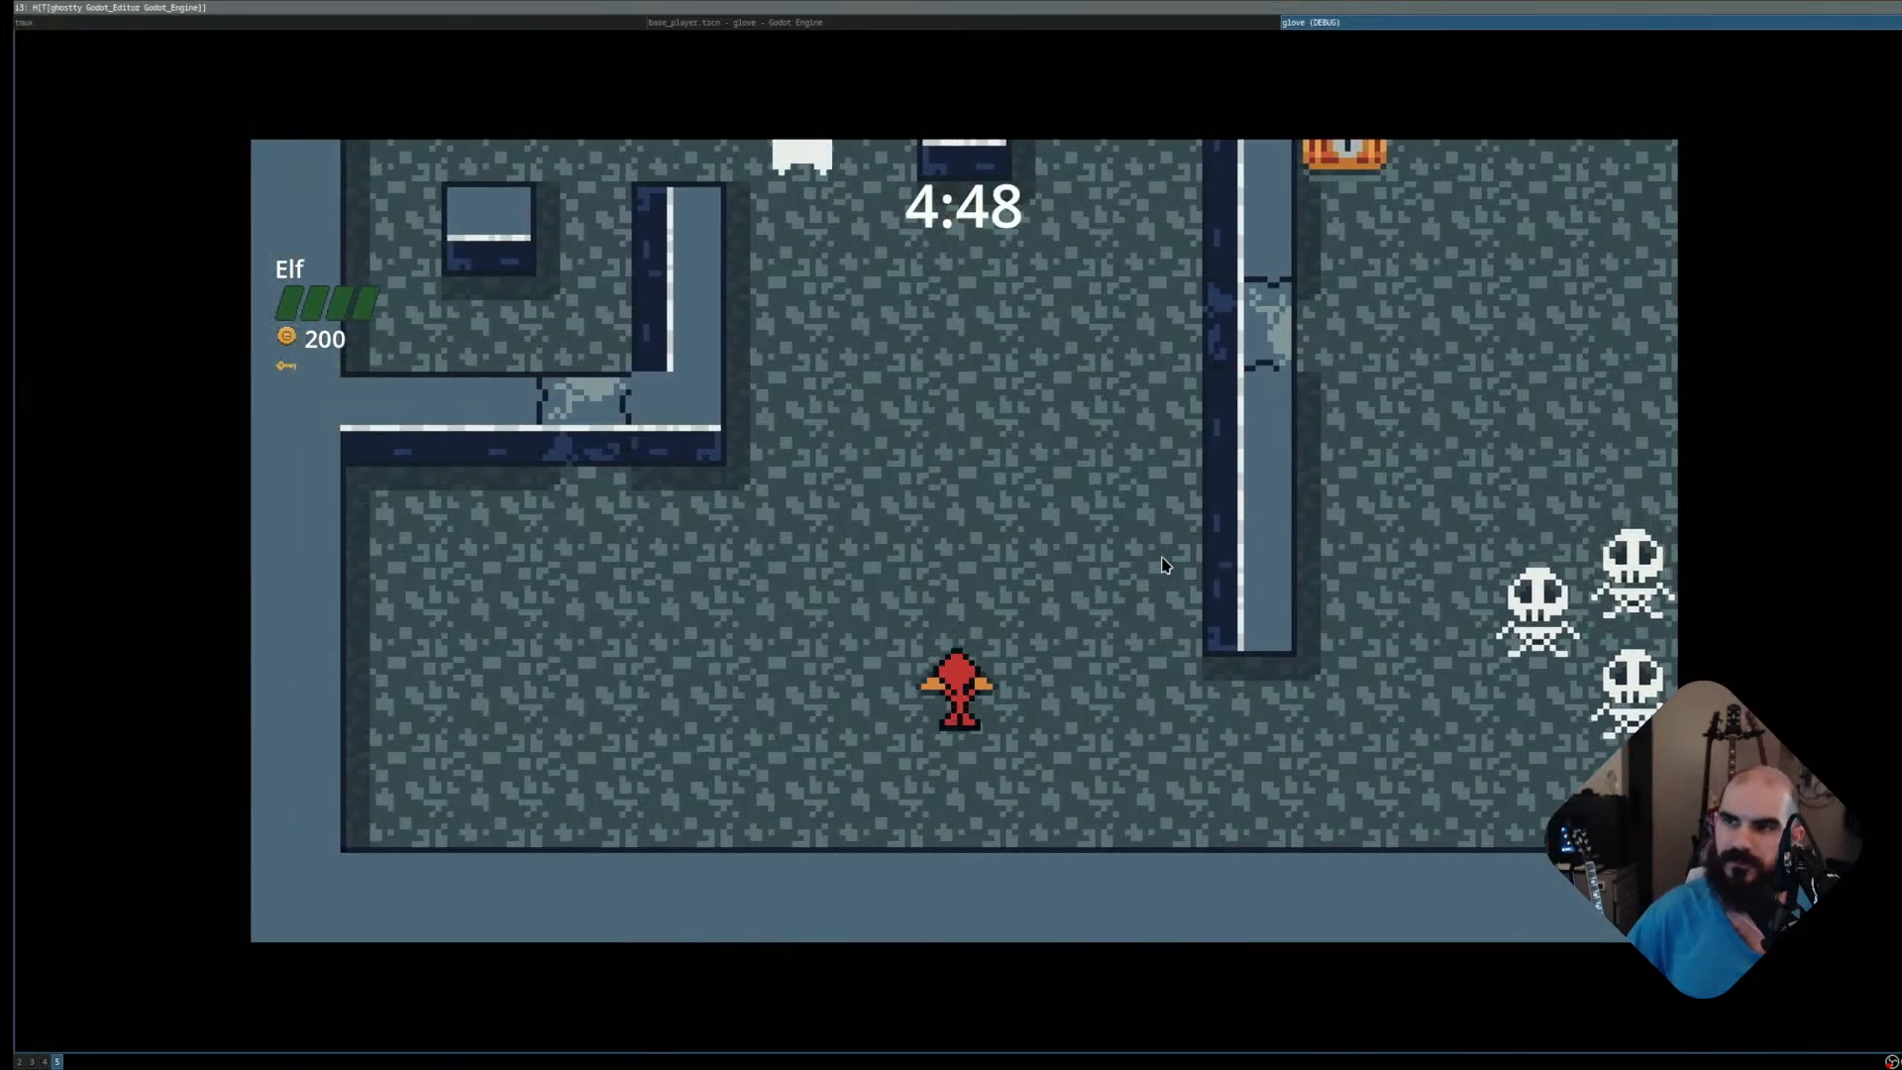
Walk the Elf up toward the ghost, back down and left, then up to the cracked wall section to check the mask while moving
key(w)
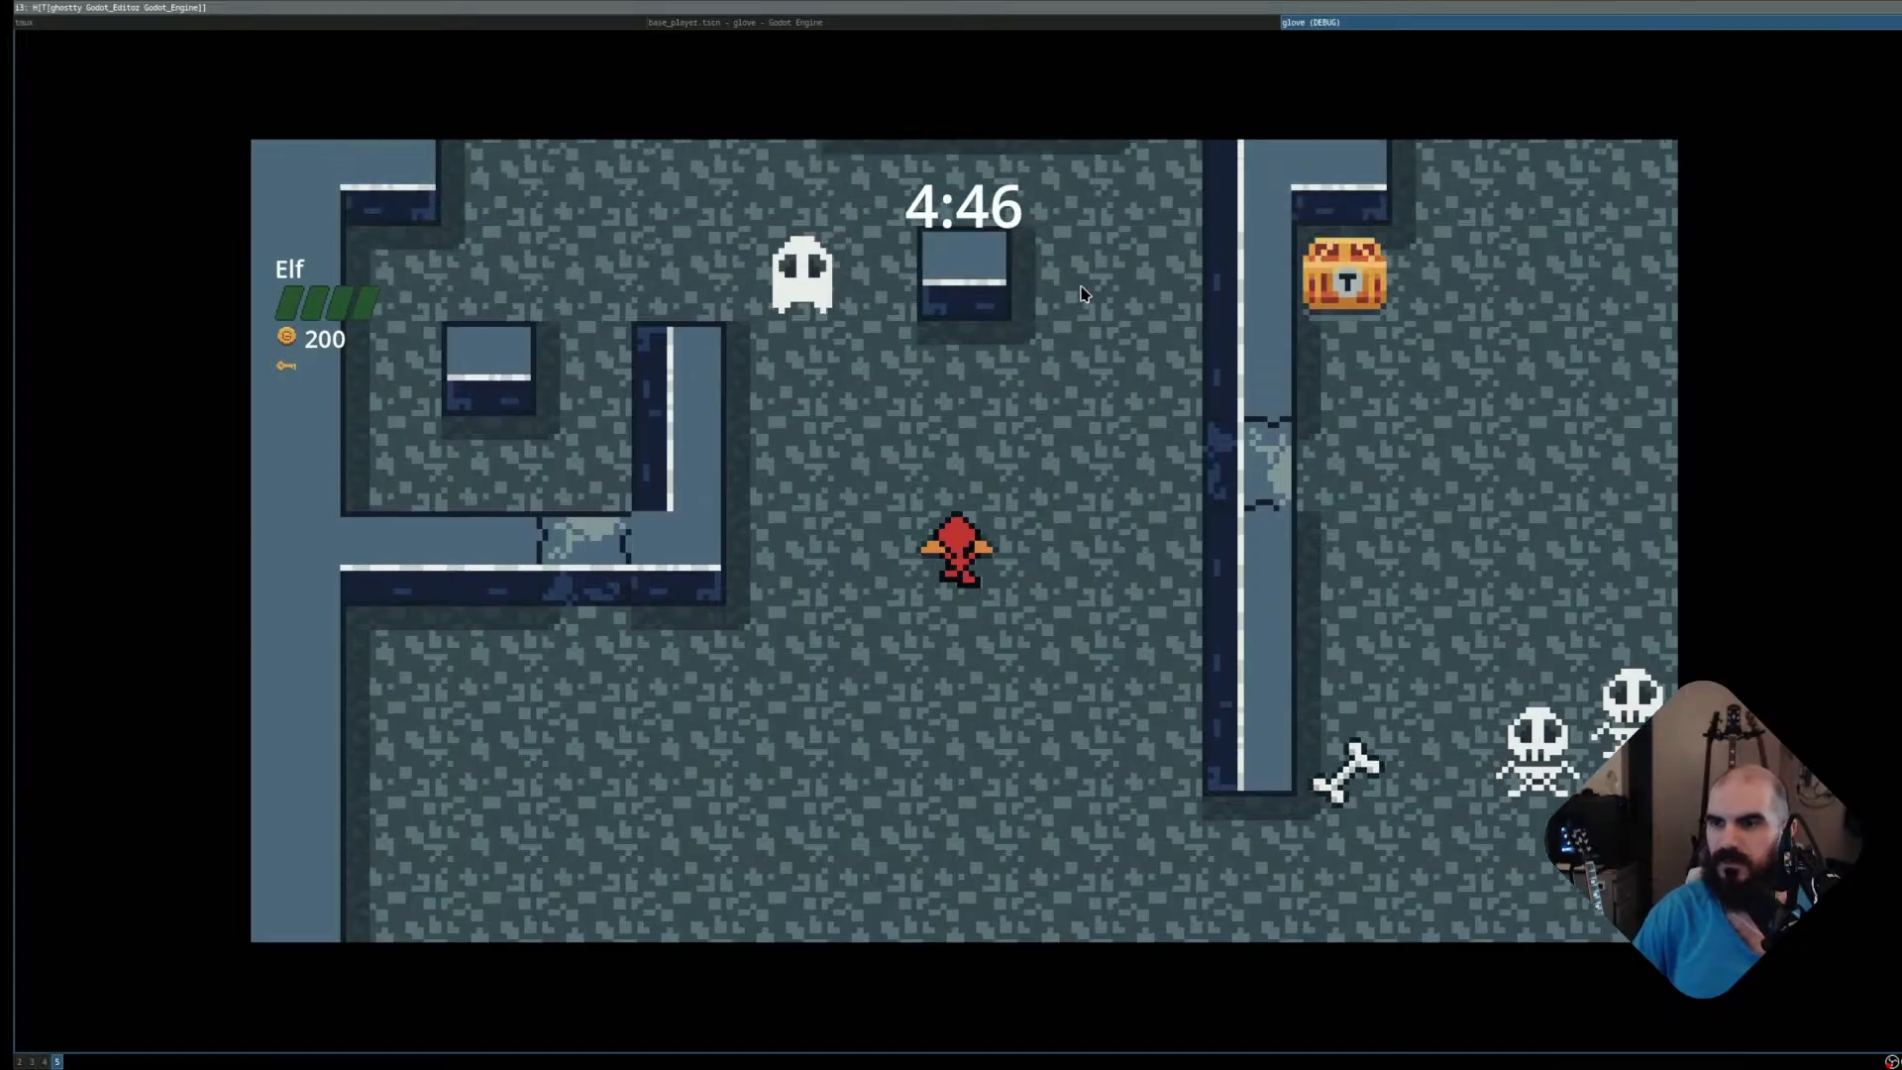
key(s)
key(a)
key(a)
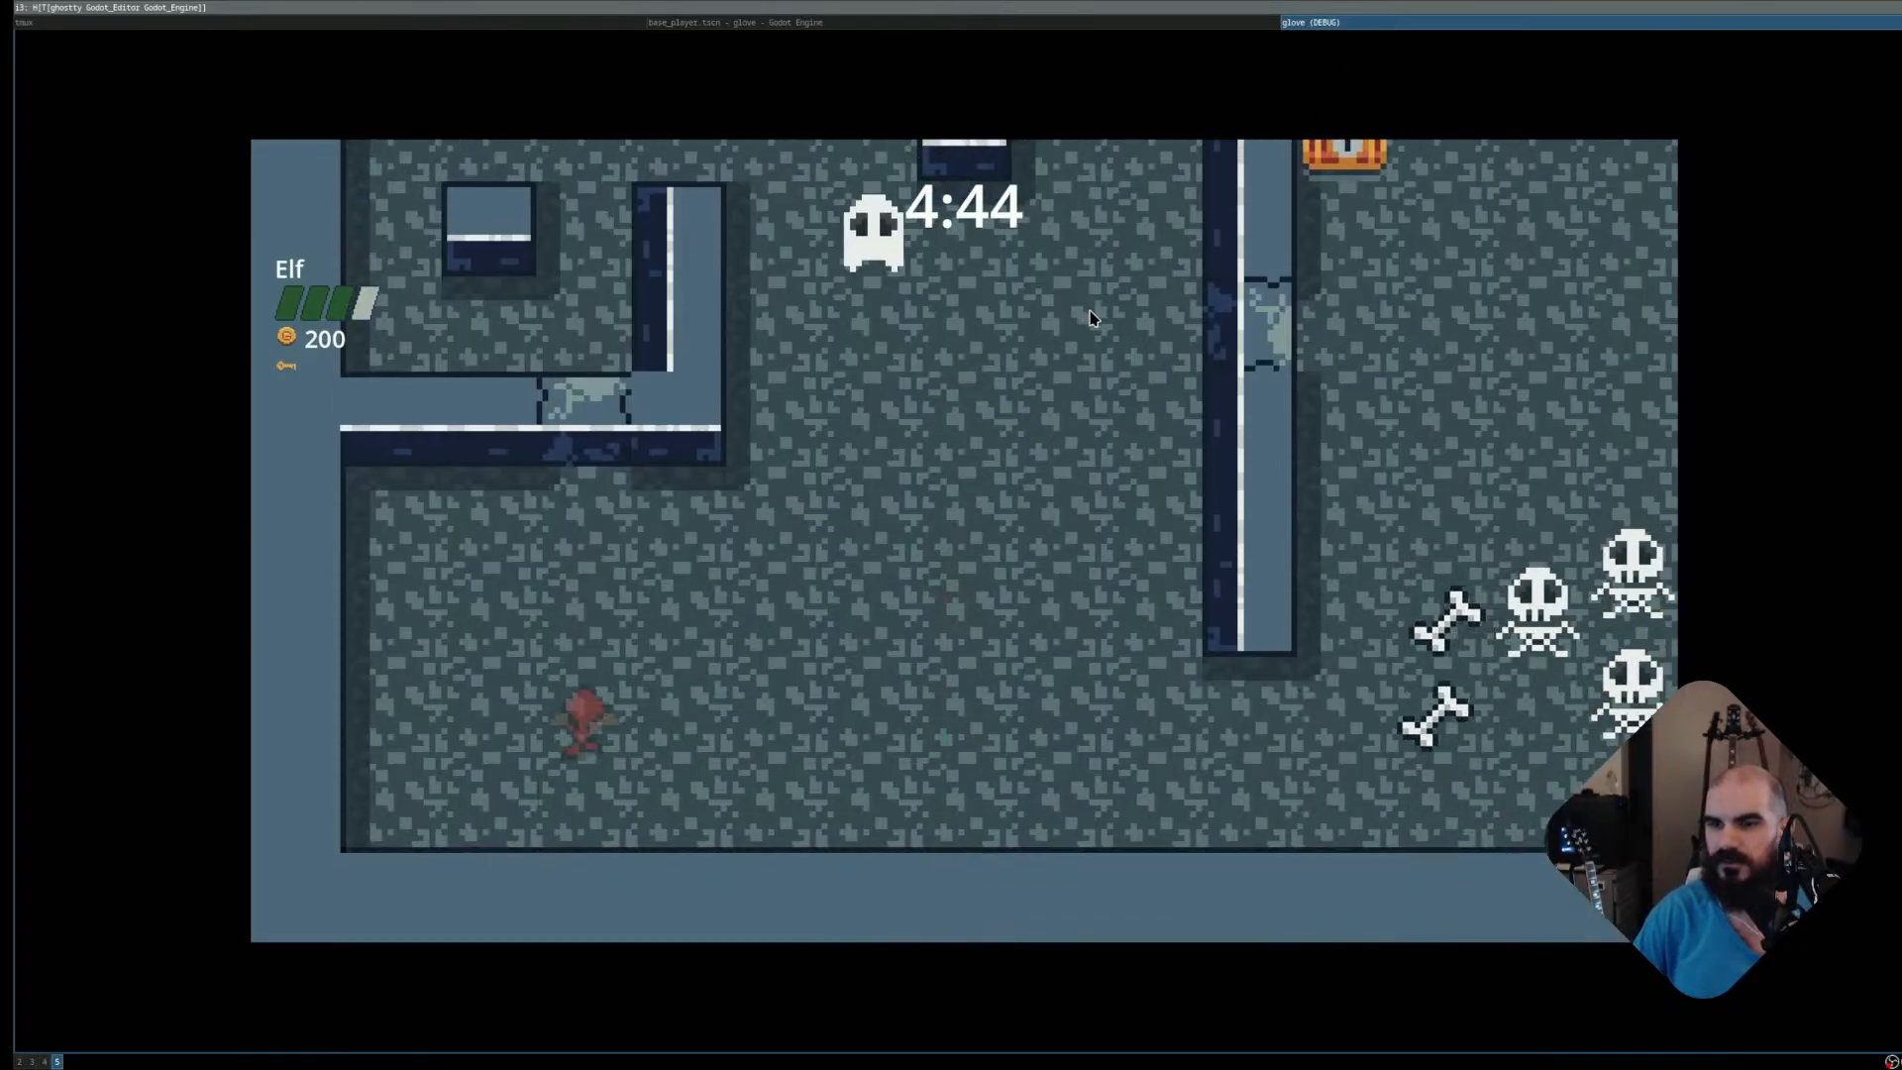
key(w)
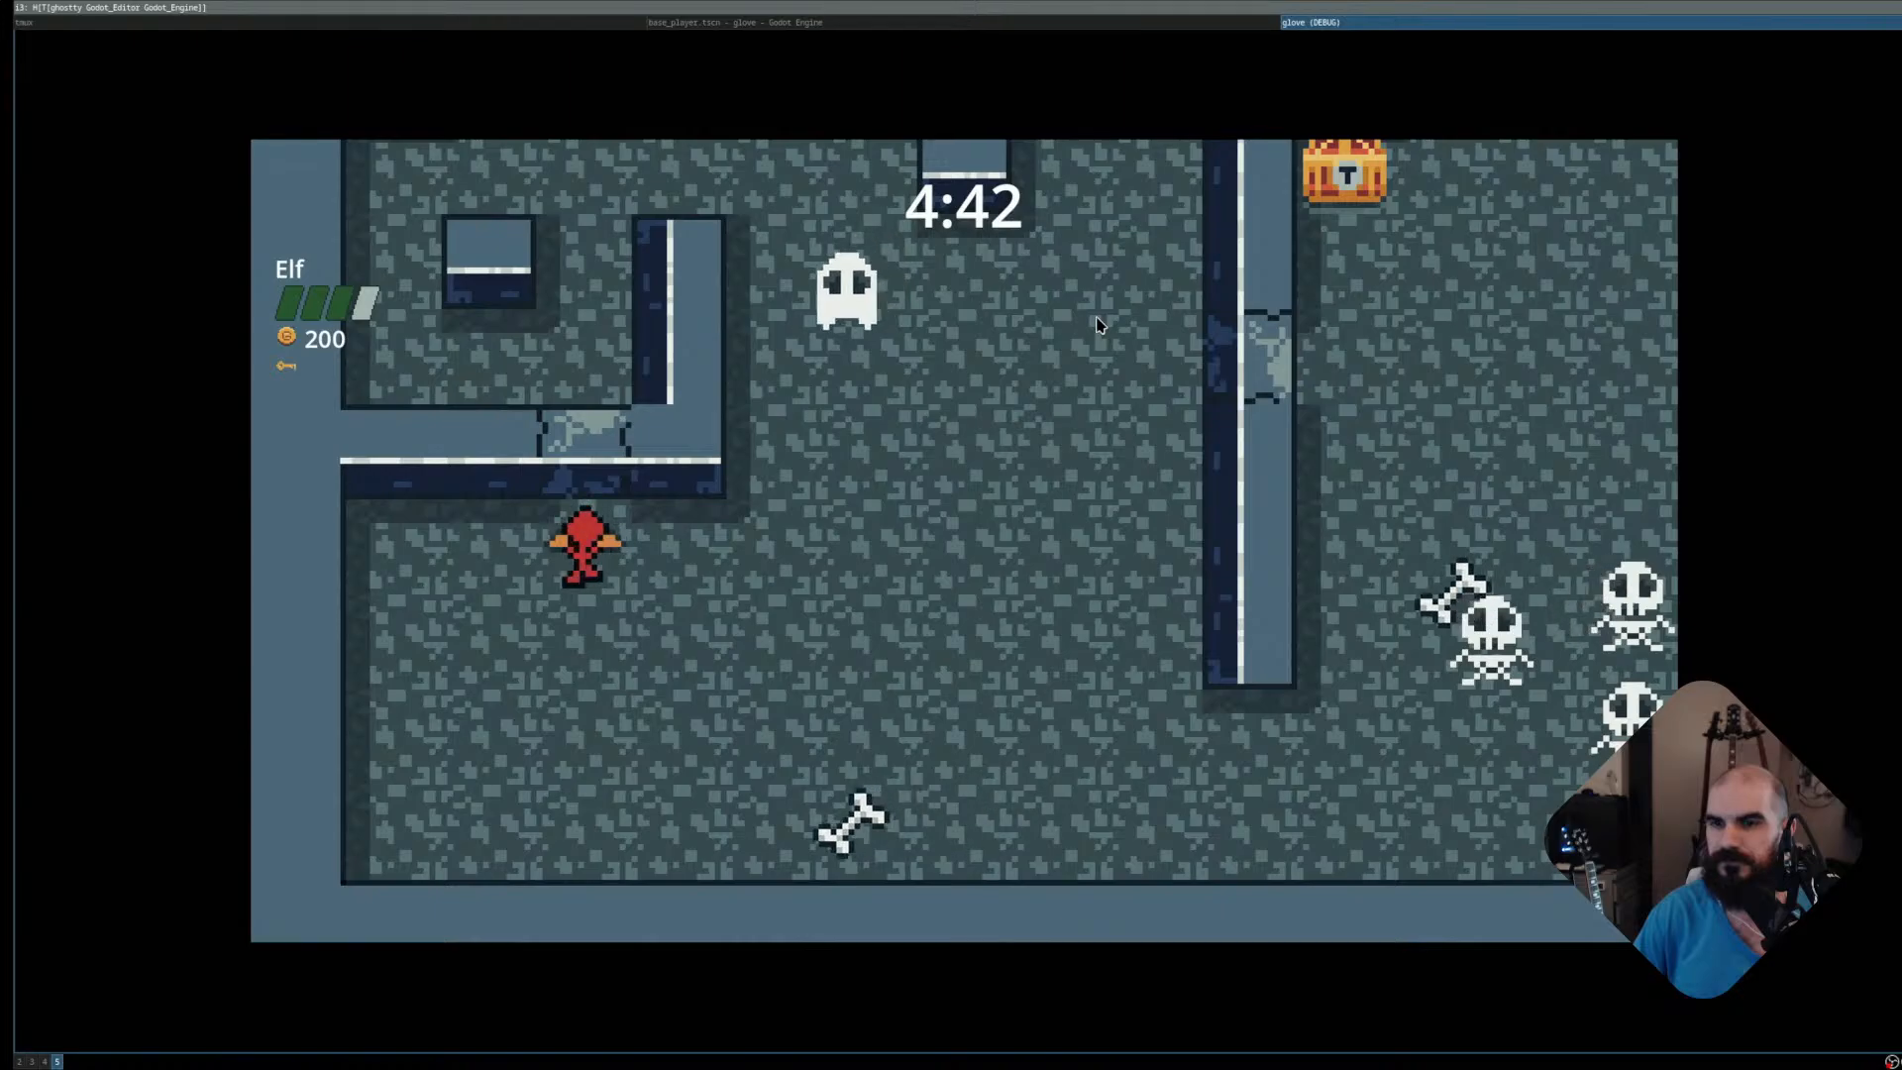
key(s)
key(w)
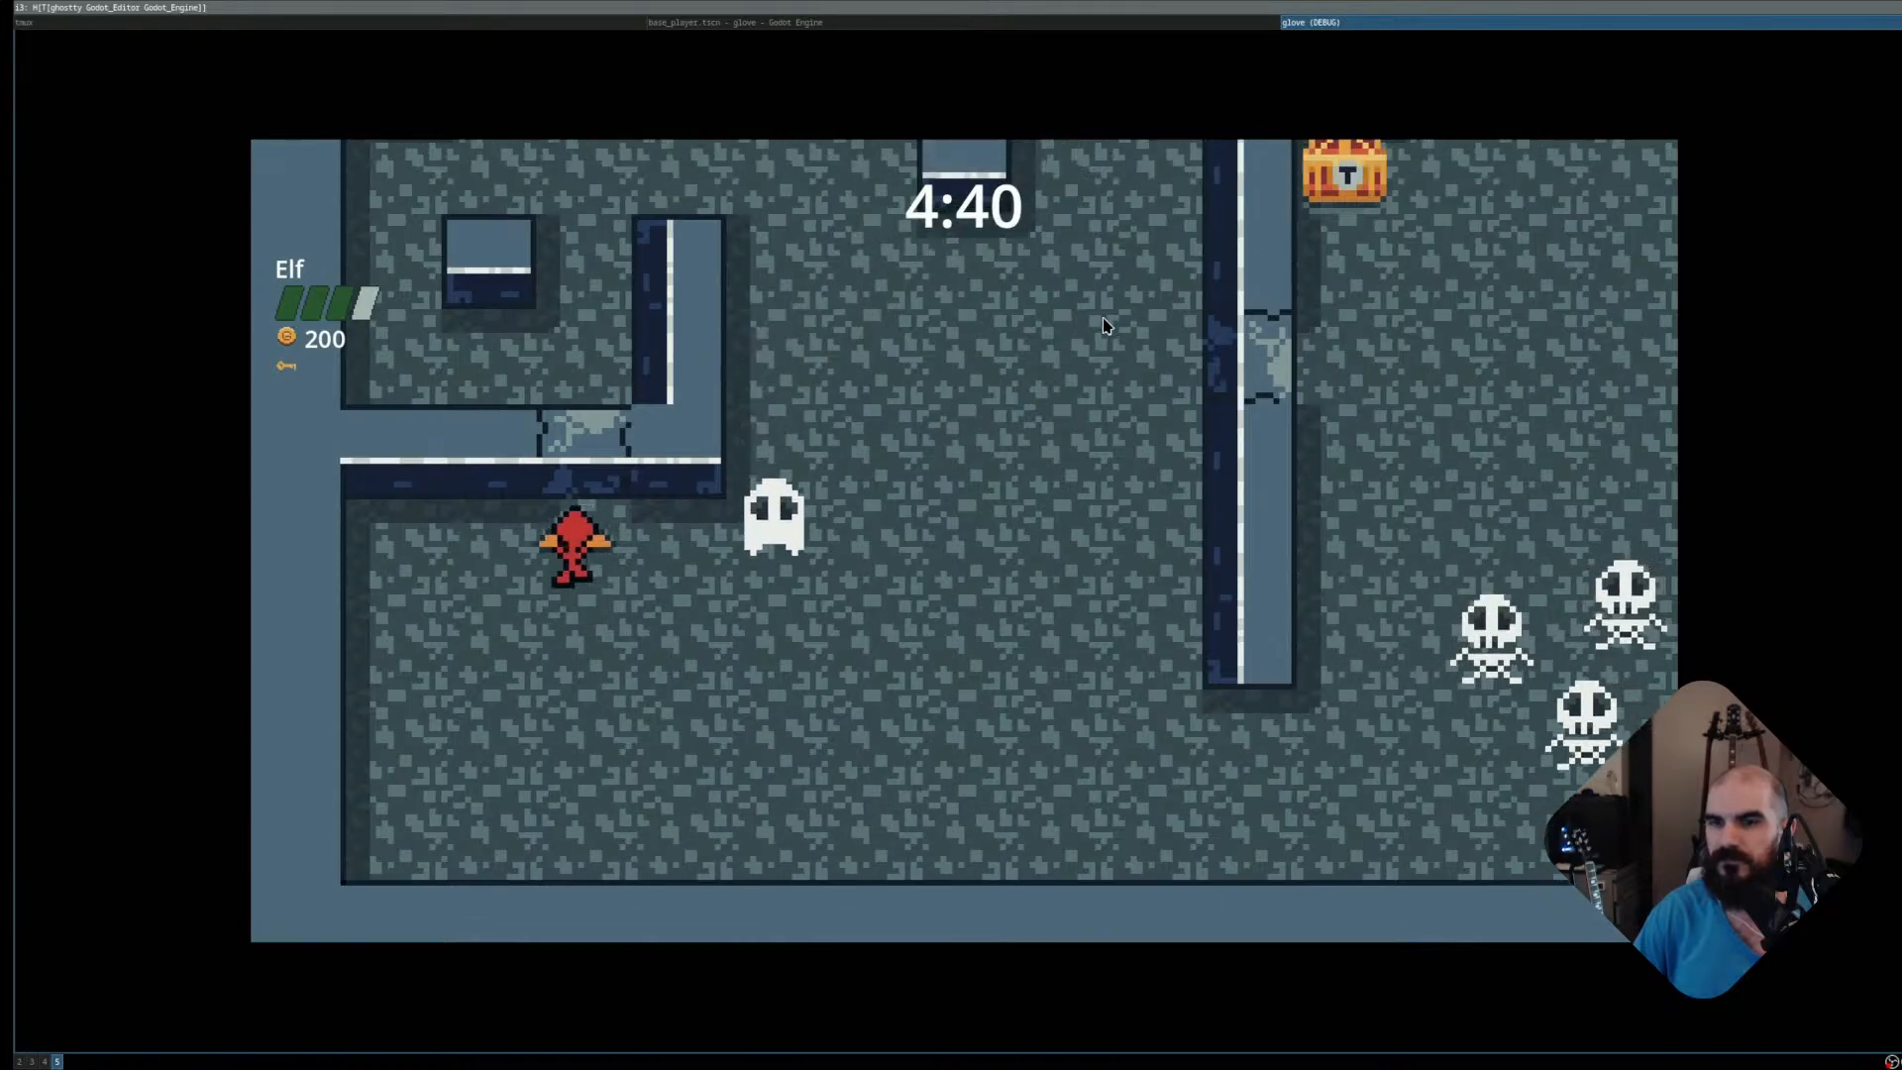
Turn the Elf left and right below the cracked wall, shoot arrows right at the ghost, and close the running game
key(a)
key(d)
key(space)
key(space)
key(space)
key(space)
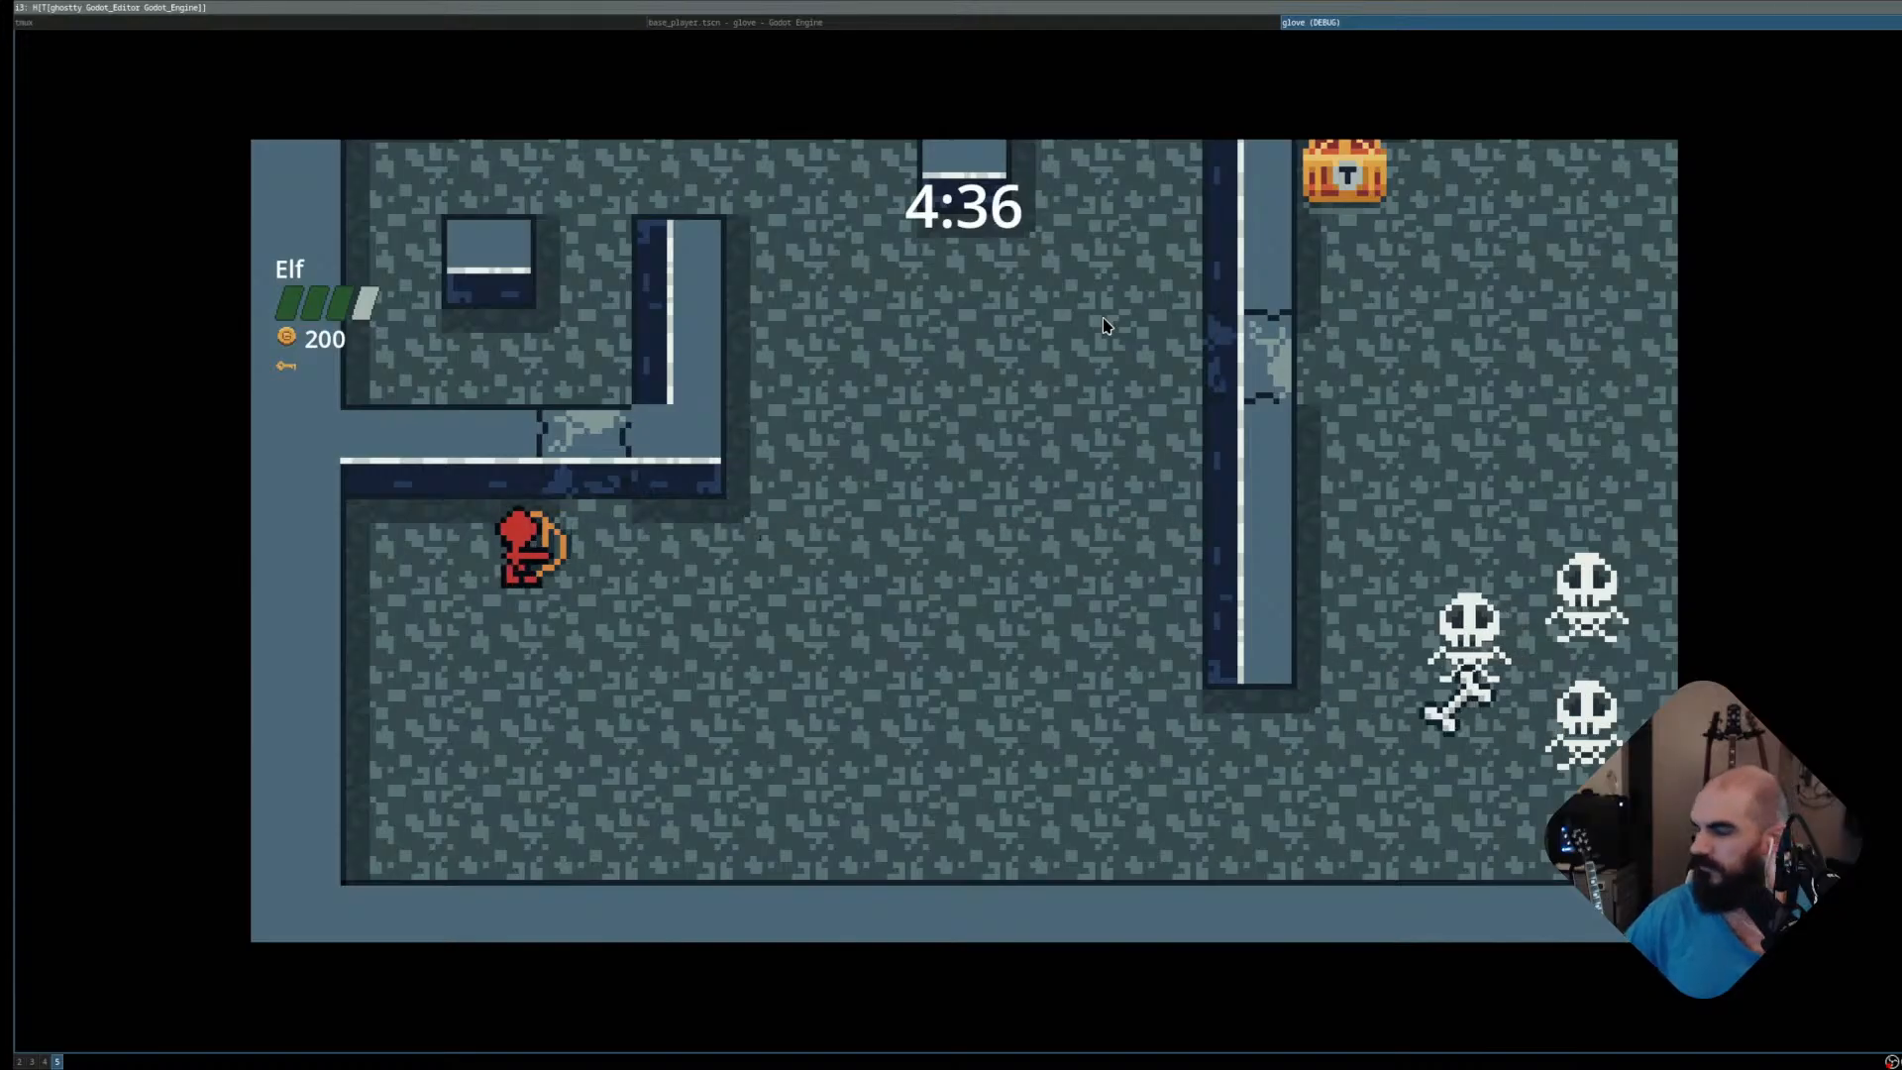
key(super+shift+q)
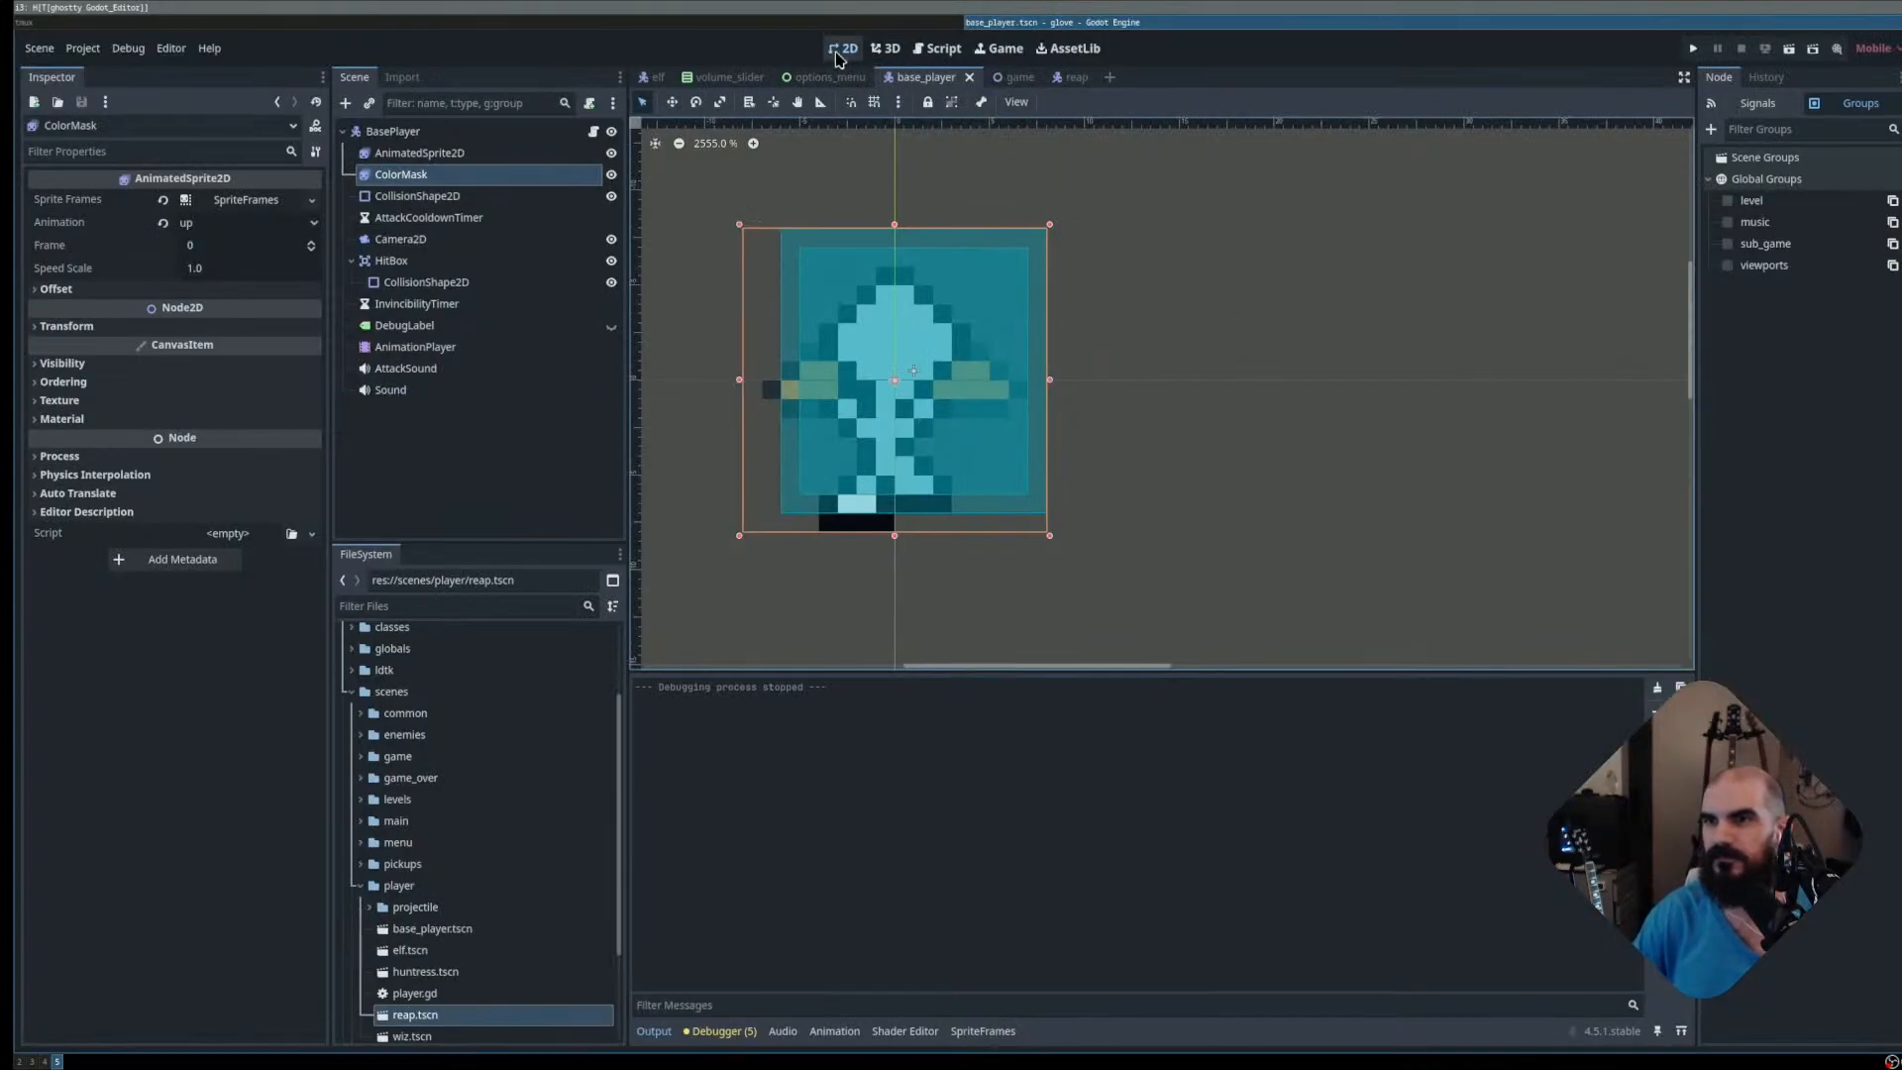